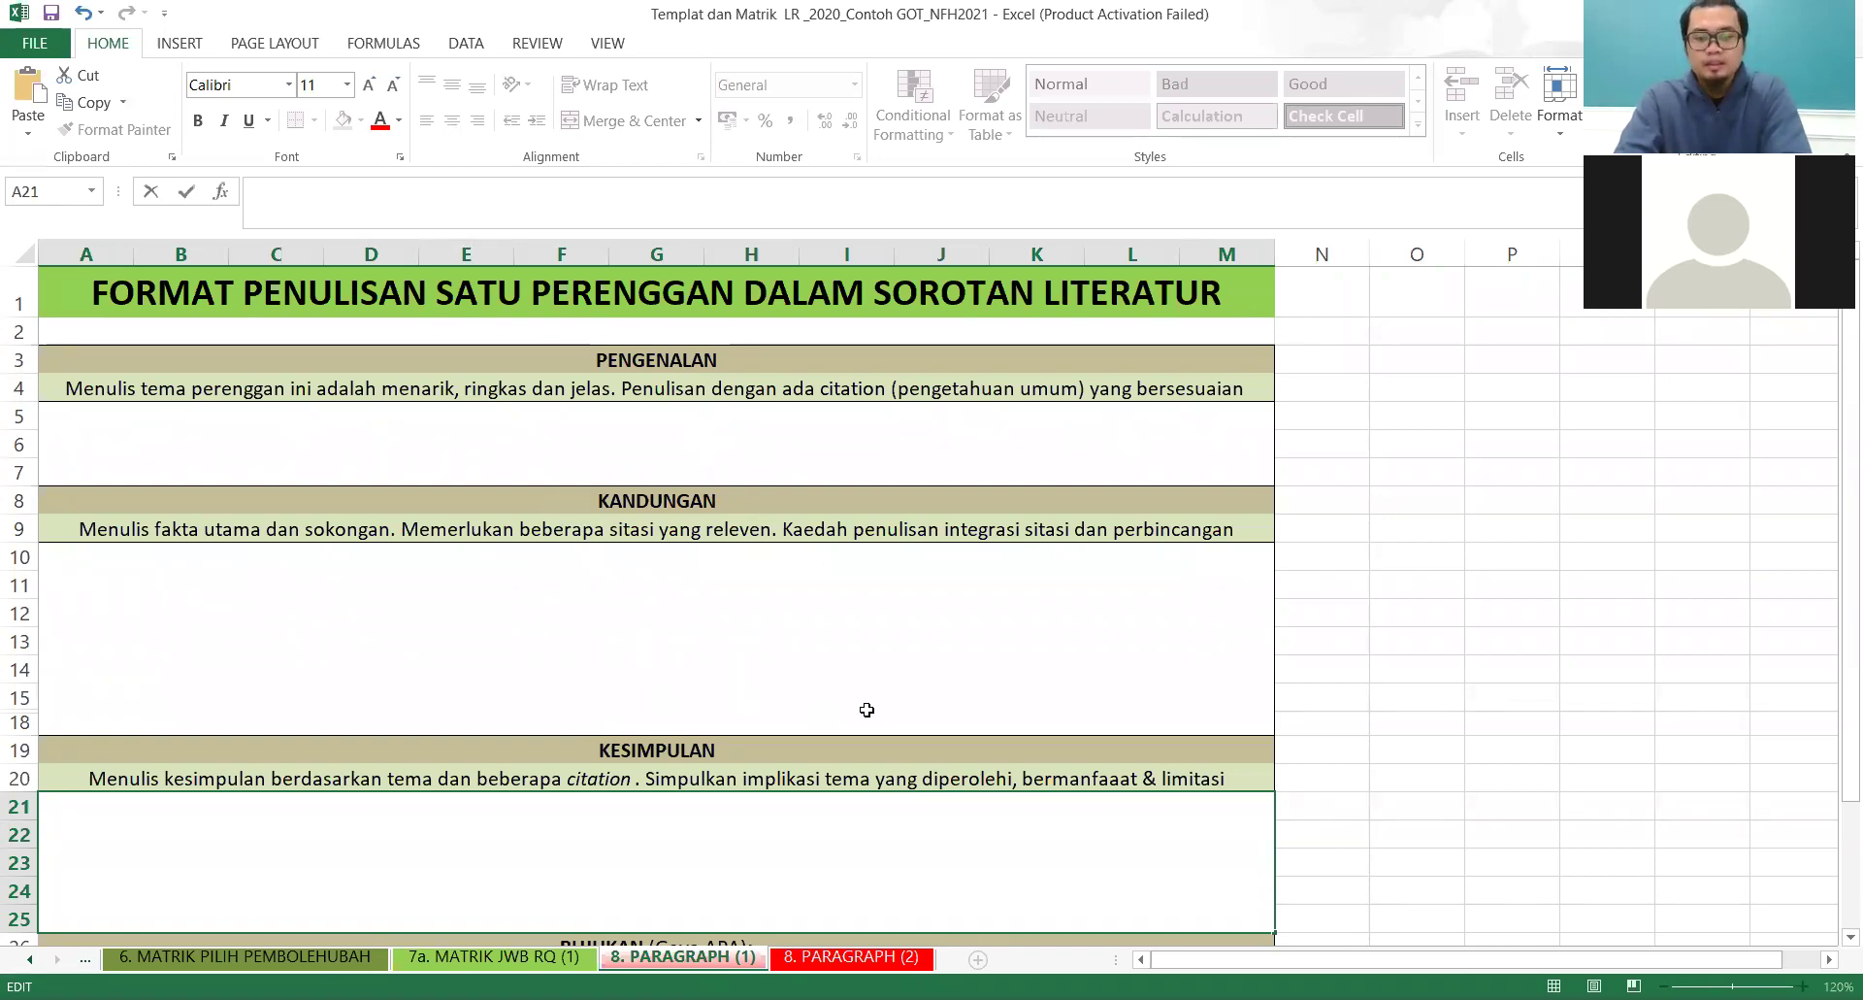
Go back to the start of the workbook's sheets and open the 1. MASTER LIST sheet.
click(26, 961)
click(27, 961)
click(26, 961)
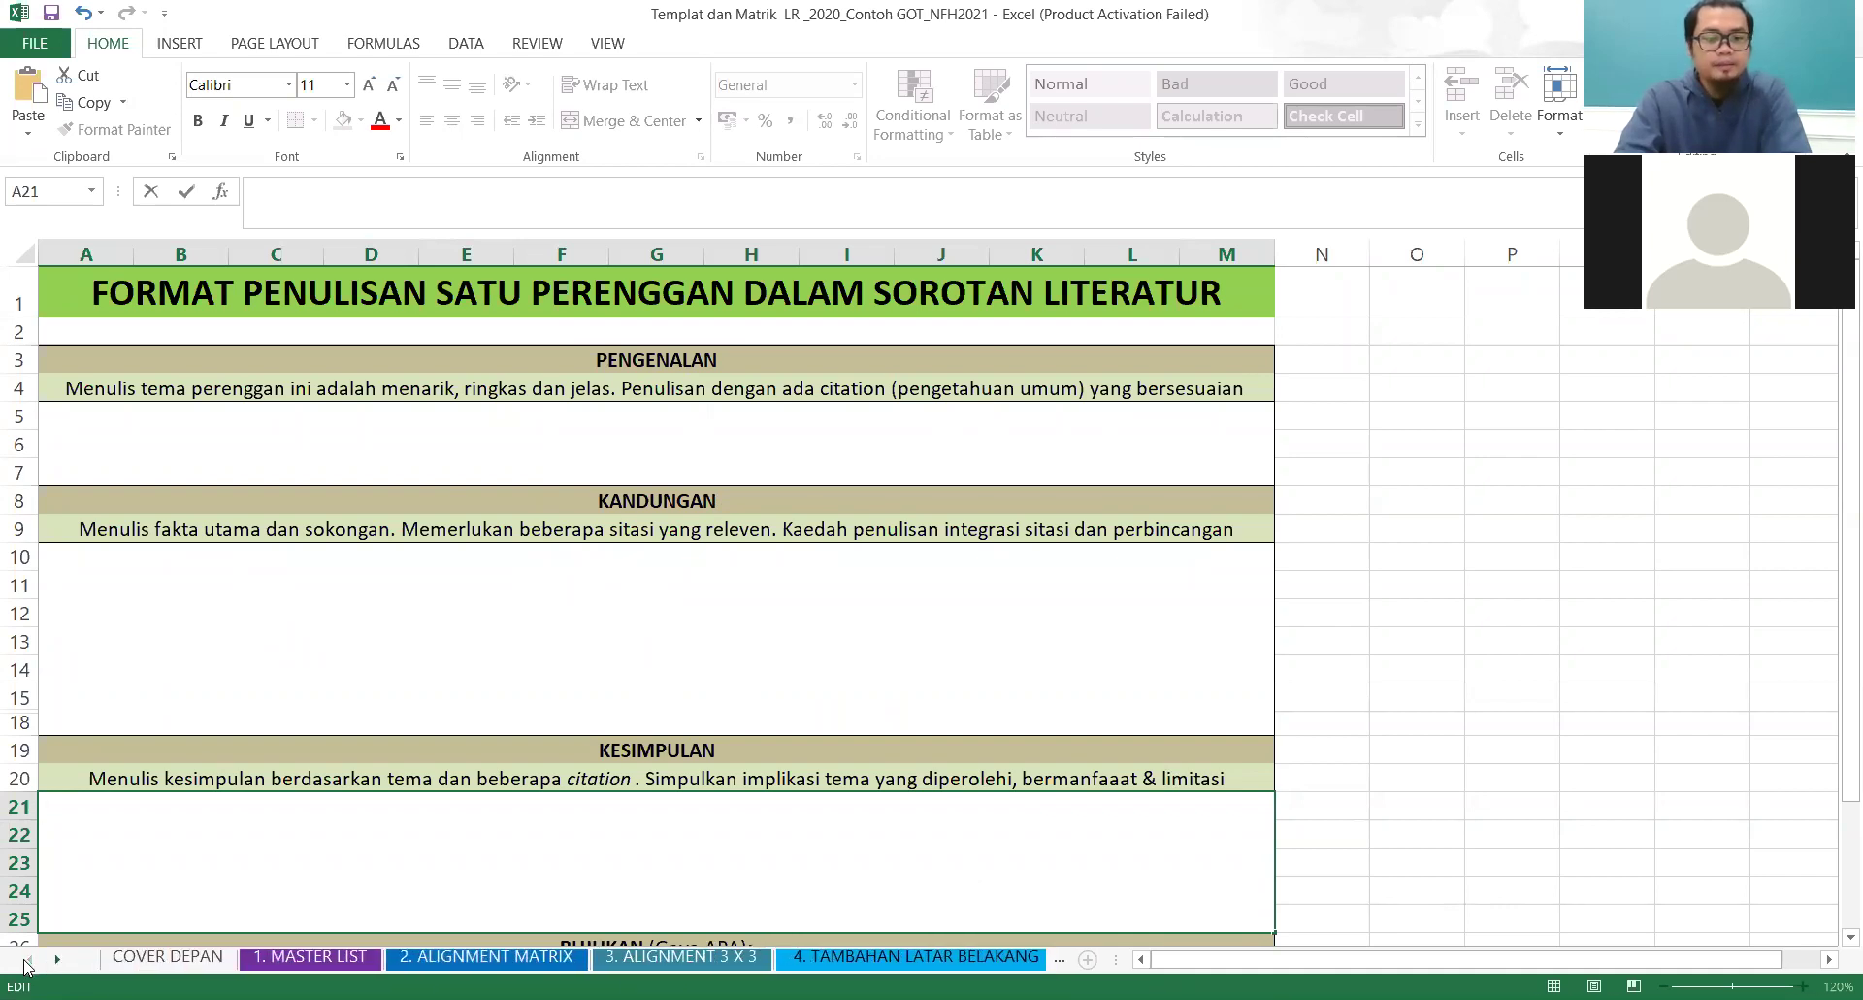
click(297, 959)
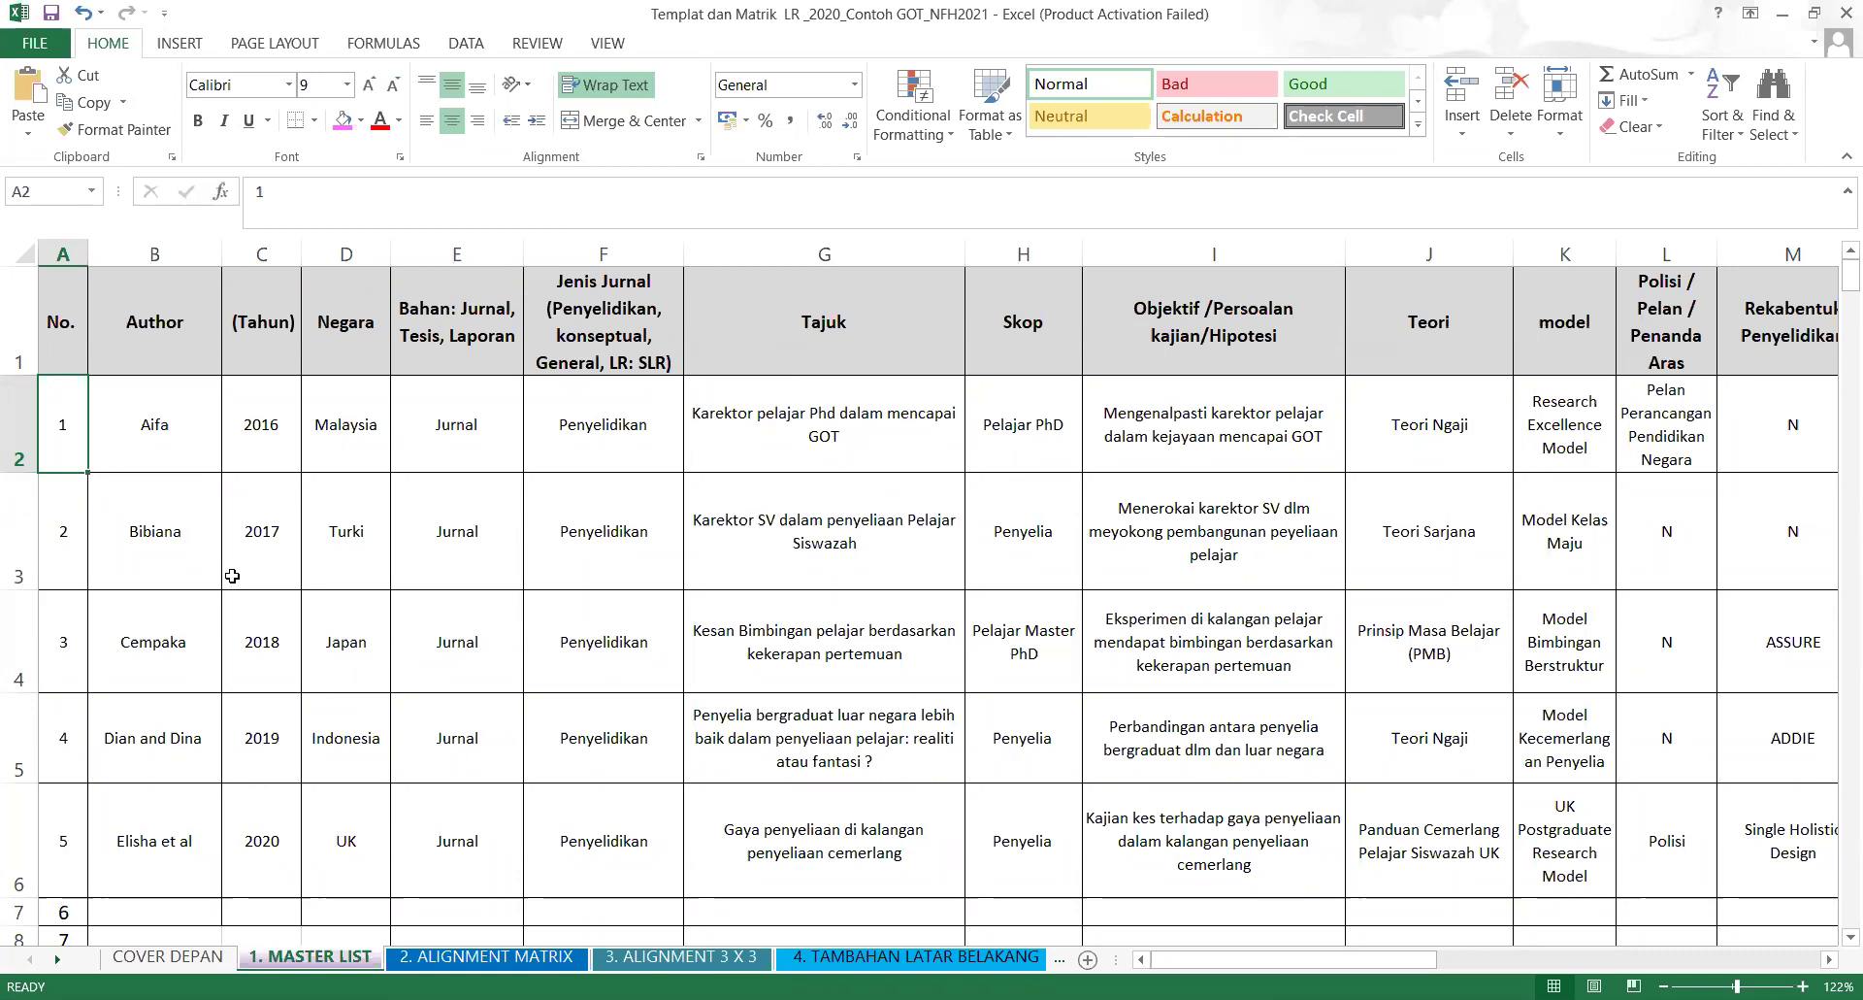
Examine the Author and (Tahun) columns of the master list, comparing the headers with the entries for the five listed studies.
click(176, 428)
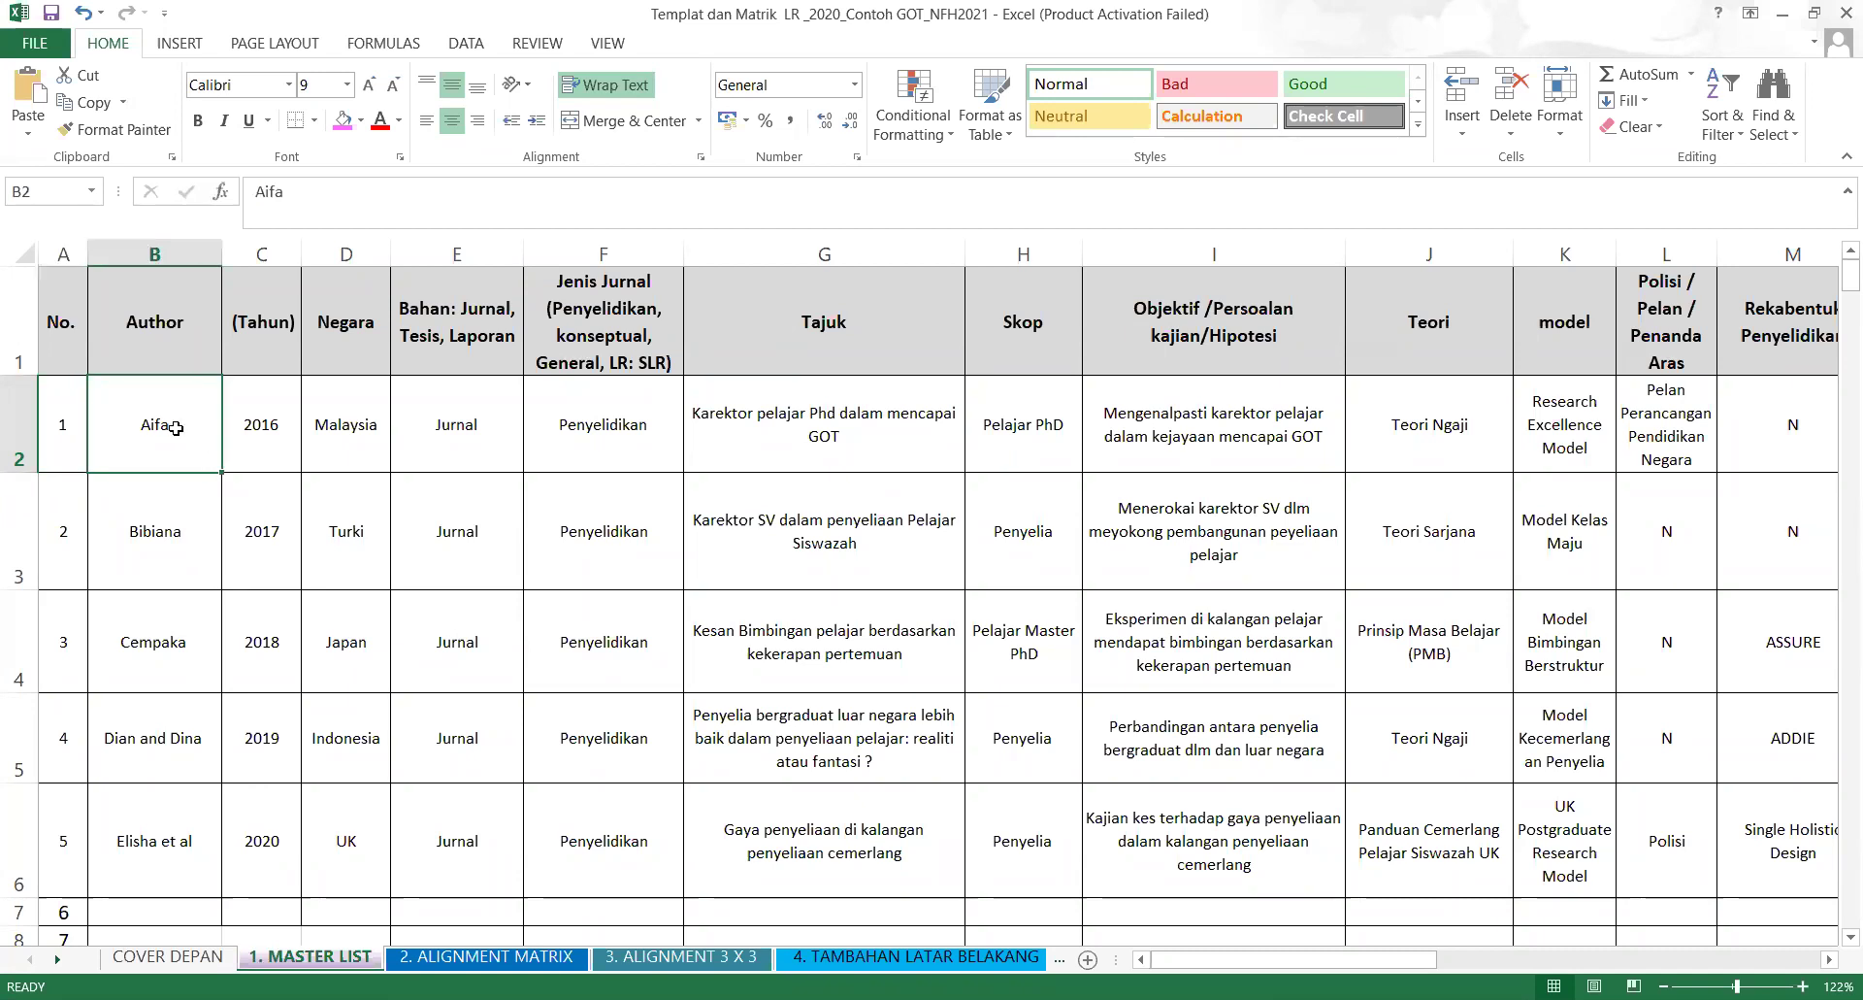
click(43, 335)
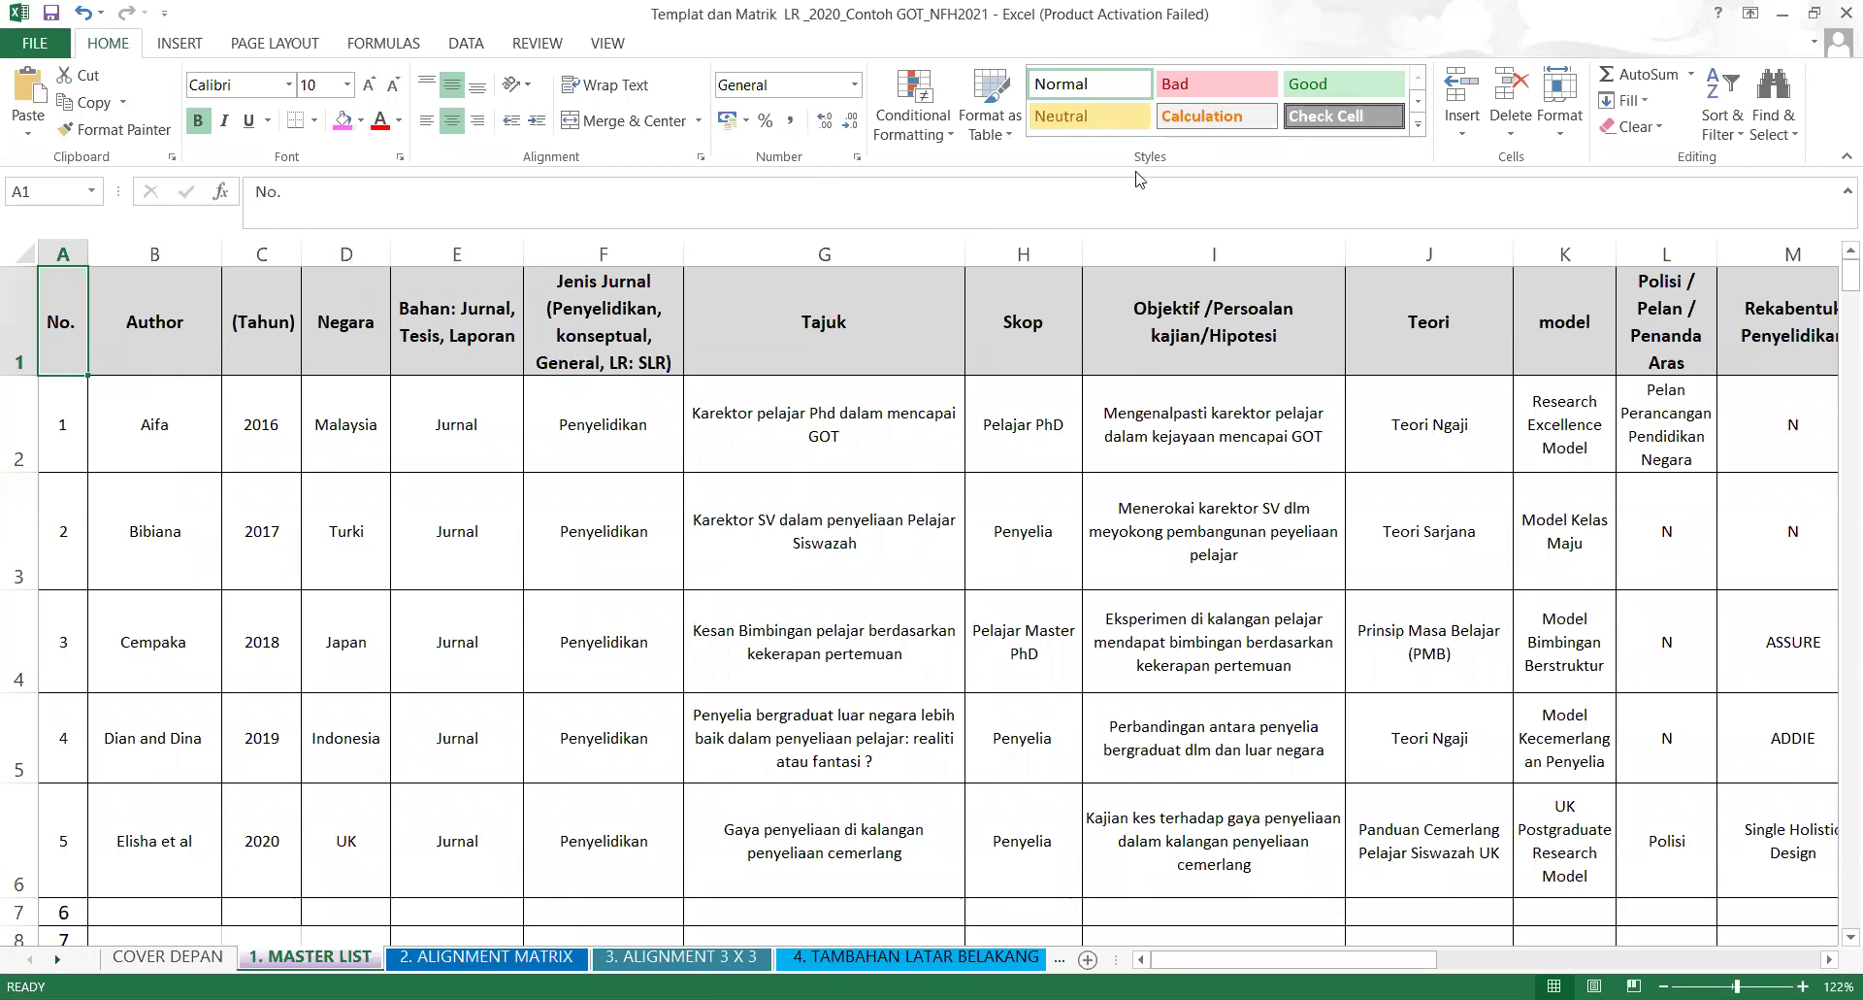
click(180, 318)
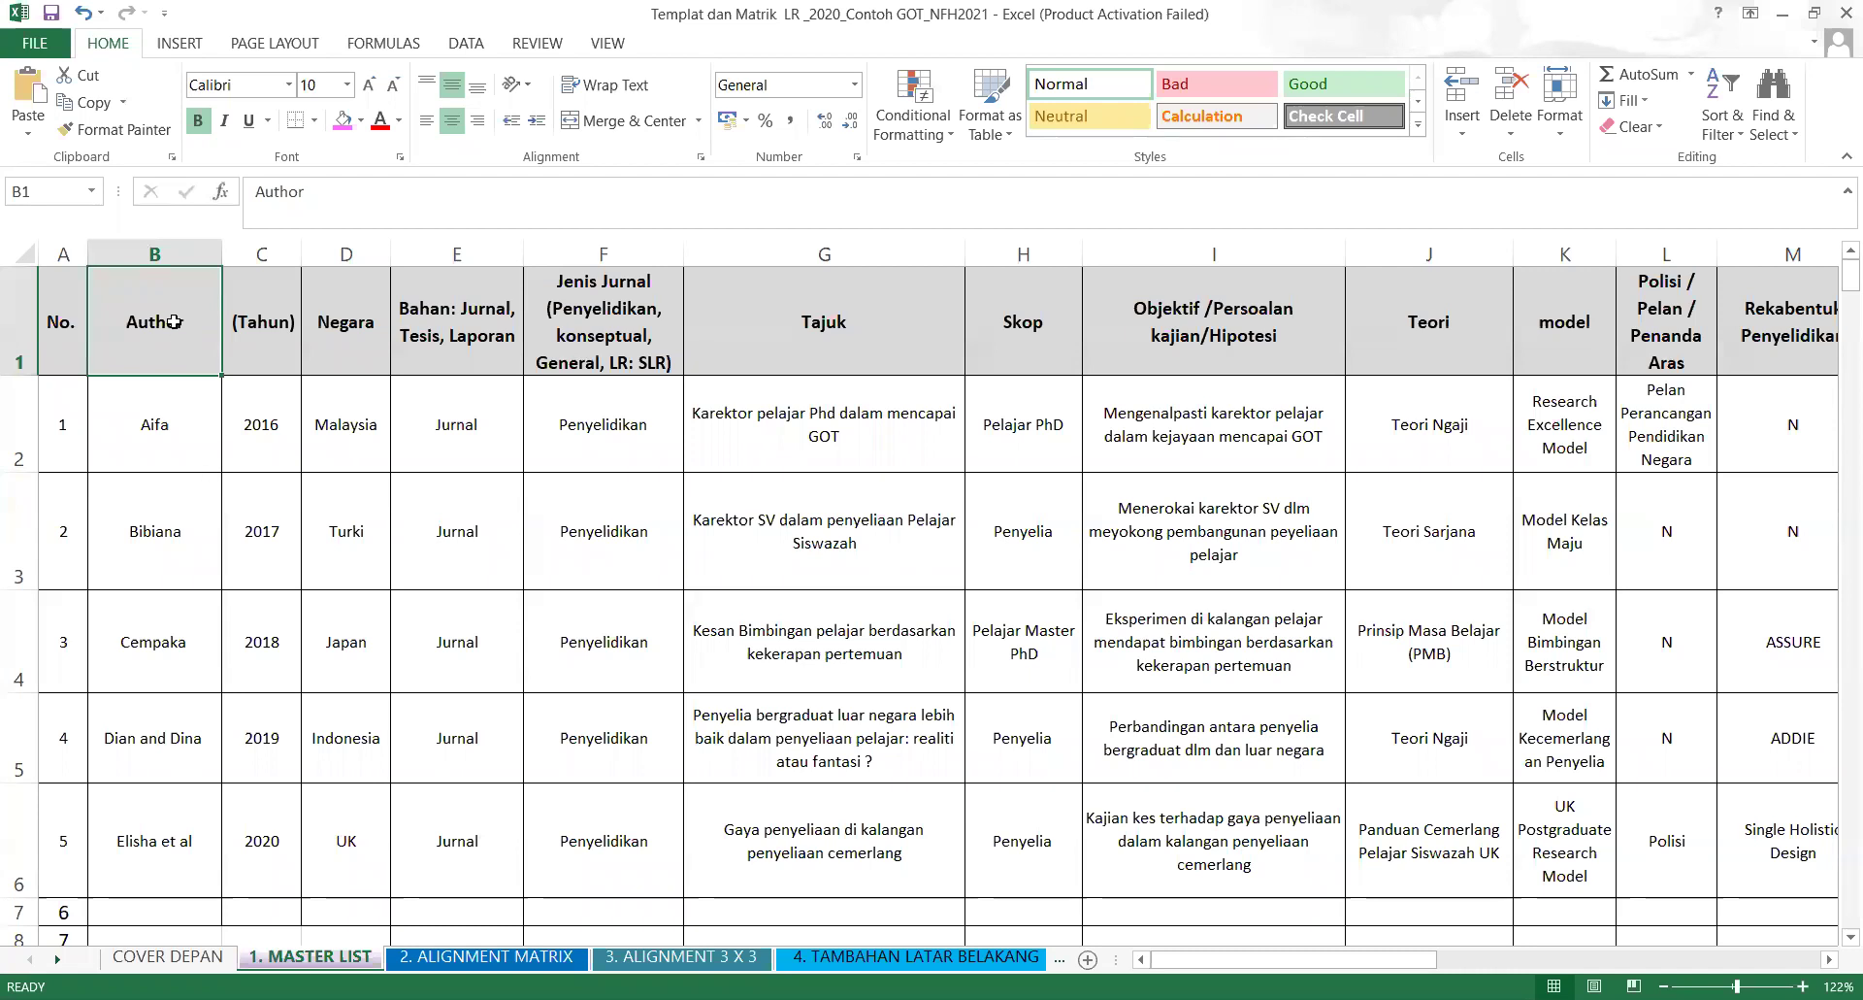
click(168, 440)
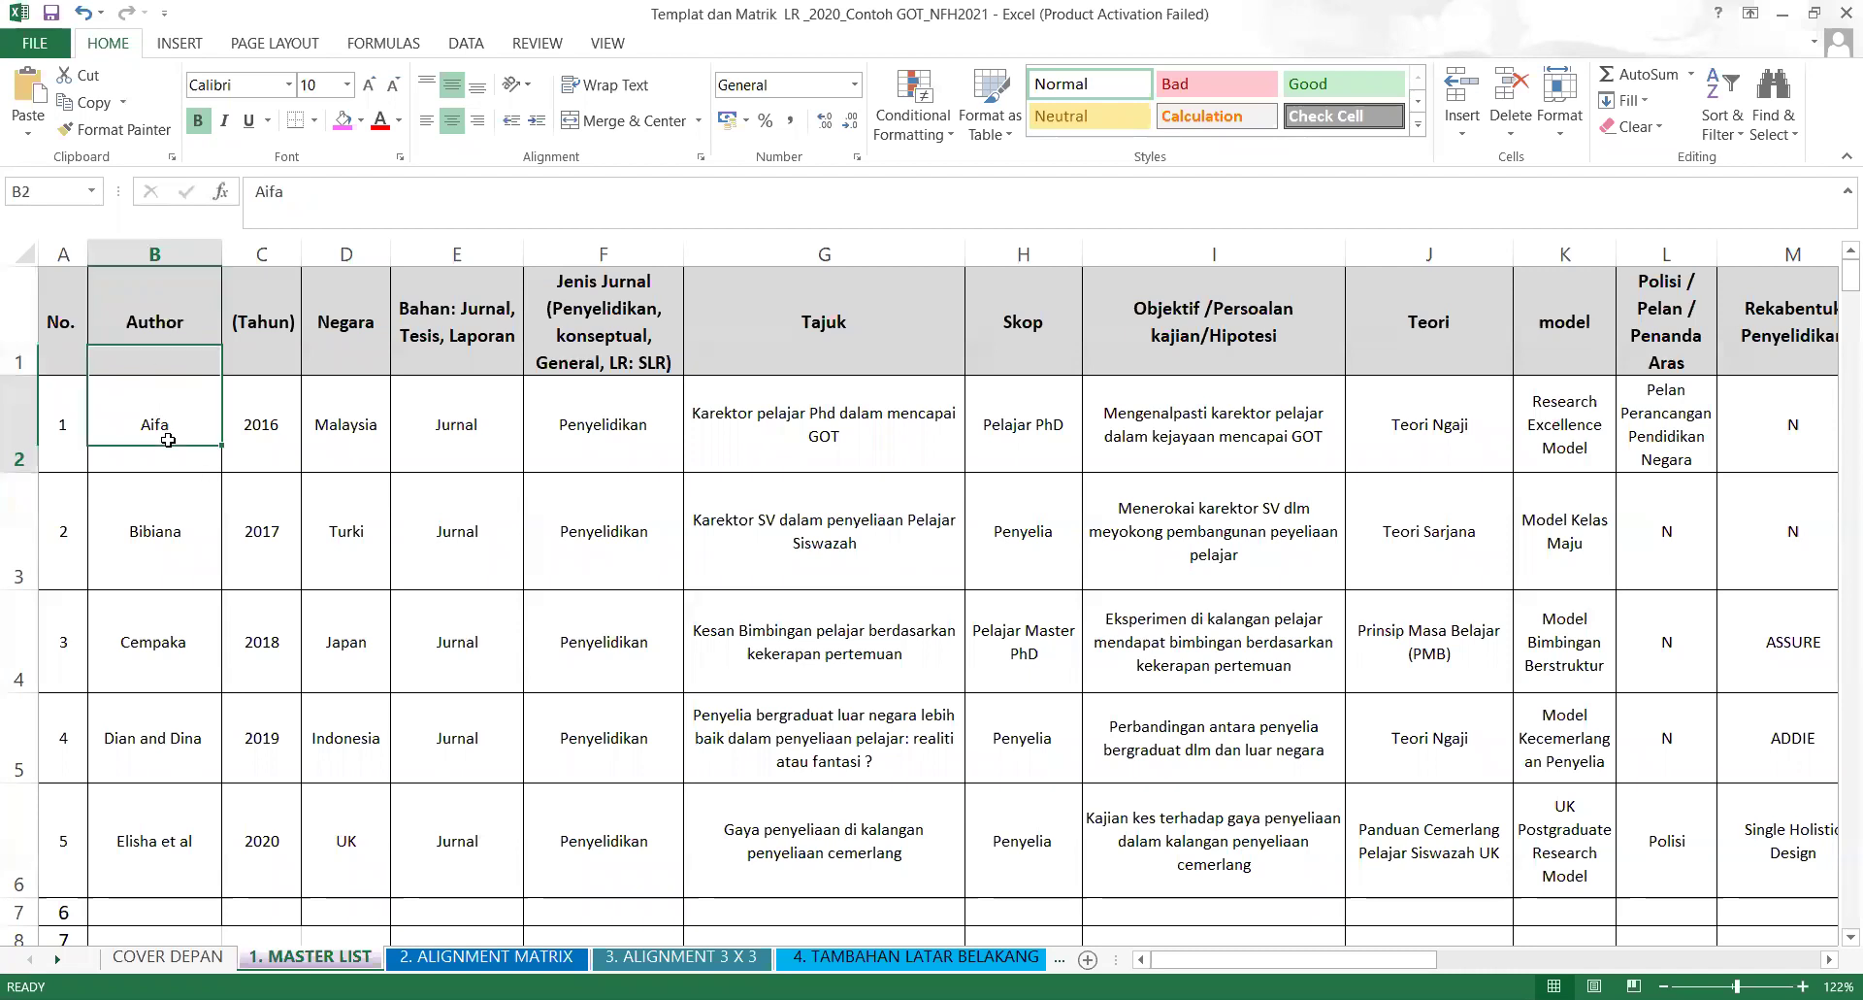
click(181, 335)
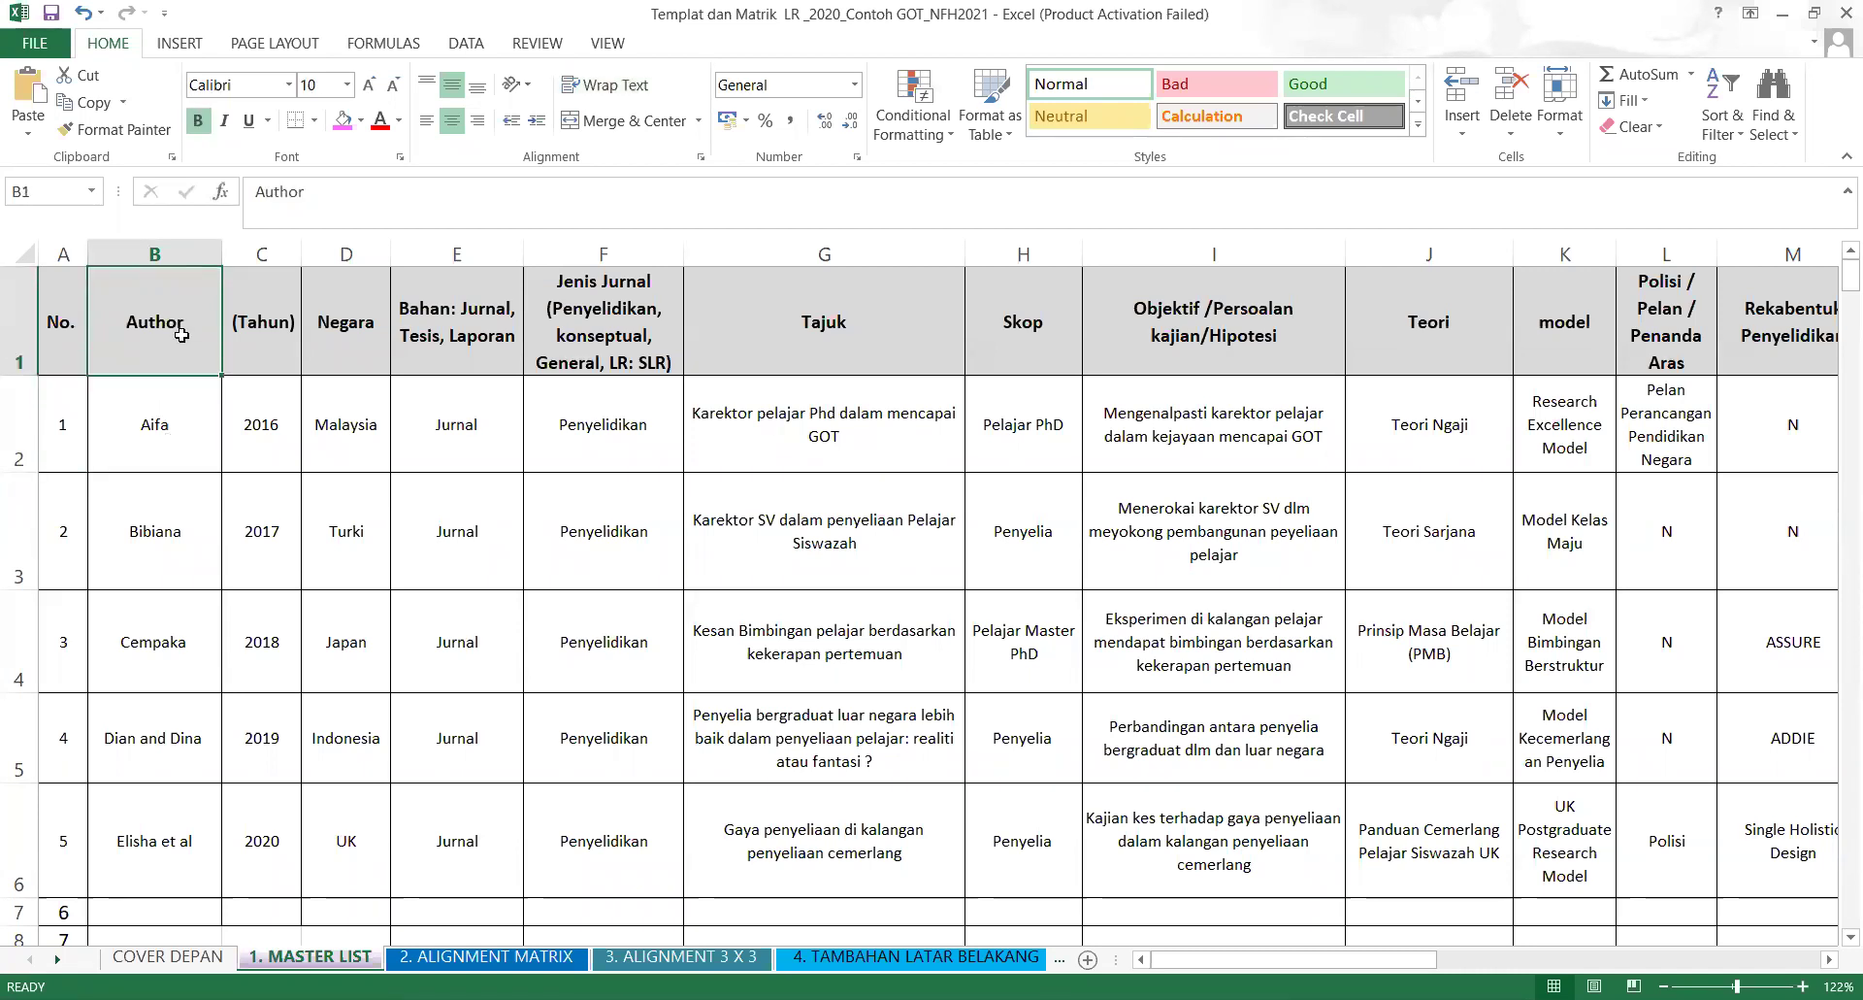
click(180, 450)
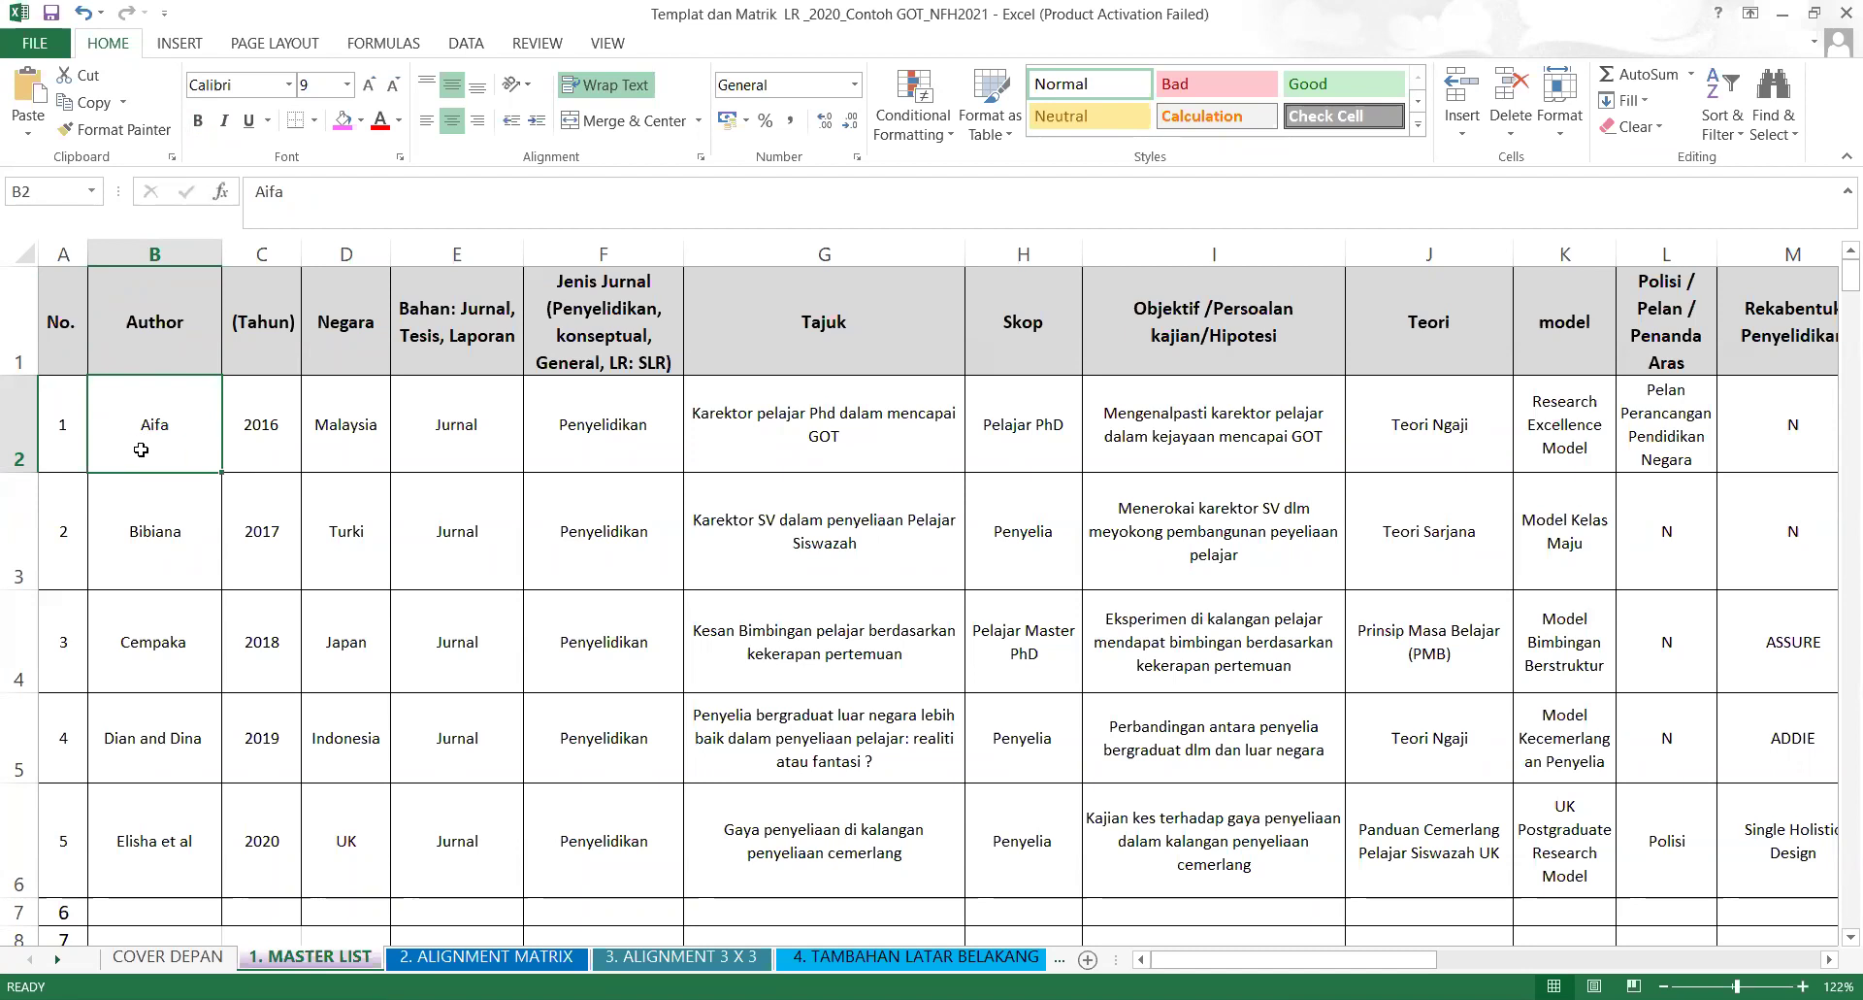
click(176, 754)
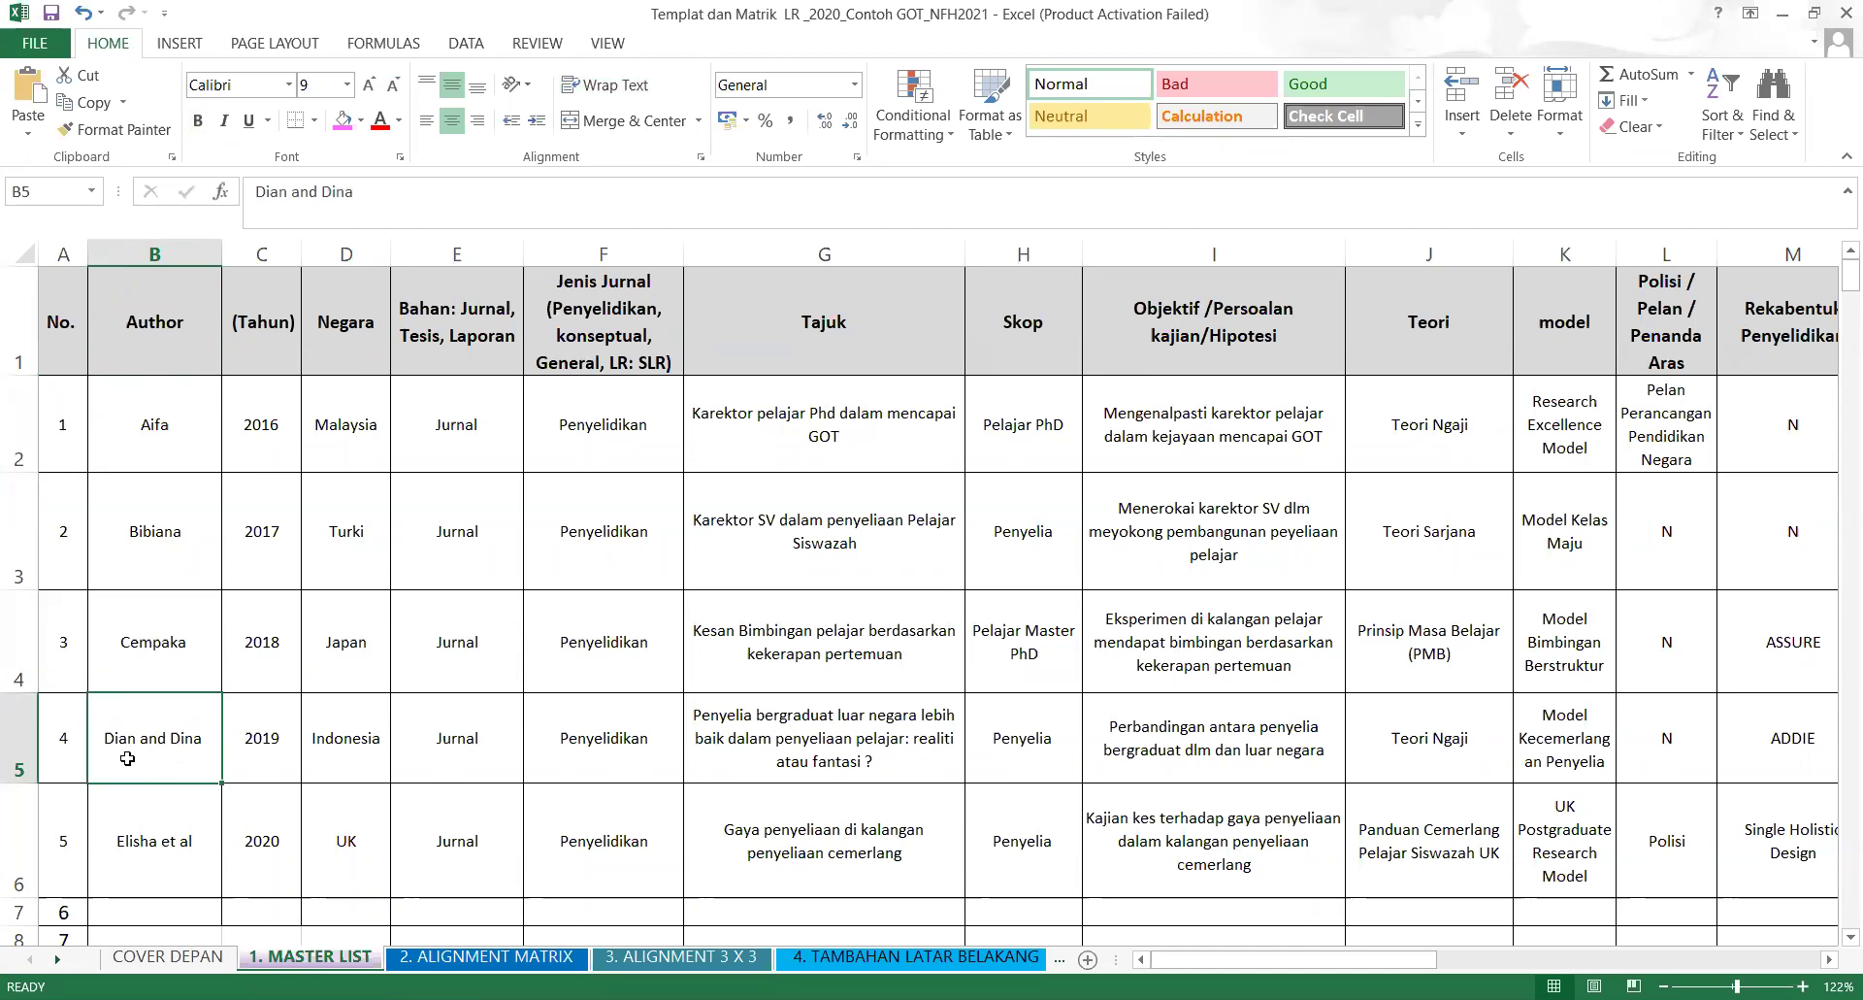
click(178, 456)
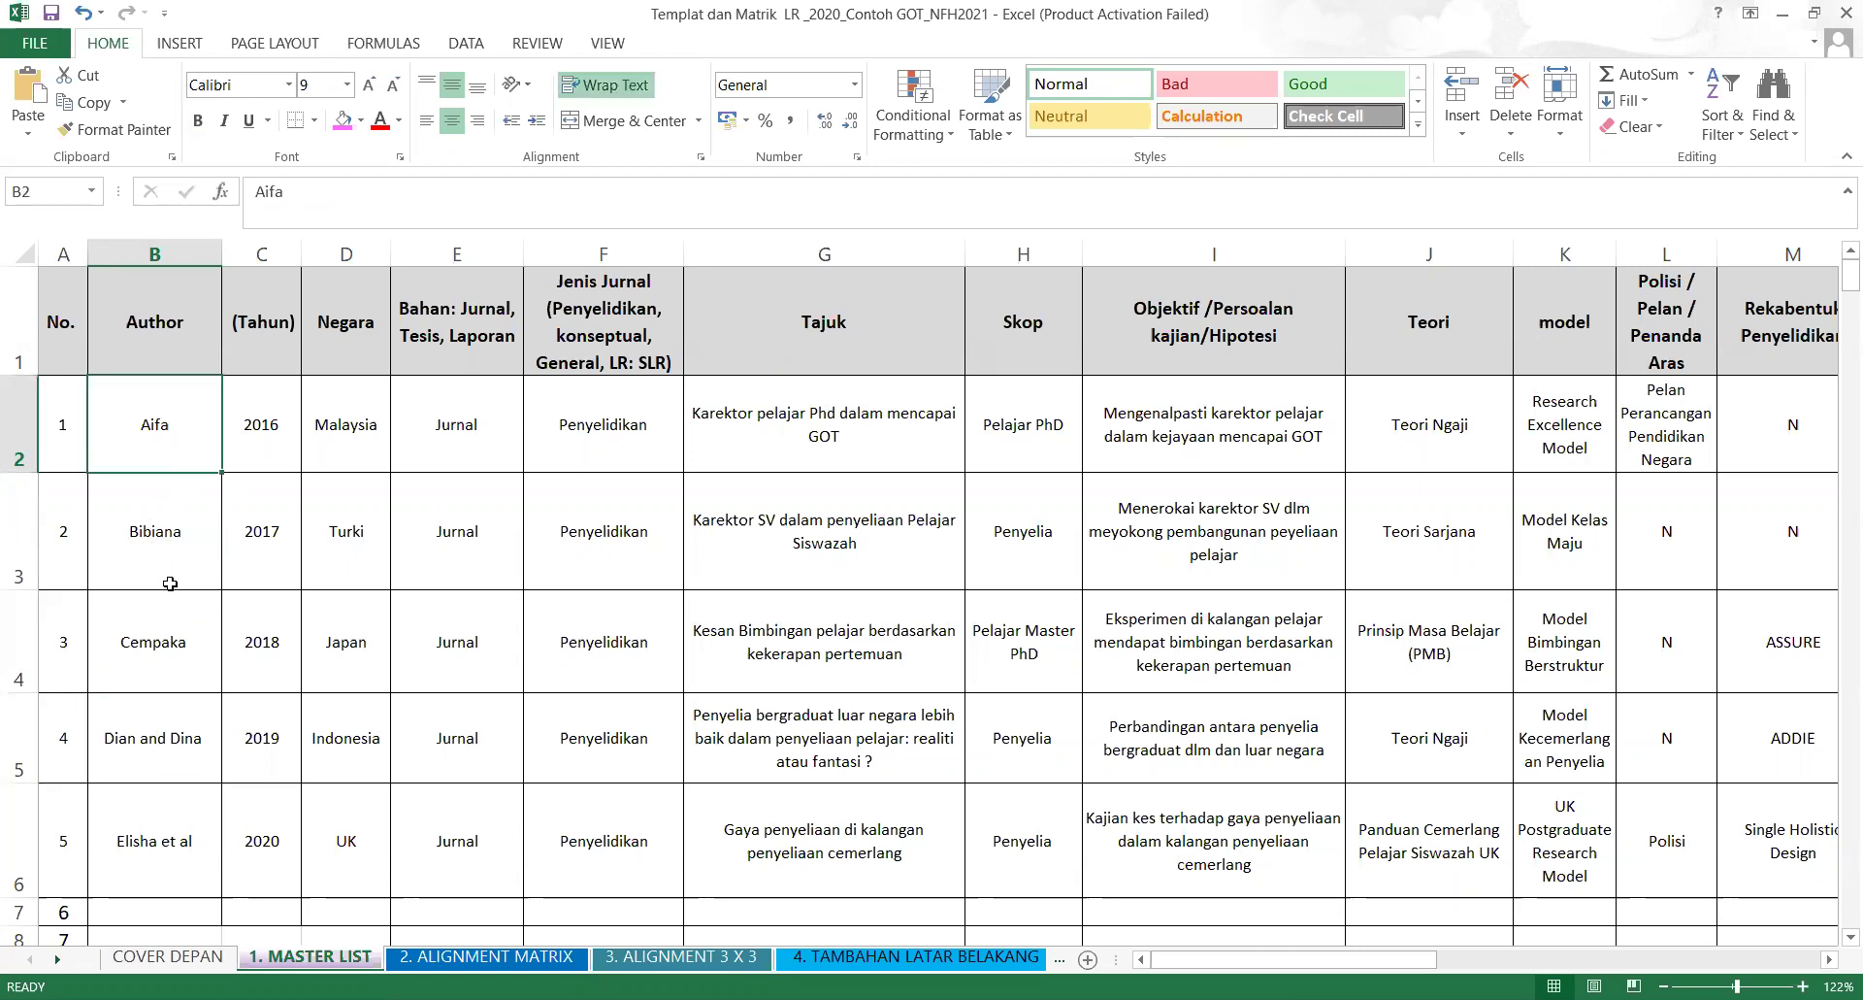
click(179, 875)
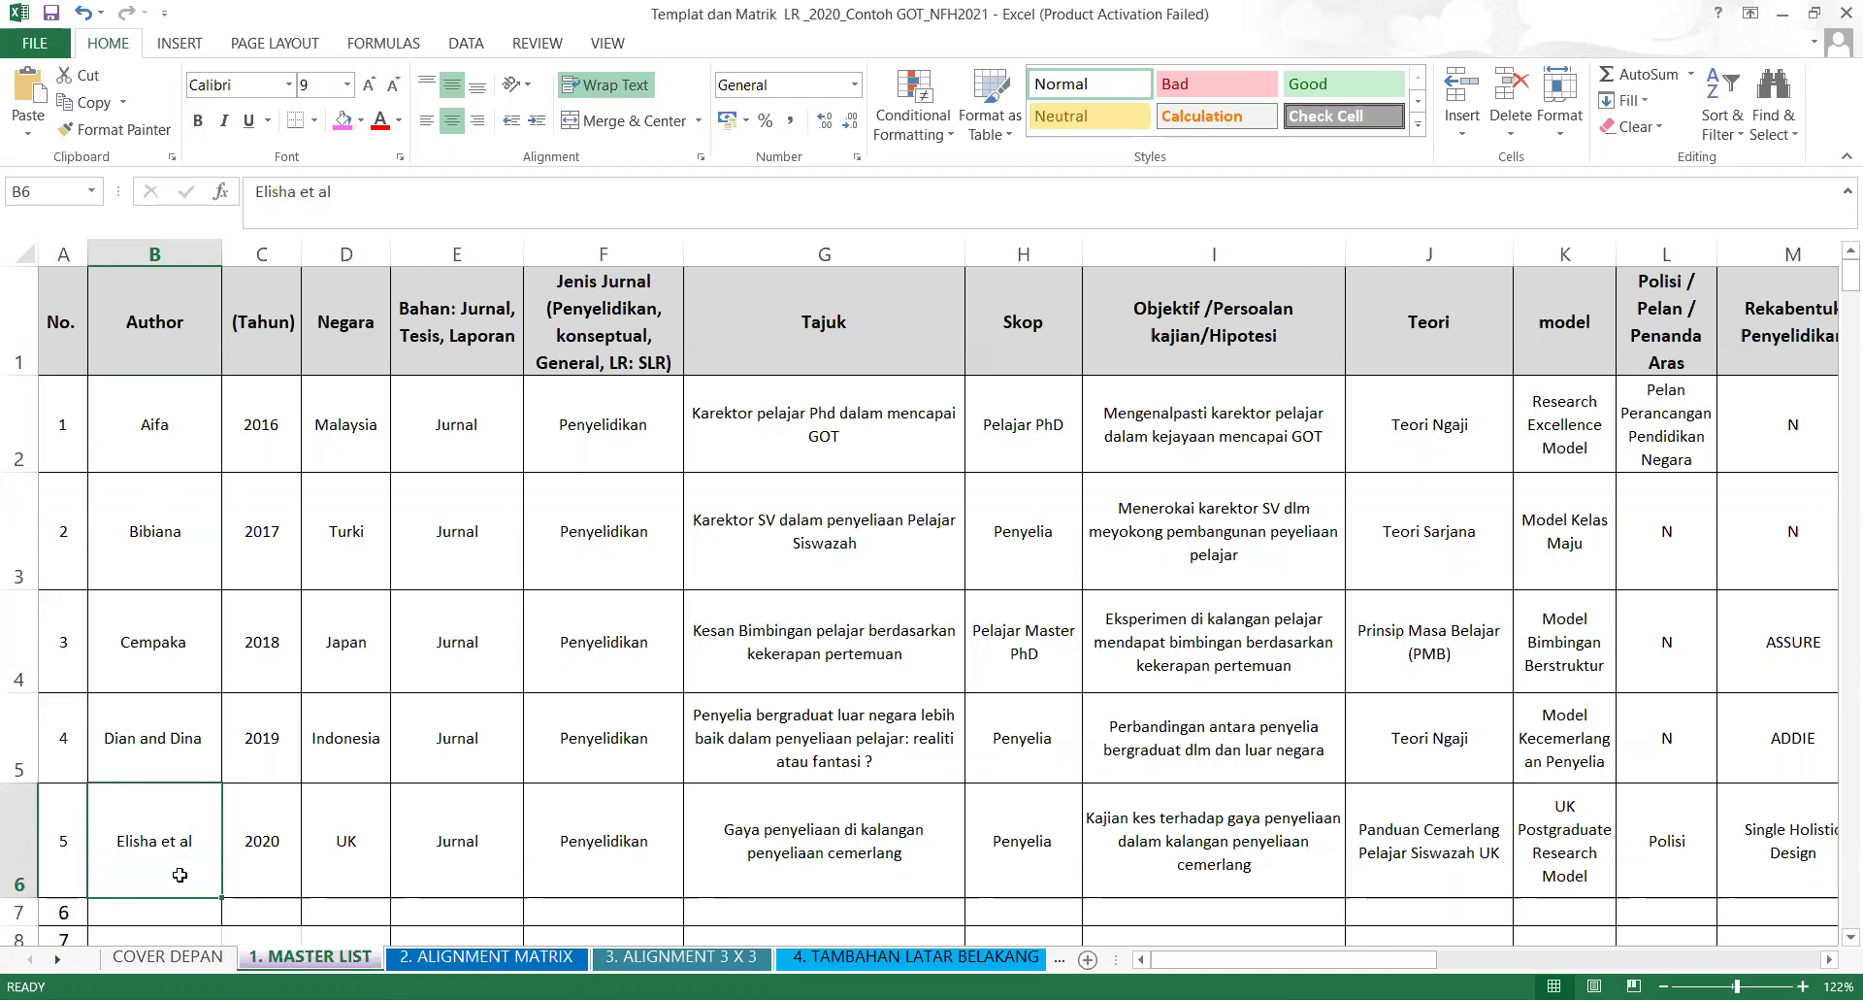
click(163, 450)
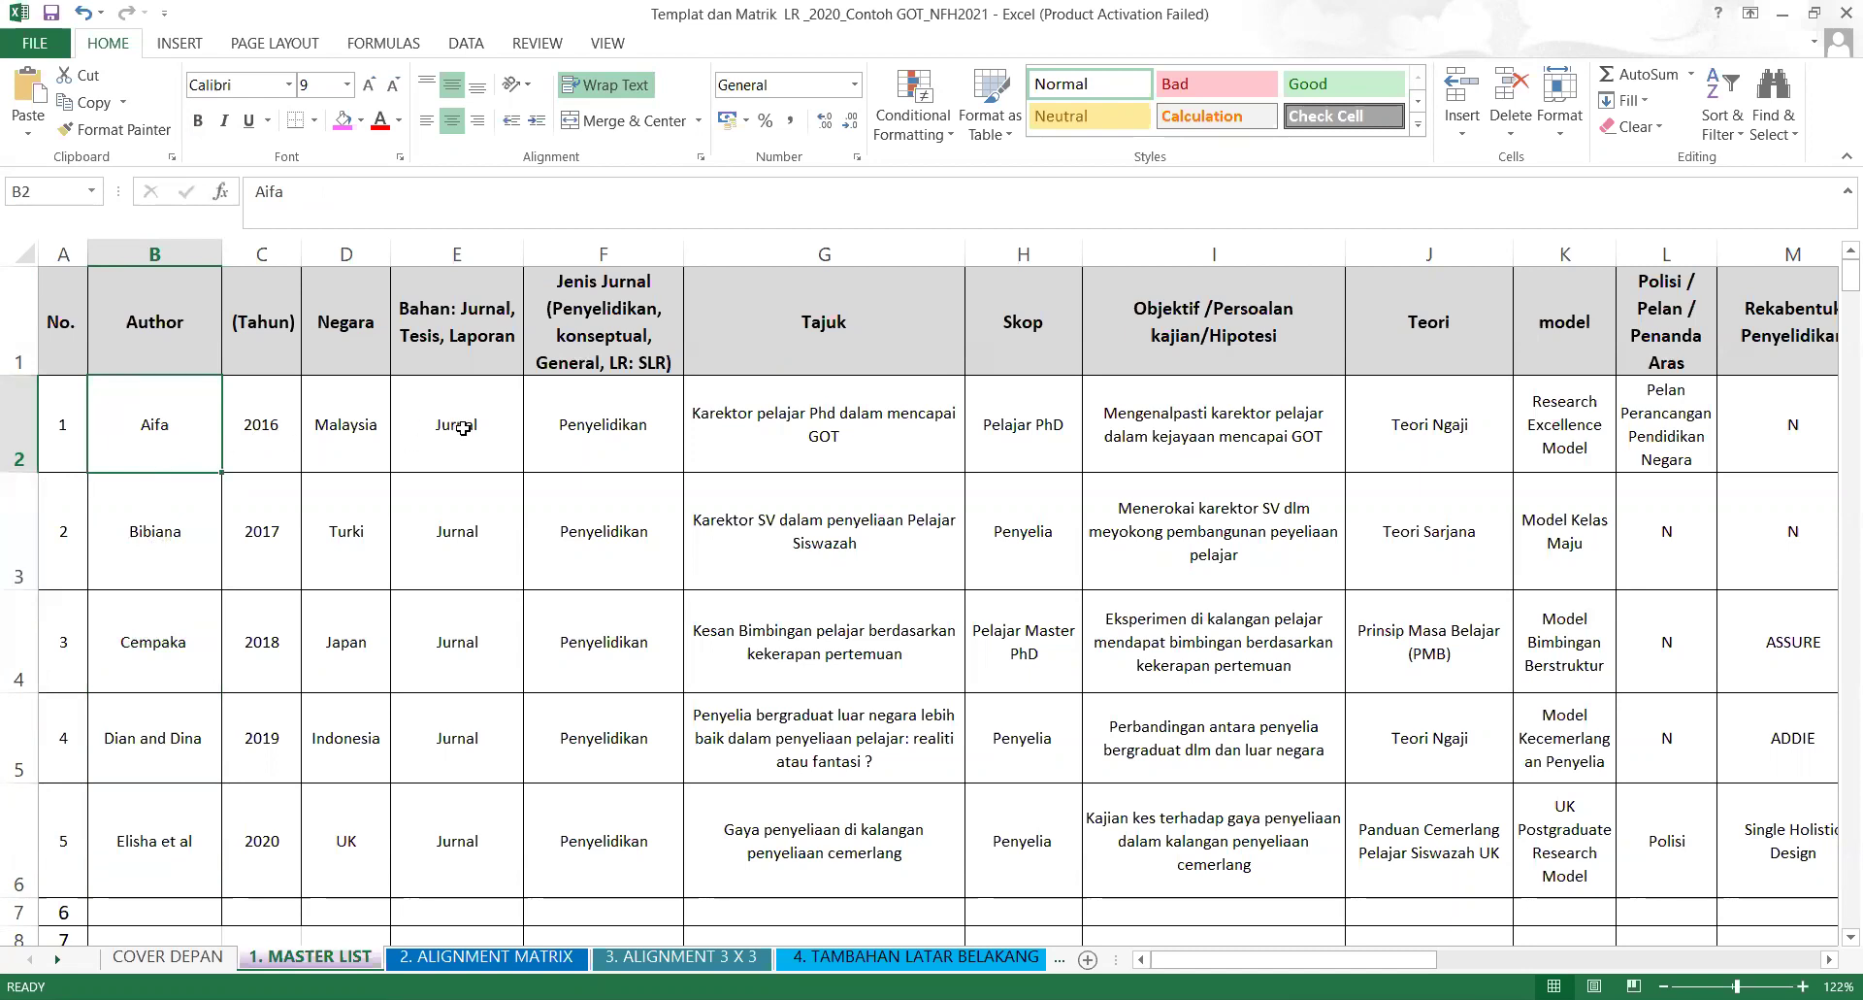
click(227, 483)
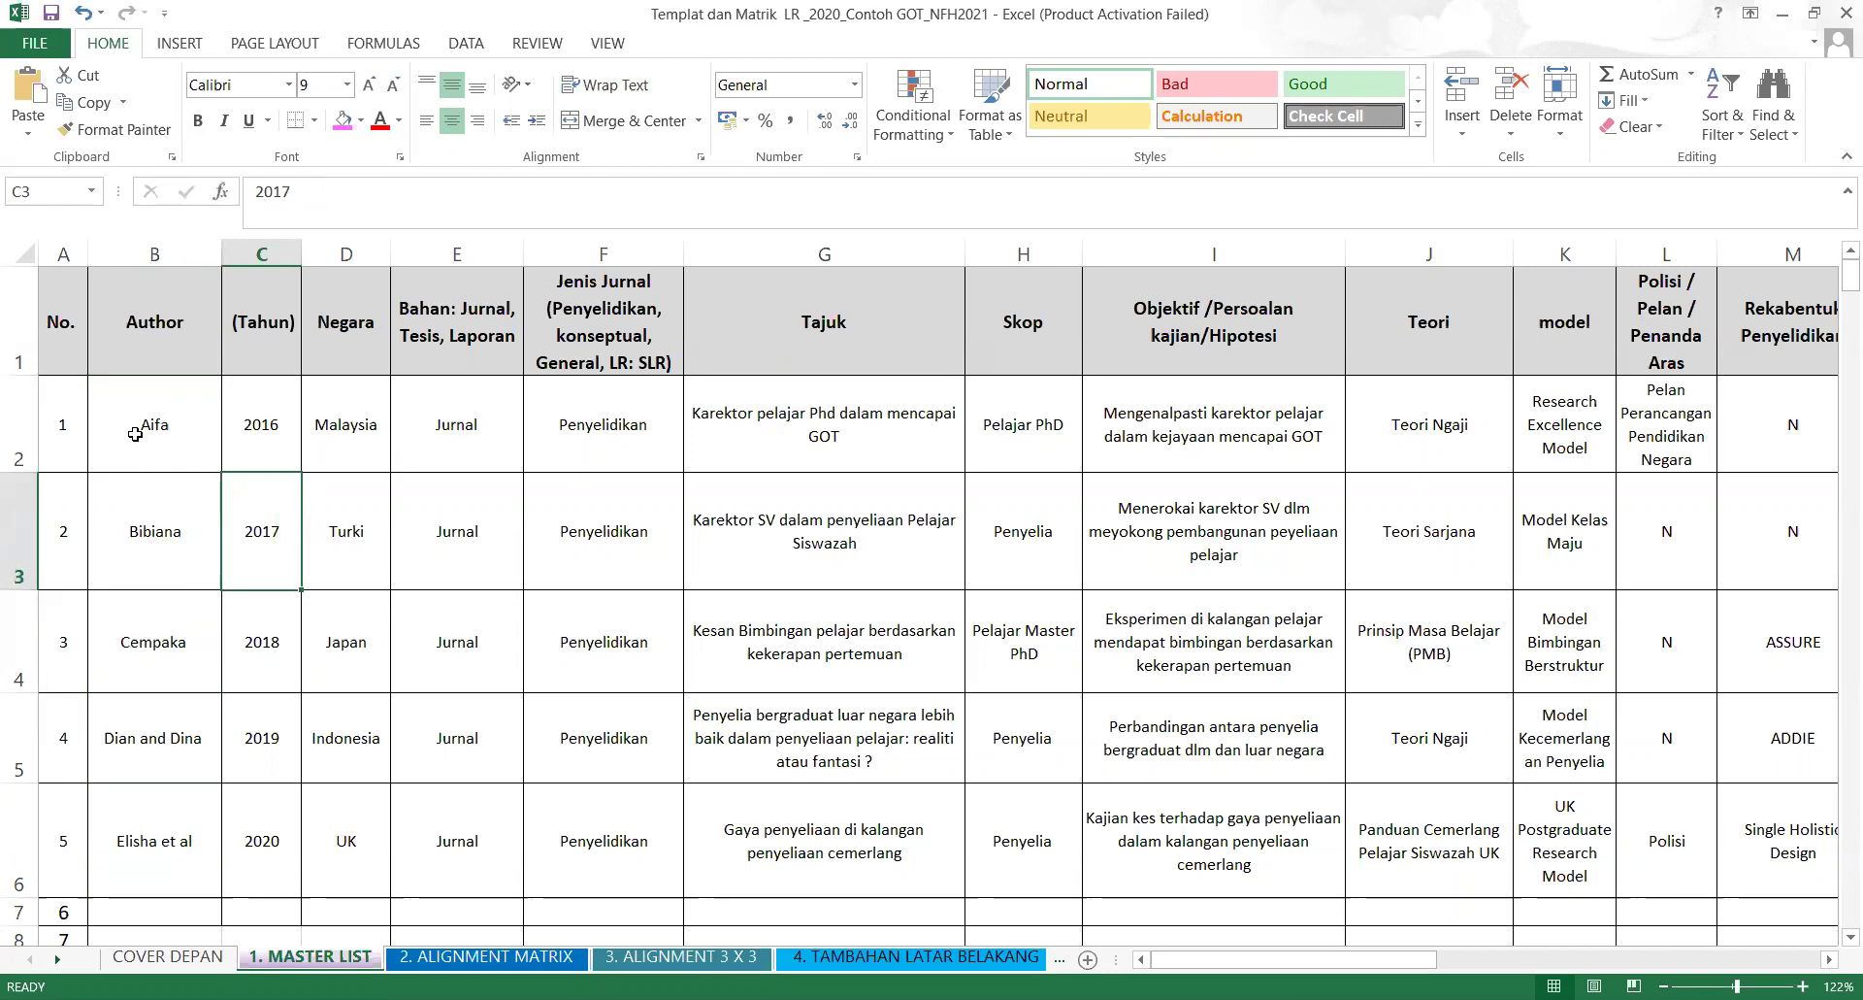
click(133, 525)
click(133, 636)
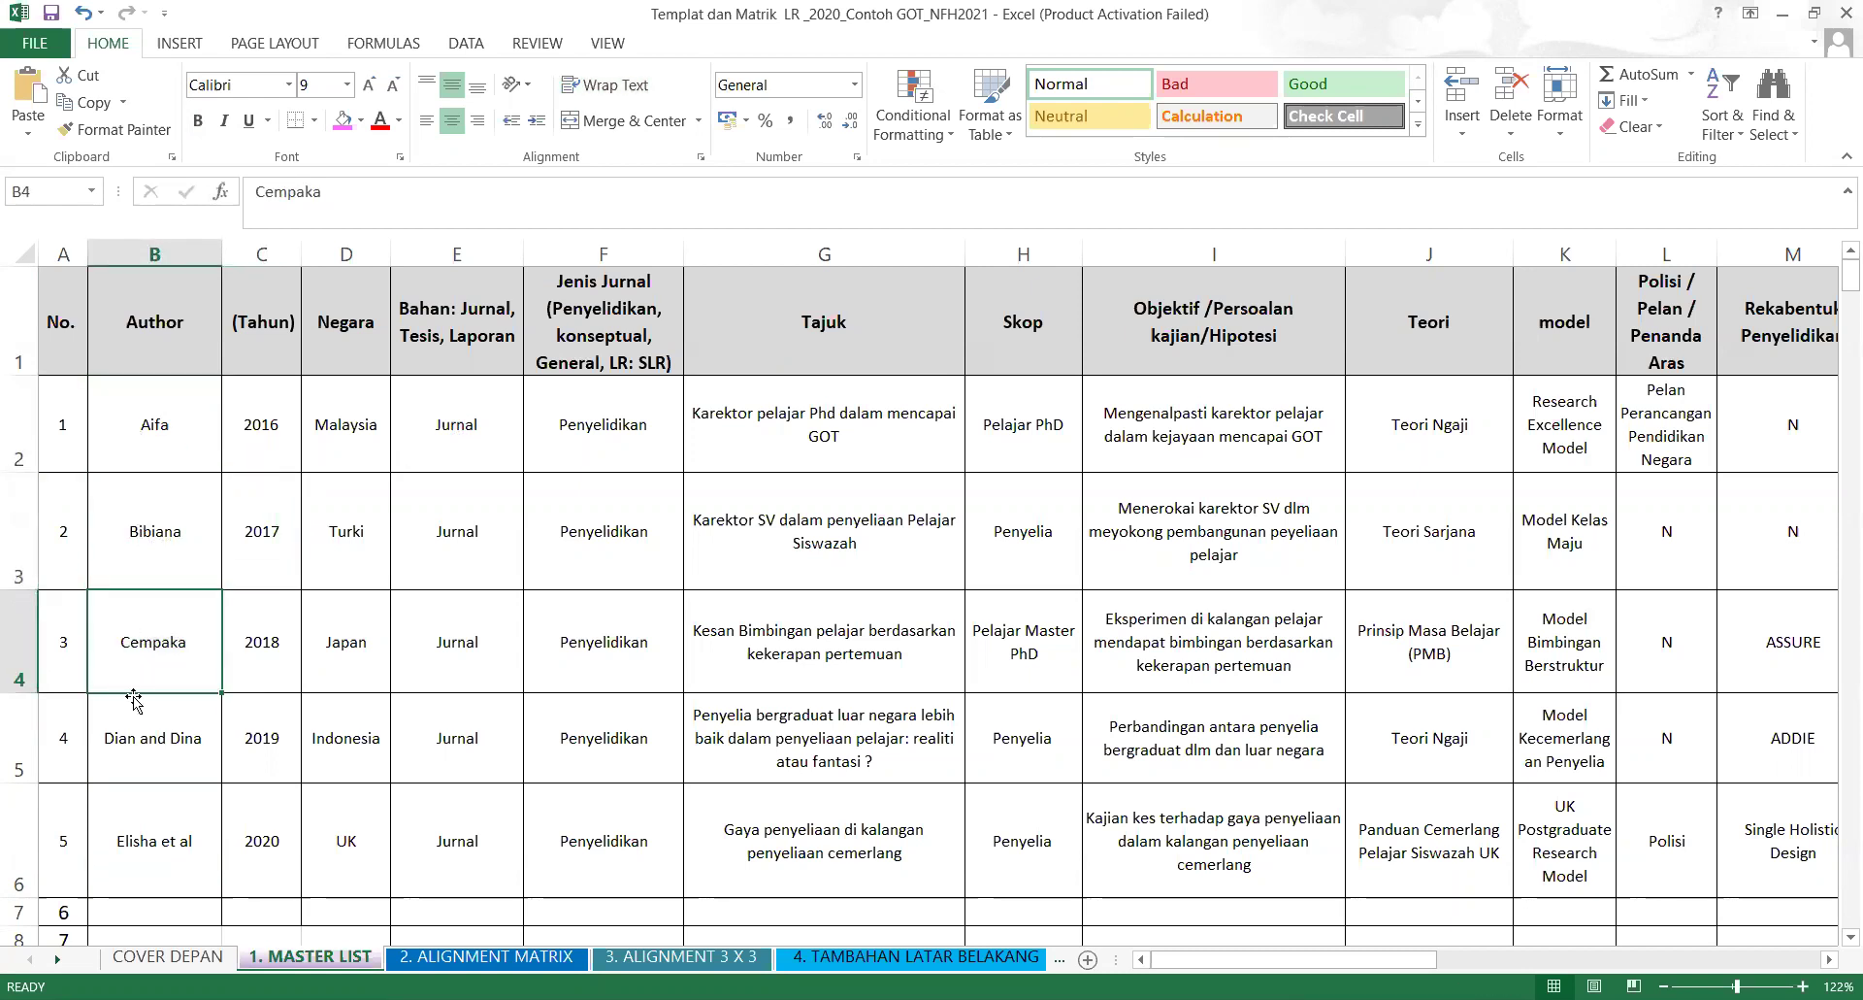
click(152, 427)
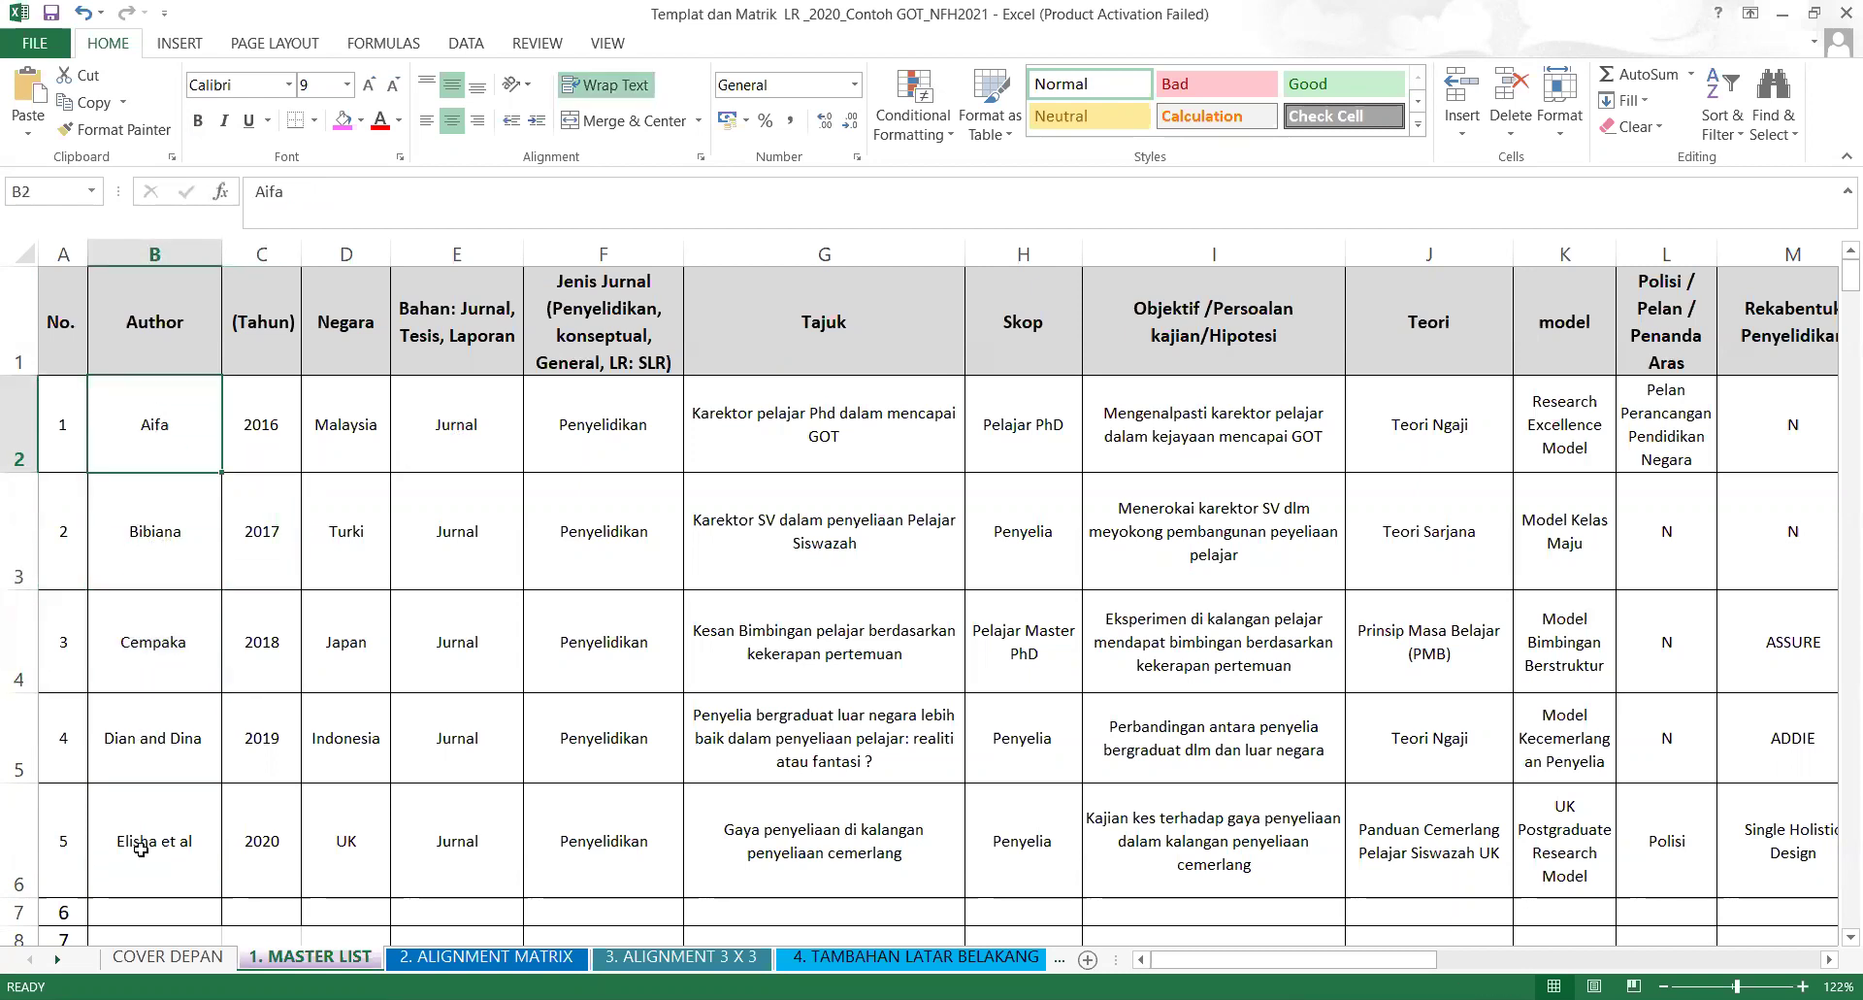
click(70, 450)
click(149, 450)
click(151, 838)
click(153, 745)
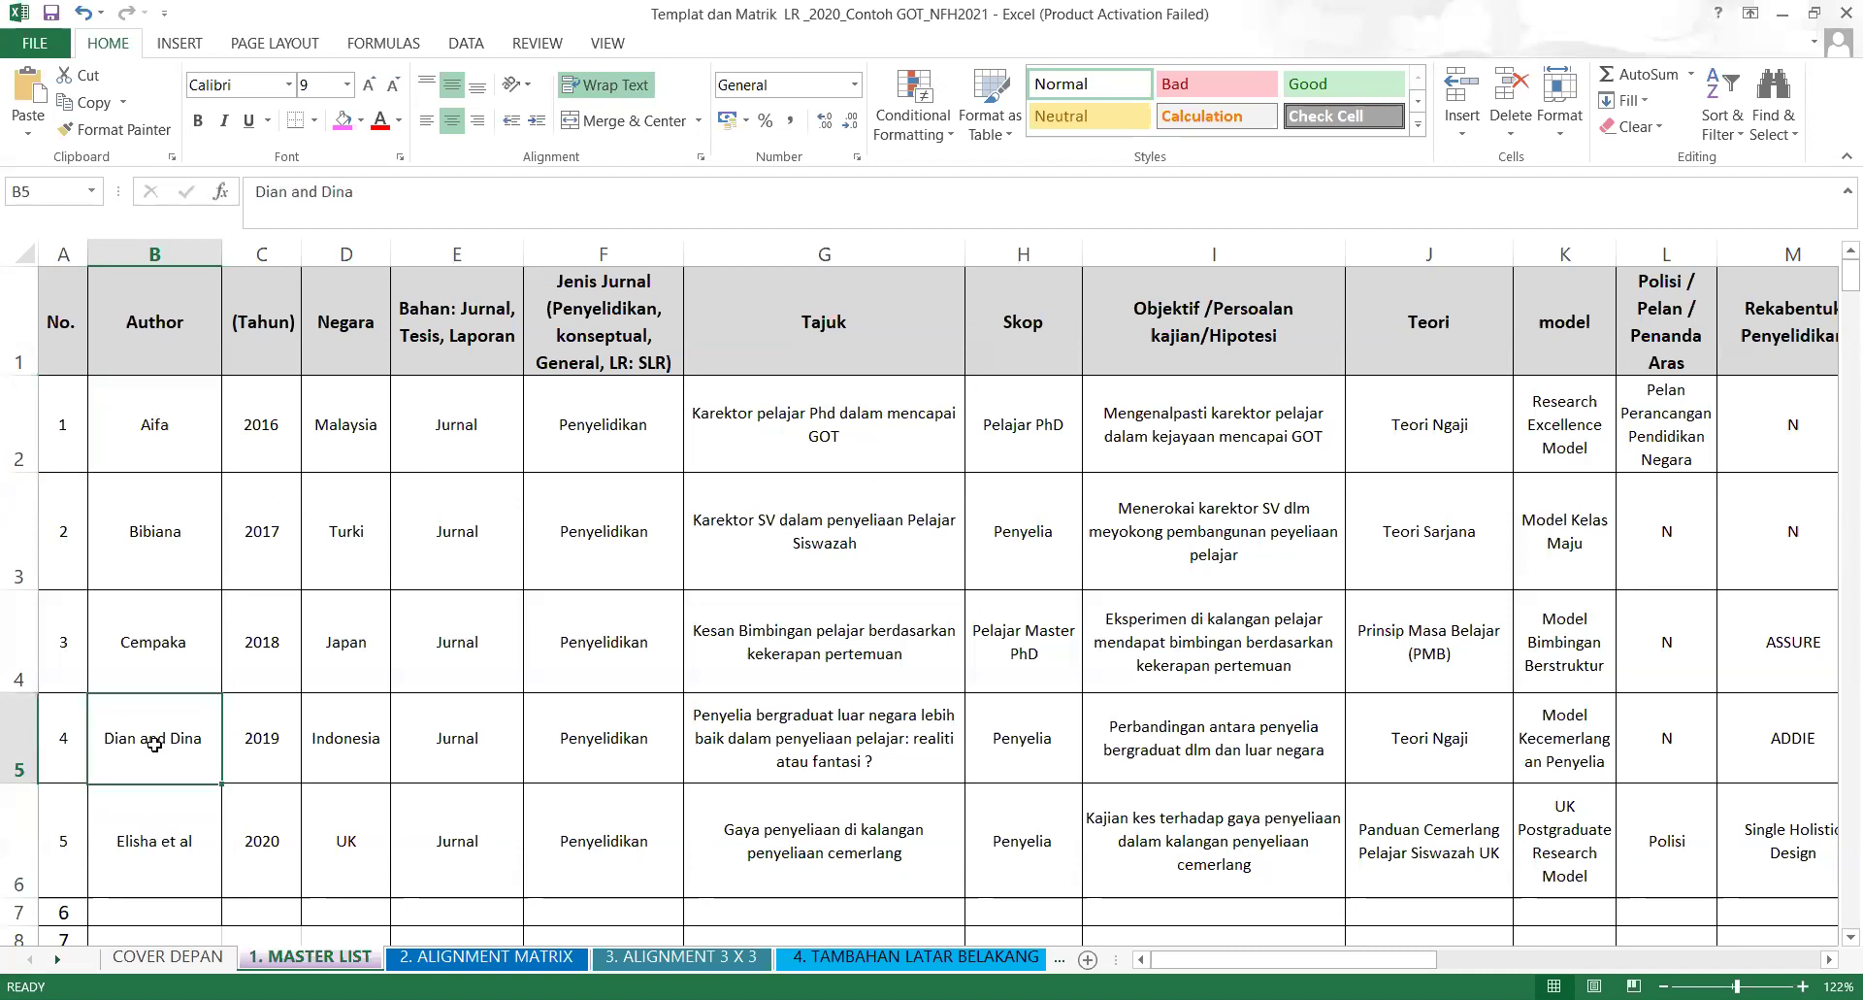
click(156, 661)
click(157, 563)
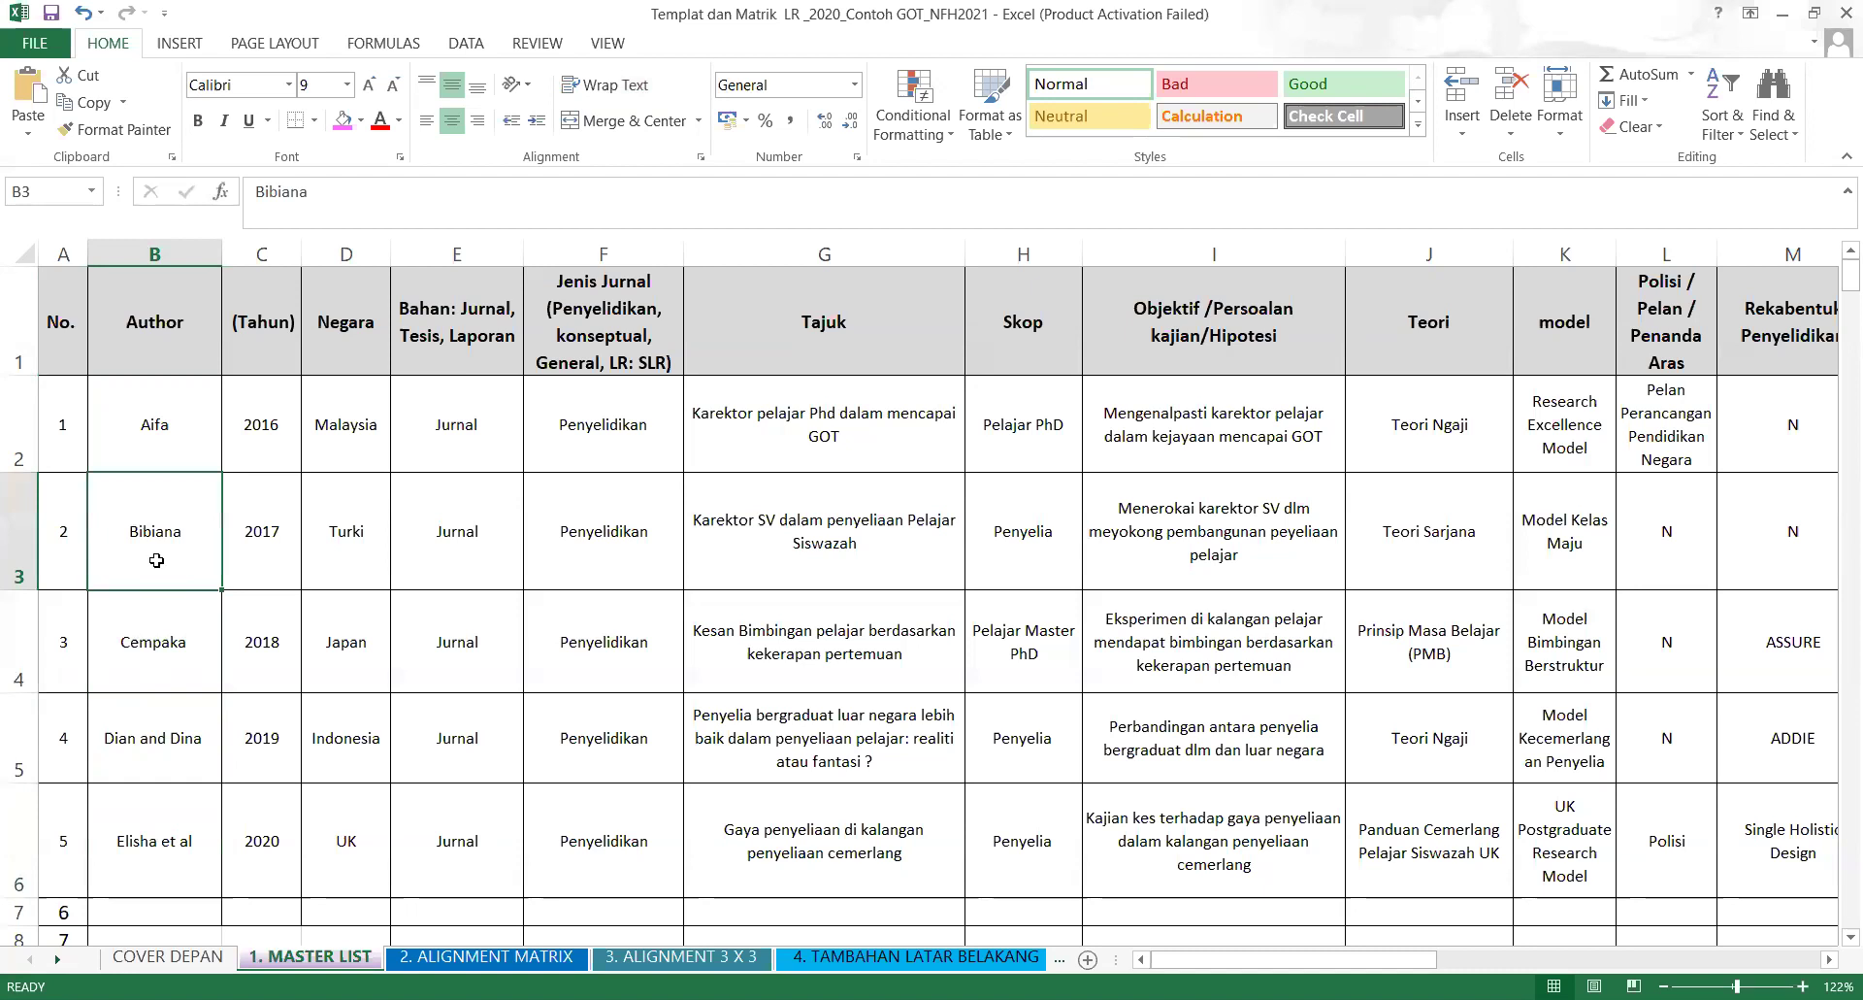
click(141, 461)
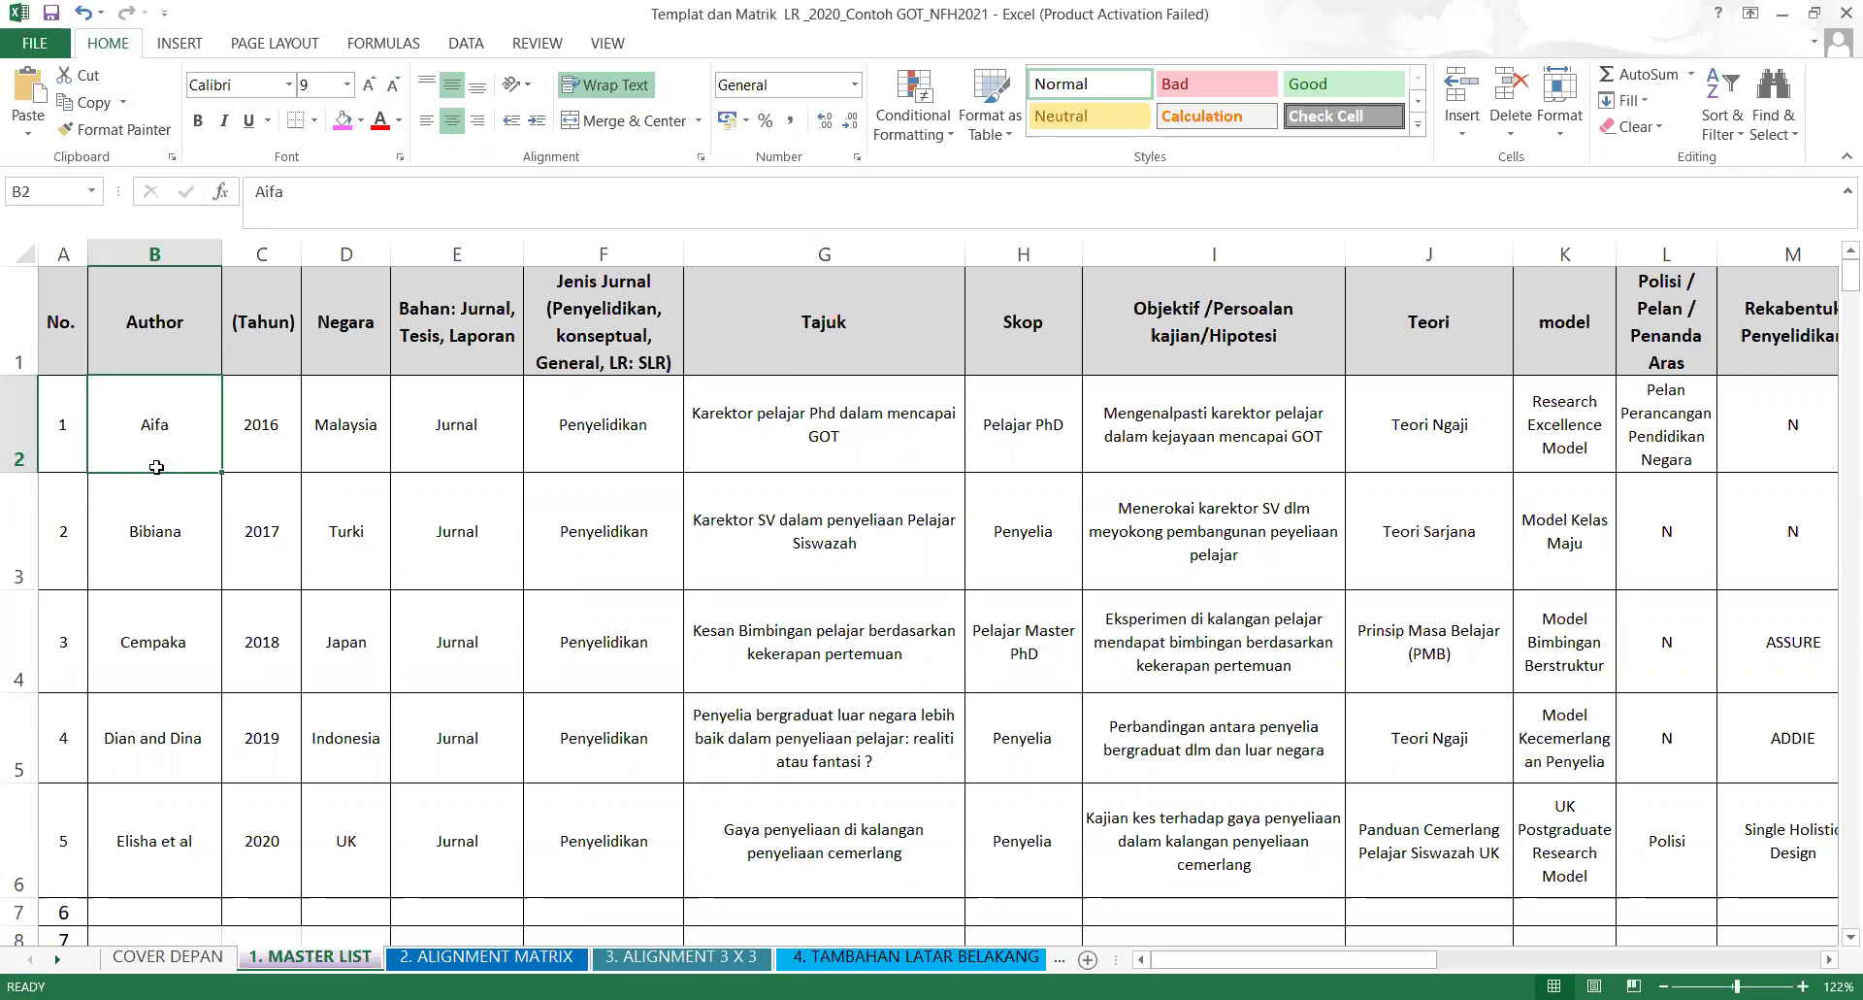
click(267, 366)
click(280, 444)
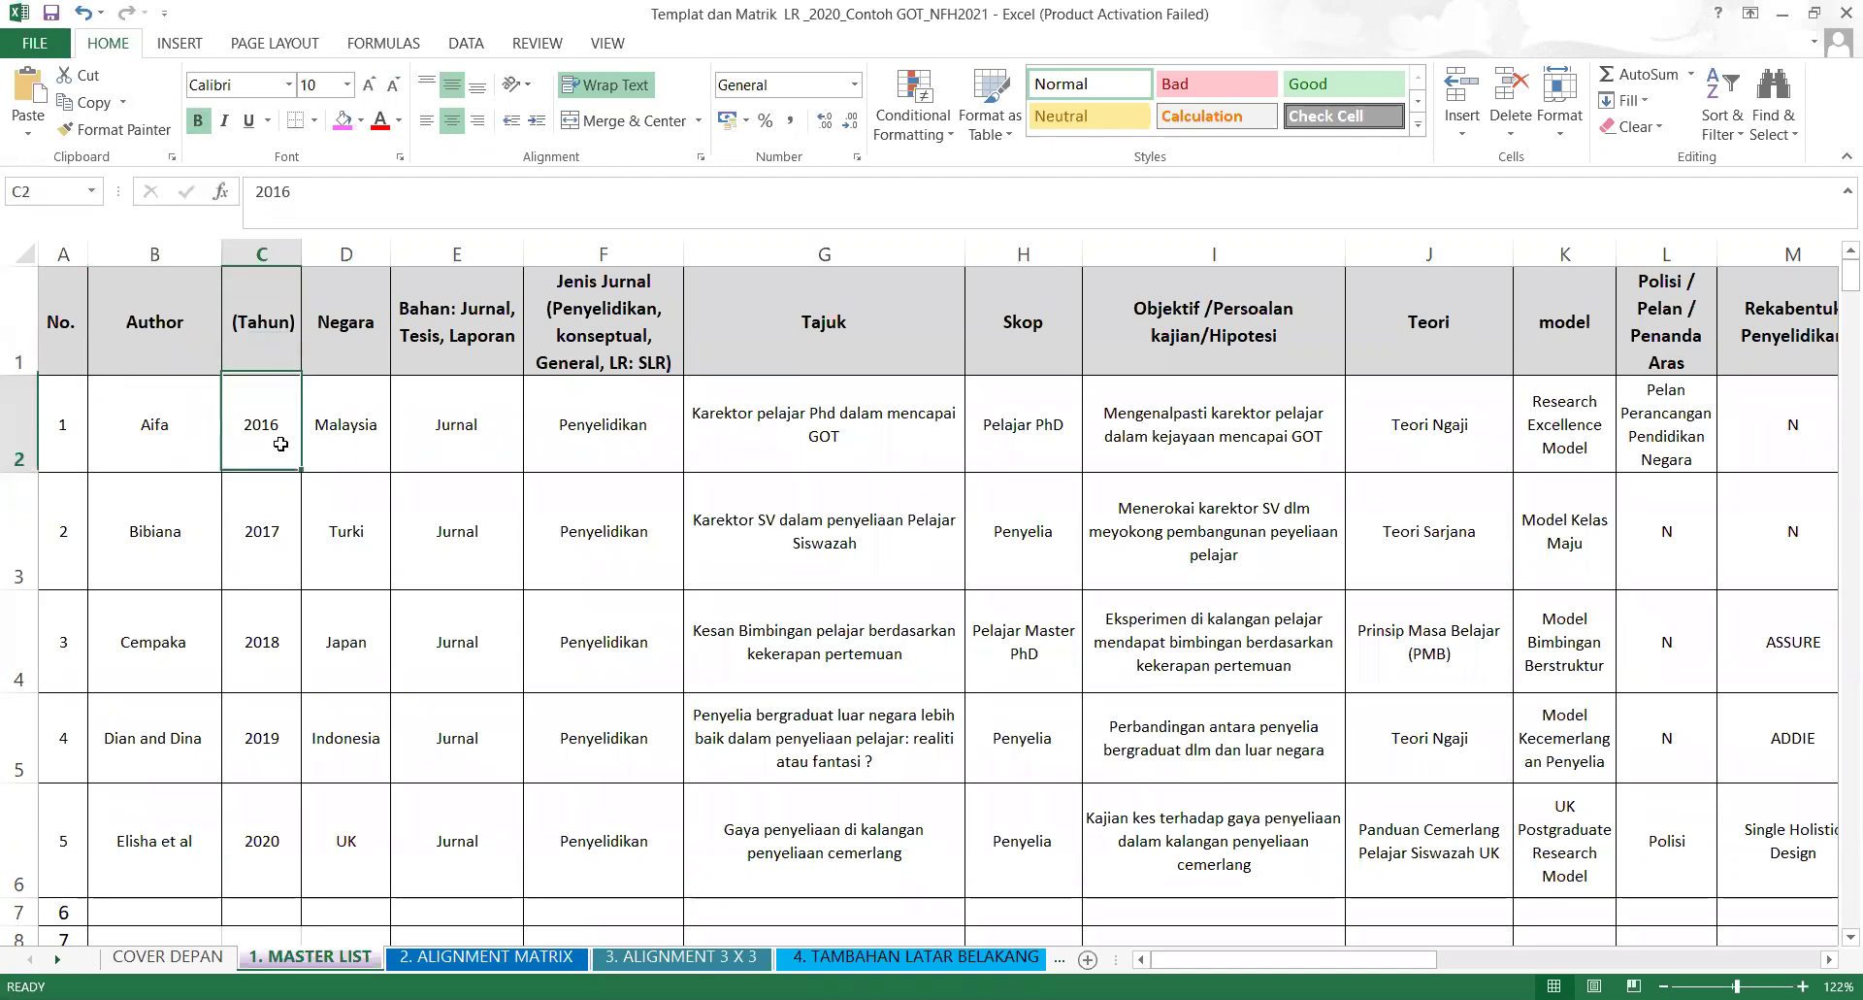
click(274, 535)
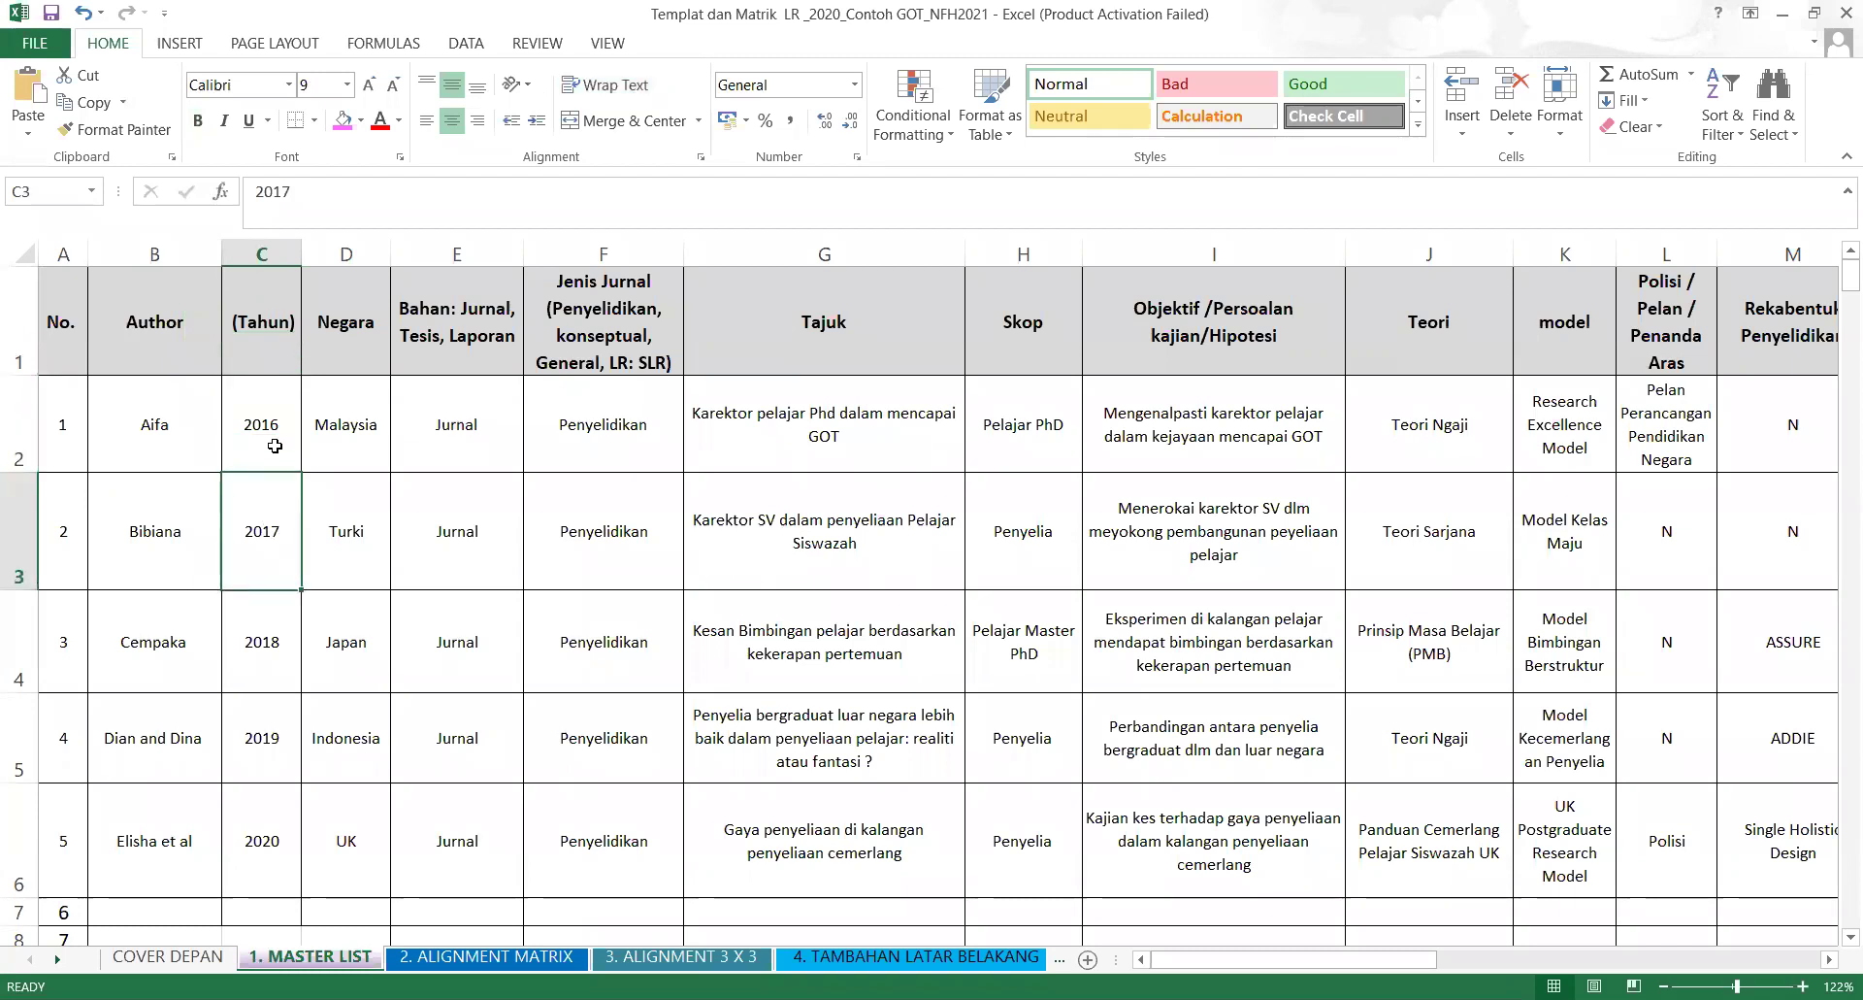
click(275, 446)
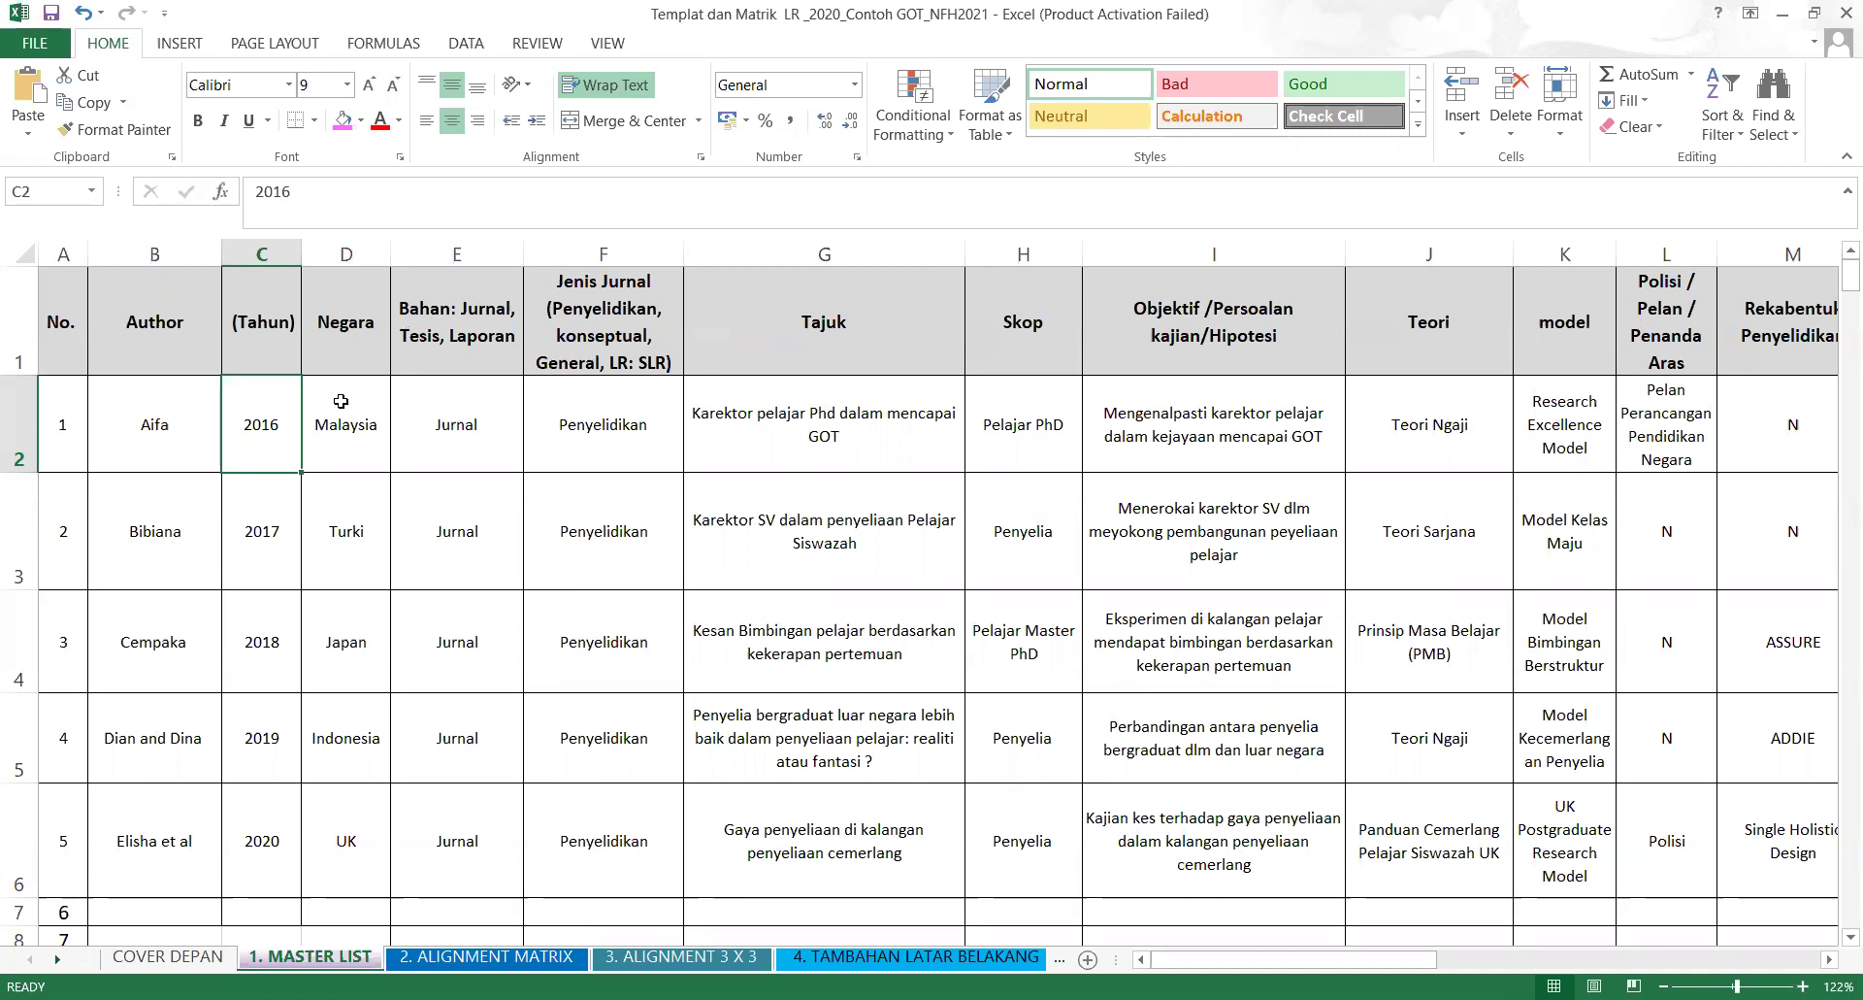
Change the Negara column header in D1 to "Negara (kajian)".
click(341, 405)
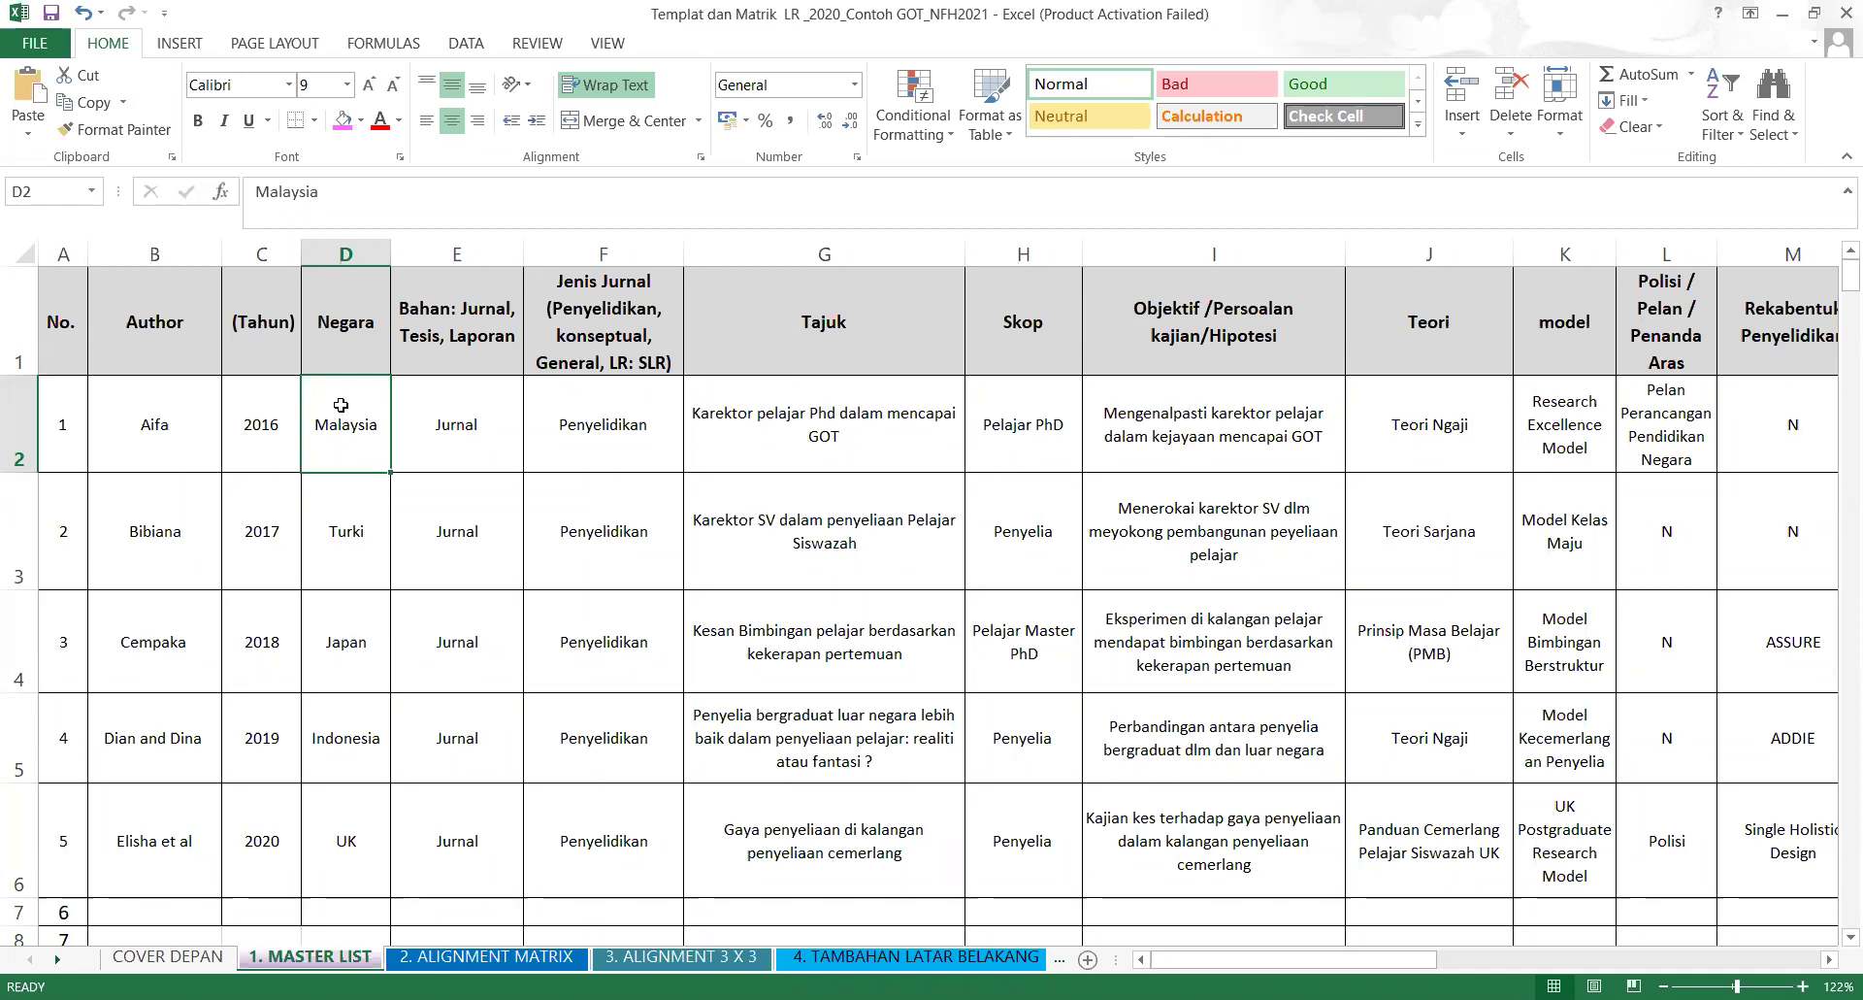
click(323, 309)
click(322, 199)
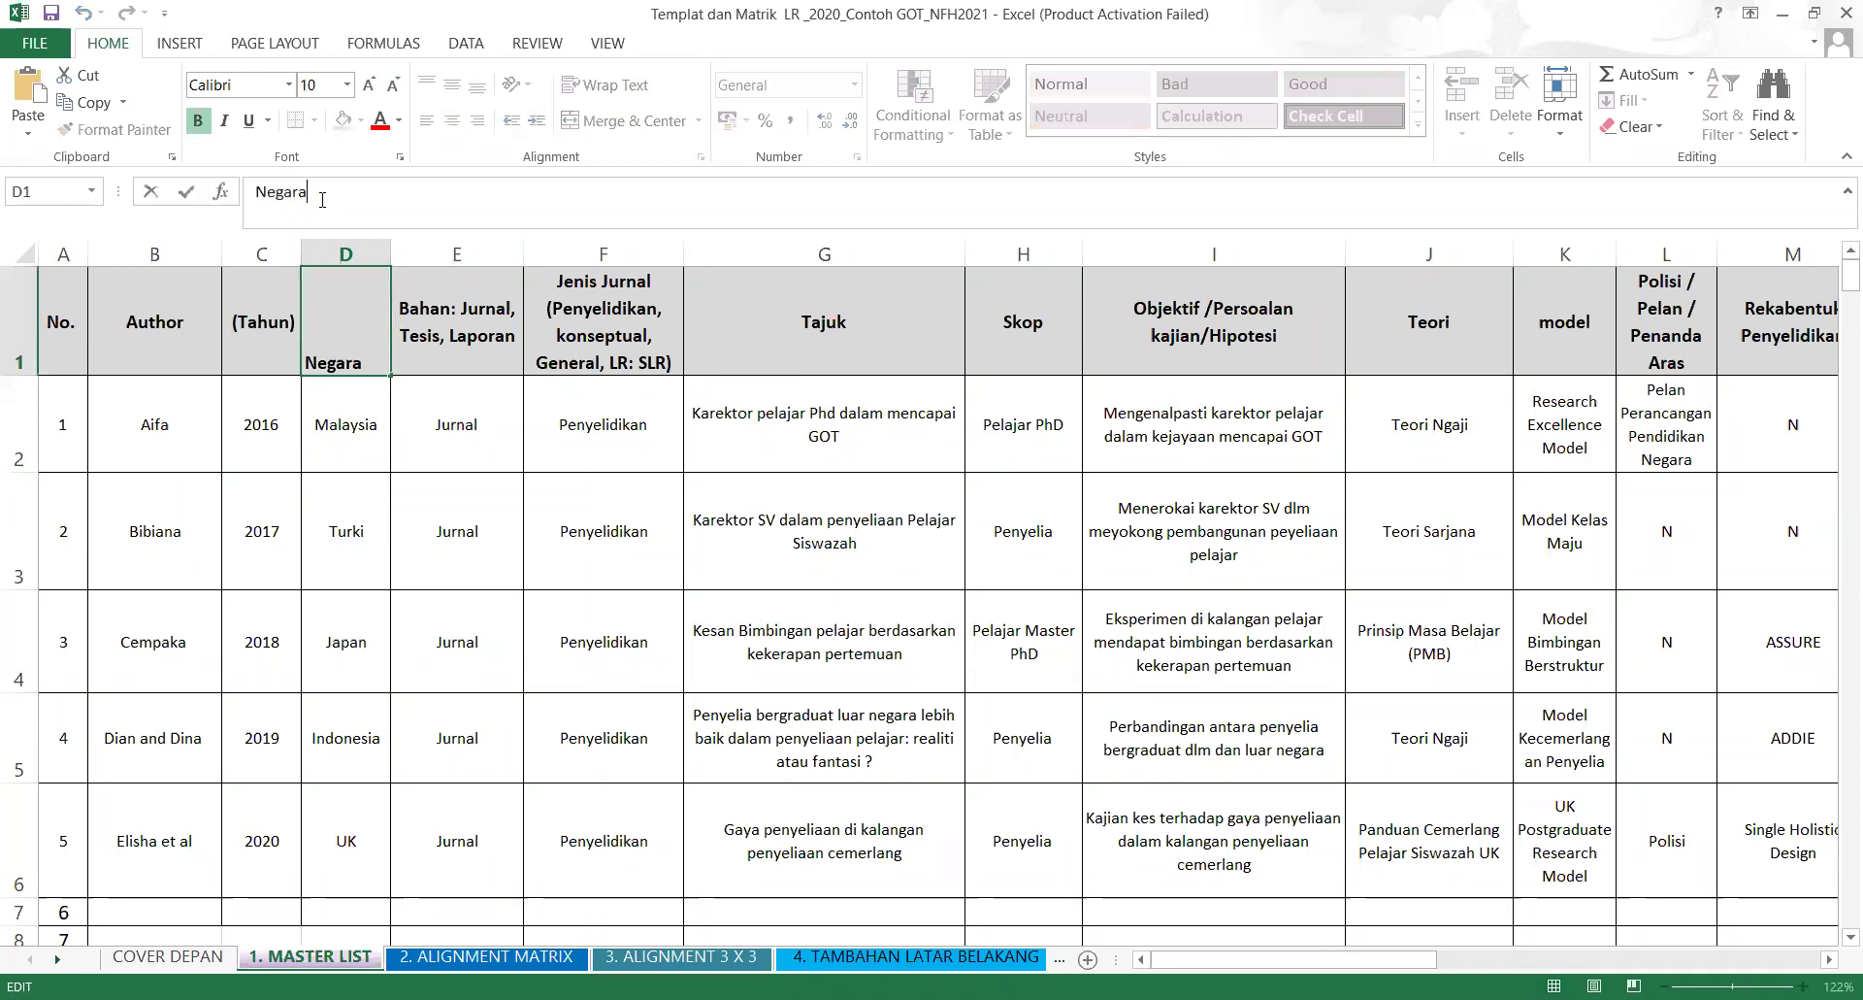
text((kajian))
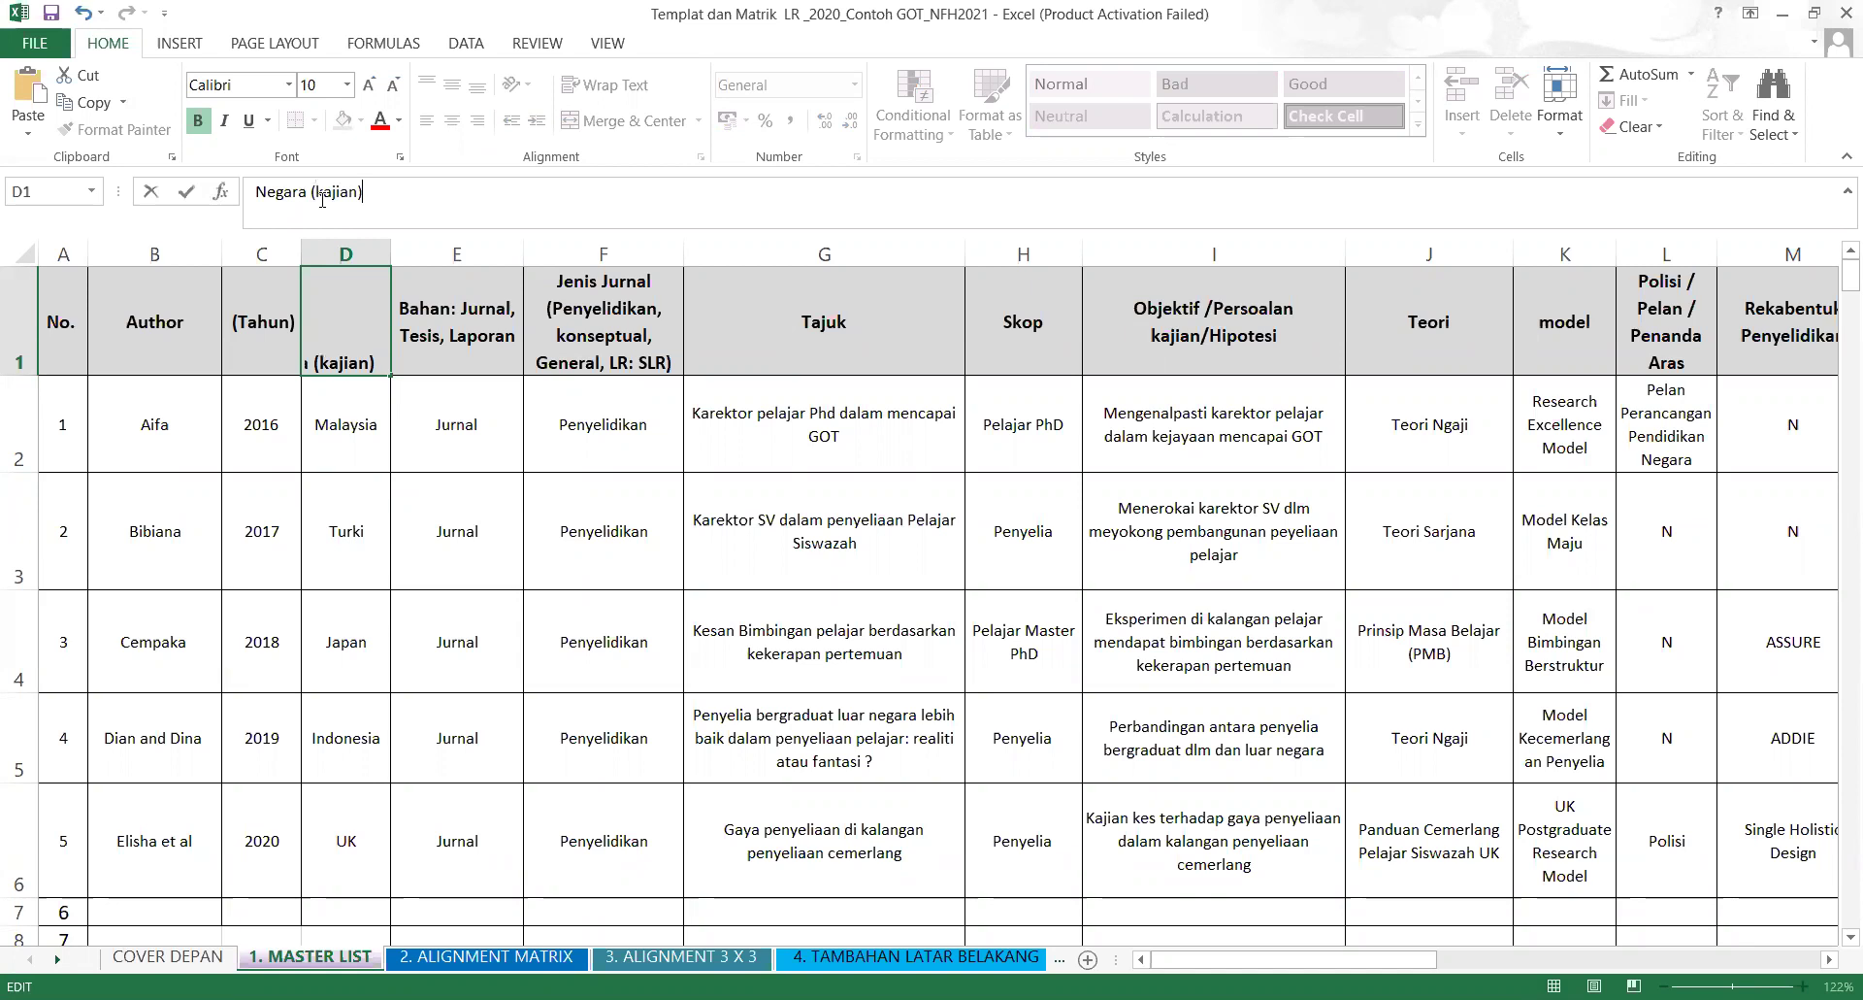
click(315, 536)
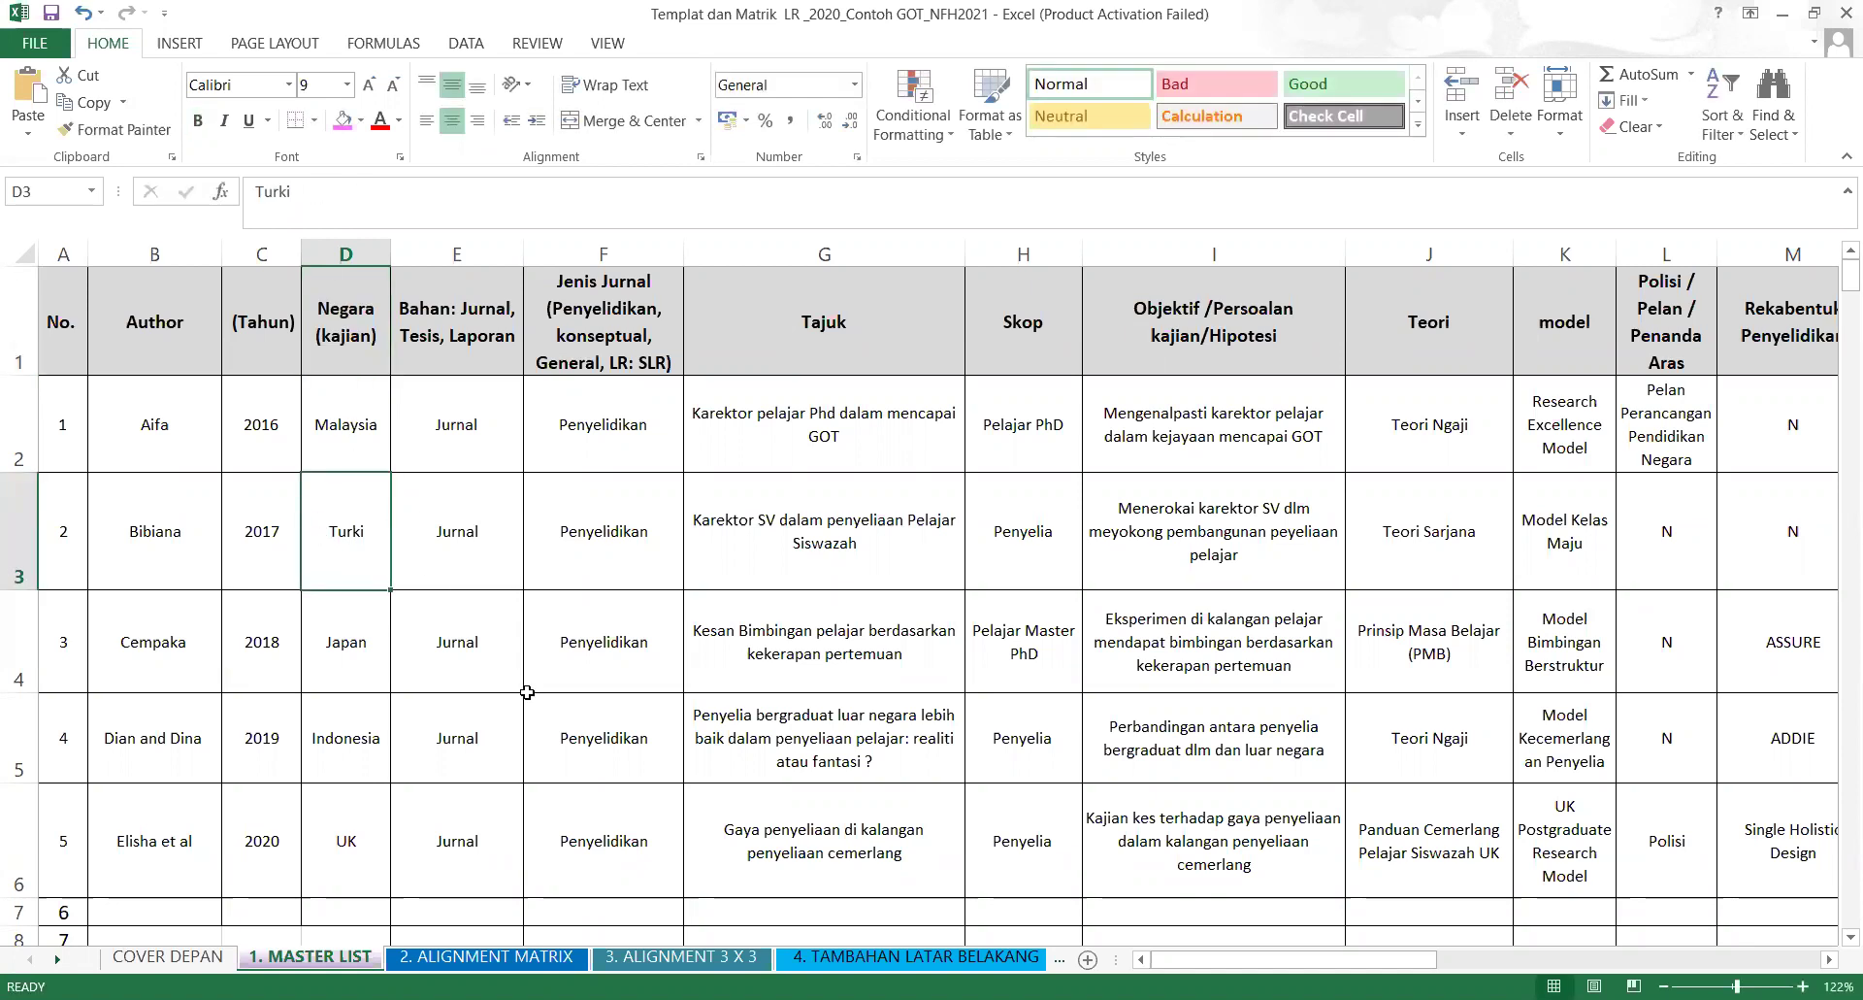
Set the country of study number 2 in D3 to "N".
click(335, 435)
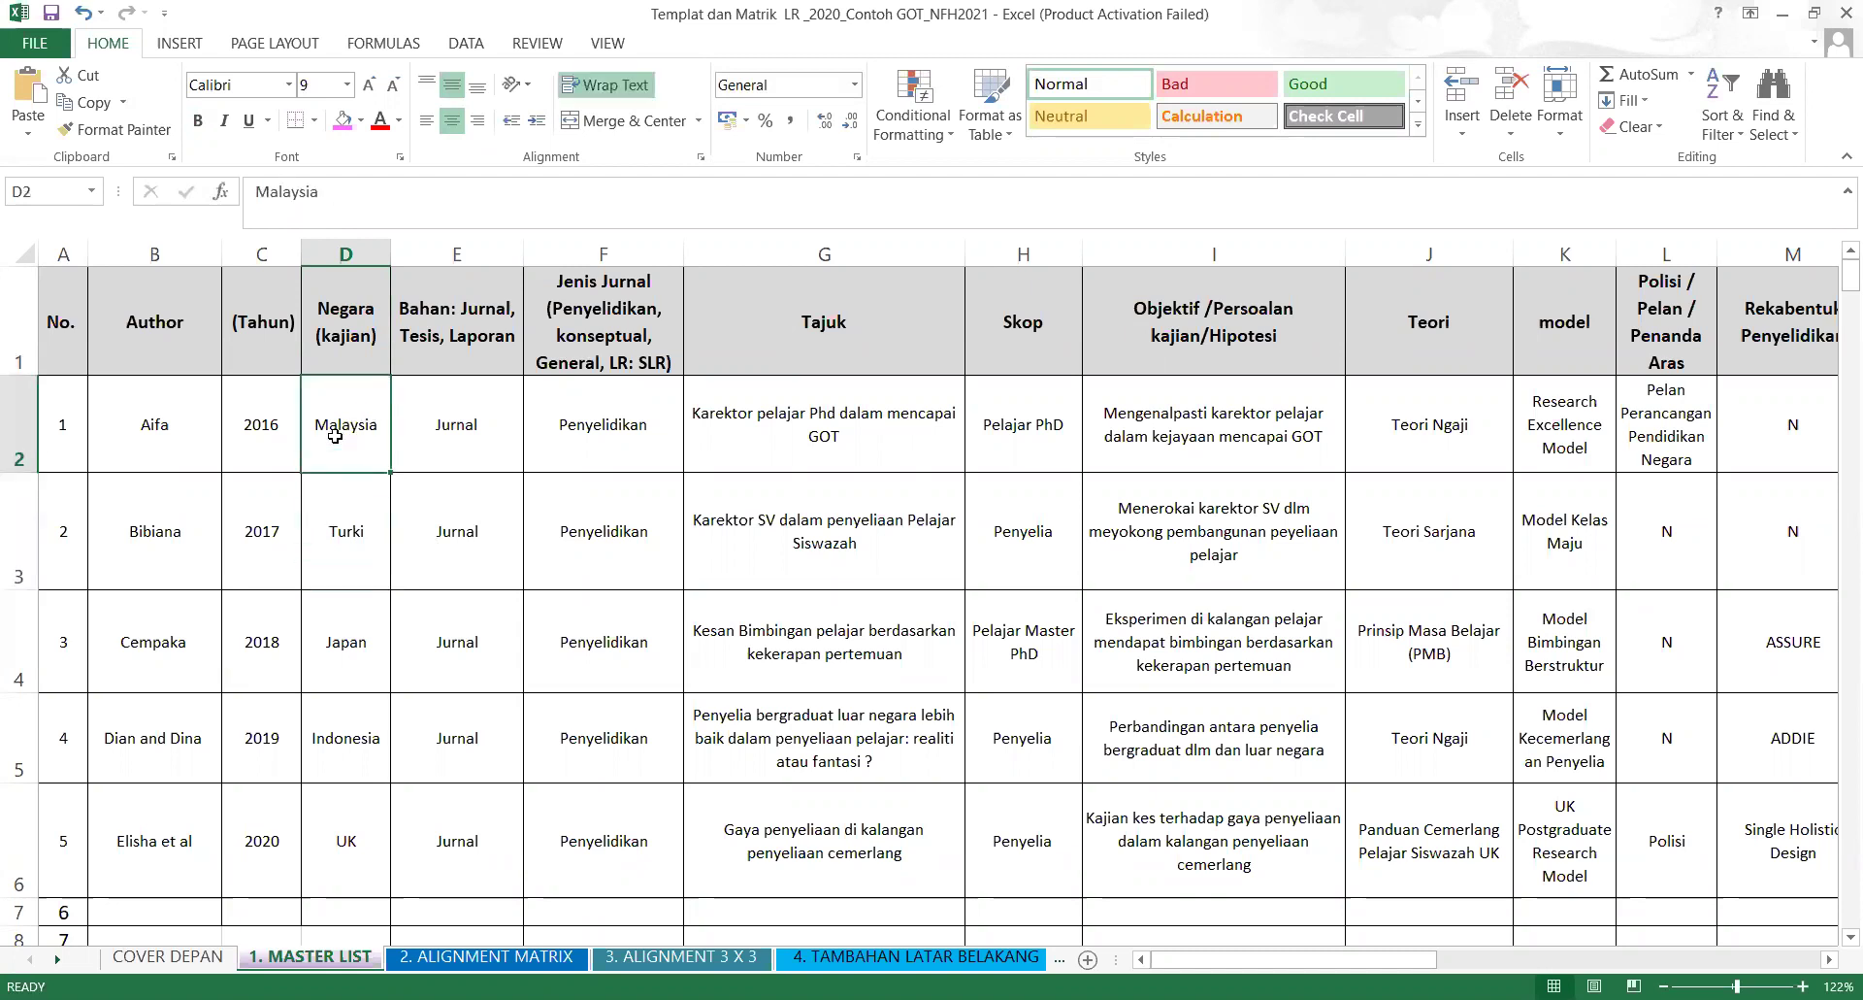
click(339, 529)
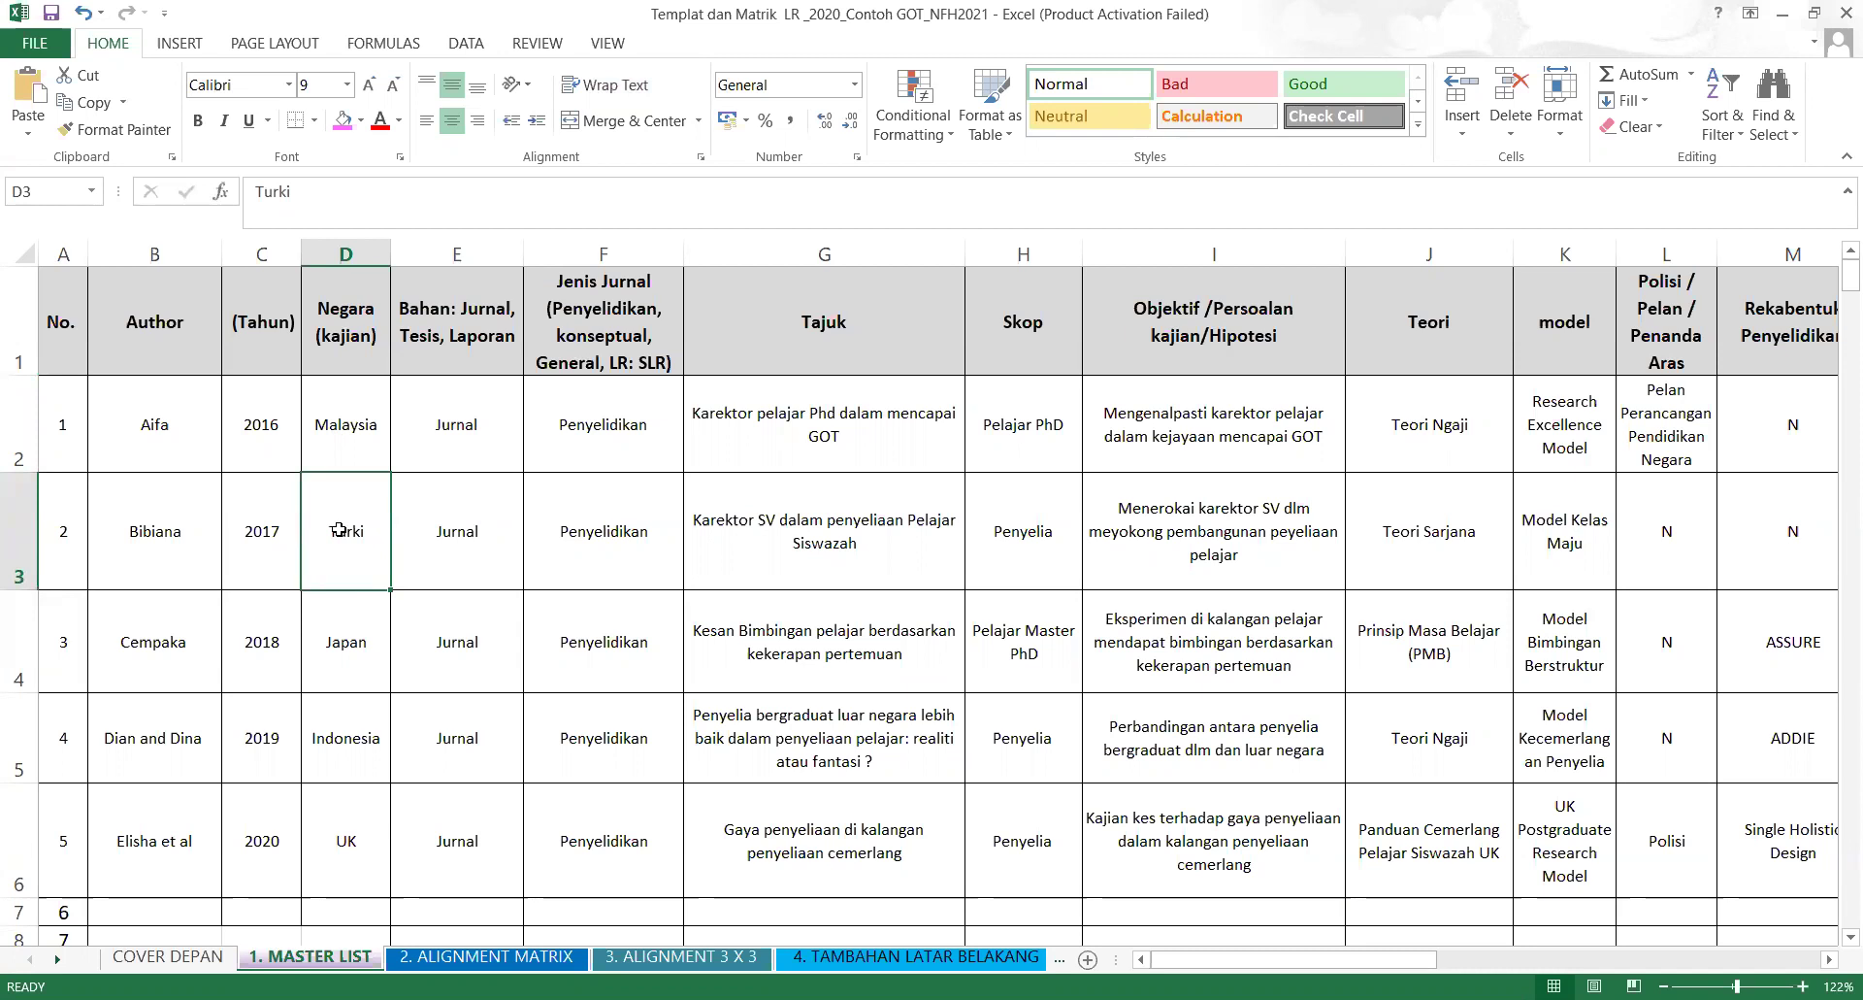
text(N)
click(414, 752)
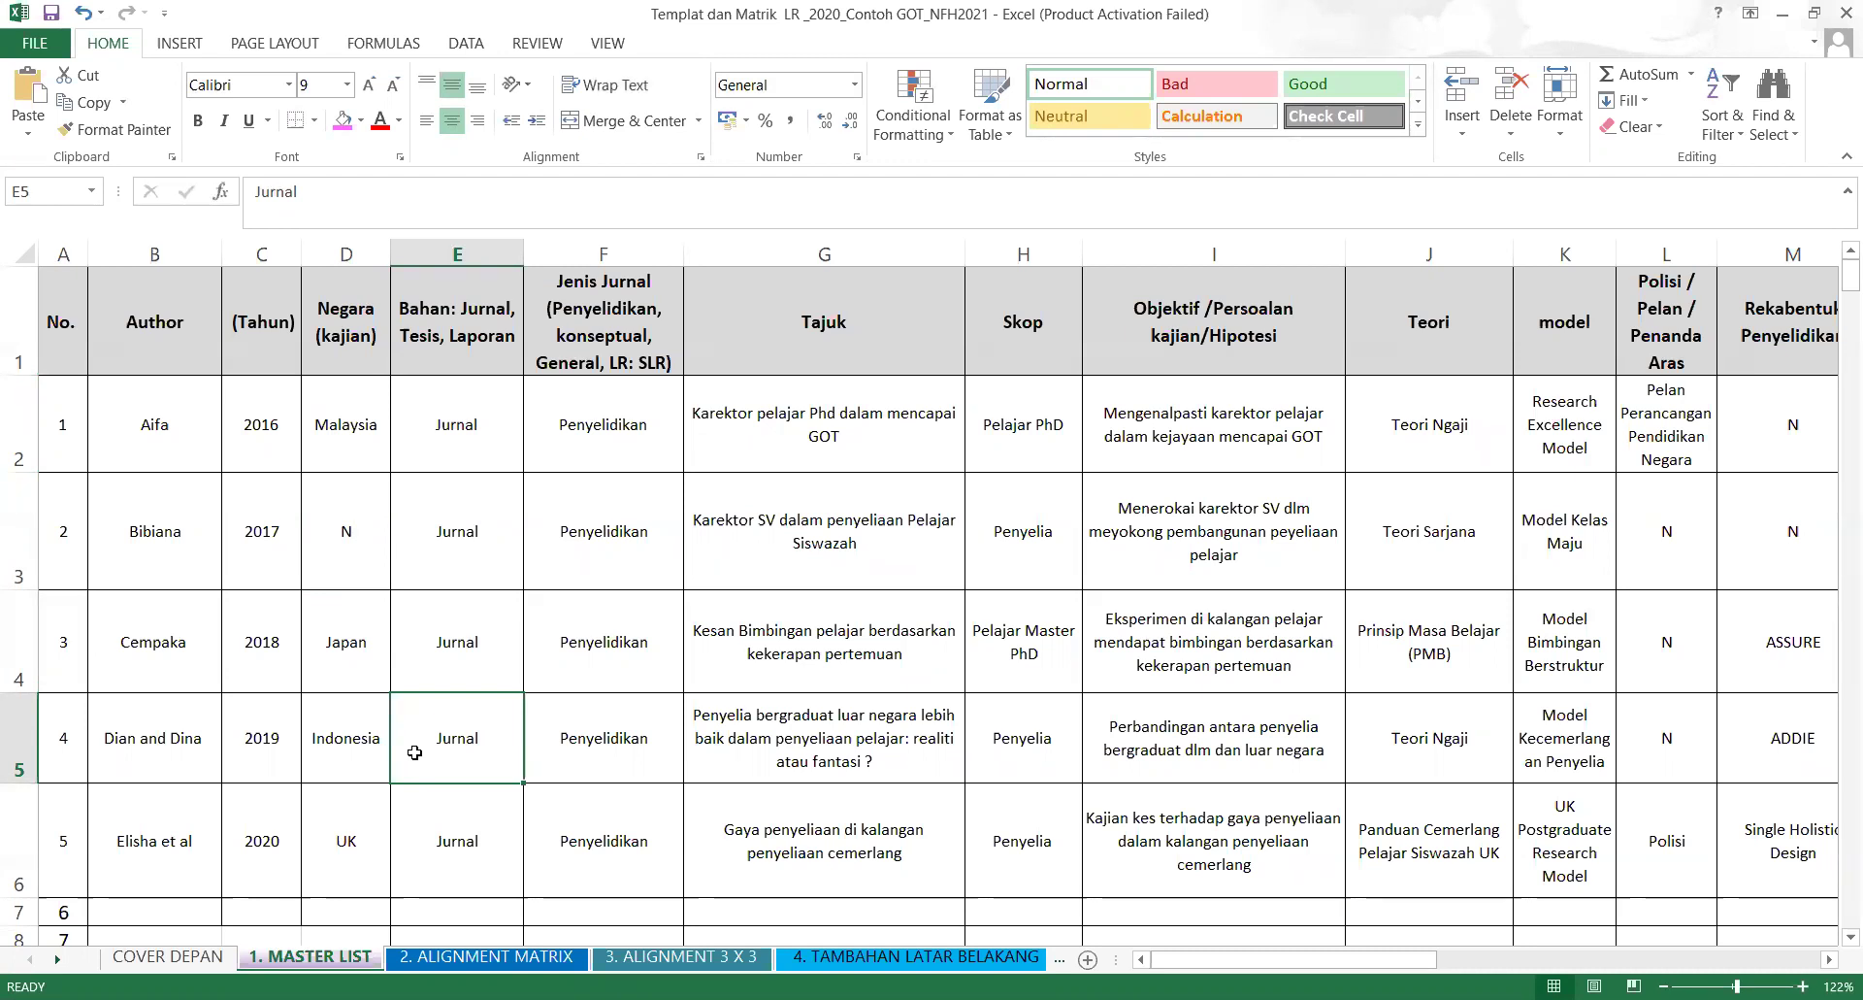
Set the country of study number 2 in D3 to "ASEAN".
click(359, 544)
text(ASEAN)
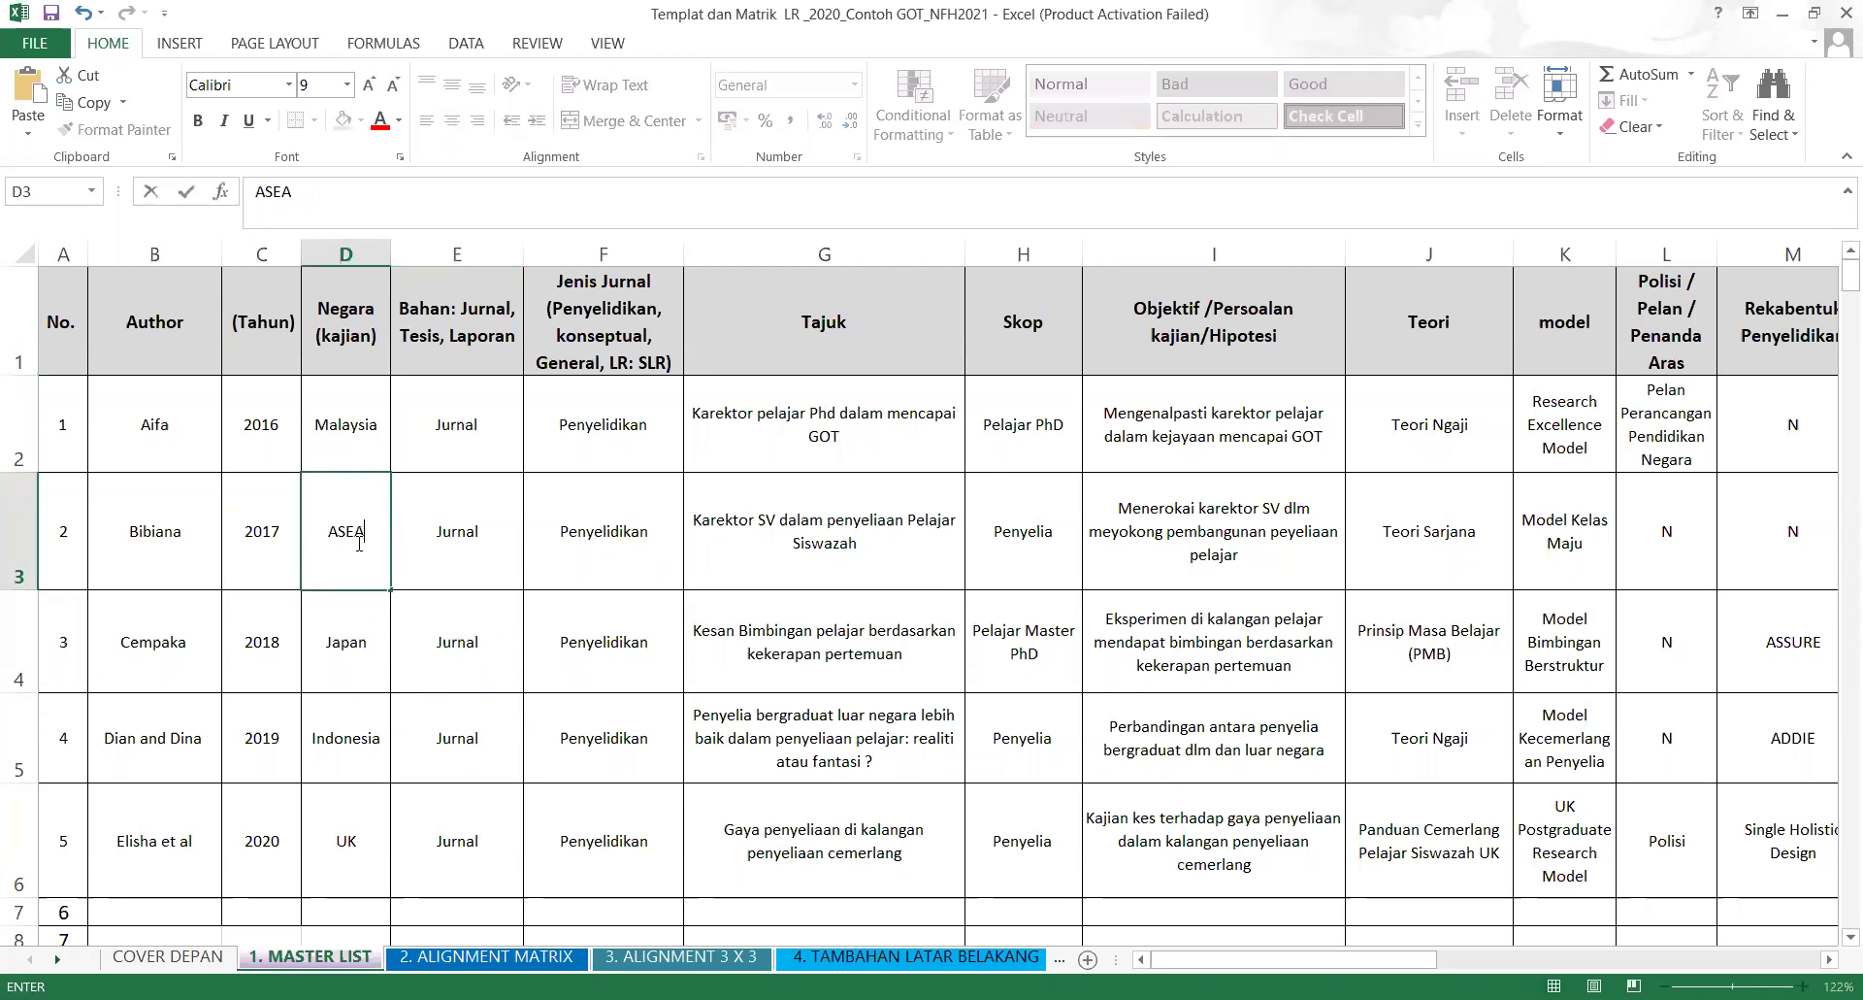
click(344, 636)
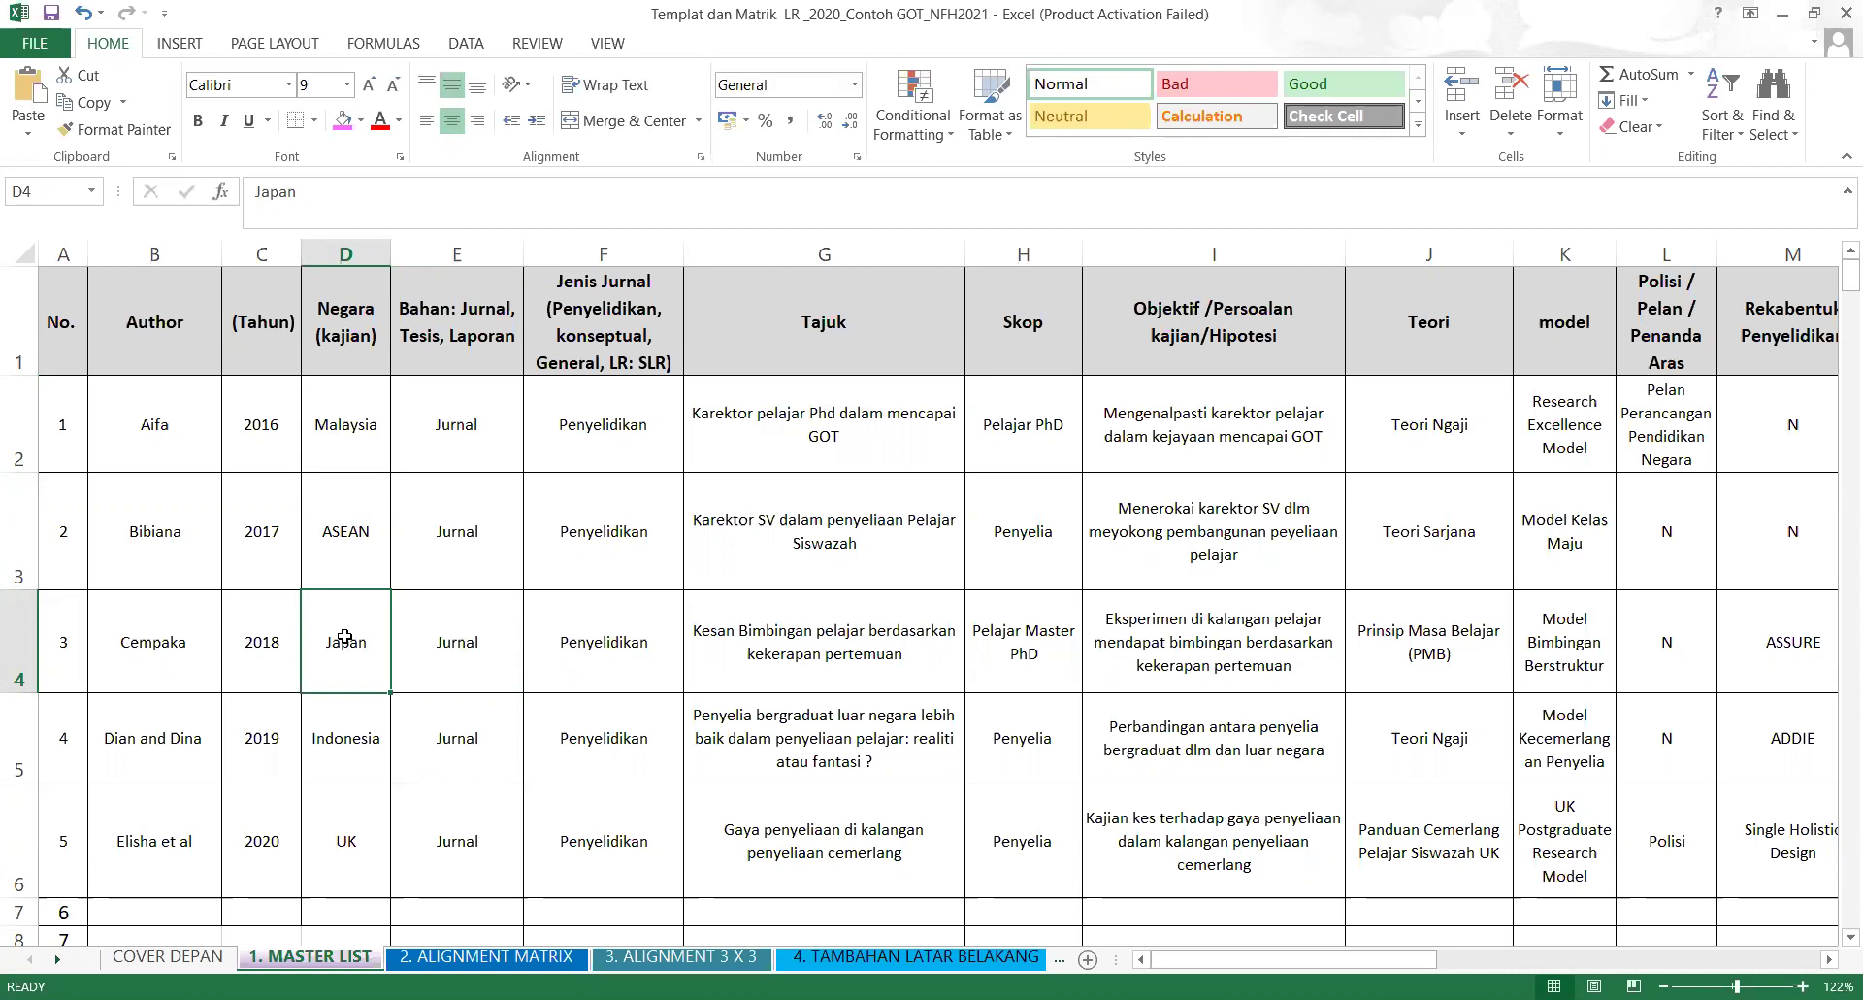
Add the city in front of the country of study number 4 in D5 so it reads "Surabaya, Indonesia".
click(361, 424)
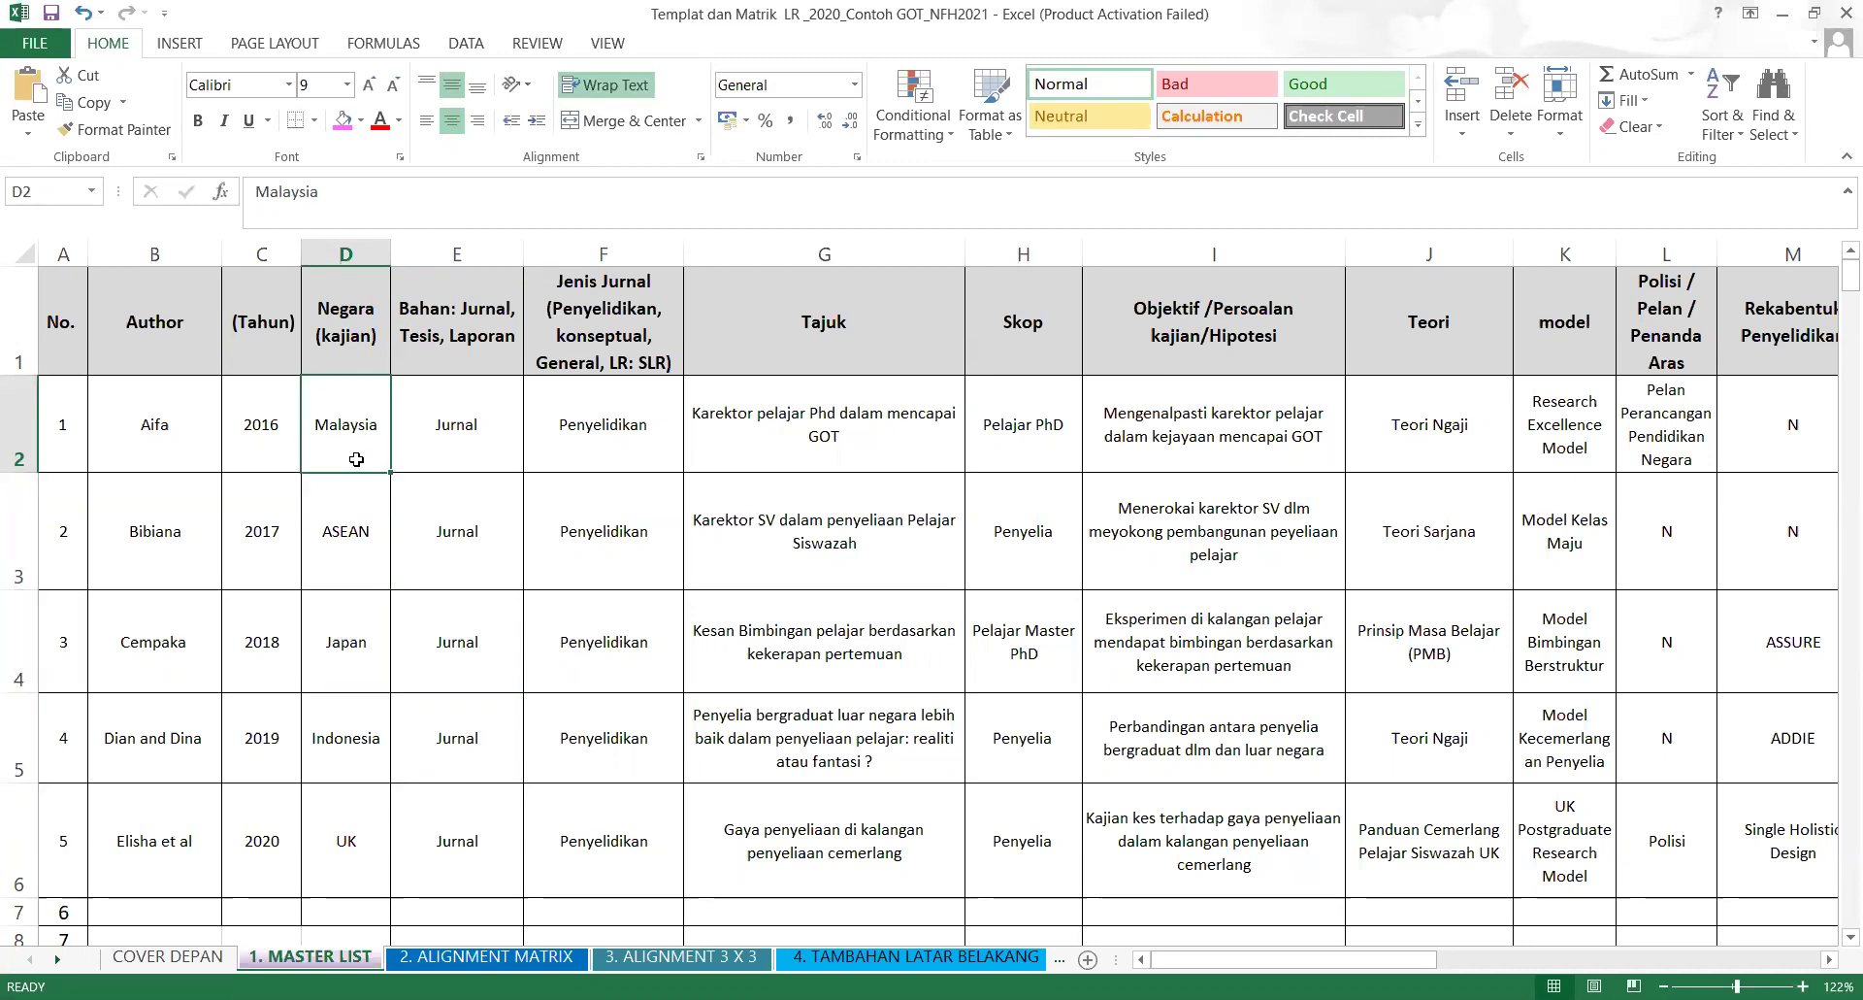
click(353, 743)
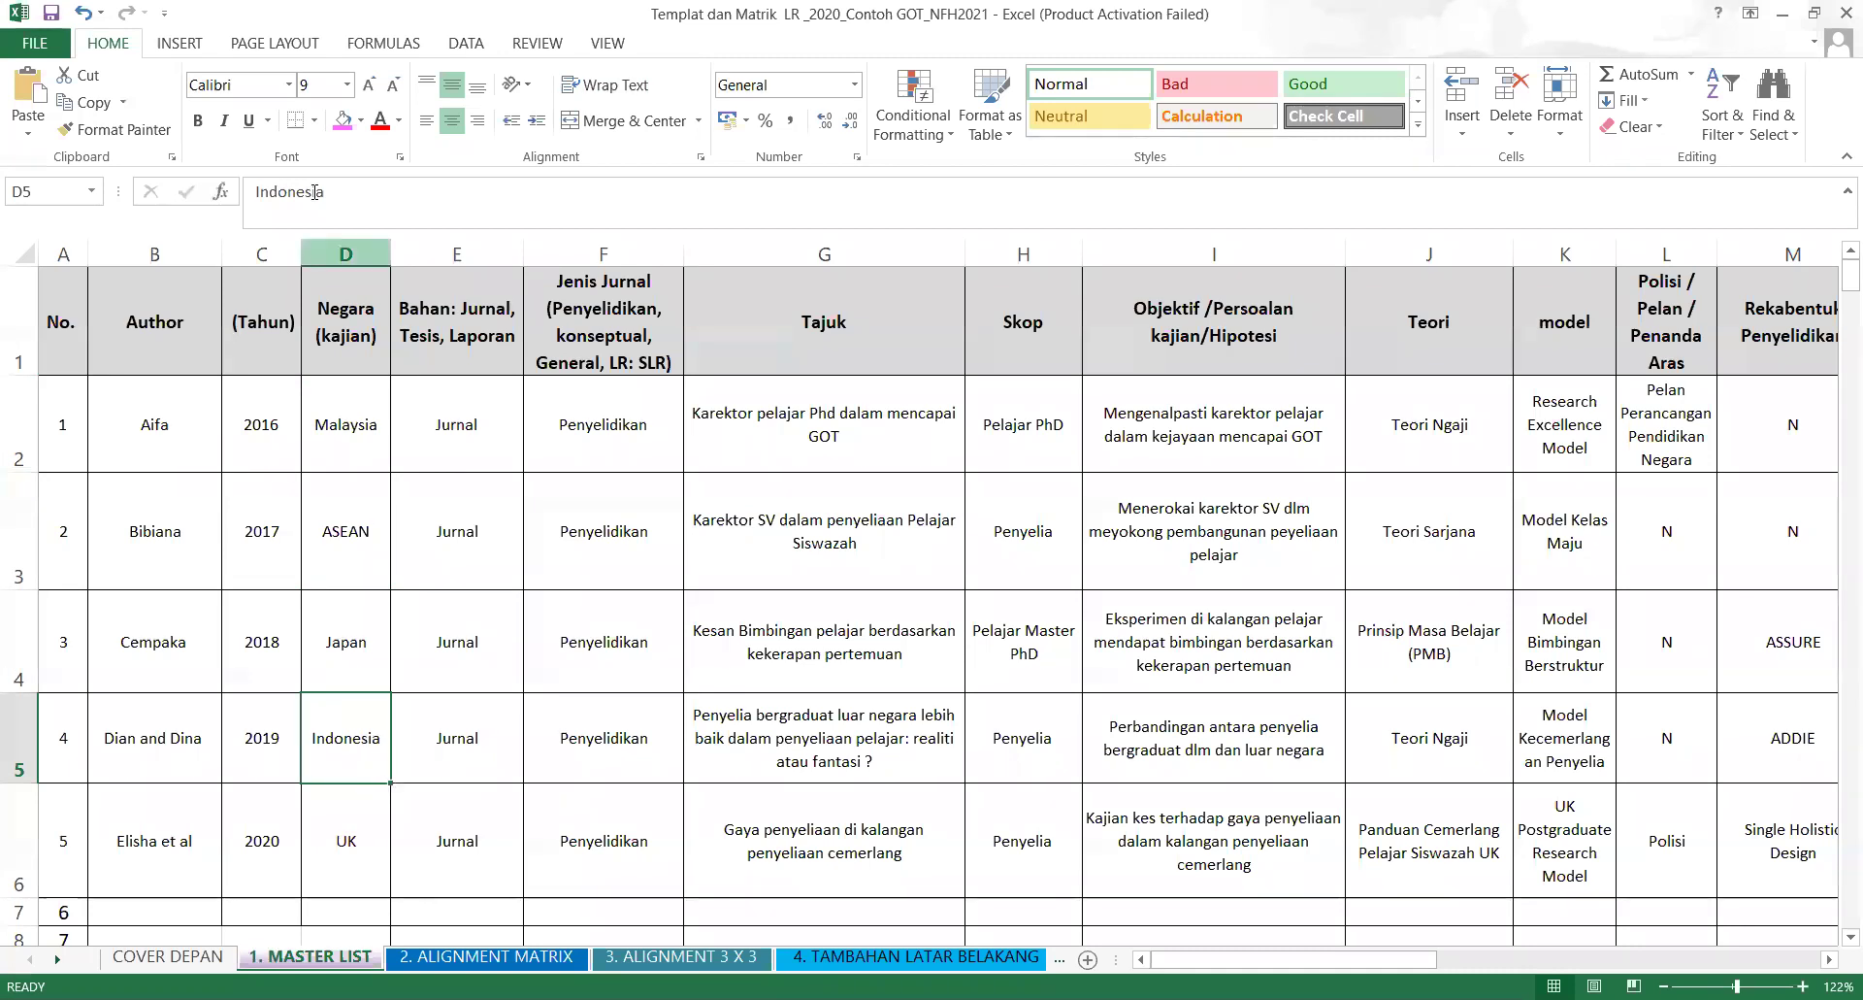
click(257, 191)
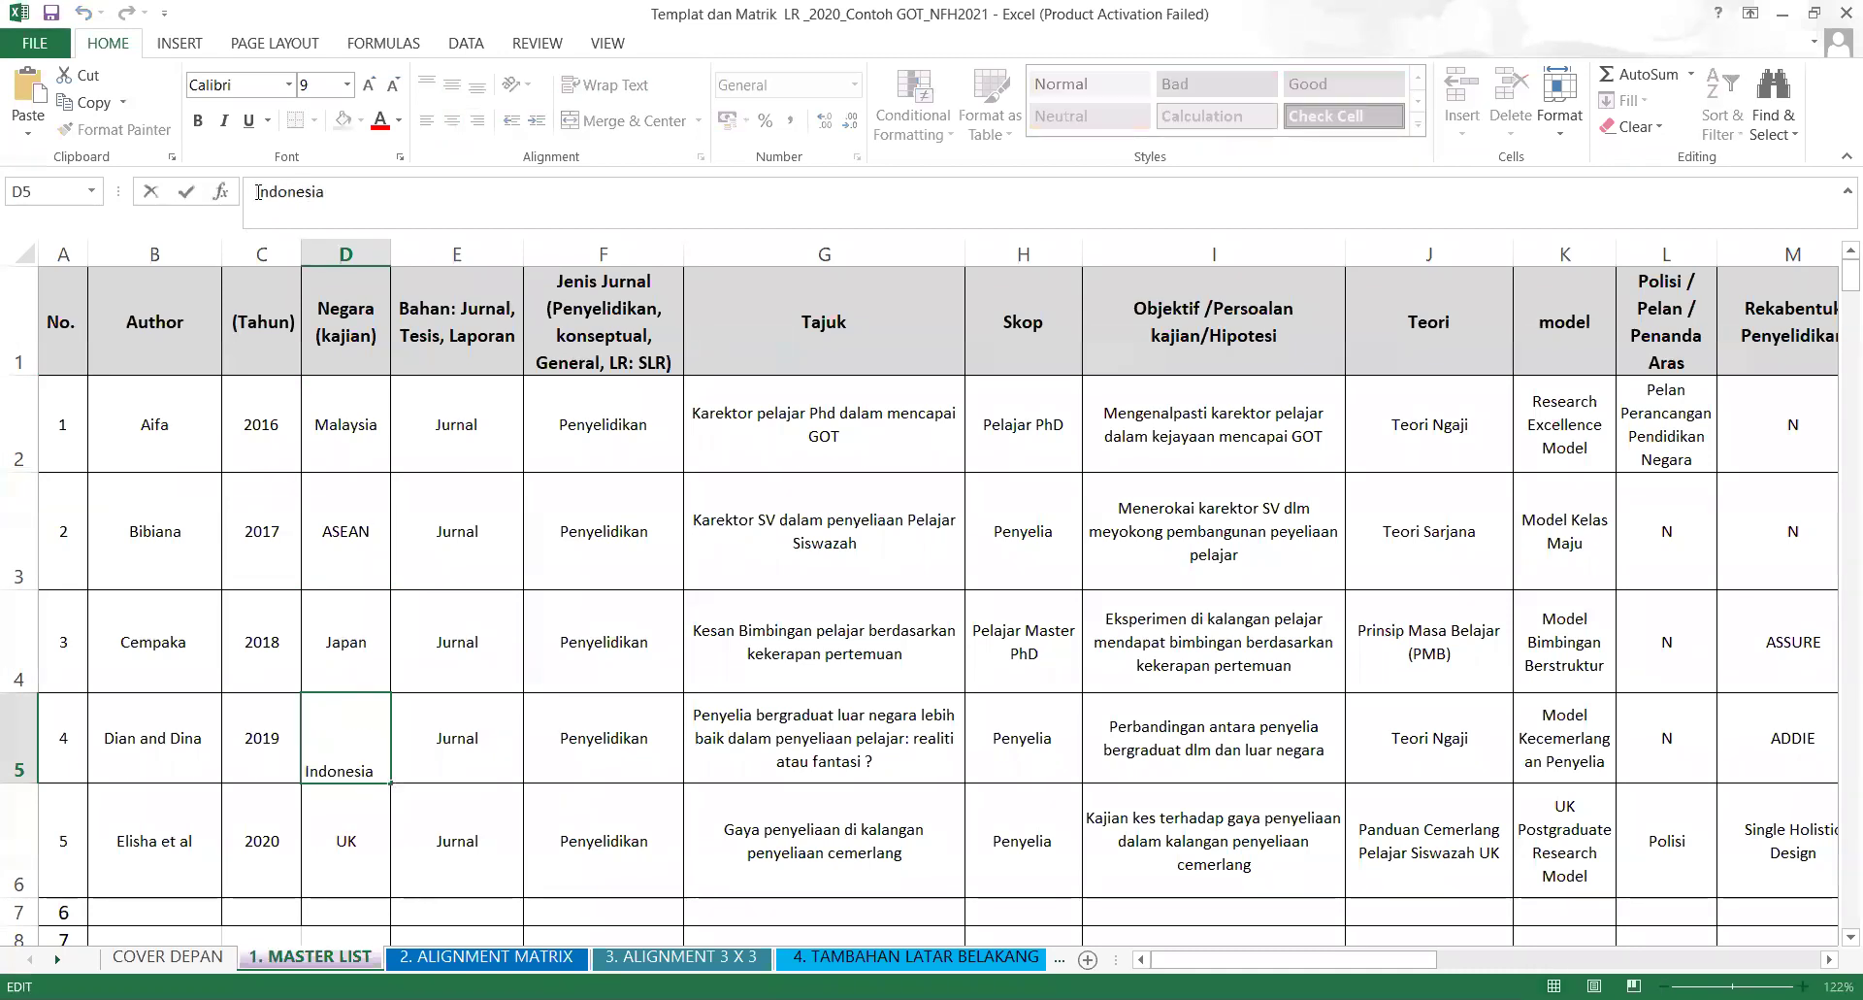
text(Surabaya)
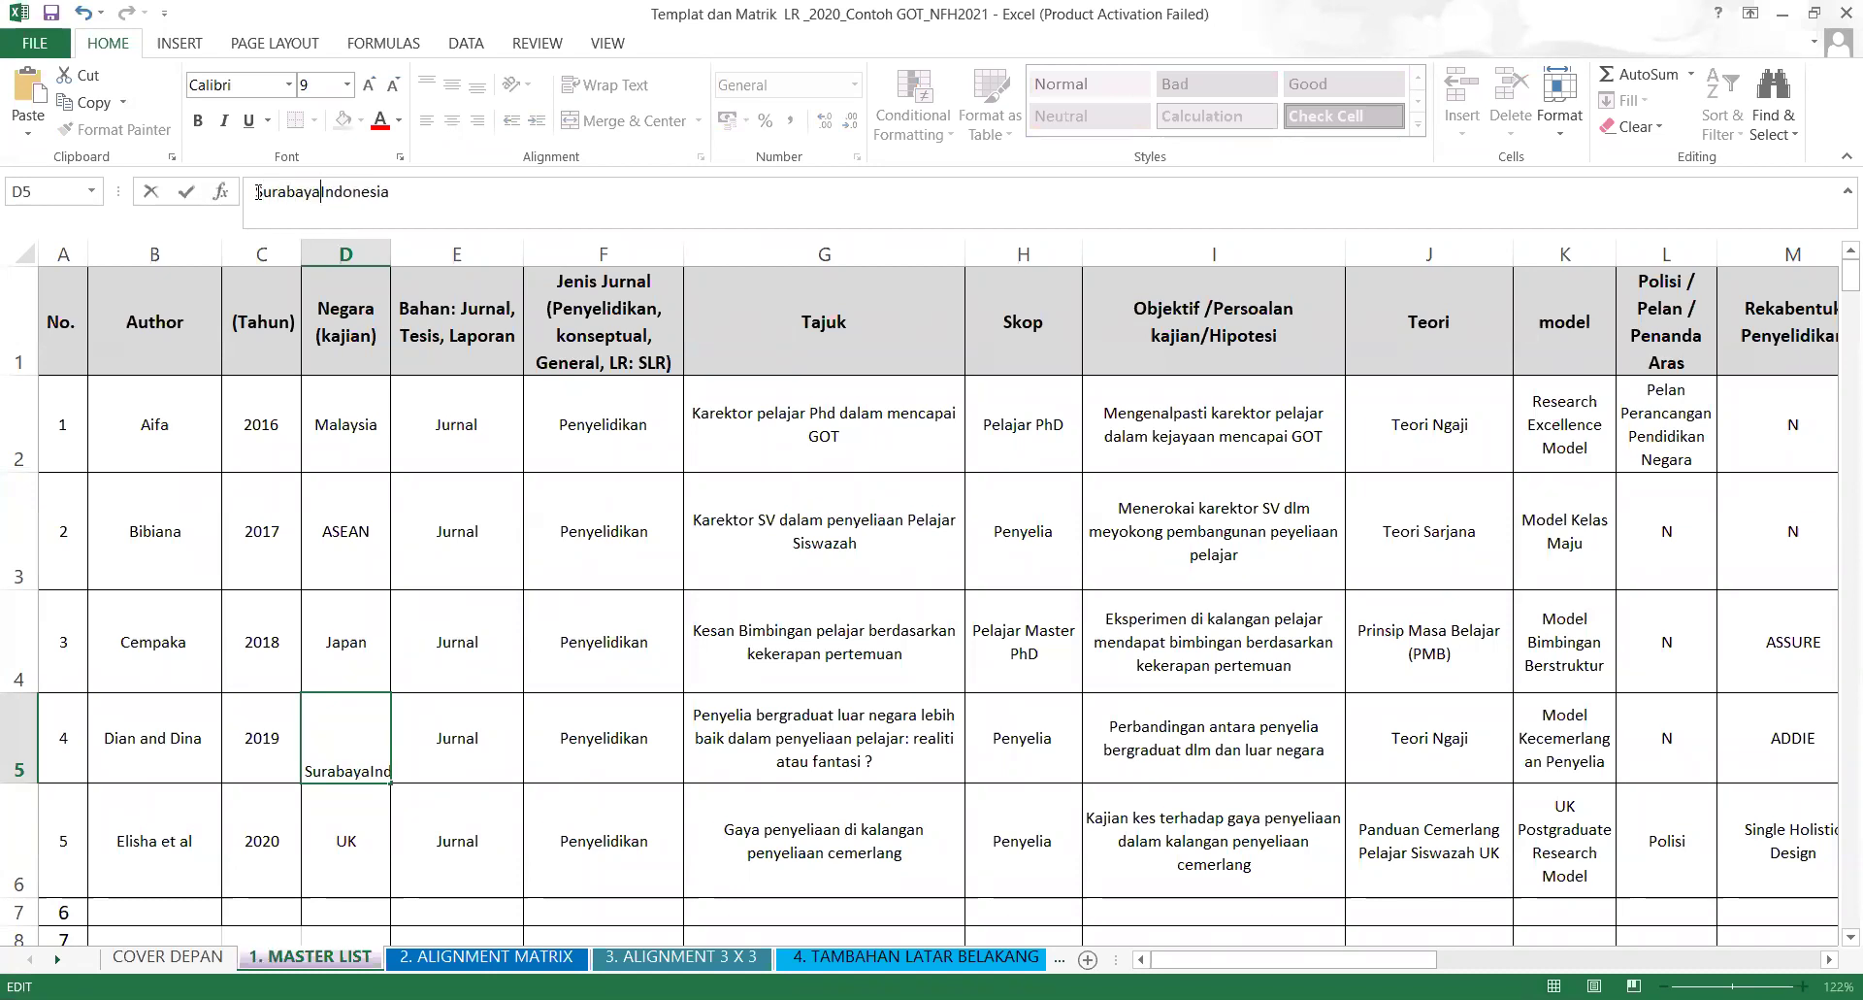
text(,)
click(486, 812)
click(332, 734)
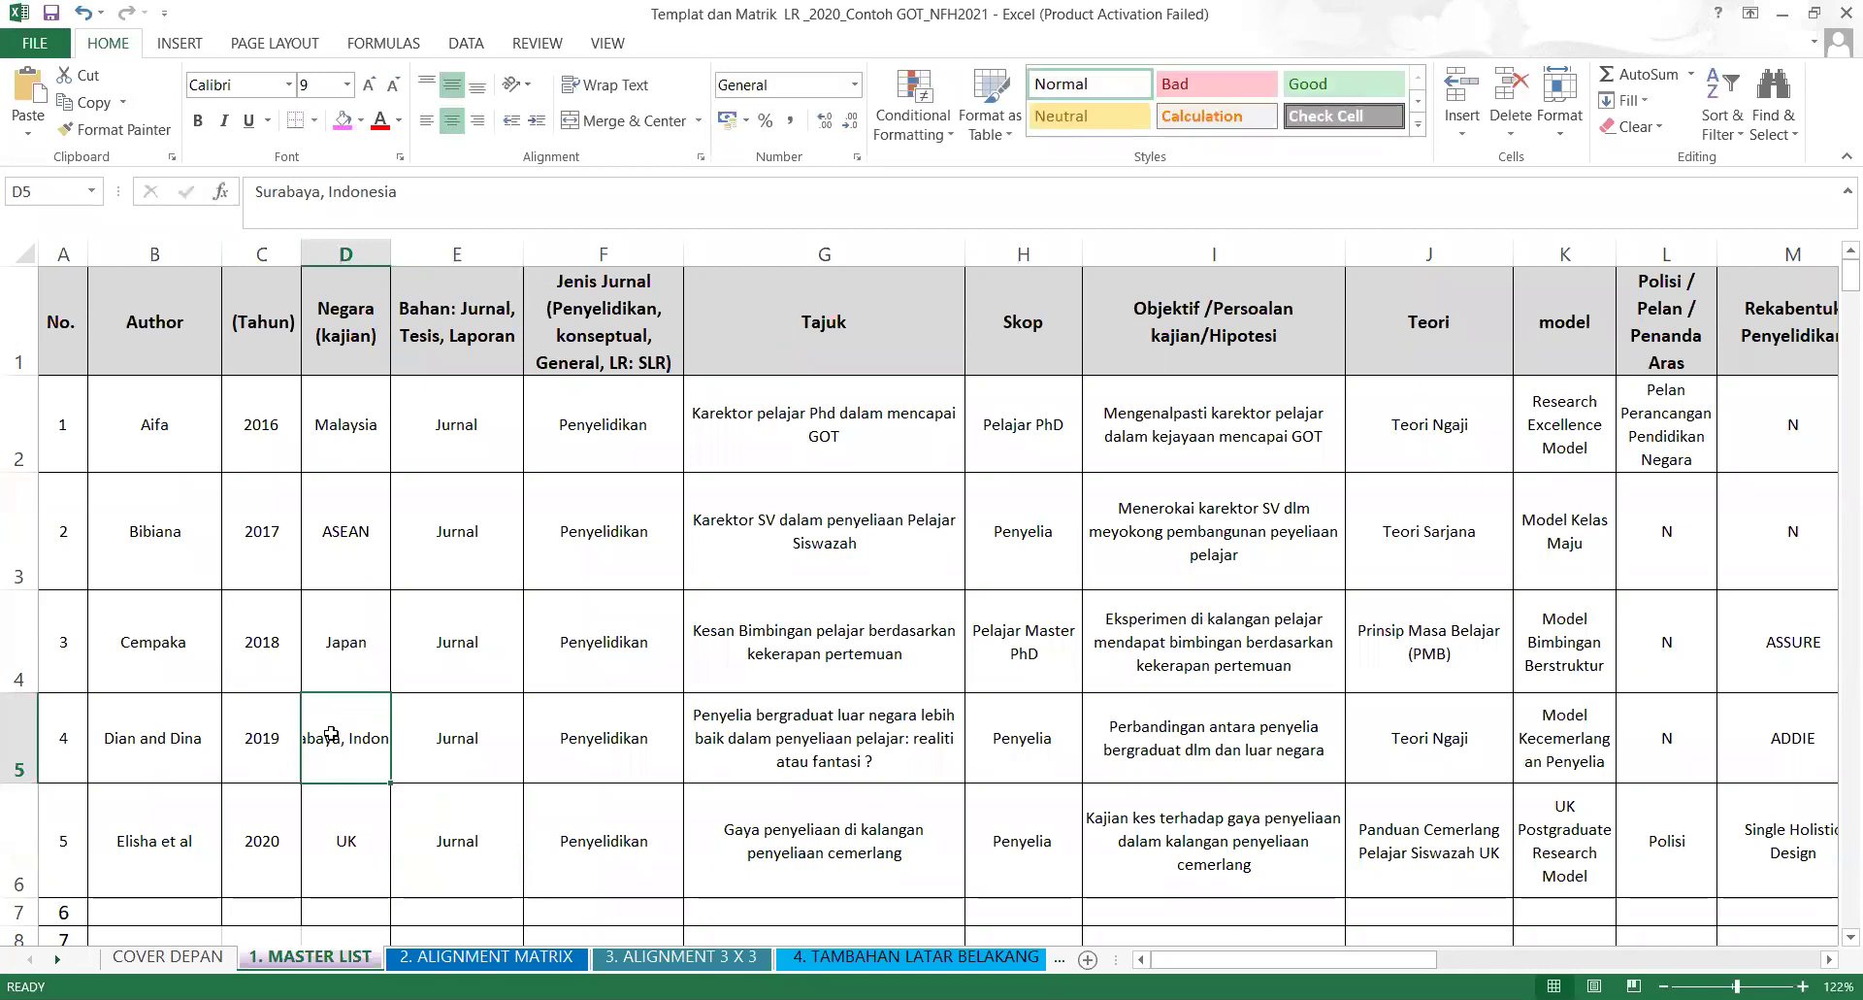
Wrap the text of the country entry for study number 4 in D5.
click(621, 87)
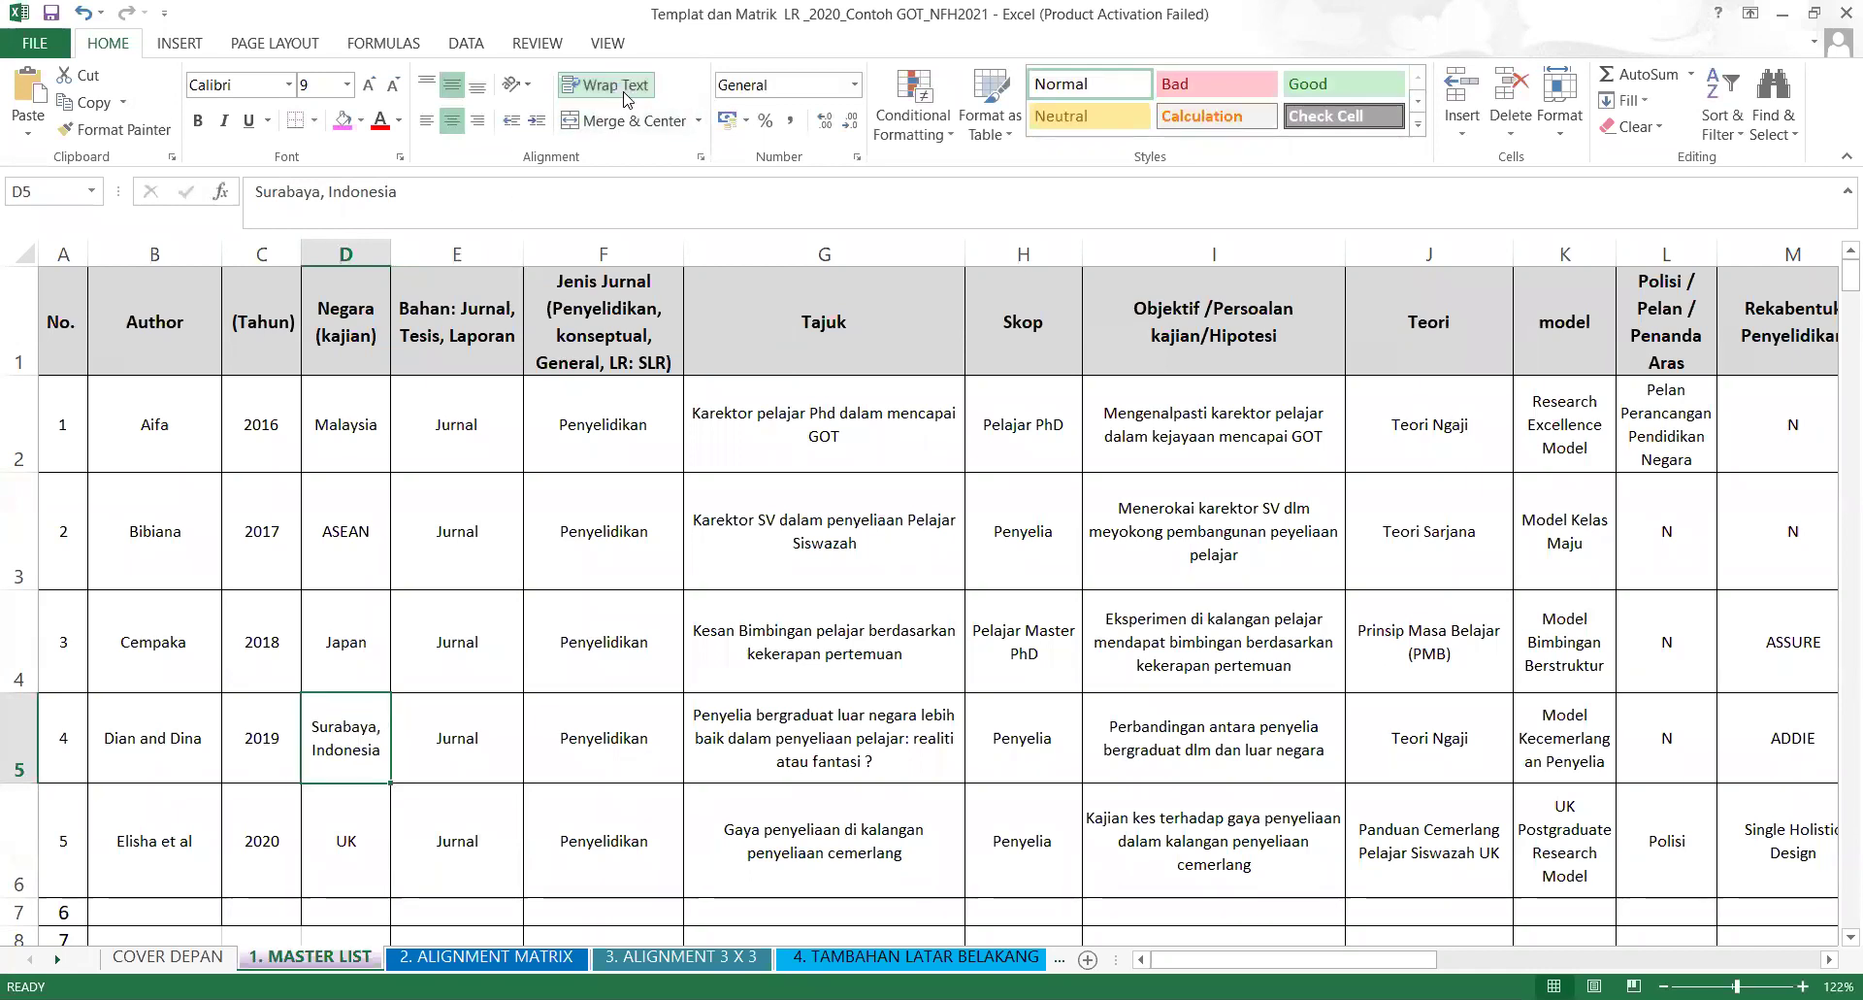
click(635, 679)
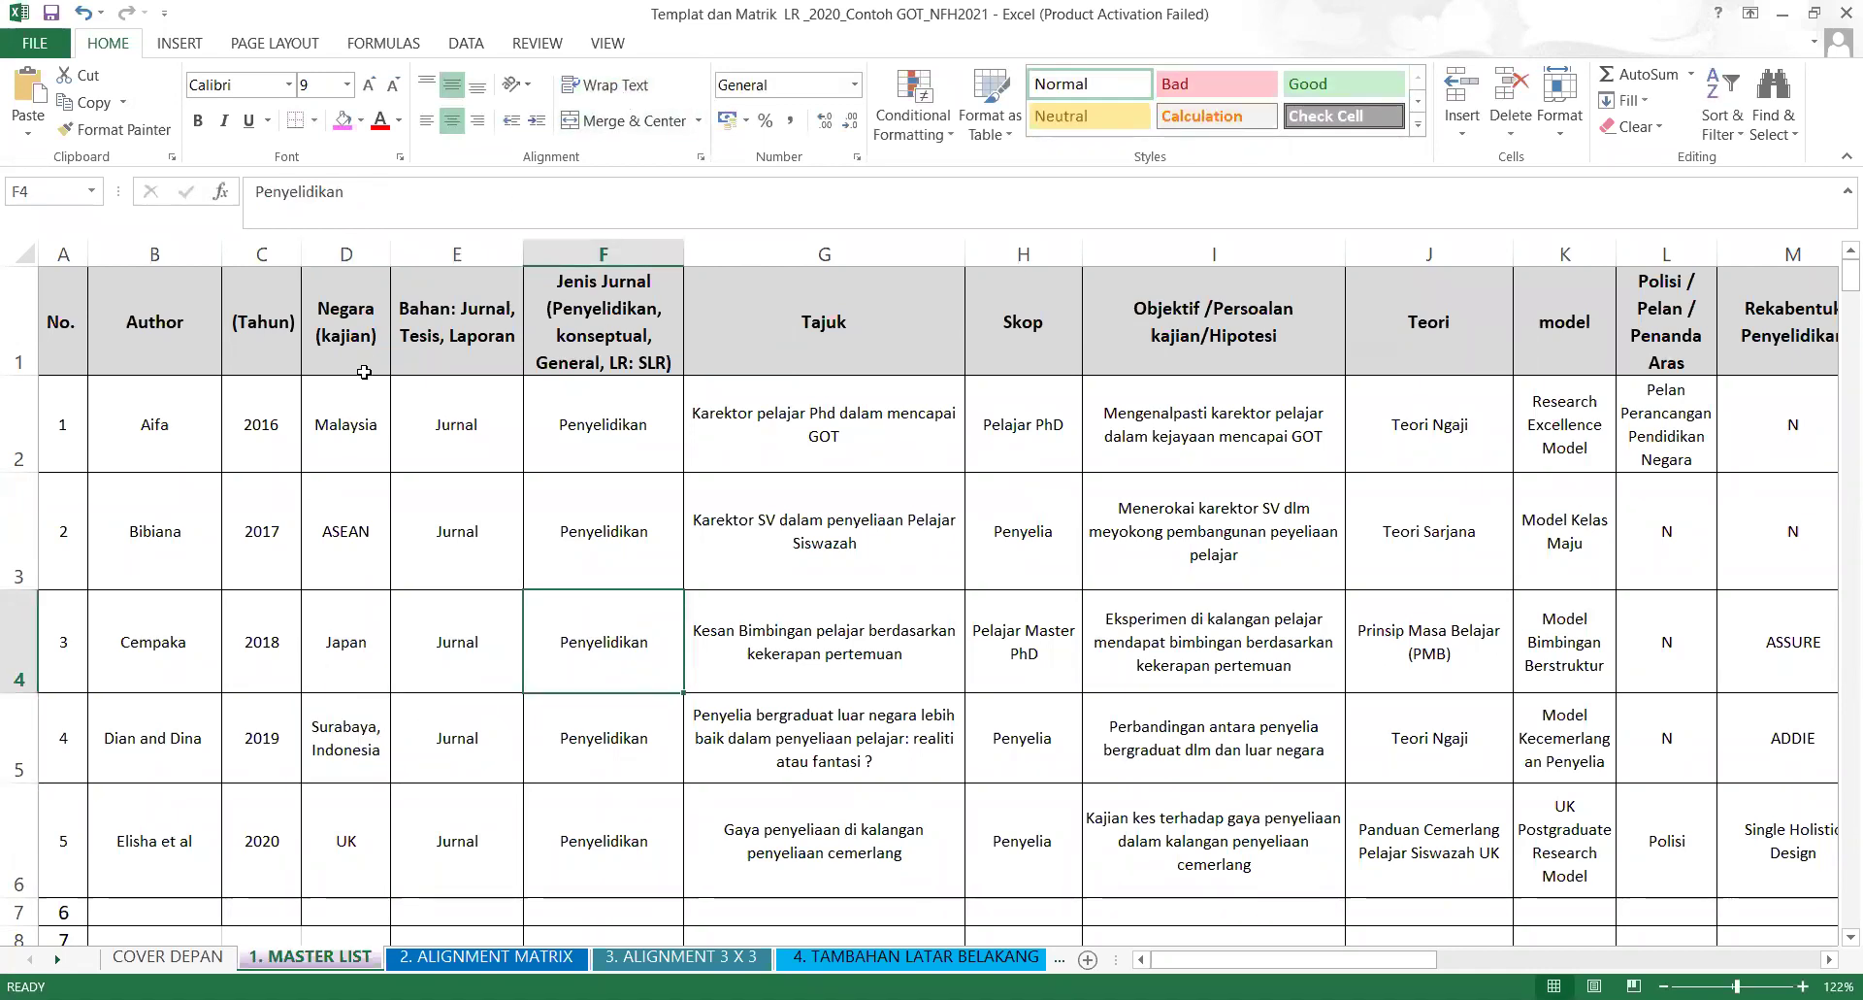
Review the study country entries in D2, D3 and D5 to compare how locations are recorded.
click(349, 737)
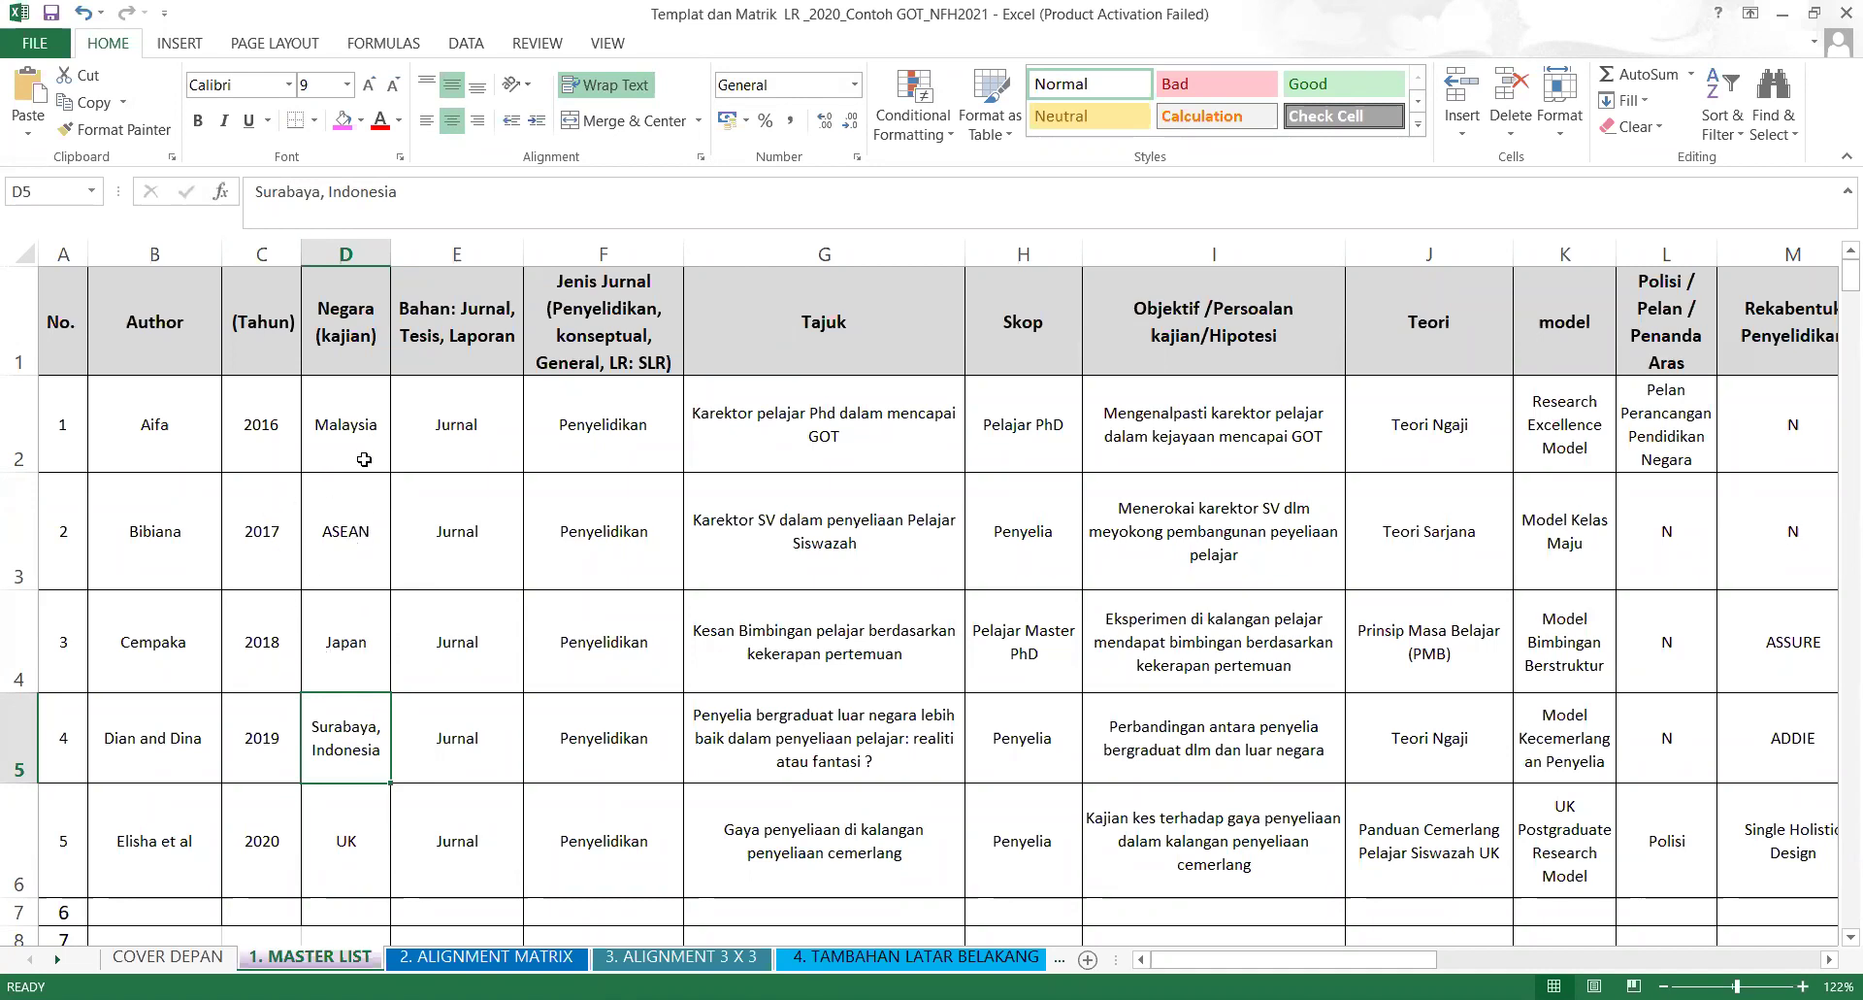
click(353, 540)
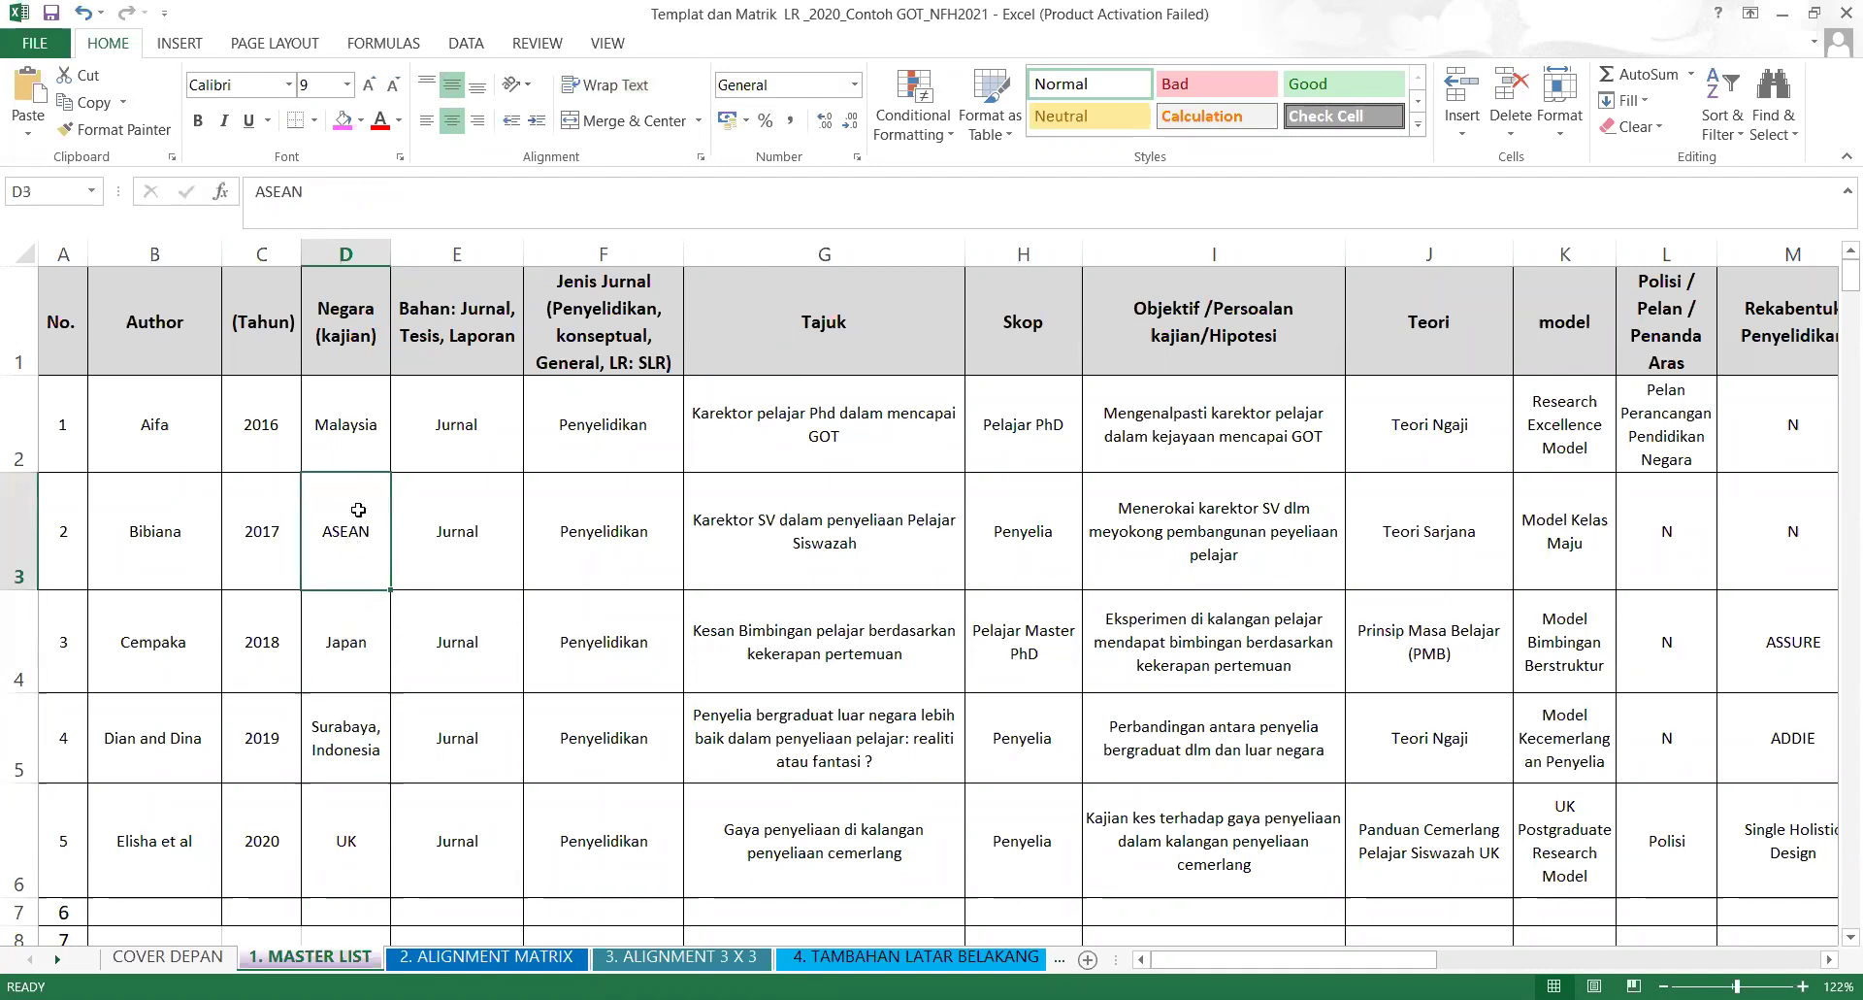
click(361, 429)
click(361, 538)
click(347, 748)
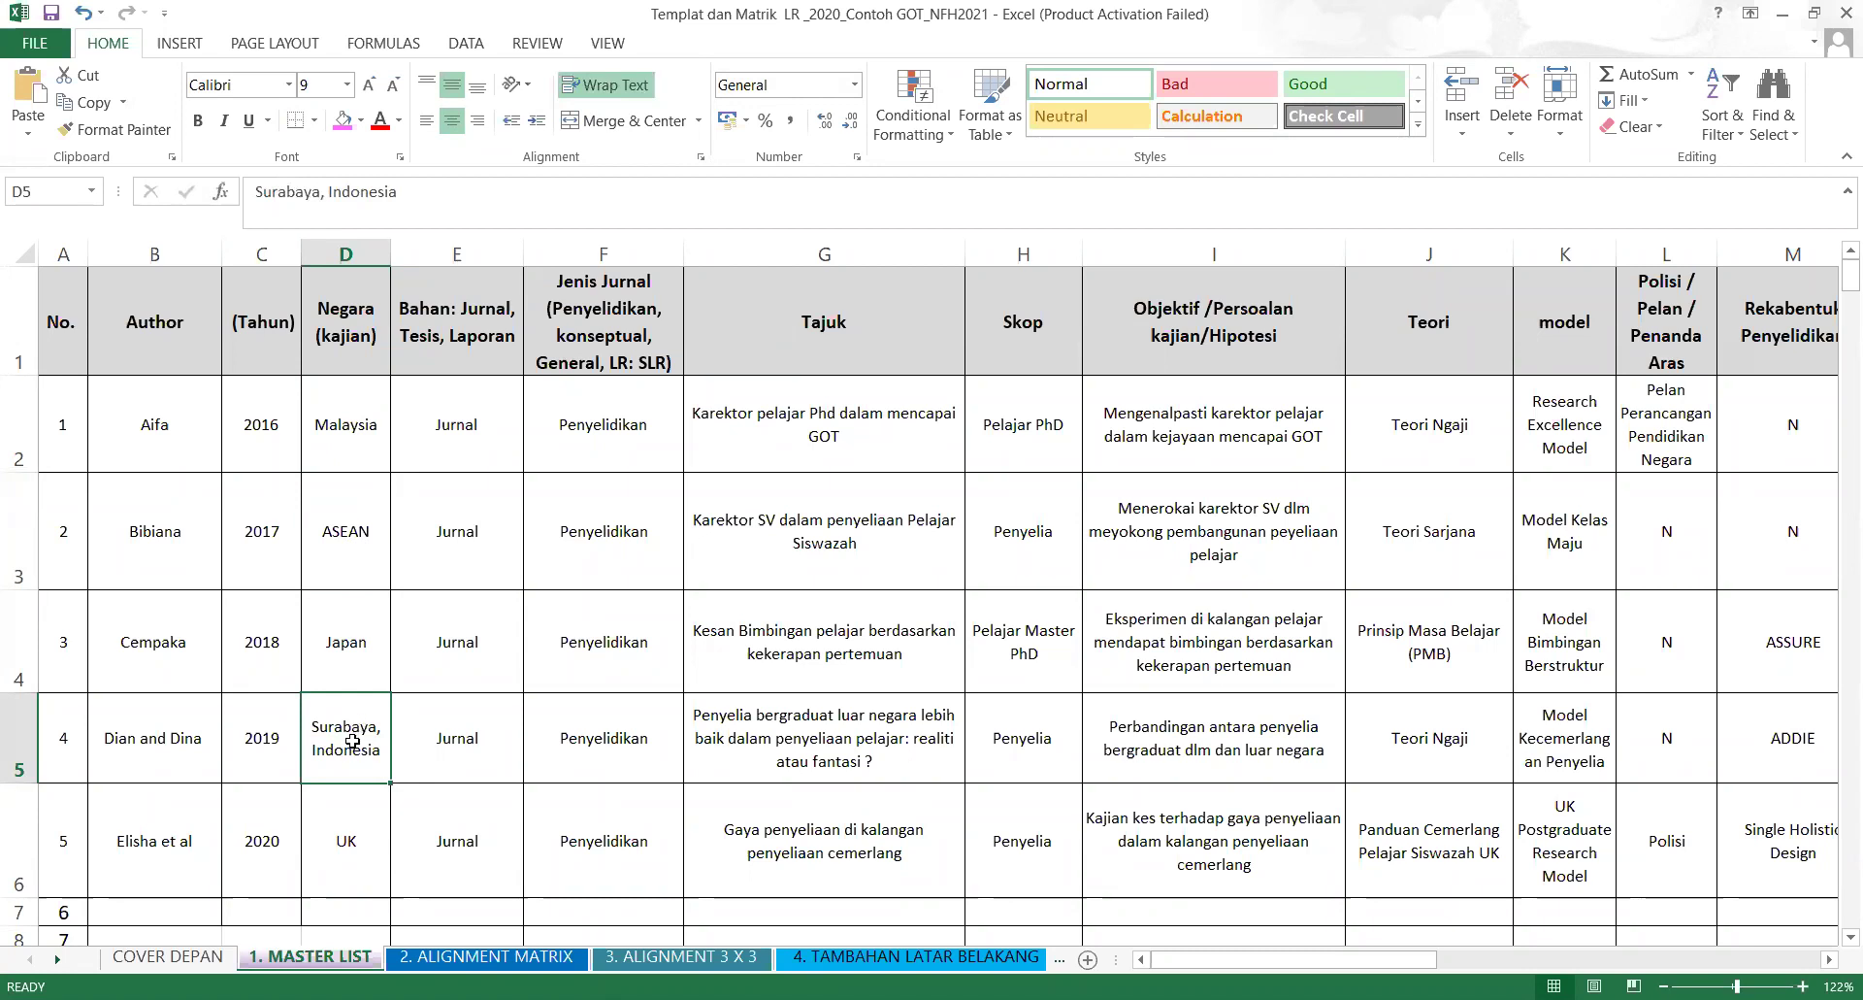
click(370, 544)
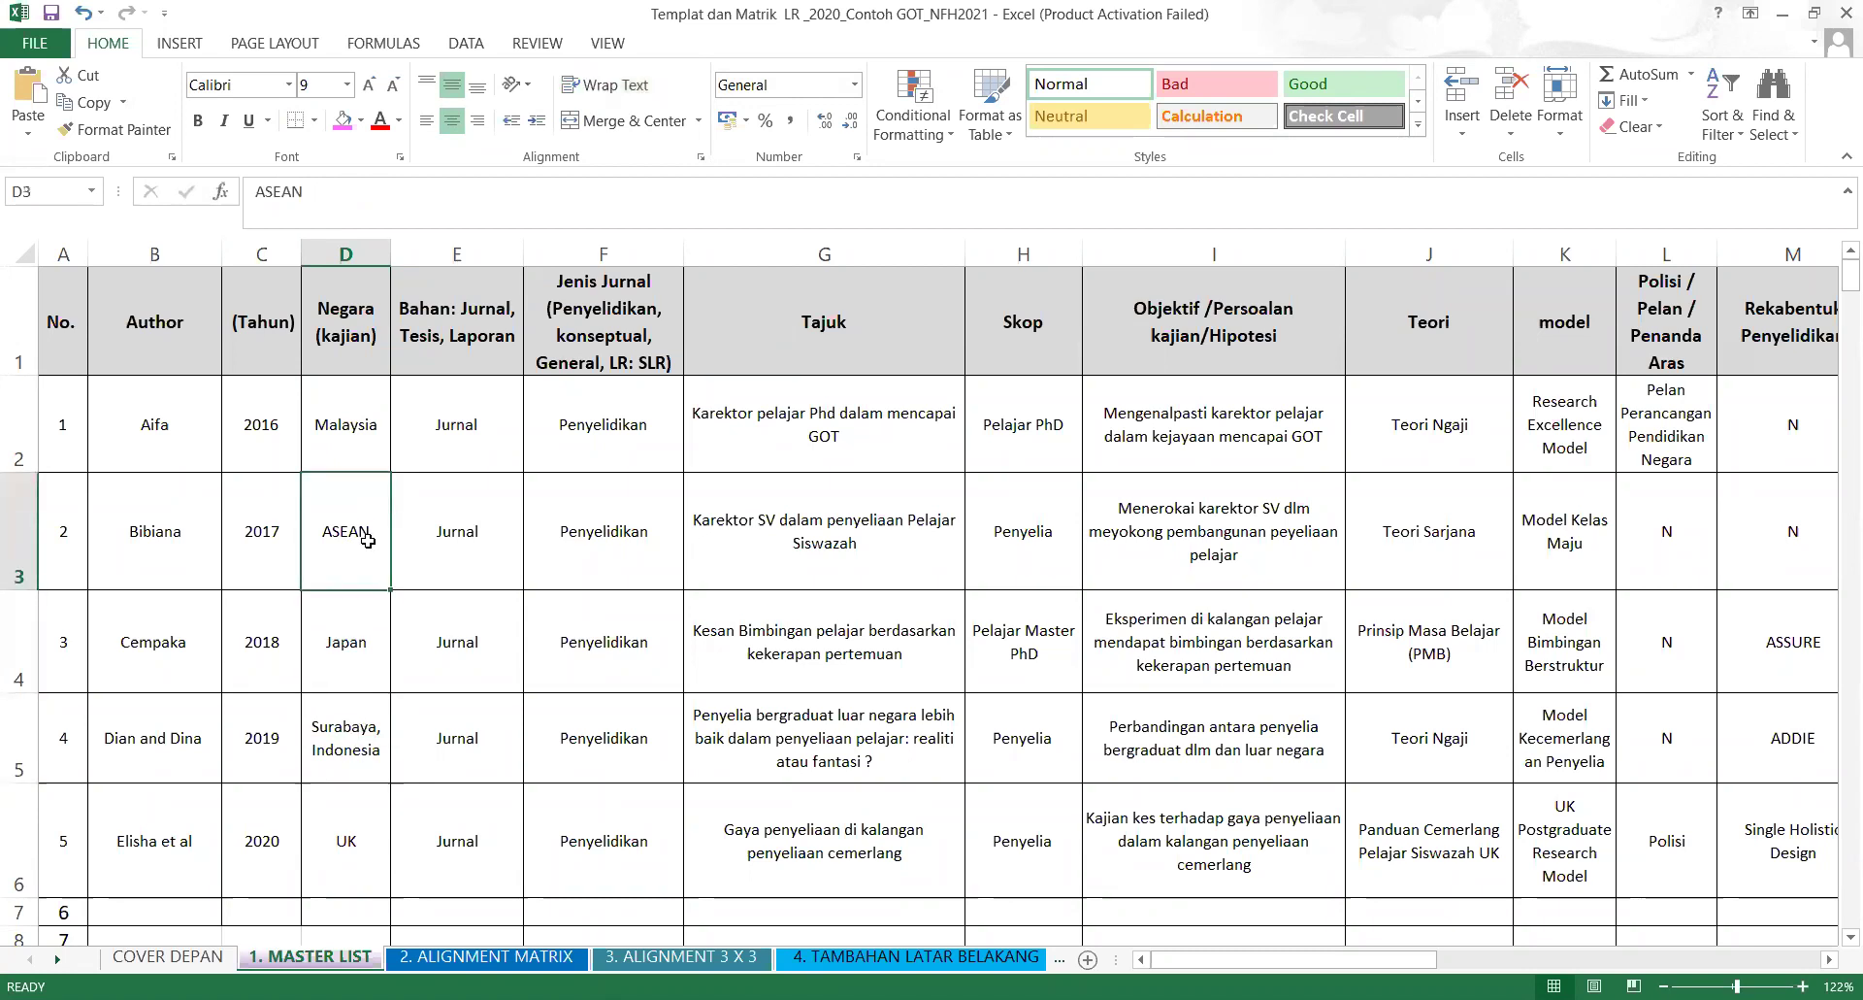
Remove the city from the country of study number 4 in D5 so it reads "Indonesia".
click(366, 774)
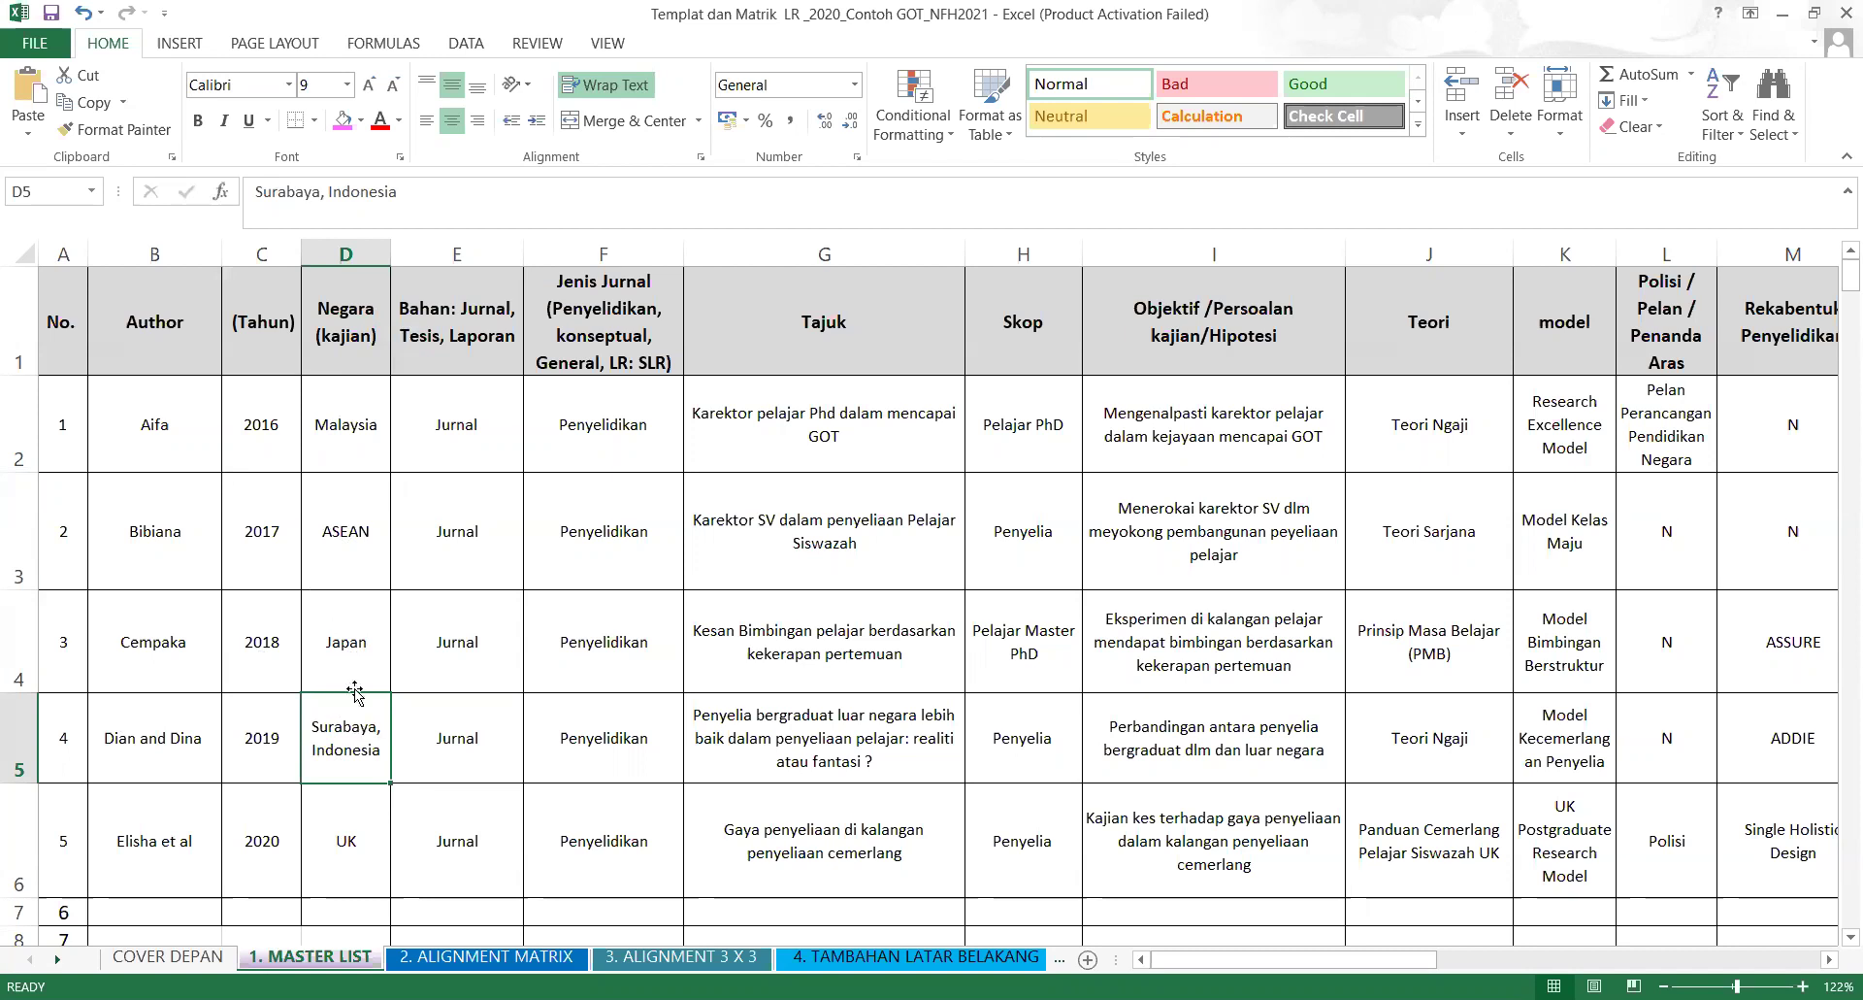
click(330, 196)
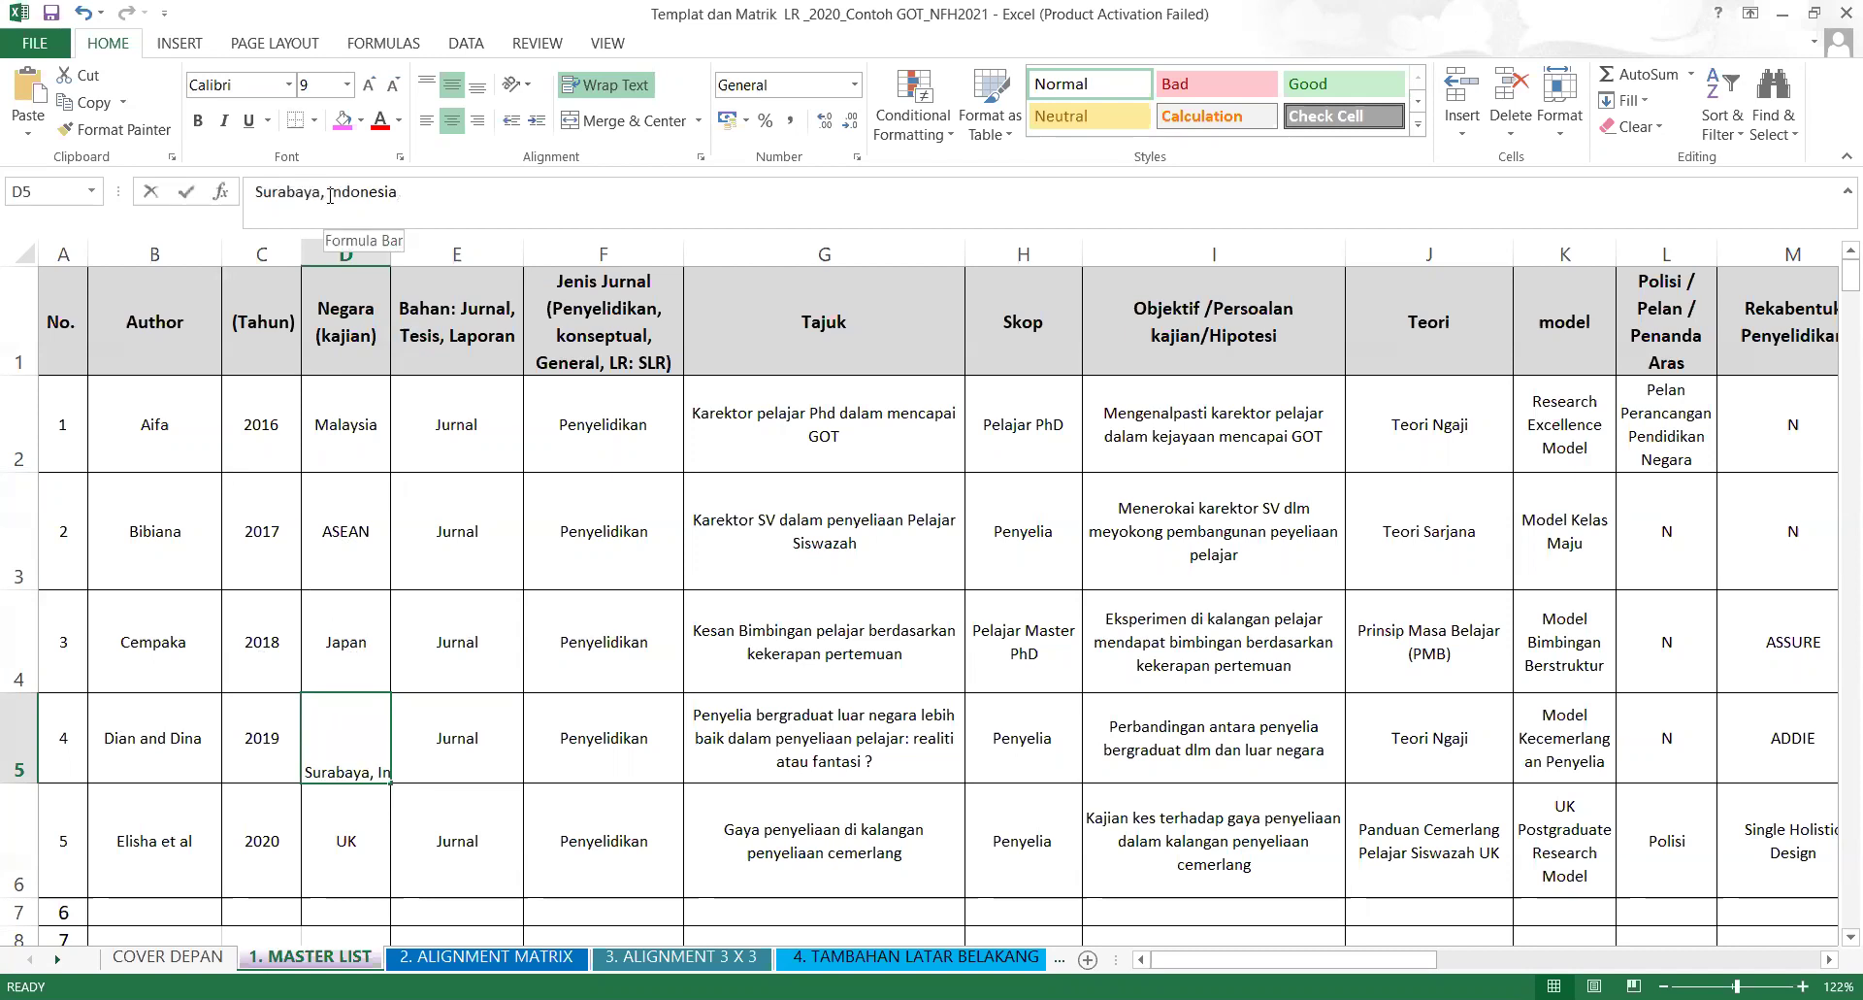
text(]]]])
key(BackSpace)
key(BackSpace)
key(BackSpace)
key(BackSpace)
key(BackSpace)
key(BackSpace)
key(BackSpace)
key(BackSpace)
key(BackSpace)
key(BackSpace)
key(BackSpace)
key(BackSpace)
key(BackSpace)
key(BackSpace)
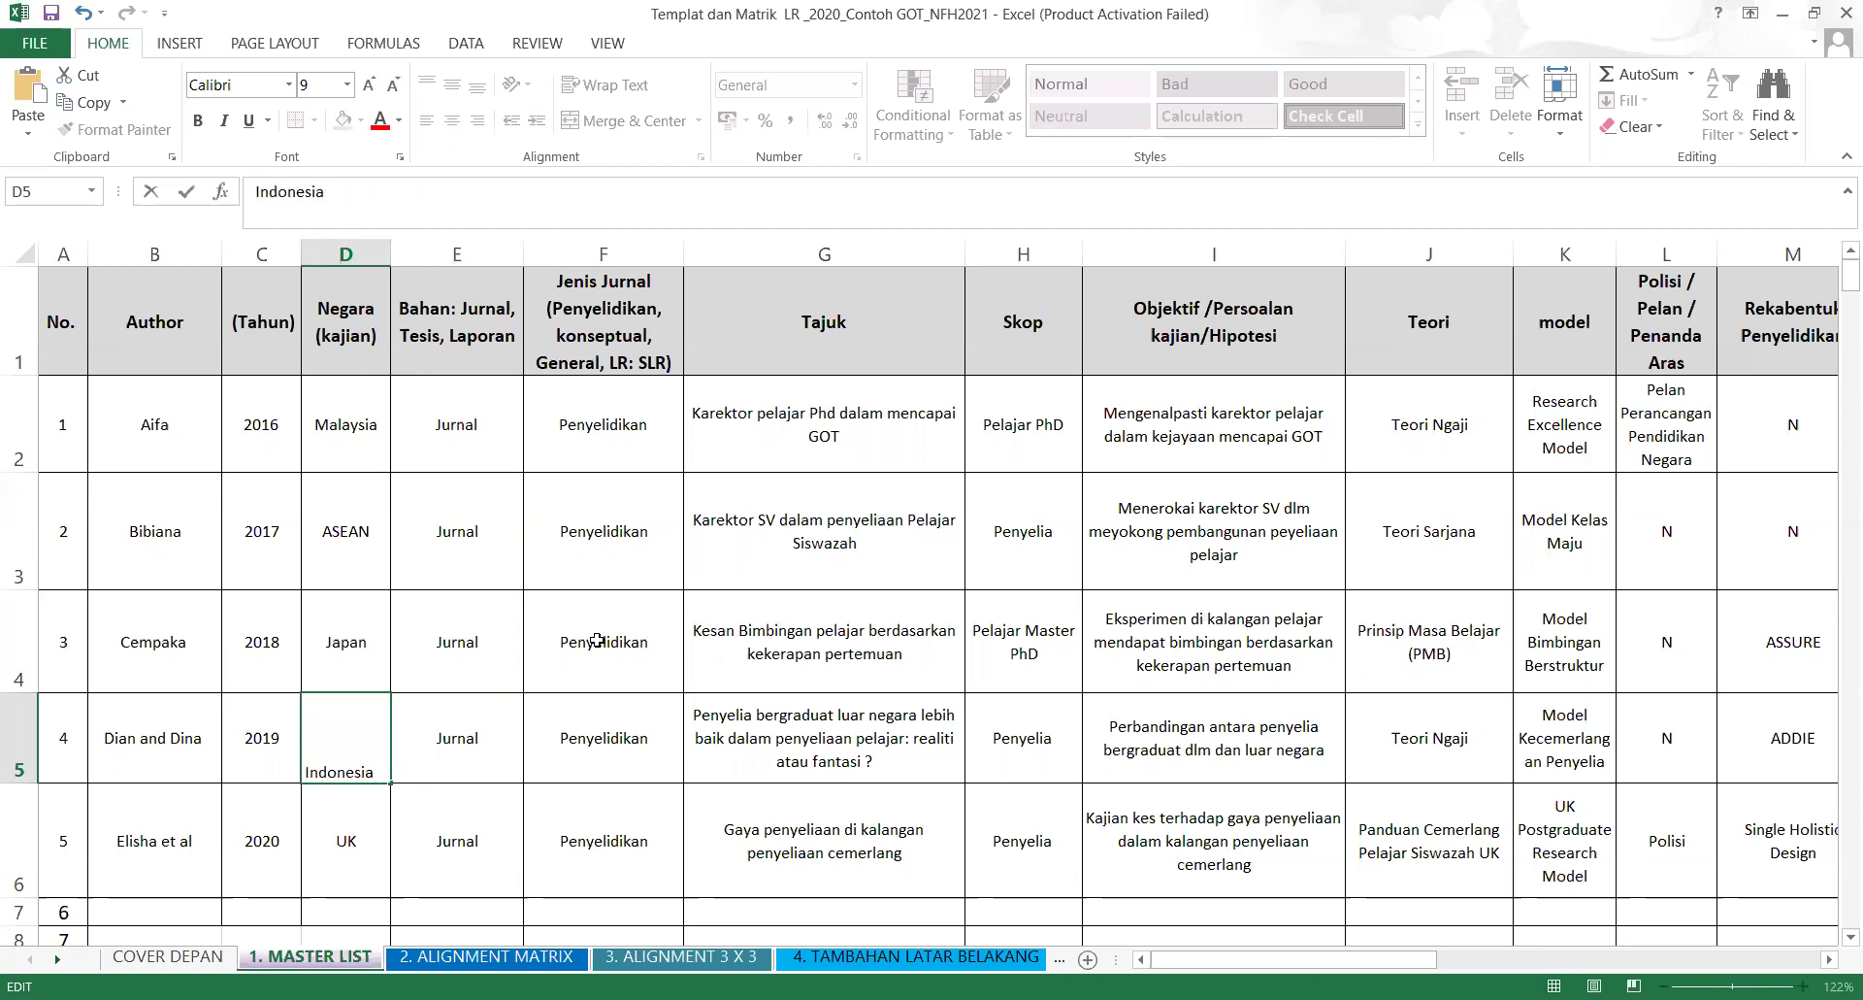
click(596, 640)
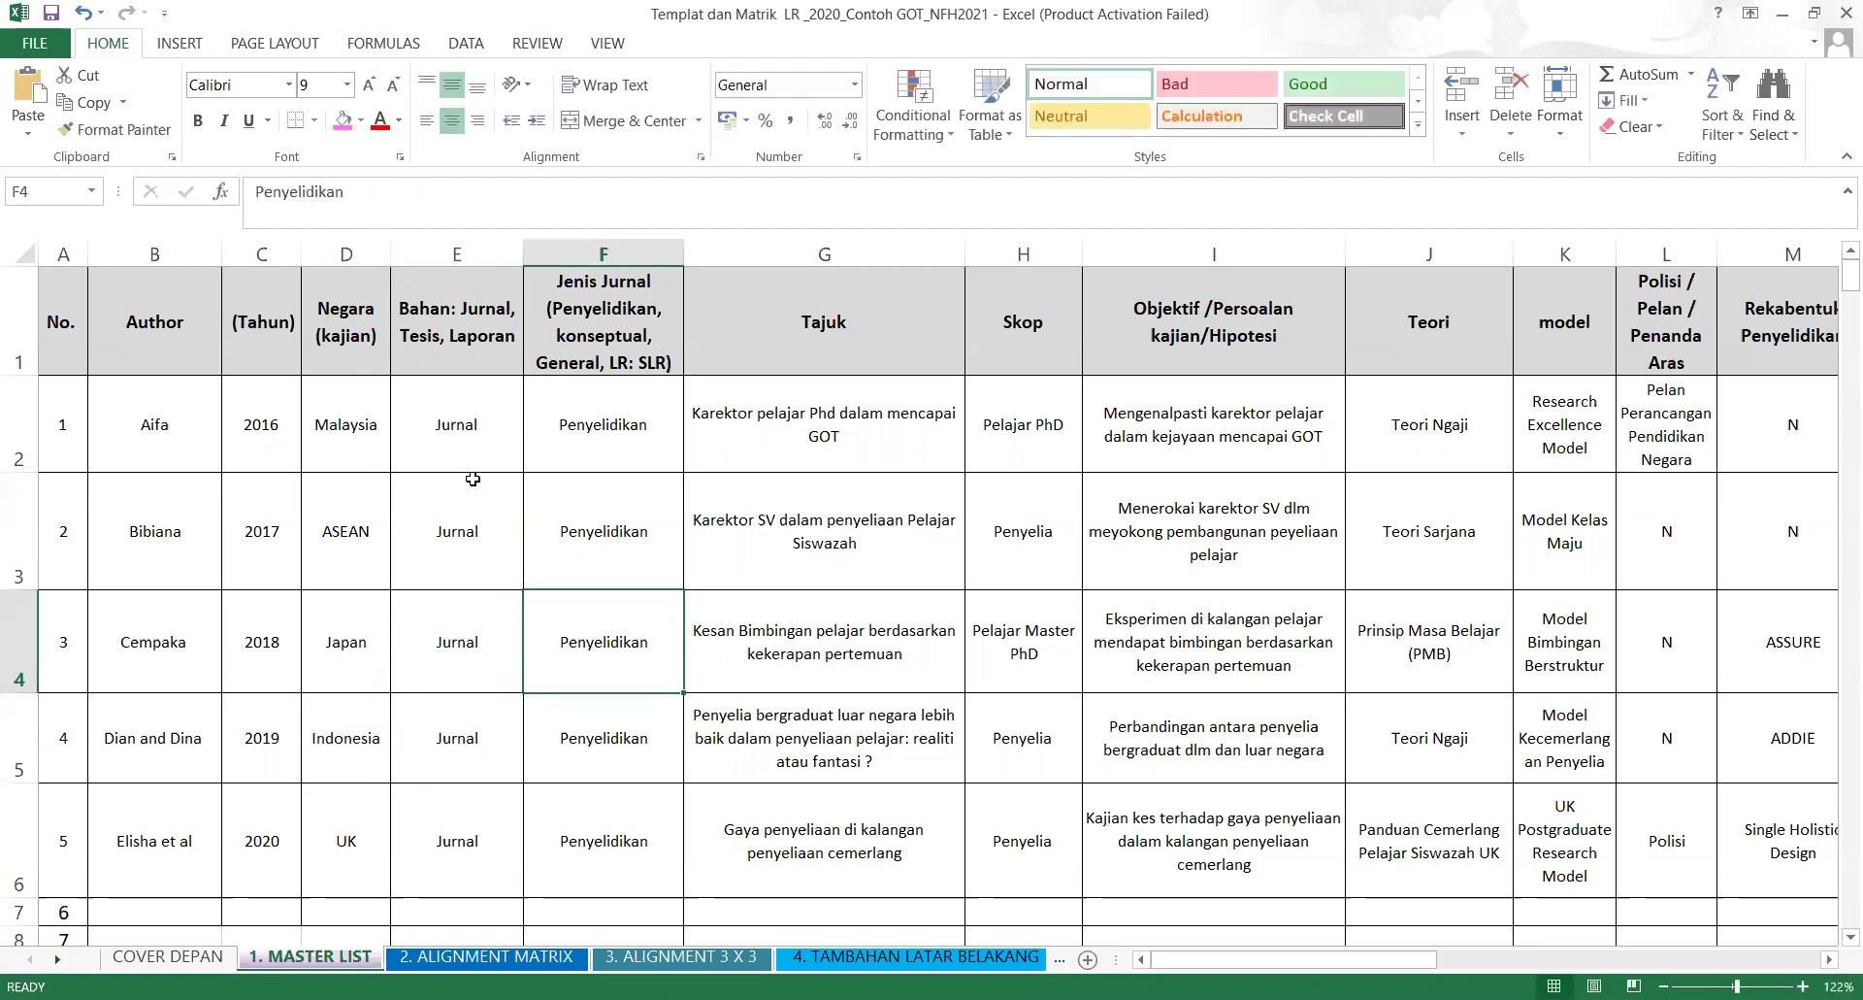
Check the Bahan header in E1 and abbreviate the material type of study number 1 in E2 to "J".
click(488, 439)
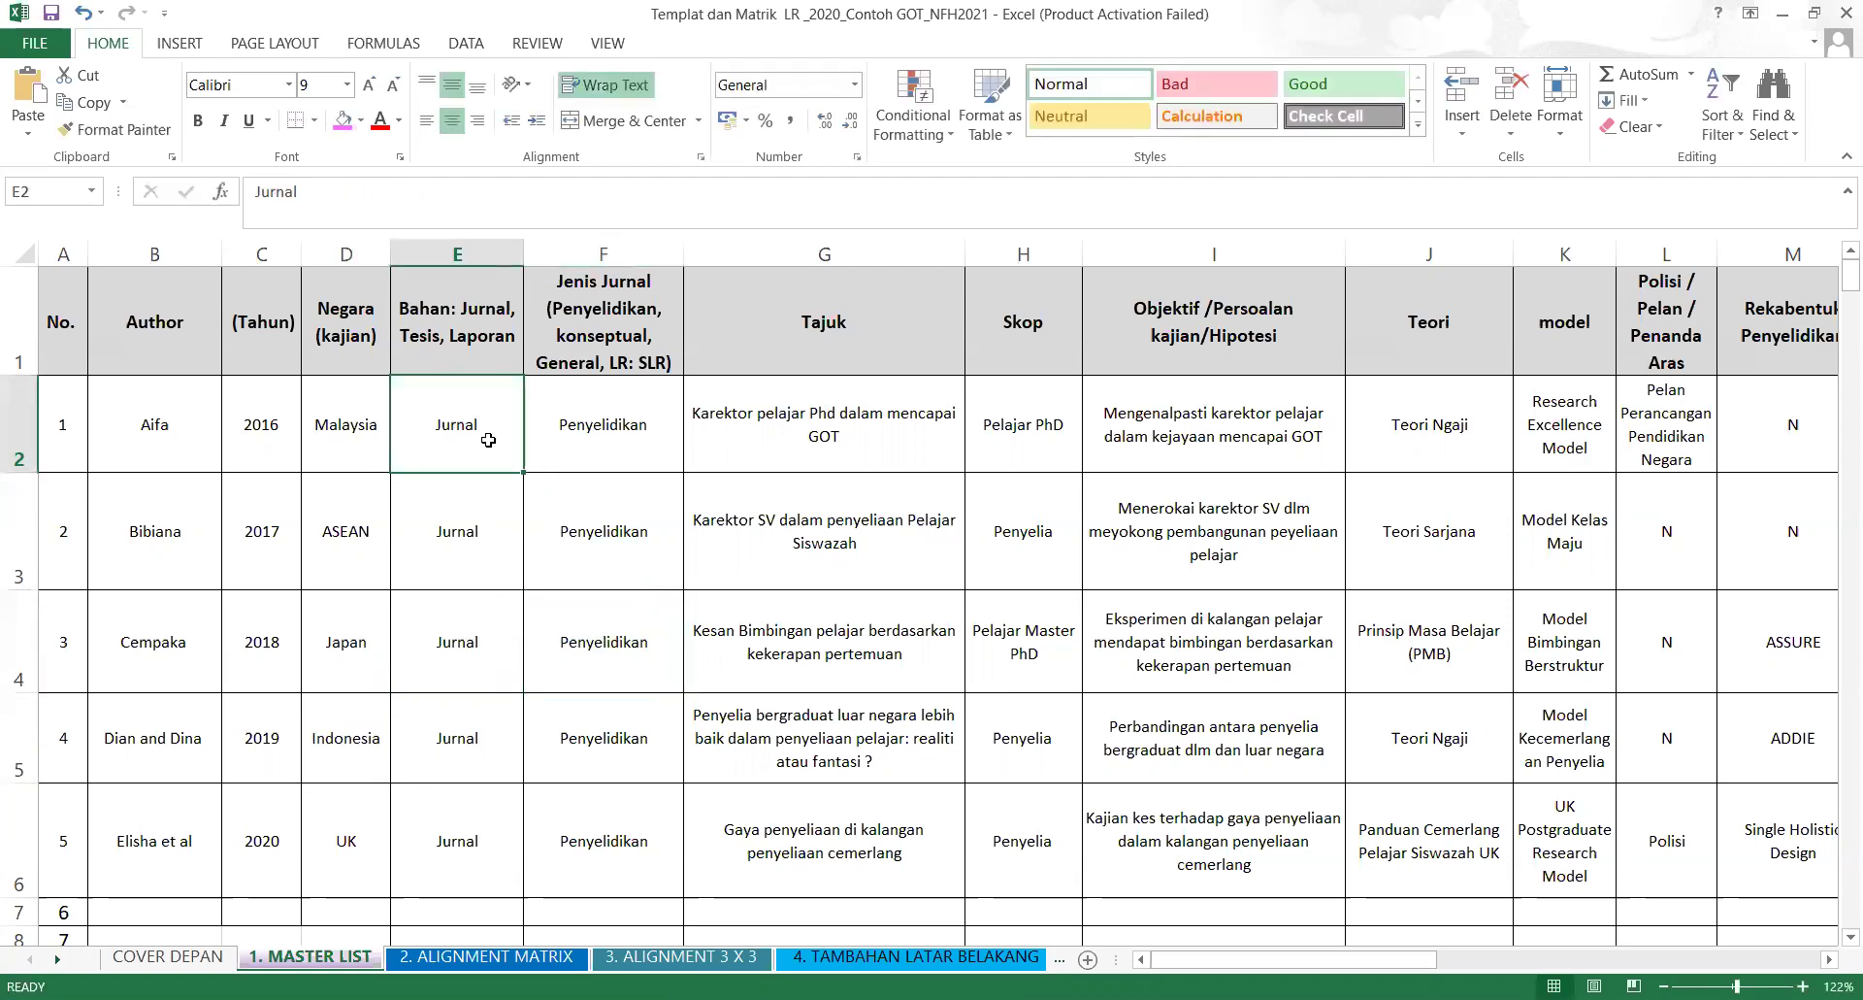
click(484, 323)
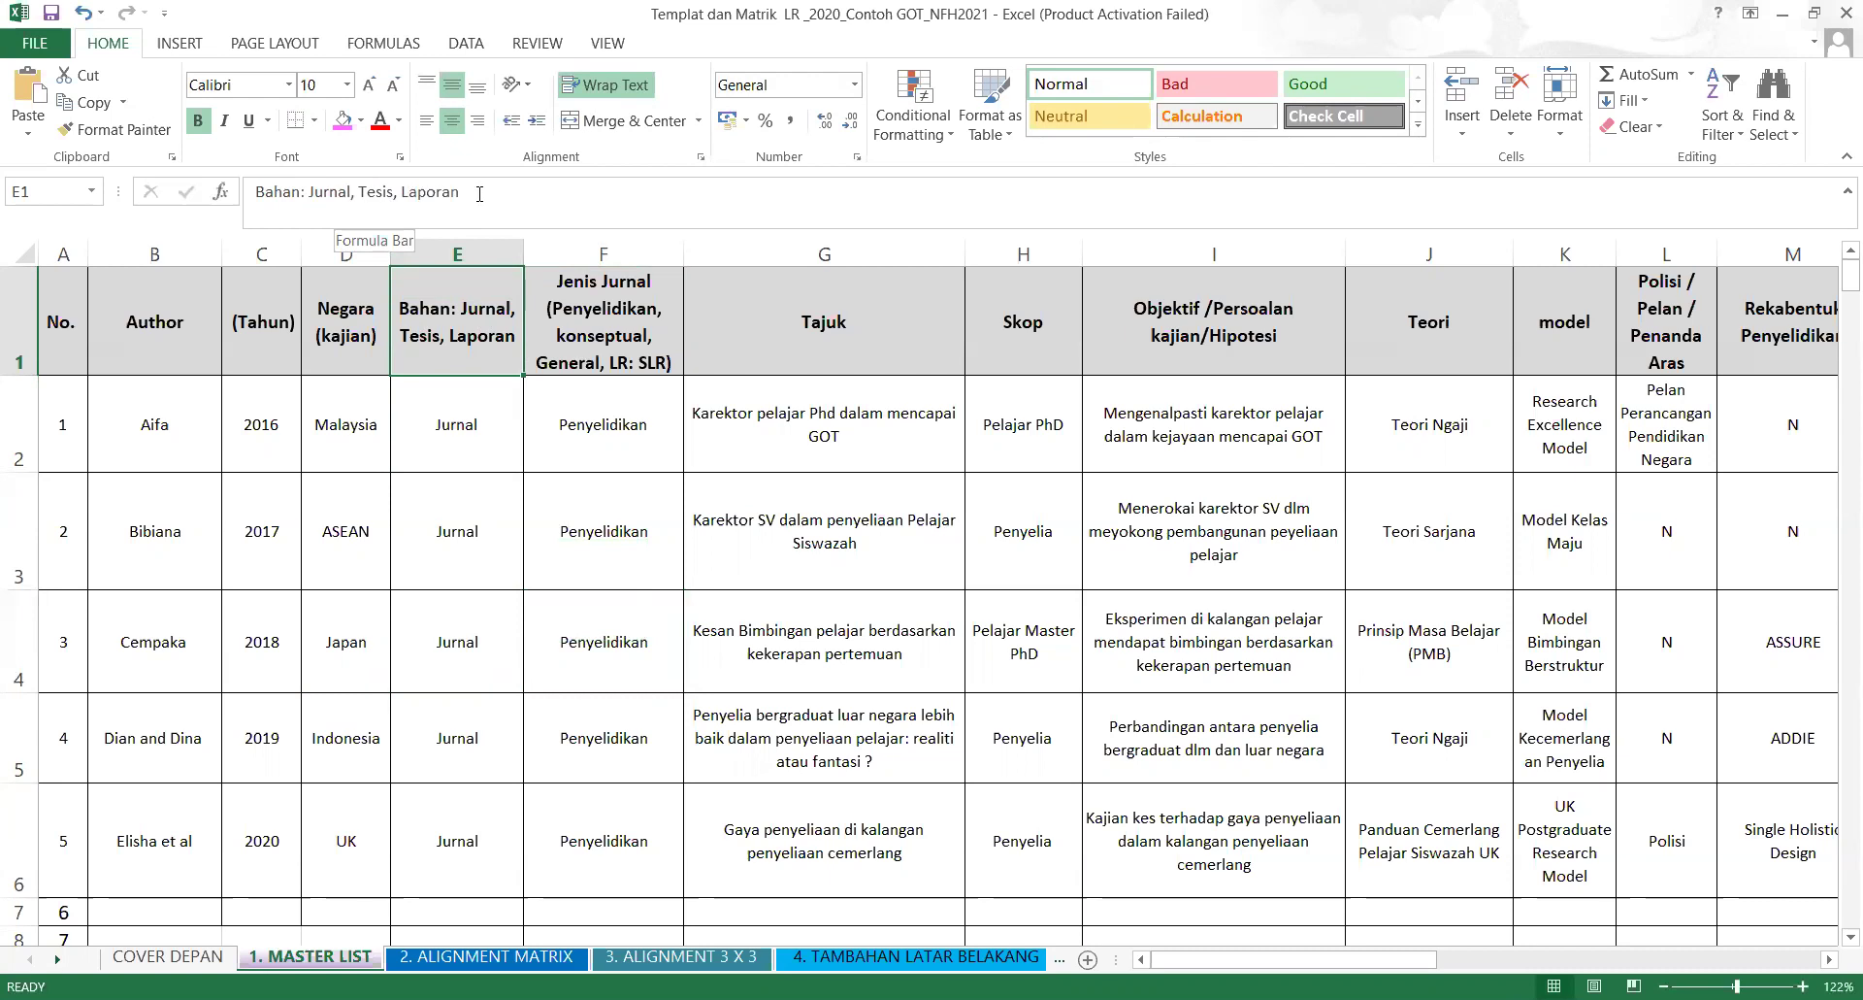
click(488, 449)
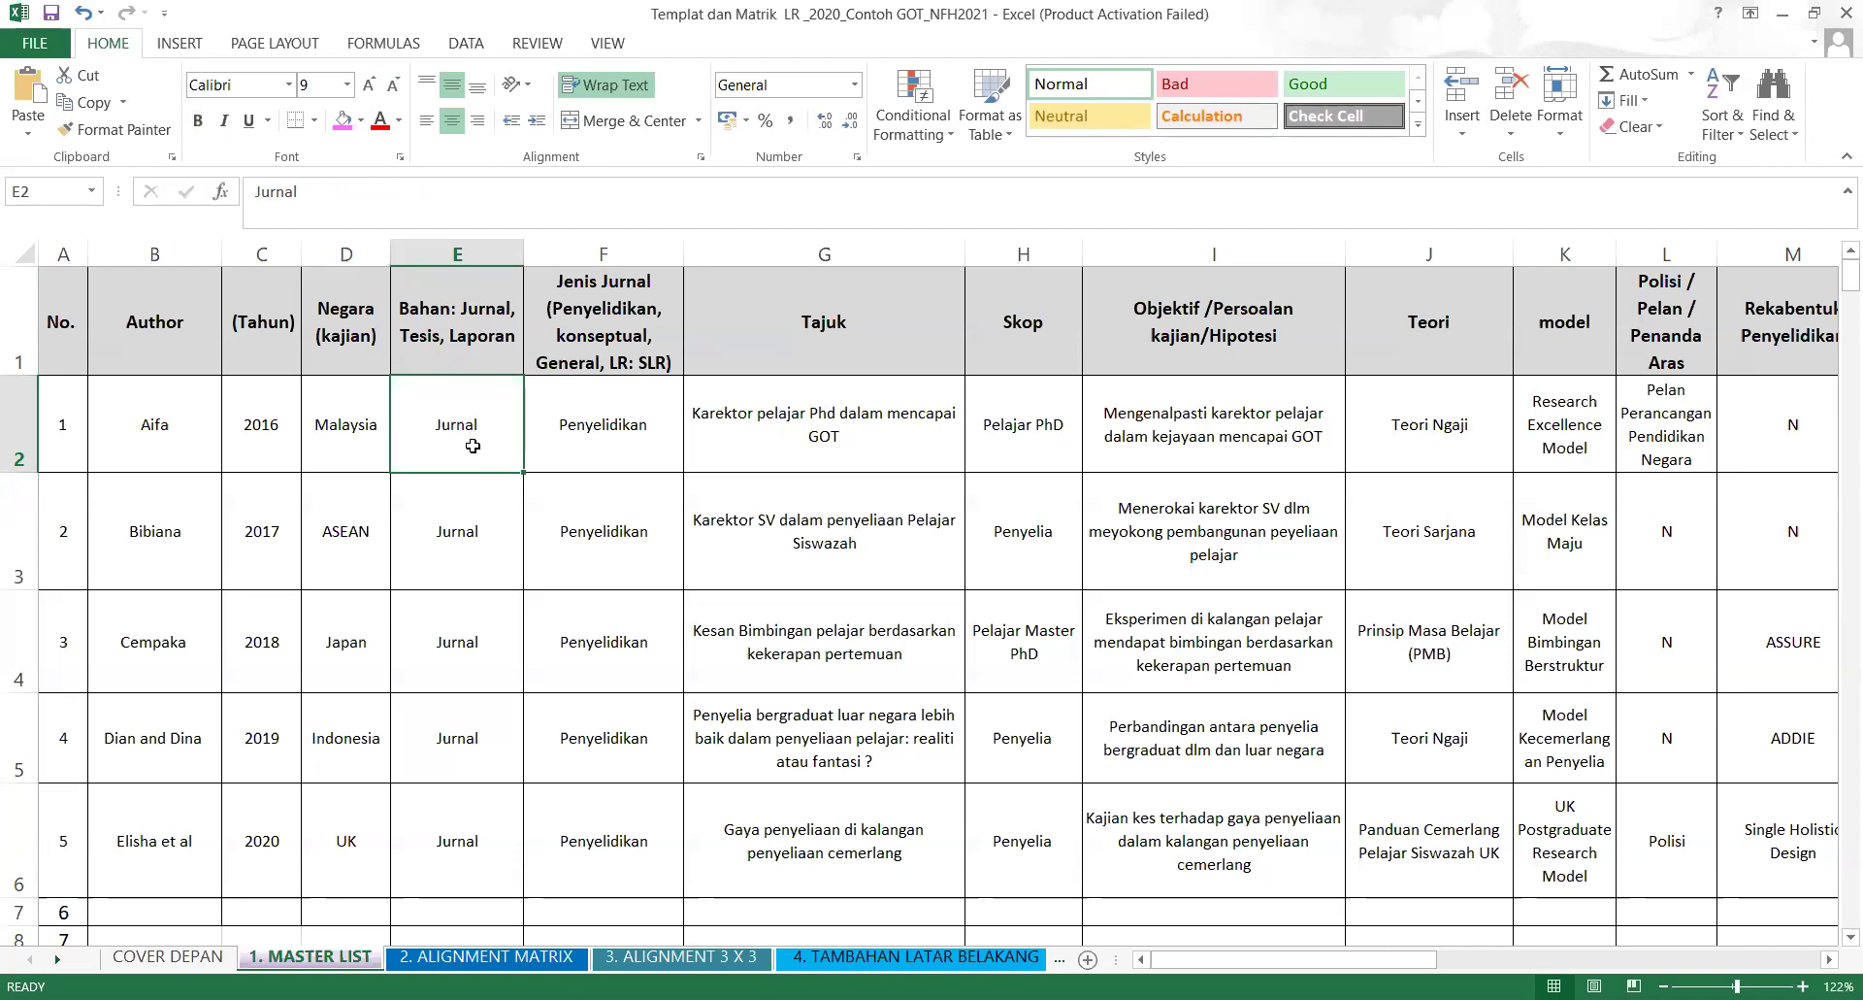
text(j)
key(BackSpace)
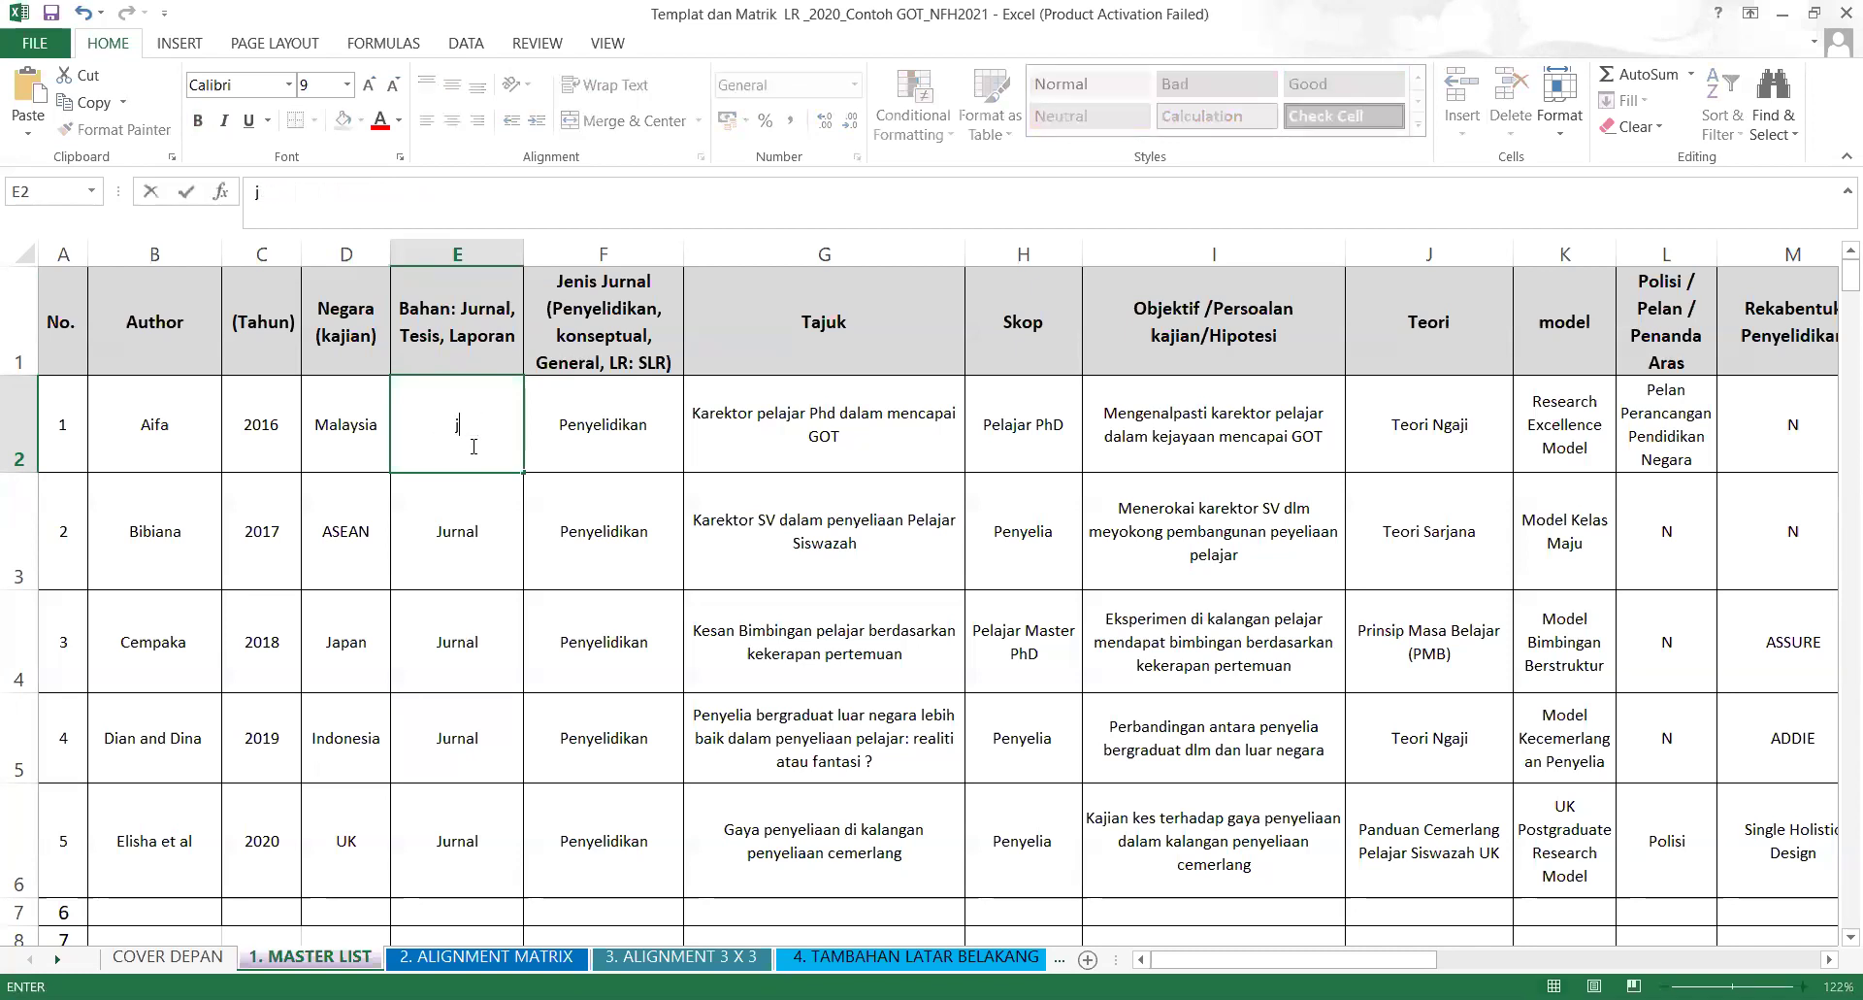
text(j)
key(BackSpace)
click(453, 578)
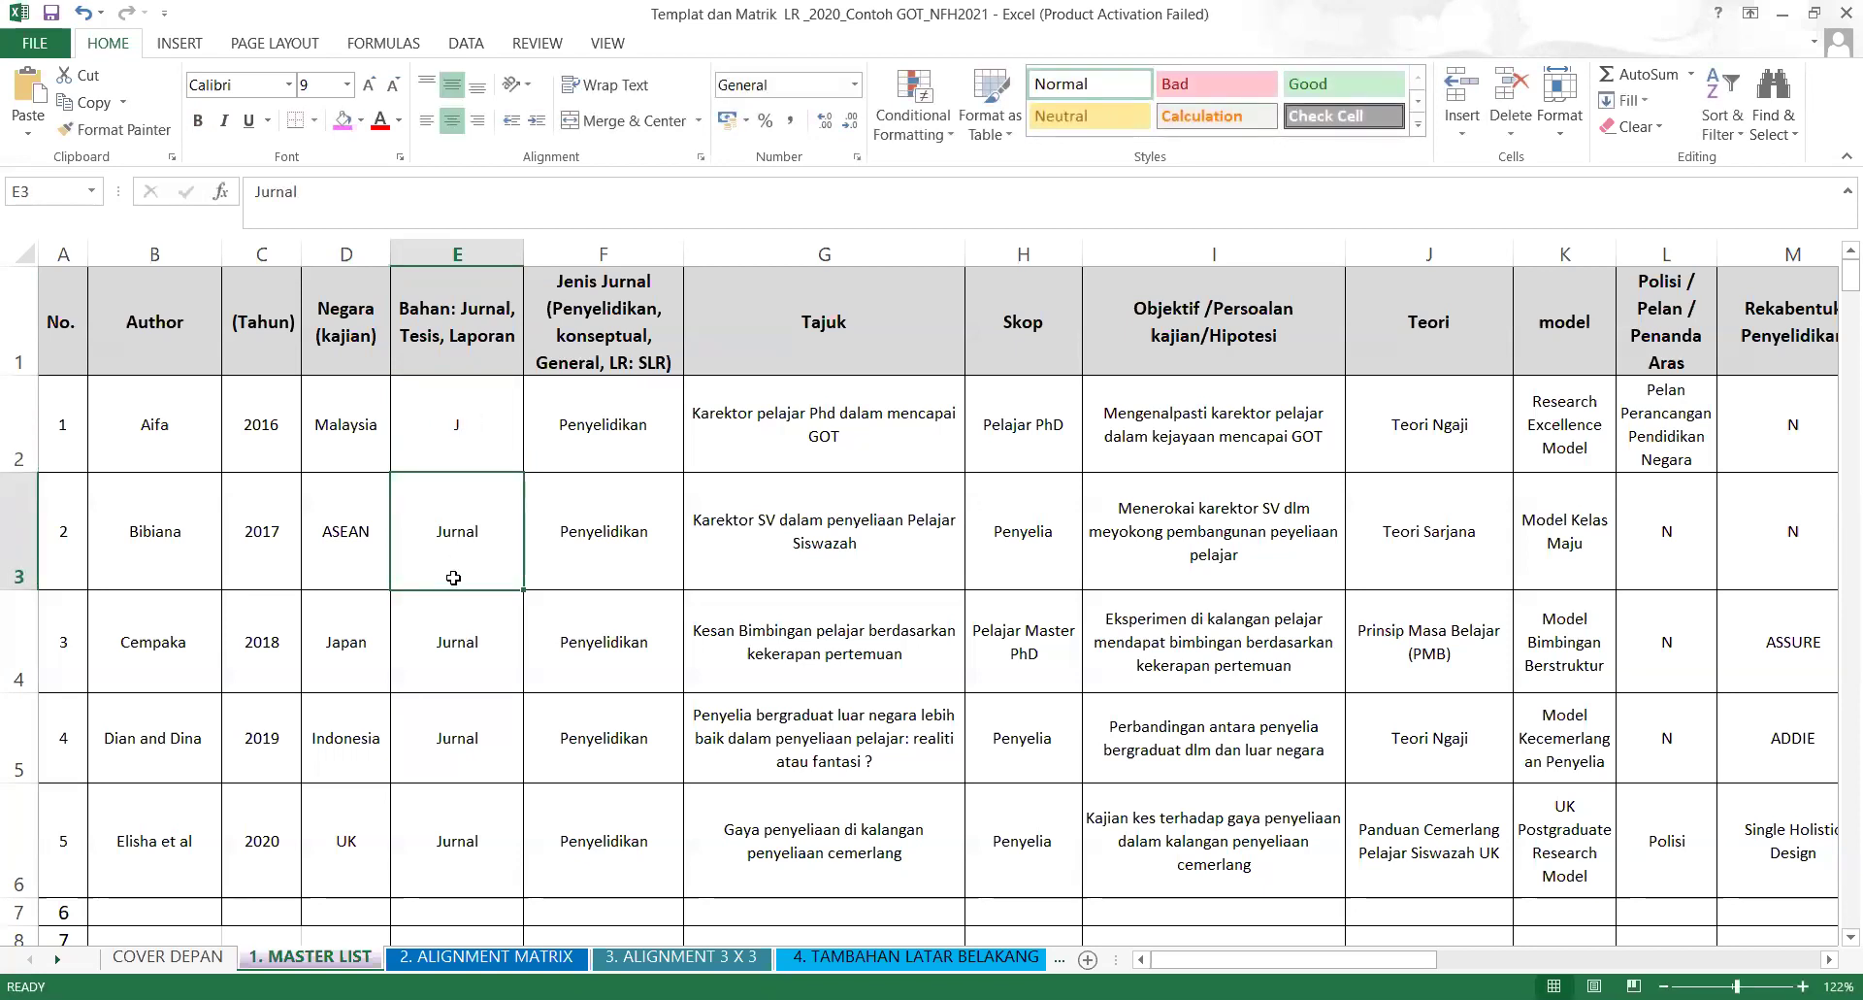
Set the material type of study number 1 in E2 to "Jurnal".
click(483, 430)
text(J)
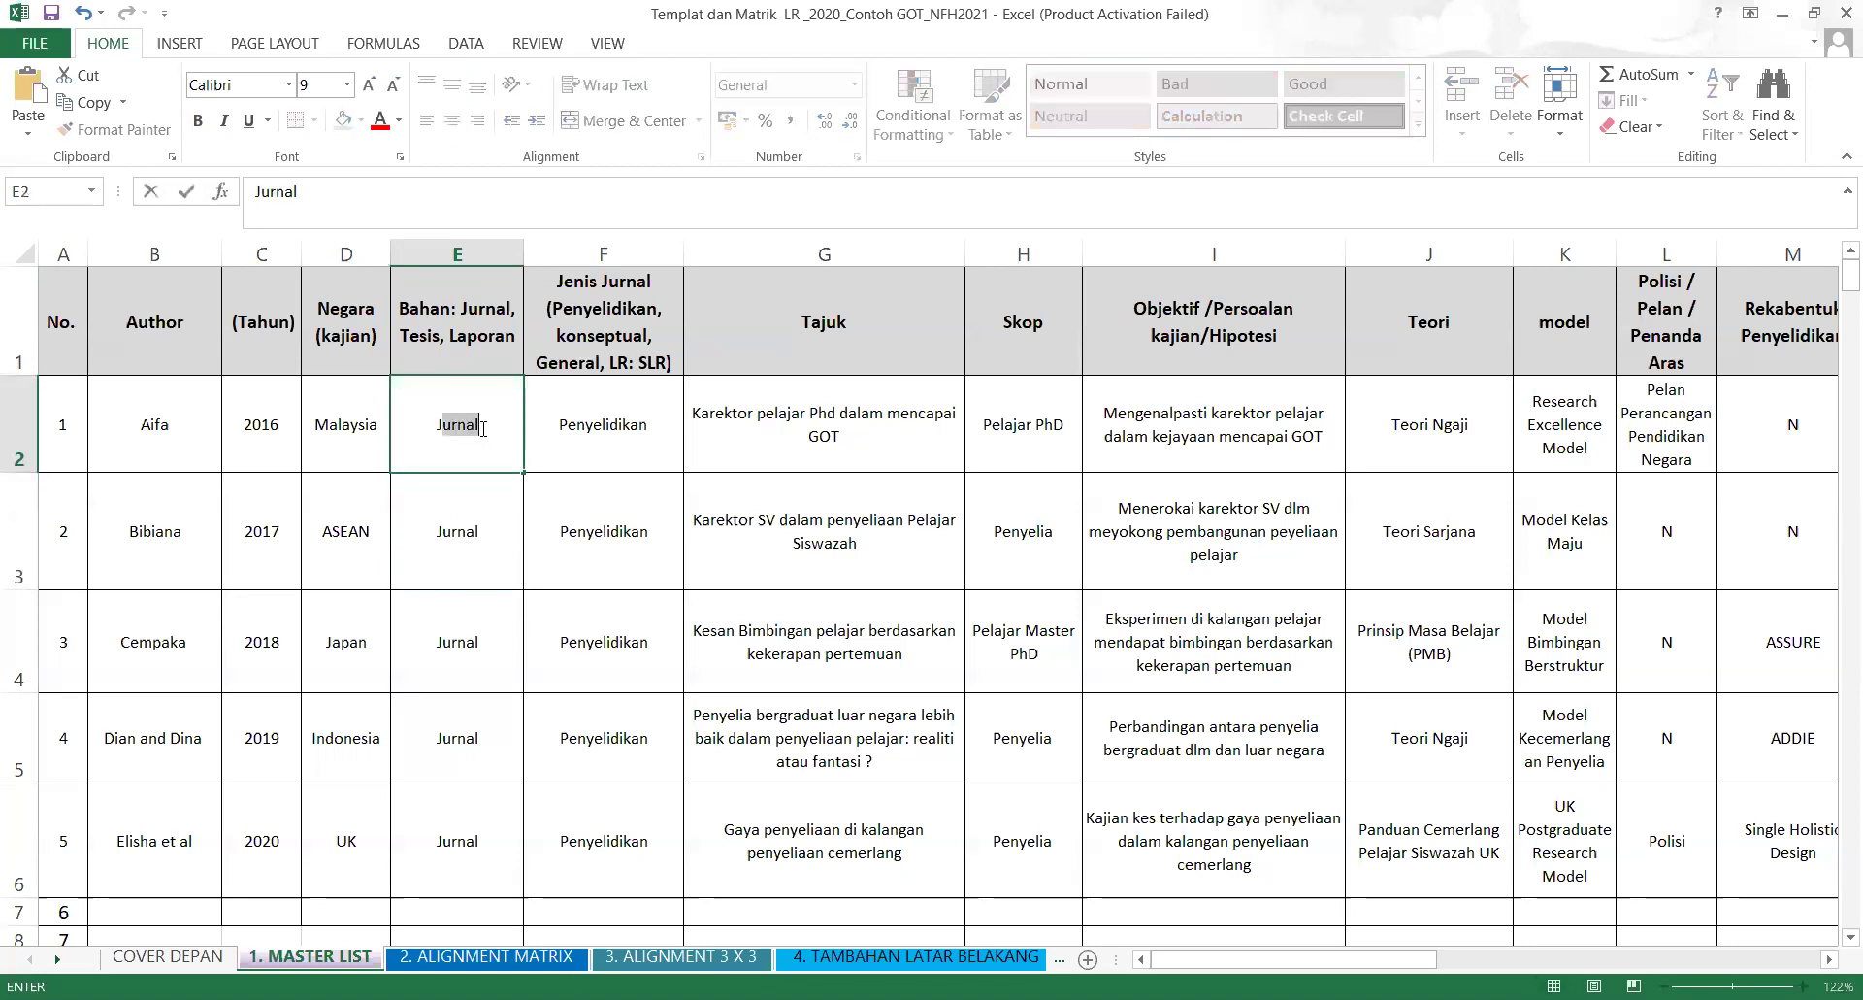
key(Return)
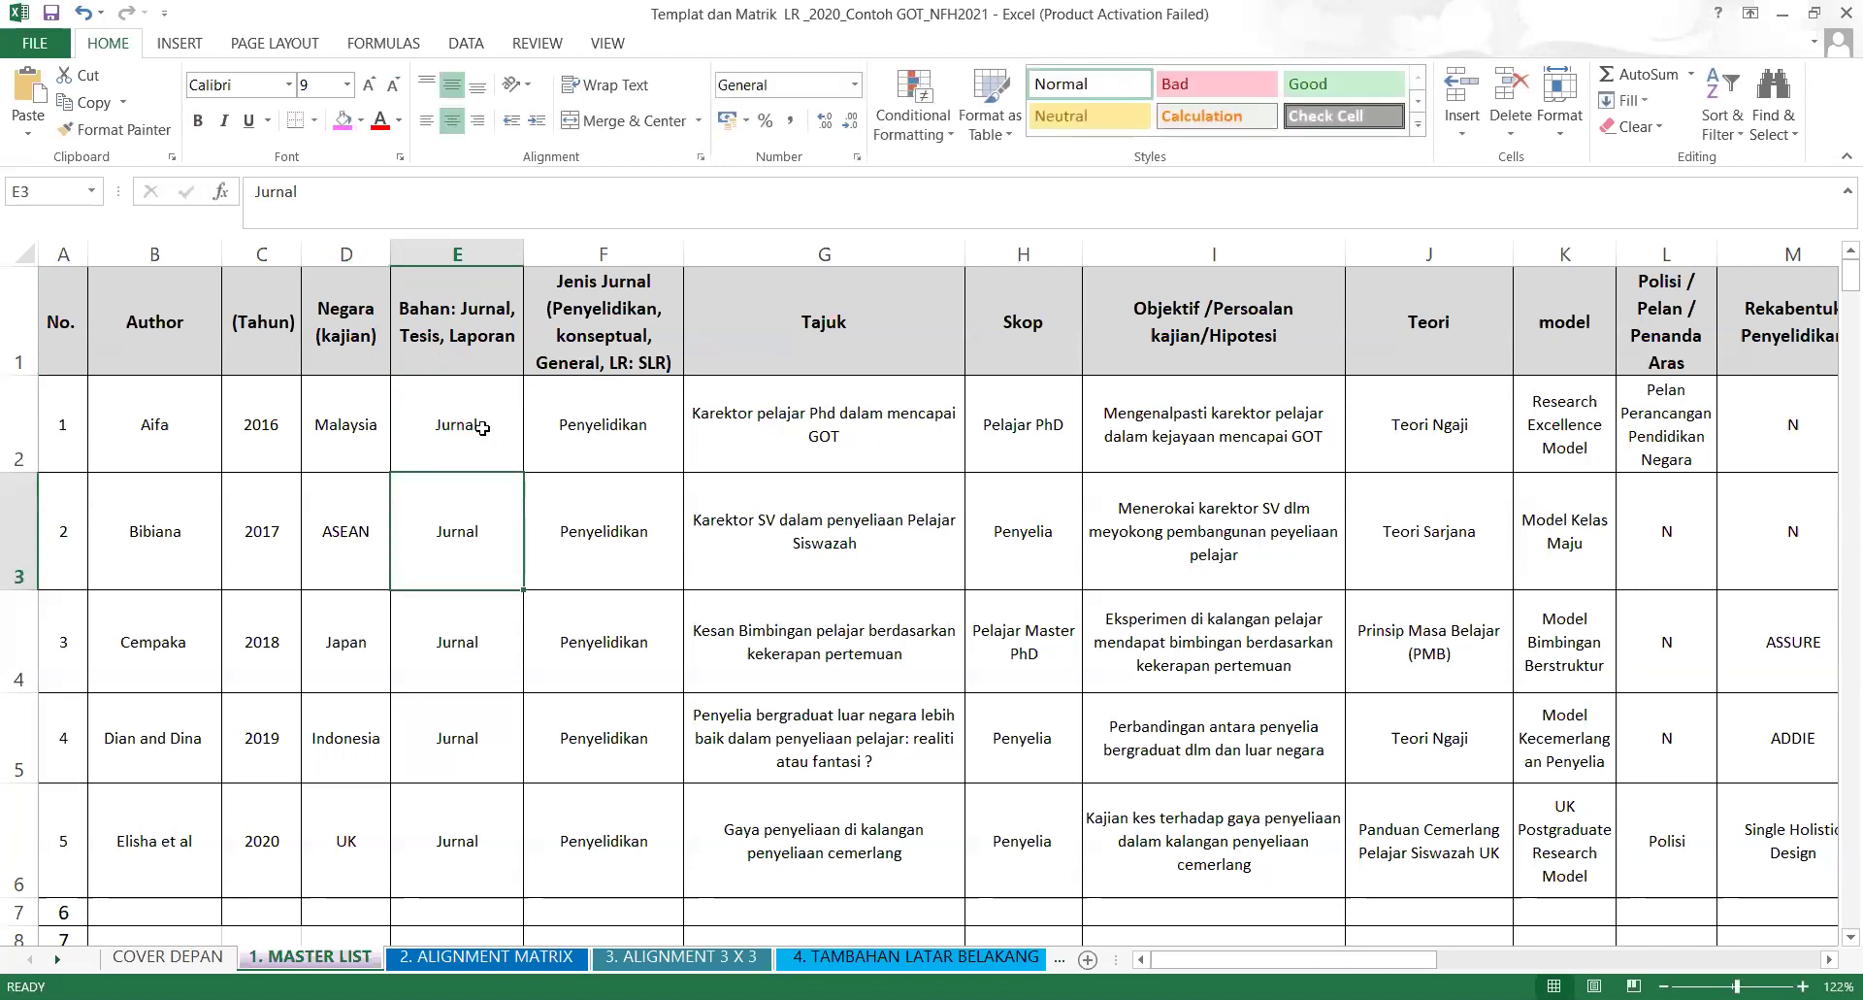
Examine the Jenis Jurnal header in F1 and the journal type entered for study number 1.
click(645, 457)
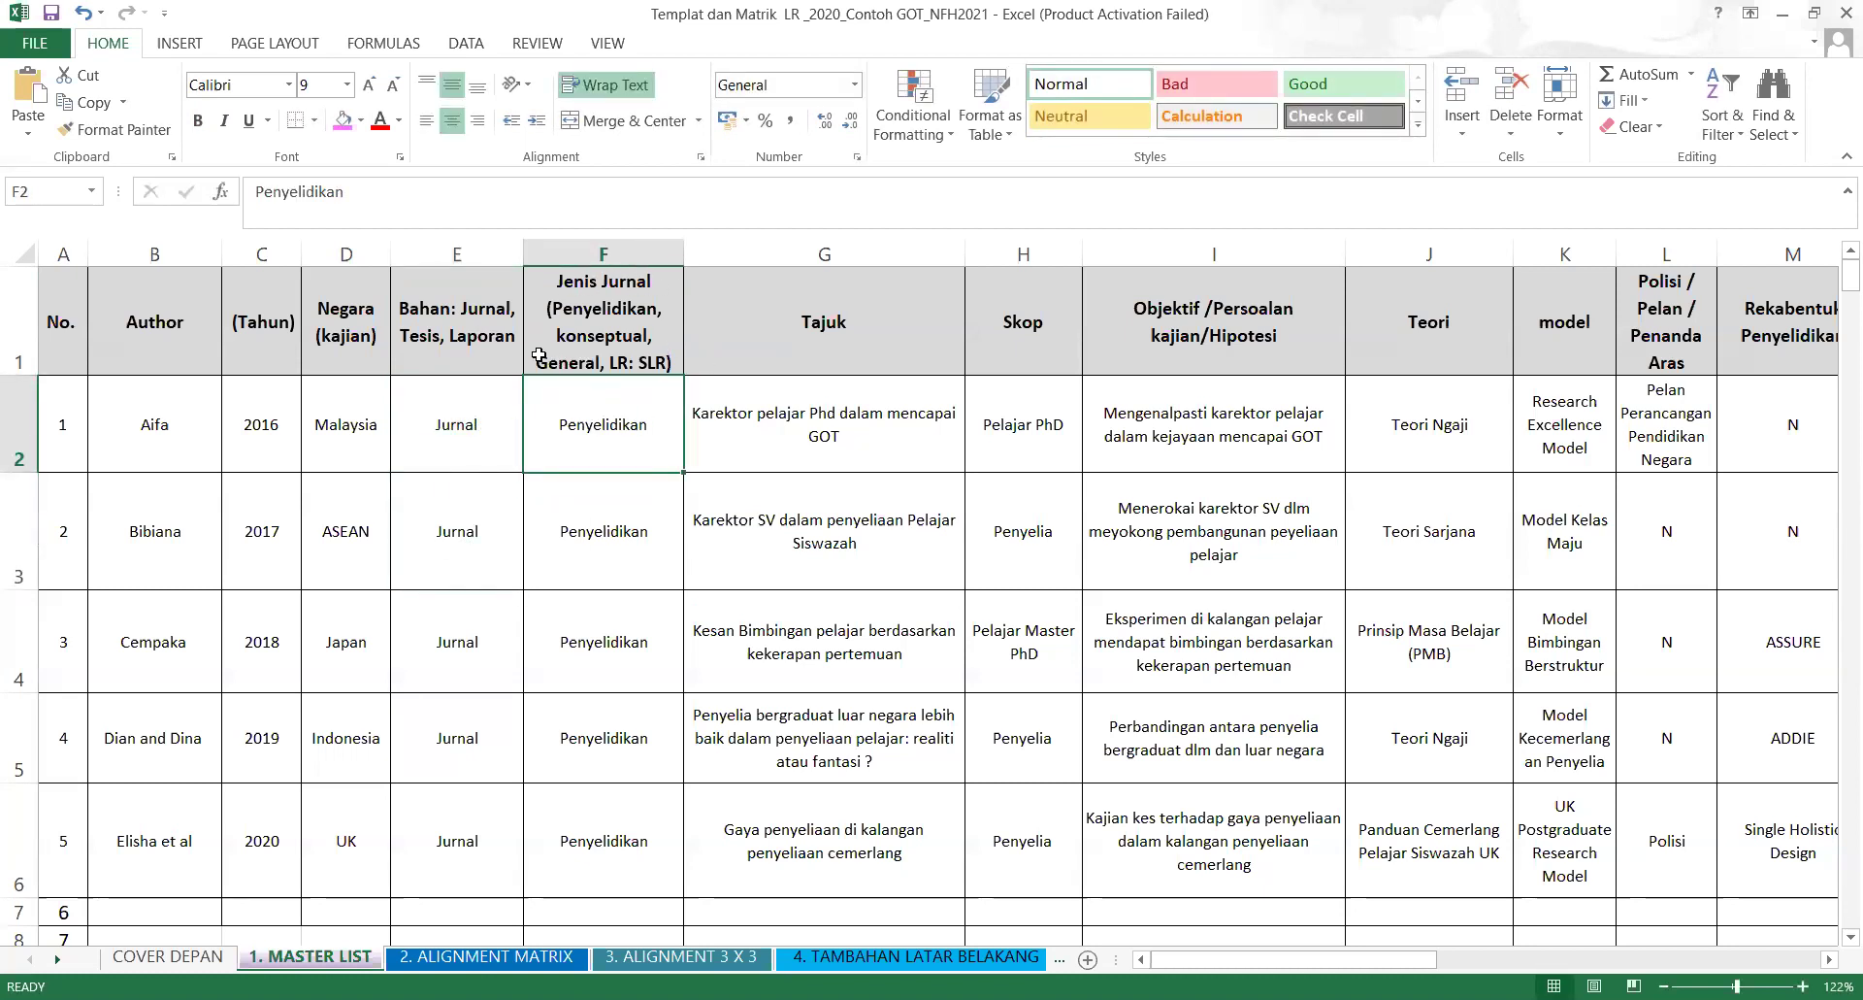
click(591, 338)
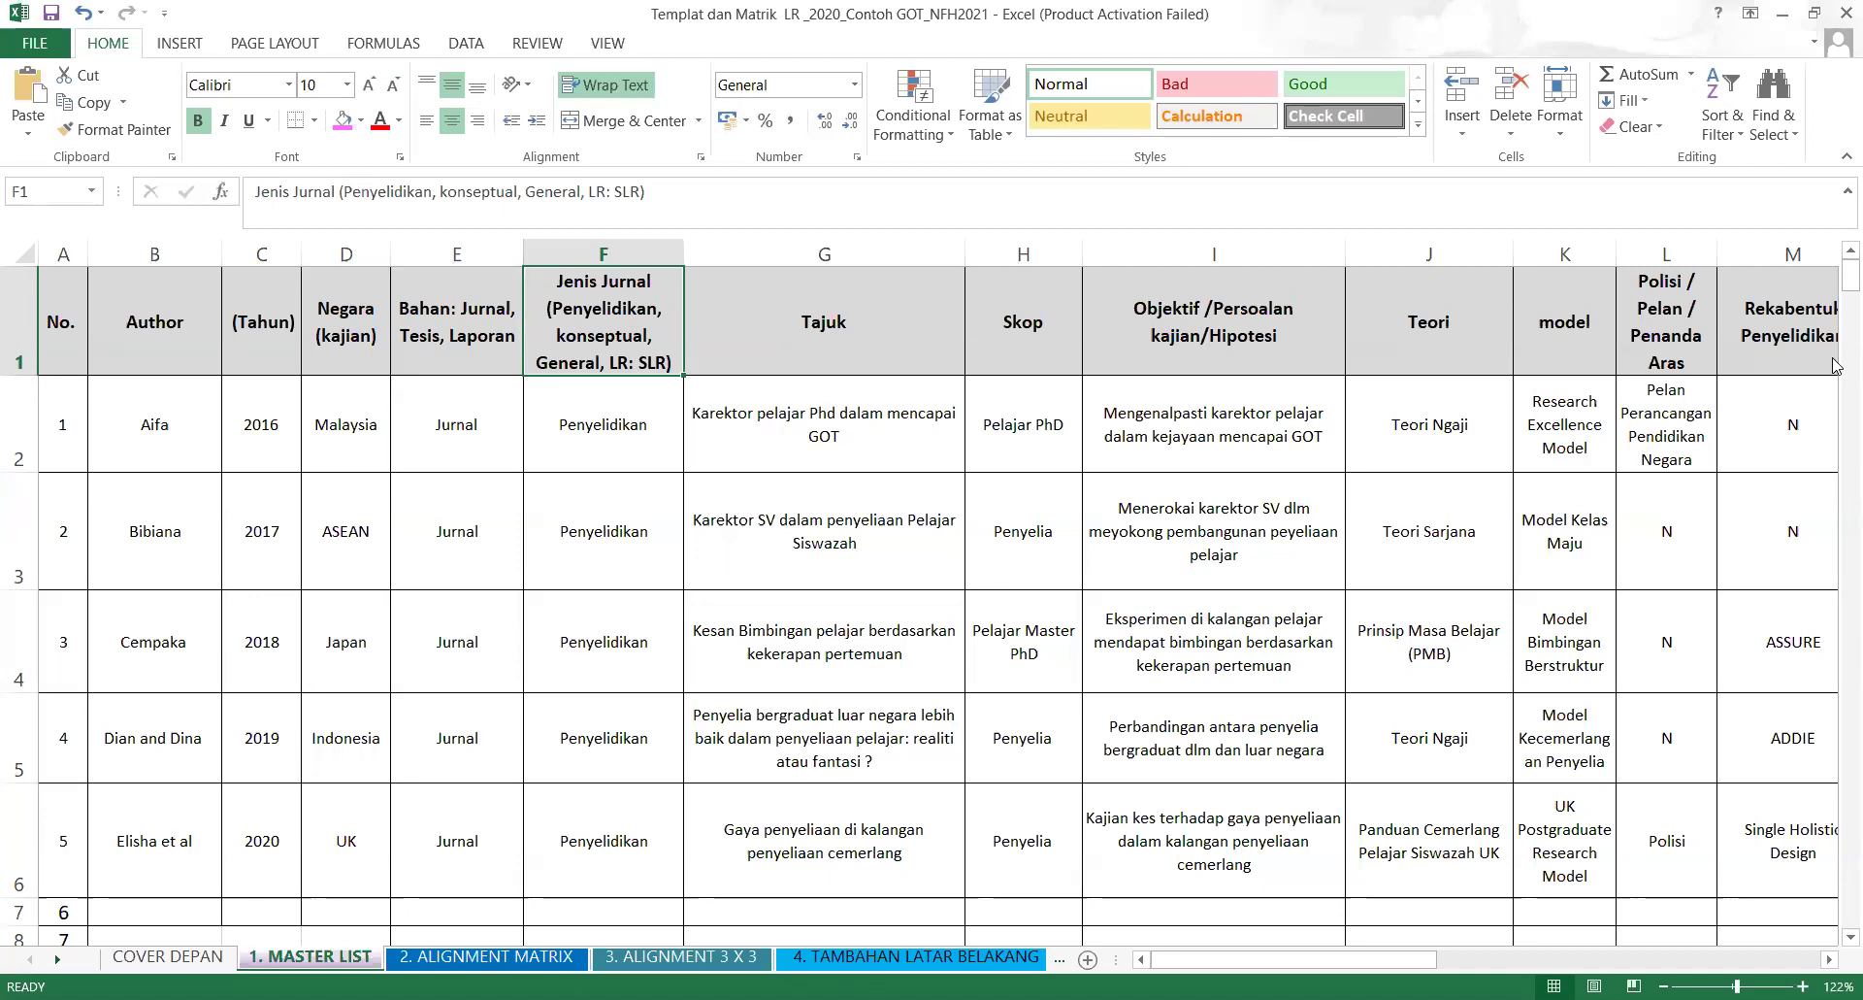
click(628, 401)
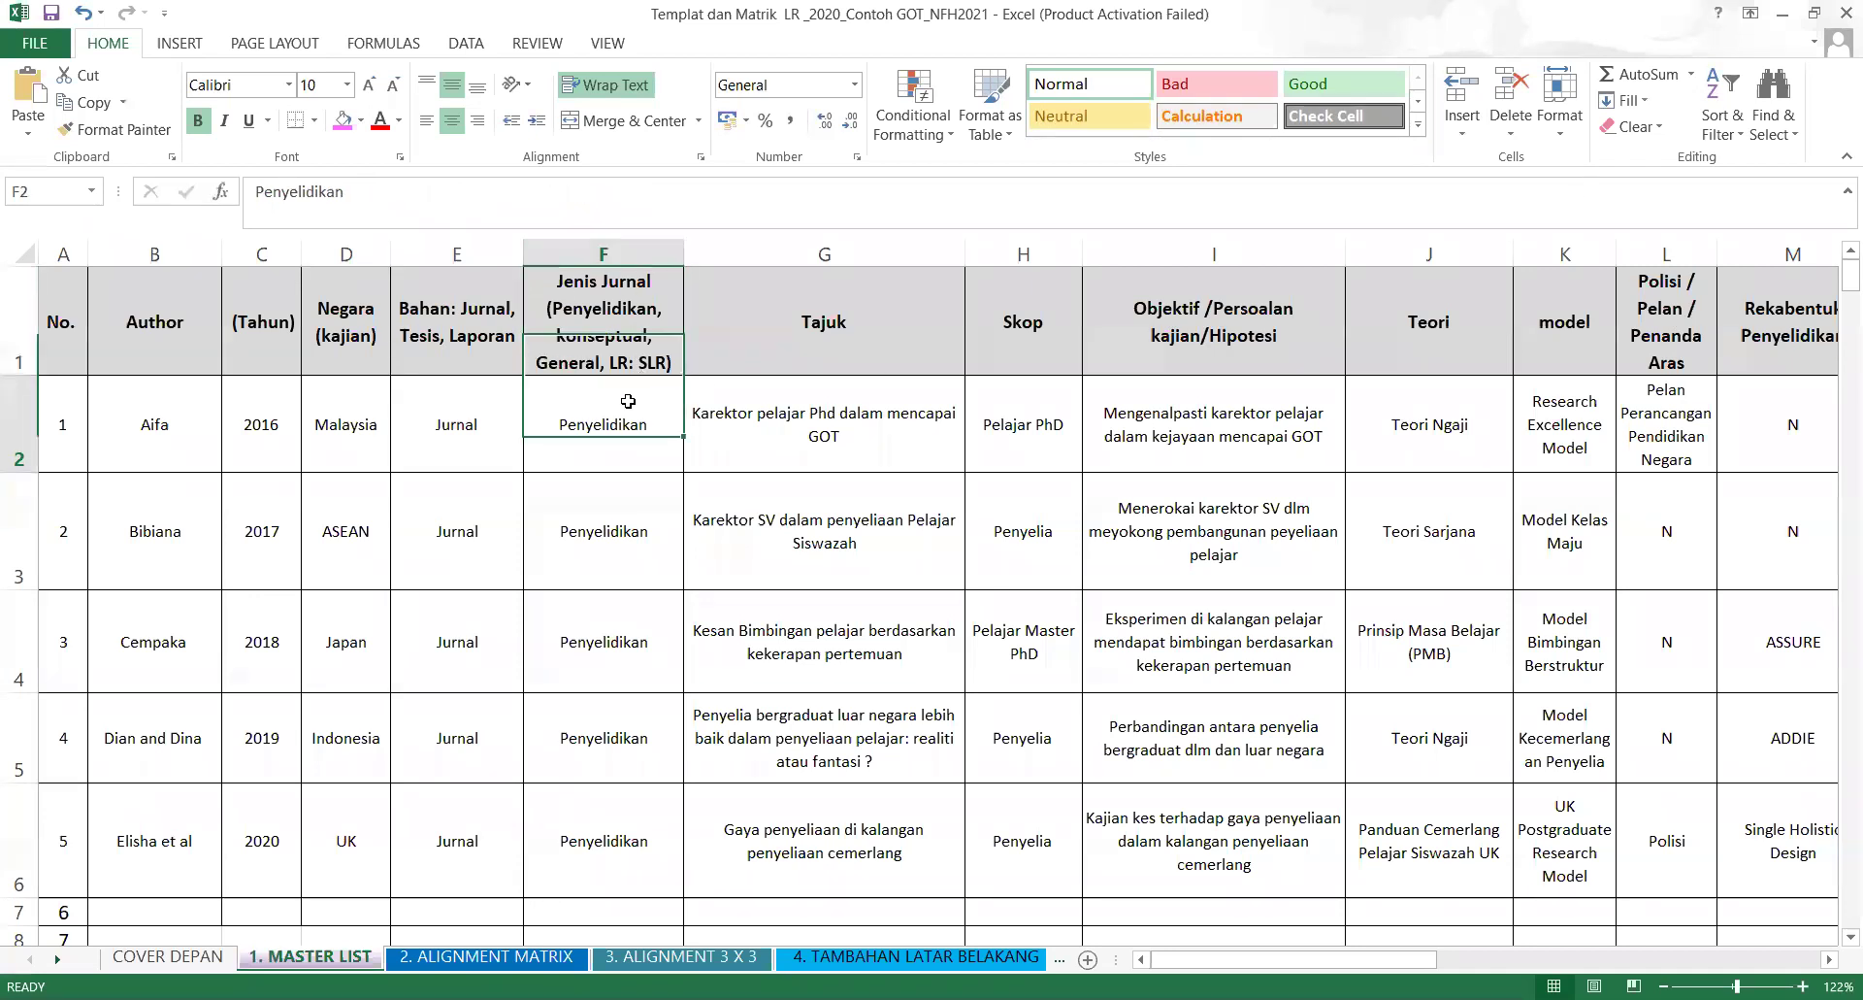
click(614, 323)
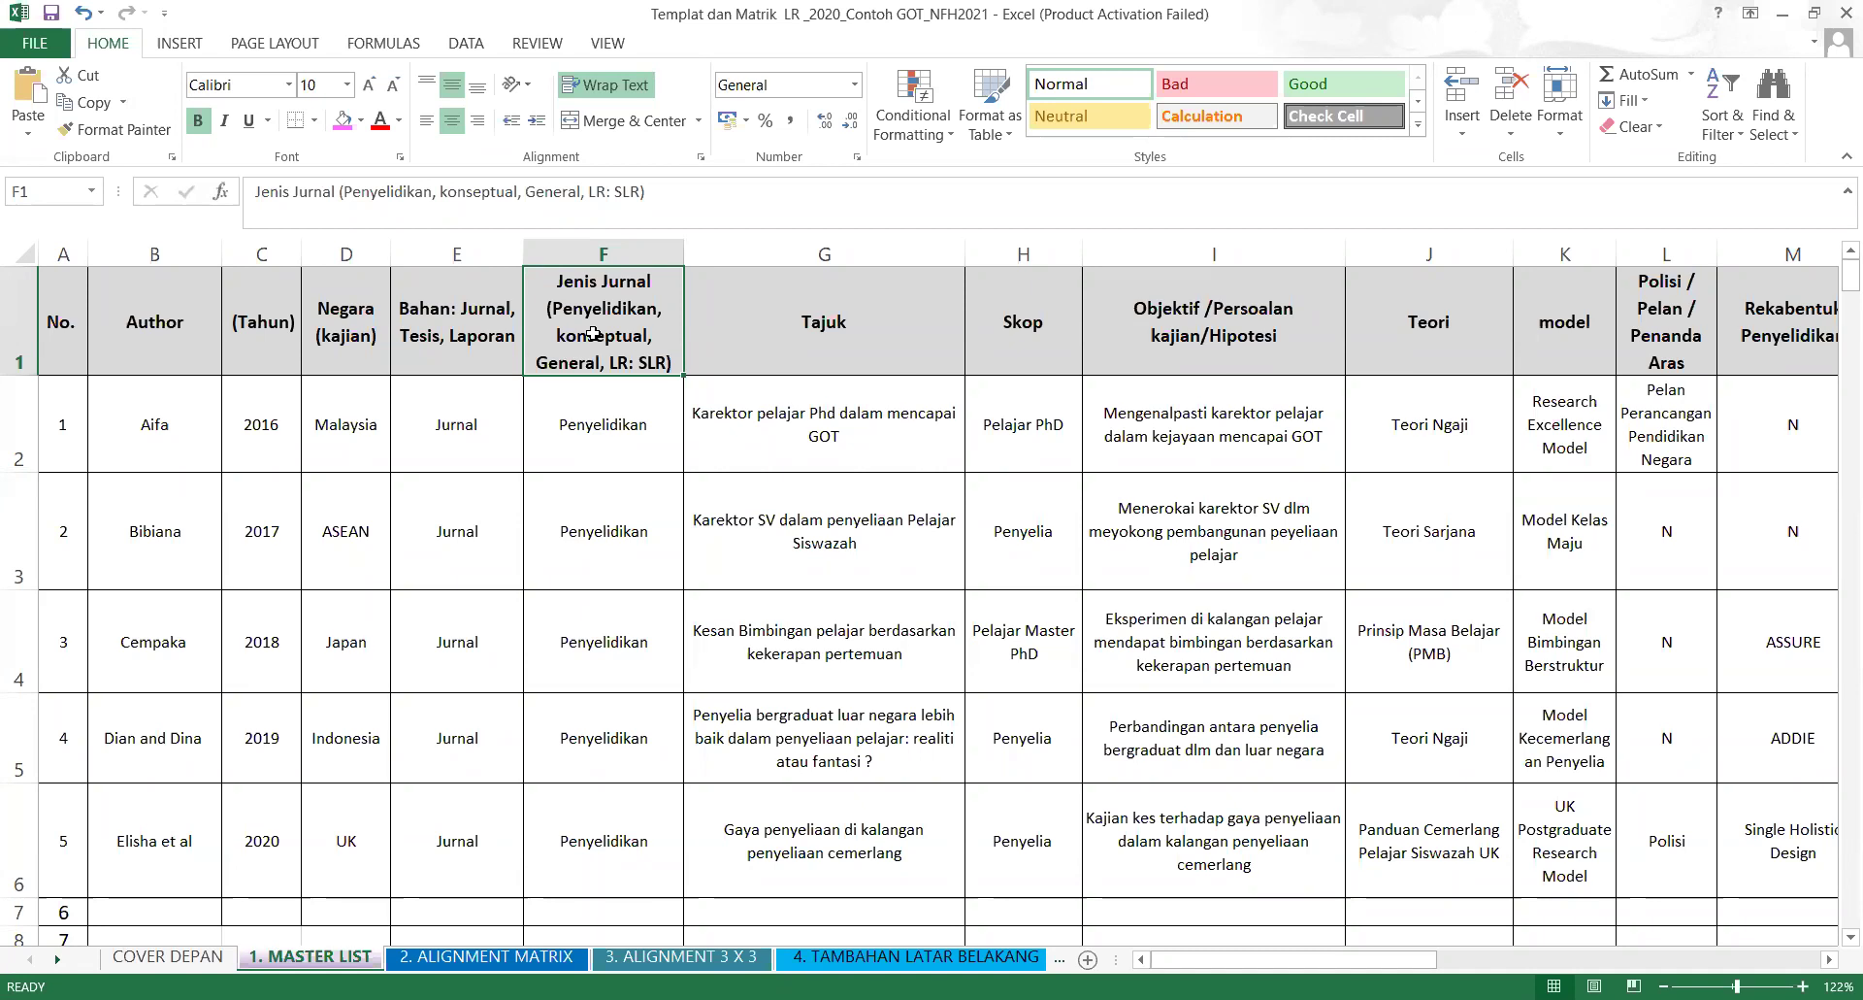
click(640, 464)
click(738, 354)
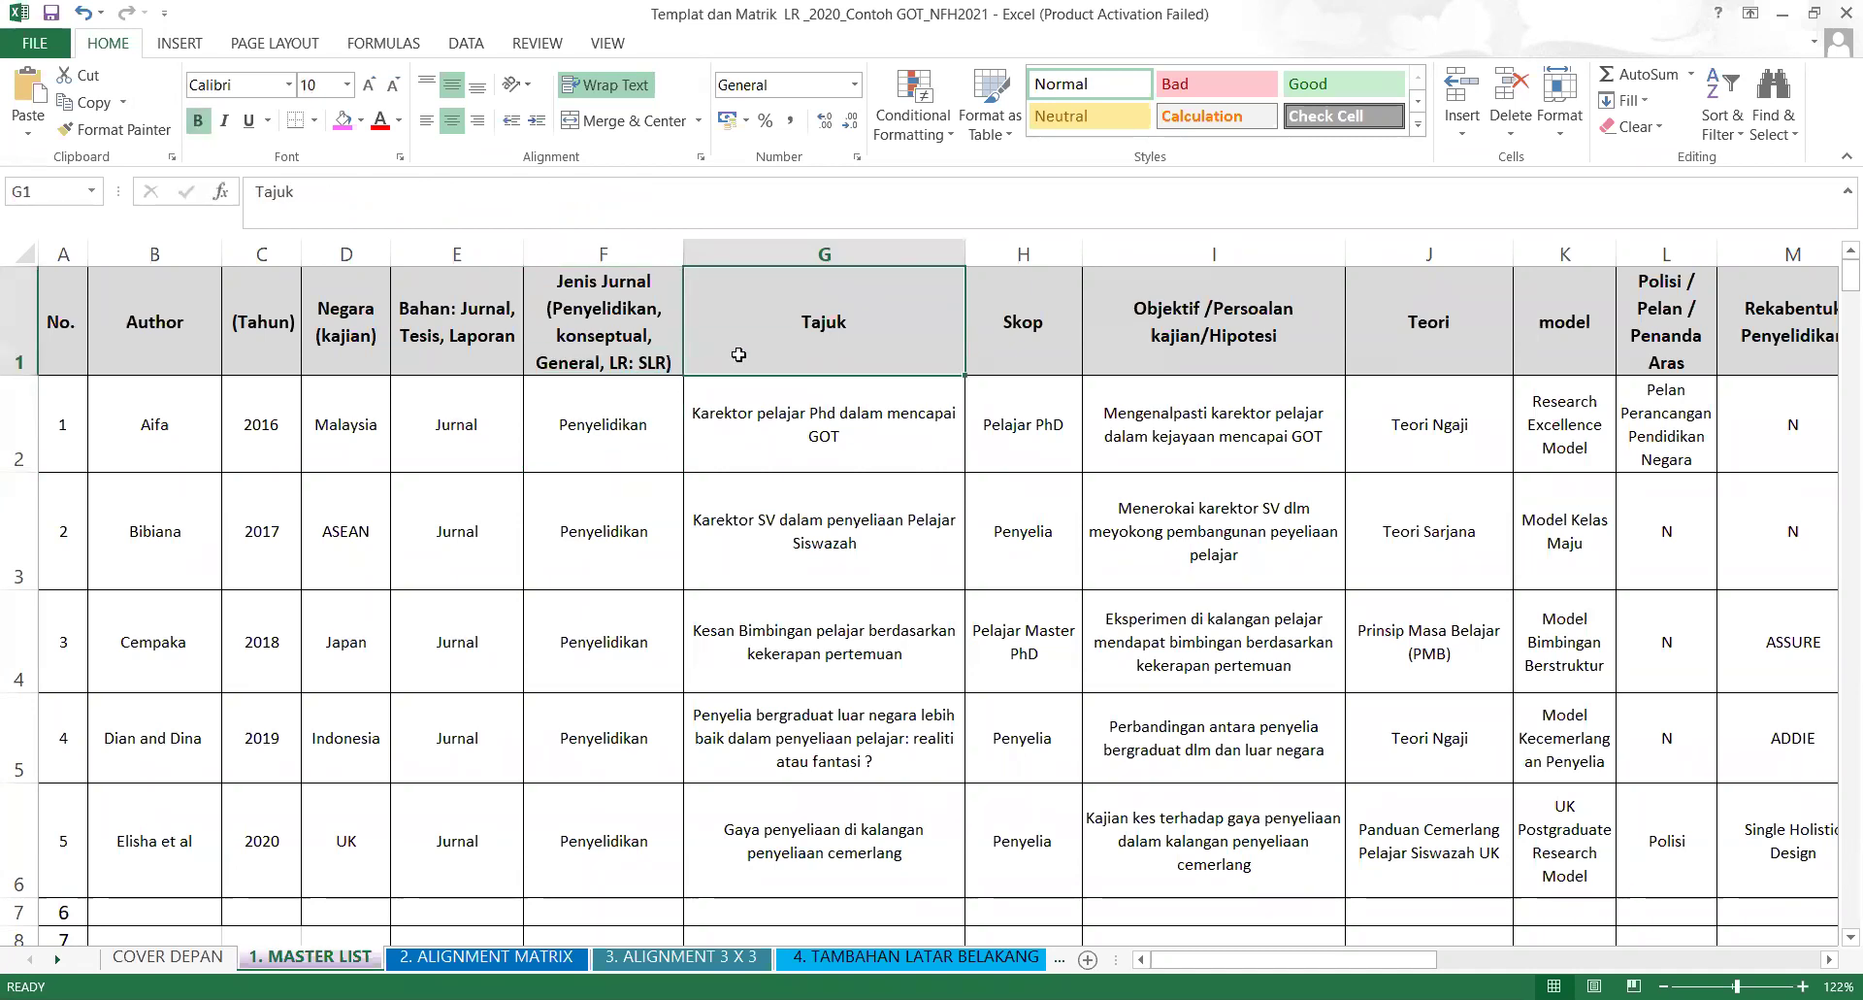
click(596, 340)
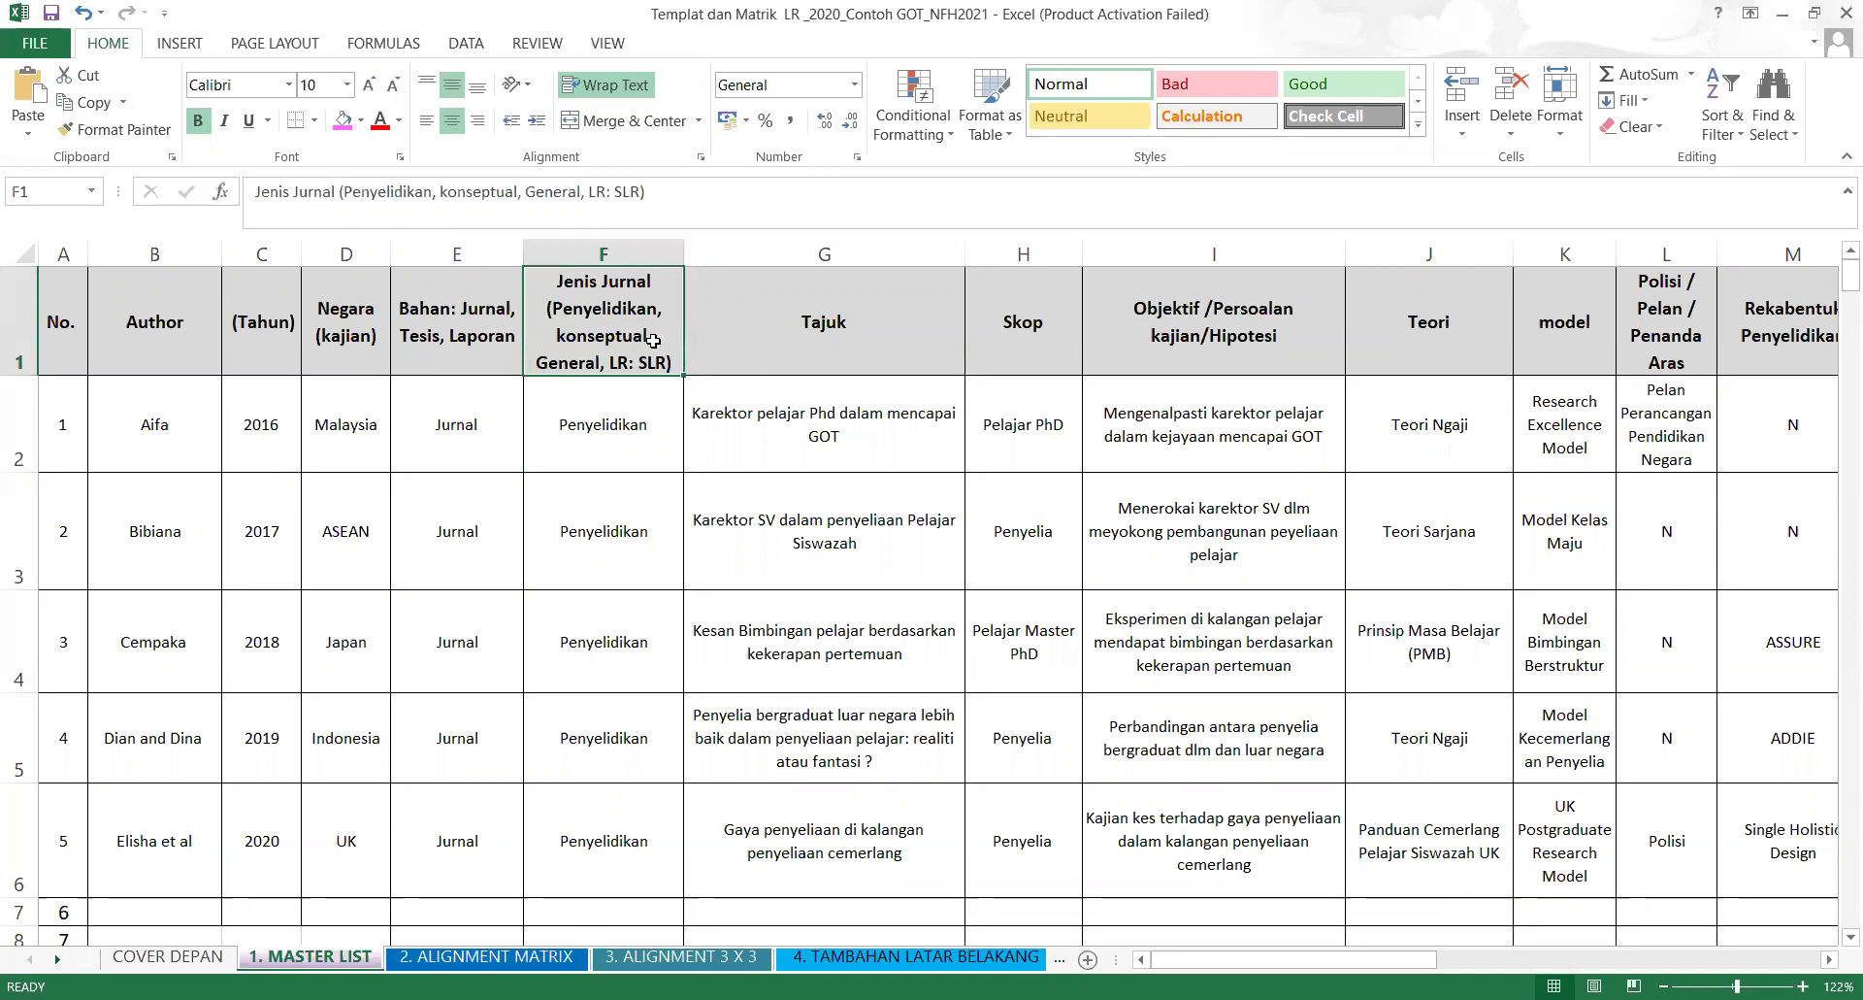
Examine the Tajuk column, including the titles of studies 4 and 1, and the author and year of study number 1.
click(862, 360)
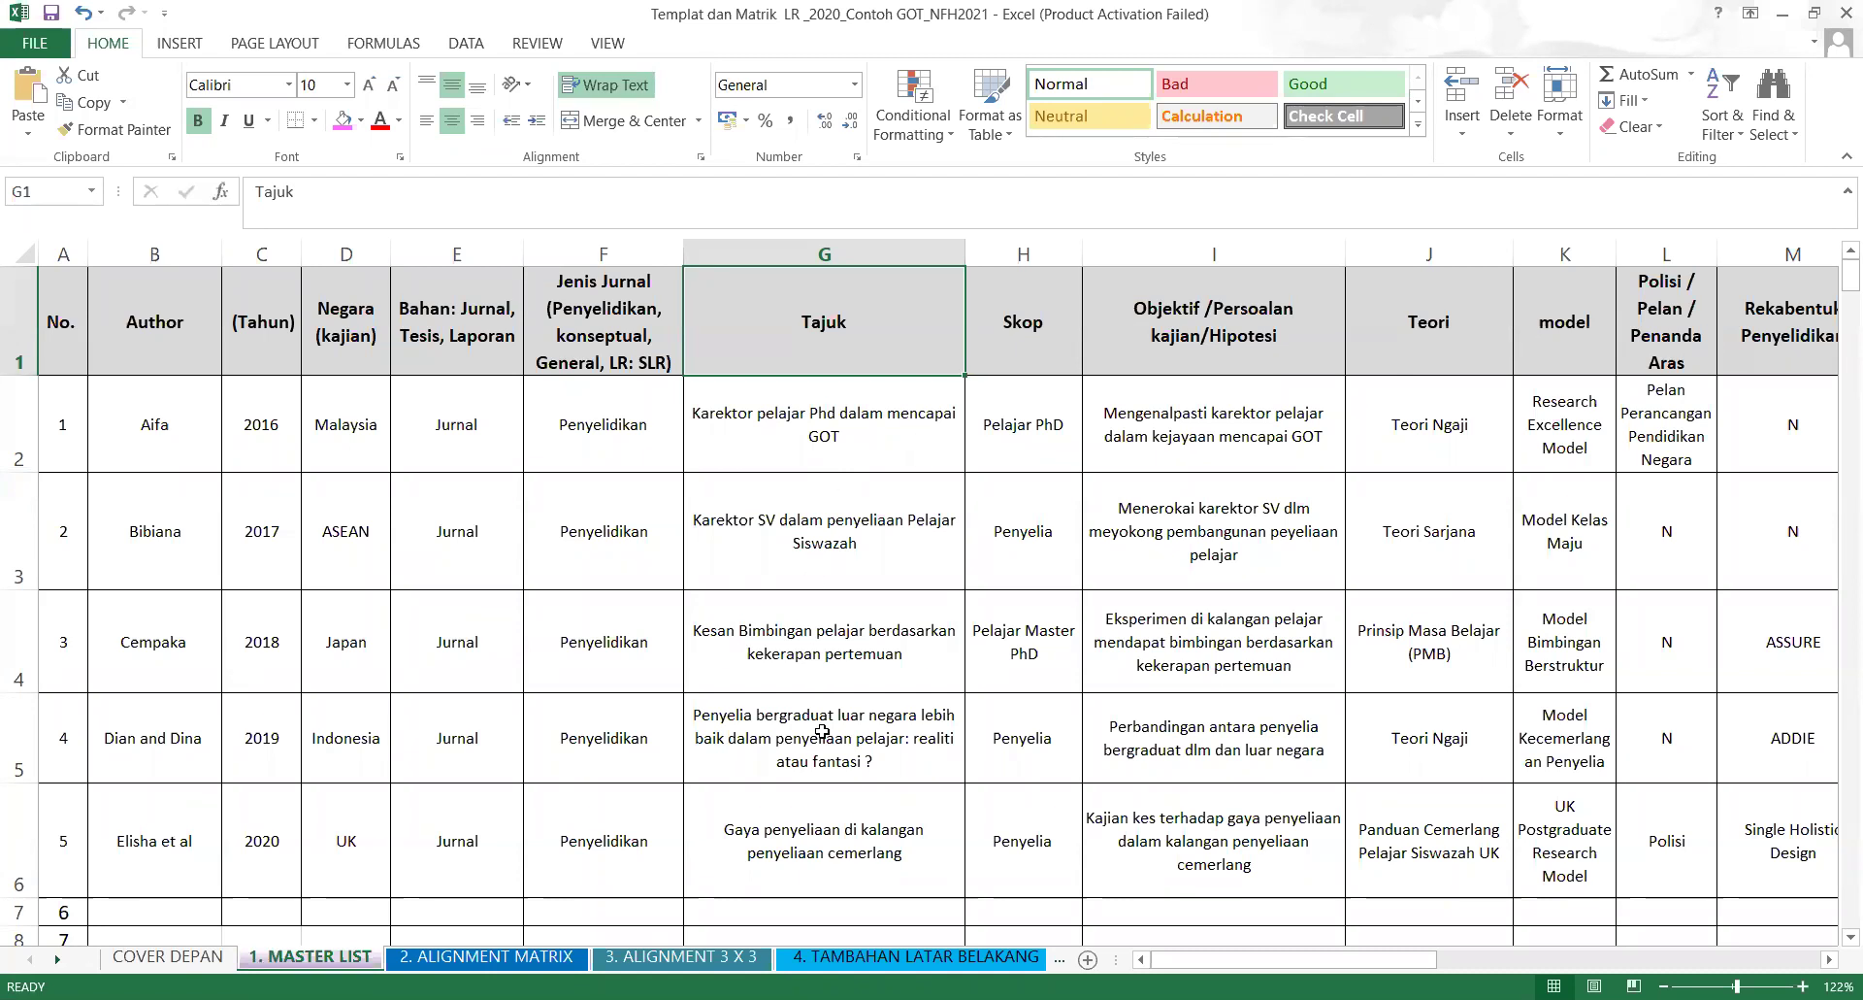
click(822, 763)
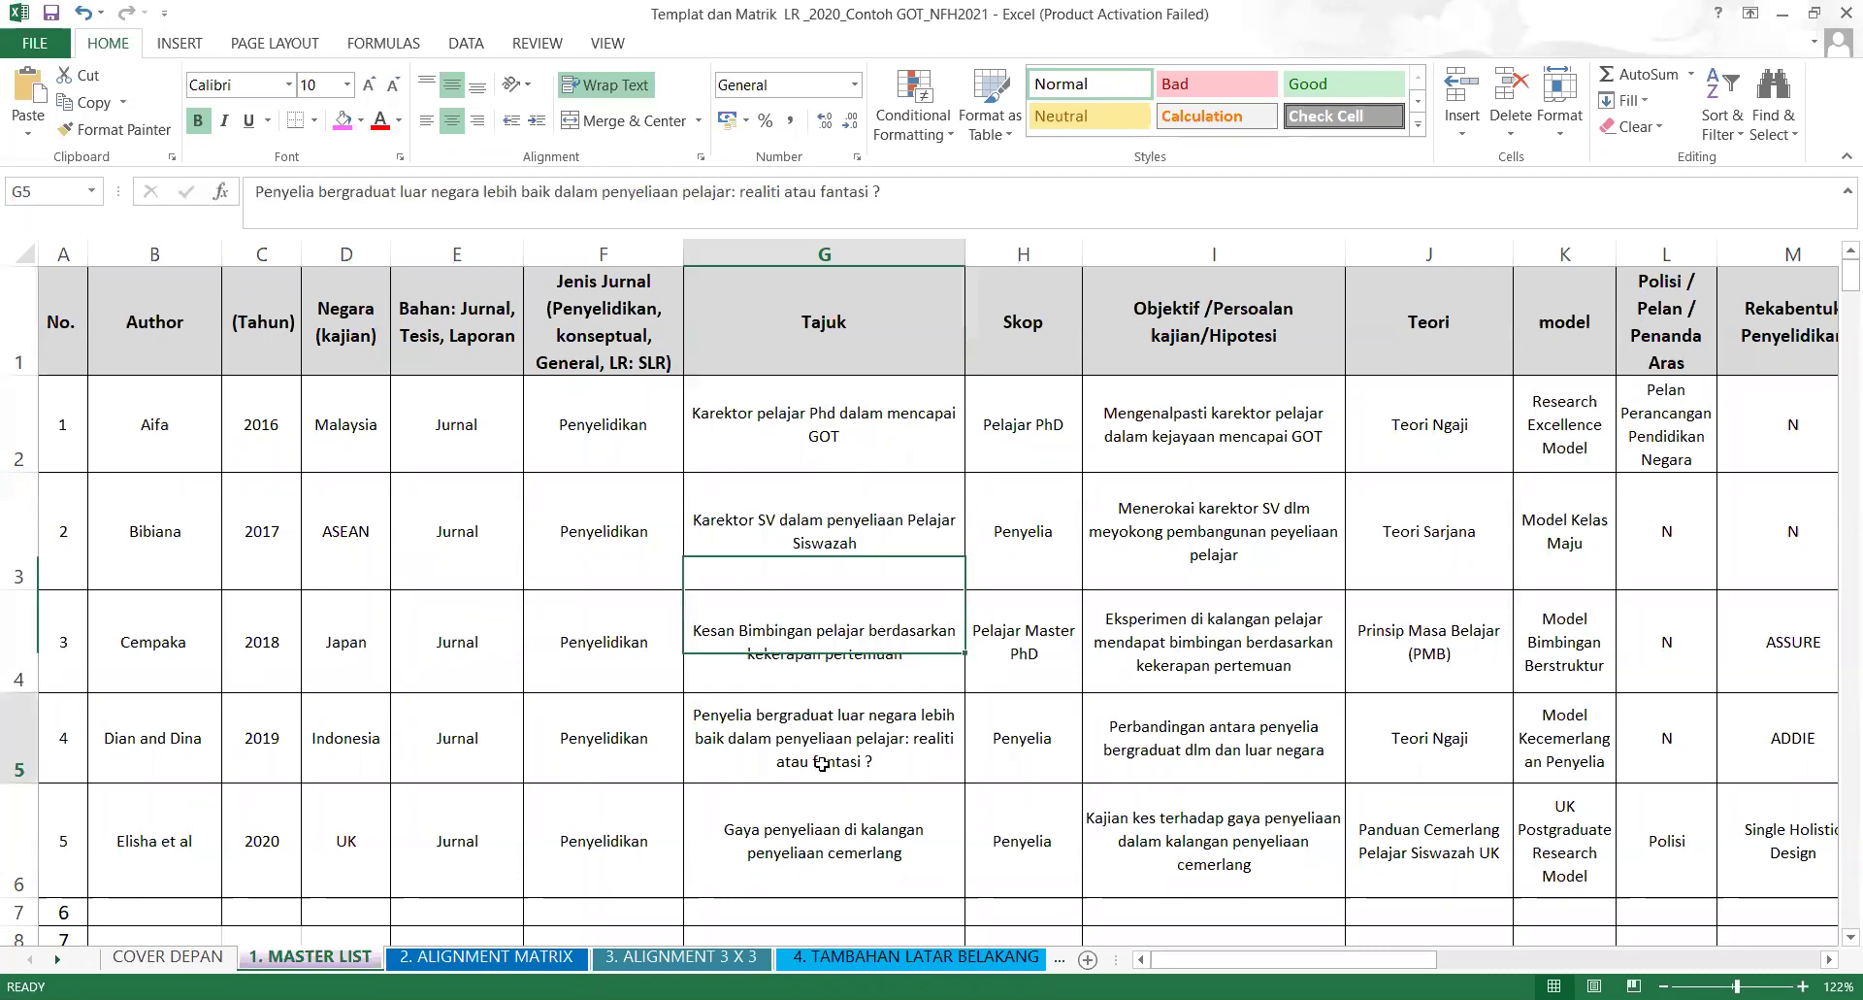
click(847, 449)
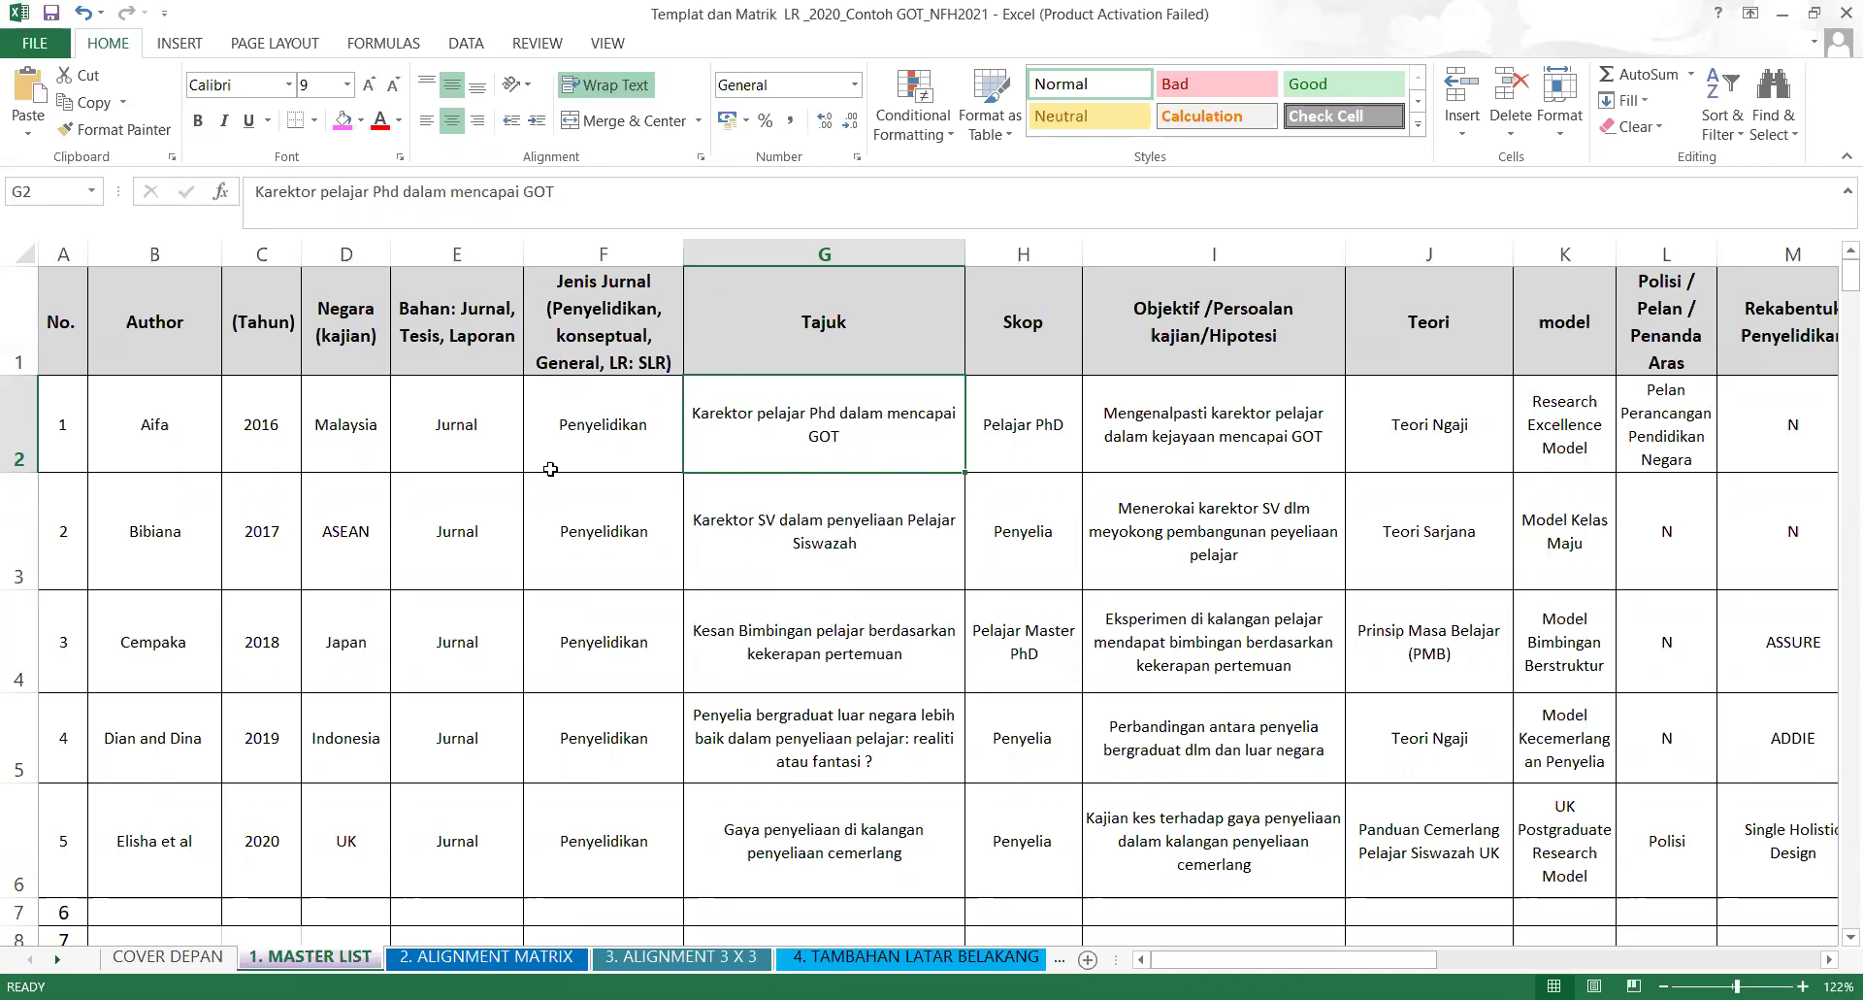
click(149, 443)
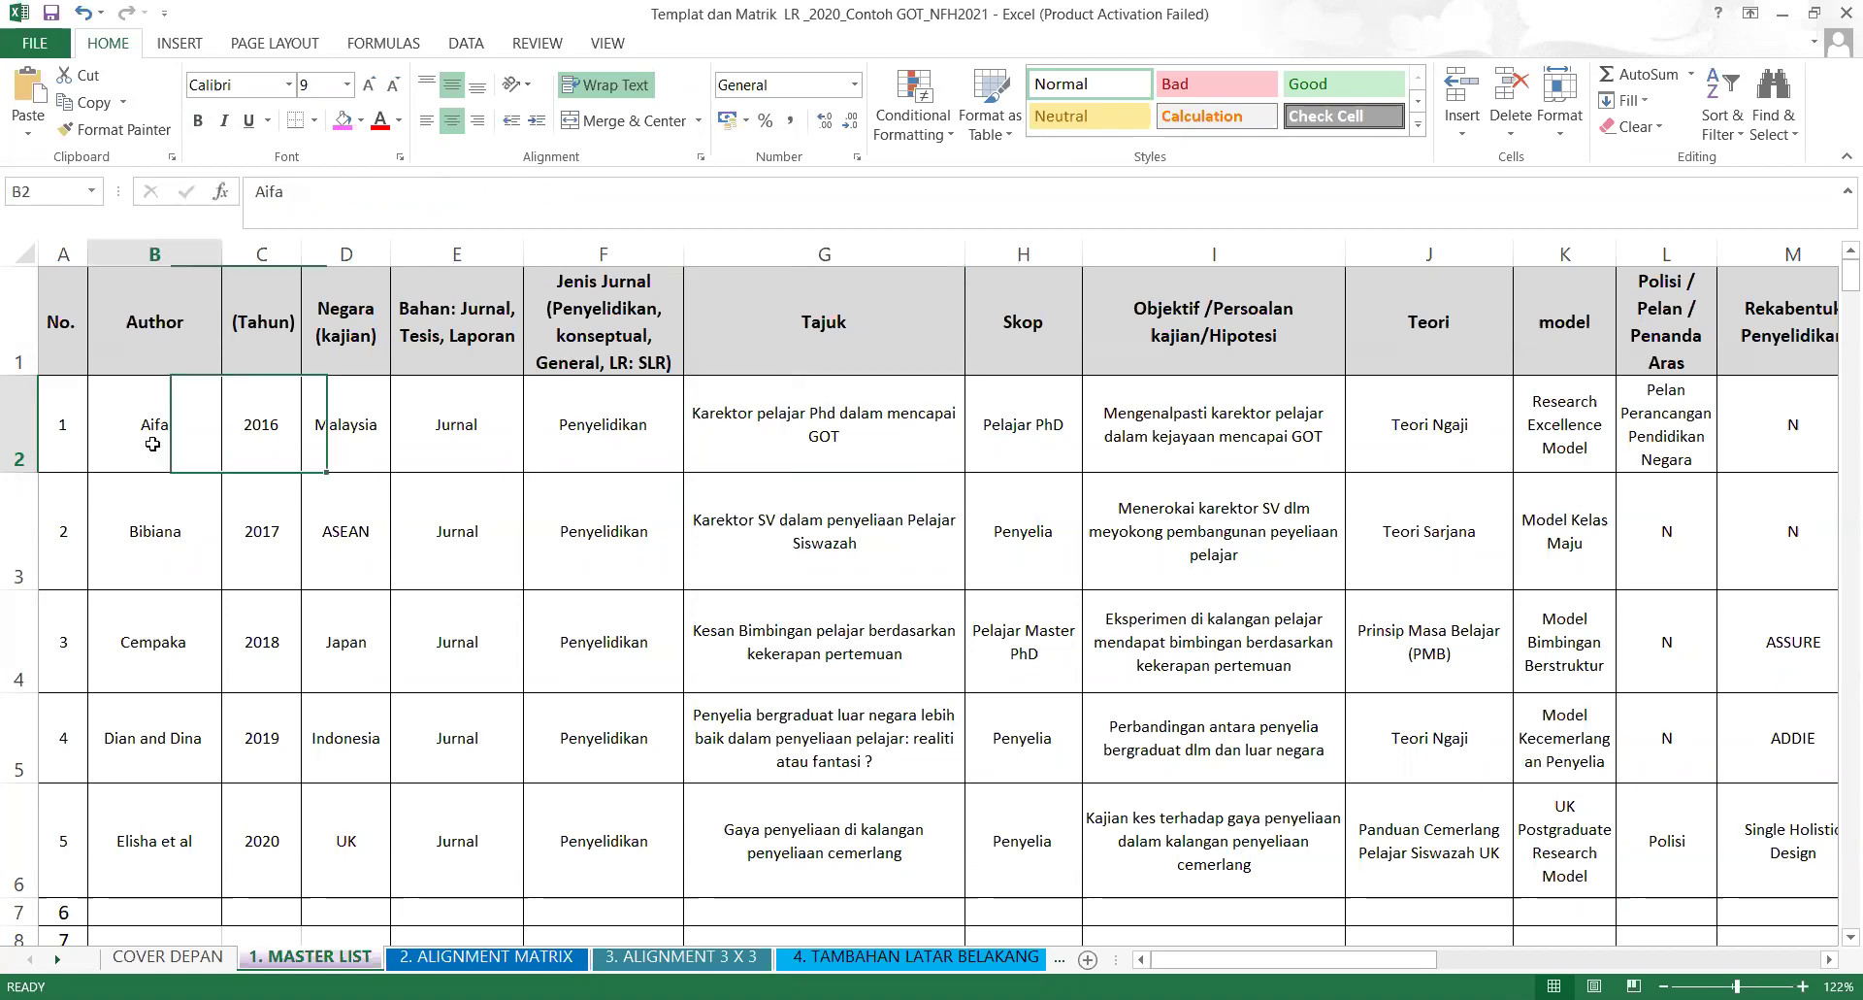
click(254, 444)
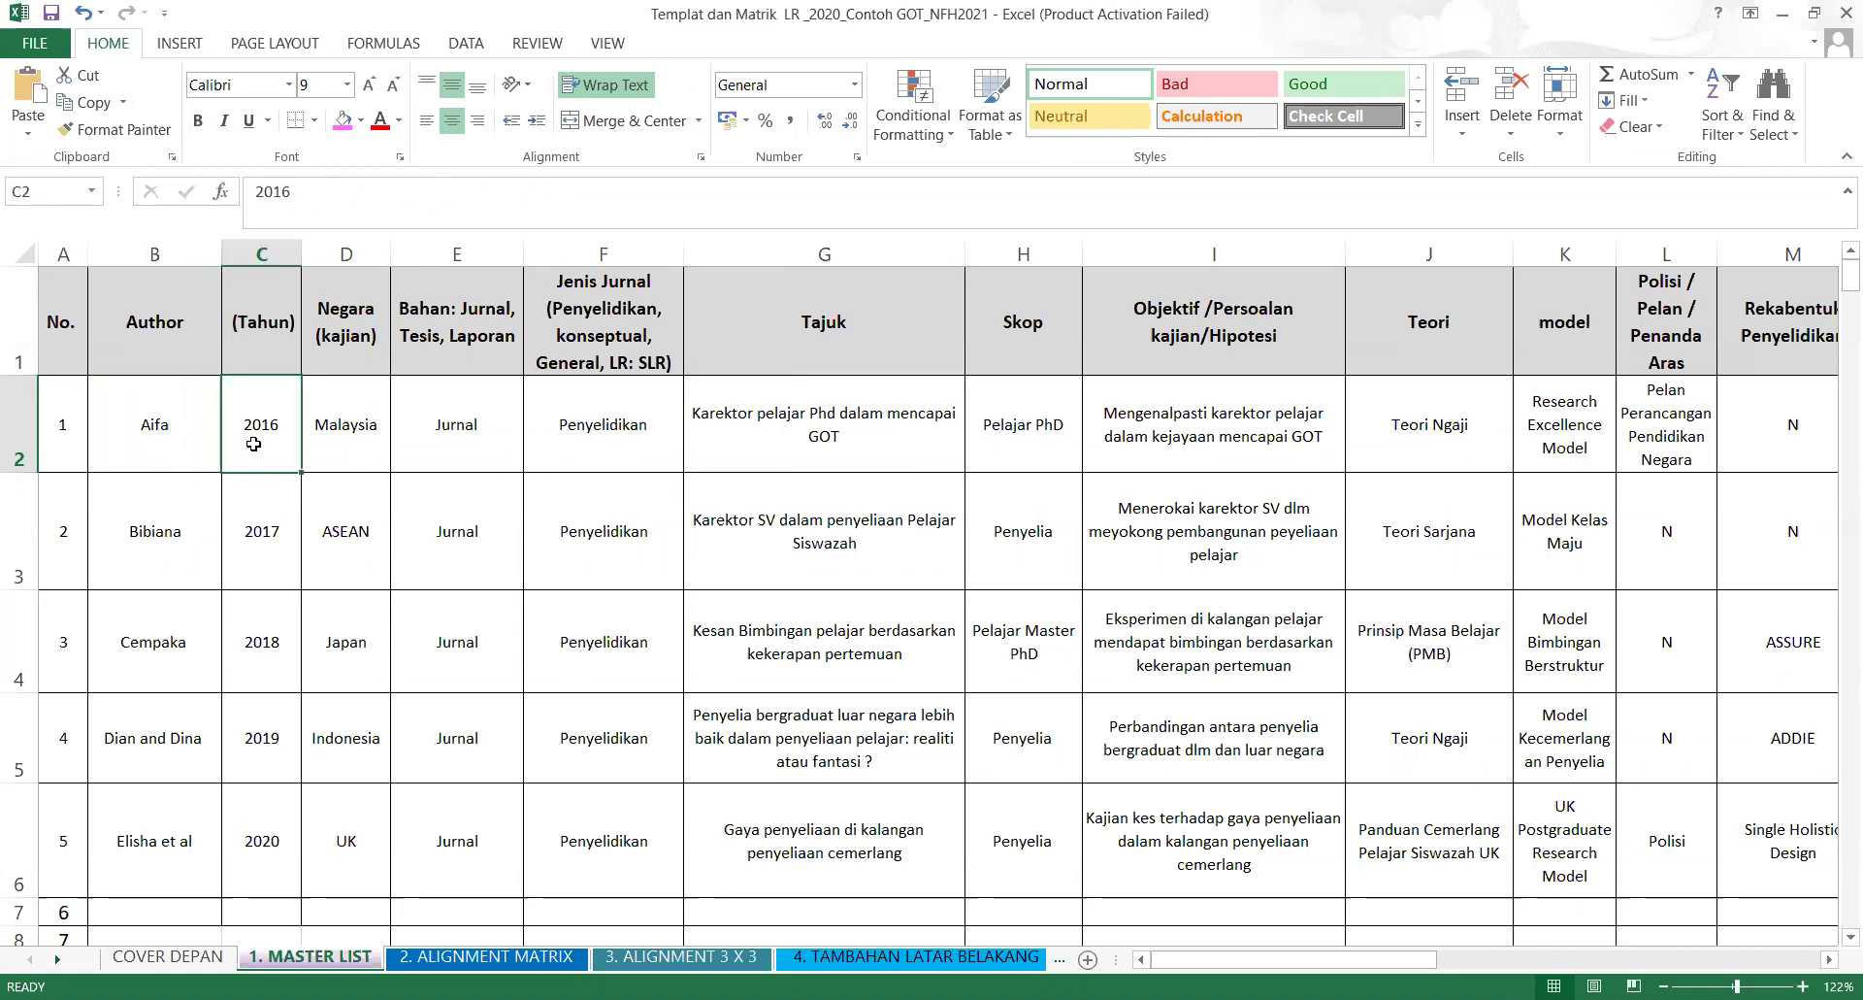
click(764, 440)
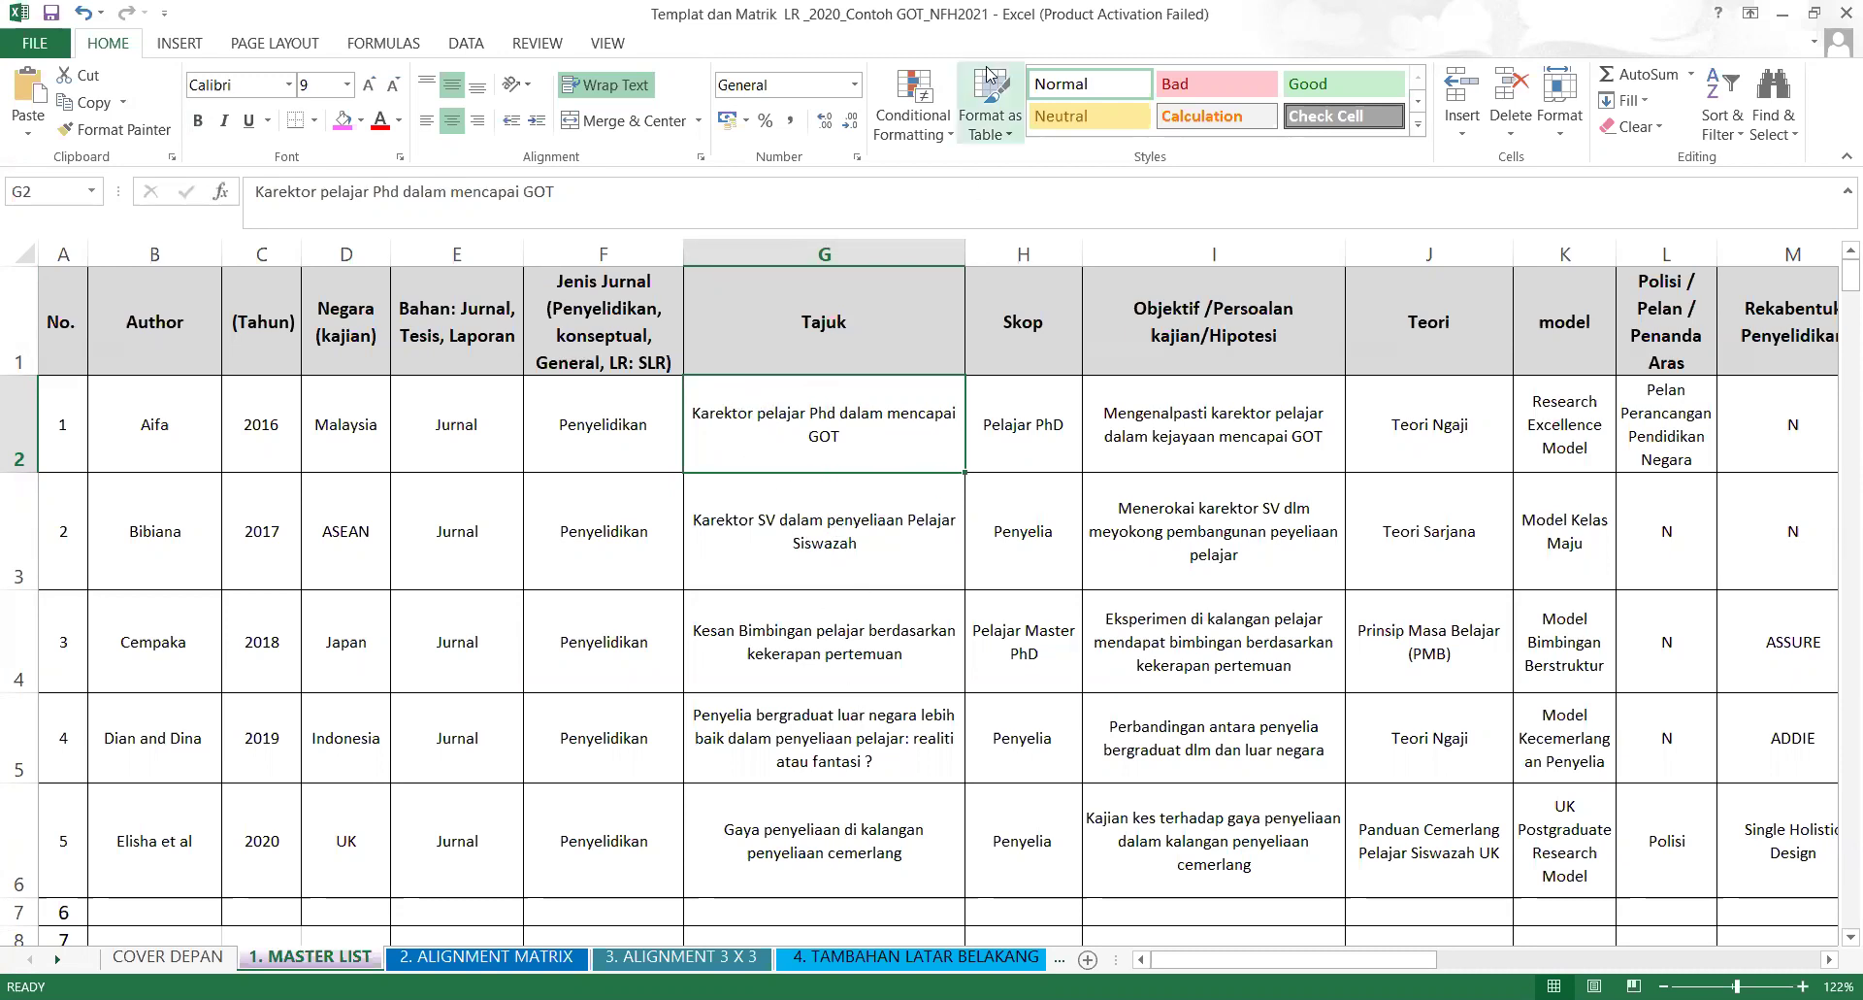
click(971, 16)
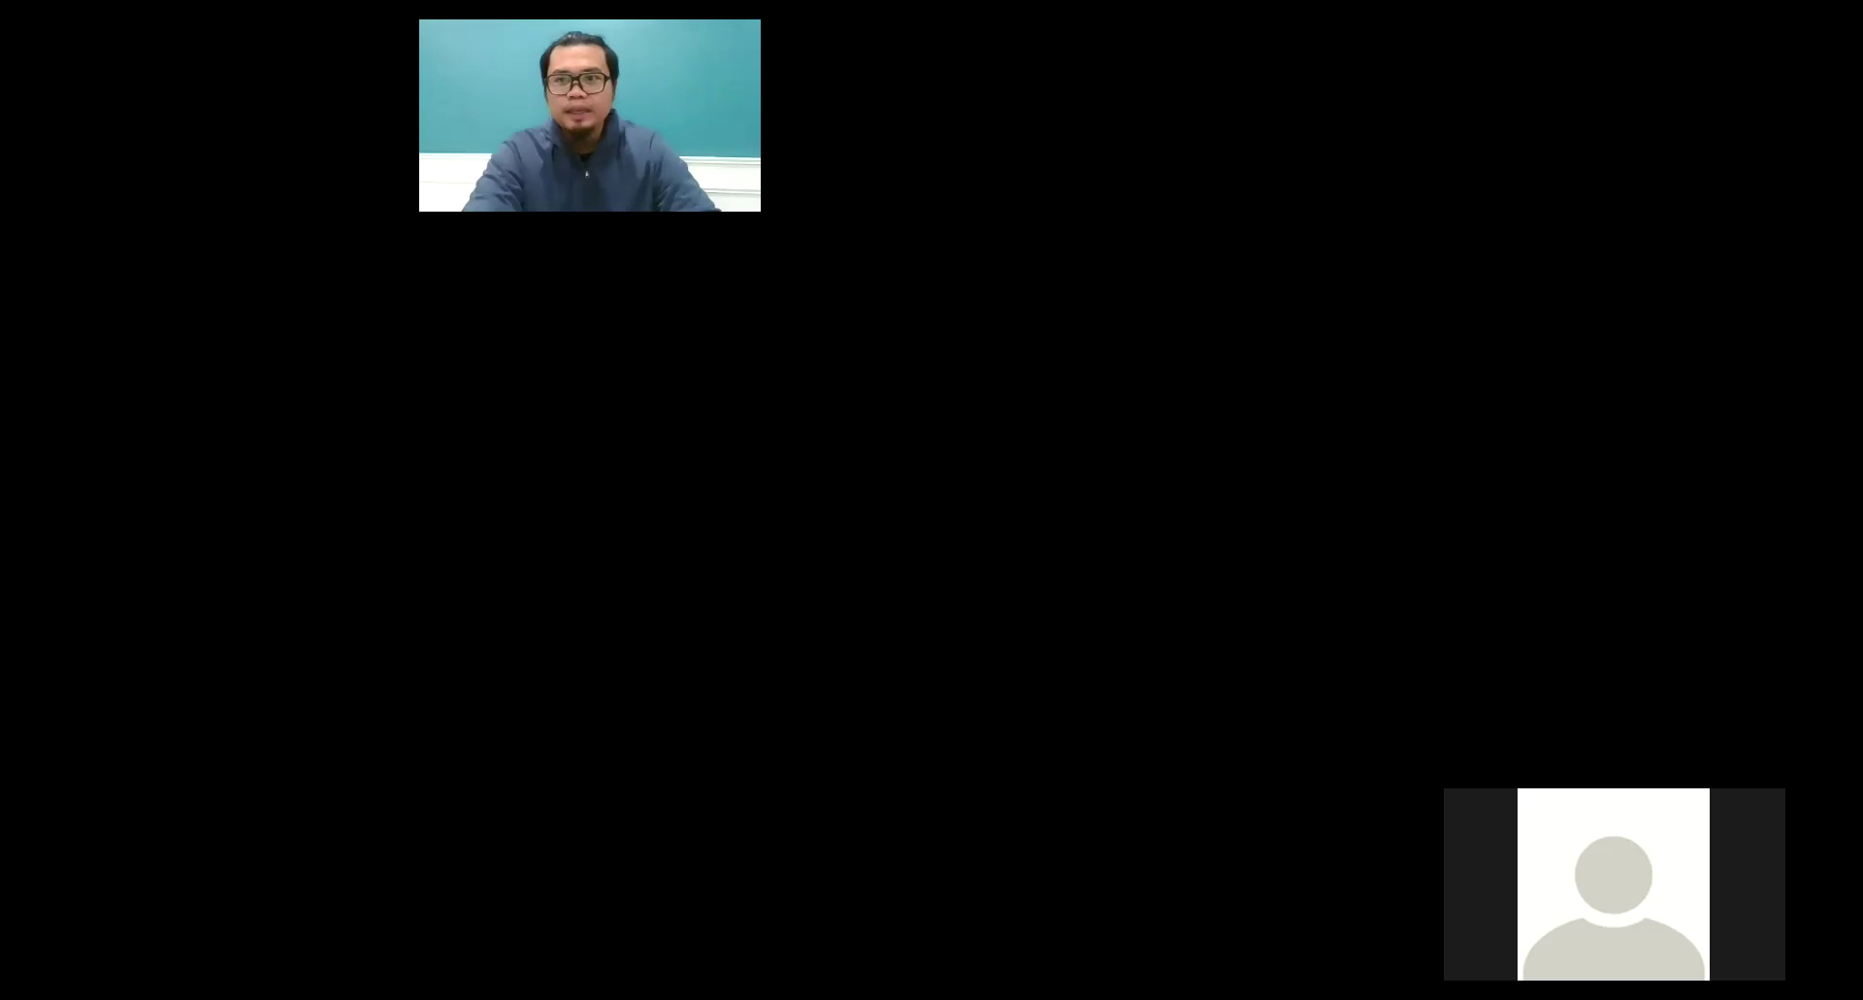
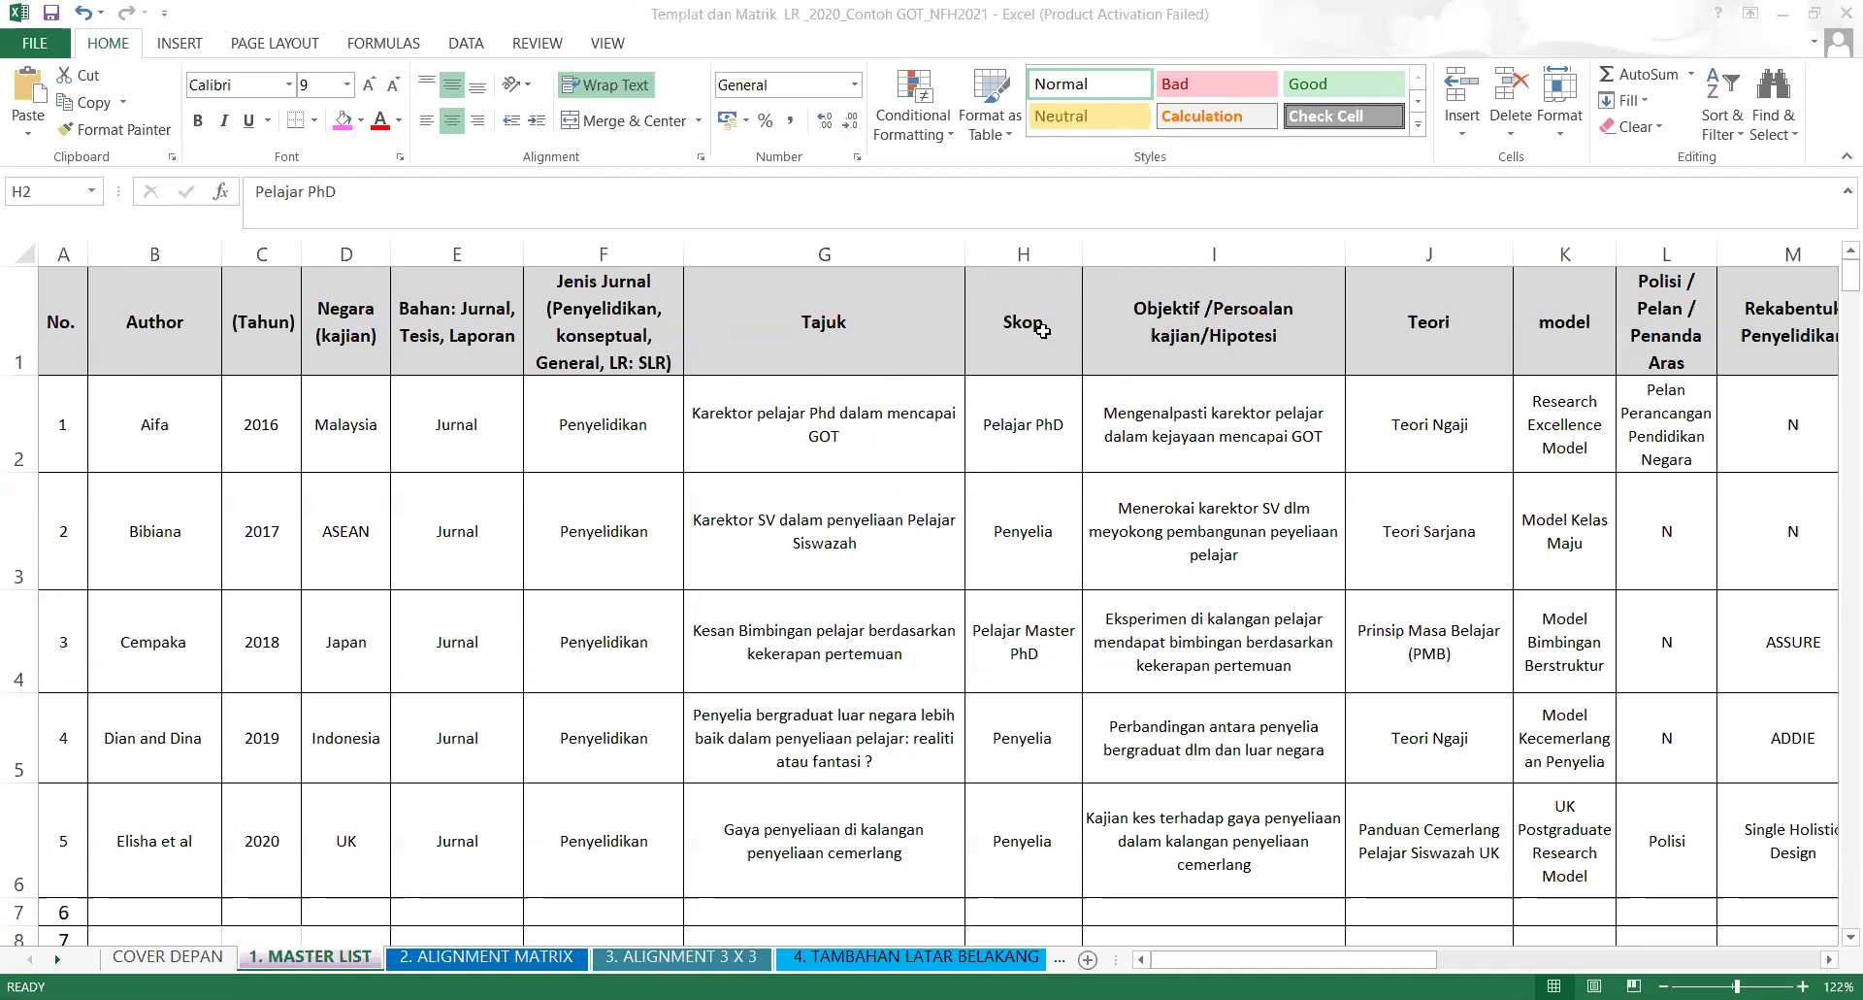
Try inserting a blank column between the Tajuk and Skop columns.
click(1041, 330)
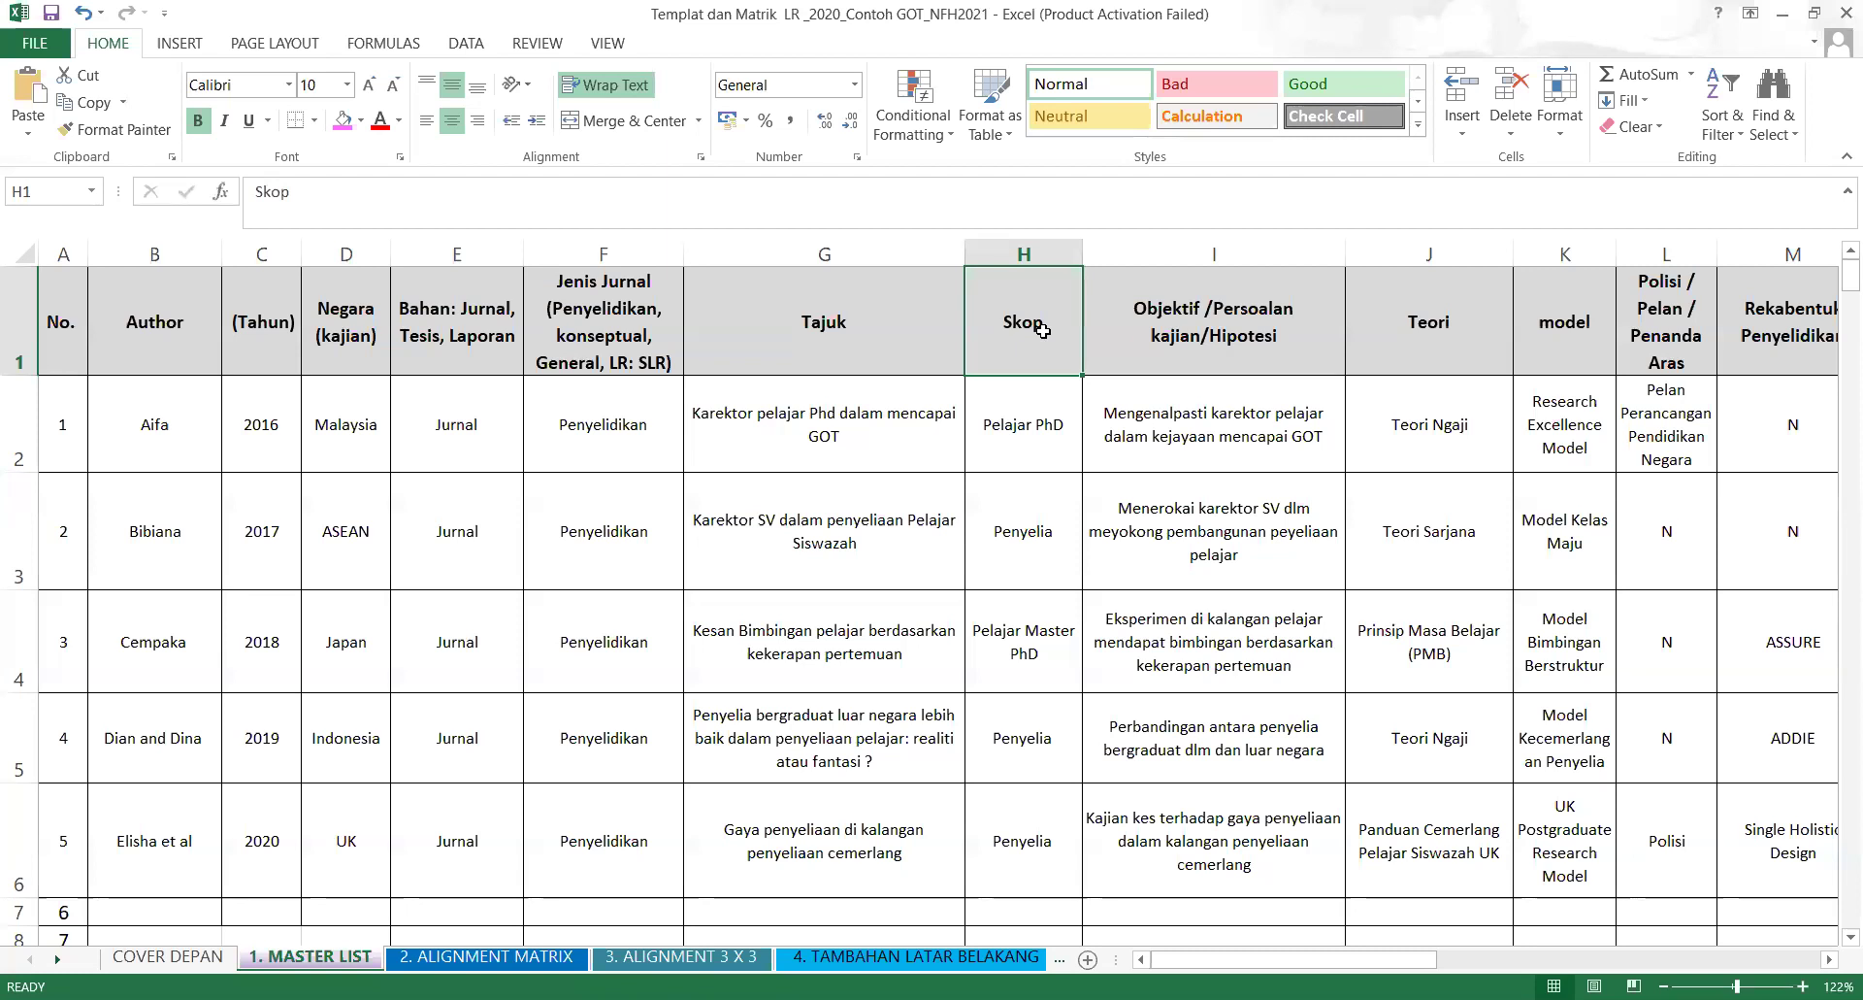
click(1021, 241)
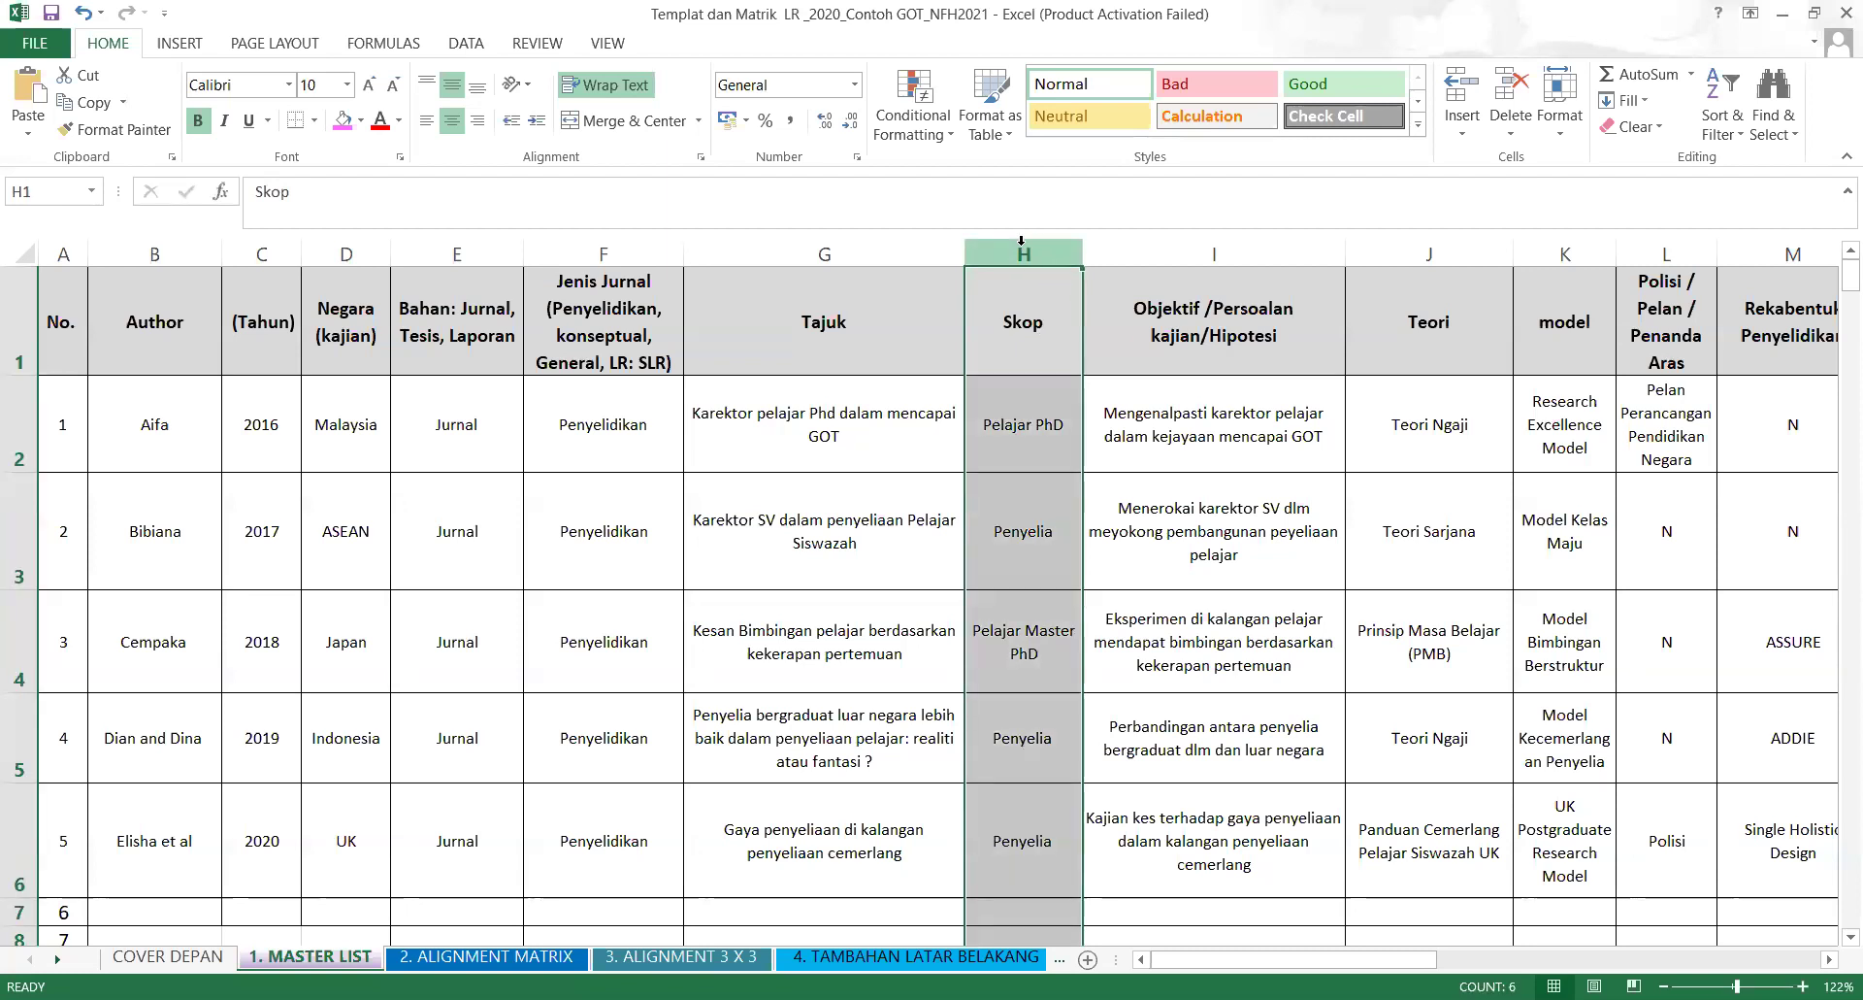
right_click(1021, 241)
click(1111, 424)
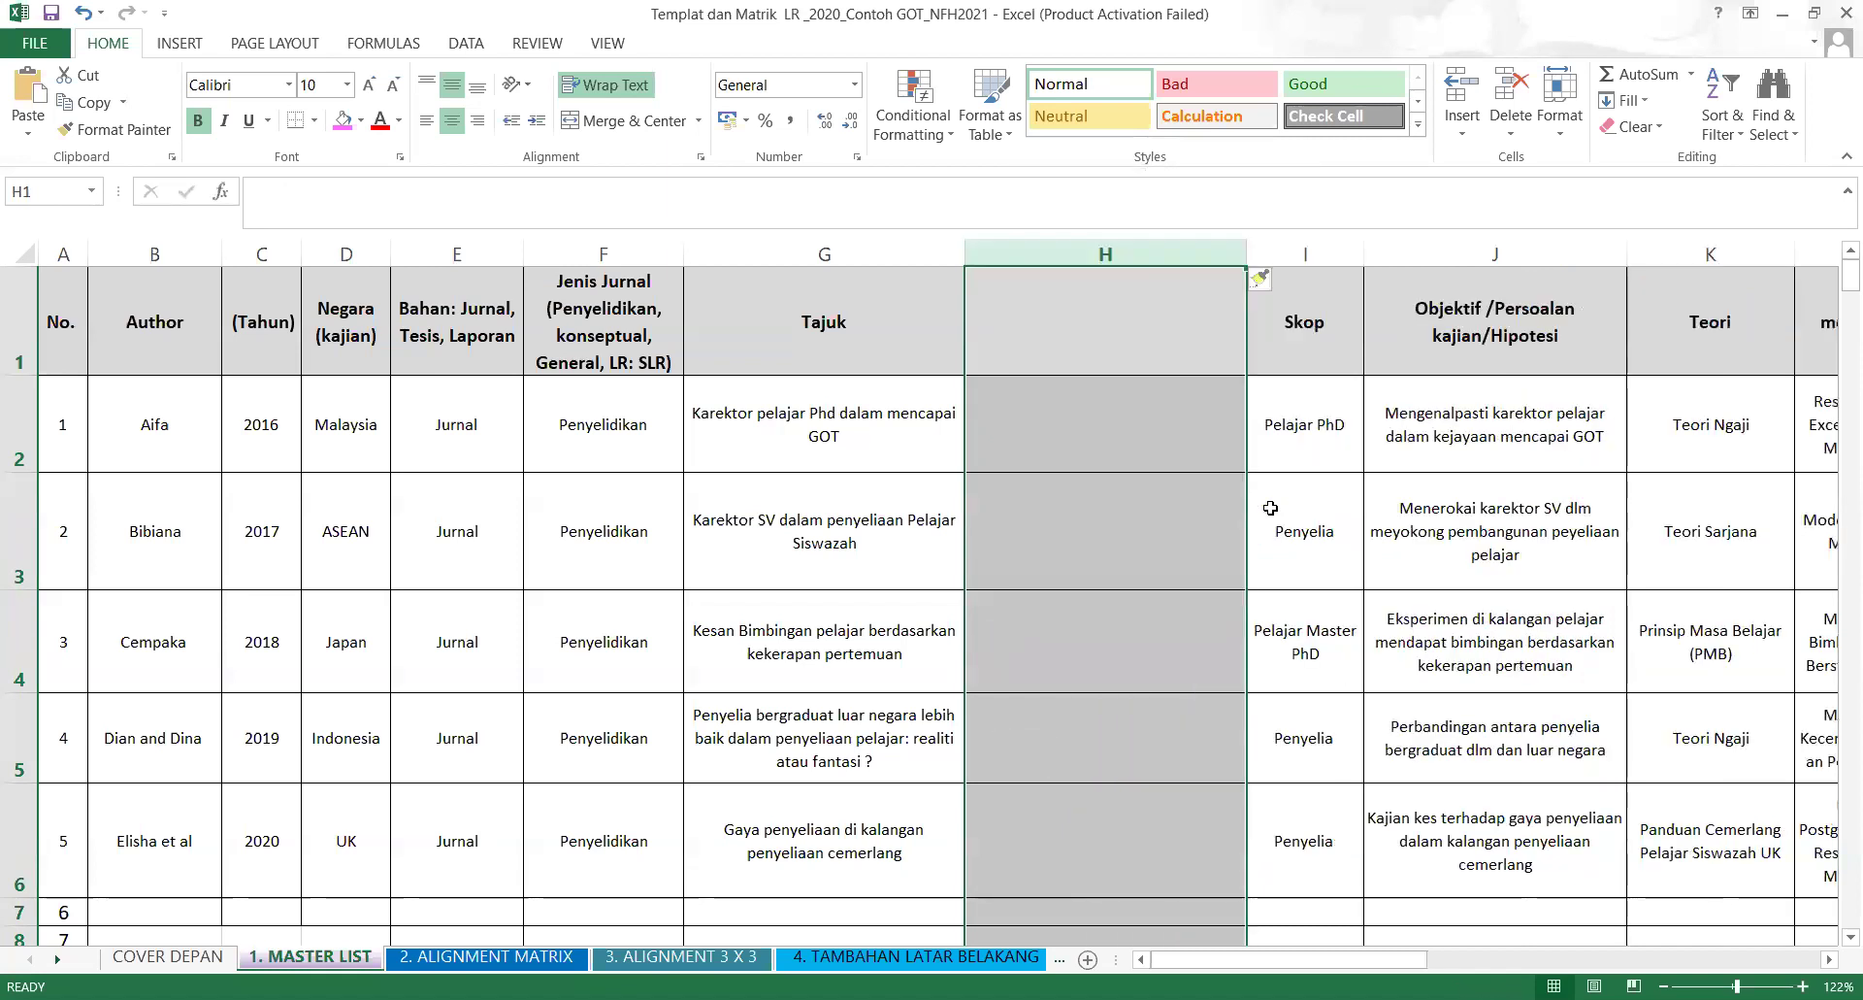
click(84, 12)
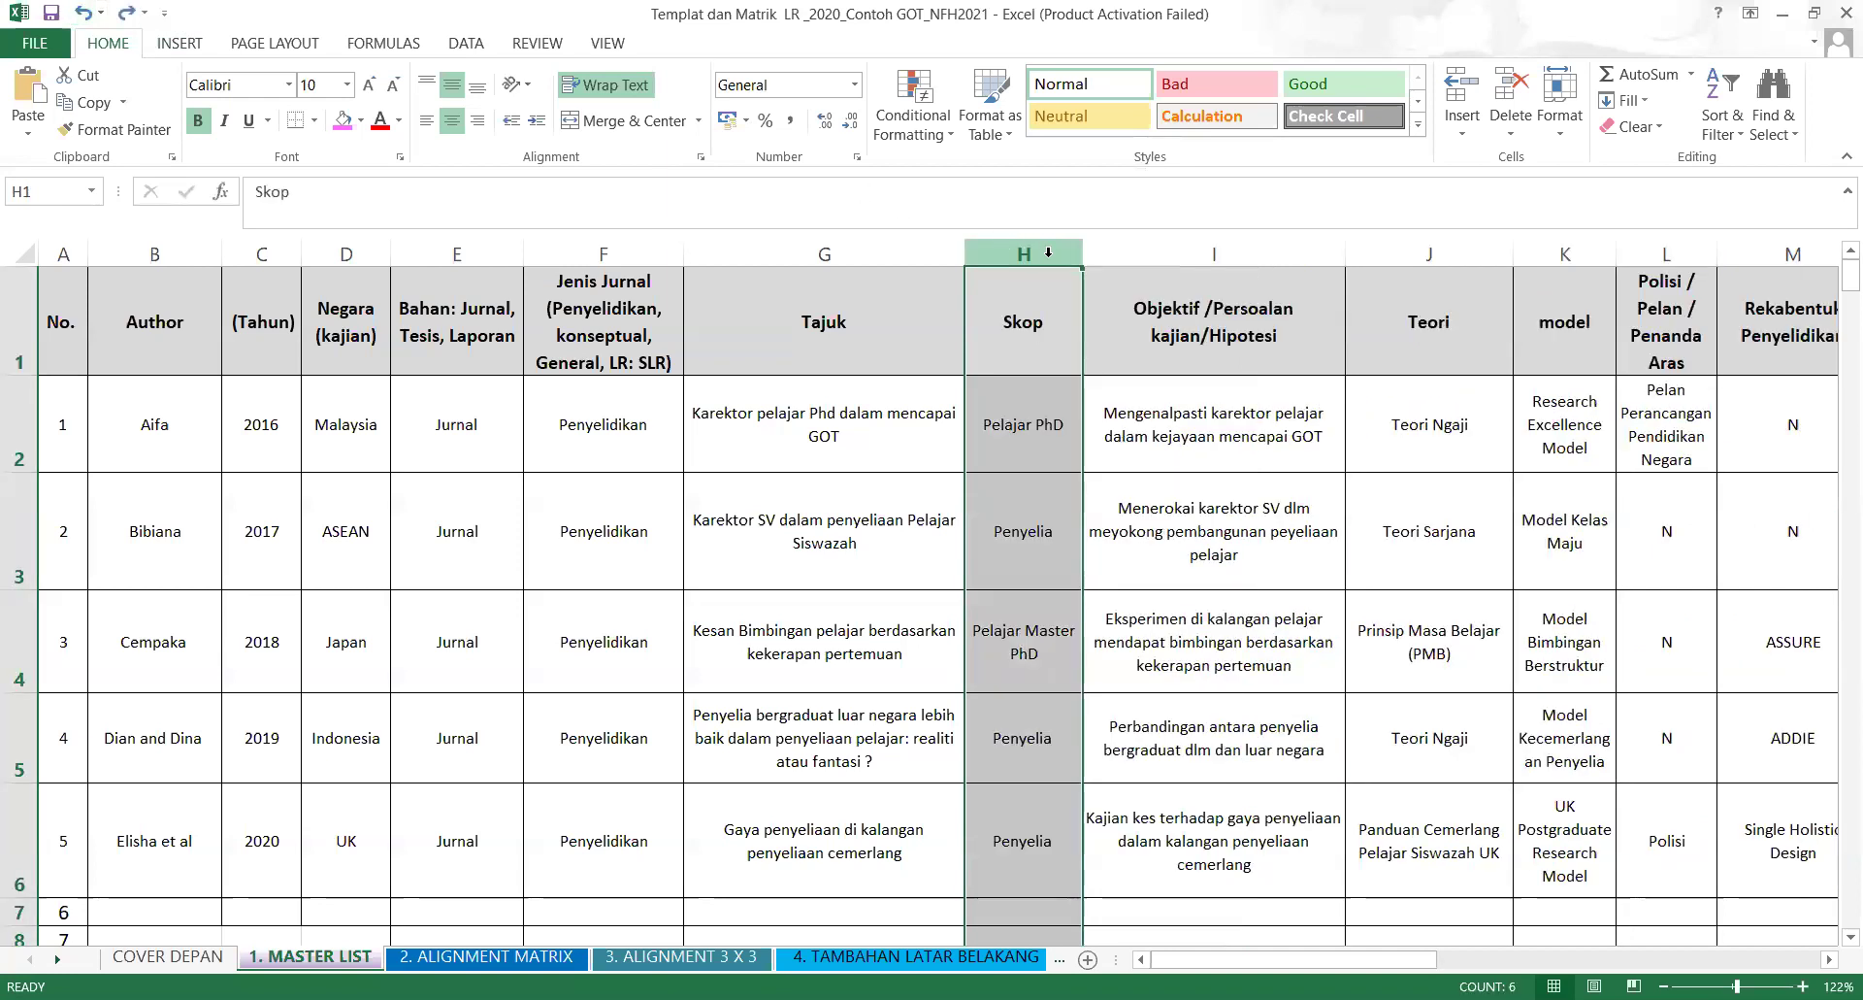
Add a column headed "Research Background (Main Issues)" between Tajuk and Skop, and narrow it to fit the wrapped header.
right_click(1051, 255)
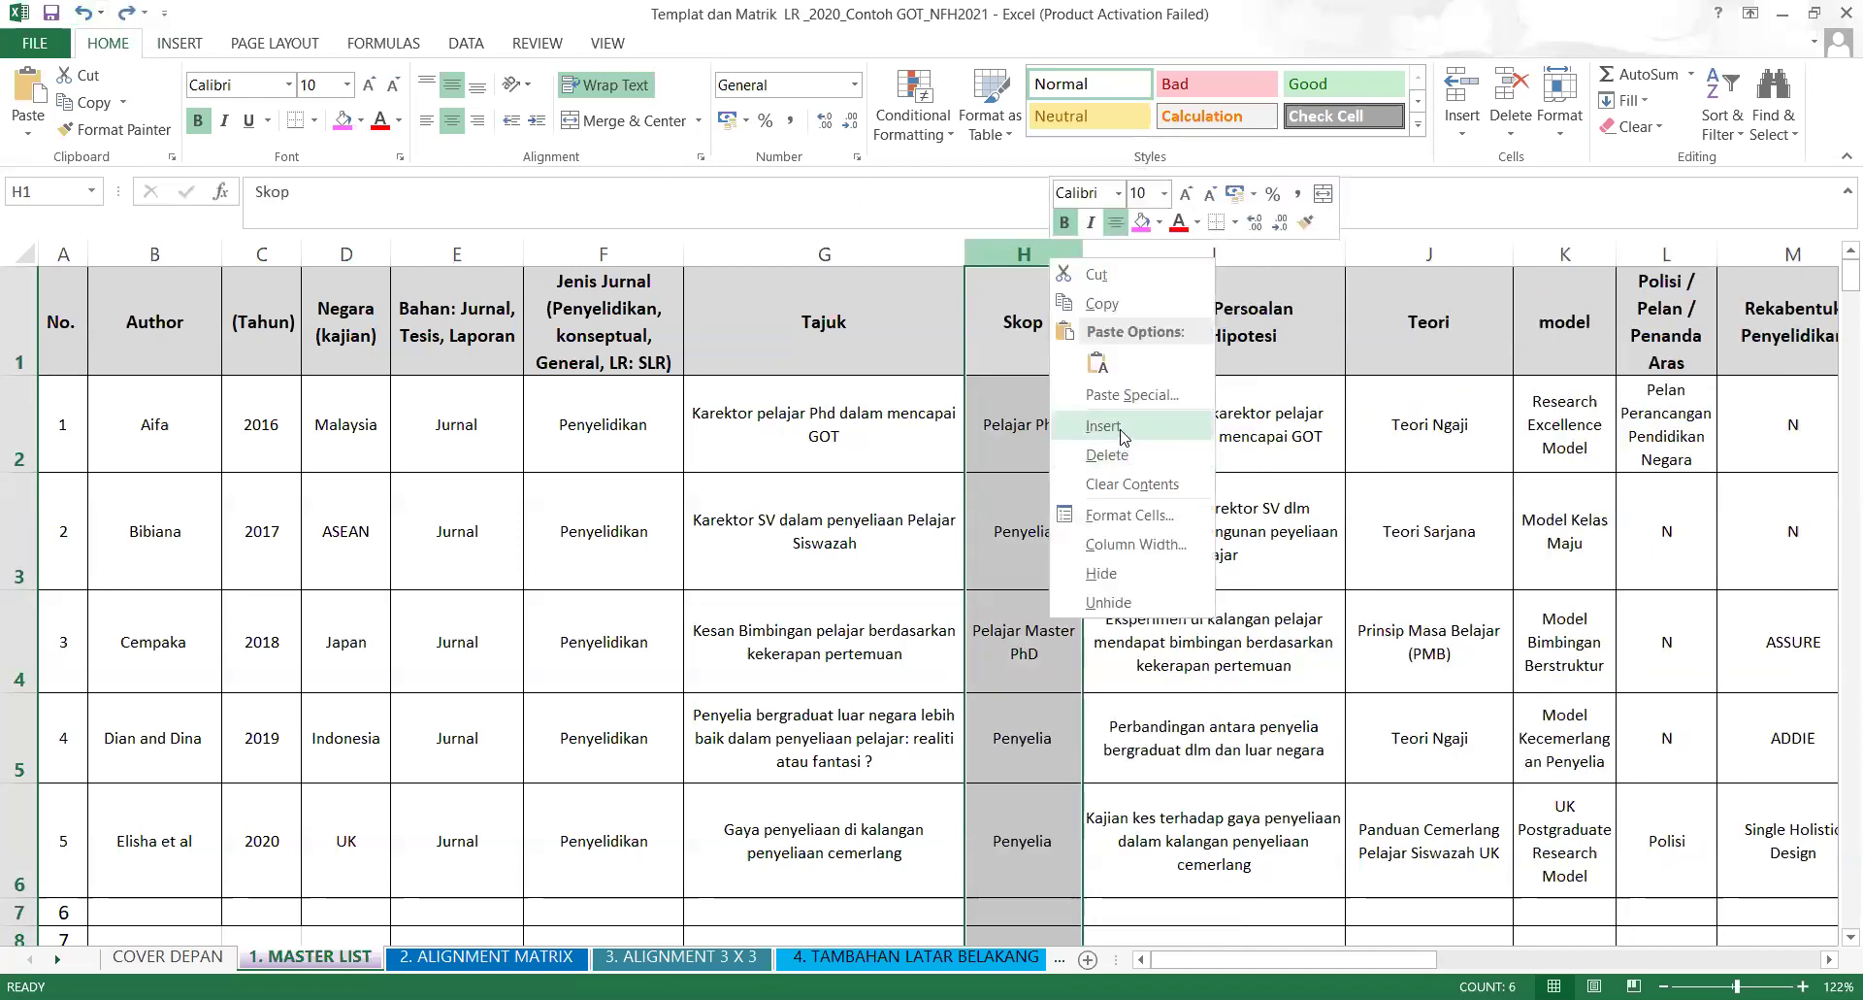
click(1122, 436)
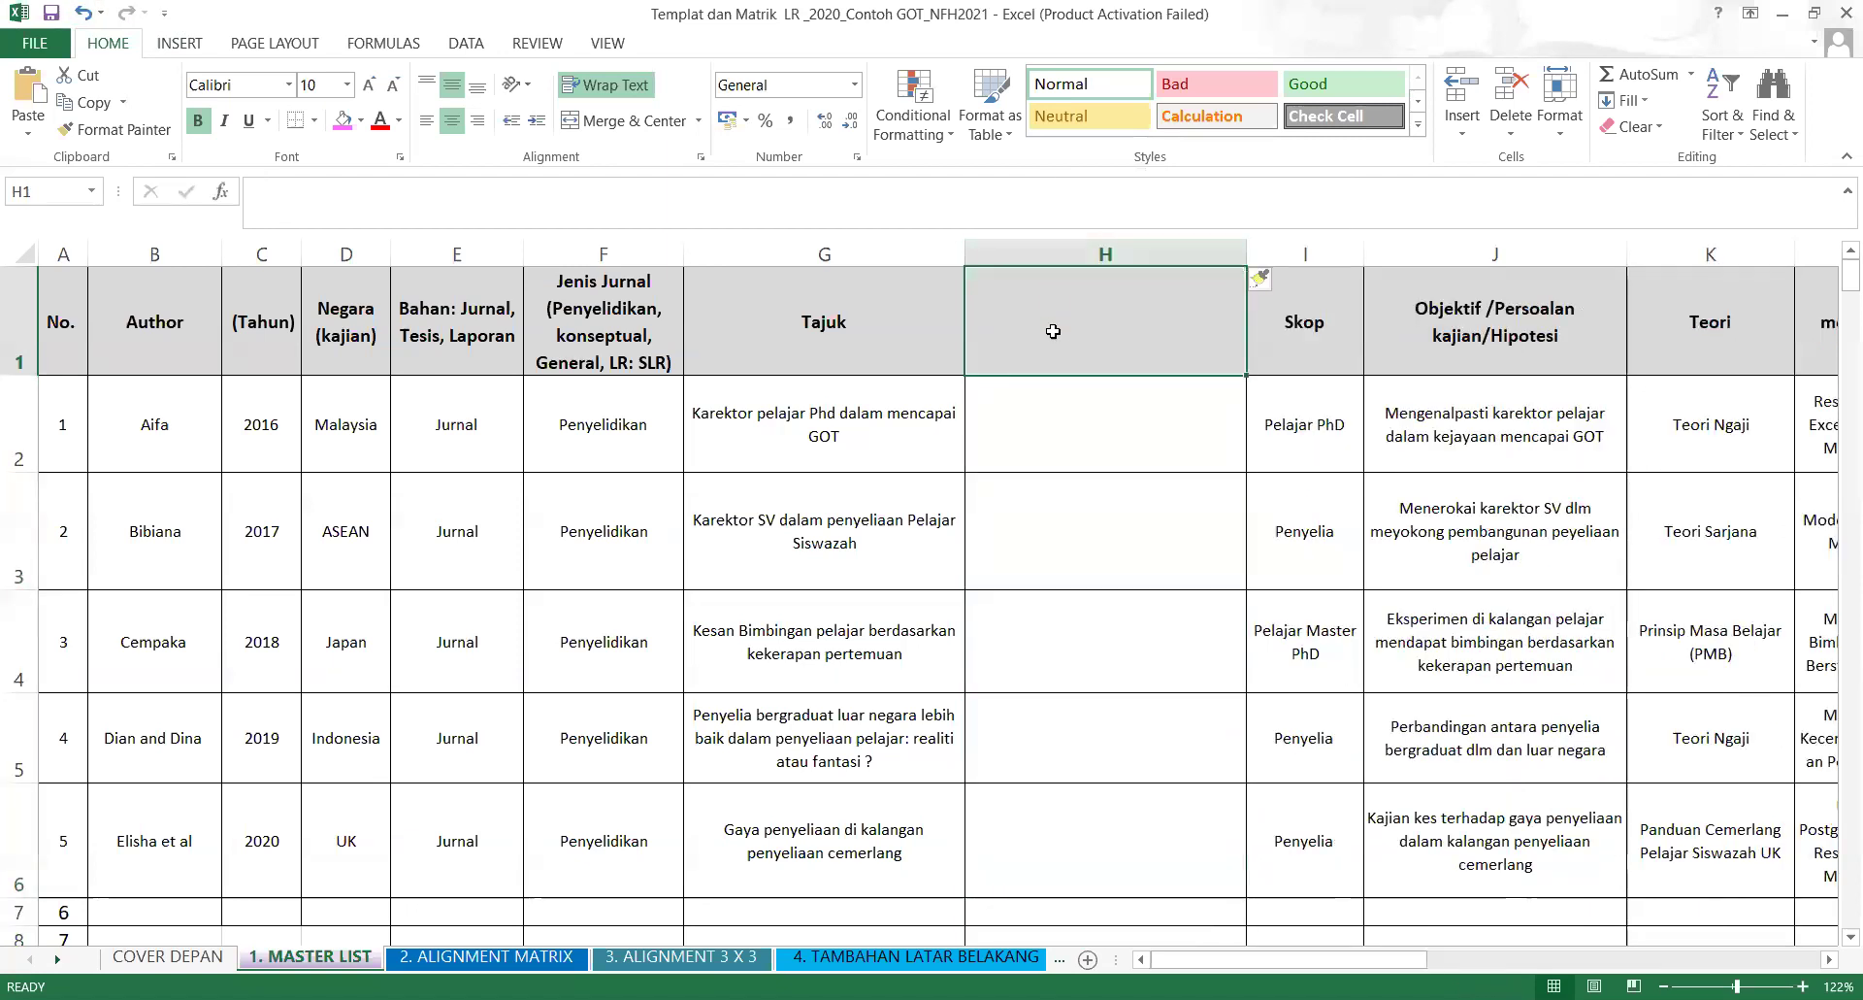
text(r)
key(BackSpace)
text(R)
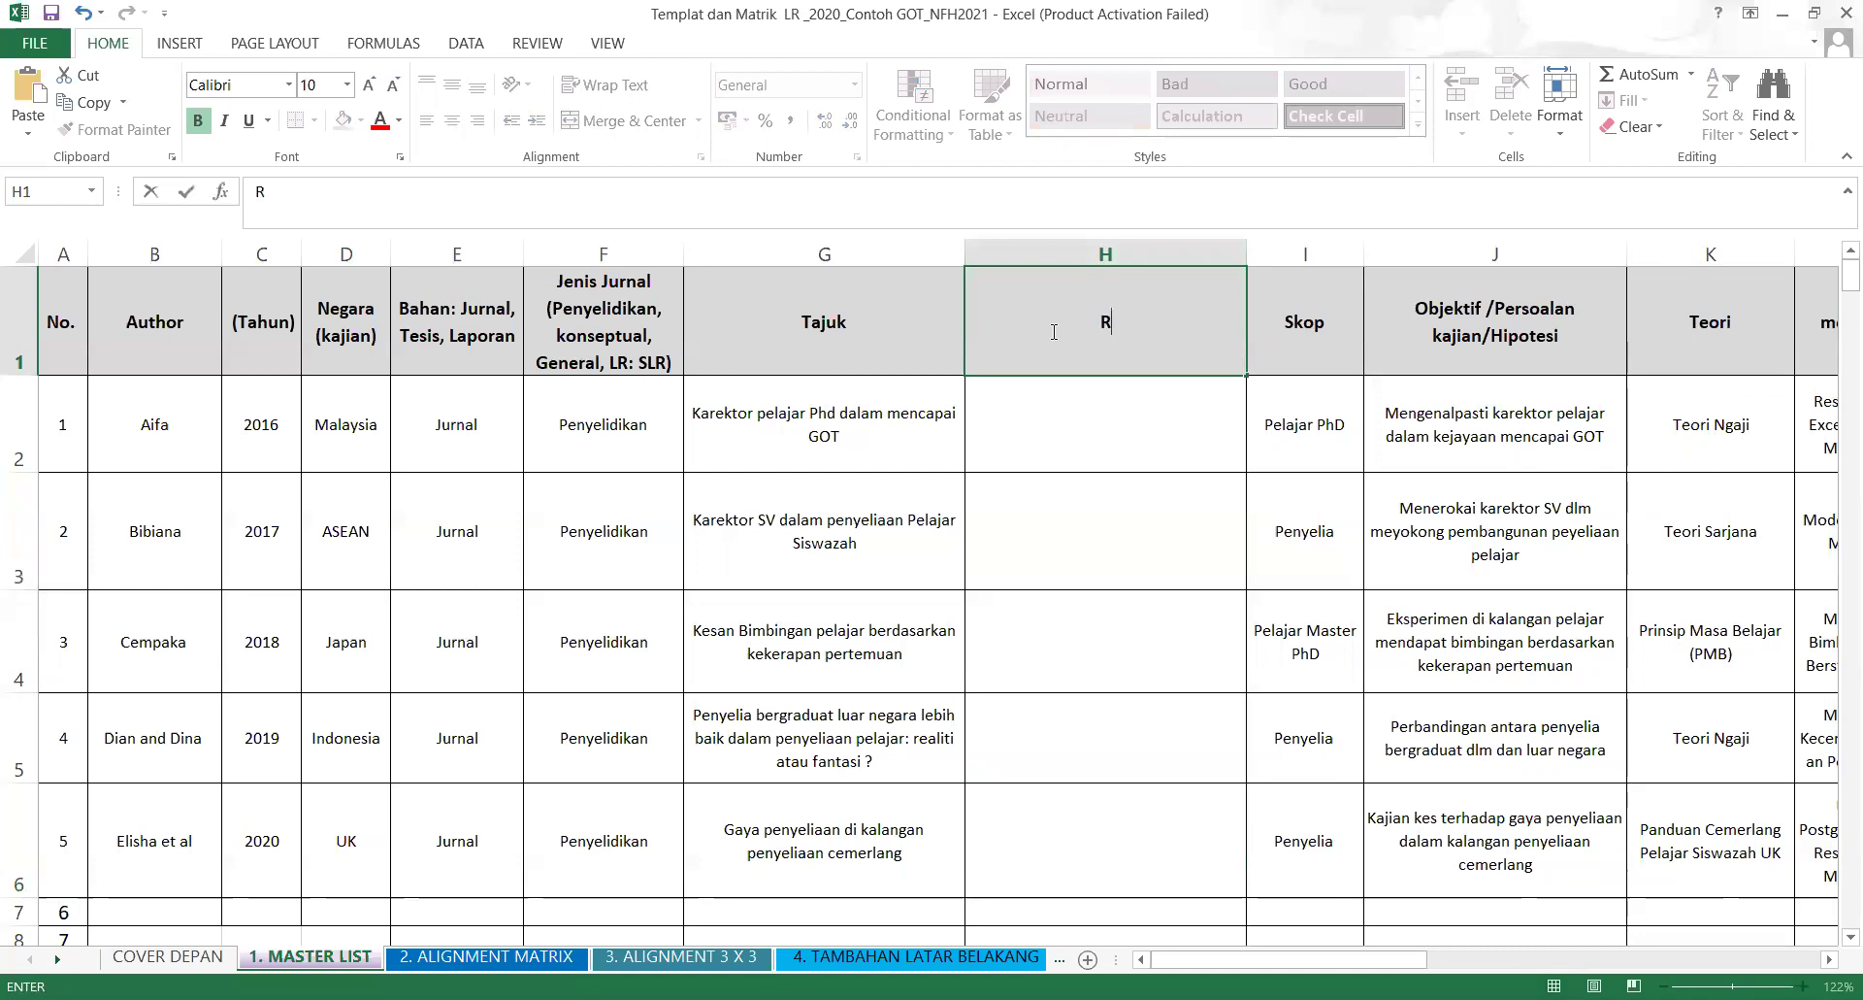
text(esearch Ba)
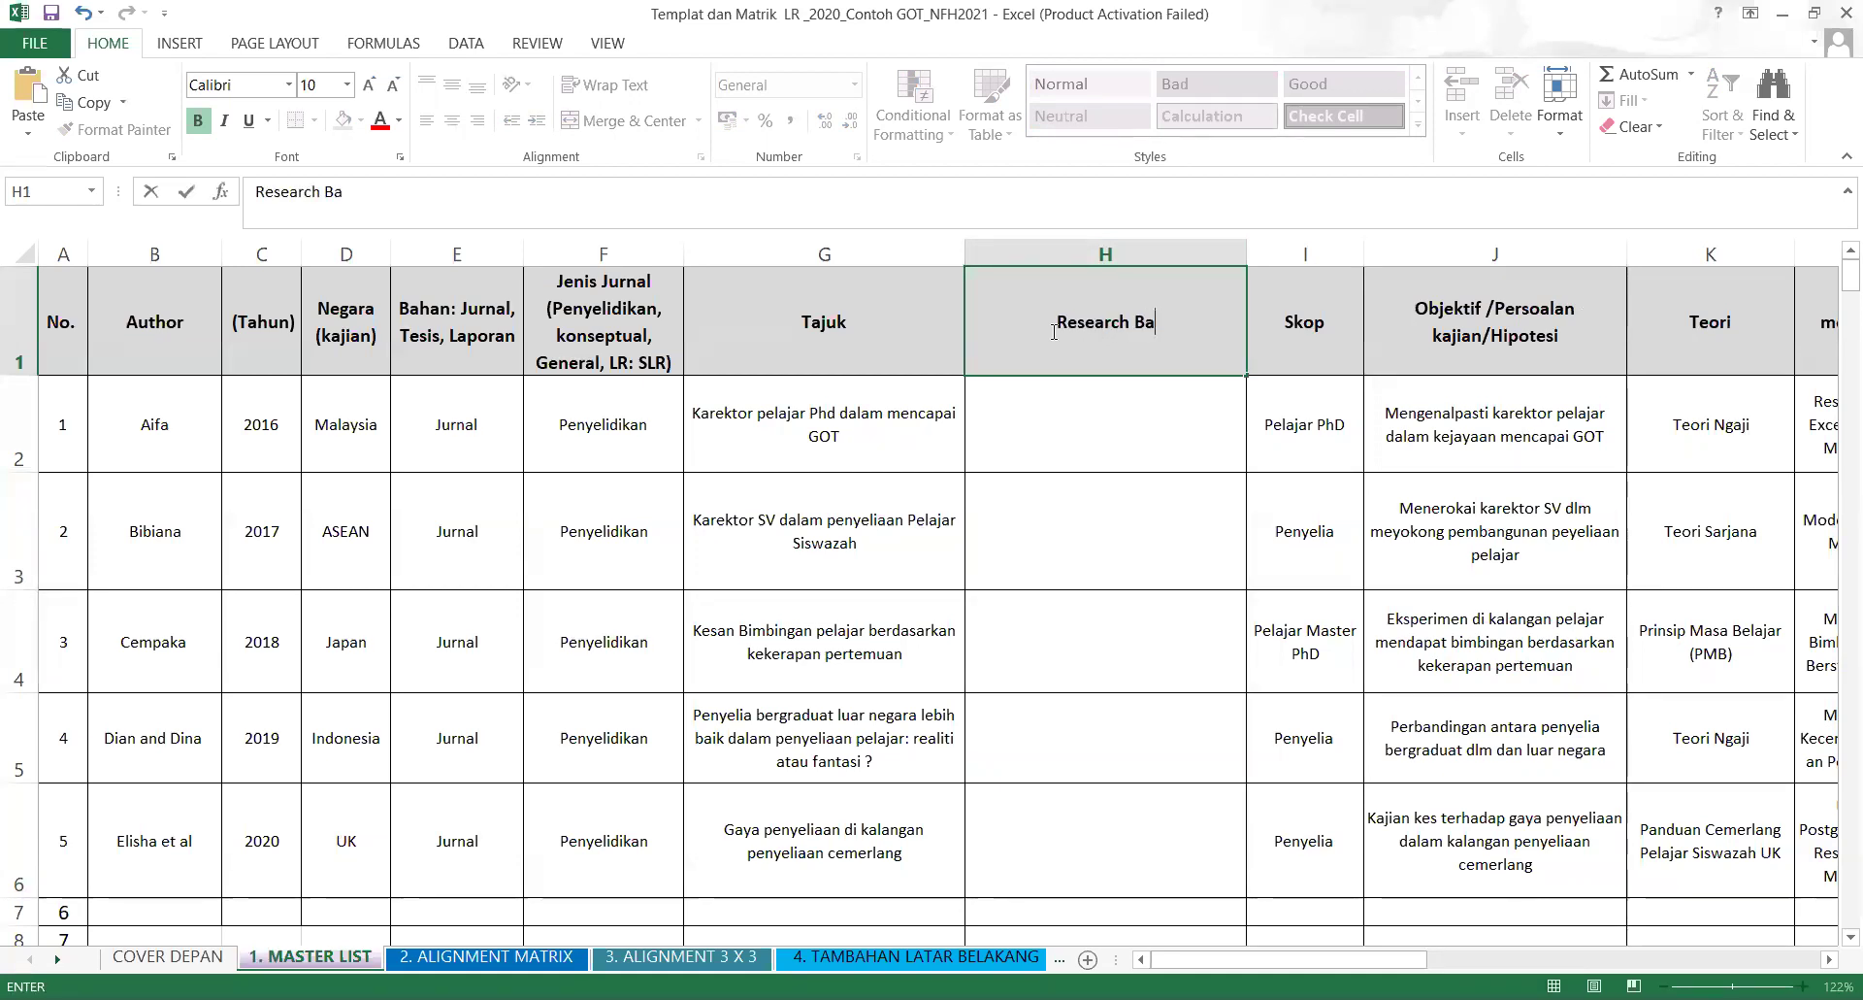
text(ckgroun)
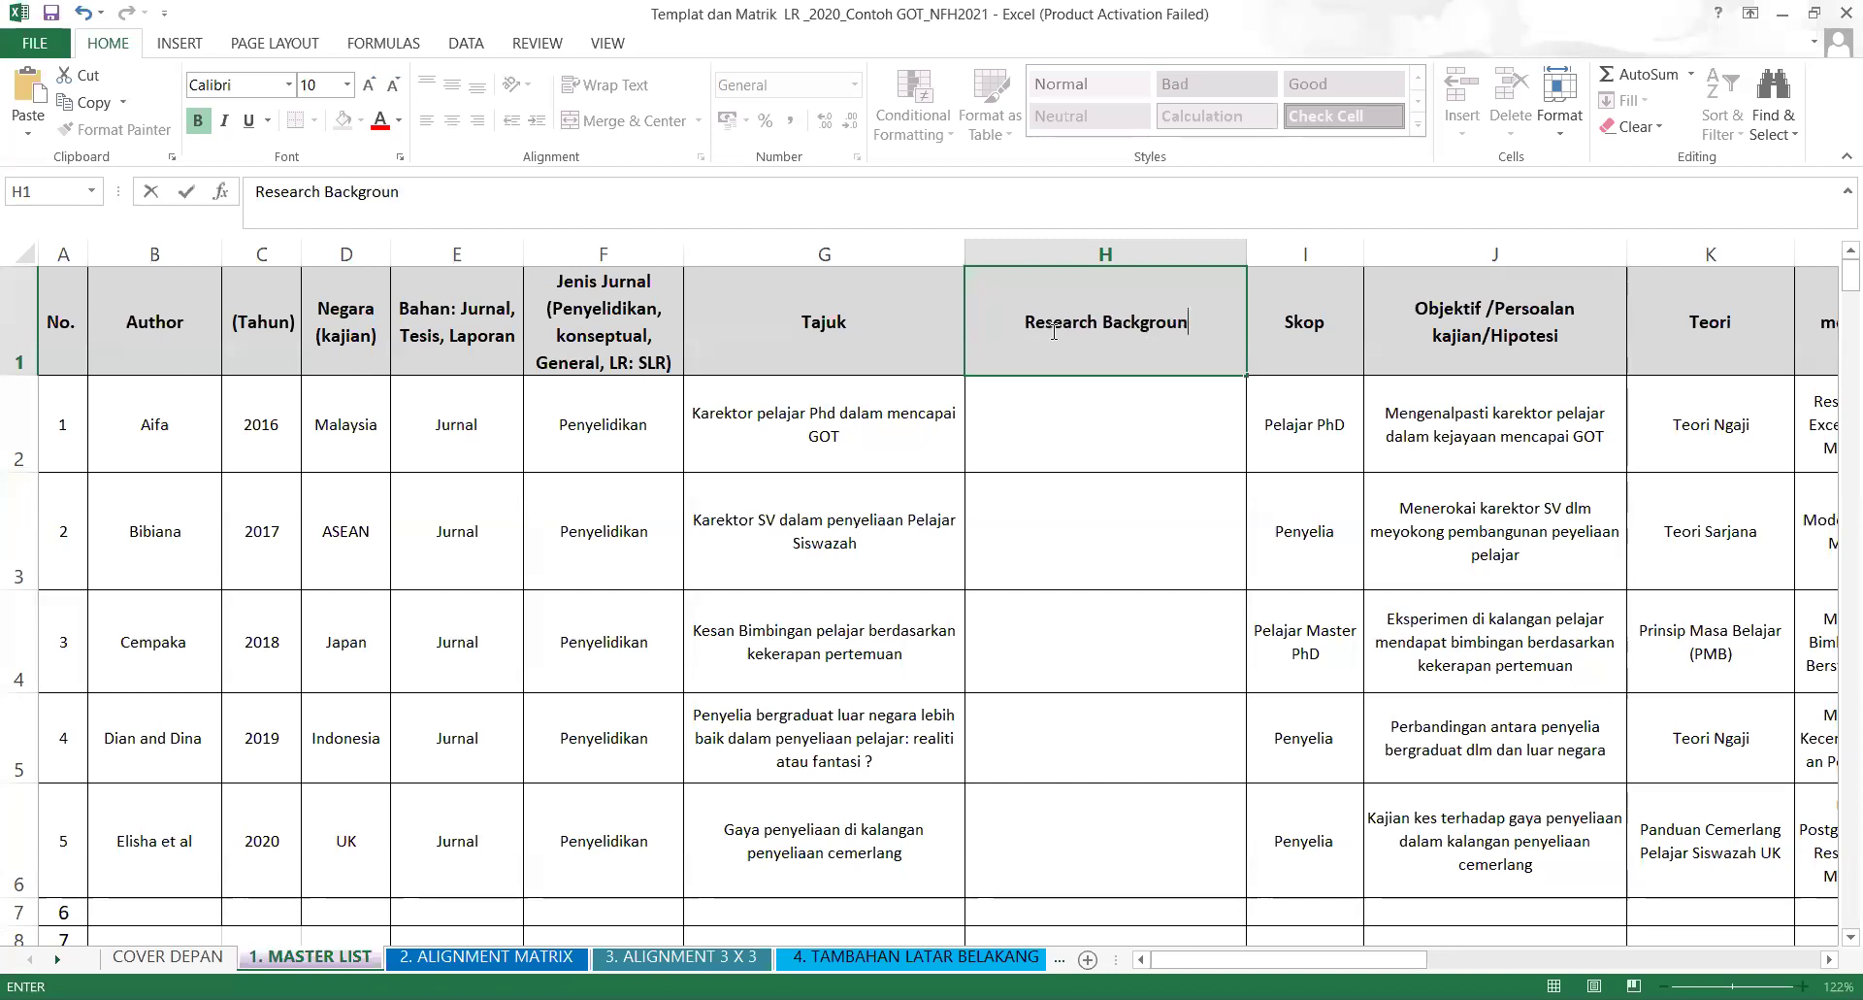
text(d ()
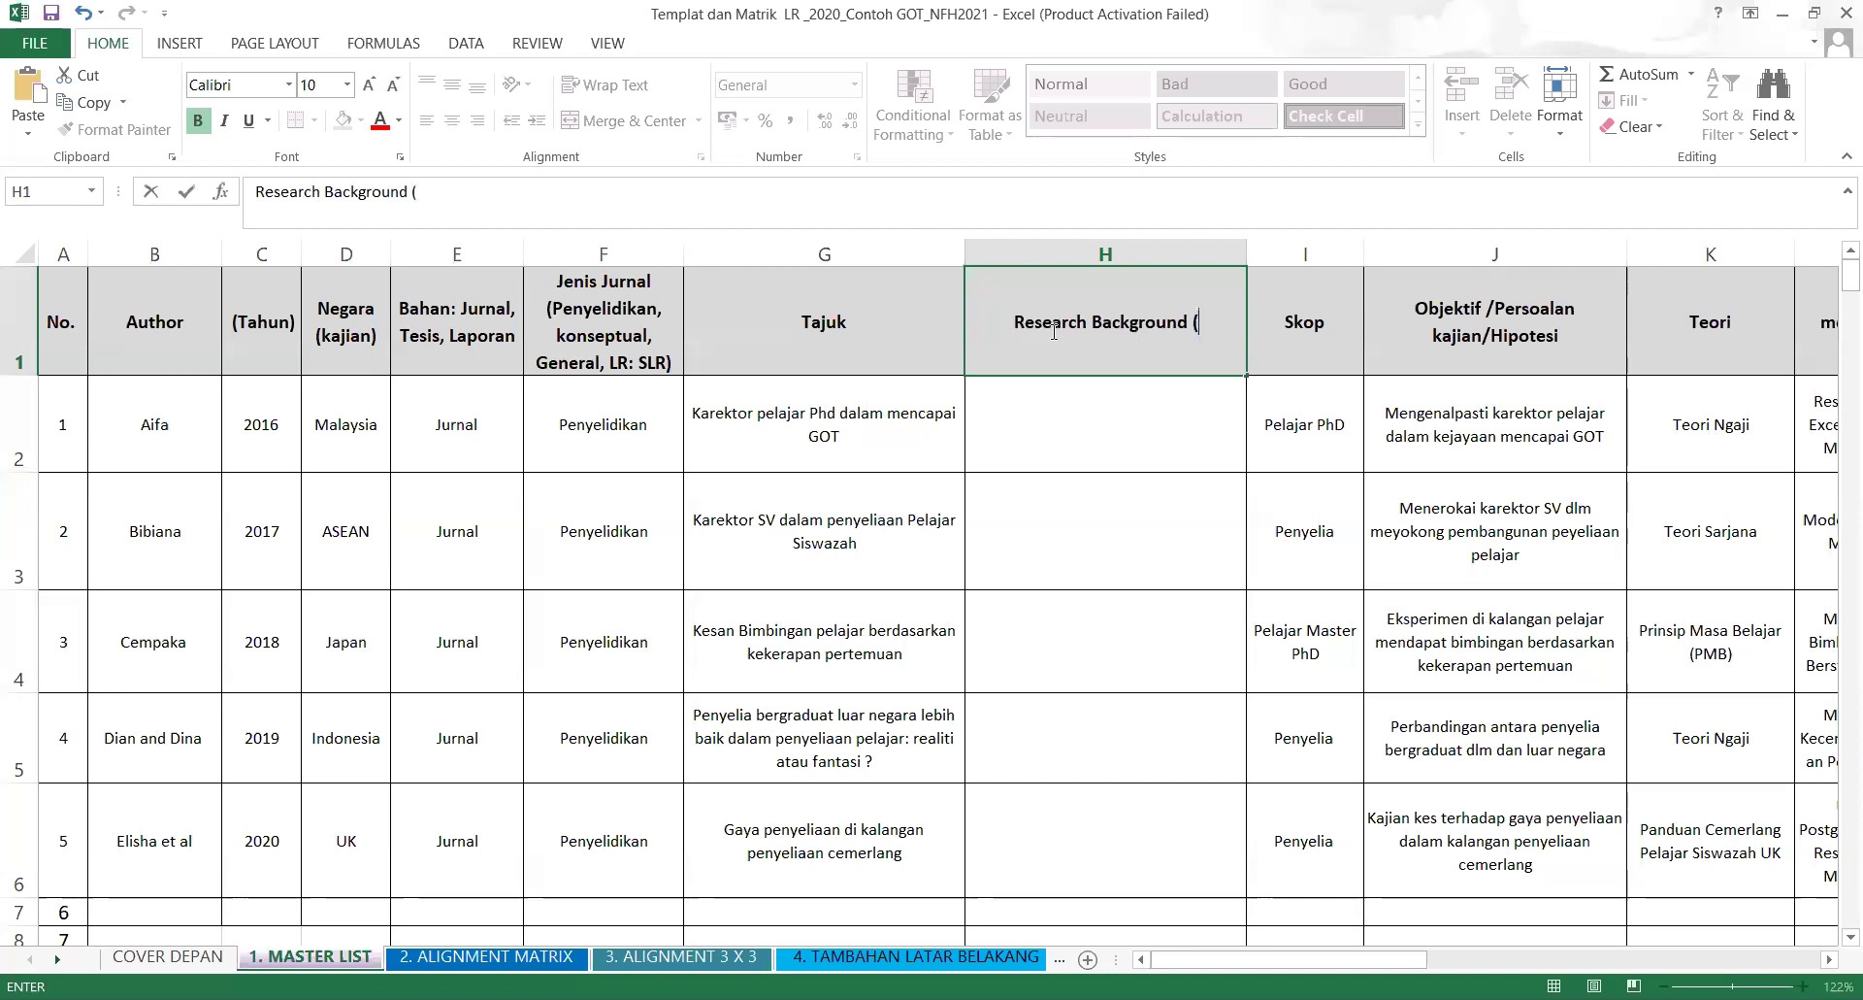
text(Main I)
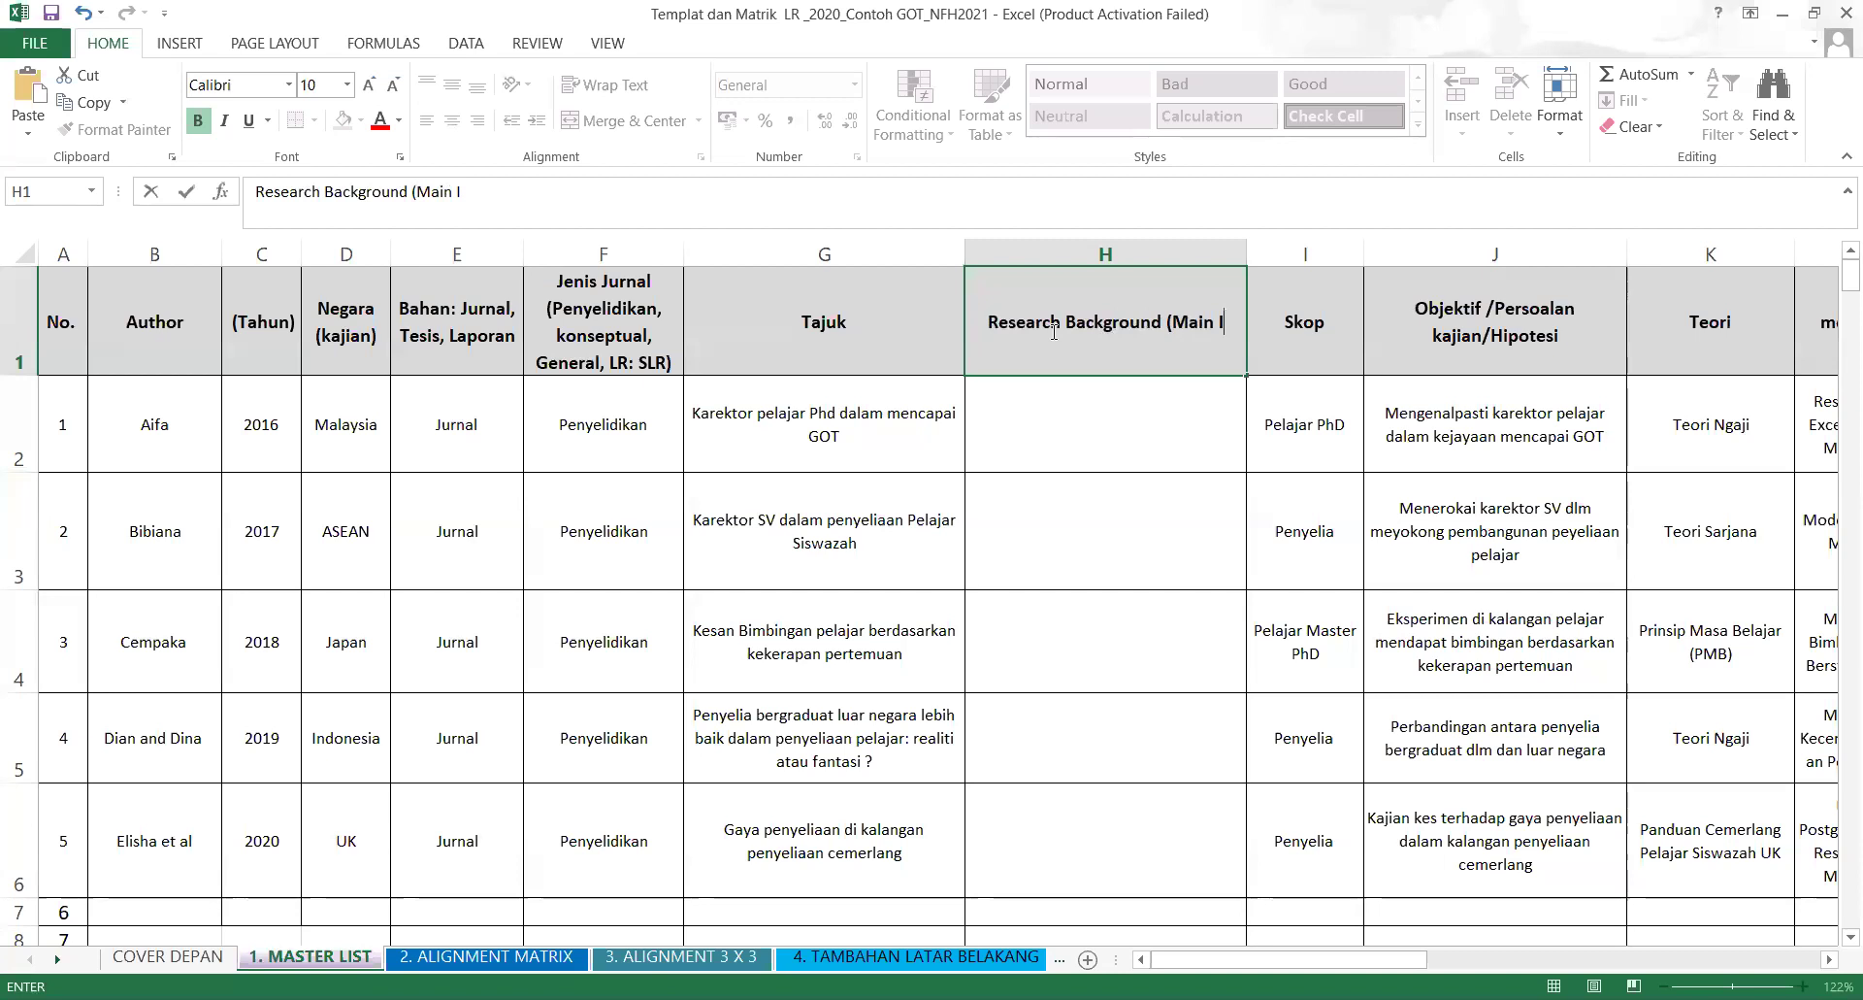
text(ssues))
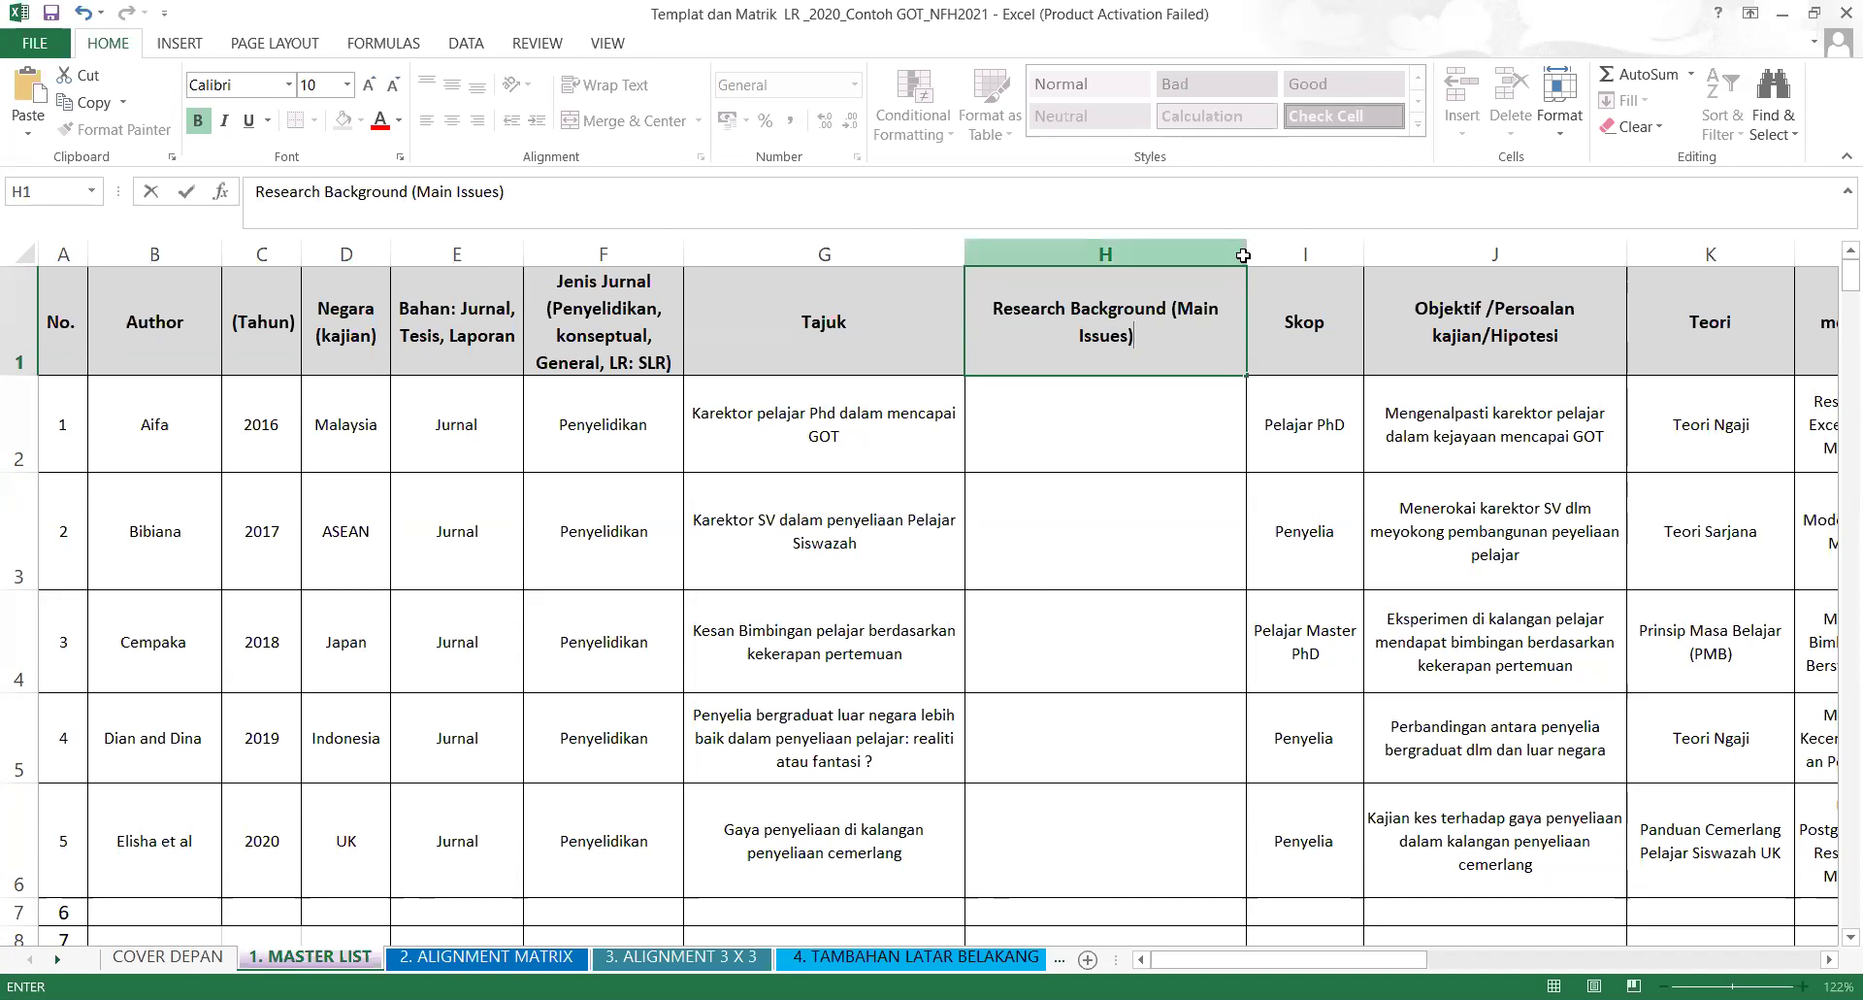
drag(1243, 254, 1151, 258)
click(1288, 522)
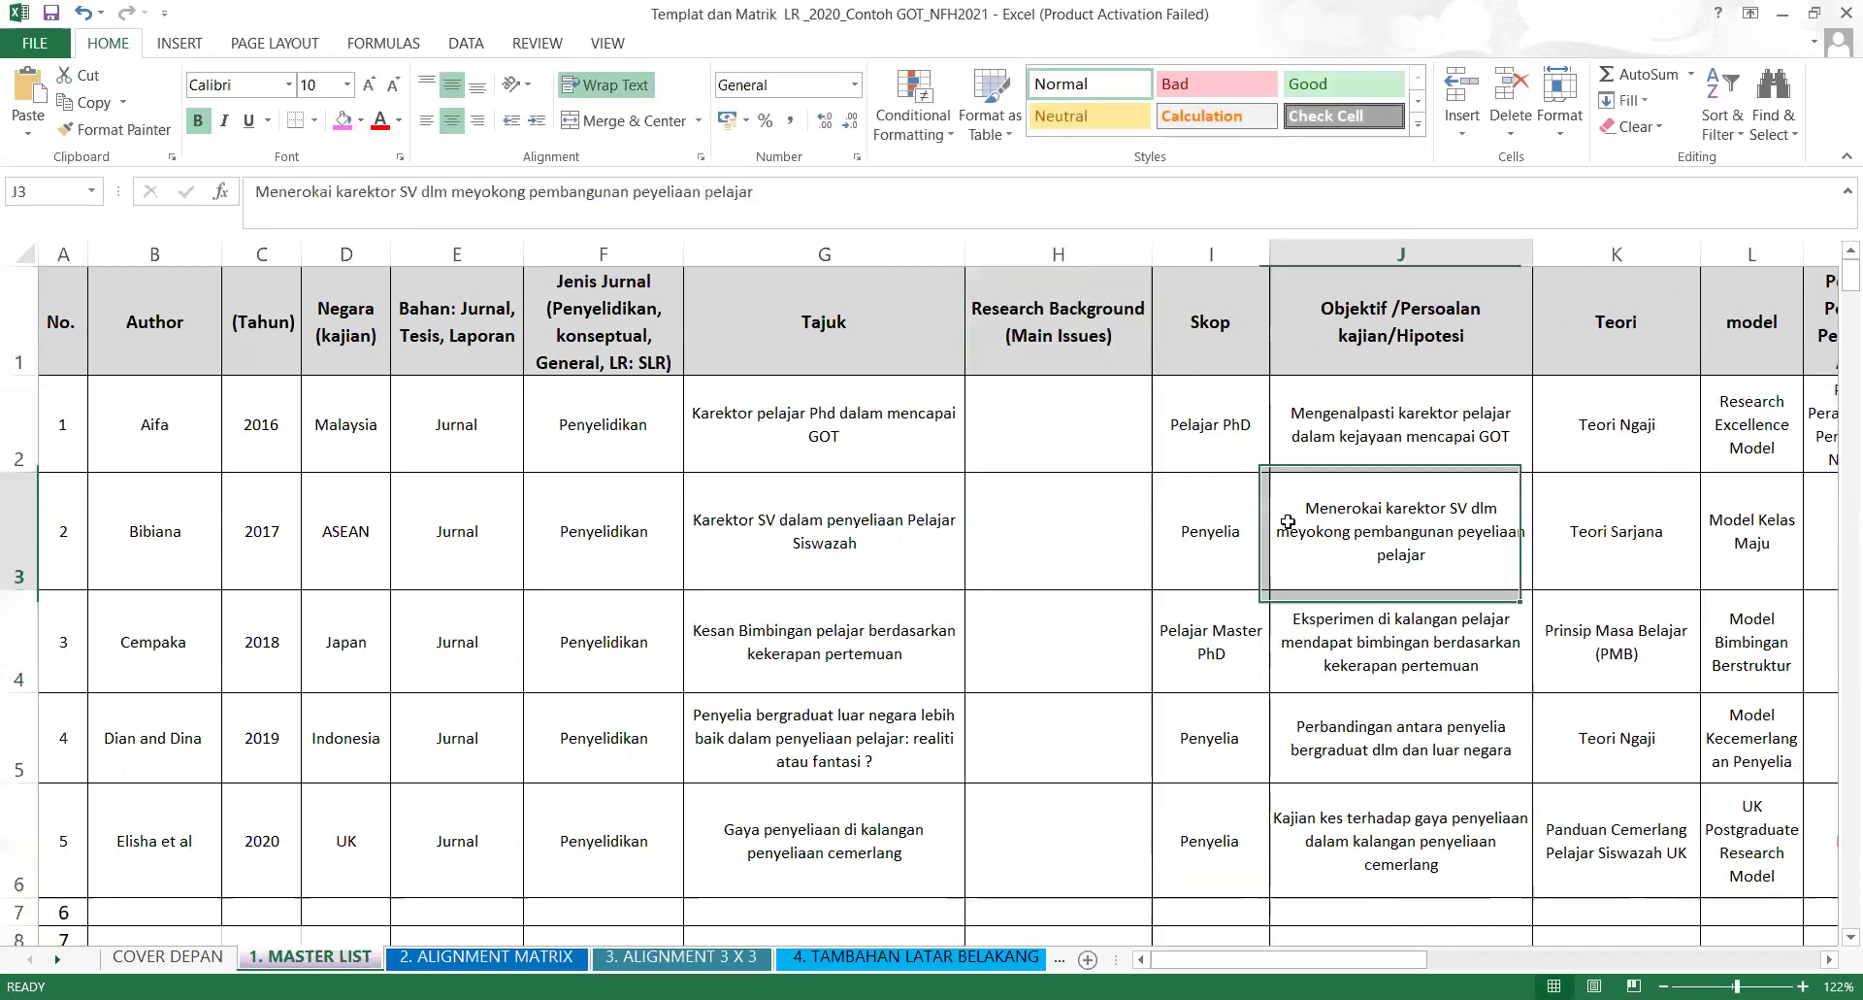
Enter "National Automotive Policy" as the research background of study number 1 in H2.
click(1055, 403)
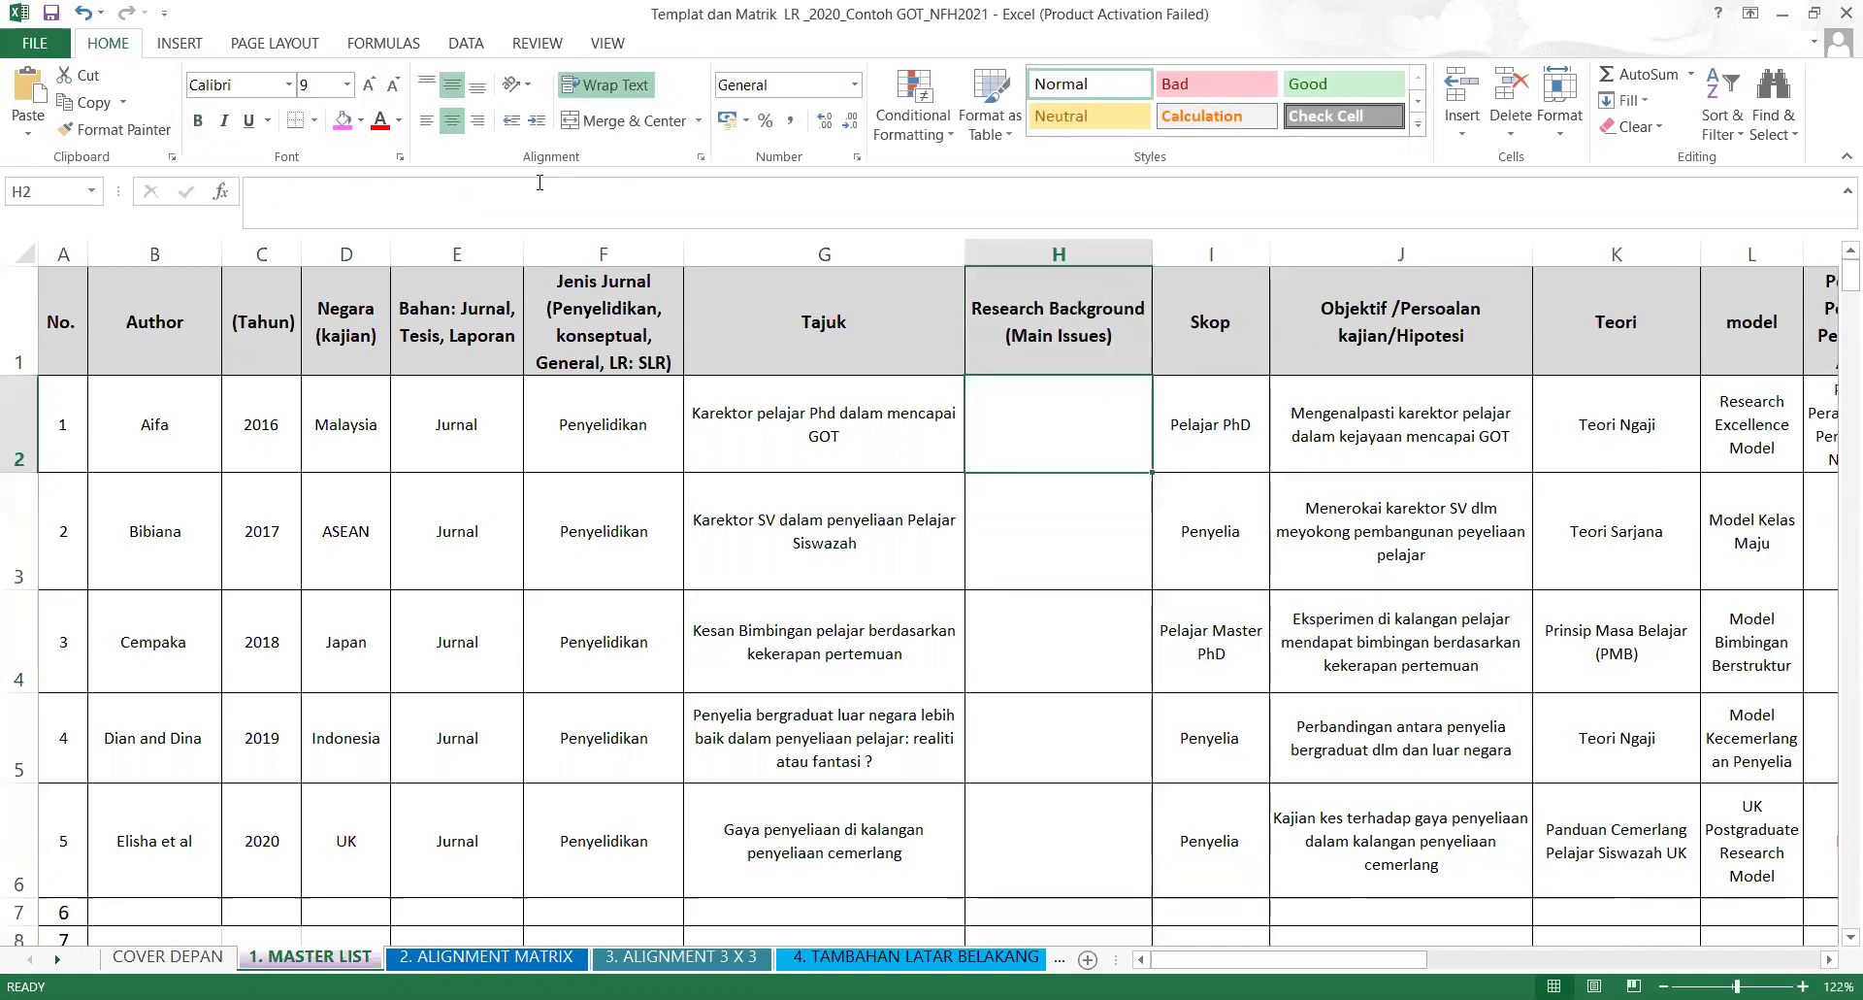
click(440, 183)
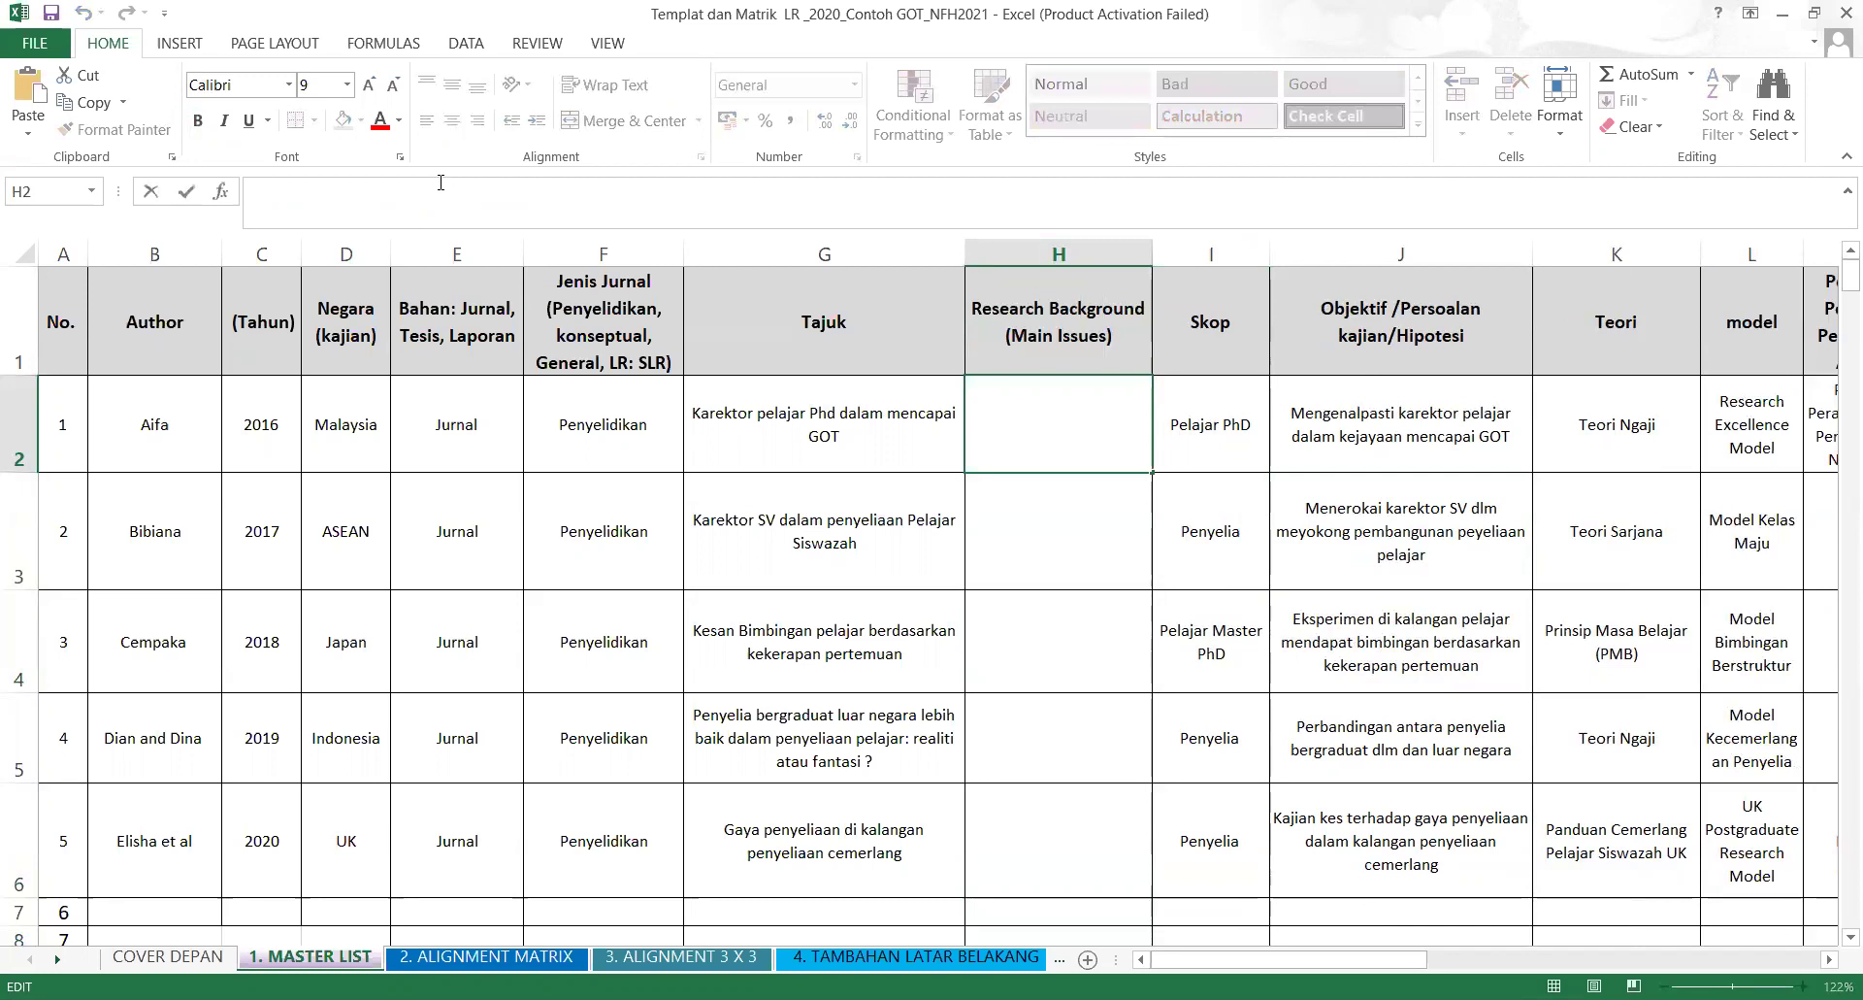
text(National Aut)
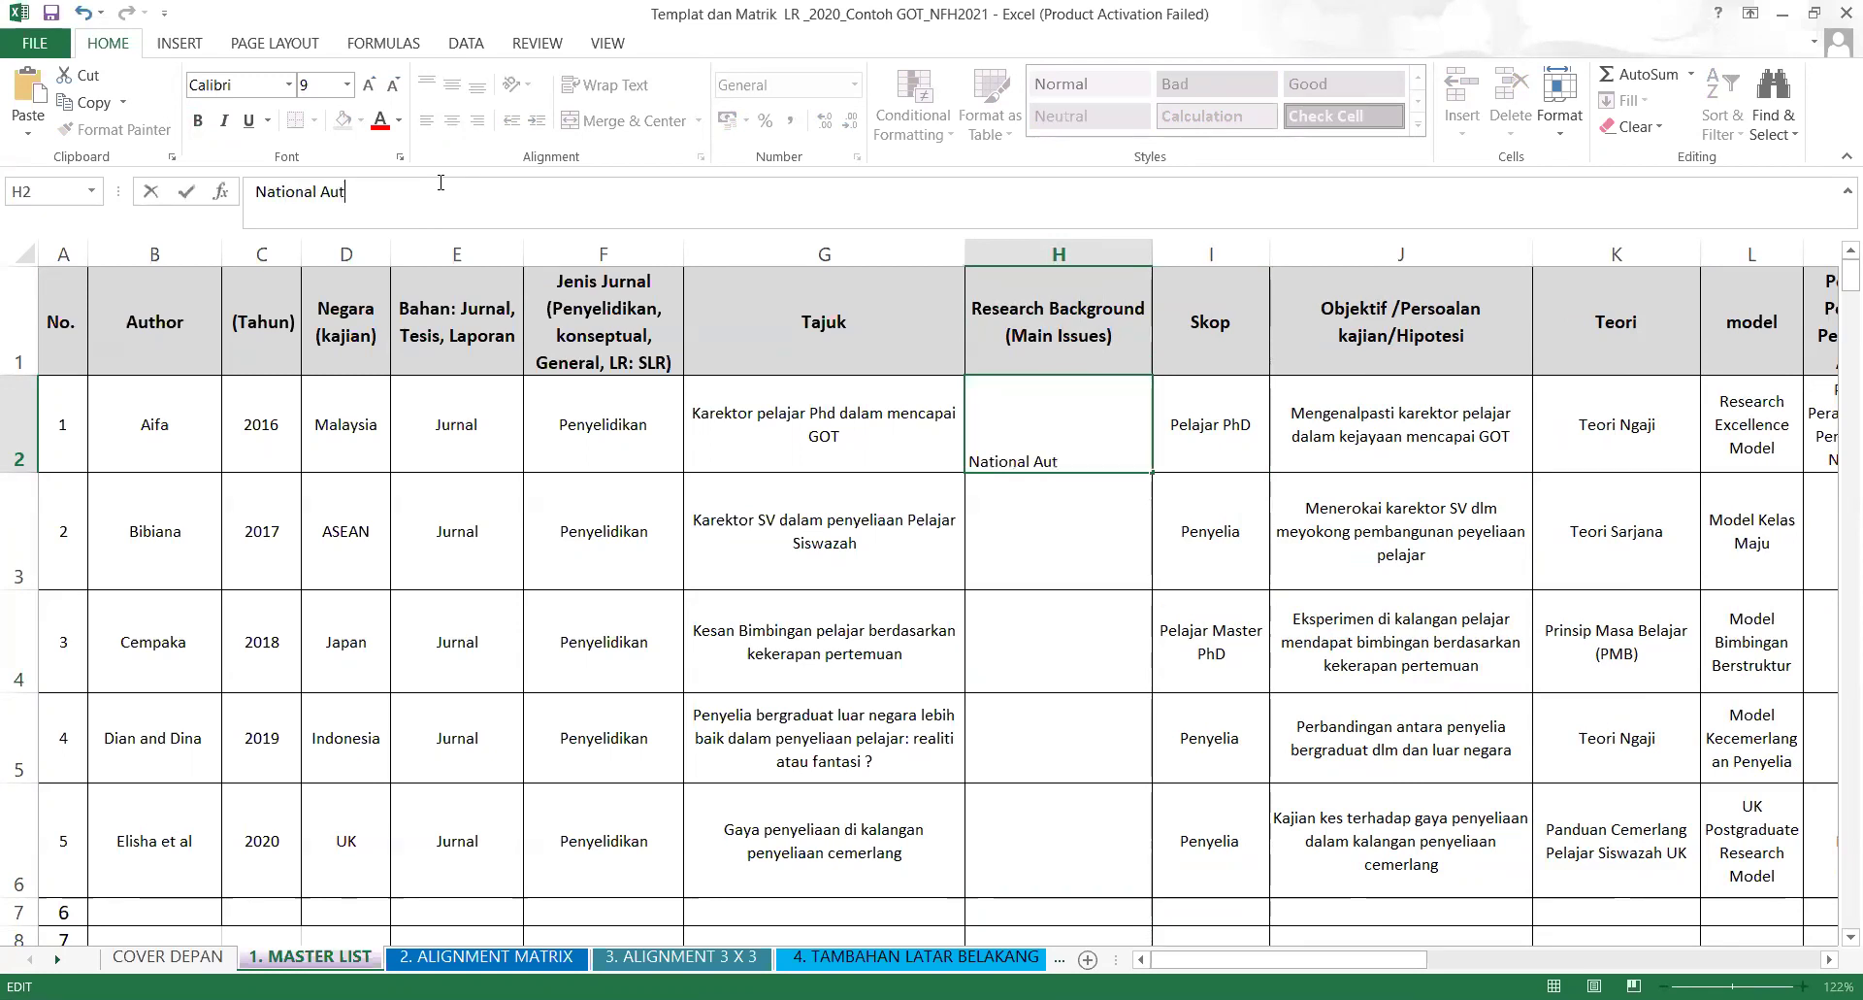
text(omotive Policy)
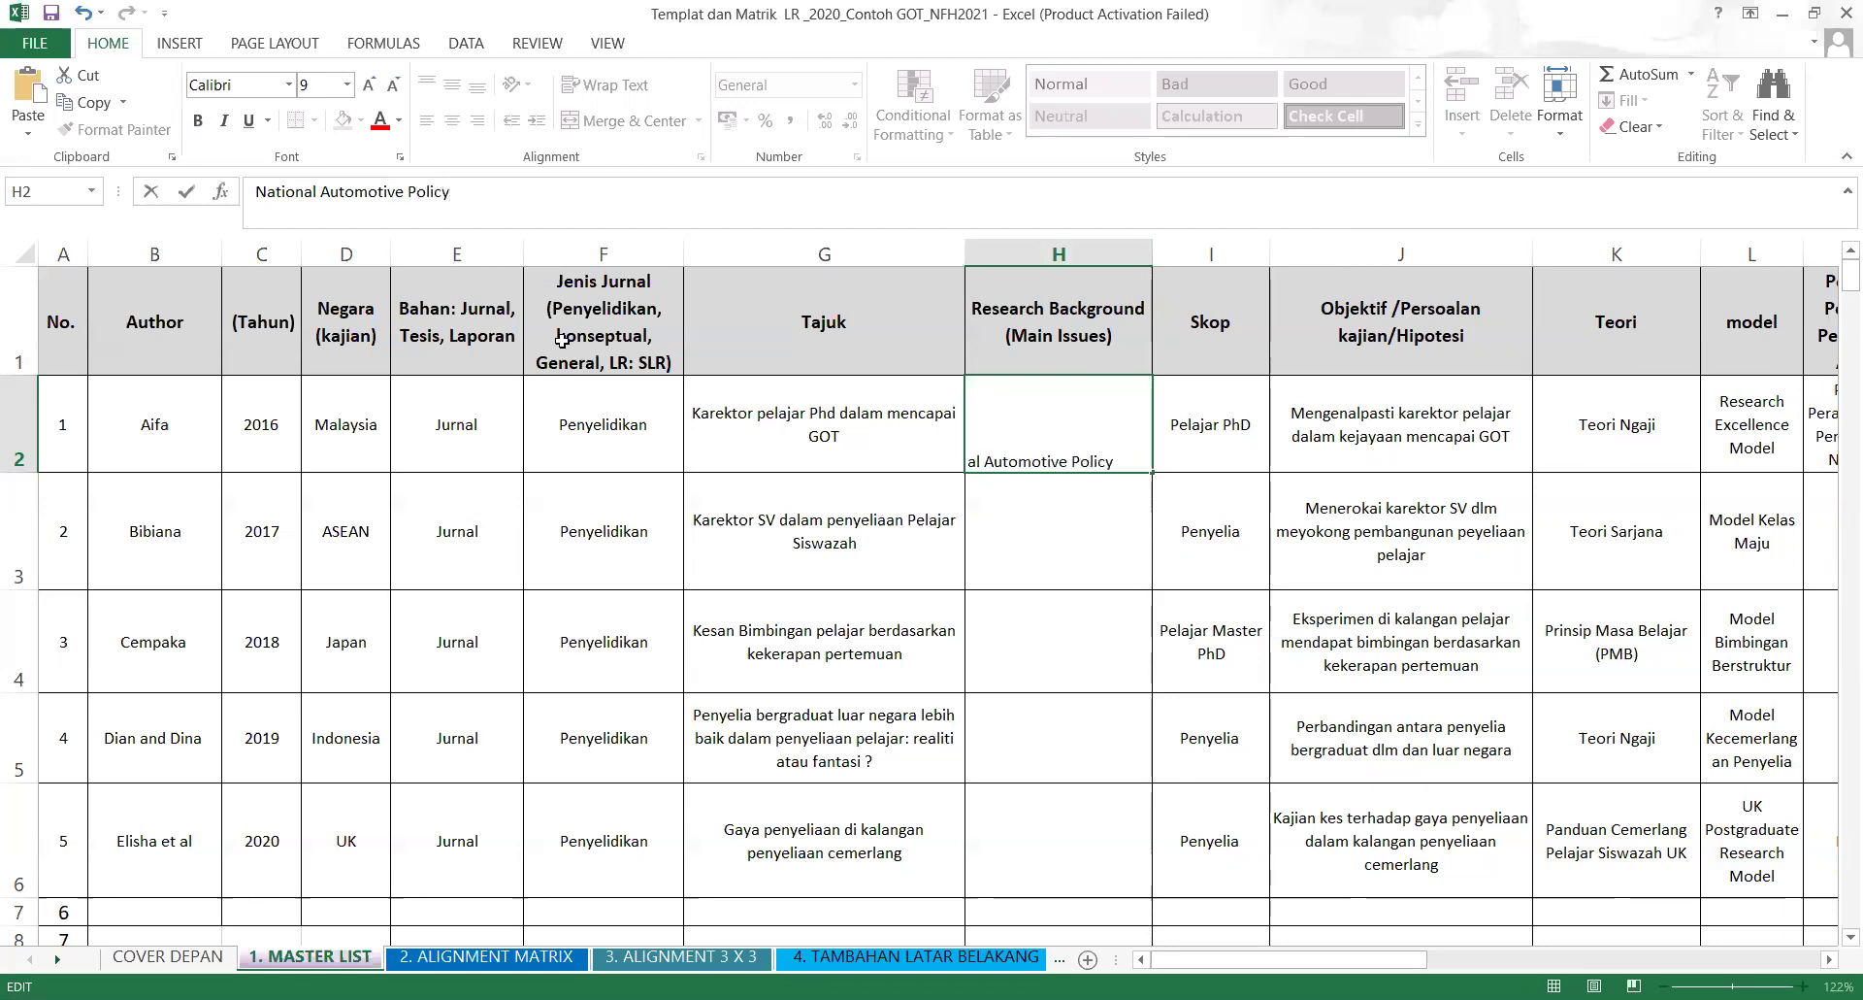
click(1074, 537)
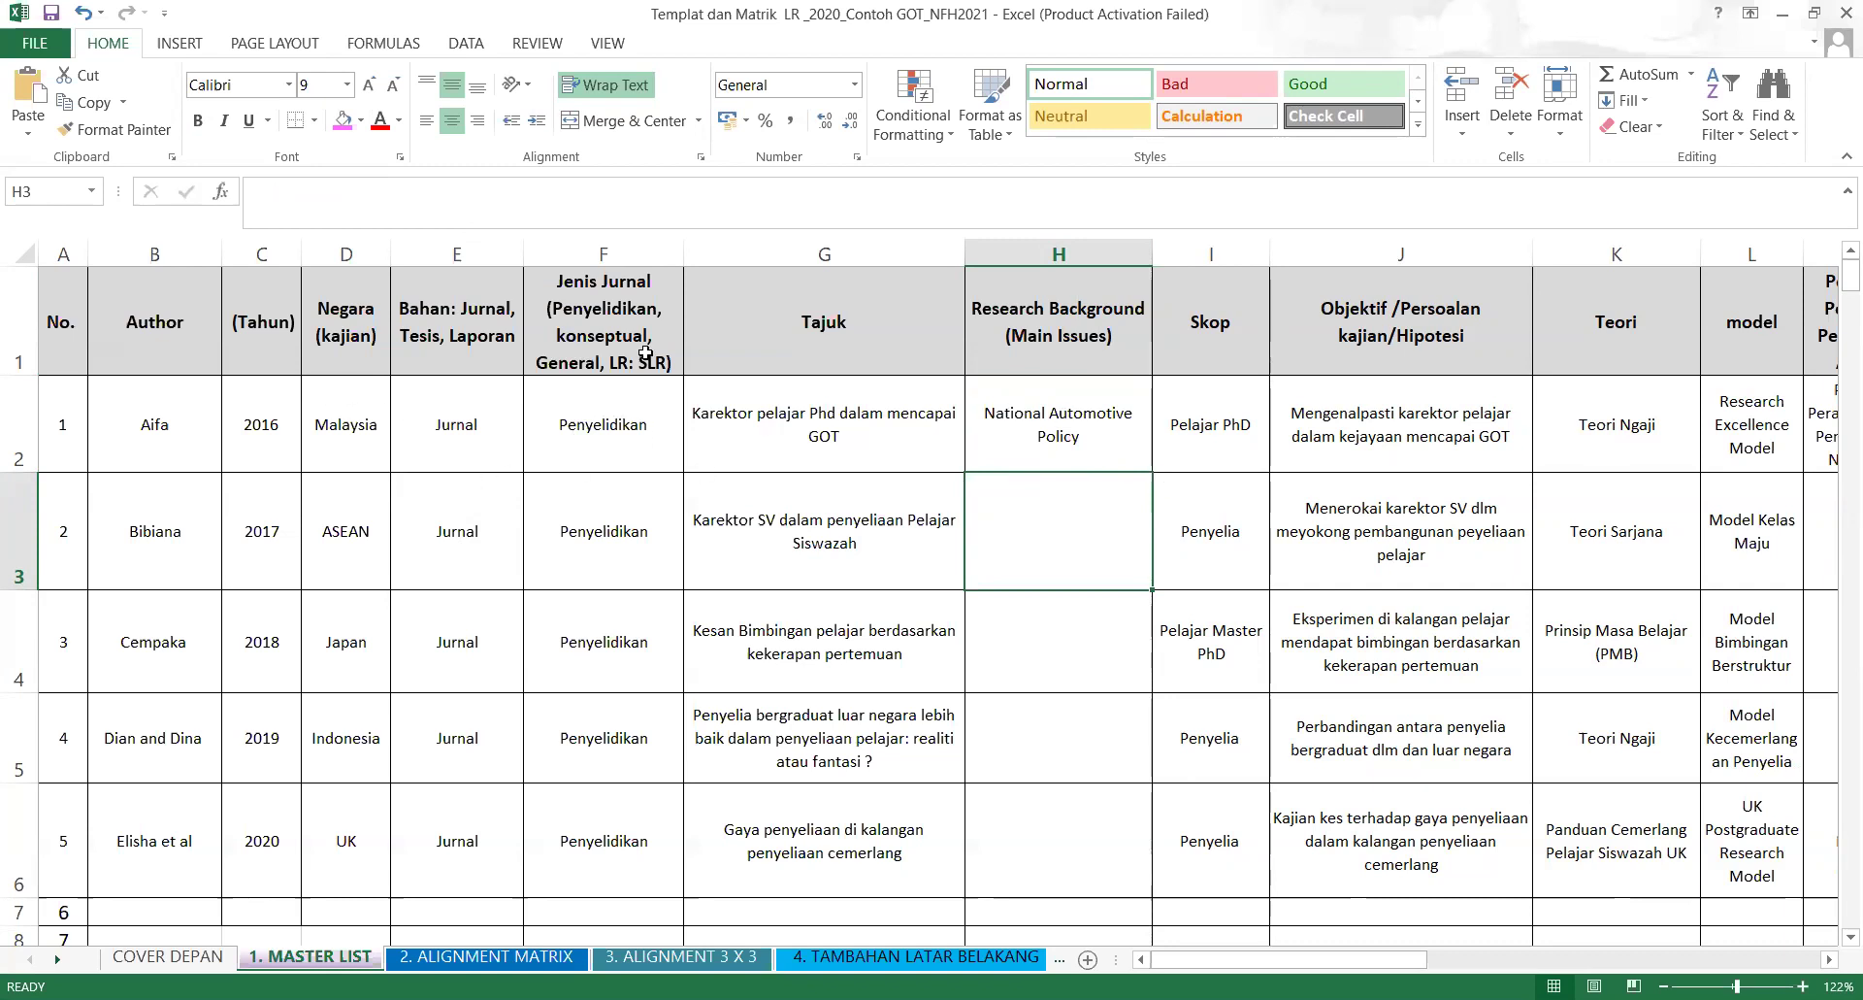
Change the research background of study number 1 in H2 to "National Education Policy".
click(1037, 397)
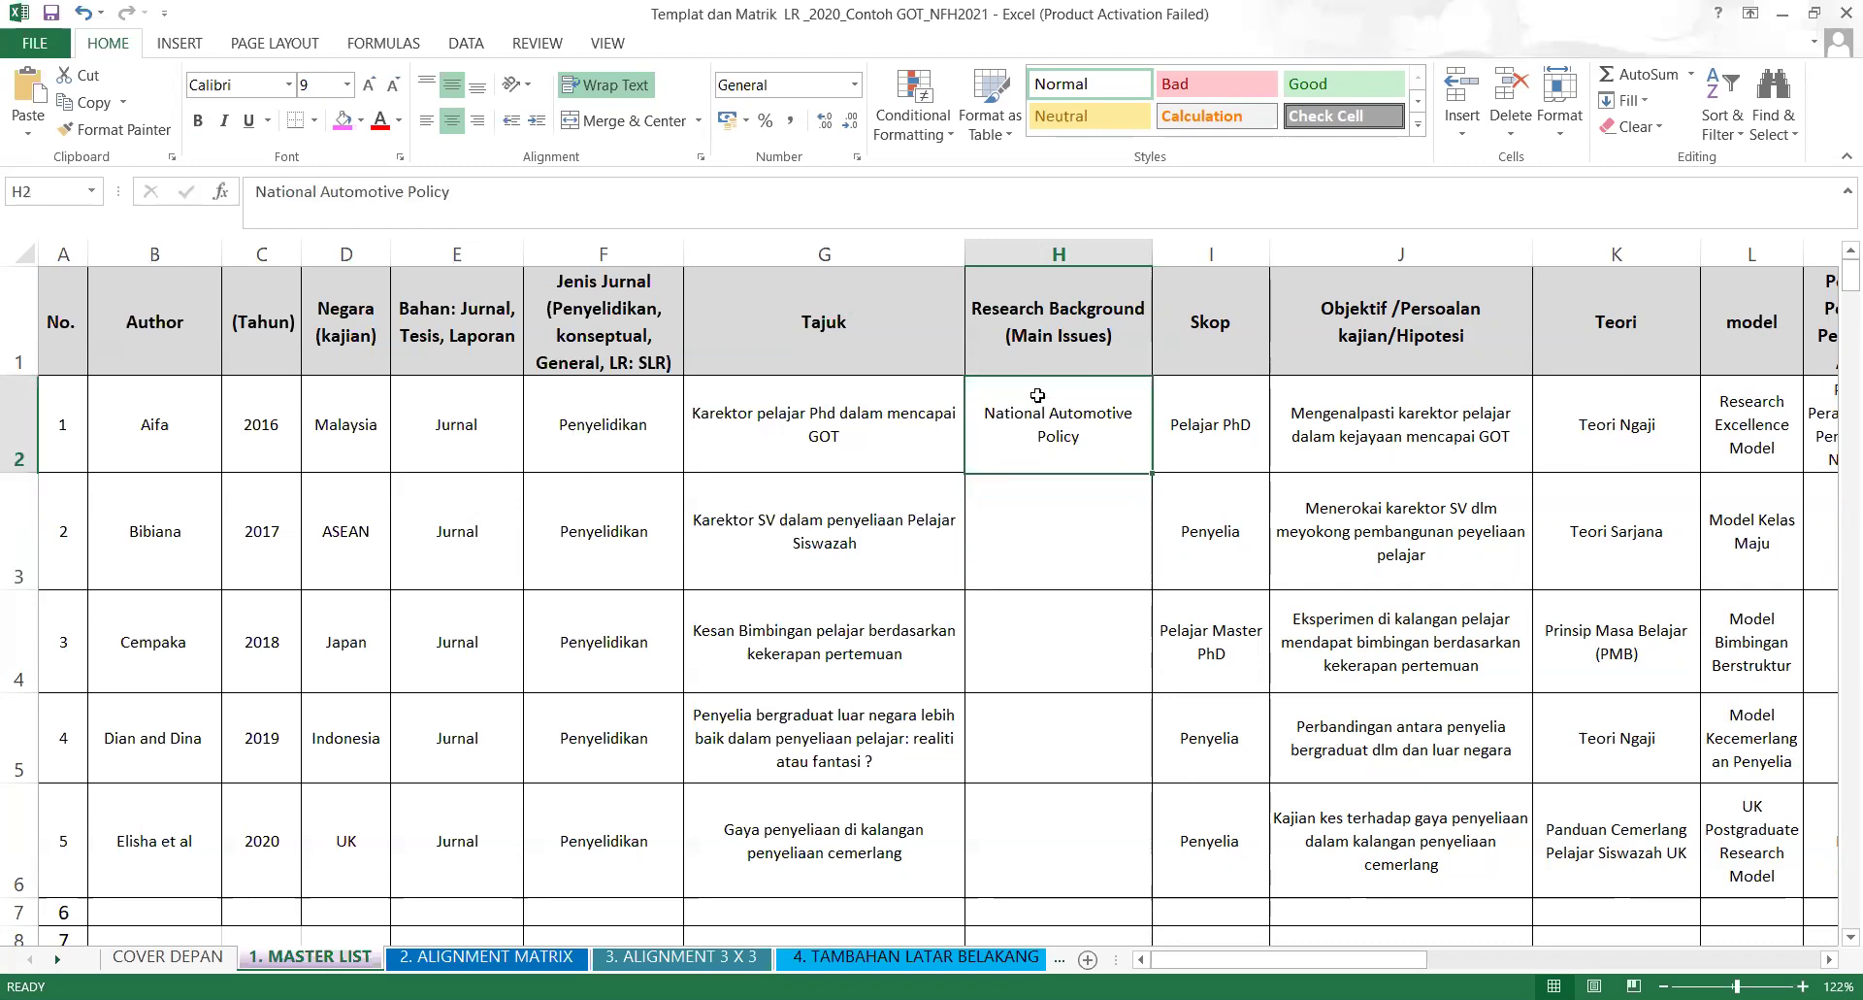
click(408, 195)
key(BackSpace)
key(BackSpace)
key(BackSpace)
key(BackSpace)
key(BackSpace)
key(BackSpace)
key(BackSpace)
key(BackSpace)
key(BackSpace)
key(BackSpace)
text(Education)
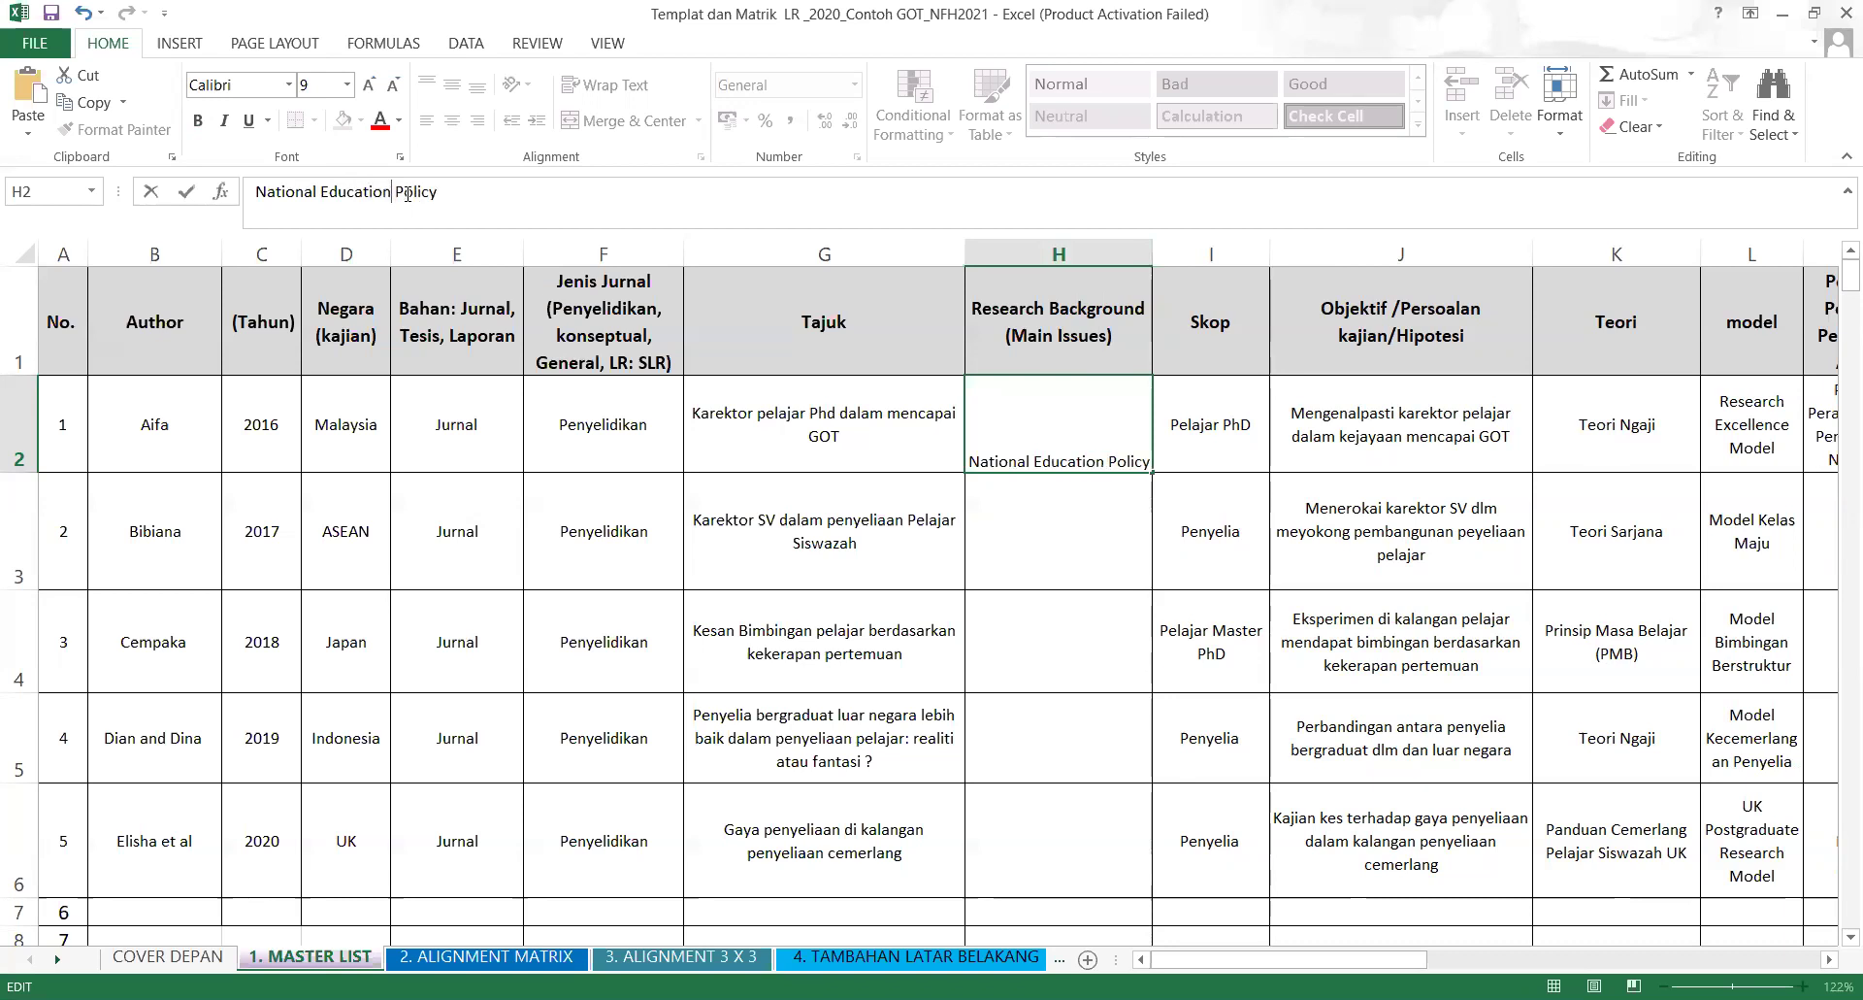
click(571, 521)
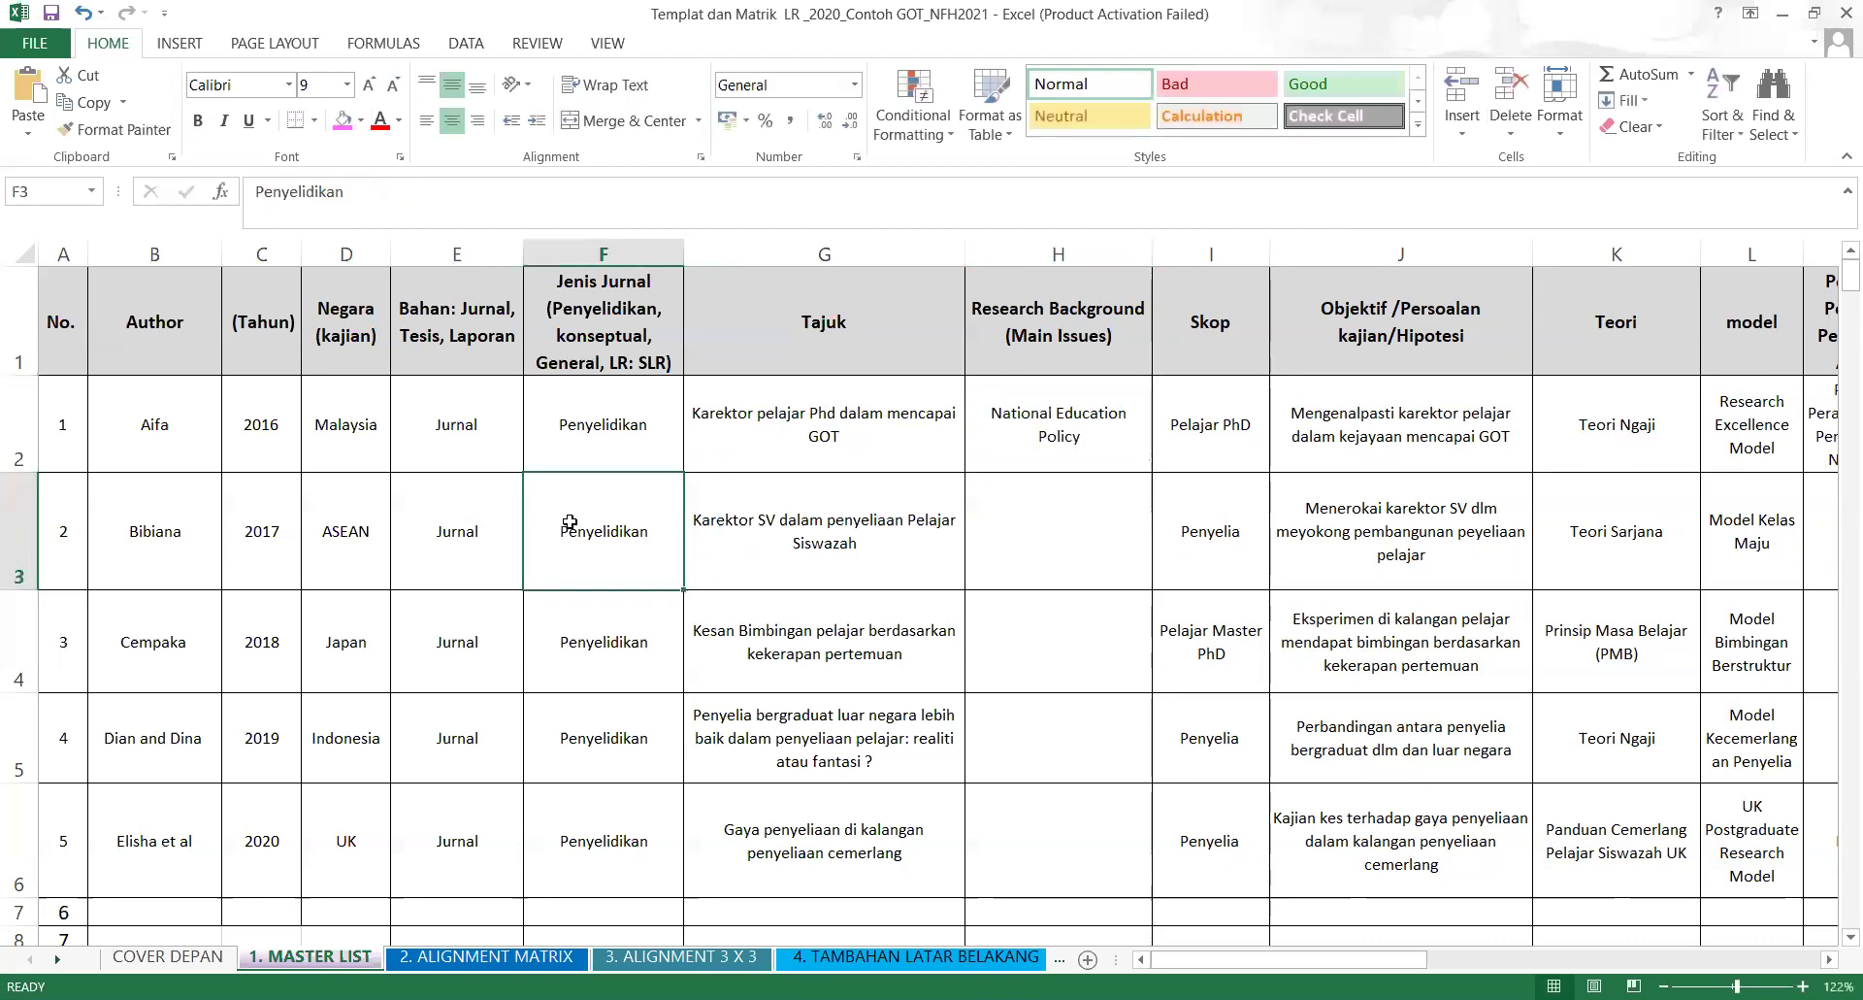
Append ", KEGA no.6" to the research background entry of study number 1 in H2.
click(1121, 466)
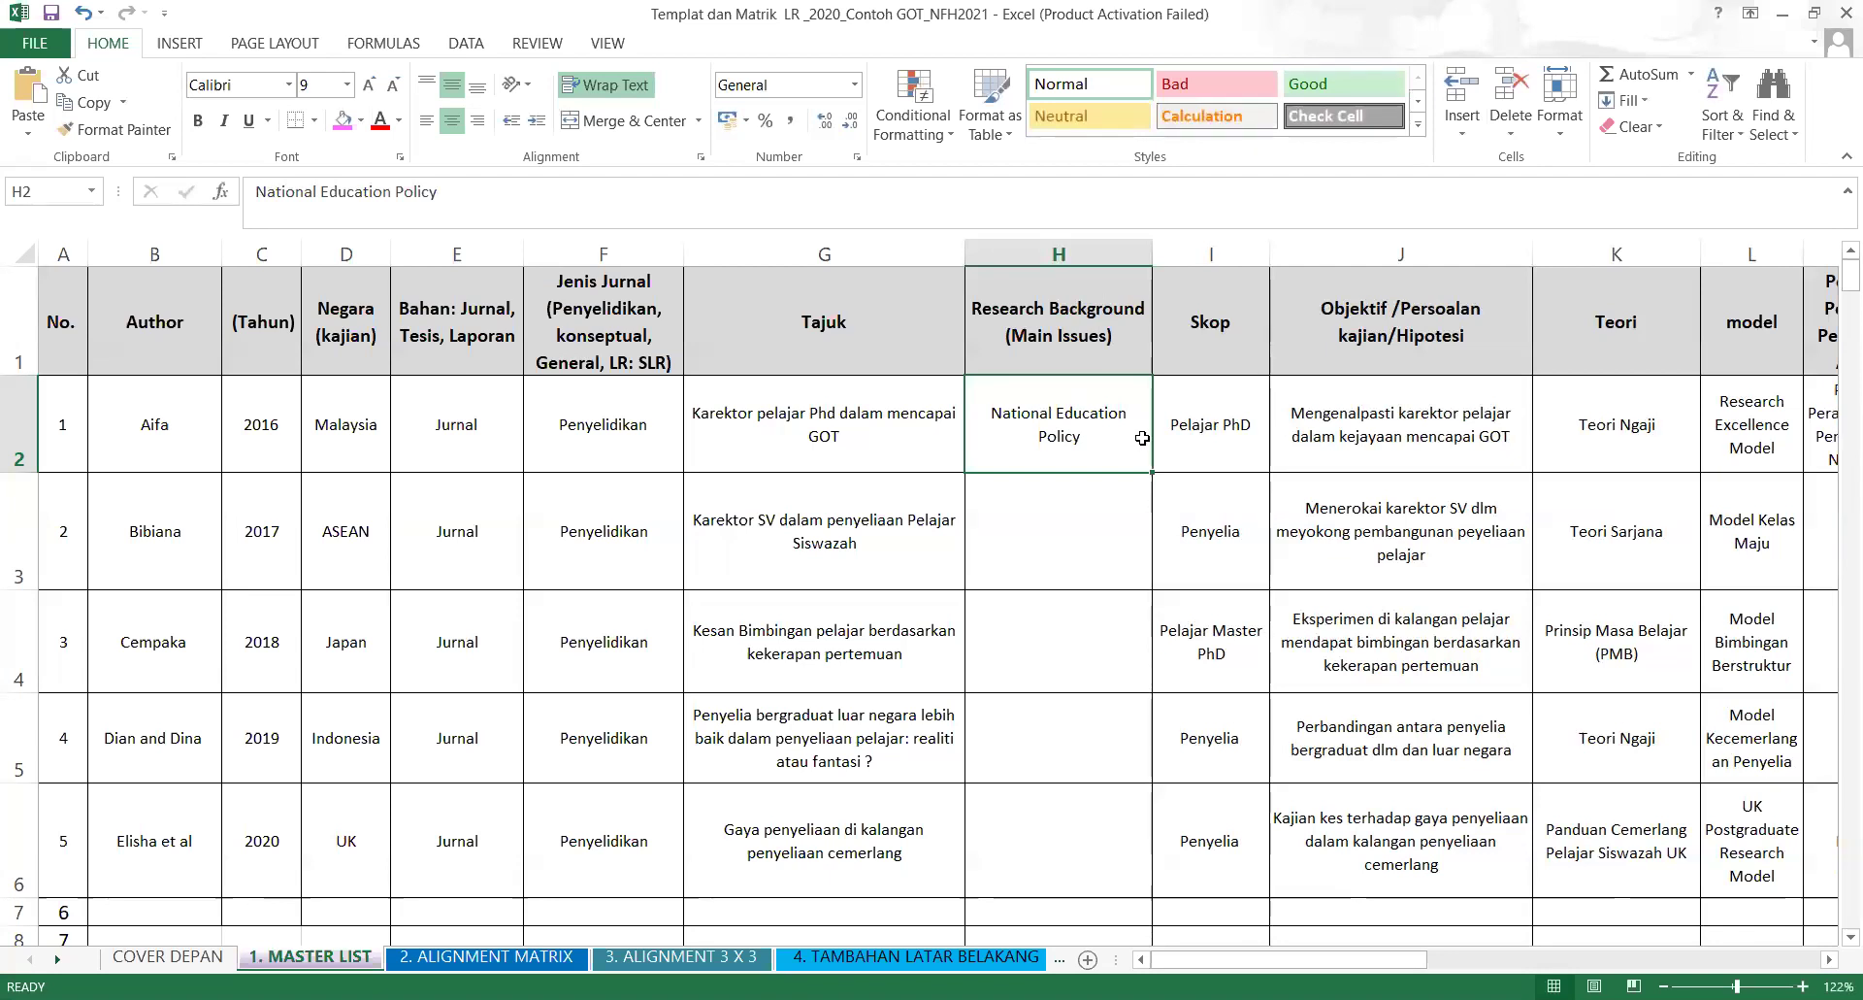
click(440, 191)
text(,)
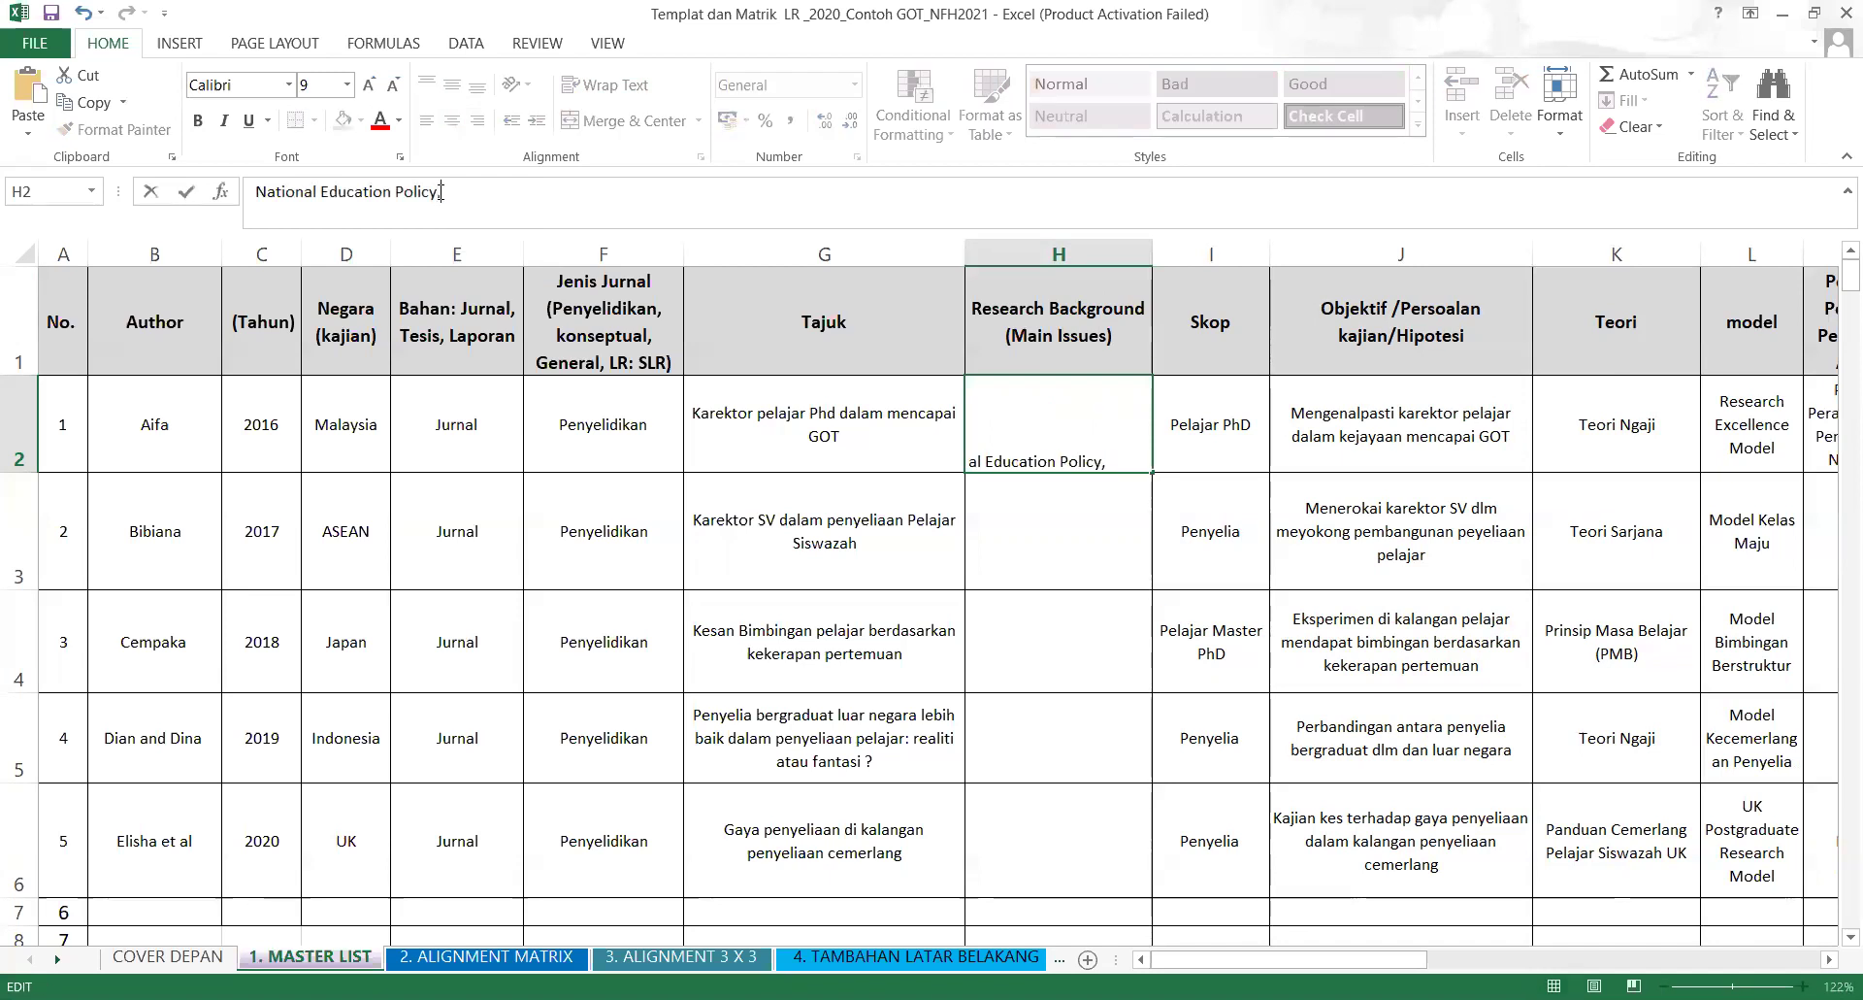
text( KEGA np)
key(BackSpace)
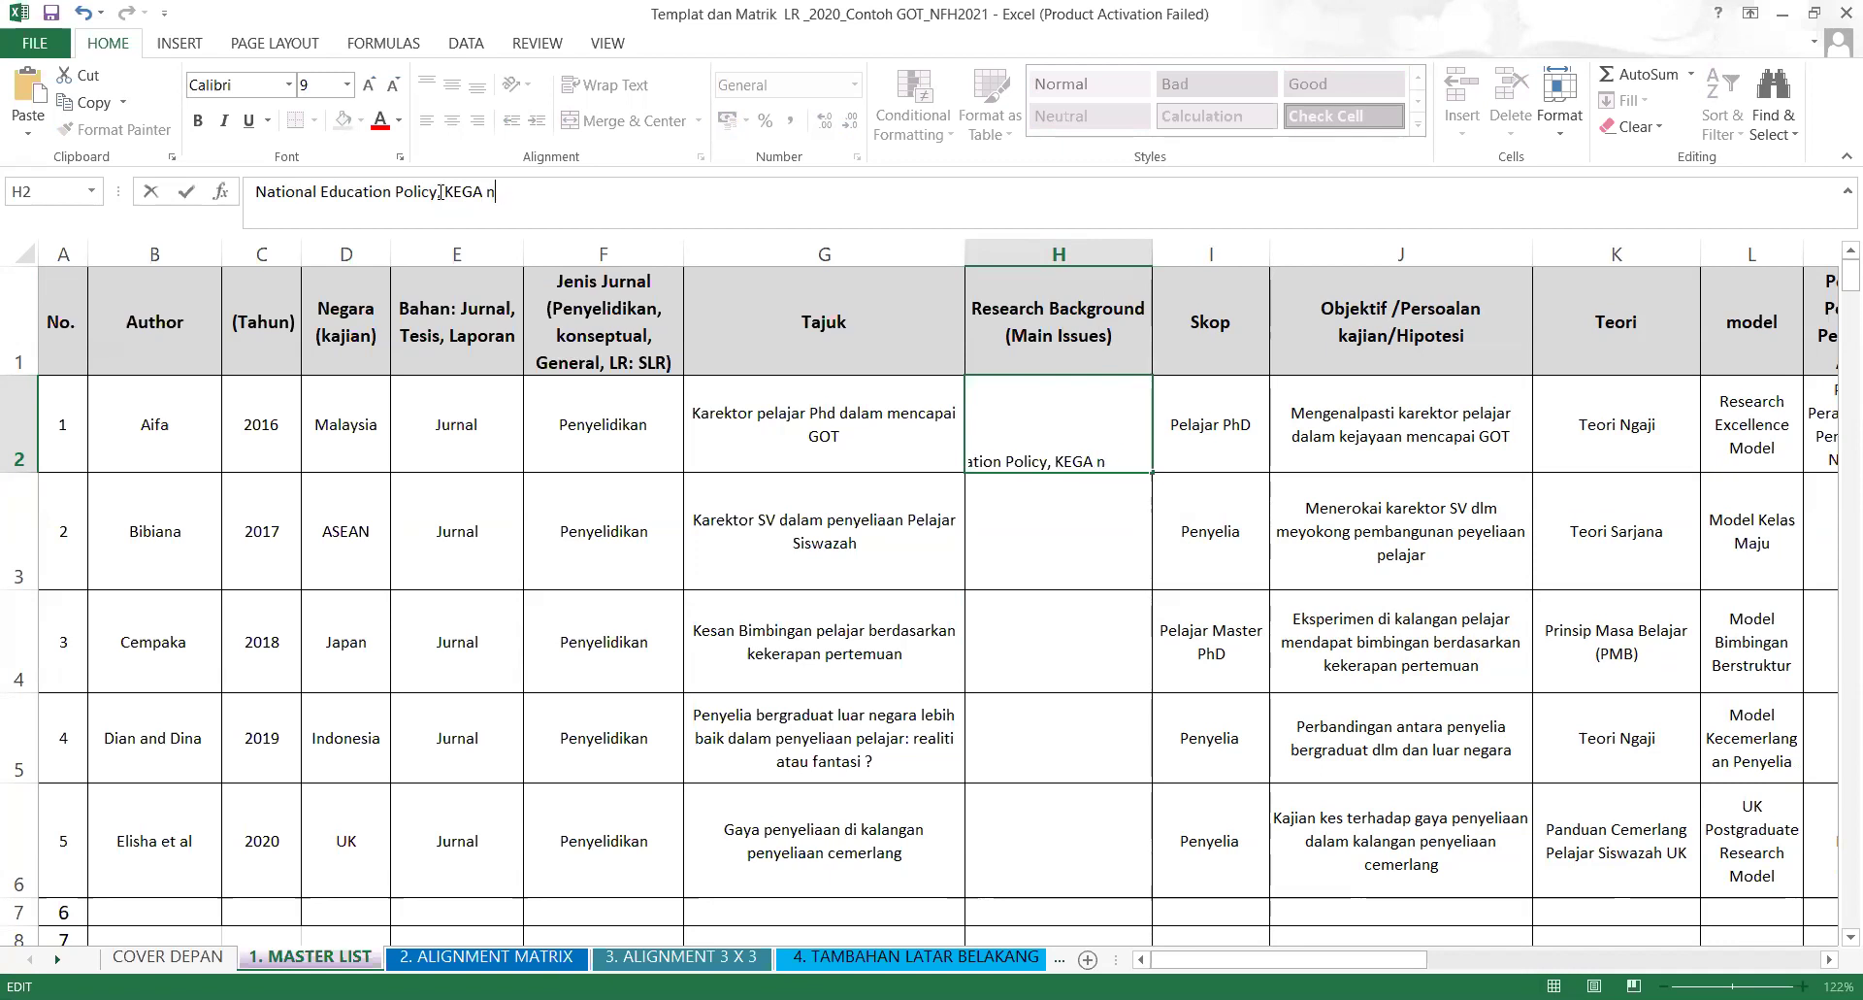
text(o.6)
click(781, 637)
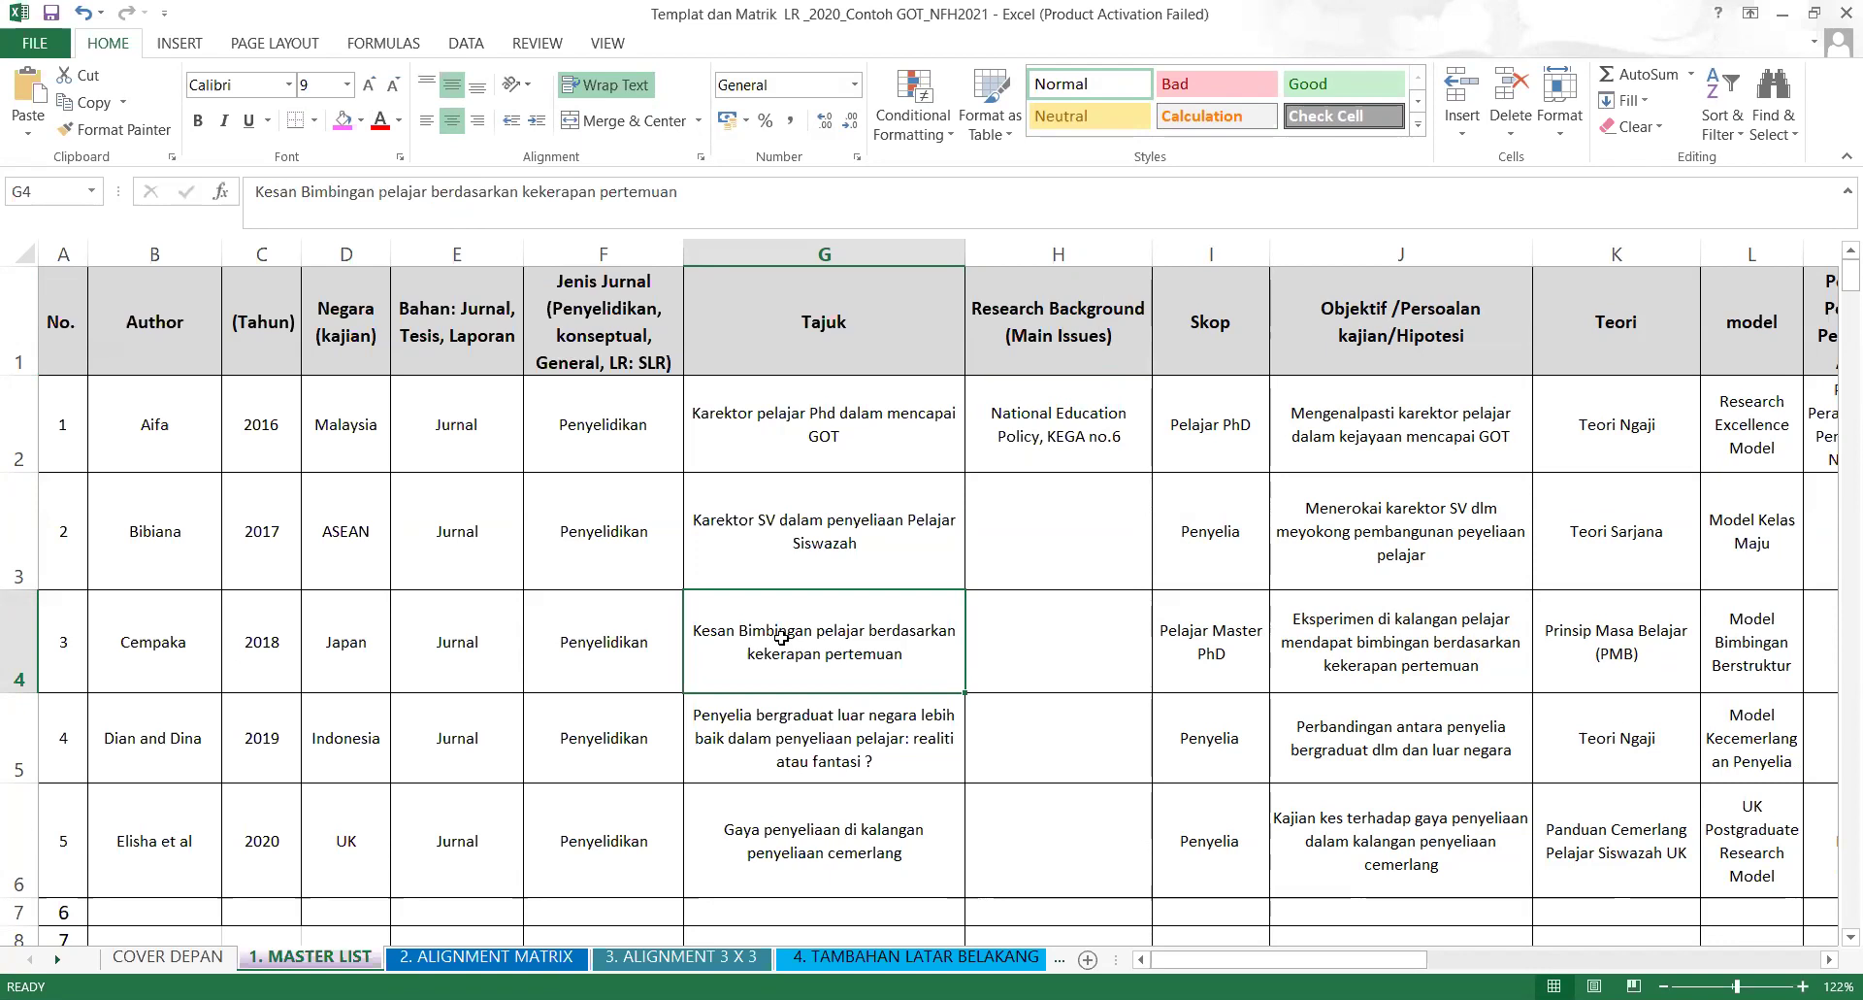
click(1077, 550)
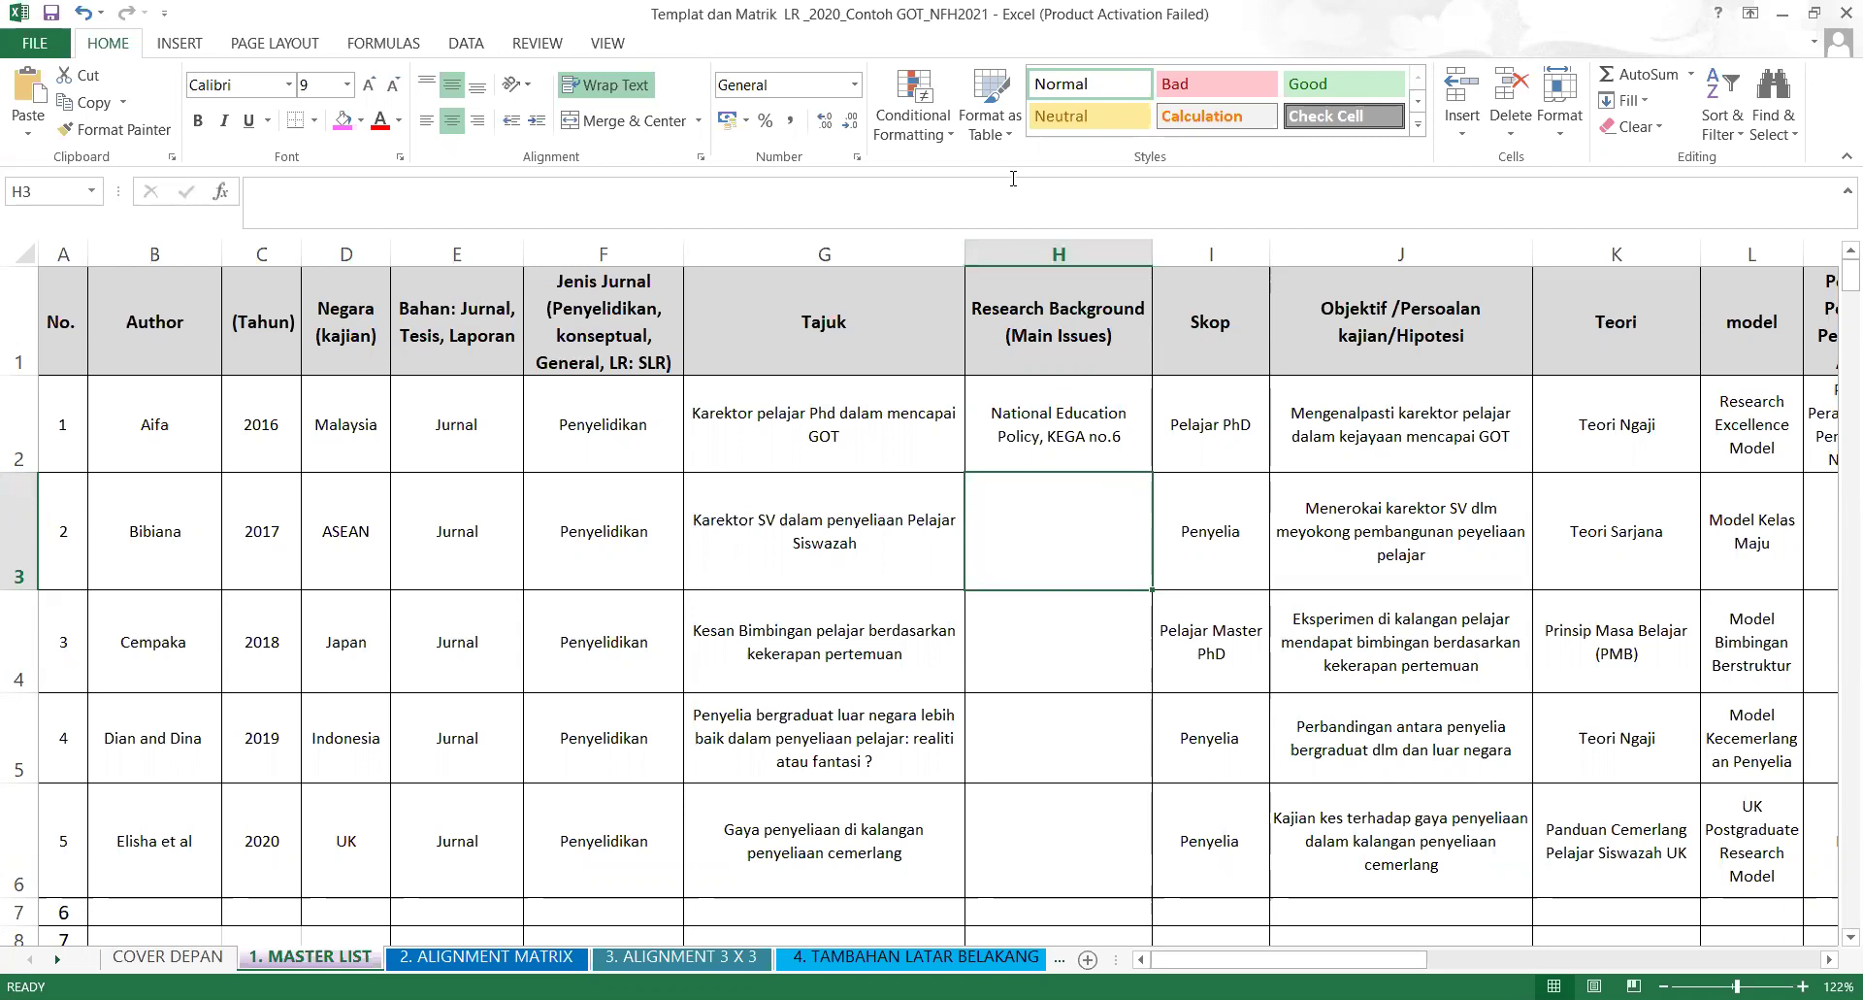
click(1108, 458)
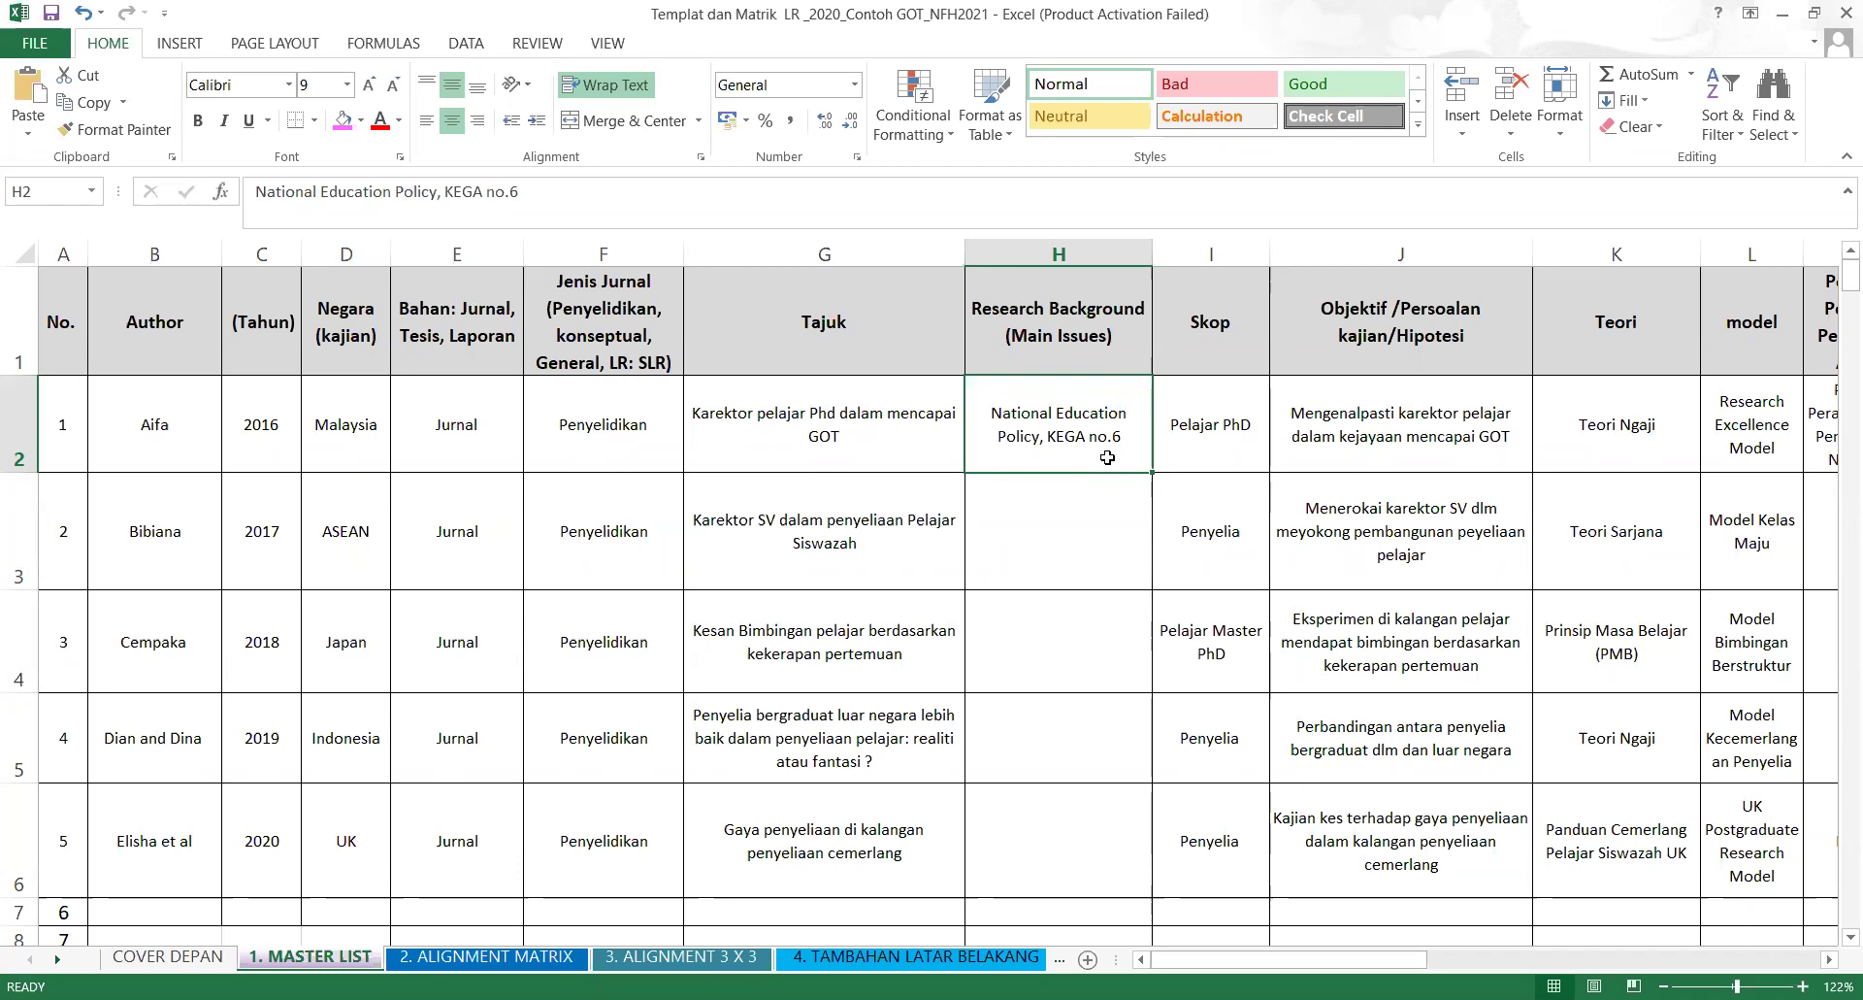
click(1221, 313)
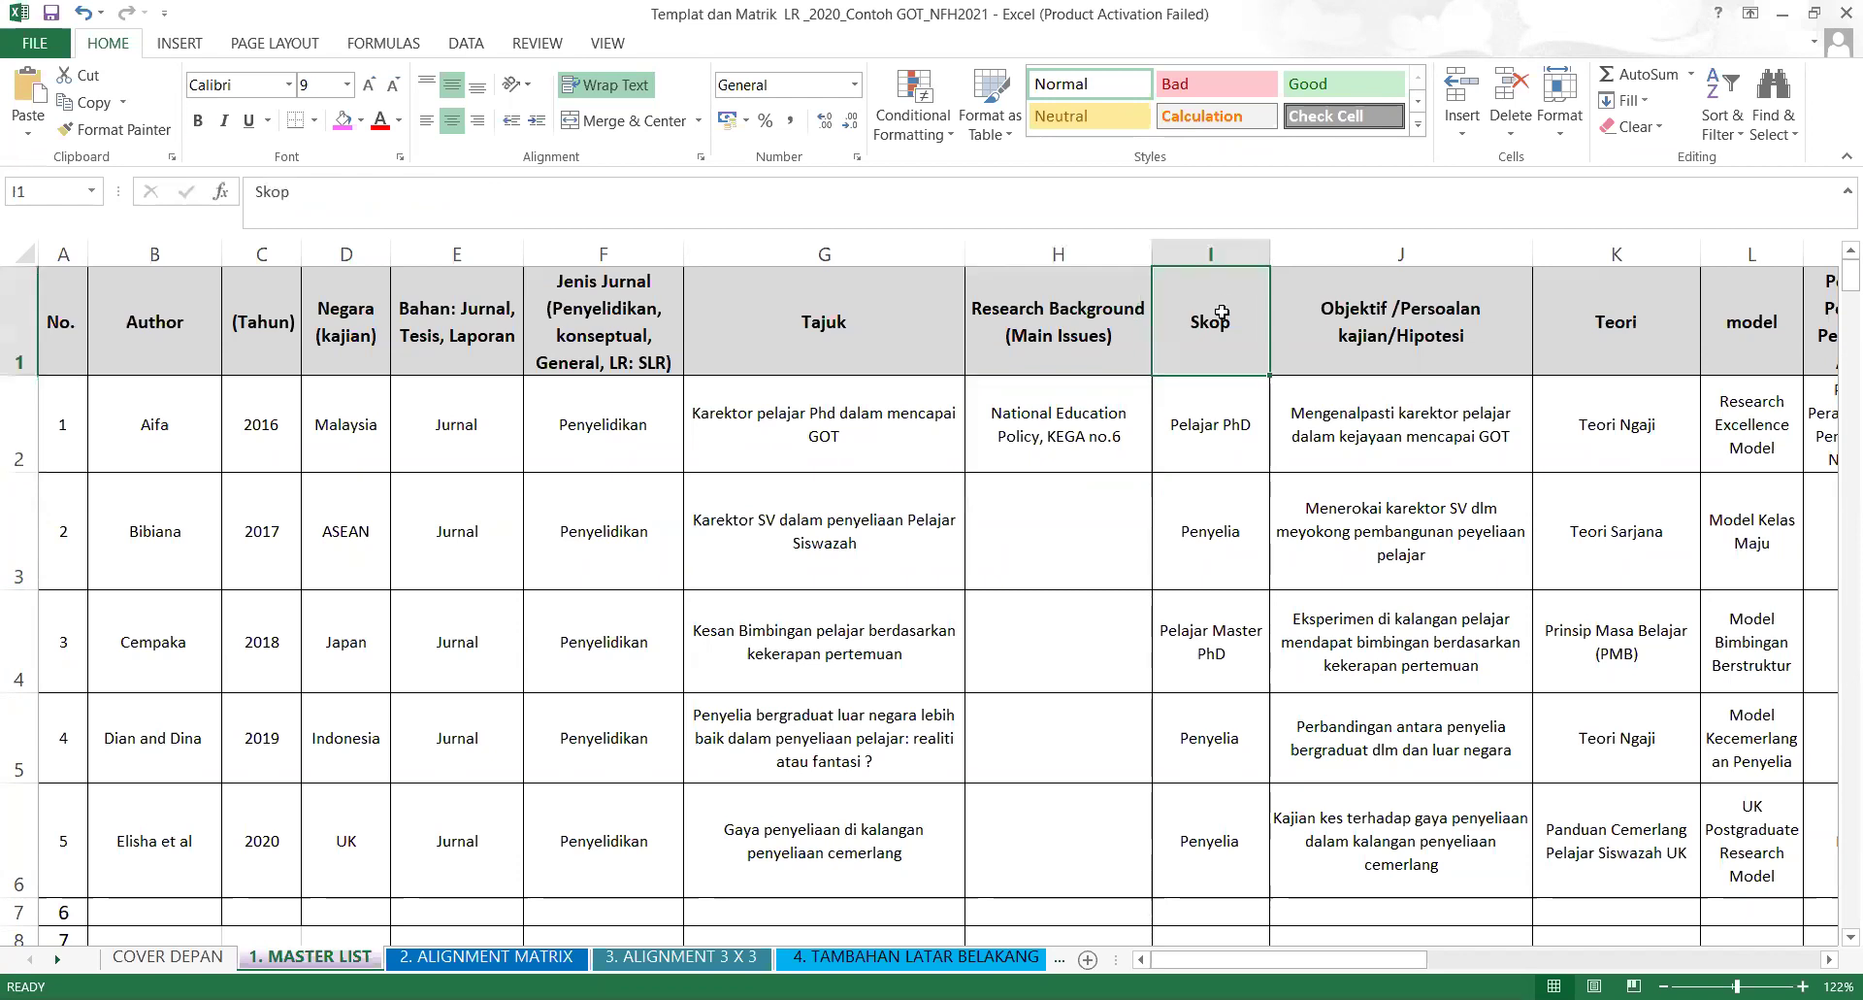
right_click(1221, 313)
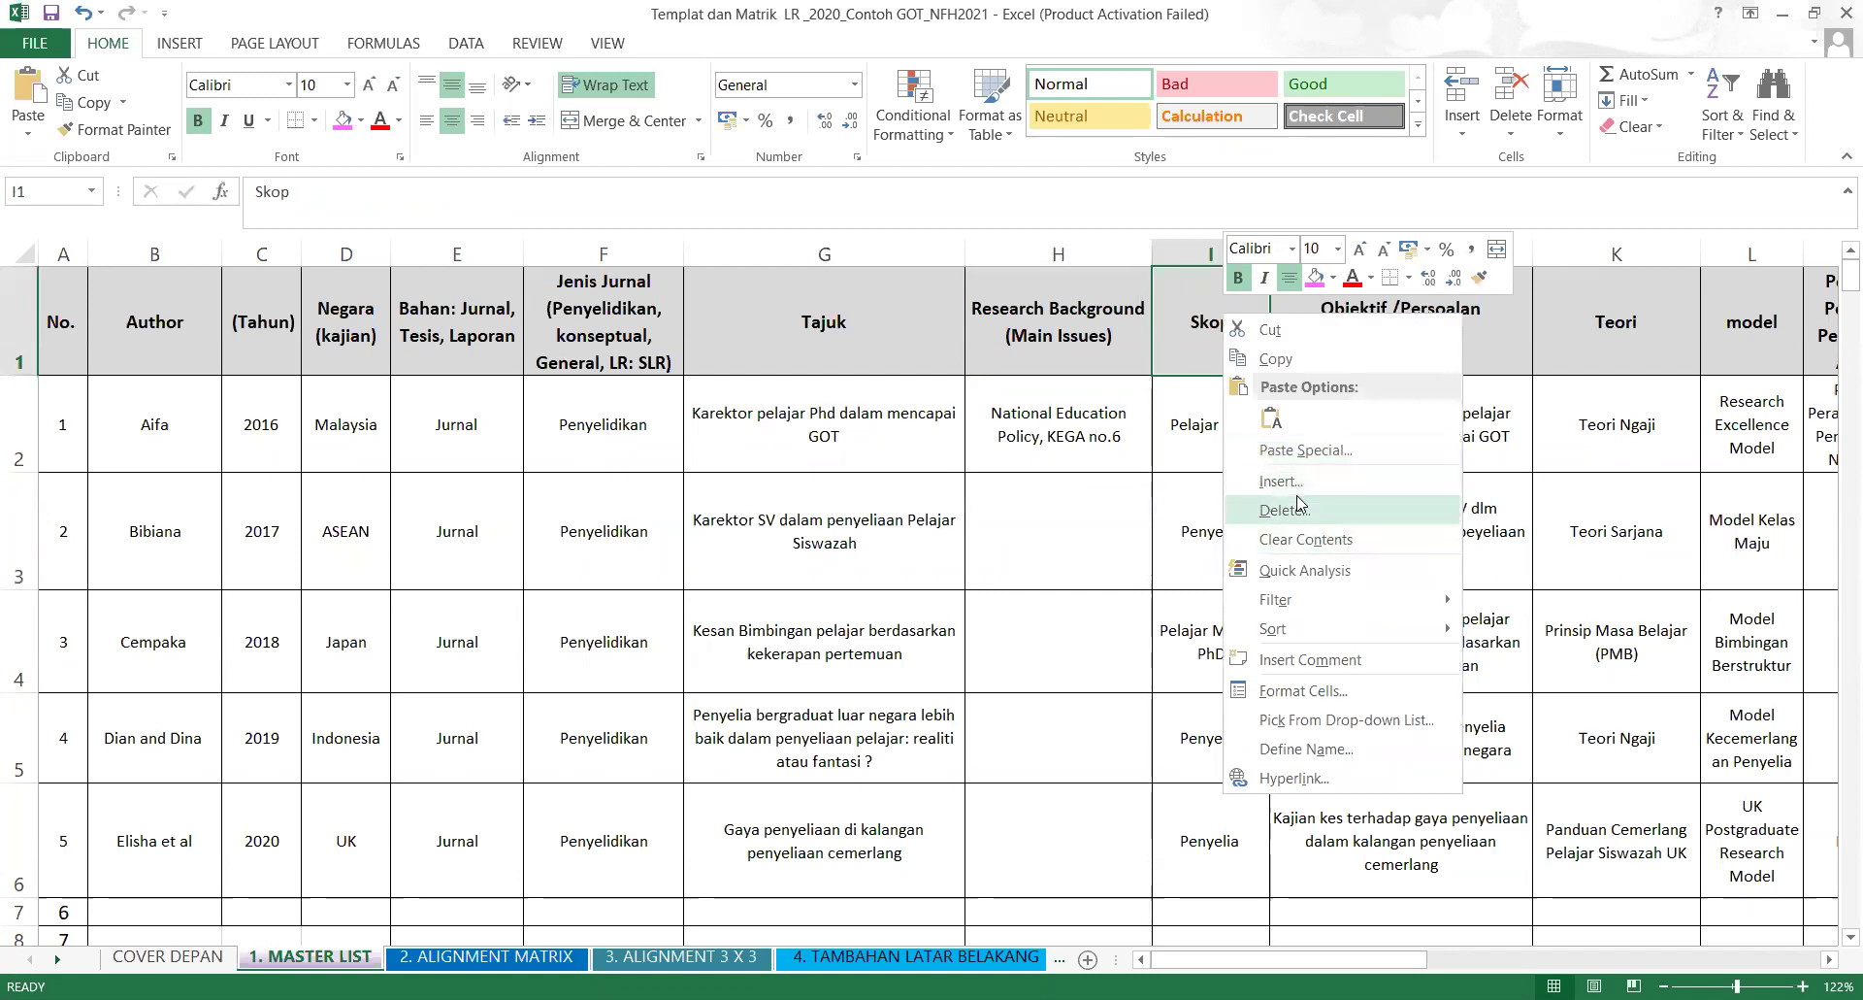
key(i)
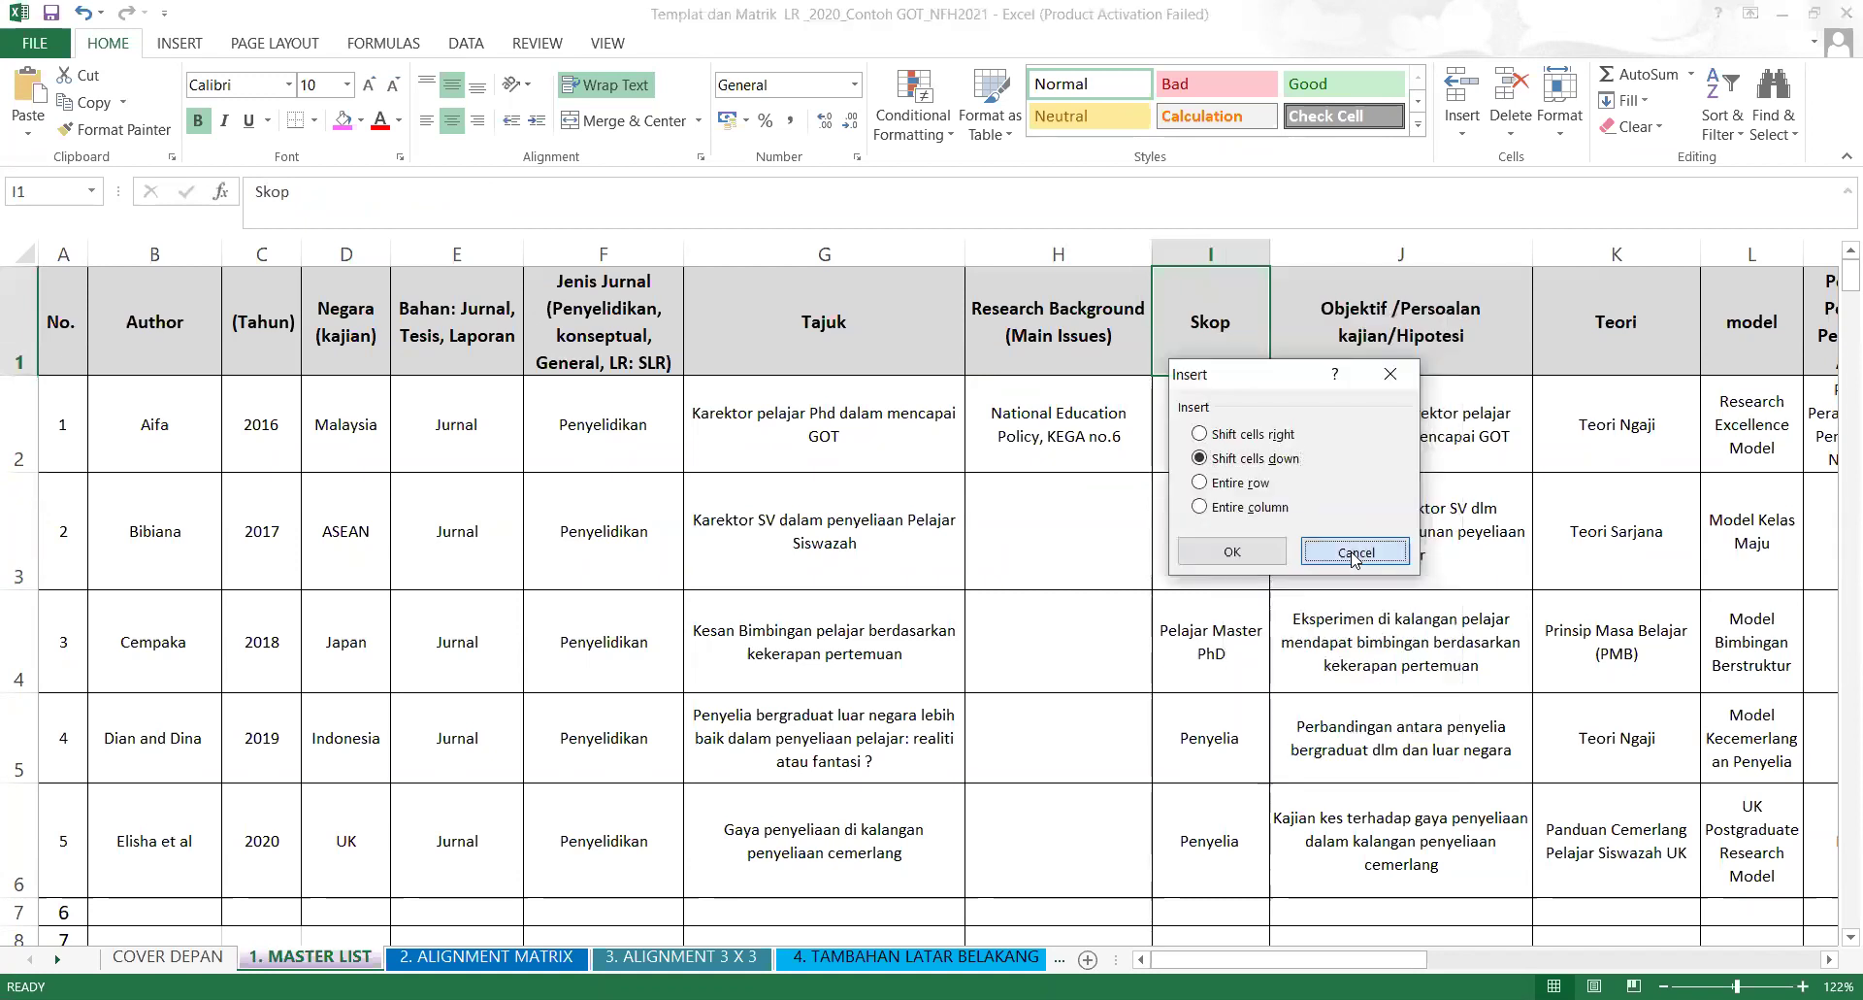
click(1355, 554)
Insert a blank column between the Research Background and Skop columns.
click(1233, 245)
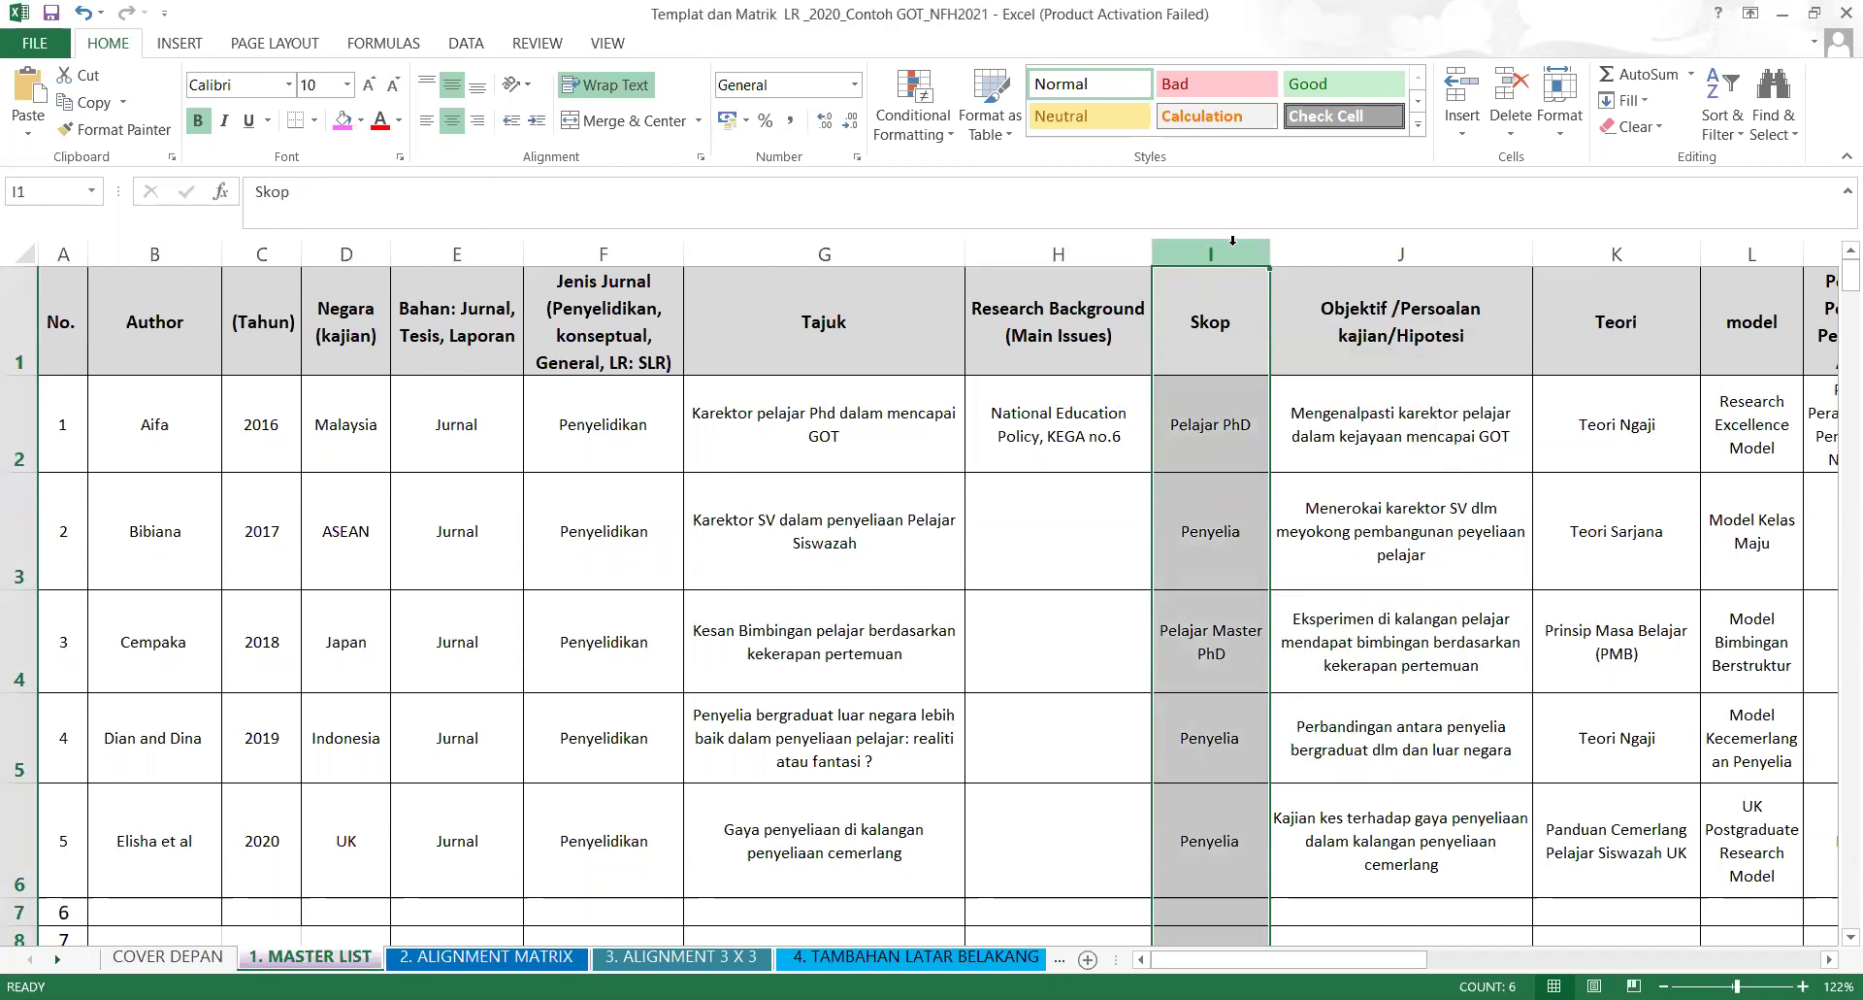
right_click(1232, 245)
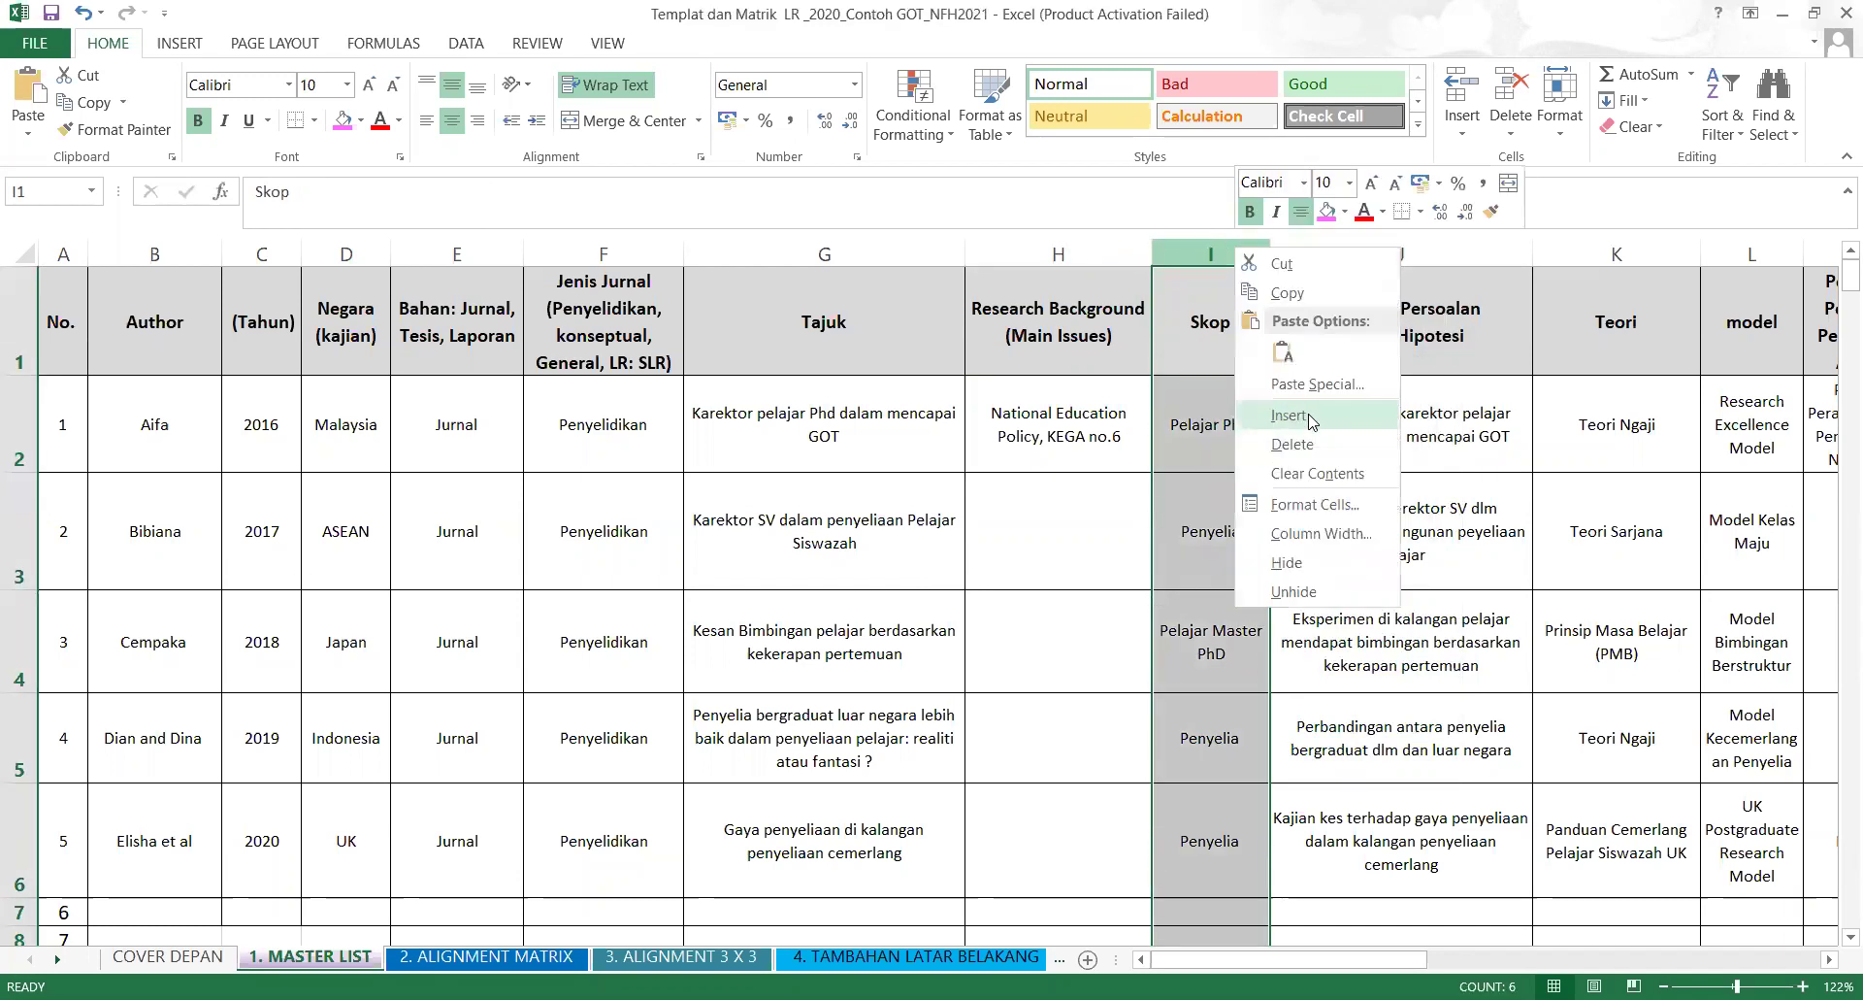
click(1310, 419)
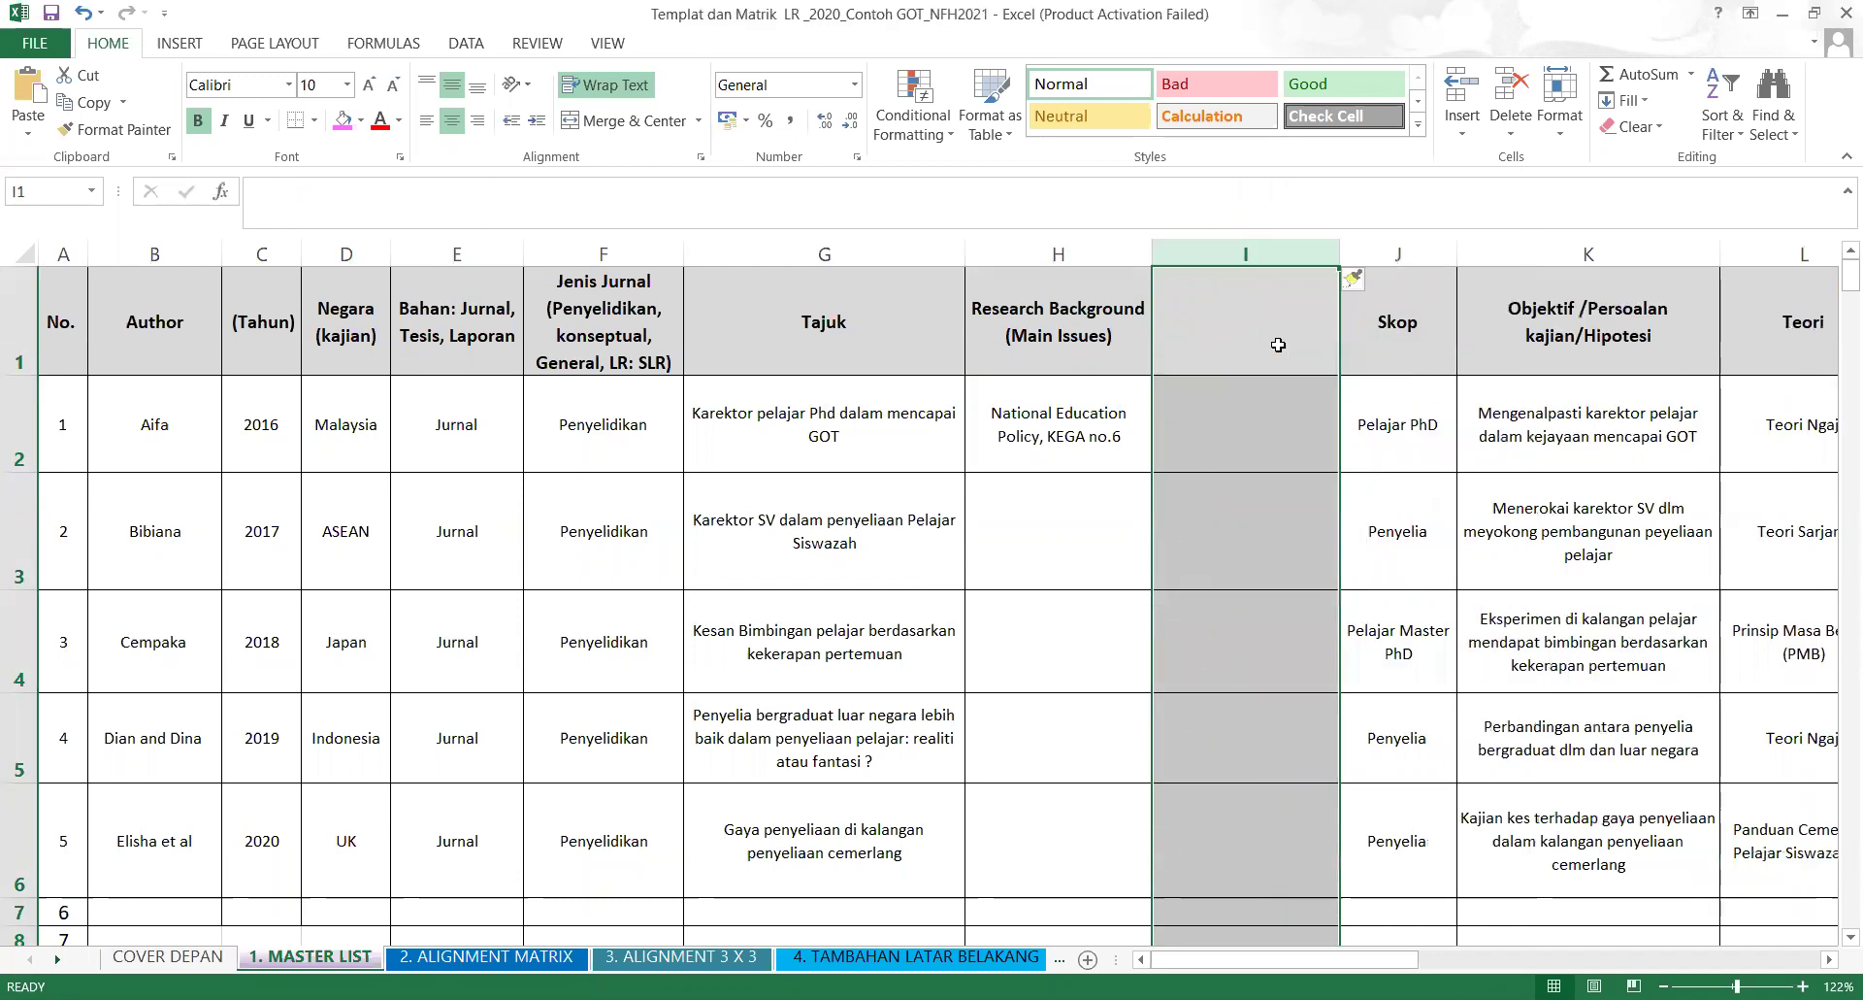
Change the research background header in H1 to "Latar Belakang (Main Issues)".
click(1101, 292)
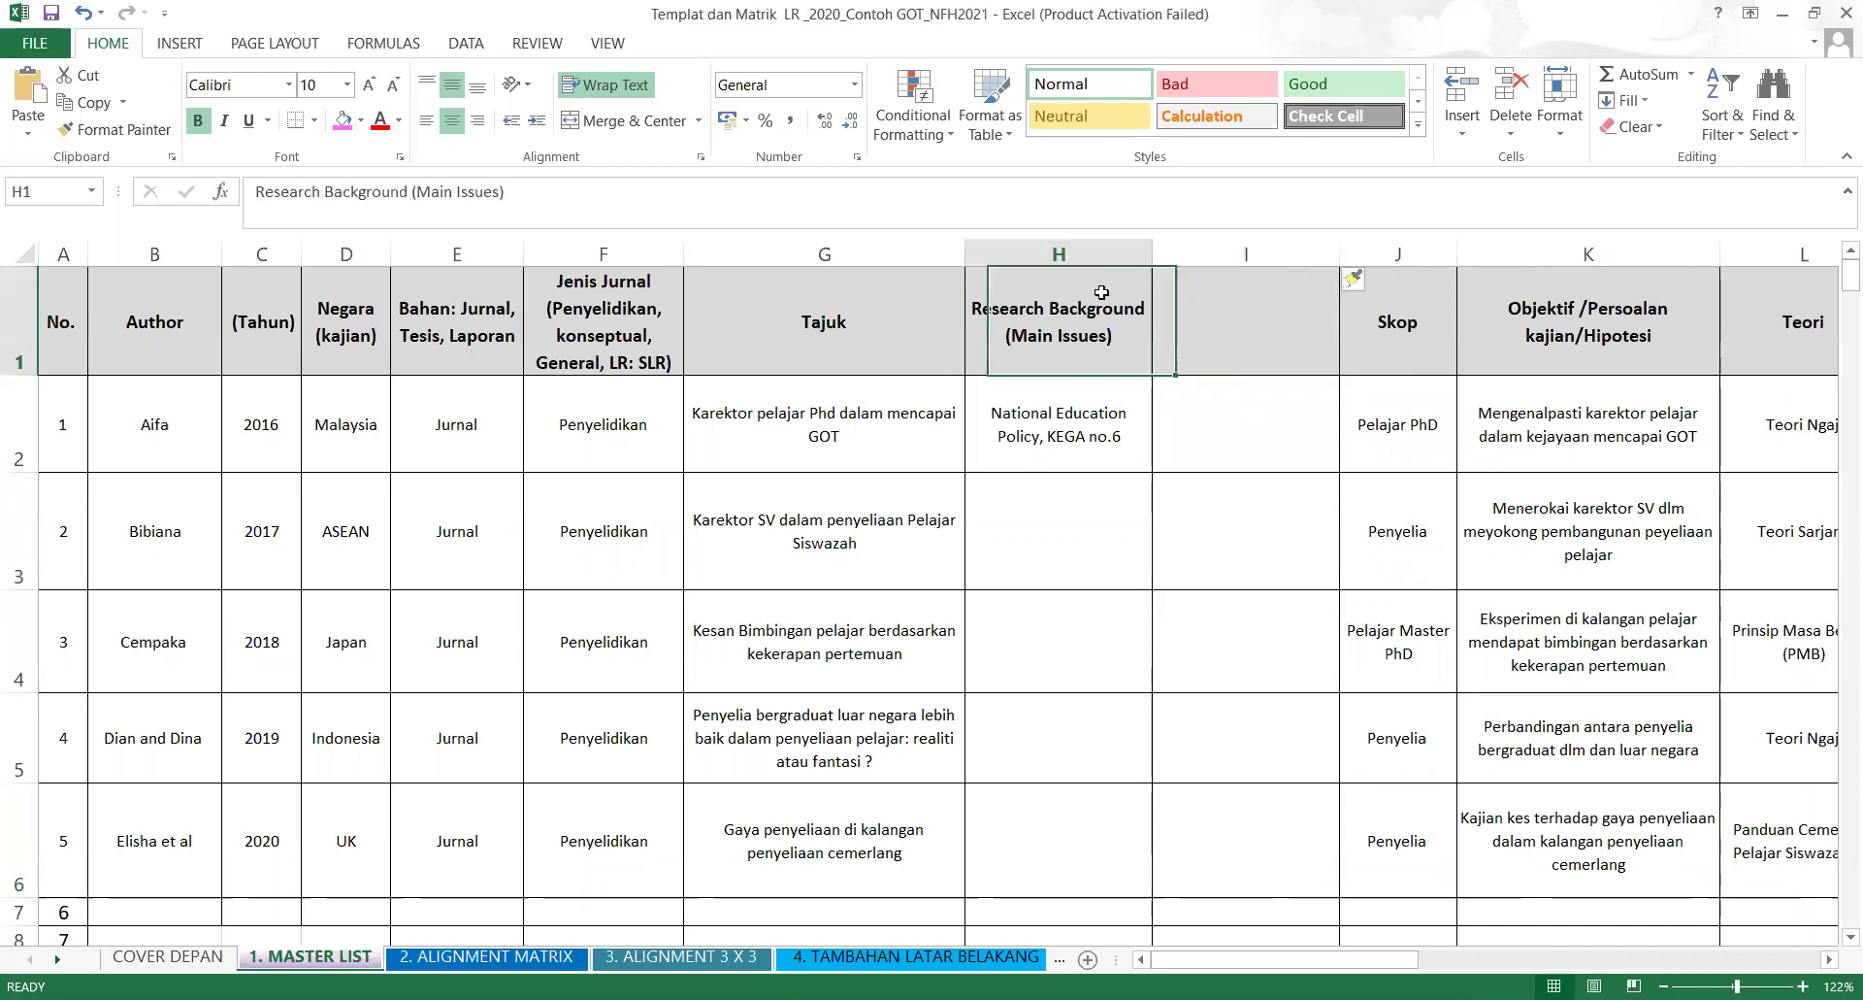
click(415, 197)
key(BackSpace)
key(BackSpace)
key(BackSpace)
key(BackSpace)
key(BackSpace)
key(BackSpace)
key(BackSpace)
key(BackSpace)
key(BackSpace)
key(BackSpace)
key(BackSpace)
key(BackSpace)
key(BackSpace)
key(BackSpace)
key(BackSpace)
key(BackSpace)
key(BackSpace)
key(BackSpace)
key(BackSpace)
text(Latar Belakang)
click(1297, 515)
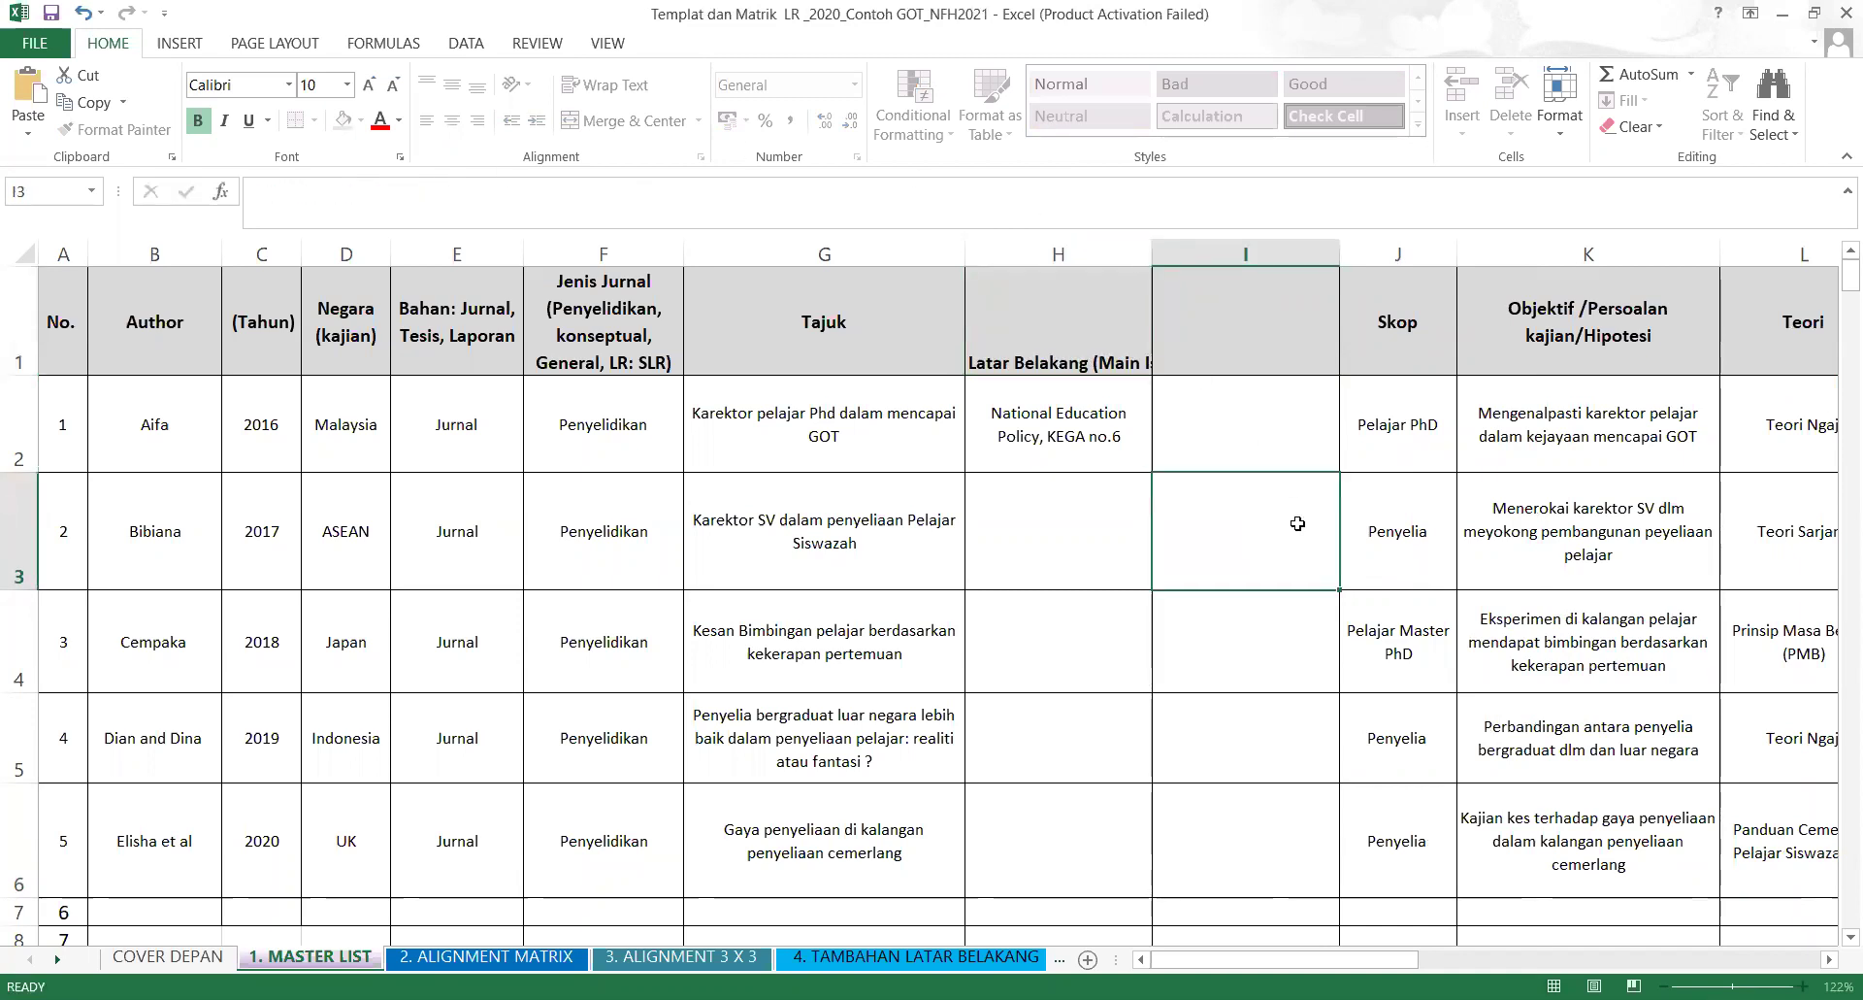
Enter "Penyataan Masalah" as the header of the blank column in I1.
click(1266, 361)
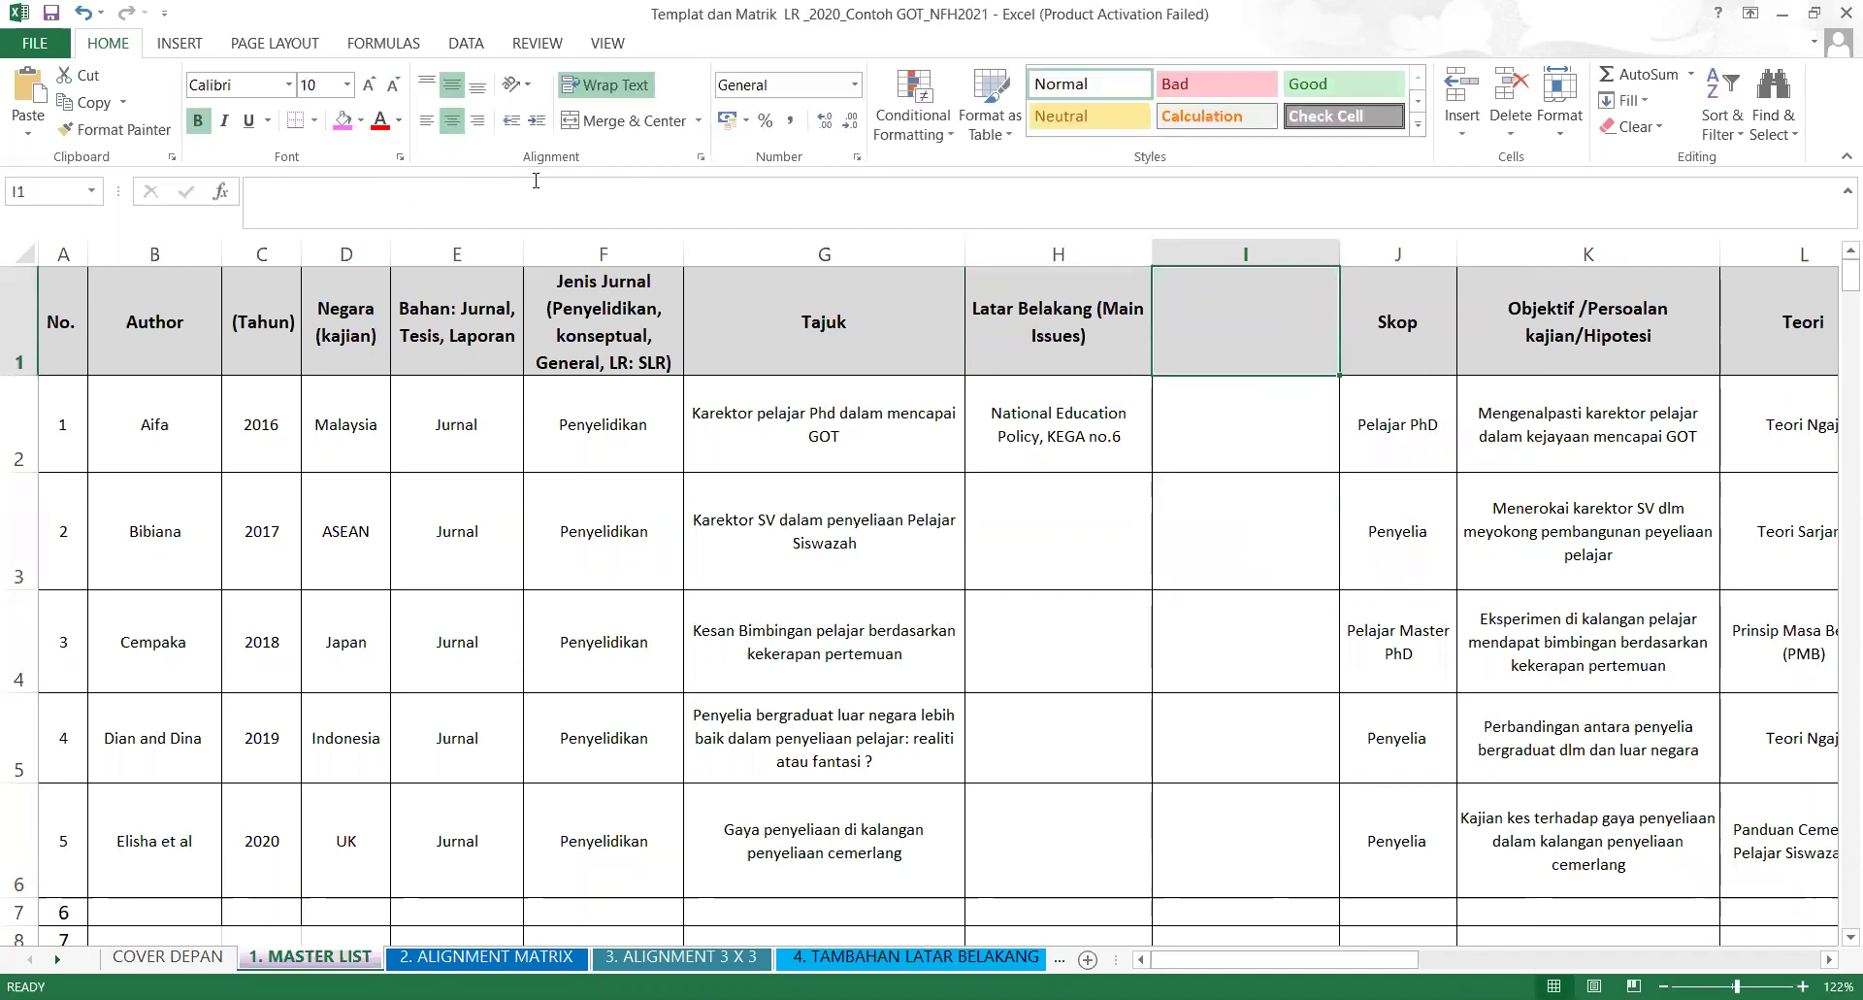
text(Peny)
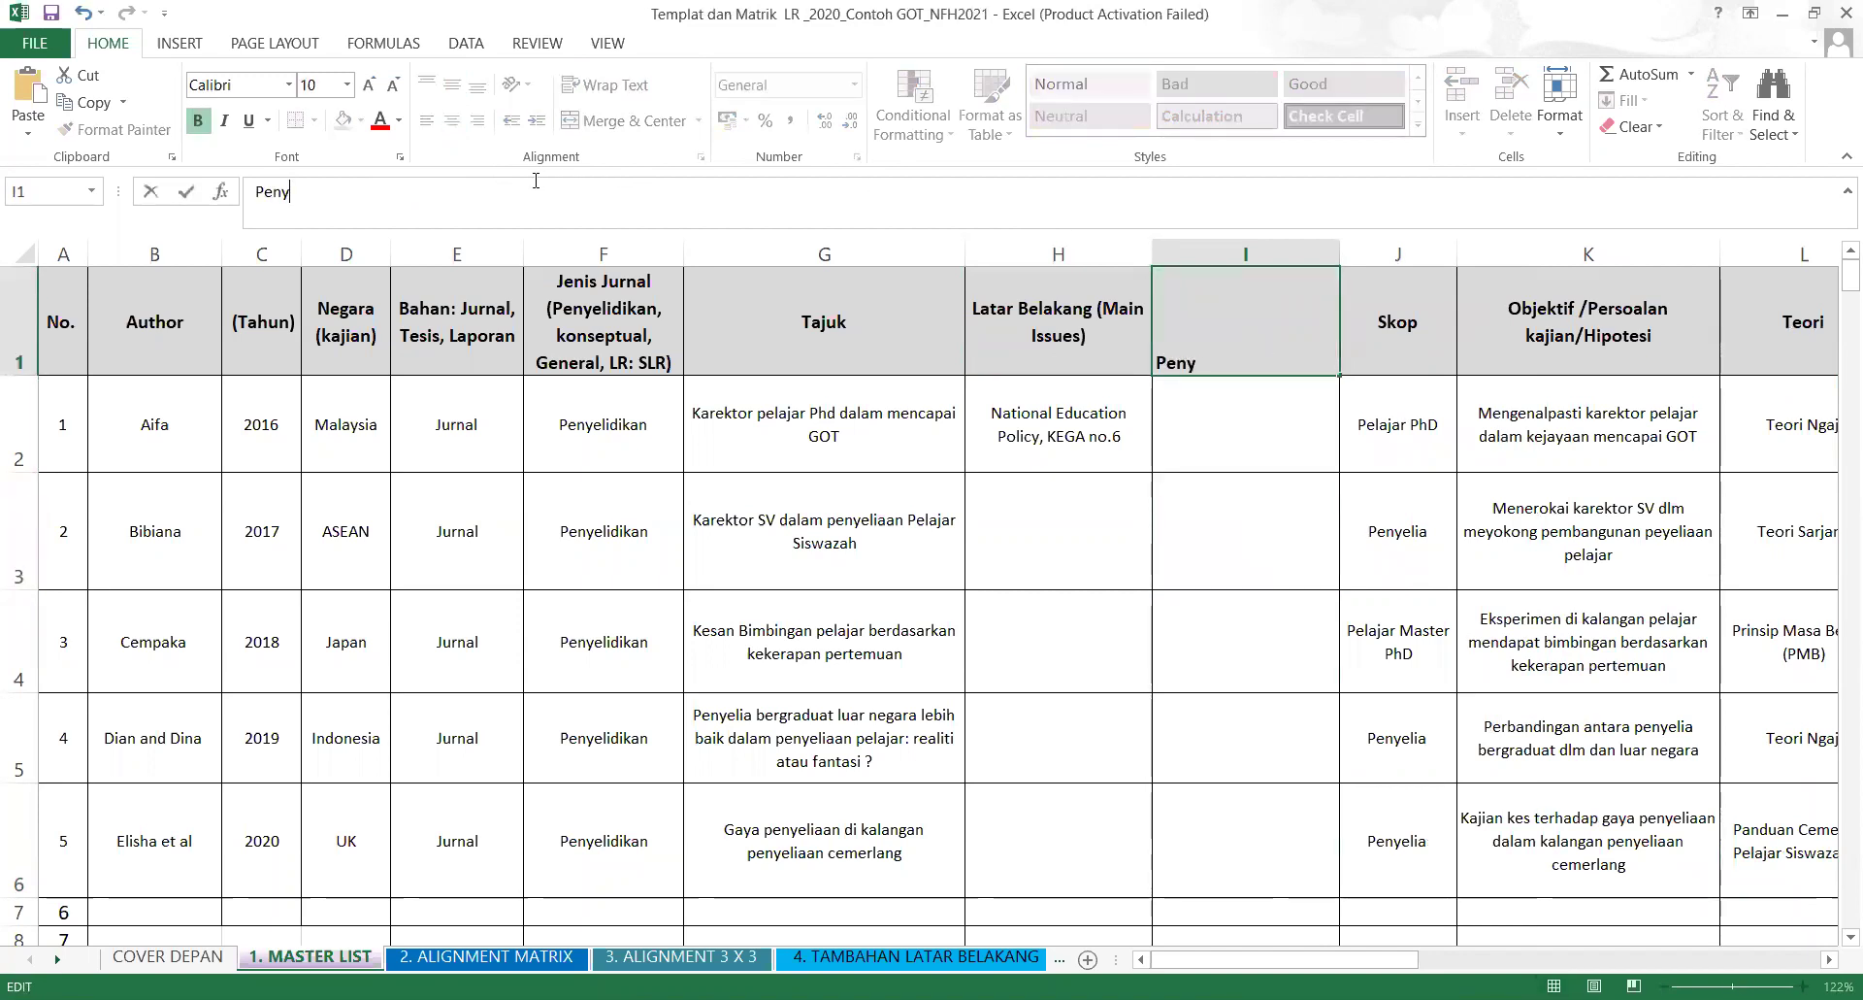
text(ataan Mas)
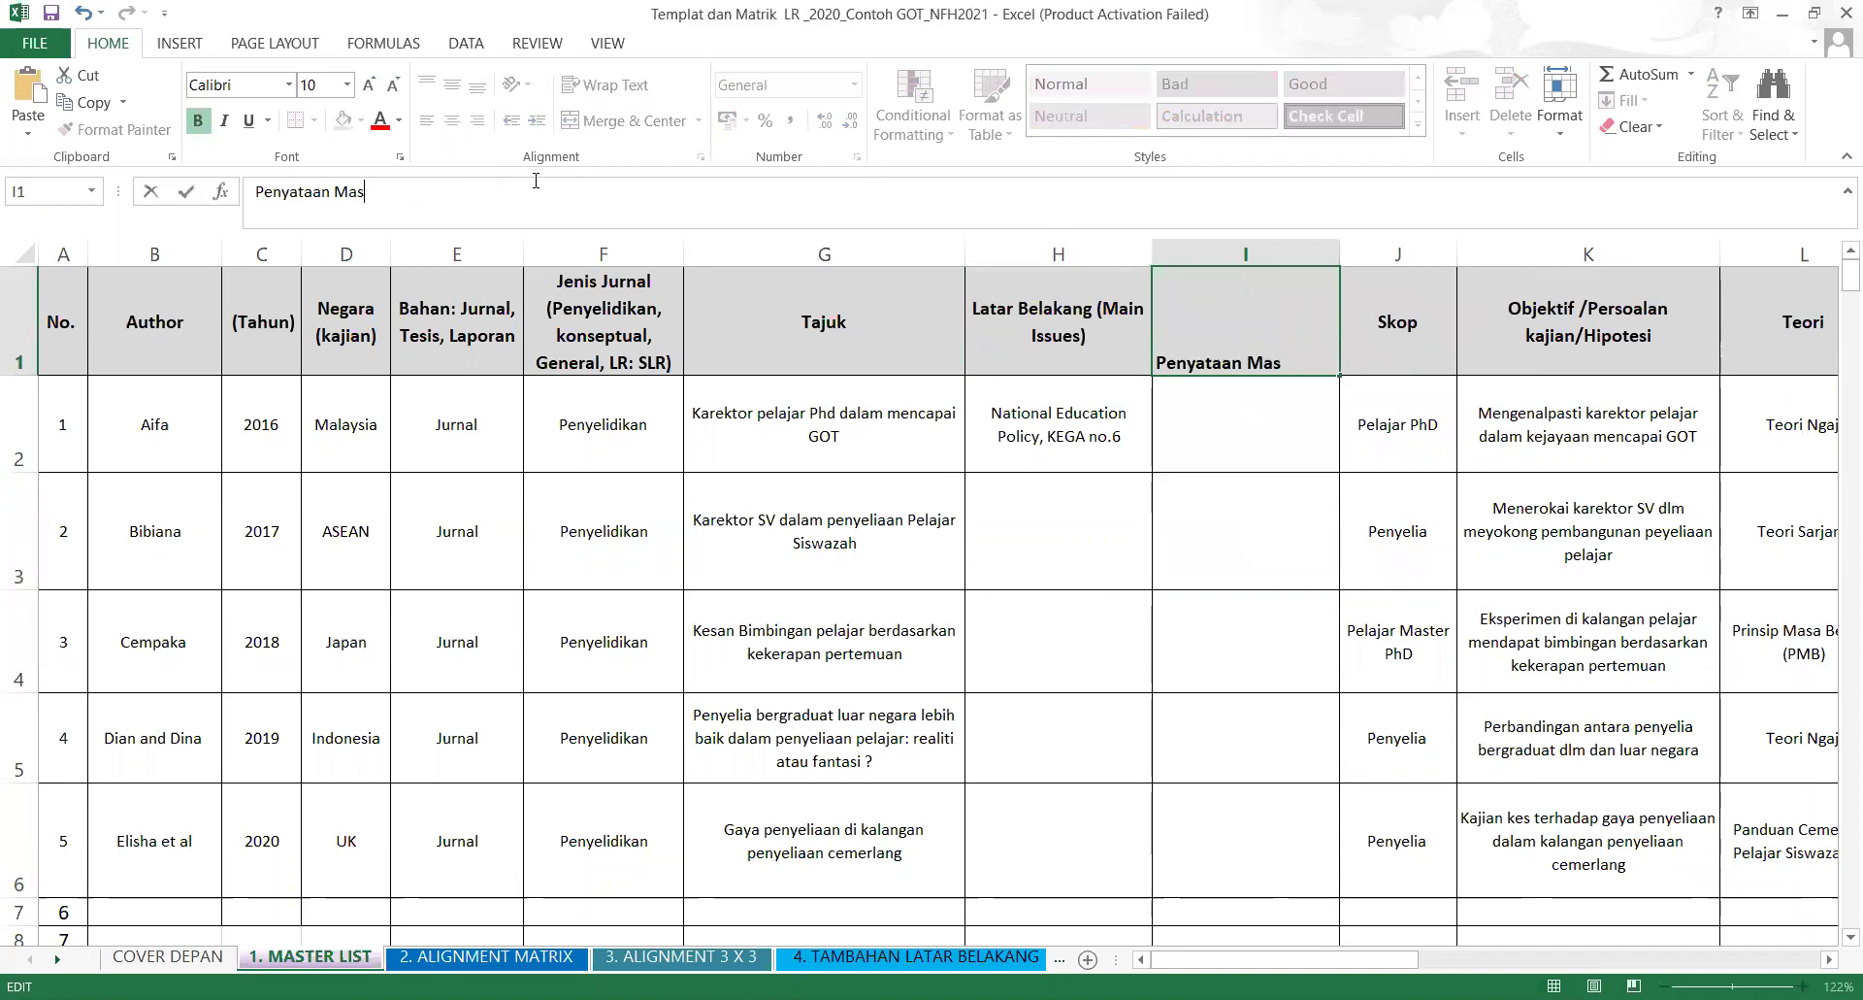
text(alah)
click(1255, 568)
click(1248, 384)
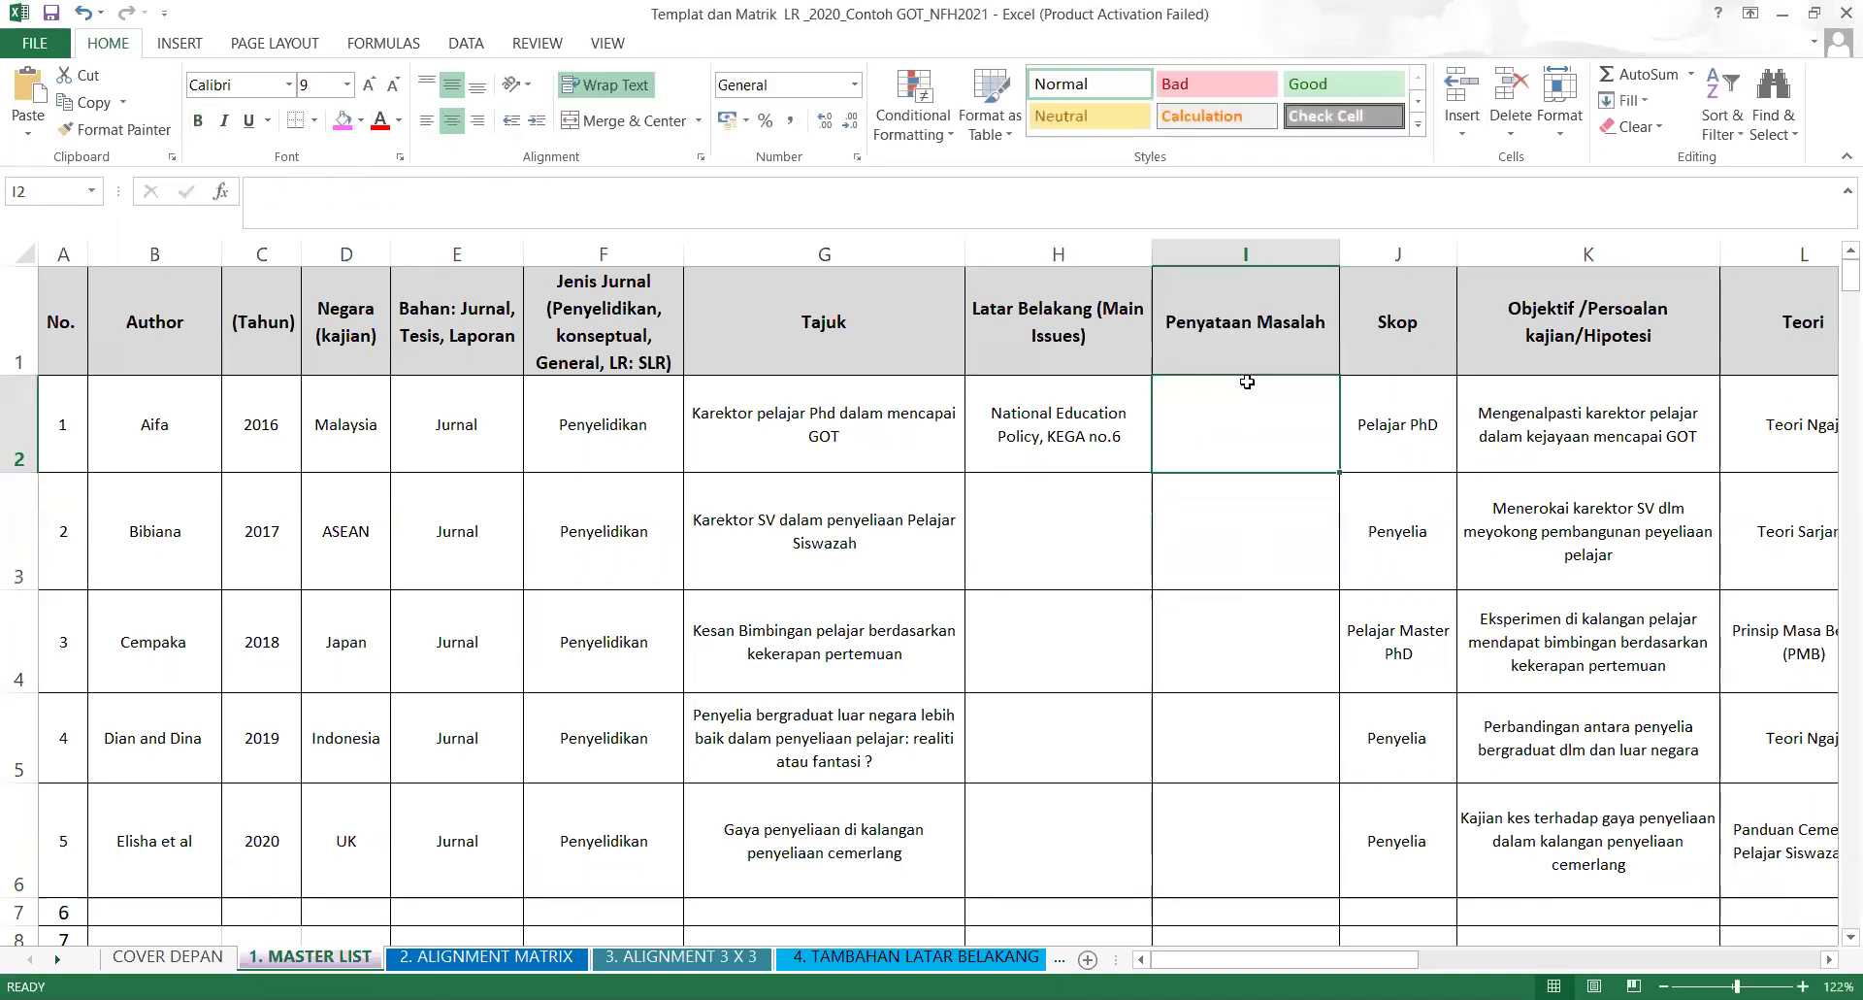
Append "(Kelompongan Kajian)" to the "Penyataan Masalah" header in I1.
click(1253, 310)
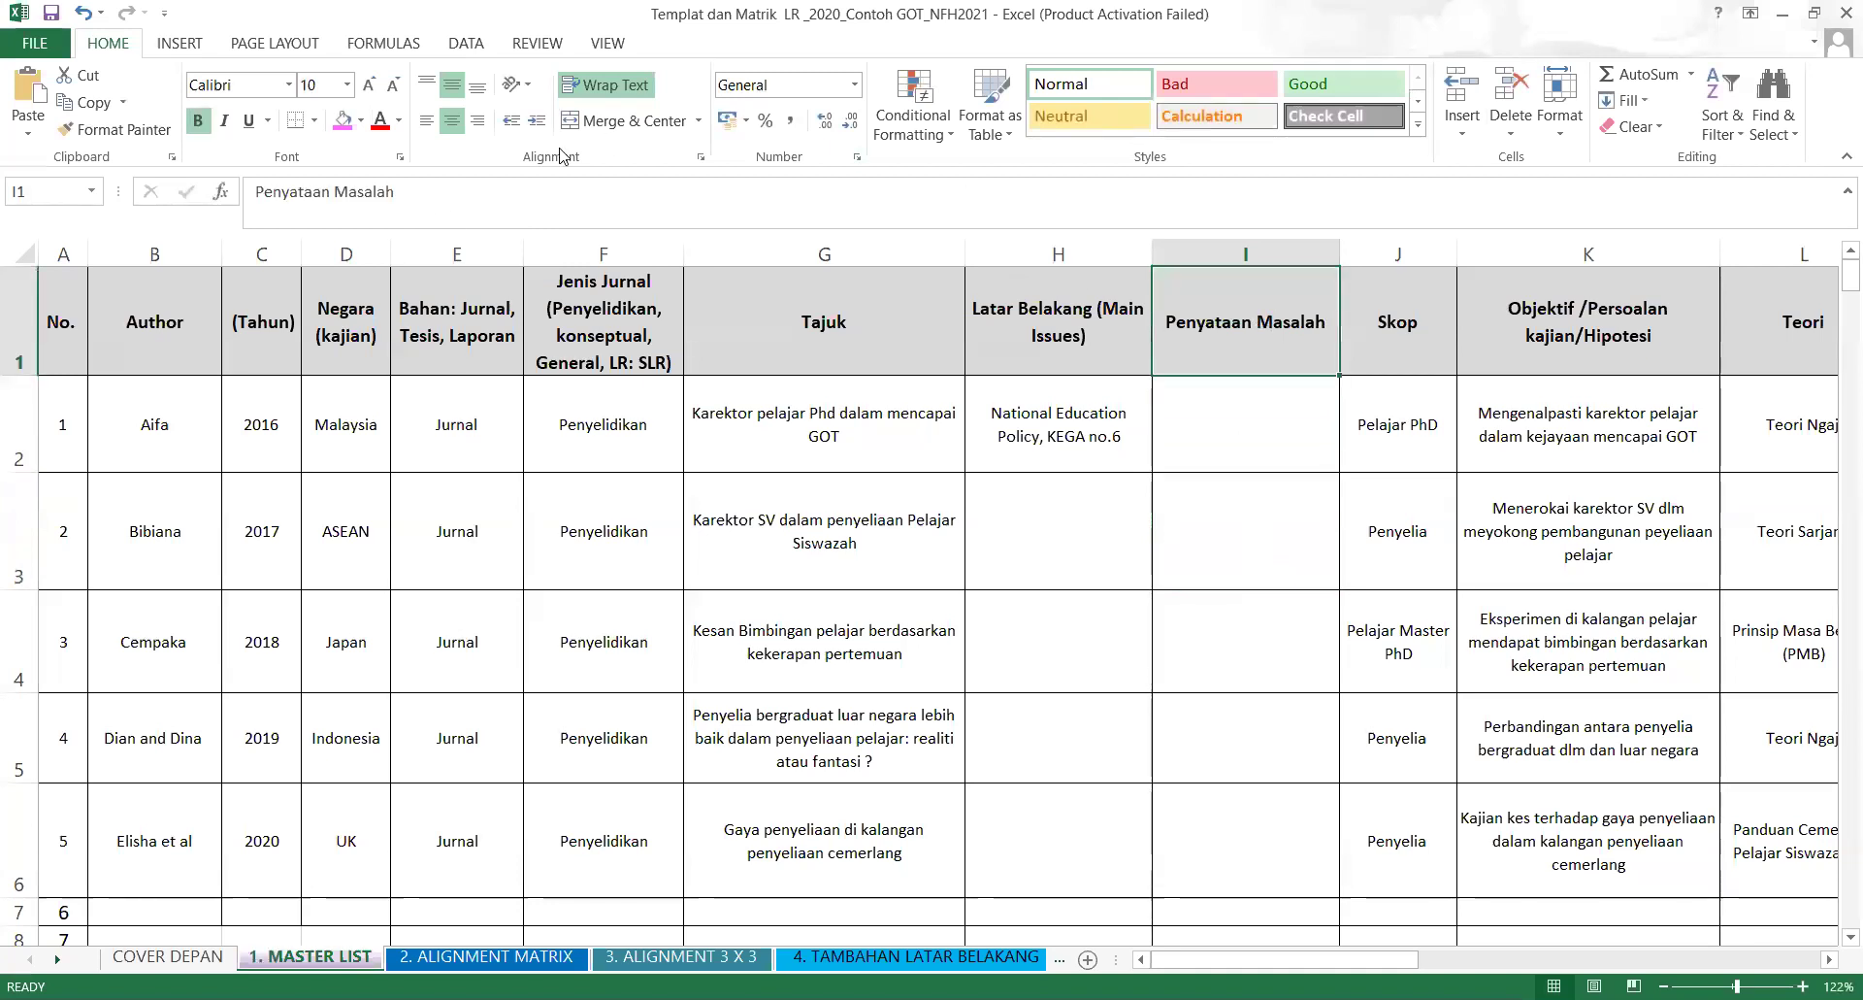
click(439, 192)
text((K)
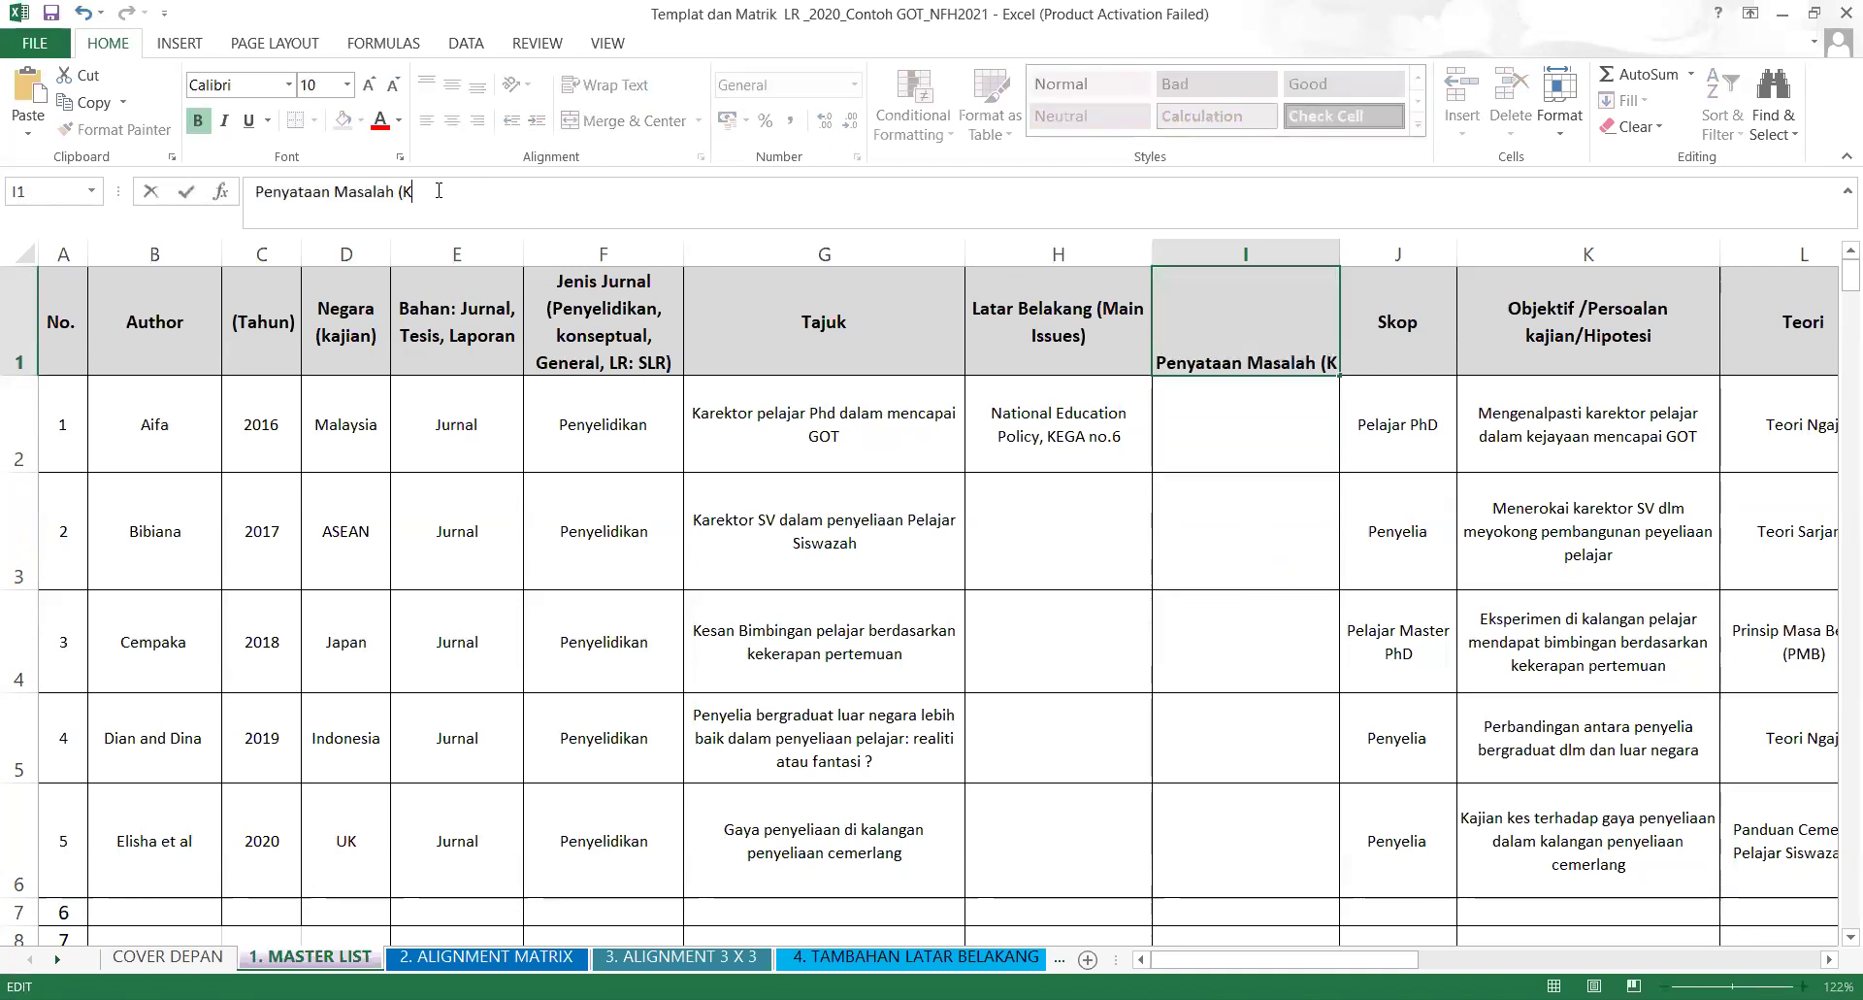
text(elompongan)
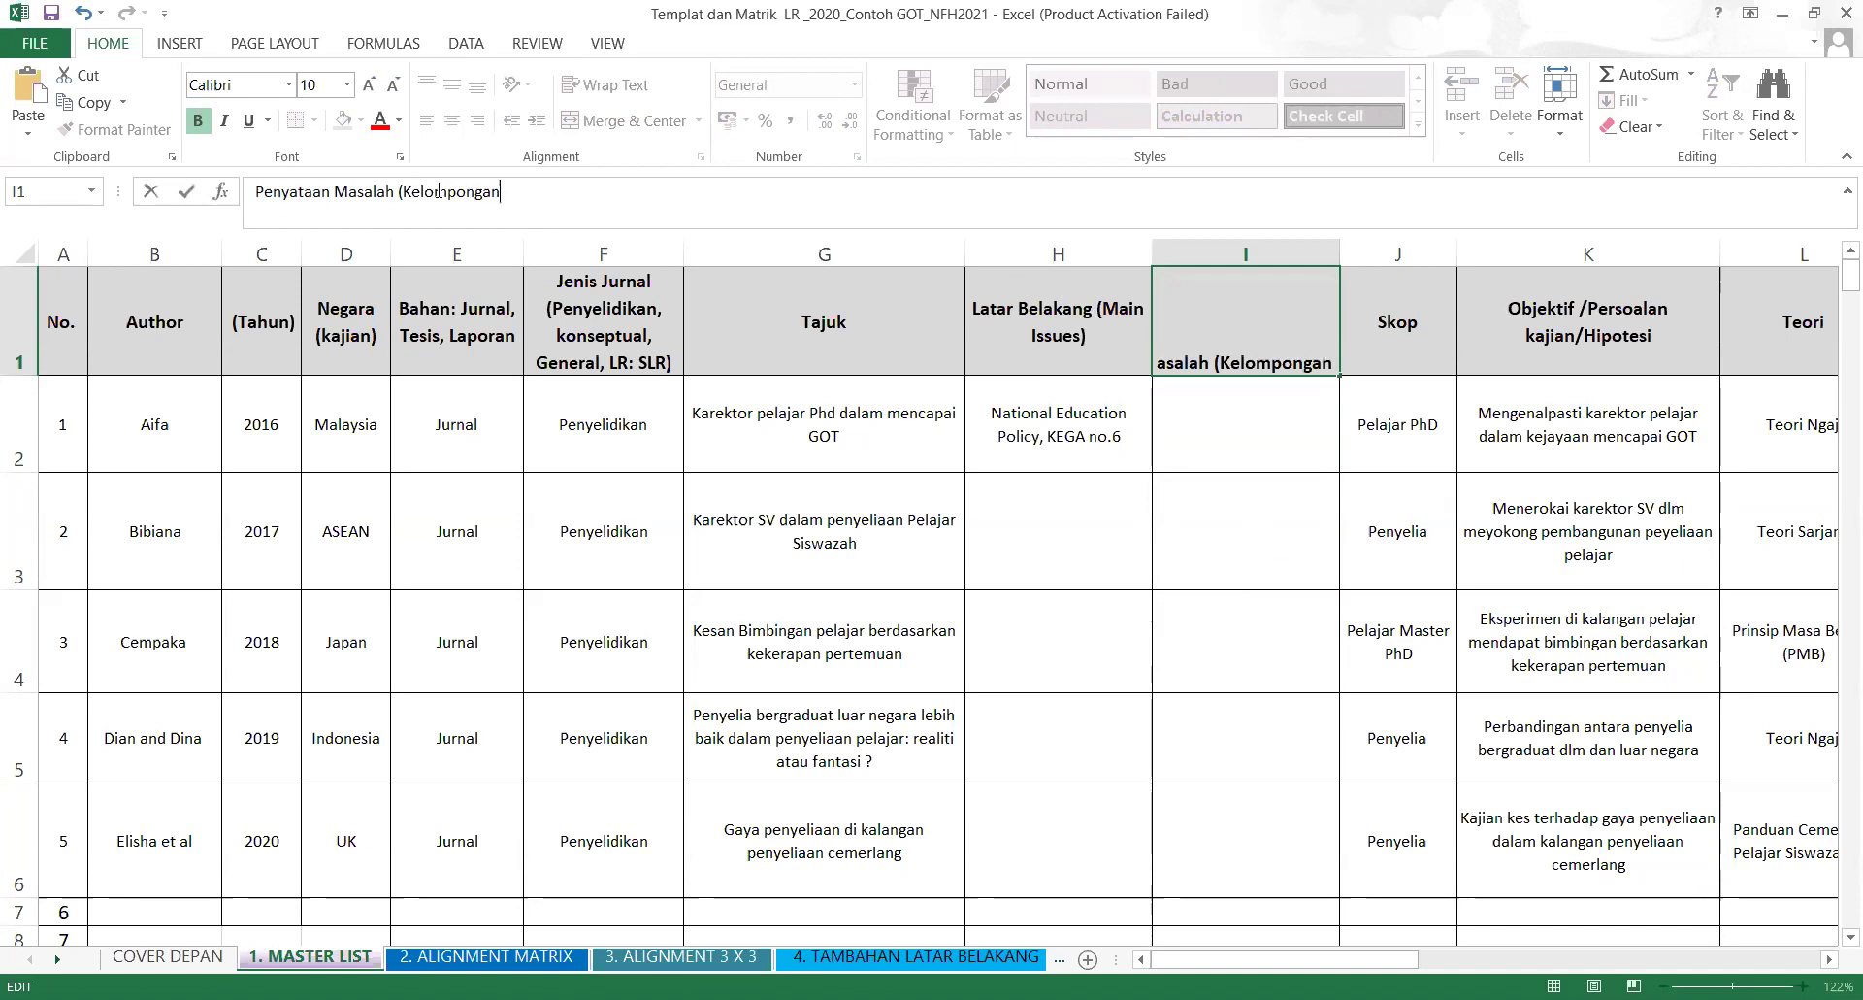
text( Kajian))
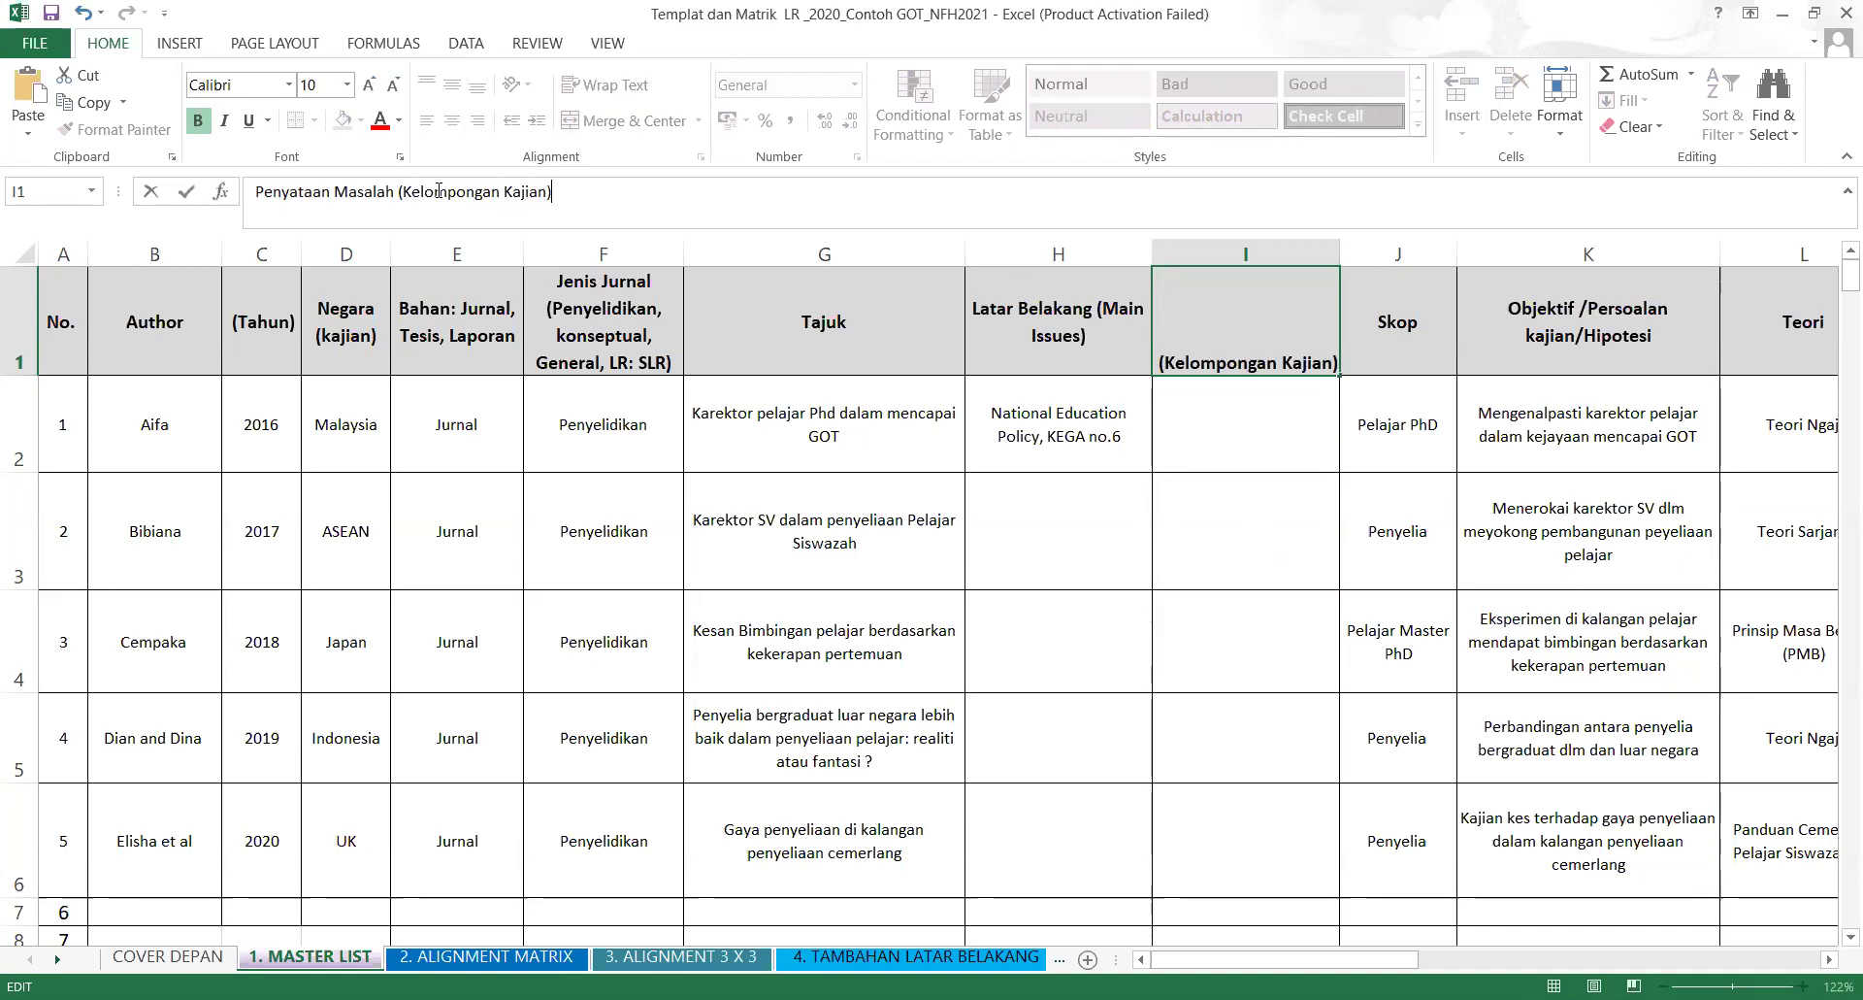
click(1300, 576)
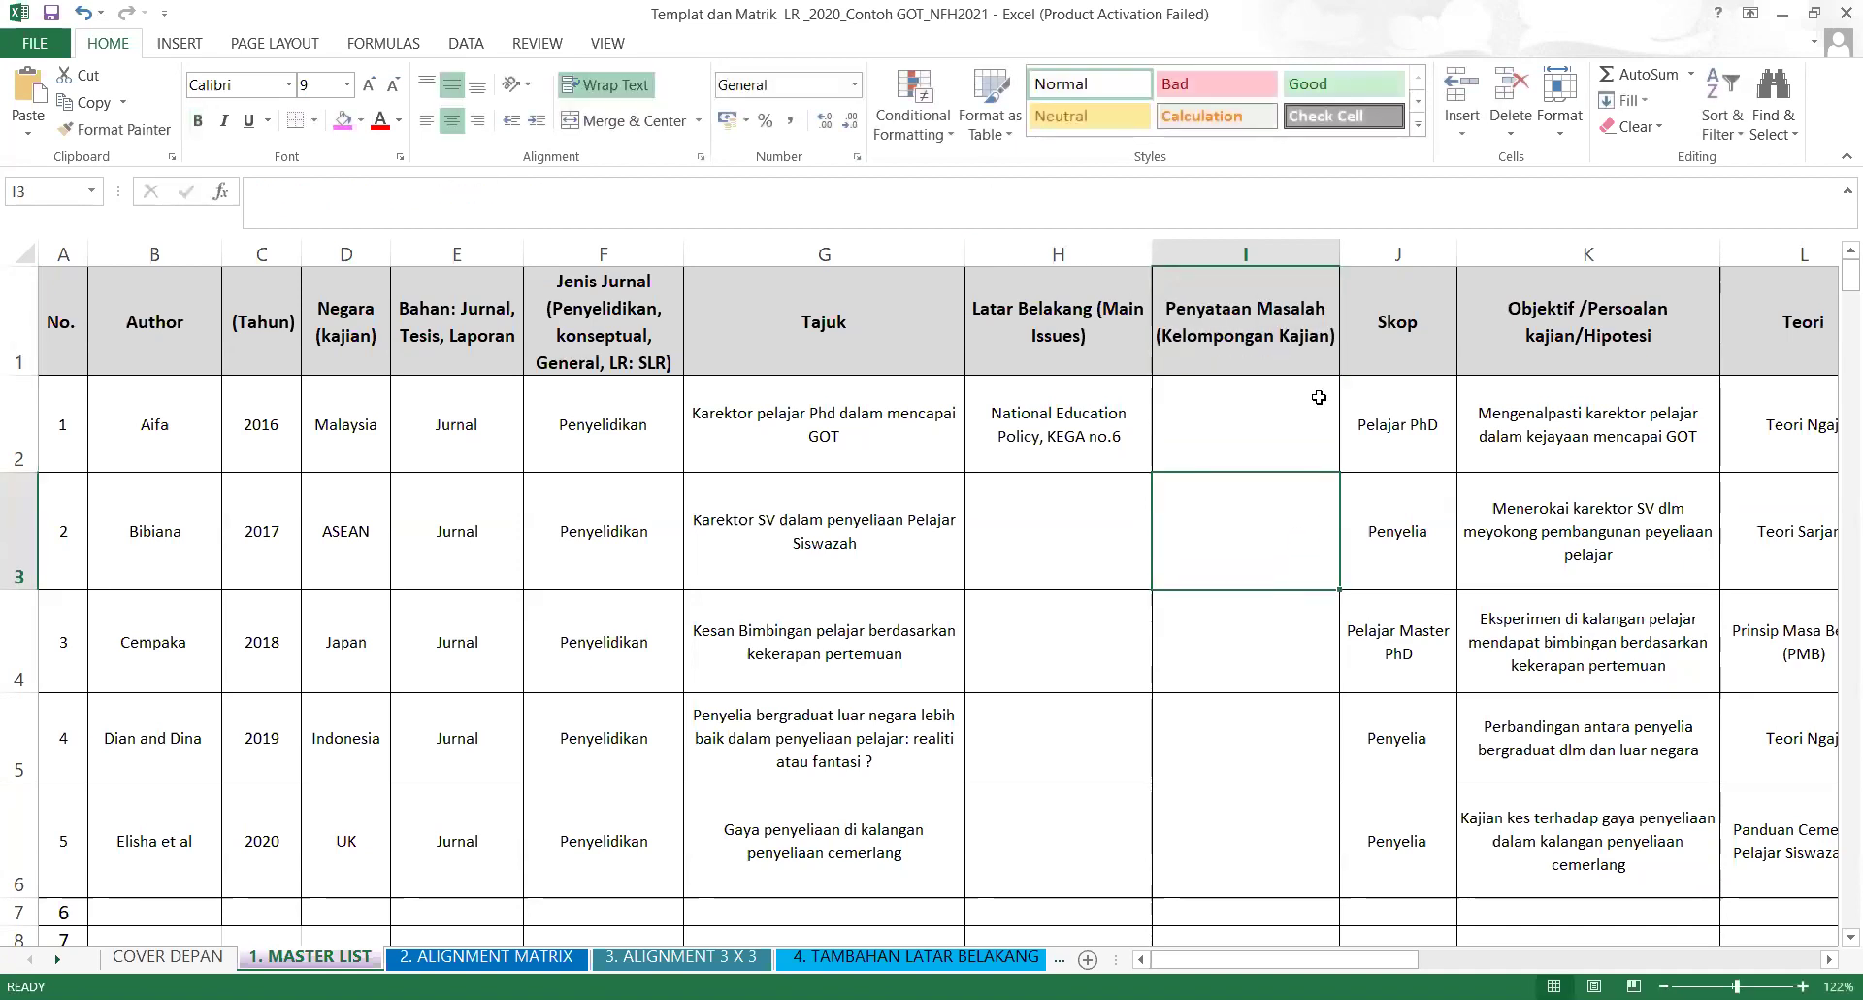
Review study number 1's entries from author to research background, along with the neighbouring blank problem statement cells.
click(1132, 723)
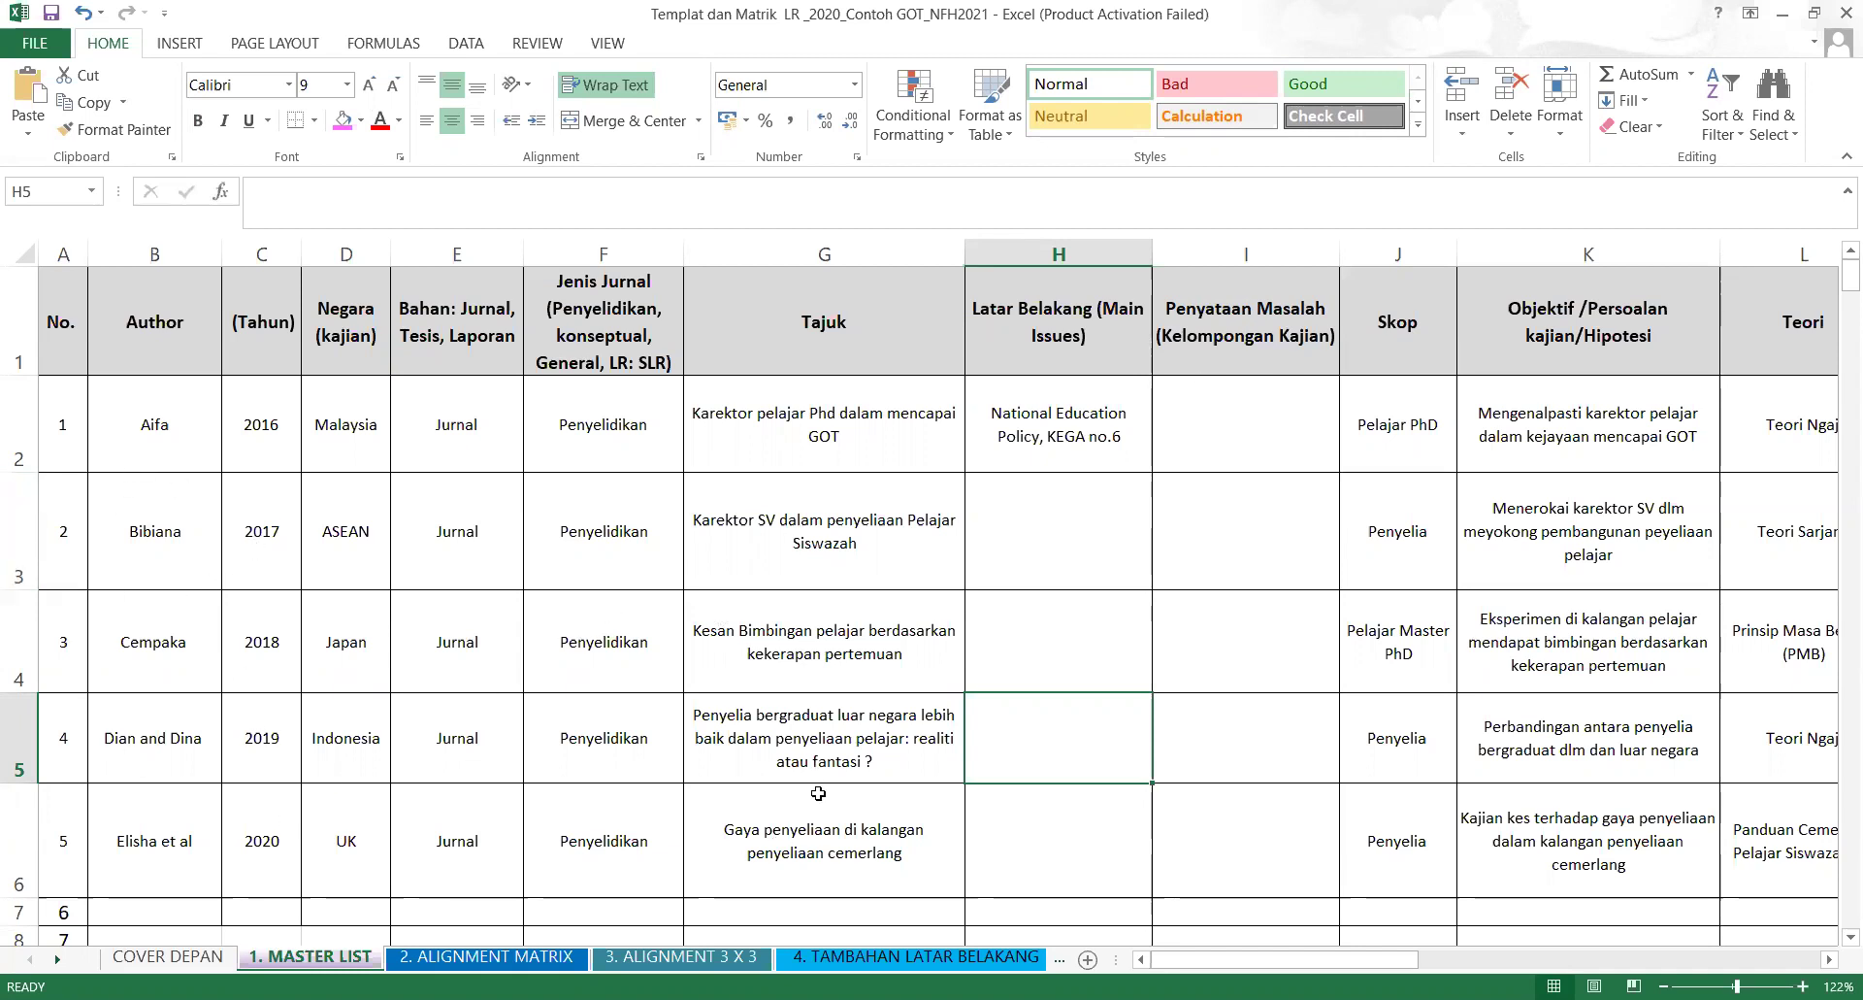
click(1096, 457)
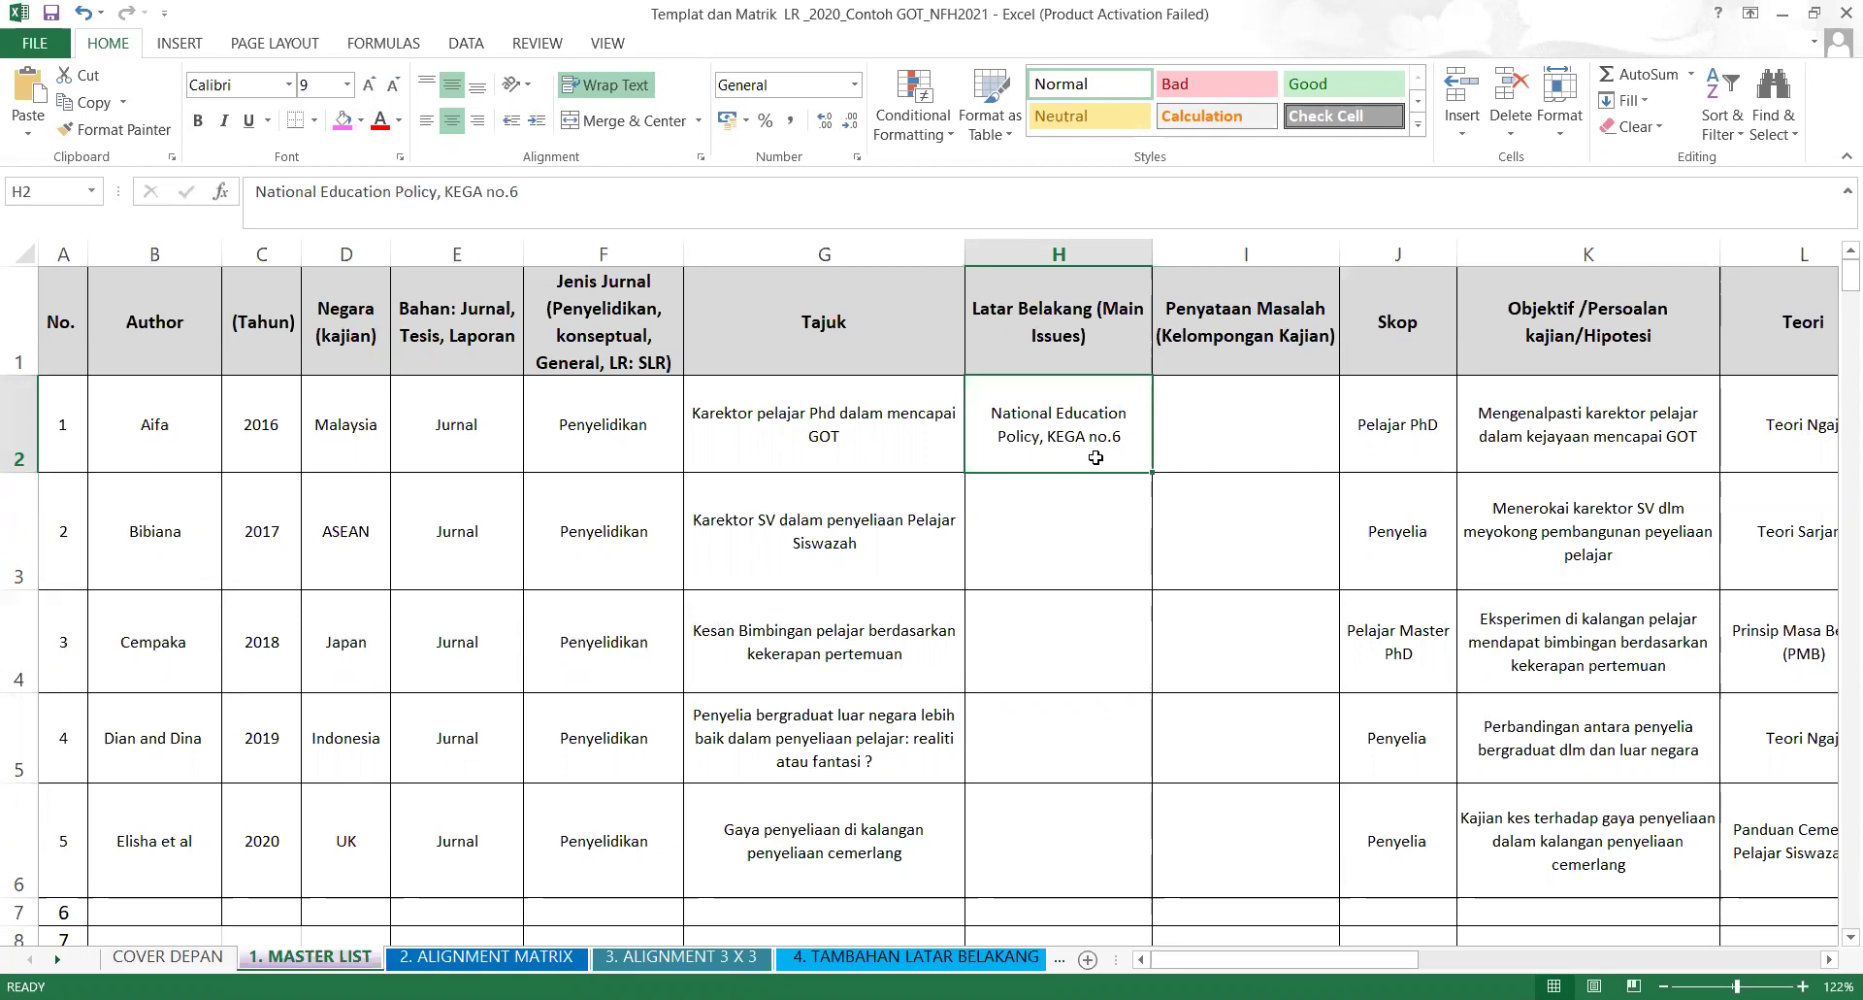
click(172, 429)
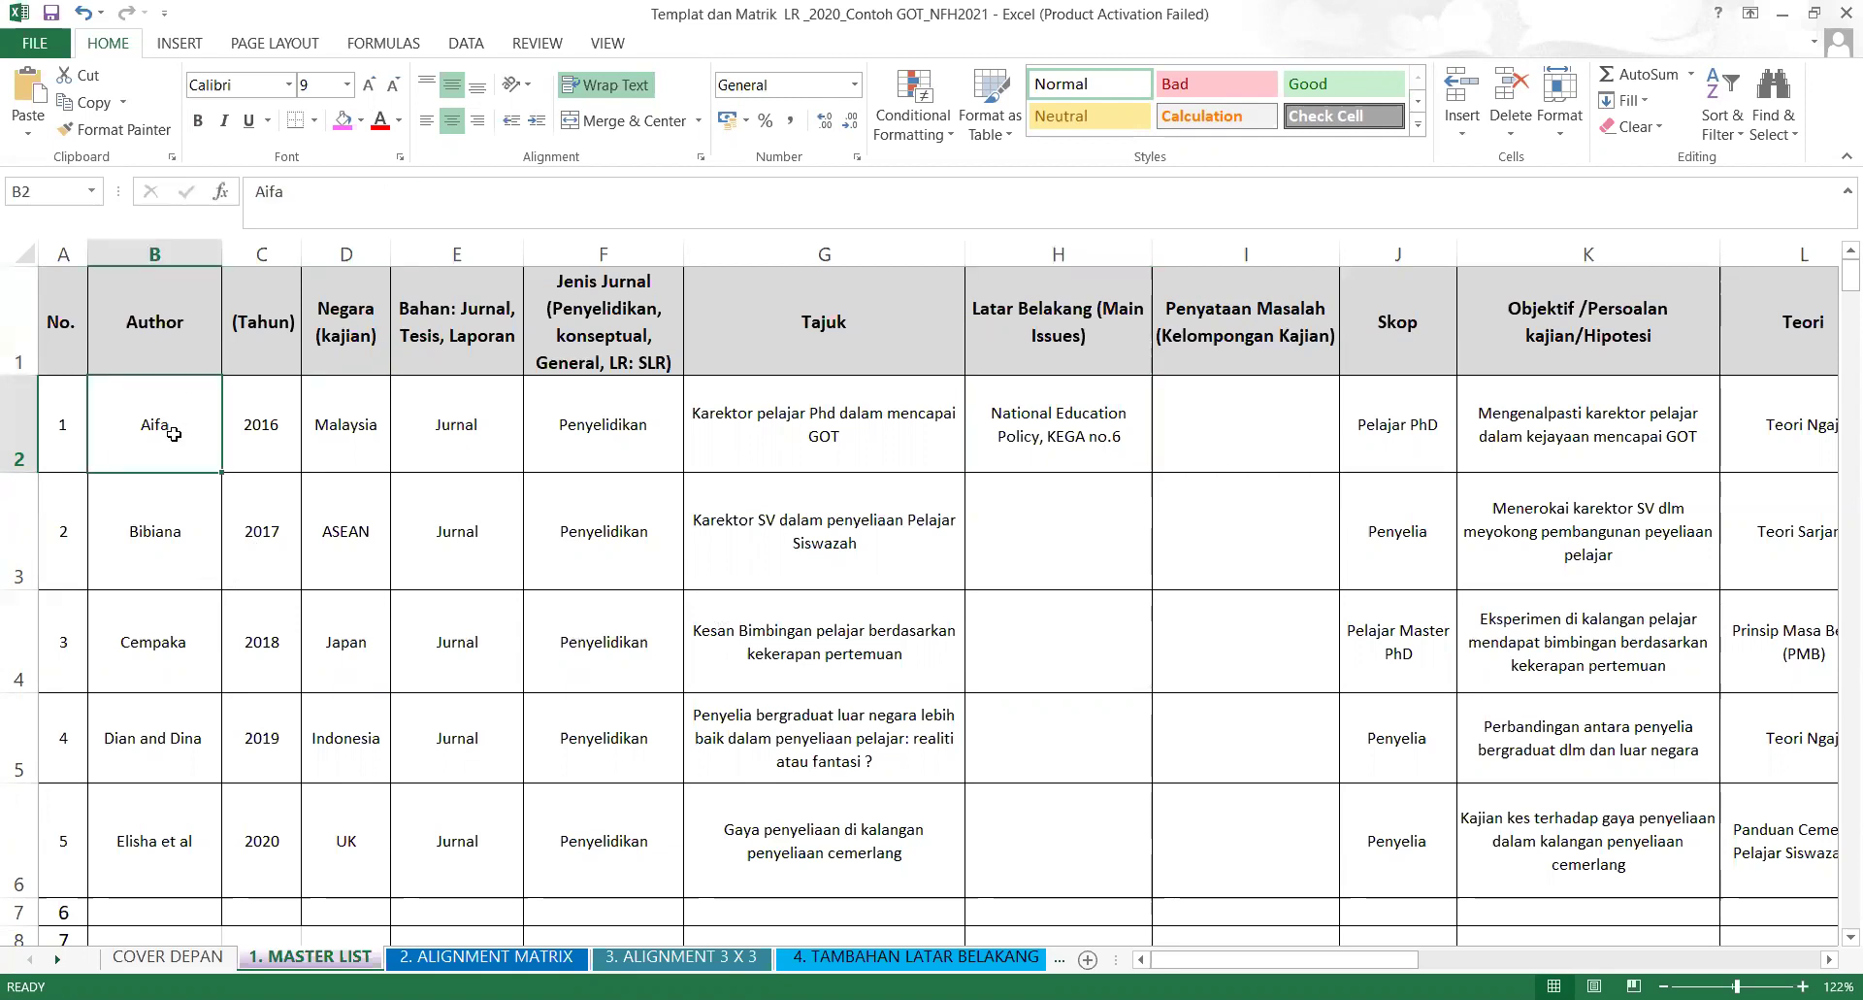
click(1102, 442)
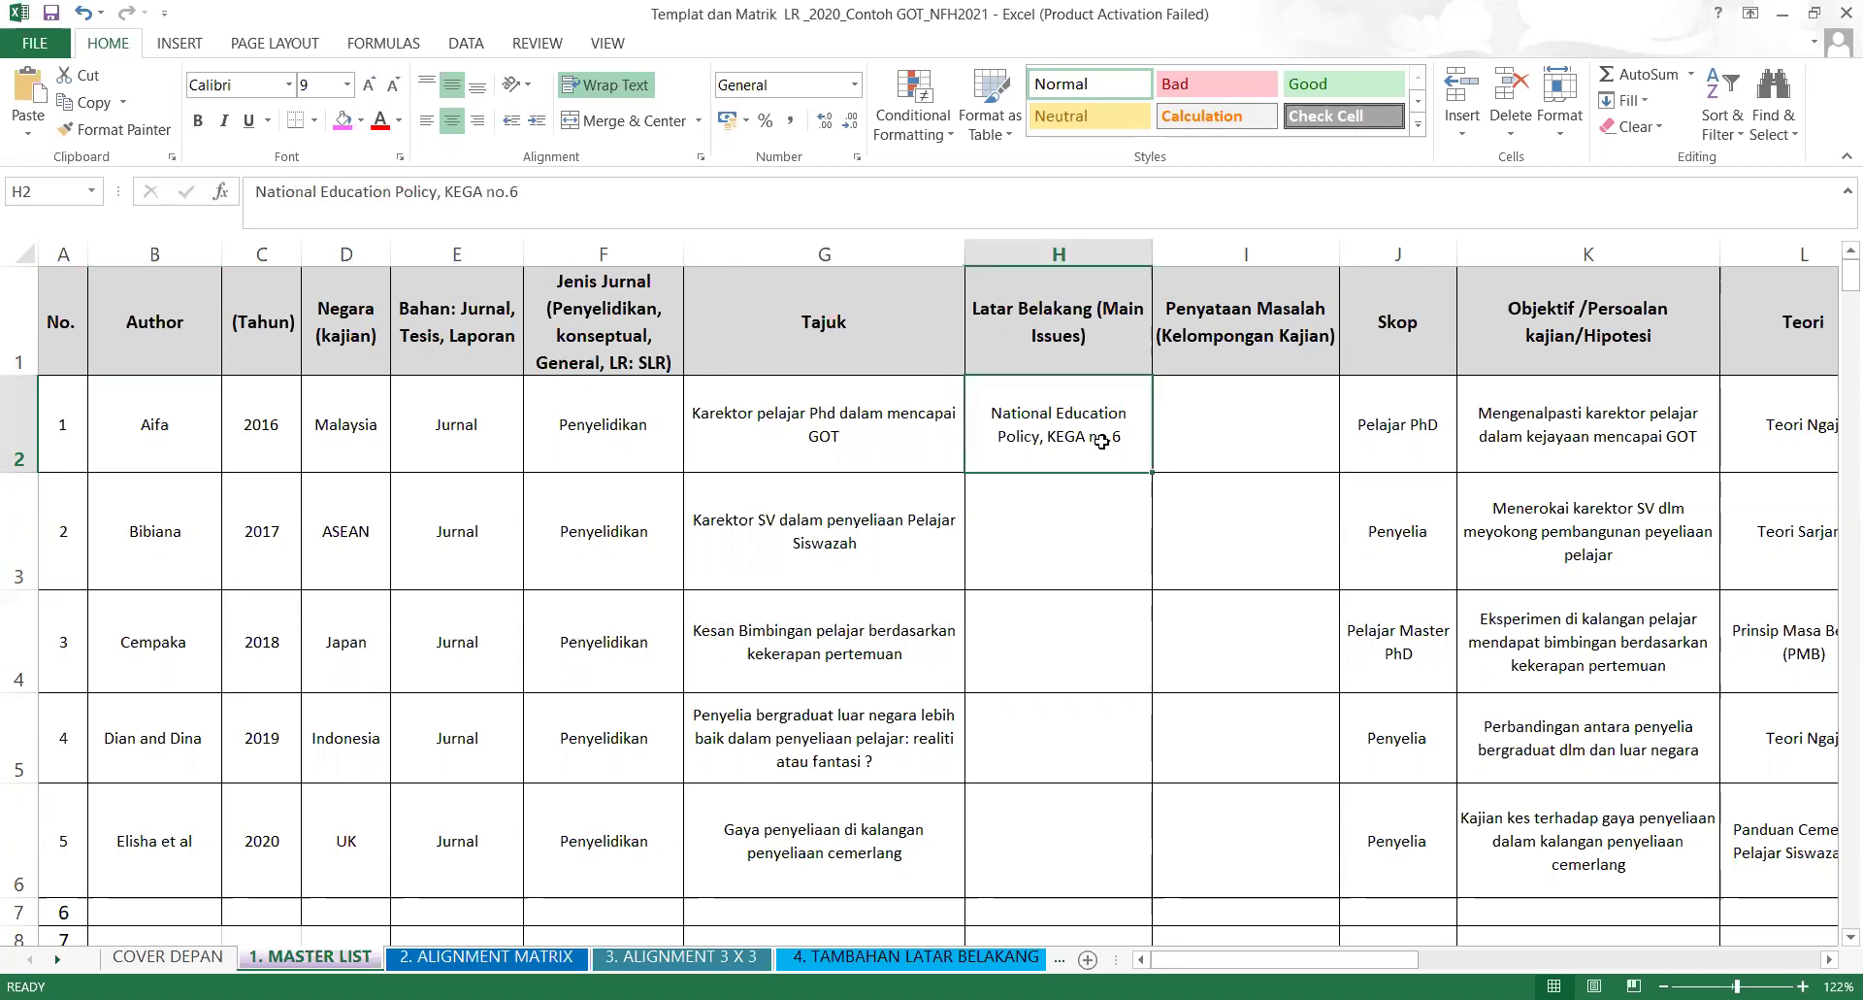
click(142, 460)
click(325, 434)
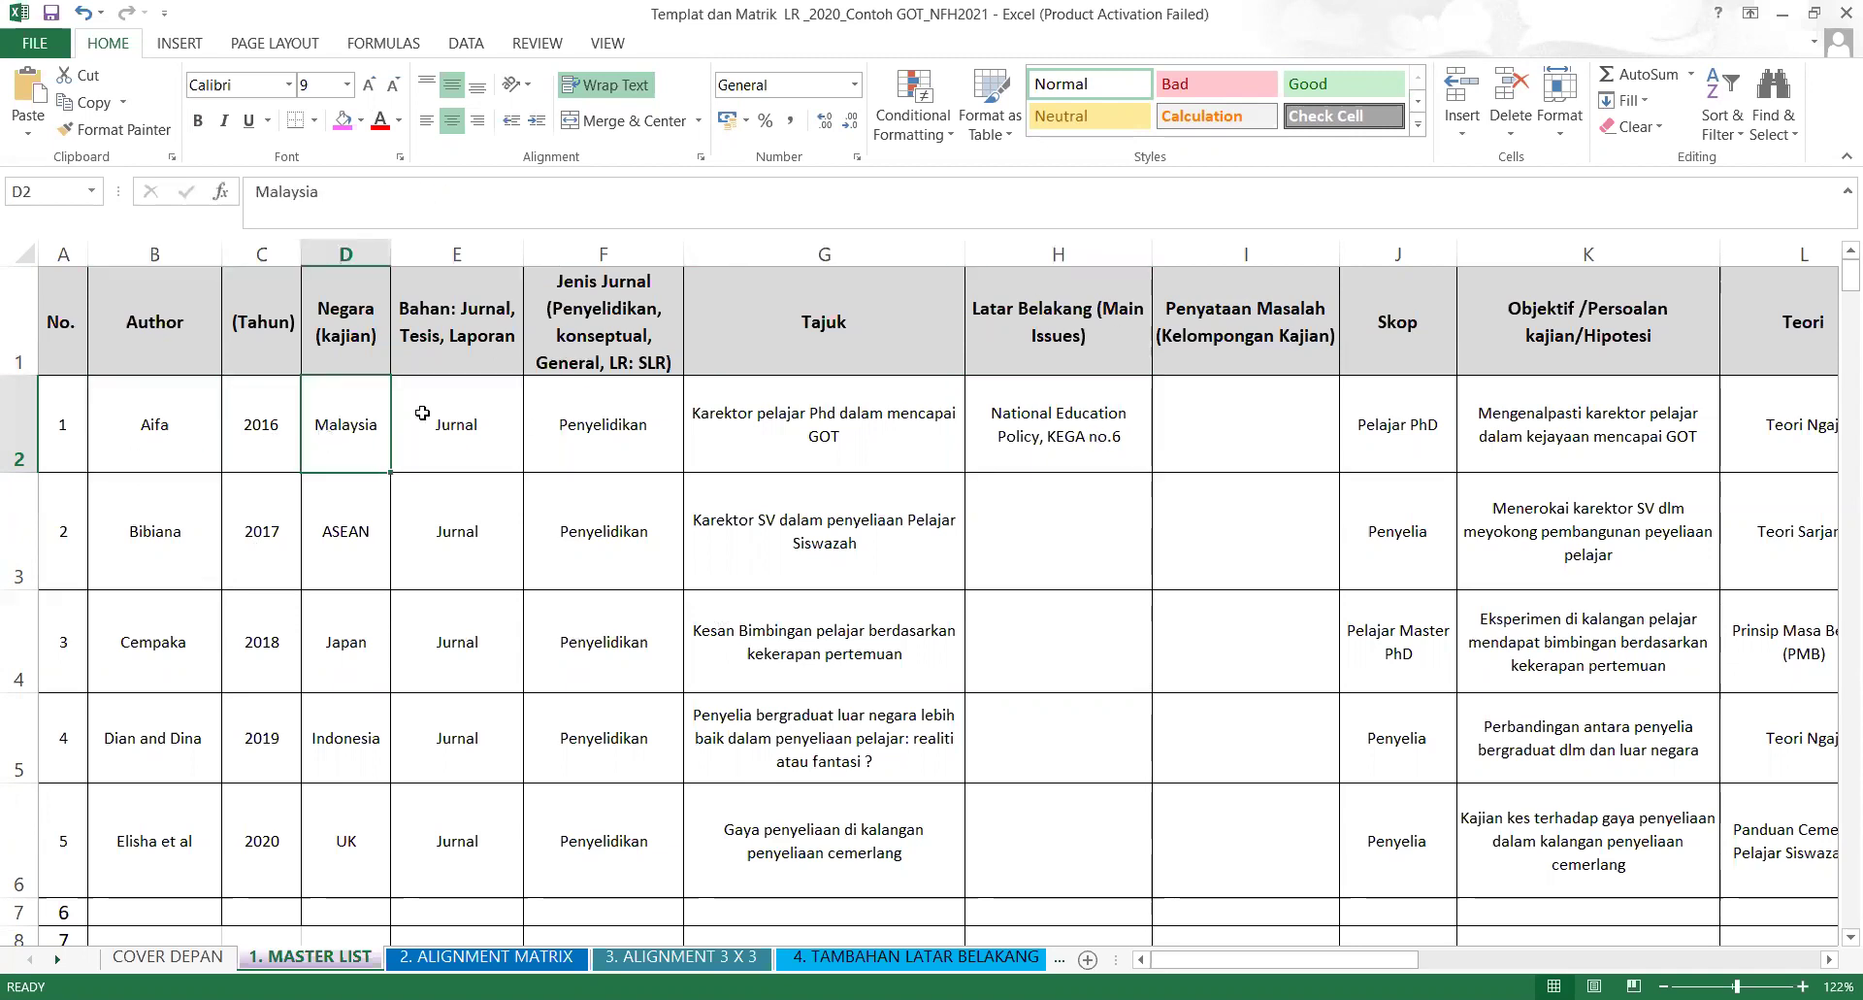
click(614, 450)
click(852, 415)
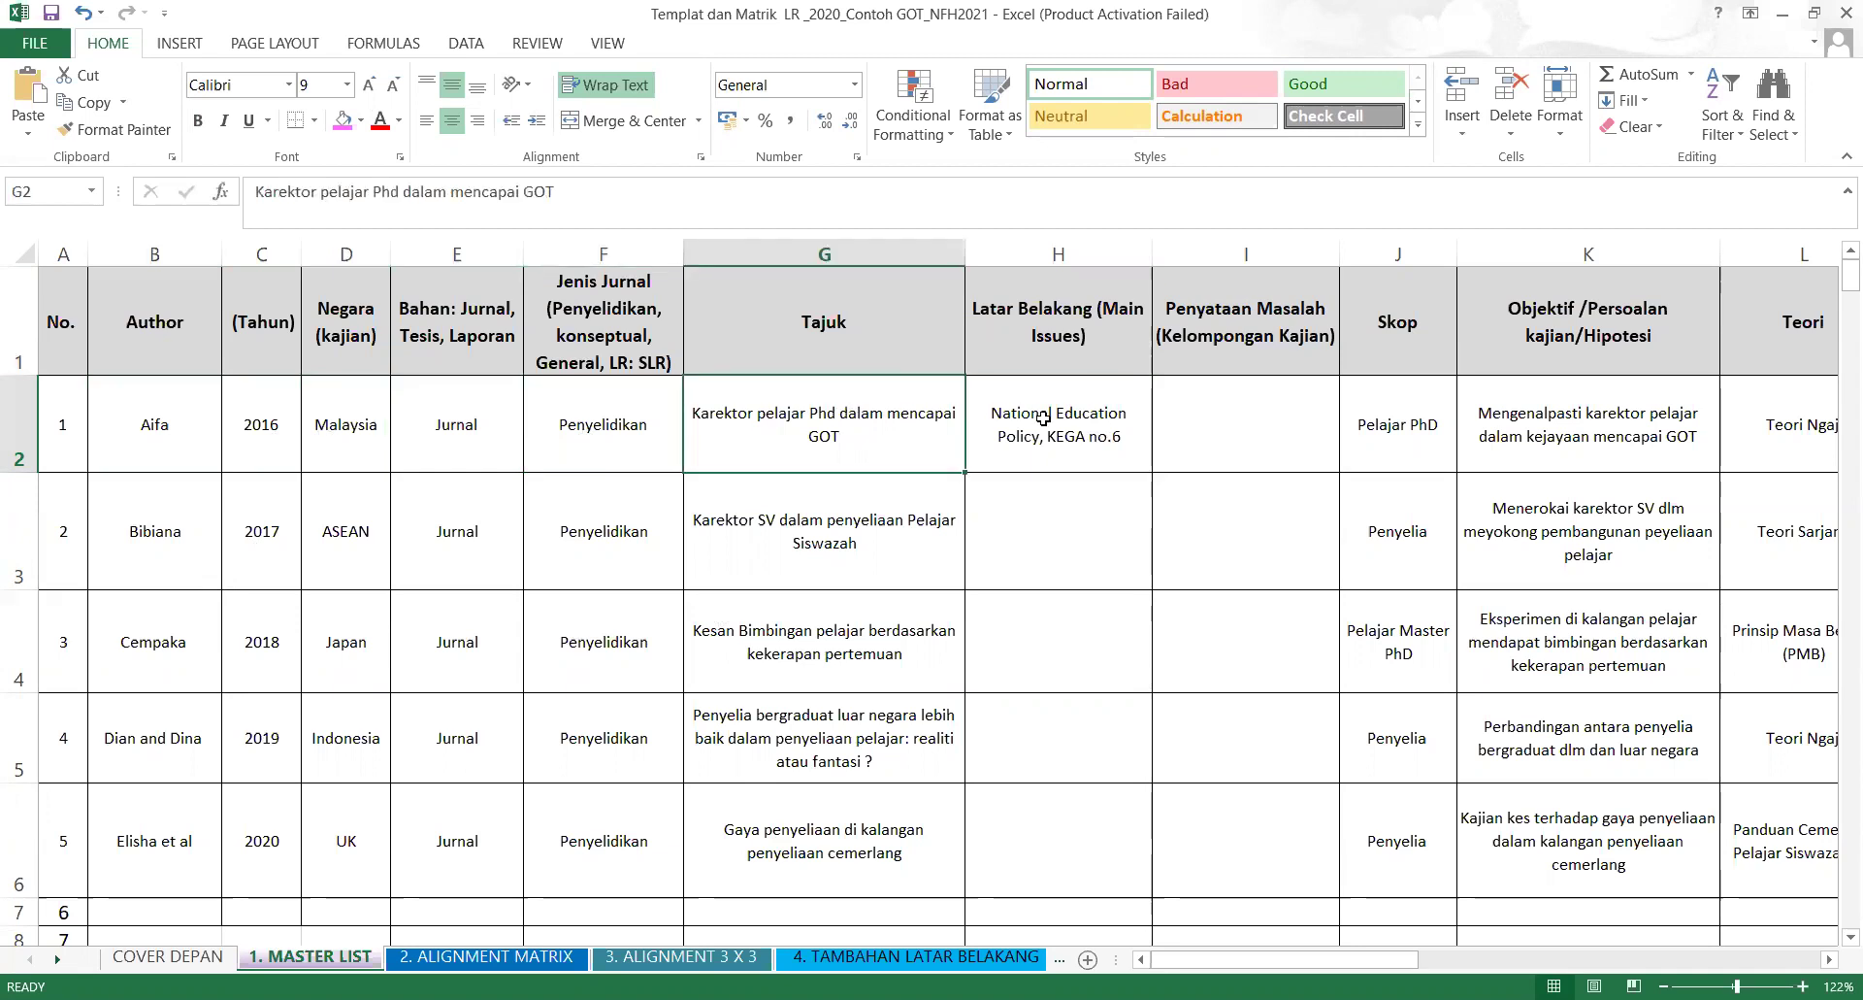
click(1044, 417)
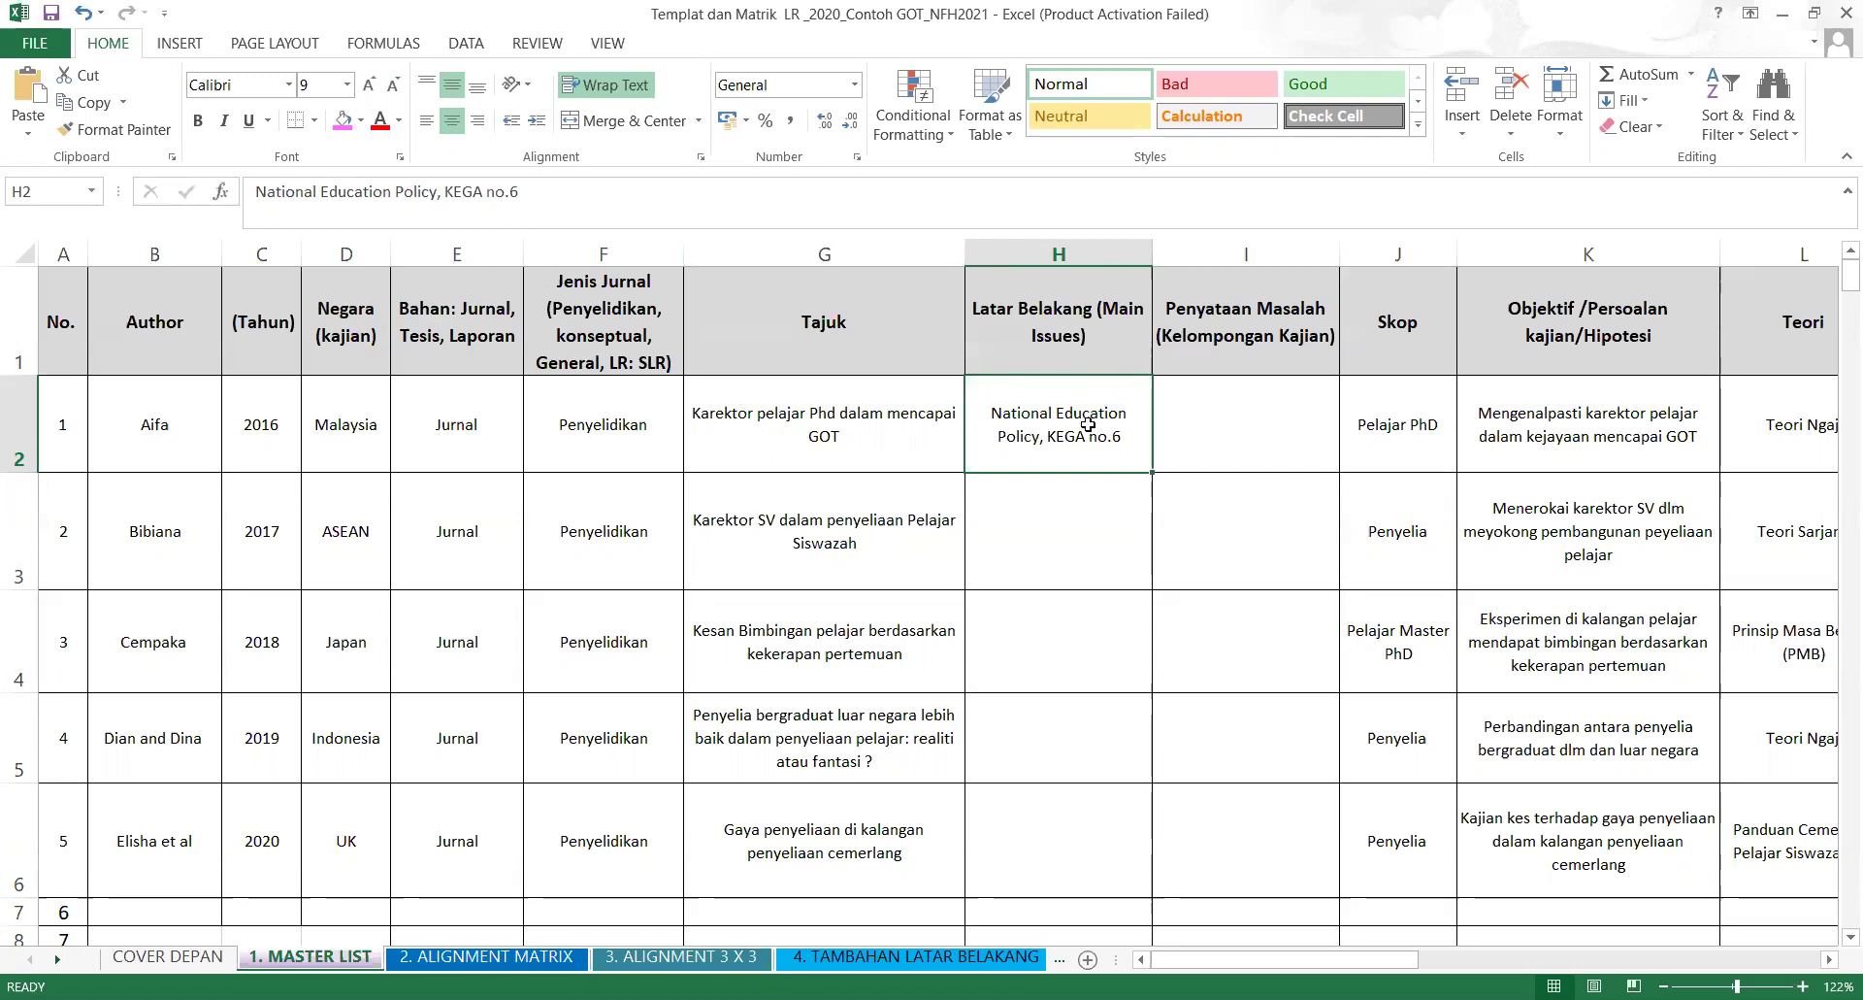
click(1253, 508)
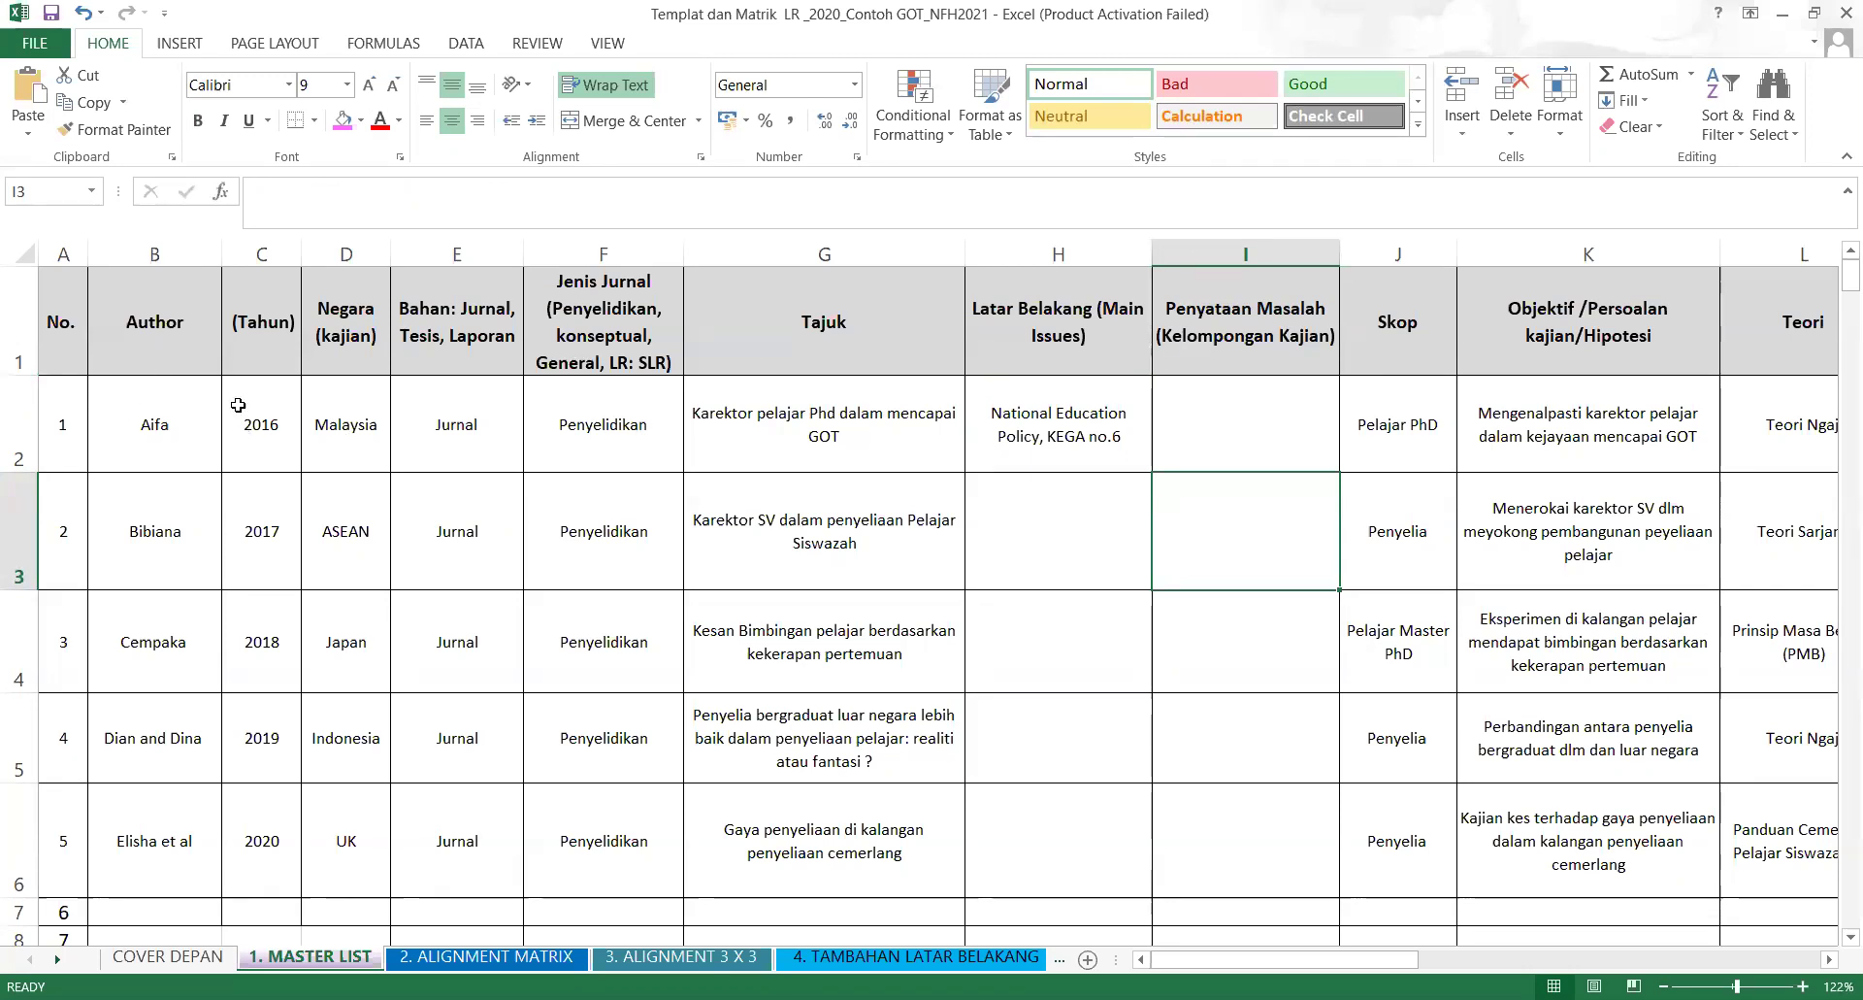
click(1252, 637)
click(1249, 442)
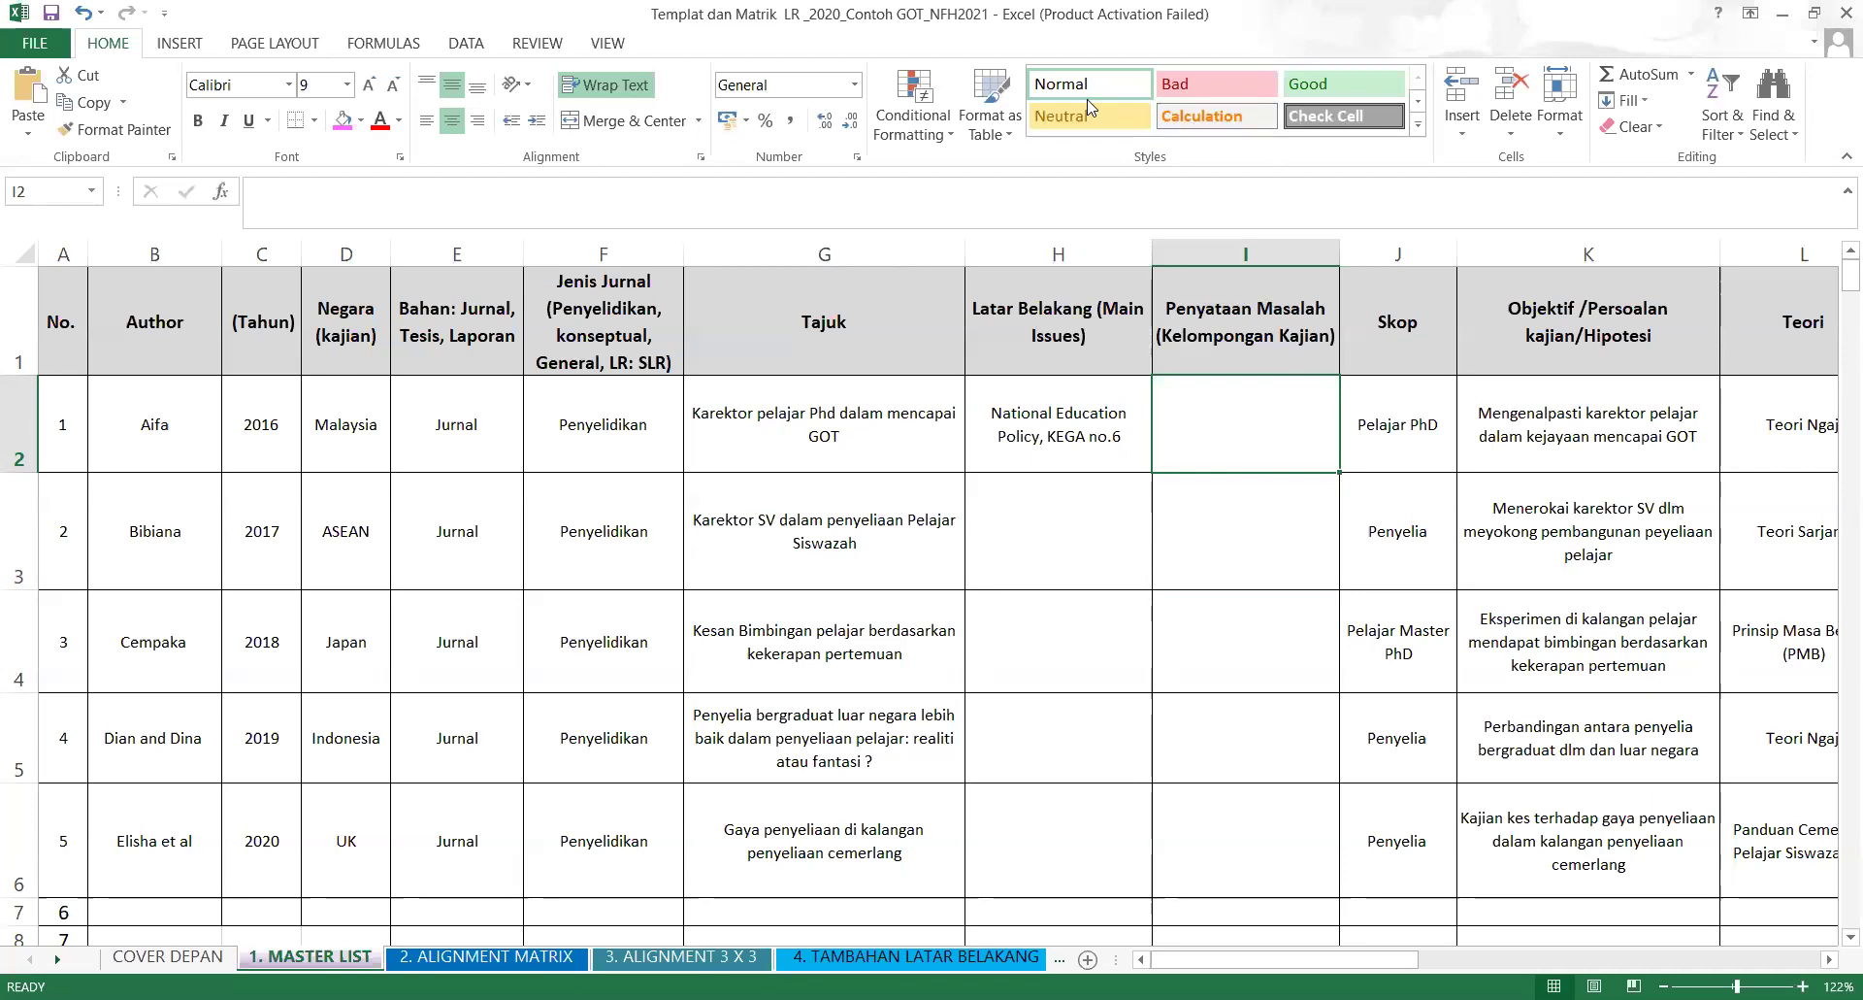
click(1179, 547)
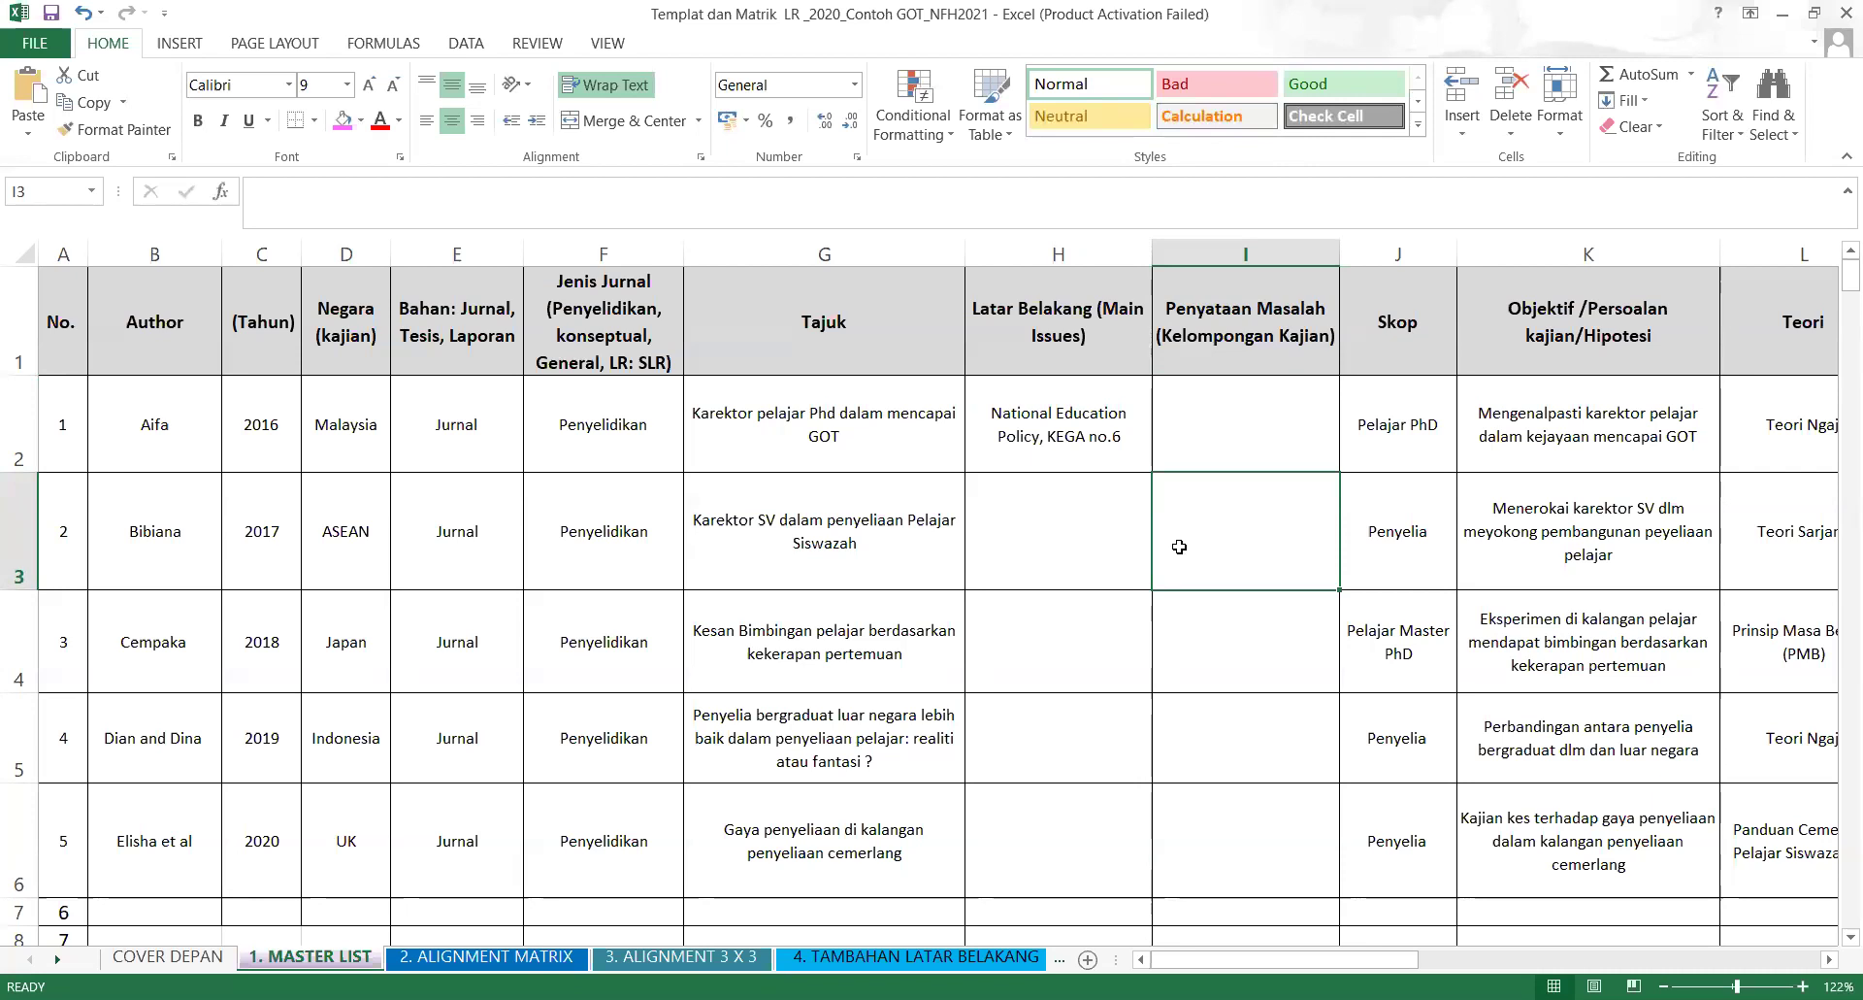
click(1073, 554)
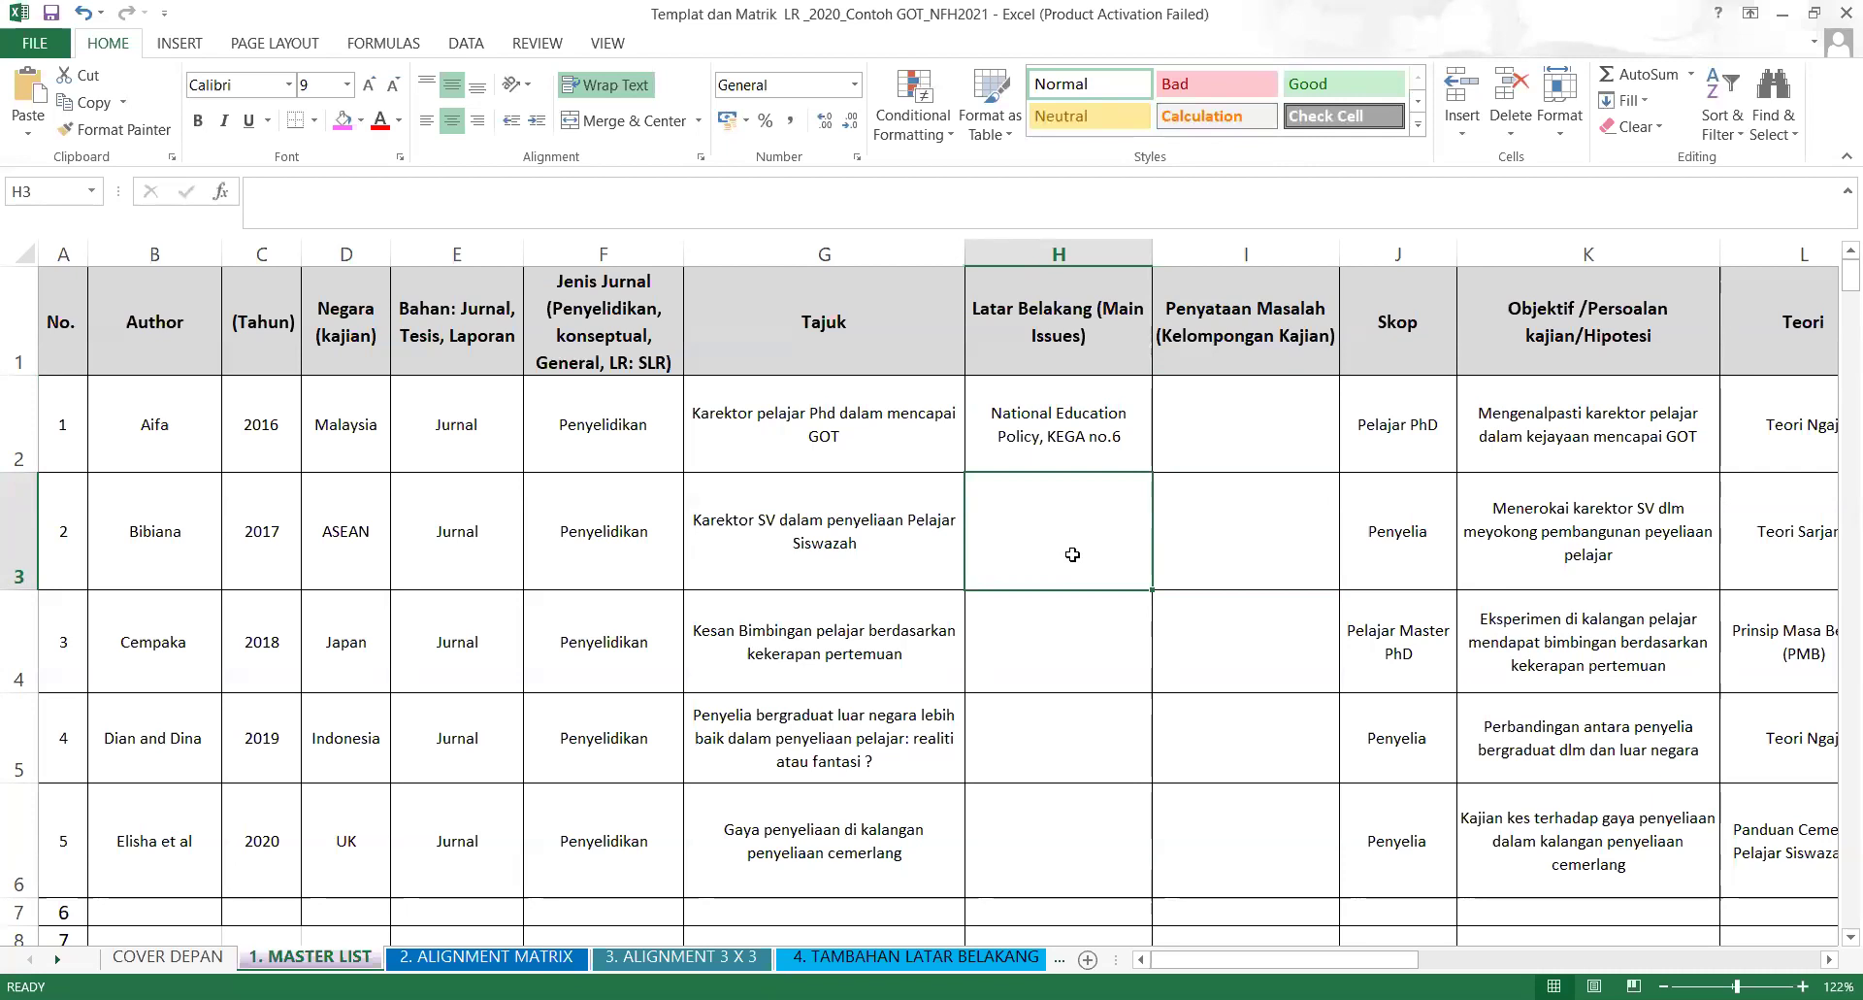
click(1216, 414)
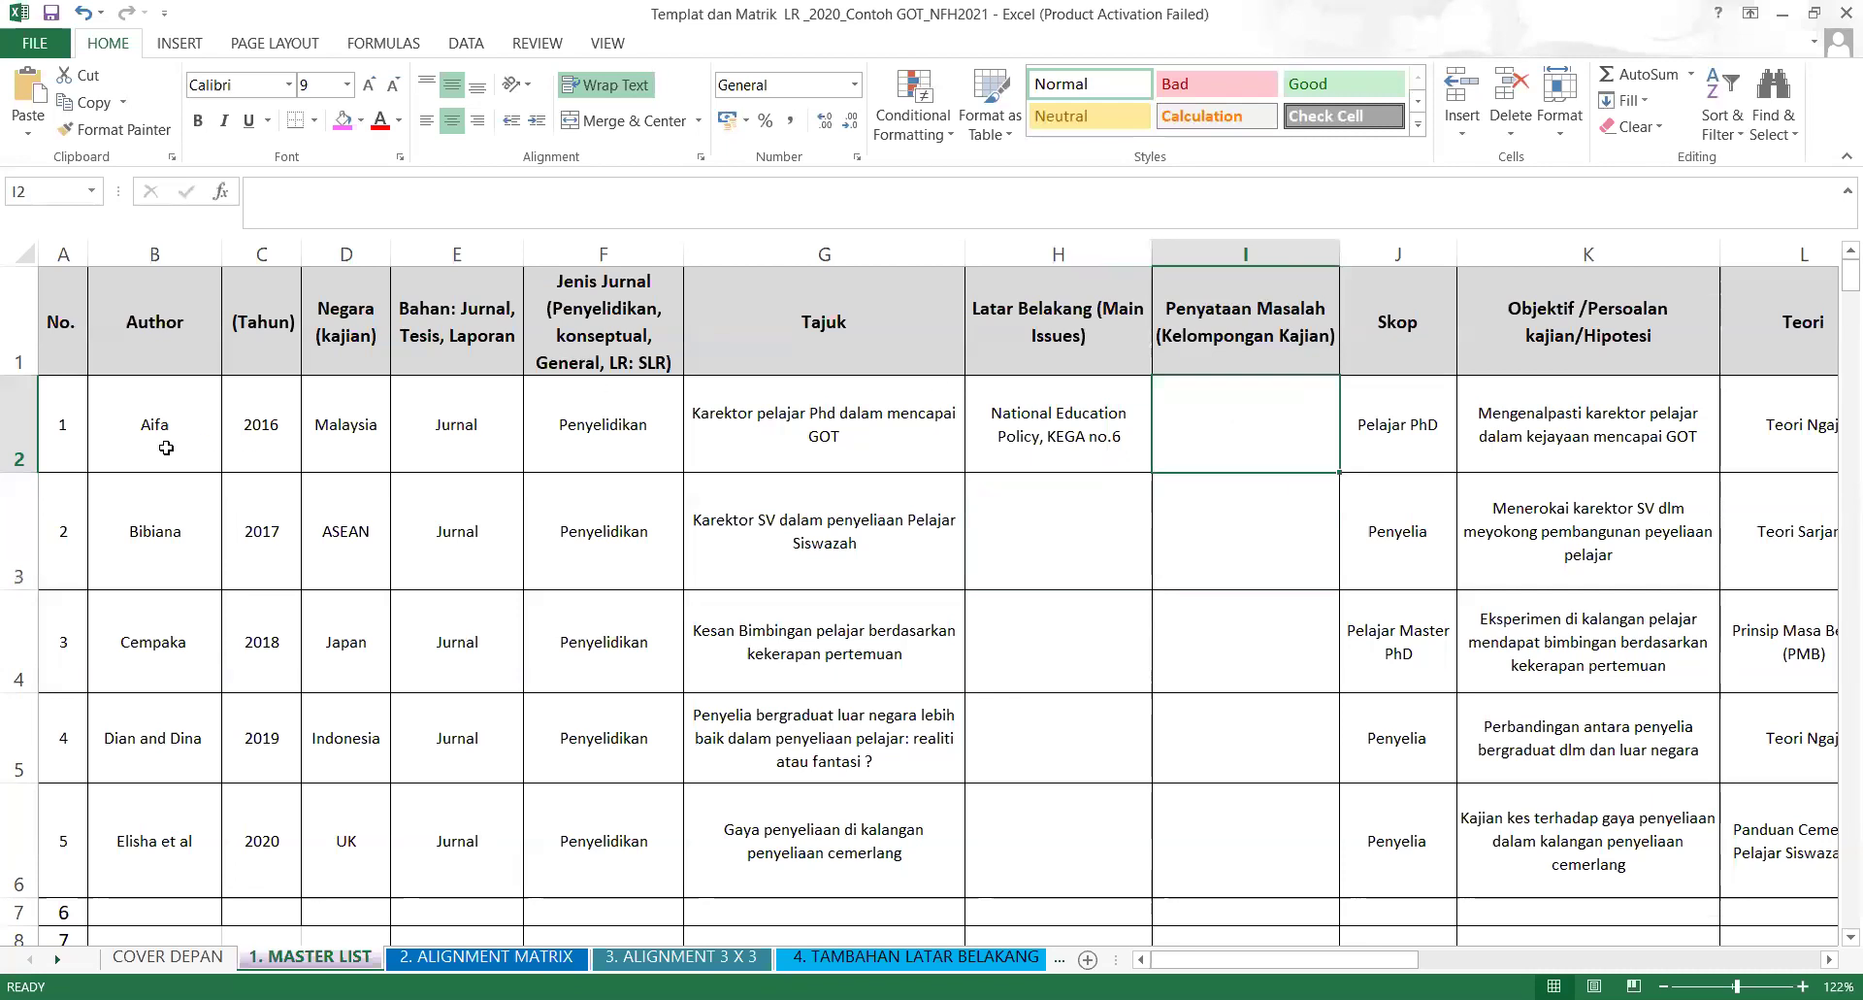
Review the header row from the Tajuk column onward to the future research and remark columns.
click(787, 338)
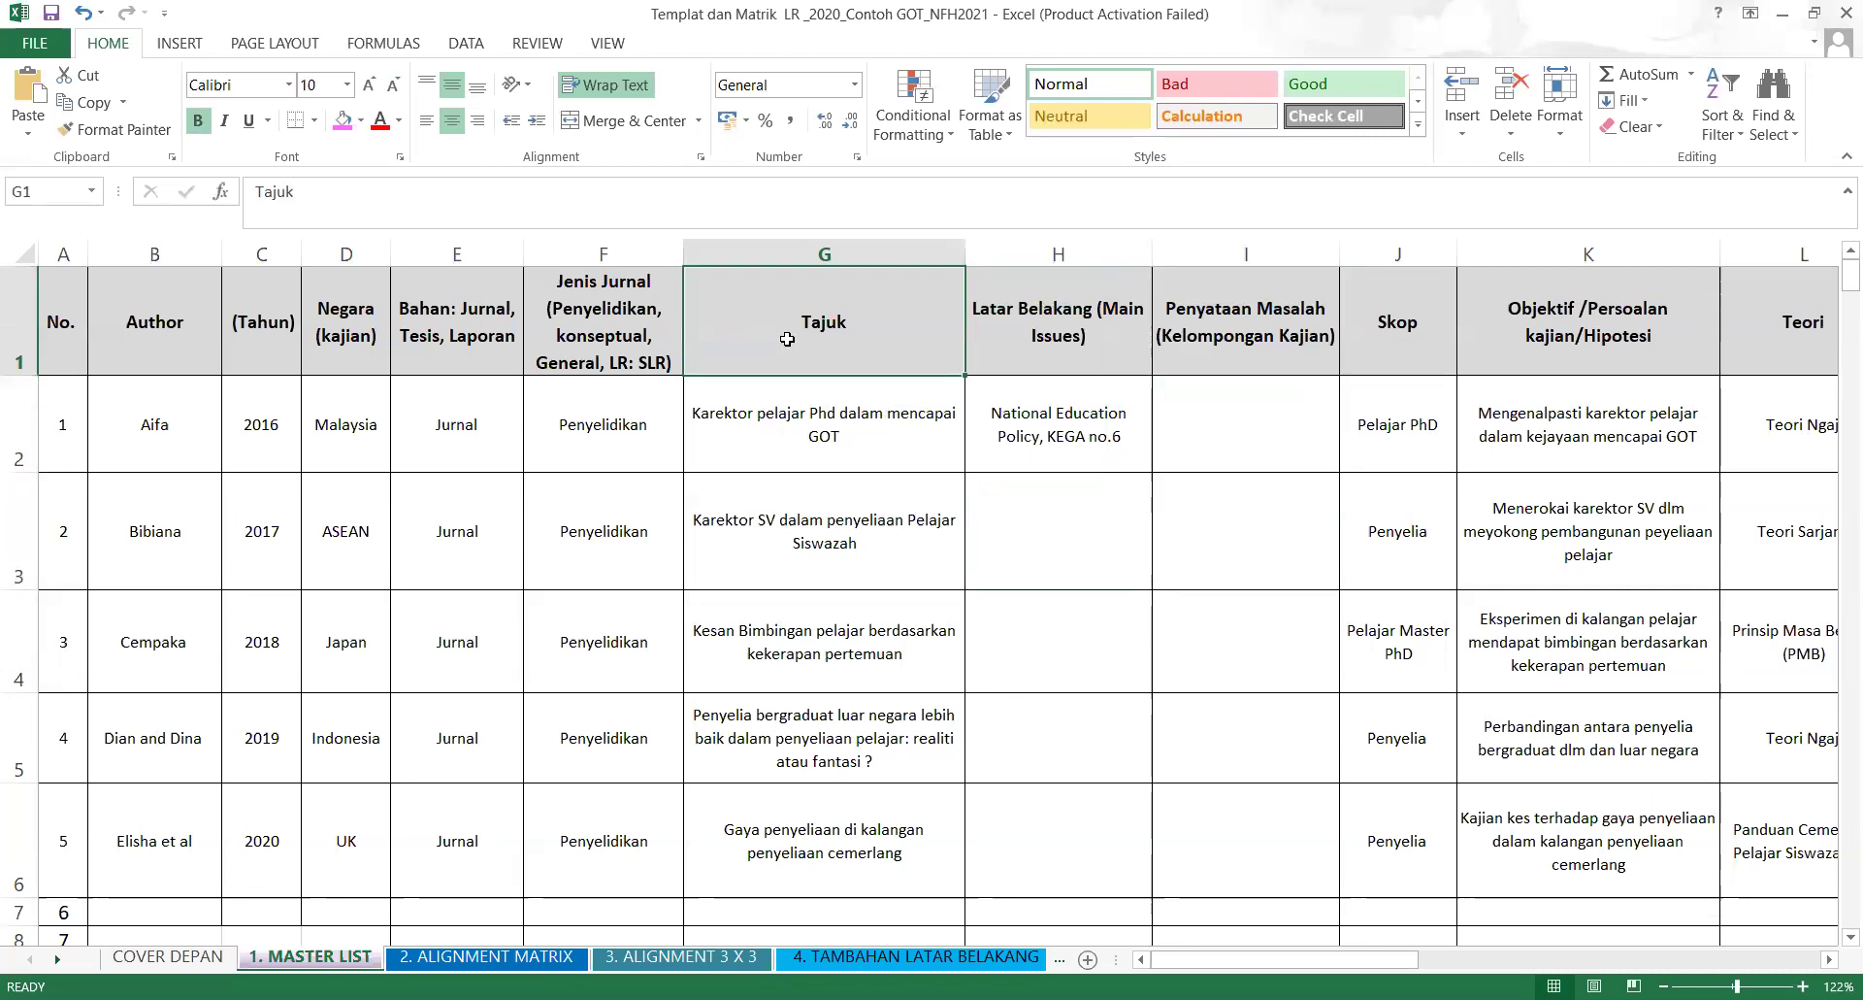
key(Right)
key(Right)
key(Right)
key(Right)
key(Right)
key(Right)
key(Right)
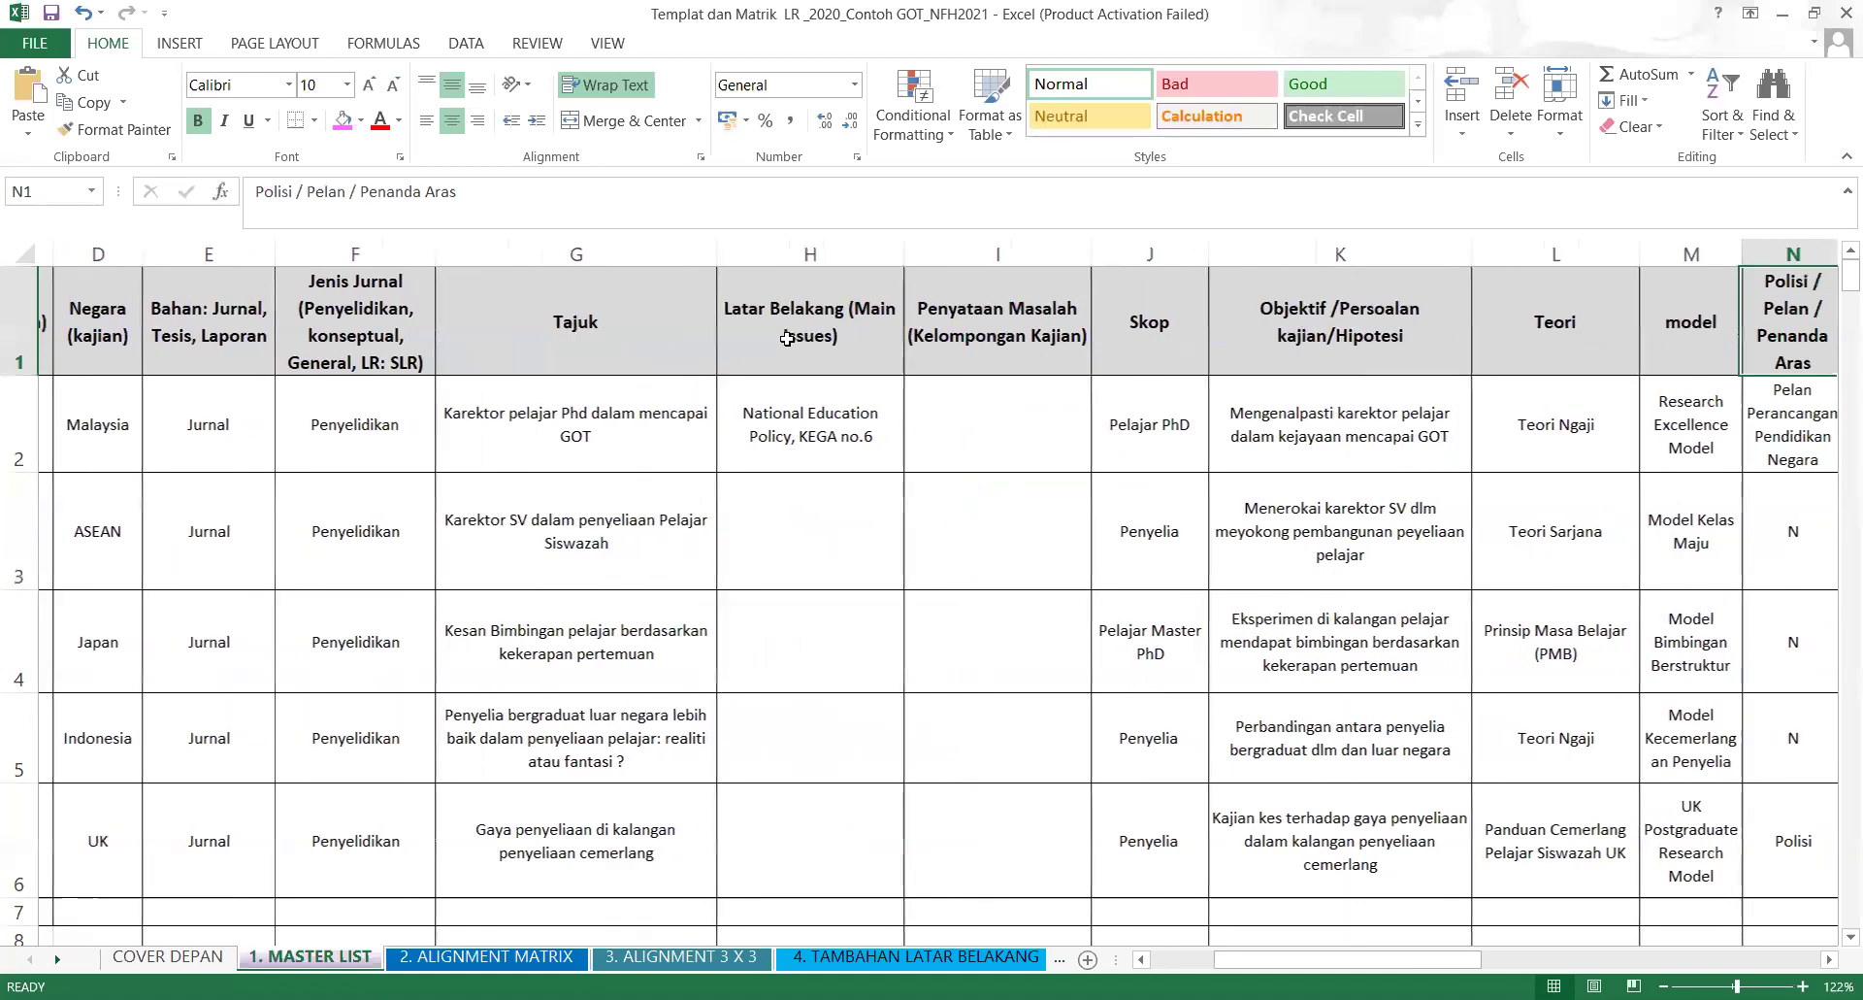
key(Right)
key(Right)
key(Right)
key(Right)
key(Right)
key(Right)
key(Right)
key(Right)
key(Right)
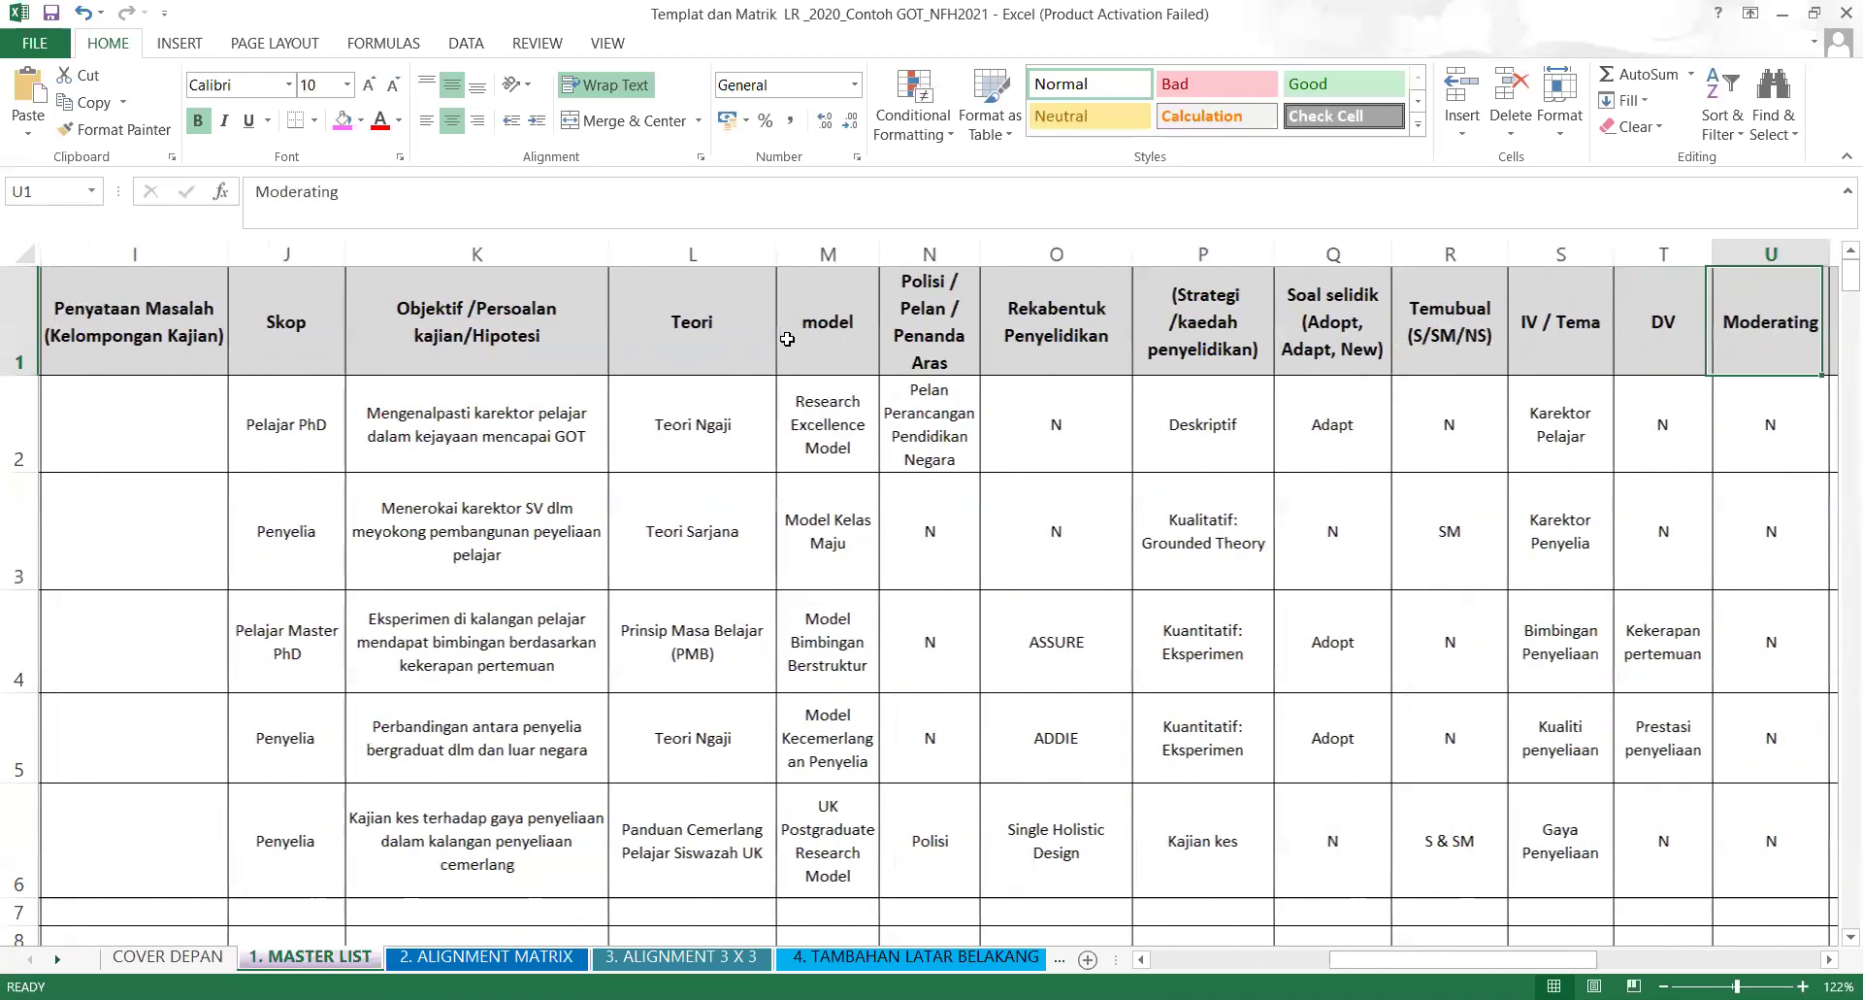
key(Right)
key(Right)
key(Right)
key(Right)
key(Right)
key(Right)
key(Right)
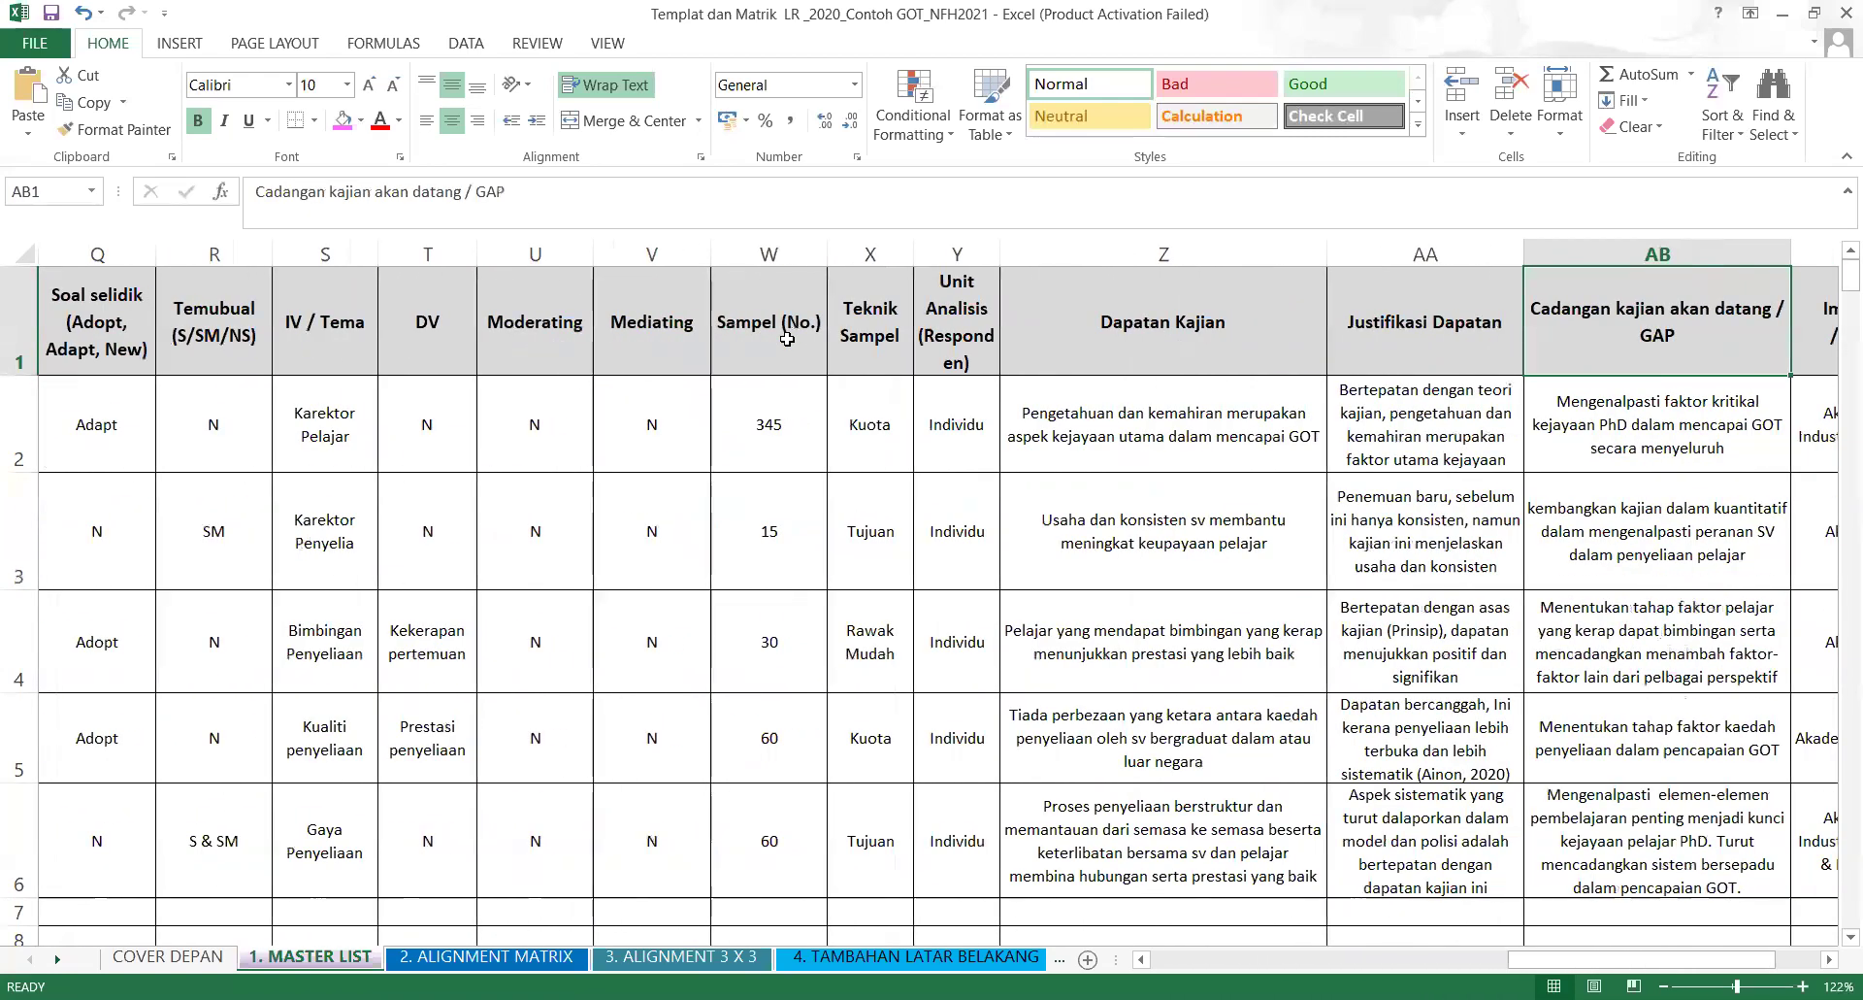
Go back along the header row to the Author column, checking the headers on the way.
key(Left)
key(Left)
key(Left)
key(Left)
key(Left)
key(Left)
key(Left)
key(Left)
key(Left)
key(Left)
key(Left)
key(Left)
key(Left)
key(Left)
key(Left)
key(Left)
key(Left)
key(Left)
key(Left)
key(Left)
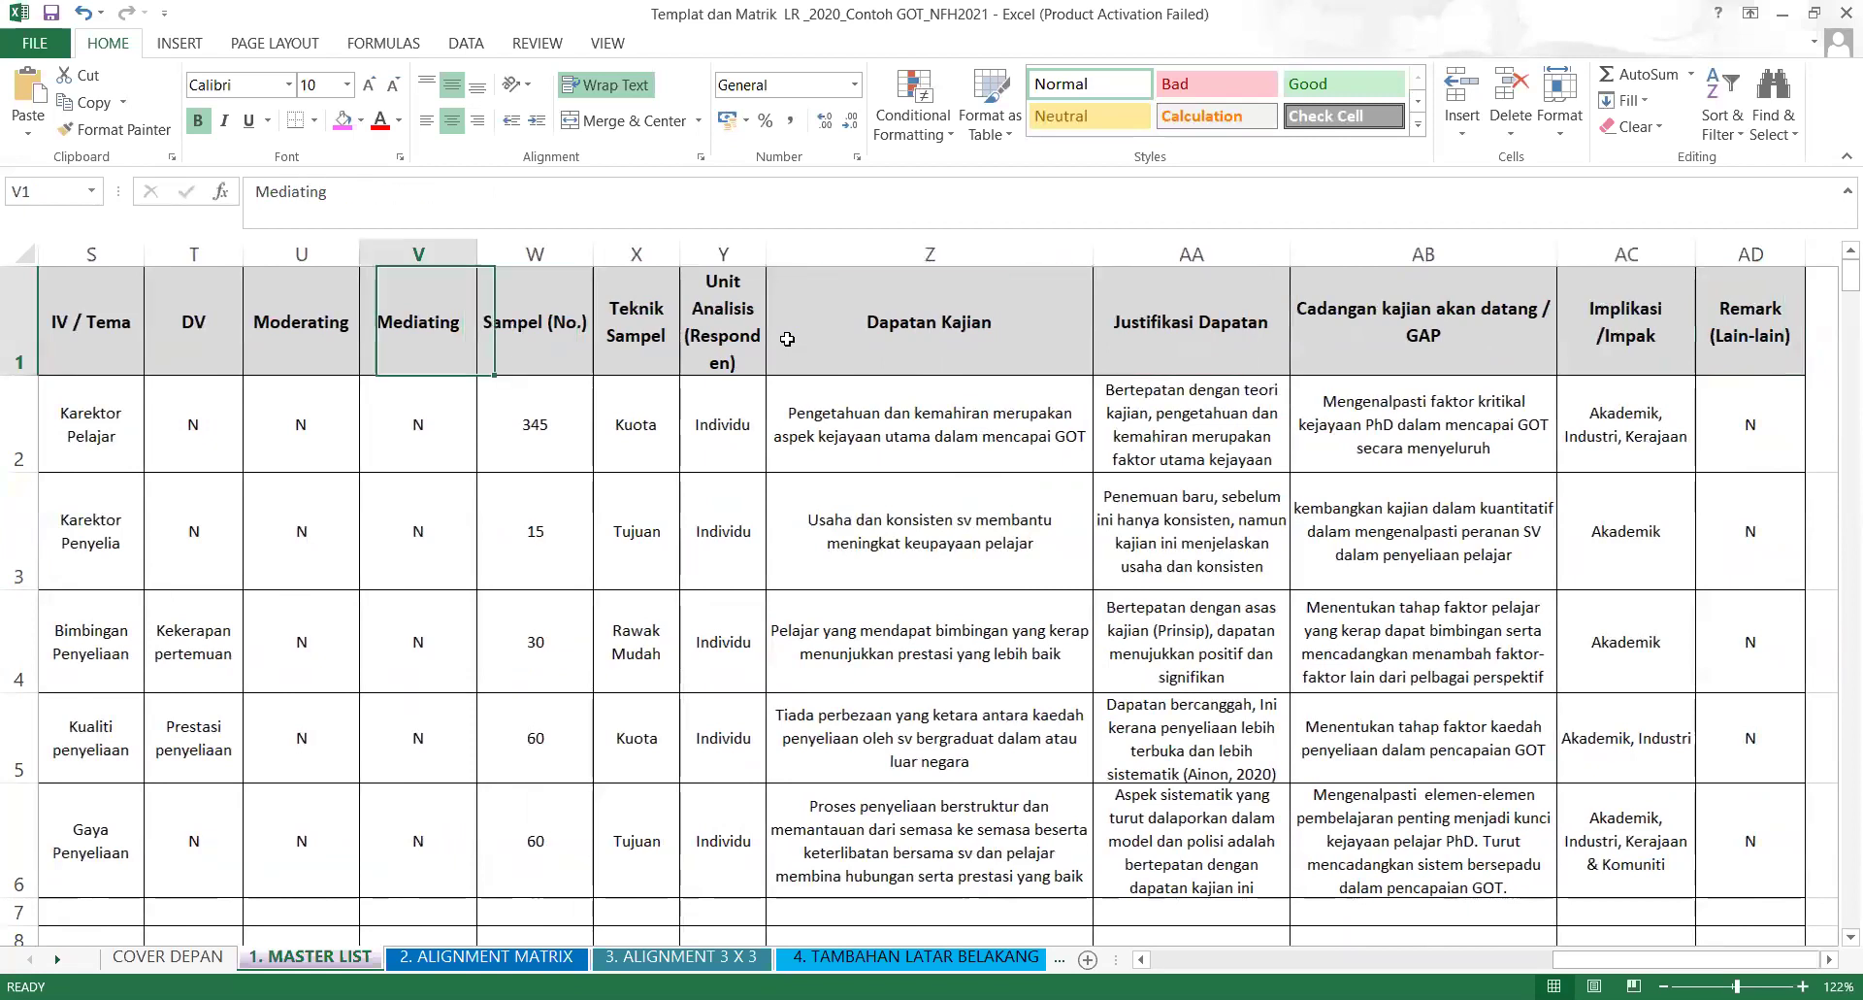
key(Left)
key(Left)
key(Left)
key(Left)
key(Left)
key(Right)
key(Right)
key(Right)
key(Right)
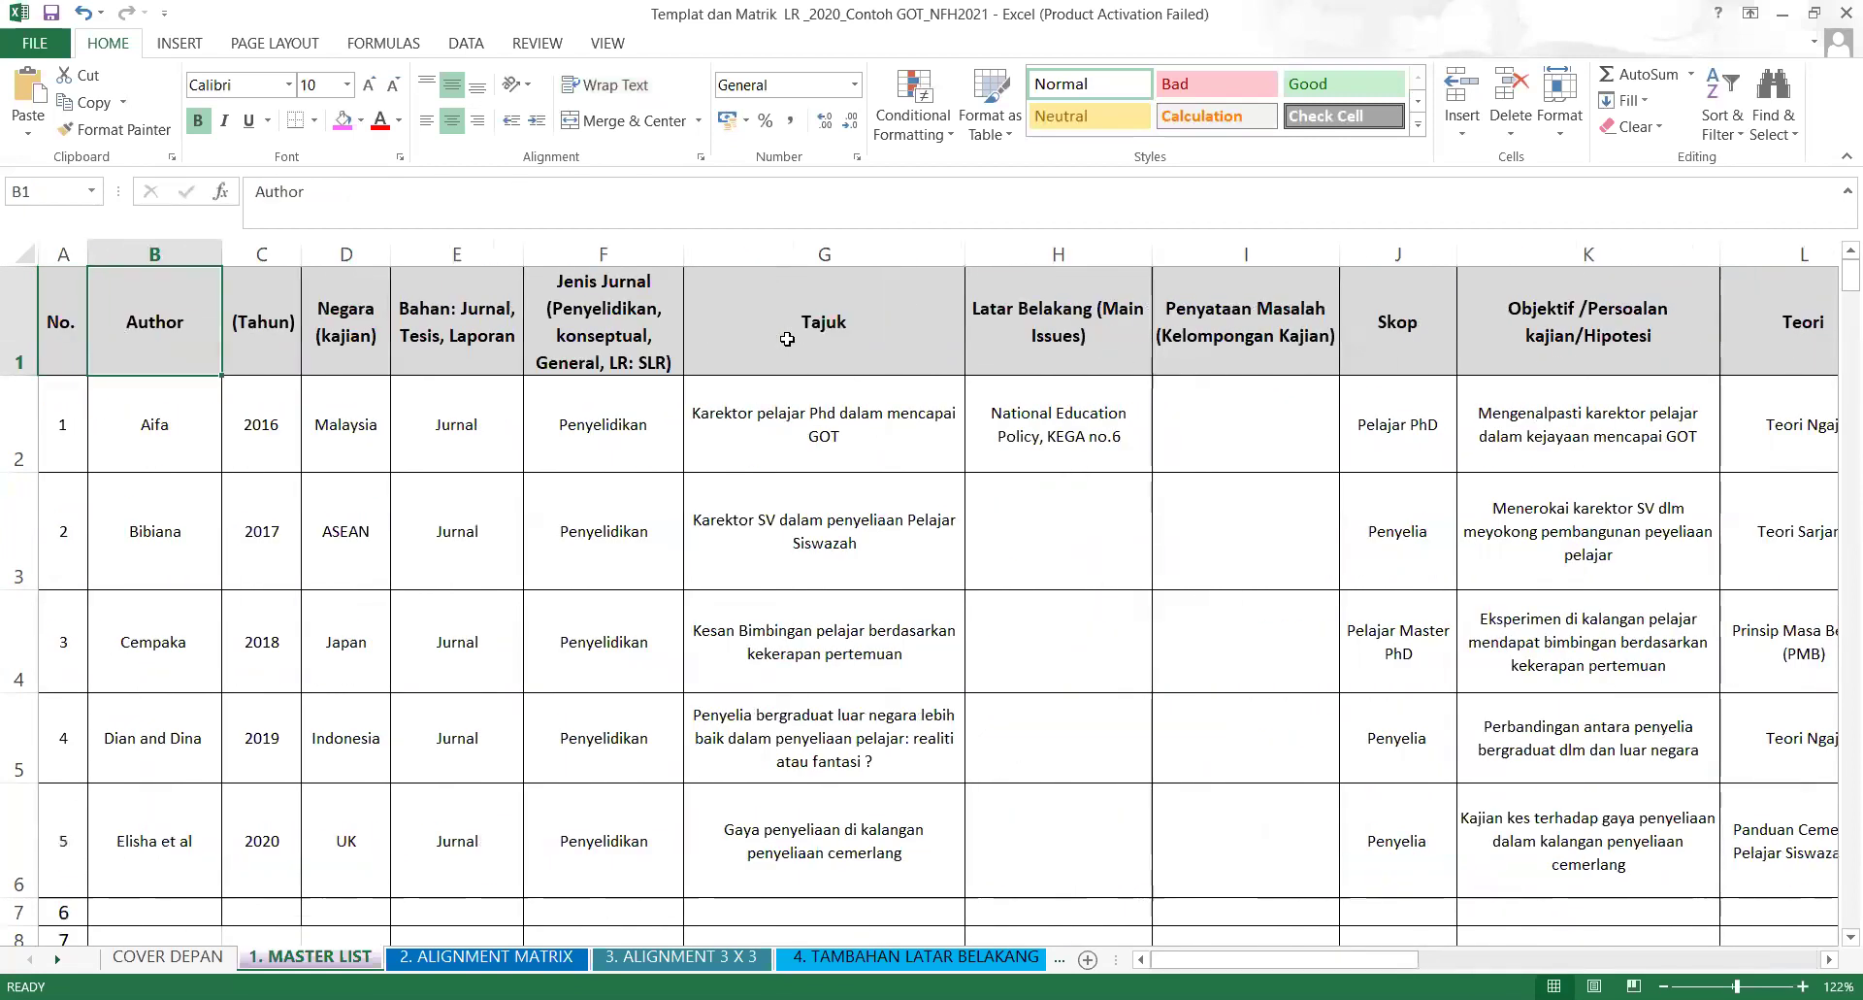
Examine the Latar Belakang and Penyataan Masalah headers and their cells for study number 1.
key(Right)
key(Right)
key(Right)
key(Right)
key(Right)
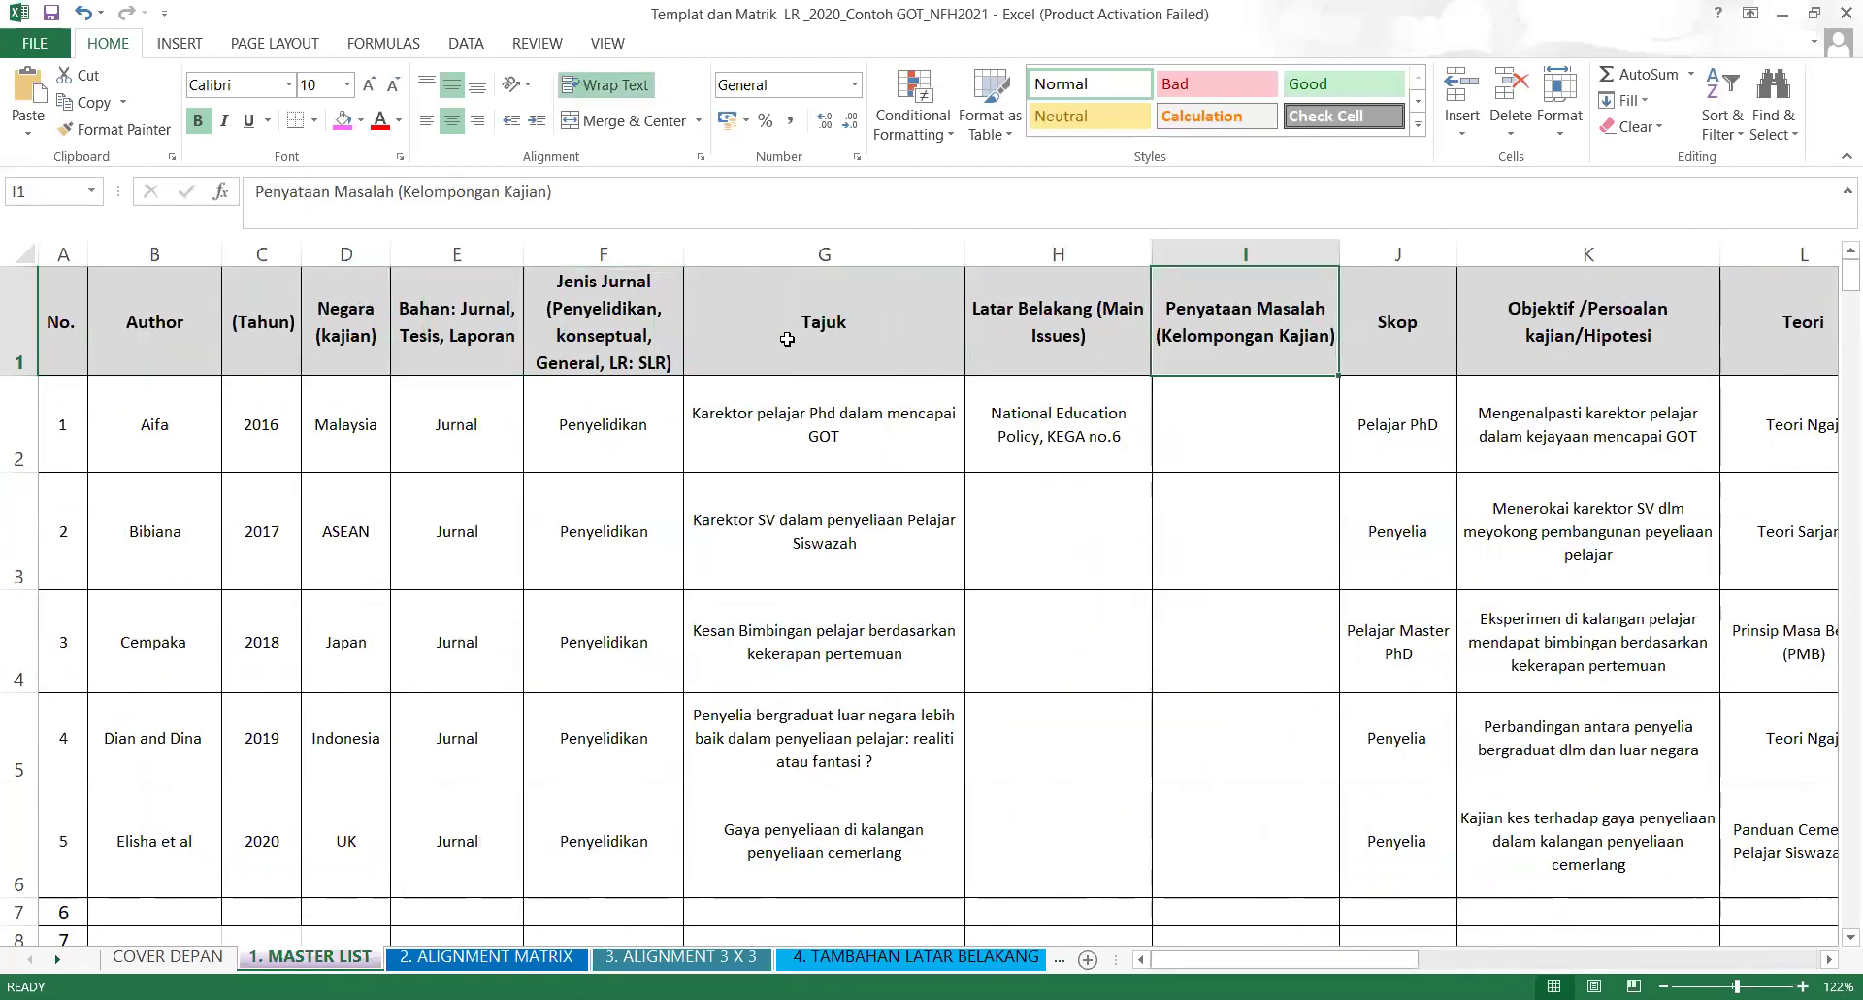
key(Left)
key(Left)
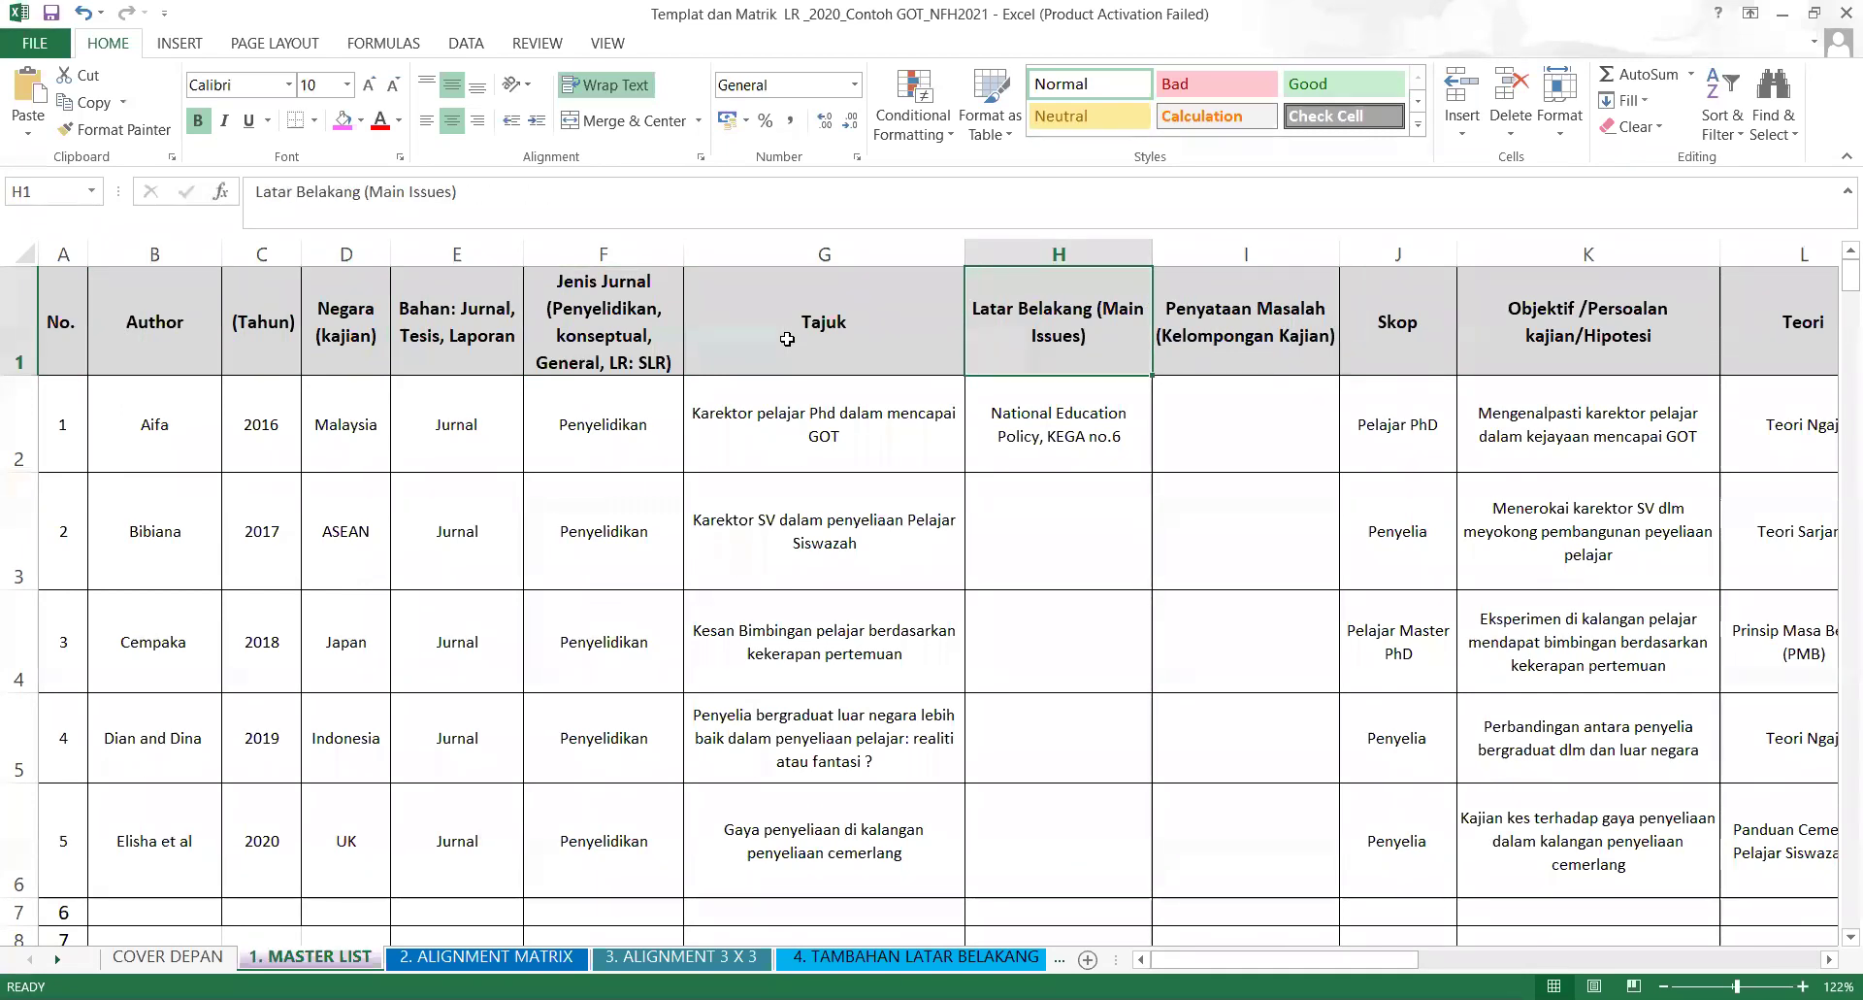
key(Right)
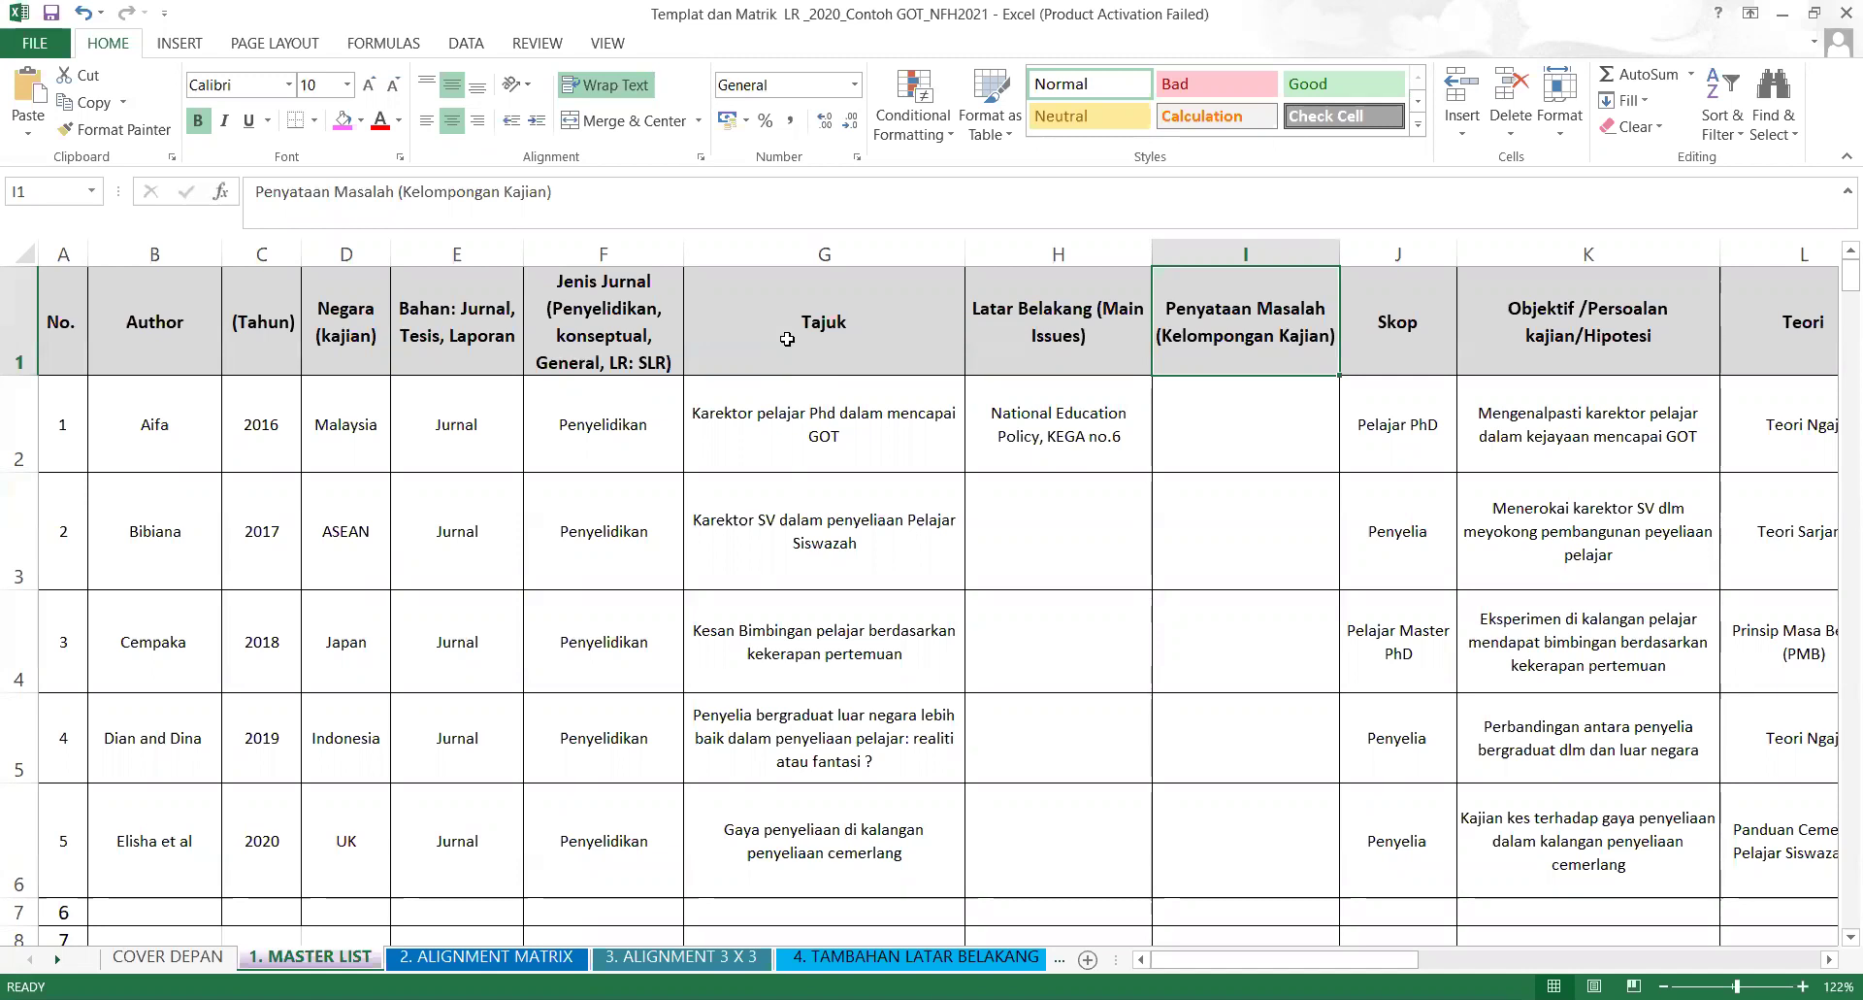
click(1074, 409)
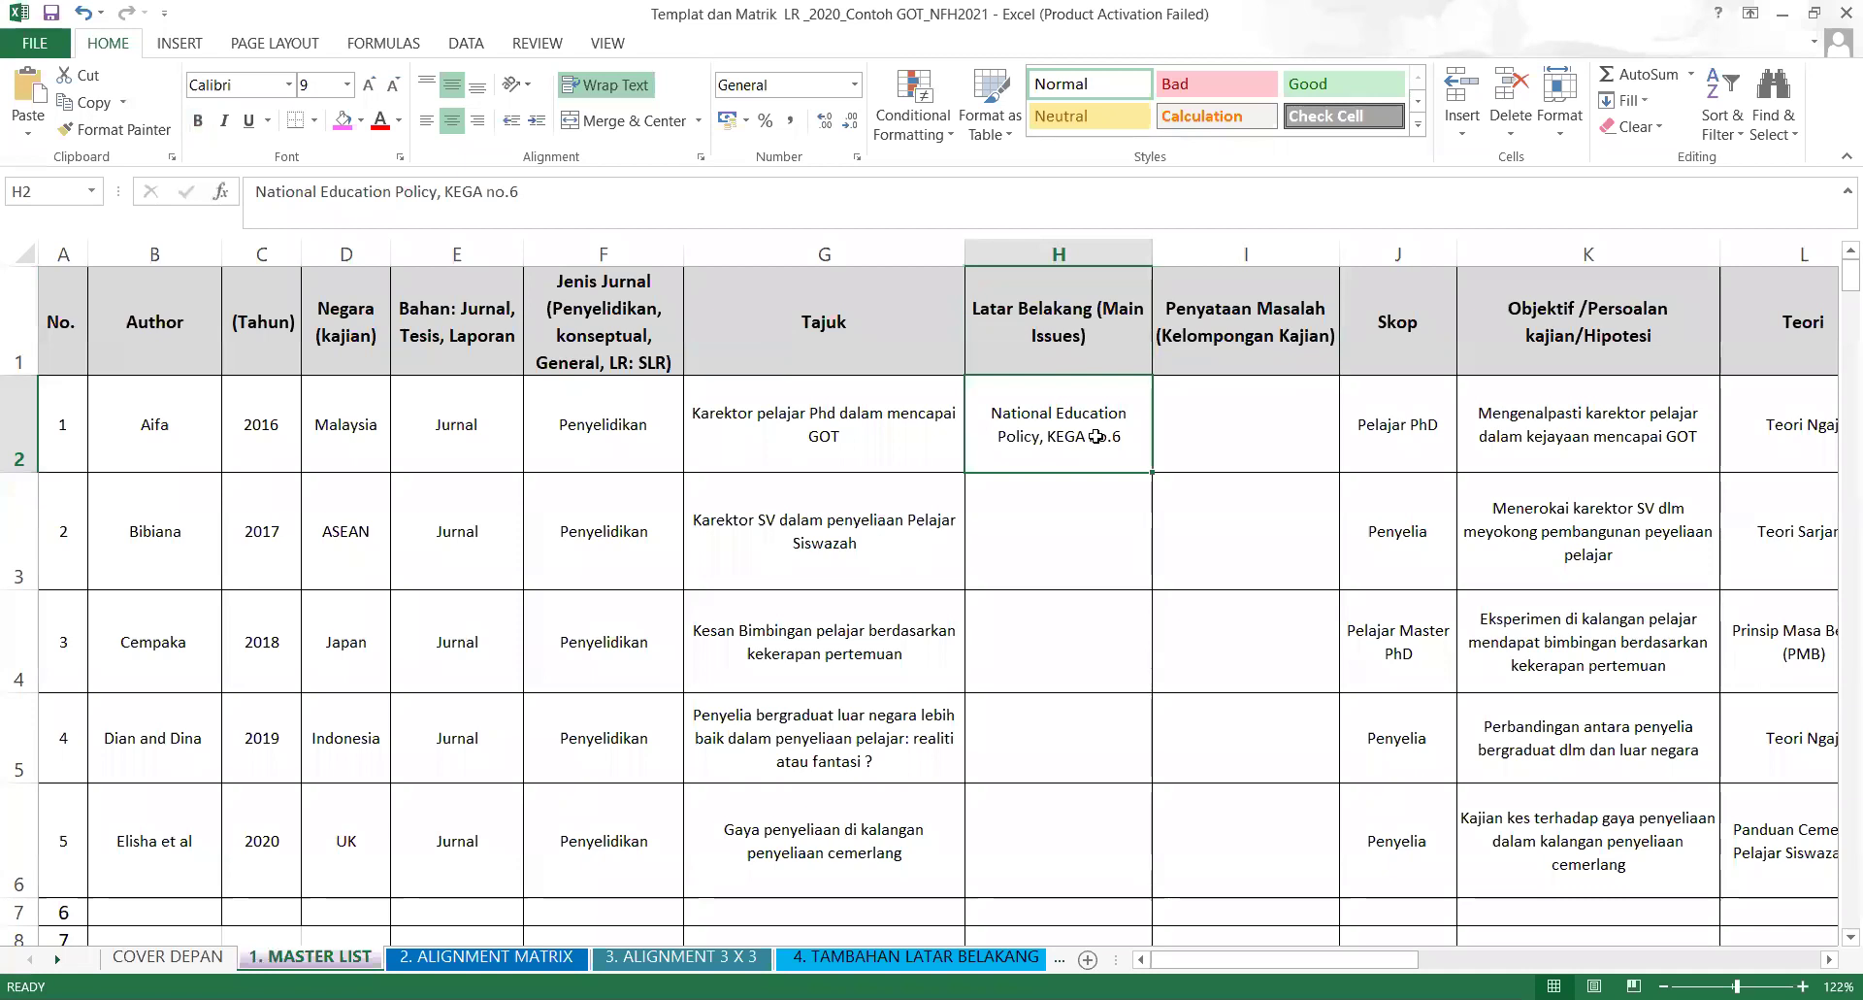
click(1227, 434)
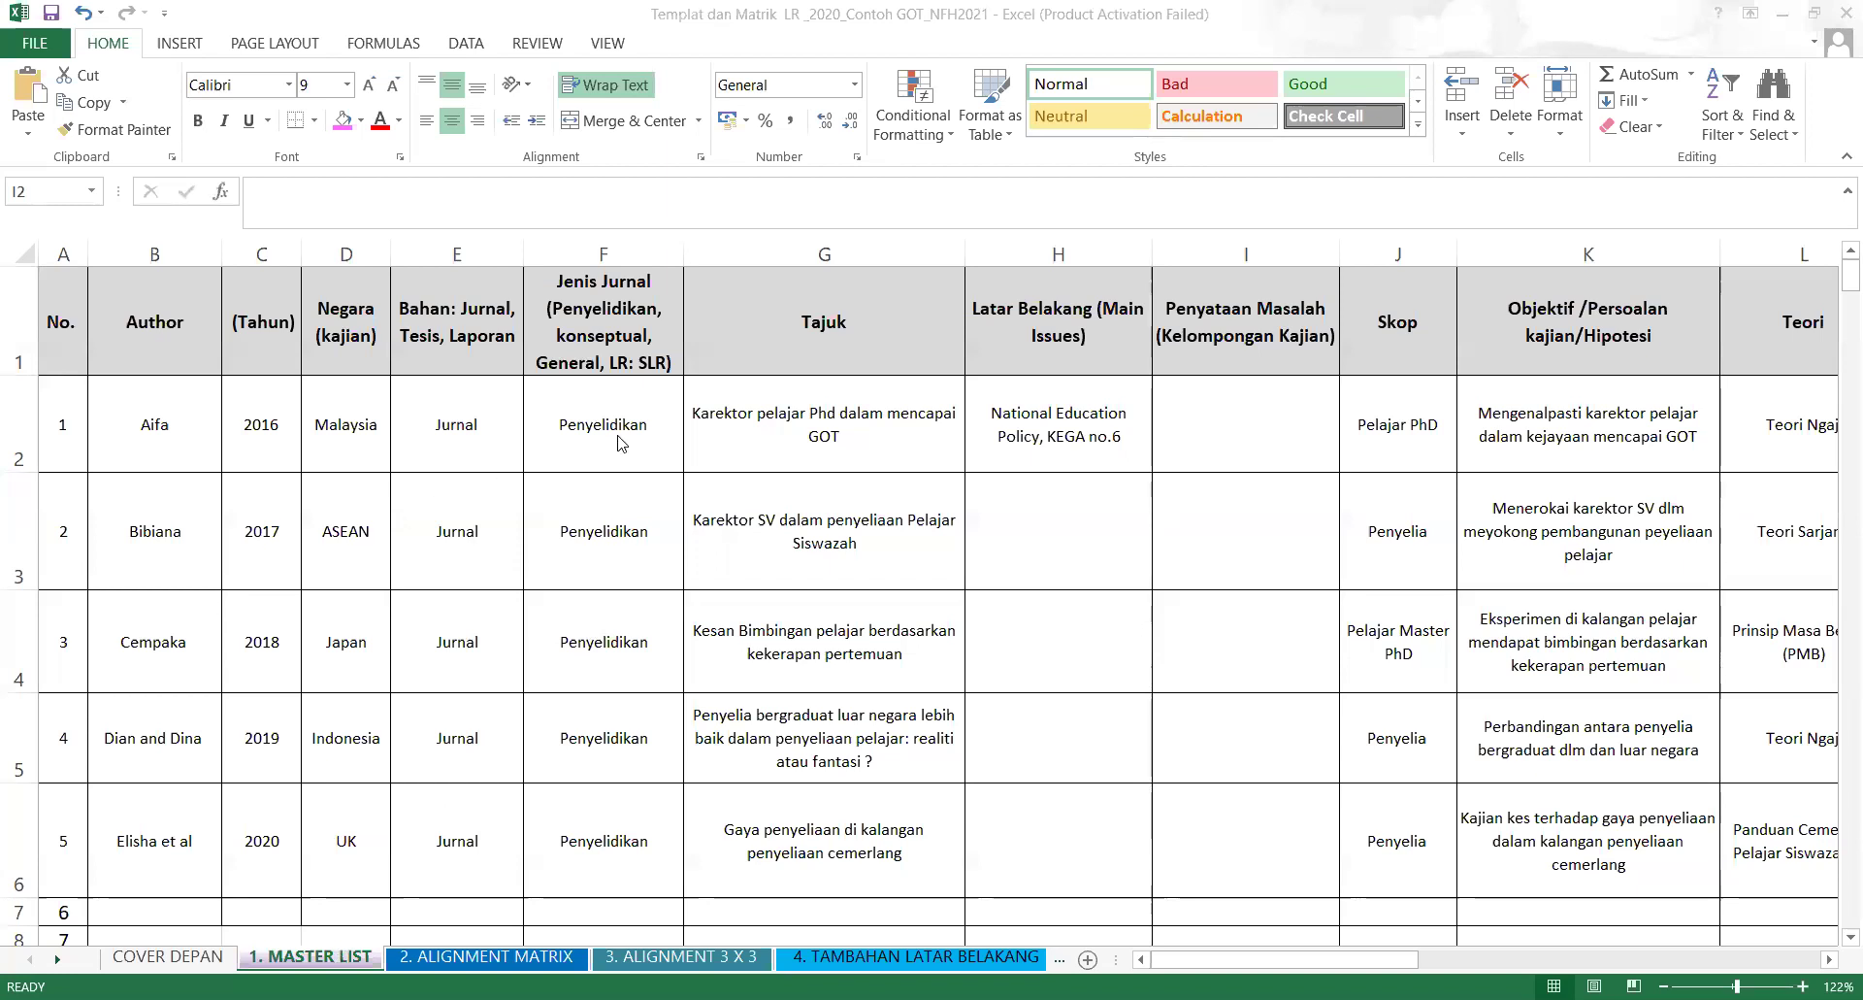
Insert a blank column before the Skop column and enter "Kategori" as its header in J1.
click(1423, 254)
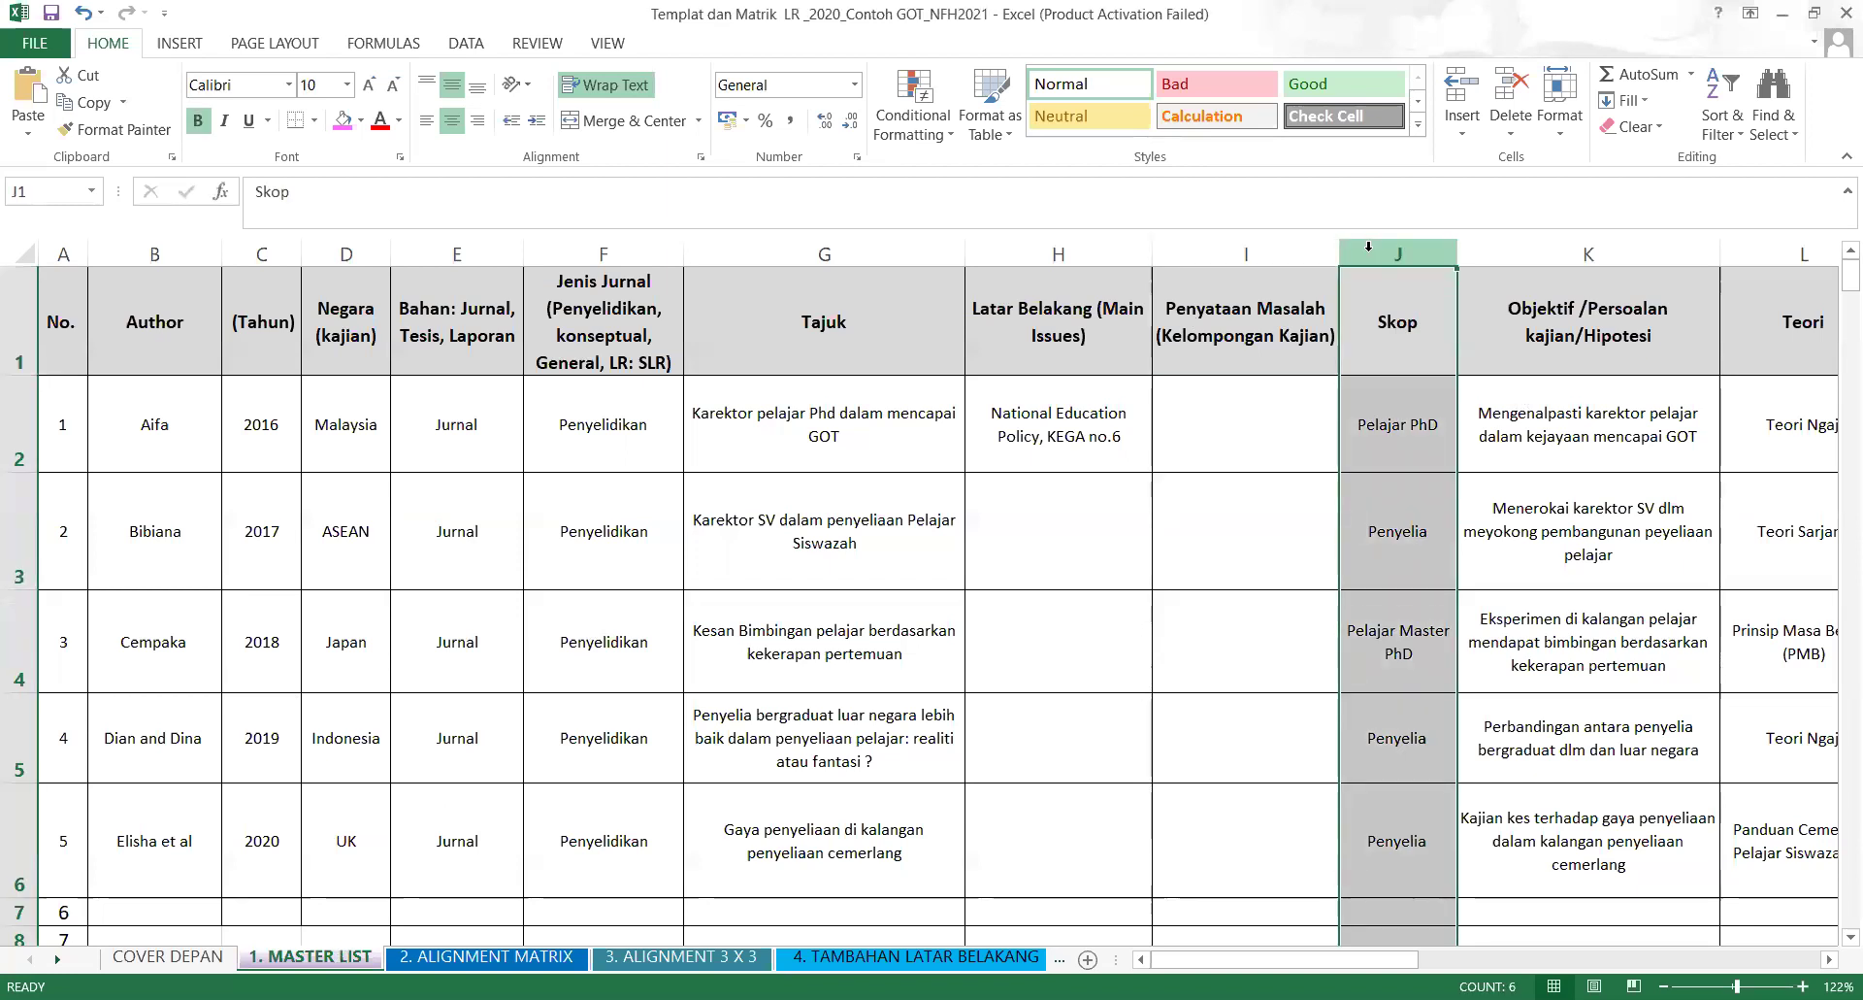
right_click(1368, 247)
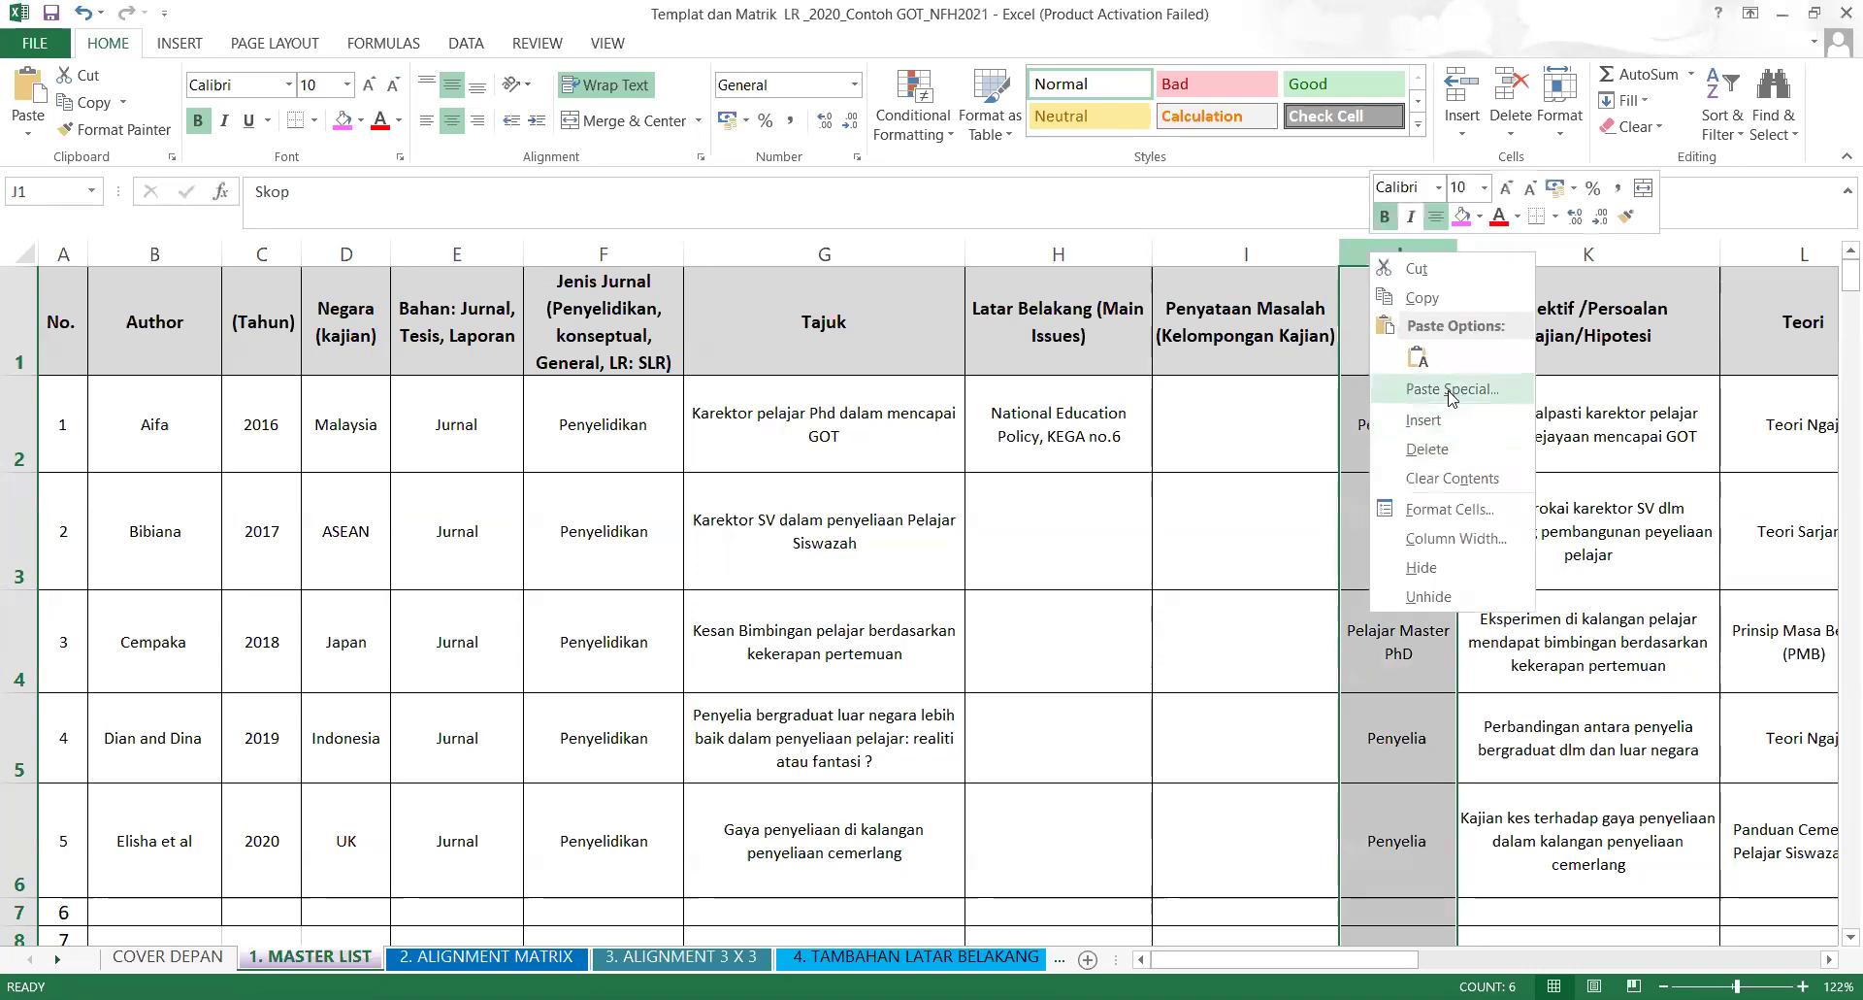
click(1437, 430)
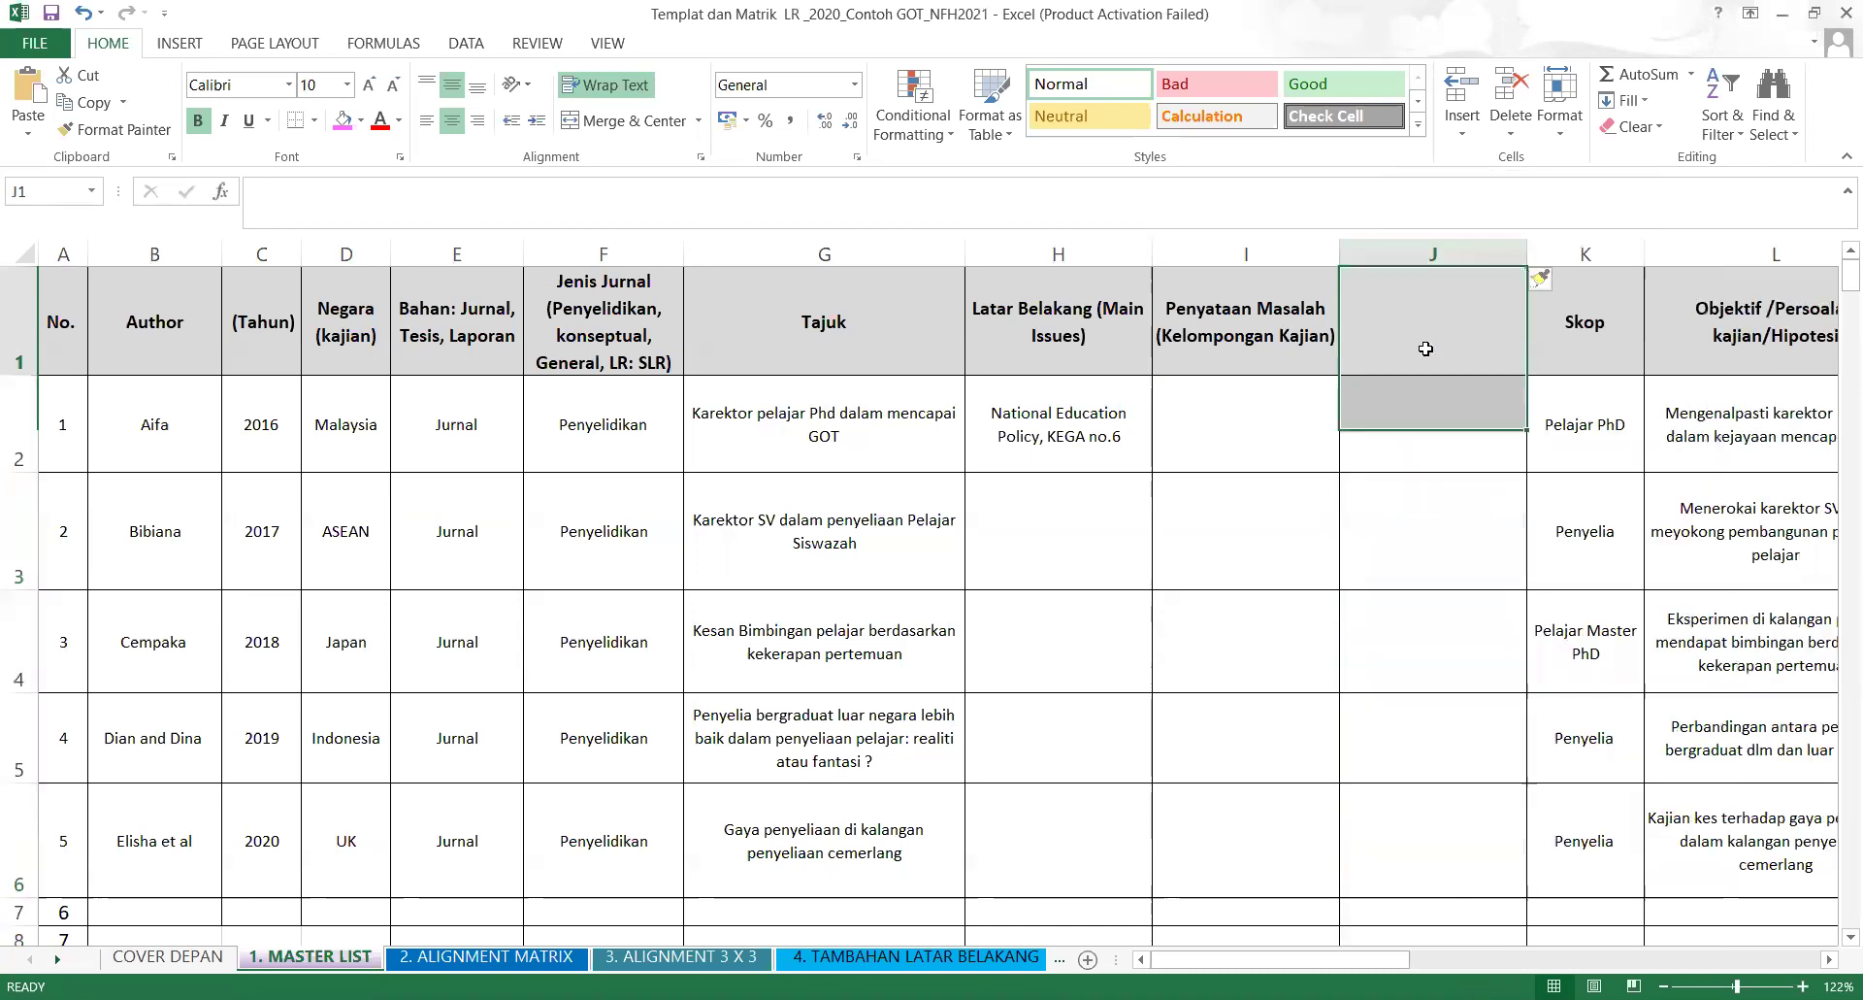
text(Kateg)
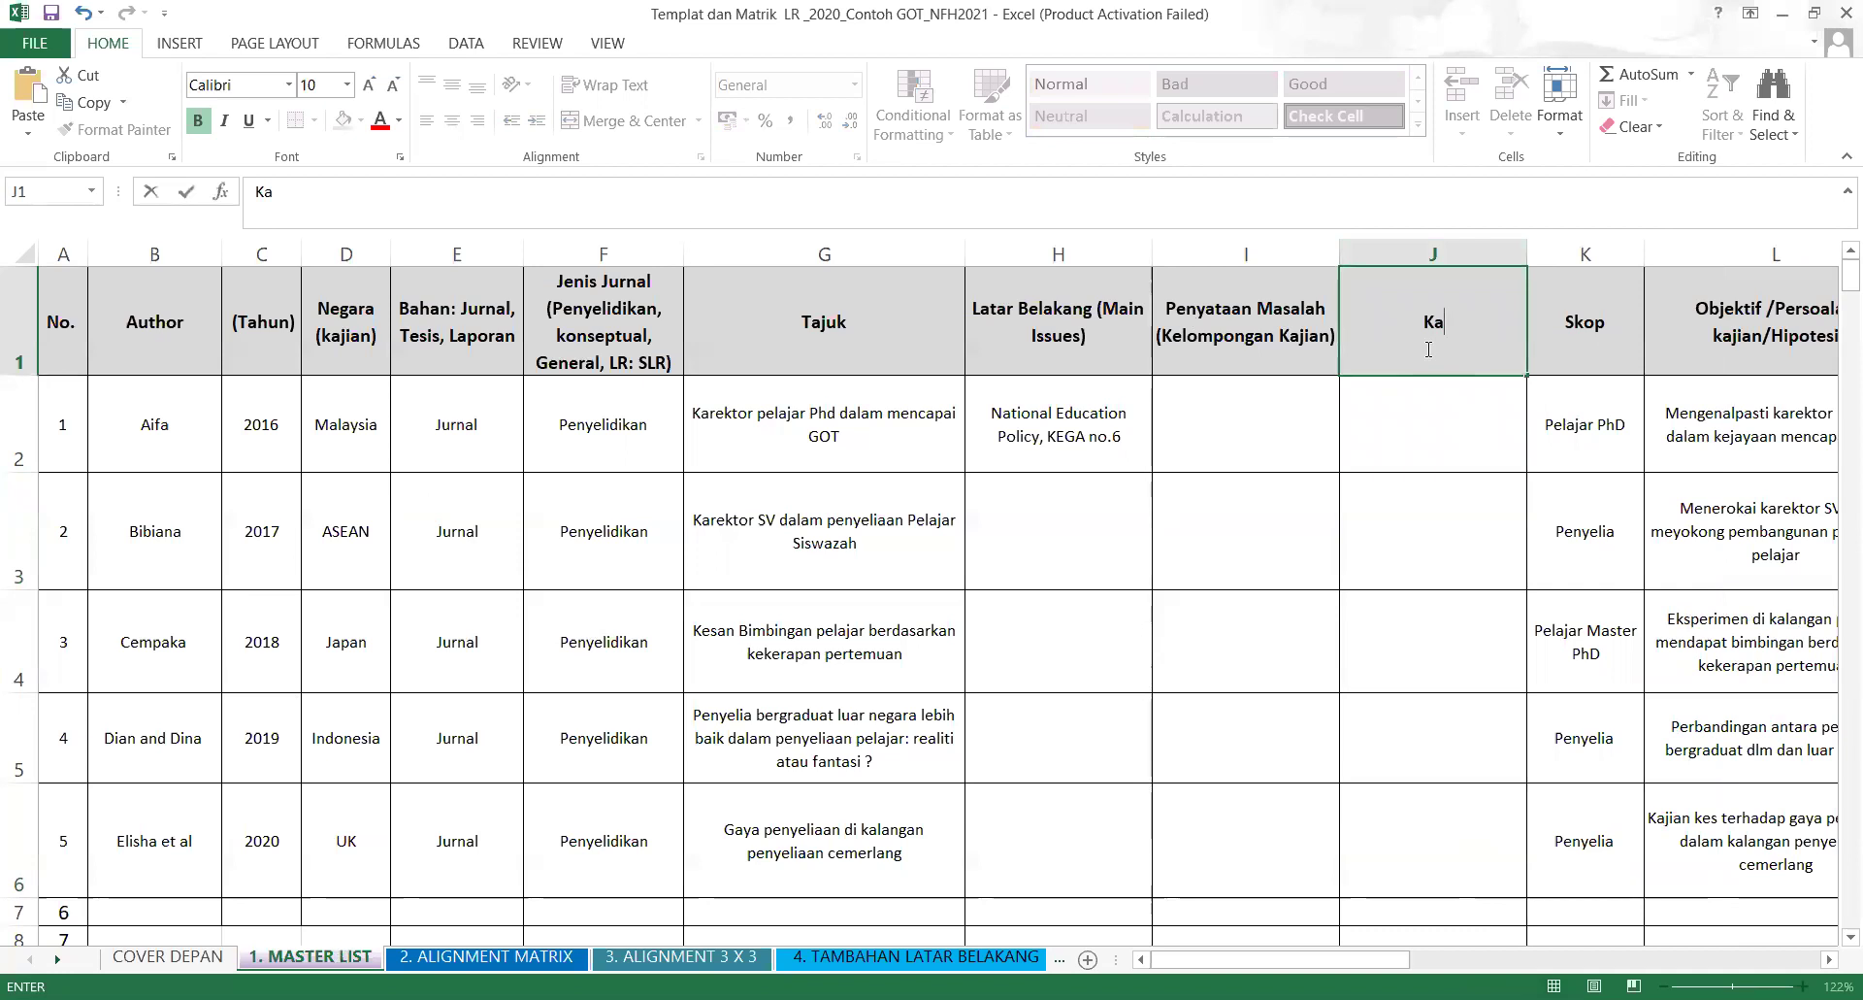
text(i)
click(1421, 436)
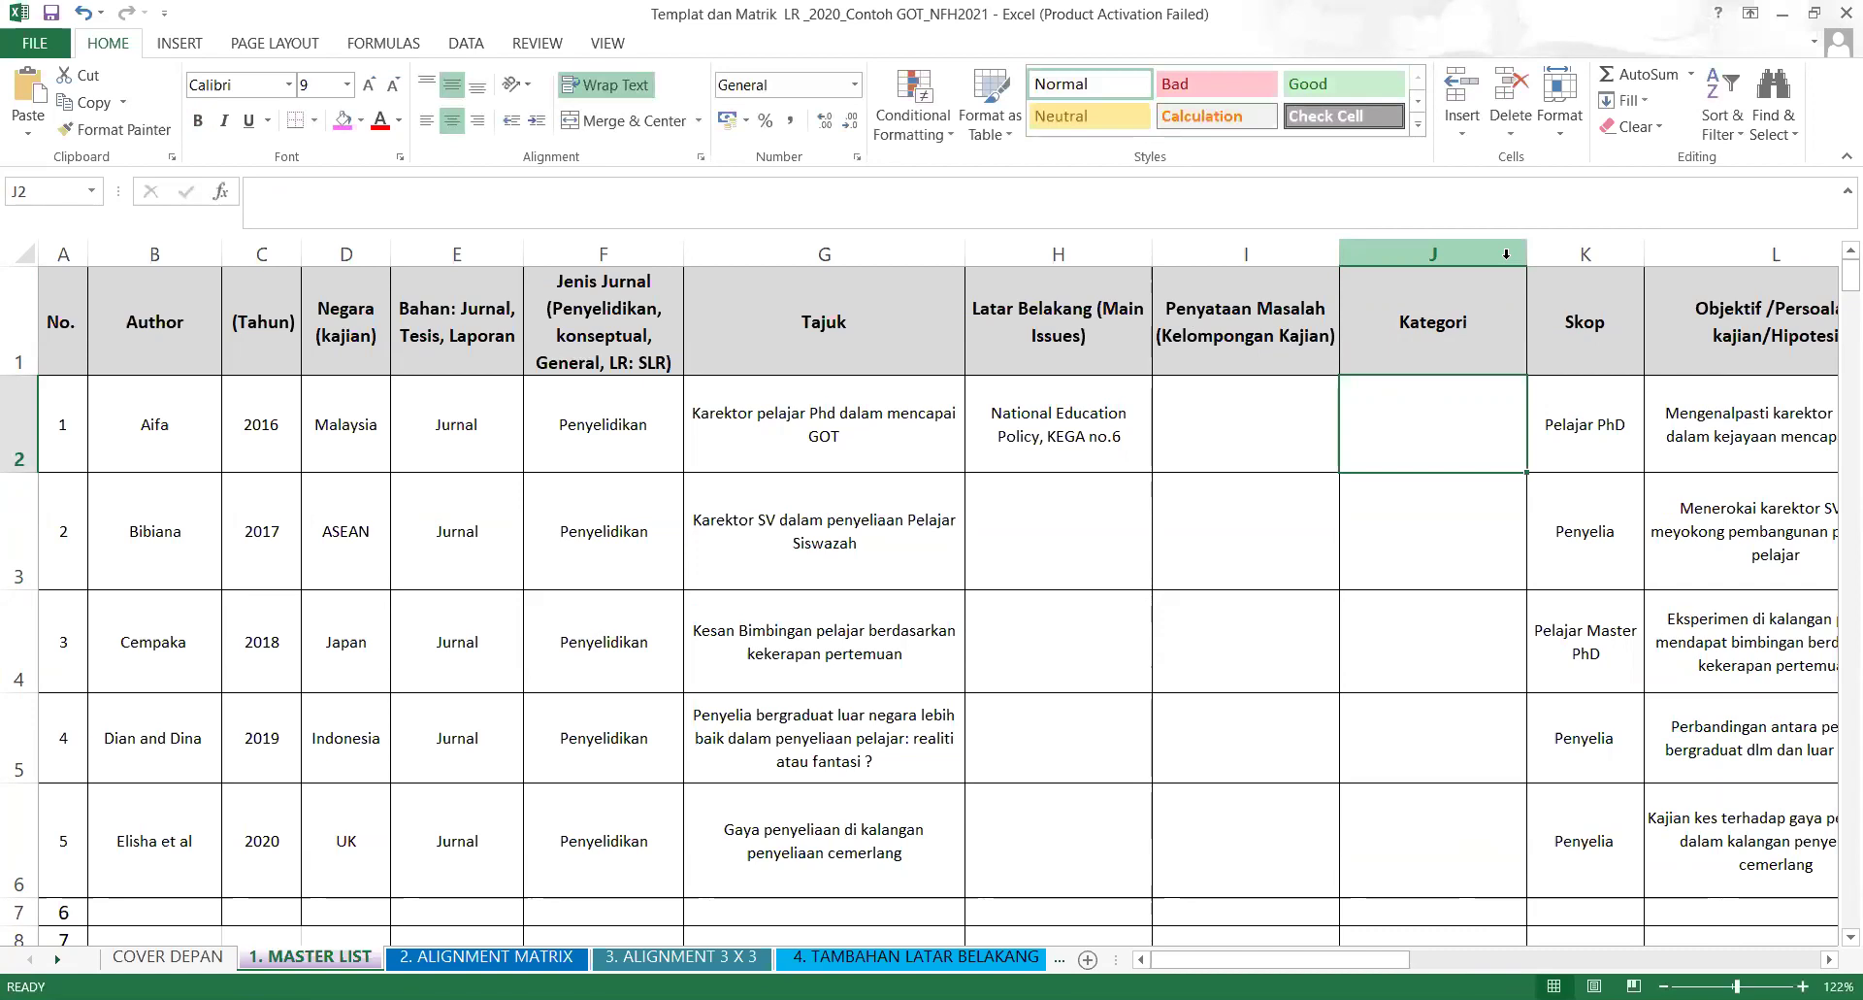
click(1485, 562)
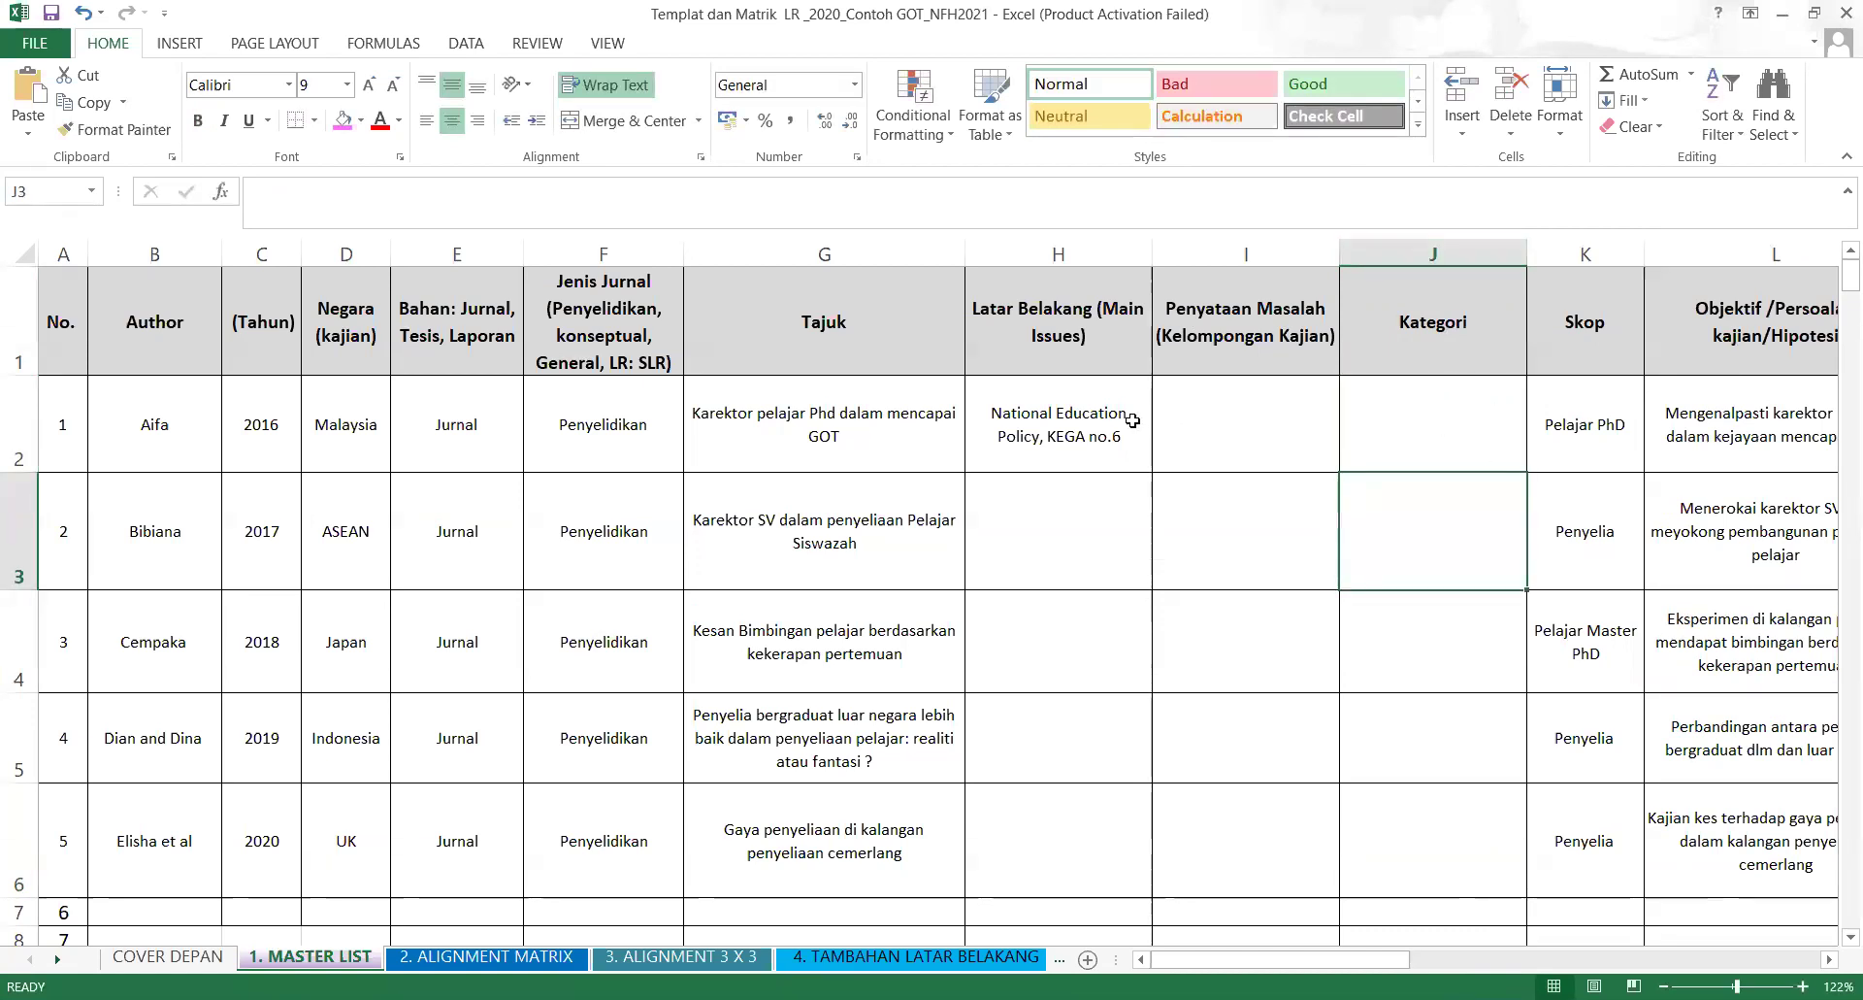
drag(1133, 419, 1529, 399)
click(1529, 399)
click(1513, 389)
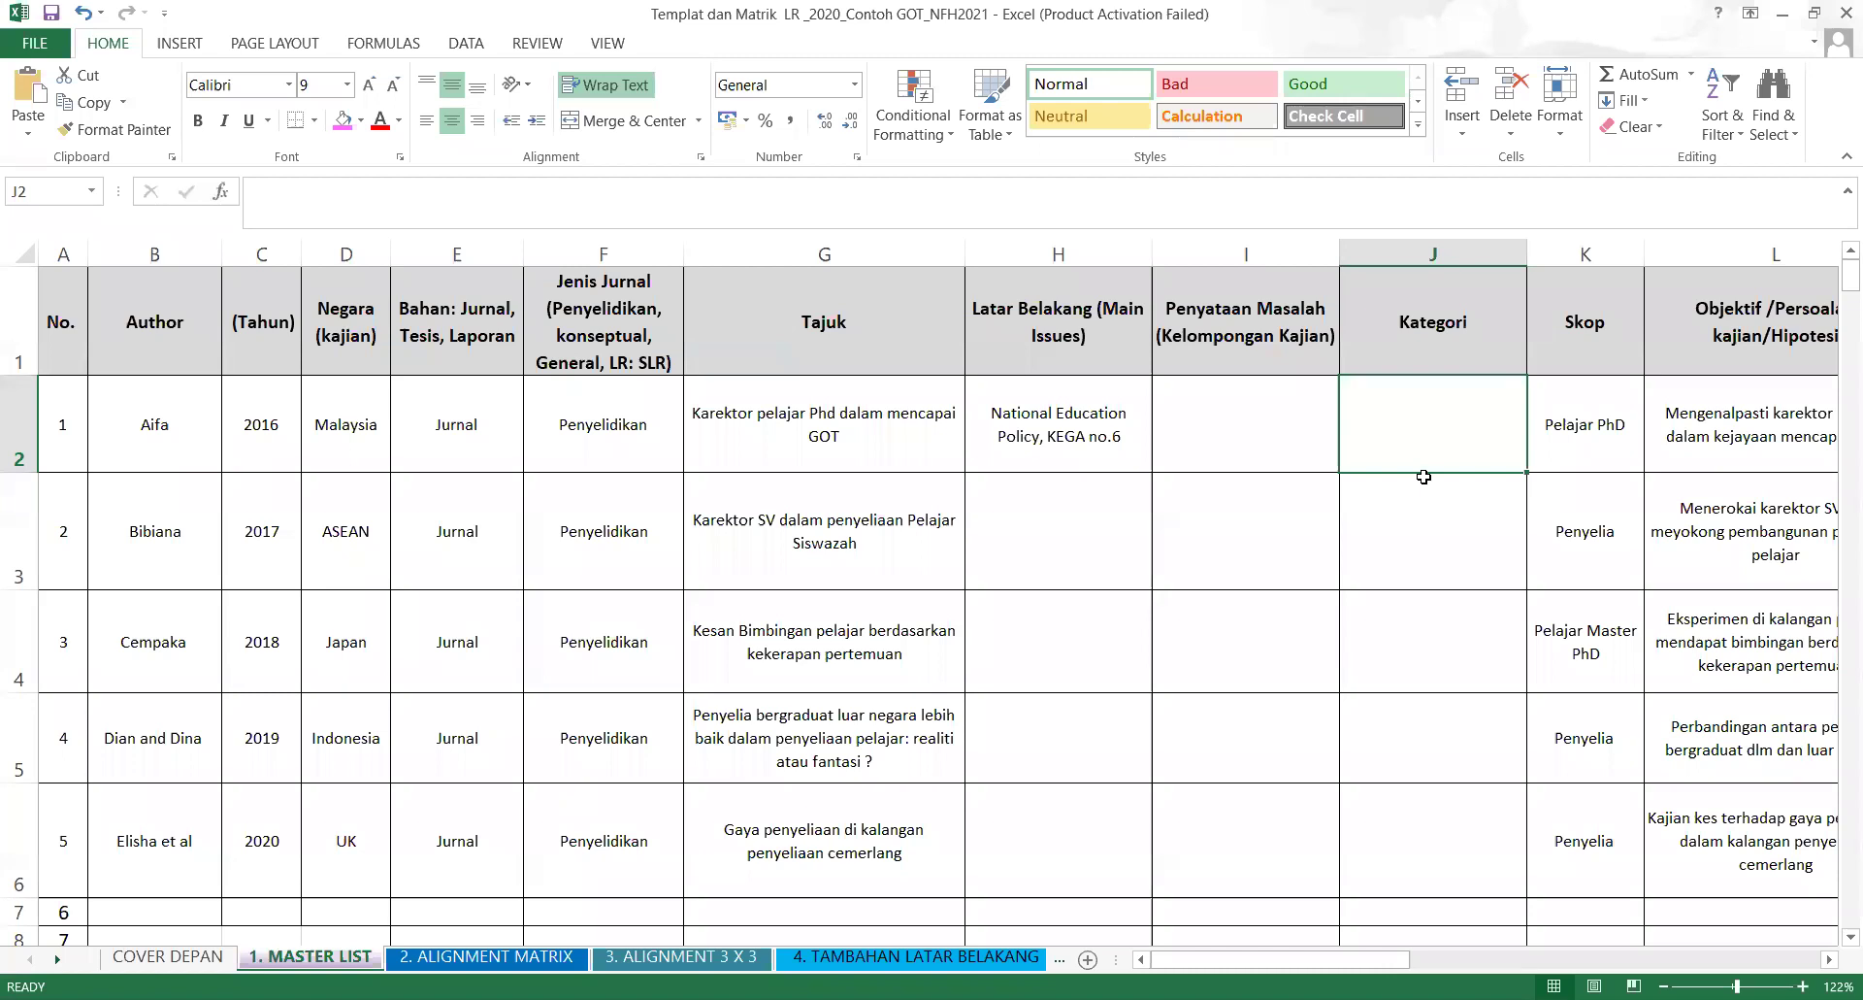
Replace the "Kategori" header in J1 with "Unik".
click(1584, 326)
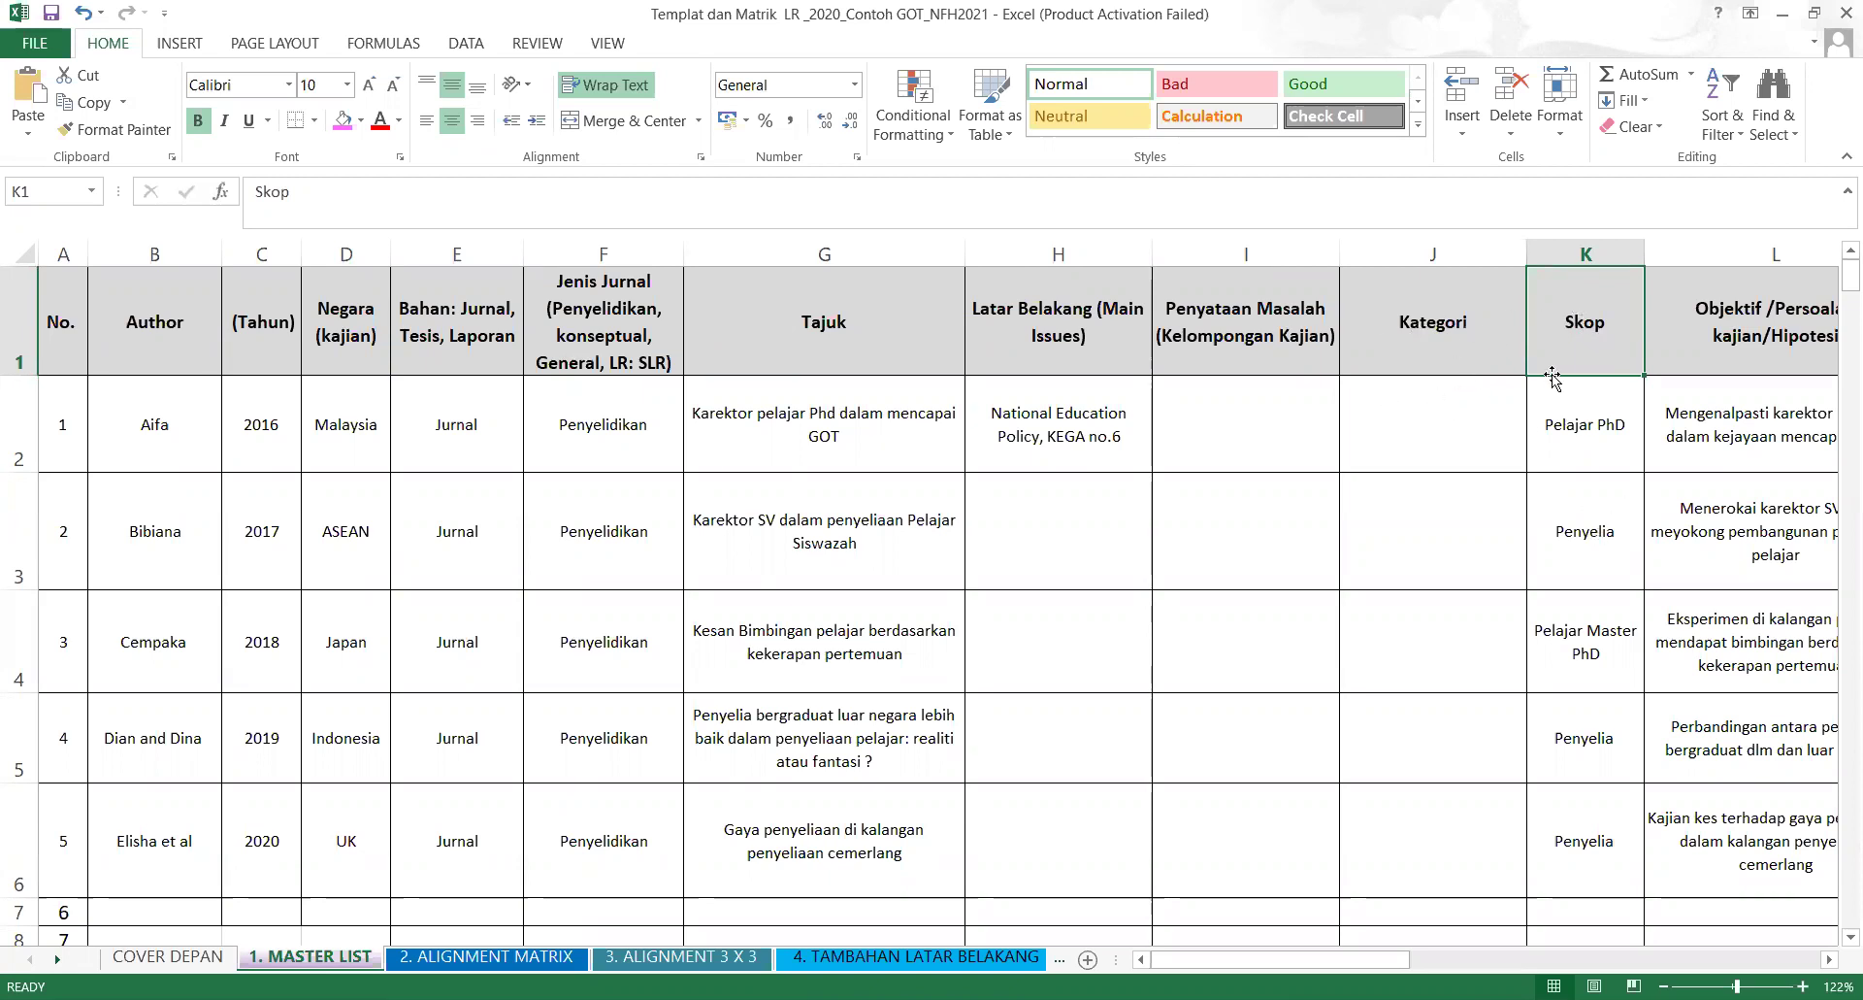
click(1428, 360)
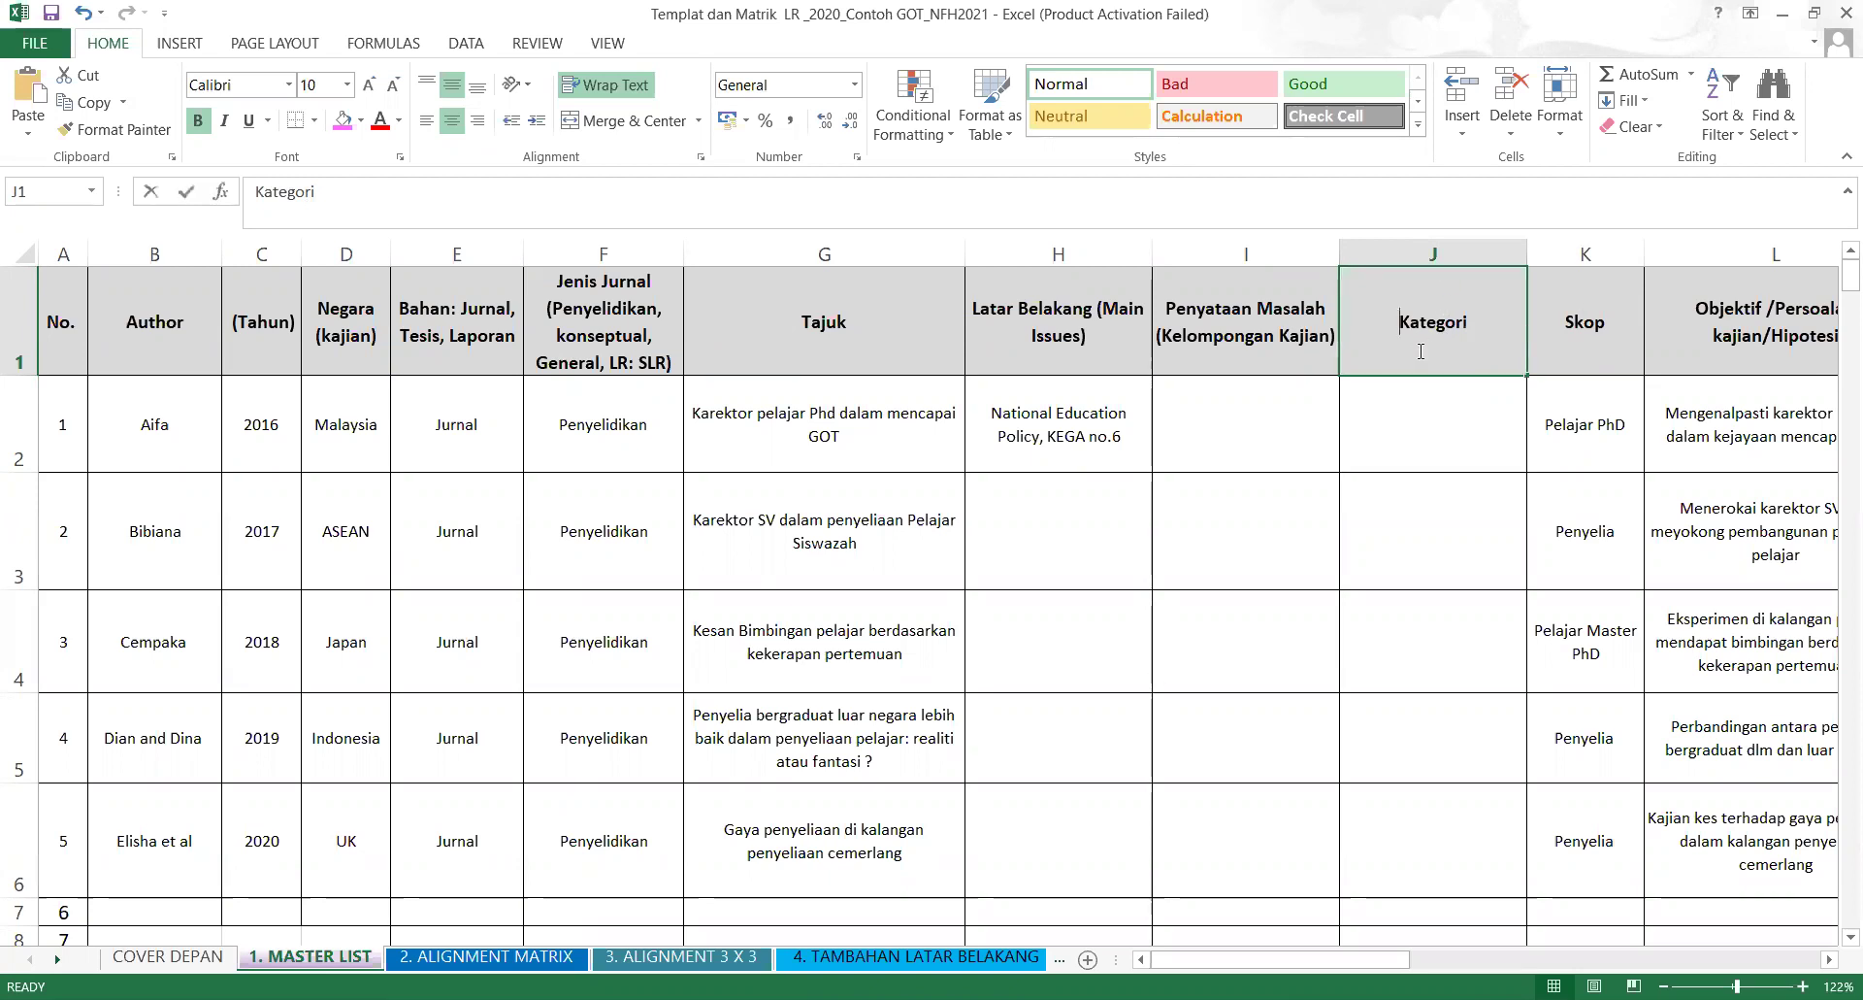
text(Unil)
key(BackSpace)
text(k)
Enter "Trademark" for study number 1 and "n" for study number 2 under the Unik header.
click(1412, 467)
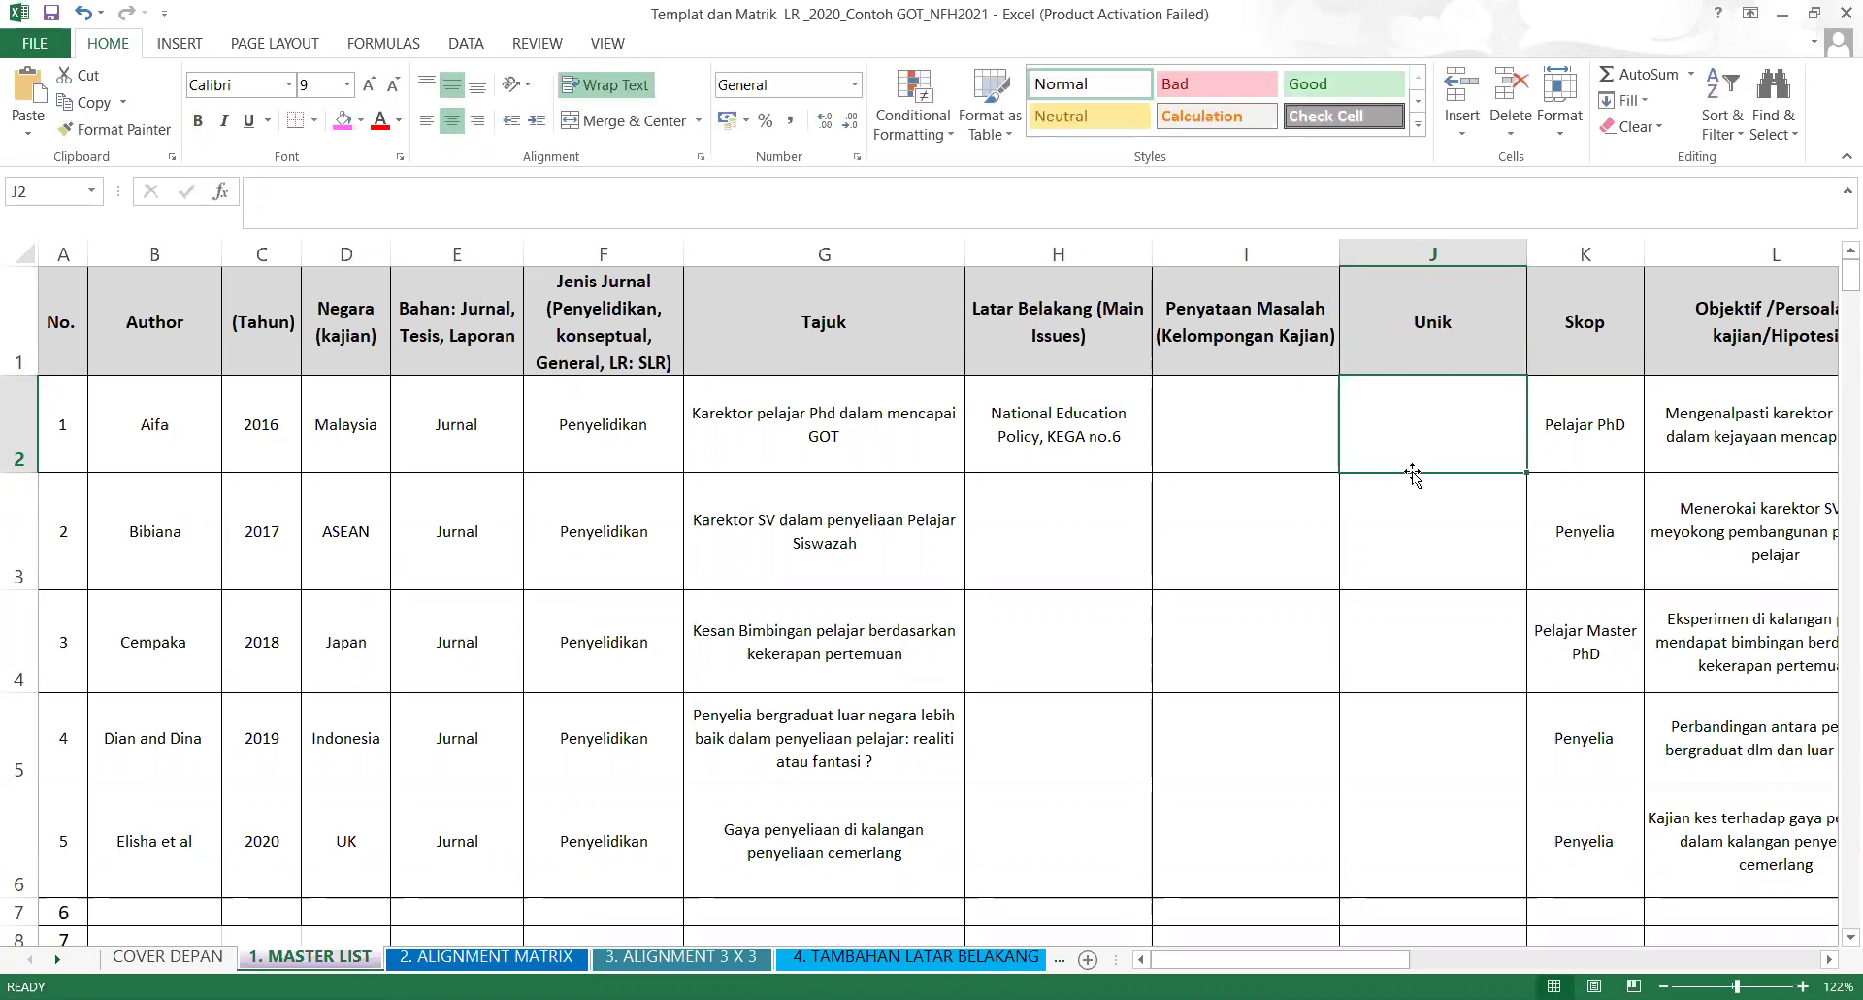
text(Trademark)
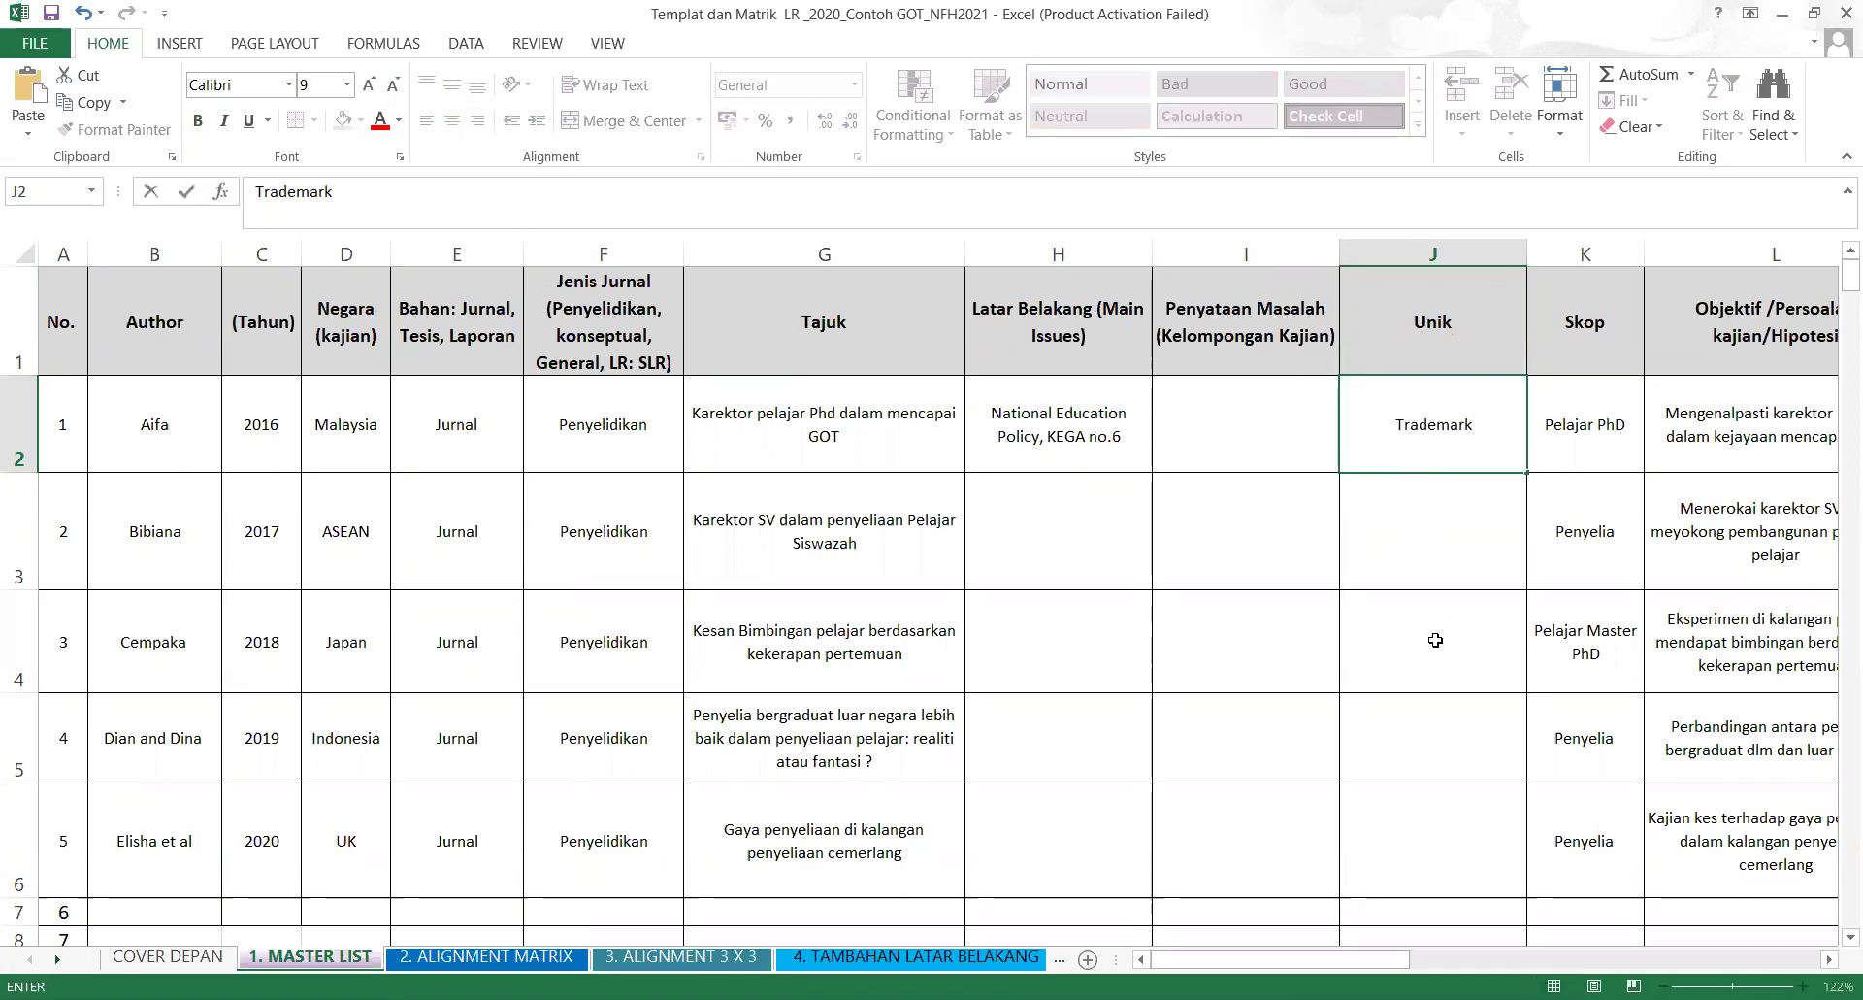
click(1435, 641)
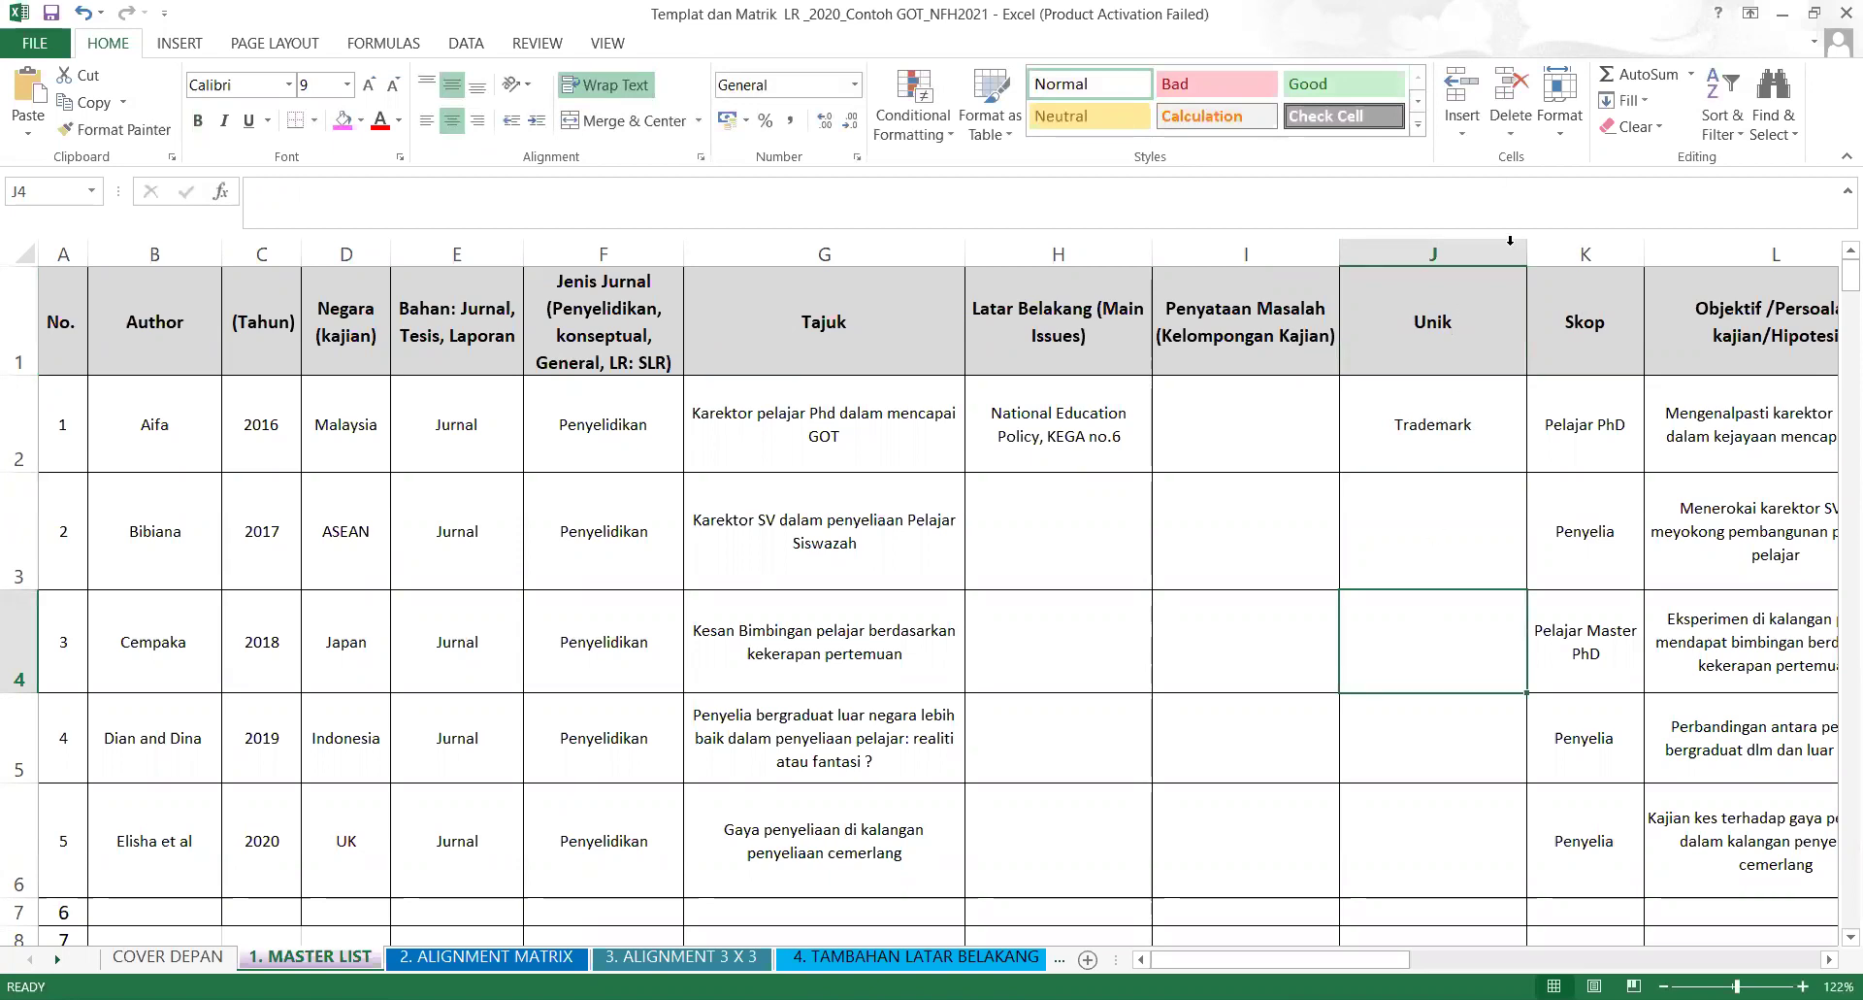
click(1428, 570)
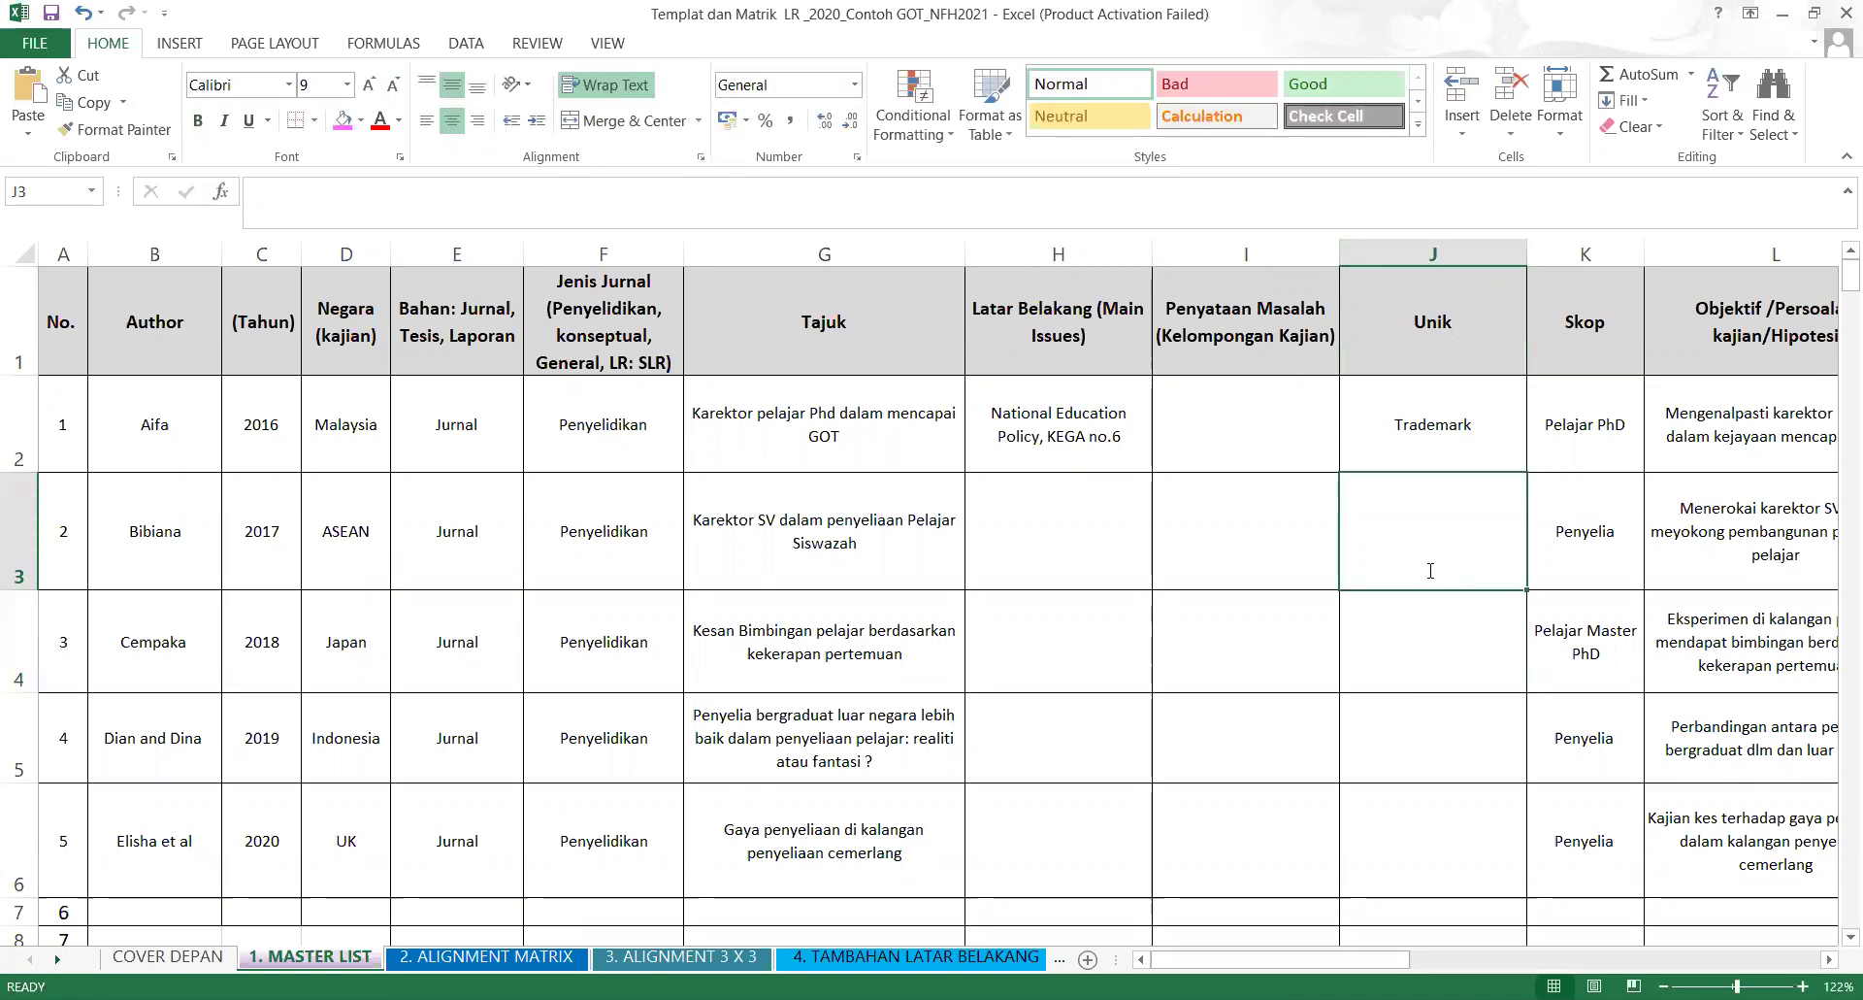
text(n)
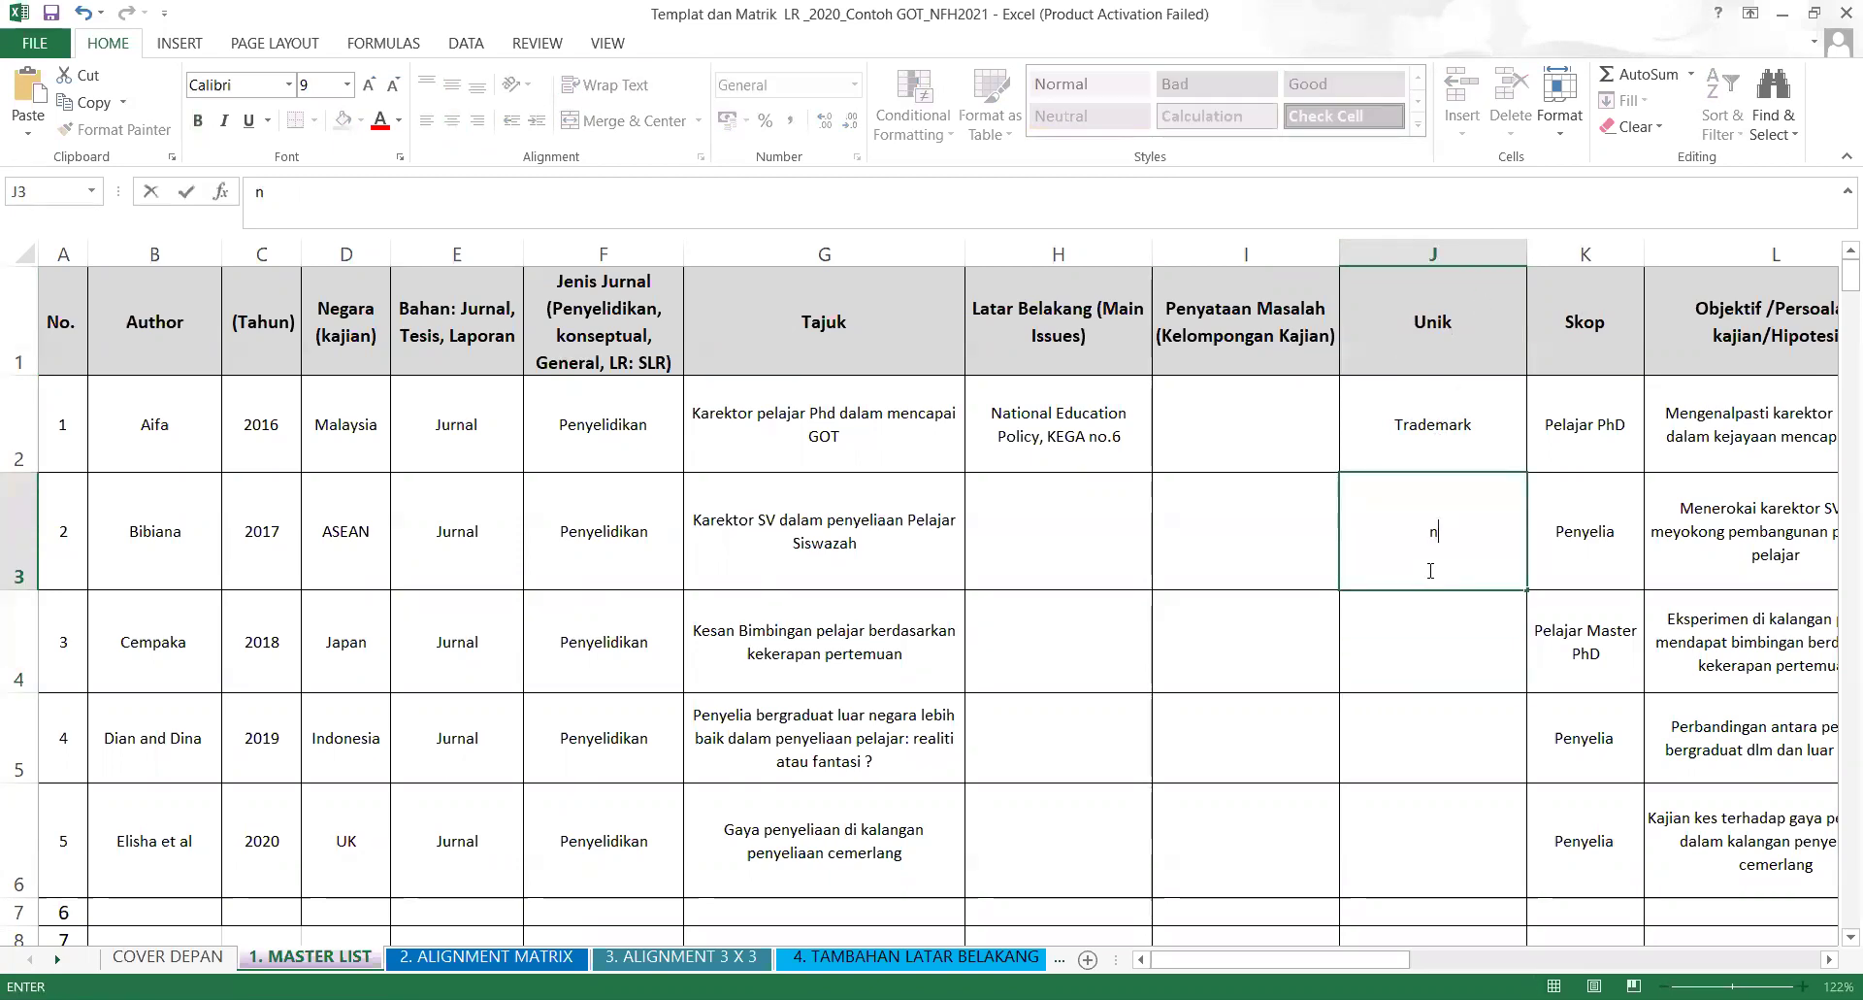
click(1470, 421)
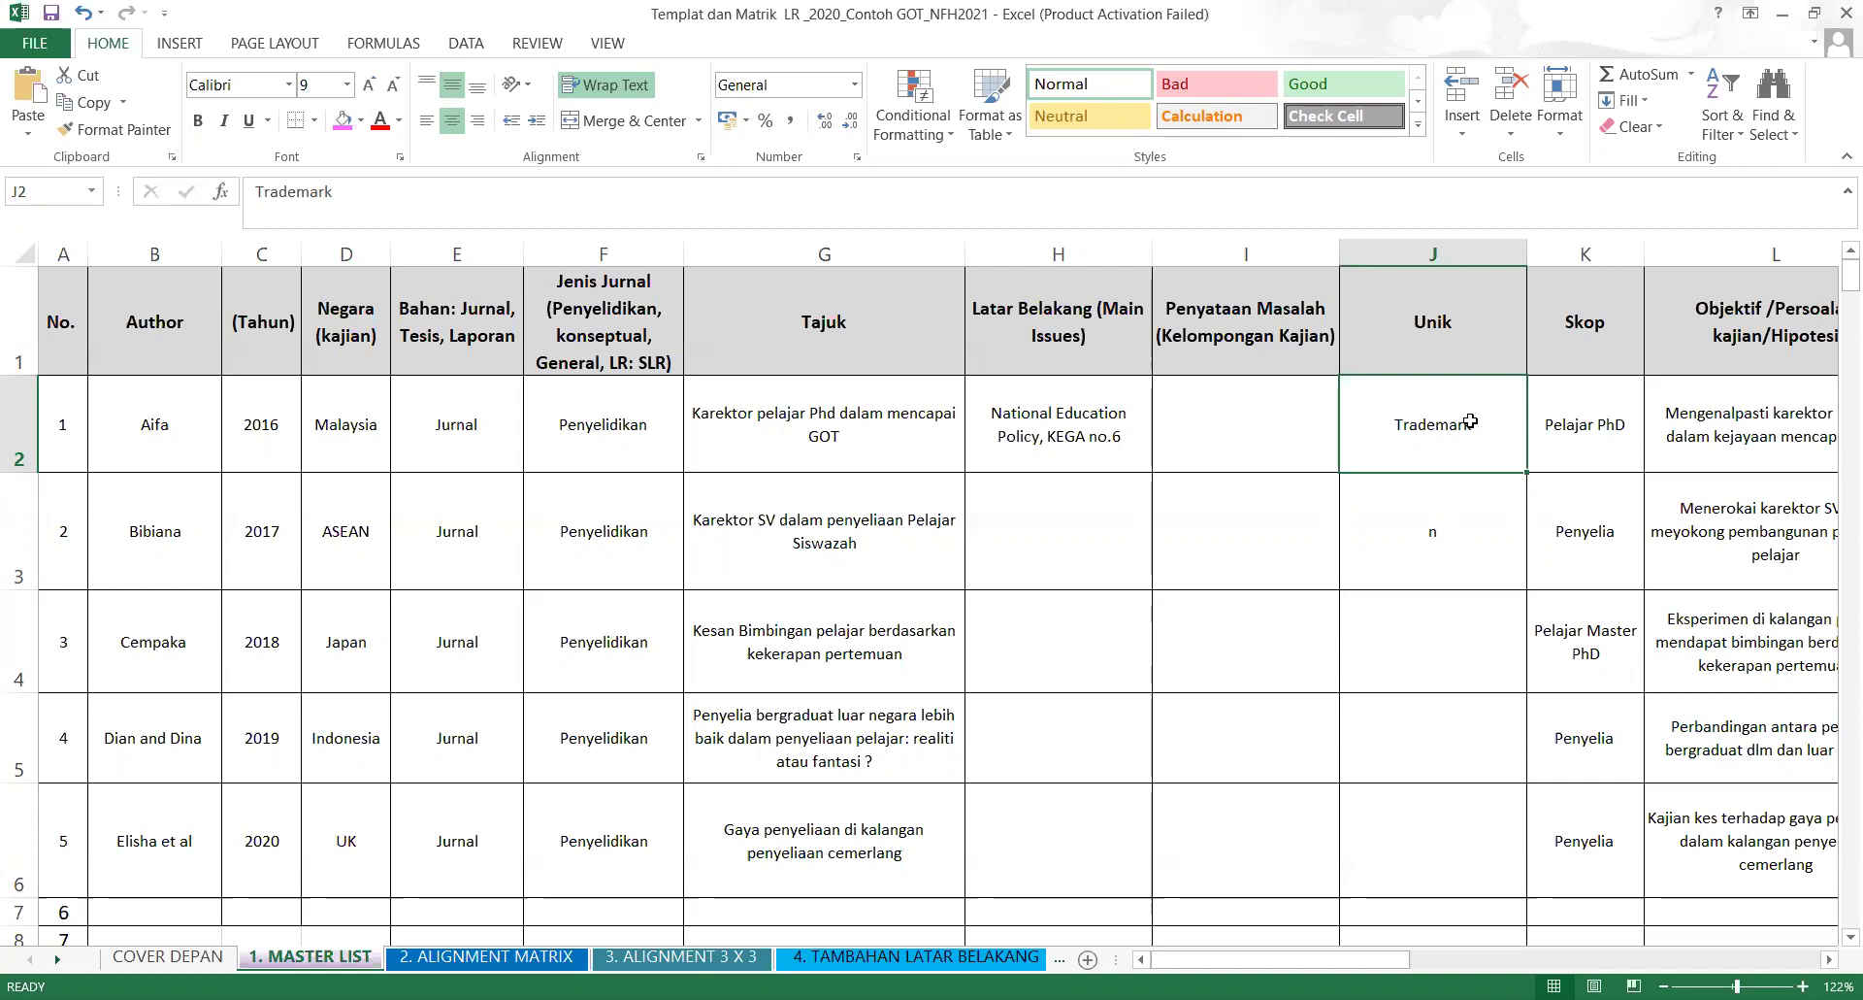
Replace the Unik entry for study number 1 with "diagram bab 1" and clear the entry for study number 2.
click(1435, 323)
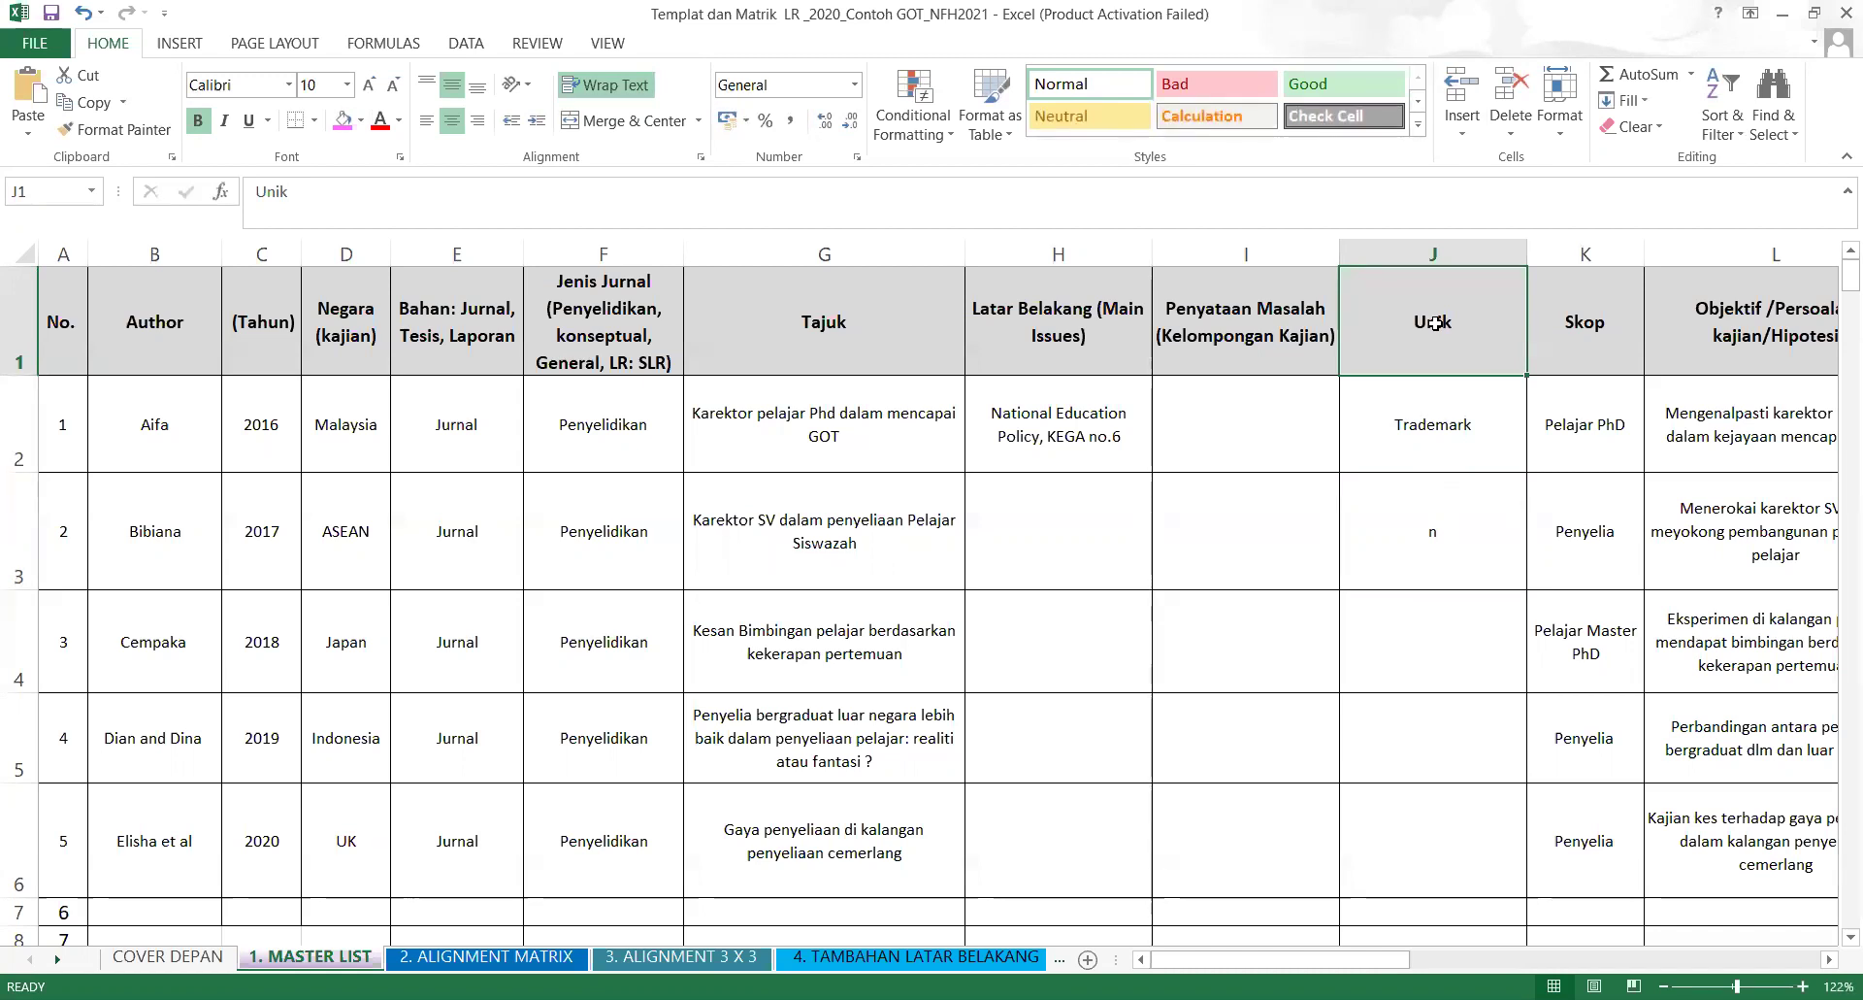
click(1422, 434)
text(d)
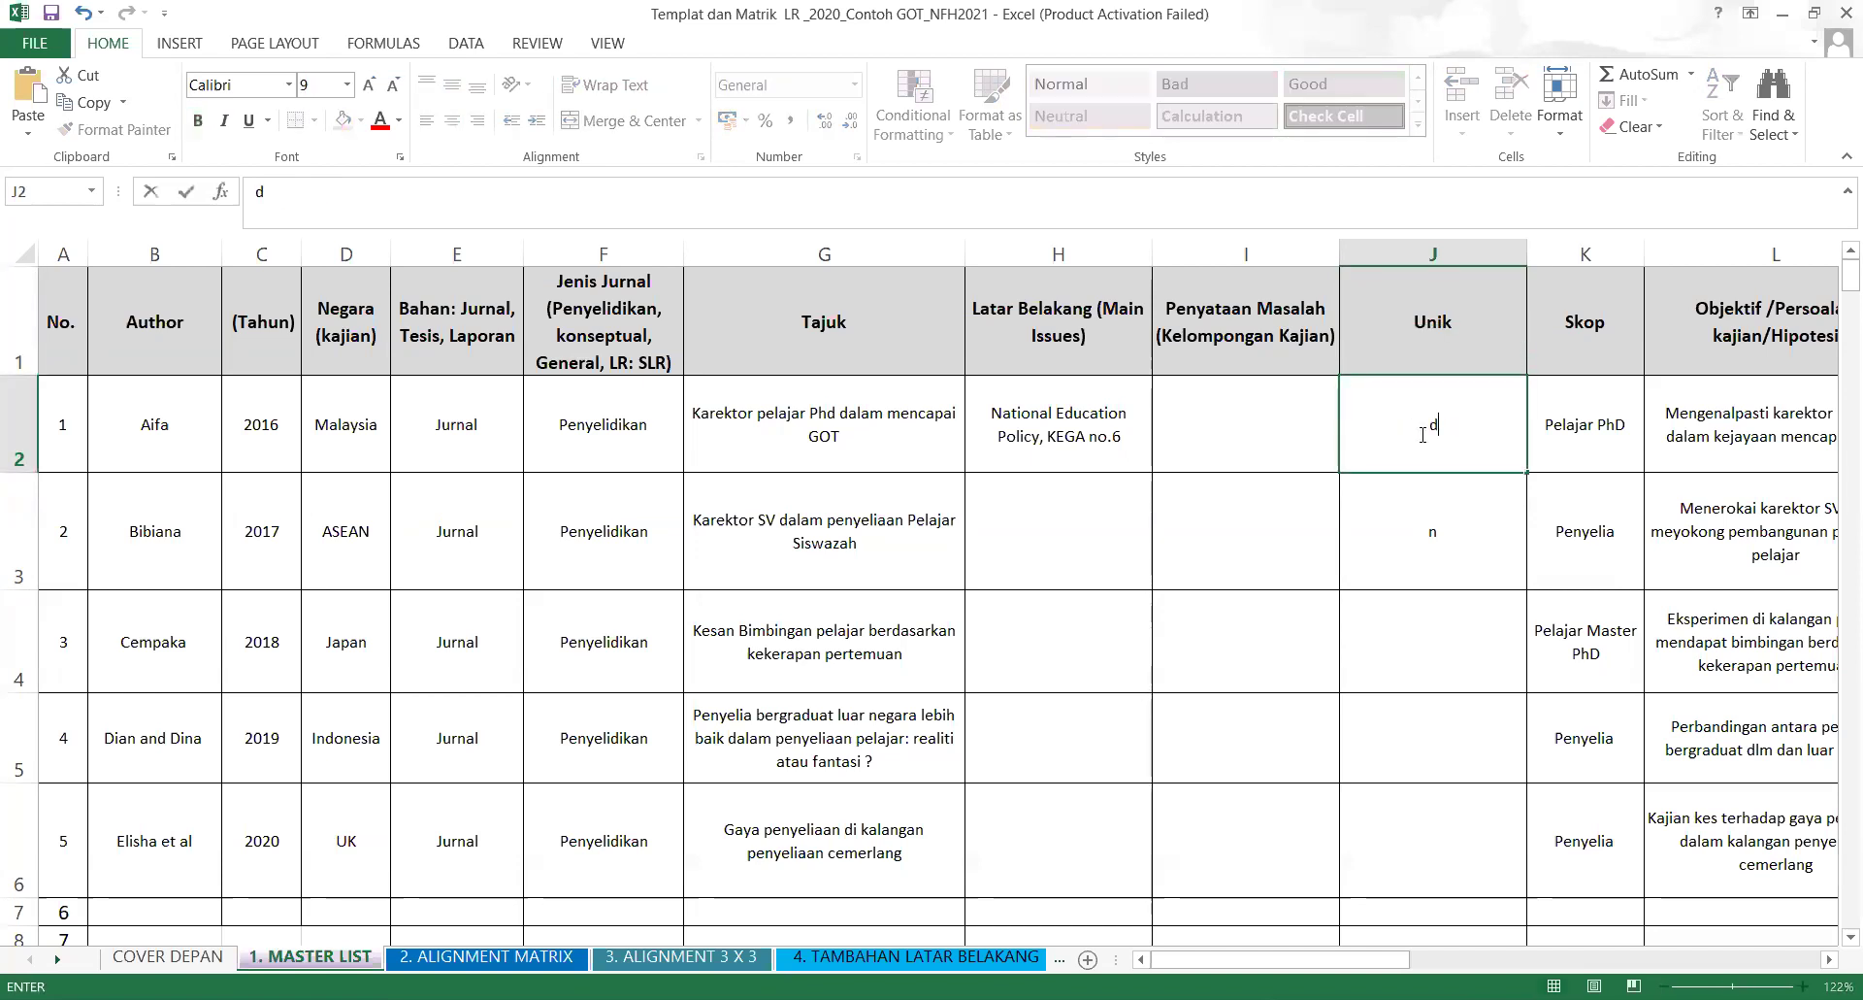
text(iagram bab 1)
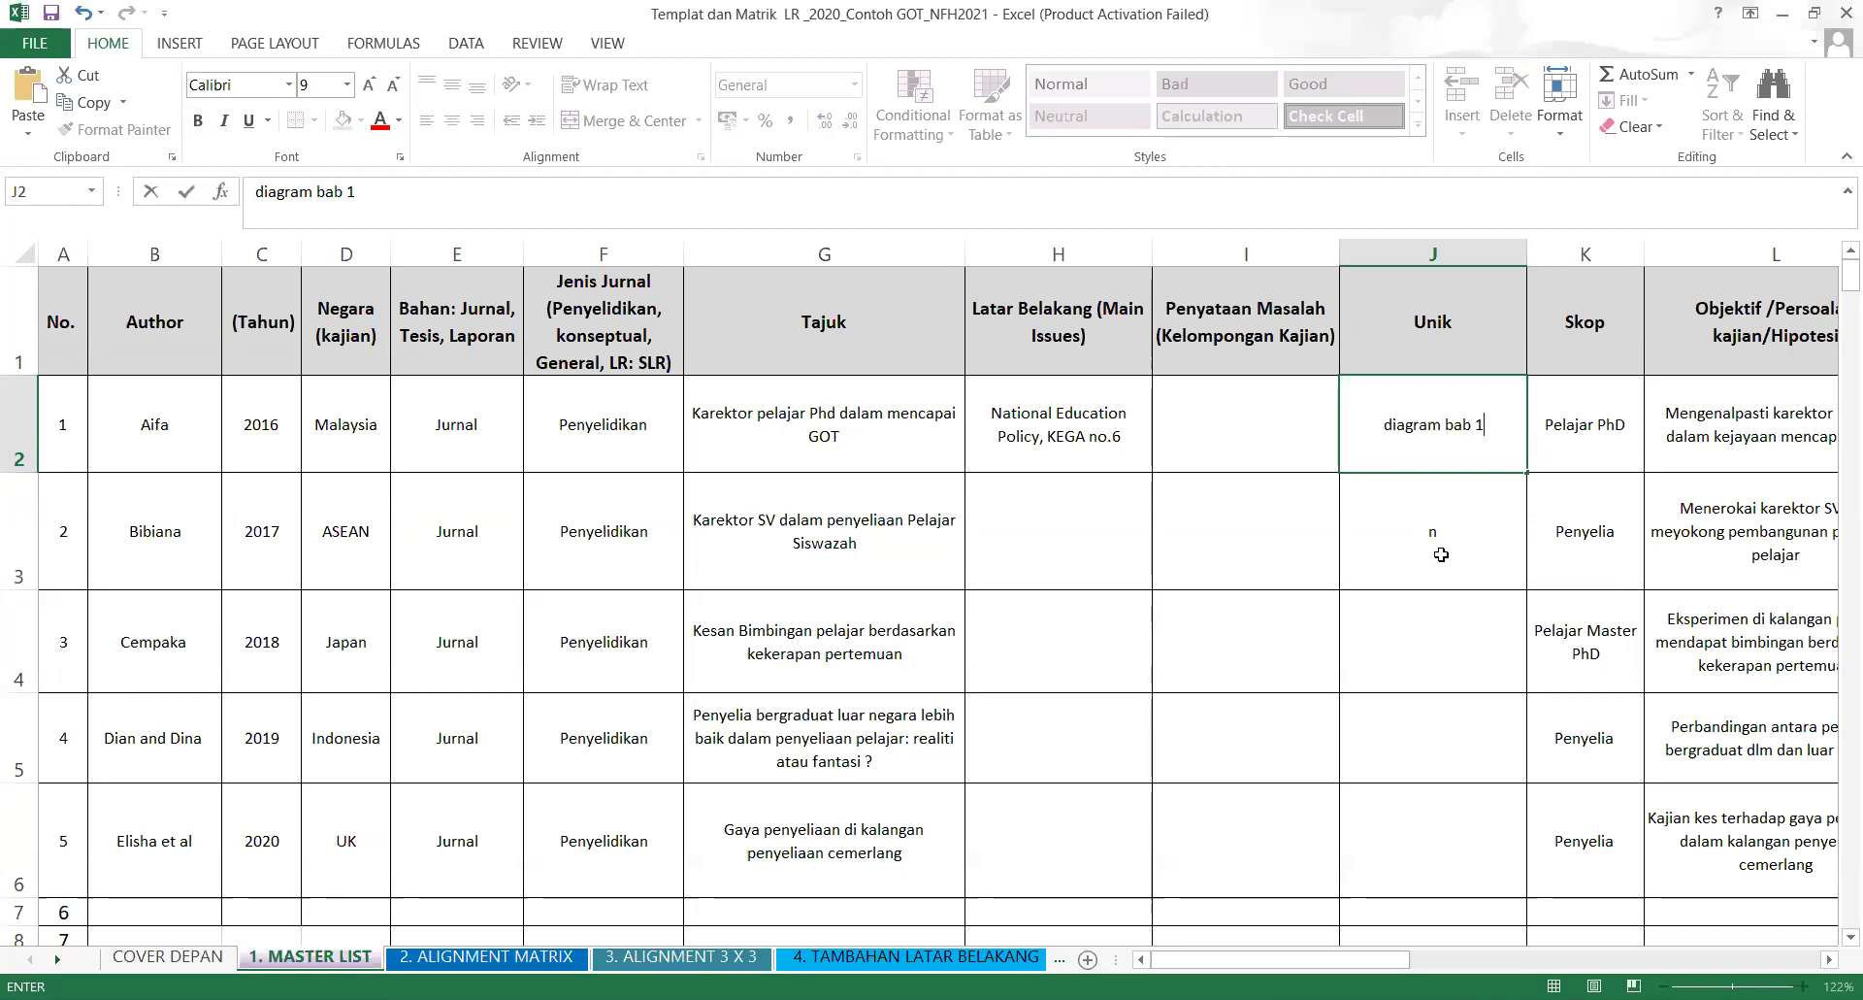
click(1442, 555)
key(Delete)
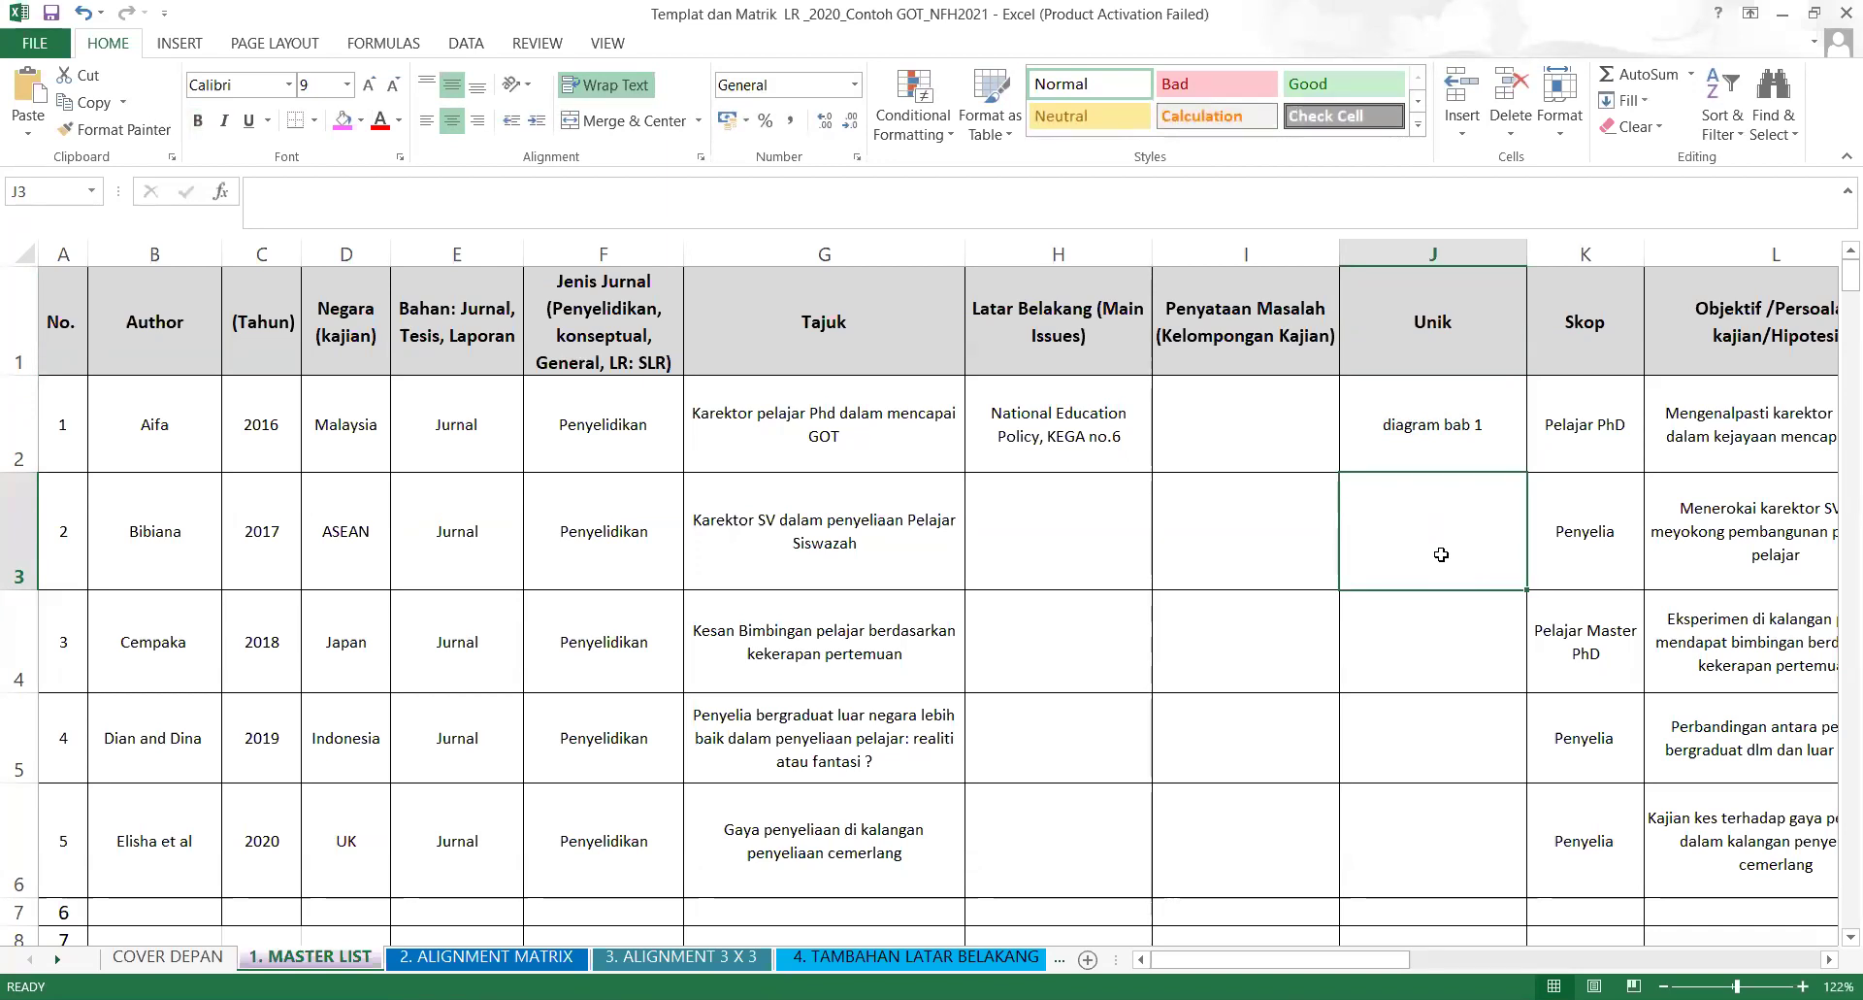
Delete the entire Unik column from the master list.
click(1460, 318)
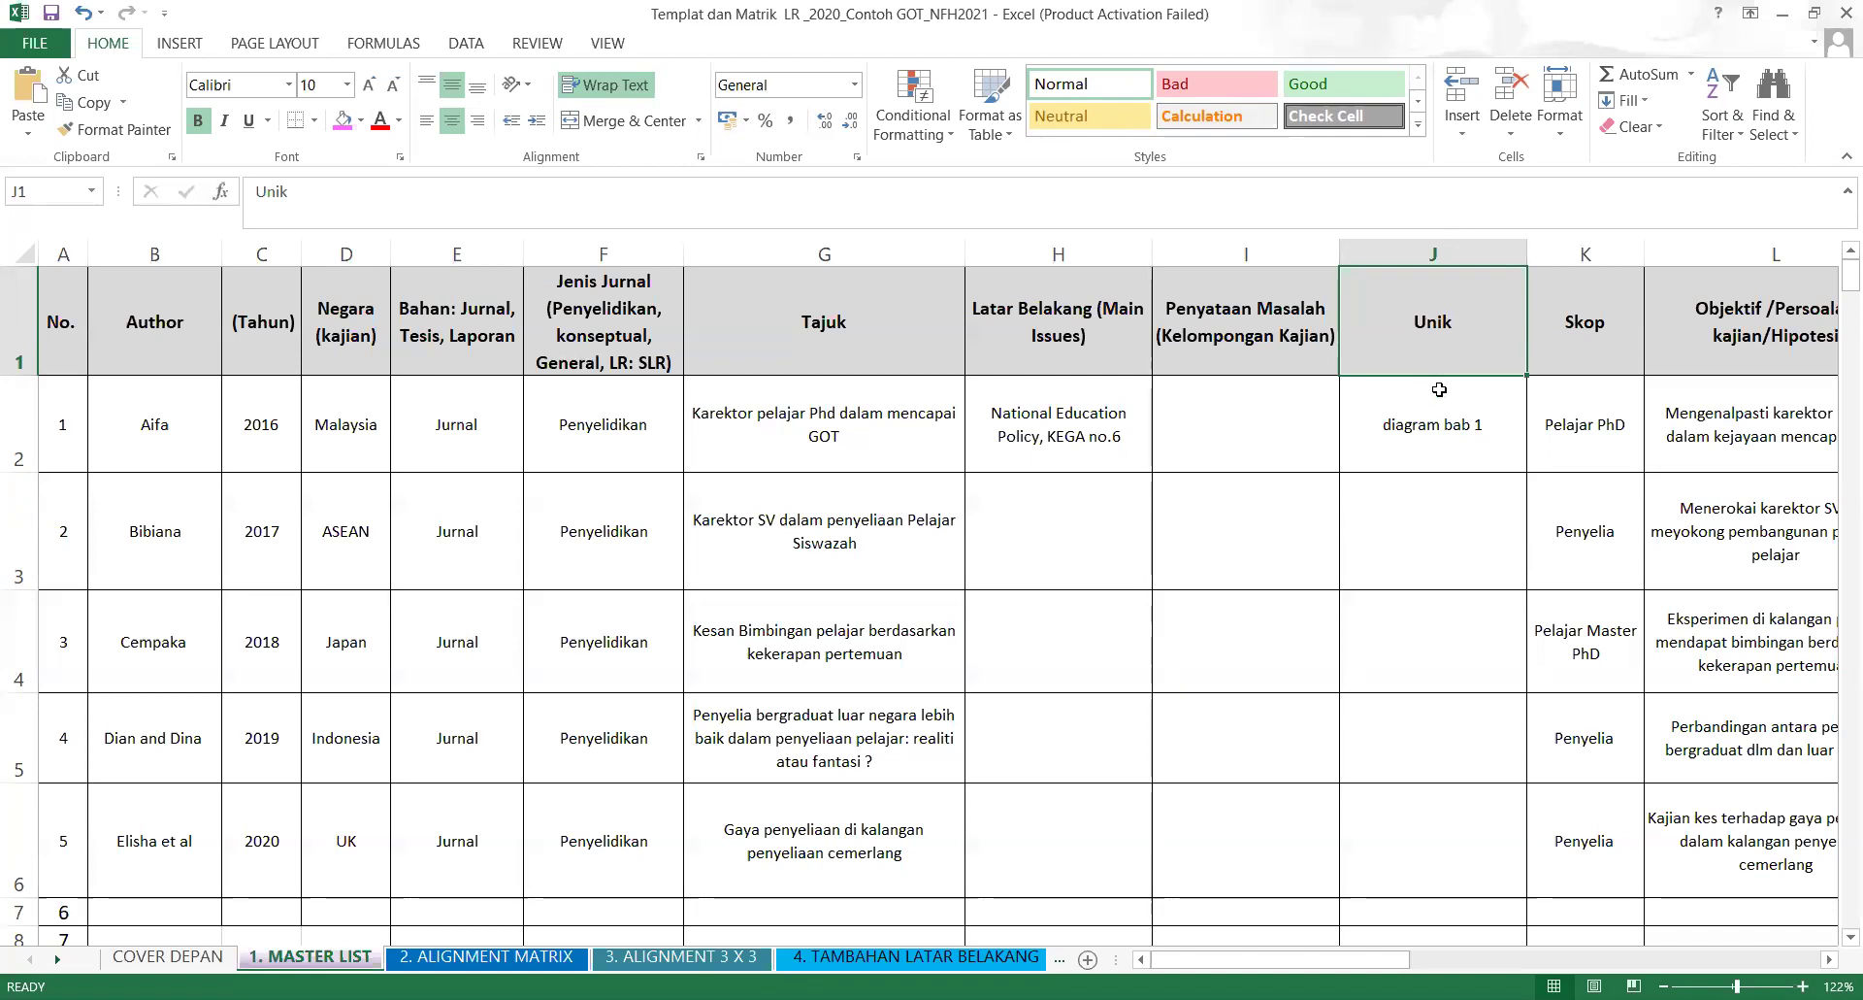
click(1436, 241)
right_click(1438, 245)
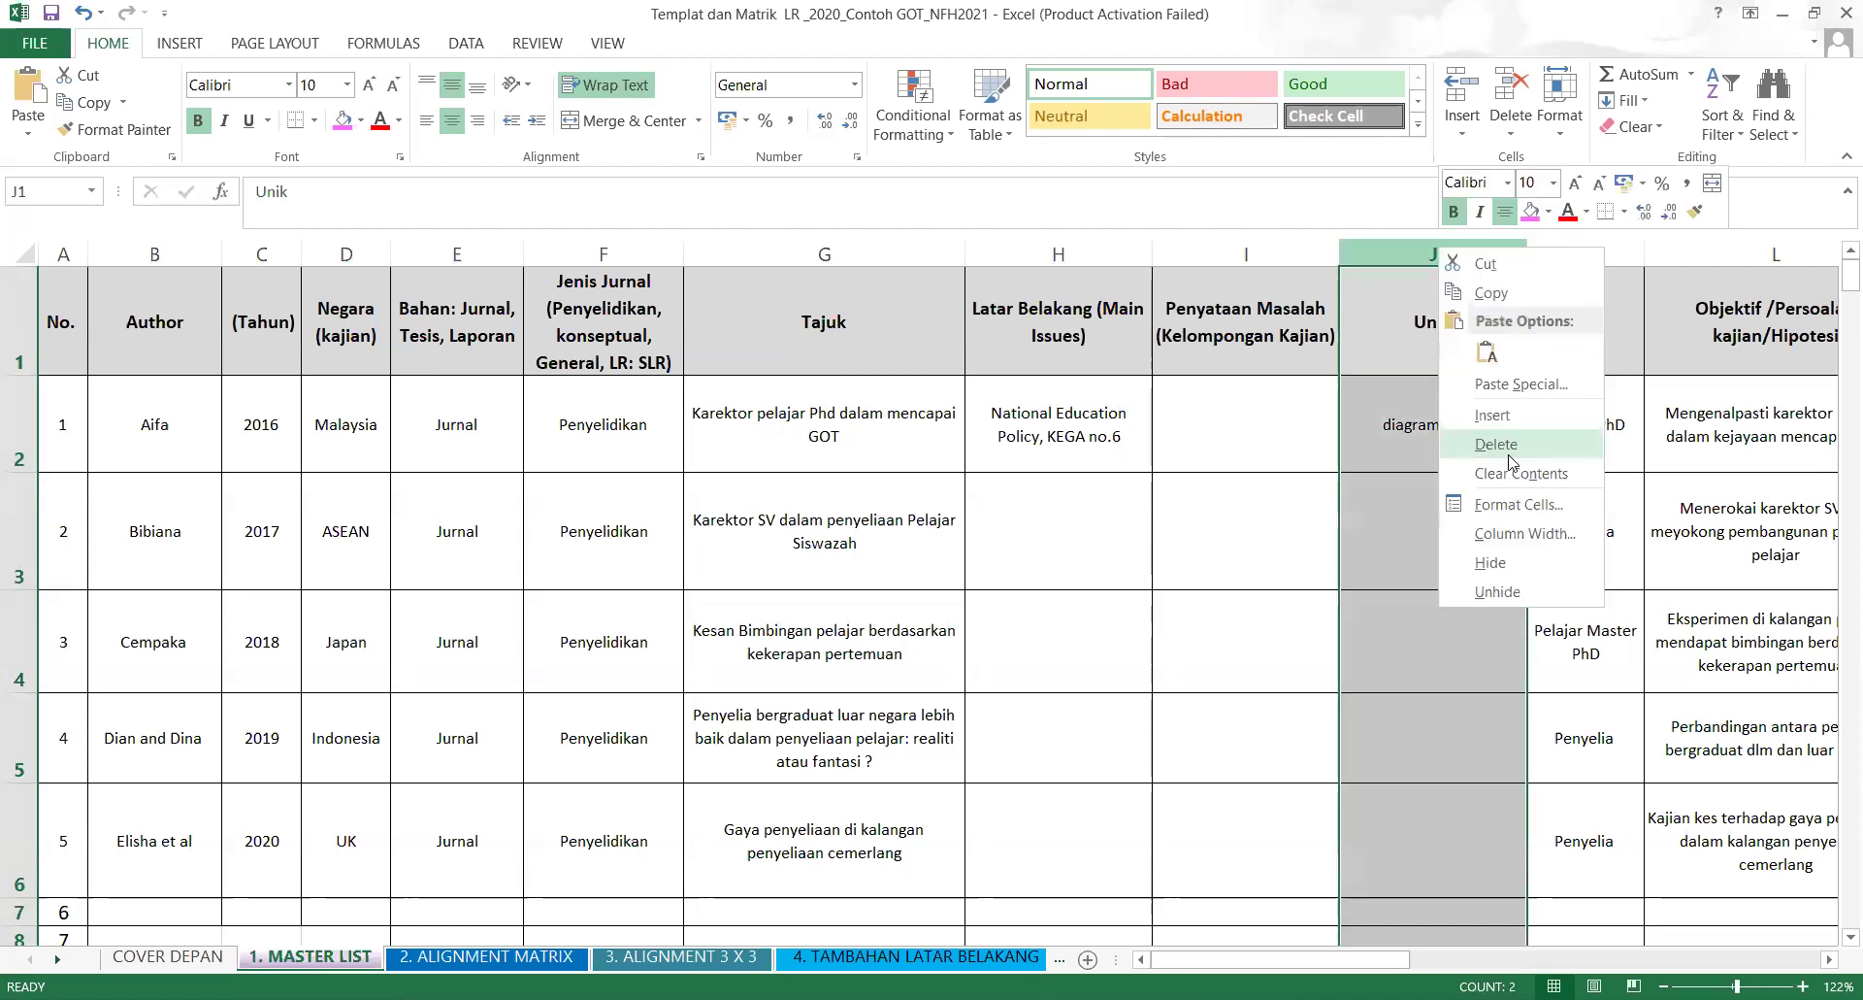
click(1496, 443)
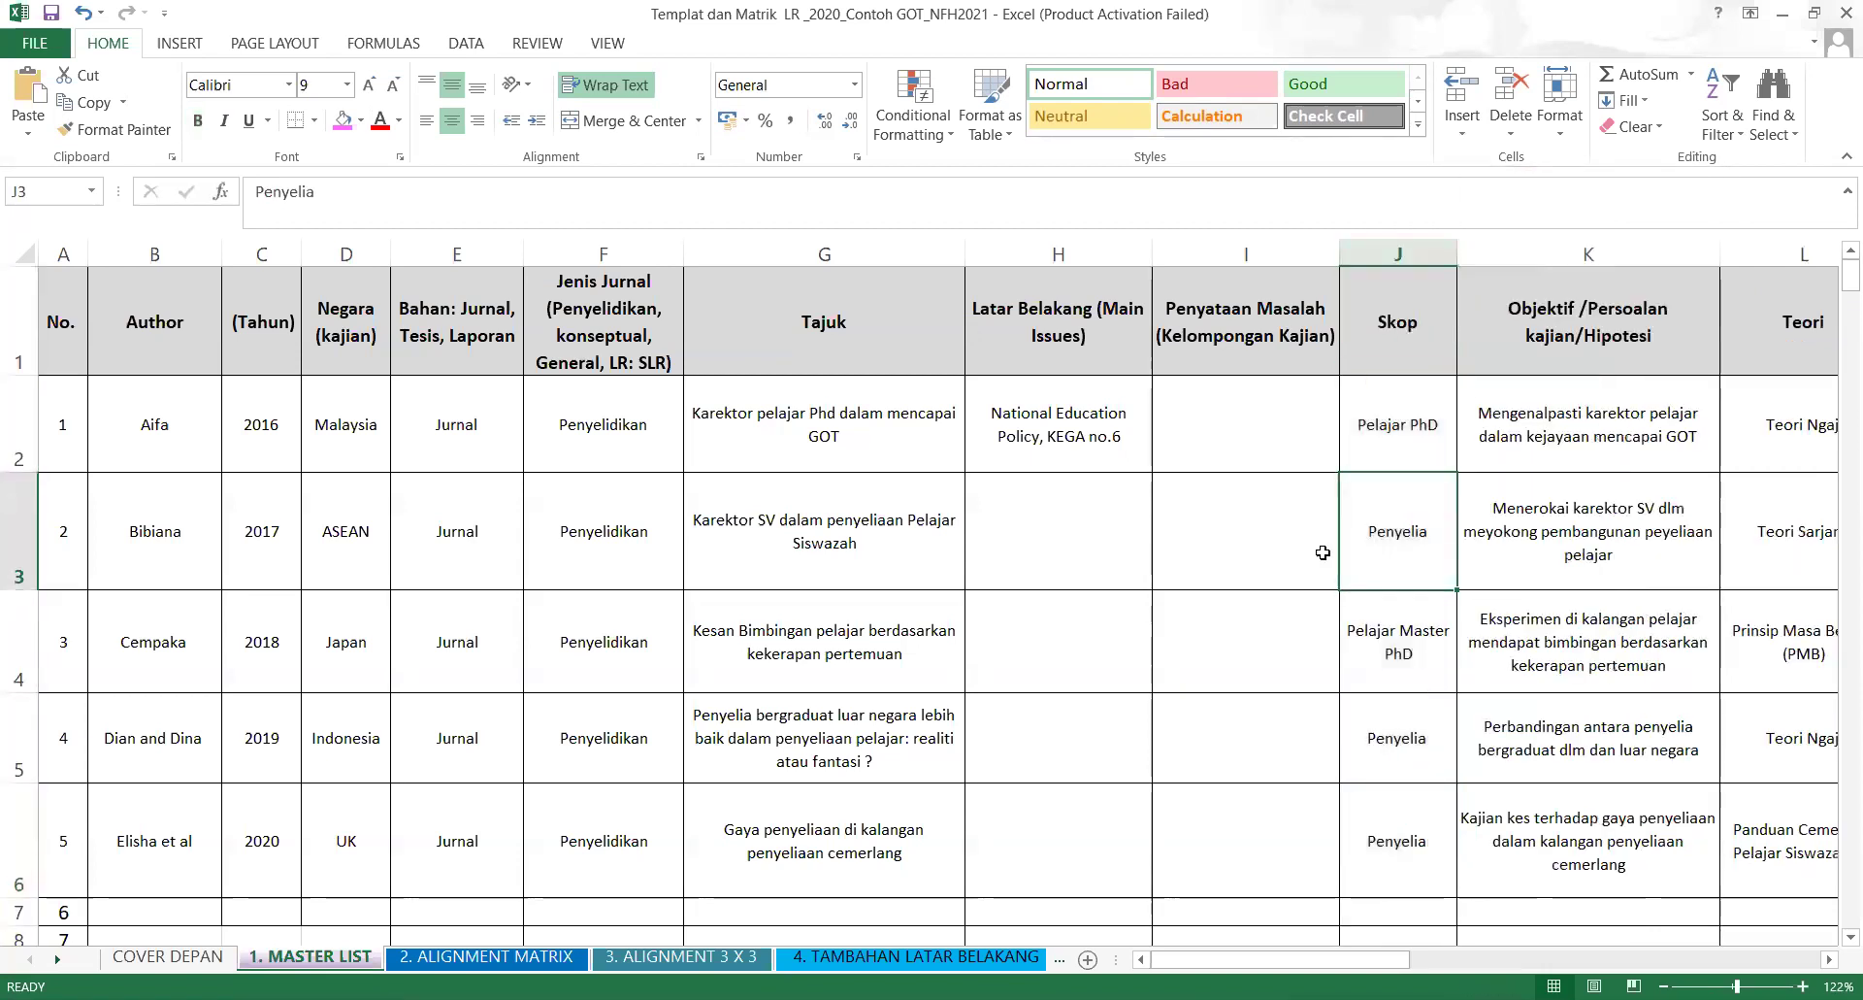
Enter "tiada kajian empirikal dalam Karektor GOT" in I2 as the Penyataan Masalah for study number 1.
click(1273, 574)
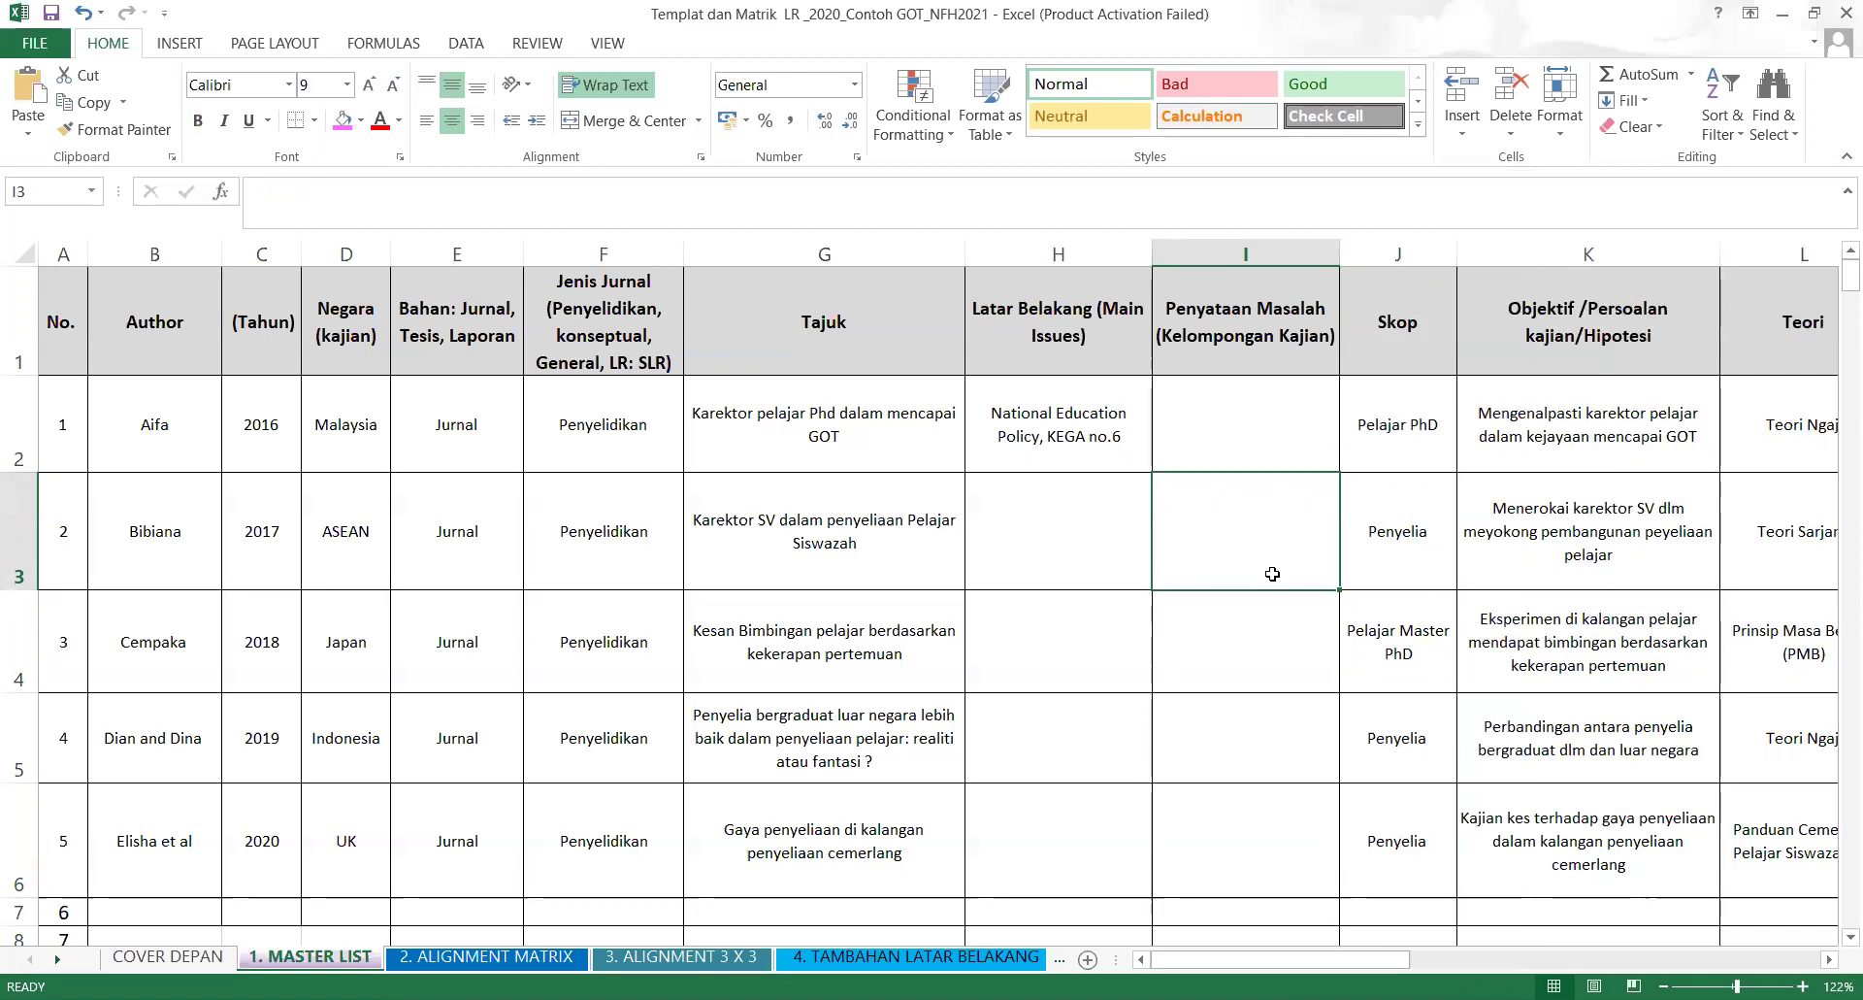
click(1267, 409)
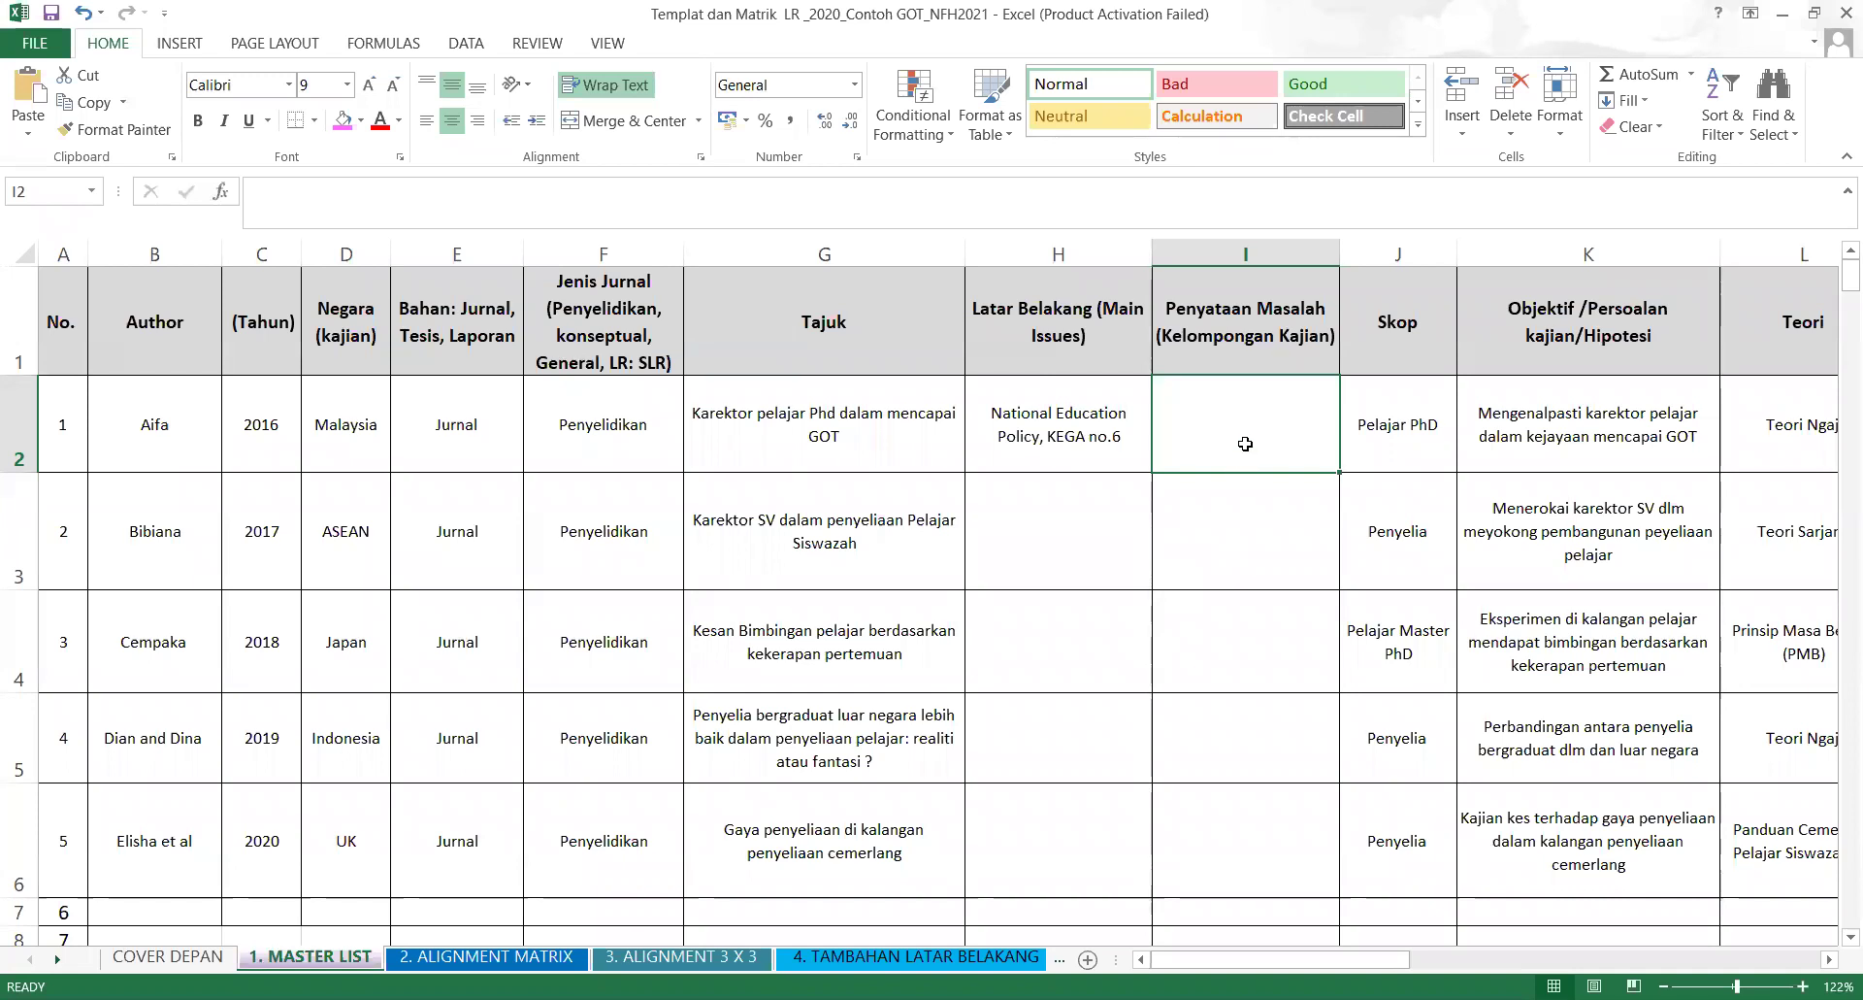
click(758, 449)
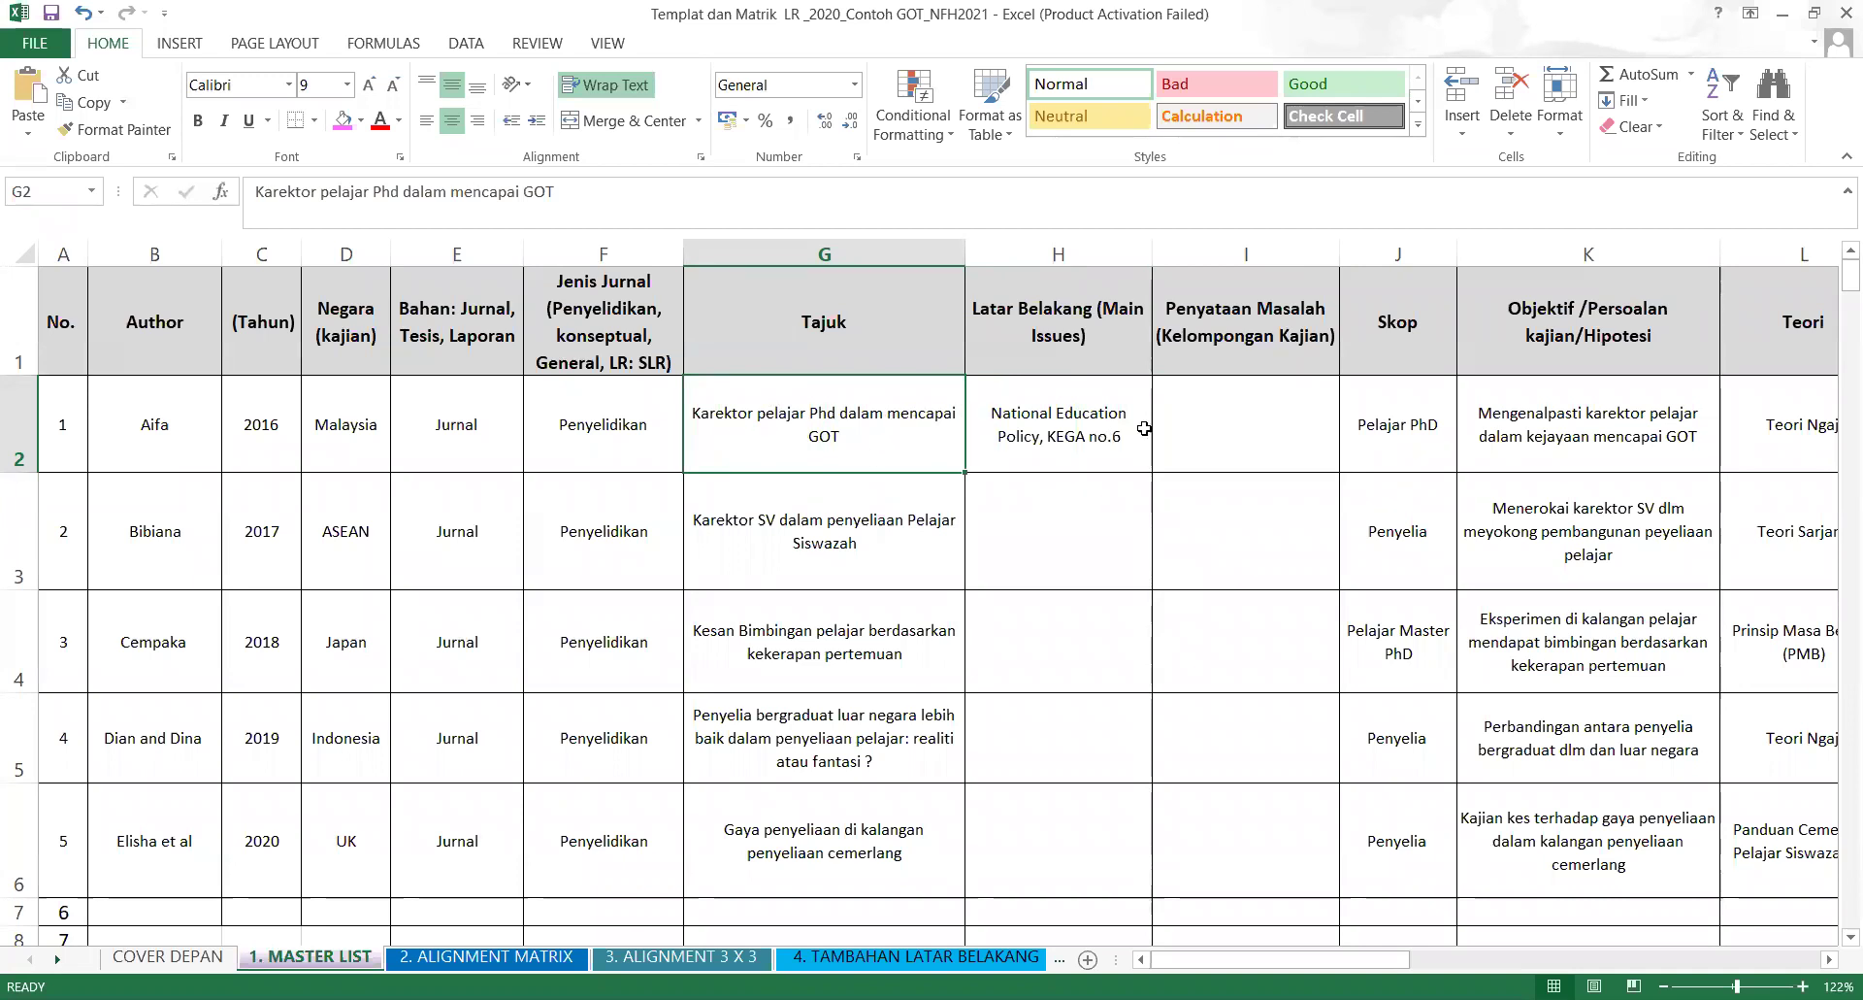
click(1212, 432)
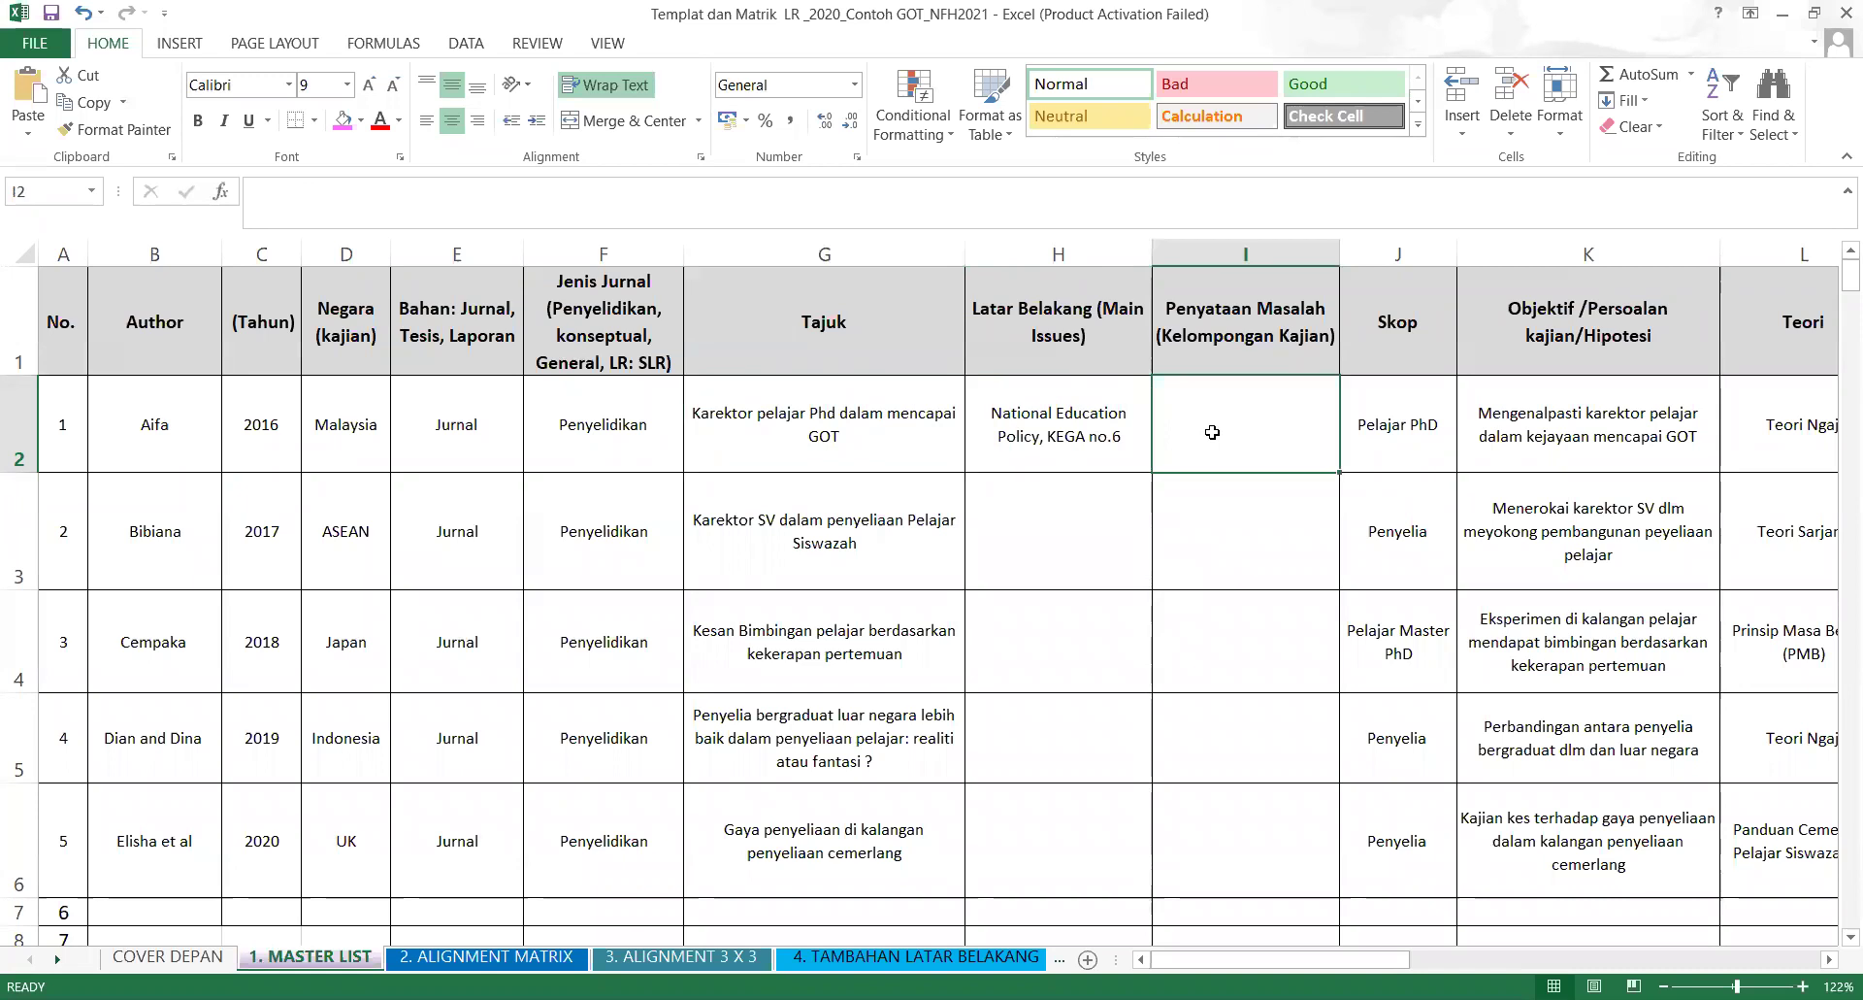
click(452, 193)
text(tiada k)
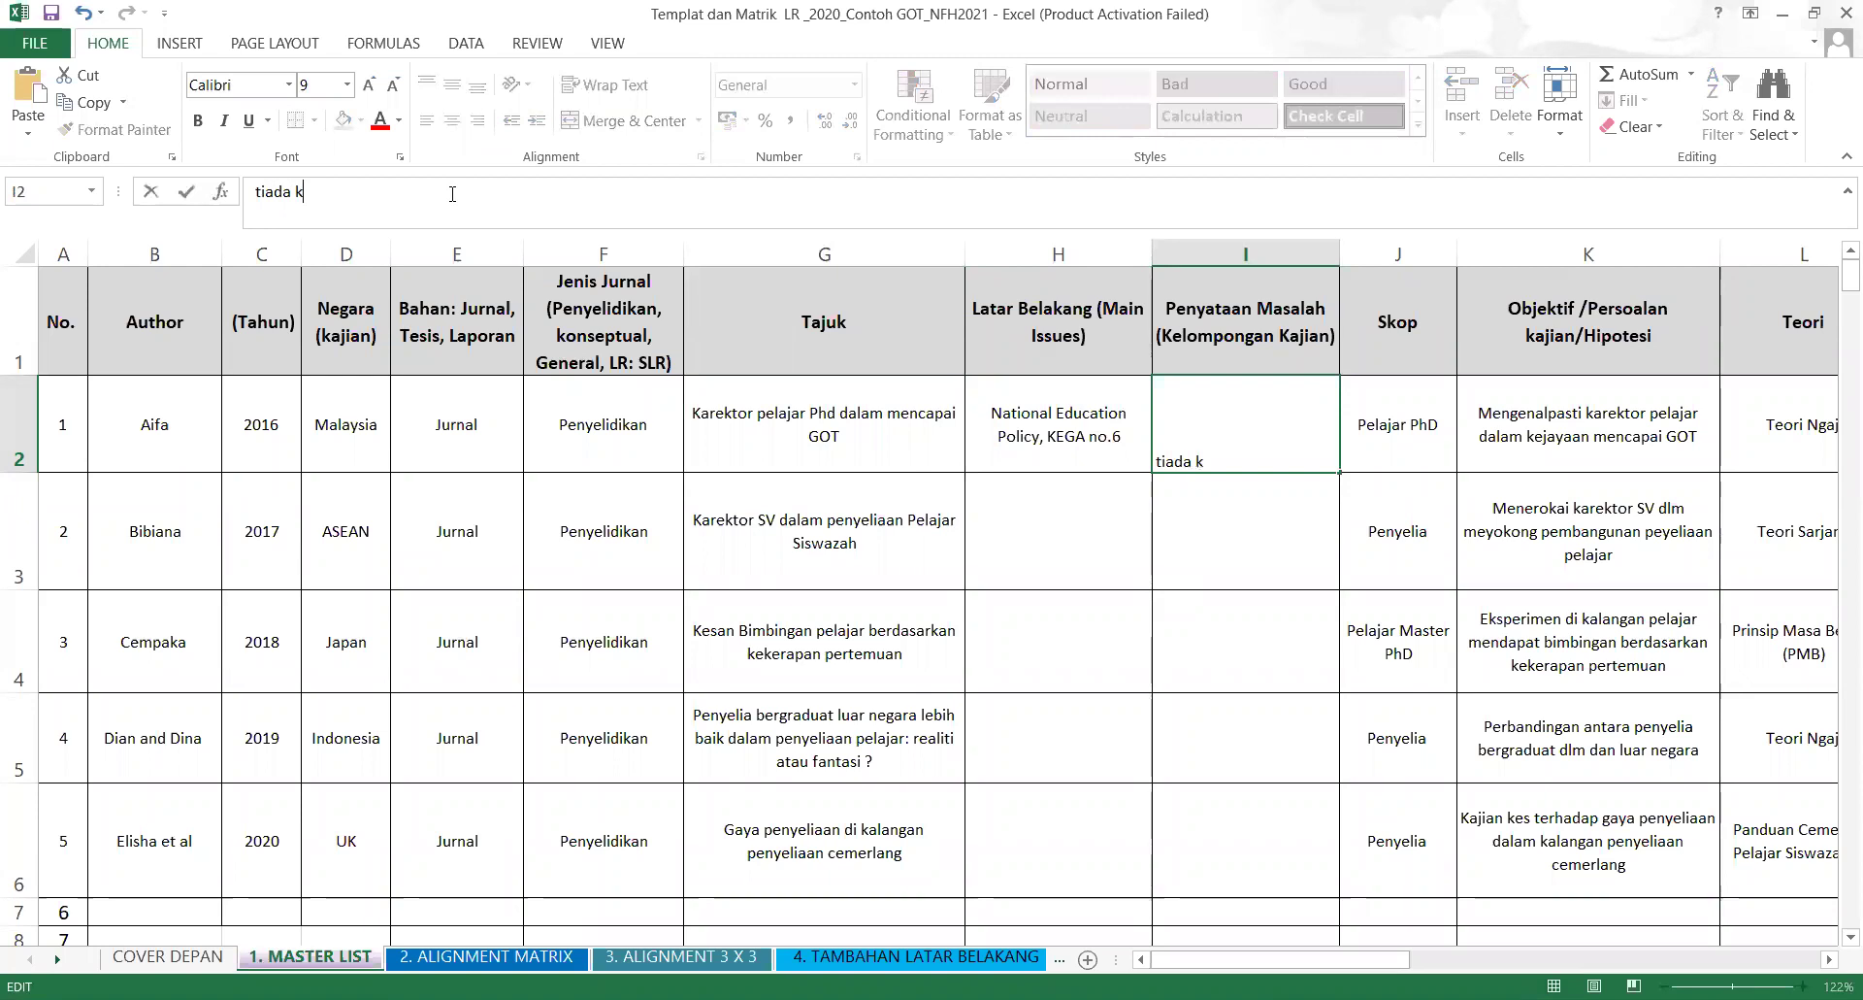
text(ajian empirikal dalam)
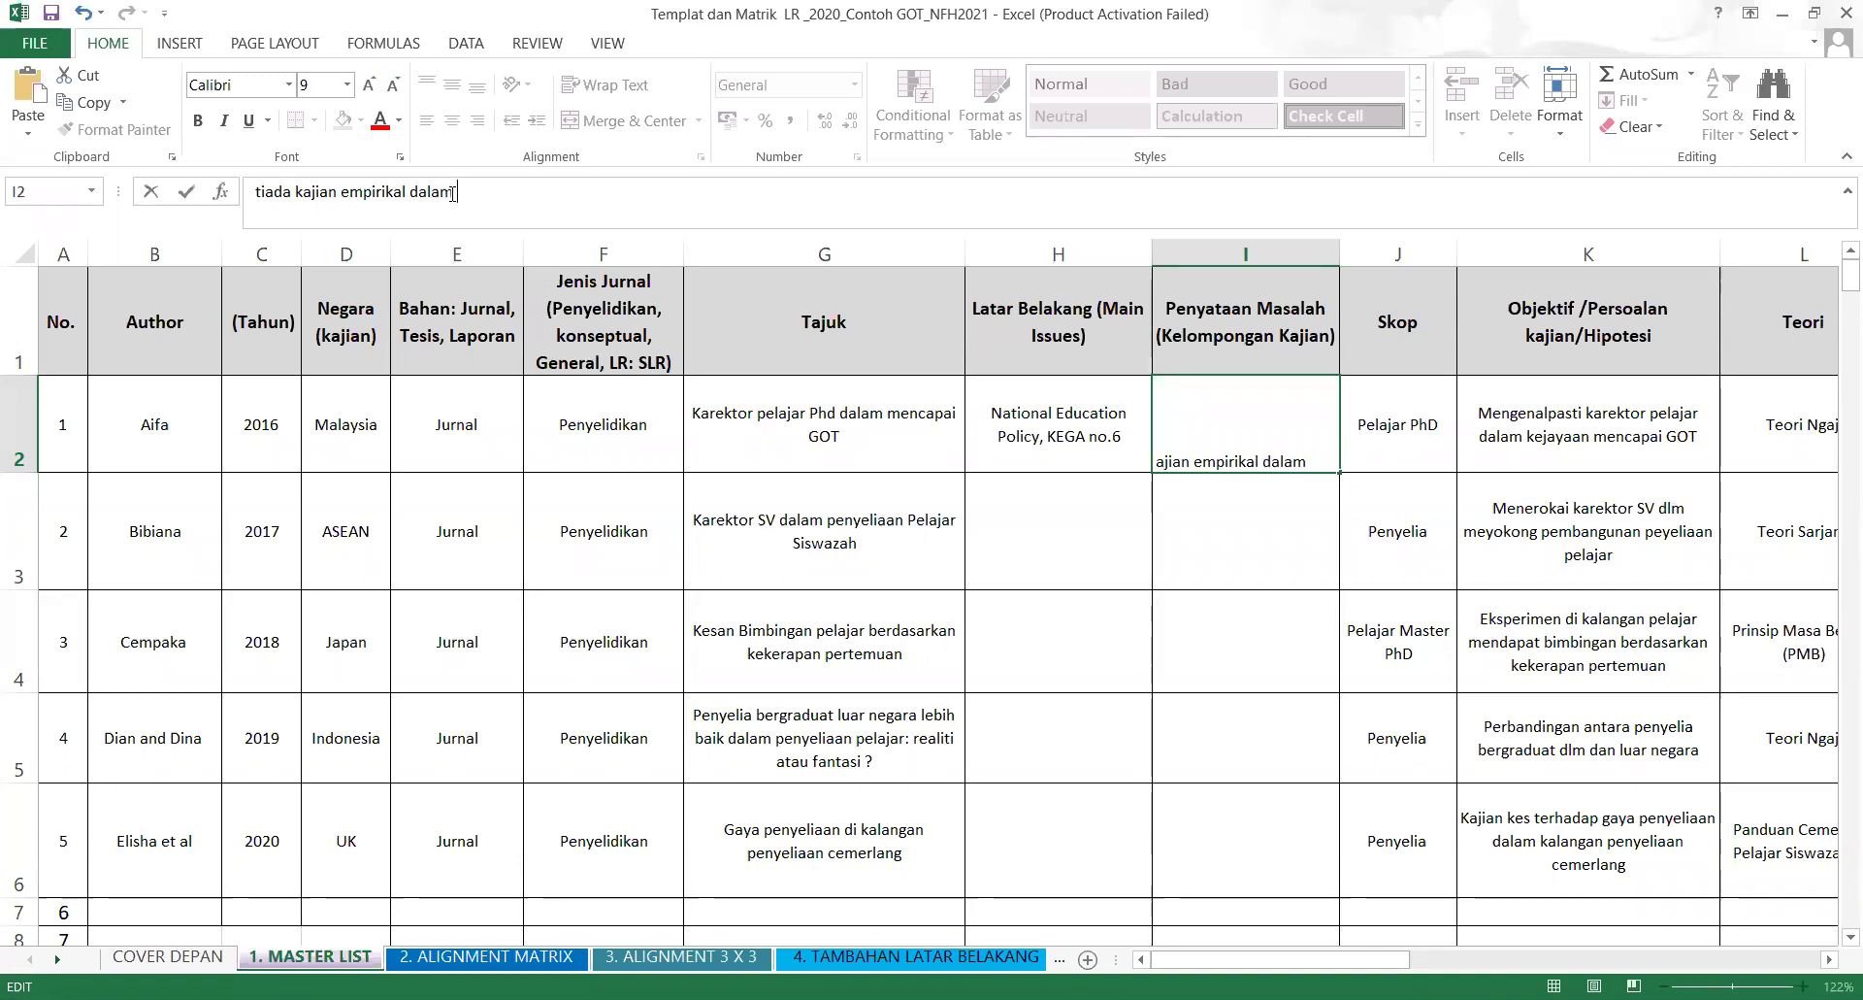
text(get)
key(BackSpace)
key(BackSpace)
key(BackSpace)
key(BackSpace)
text(Karektor GOT)
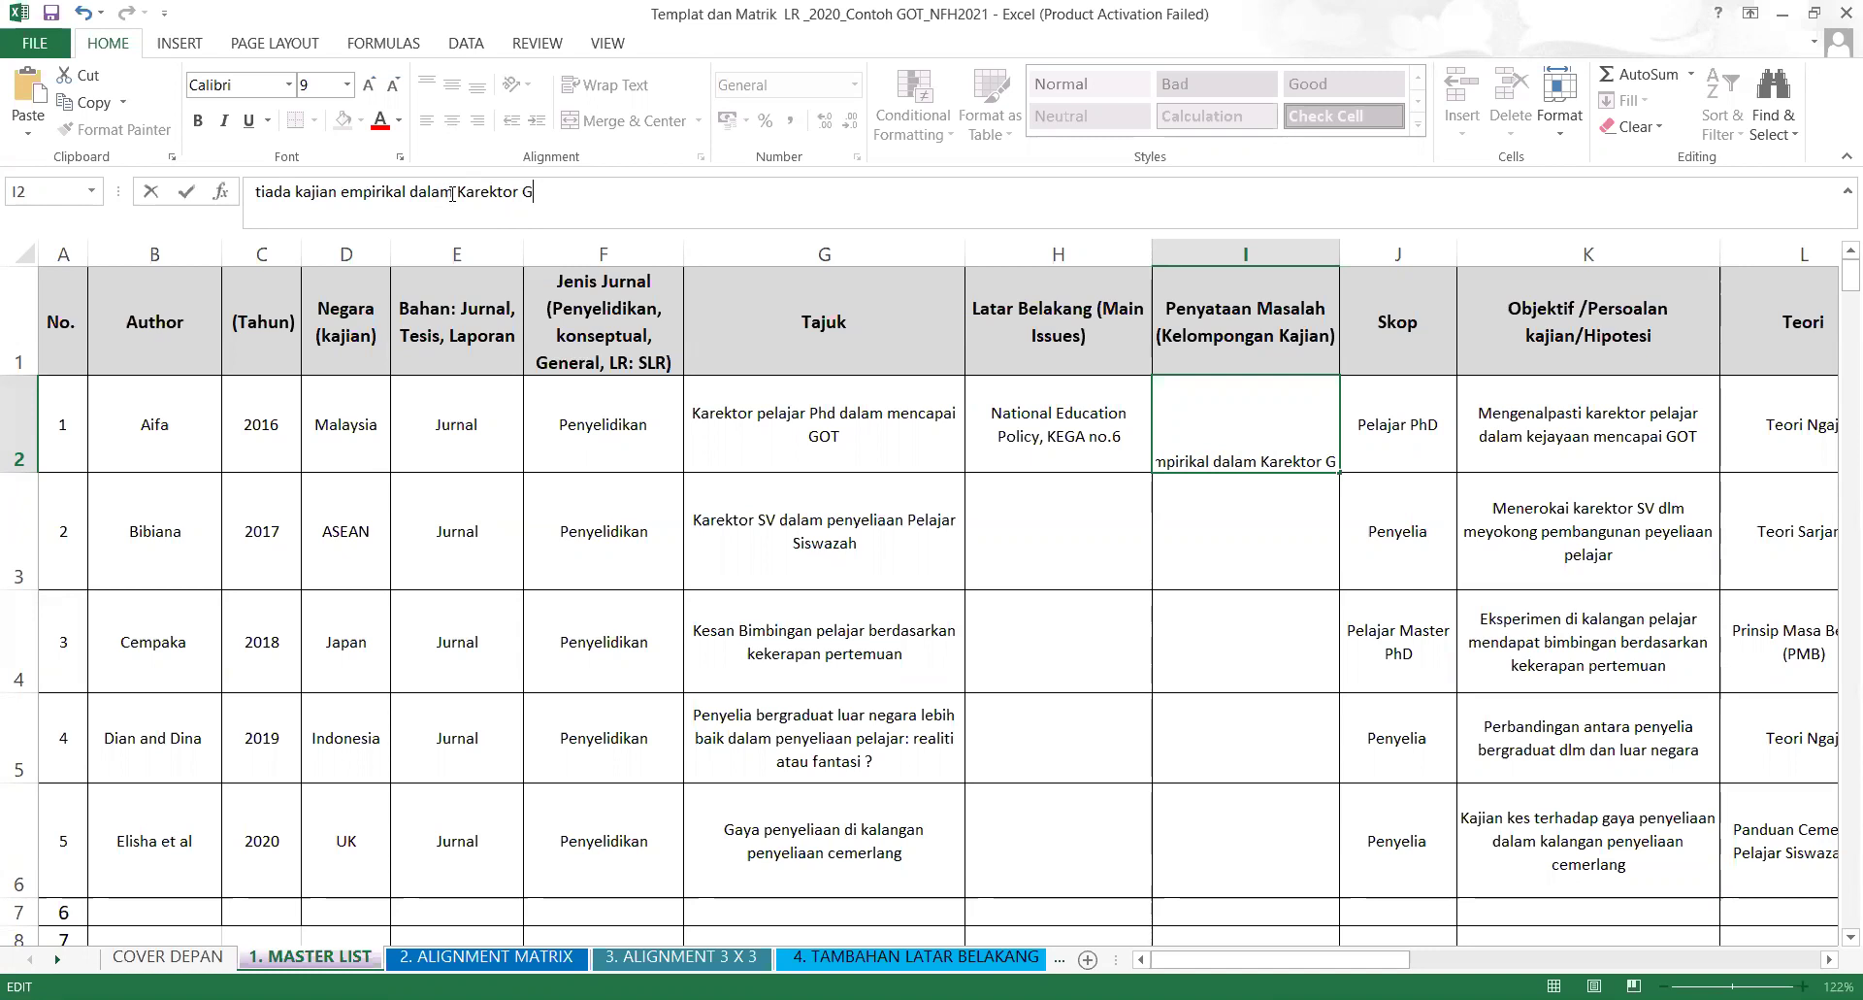
click(1072, 697)
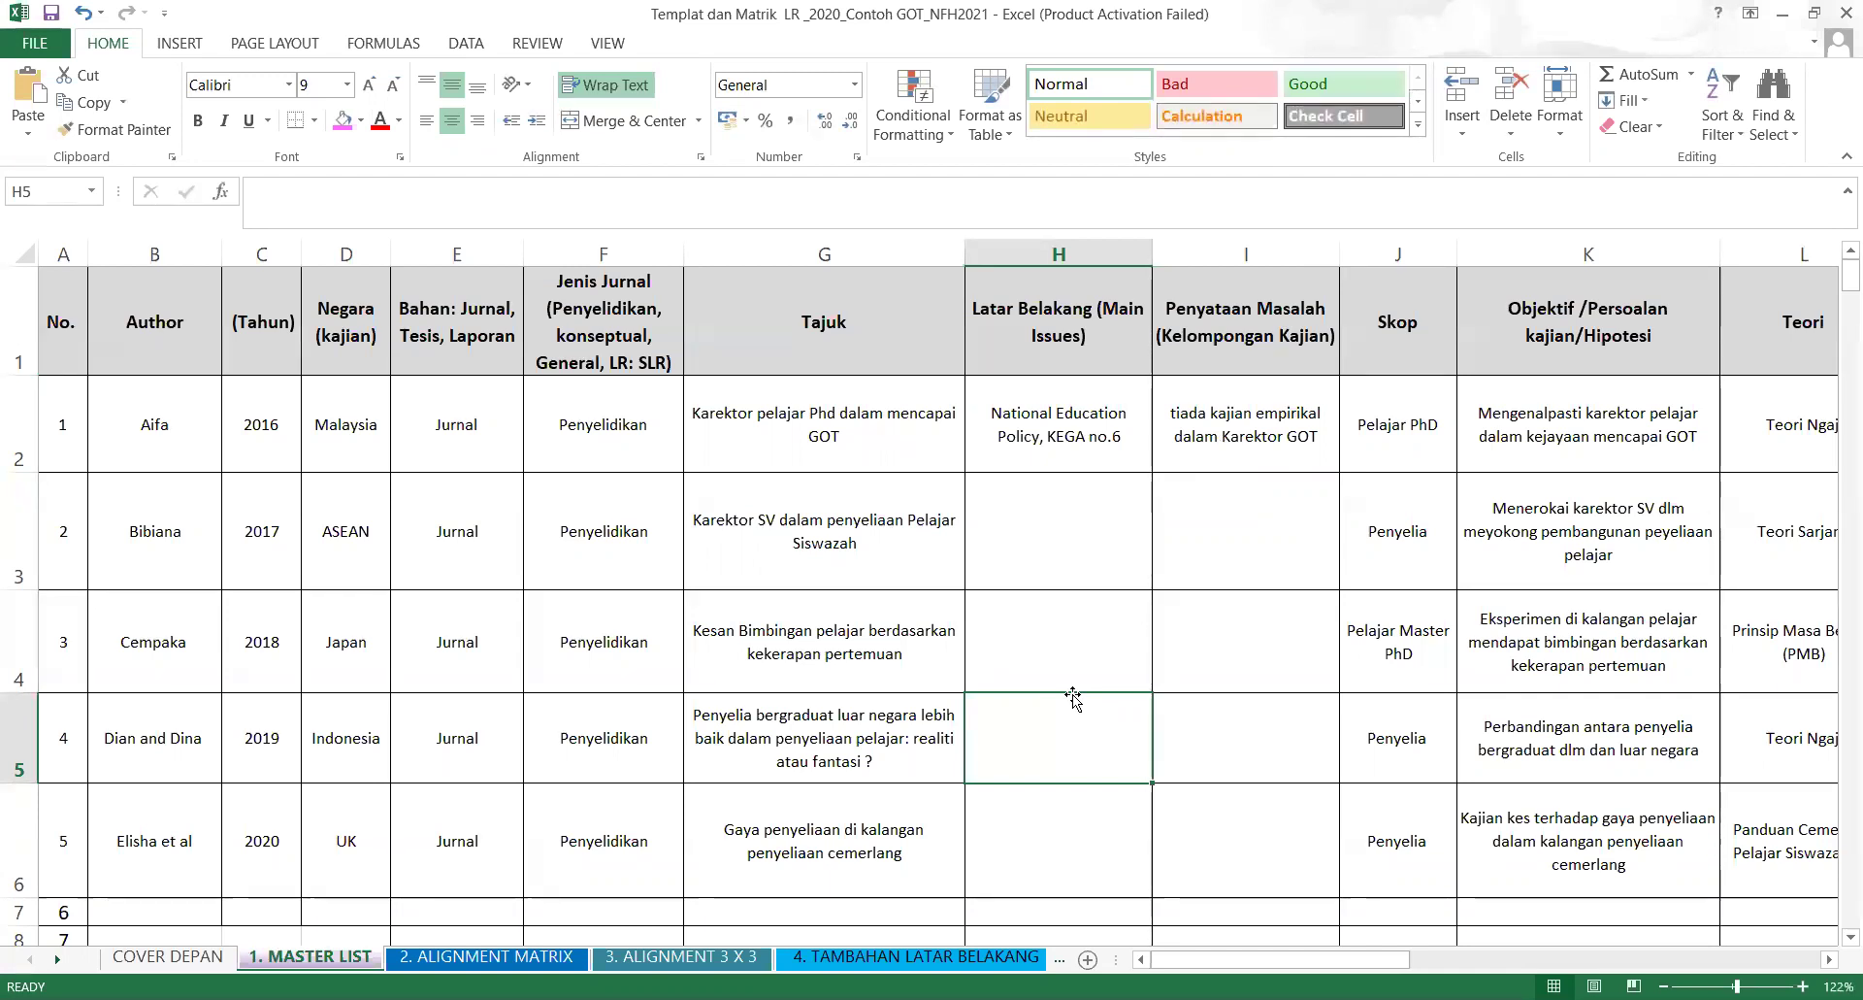
click(1261, 448)
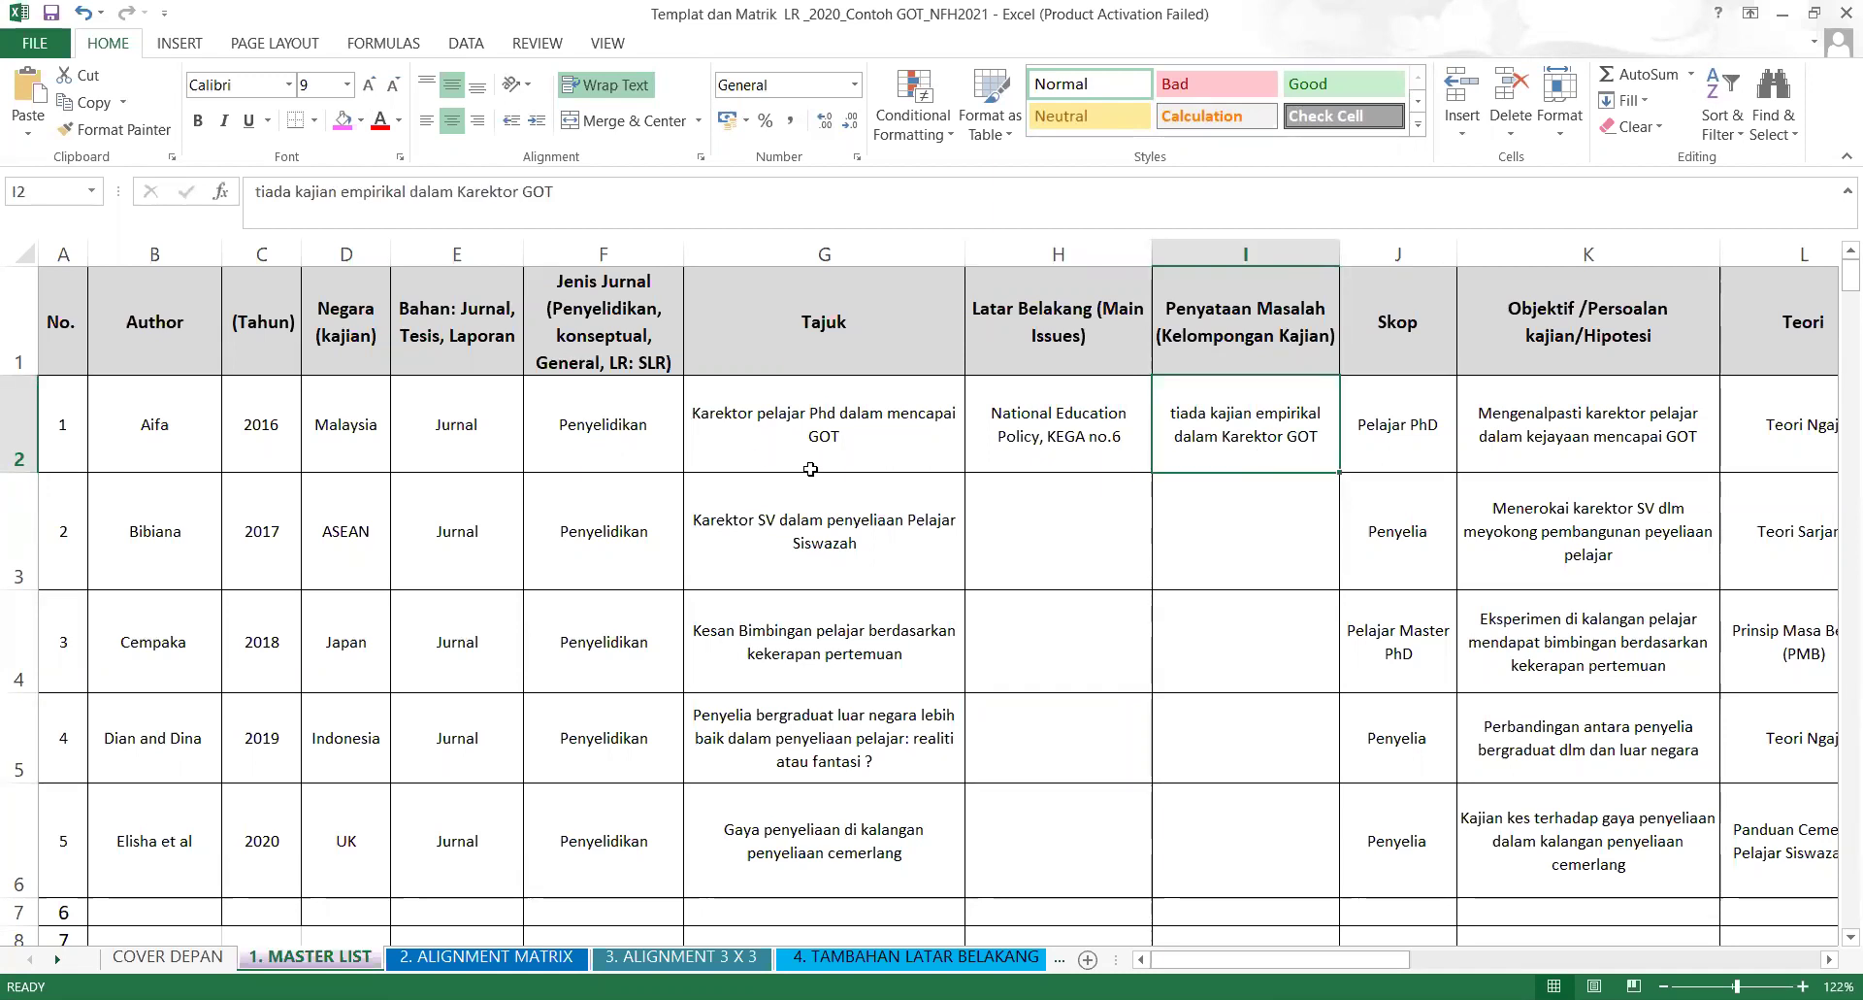
click(1201, 554)
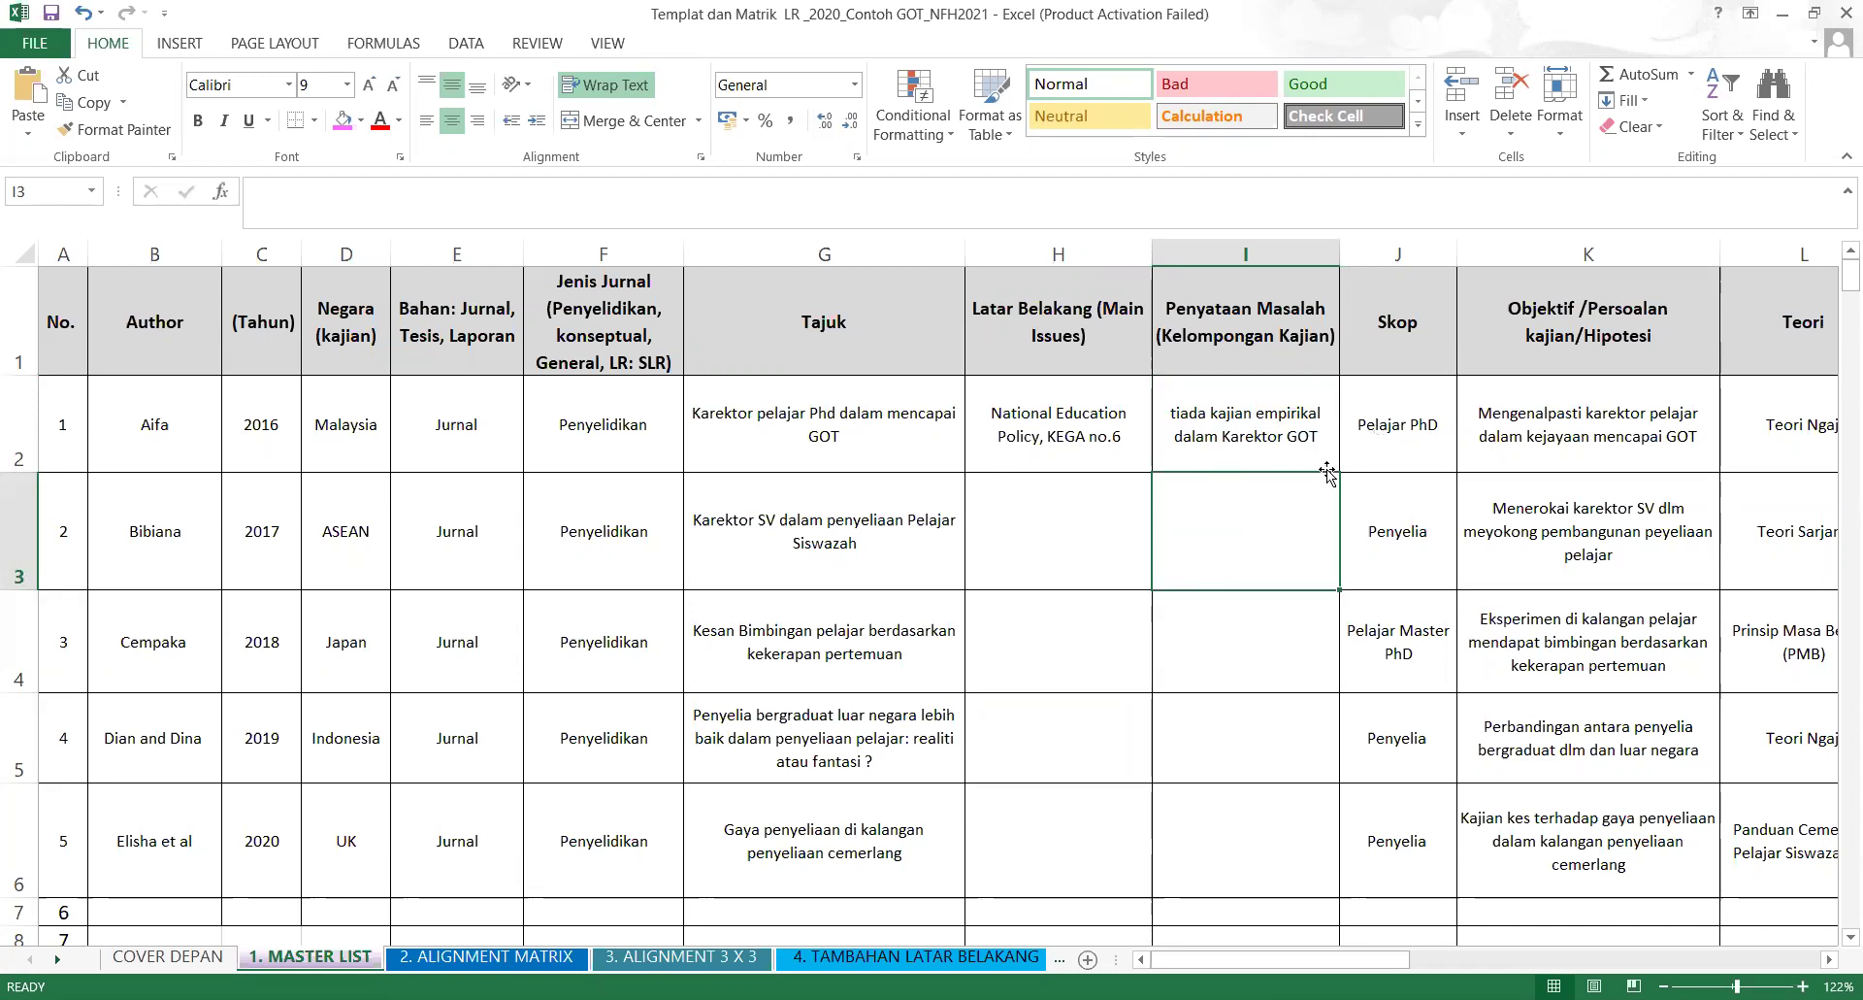
click(1237, 599)
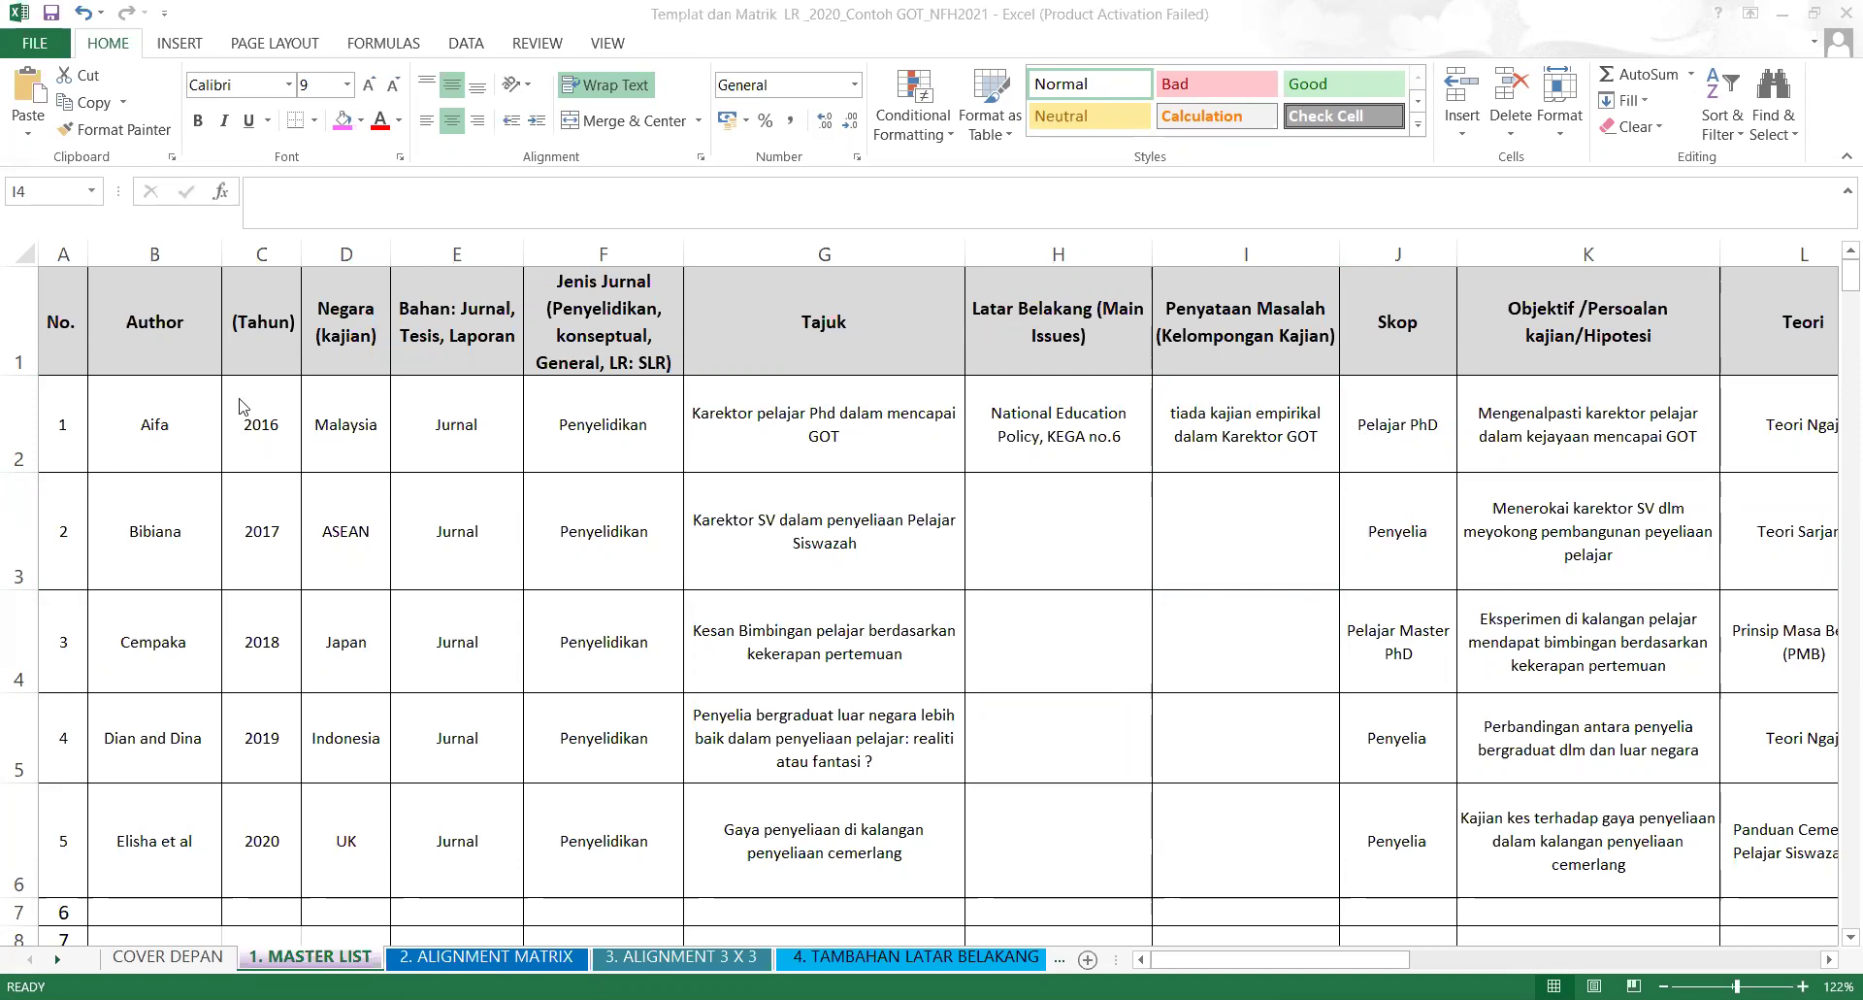
Enter a sample author name in capitals for study number 6 in B7.
click(189, 441)
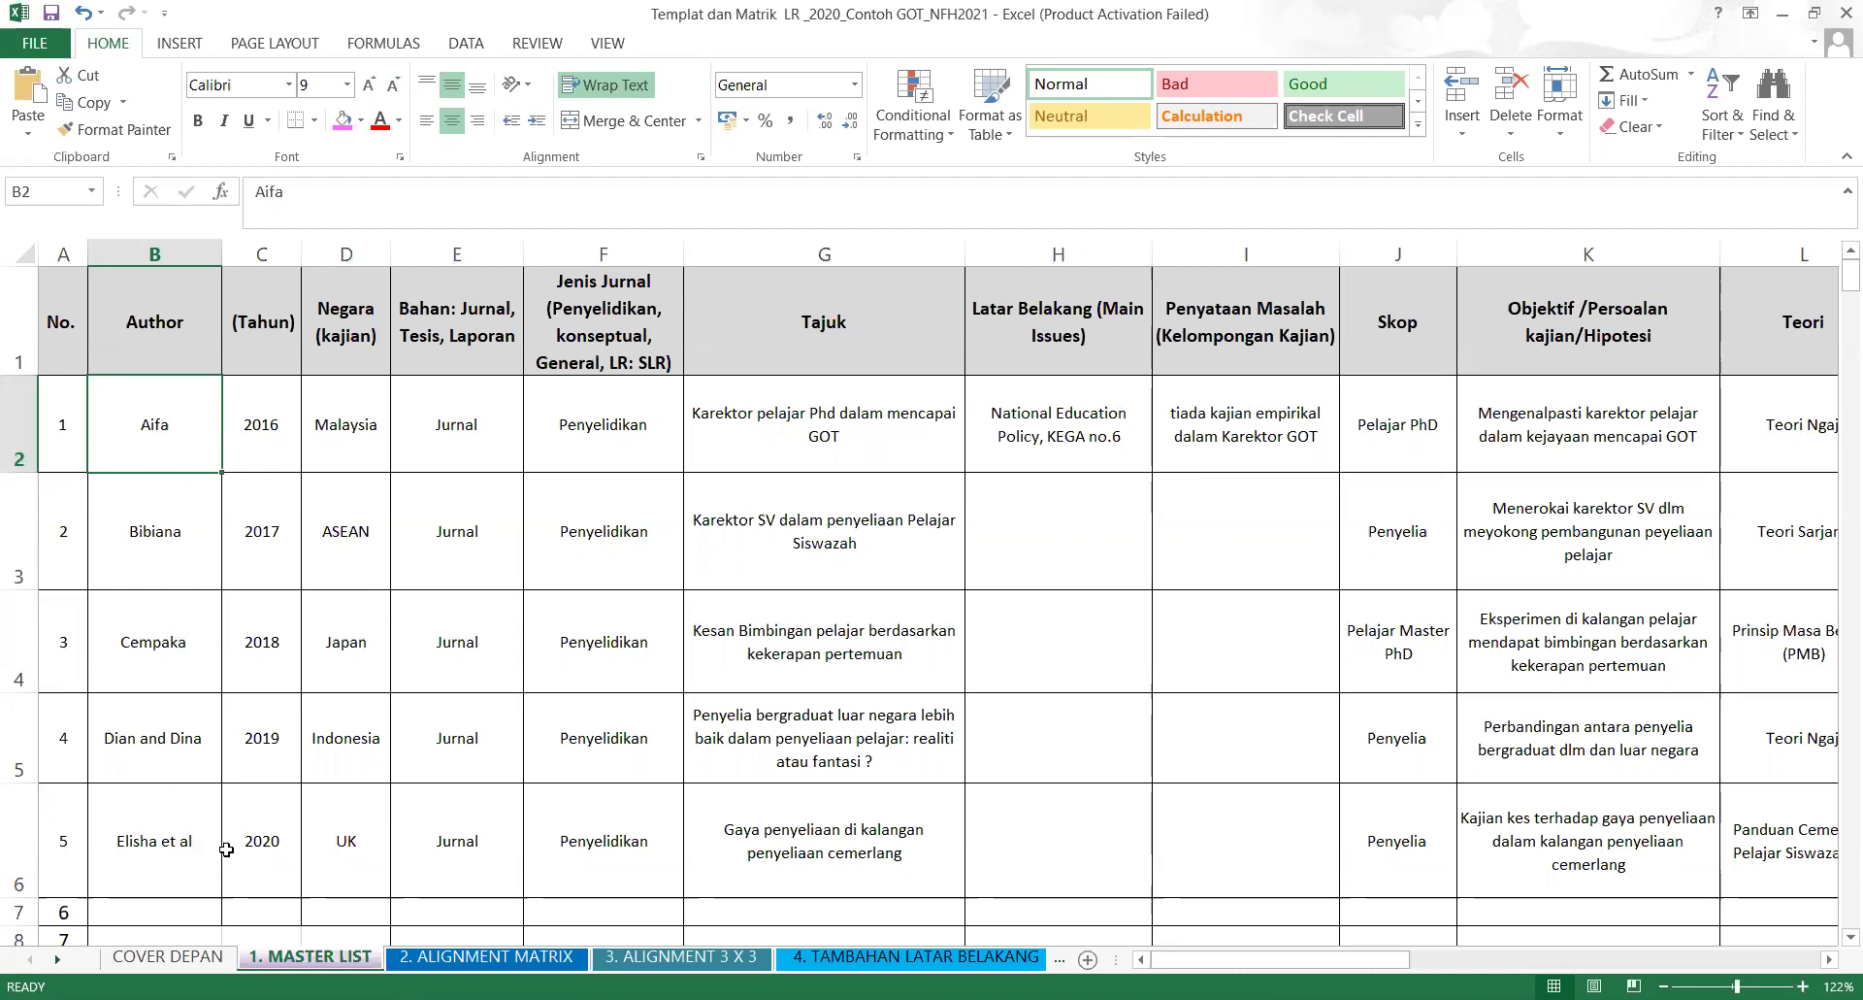
click(178, 912)
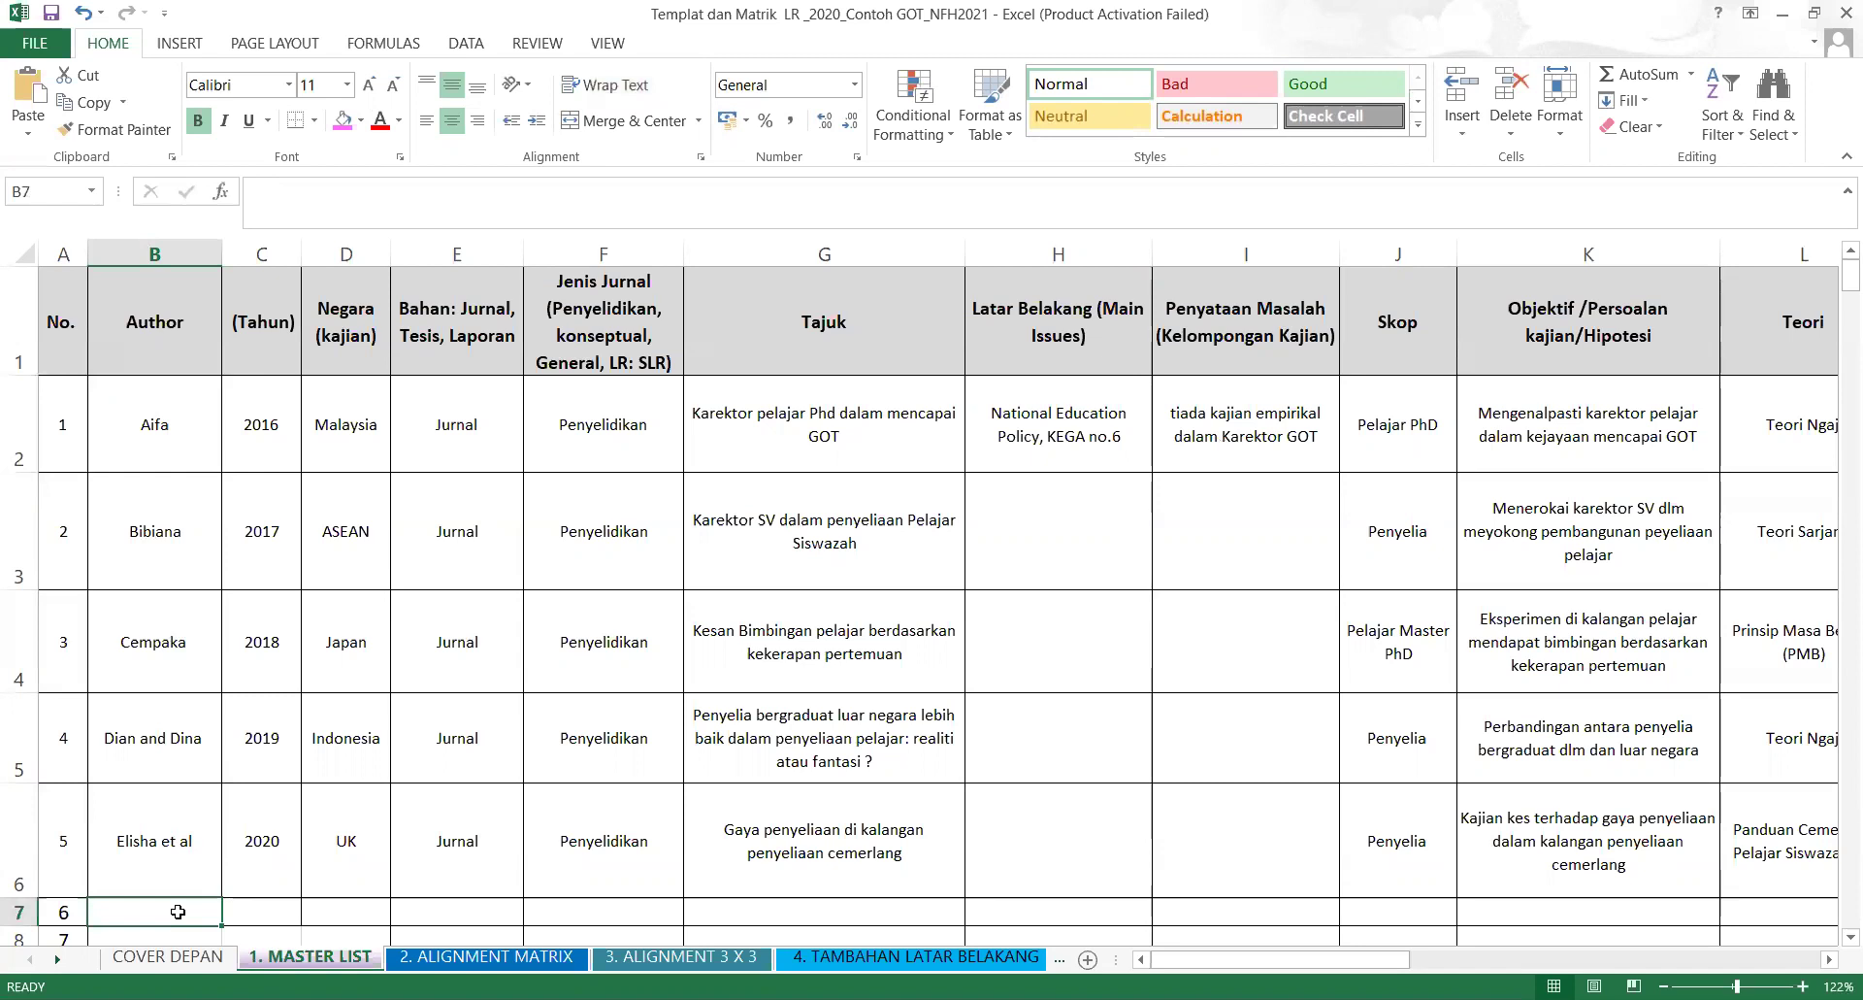
text(AL)
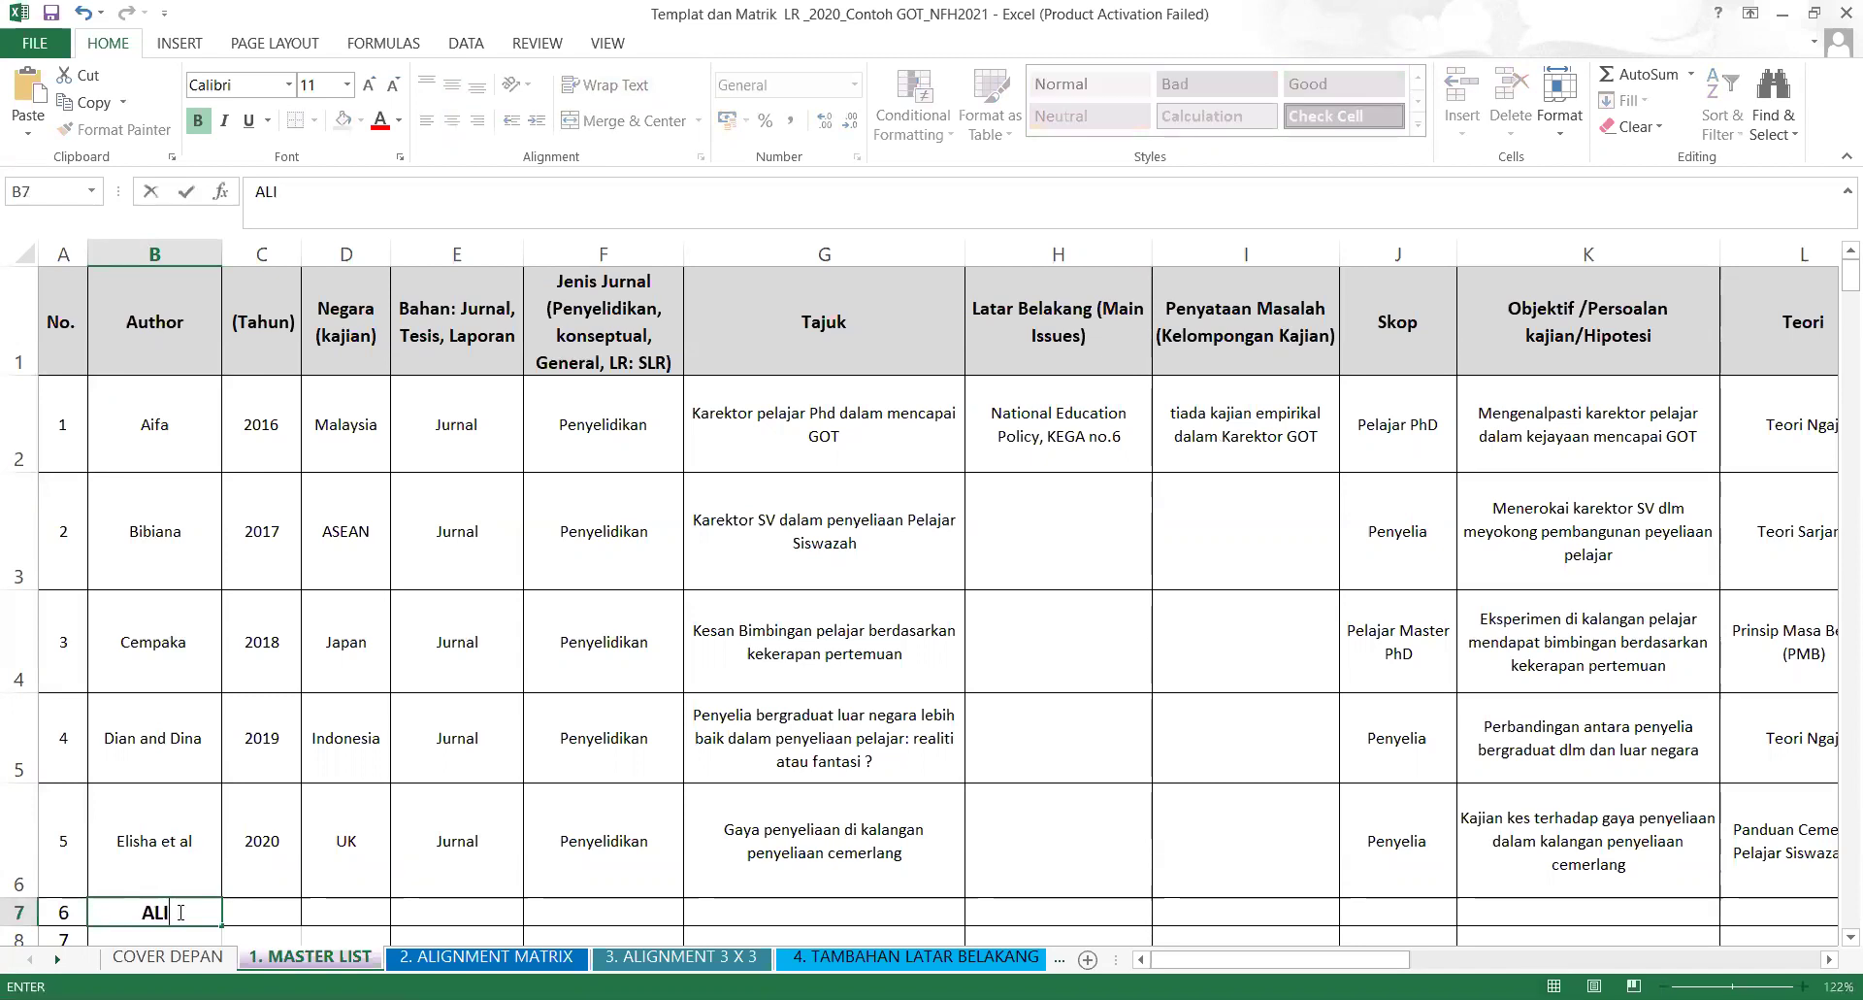
text(I)
click(192, 890)
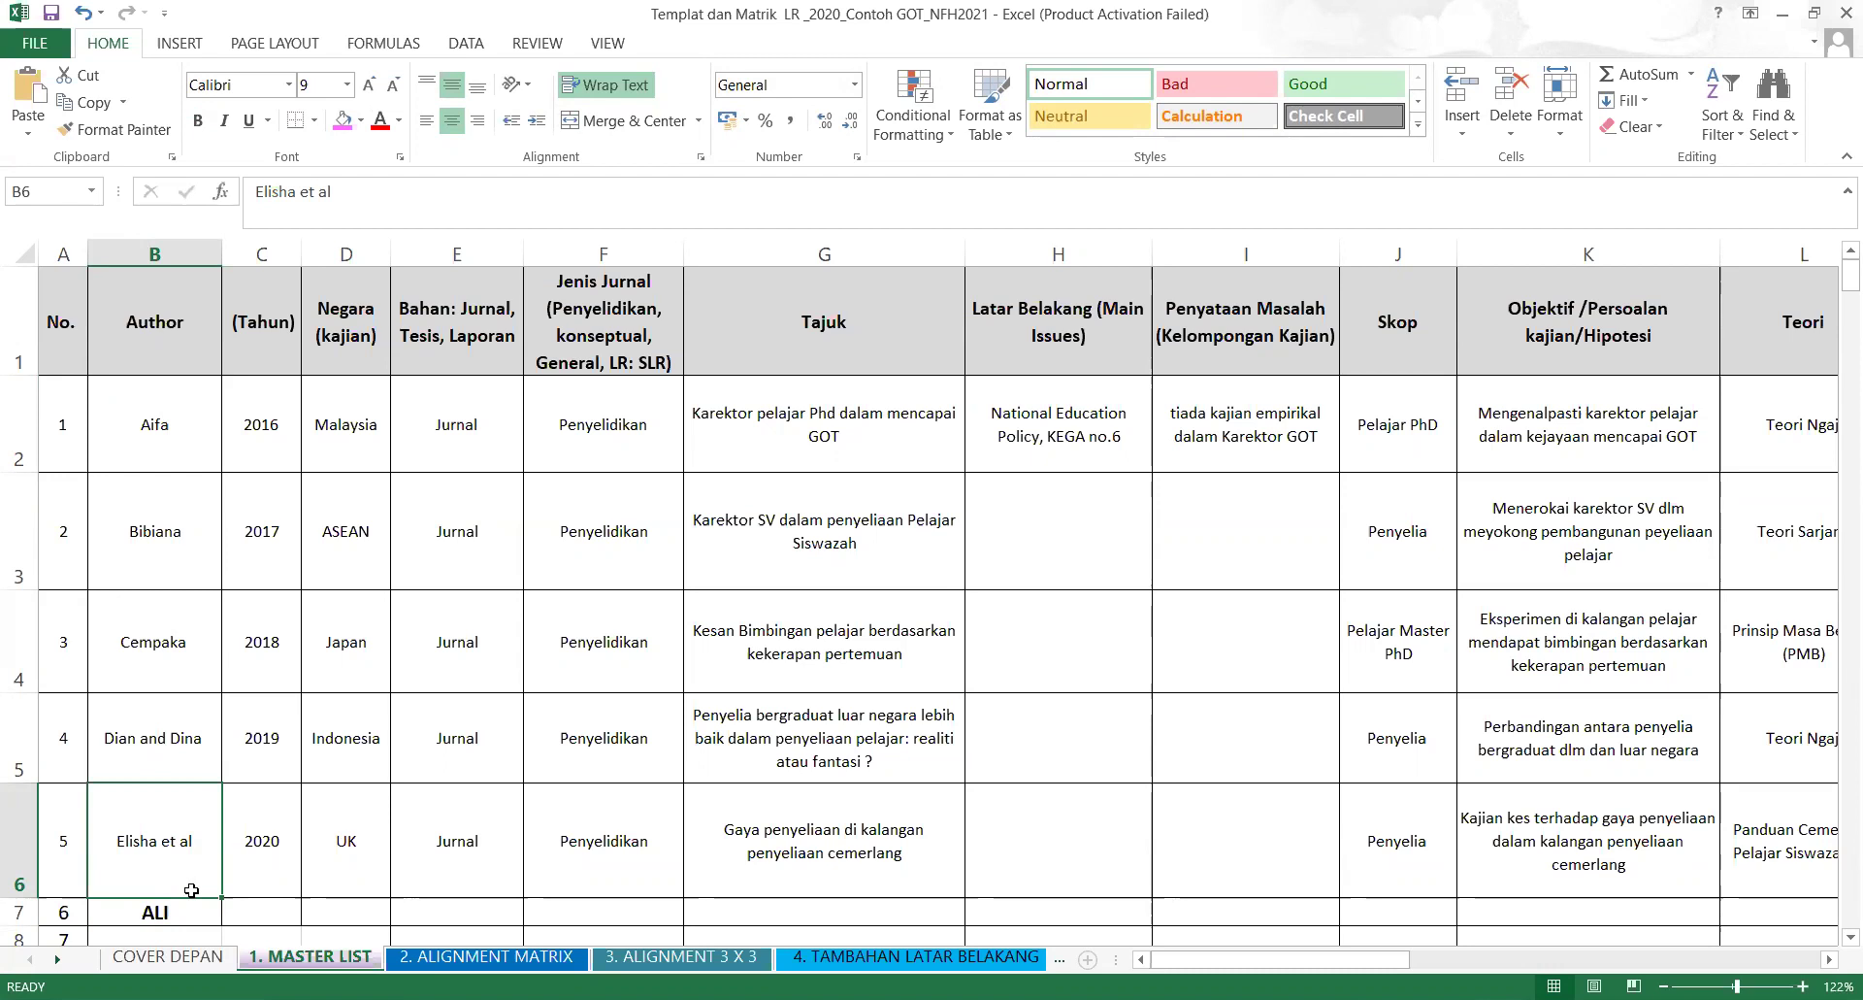
Replace the author in B7 with the same author name used for study number 1.
click(183, 909)
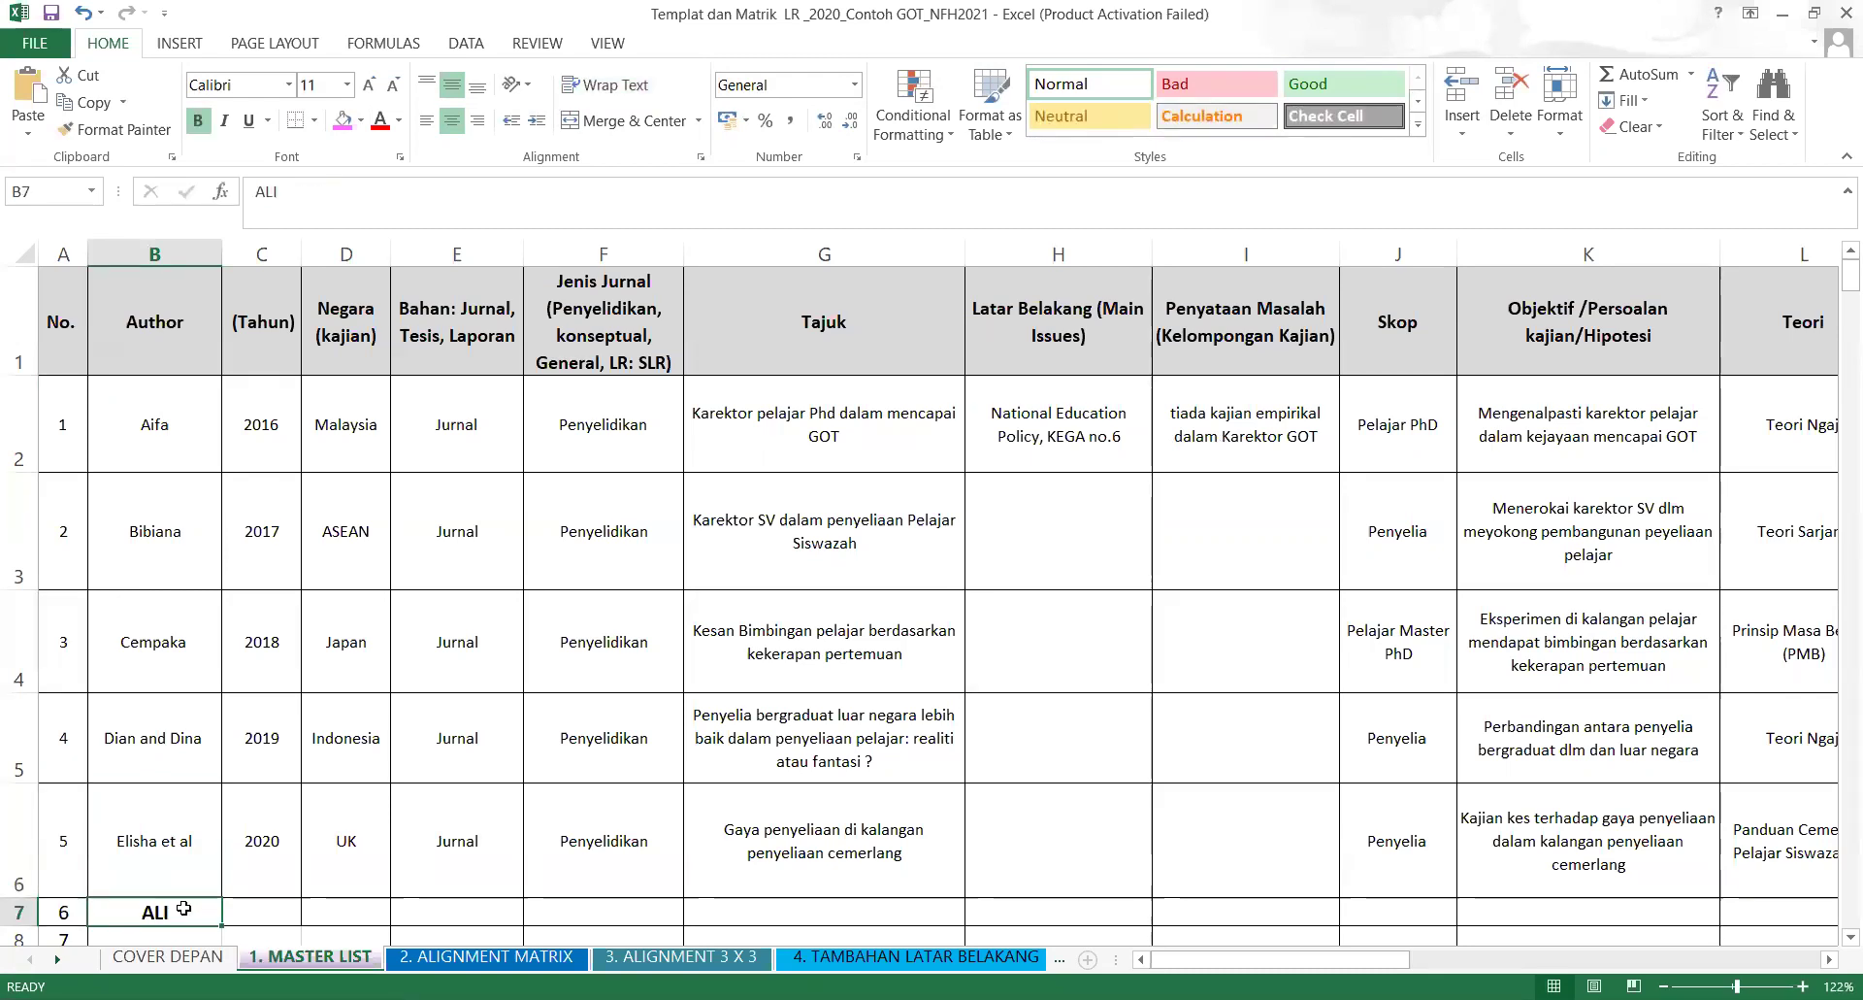
text(aifa)
key(BackSpace)
key(BackSpace)
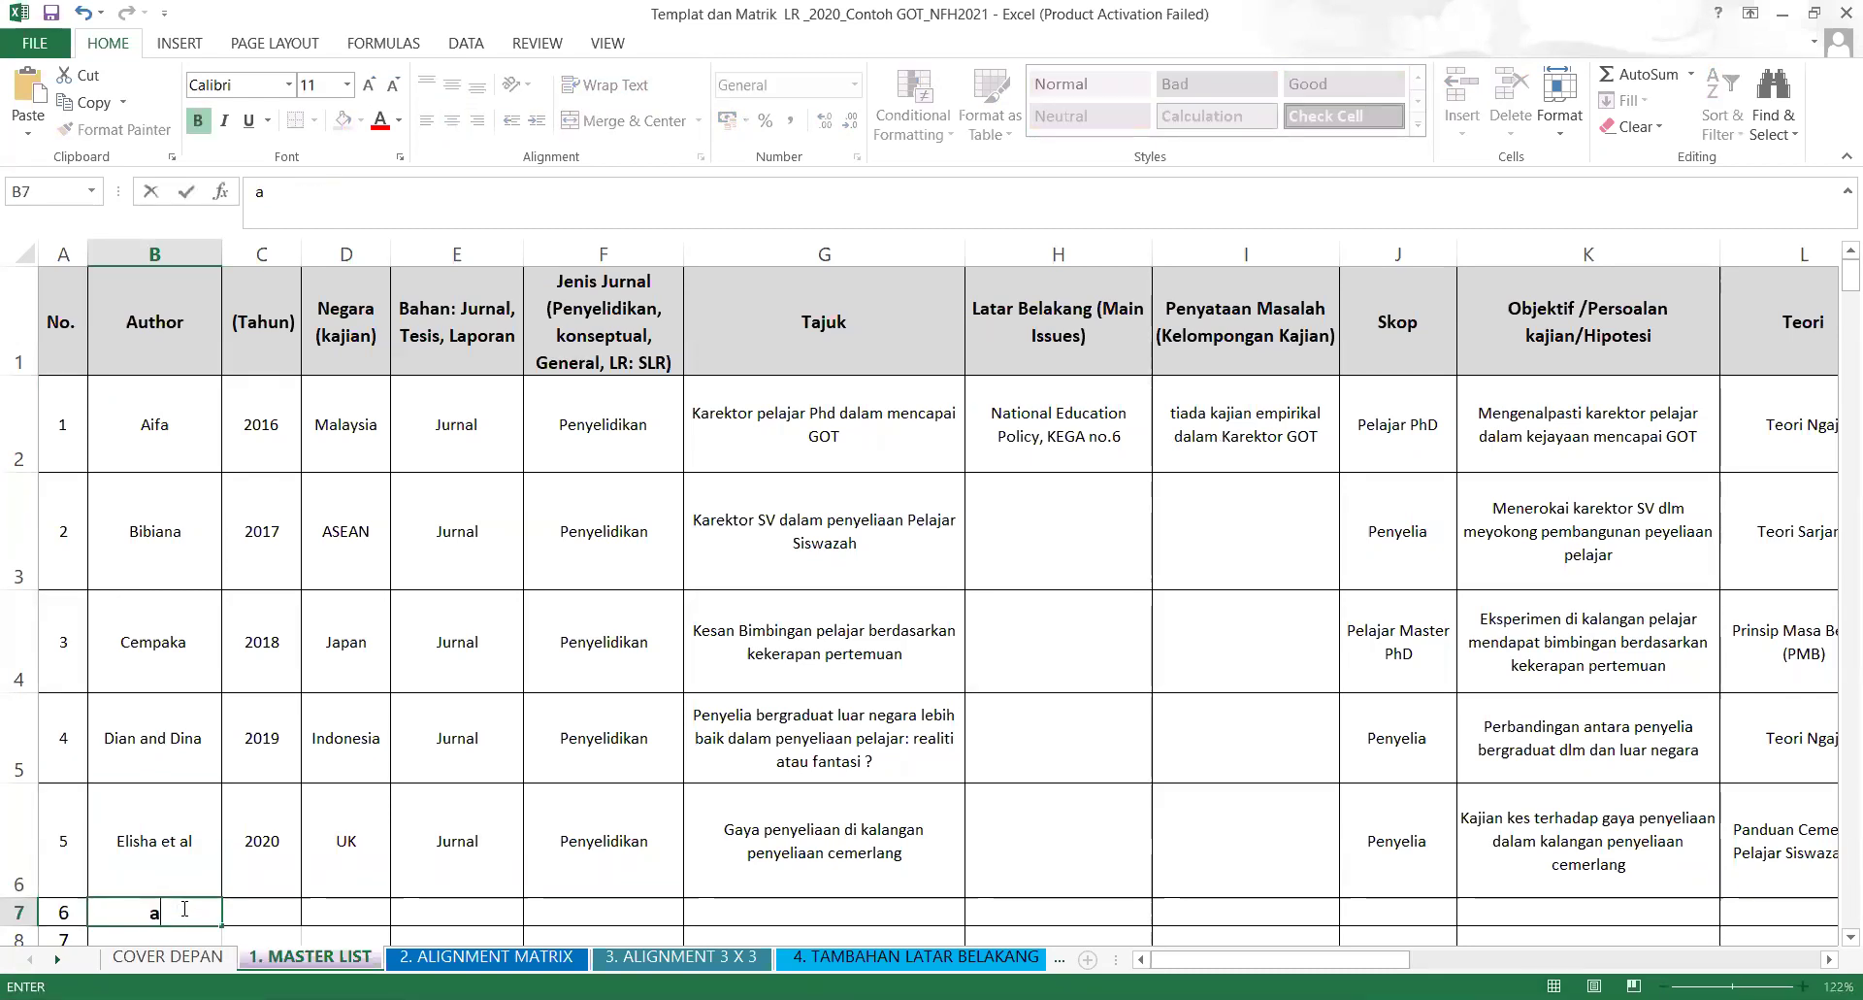
text(fa)
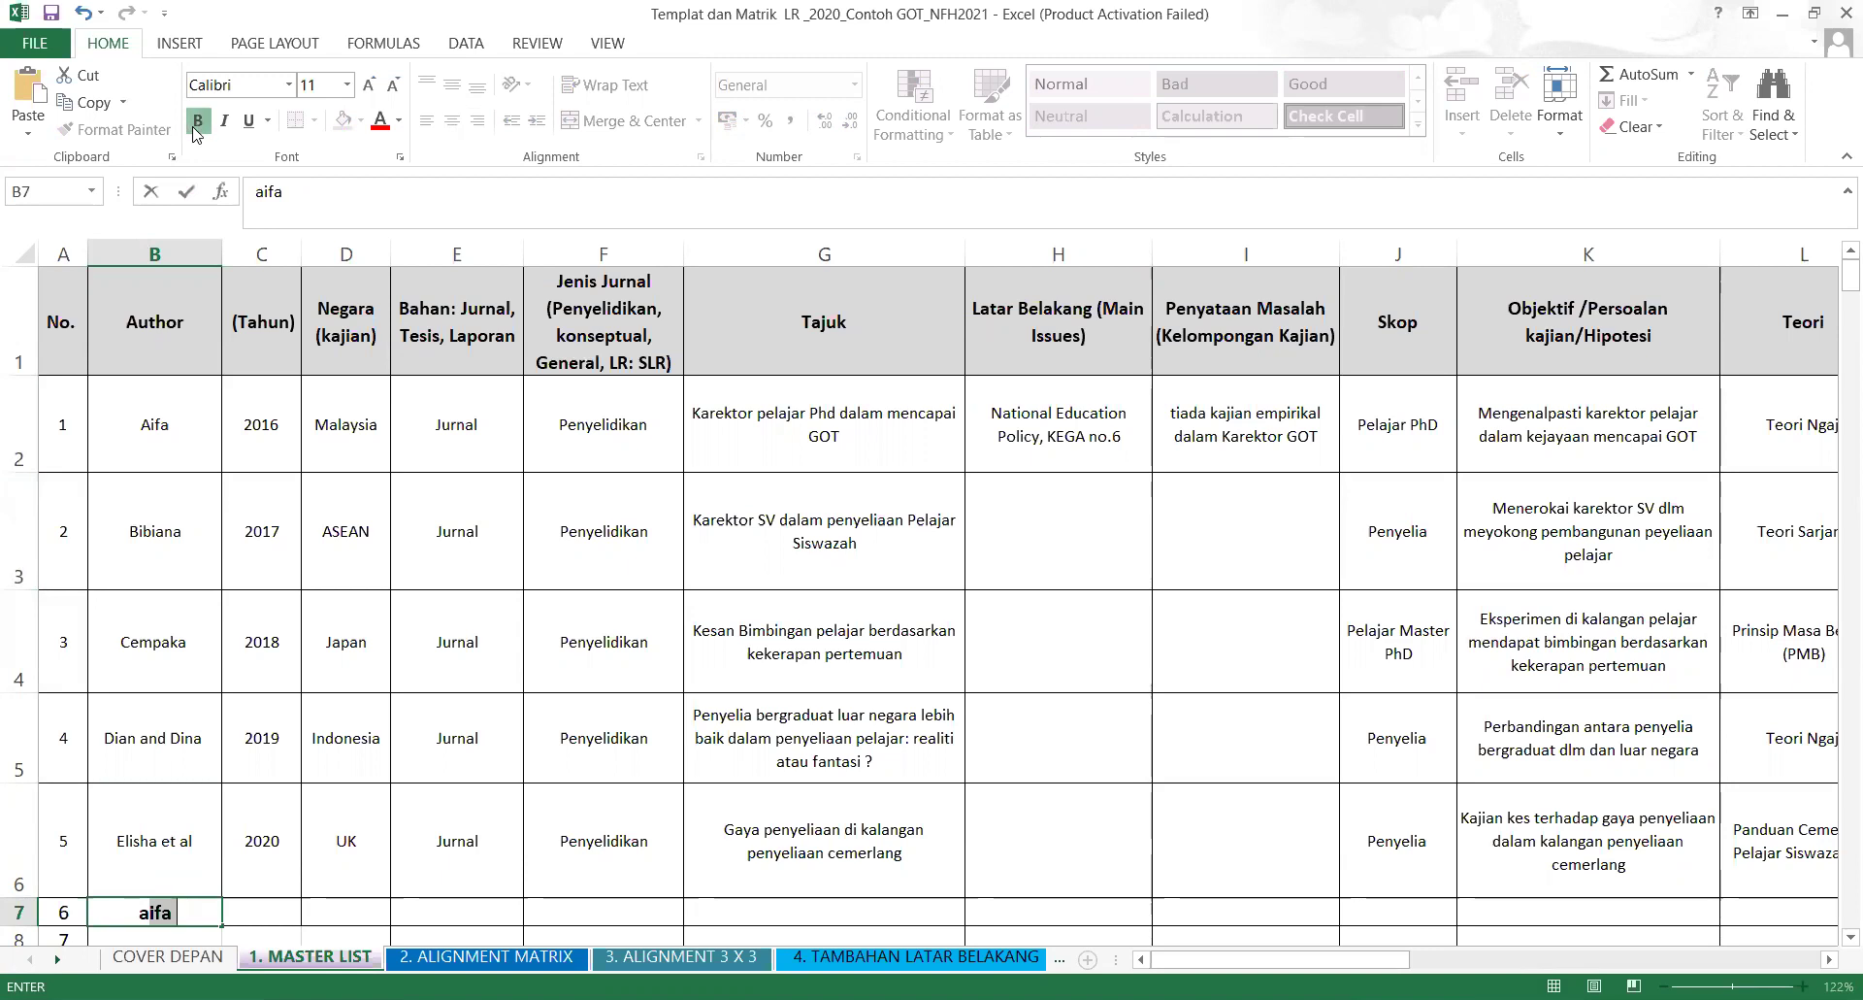
click(261, 912)
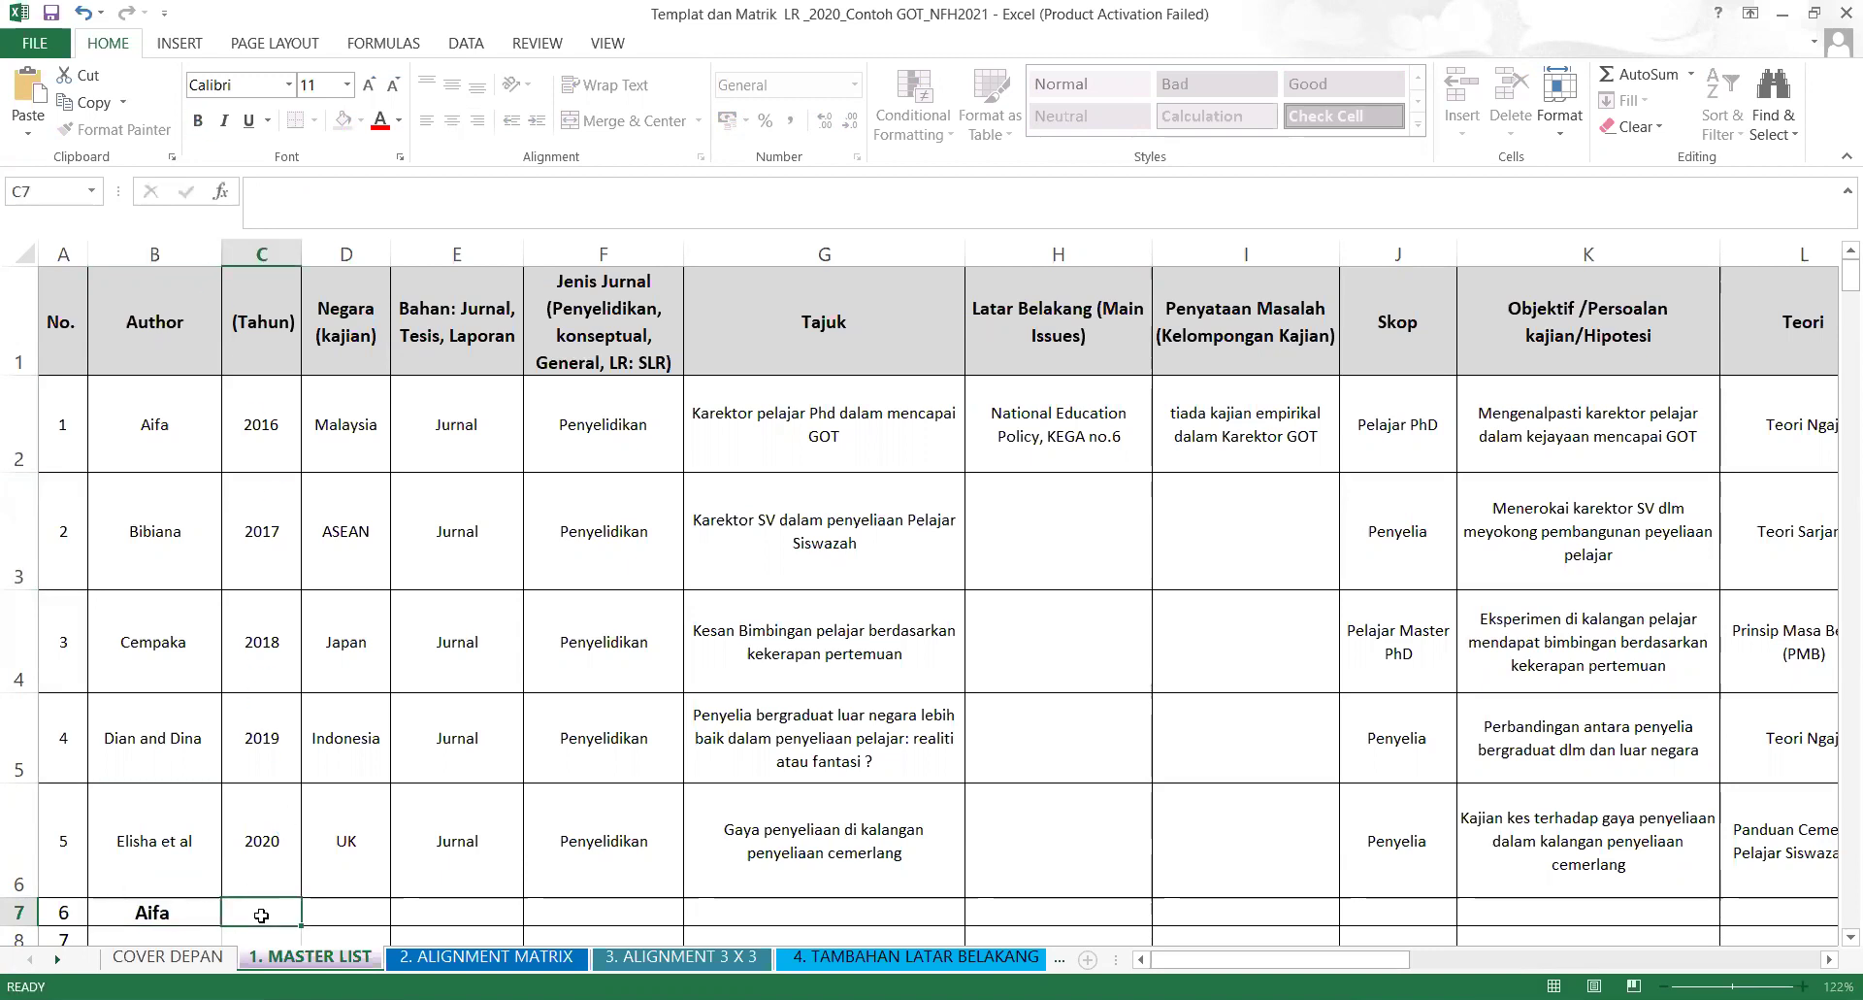
click(203, 917)
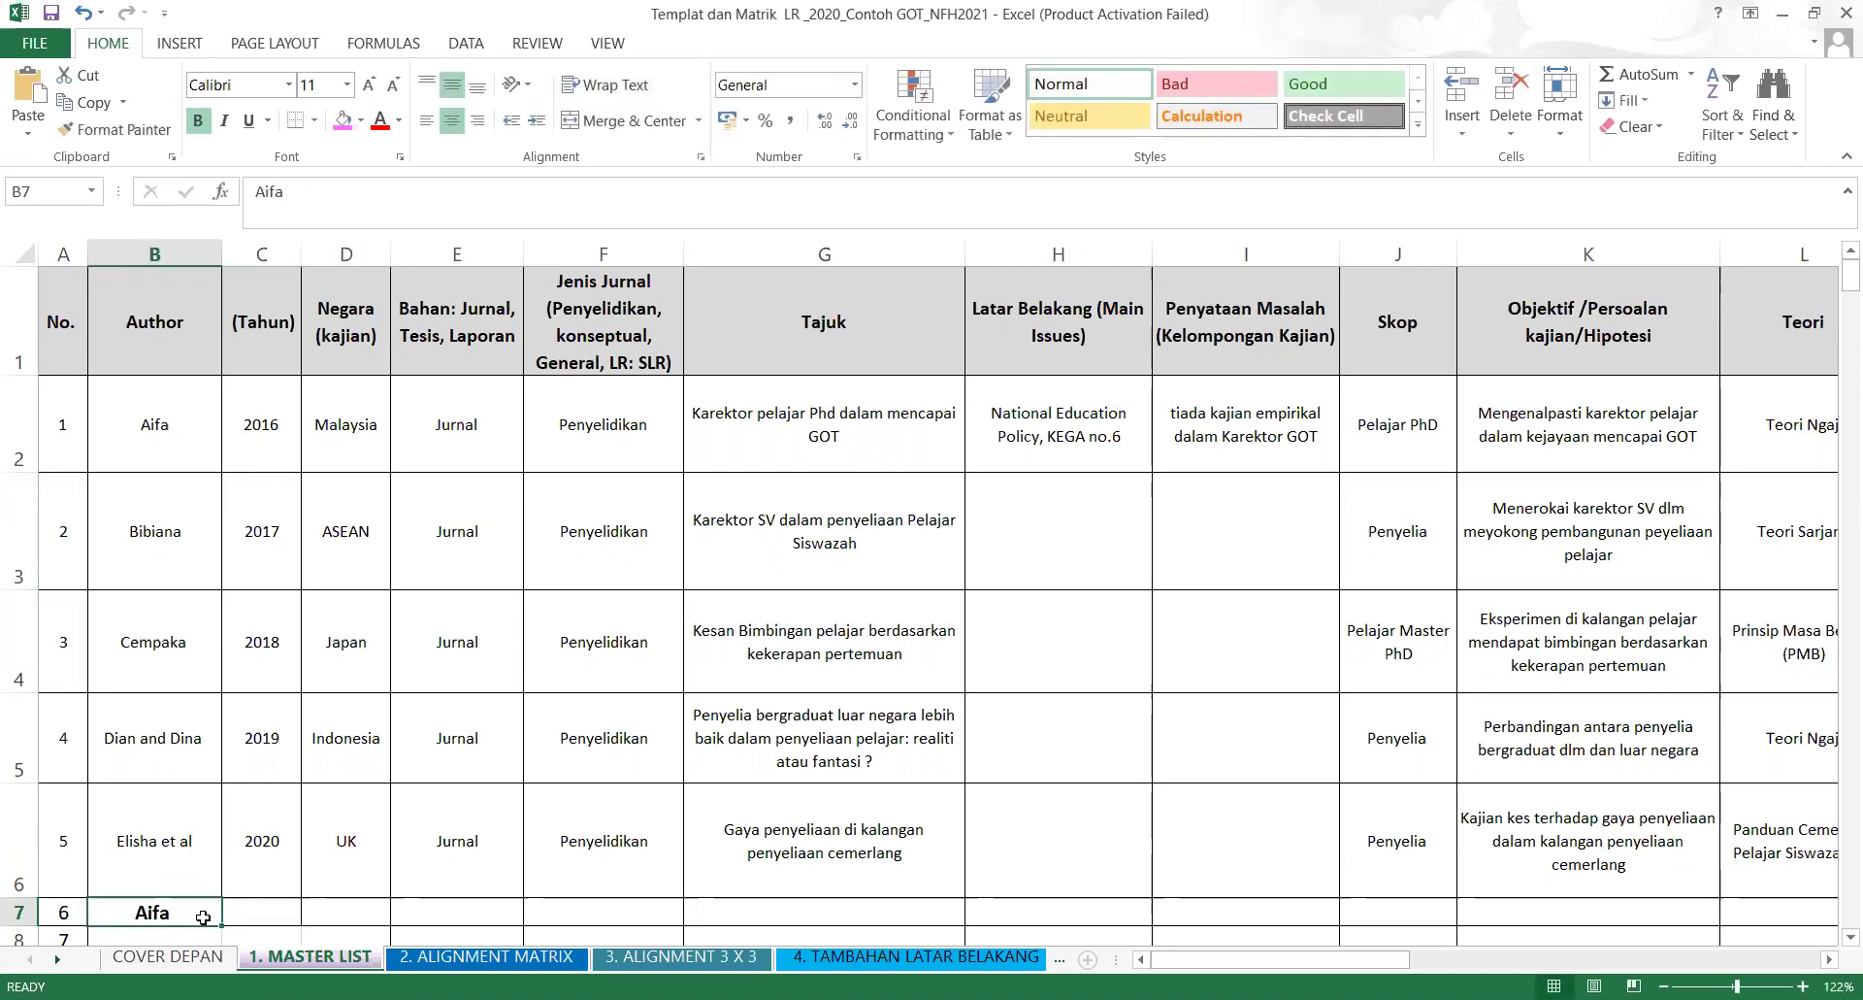
Clear the author entry for study number 6 in B7, leaving the cell empty.
text(b)
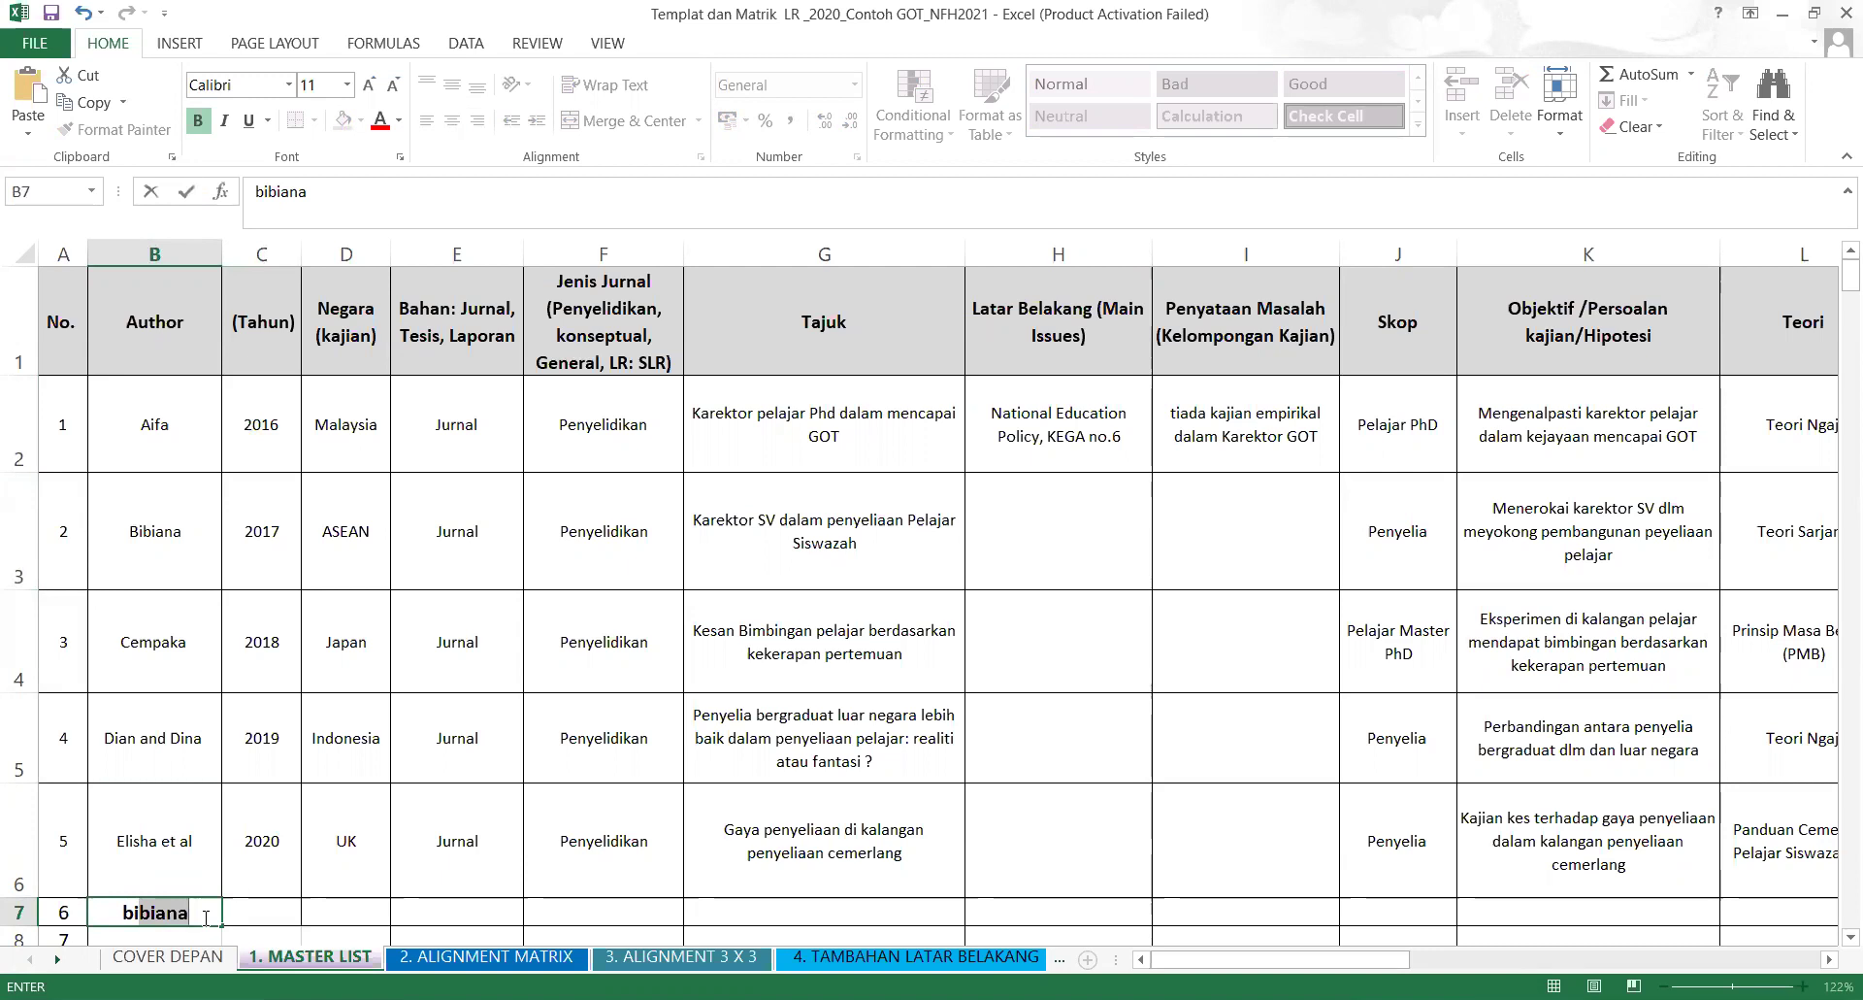
key(BackSpace)
key(BackSpace)
key(BackSpace)
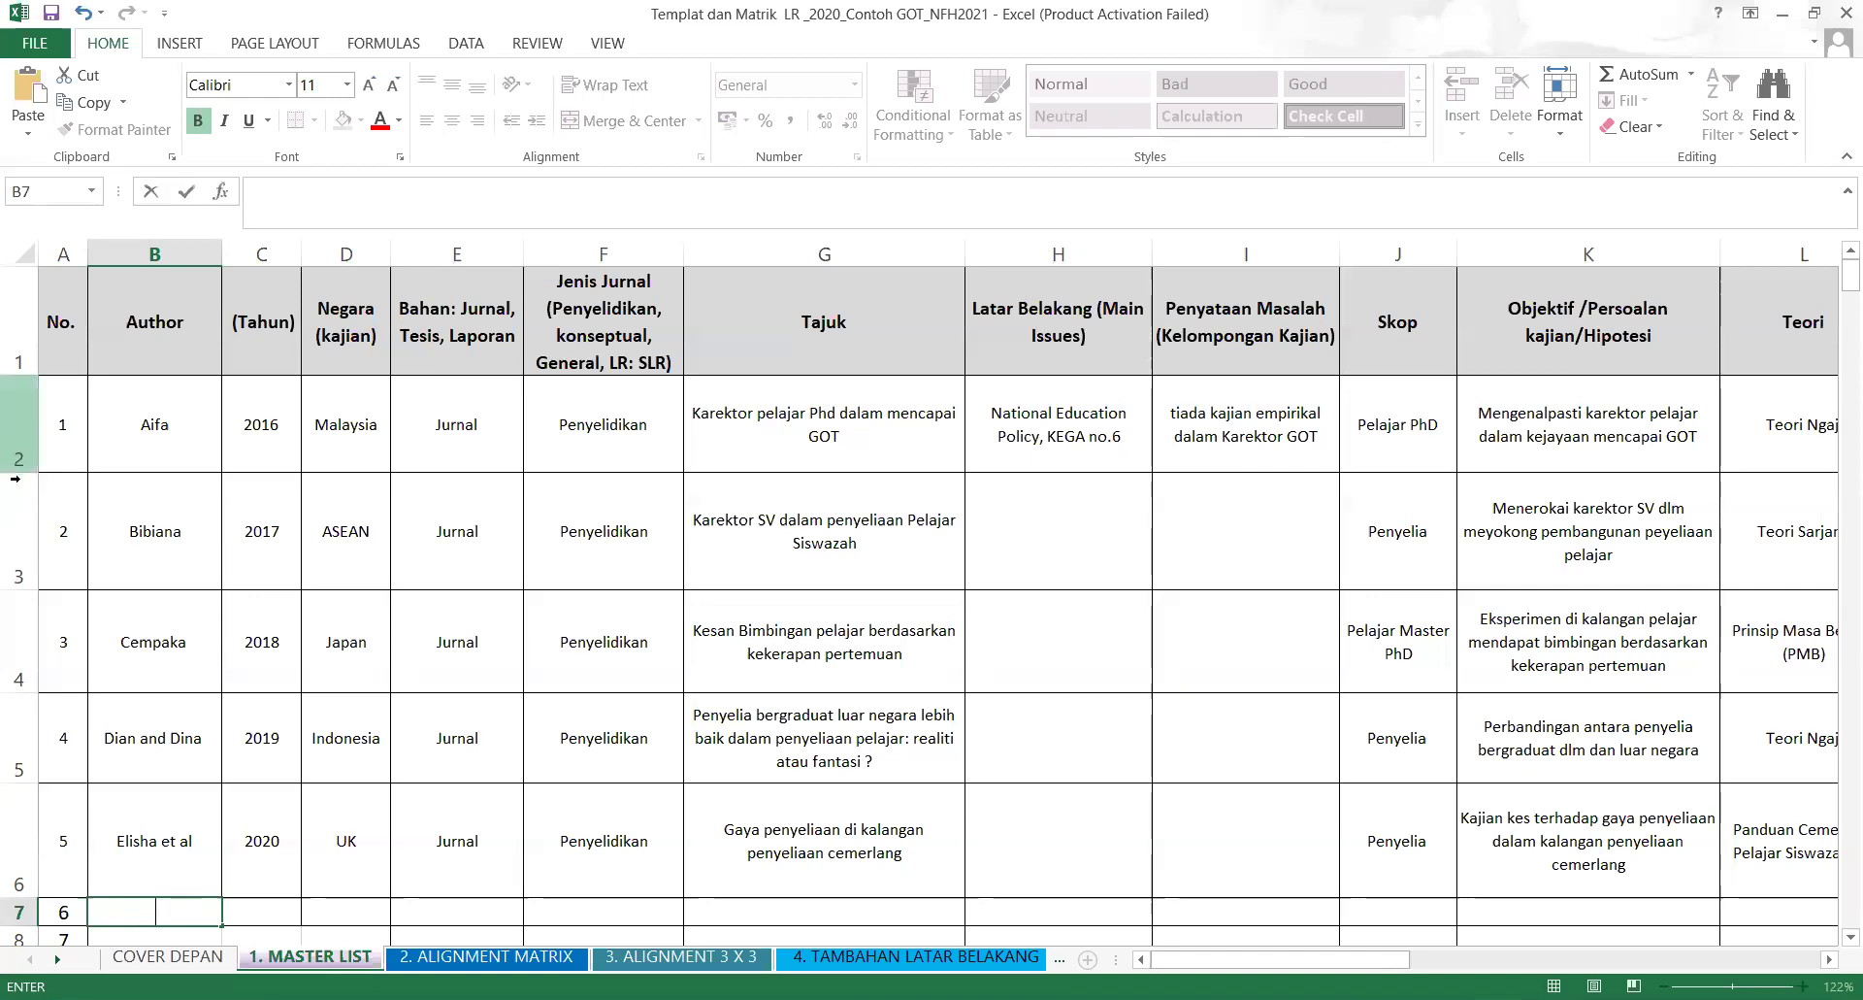
click(159, 424)
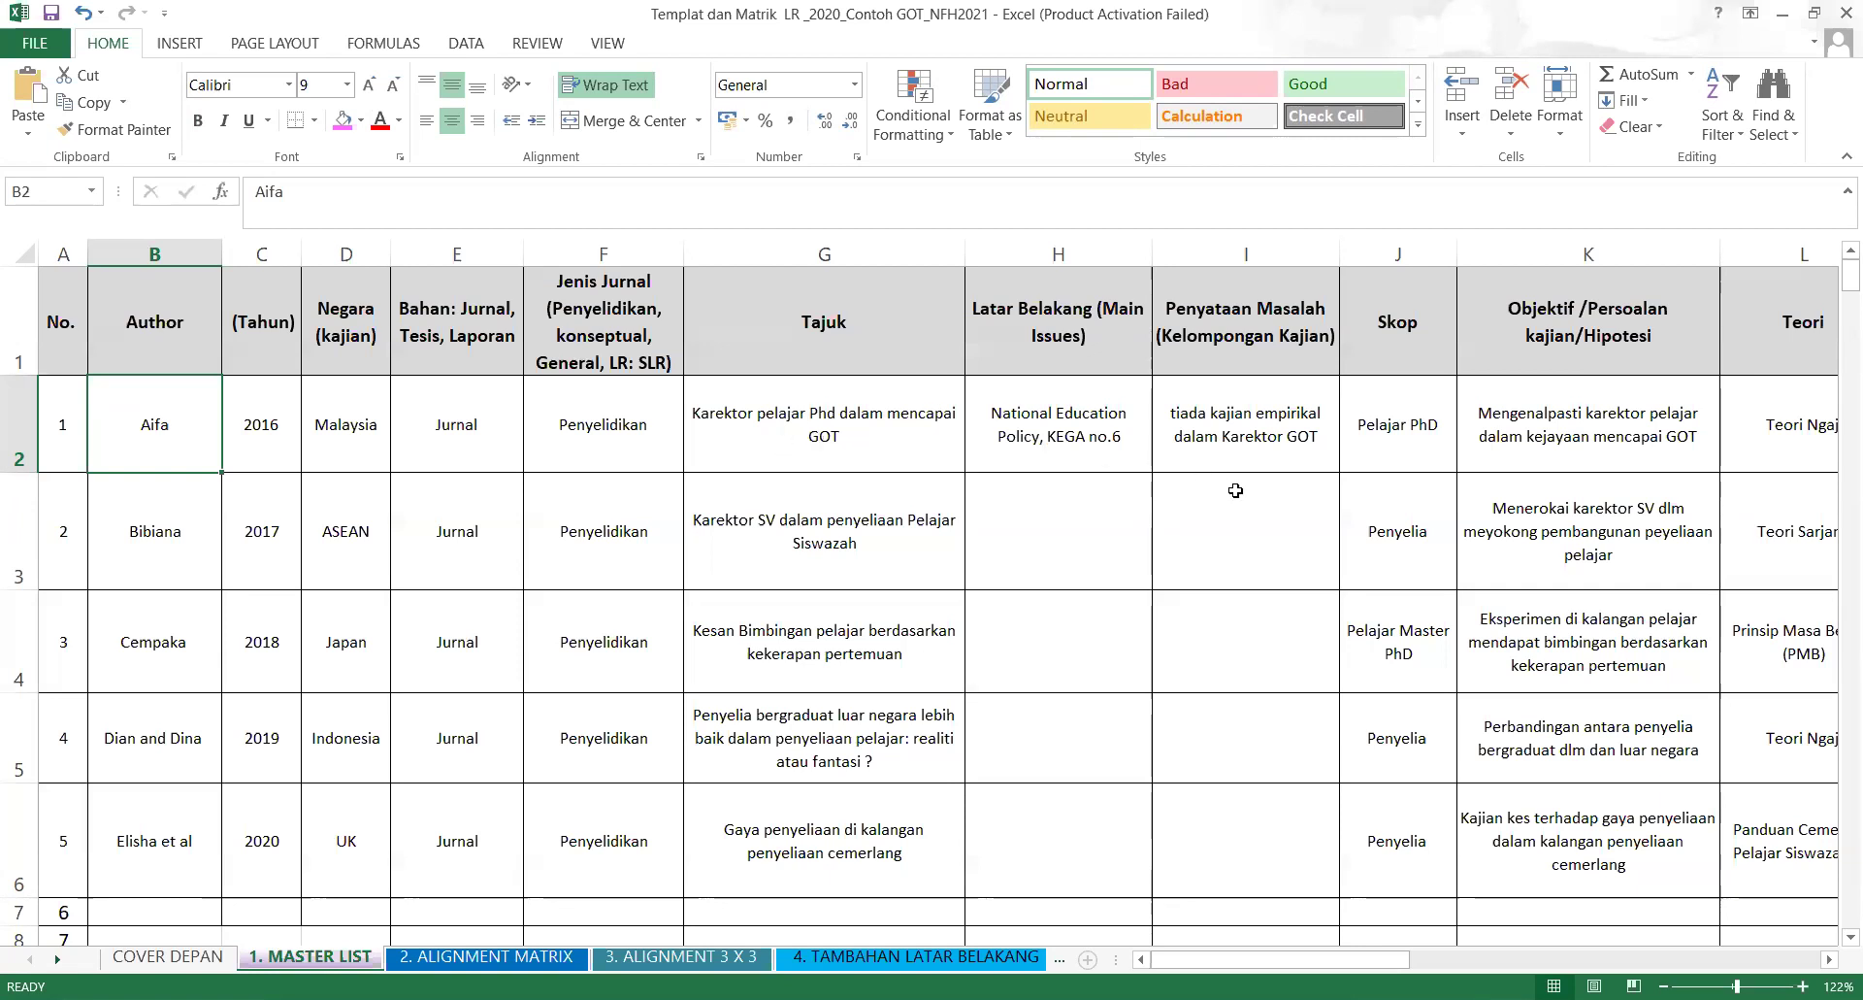
Move the entire Skop column to sit between the Objektif /Persoalan kajian/Hipotesi and Teori columns.
click(1260, 447)
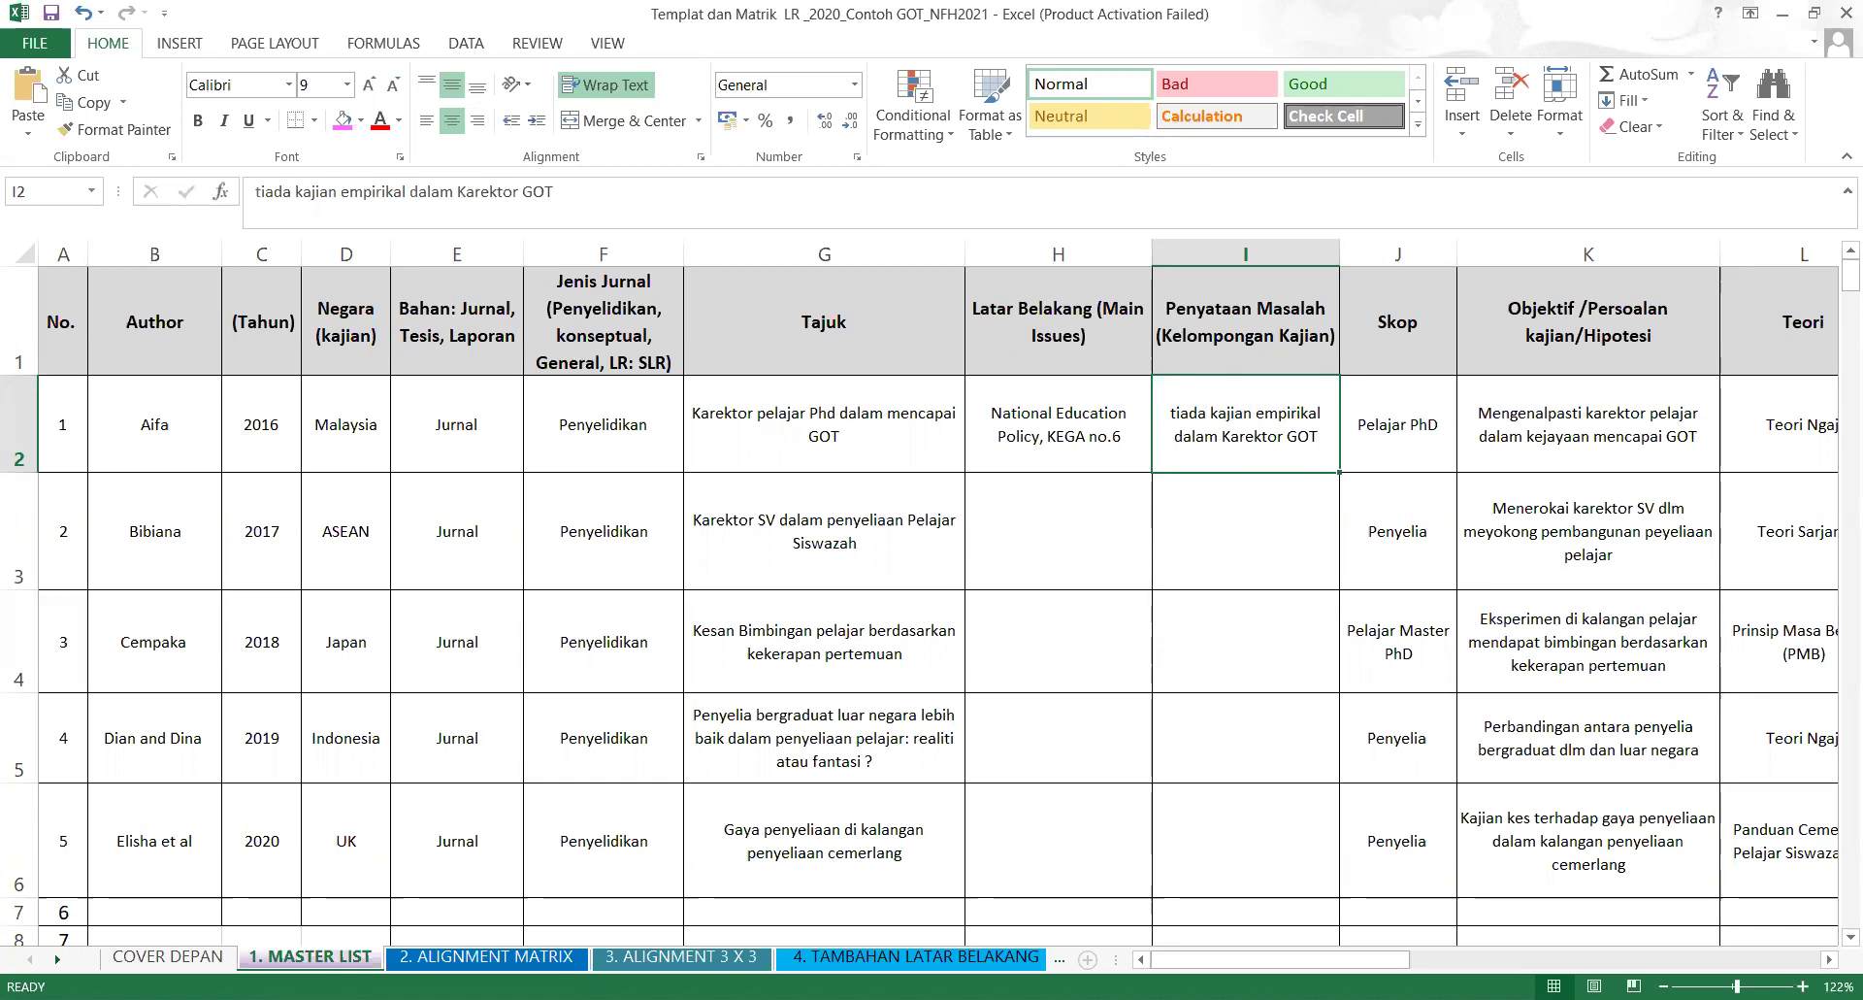
click(1829, 960)
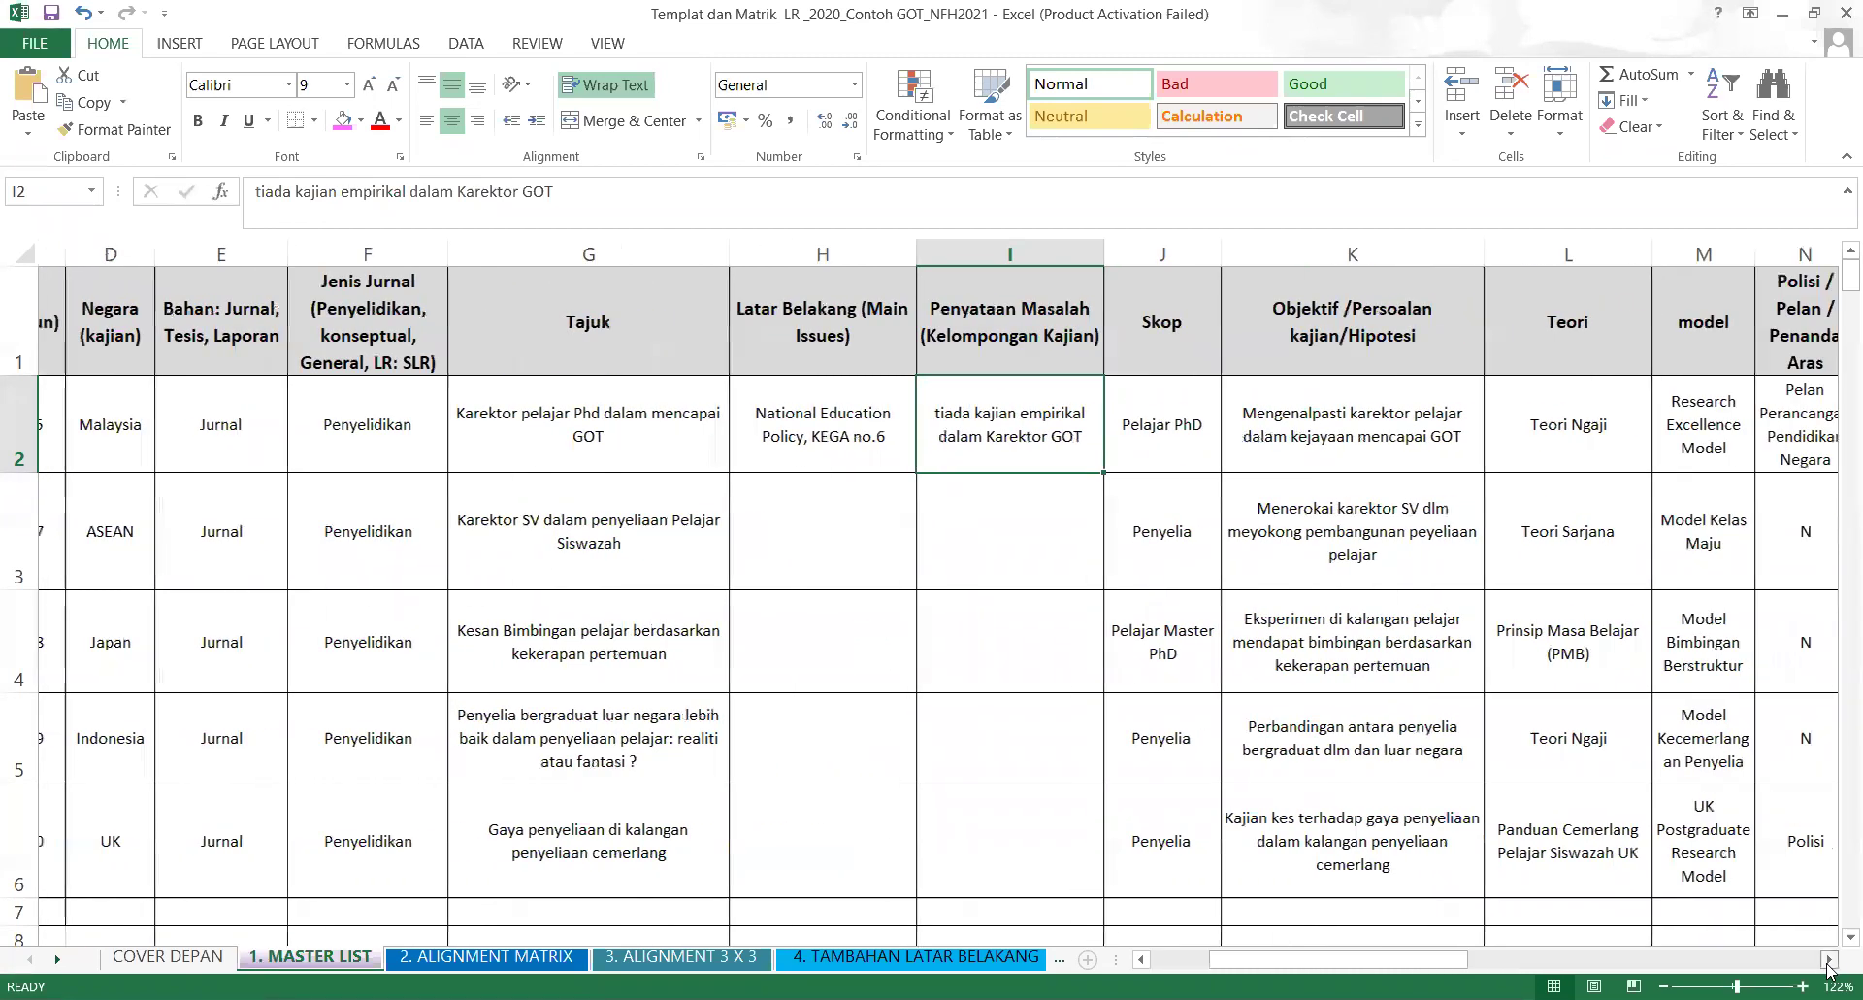
click(754, 346)
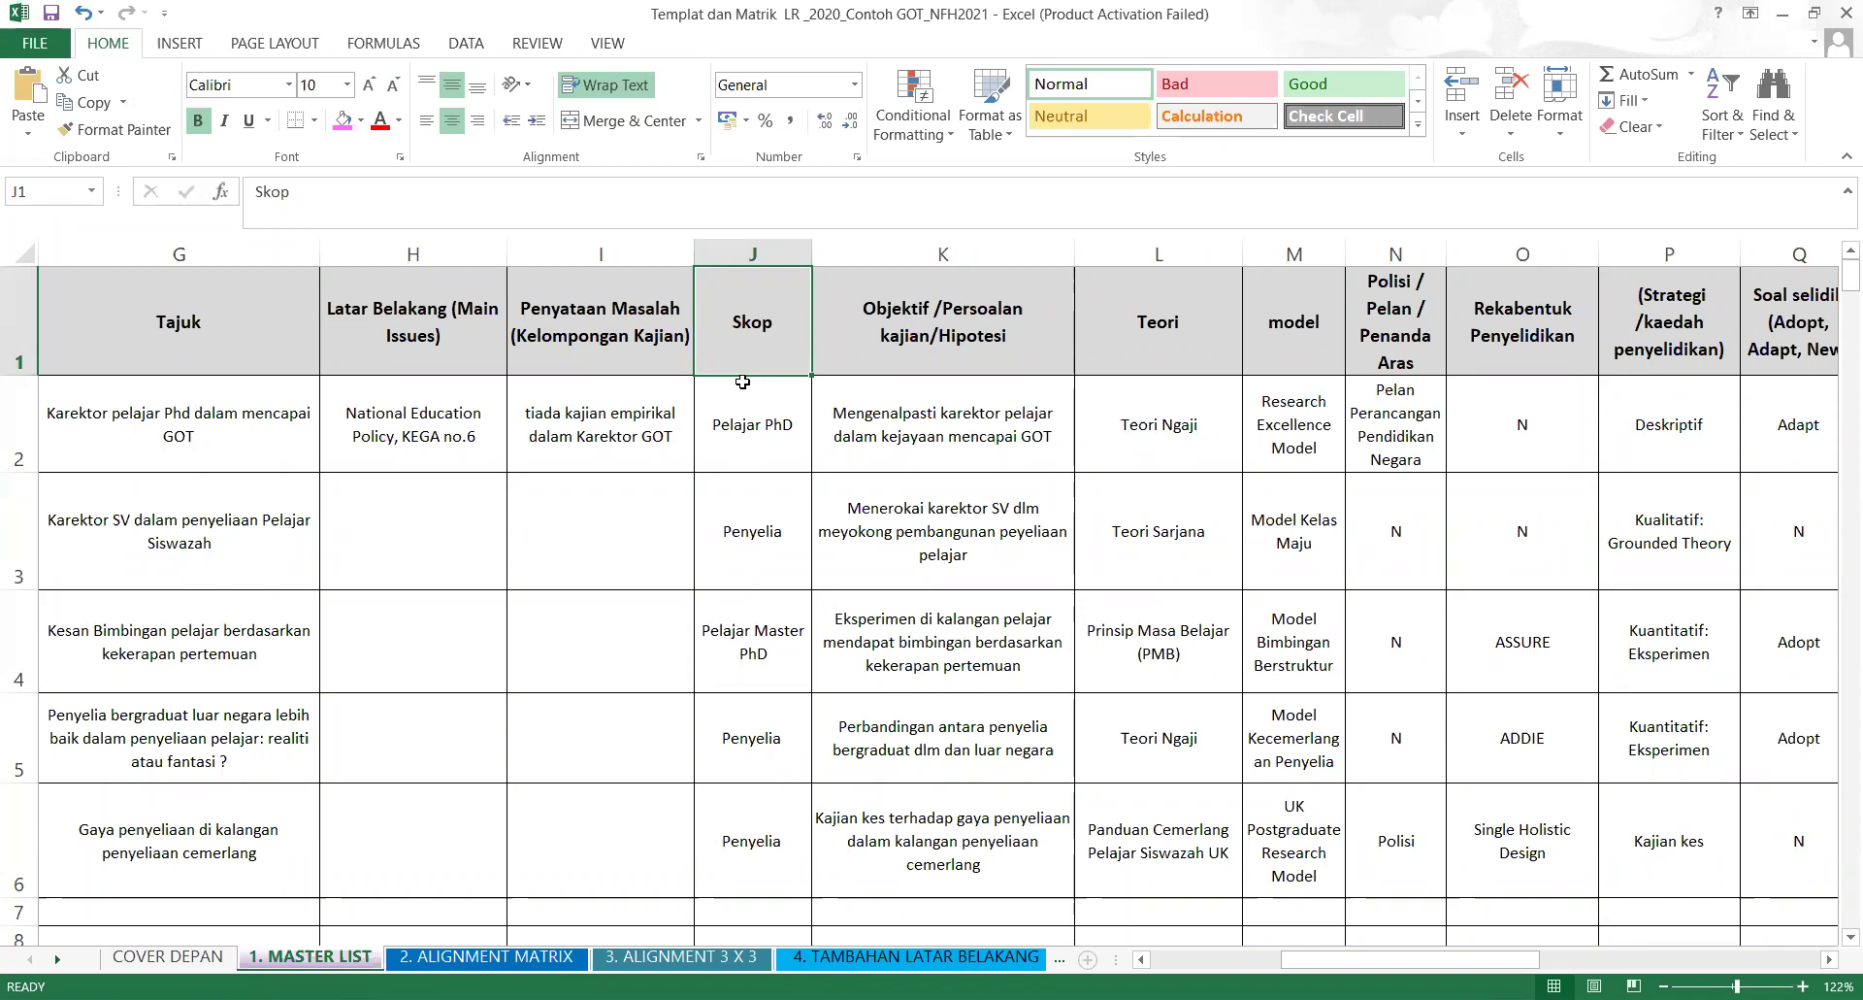
right_click(757, 249)
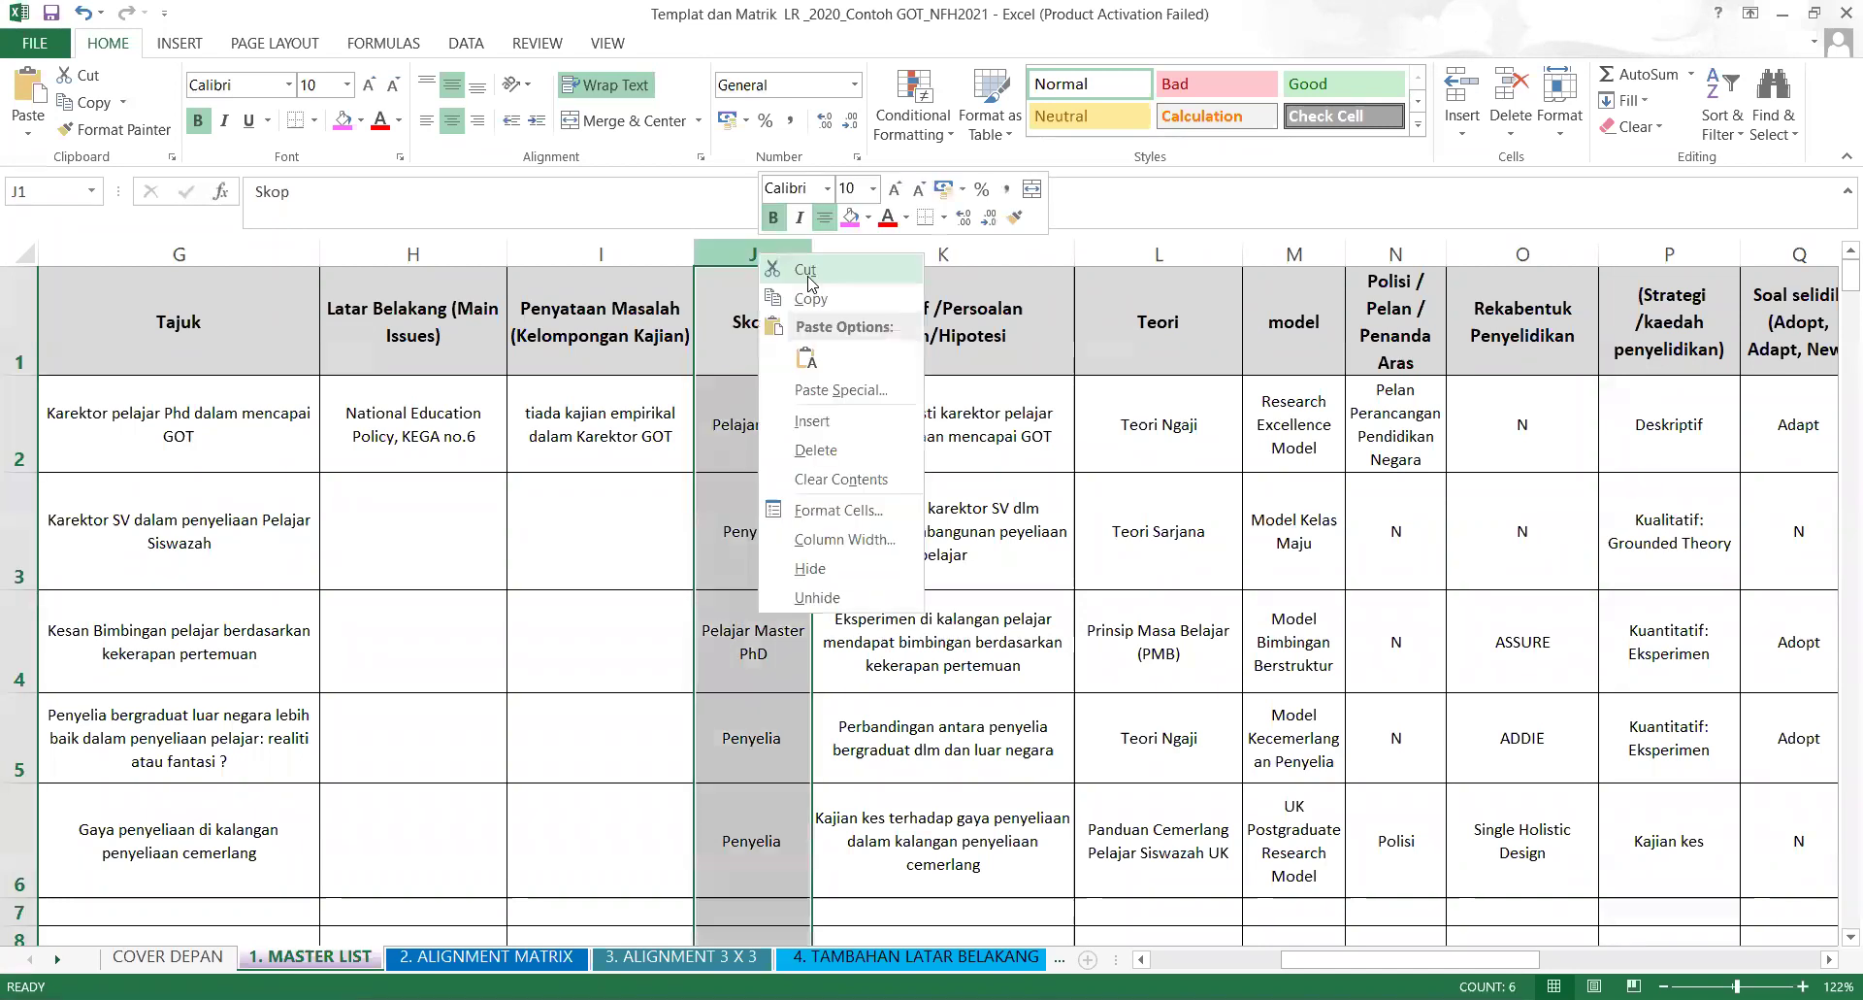
click(805, 272)
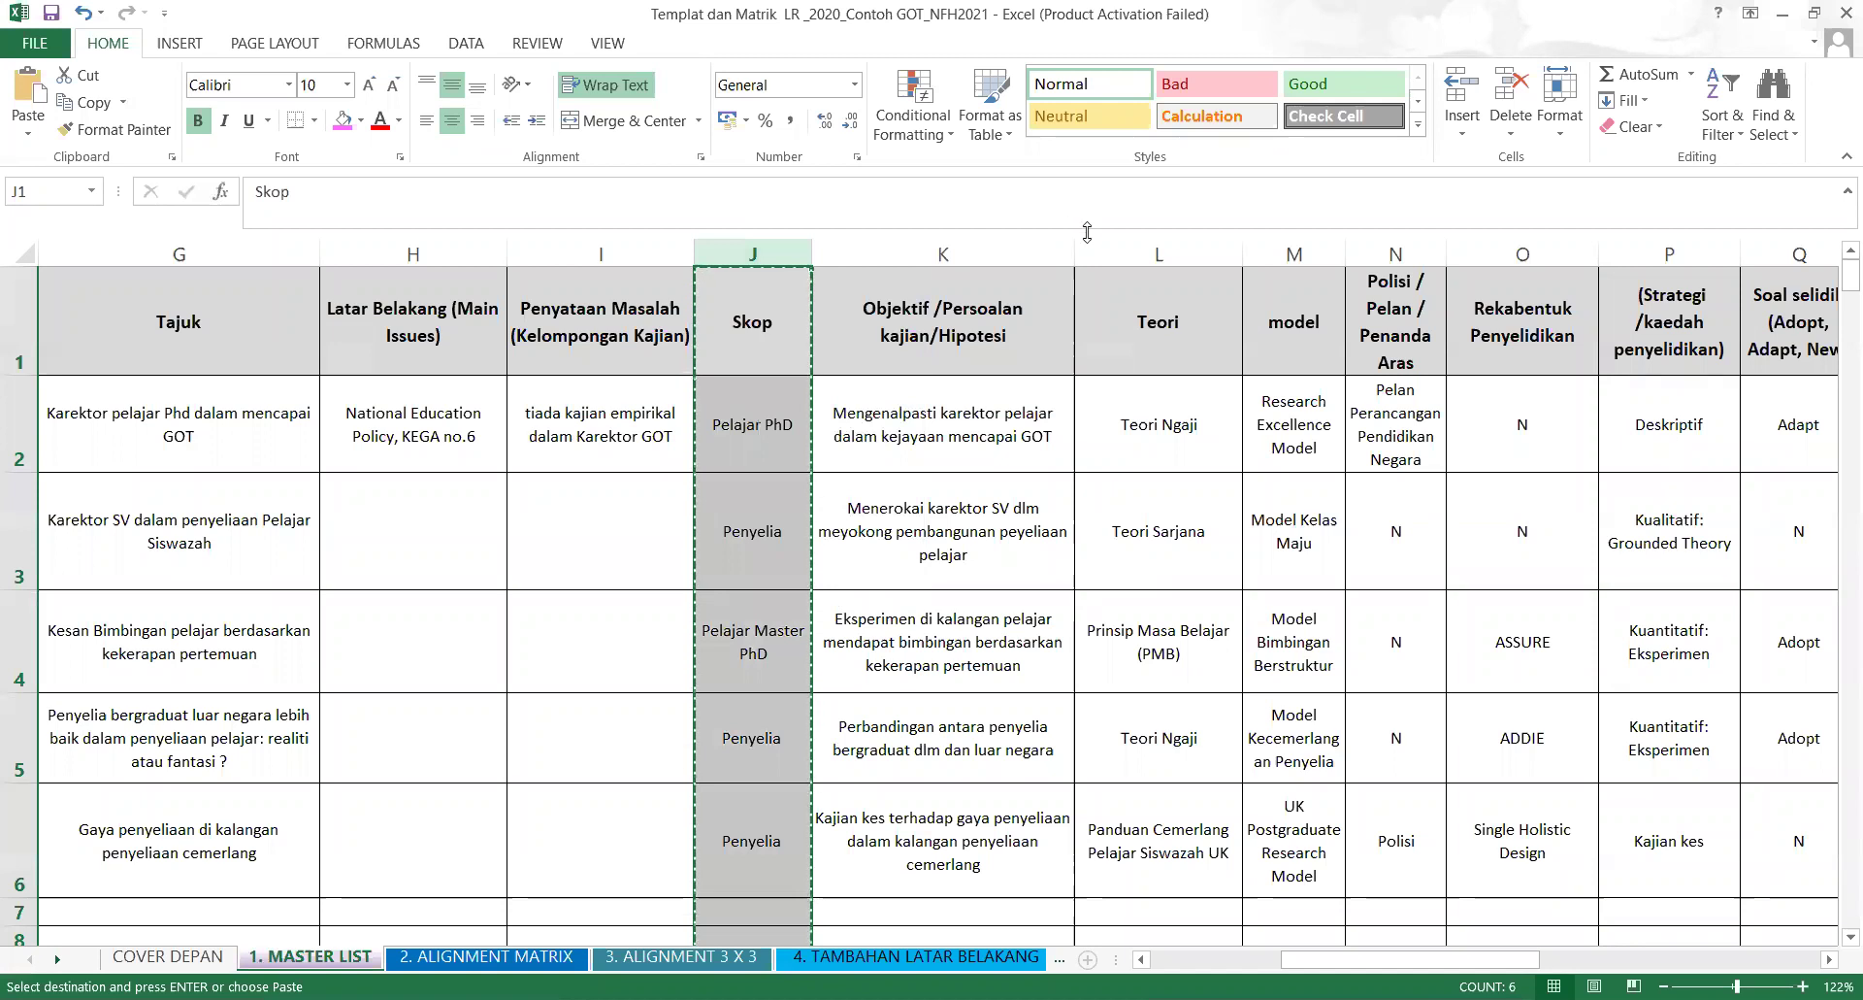
click(1154, 248)
right_click(1154, 248)
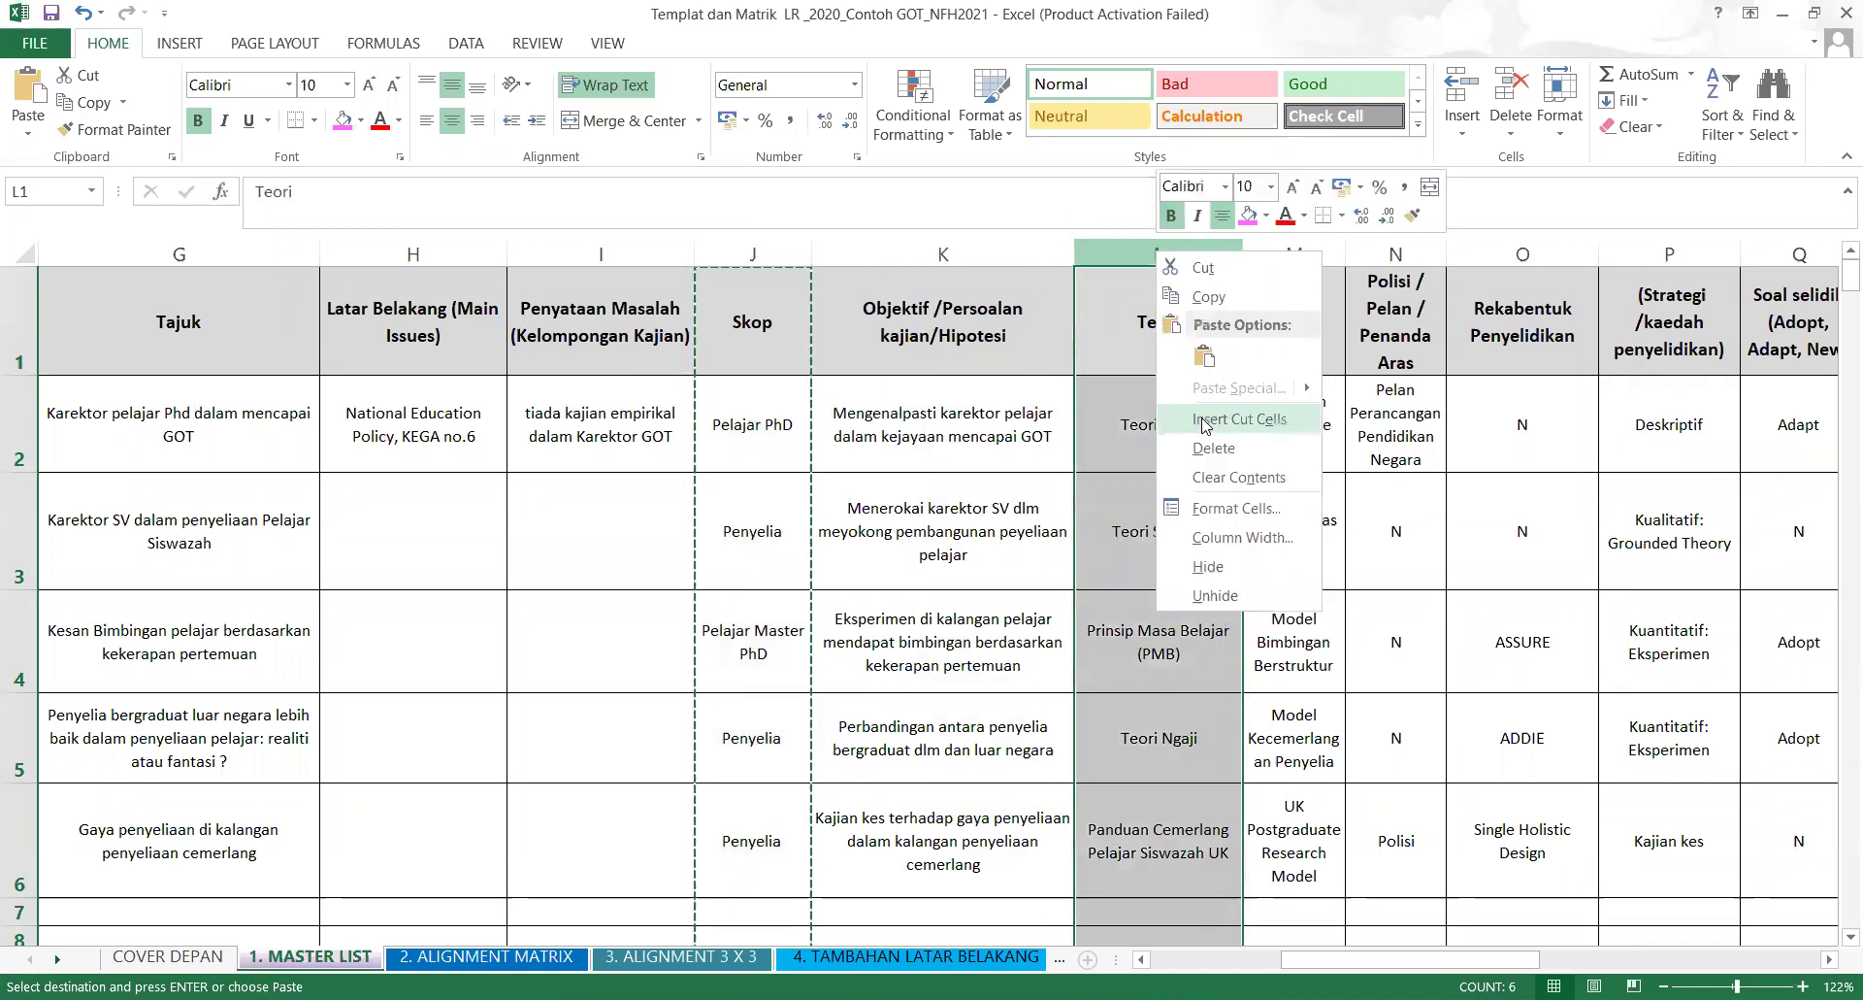
click(1213, 421)
click(789, 594)
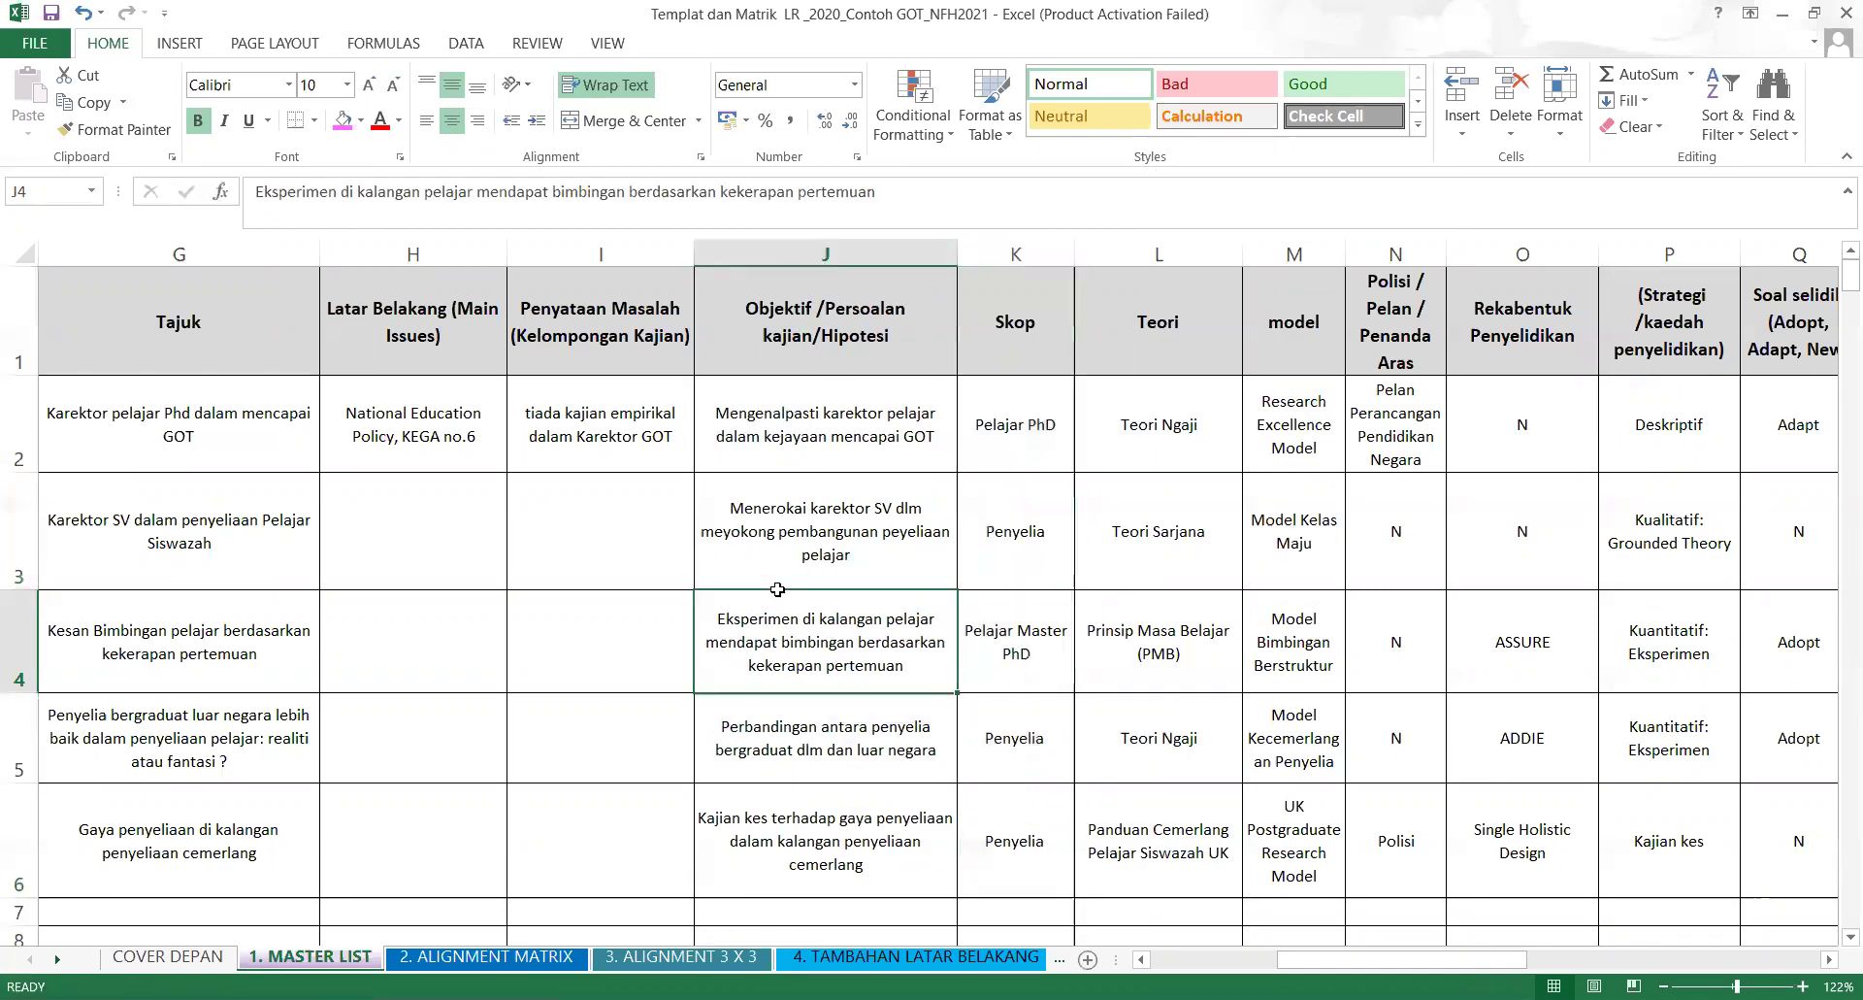
Correct the spelling of the header in J1 to "Objektif /Persoalan kajian/Hipotesis".
click(824, 453)
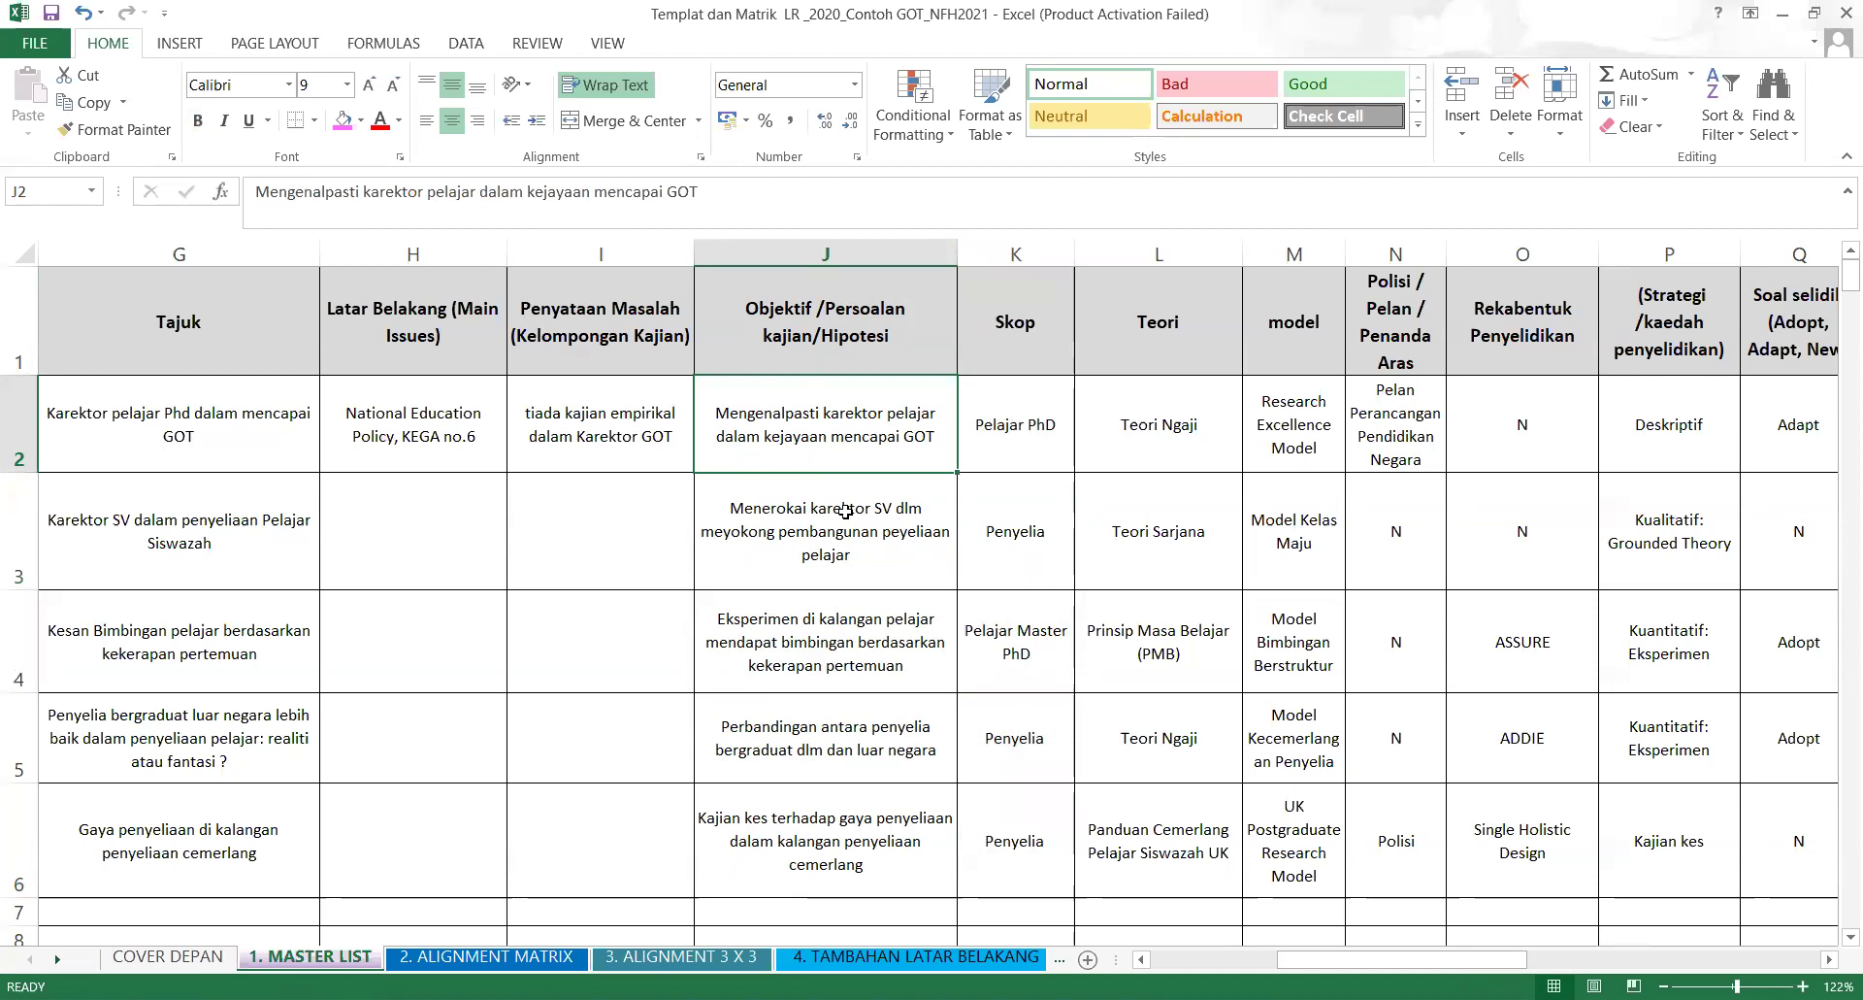
click(833, 328)
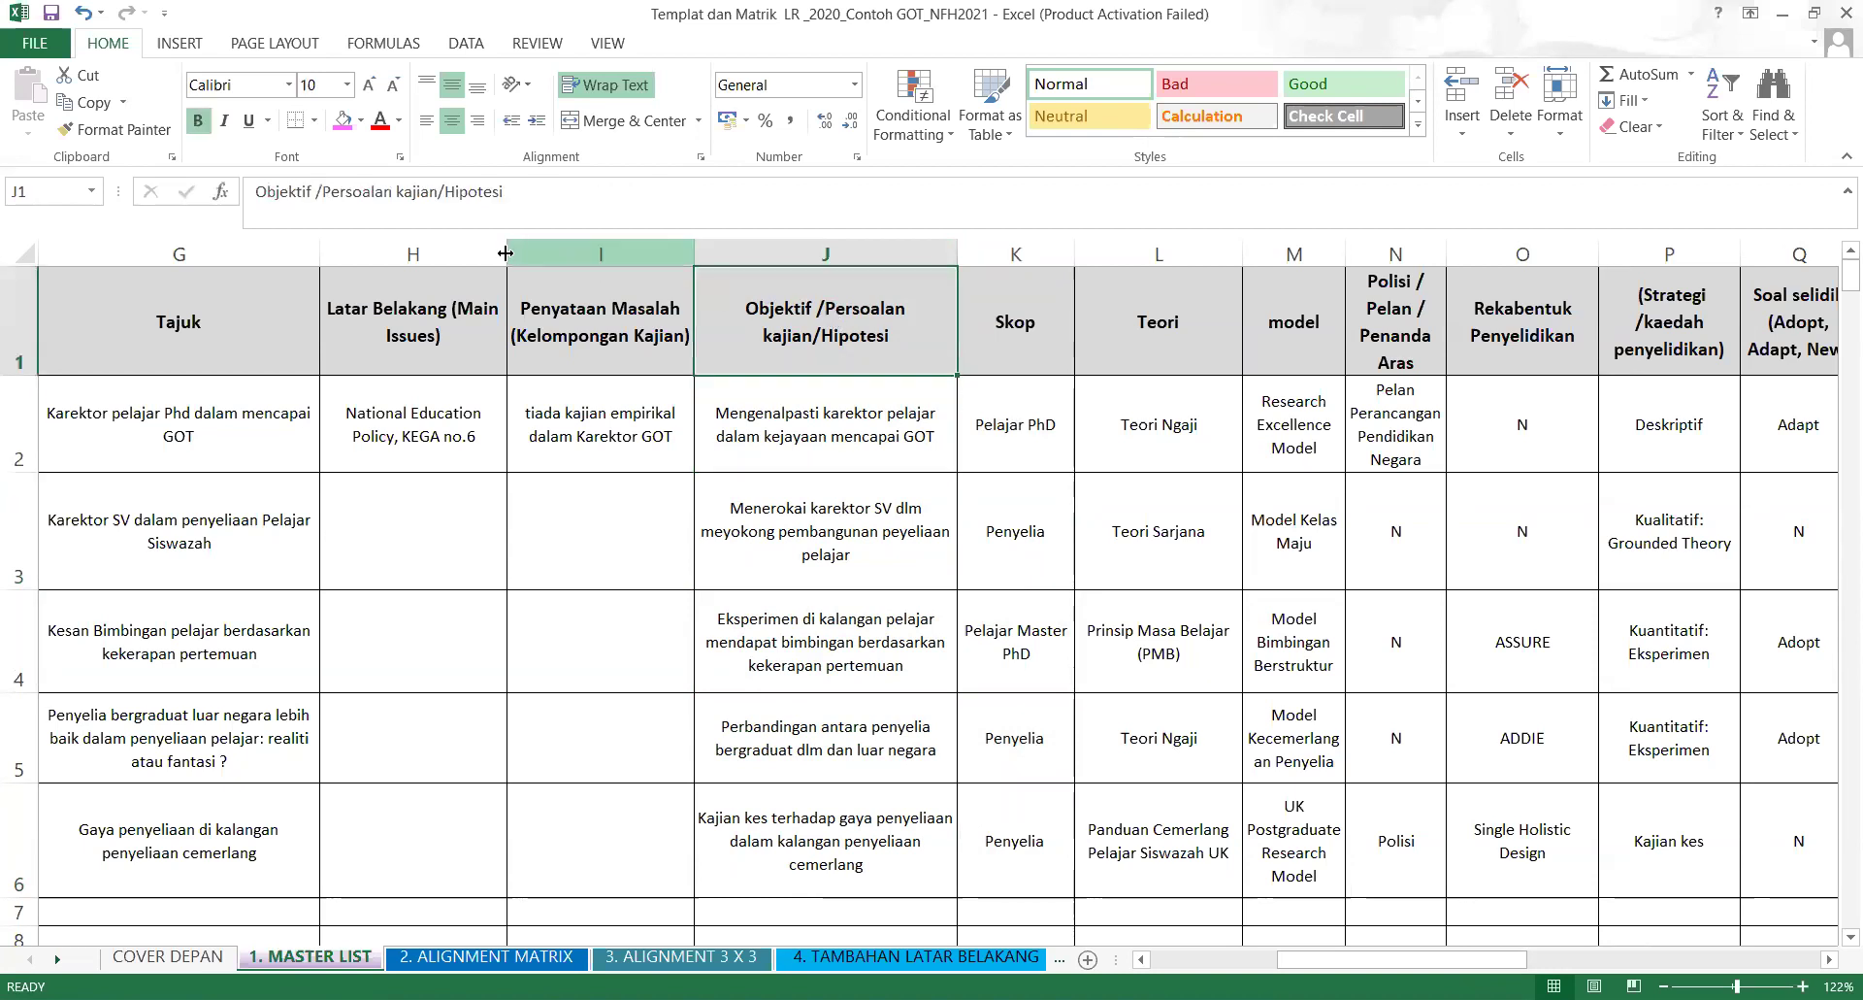
click(517, 193)
text(s)
click(534, 488)
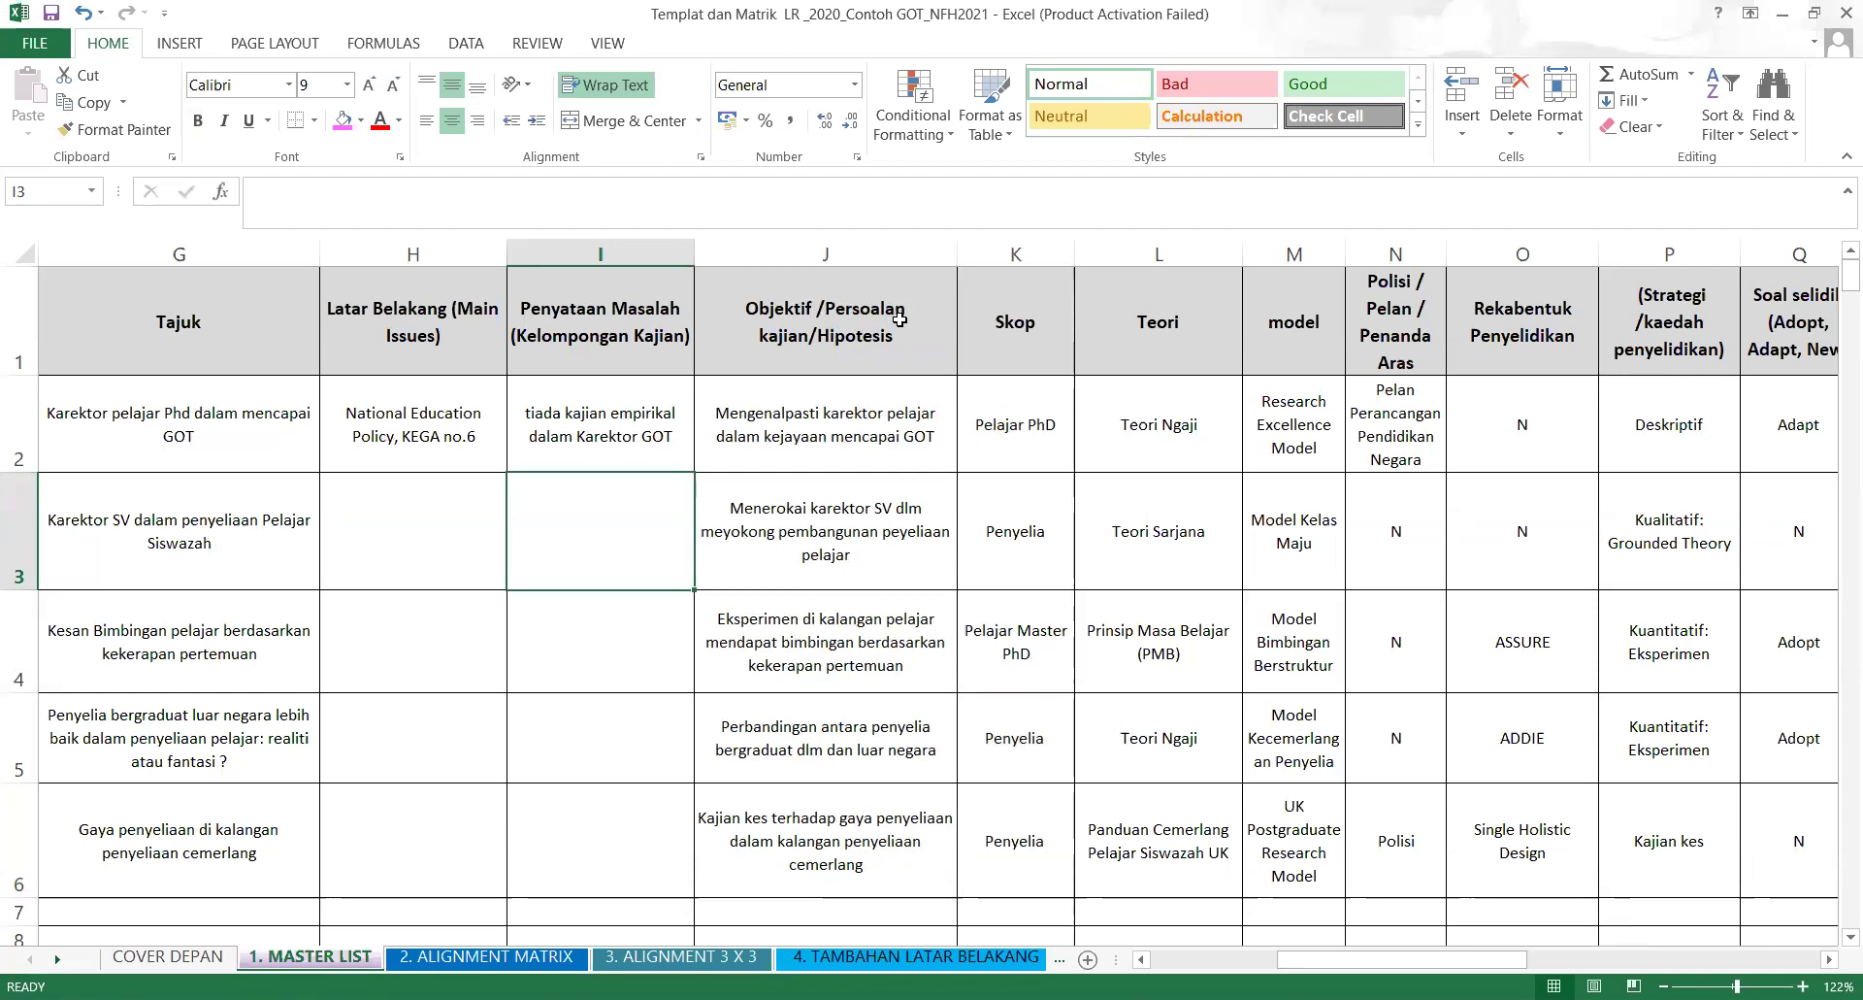
Insert a new column before Skop and give it the header "Hipotesis" in K1.
click(1008, 251)
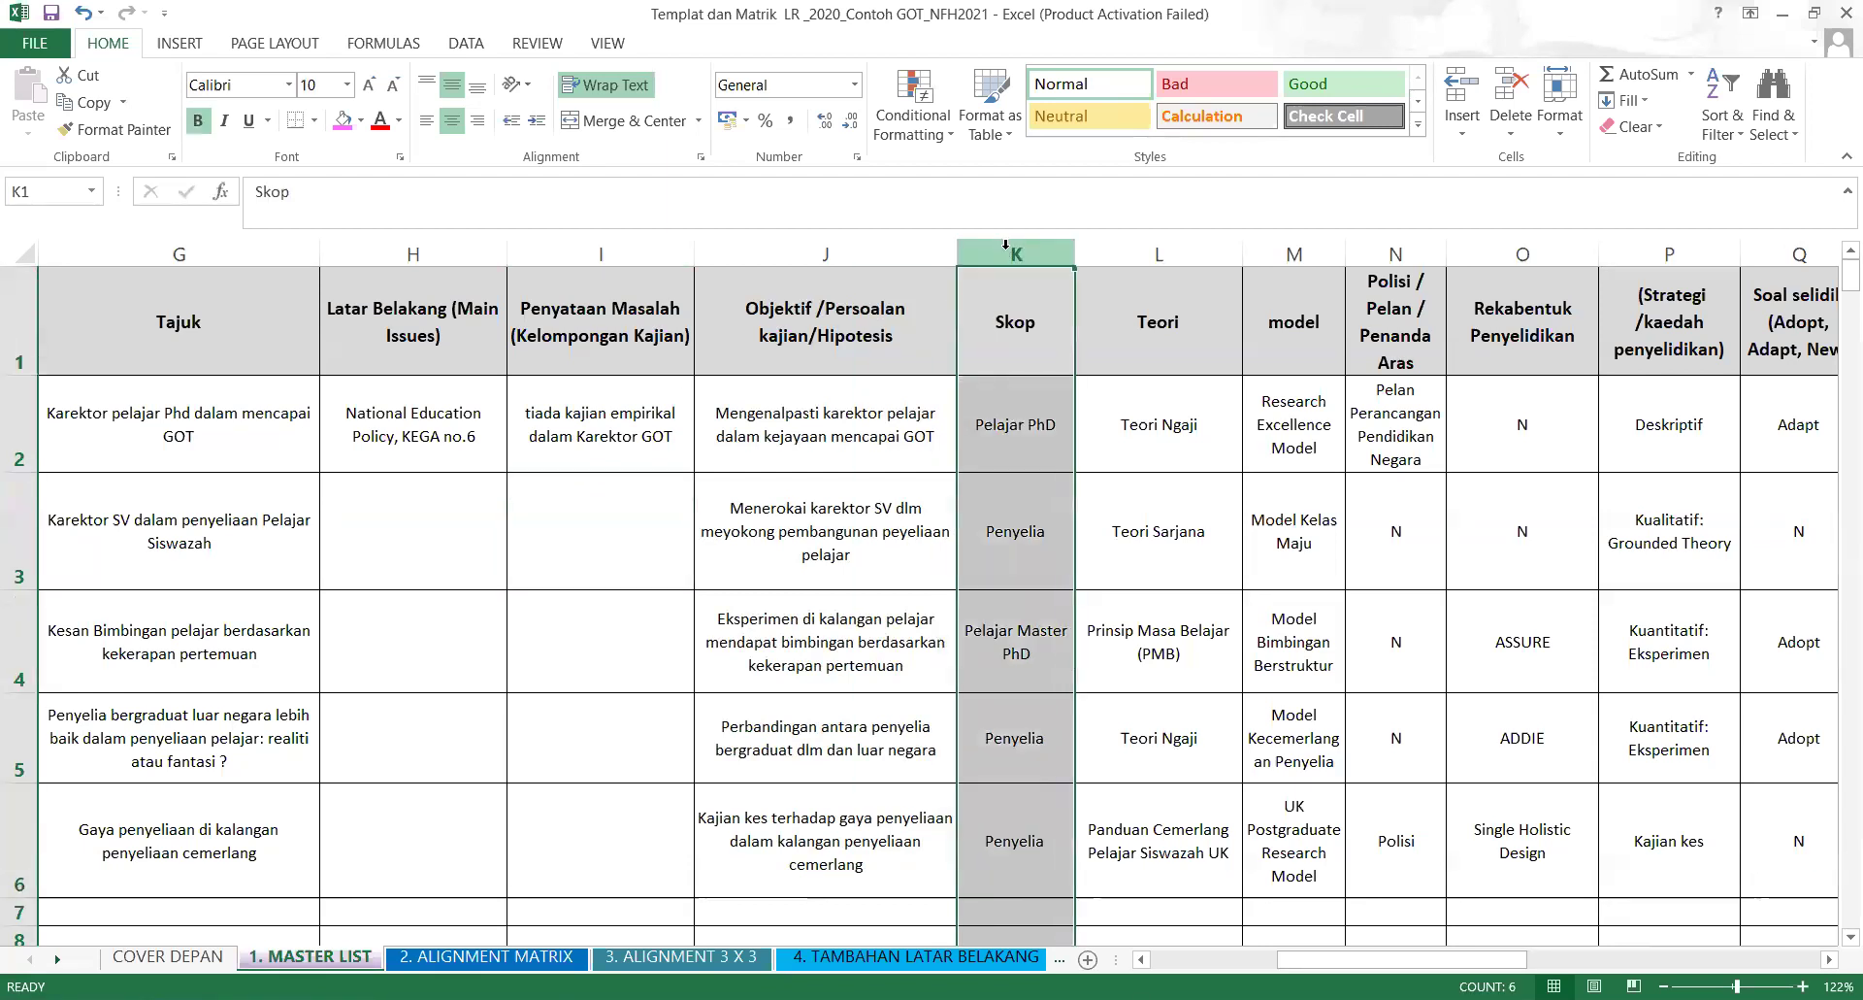
right_click(1007, 247)
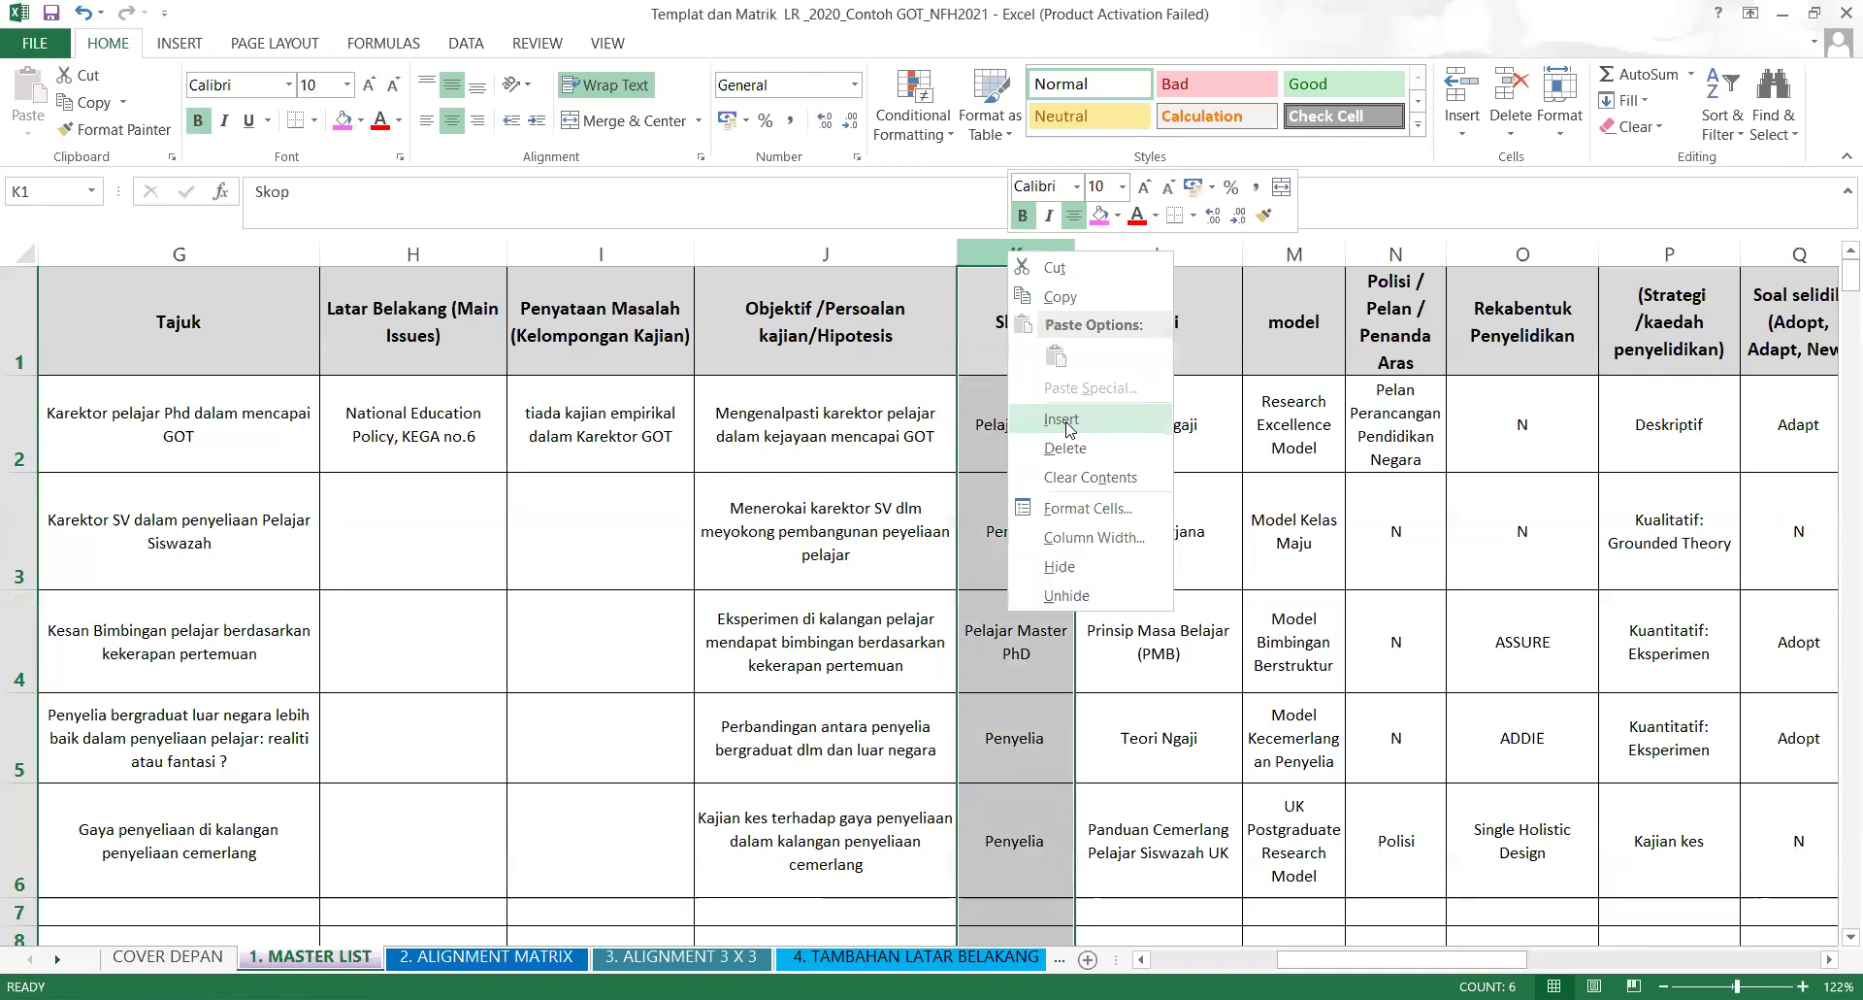
click(1067, 422)
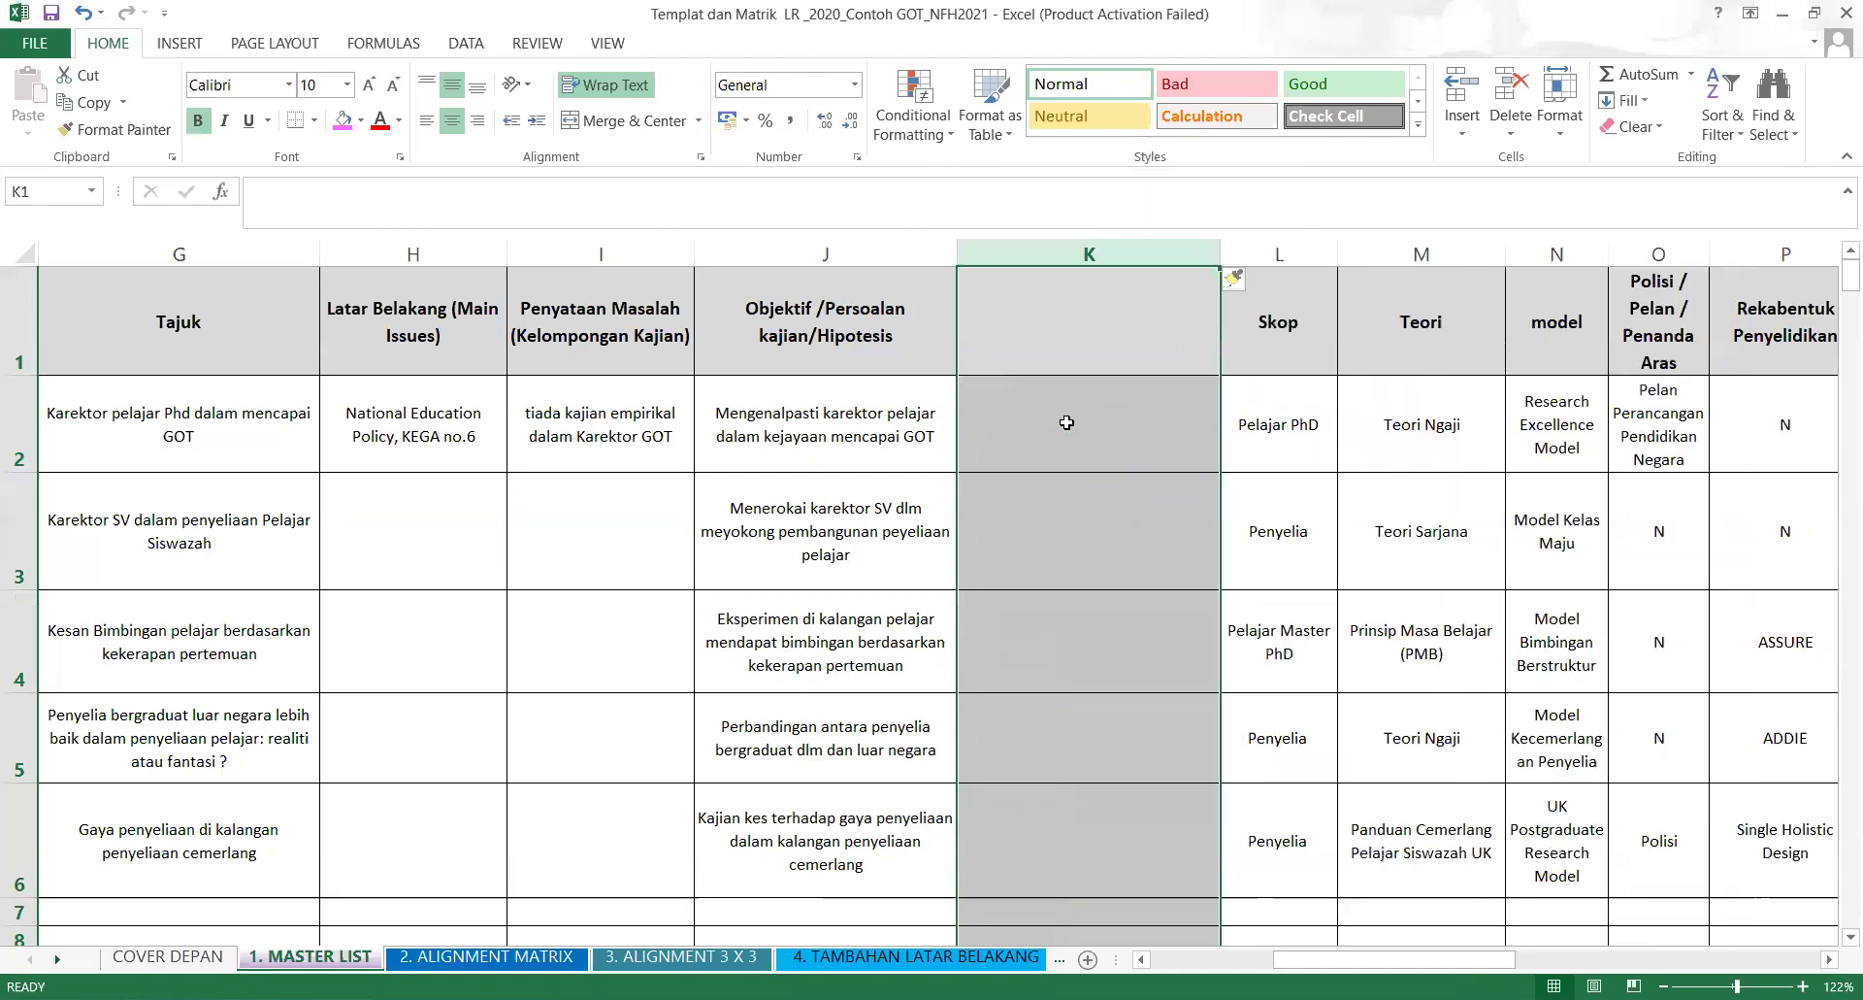
click(1086, 331)
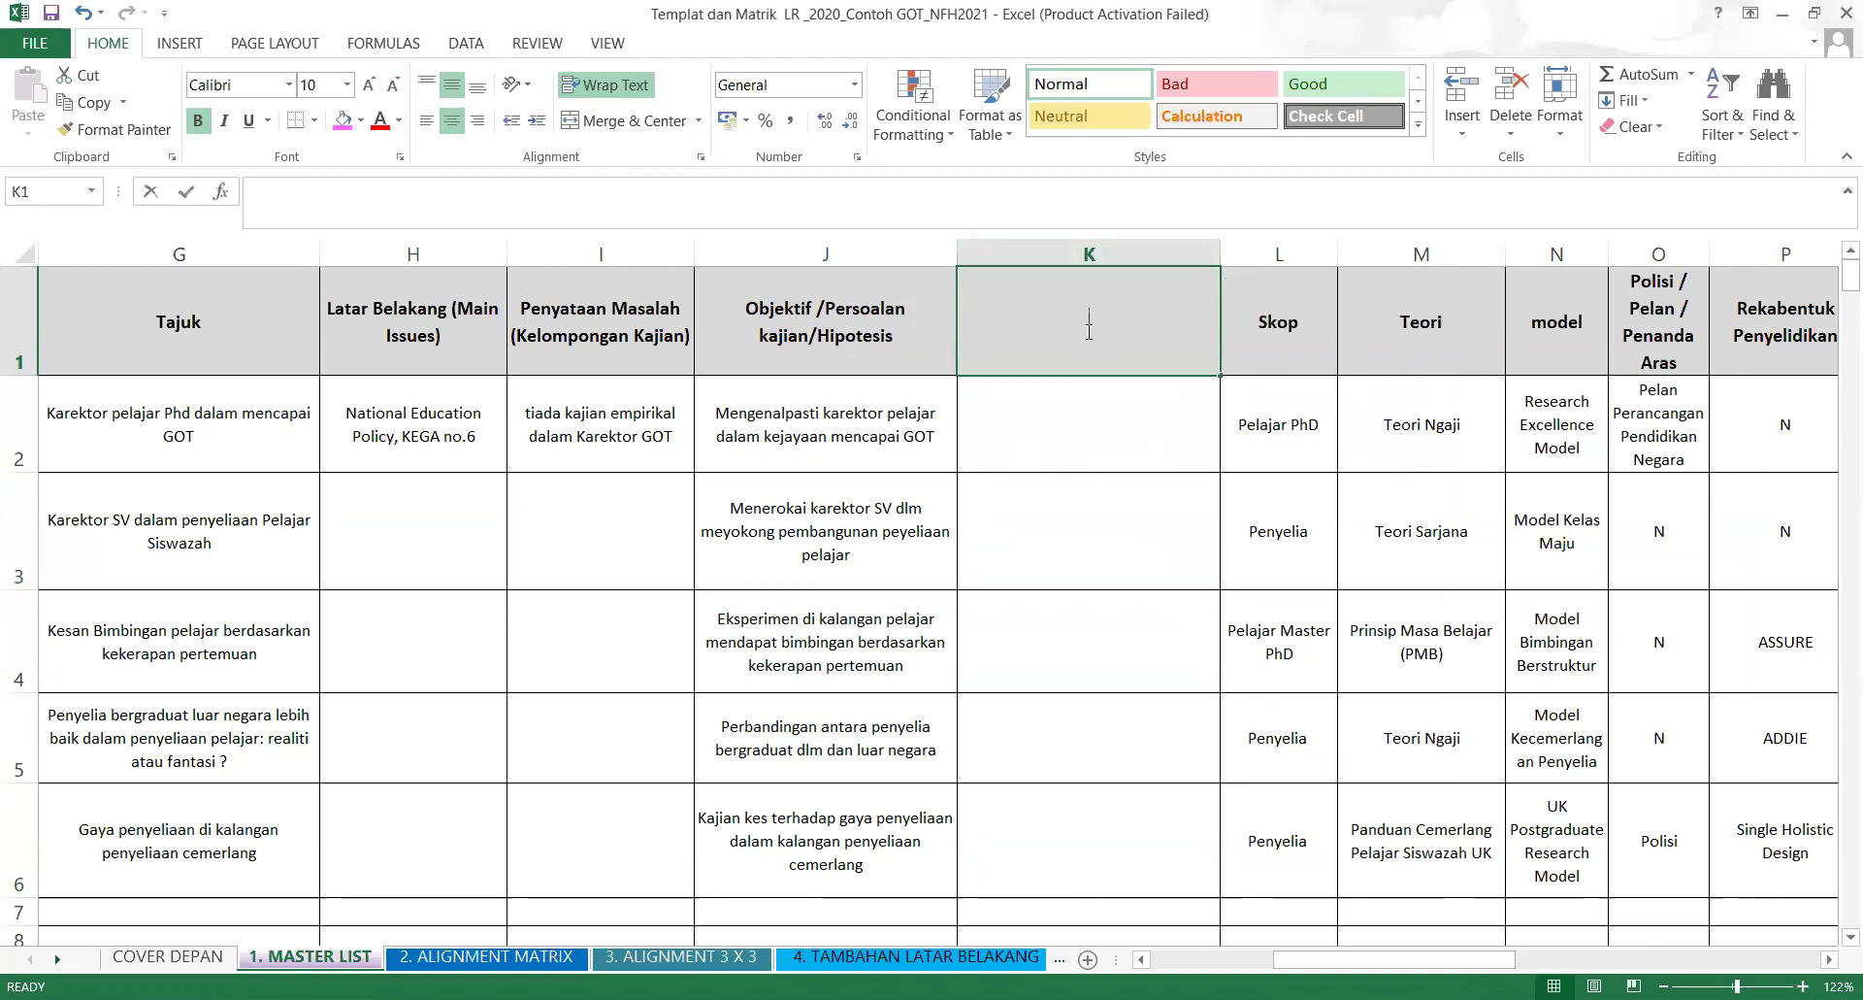
text(Hipote)
text(sis)
key(BackSpace)
text(s)
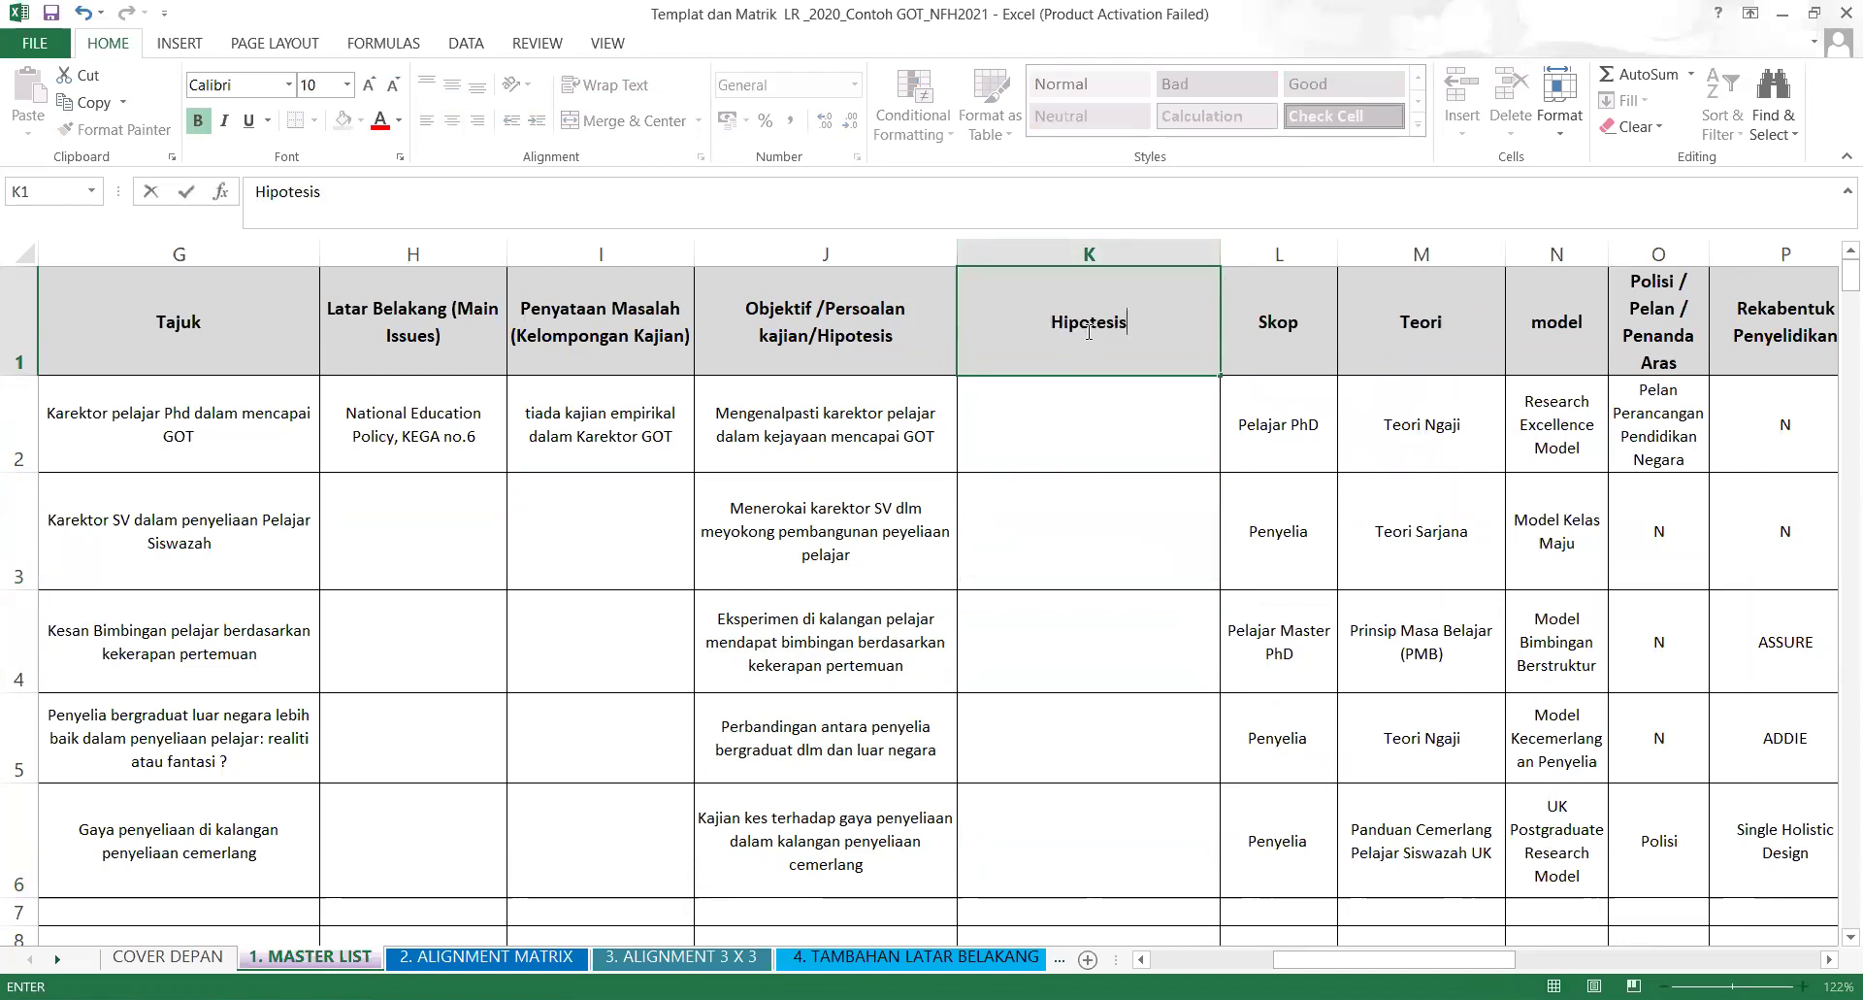
Shorten the header in J1 to "Objektif /Persoalan kajian".
click(878, 332)
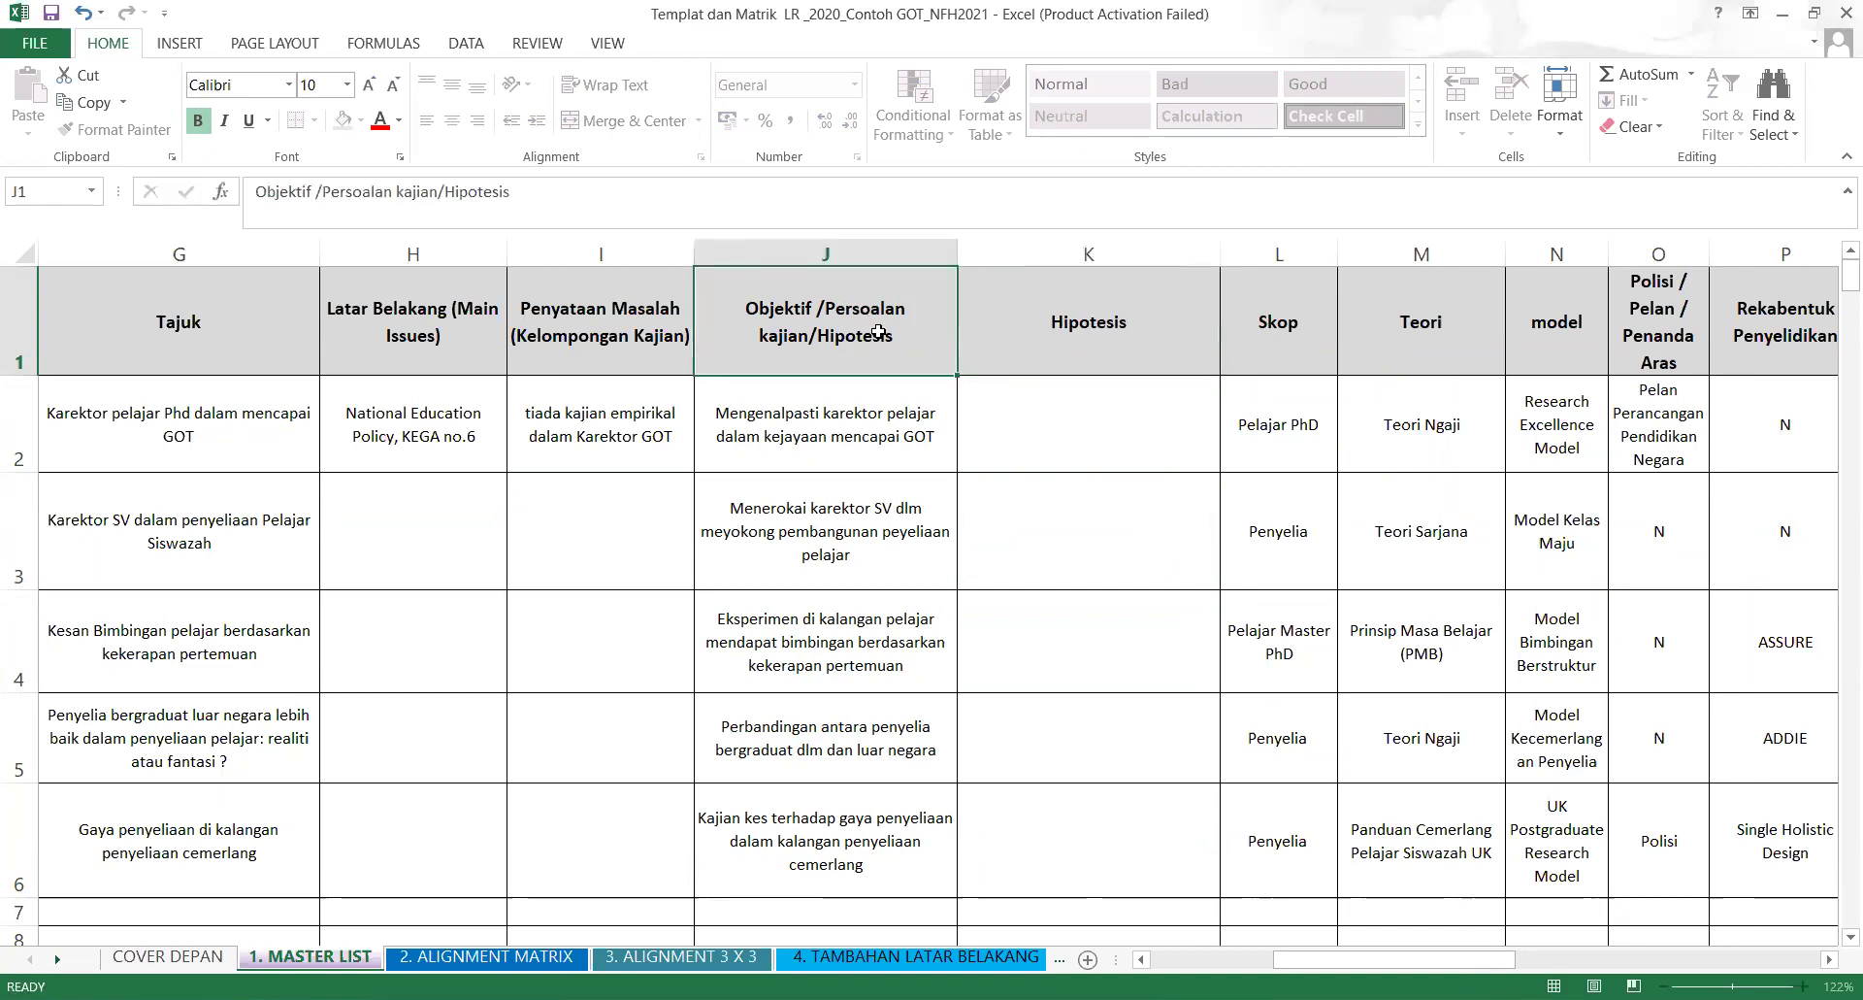
click(520, 188)
key(BackSpace)
key(BackSpace)
key(BackSpace)
key(BackSpace)
key(BackSpace)
key(BackSpace)
key(BackSpace)
key(BackSpace)
key(BackSpace)
key(BackSpace)
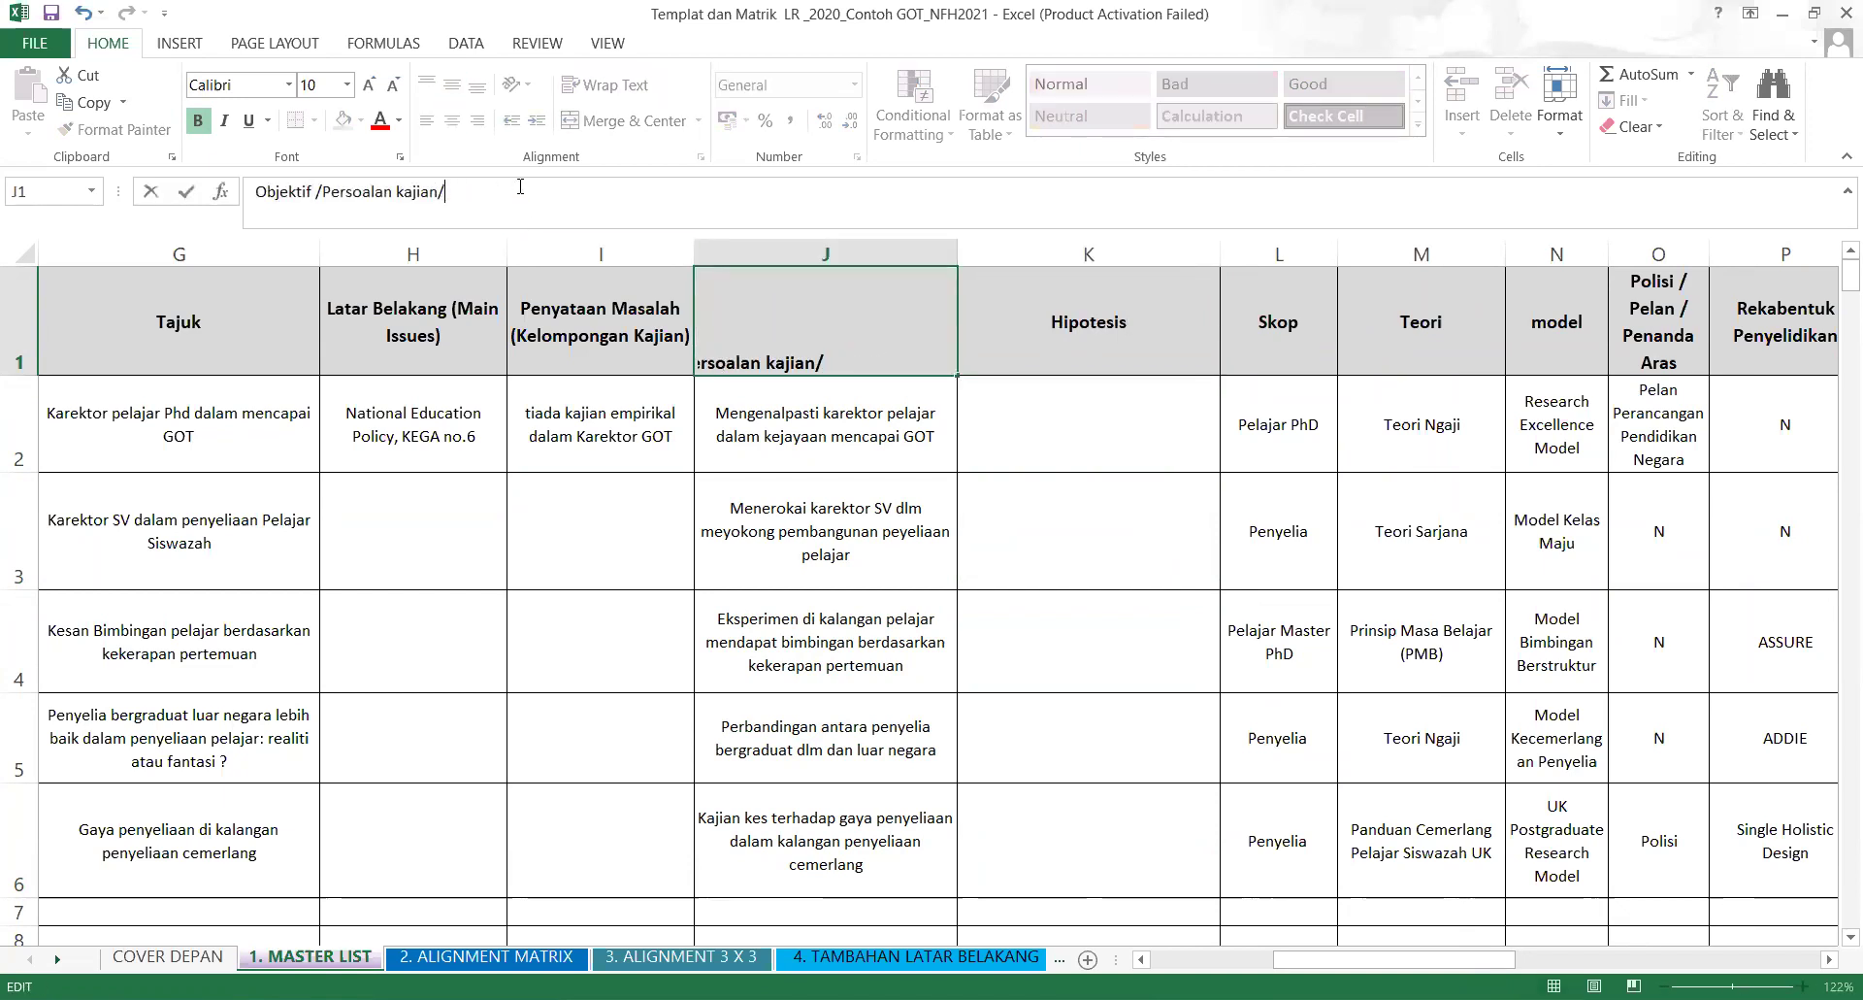
click(1028, 588)
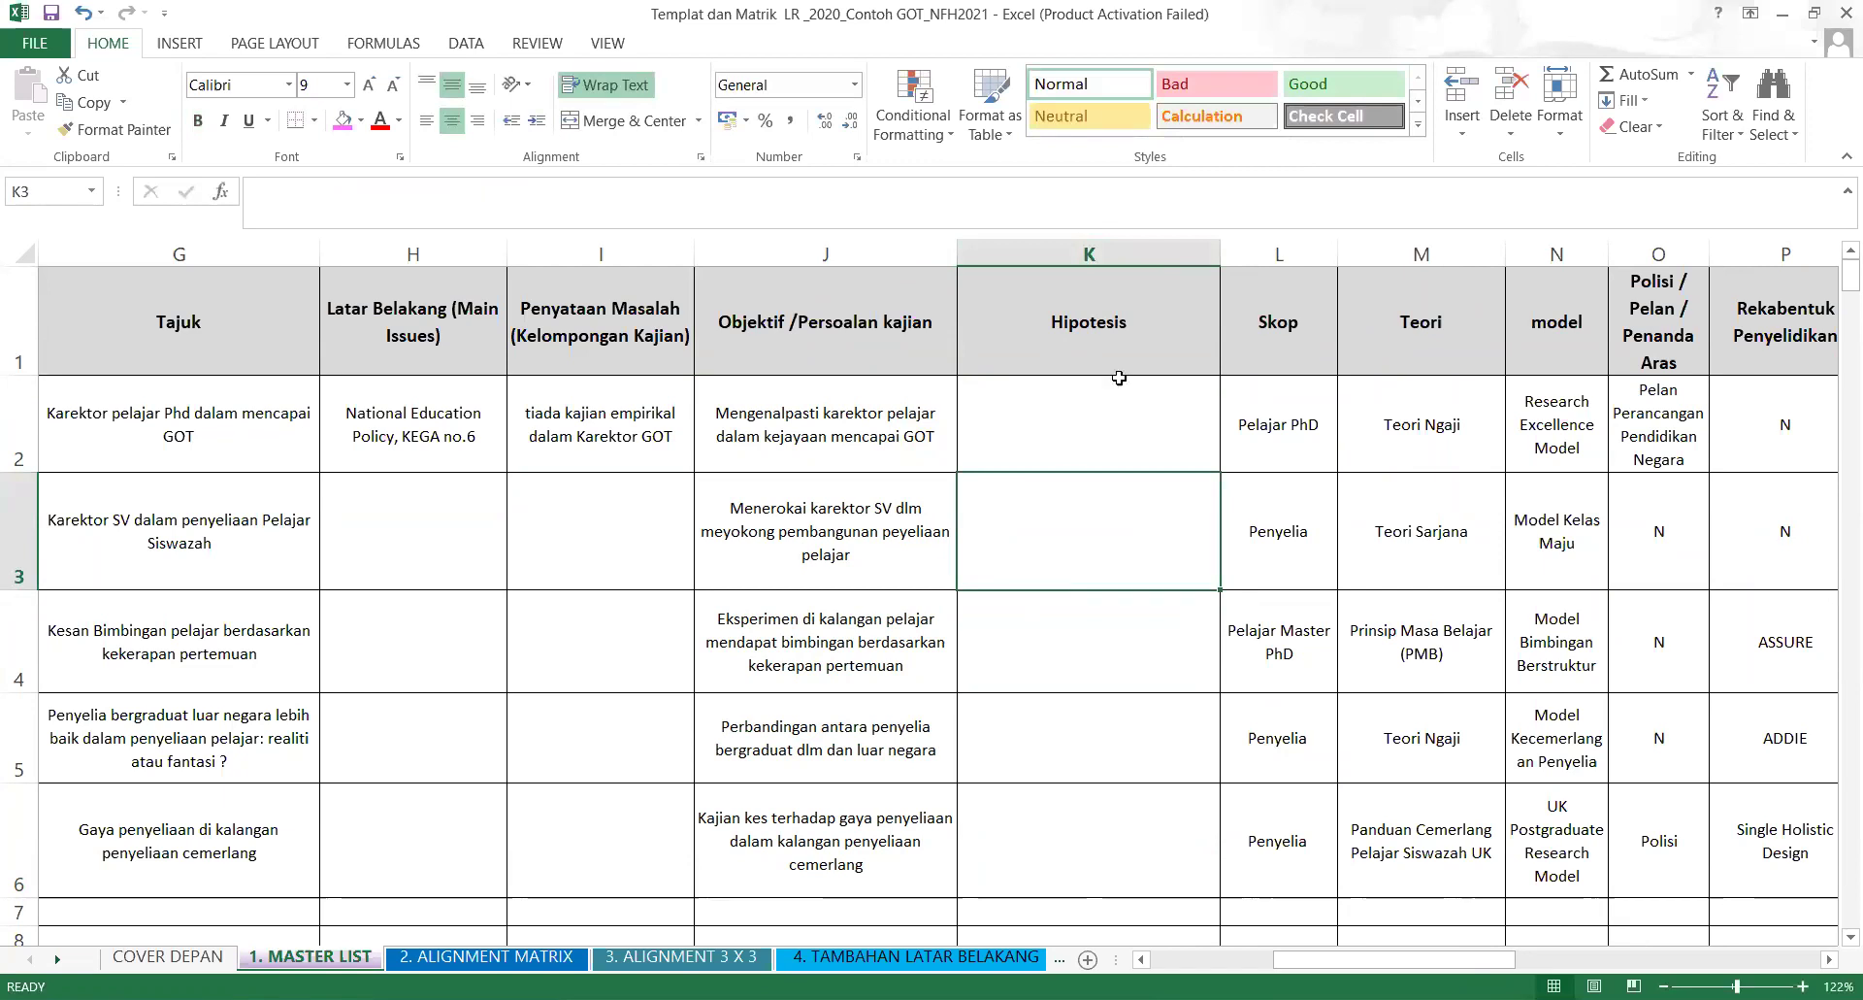
Narrow the Hipotesis column to roughly three fifths of its width.
click(1215, 249)
right_click(1217, 244)
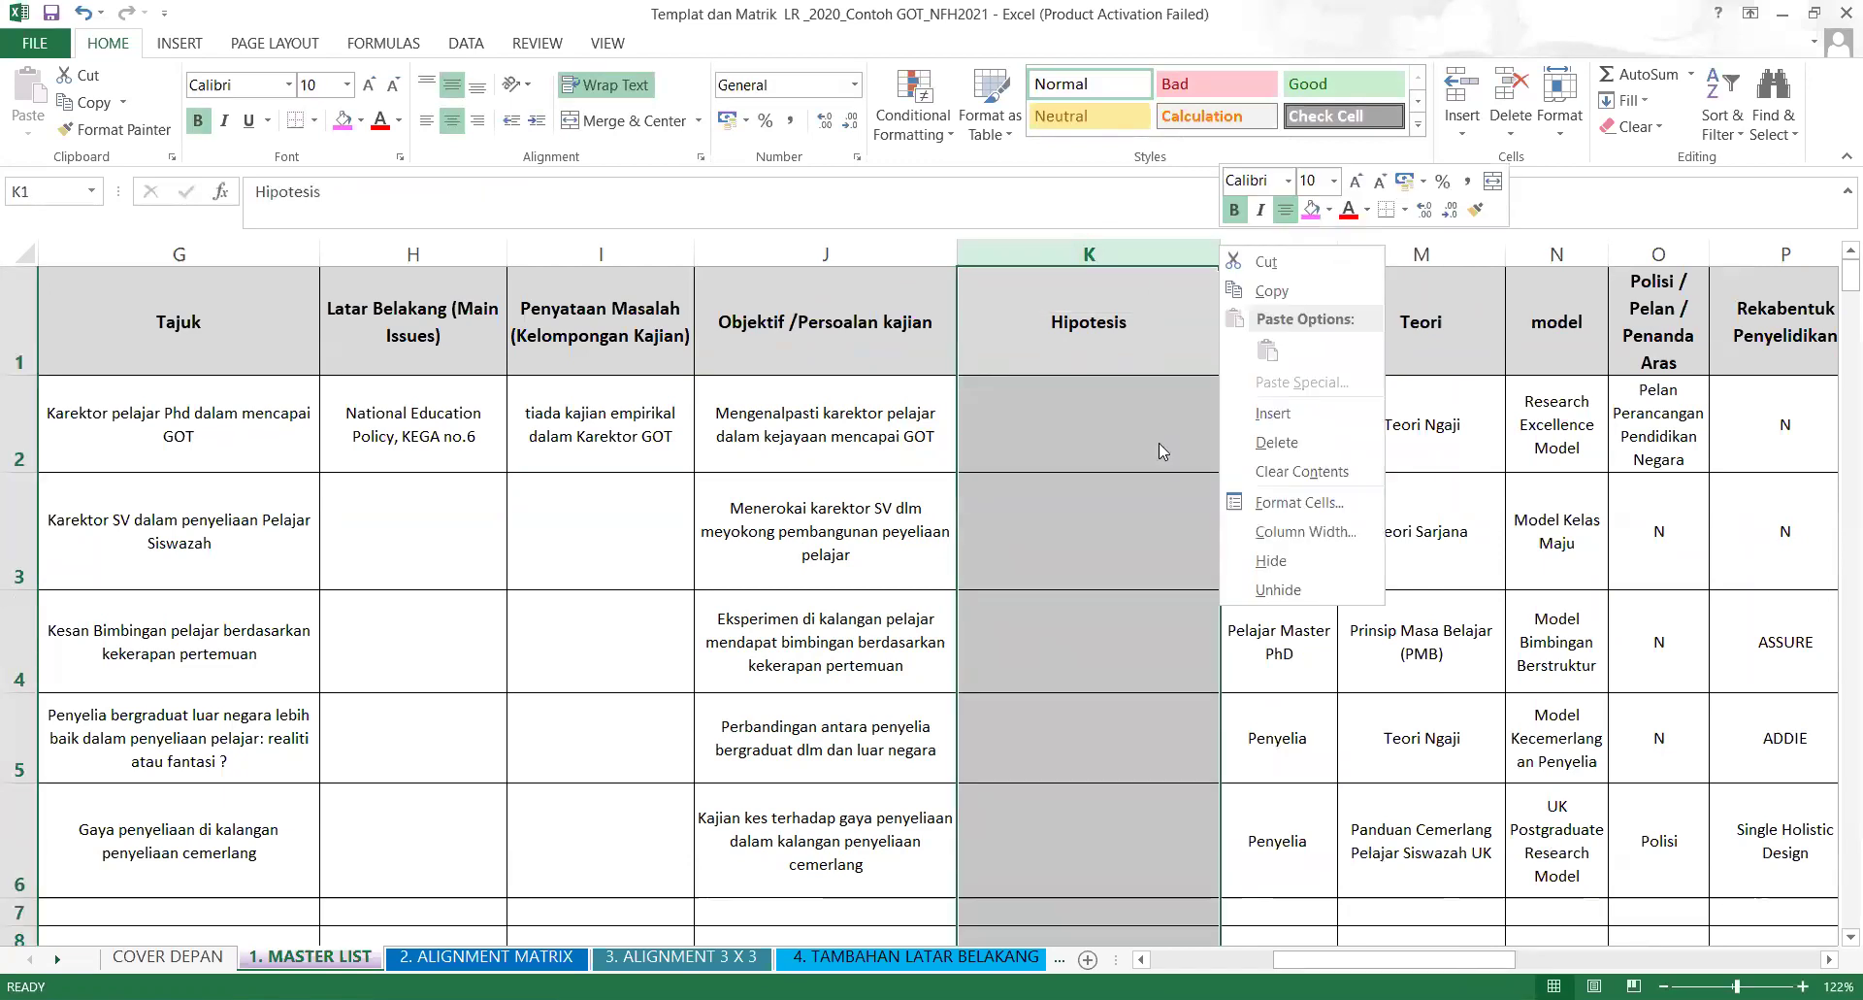
key(Escape)
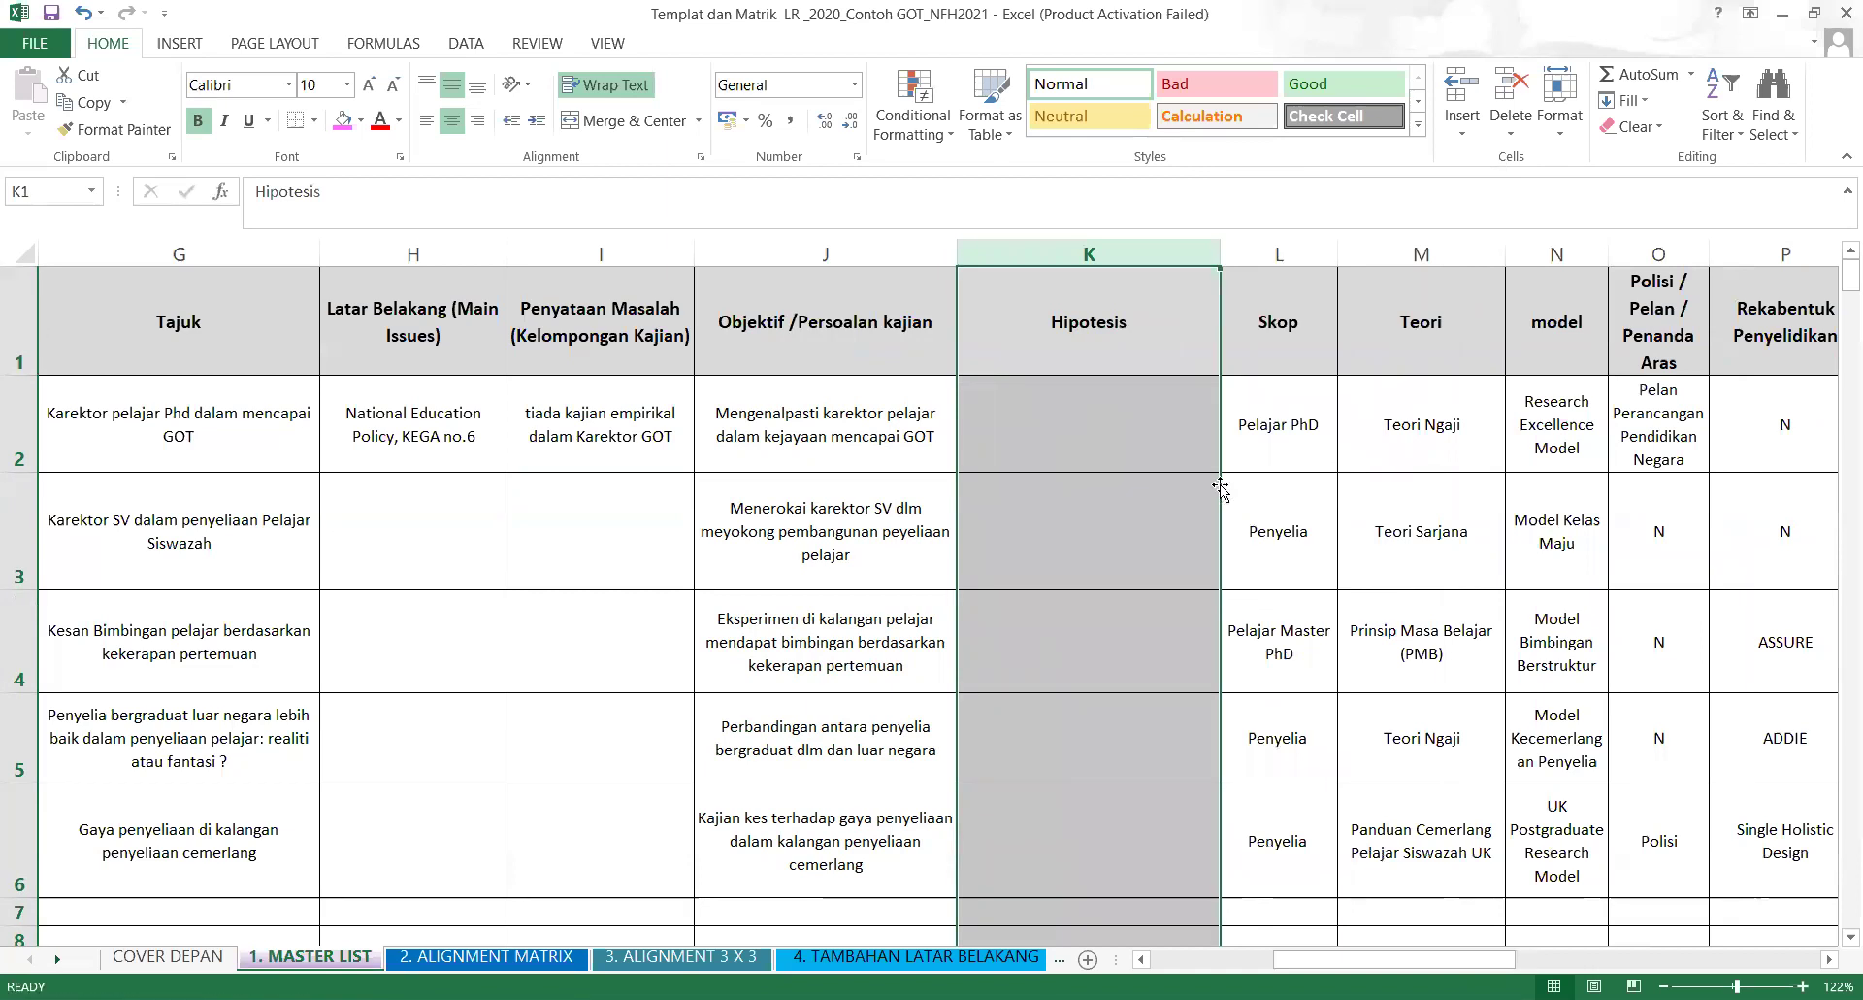
click(1283, 405)
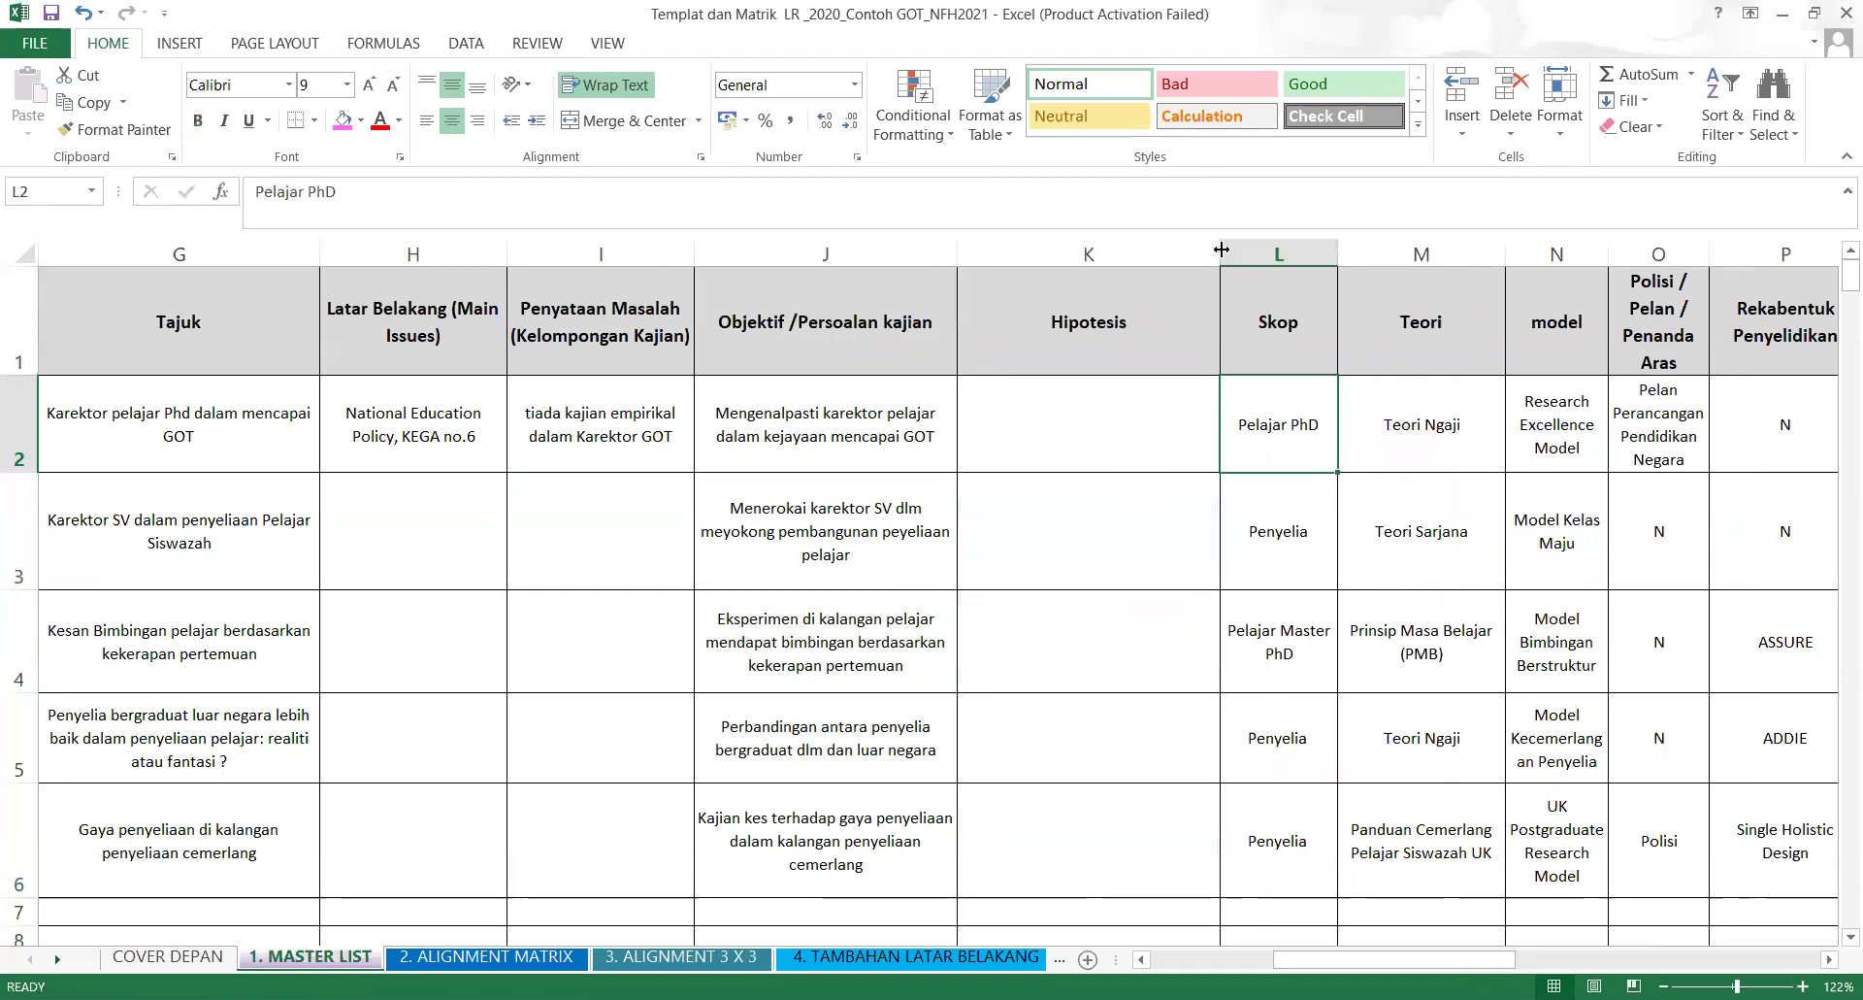
right_click(1219, 249)
key(Escape)
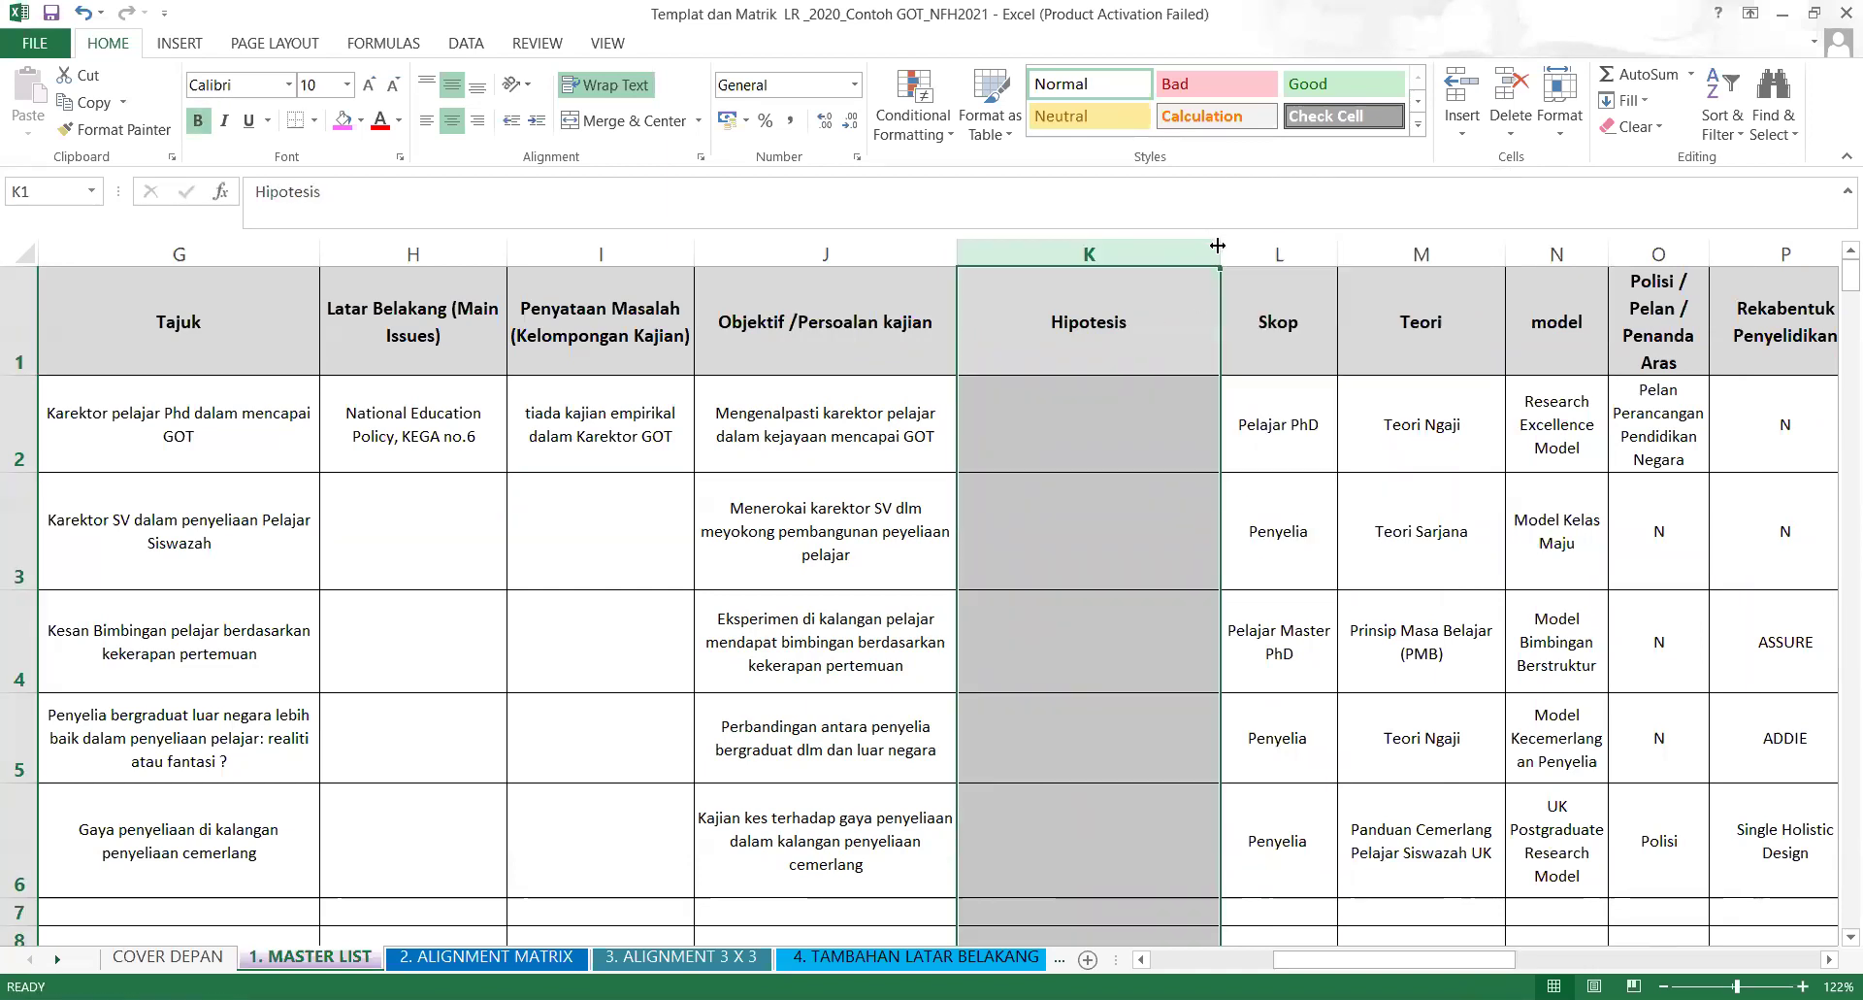
drag(1218, 245, 1117, 247)
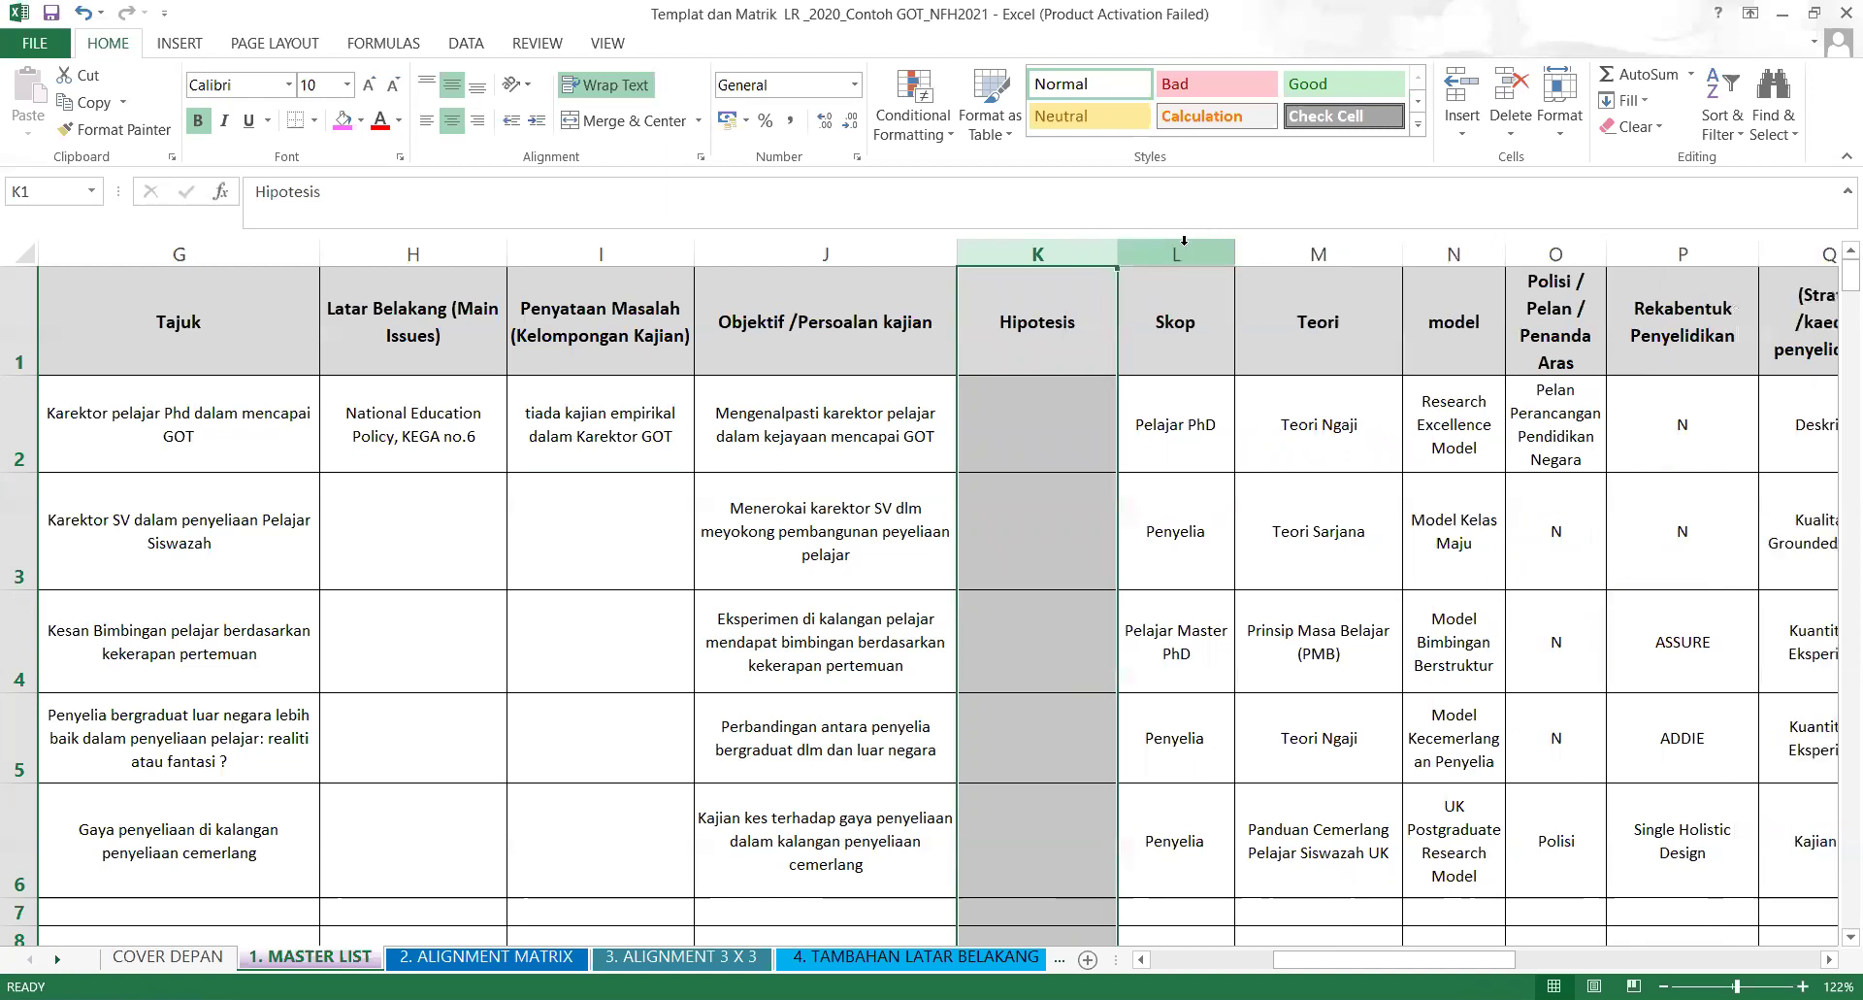
click(1181, 355)
click(952, 408)
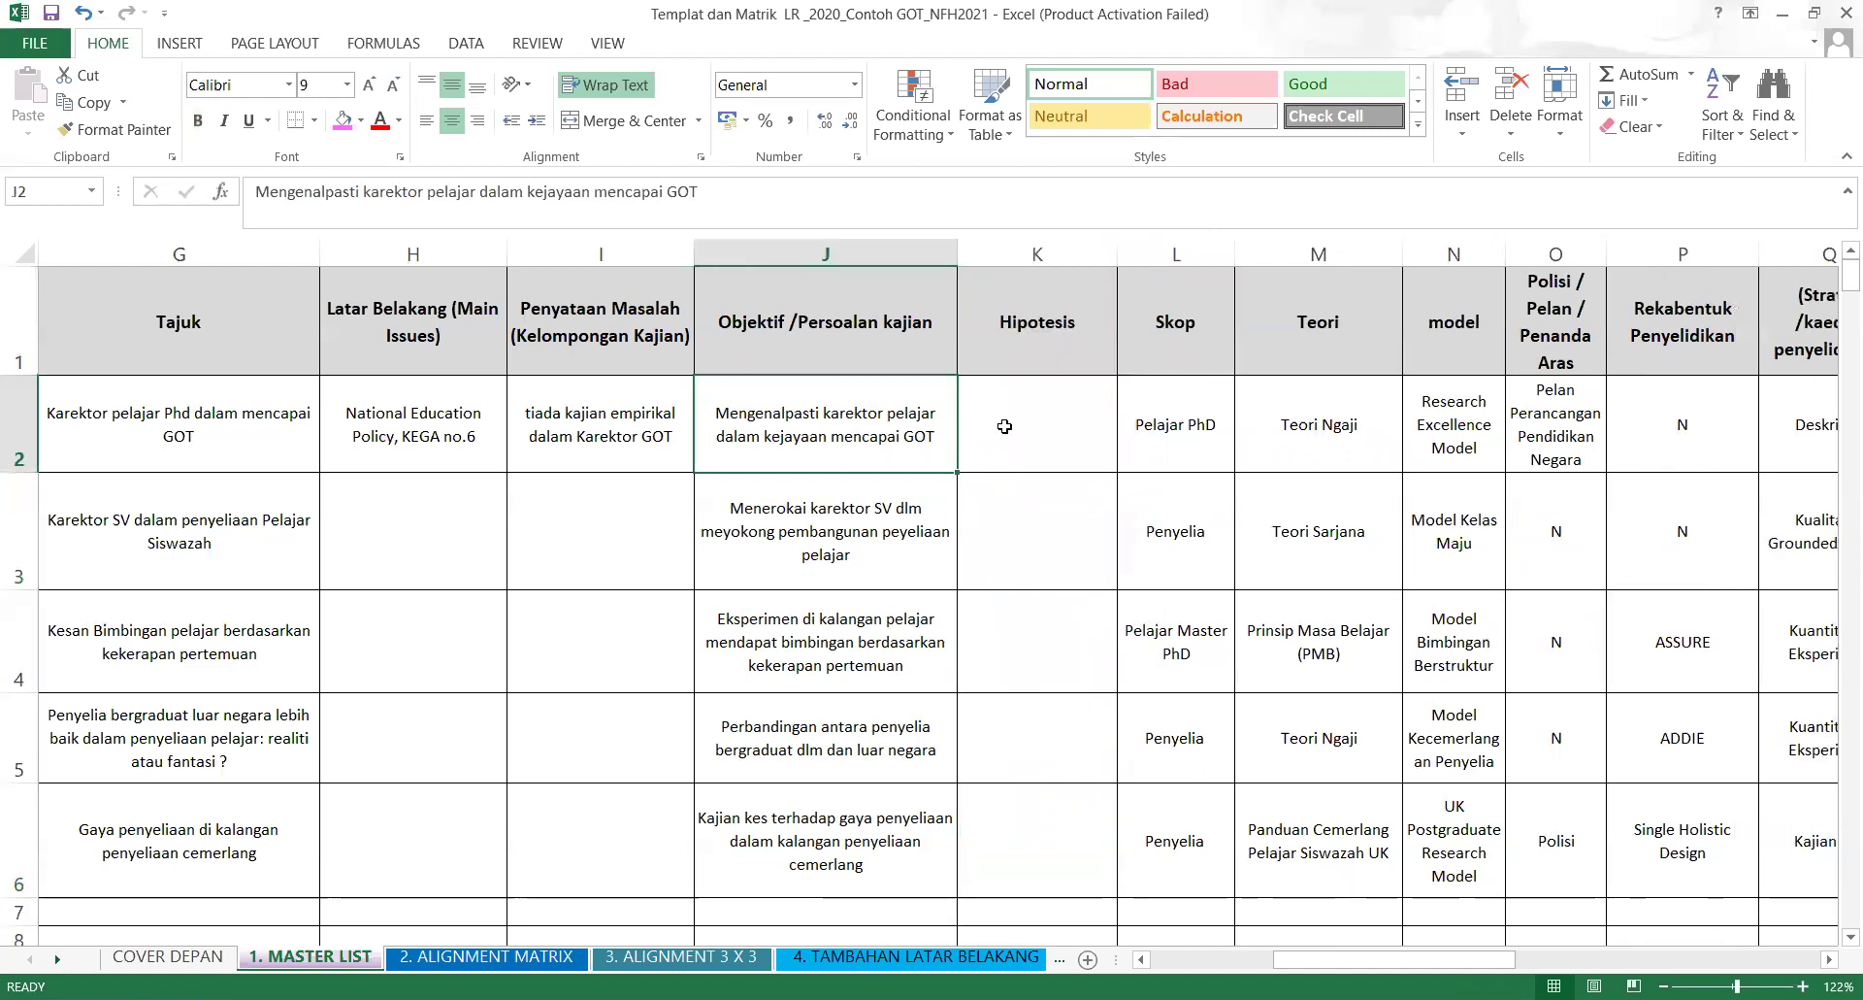
click(1005, 426)
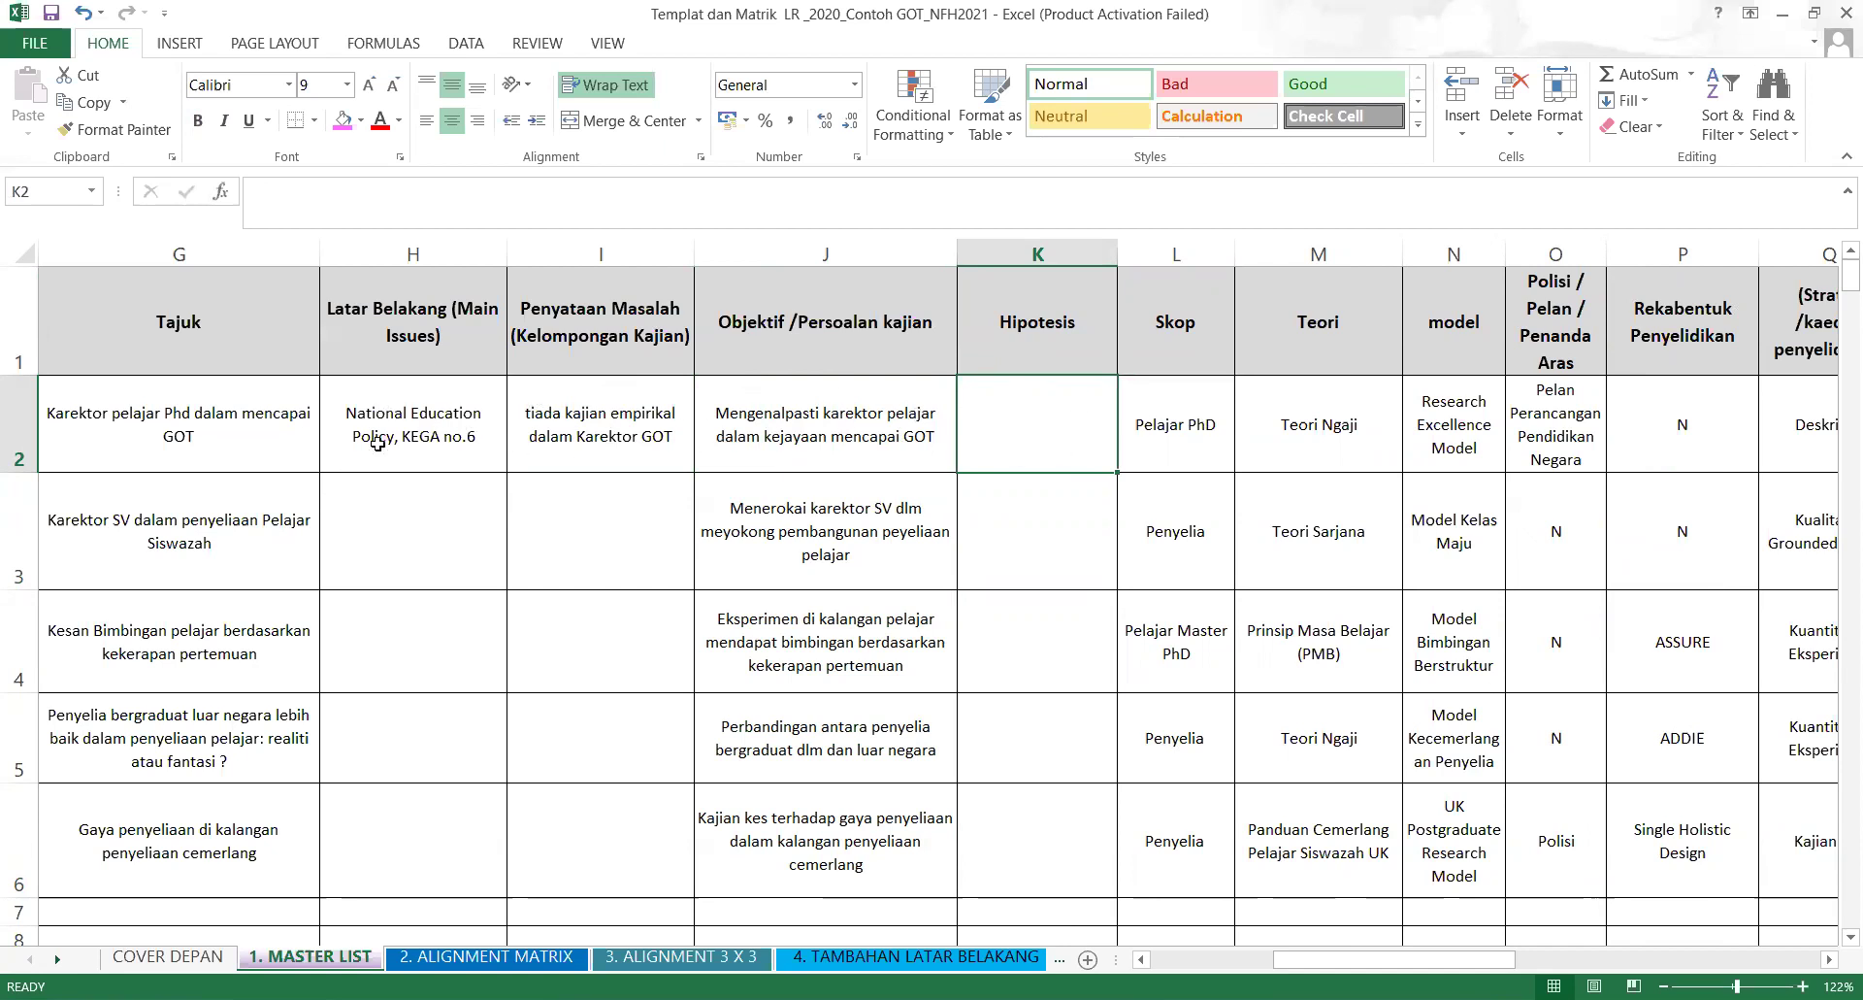
click(483, 515)
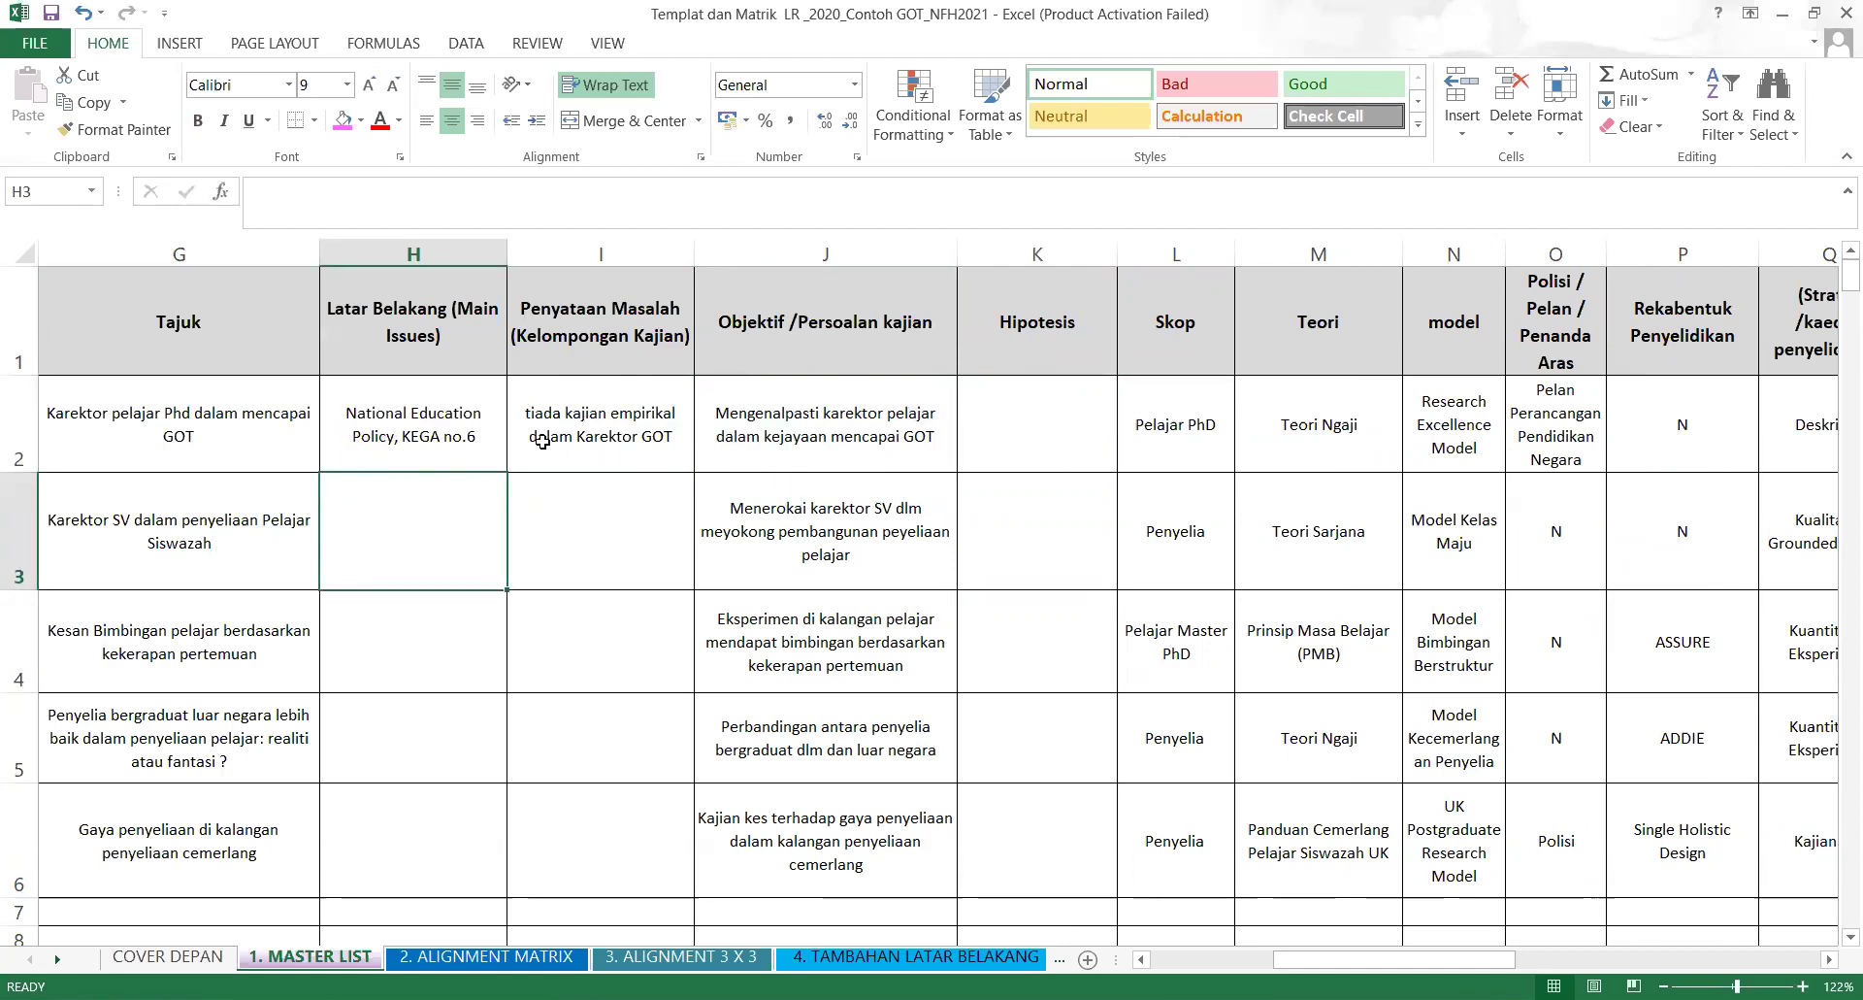
click(591, 420)
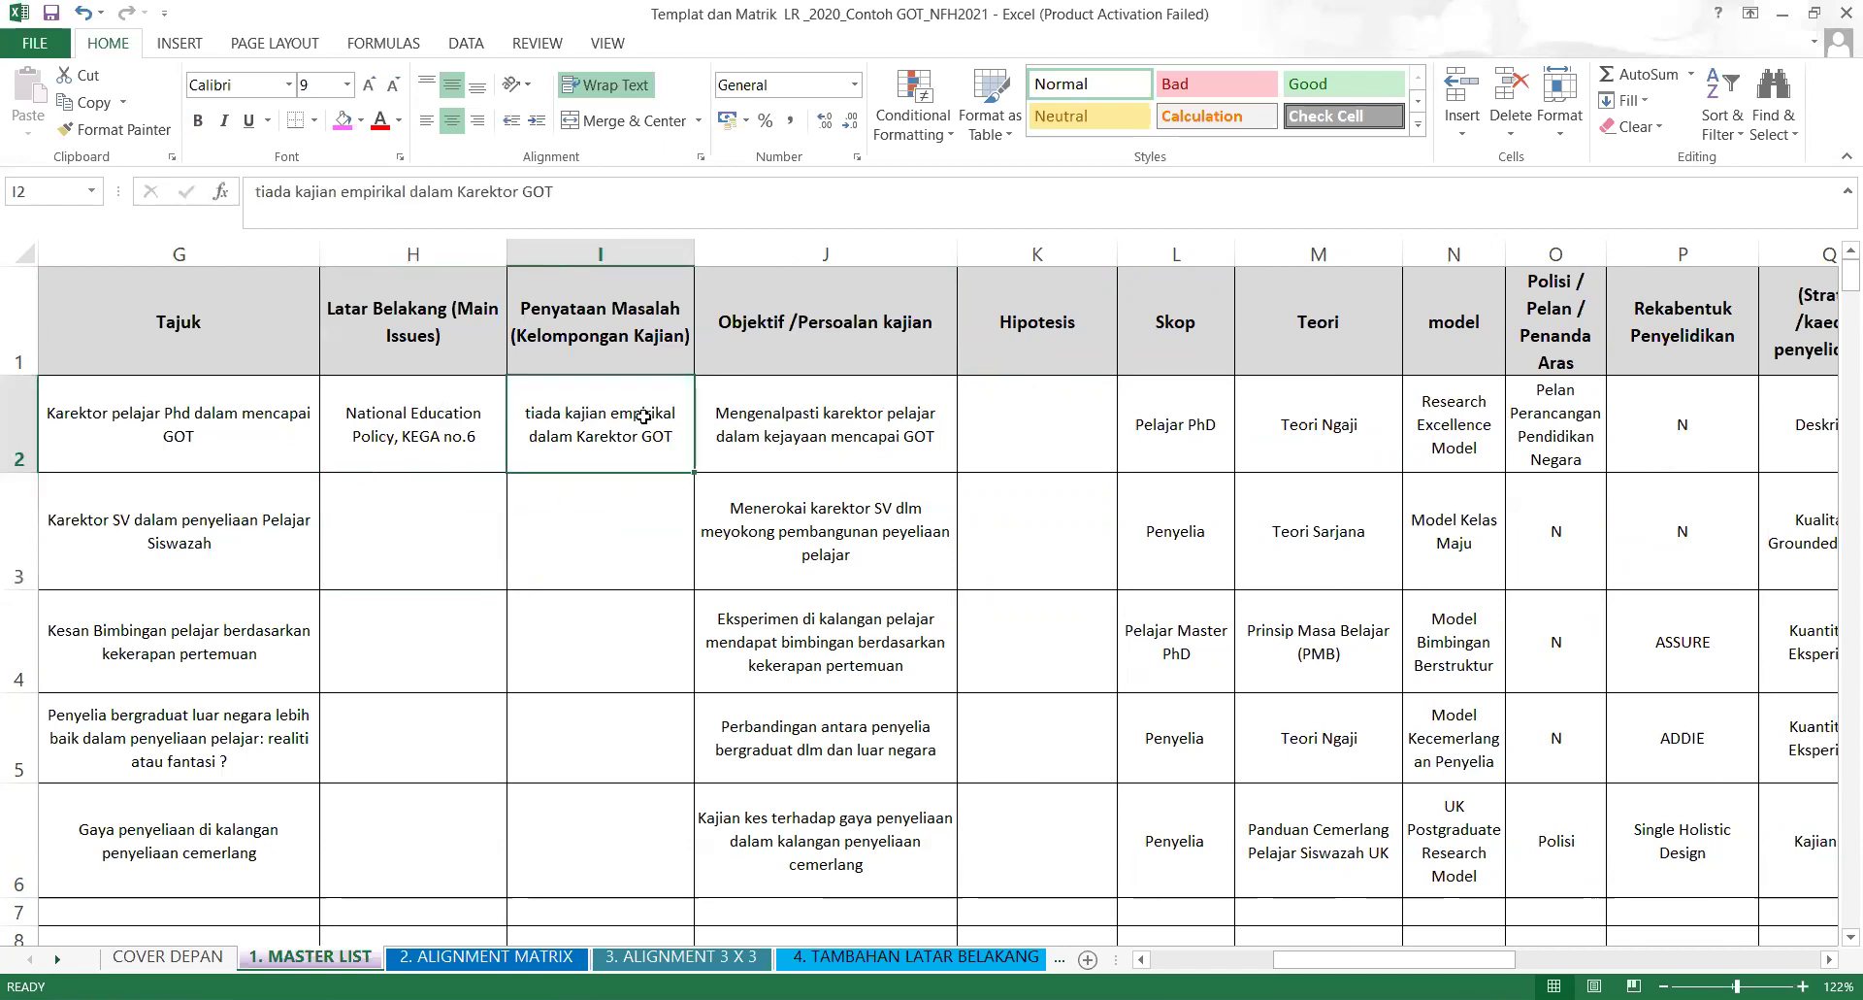
click(830, 407)
Enter "H1:...." in K2 as the placeholder hypothesis for study number 1.
click(1084, 395)
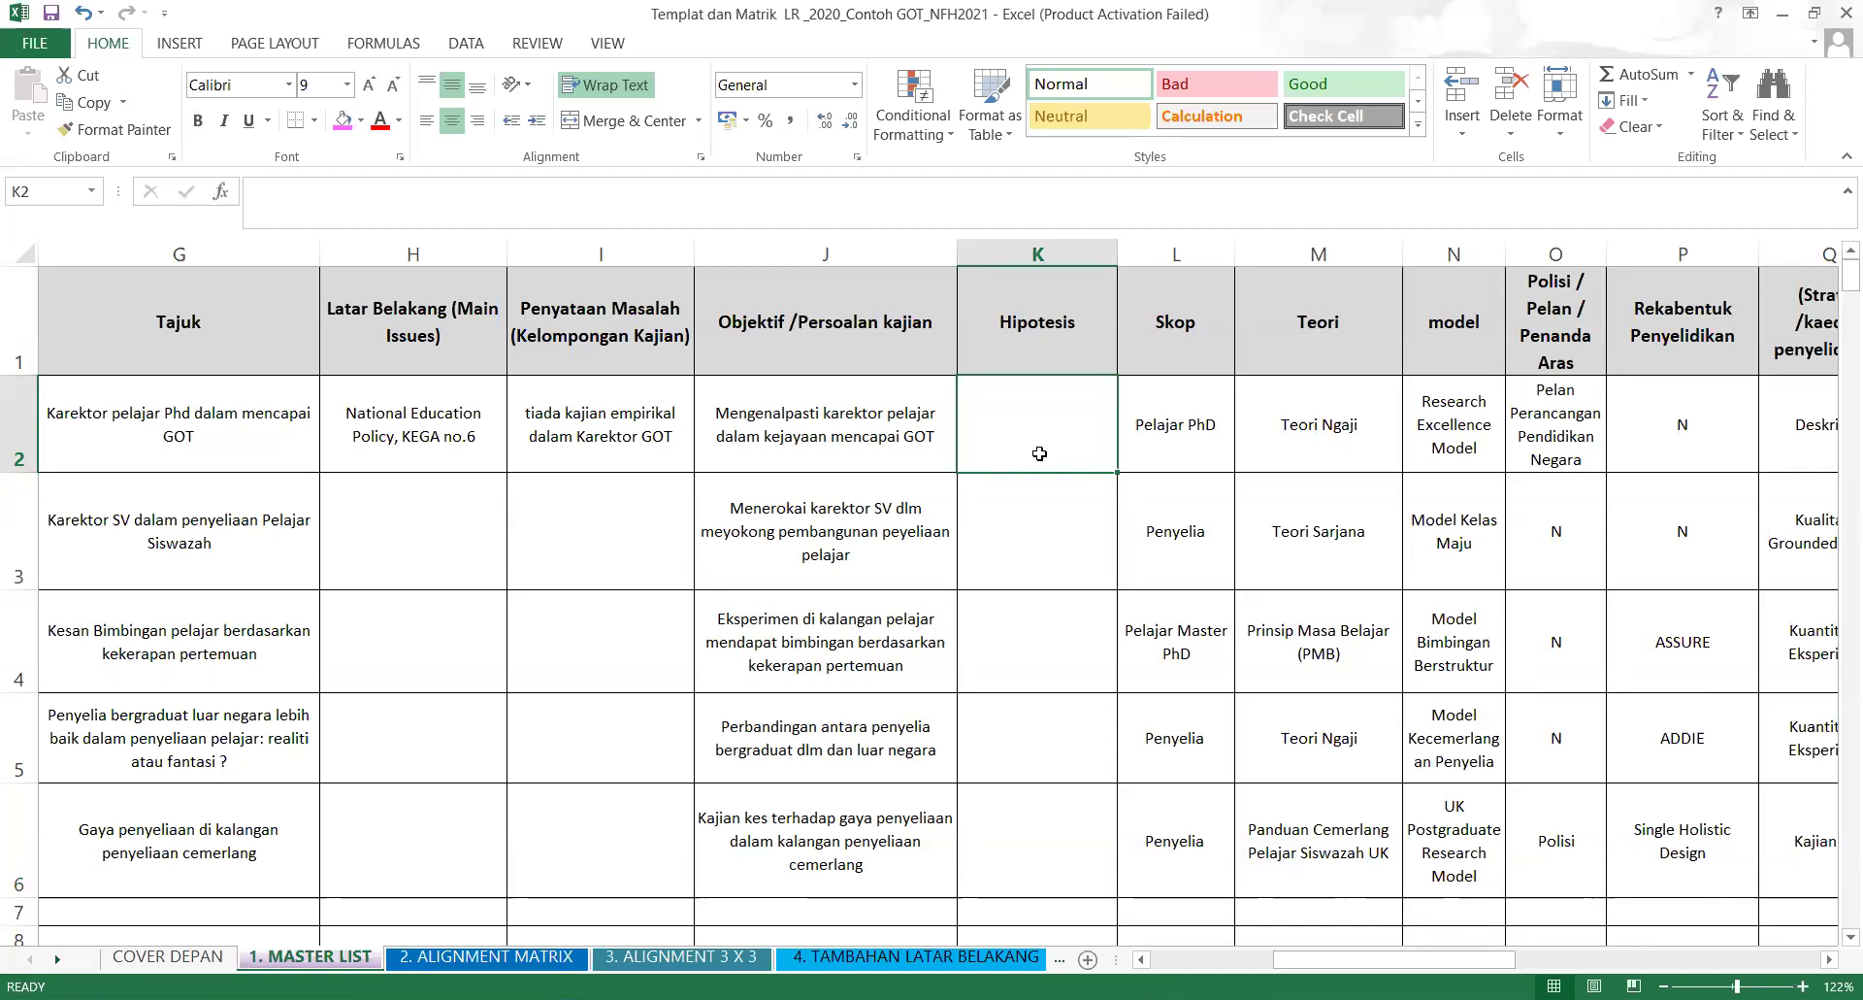
click(456, 184)
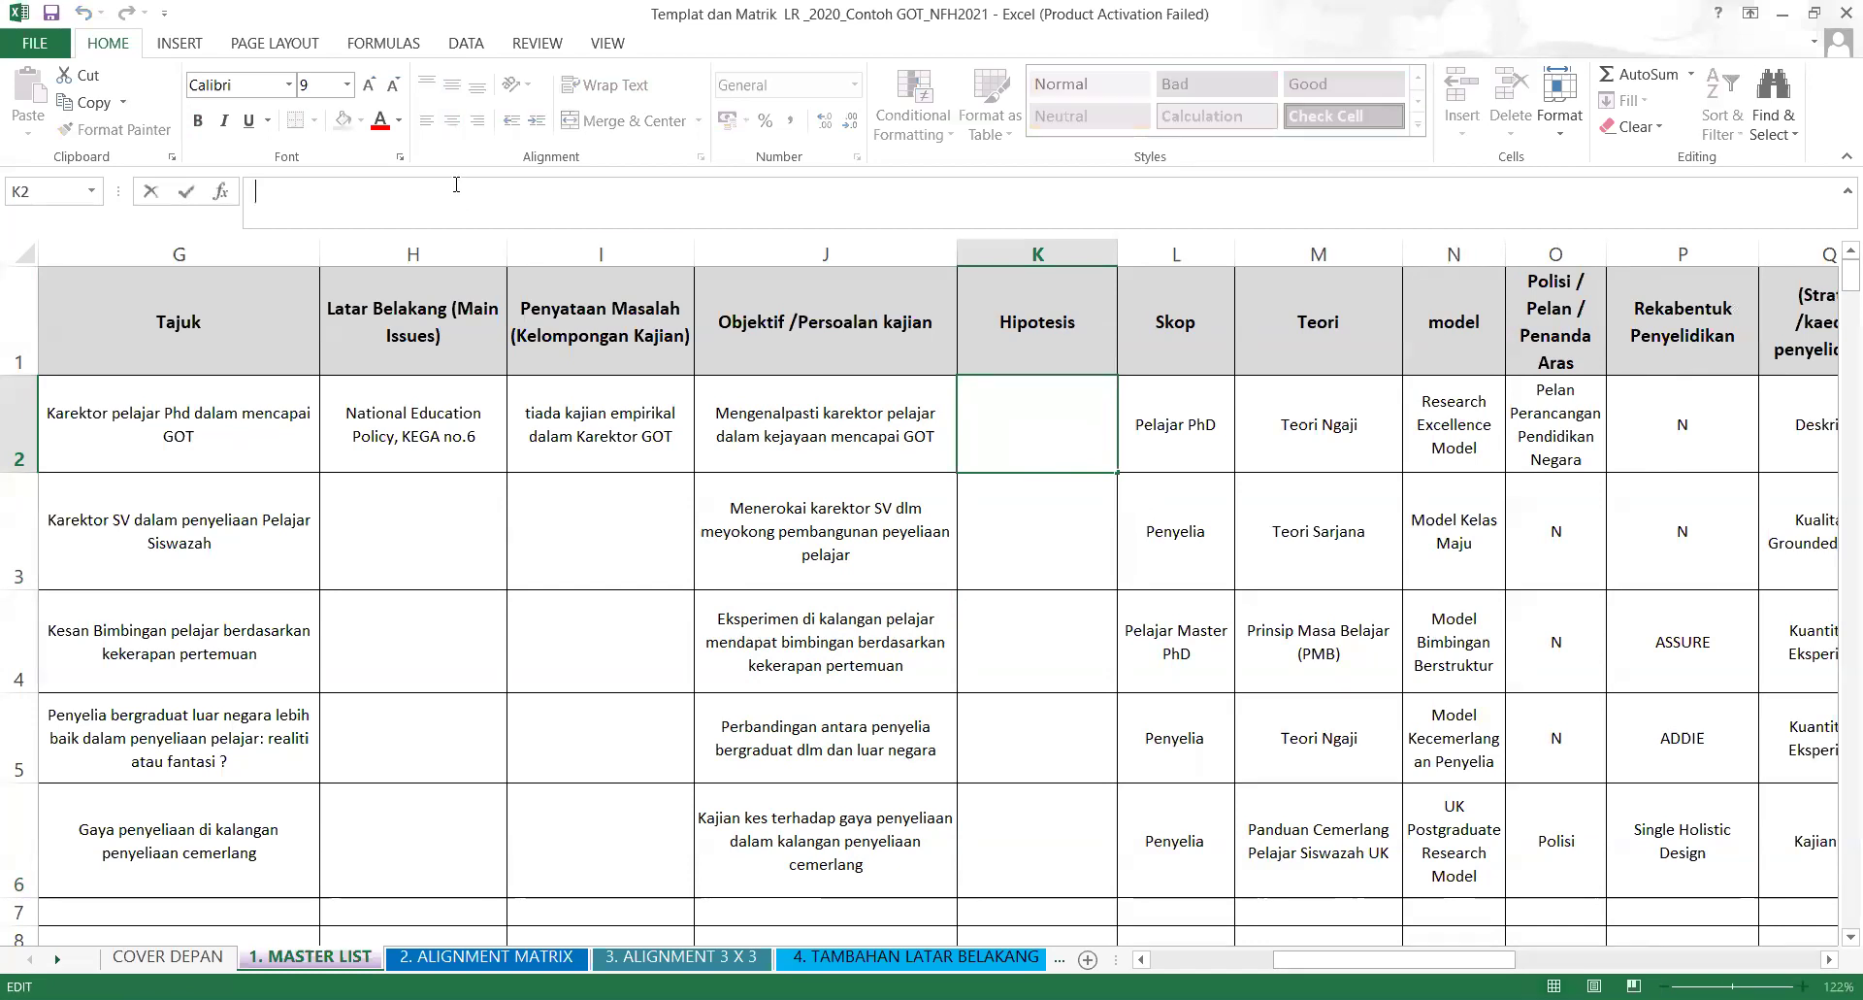
text(h)
key(BackSpace)
text(H1:....)
key(Return)
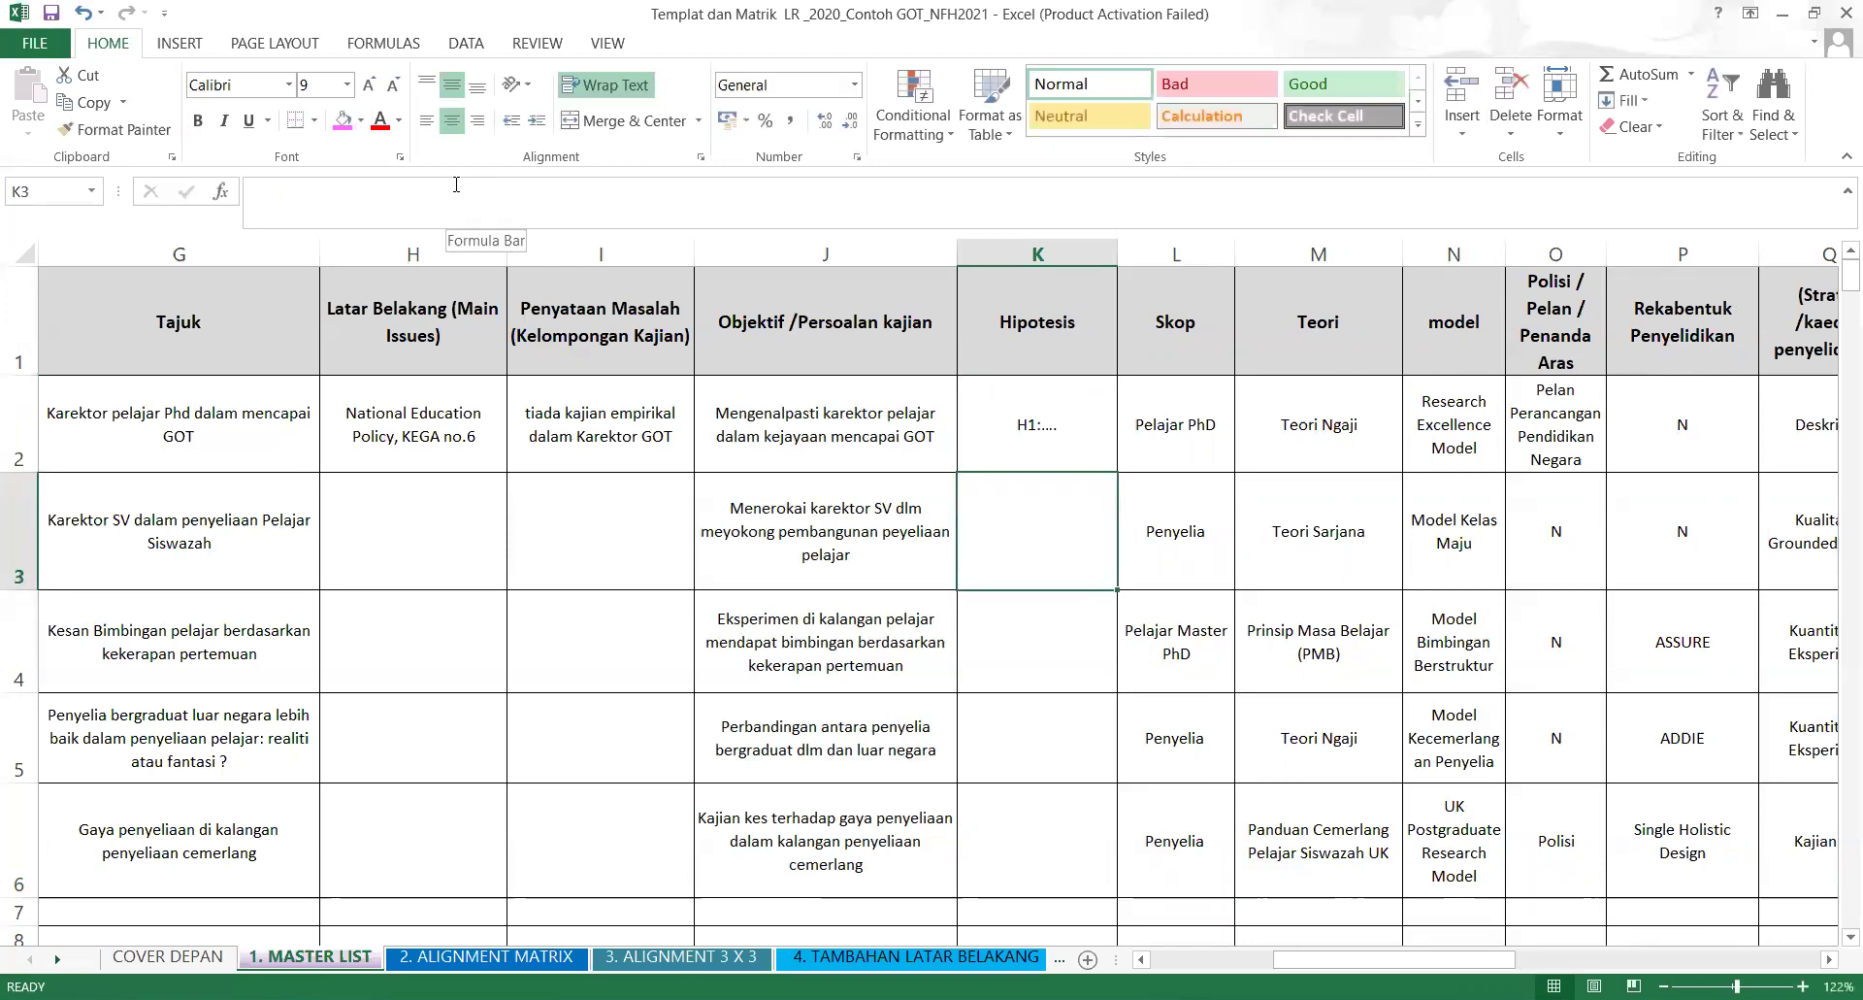
click(1065, 442)
click(320, 182)
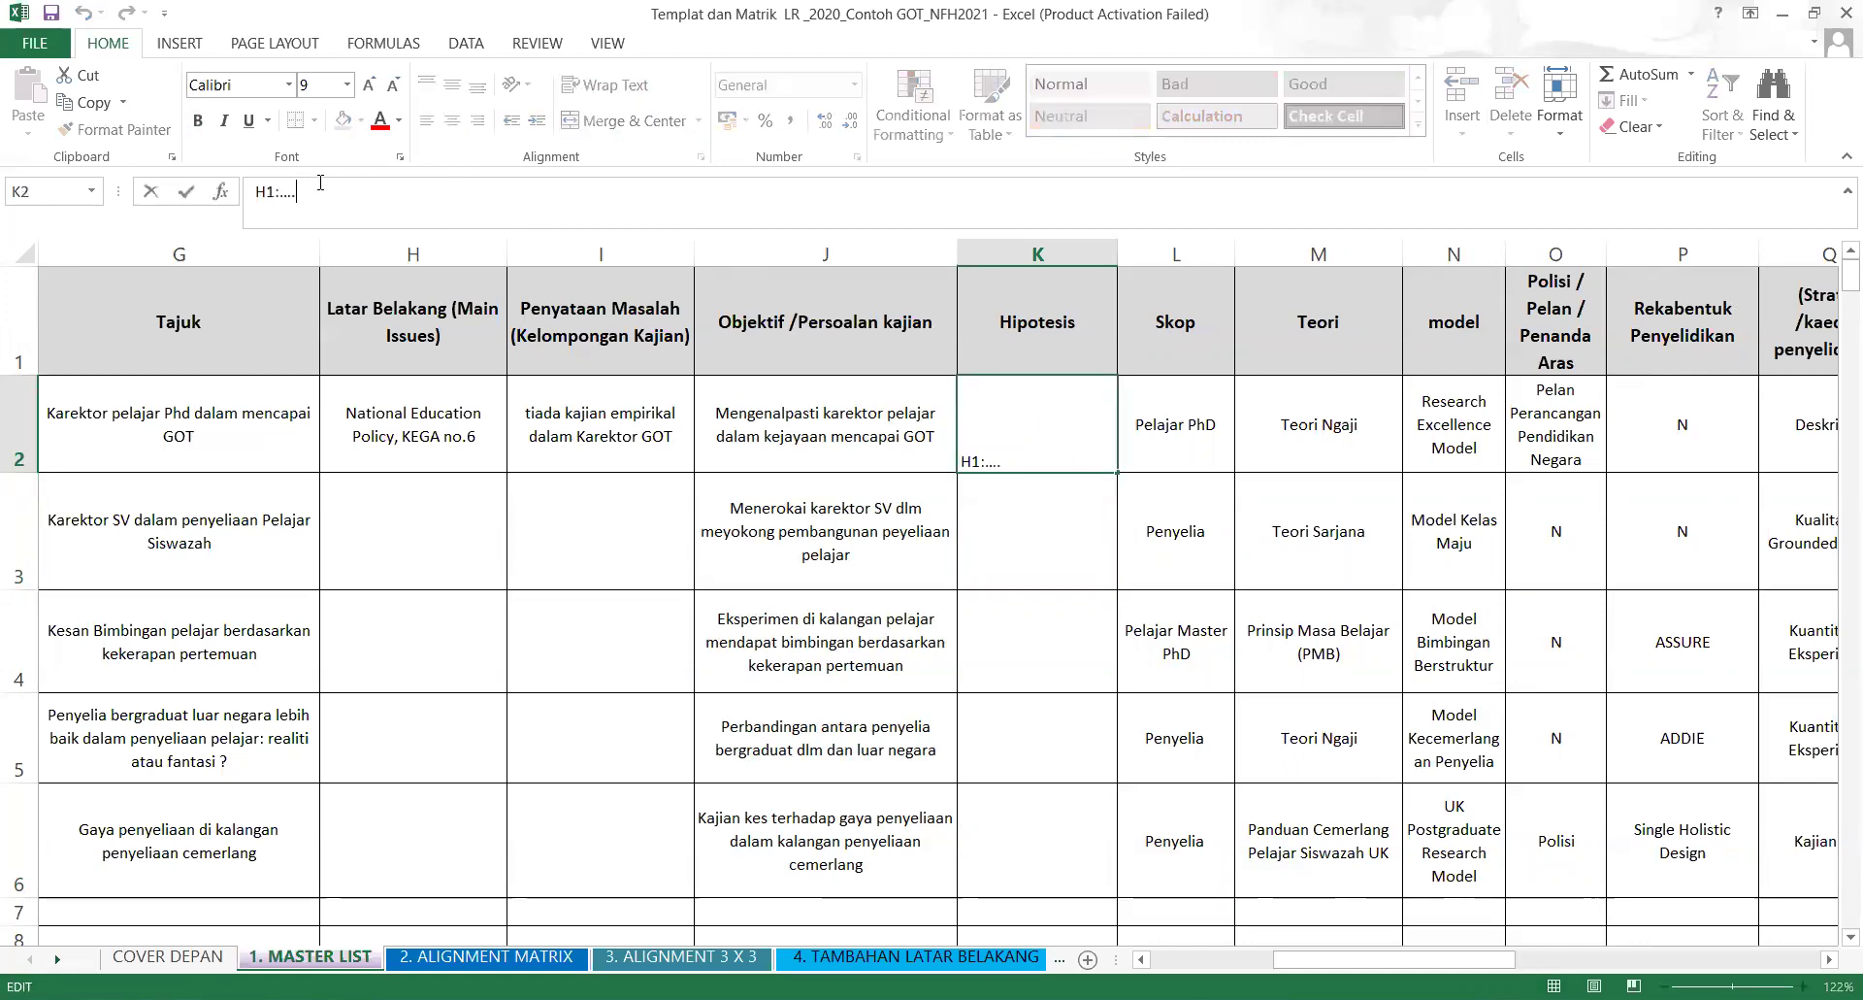
key(Return)
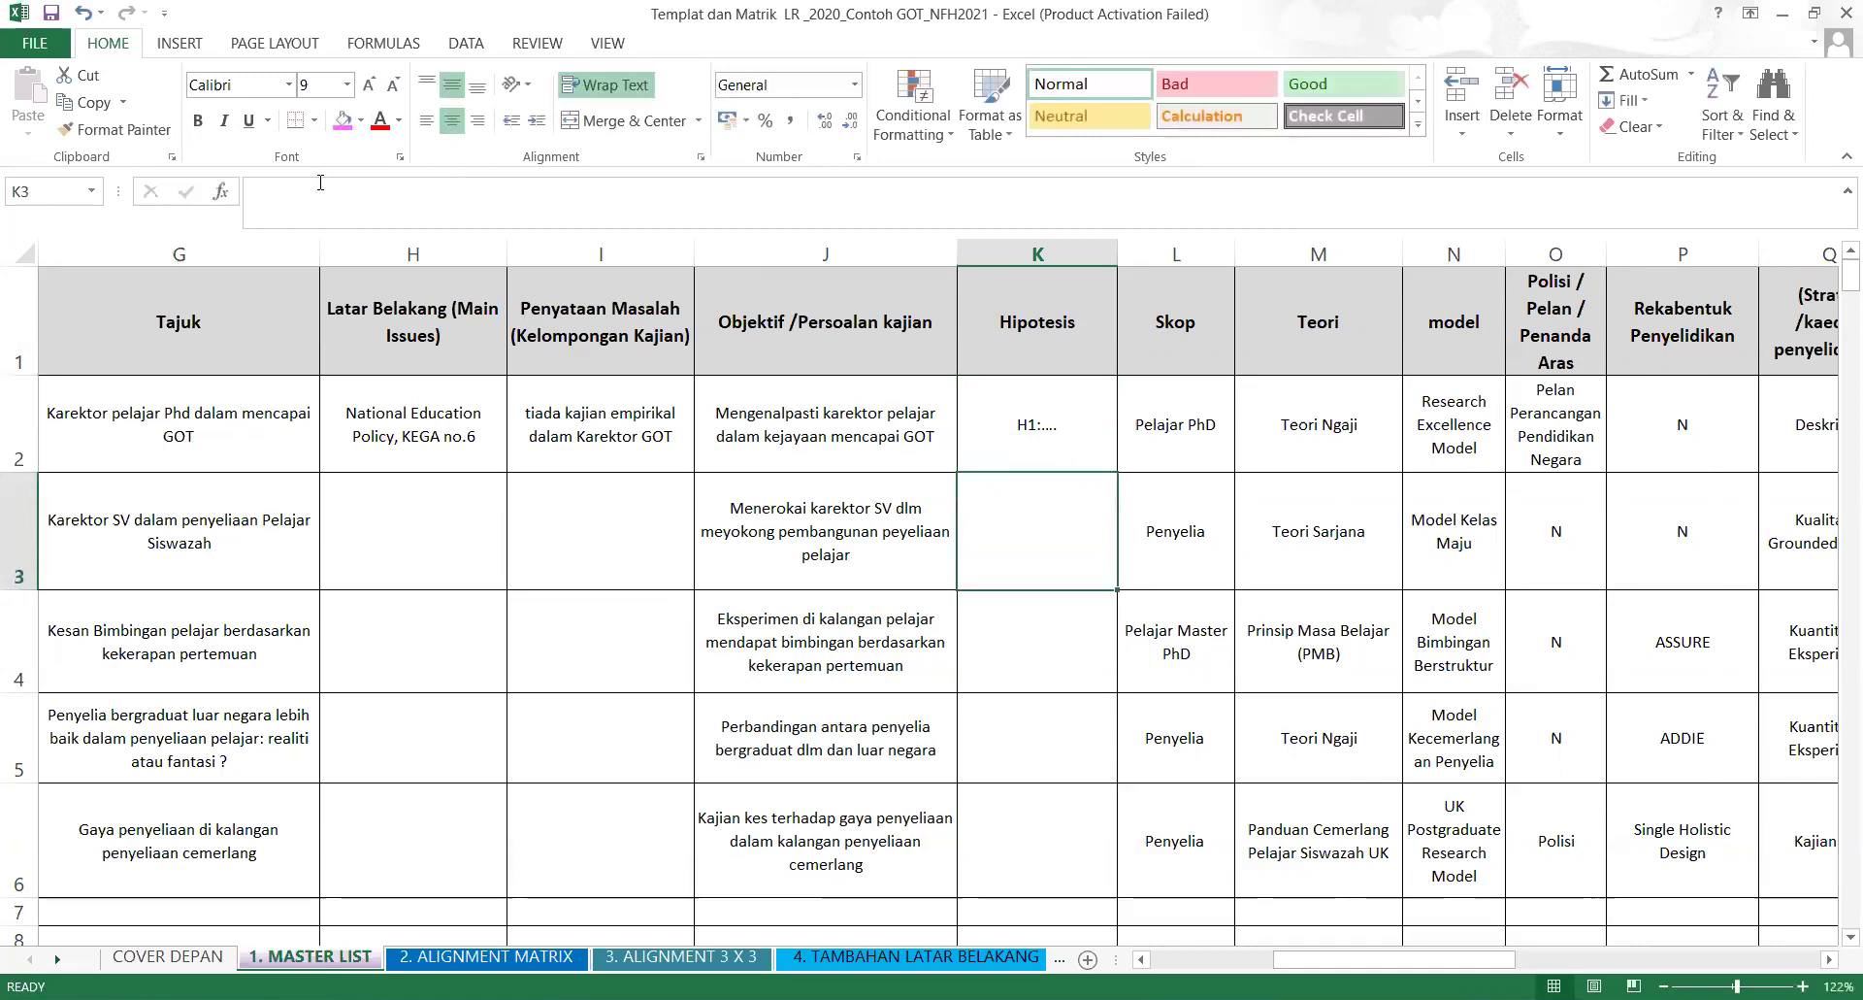
Add "H2" after "H1:...." in K2, padded with spaces so that it wraps onto a second line.
key(Up)
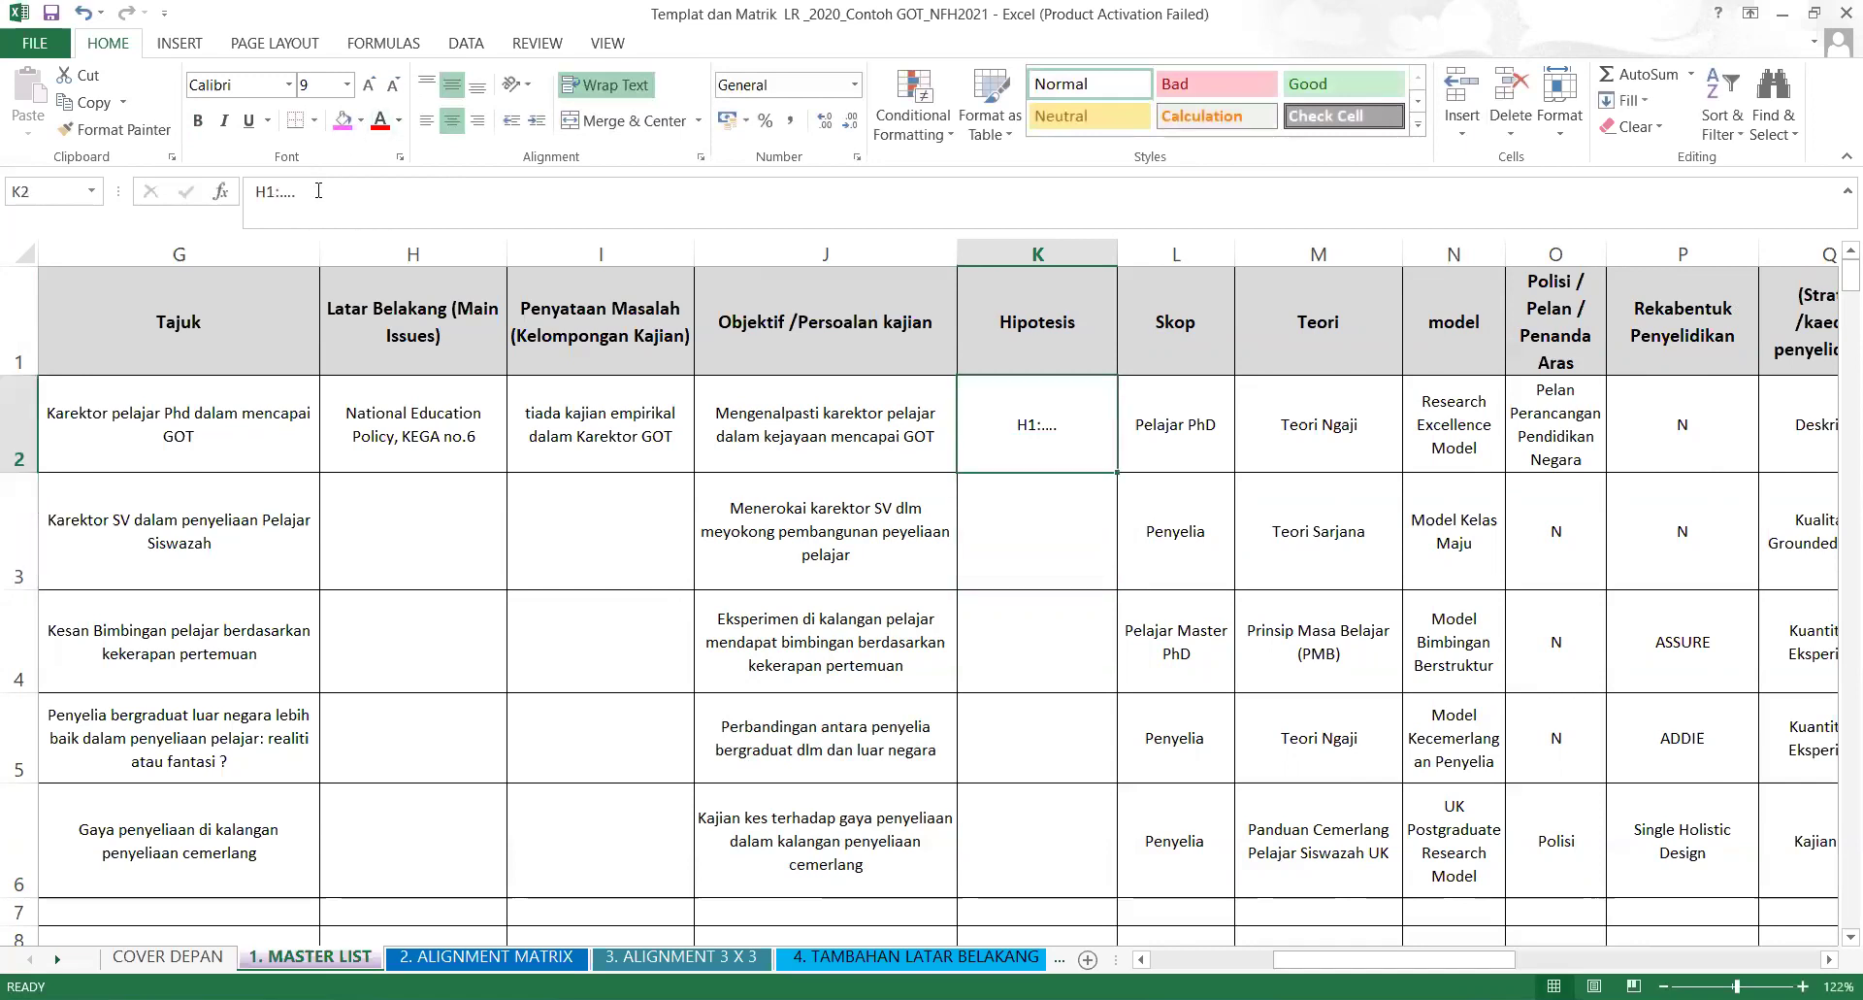
click(318, 192)
text(H)
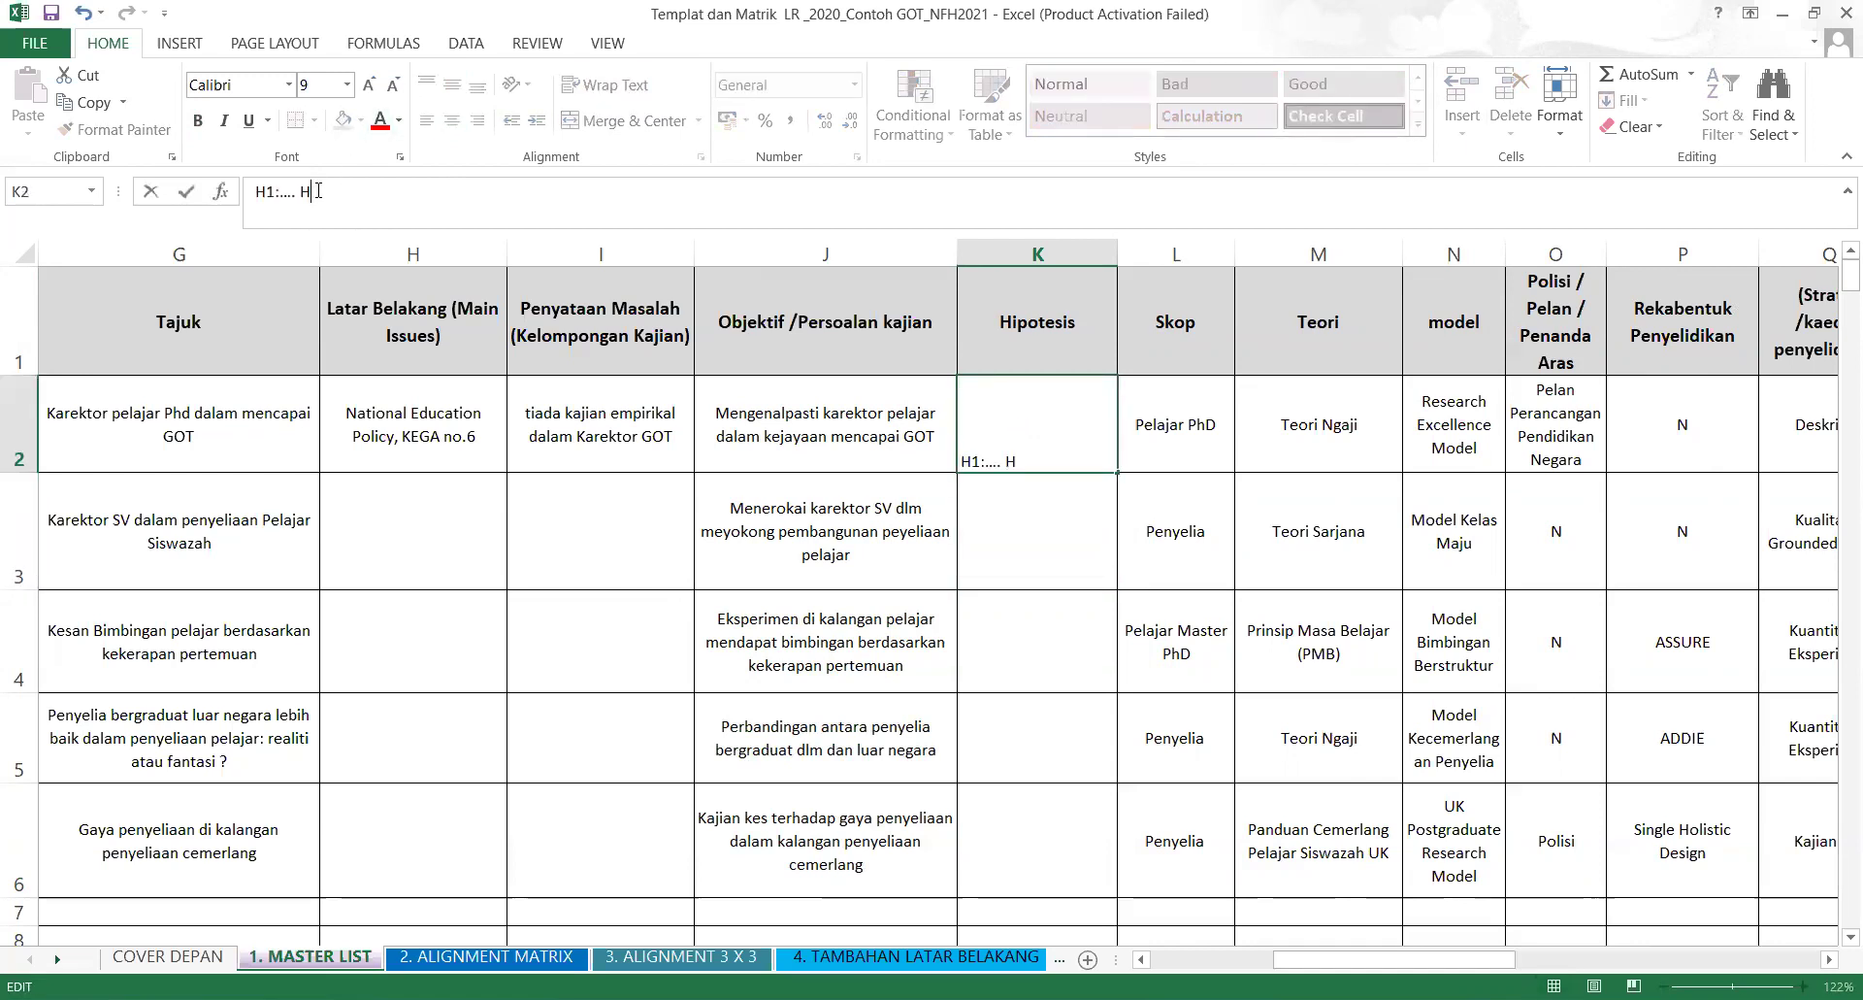
text(2                    \)
key(BackSpace)
key(Return)
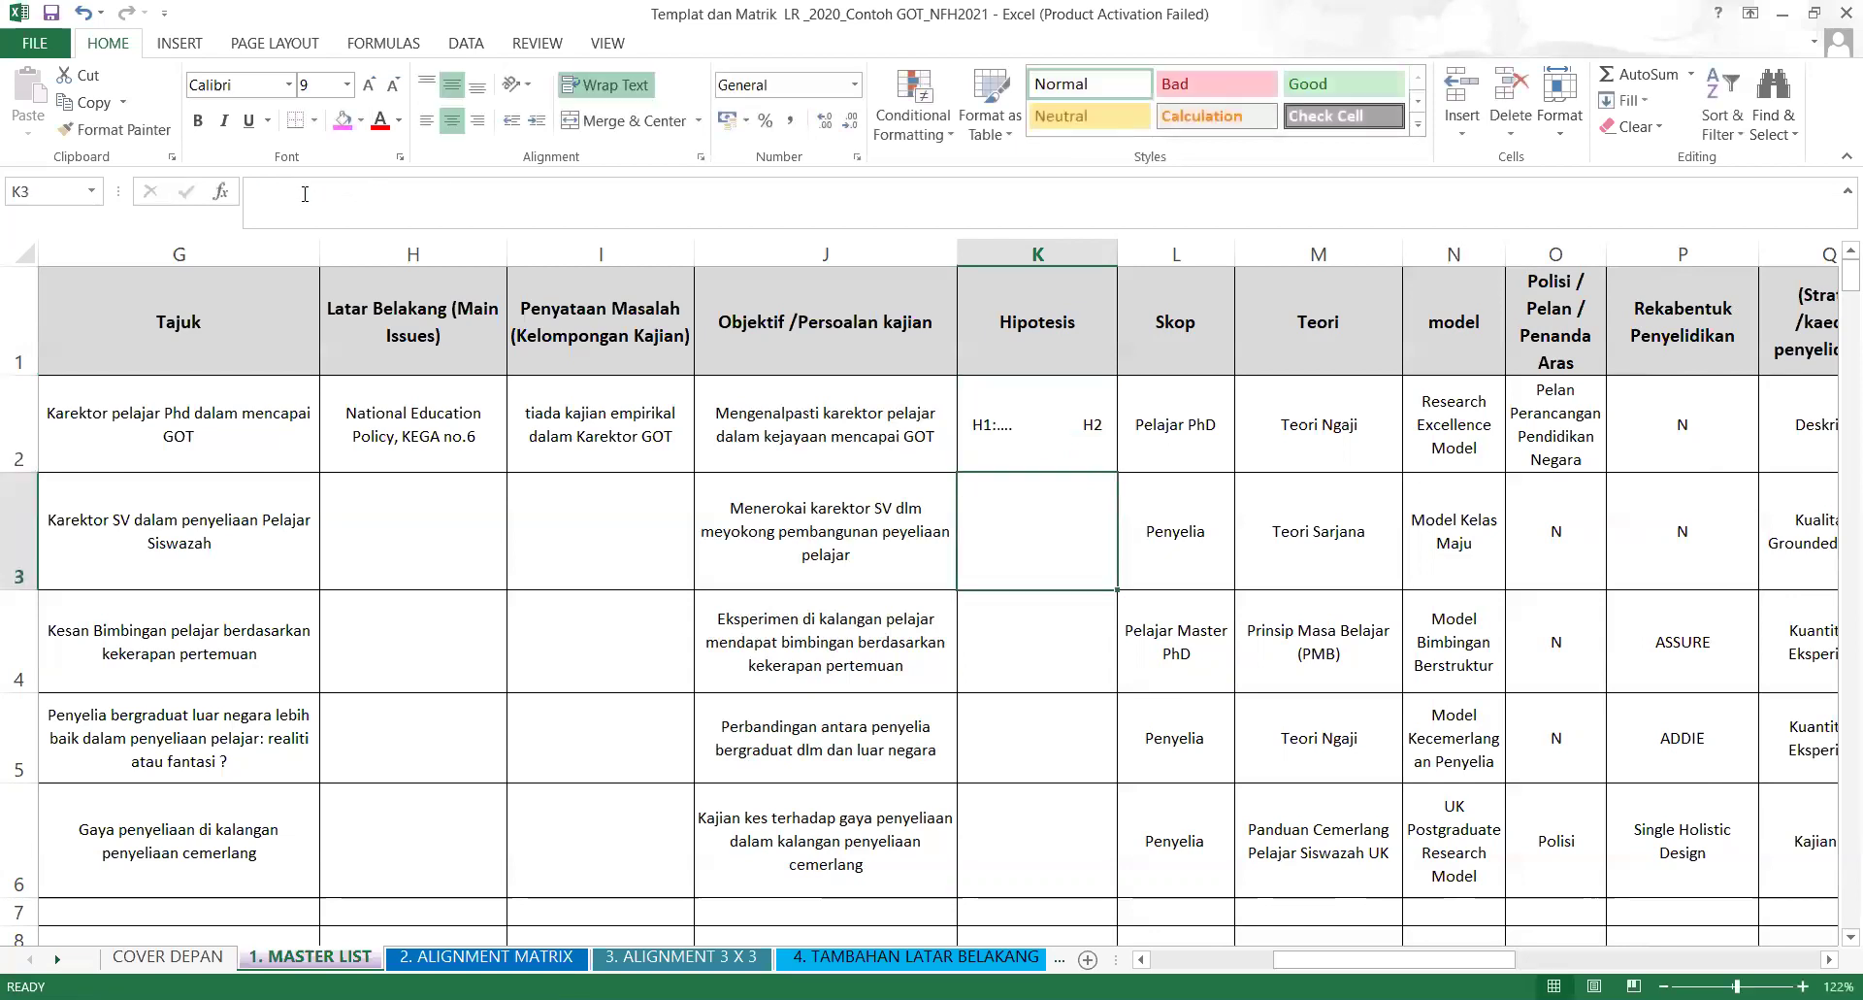
click(1075, 451)
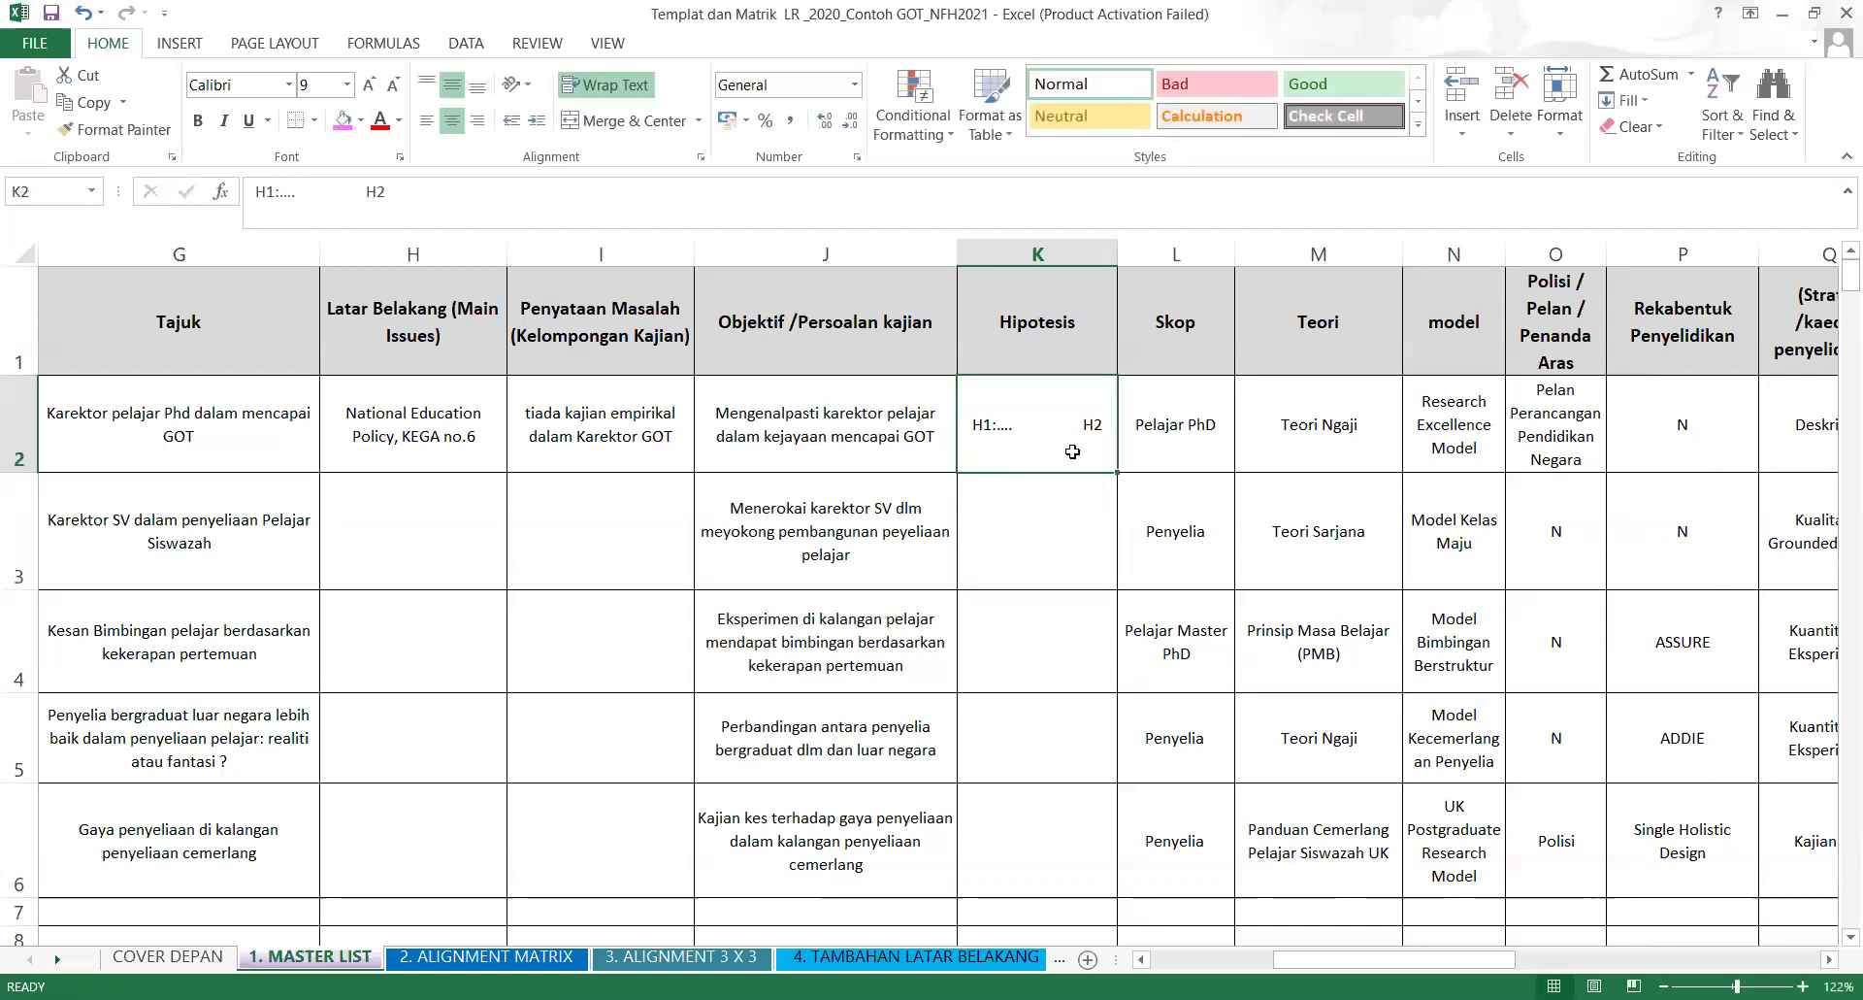
click(370, 191)
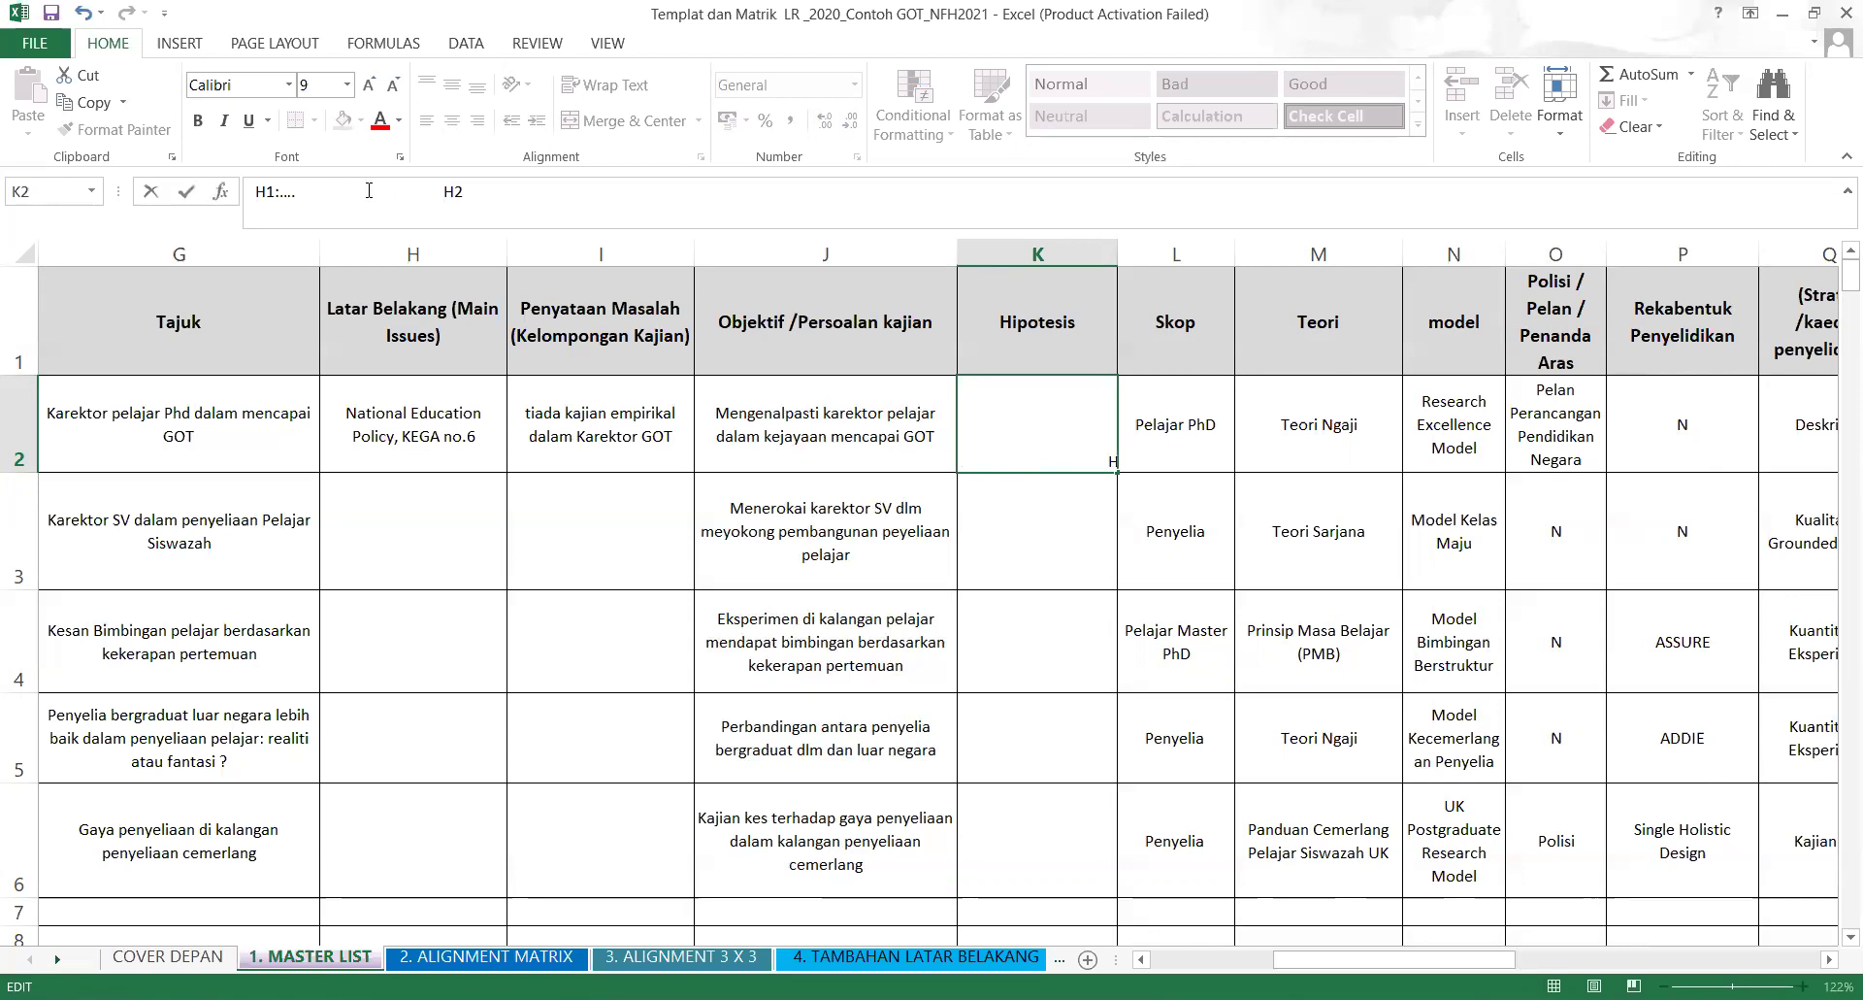
key(Return)
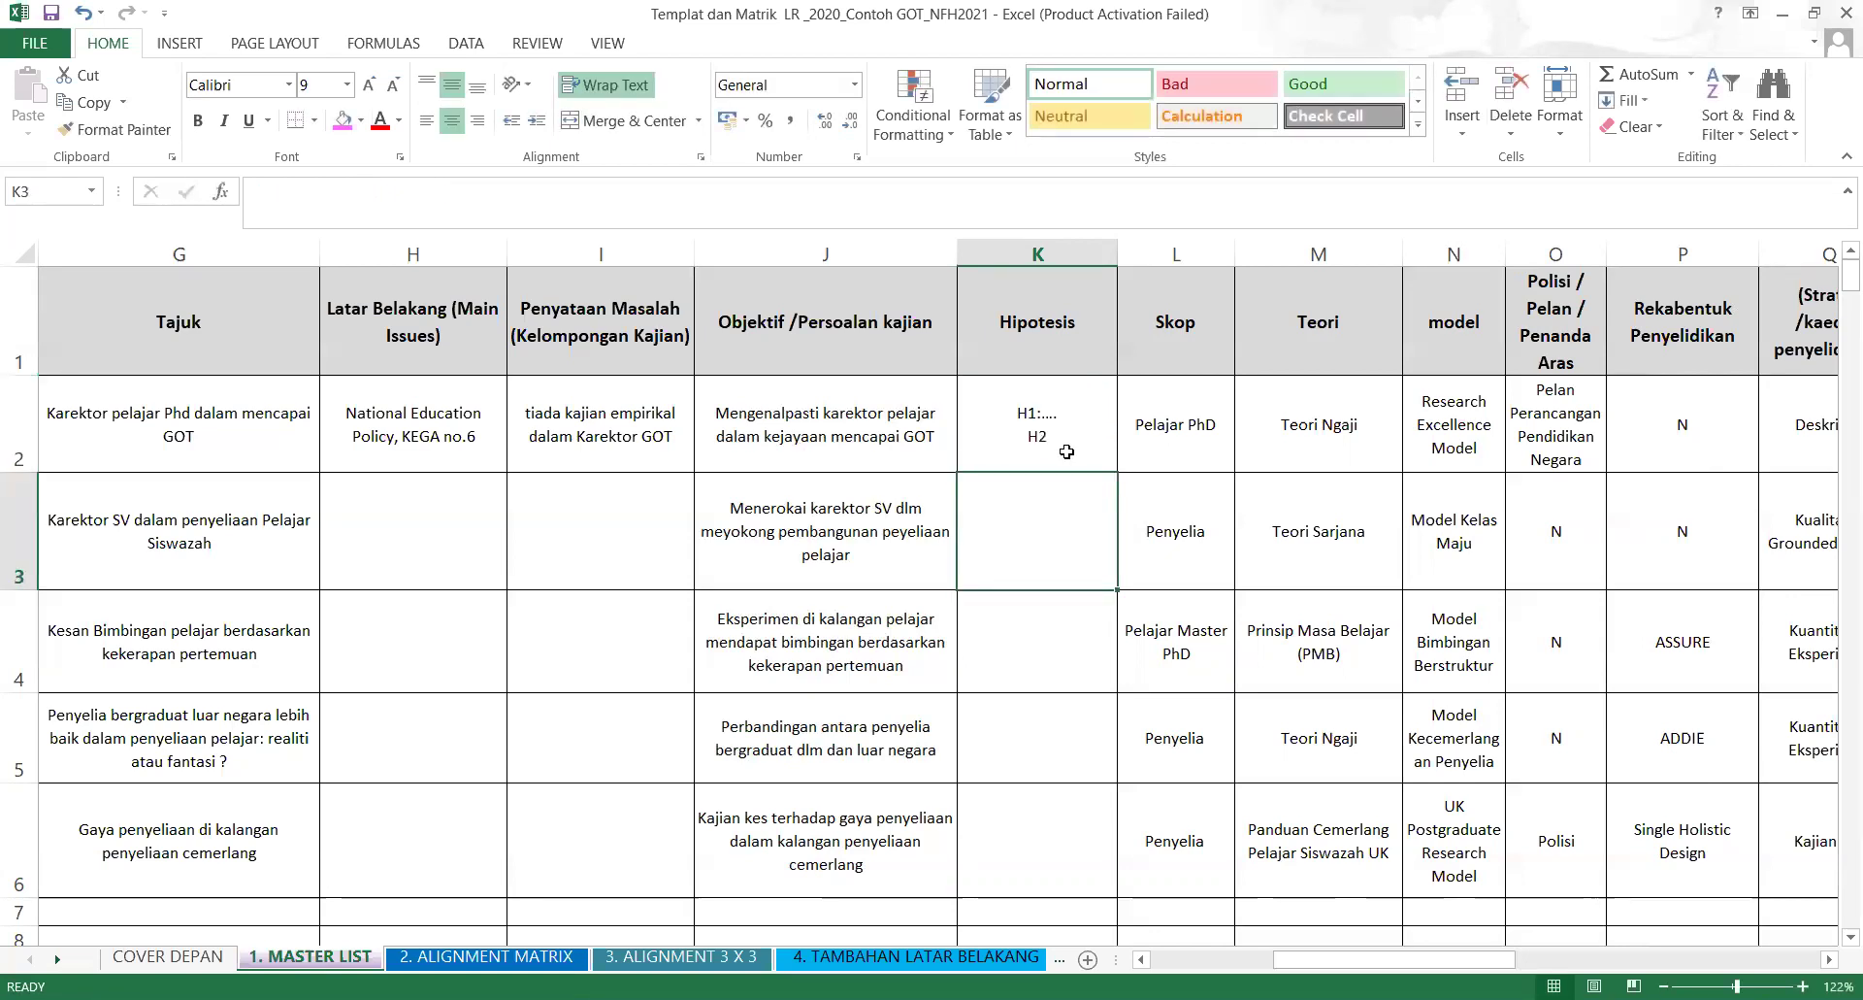
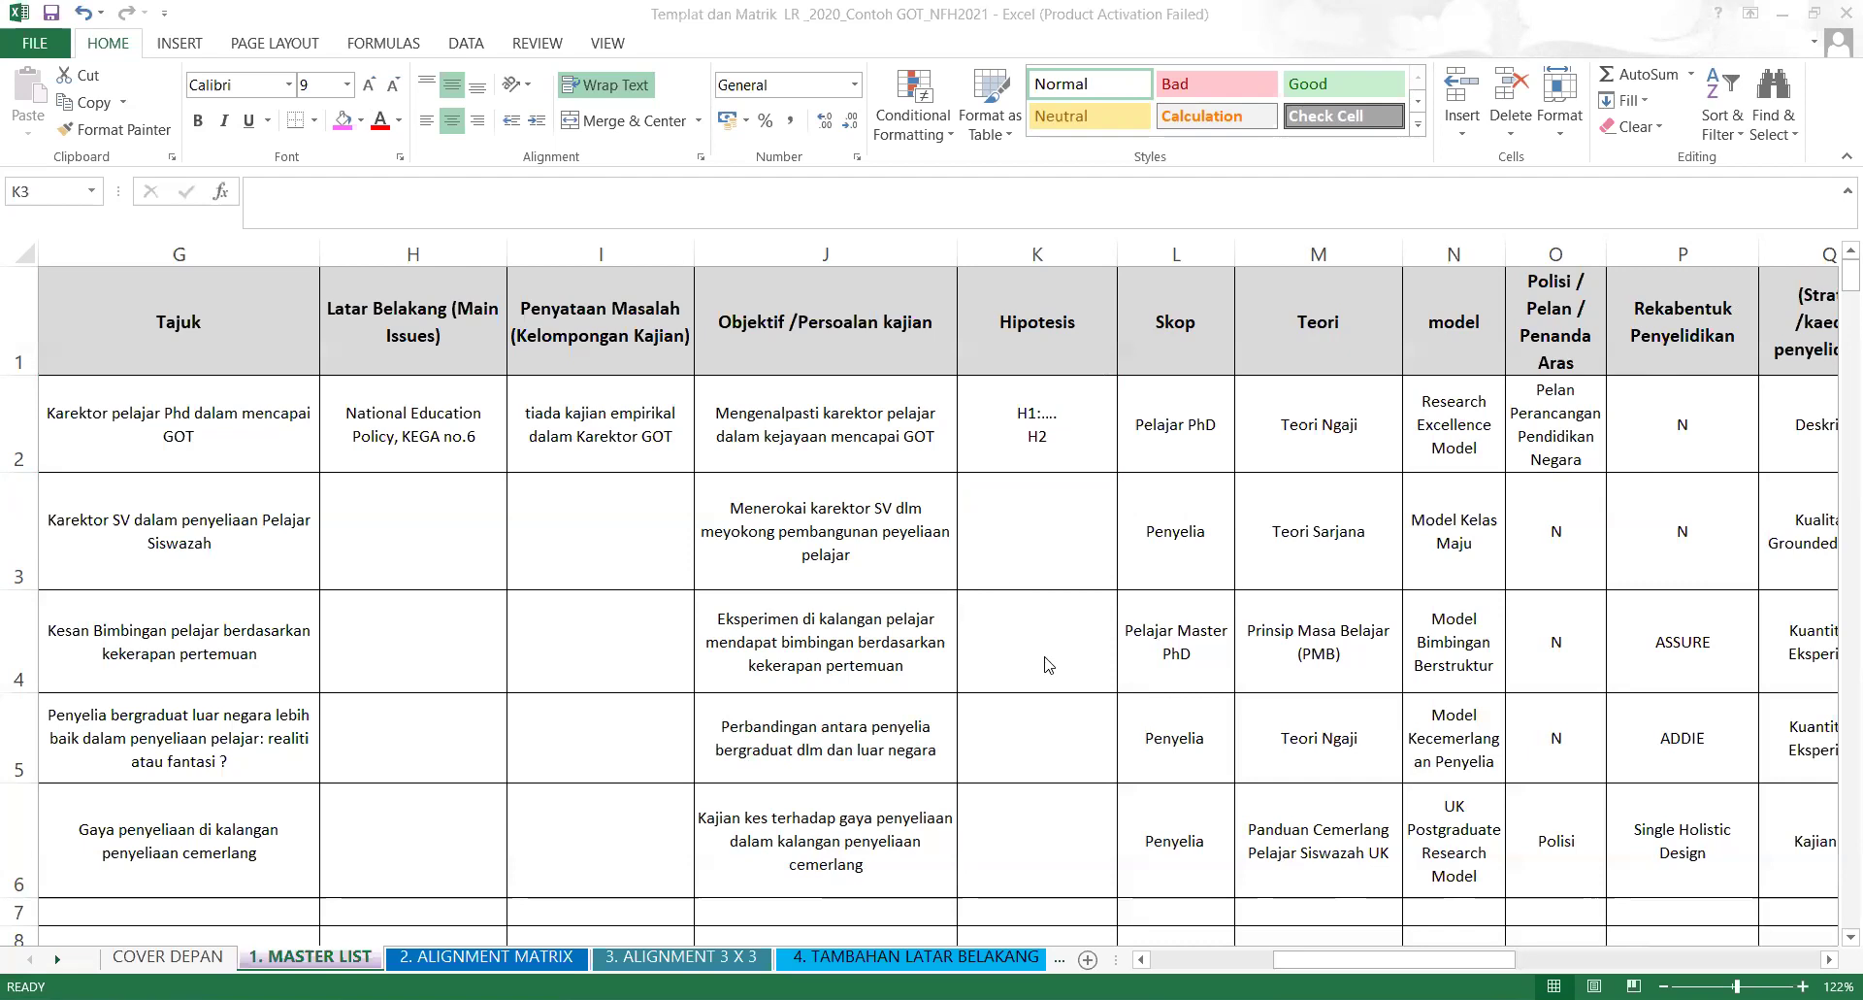
Enter the remark "kajian ini ada 10 objektid, hanya pilih satu berkaitan shj" in AE2 for study number 1.
click(810, 408)
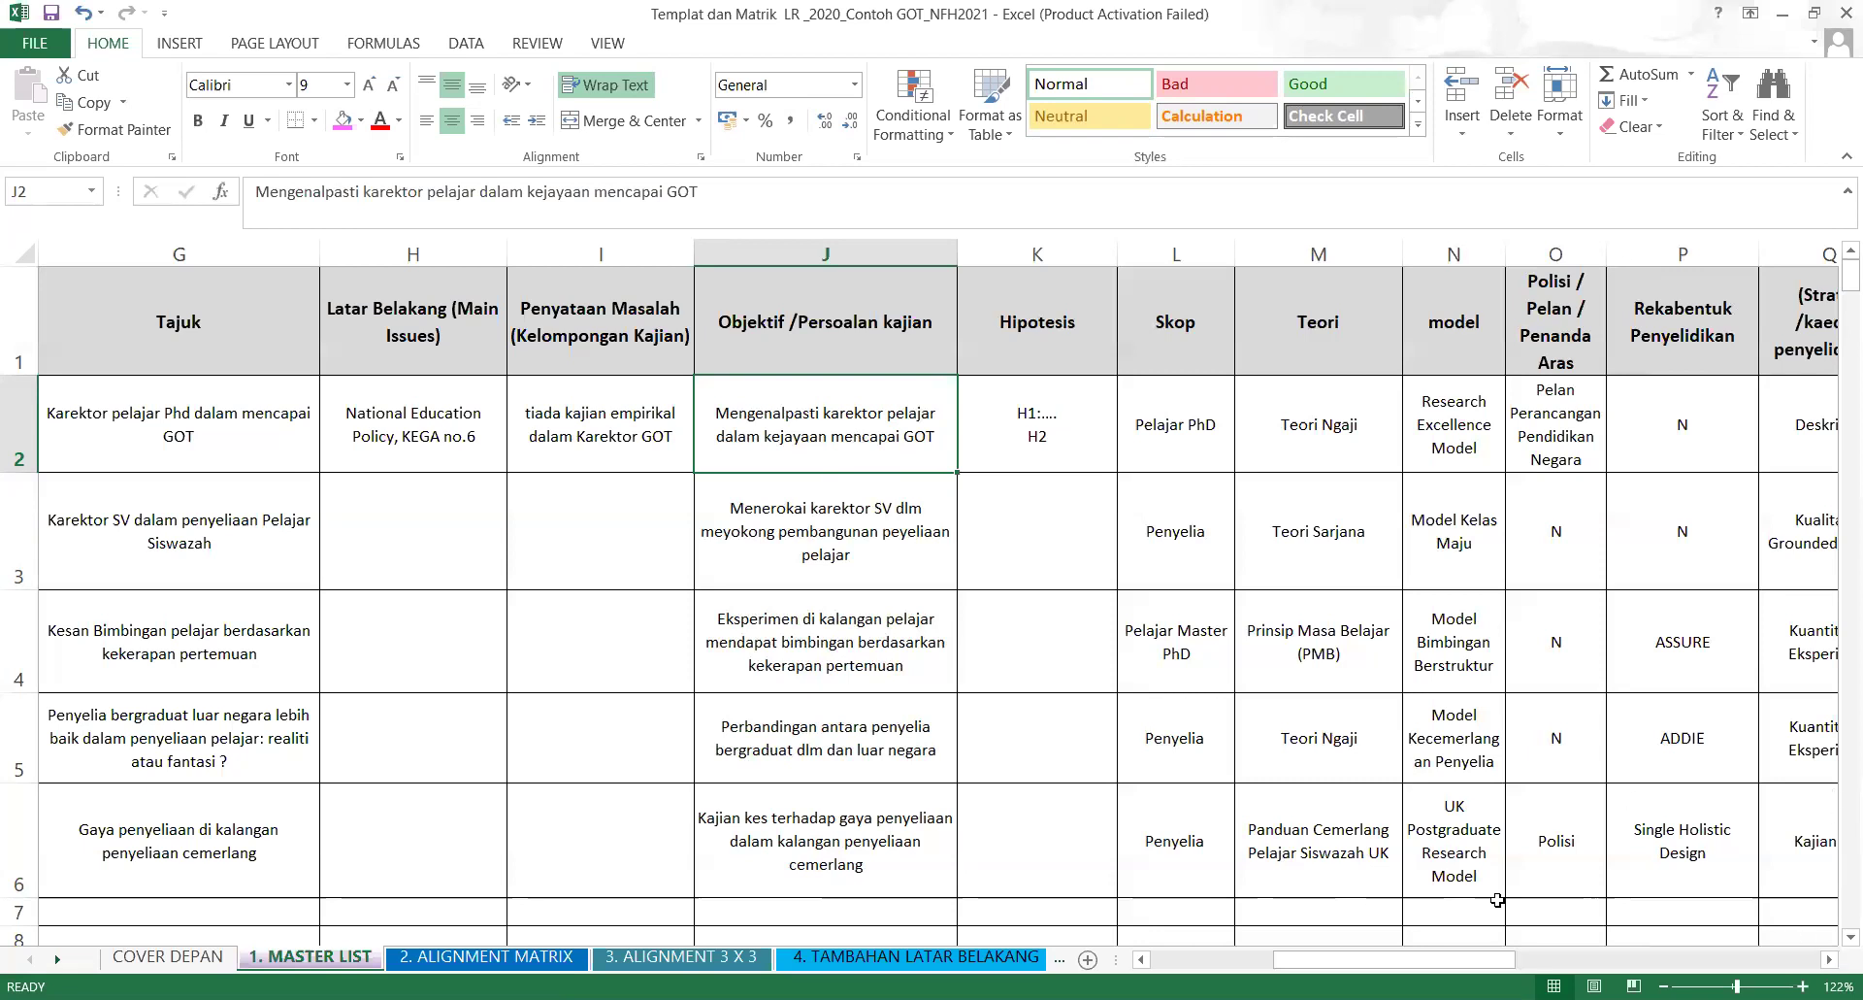
drag(1446, 970, 1752, 959)
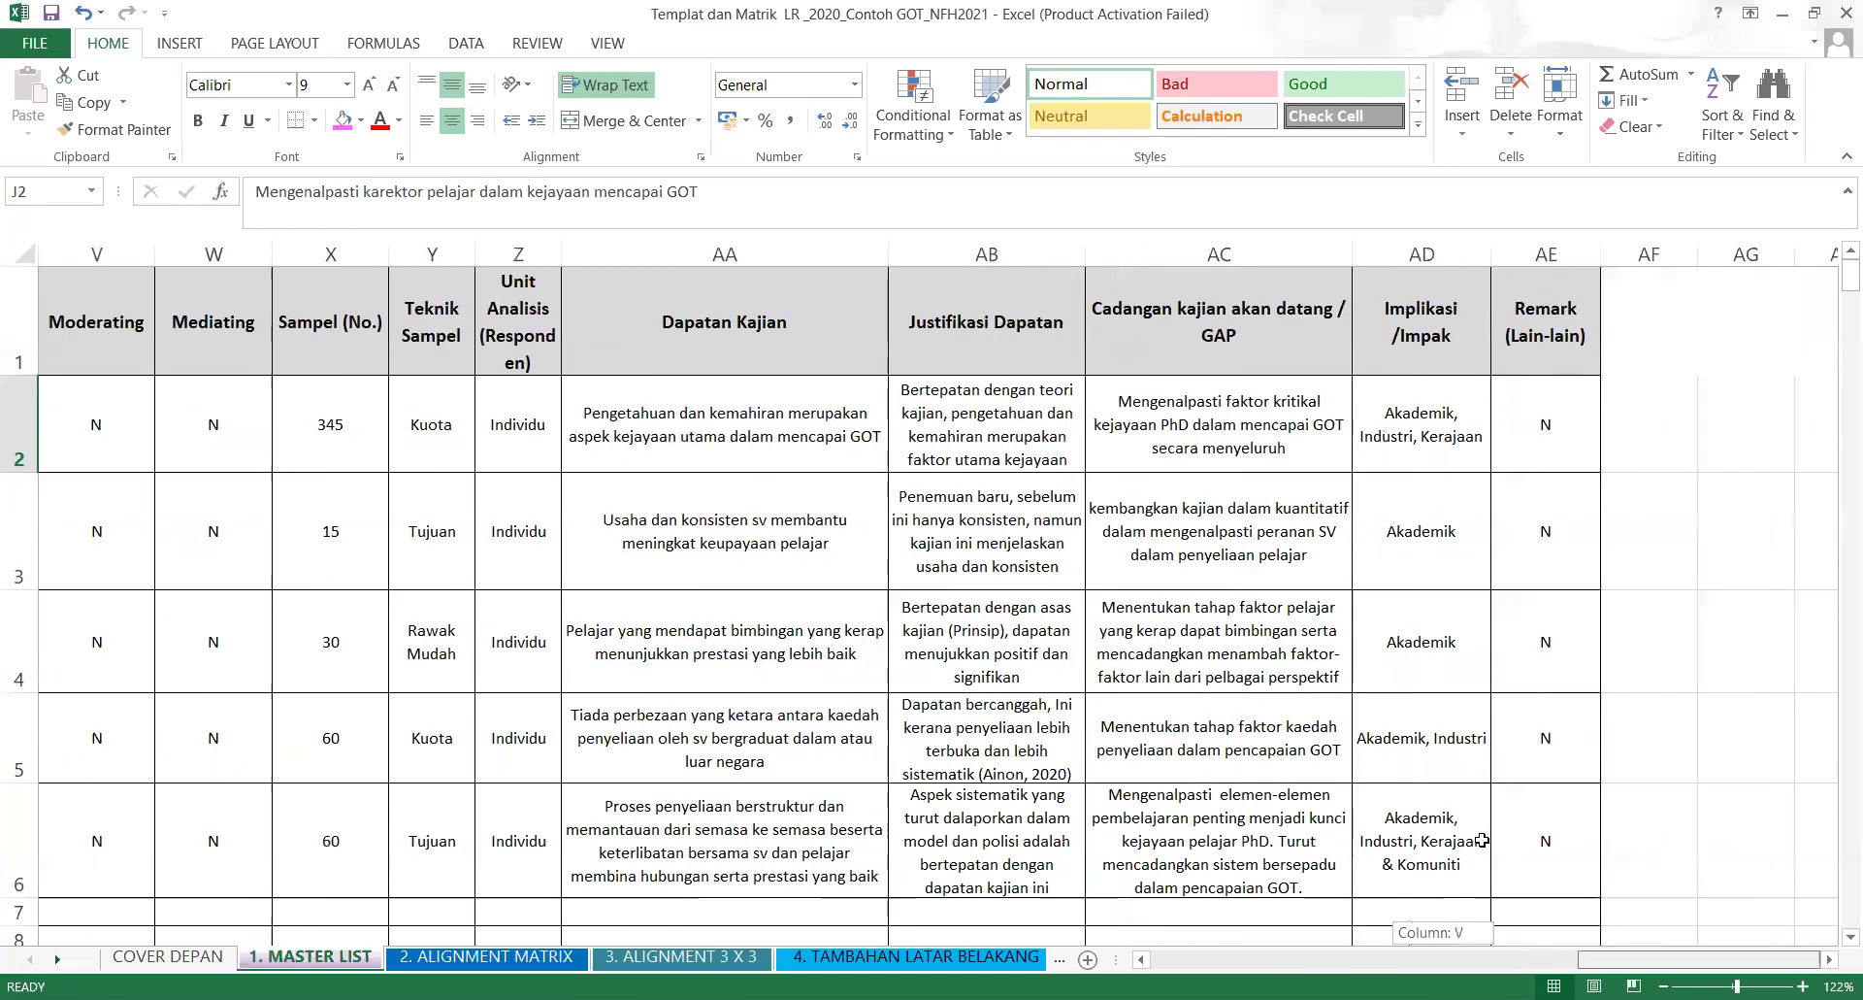
click(1579, 431)
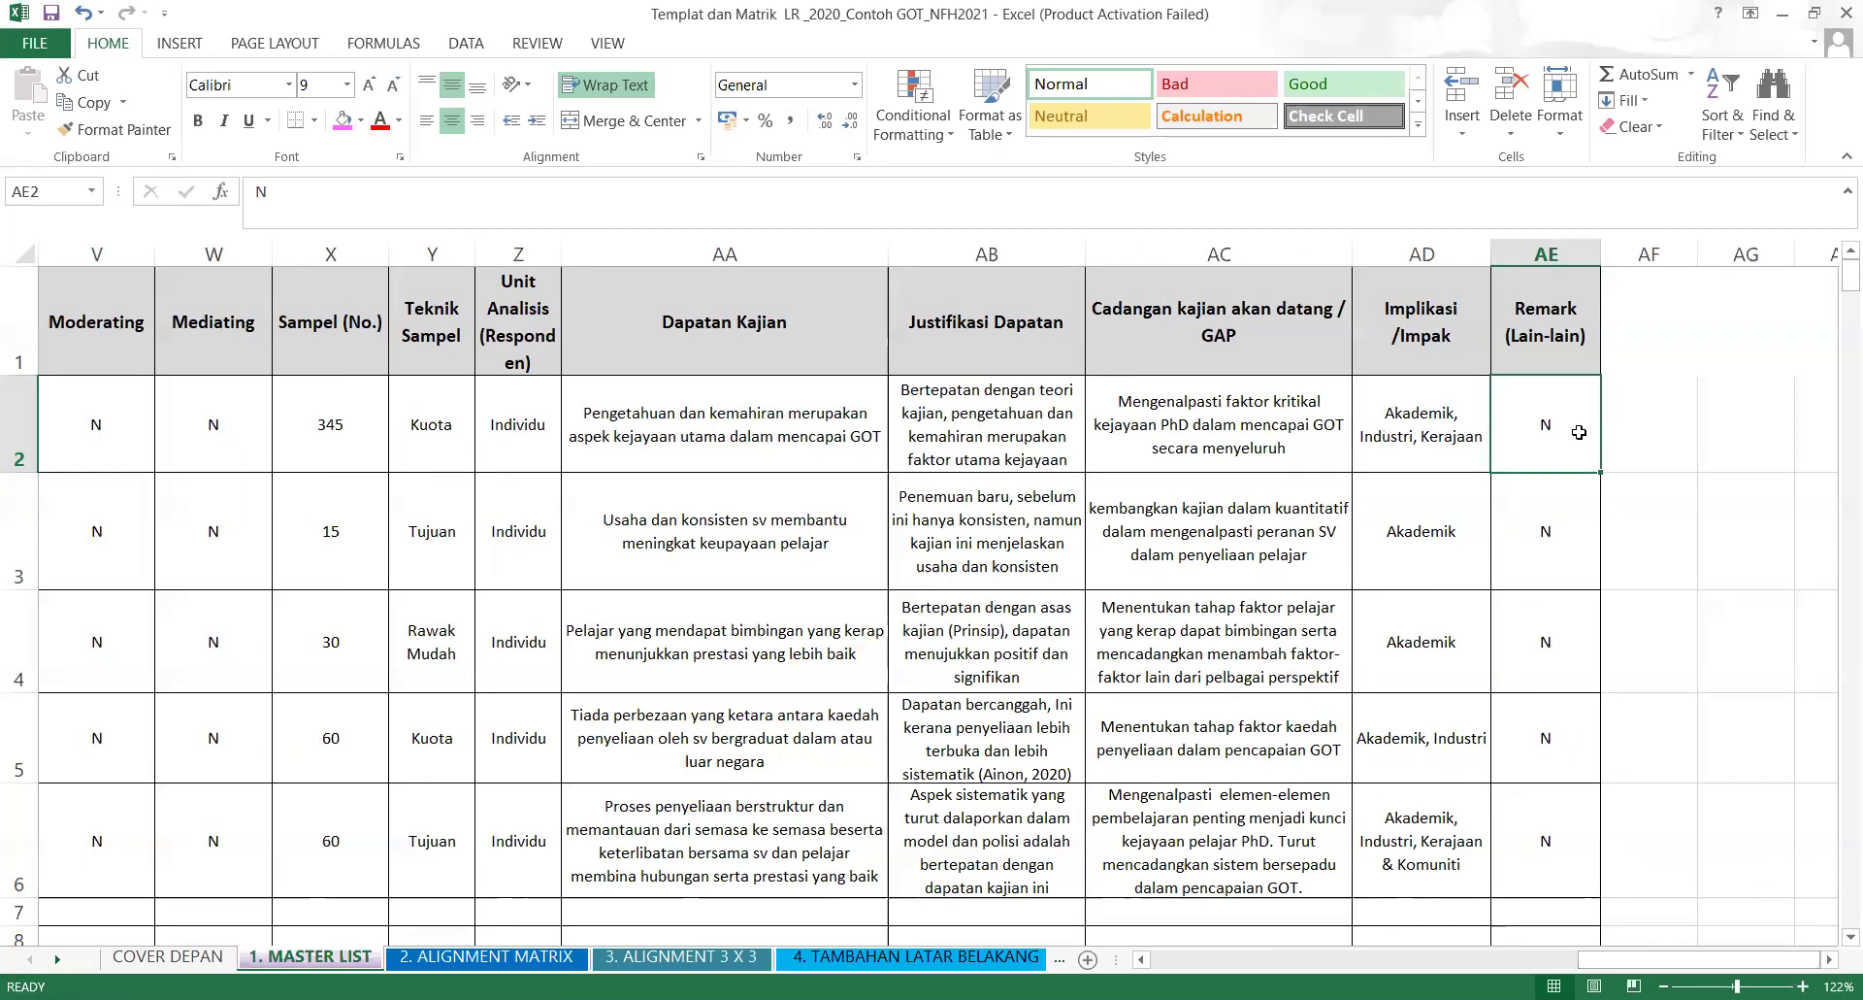
text(kaj)
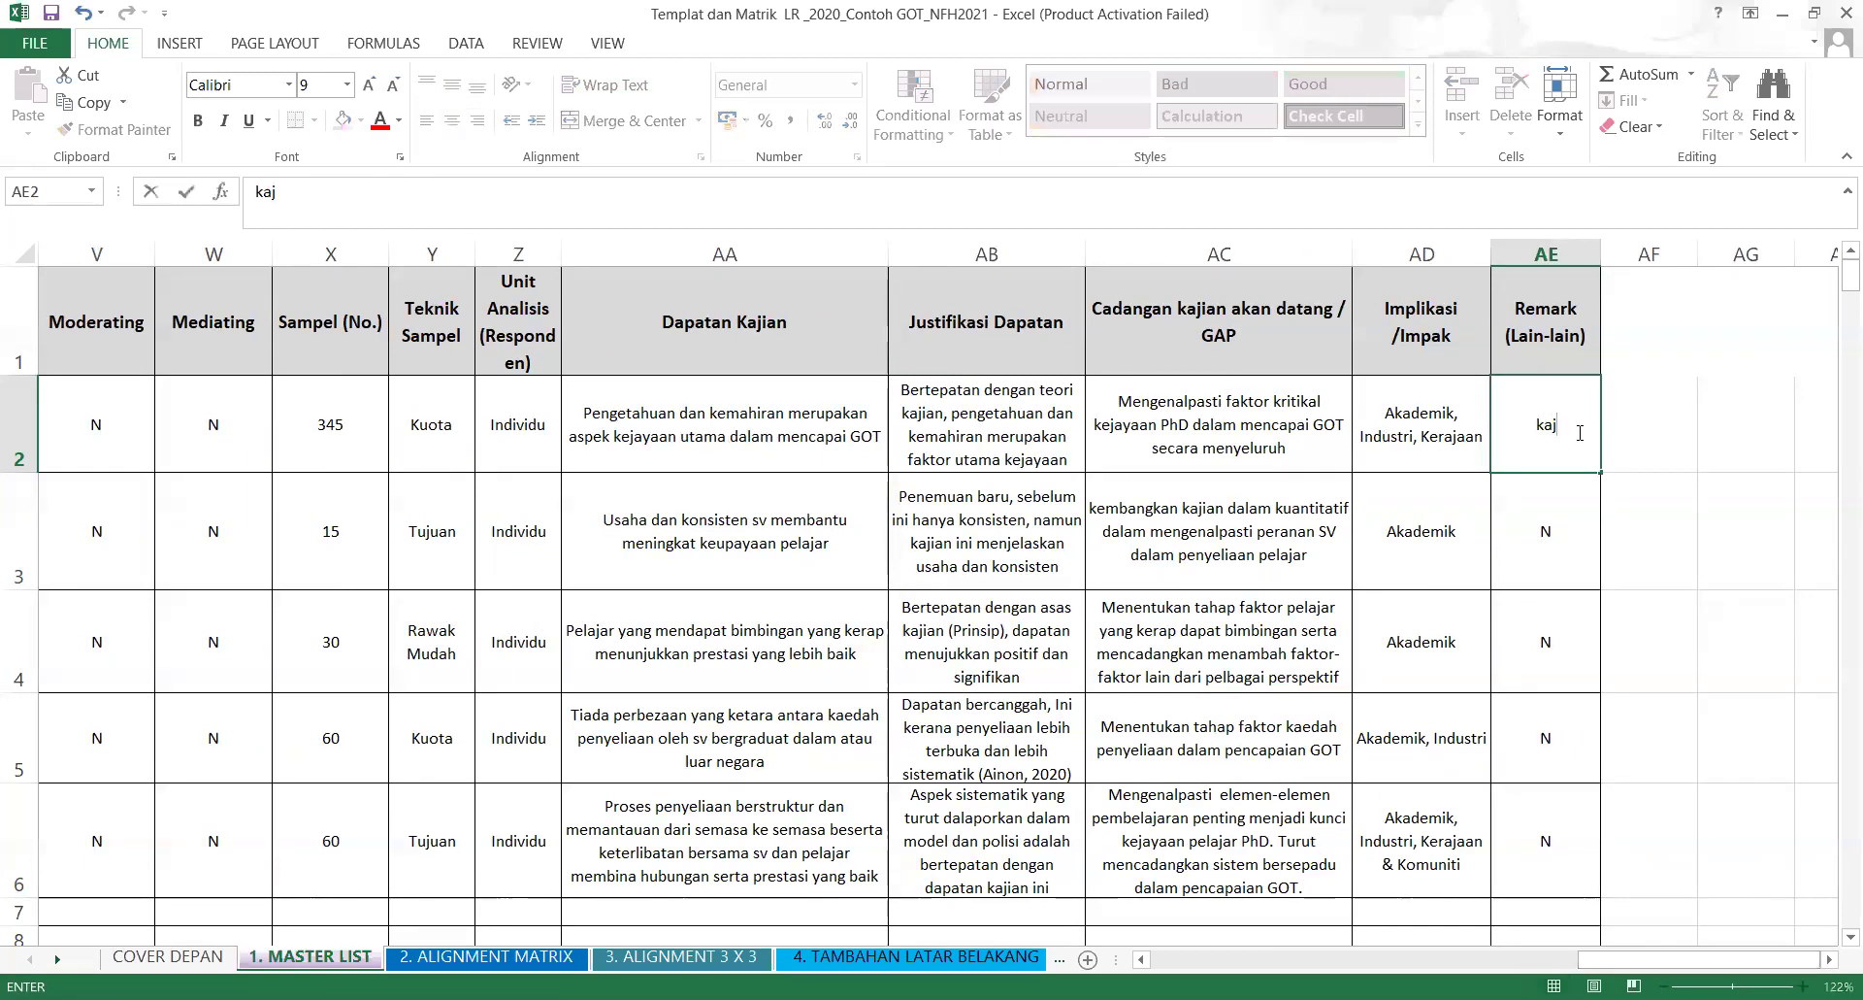
text(ian ini ada 10 )
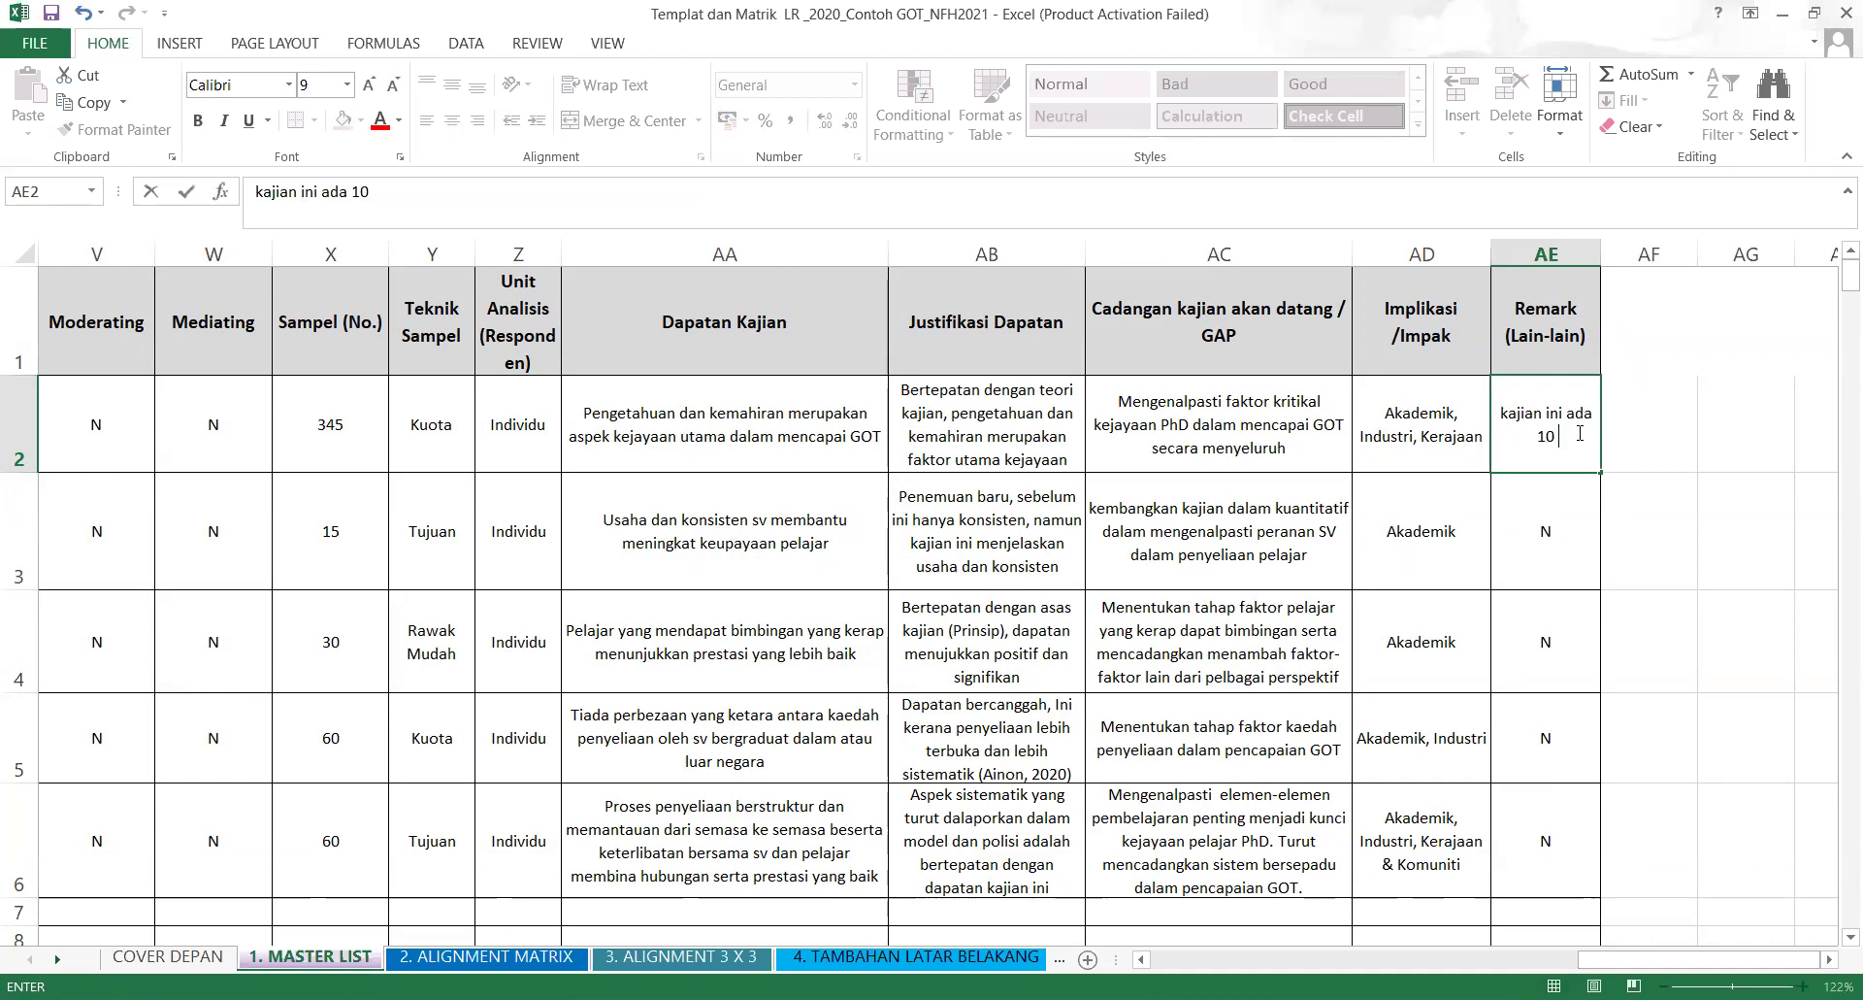
text(objektid, ha)
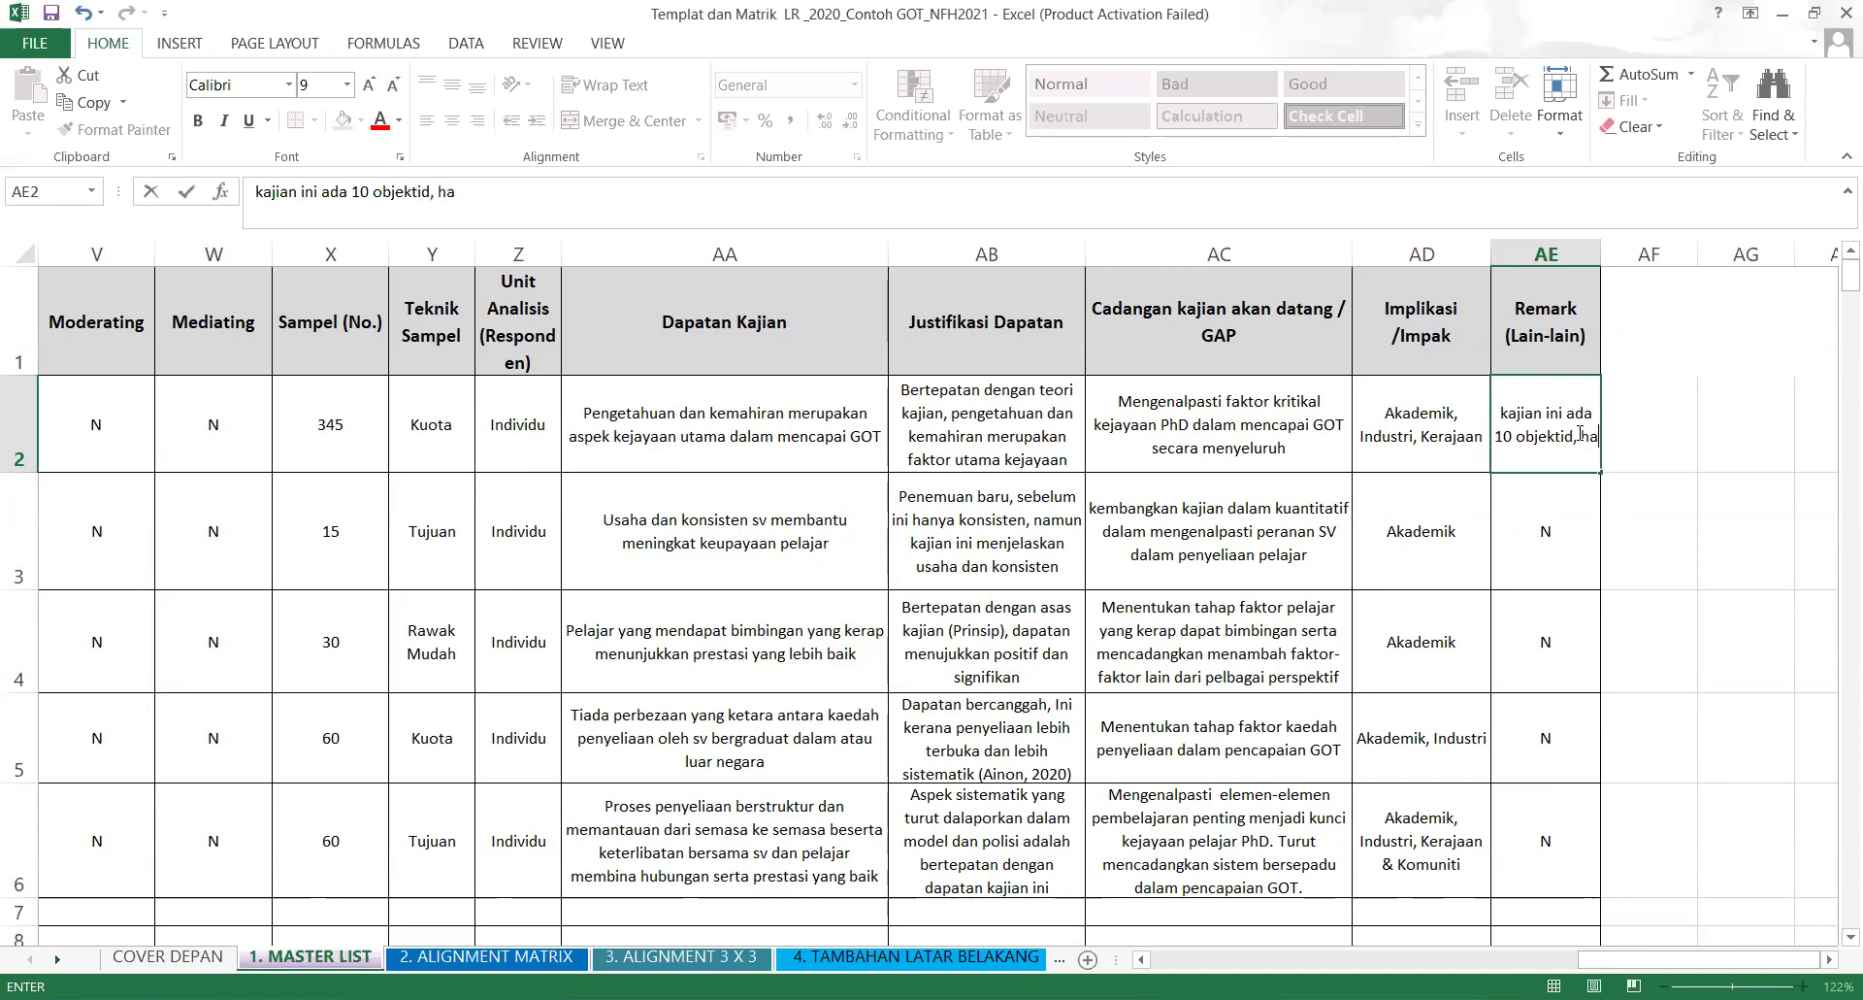
text(nya pili)
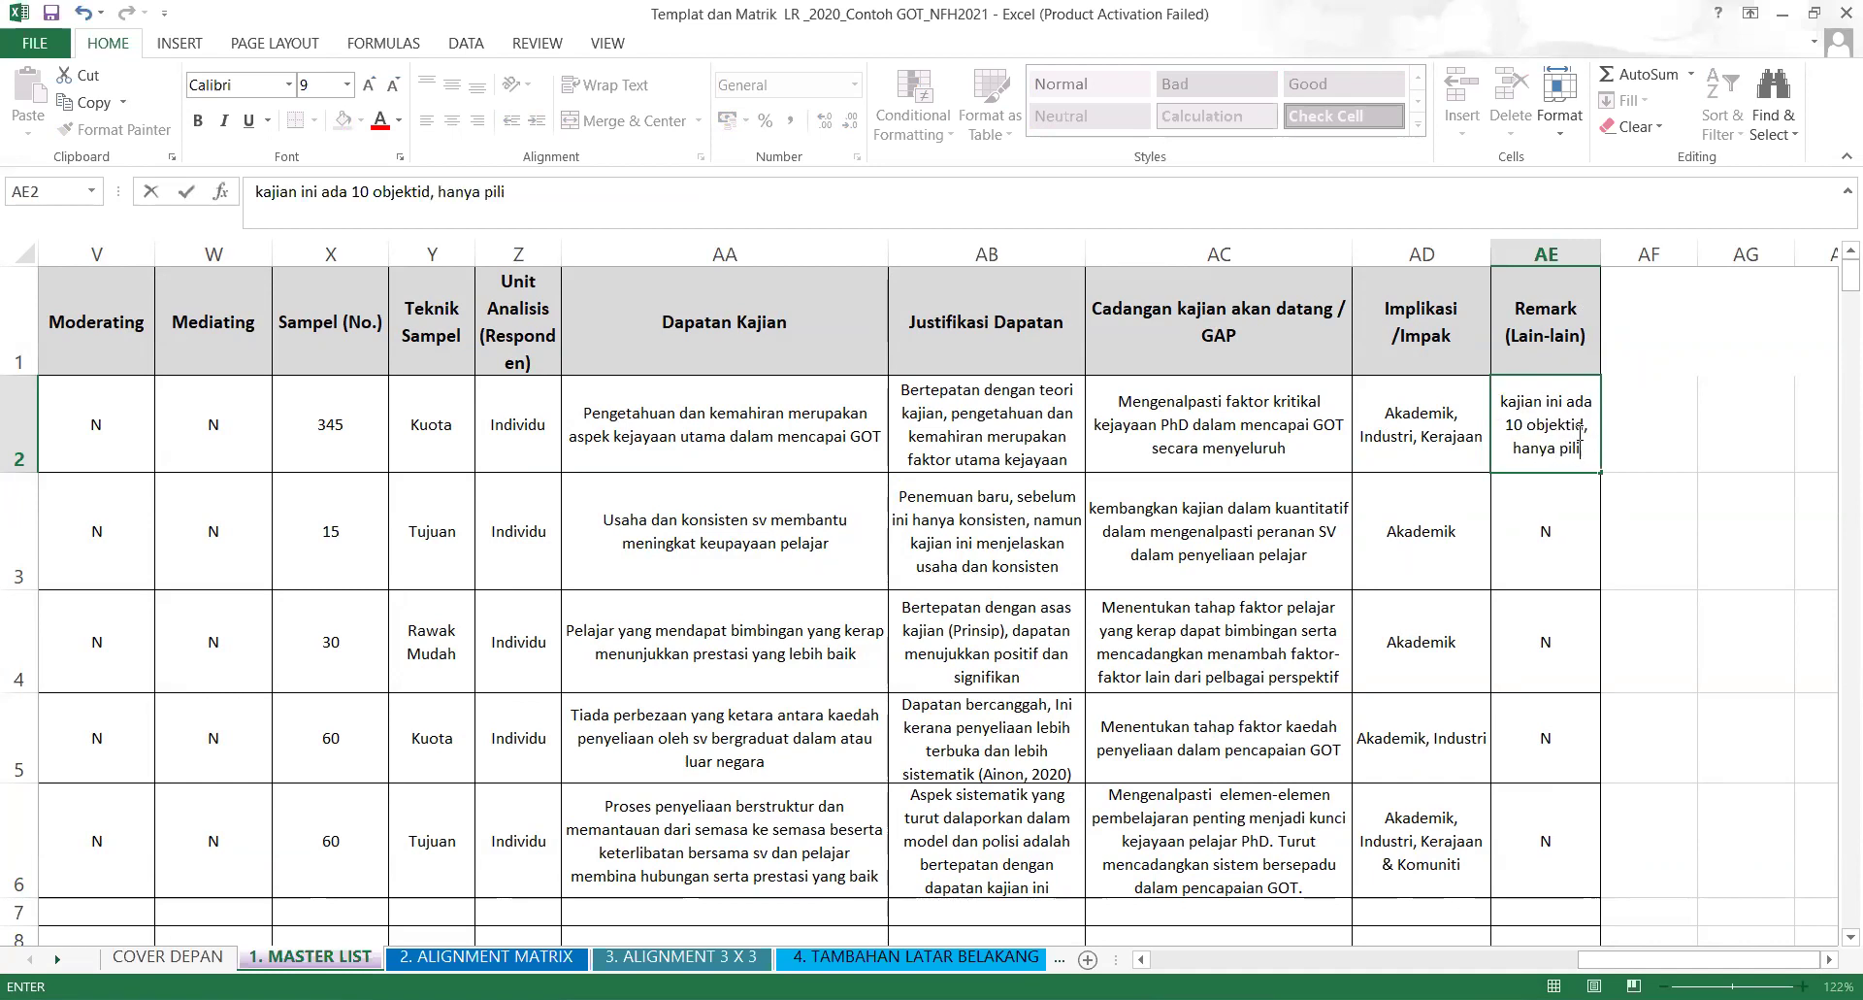
text(h satu be)
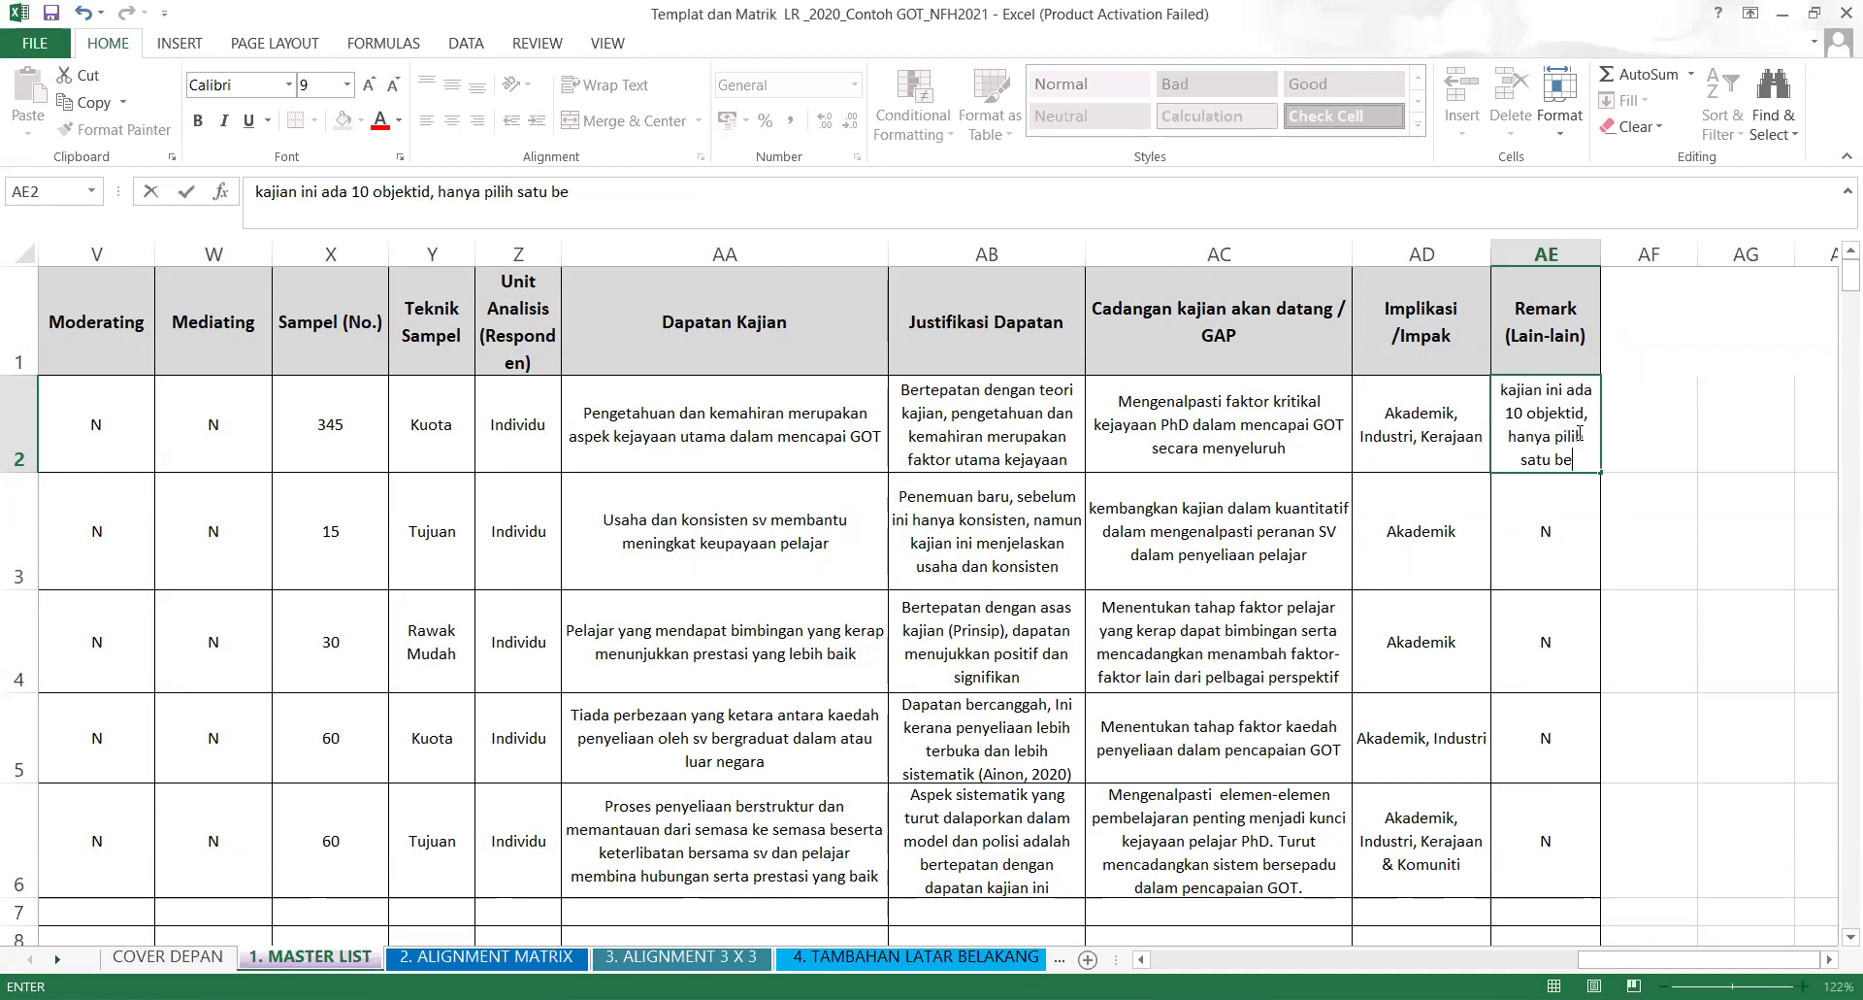
text(rkaitan shj)
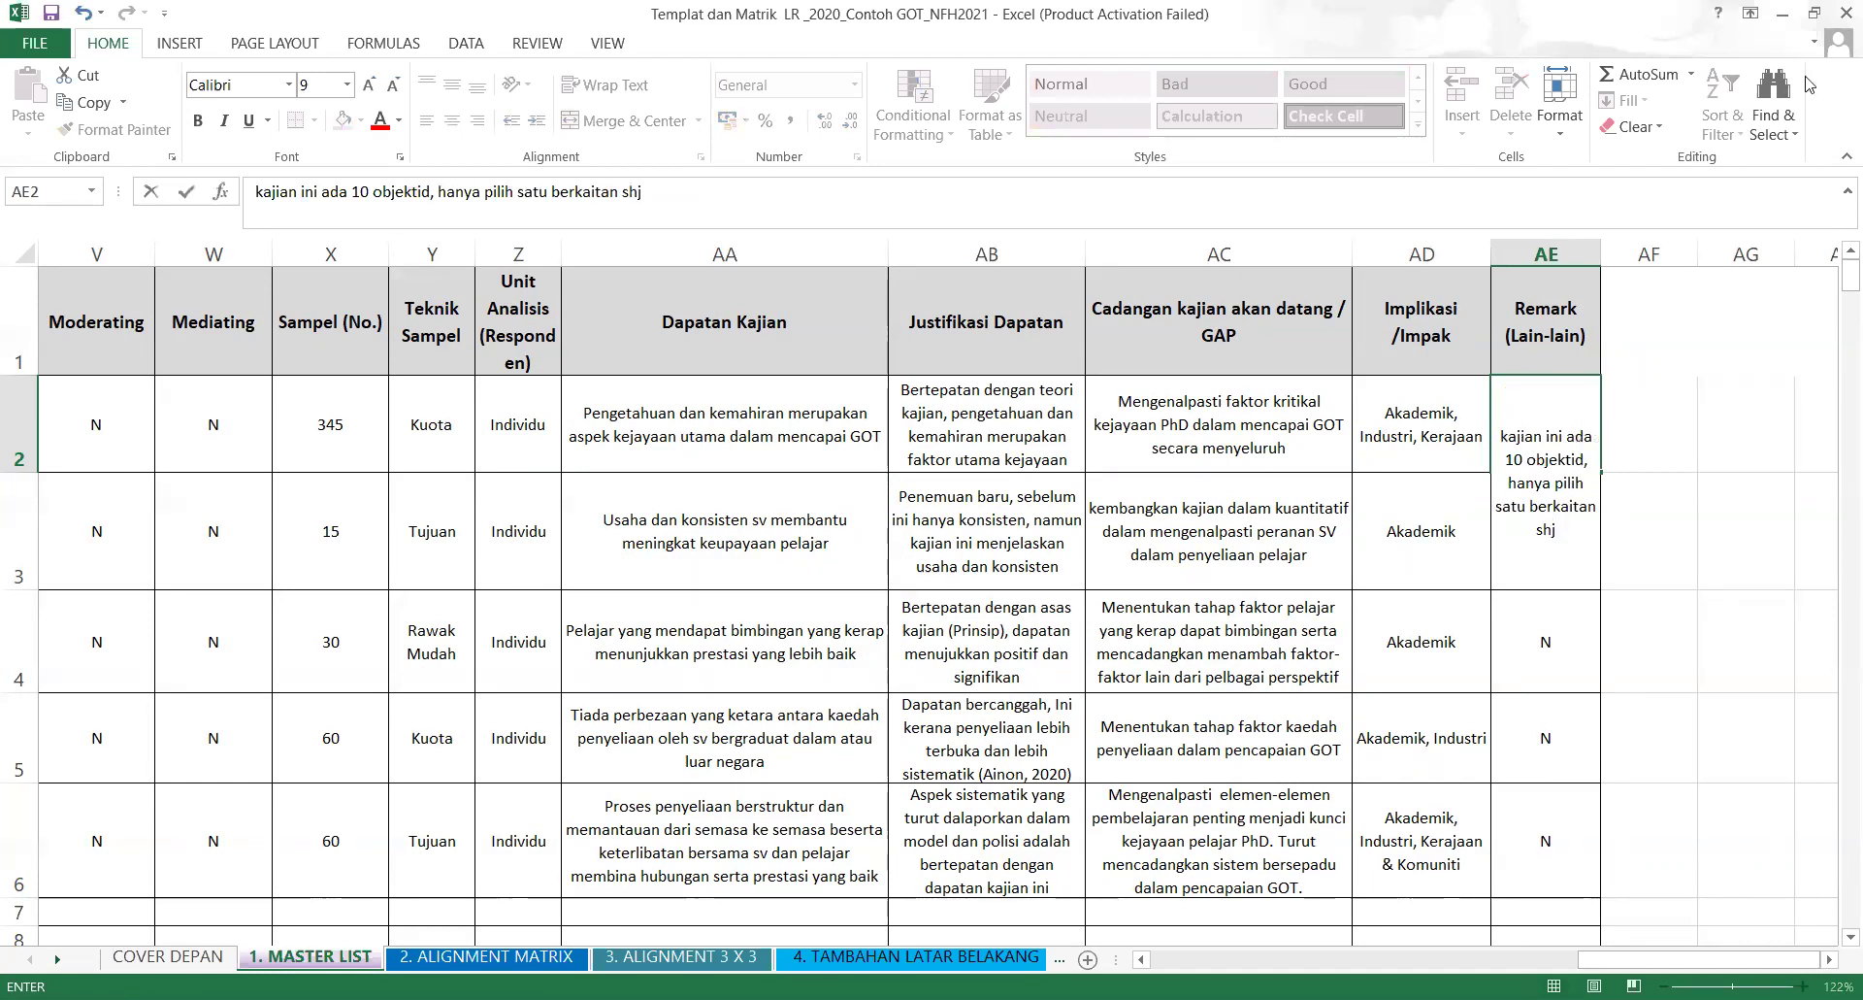
Widen the Remark (Lain-lain) column to roughly one and two-thirds of its width.
click(1587, 254)
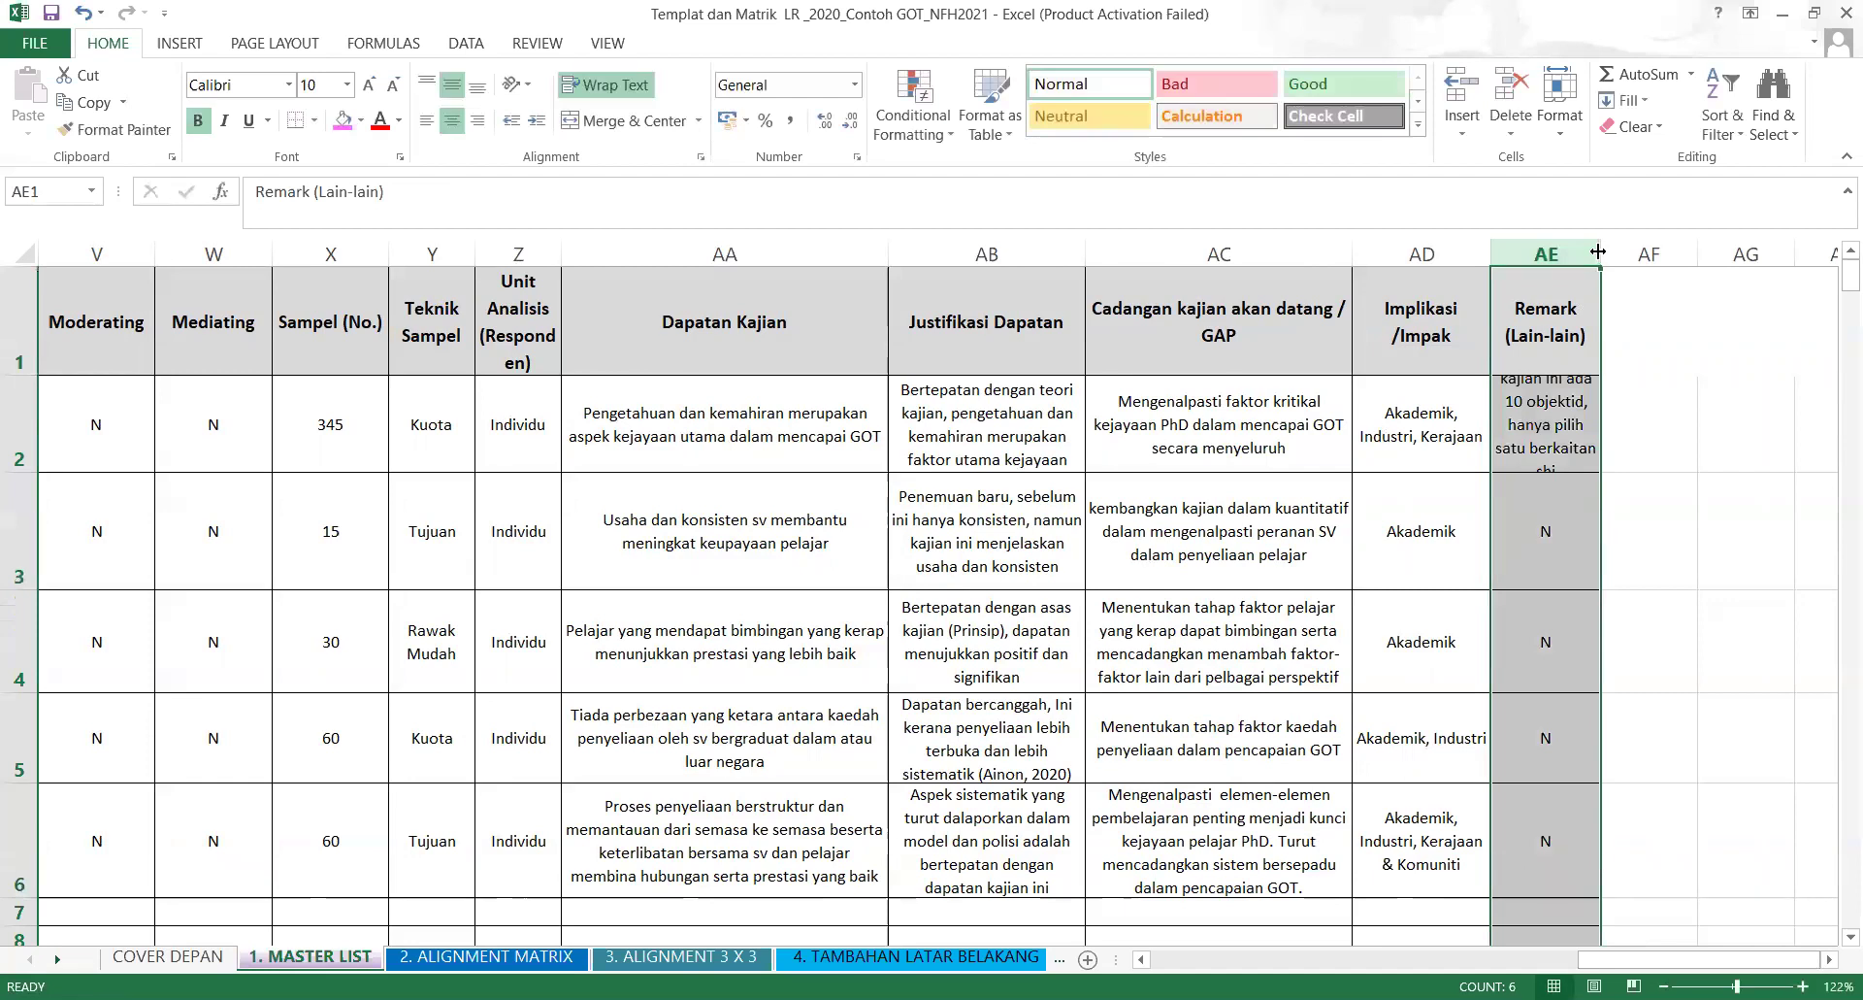
drag(1597, 252, 1677, 254)
click(1774, 561)
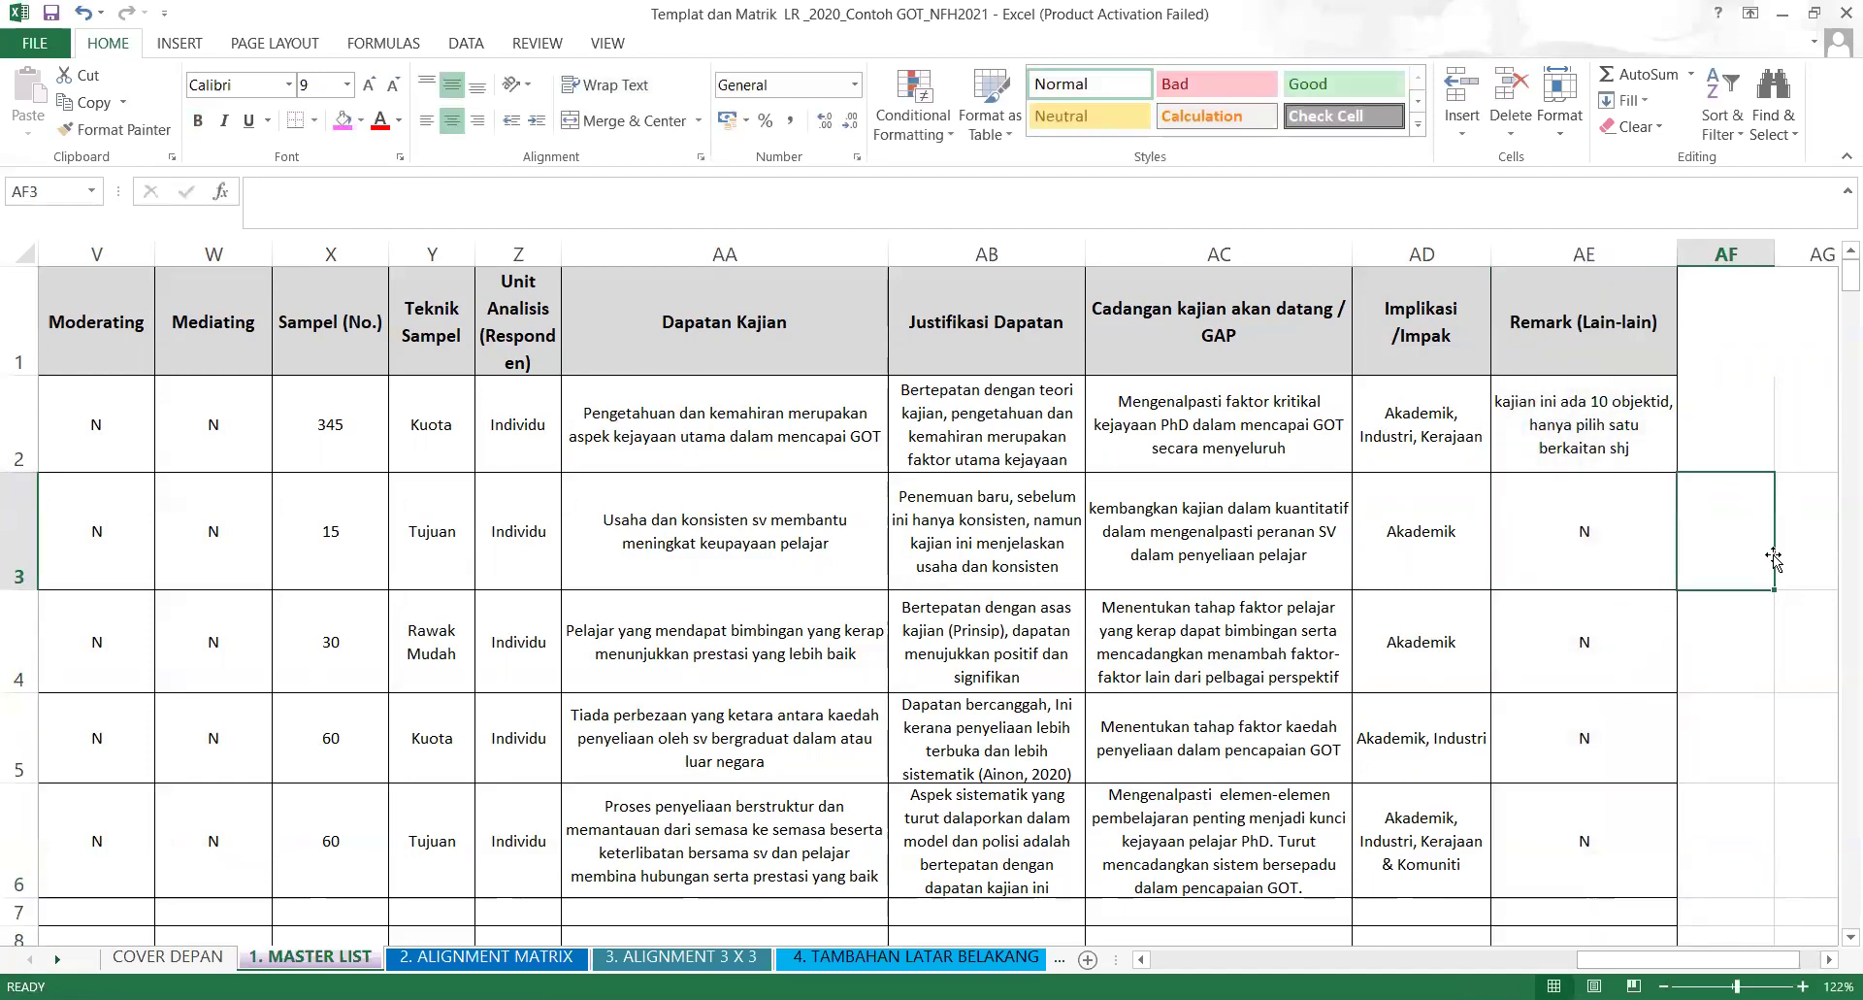
Correct the misspelled word in the AE2 remark to "objektif".
drag(1688, 959, 1259, 910)
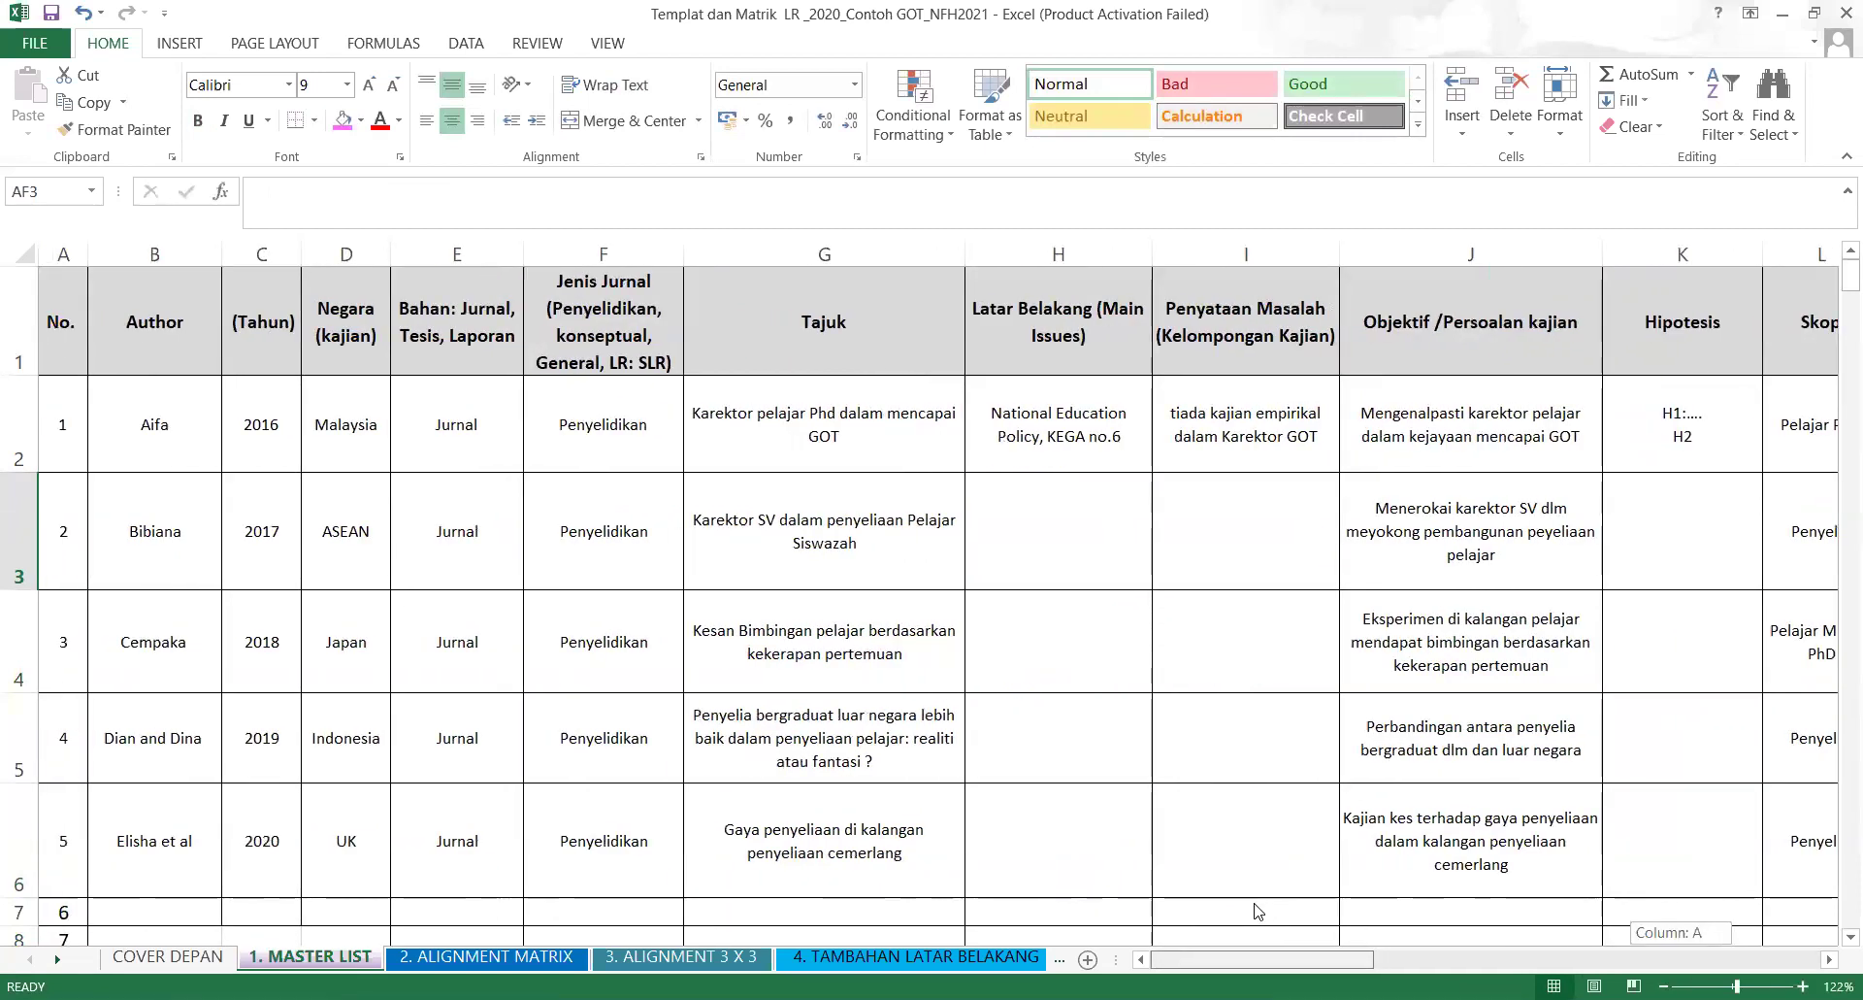
drag(1259, 910, 1834, 956)
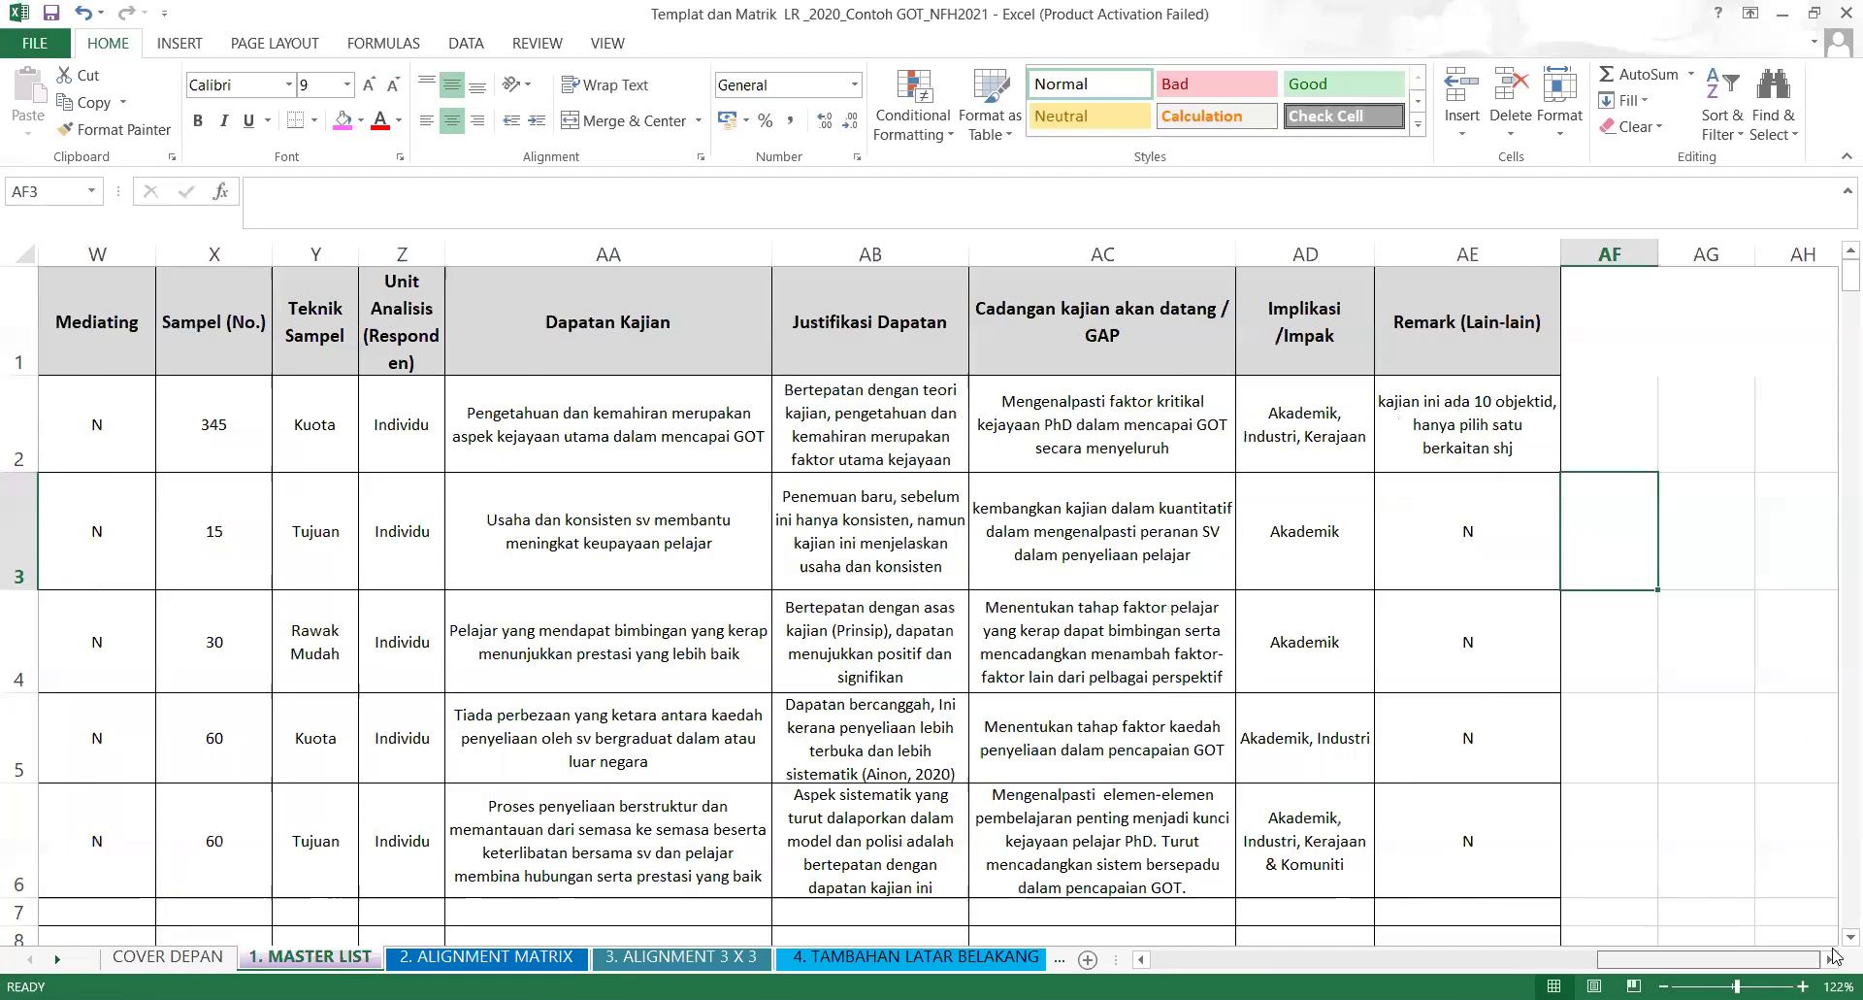
click(1494, 455)
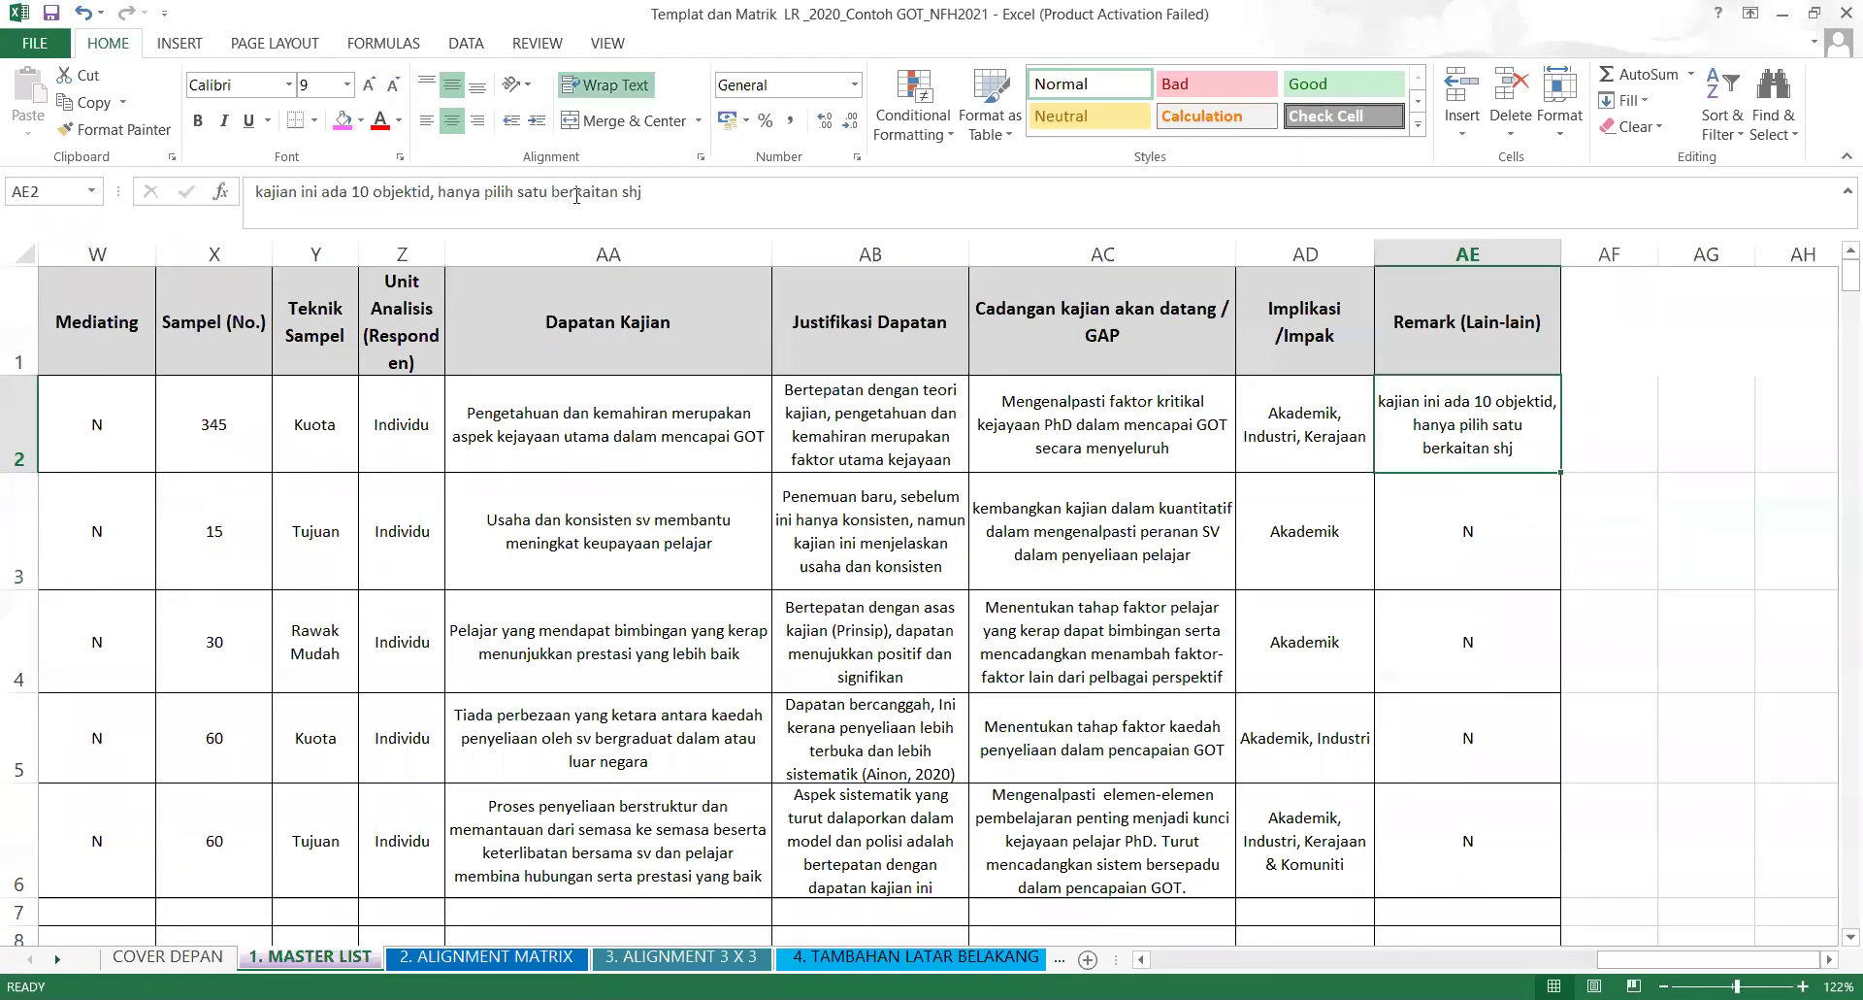
click(433, 191)
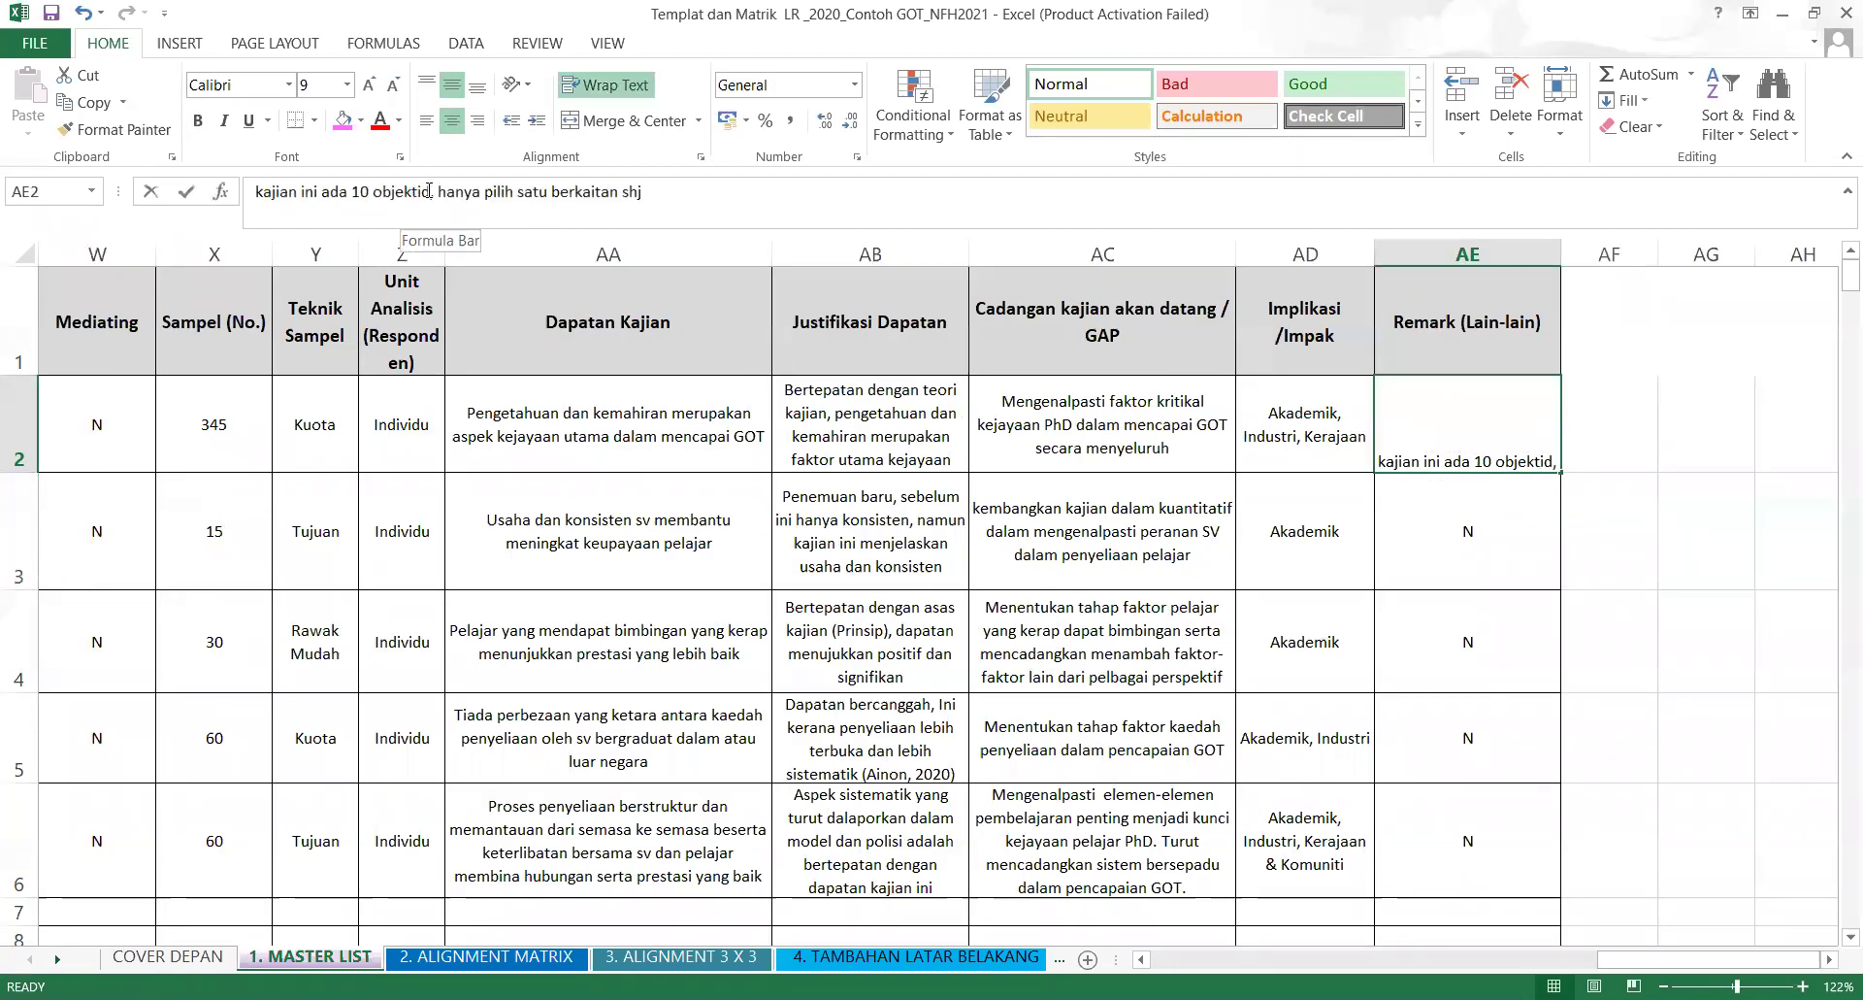
text(\f)
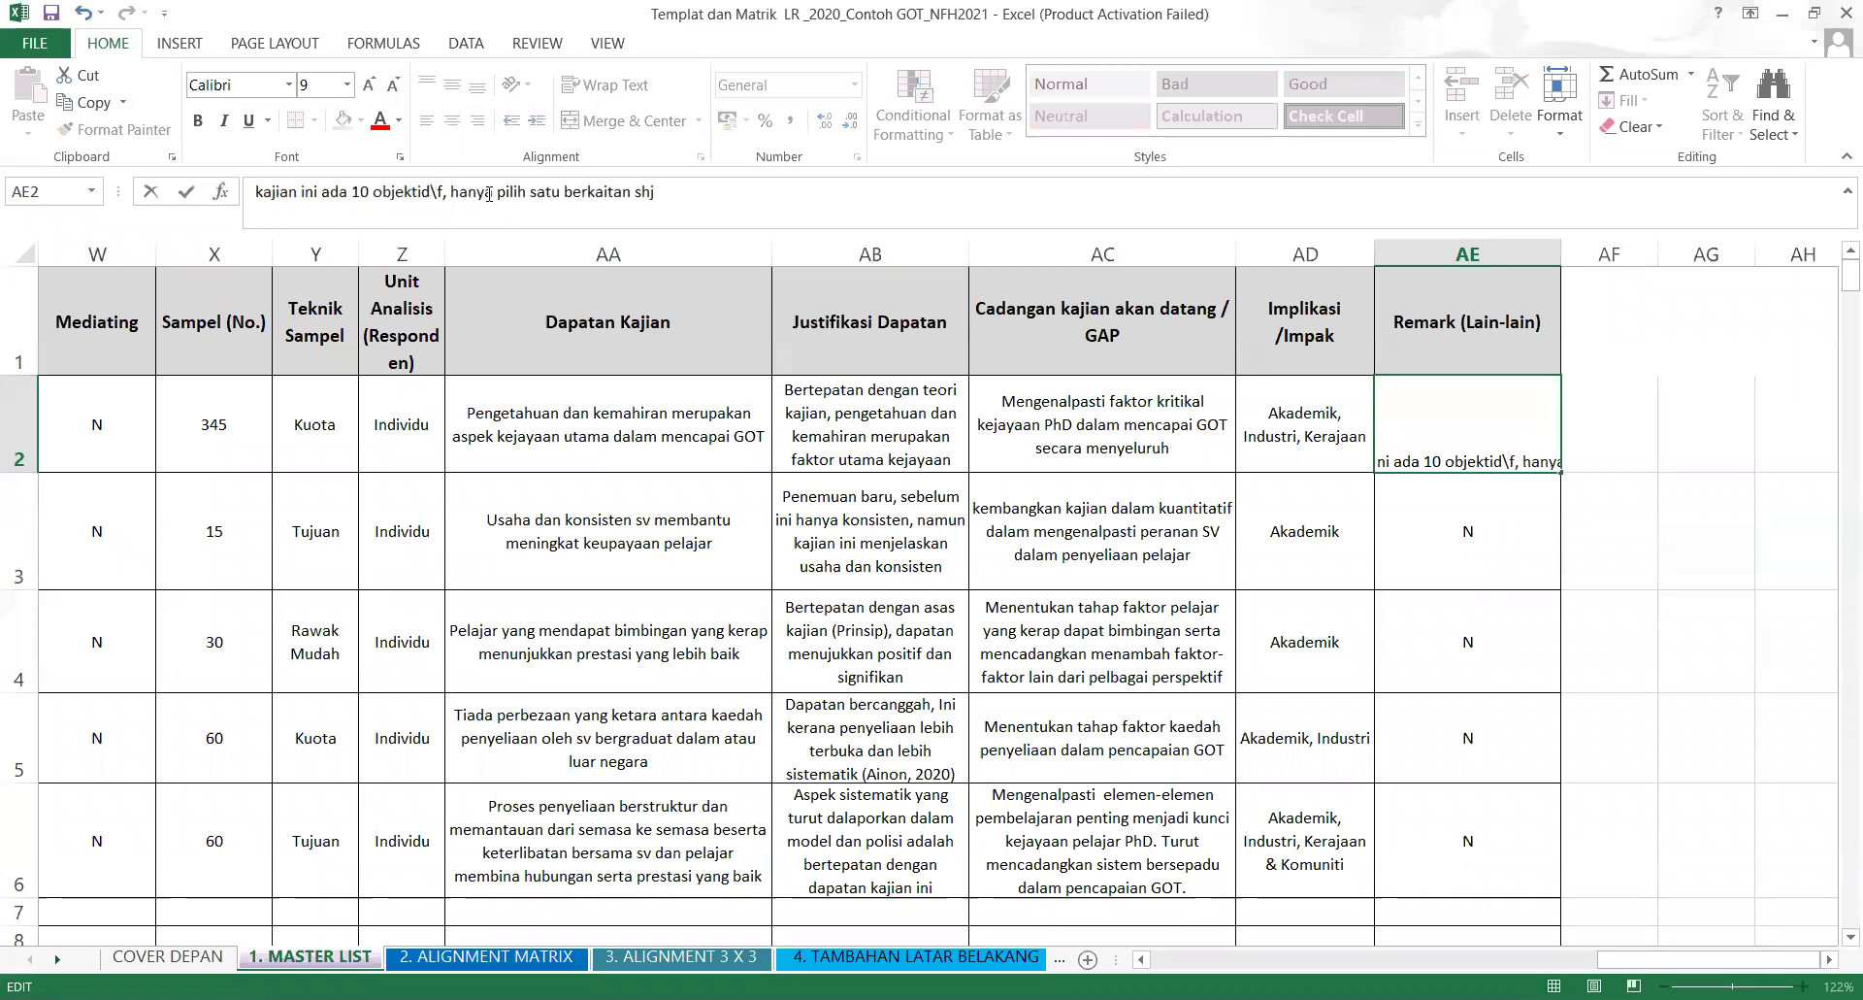
key(BackSpace)
key(BackSpace)
key(BackSpace)
text(f)
click(1026, 766)
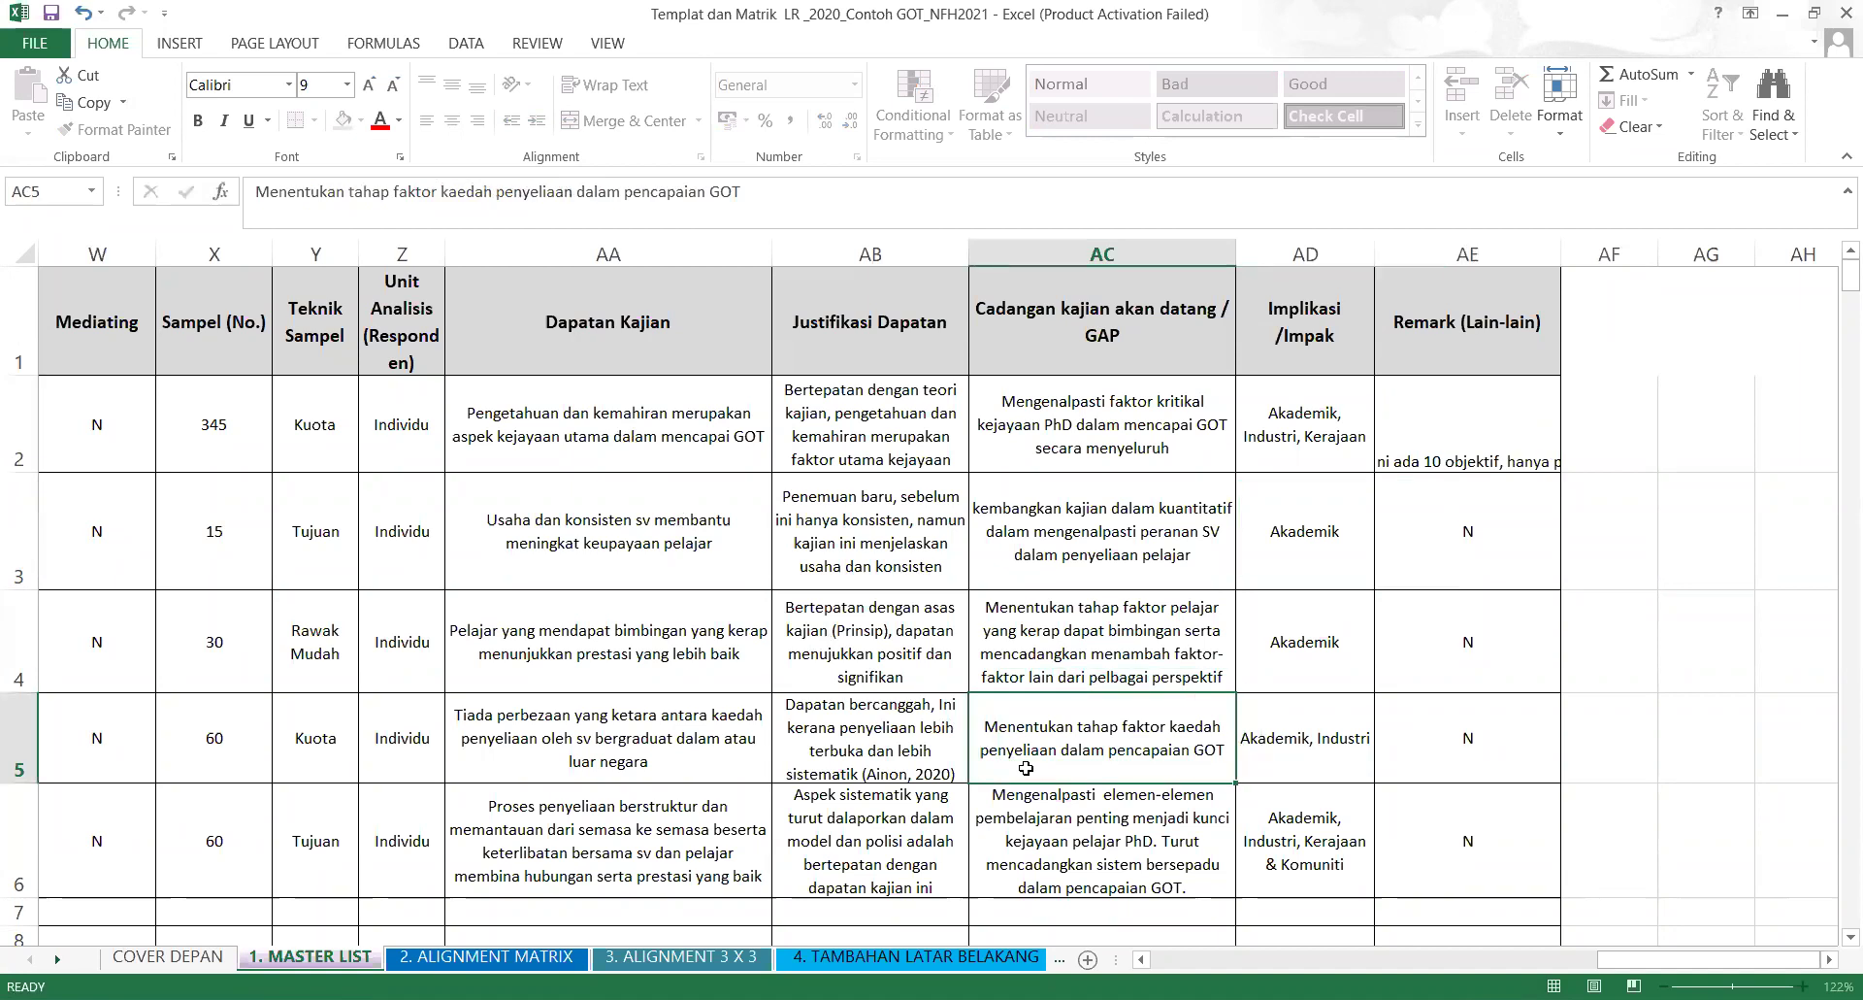
Review the master list's columns from No. through Remark (Lain-lain), including the objective and future-research gap headers.
drag(1637, 963, 1189, 961)
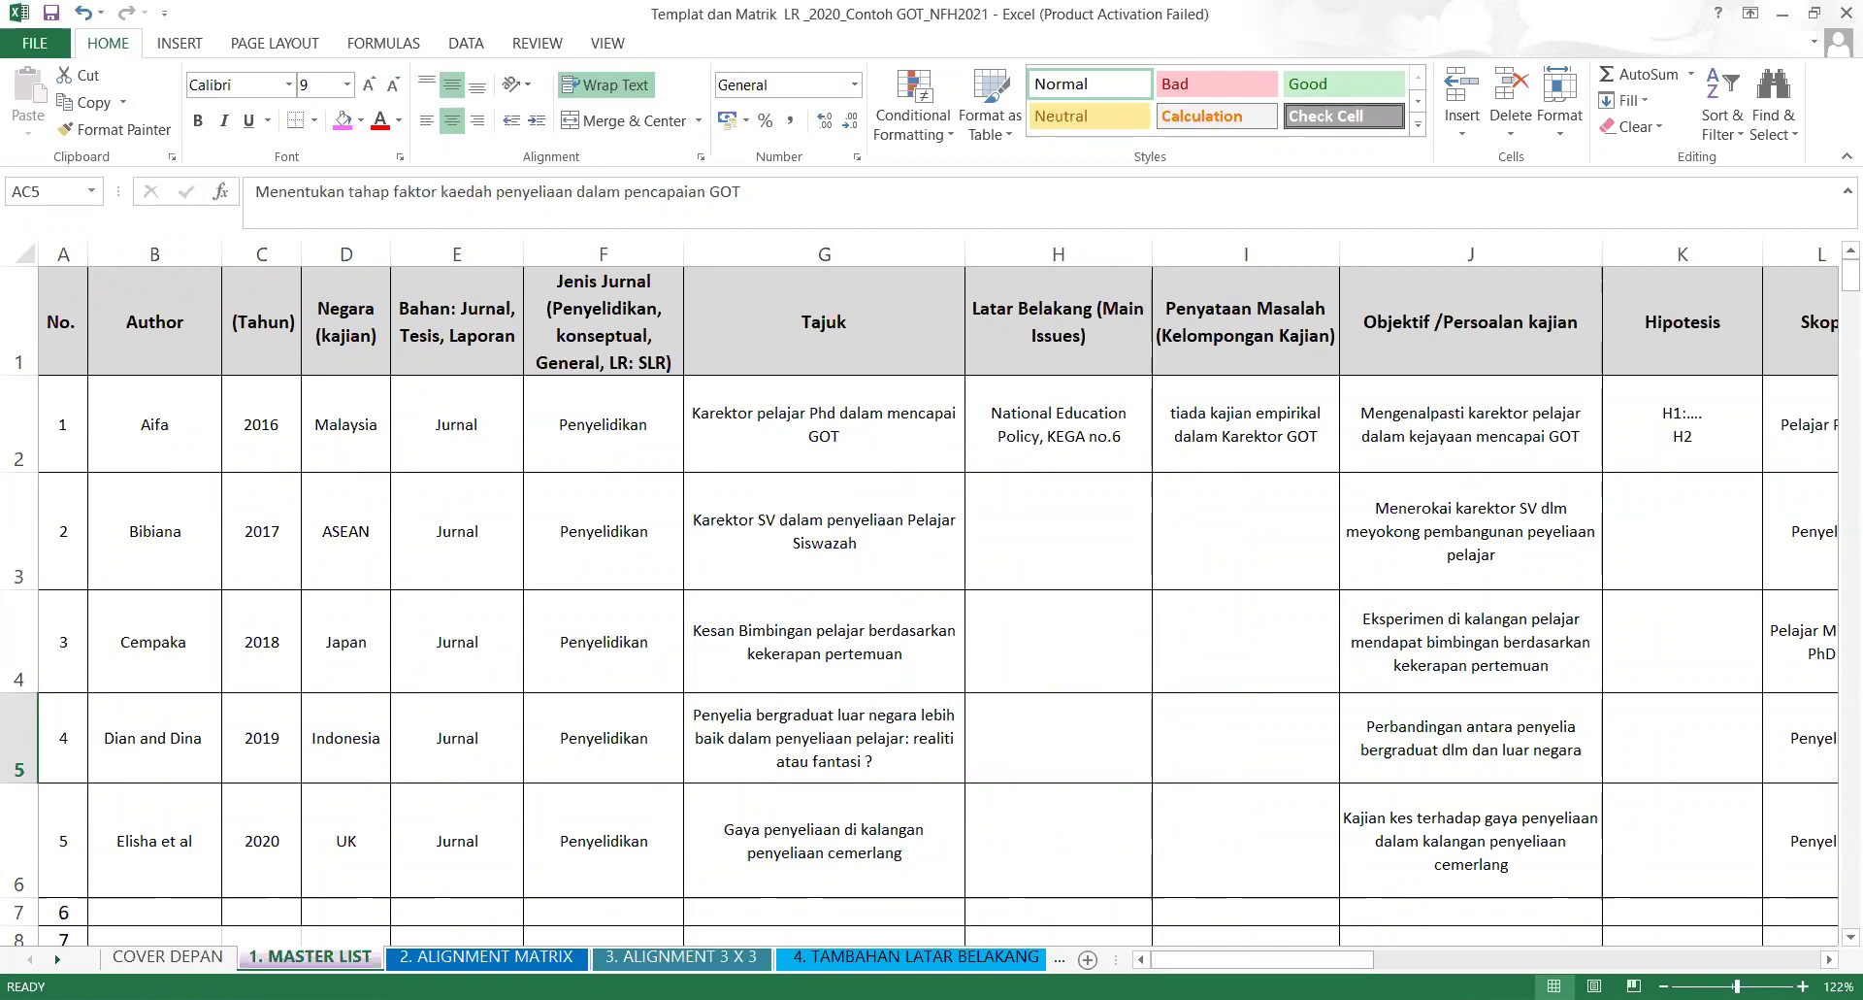
drag(1318, 958, 1261, 958)
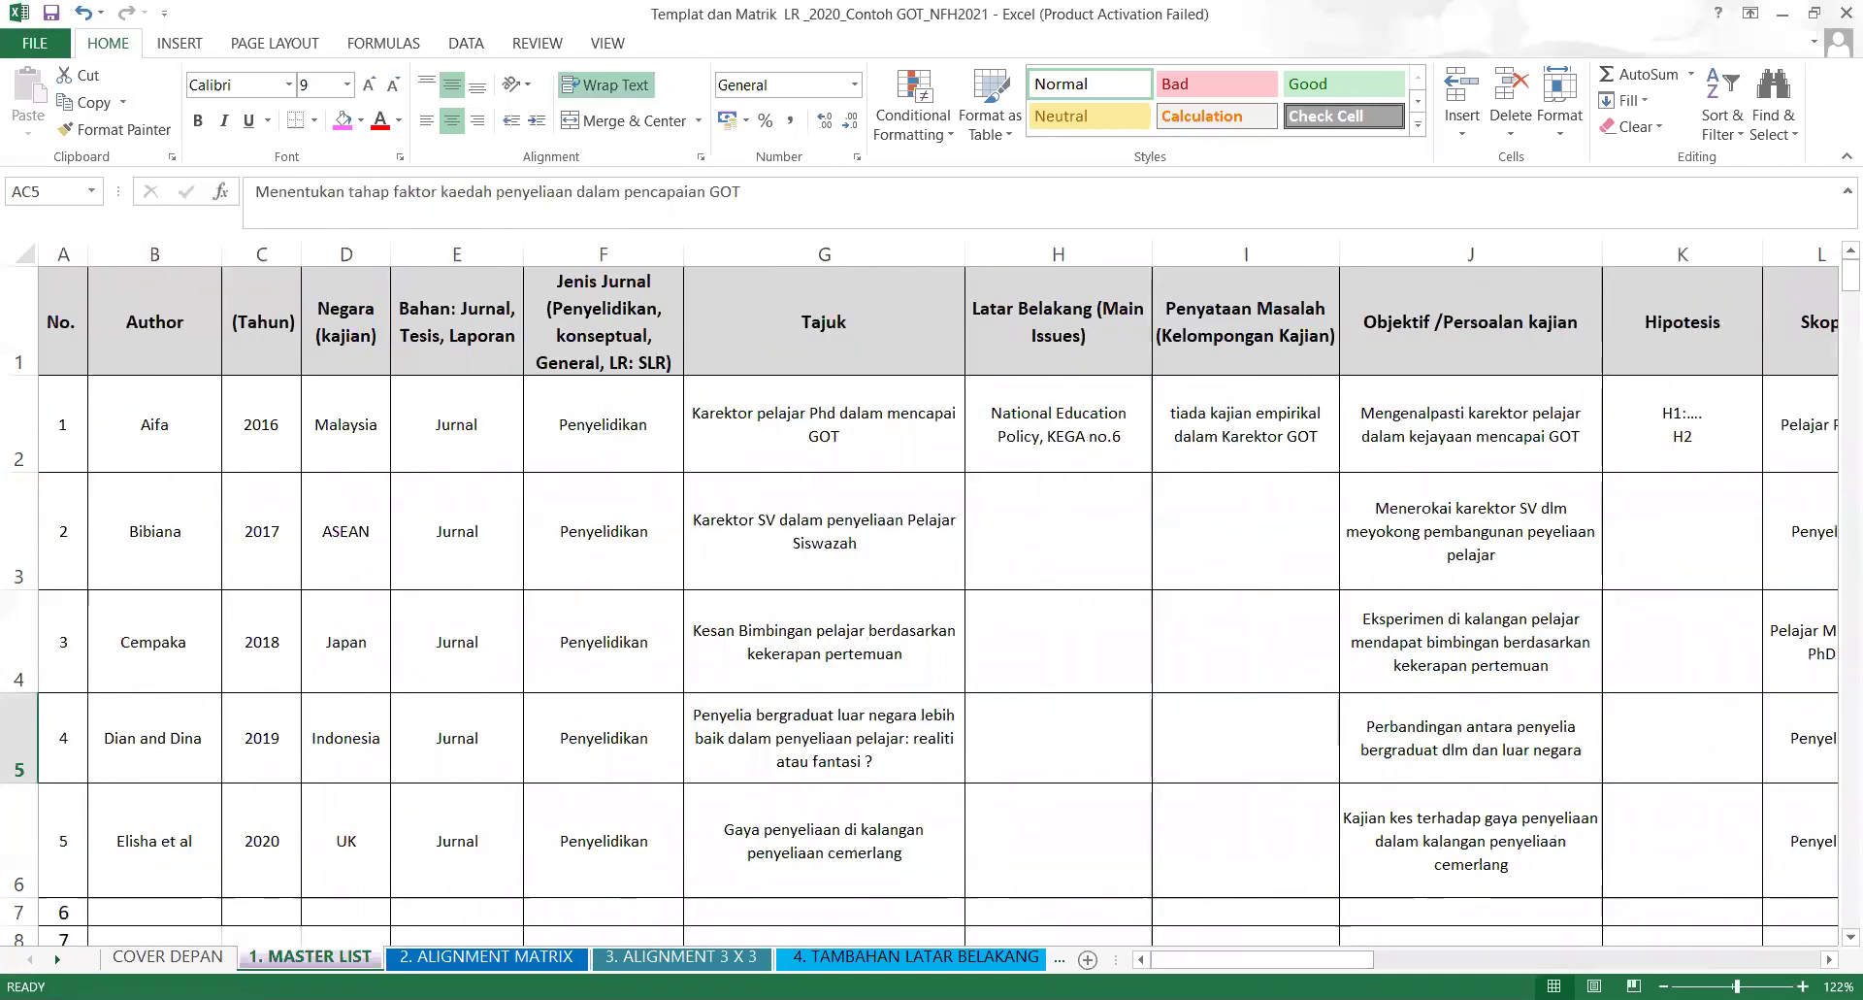
click(1430, 271)
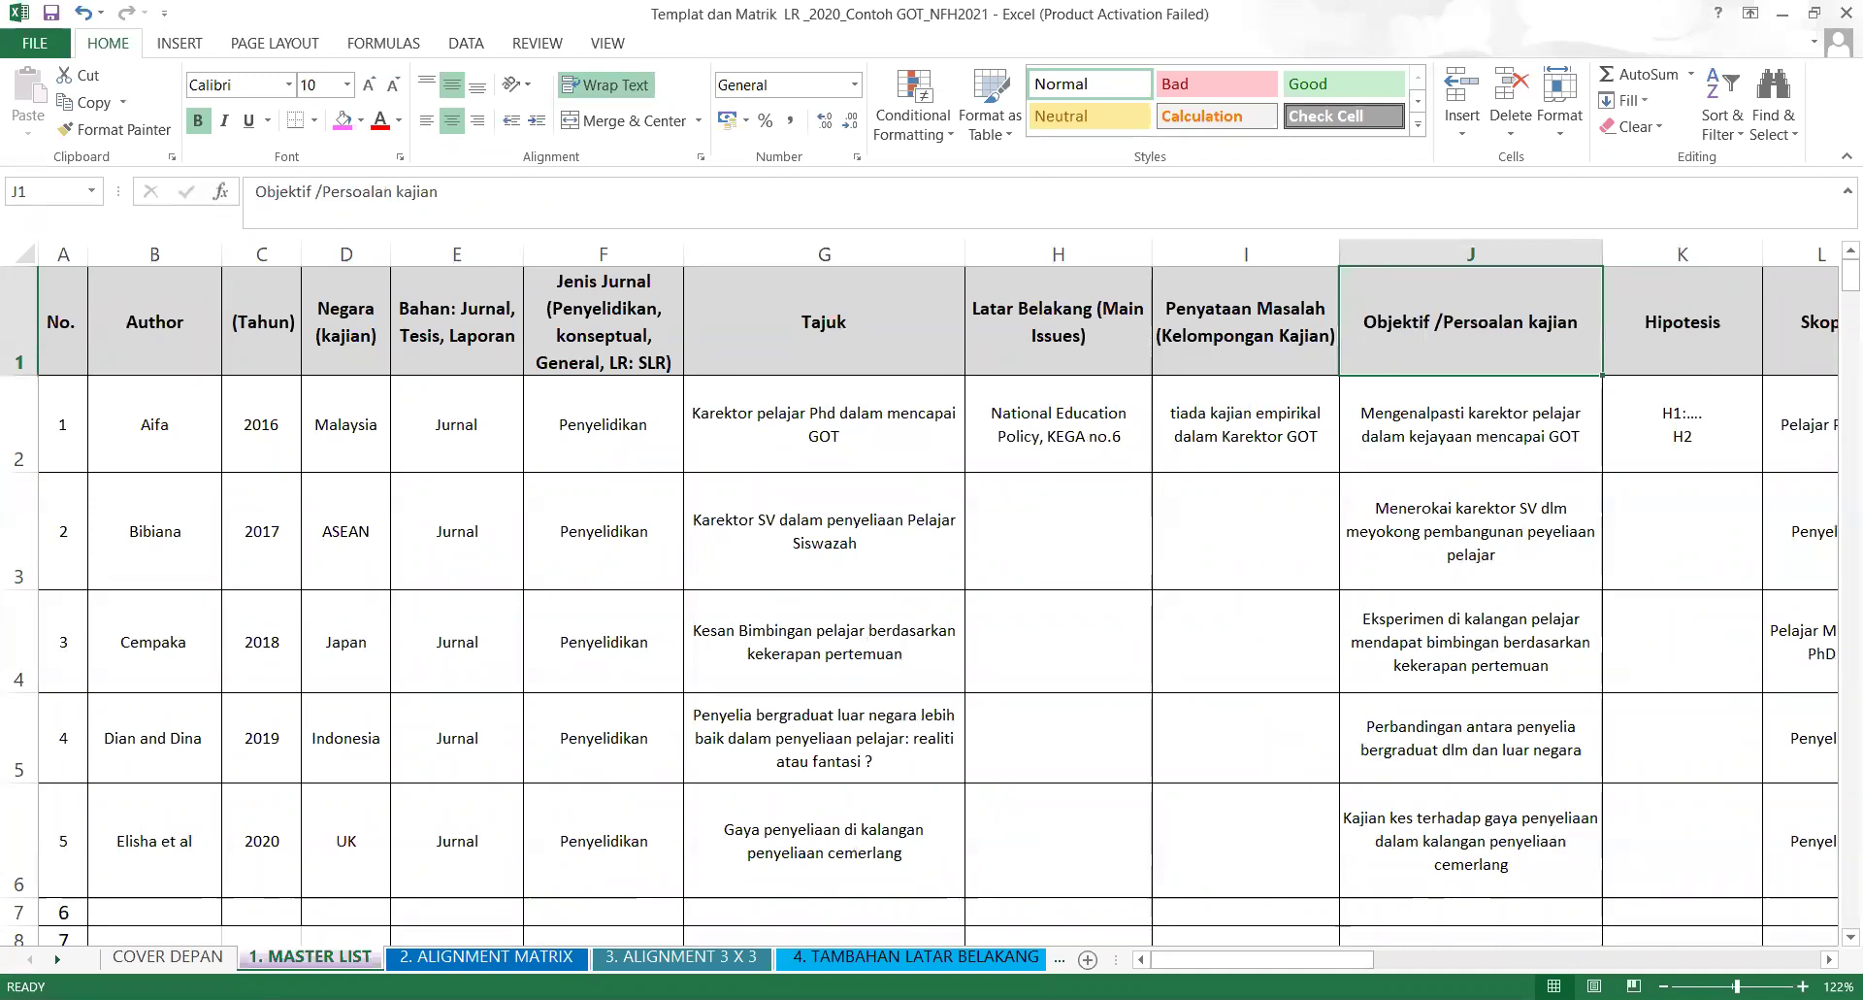
drag(1211, 961, 1351, 959)
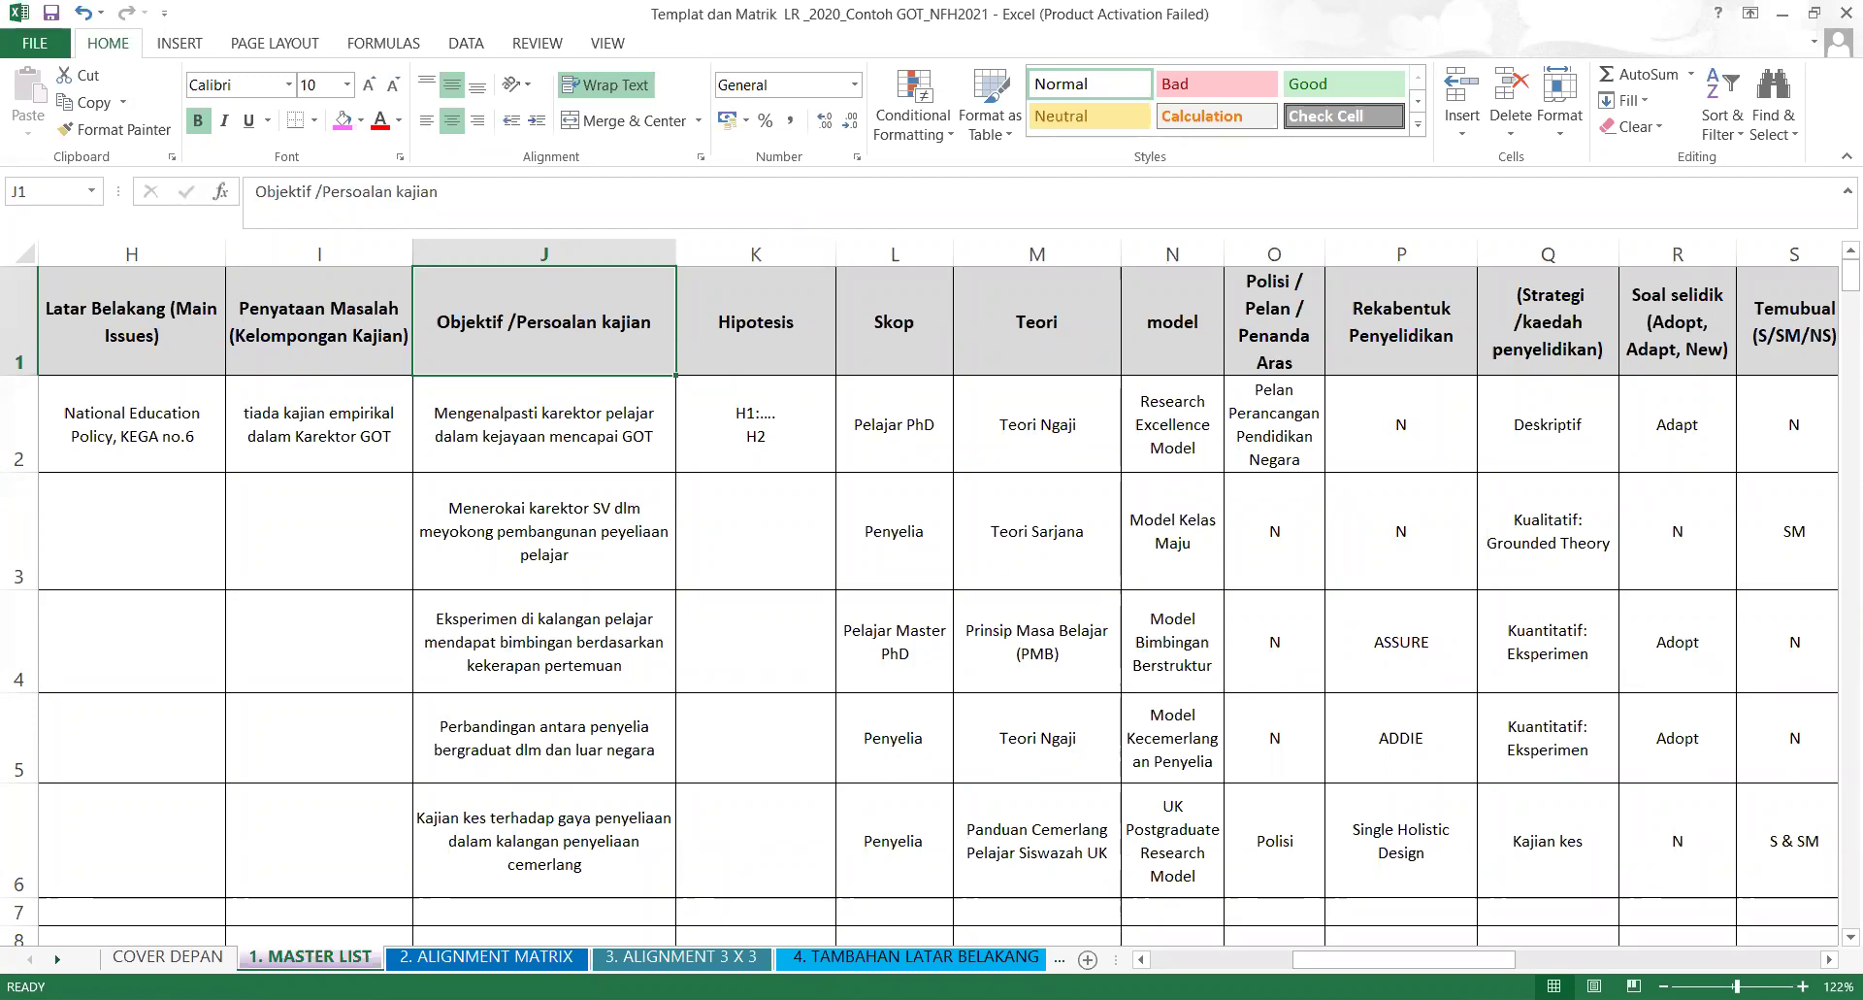
drag(1404, 961, 1708, 961)
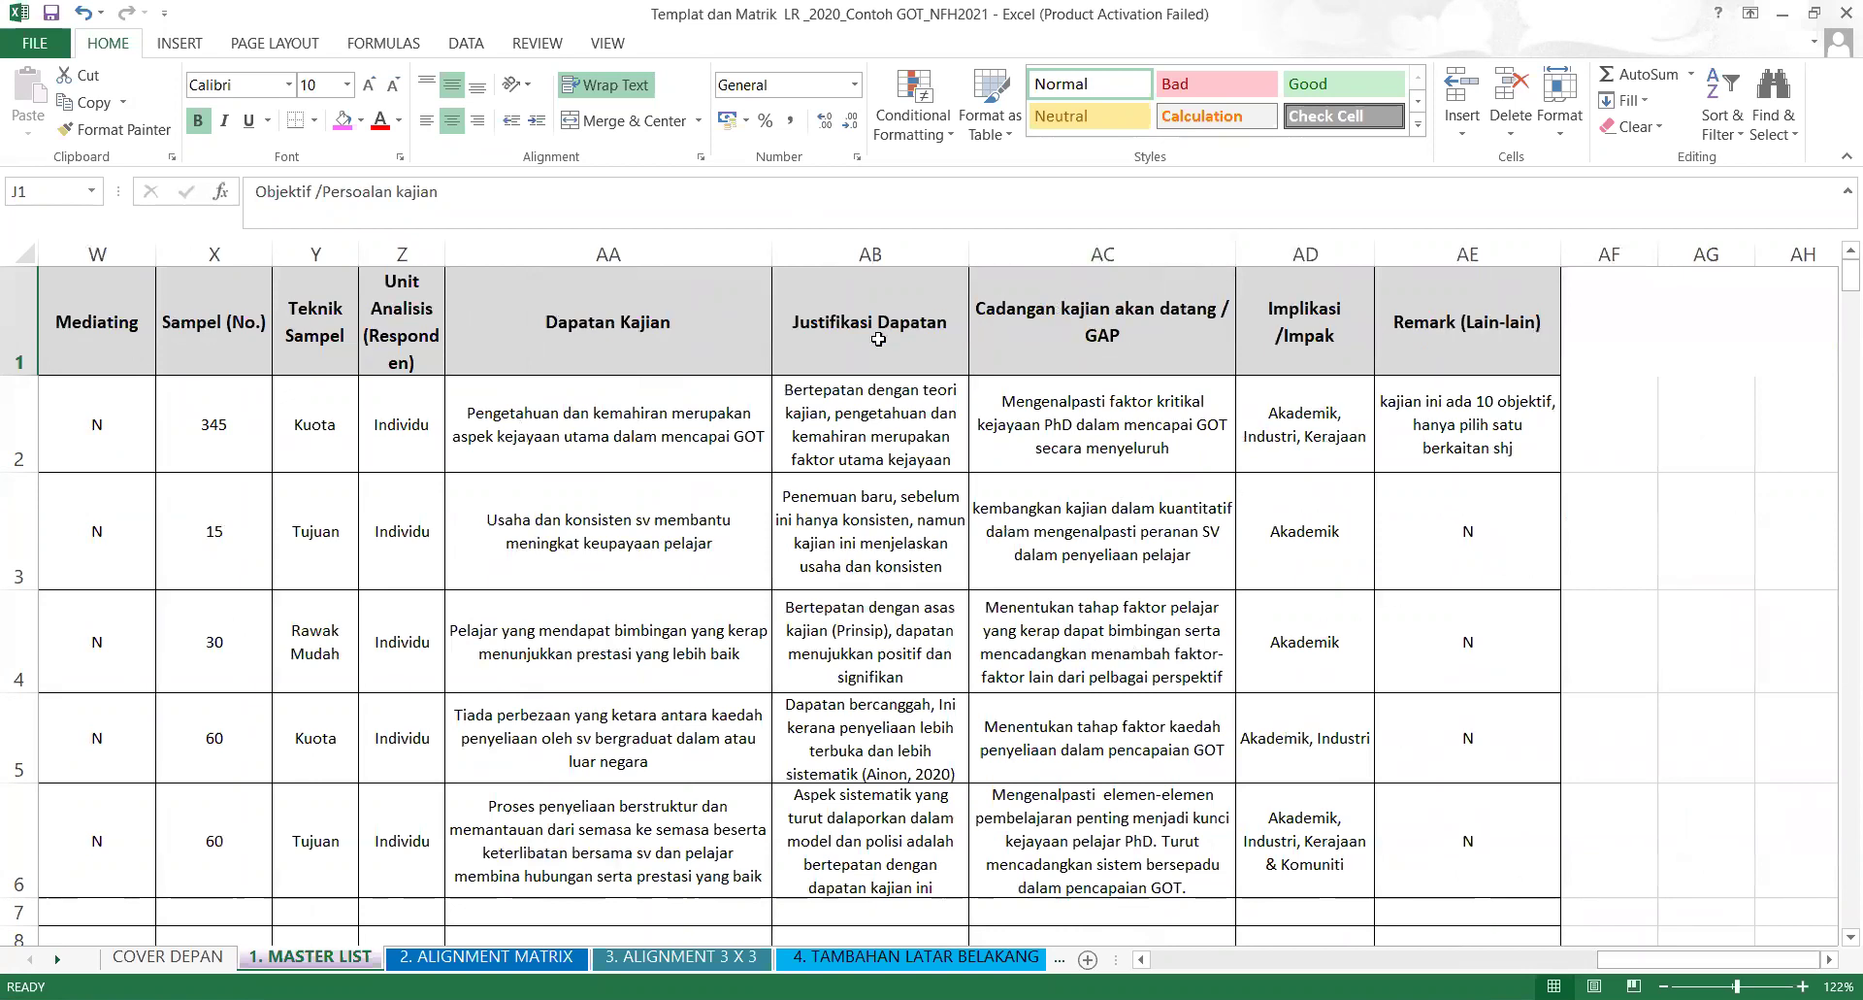
click(1096, 356)
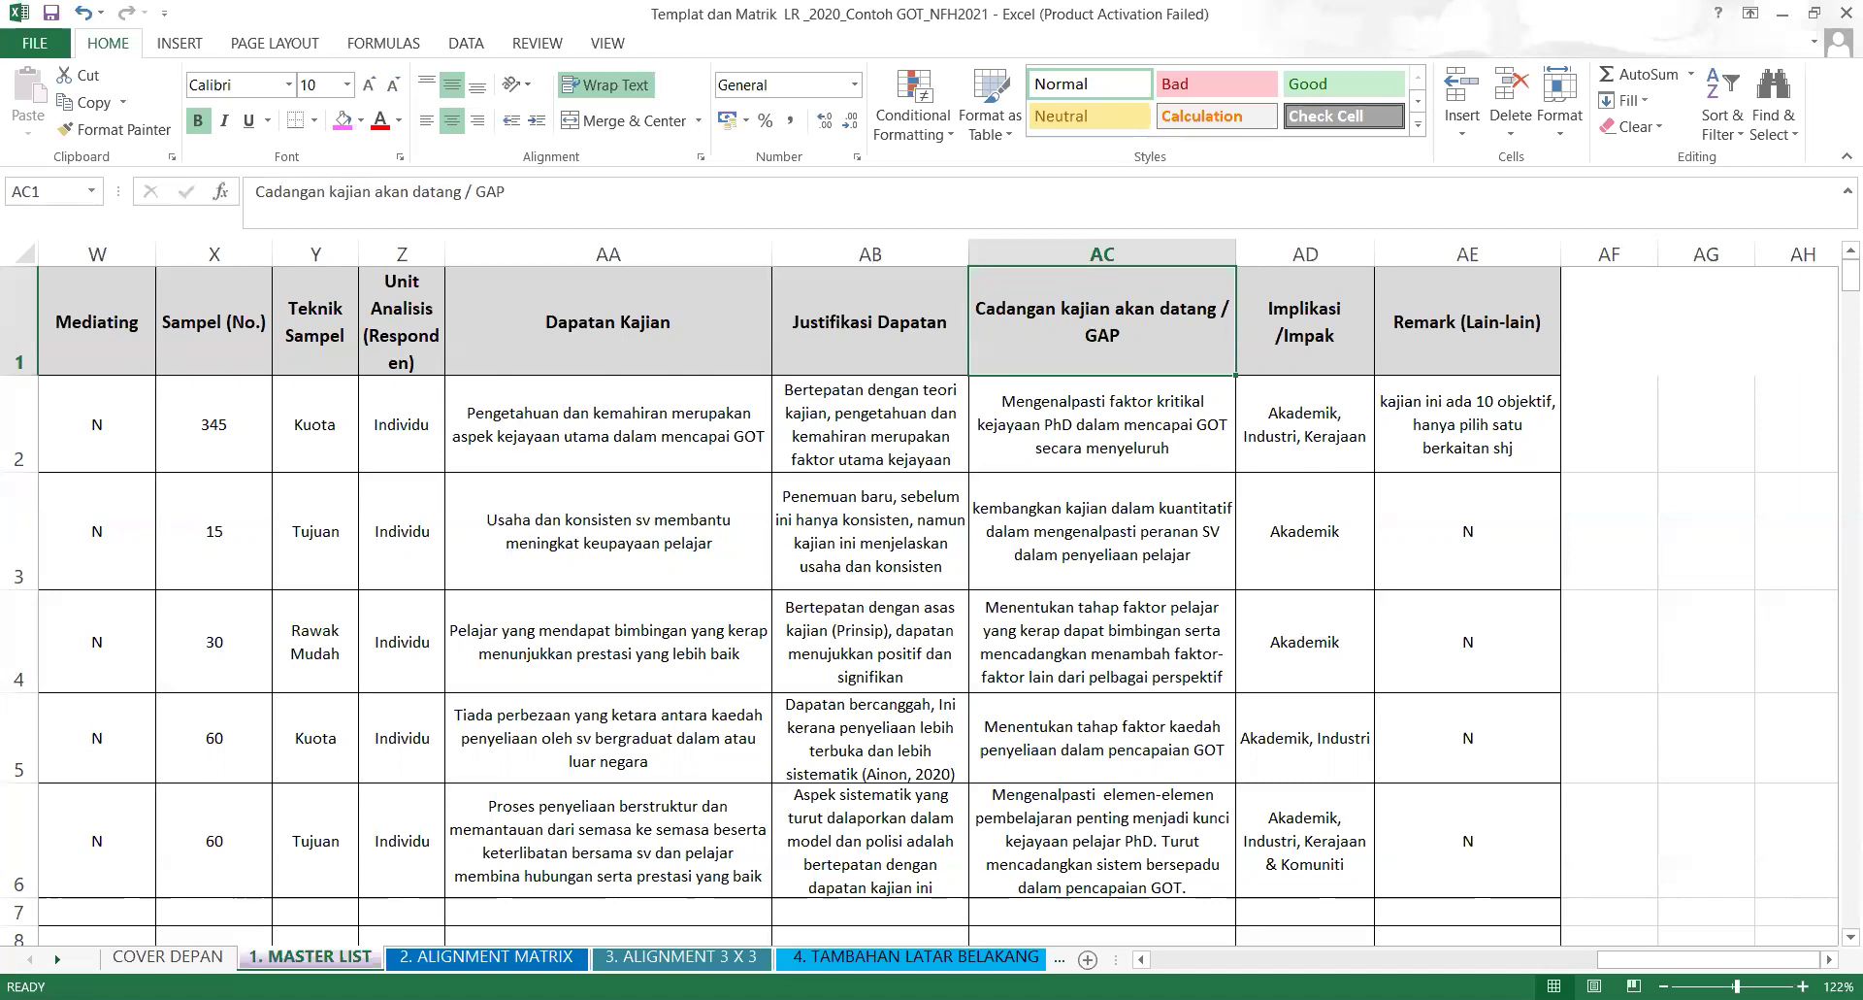
drag(1628, 963, 1181, 961)
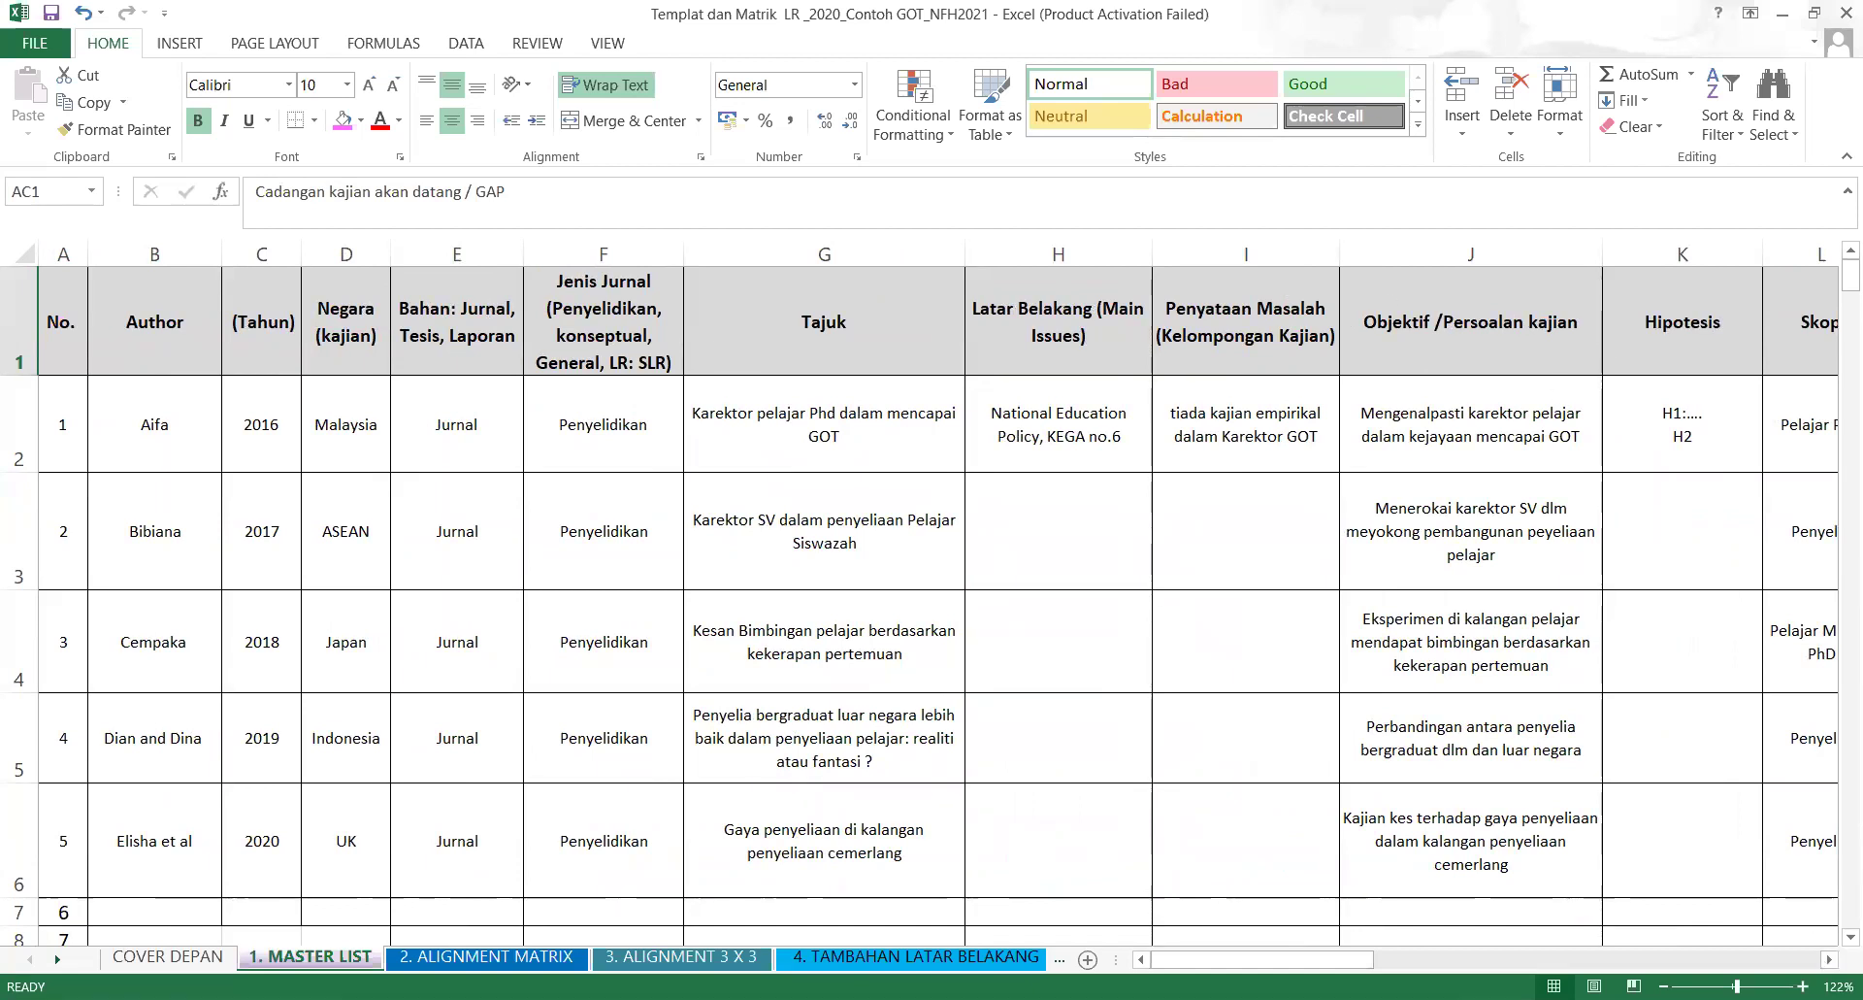
click(1829, 959)
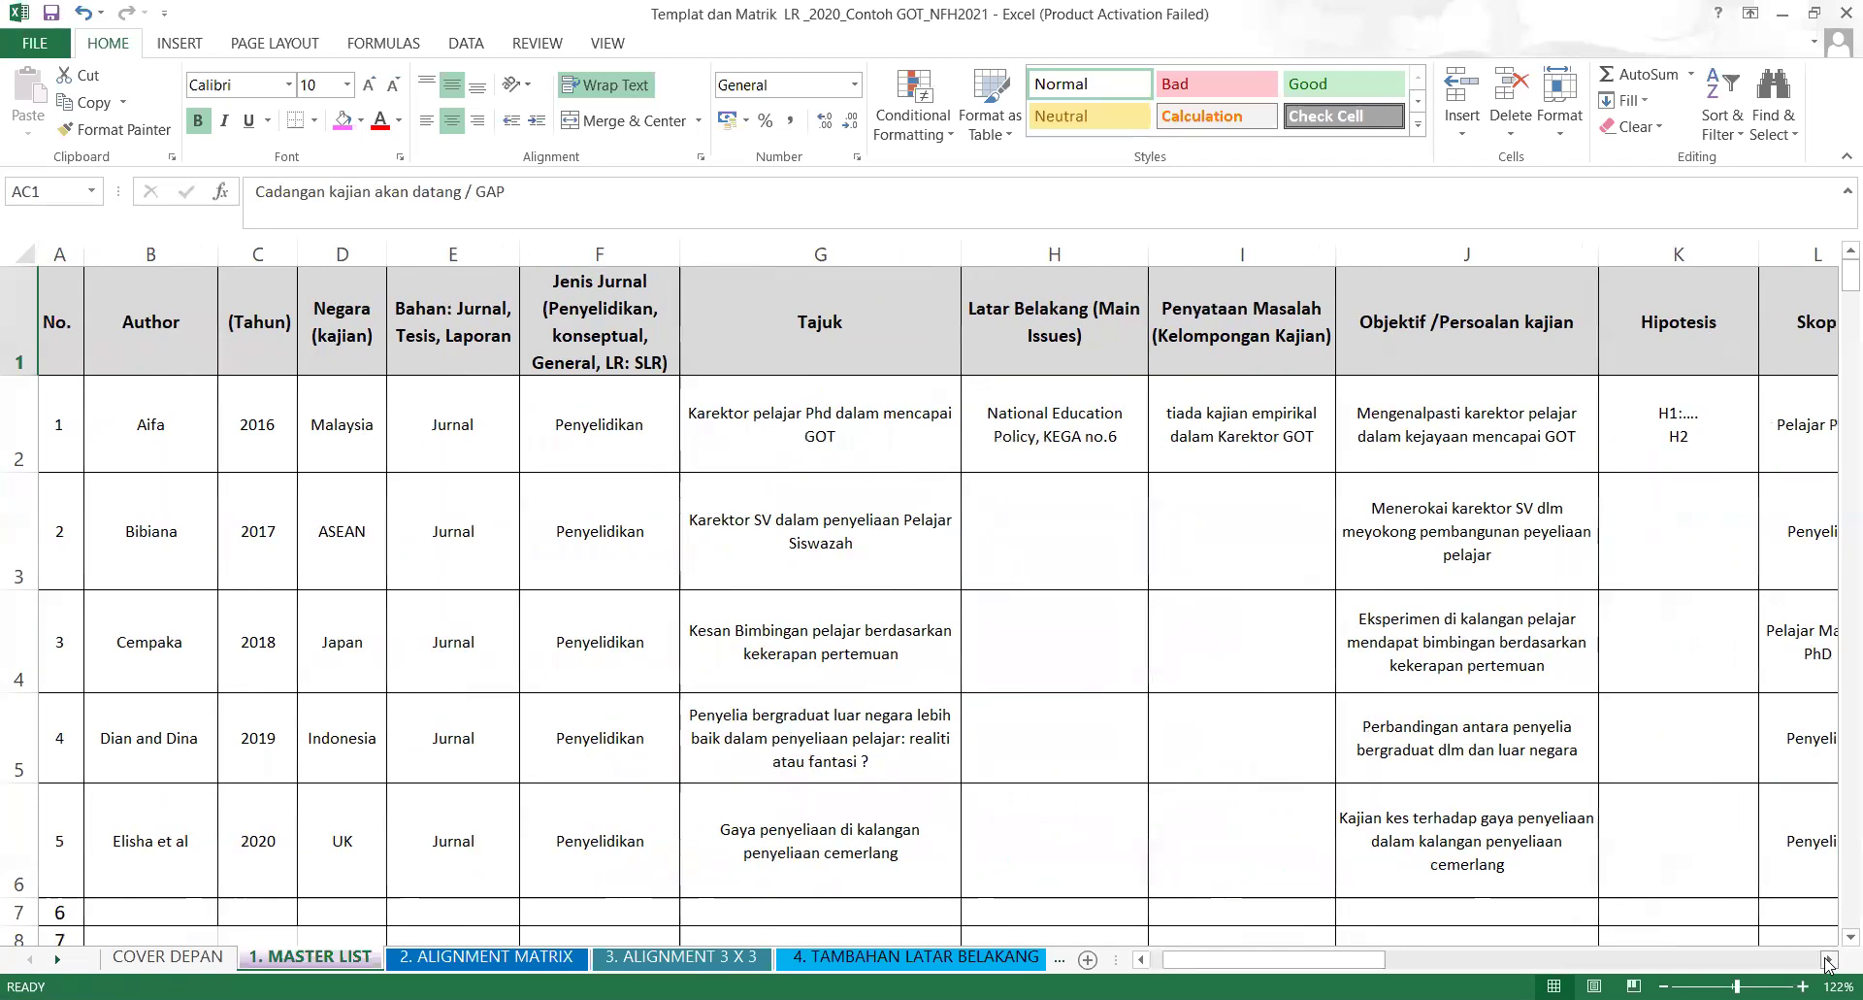
click(1829, 958)
click(1829, 959)
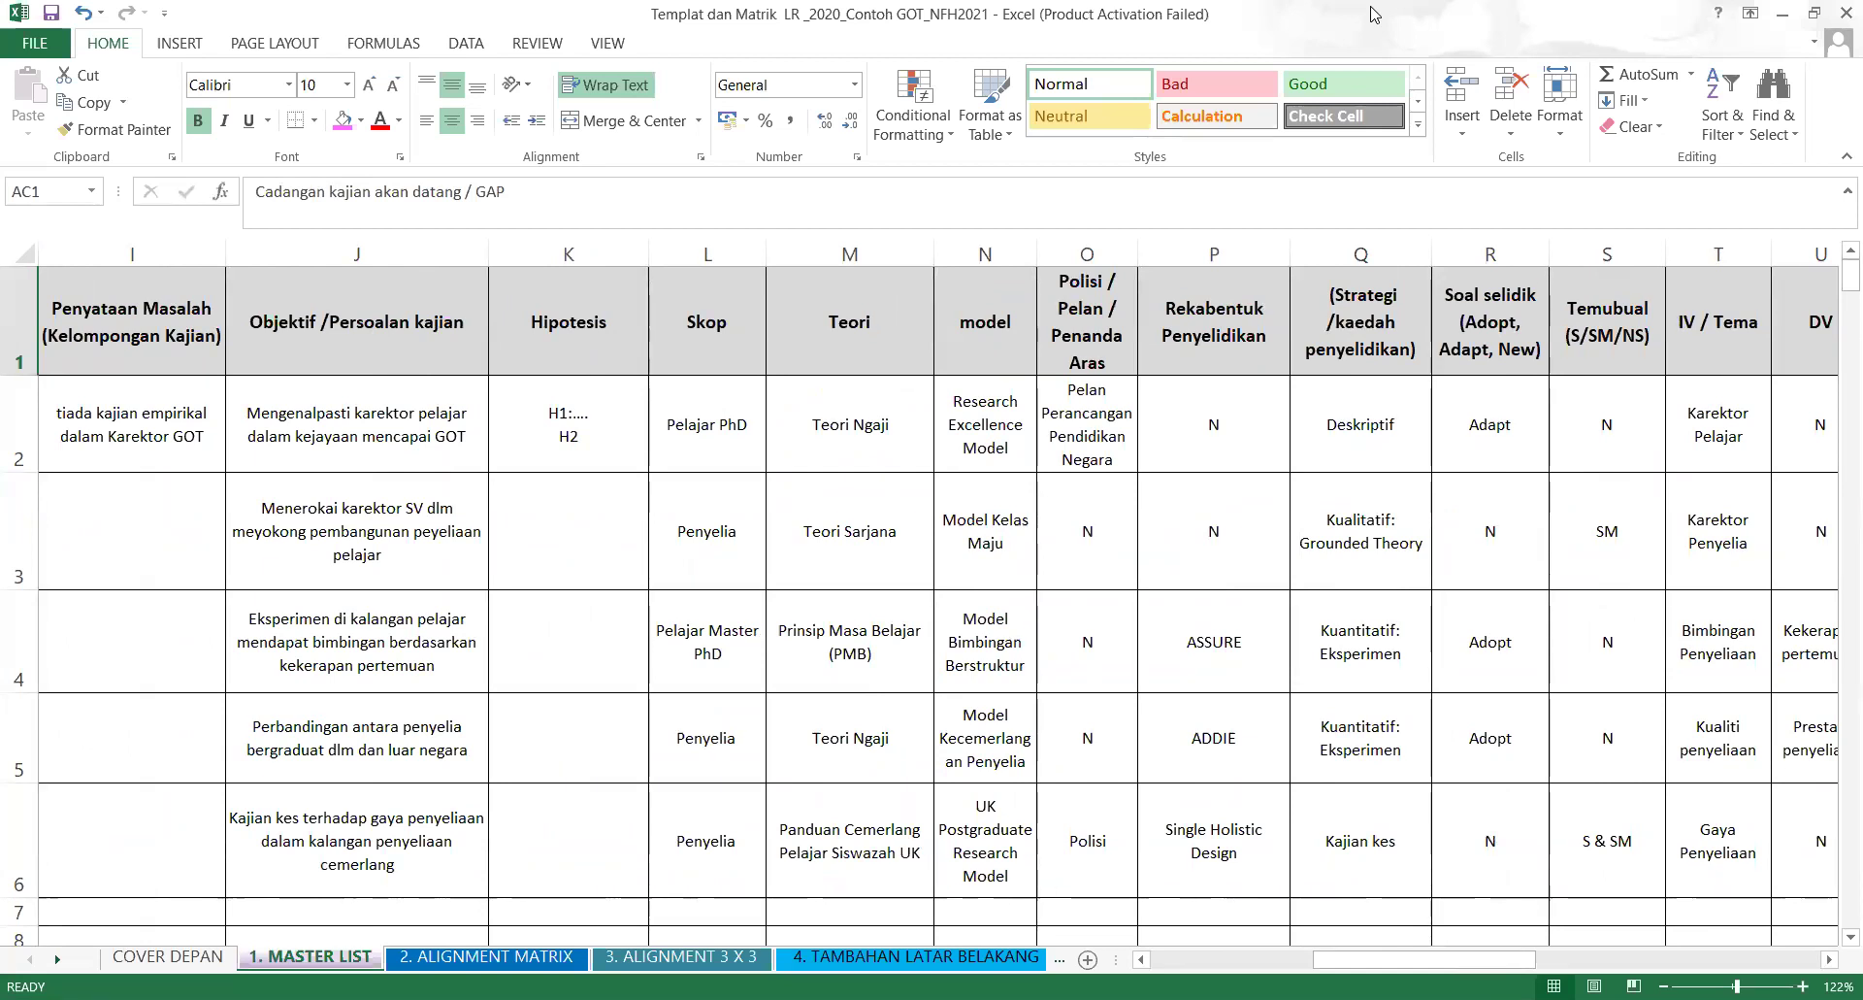
Insert a new column before Skop and head it "Kepentingan Kajian (TMEP)".
click(709, 255)
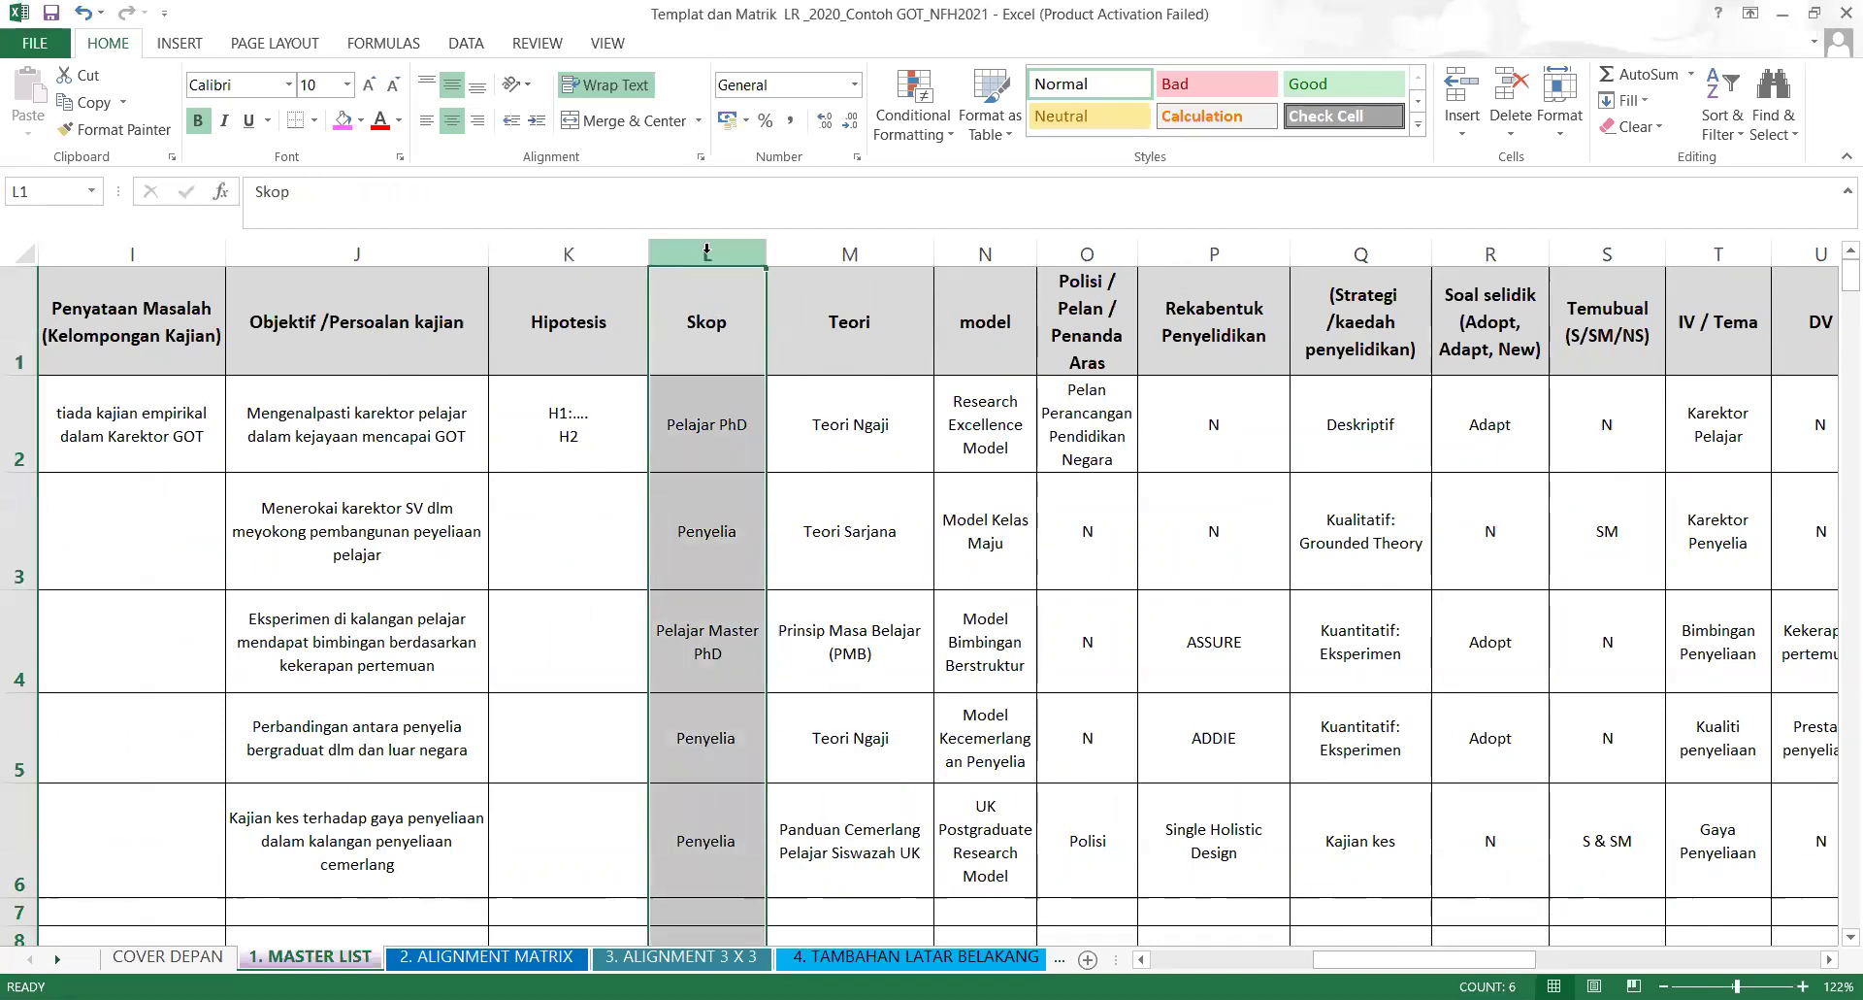
key(Return)
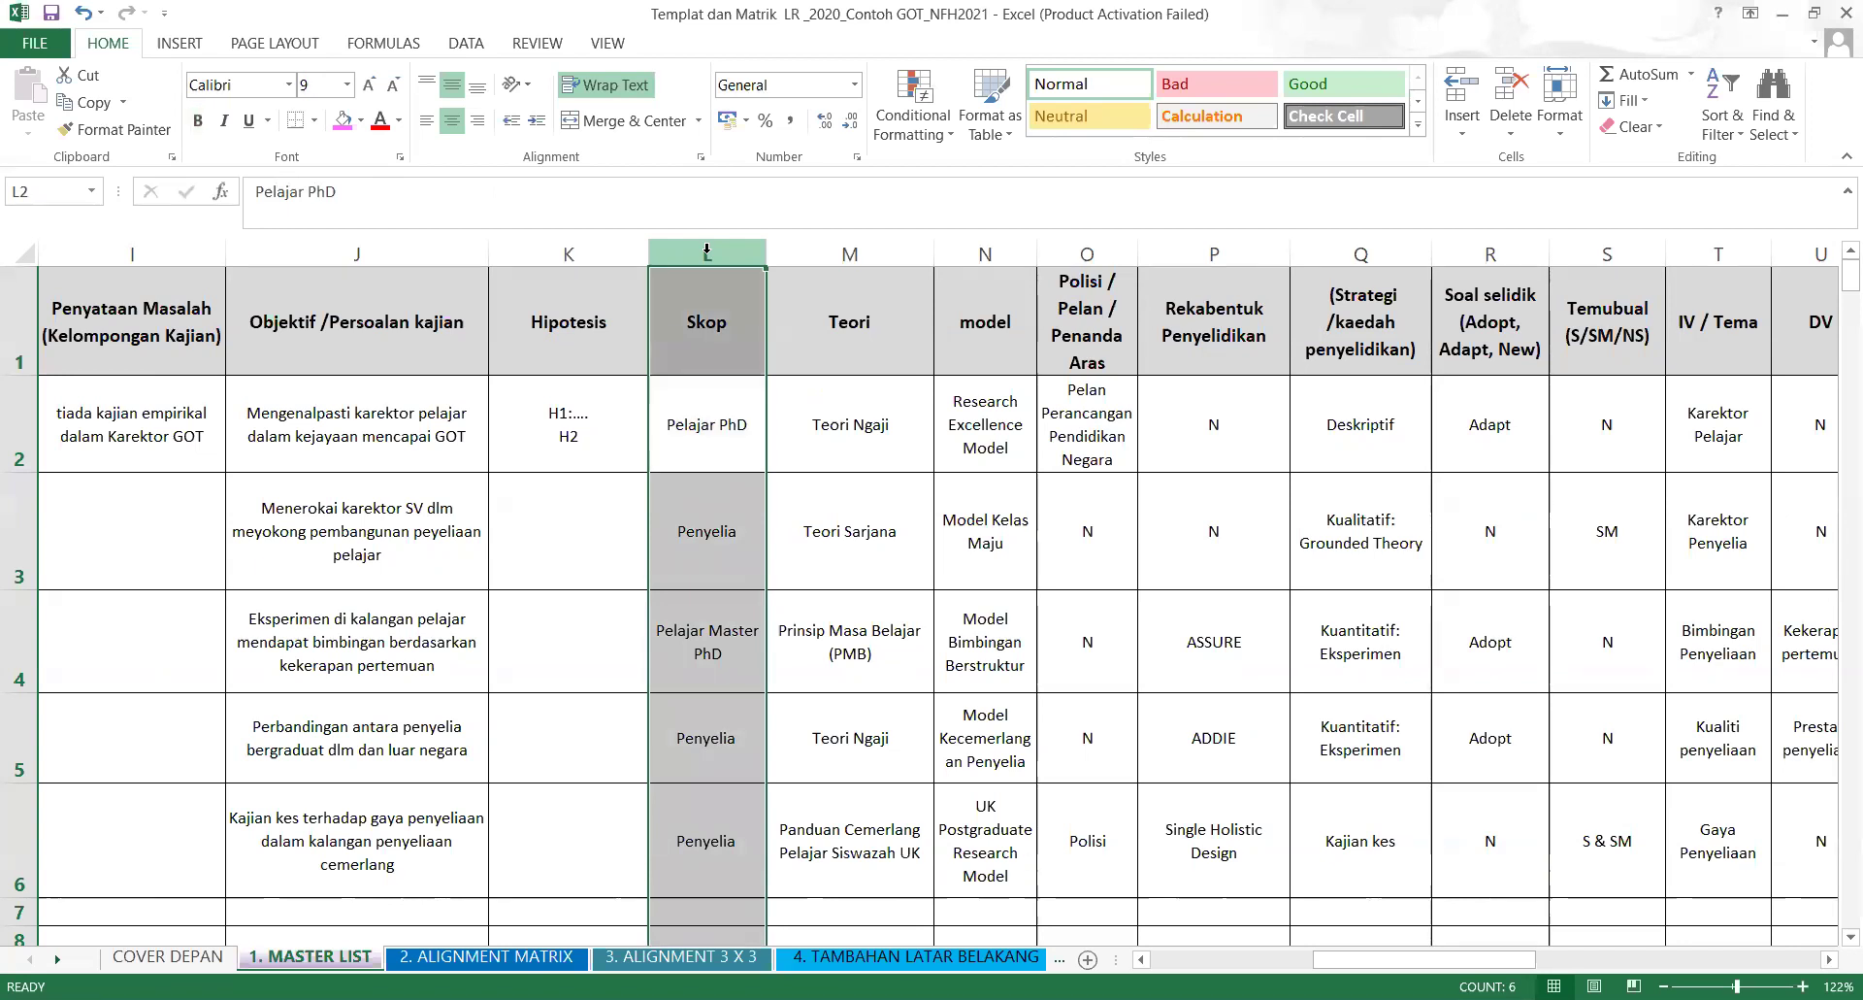
right_click(707, 251)
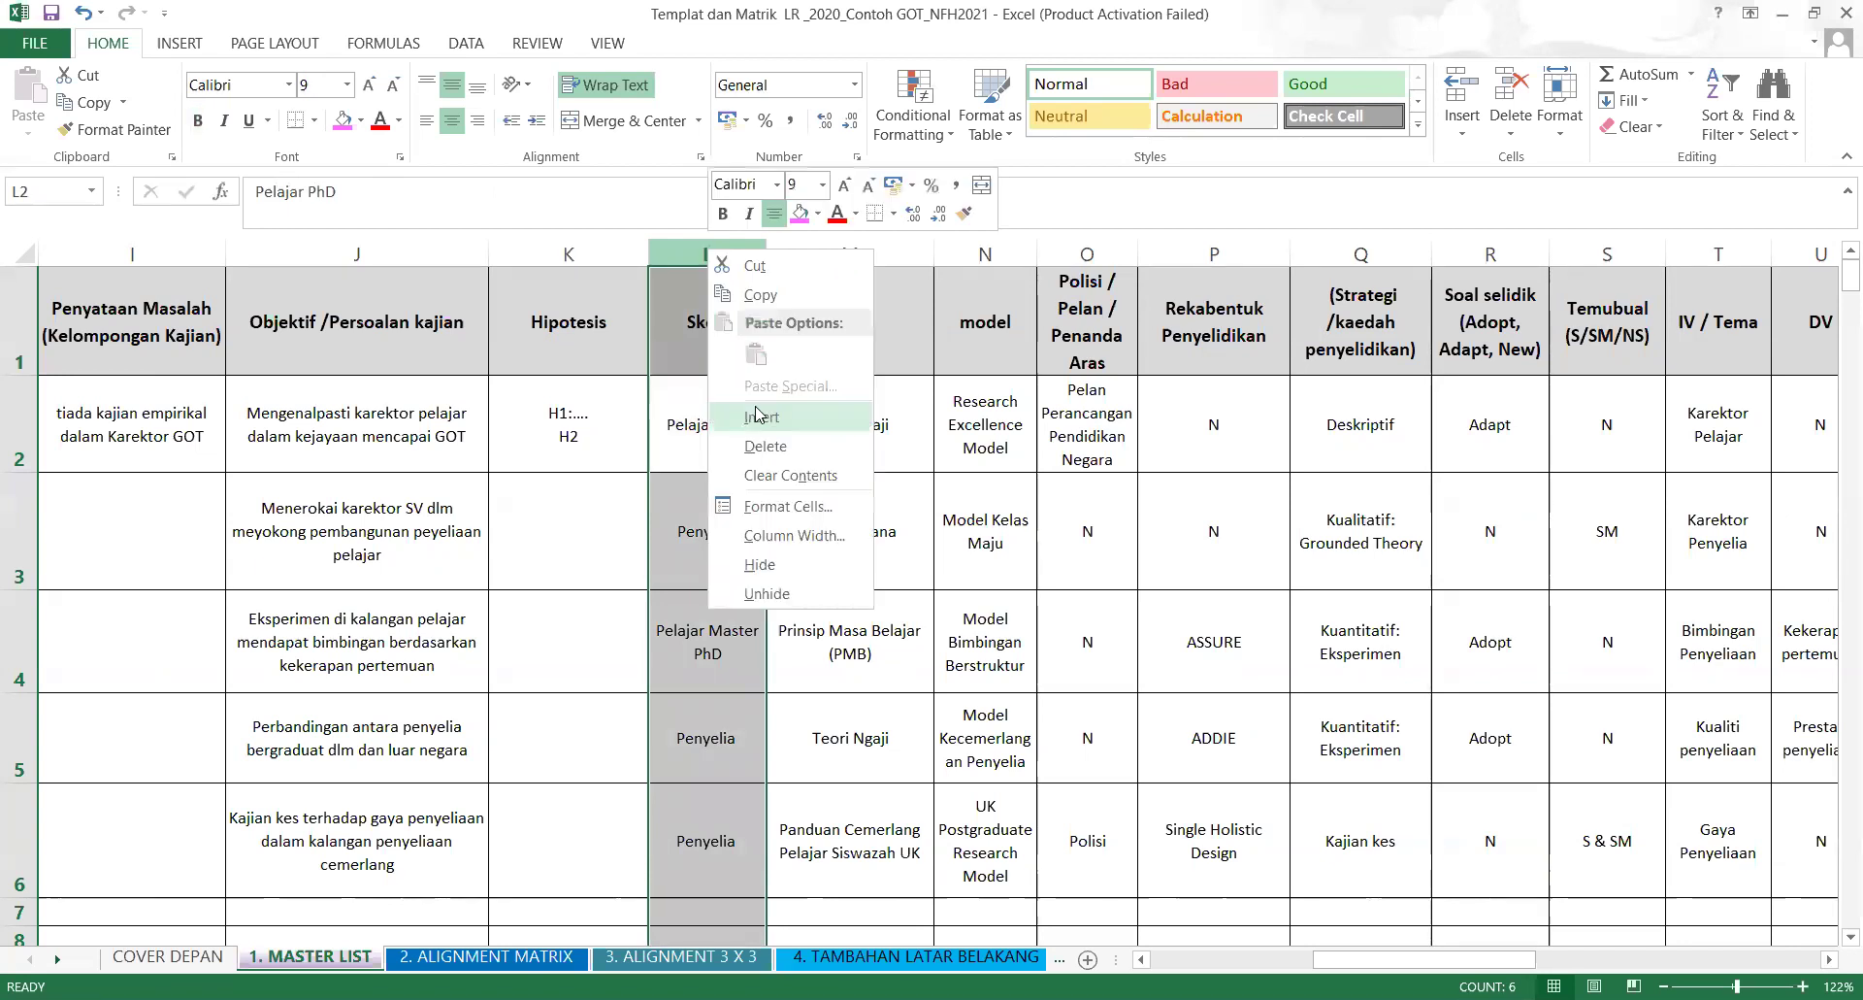
click(758, 413)
click(907, 481)
click(741, 341)
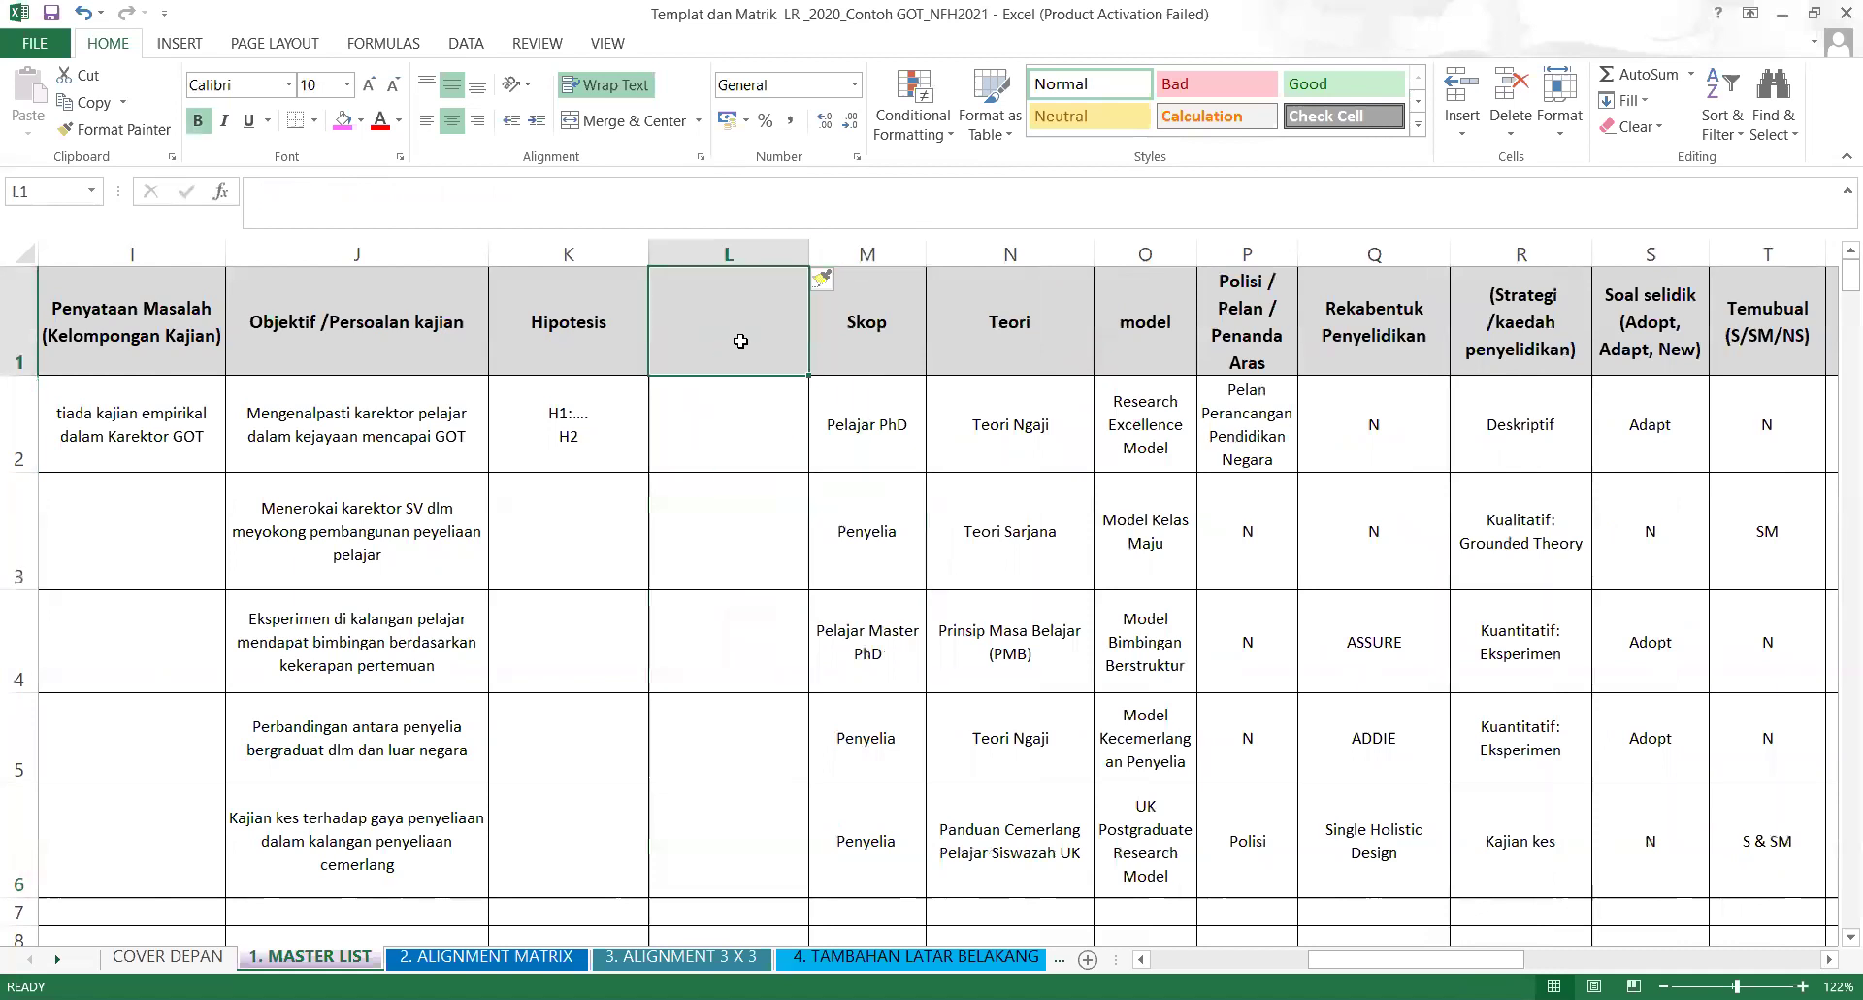
text(Kepent)
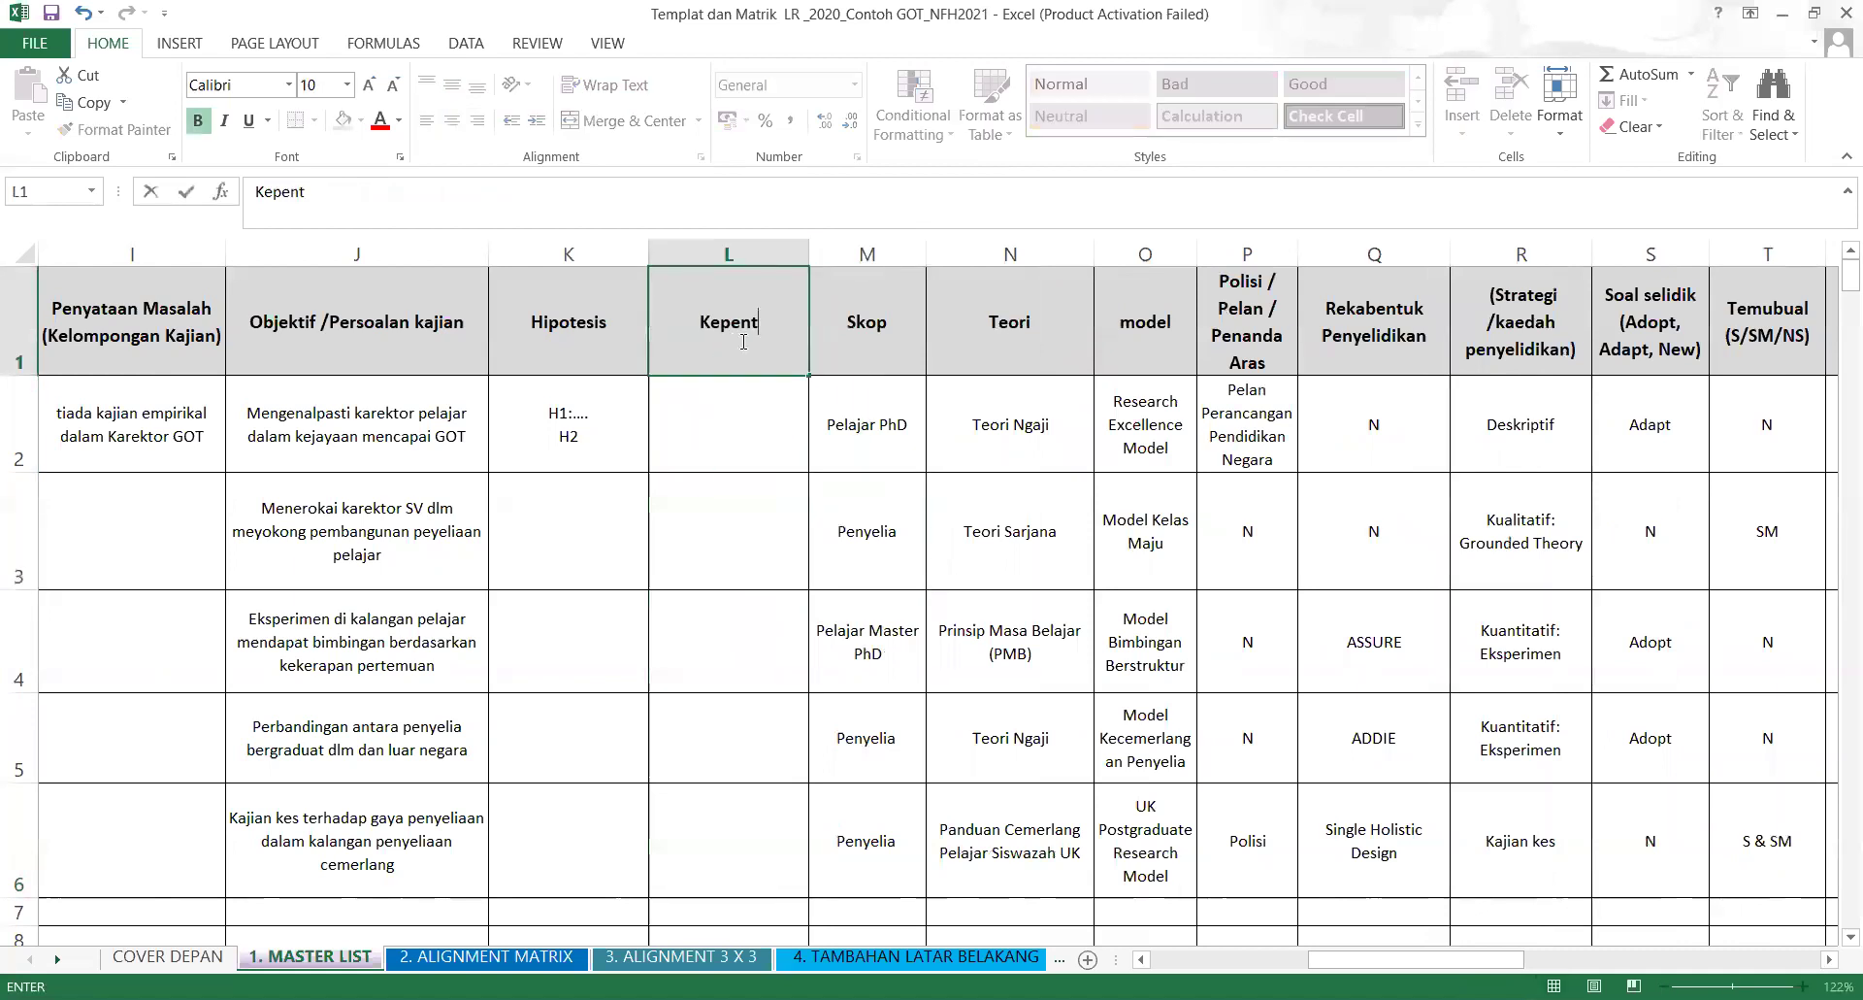
text(ingan Kajian)
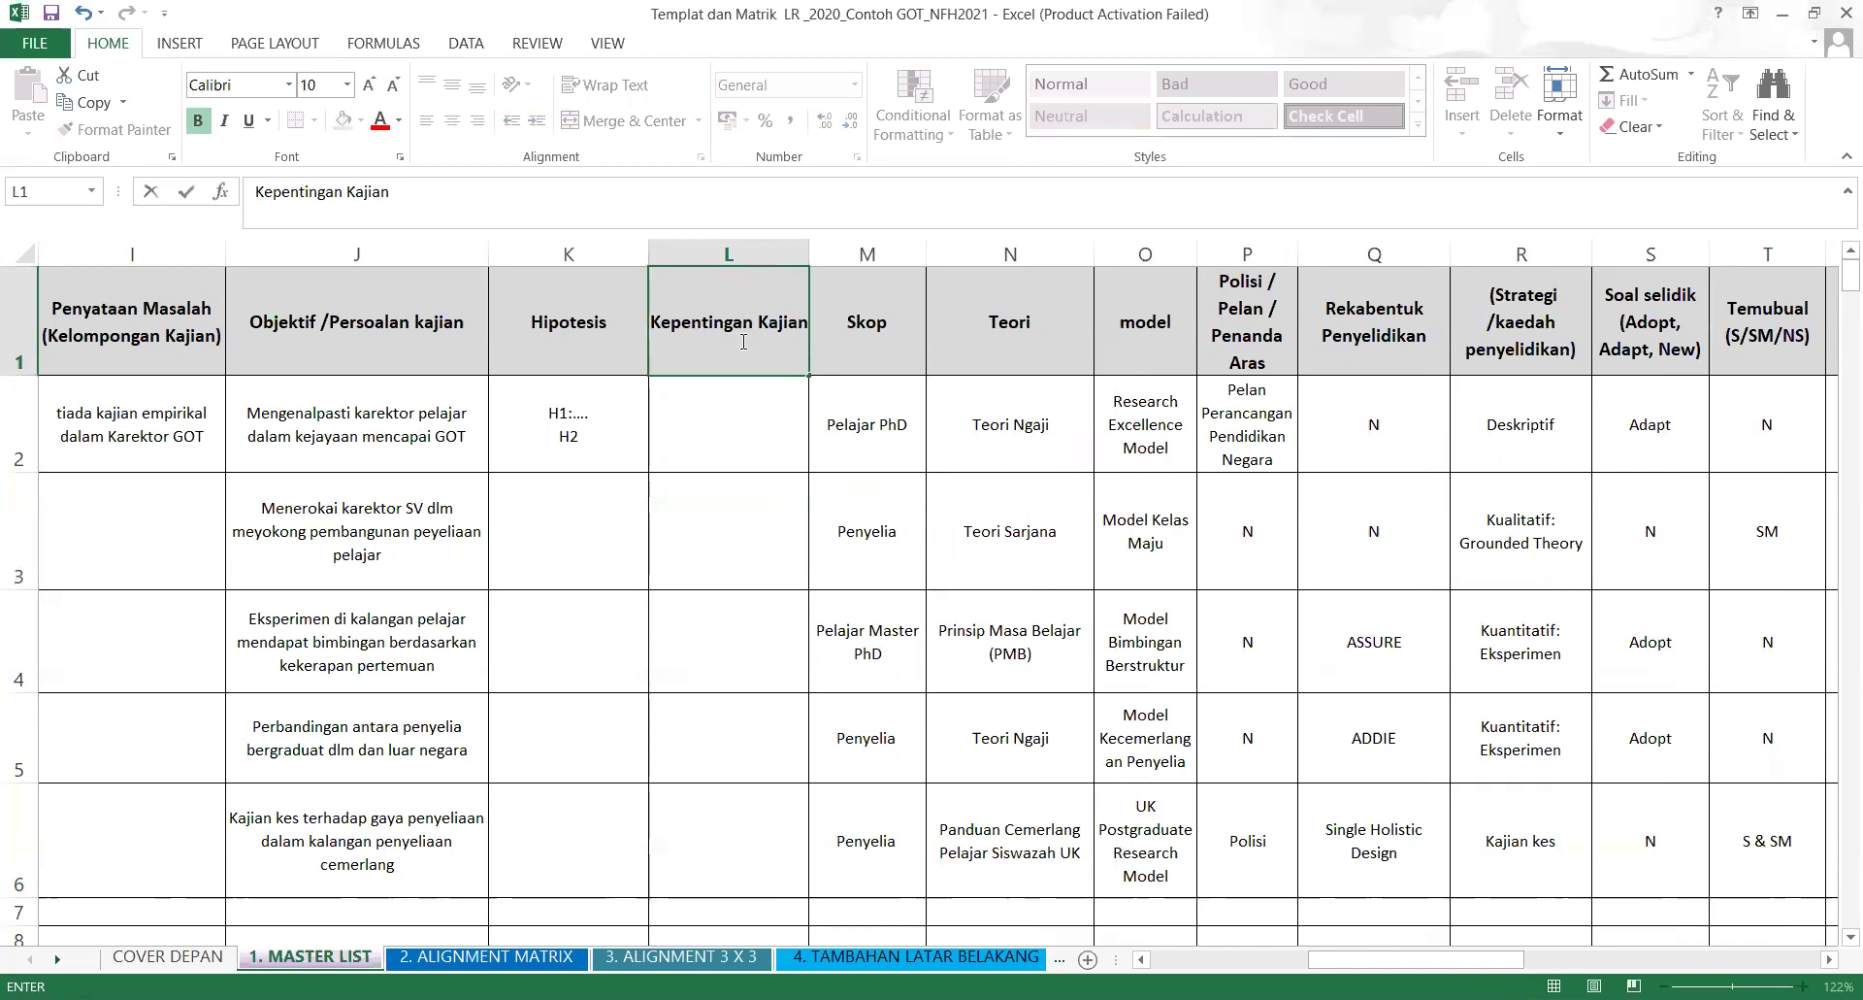
text( ()
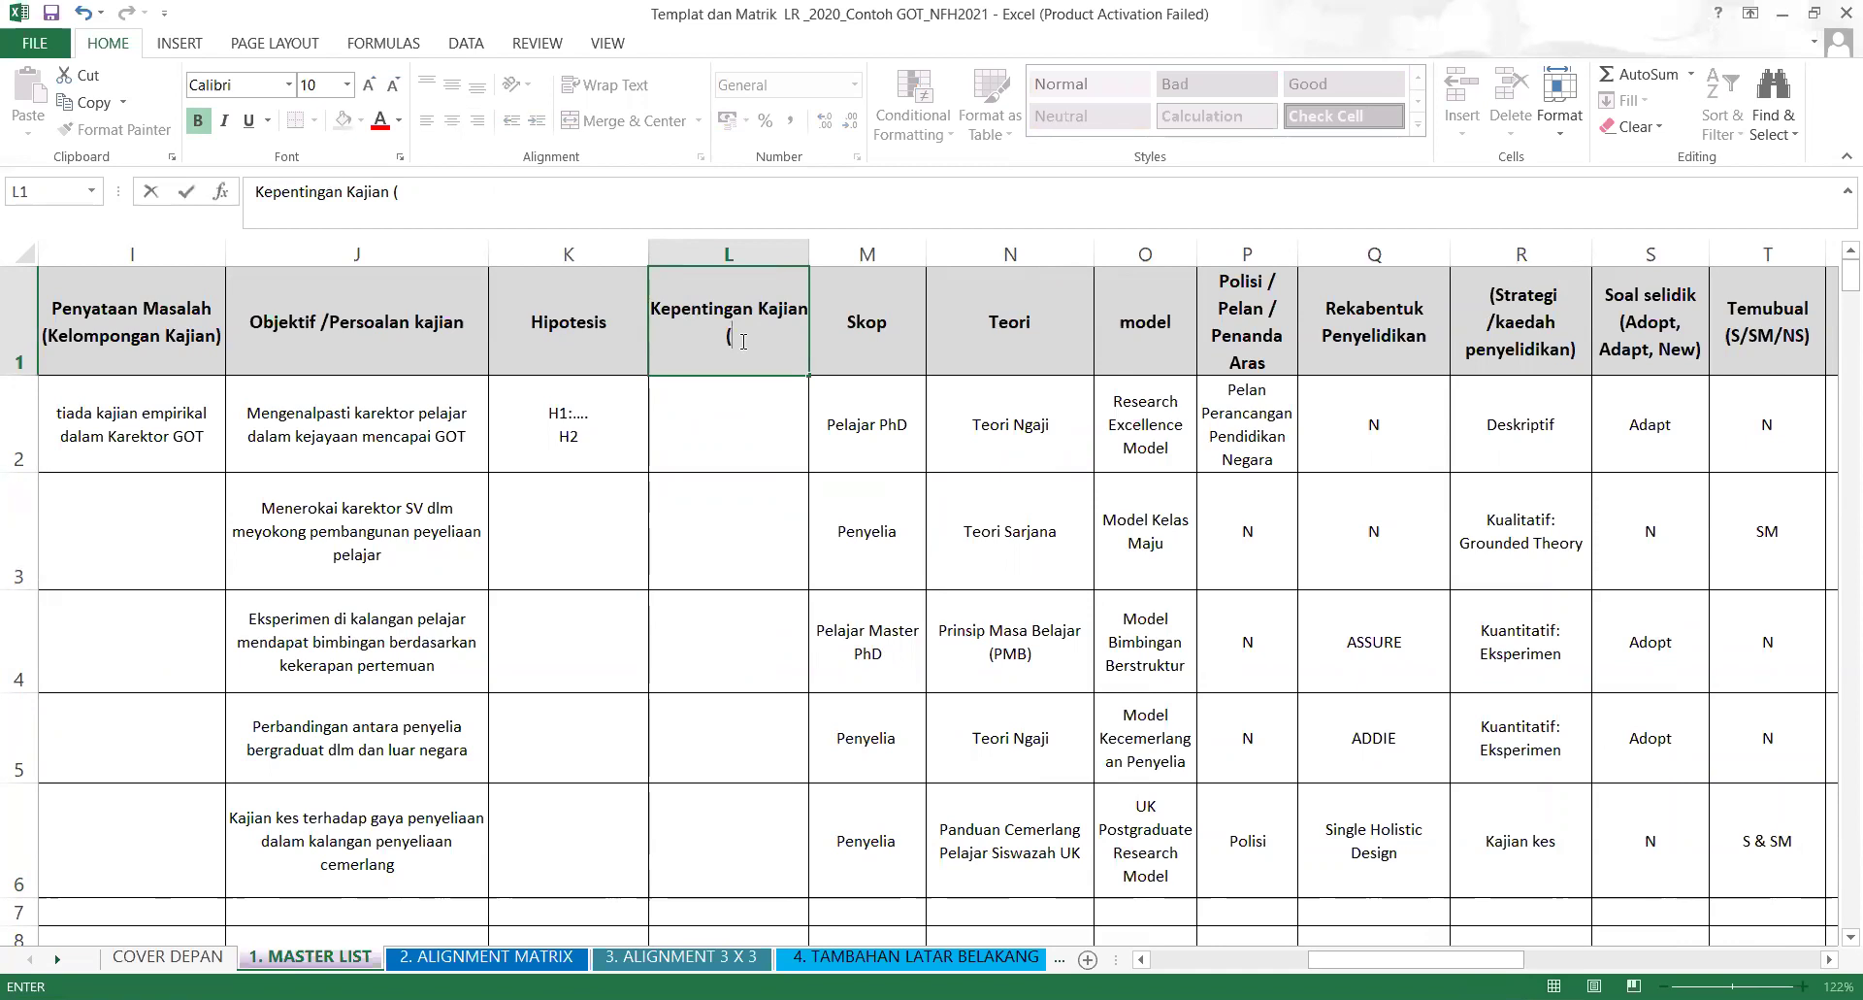
text(TMEP))
click(738, 561)
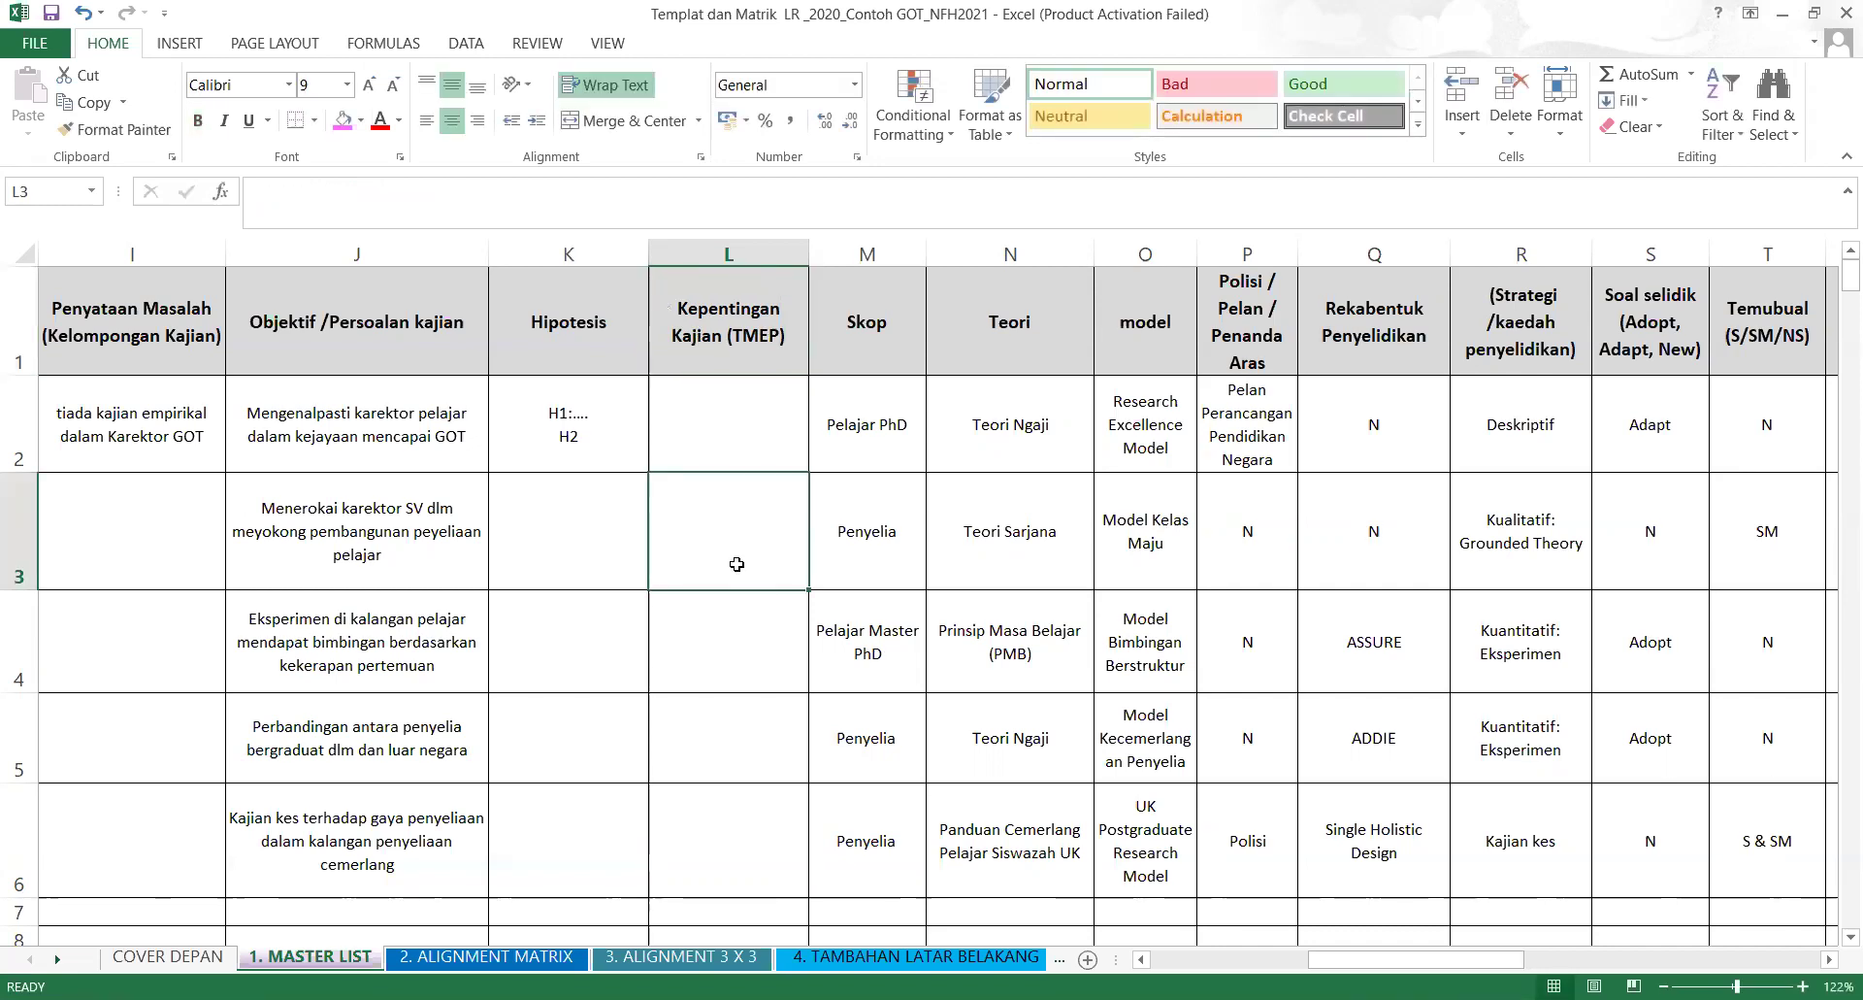
Enter the placeholder "T:....., M:..." under Kepentingan Kajian (TMEP) for study number 1.
click(727, 401)
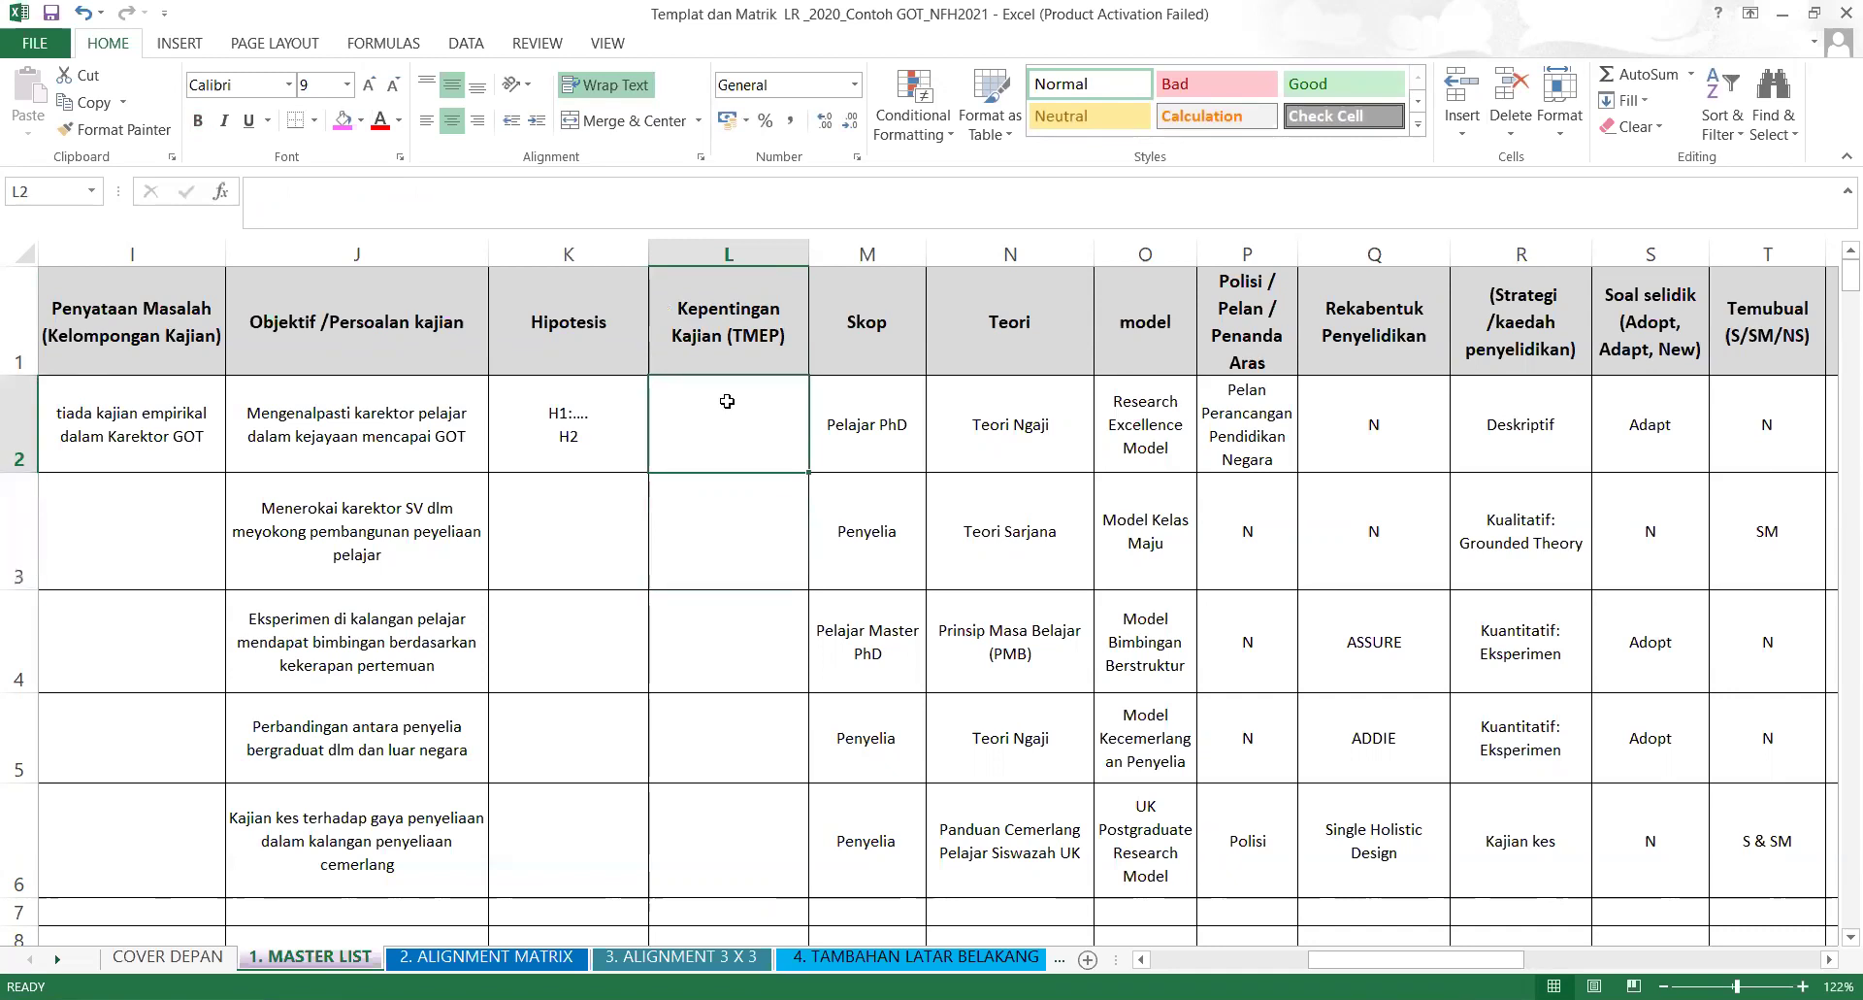
click(378, 198)
text(T)
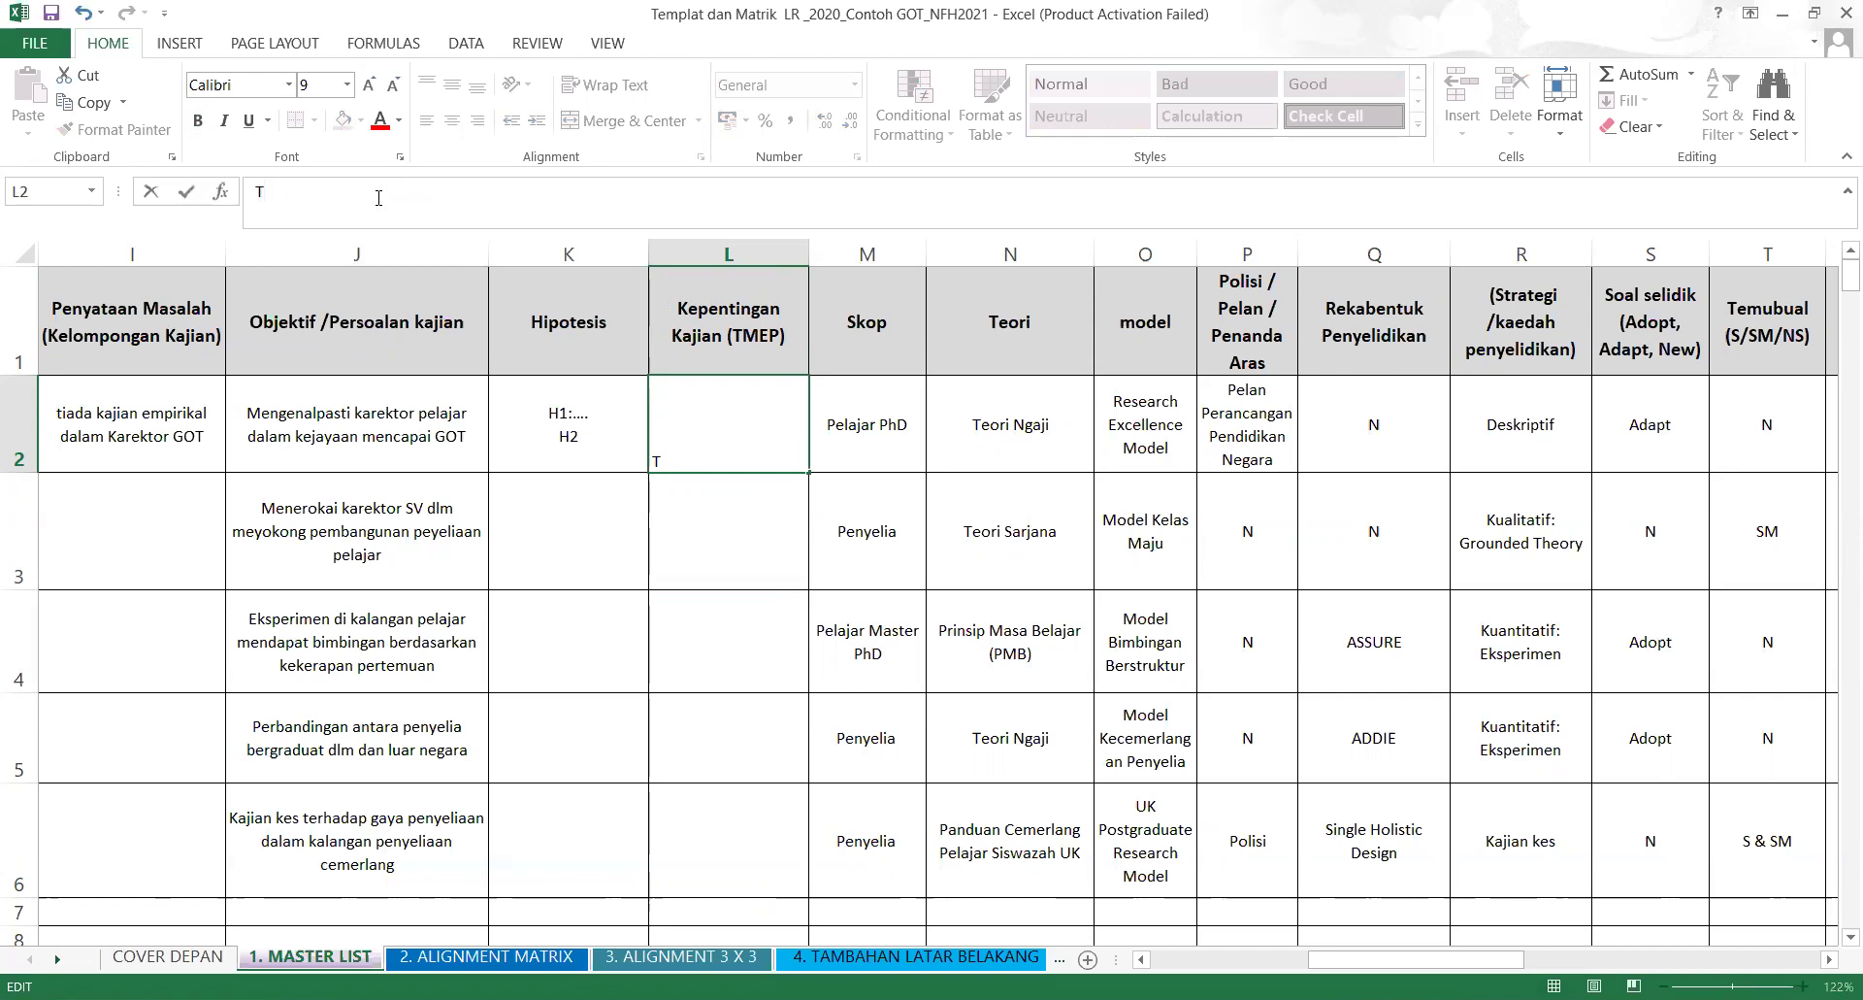
text(:....., M:...)
click(755, 559)
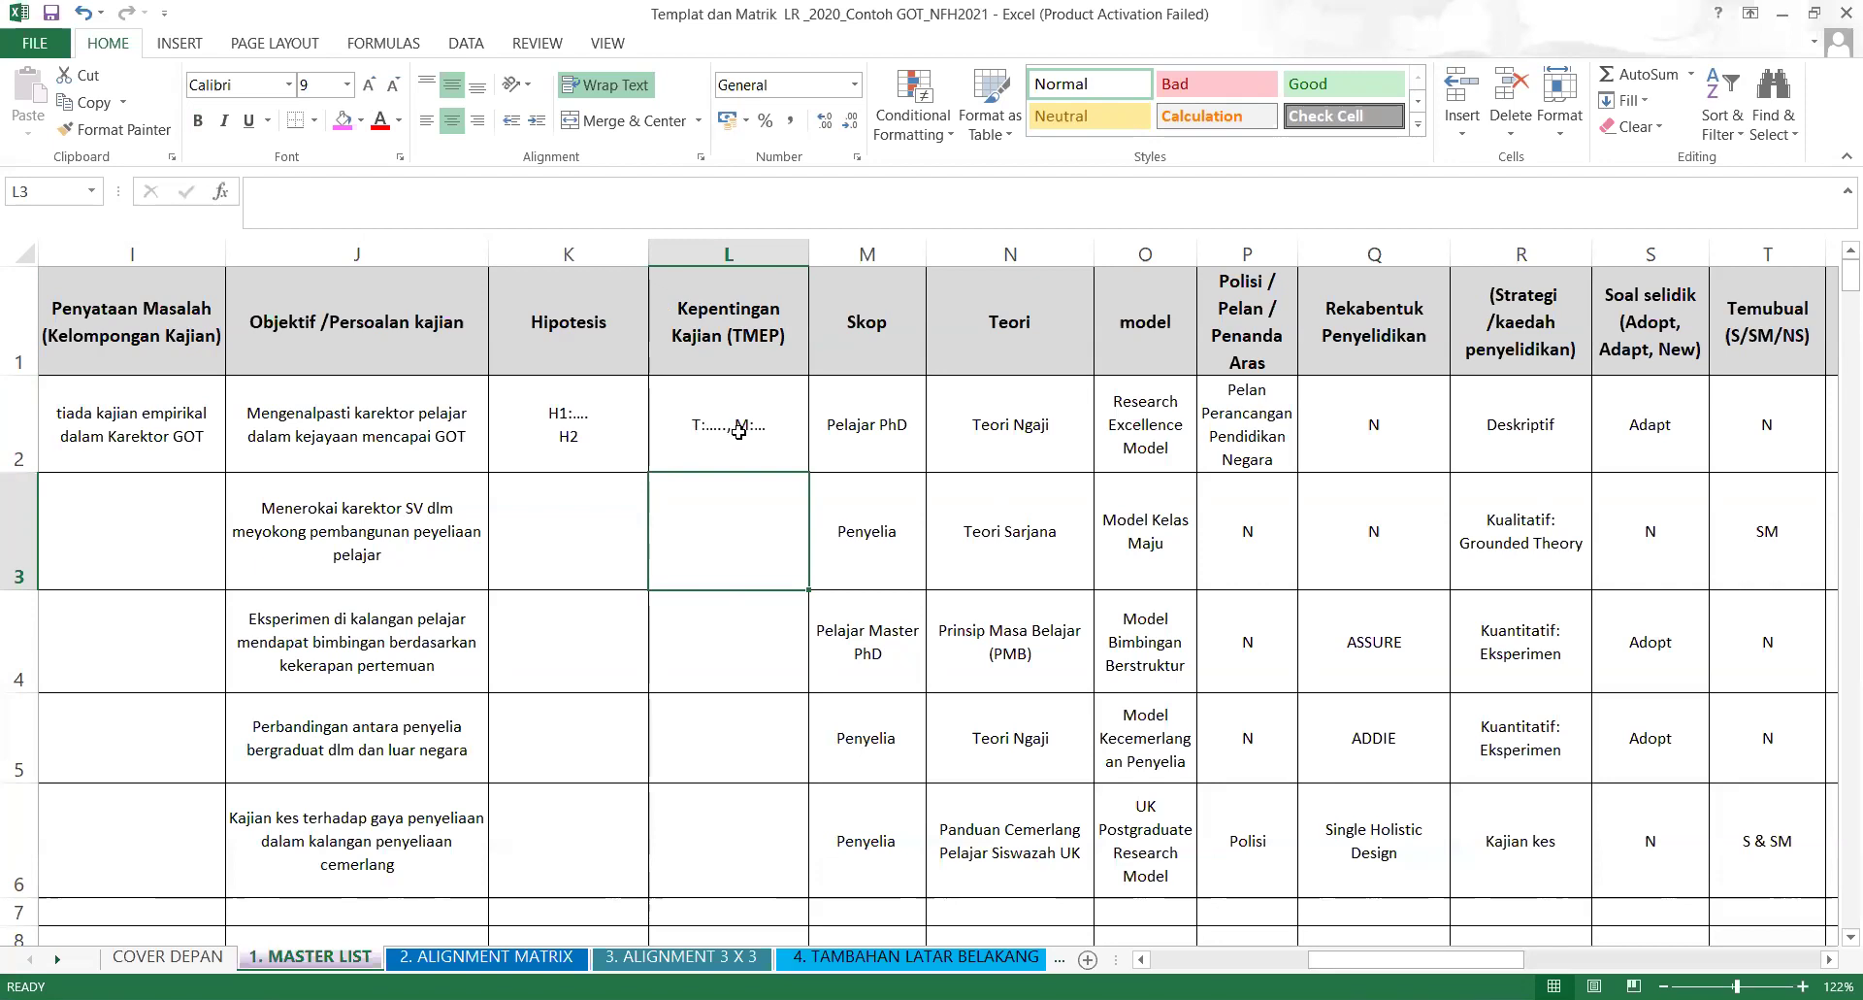
Insert another column before Skop and head it "Limitasi".
right_click(871, 248)
click(927, 422)
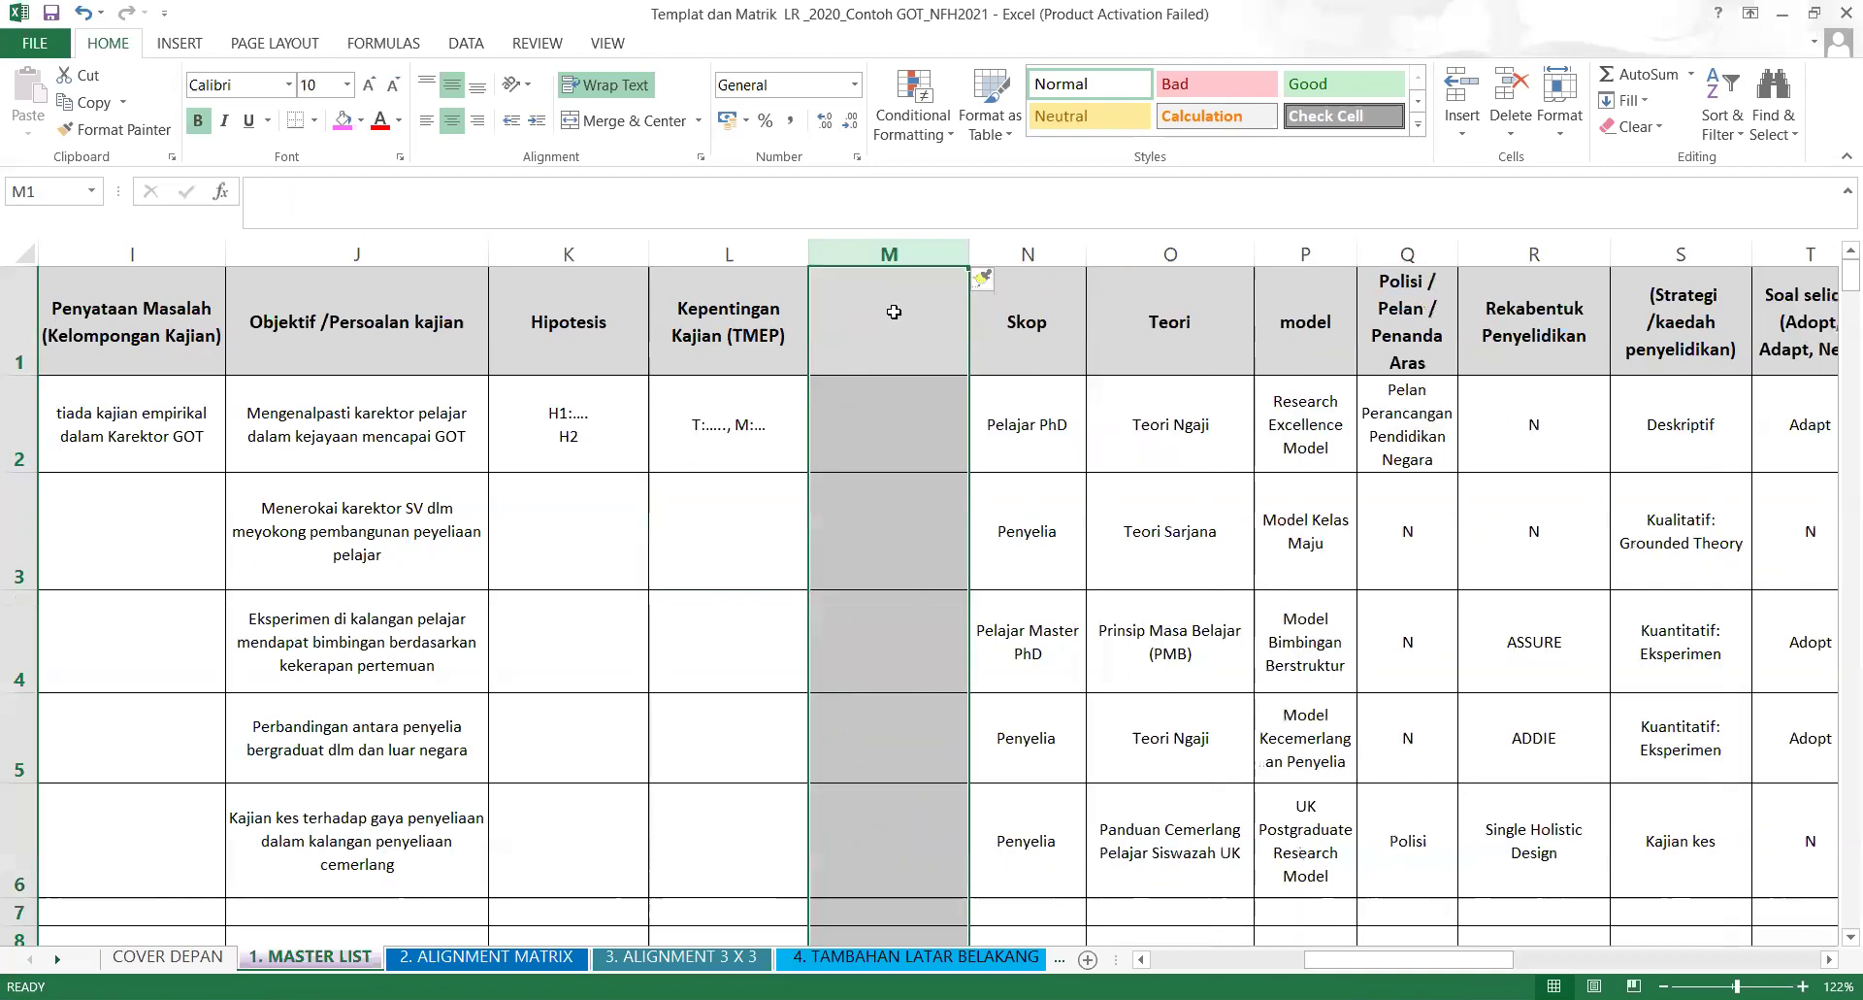
text(II)
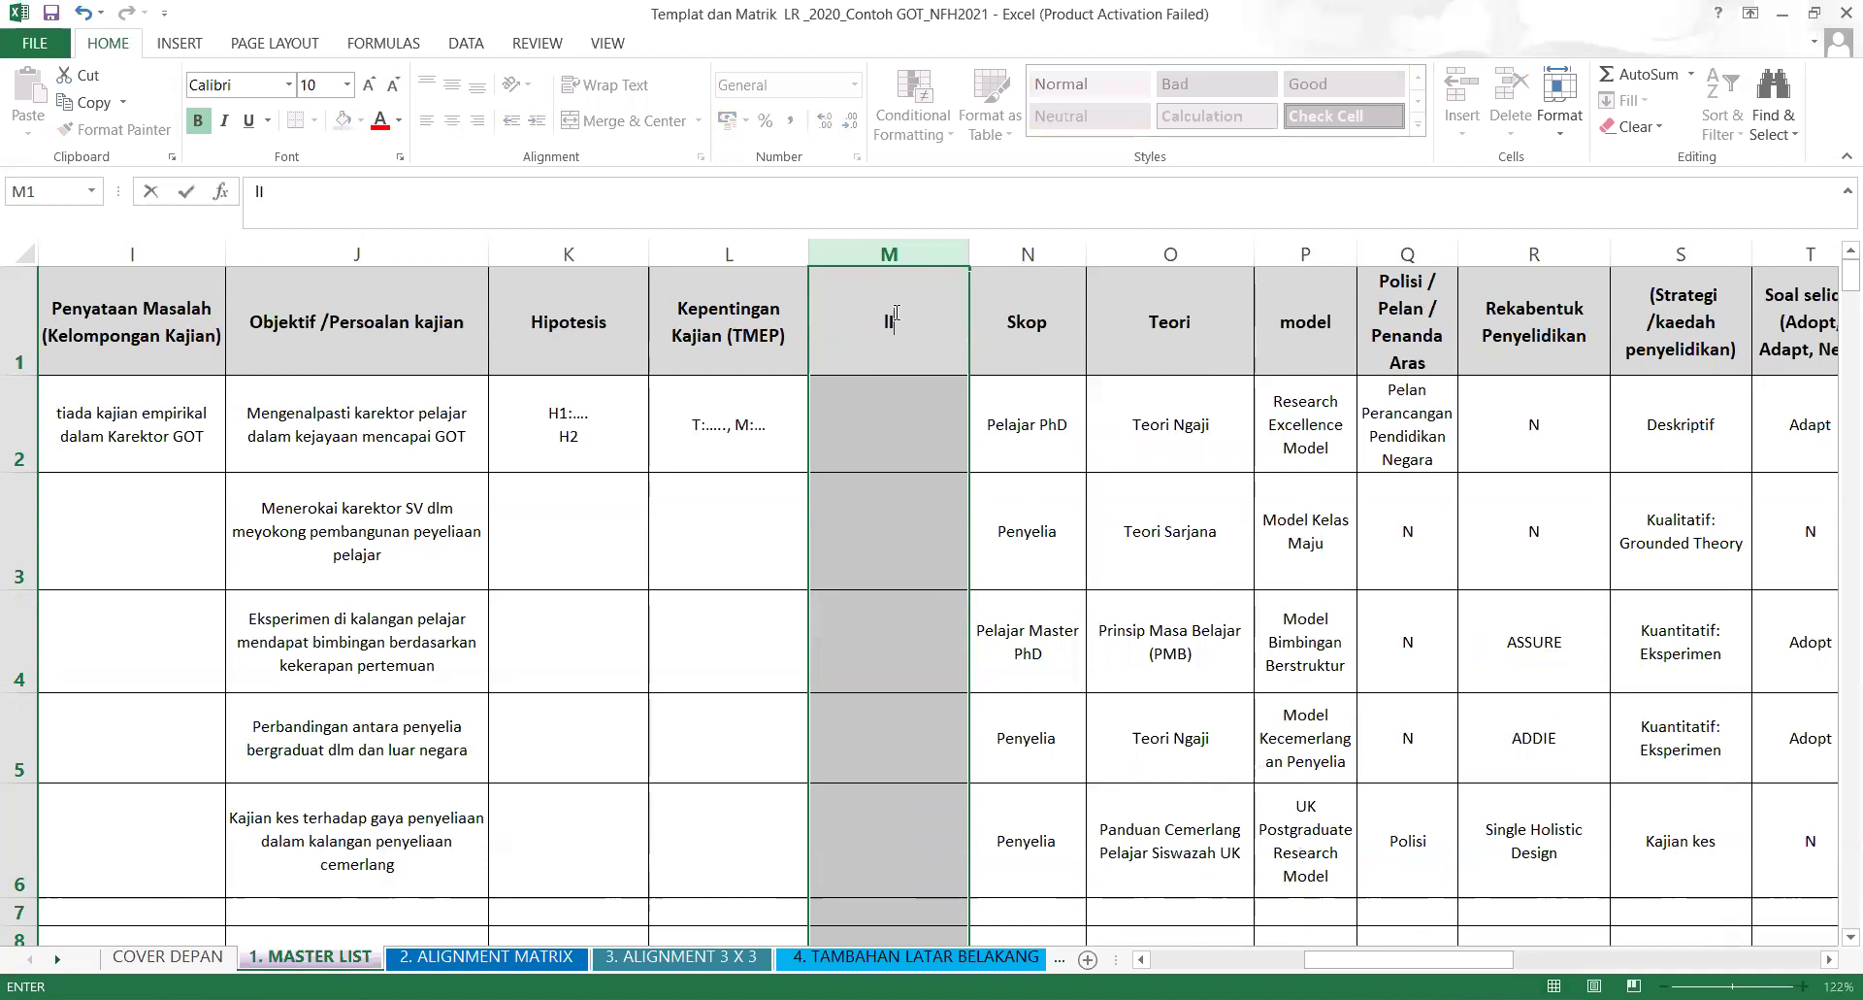
key(BackSpace)
key(BackSpace)
text(Limitasi)
click(888, 419)
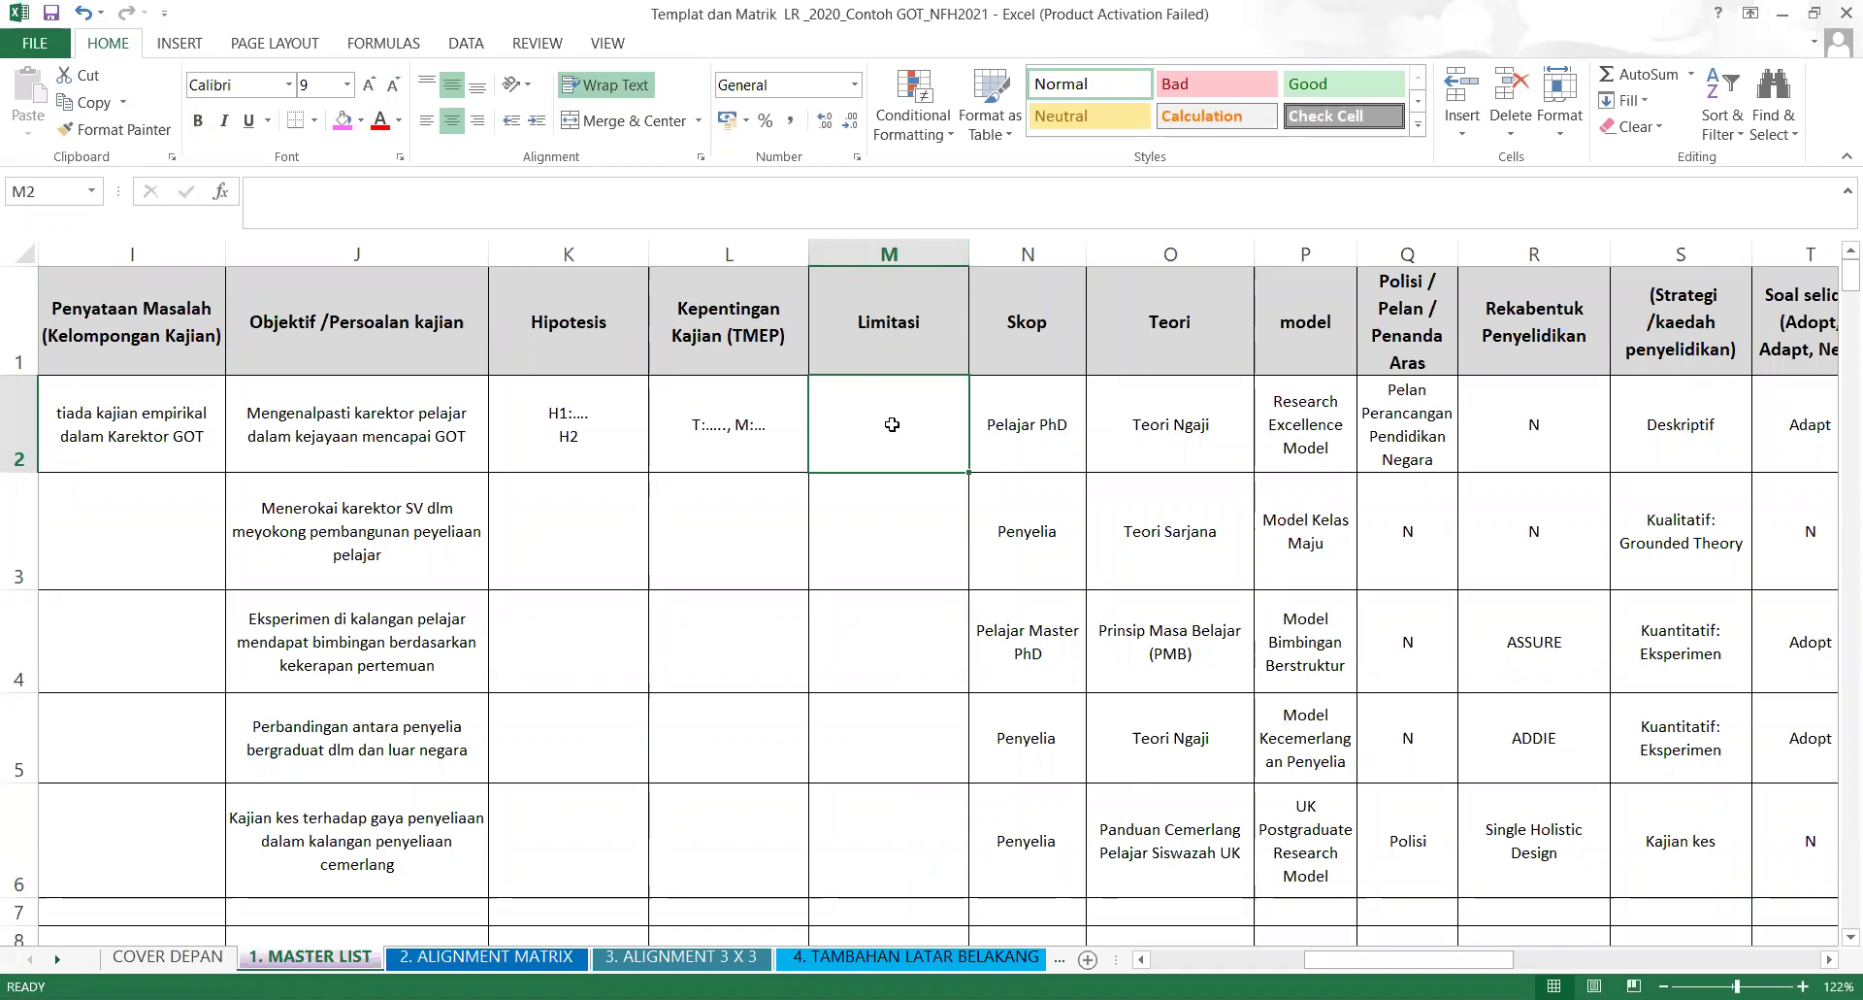
Enter "N" under Limitasi for study number 1.
text(n)
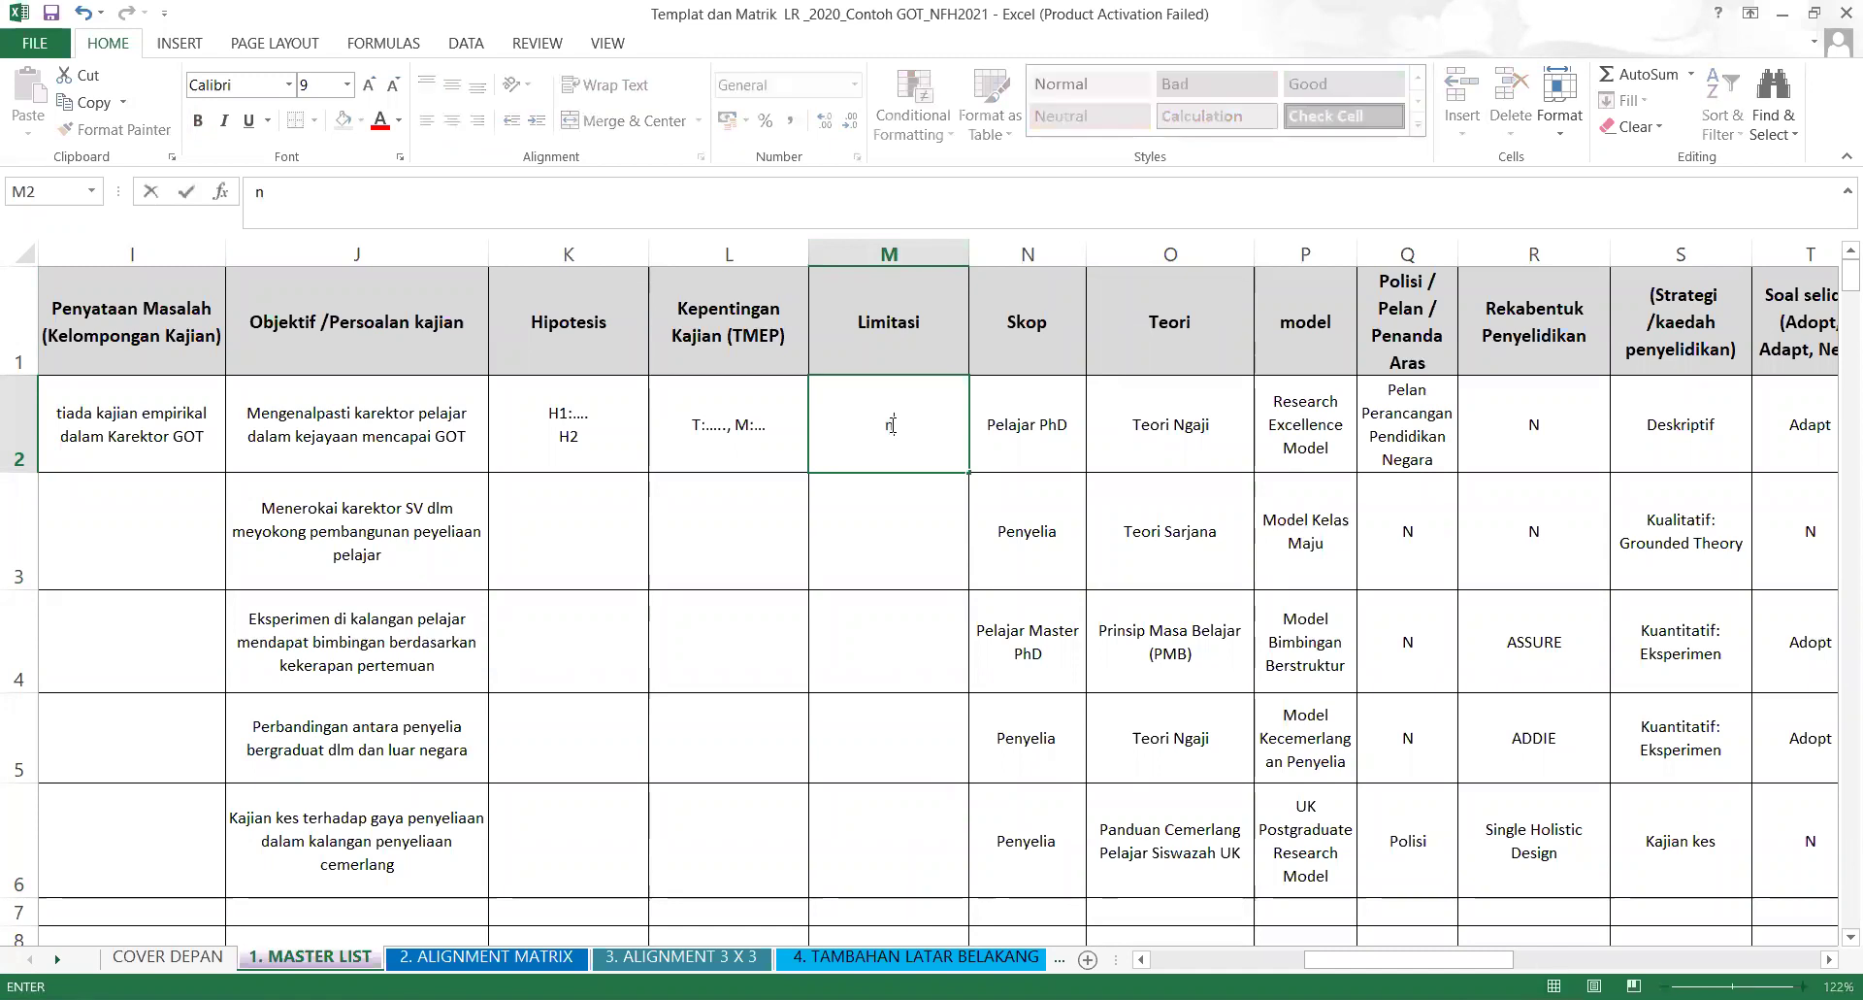
key(BackSpace)
click(801, 608)
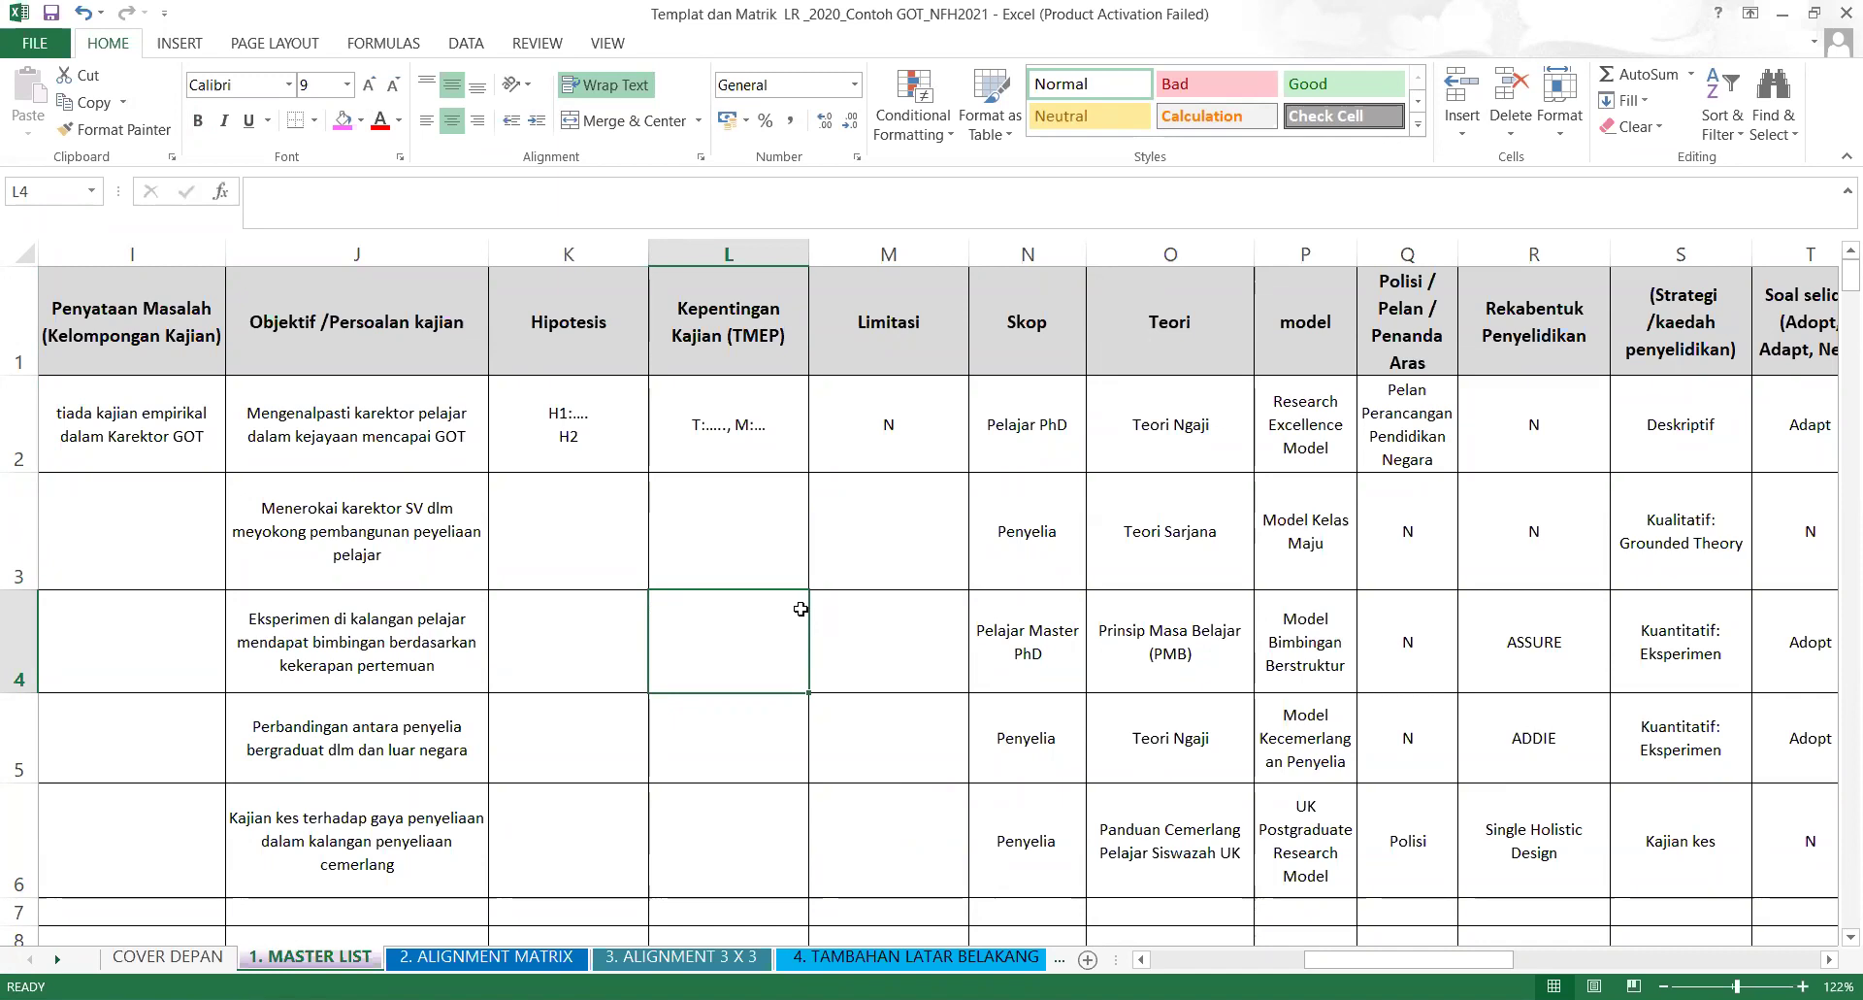
Review the entries for study number 1 from Kepentingan Kajian (TMEP) across to Remark (Lain-lain).
click(707, 445)
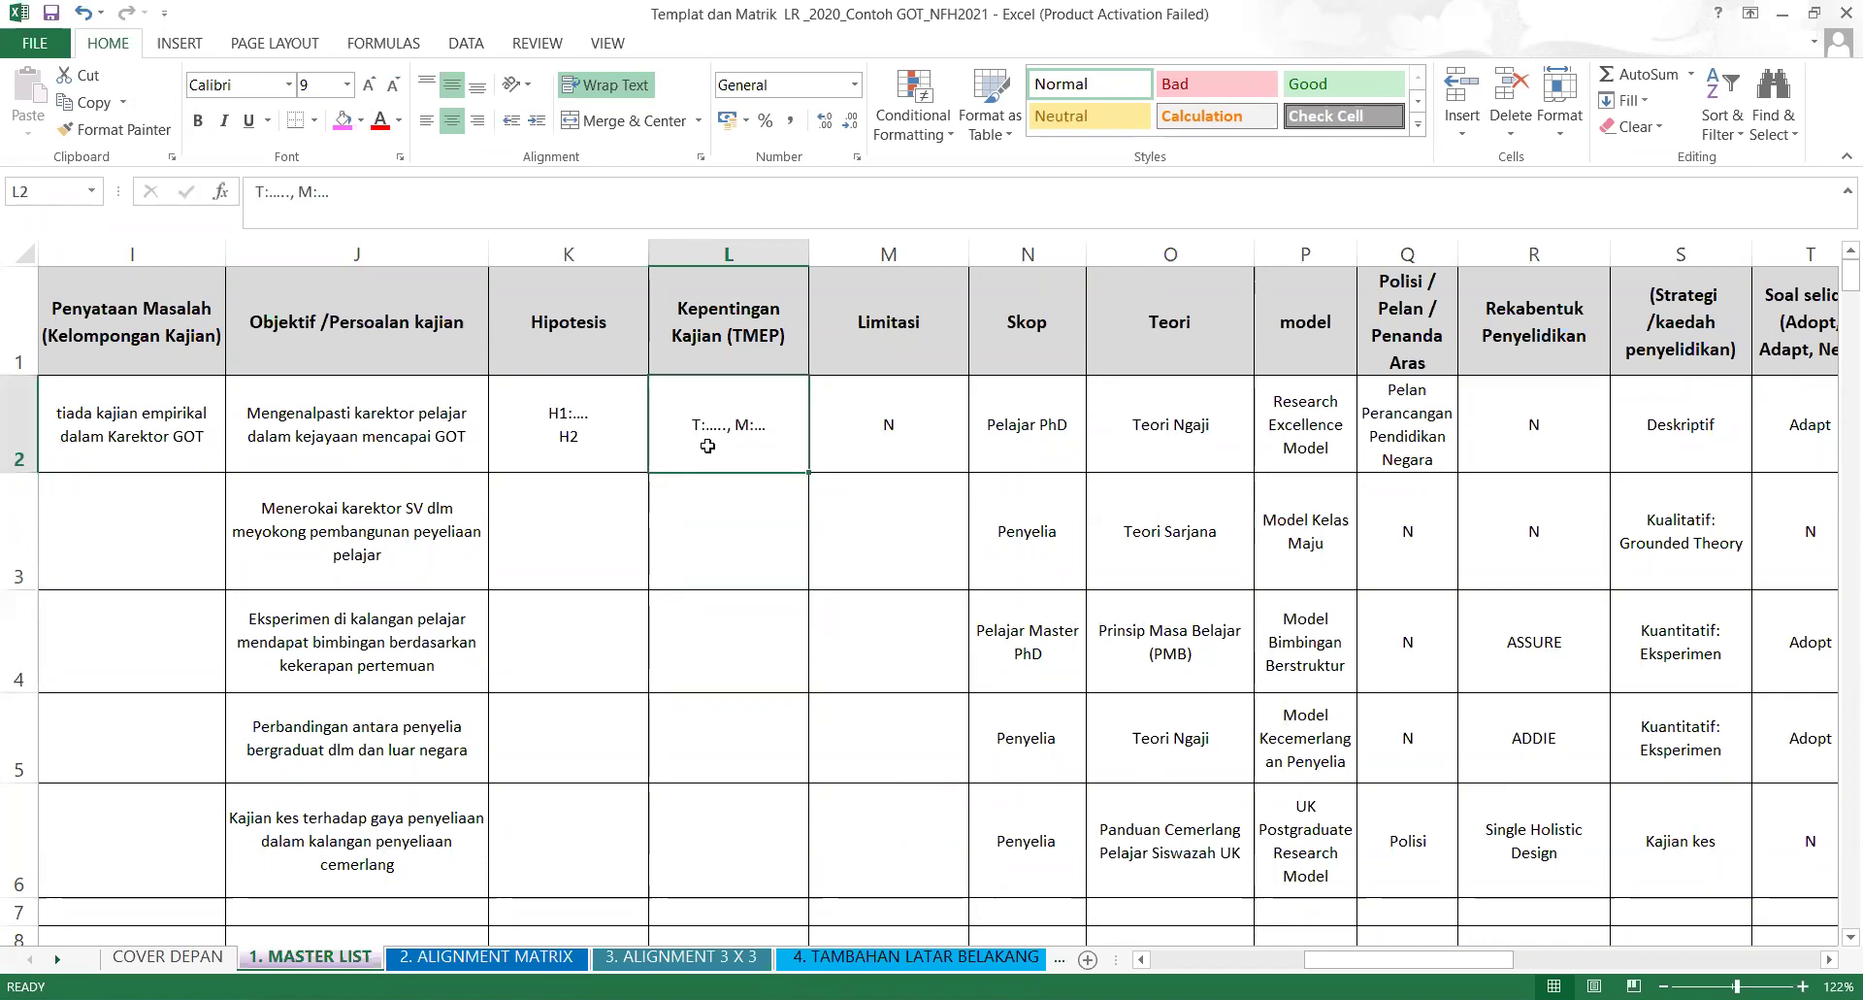
click(901, 434)
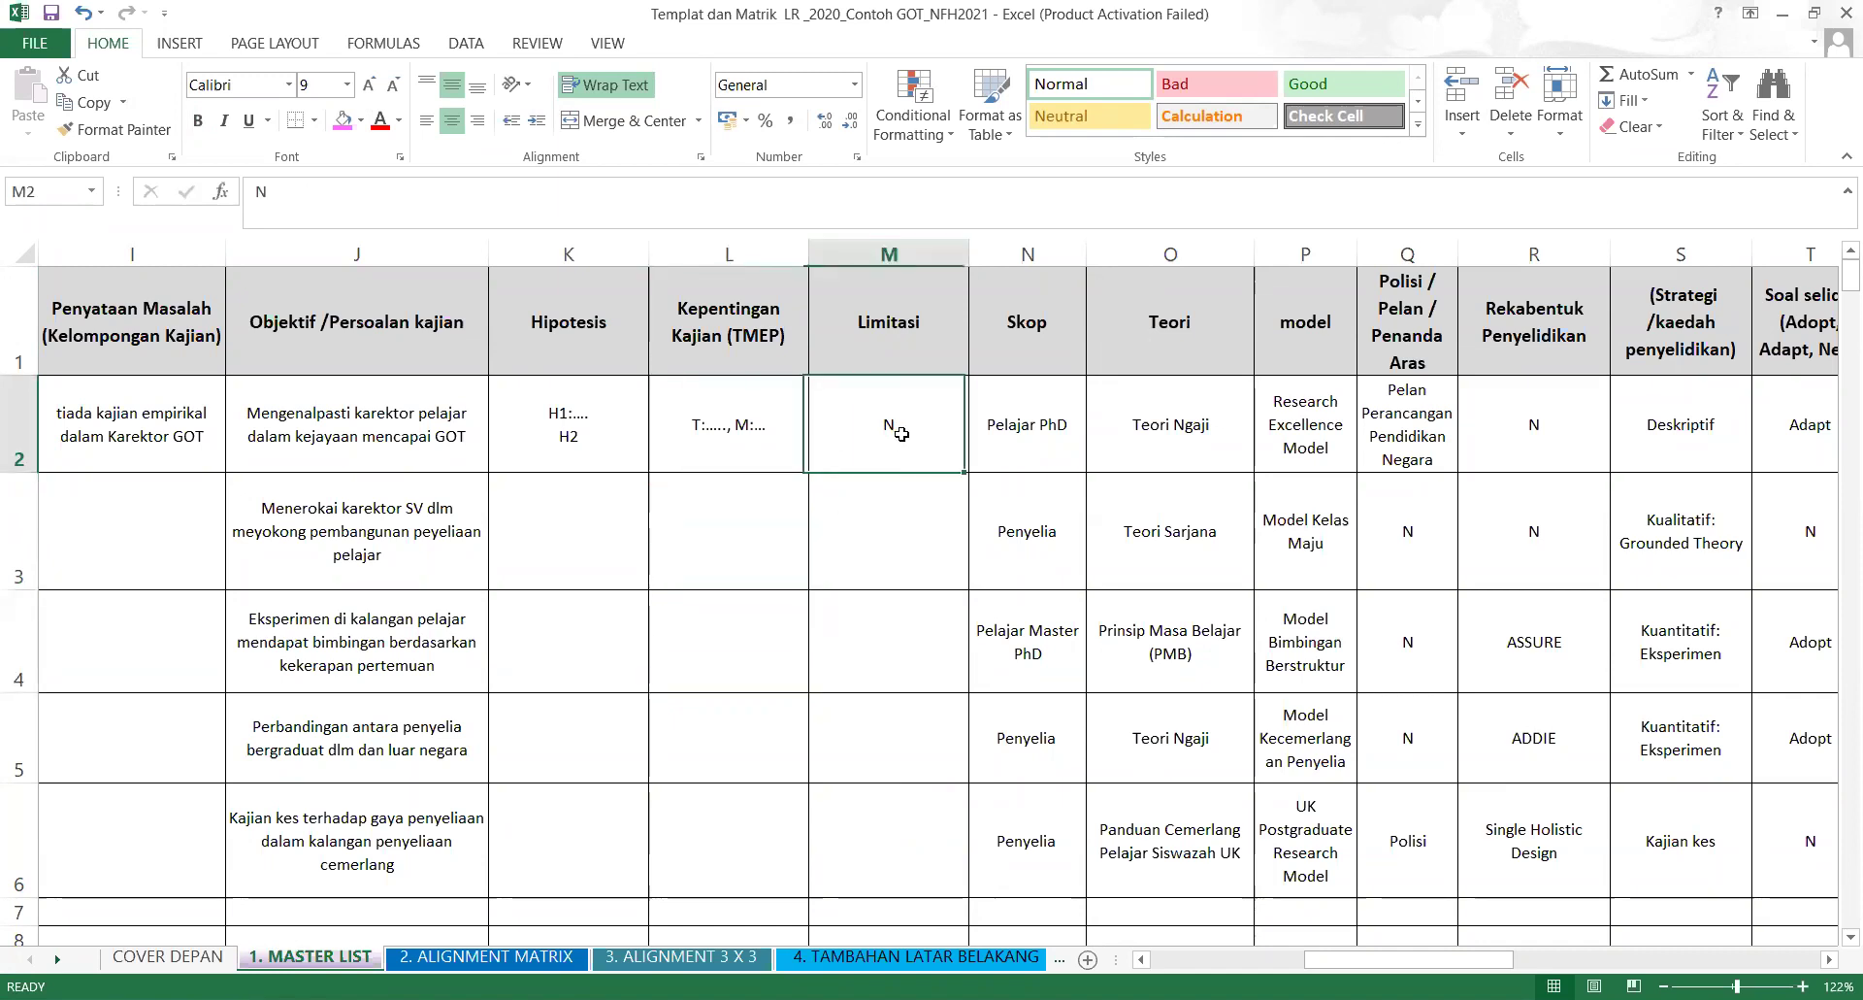
click(719, 463)
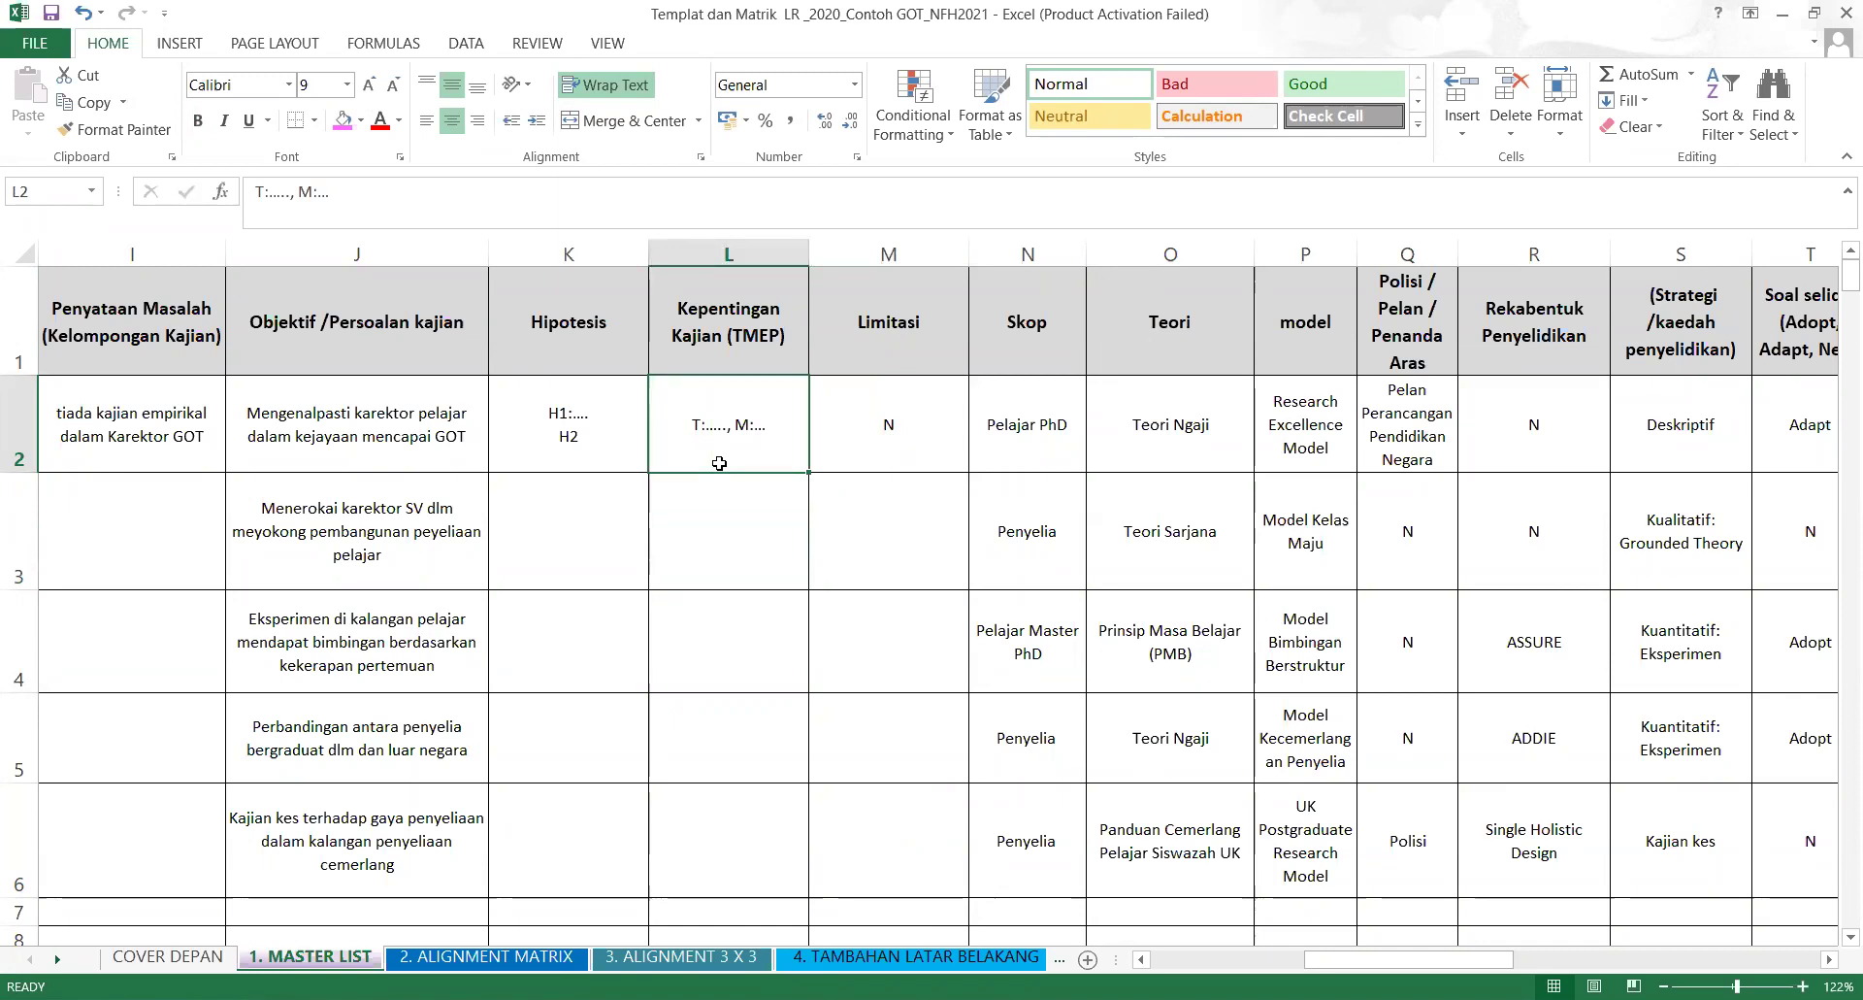
key(Right)
key(Right)
key(Right)
key(Right)
key(Right)
key(Right)
key(Right)
key(Right)
key(Right)
key(Right)
key(Right)
key(Right)
key(Right)
key(Right)
key(Right)
key(Right)
key(Right)
key(Right)
key(Right)
key(Right)
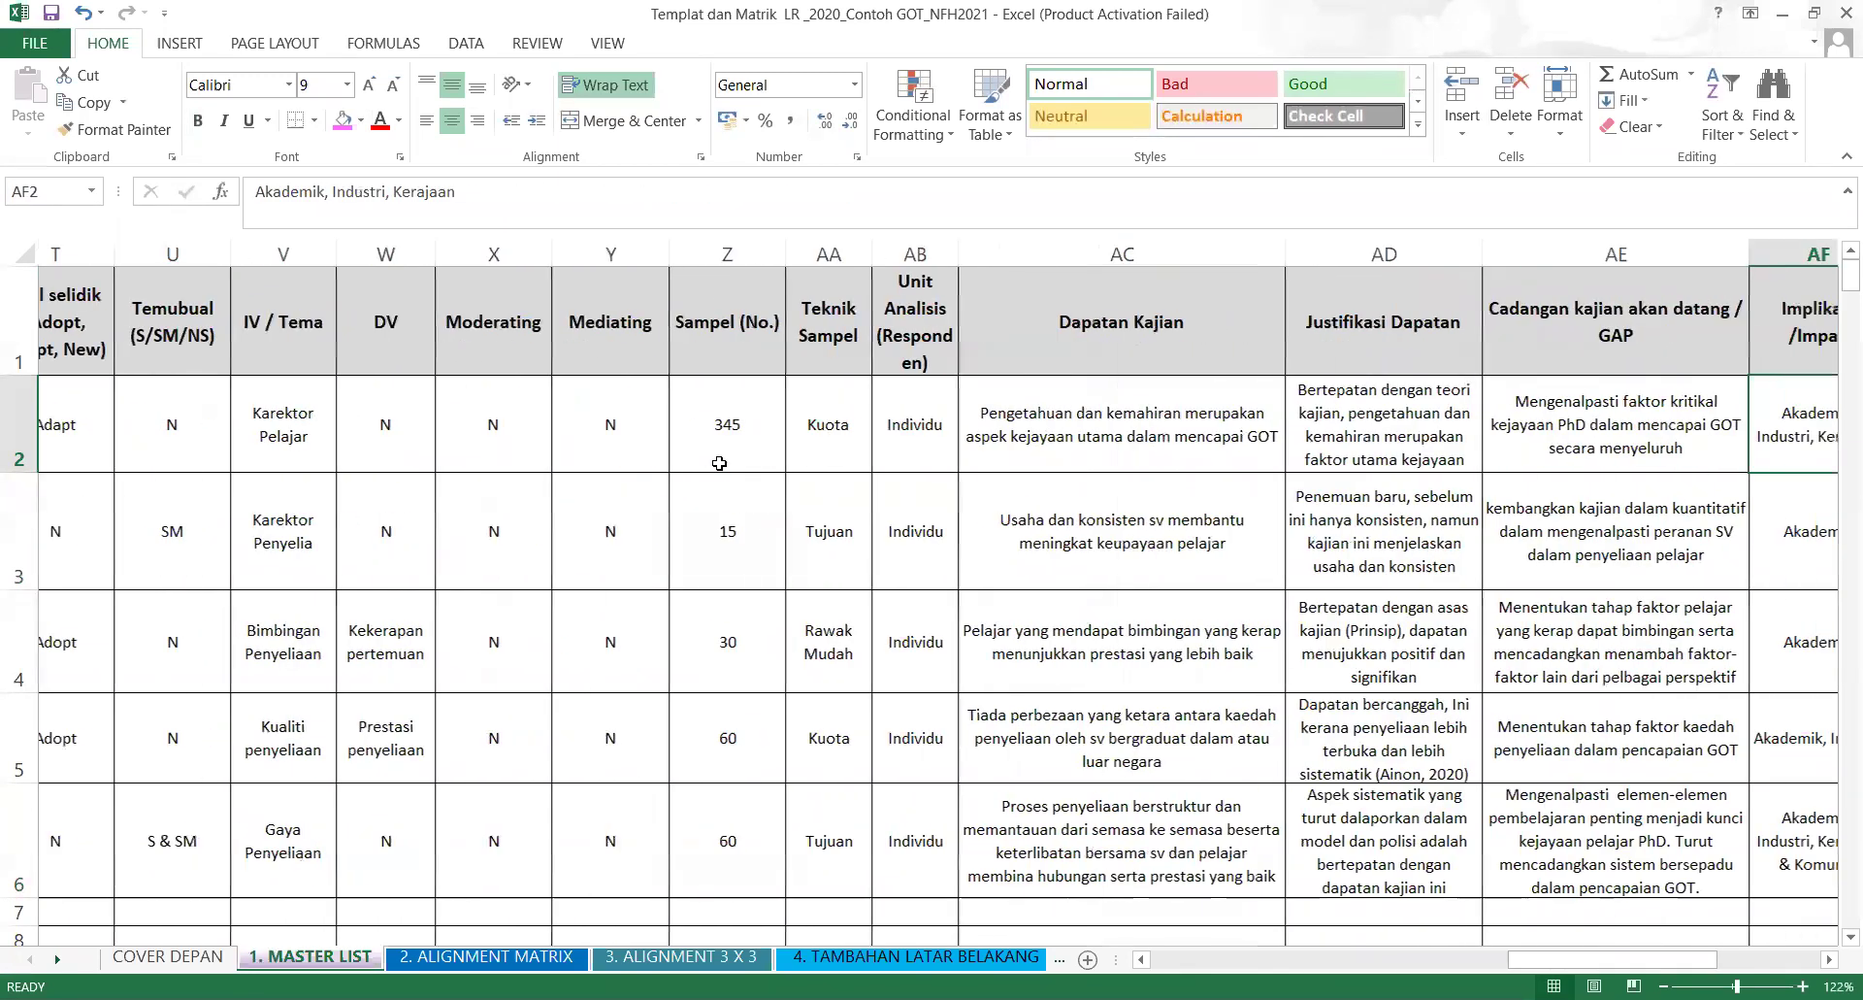
key(Right)
key(Left)
key(Left)
key(Left)
key(Left)
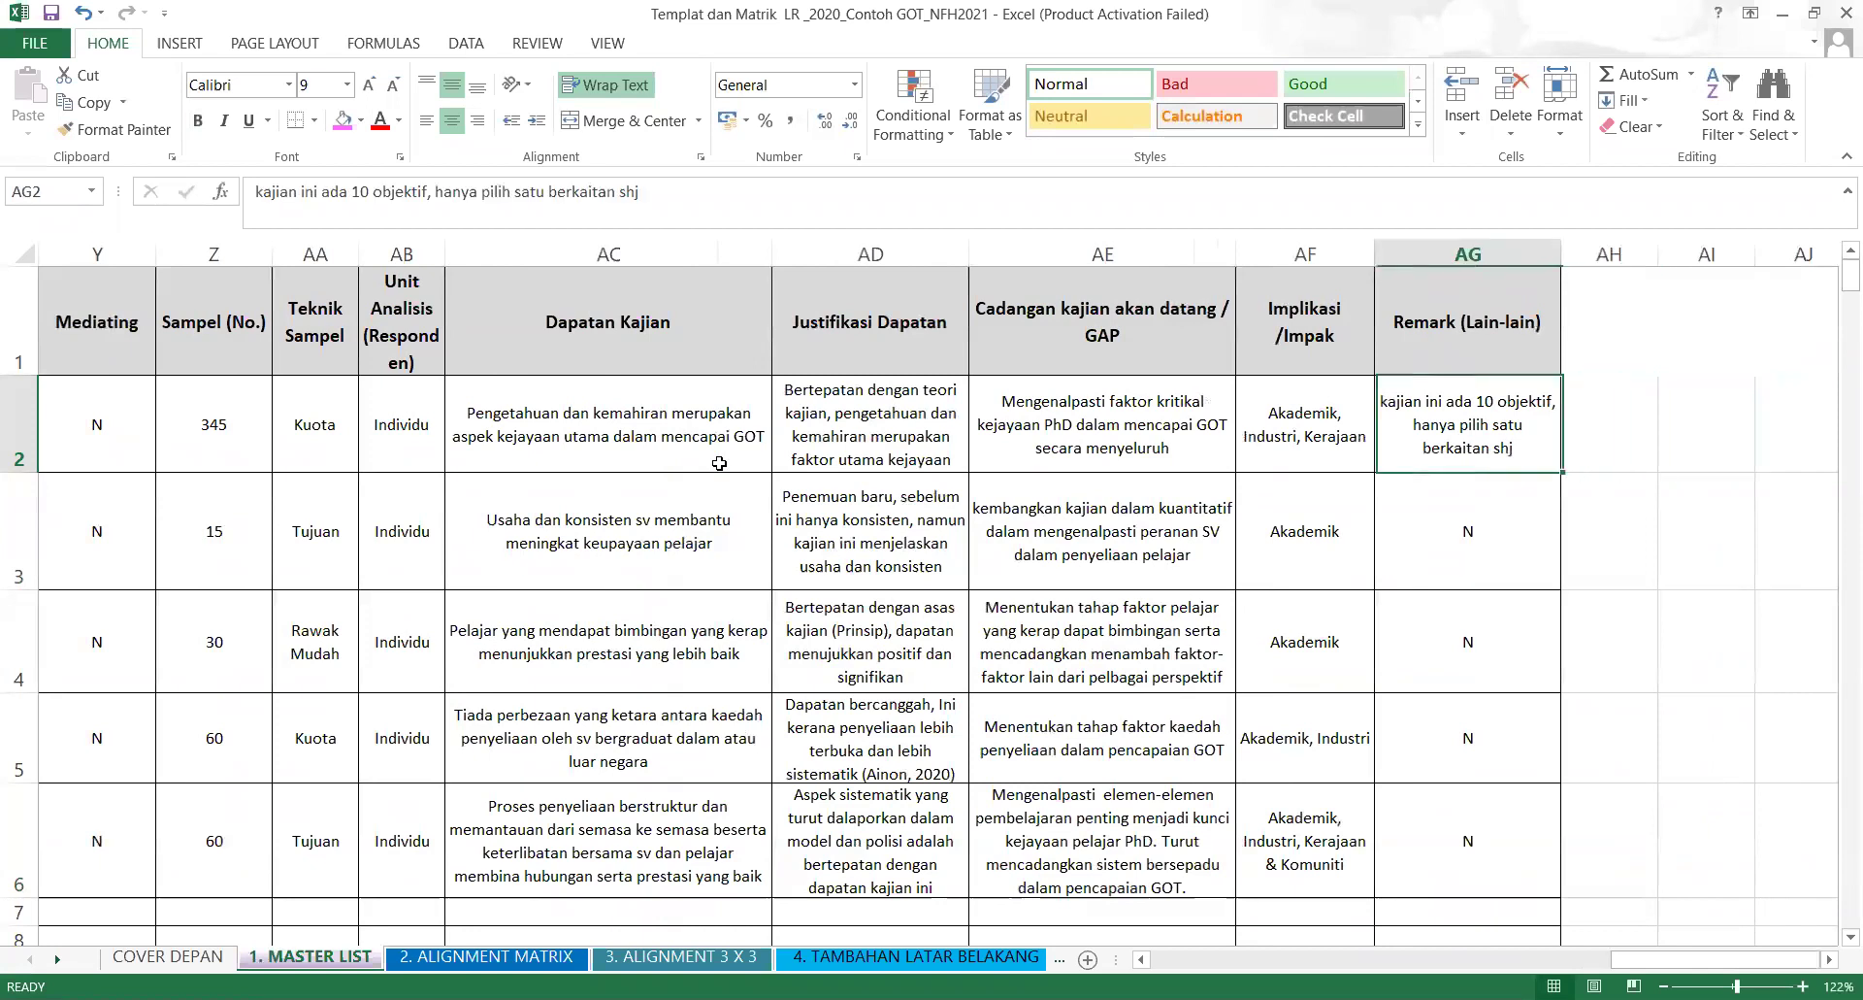
Insert a column before Cadangan kajian akan datang / GAP and head it "Sumbangan Kajian".
click(1110, 240)
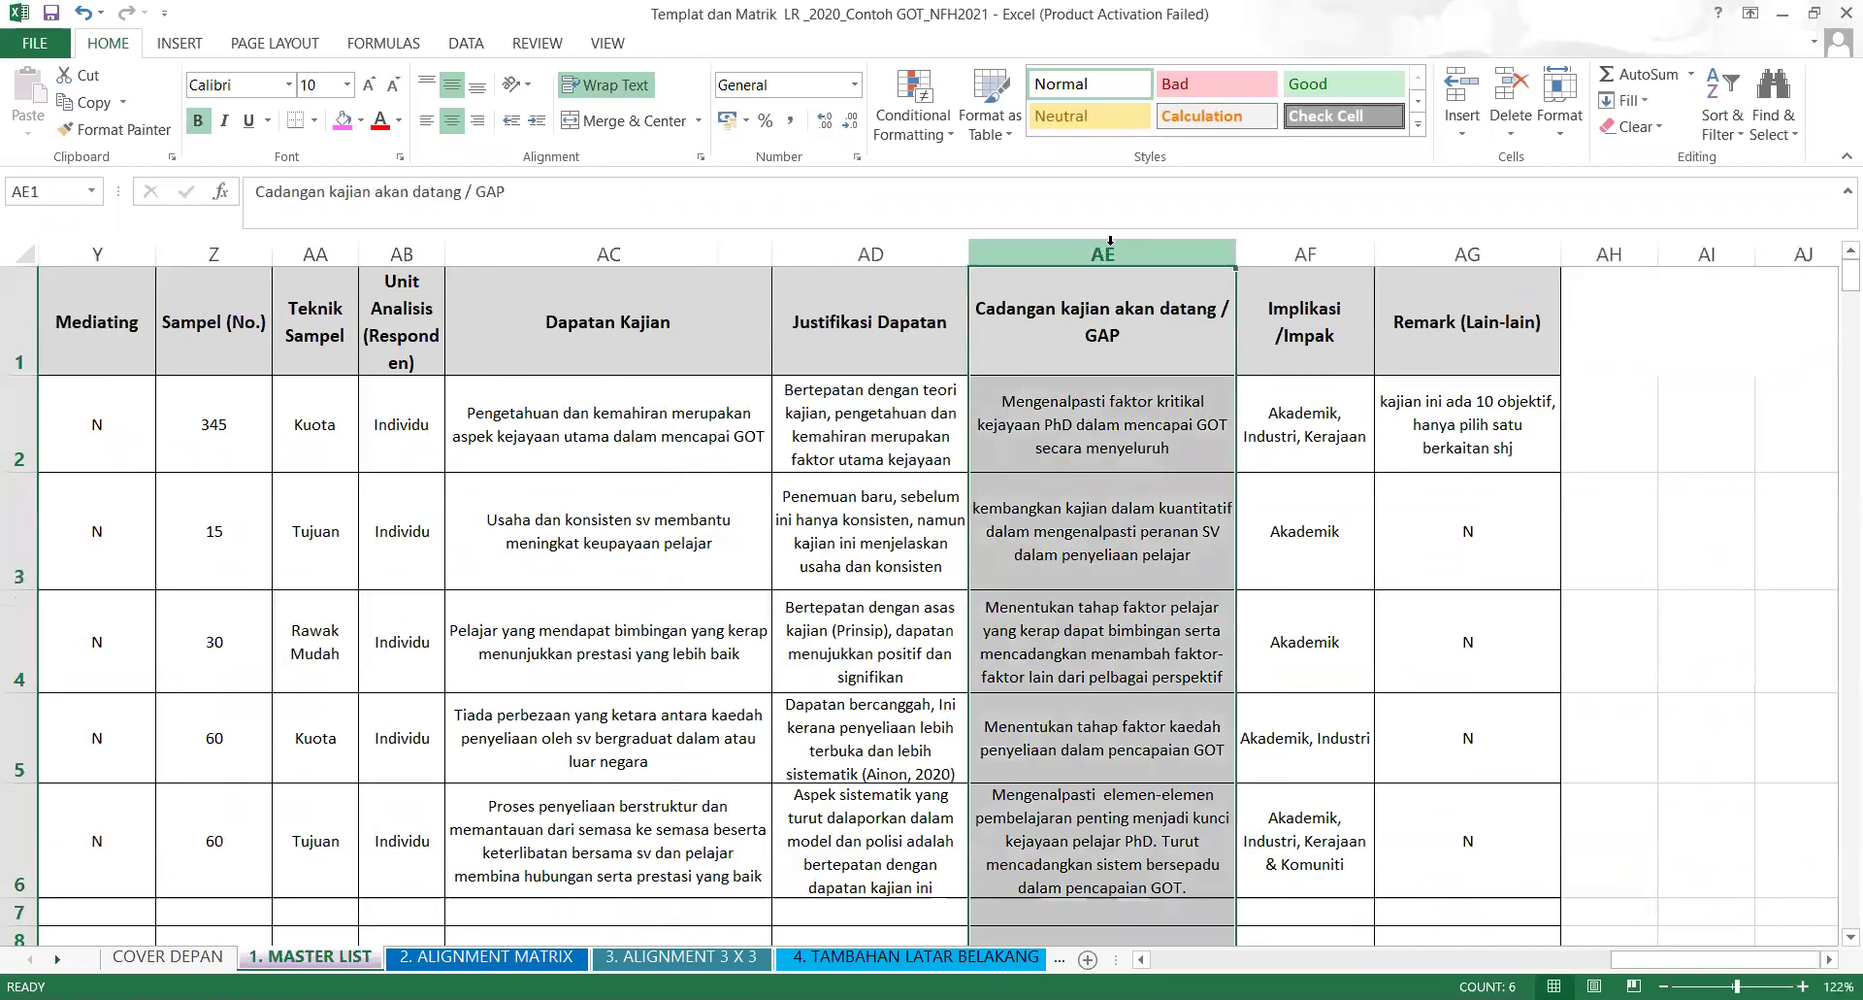
right_click(1111, 244)
click(1168, 428)
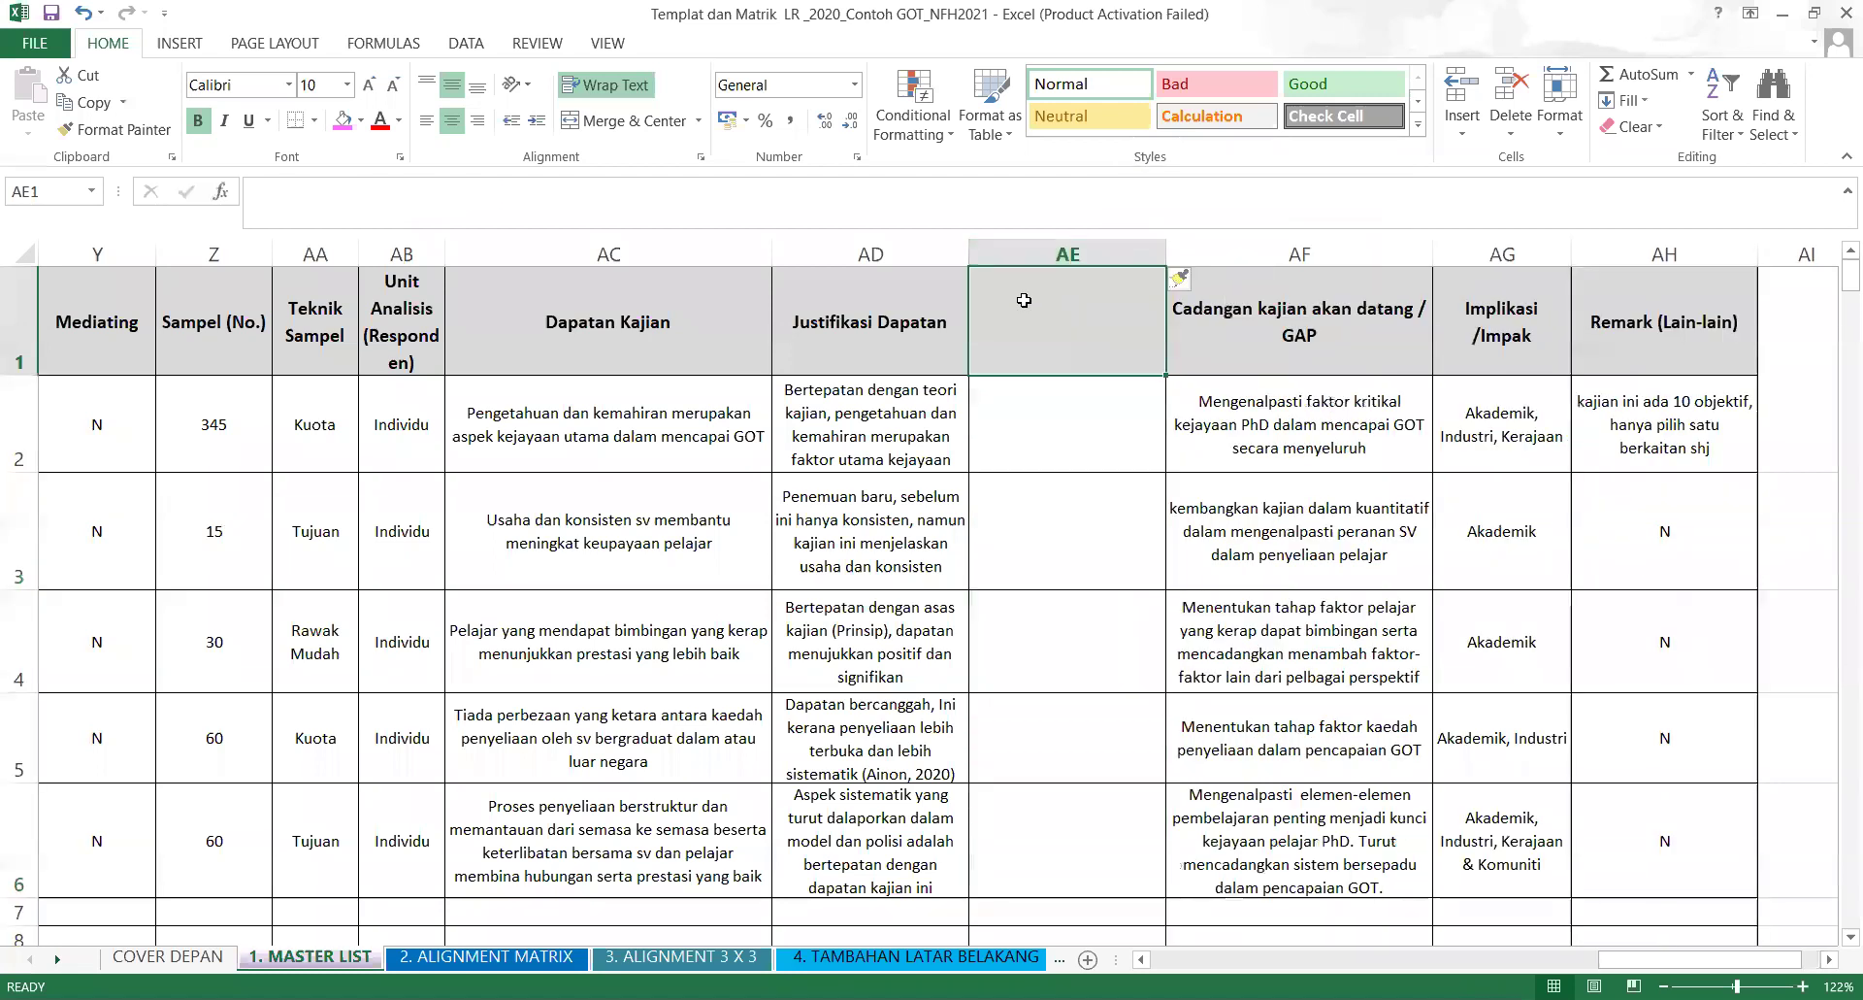
text(Sumba)
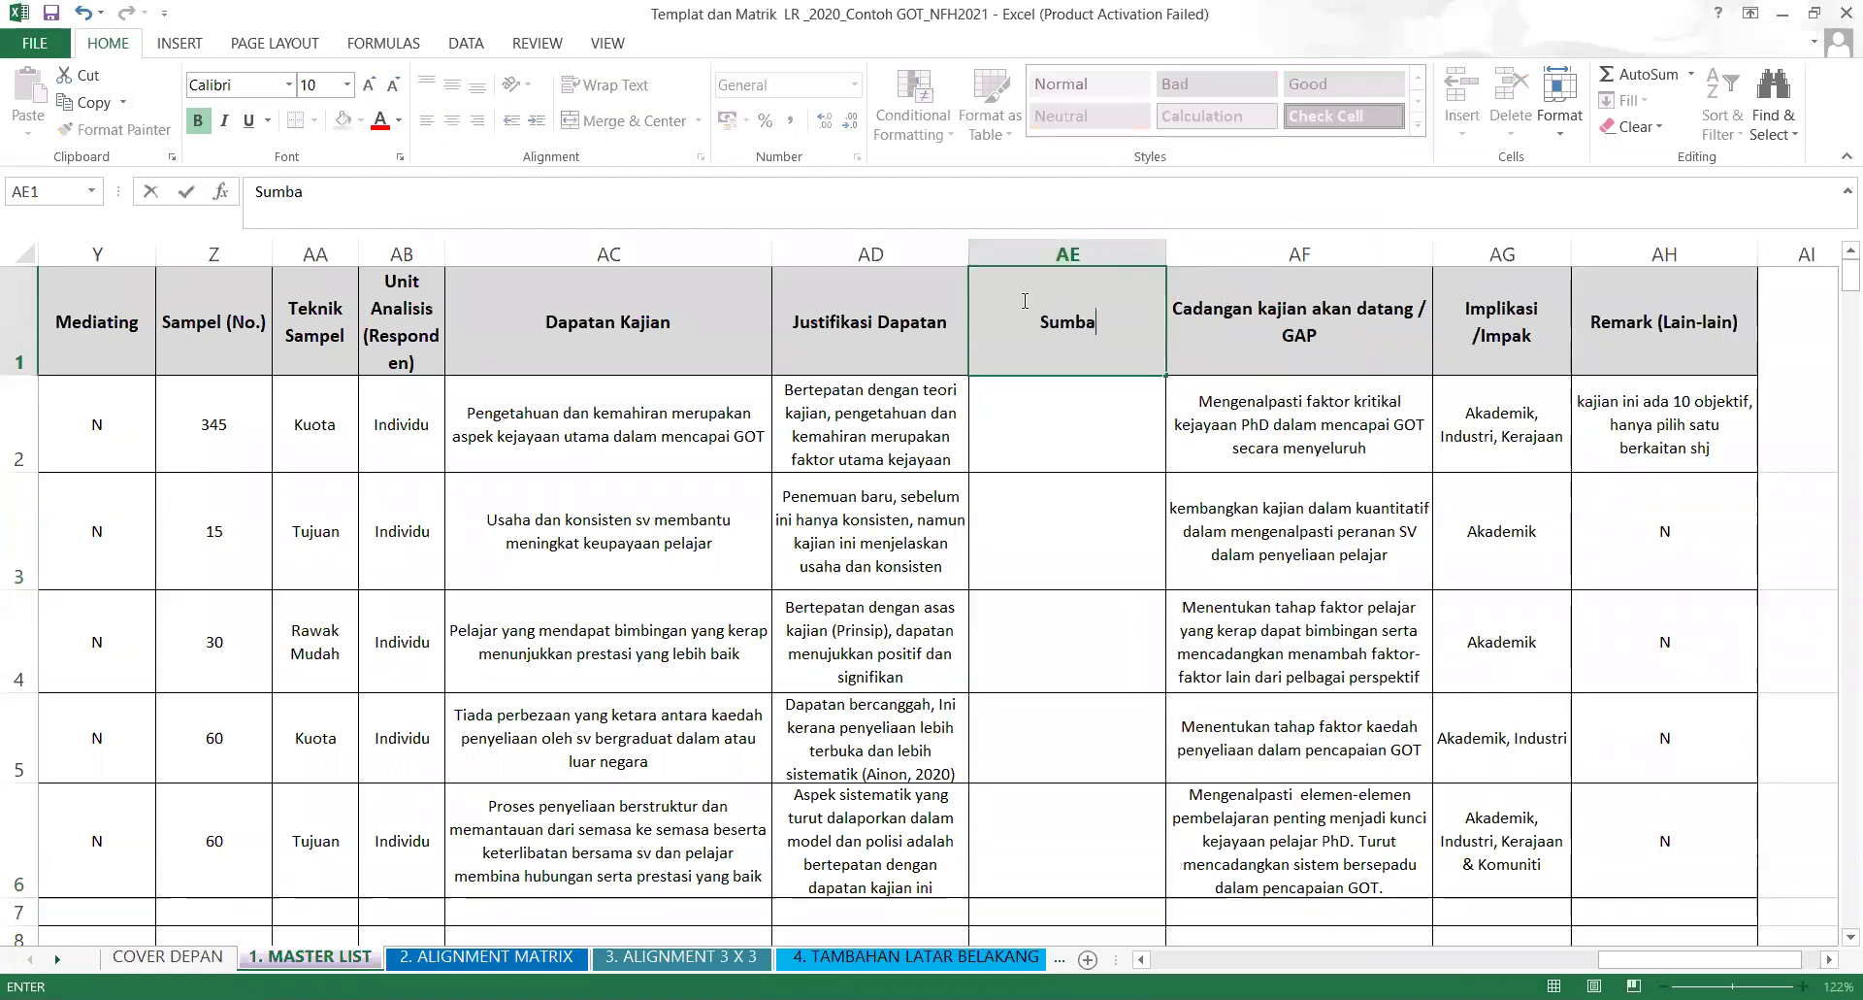
text(ngan Kajian)
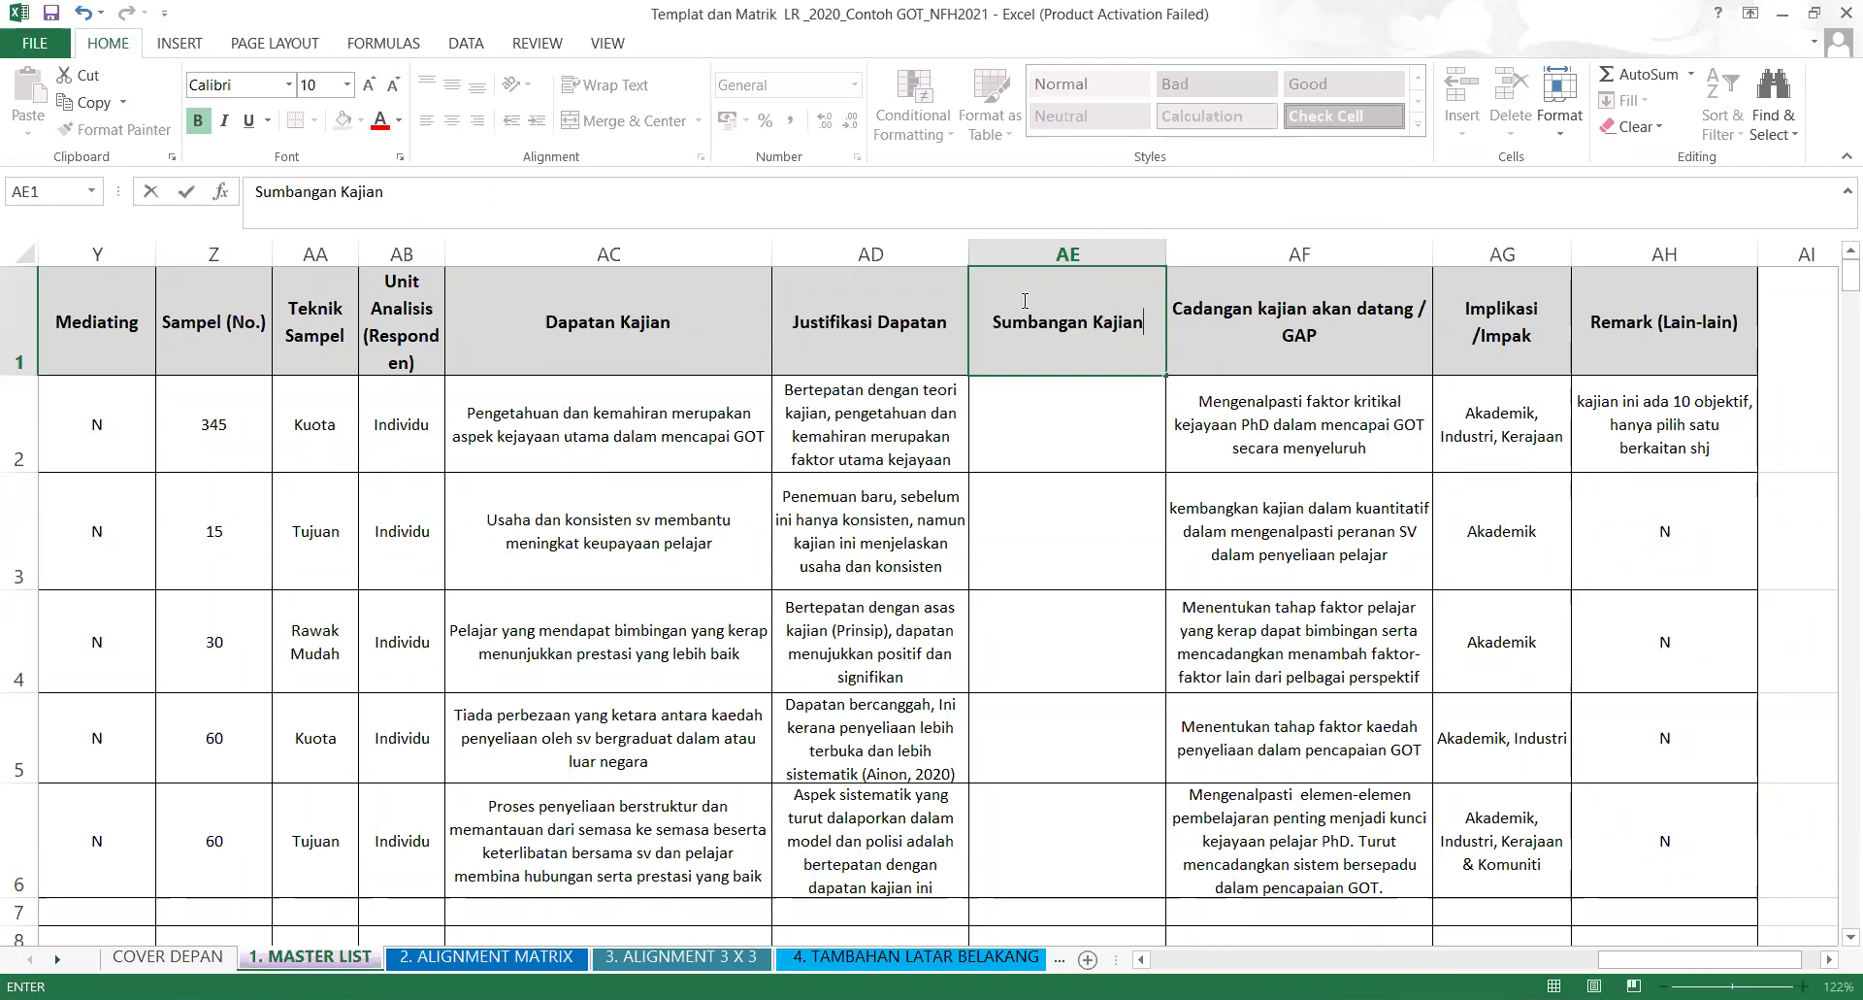
Insert a column between Sumbangan Kajian and Cadangan kajian akan datang / GAP, headed "Limitasi Kajian".
click(1363, 253)
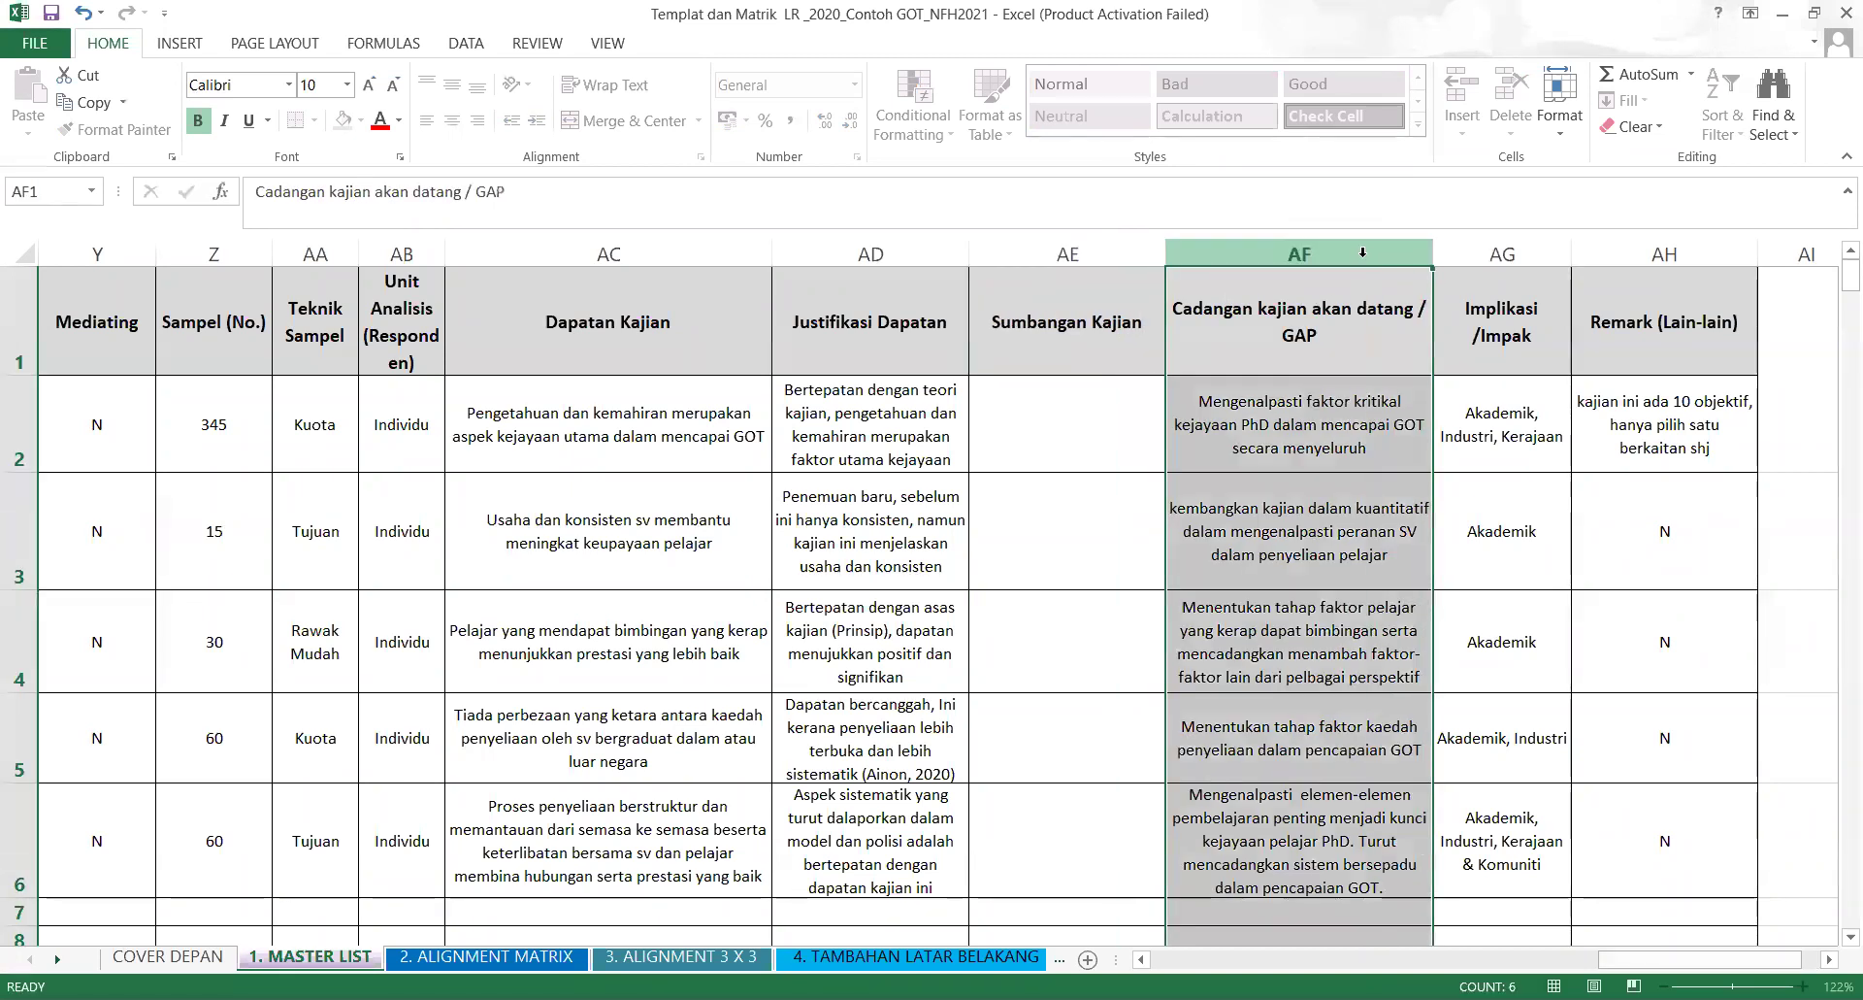
right_click(1362, 252)
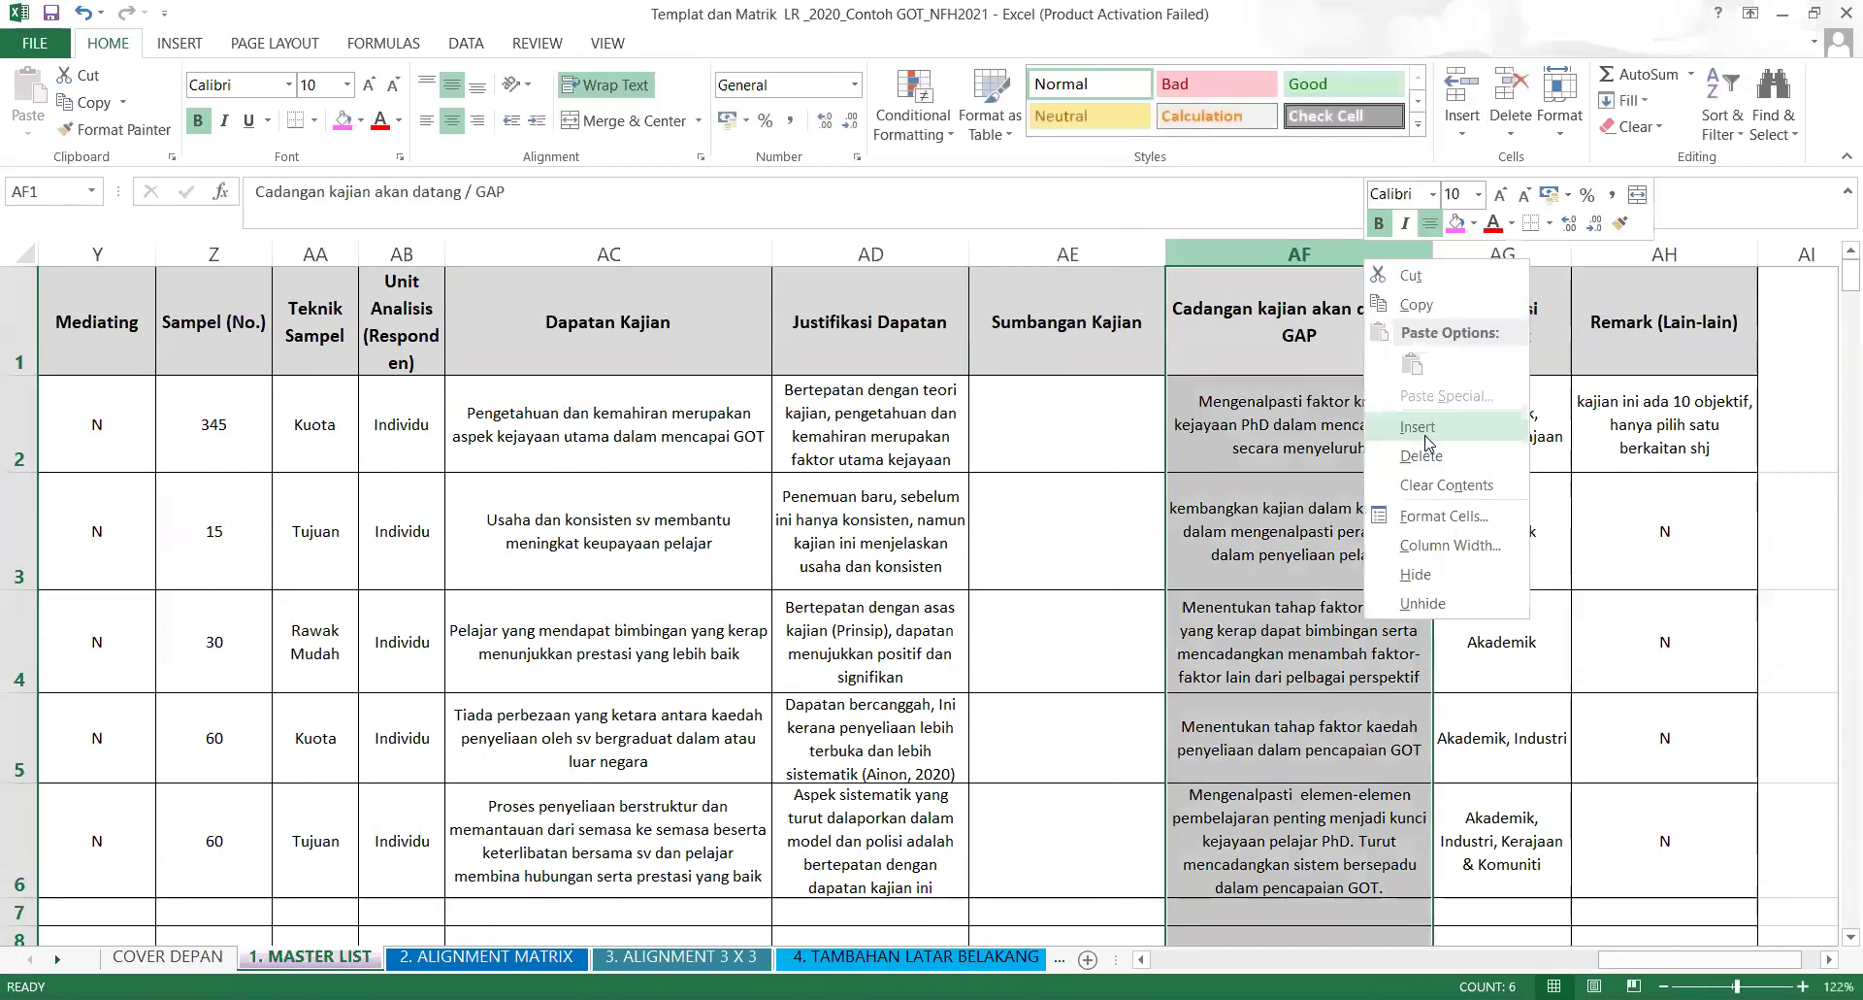
click(1420, 427)
click(1249, 337)
text(L)
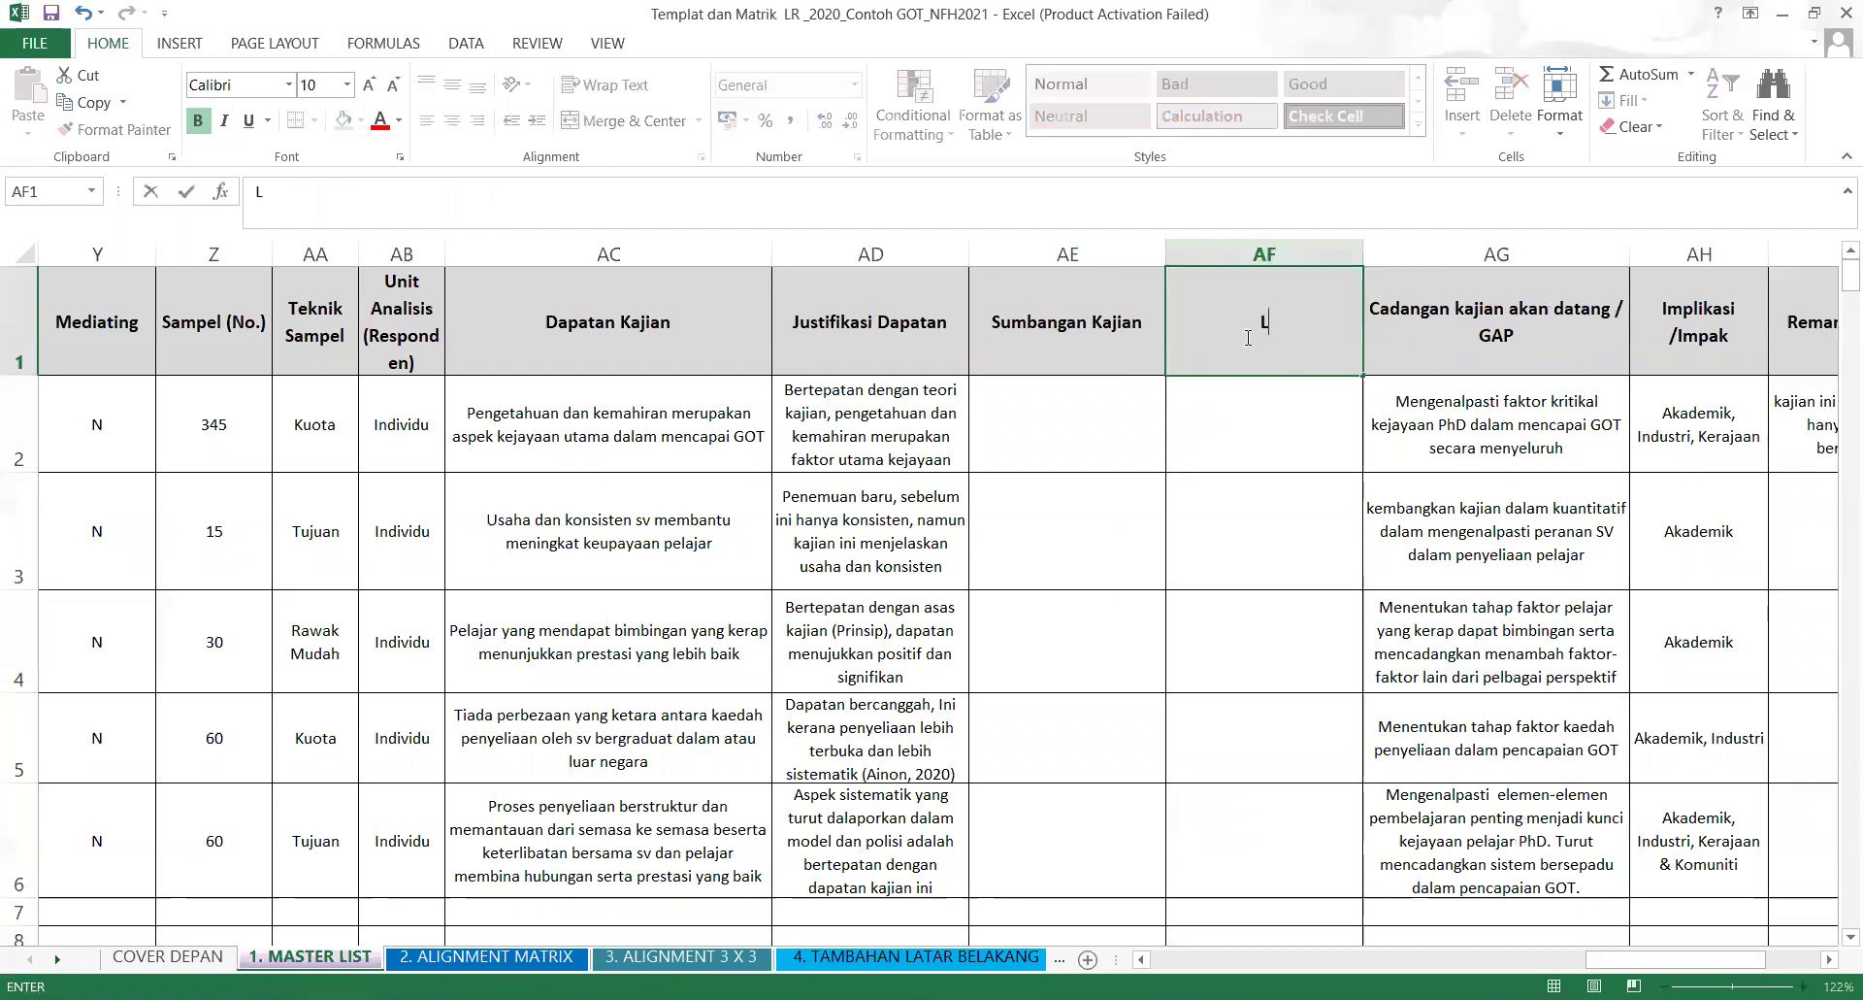
text(imitasi Kajian)
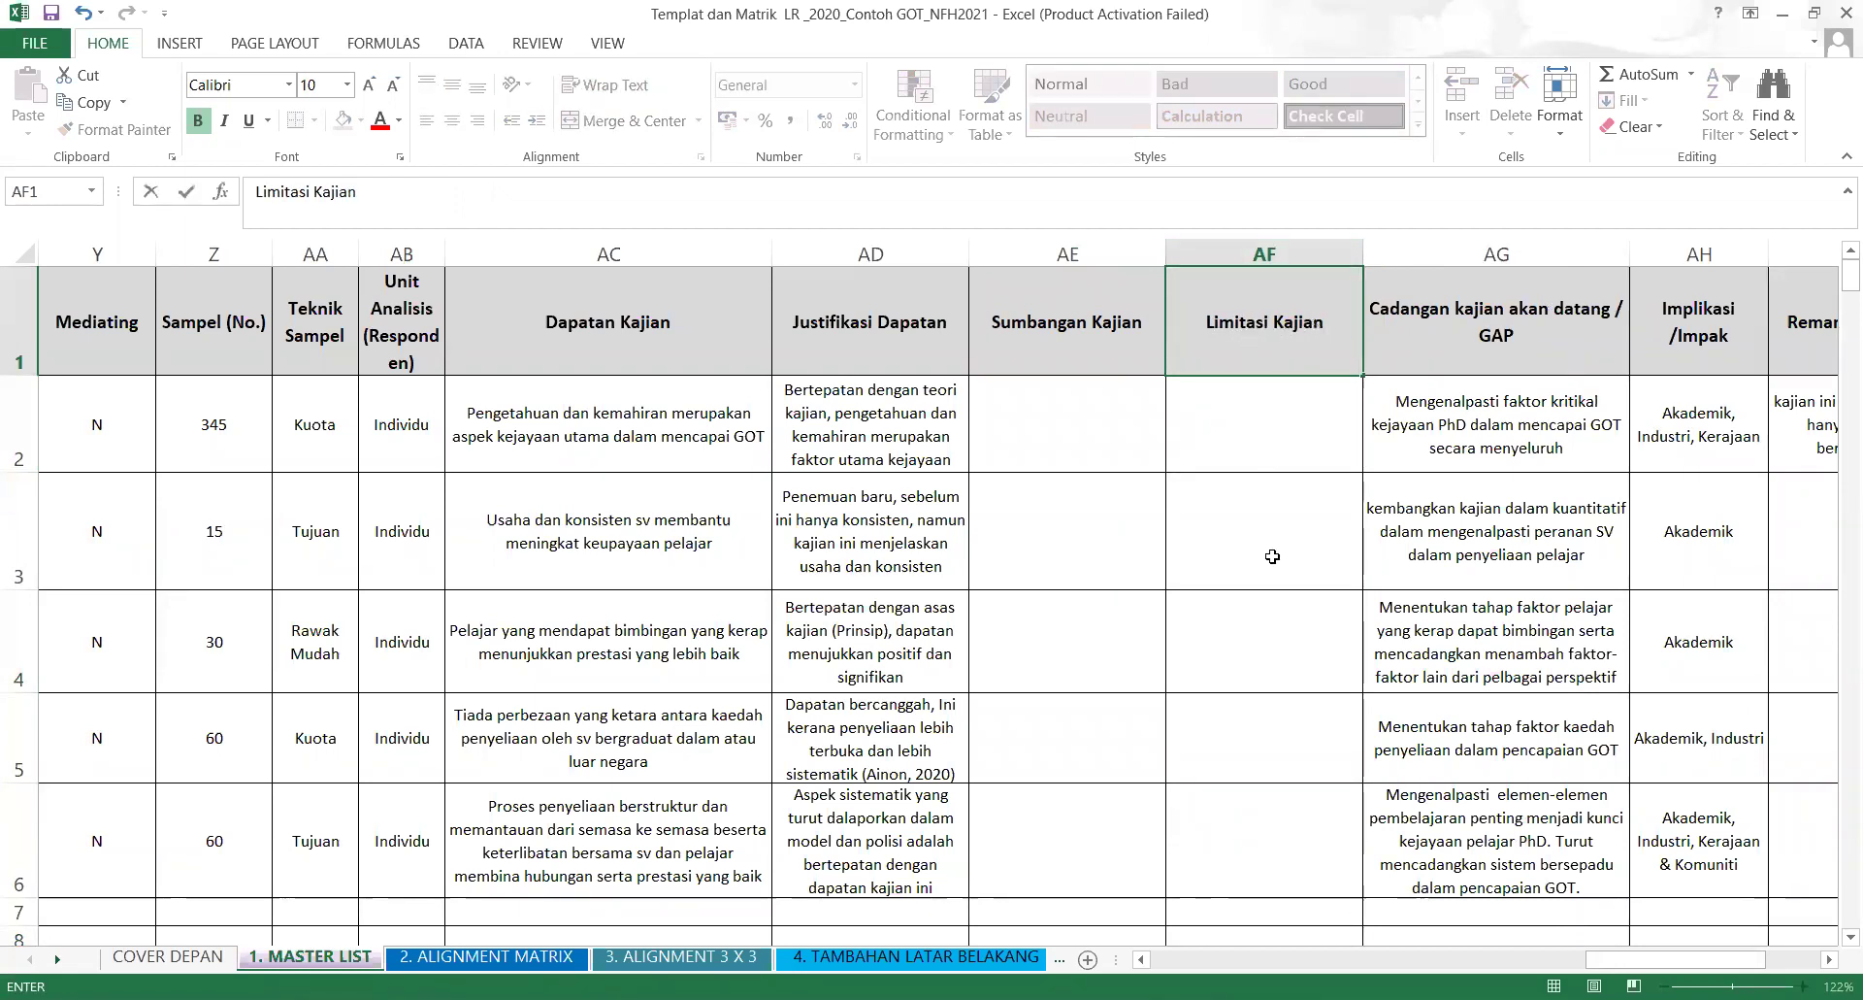
click(1273, 607)
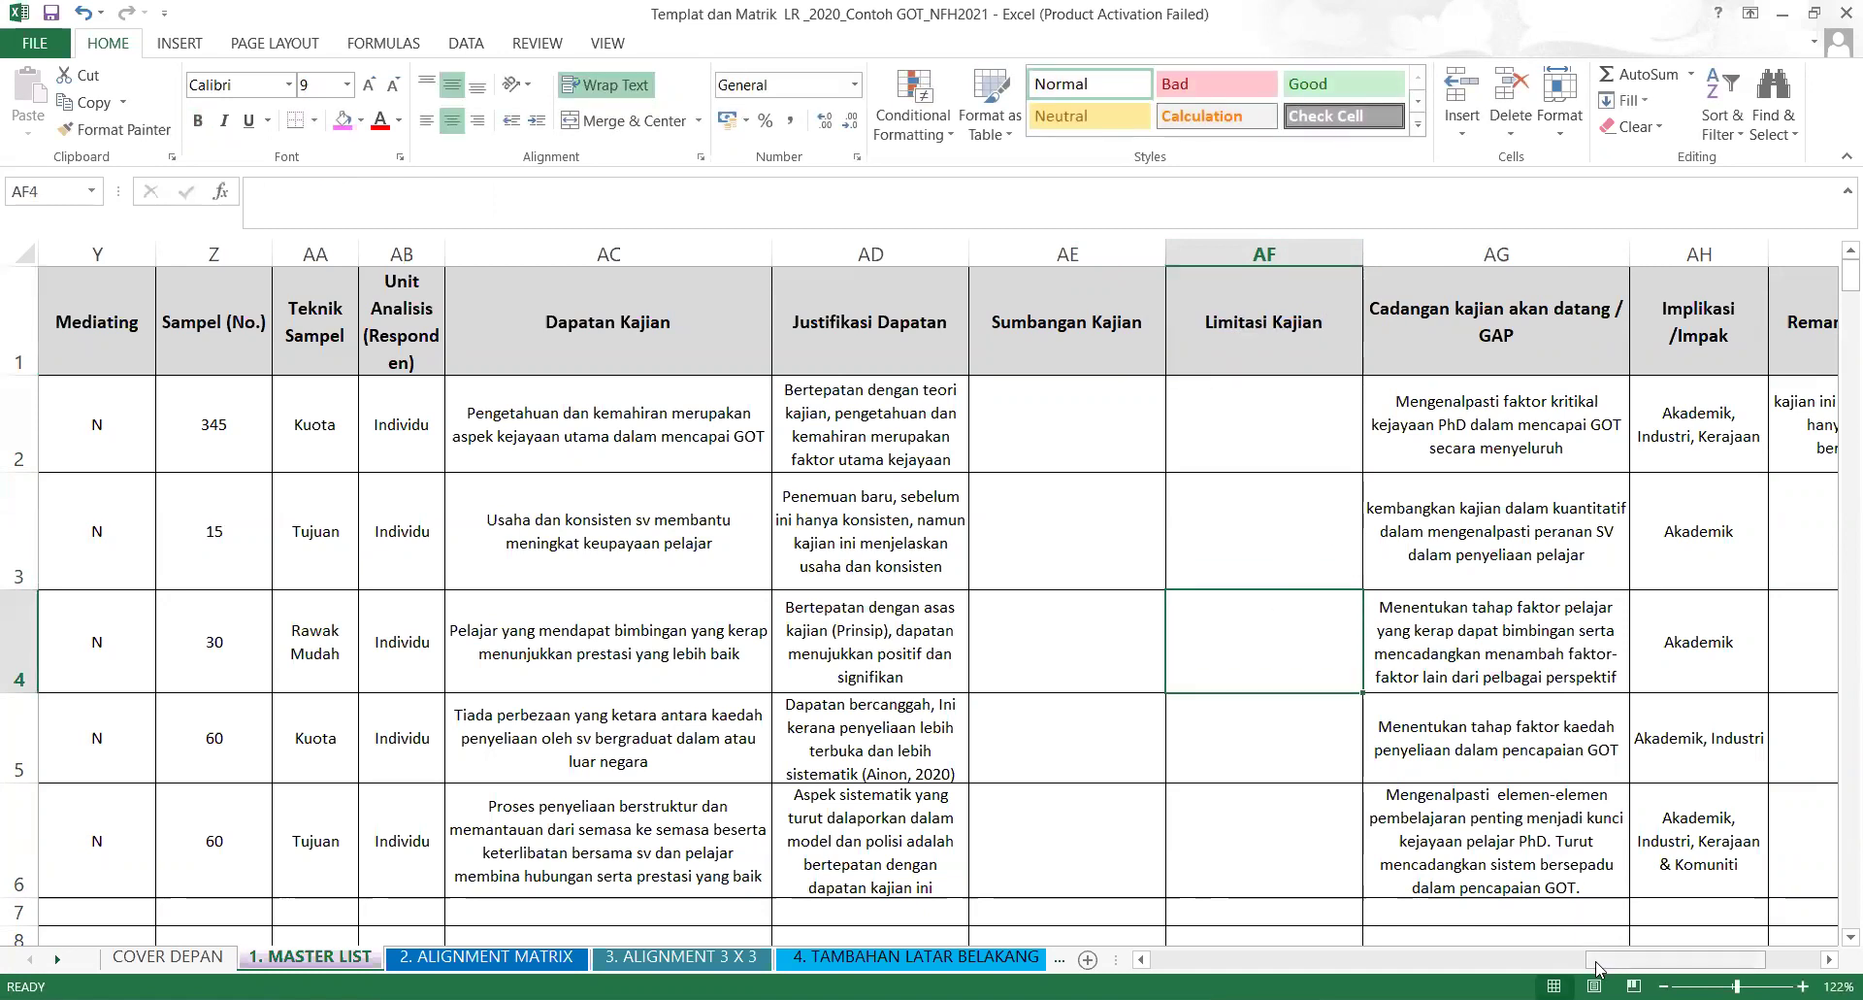
drag(1600, 967, 1165, 960)
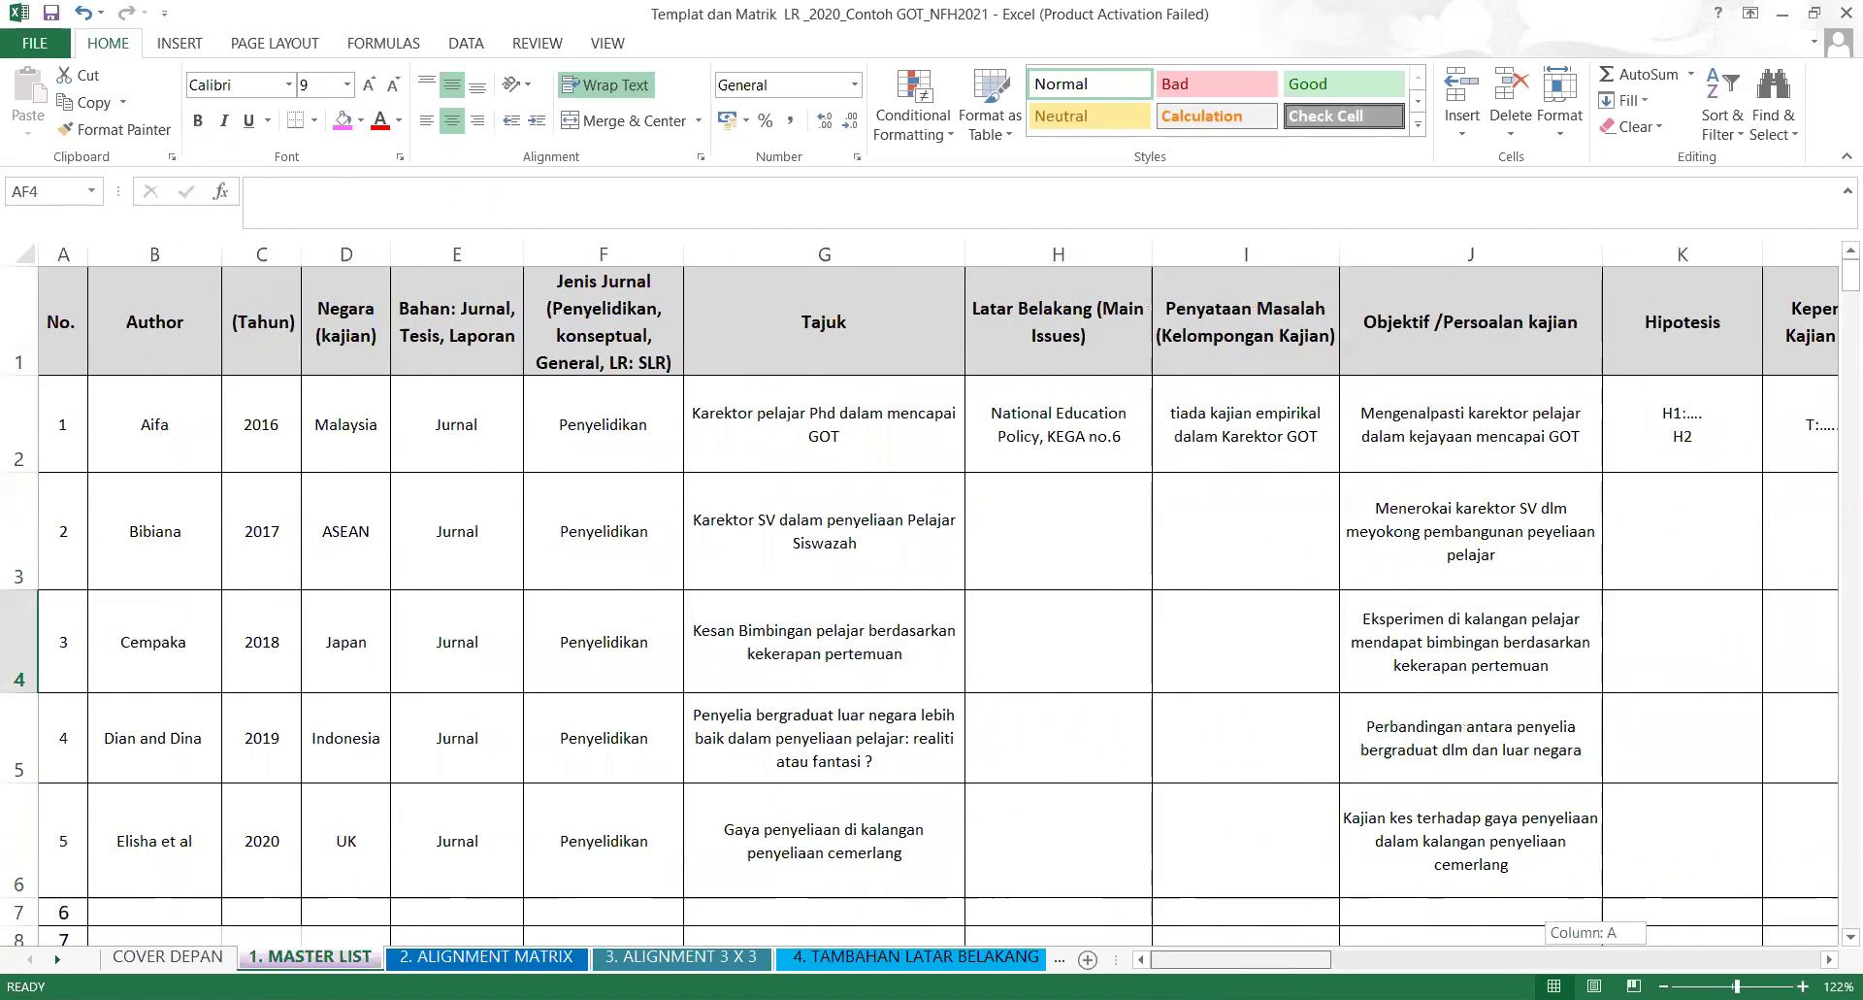
click(59, 312)
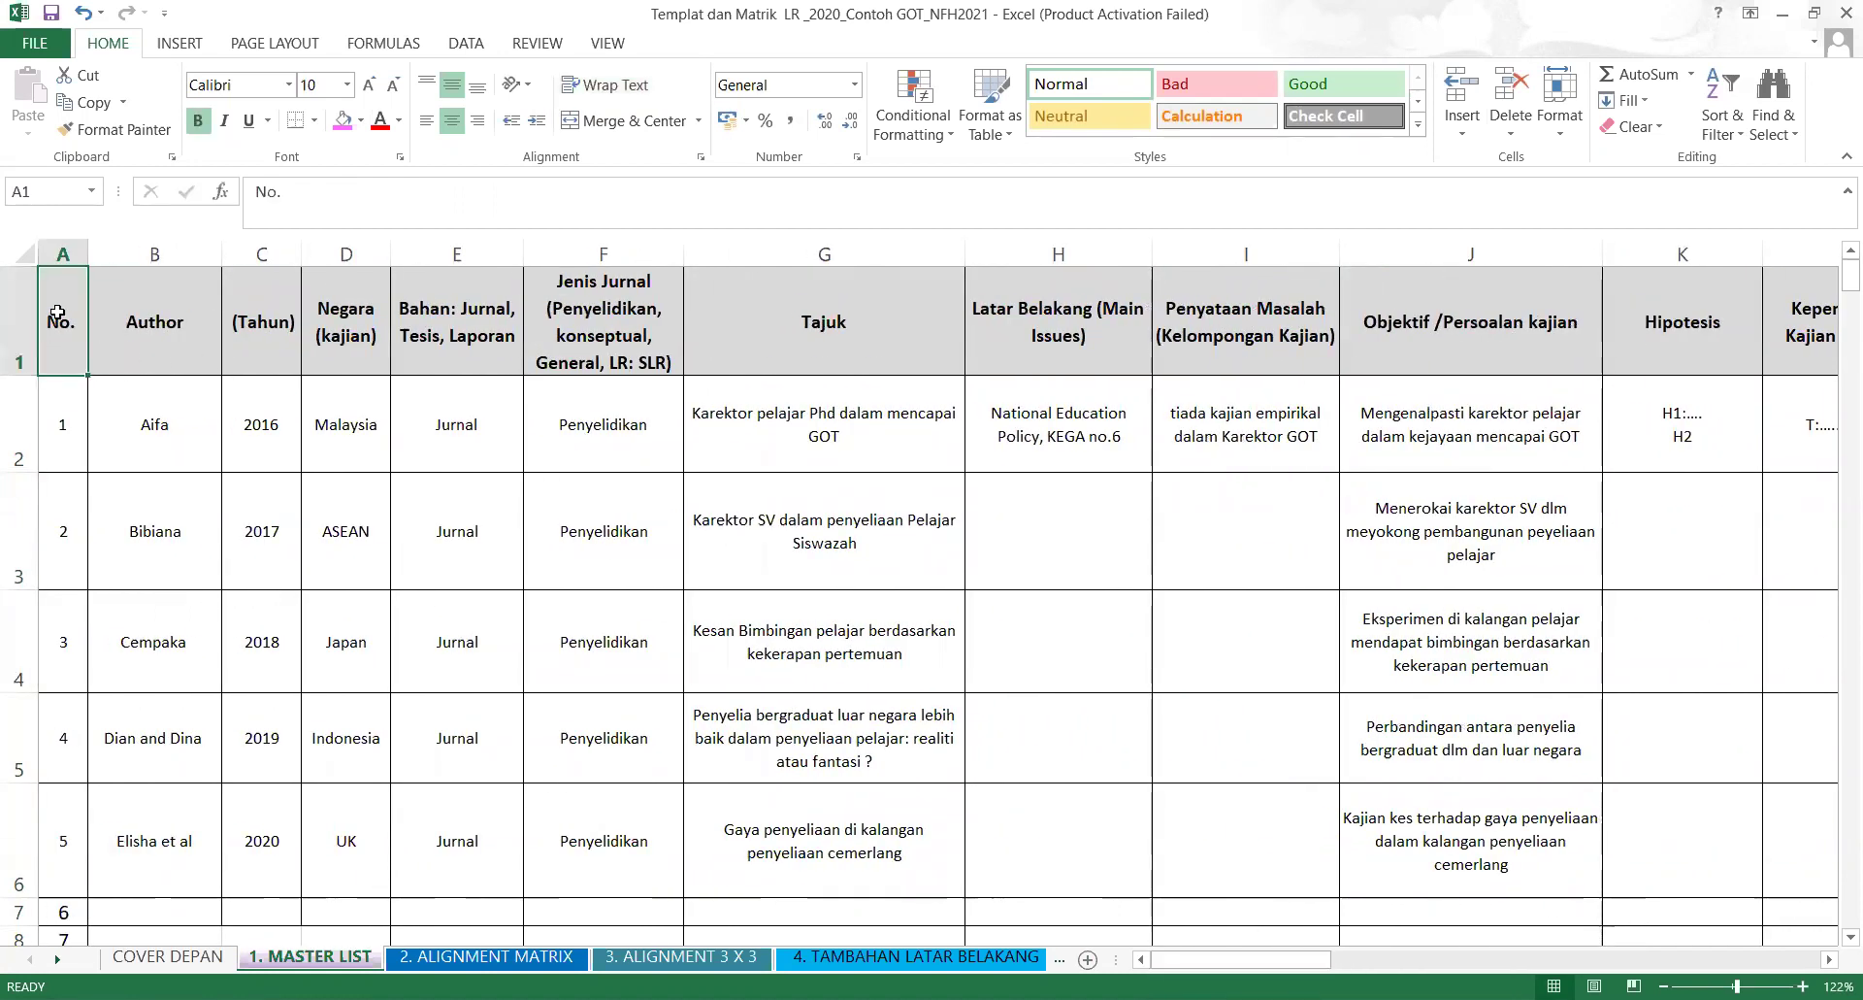
right_click(58, 313)
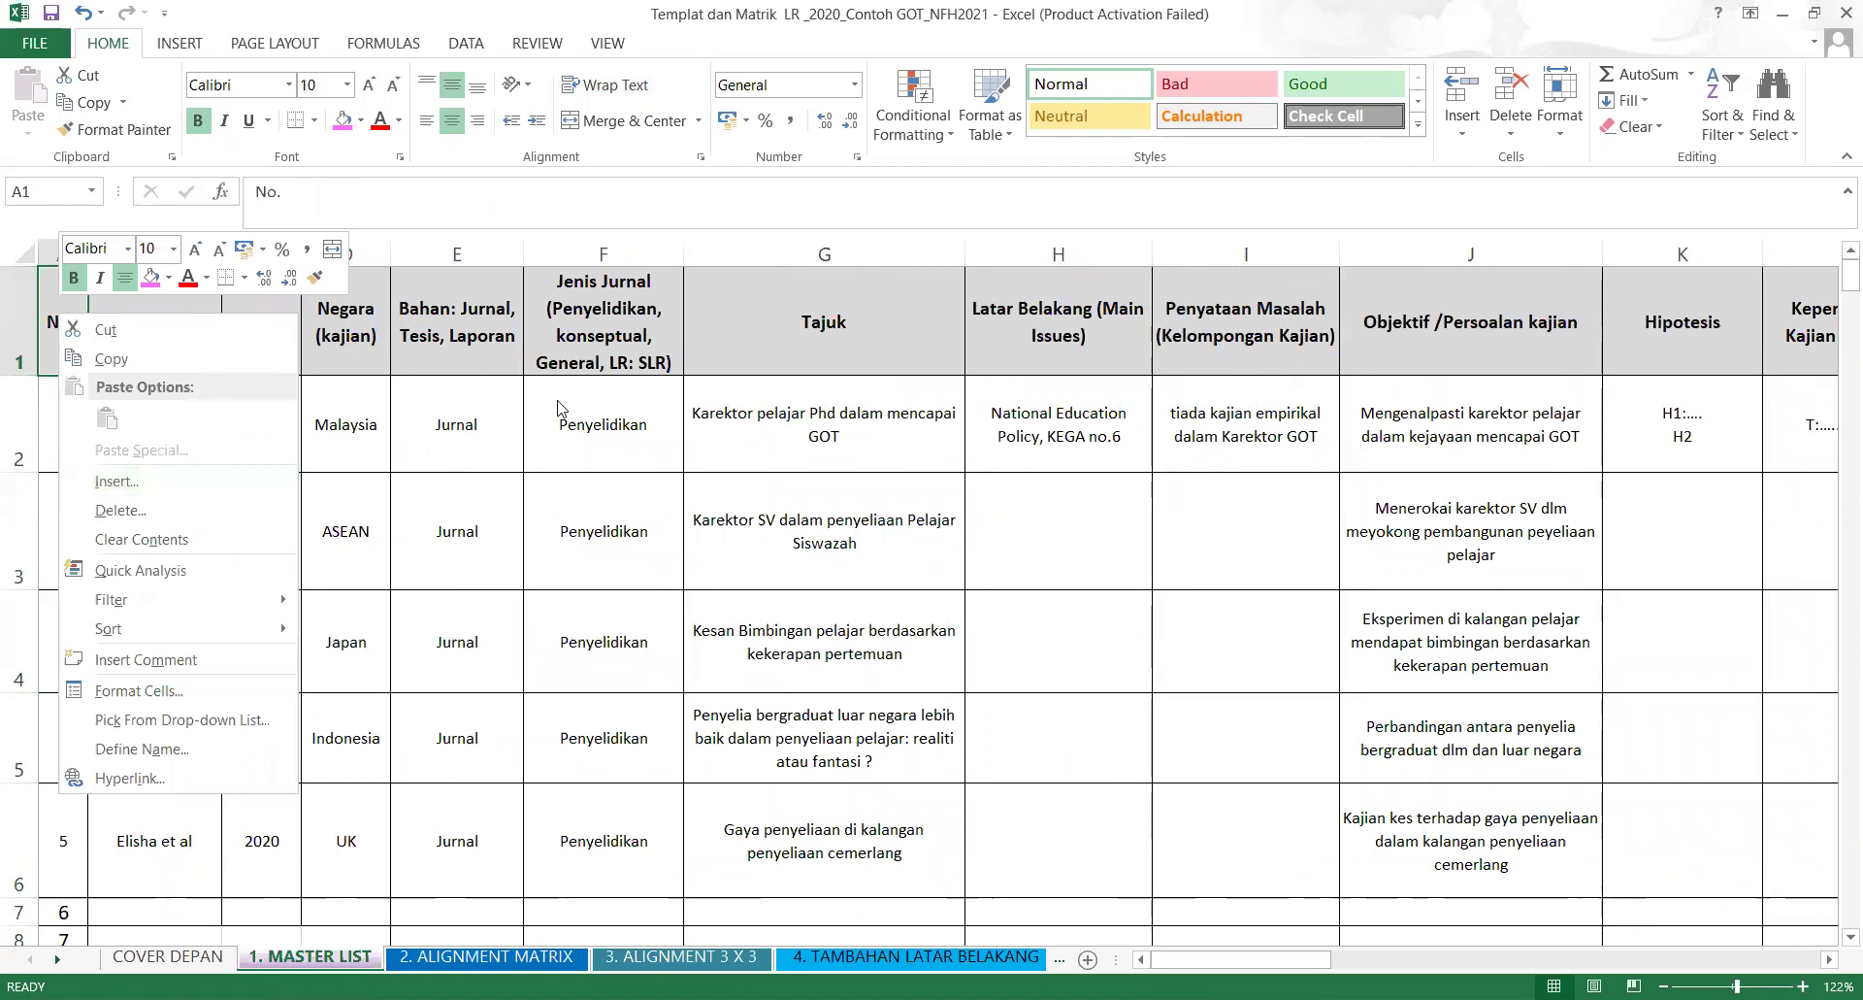
key(Escape)
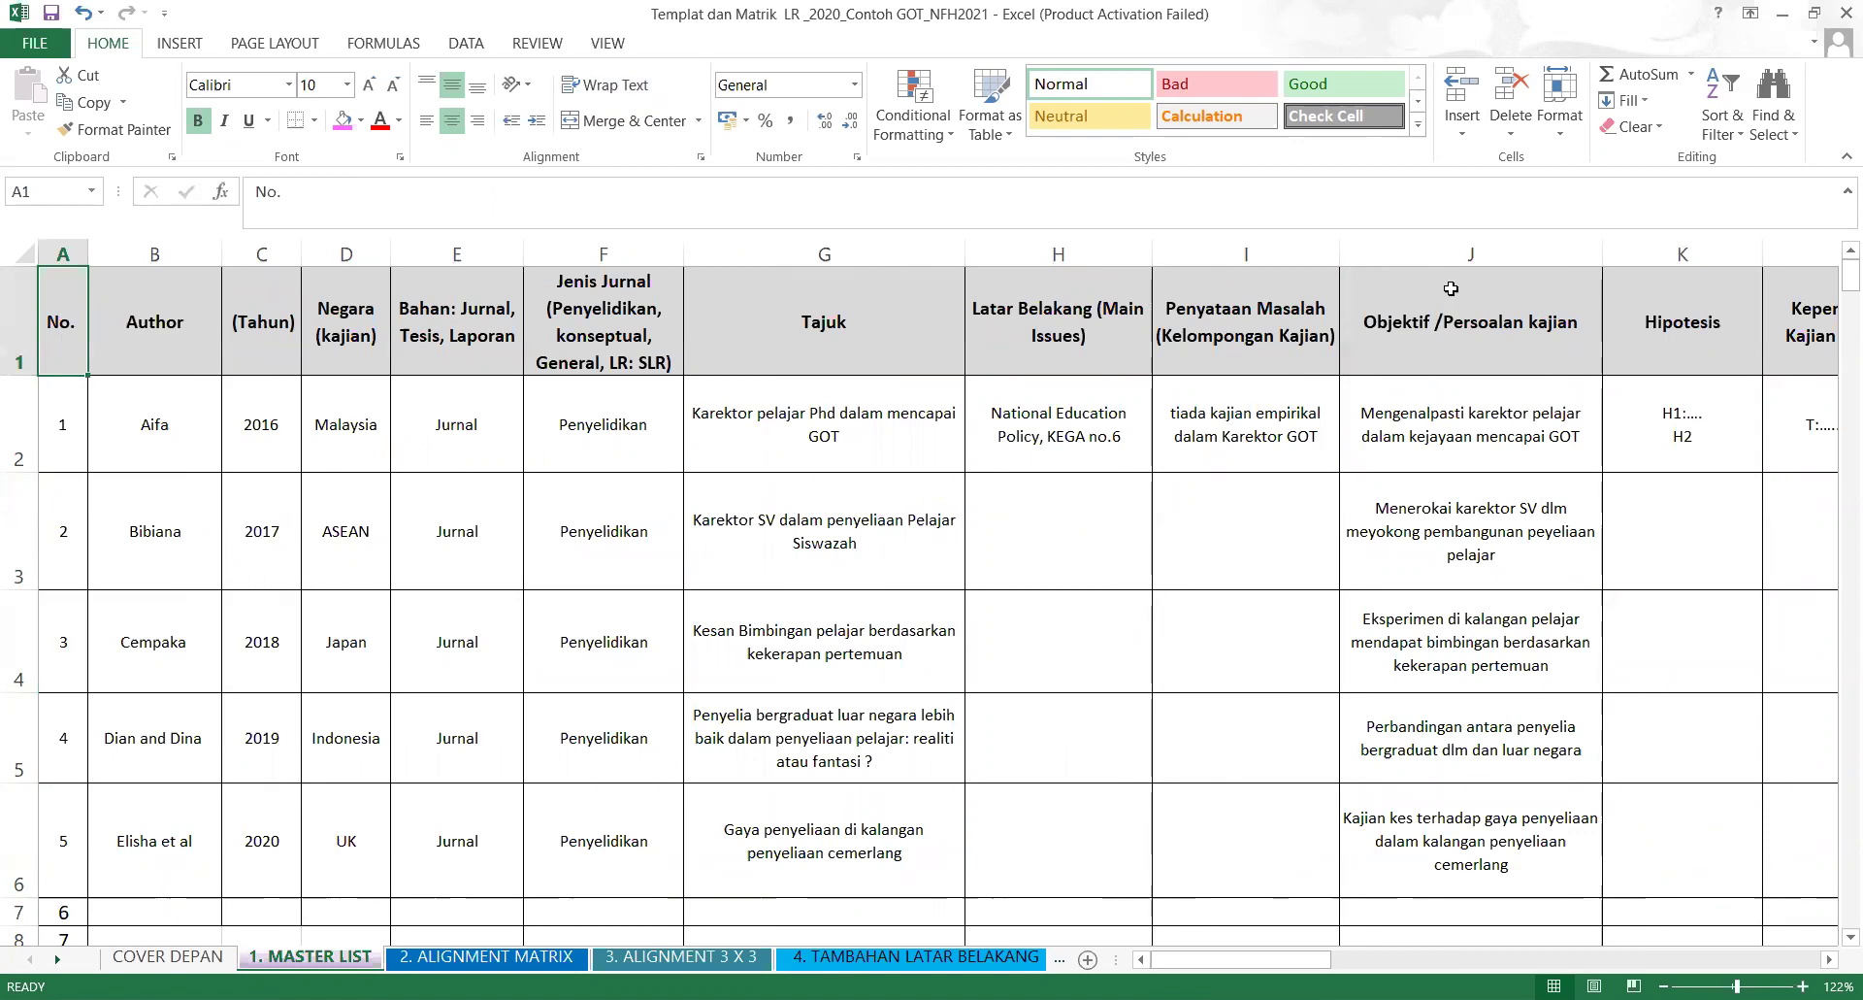
Append "(TM)" to the Limitasi column heading.
click(1408, 326)
key(Right)
scroll(1409, 325, right, 5)
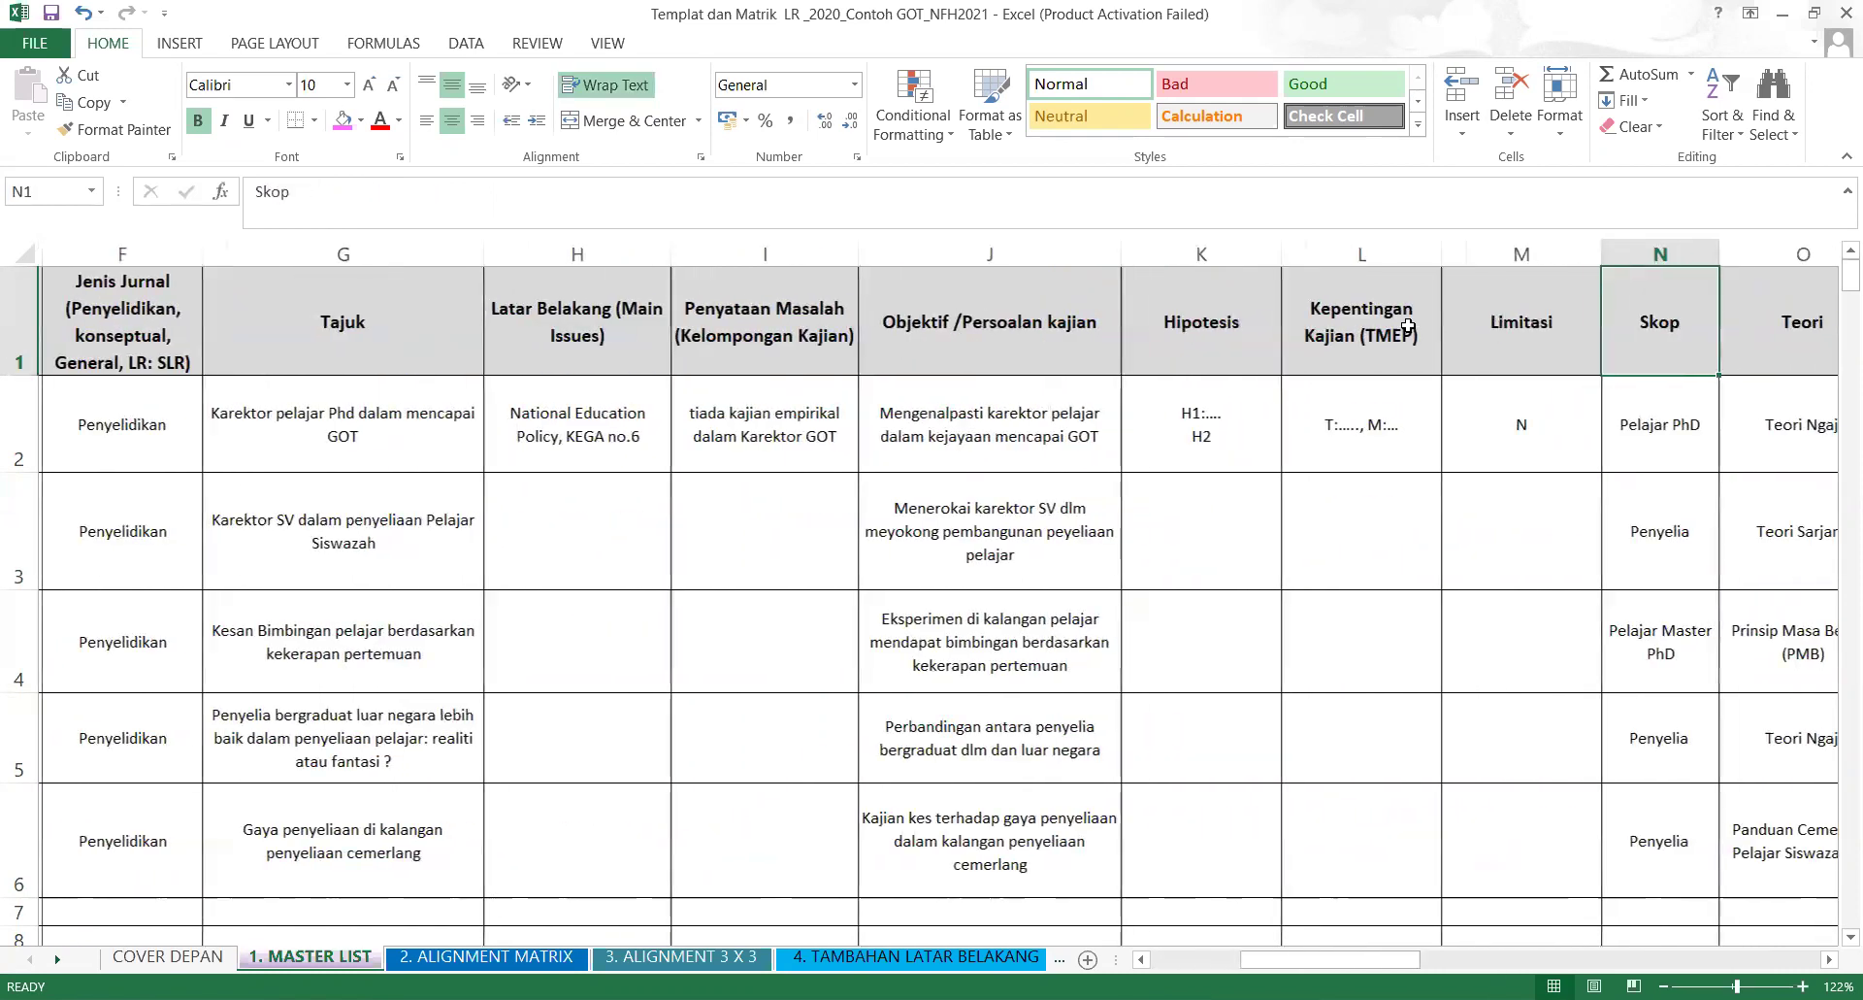
click(1408, 325)
key(Left)
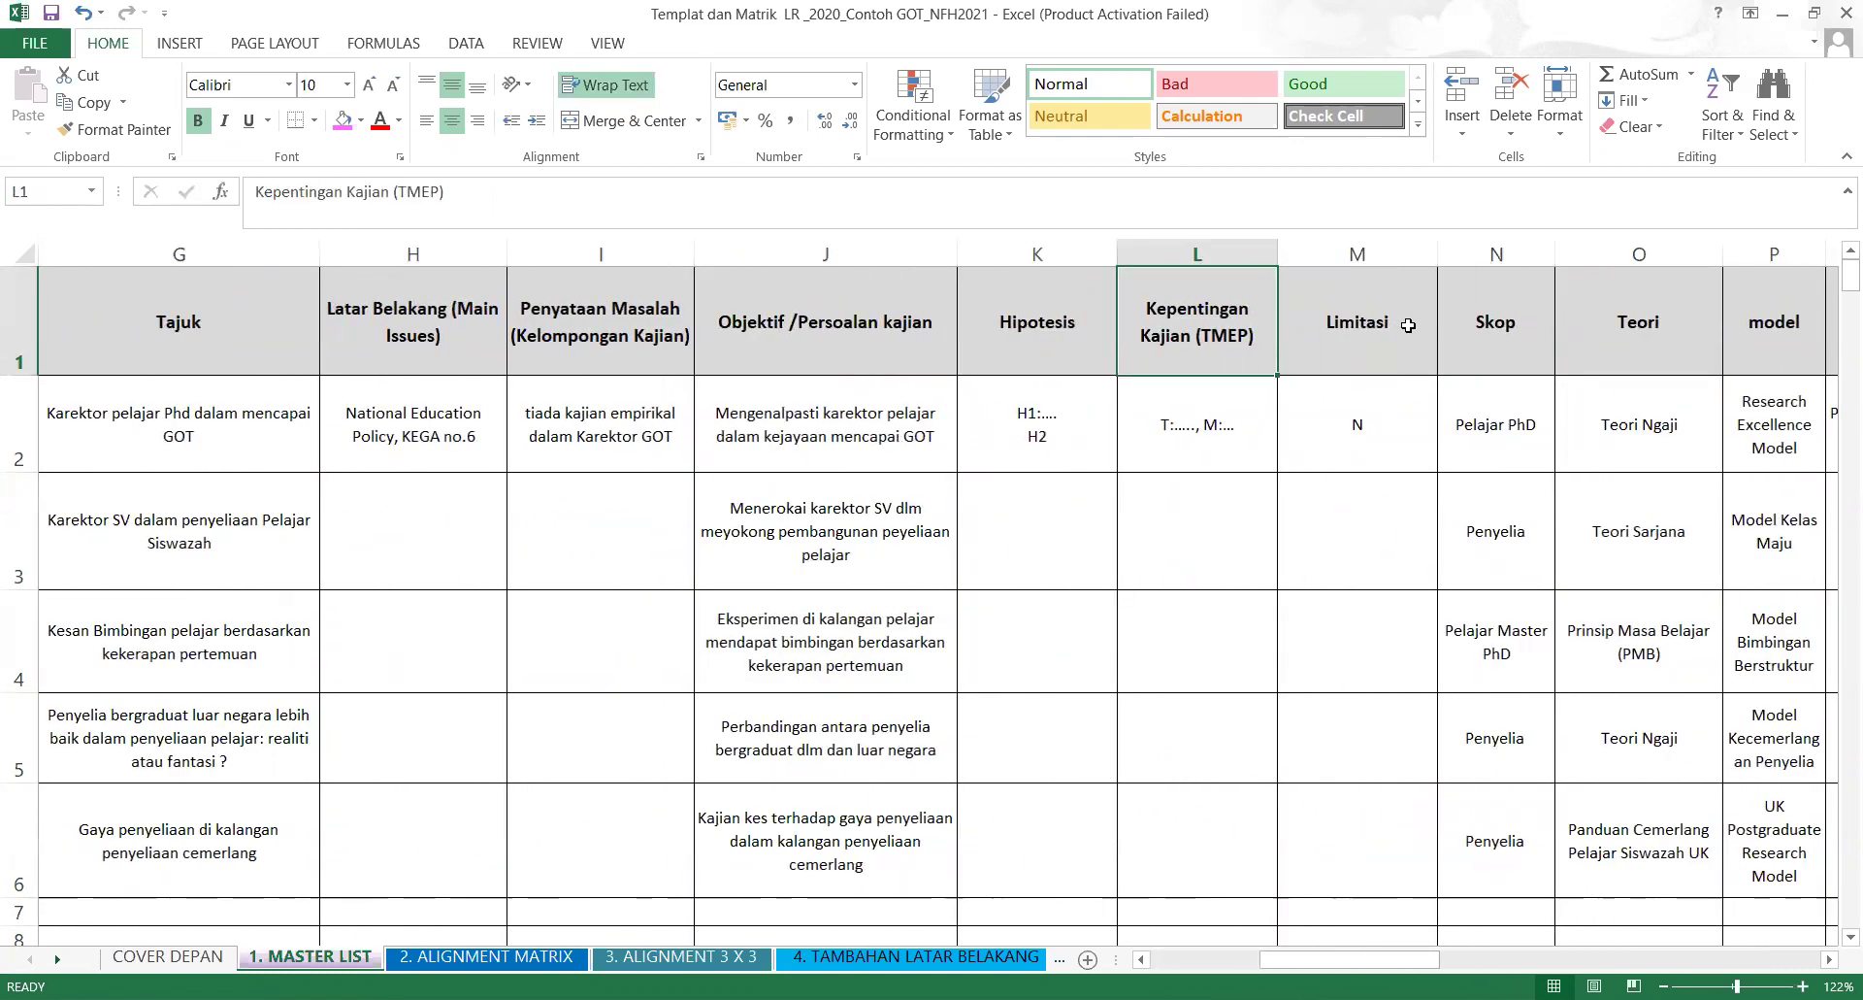
key(Right)
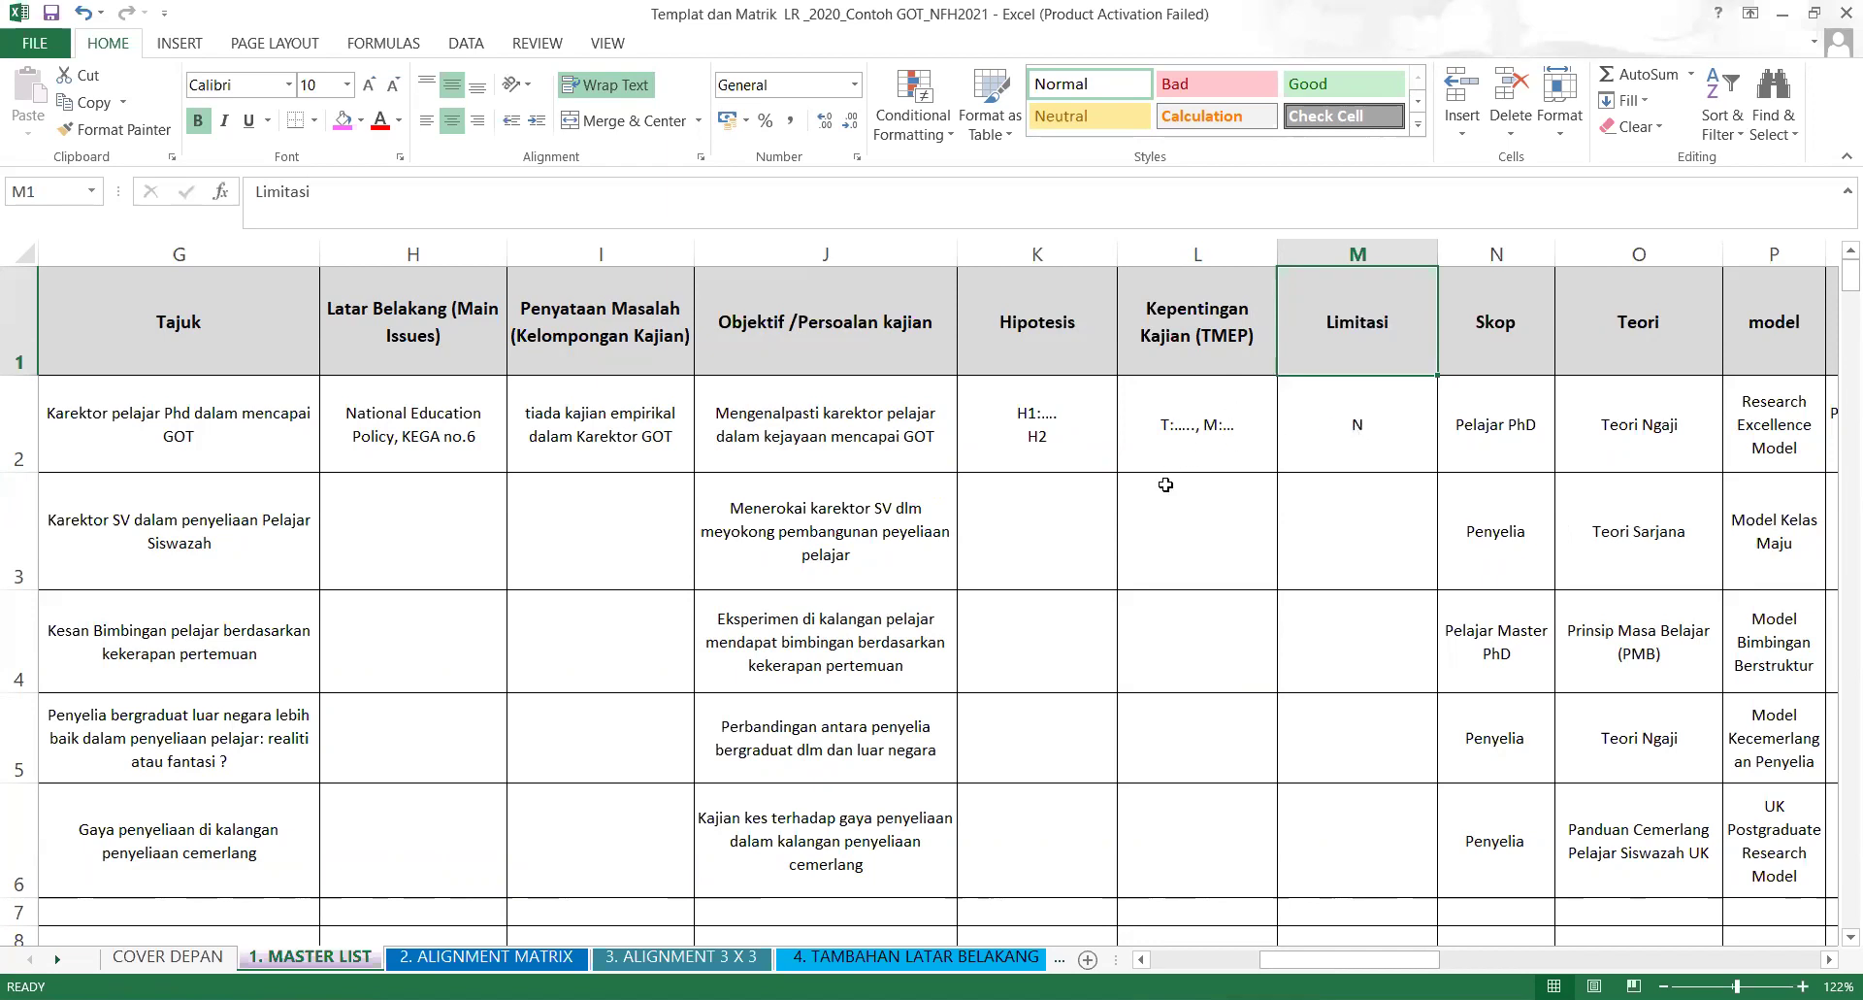
click(334, 185)
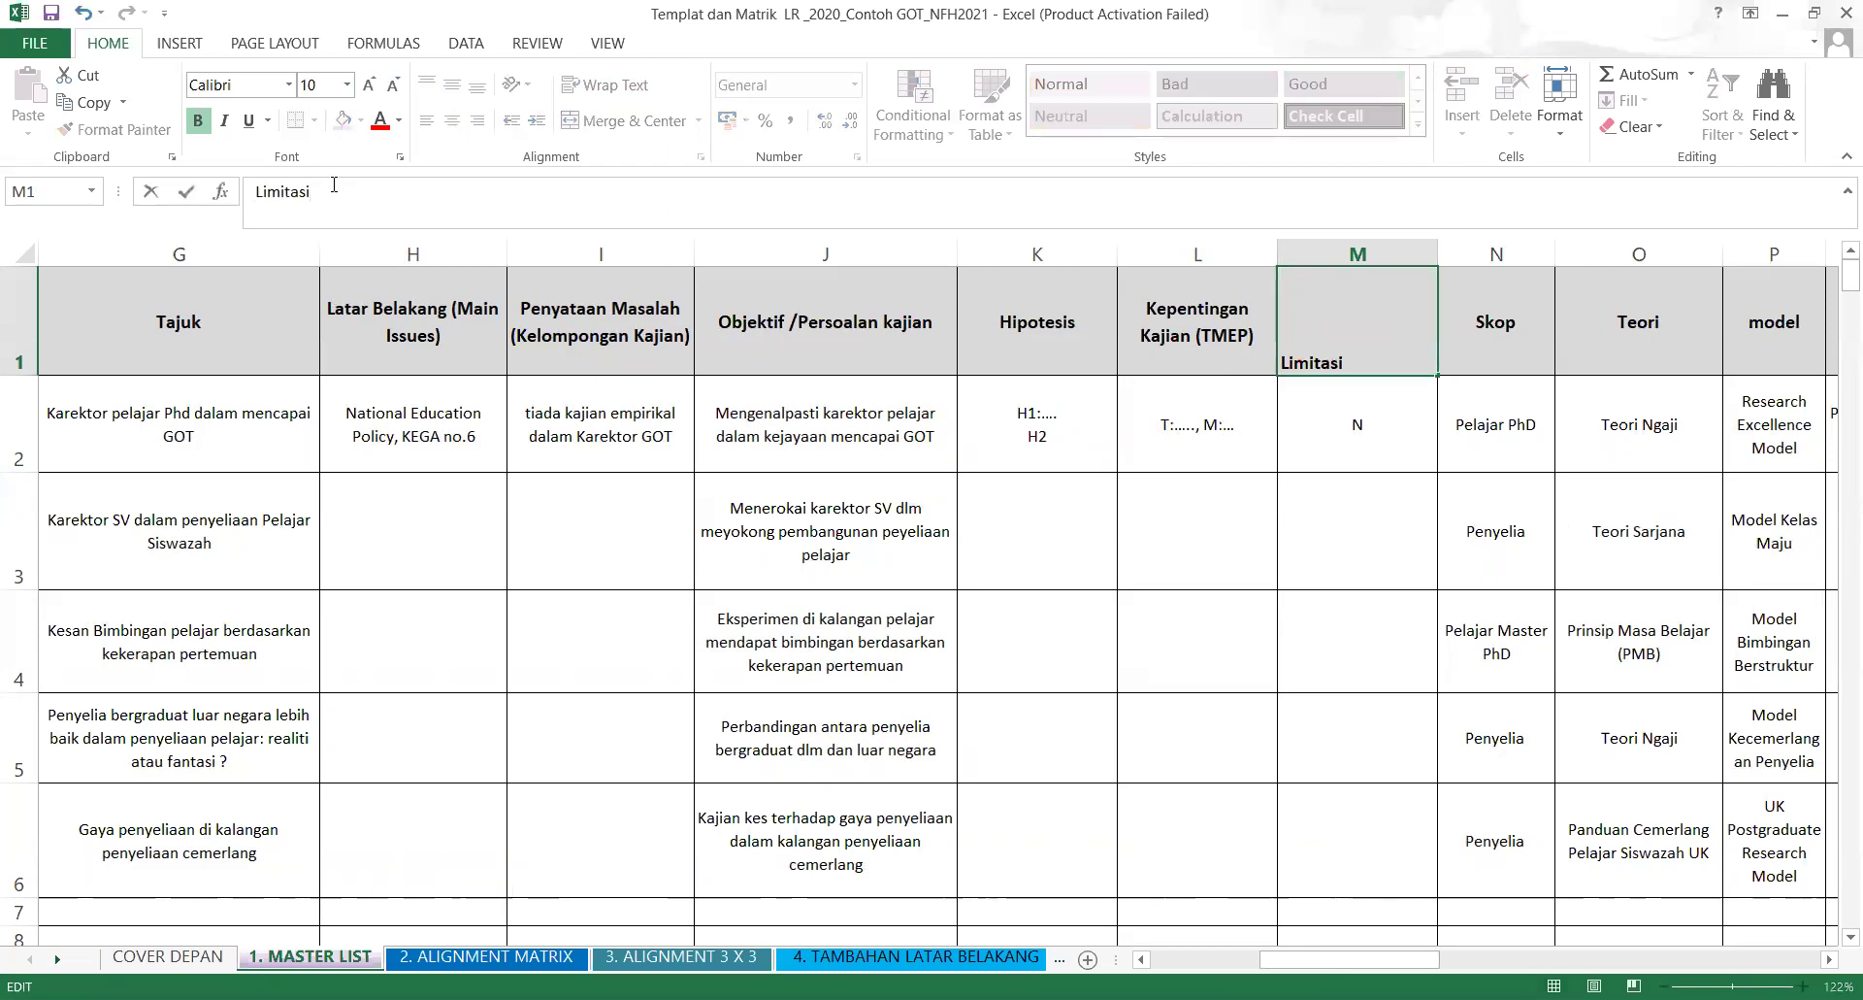
text((TM))
click(1201, 614)
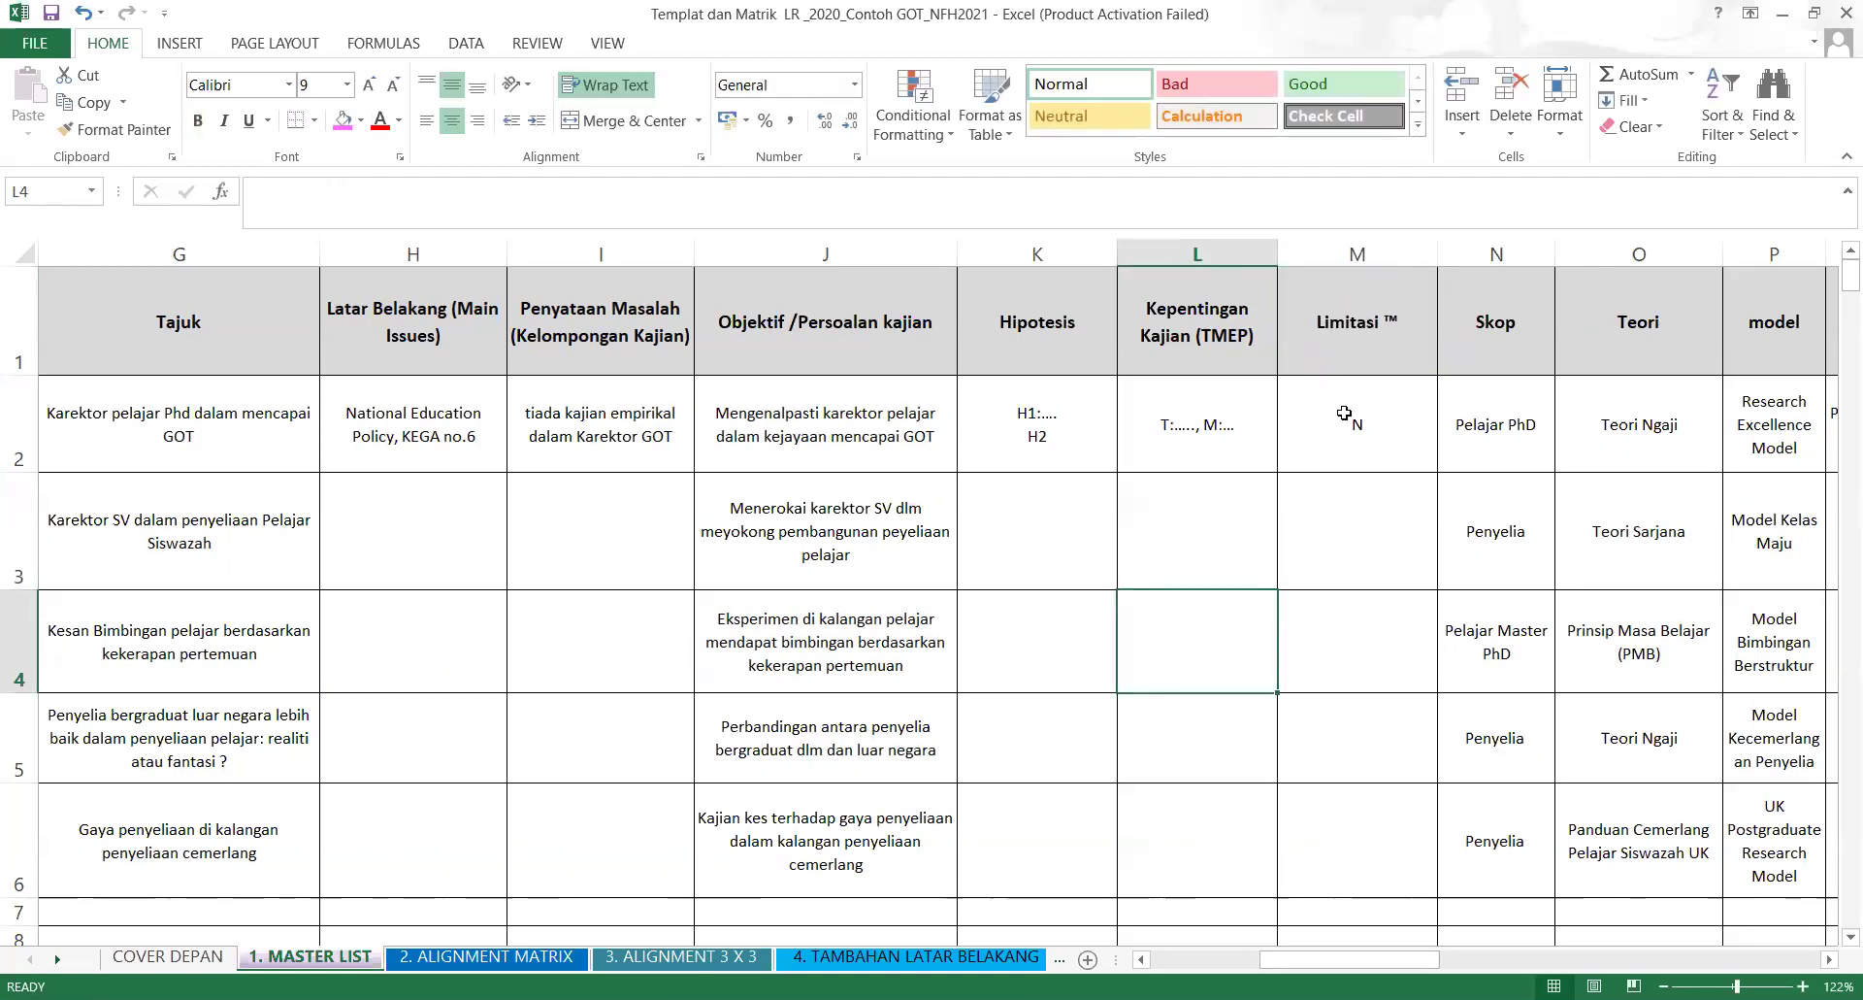
Correct the Limitasi column heading to read "Limitasi (T,M)".
click(1344, 313)
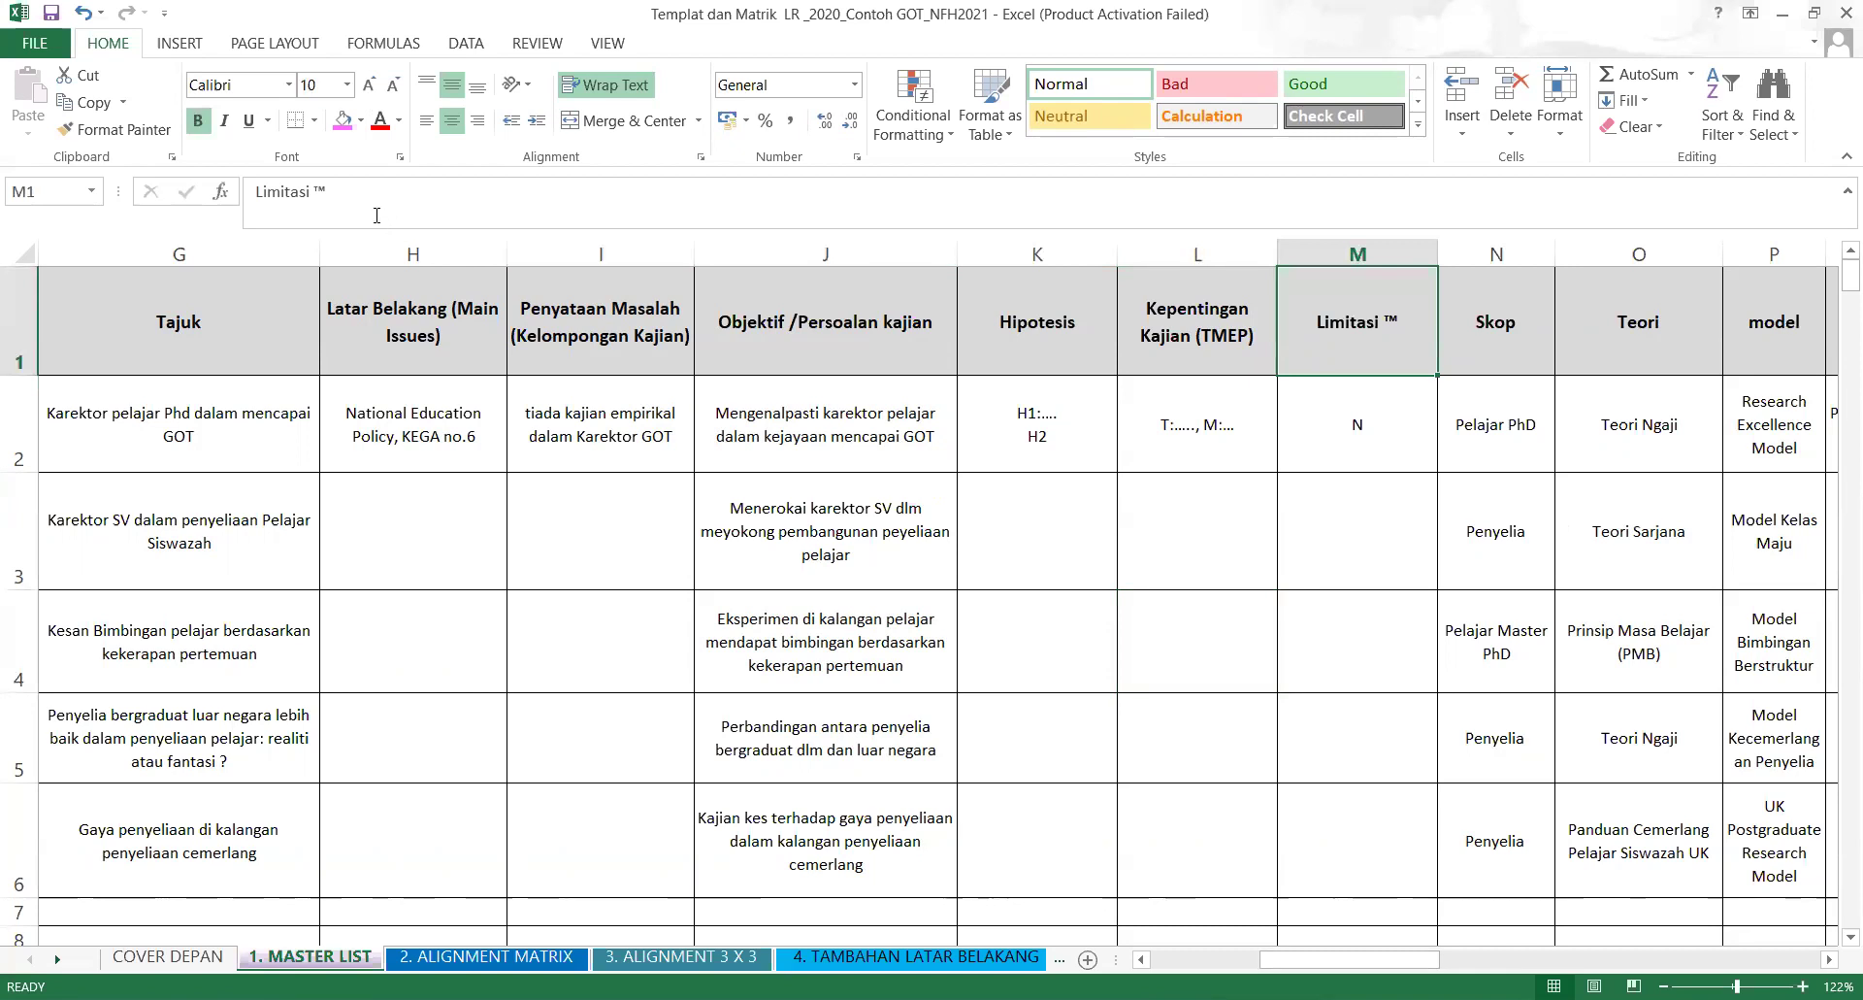
click(334, 198)
key(BackSpace)
key(BackSpace)
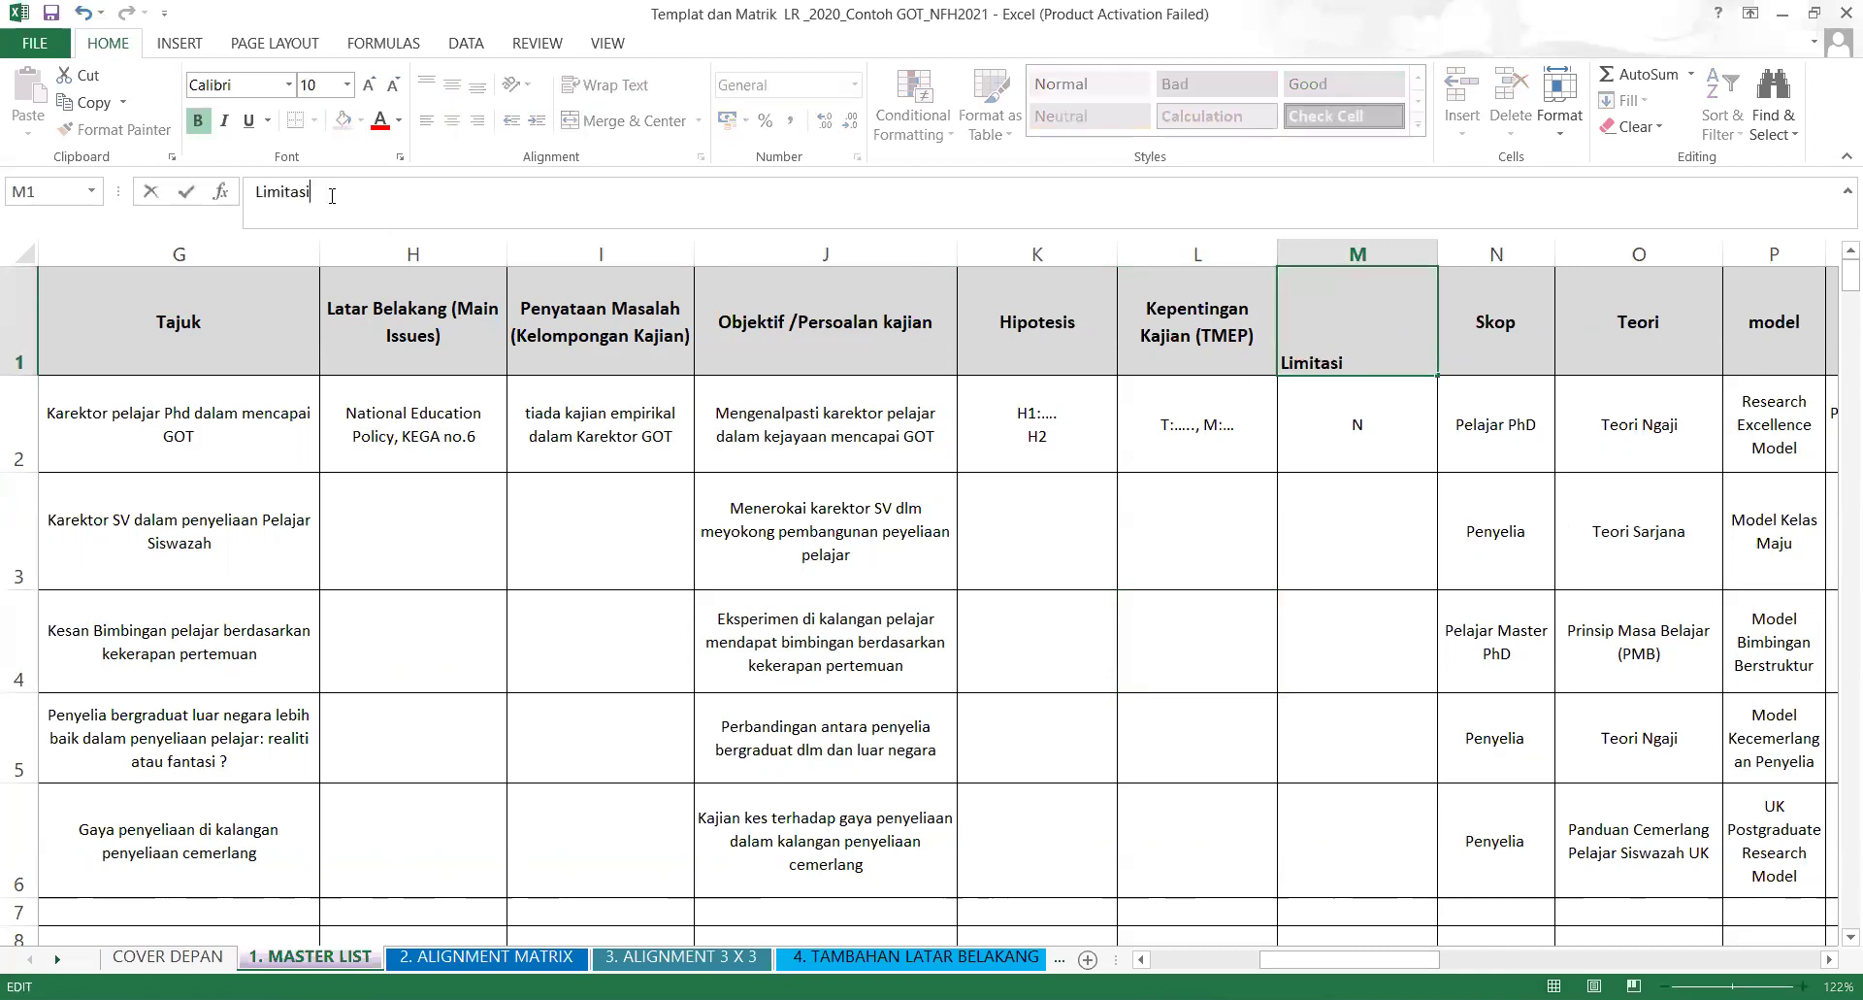
text(()
text(lim)
key(BackSpace)
key(BackSpace)
key(BackSpace)
text(T,M))
click(1349, 602)
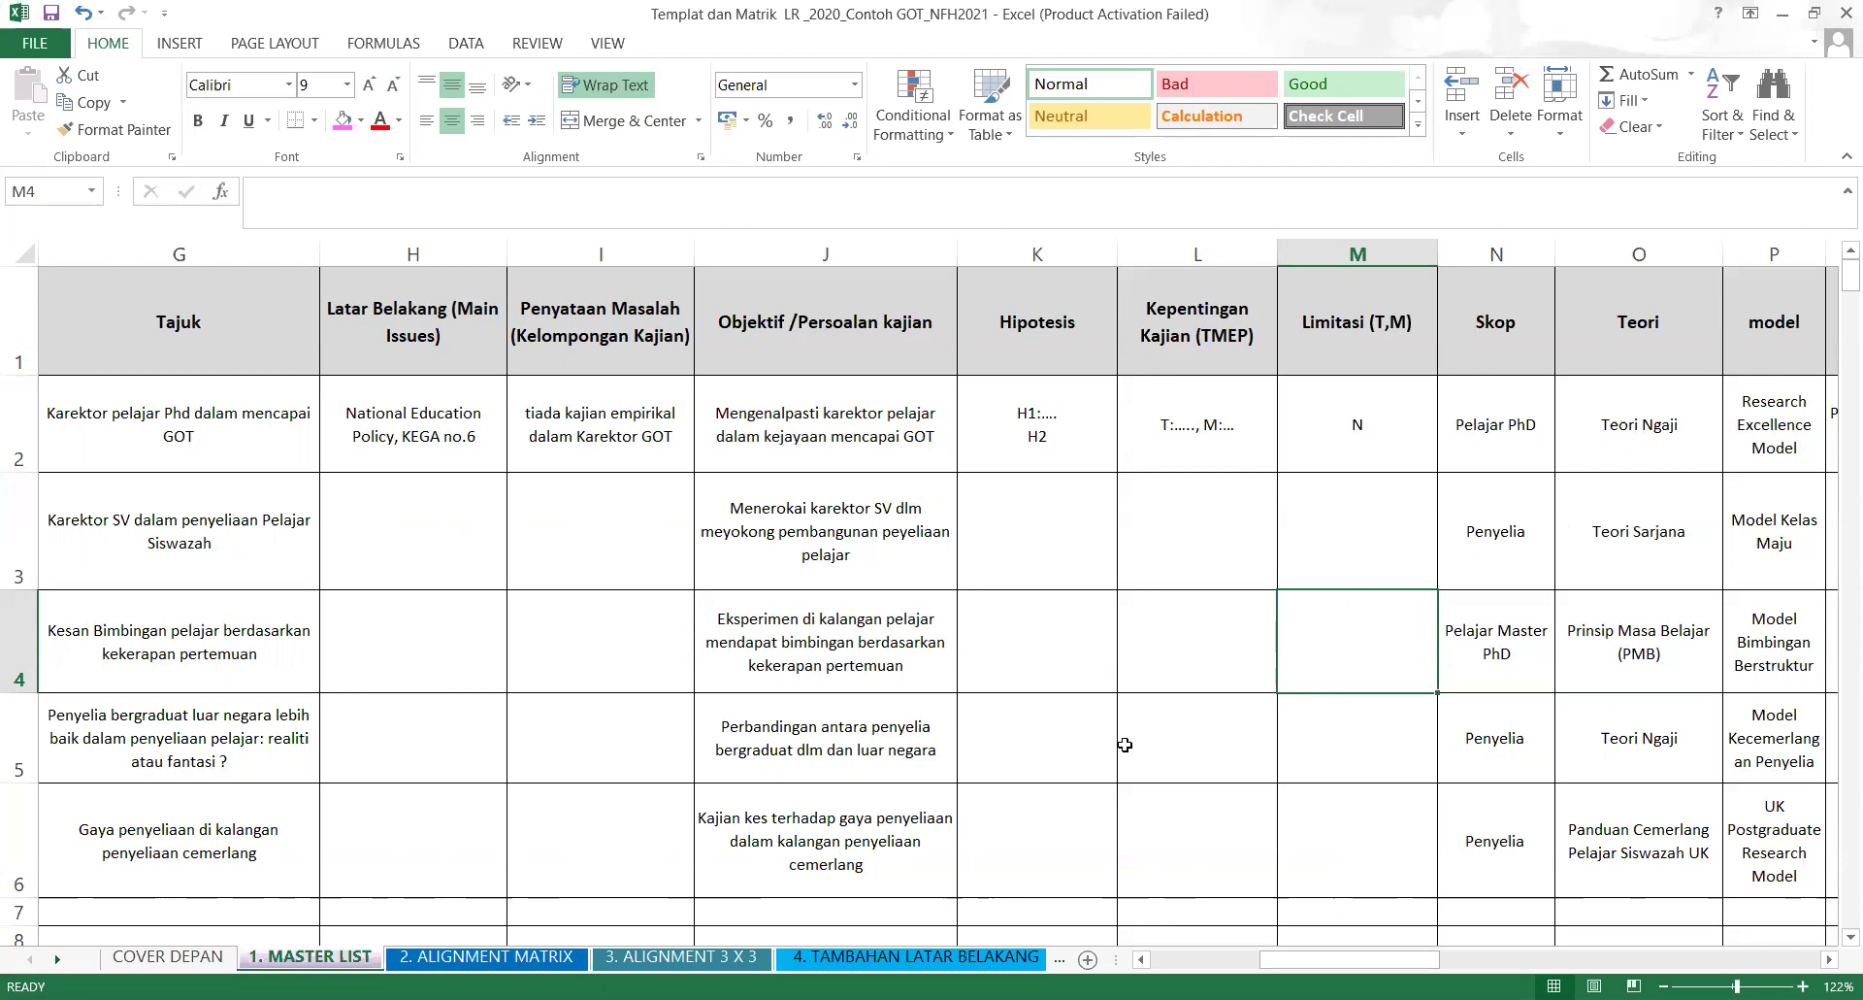
Review the column headings from Latar Belakang (Main Issues) across to Limitasi (T,M).
click(1082, 729)
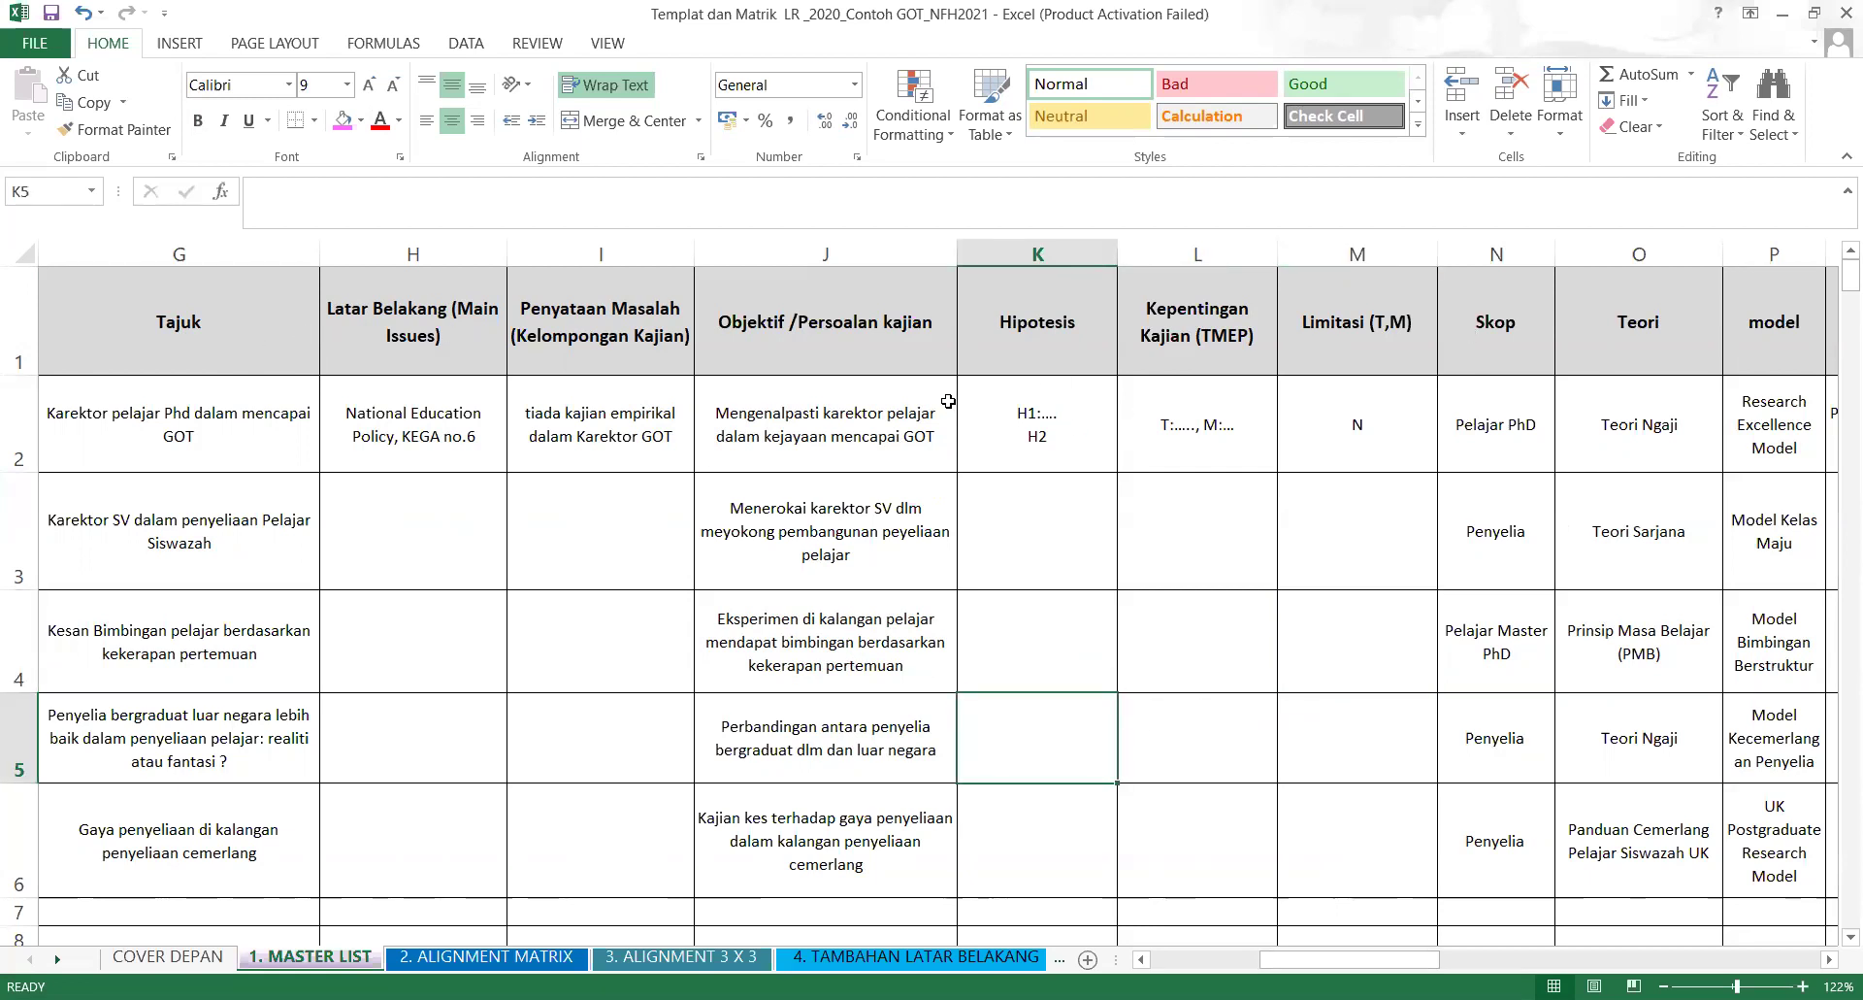
click(450, 311)
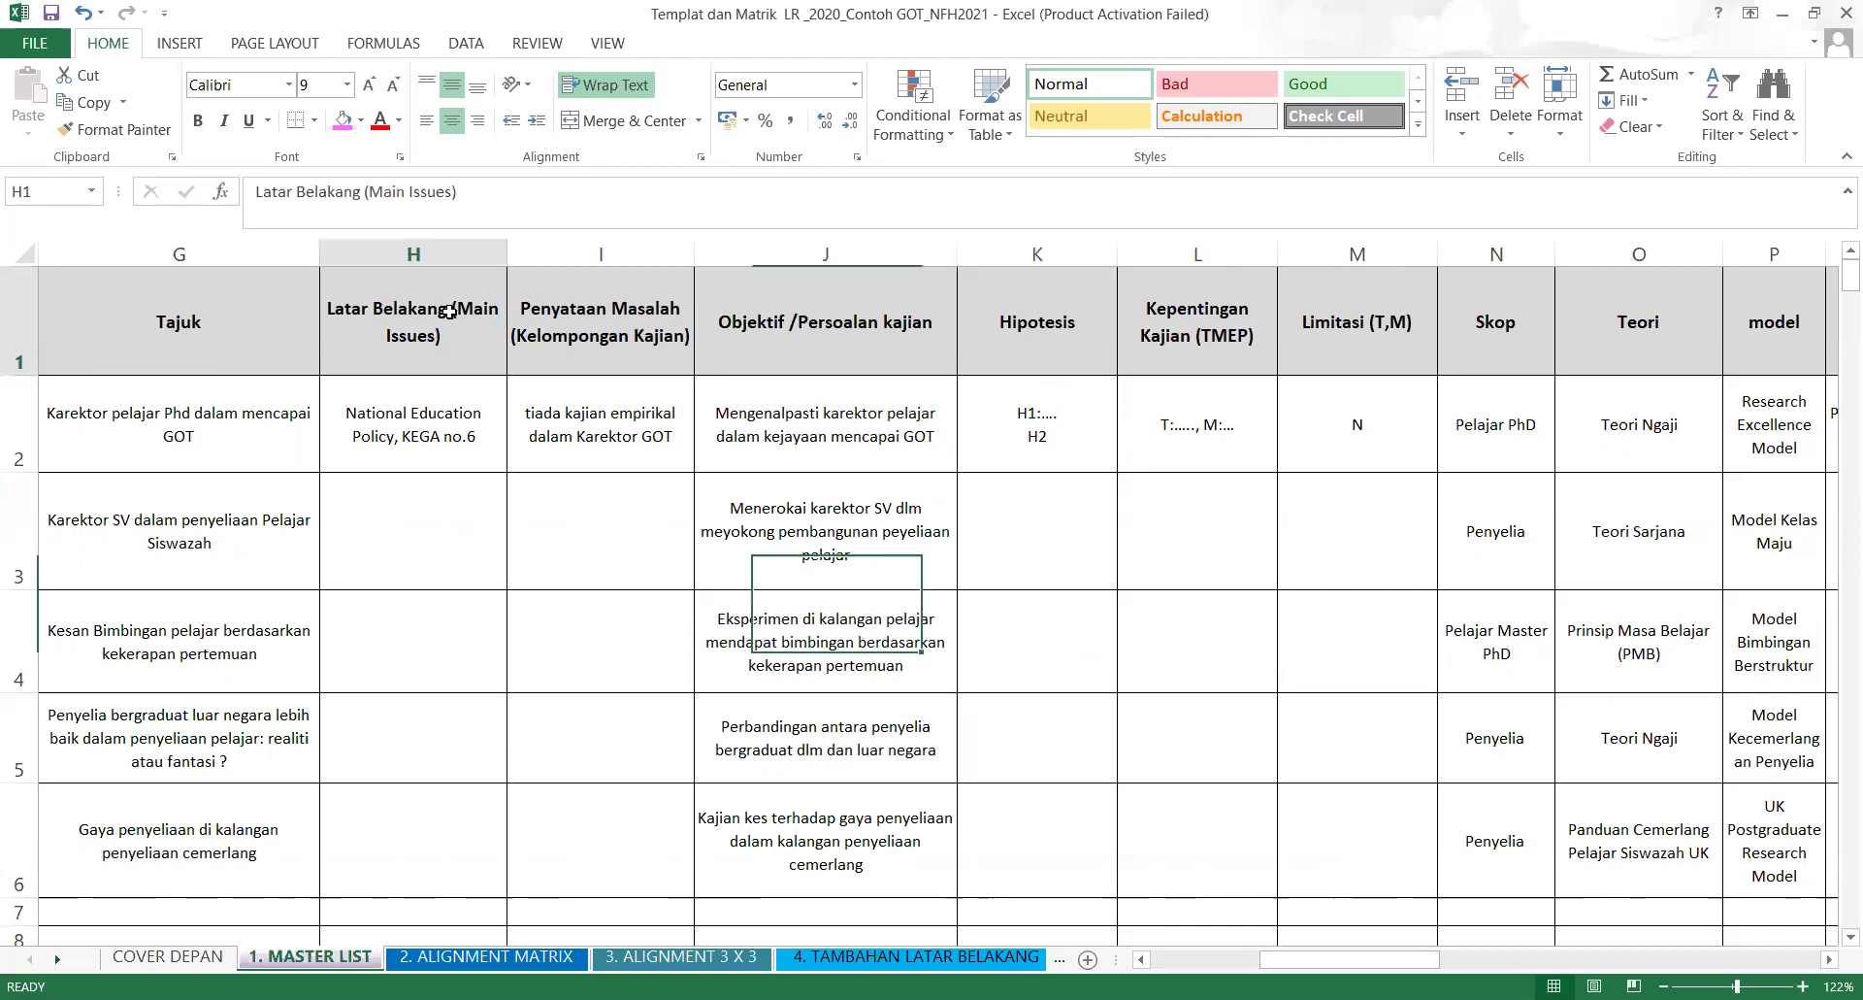
click(609, 328)
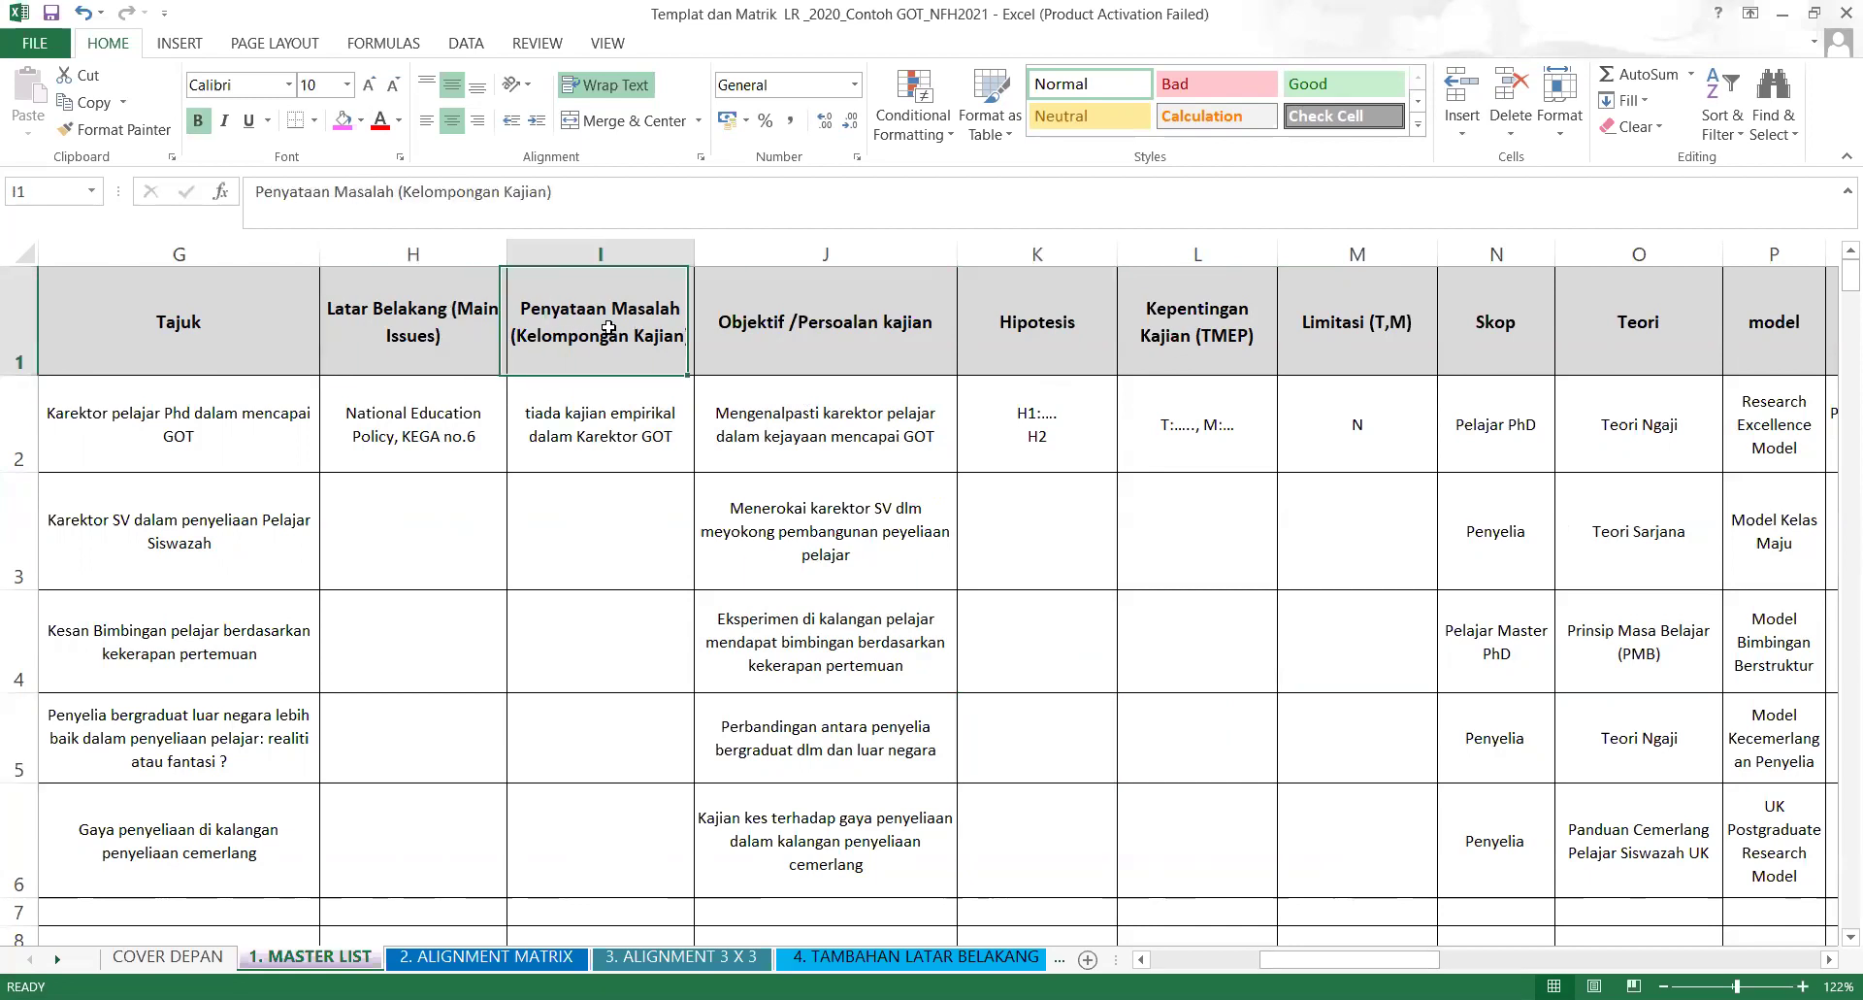
click(801, 320)
click(1010, 319)
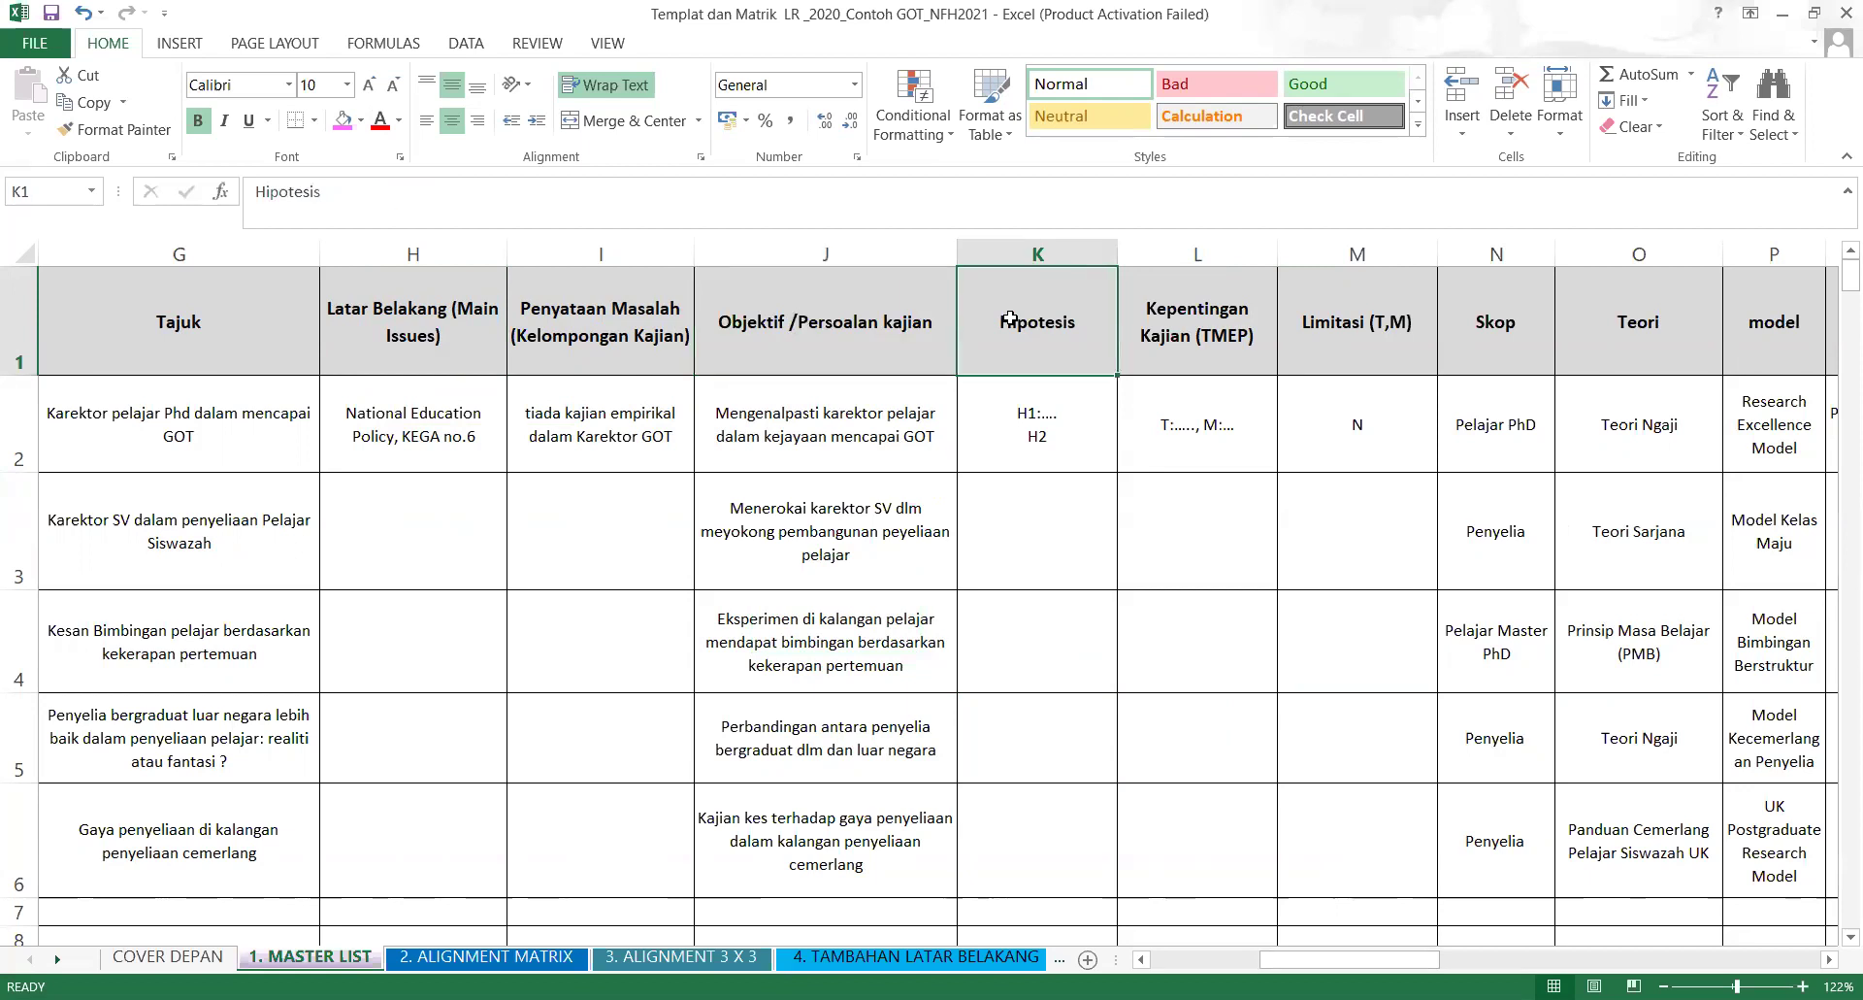
click(1171, 314)
click(1380, 302)
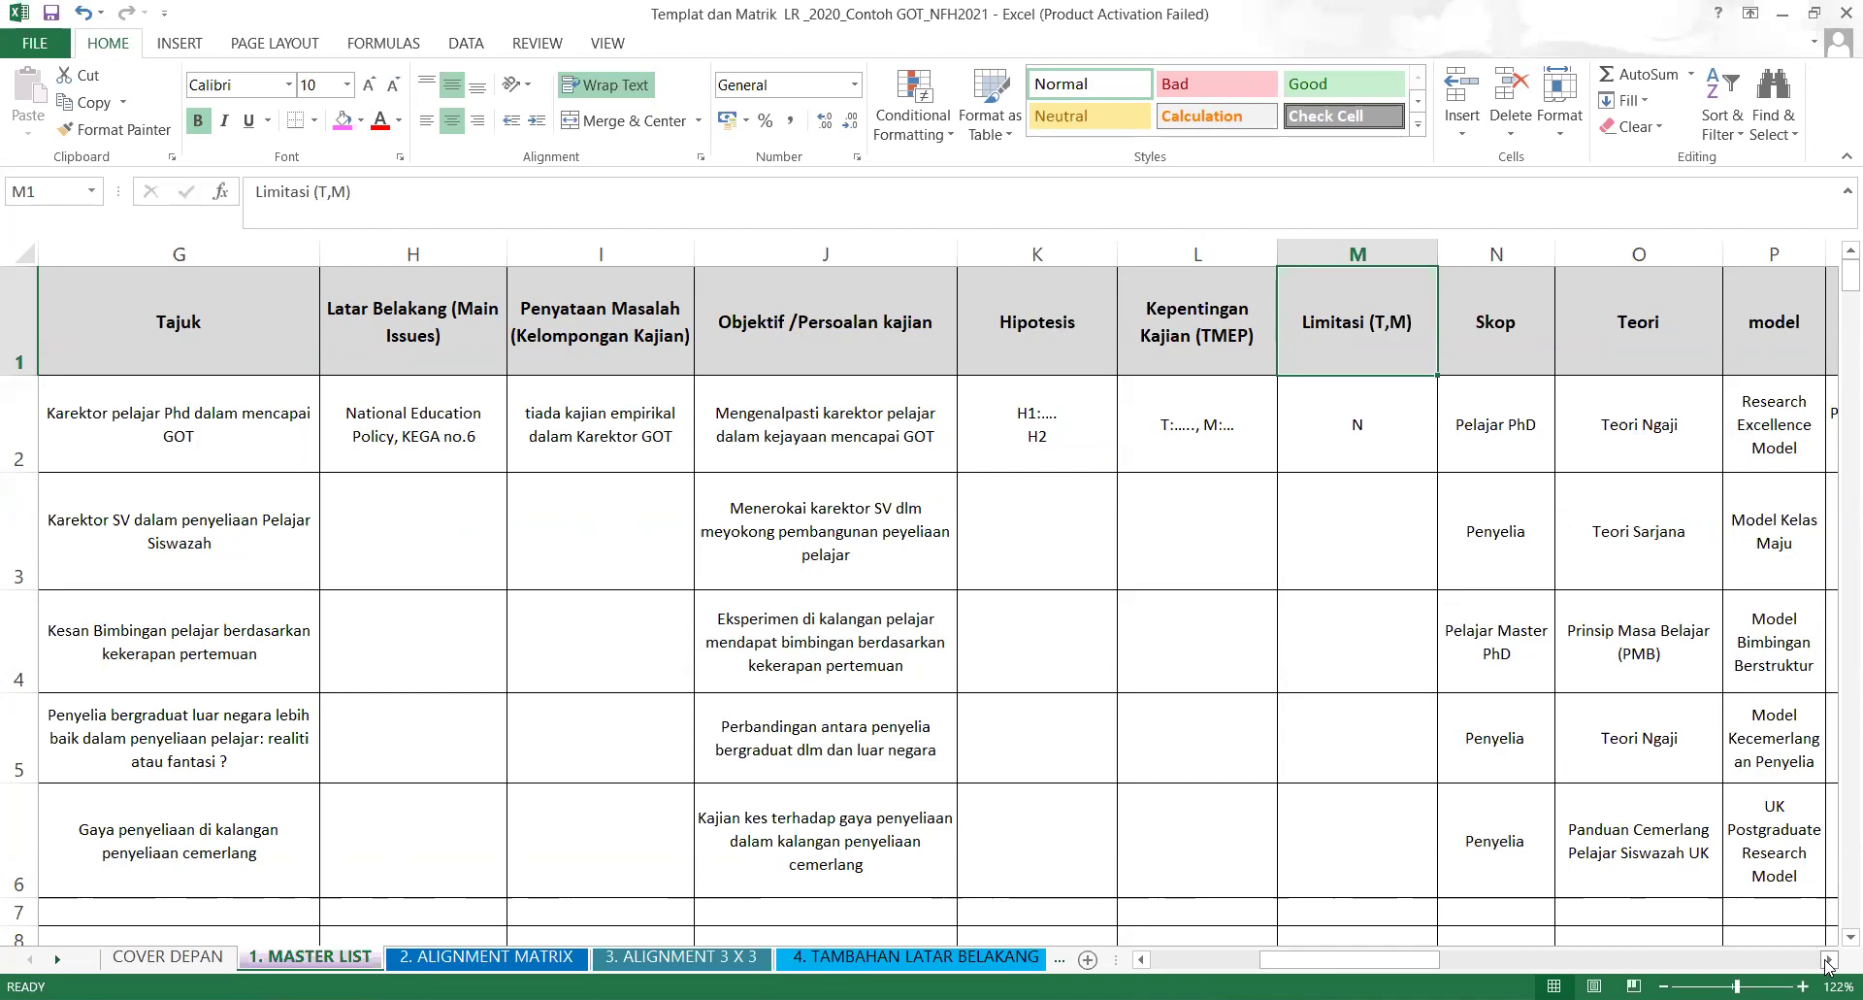
click(453, 381)
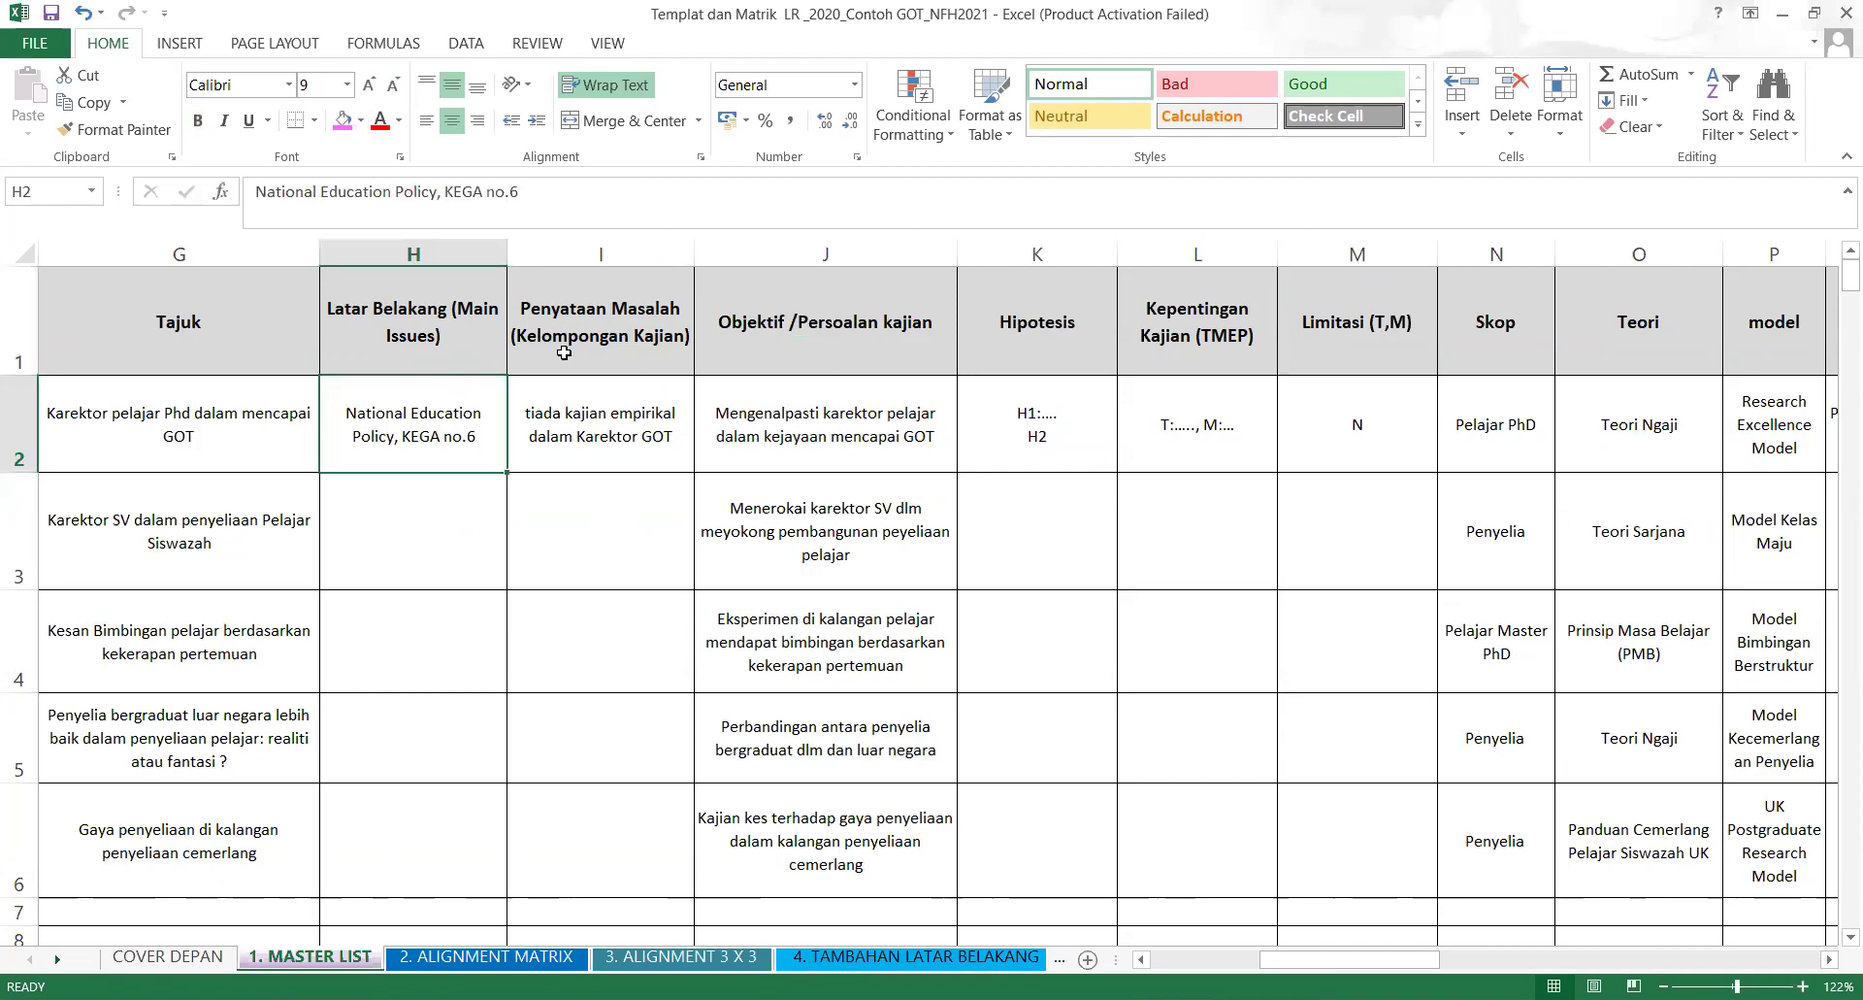
click(556, 354)
click(876, 369)
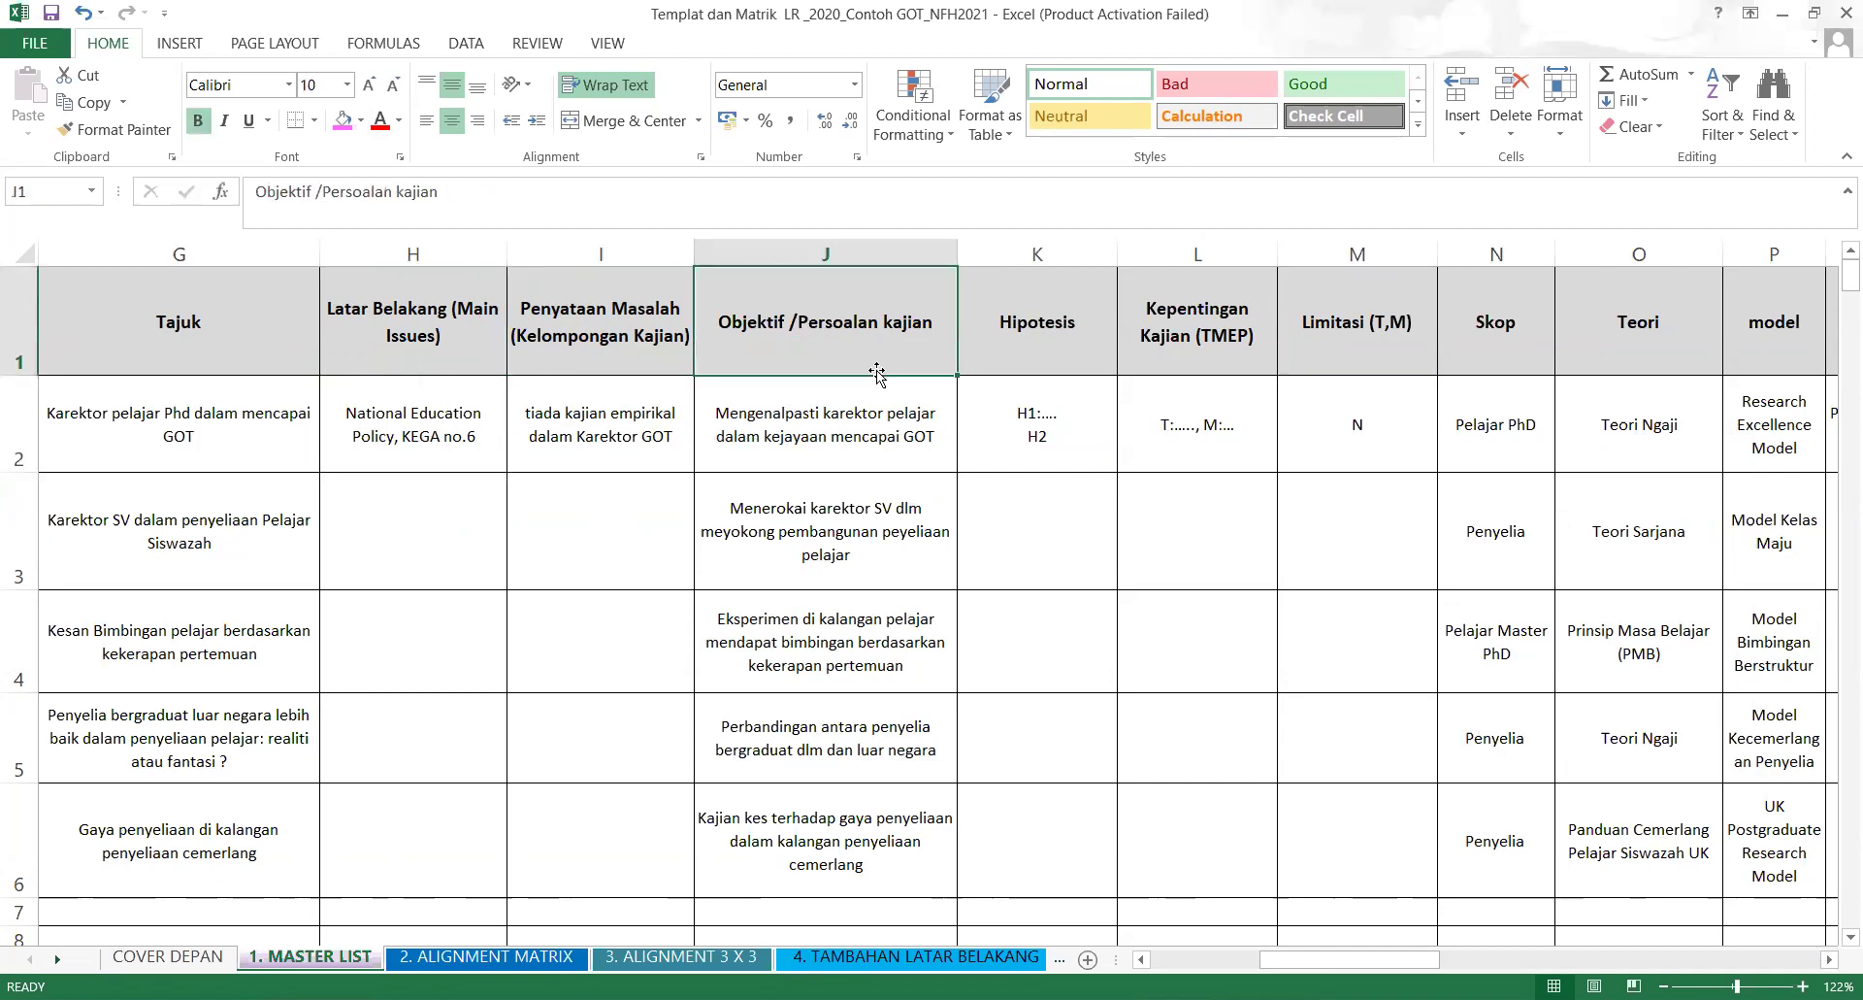
Rename the Hipotesis column heading as "Hipotesis (Jika Perlu)".
click(995, 327)
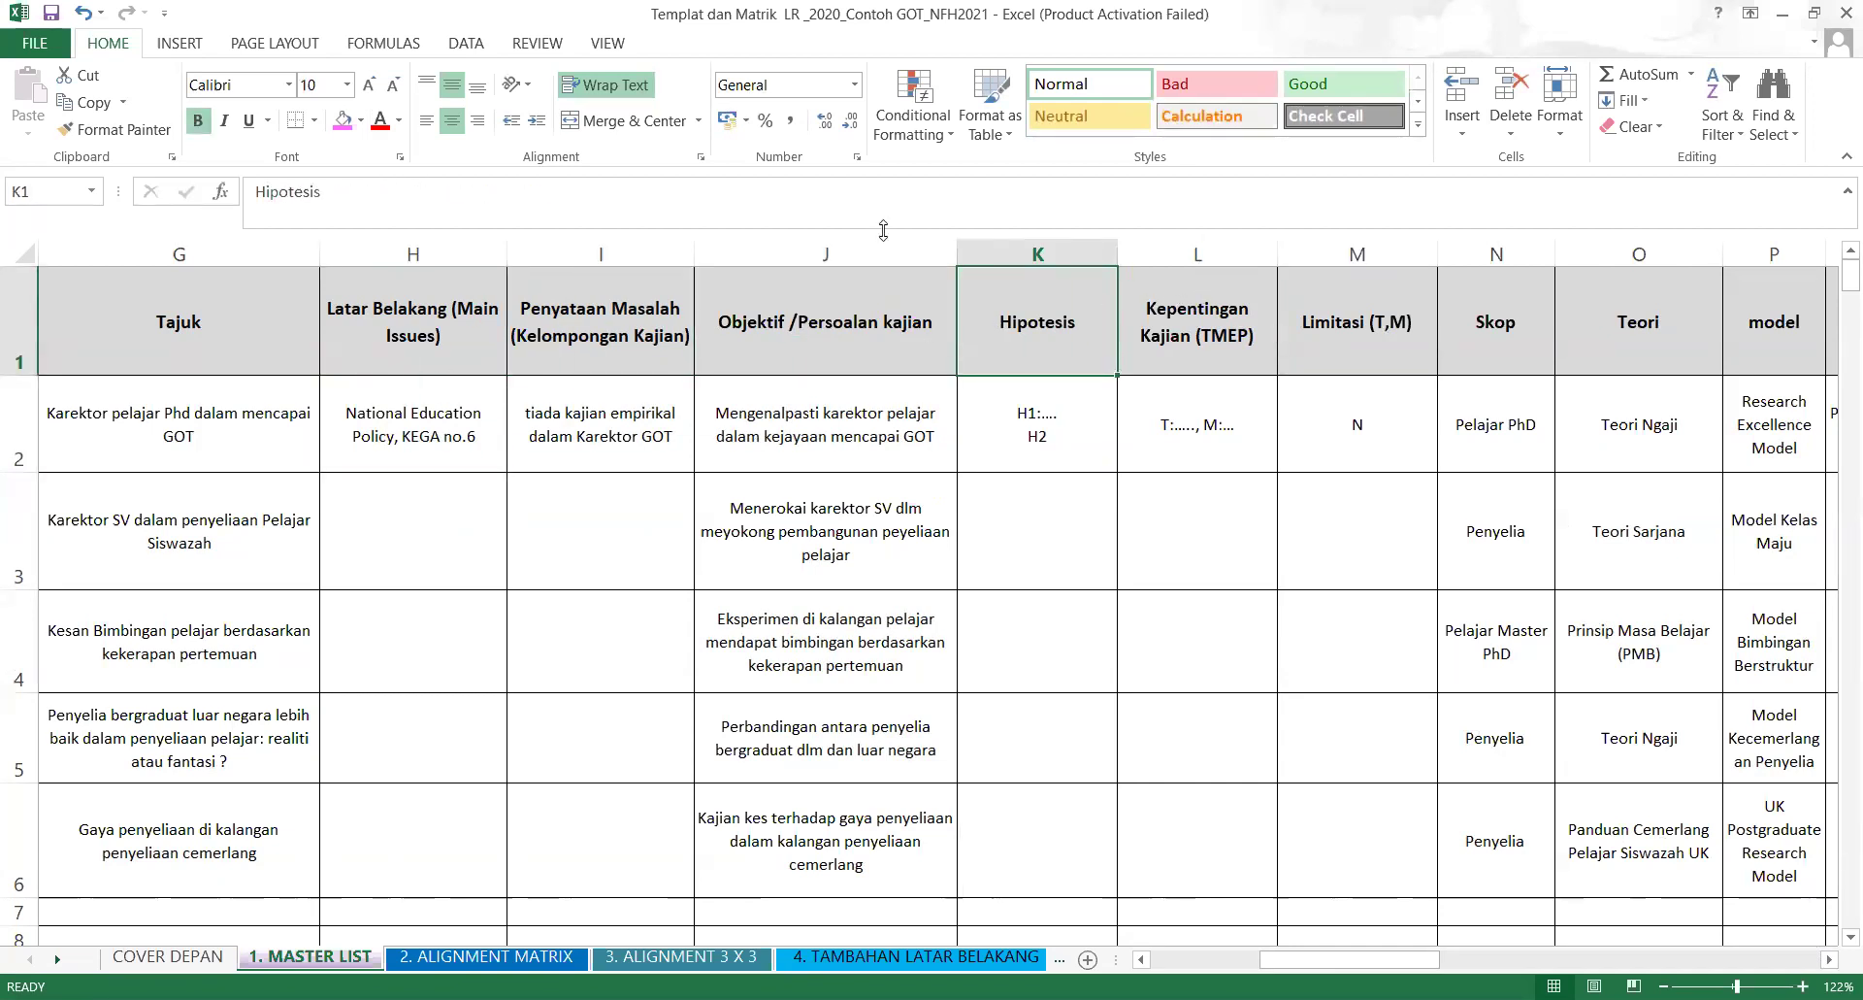
click(330, 192)
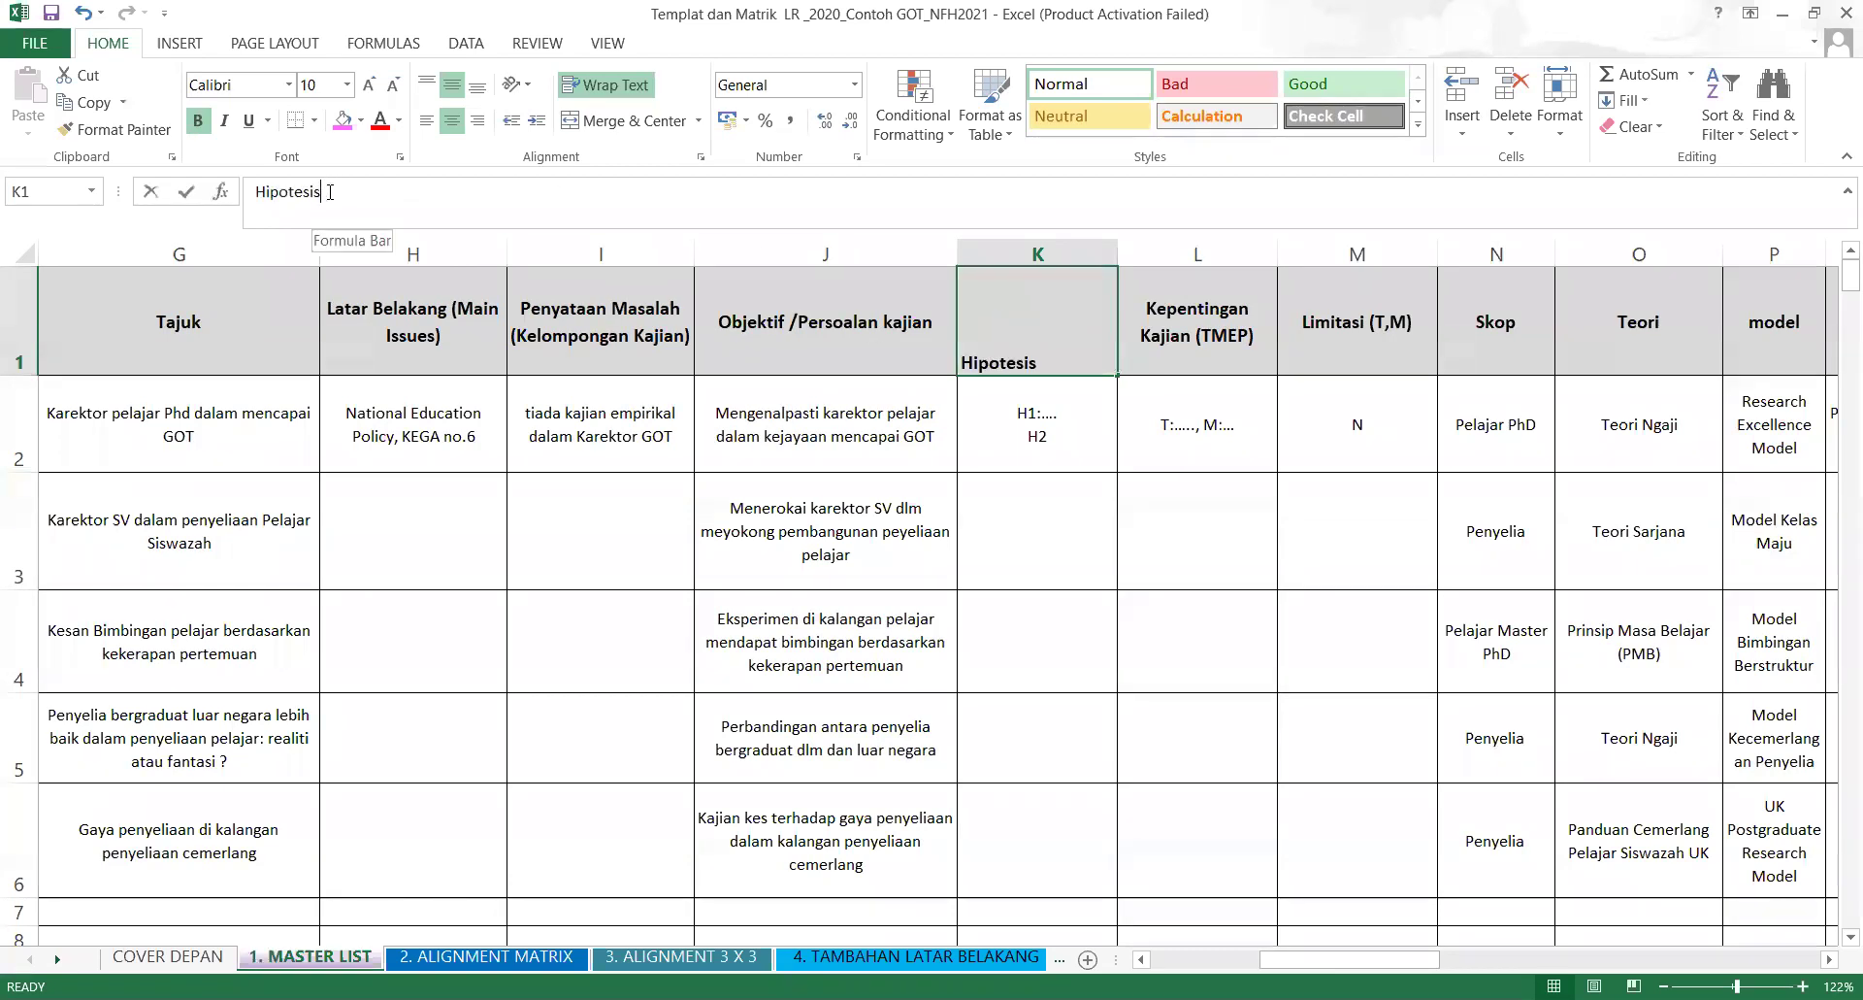
text((jan)
key(BackSpace)
key(BackSpace)
key(BackSpace)
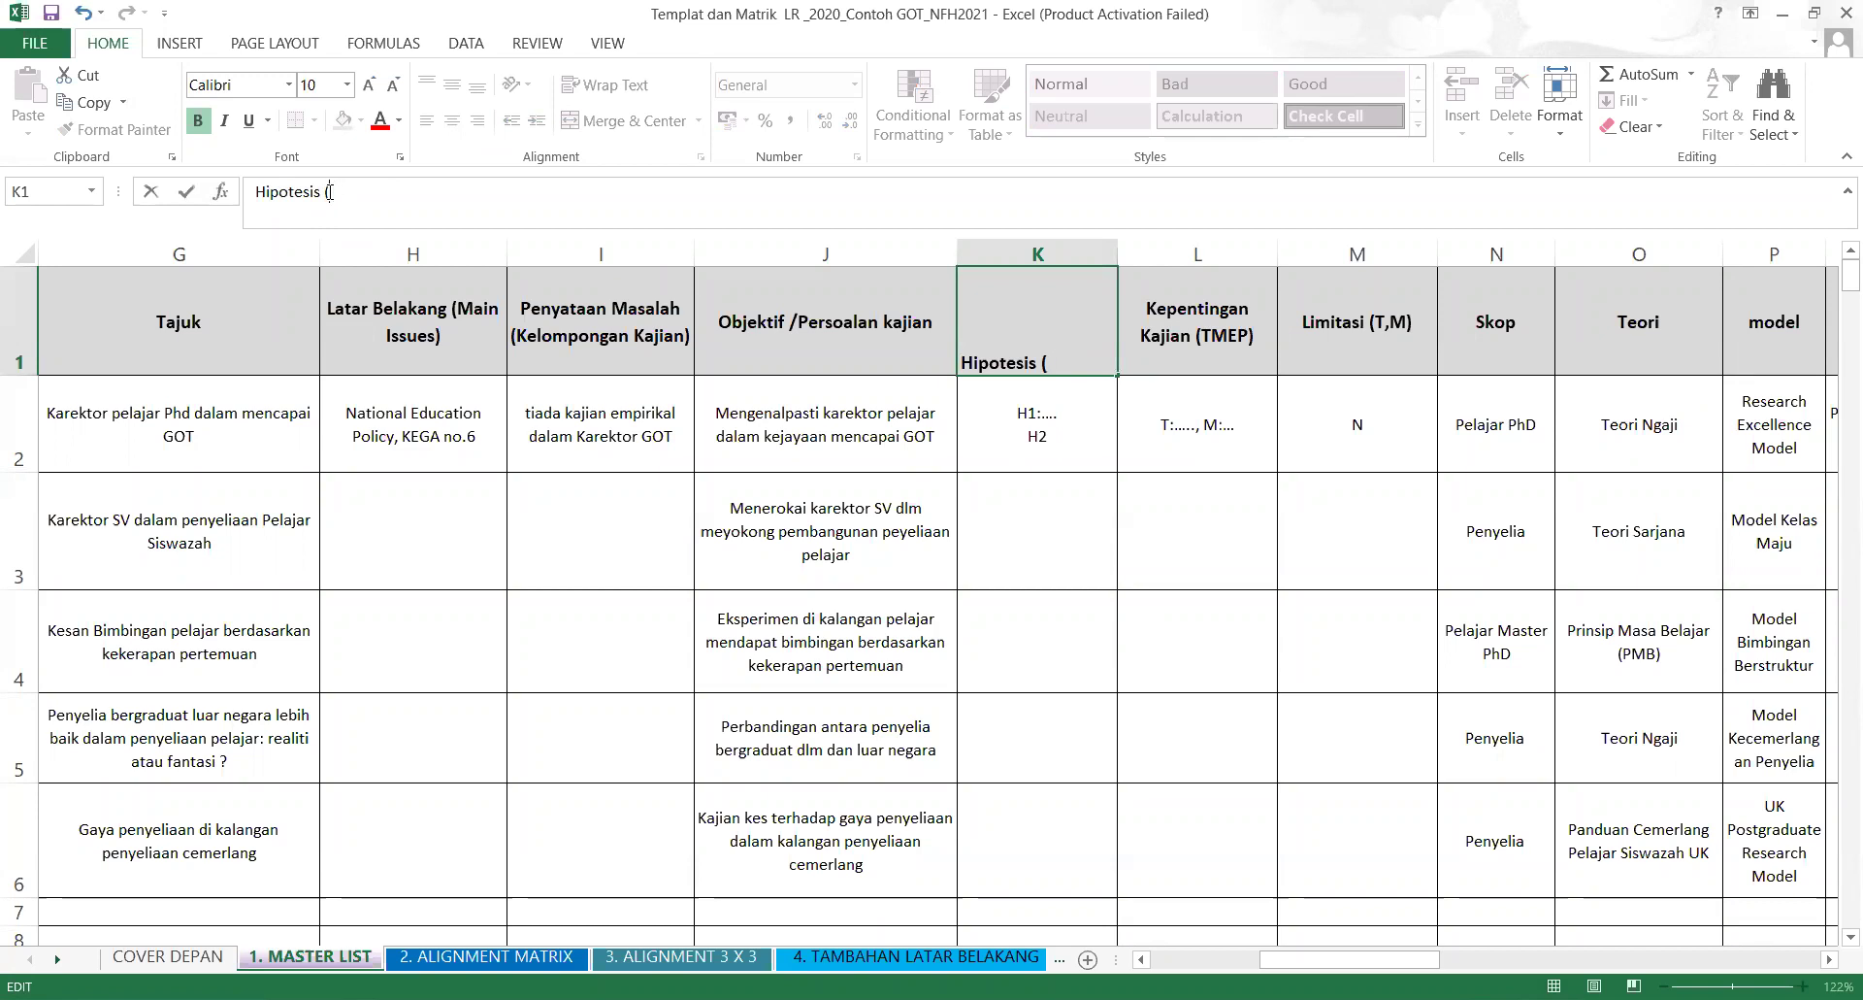
text(Jika Perlu))
click(1108, 705)
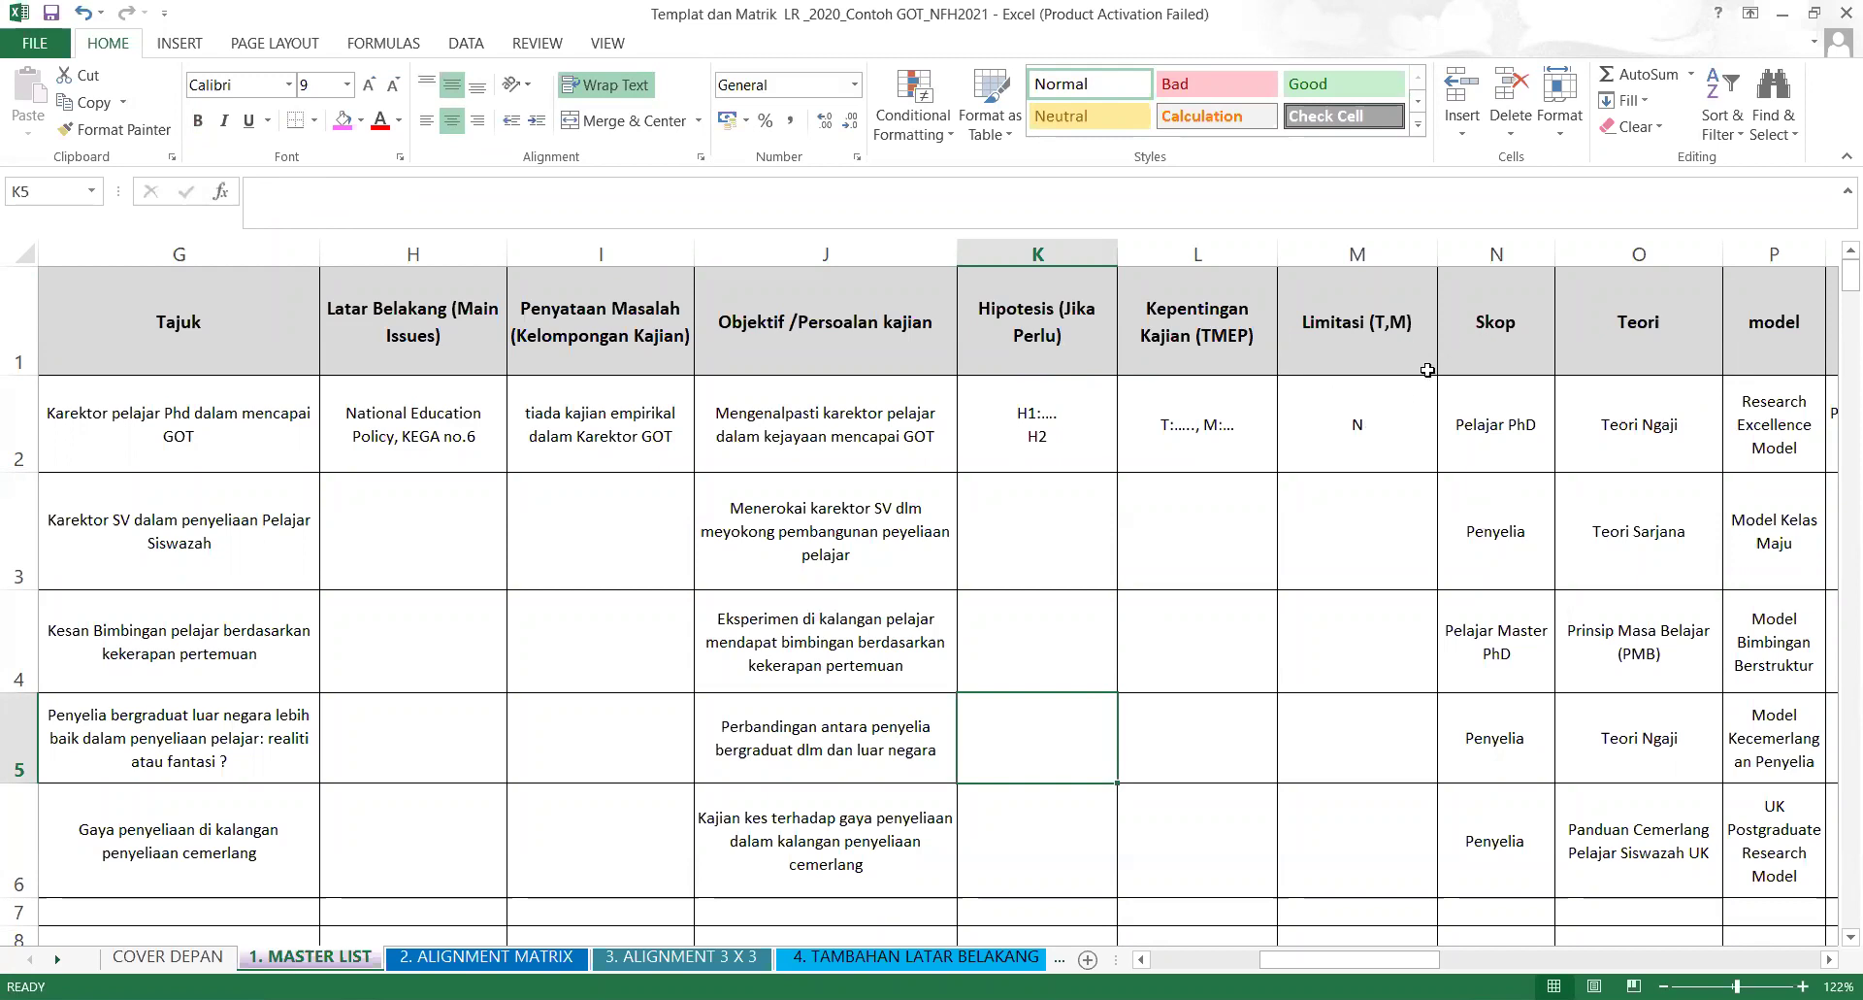
Move the Skop column so it sits between Kepentingan Kajian (TMEP) and Limitasi (T,M).
click(1496, 251)
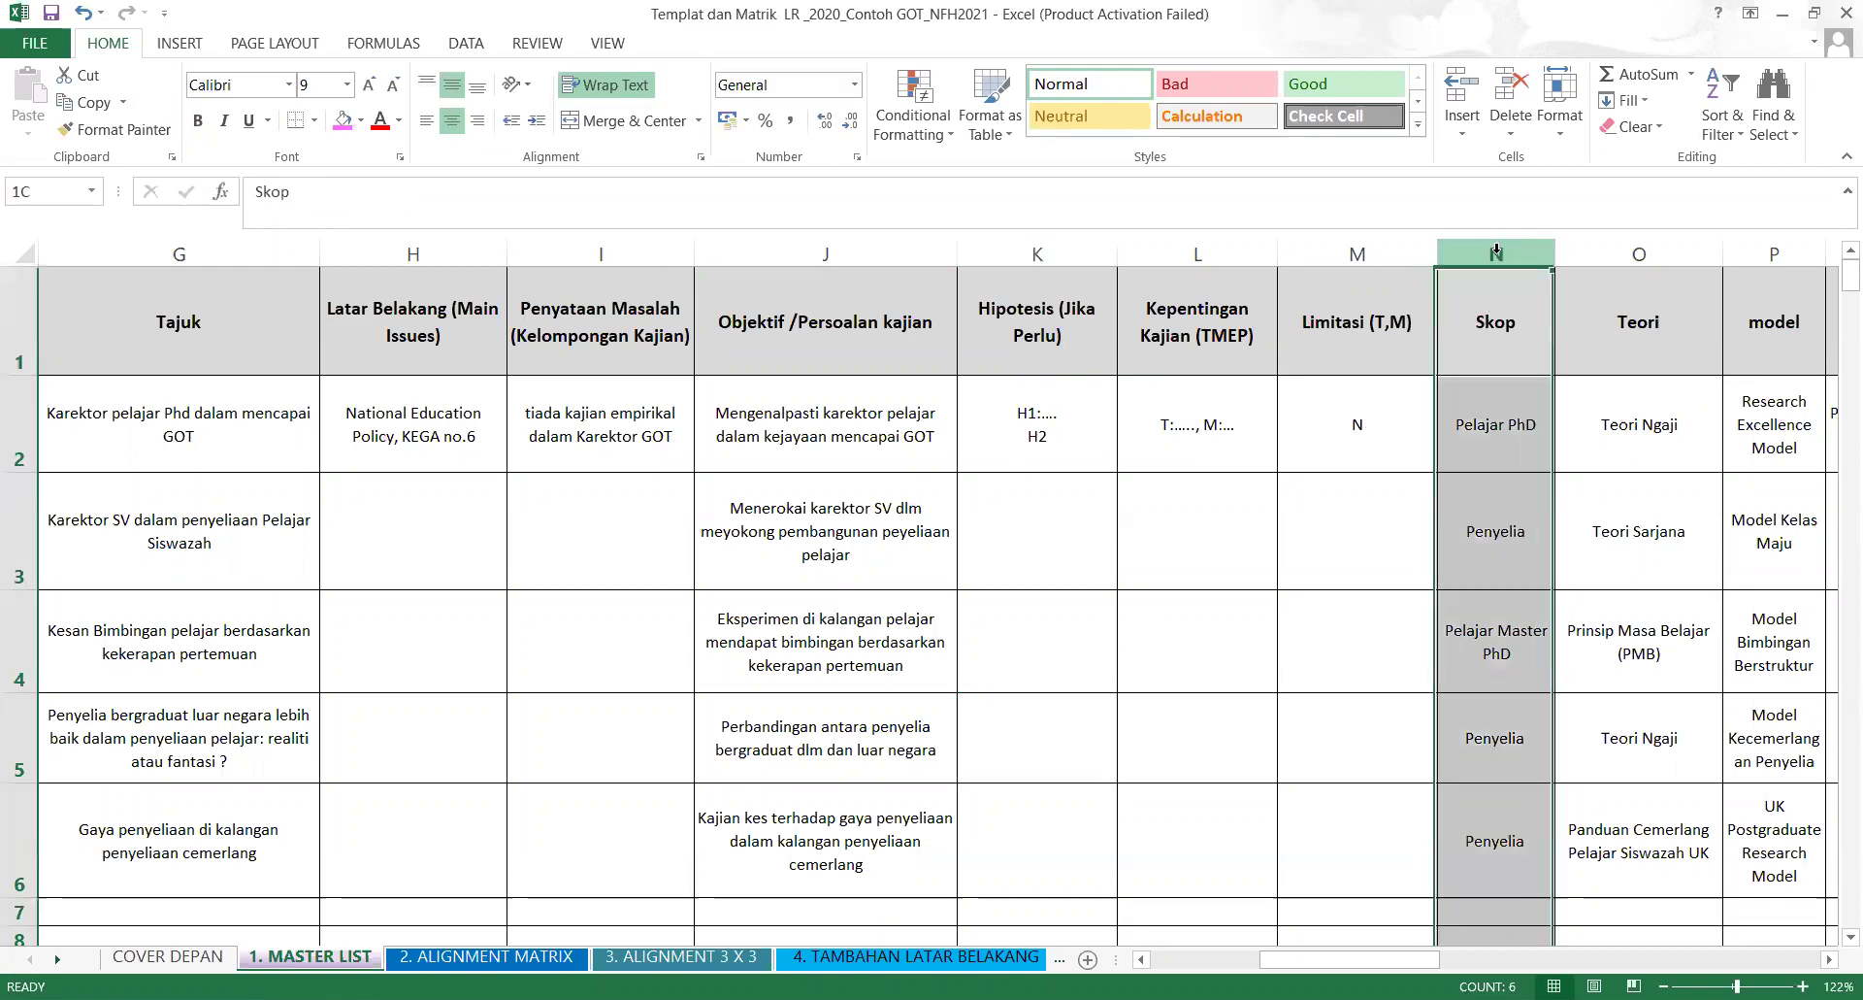
right_click(1496, 250)
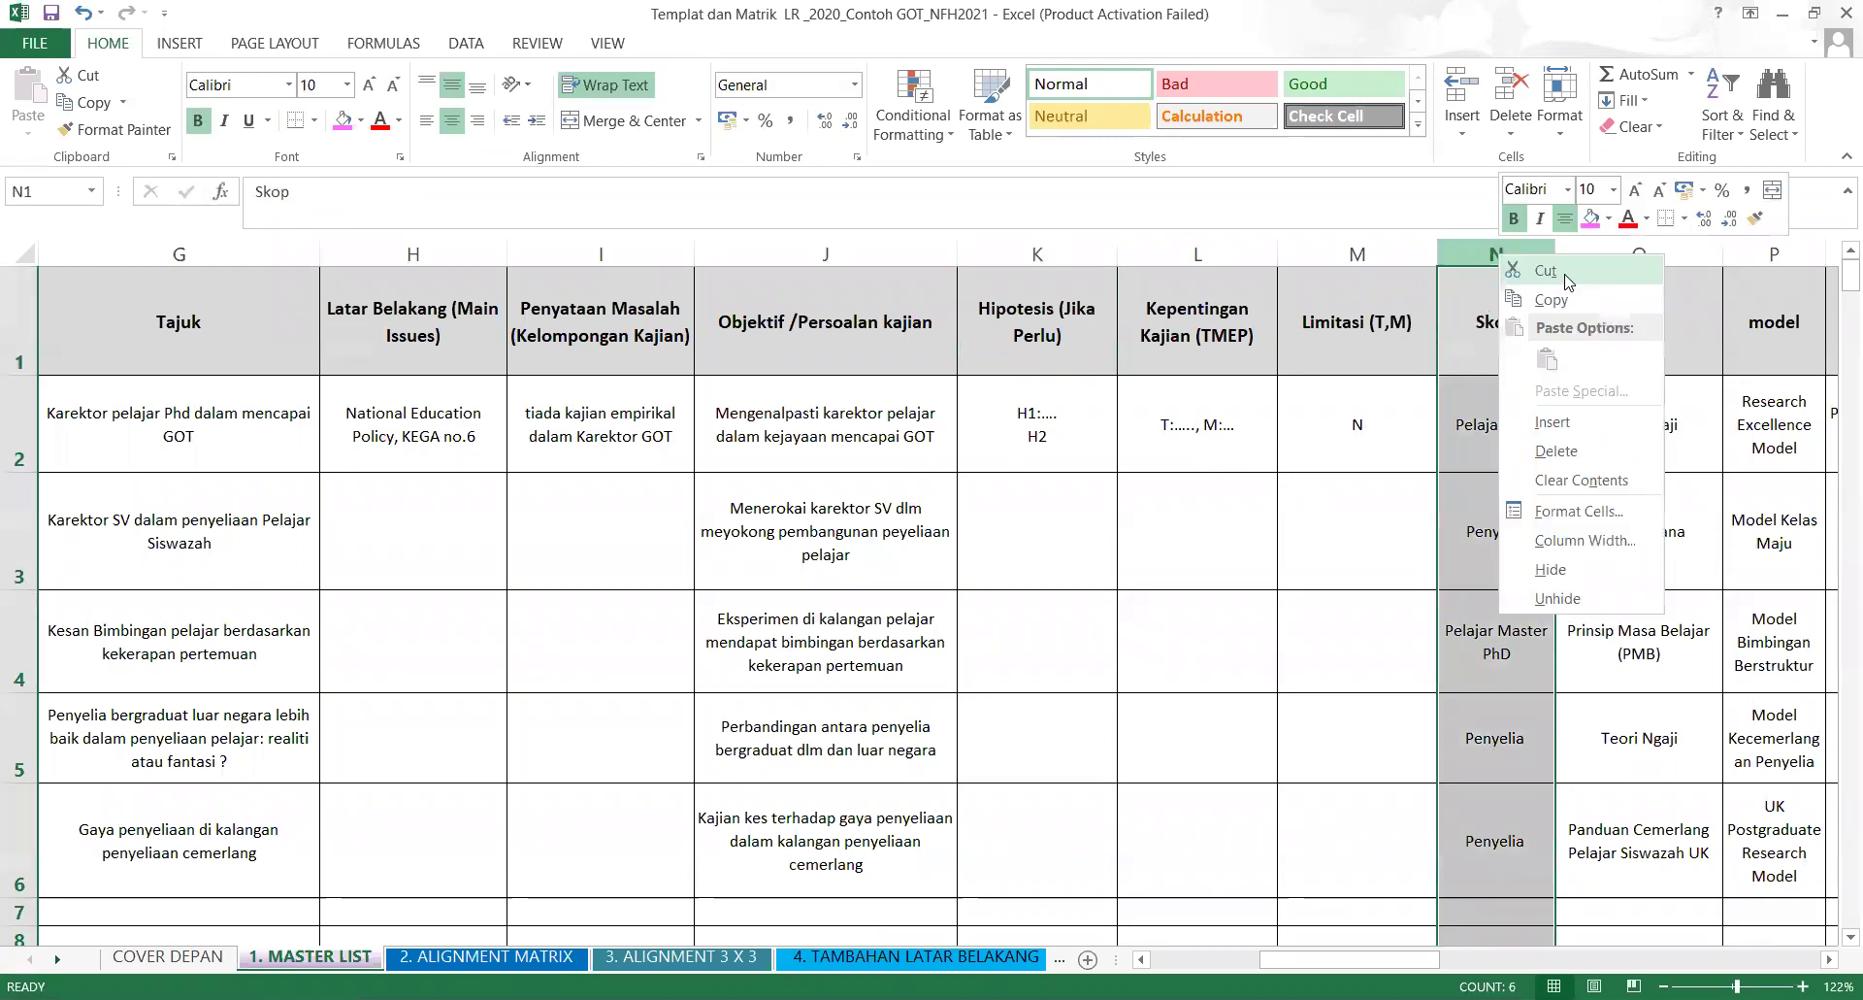
click(1547, 272)
click(1337, 250)
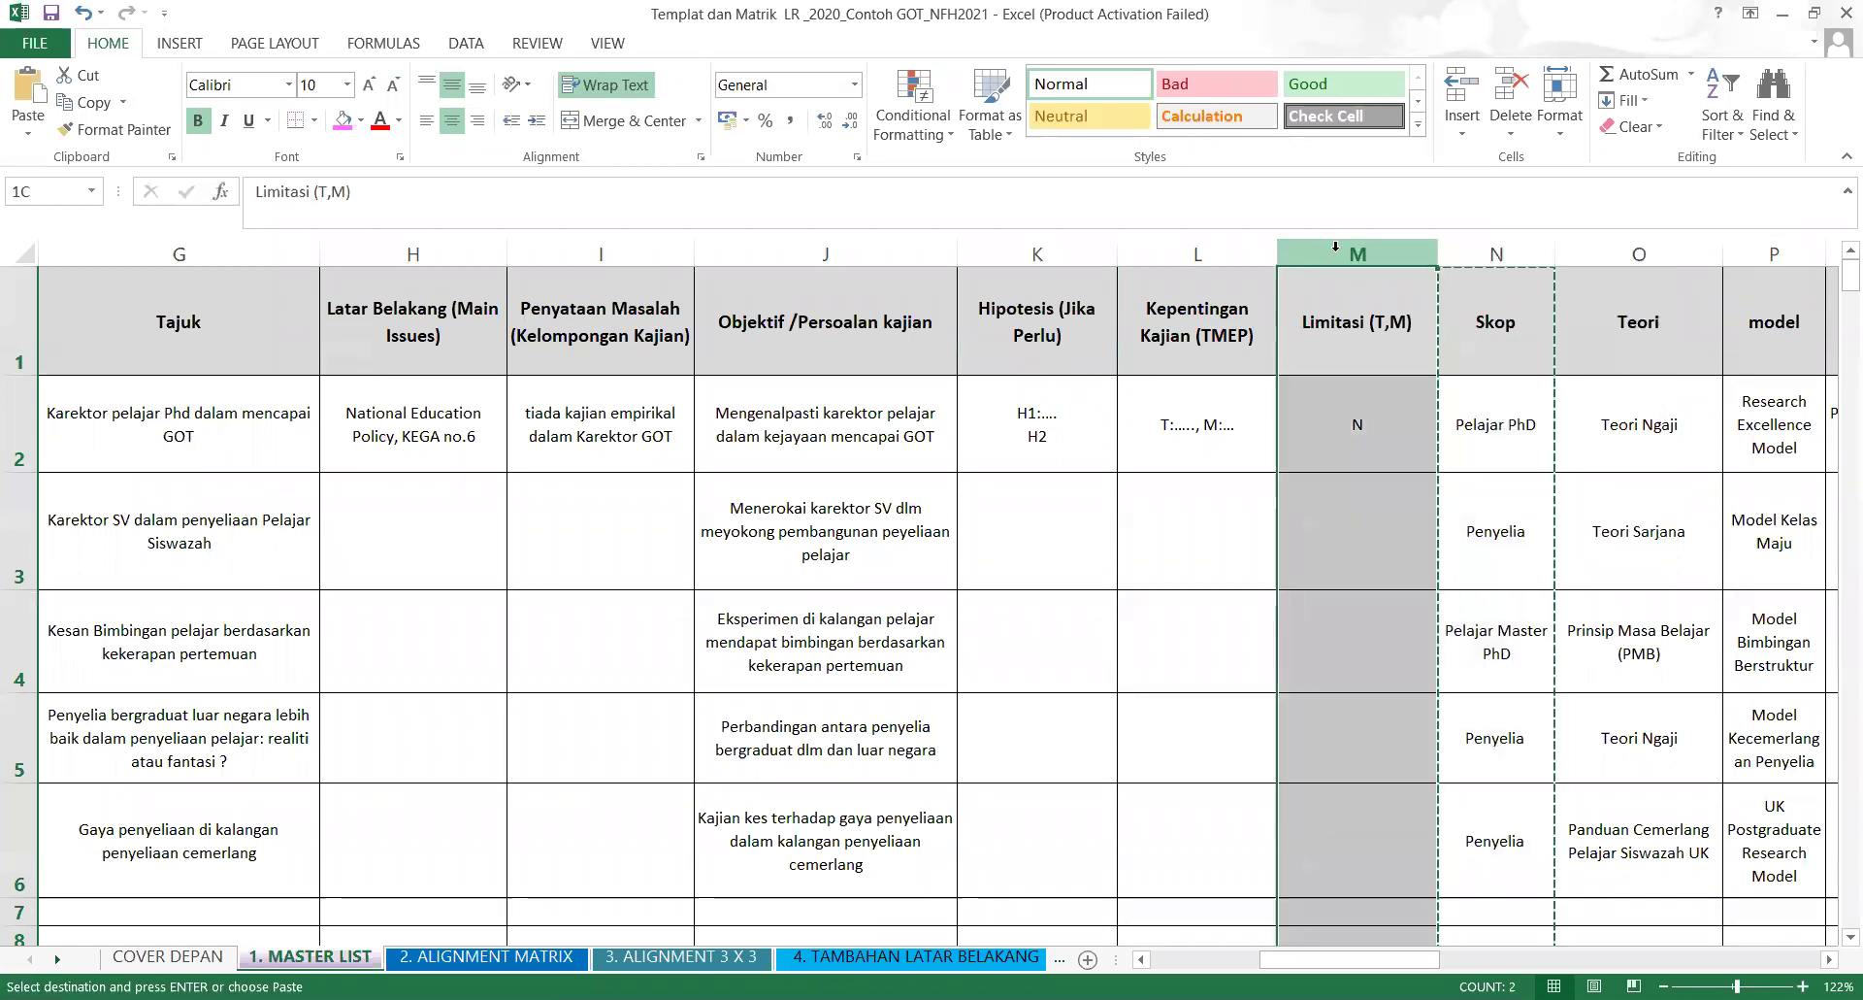
right_click(1337, 251)
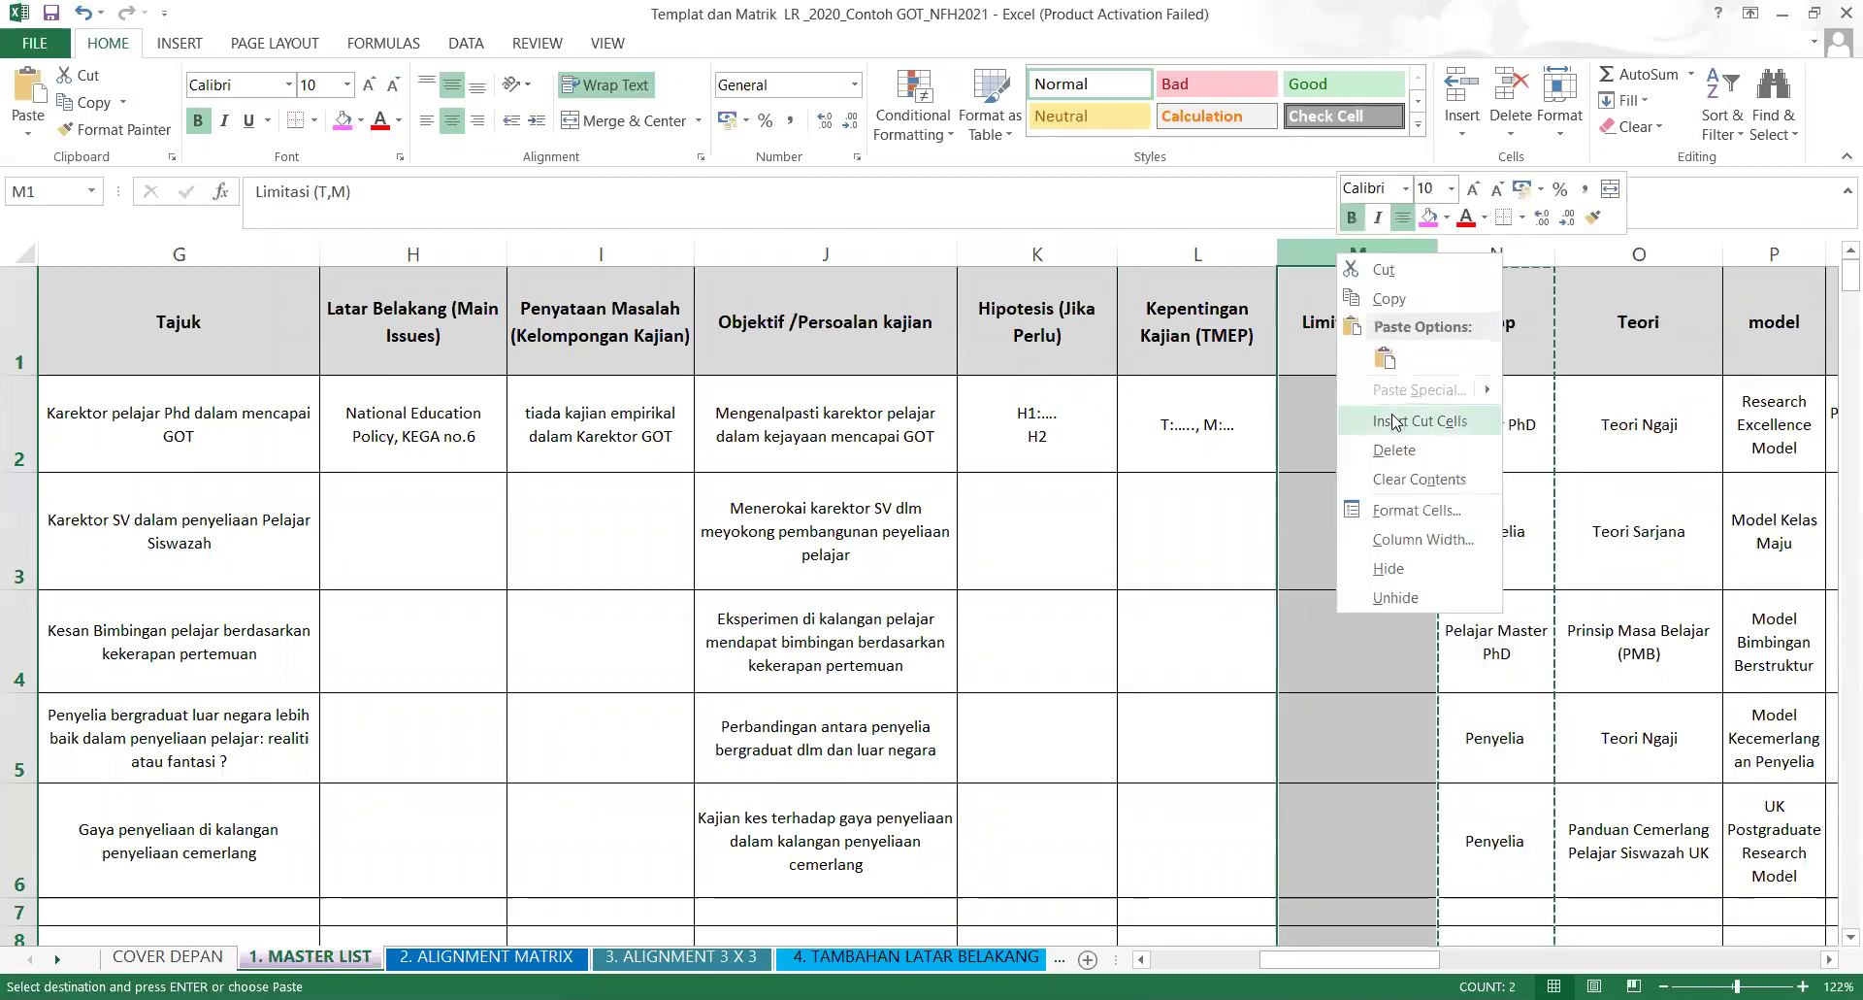
click(1397, 420)
click(1484, 570)
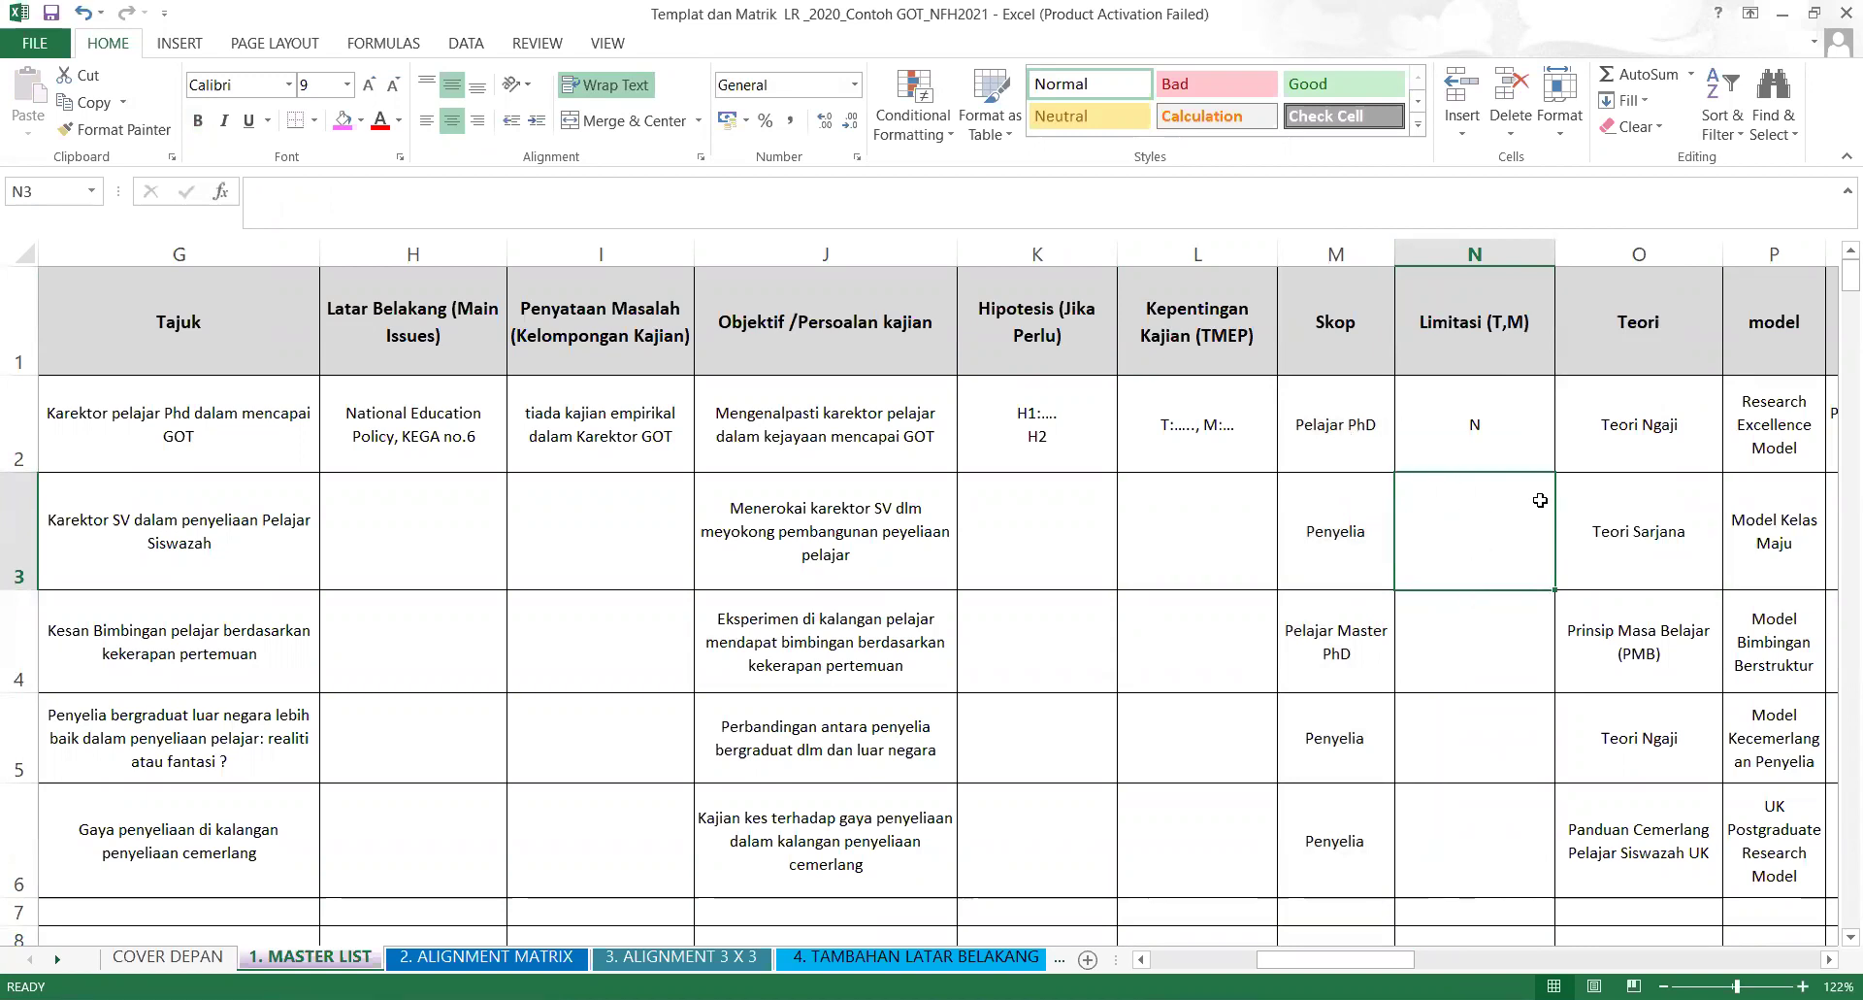
click(1524, 863)
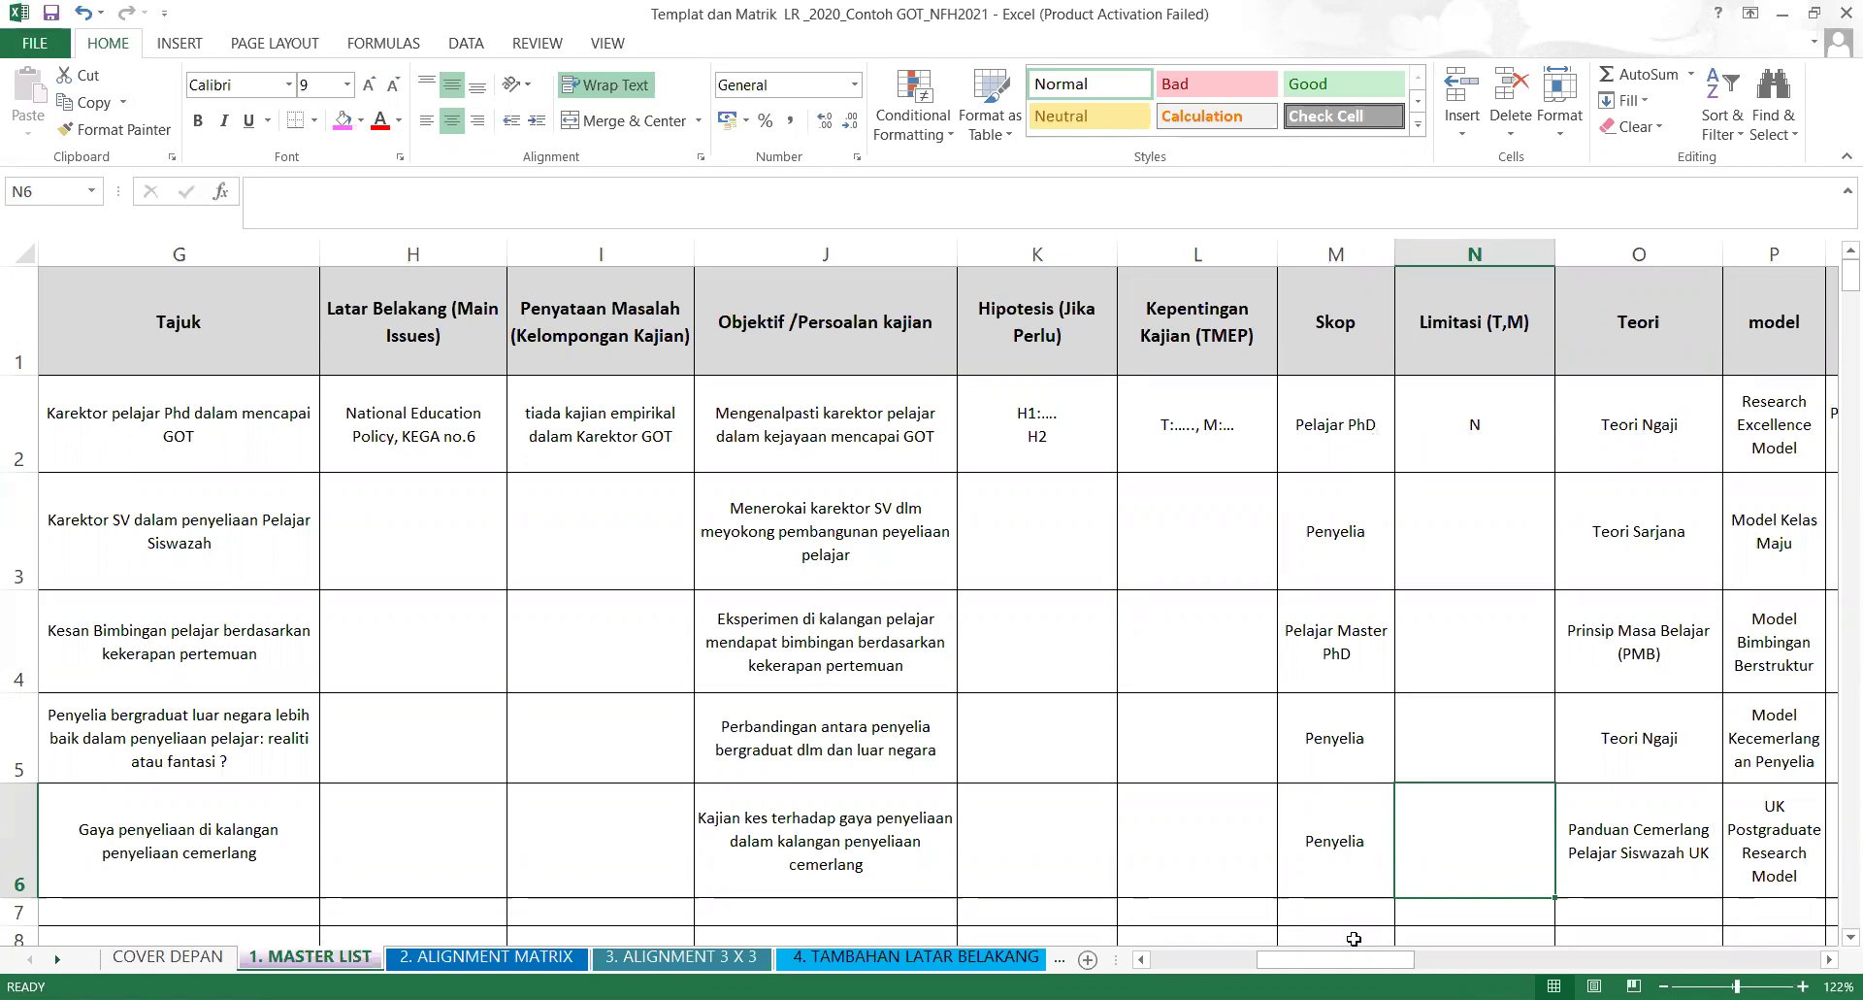
Insert a new column between Negara (kajian) and Bahan: Jurnal, Tesis, Laporan, with the heading "Sektor/Industry".
drag(1347, 968, 1240, 968)
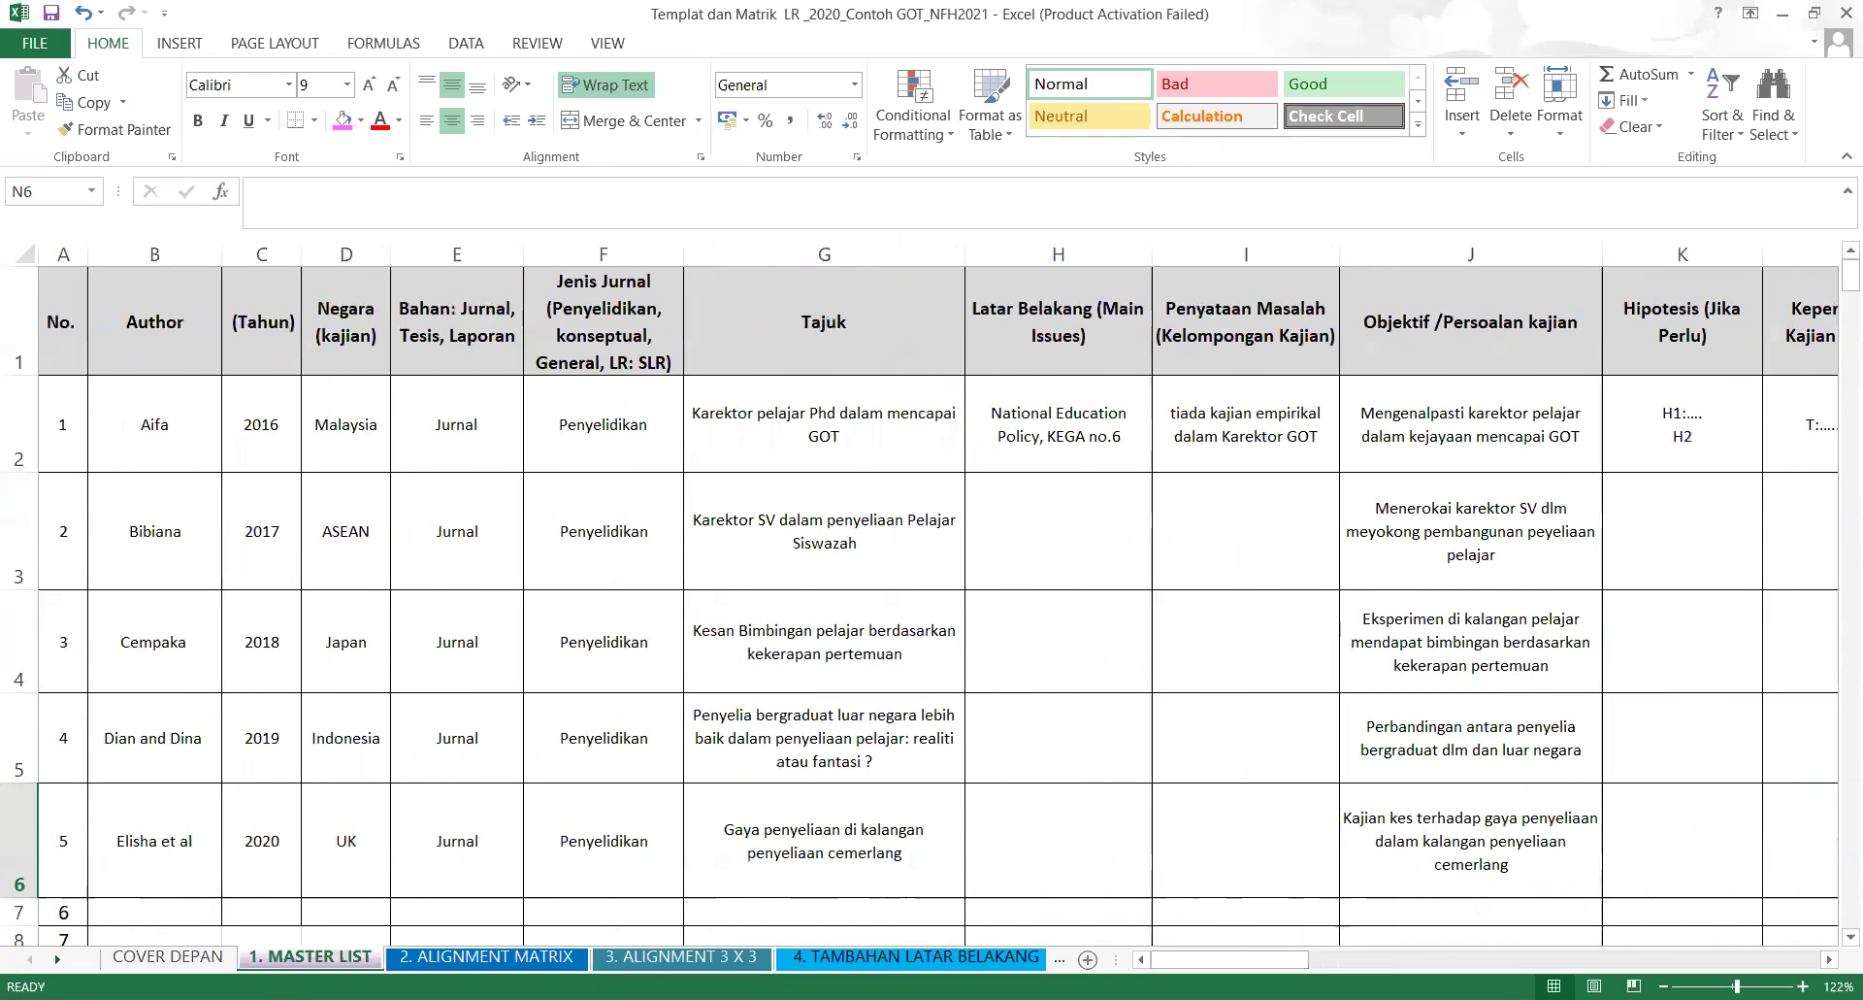
click(457, 254)
right_click(457, 254)
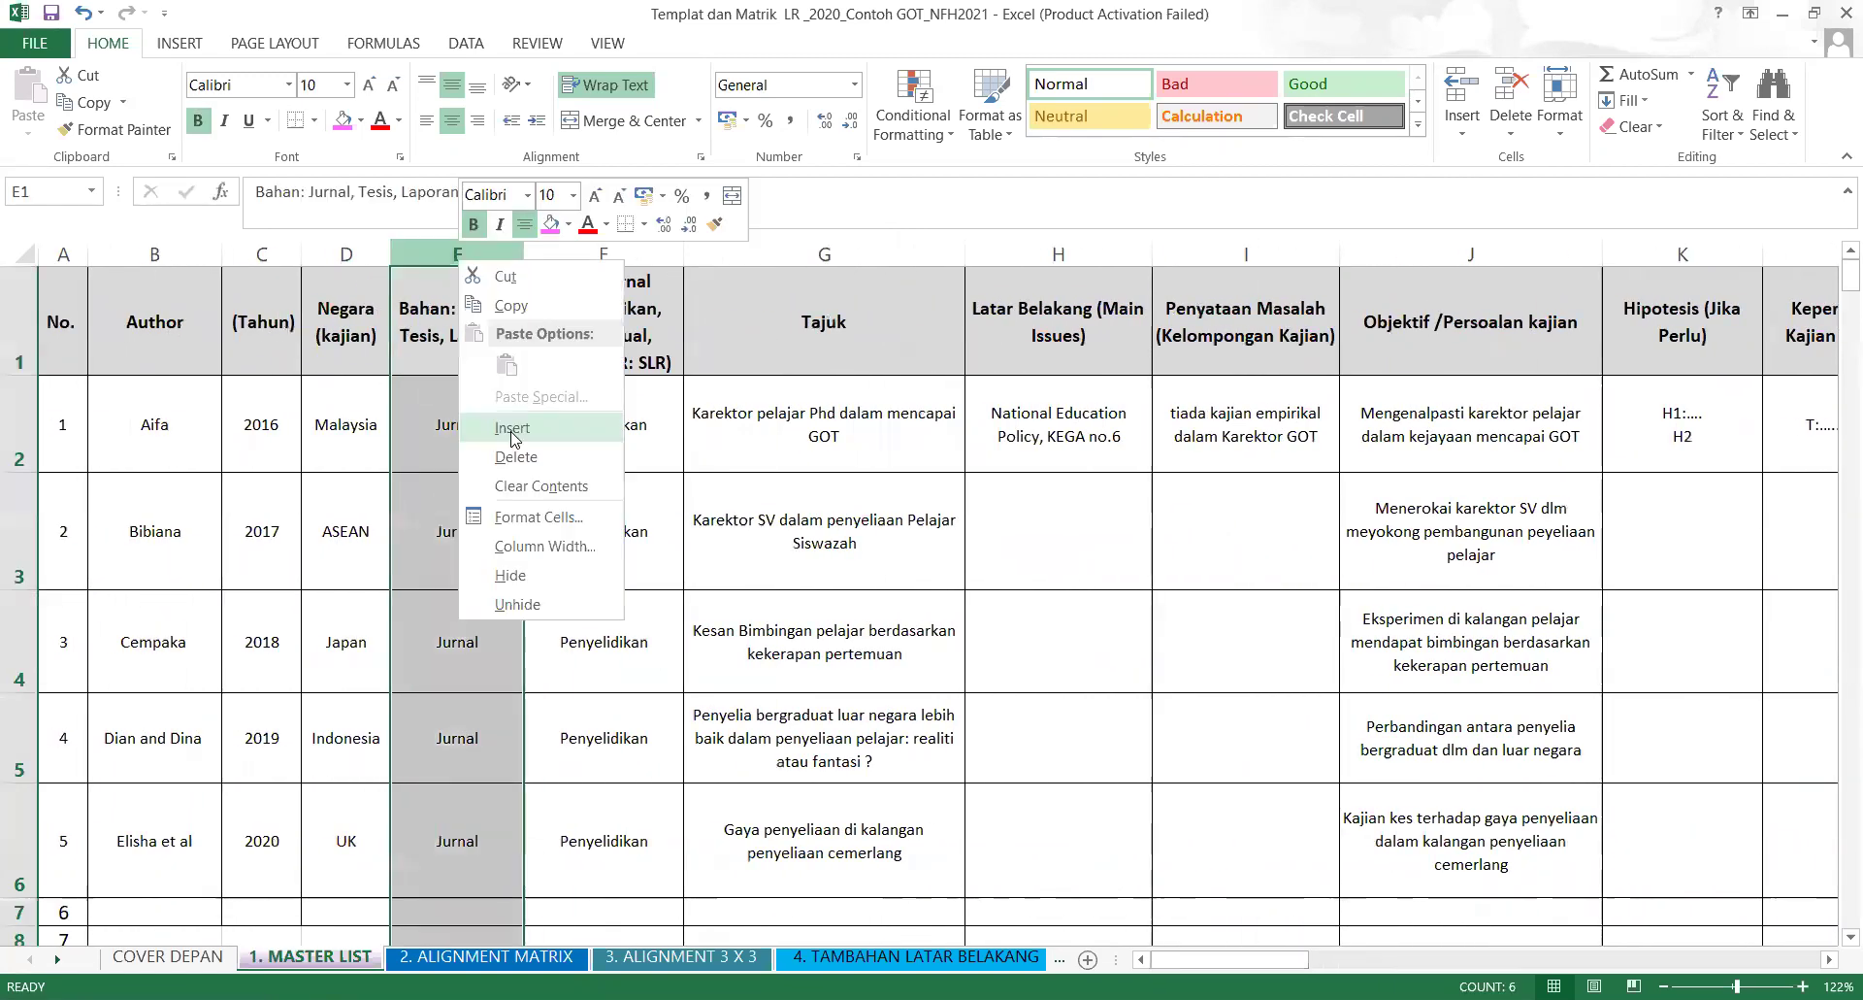
click(512, 427)
click(445, 320)
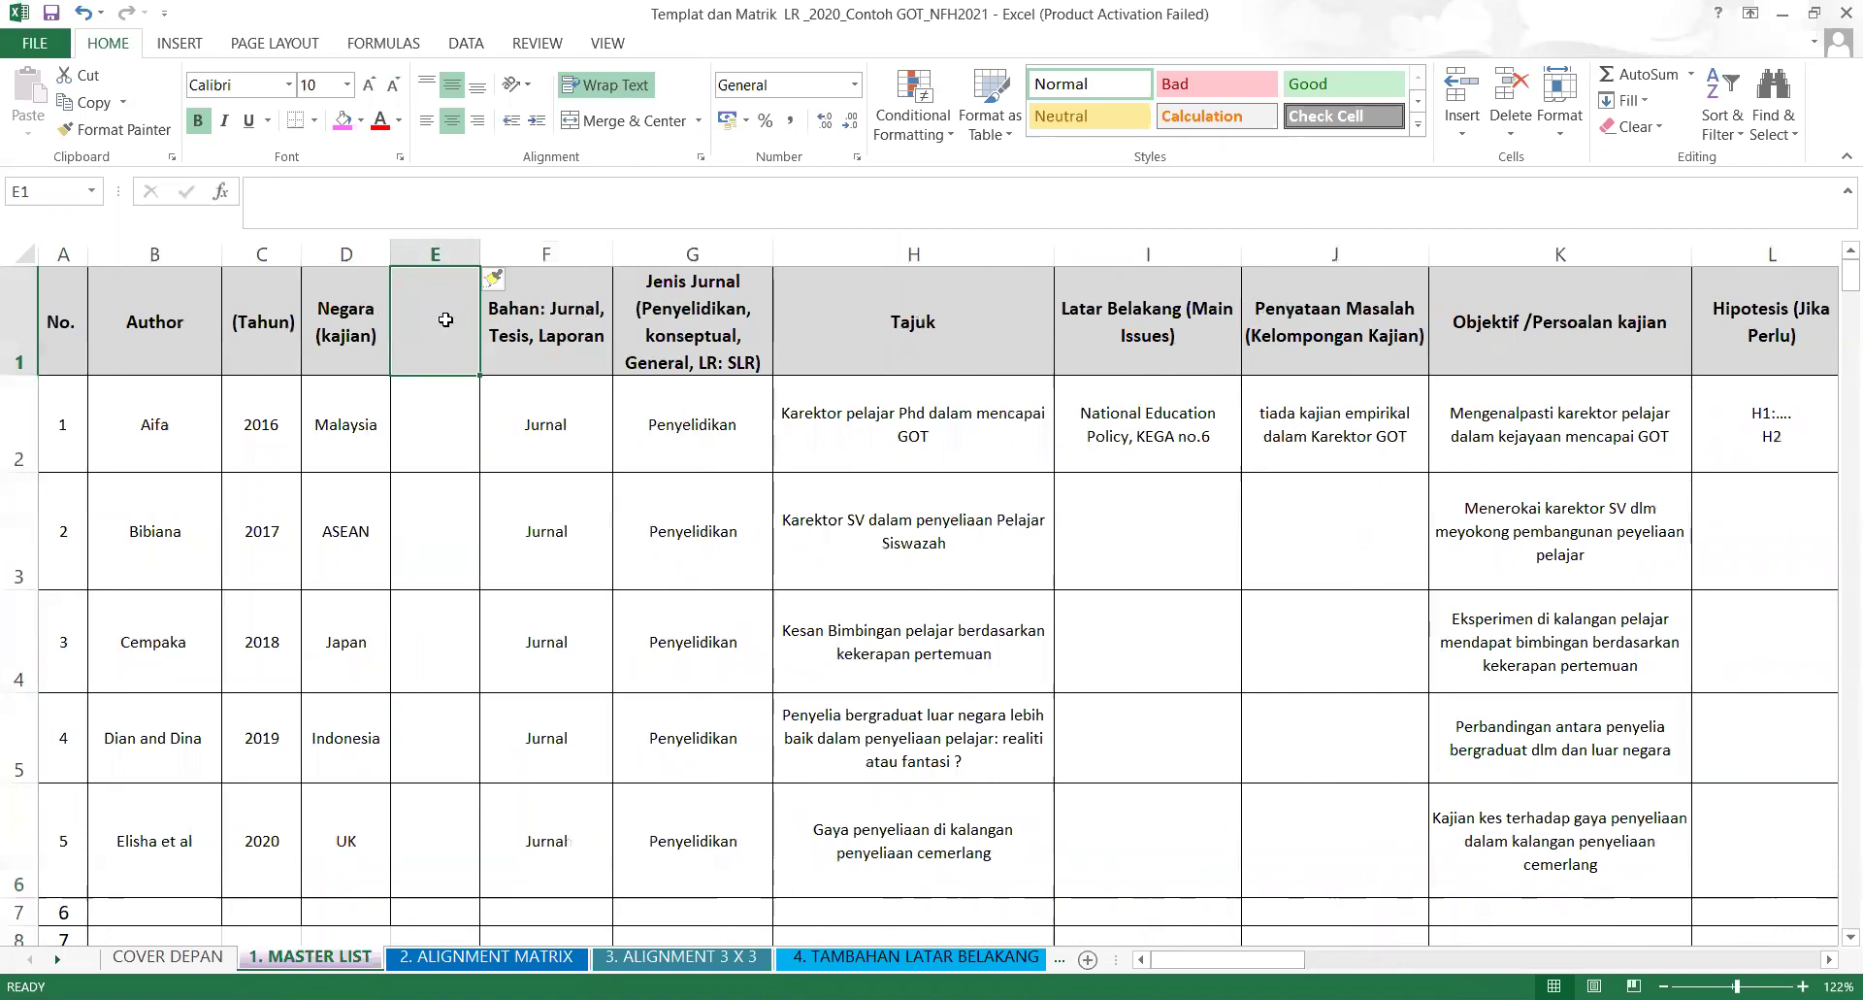
text(Sekt)
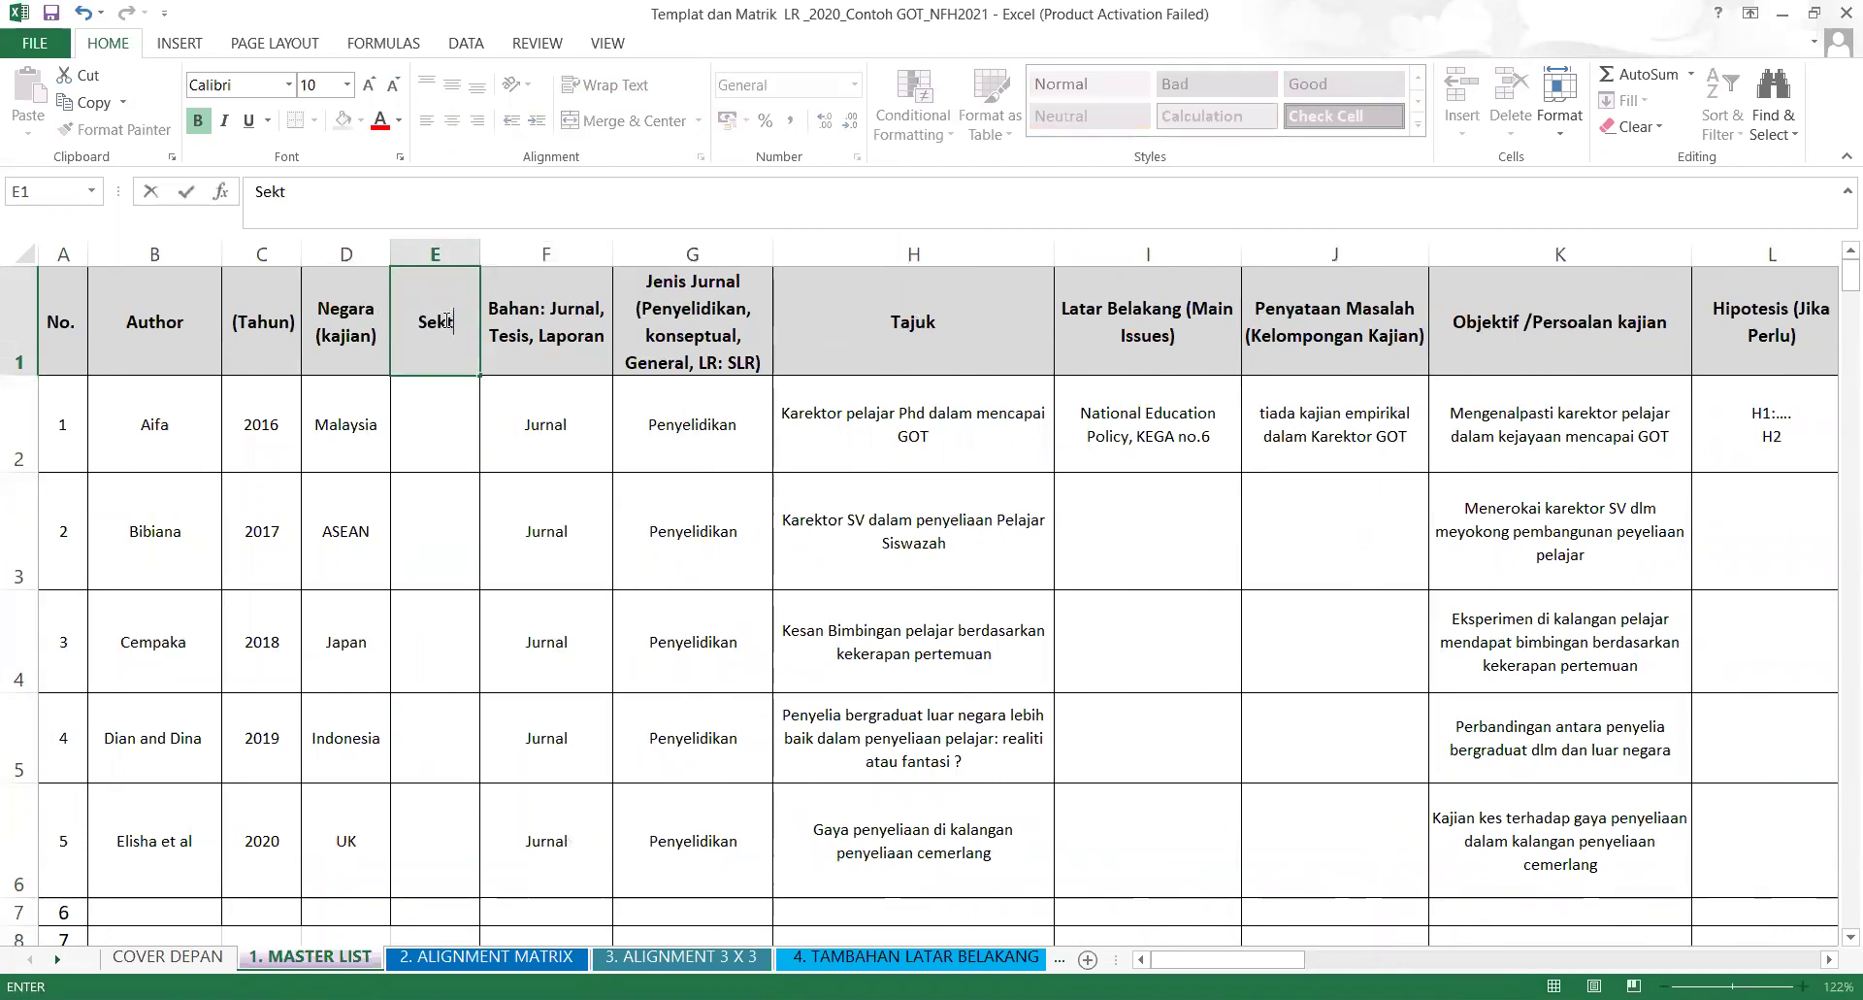
text(or/)
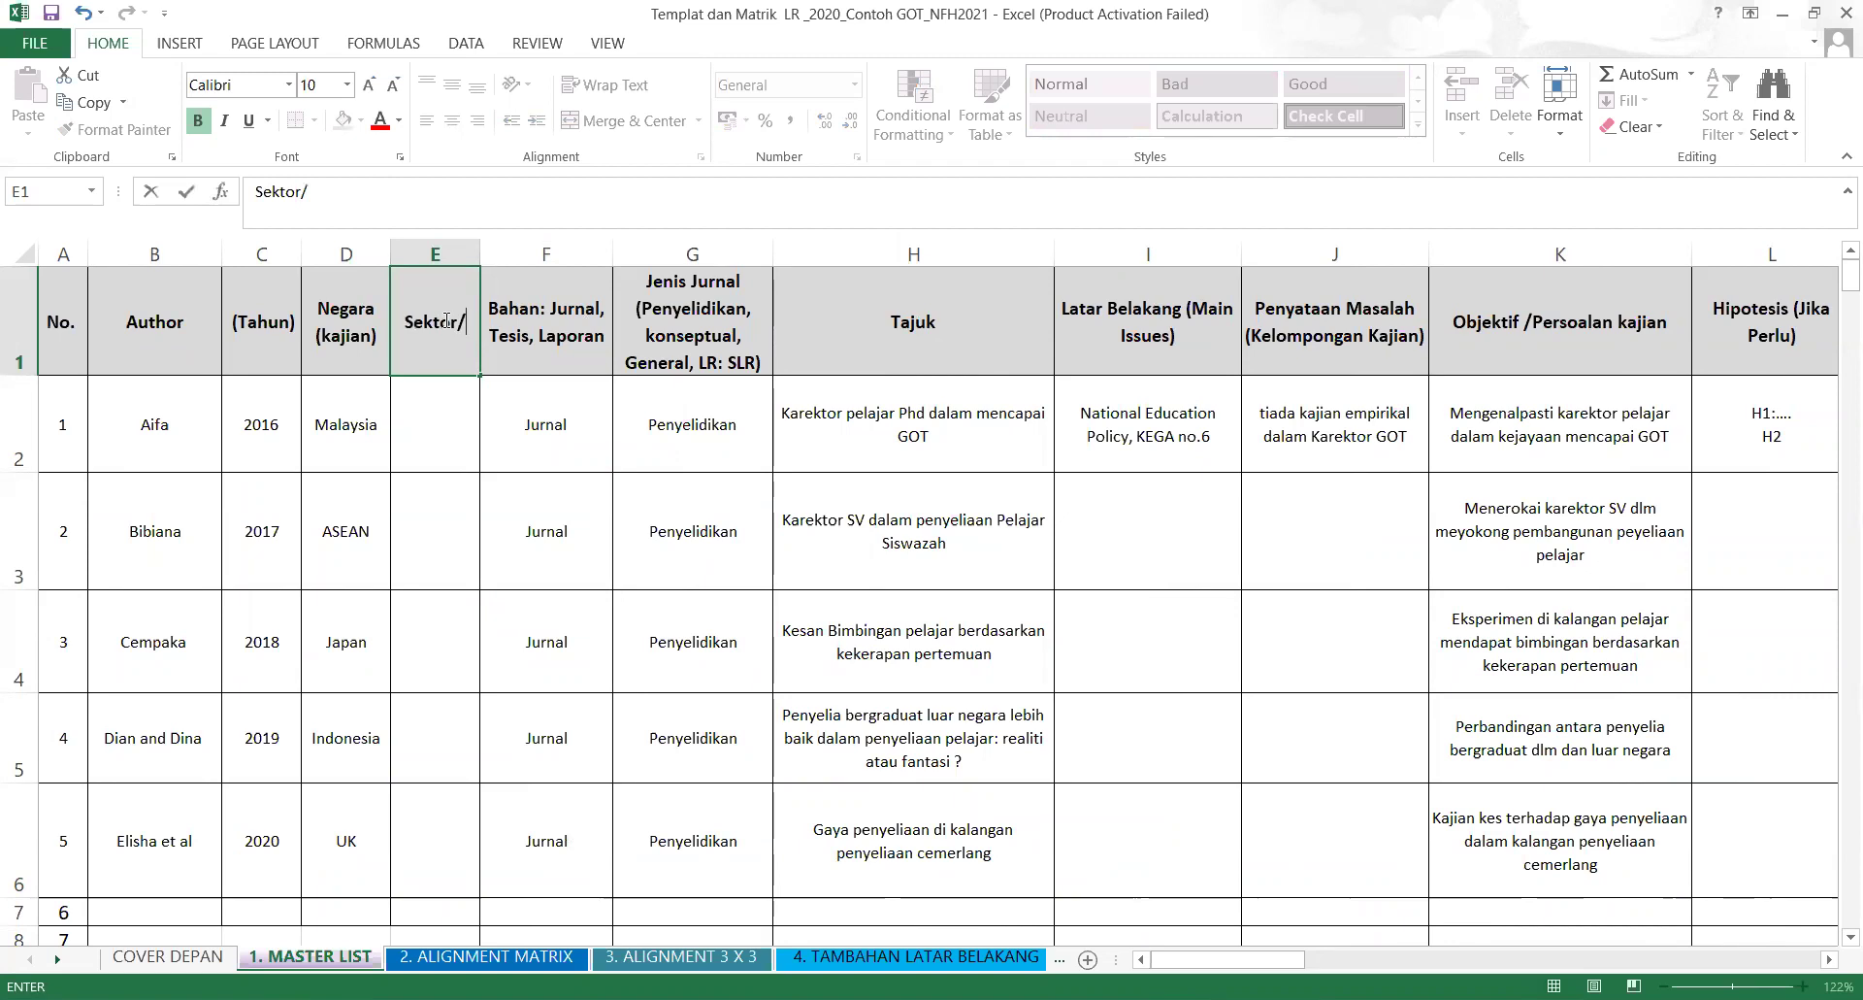
text(Industry)
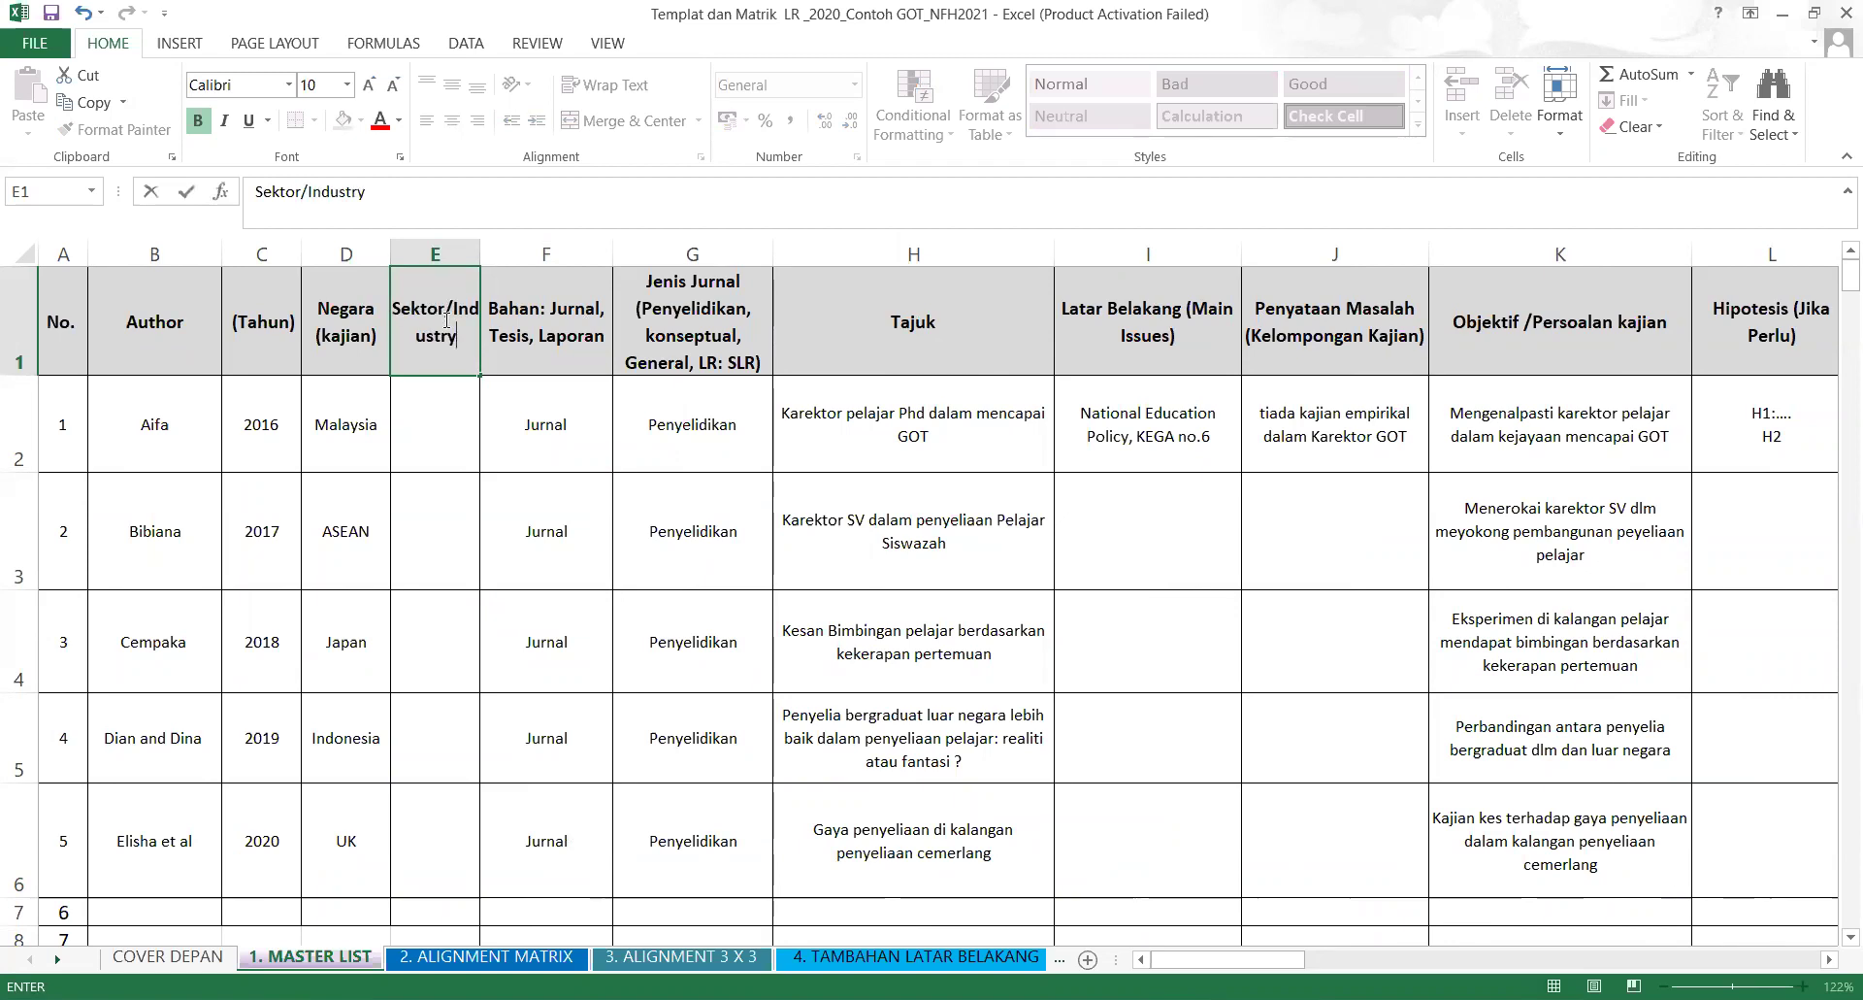
Enter "Pendidikan" as the first record's Sektor/Industry and widen that column to fit its heading on one line.
click(444, 422)
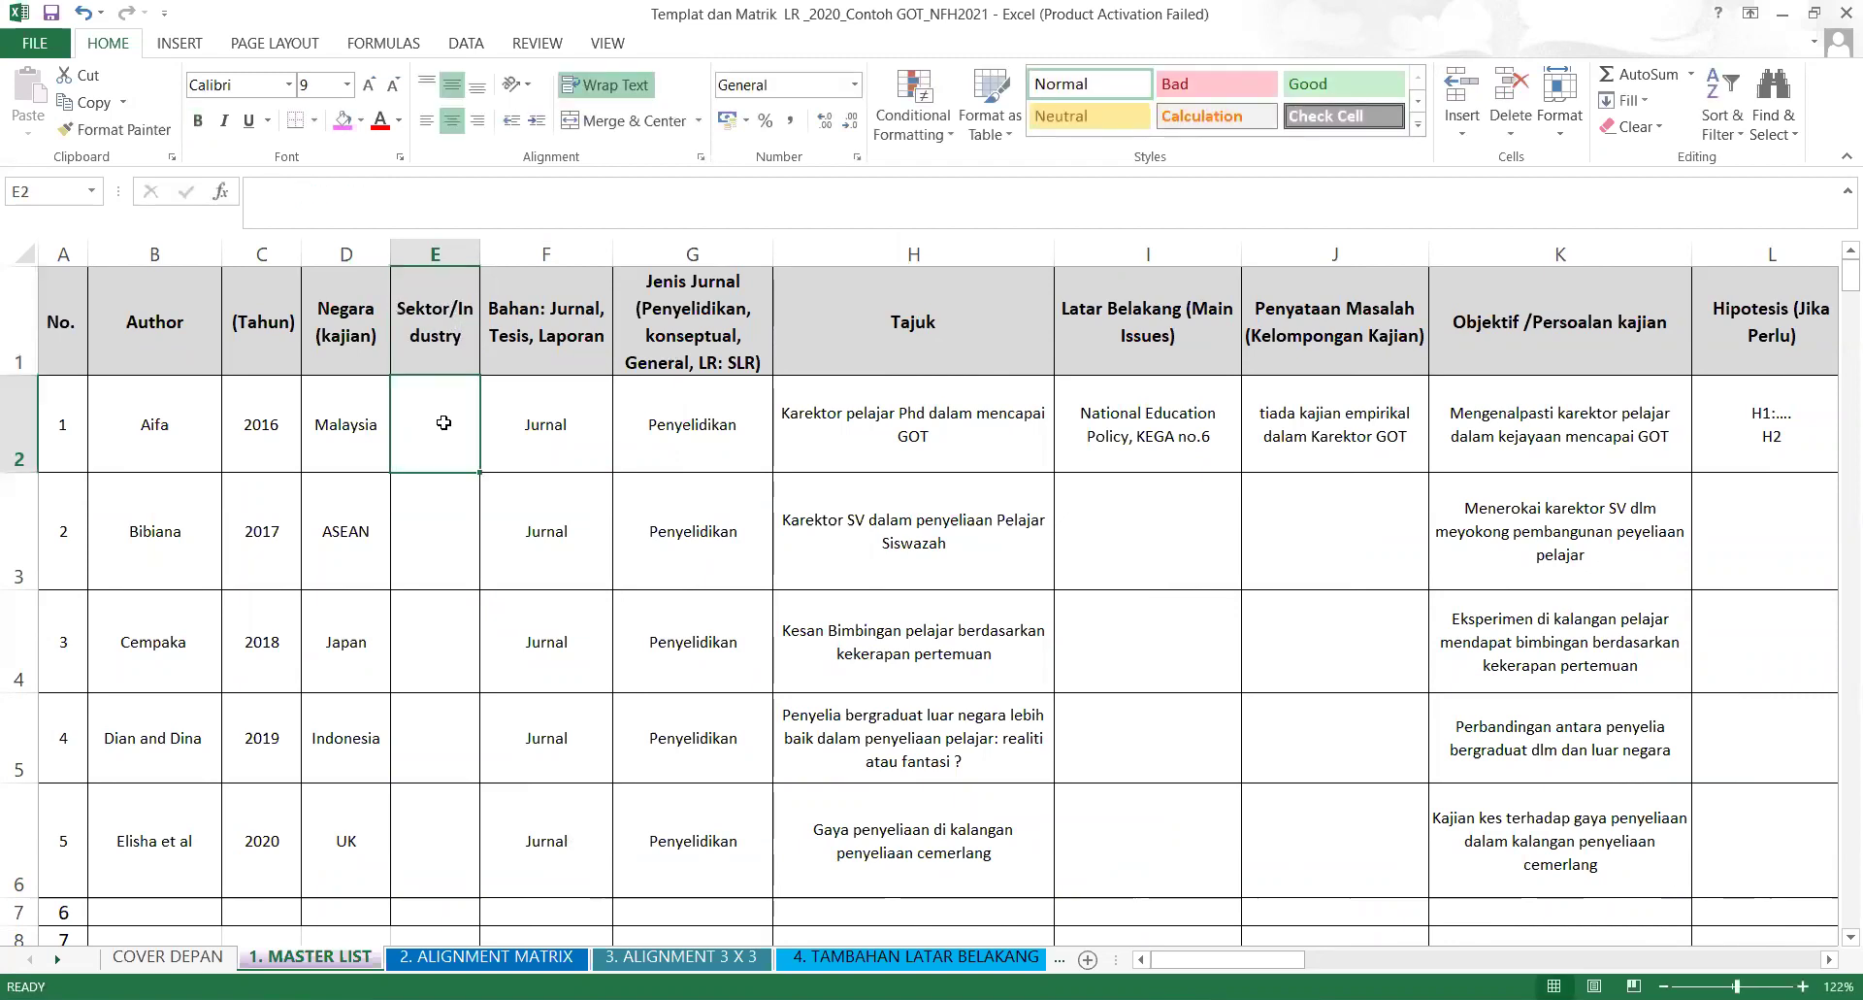
text(Pendidikan)
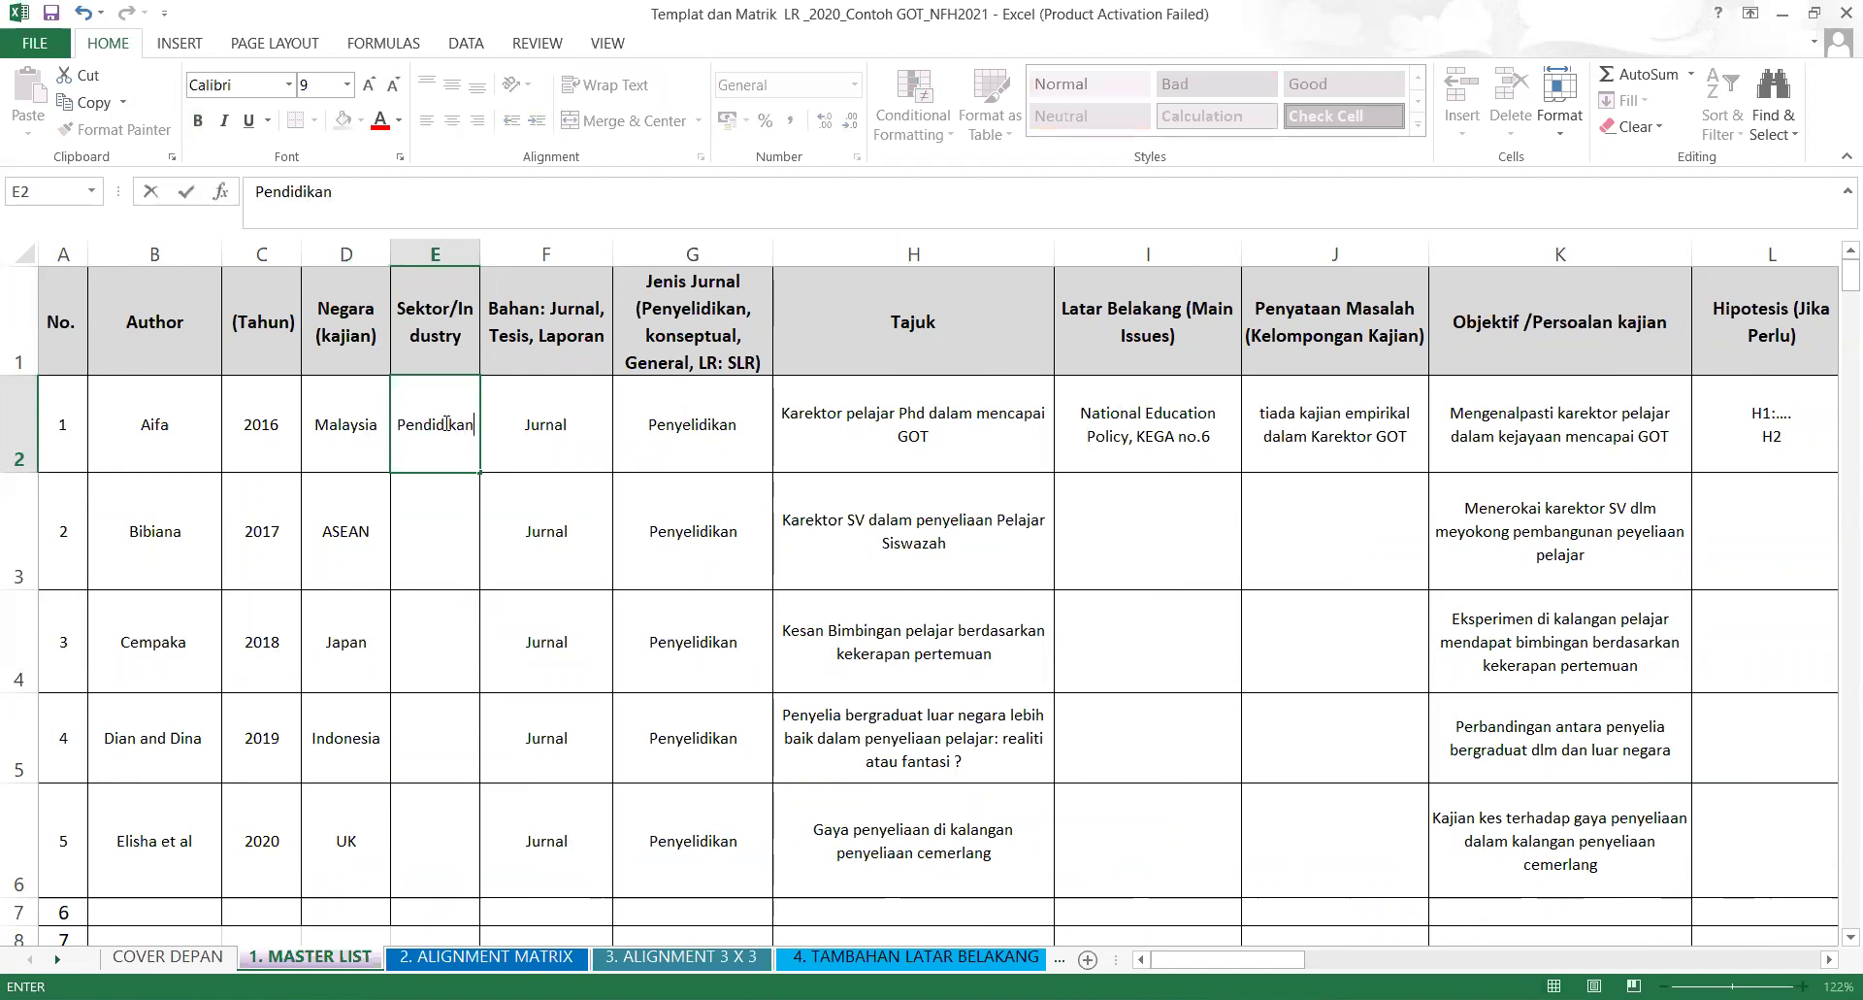
click(476, 247)
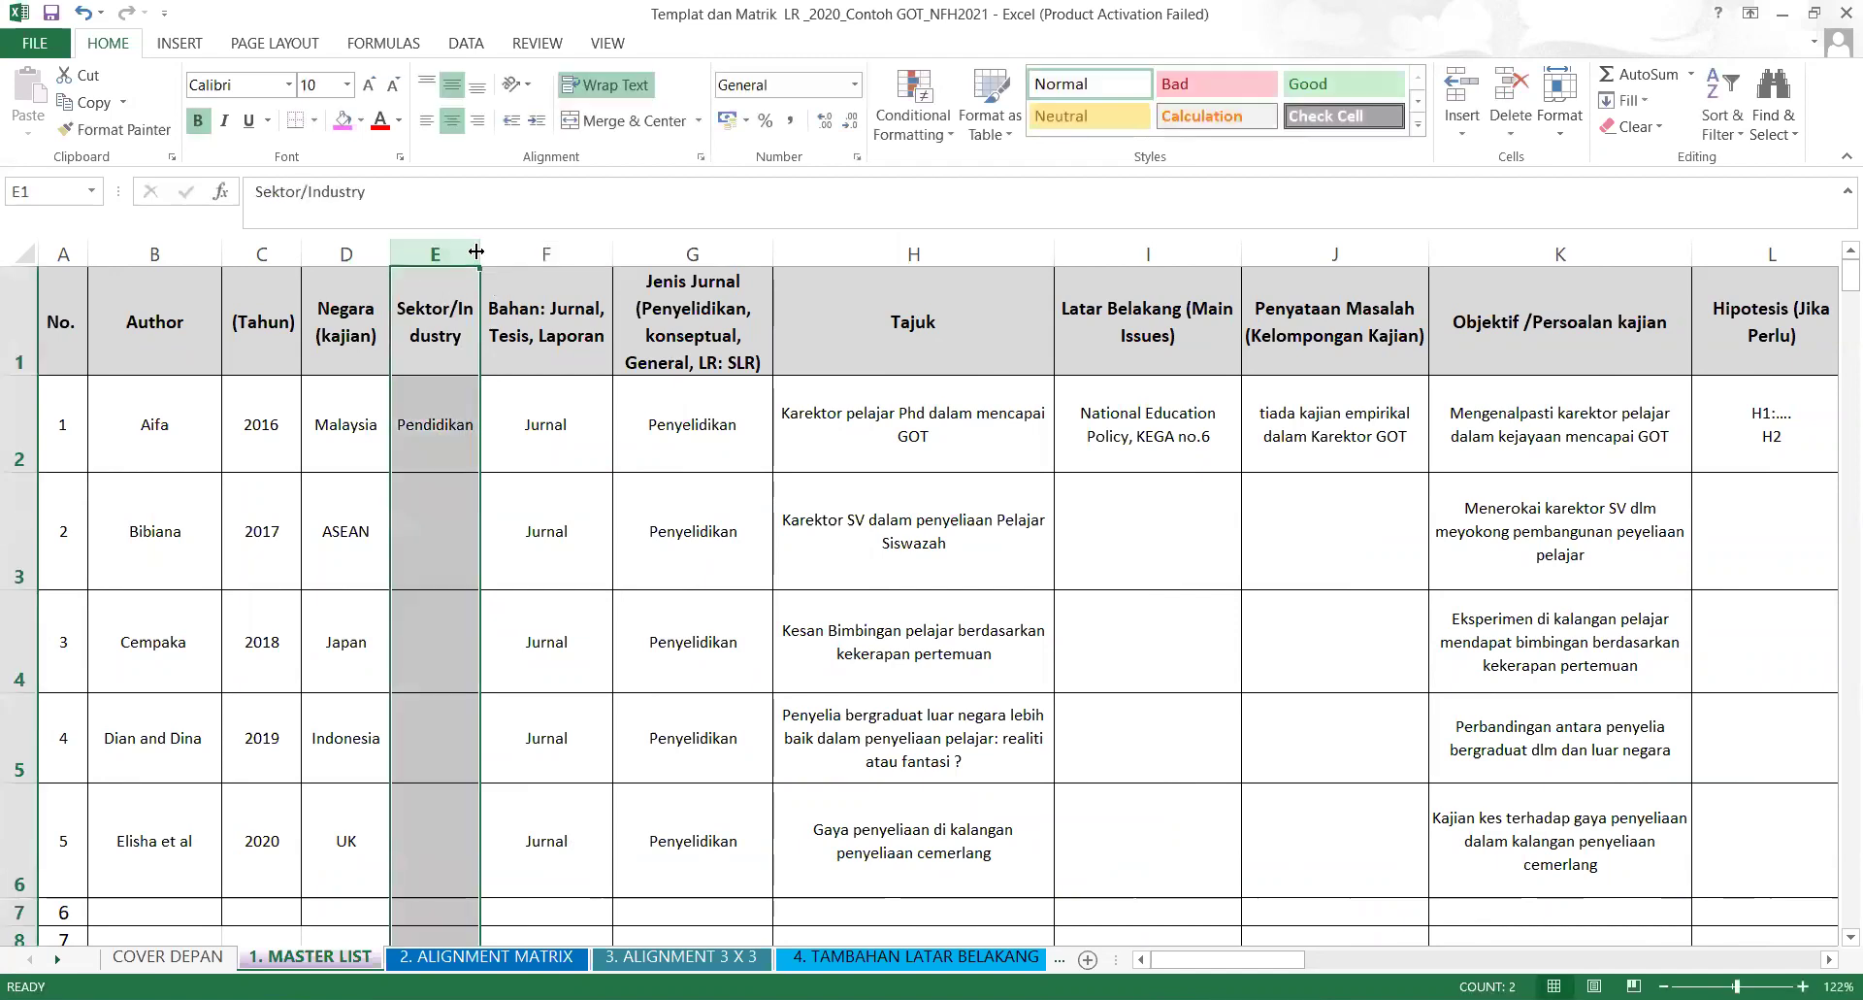
double_click(475, 251)
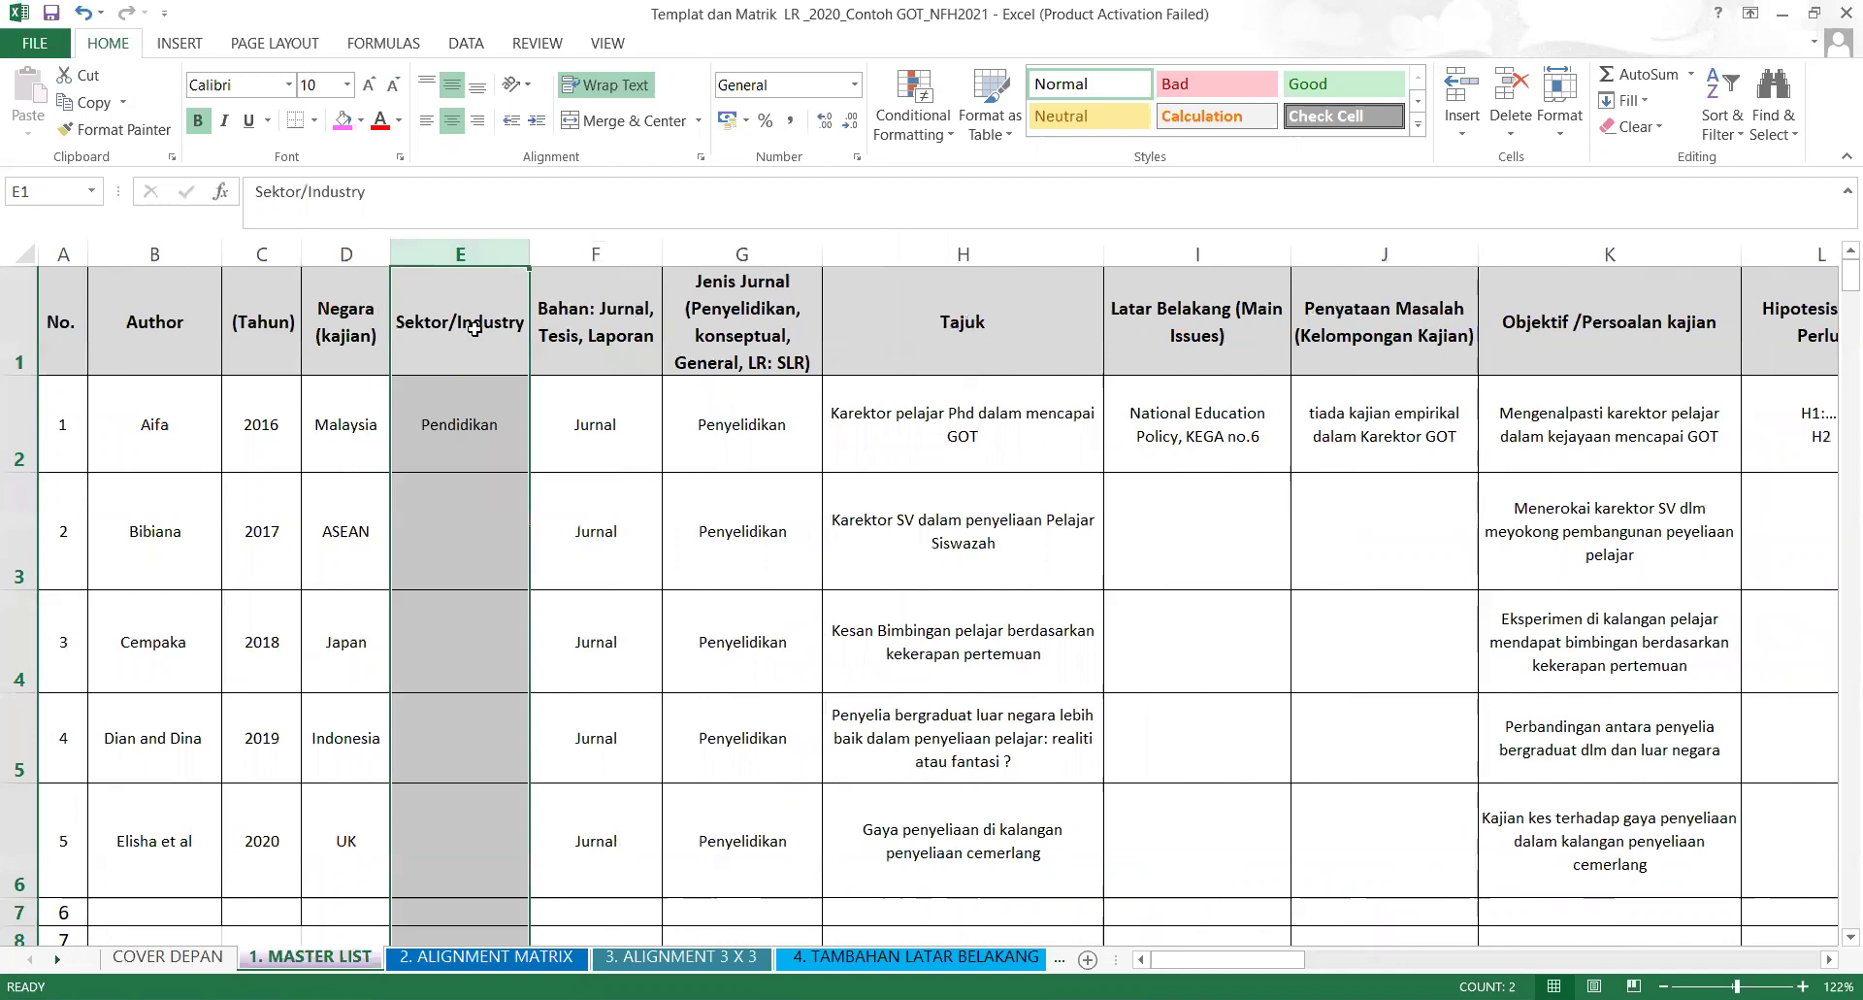
Review the columns from Bahan: Jurnal, Tesis, Laporan across to Skop and Limitasi (T,M), and return to the Author column.
click(806, 464)
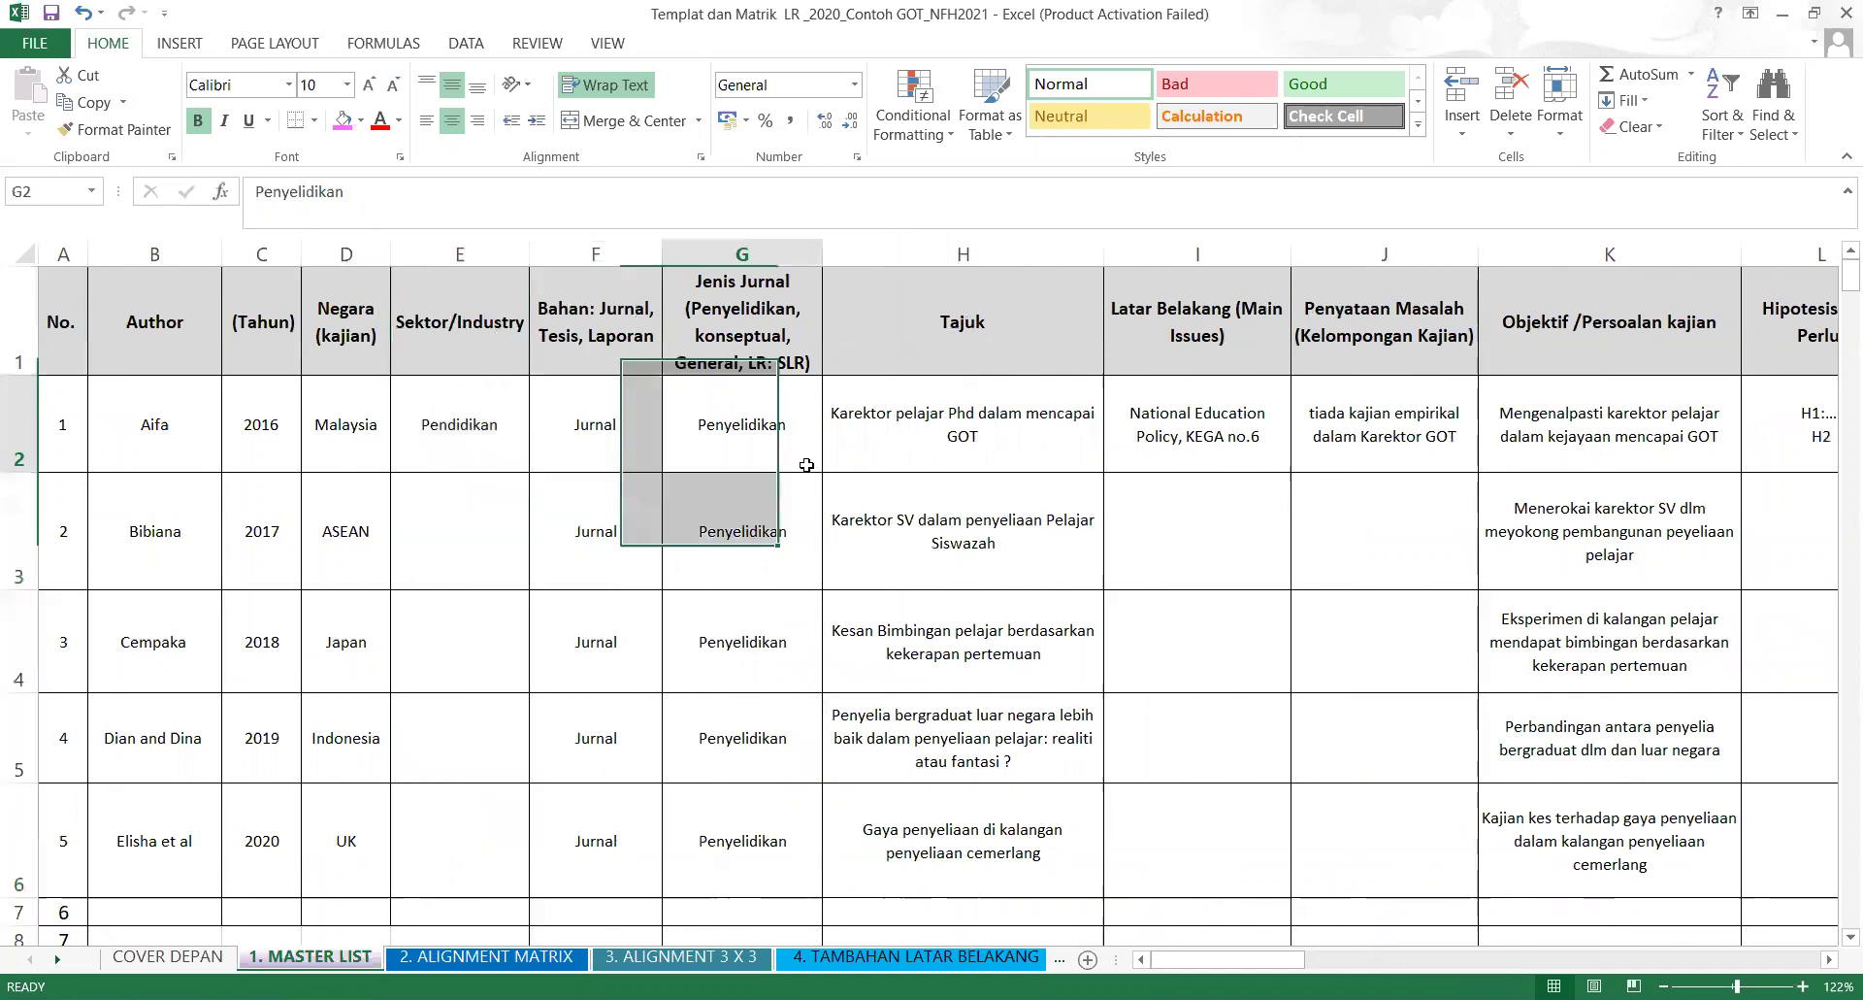
click(618, 423)
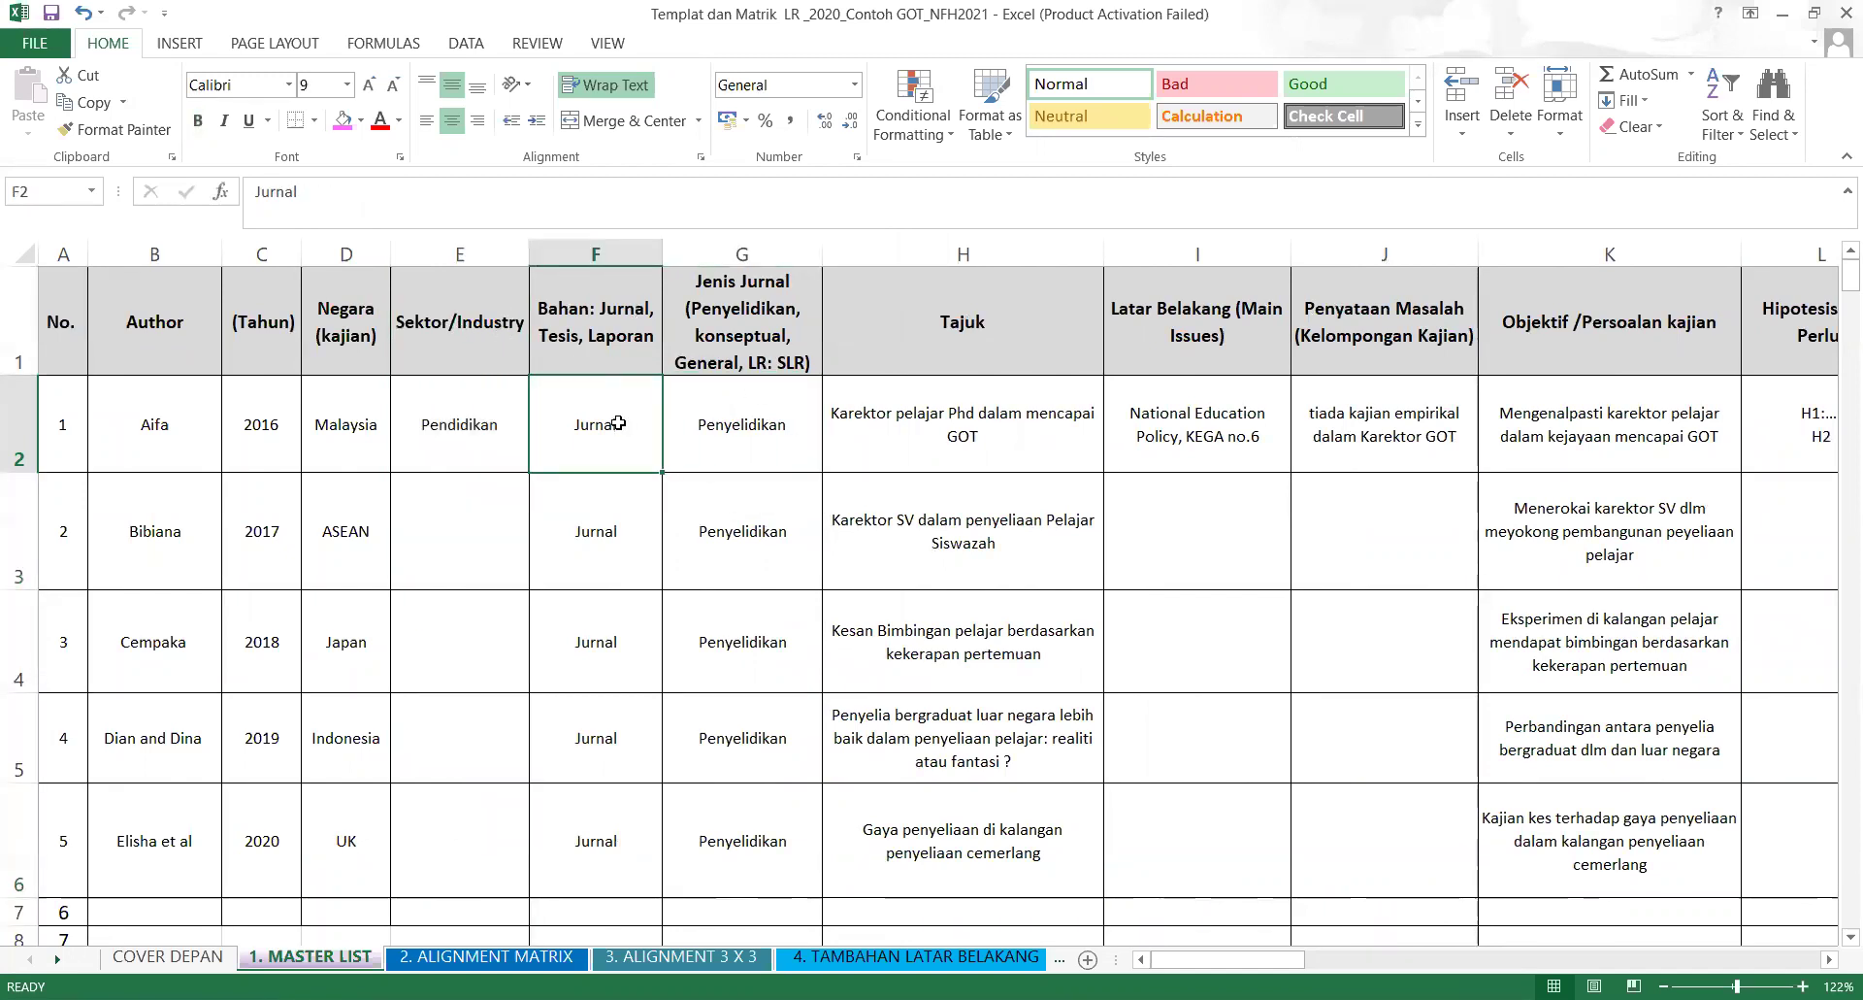
key(Right)
key(Right)
key(Right)
key(Right)
key(Right)
key(Right)
key(Right)
key(Right)
key(Right)
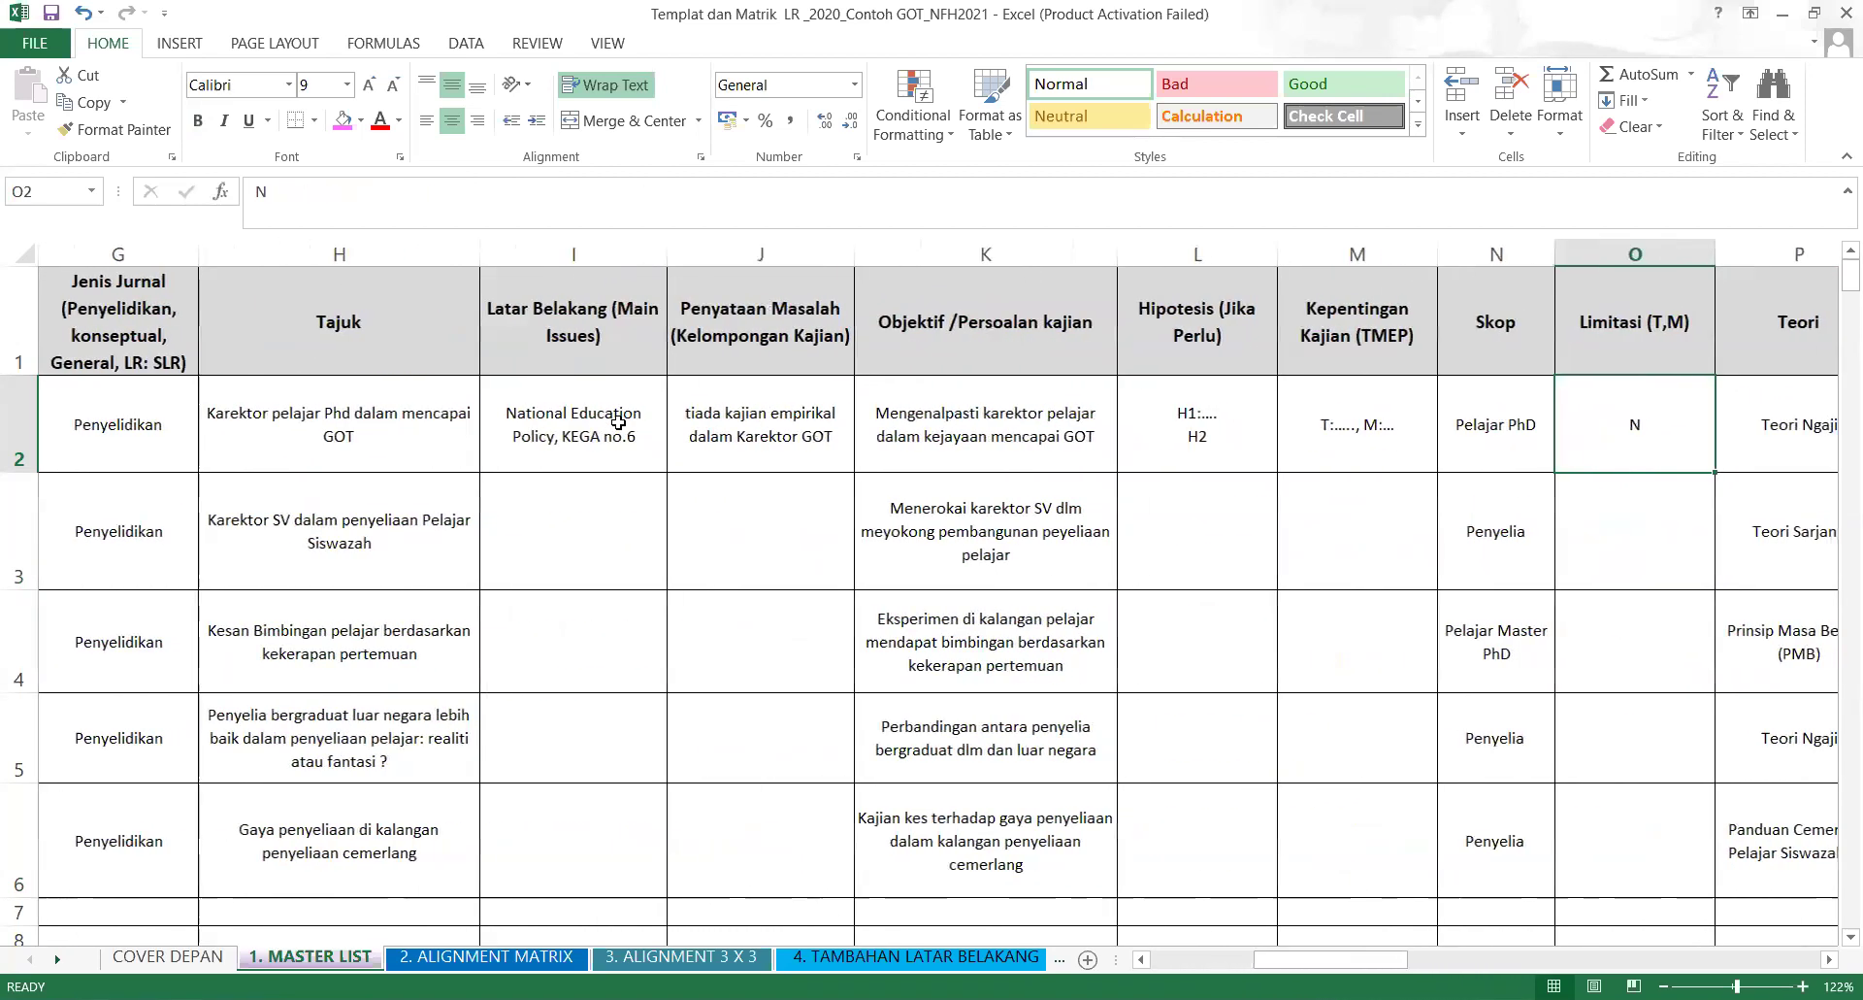
key(Up)
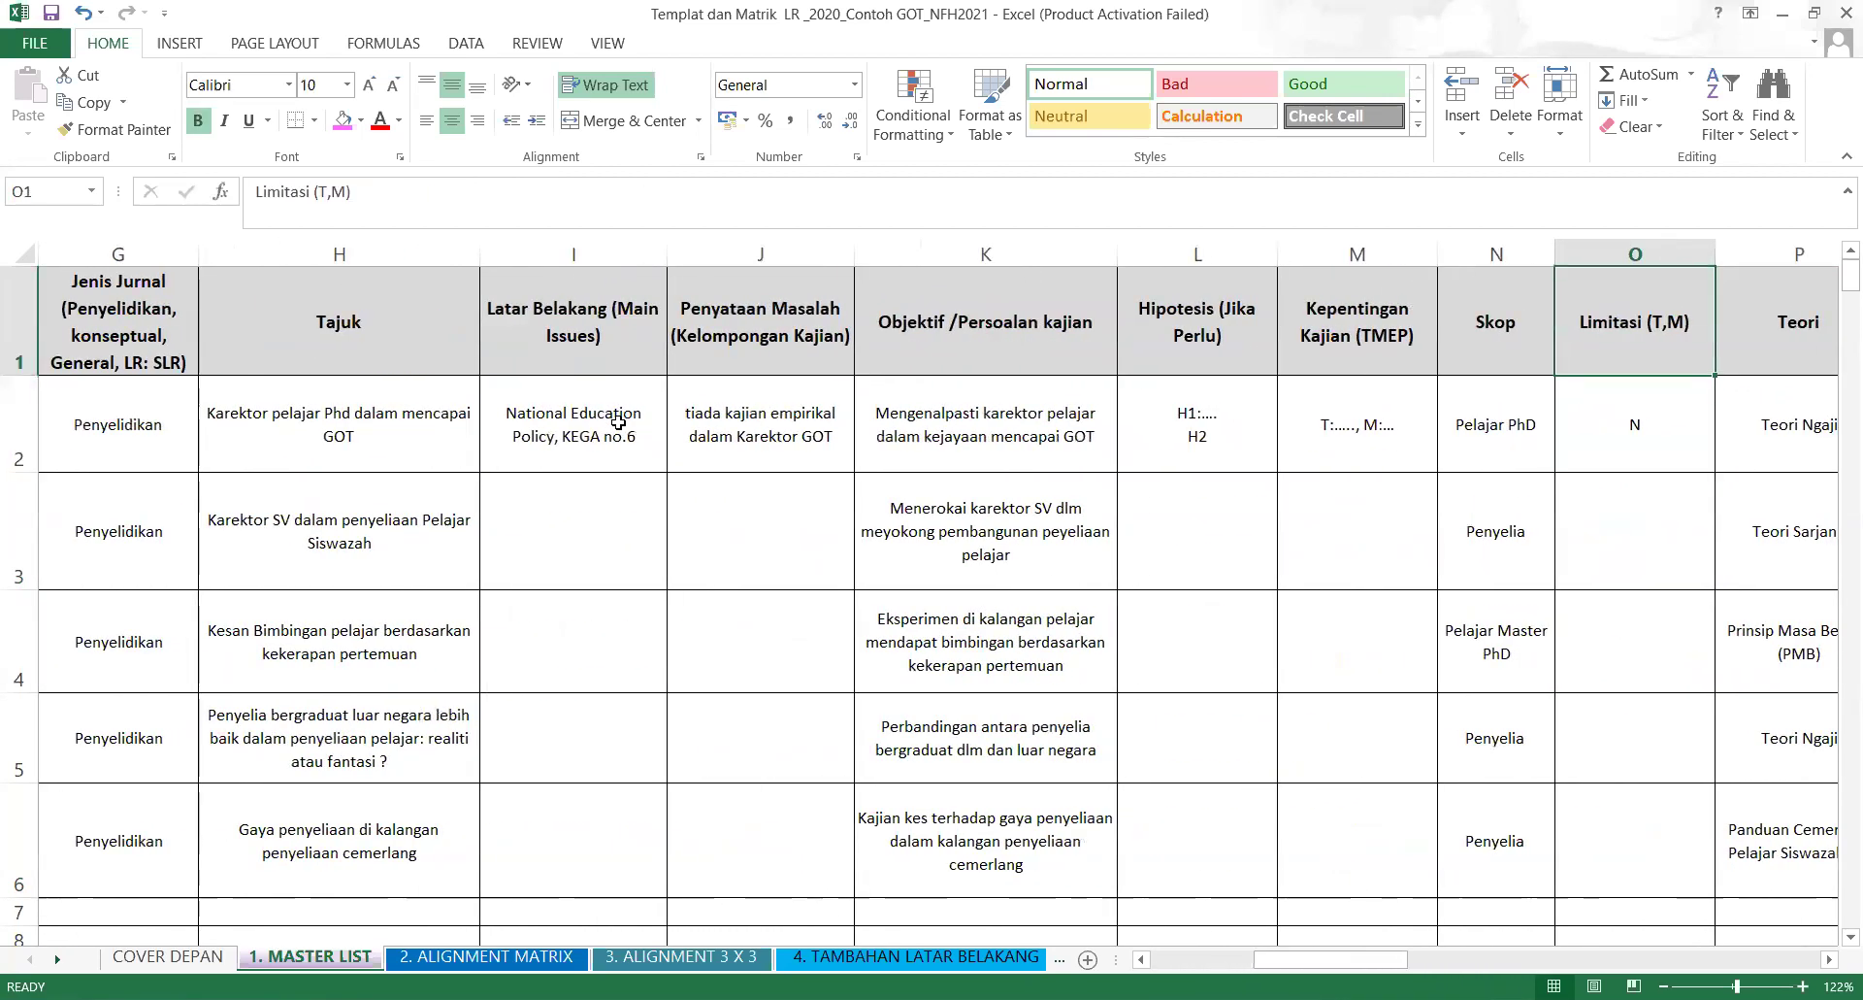
key(Left)
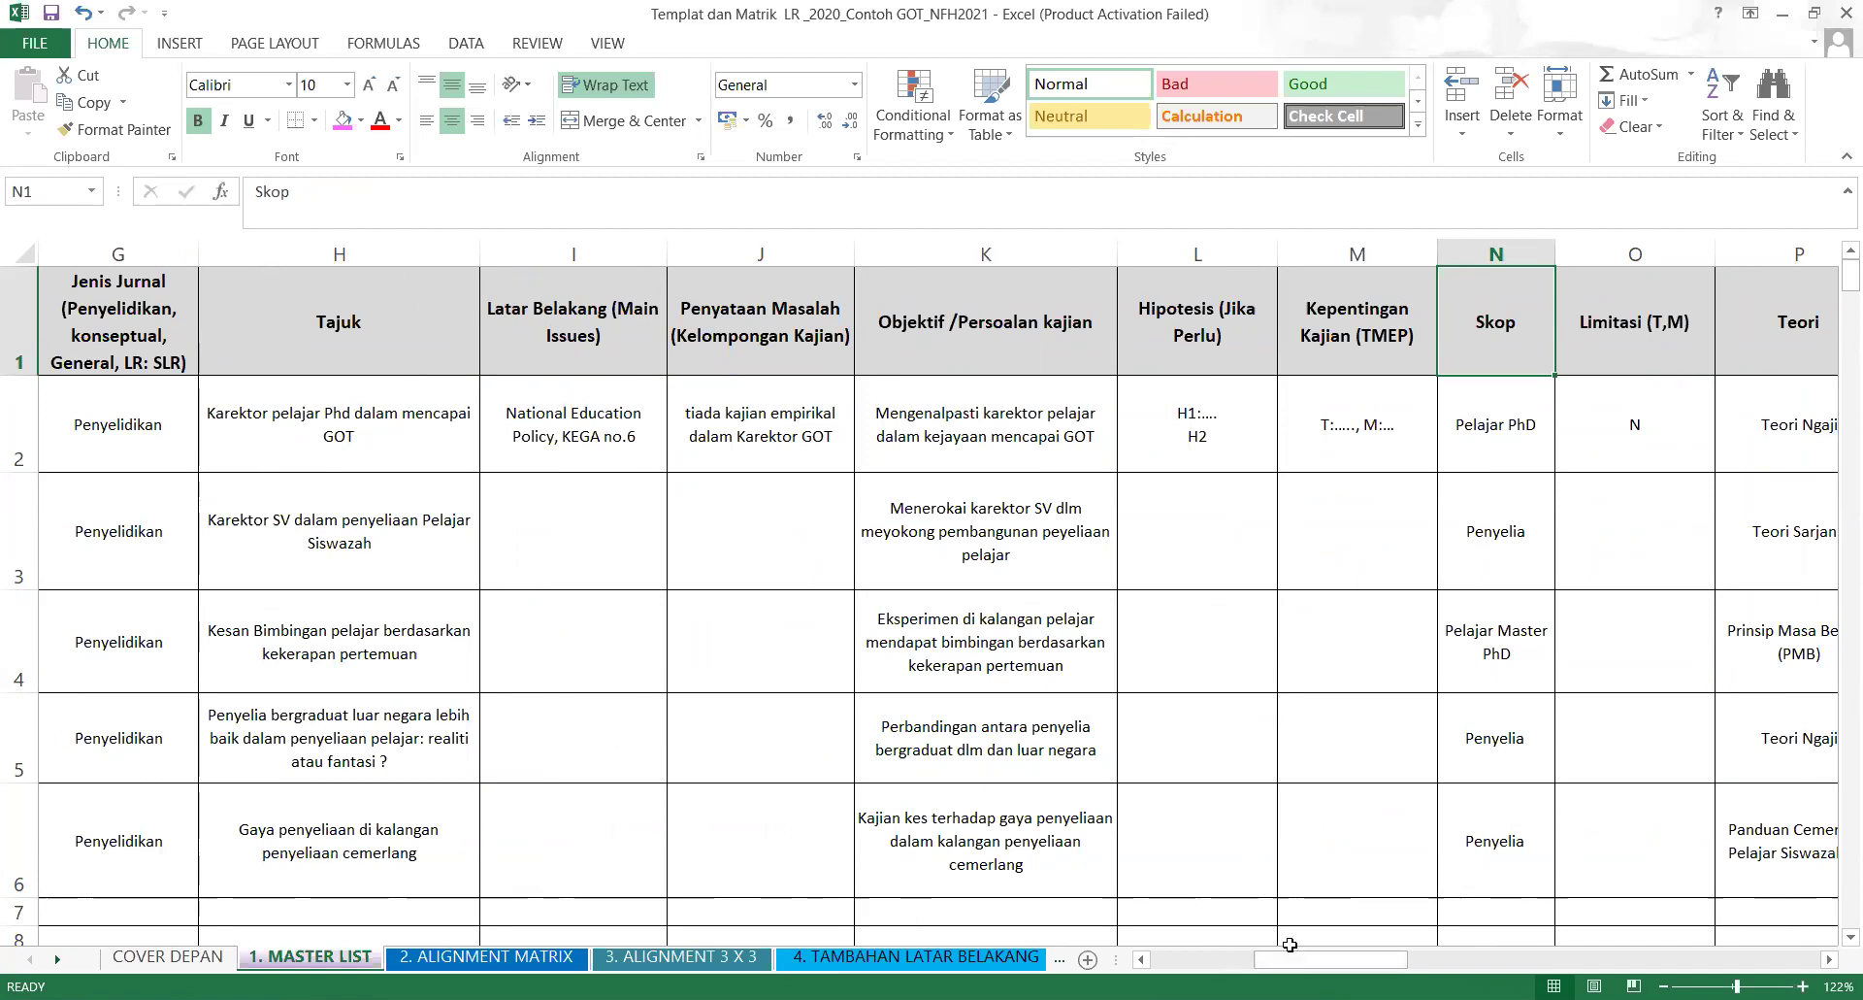
drag(1325, 958, 1242, 958)
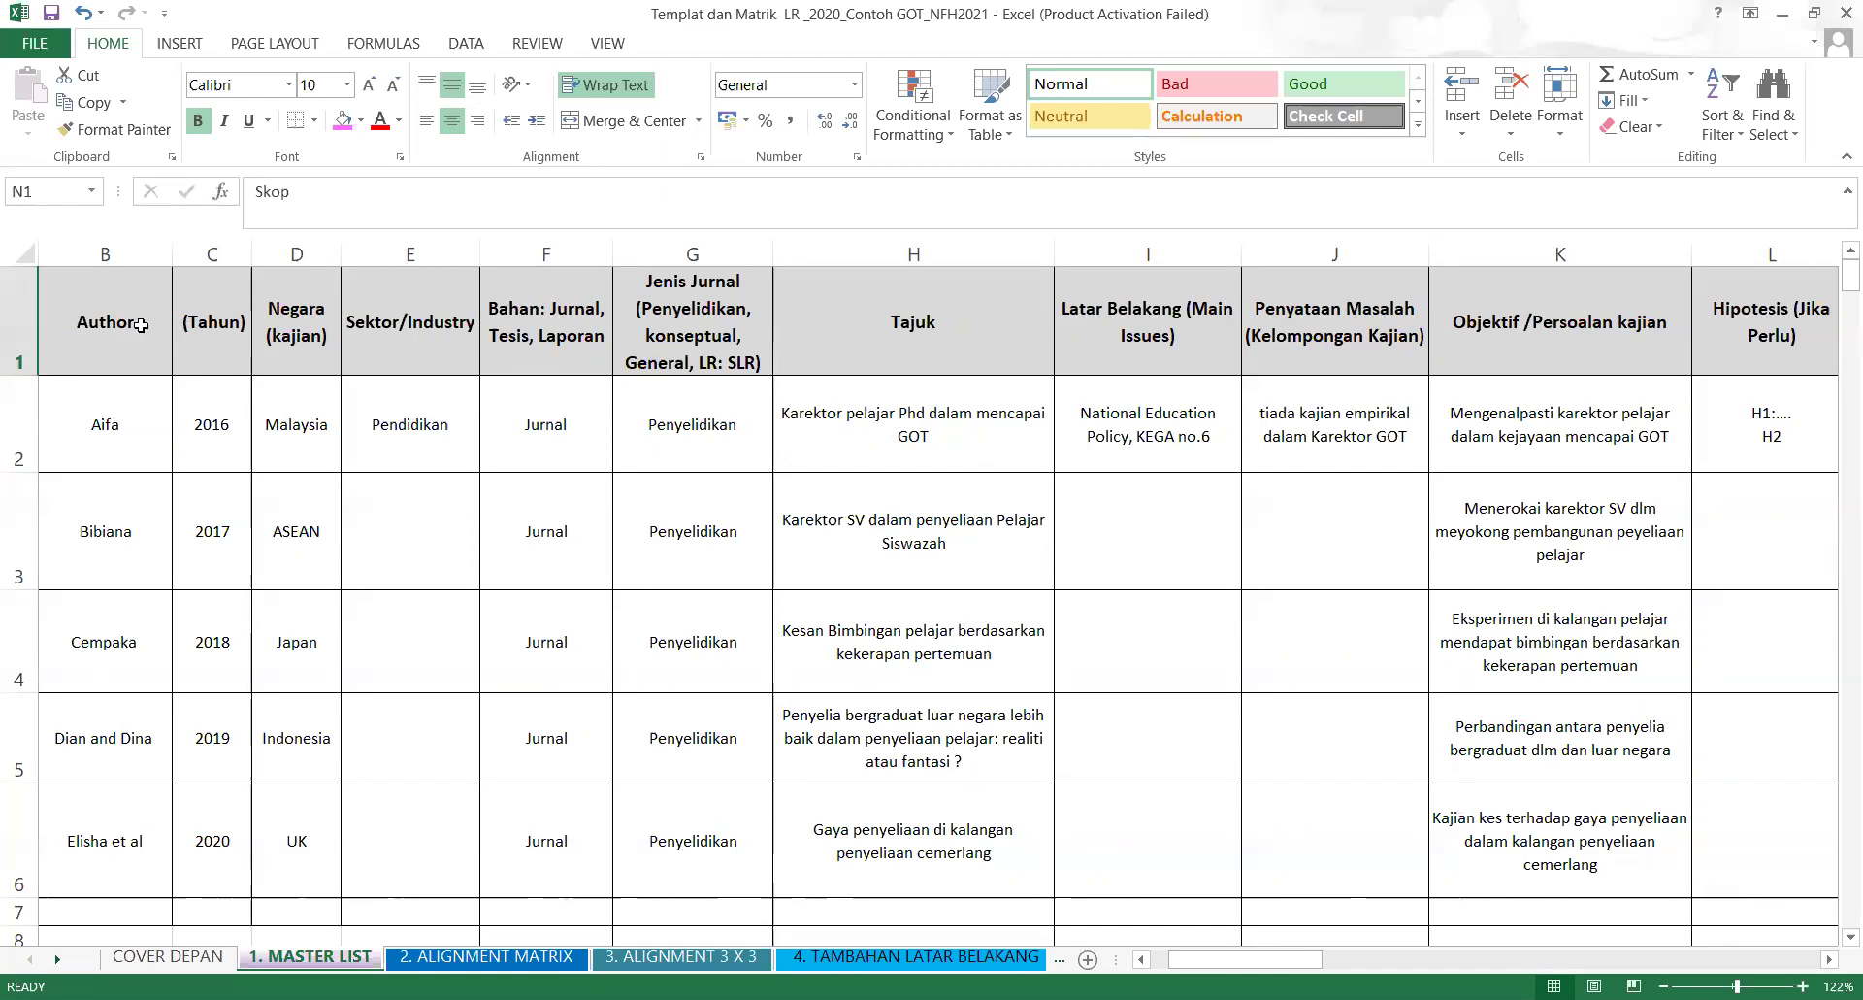
click(324, 250)
right_click(326, 254)
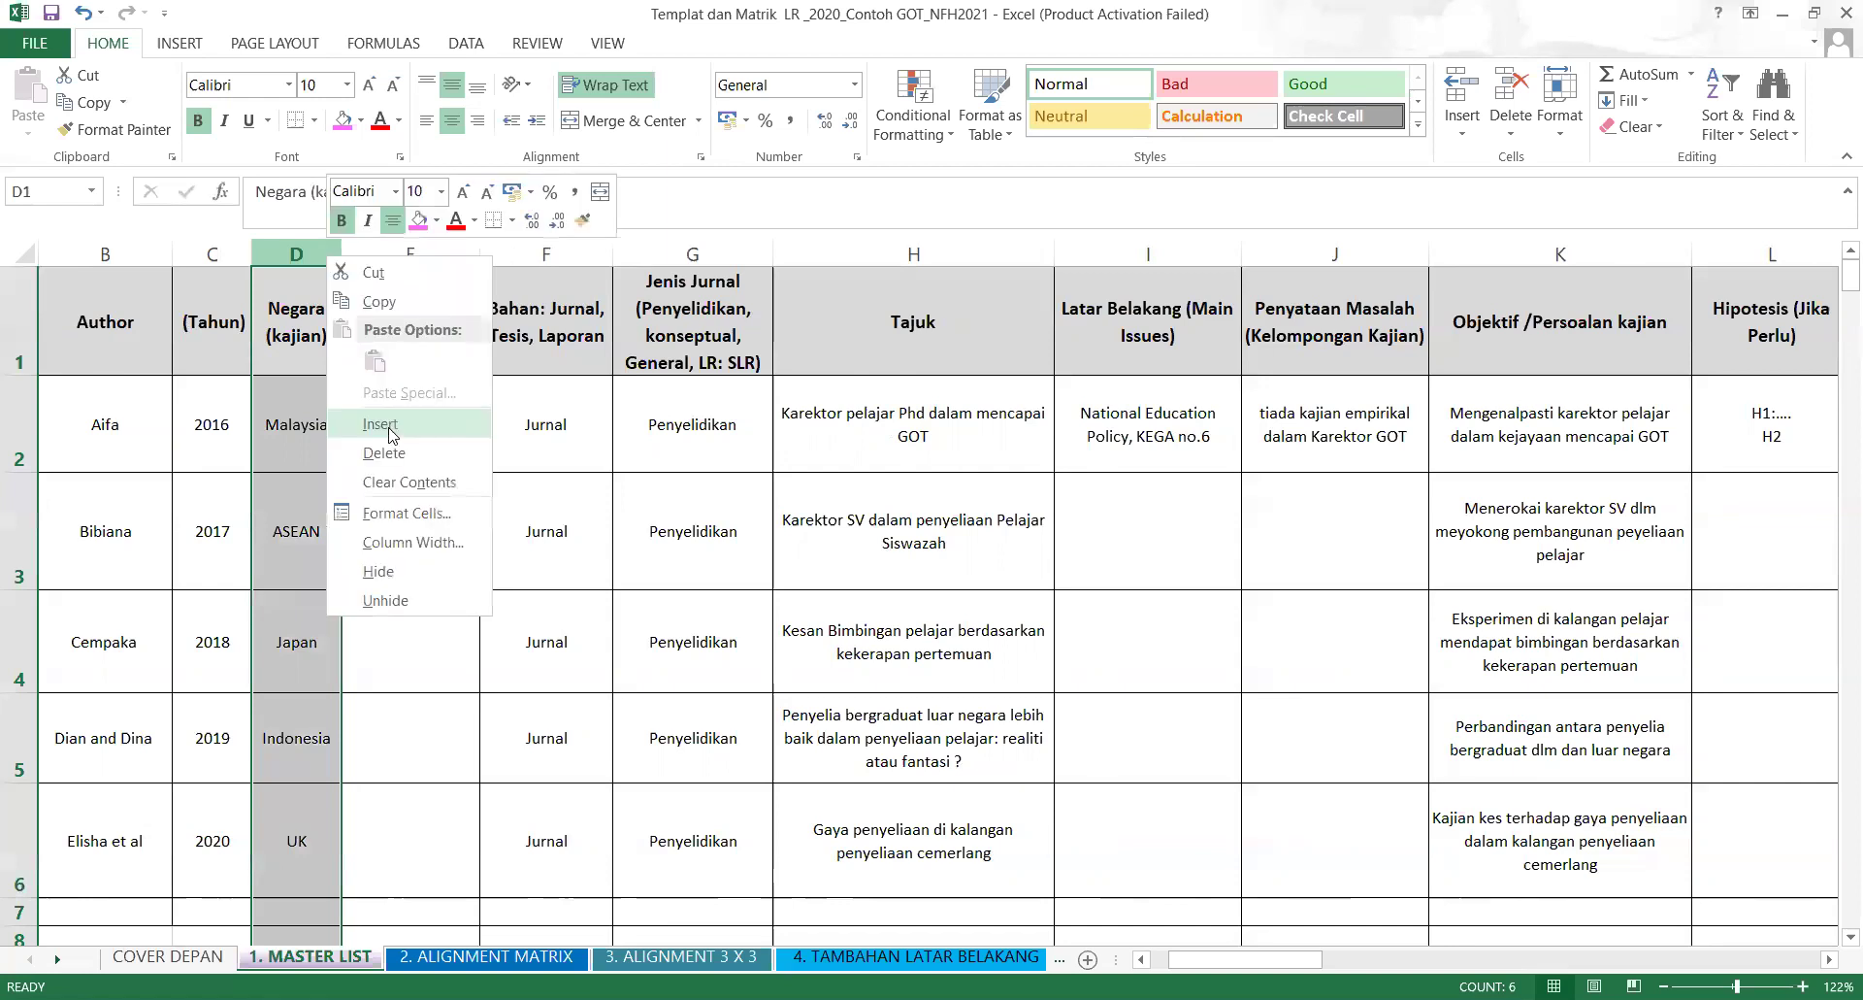
click(392, 430)
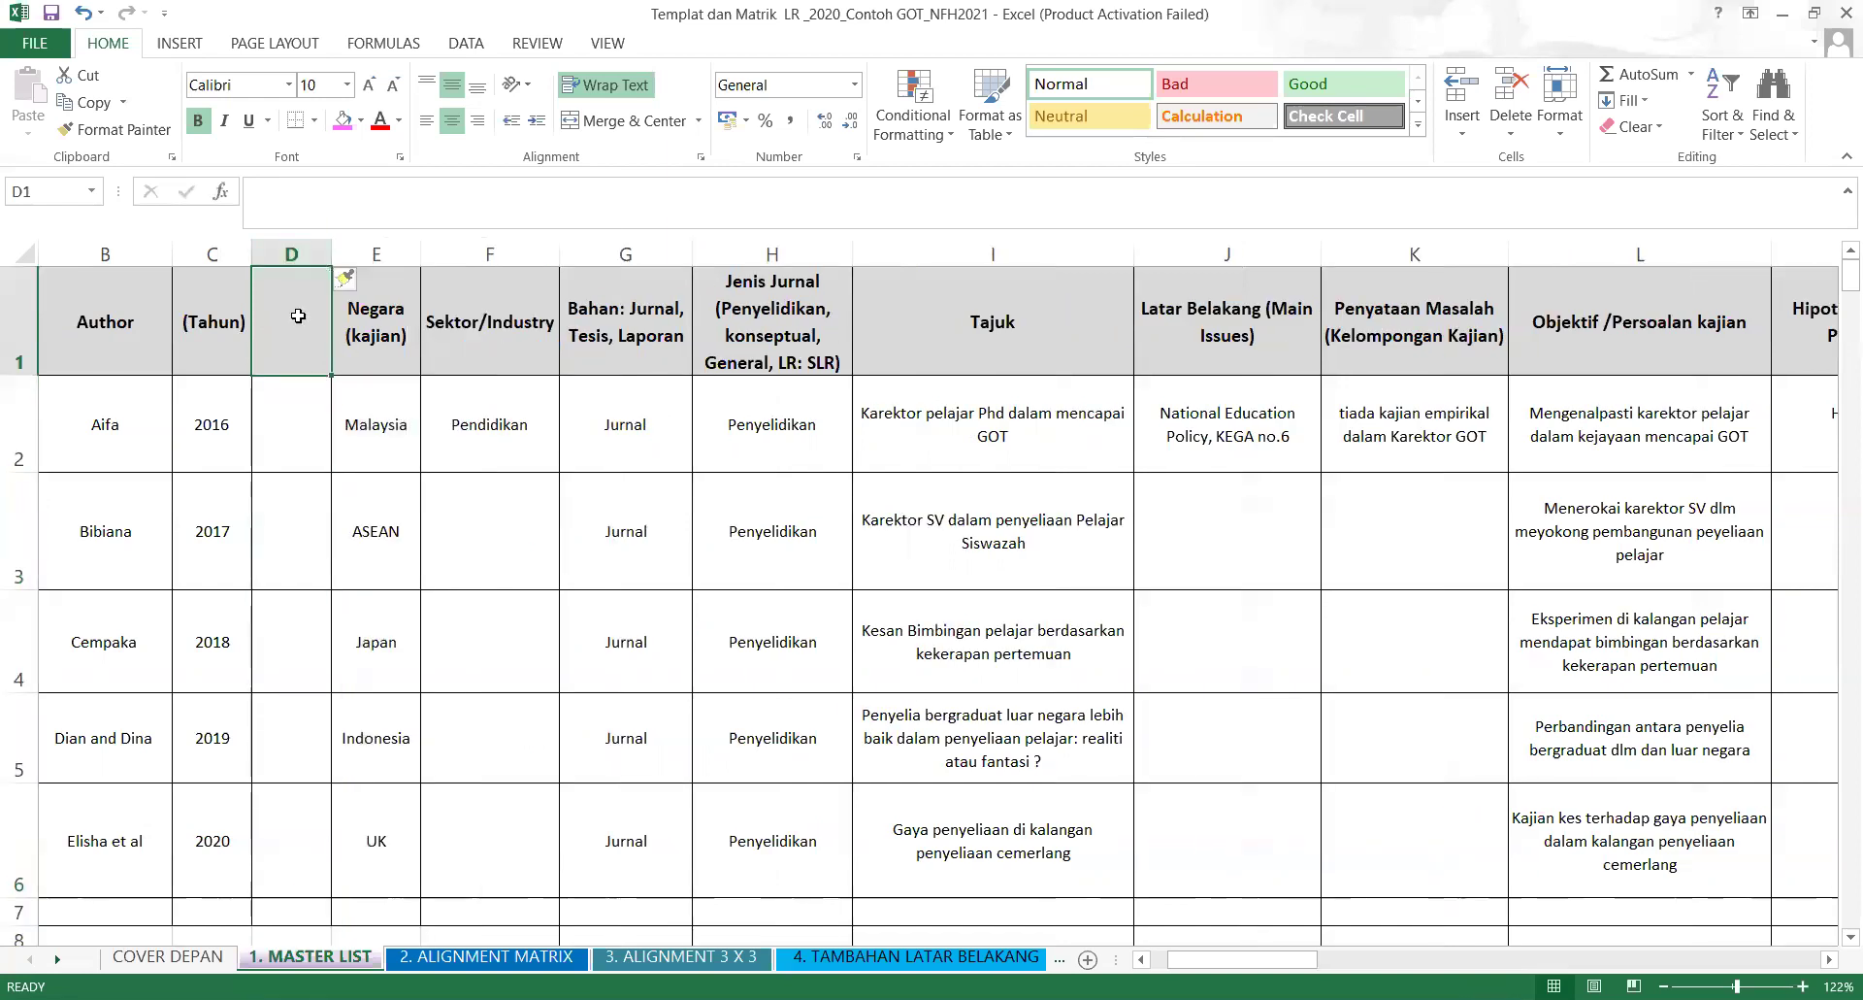
click(82, 12)
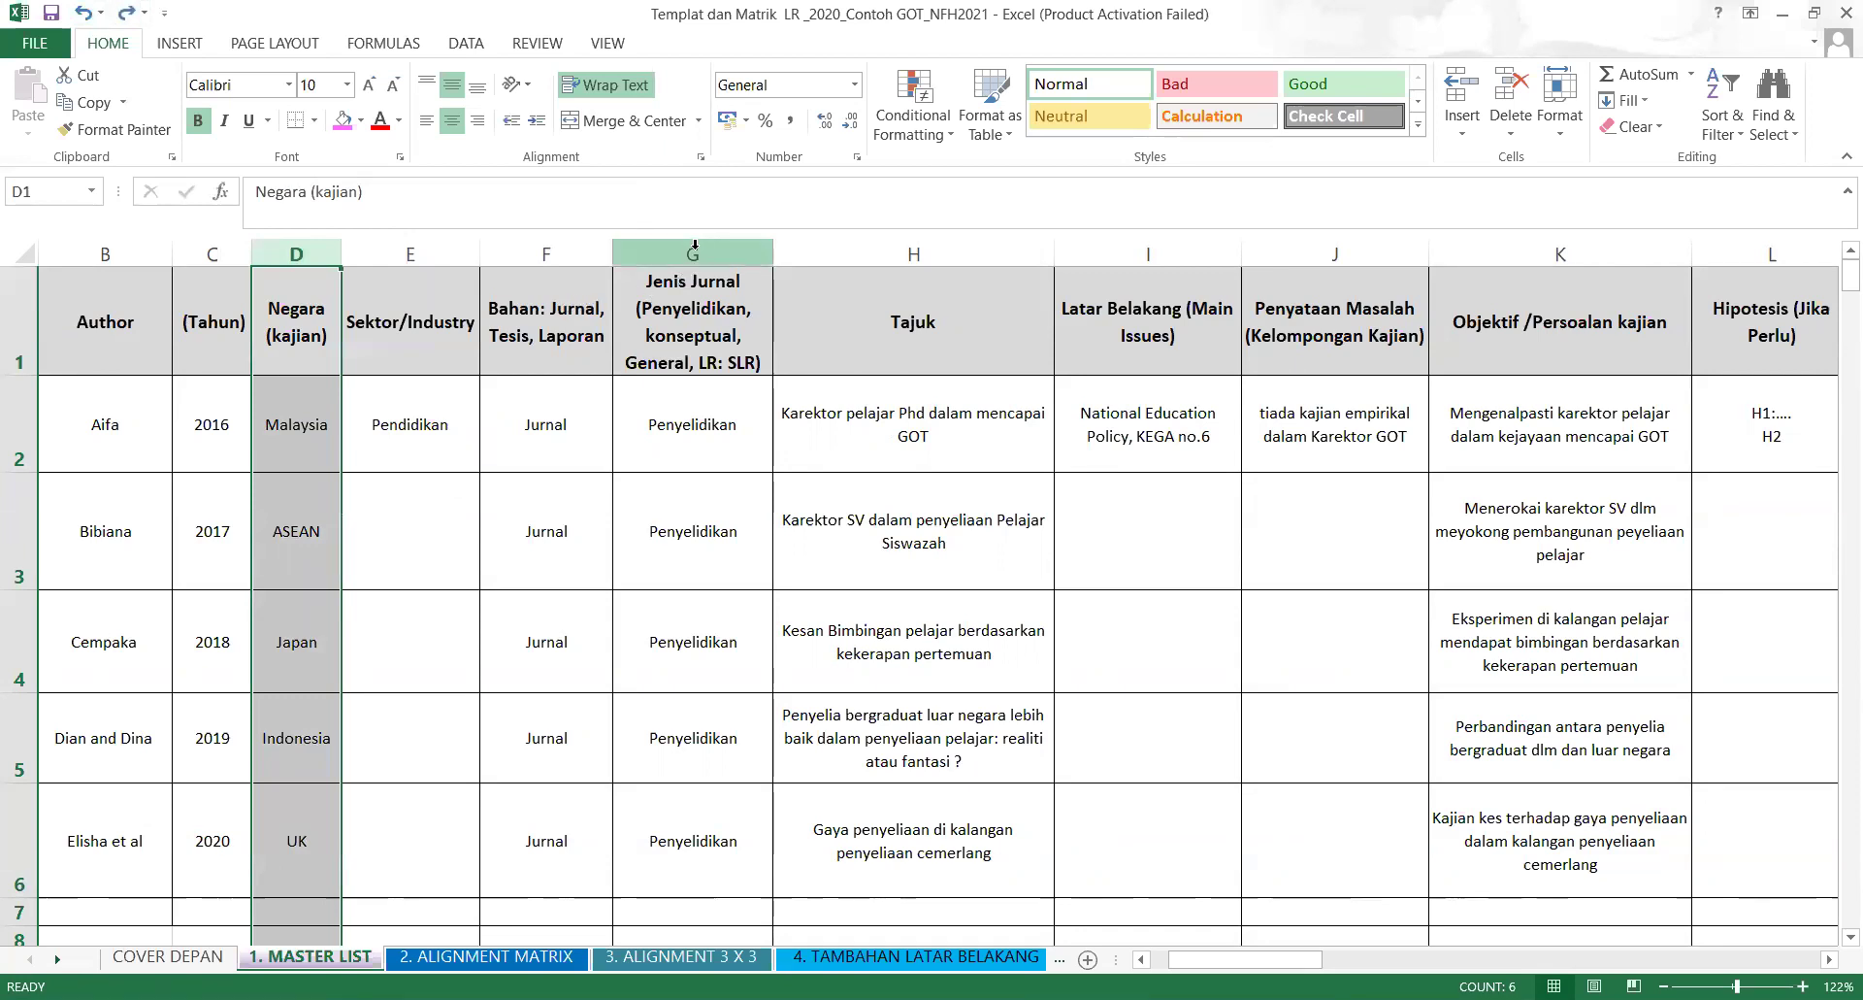
Insert a new column between Sektor/Industry and Bahan: Jurnal, Tesis, Laporan, with the heading "Publisher".
click(549, 250)
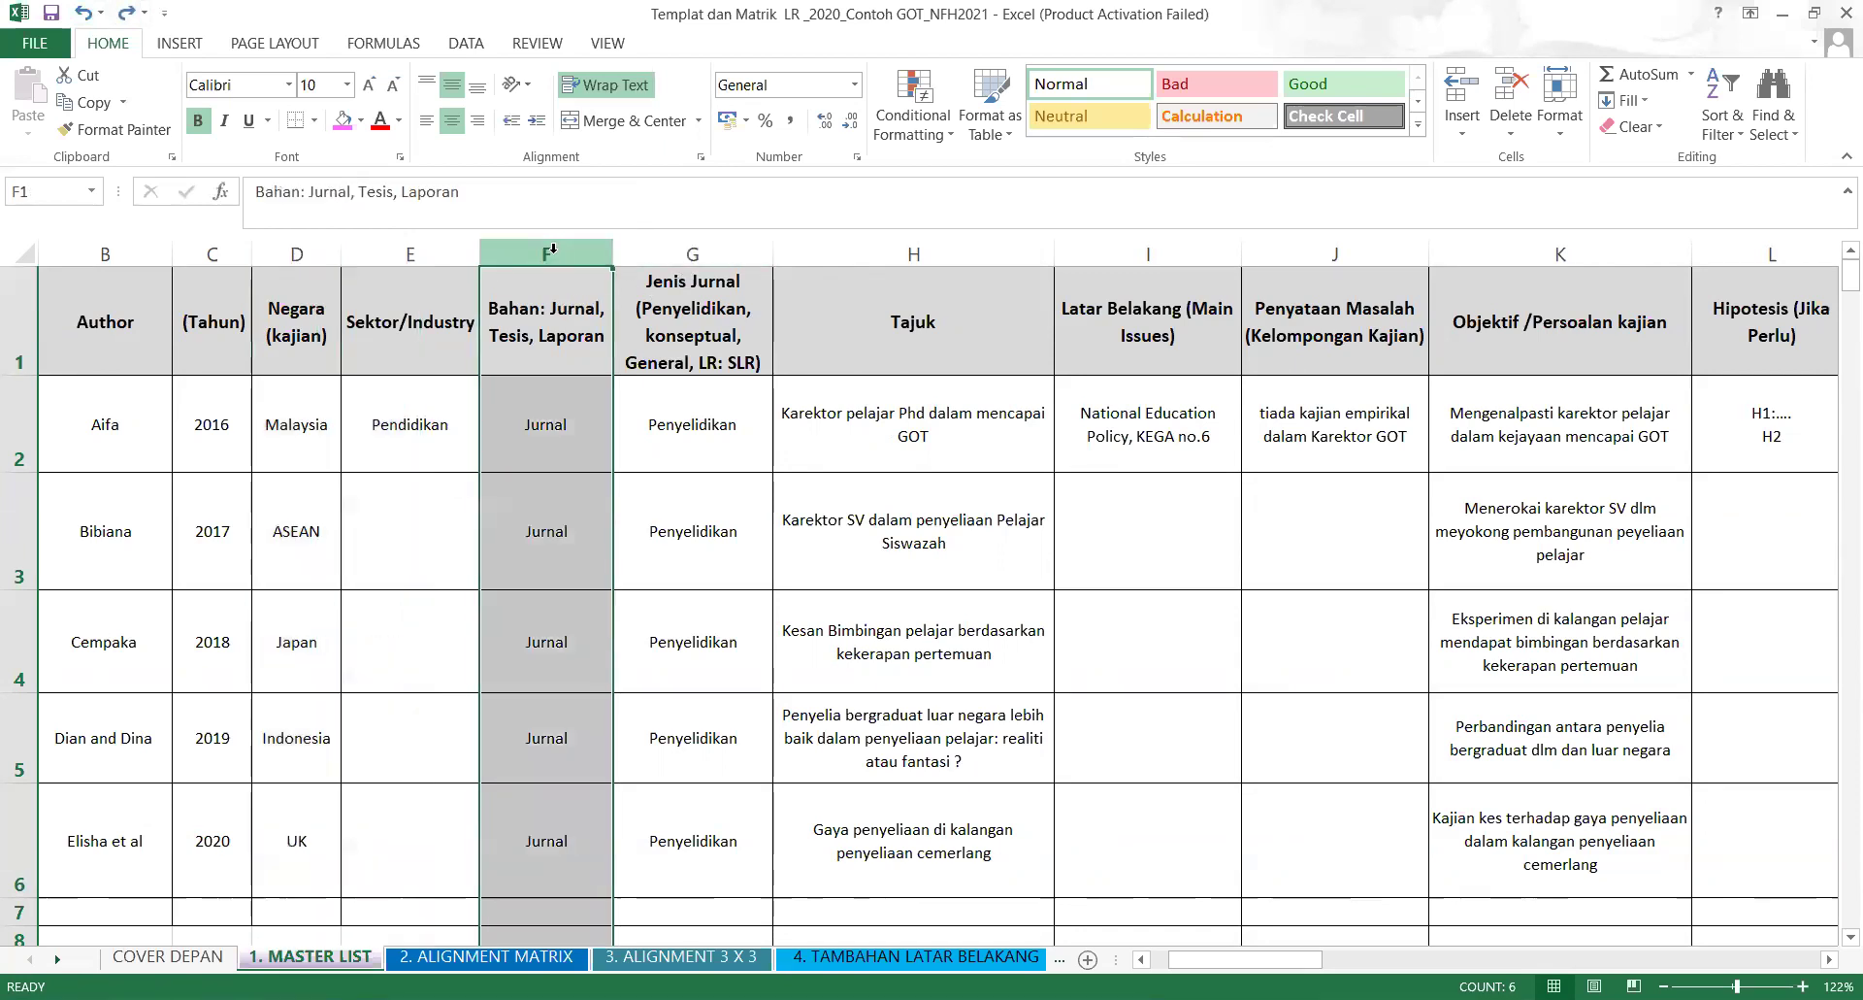
right_click(551, 250)
click(598, 429)
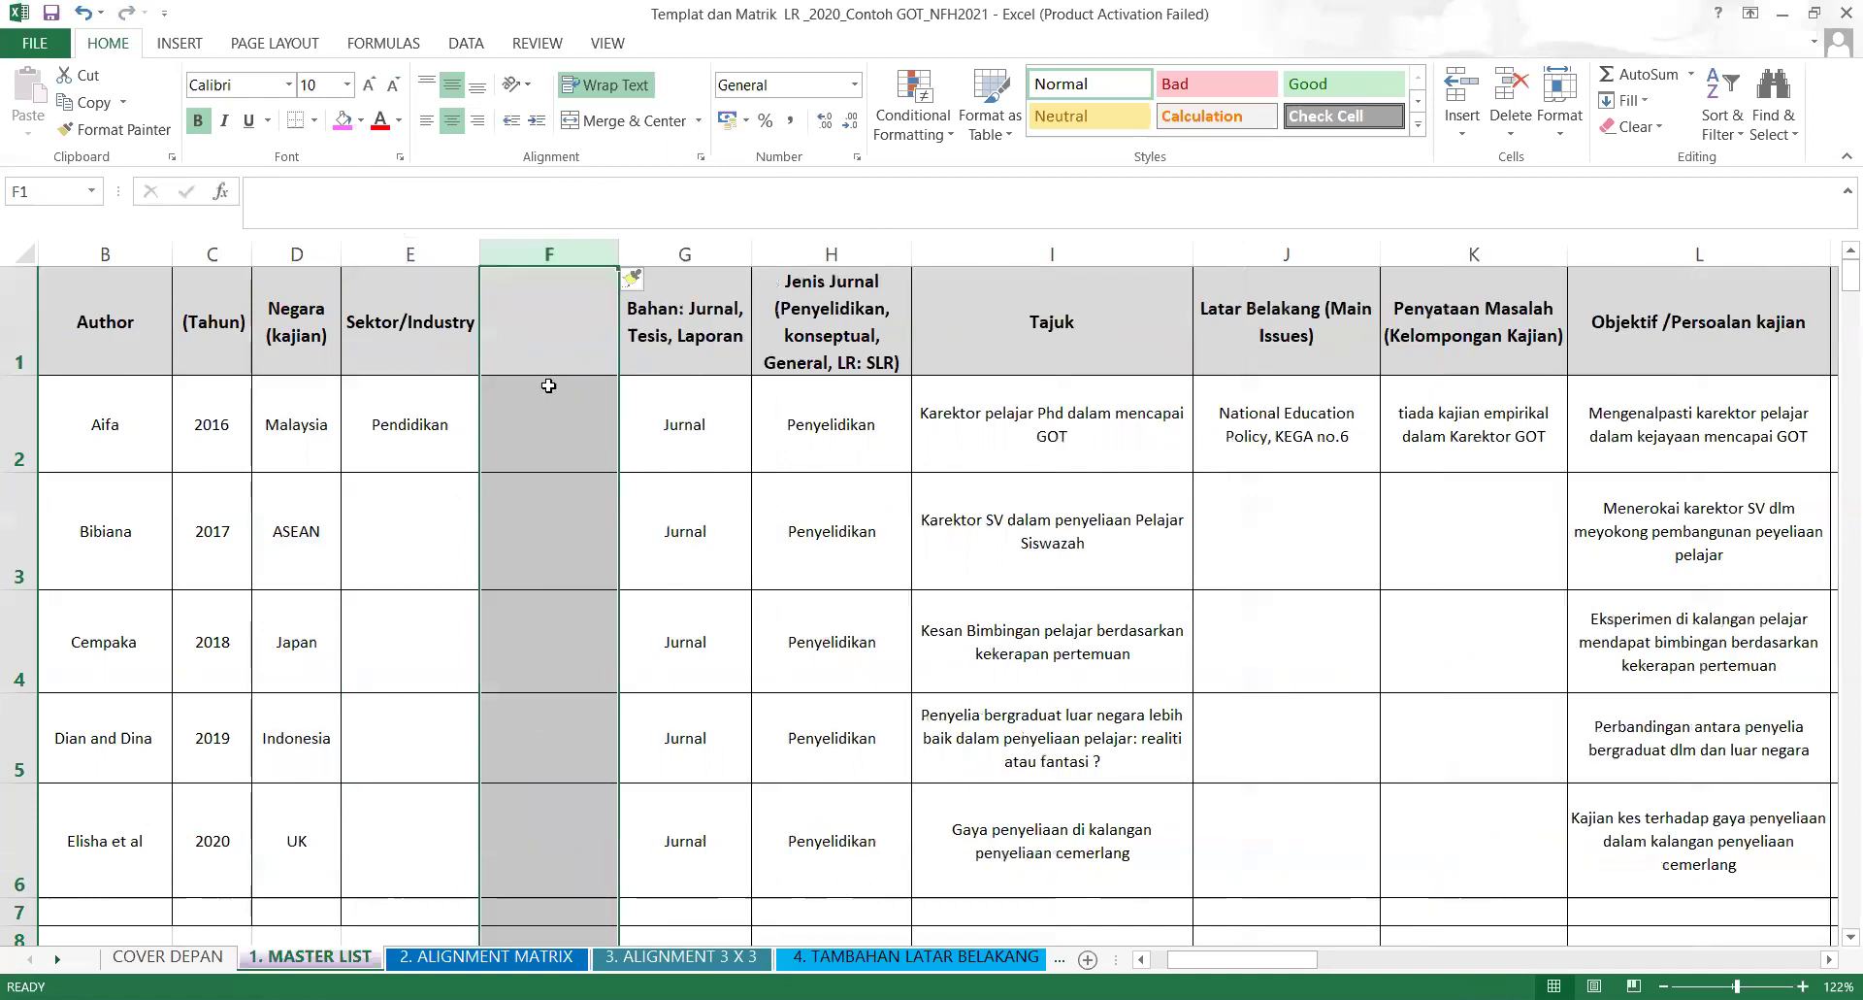
click(562, 340)
text(P)
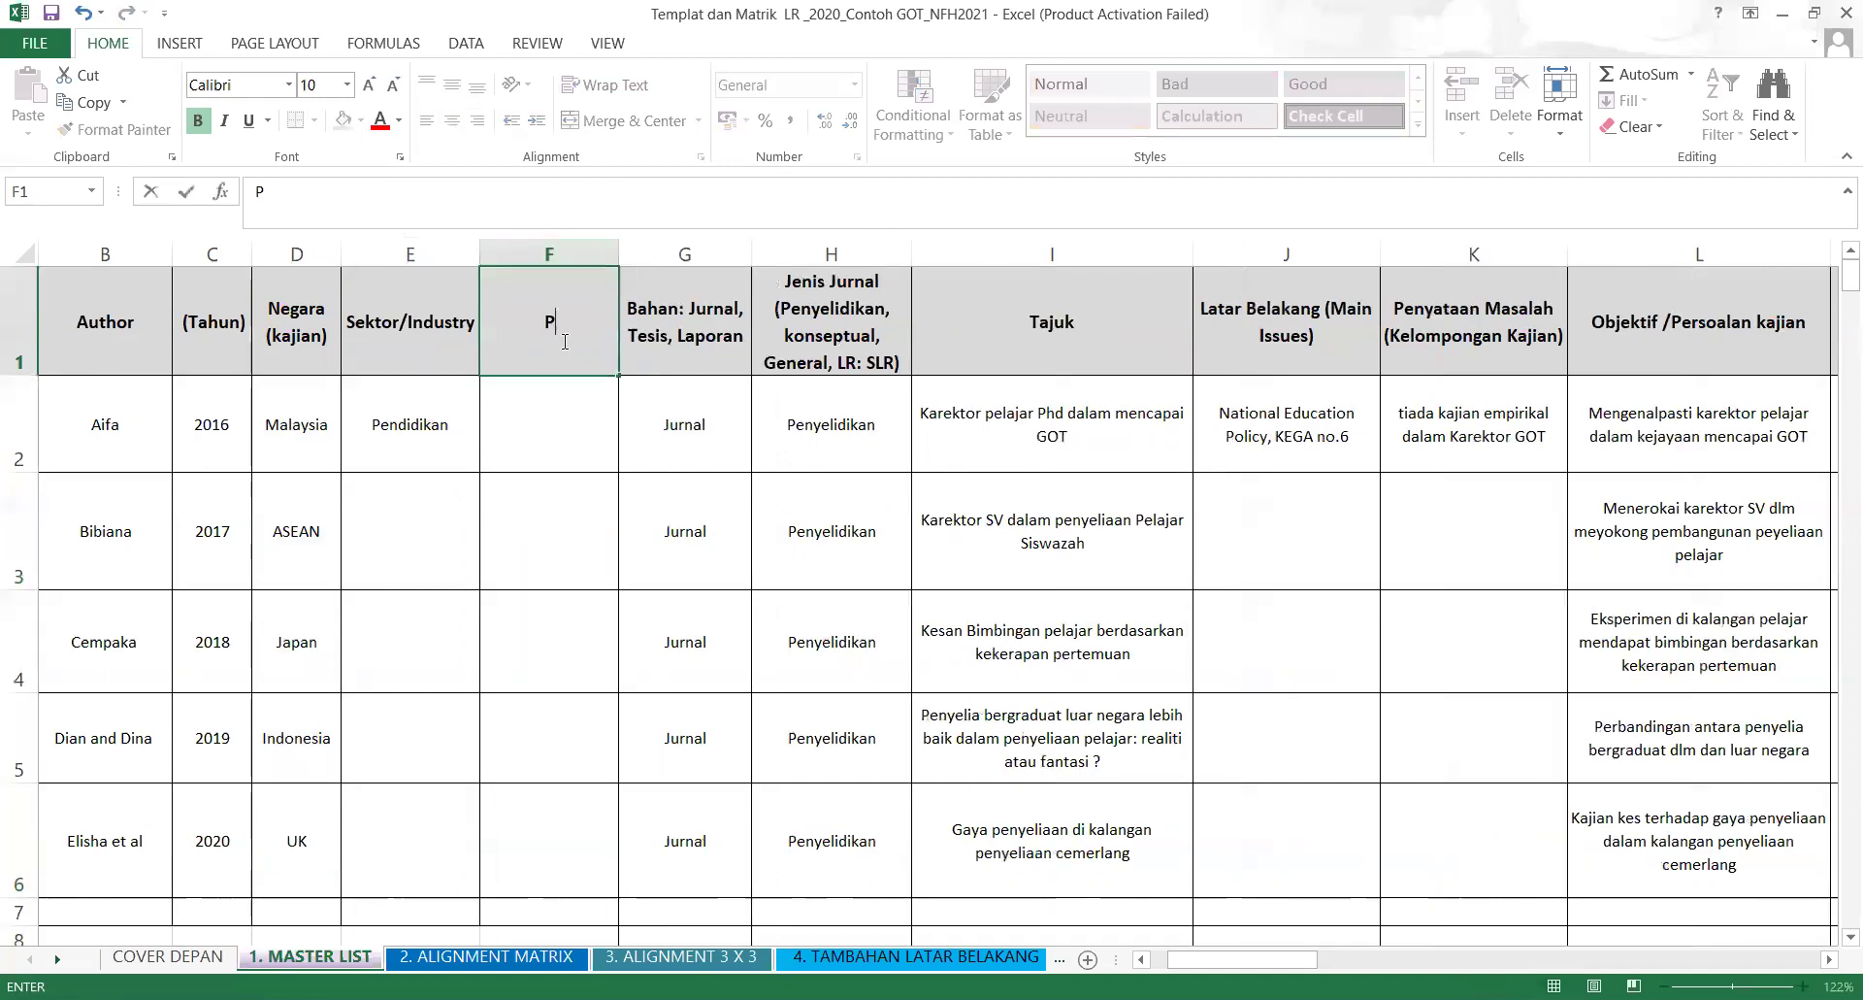
text(ublisher)
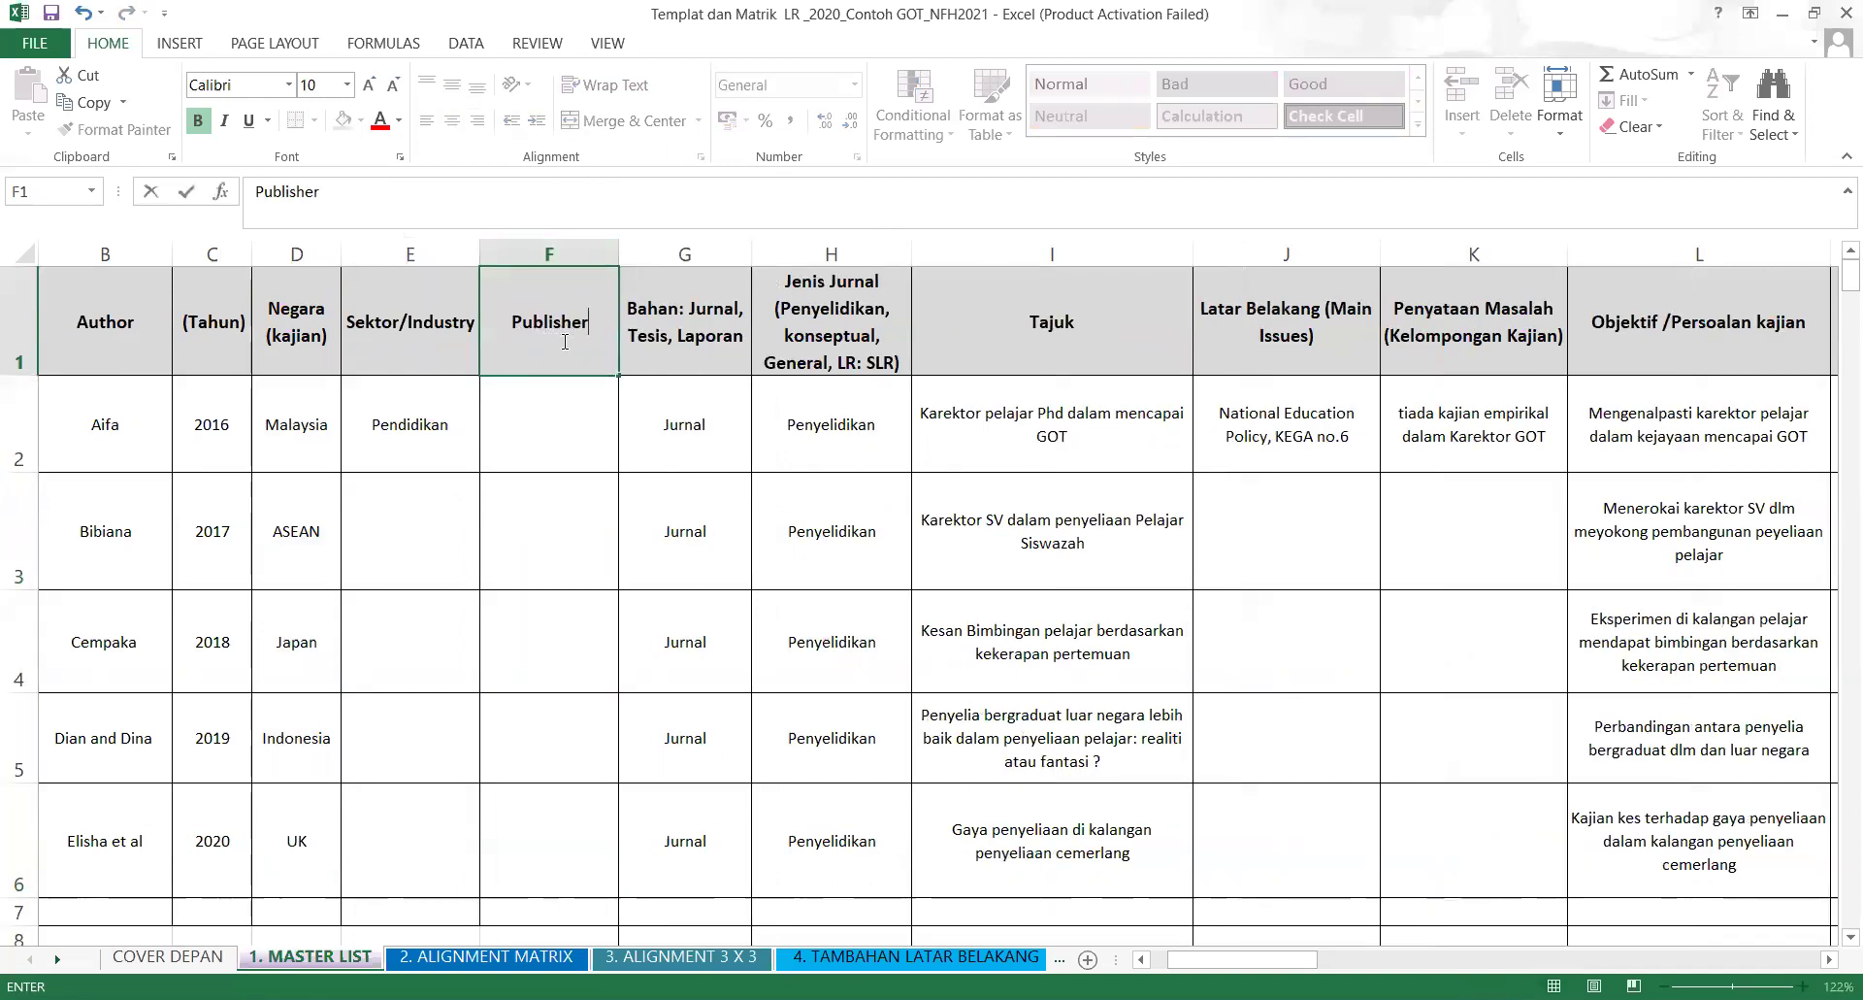
Replace the "Publisher" column header in F1 with "Penerbit".
key(BackSpace)
key(BackSpace)
key(BackSpace)
key(BackSpace)
key(BackSpace)
key(BackSpace)
key(BackSpace)
key(BackSpace)
text(enerbit)
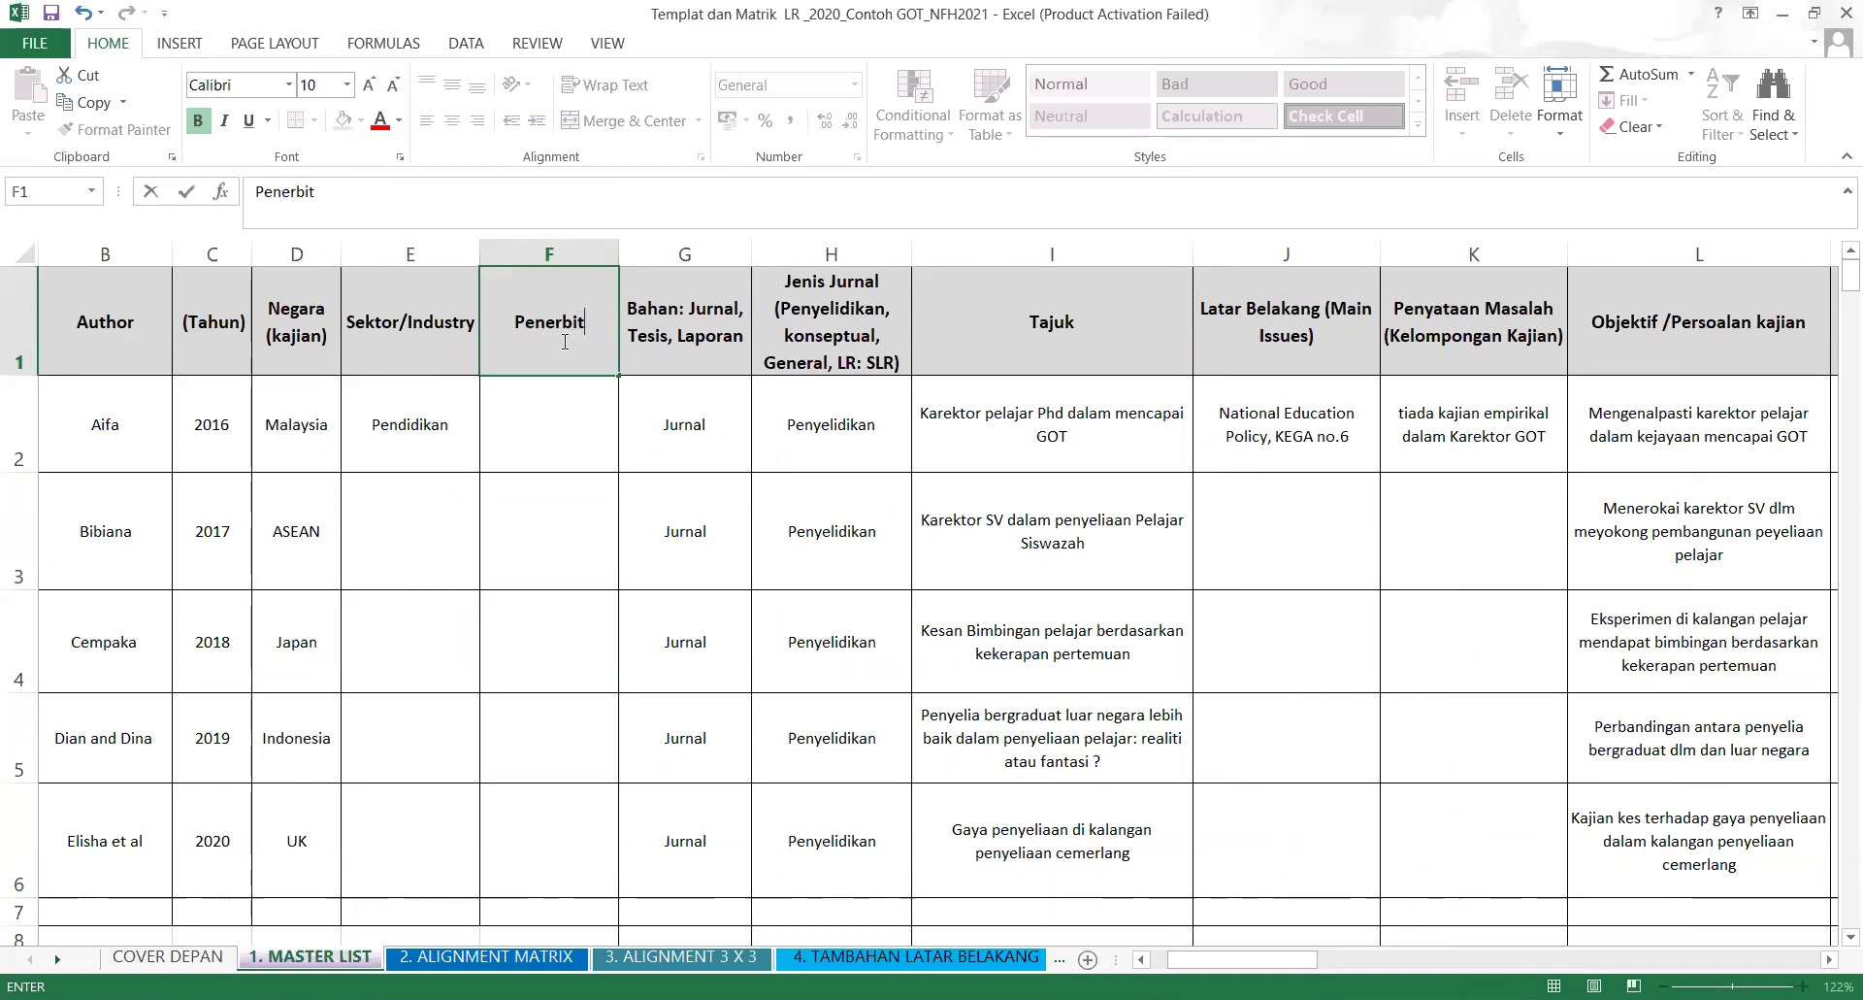
click(555, 516)
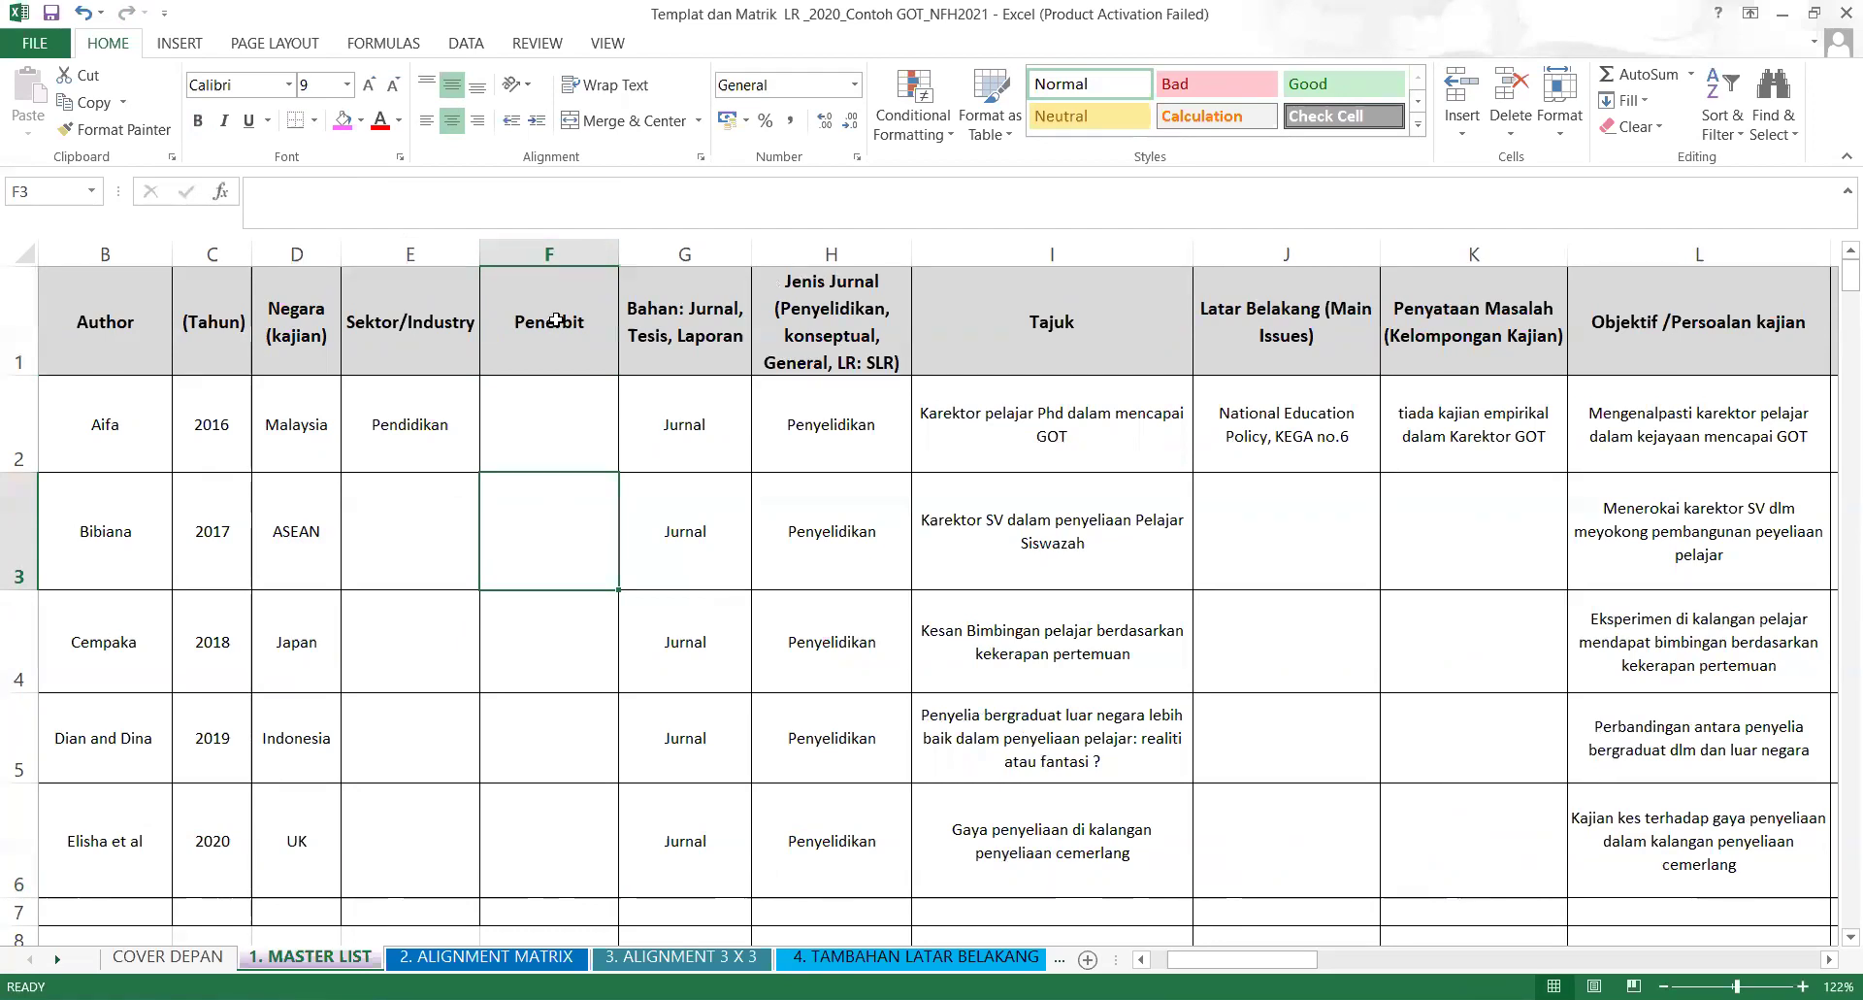
Correct the spelling of the column header in E1 to "Sektor/Industri".
click(423, 314)
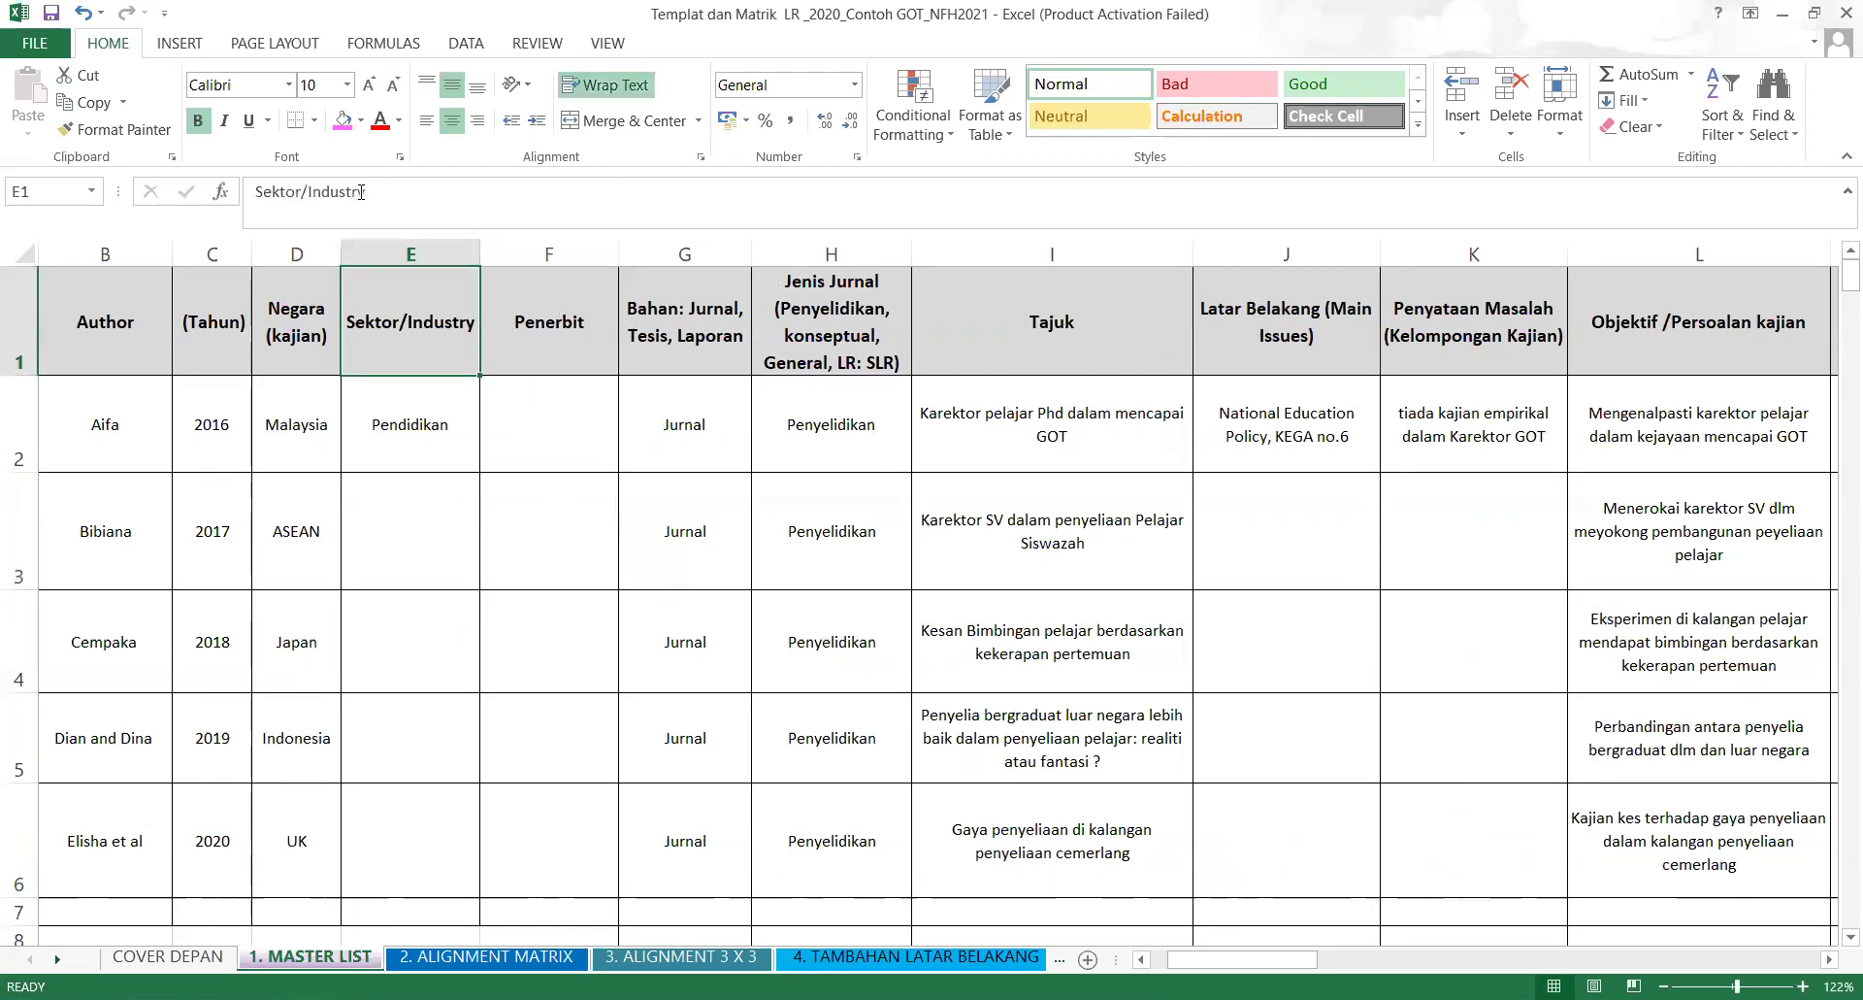
click(368, 191)
key(BackSpace)
text(i)
click(561, 647)
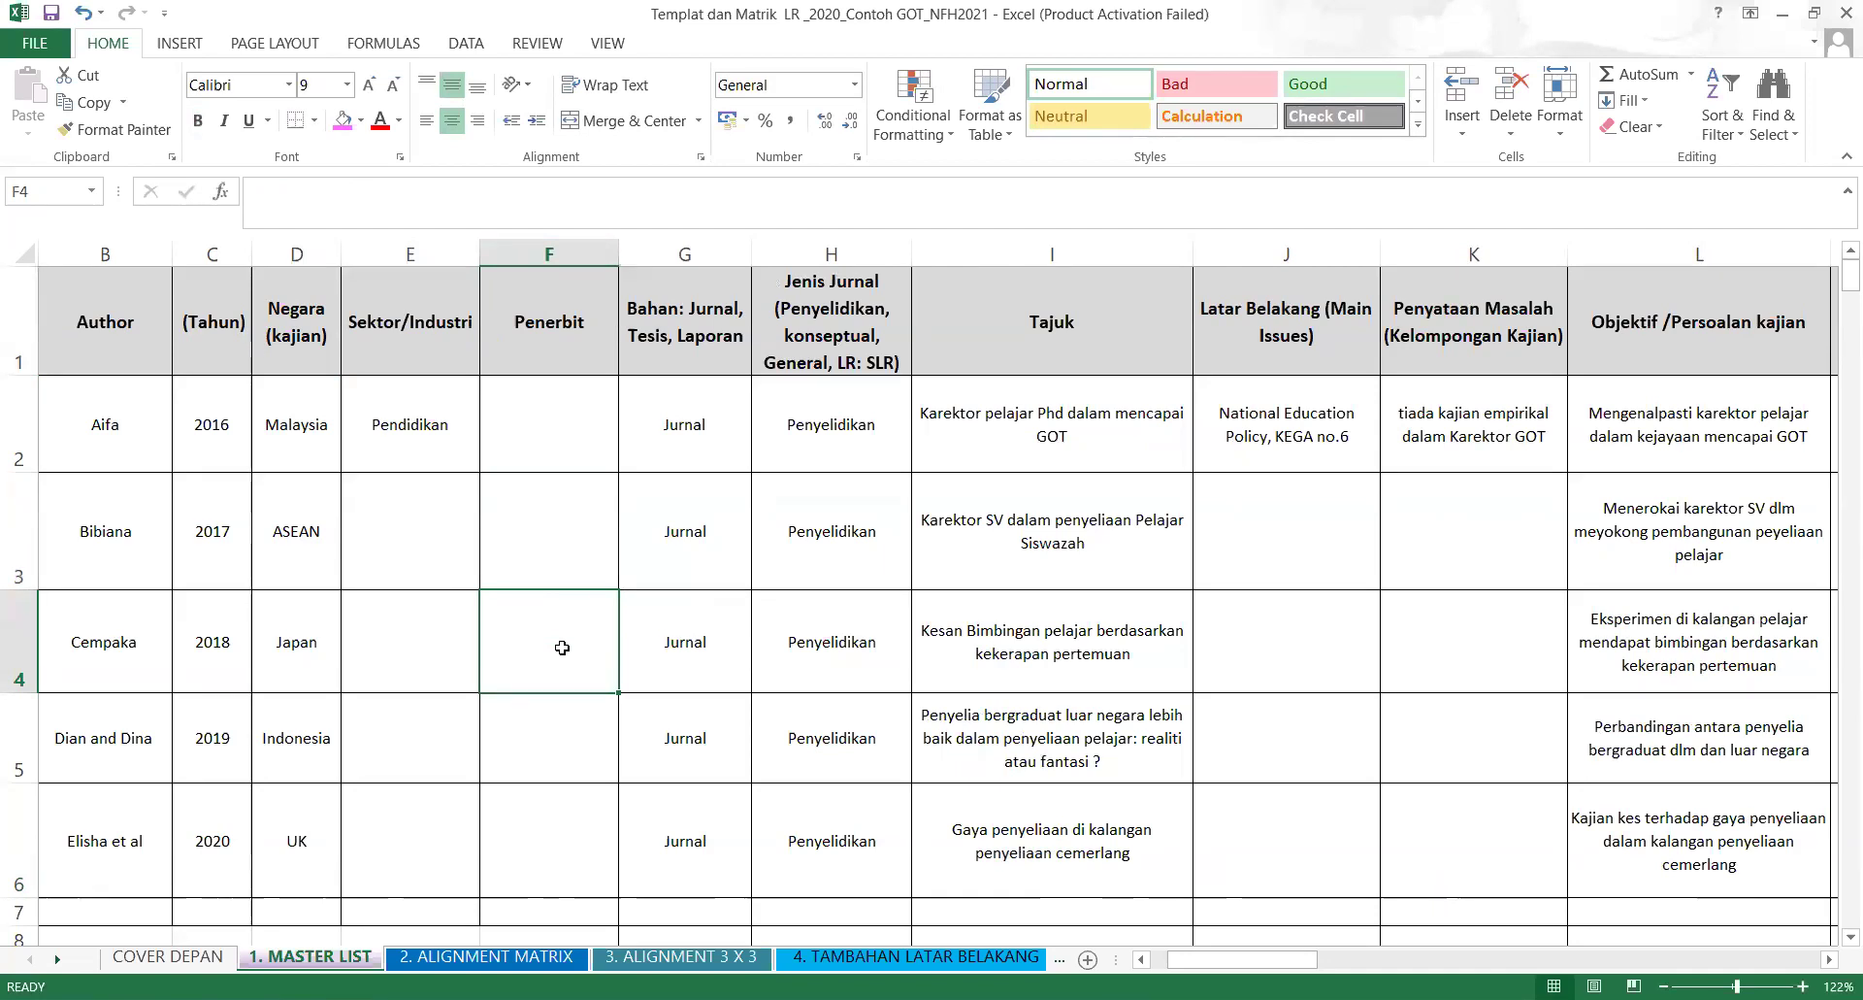
Extend the "Penerbit" column header in F1 to read "Penerbit / Database".
click(591, 293)
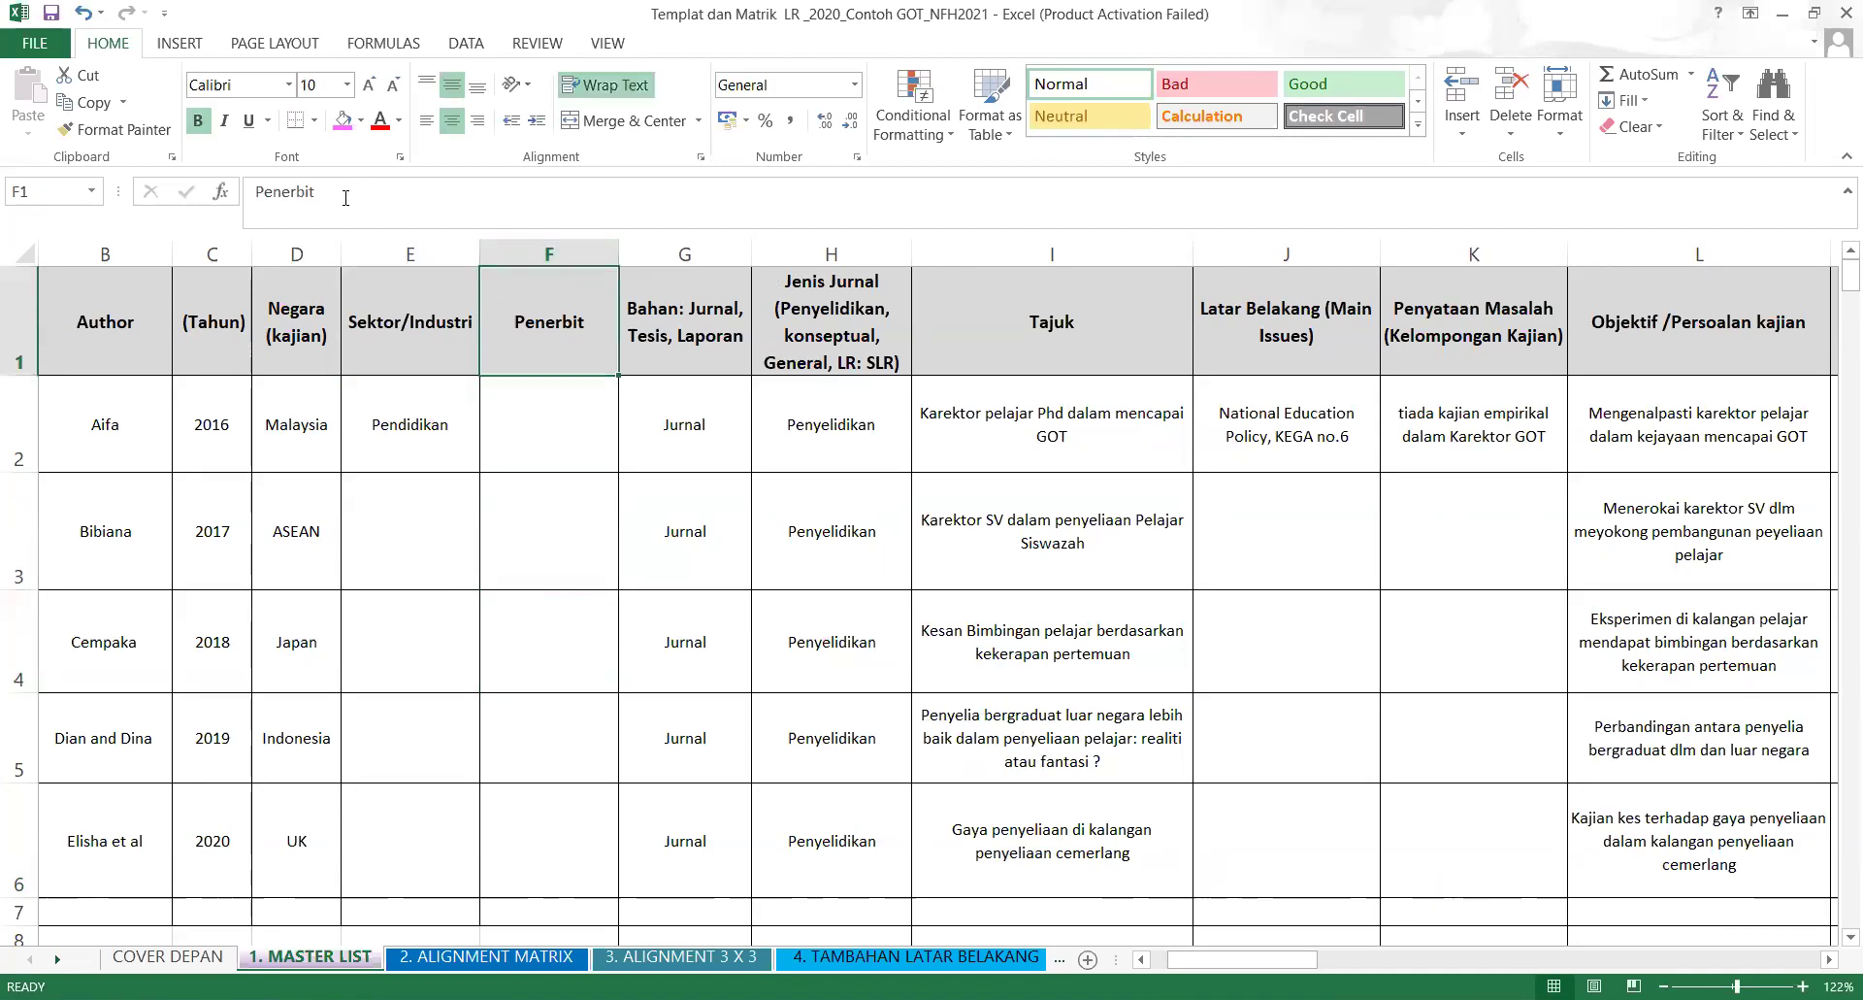
click(337, 193)
text(>\)
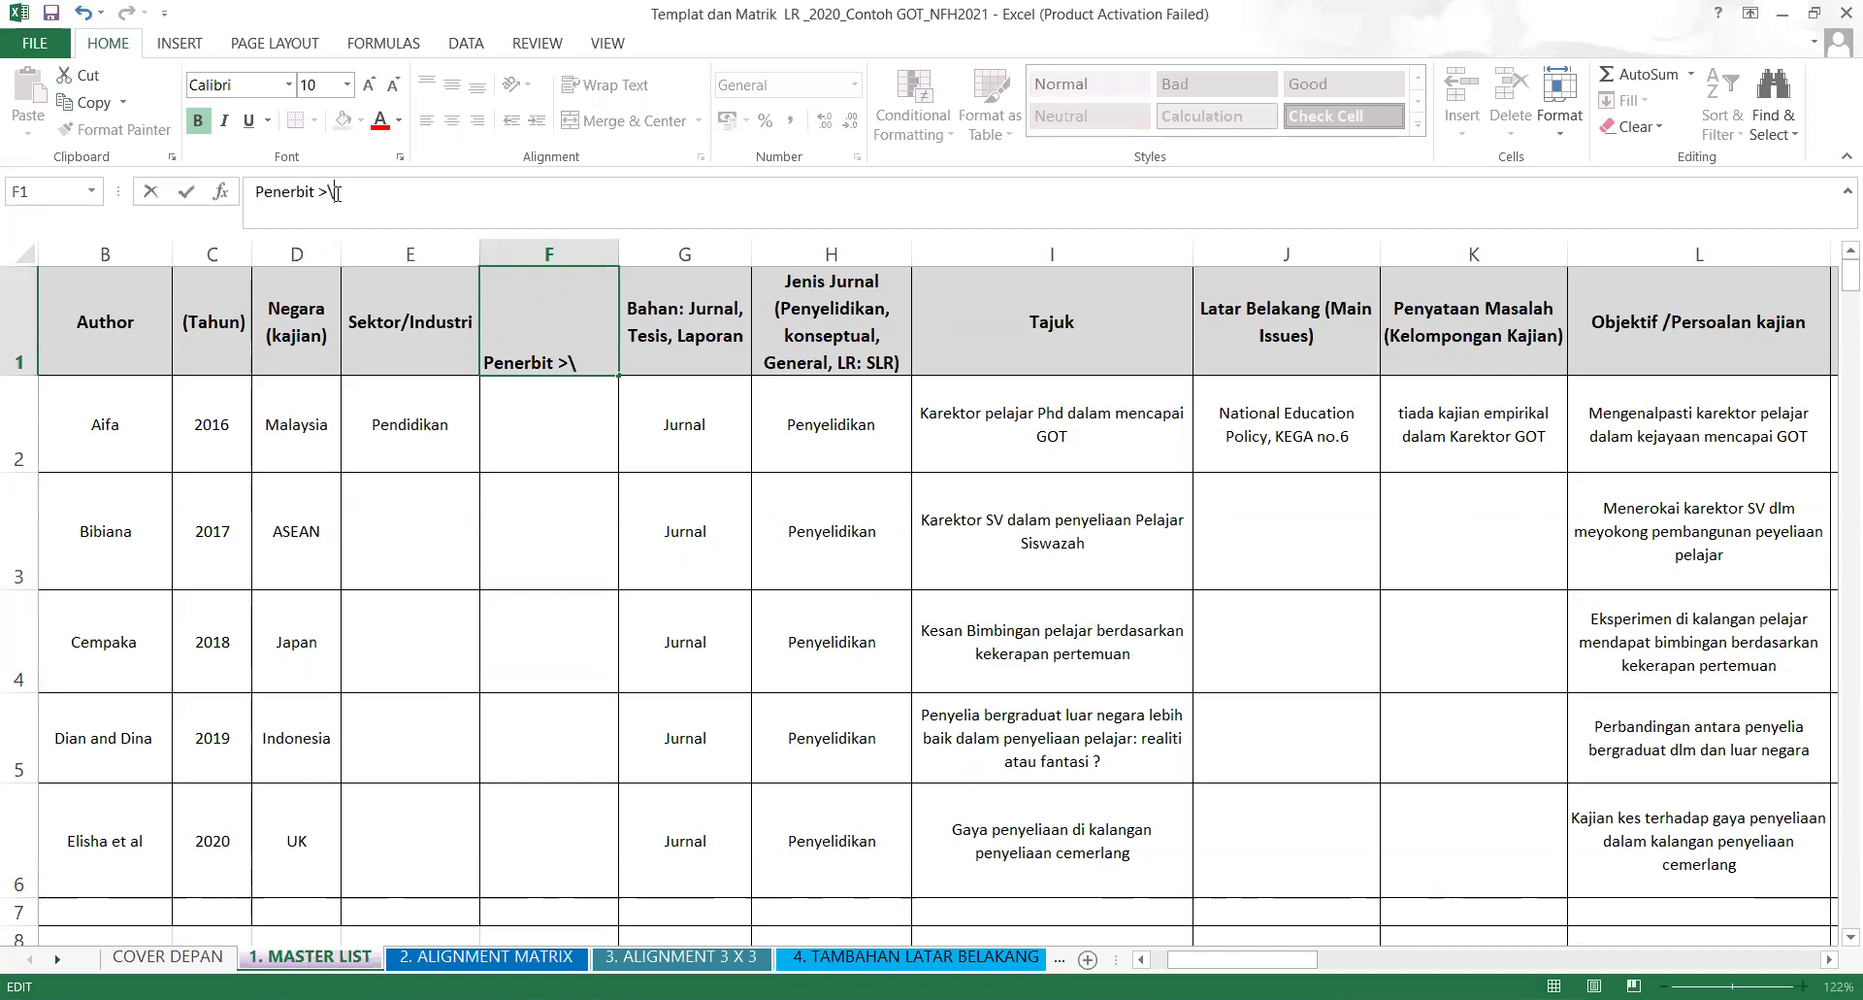
key(BackSpace)
text(?)
key(BackSpace)
text(/ dATABA)
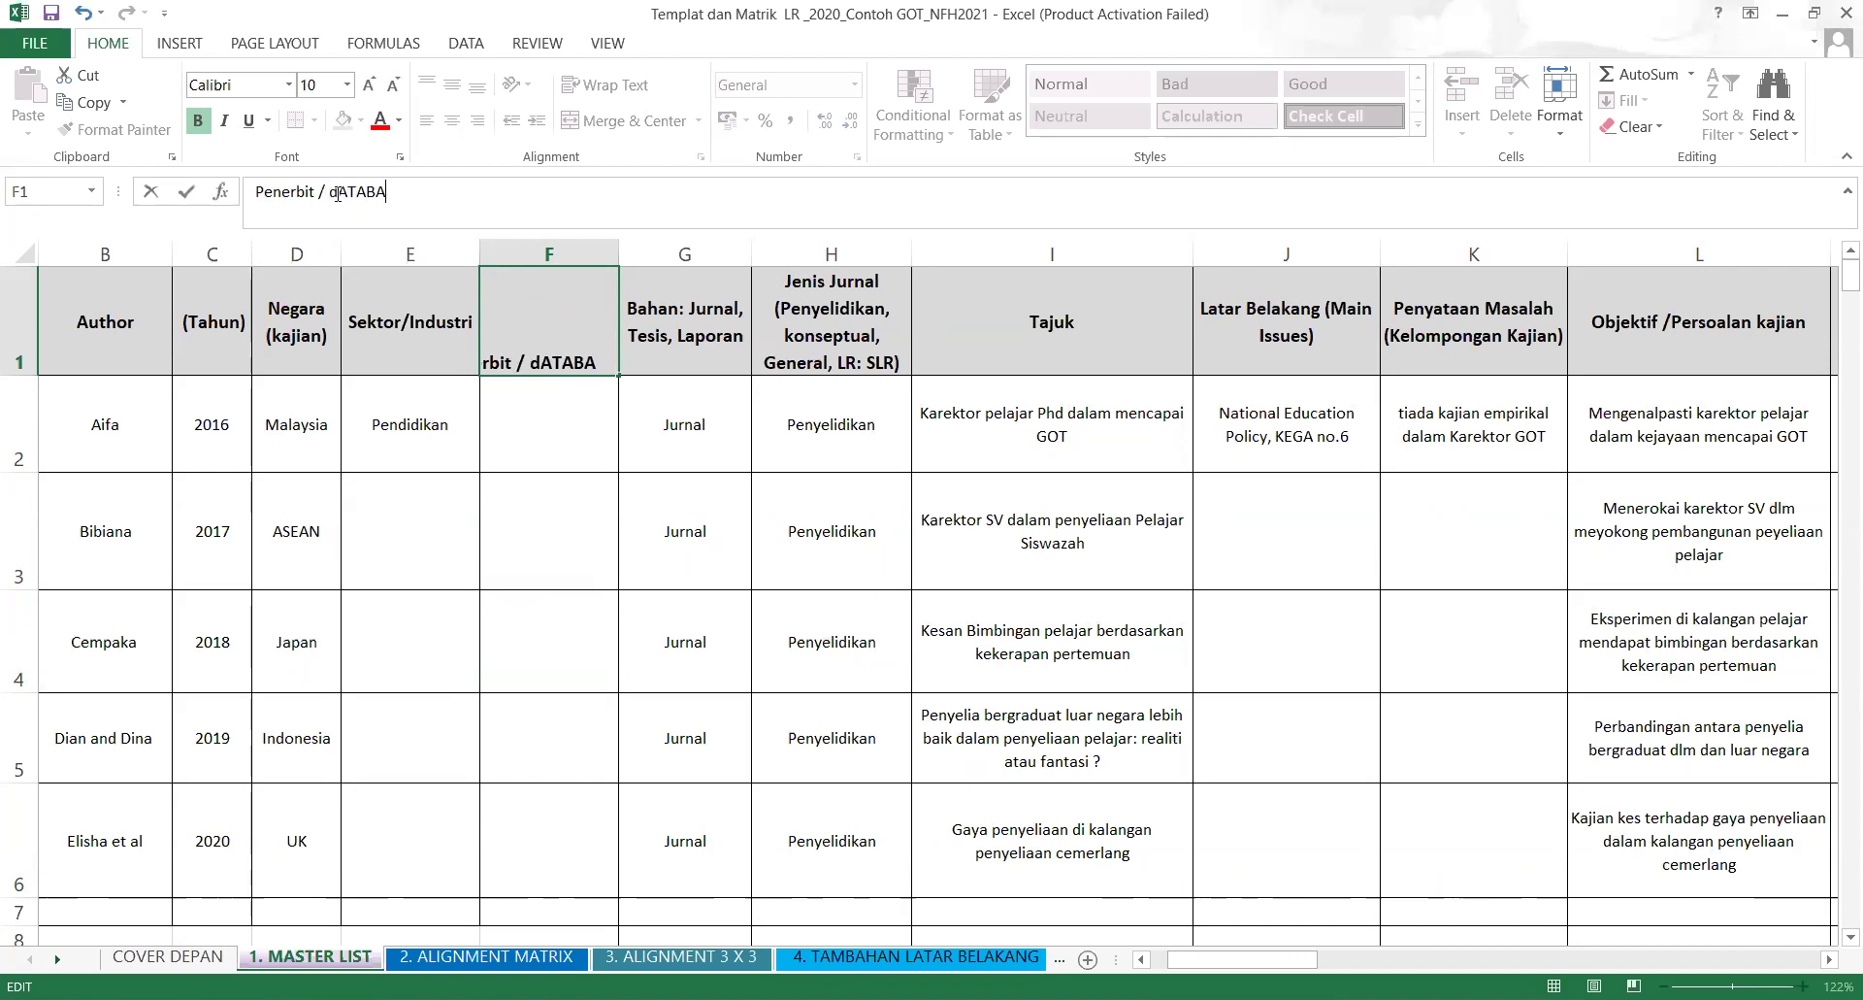
key(BackSpace)
key(BackSpace)
key(BackSpace)
key(BackSpace)
text(Database)
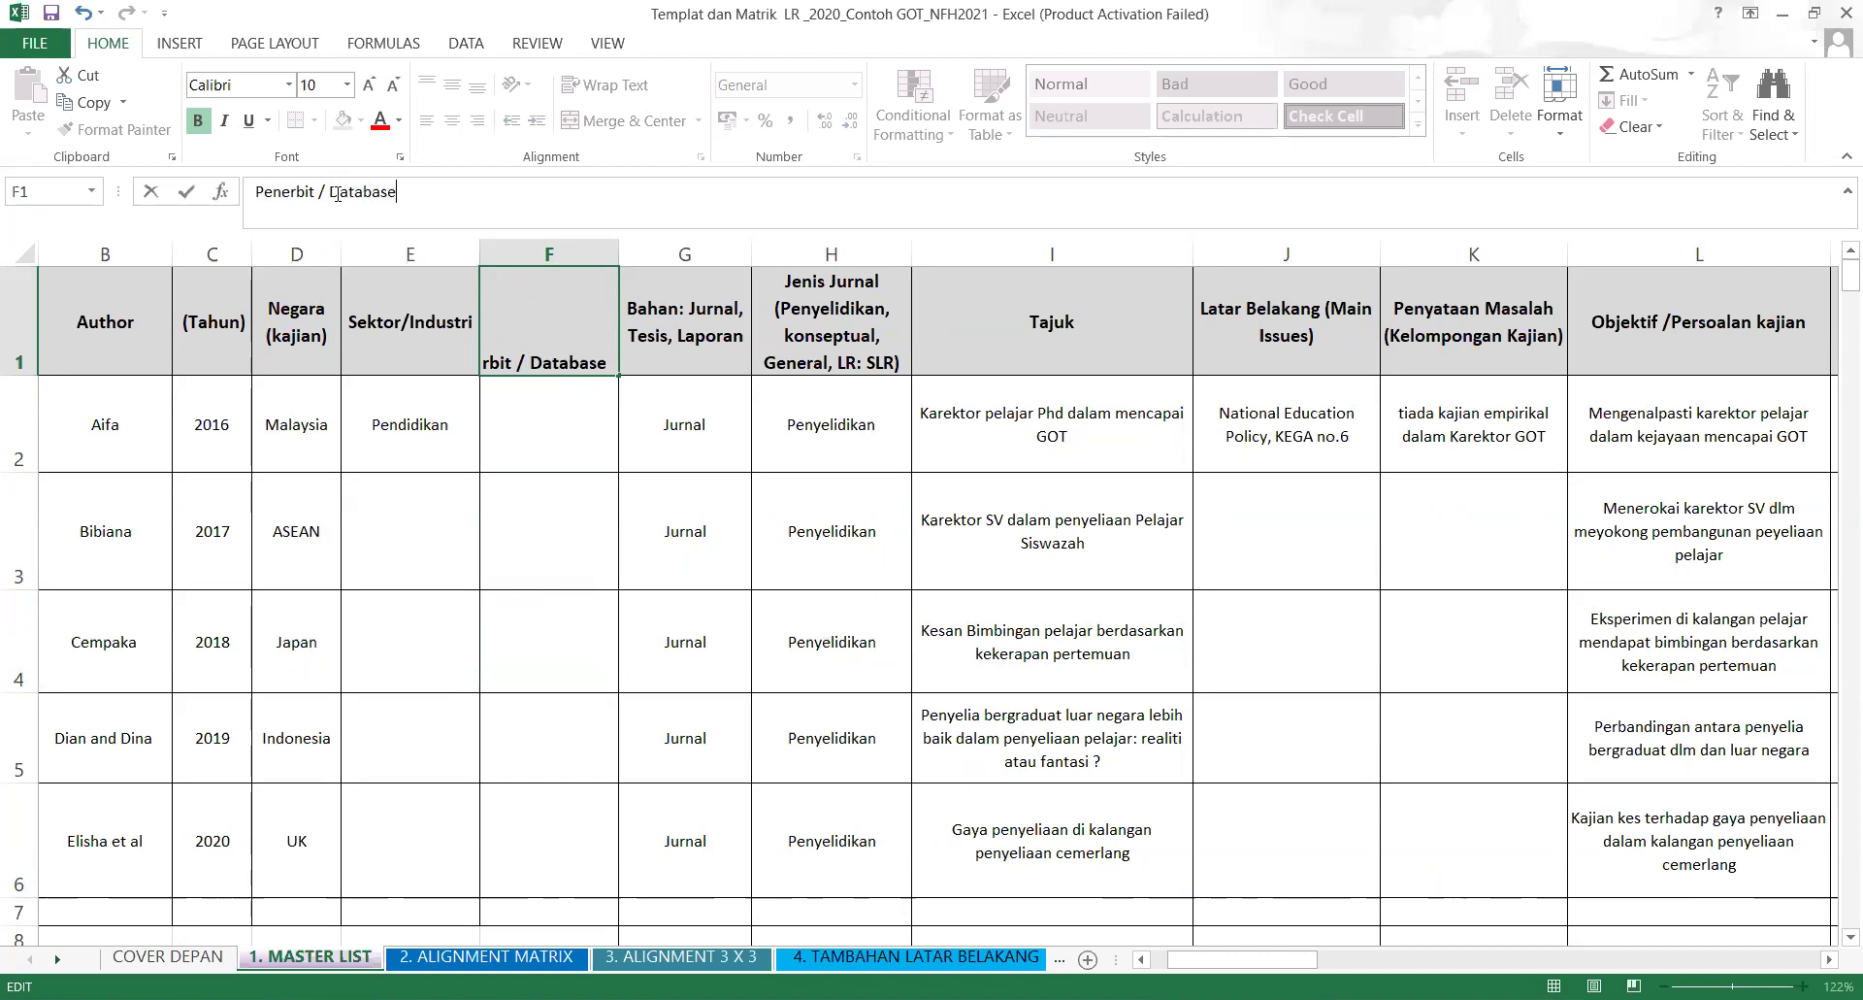
click(419, 456)
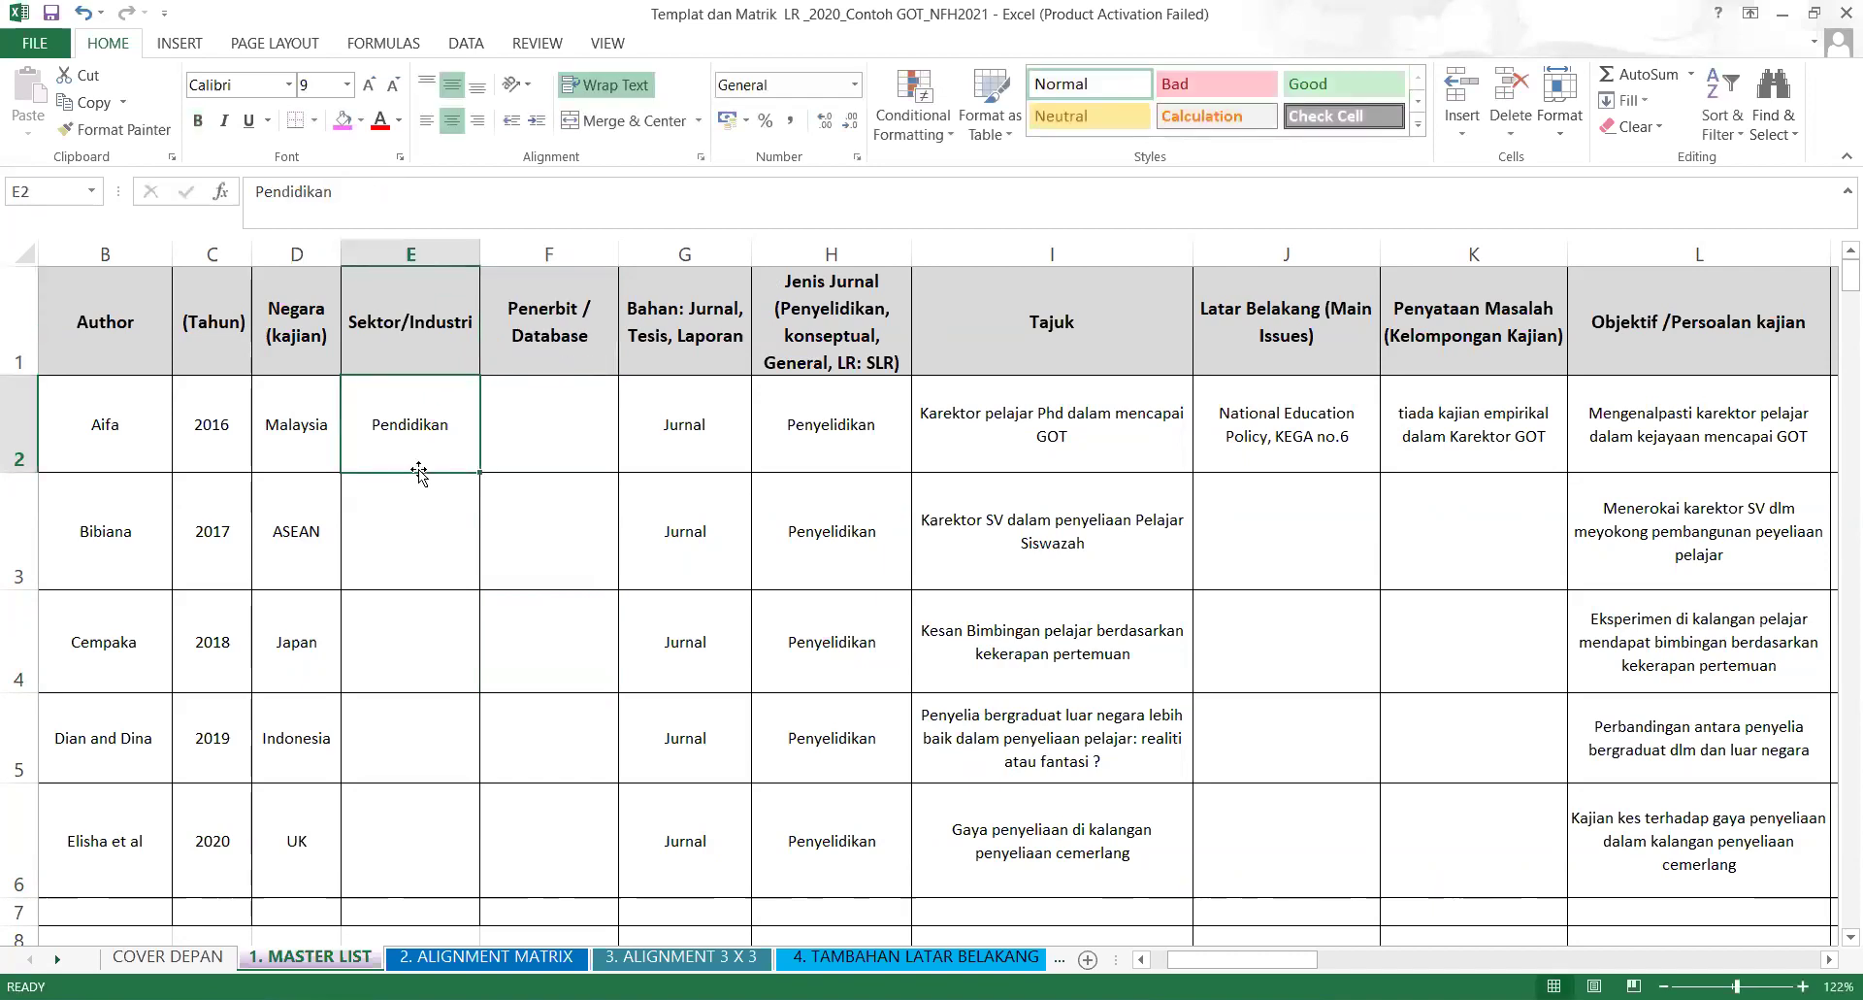
click(1076, 462)
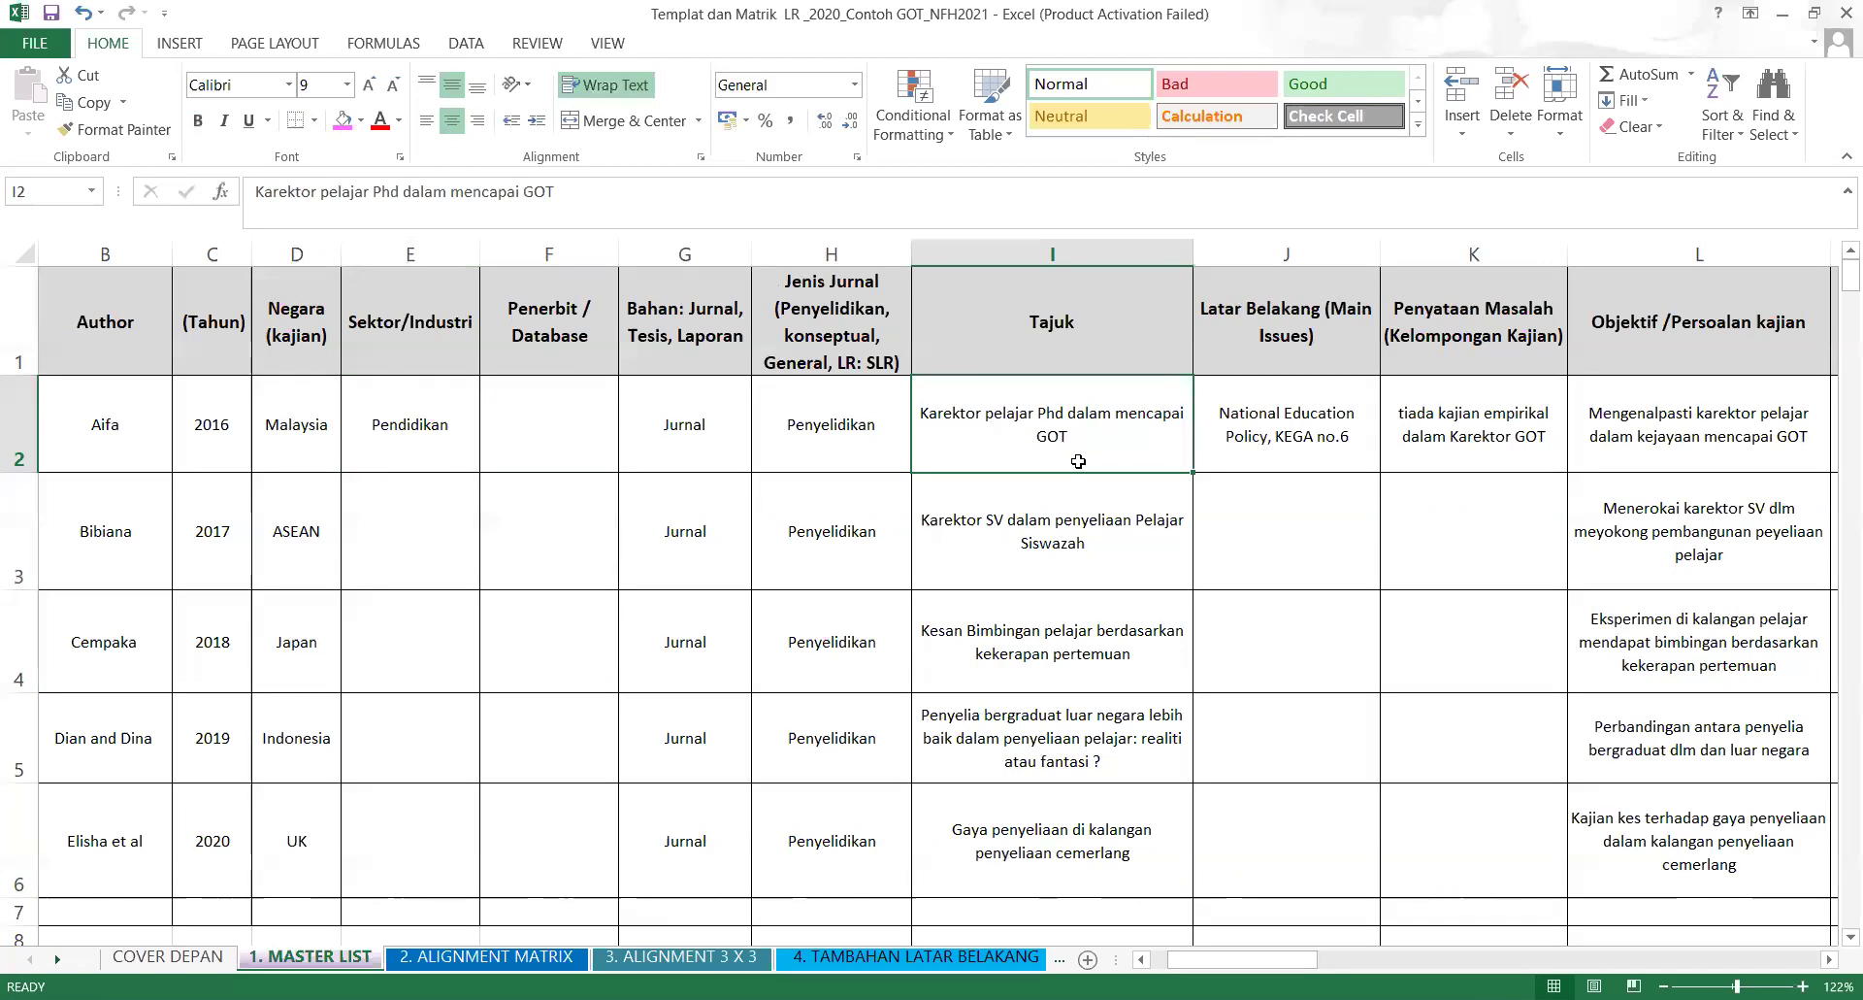
click(201, 461)
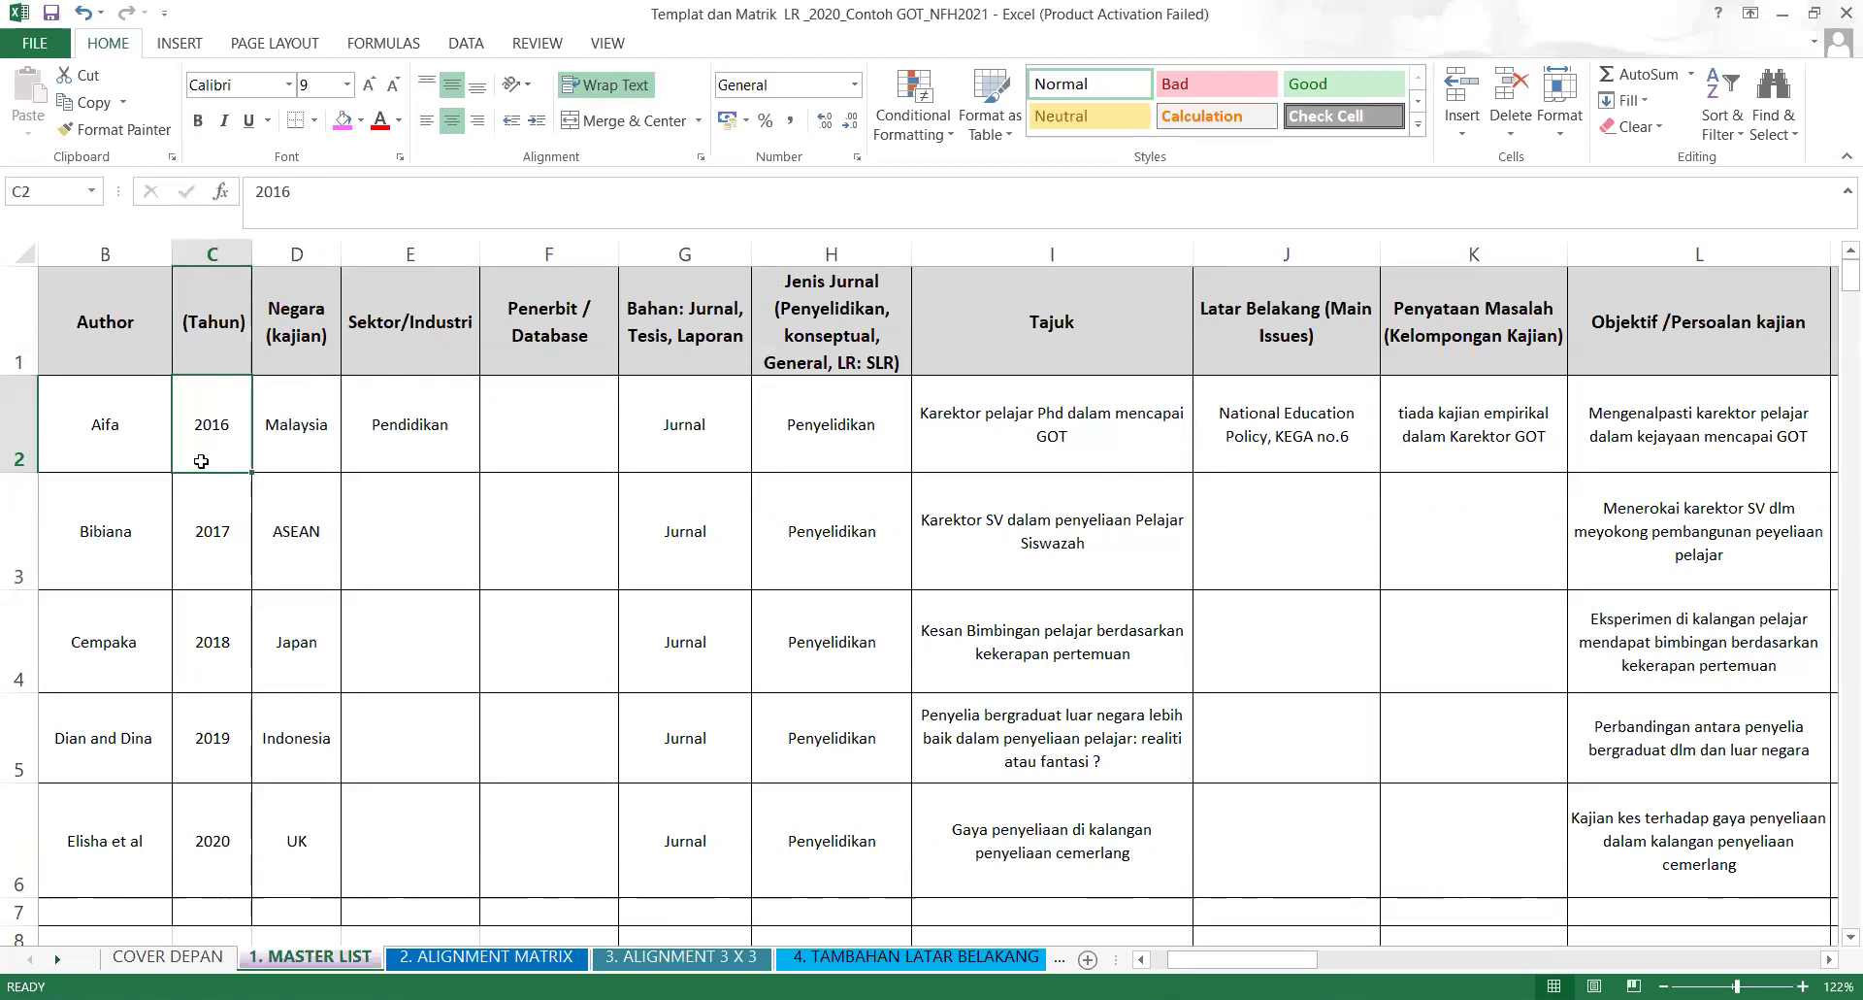
click(101, 455)
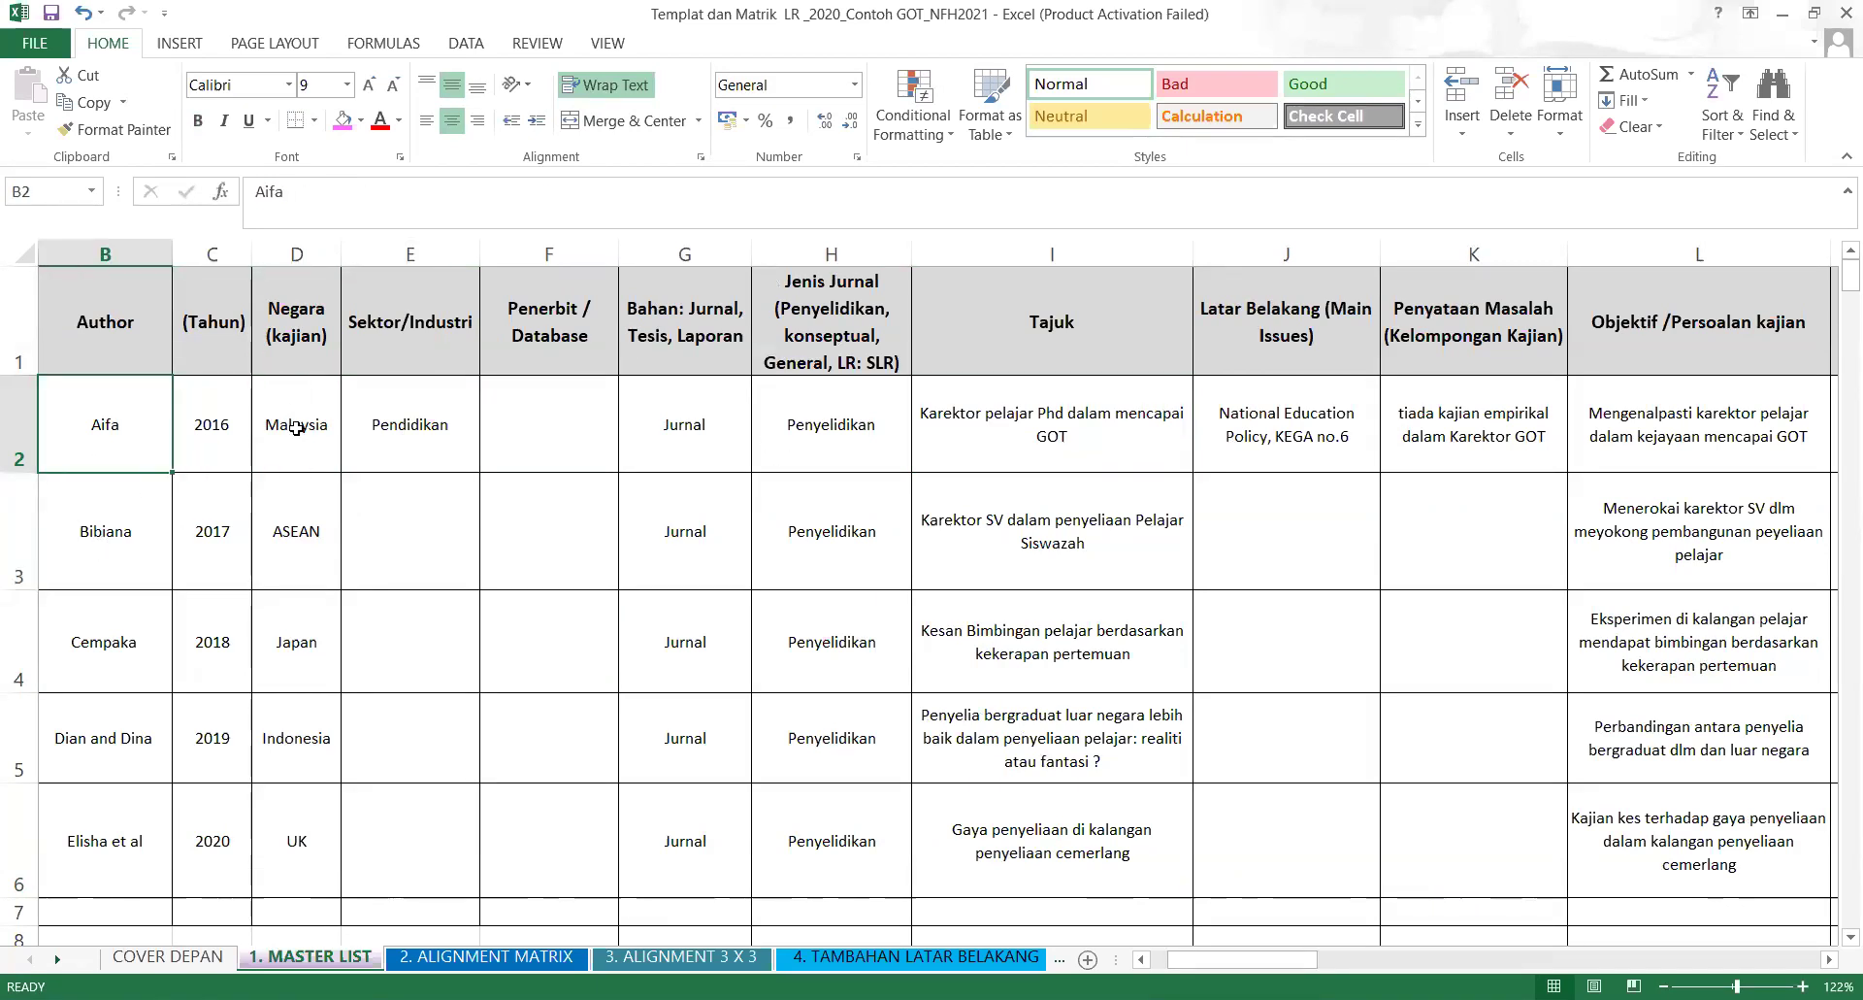
click(1138, 436)
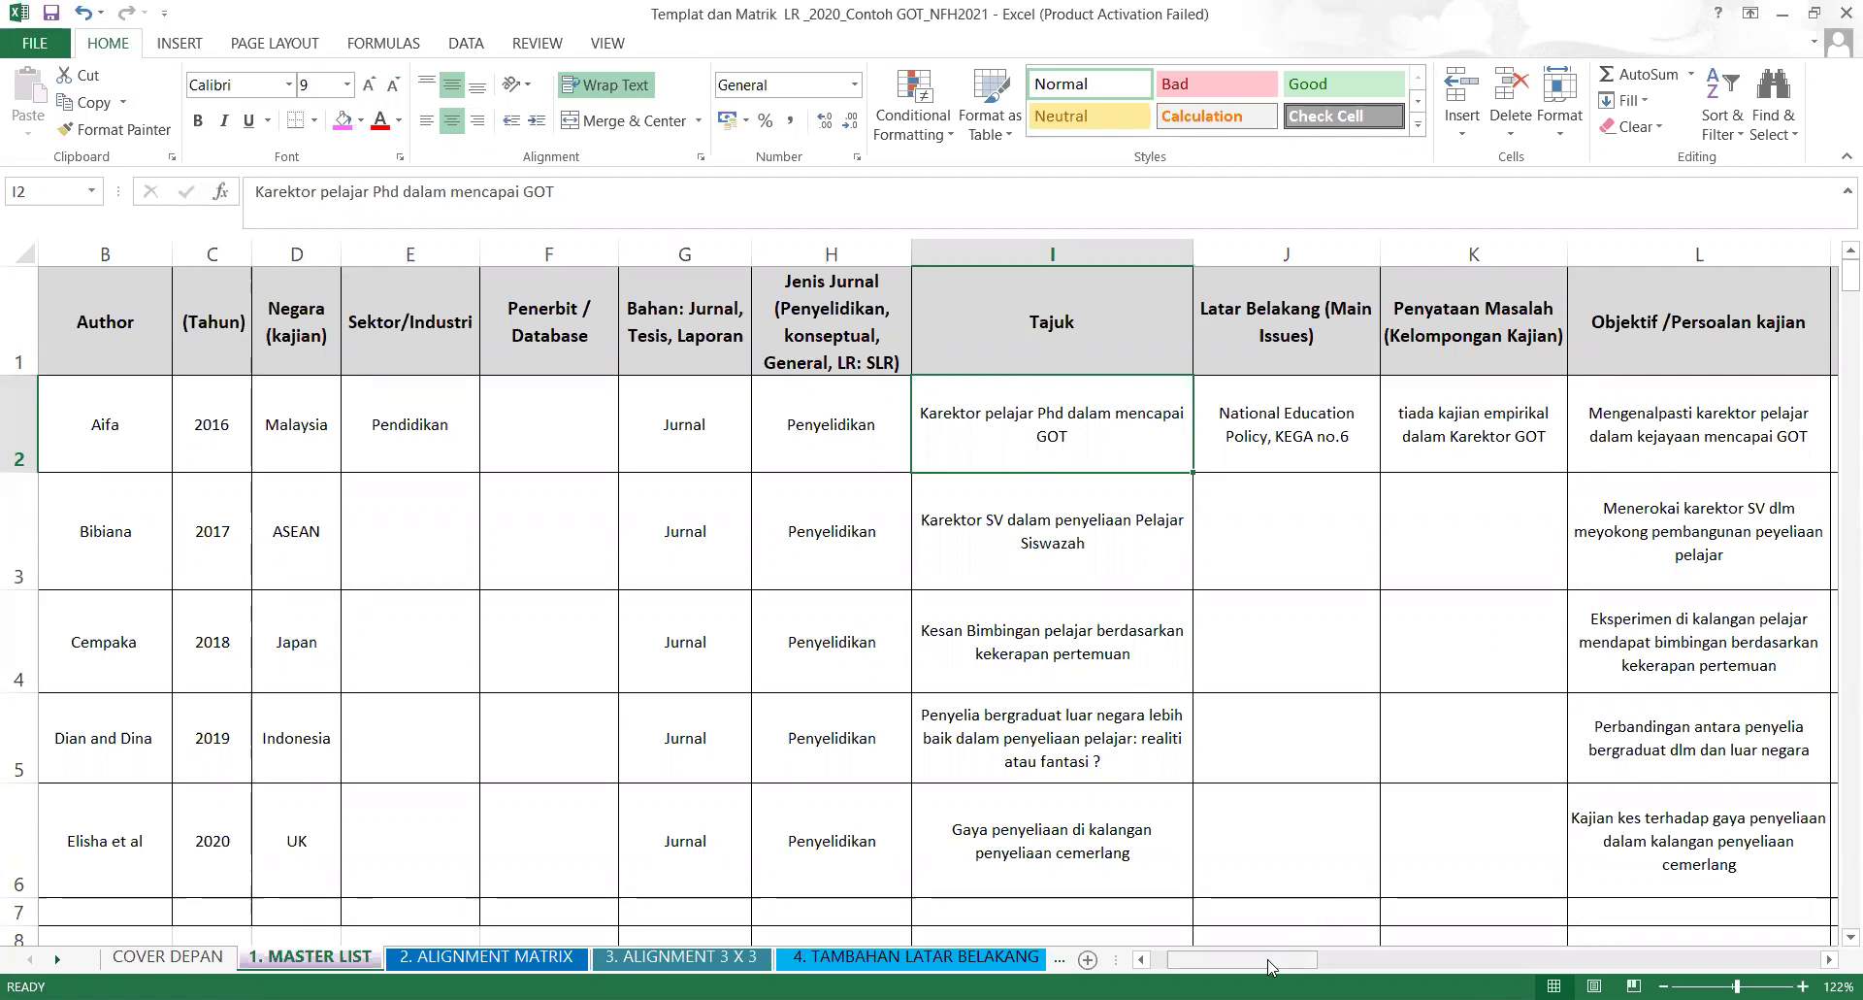
Insert a new column before "Remark (Lain-lain)" and give it the header "Reference".
drag(1265, 966, 1732, 966)
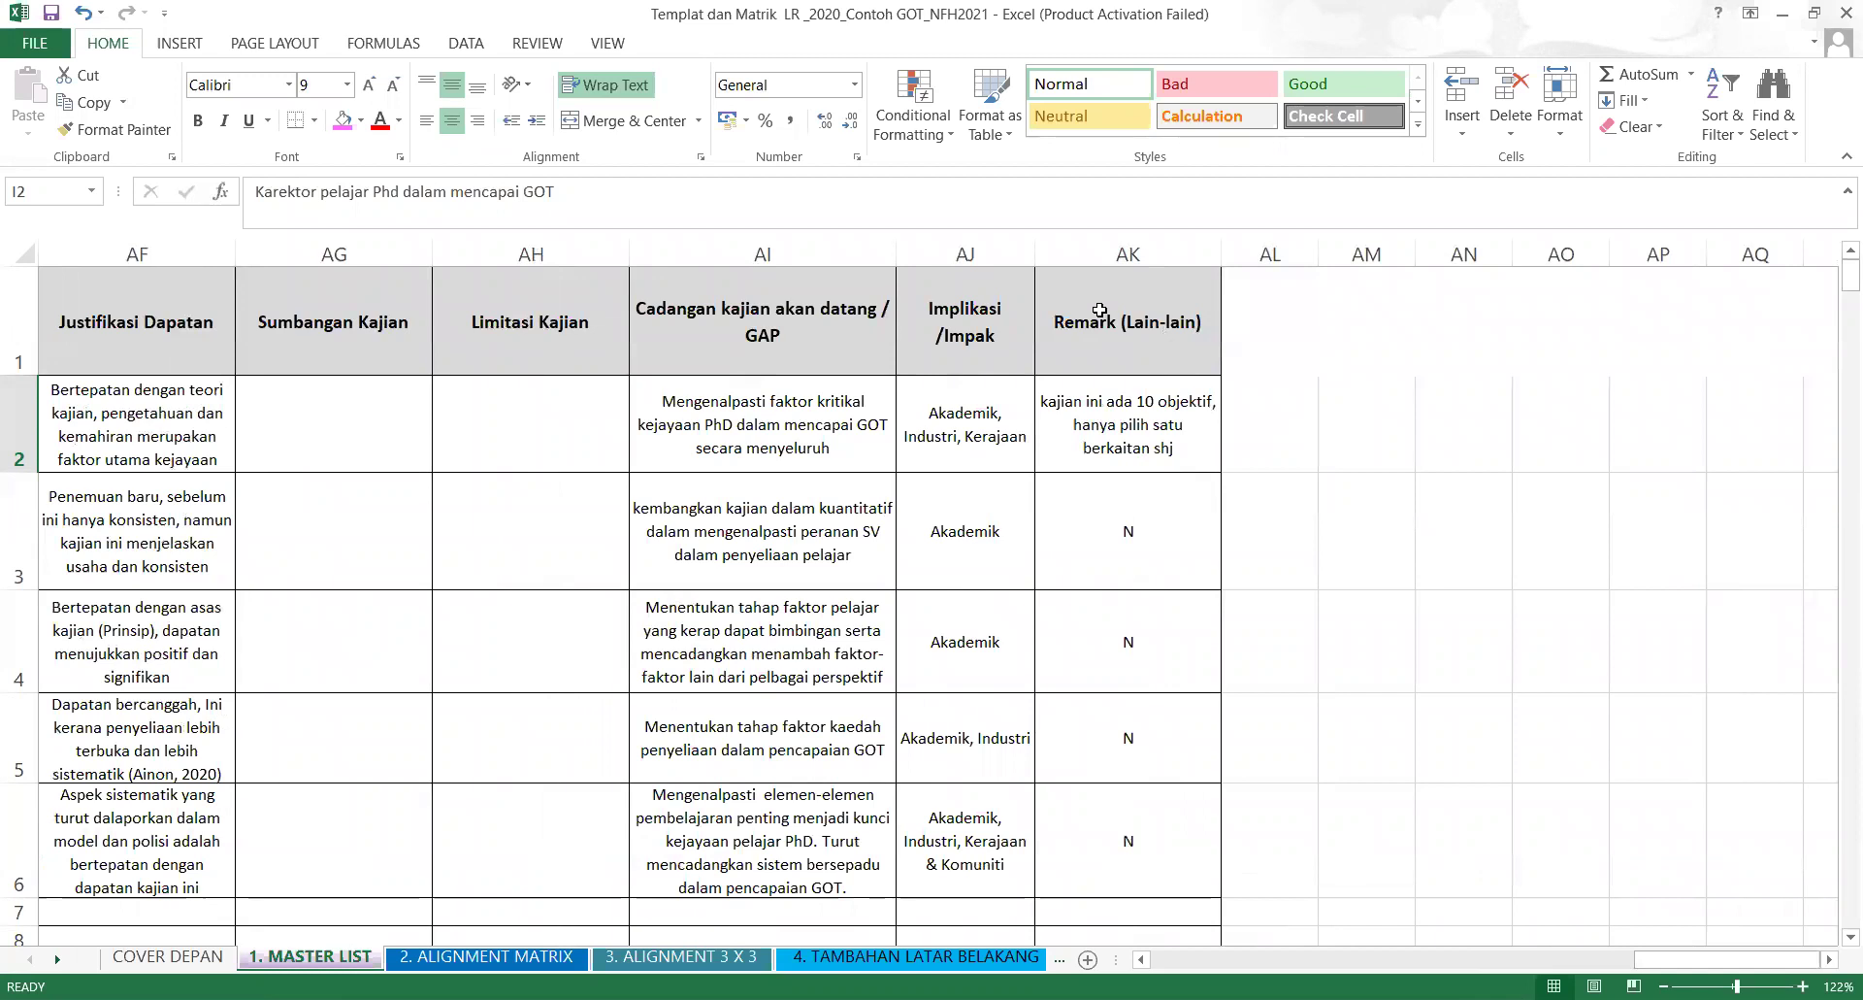
click(1129, 253)
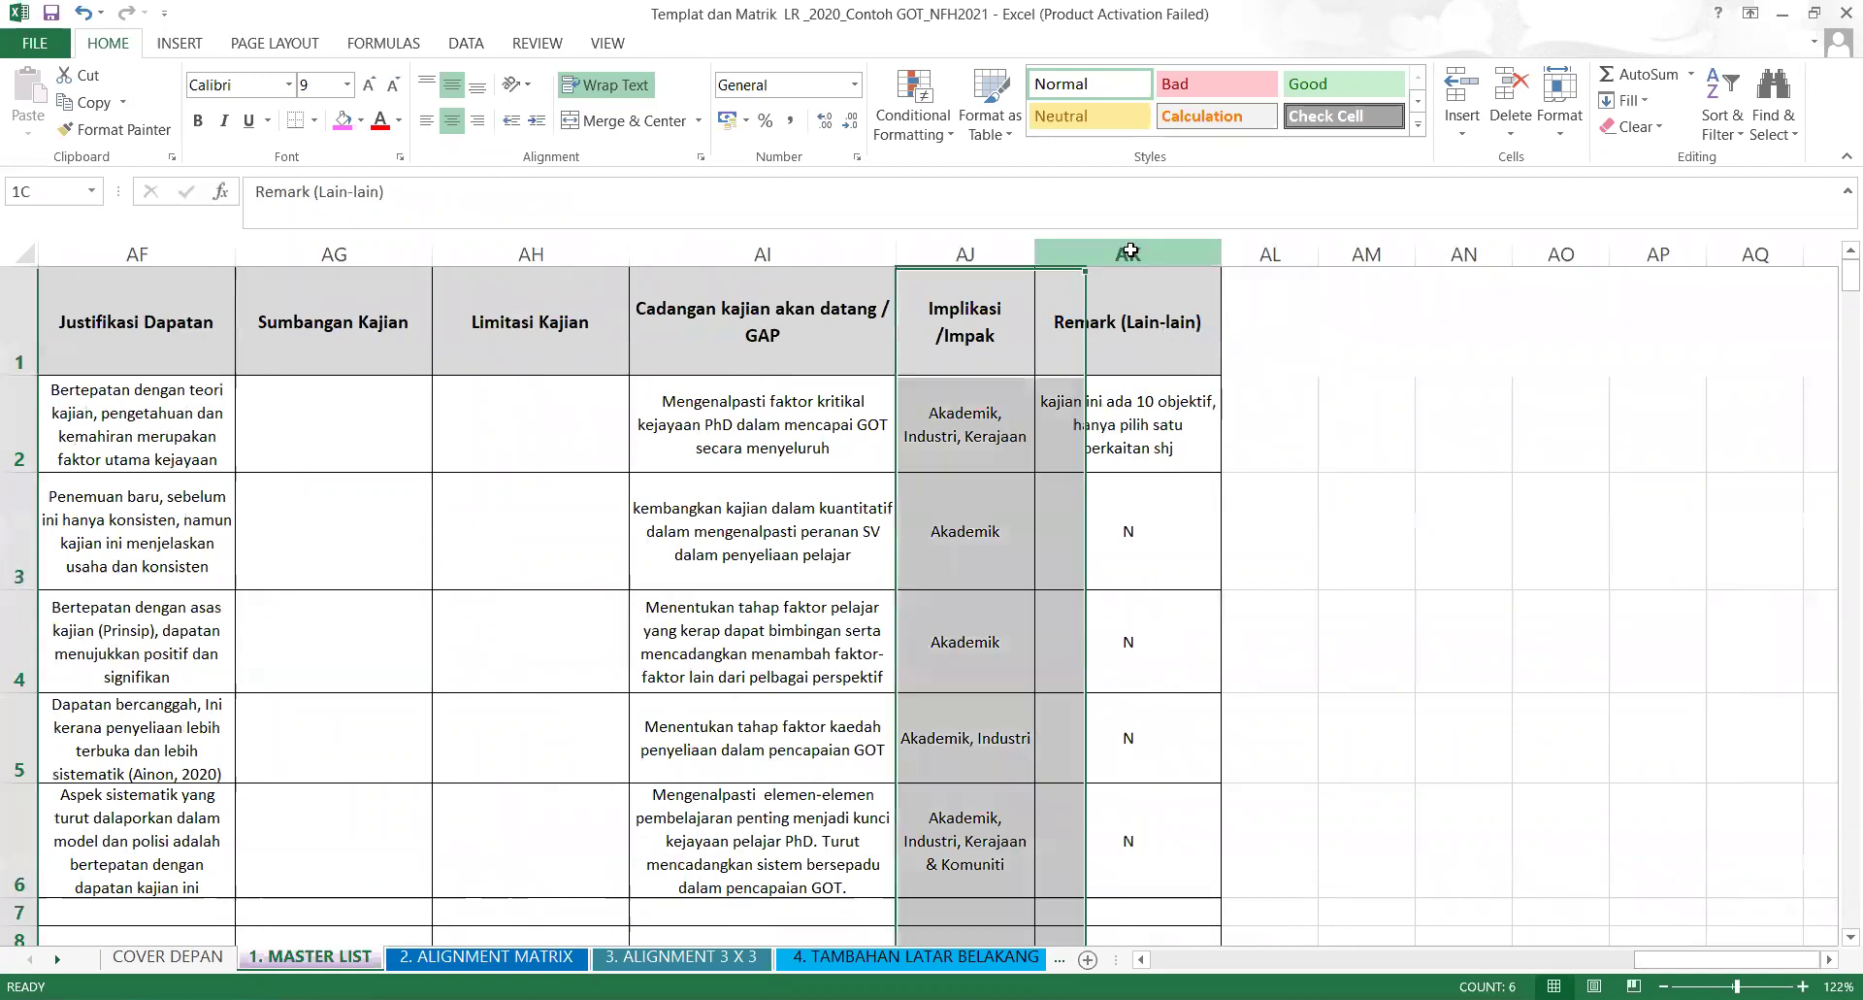
right_click(1131, 248)
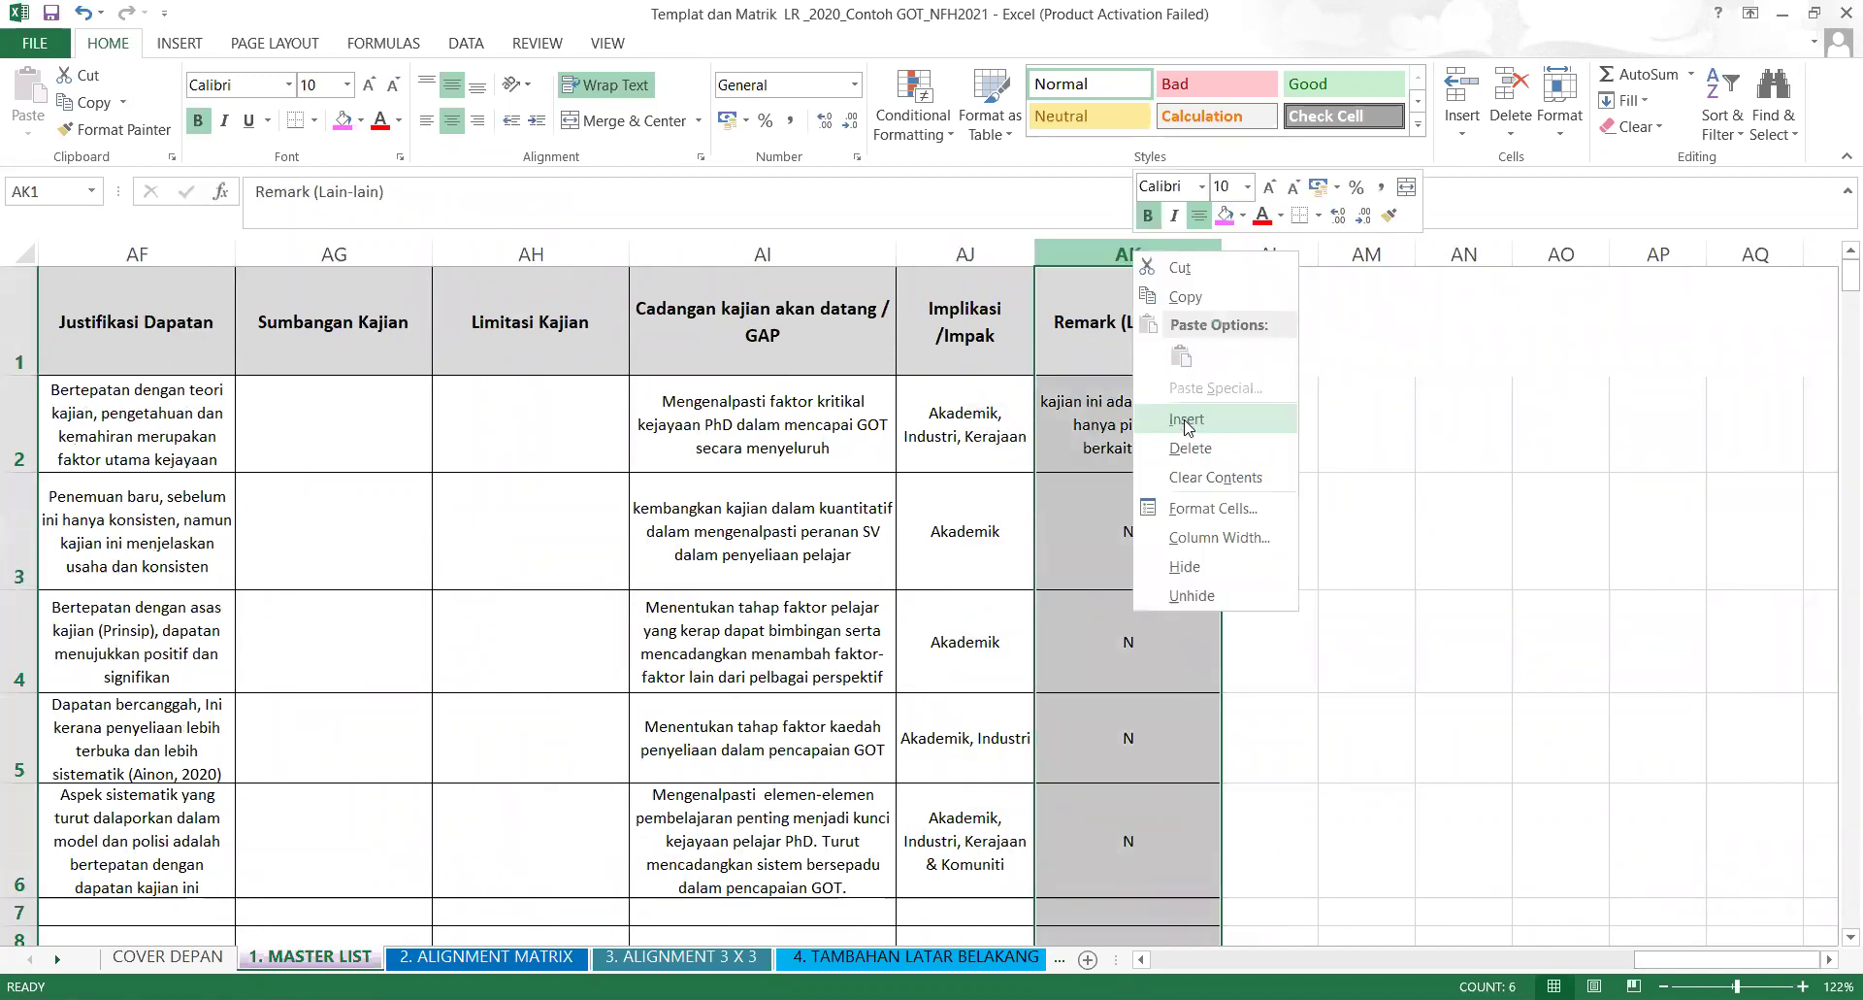
click(1187, 419)
text(R)
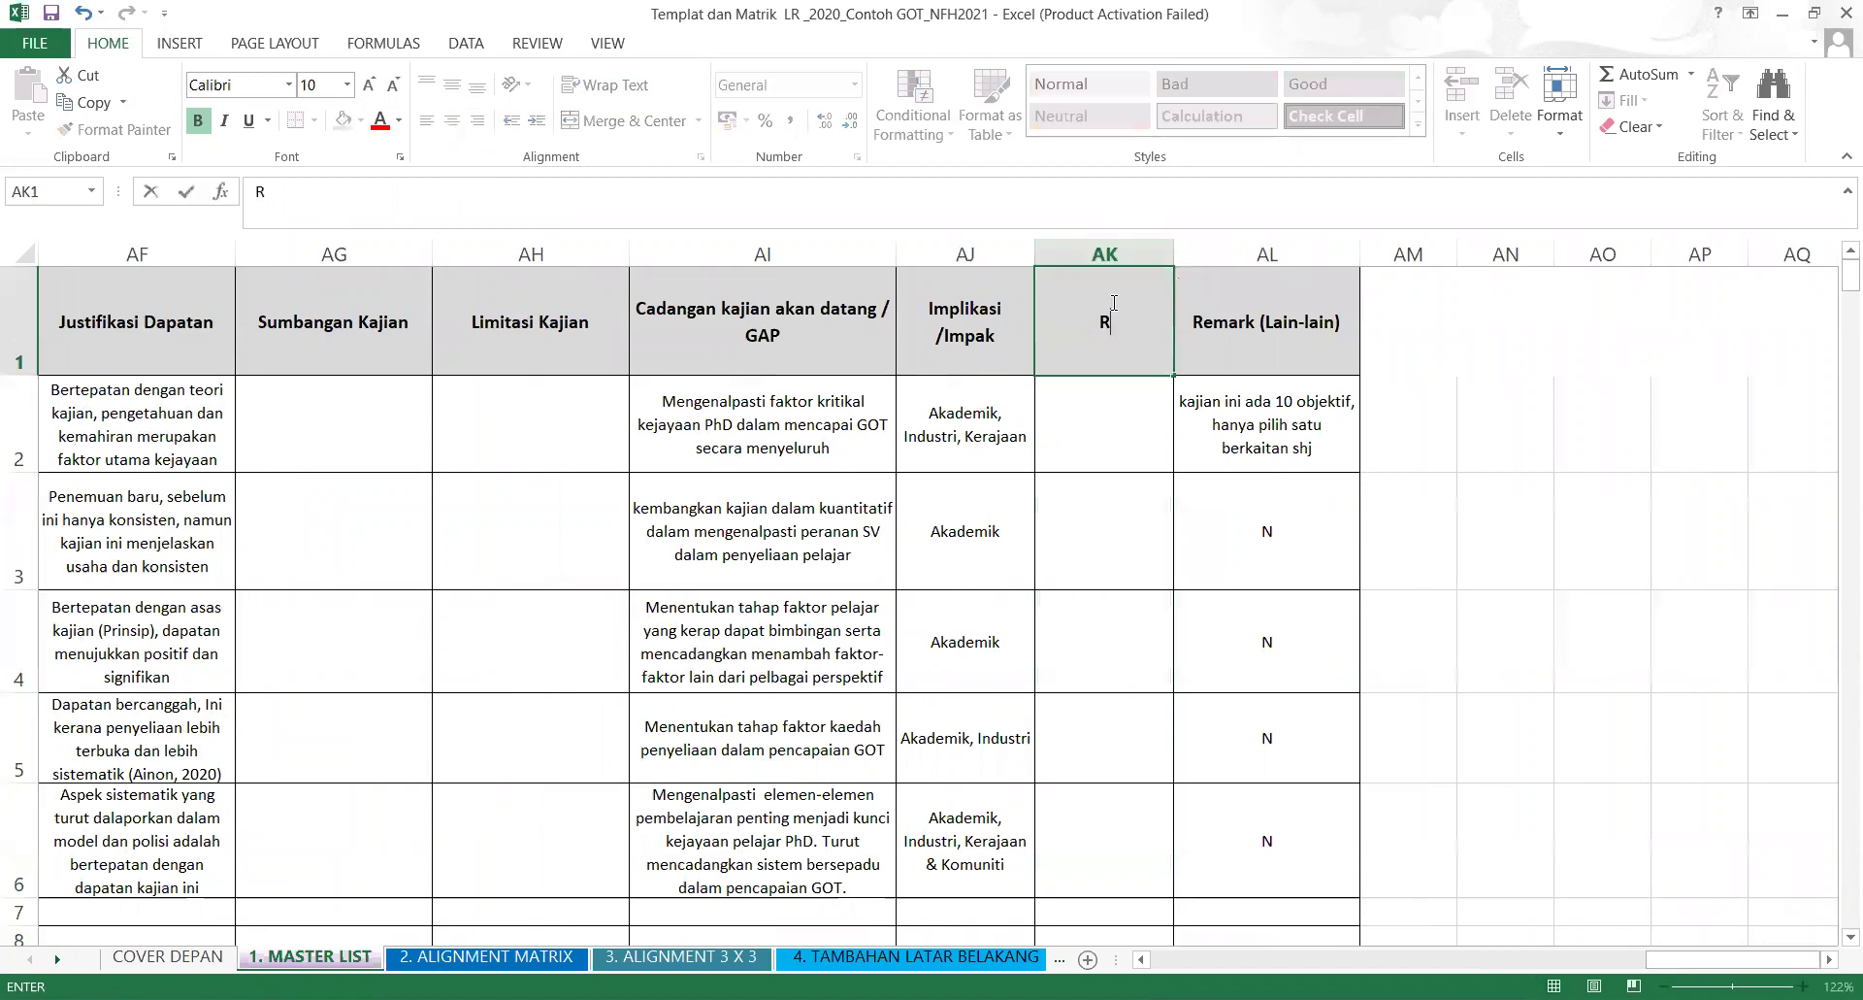
text(eference)
drag(1733, 959, 1101, 970)
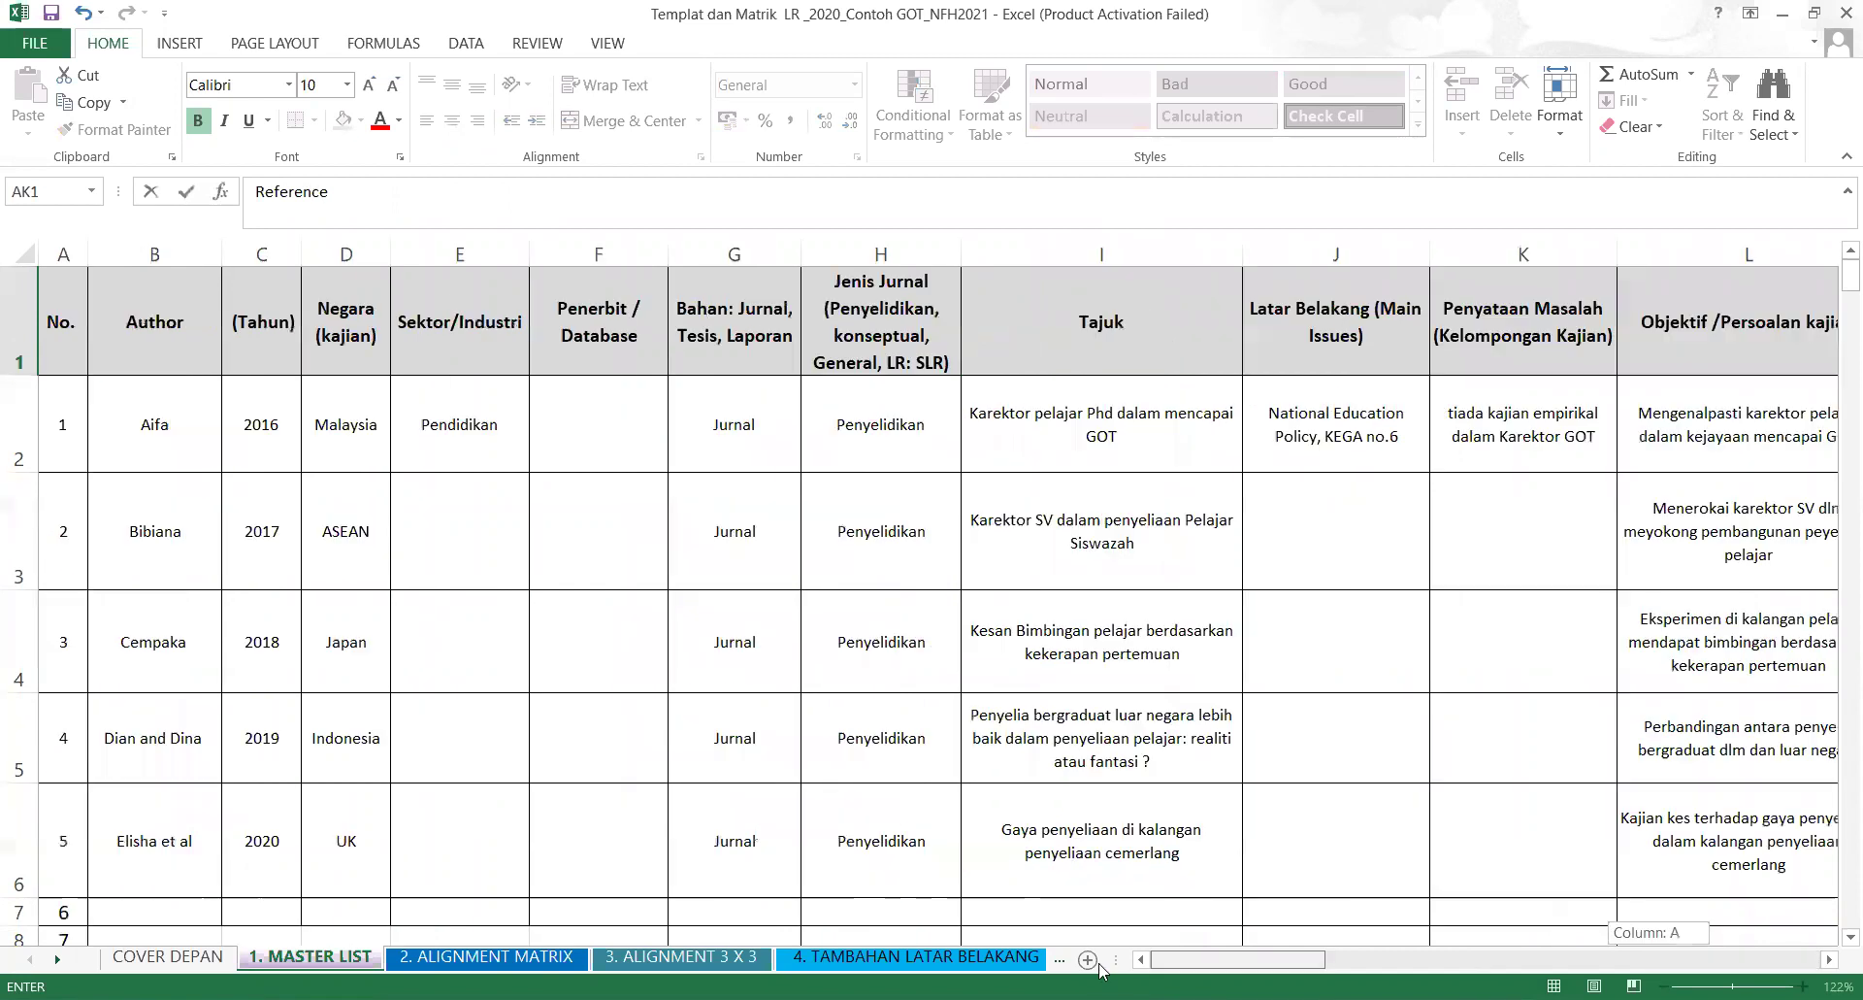
click(1146, 454)
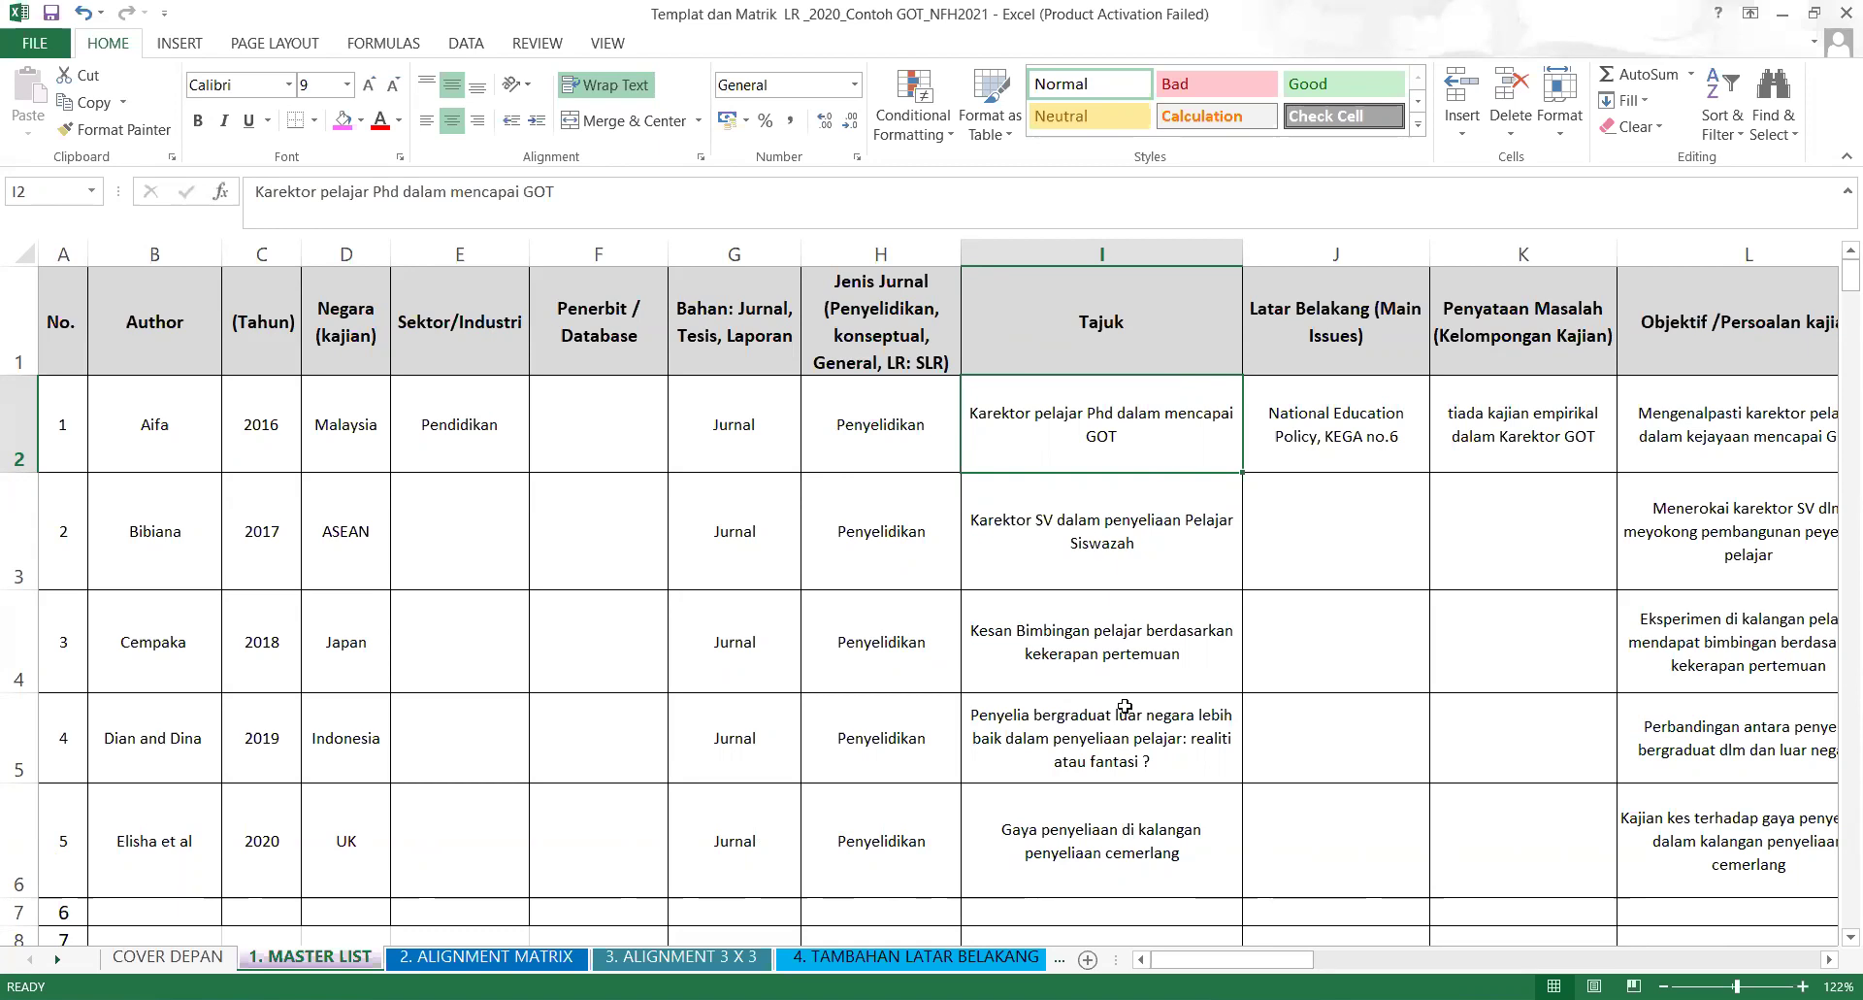
drag(1218, 969, 1717, 961)
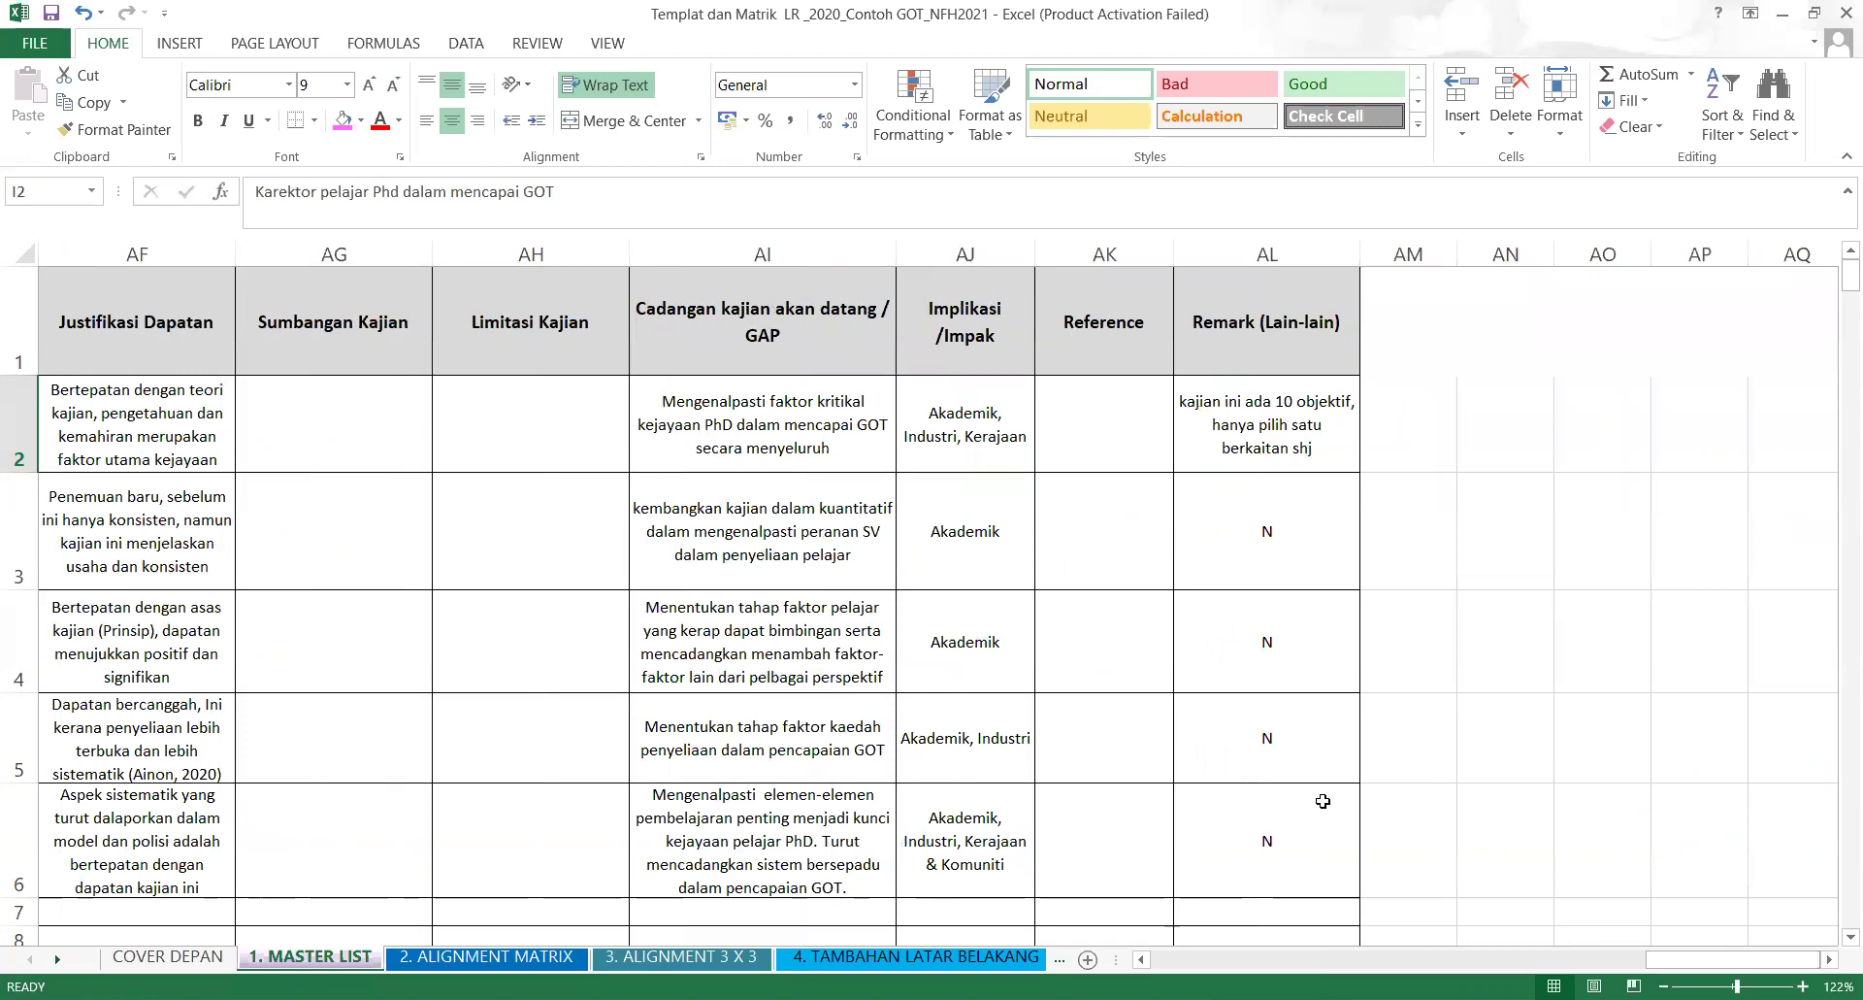
key(Home)
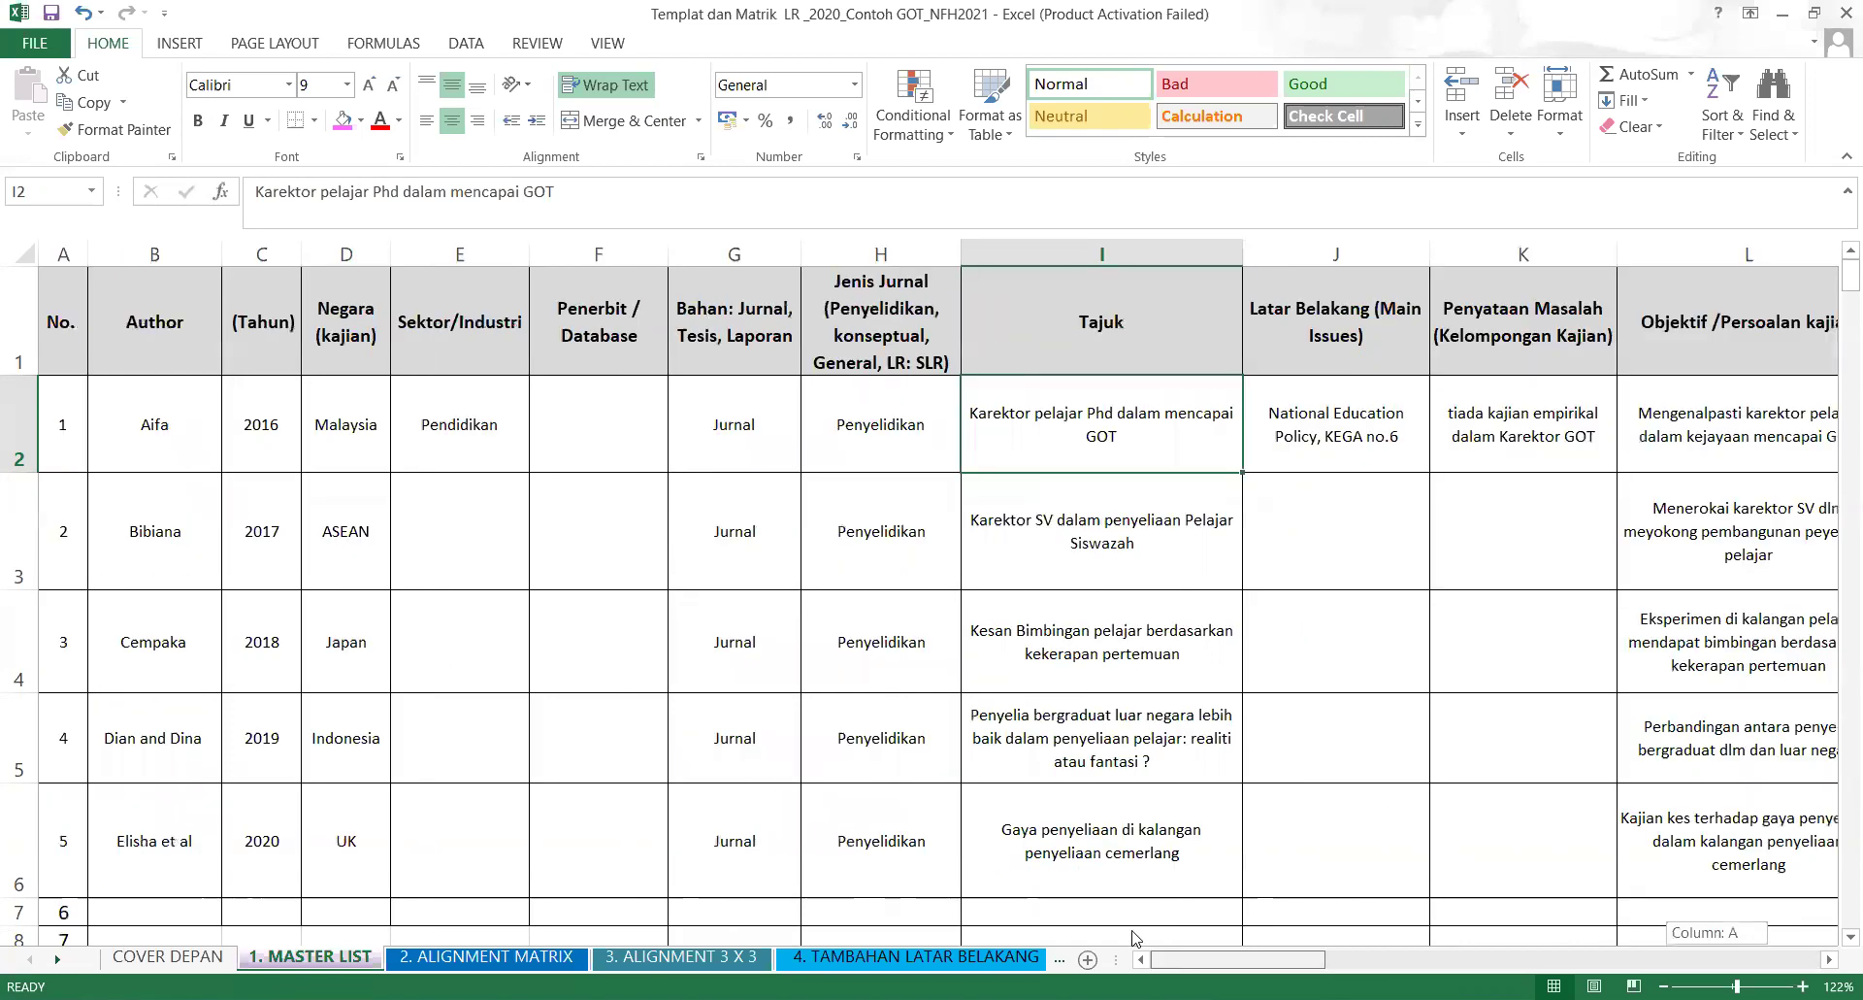
click(1375, 595)
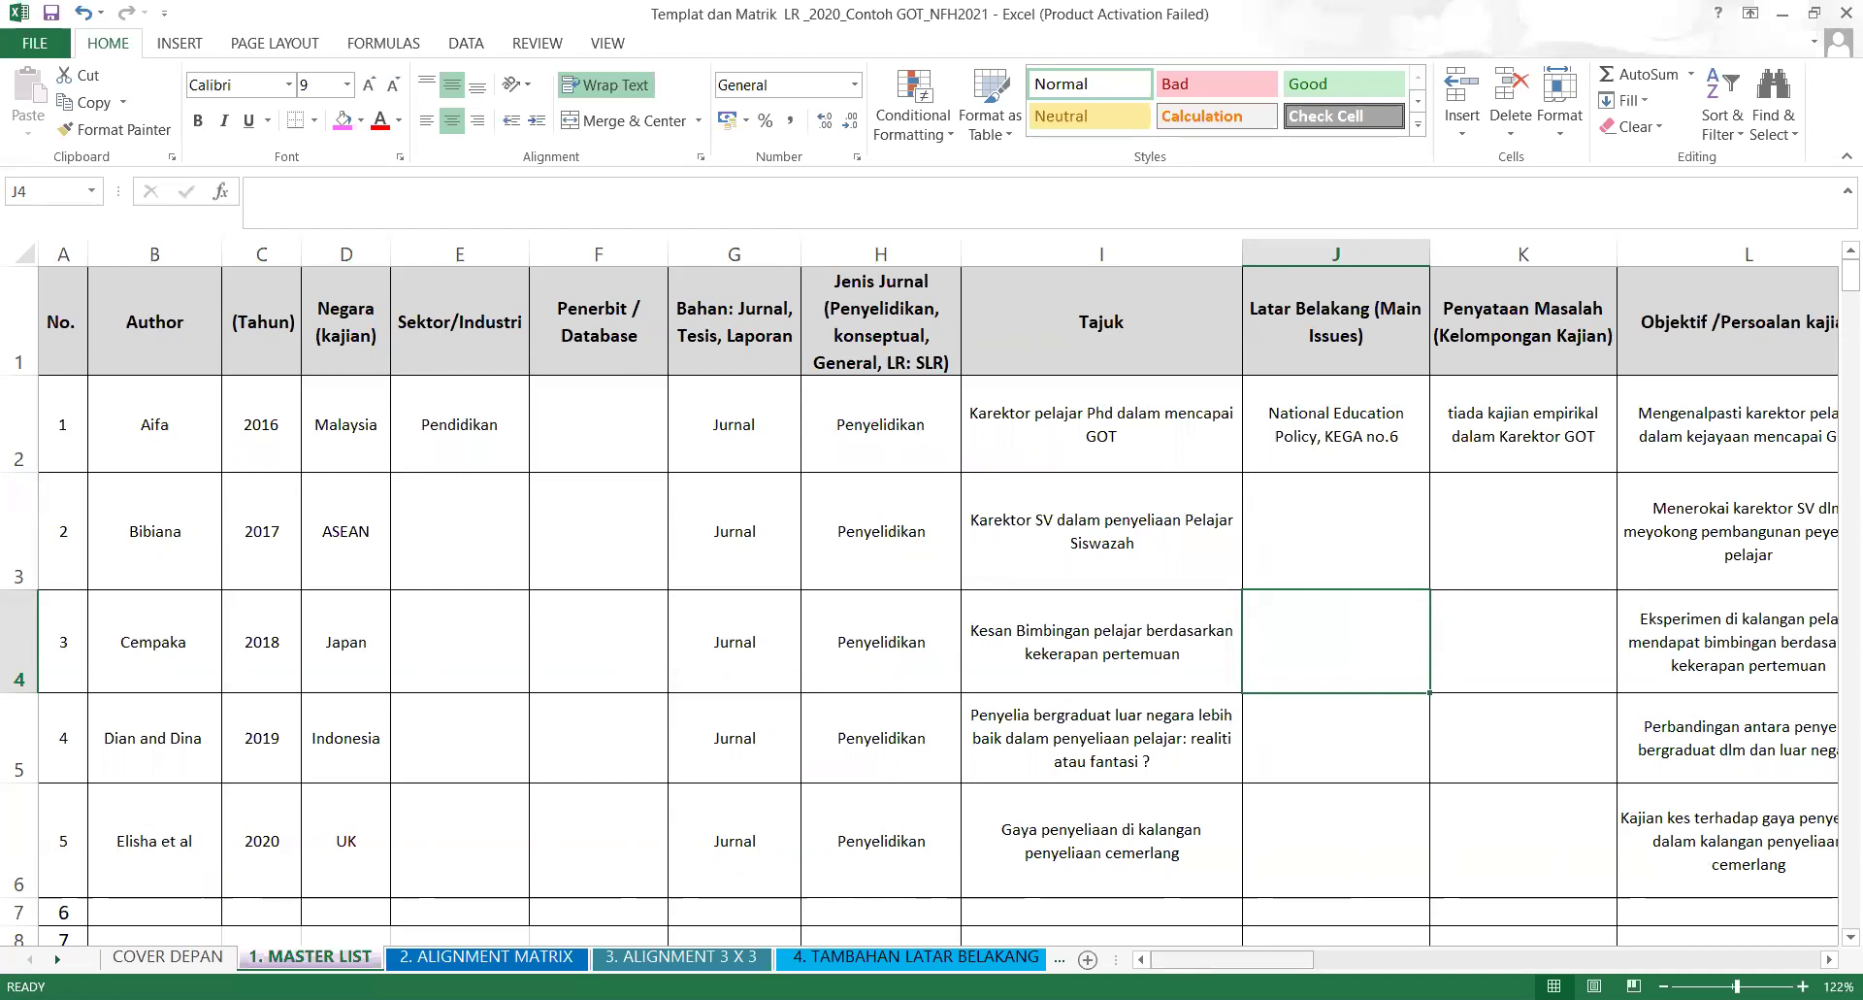
drag(1194, 963, 1693, 961)
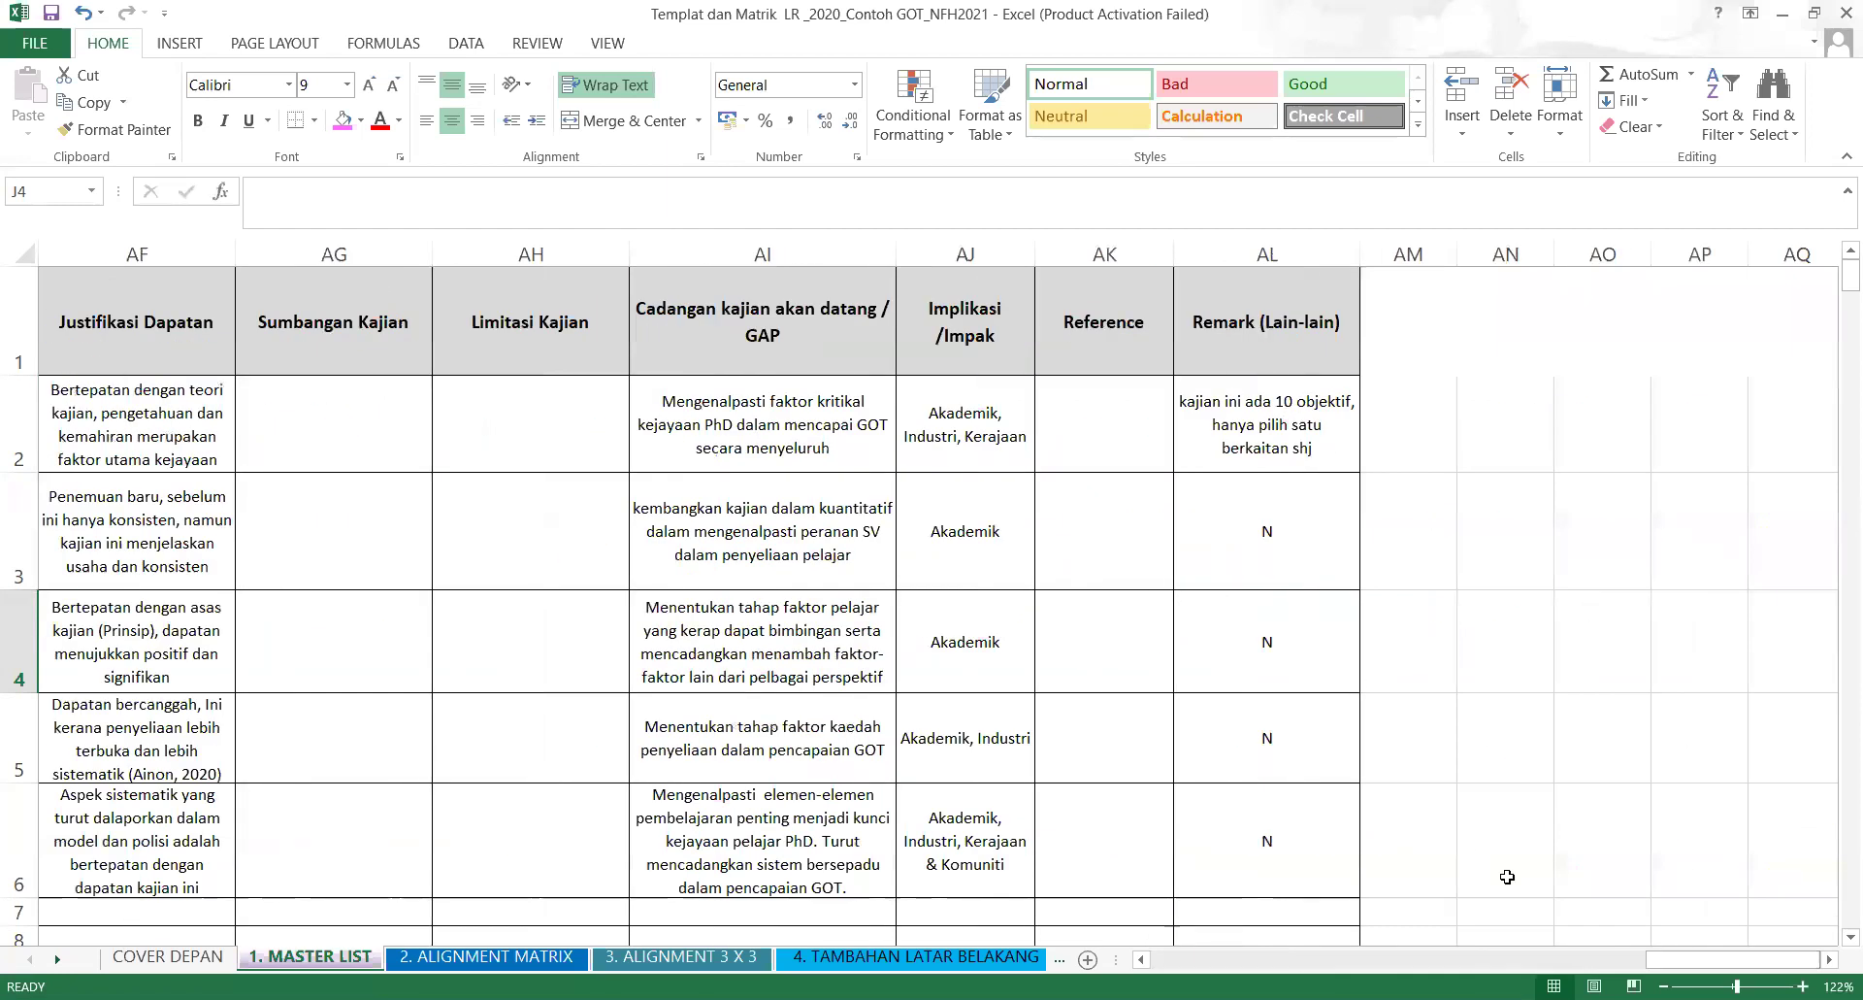
drag(1718, 960, 1218, 959)
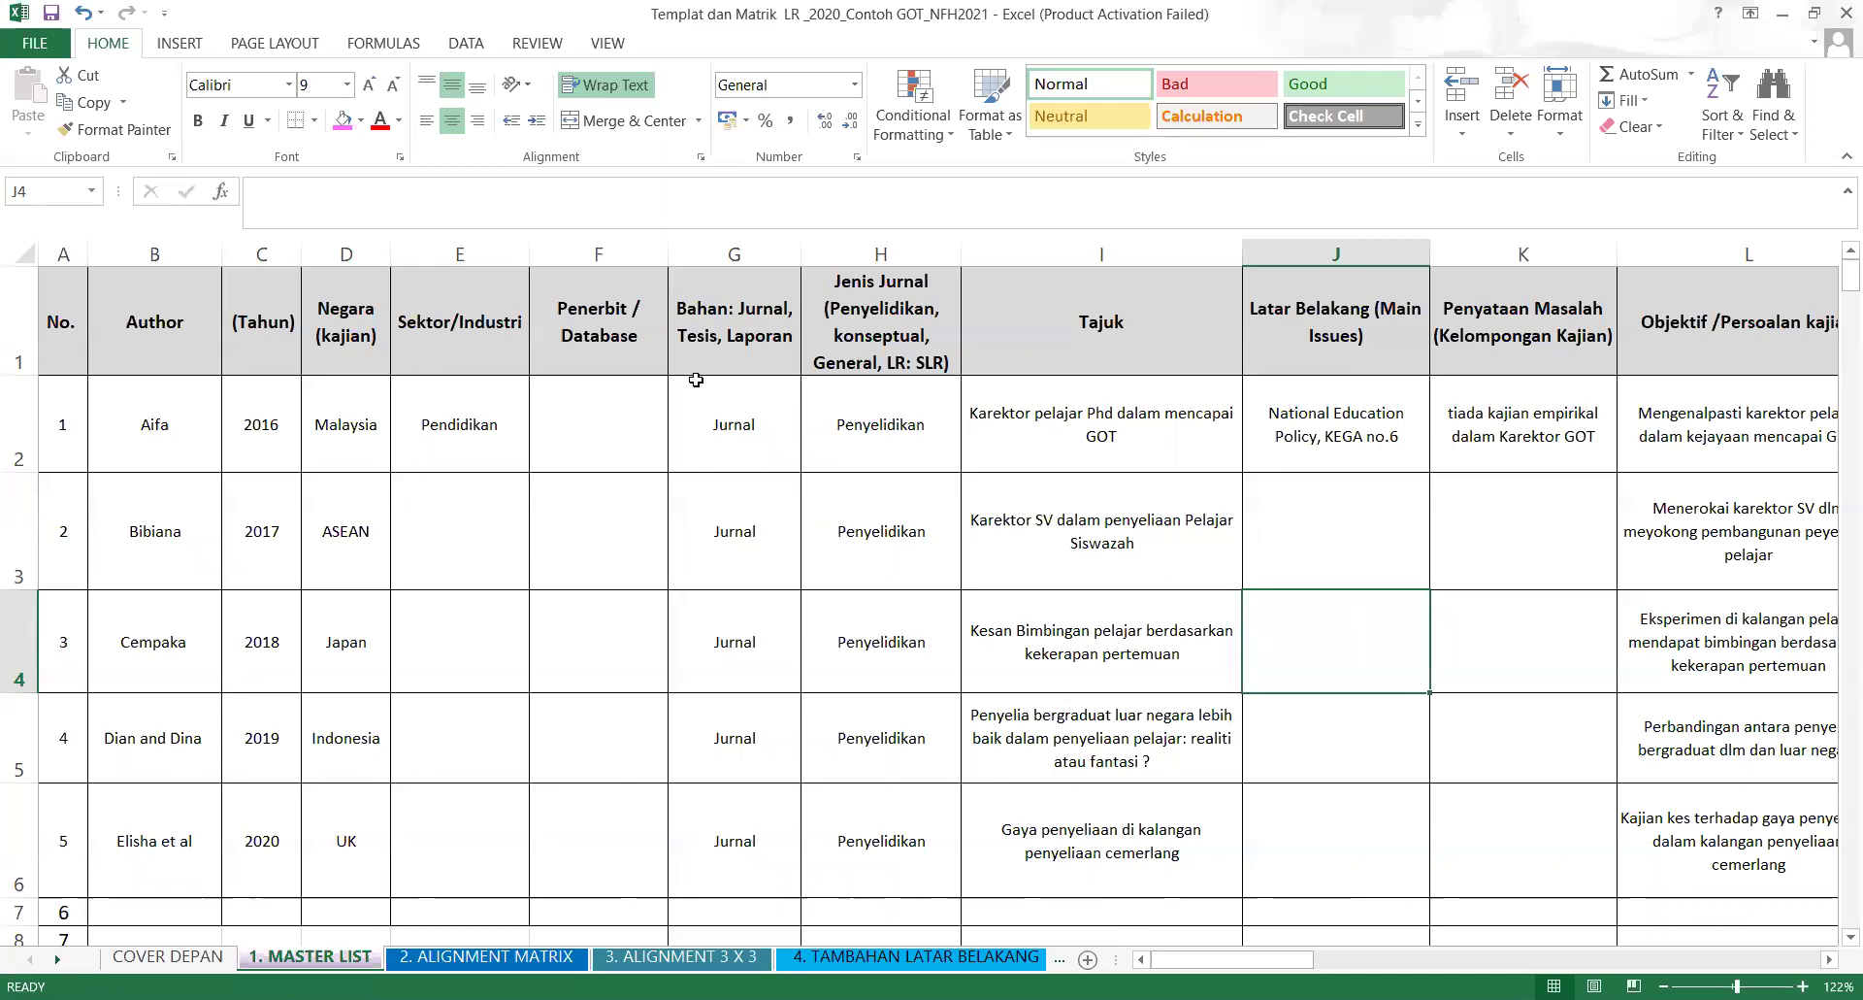
Add "laman sesawang" to the material types in the G1 header, making it "Bahan: Jurnal, Tesis, Laporan, laman sesawang".
click(775, 454)
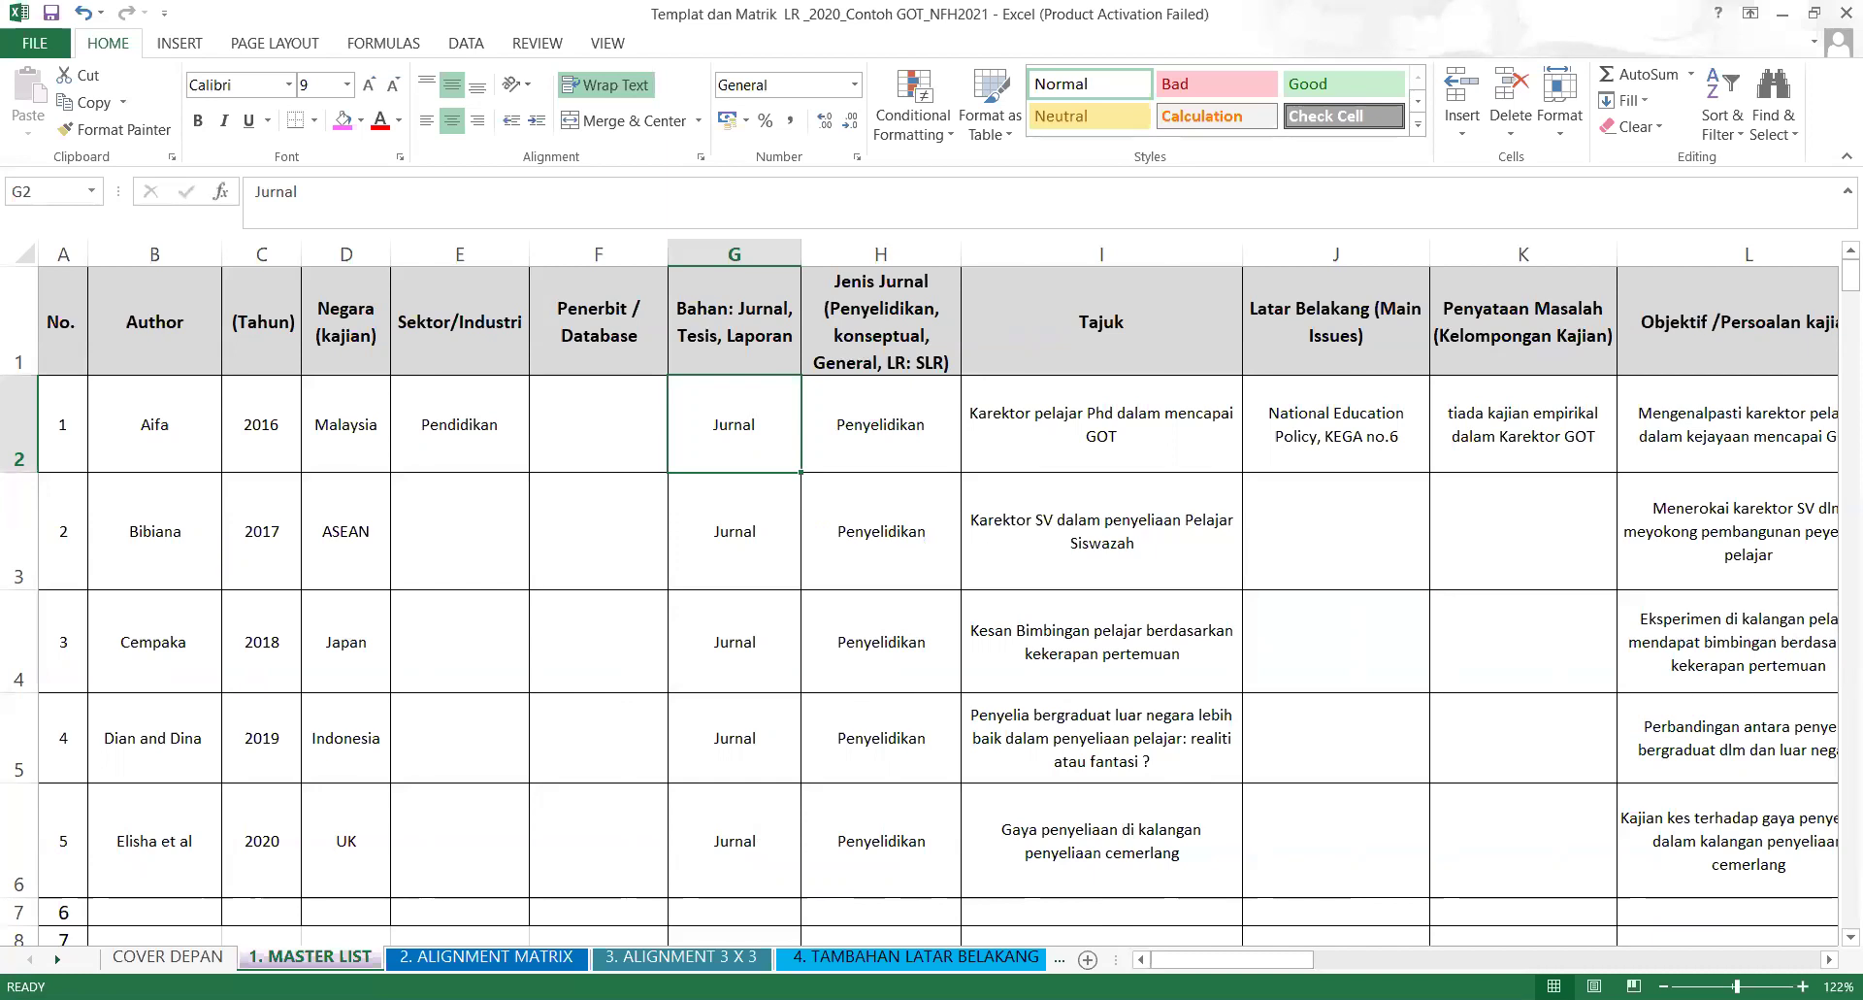
click(732, 326)
click(474, 191)
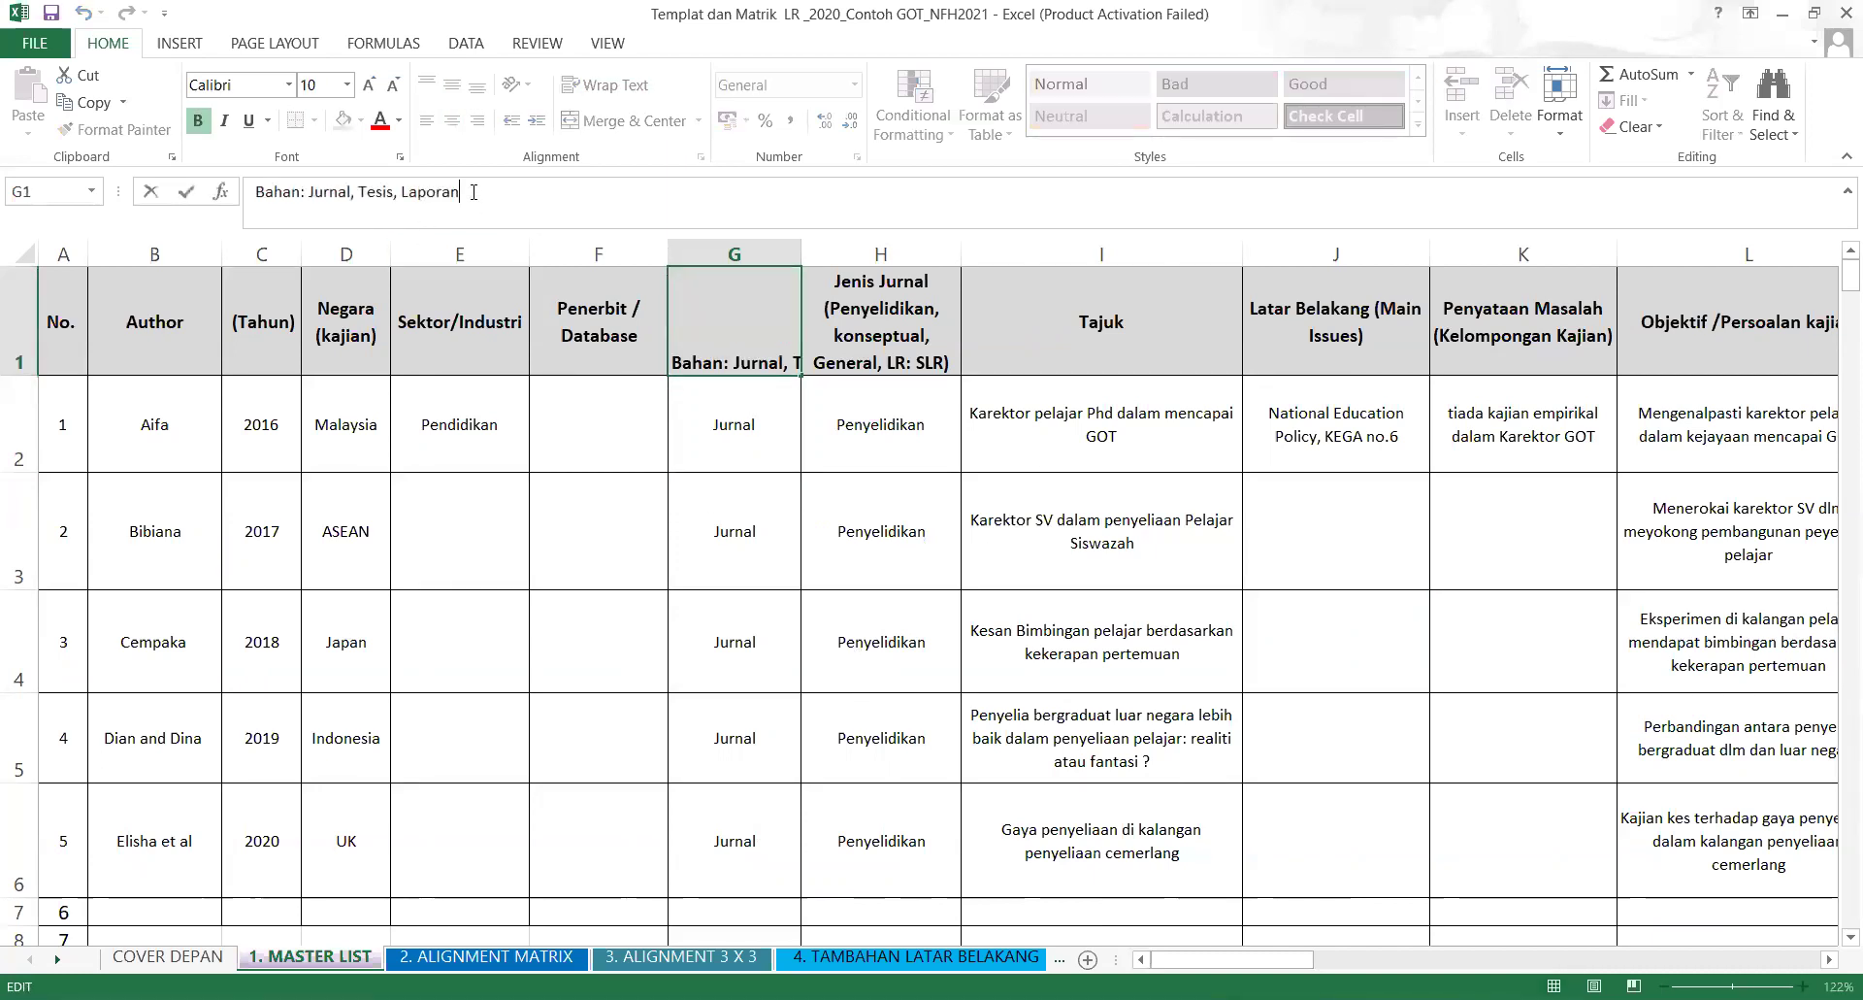
text(, lama)
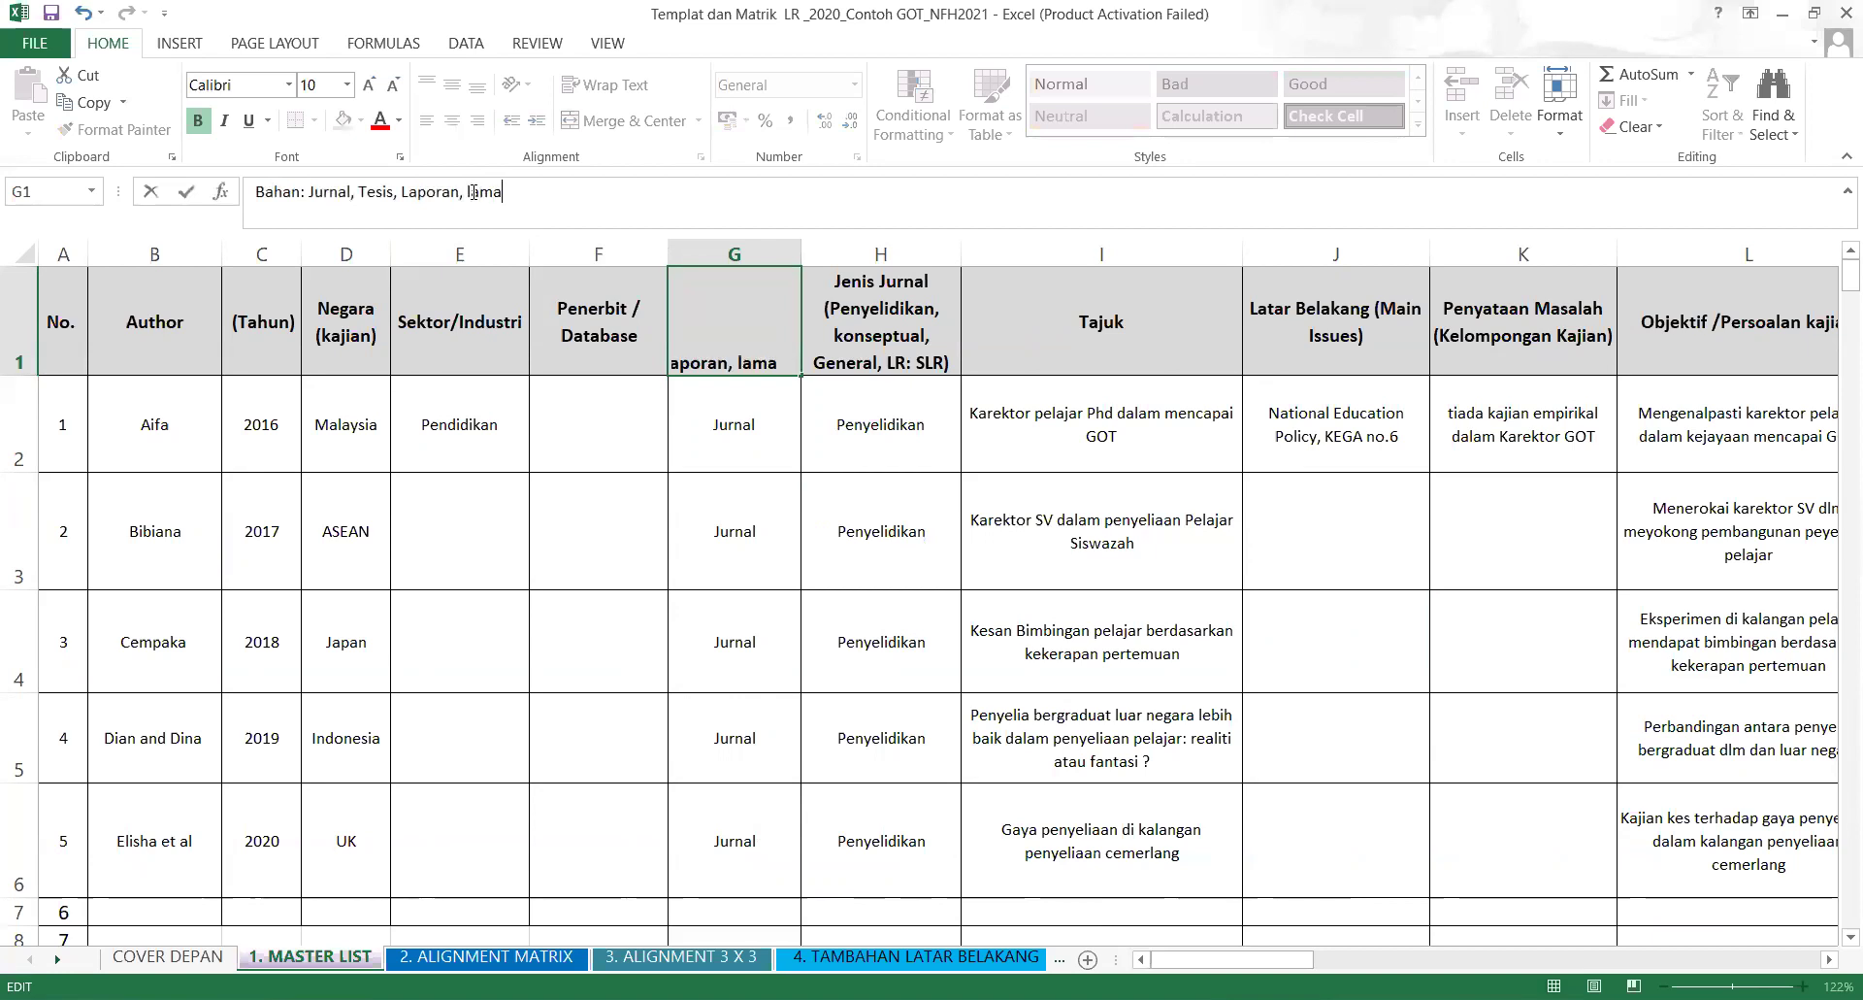
text(n sesawang)
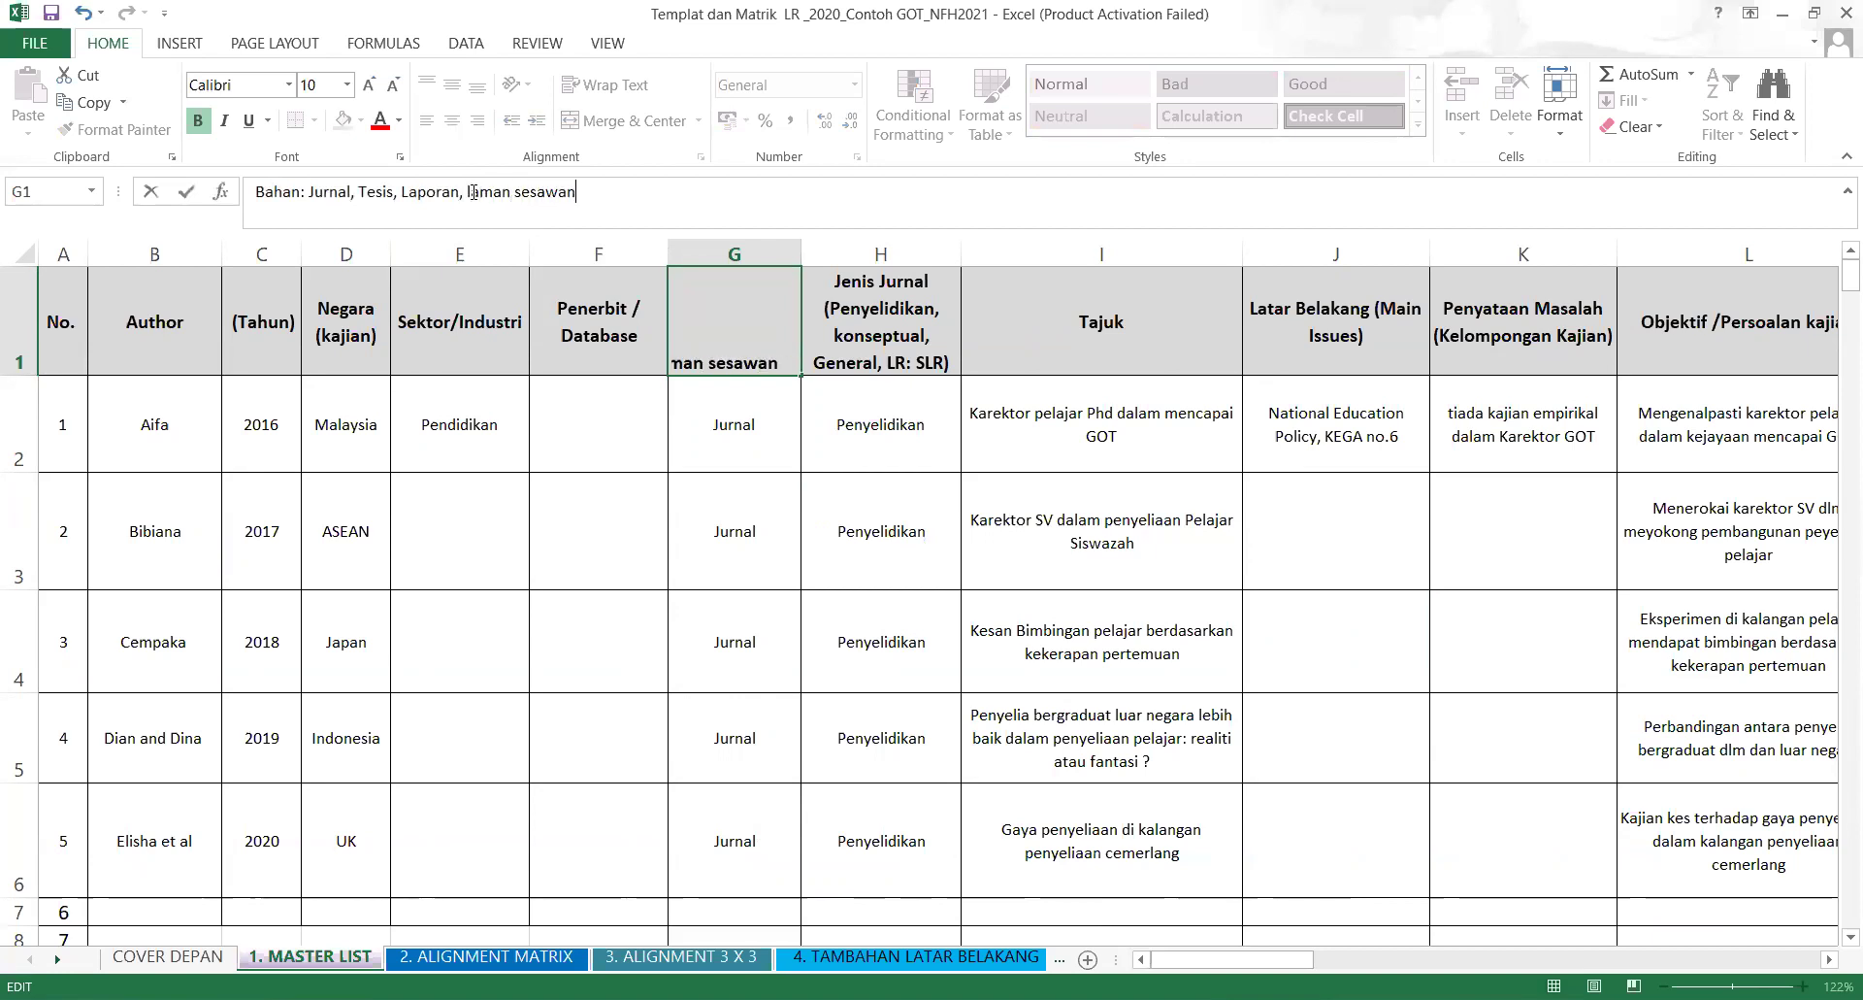
click(708, 637)
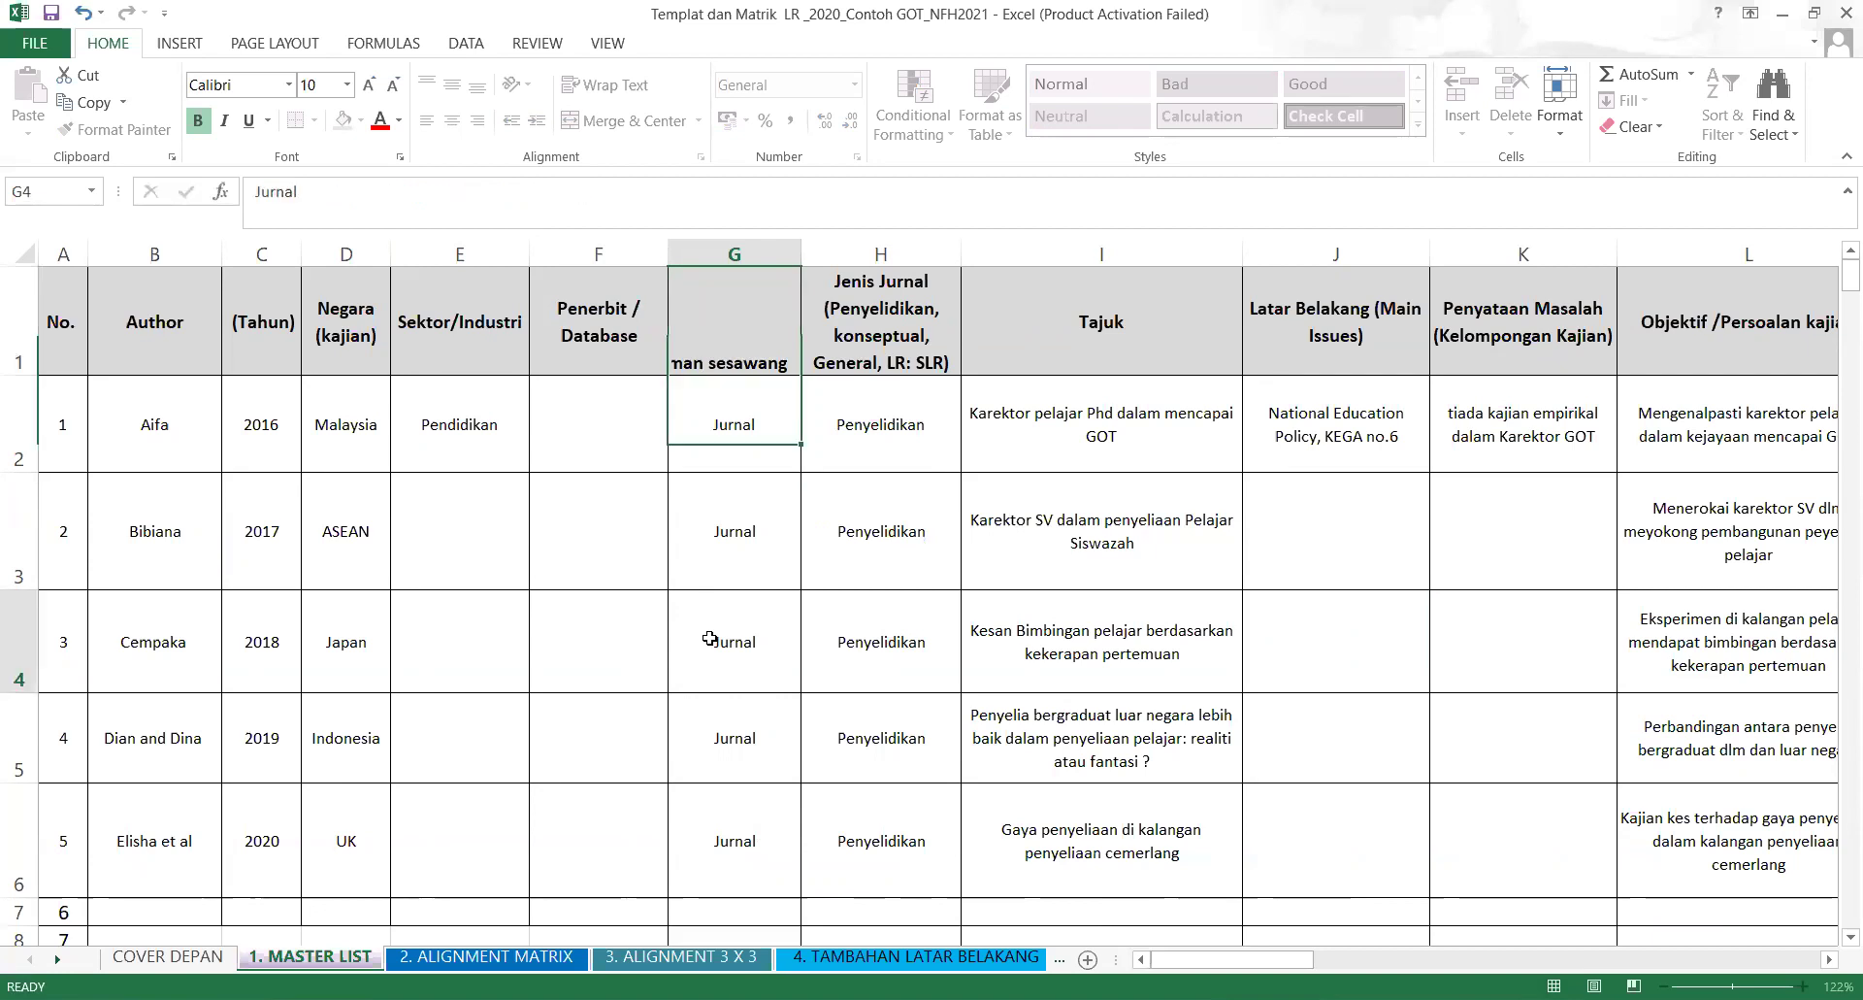
click(772, 441)
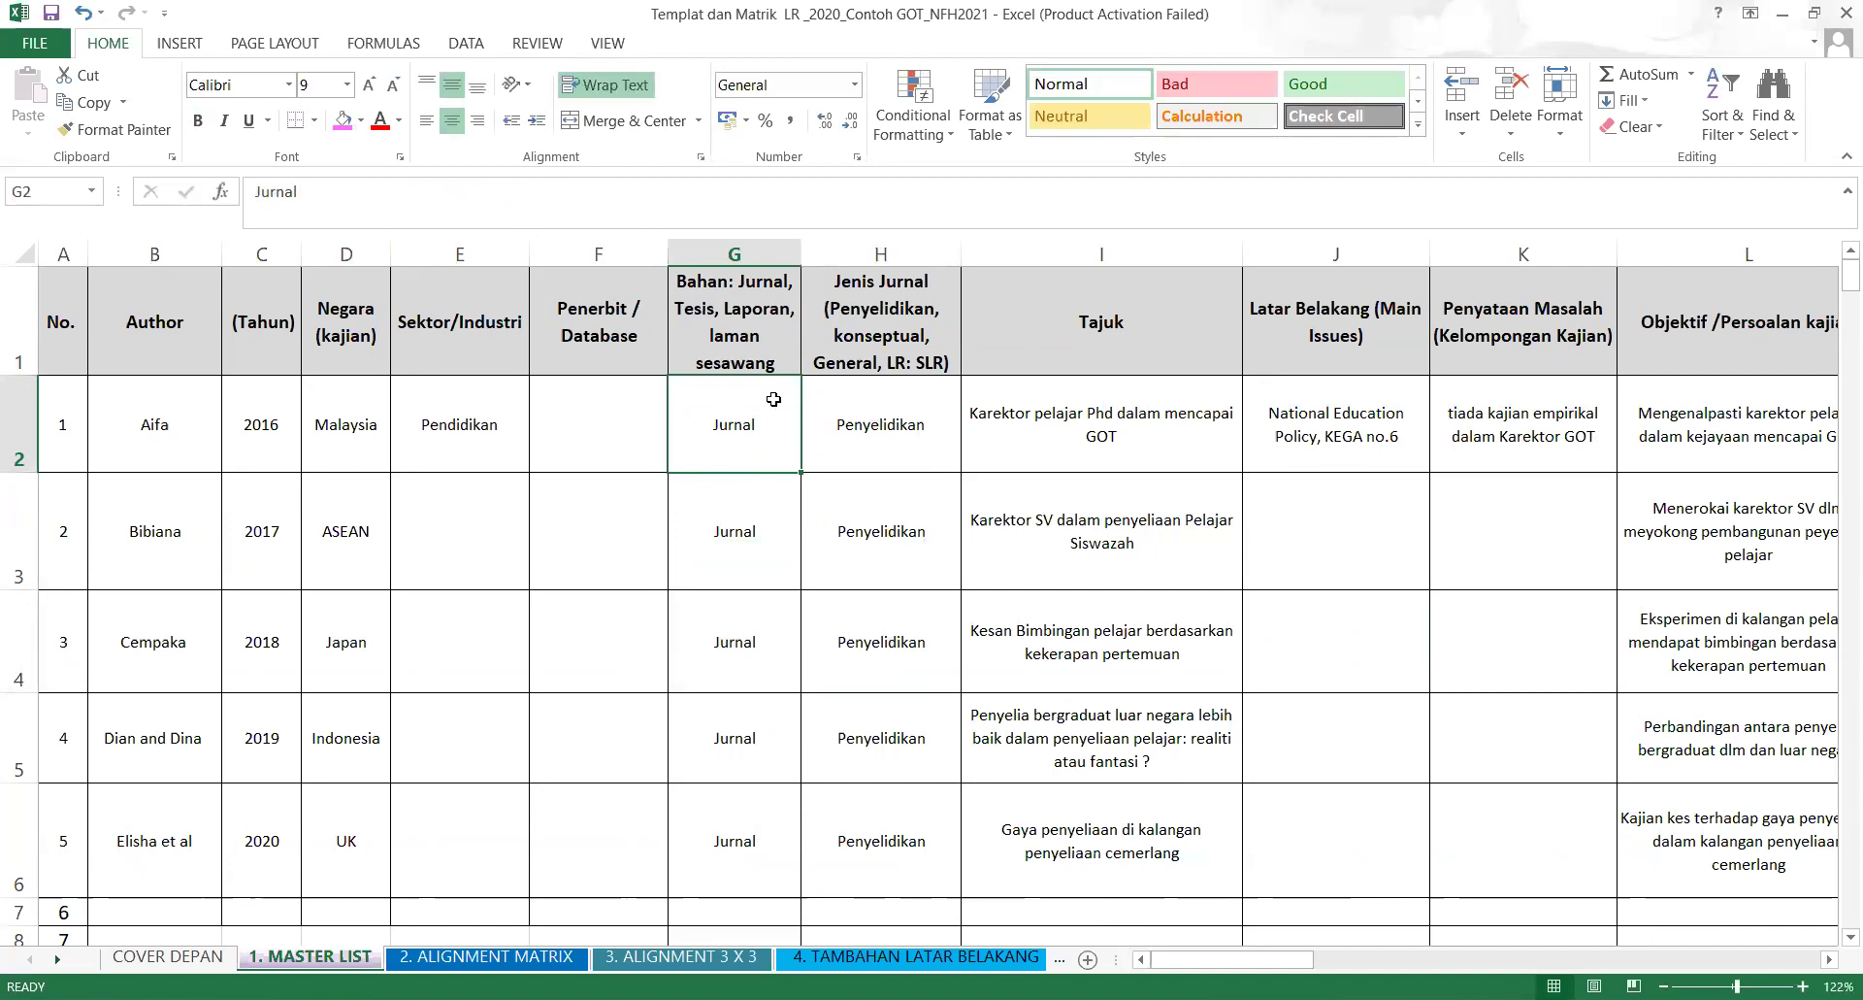
Insert an empty column between the "Bahan" and "Jenis Jurnal" columns.
click(912, 242)
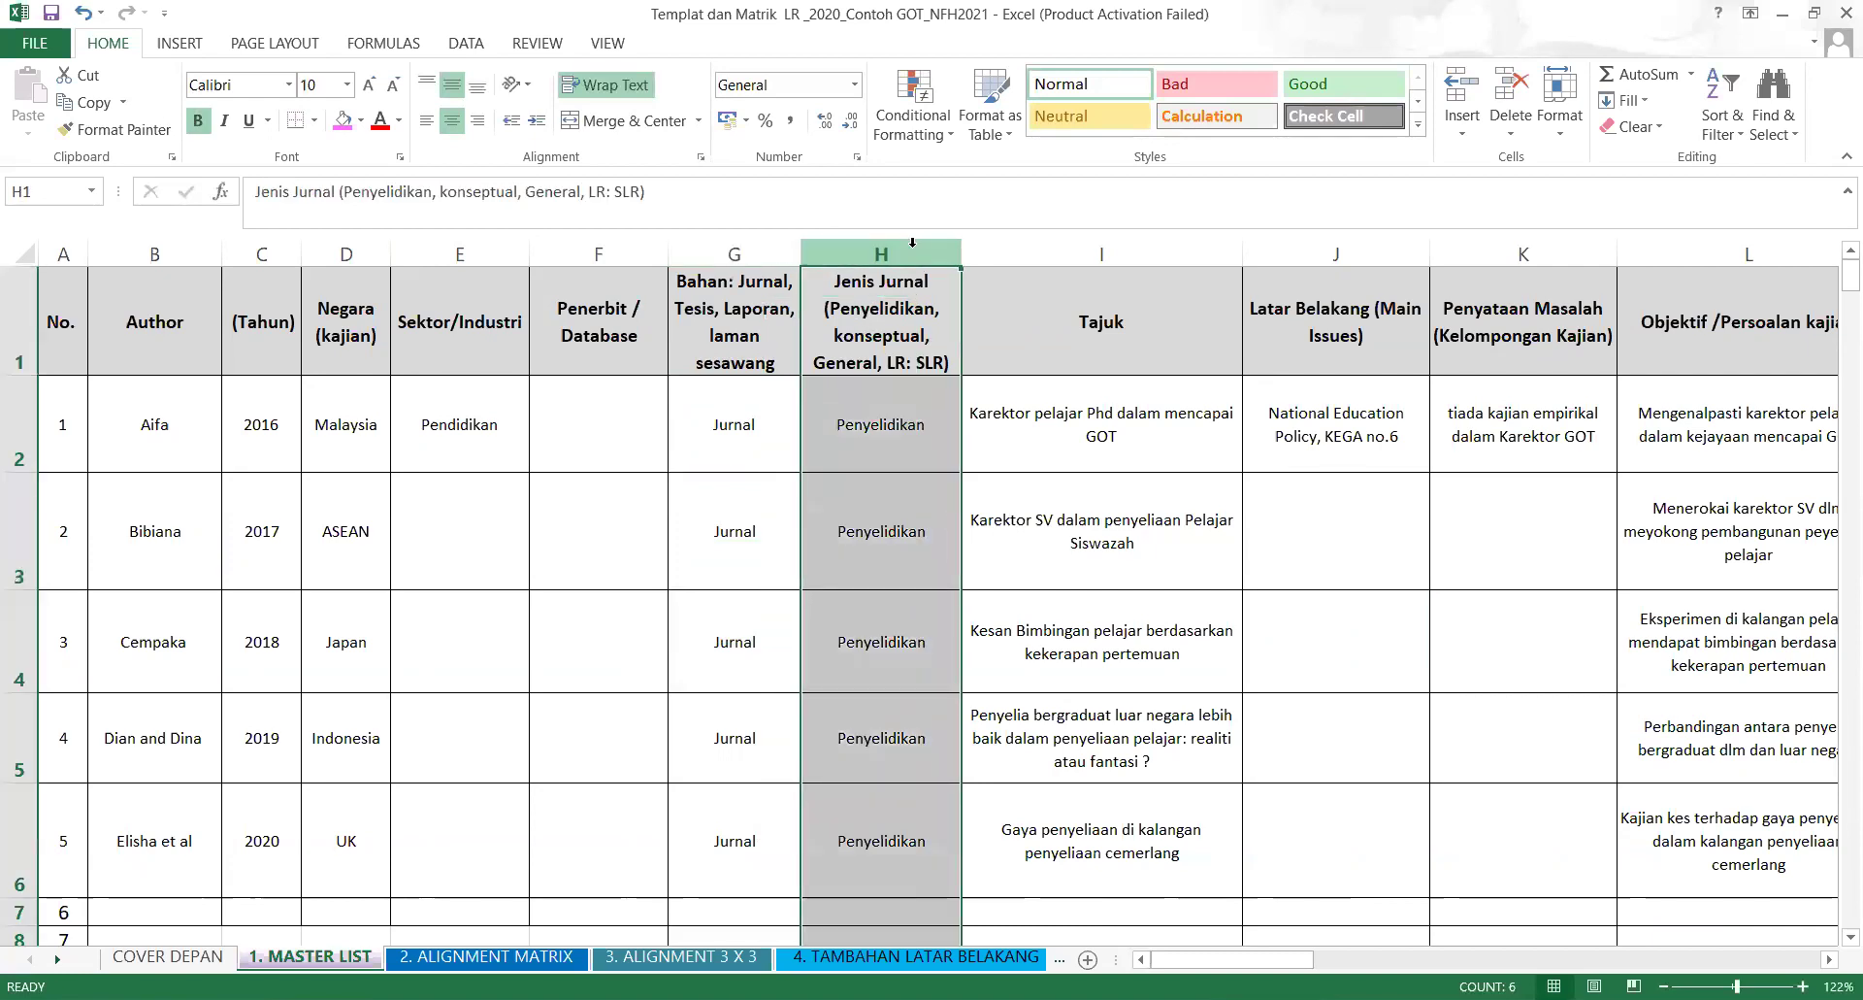
right_click(913, 250)
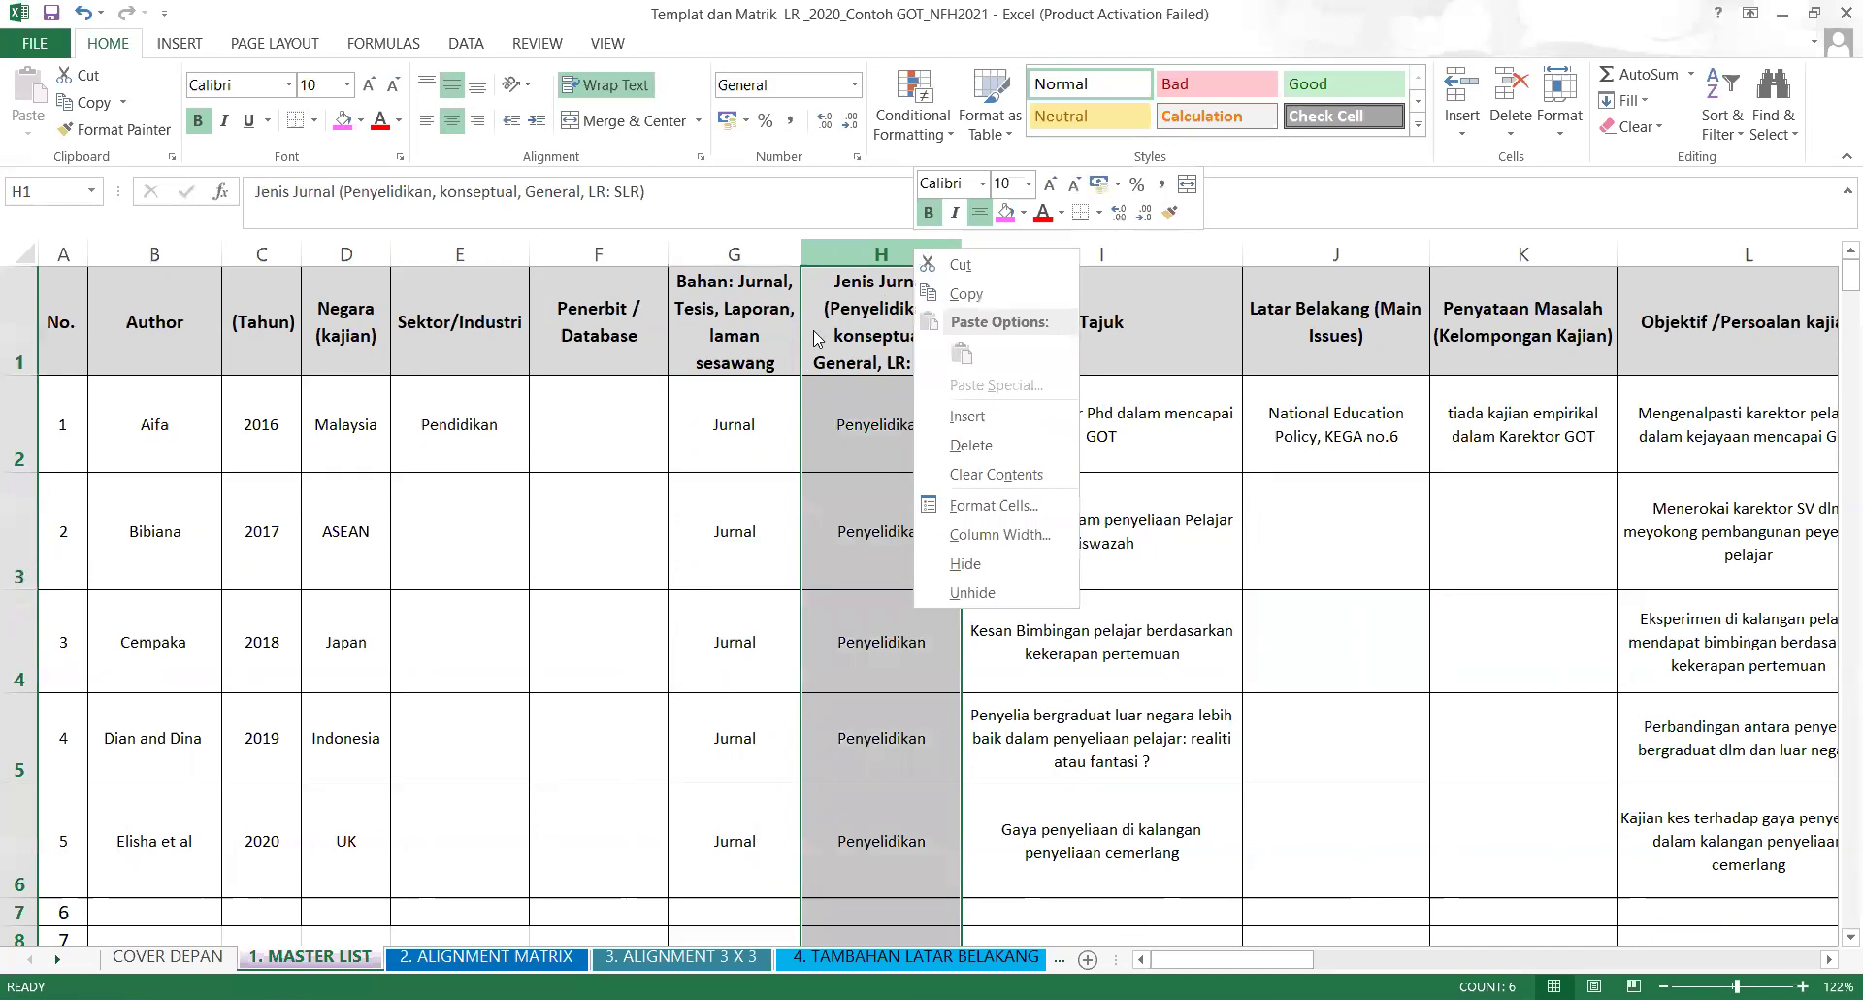
click(883, 254)
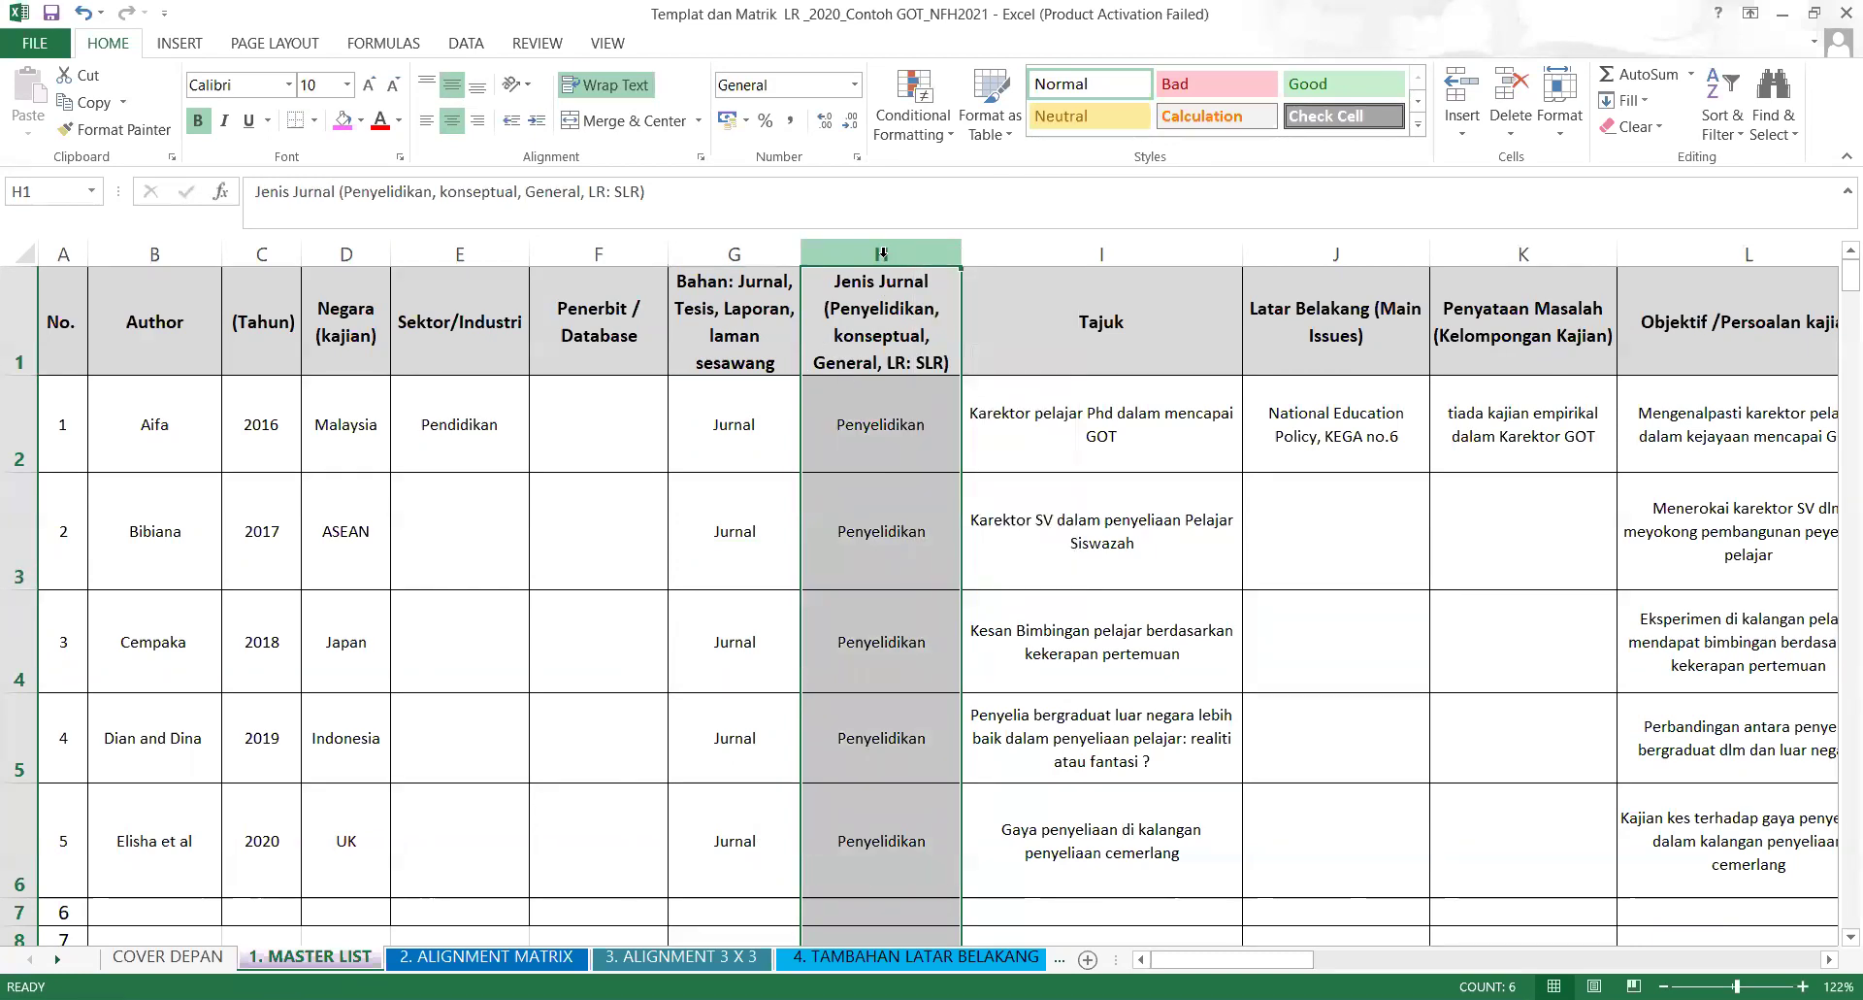
right_click(883, 254)
click(930, 249)
right_click(918, 248)
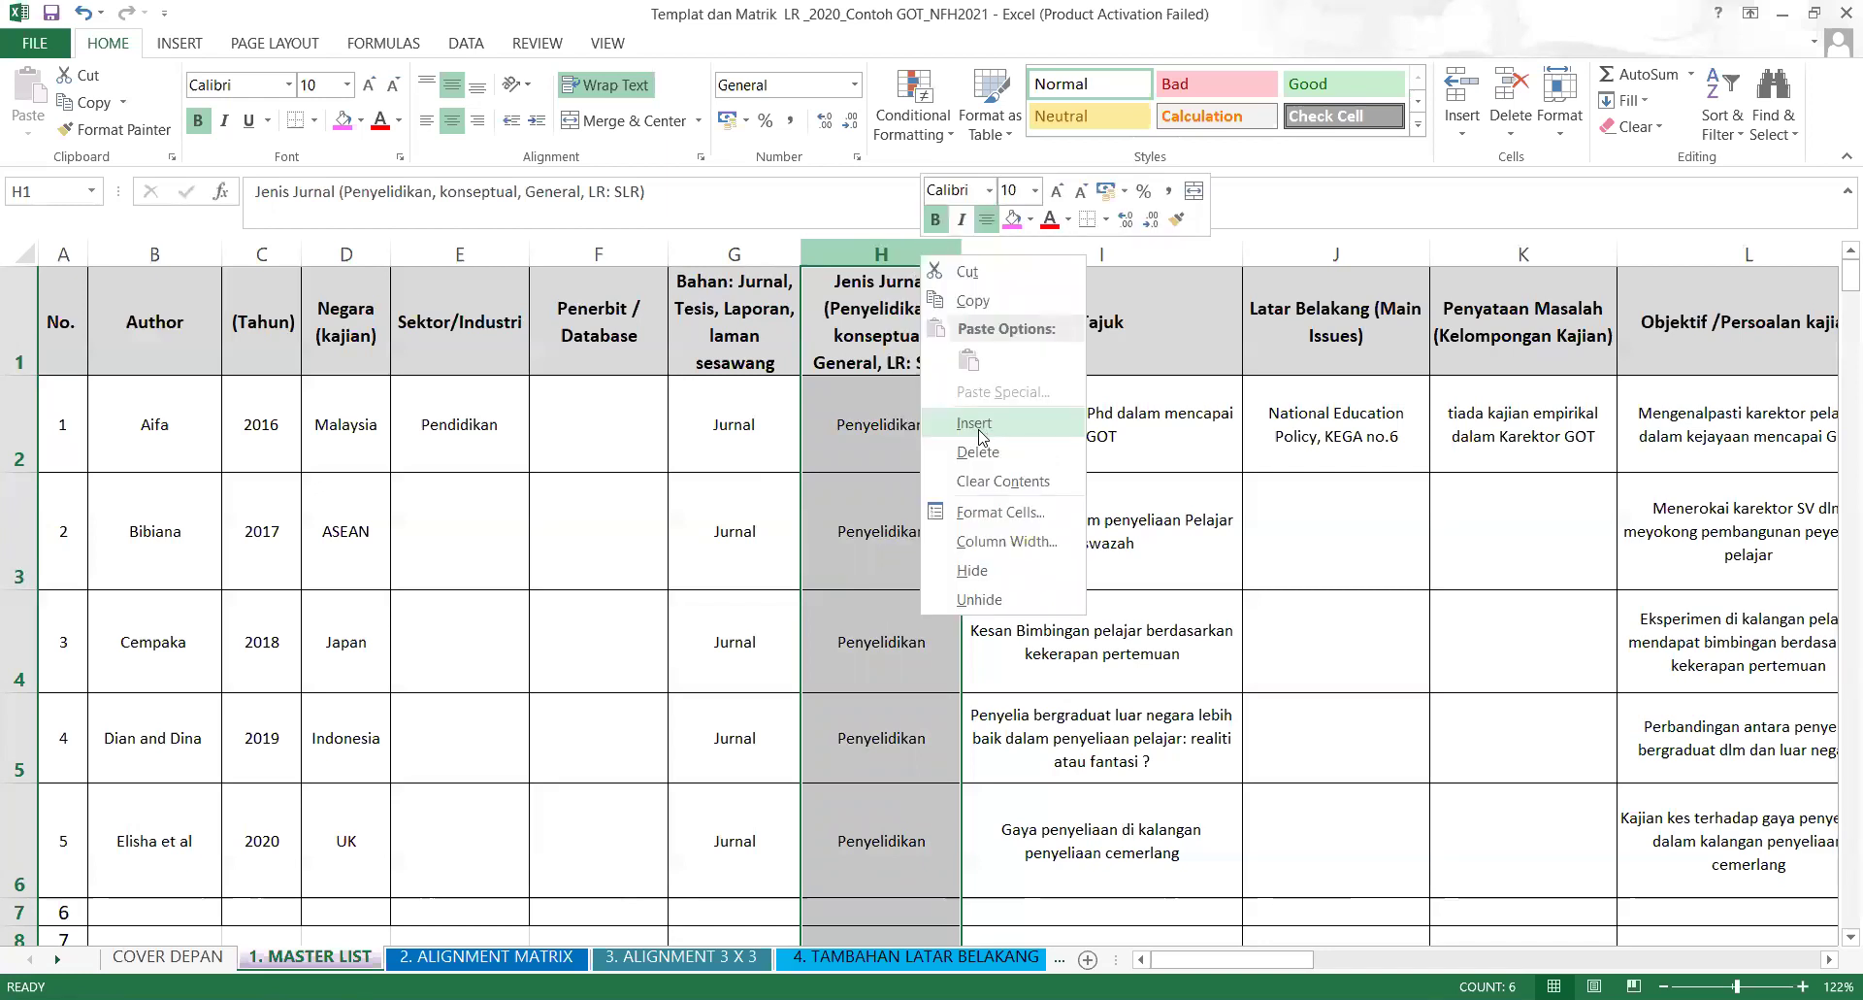
click(975, 423)
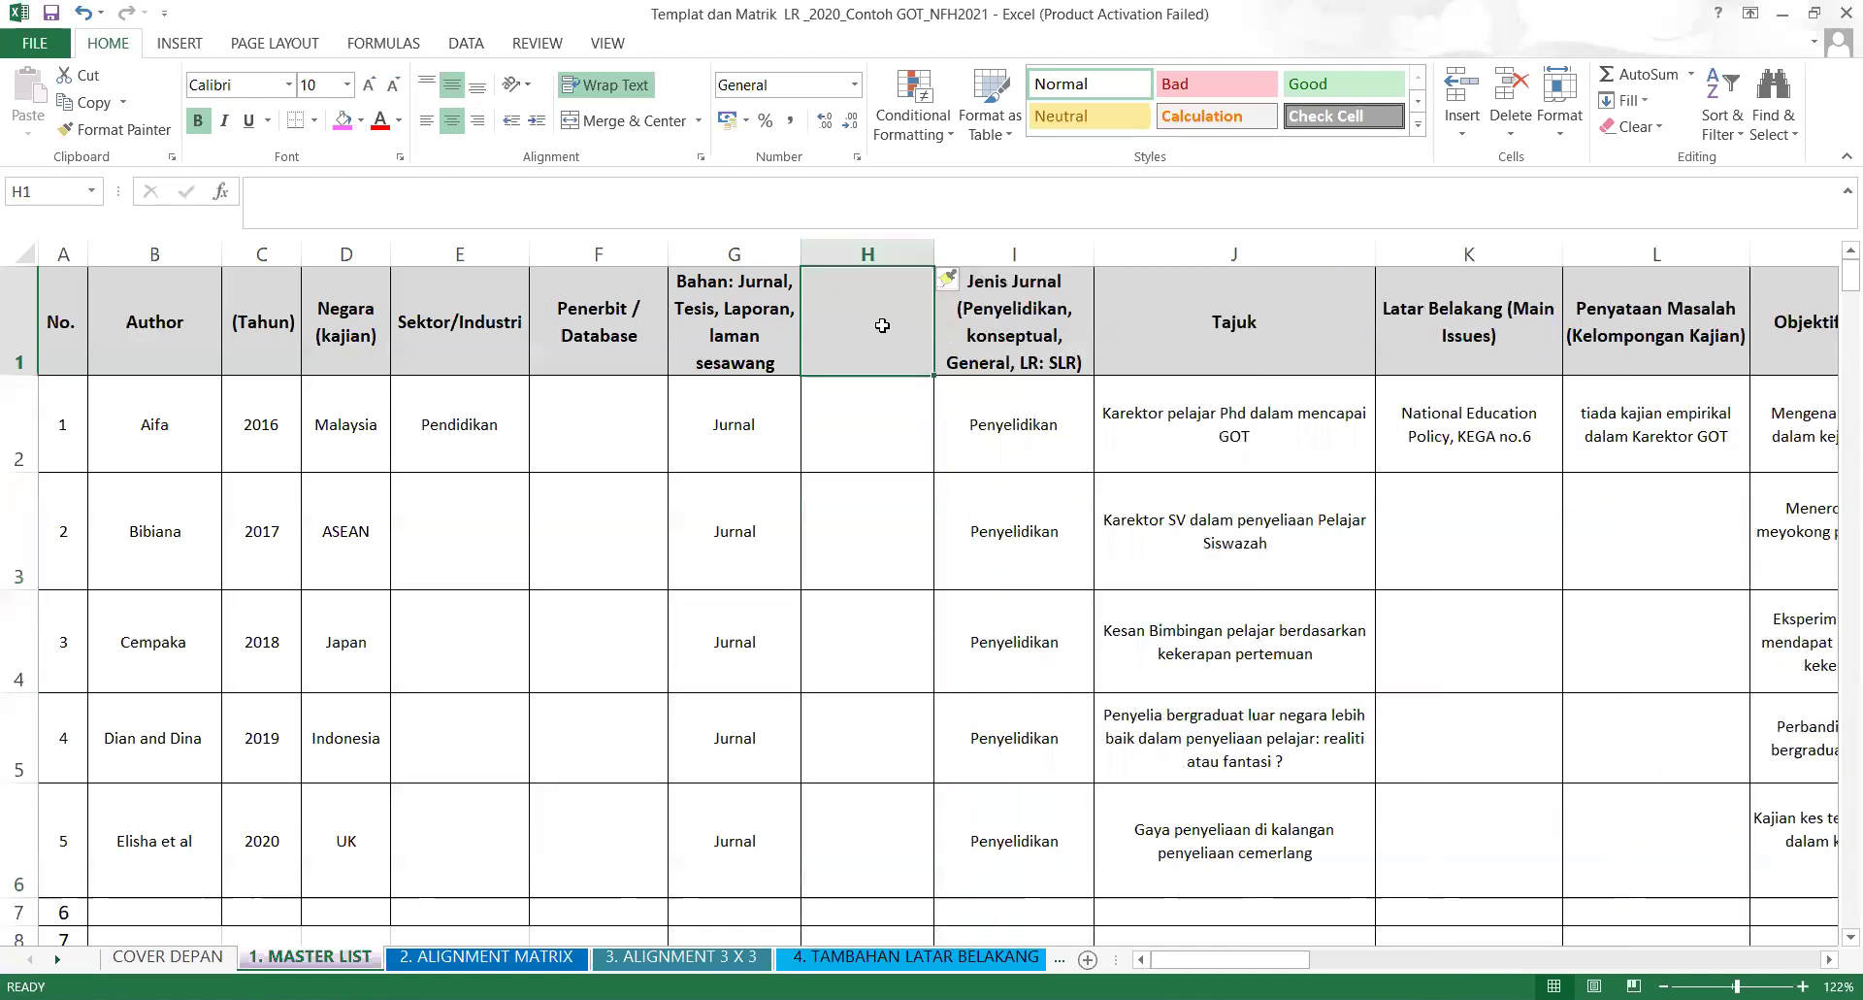
Enter "Tarikh dipetik" as the header of the empty column H between "Bahan" and "Jenis Jurnal".
text(Ta)
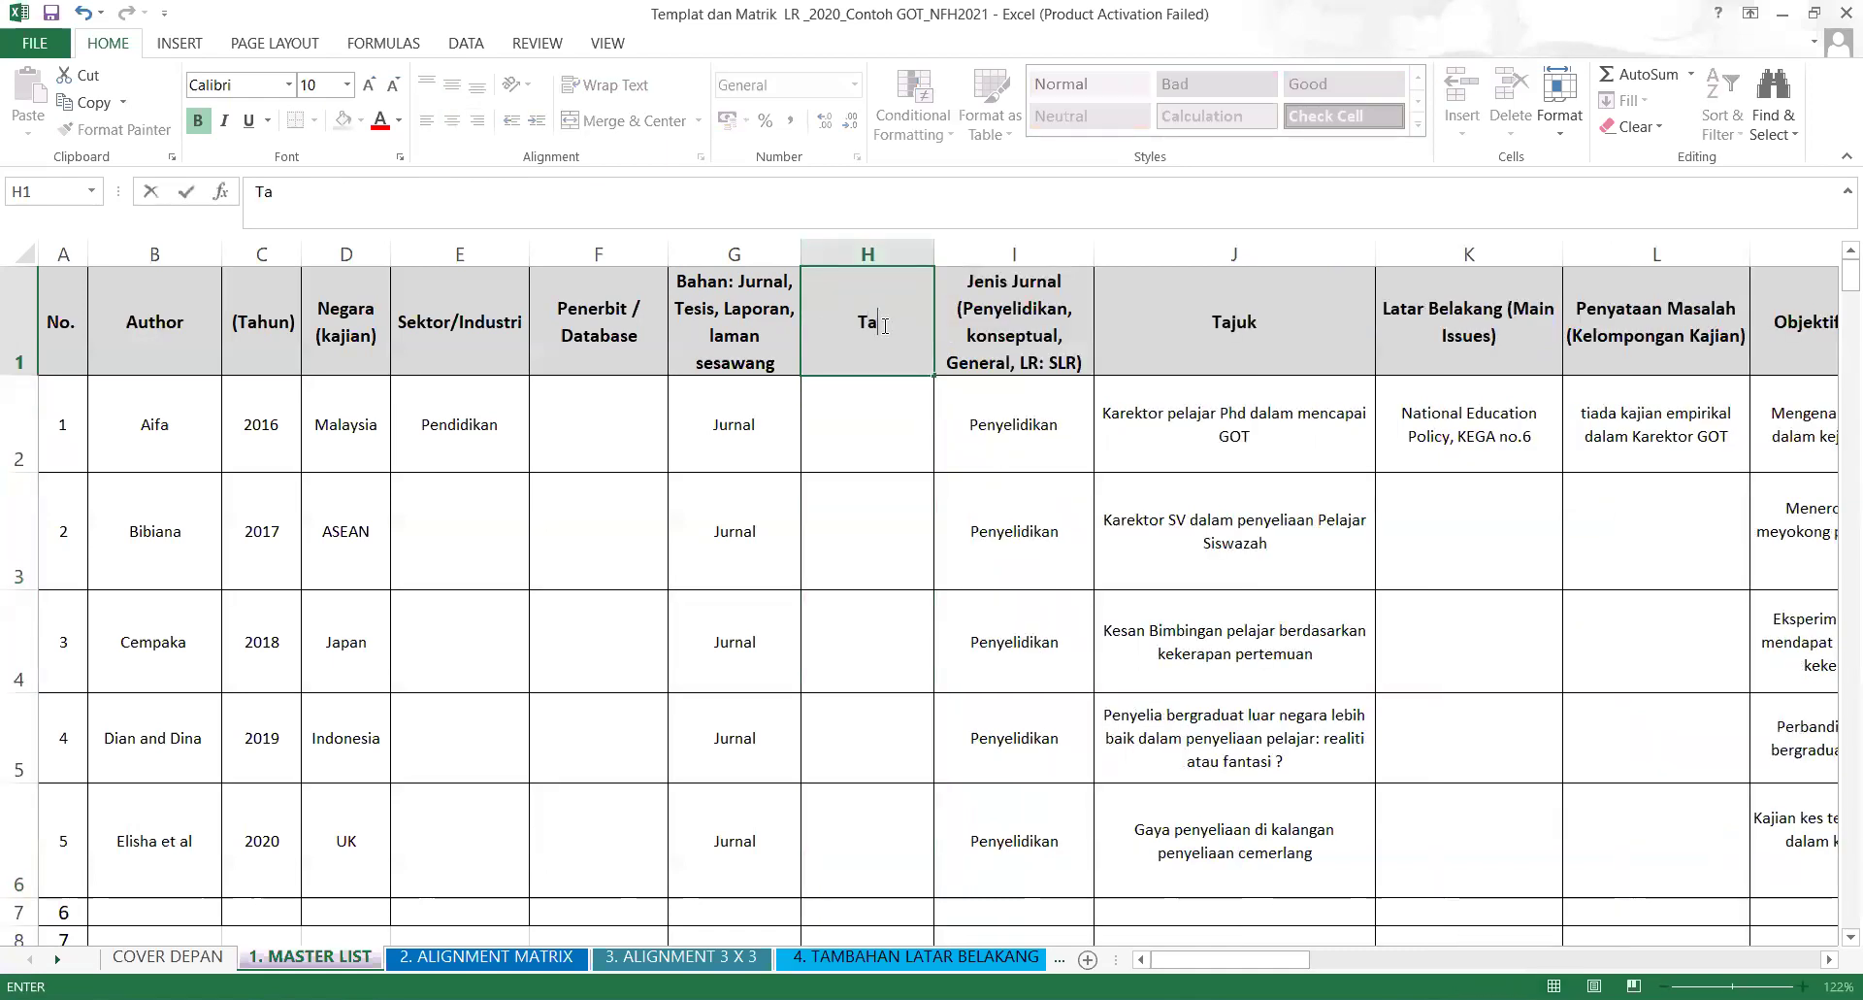
text(rikh di petik)
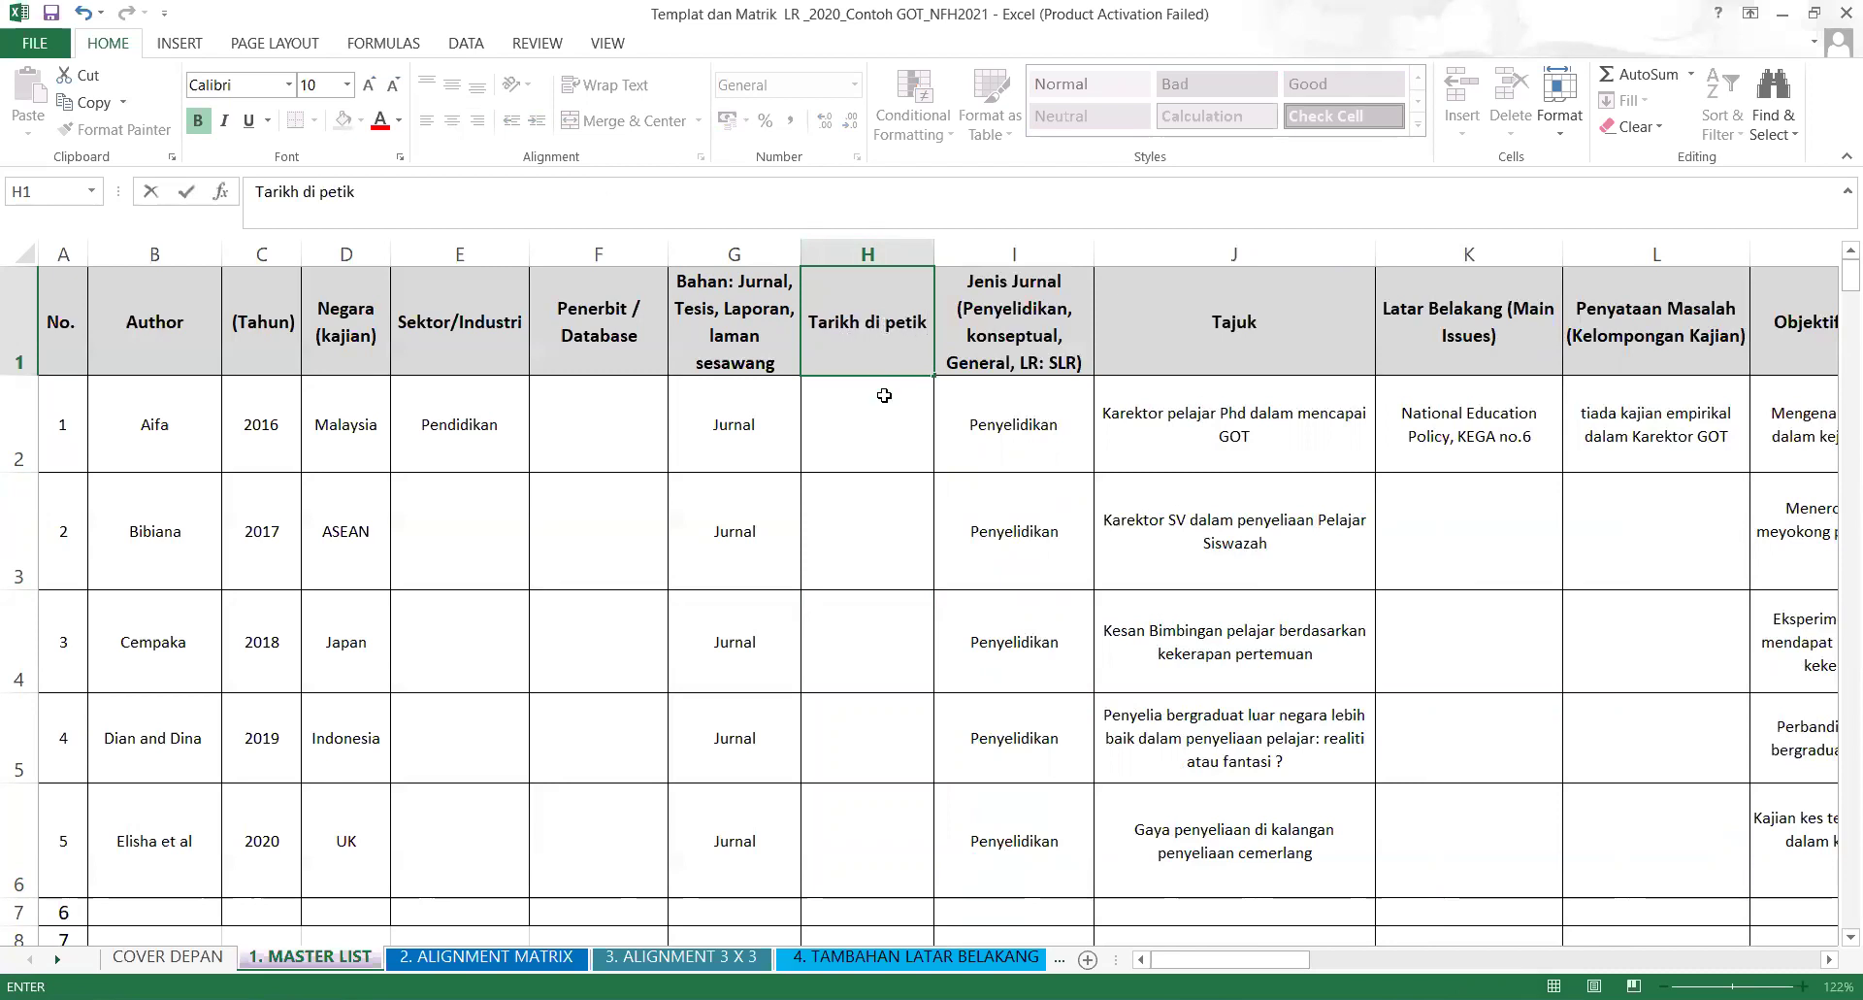
click(886, 323)
key(BackSpace)
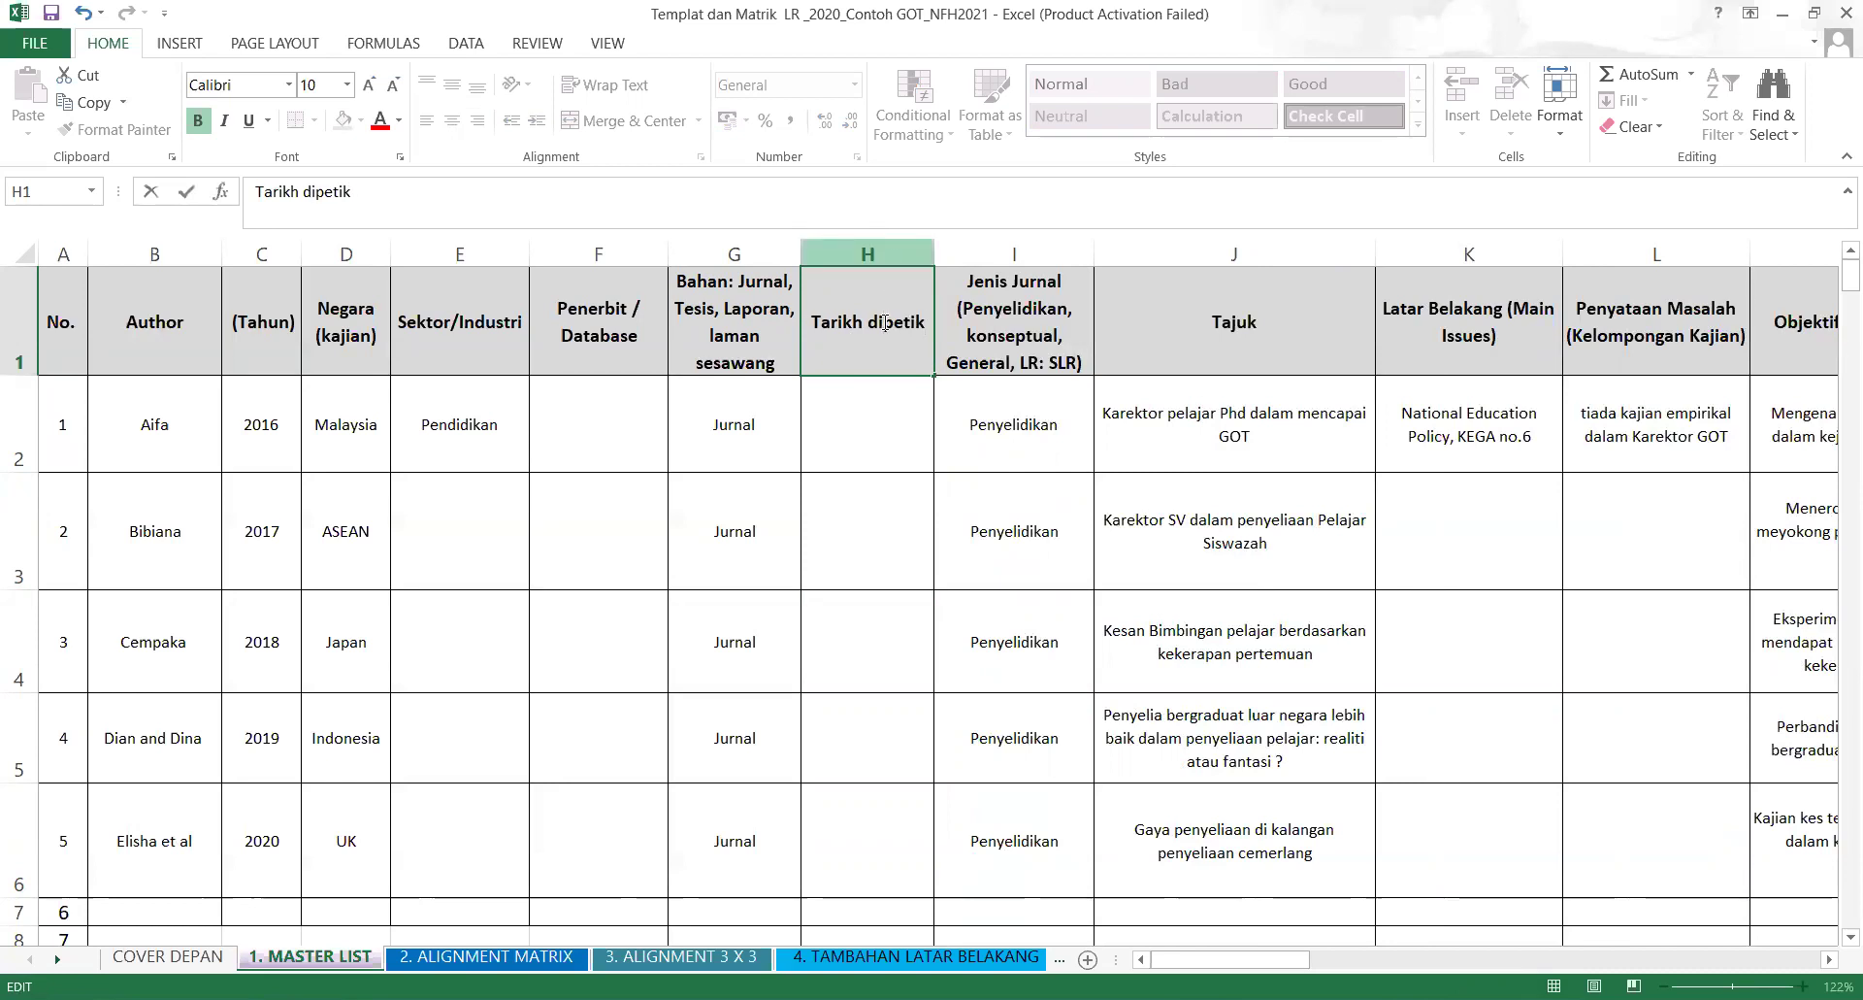
Enter 20/2/2021 as the "Tarikh dipetik" date for the first record in H2.
click(871, 418)
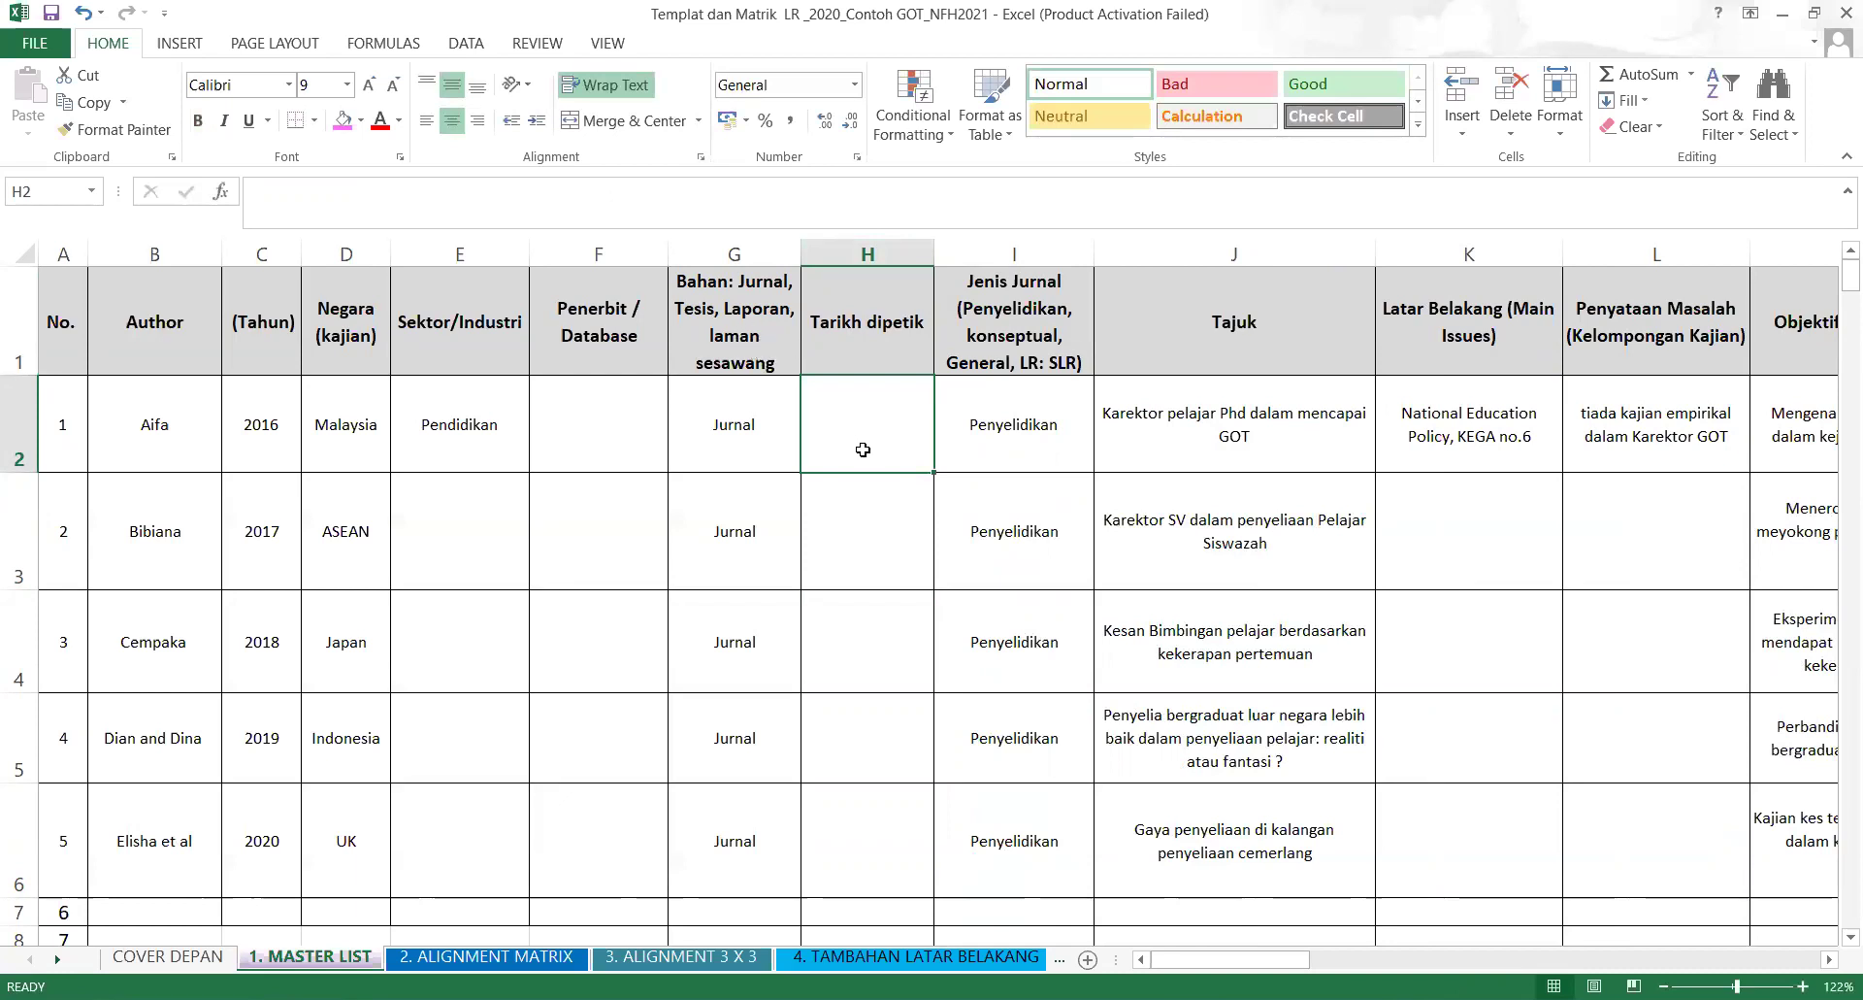
text(20)
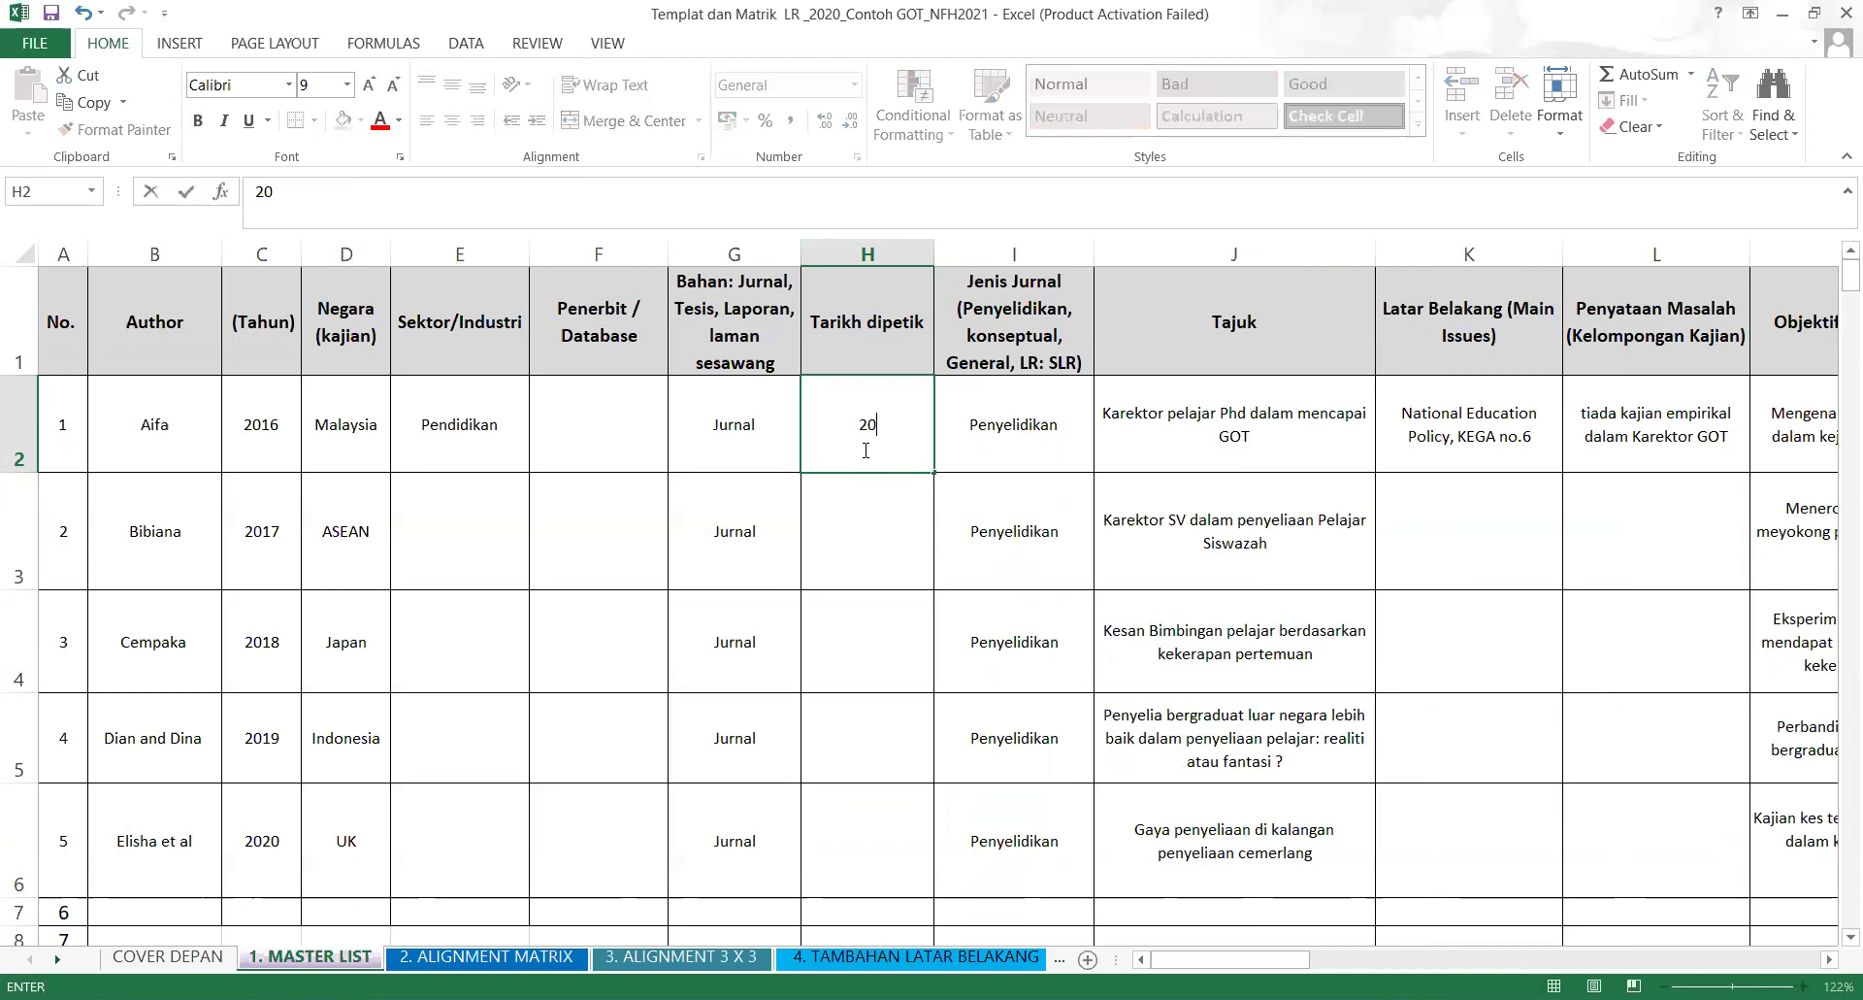
text(/2/2021)
click(856, 604)
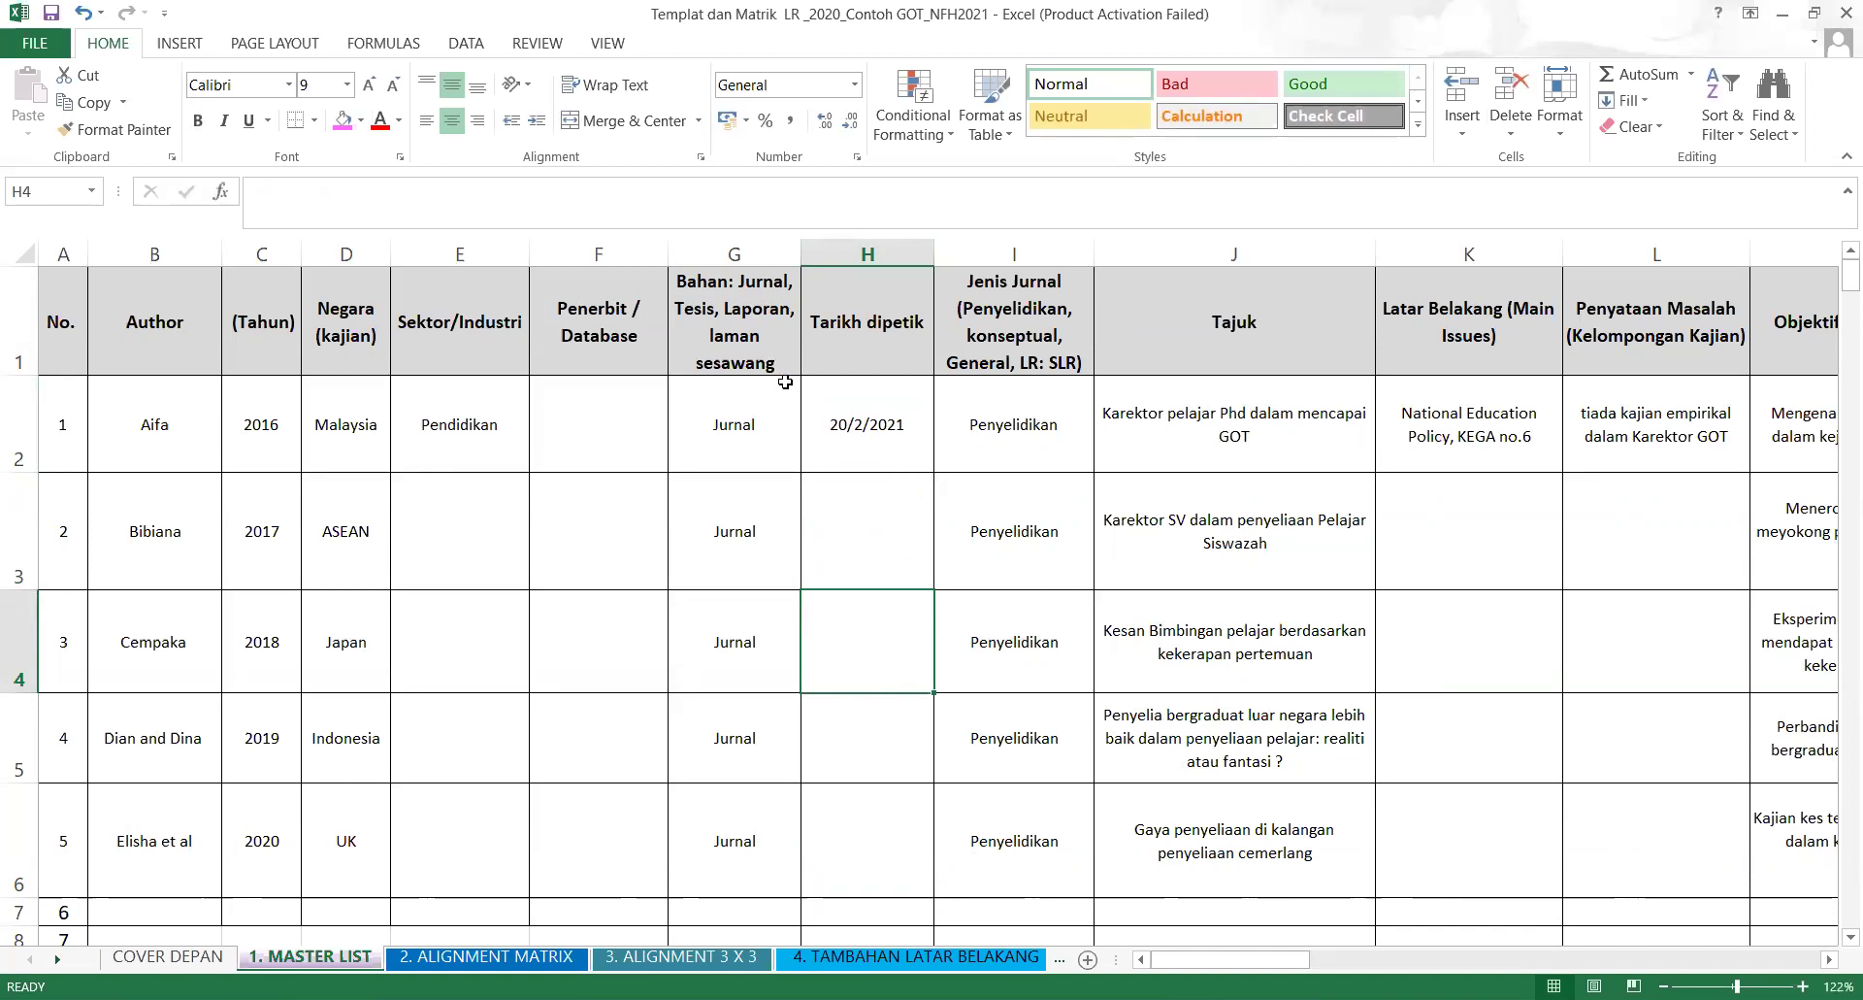
click(778, 296)
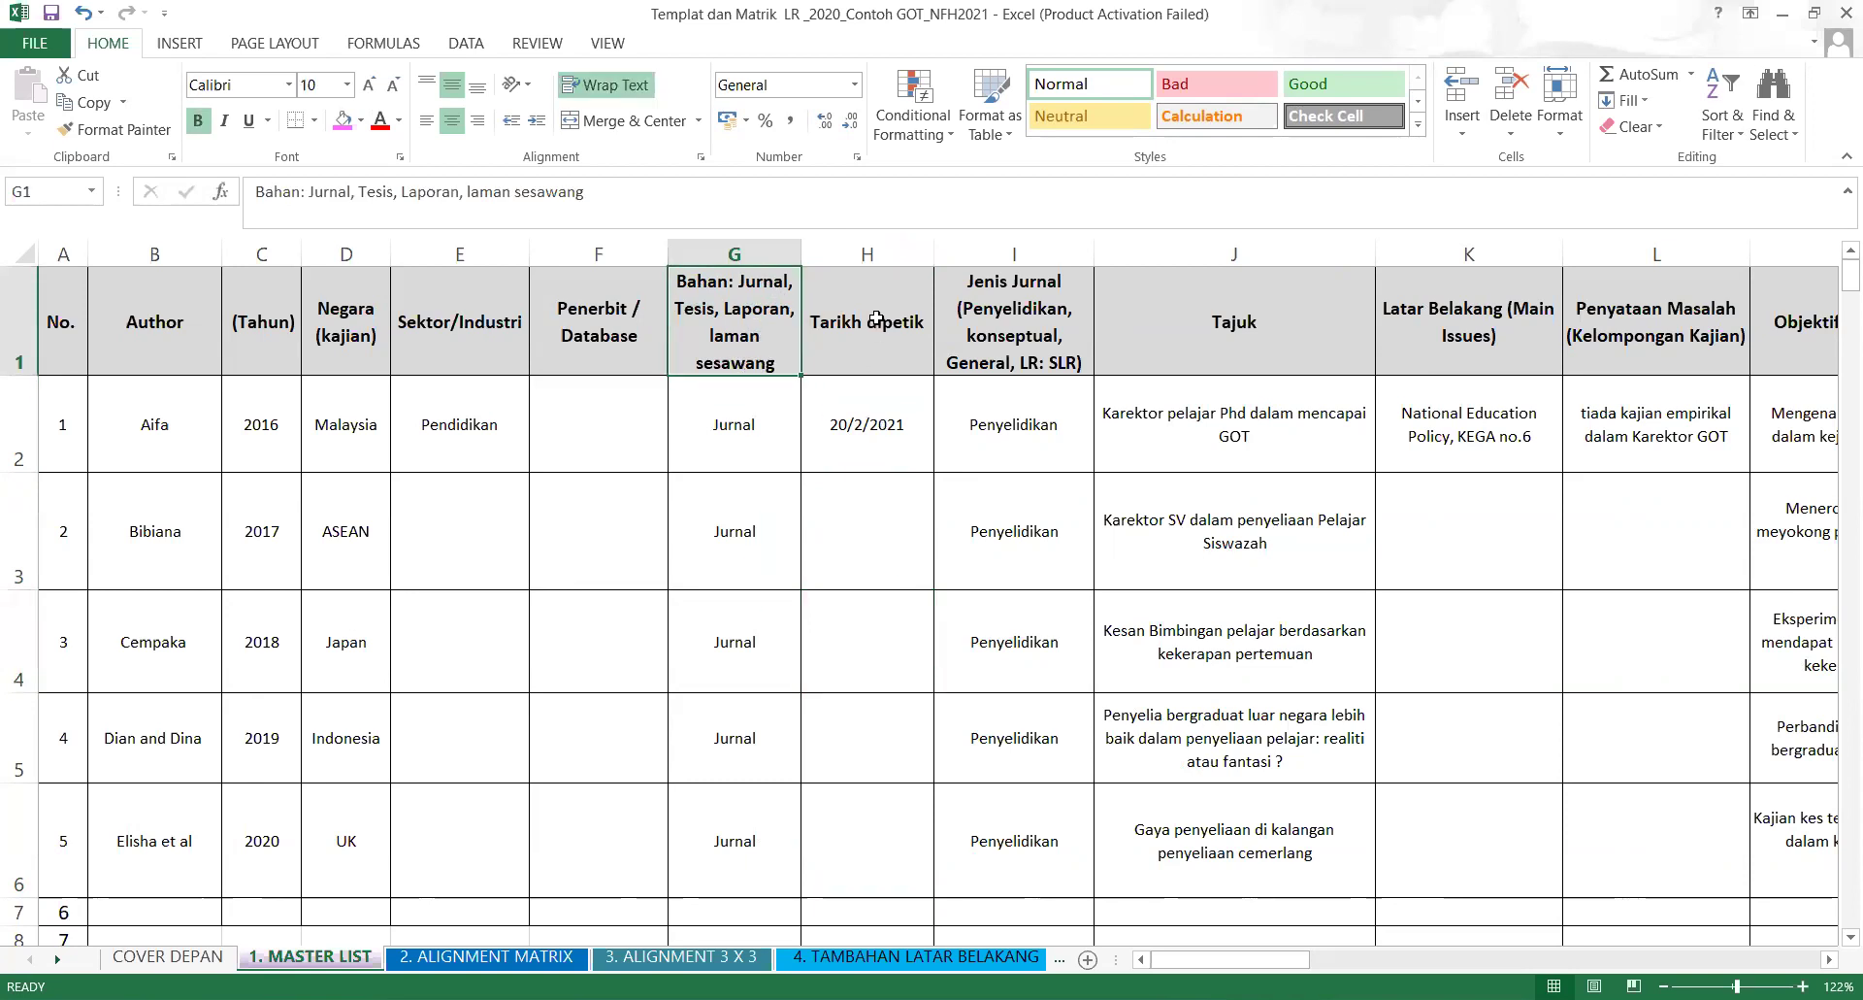
click(862, 432)
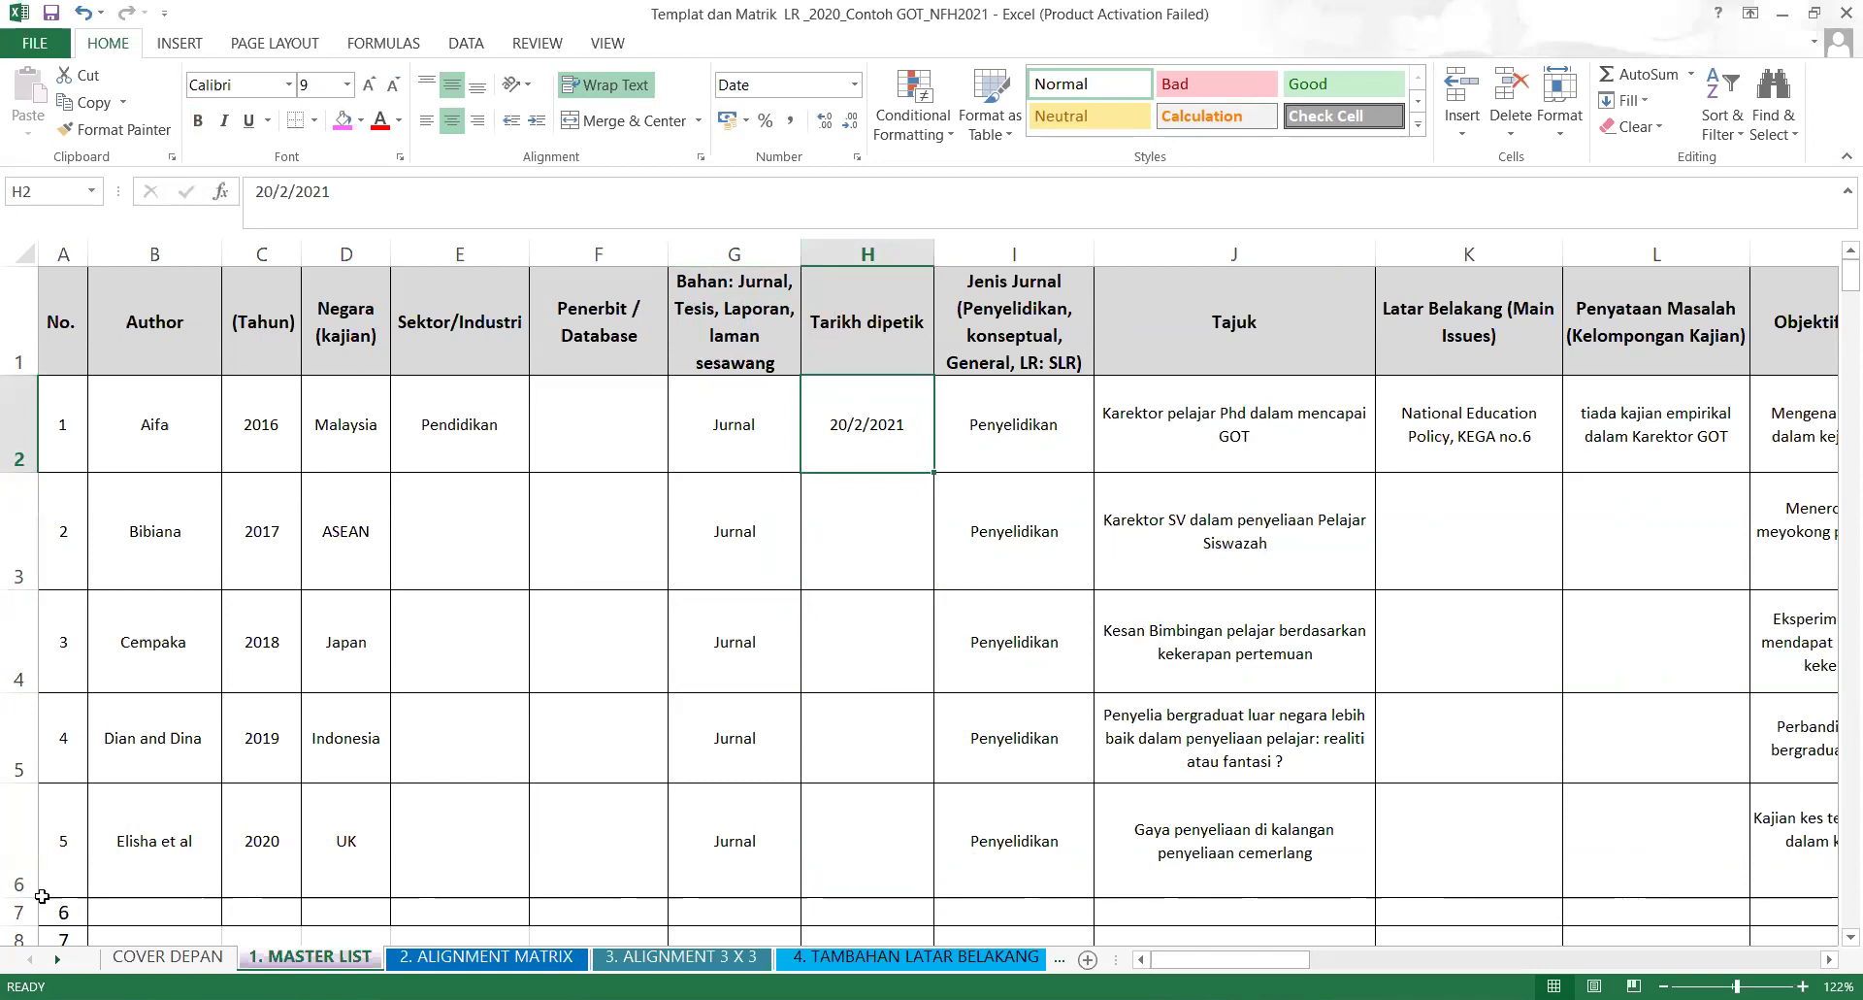
click(173, 462)
click(721, 367)
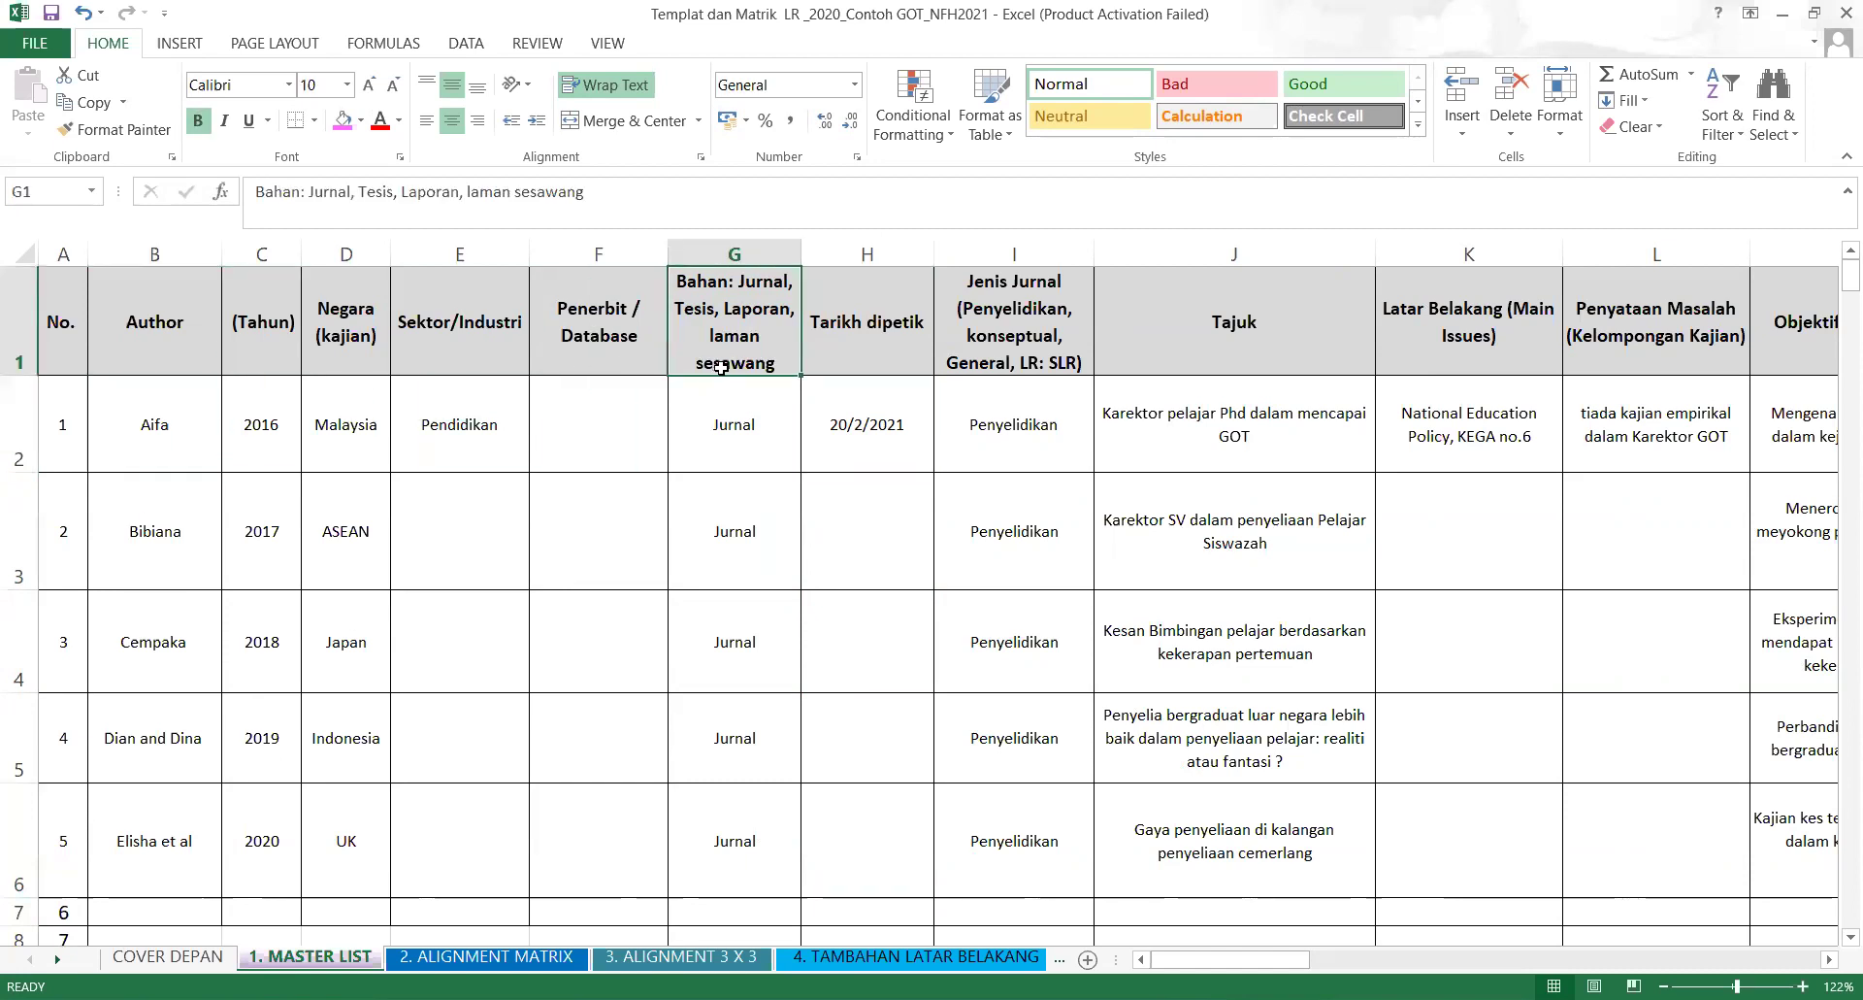
click(884, 428)
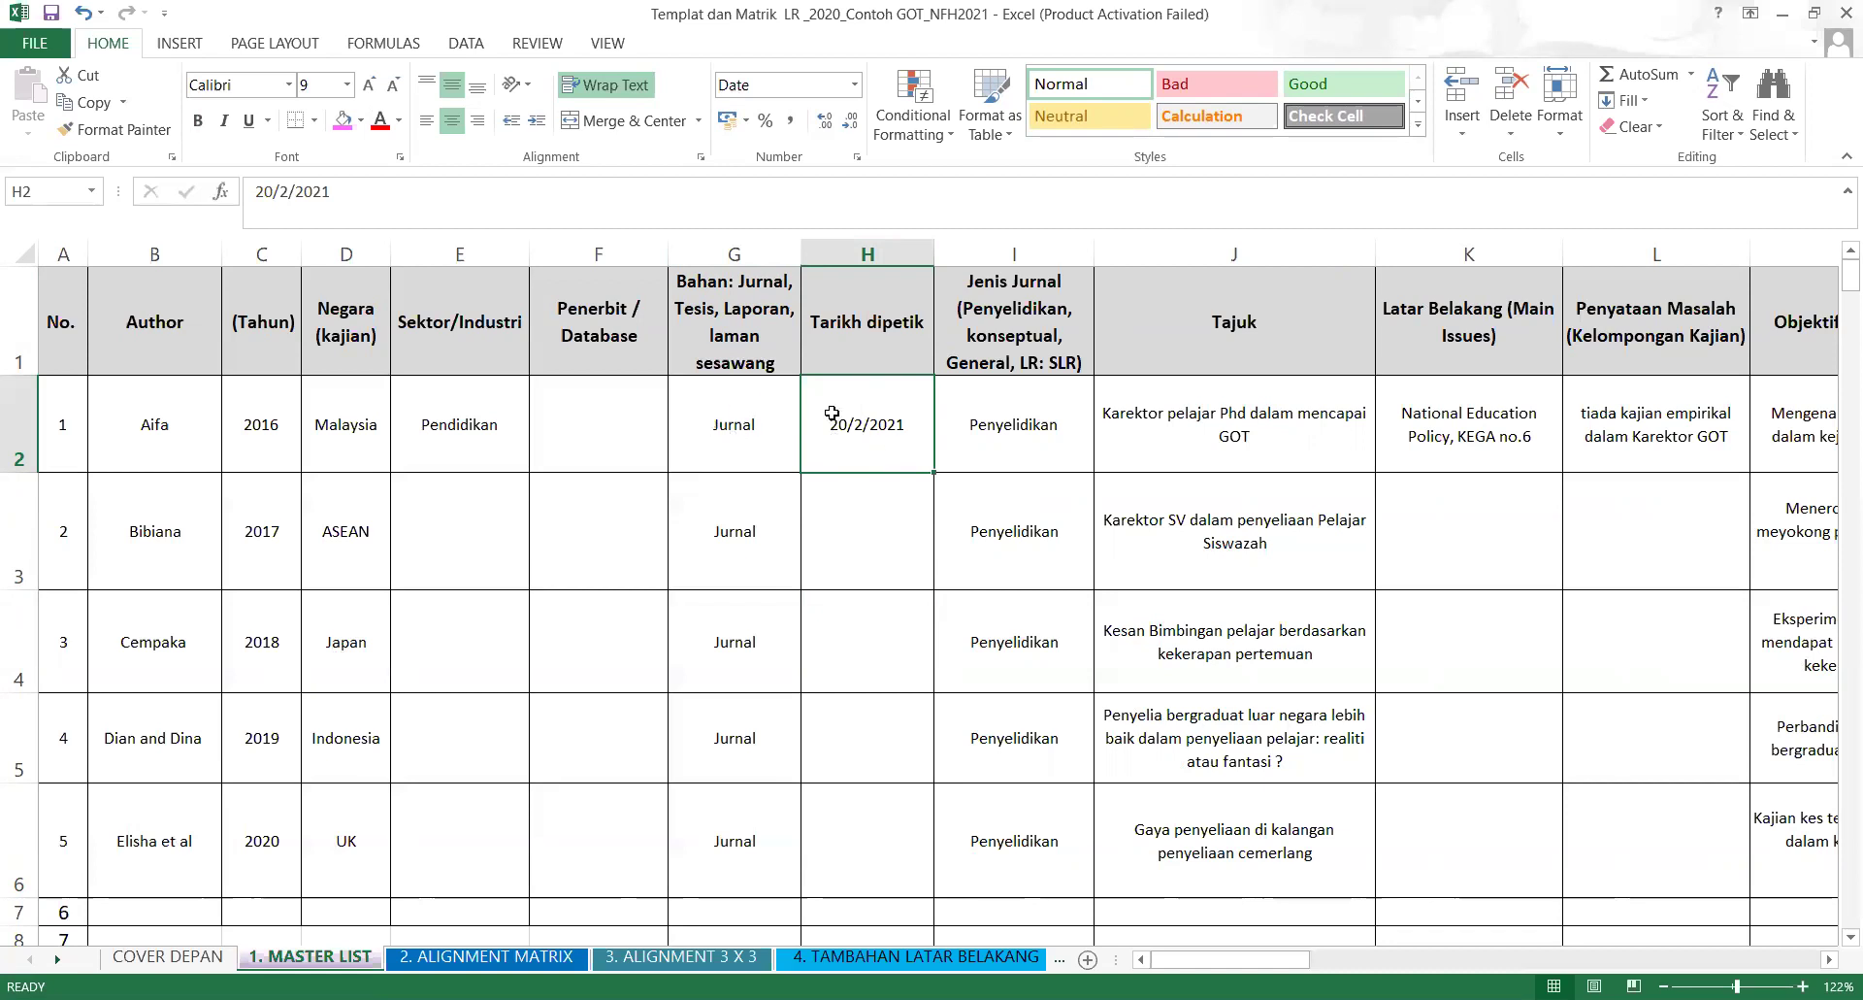
click(883, 562)
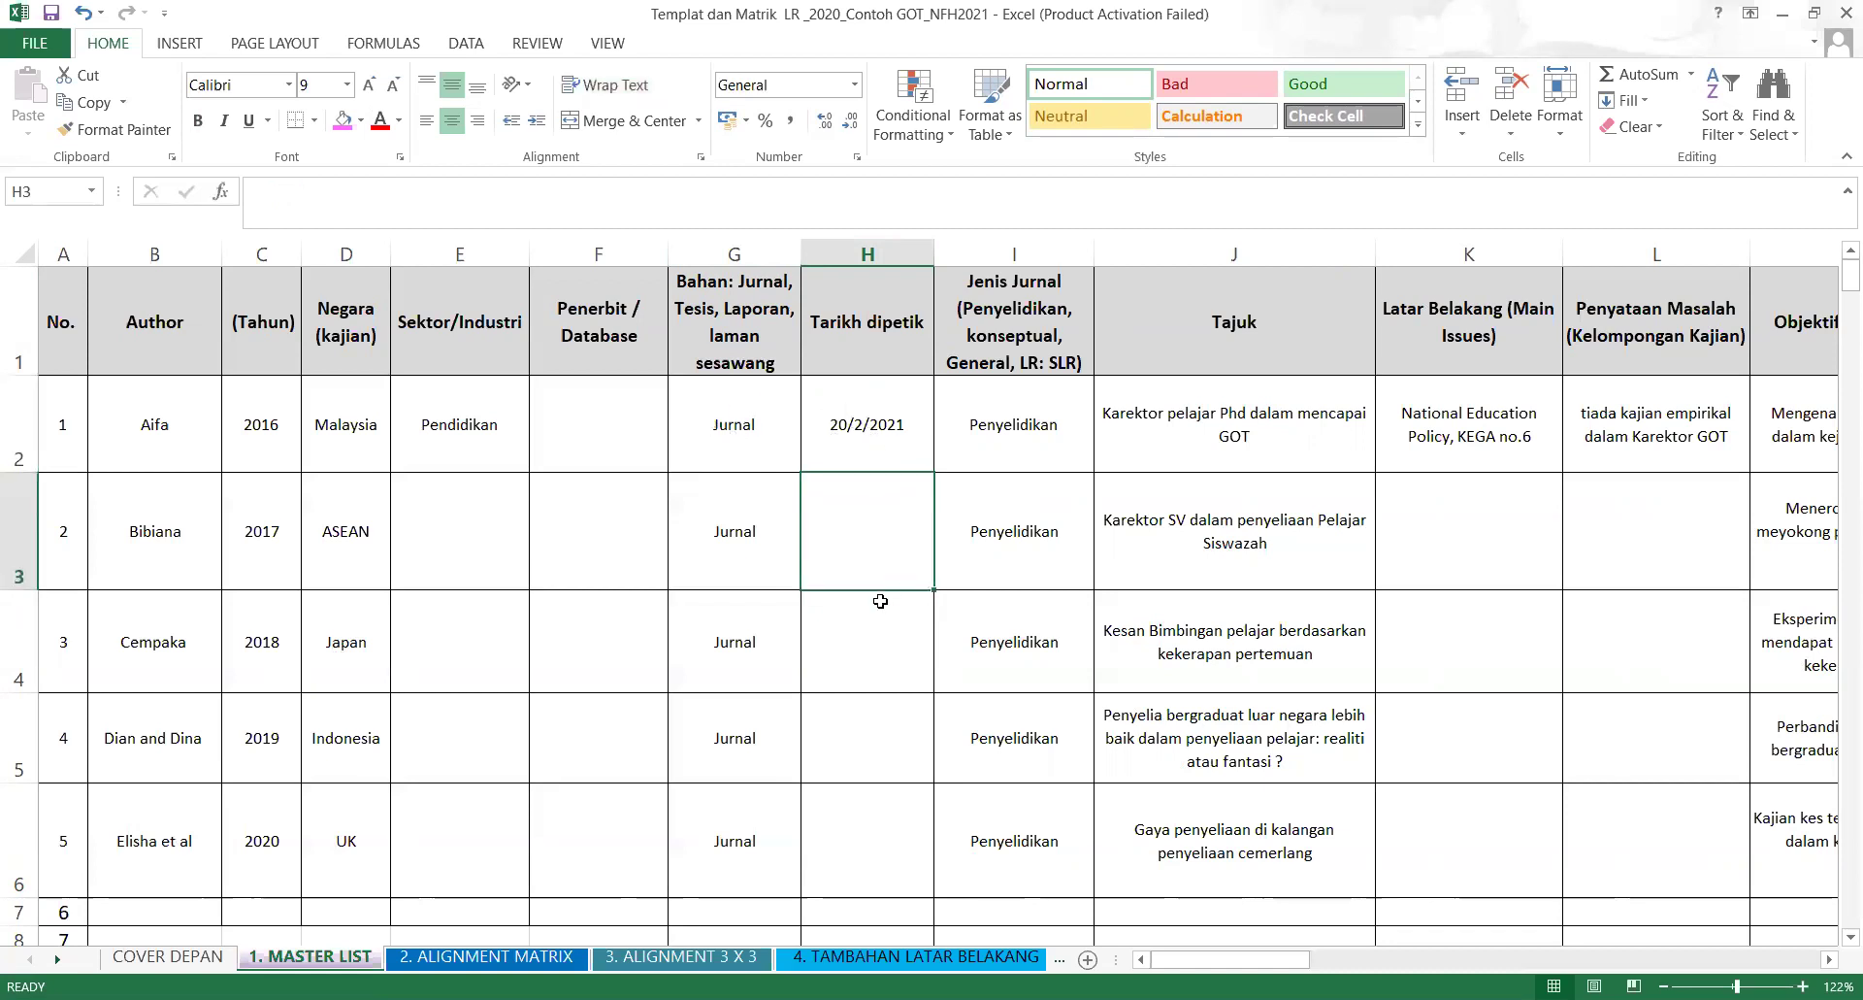
click(880, 603)
click(888, 470)
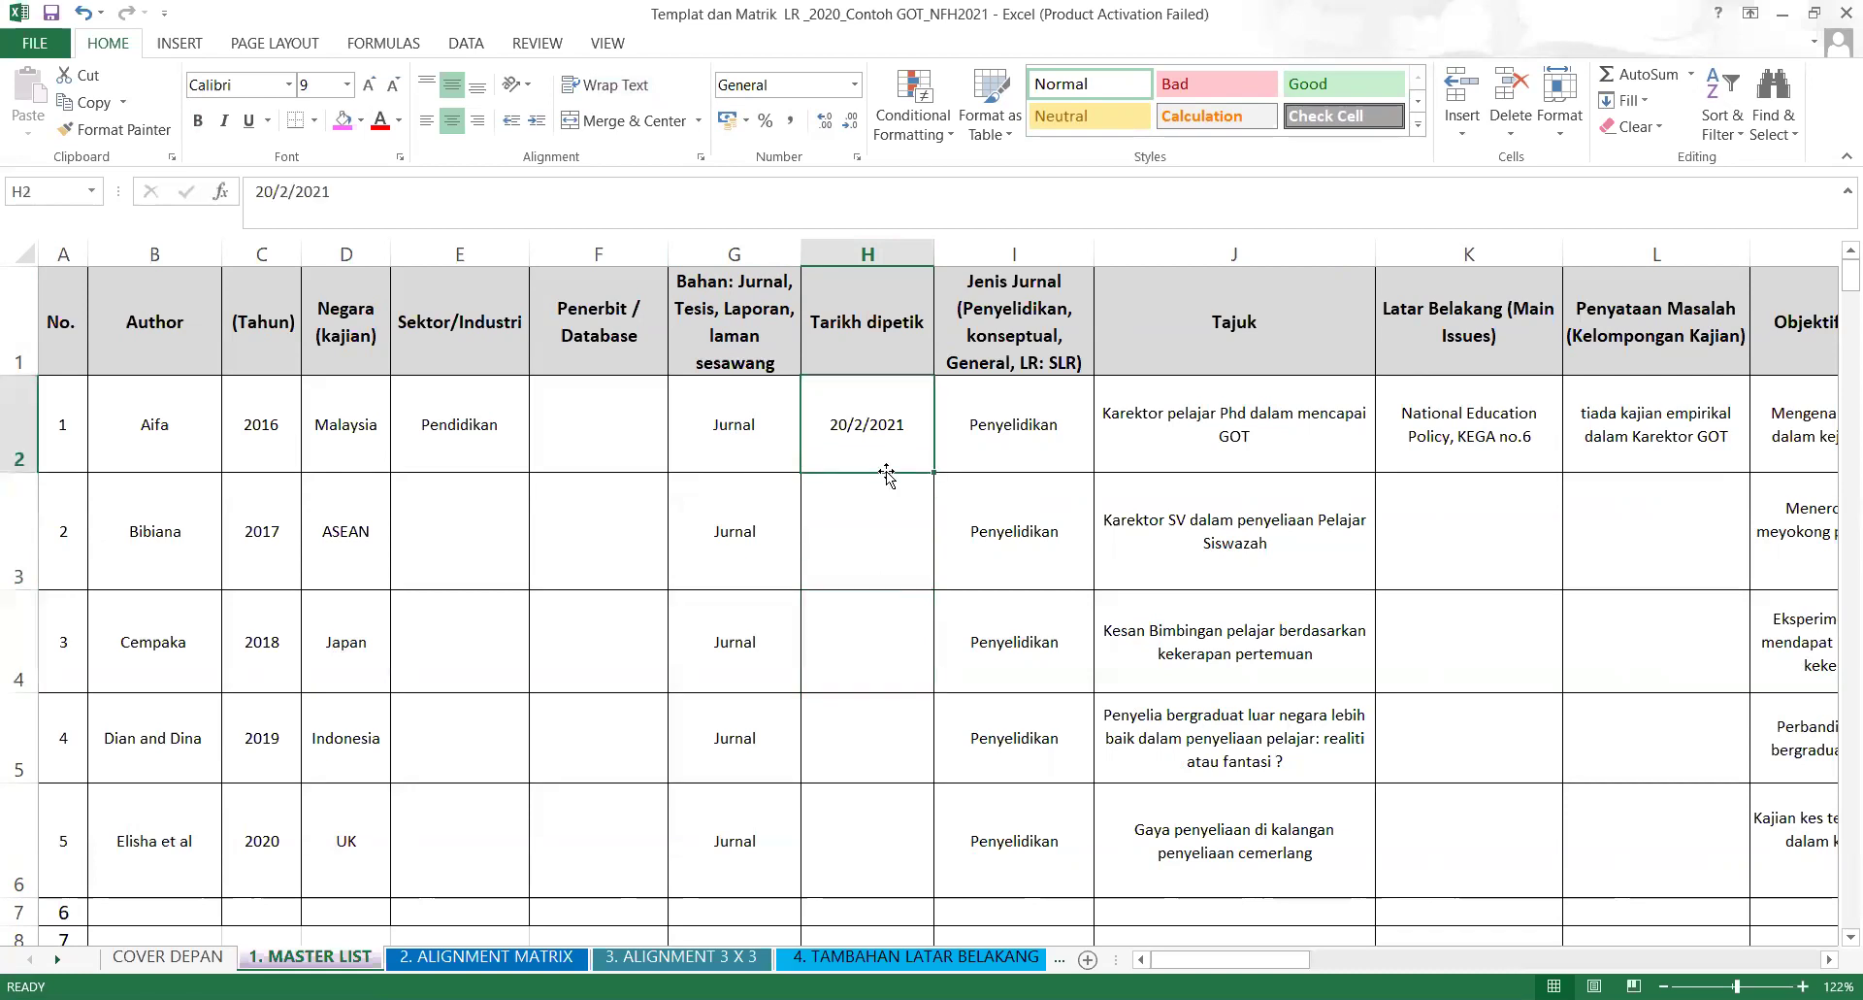
Extend the "Tarikh dipetik" header in H1 to read "Tarikh dipetik (Sendiri)".
click(890, 327)
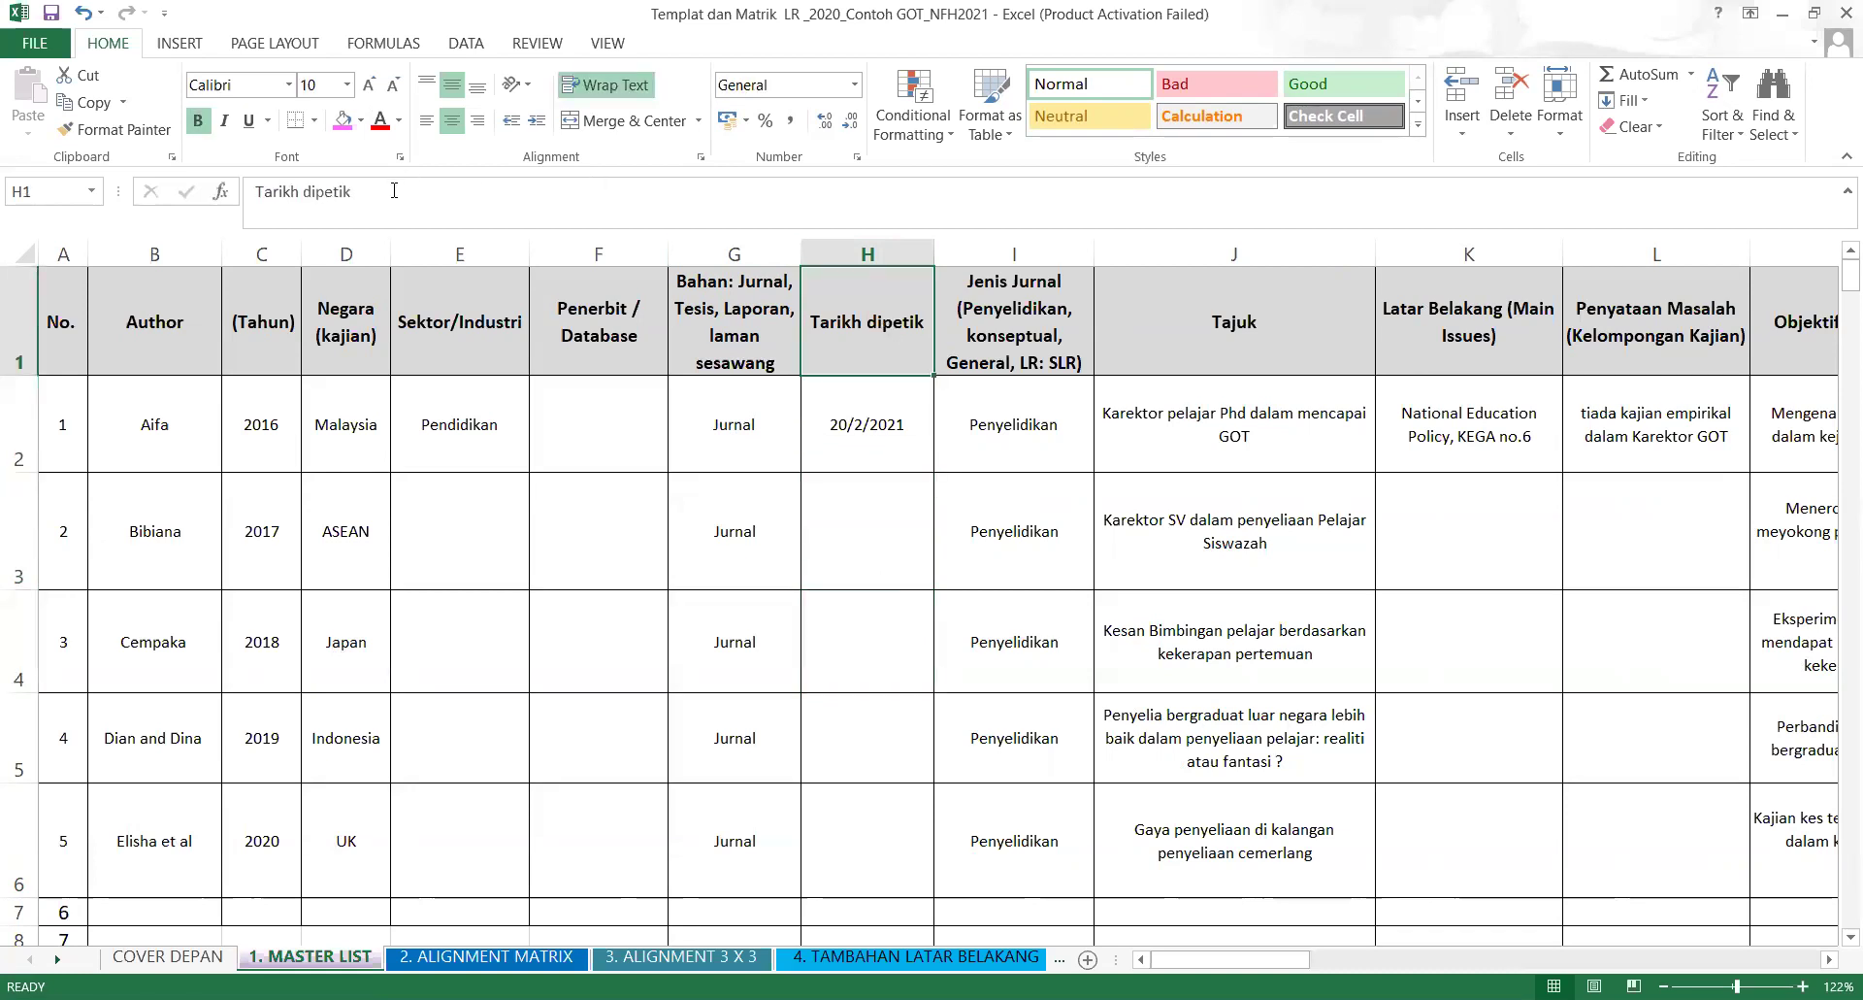
click(394, 190)
text(()
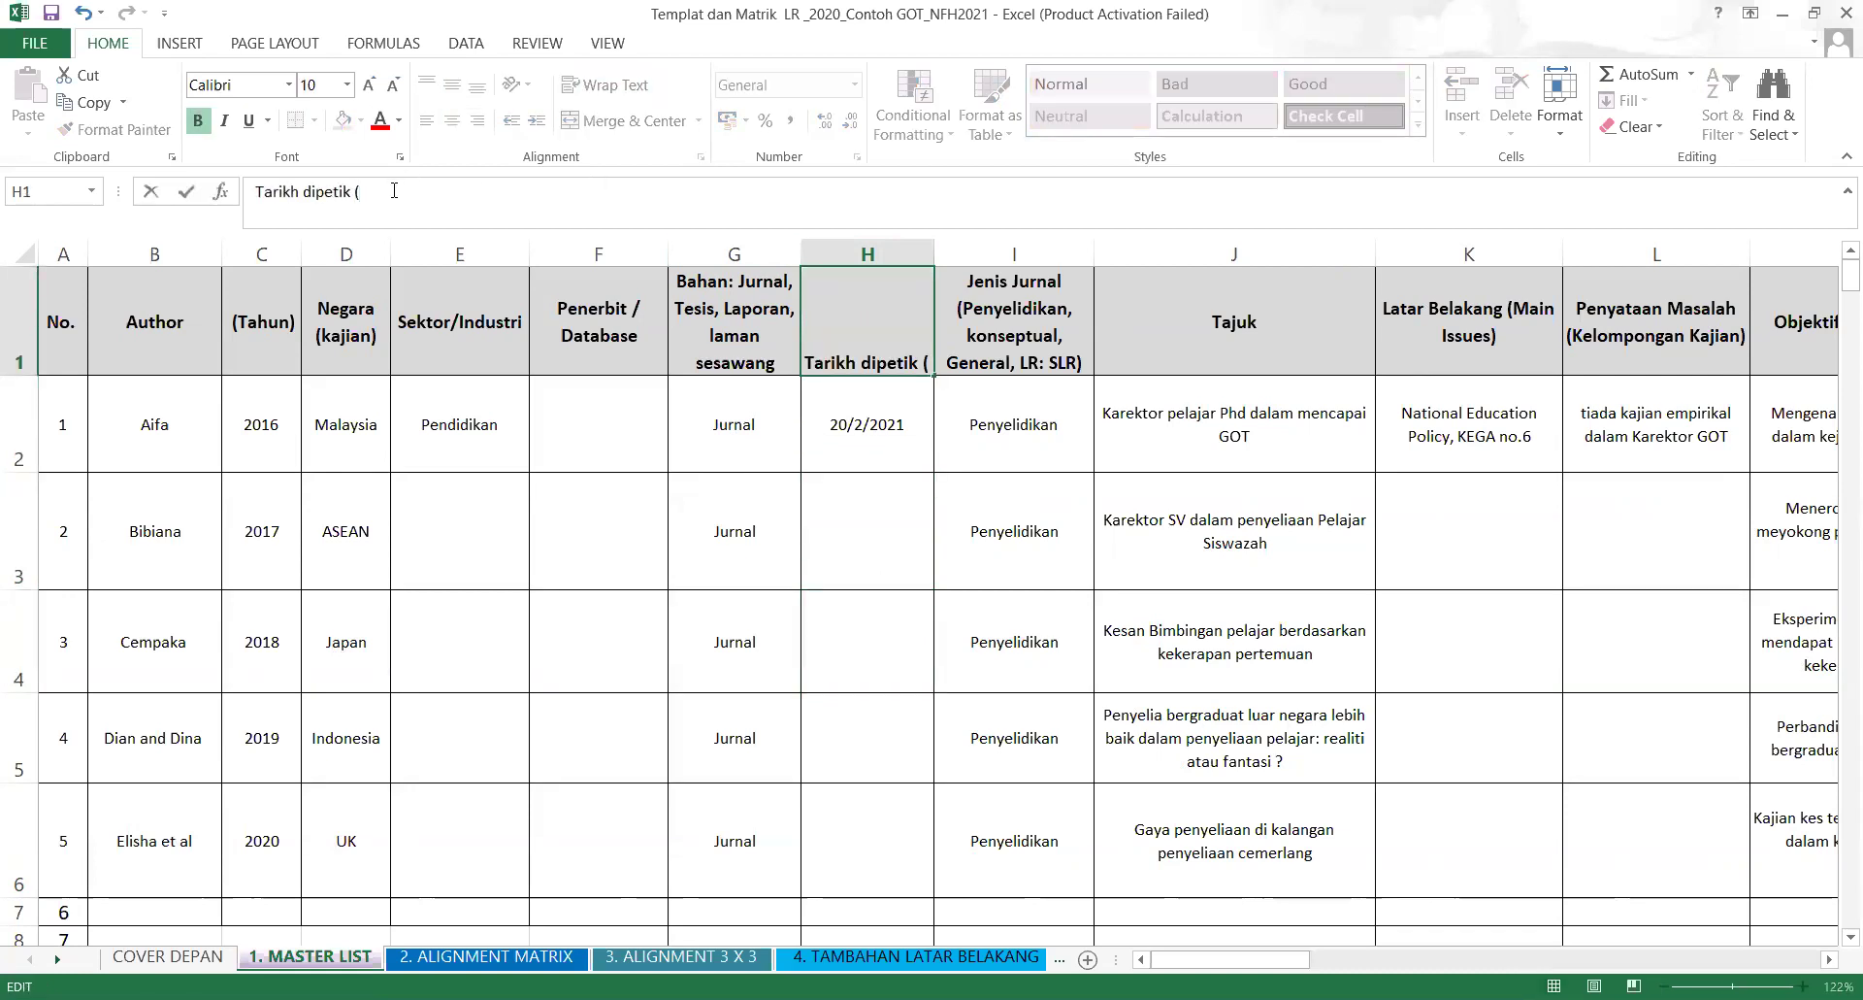
text(P)
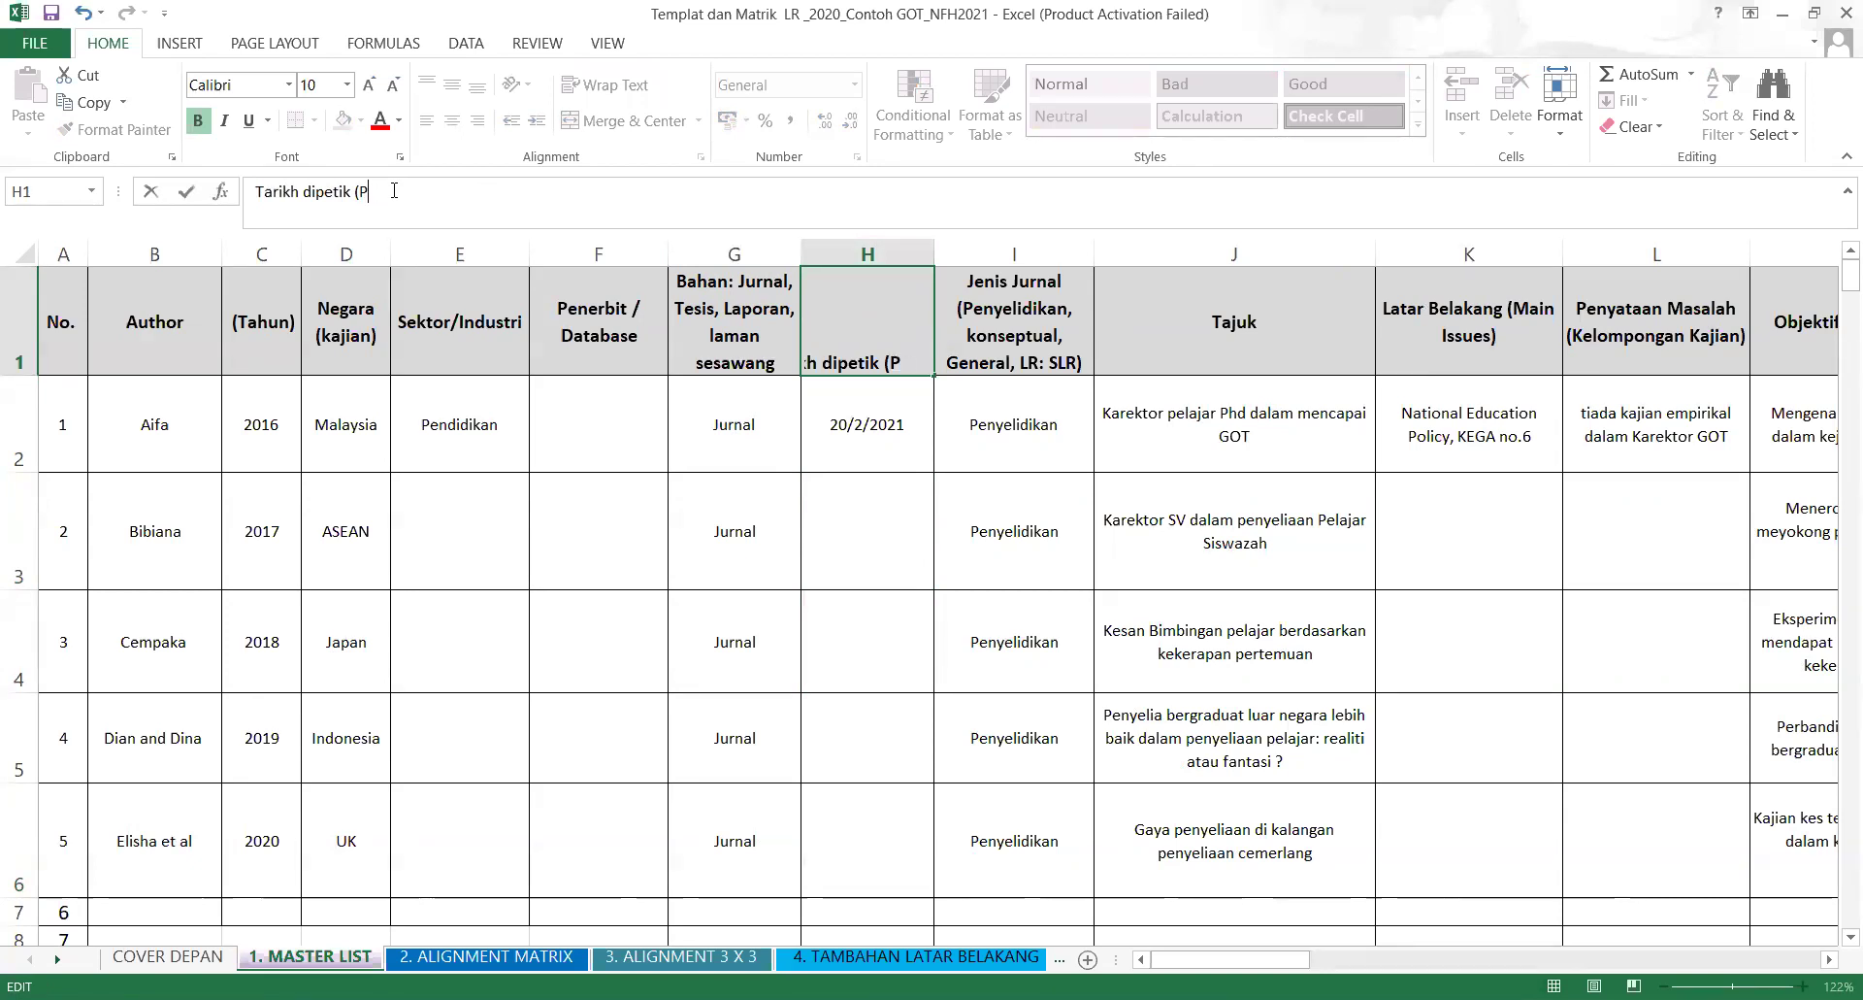
key(BackSpace)
key(BackSpace)
text((s)
key(BackSpace)
text(Sendiri)
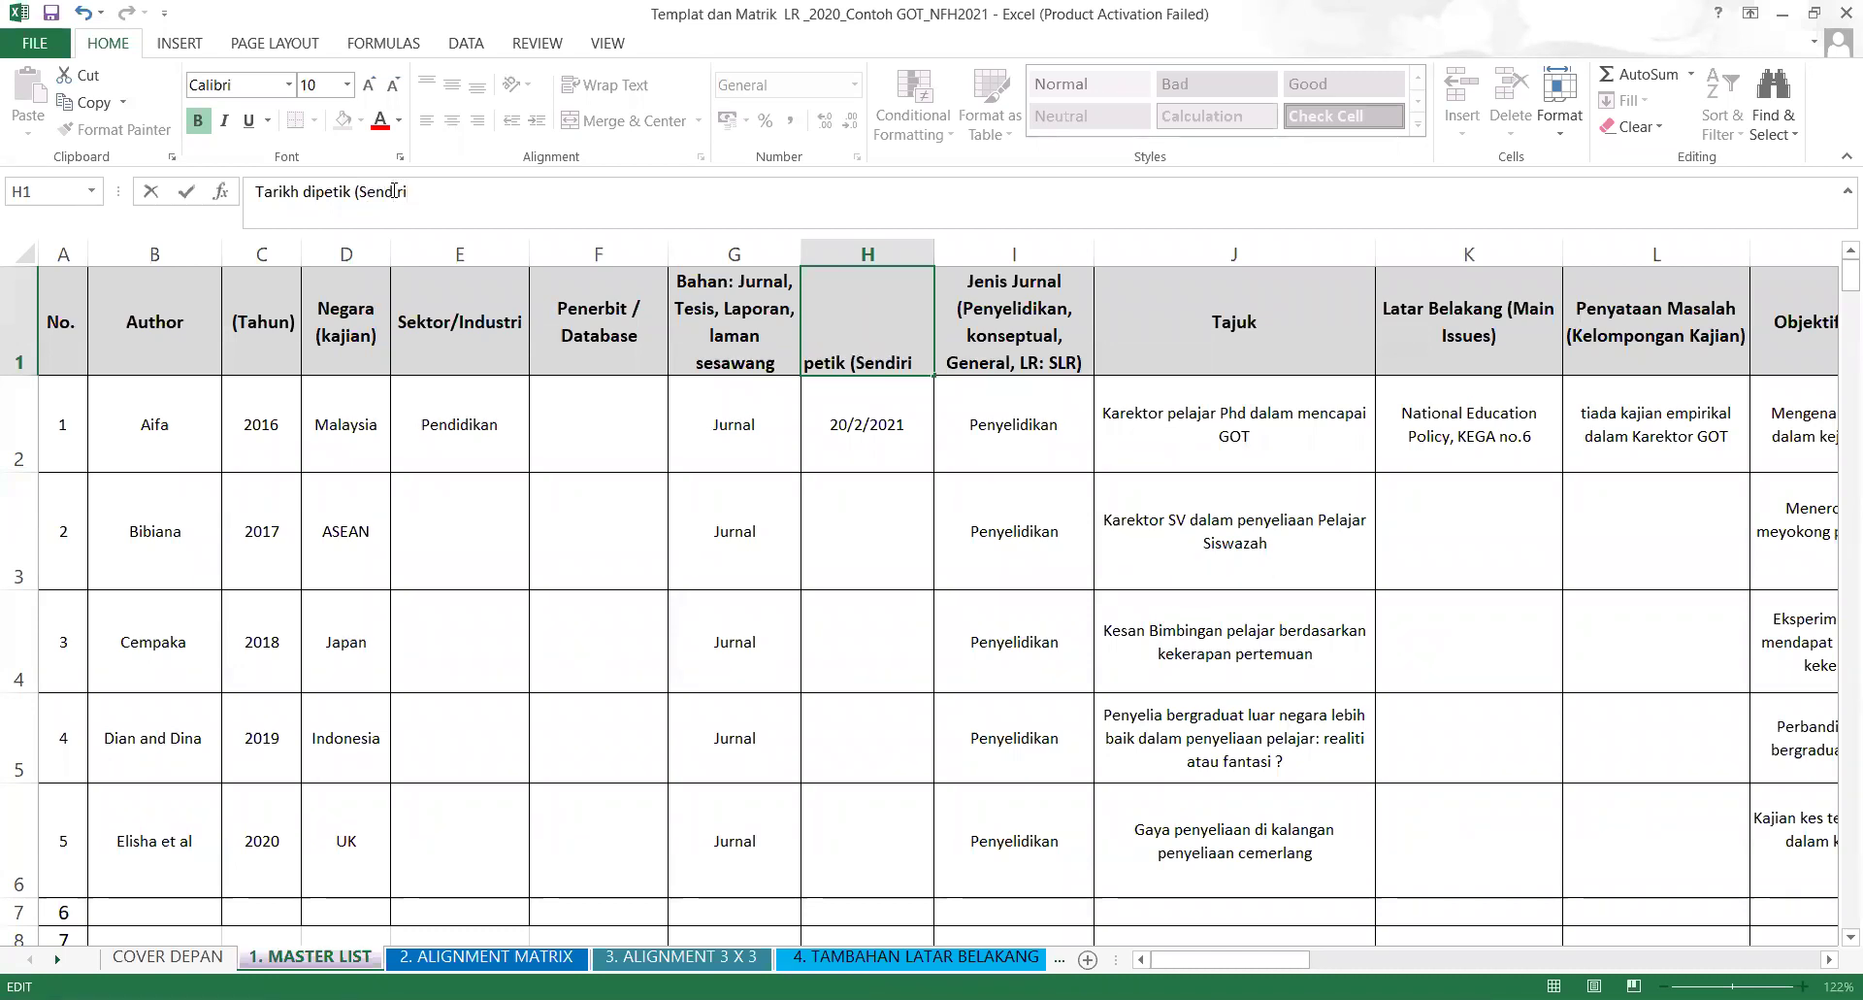
text())
click(989, 681)
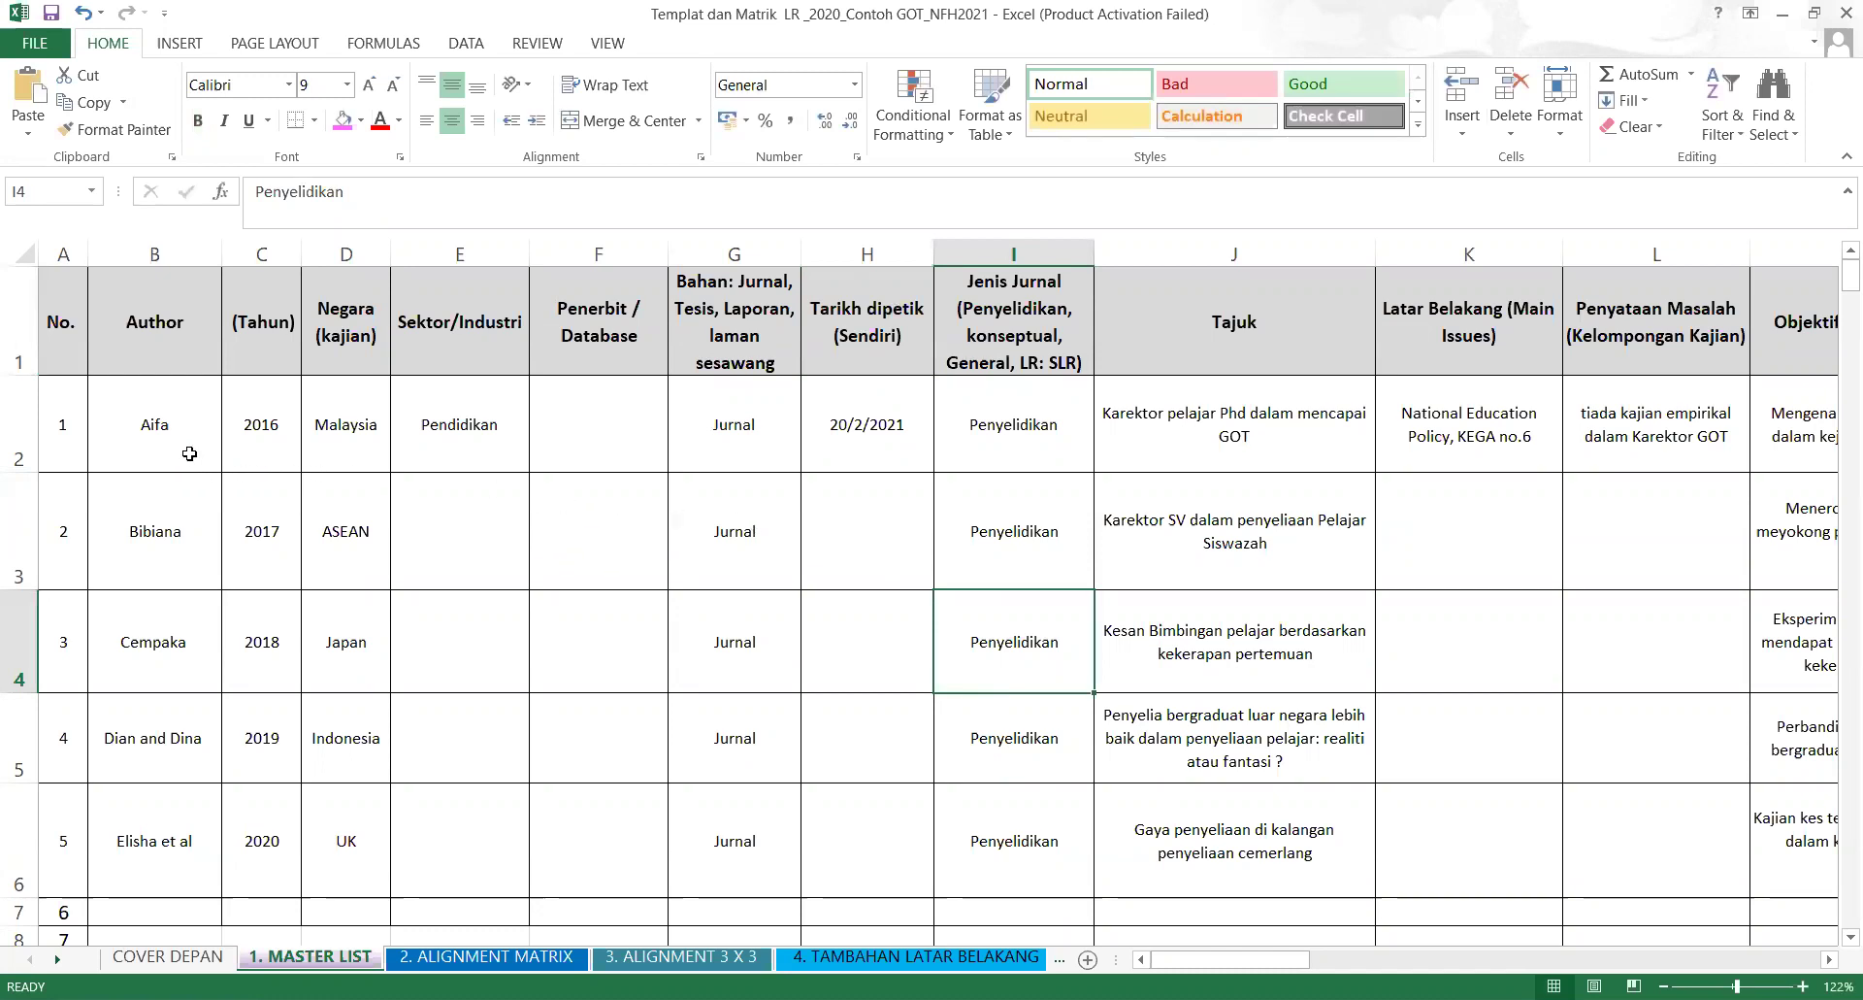
Change the first record's material type in G2 to "laman sesawang".
click(737, 446)
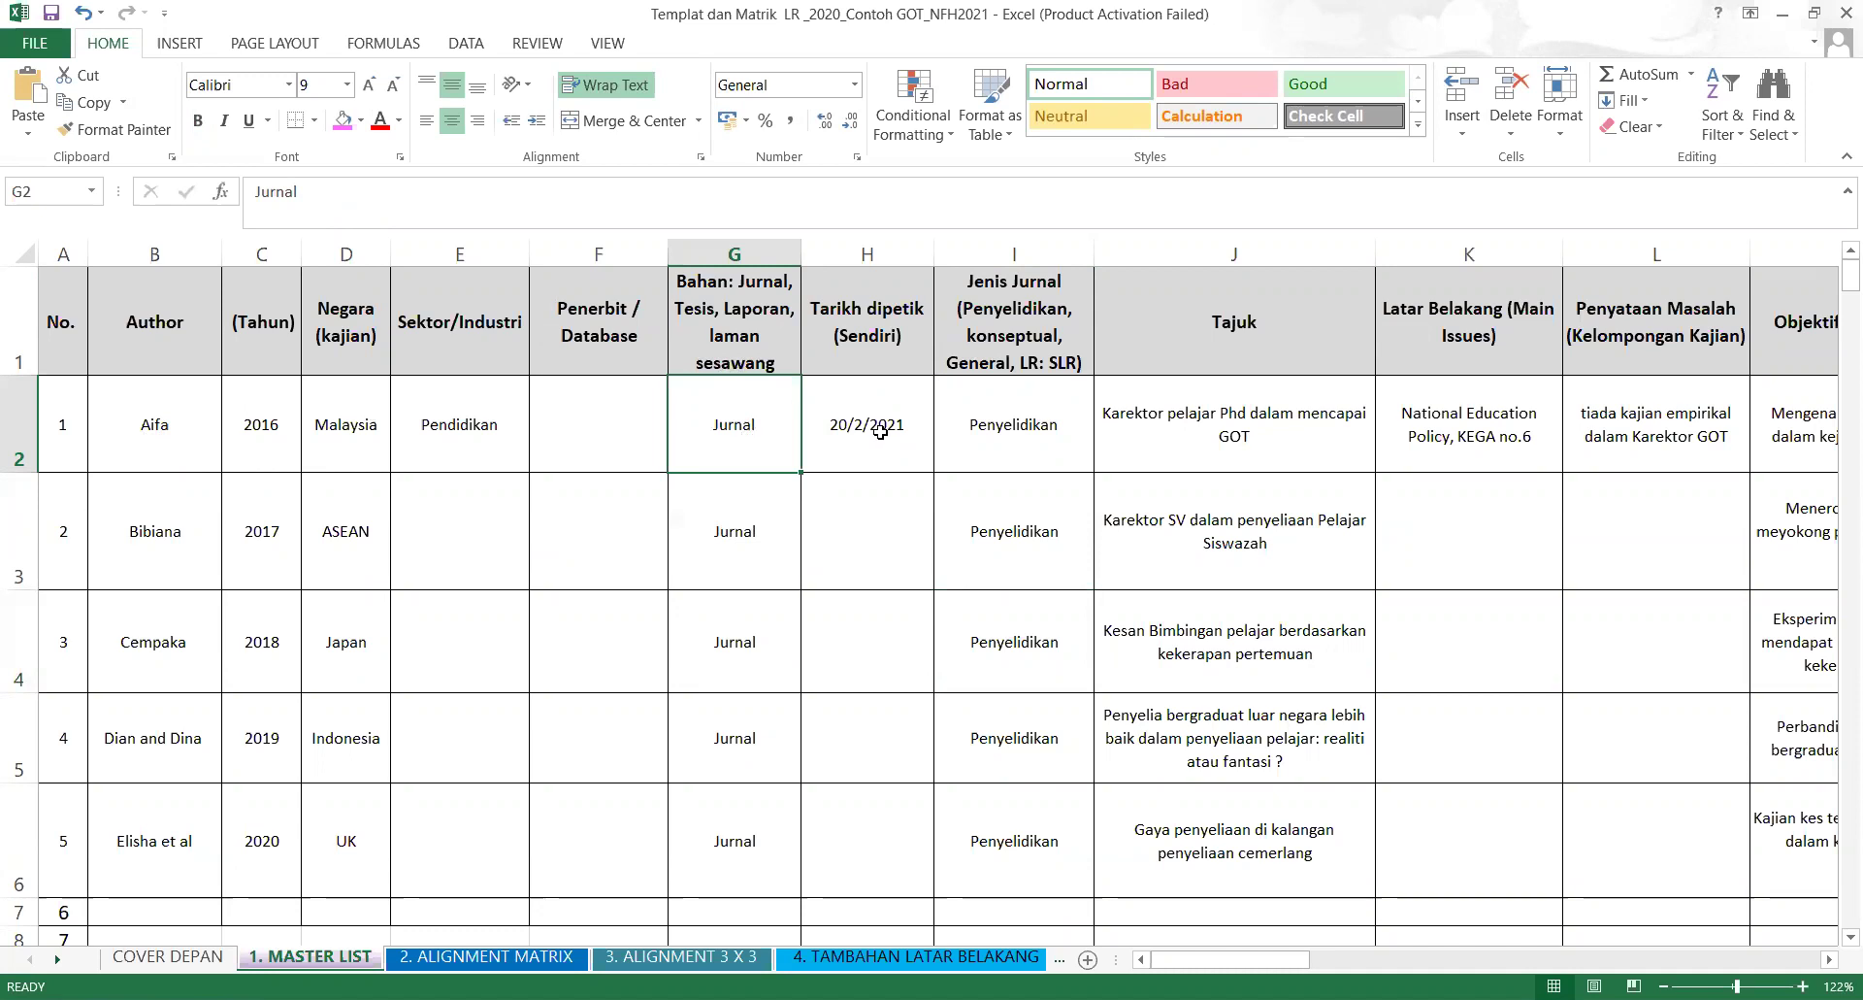
text(la)
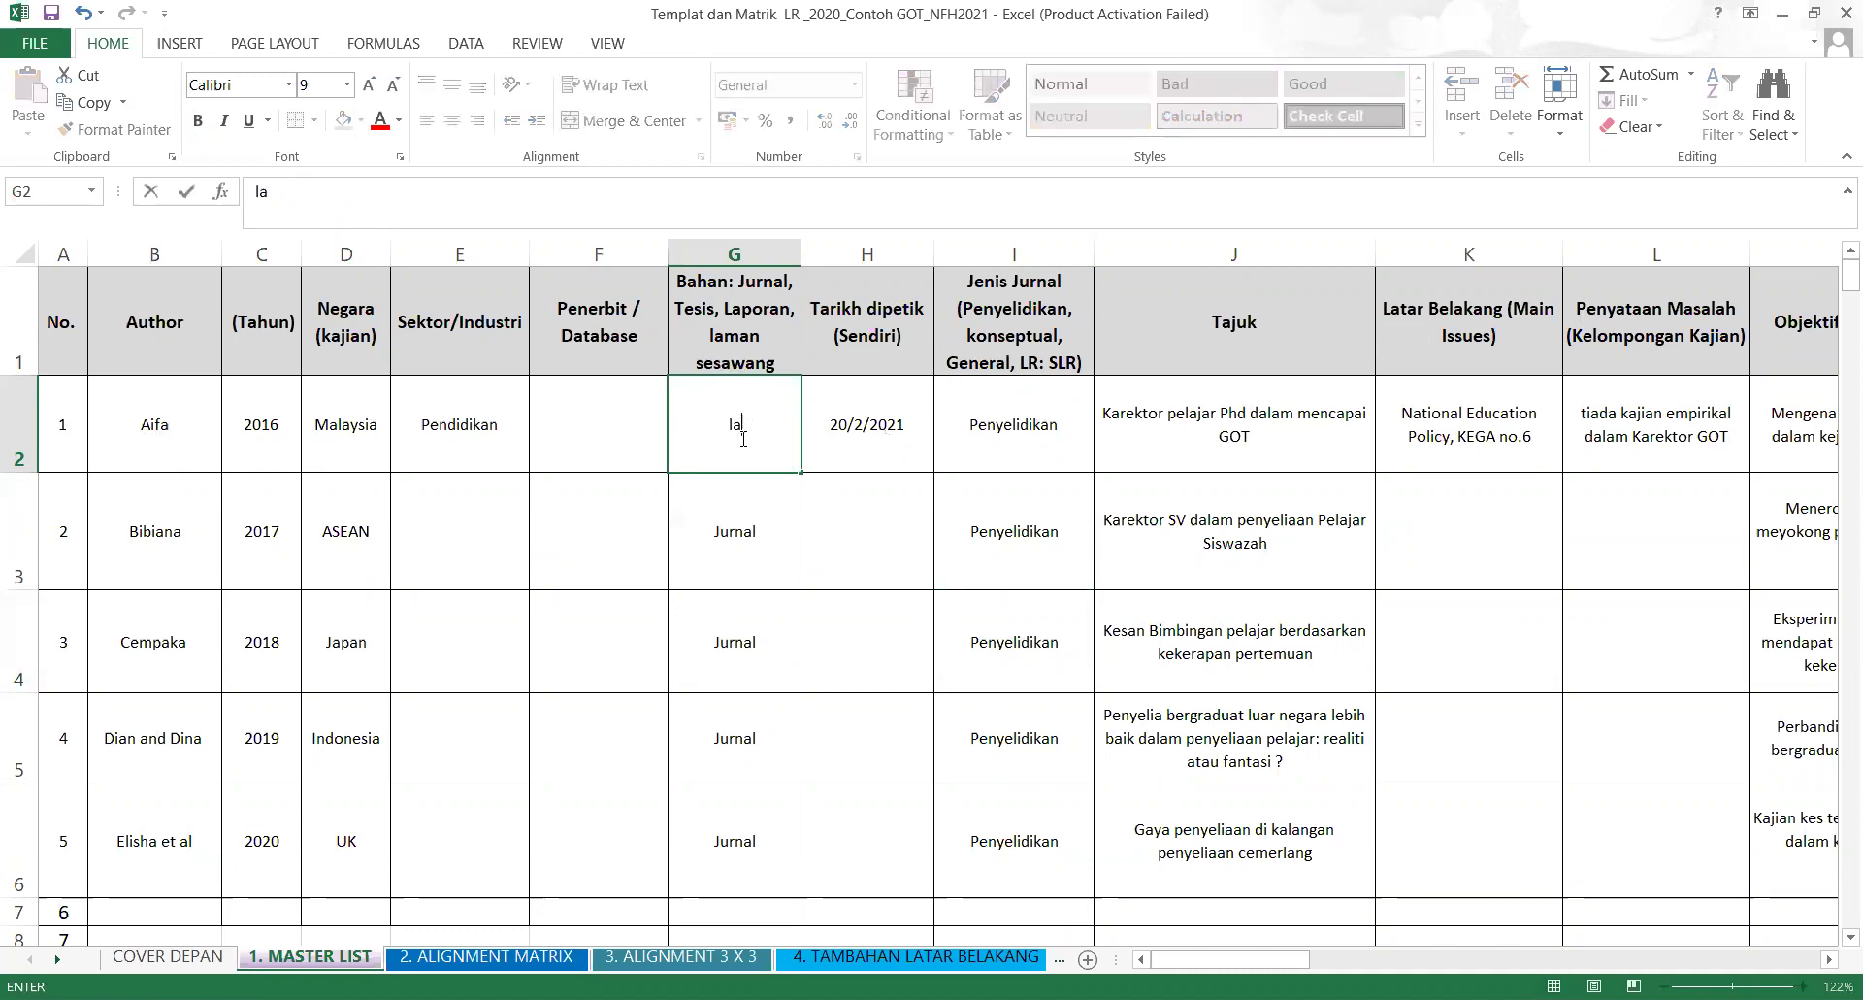
text(man sesawang)
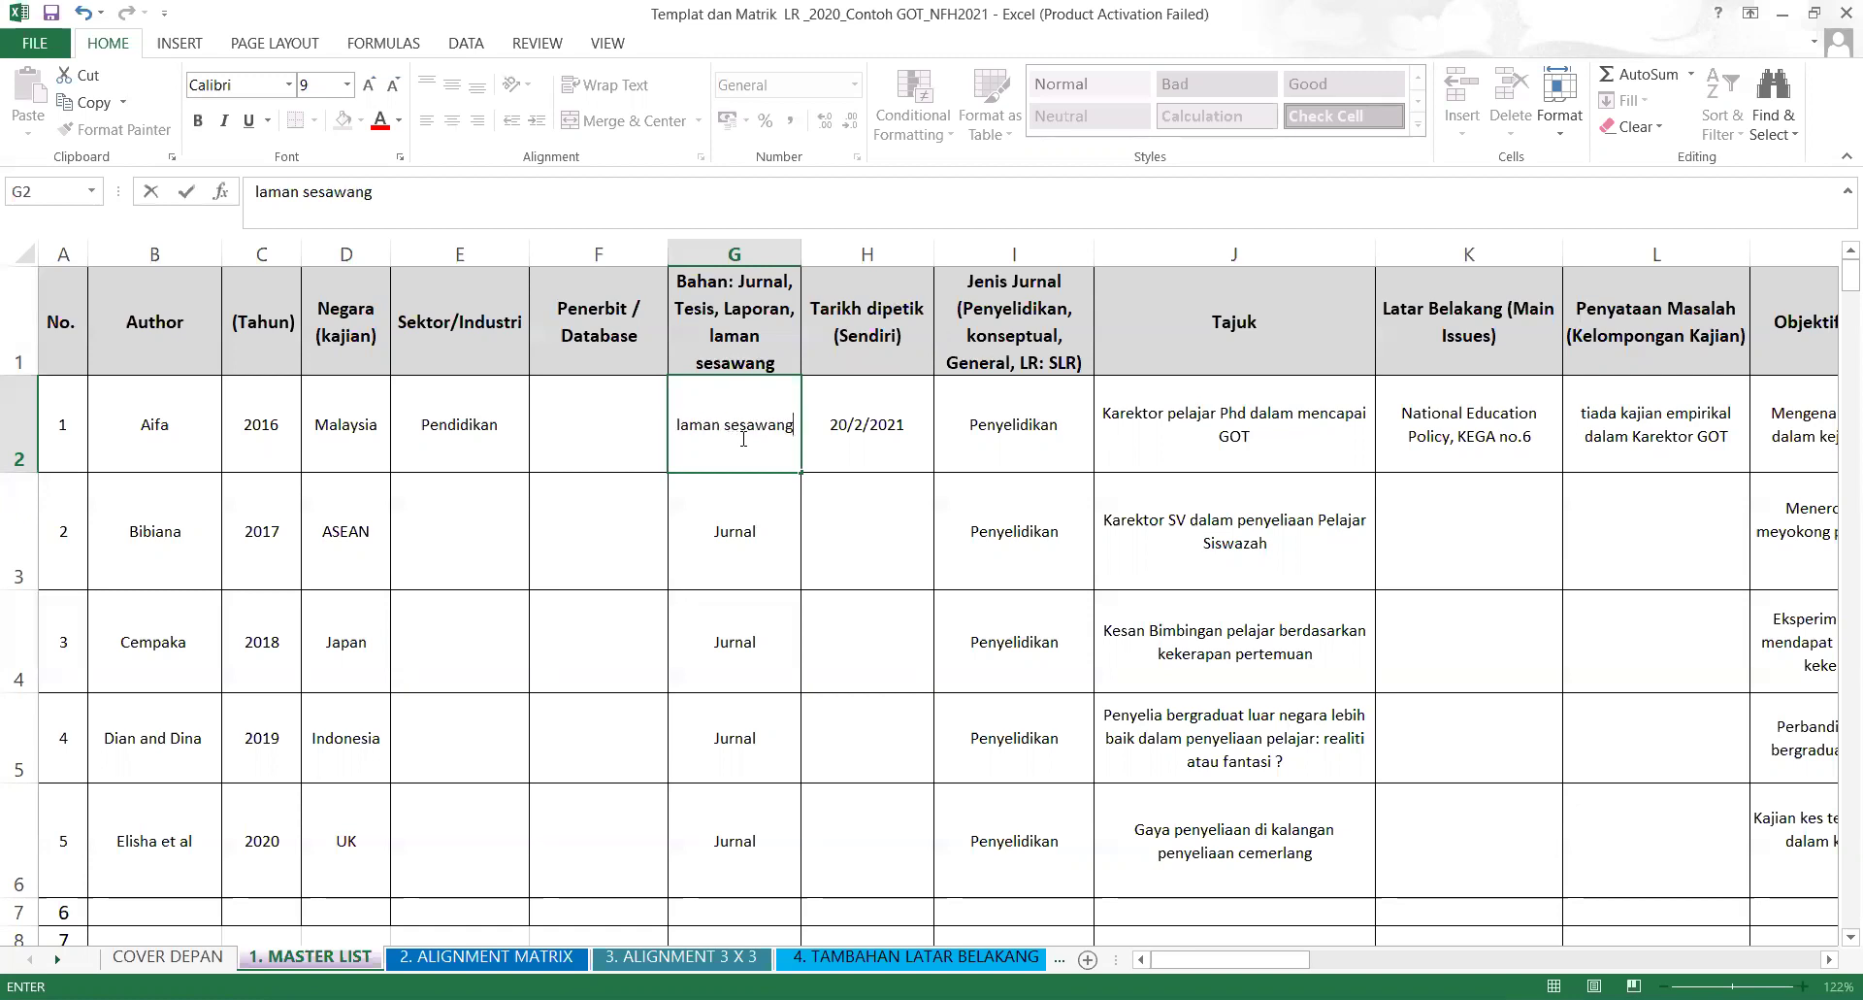
click(869, 546)
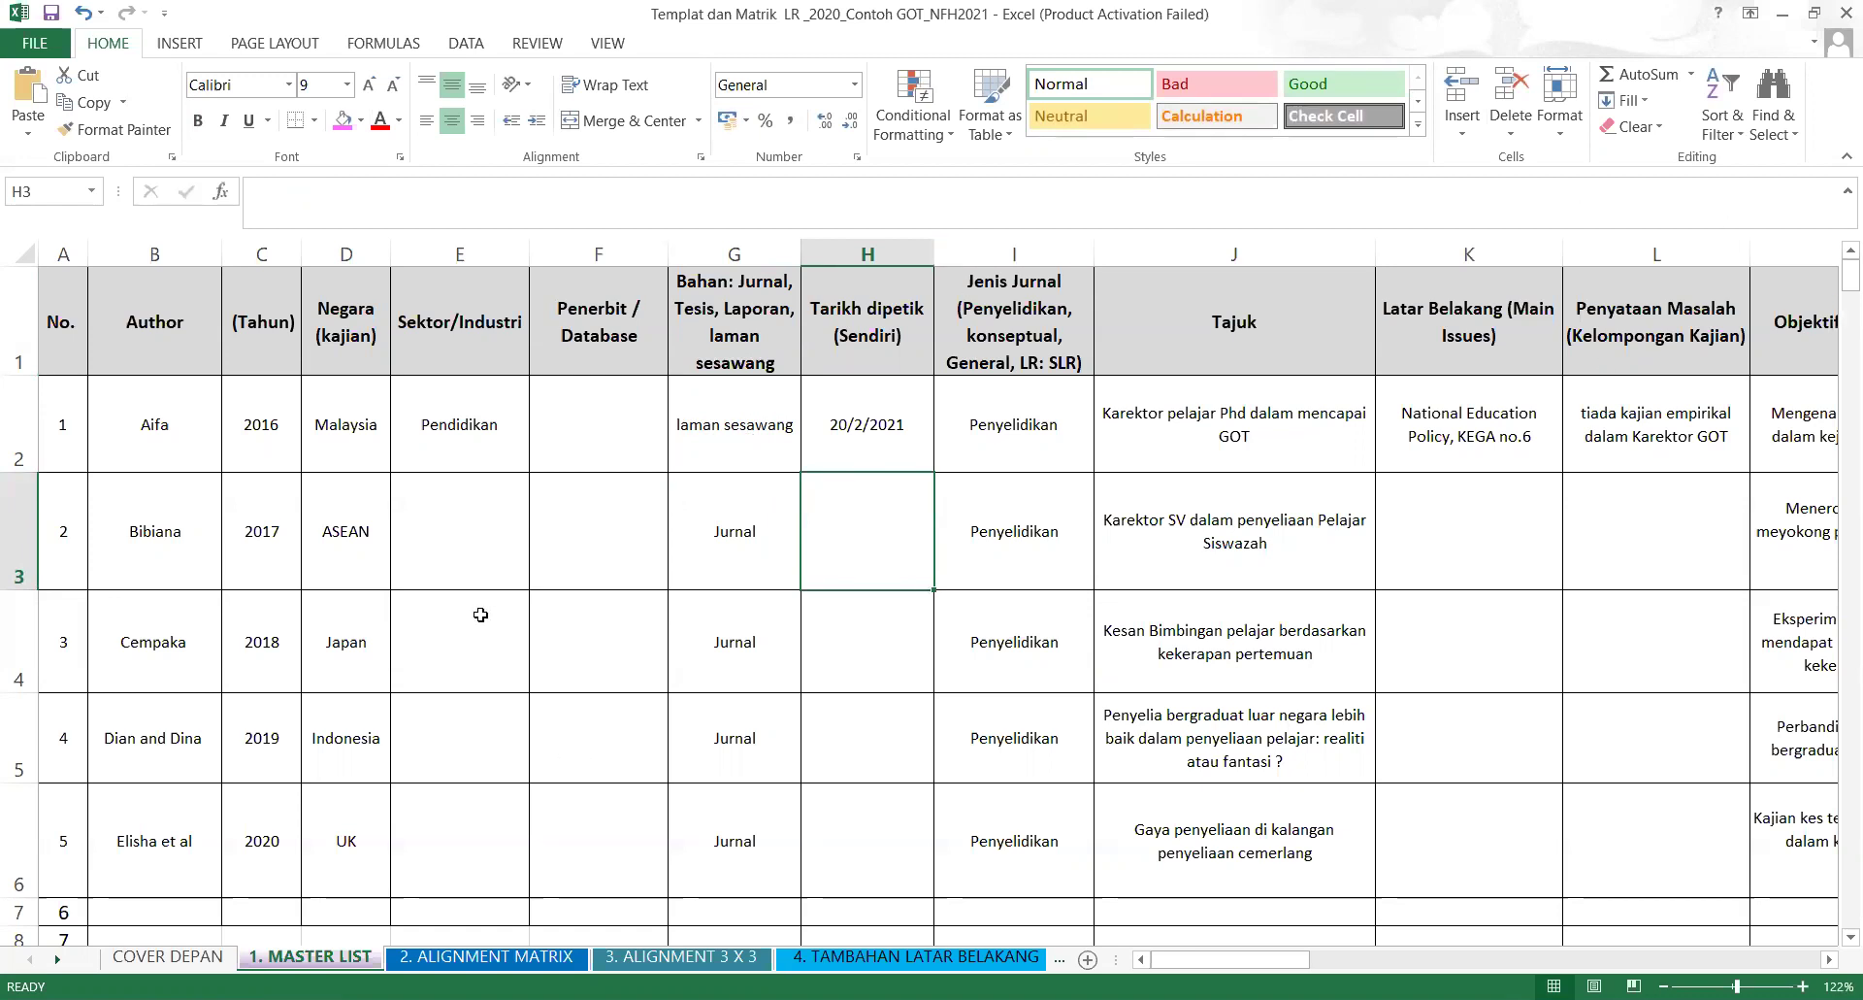
Enter "N" under "Penerbit / Database" for the first record in F2.
click(159, 438)
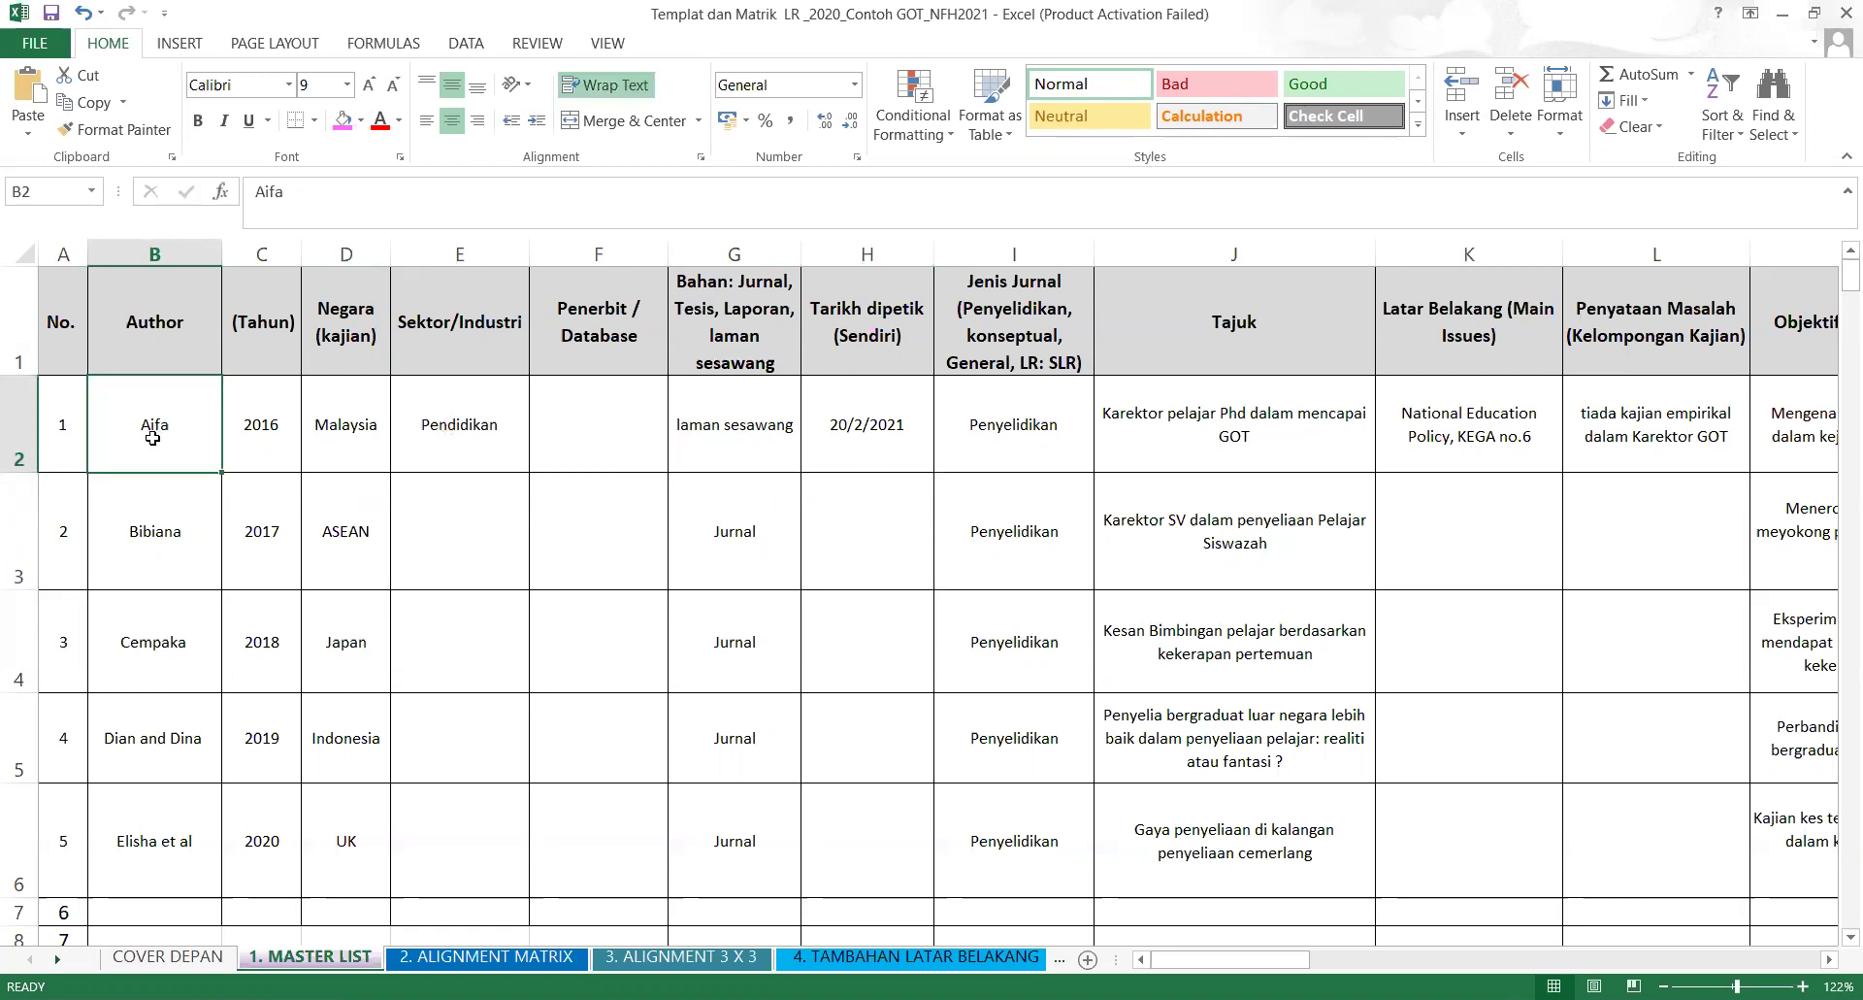
click(268, 450)
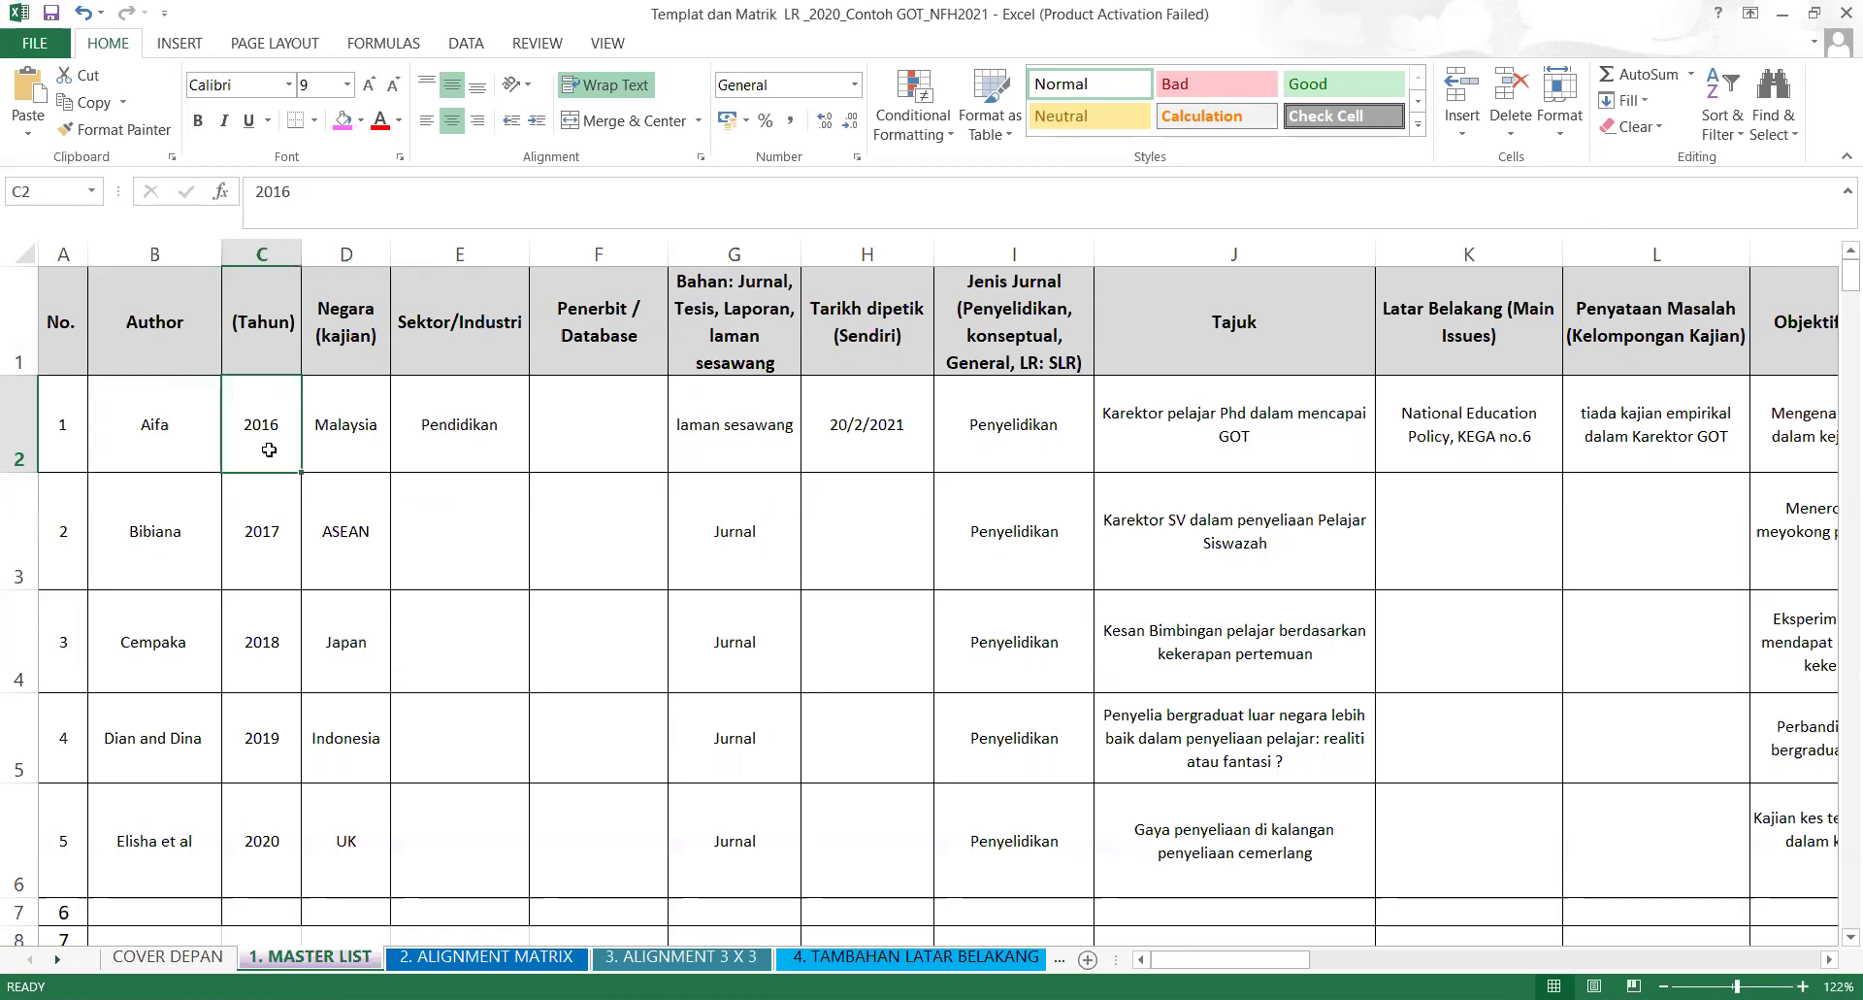
click(337, 432)
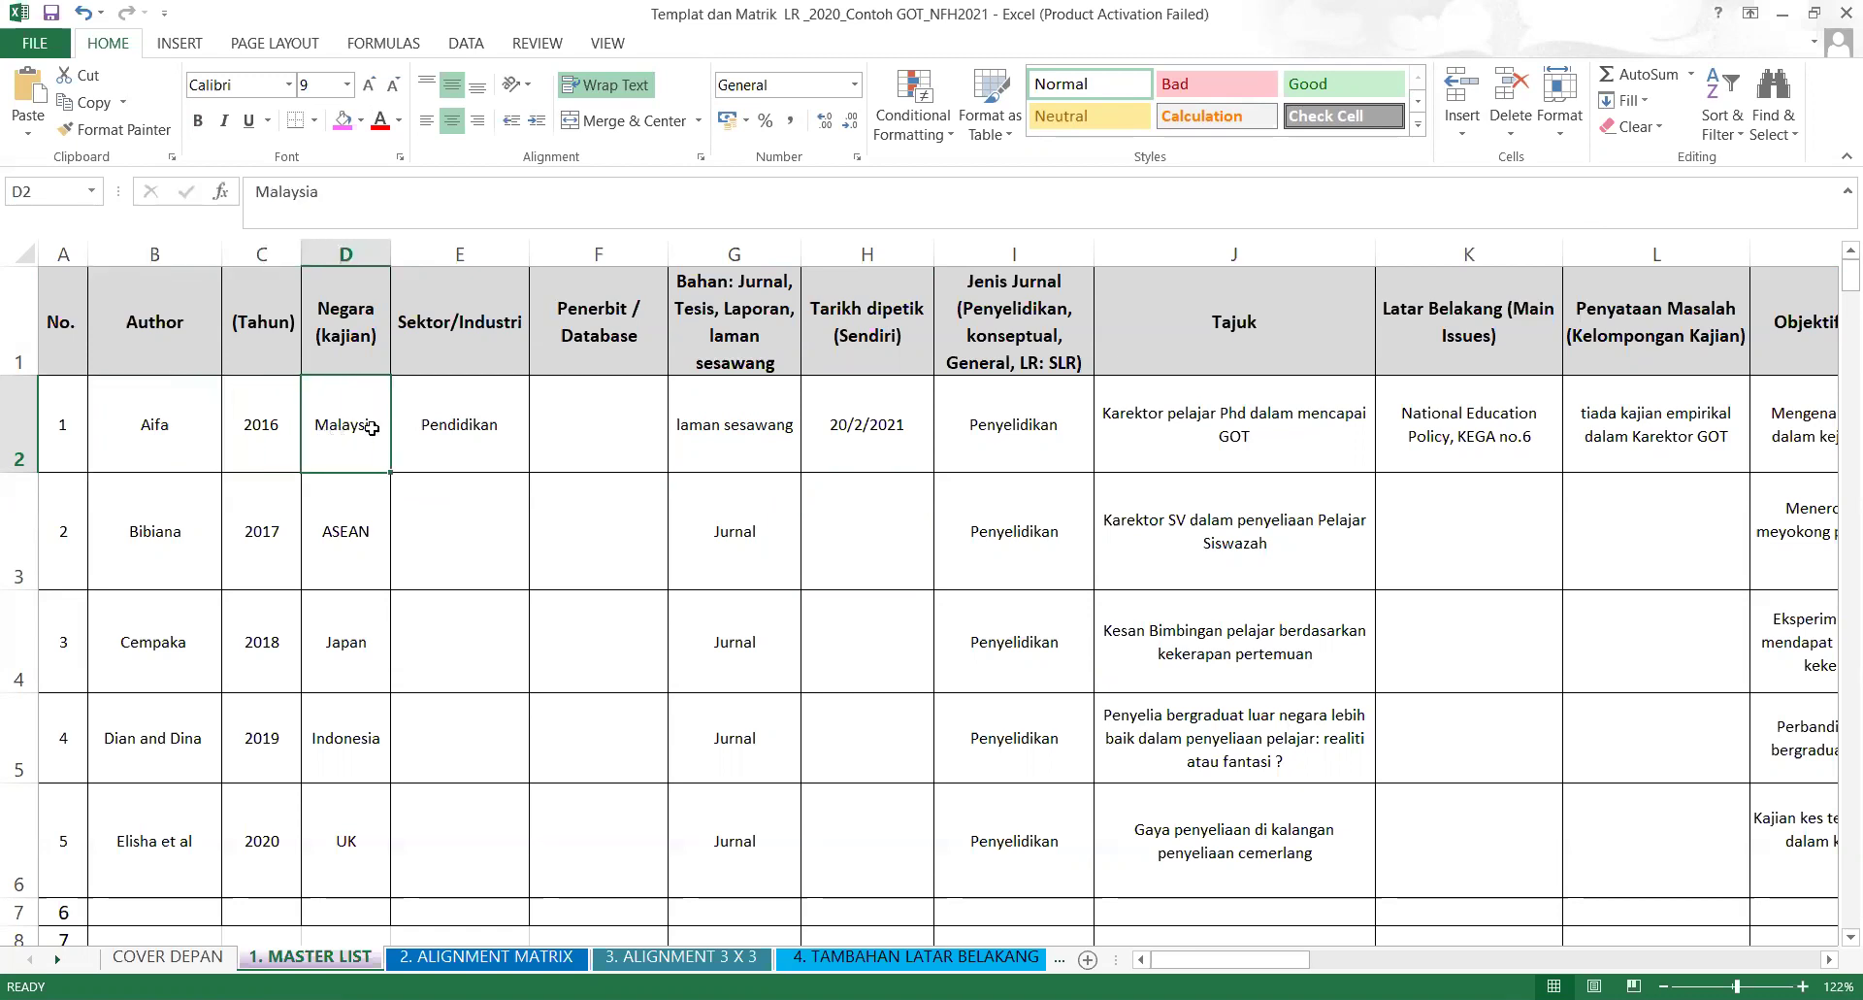
click(455, 414)
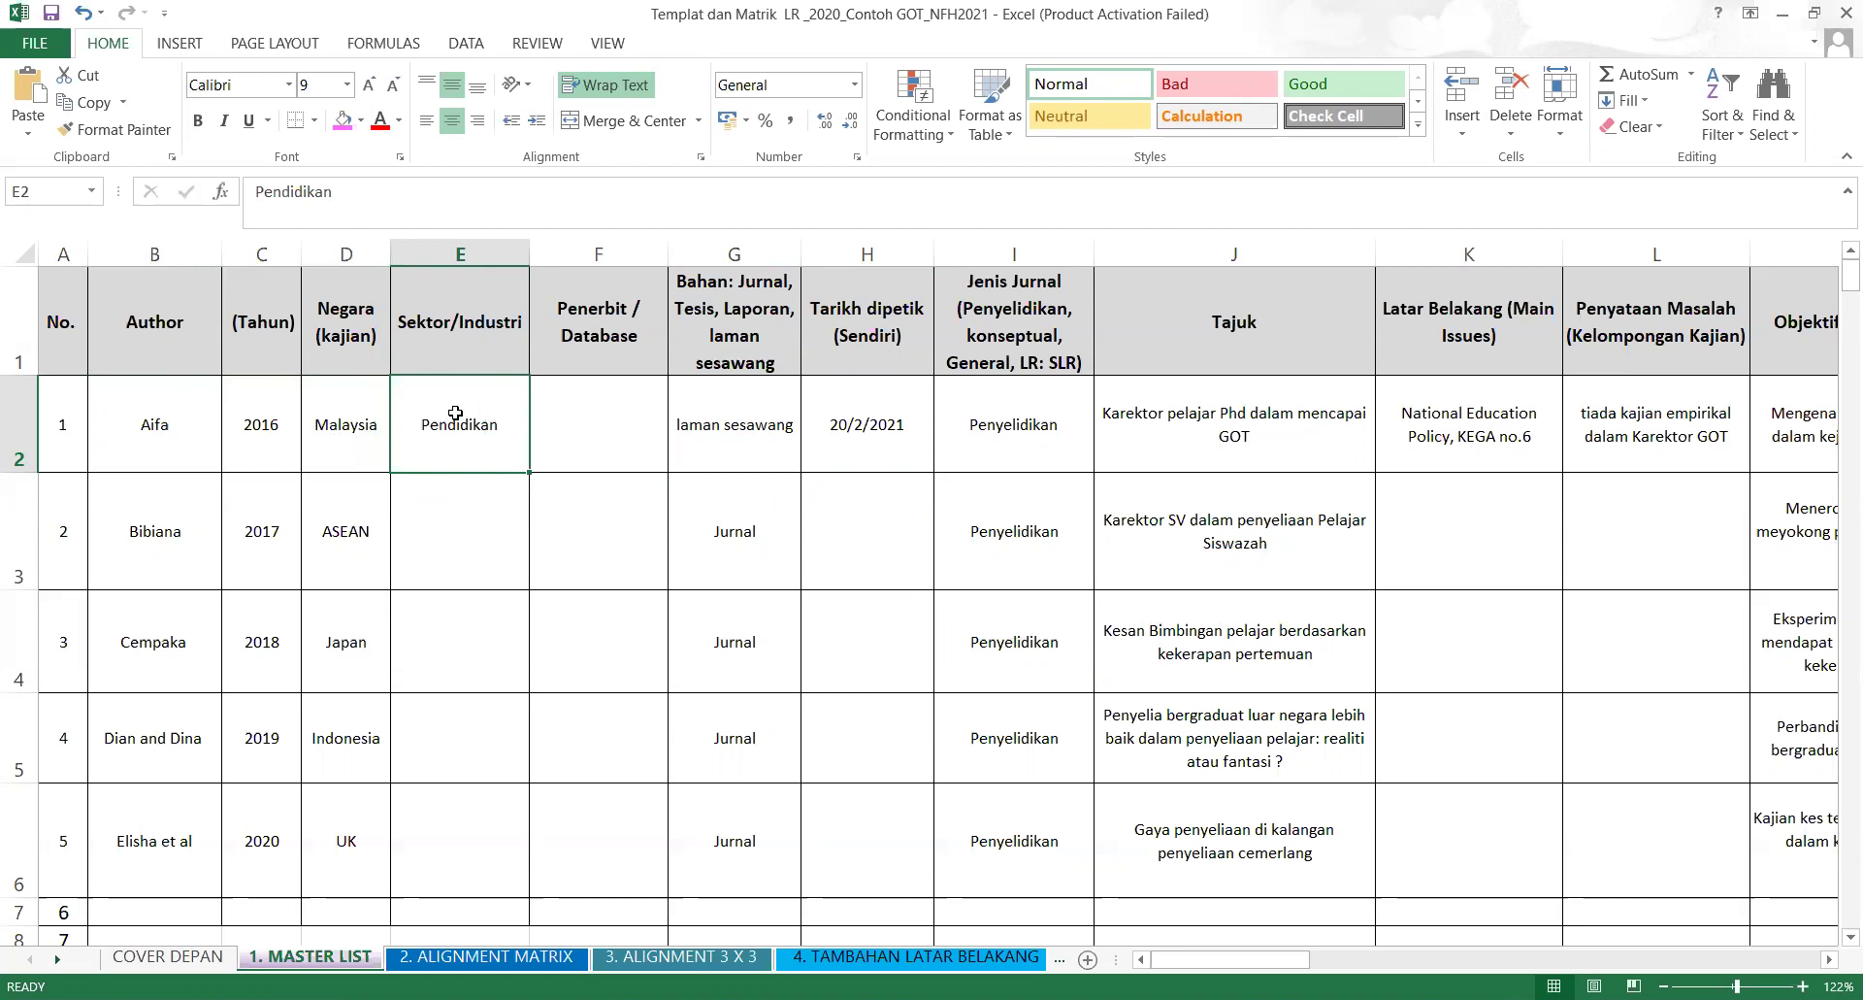
click(598, 432)
text(N)
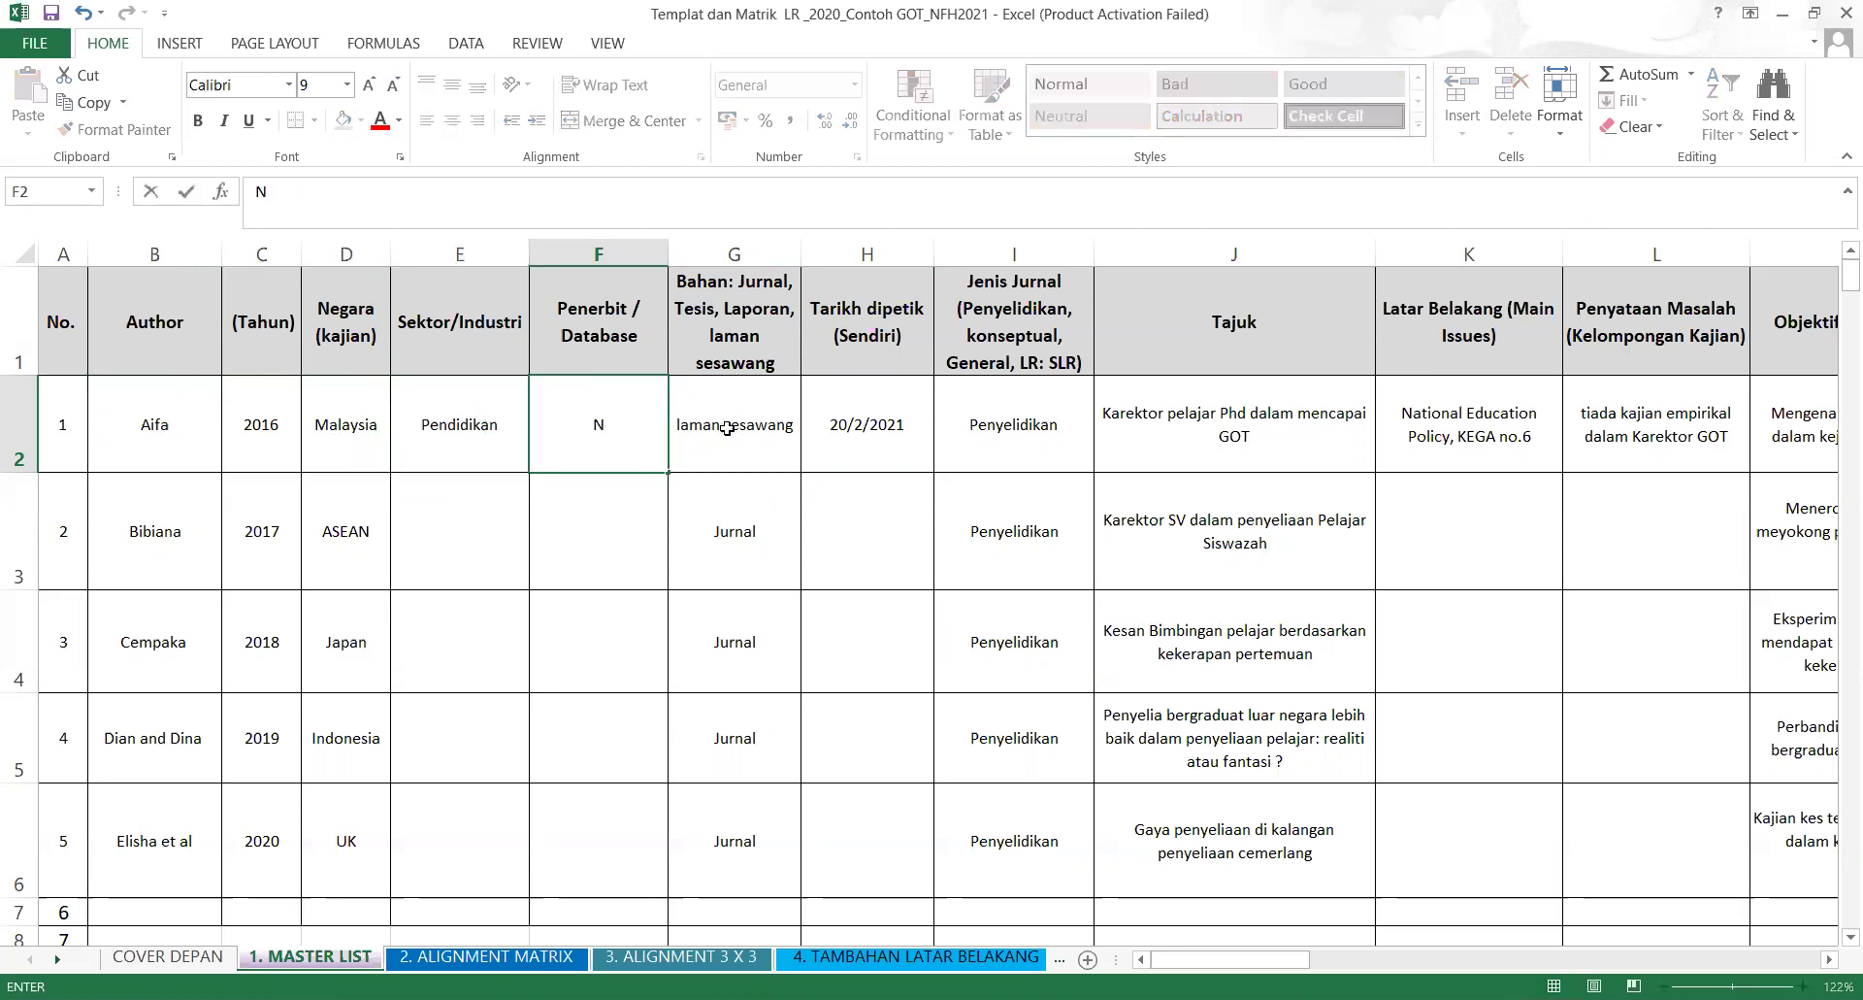
click(770, 447)
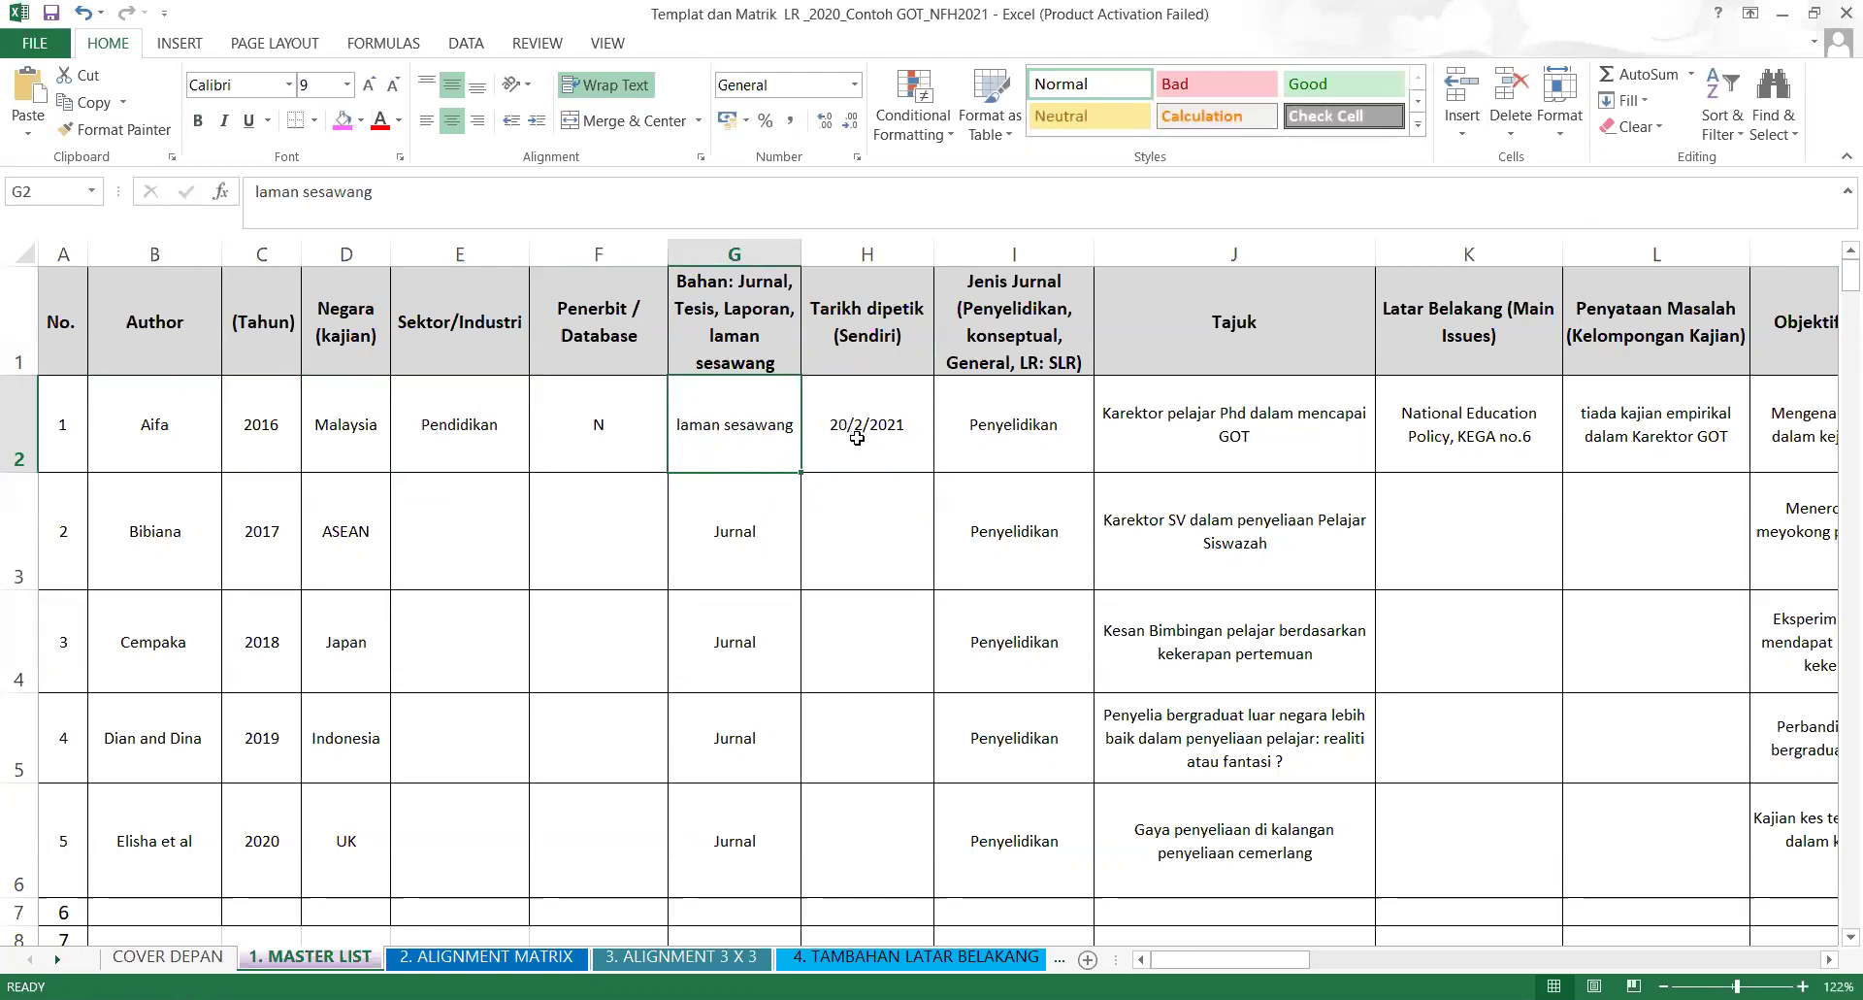
click(908, 519)
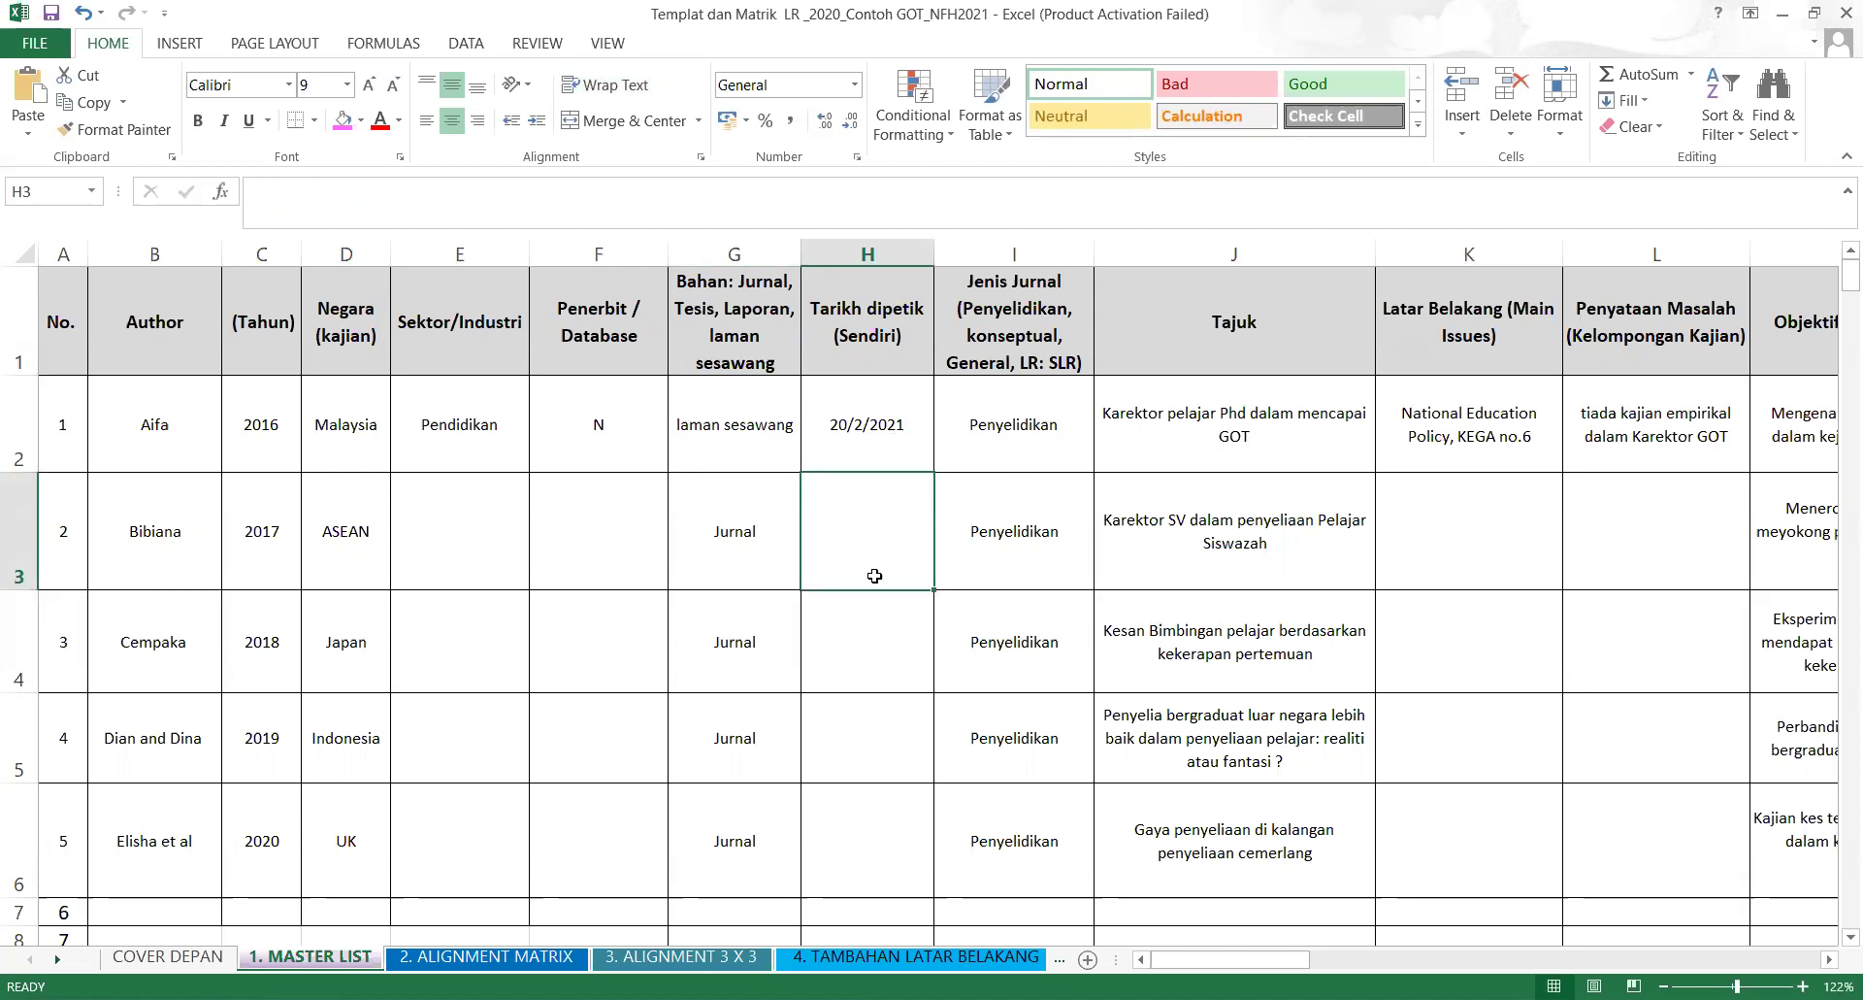
click(869, 666)
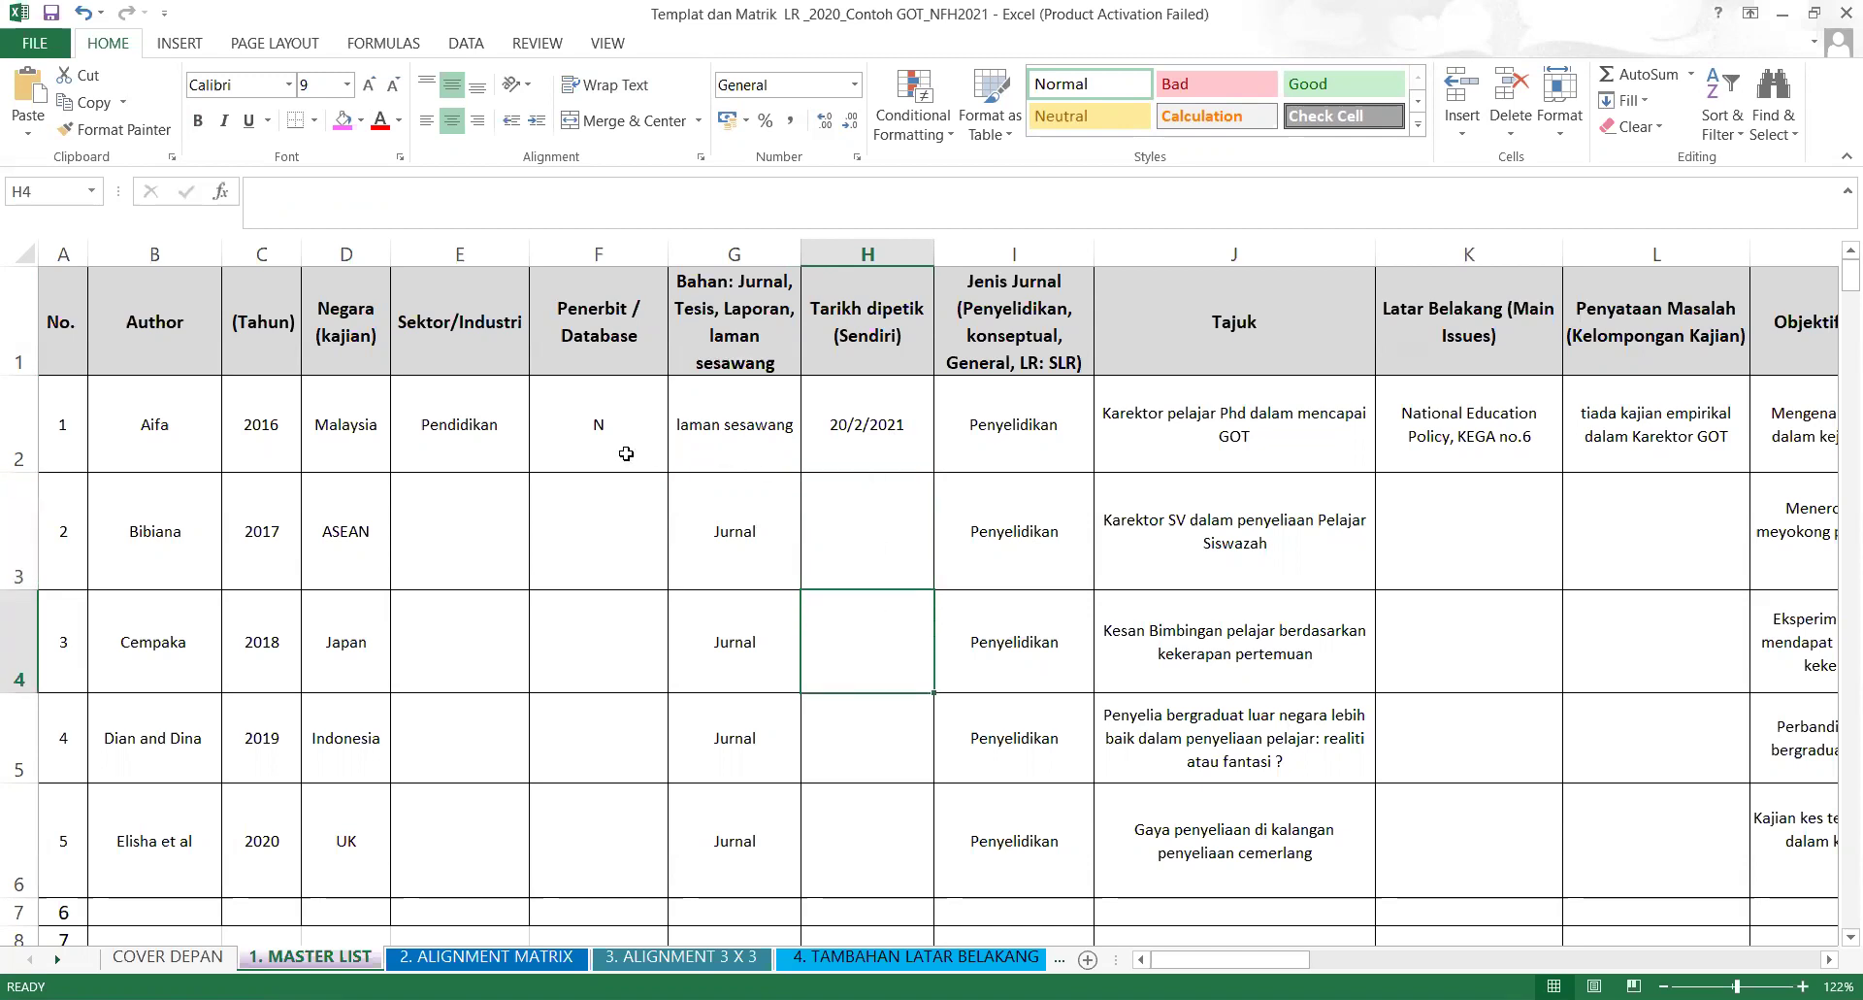
Fill the "Penerbit / Database" and "Tarikh dipetik (Sendiri)" header cells with bright pink.
click(593, 344)
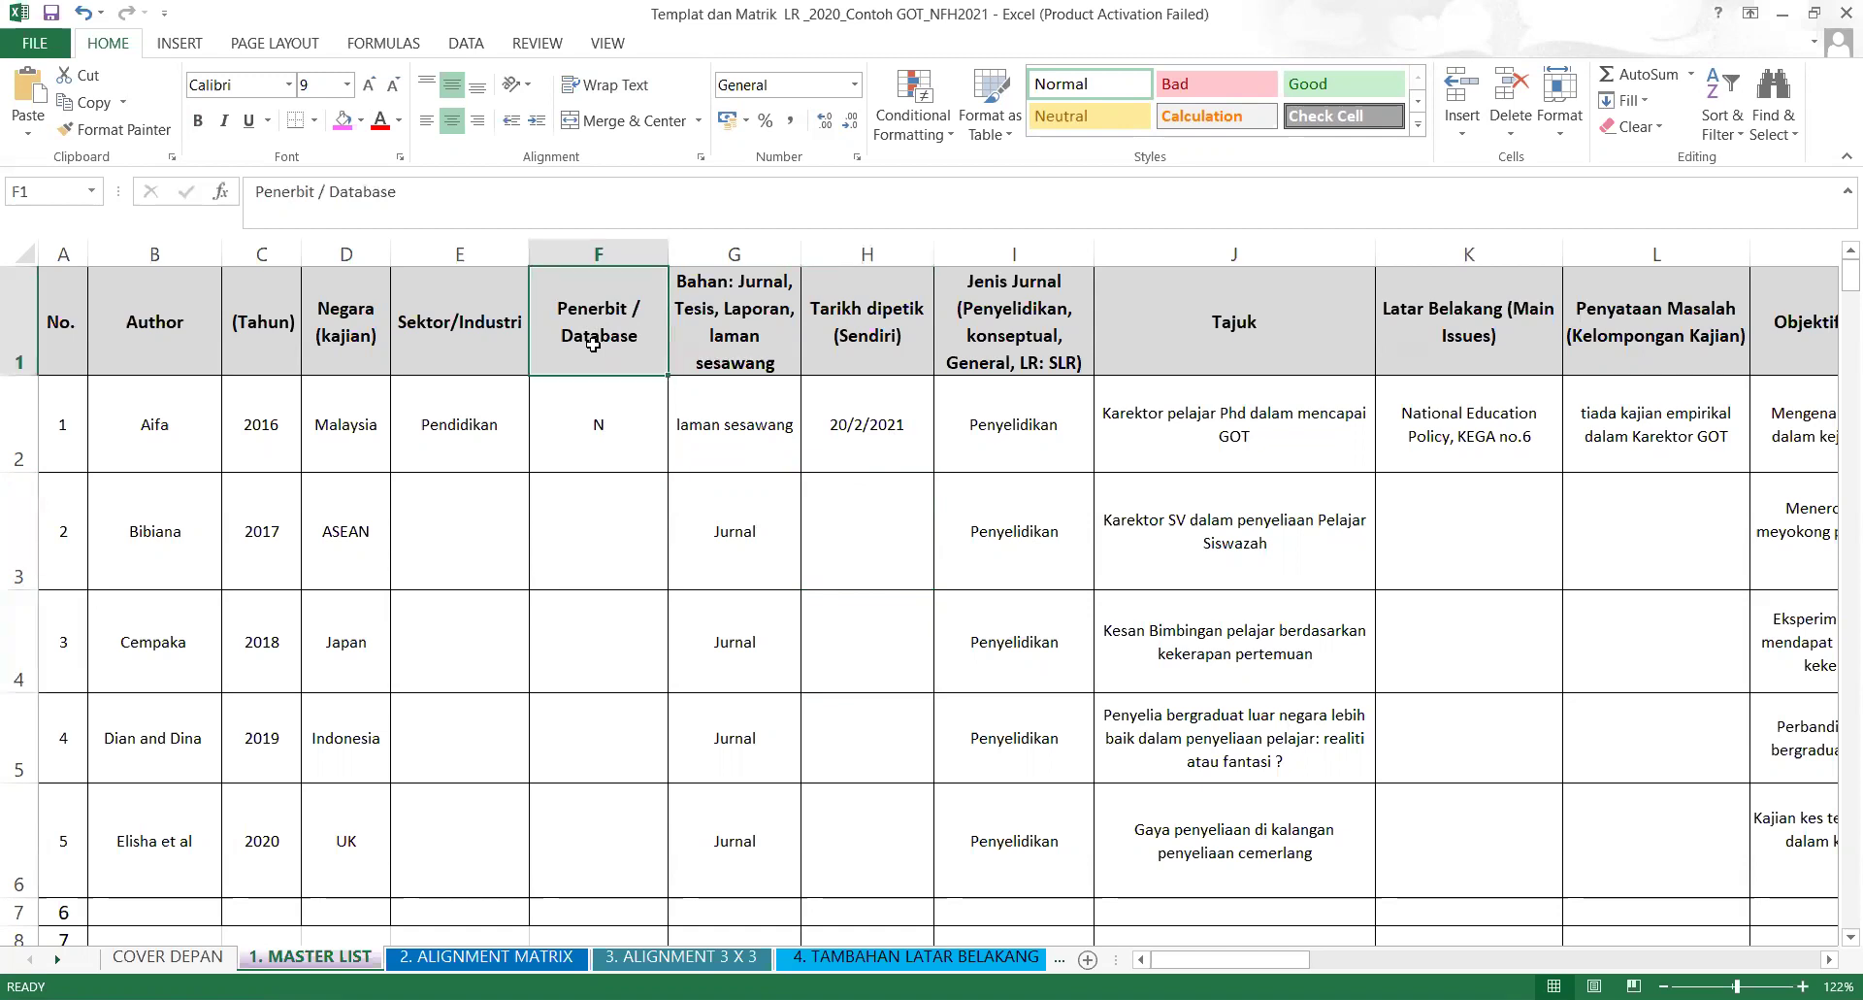
click(346, 129)
click(905, 350)
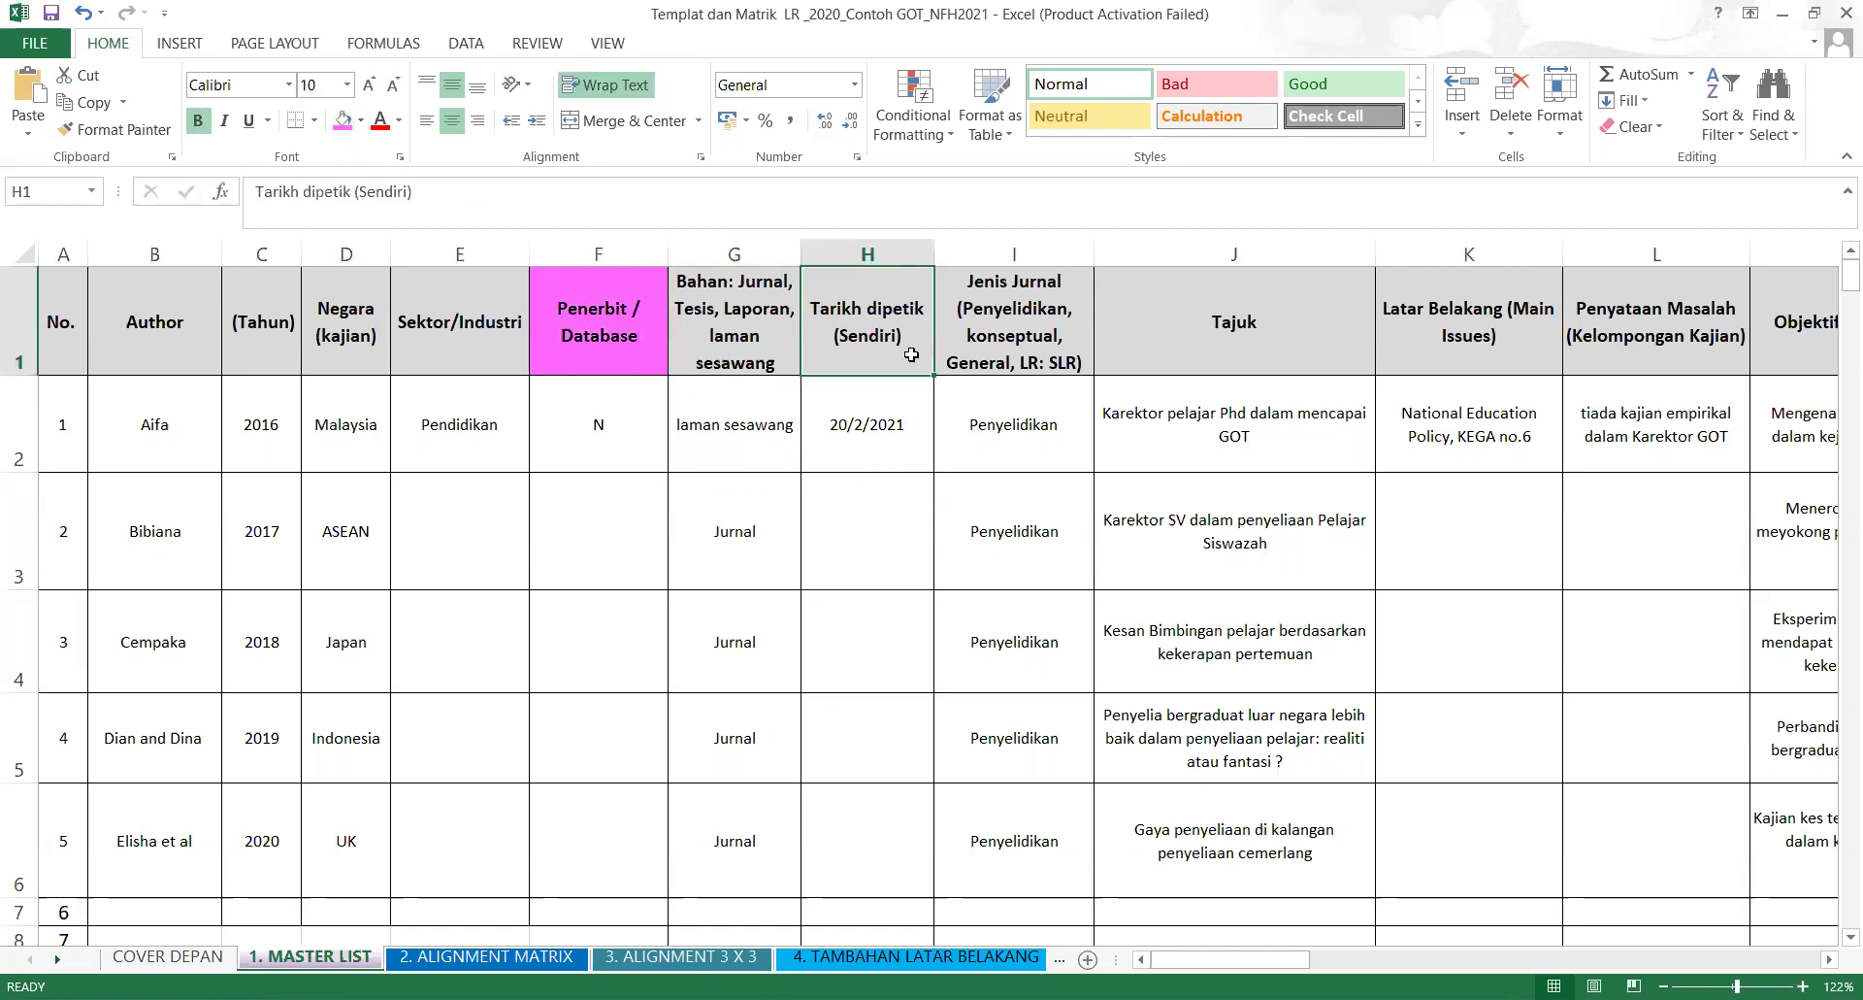
click(341, 121)
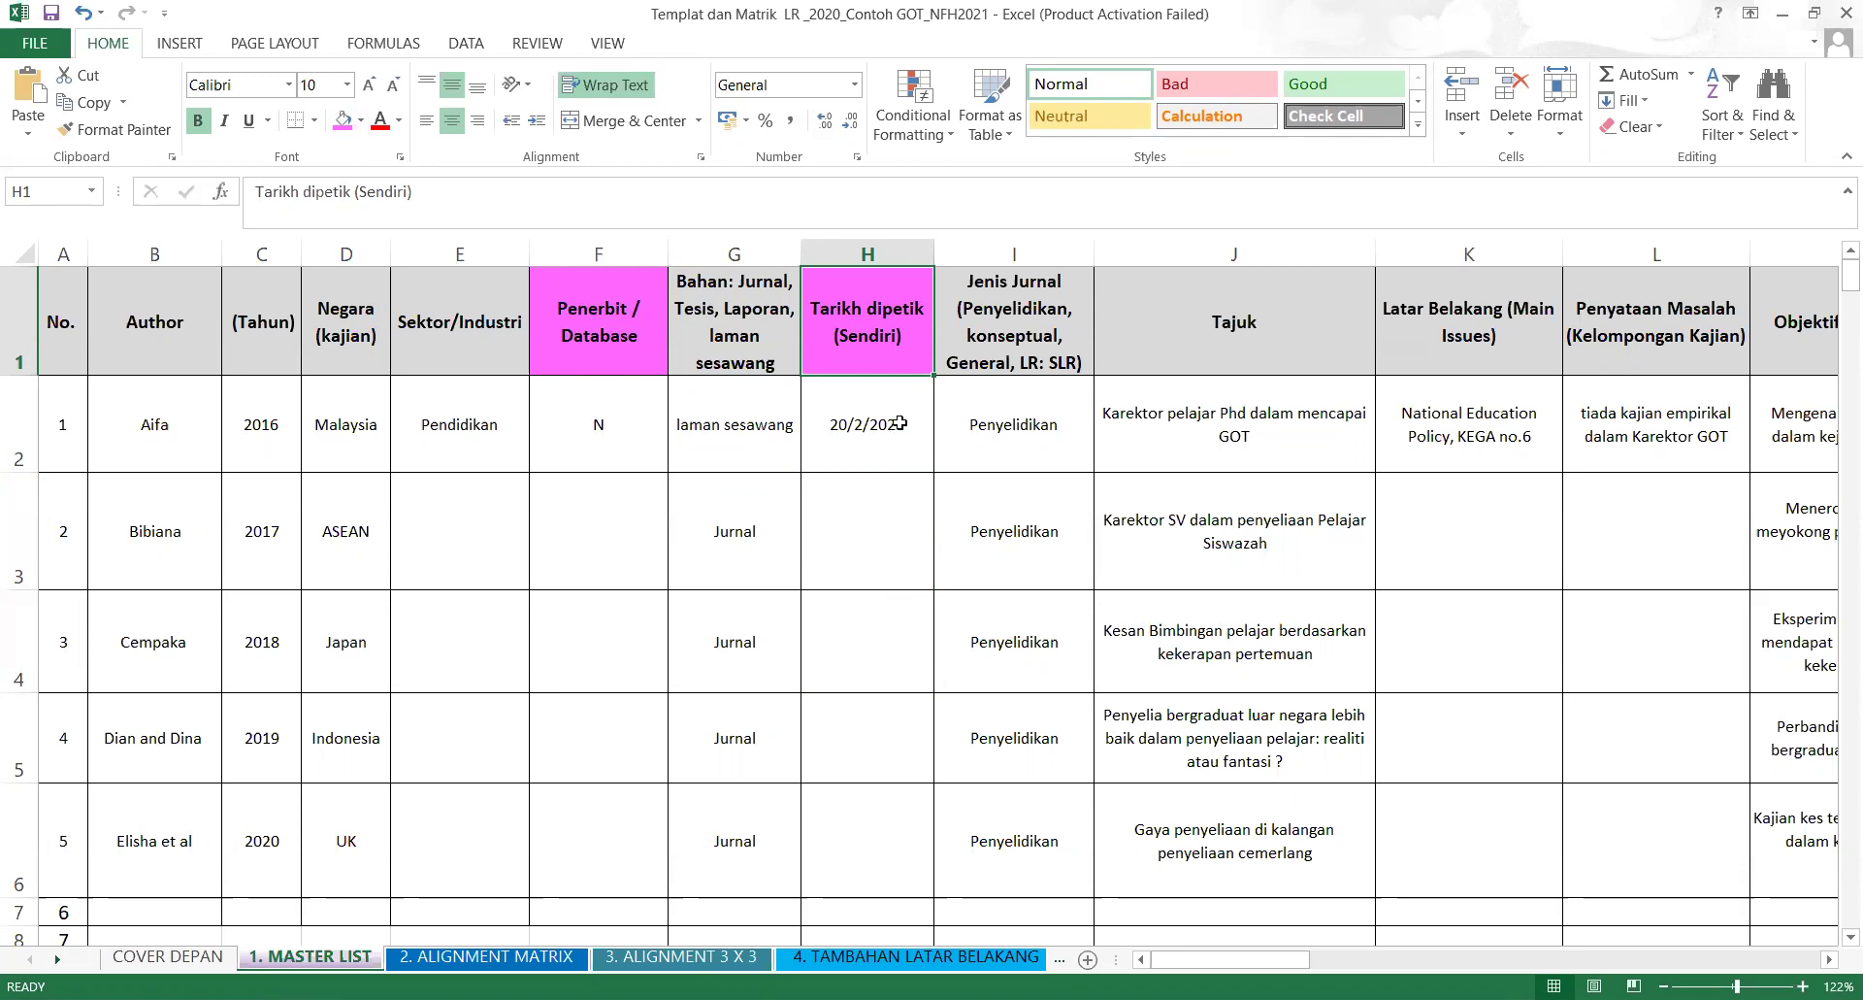
click(1231, 328)
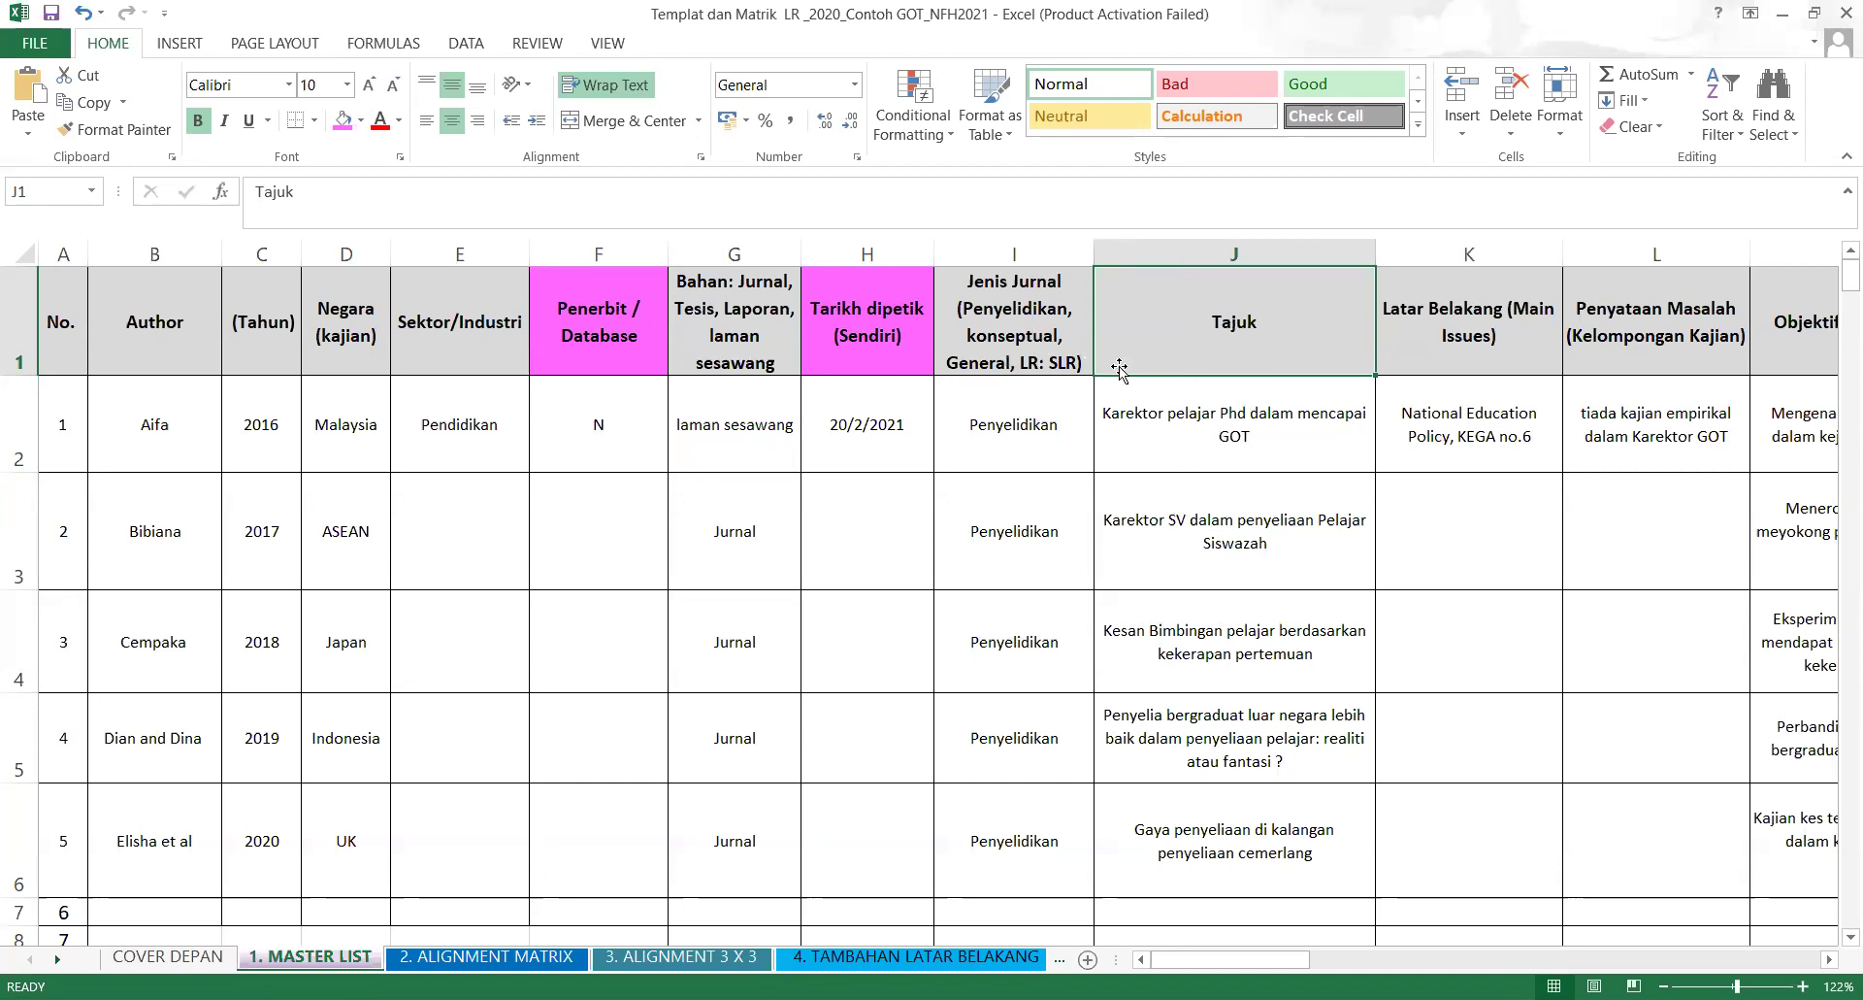
click(1154, 384)
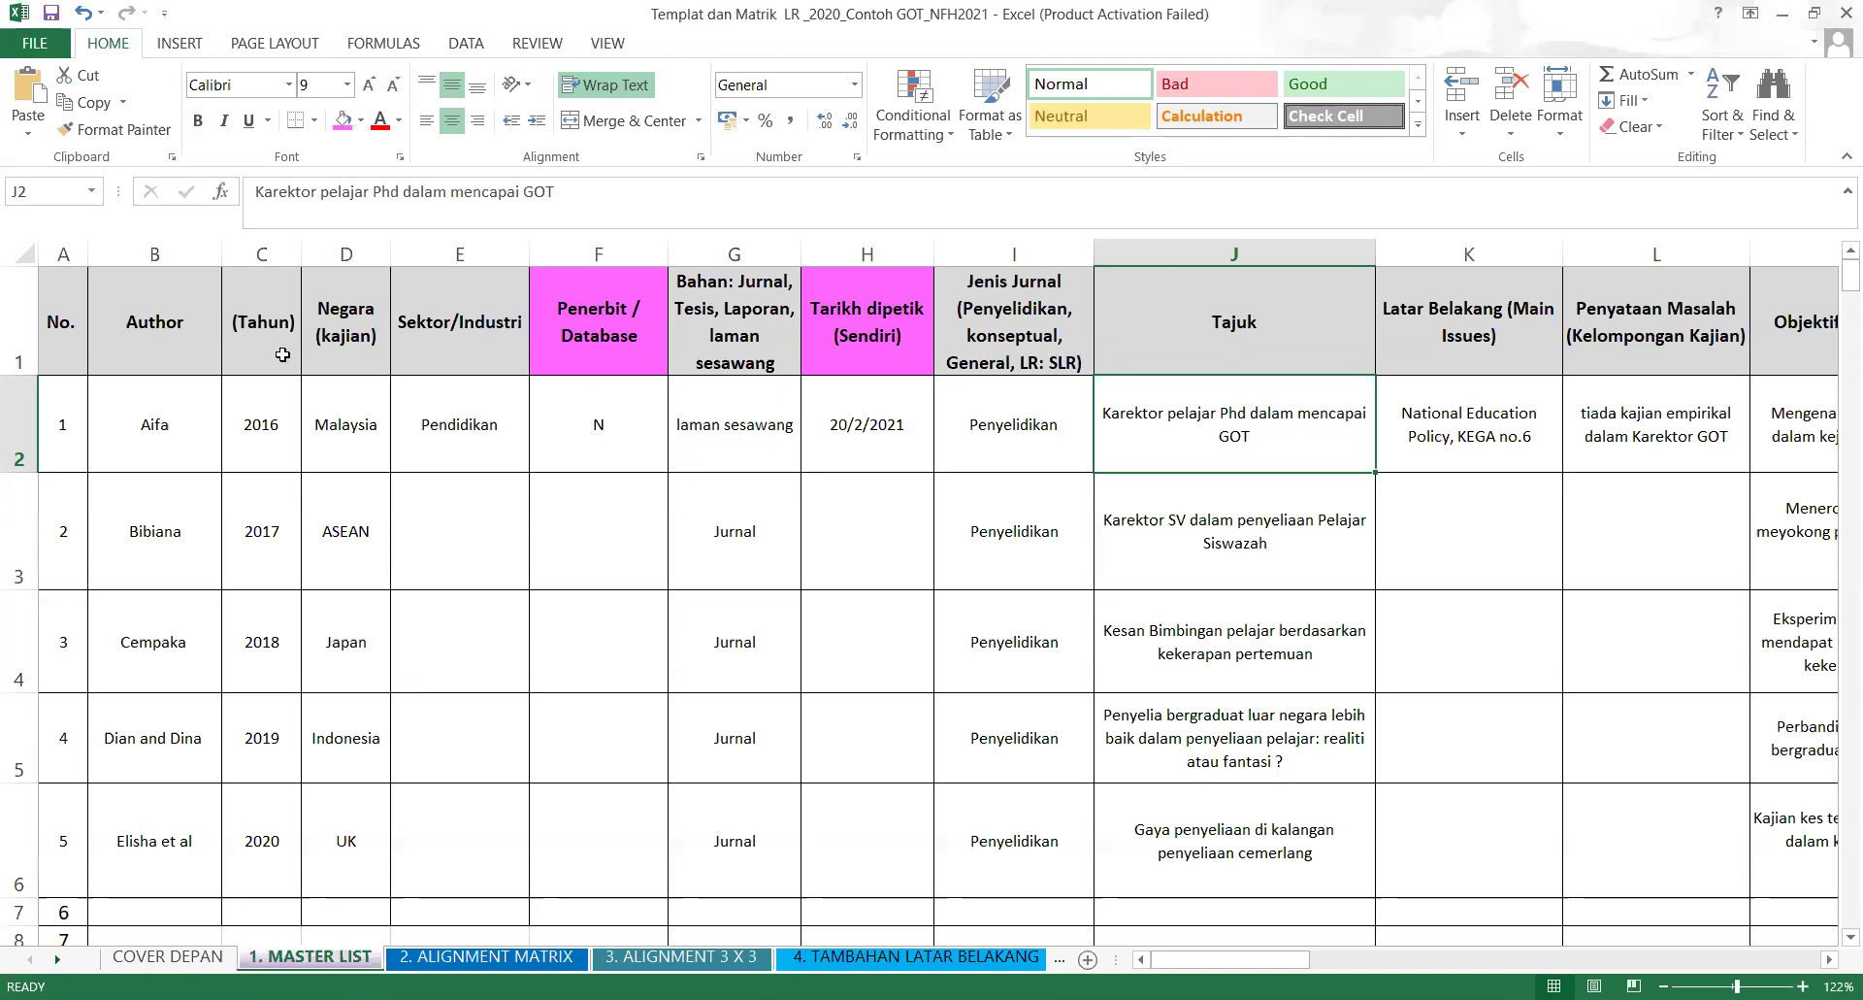
click(1294, 321)
click(152, 442)
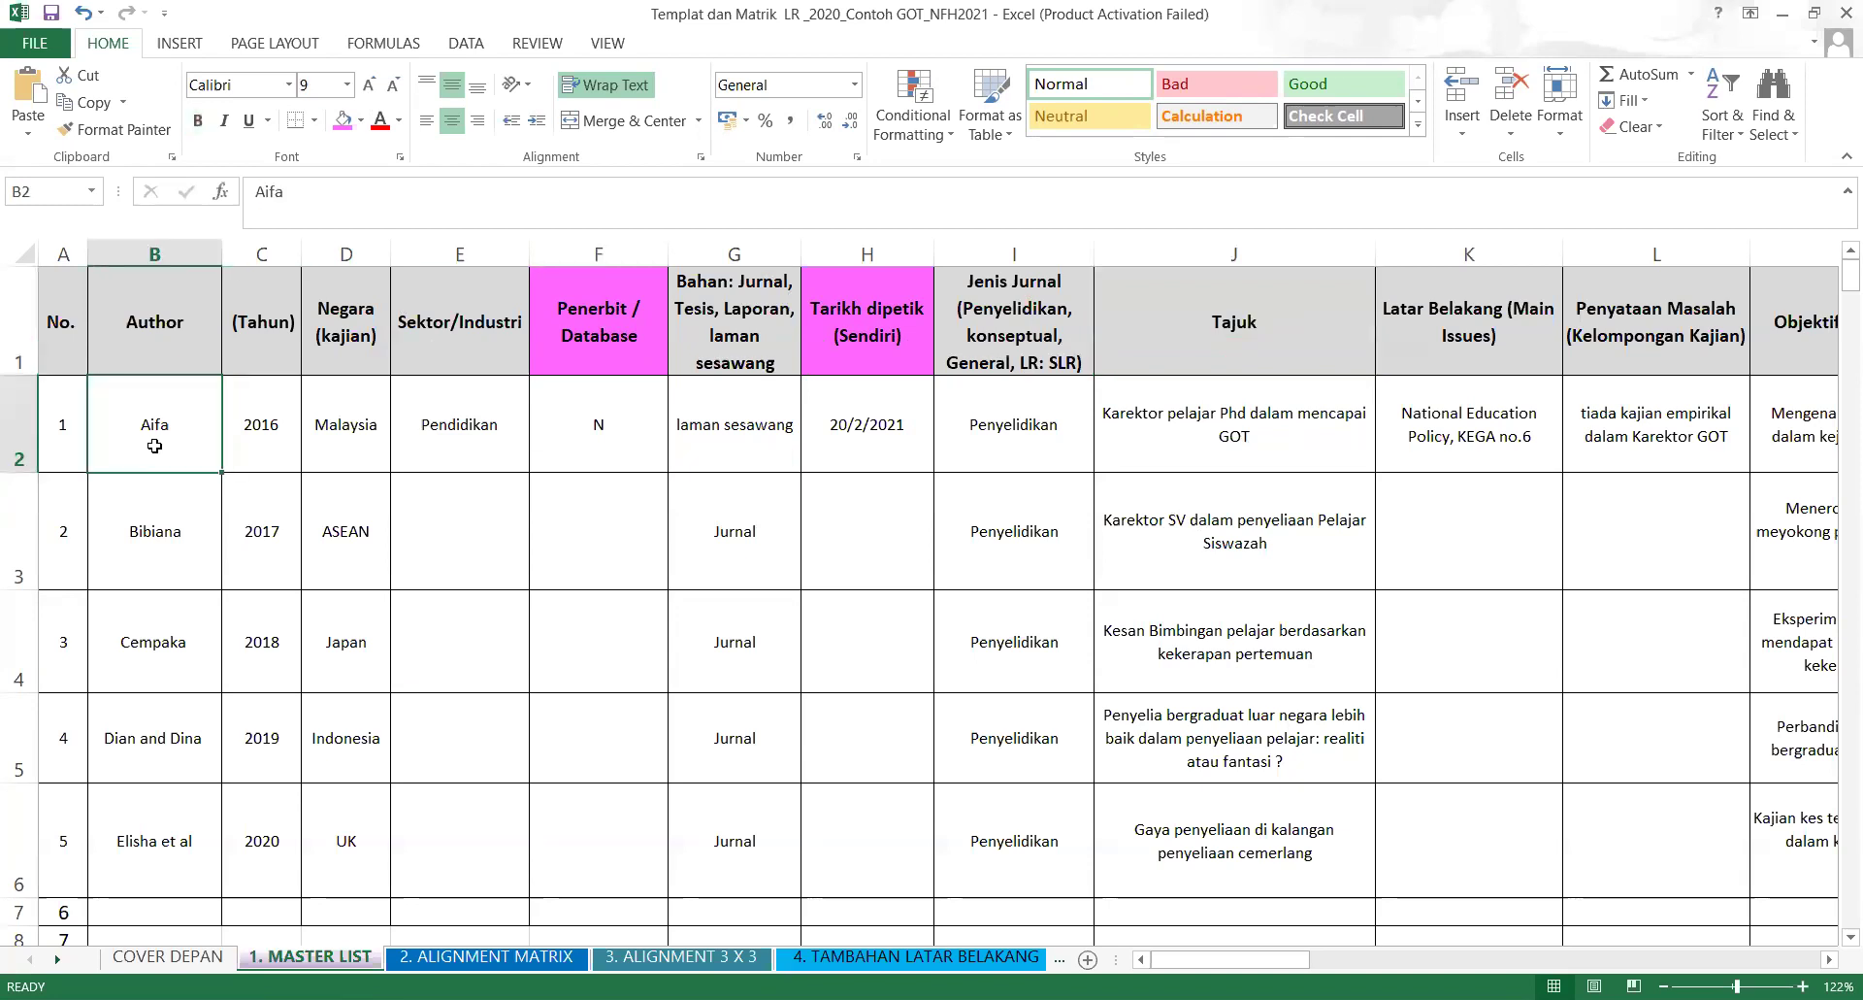
click(273, 435)
click(340, 432)
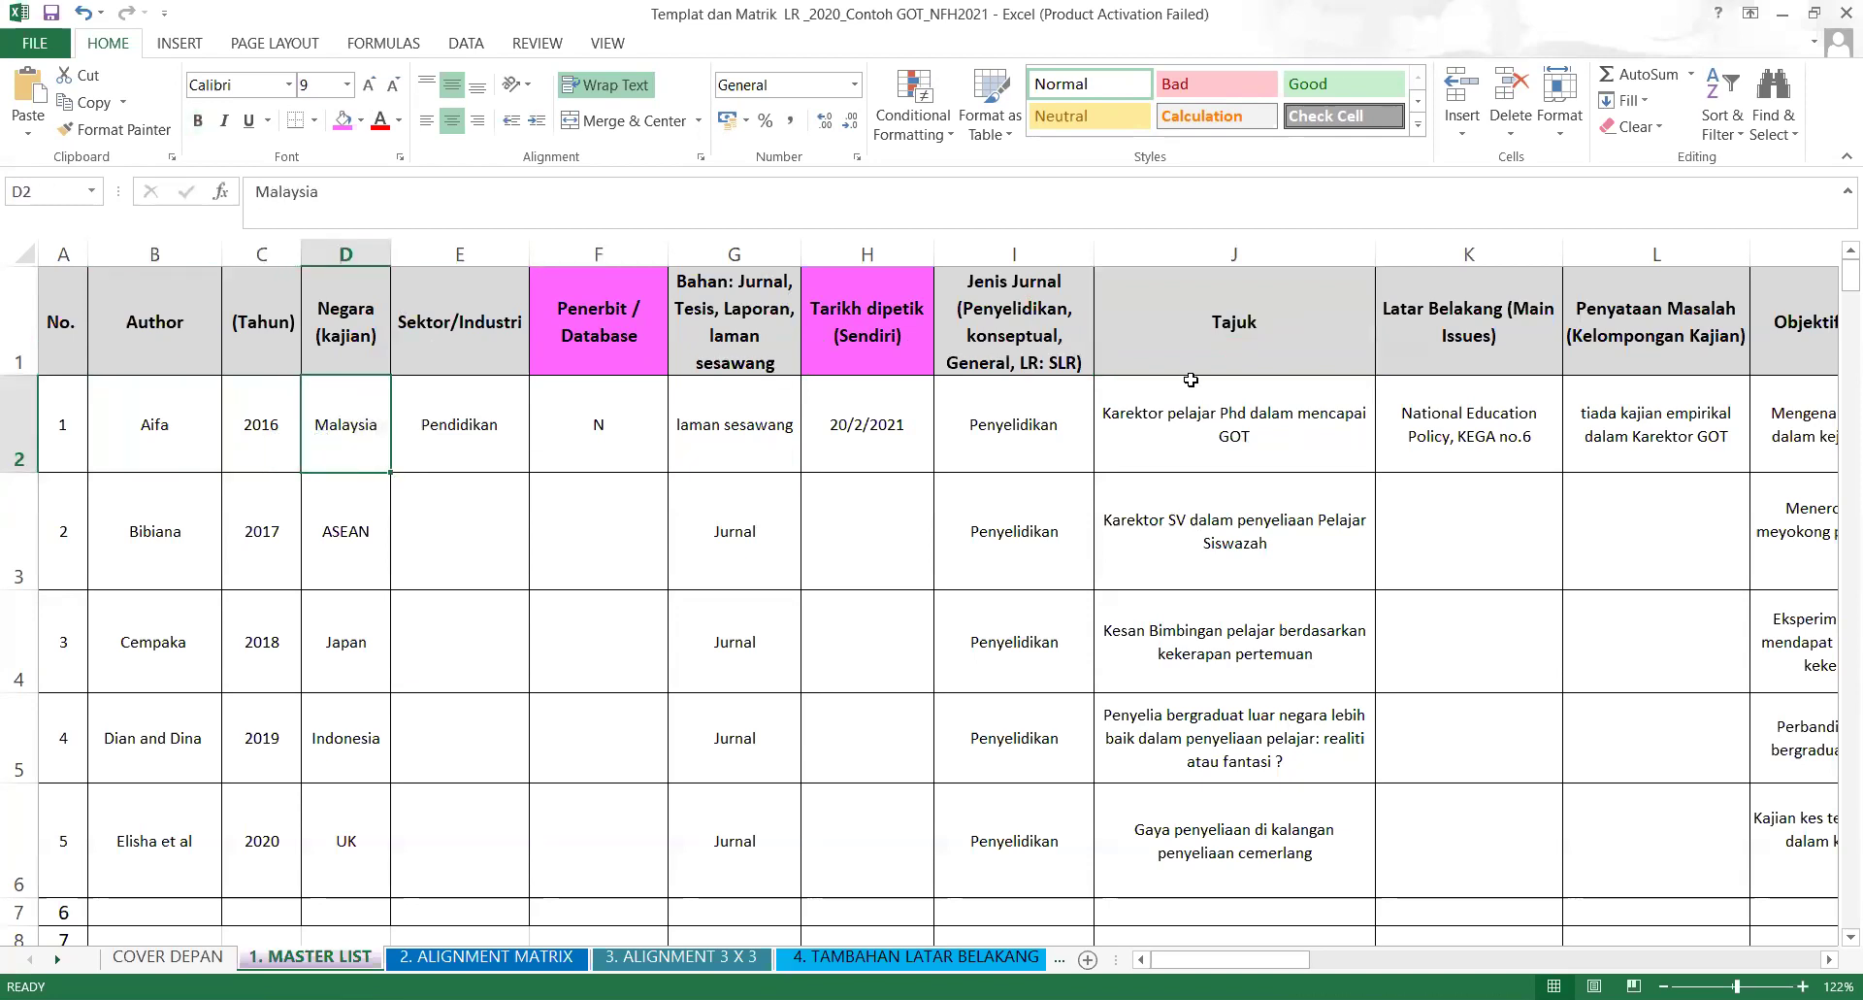
click(1393, 408)
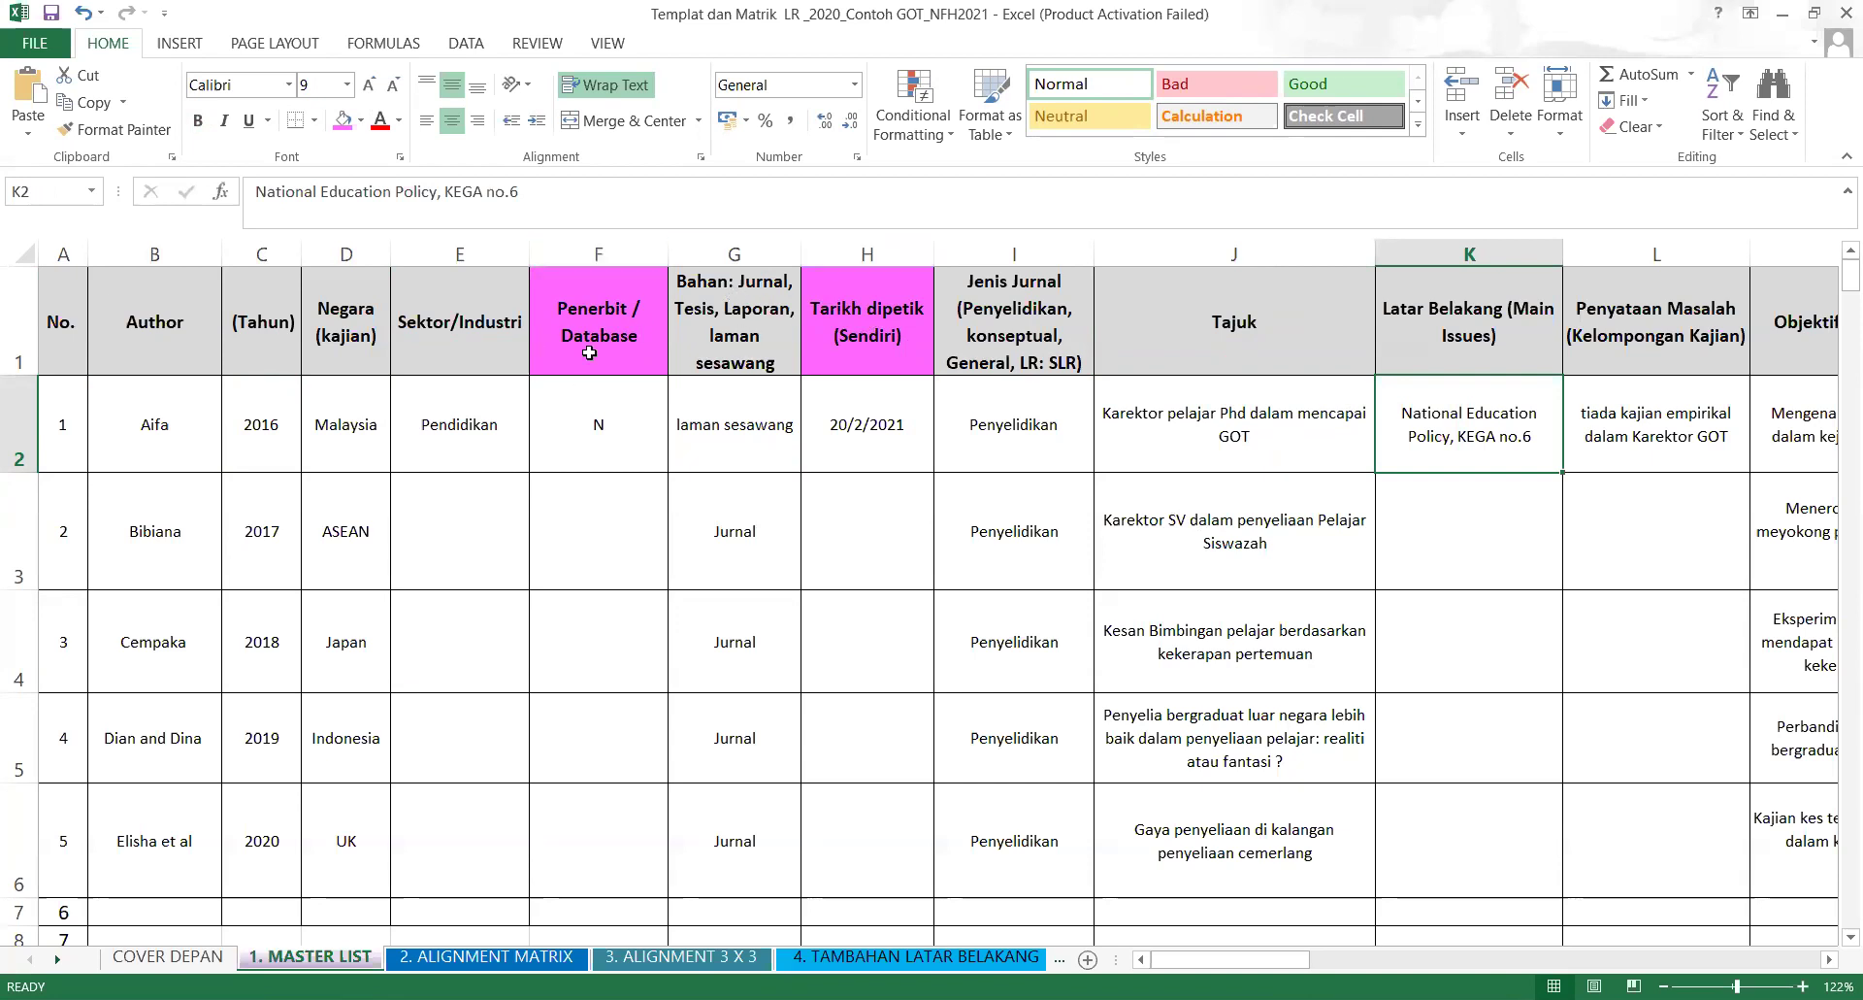
Fill the "Jenis Jurnal" header in I1 and the "Bahan" header in G1 with bright pink.
click(1006, 289)
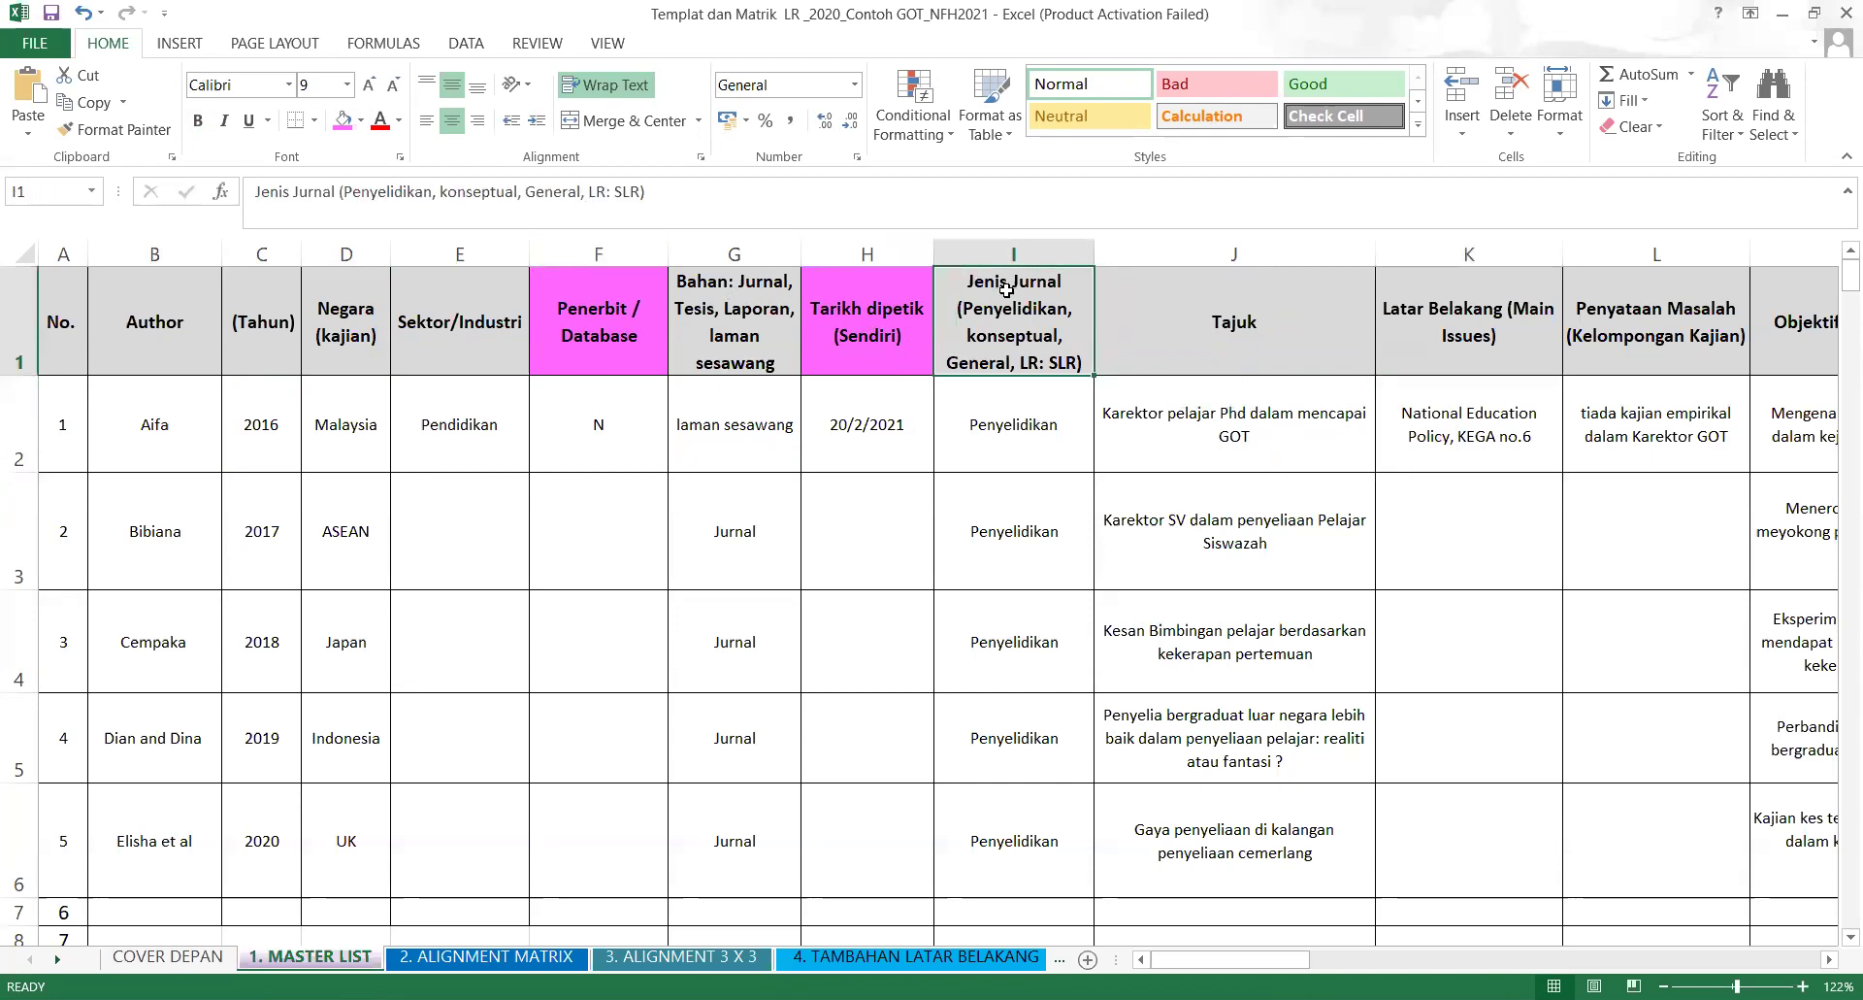
click(343, 121)
click(696, 335)
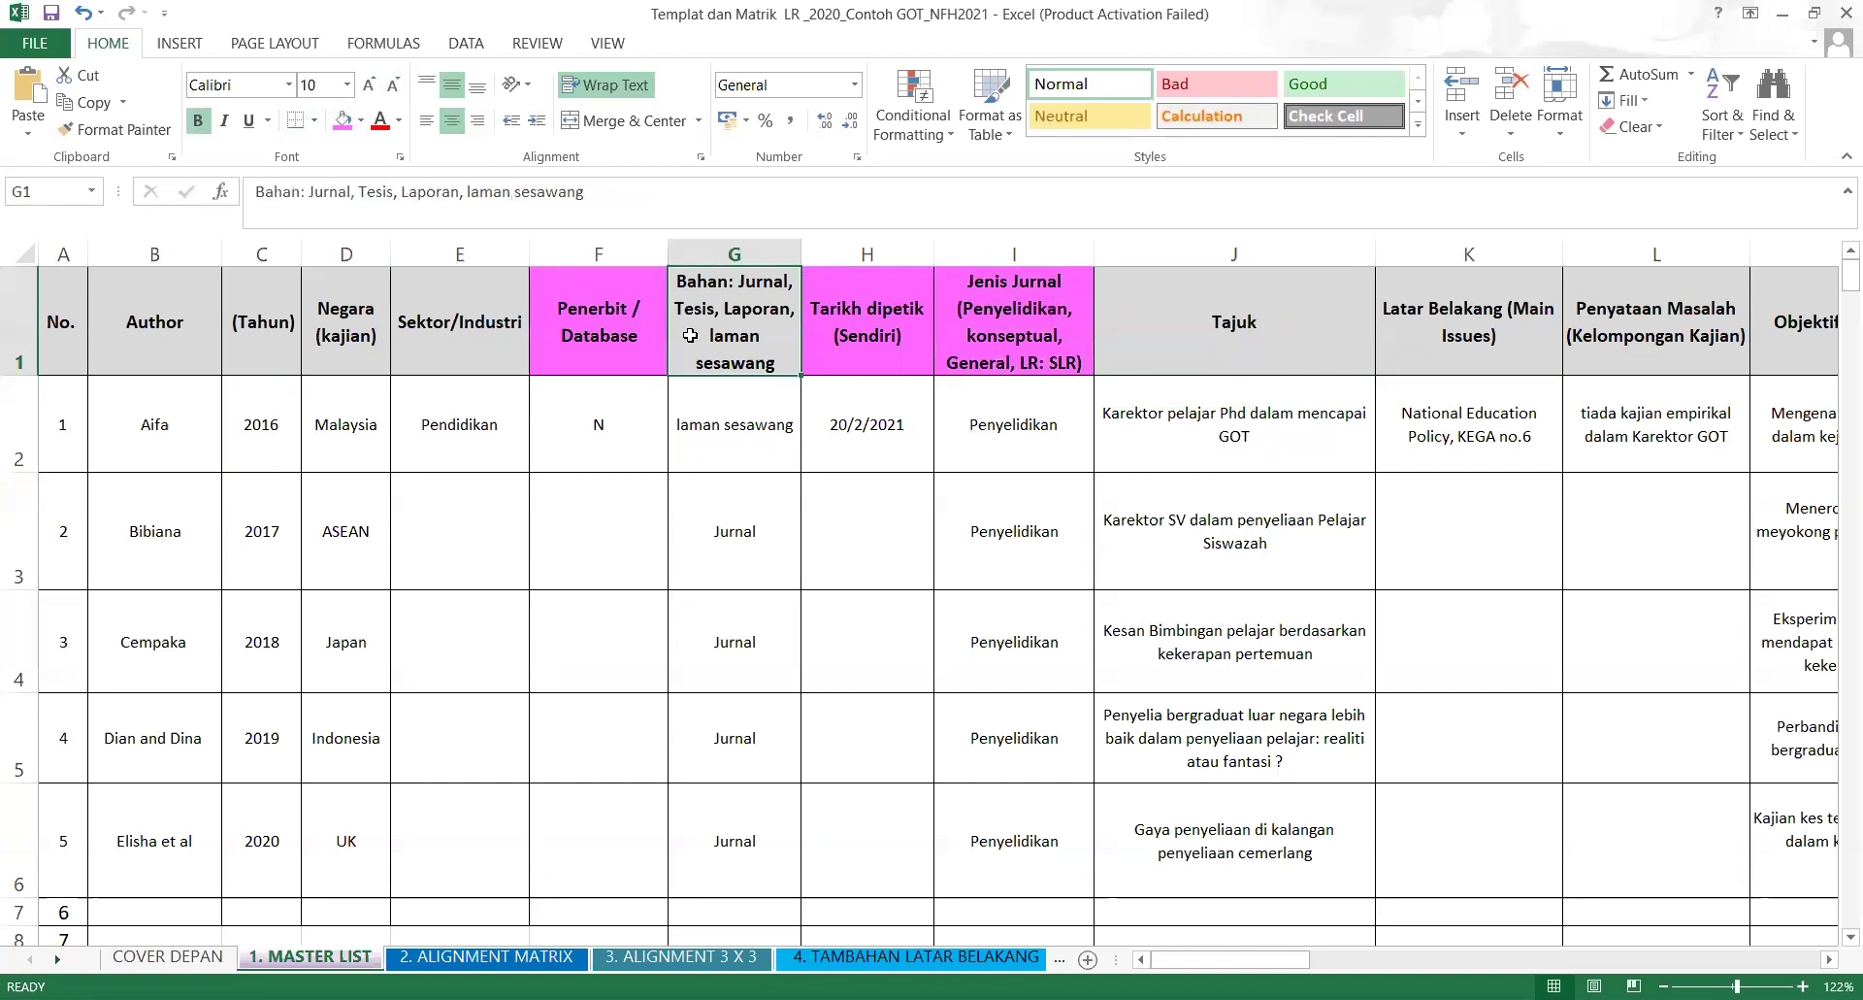
click(343, 122)
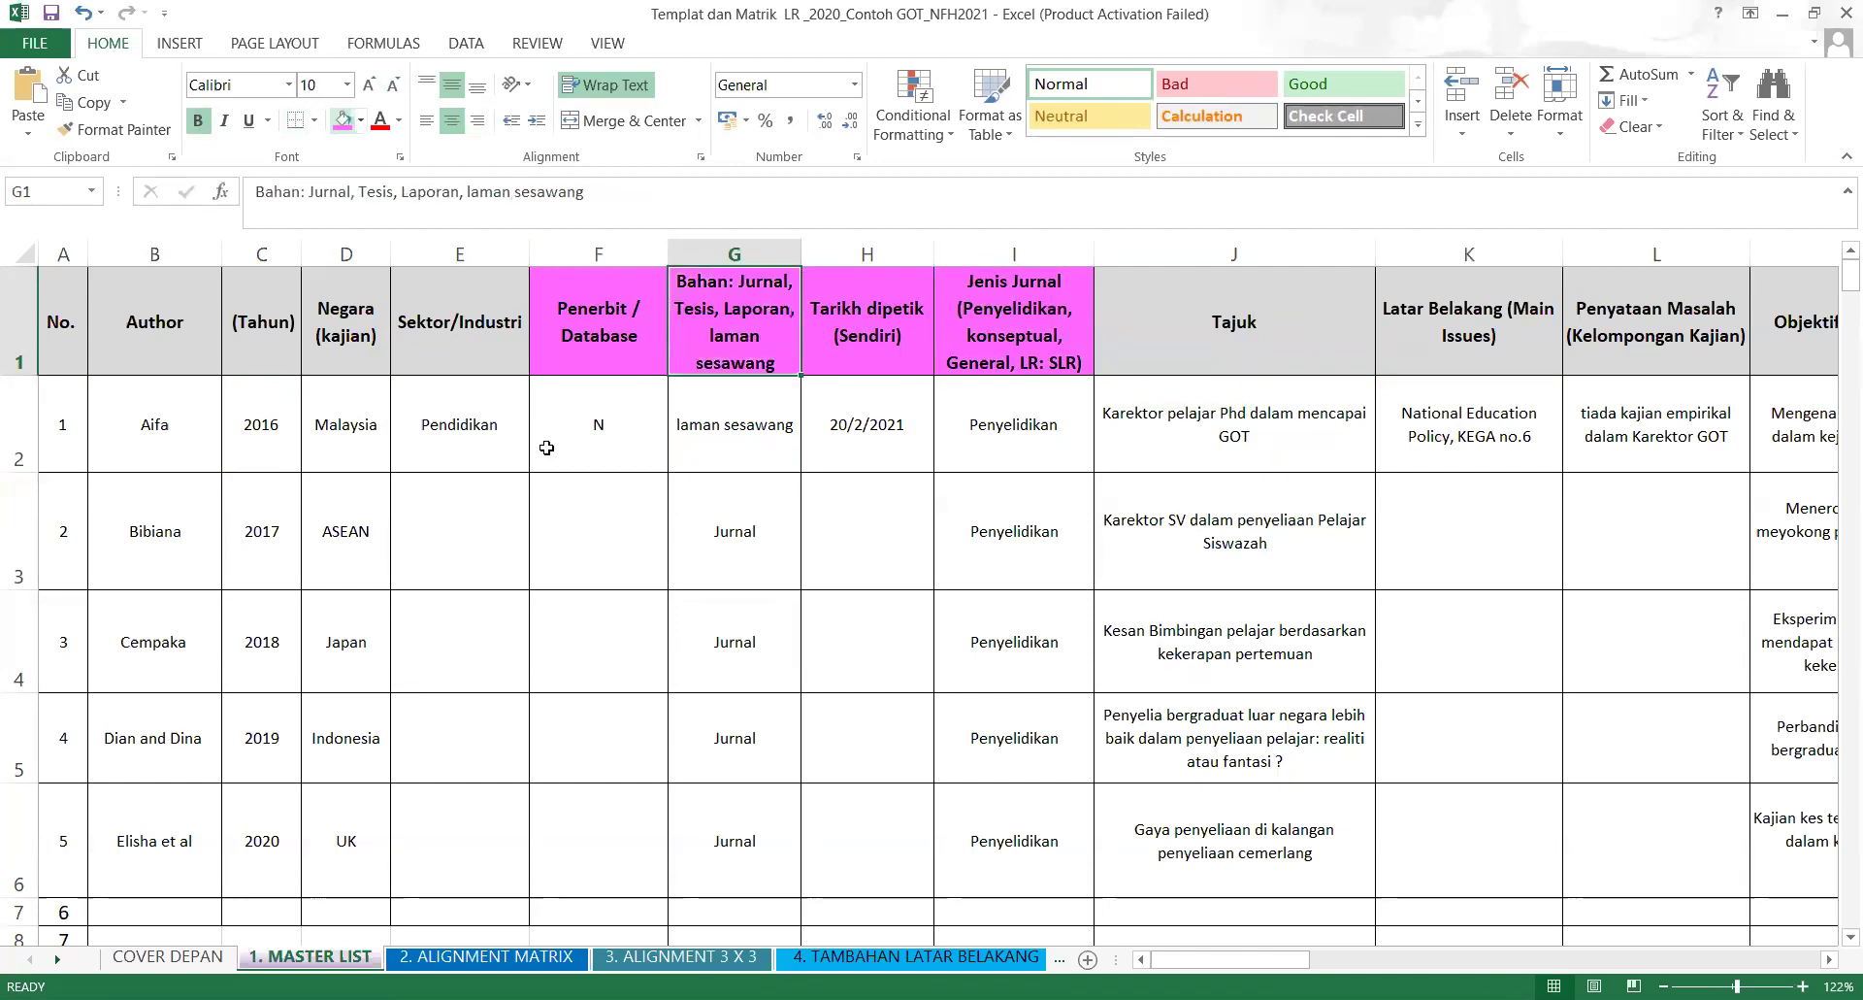
click(817, 713)
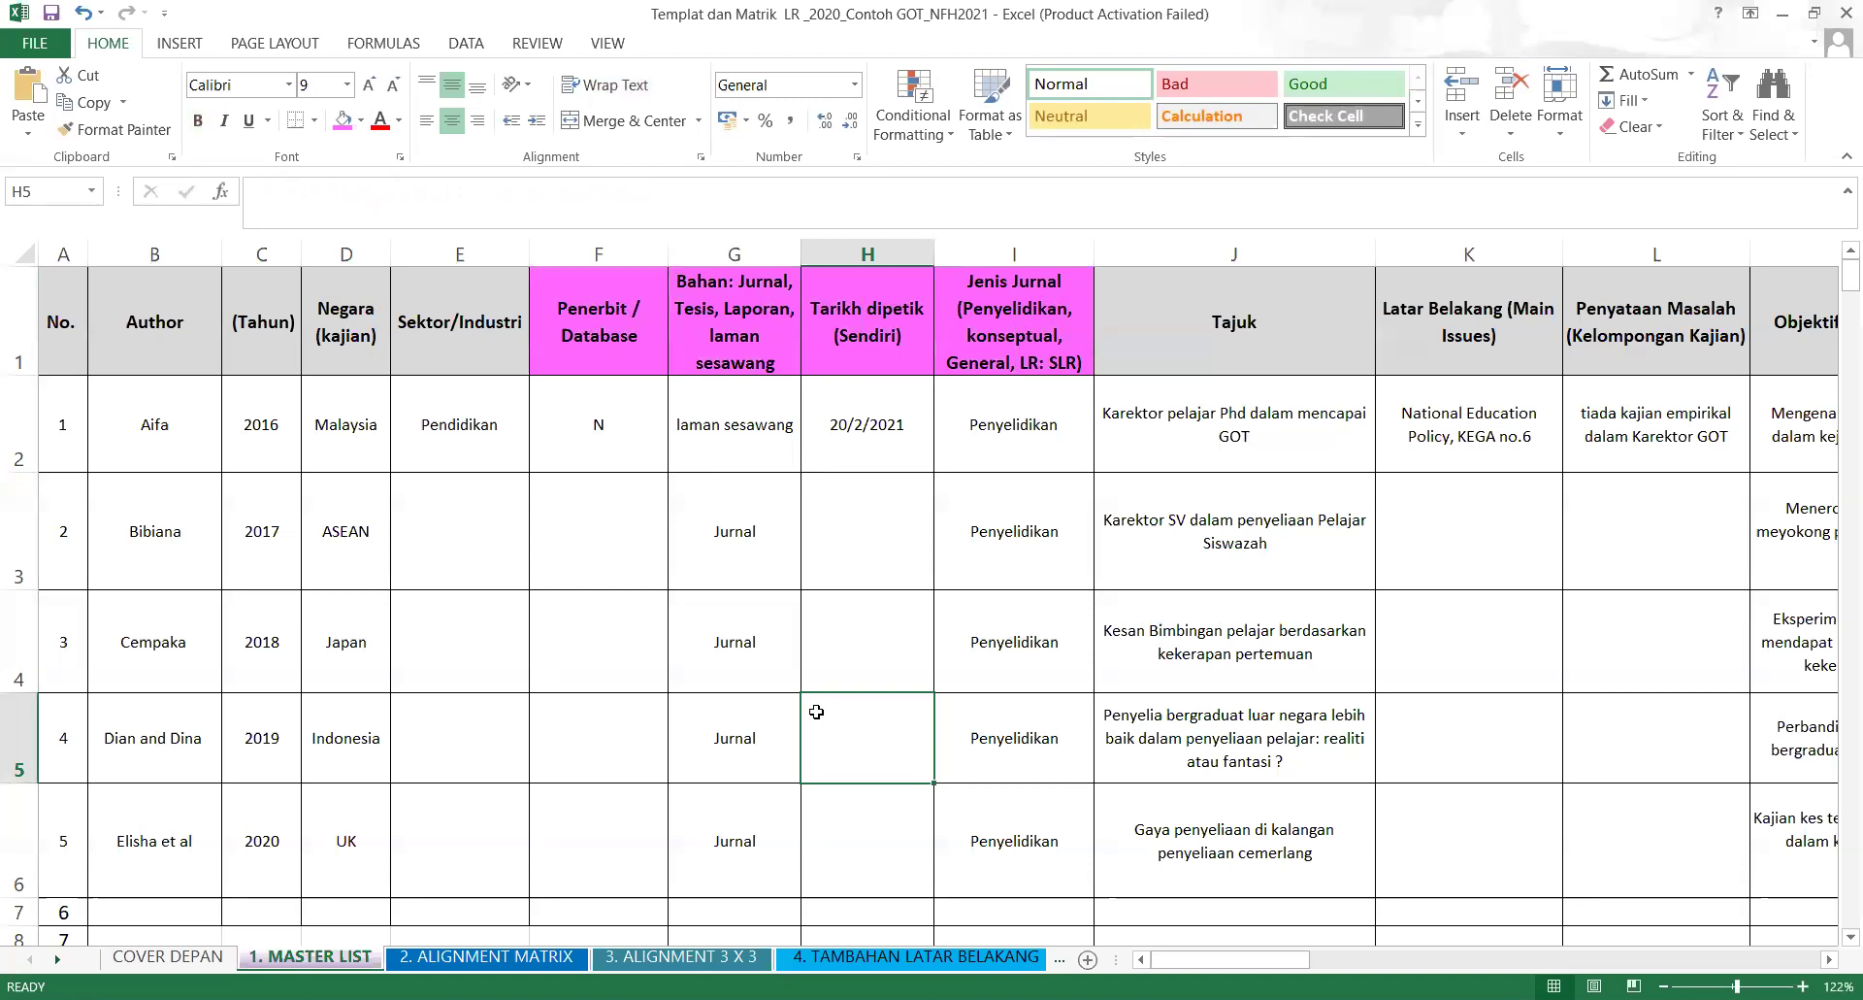
Look through the master list's columns from "Tajuk" to "Dapatan" and return to the first columns.
click(1134, 723)
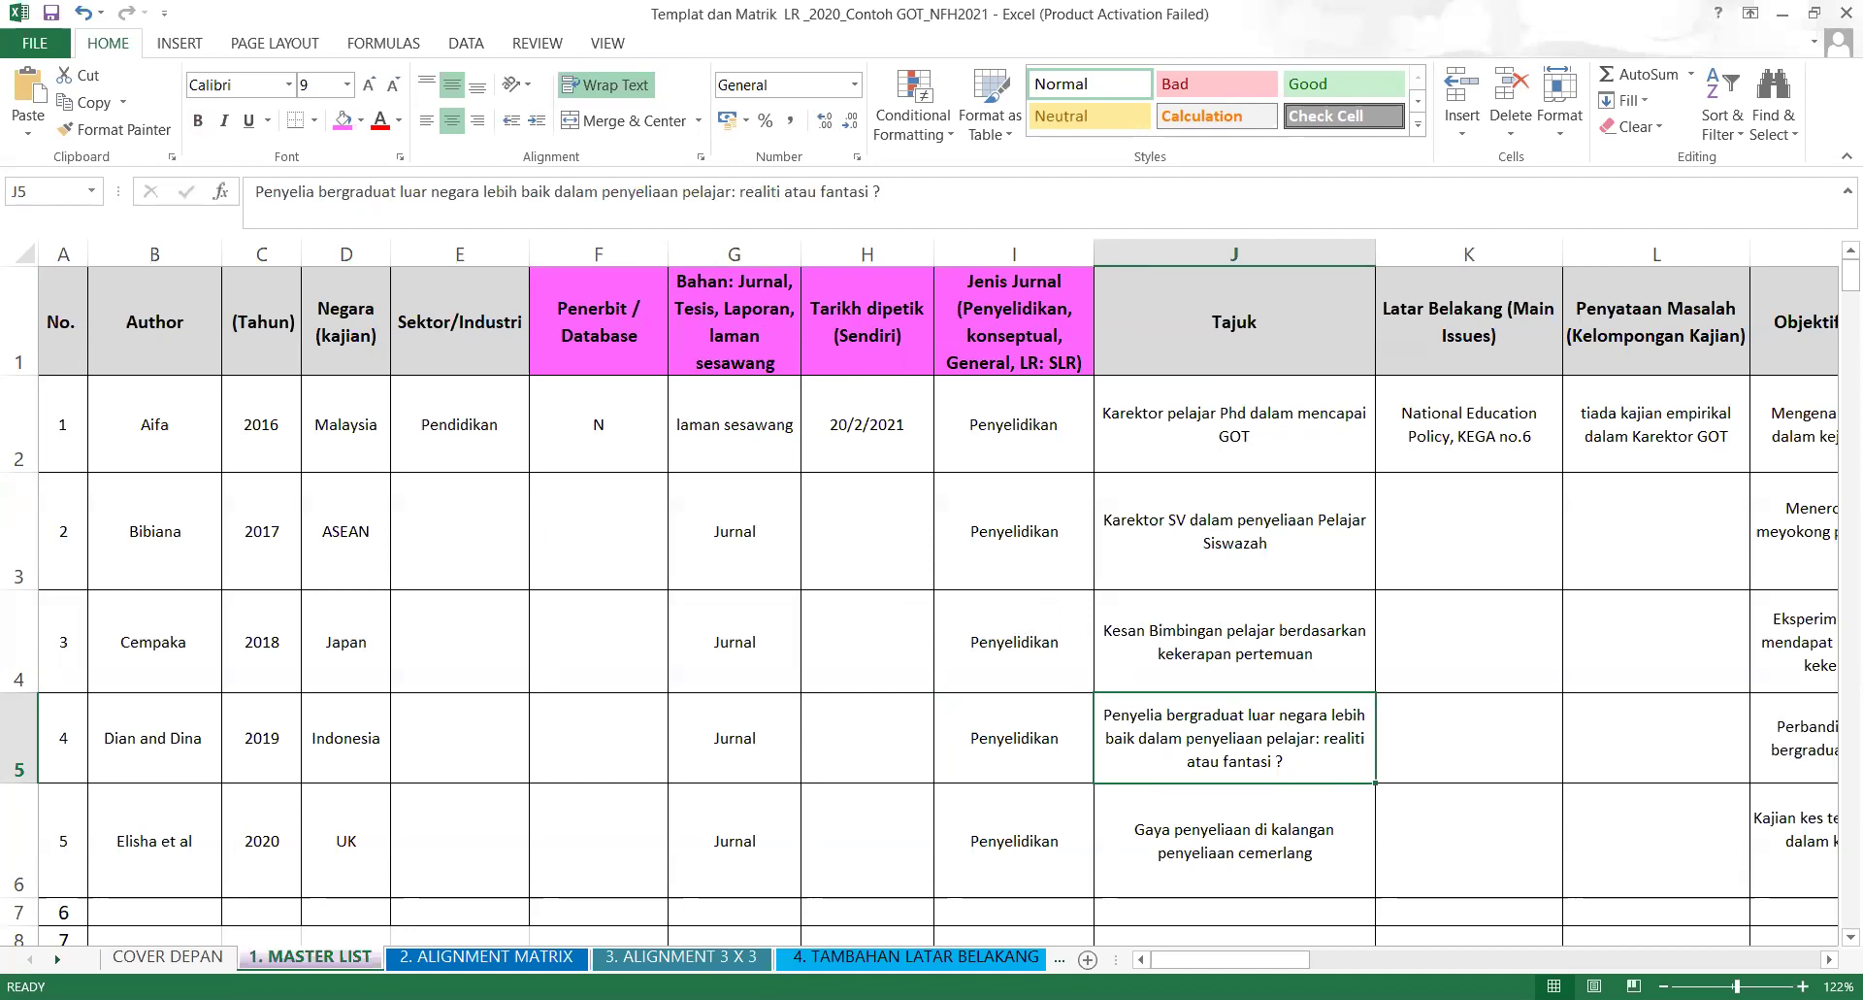
click(1830, 958)
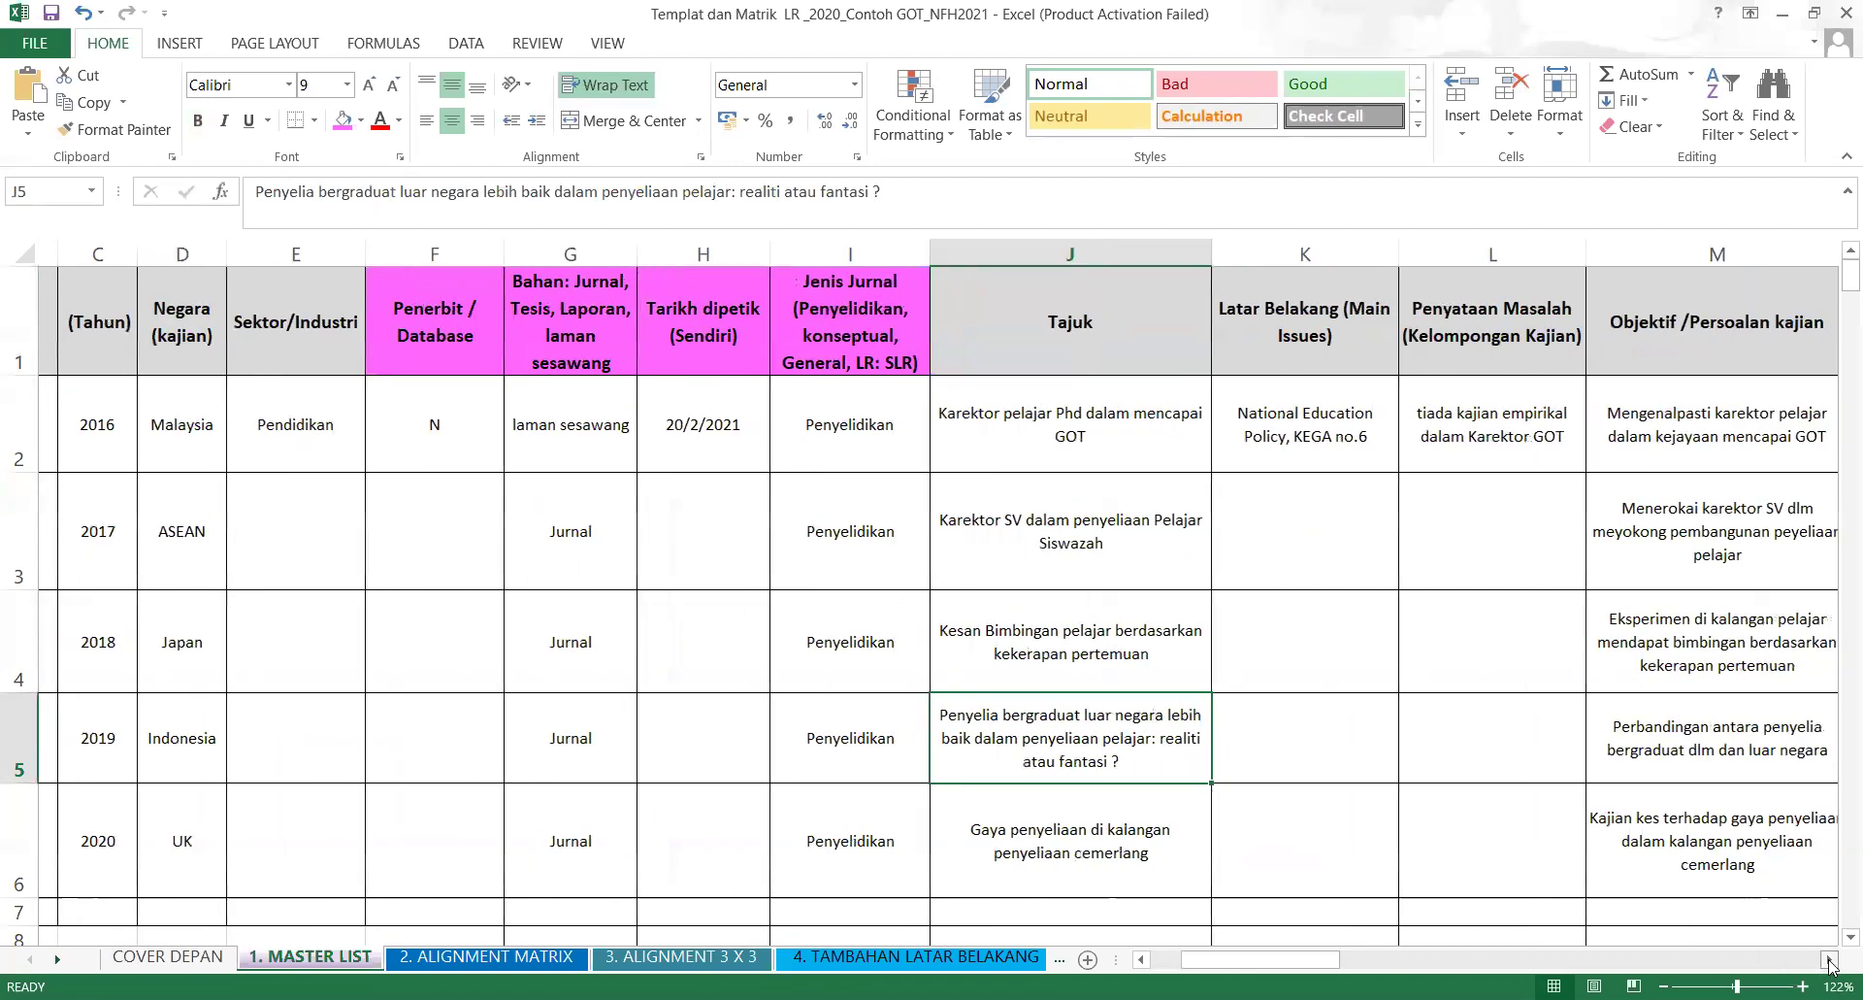
drag(1829, 959, 1829, 962)
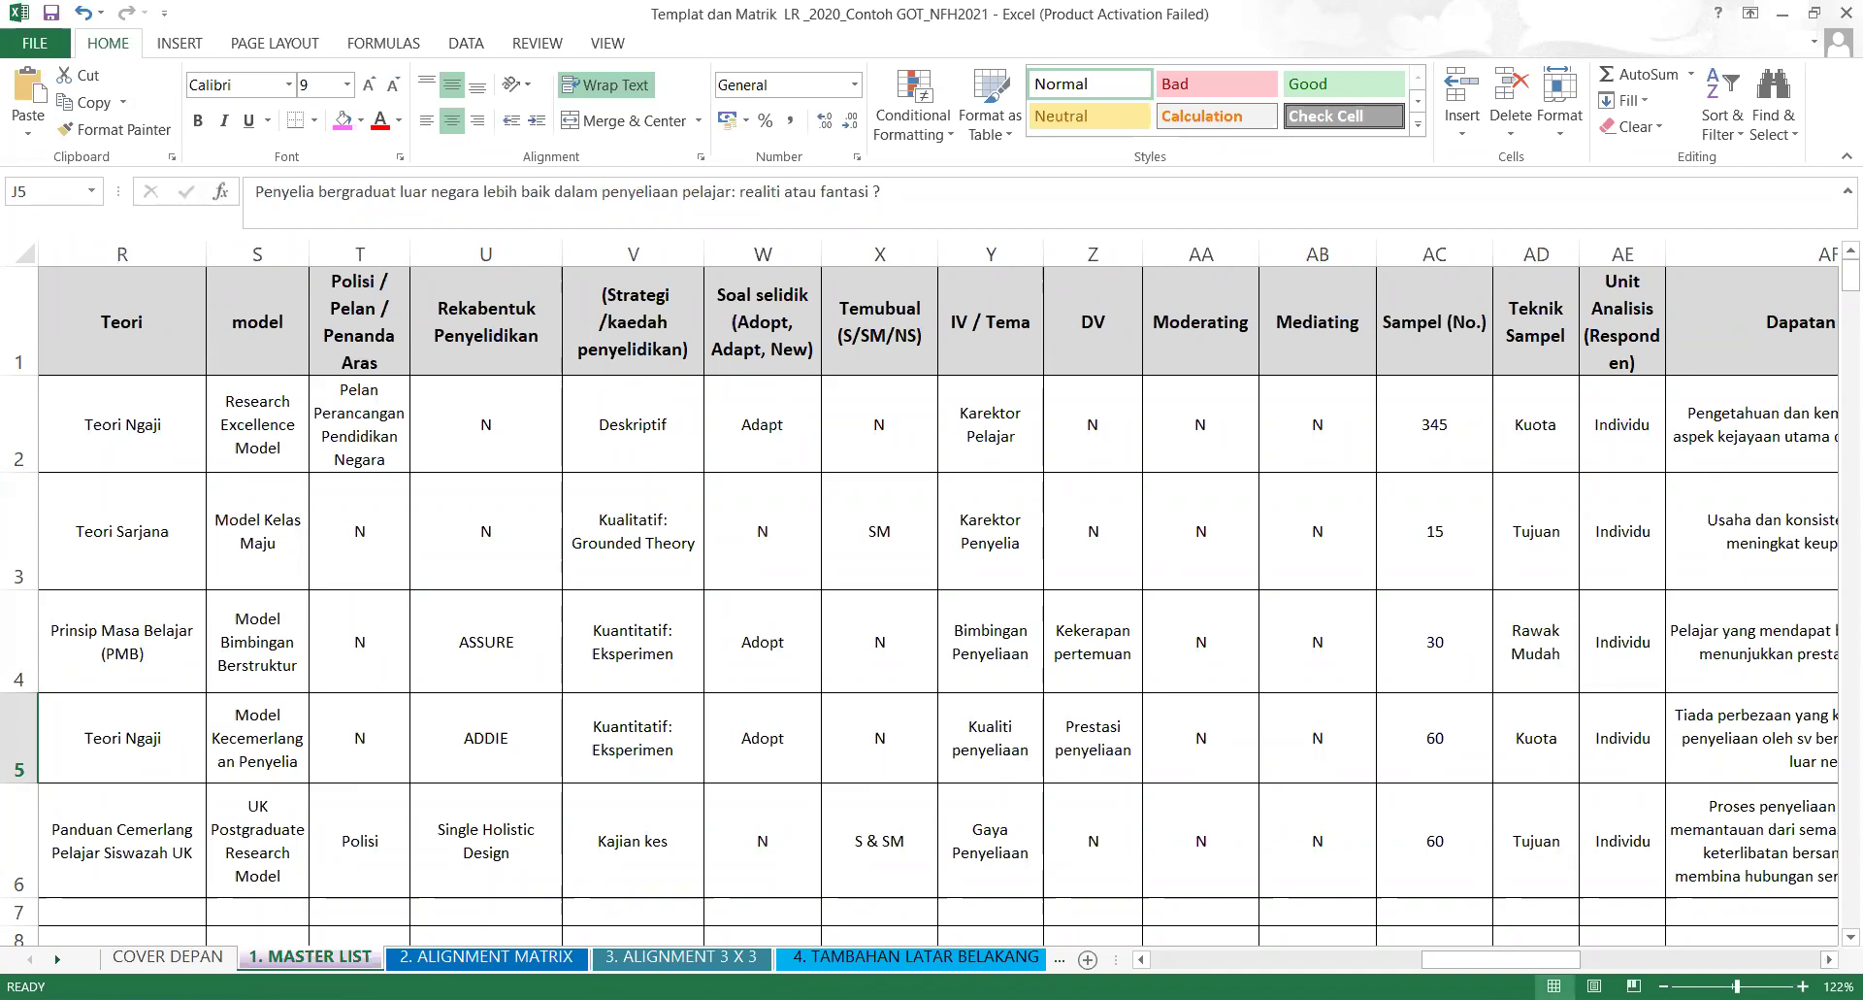
drag(1479, 967, 1186, 968)
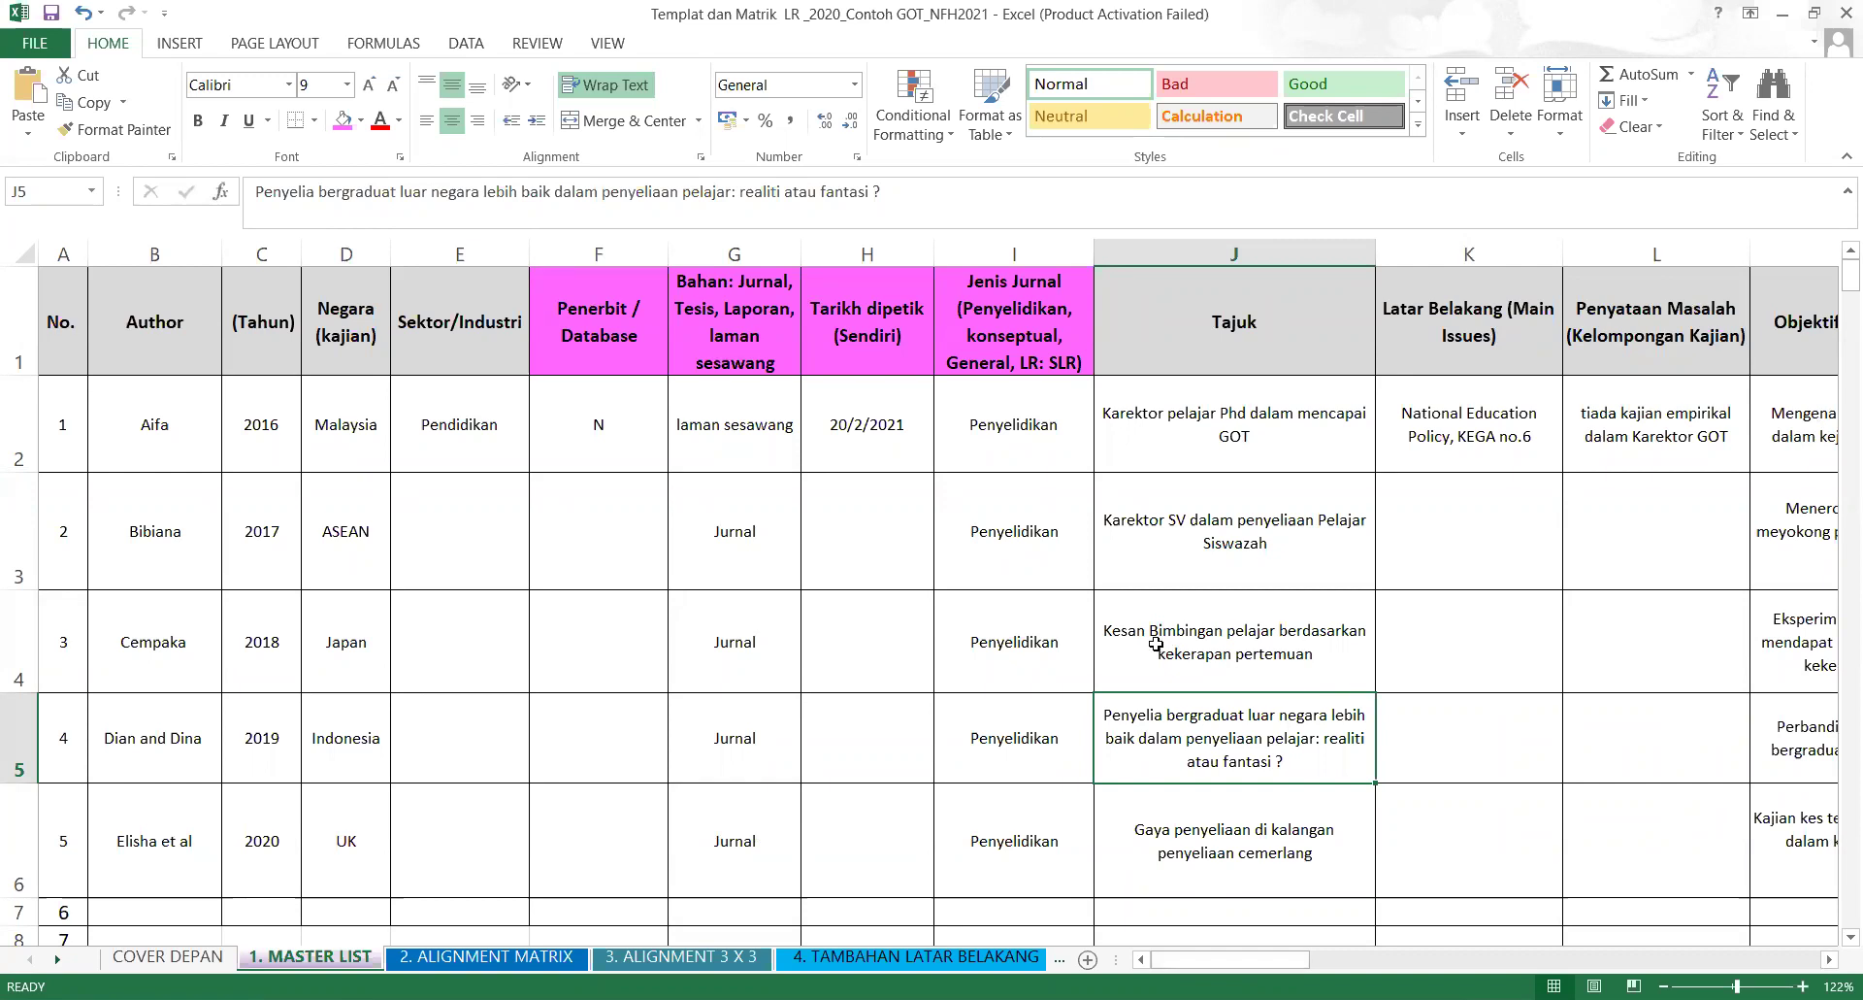
click(745, 444)
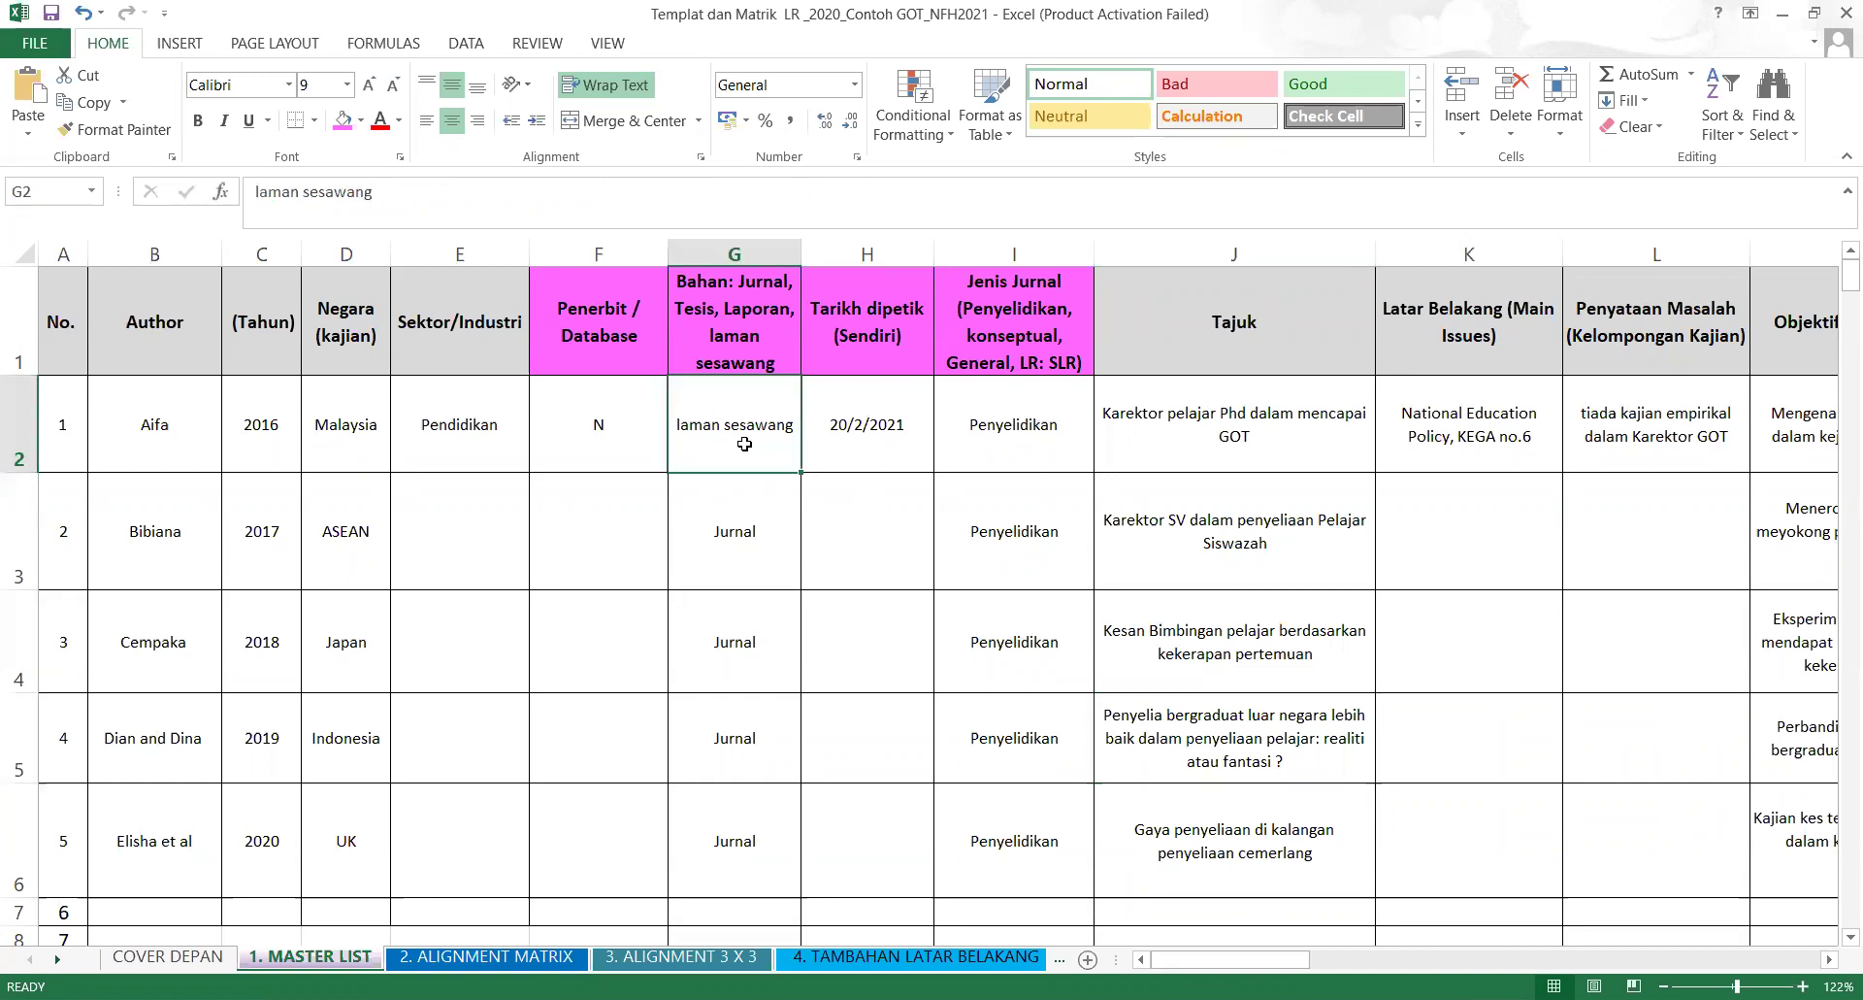
click(863, 546)
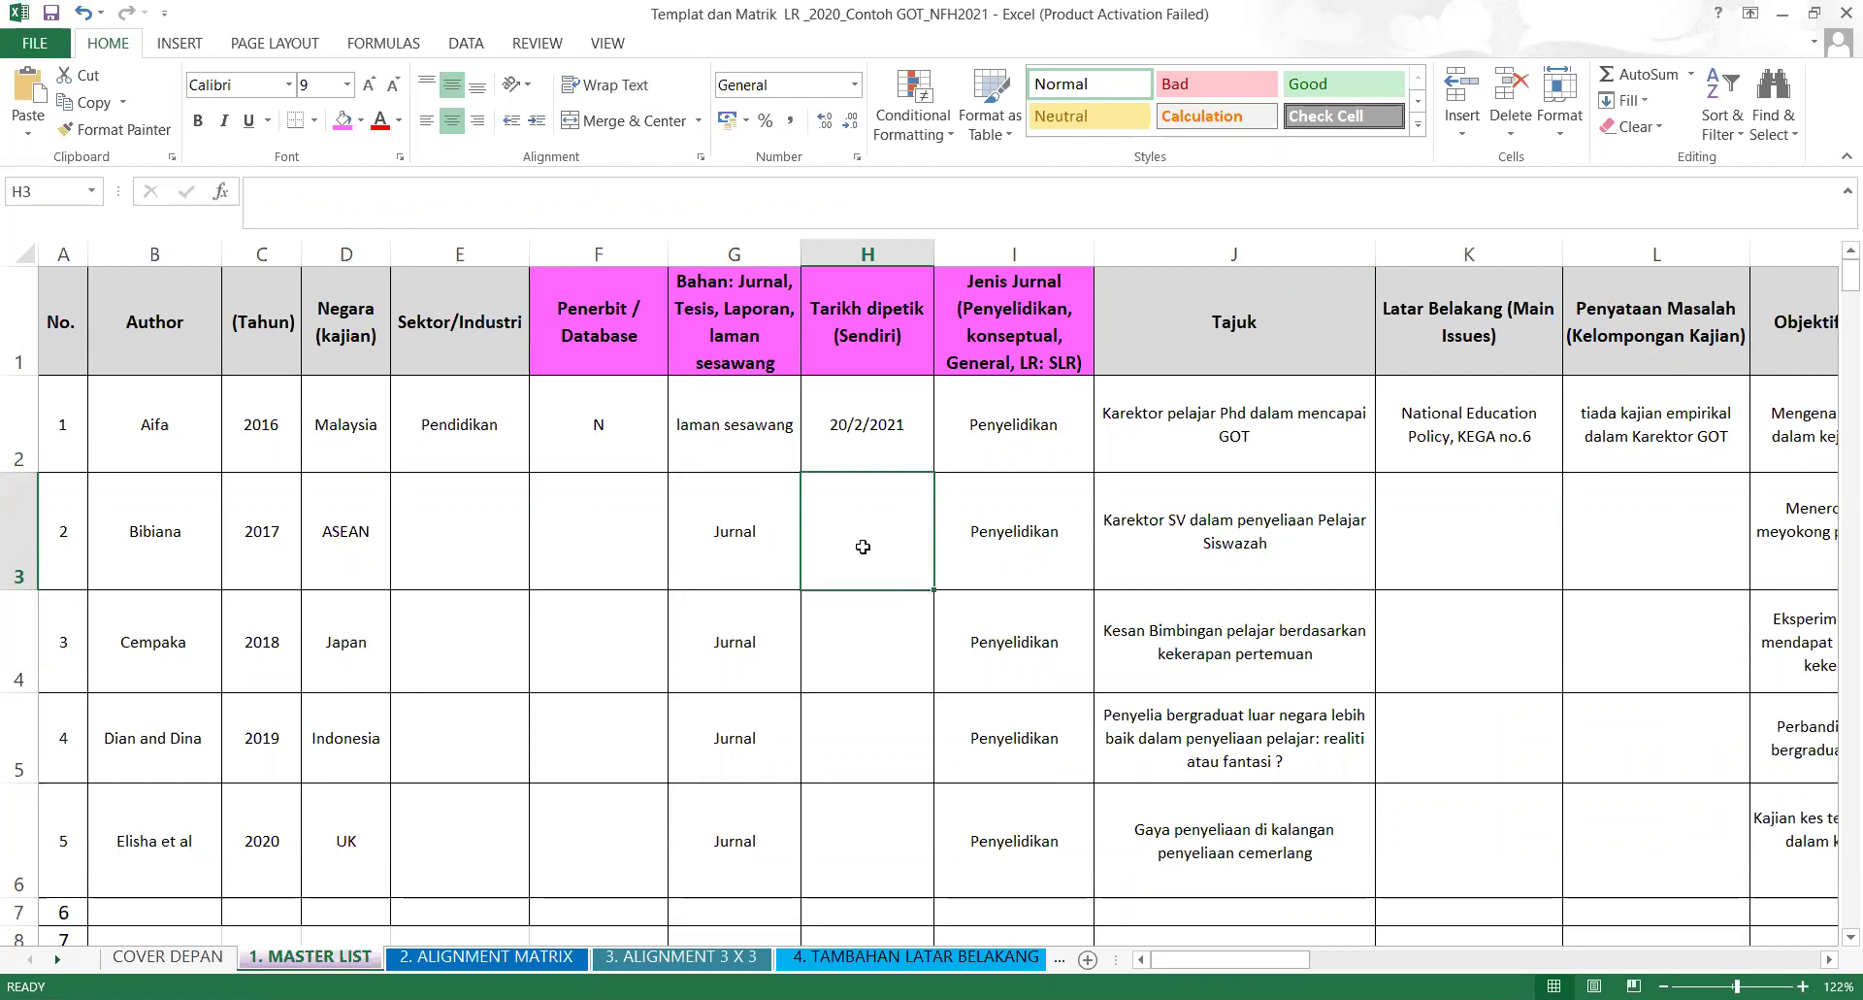
Sort the records from A to Z by the "Bahan" material type in column G, expanding the selection to the adjacent data.
click(744, 272)
click(749, 253)
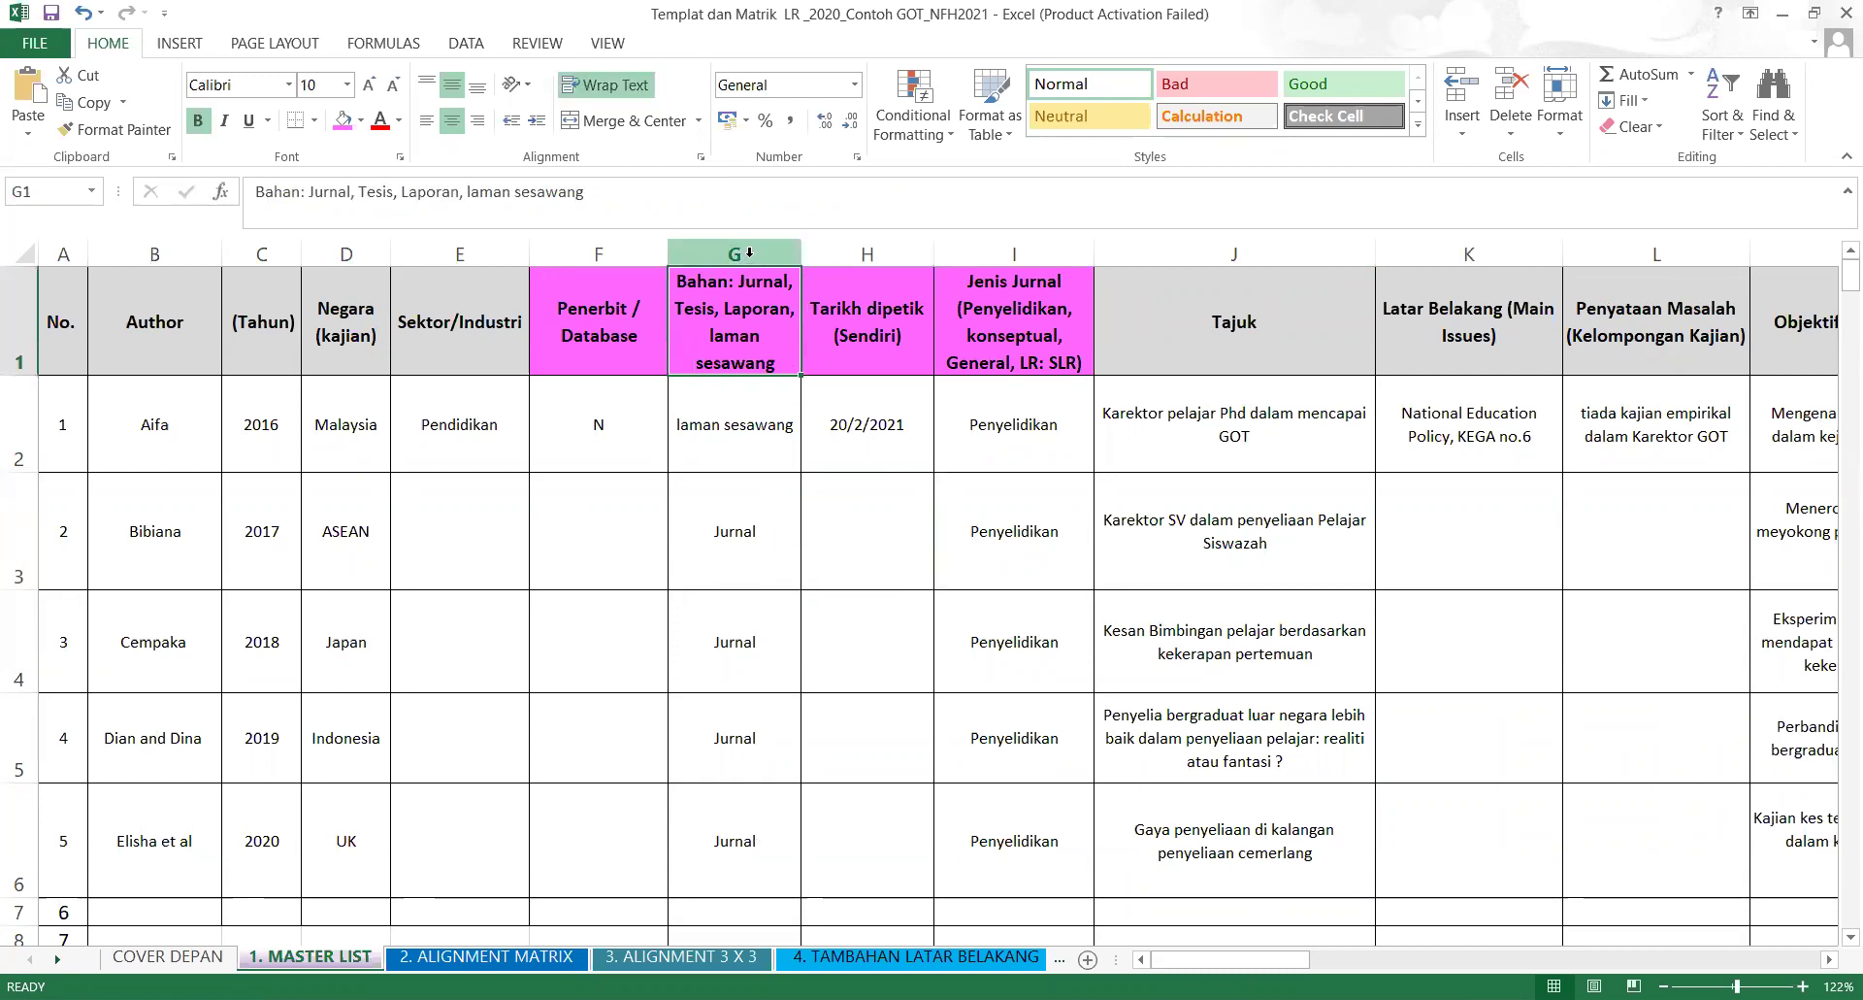
right_click(748, 253)
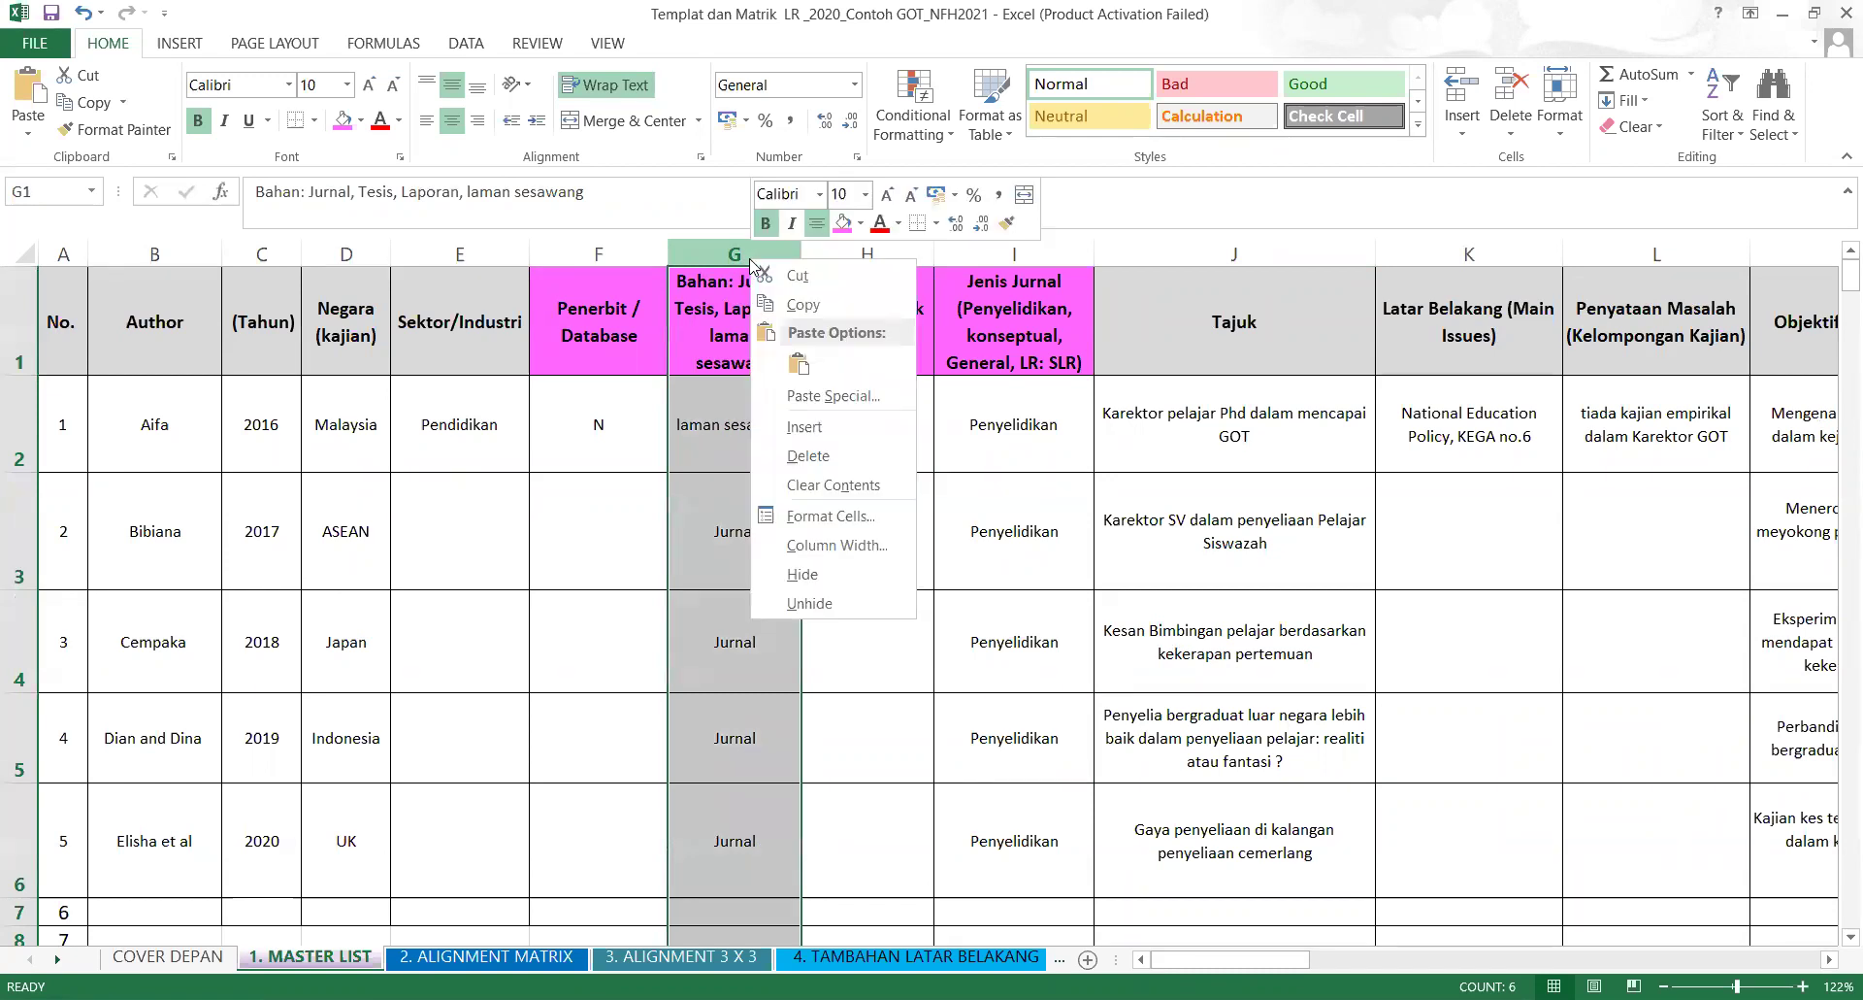
click(1718, 97)
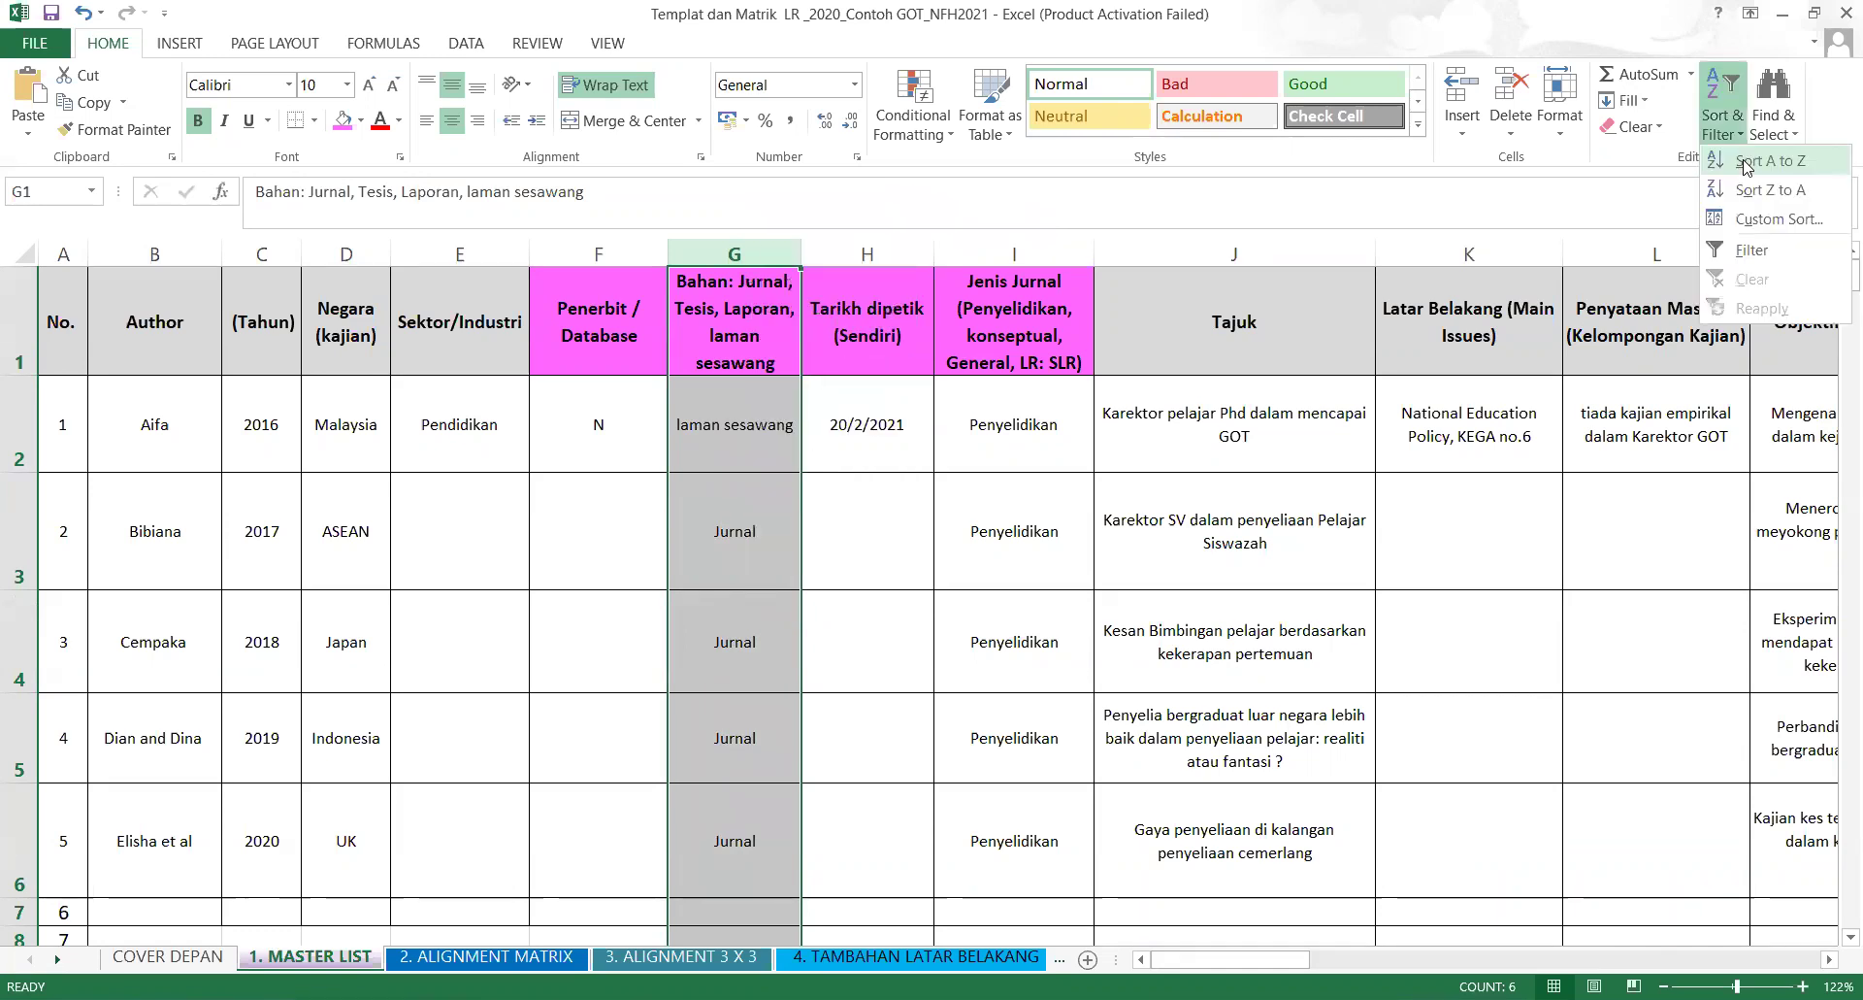
click(1747, 163)
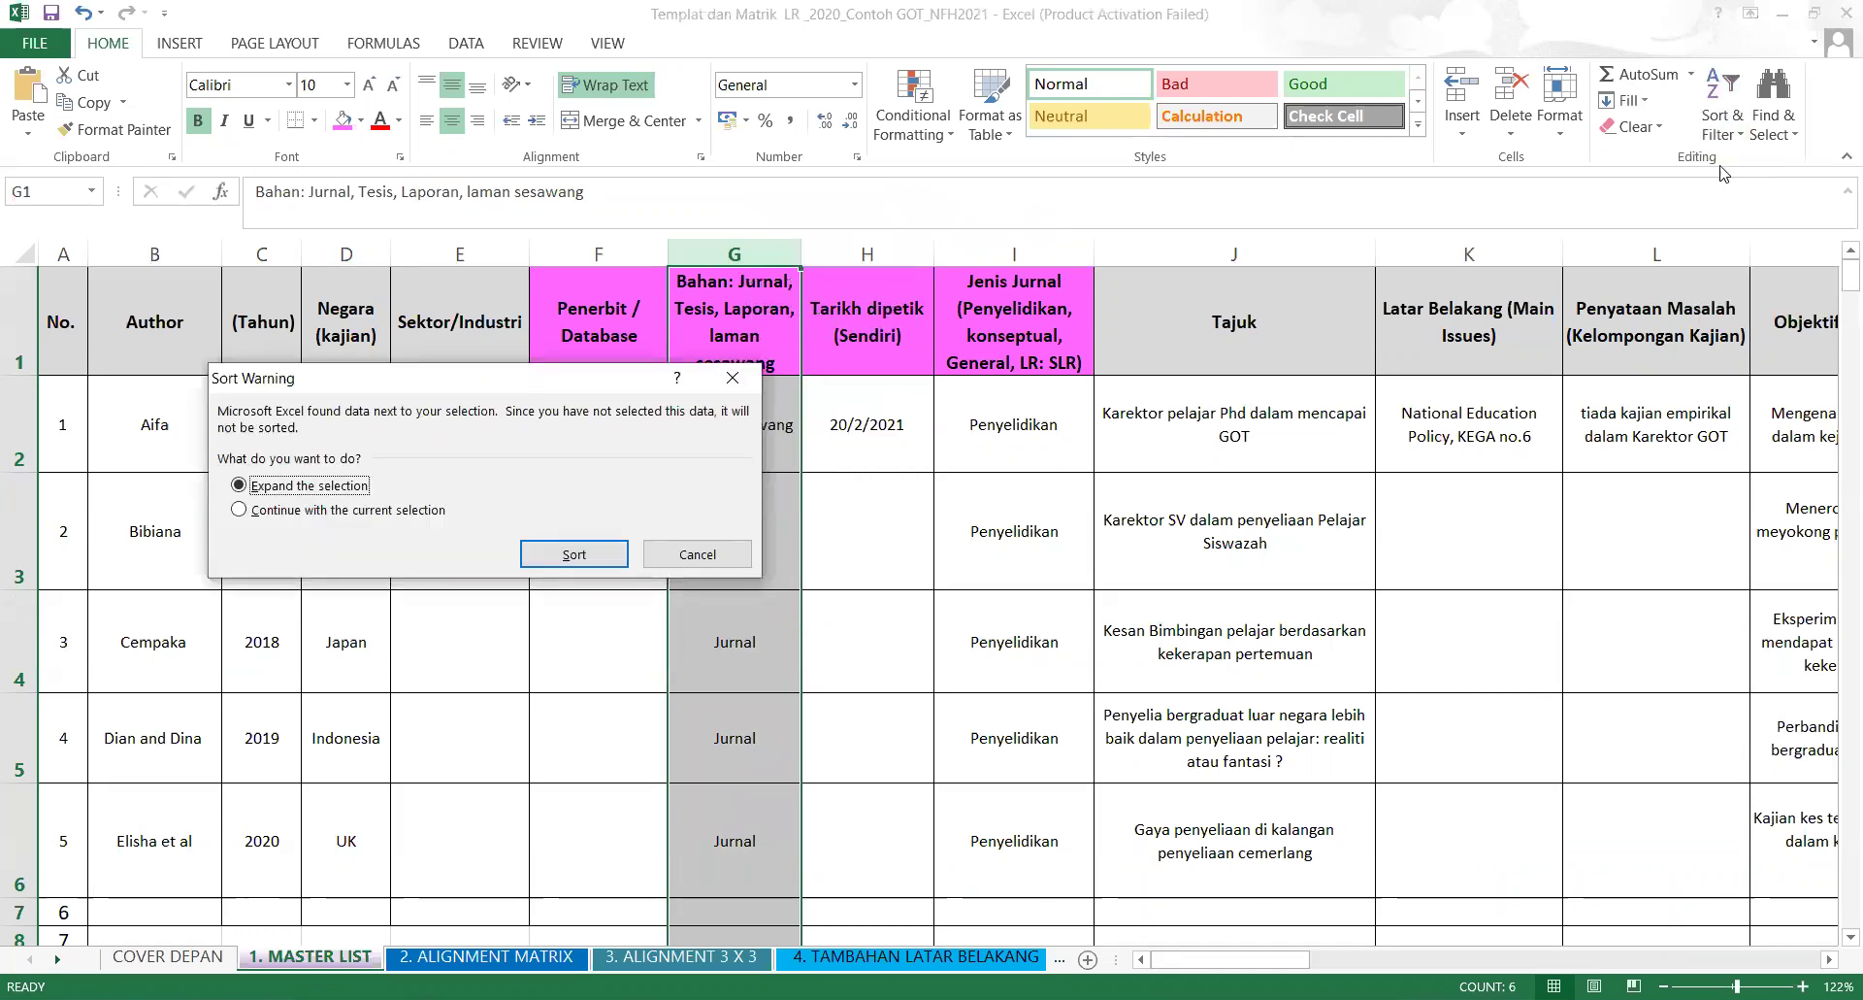
click(576, 554)
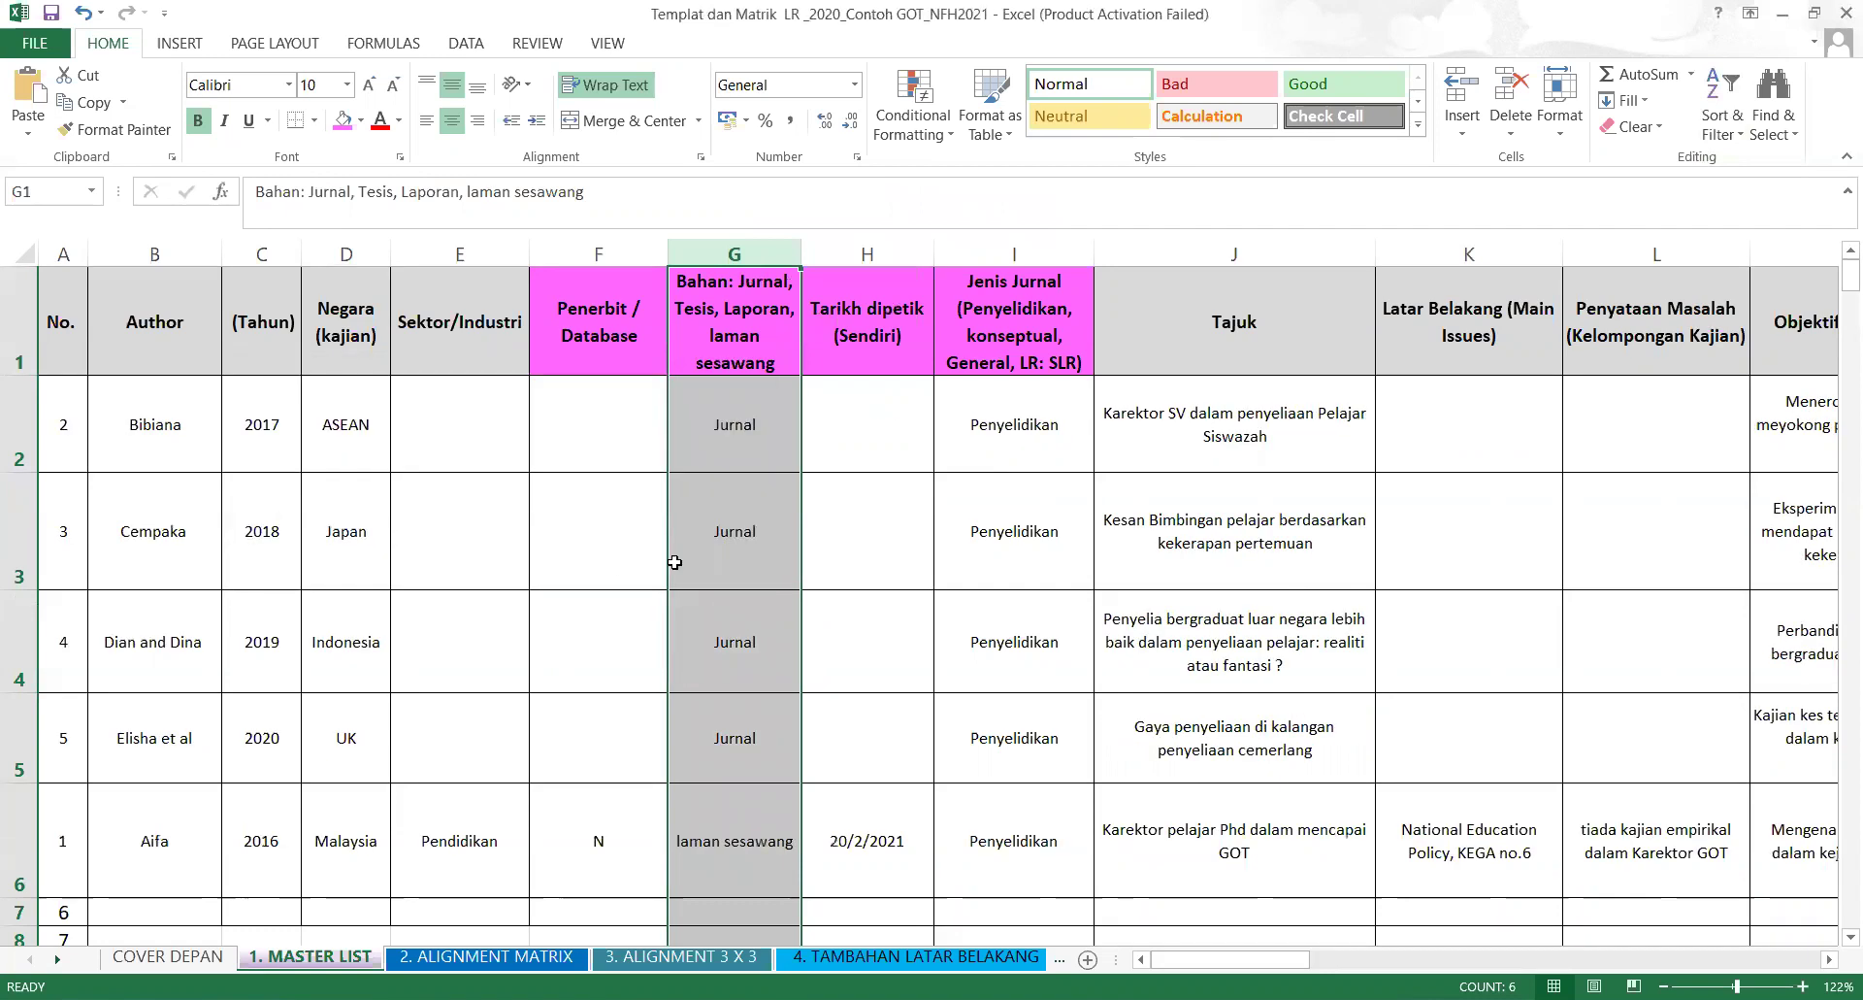
click(868, 560)
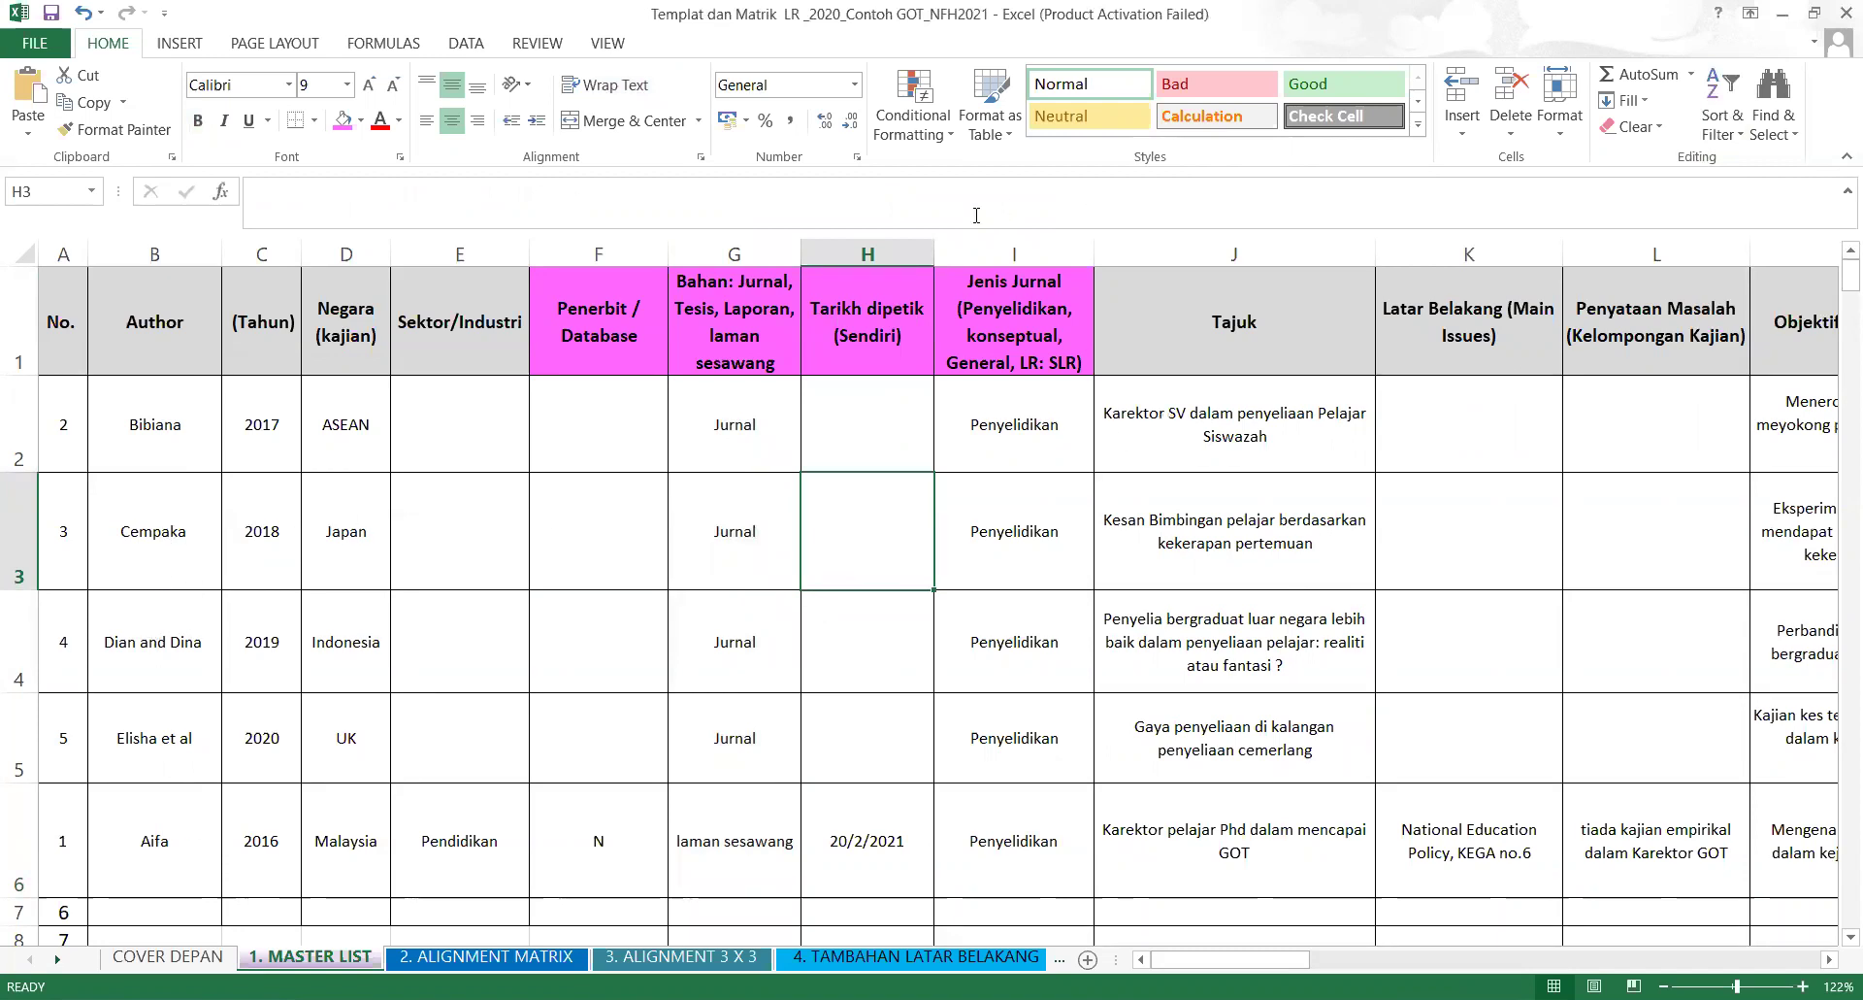
click(874, 249)
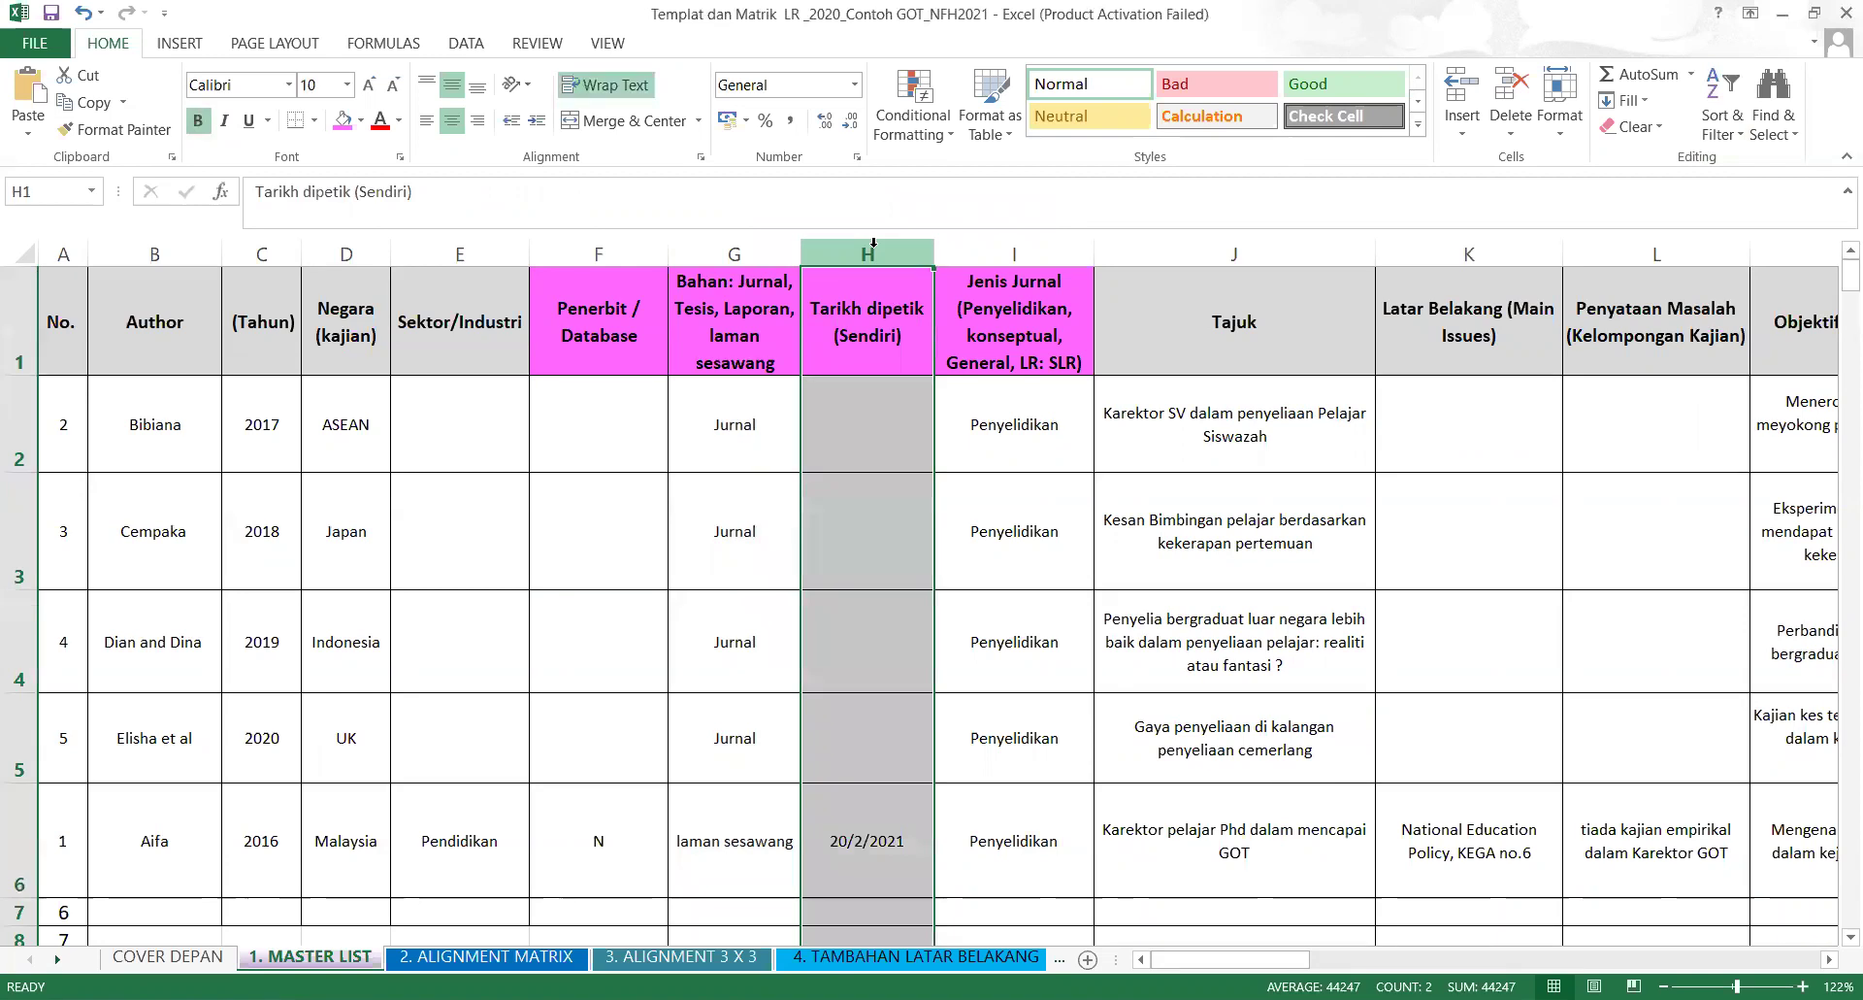
right_click(873, 245)
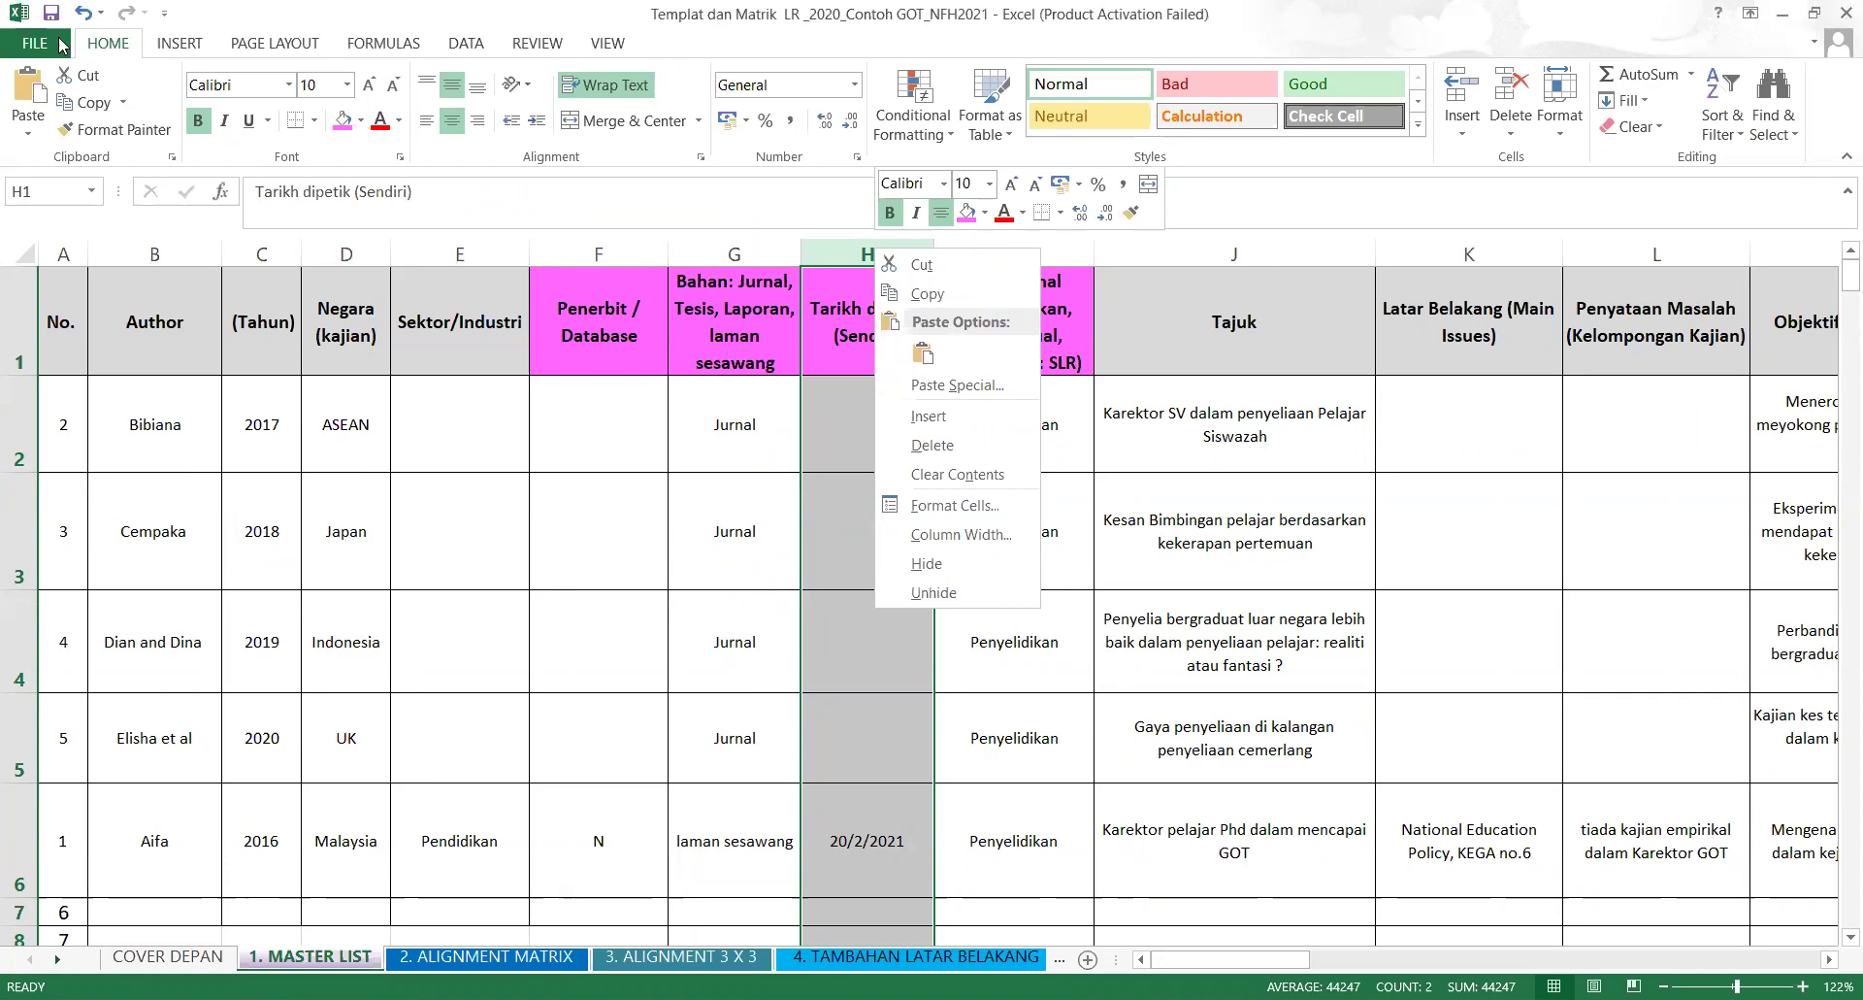
click(1726, 87)
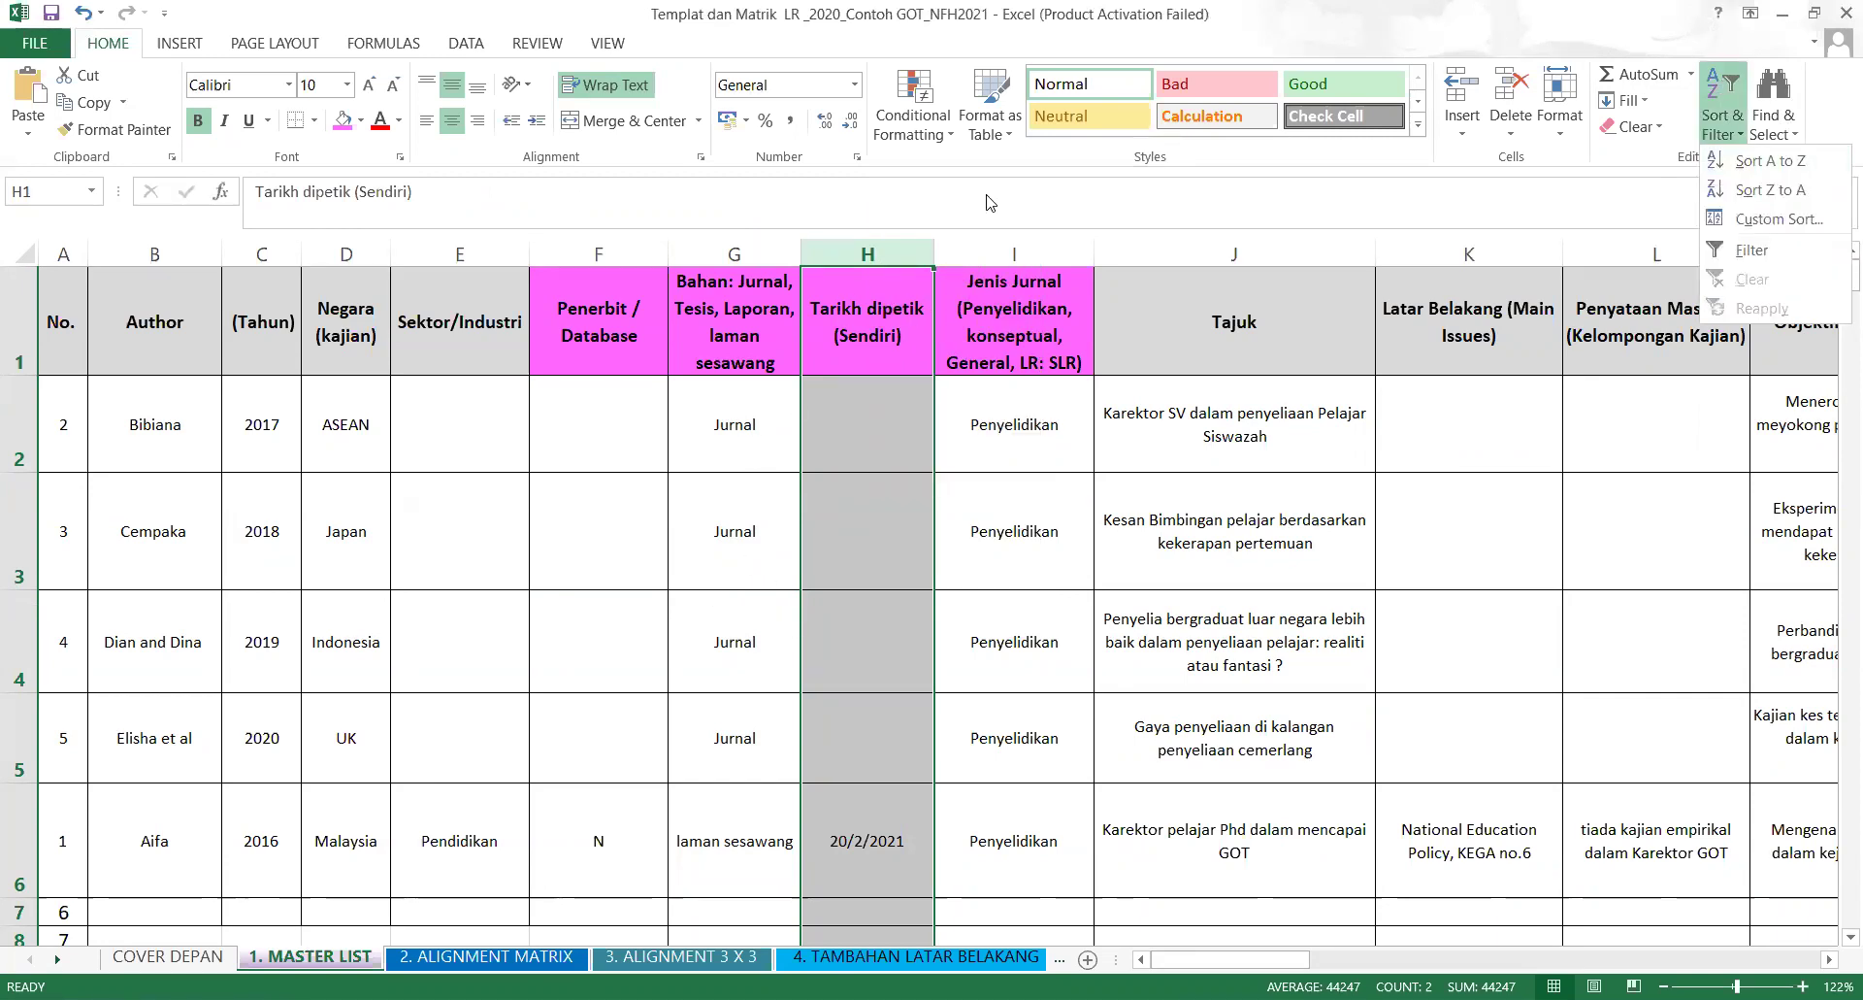
click(296, 274)
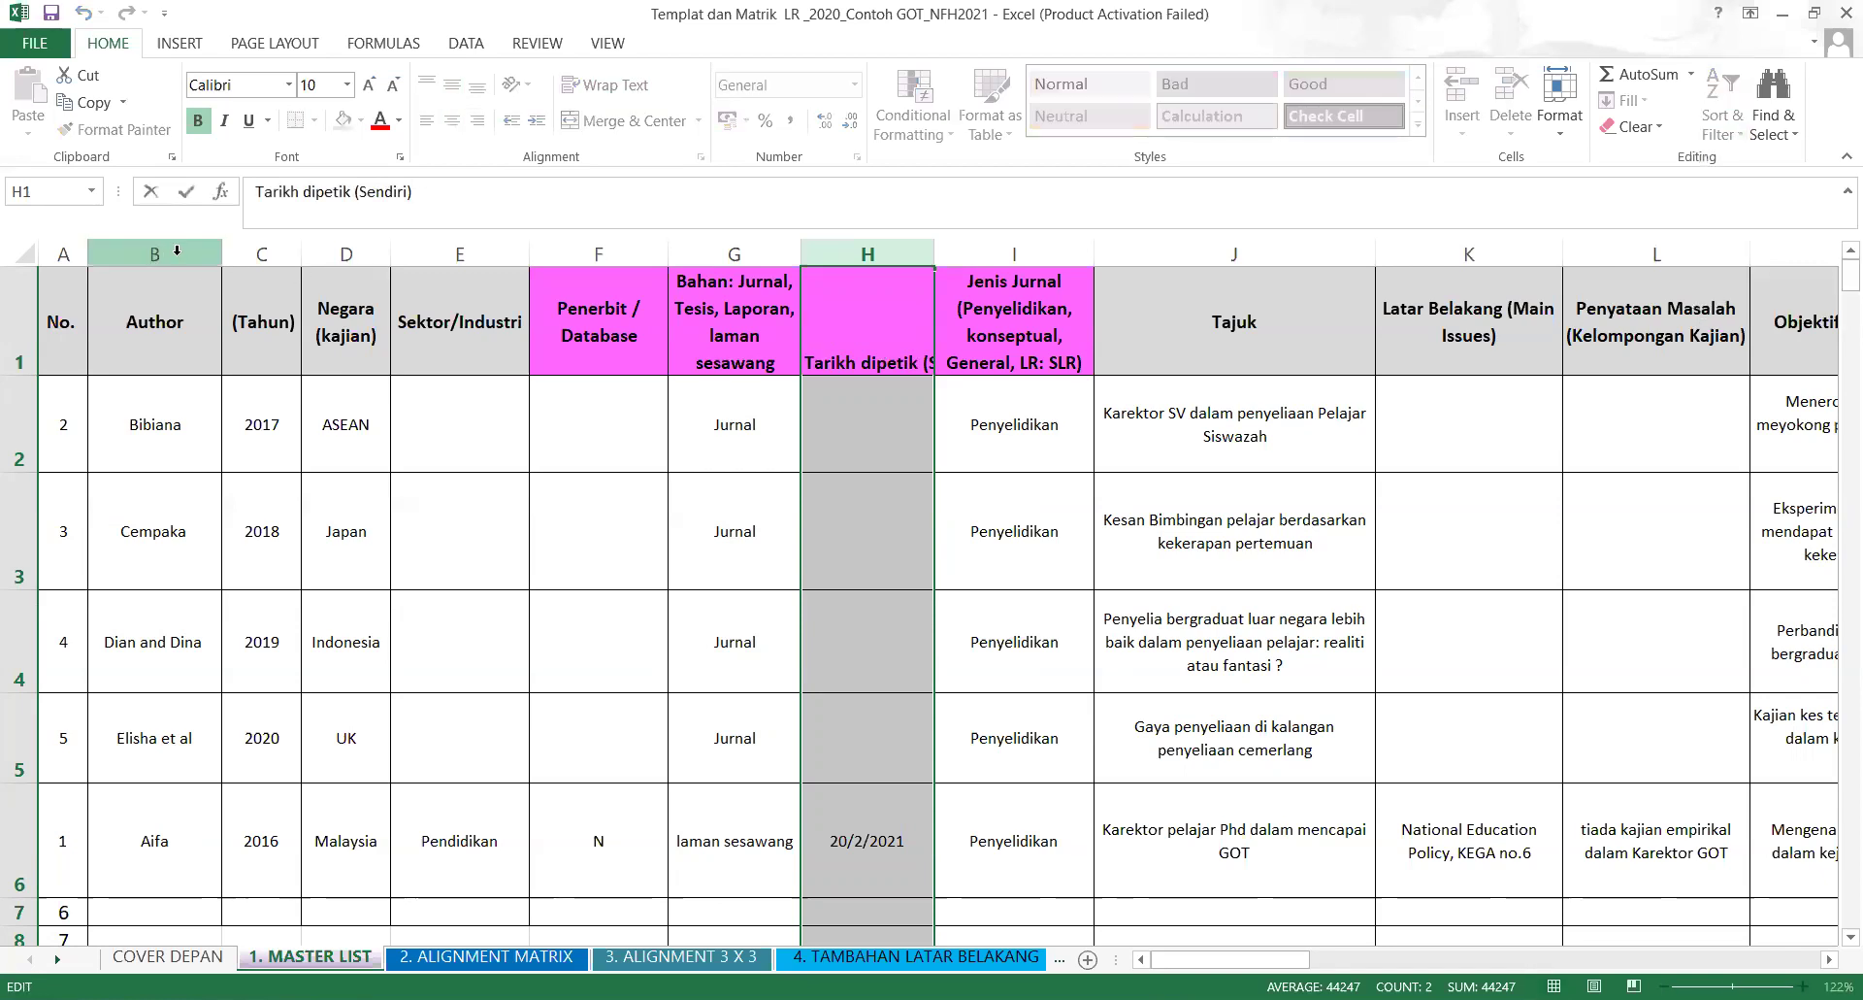
Sort the records from A to Z by the "Author" column, expanding the selection to the adjacent data.
click(165, 248)
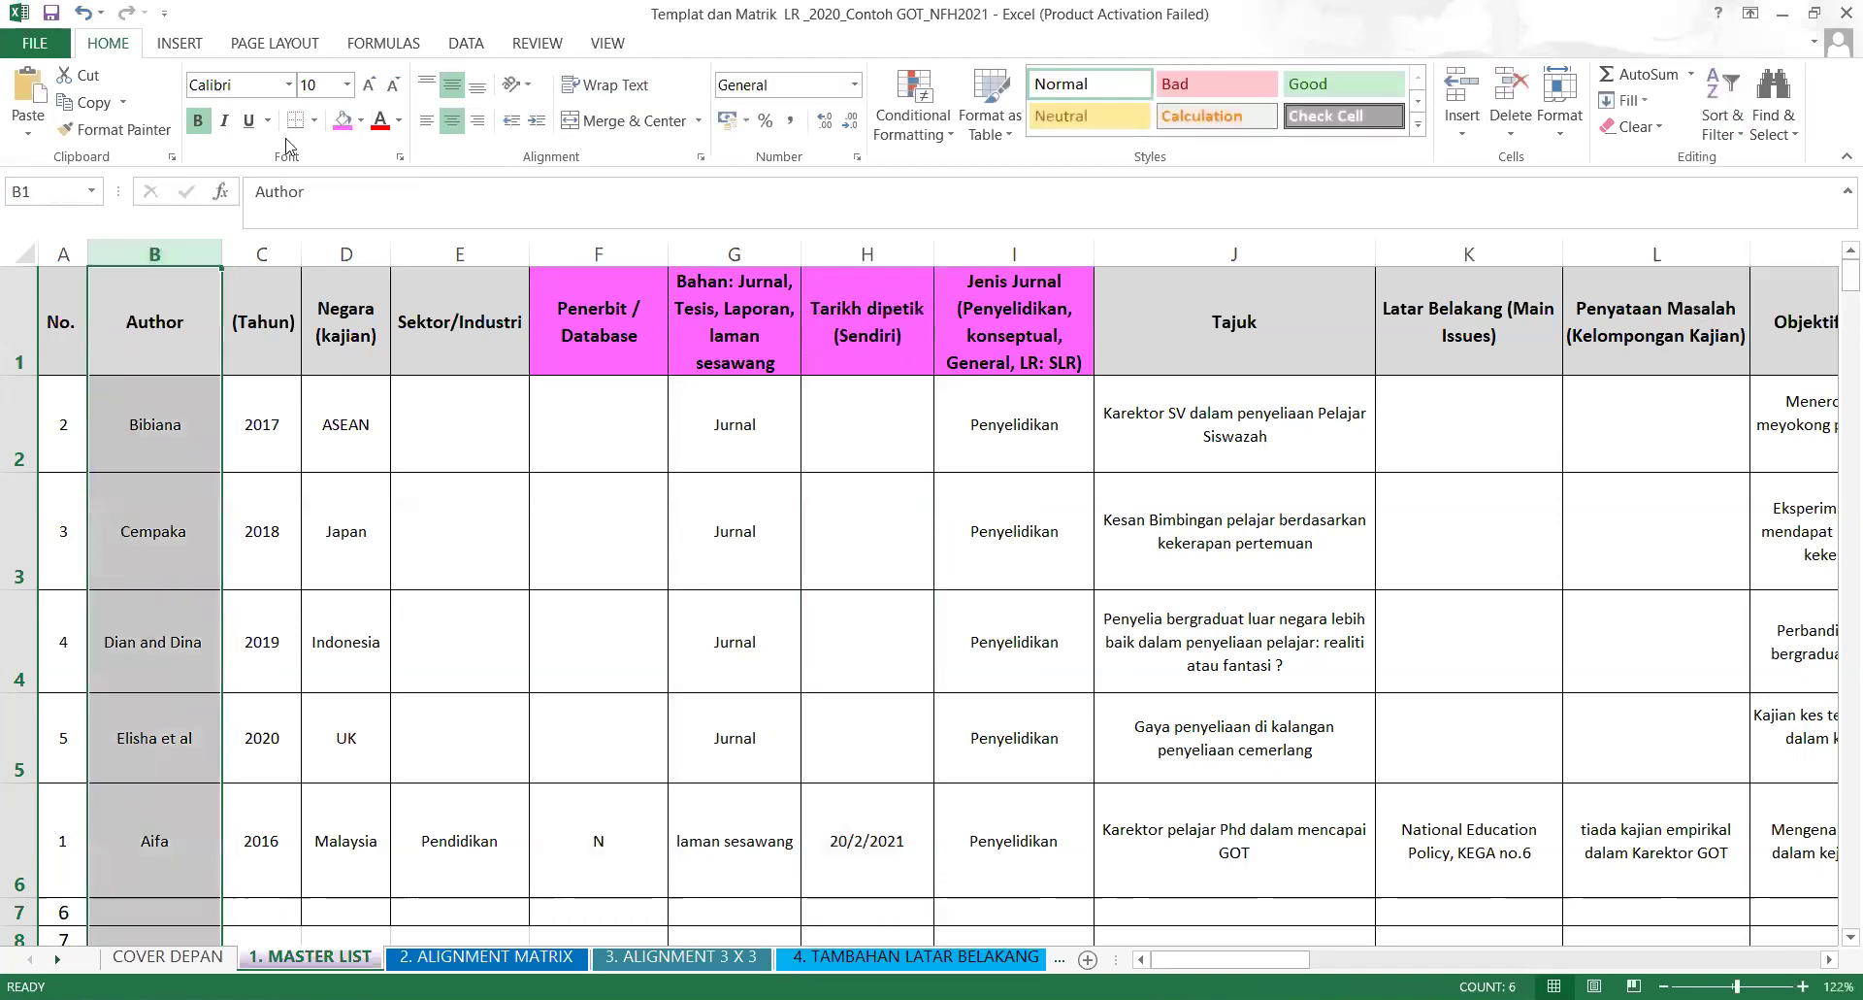
click(1724, 114)
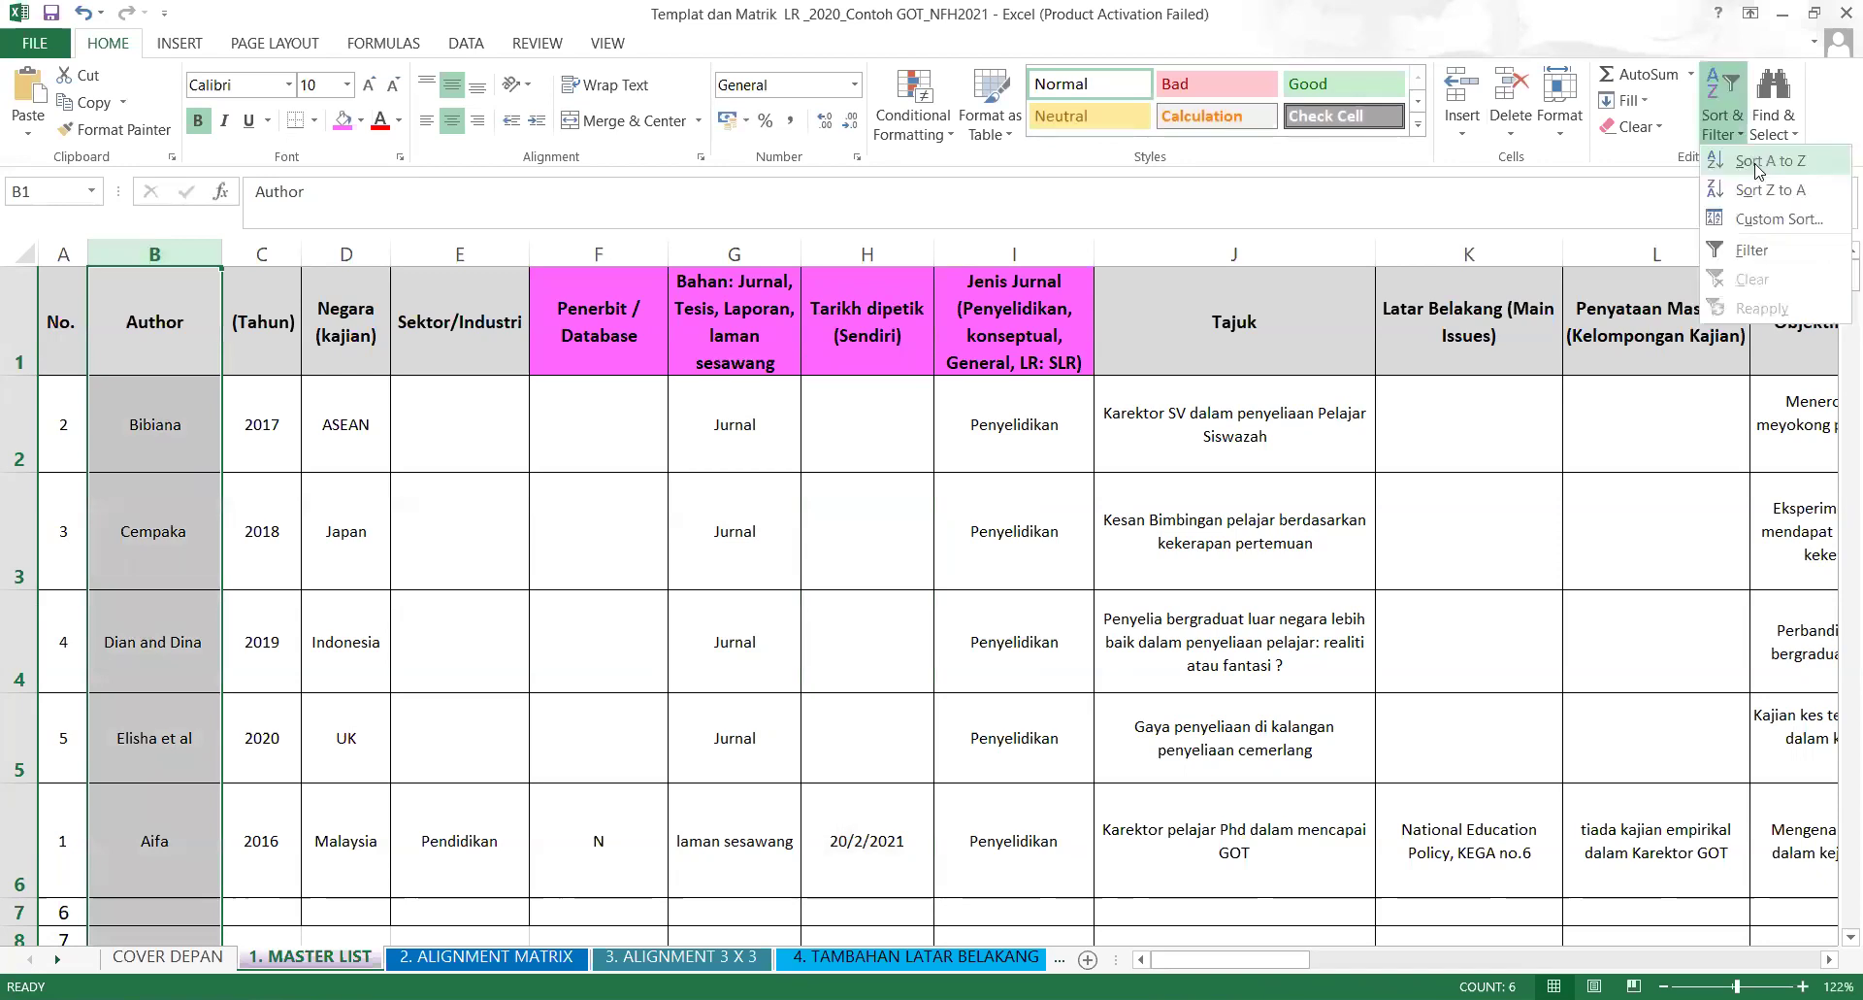
click(1758, 163)
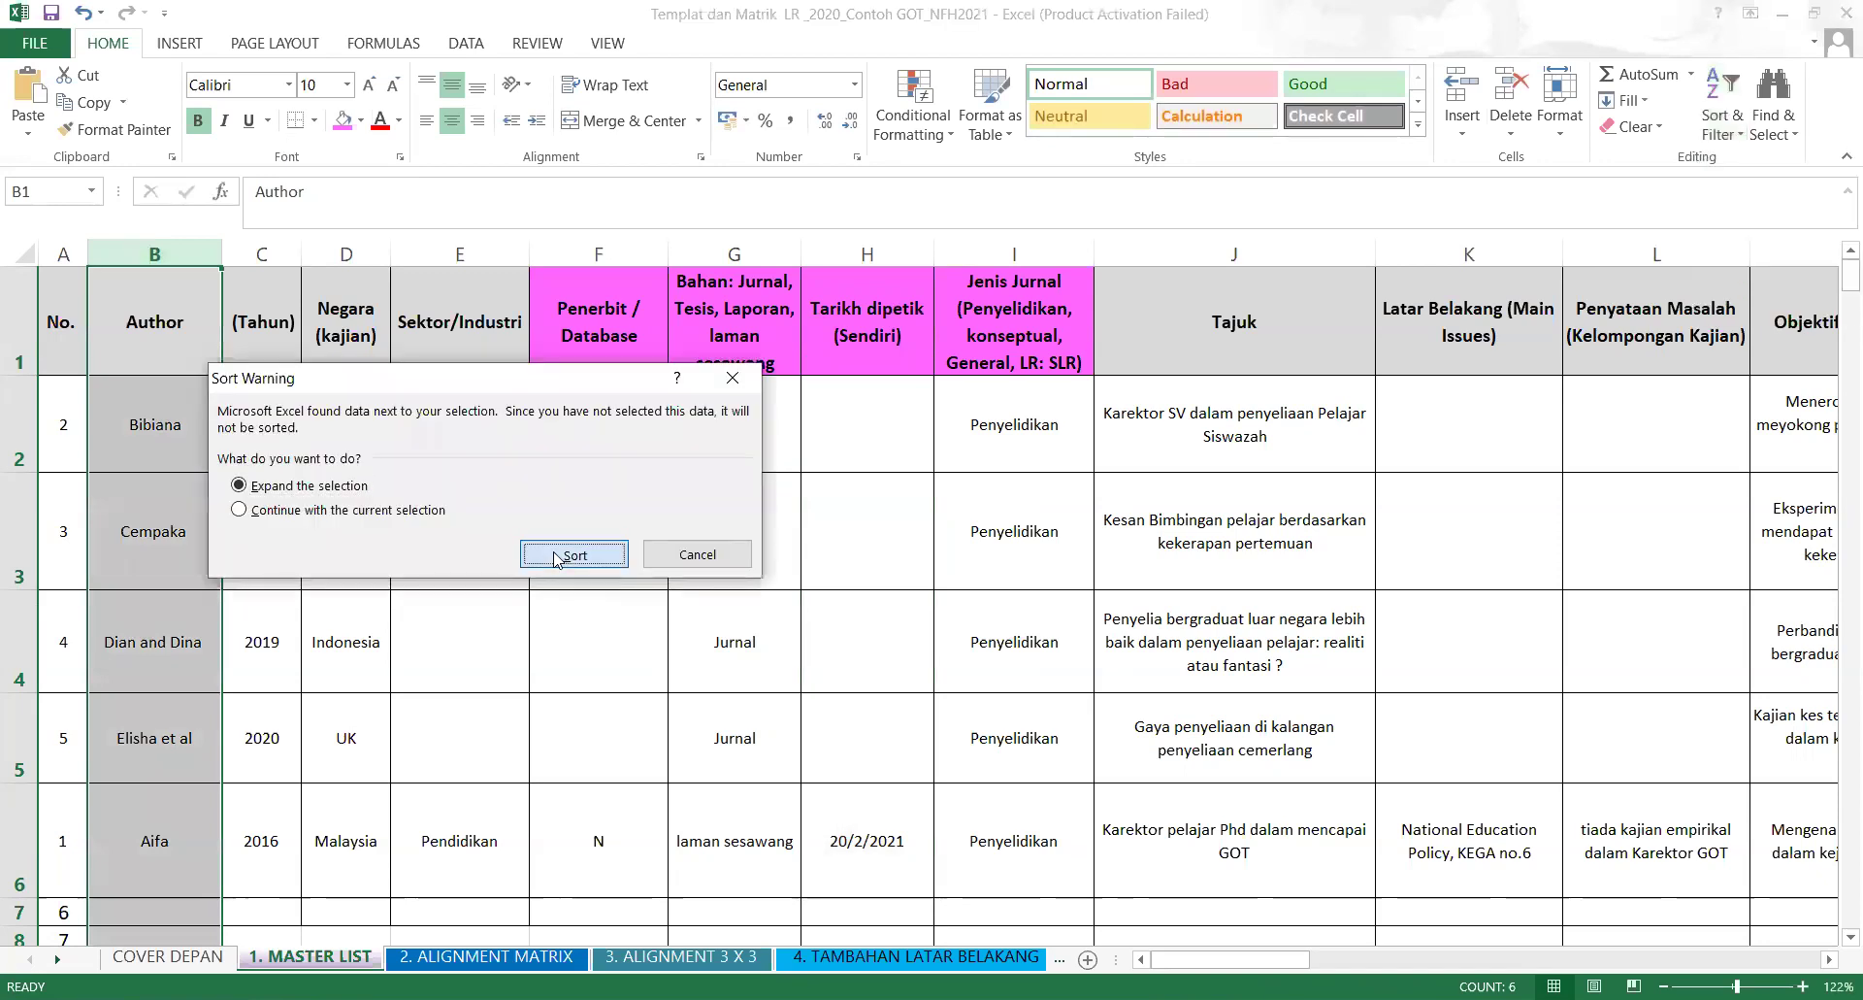
click(558, 555)
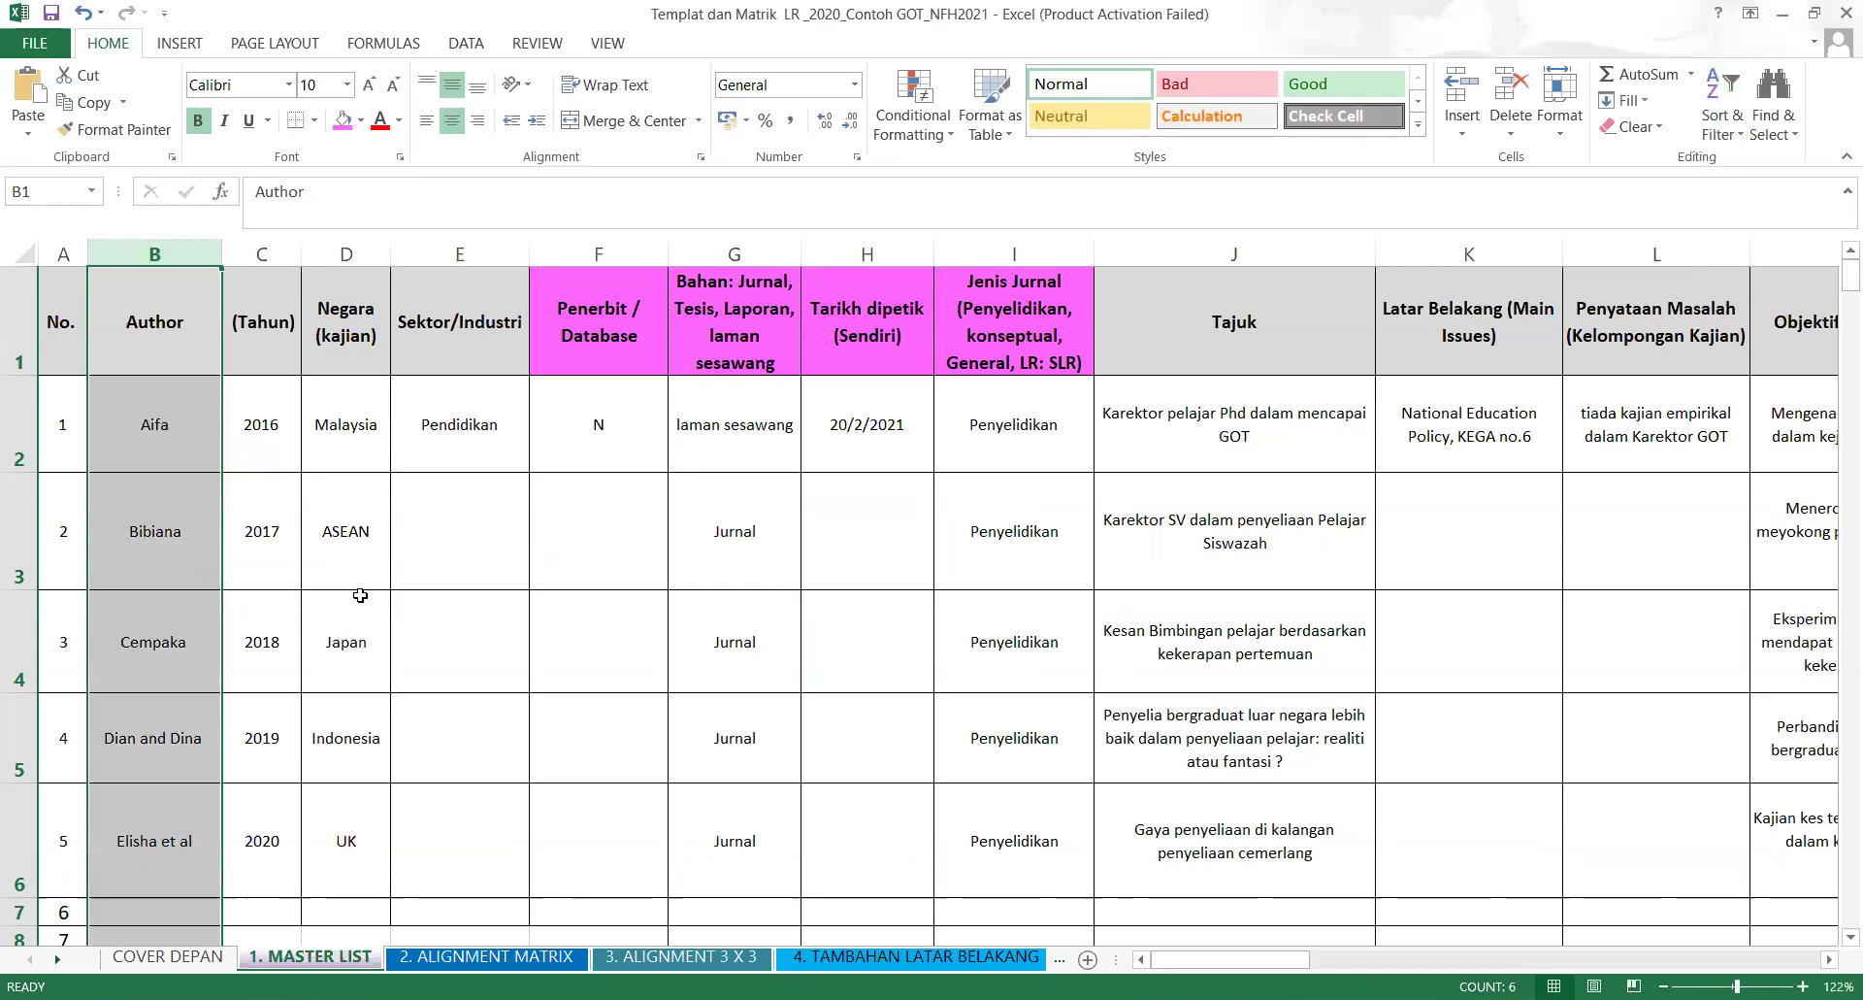
click(432, 719)
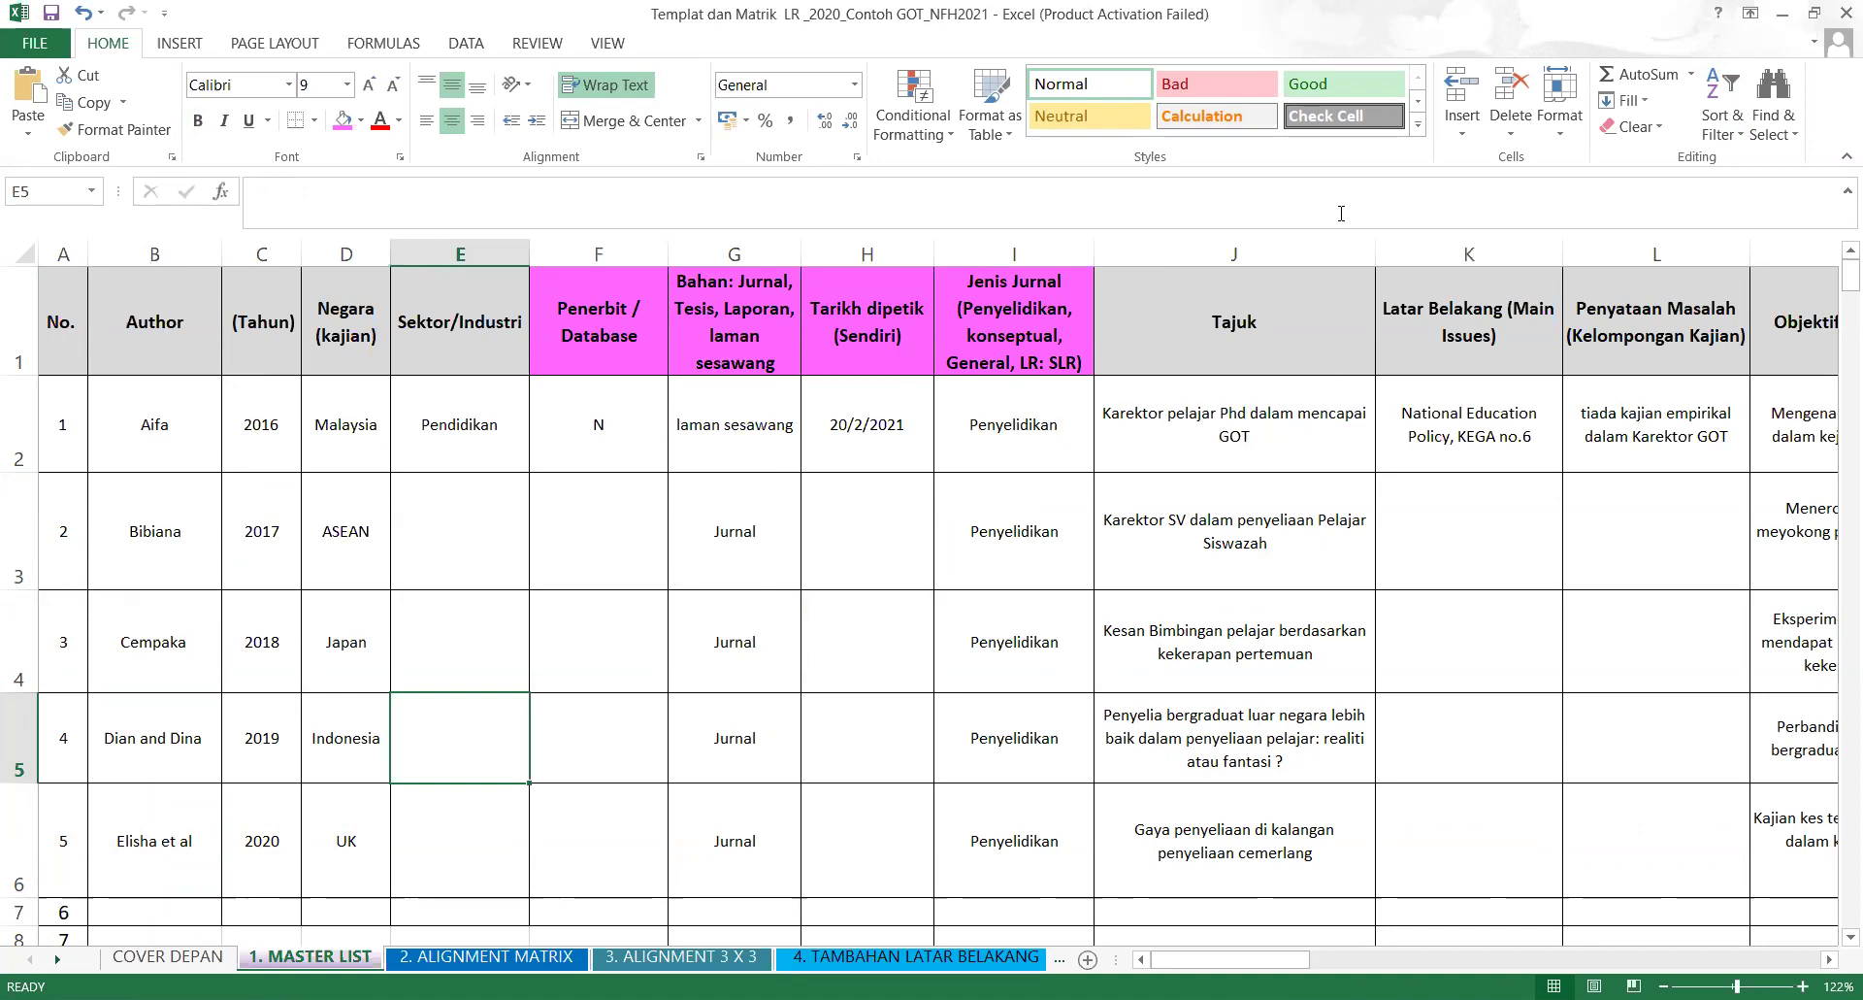
click(1519, 529)
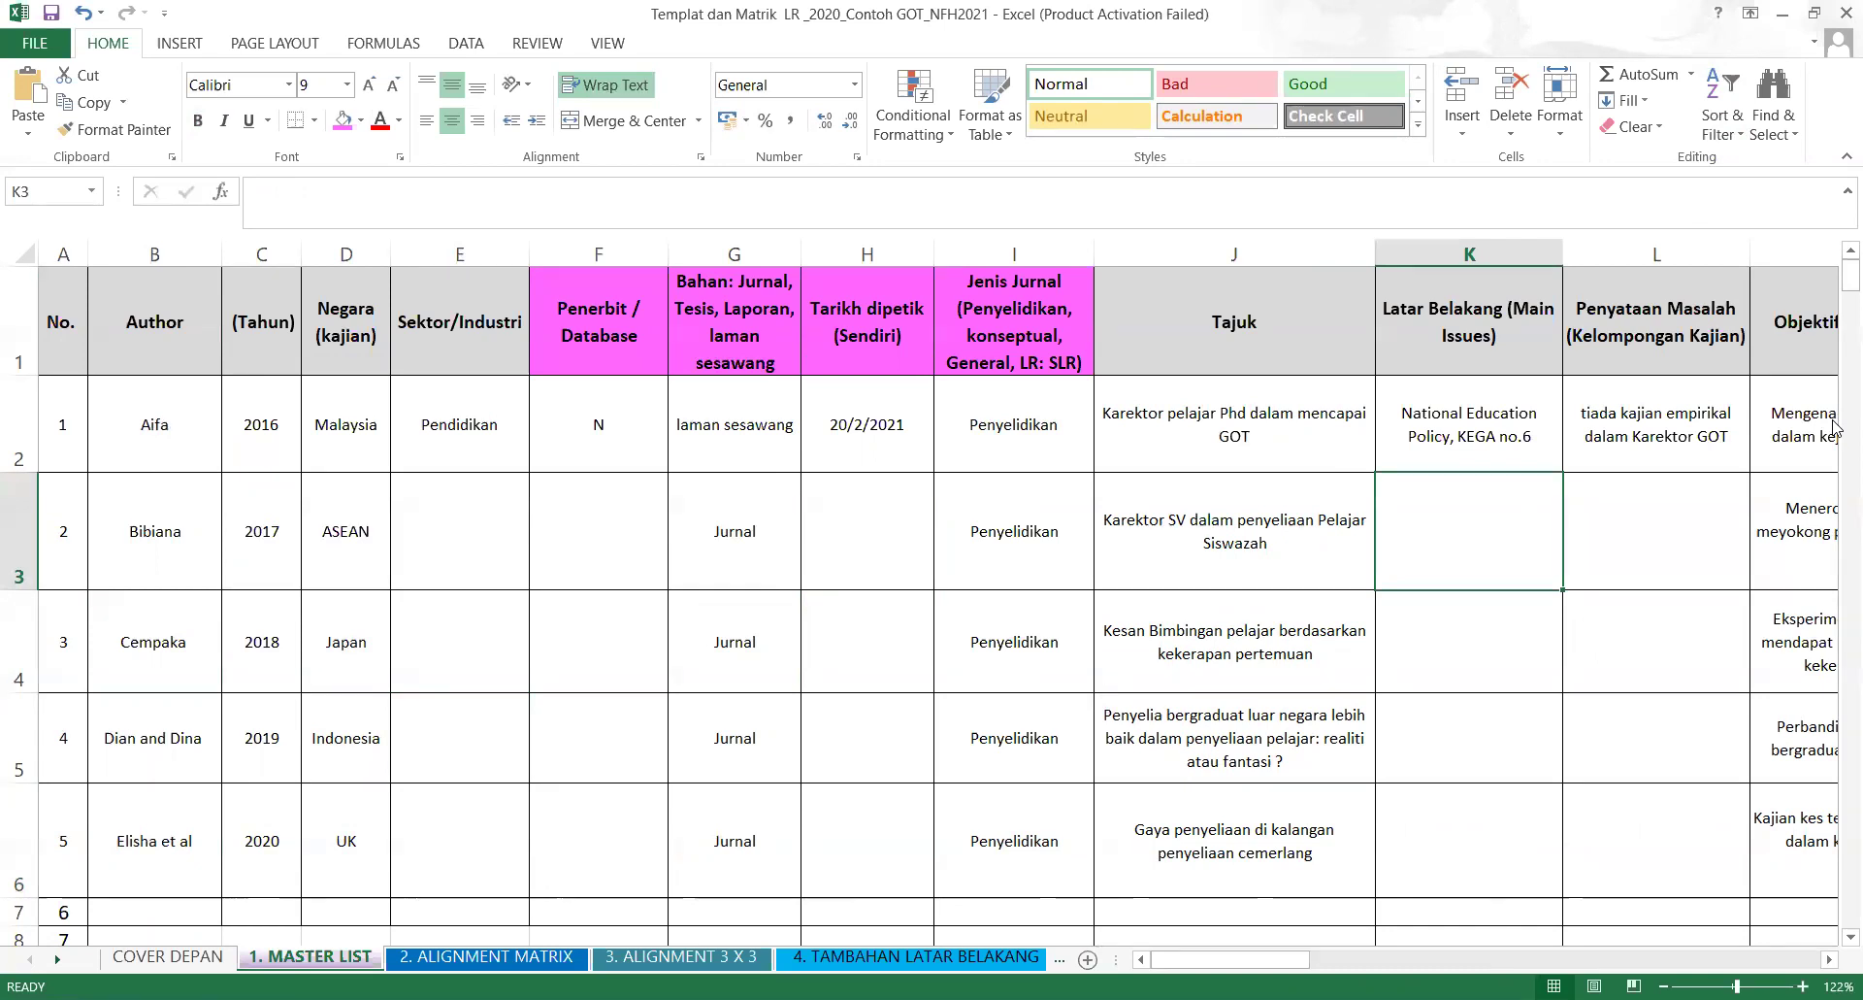
Sort the master list by material type in column G in A to Z order, keeping each record's row together.
click(743, 234)
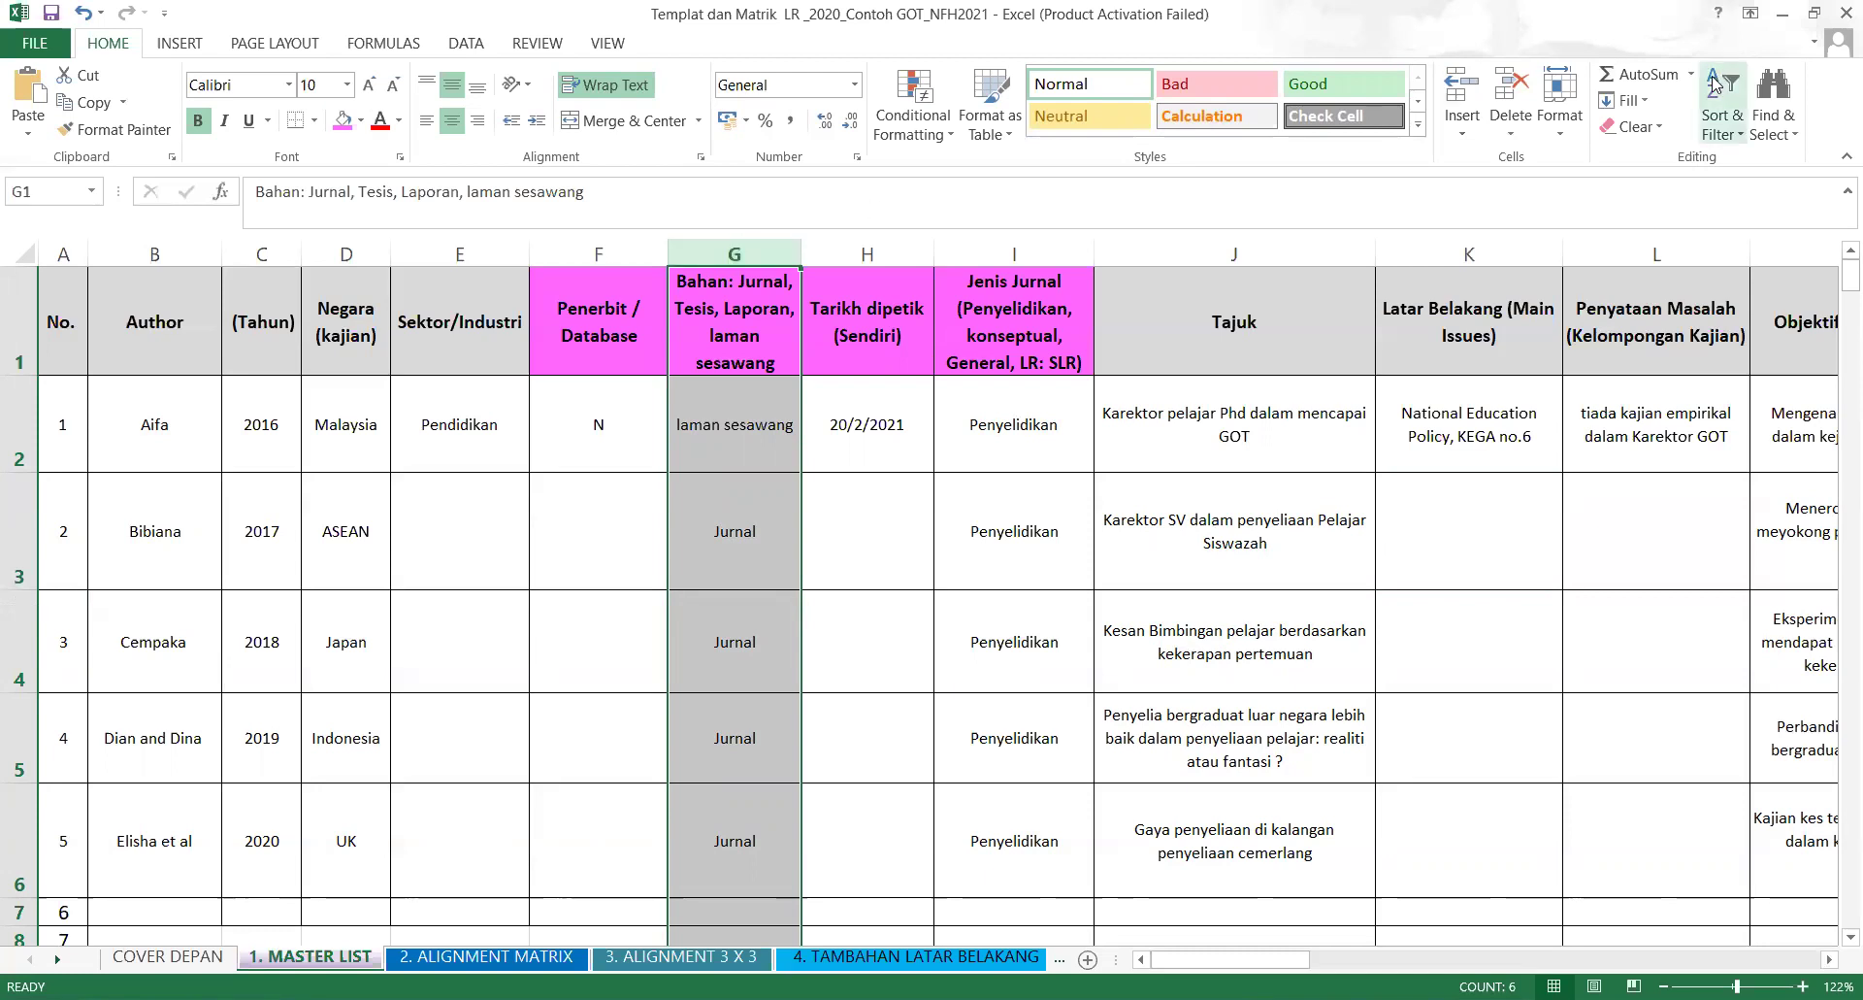
click(1727, 136)
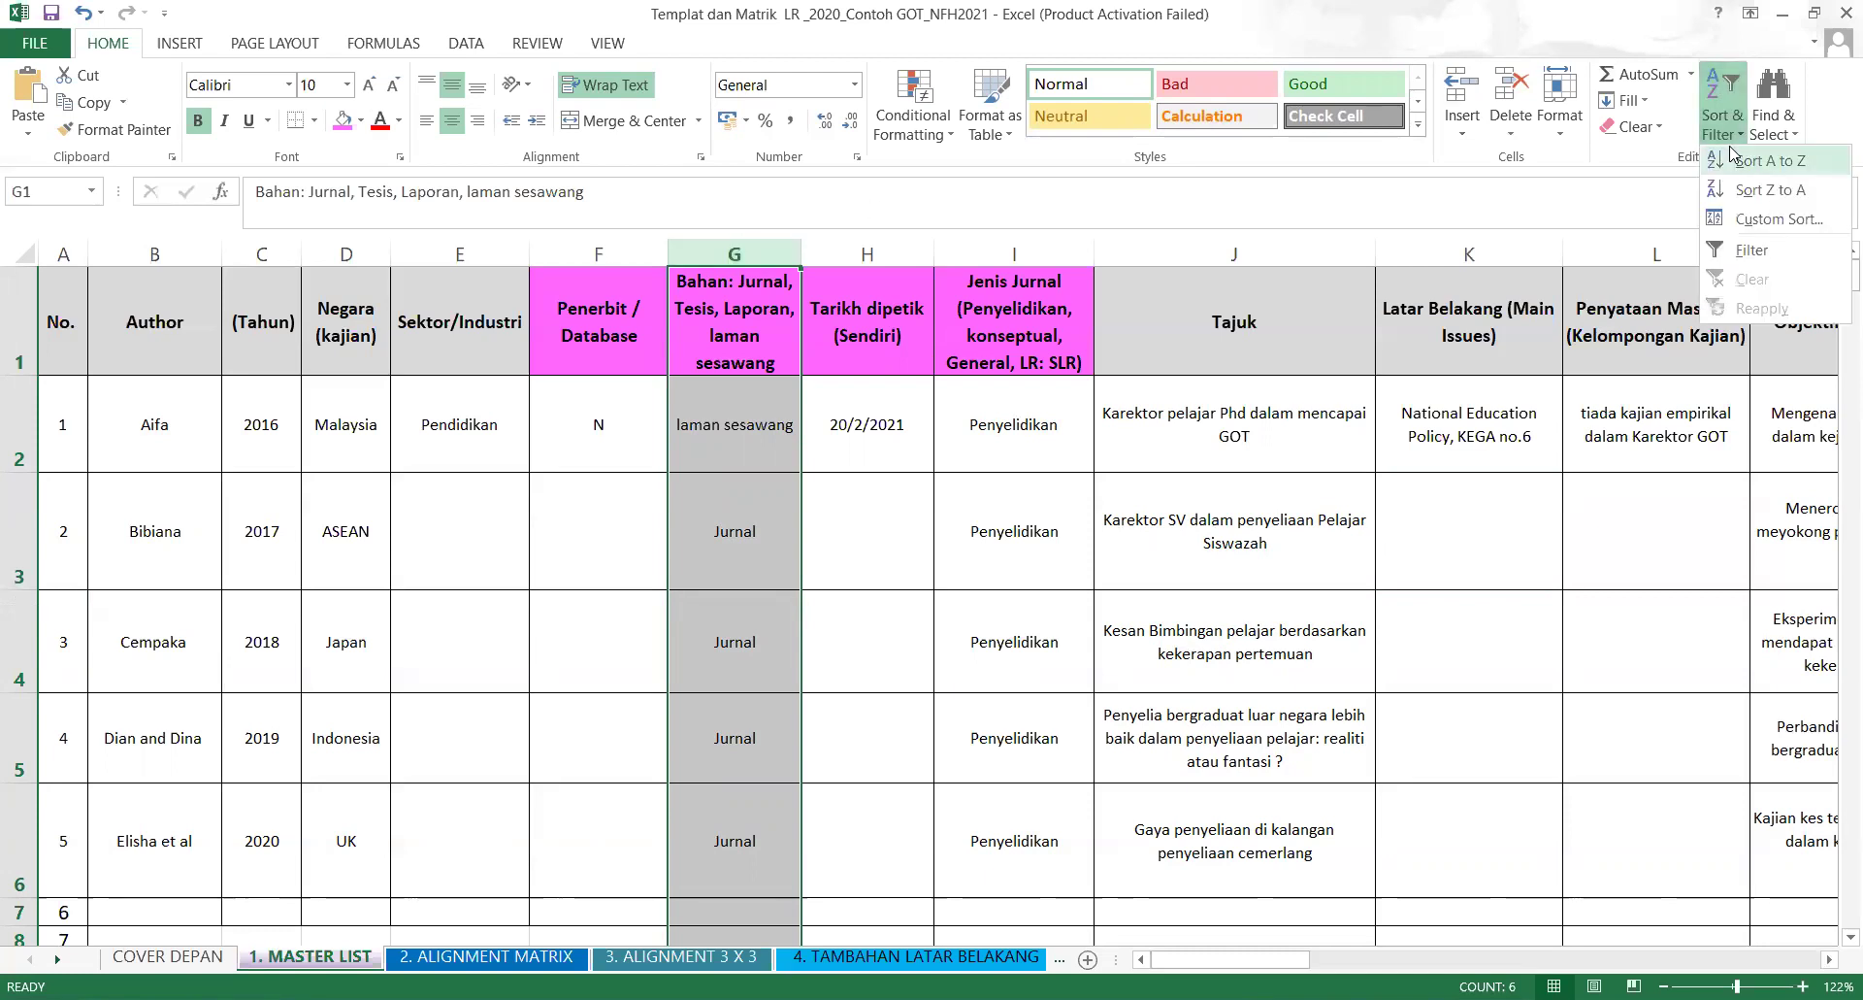
click(1732, 158)
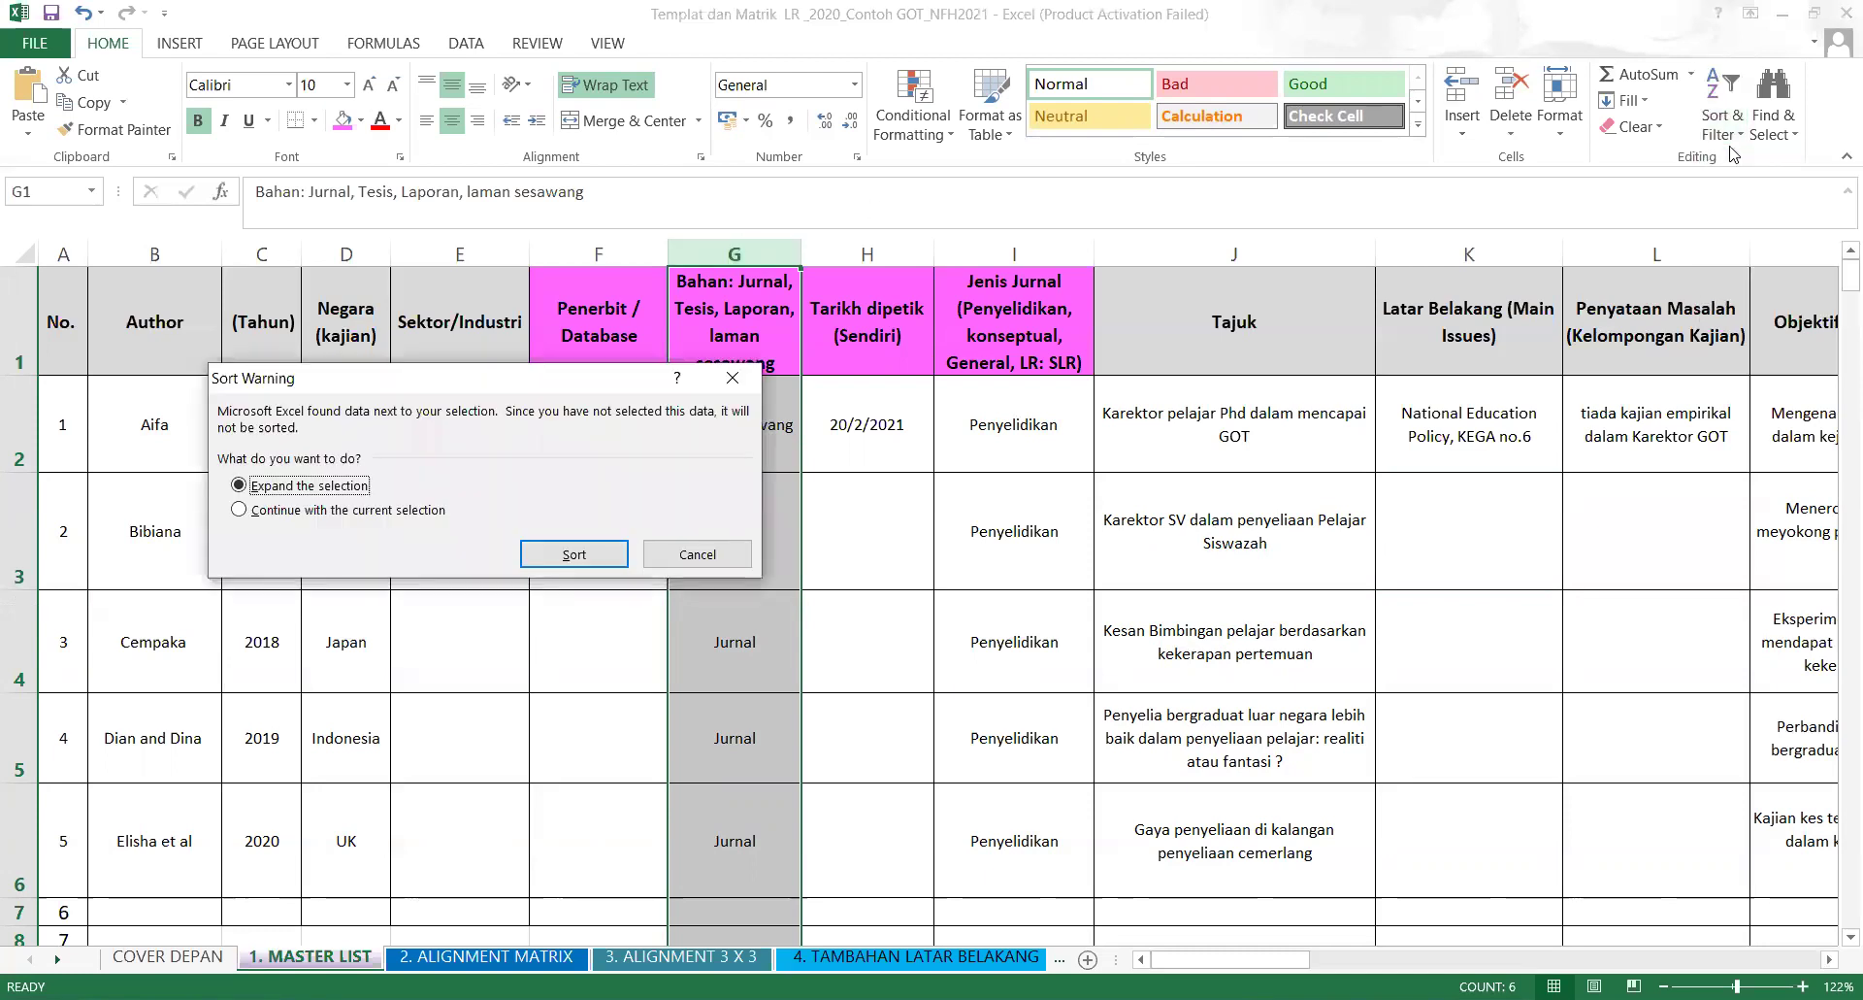
click(576, 555)
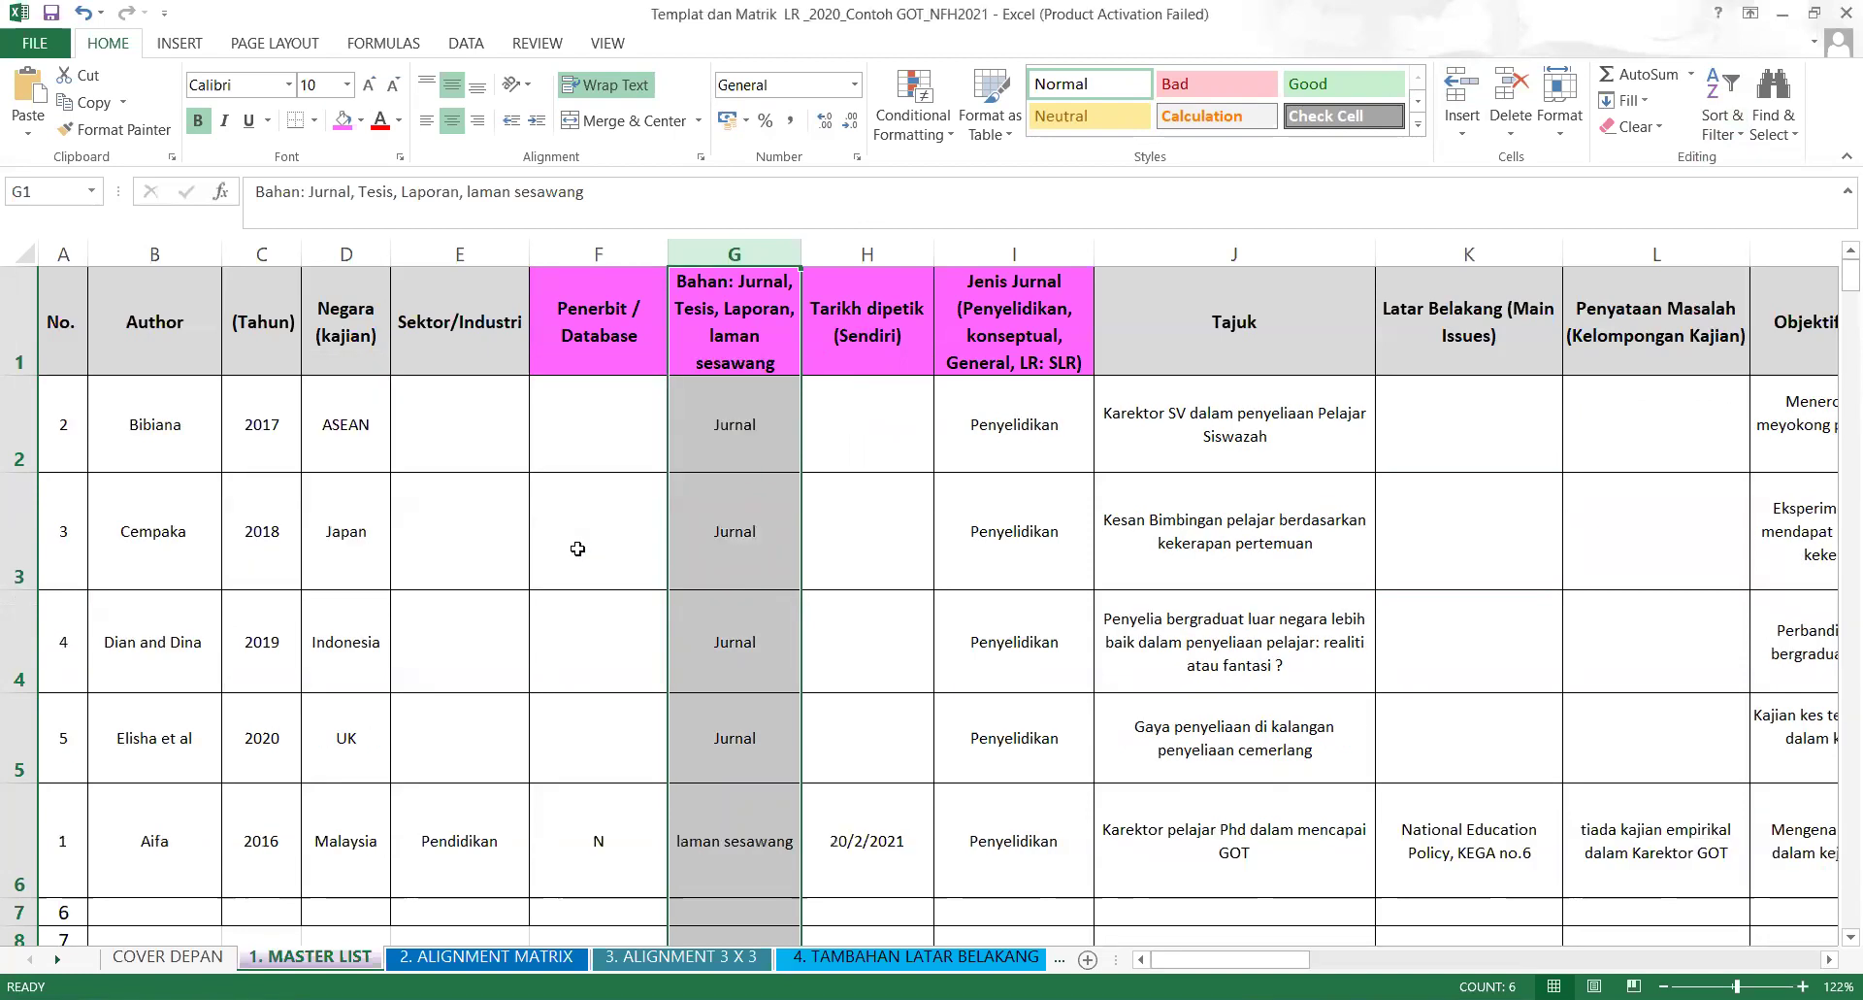
click(753, 691)
click(760, 427)
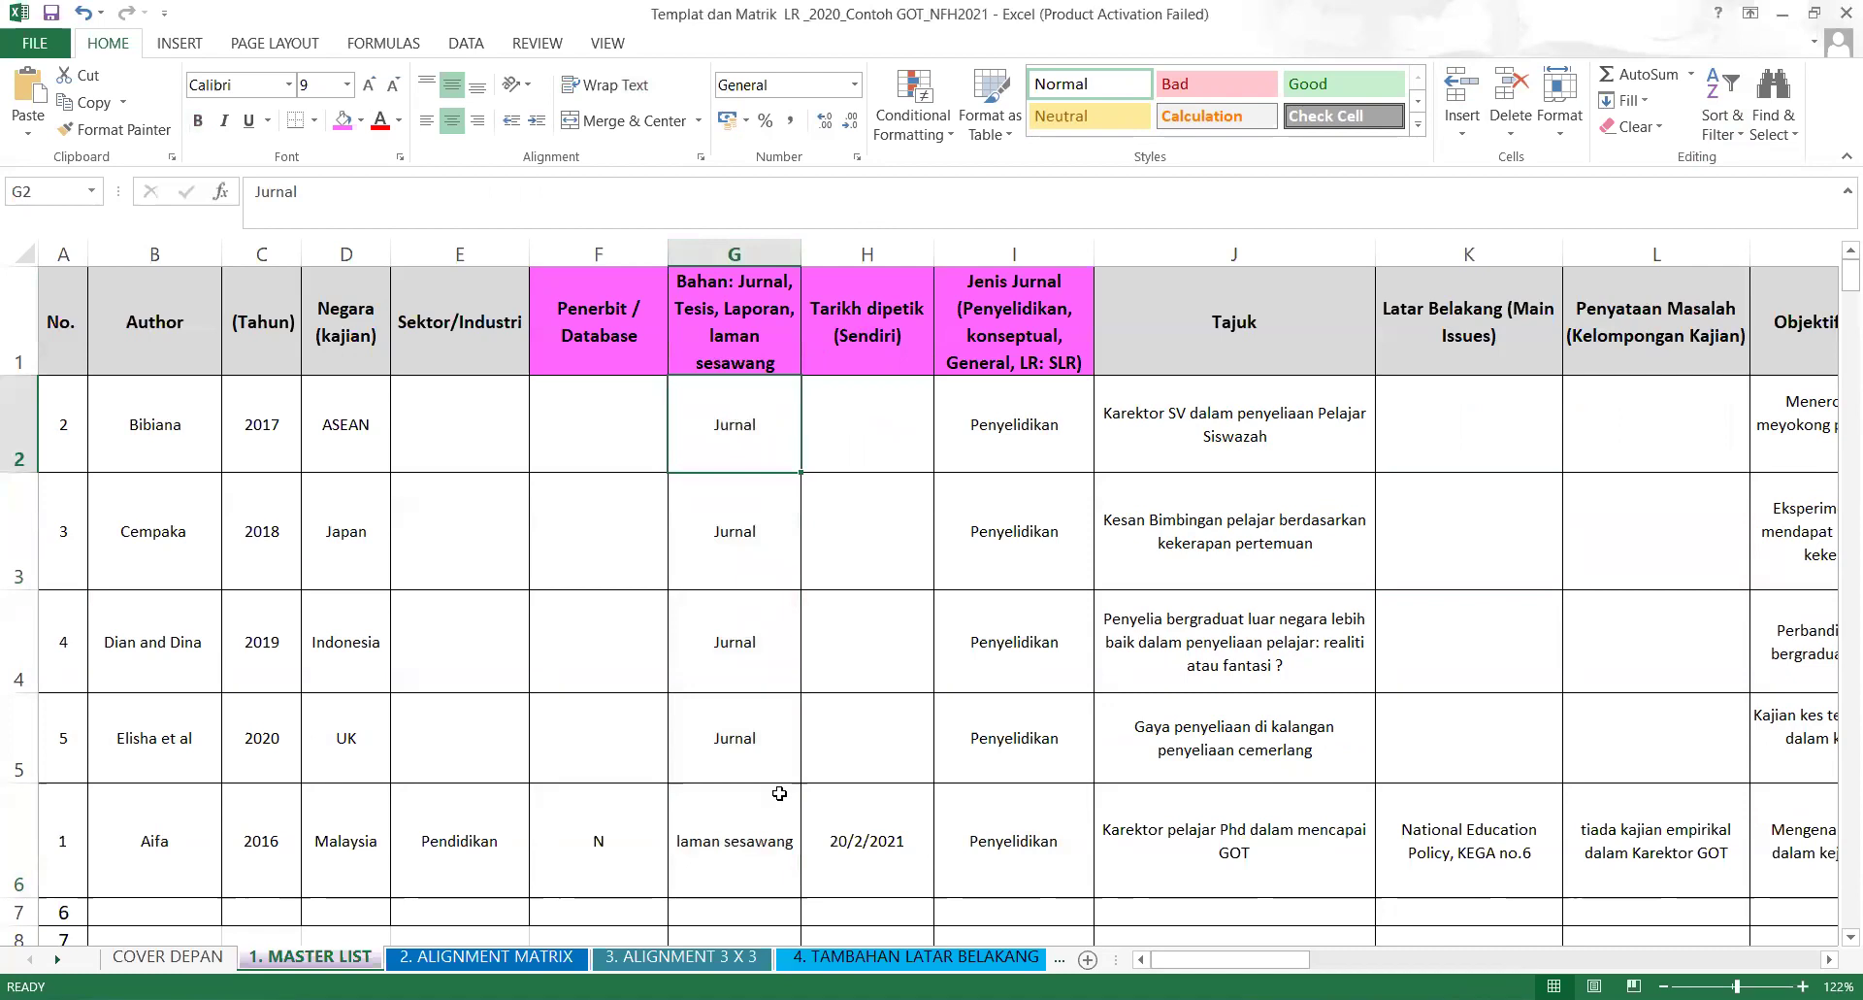
click(156, 514)
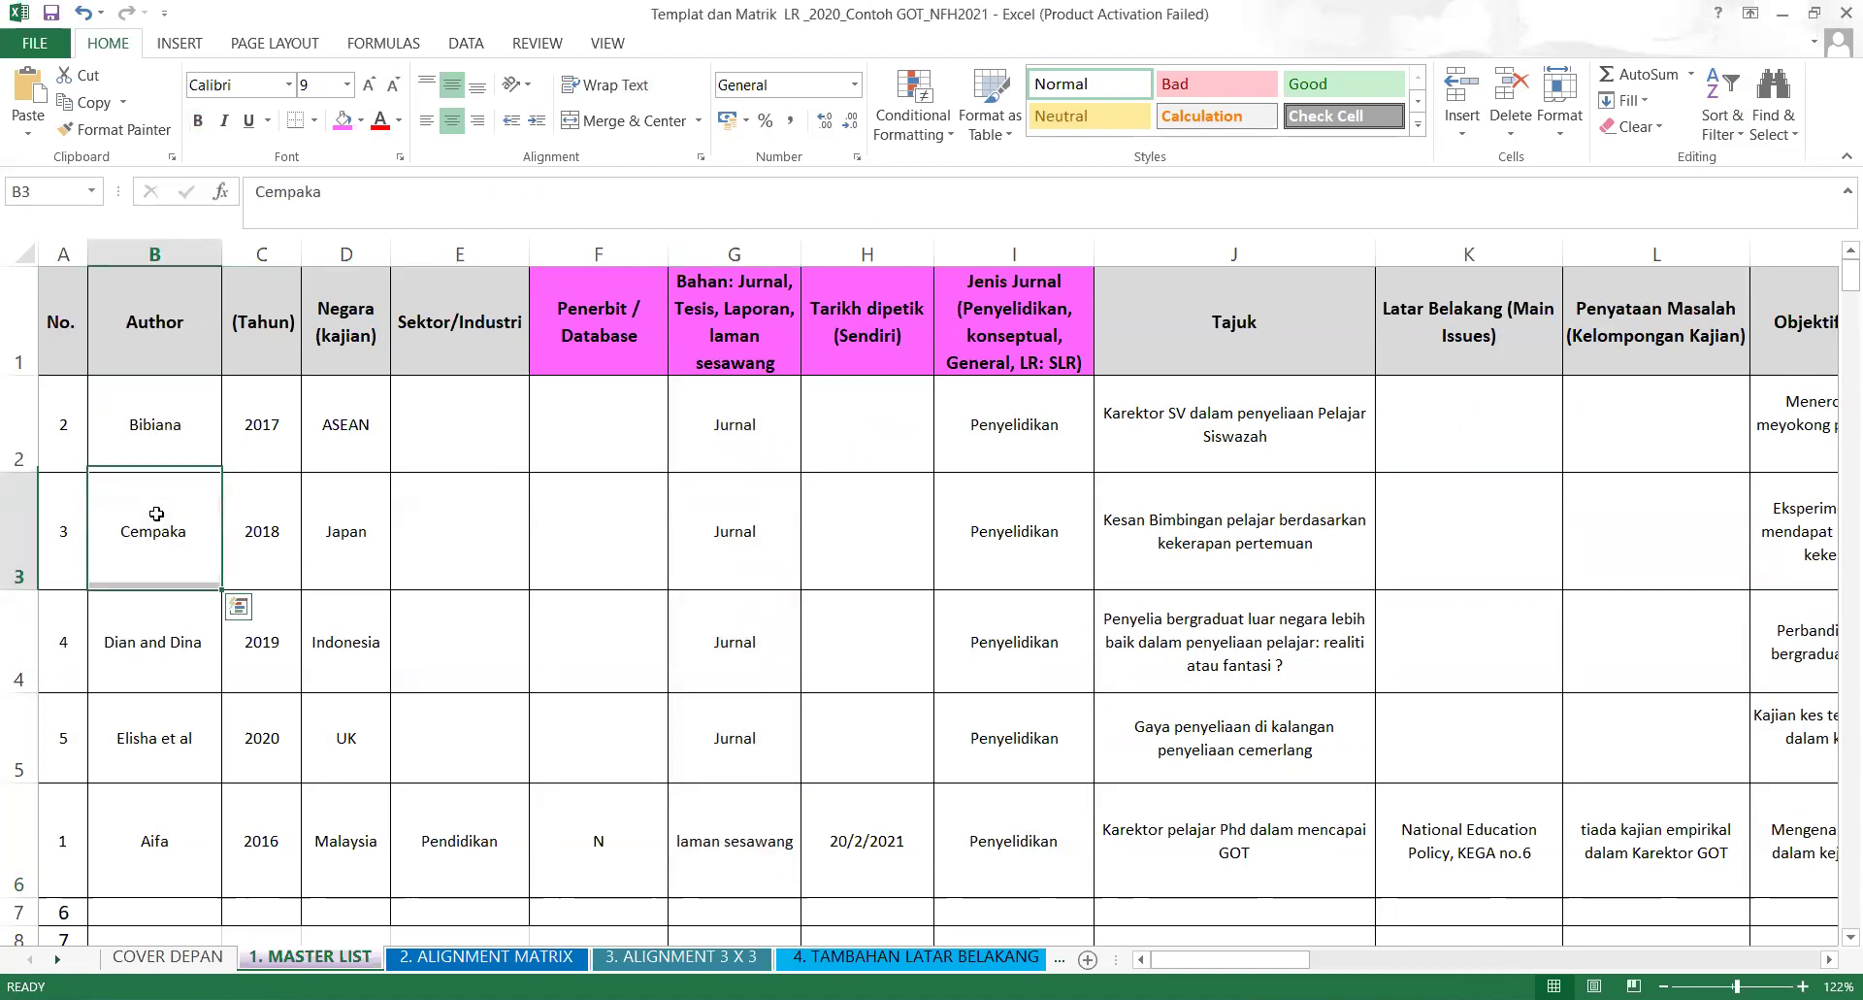
click(264, 460)
click(480, 439)
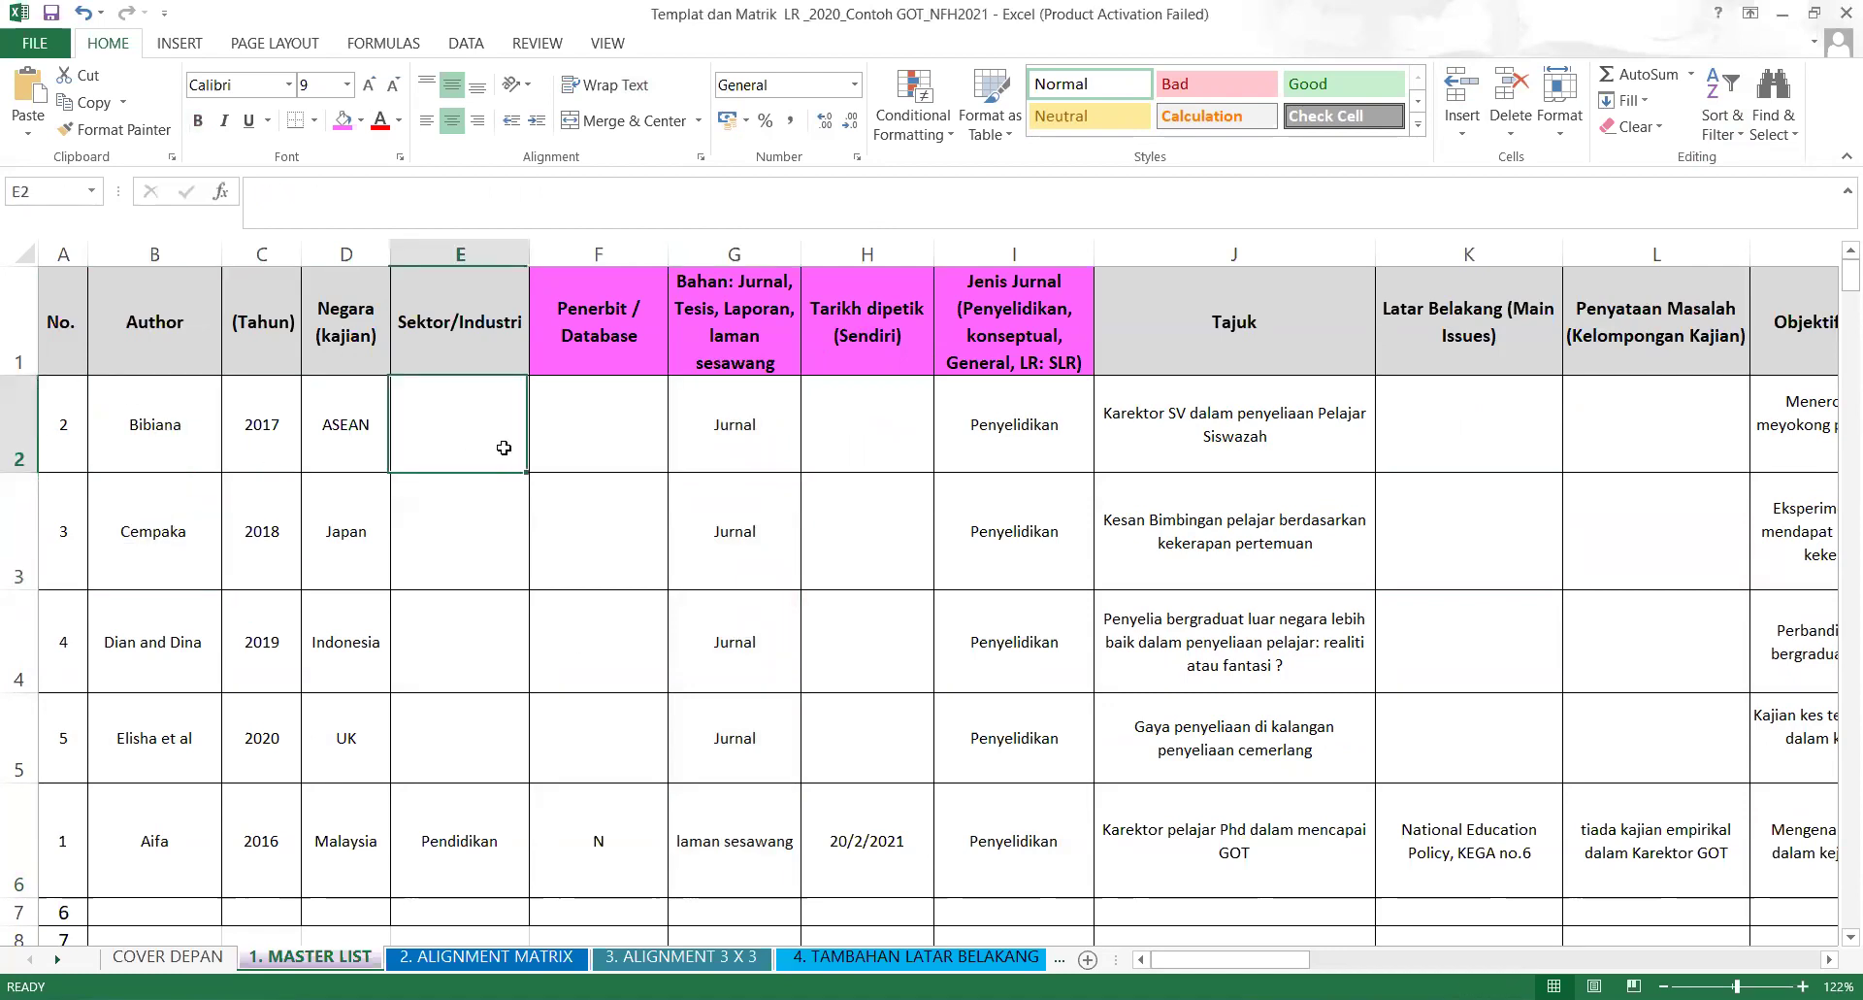
Undo the last sort by material type in the master list and deselect the records.
click(1041, 419)
click(1339, 422)
click(1524, 414)
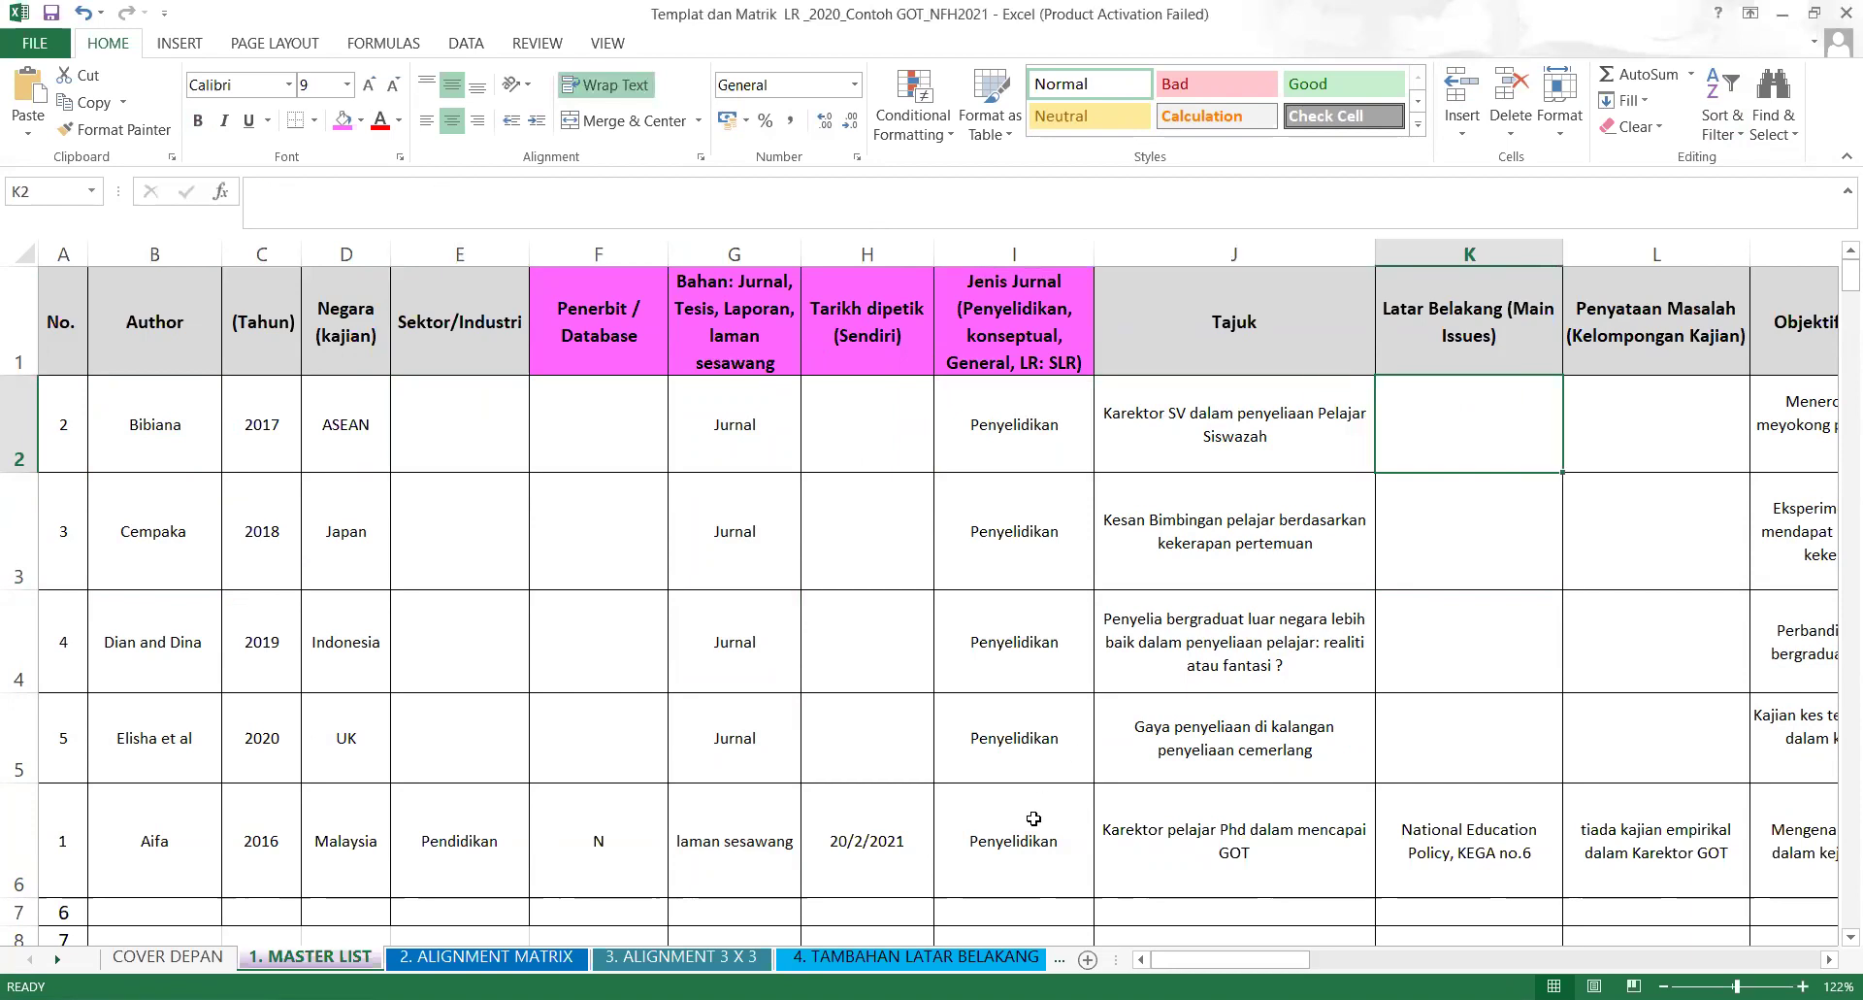
click(83, 14)
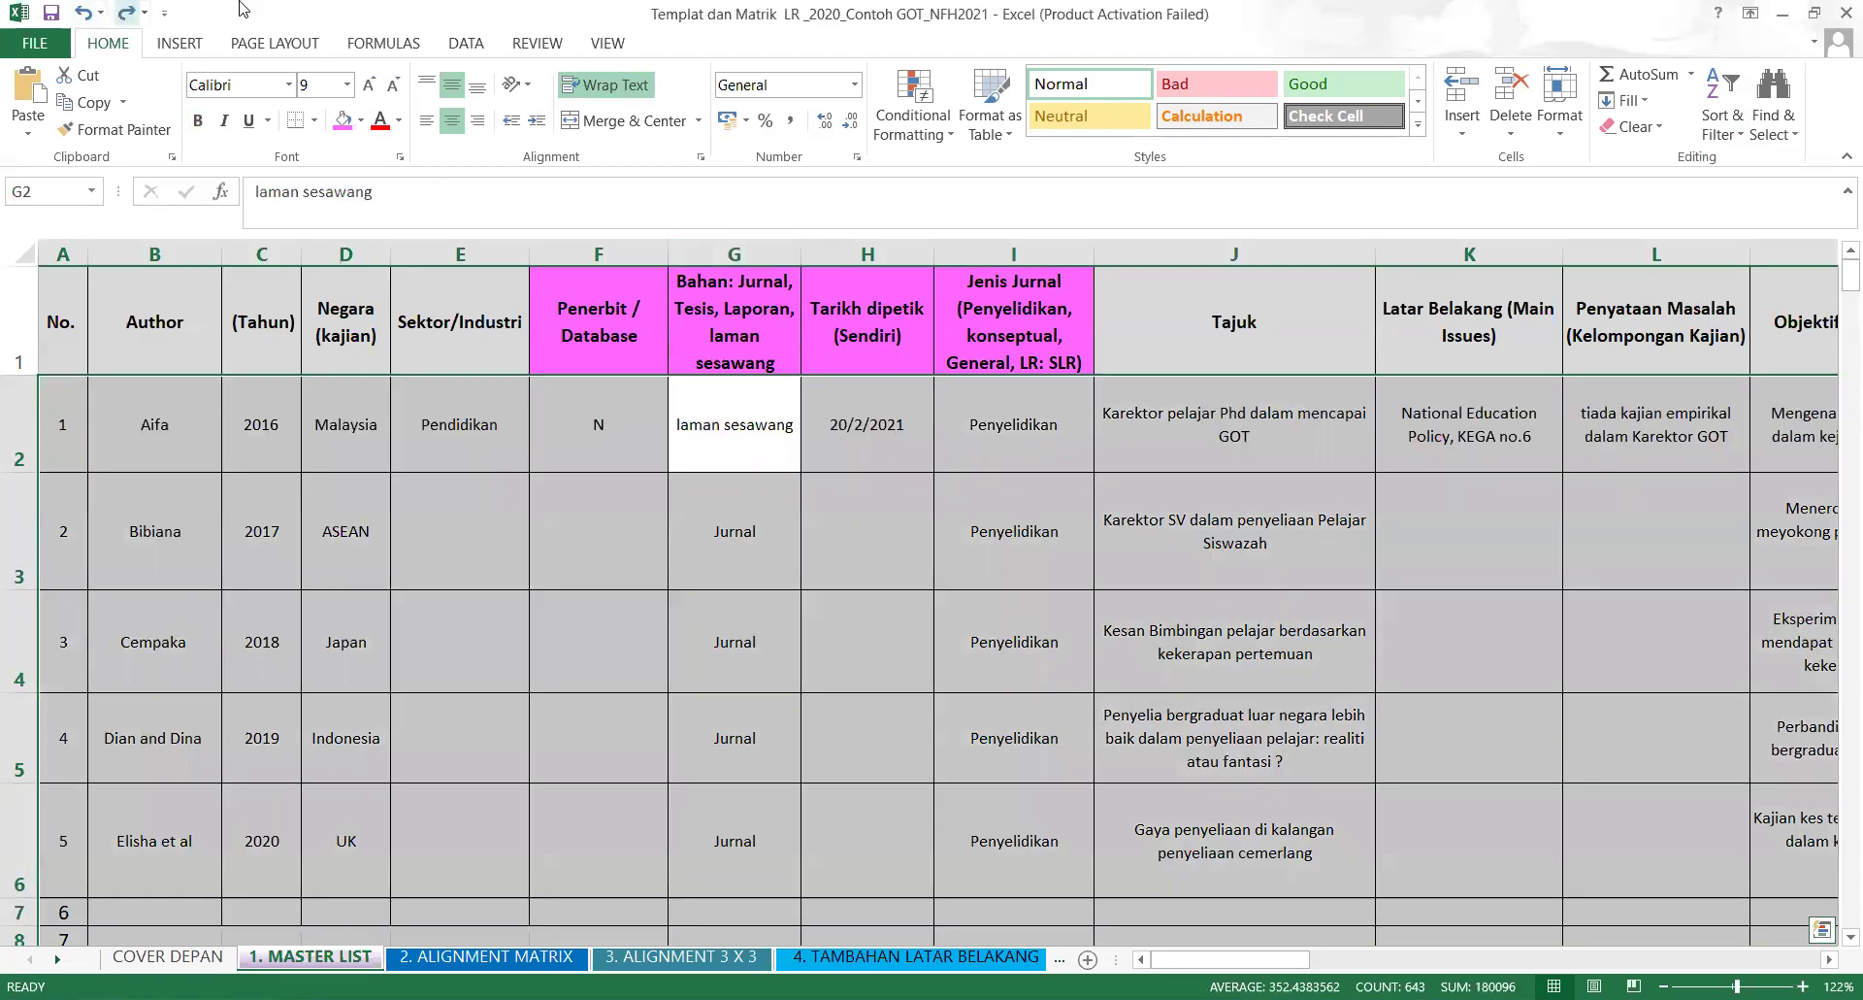
click(1417, 504)
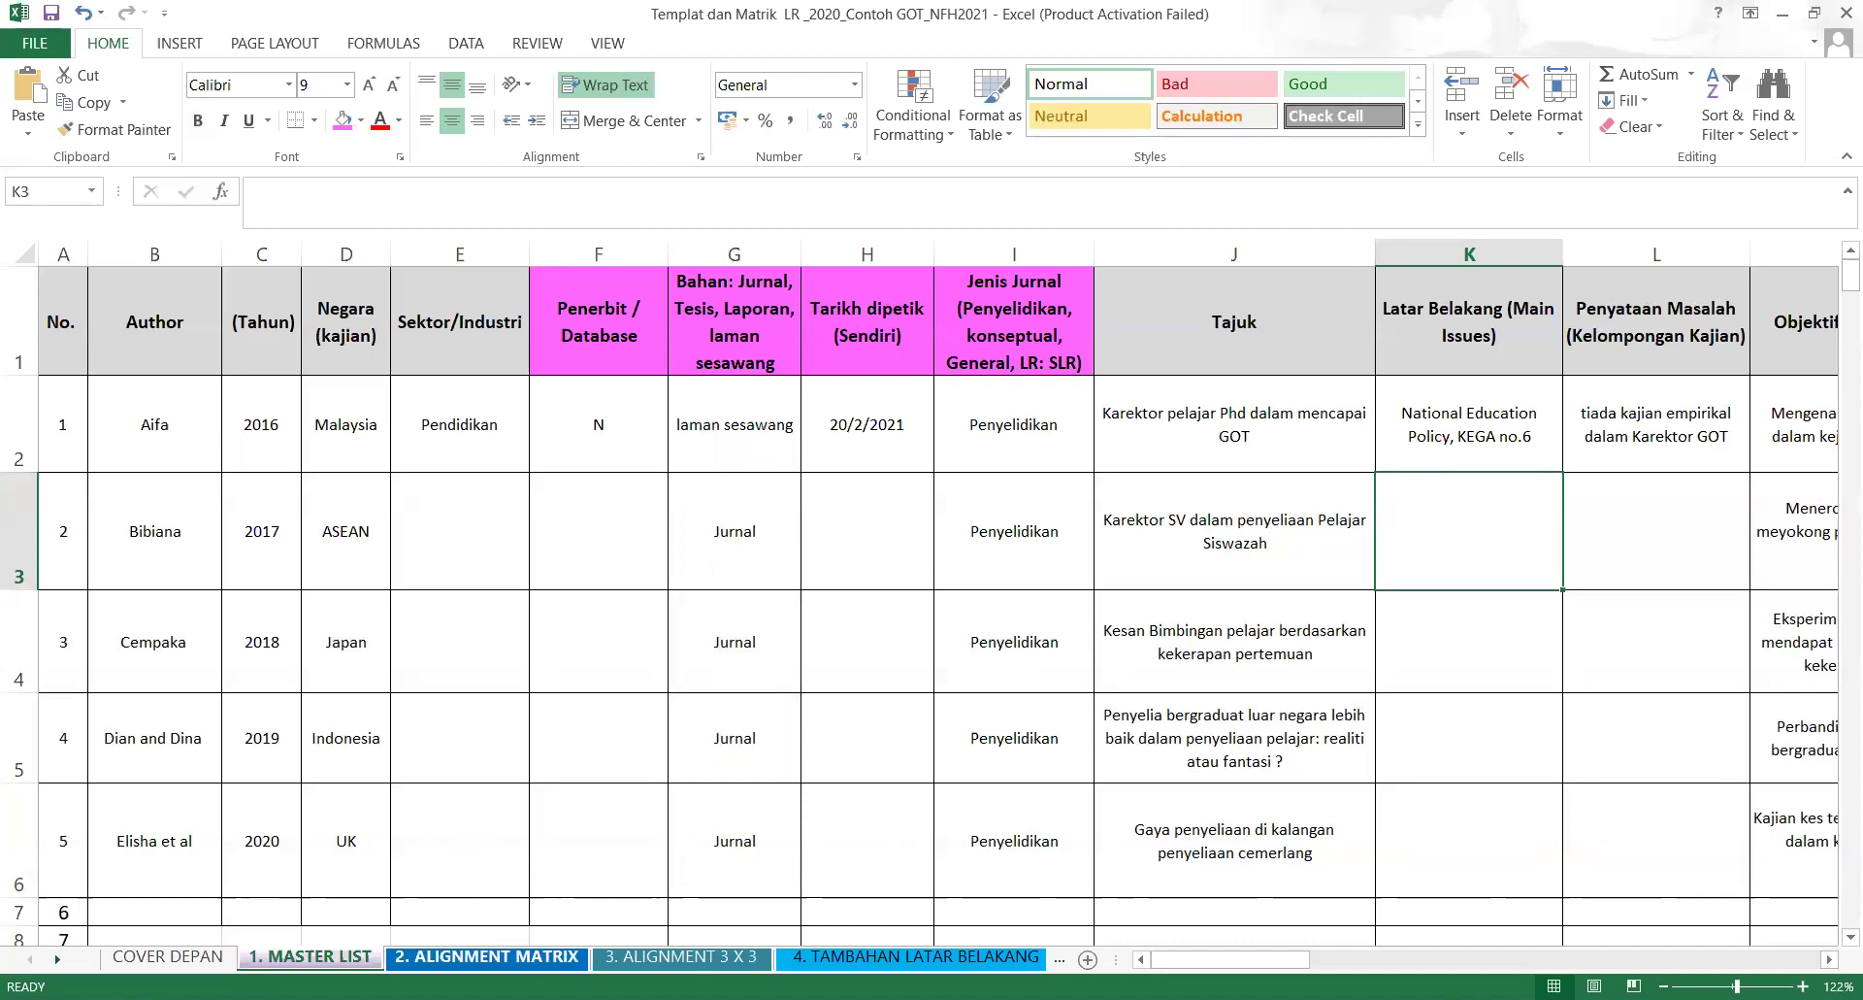
right_click(328, 958)
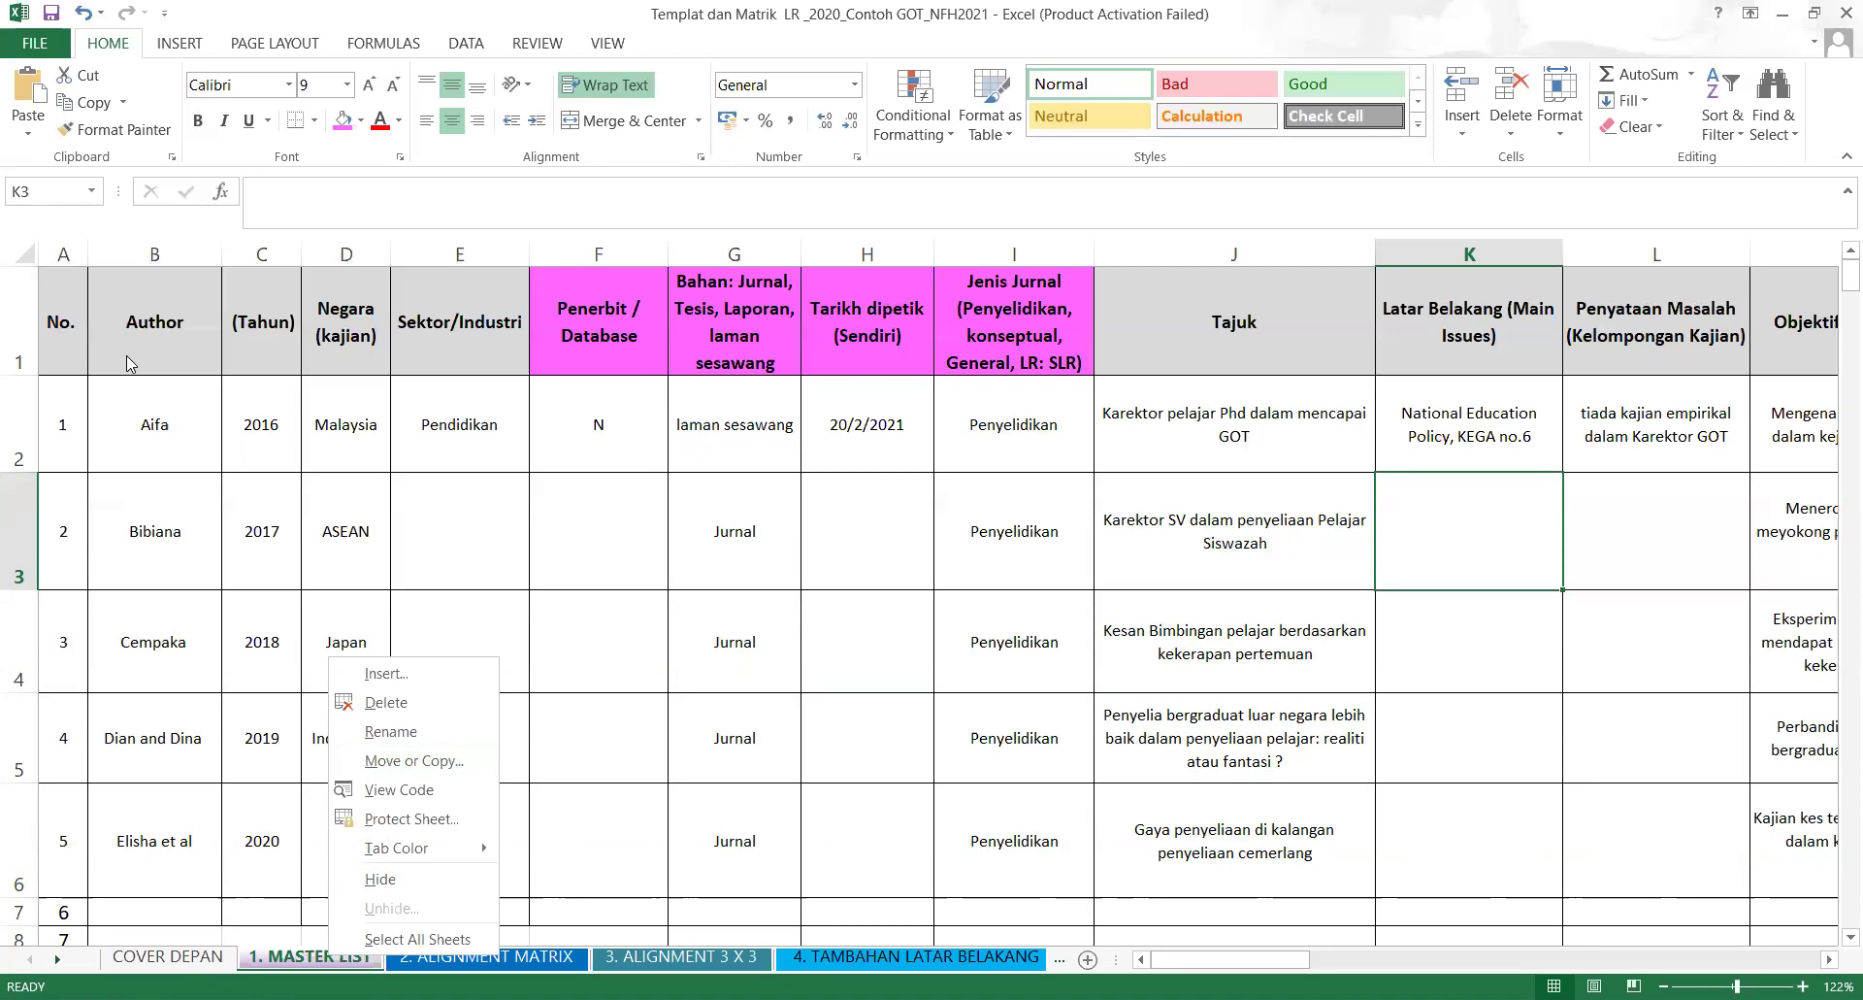
click(81, 333)
drag(81, 333, 1261, 436)
mouse_move(1199, 959)
mouse_down()
mouse_move(1330, 964)
mouse_move(1199, 961)
mouse_up()
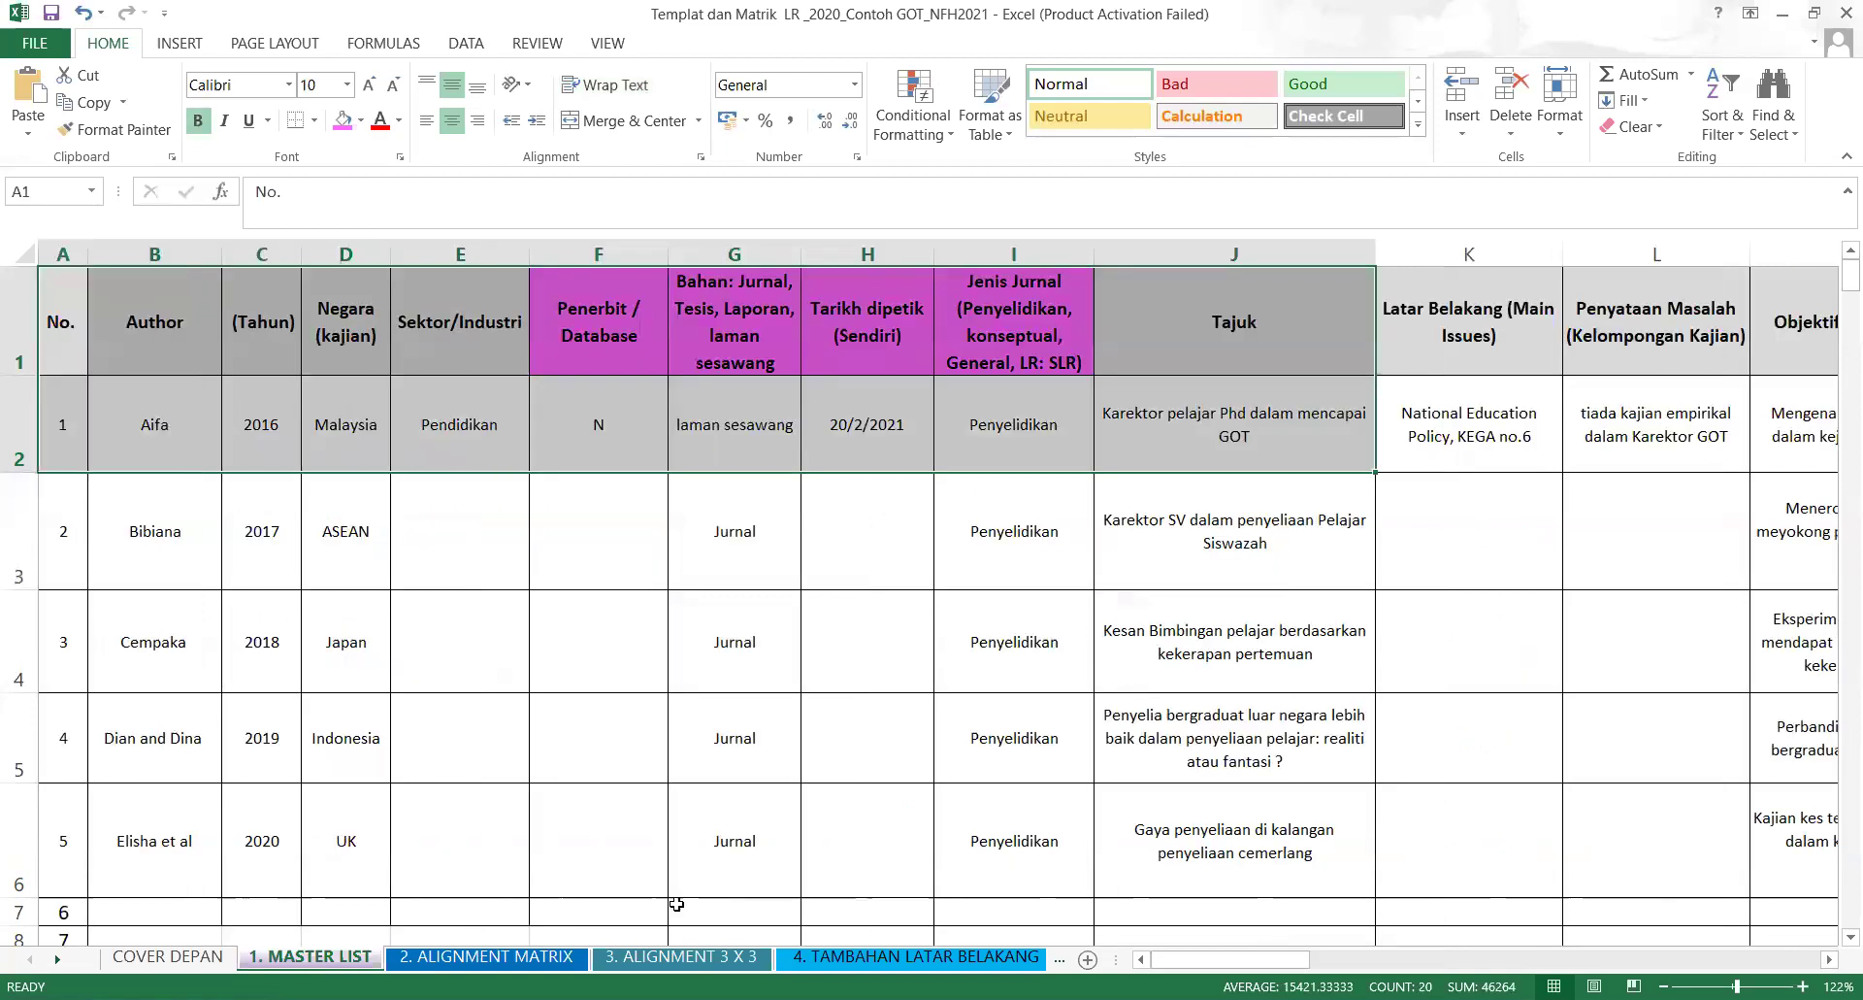
click(529, 957)
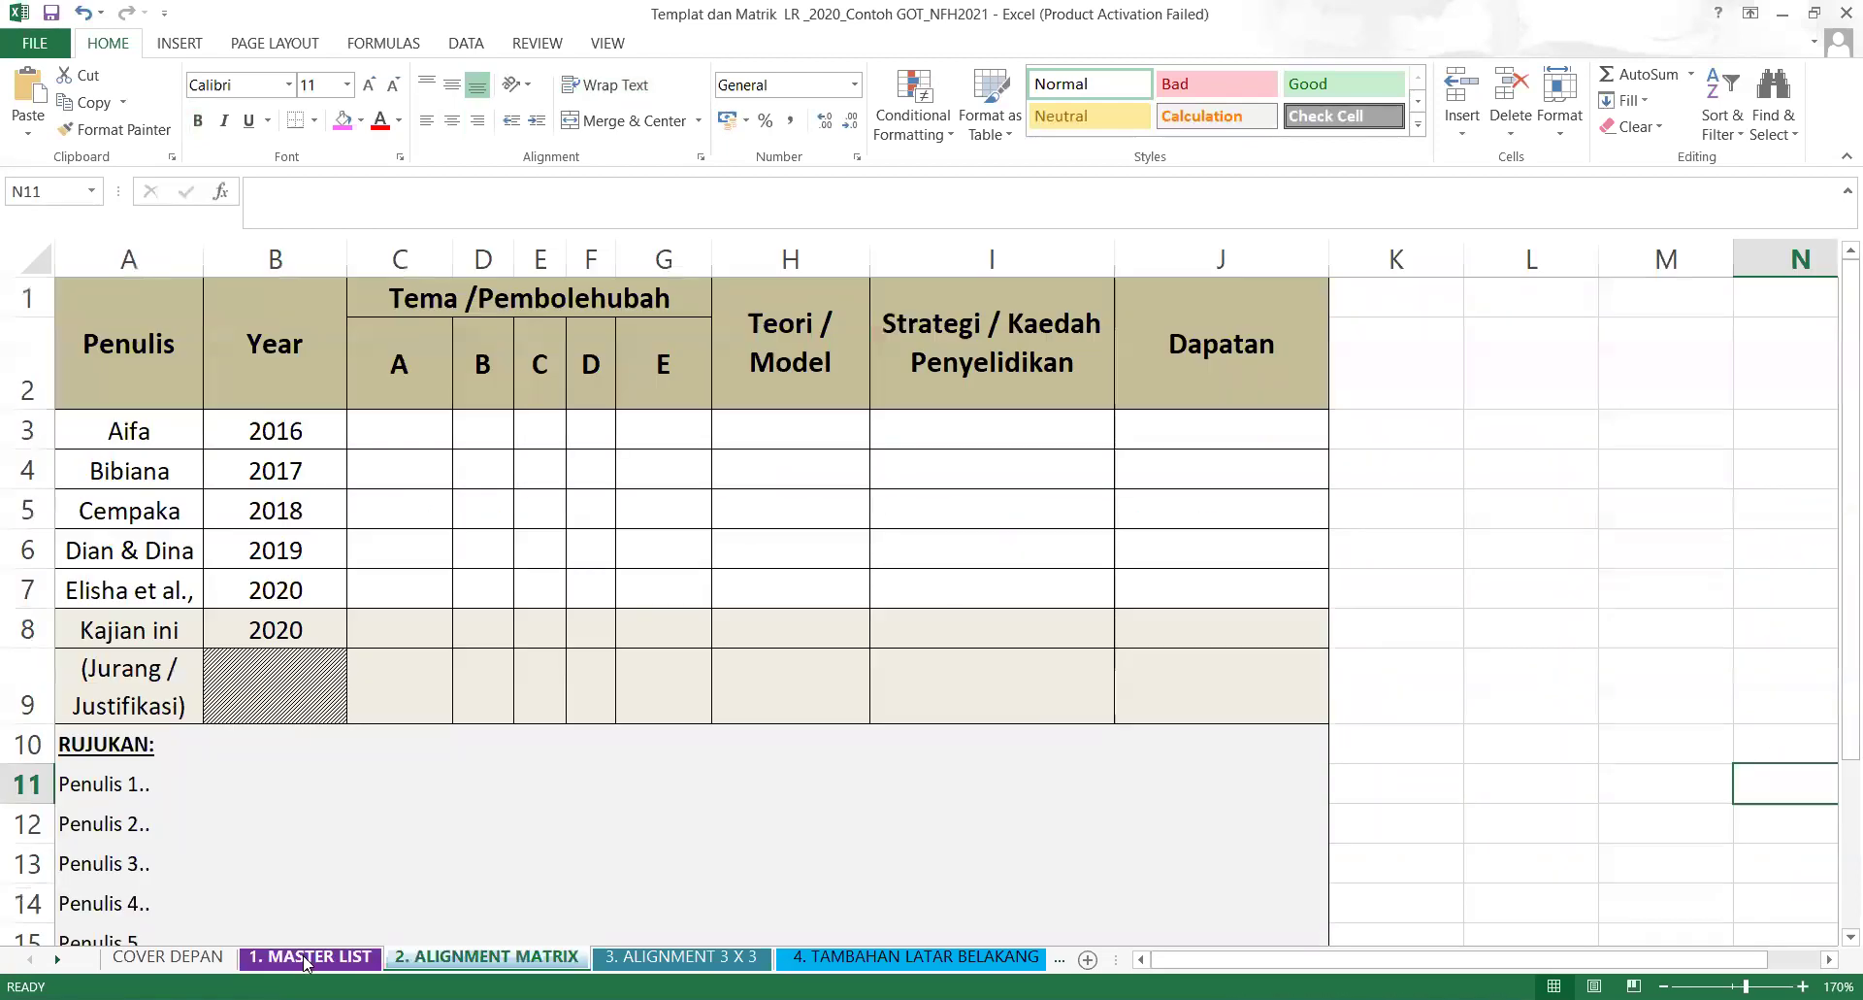
Create a copy of the "1. MASTER LIST" sheet, placed before the original "1. MASTER LIST" in the same workbook.
click(307, 958)
right_click(307, 958)
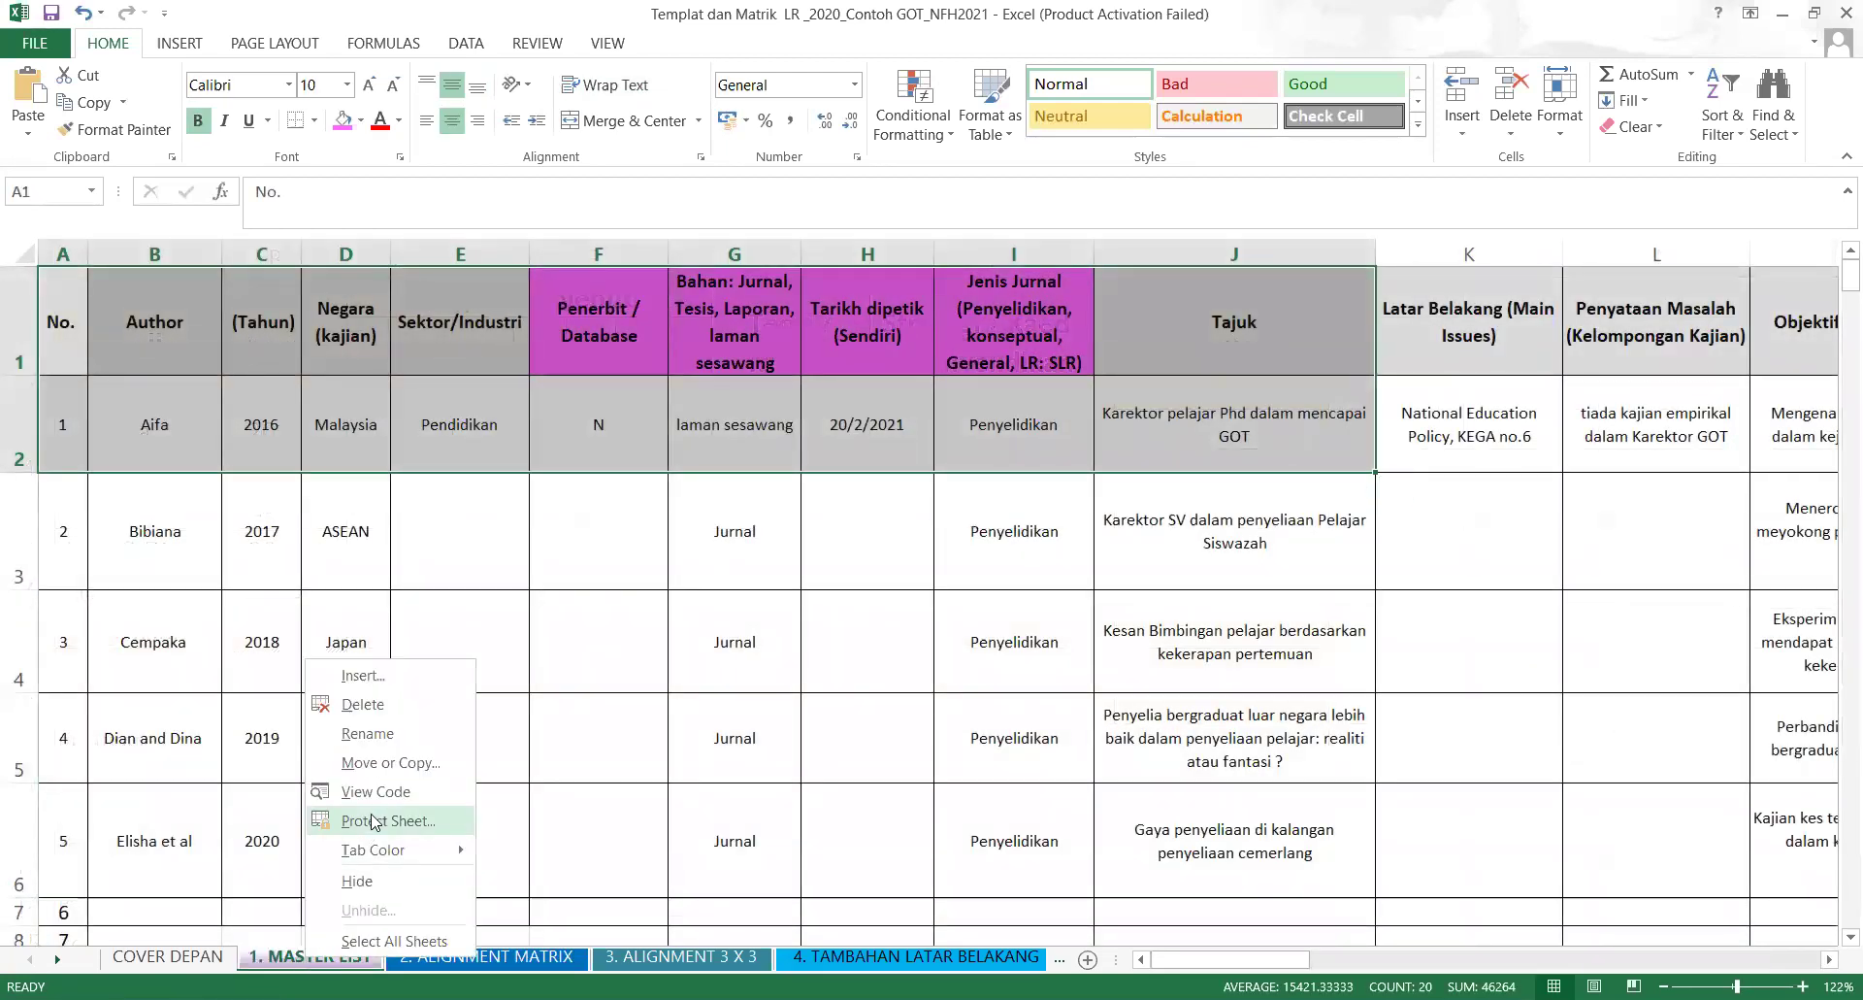
click(416, 763)
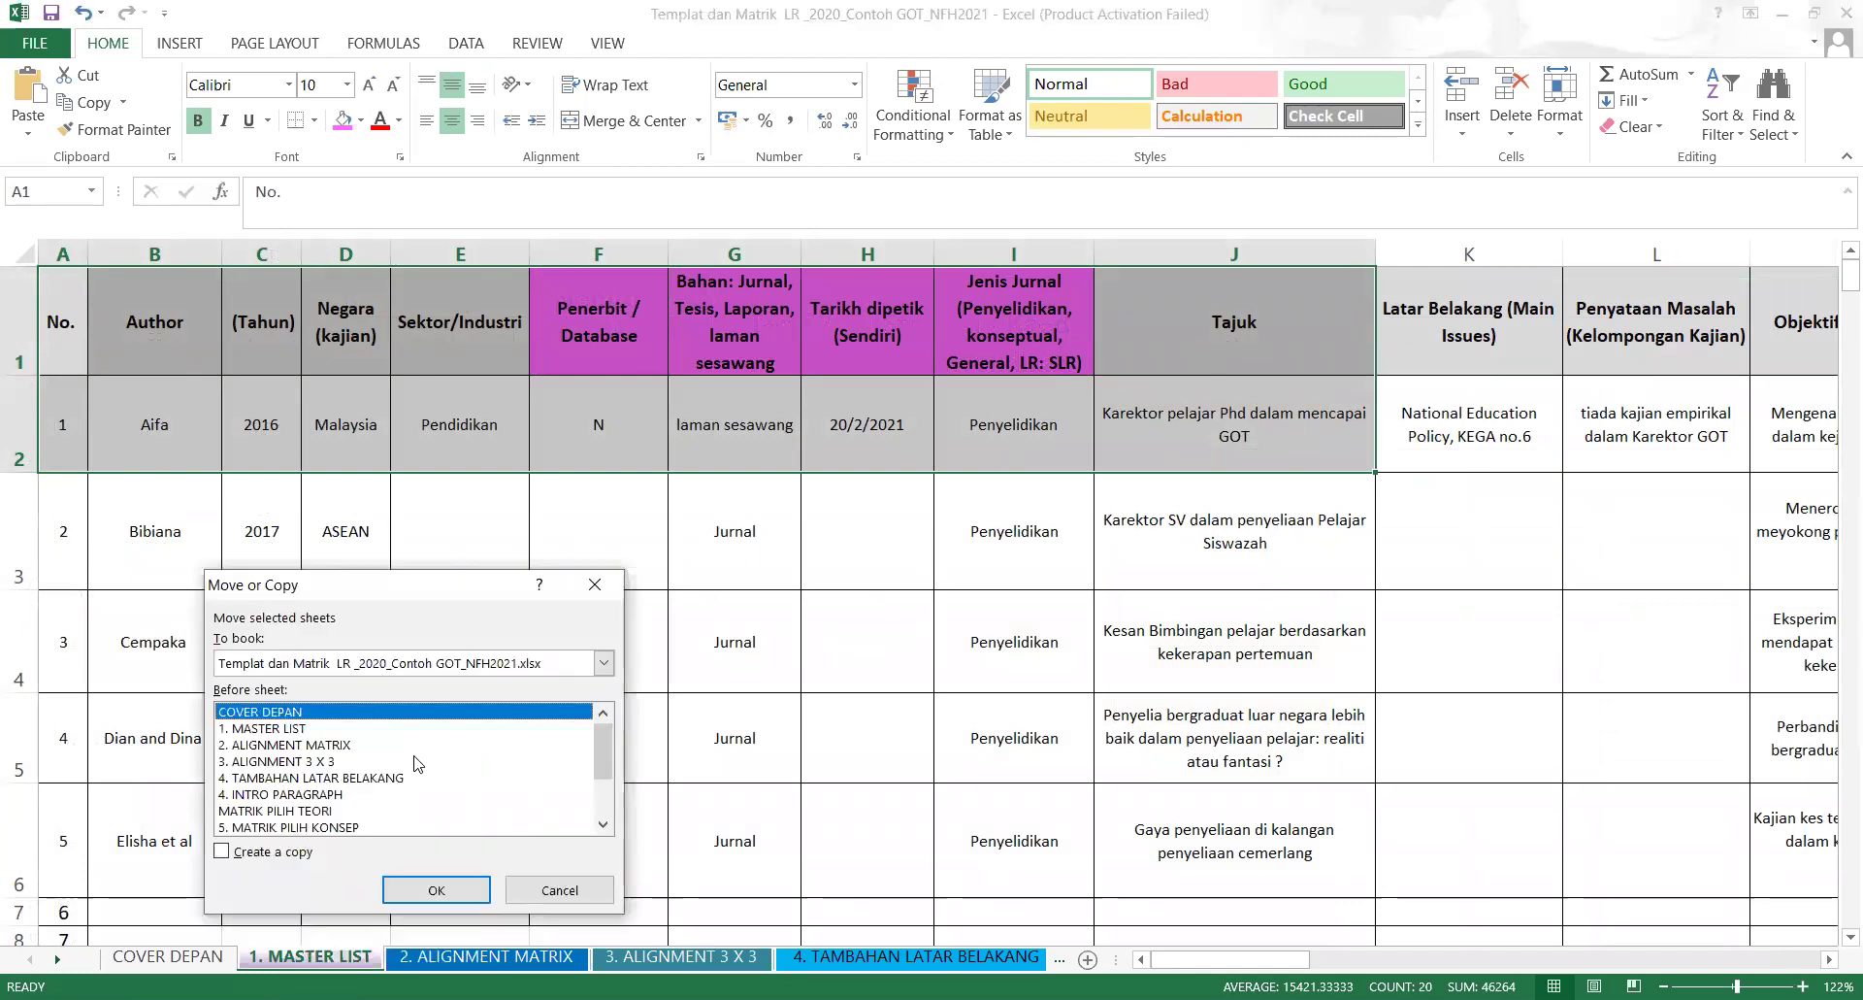
click(222, 854)
click(285, 730)
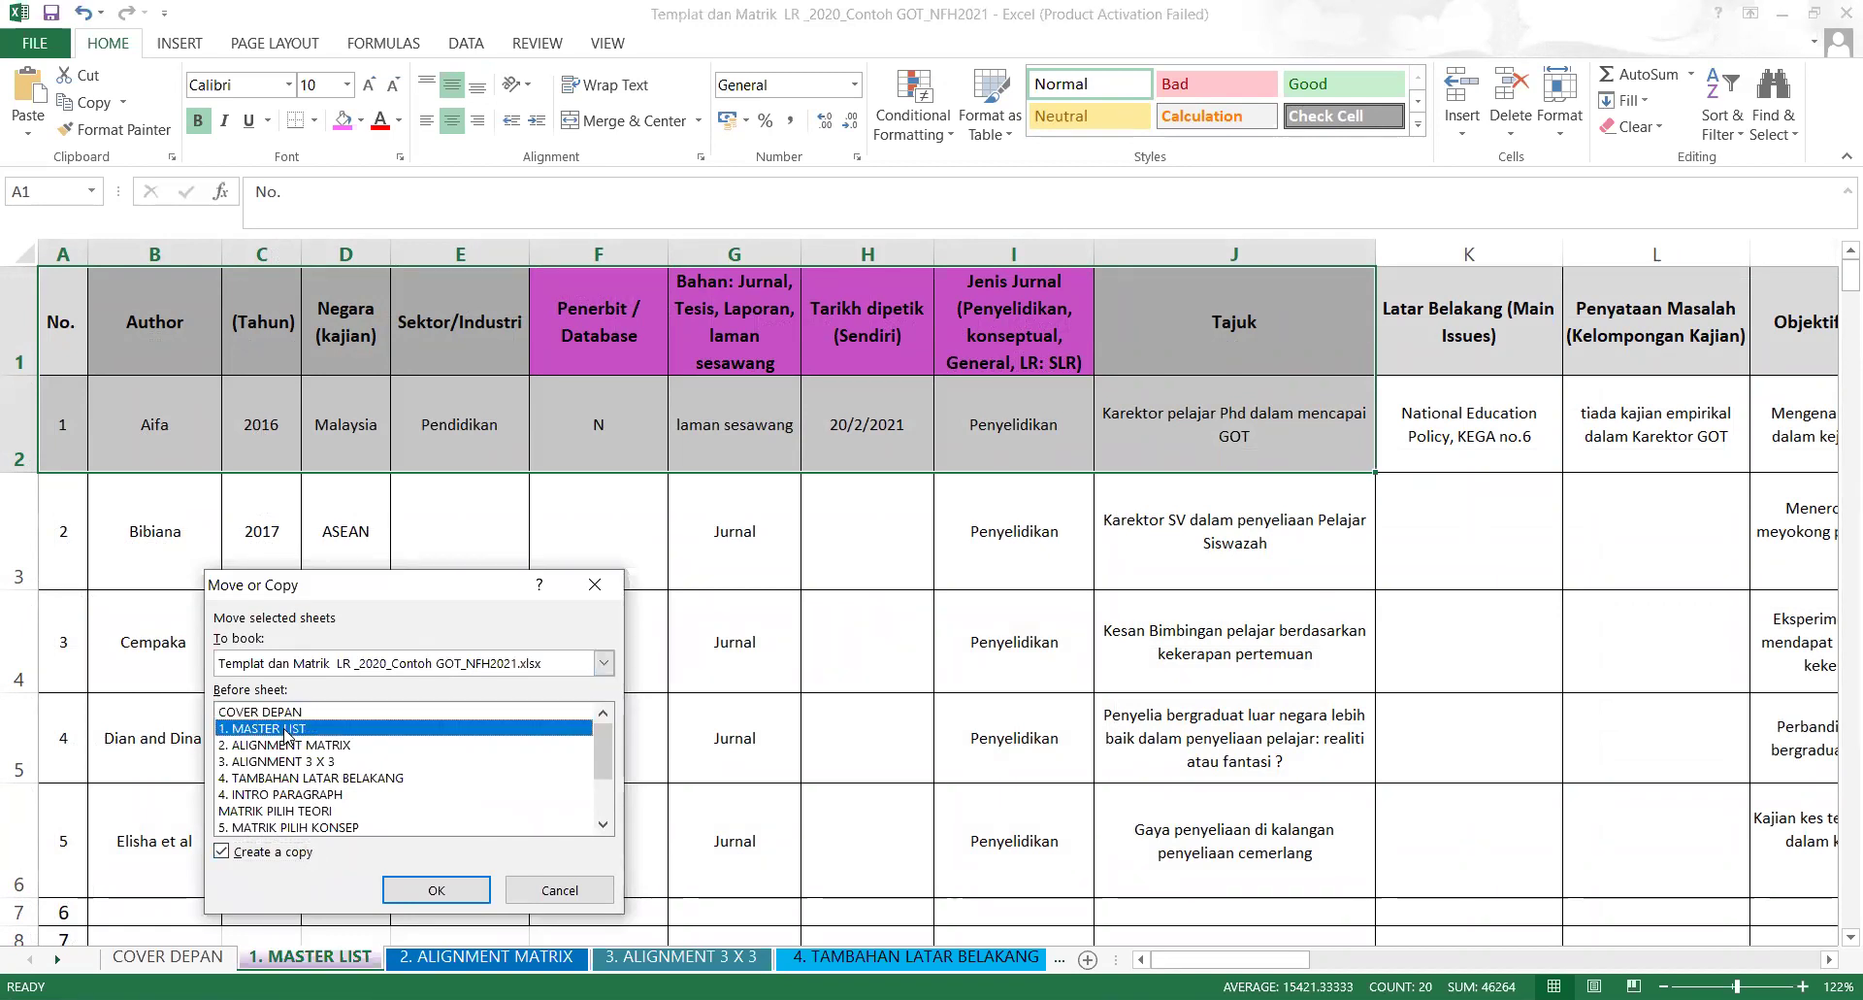
click(443, 891)
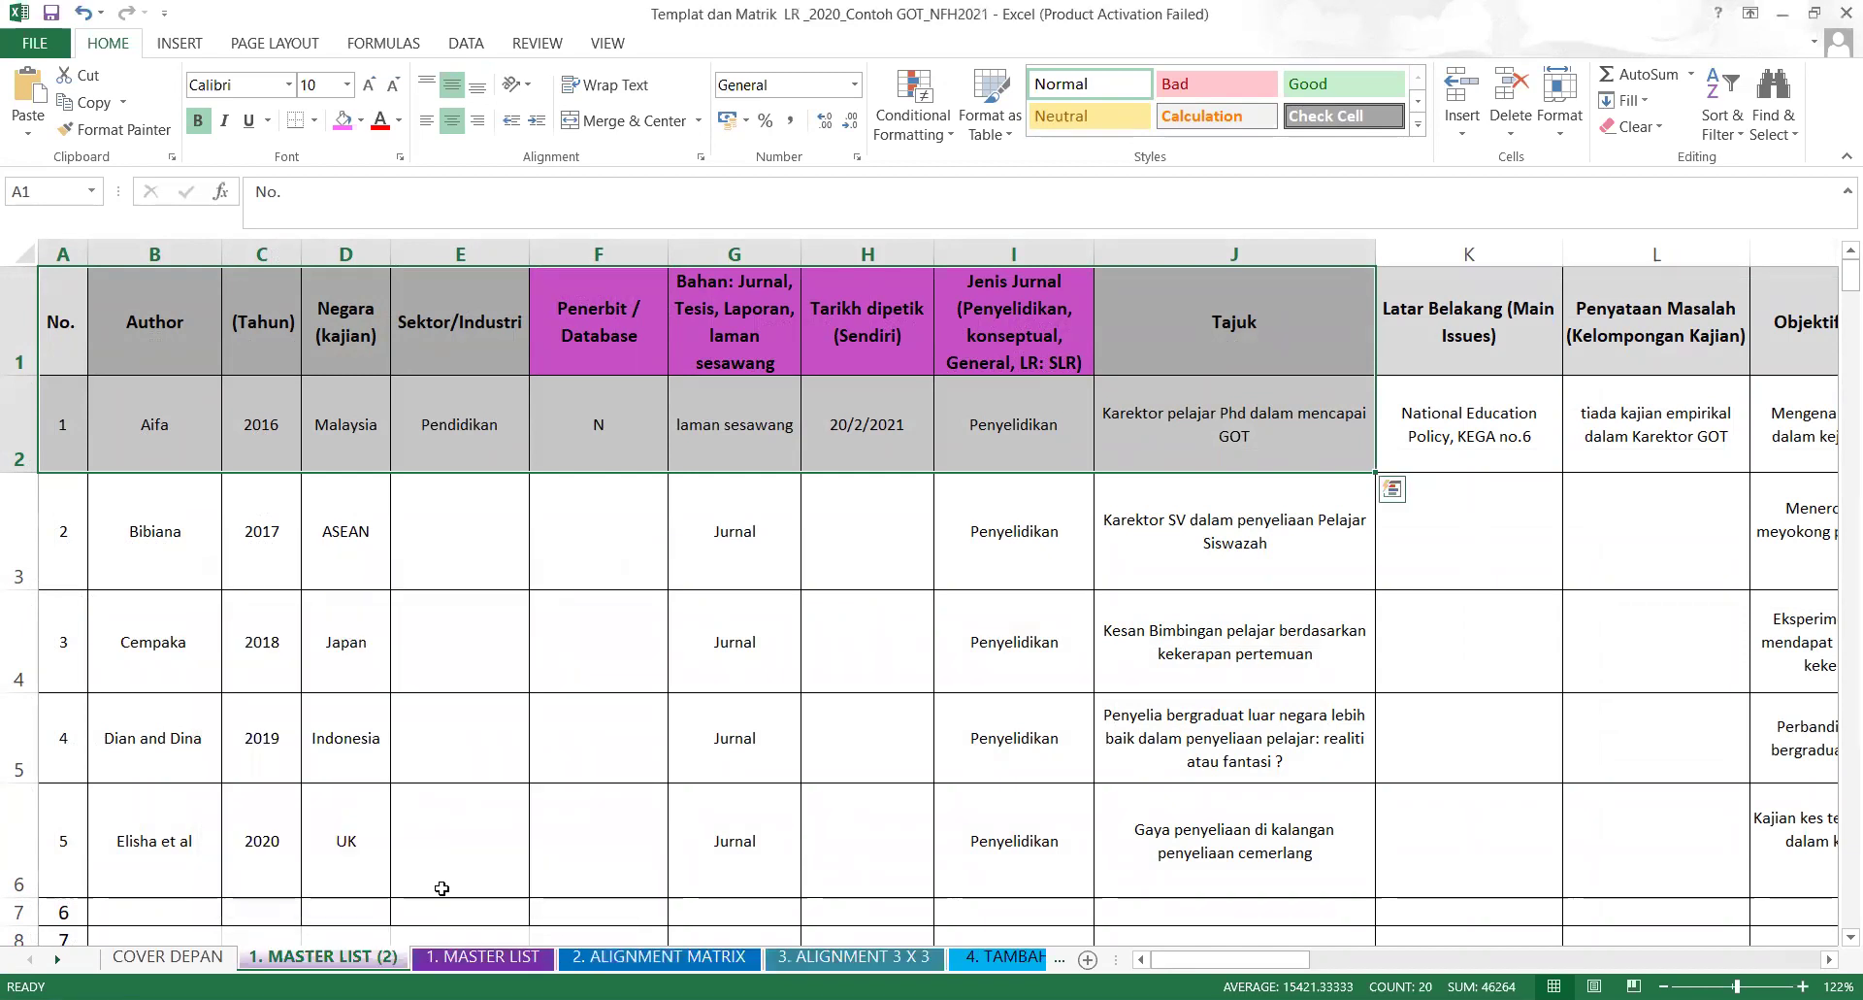
Compare the original "1. MASTER LIST" sheet with its copy "1. MASTER LIST (2)" by switching between them.
click(492, 960)
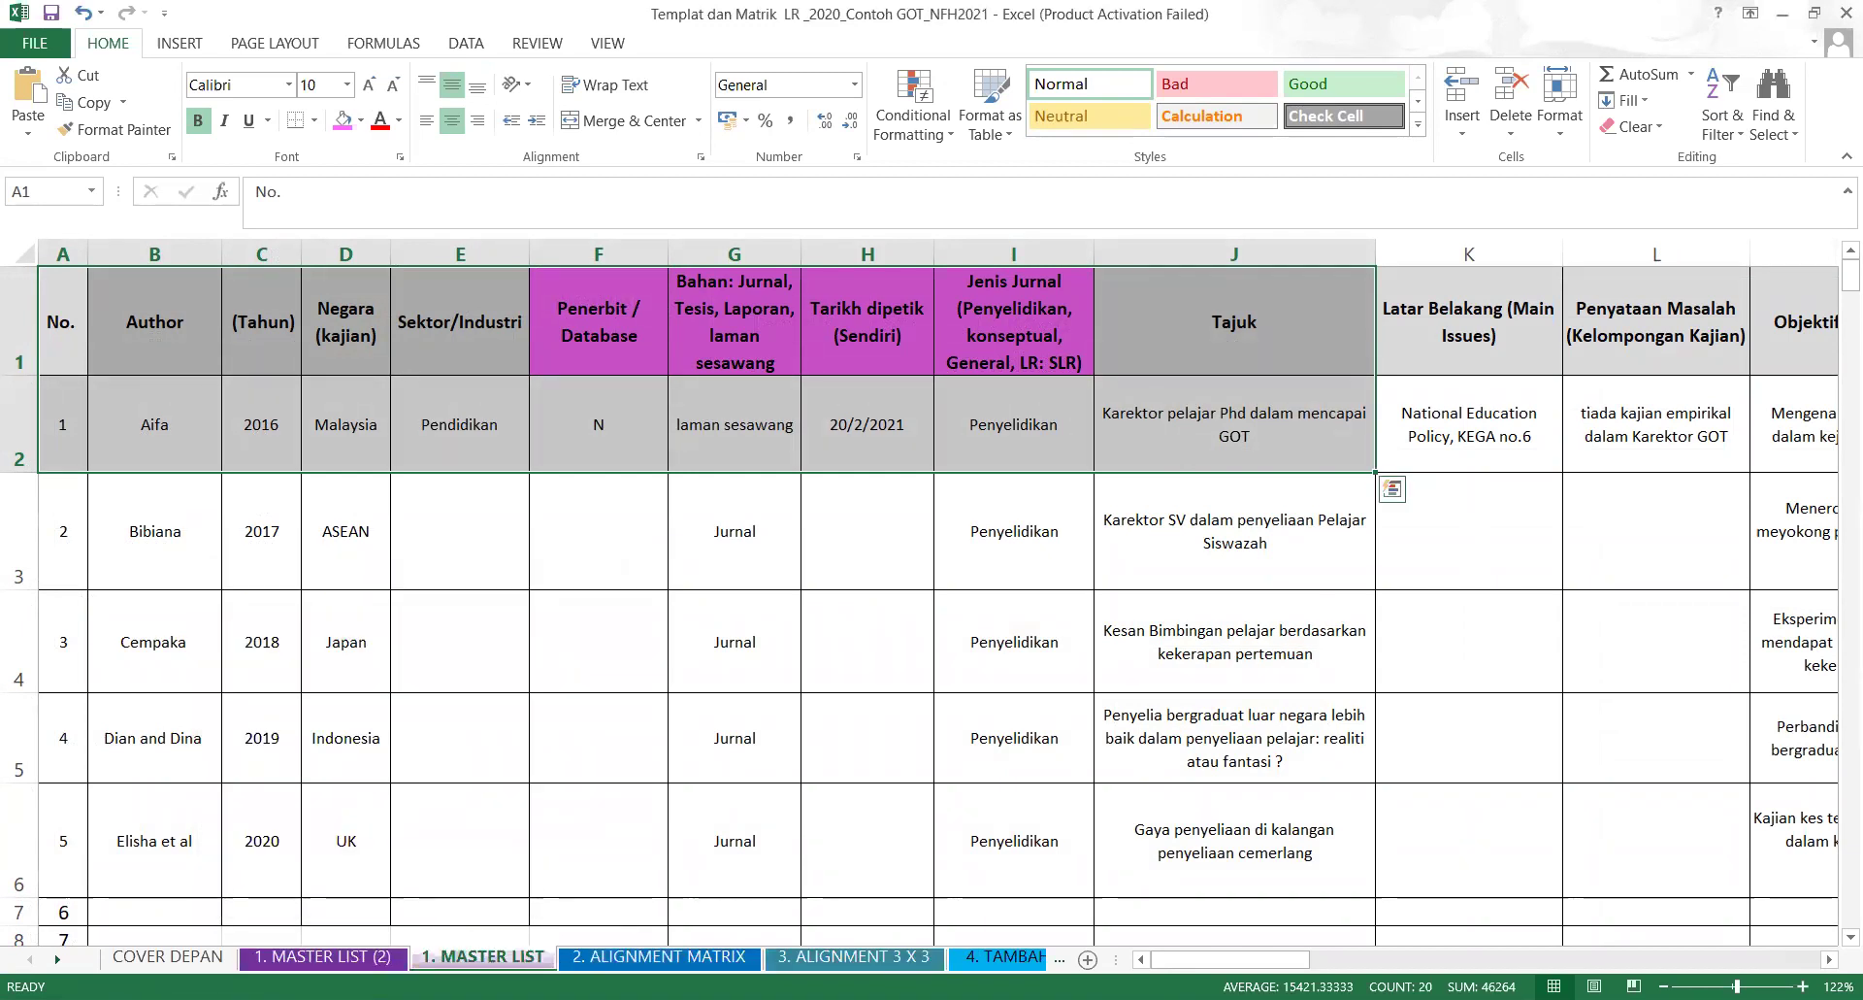
click(378, 963)
click(458, 958)
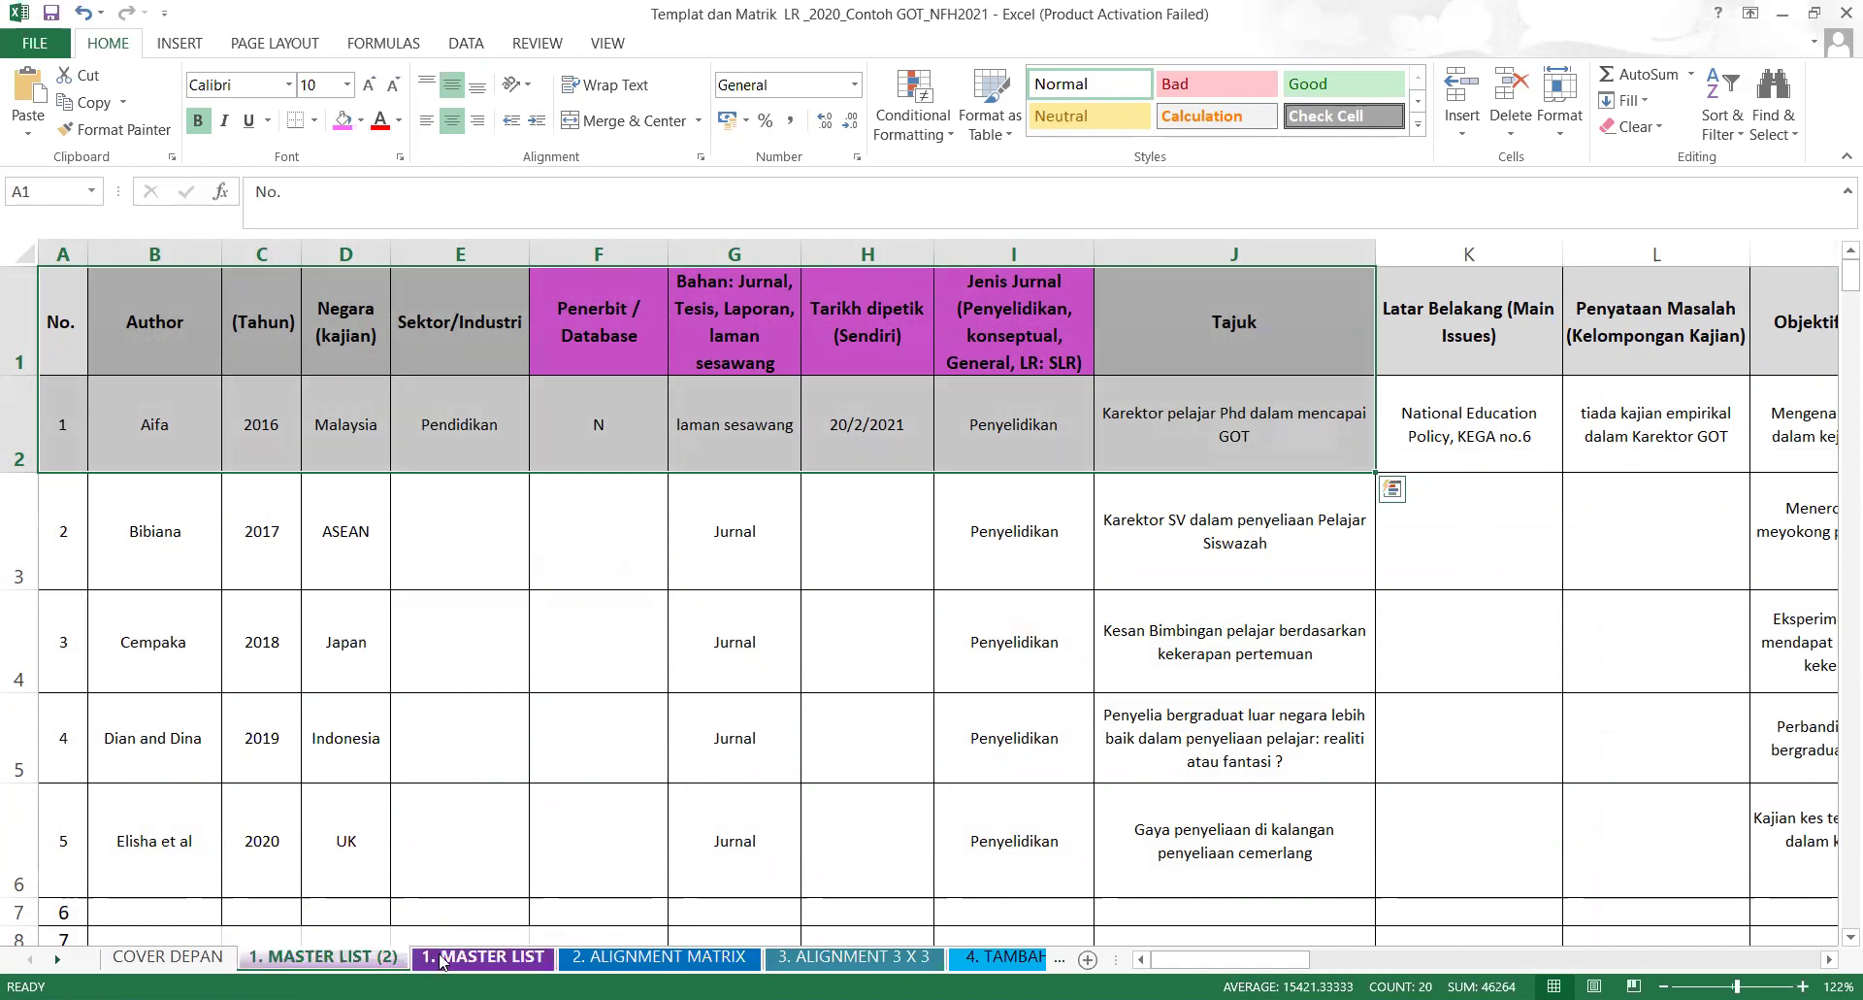
click(443, 961)
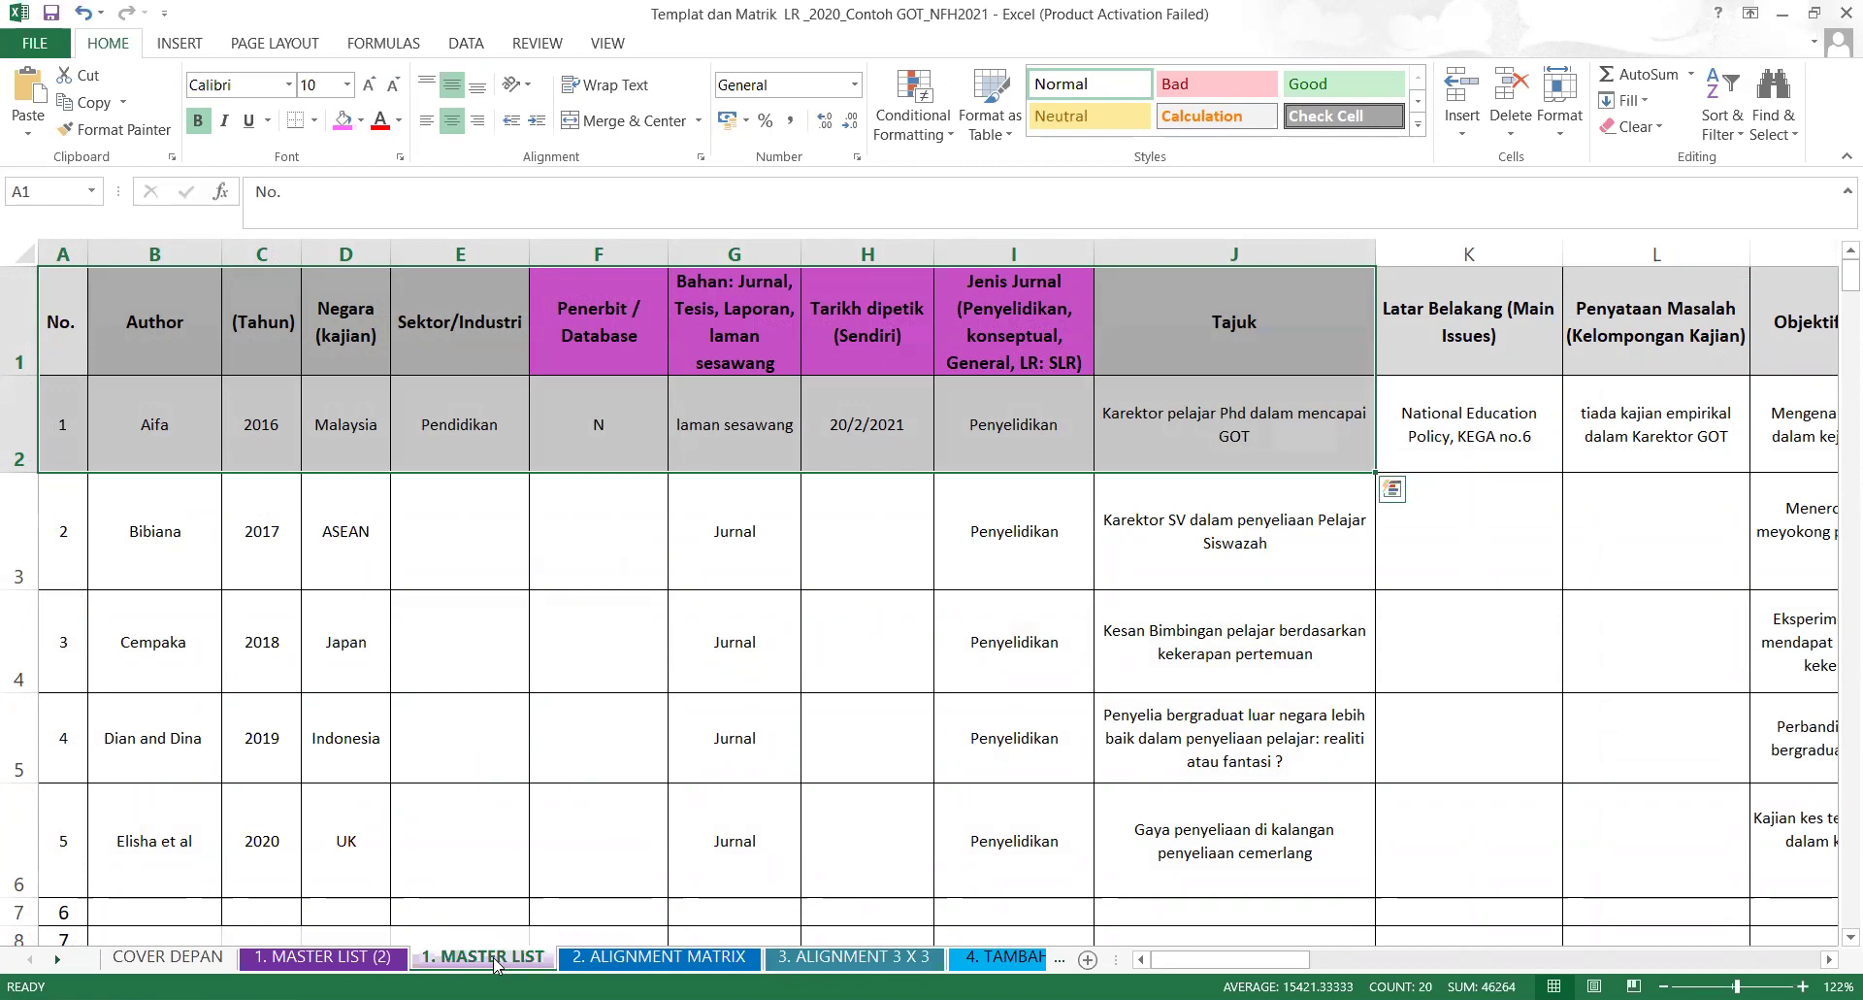
click(341, 960)
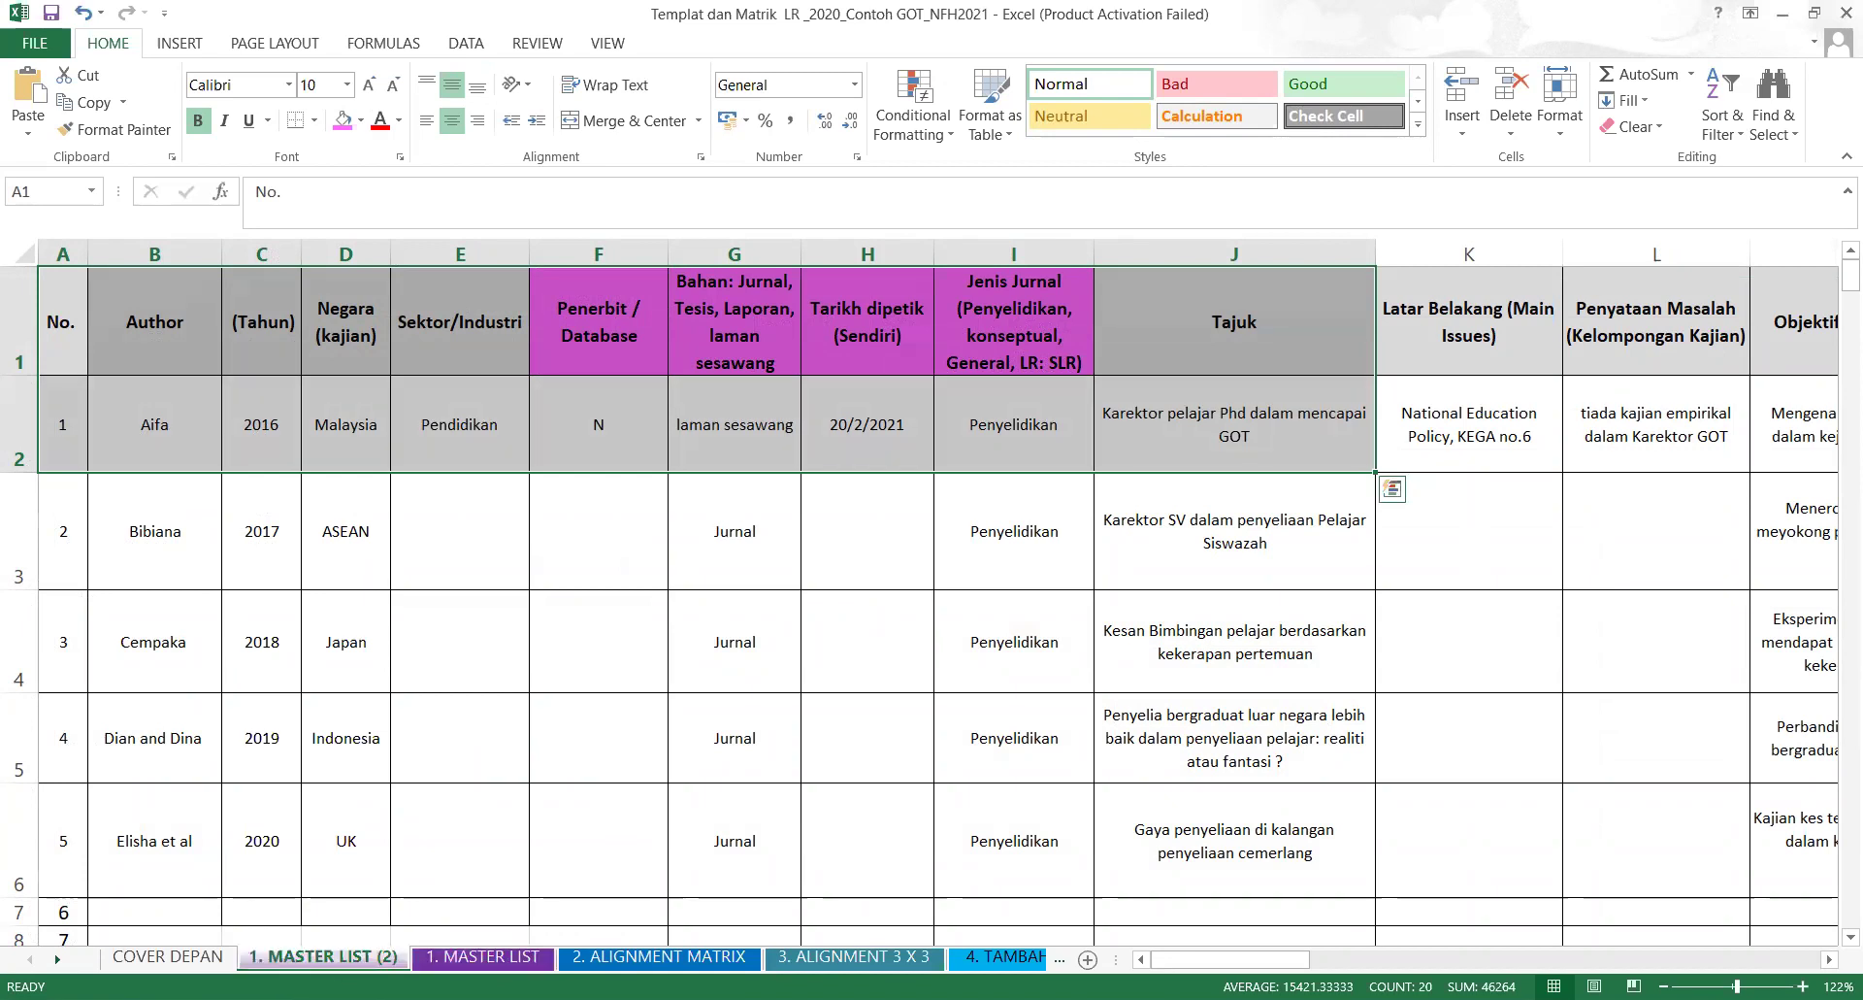
click(481, 959)
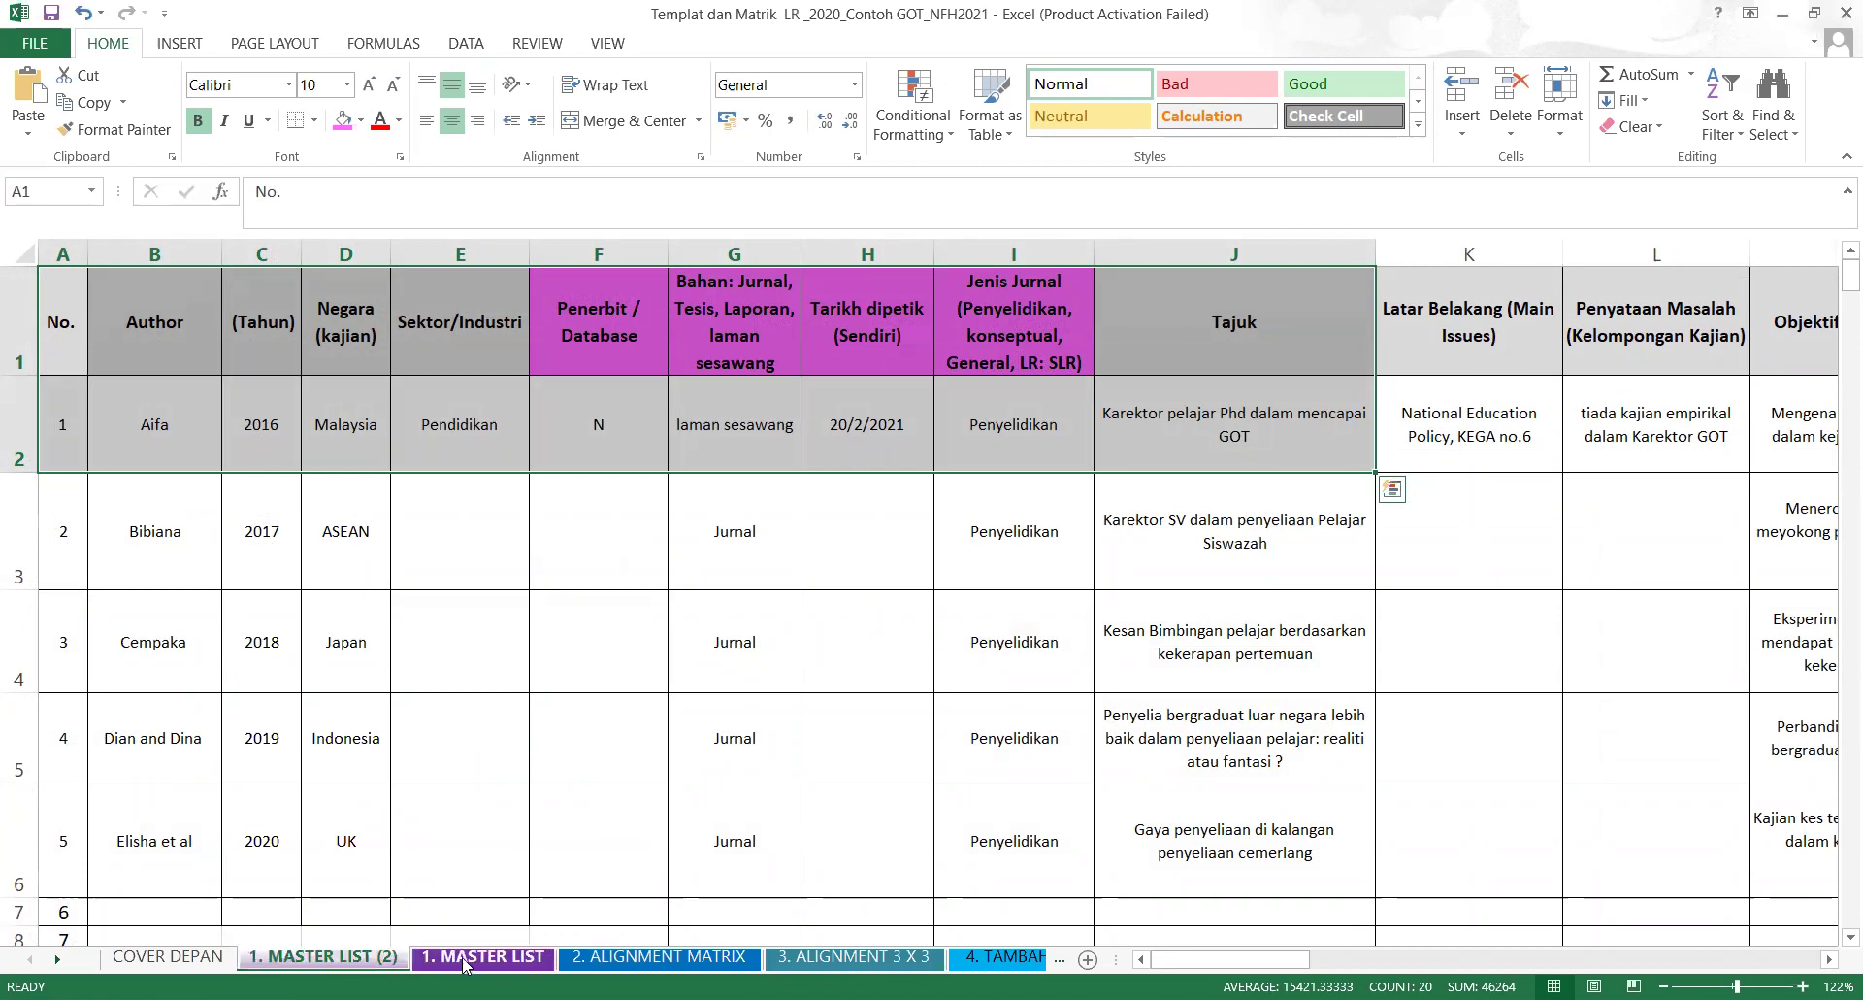
Delete the copied sheet "1. MASTER LIST (2)" and confirm the deletion.
click(327, 960)
right_click(327, 961)
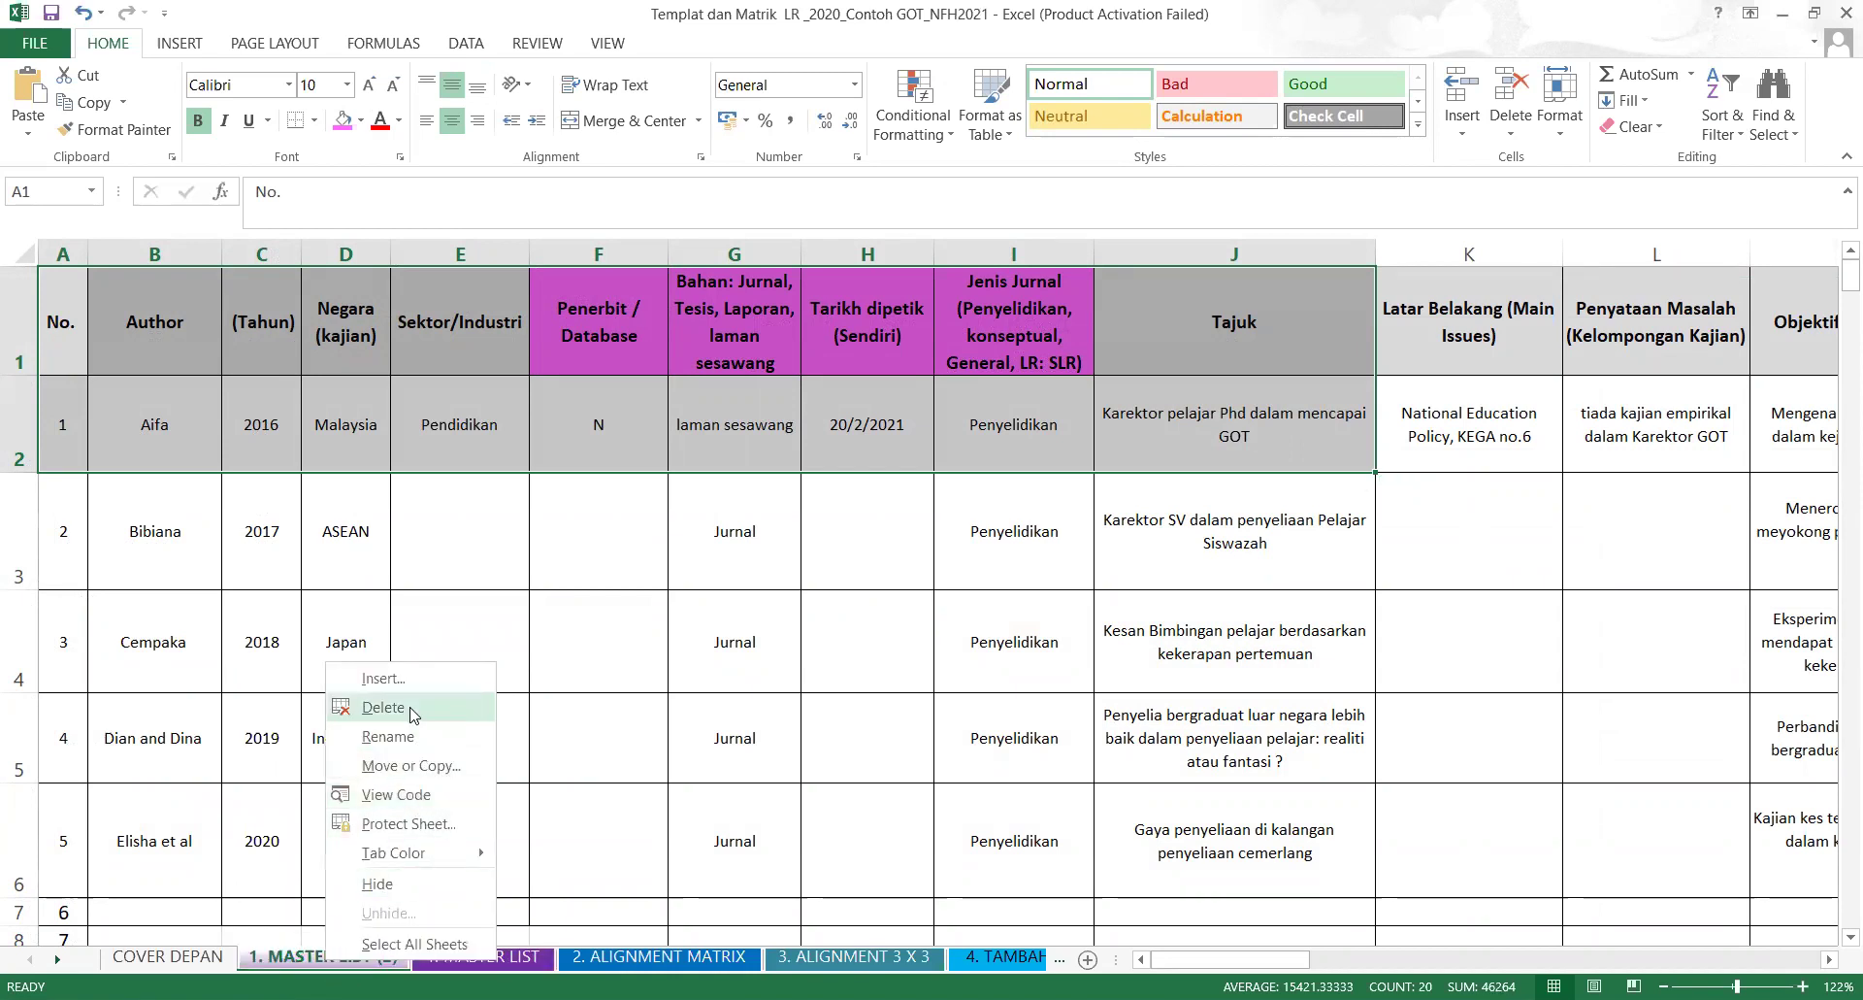
click(413, 713)
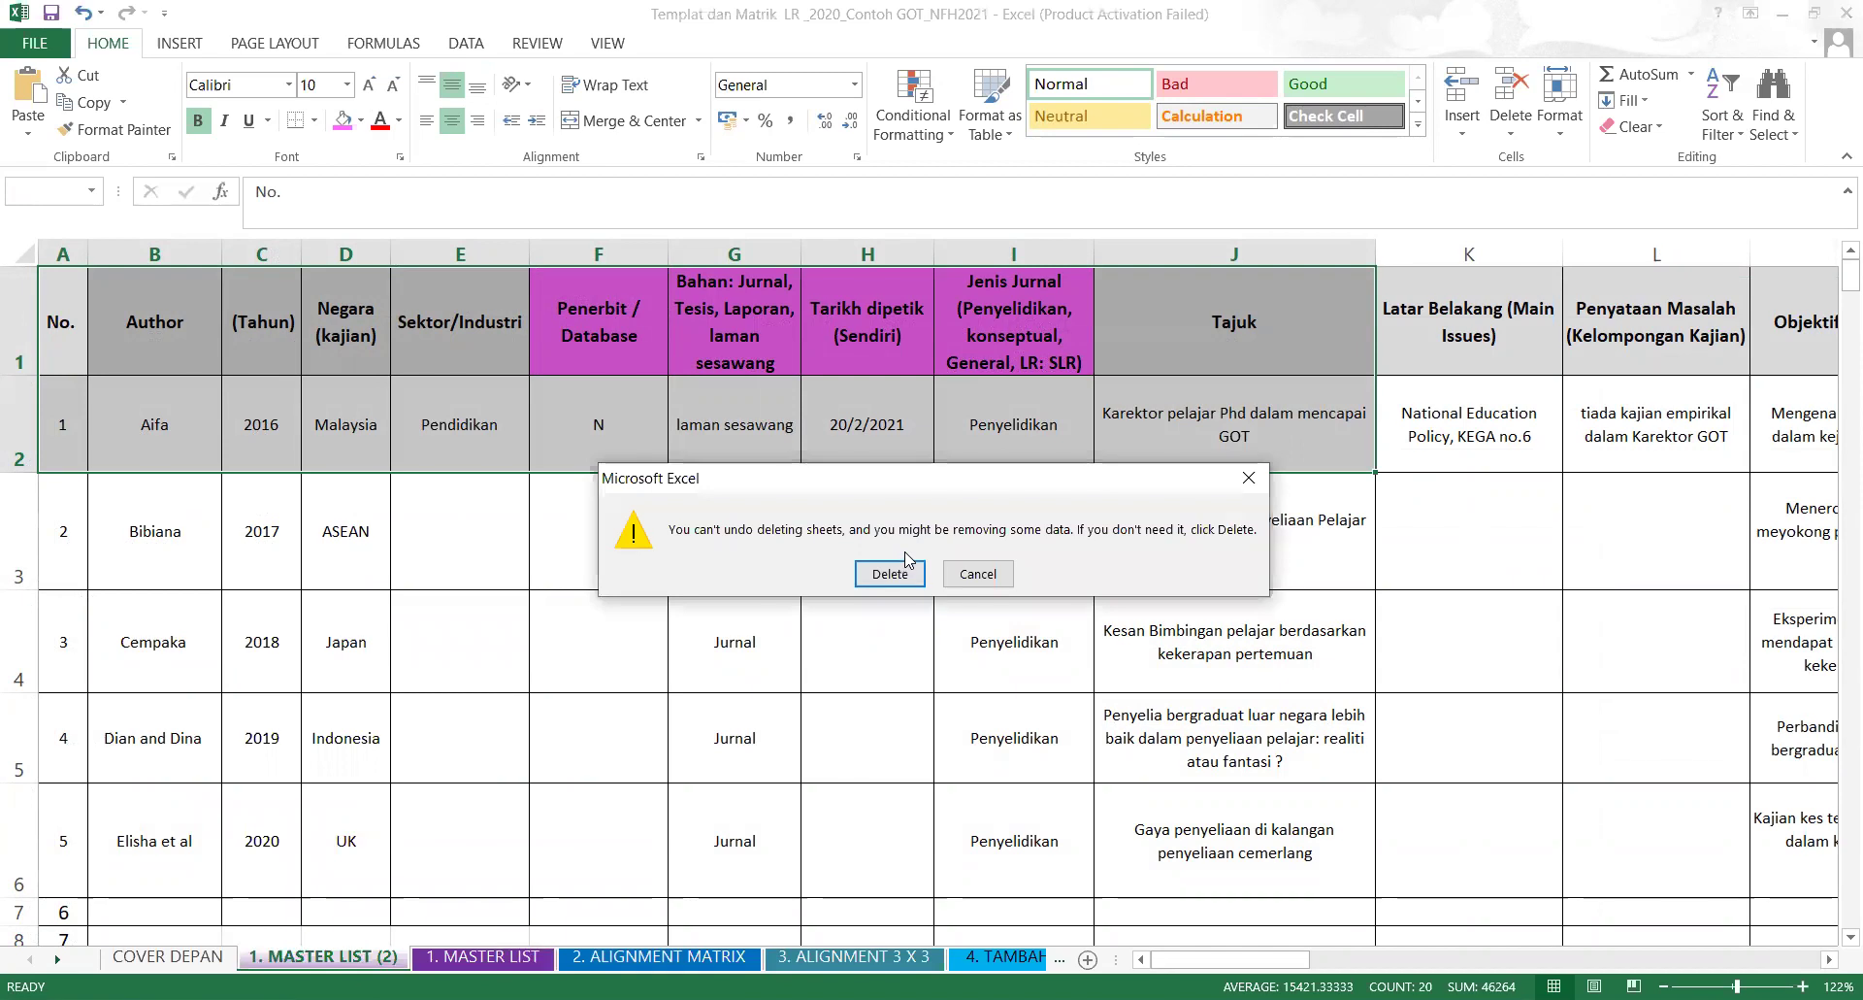
click(890, 573)
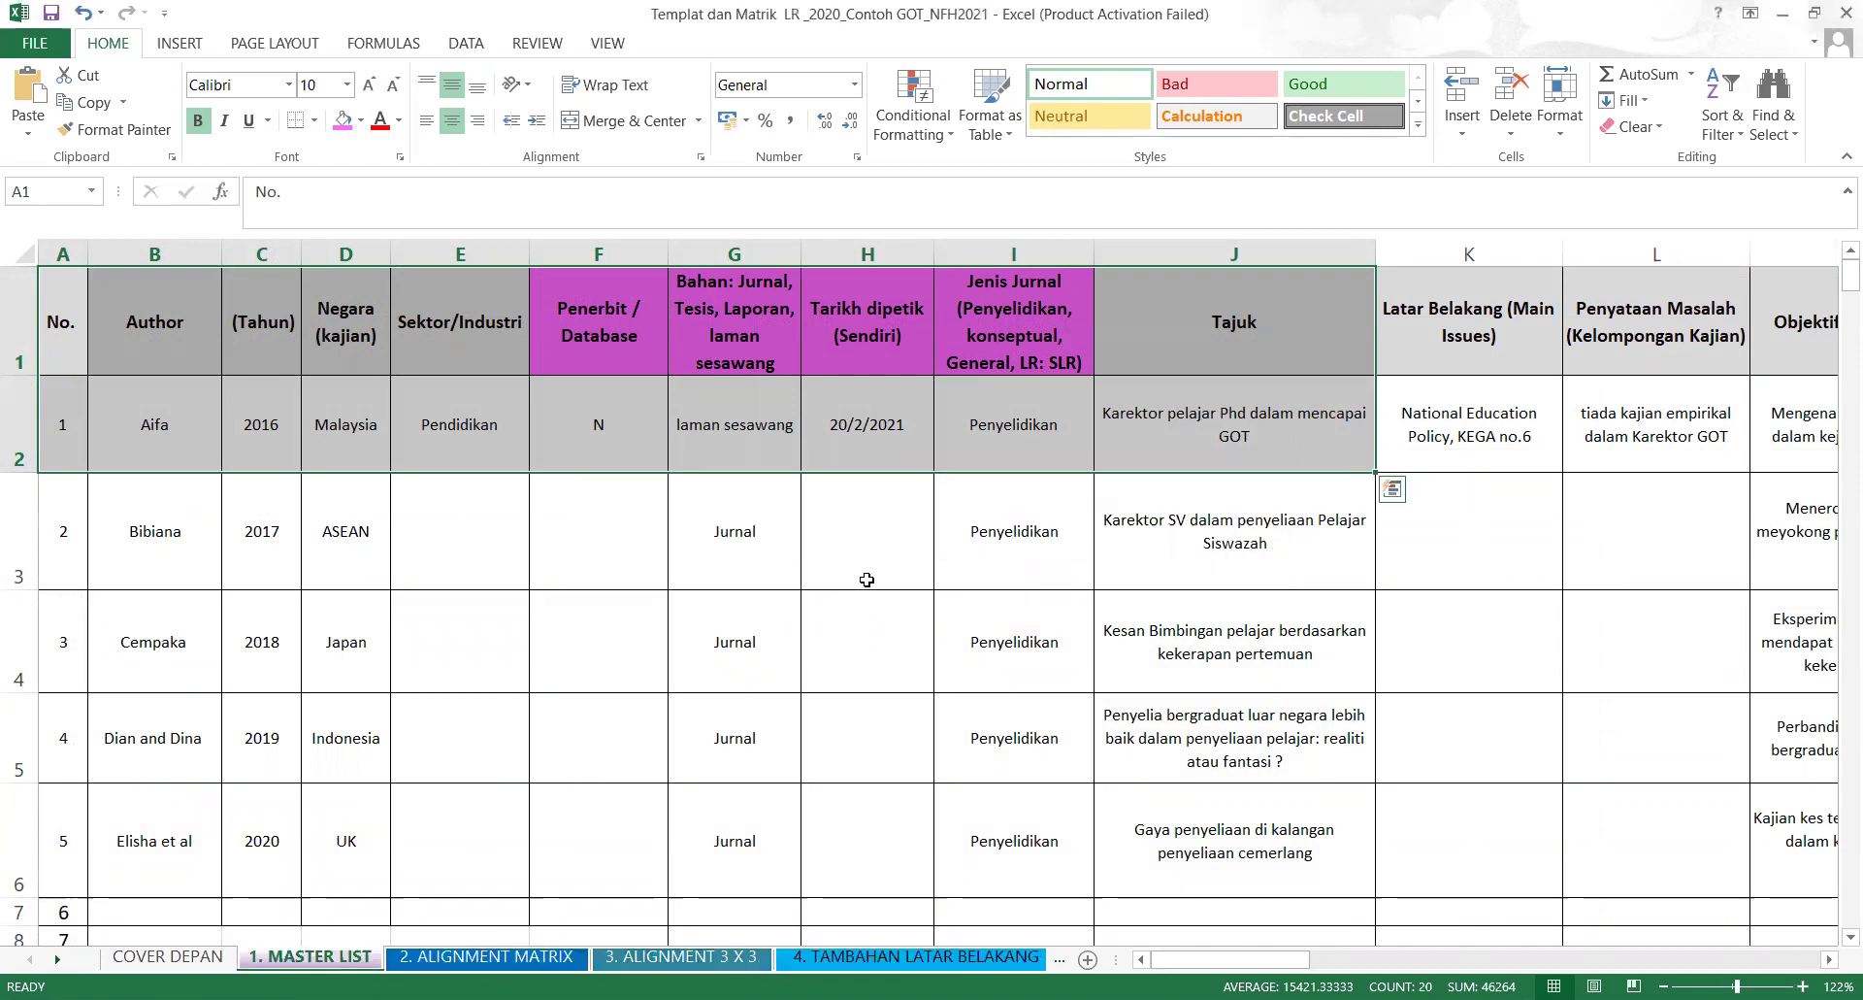
click(465, 887)
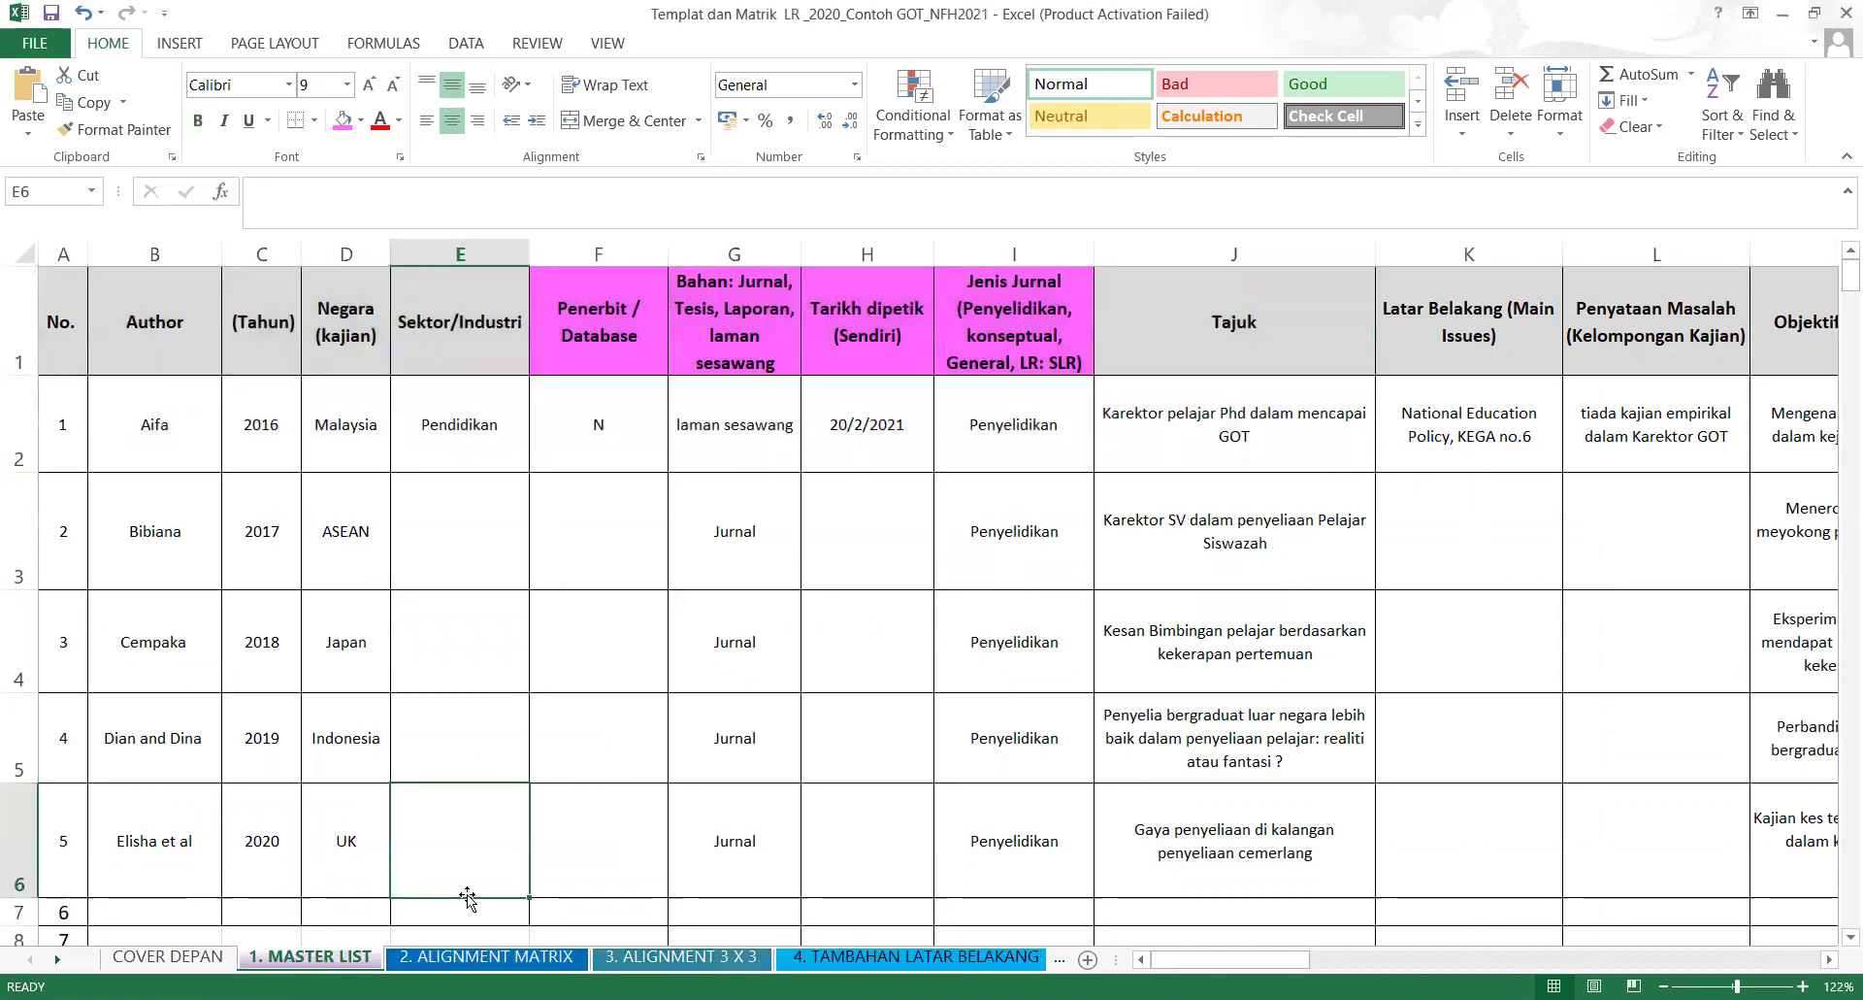
Duplicate the "1. MASTER LIST" sheet again, placing the copy directly before the original.
right_click(316, 964)
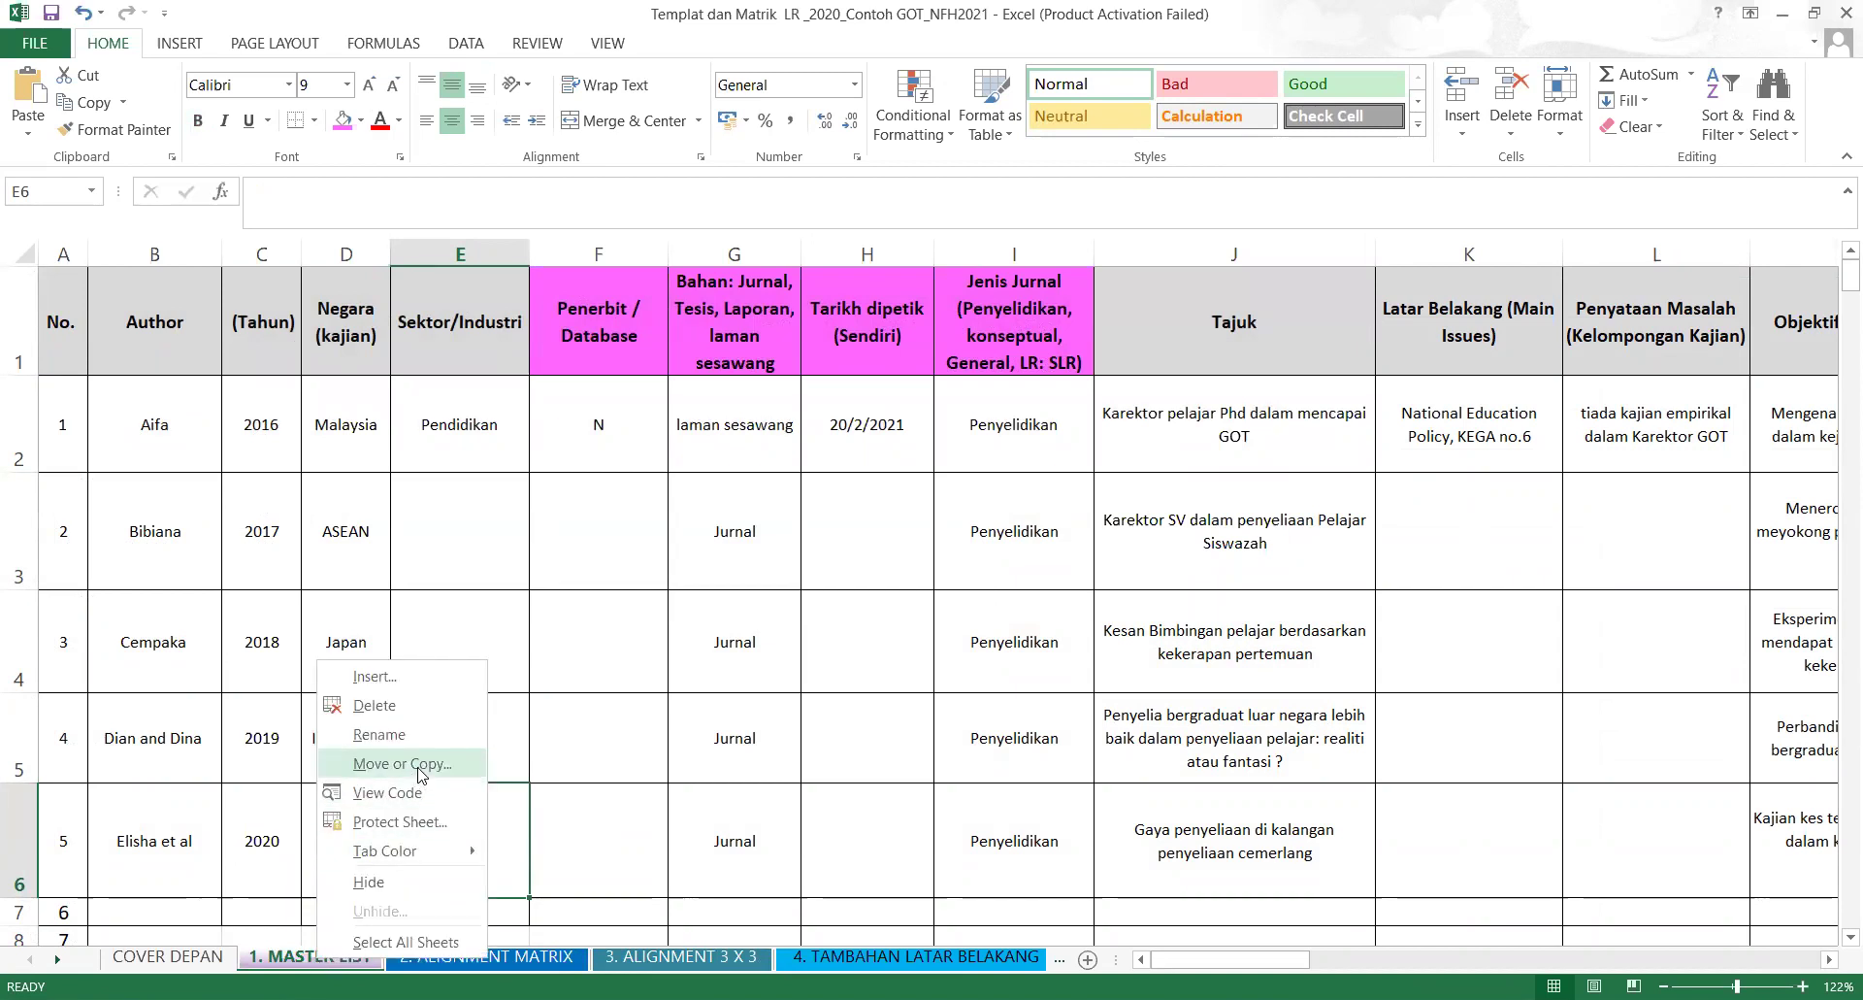
click(420, 764)
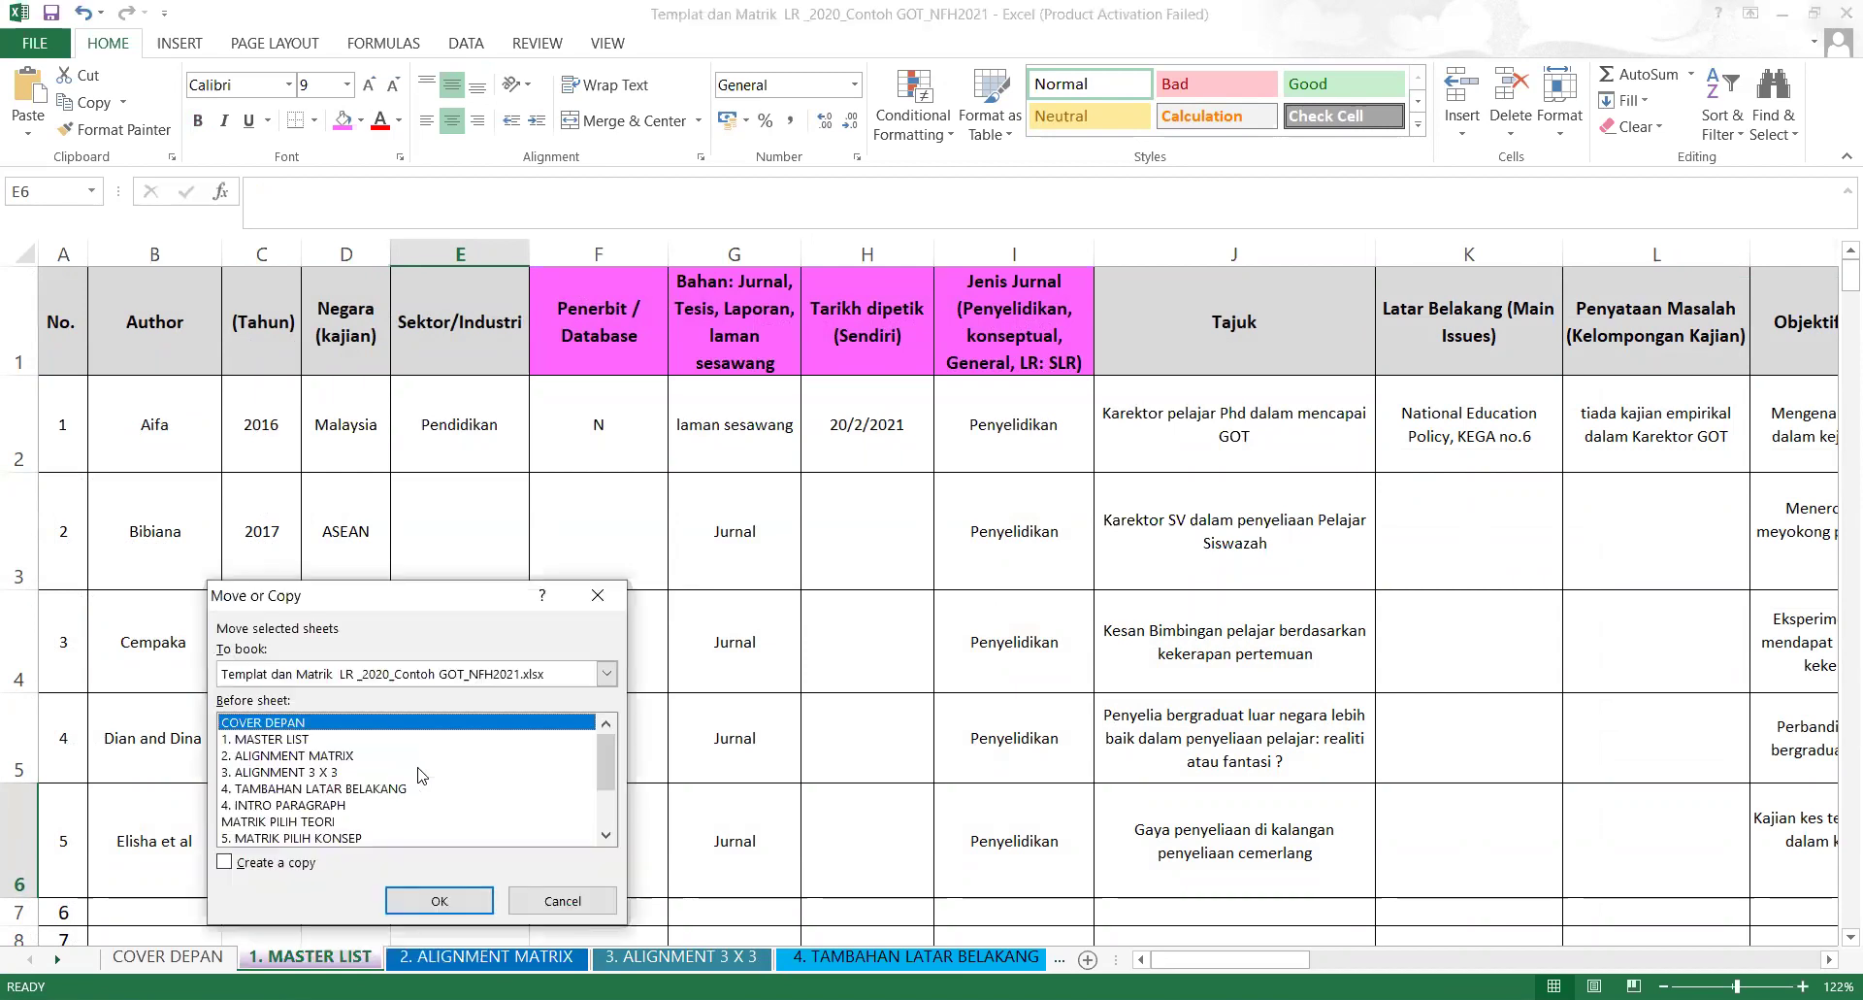
click(224, 862)
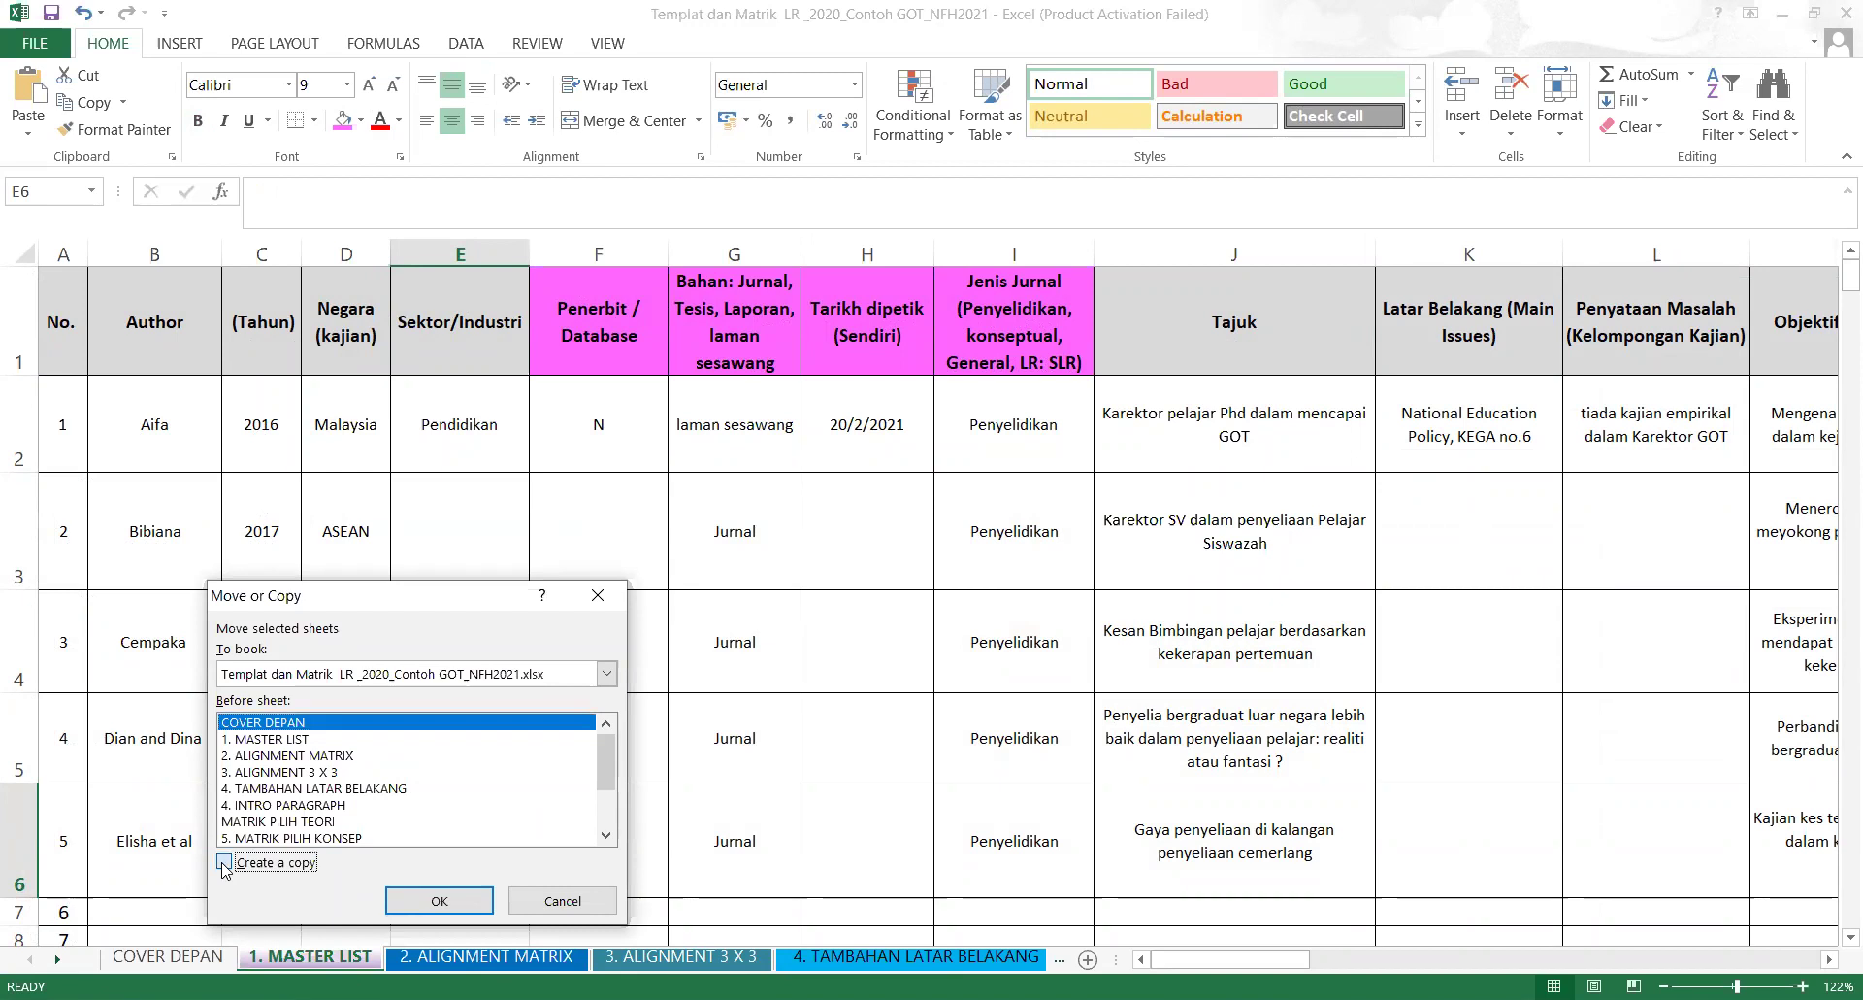
click(282, 738)
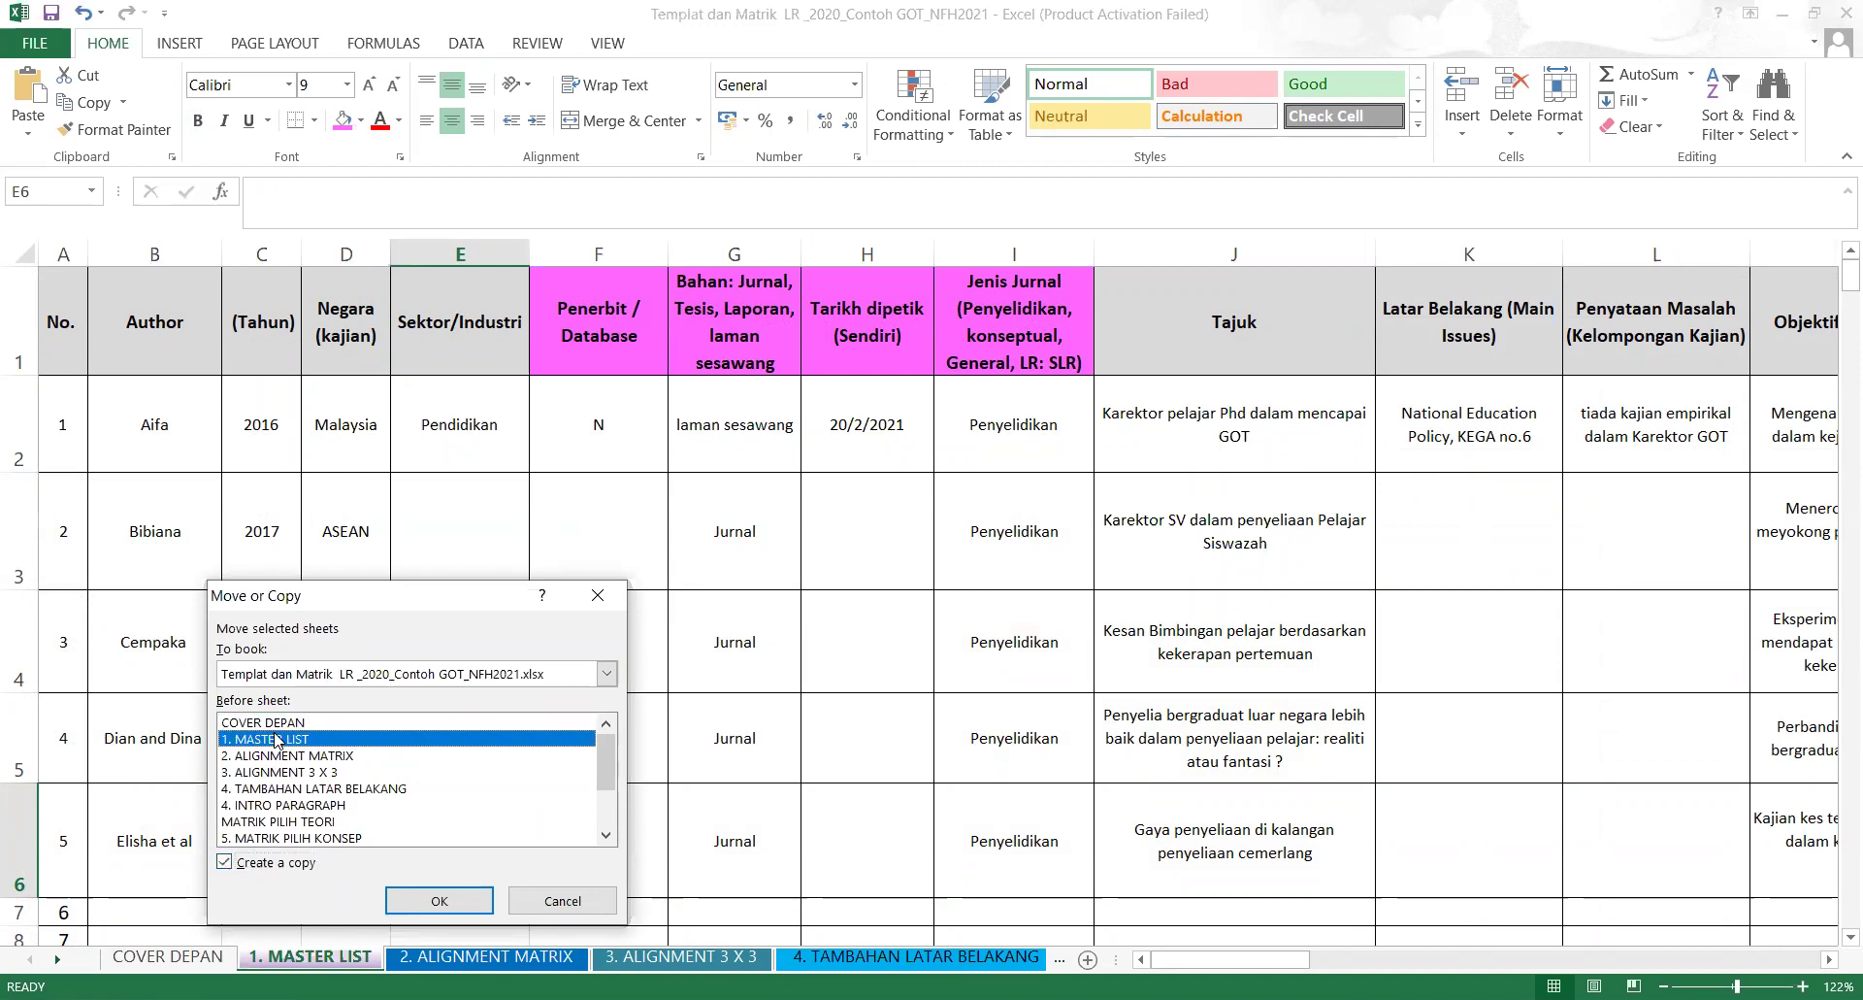
click(451, 902)
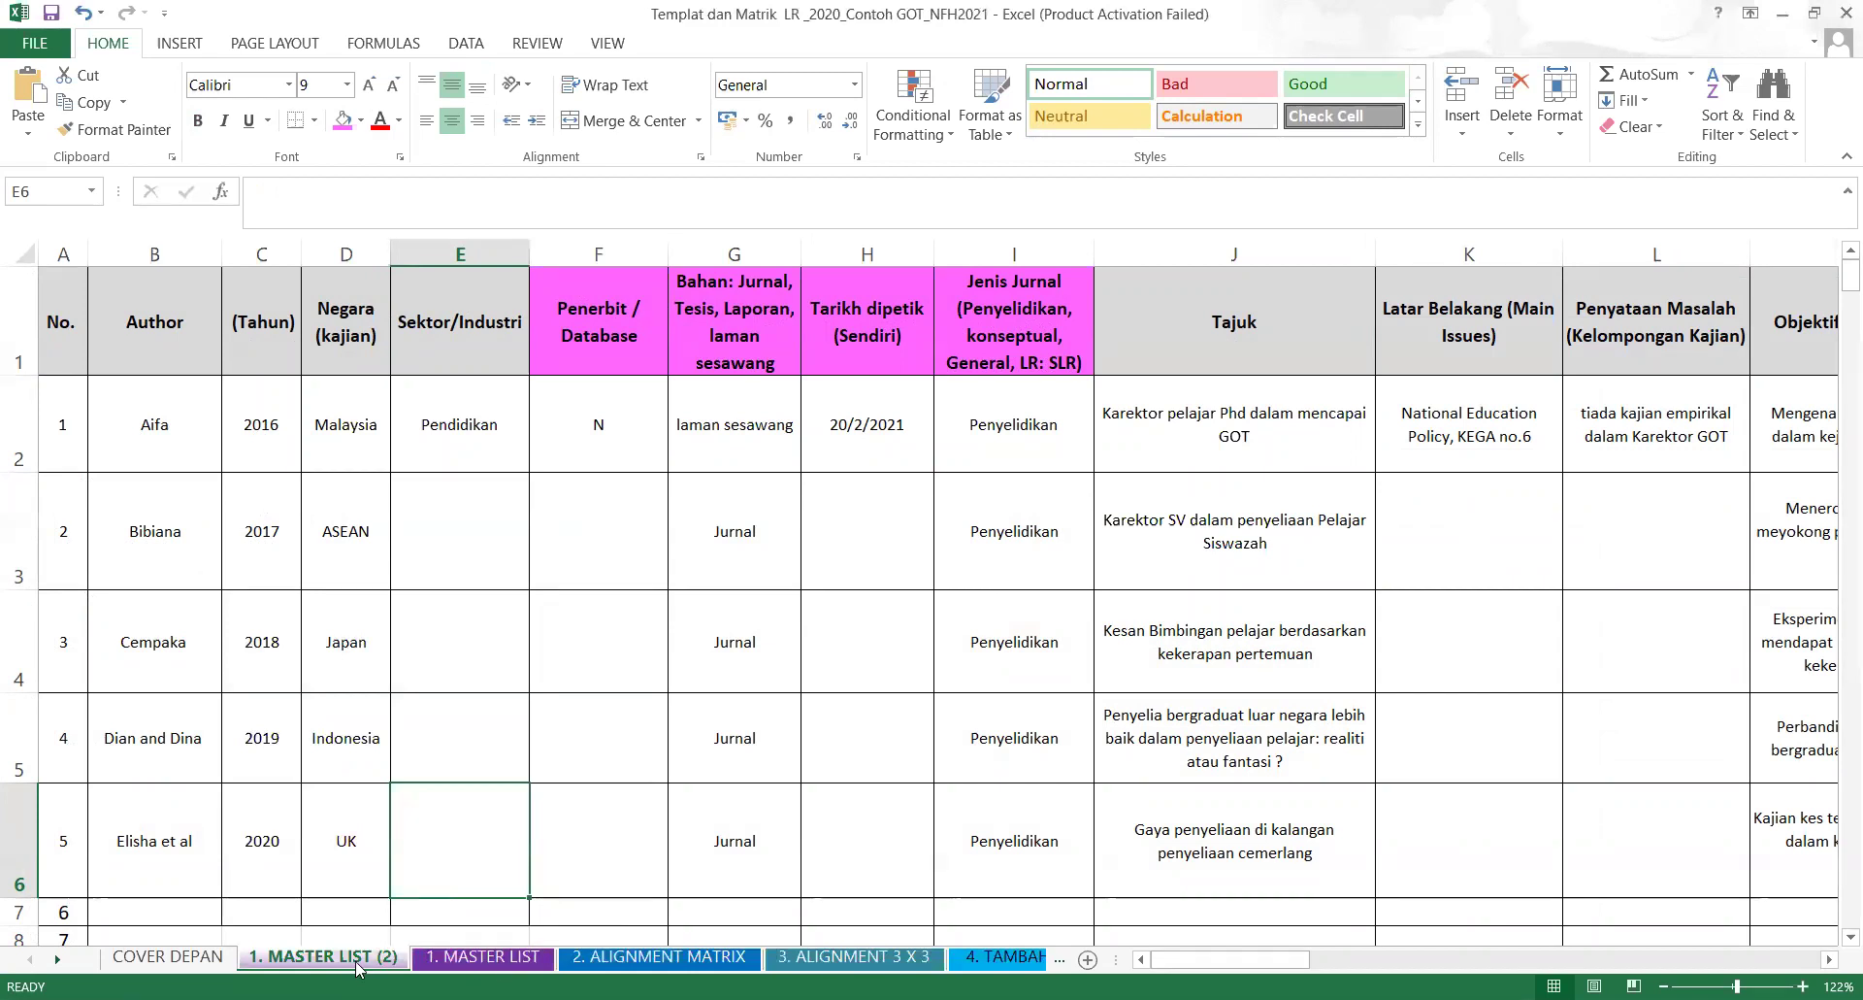
Move the "1. MASTER LIST (2)" sheet after the original and back before it, and check both sheets.
drag(357, 964, 568, 940)
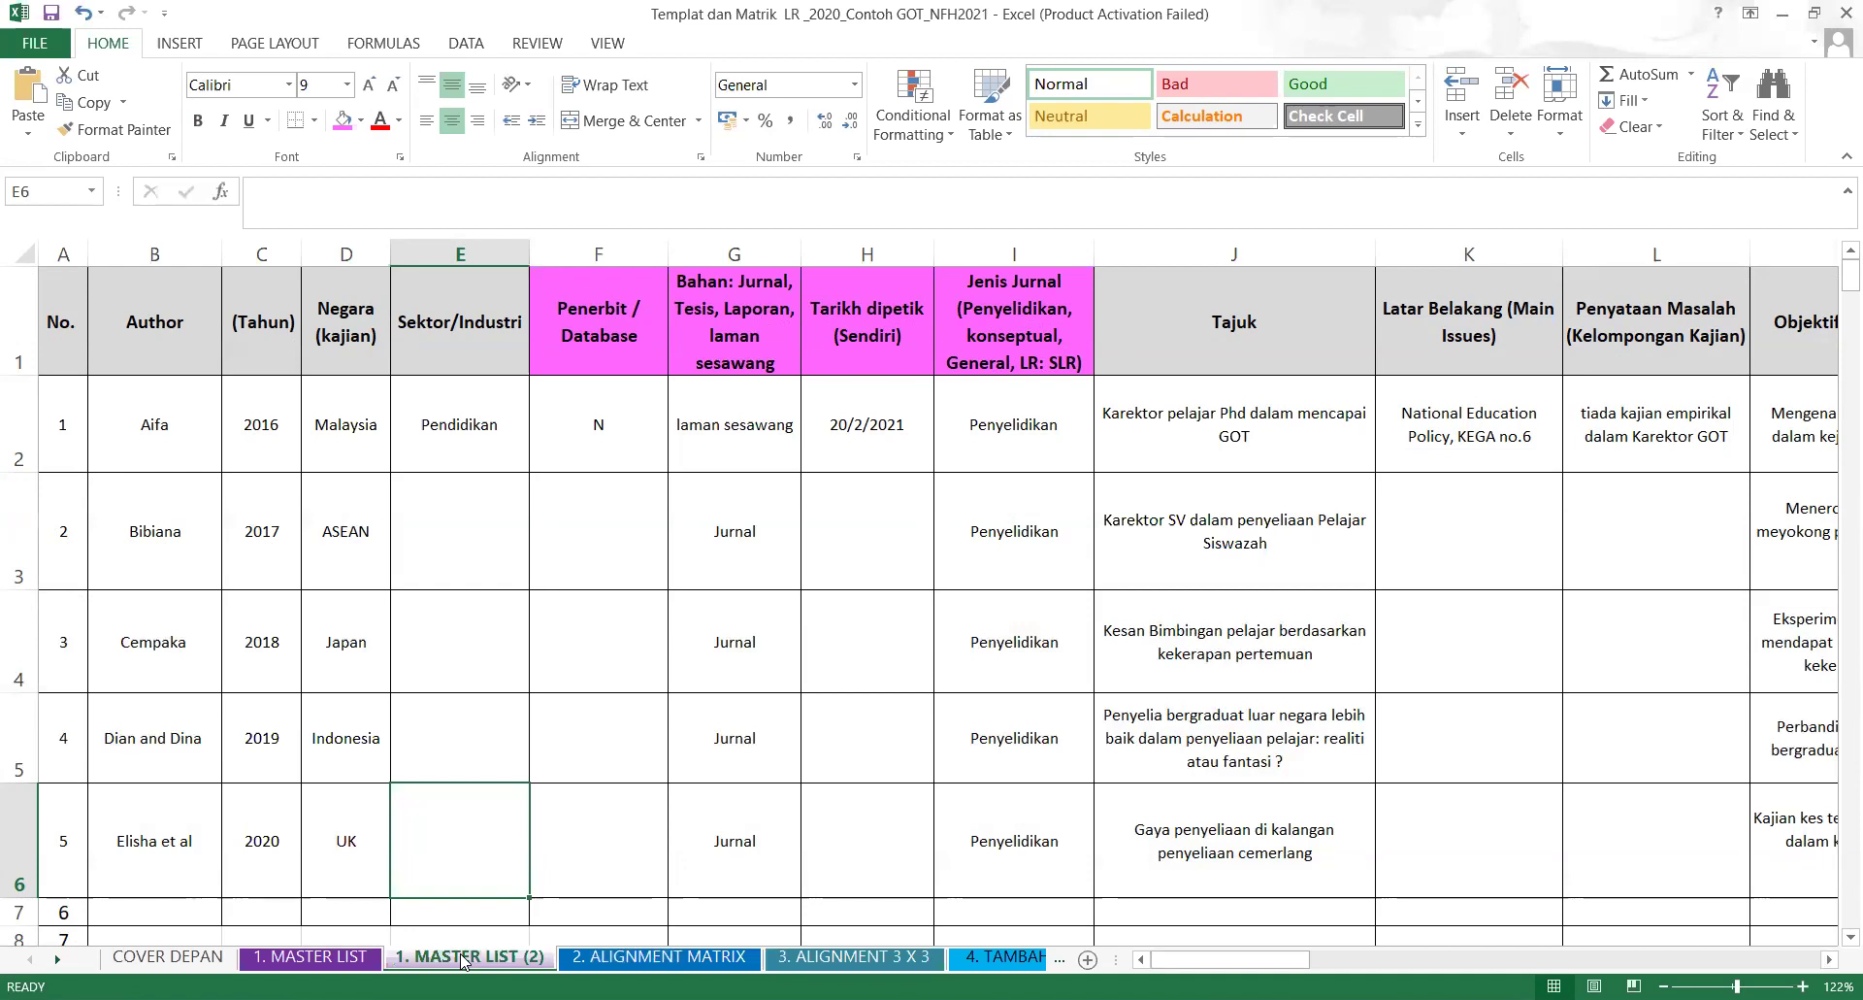
drag(463, 959, 242, 959)
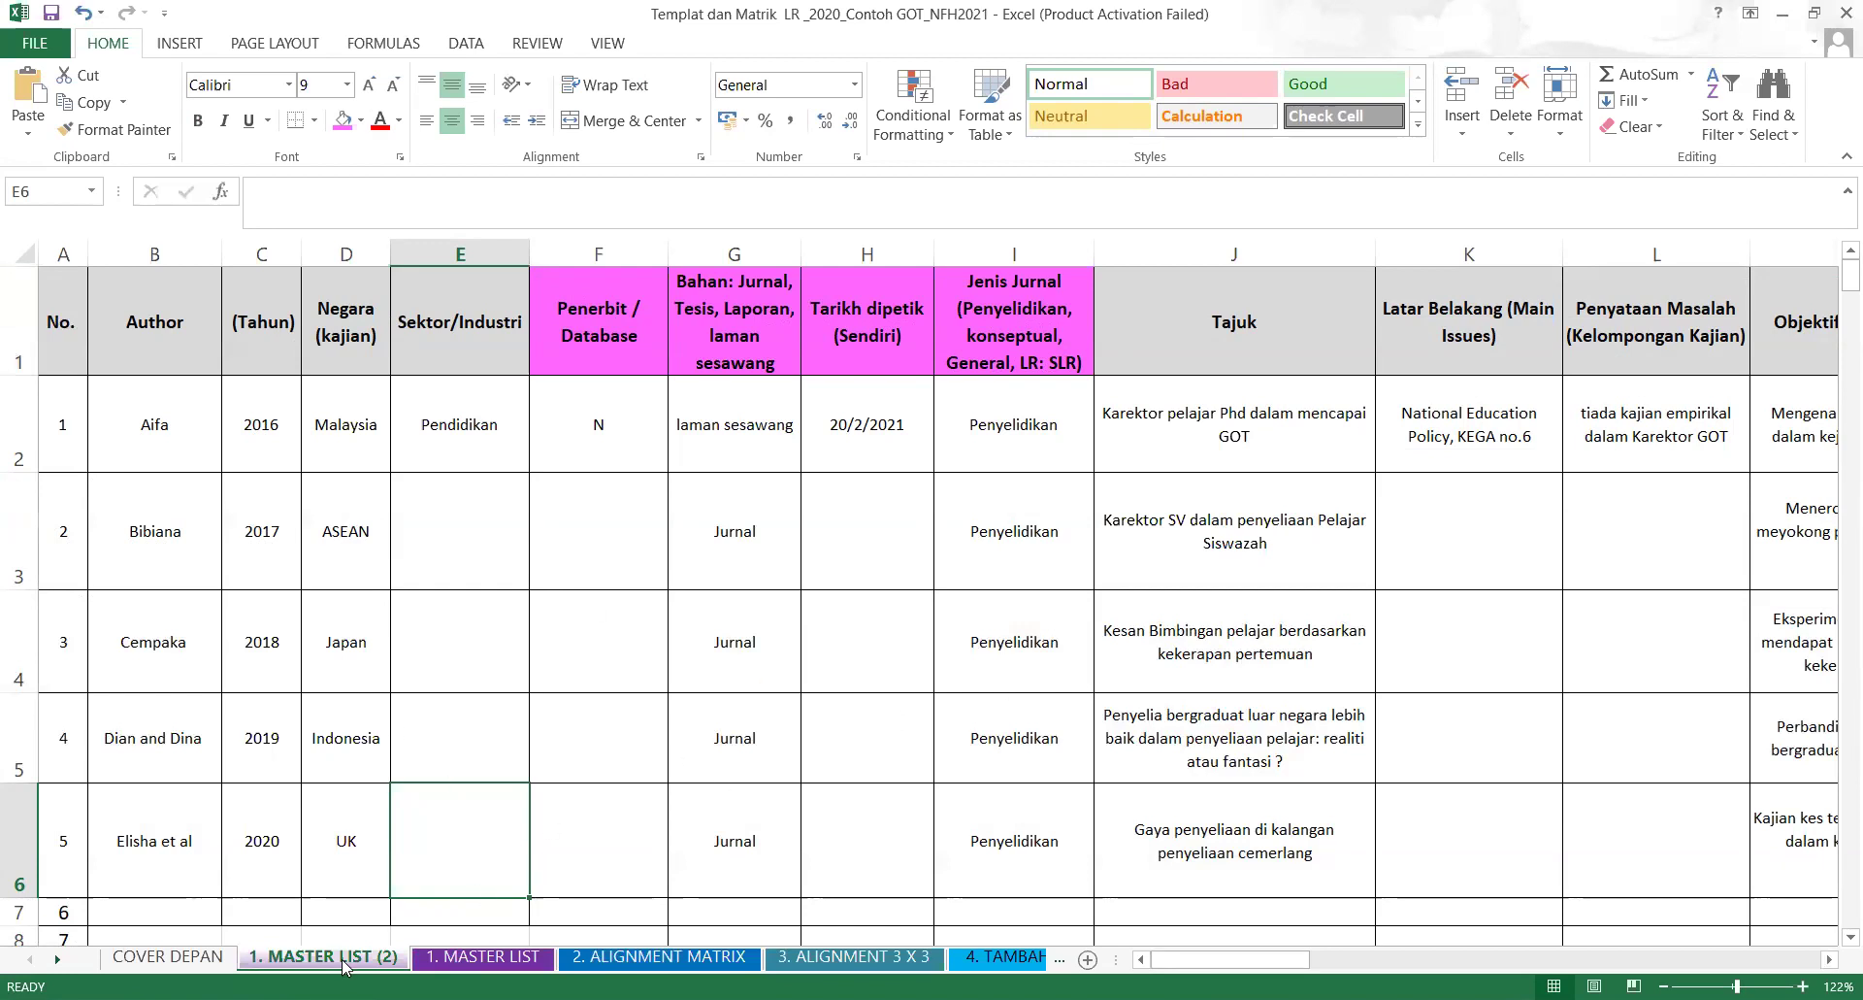
click(475, 957)
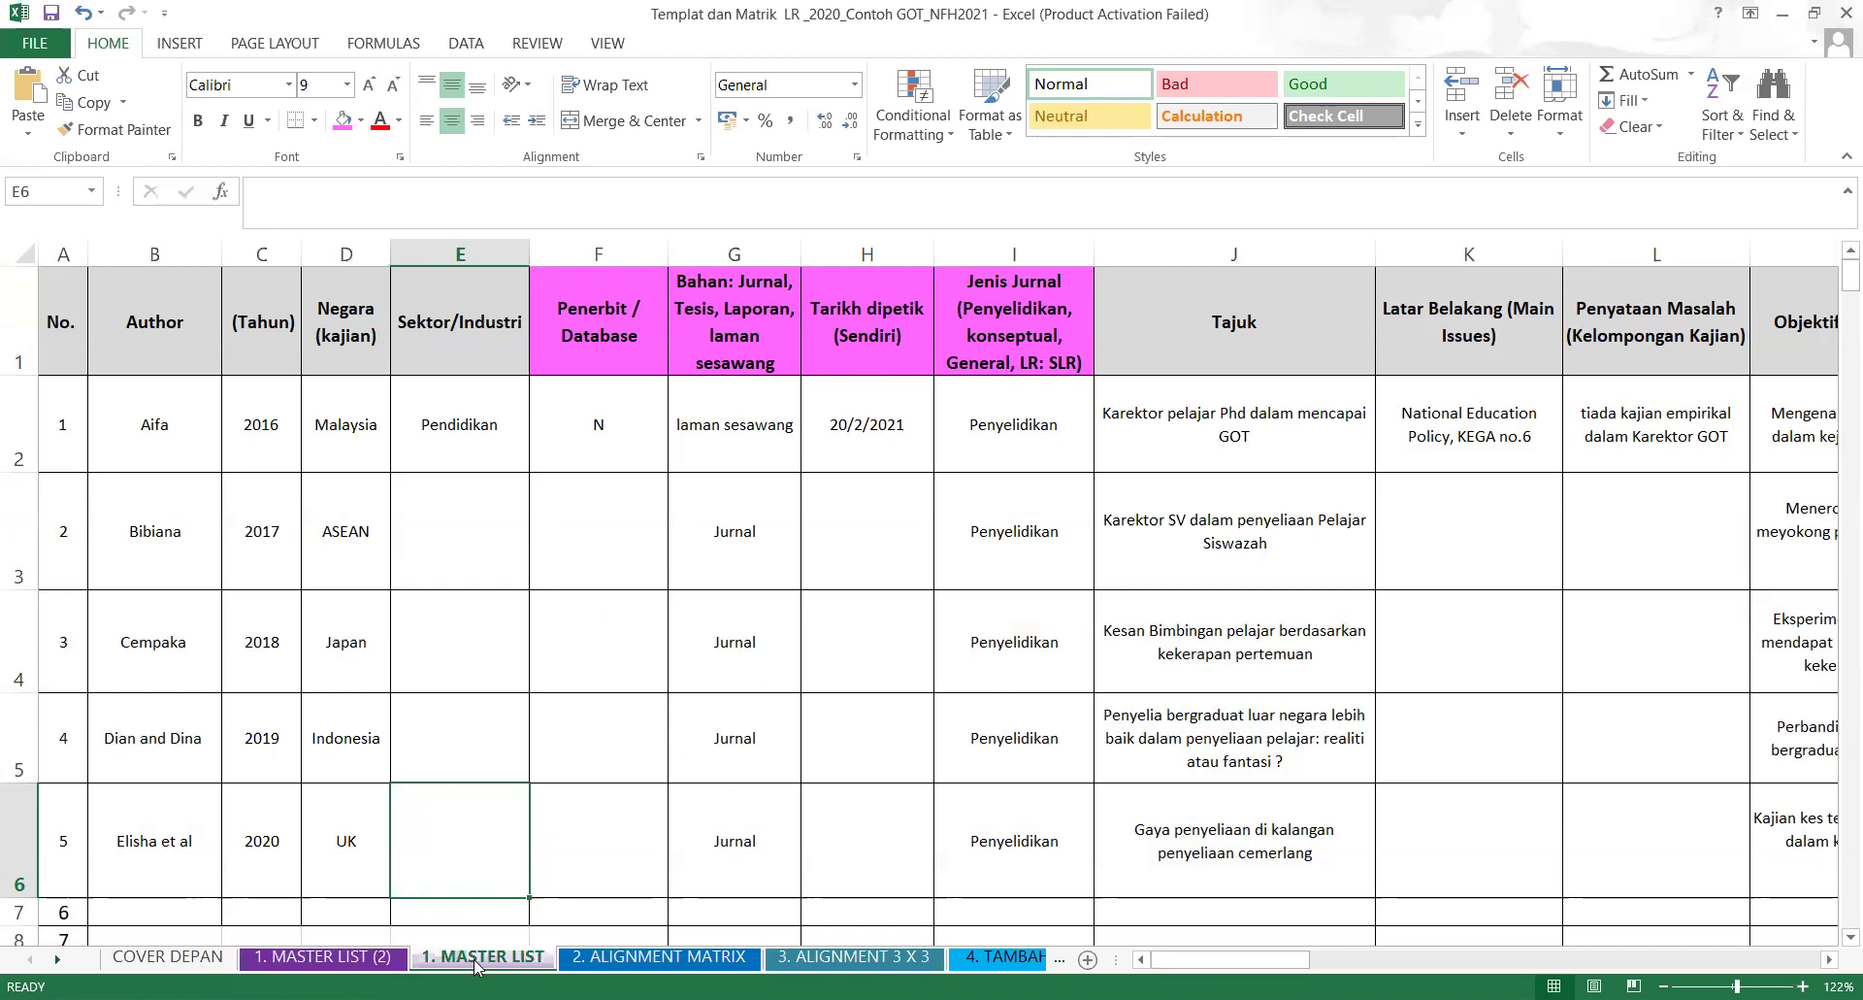
click(335, 958)
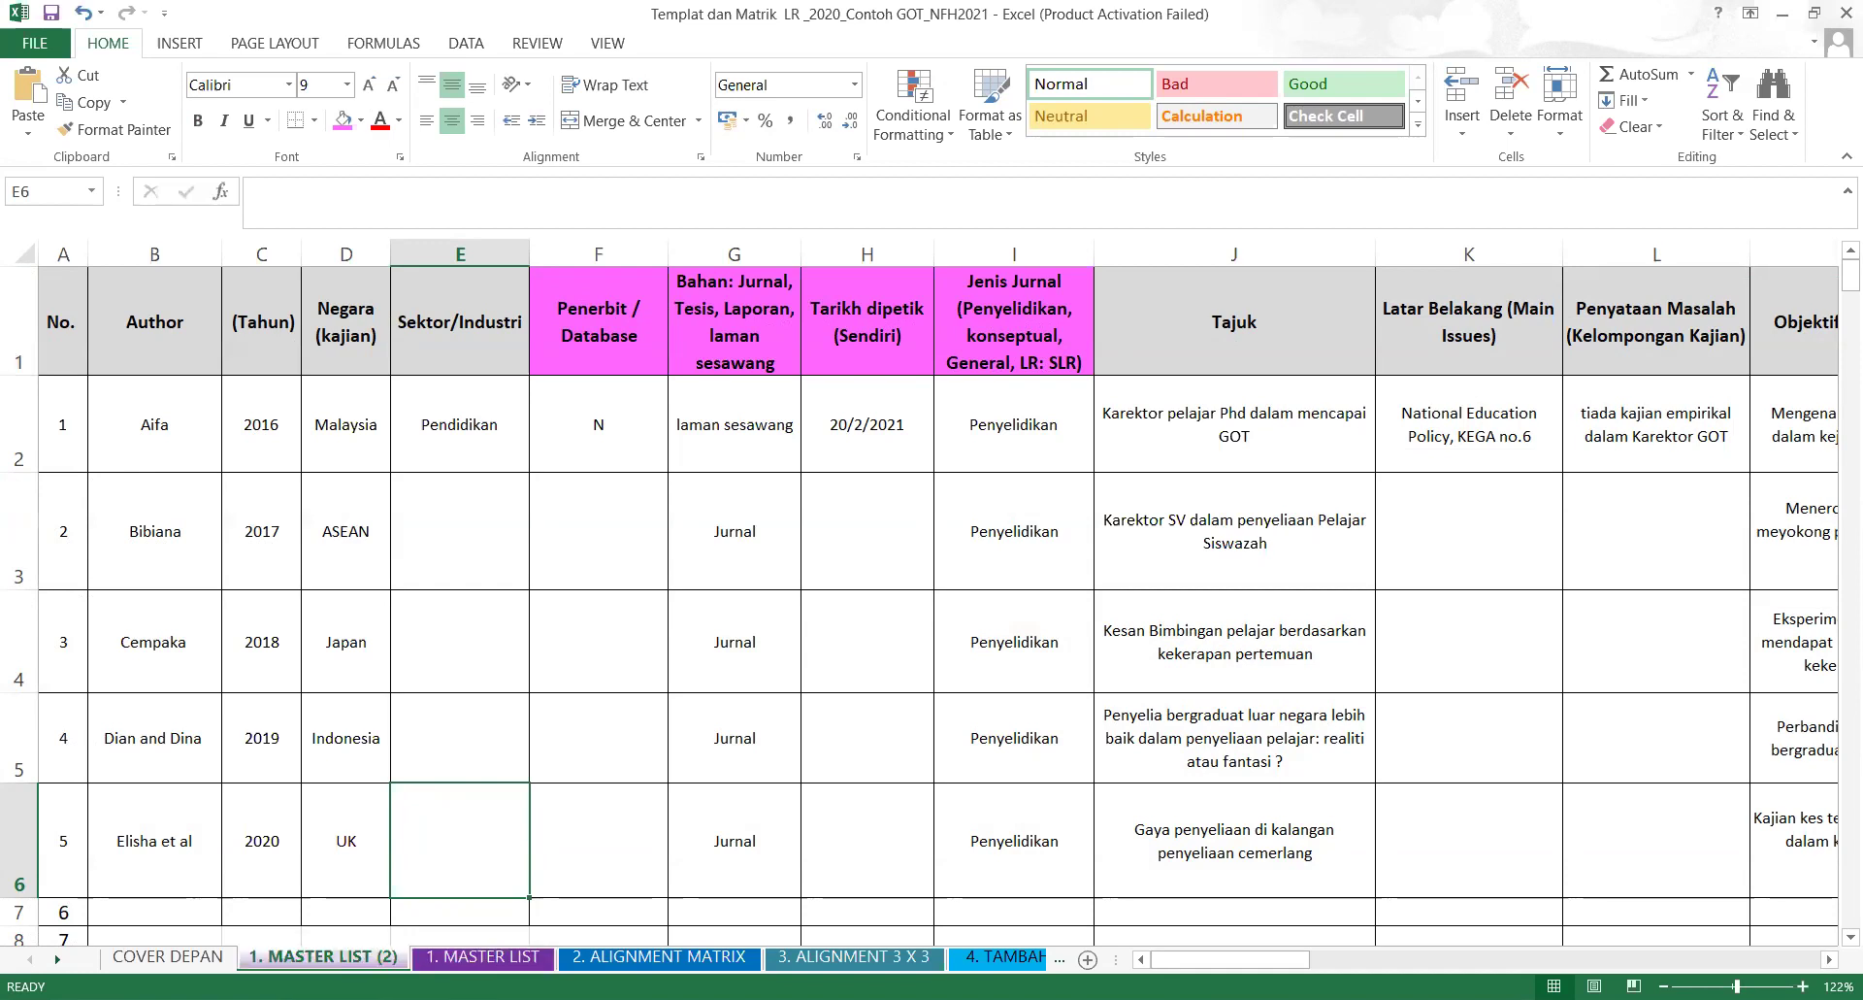
Remove the duplicate sheet "1. MASTER LIST (2)" from the workbook, confirming the permanent deletion.
right_click(342, 963)
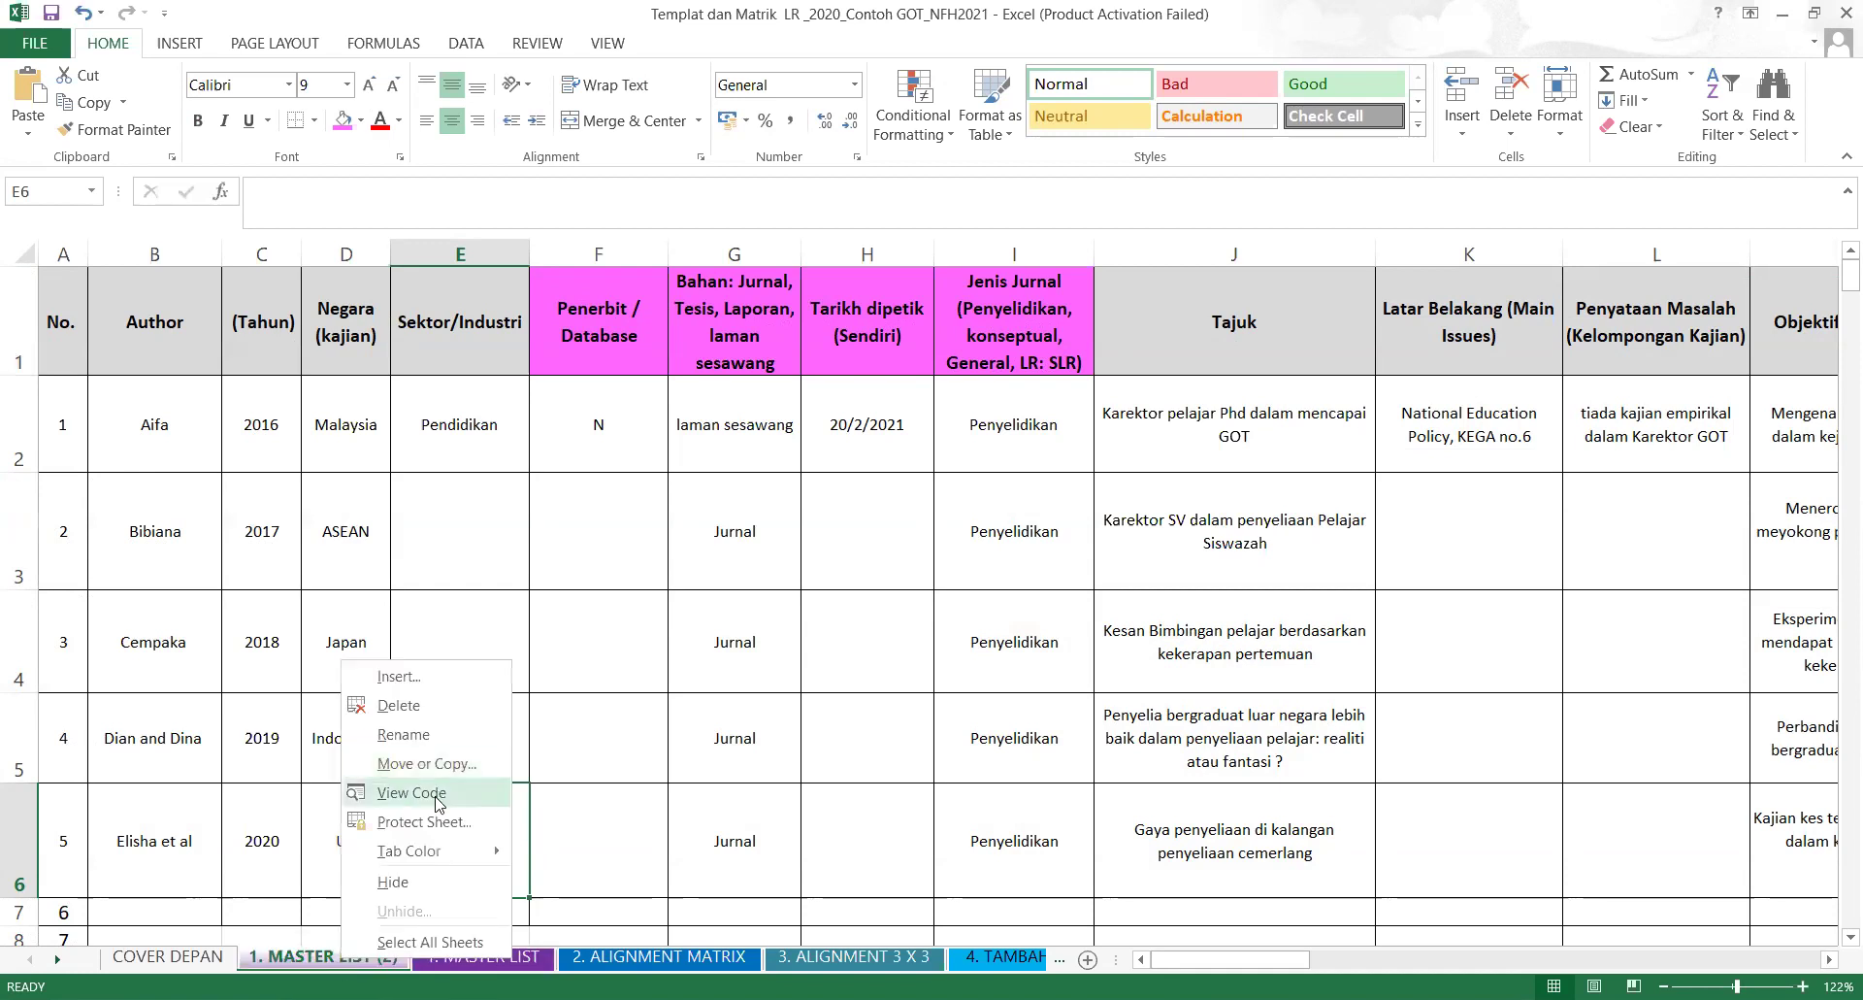
click(433, 704)
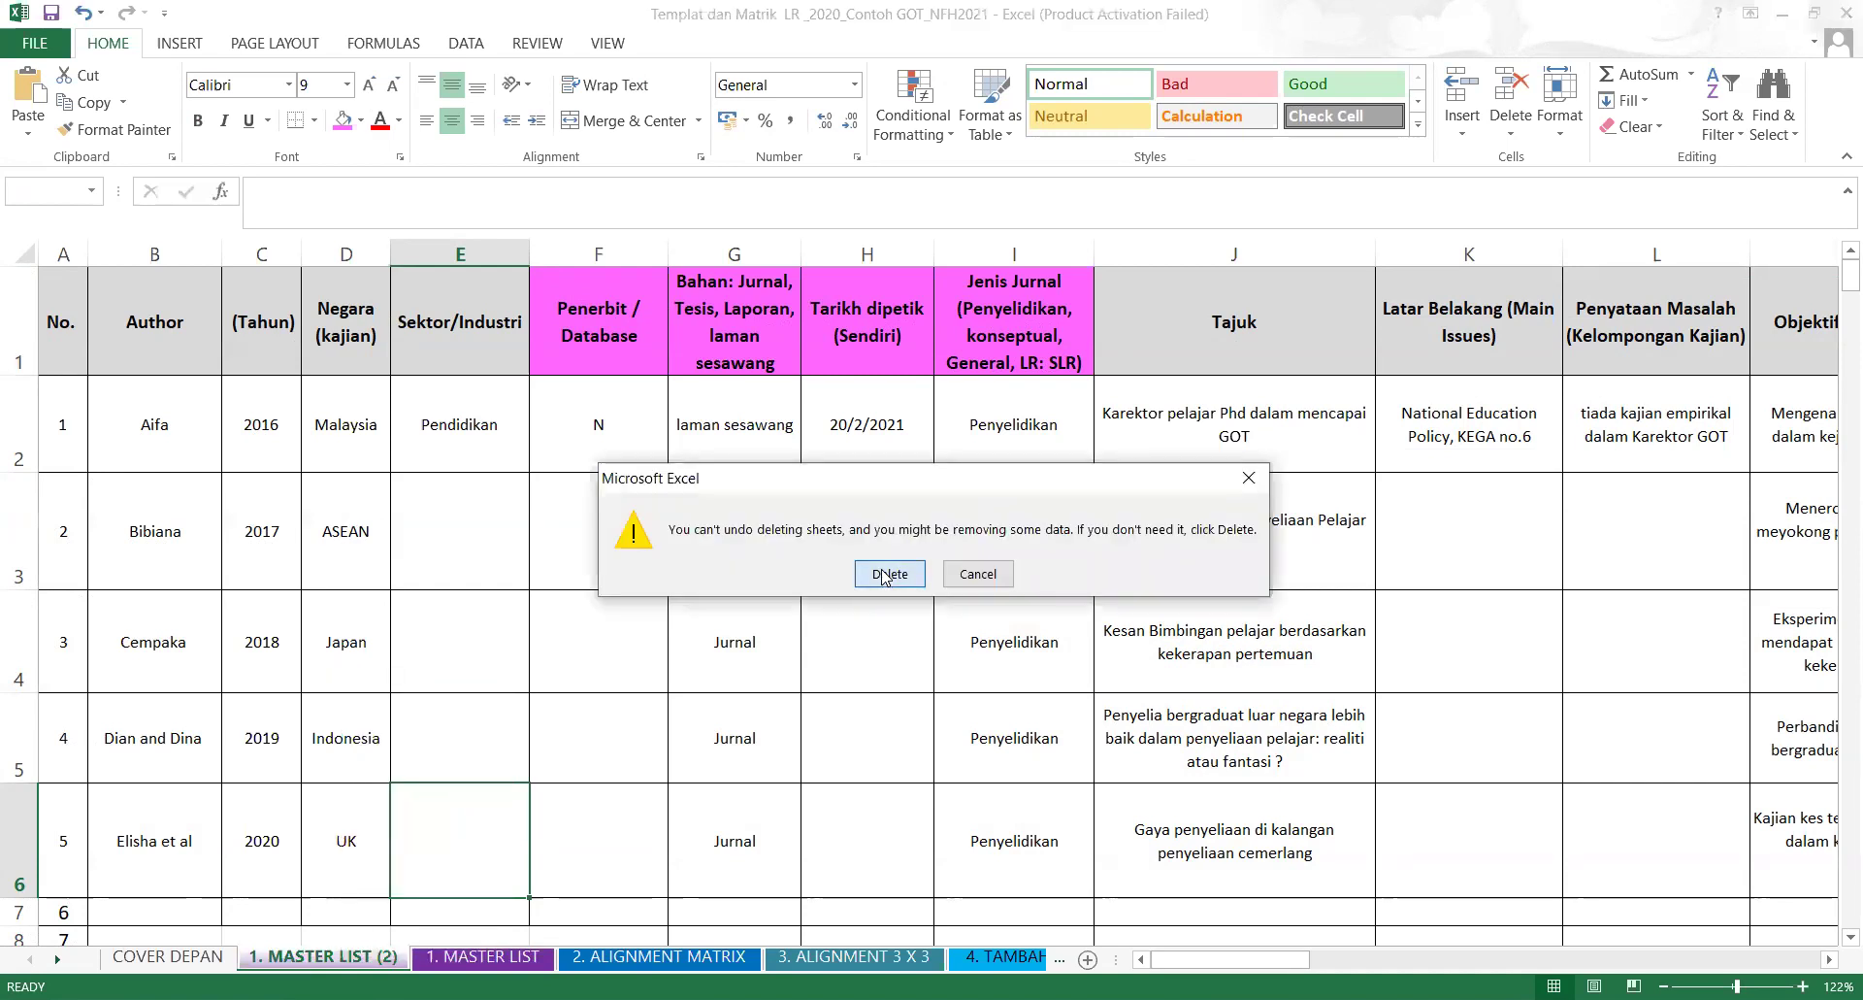
click(883, 575)
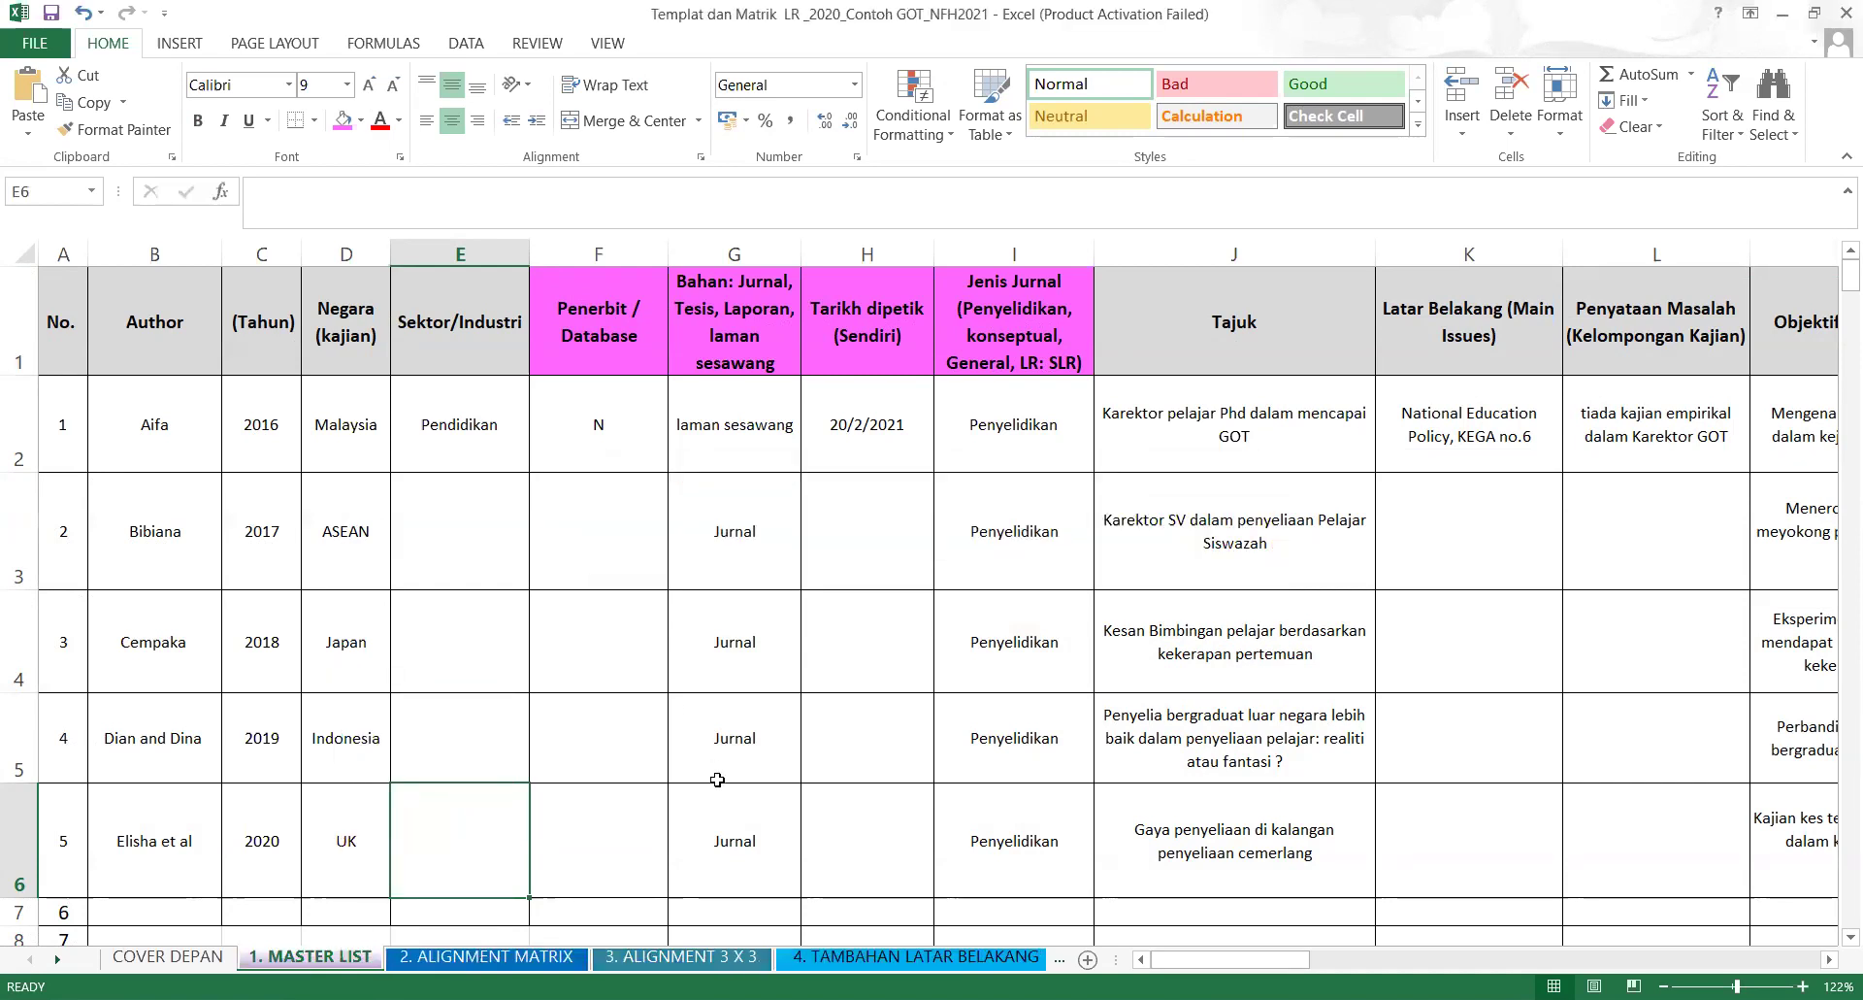
click(651, 892)
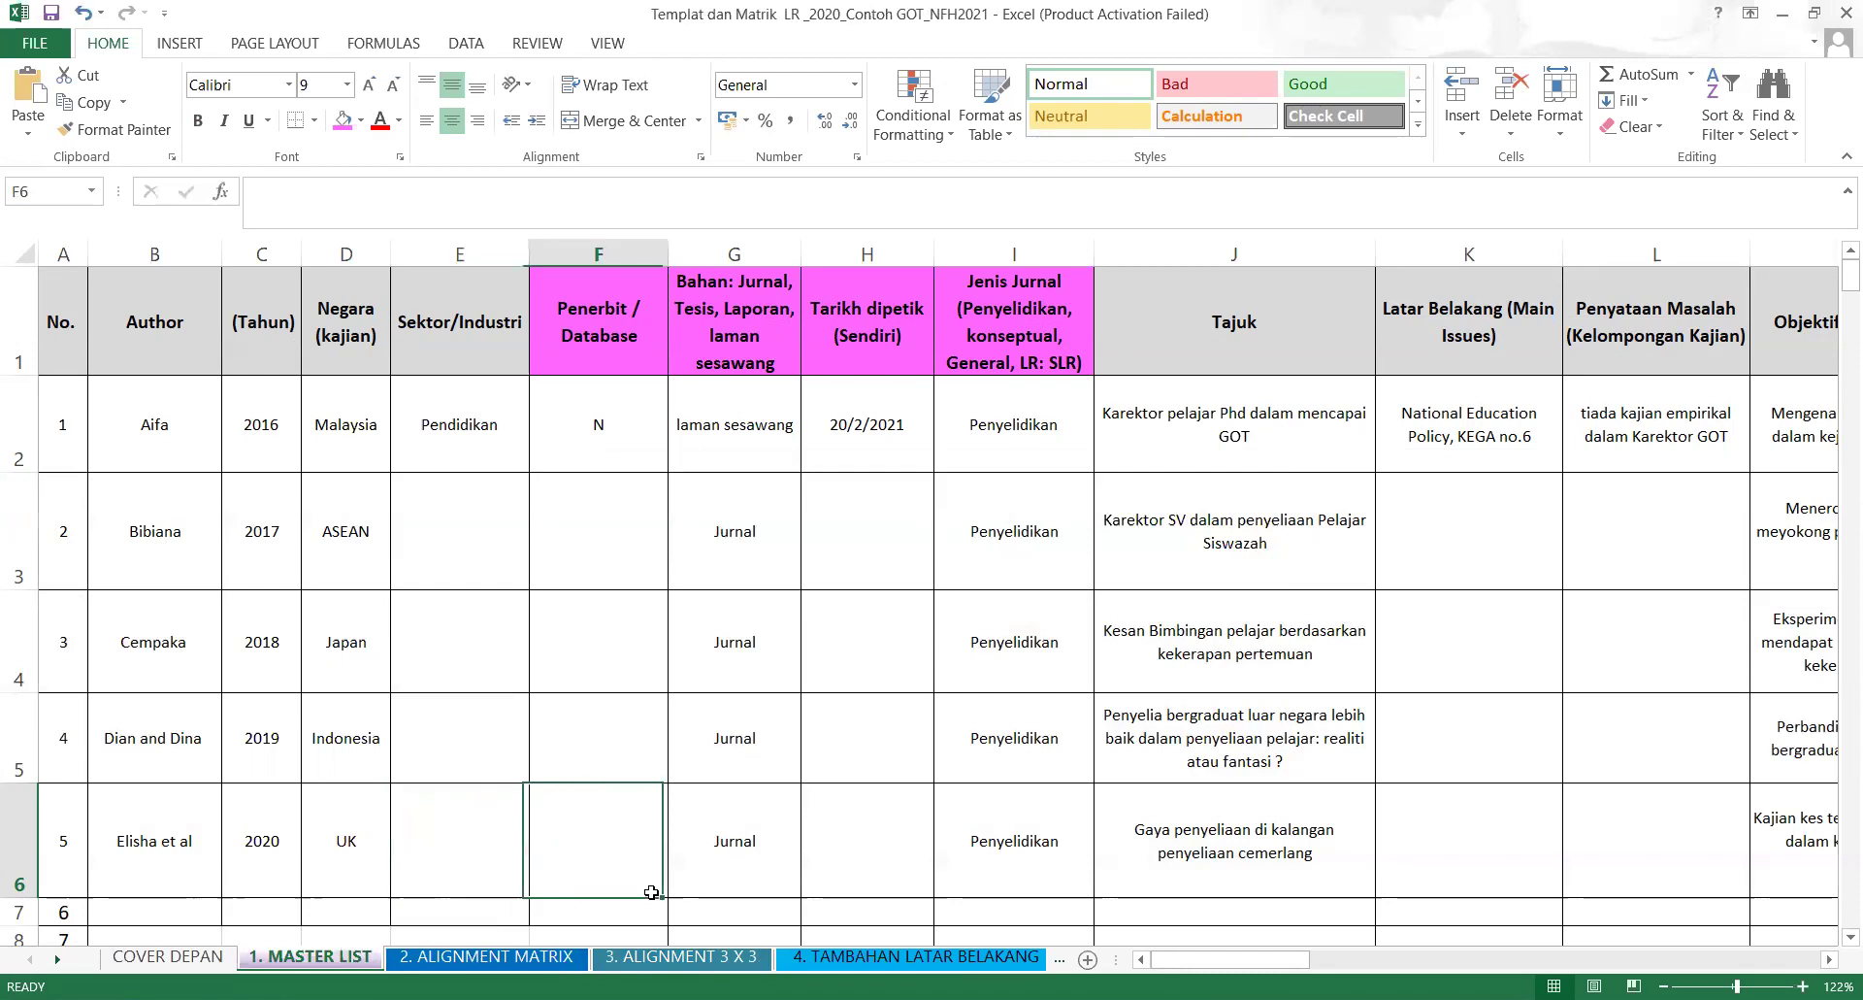
View the "4. TAMBAHAN LATAR BELAKANG" sheet and return to "1. MASTER LIST".
click(699, 961)
click(898, 961)
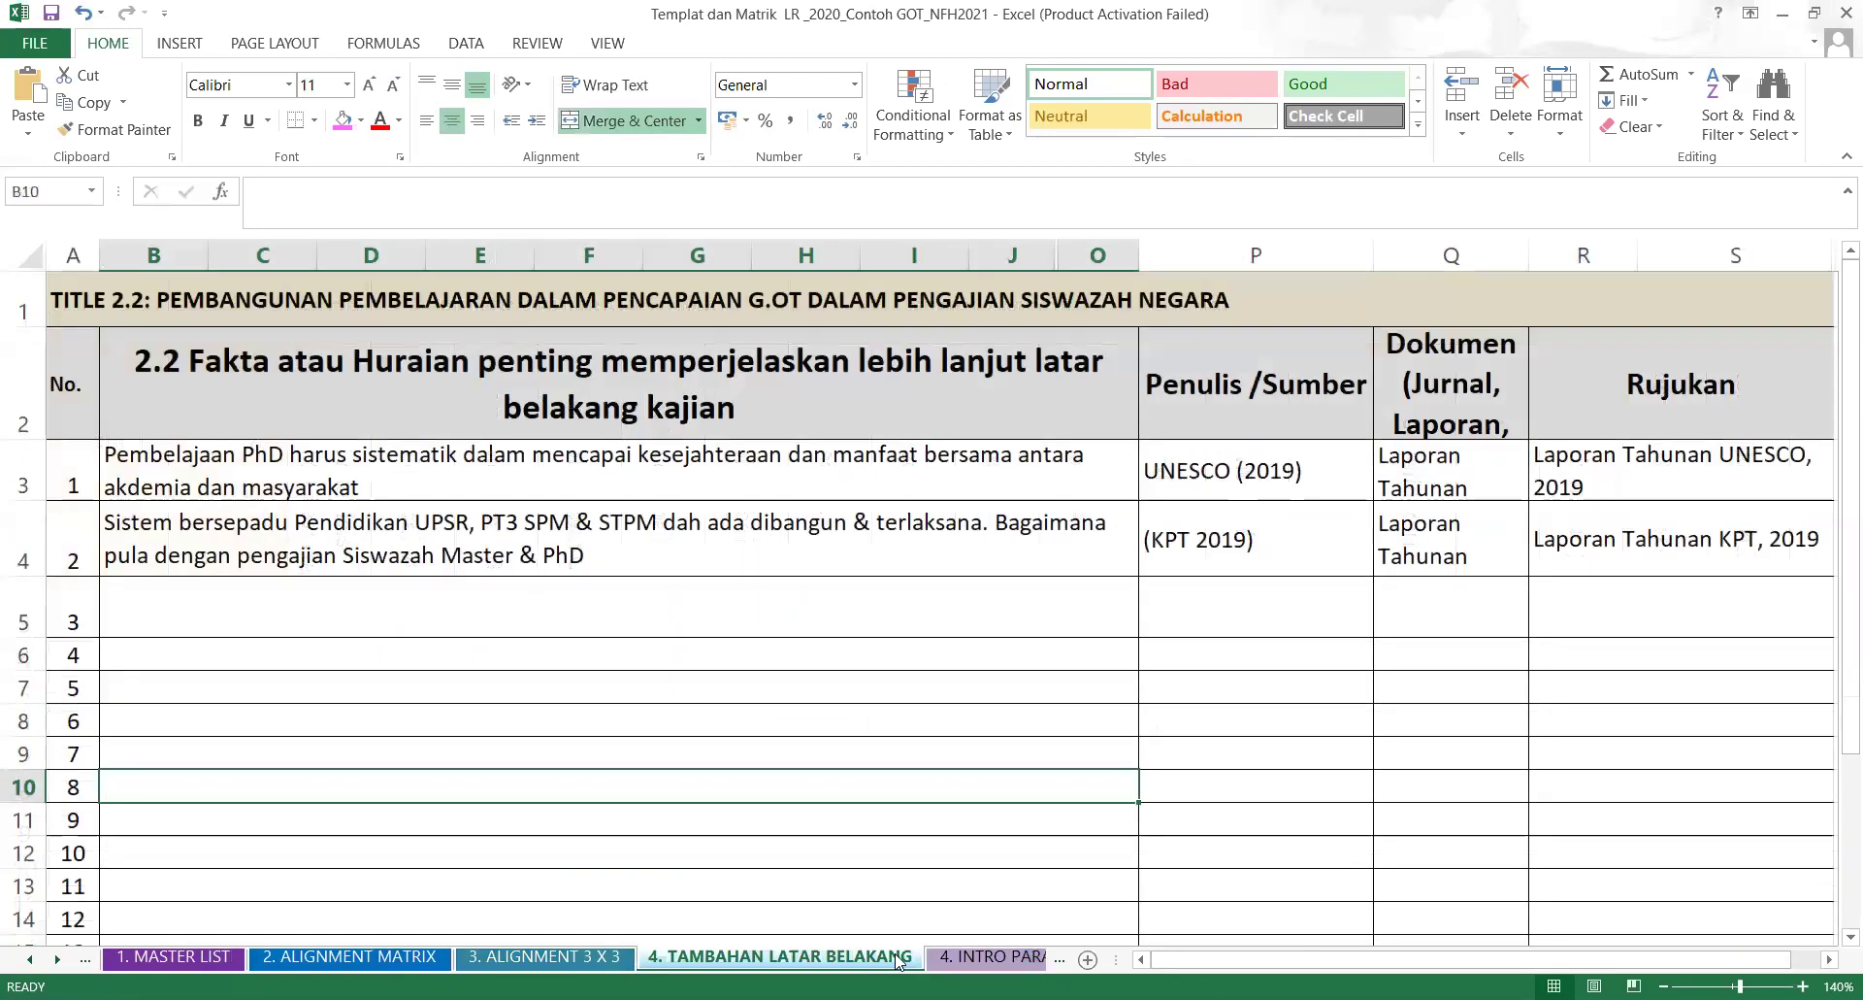
click(194, 961)
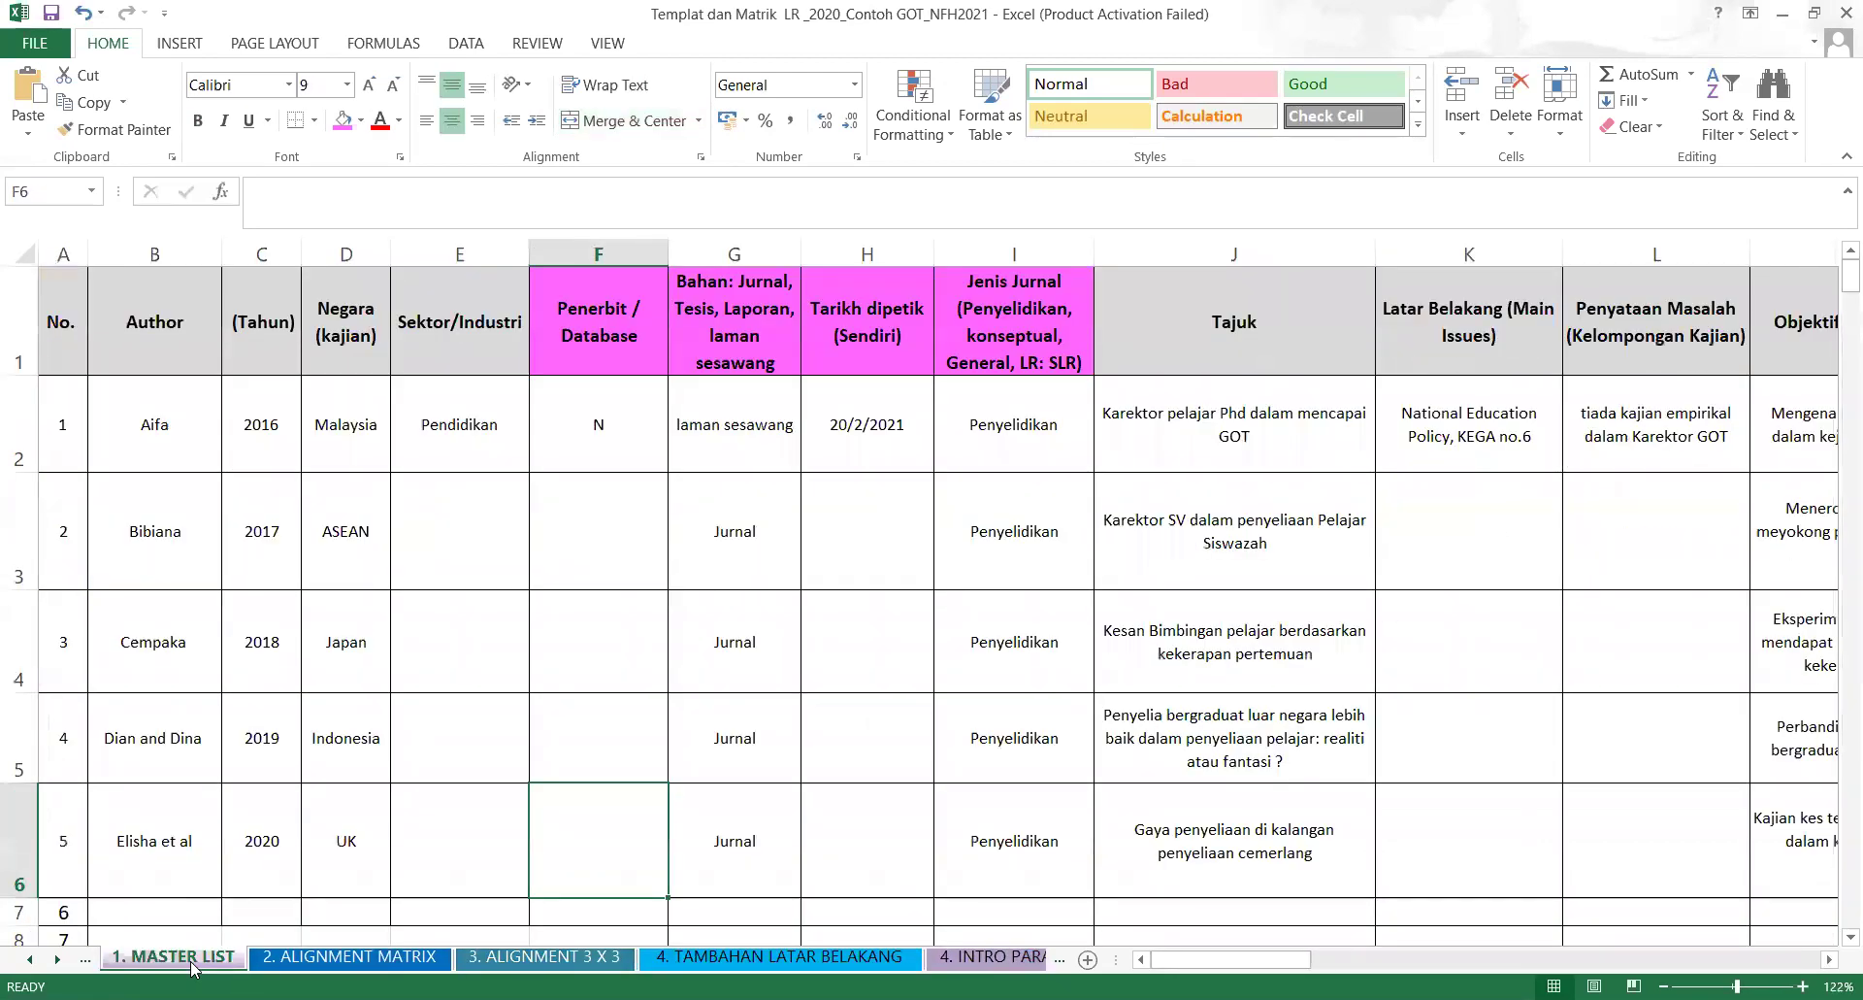
Look at the tab colour choices for the "1. MASTER LIST" sheet without changing its colour.
right_click(193, 961)
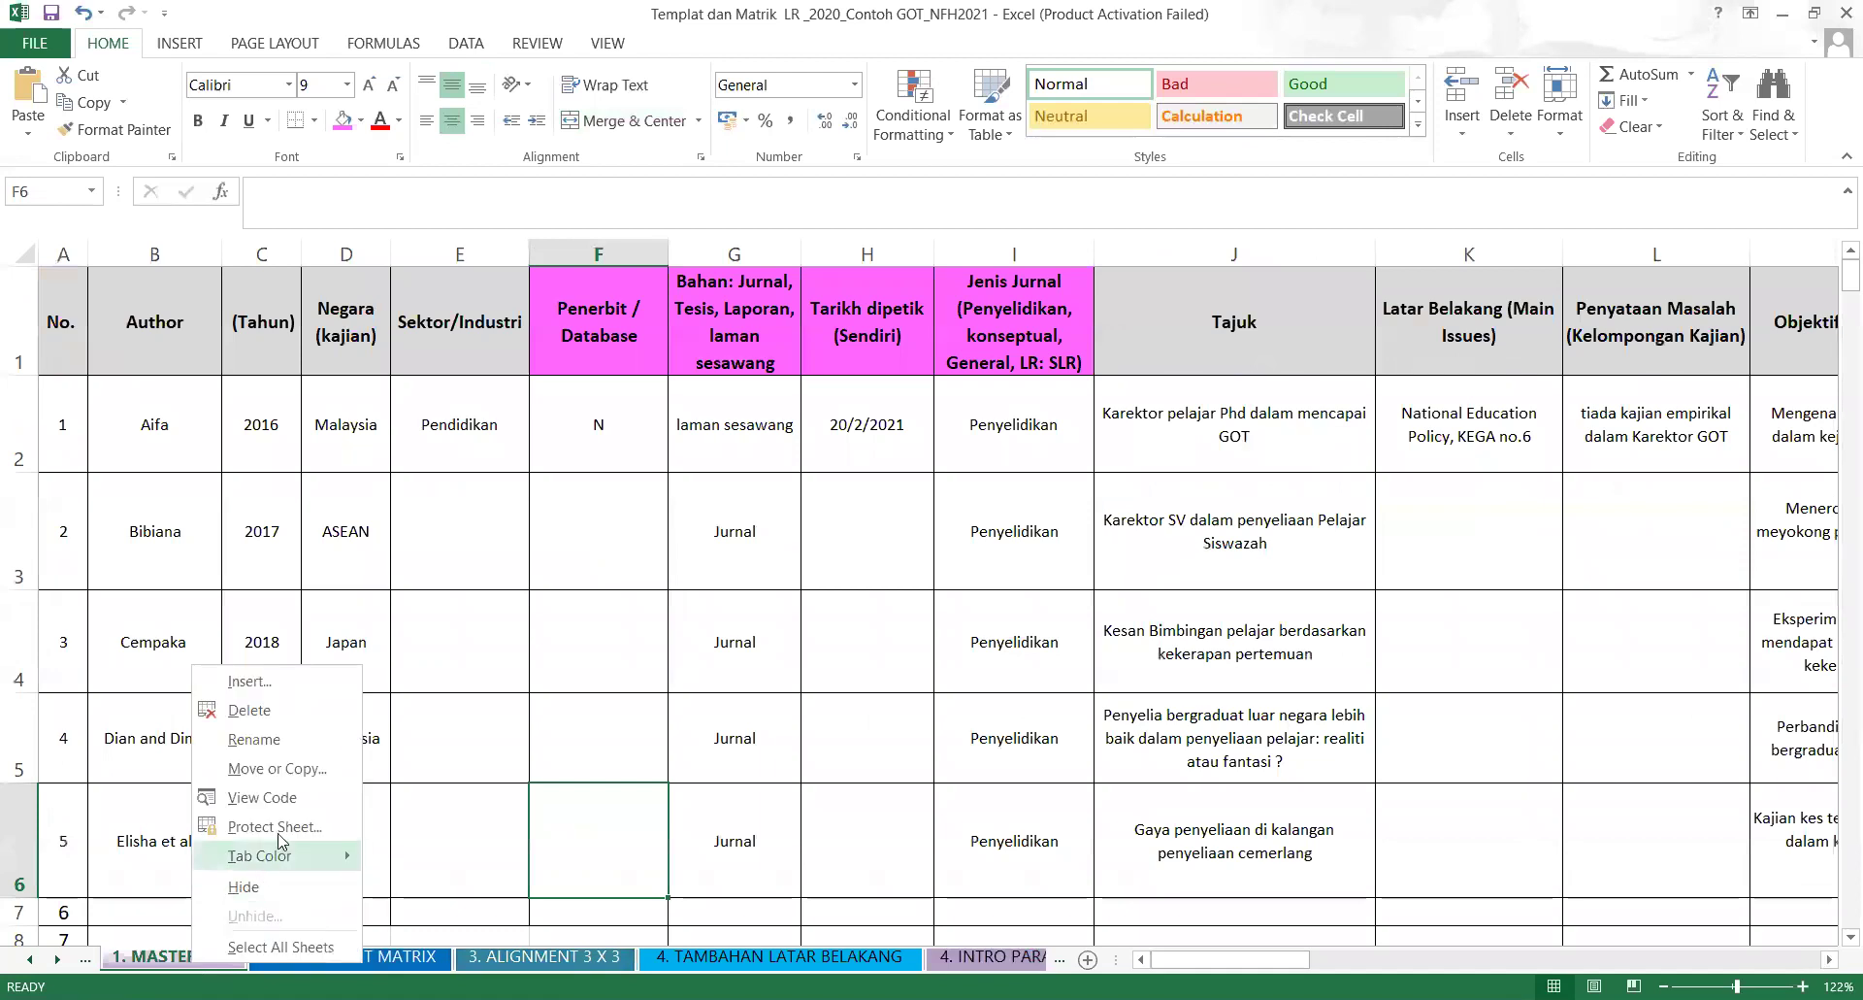
mouse_move(282, 854)
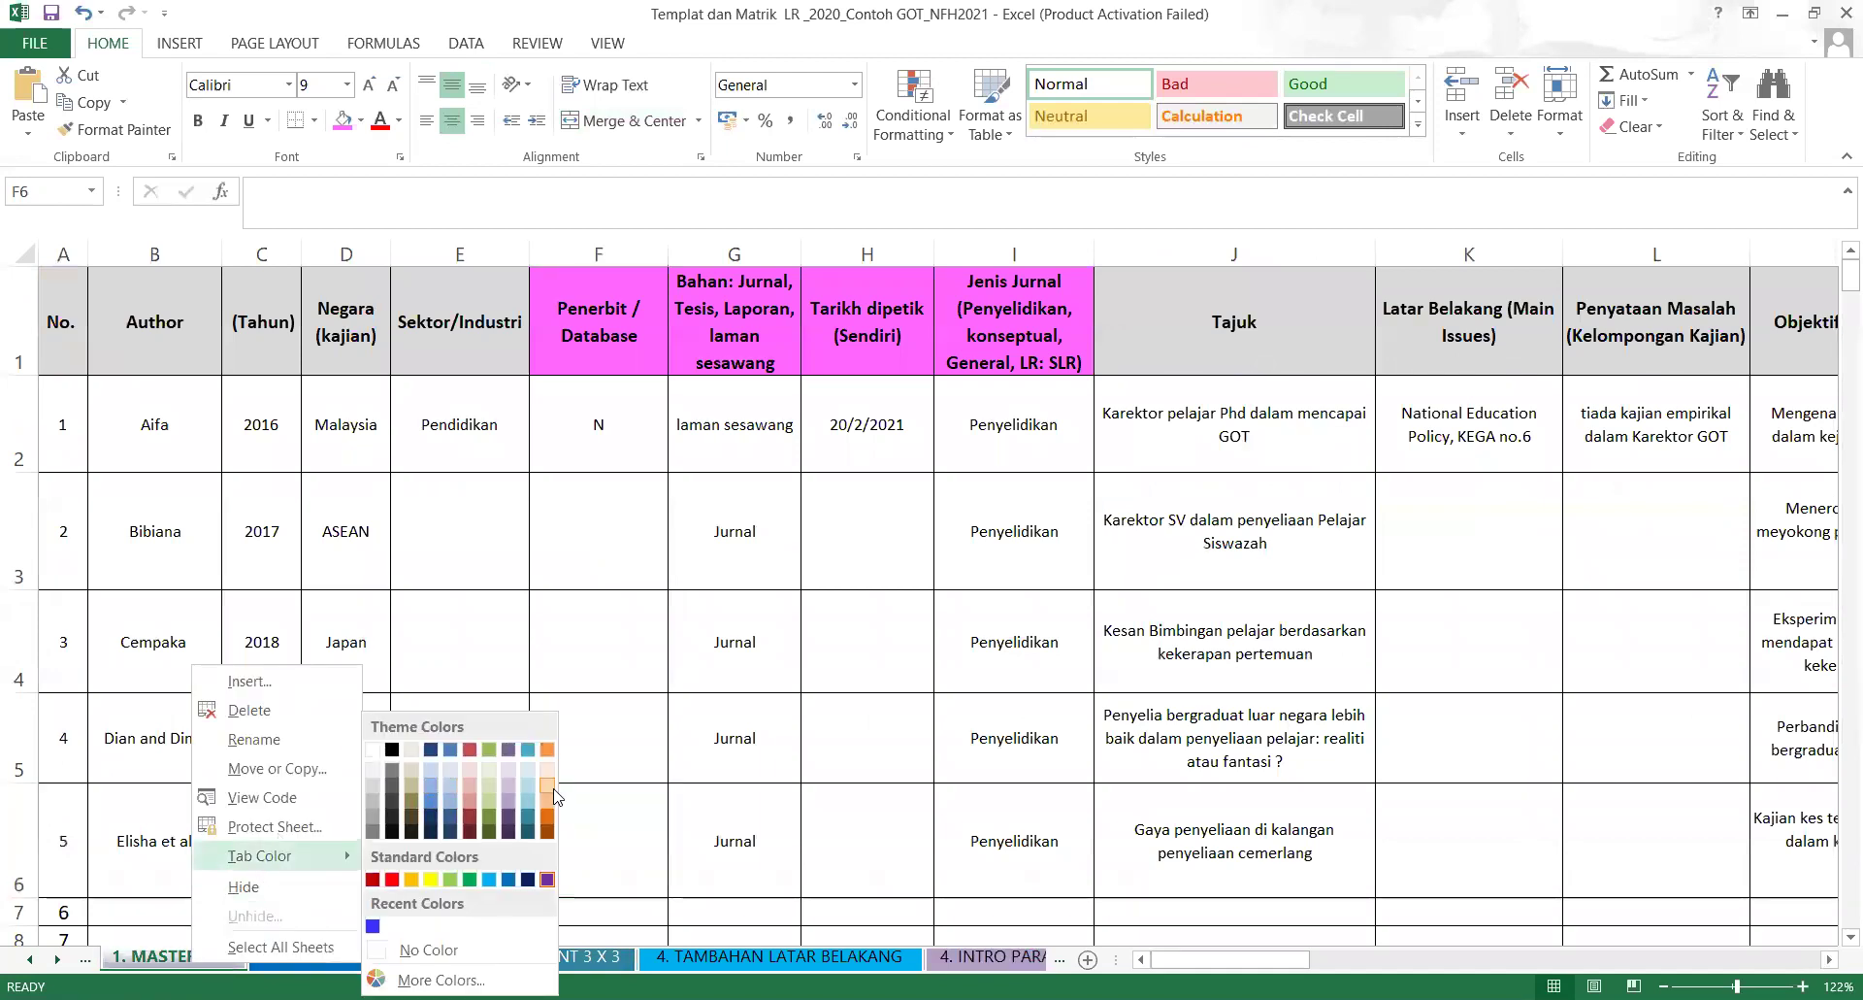
click(641, 706)
click(1283, 112)
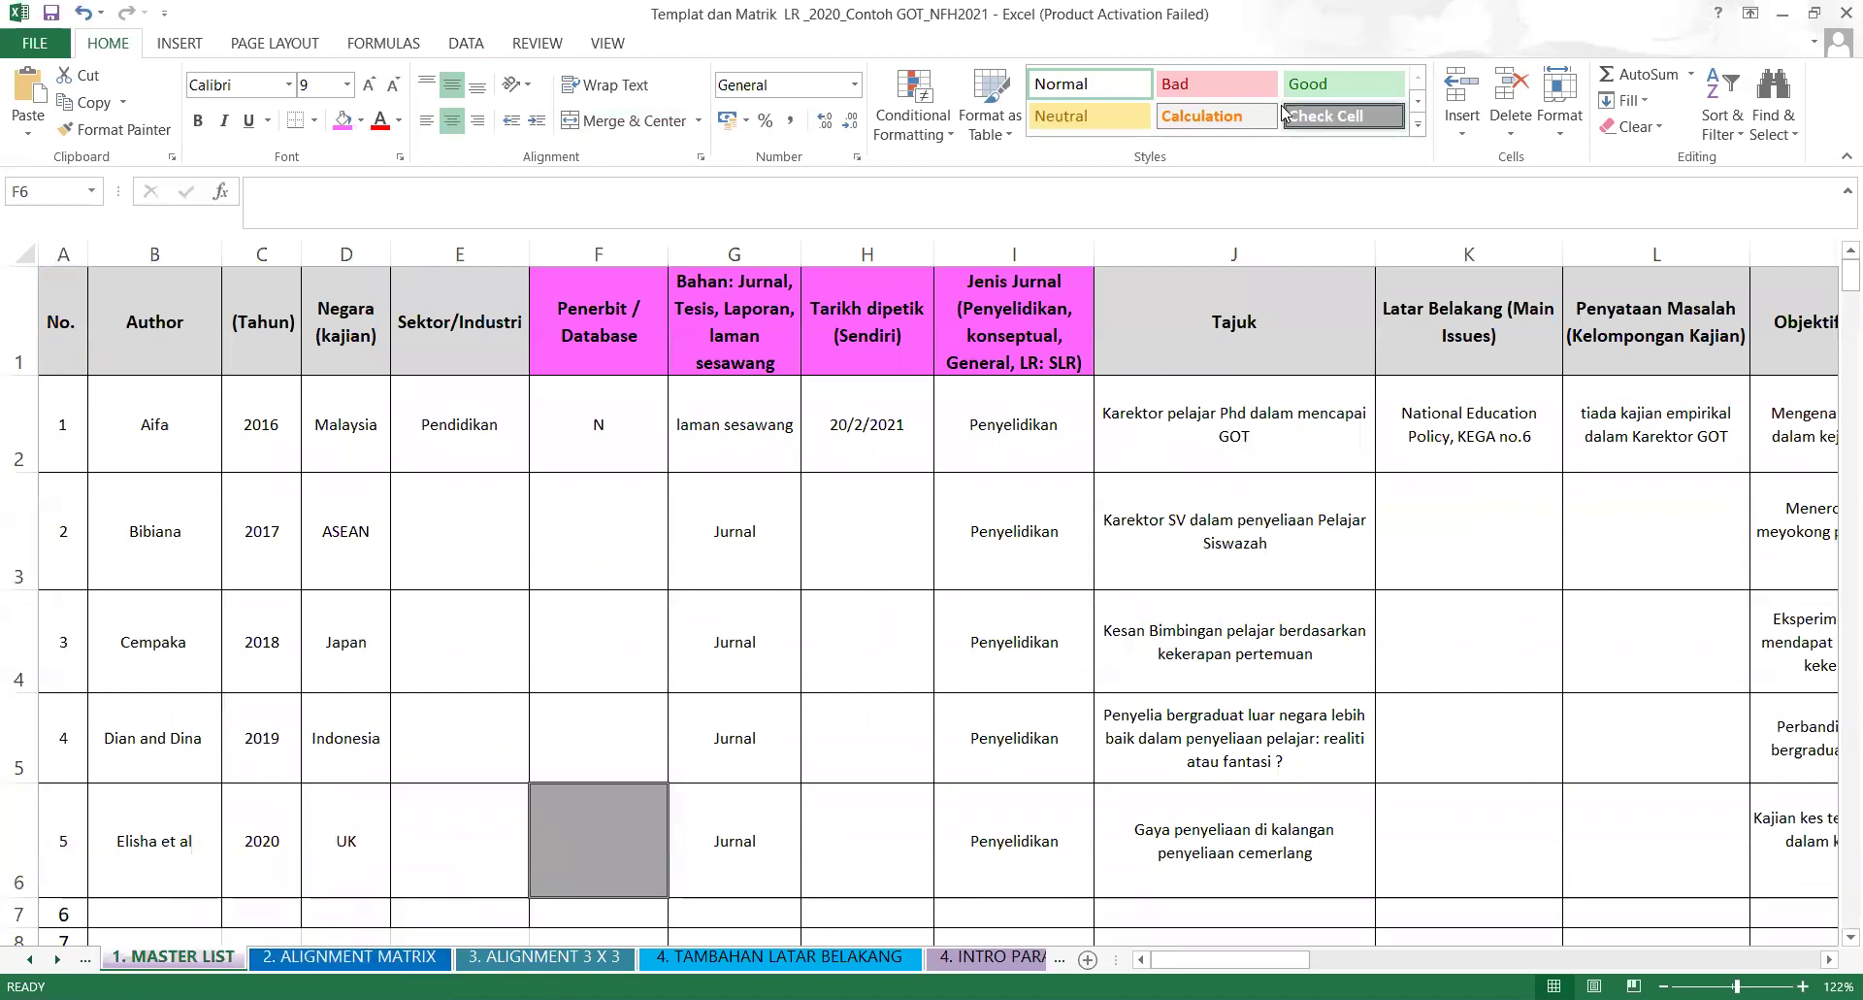
key(ctrl+z)
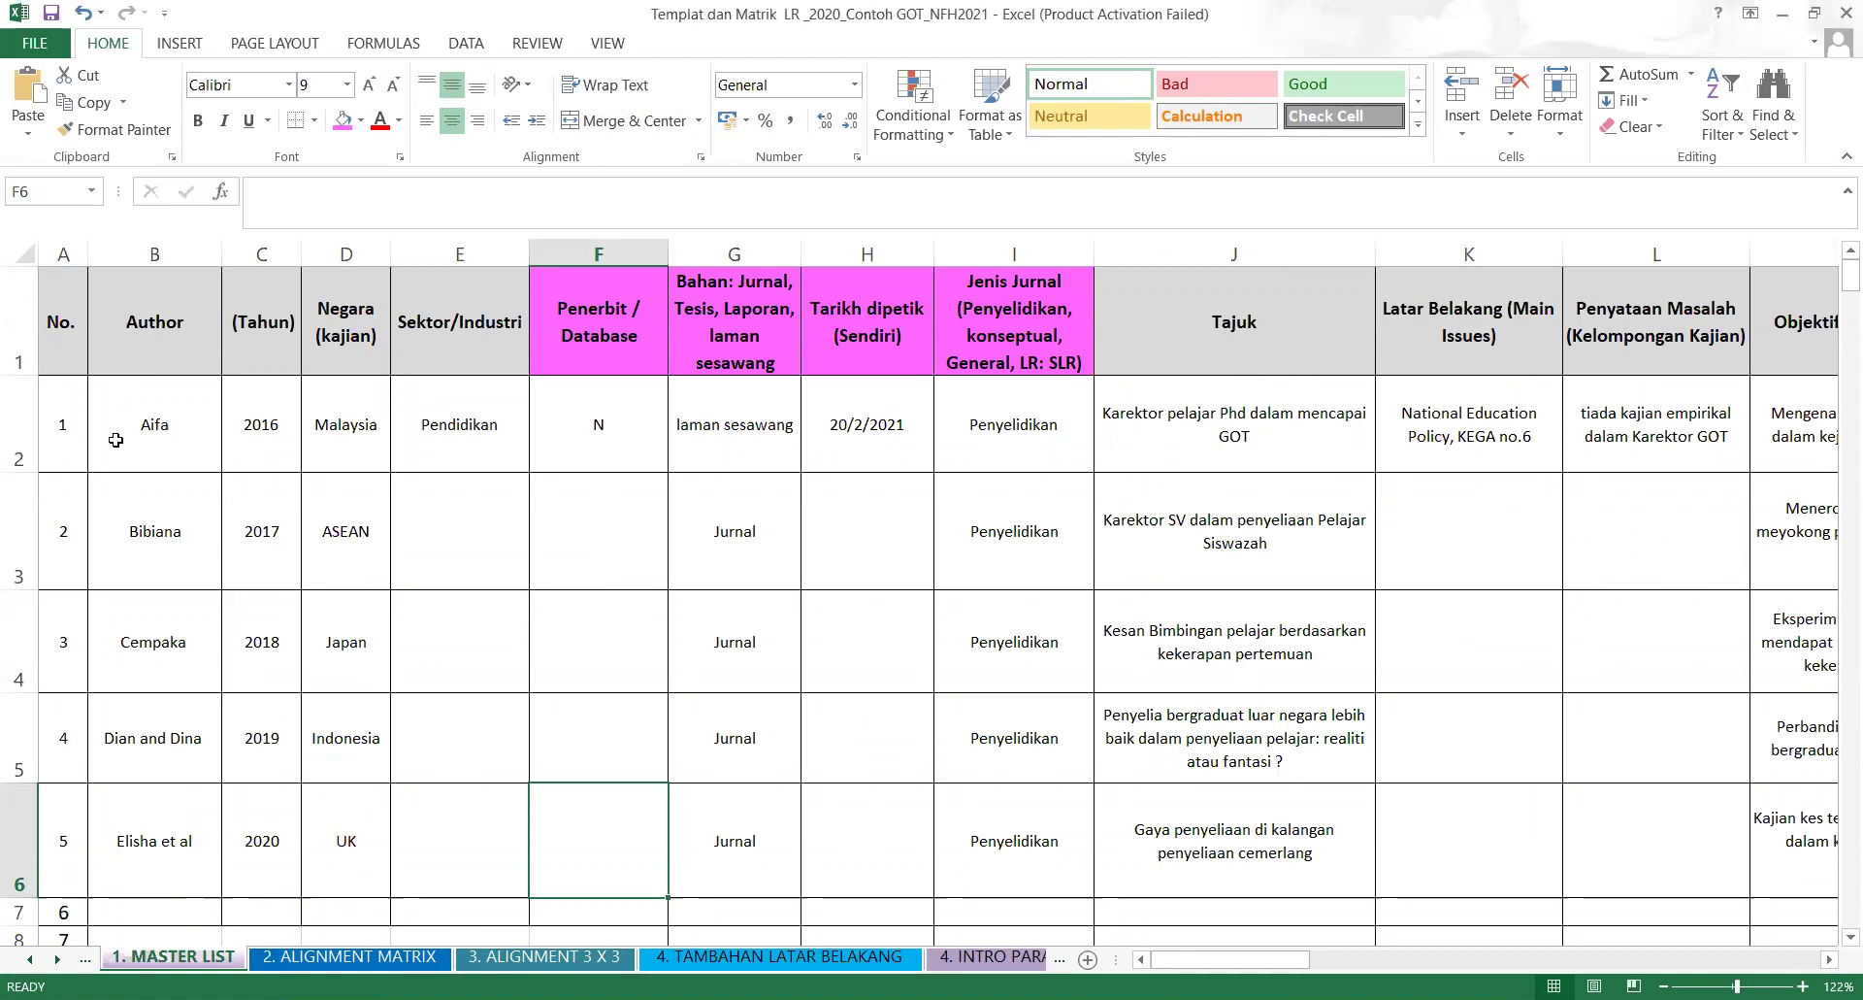
key(ctrl+a)
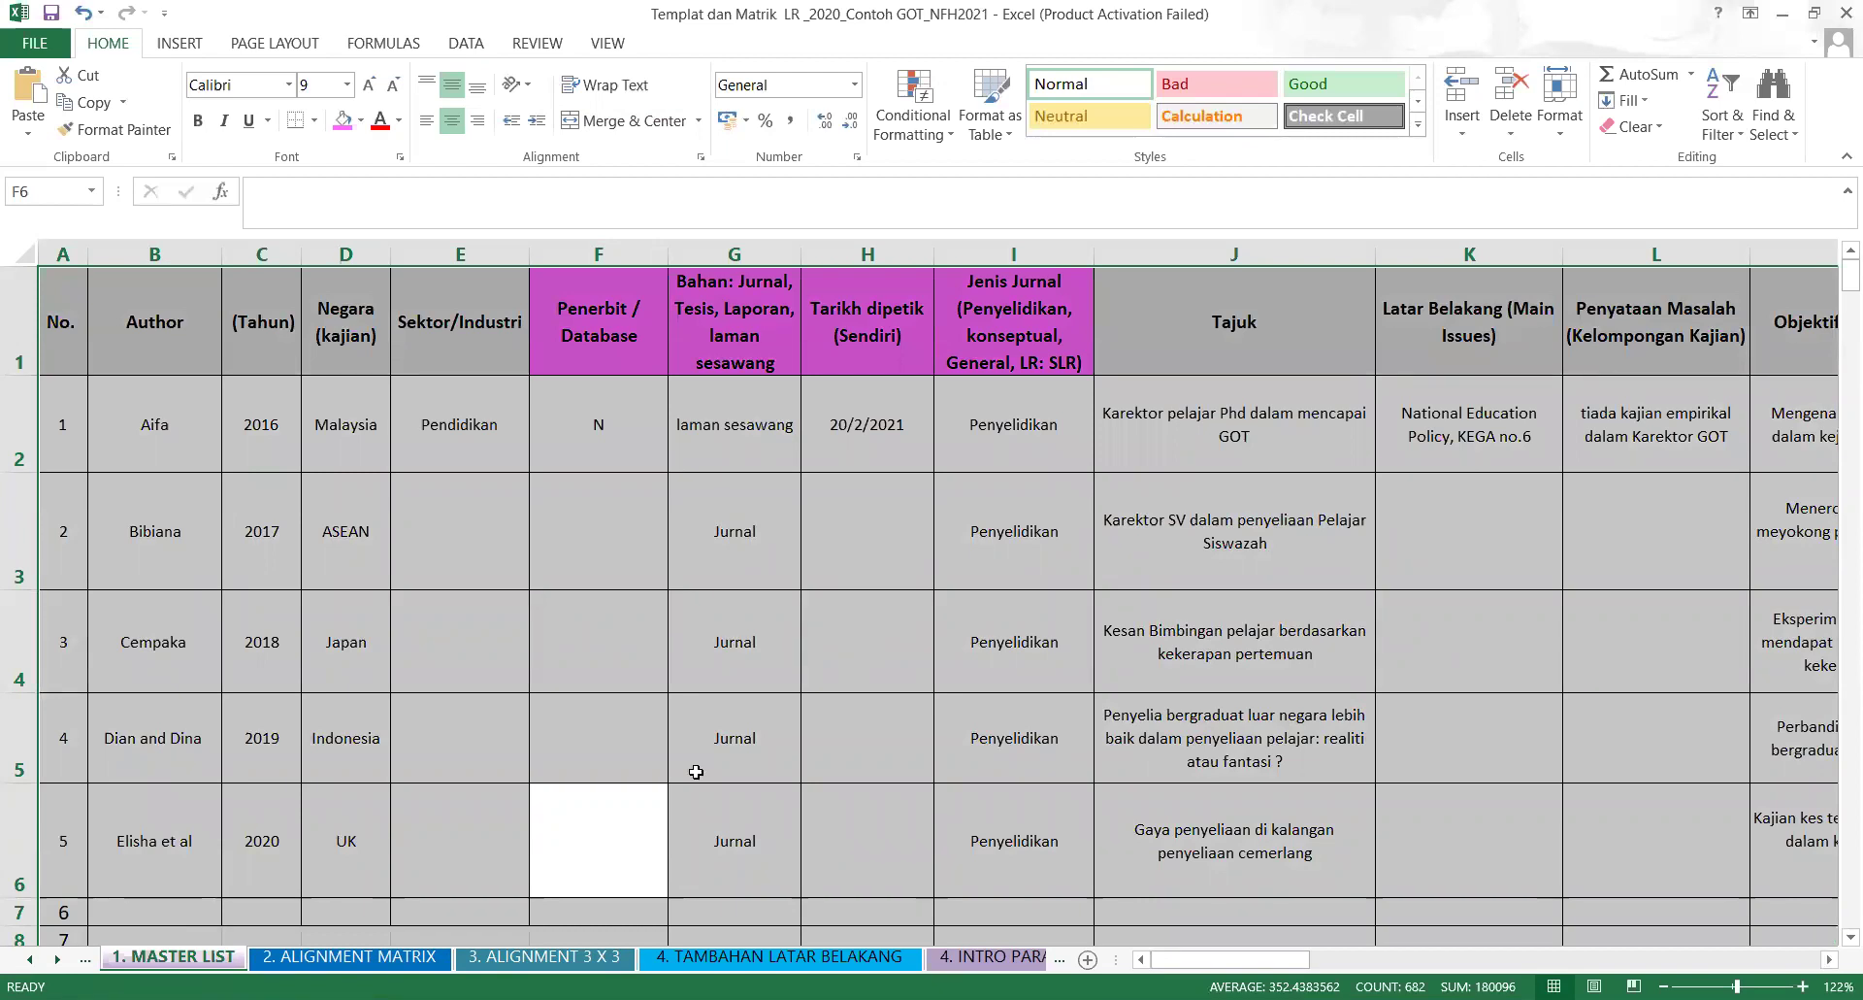
click(447, 622)
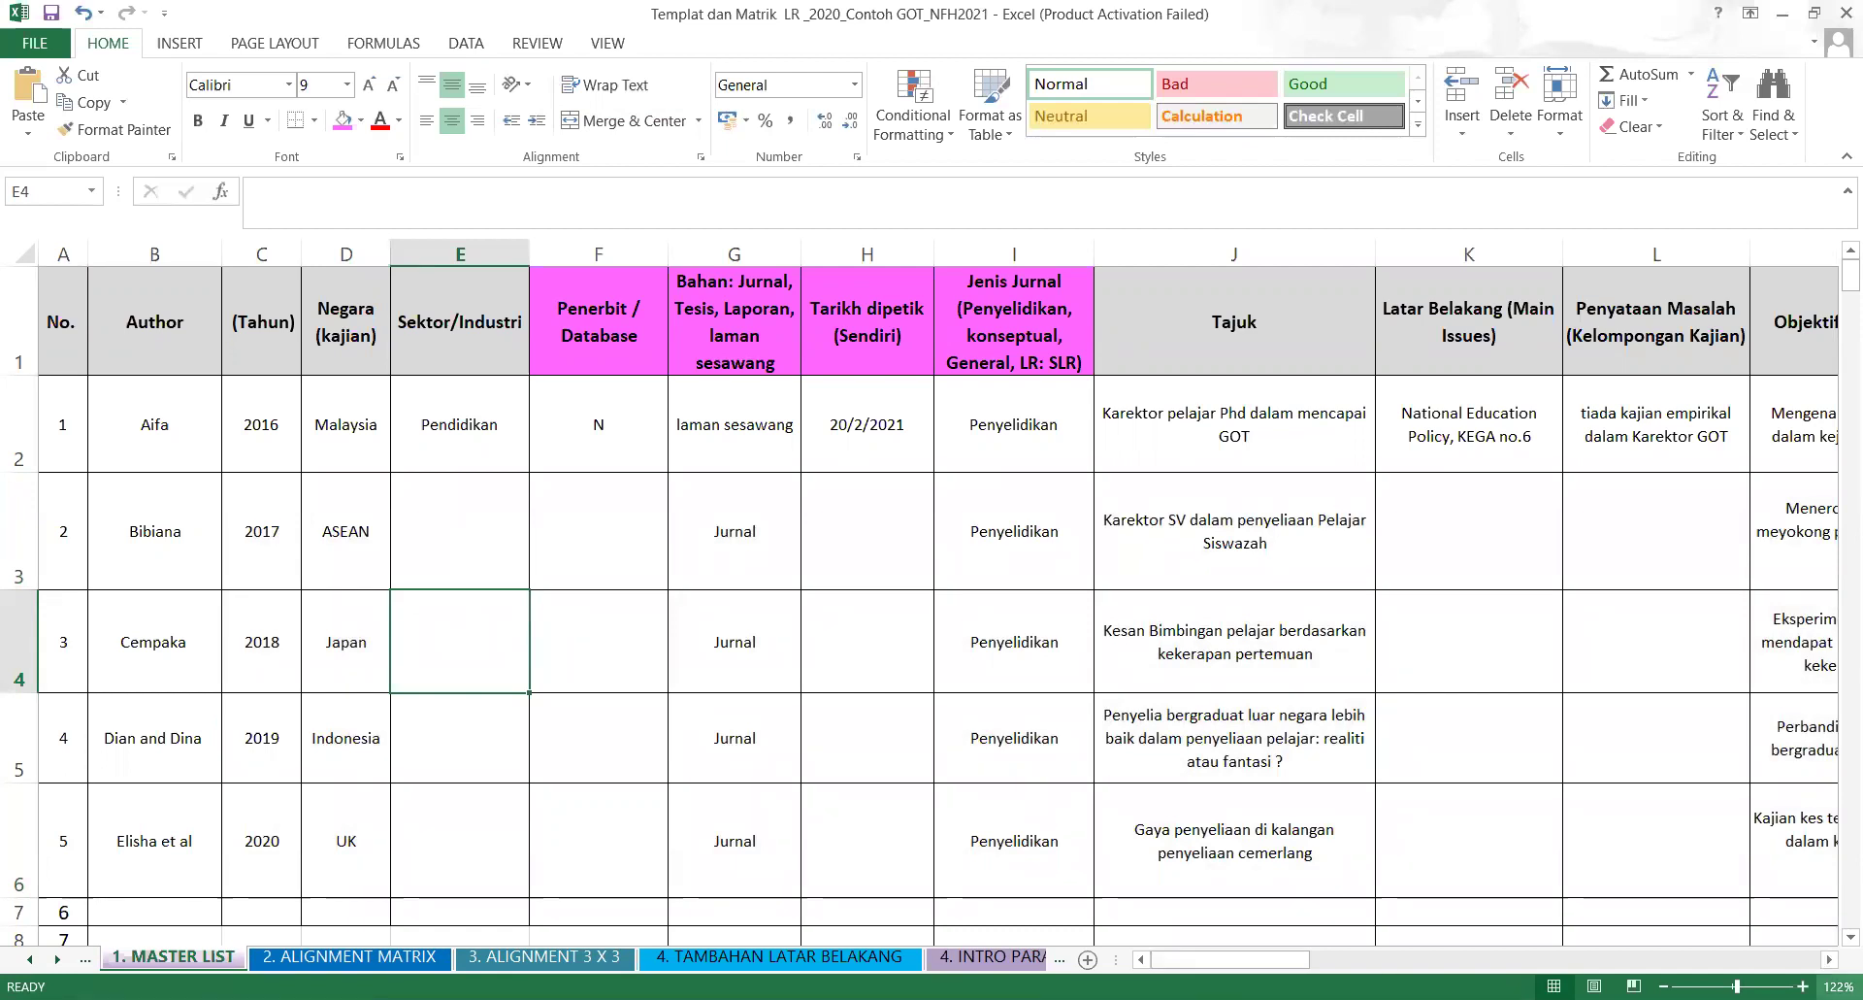
Examine the remaining master list columns, from the theory and model headers to the sample and findings ones, and return to the first columns.
click(1829, 959)
click(1828, 961)
click(1829, 959)
click(1829, 959)
click(1828, 959)
click(1829, 959)
click(1828, 959)
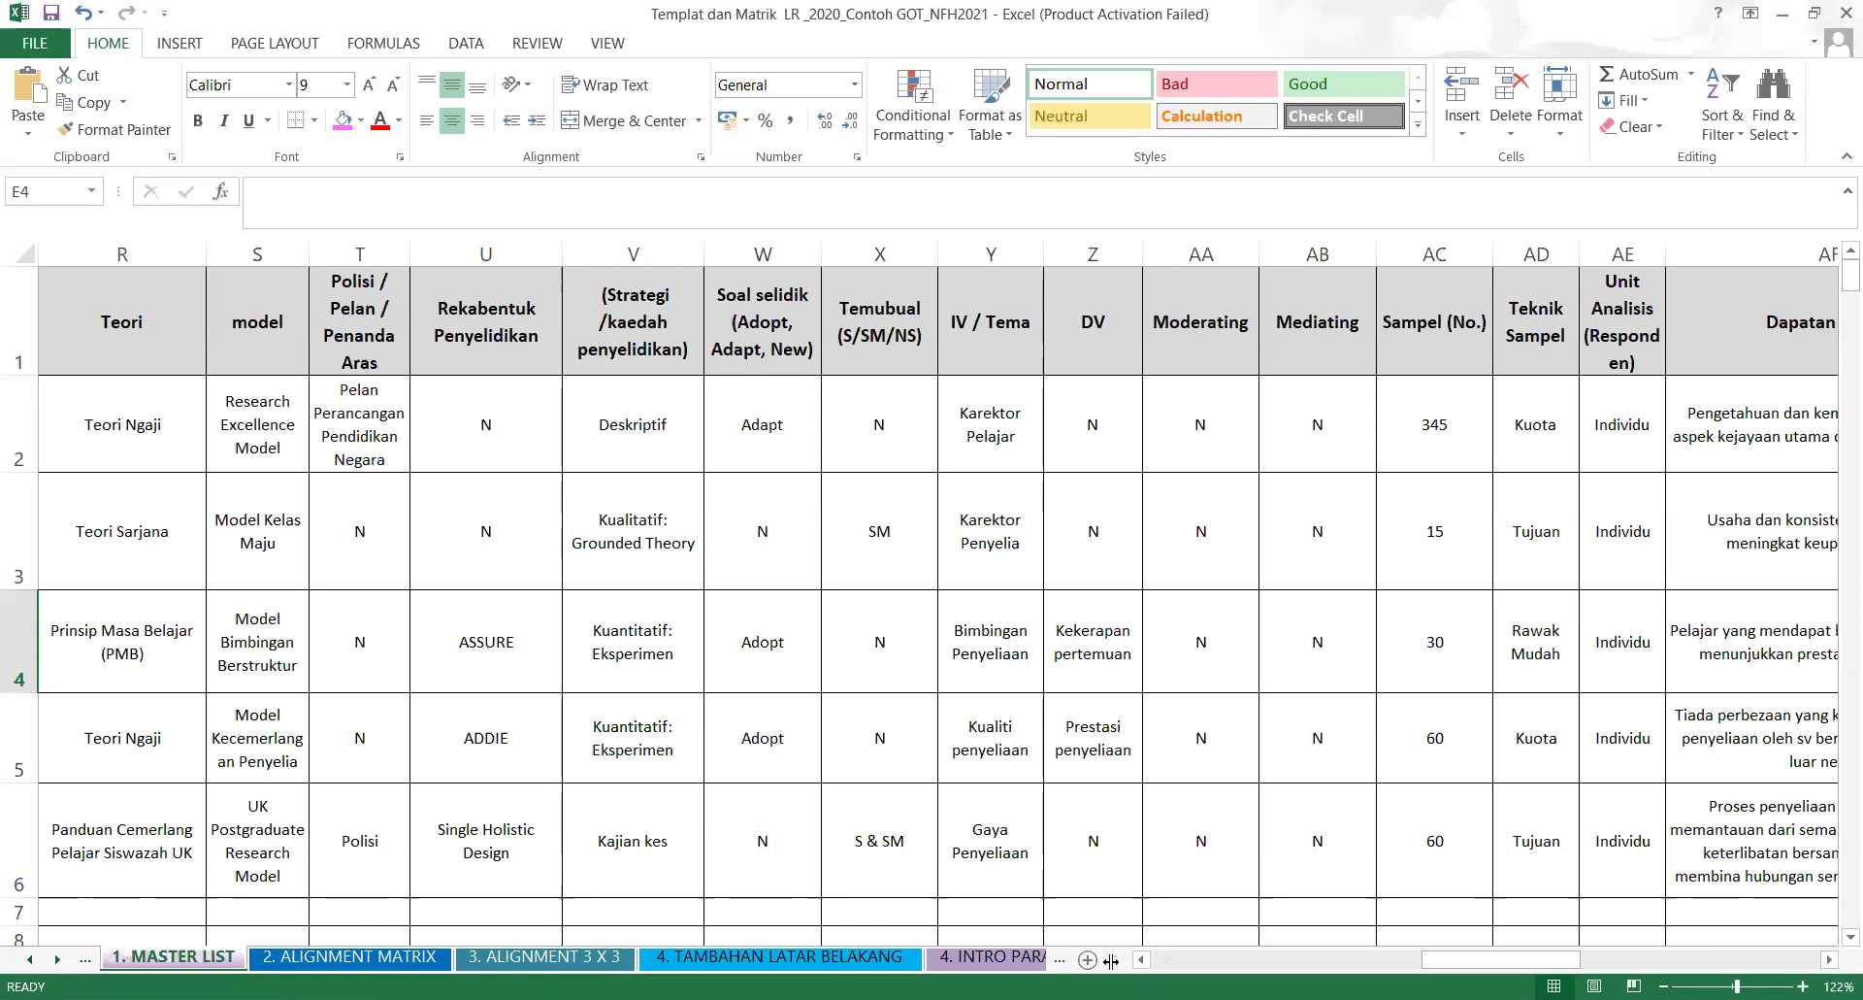
click(1143, 959)
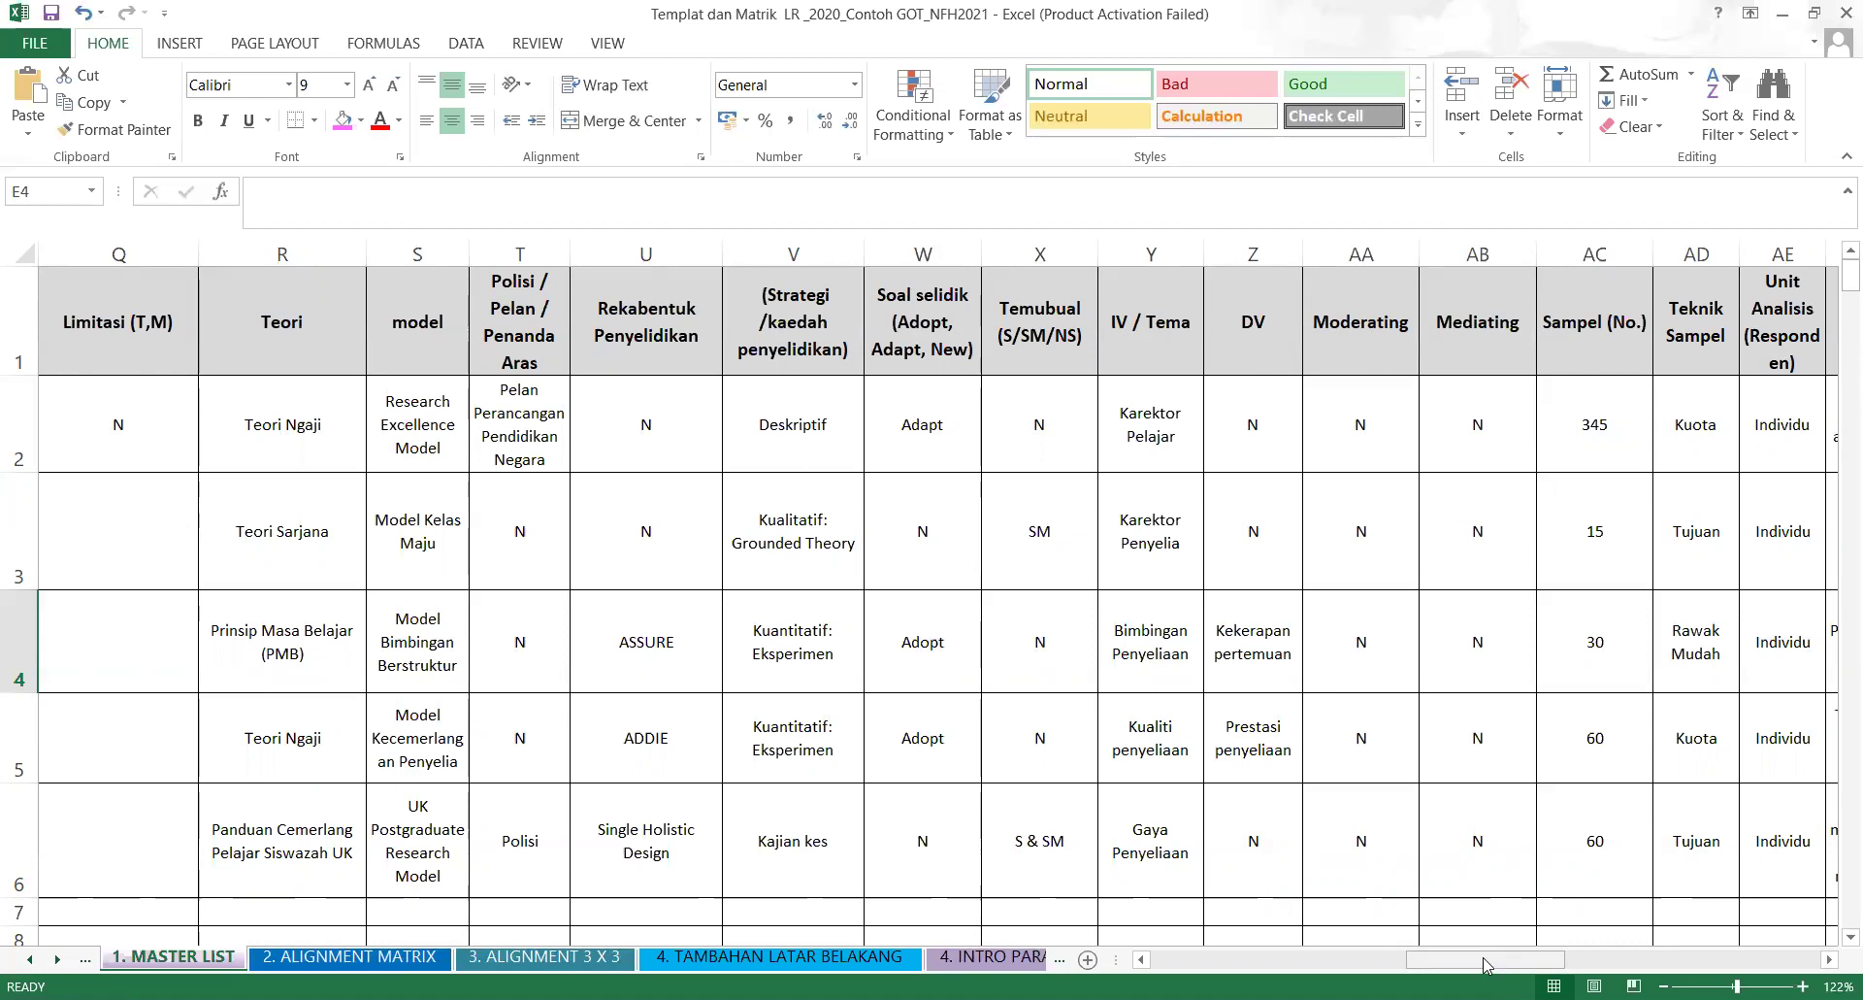
drag(1483, 964, 1158, 962)
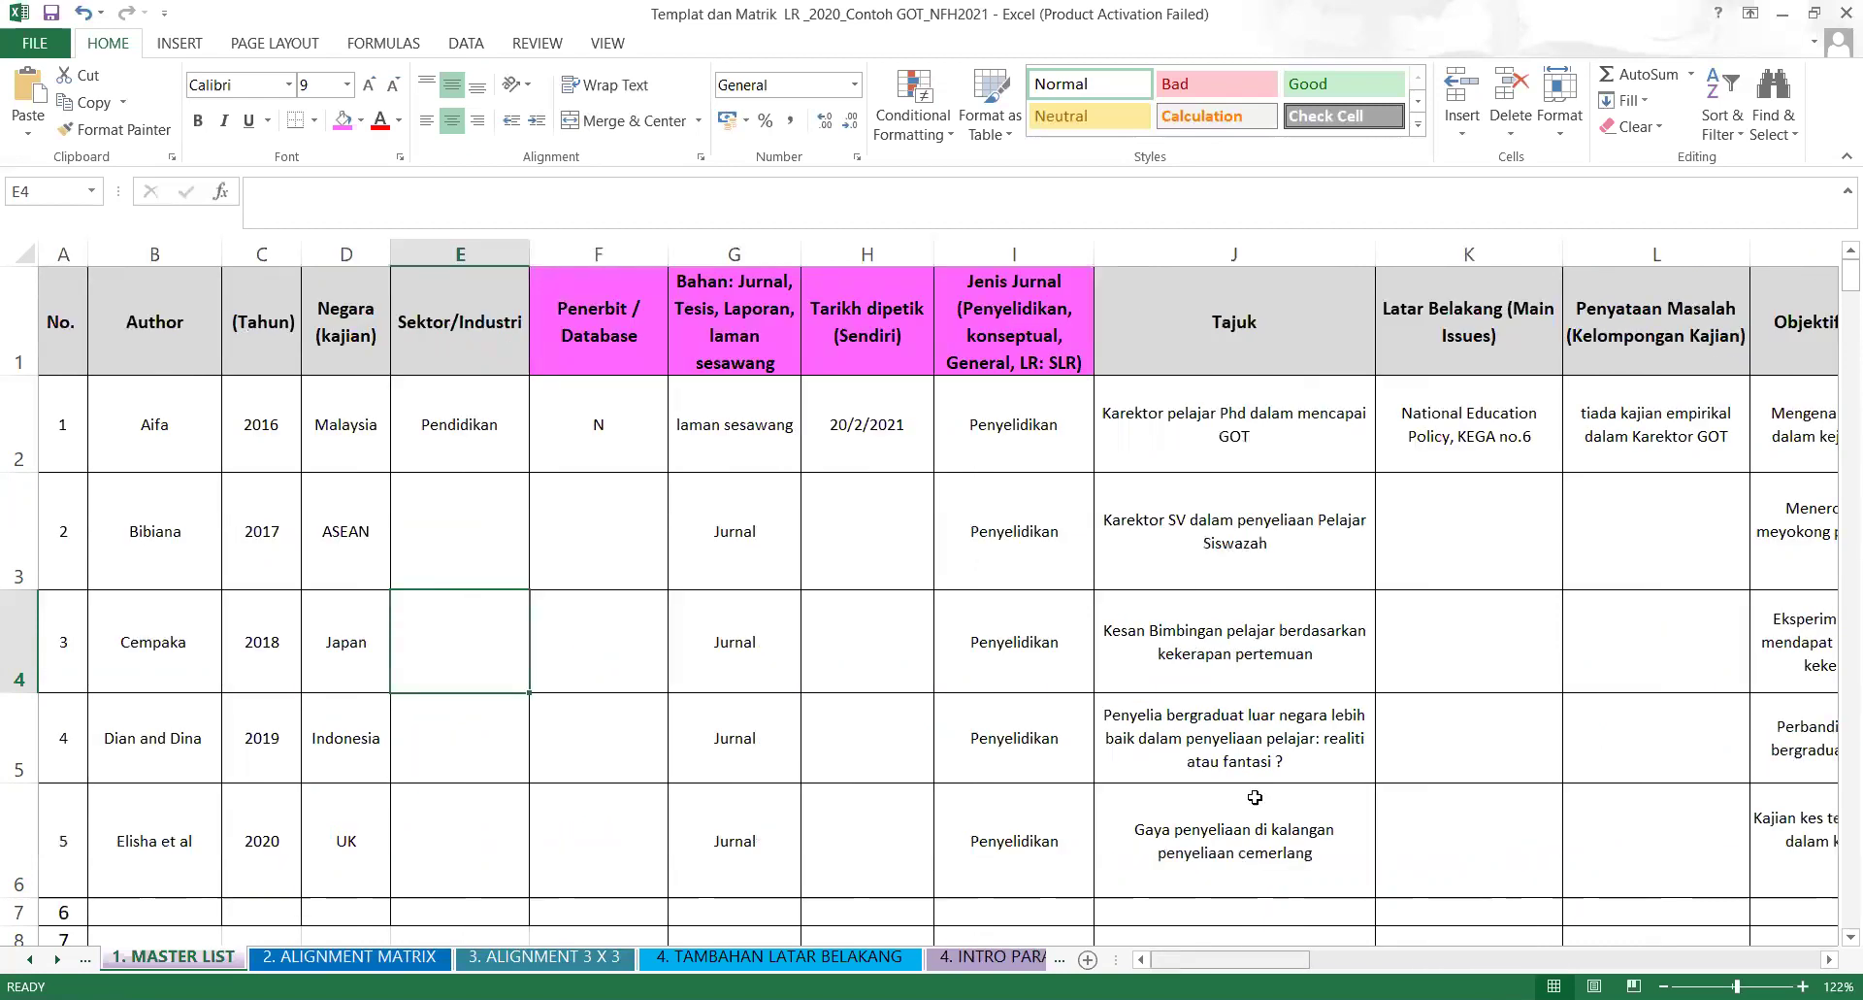
Number the header in K1 so it reads "1.2 Latar Belakang (Main Issues)".
click(1463, 364)
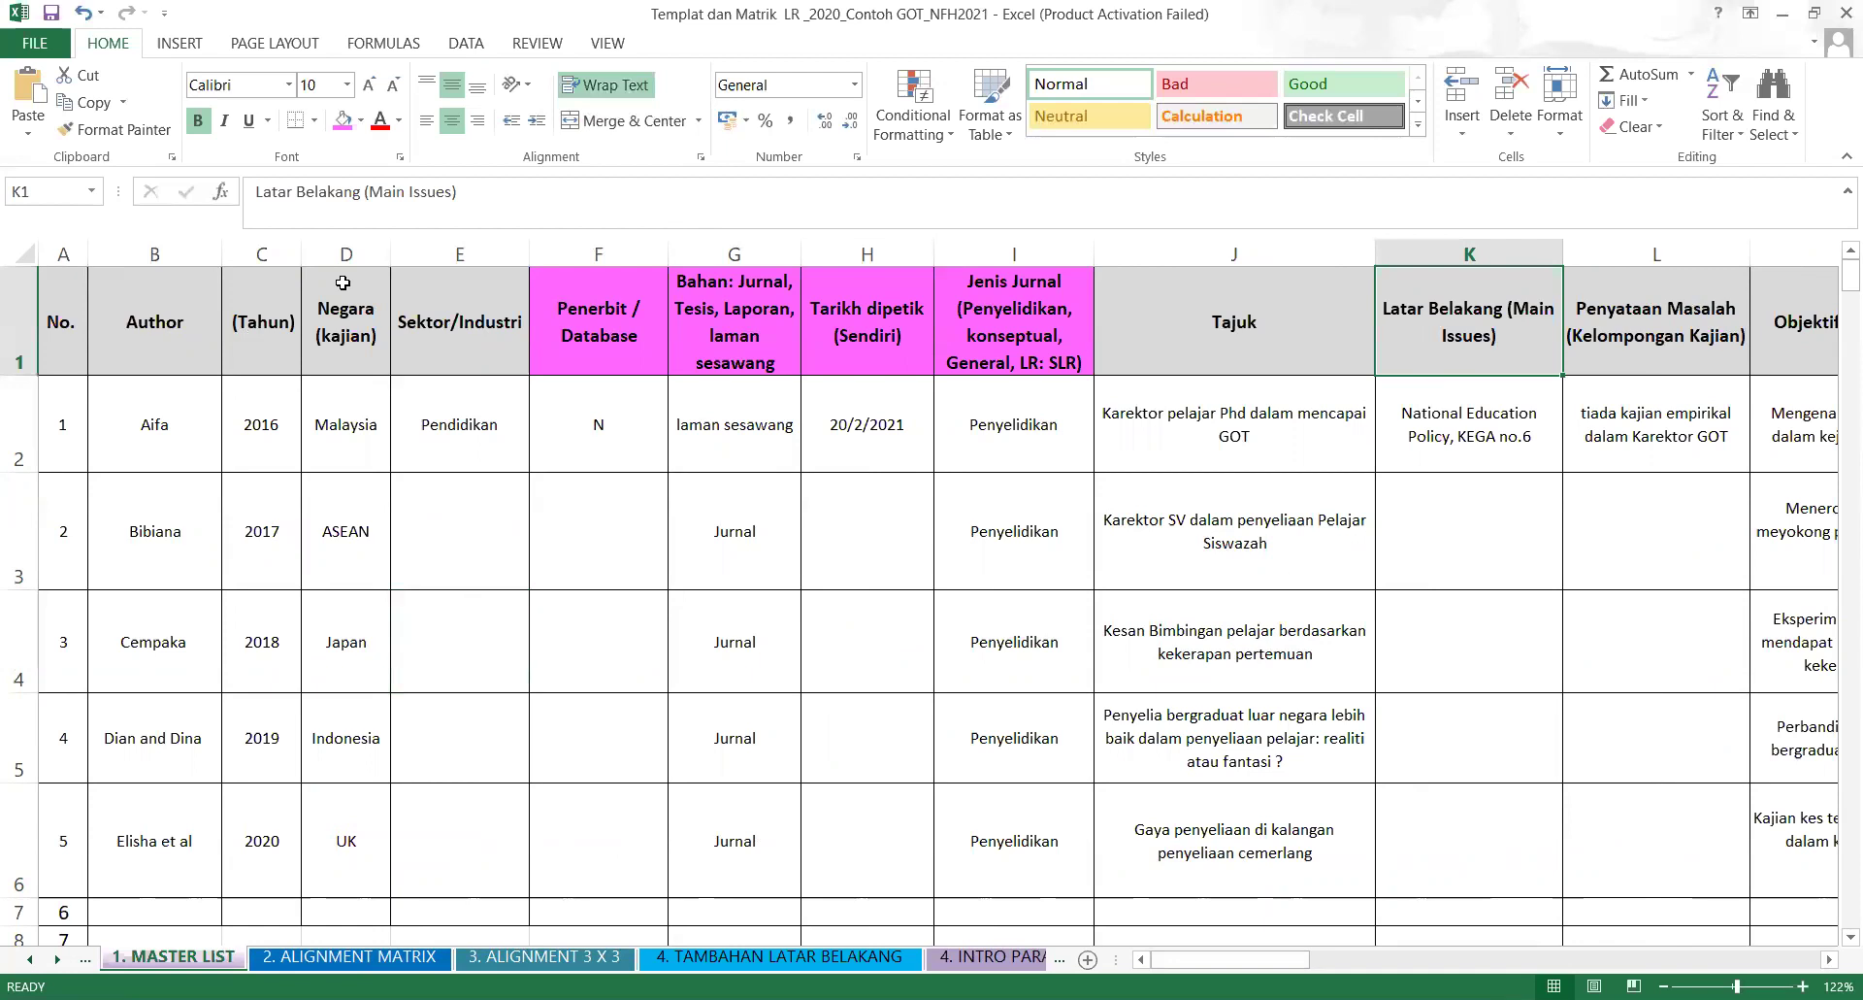
click(260, 194)
text(1.2)
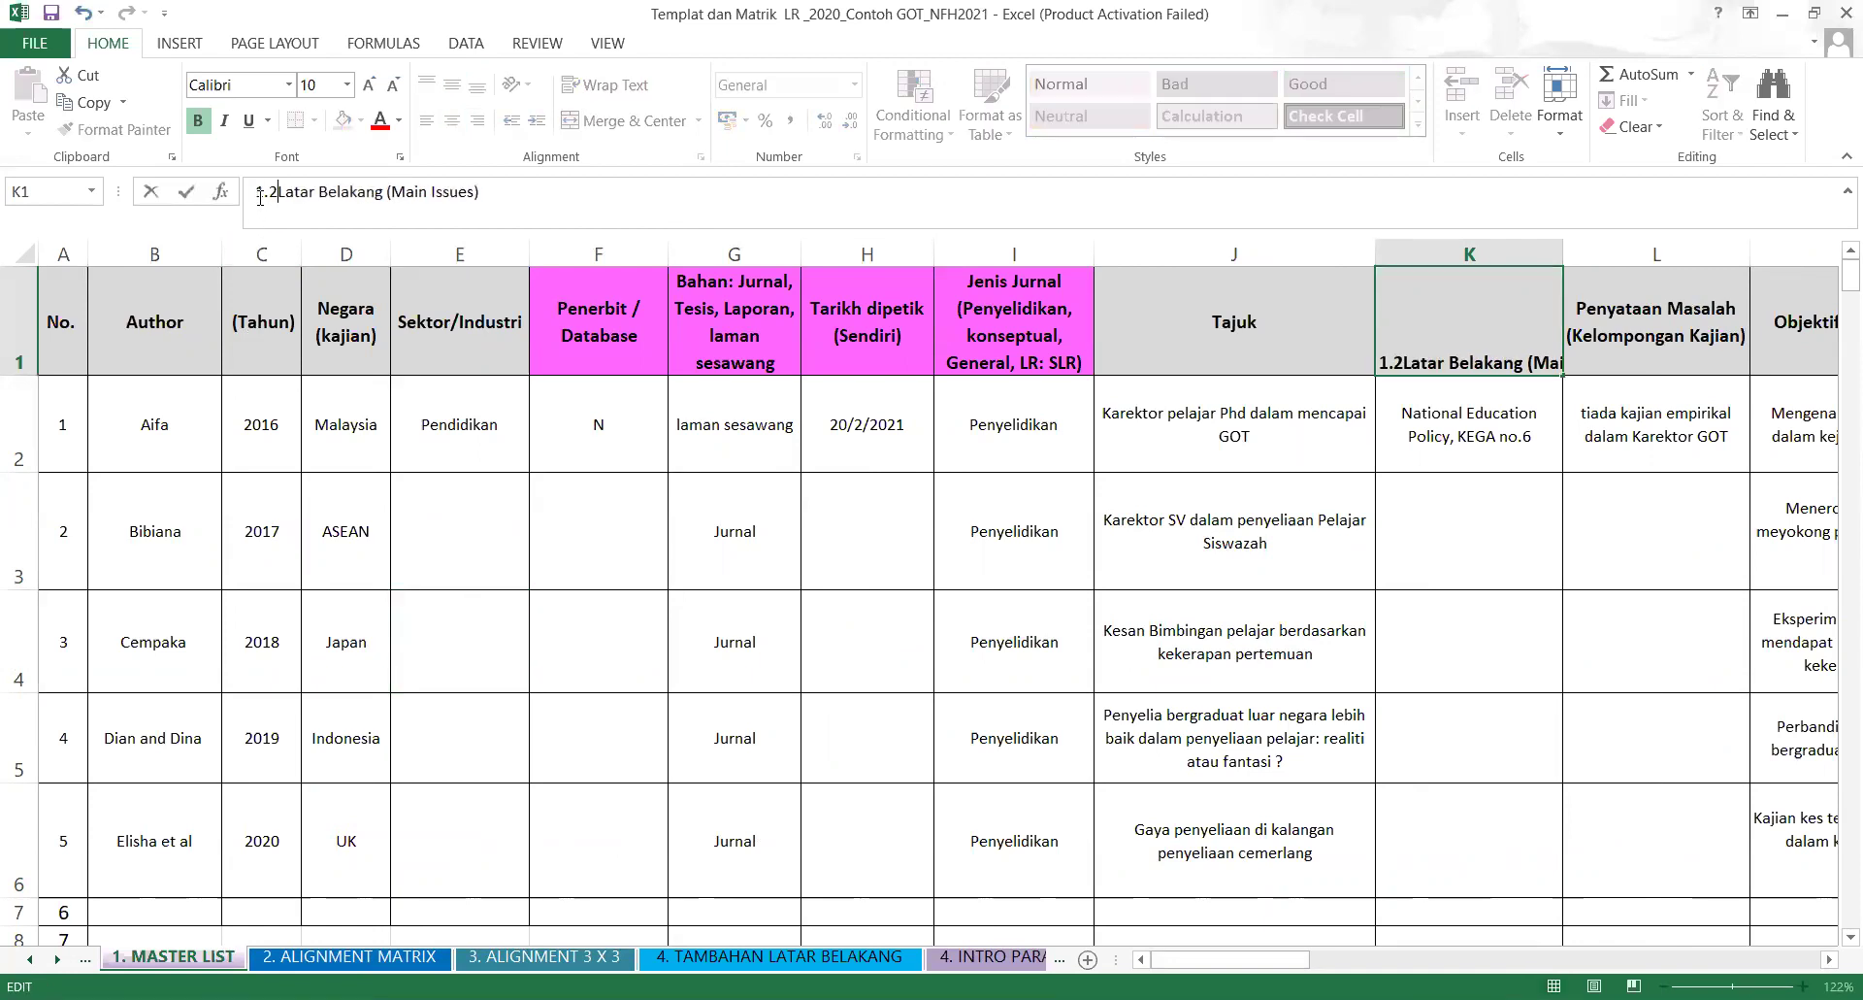
click(622, 556)
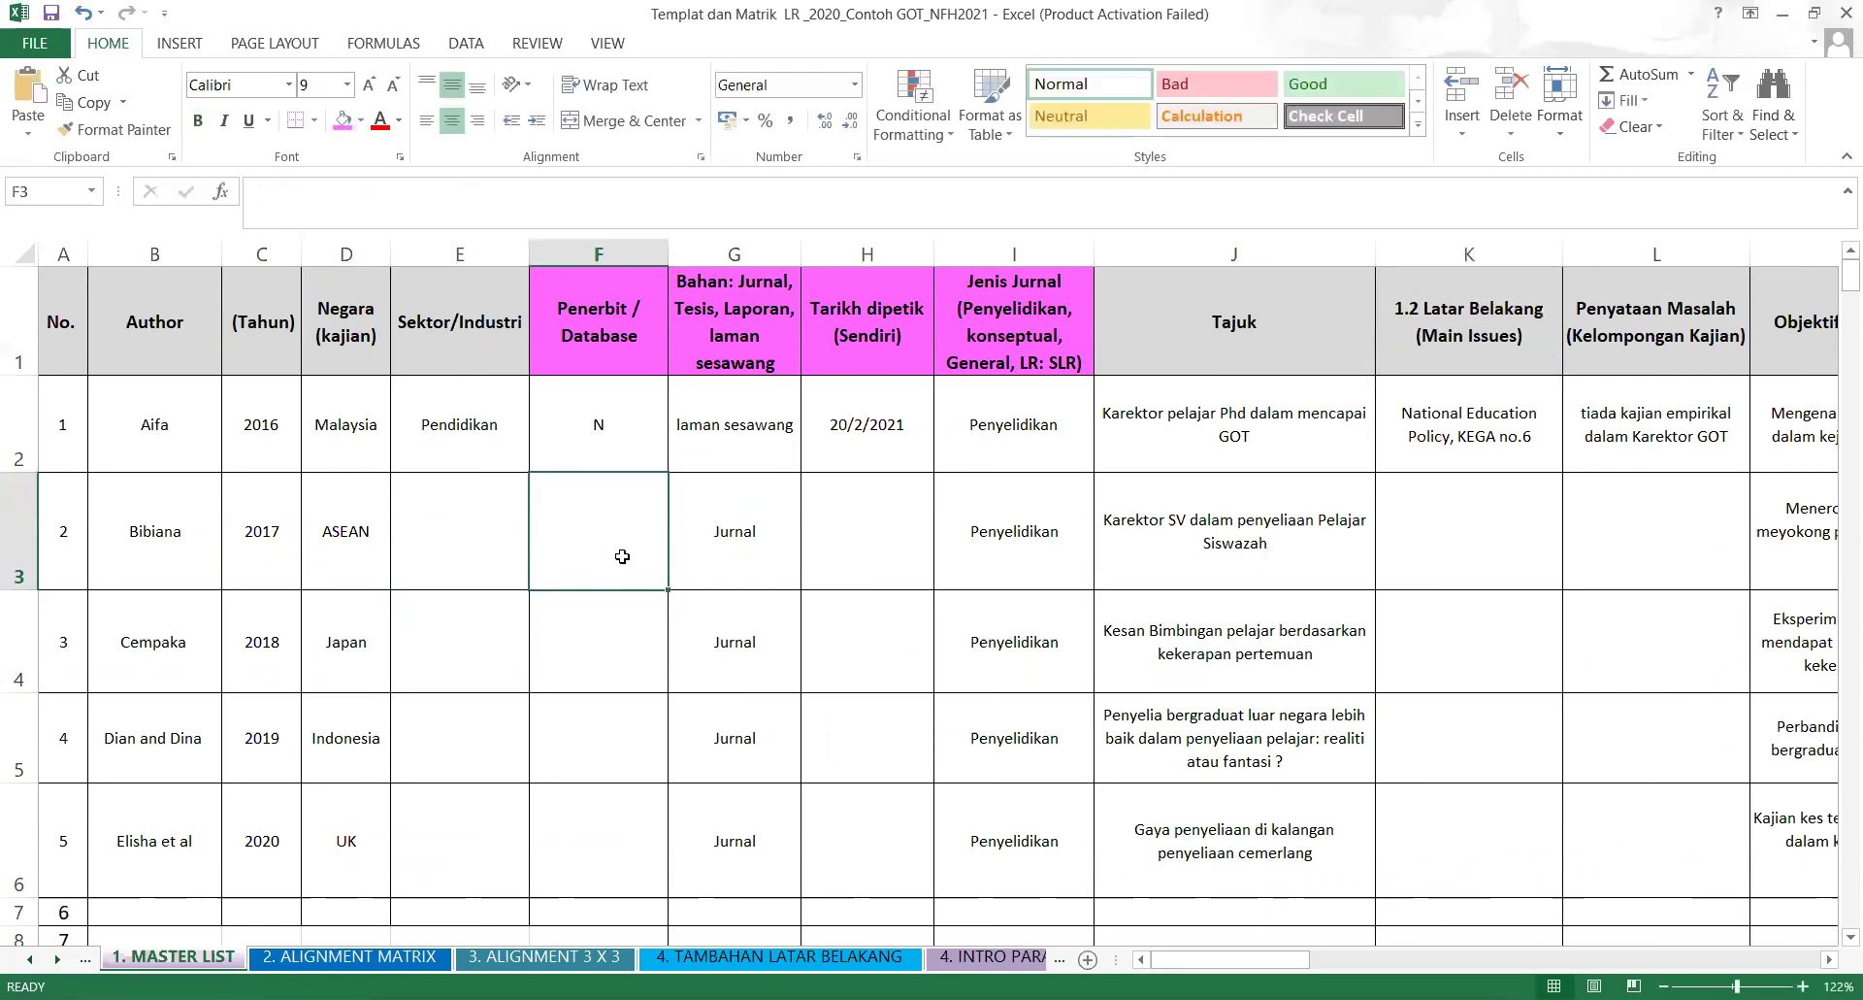
Number the header in L1 so it reads "1.3 Penyataan Masalah (Kelompongan Kajian)".
click(1728, 291)
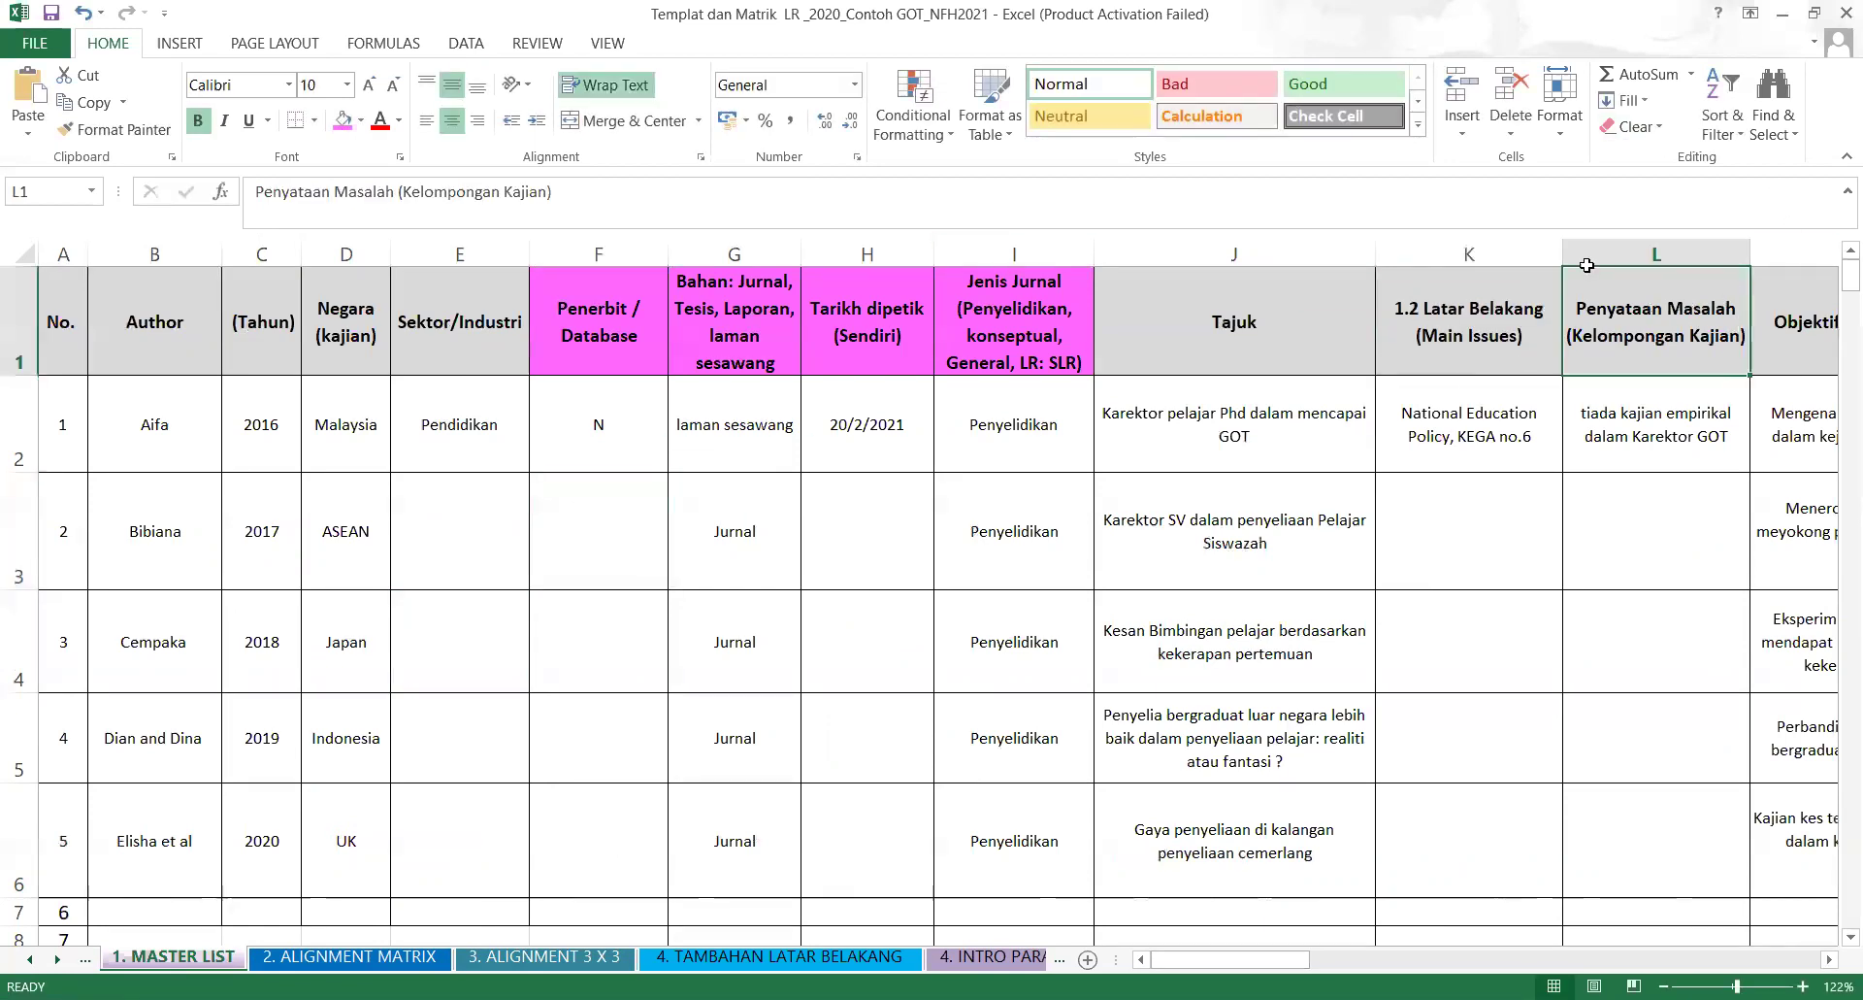
click(254, 191)
text(1.3)
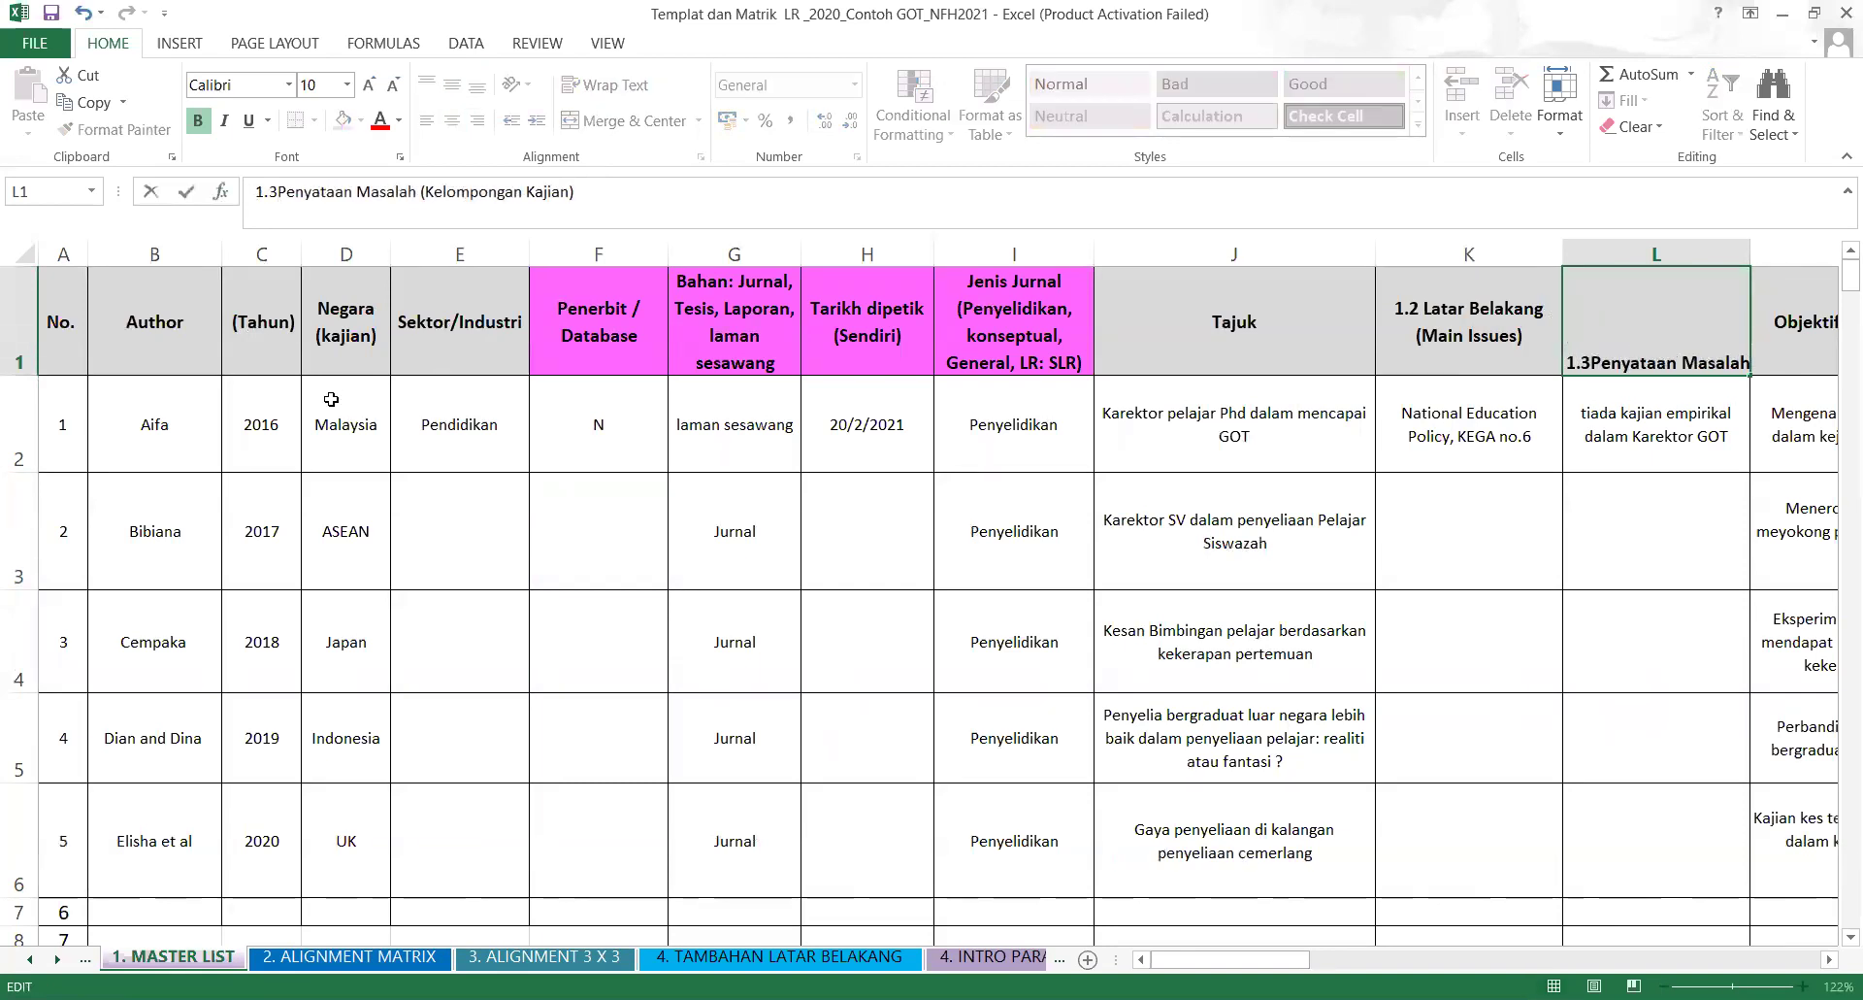
click(782, 715)
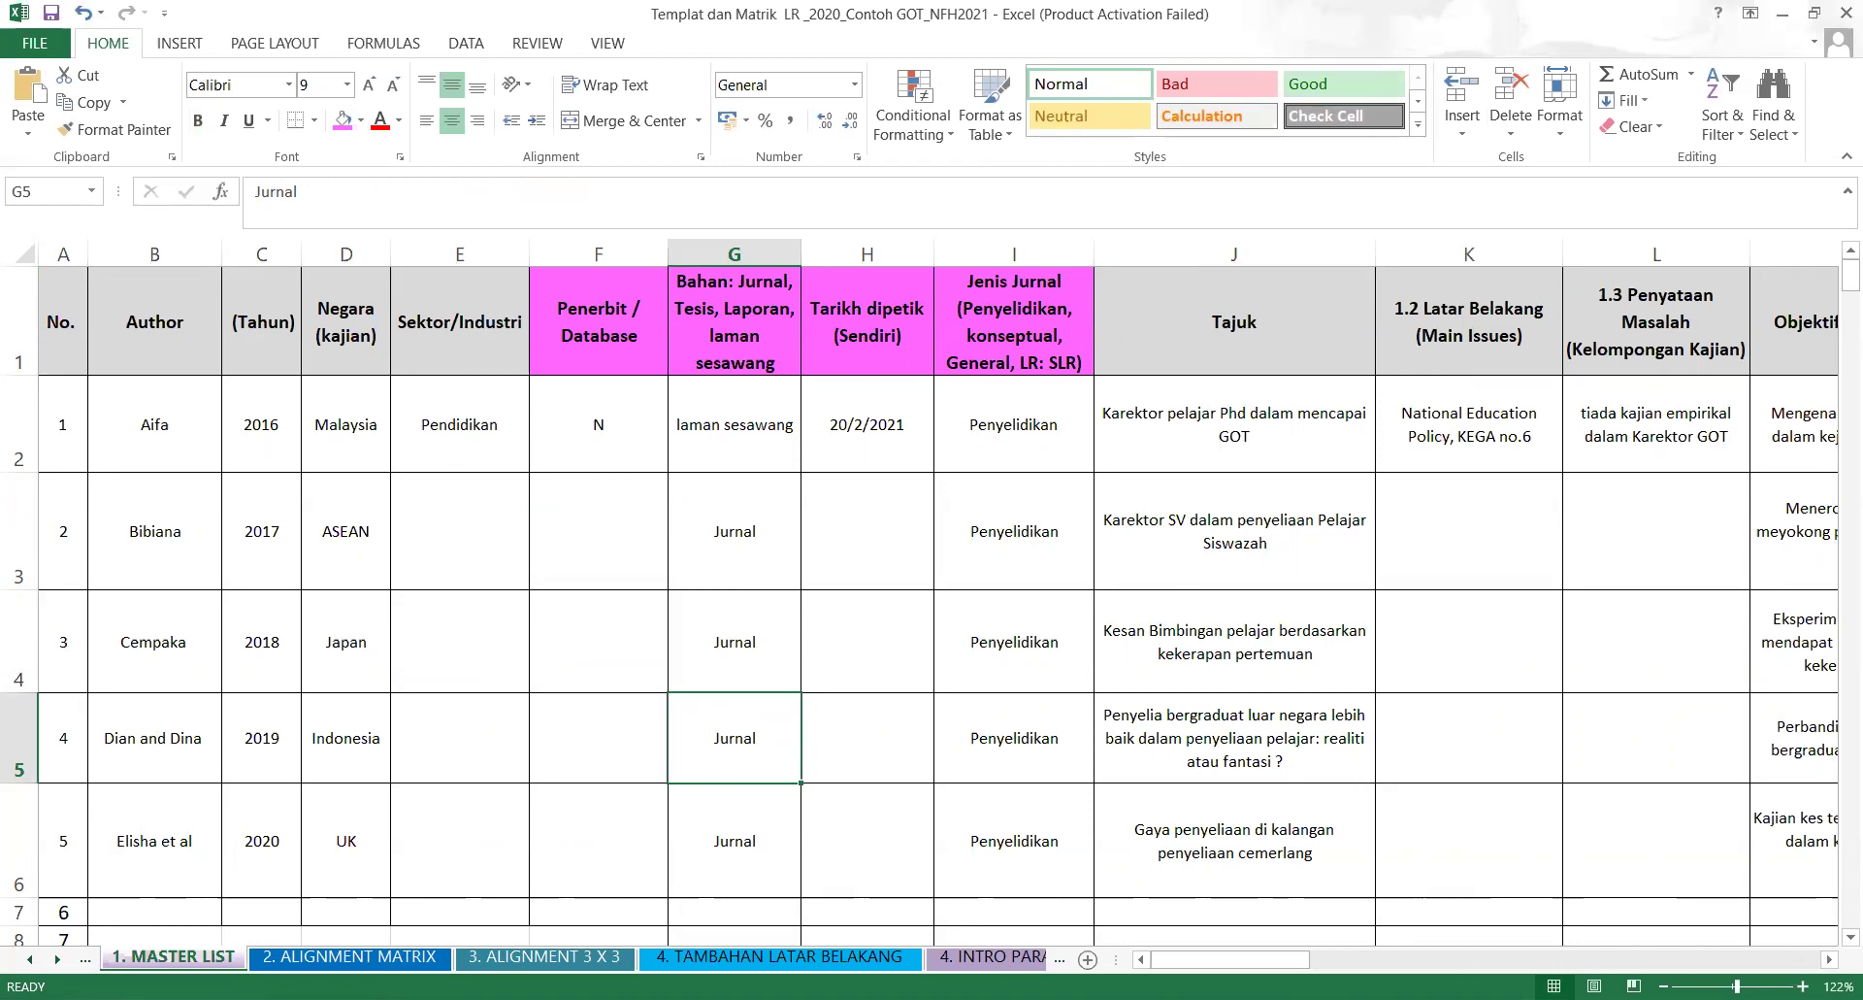
Insert a blank column between "Objektif /Persoalan kajian" and "Hipotesis (Jika Perlu)".
click(1828, 959)
click(1828, 959)
click(1829, 959)
click(1828, 959)
click(1829, 959)
click(1828, 959)
click(1828, 959)
click(1828, 959)
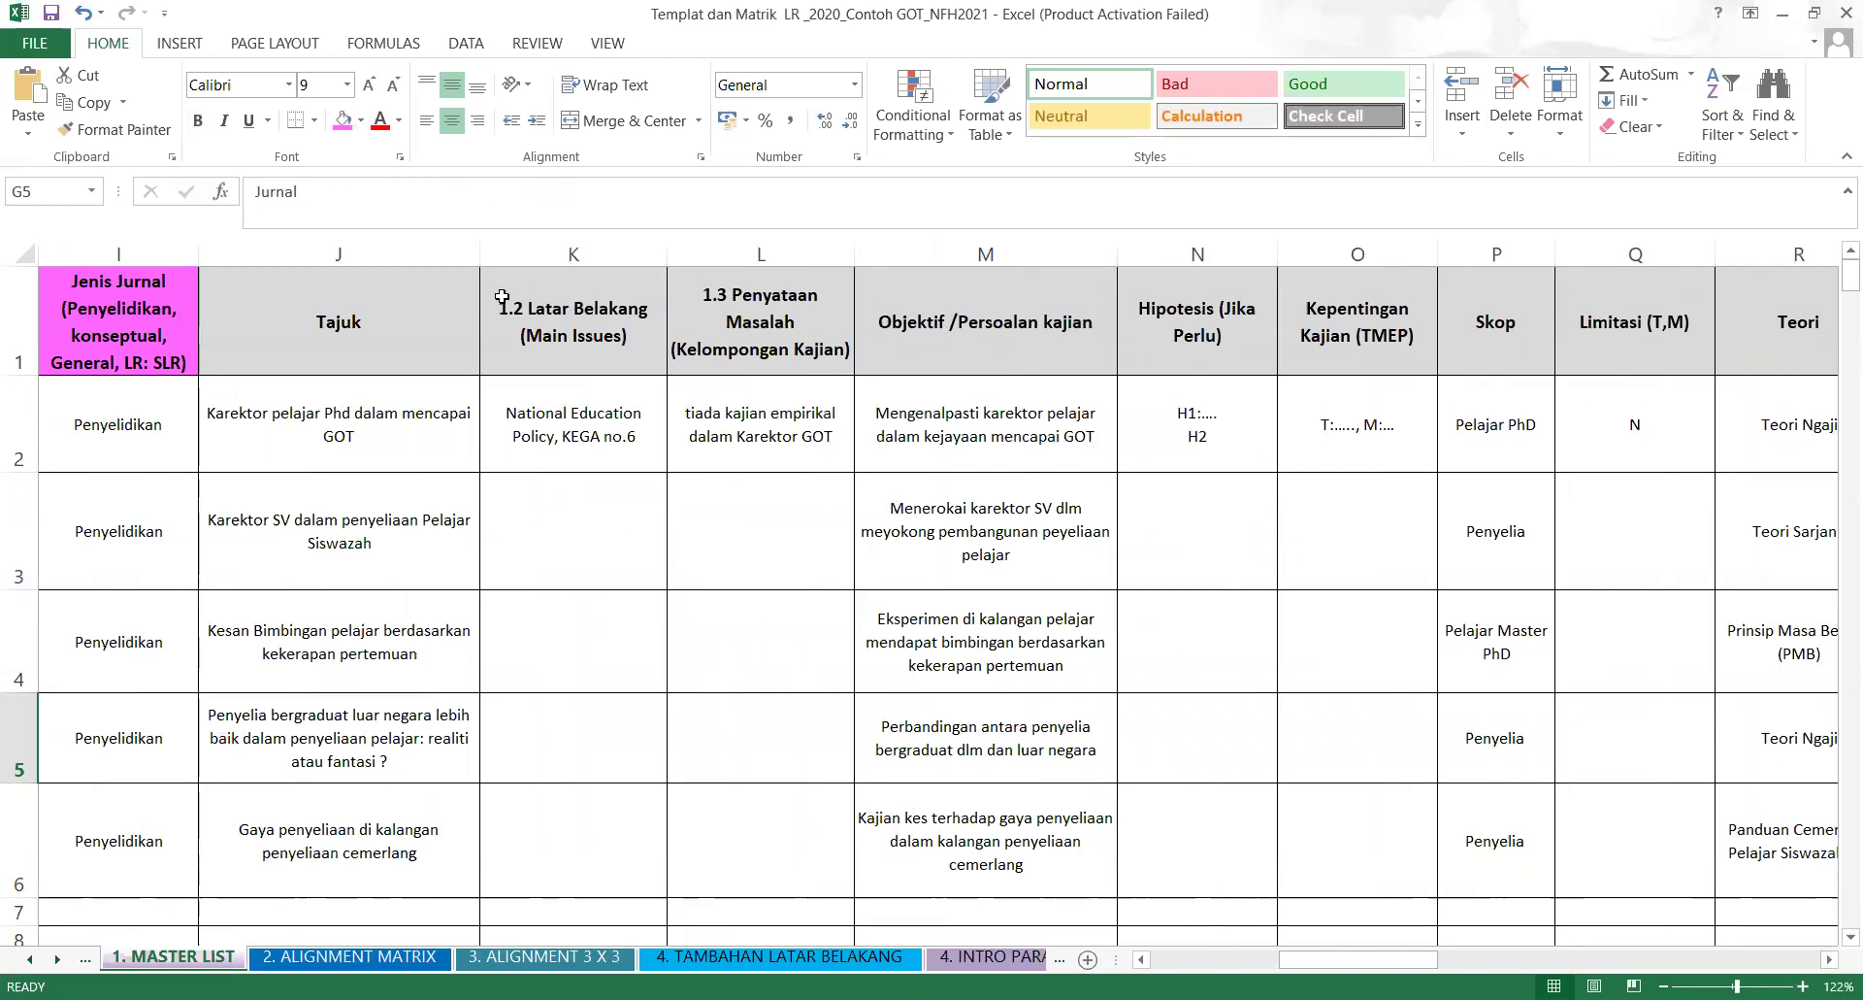
click(950, 433)
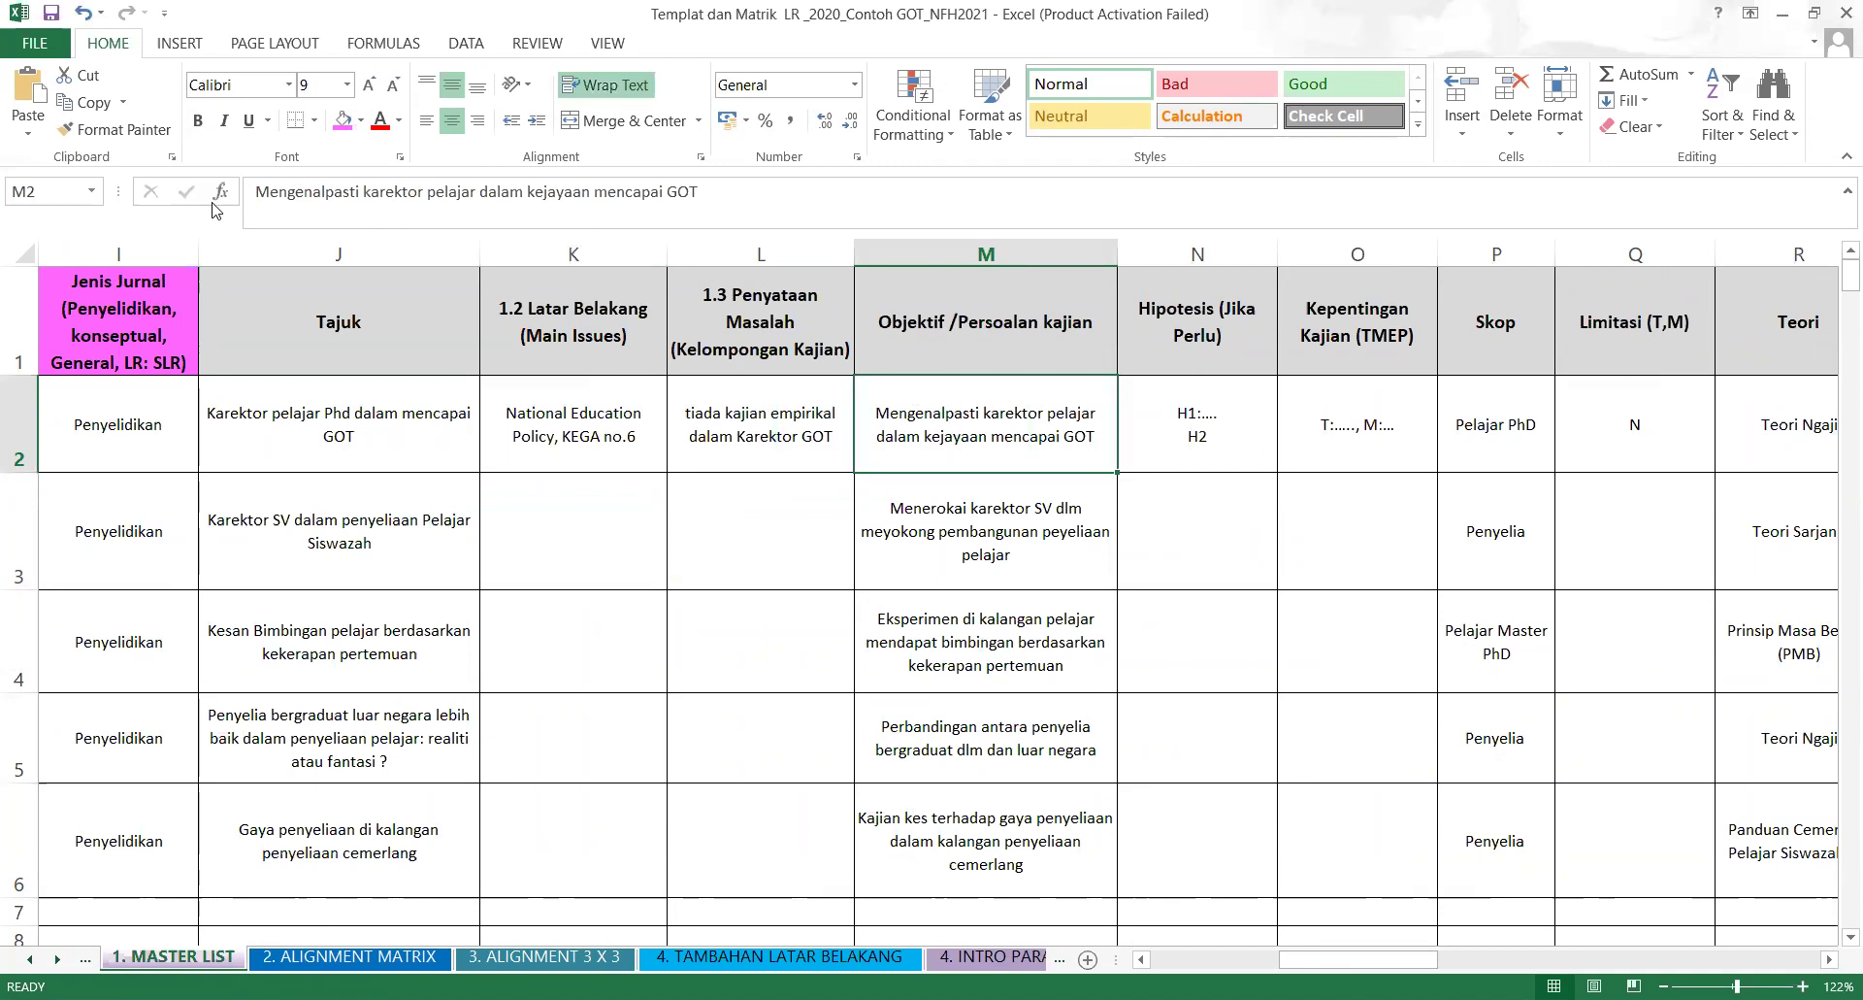
click(1207, 253)
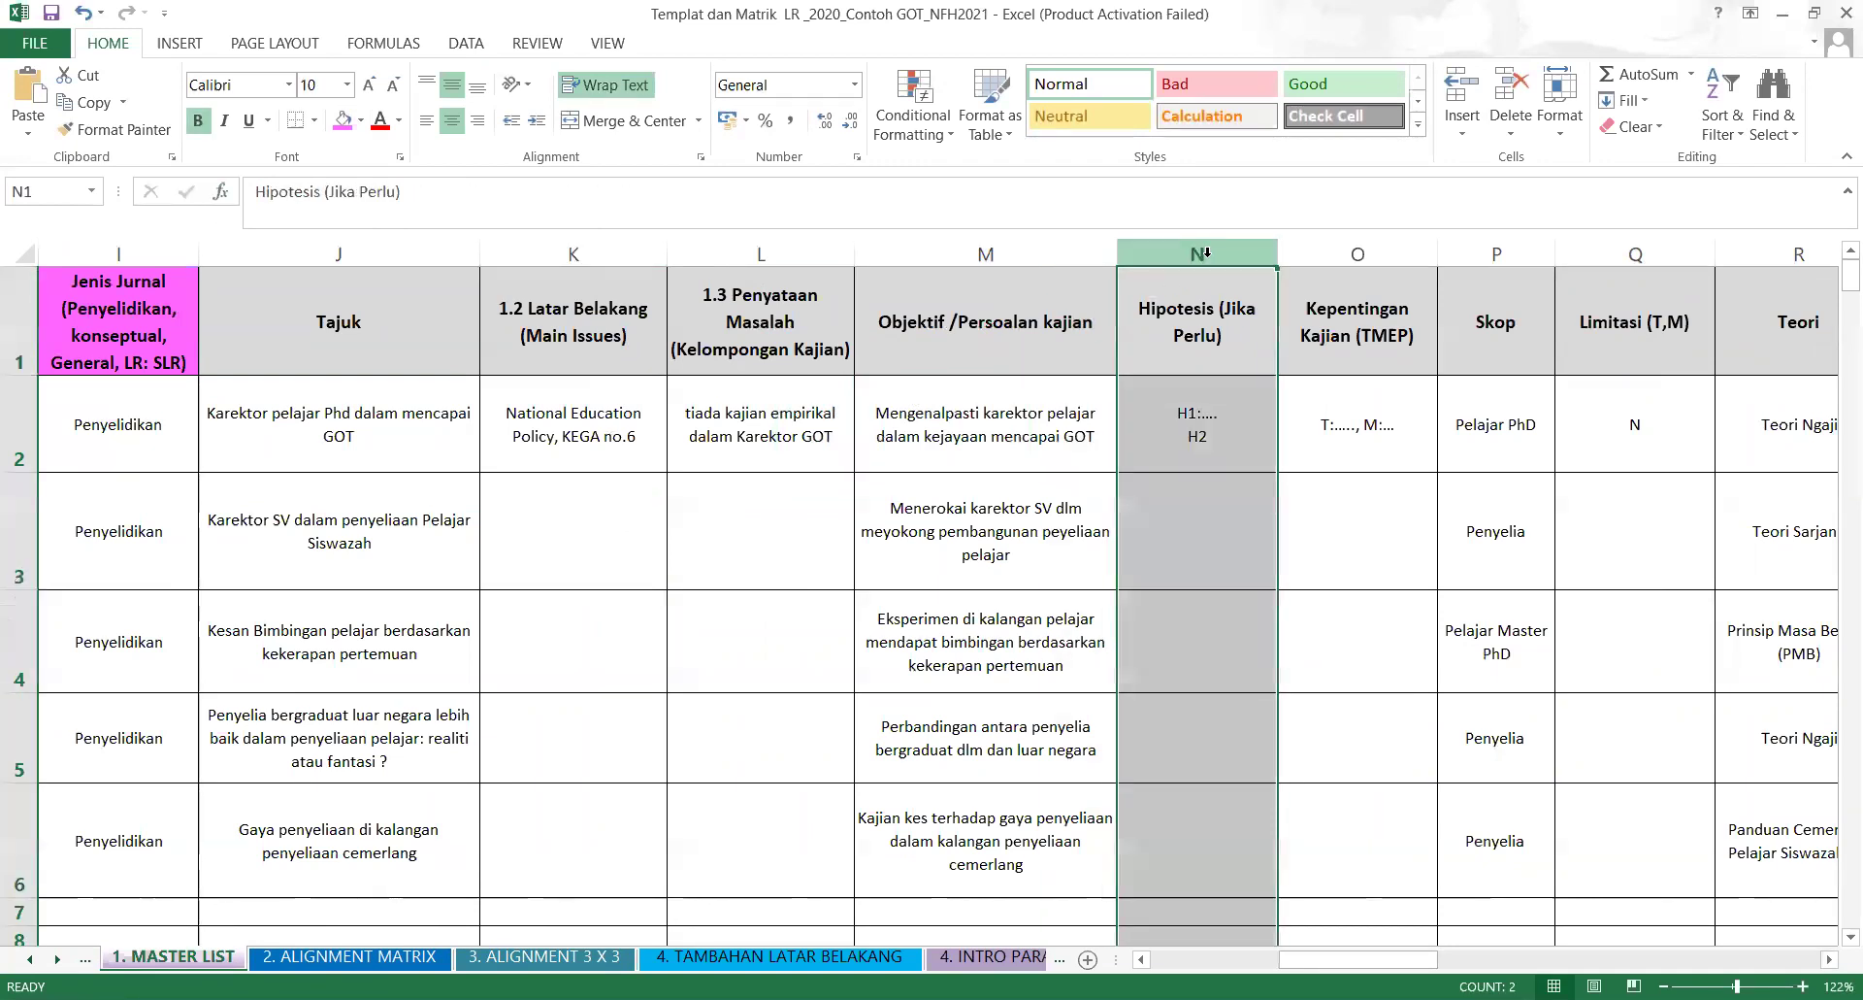
right_click(1241, 343)
click(1254, 427)
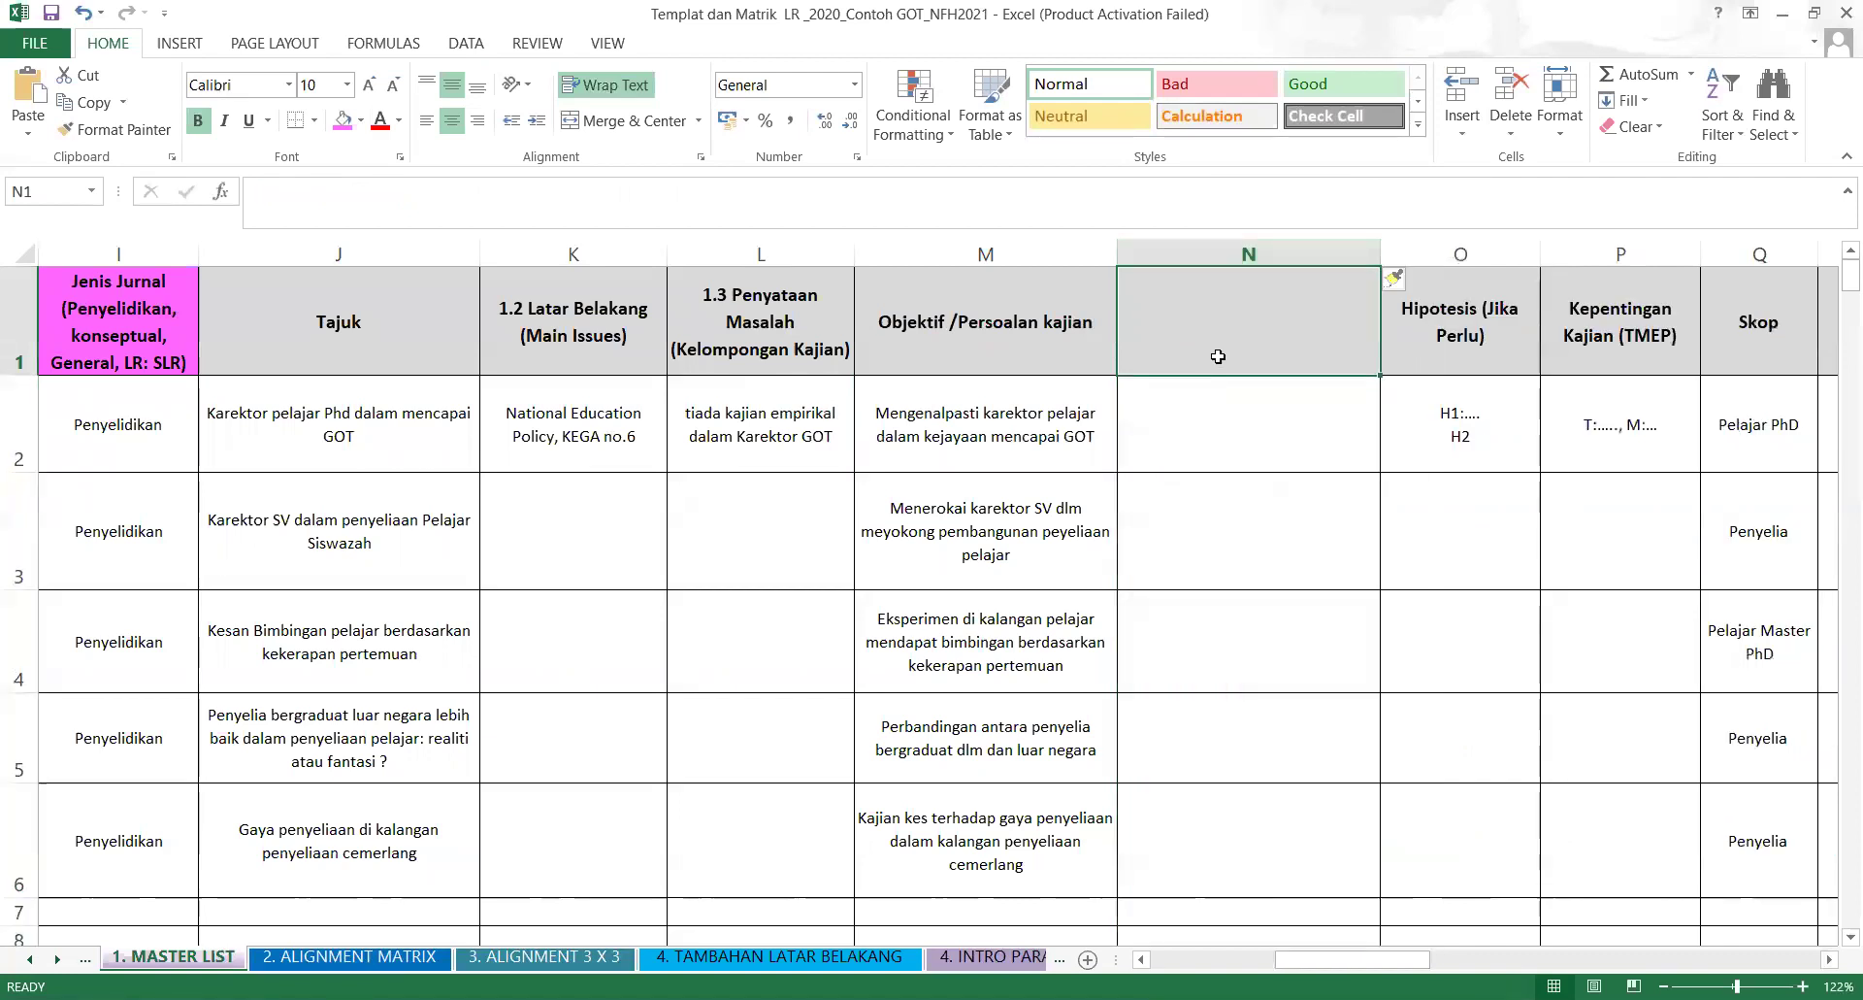
Enter "Persoalan Kajian" as the header of the new column N.
text(pW)
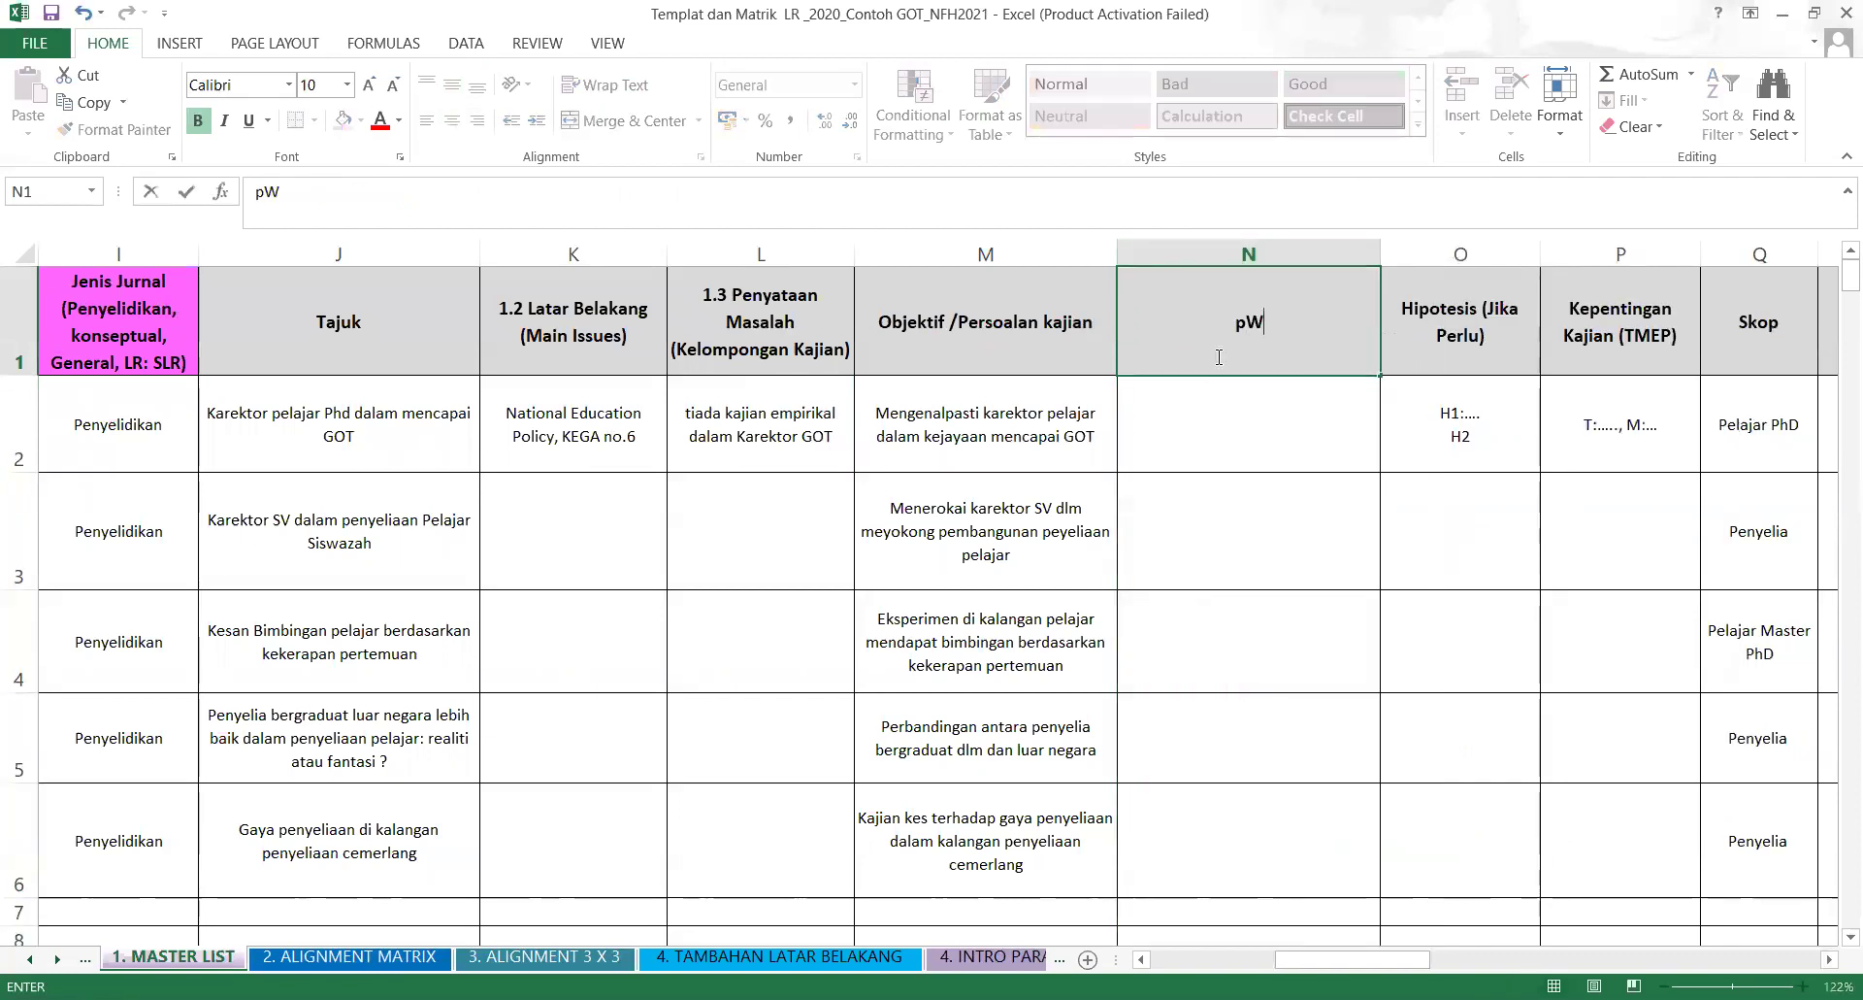
key(BackSpace)
key(BackSpace)
text(Perse)
key(BackSpace)
text(oalan Kajian)
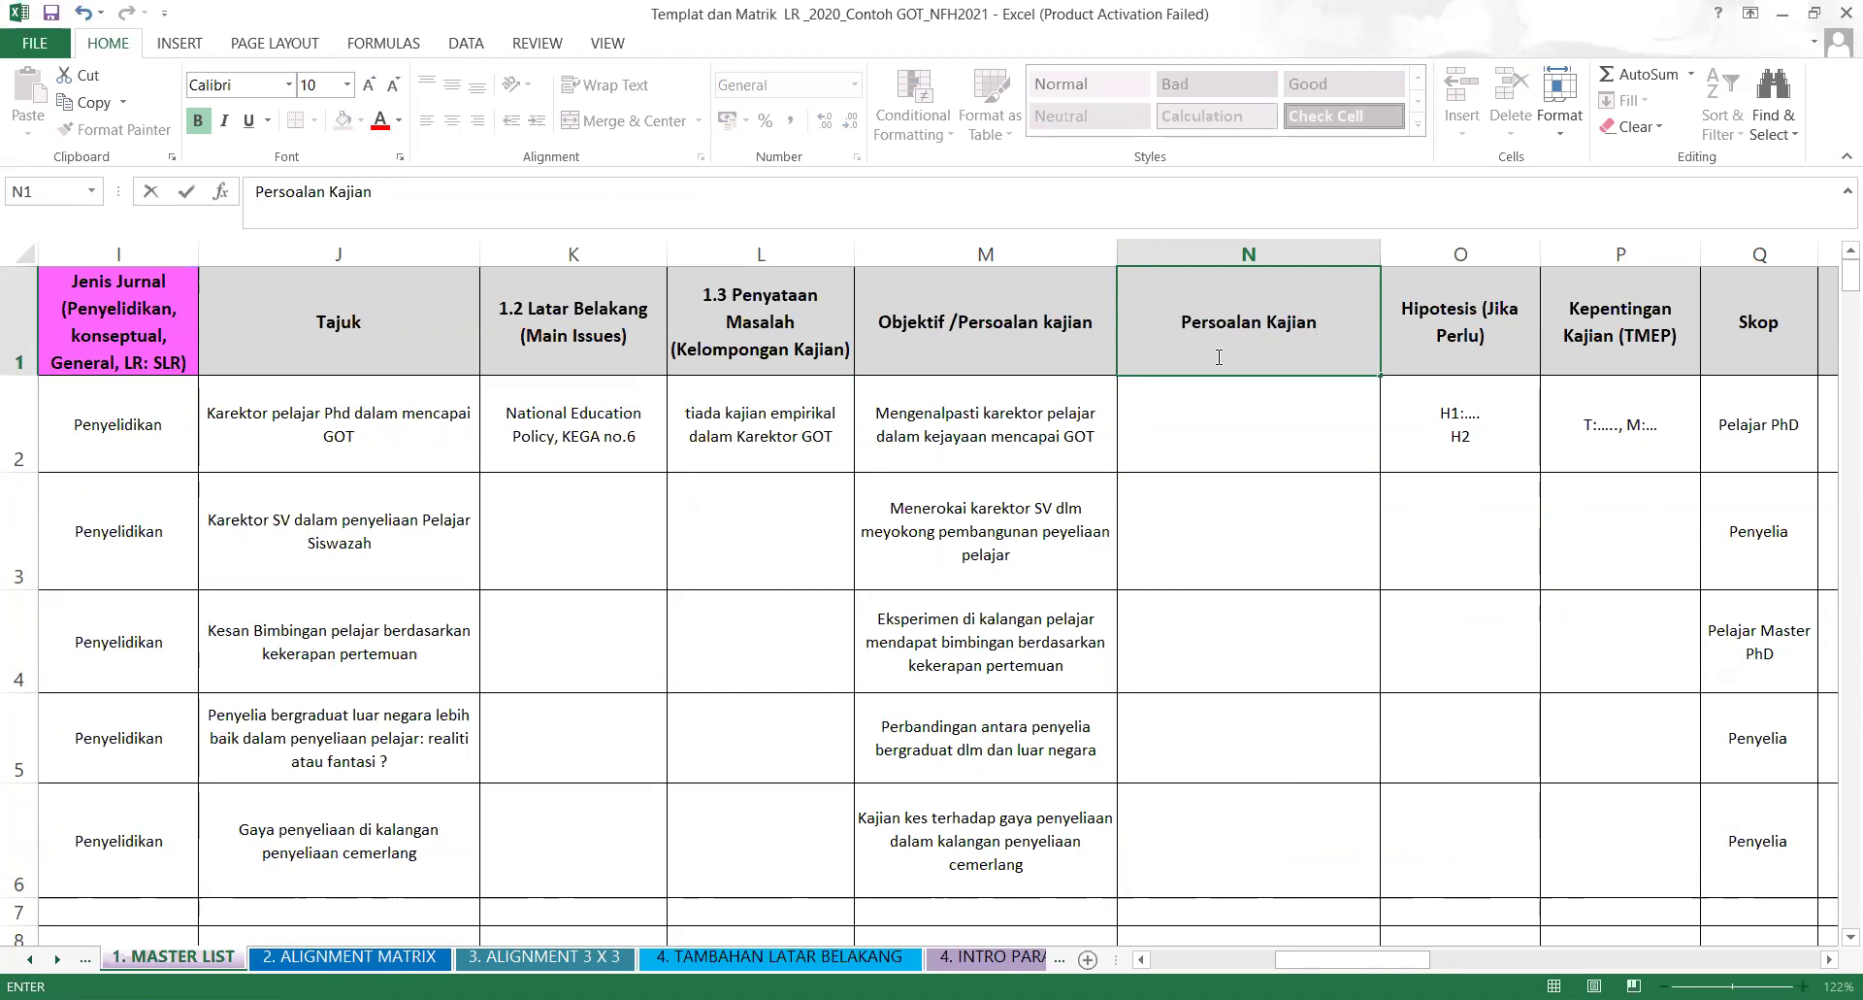
Enter "S" in cell N2 for the first record's research question.
click(1234, 427)
text(S)
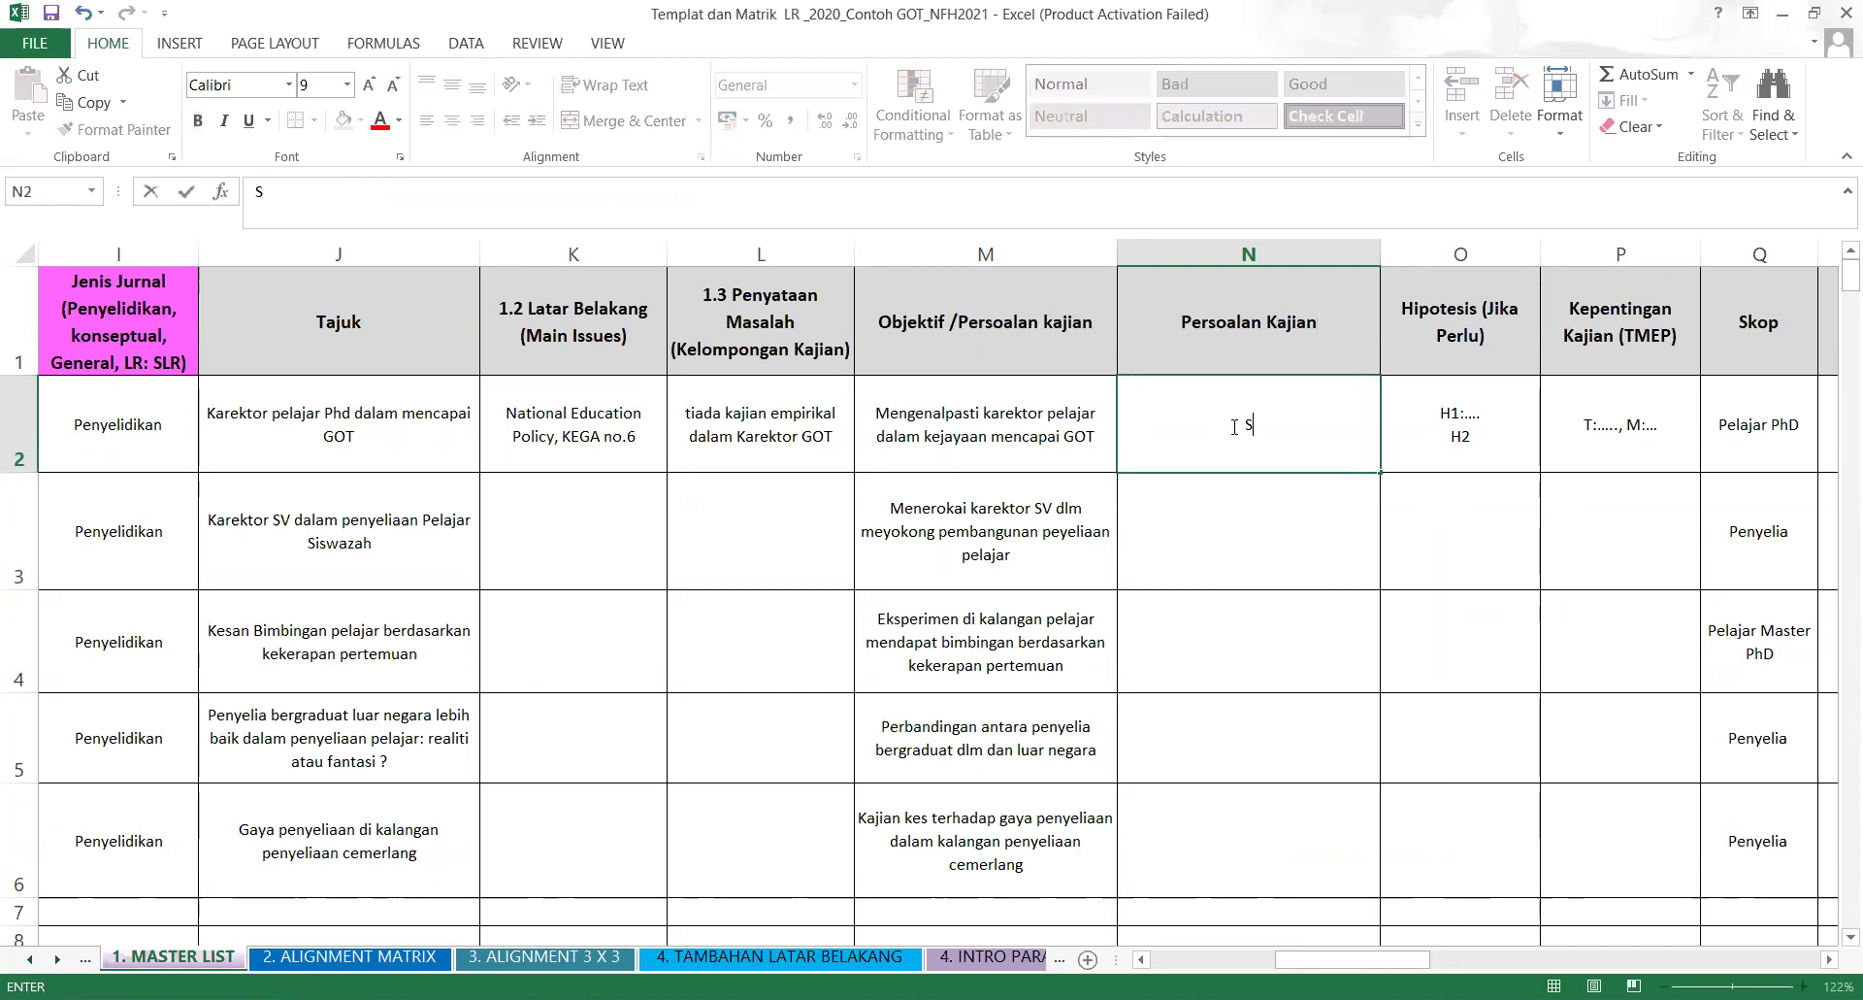
click(1238, 614)
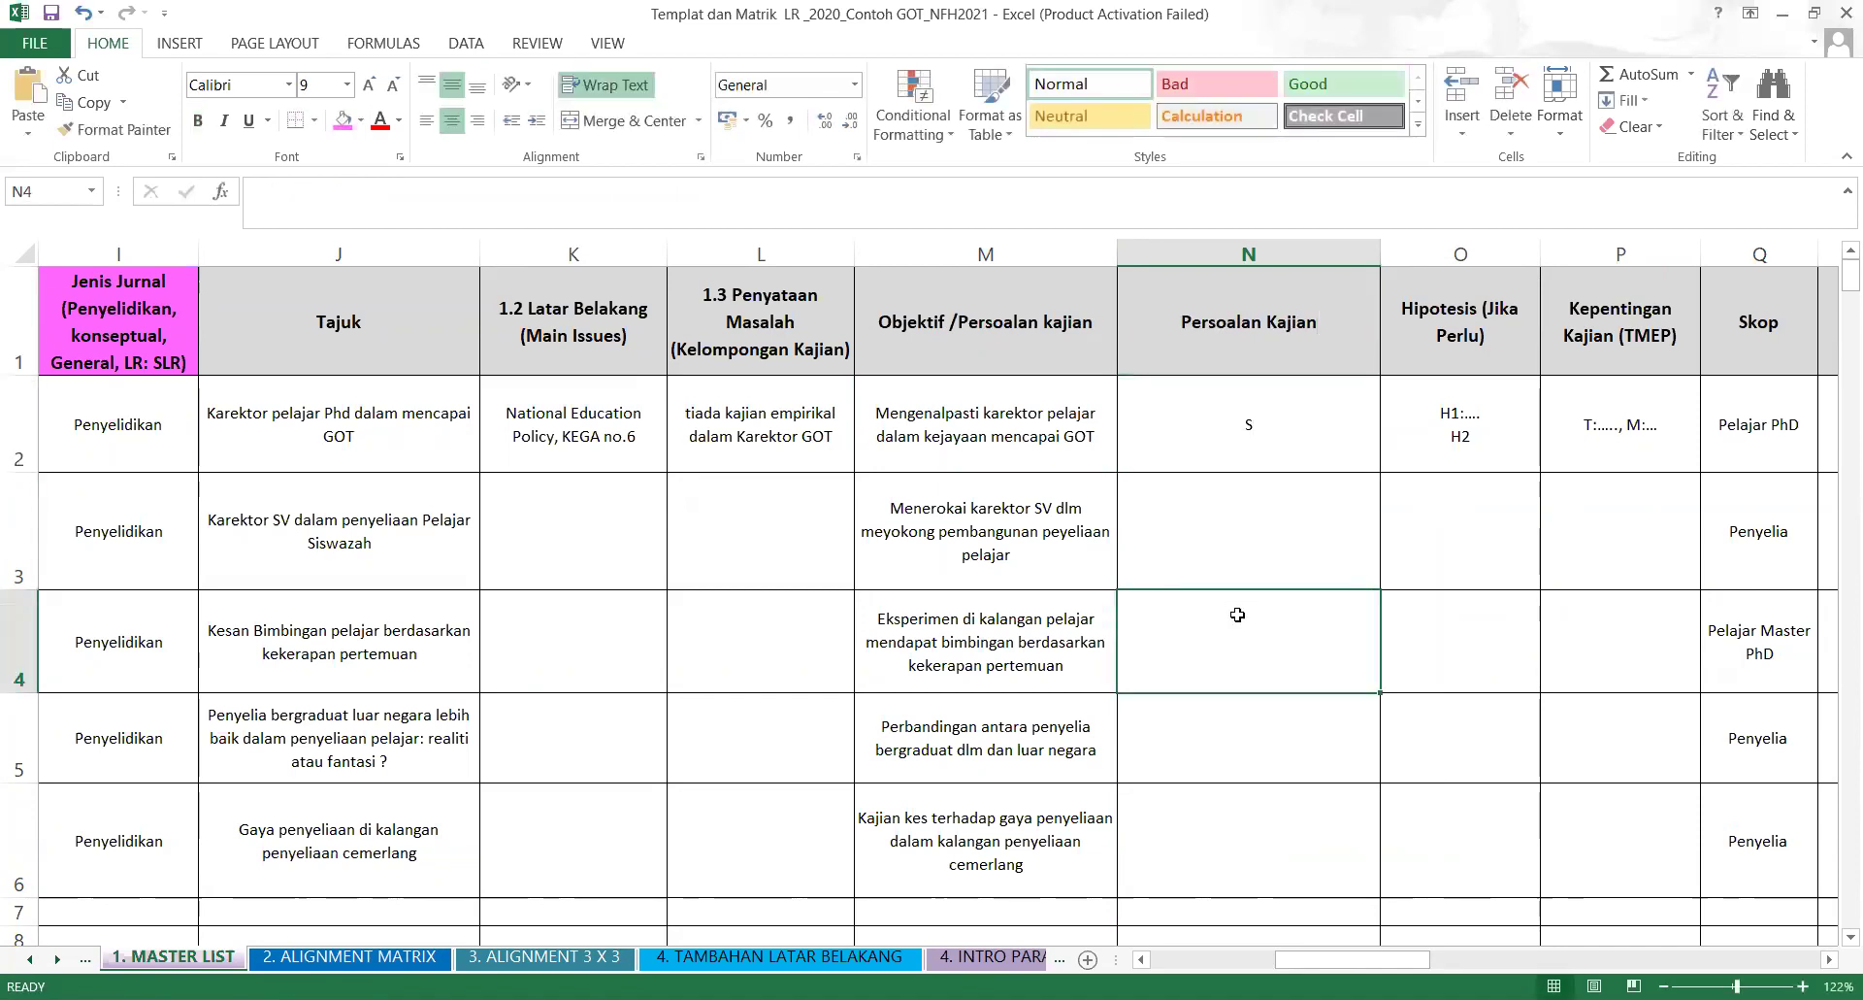
click(1253, 542)
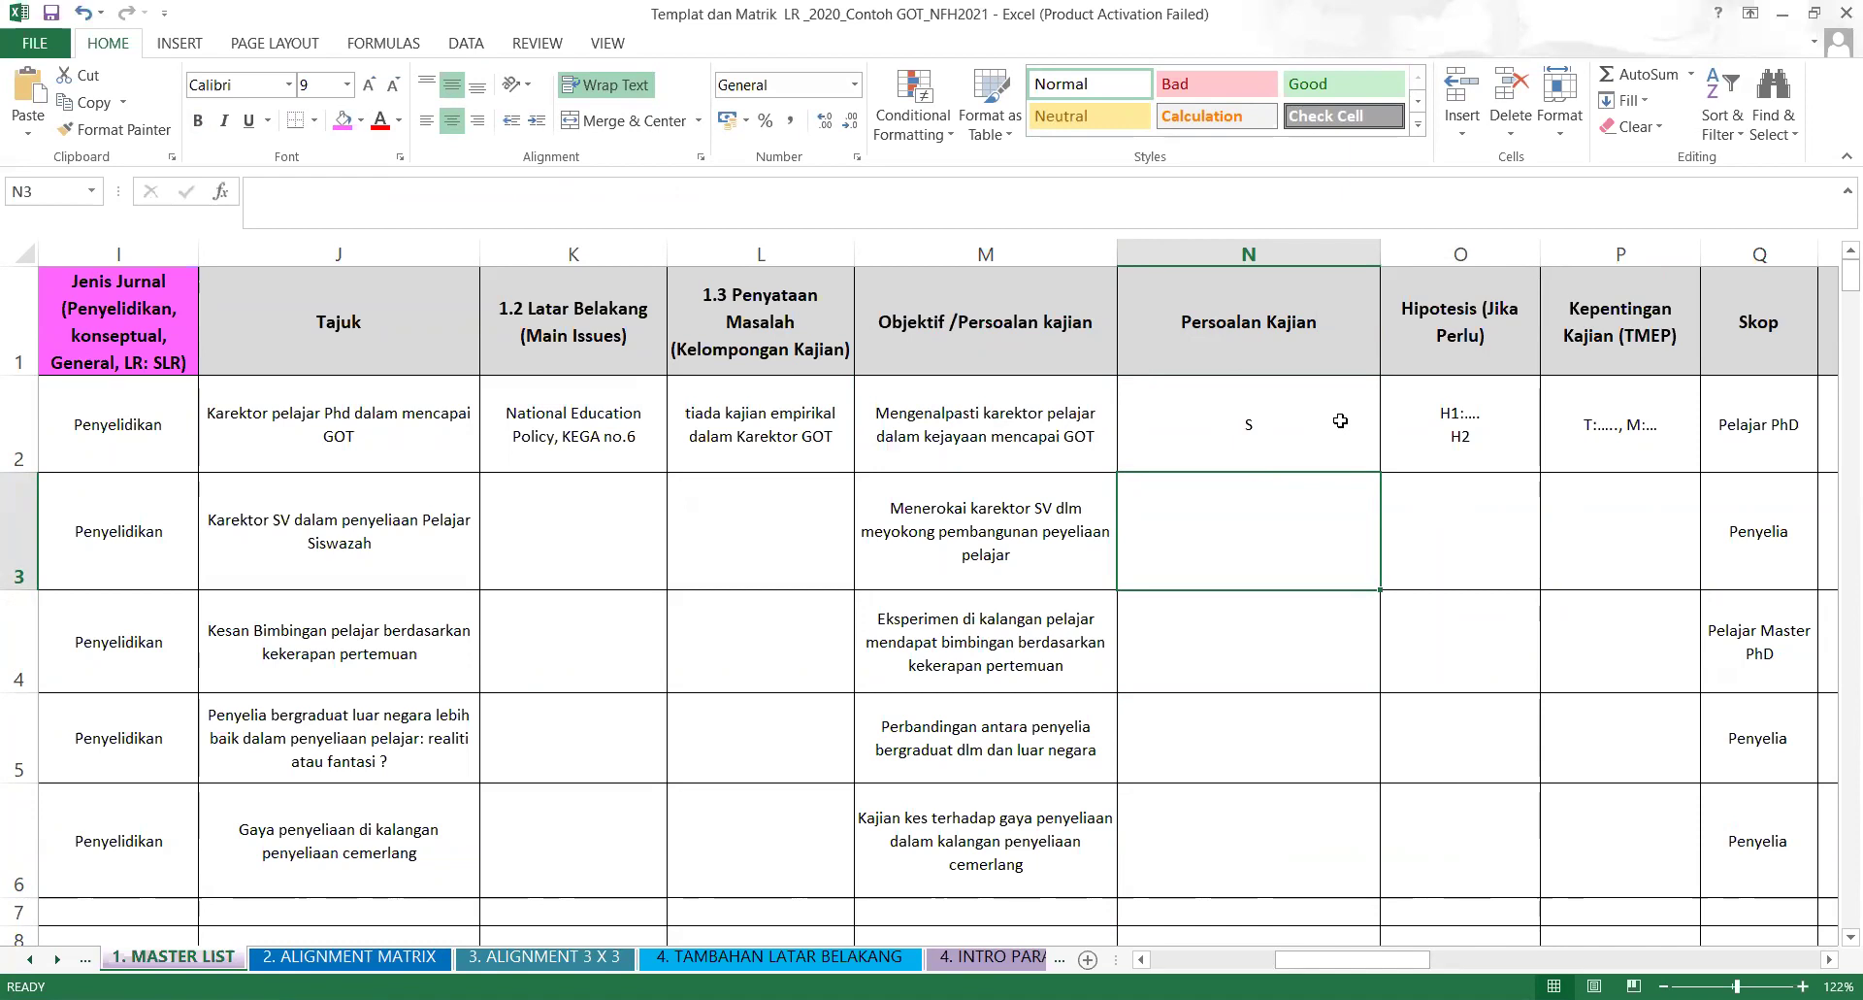
Replace the first record's entry under "Persoalan Kajian" in N2 with "N".
click(277, 311)
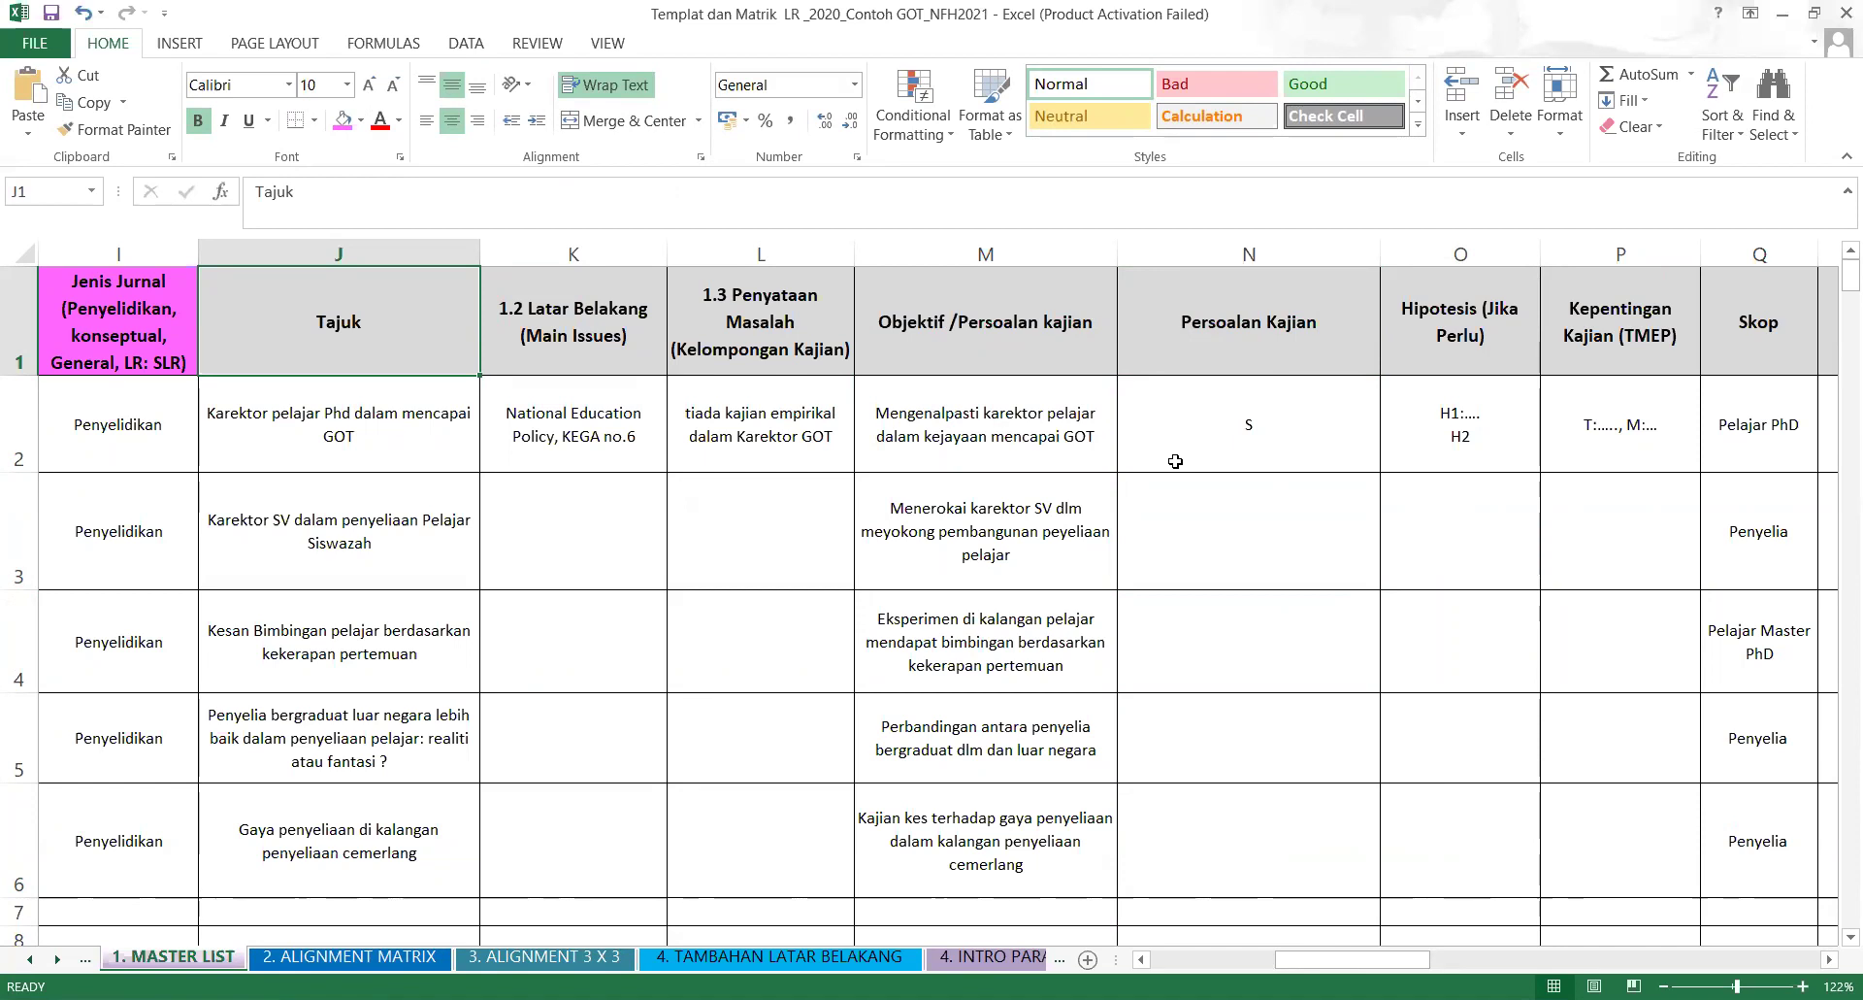
click(973, 420)
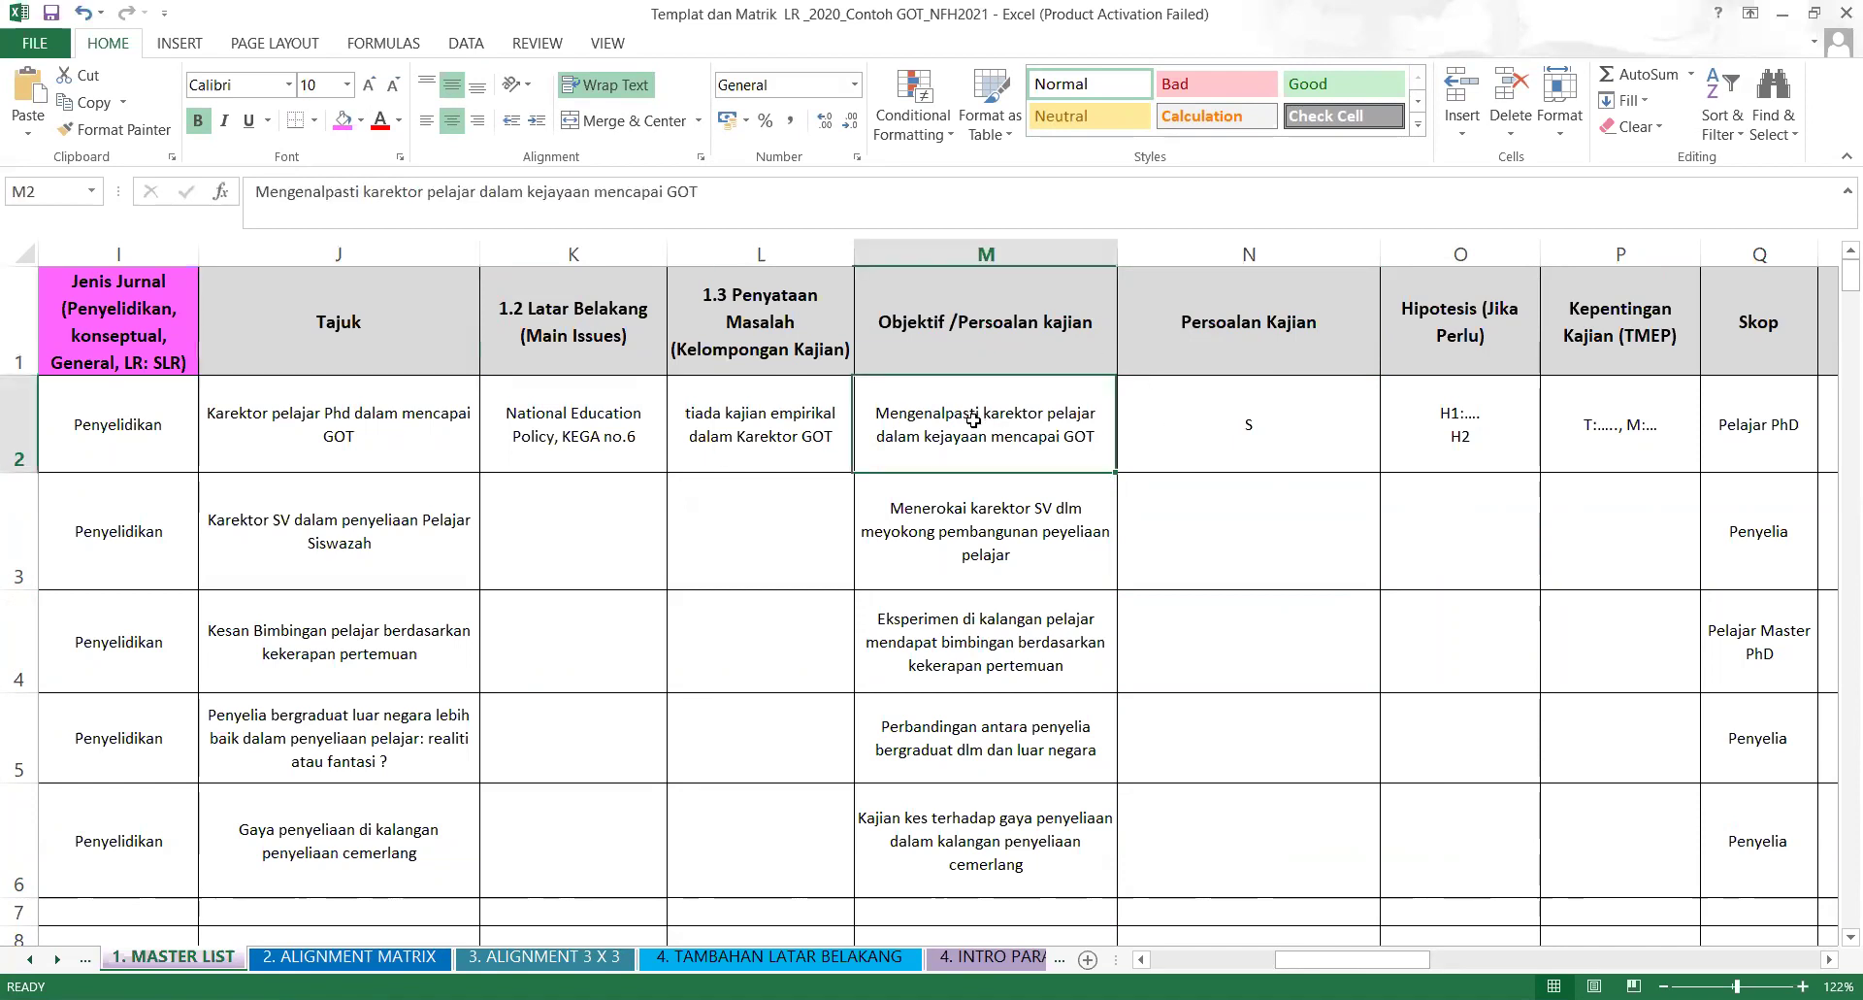
click(1256, 424)
text(N)
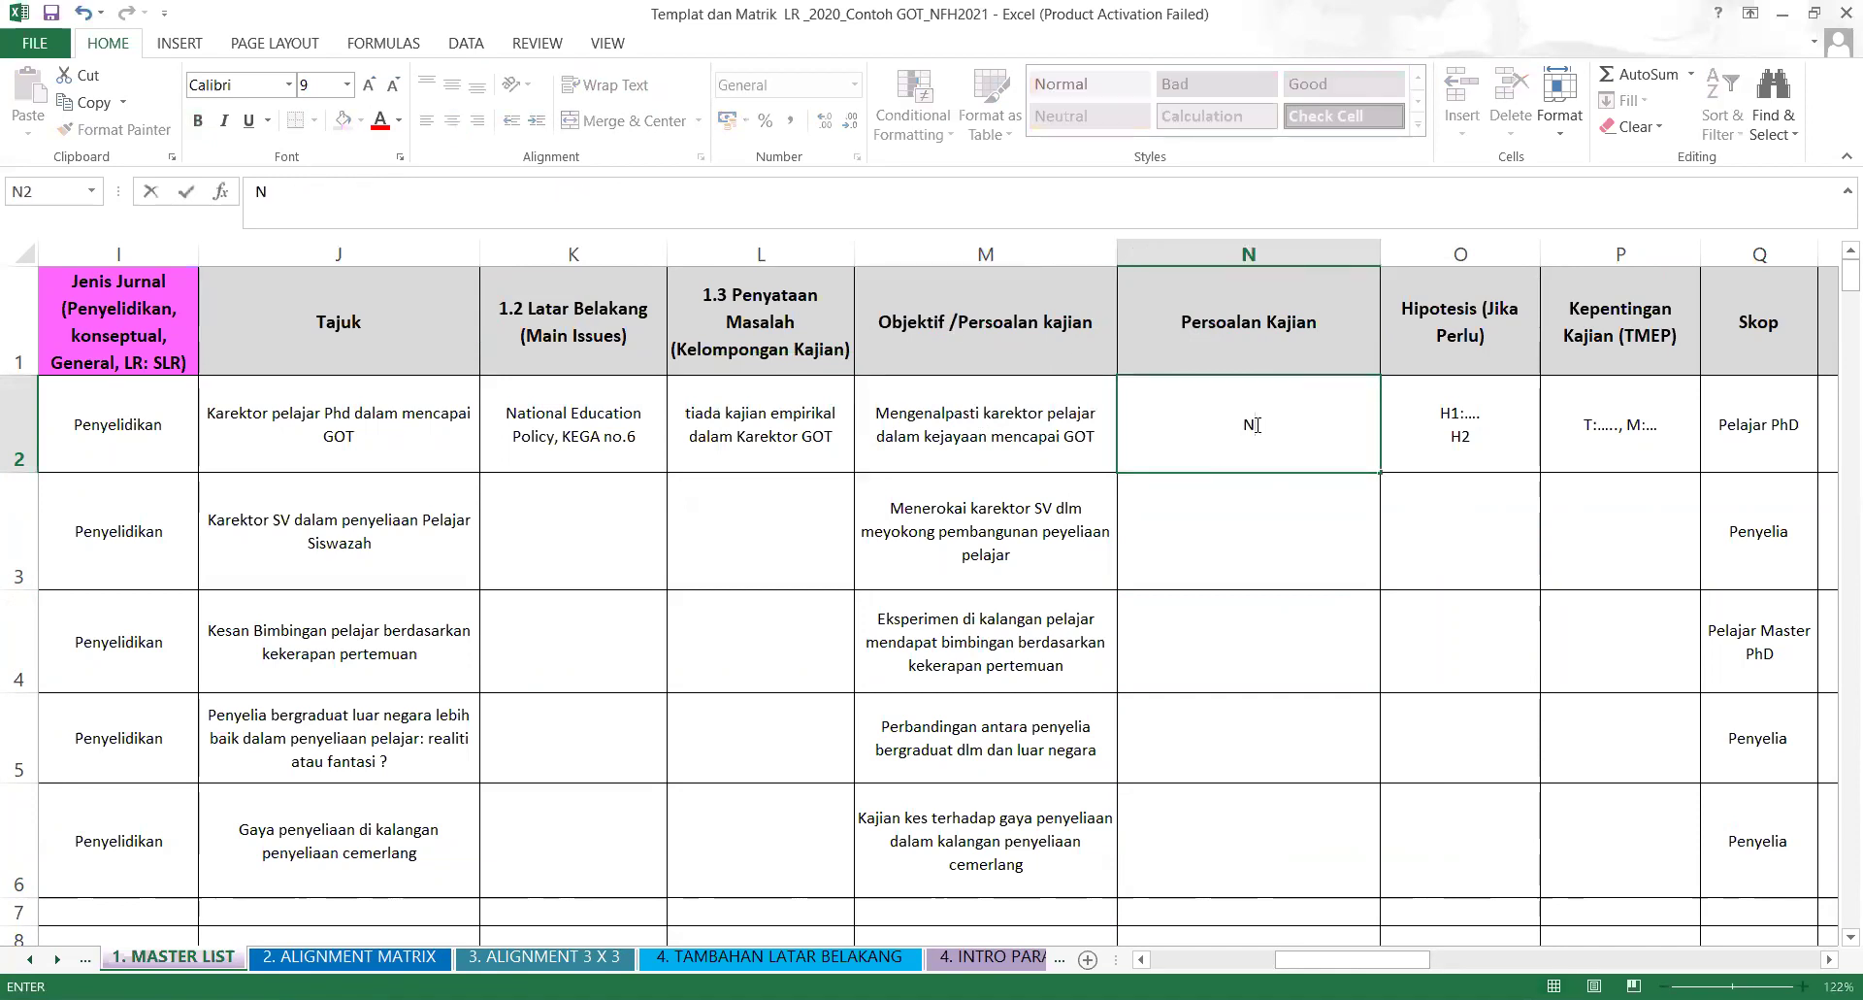
Number the header in M1 so it reads "1.4 Objektif /Persoalan kajian".
click(1015, 354)
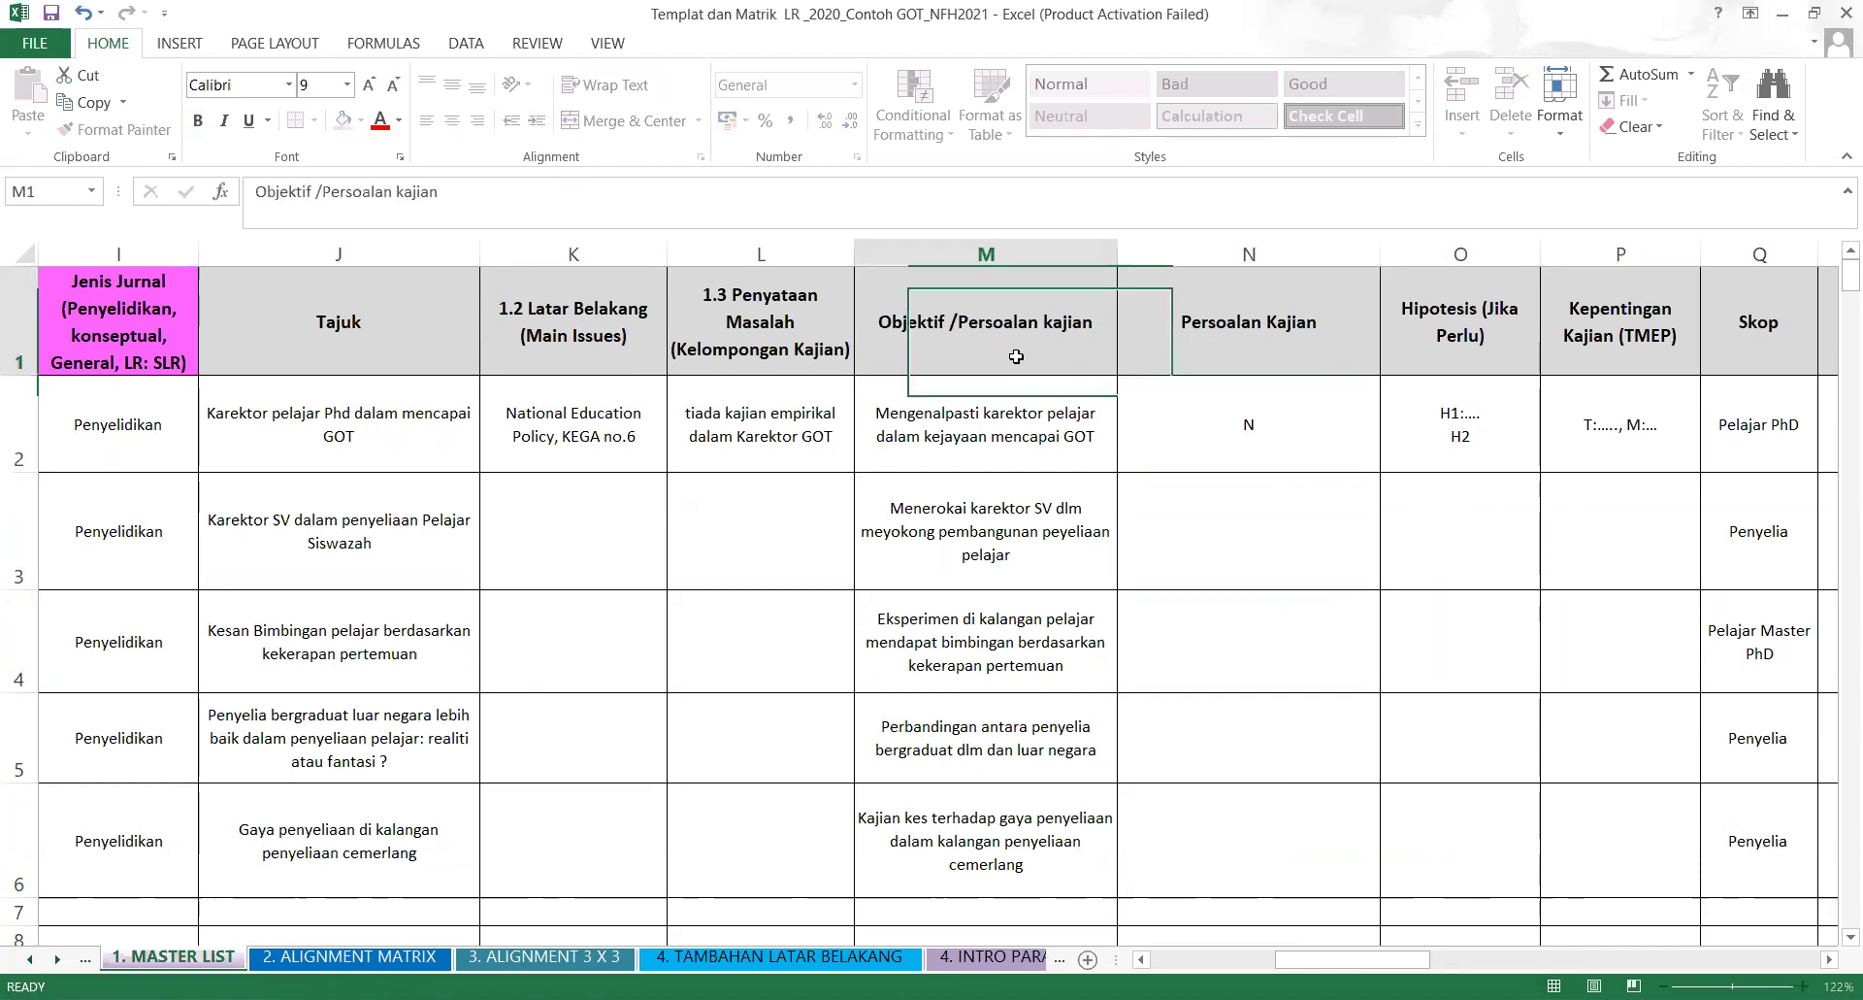
click(255, 192)
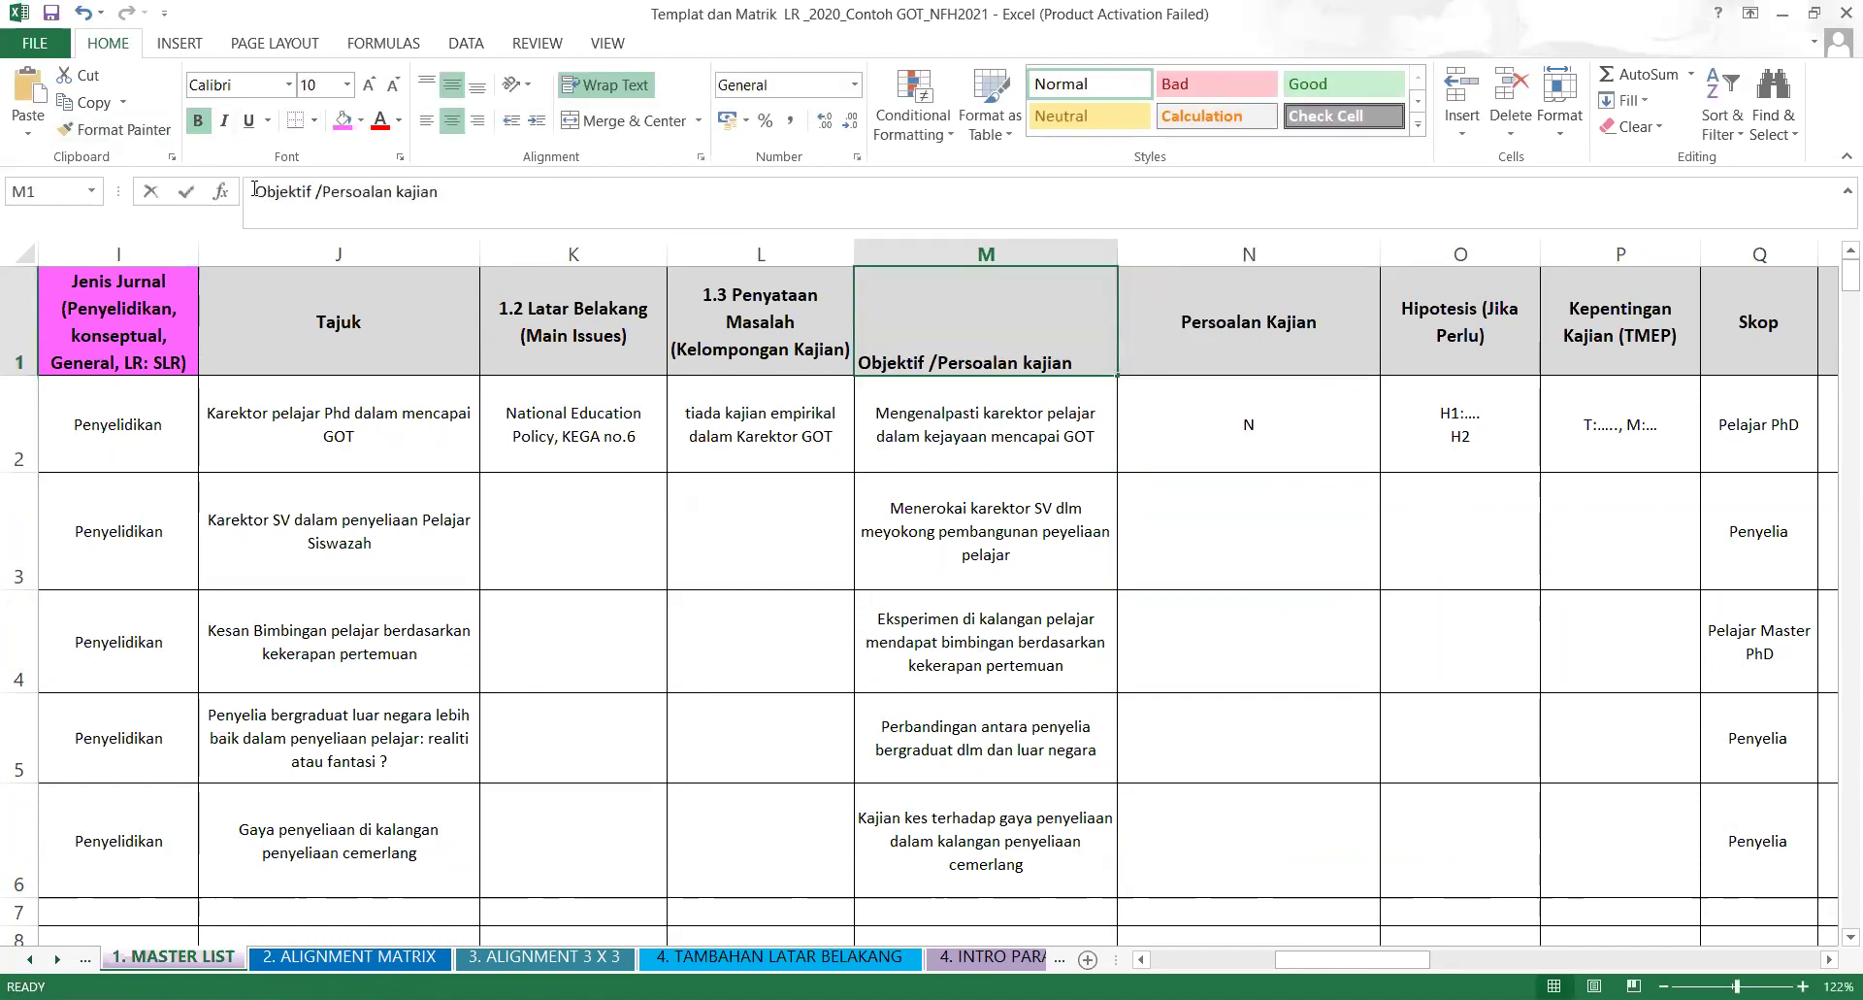
text(1.4)
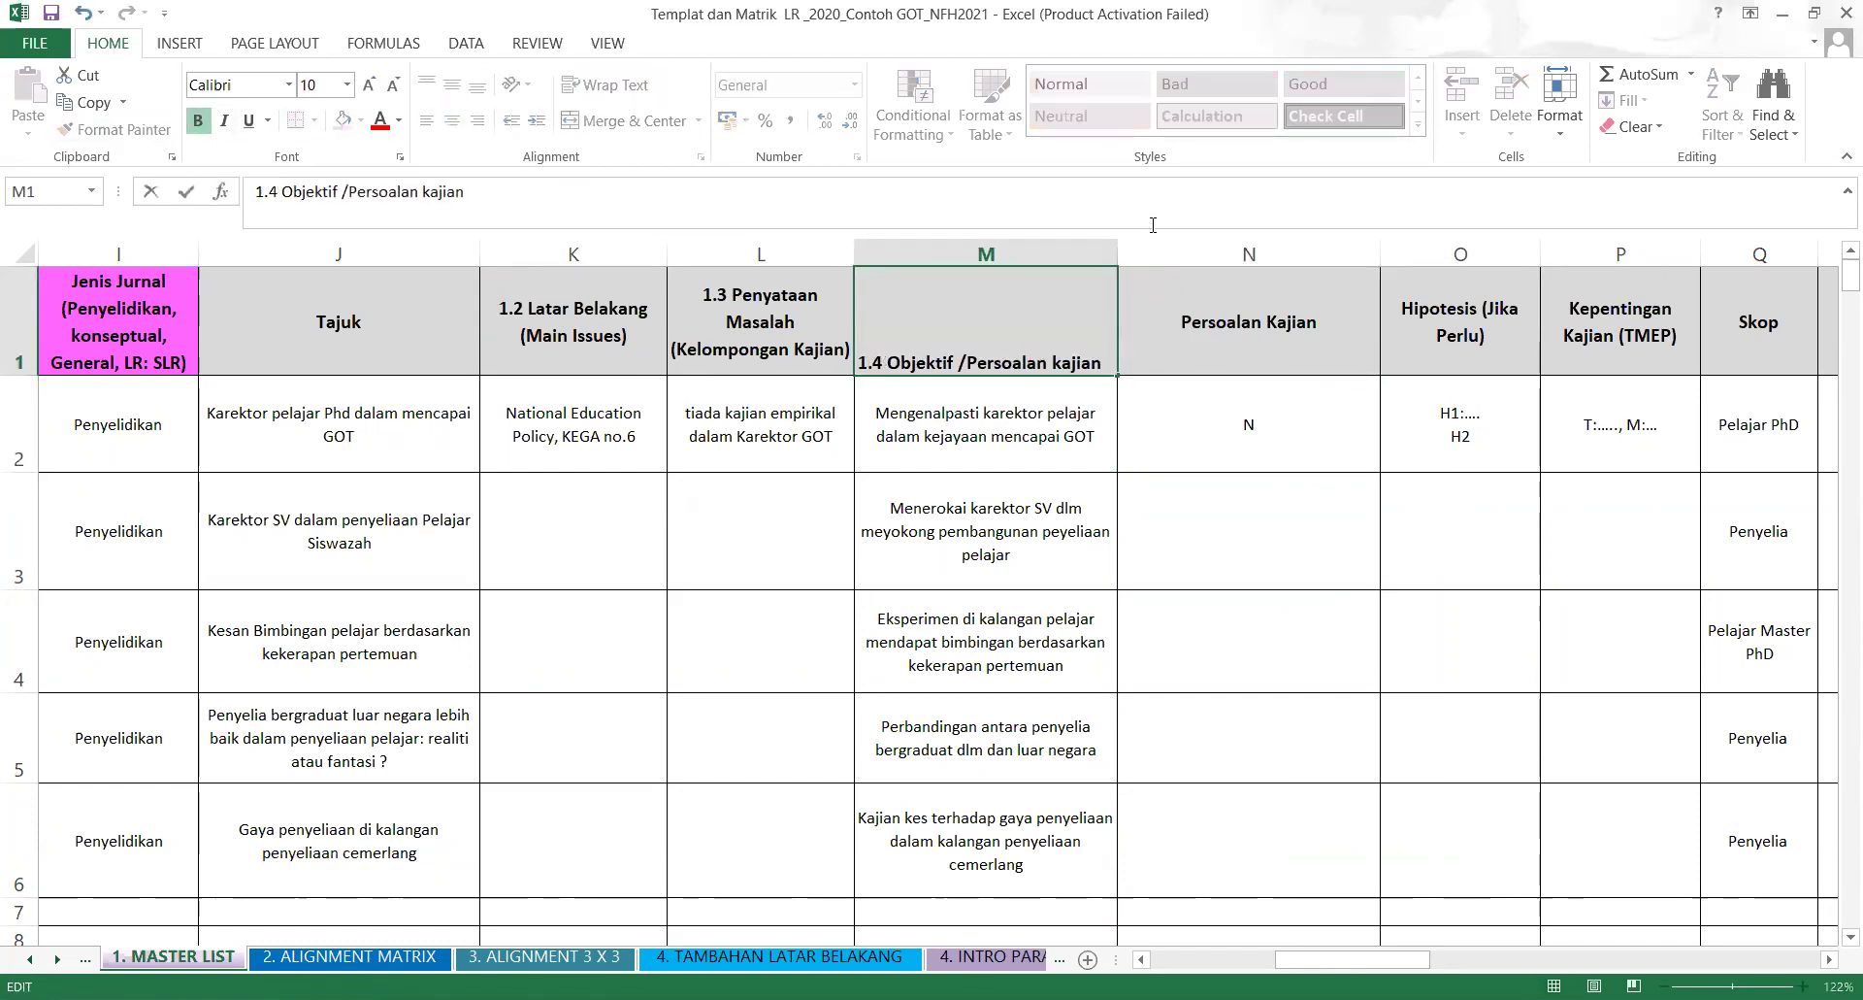
click(1291, 417)
Number the header in N1 so it reads "1.5 Persoalan Kajian".
click(1284, 364)
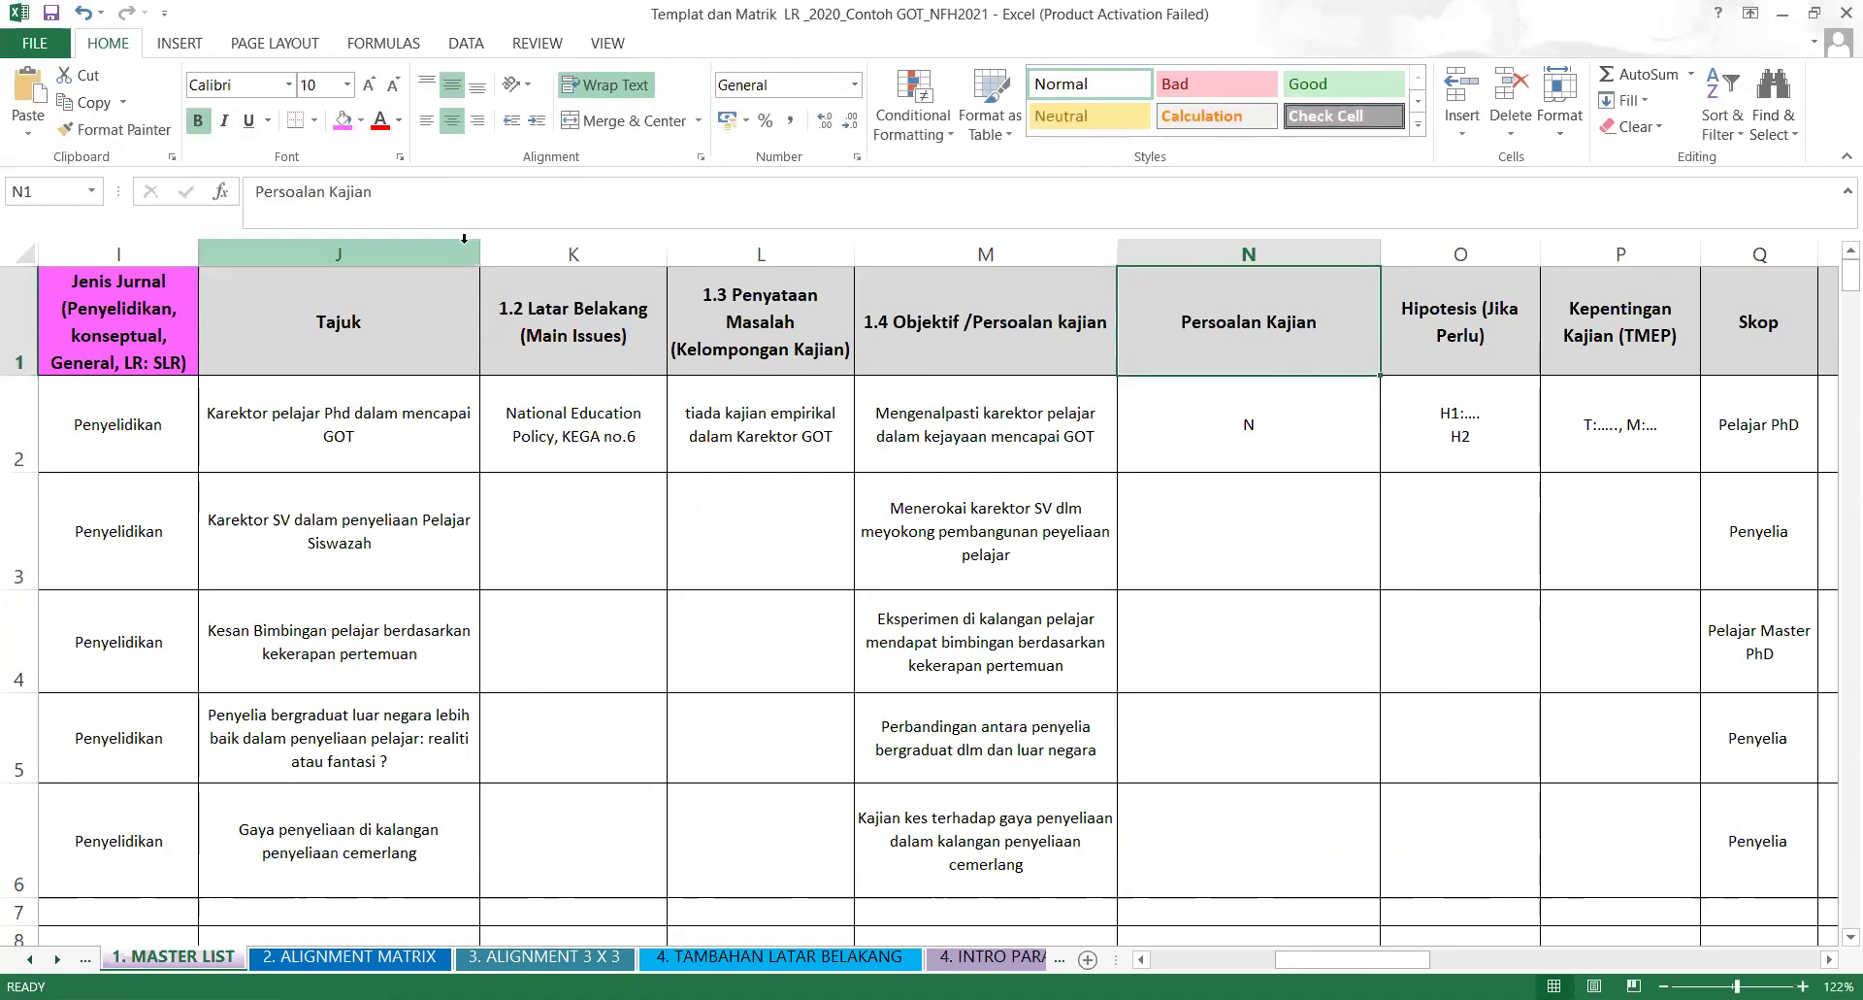
click(254, 192)
text(1.5)
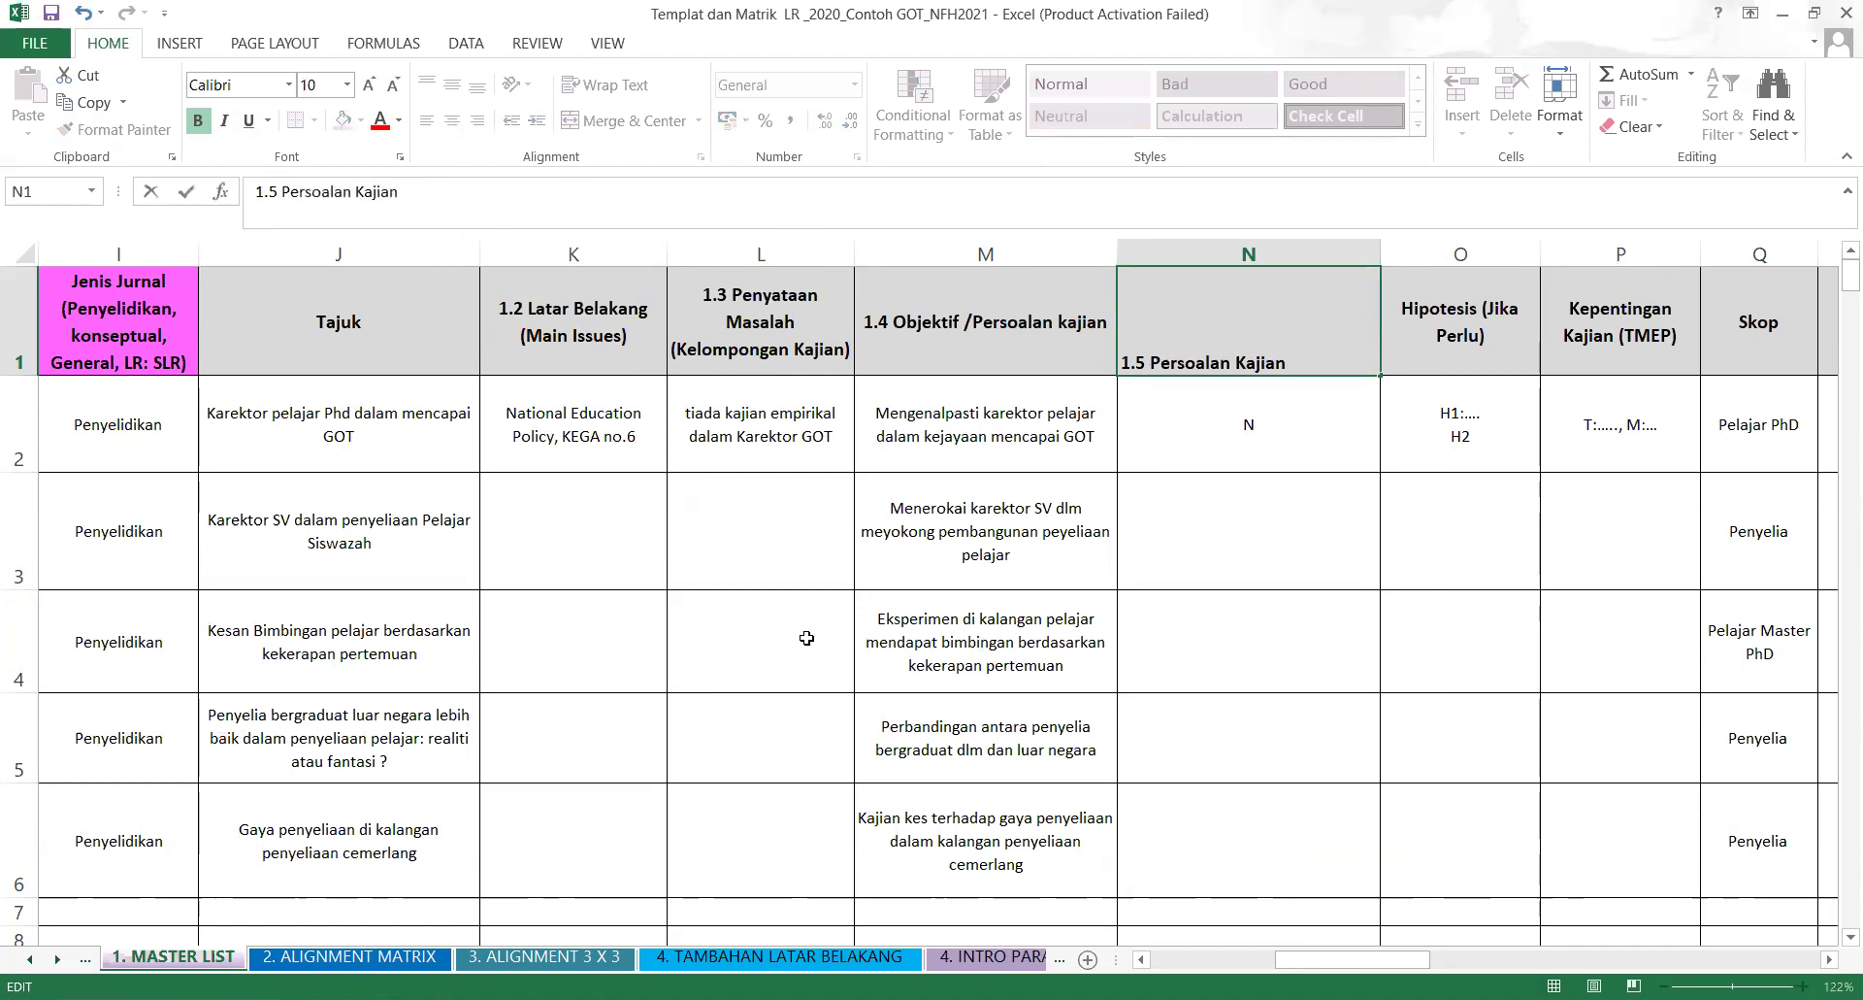
click(833, 652)
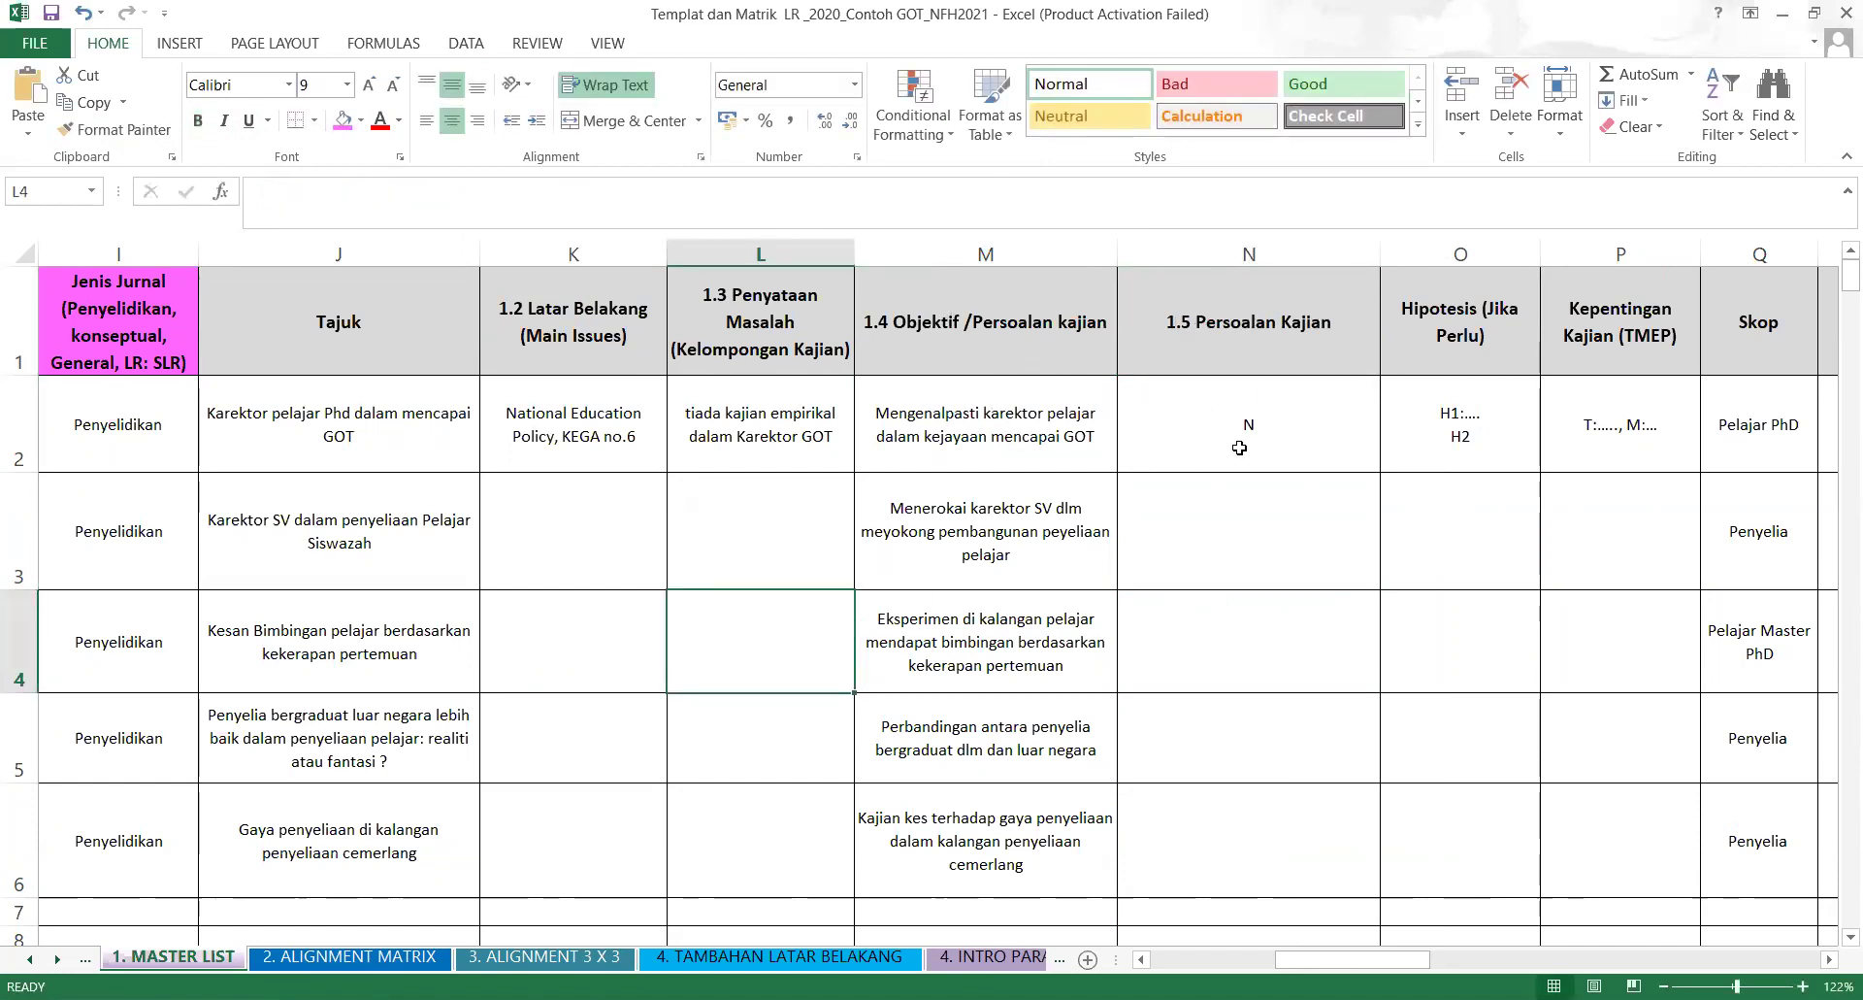
click(609, 350)
click(743, 340)
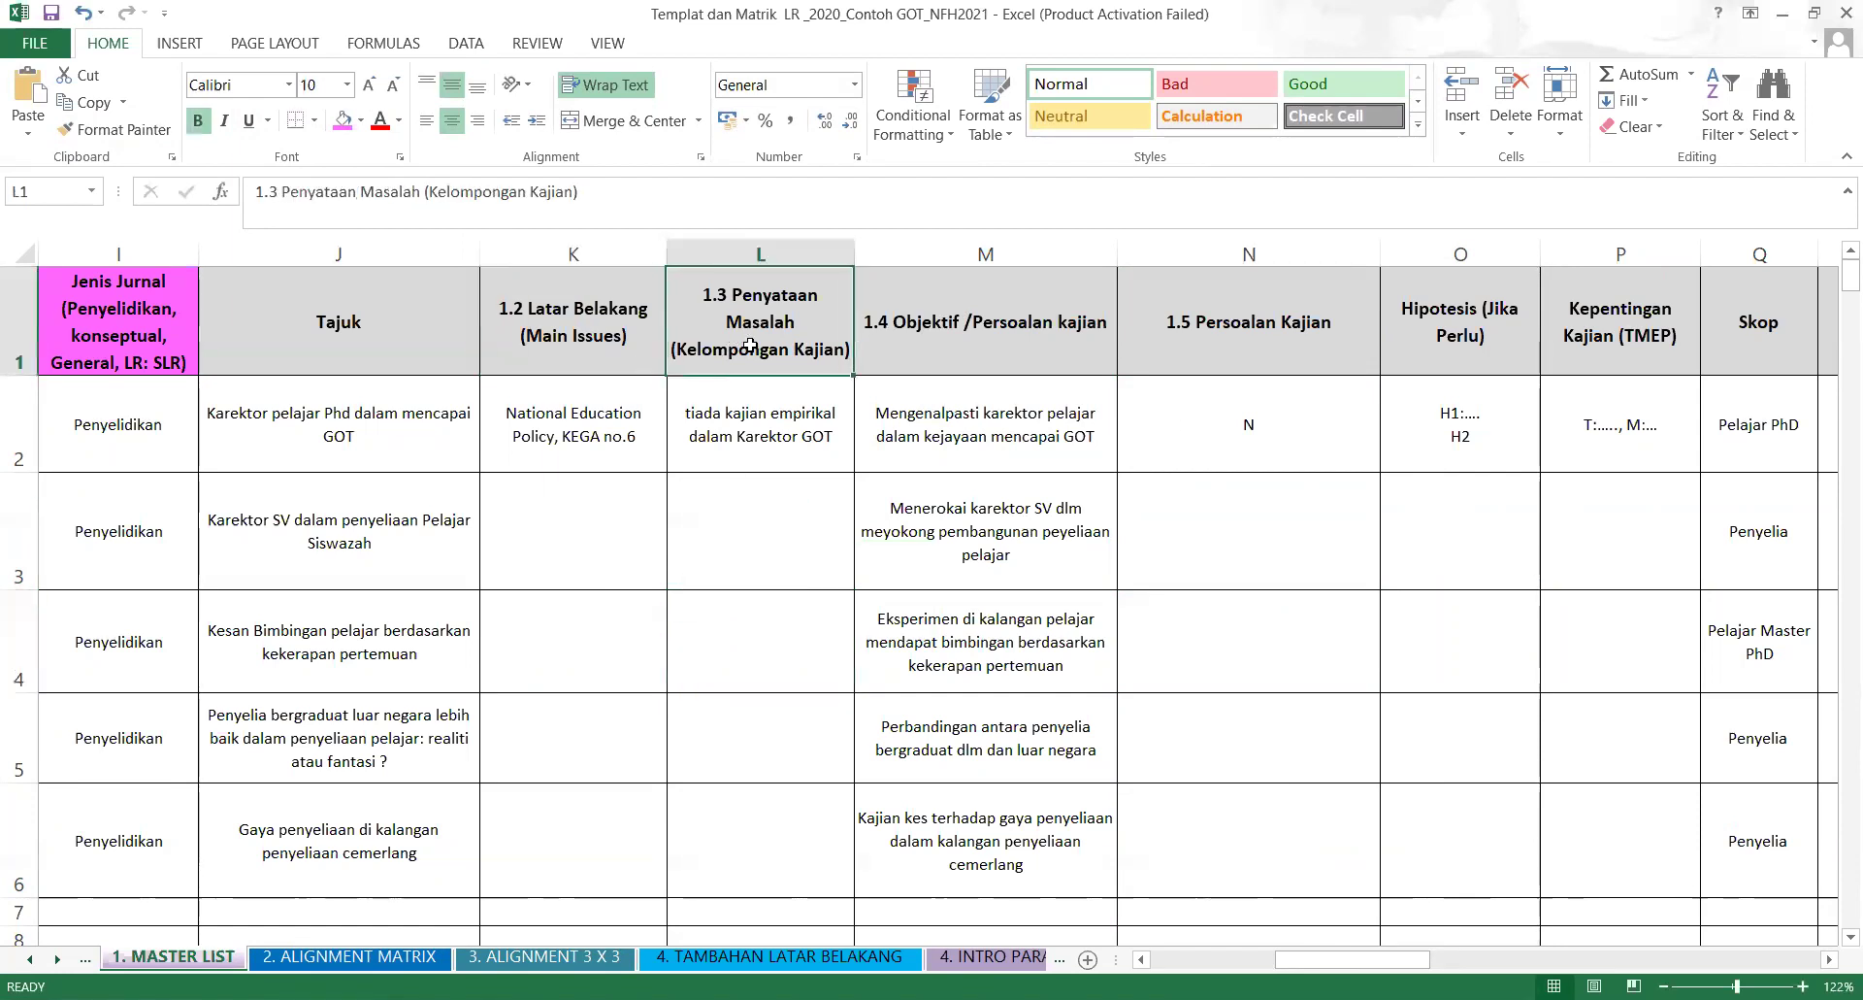
click(950, 354)
Narrow column N so it fits its "1.5 Persoalan Kajian" header more closely.
click(1245, 347)
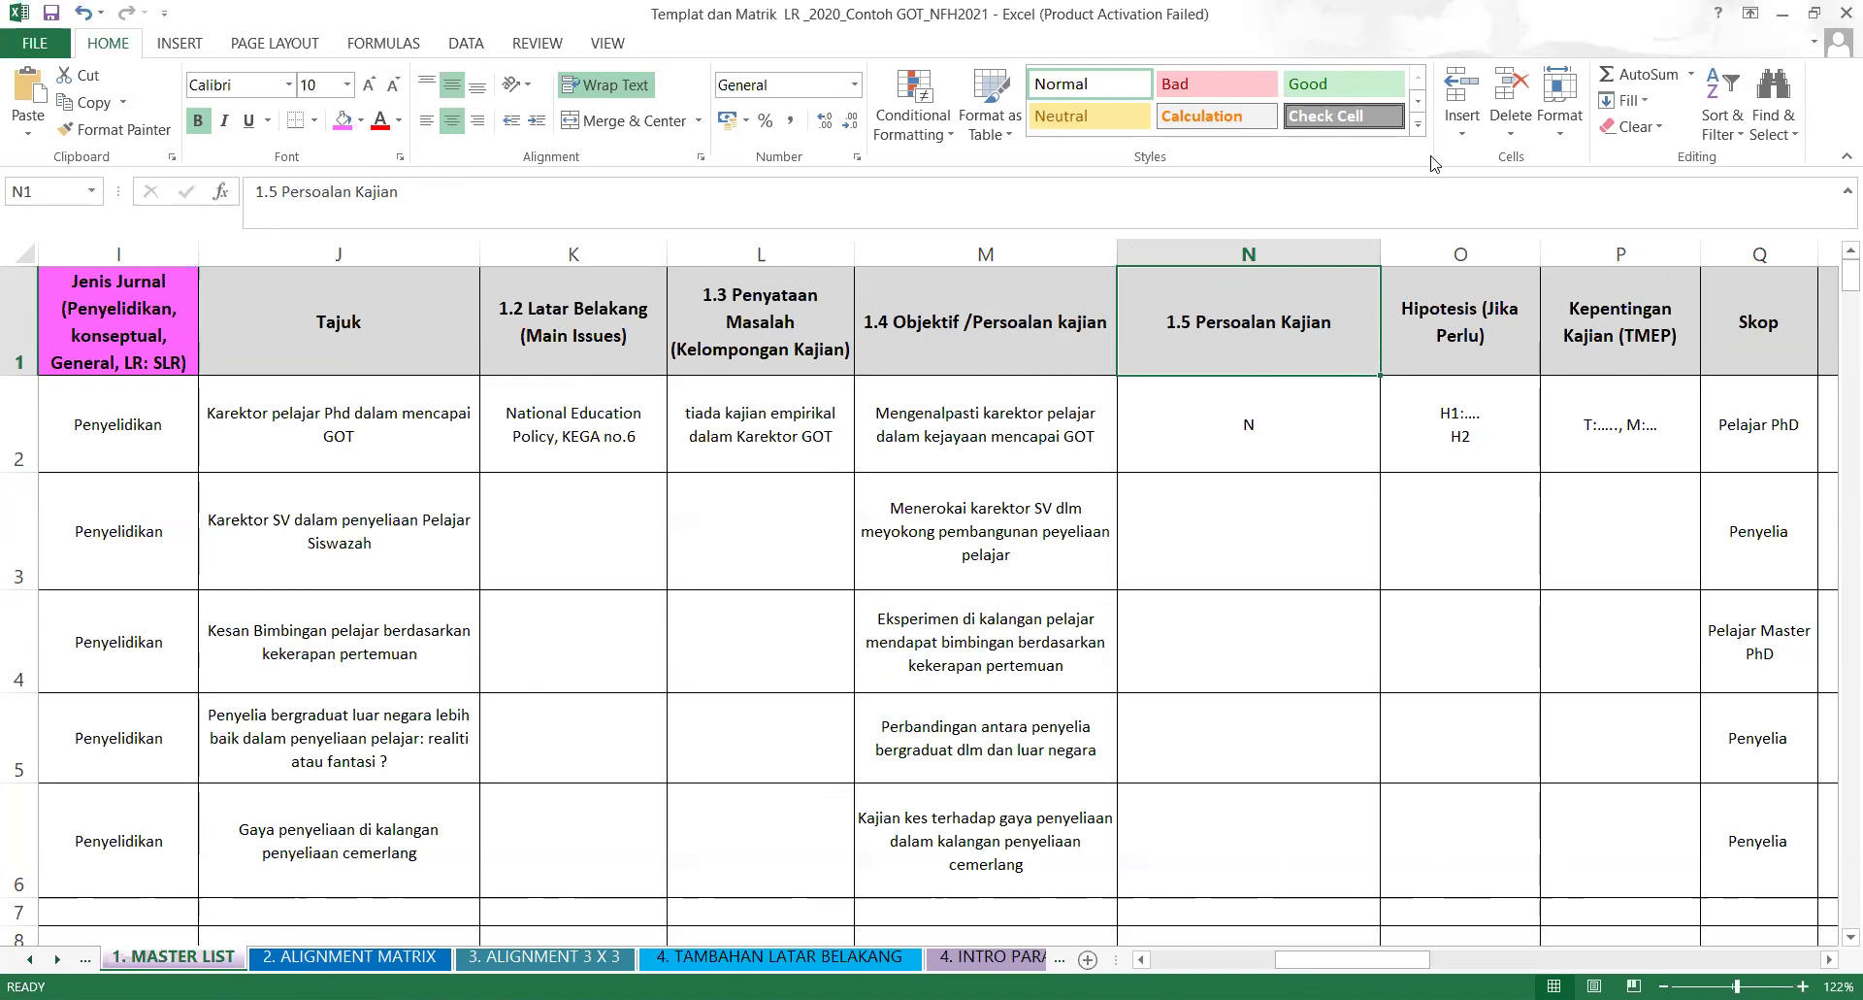
drag(1380, 238, 1301, 237)
click(1286, 447)
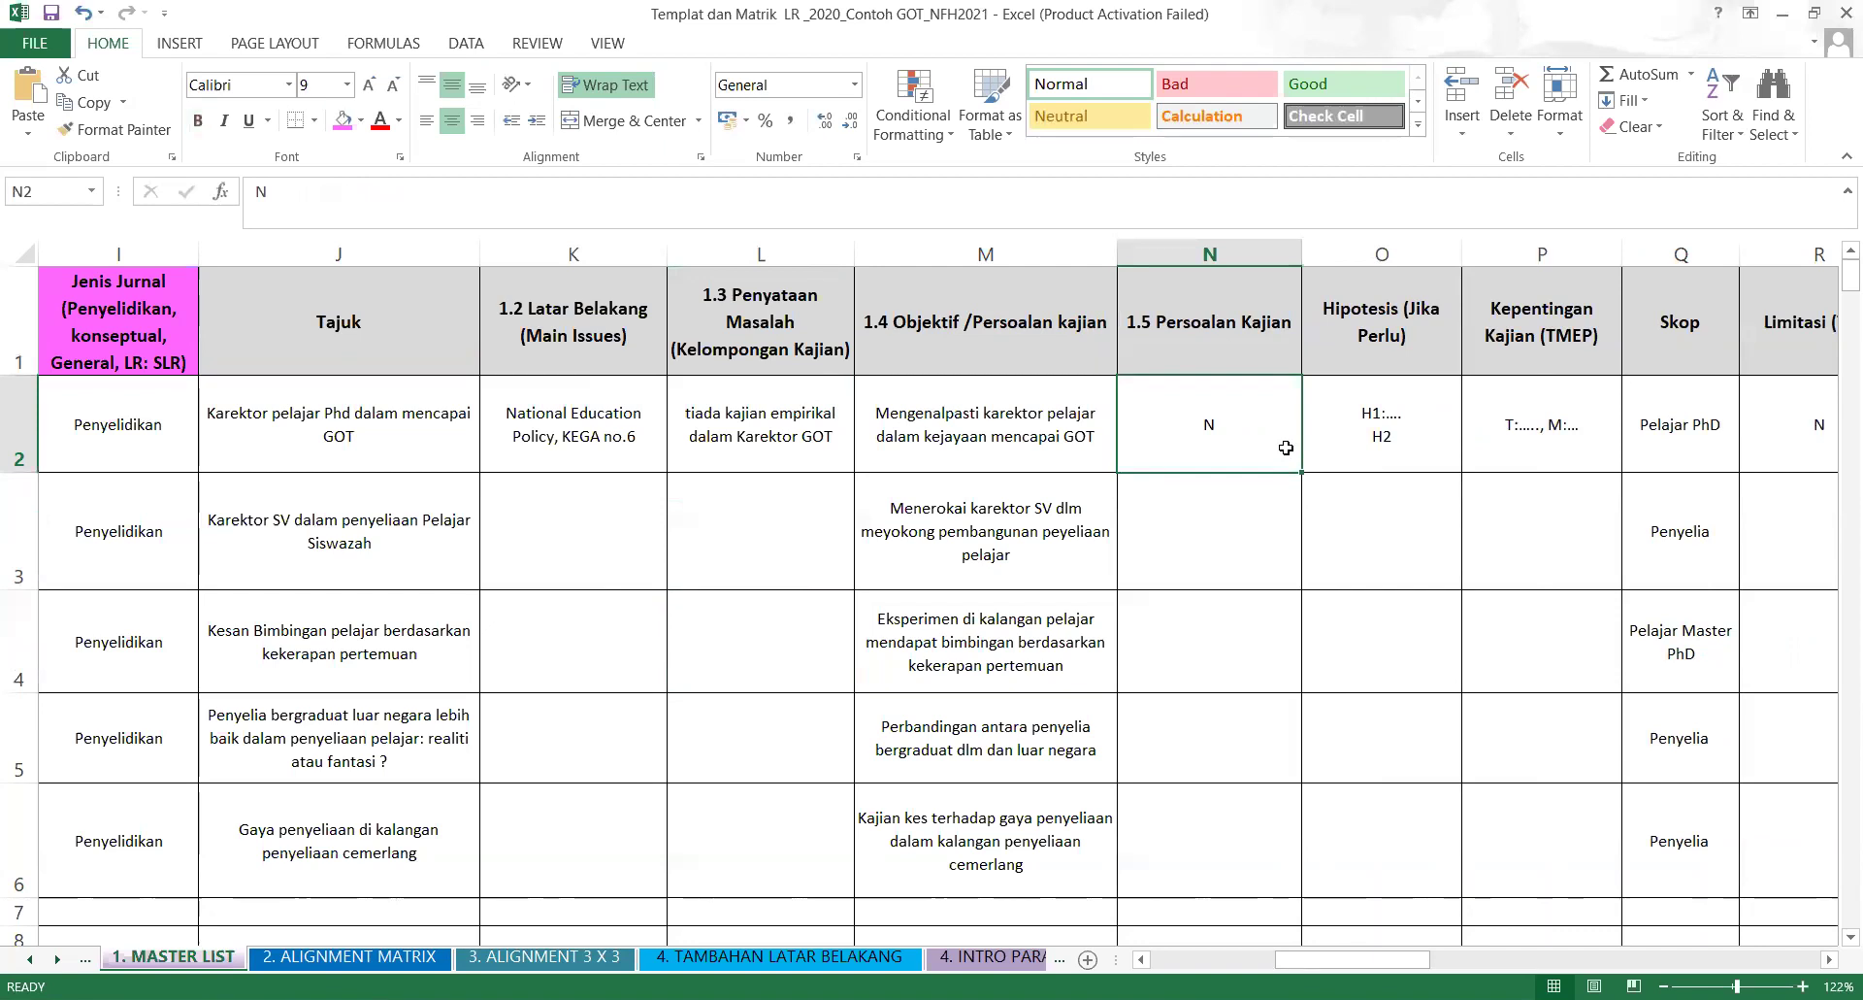
click(990, 415)
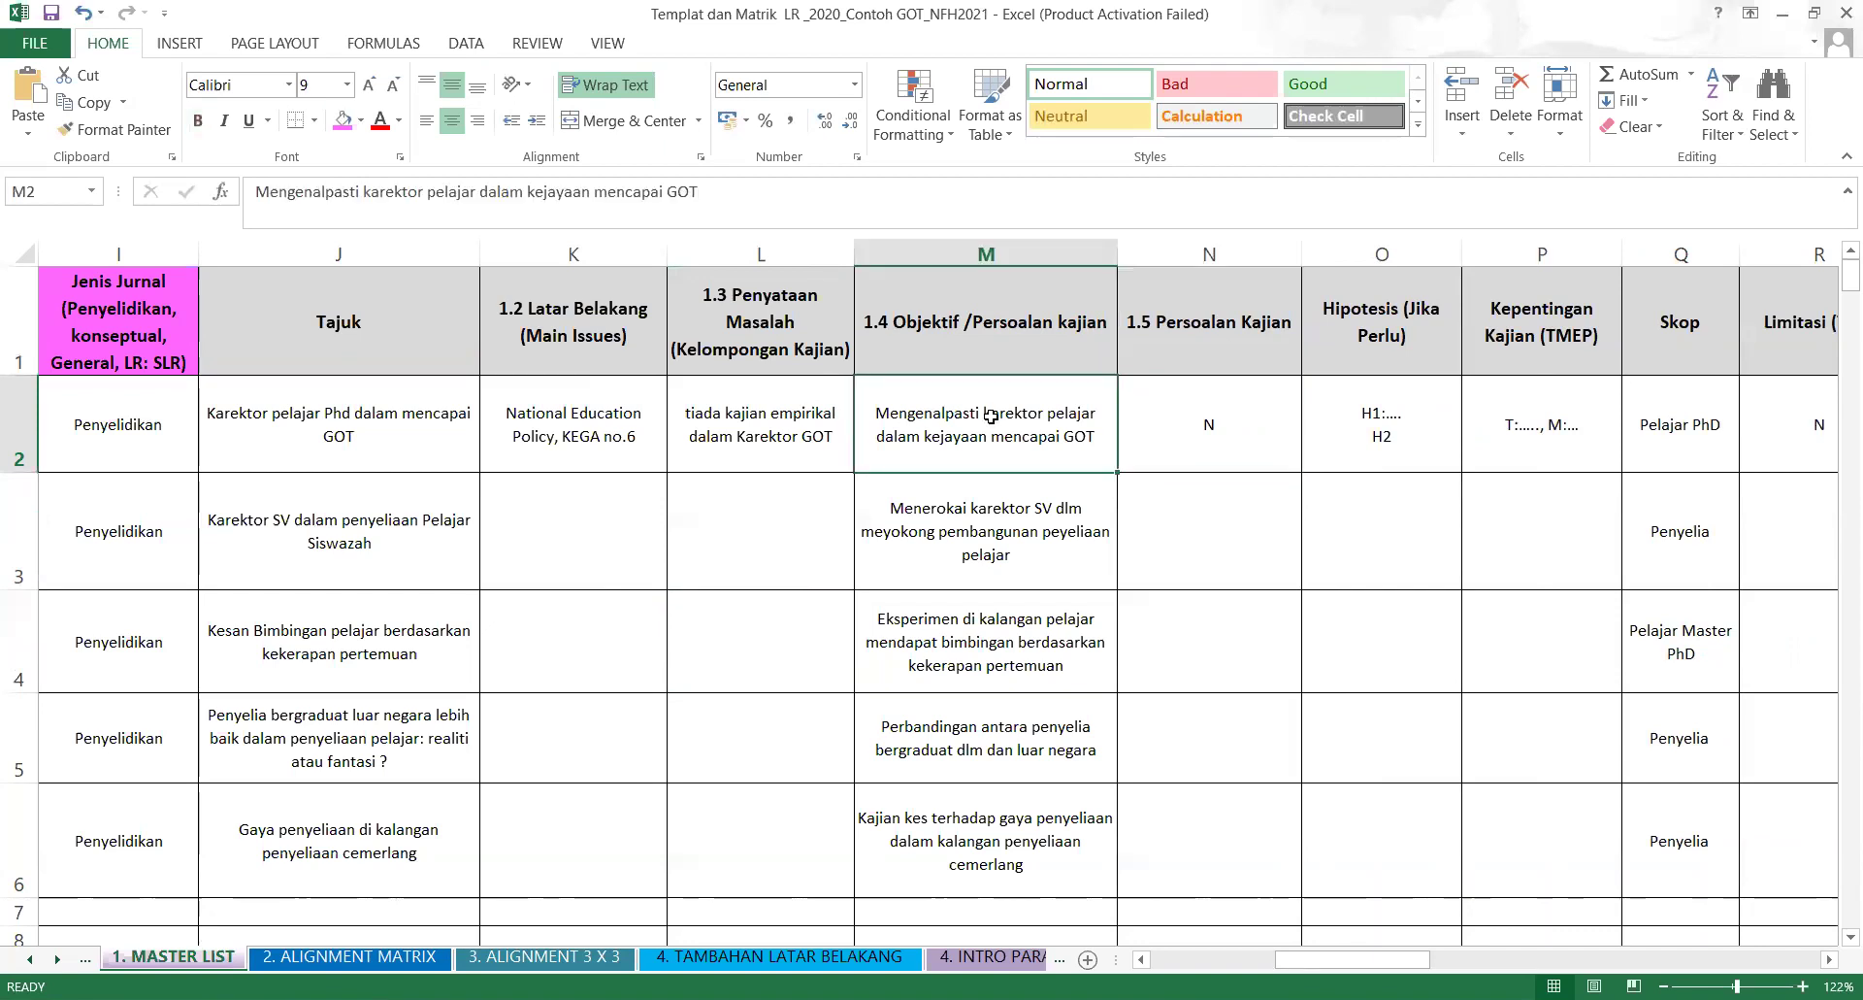
click(1196, 417)
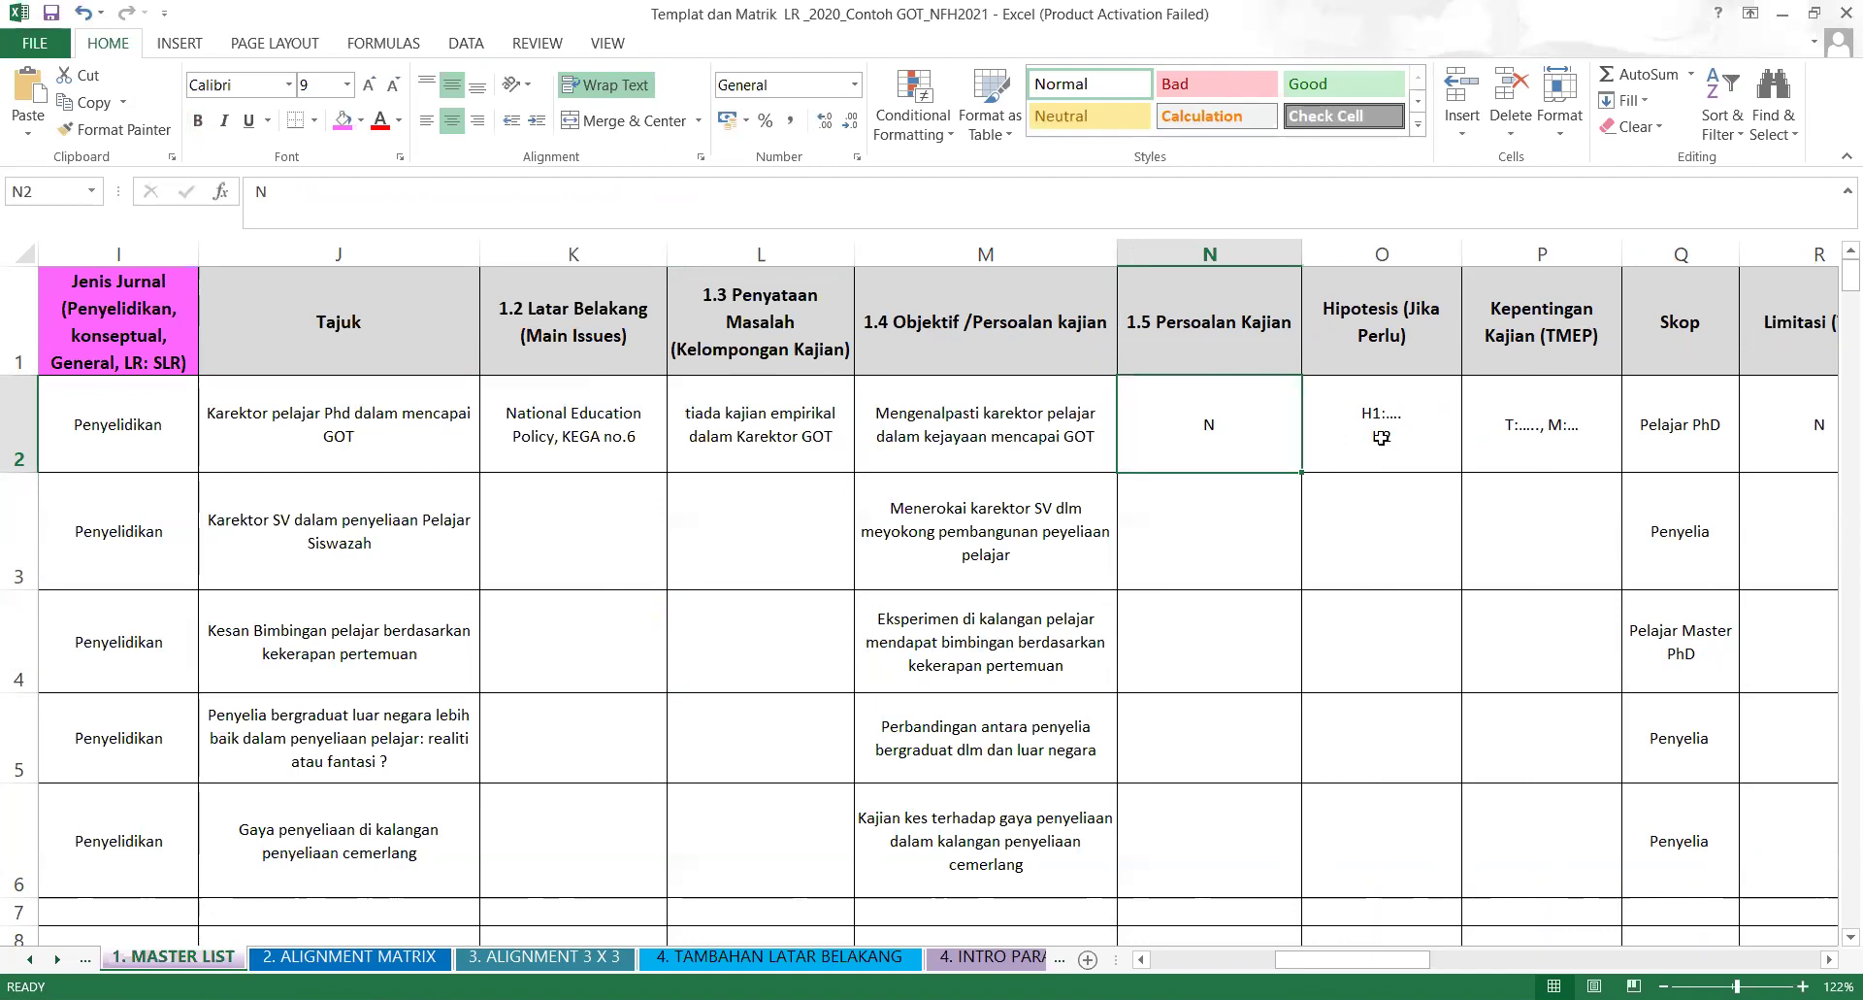
click(985, 369)
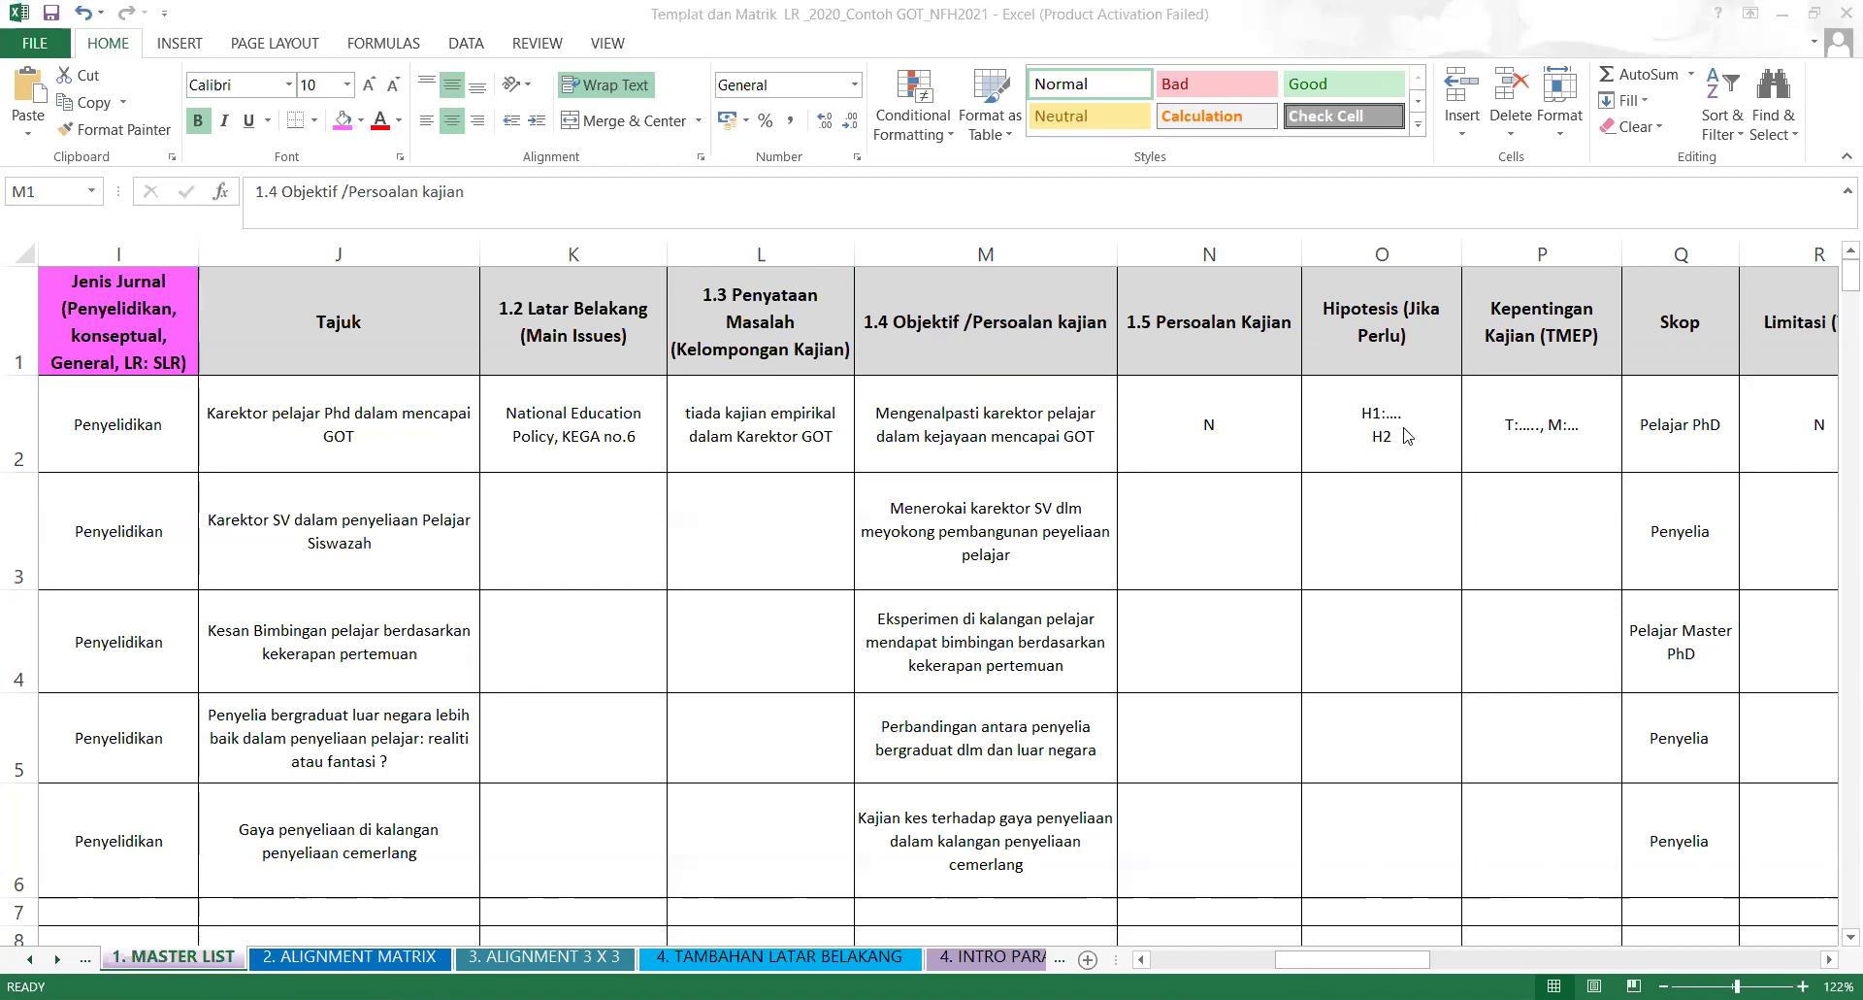
Number the hypothesis header in O1 so it reads "1.5B. Hipotesis (Jika Perlu)".
click(1395, 355)
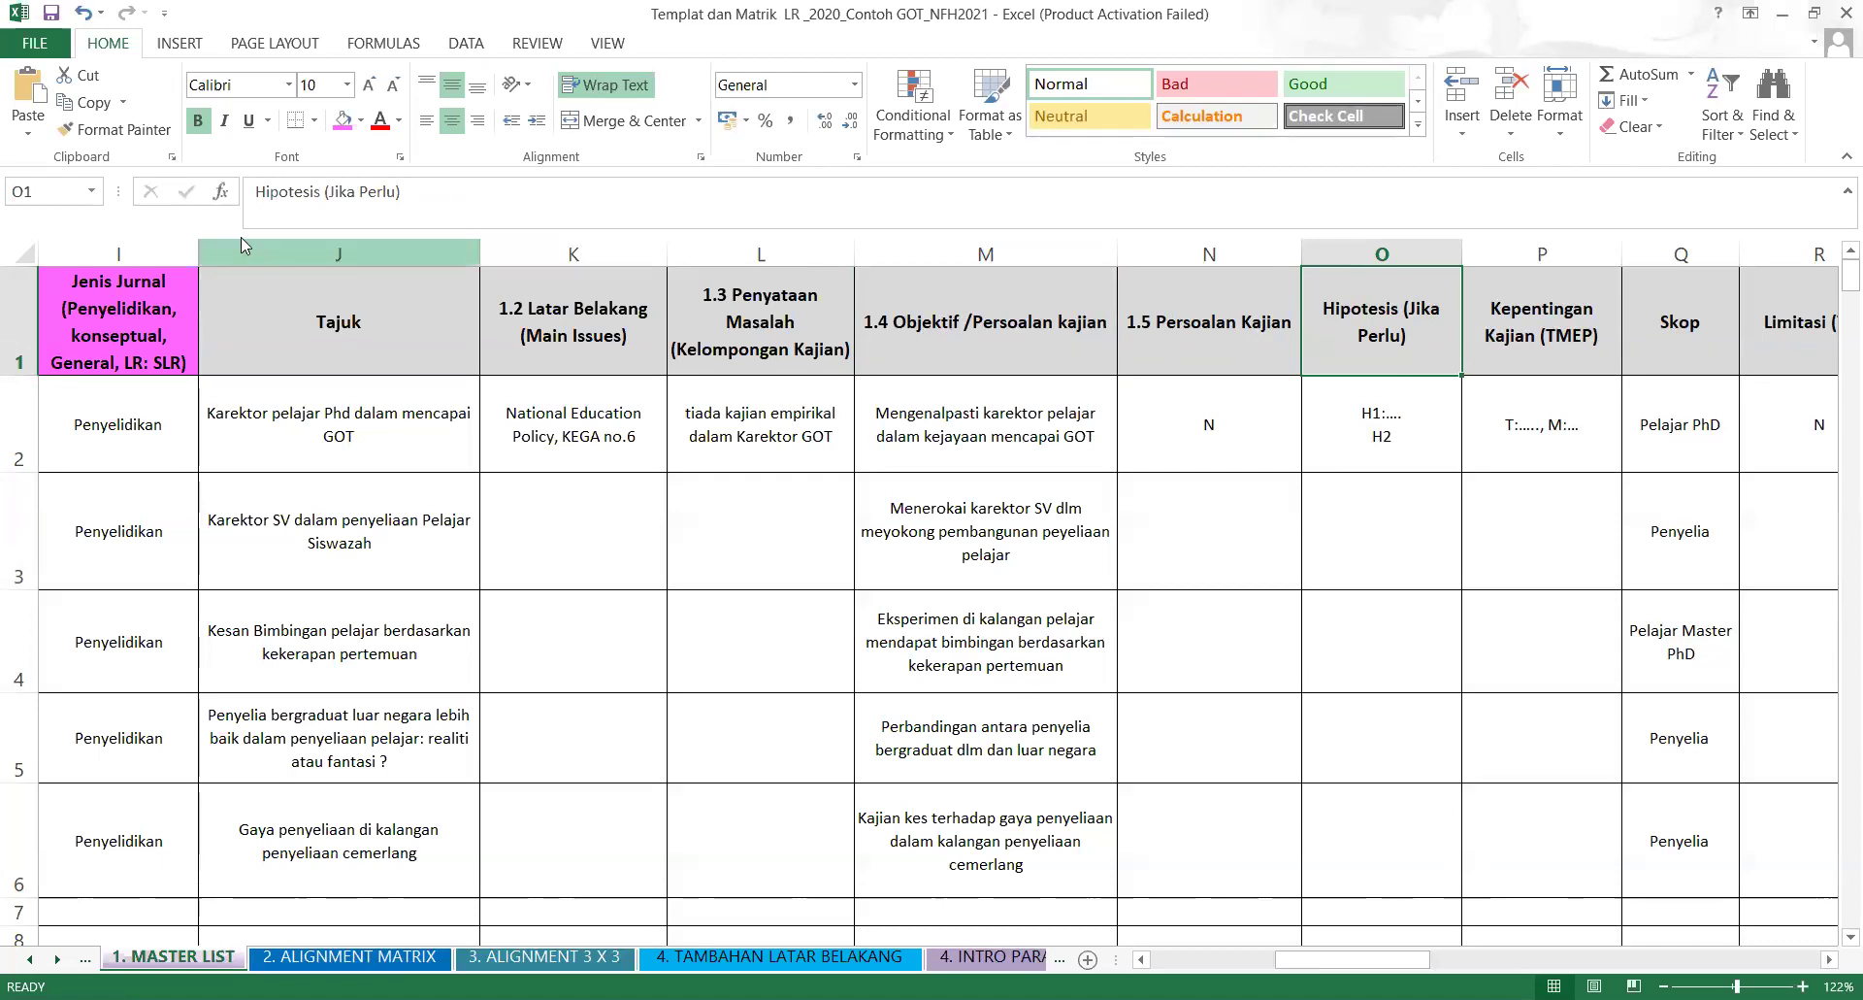
click(257, 191)
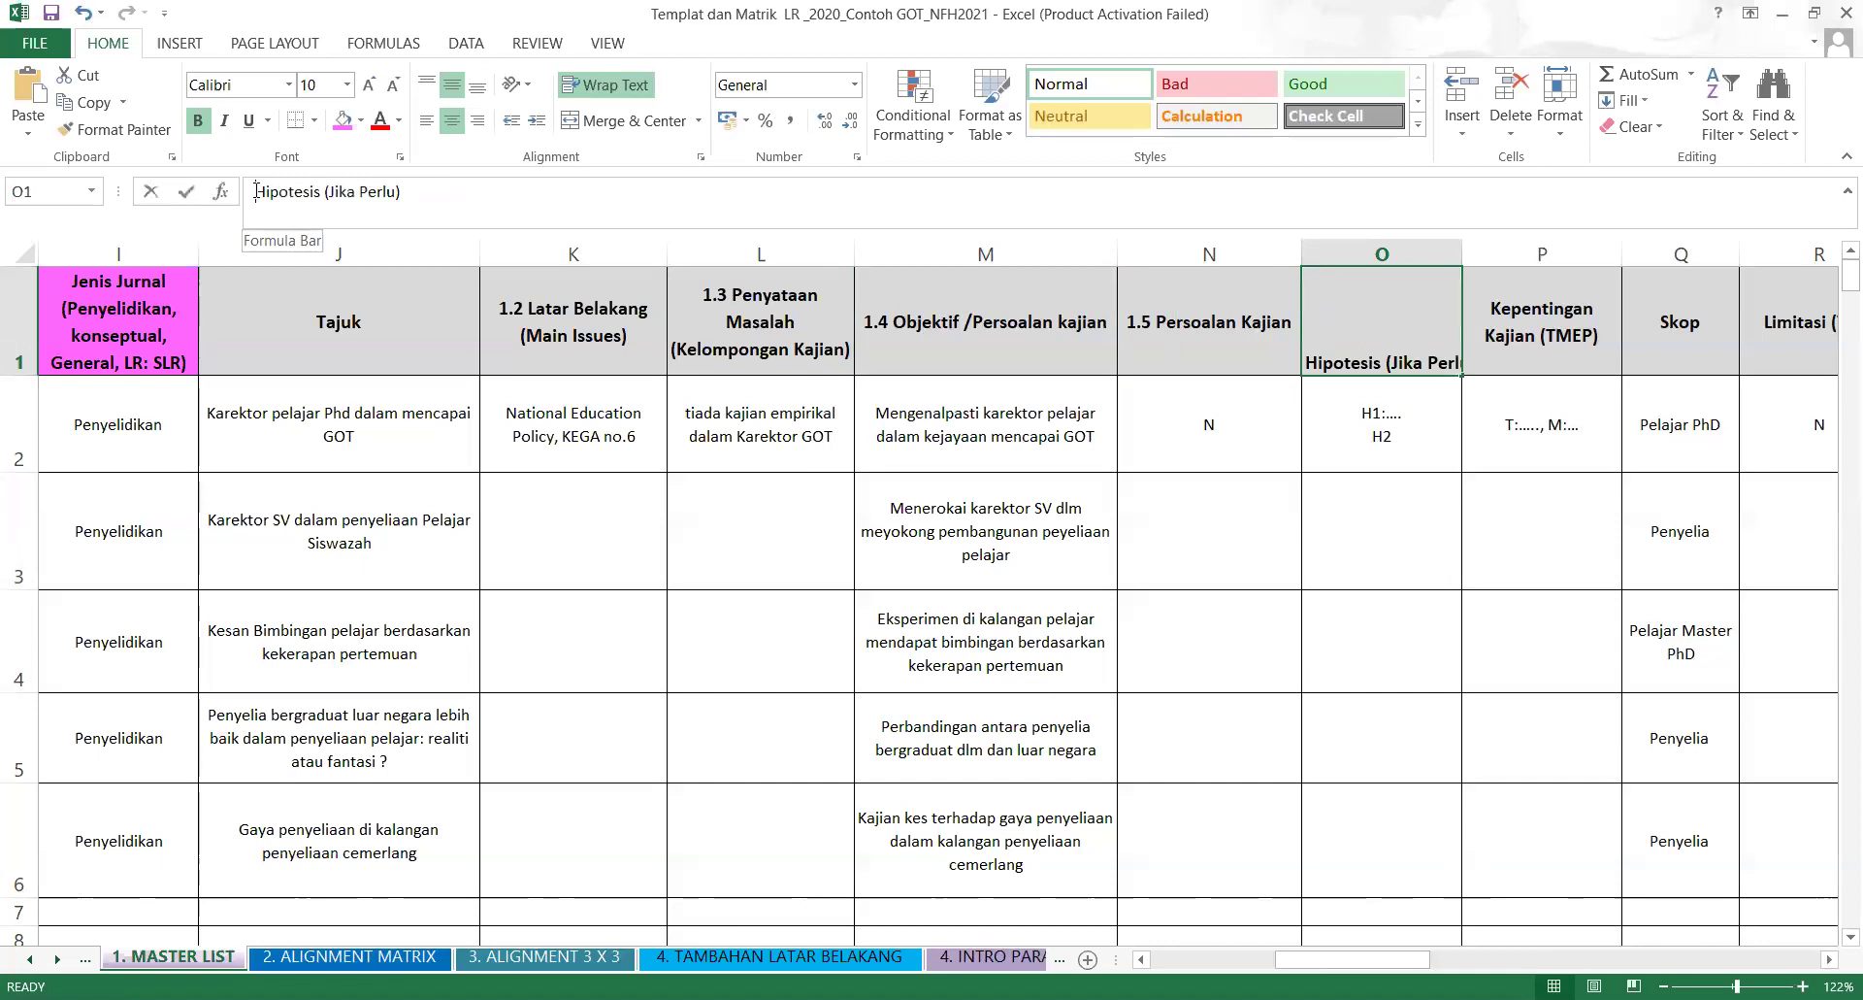
text(1.5)
key(Tab)
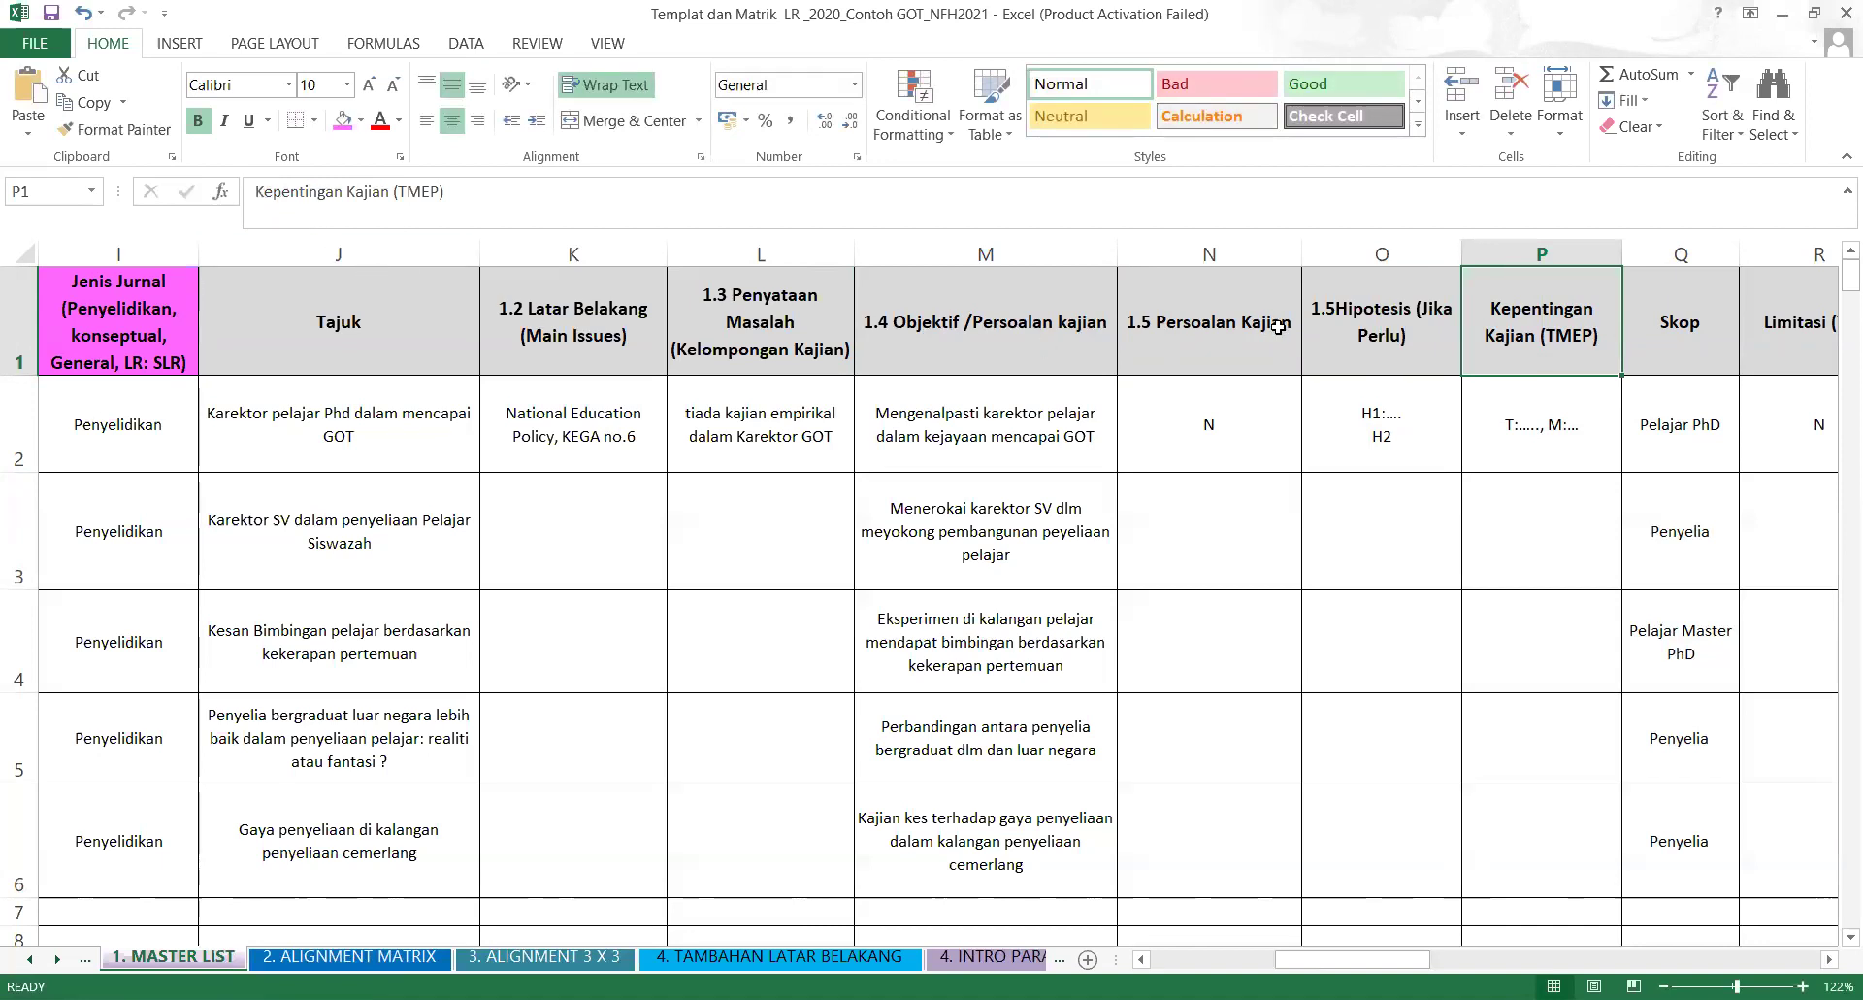
click(1395, 318)
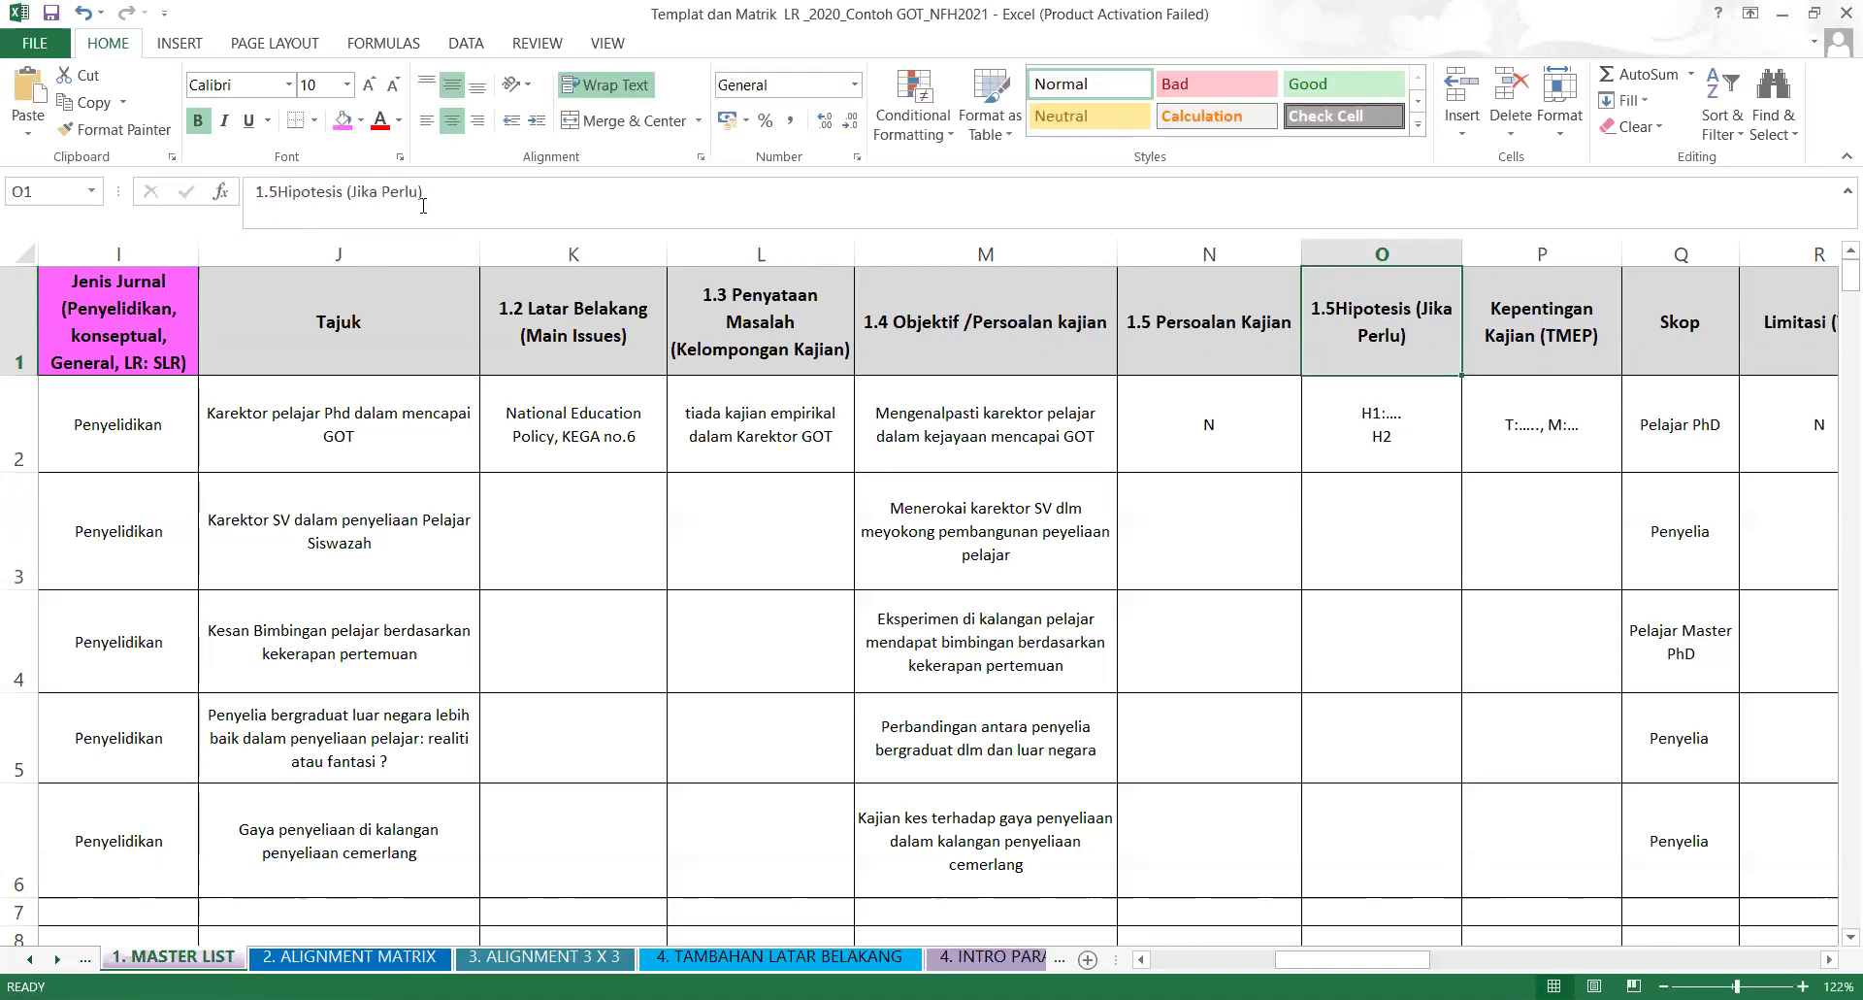
click(279, 193)
text(B.)
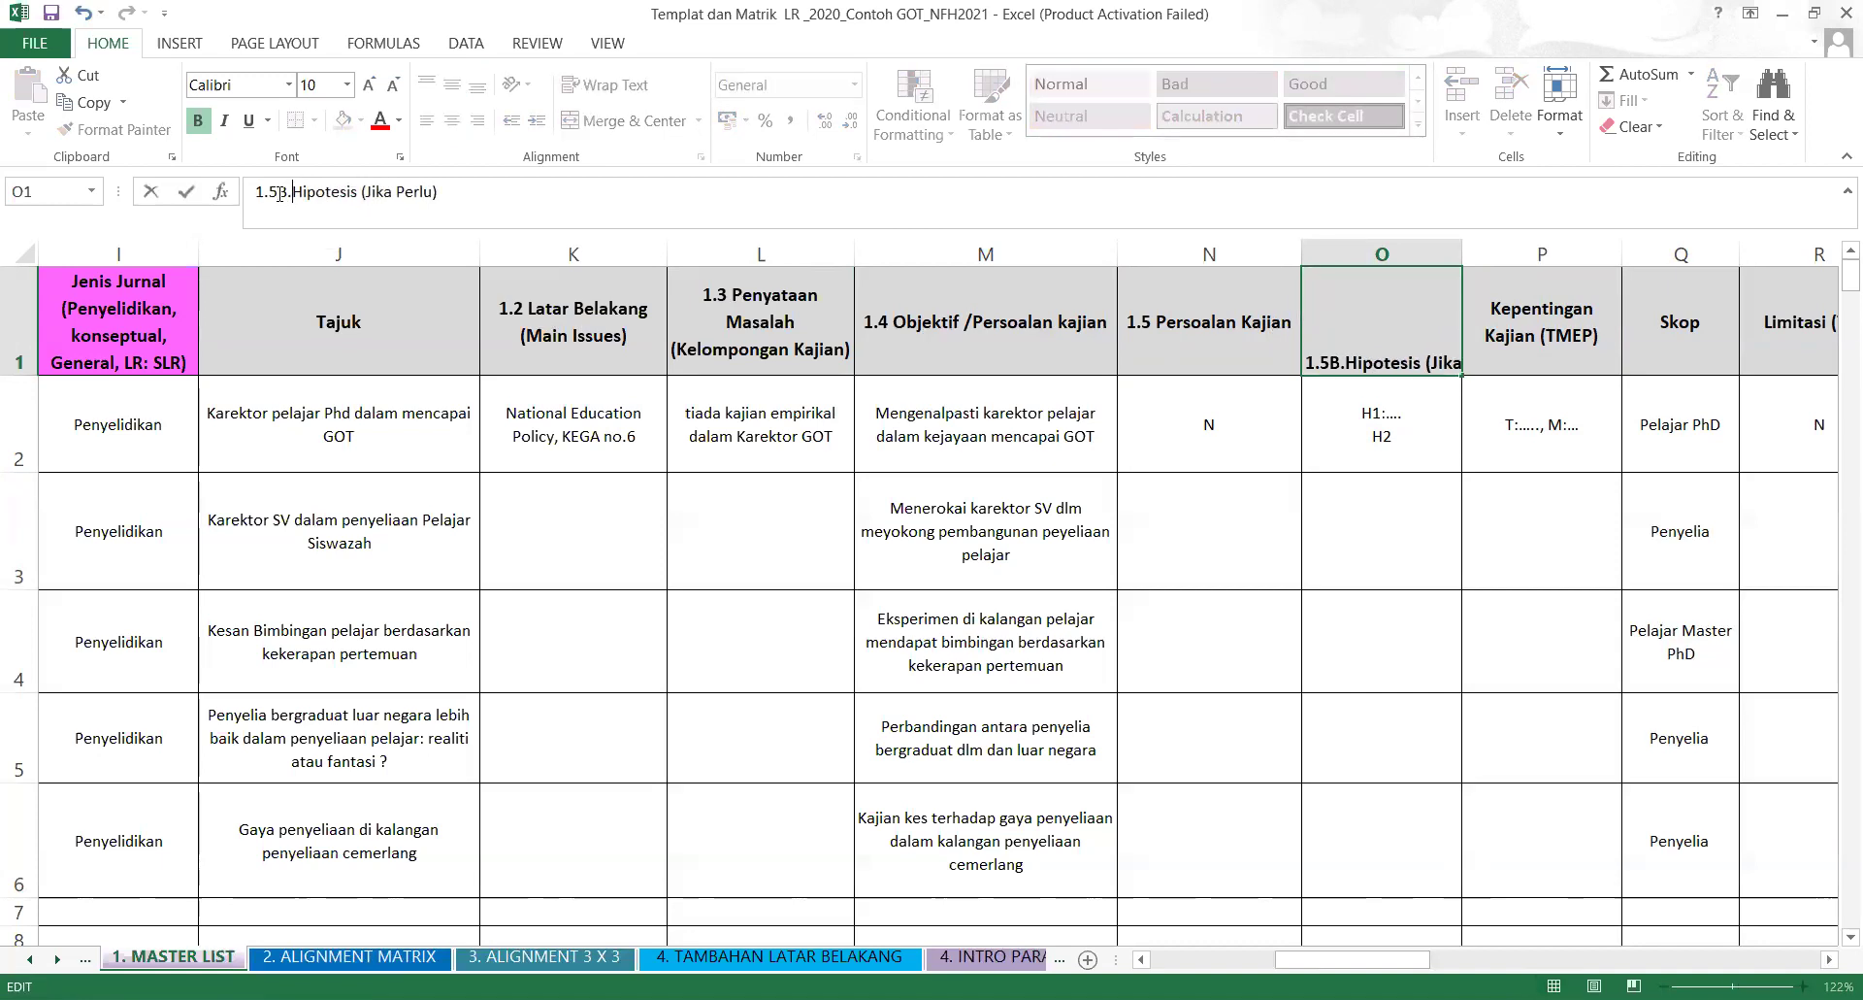
click(1160, 610)
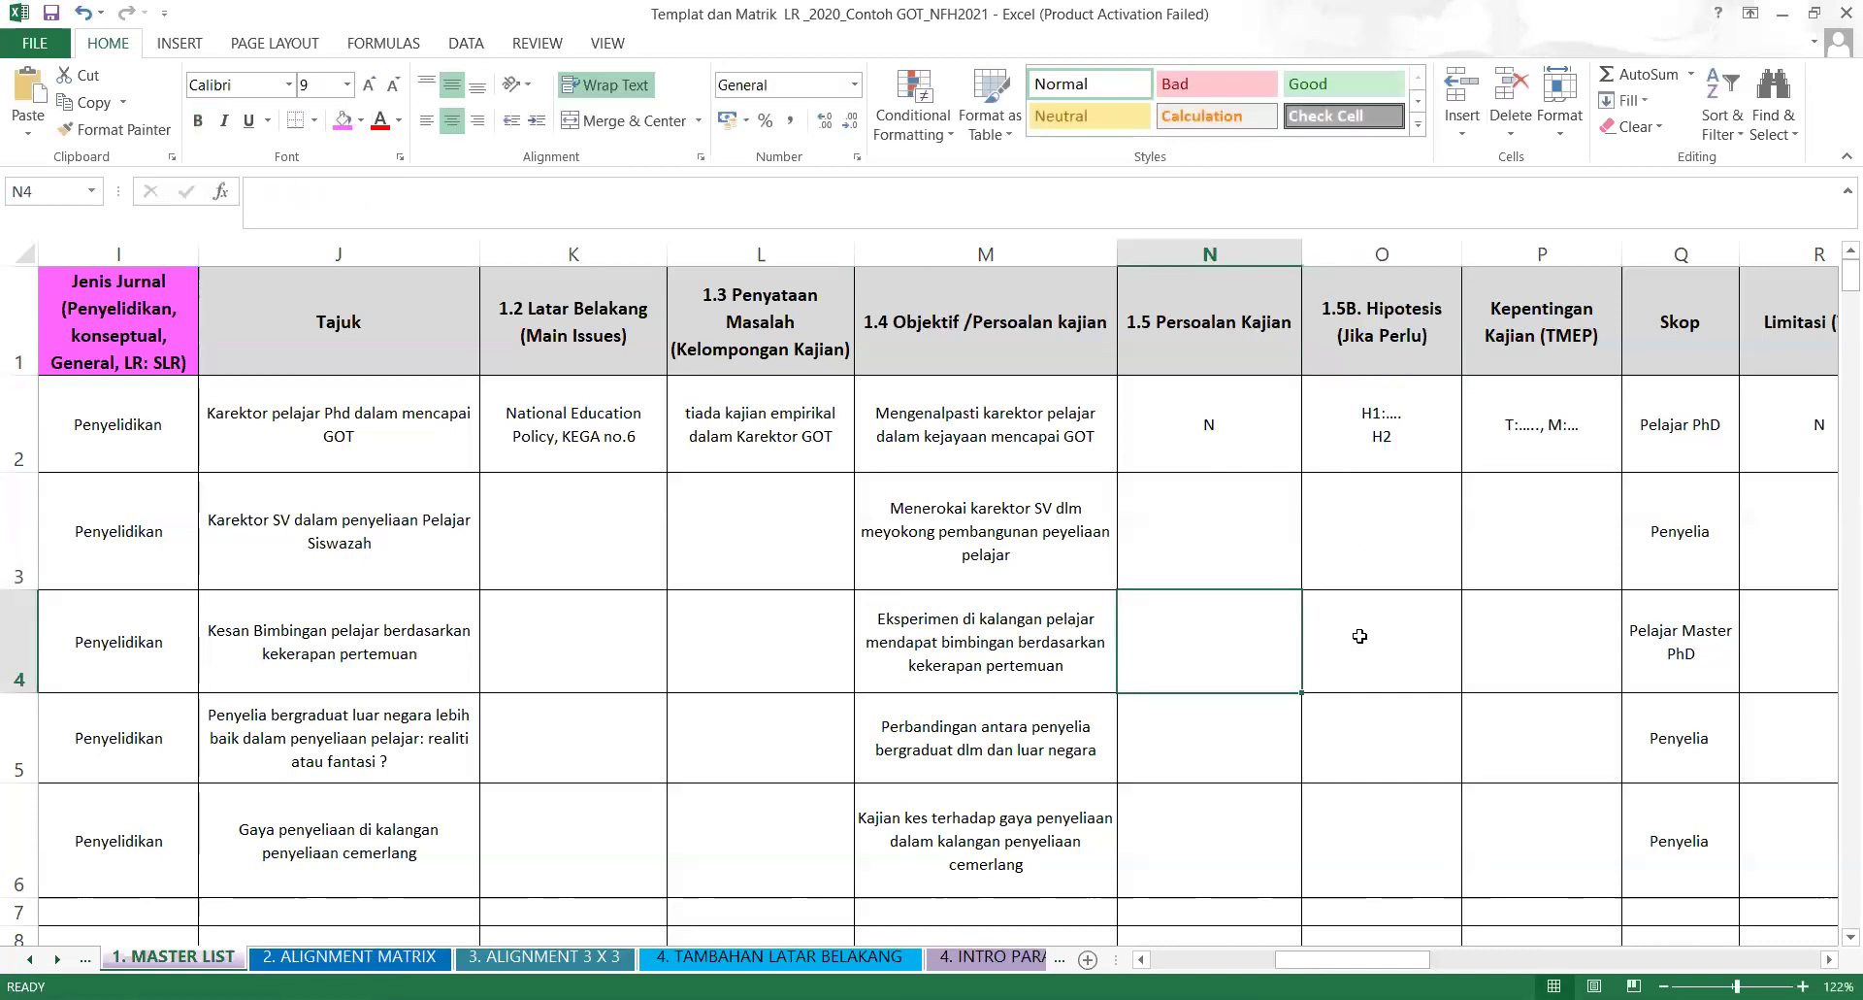
click(1389, 350)
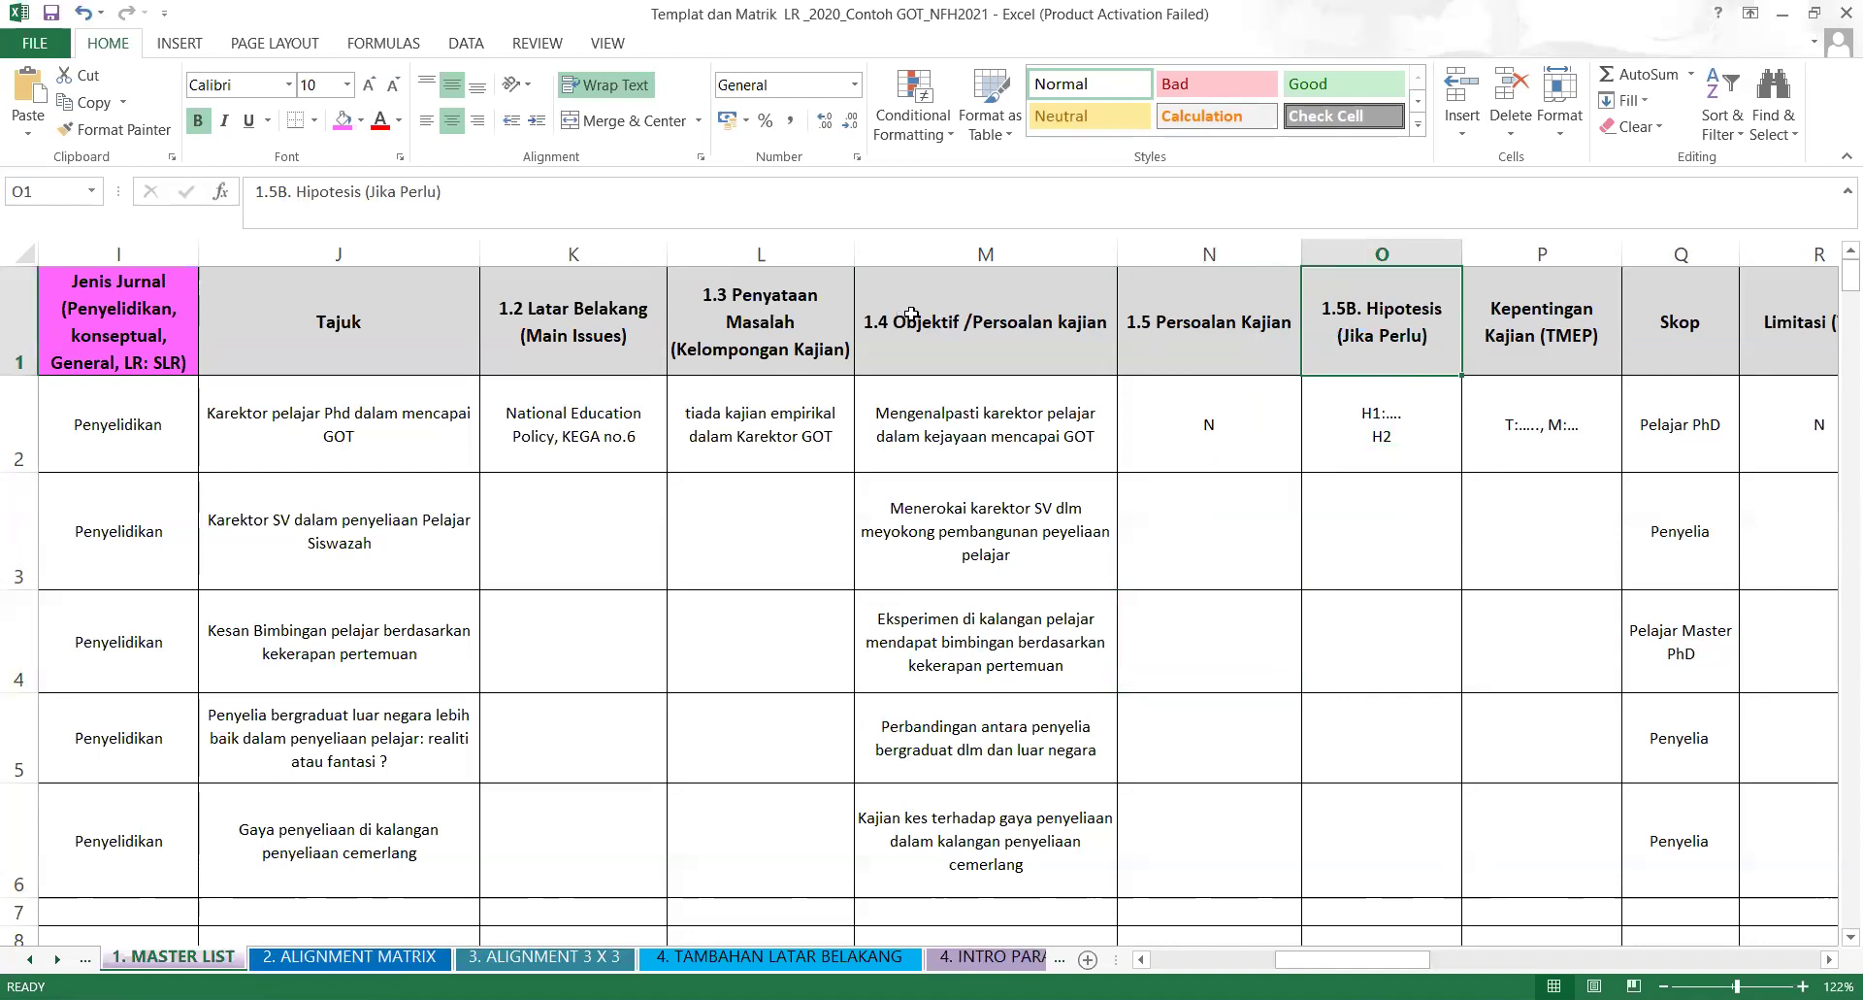
click(620, 335)
drag(620, 336, 1340, 350)
click(1358, 486)
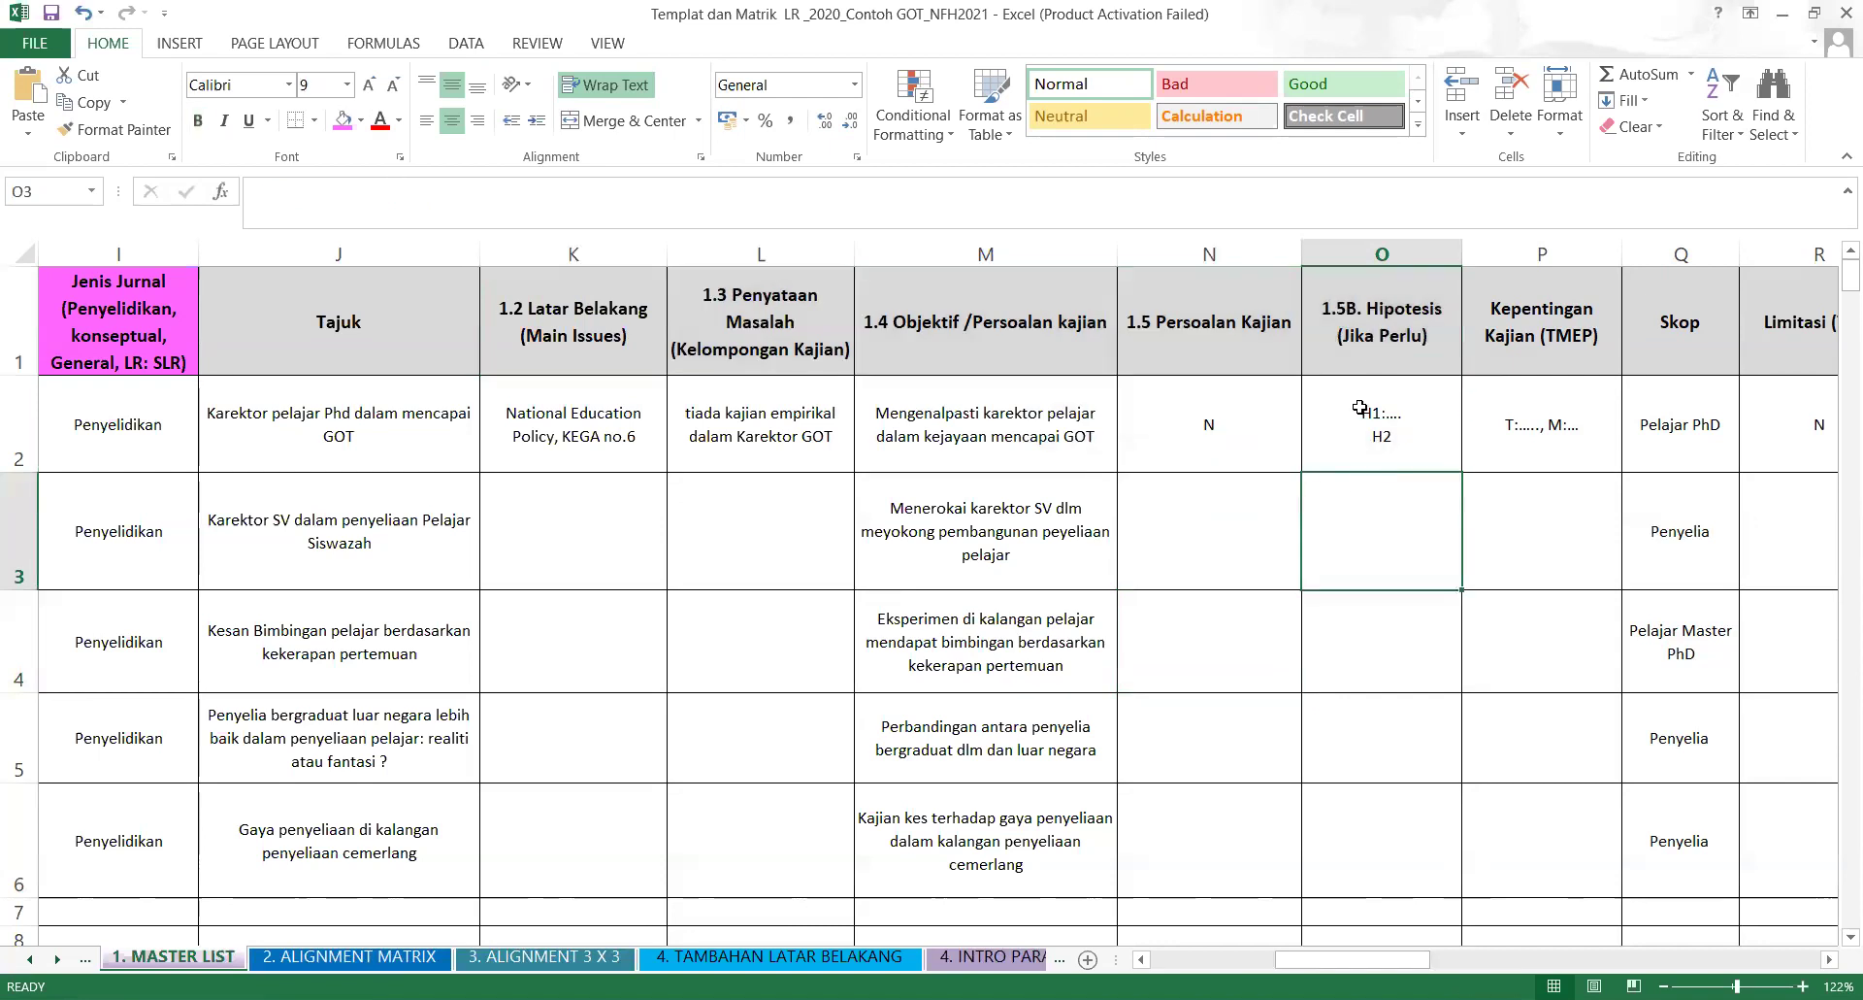
click(1251, 729)
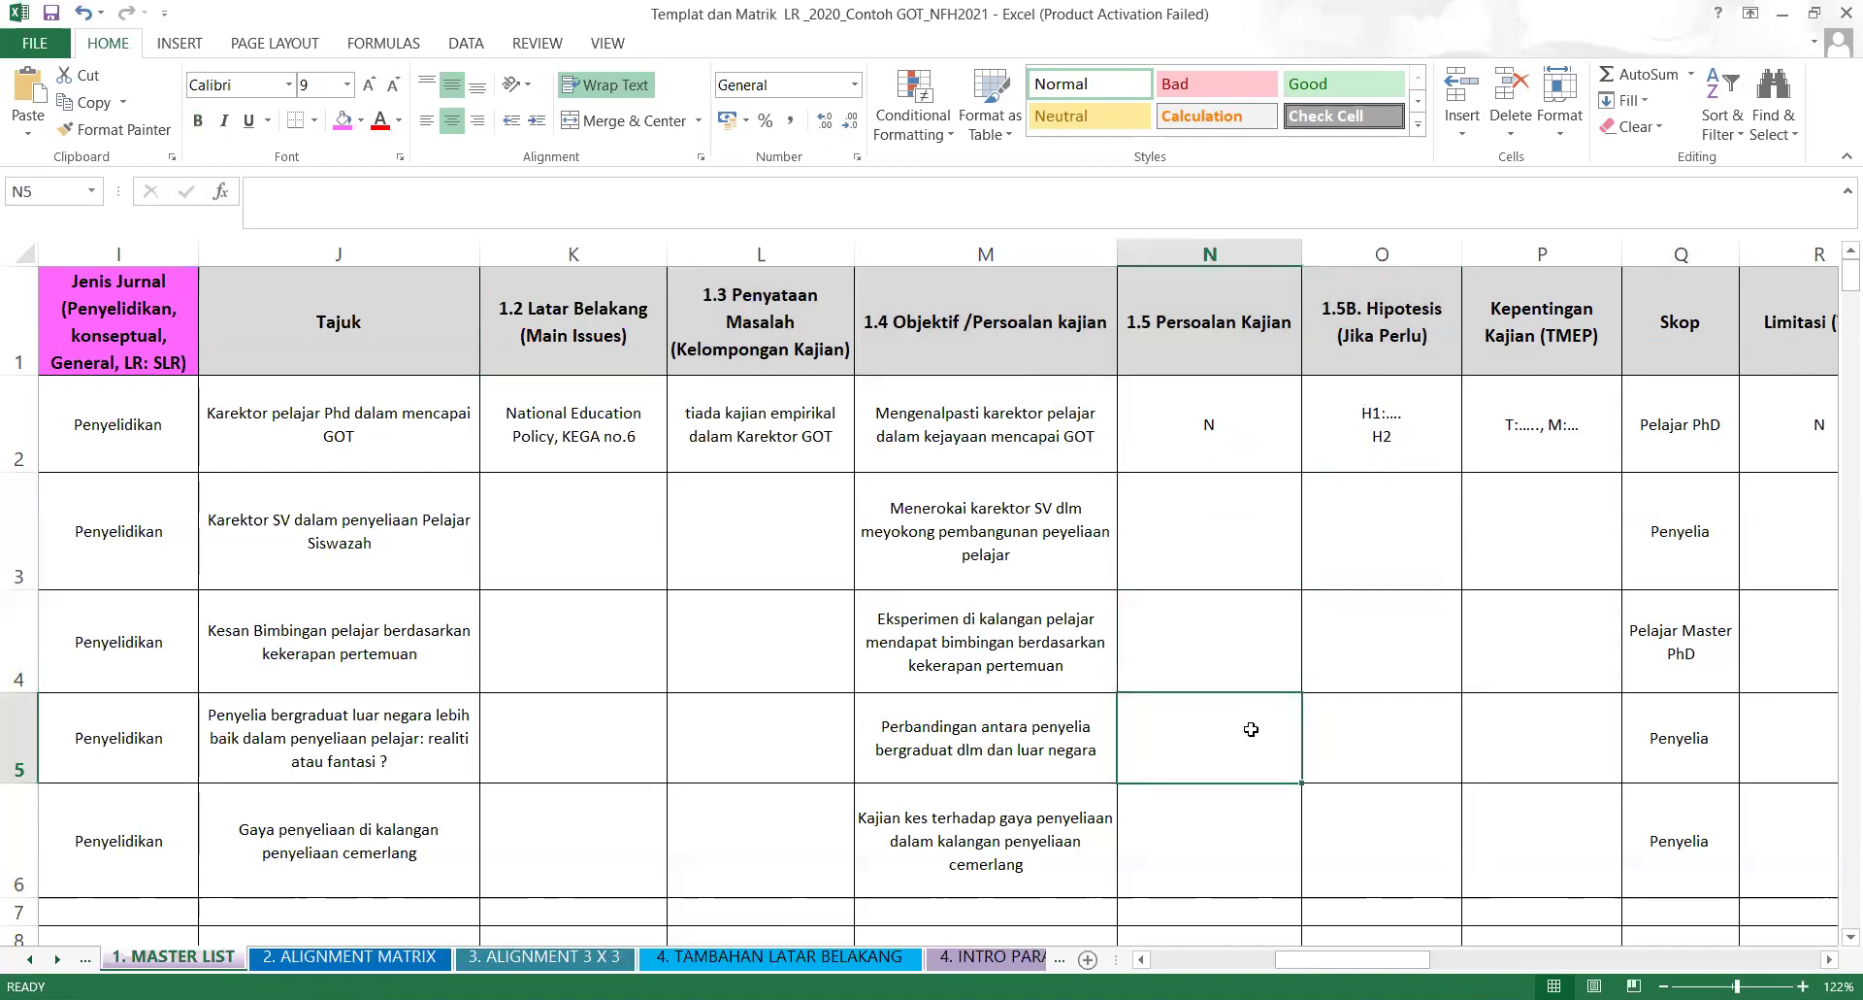
Insert a new column before "Kepentingan Kajian (TMEP)" and title it "1.6 Definisi Operasi" in P1.
click(1537, 323)
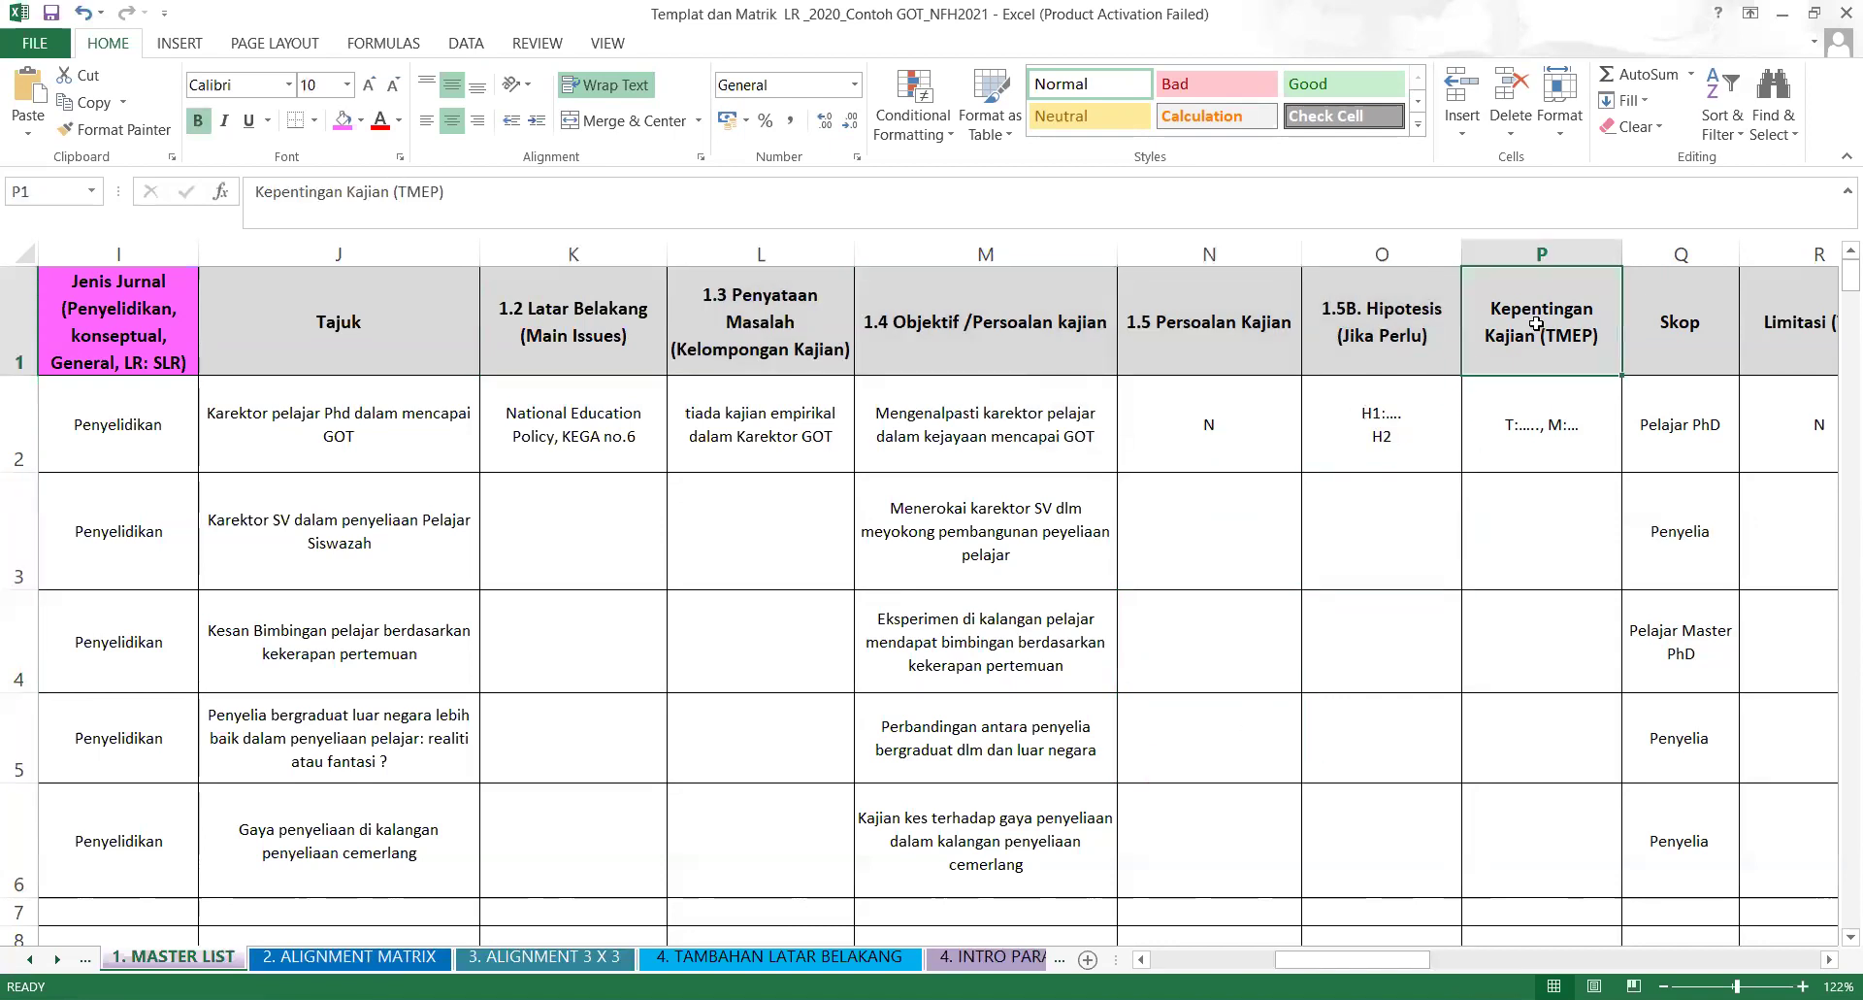
click(1557, 244)
right_click(1558, 246)
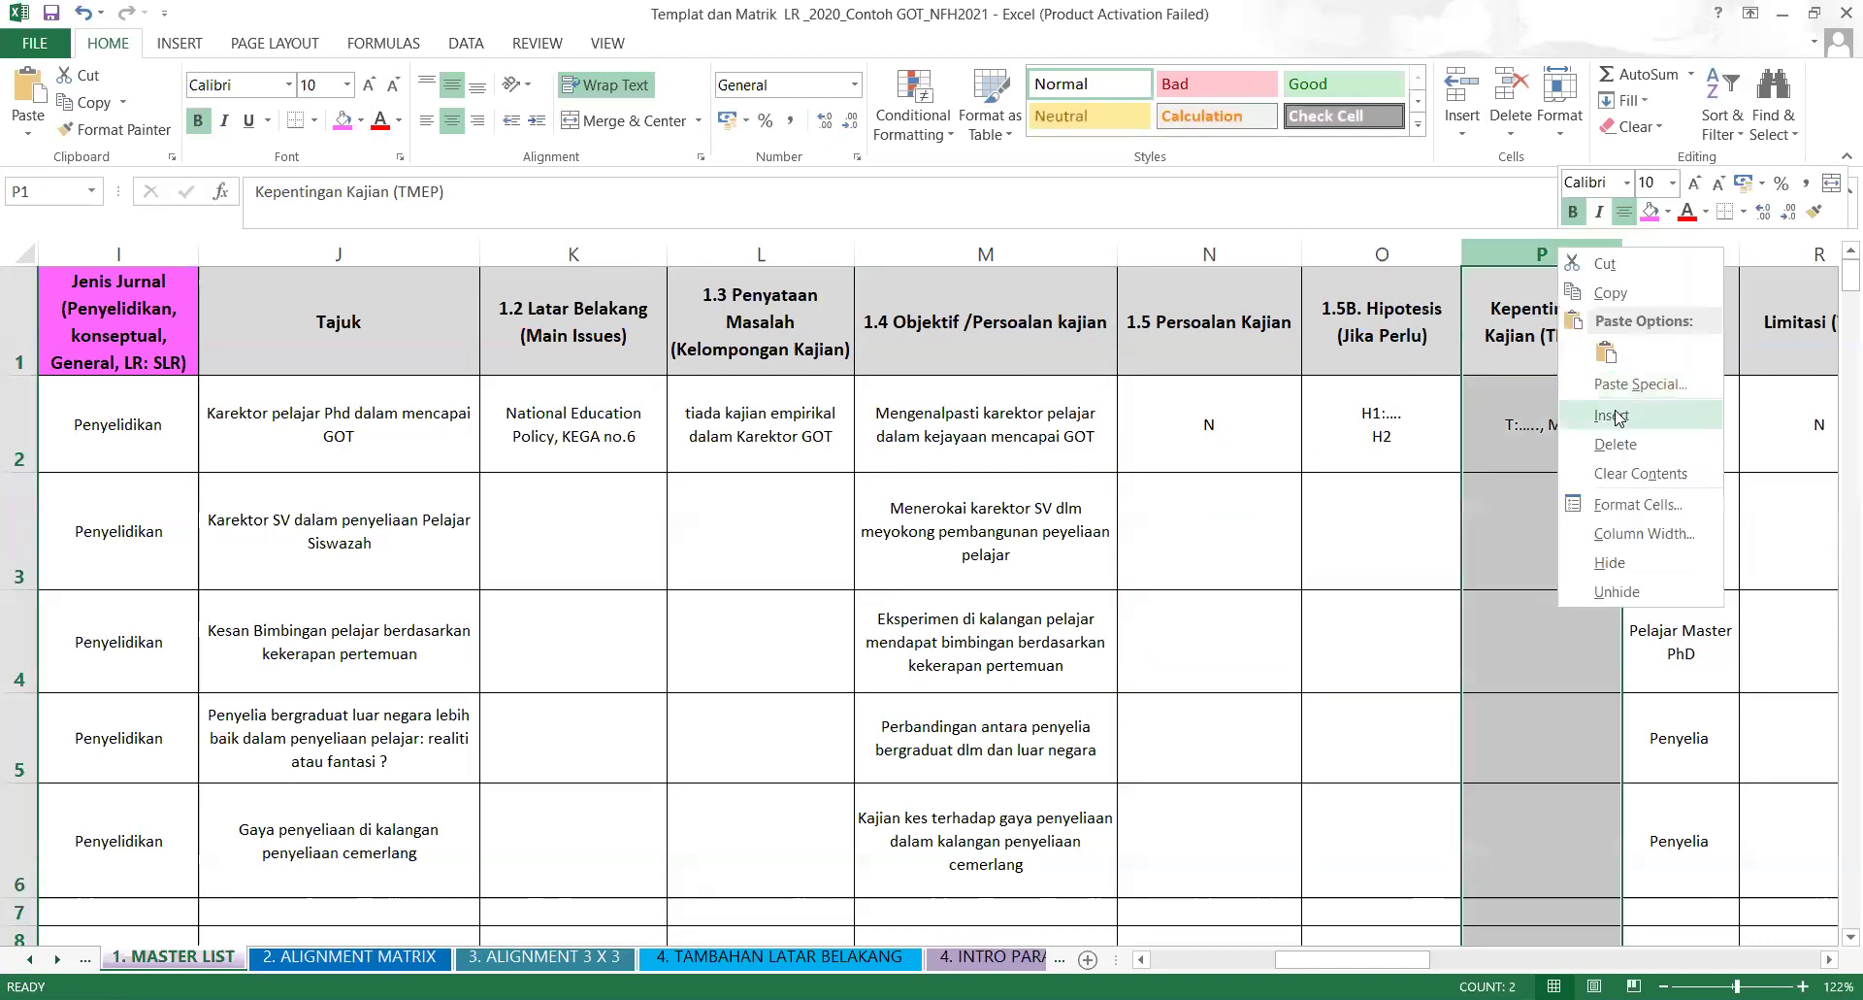
click(1613, 416)
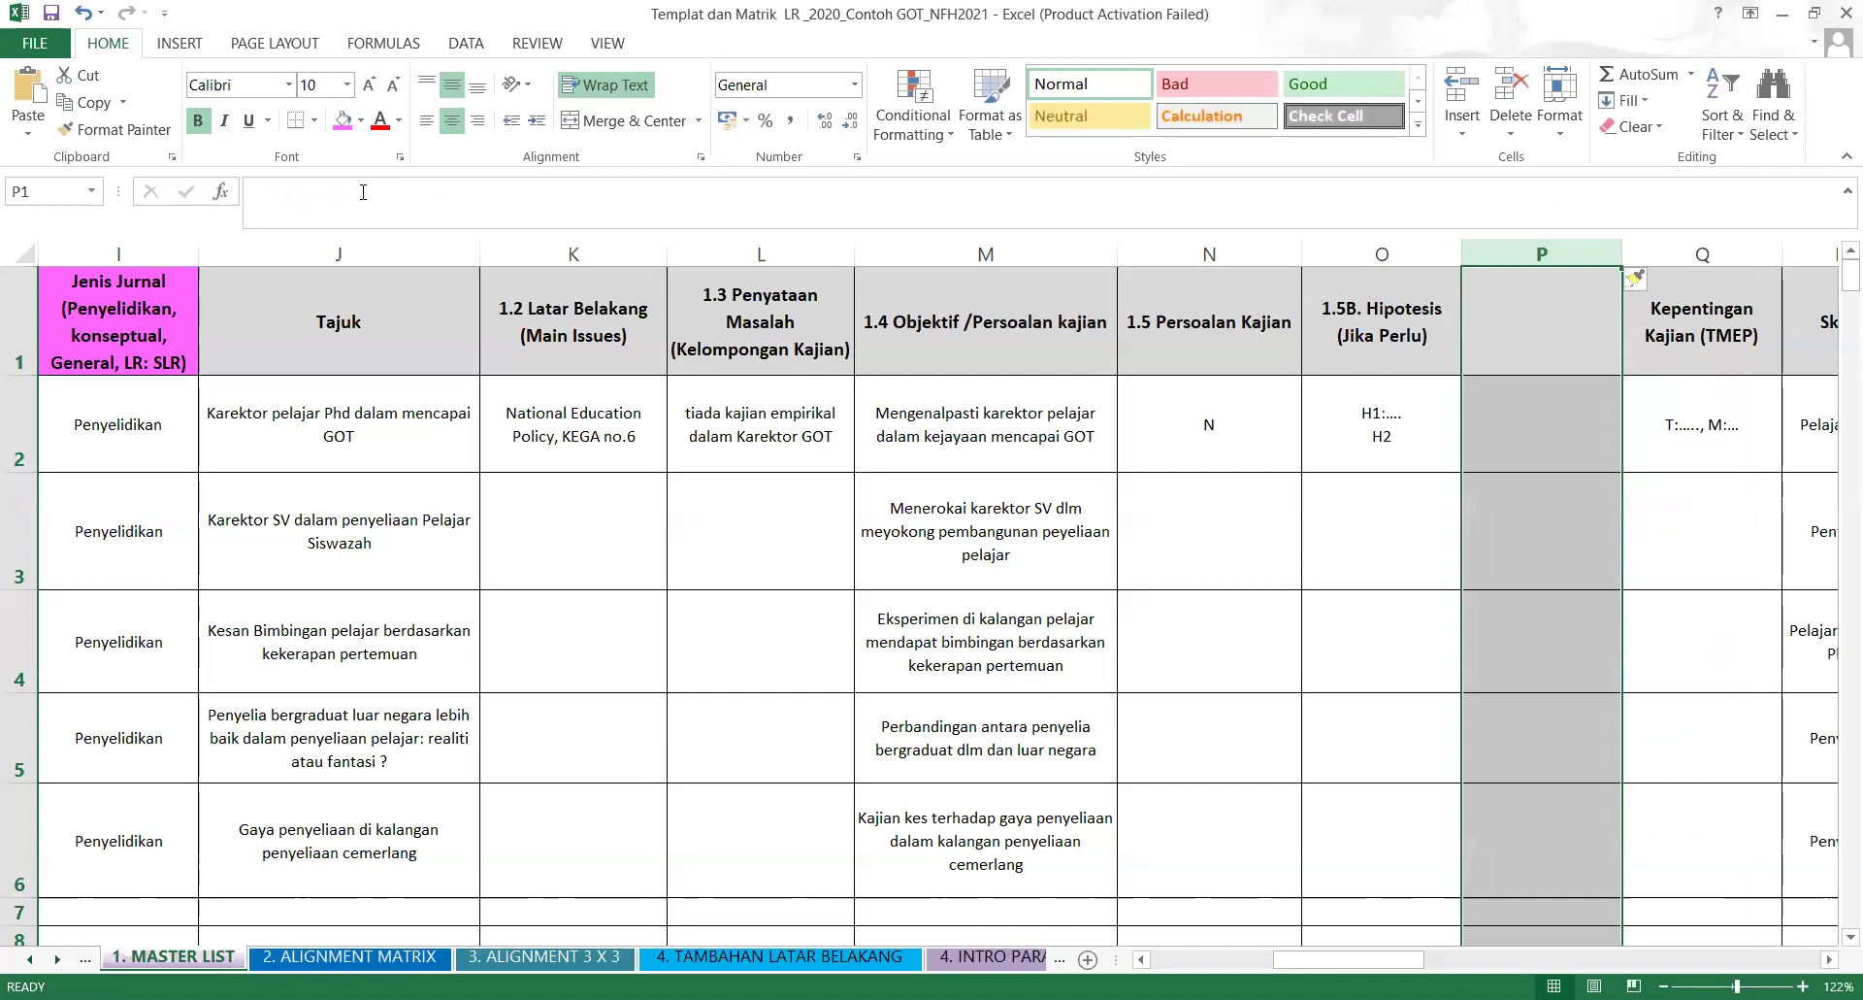
click(359, 191)
text(1.6)
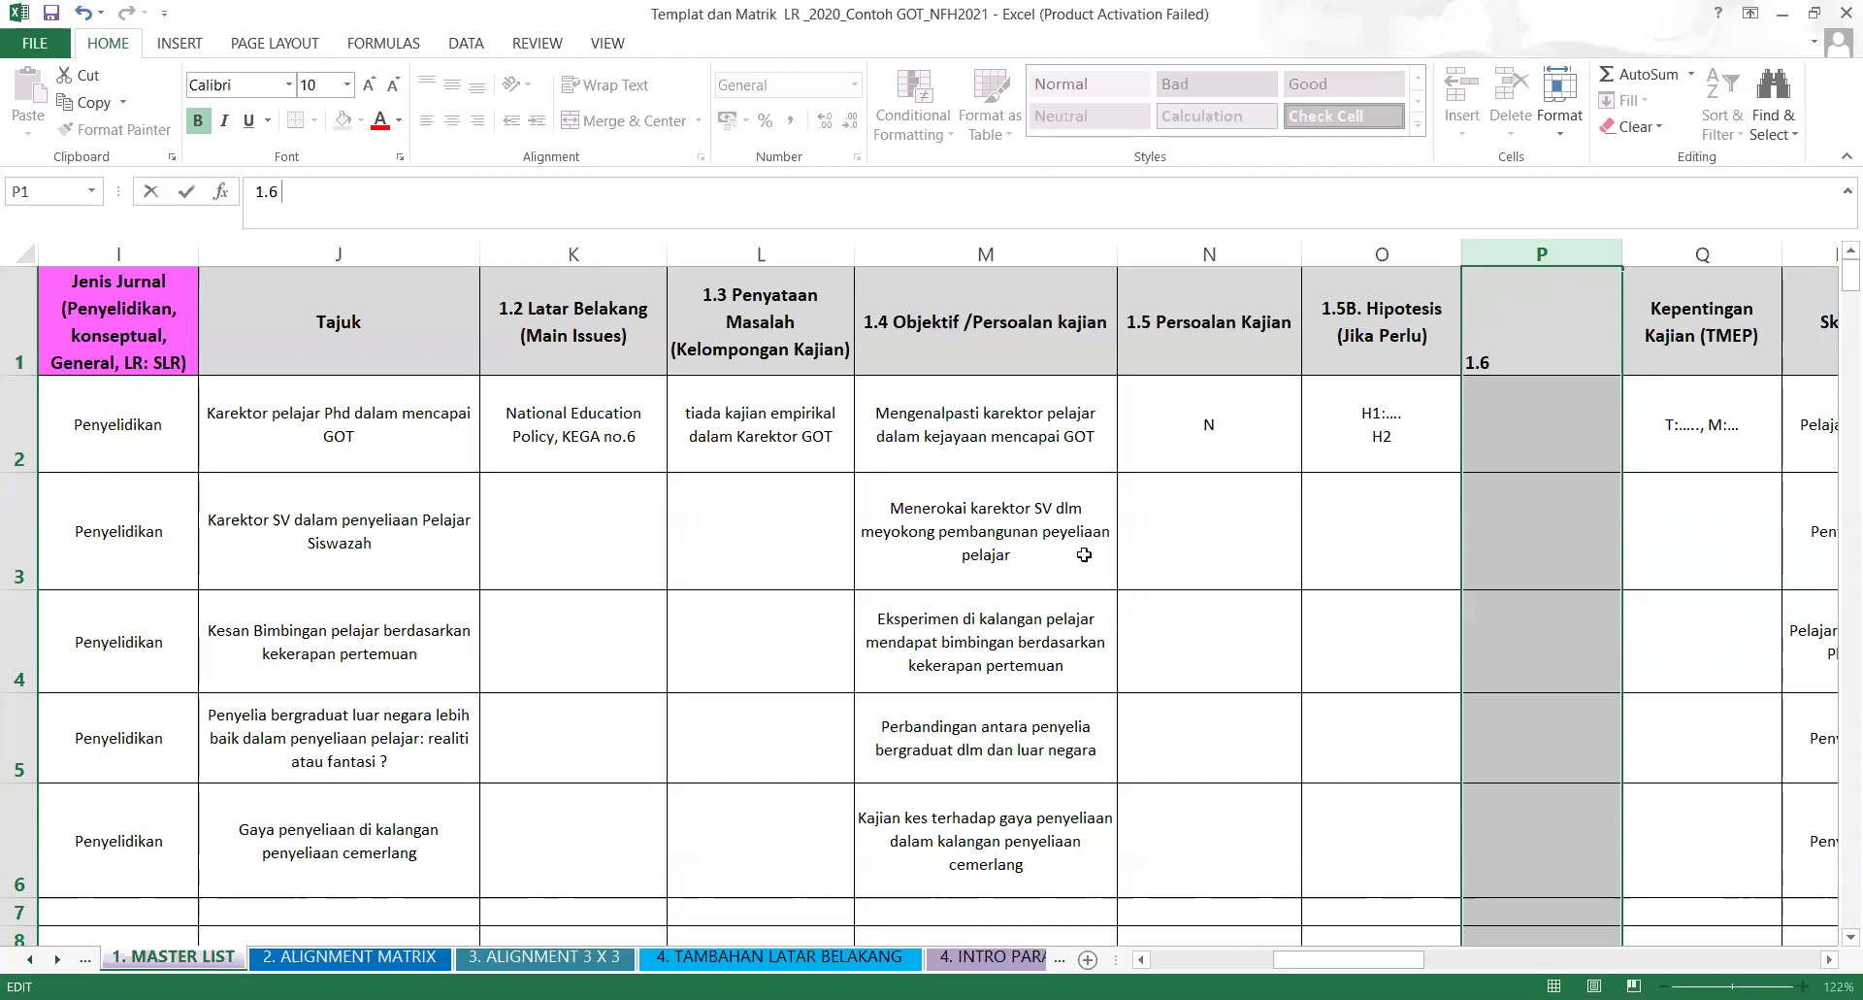
text(Definisi Operasi)
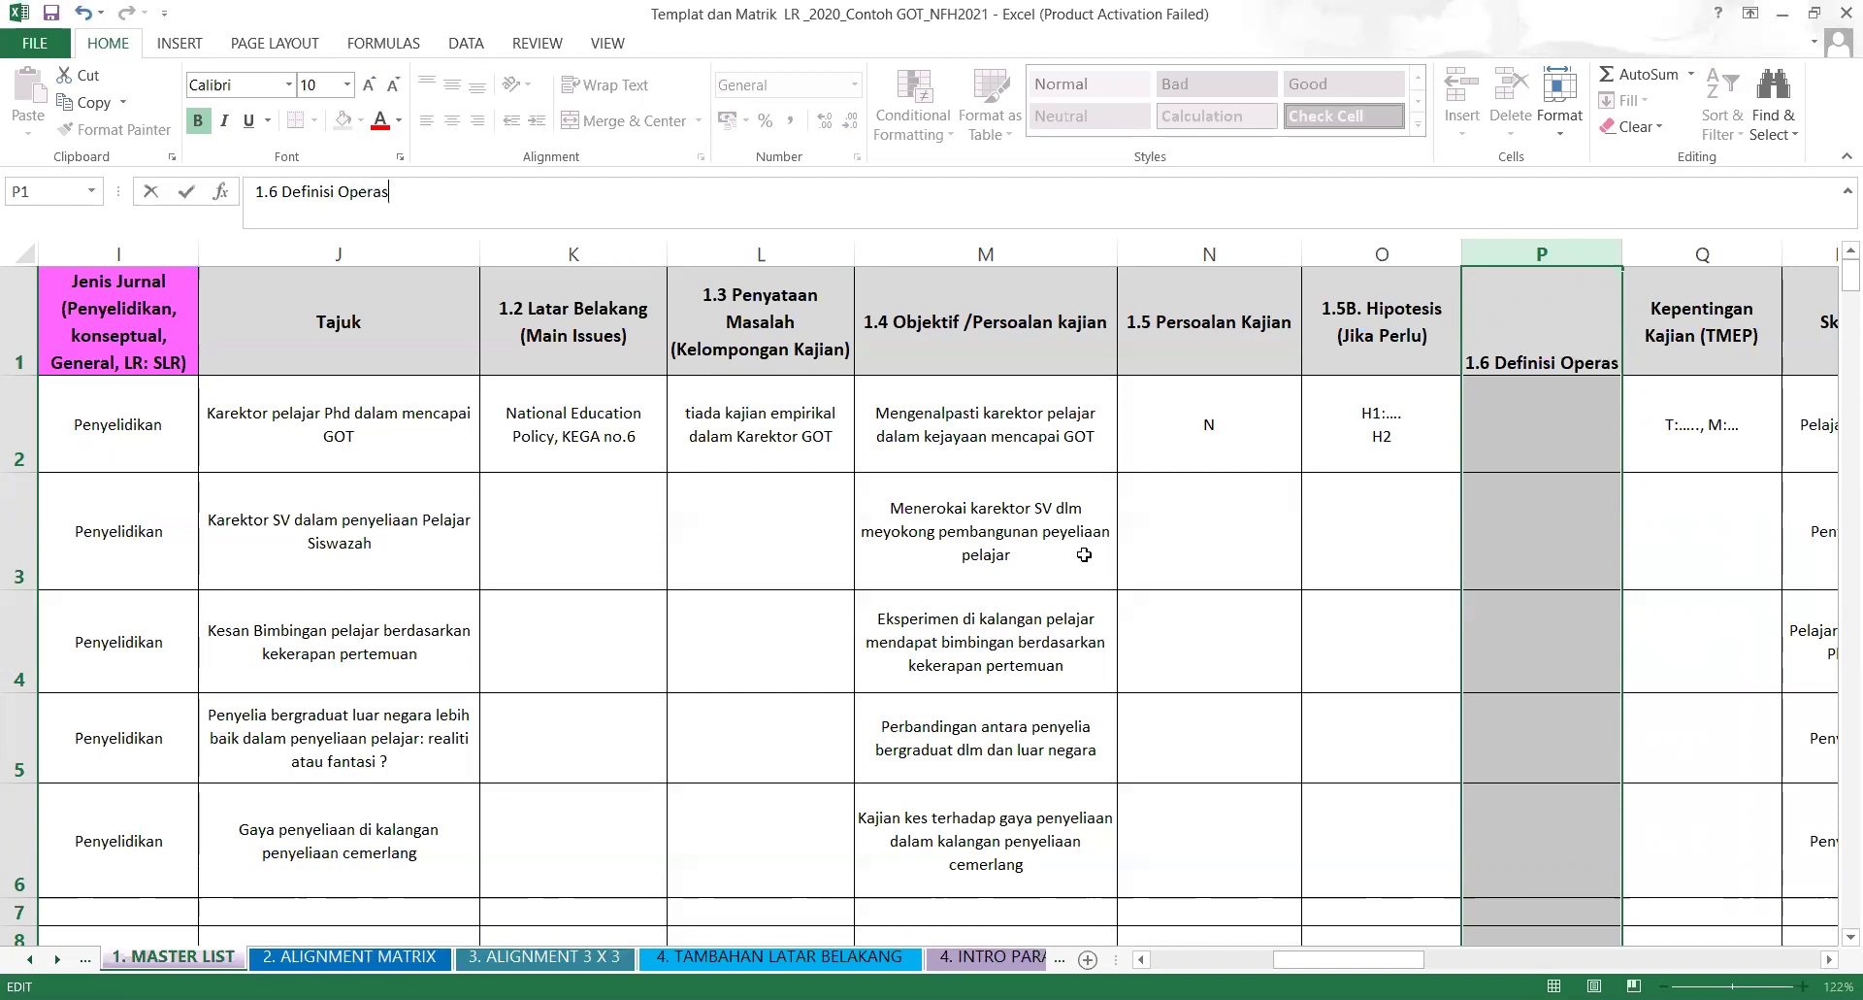
click(1502, 762)
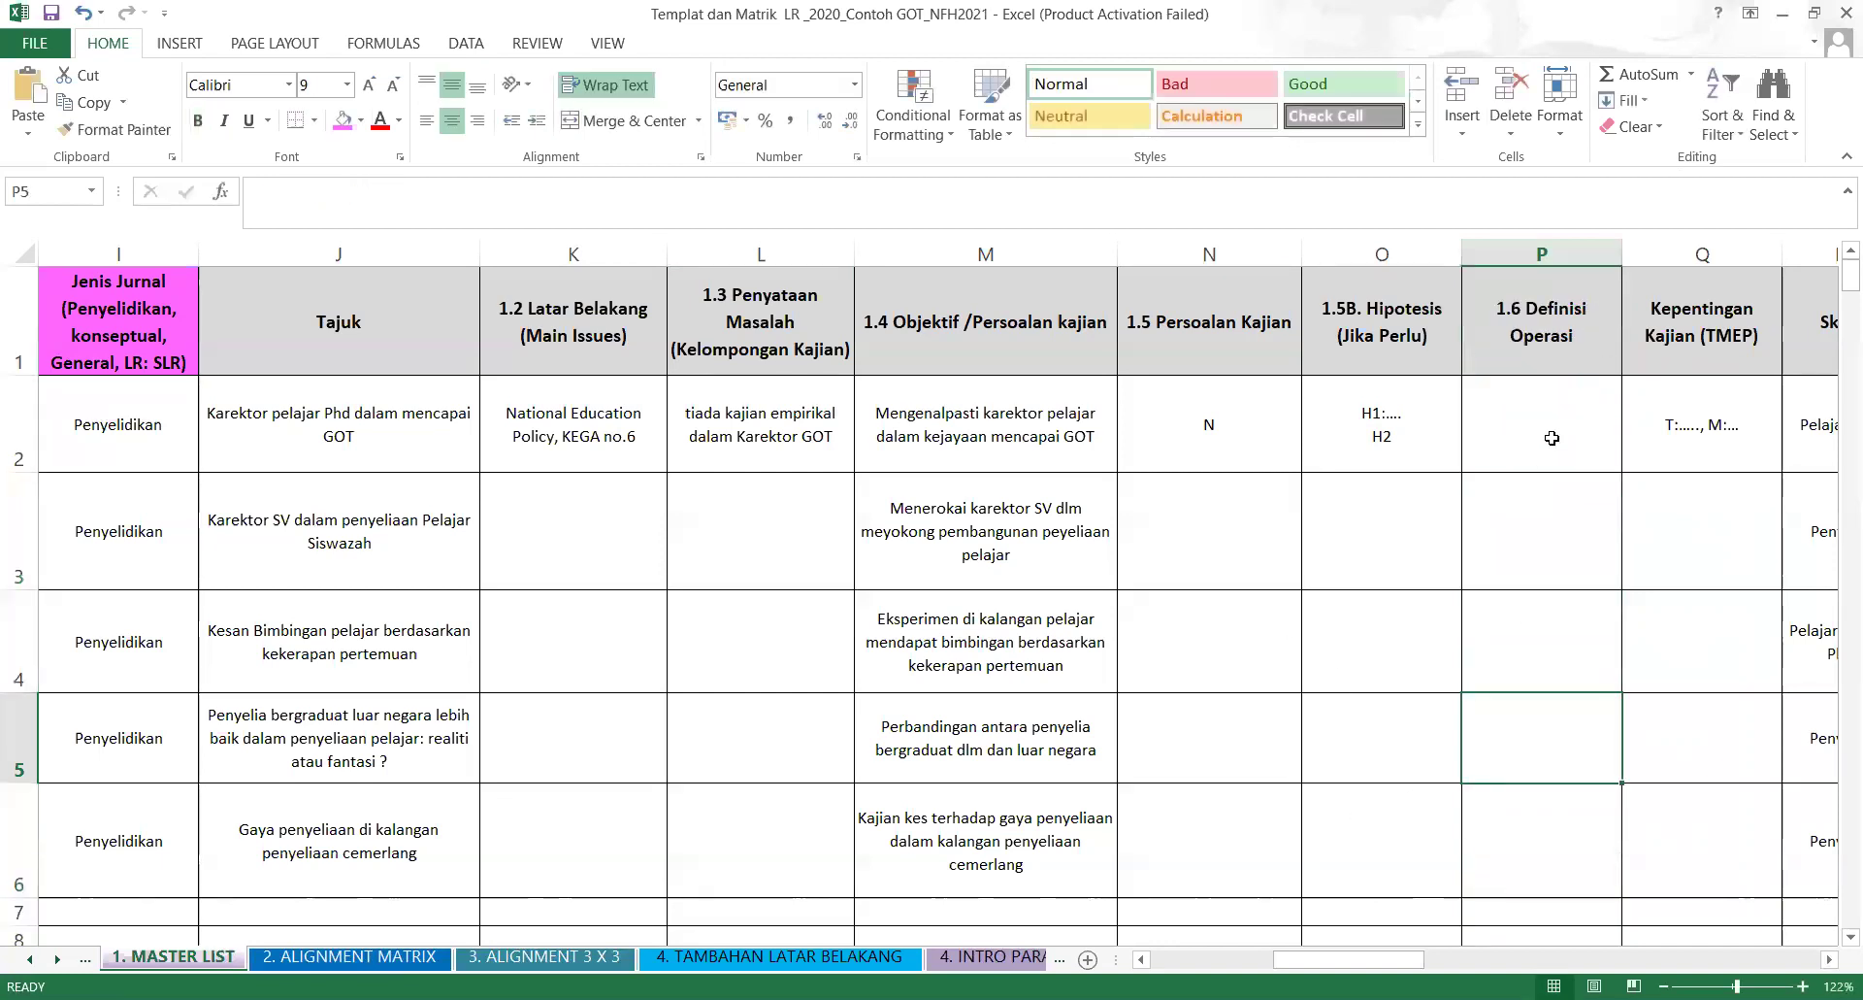
Enter "N" in P2 as the first record's value under "1.6 Definisi Operasi".
click(1536, 422)
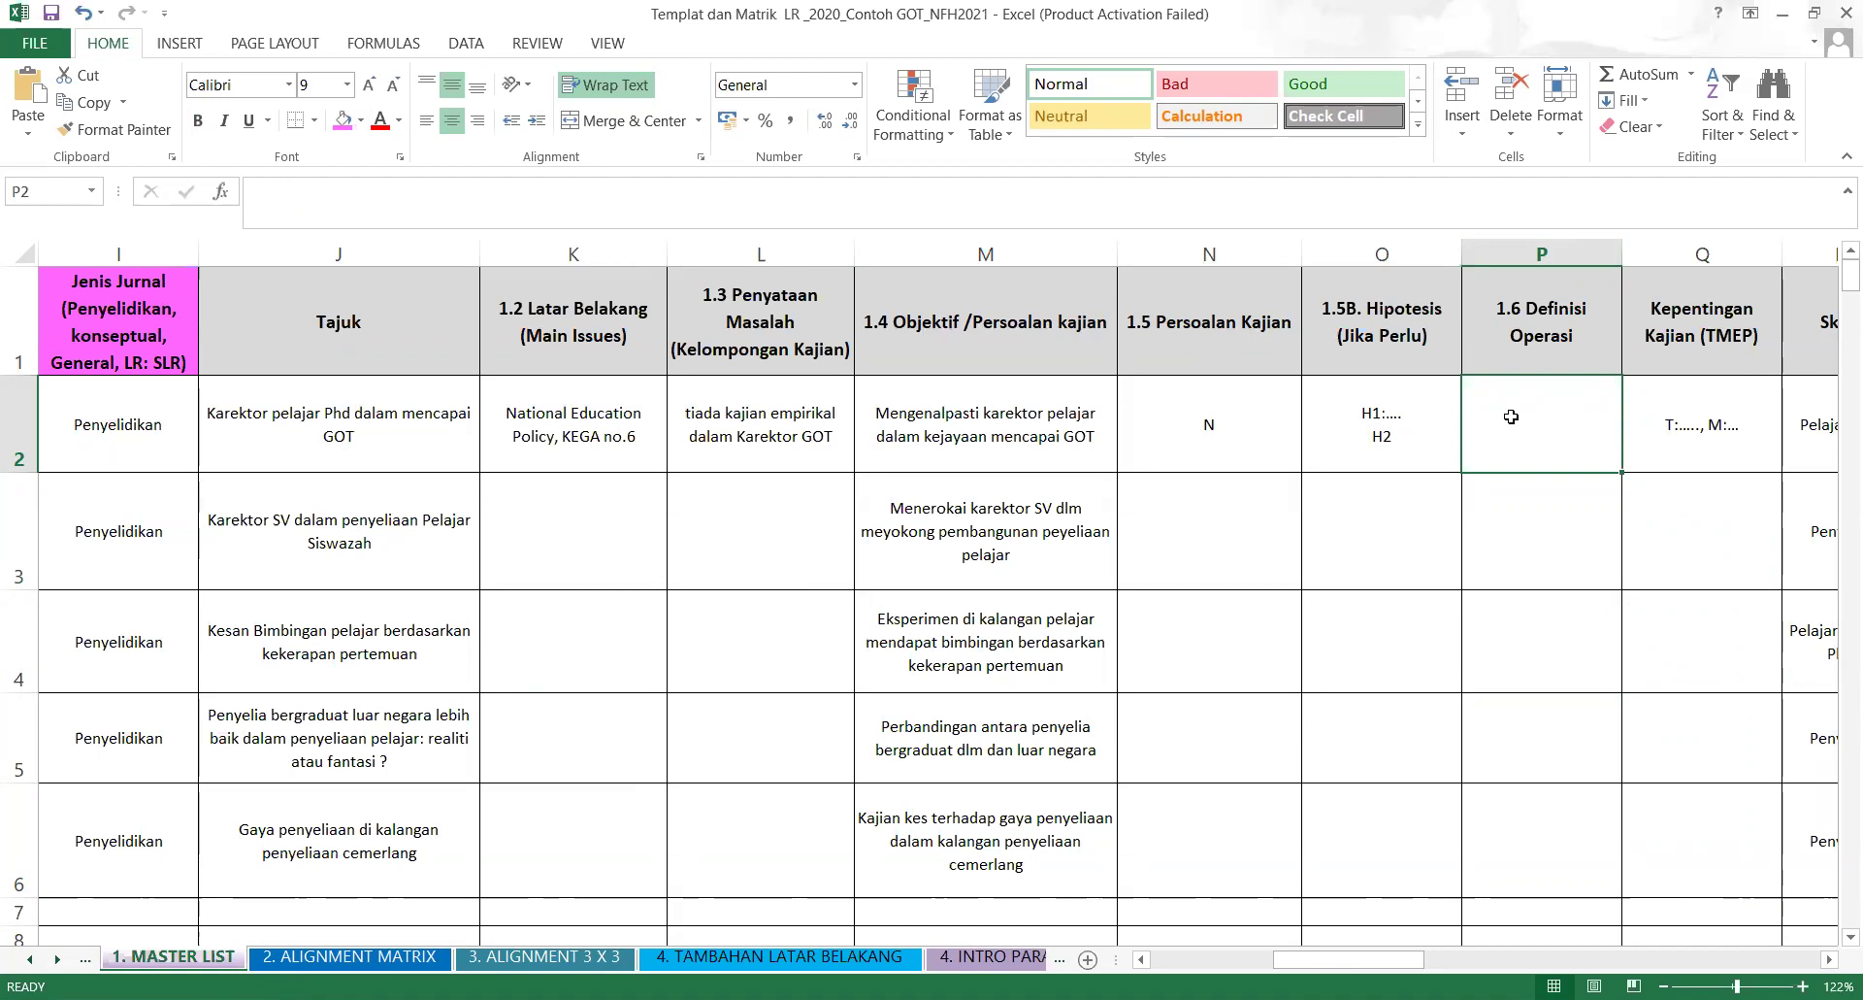
text(N)
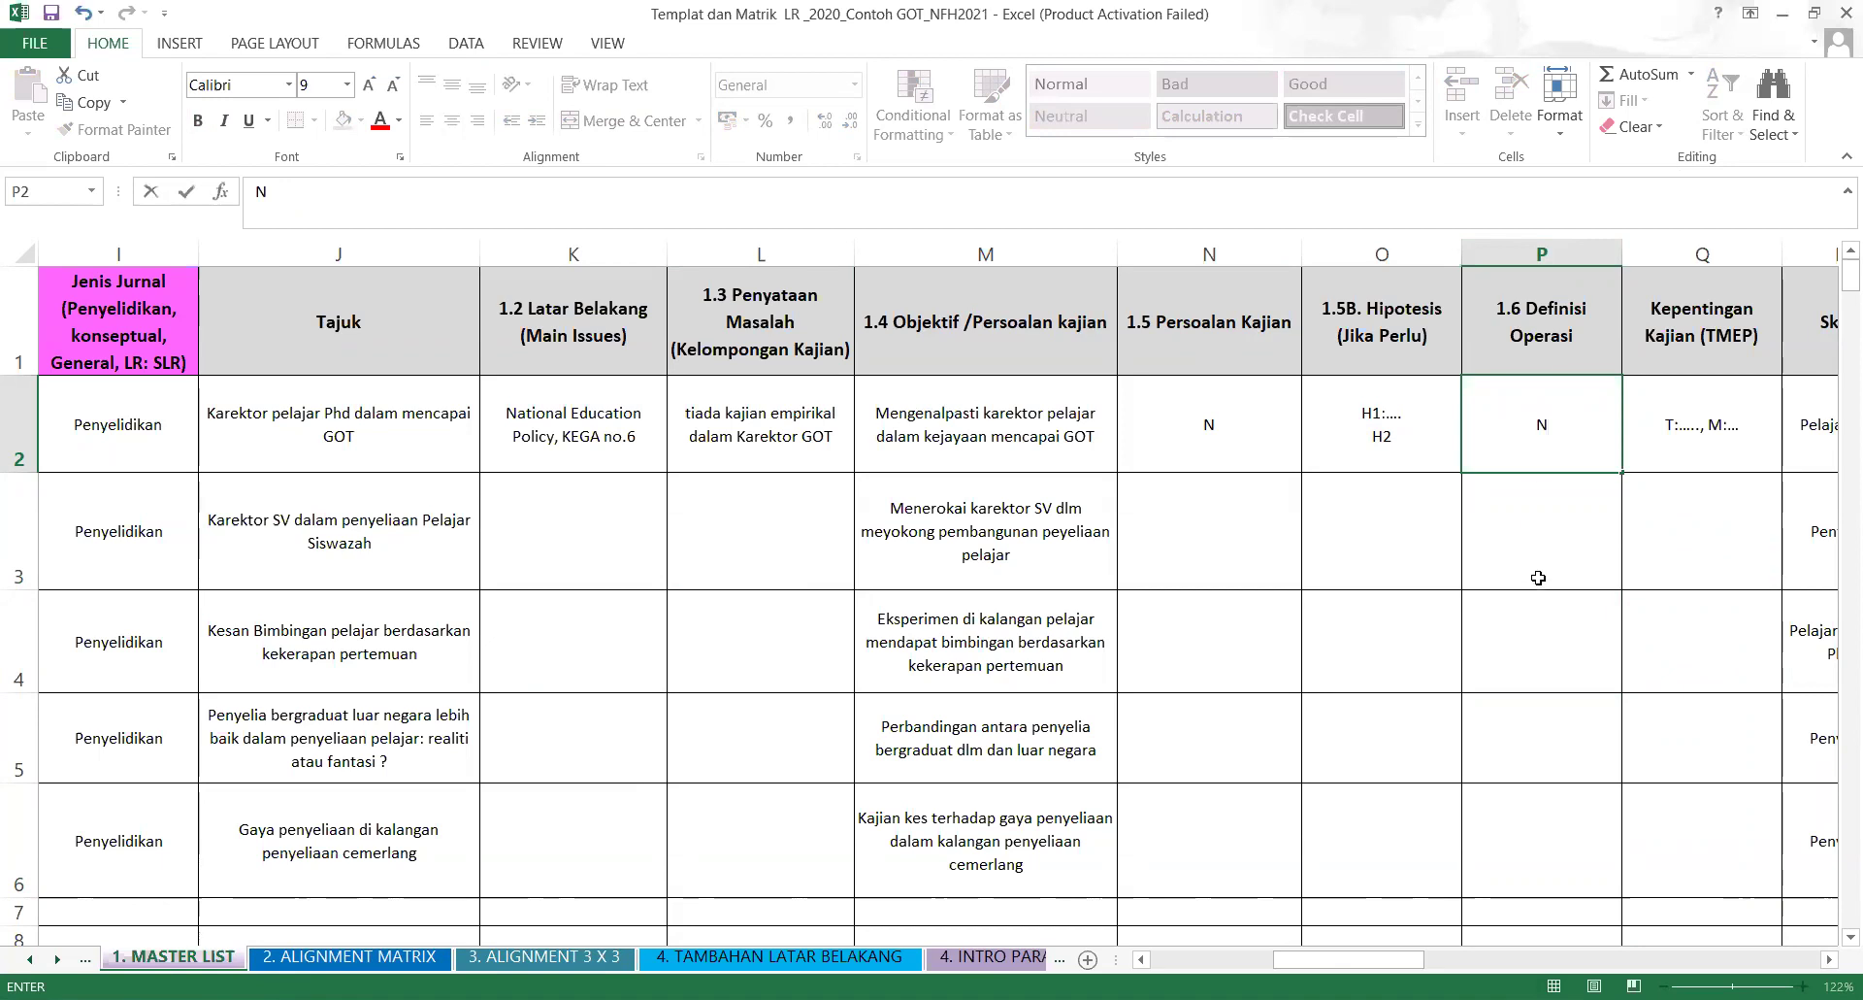
click(1538, 582)
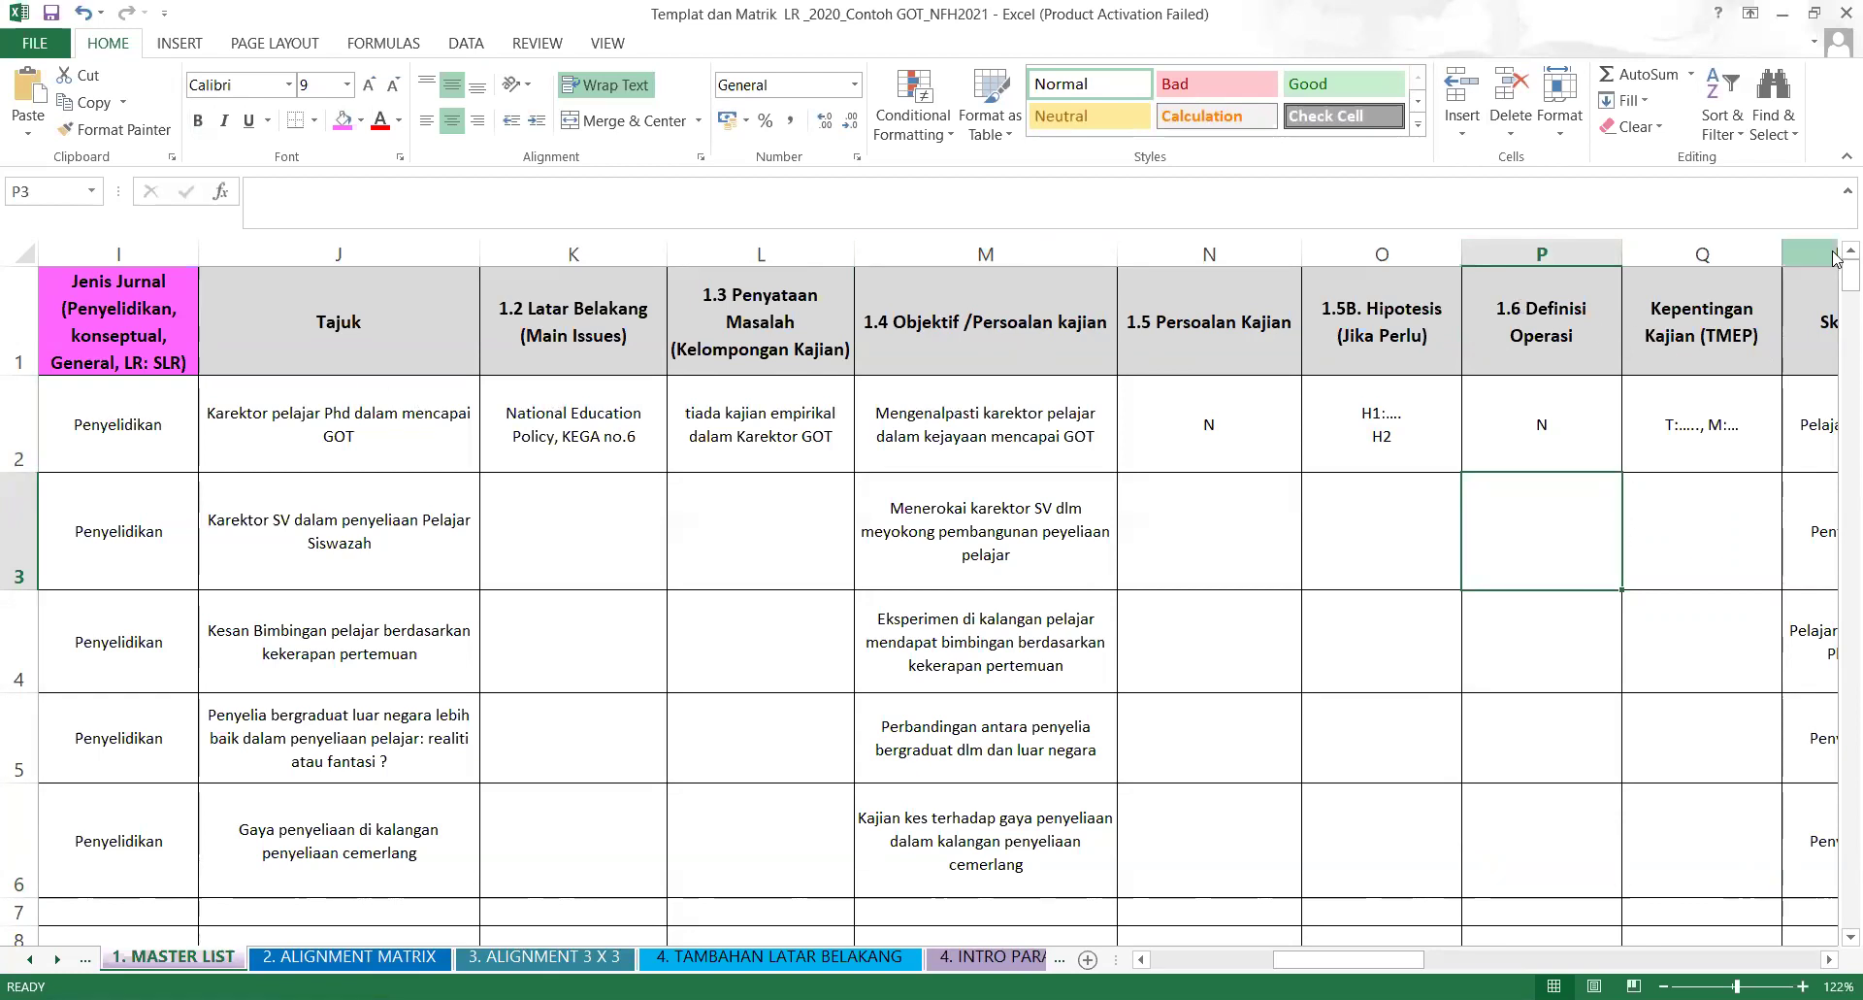
Number the study significance header in Q1 so it reads "1.7 Kepentingan Kajian (TMEP)".
click(1703, 318)
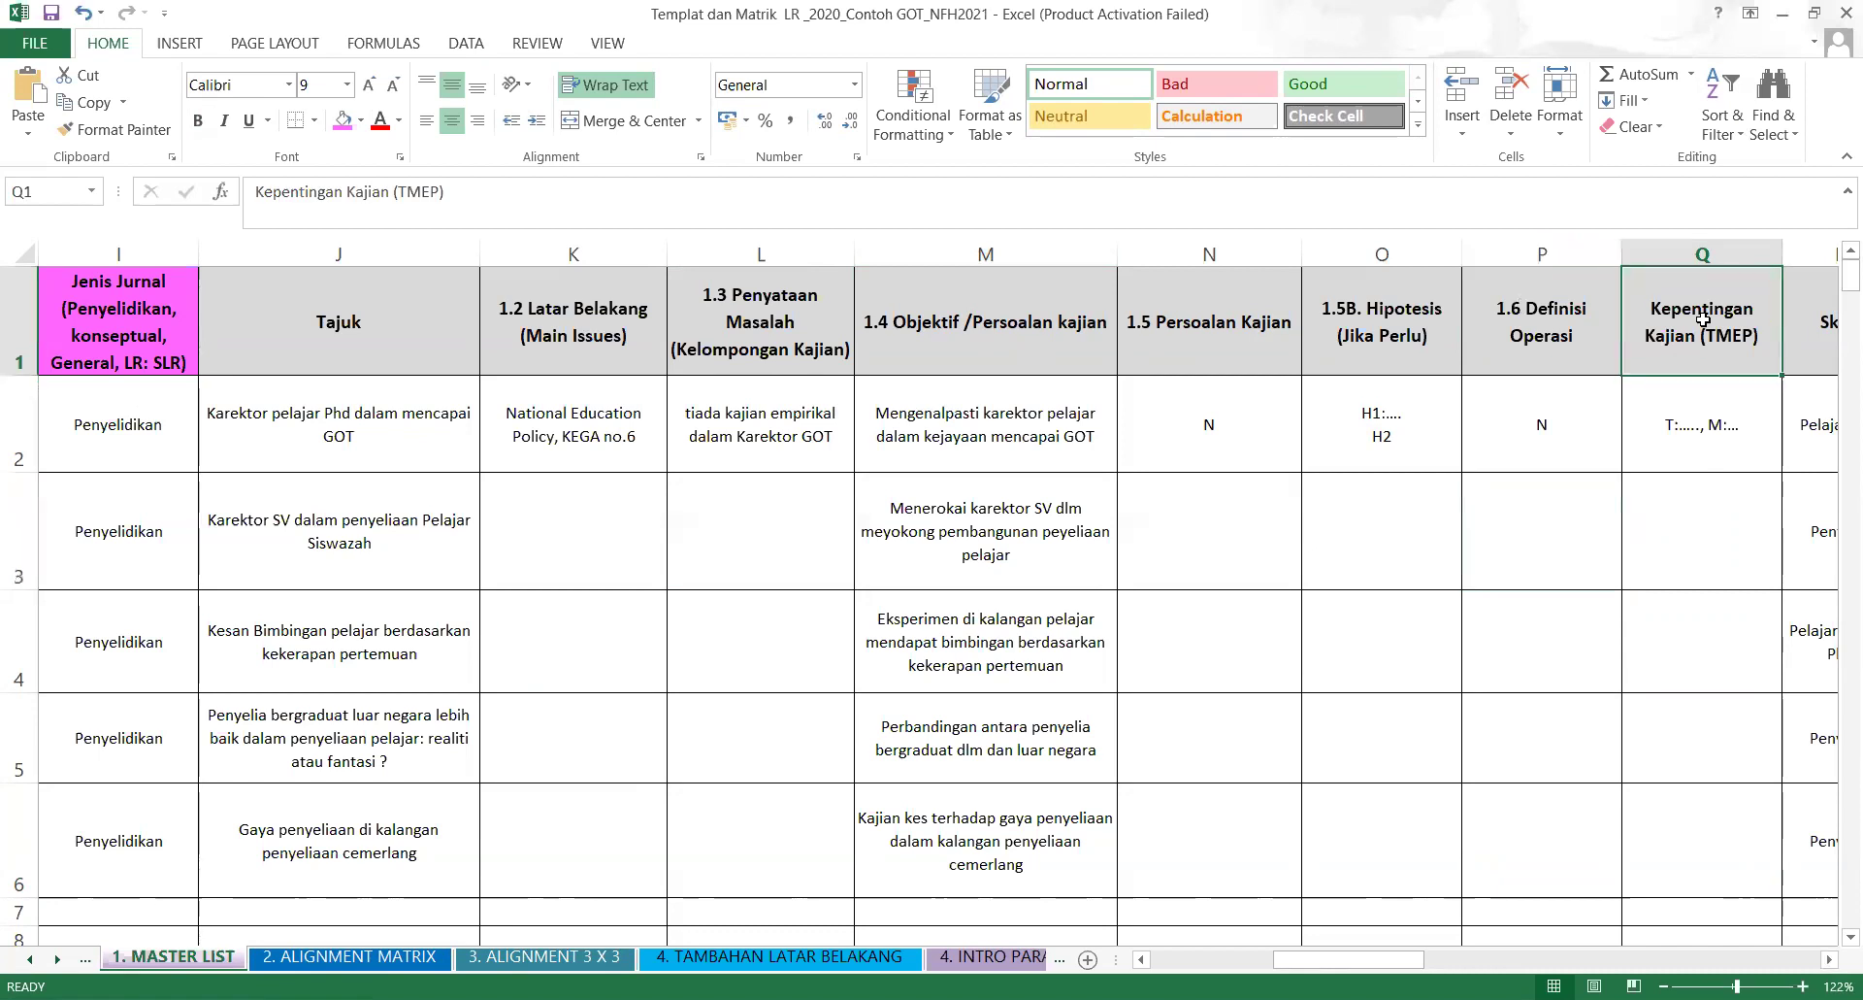
click(256, 198)
text(1.7)
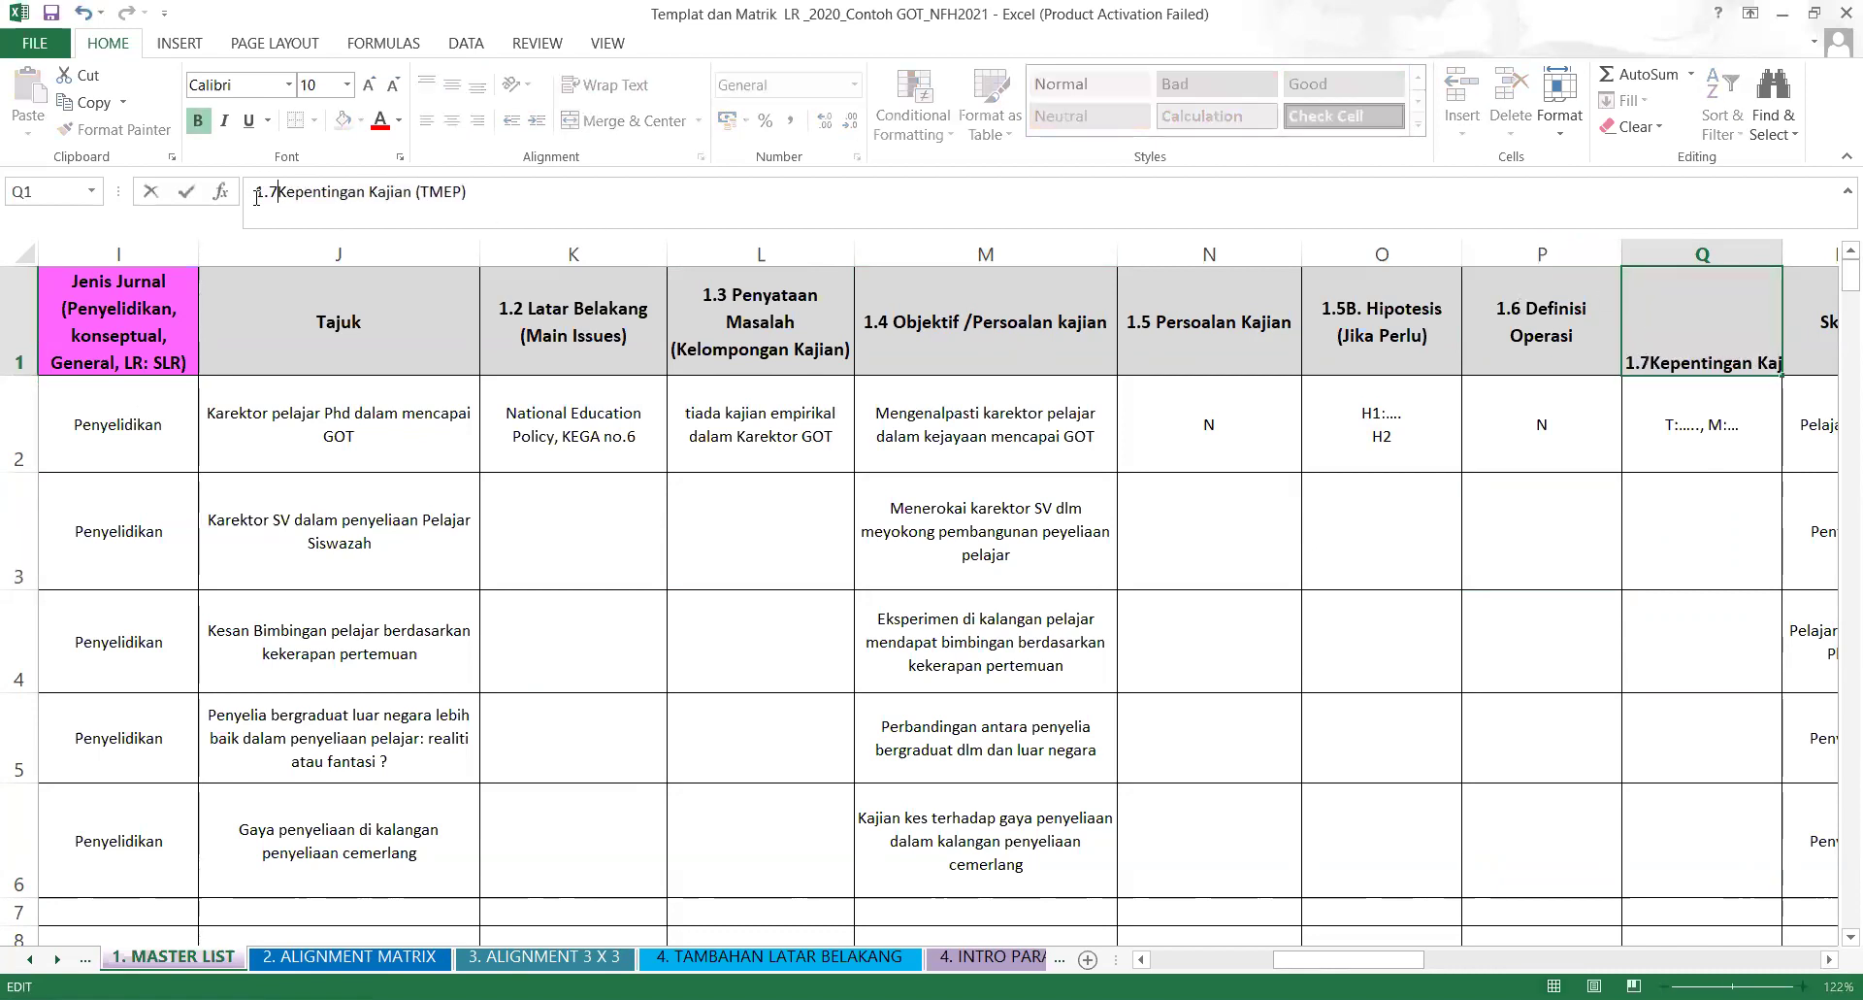
key(Tab)
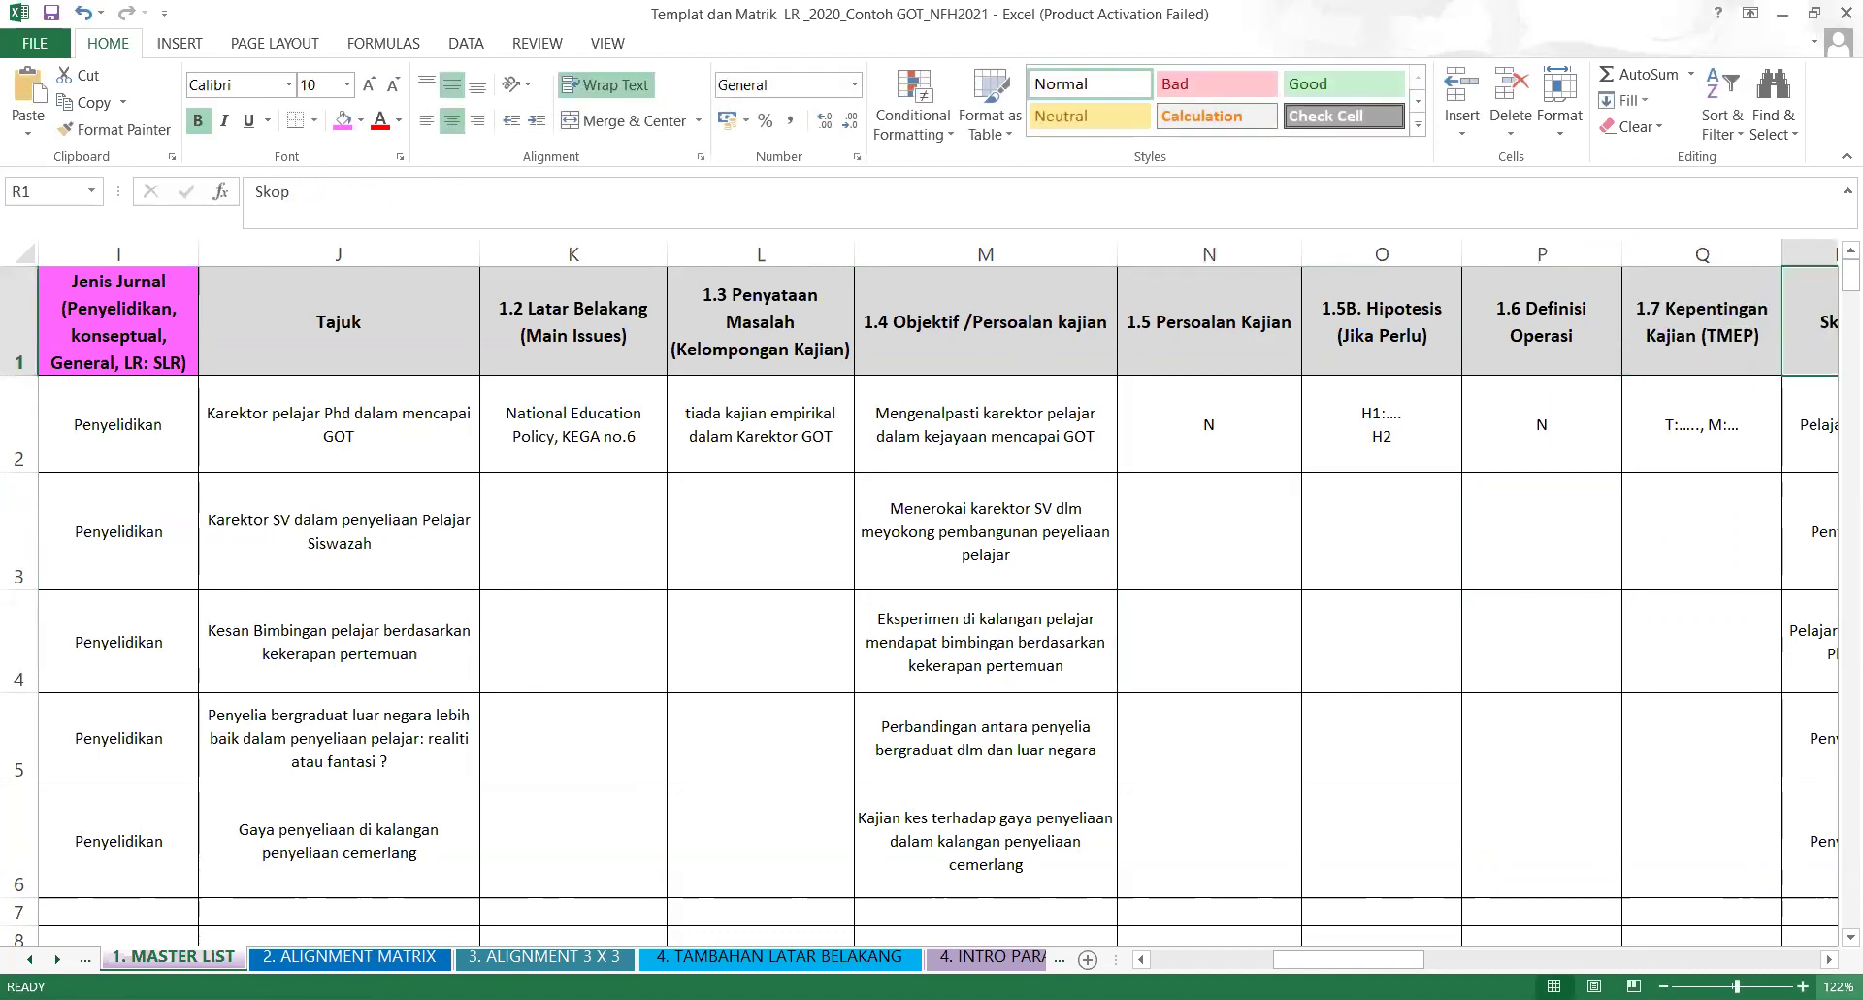
Number the scope header in R1 so it reads "1.8 A Skop".
click(1831, 962)
click(1830, 963)
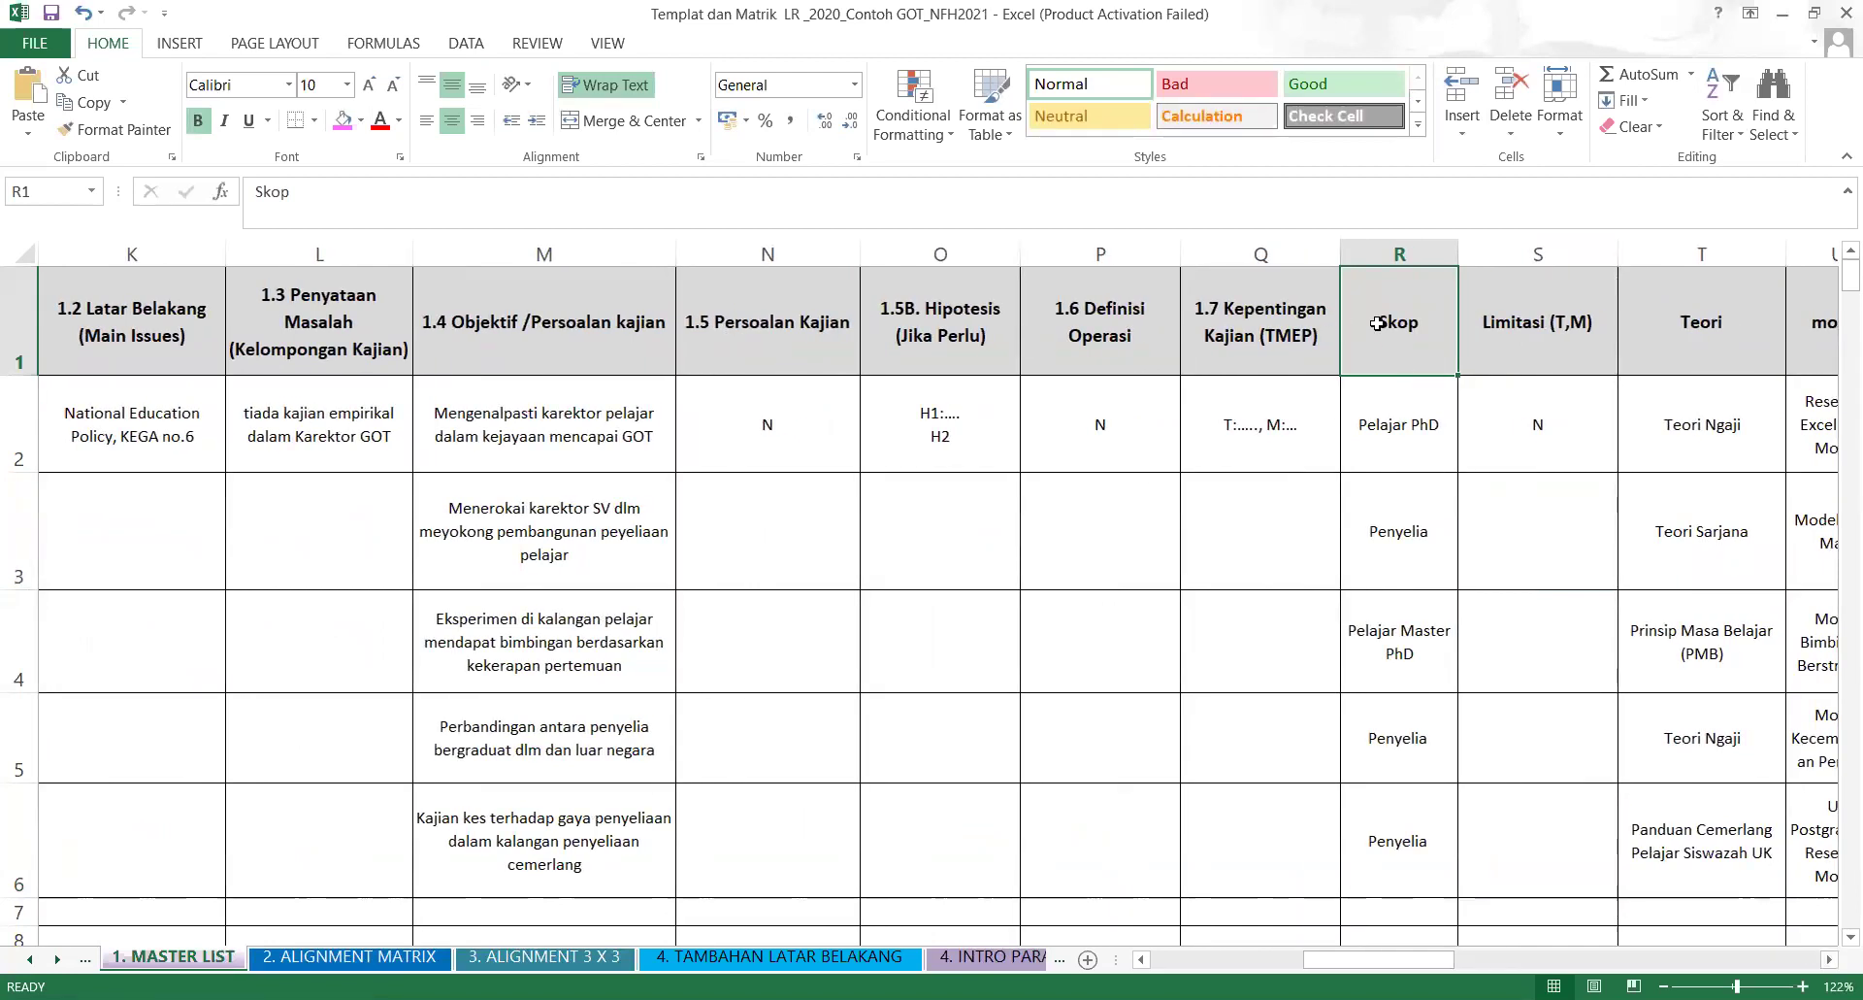
click(259, 191)
text(1.)
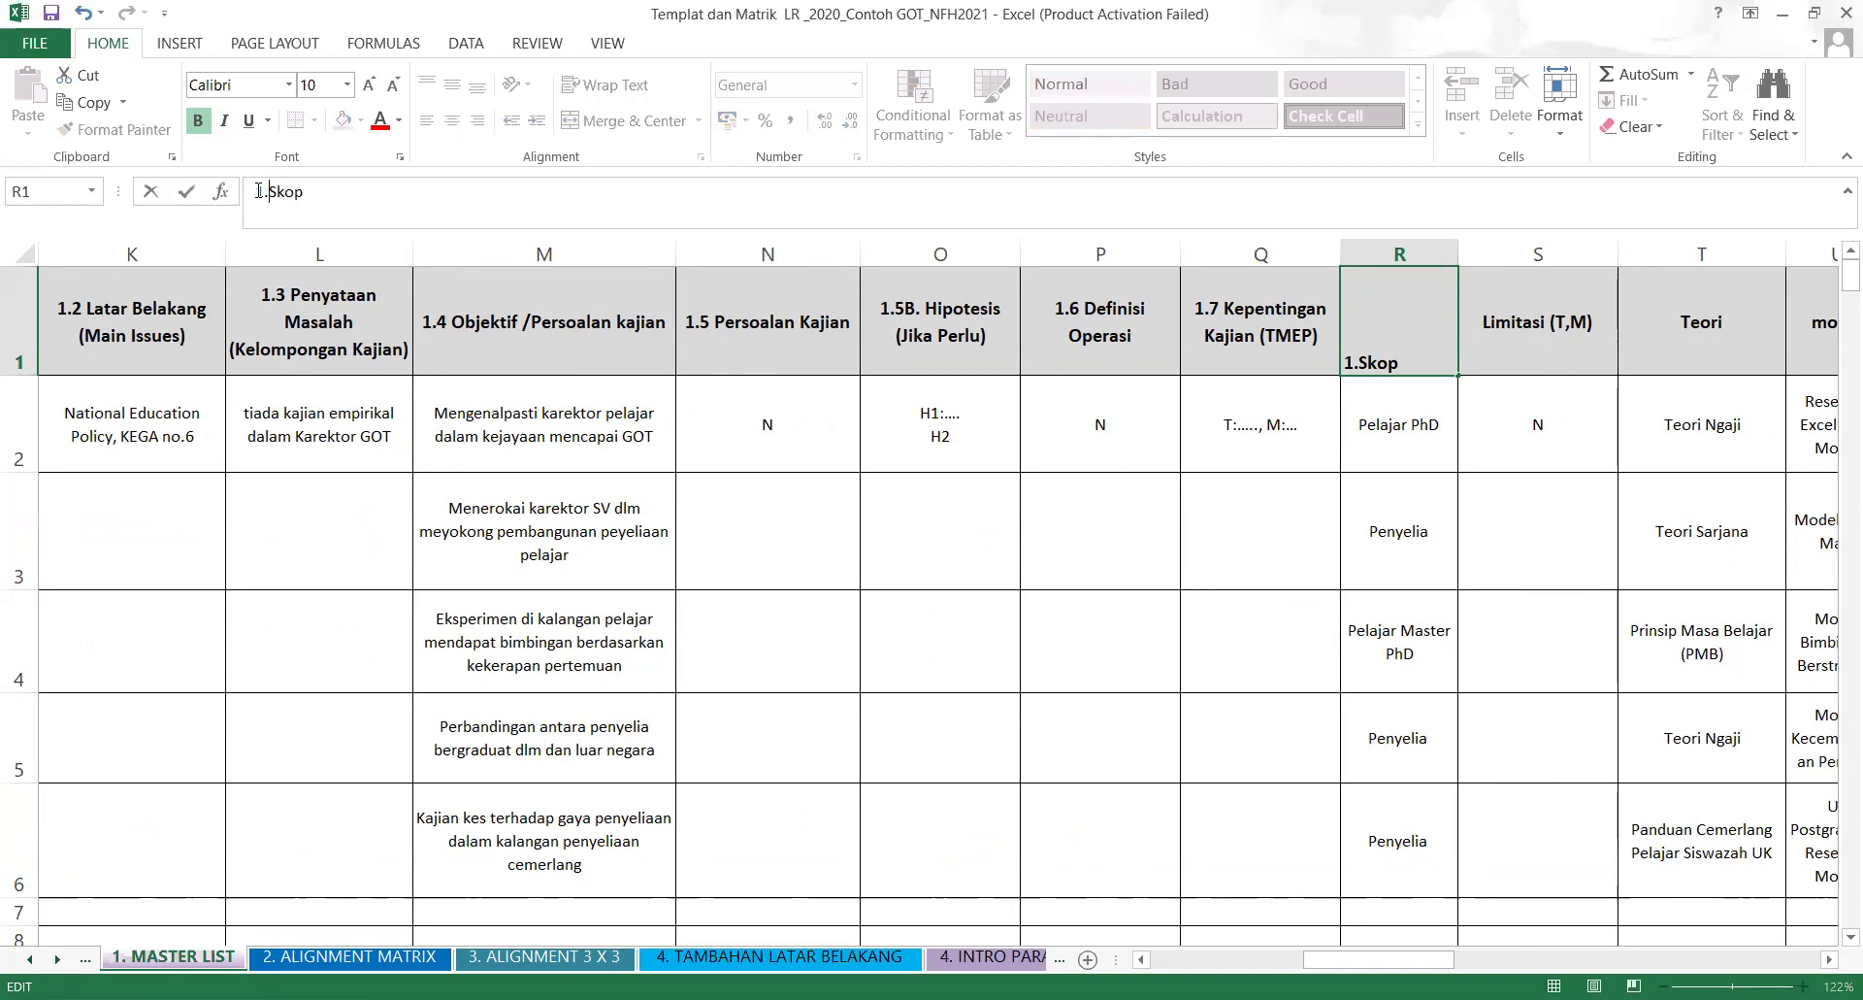
text(8 A)
Number the limitations header in S1 so it reads "1.8B Limitasi (T,M)".
click(1552, 338)
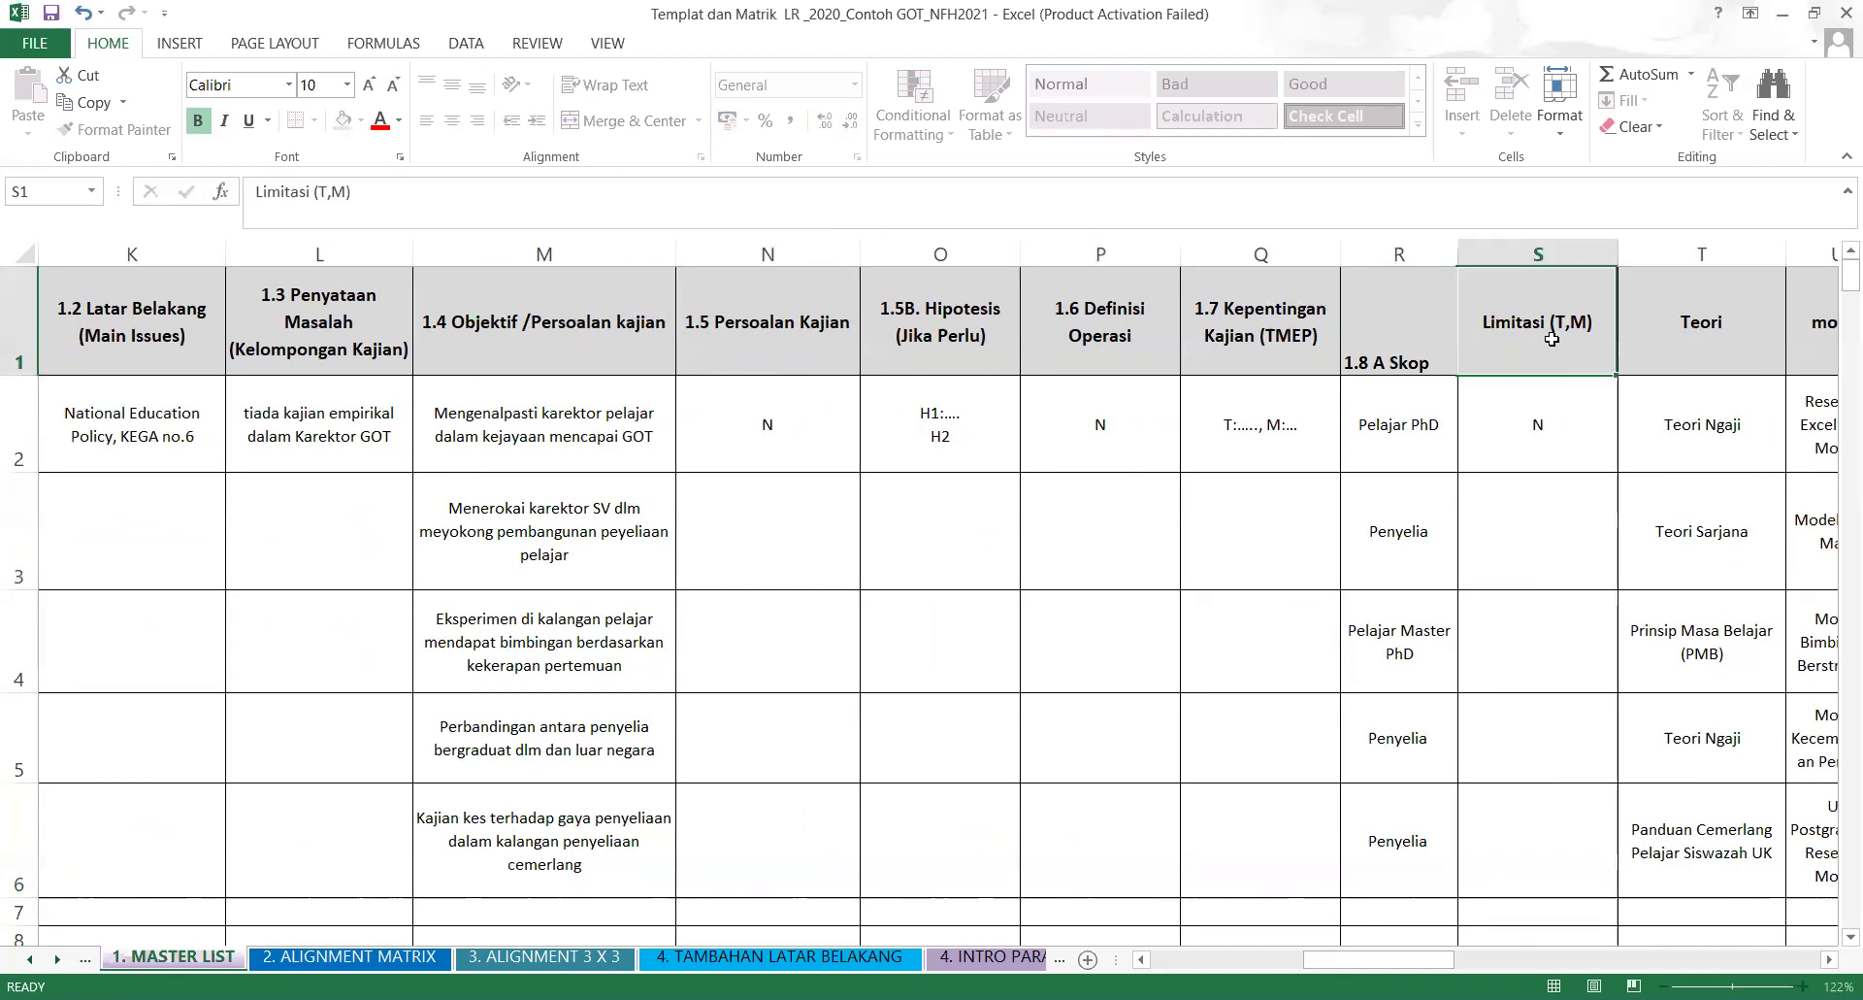
click(259, 199)
text(1.)
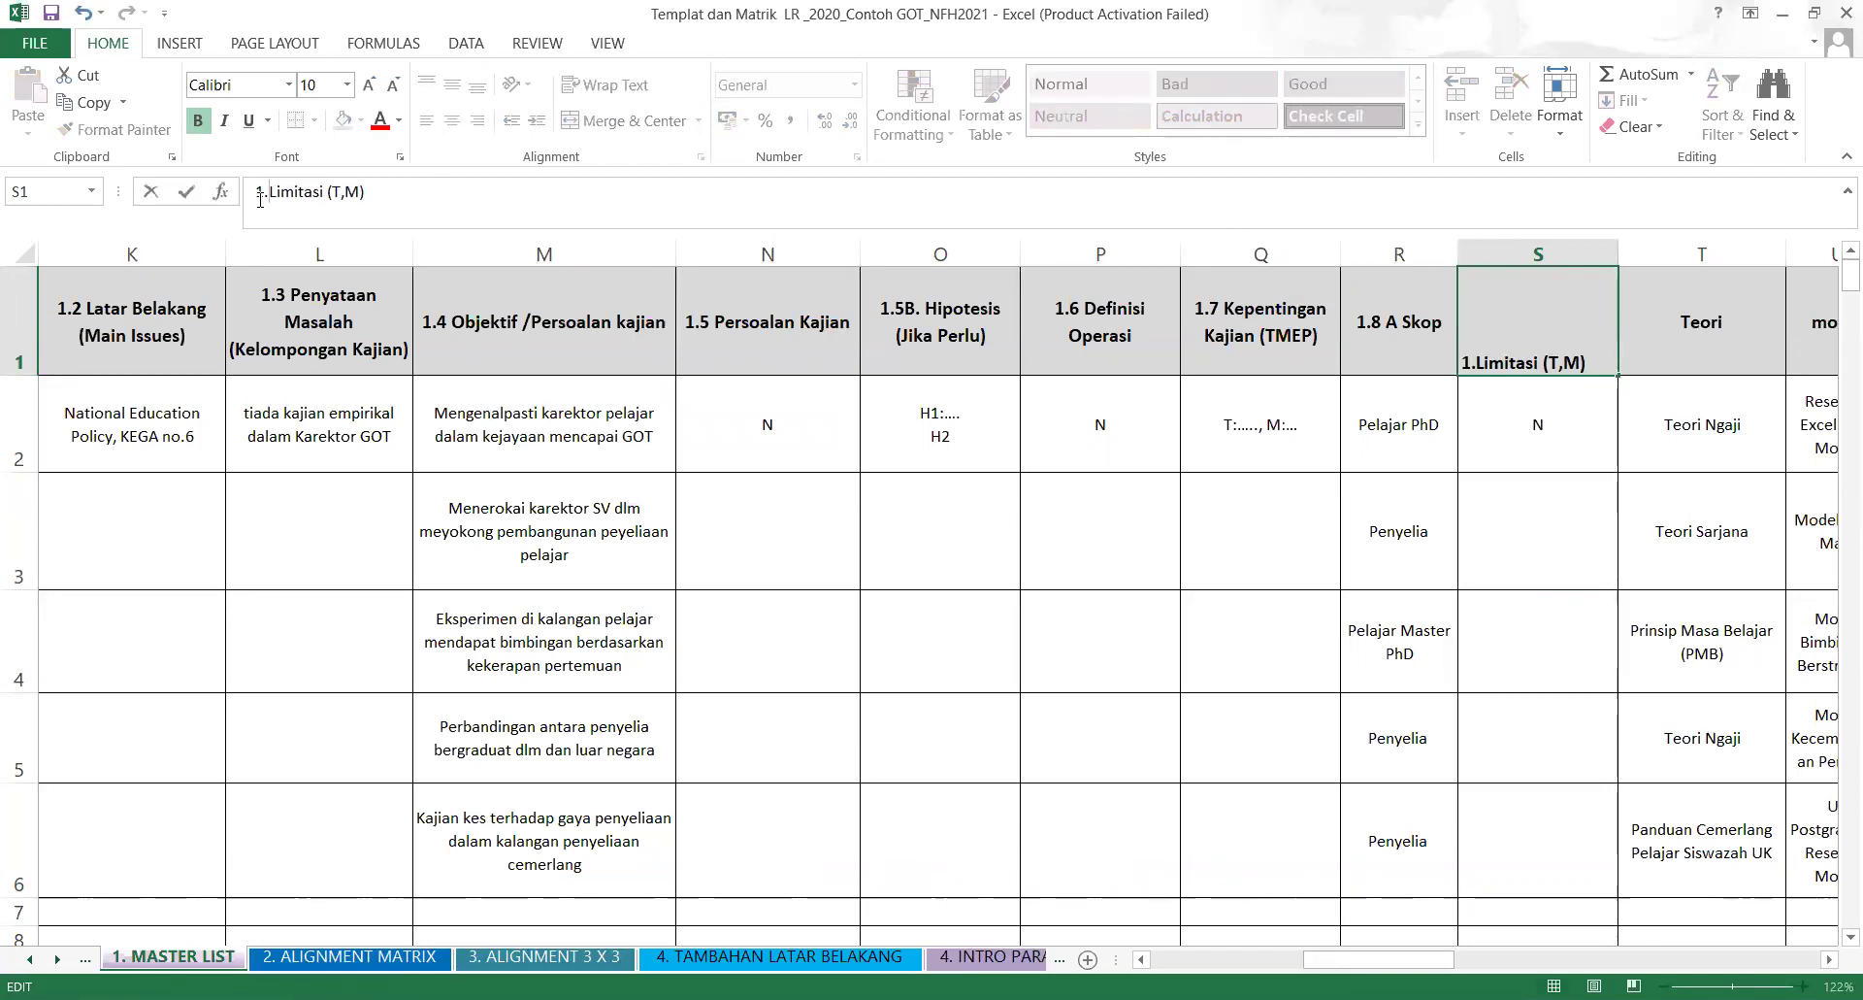
text(8B)
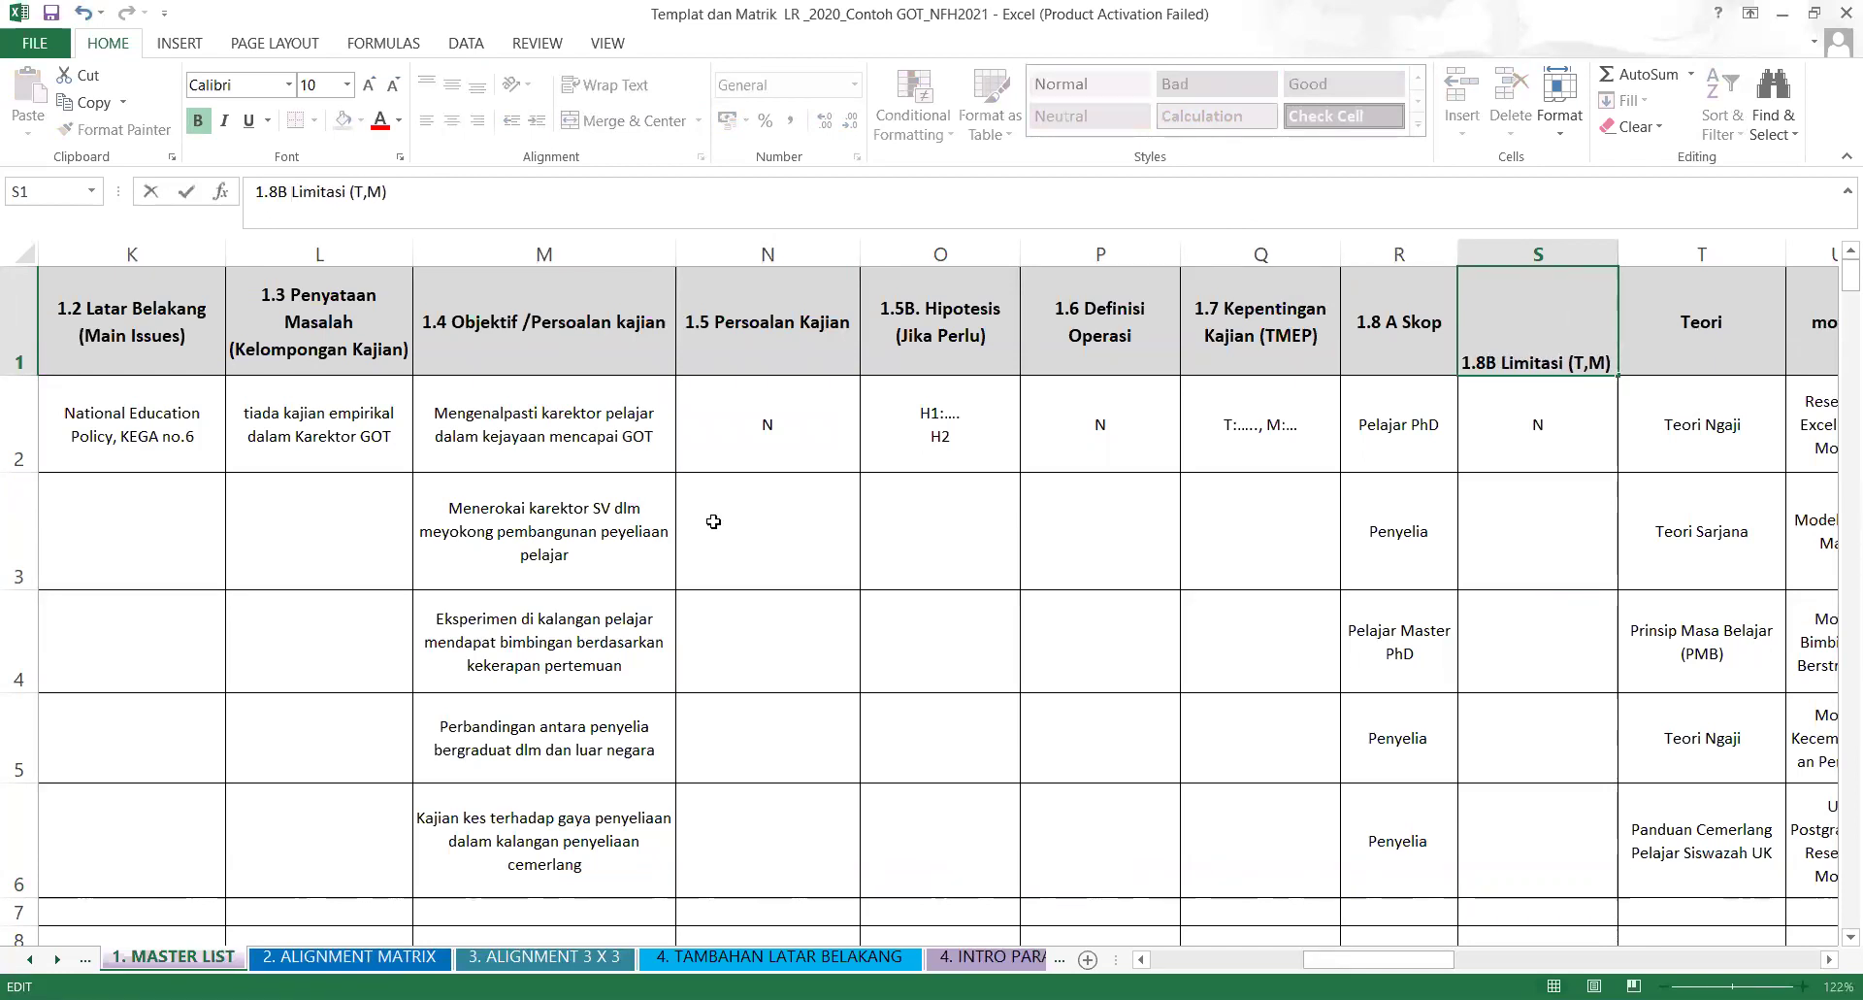
click(793, 626)
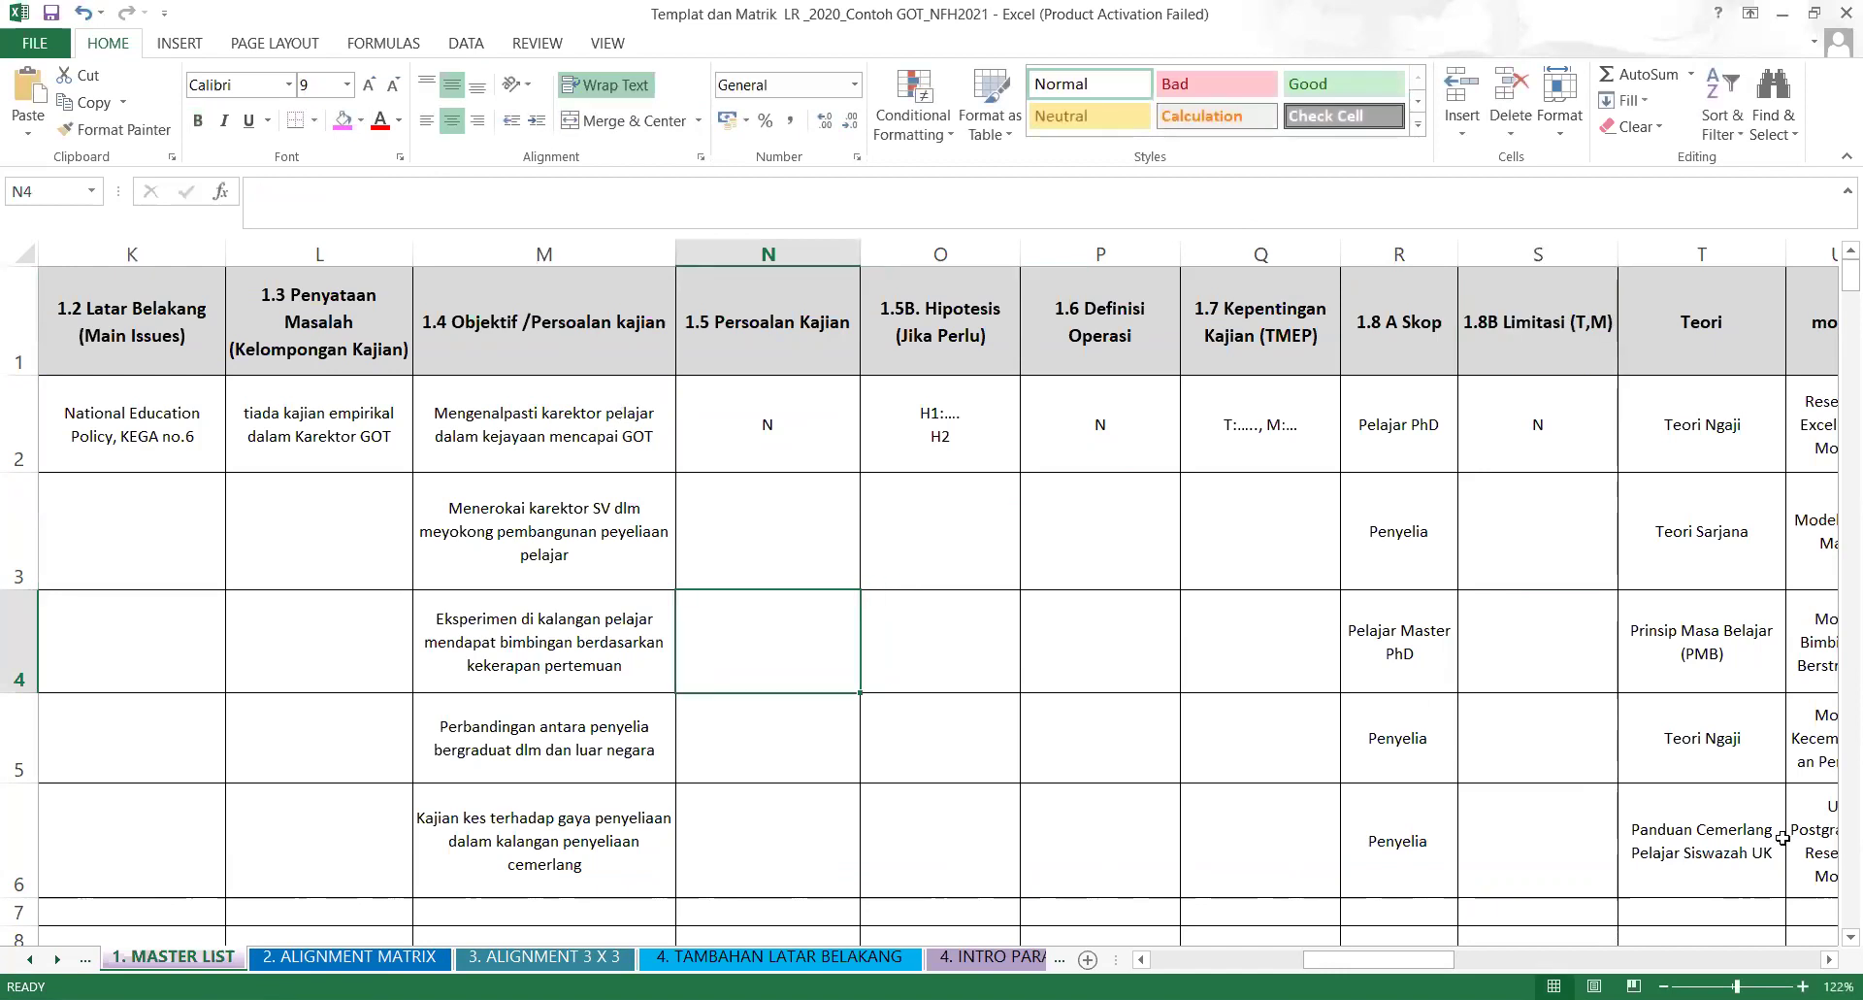
click(1828, 961)
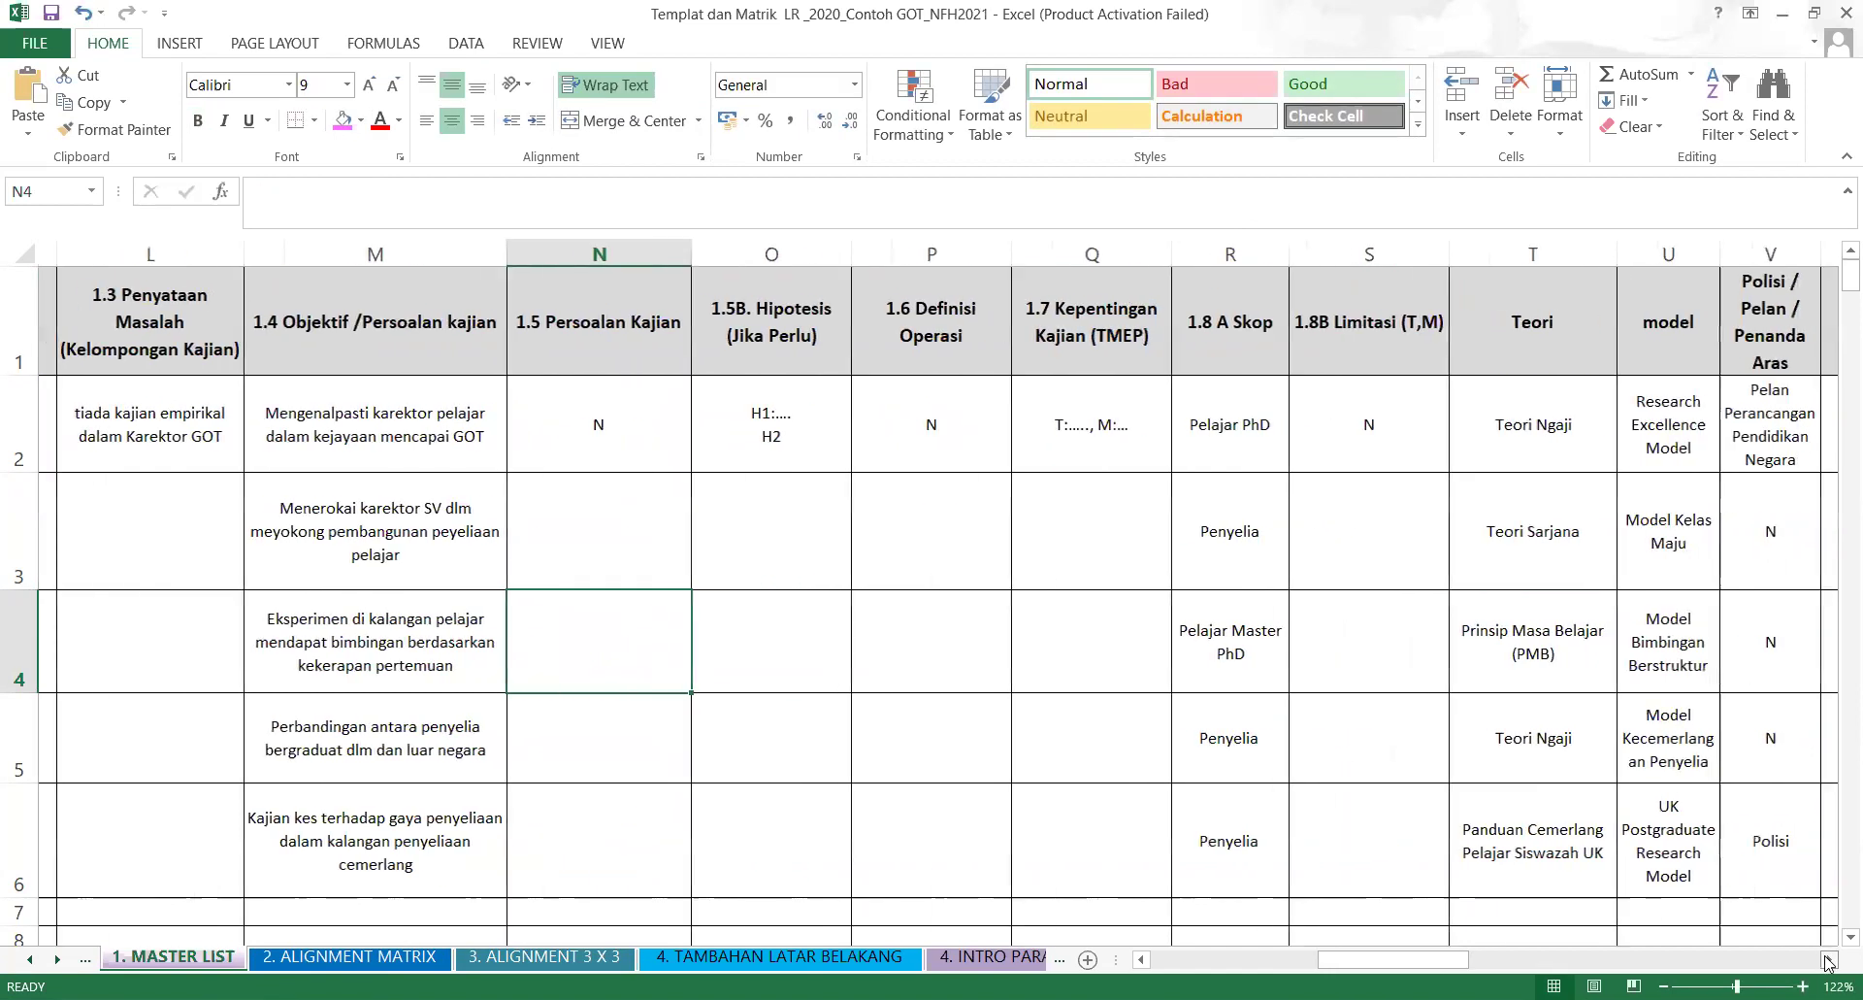
click(1325, 320)
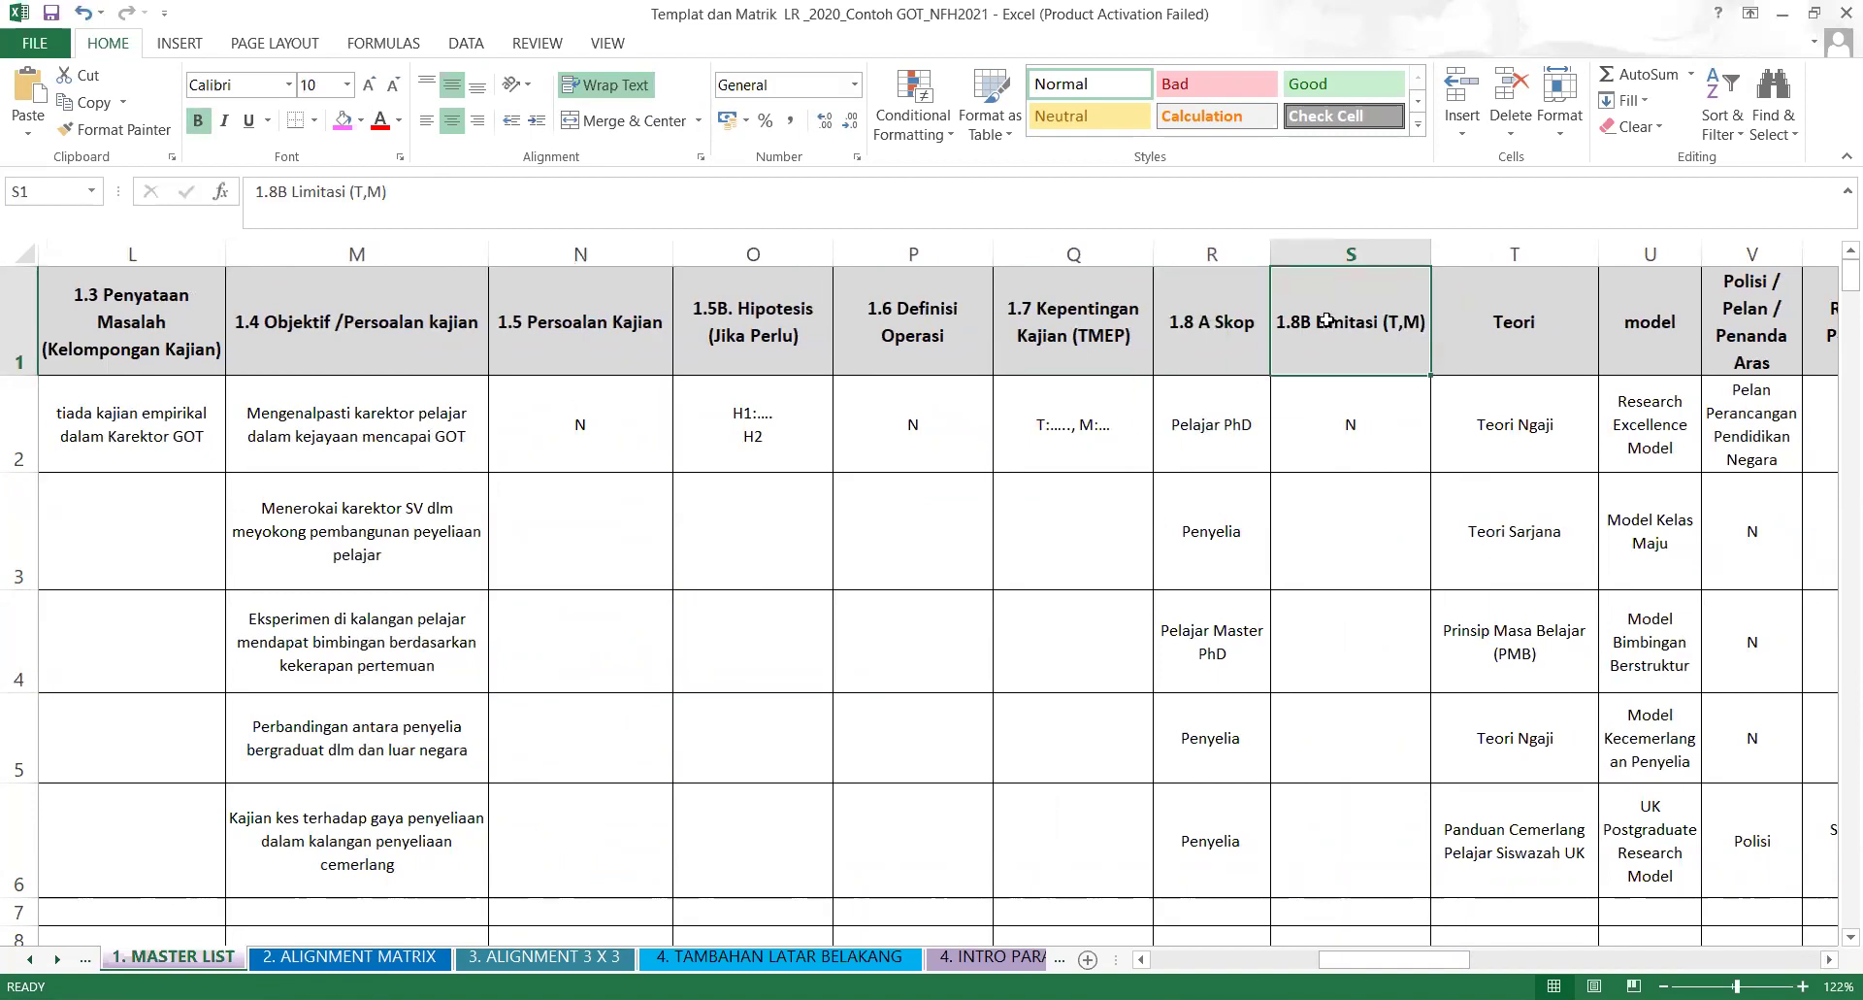
Remove the space after "1.8" in the scope header in R1 so it reads "1.8A Skop".
click(1186, 345)
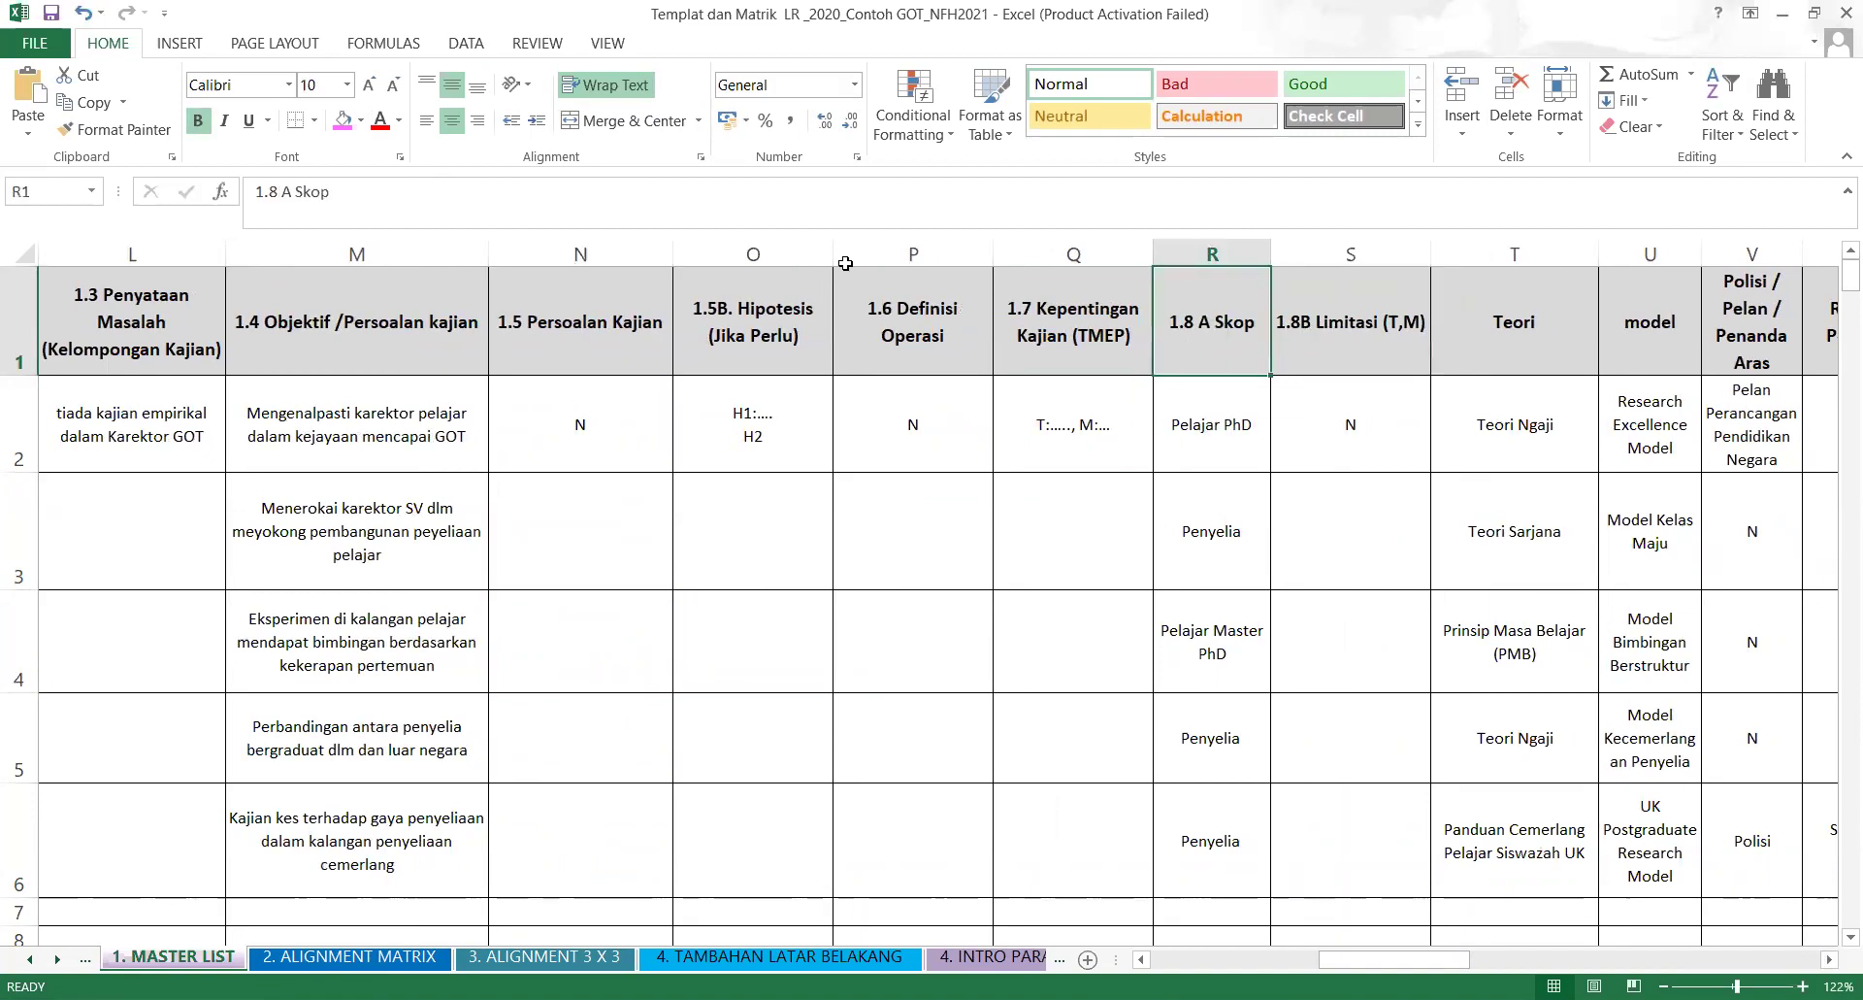
click(284, 191)
key(BackSpace)
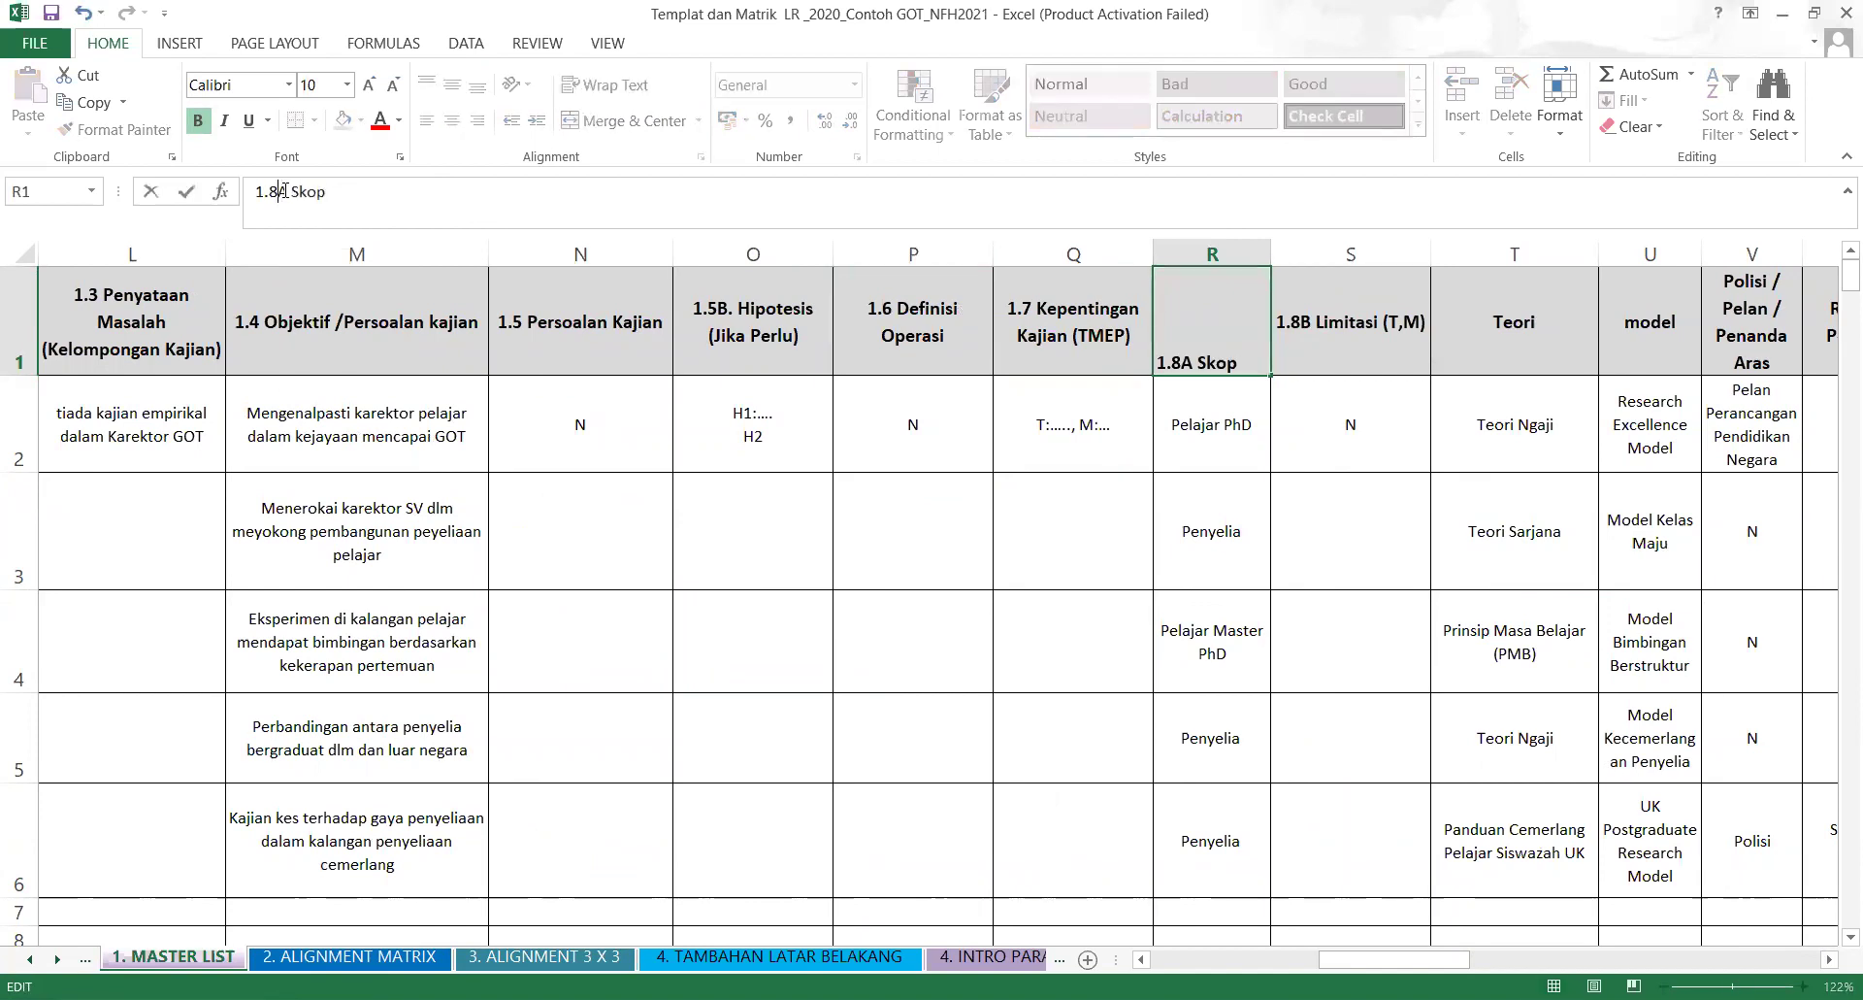
click(1262, 444)
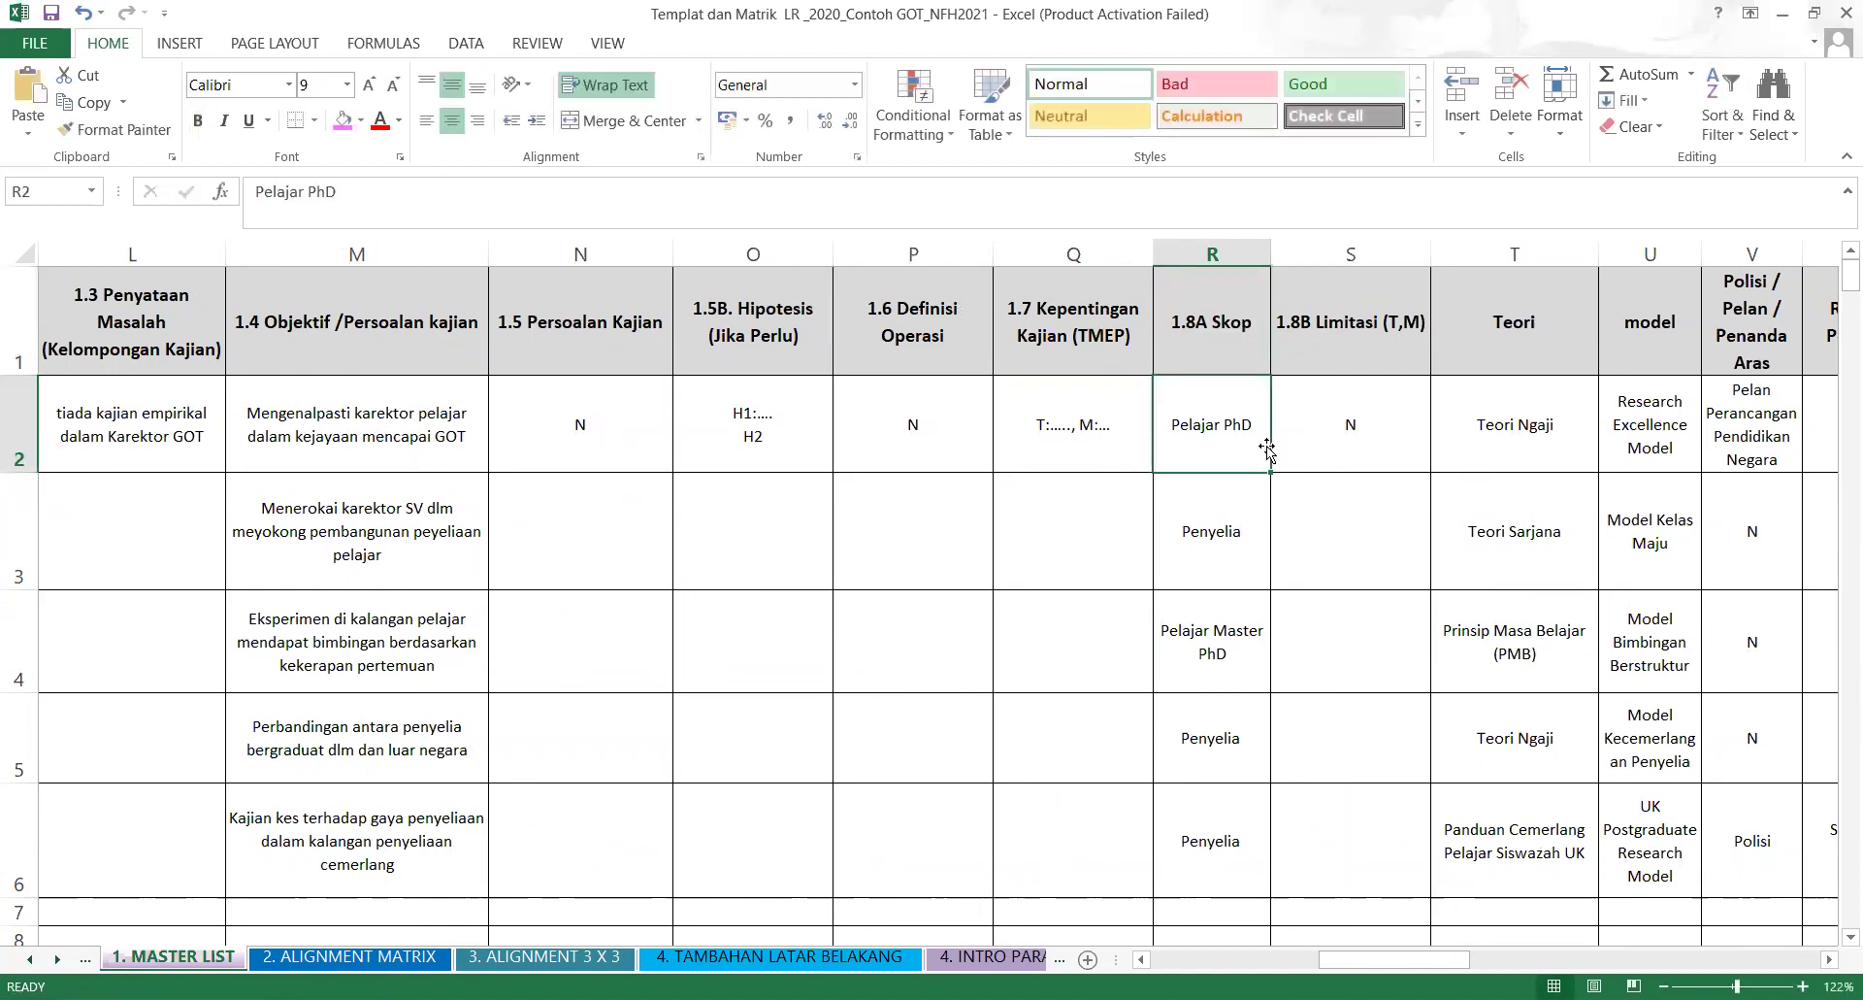
Insert a blank column before the "Teori" column.
click(1511, 343)
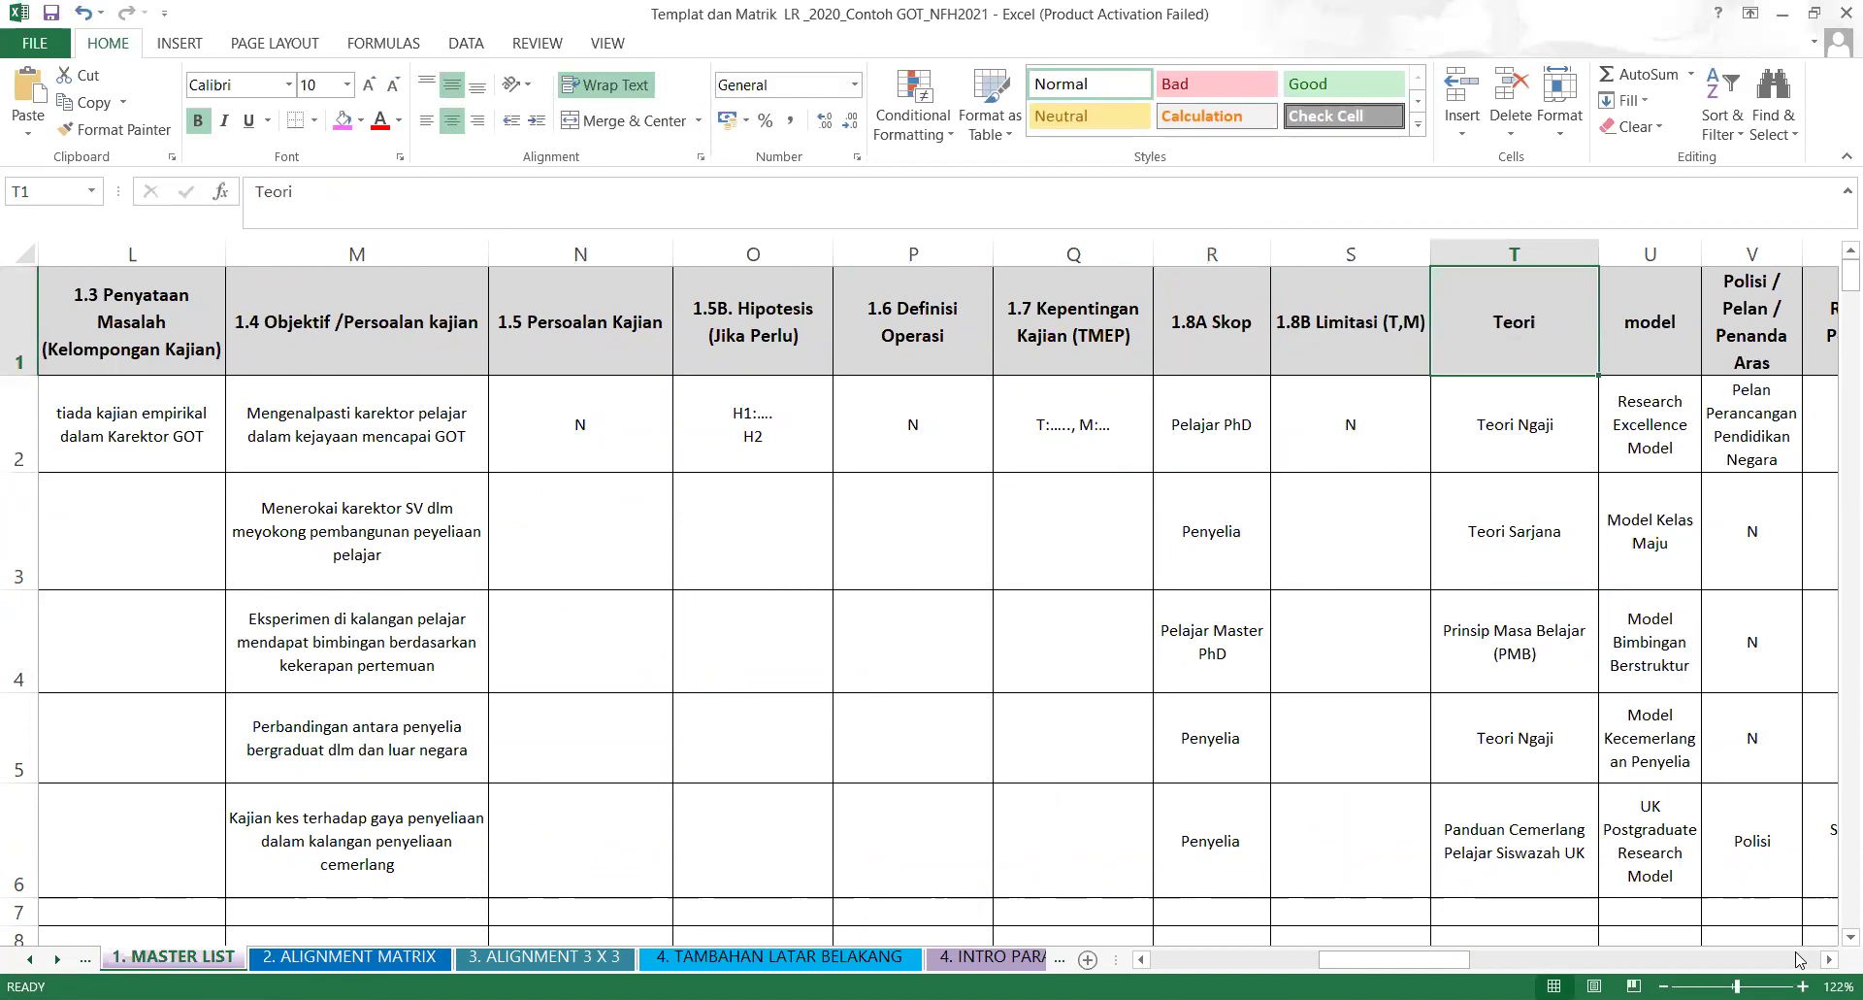
click(1828, 958)
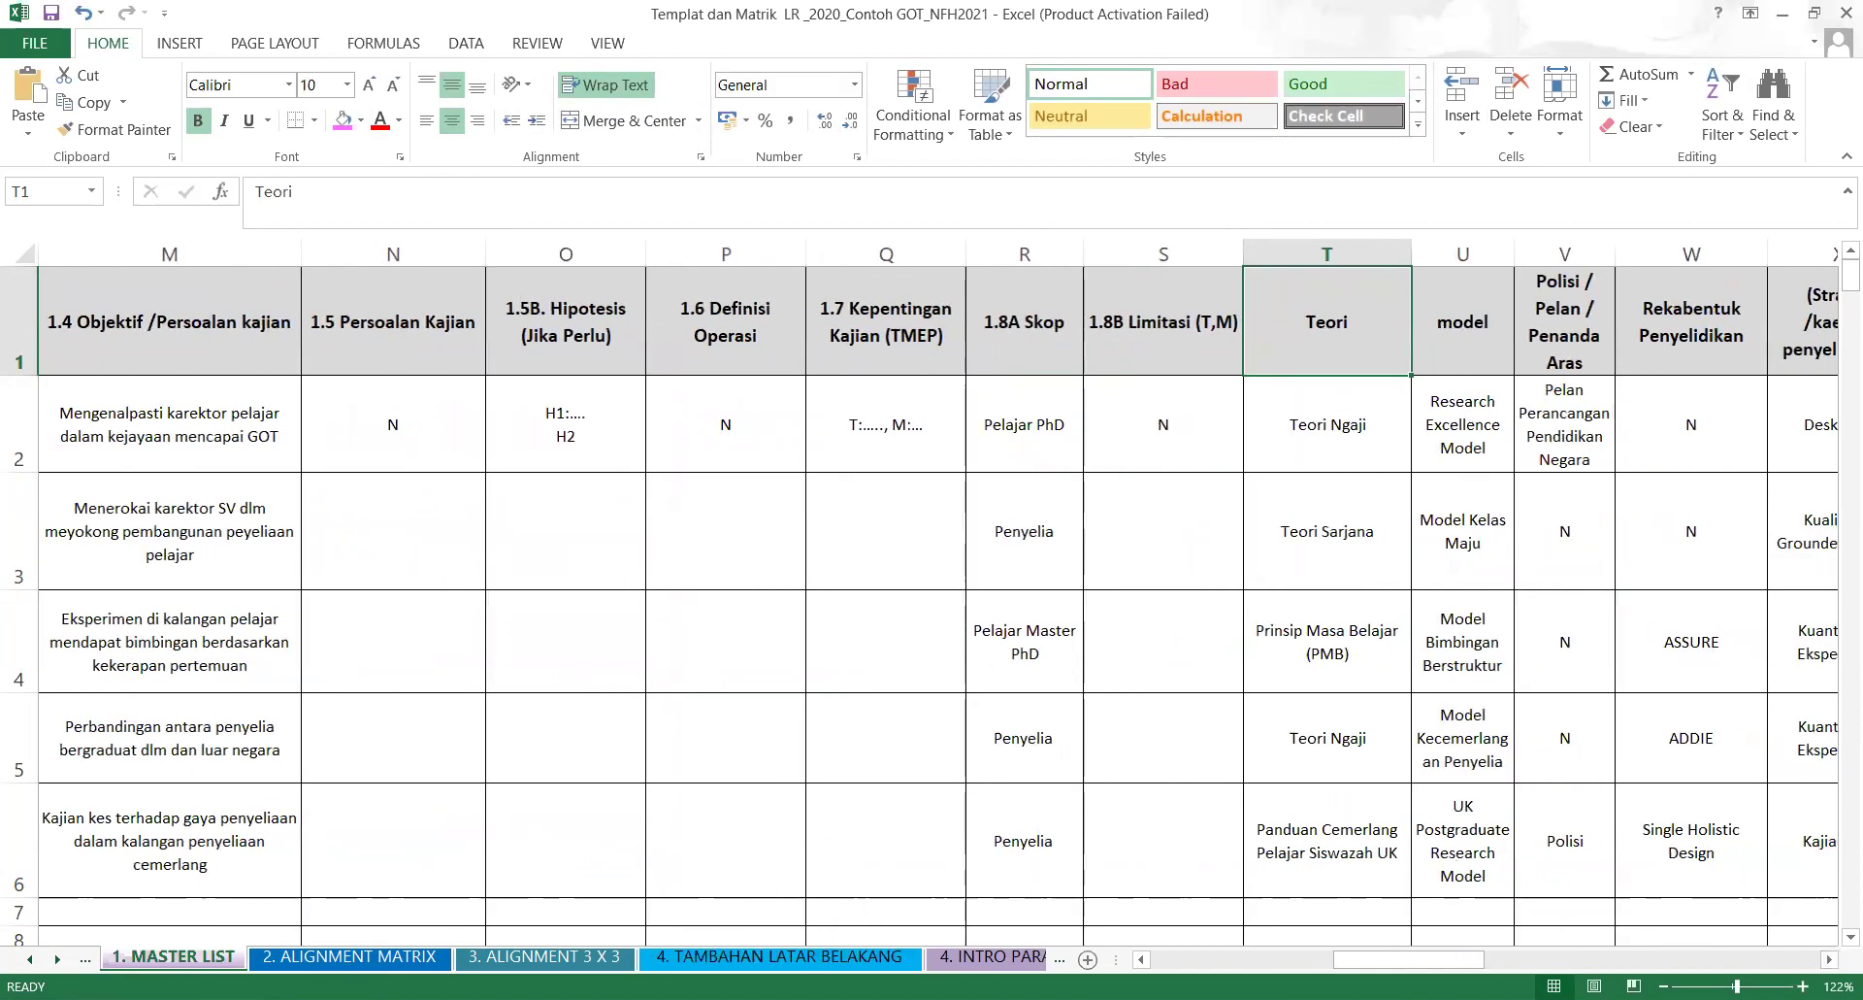
drag(1342, 963, 1454, 954)
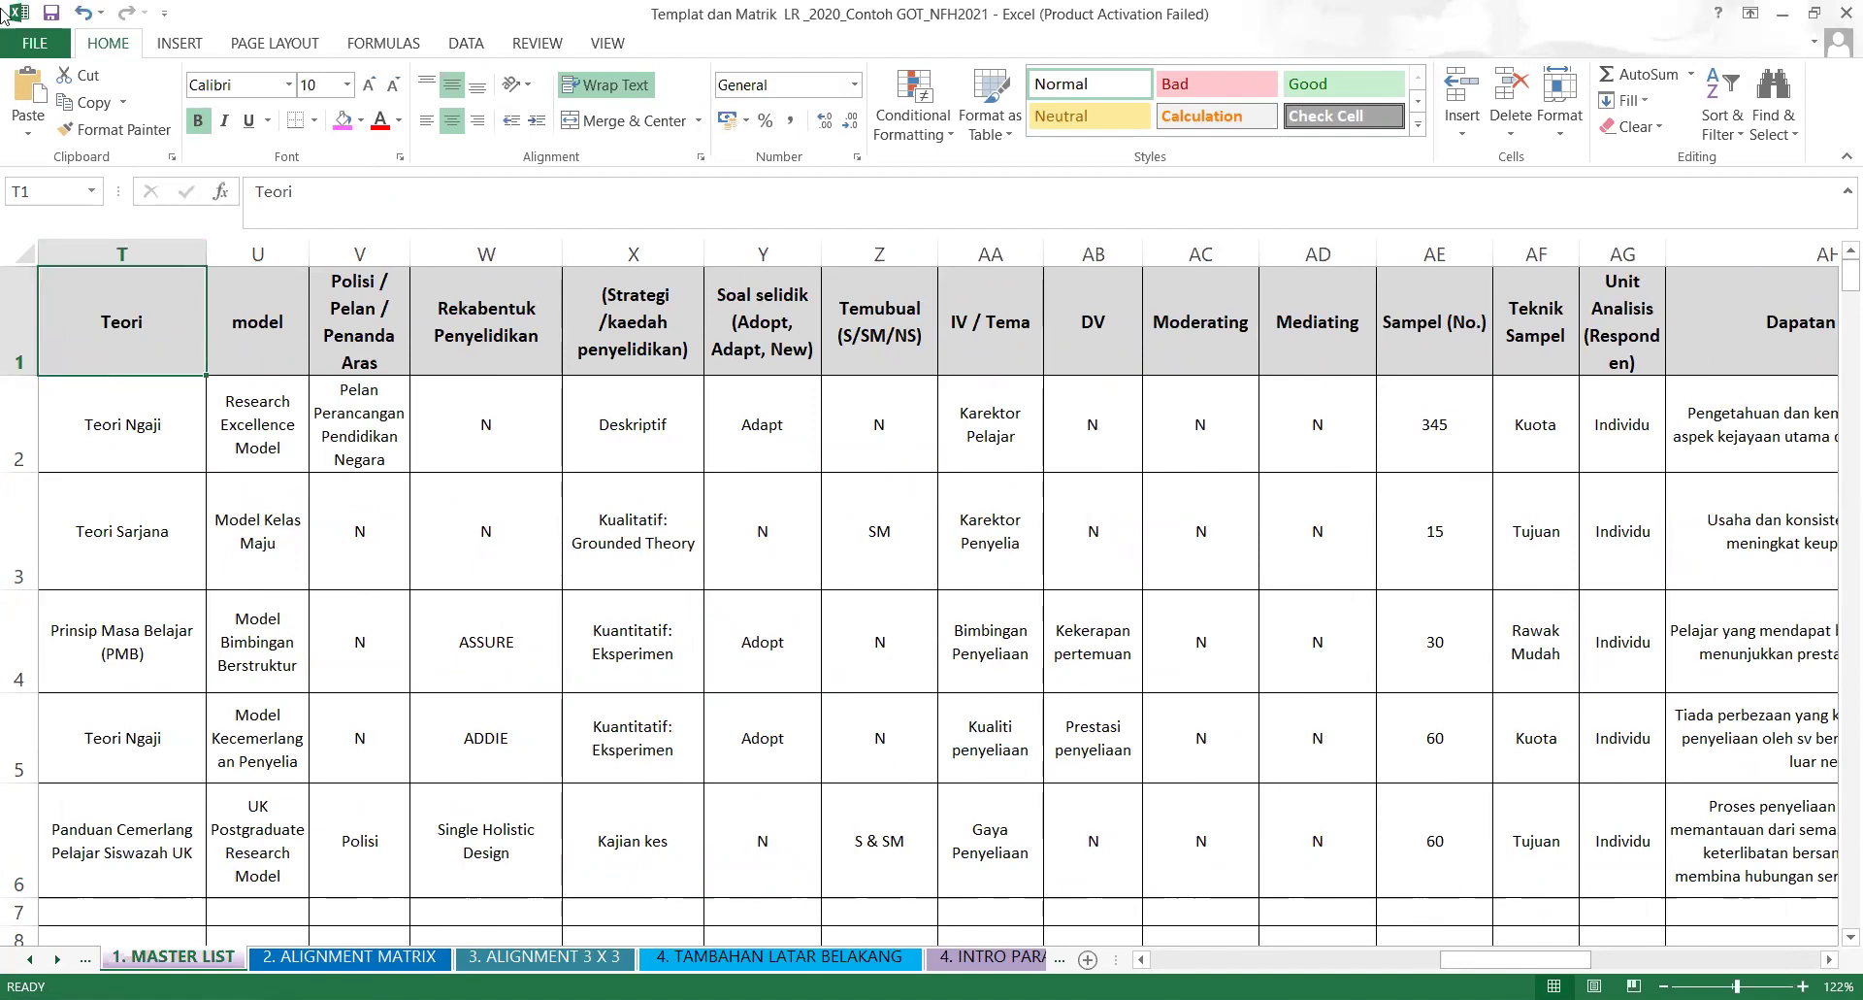
right_click(149, 248)
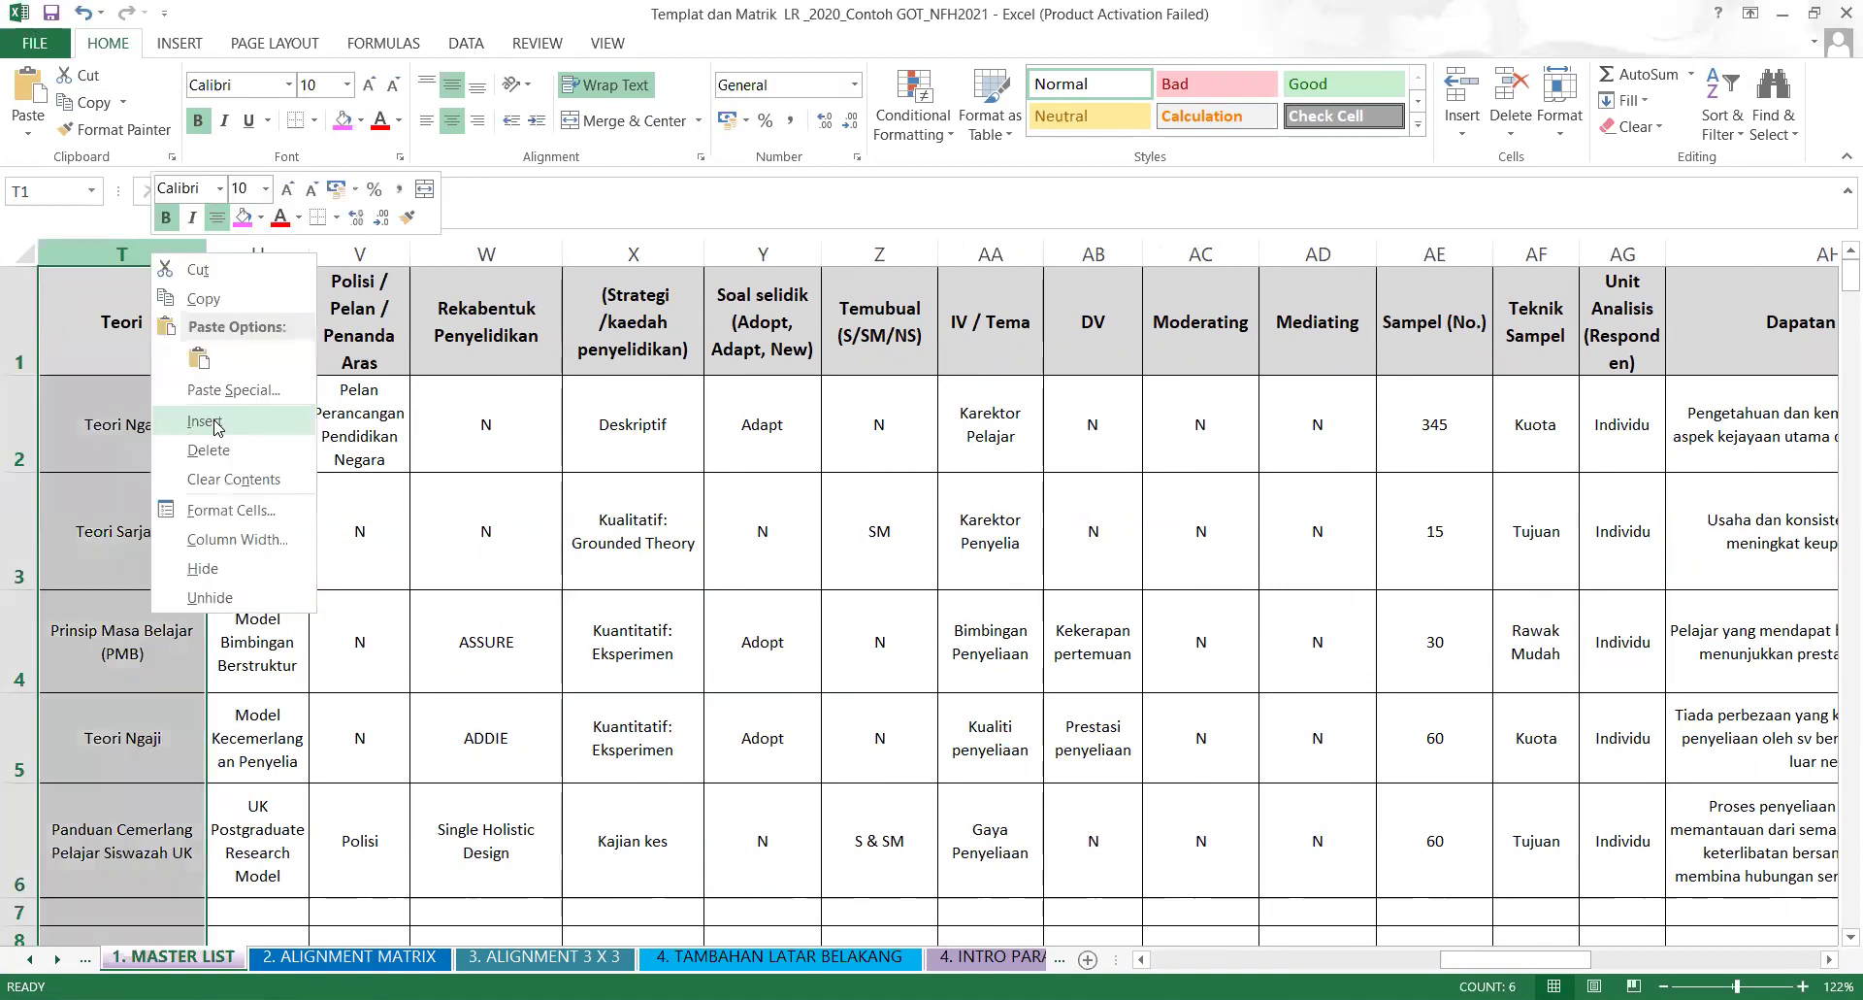
click(218, 428)
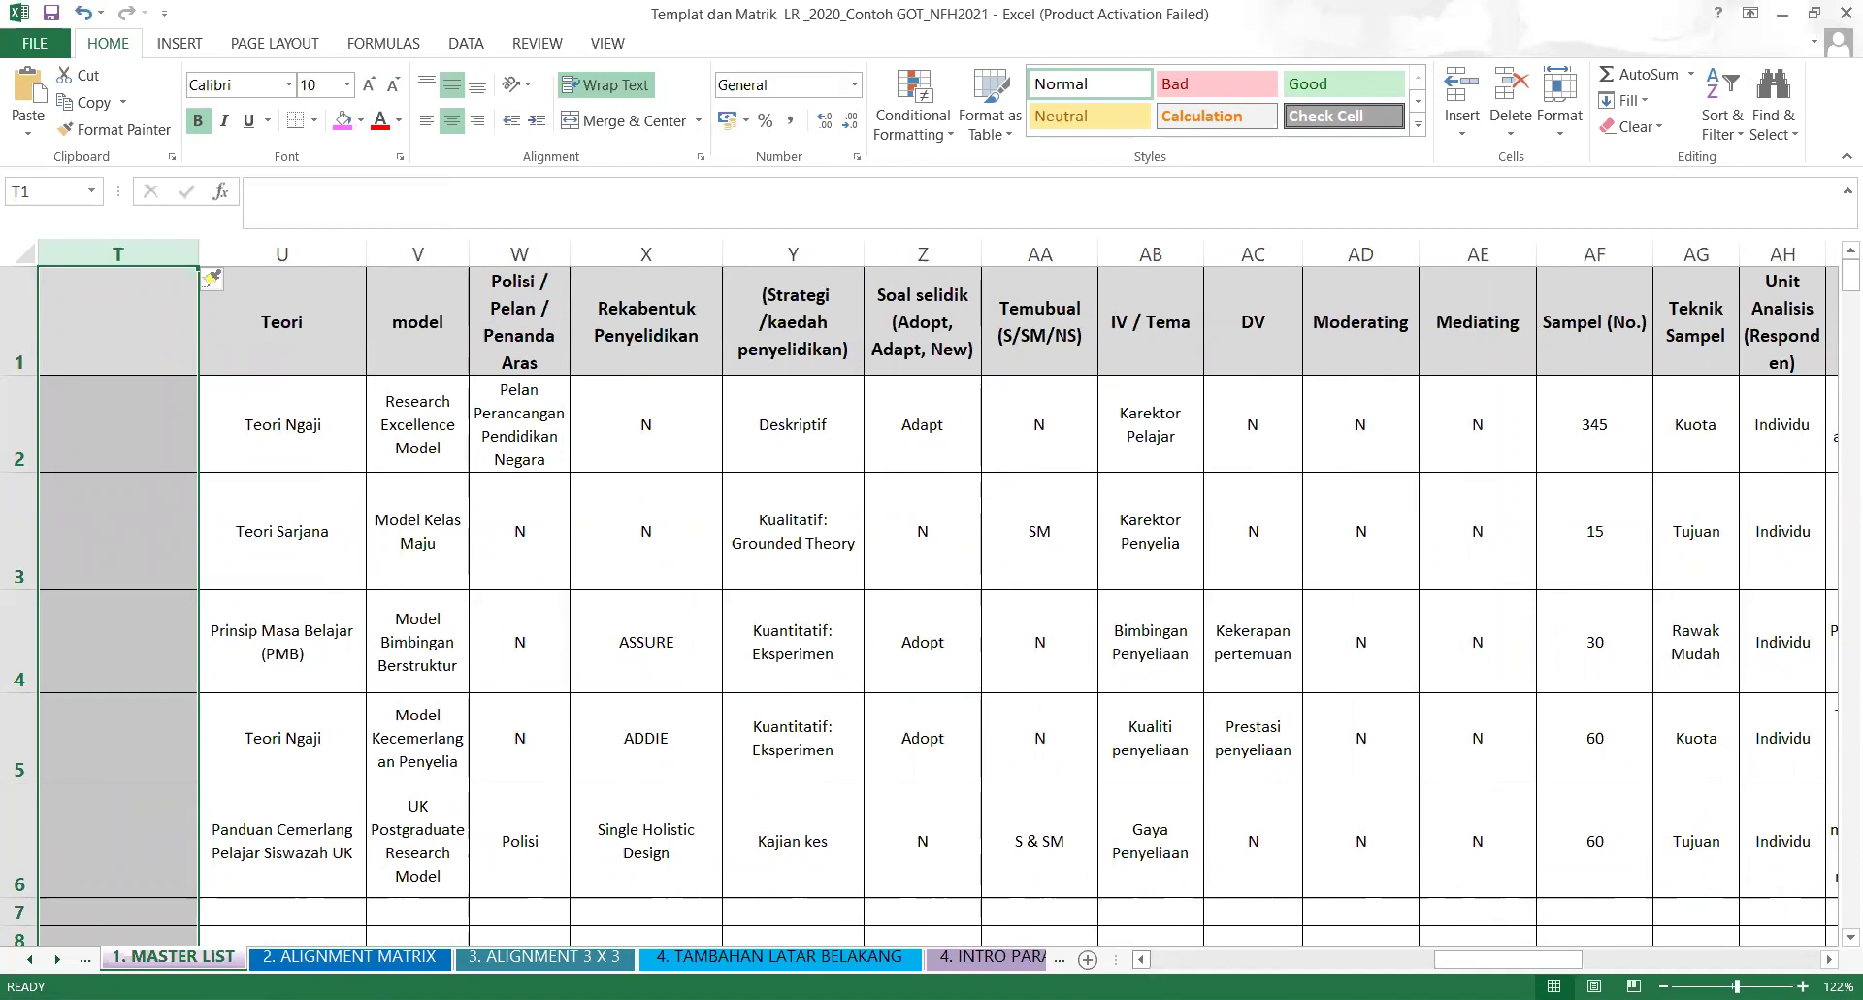
Enter "Overview" as the header of the blank column in T1.
click(1142, 959)
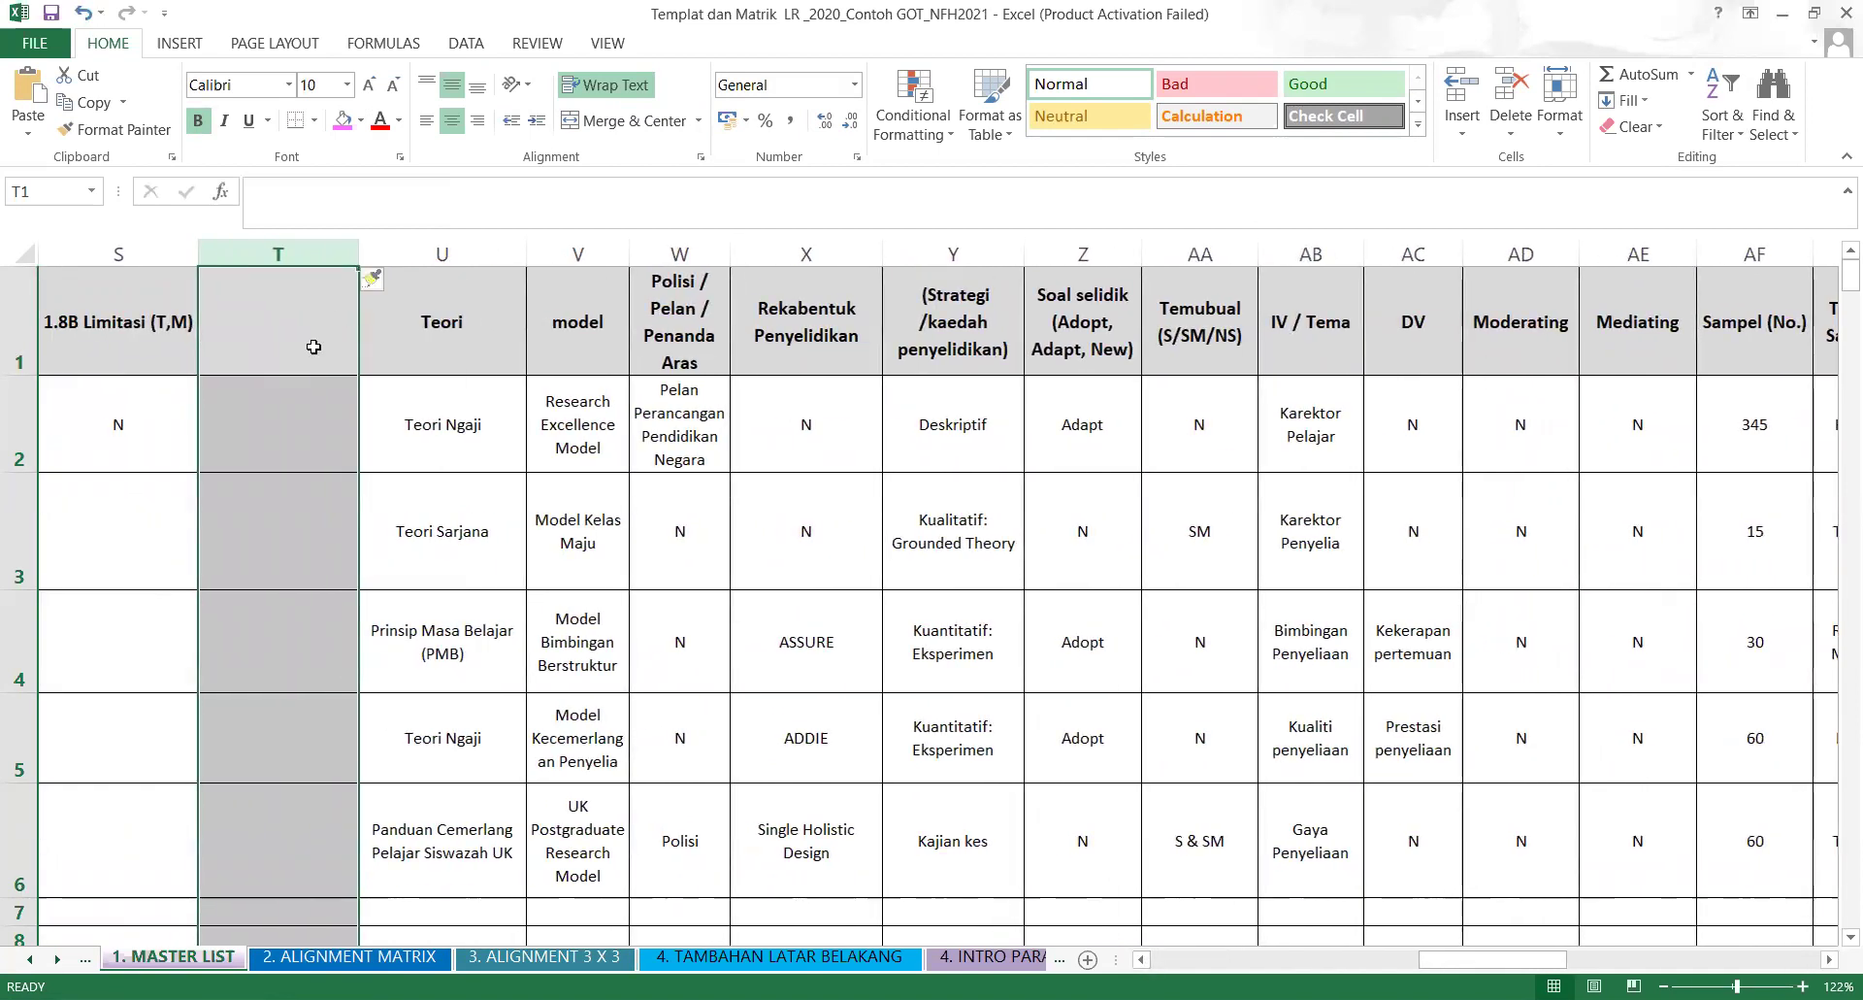
text(O)
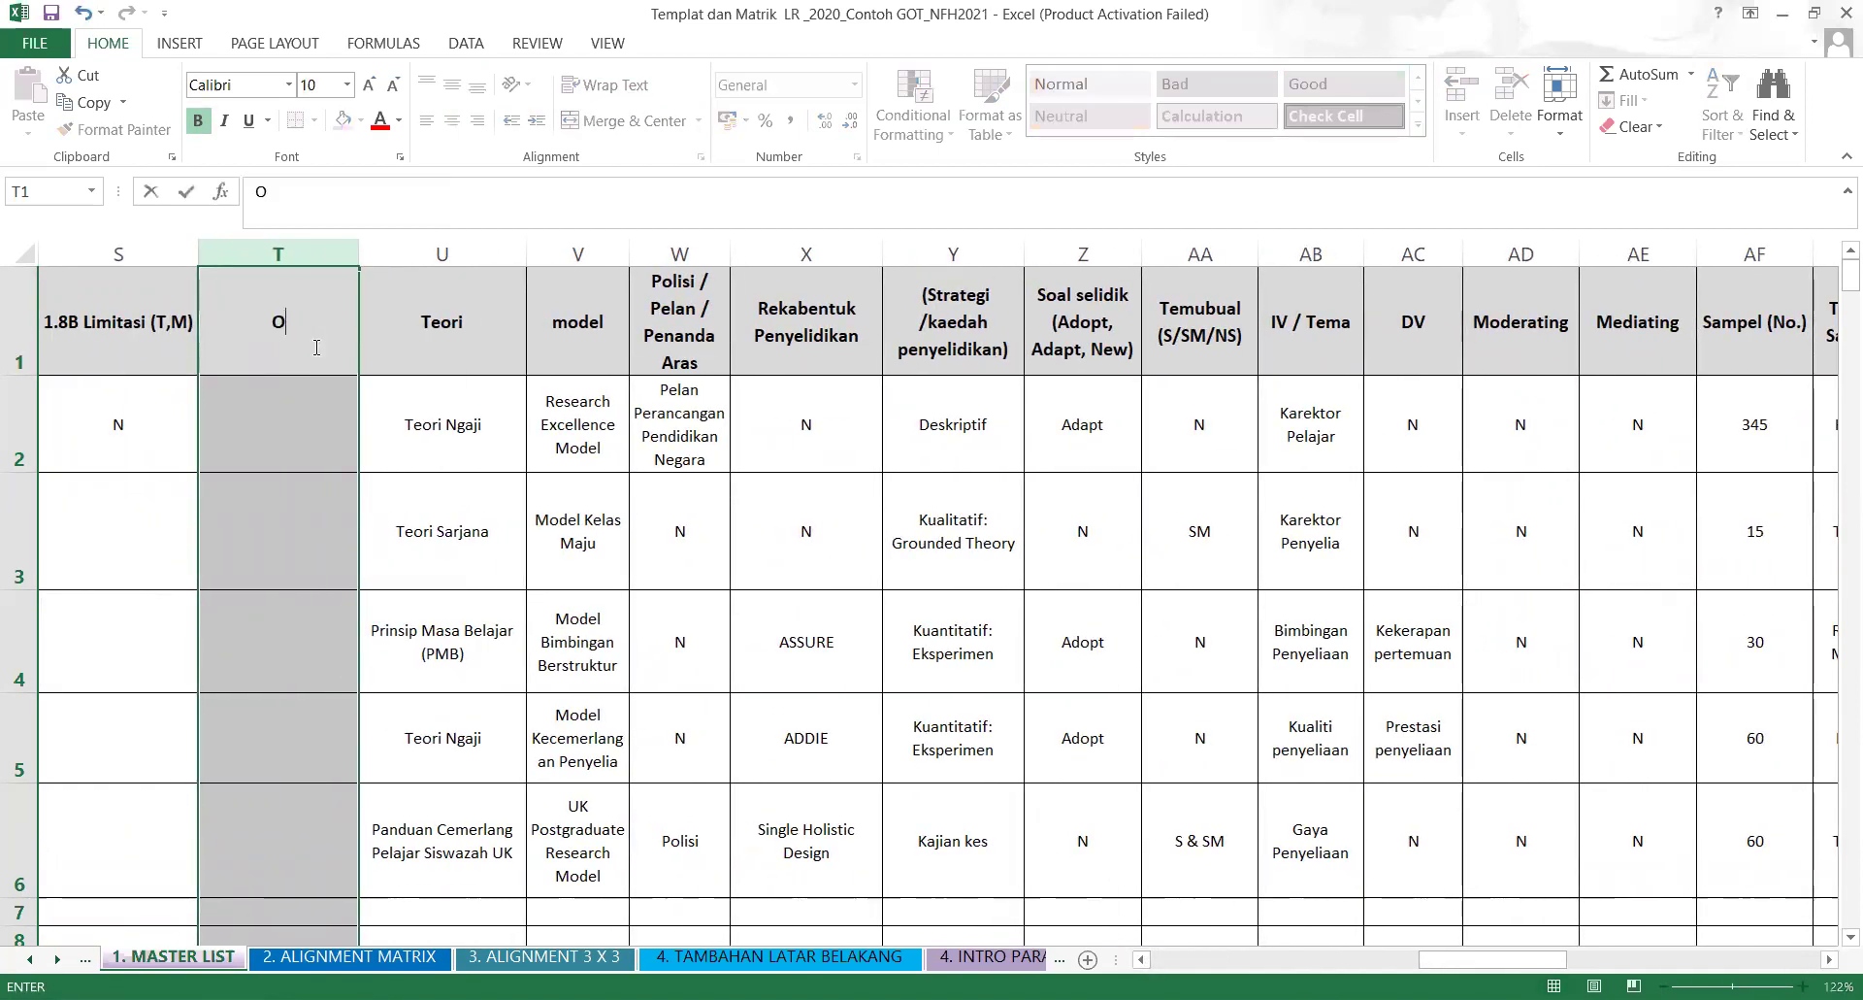
text(ve)
text(iew)
click(298, 428)
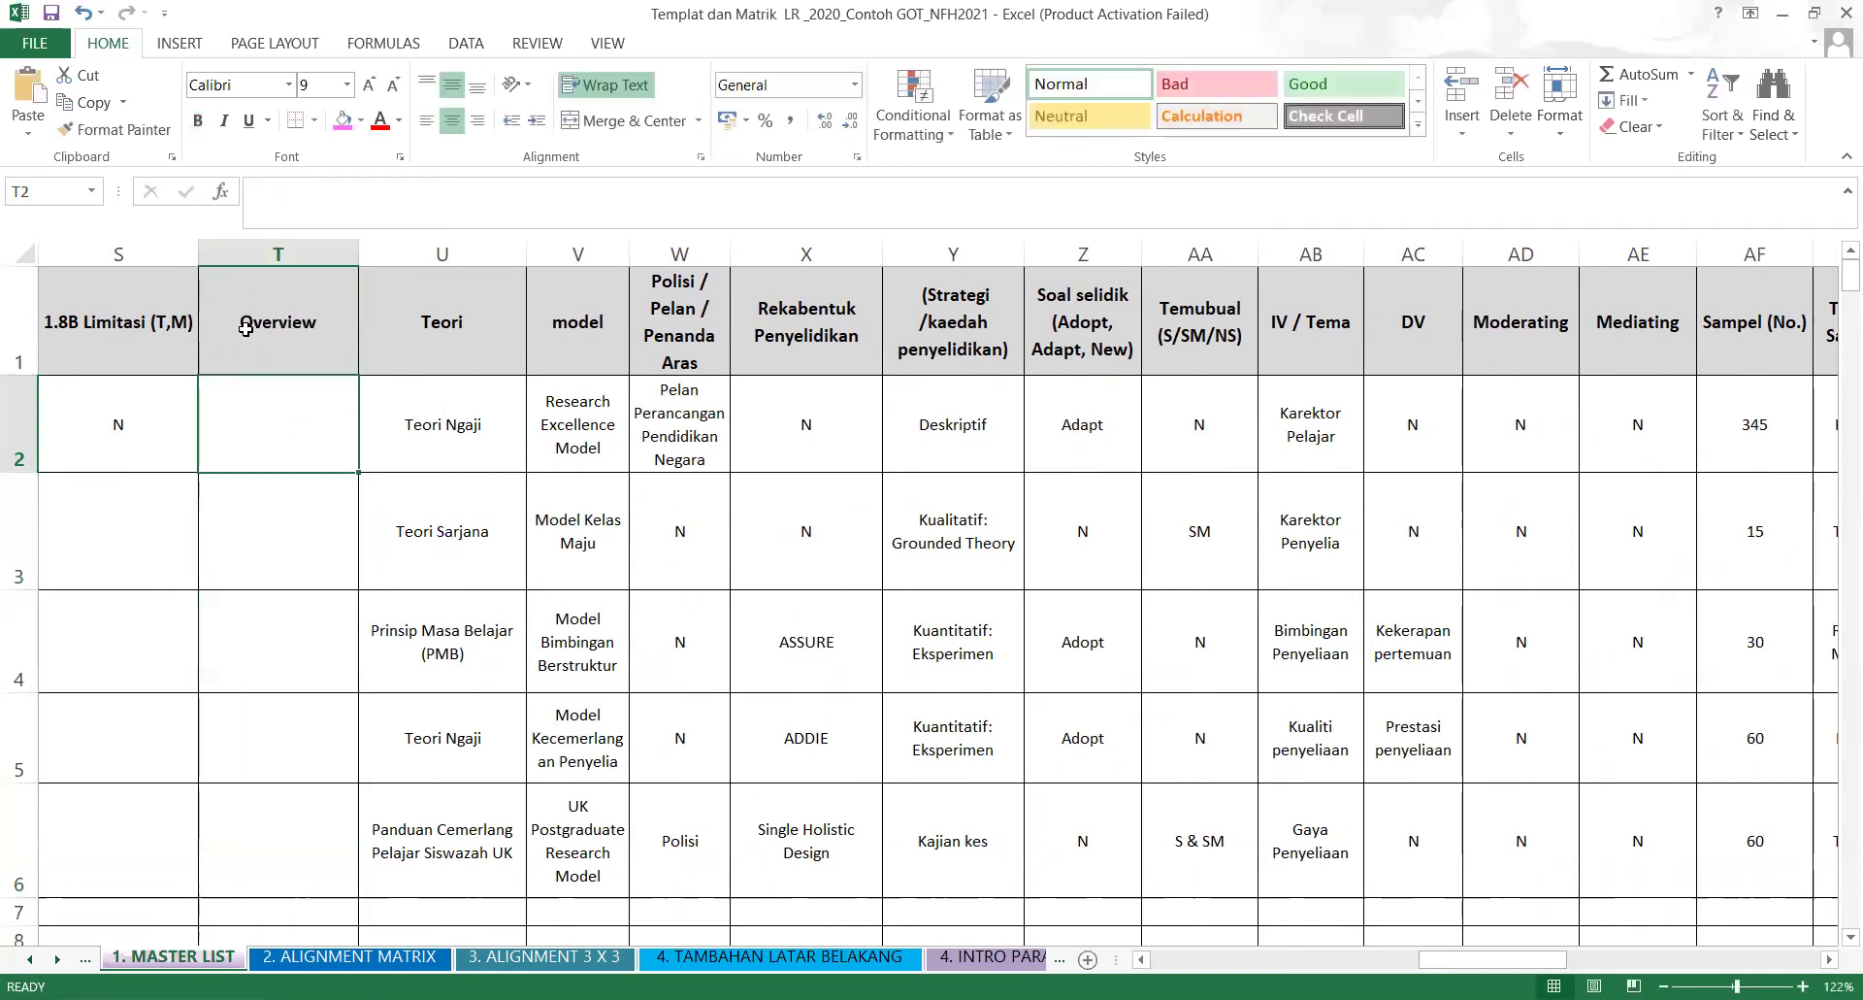
Number the overview header in T1 so it reads "2.2 Overview".
click(248, 328)
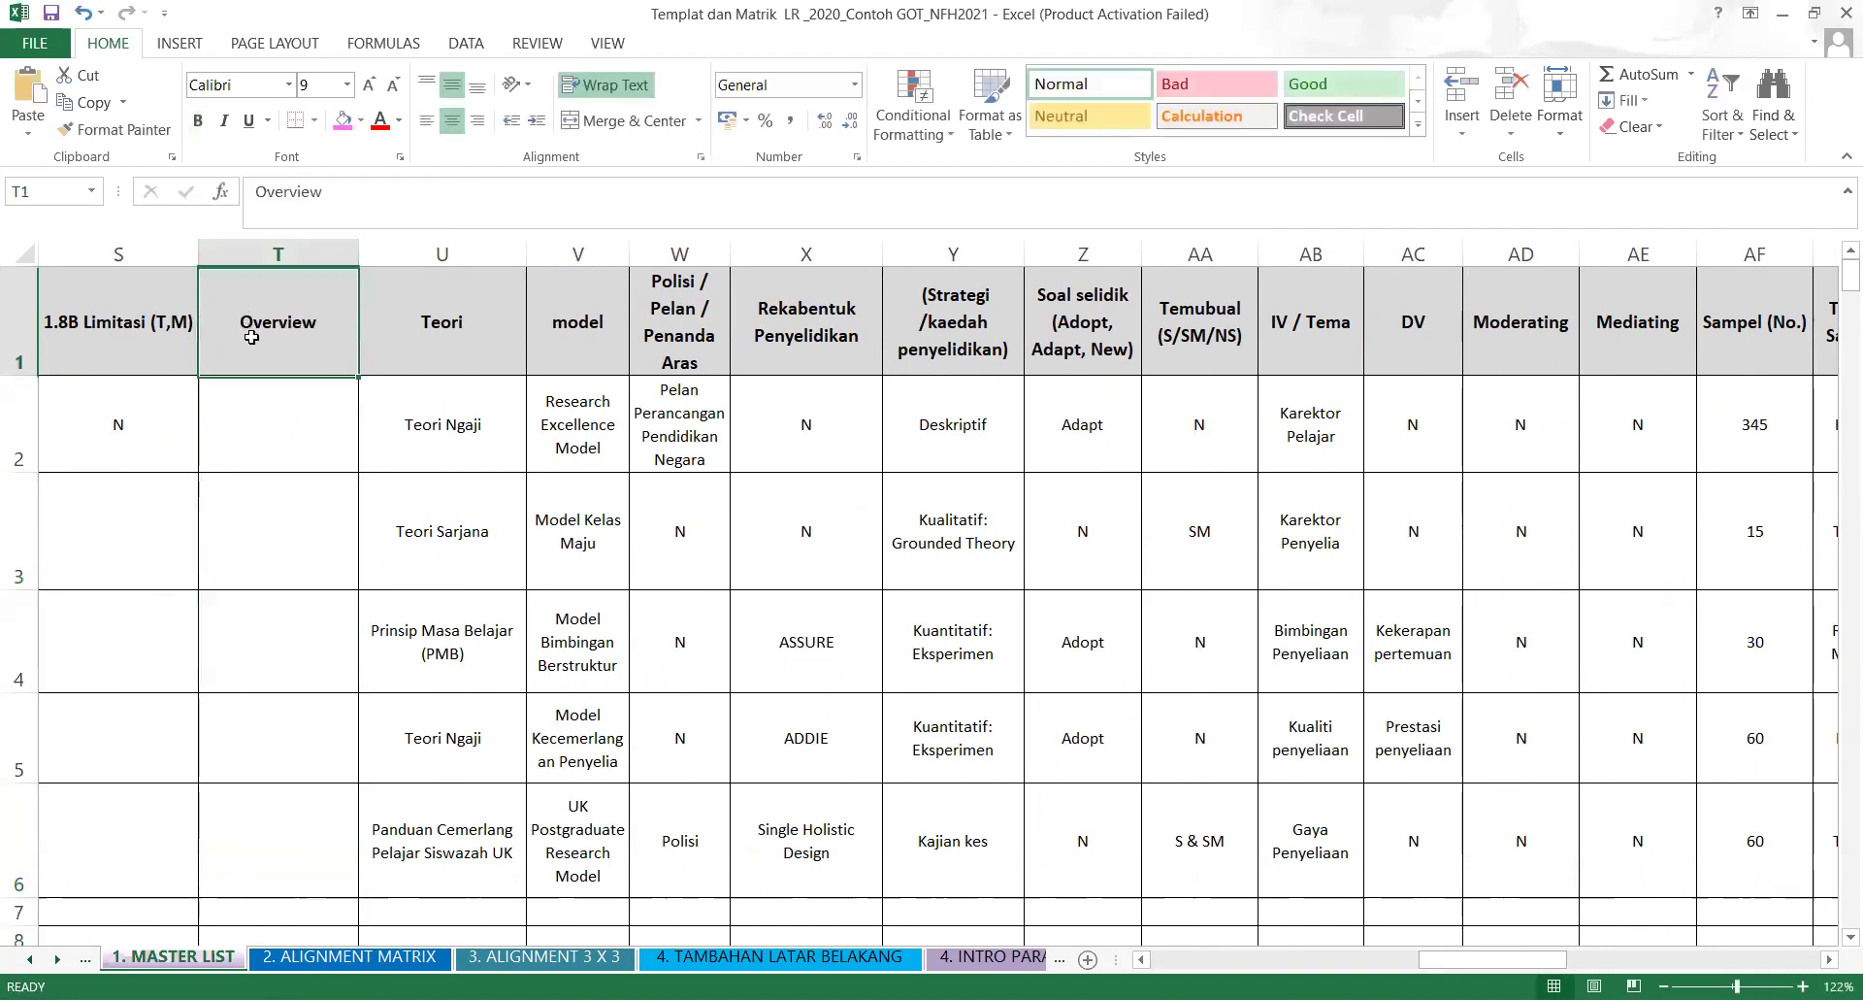
click(254, 196)
text(2.2)
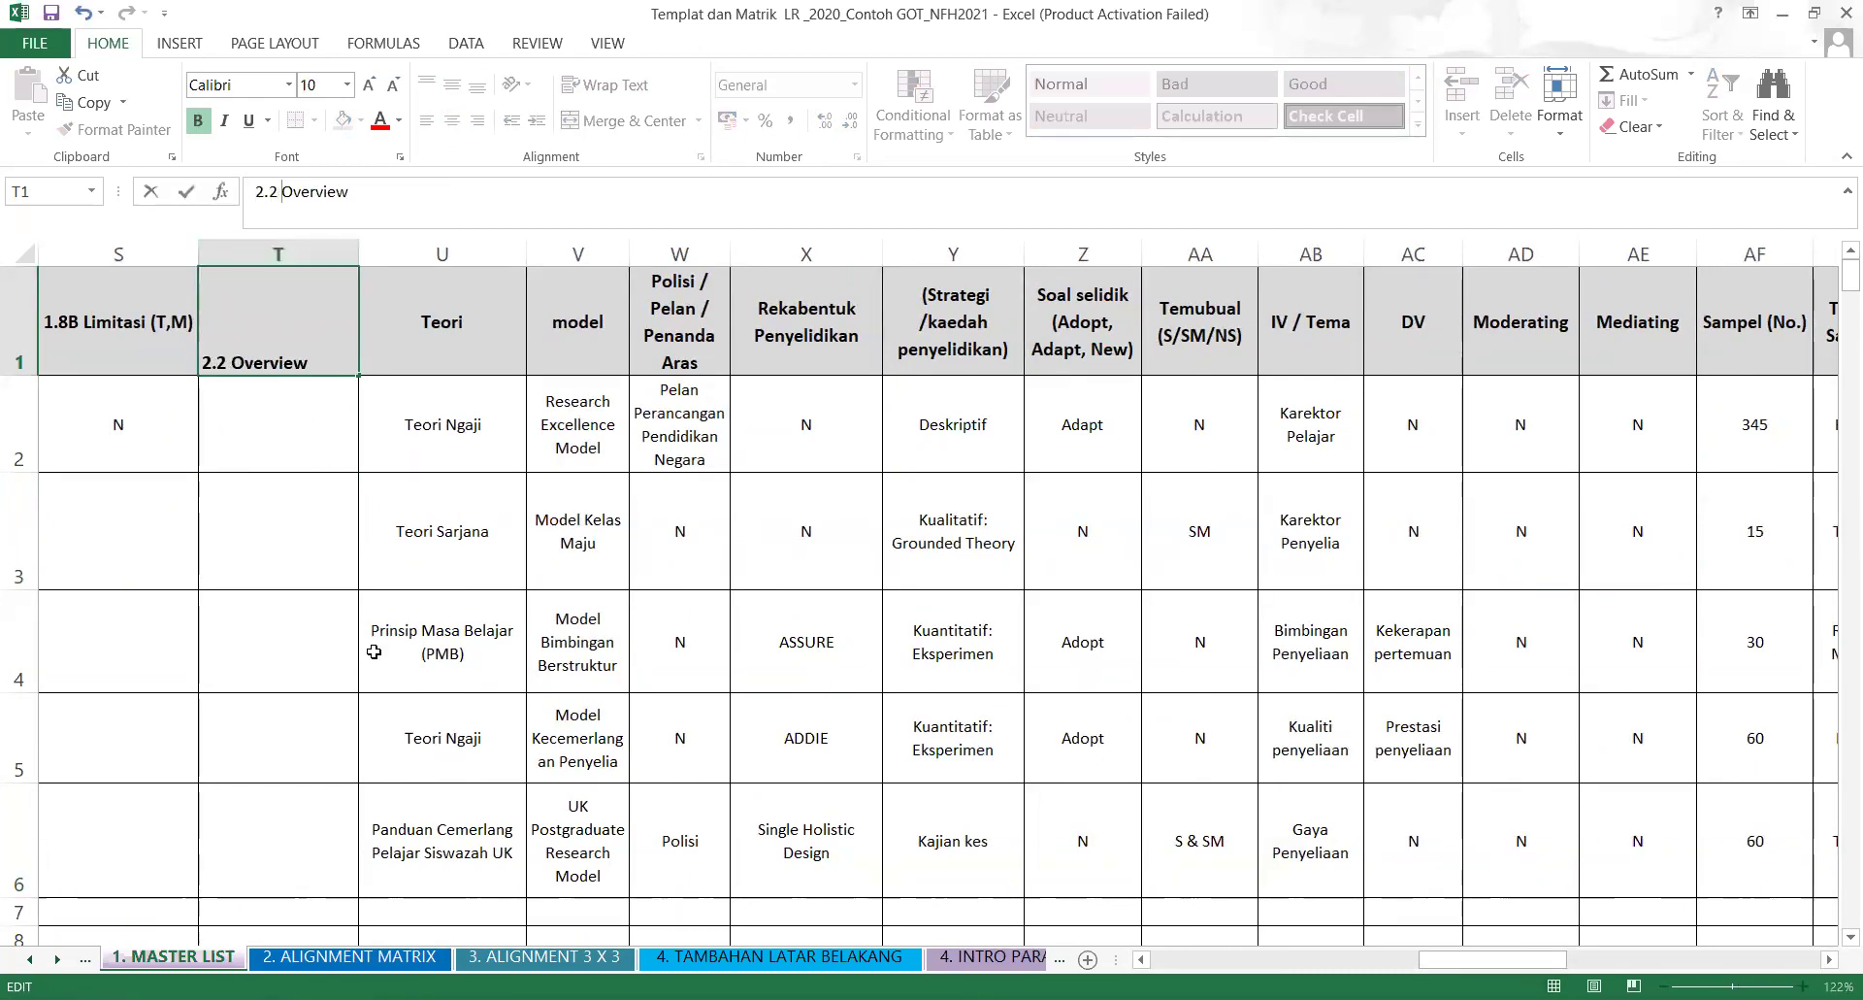
click(373, 651)
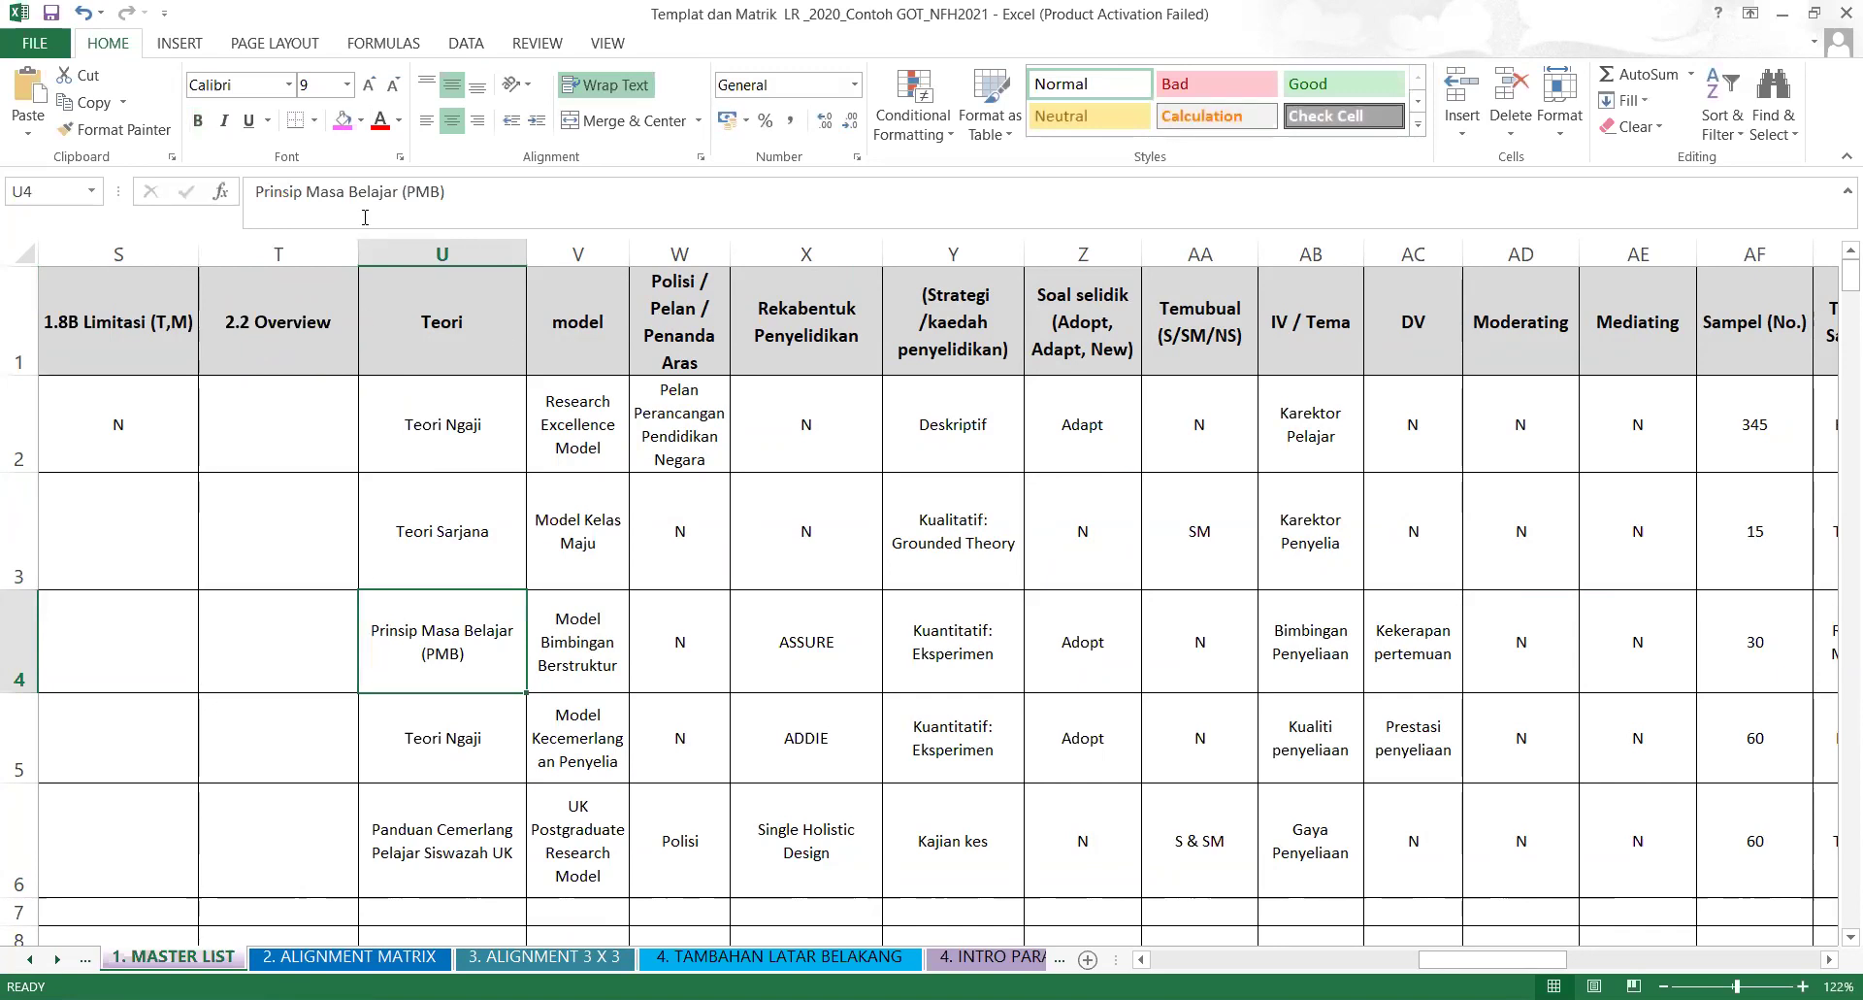
Number the theory header in U1 so it reads "2.3 Teori".
click(492, 350)
click(258, 194)
text(2.3)
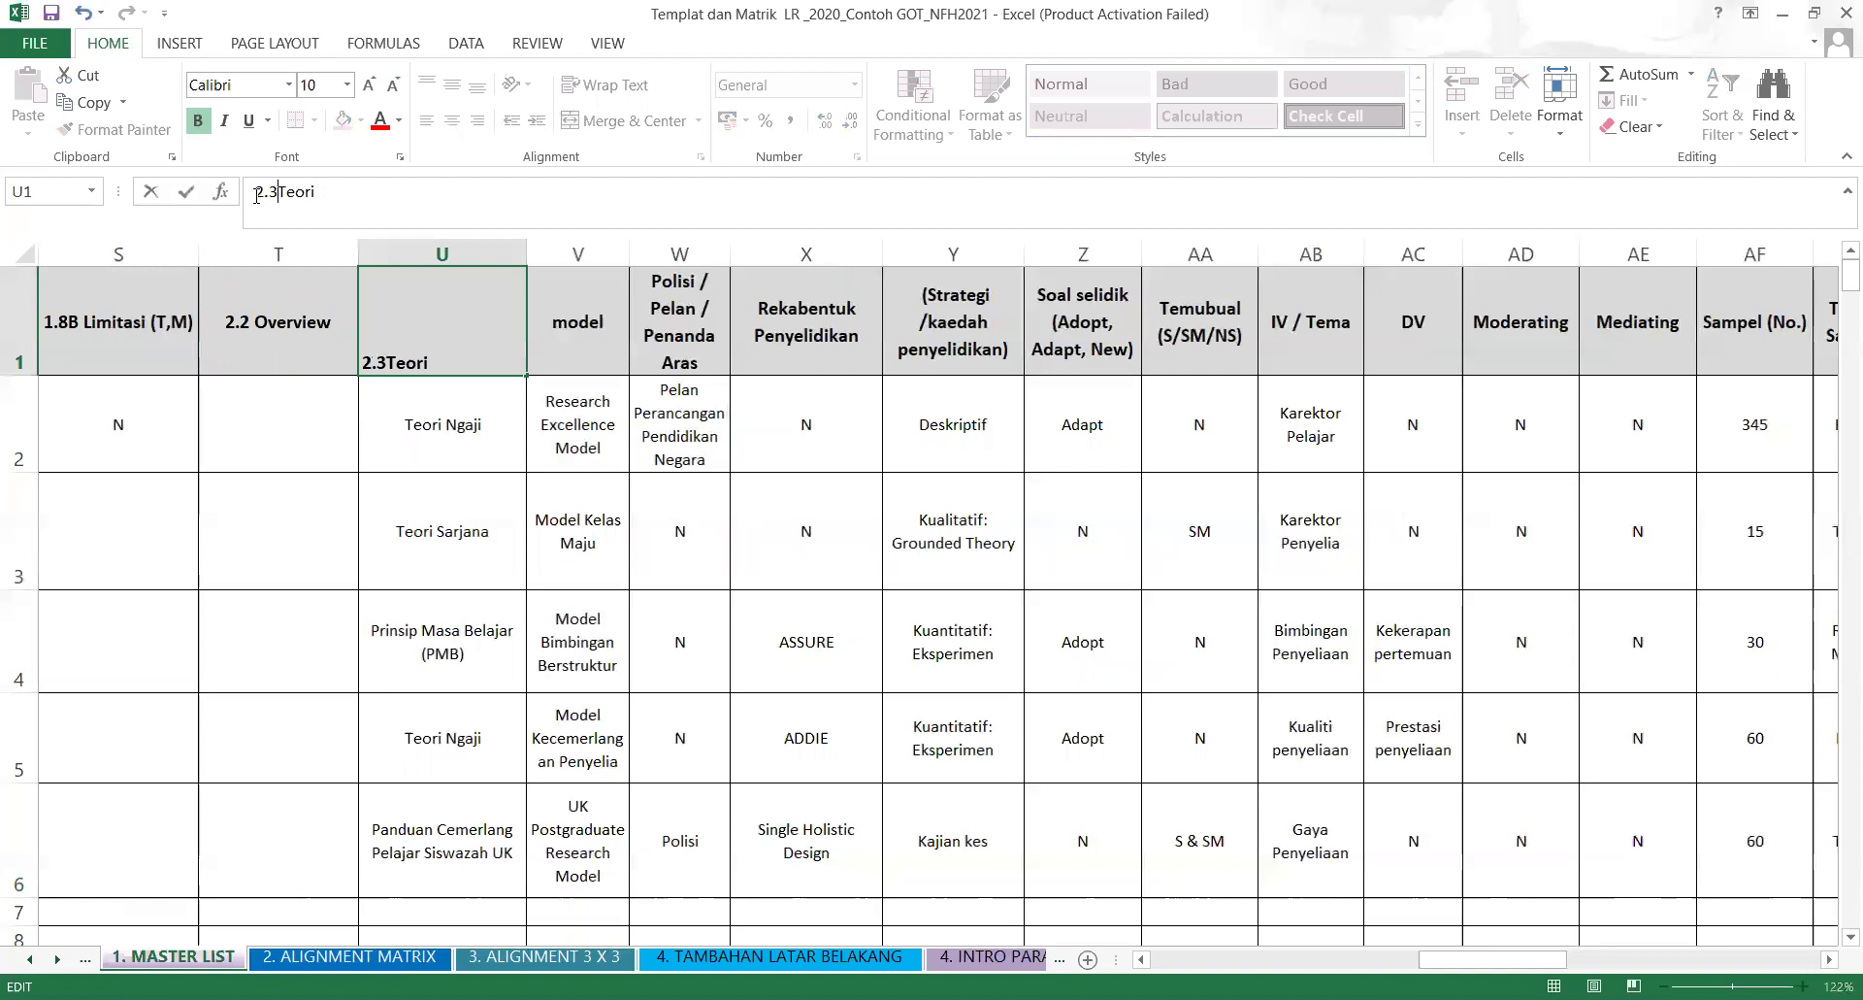
click(505, 568)
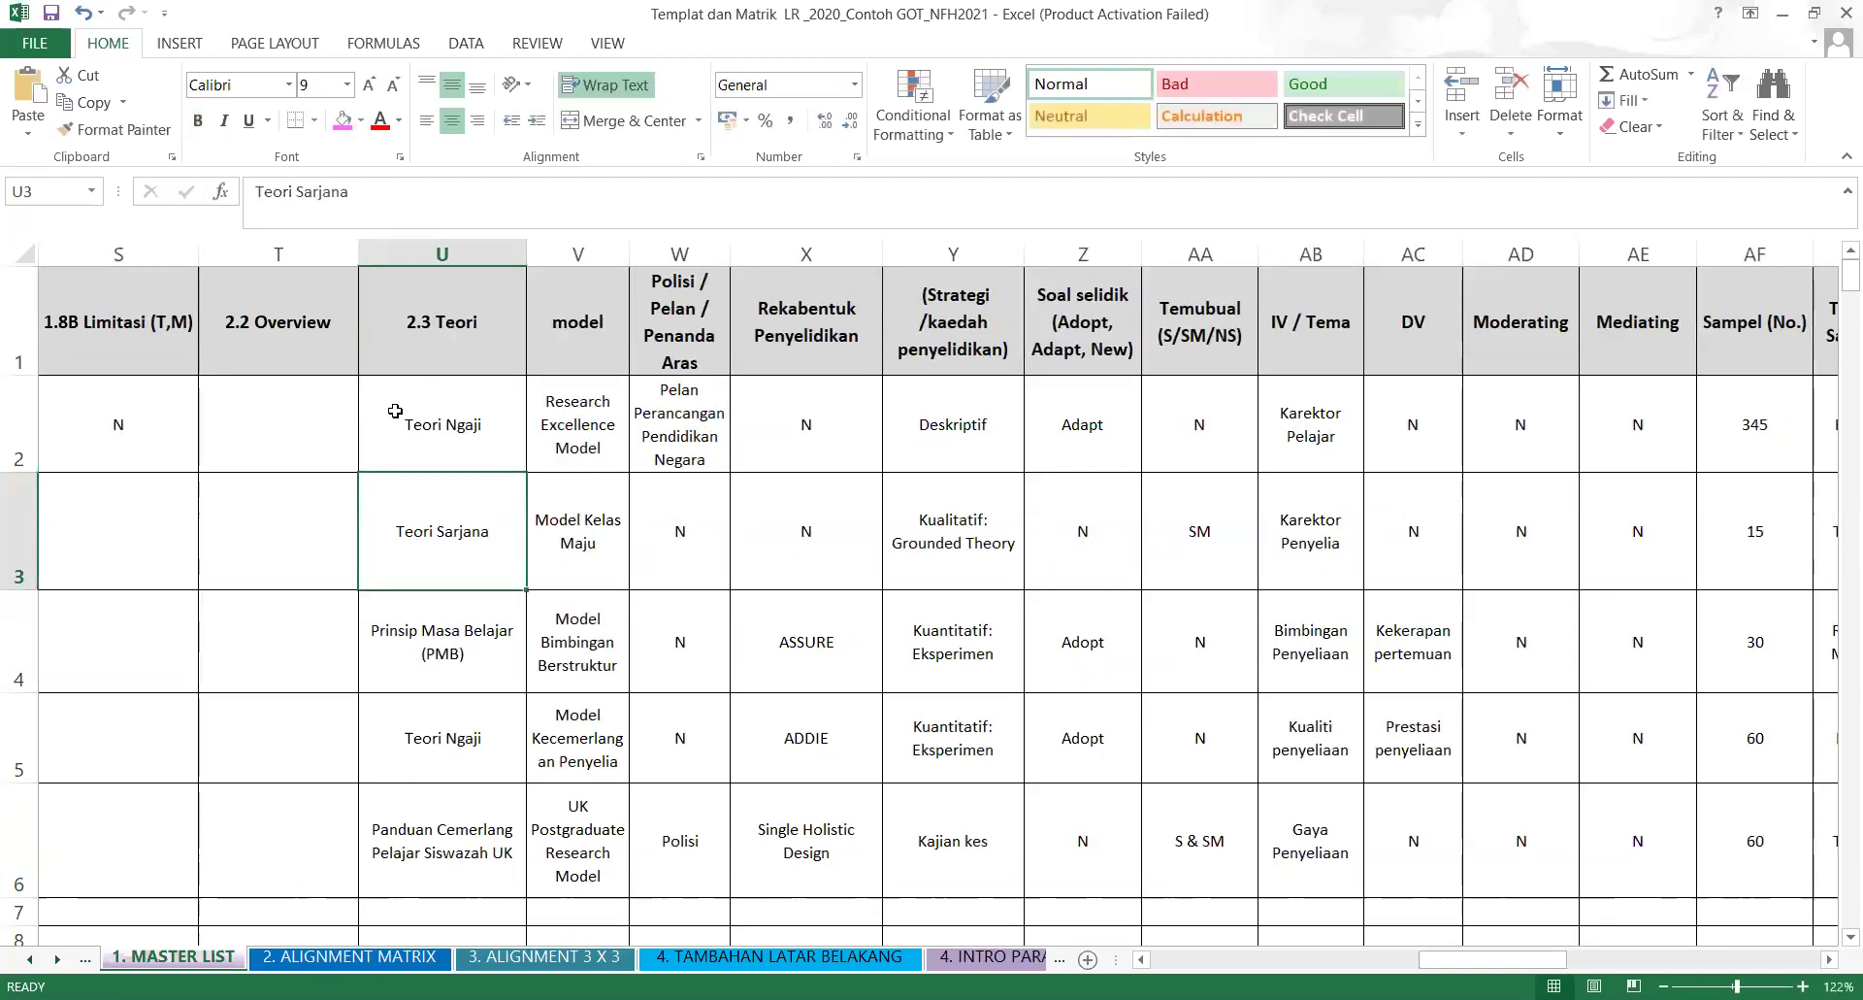
Enter "Pendidikan STEM di Malaysia" in T2 as the first record's value under "2.2 Overview".
click(275, 426)
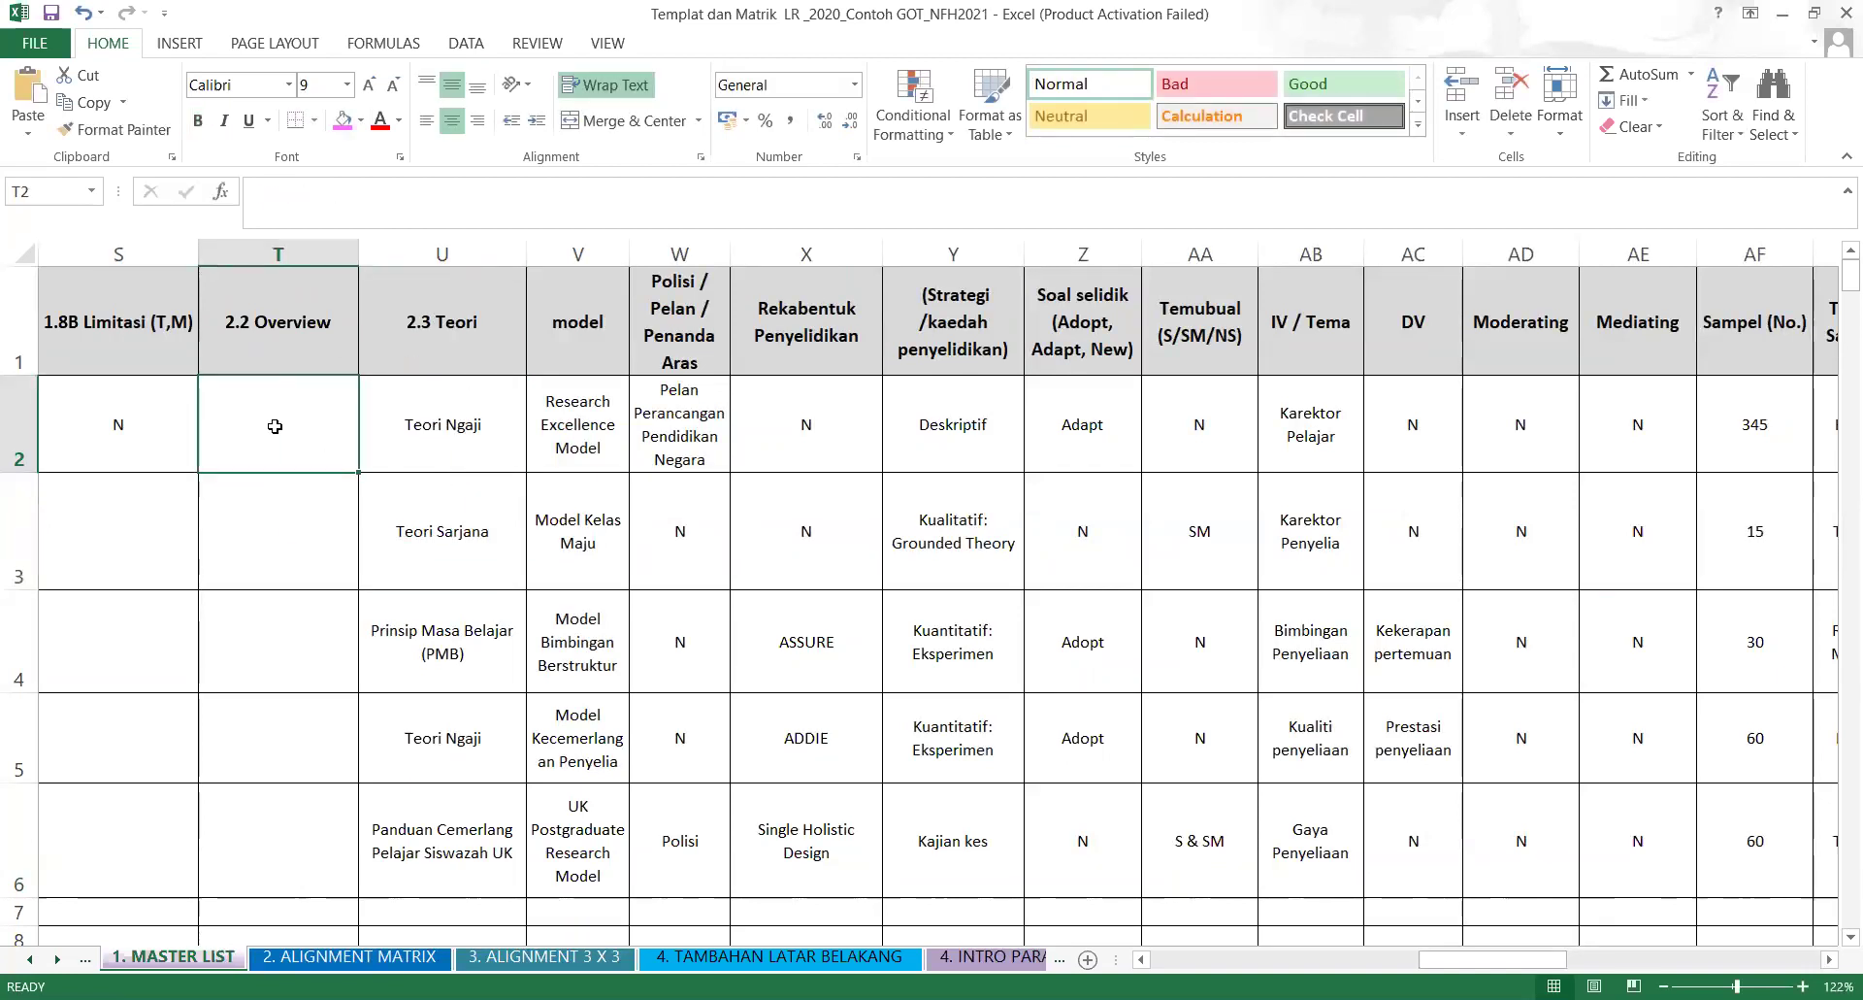
text(Na)
key(BackSpace)
key(BackSpace)
text(M)
key(BackSpace)
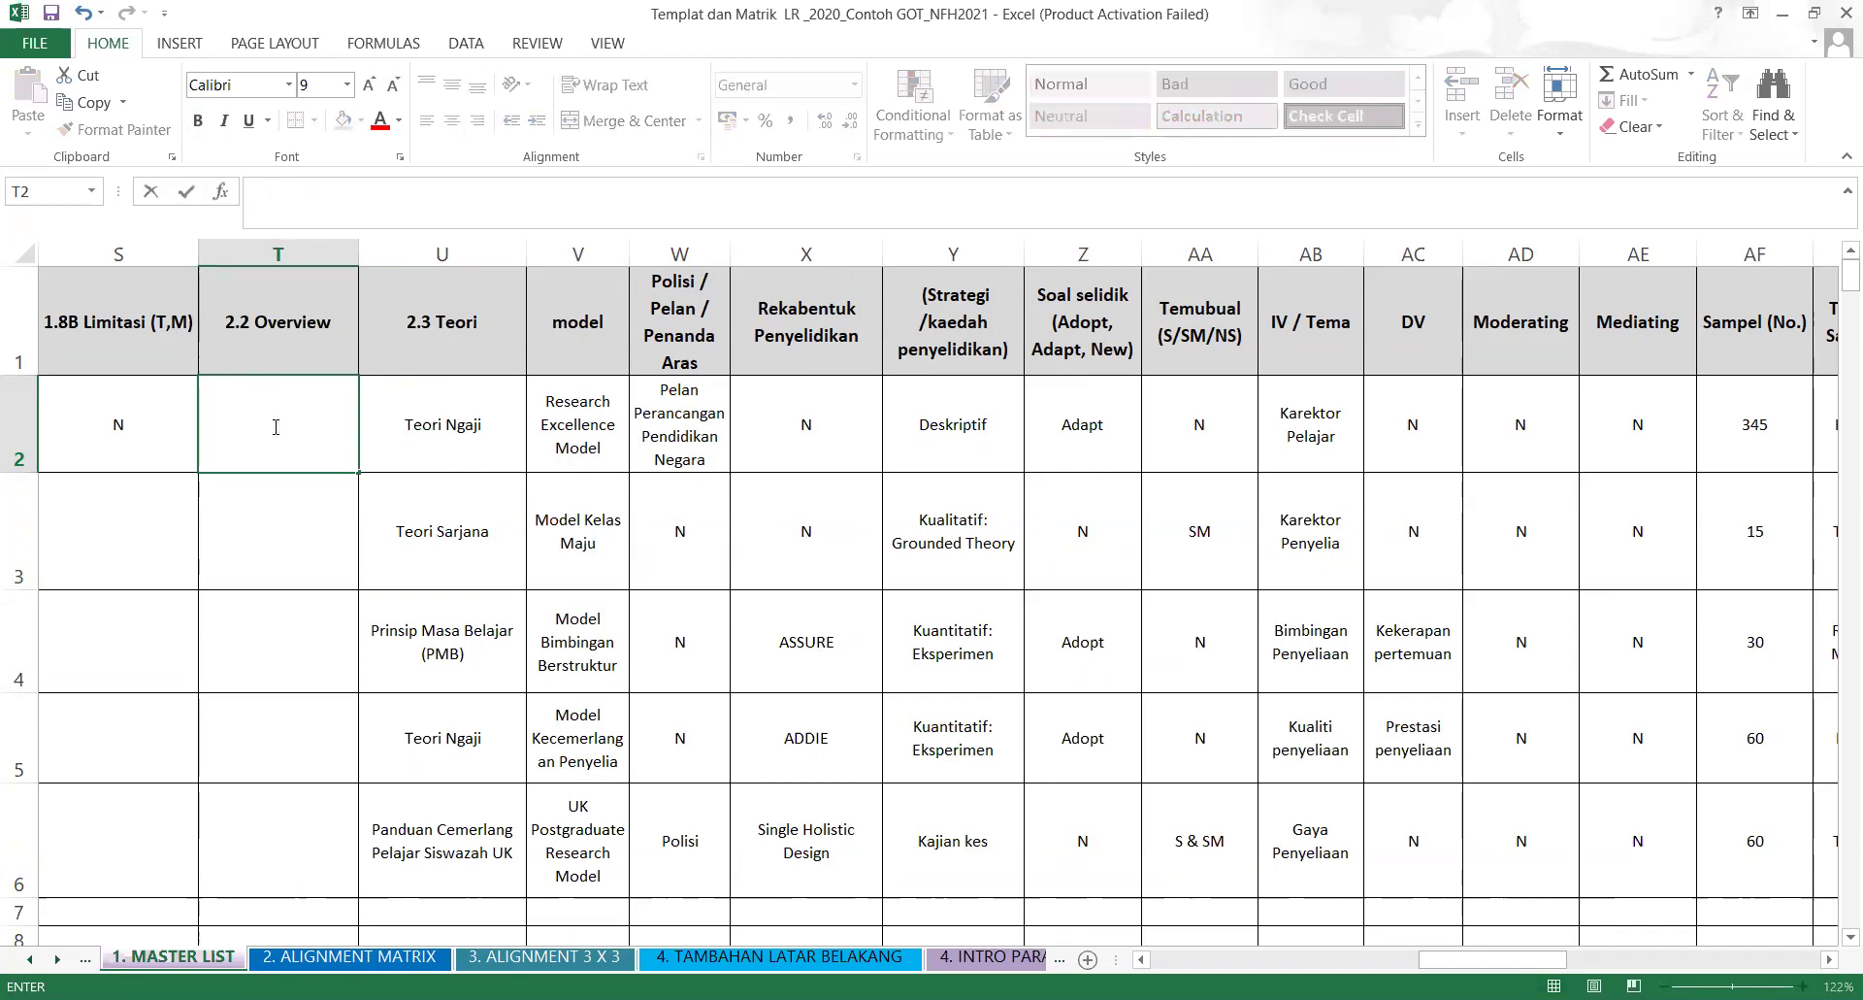
text(Pendidikan STEM )
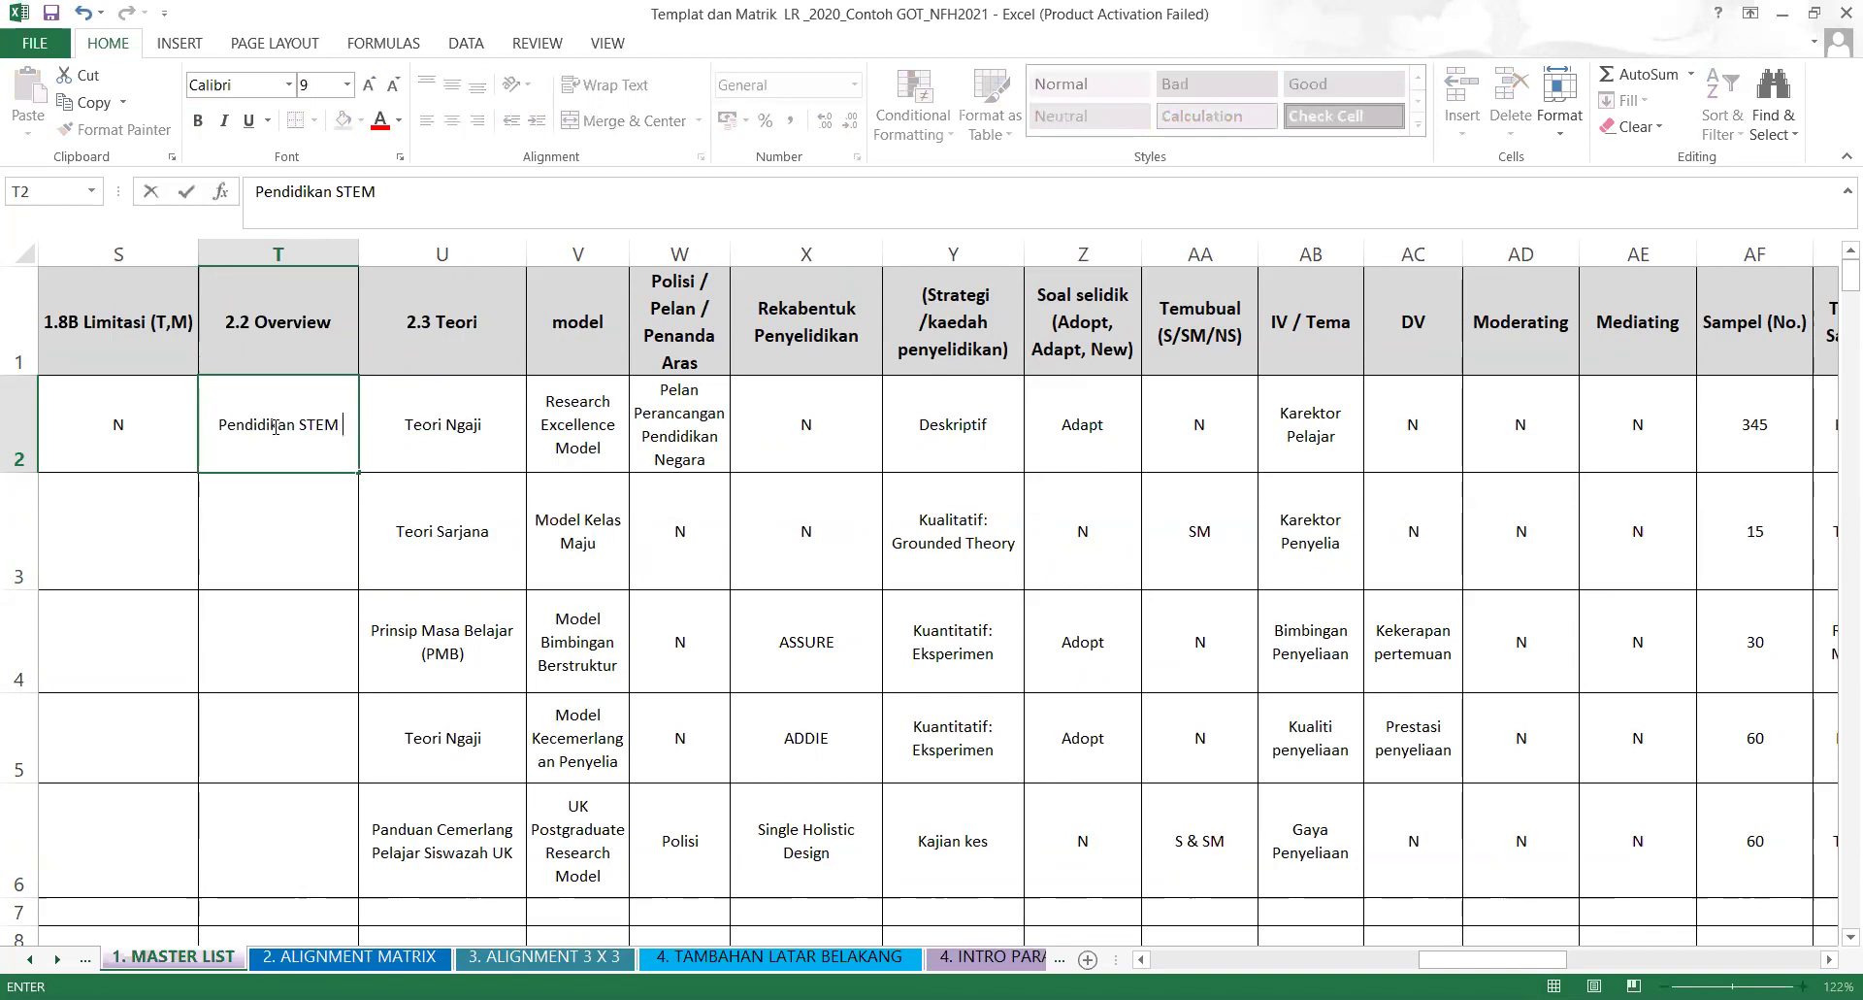
text(di Mala)
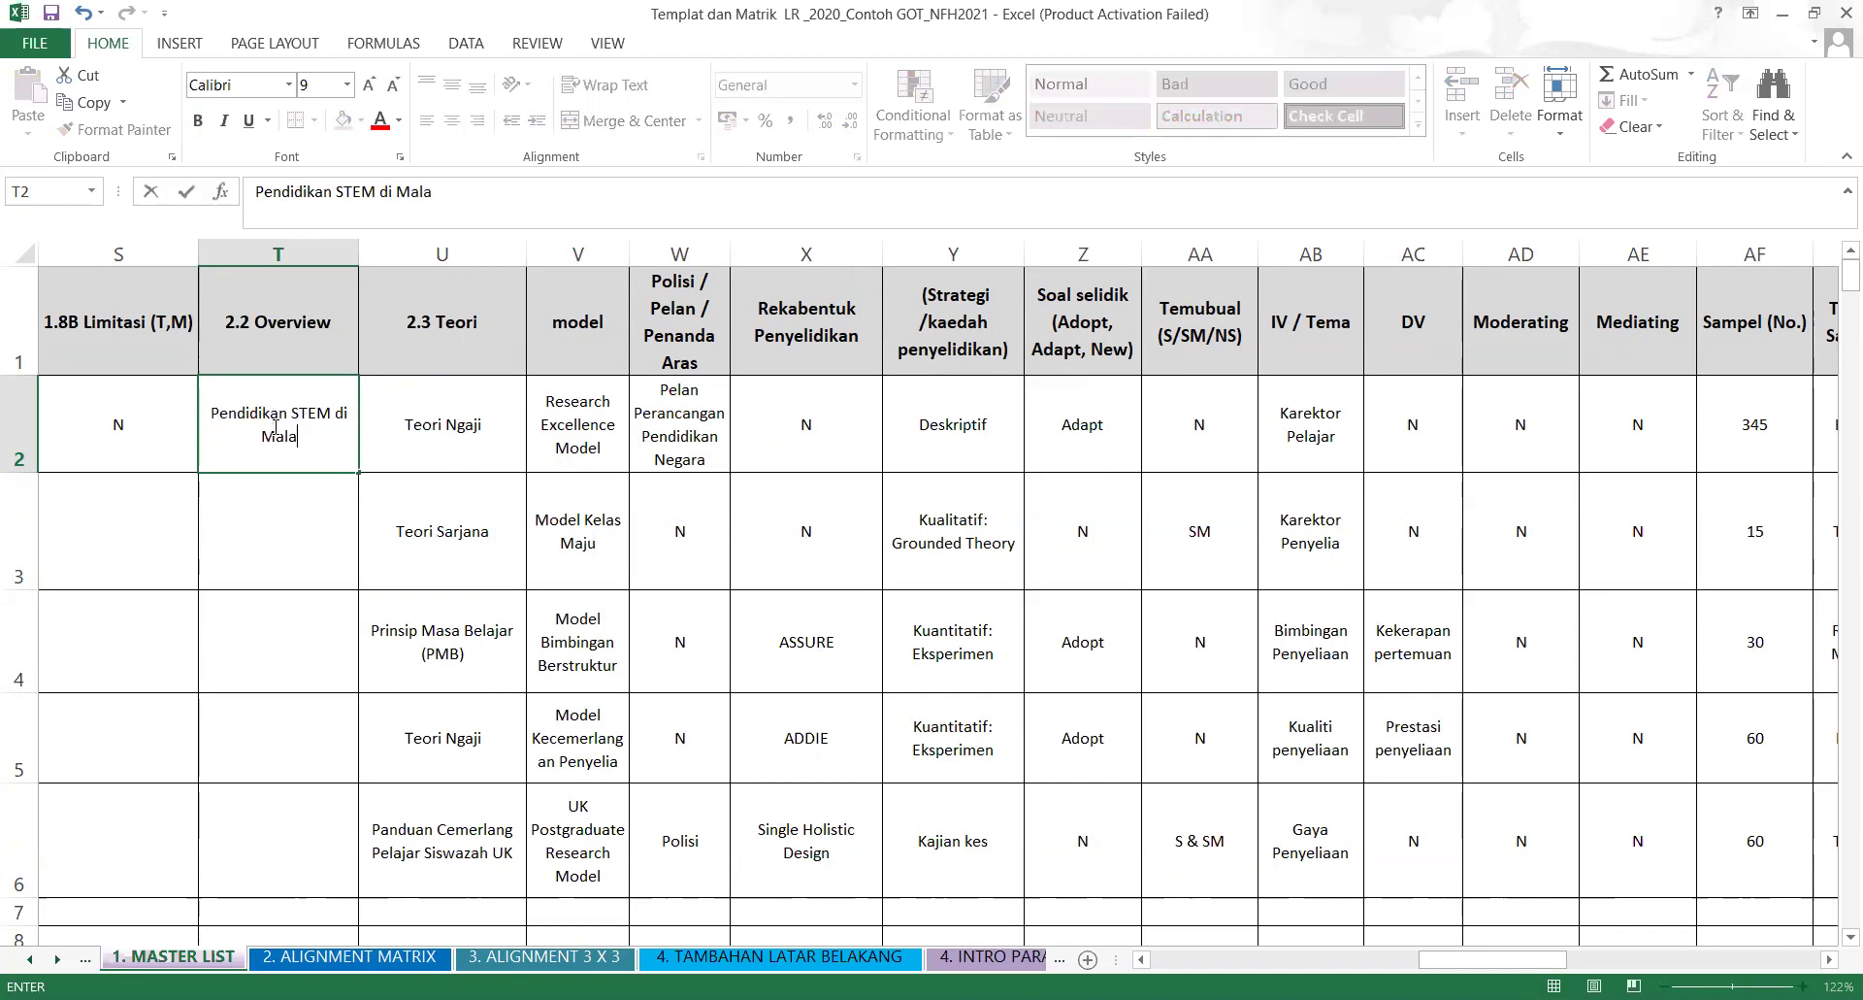
text(ysia)
click(512, 603)
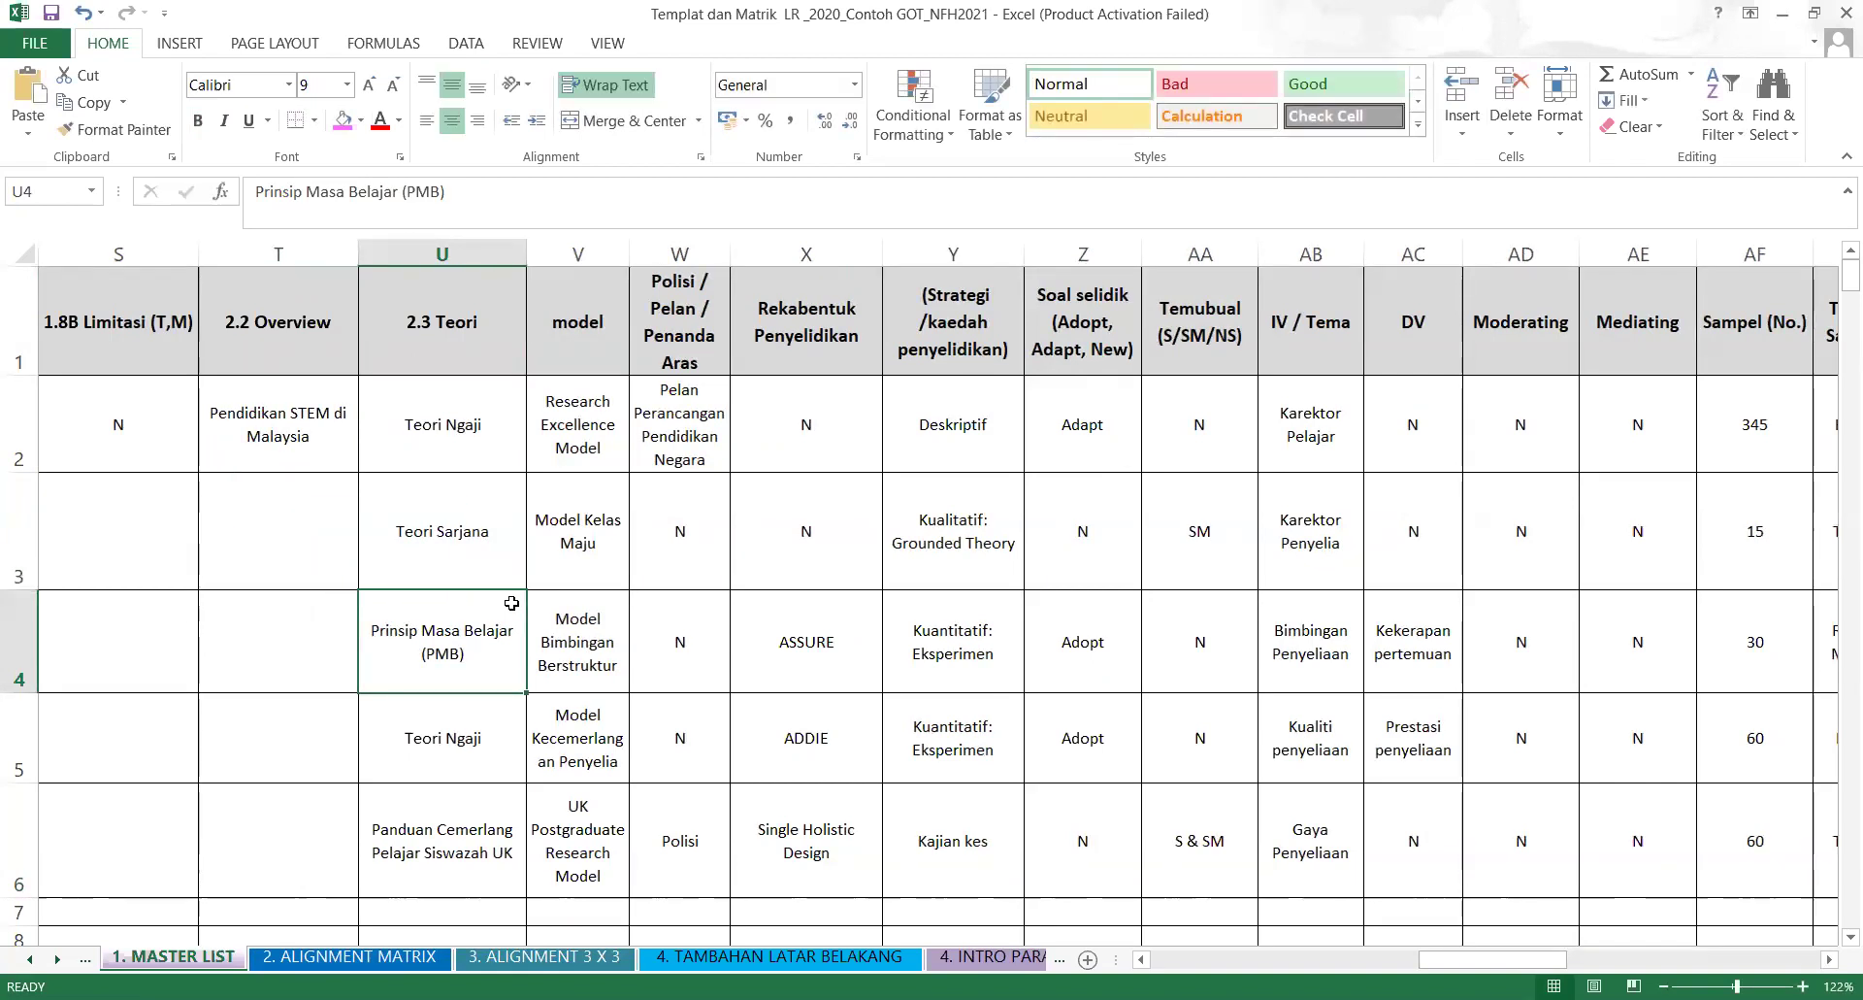
Add "(Main)" to the end of the theory header in U1 so it reads "2.3 Teori (Main)".
click(490, 426)
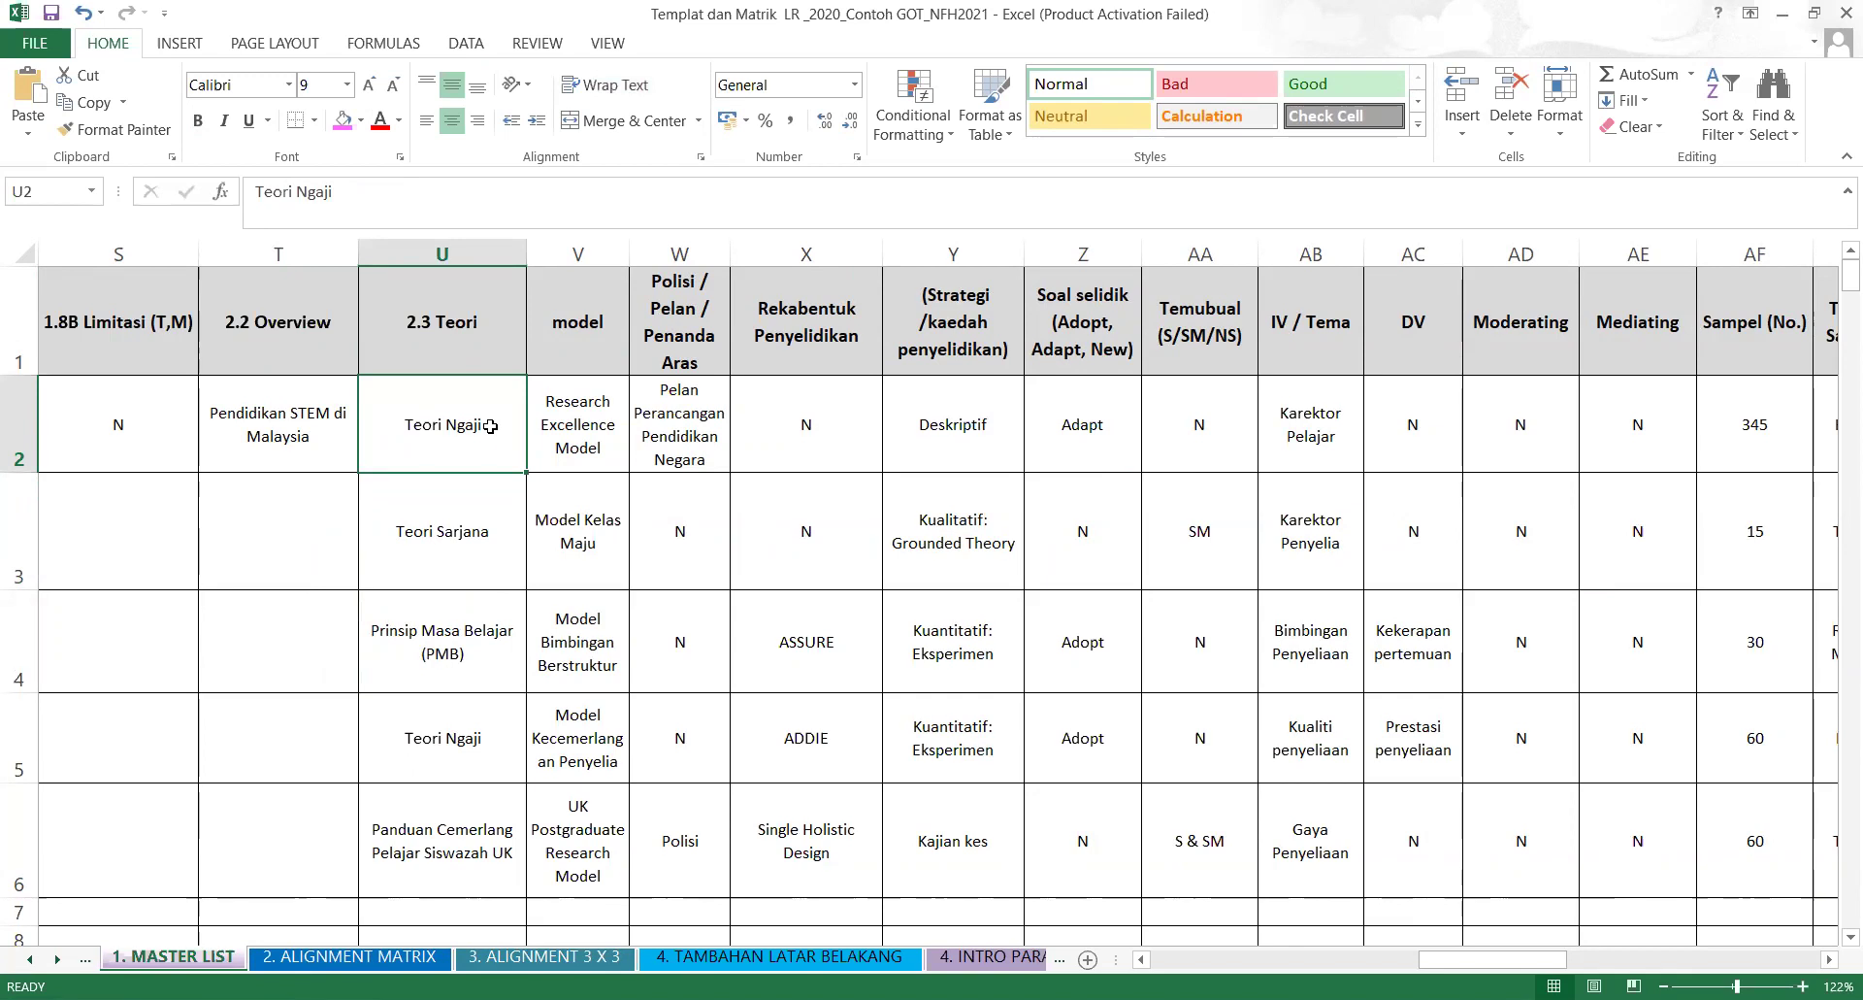
click(490, 323)
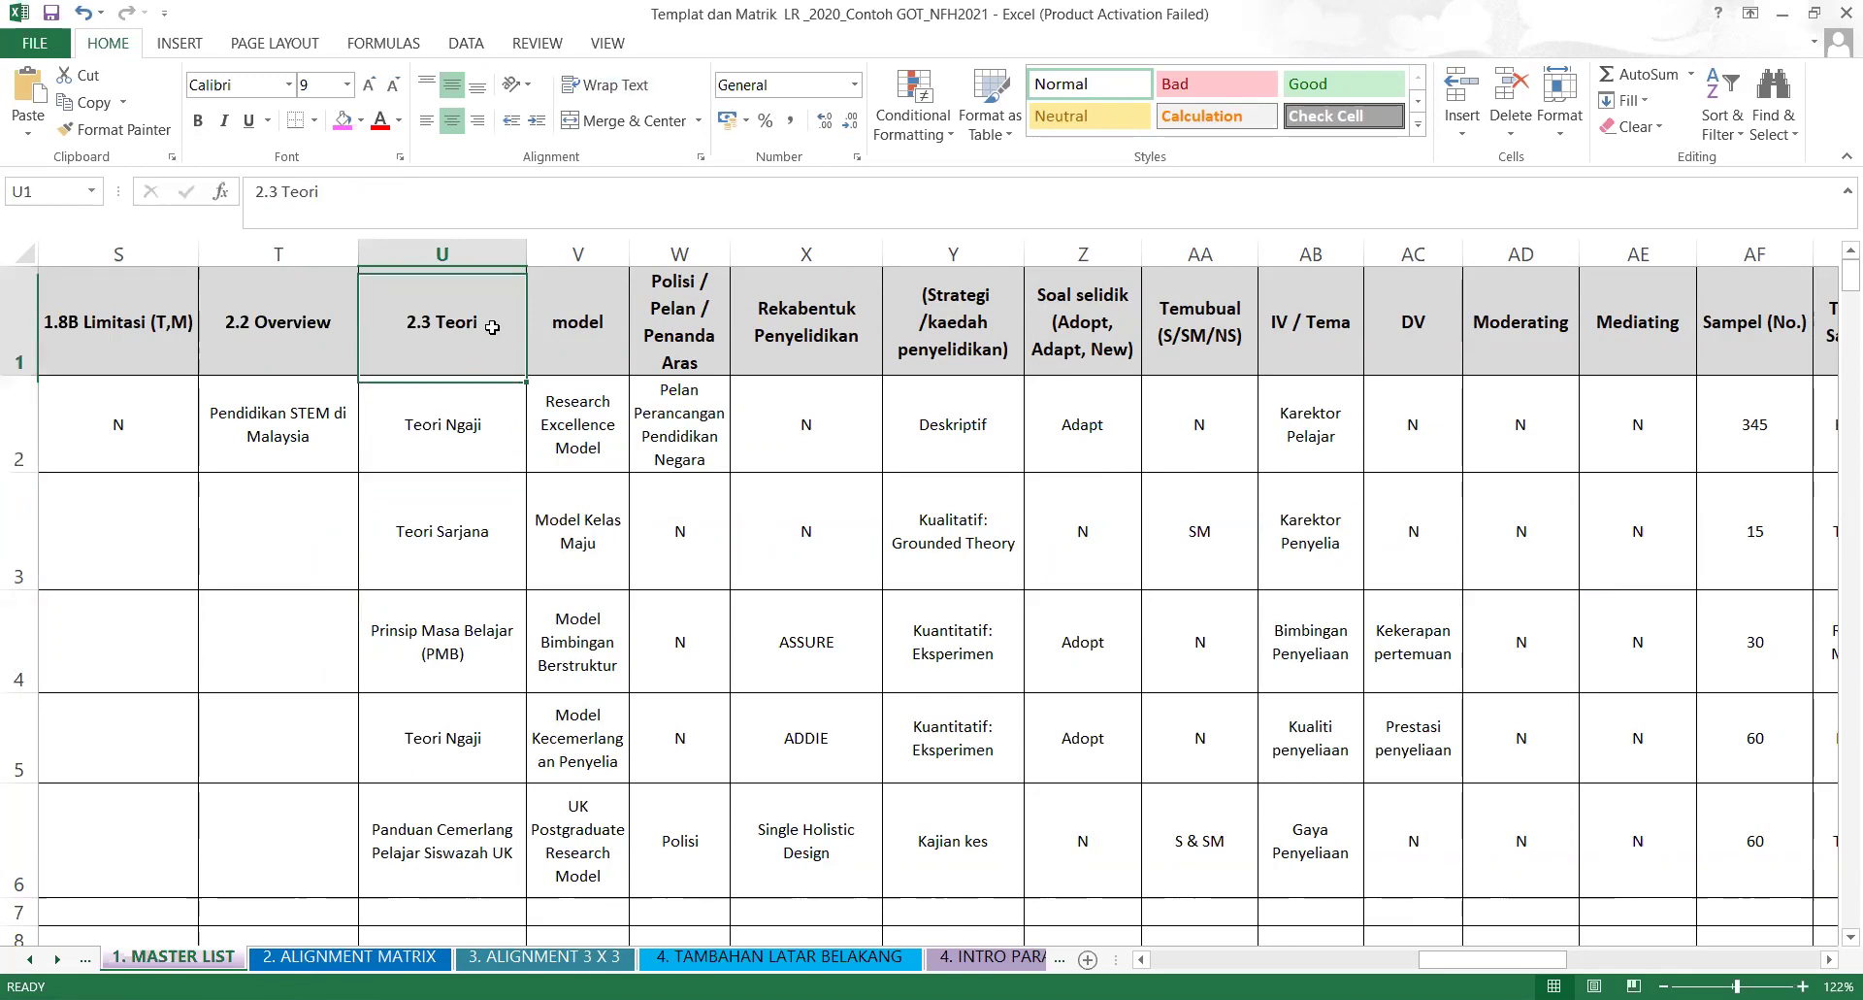
click(365, 190)
text(()
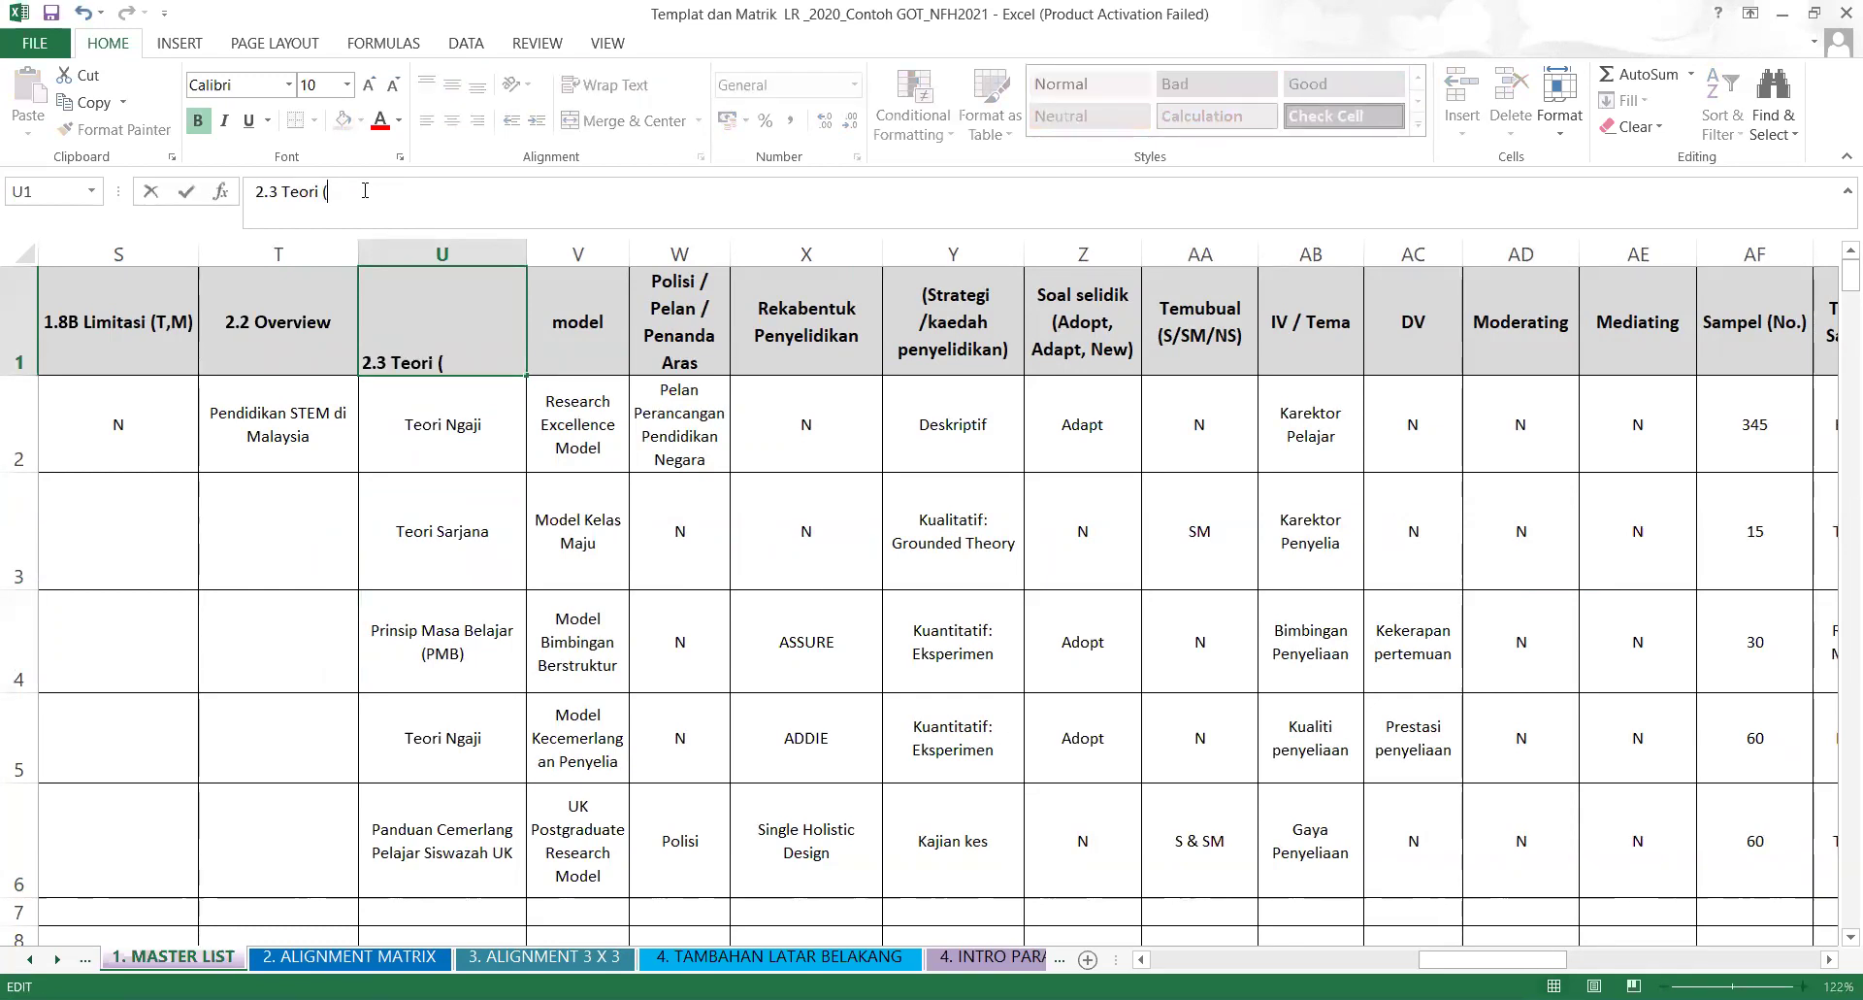
text(Main))
click(485, 606)
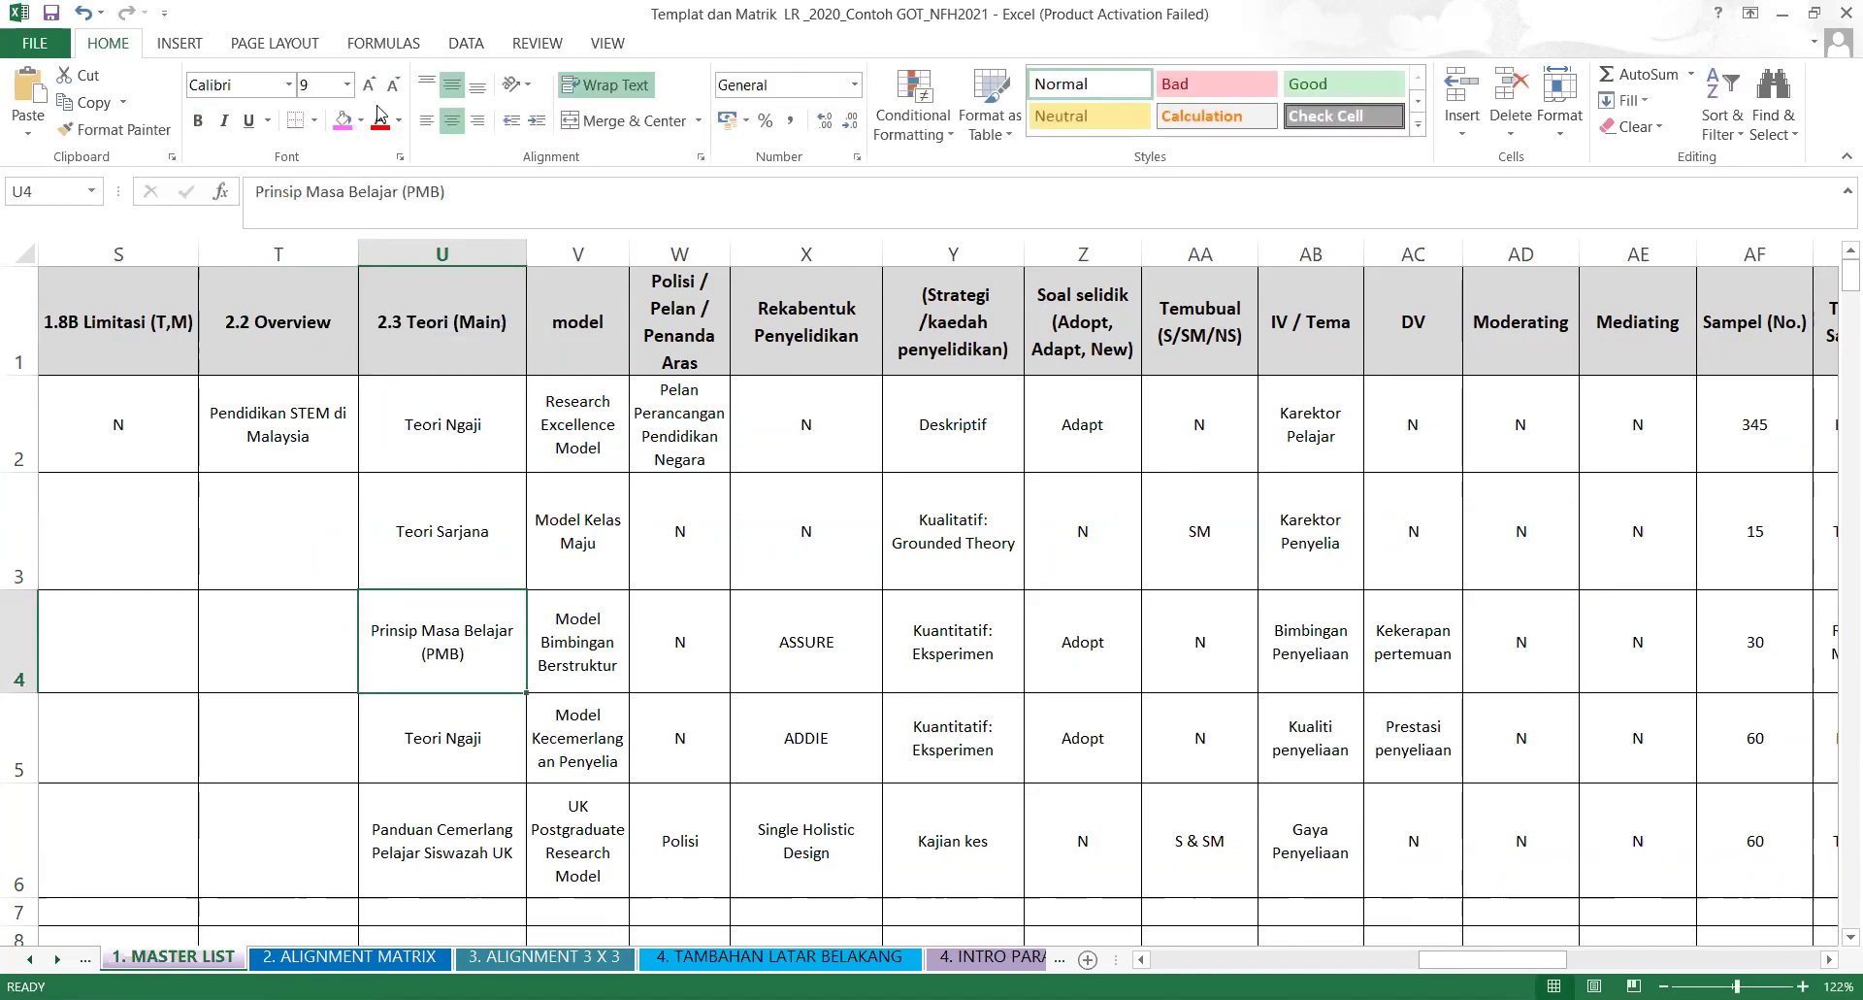
Replace the word in parentheses in the U1 theory header with "Utama" so it reads "2.3 Teori (Utama)".
click(472, 333)
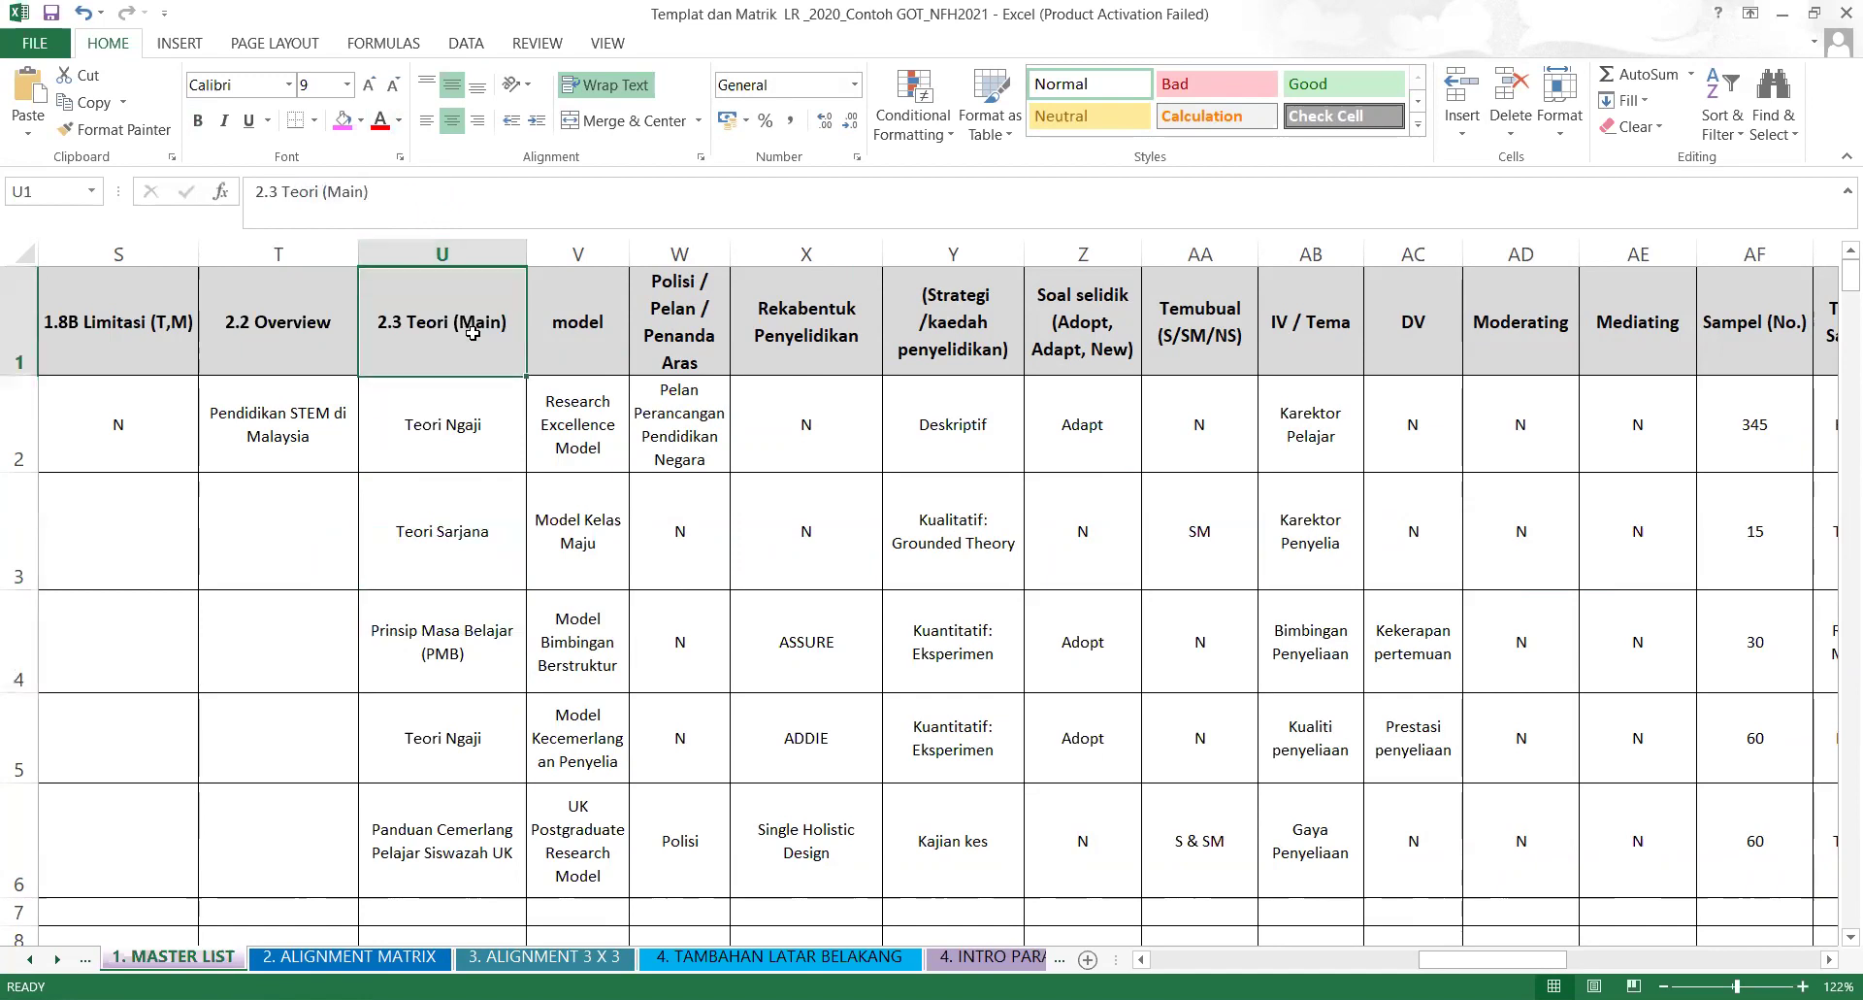
click(361, 197)
key(BackSpace)
key(BackSpace)
key(BackSpace)
key(BackSpace)
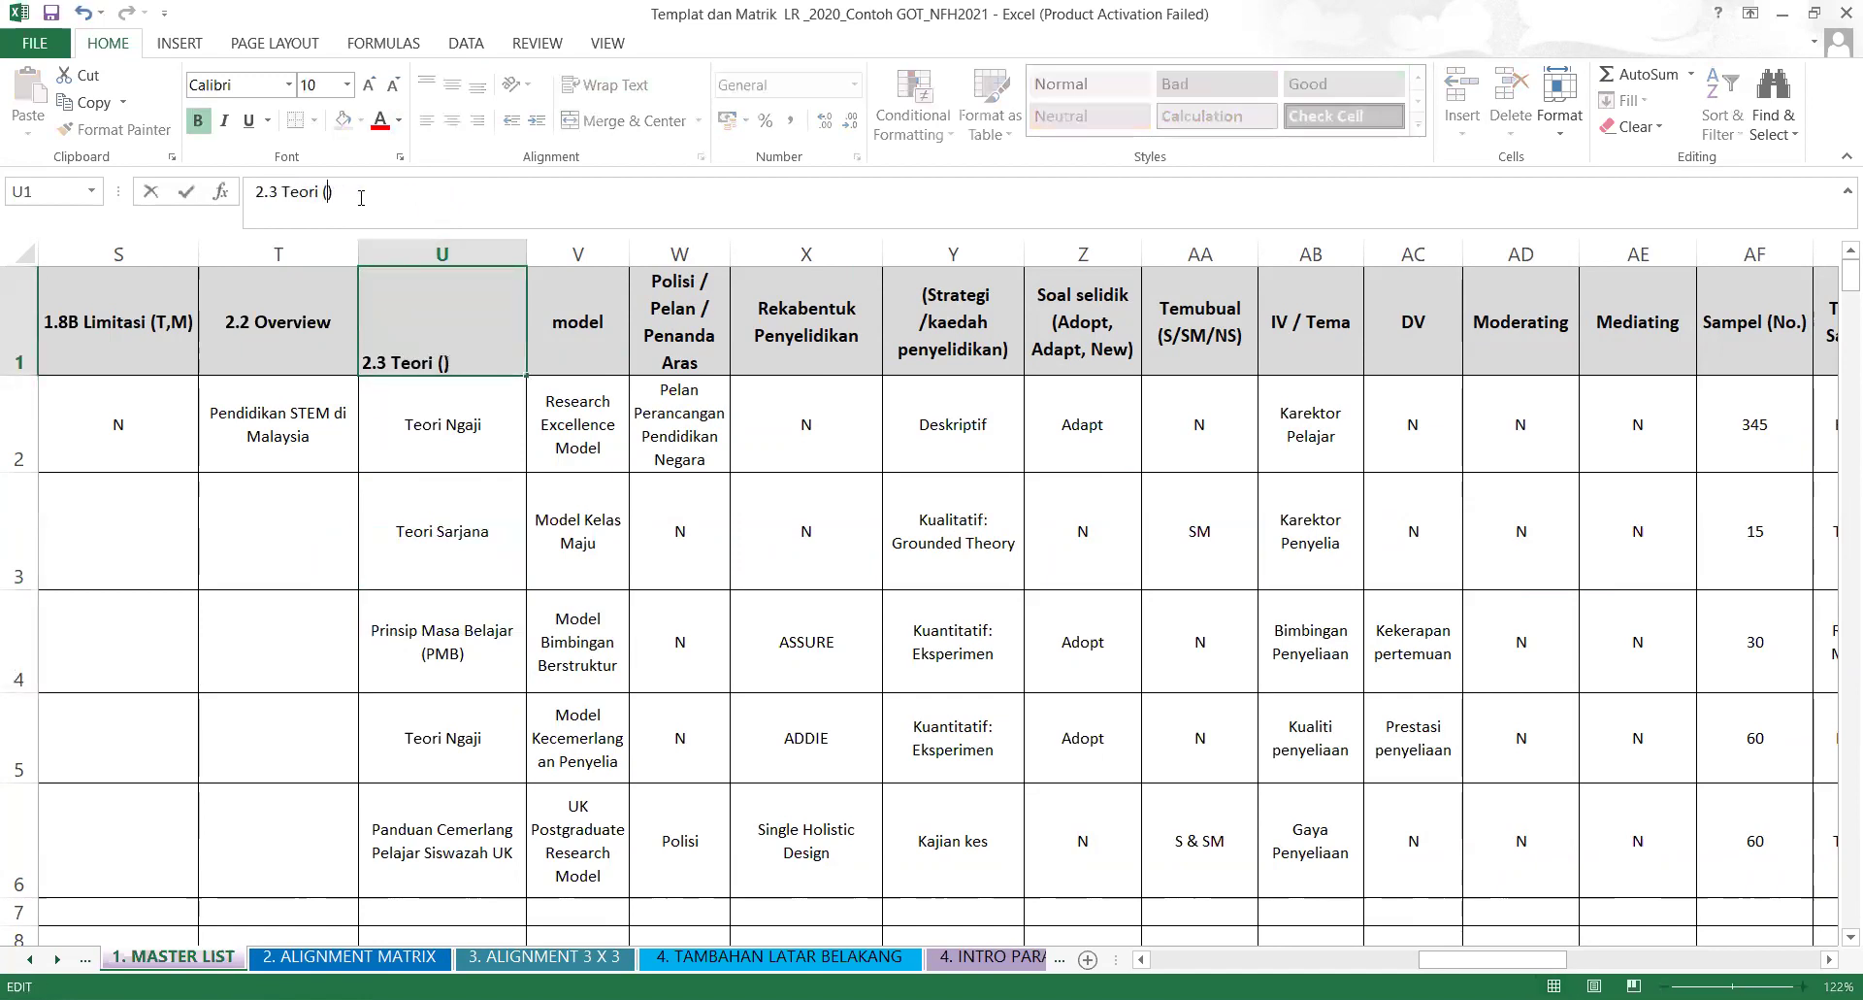
text(Utama)
click(816, 617)
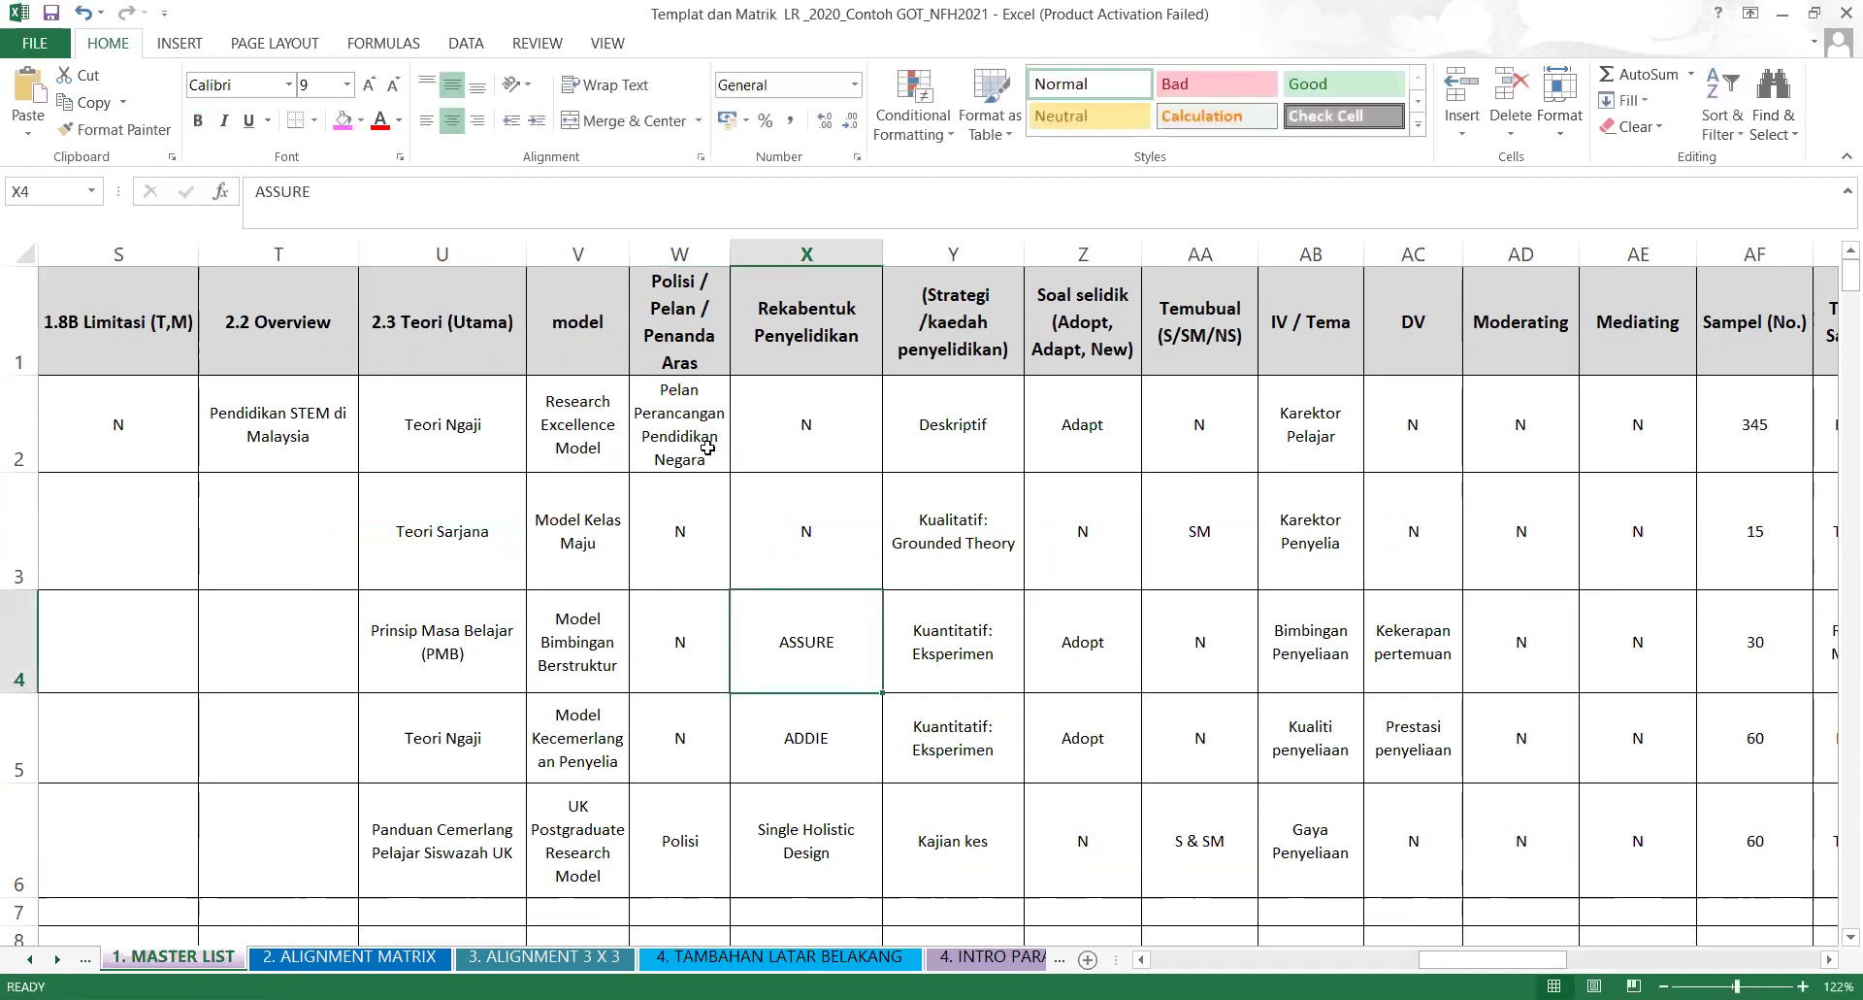
drag(585, 346, 666, 347)
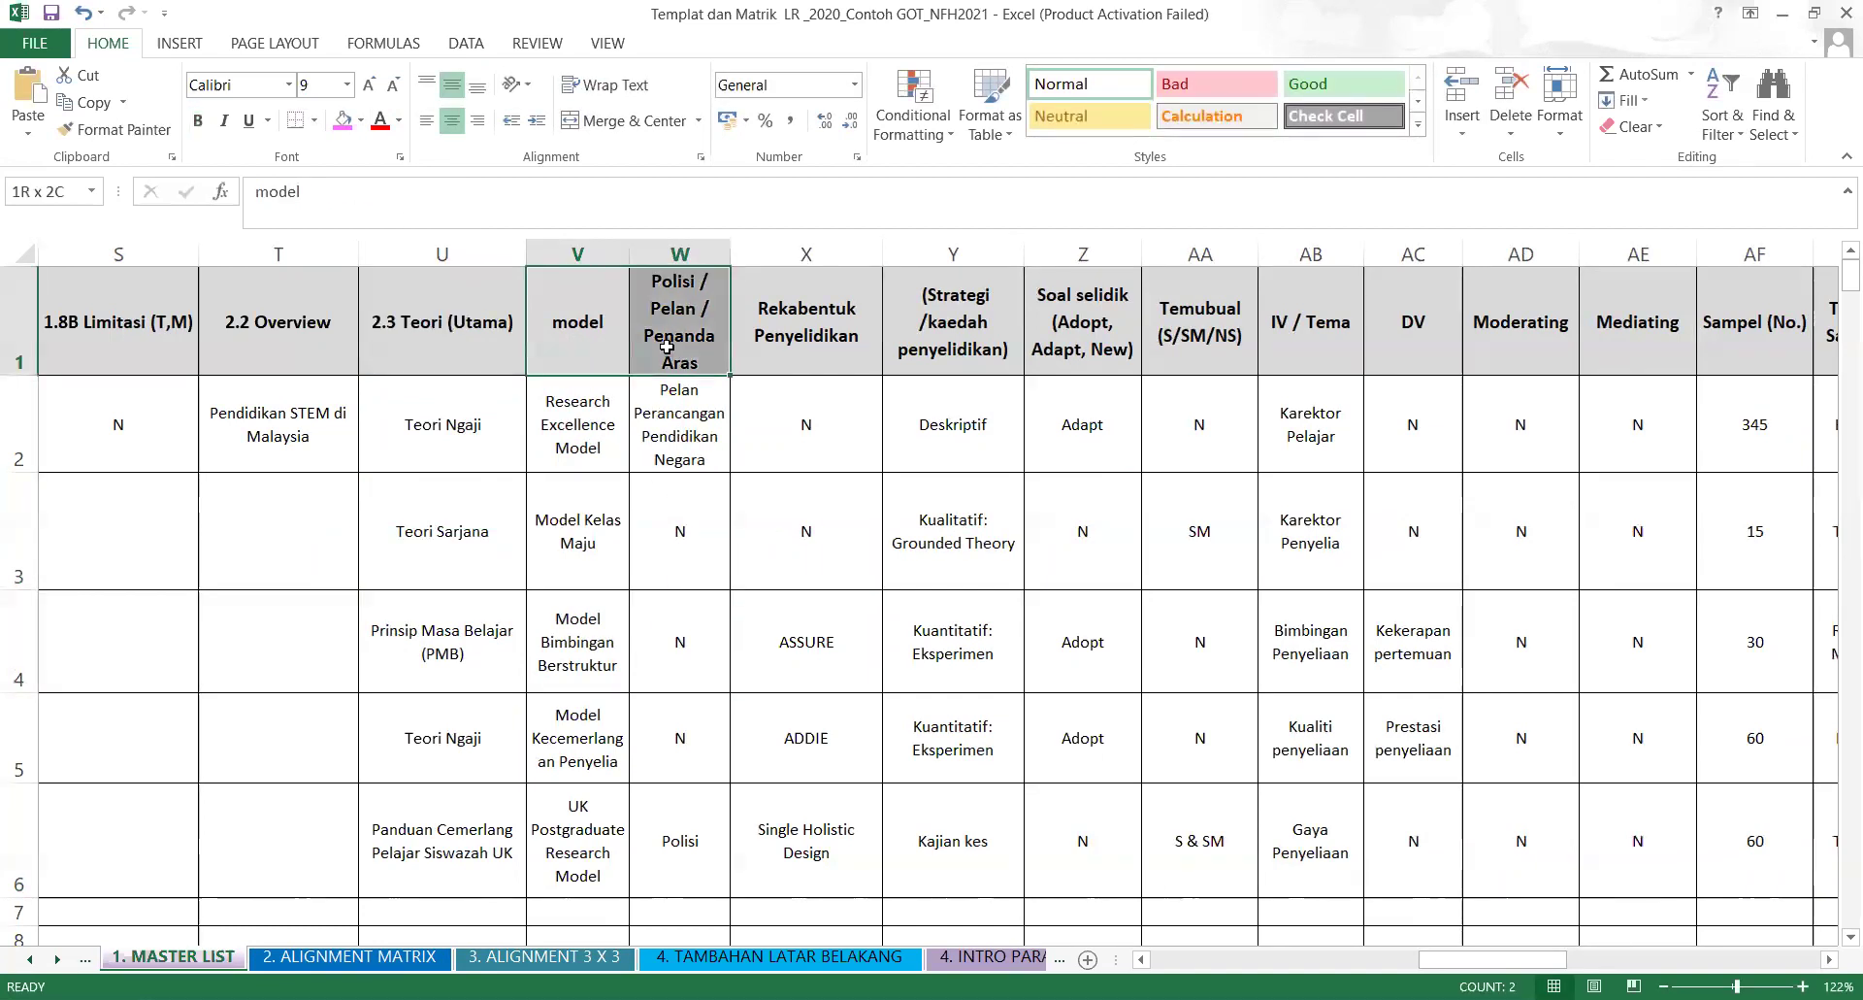
click(697, 408)
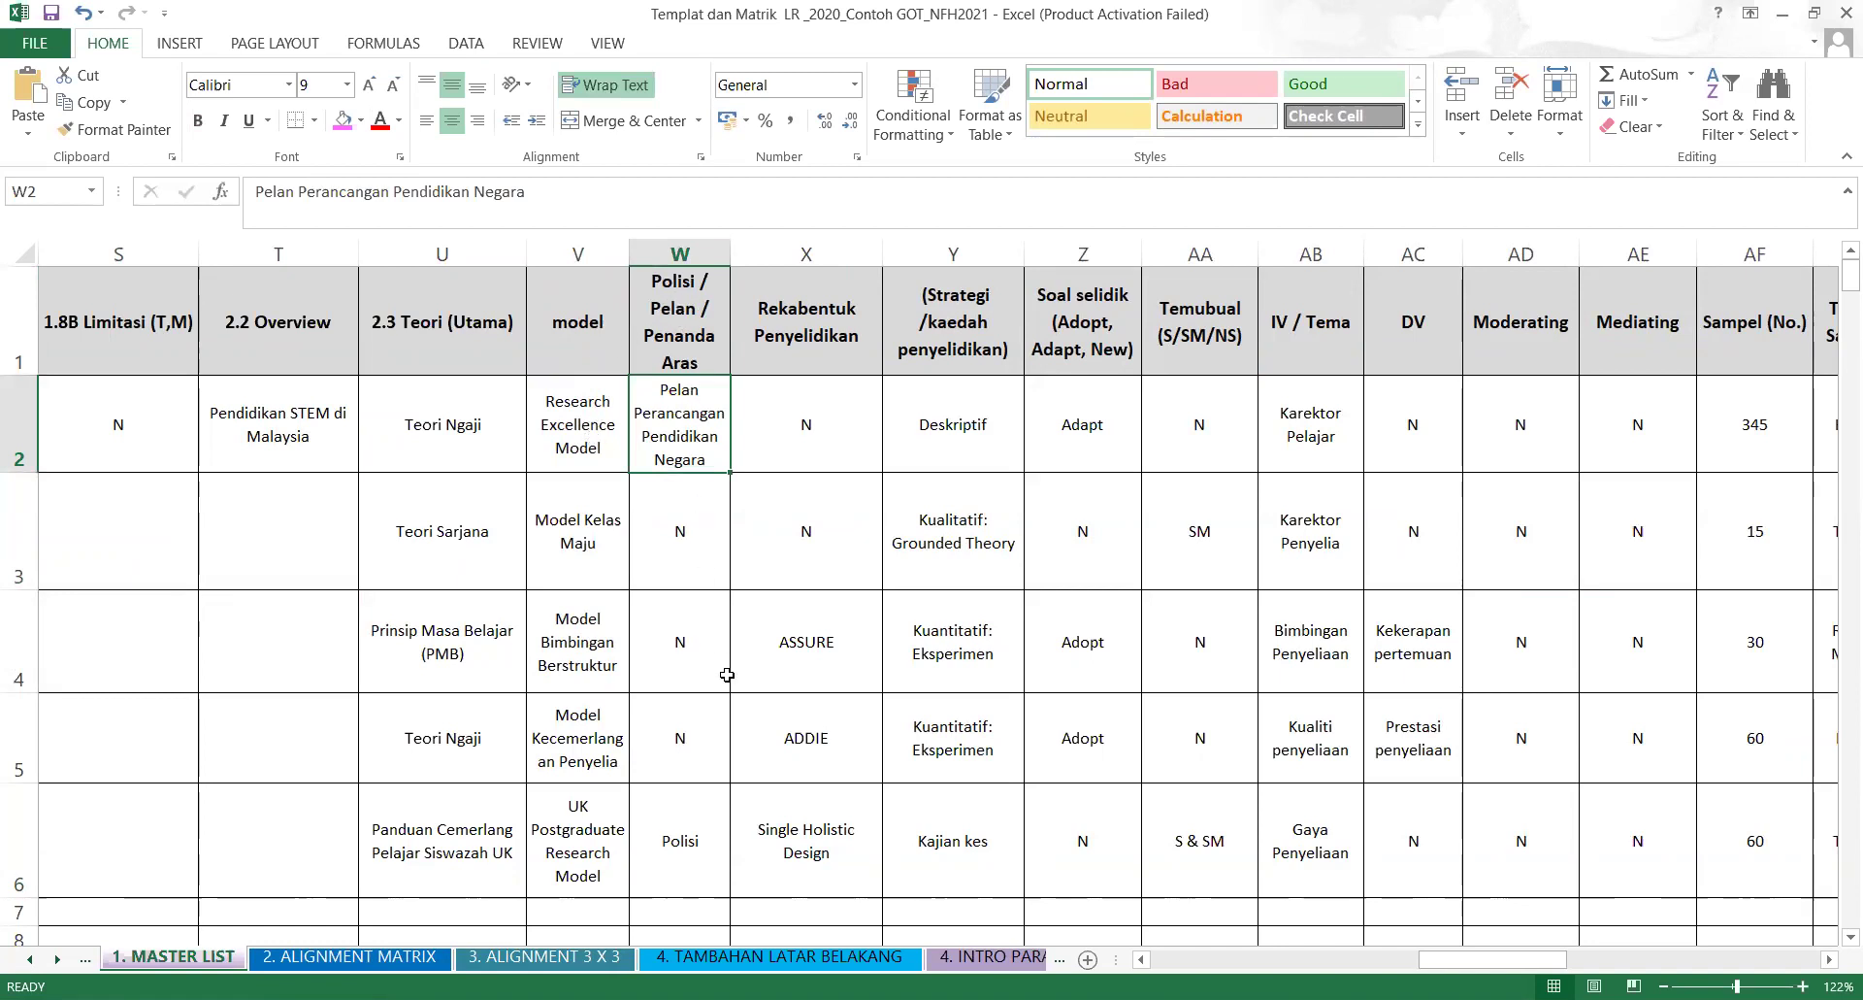
click(826, 304)
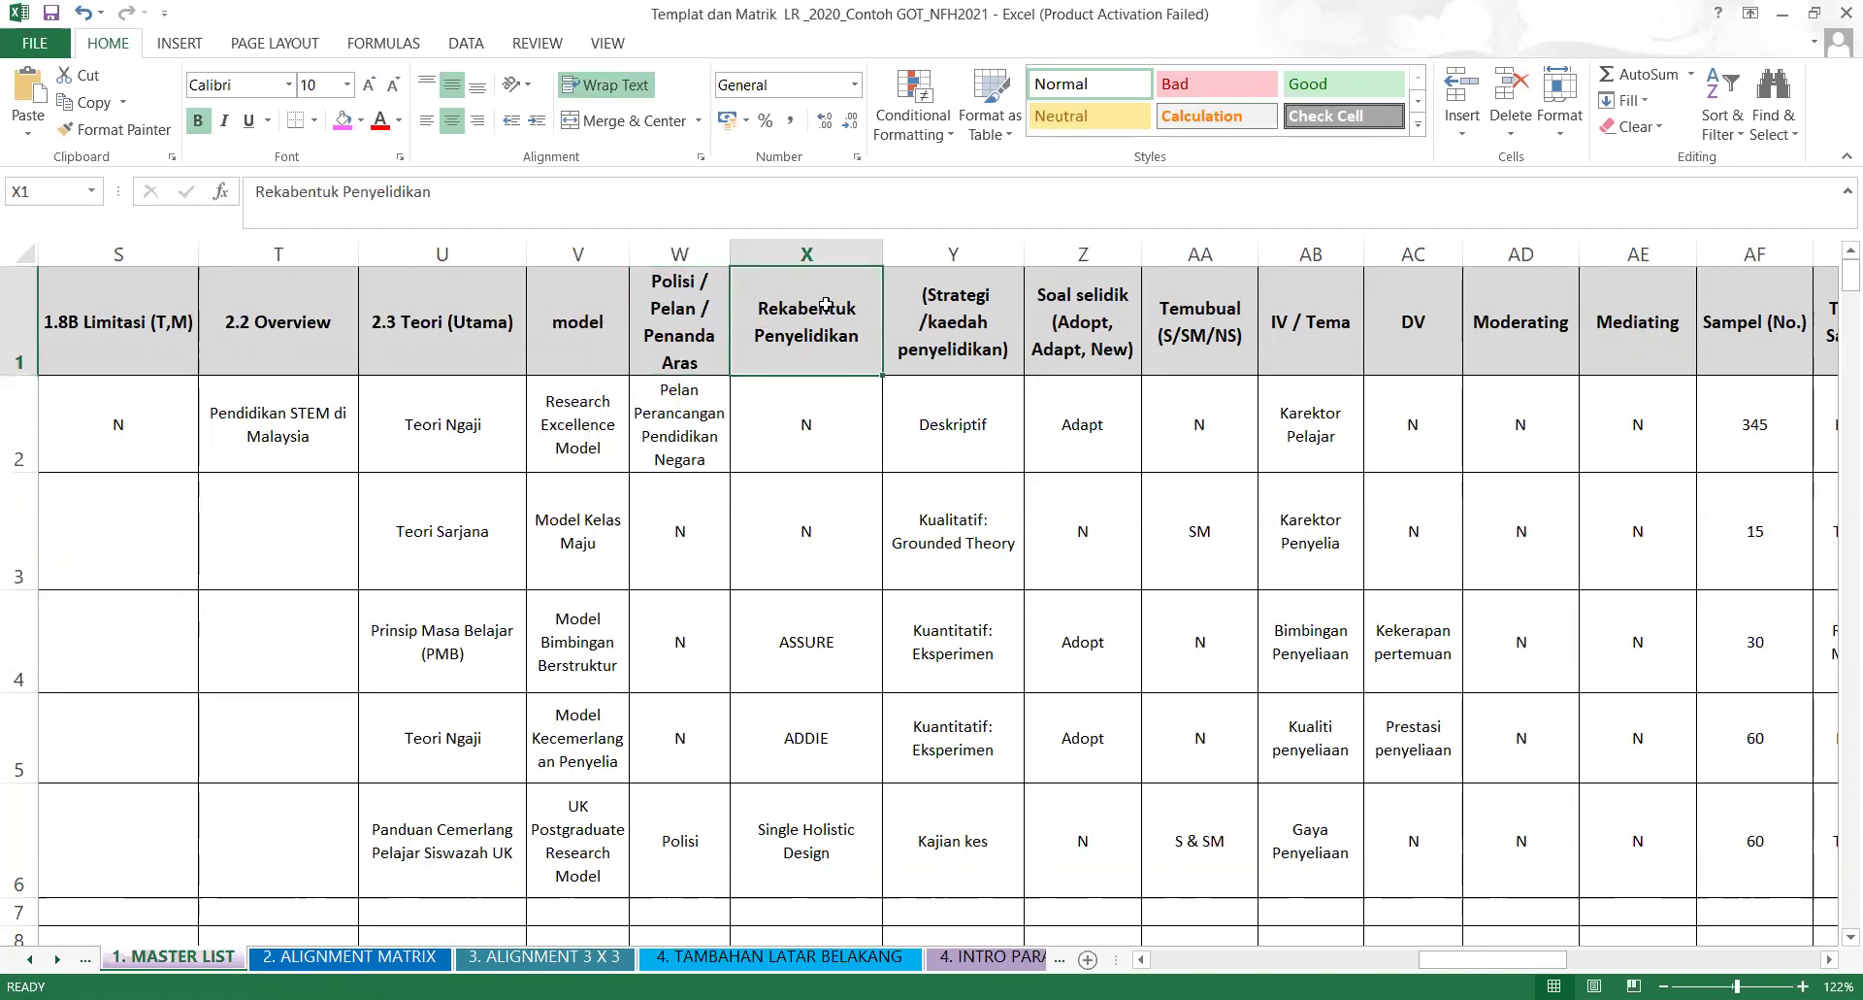
right_click(828, 305)
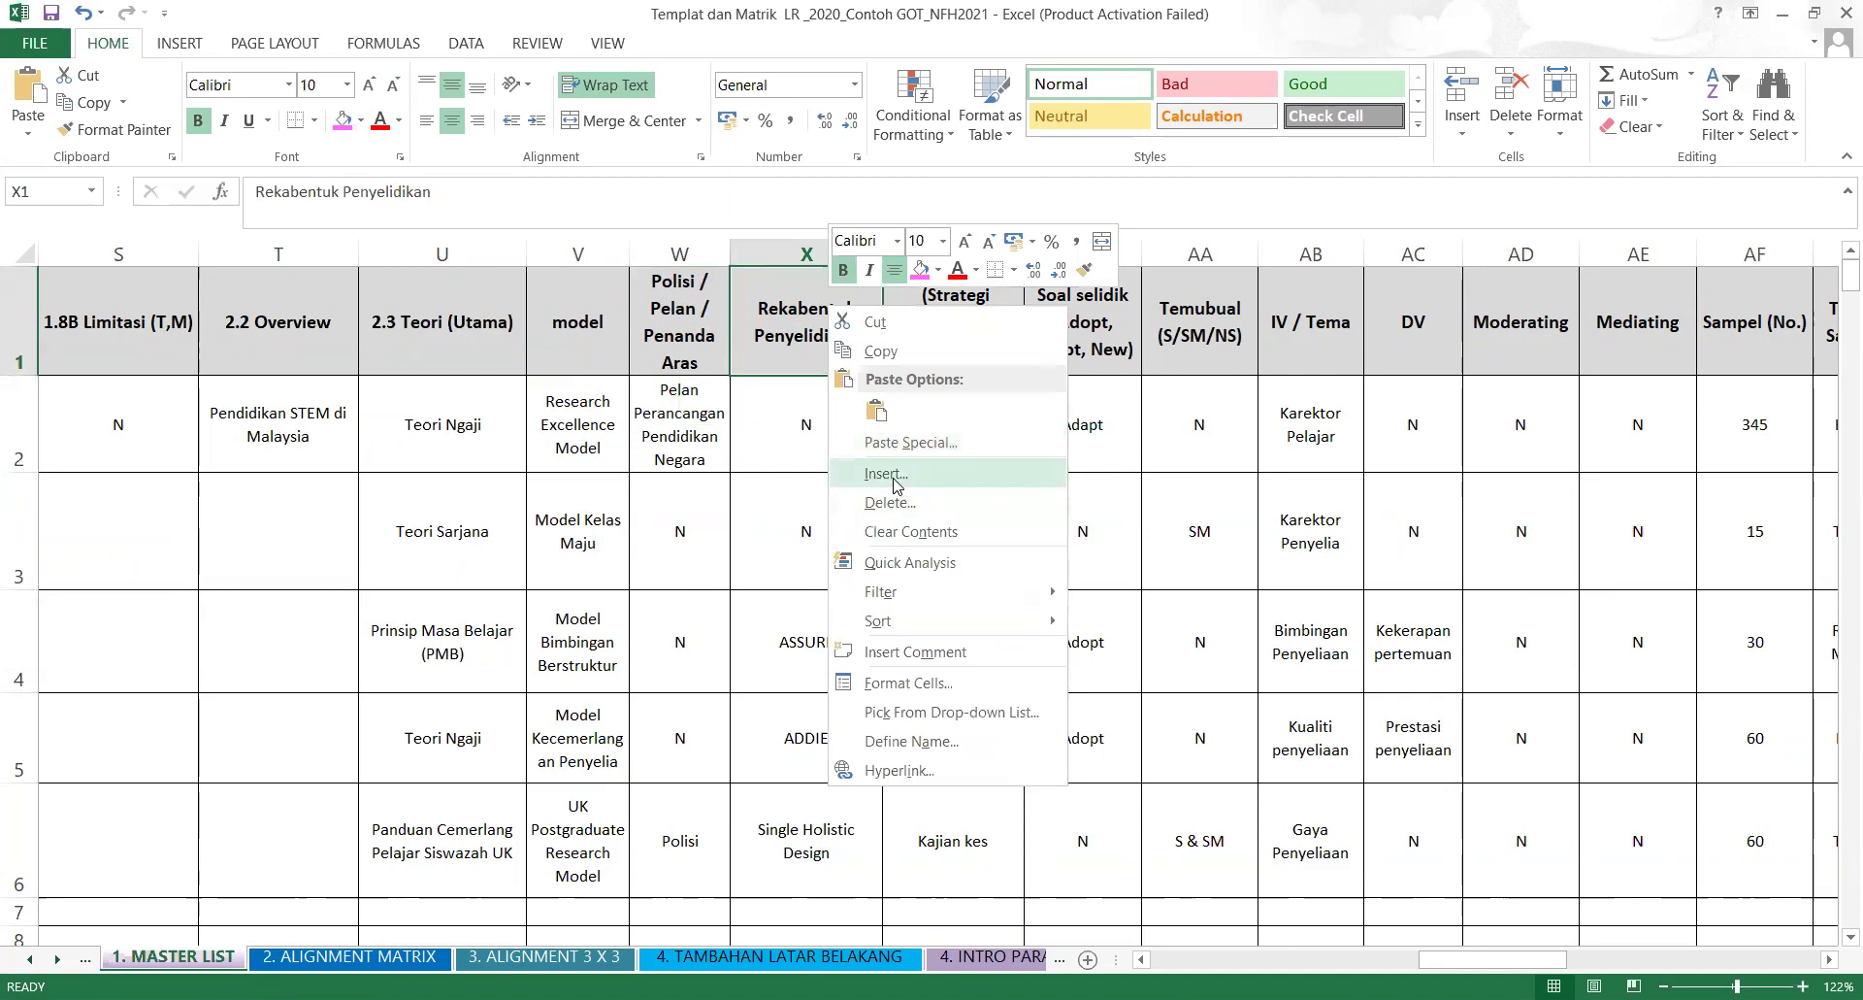
click(895, 482)
click(968, 553)
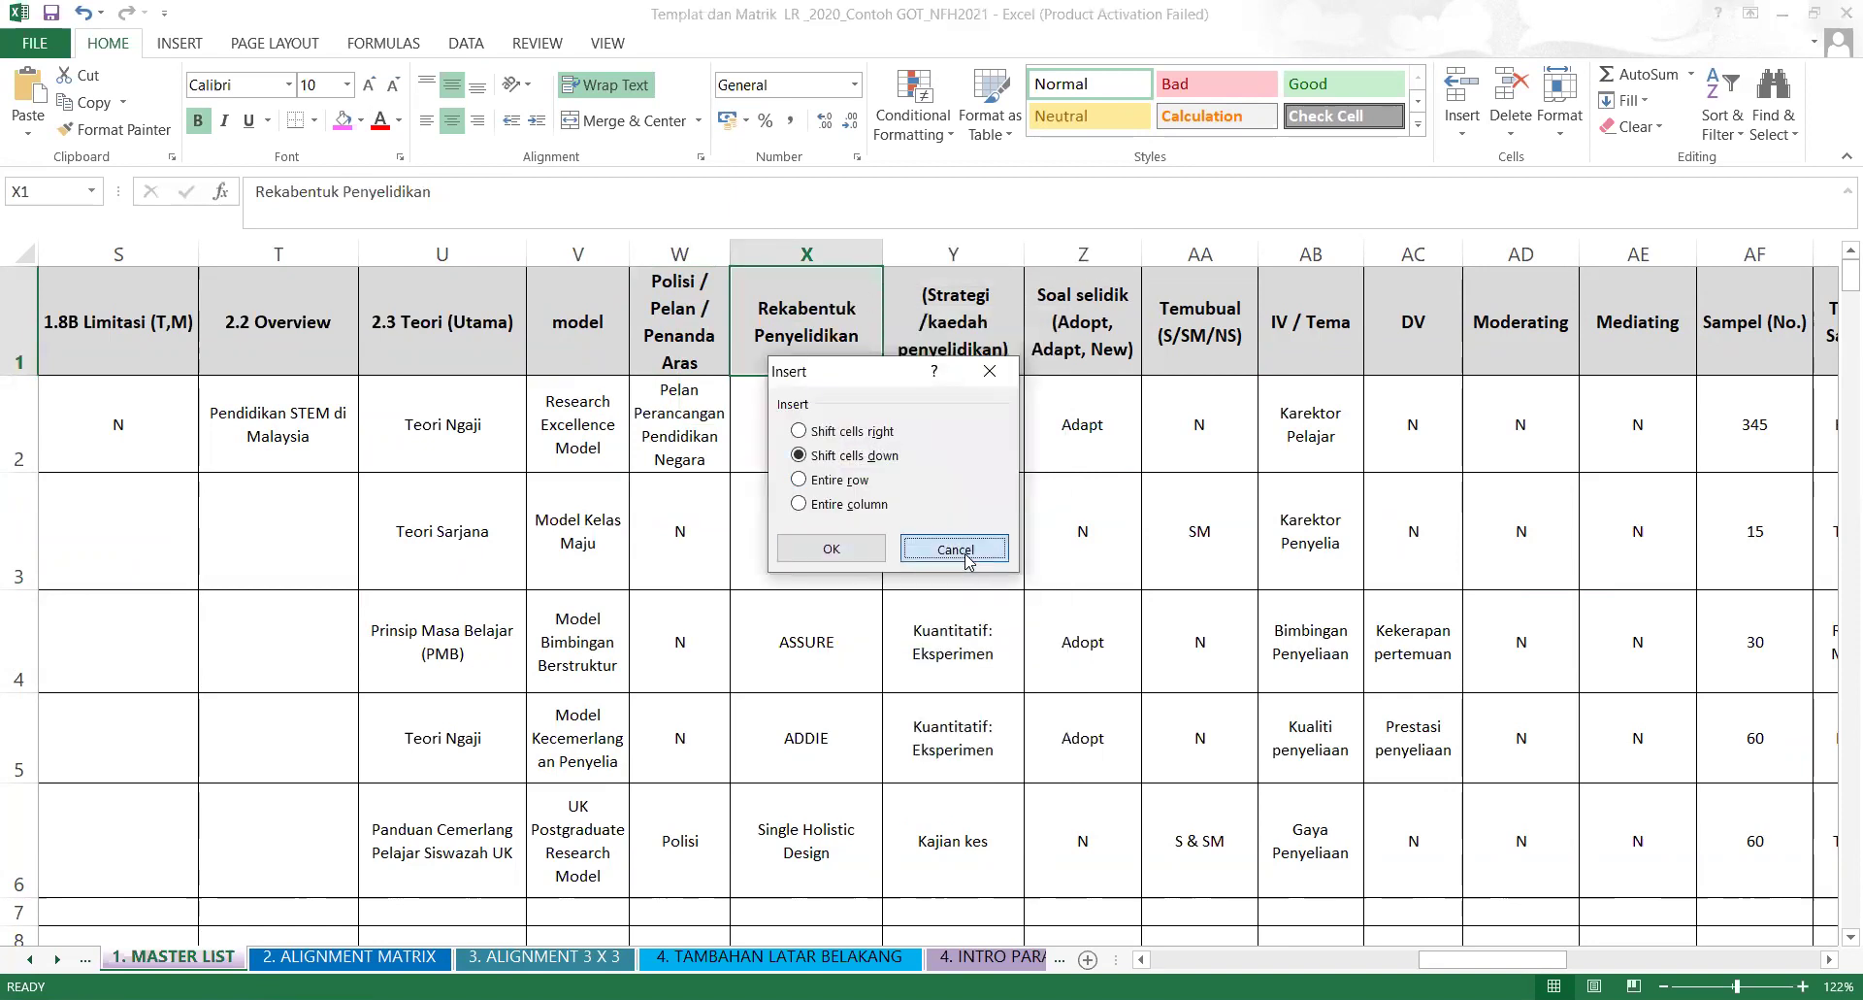
Insert two blank columns between the "Polisi / Pelan / Penanda Aras" column and the "Rekabentuk Penyelidikan" column.
right_click(810, 248)
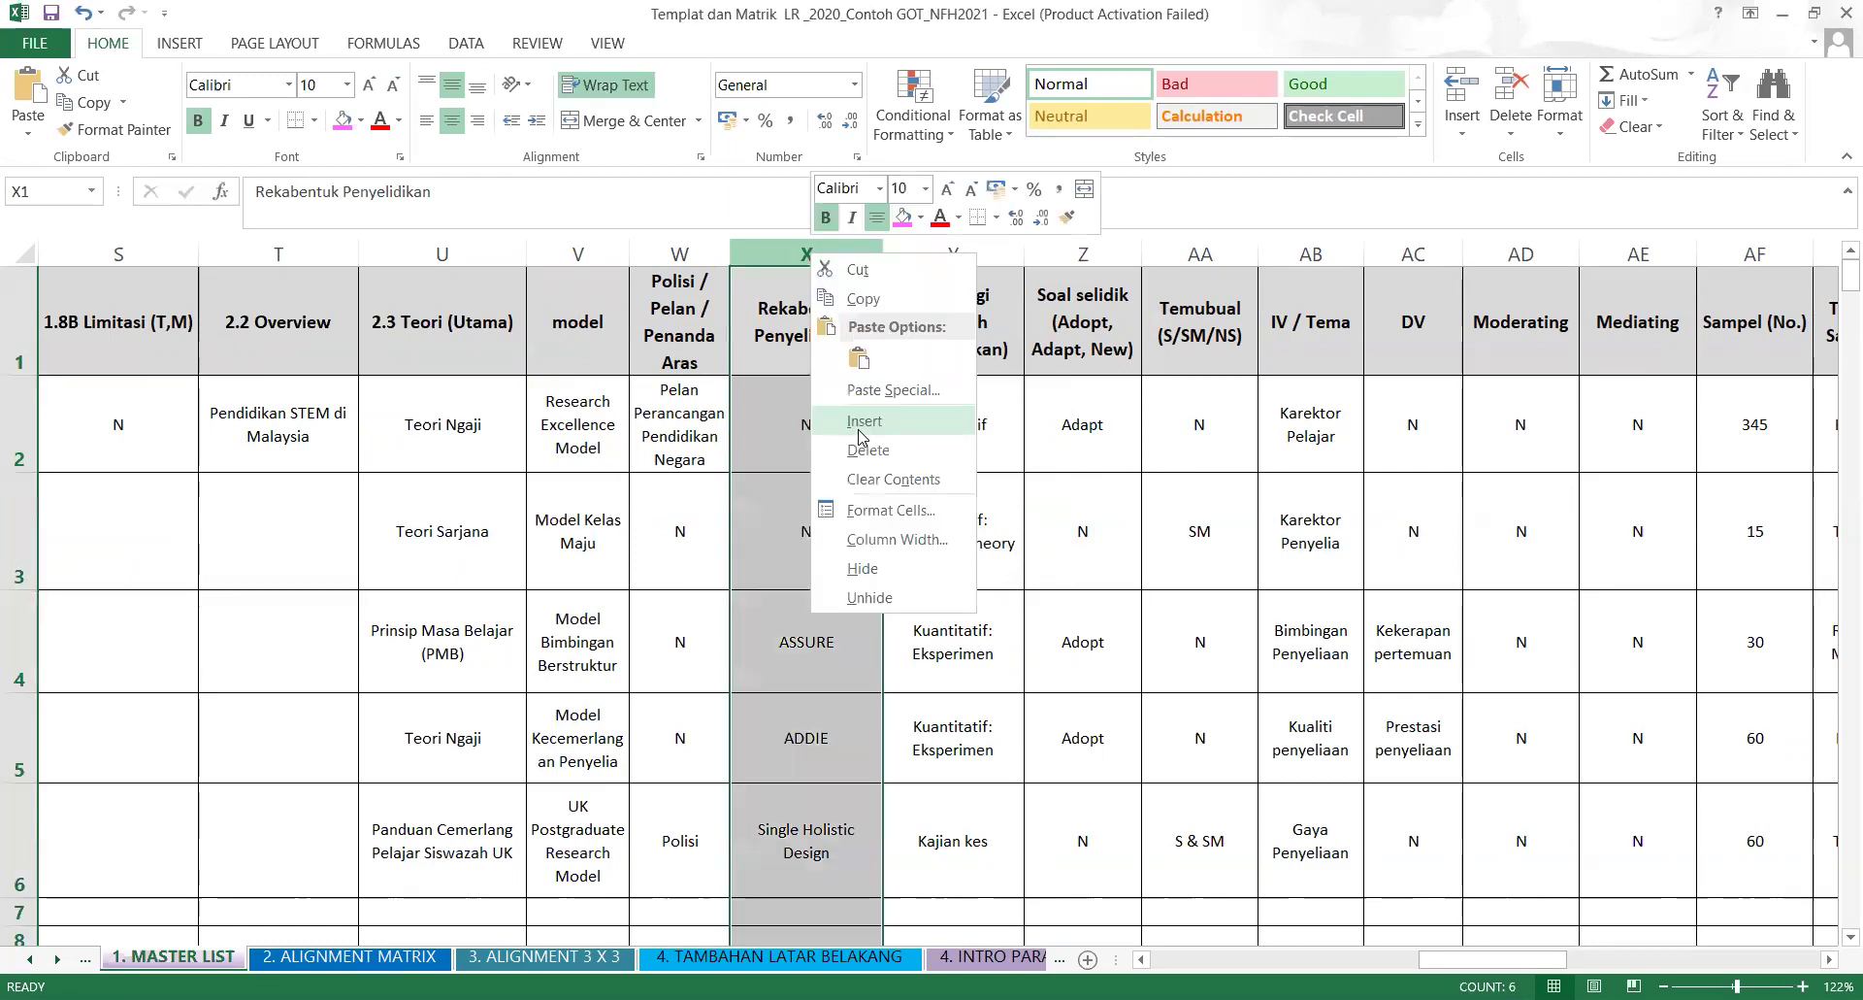
click(860, 422)
right_click(965, 242)
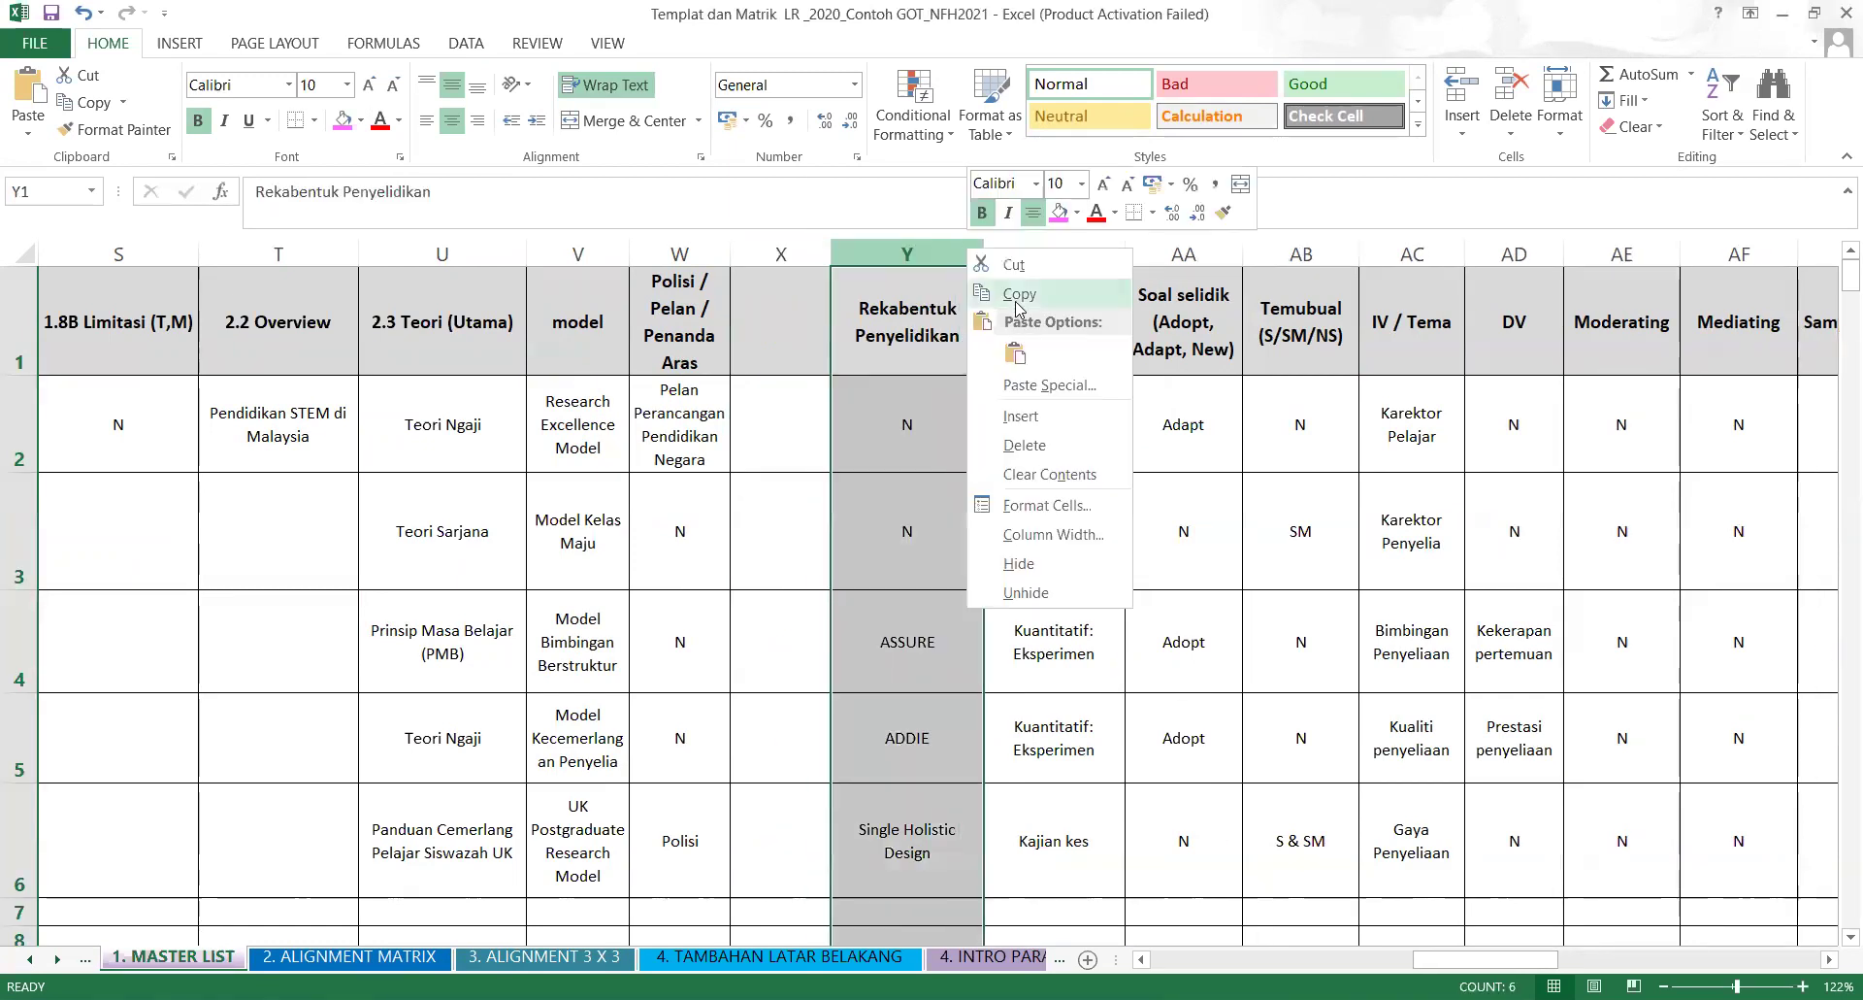
click(1021, 417)
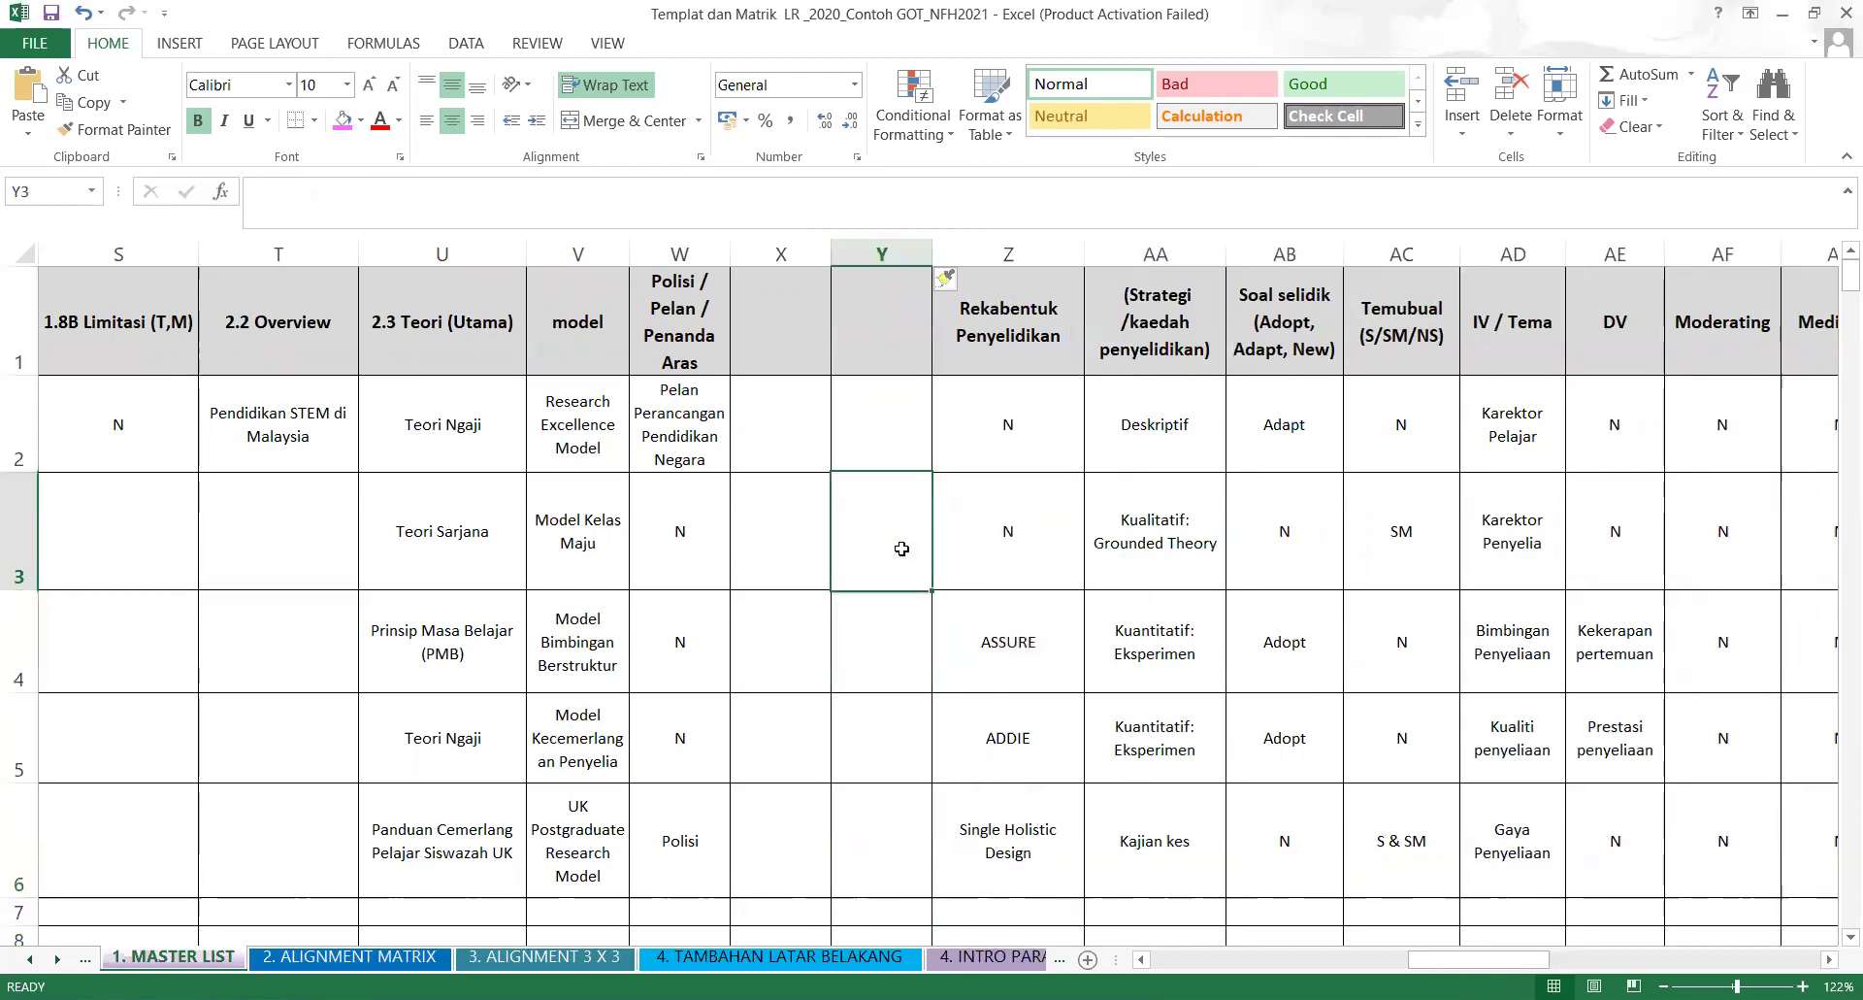
Enter "Pelan" as the header of the first blank column, in X1.
click(708, 335)
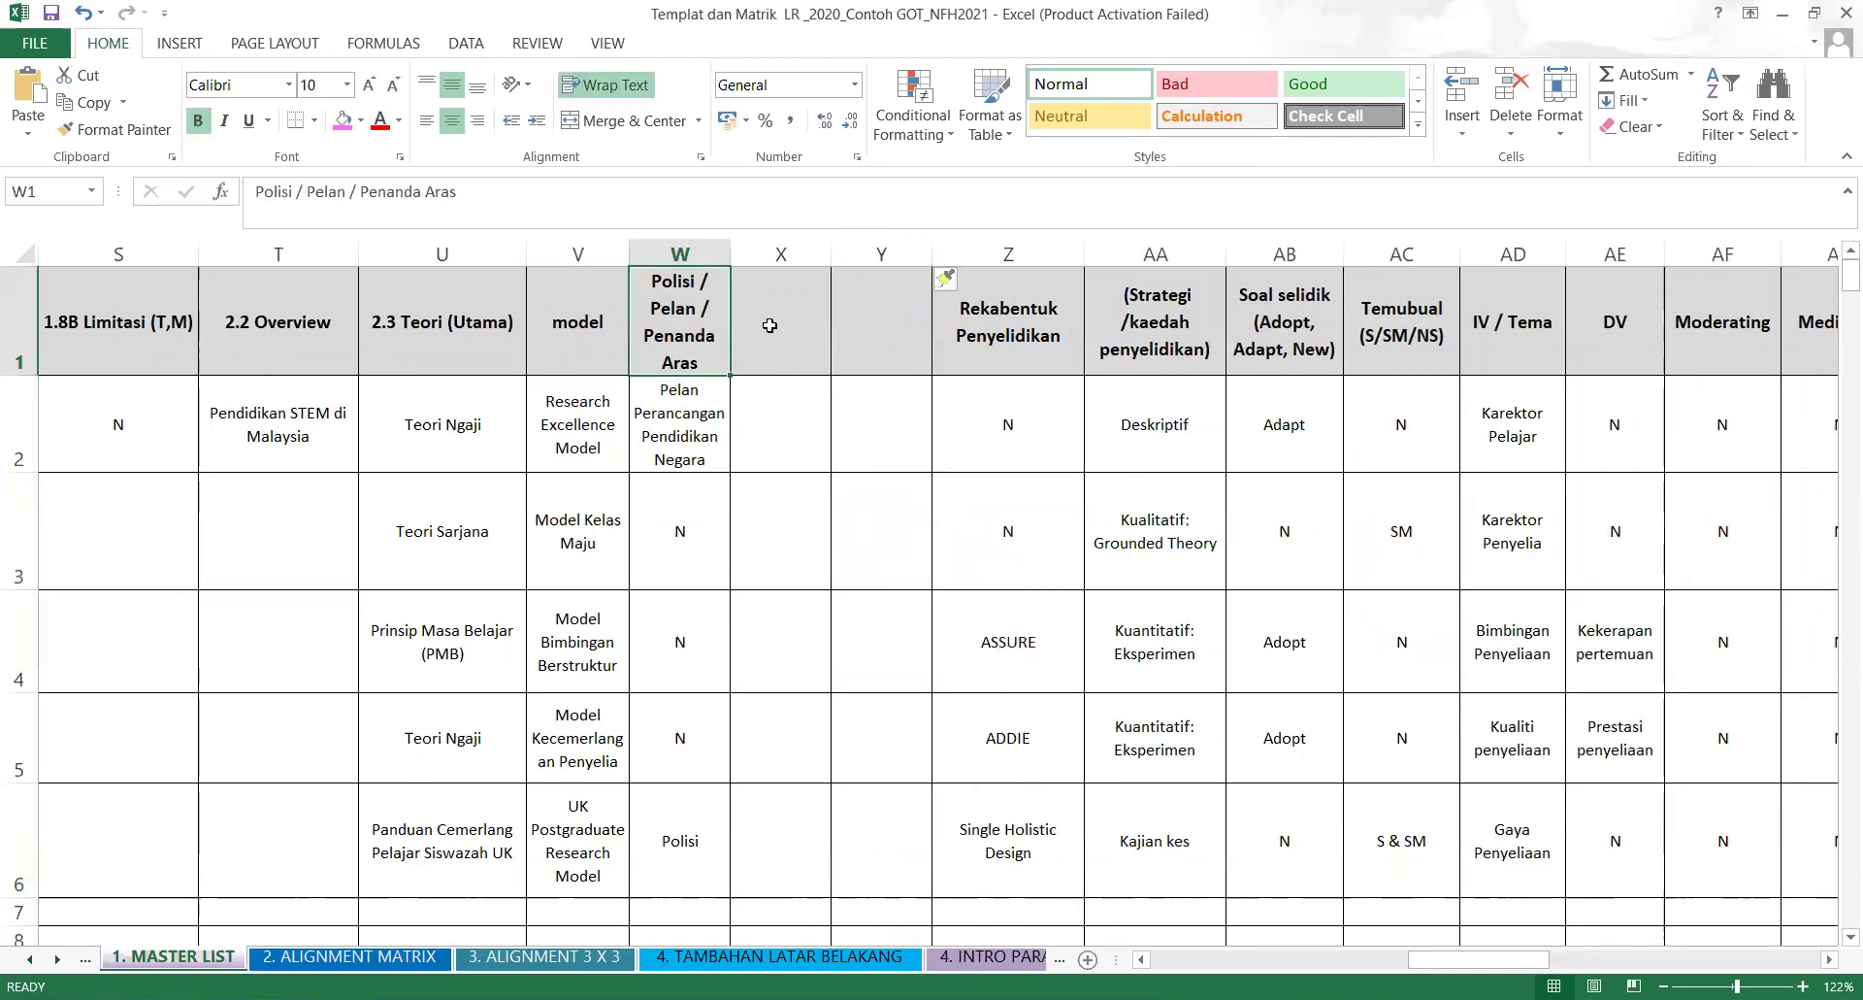
click(770, 325)
text(Pe)
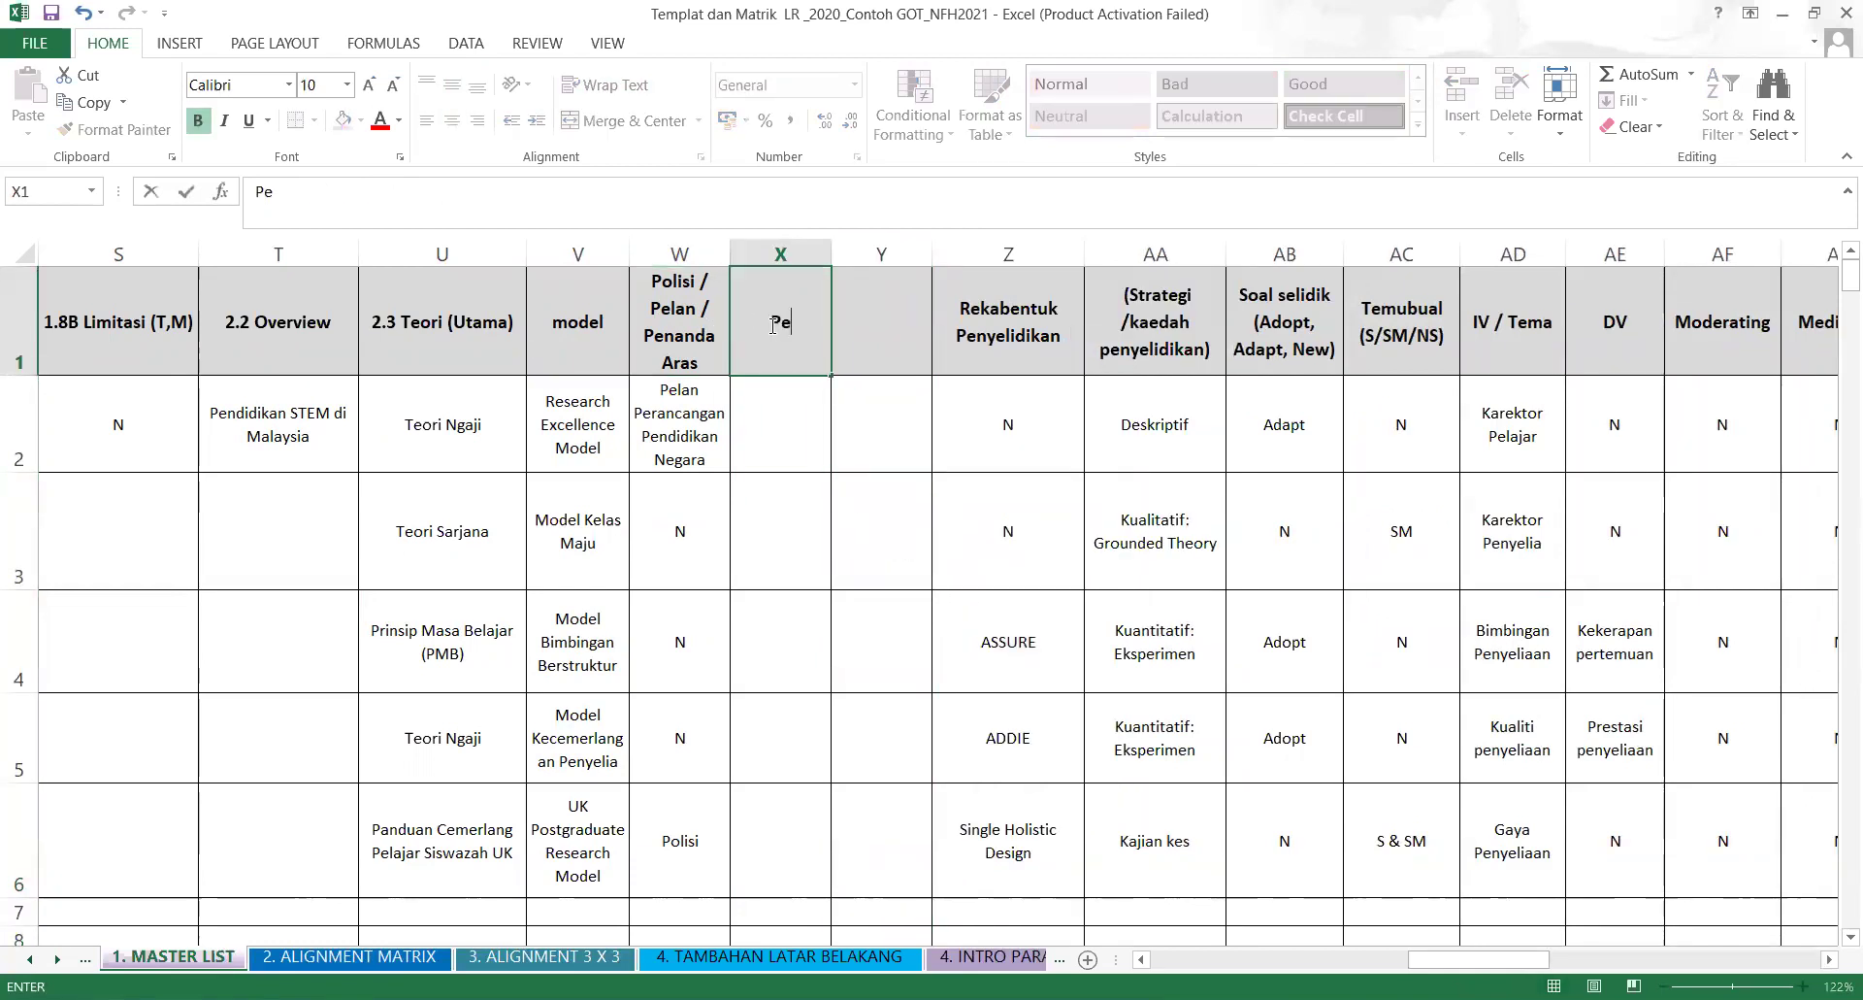
text(lan)
click(903, 343)
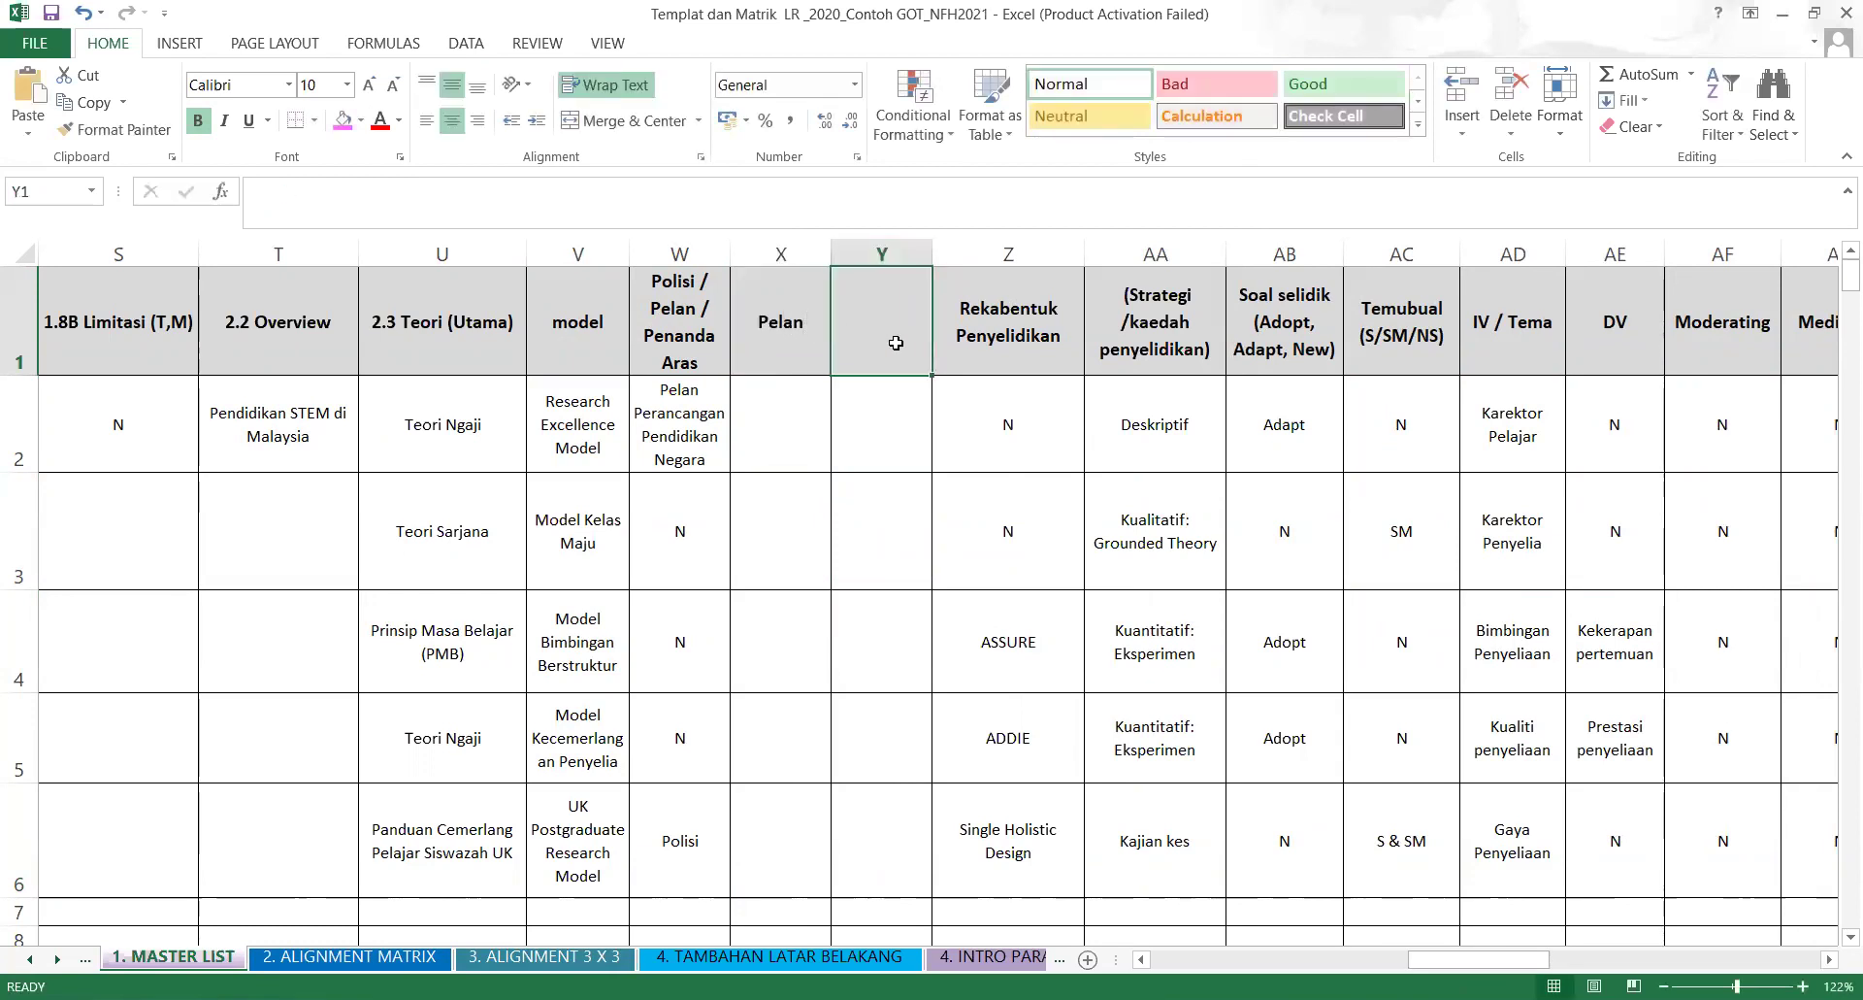
Shorten the "Polisi / Pelan / Penanda Aras" header in W1 to just "Polisi".
click(672, 337)
click(491, 195)
drag(491, 195, 296, 195)
key(BackSpace)
key(BackSpace)
click(844, 491)
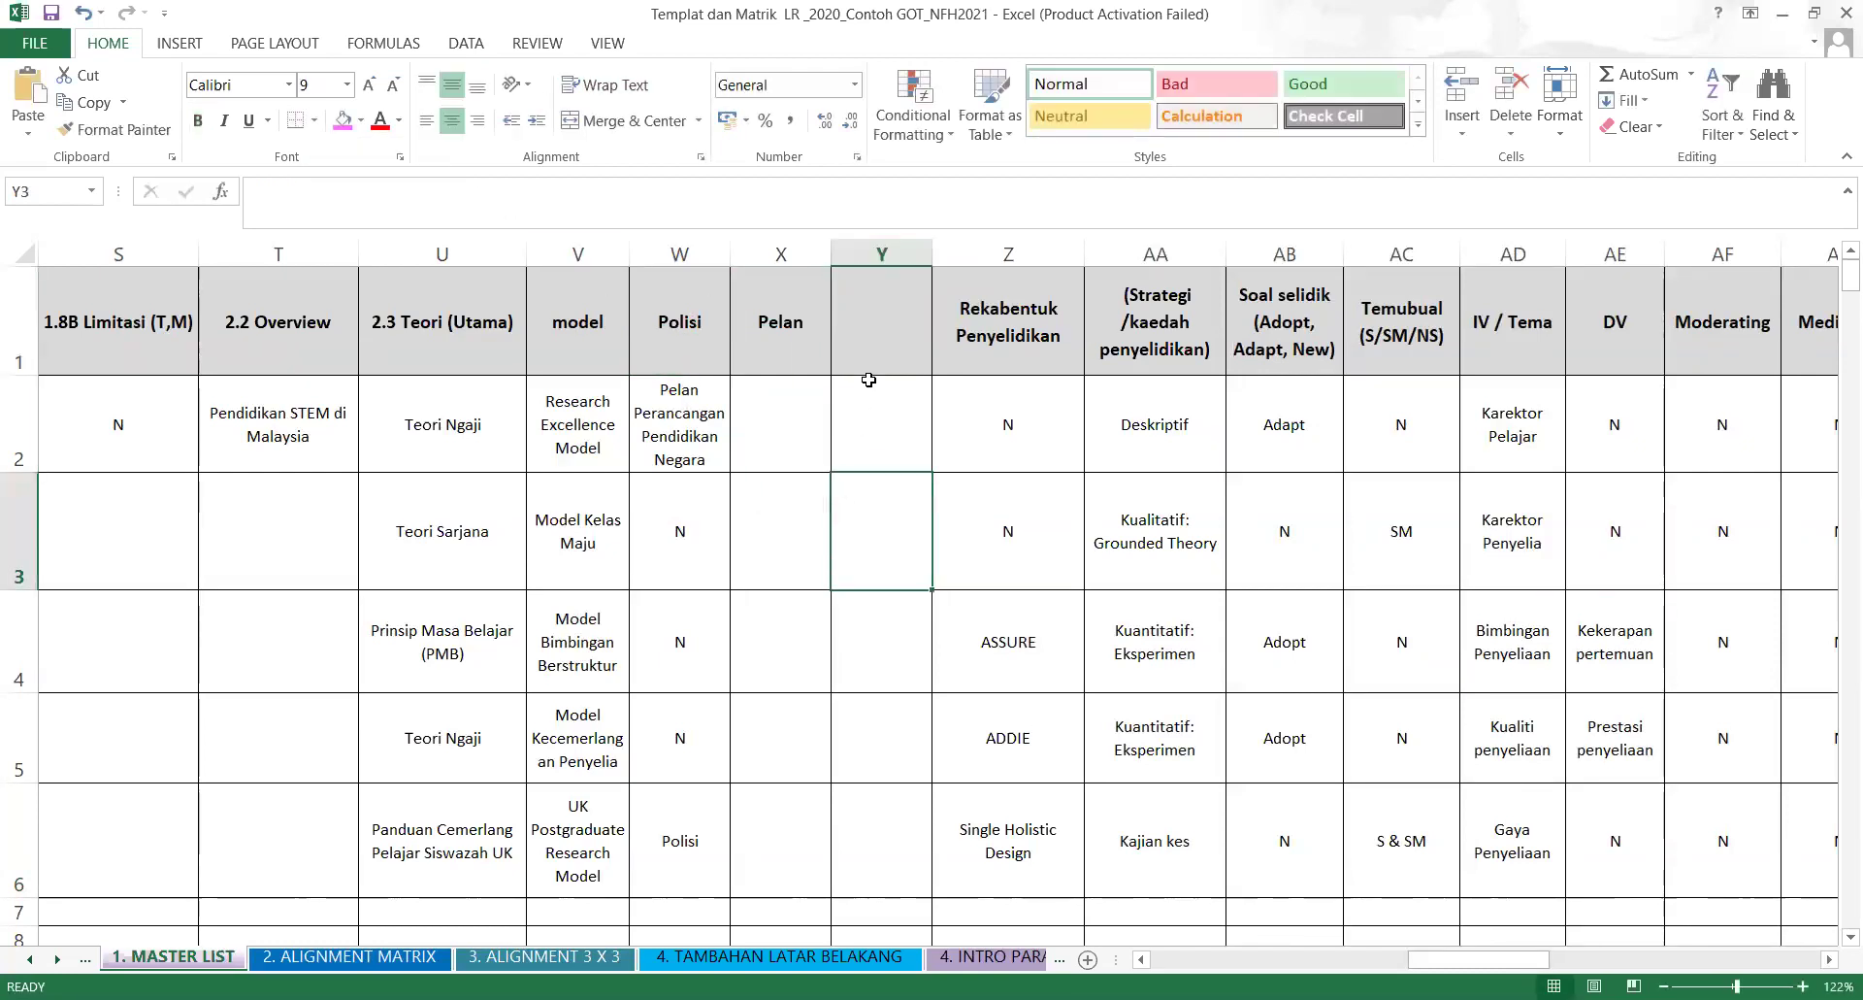
Enter "Penenda Aras" as the header of the second blank column, in Y1.
click(890, 344)
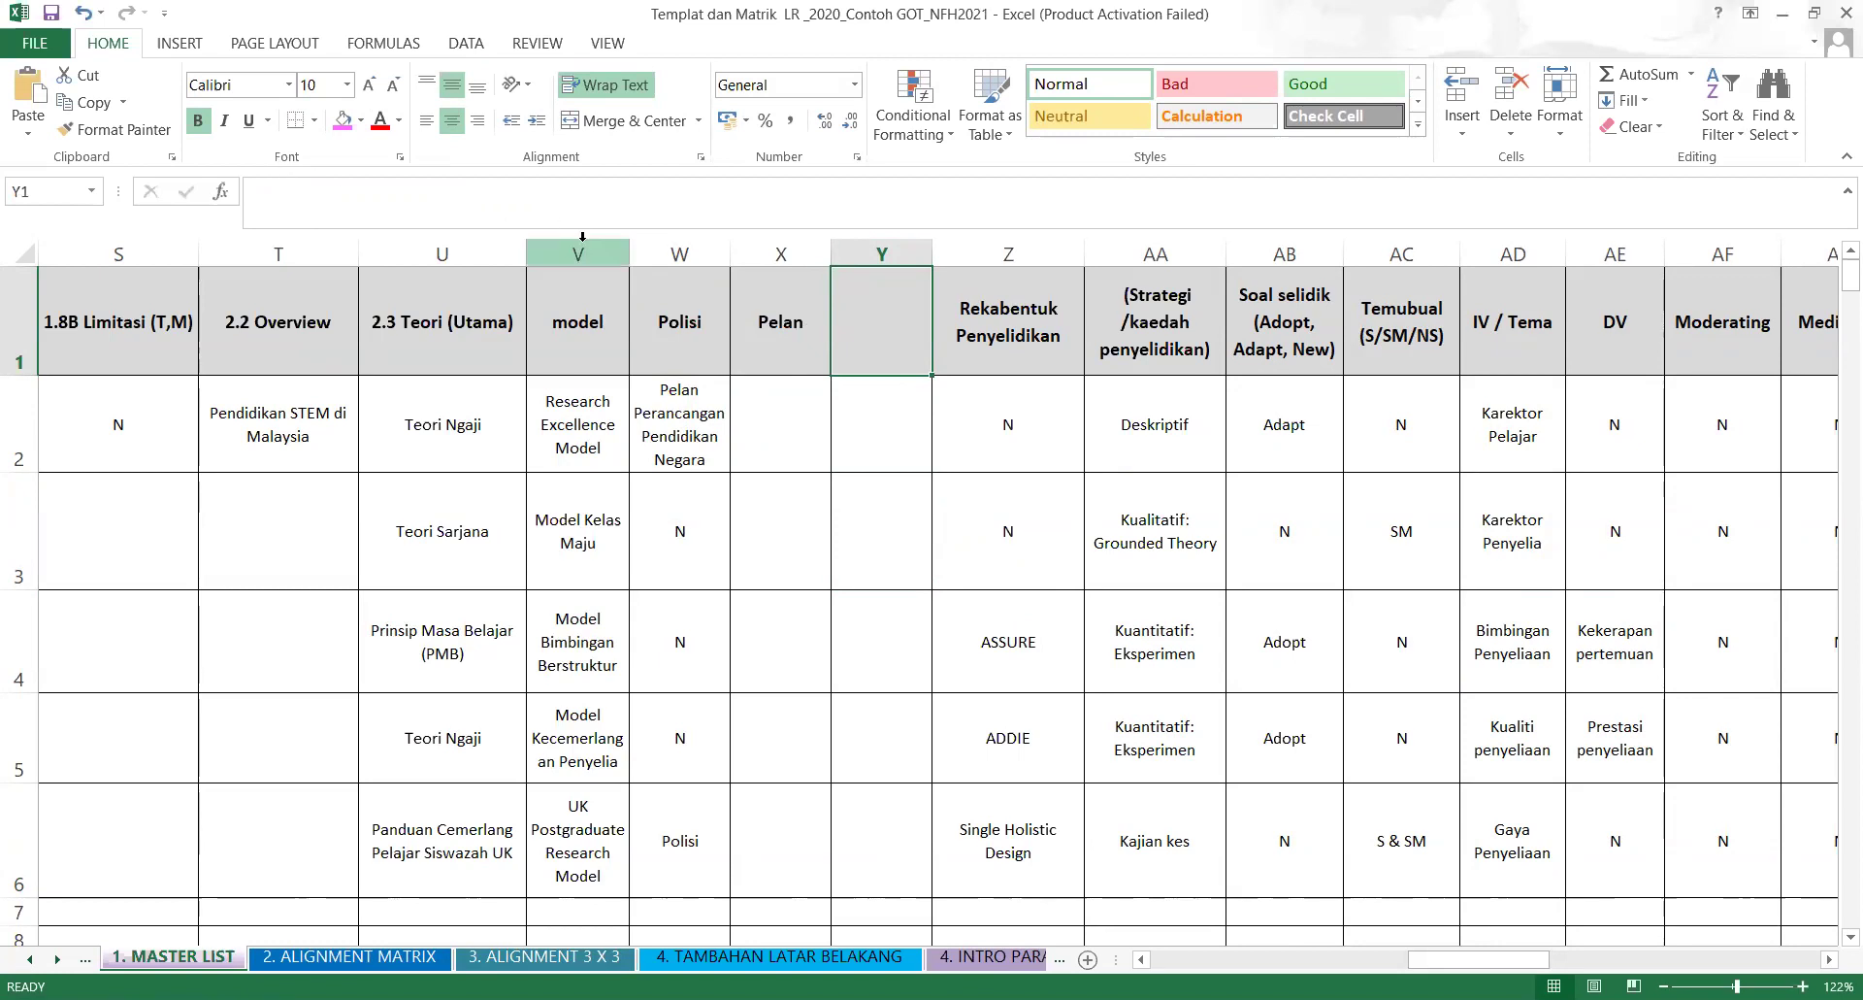
text(Penenda Aras)
click(760, 551)
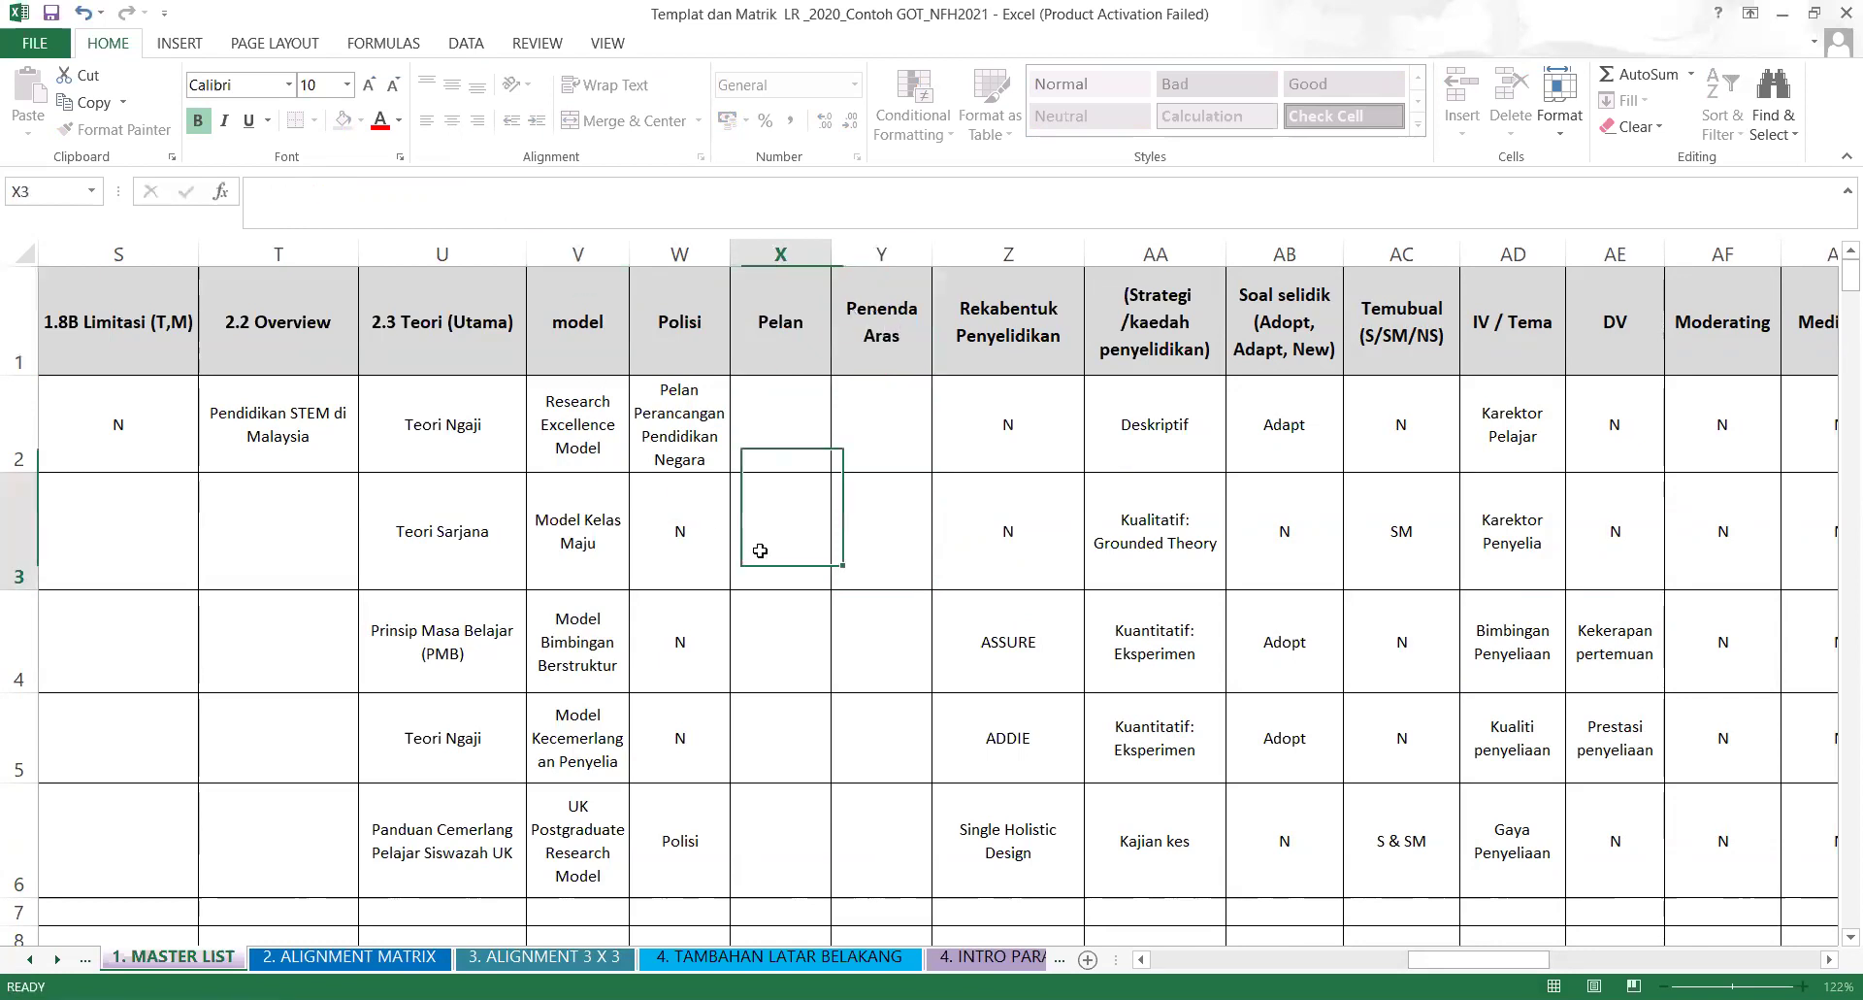
Move the first record's "Pelan Perancangan Pendidikan Negara" value from W2 to X2 under the "Pelan" header.
click(779, 434)
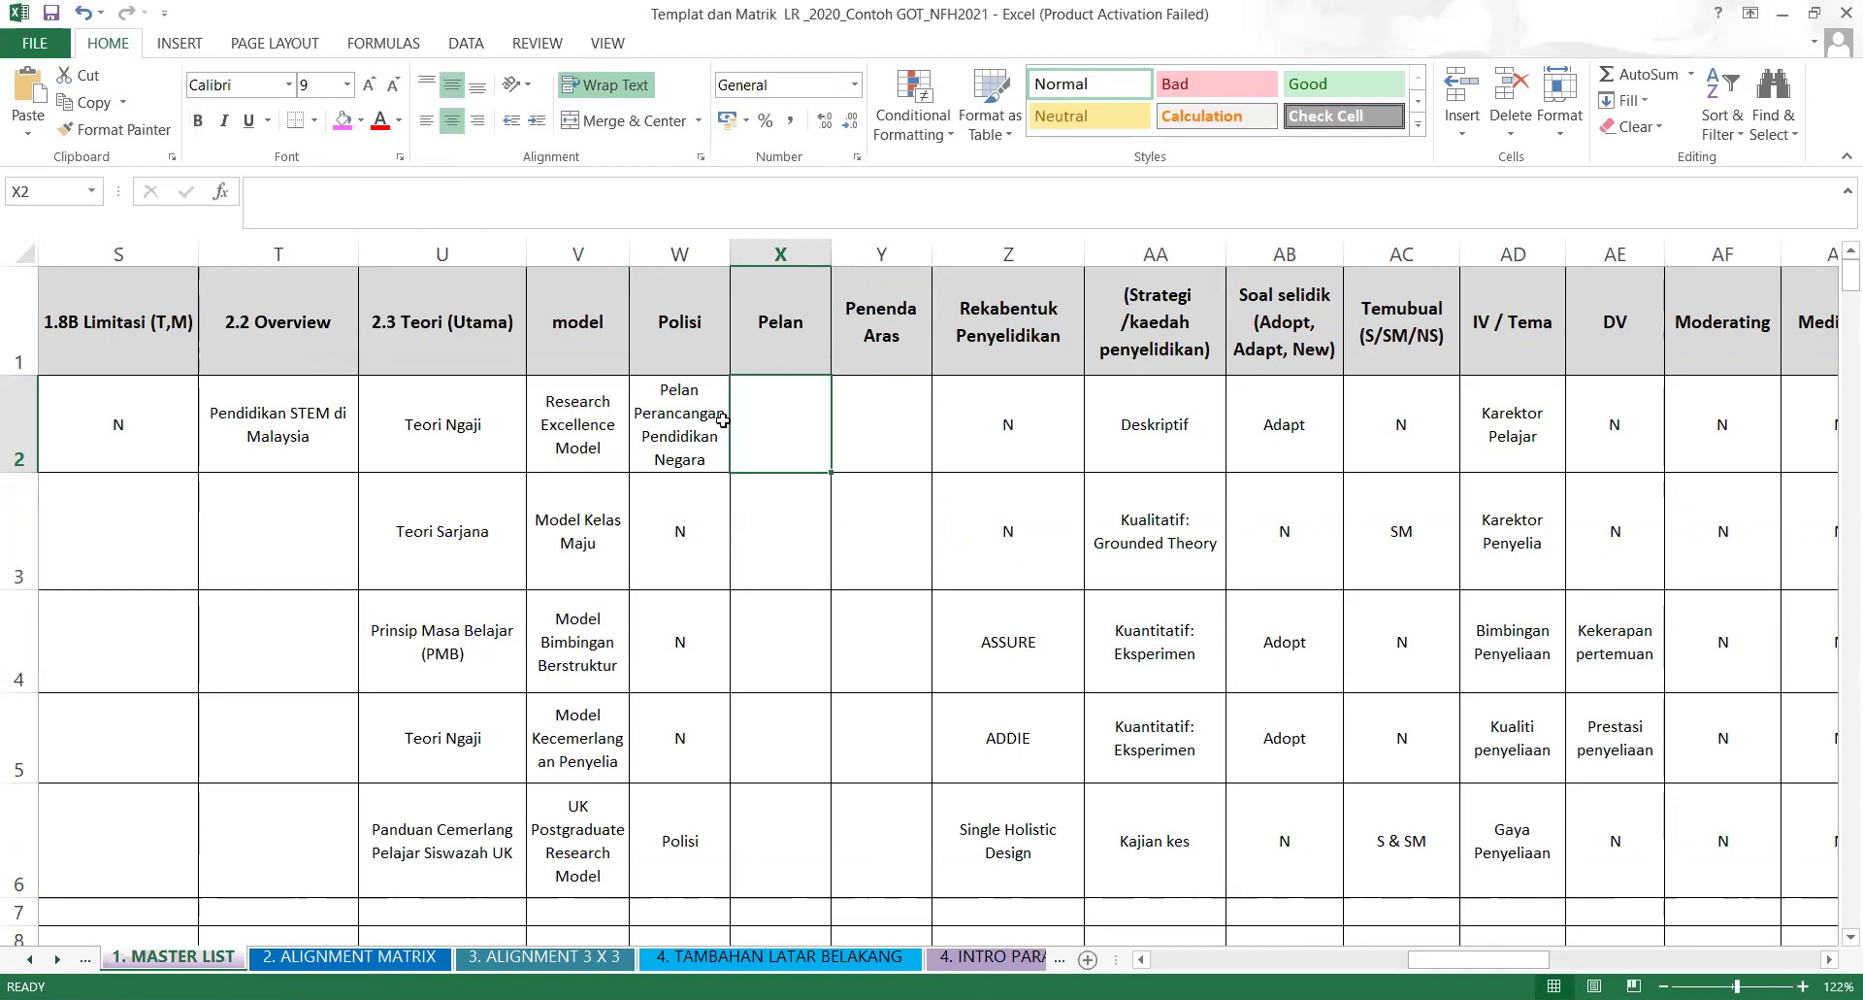
click(690, 423)
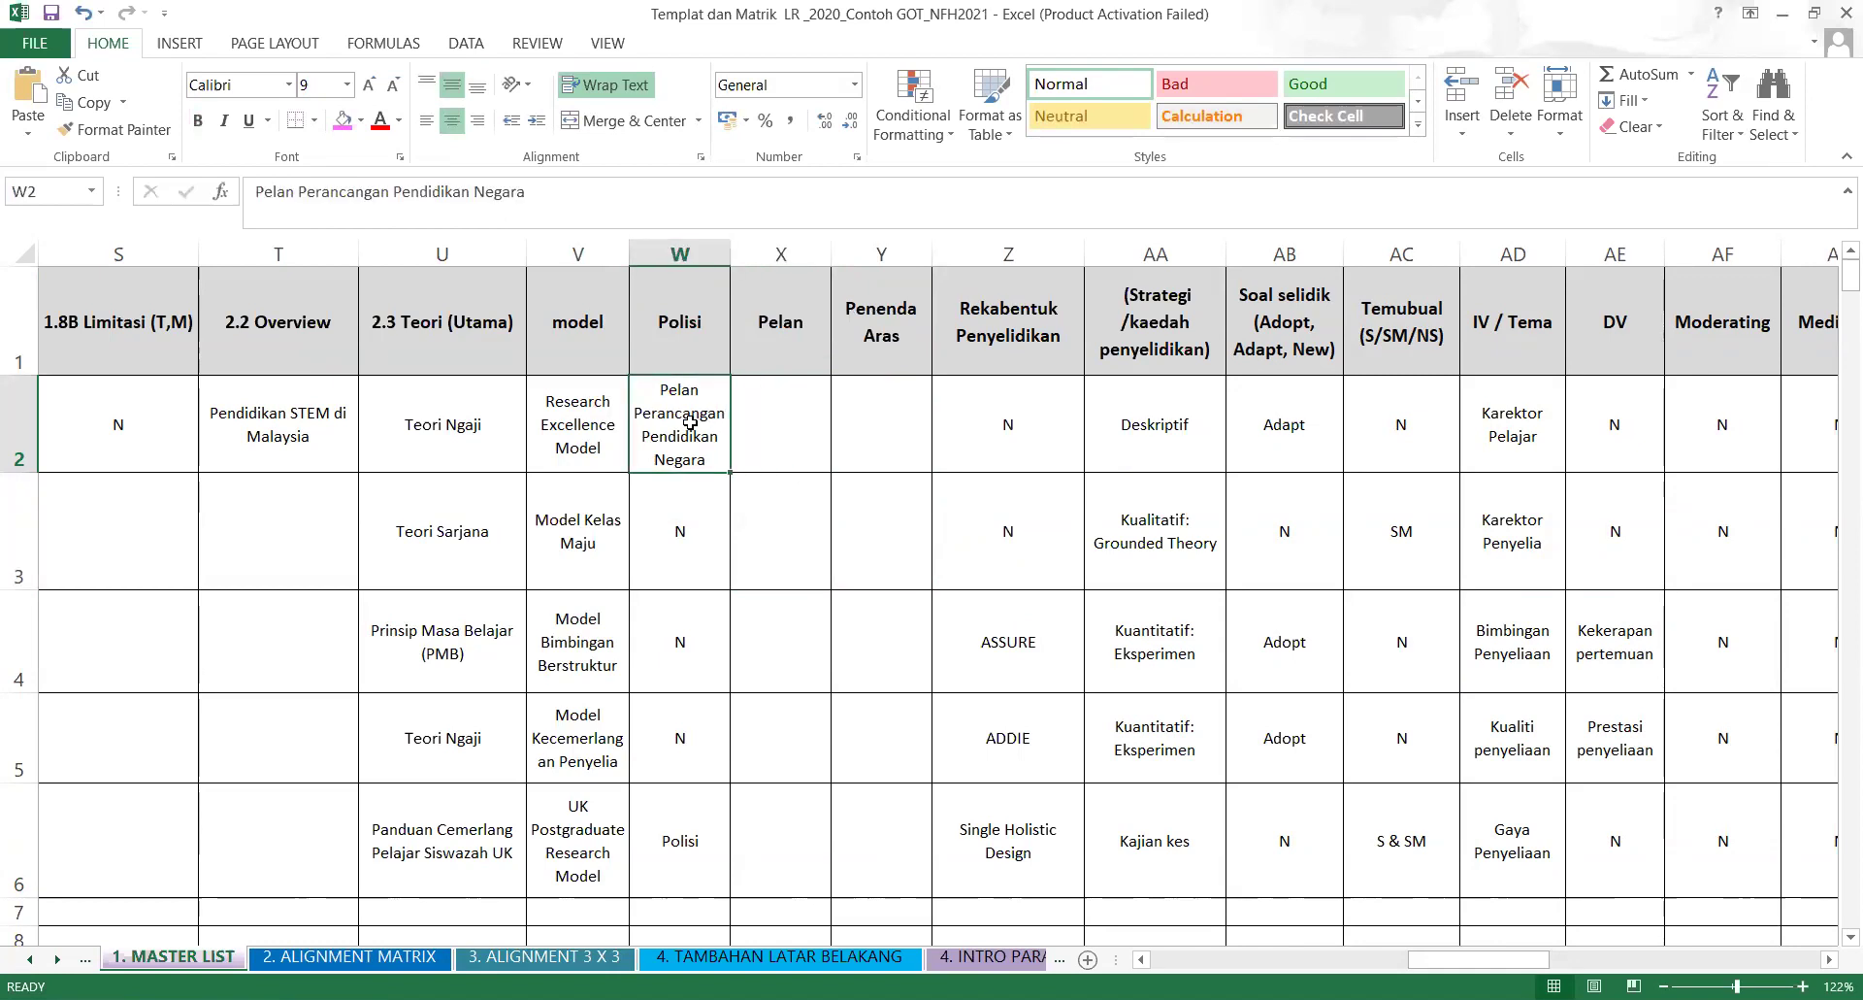
right_click(692, 423)
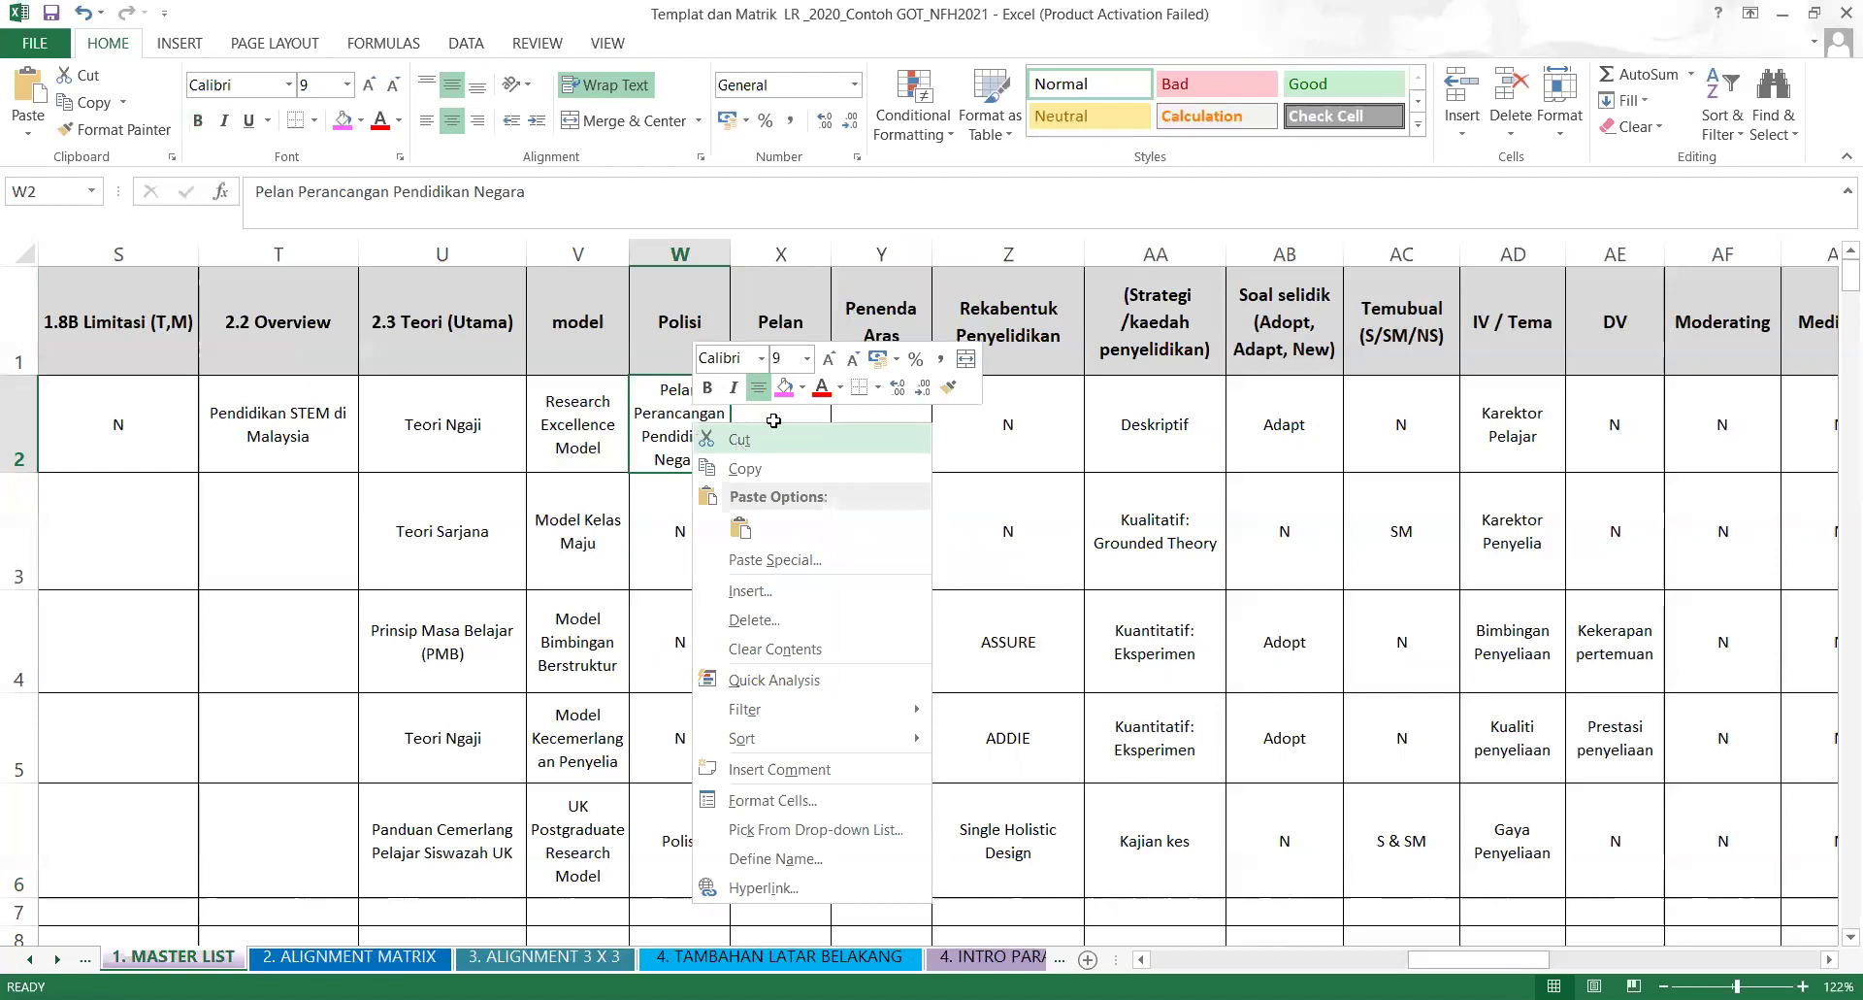
click(774, 437)
right_click(775, 423)
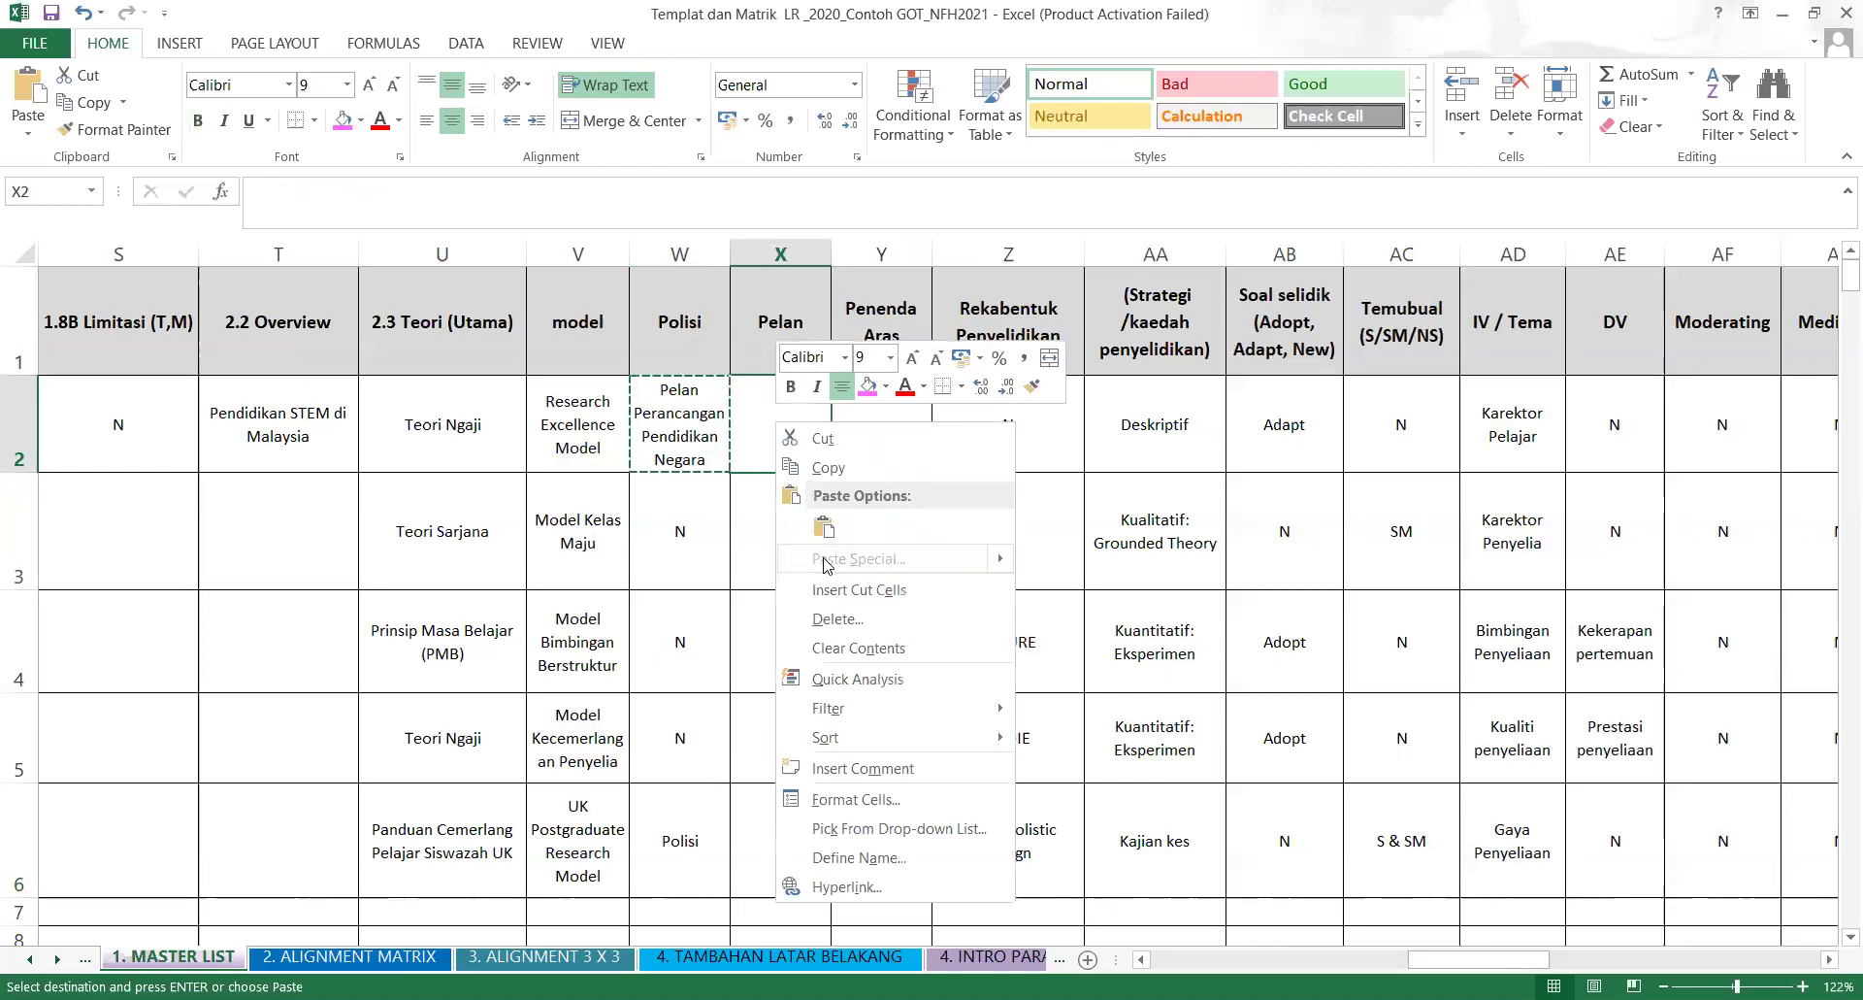
click(824, 527)
Enter "N" in W2 and Y2 as the first record's policy and benchmark values.
click(716, 458)
text(n)
key(BackSpace)
text(N)
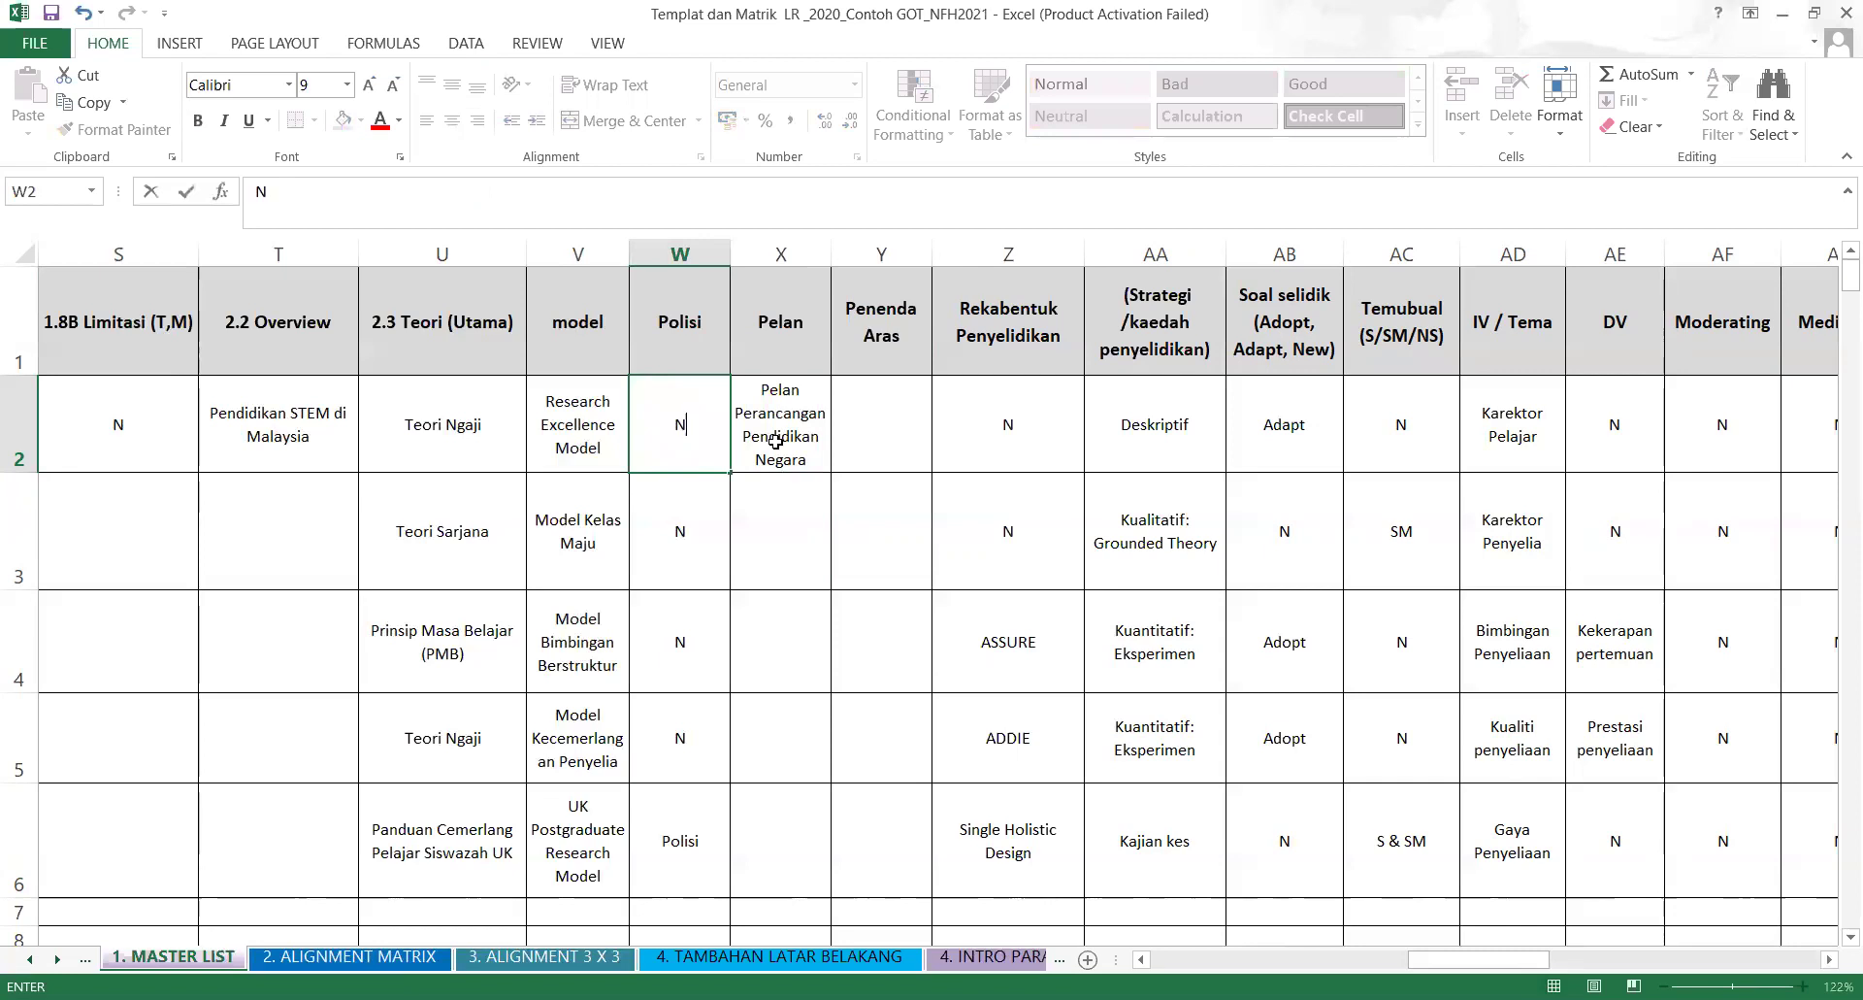
click(884, 420)
text(N)
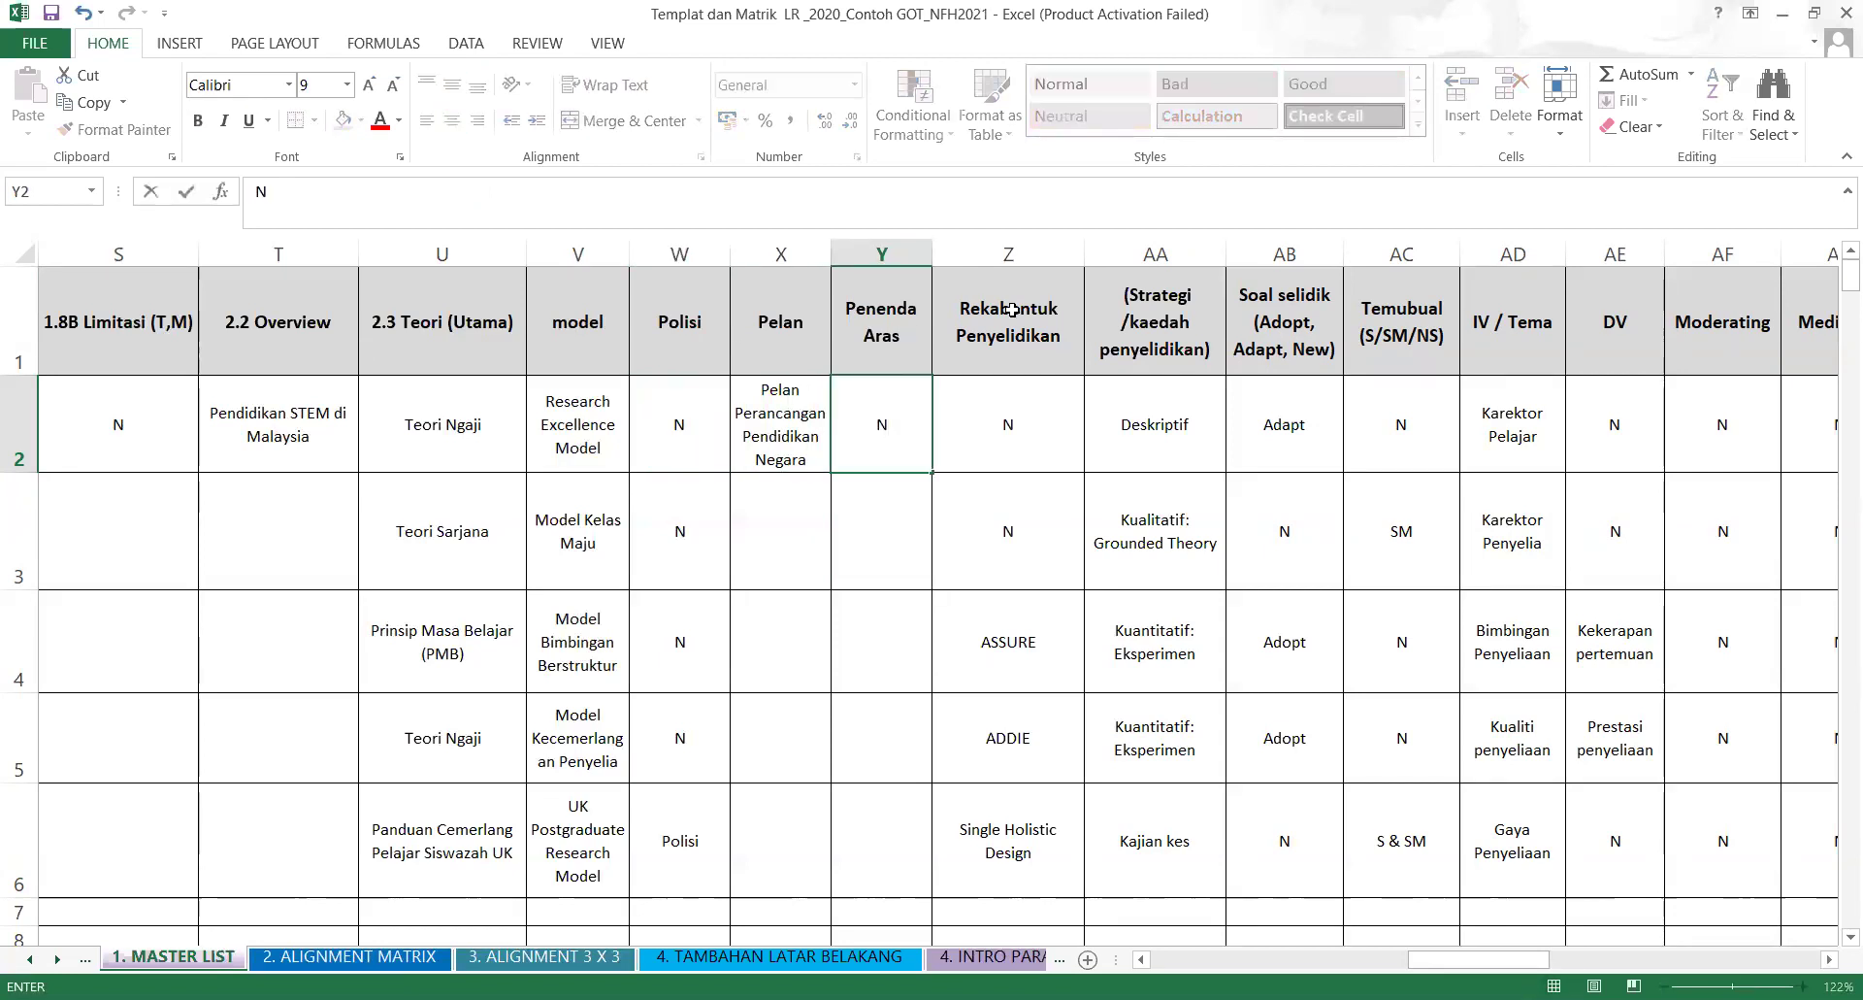
Correct the spelling of the benchmark header in Y1 to "Penanda Aras".
click(863, 343)
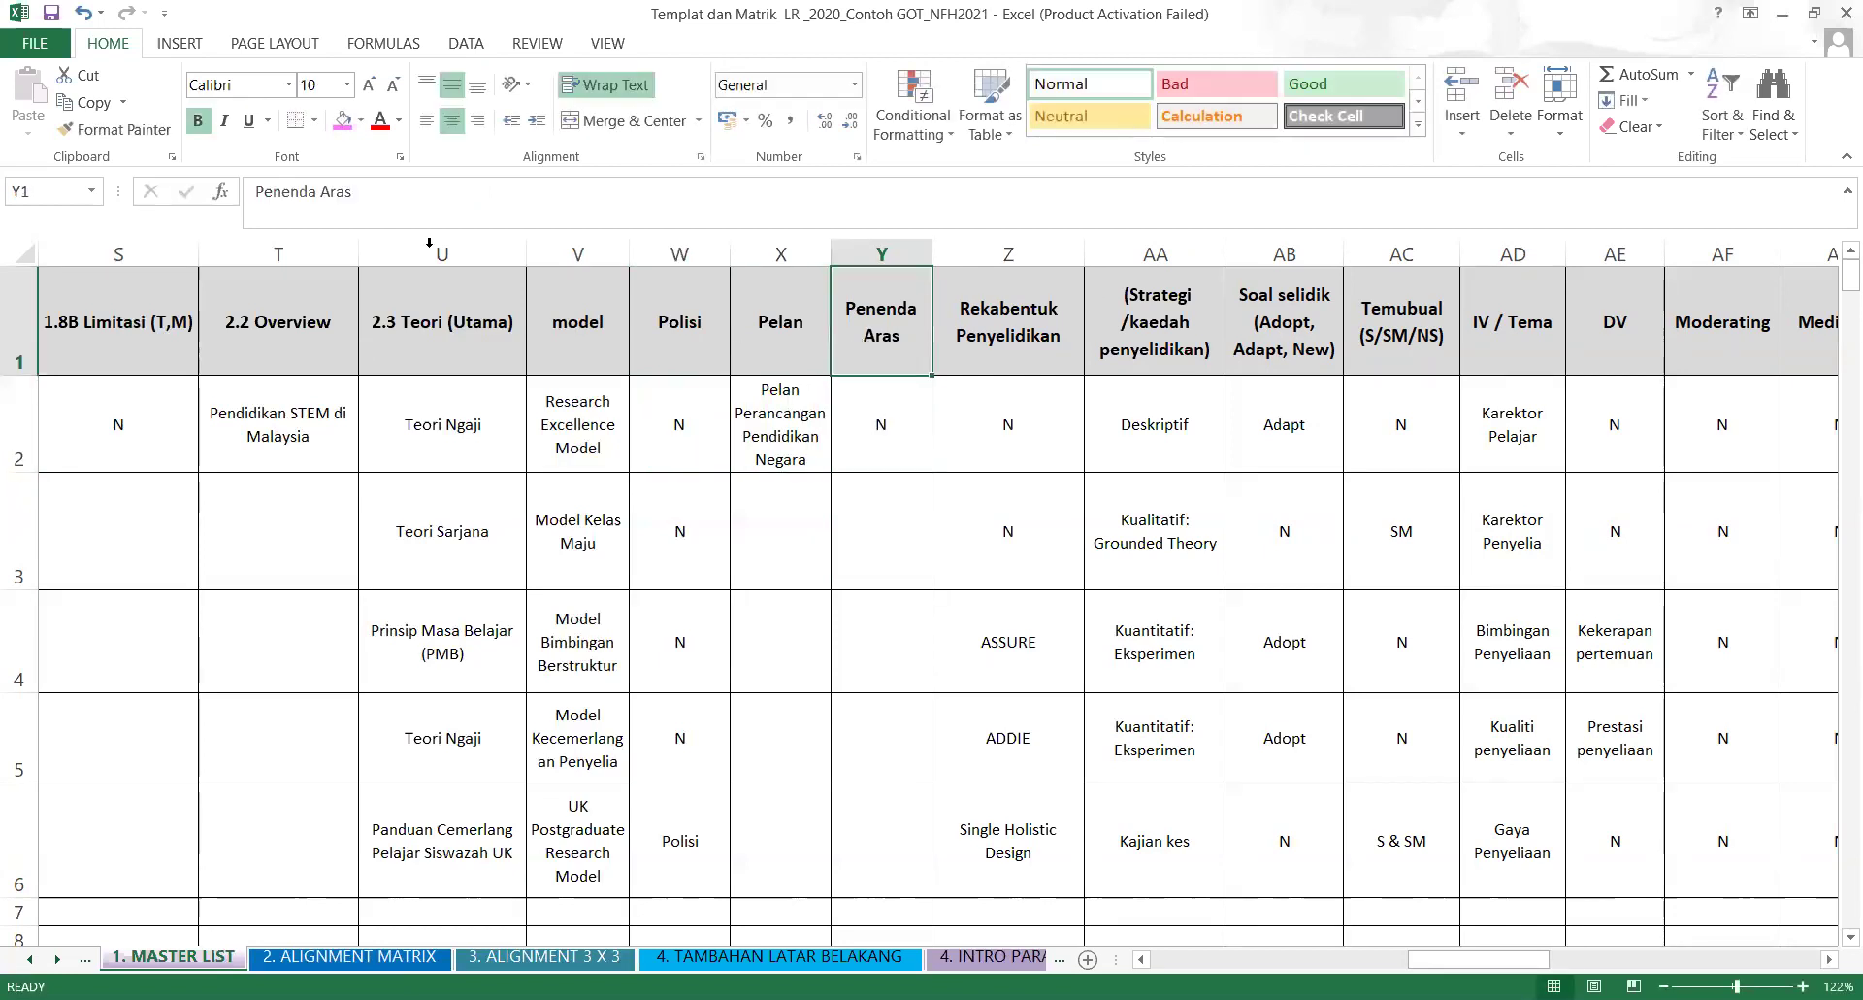
click(289, 192)
key(BackSpace)
text(A)
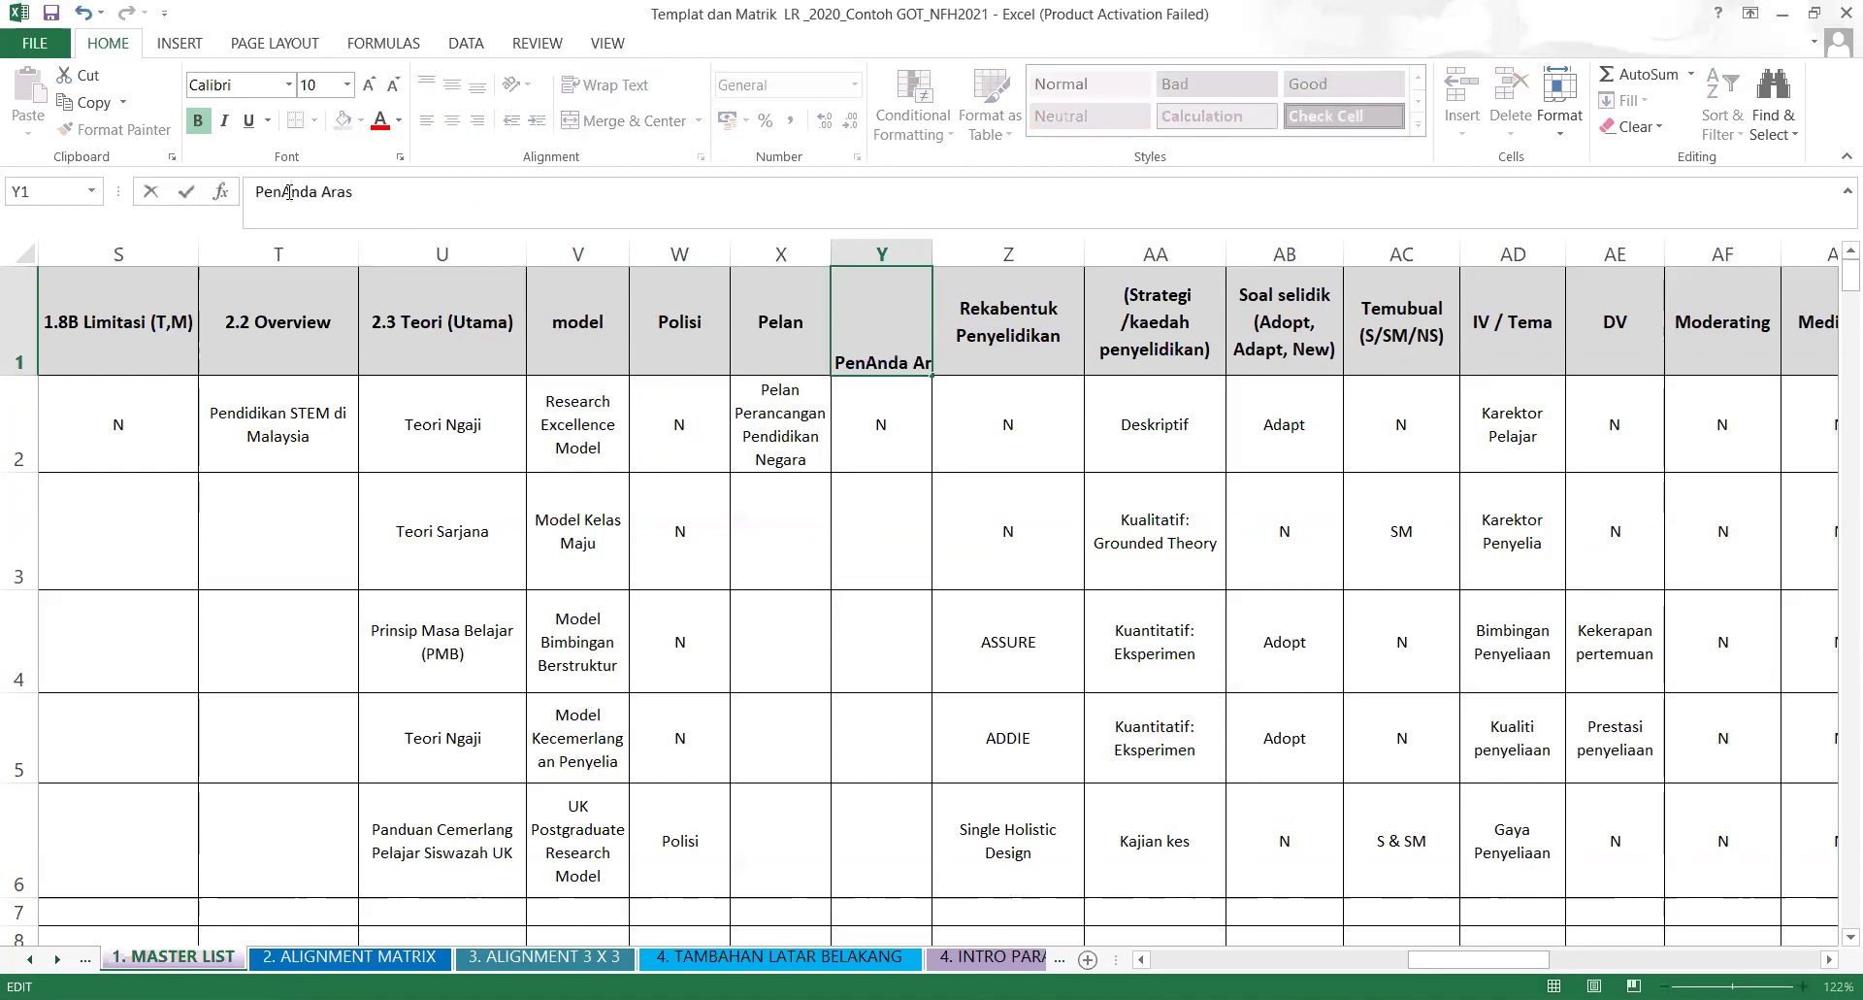
key(BackSpace)
text(a)
click(892, 634)
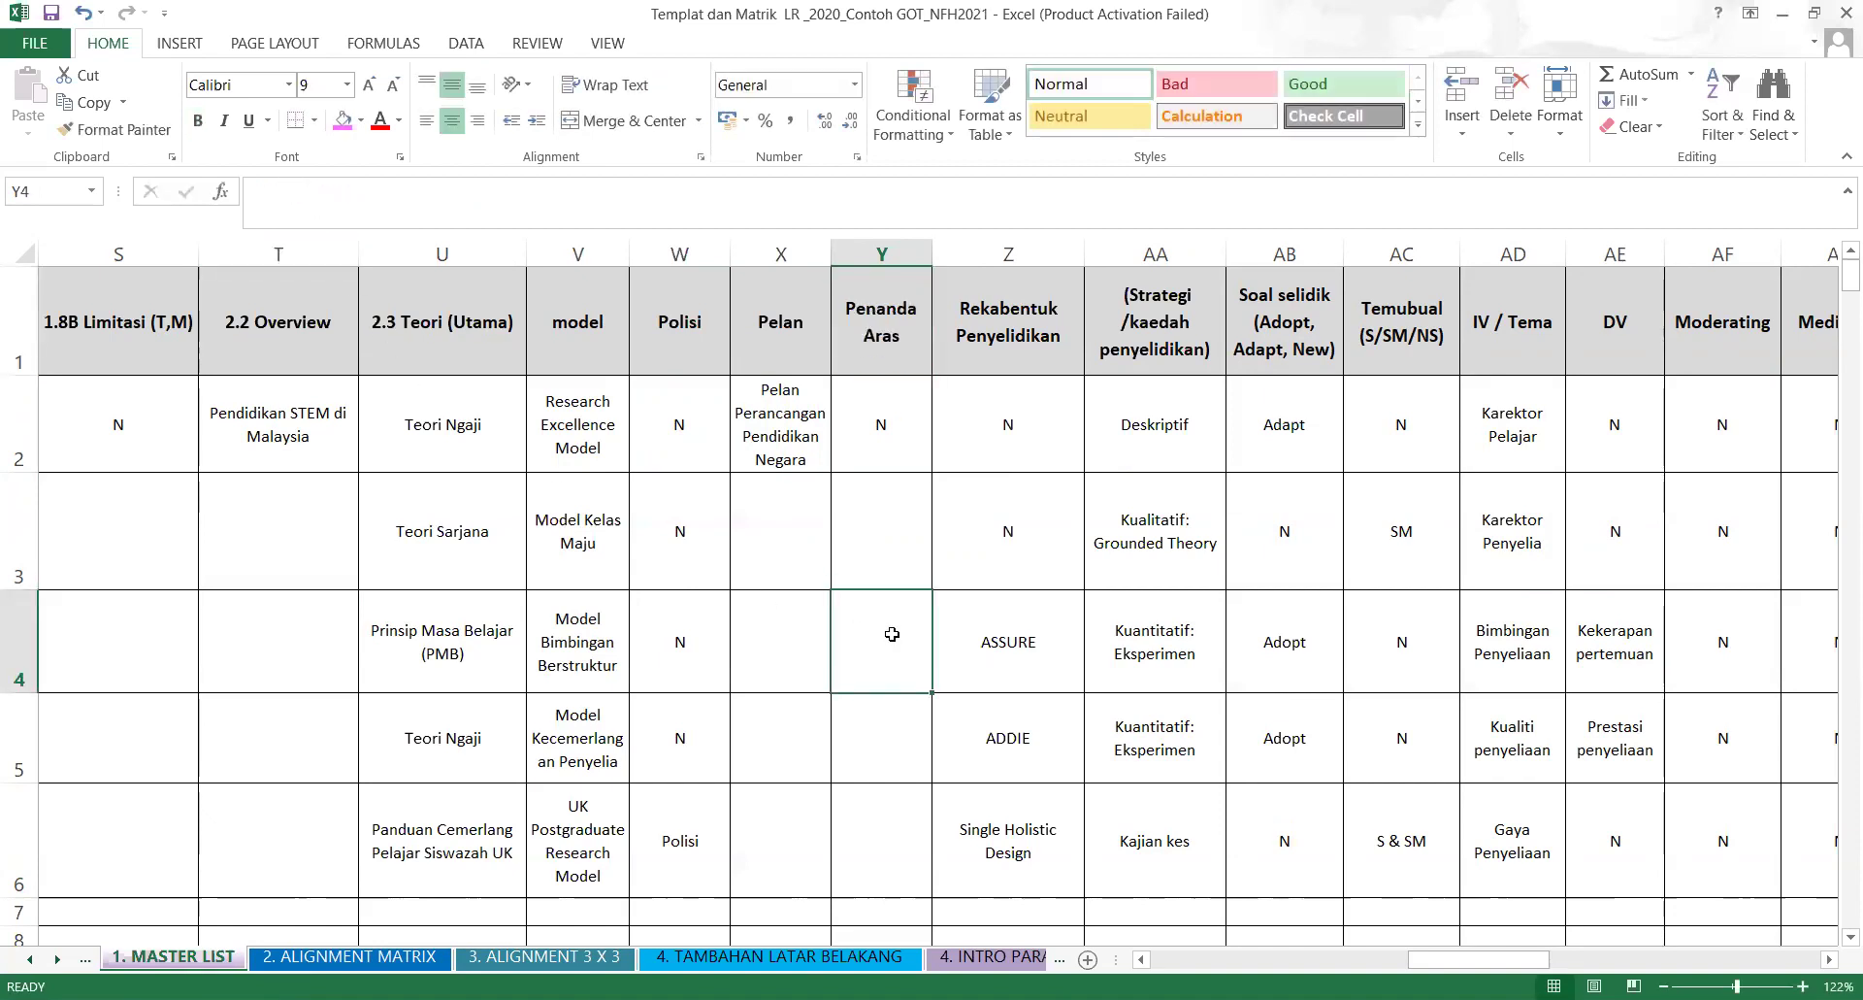
click(1229, 582)
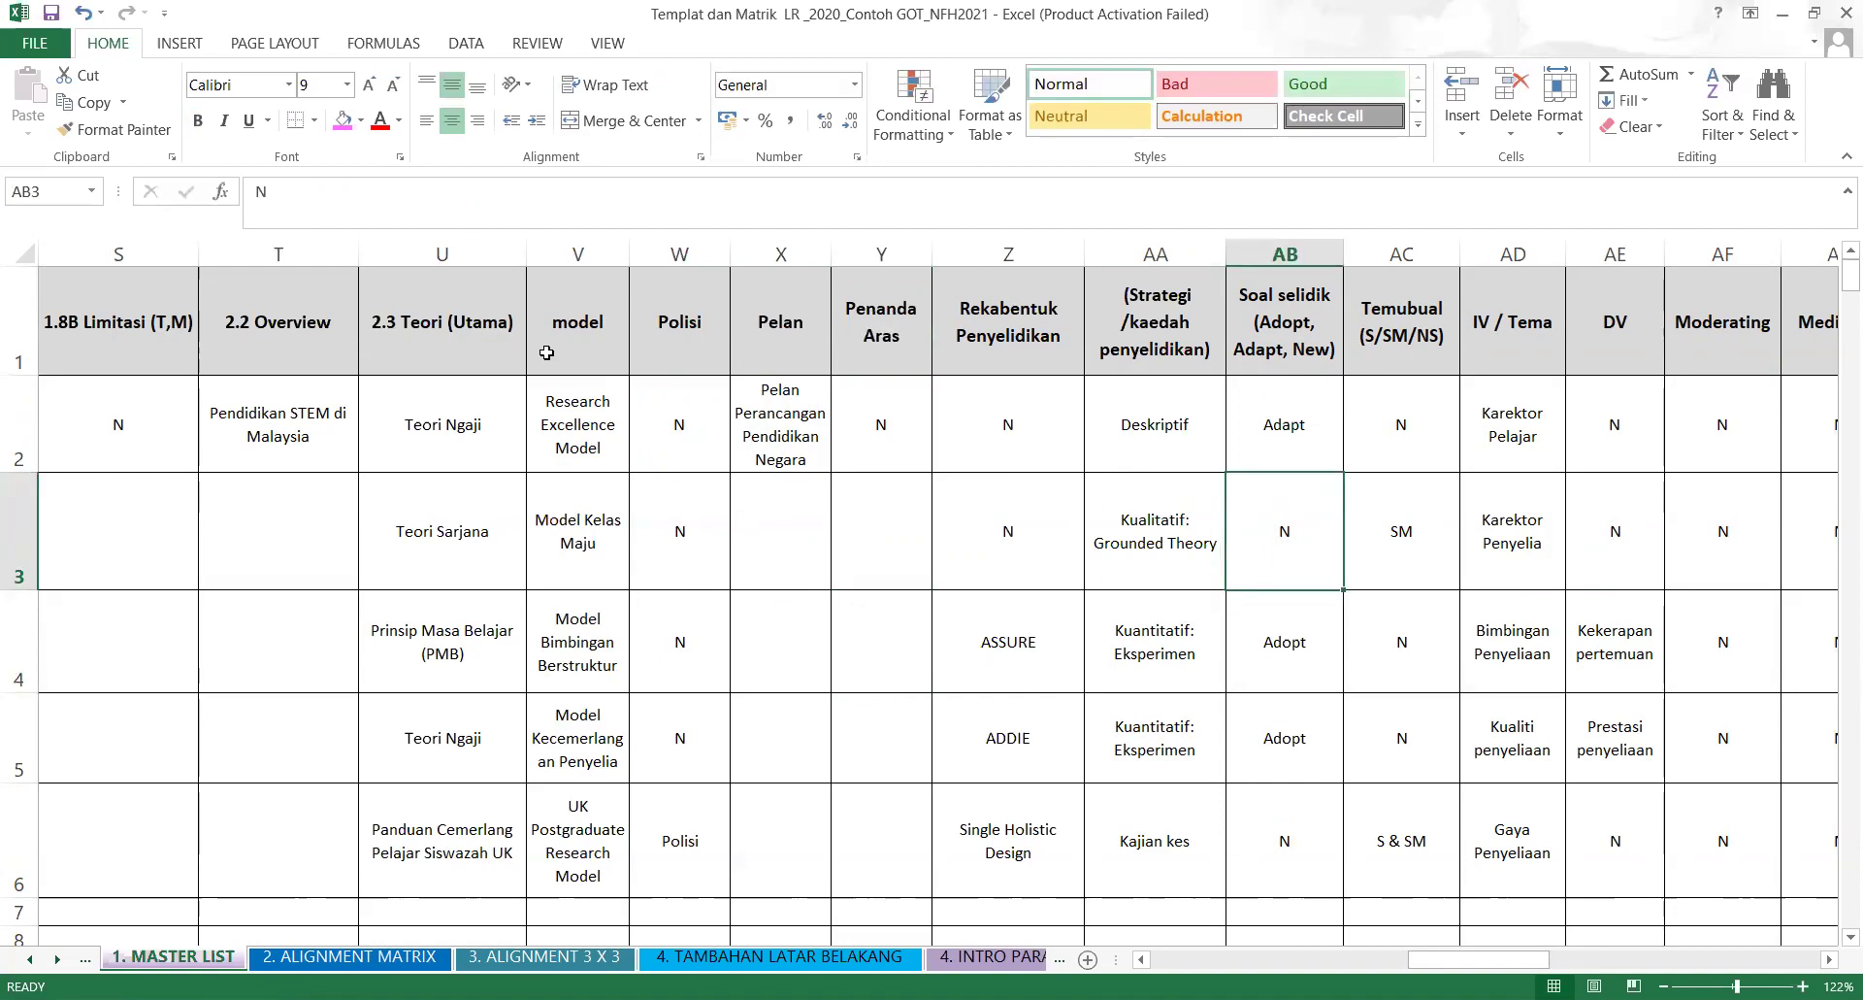
click(452, 344)
drag(509, 346, 884, 344)
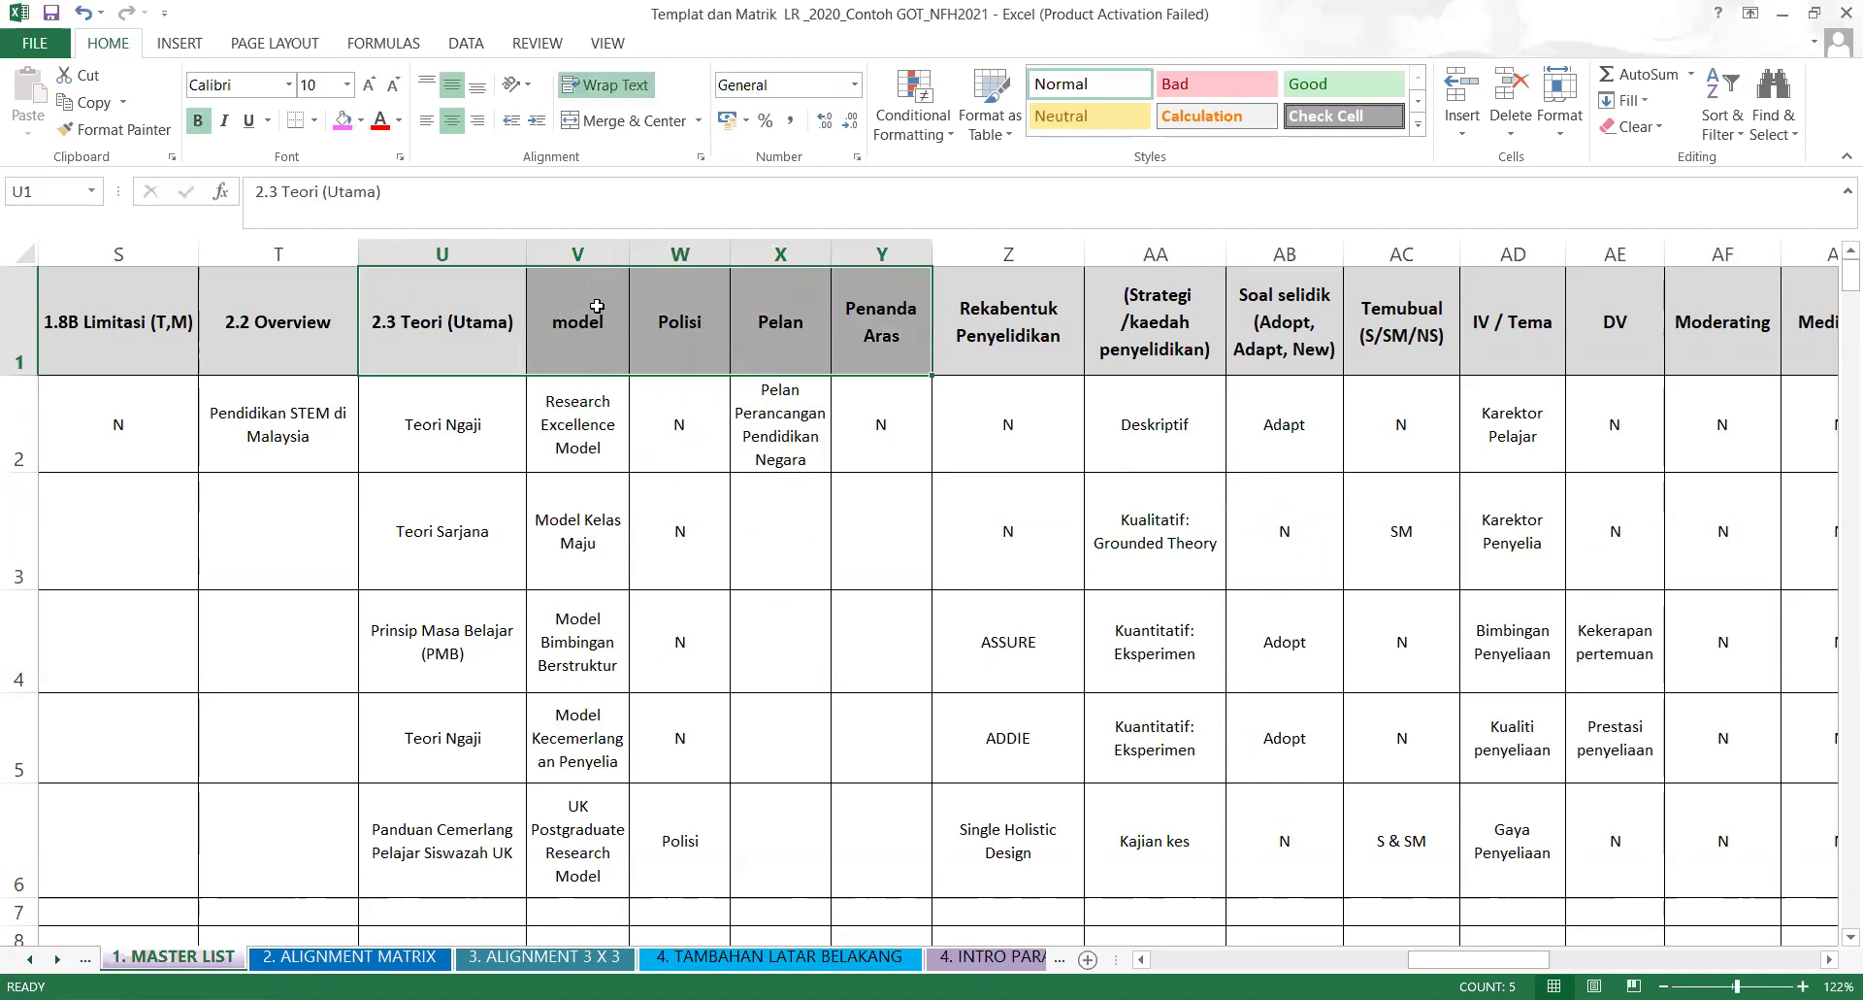
Number the model and policy headers so V1 reads "2.4.1 model" and W1 reads "2.4.2 Polisi".
click(591, 359)
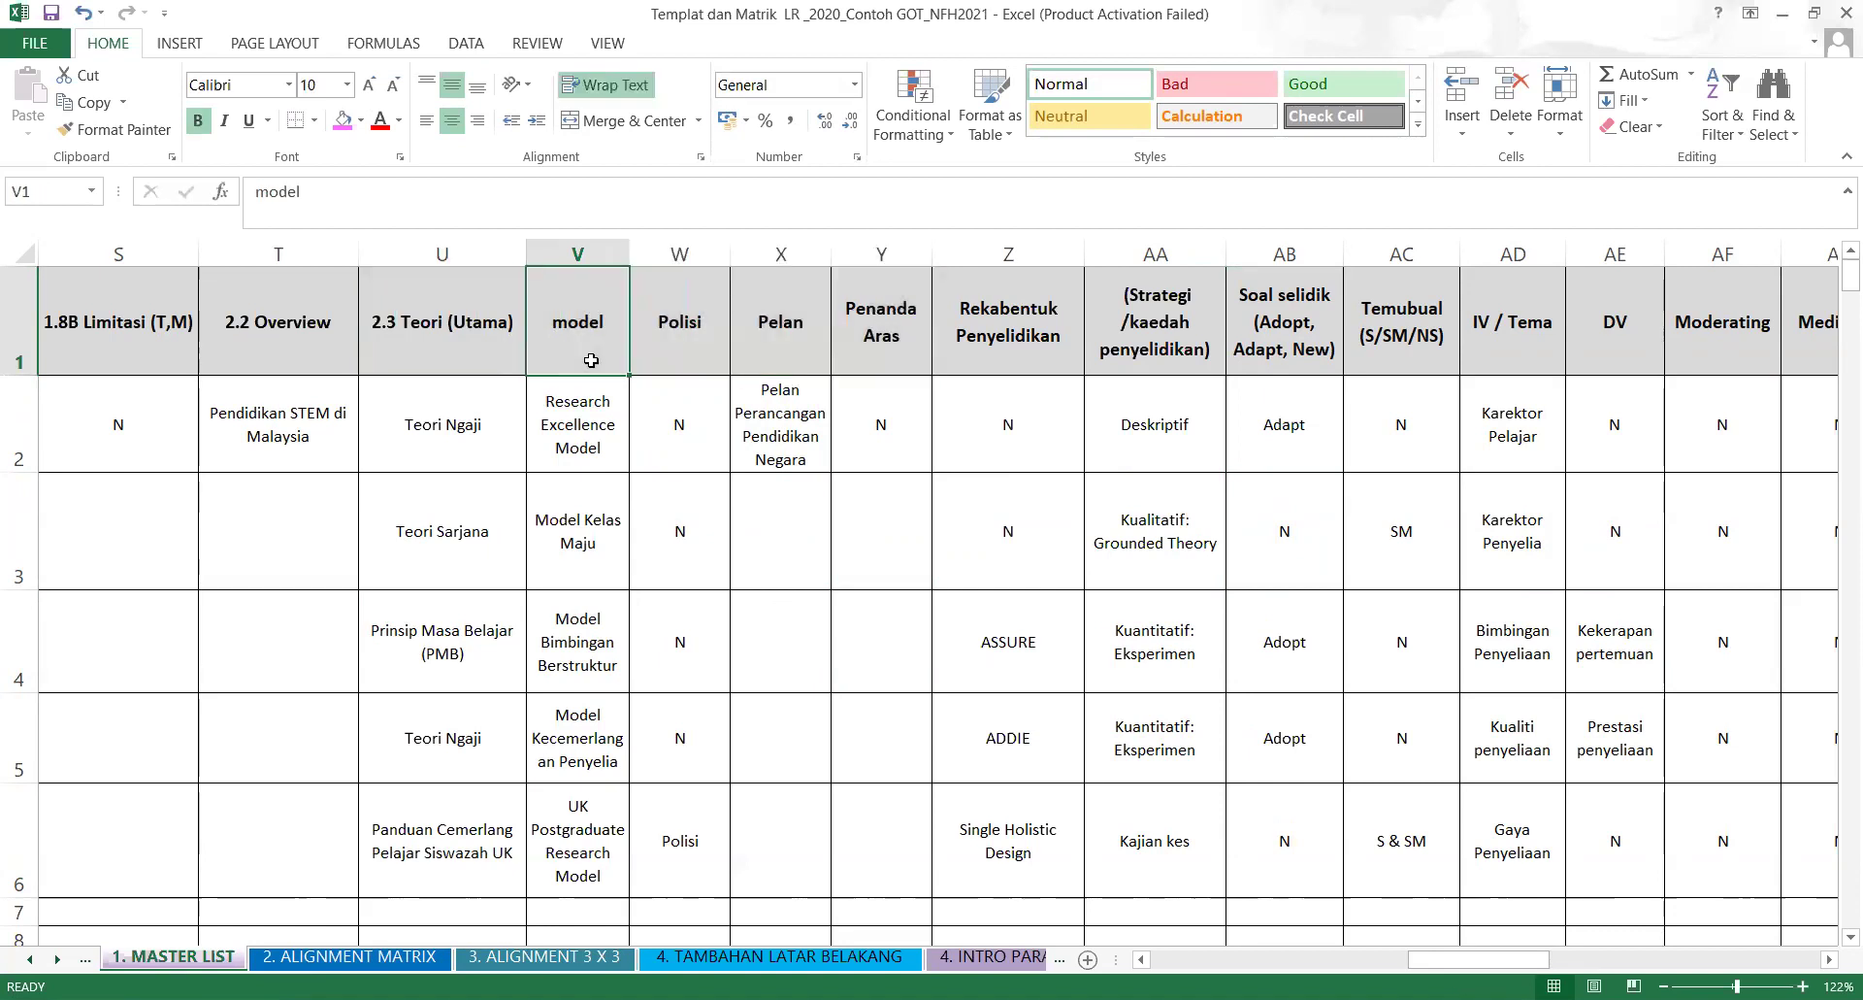
click(299, 200)
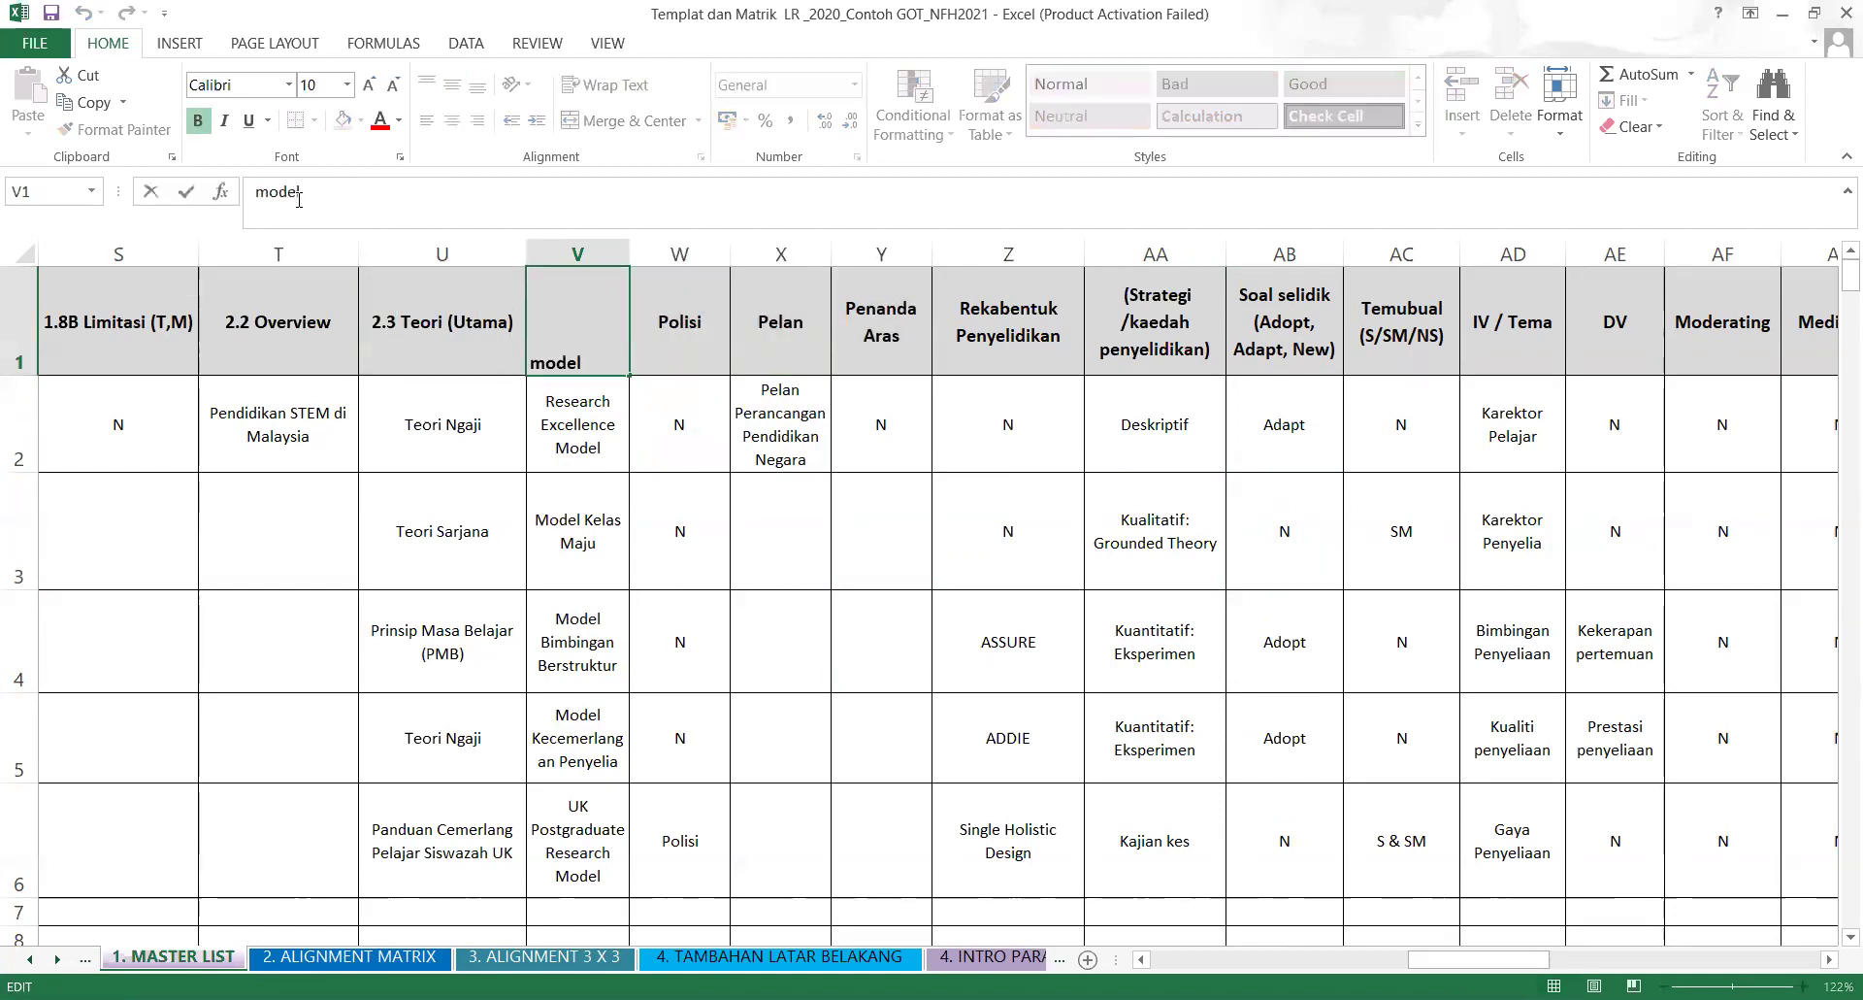
text(2.4.1)
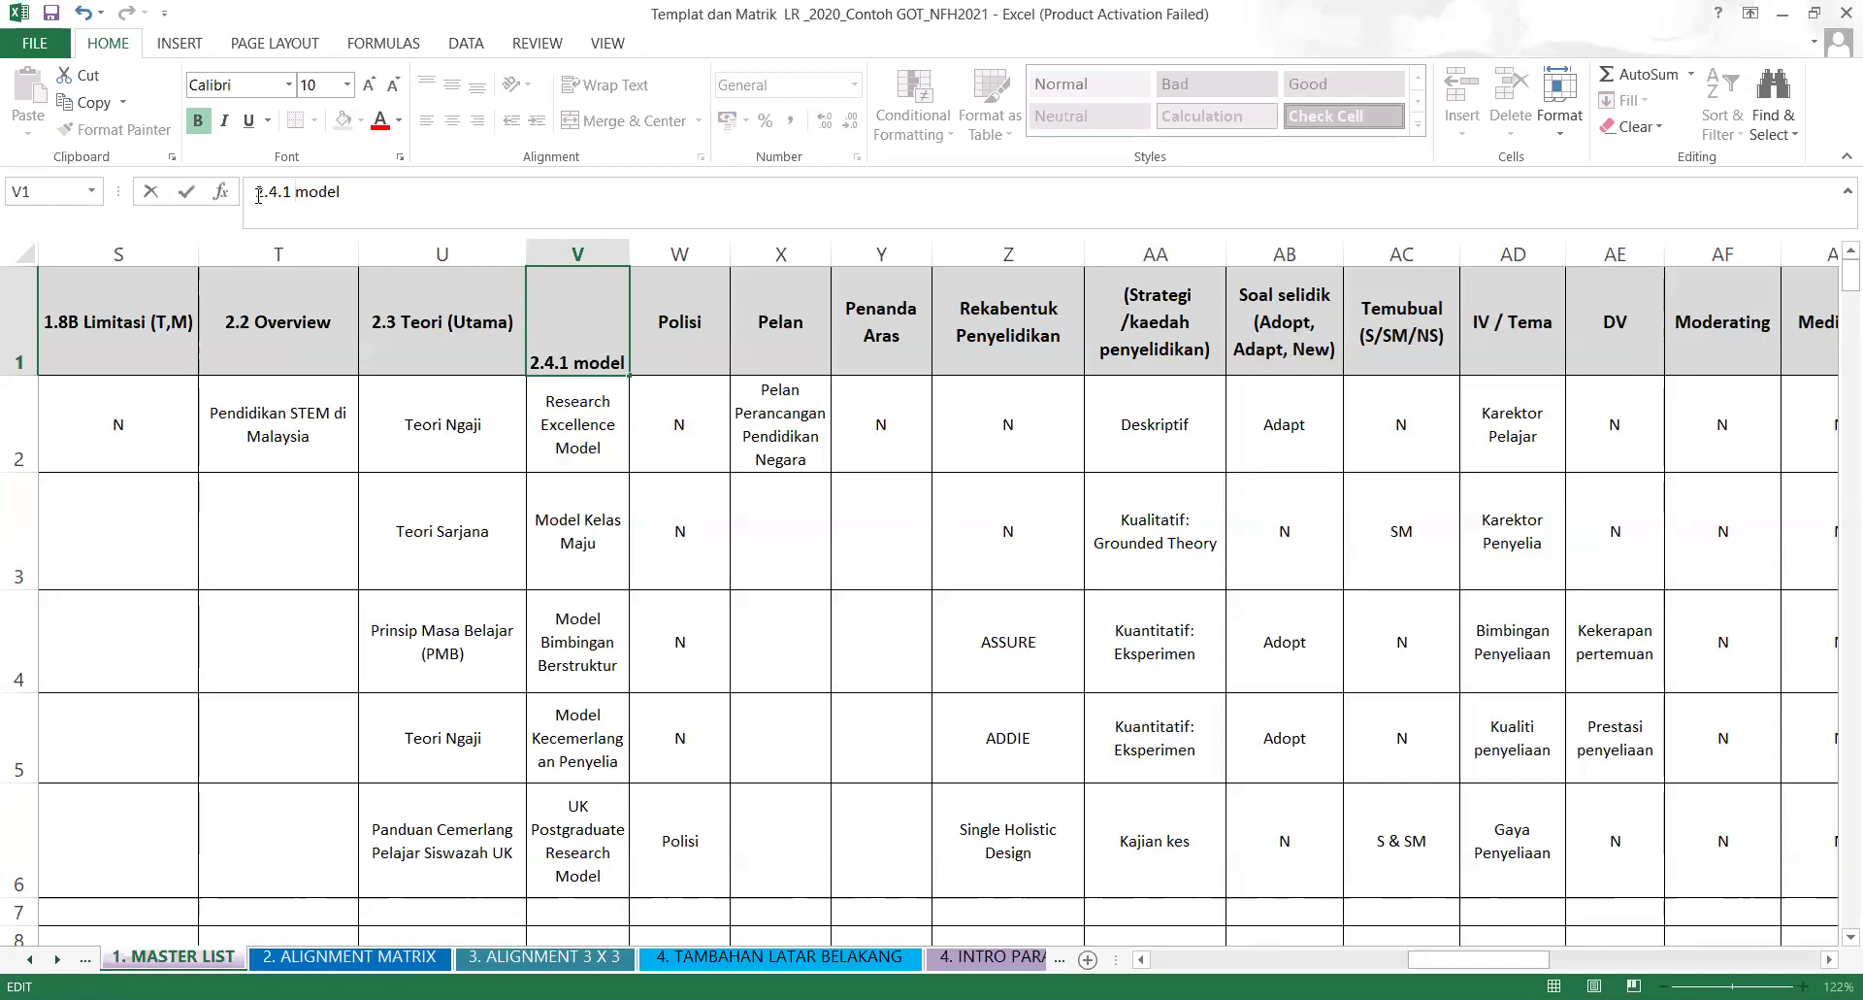
click(659, 303)
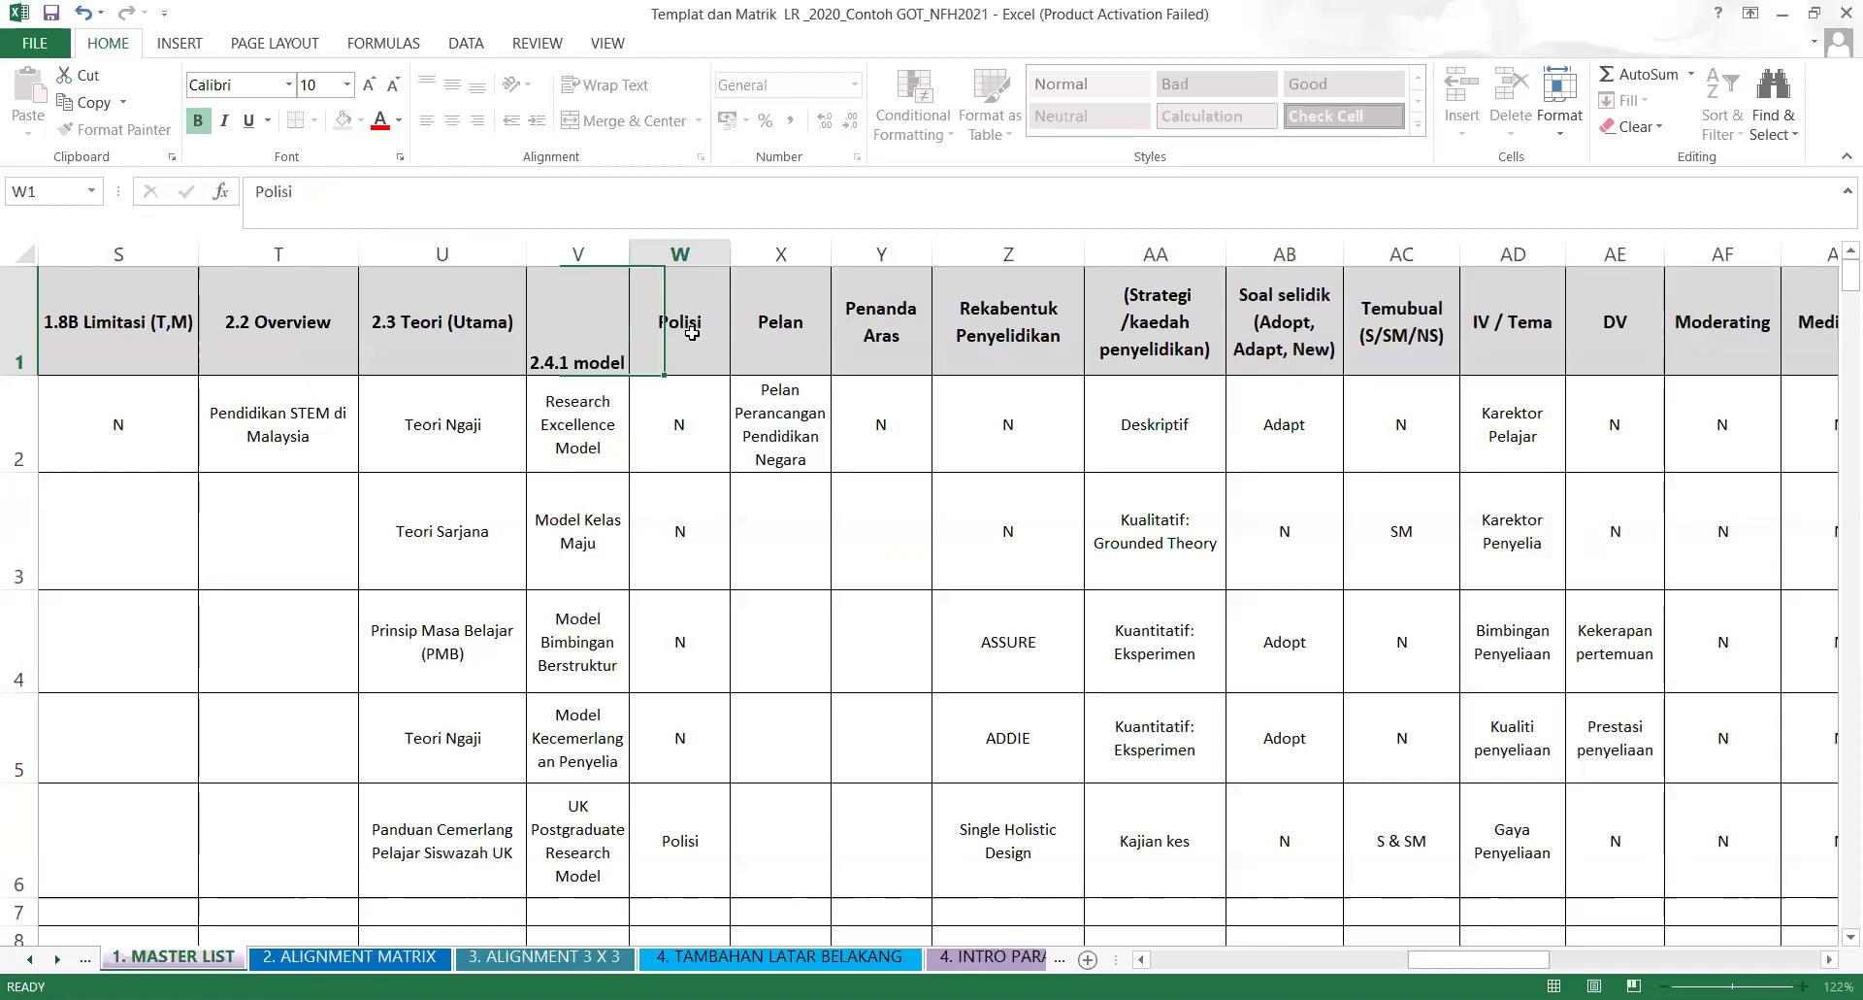
click(258, 190)
text(2.4.2)
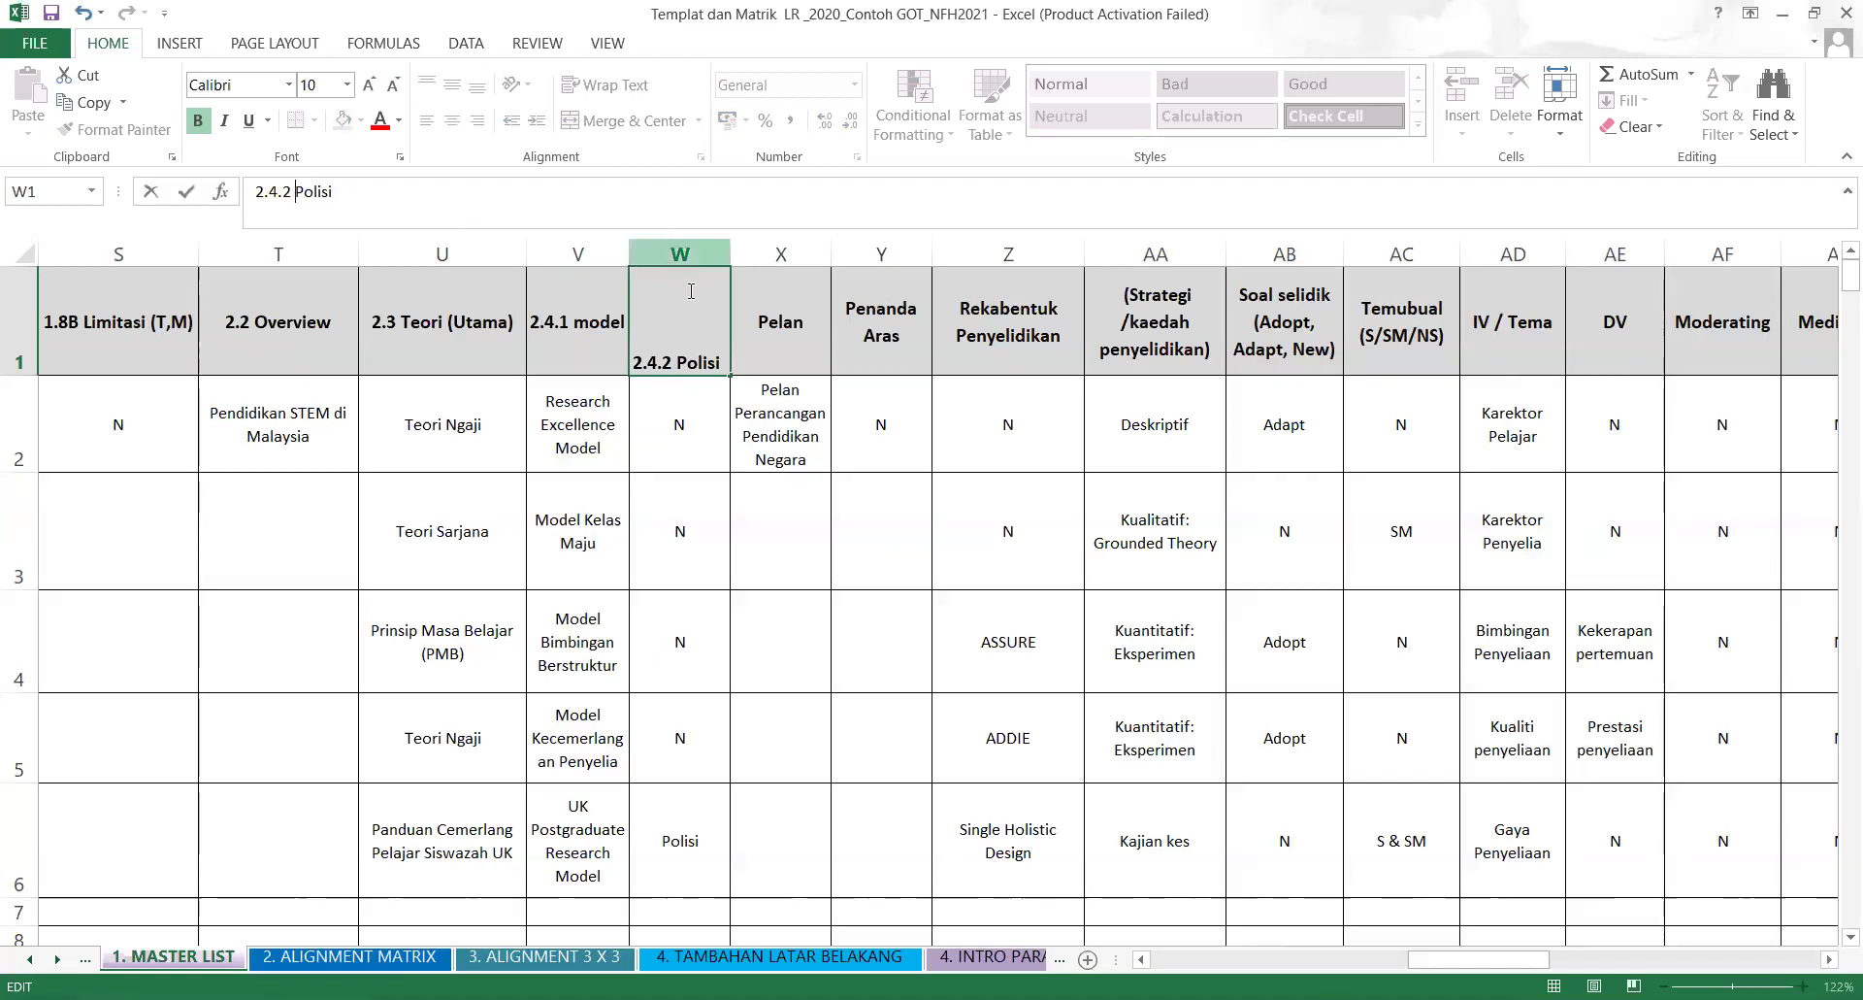
key(Tab)
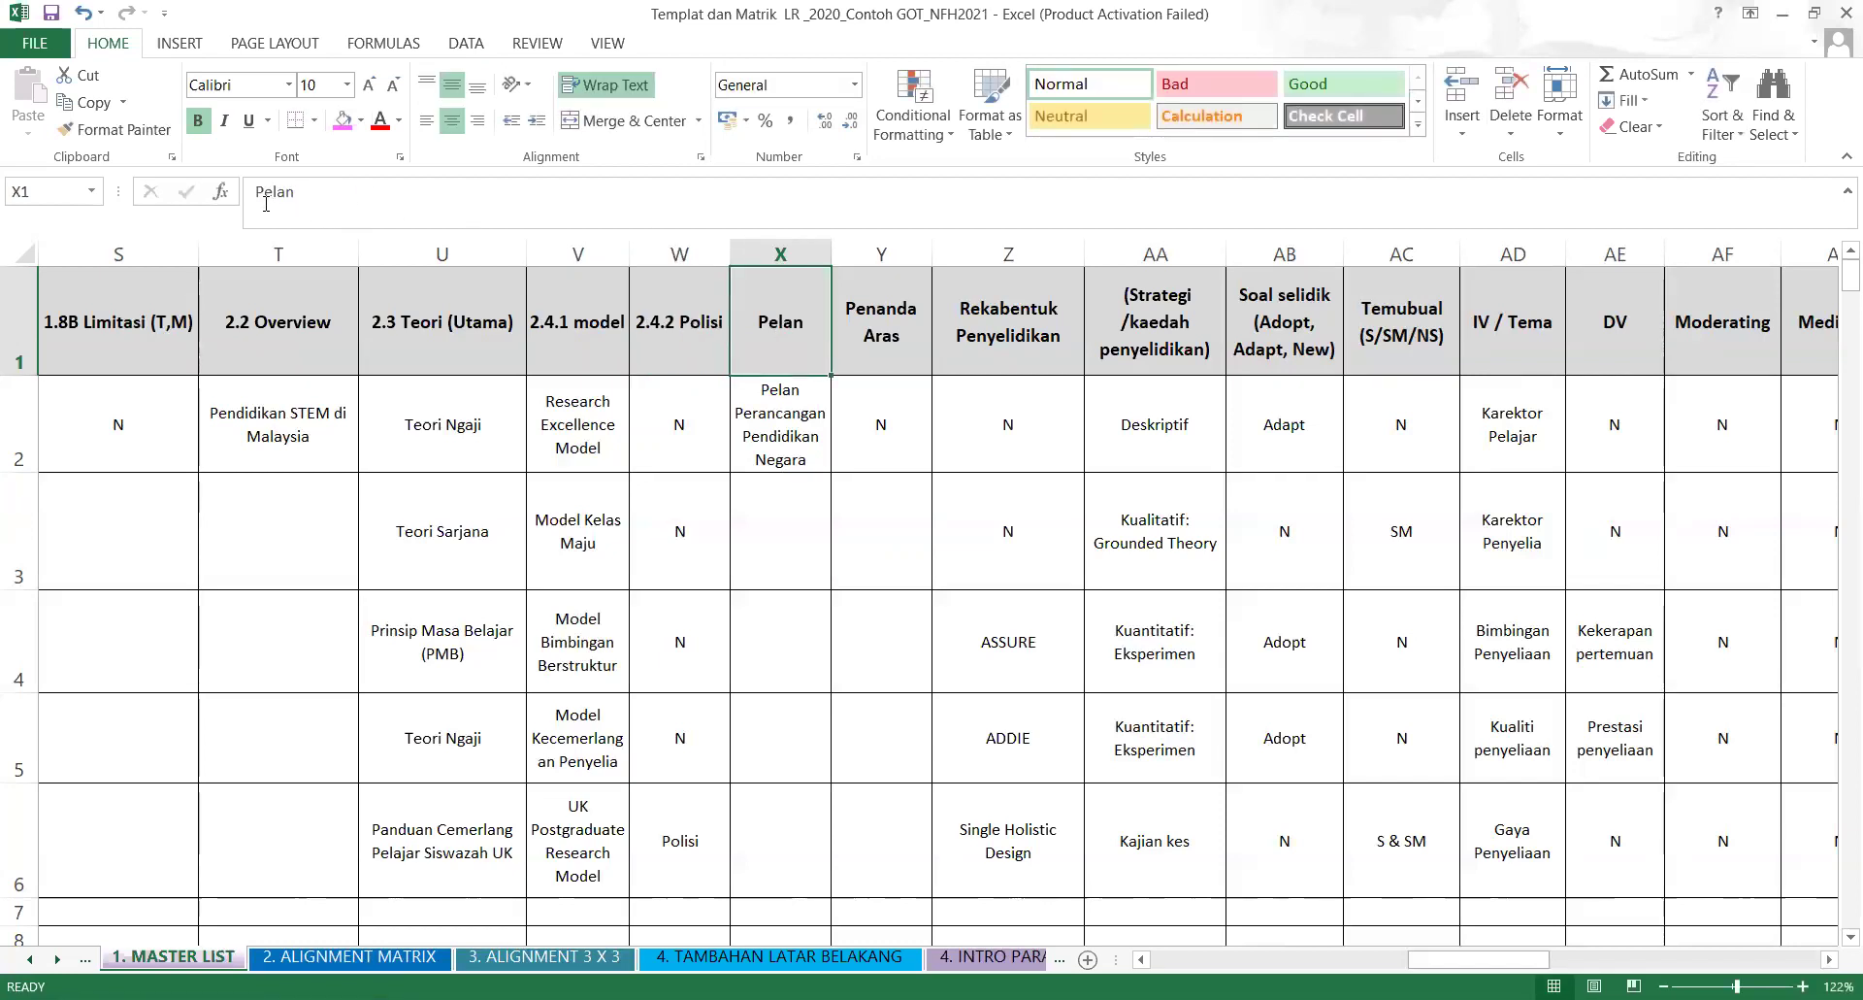
Number the plan and benchmark headers so X1 reads "2.4.3 Pelan" and Y1 reads "2.4.4 Penanda Aras".
click(255, 192)
text(2.4.3)
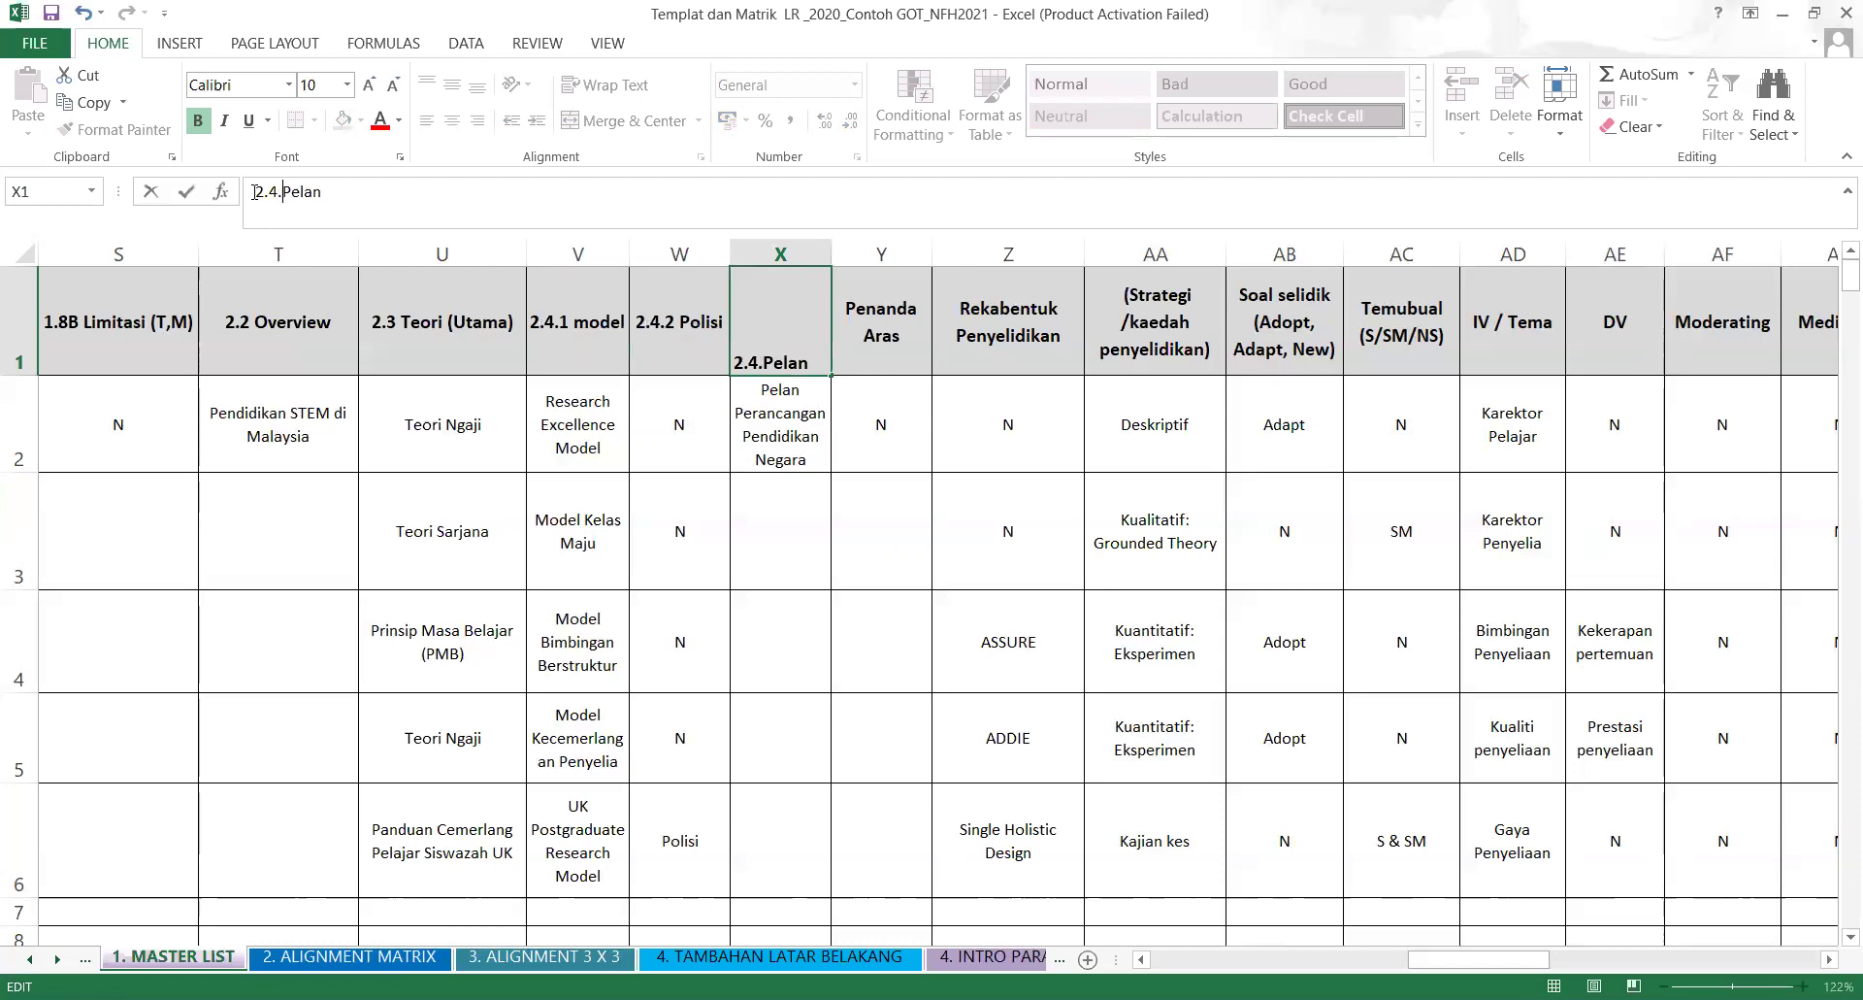
click(782, 644)
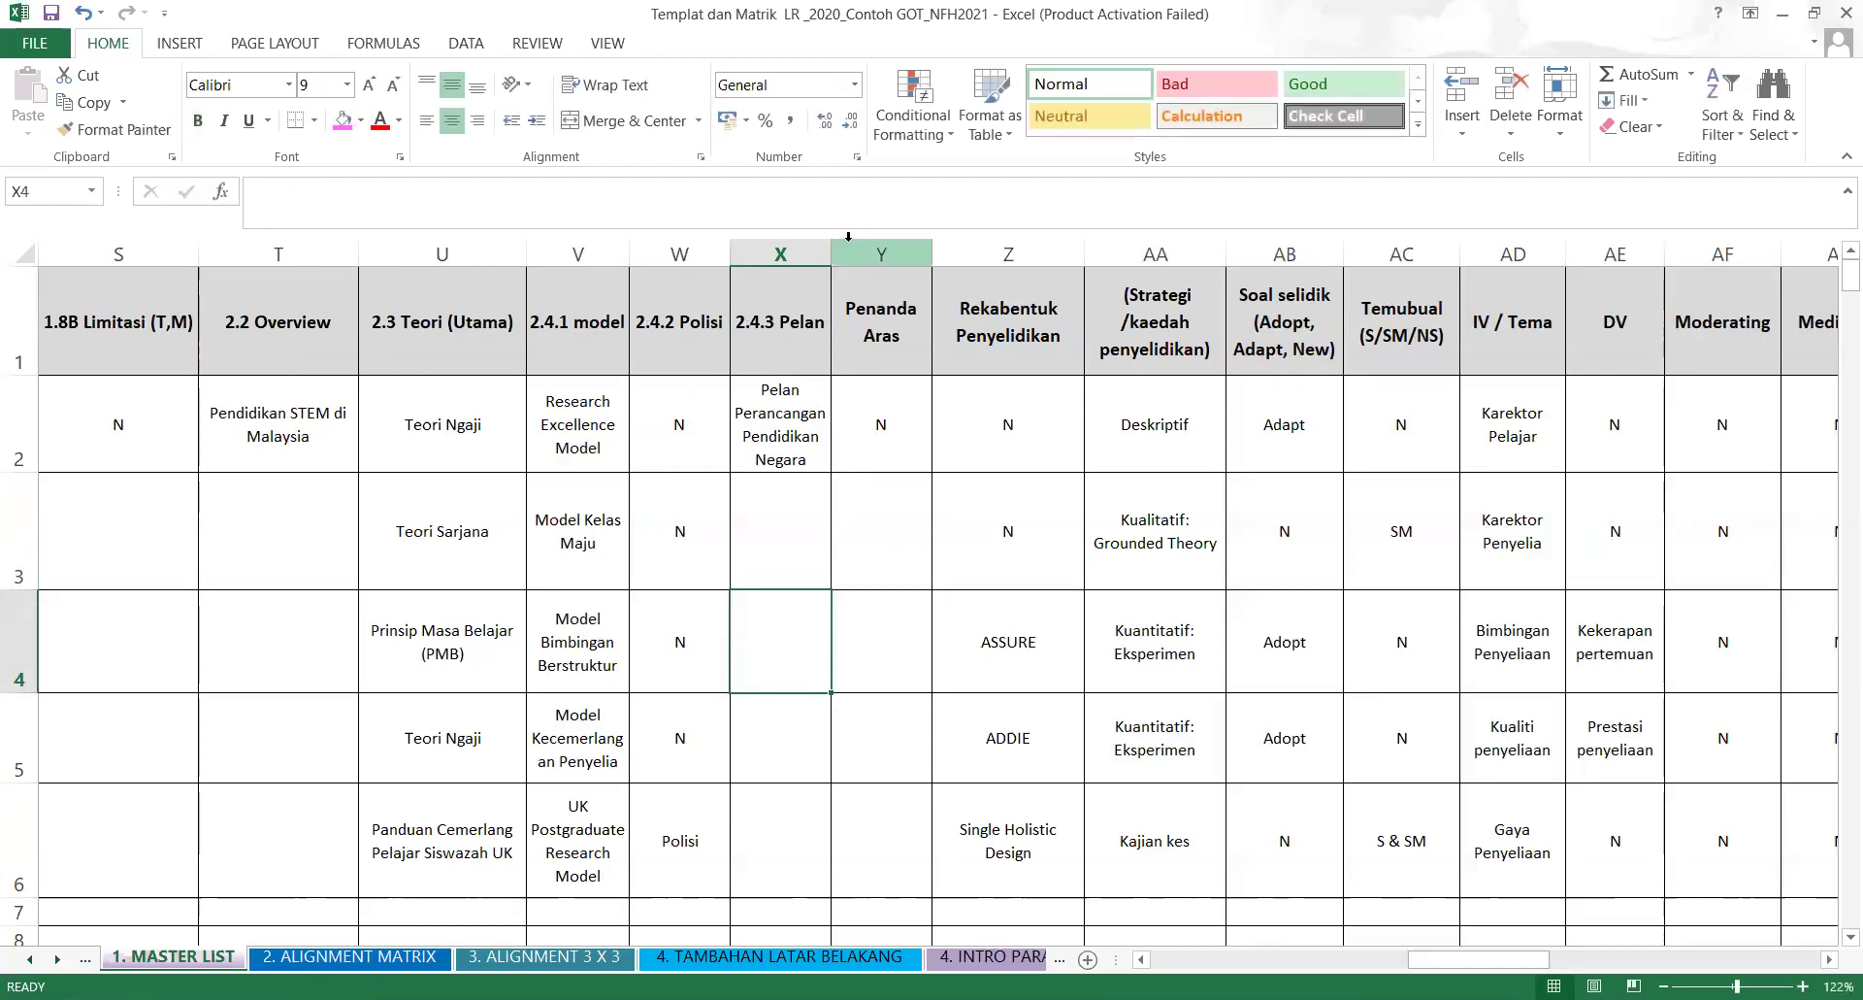
click(884, 310)
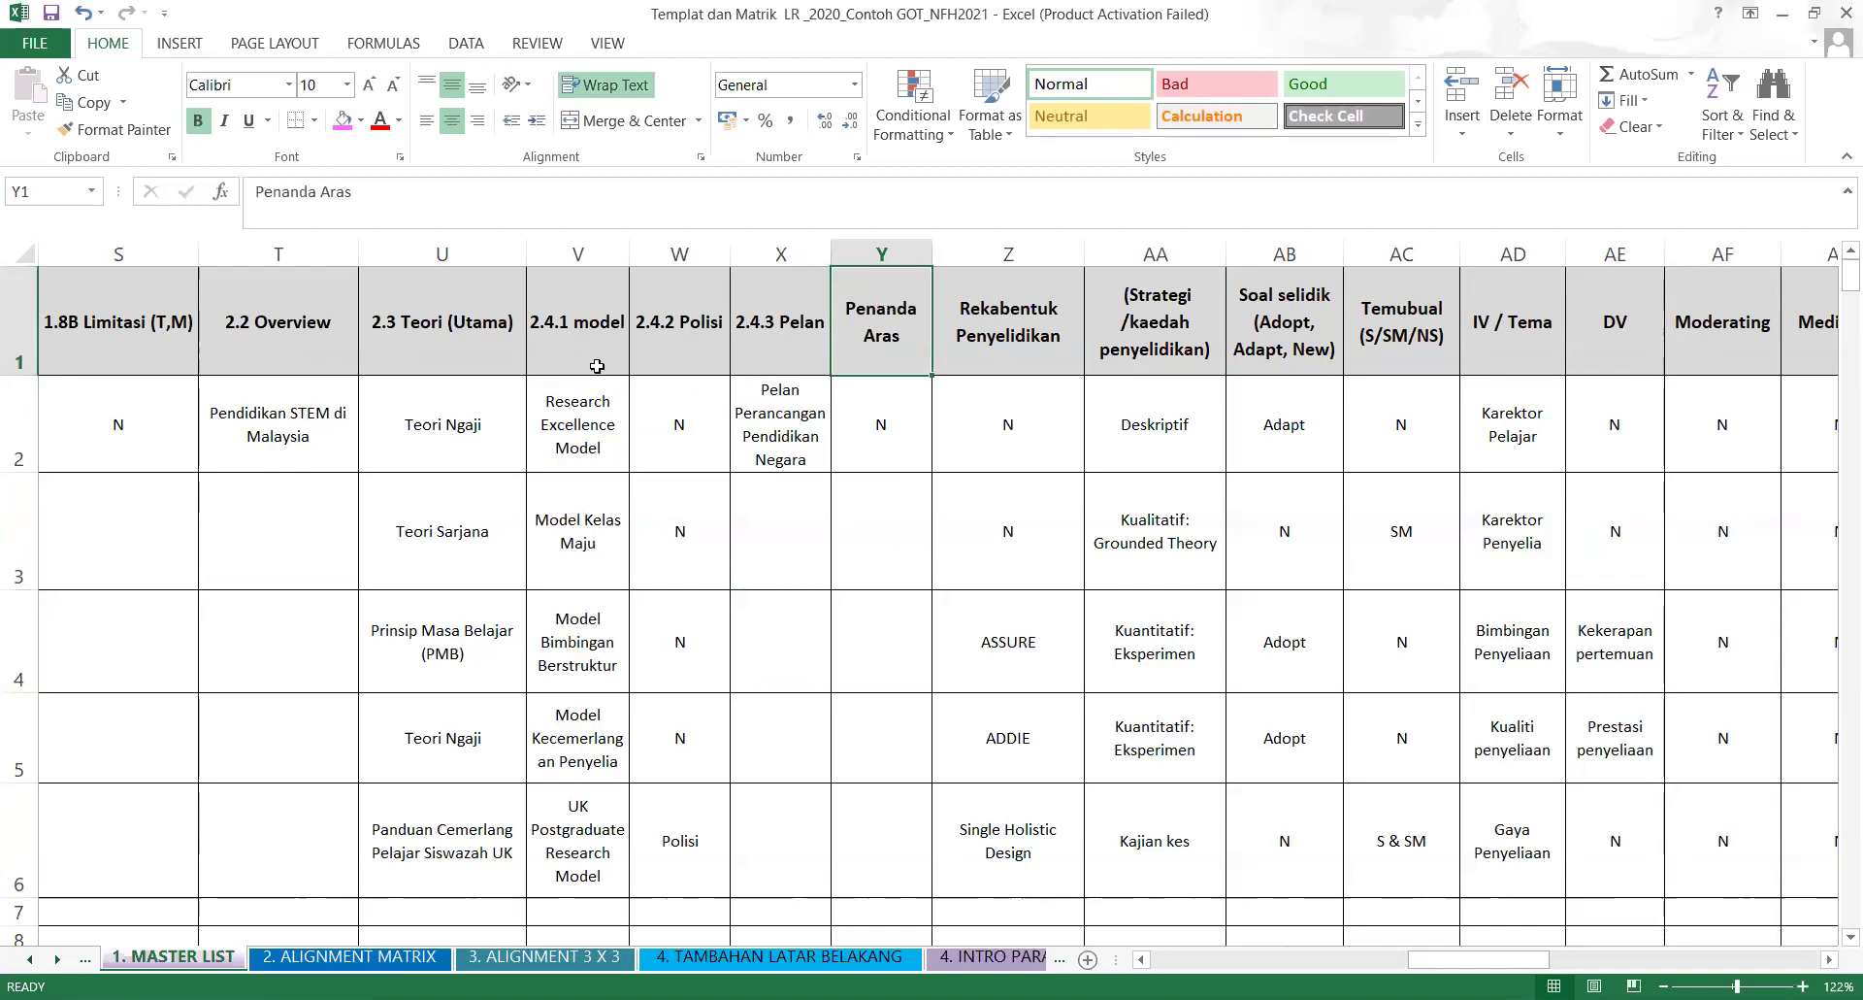
click(257, 192)
text(2.)
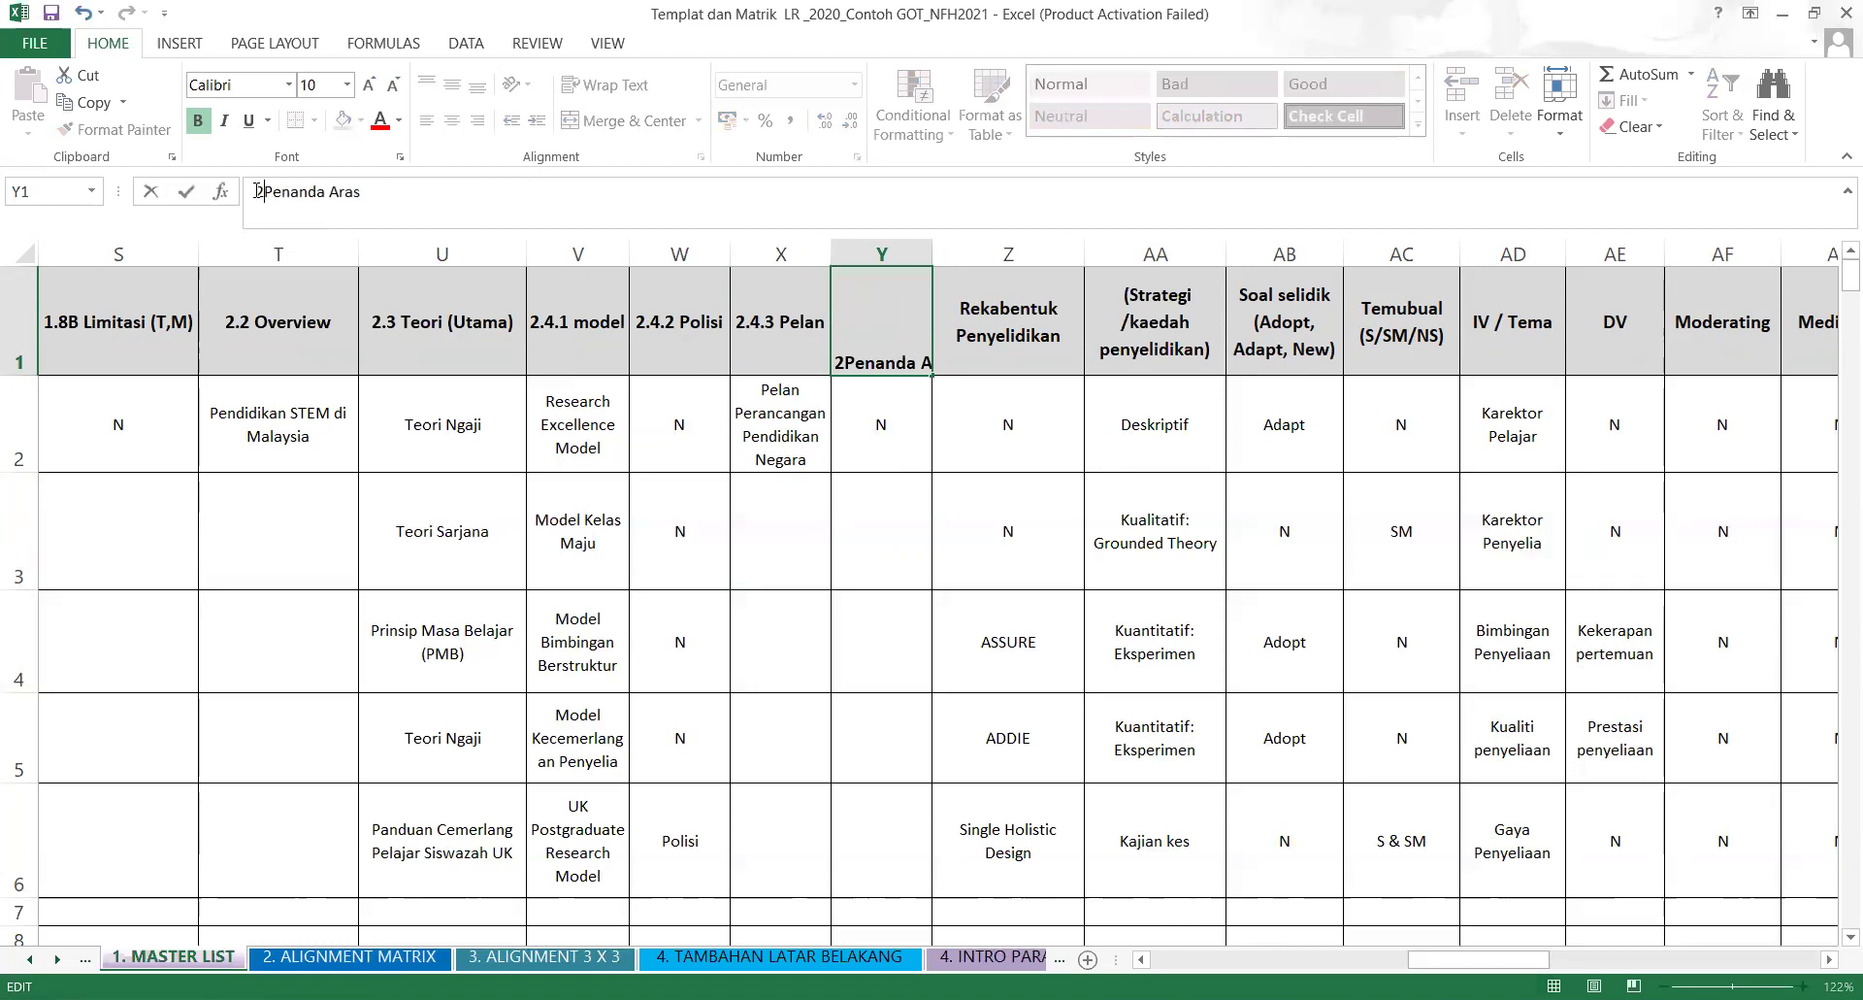
text(4.3)
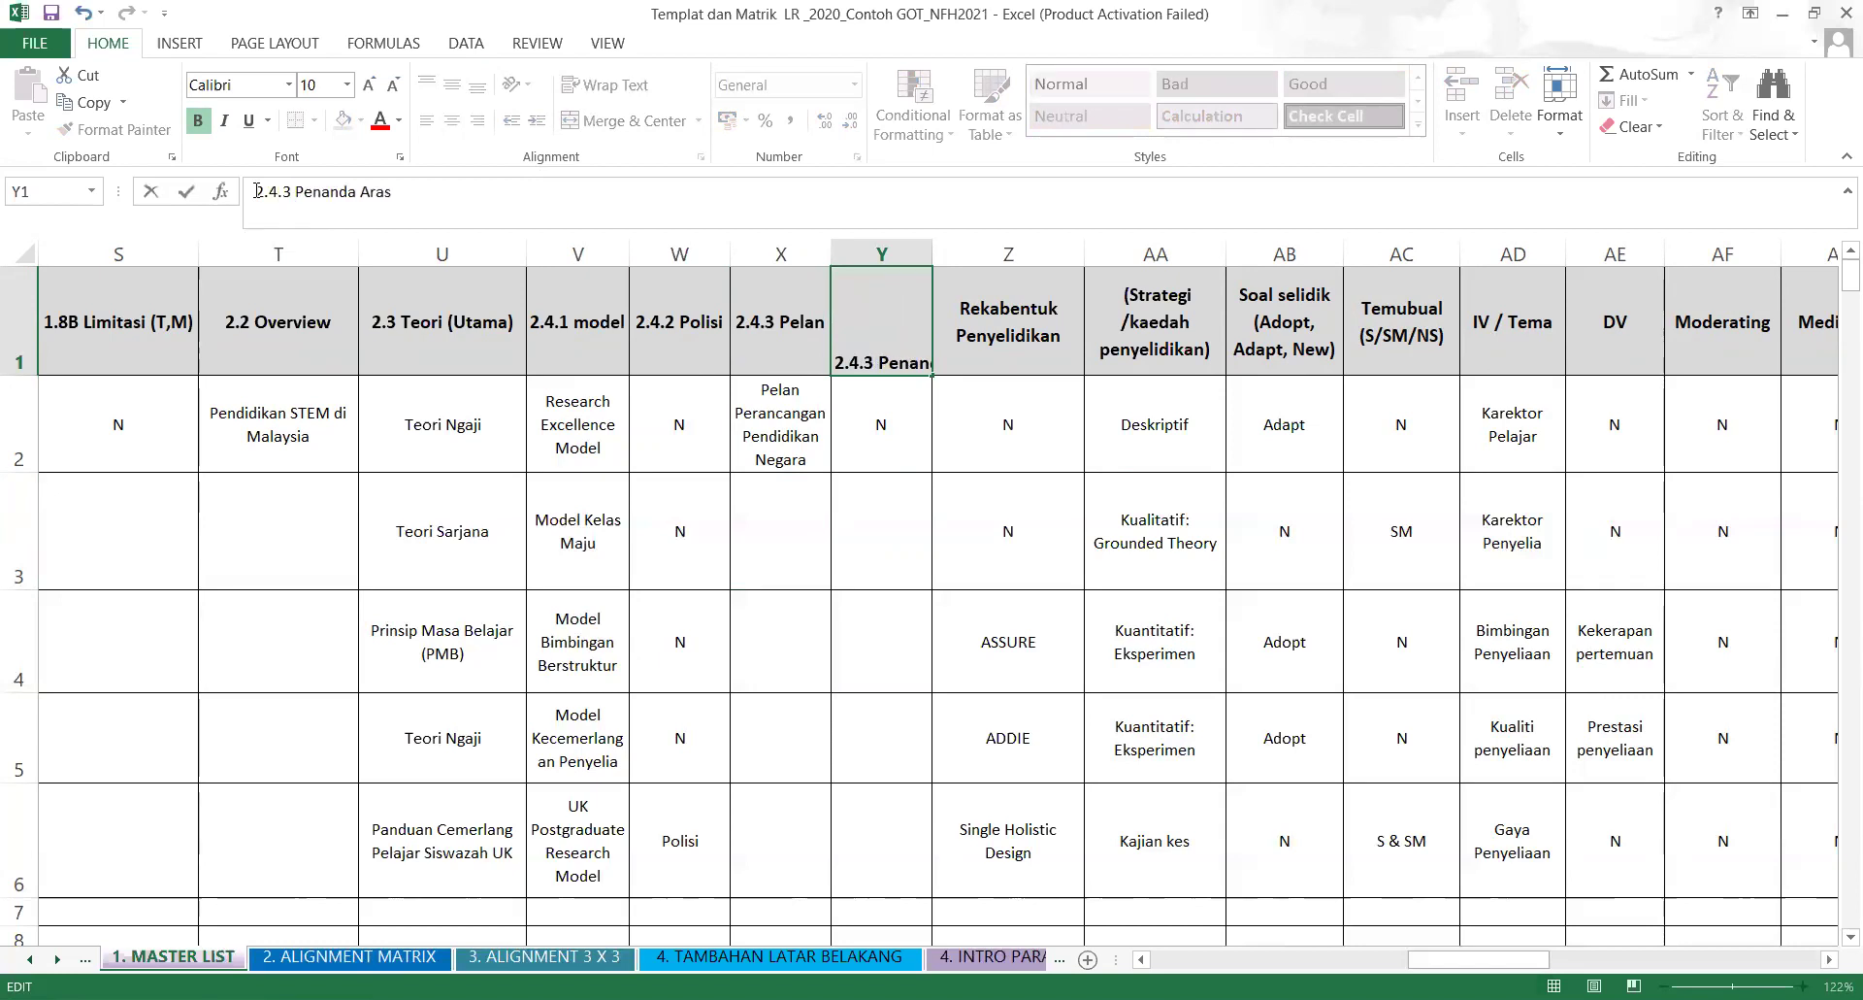
key(BackSpace)
key(BackSpace)
text(4)
click(1014, 603)
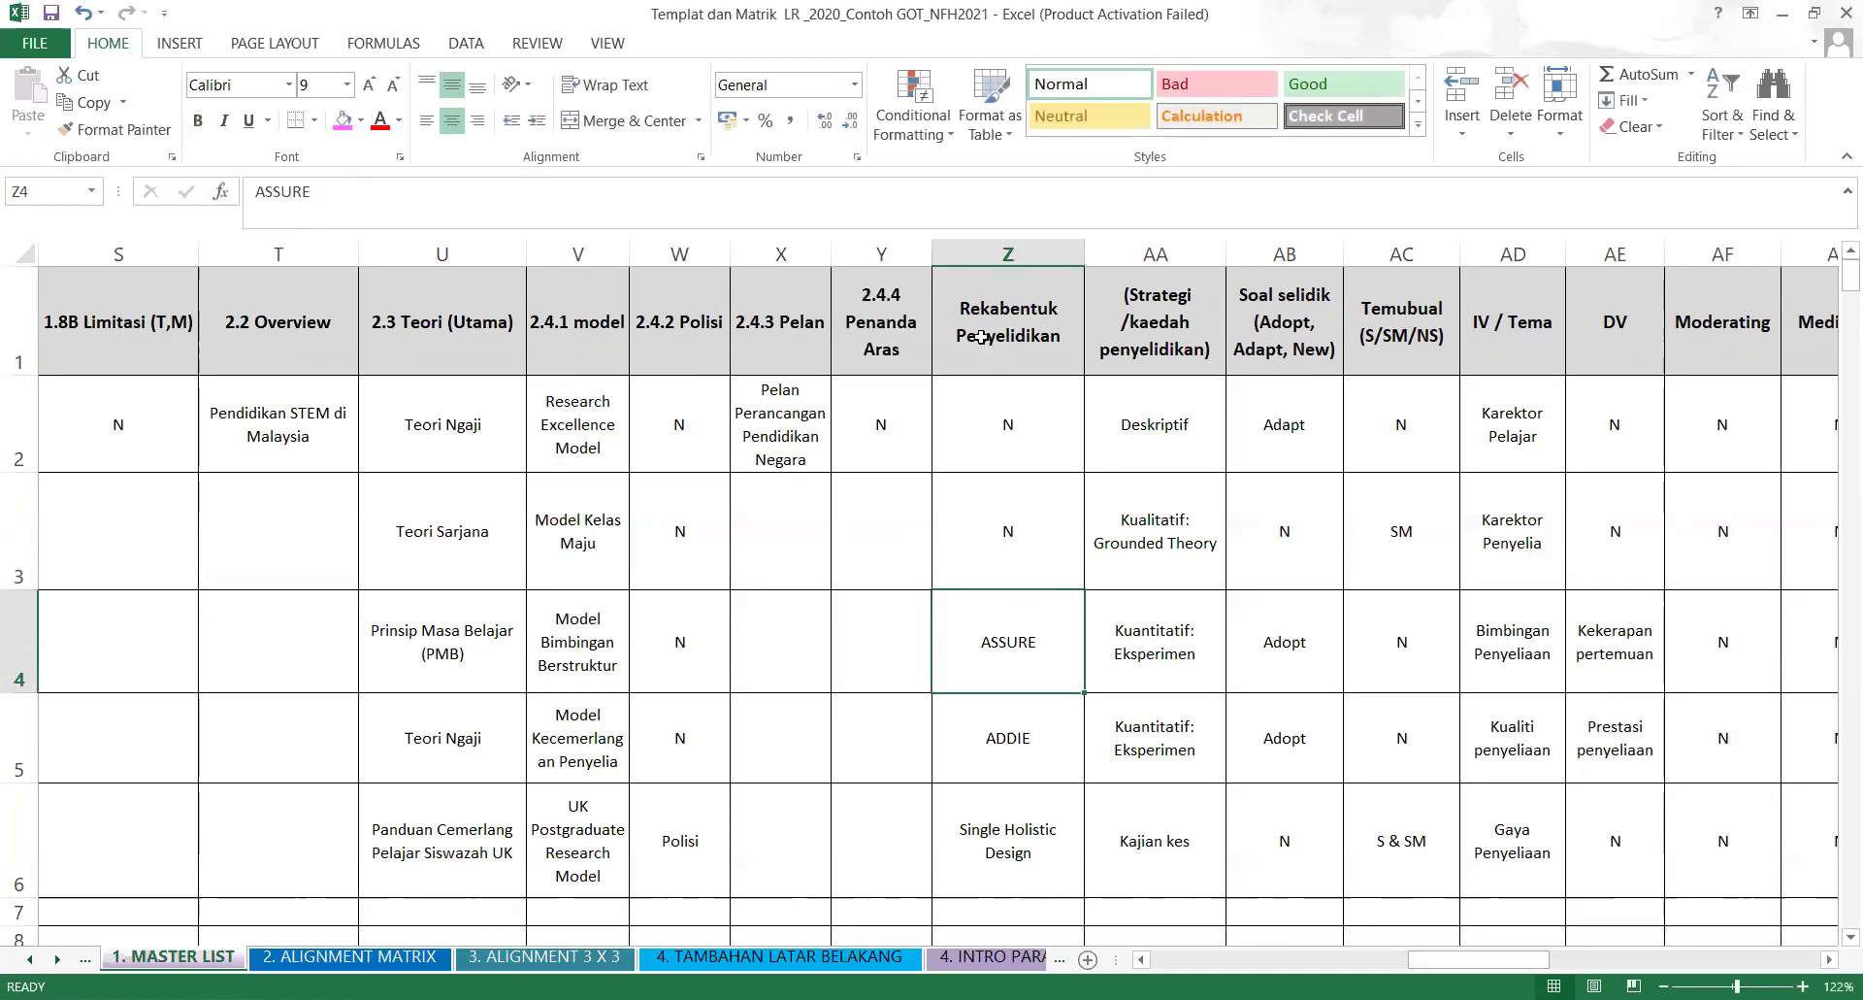
click(866, 705)
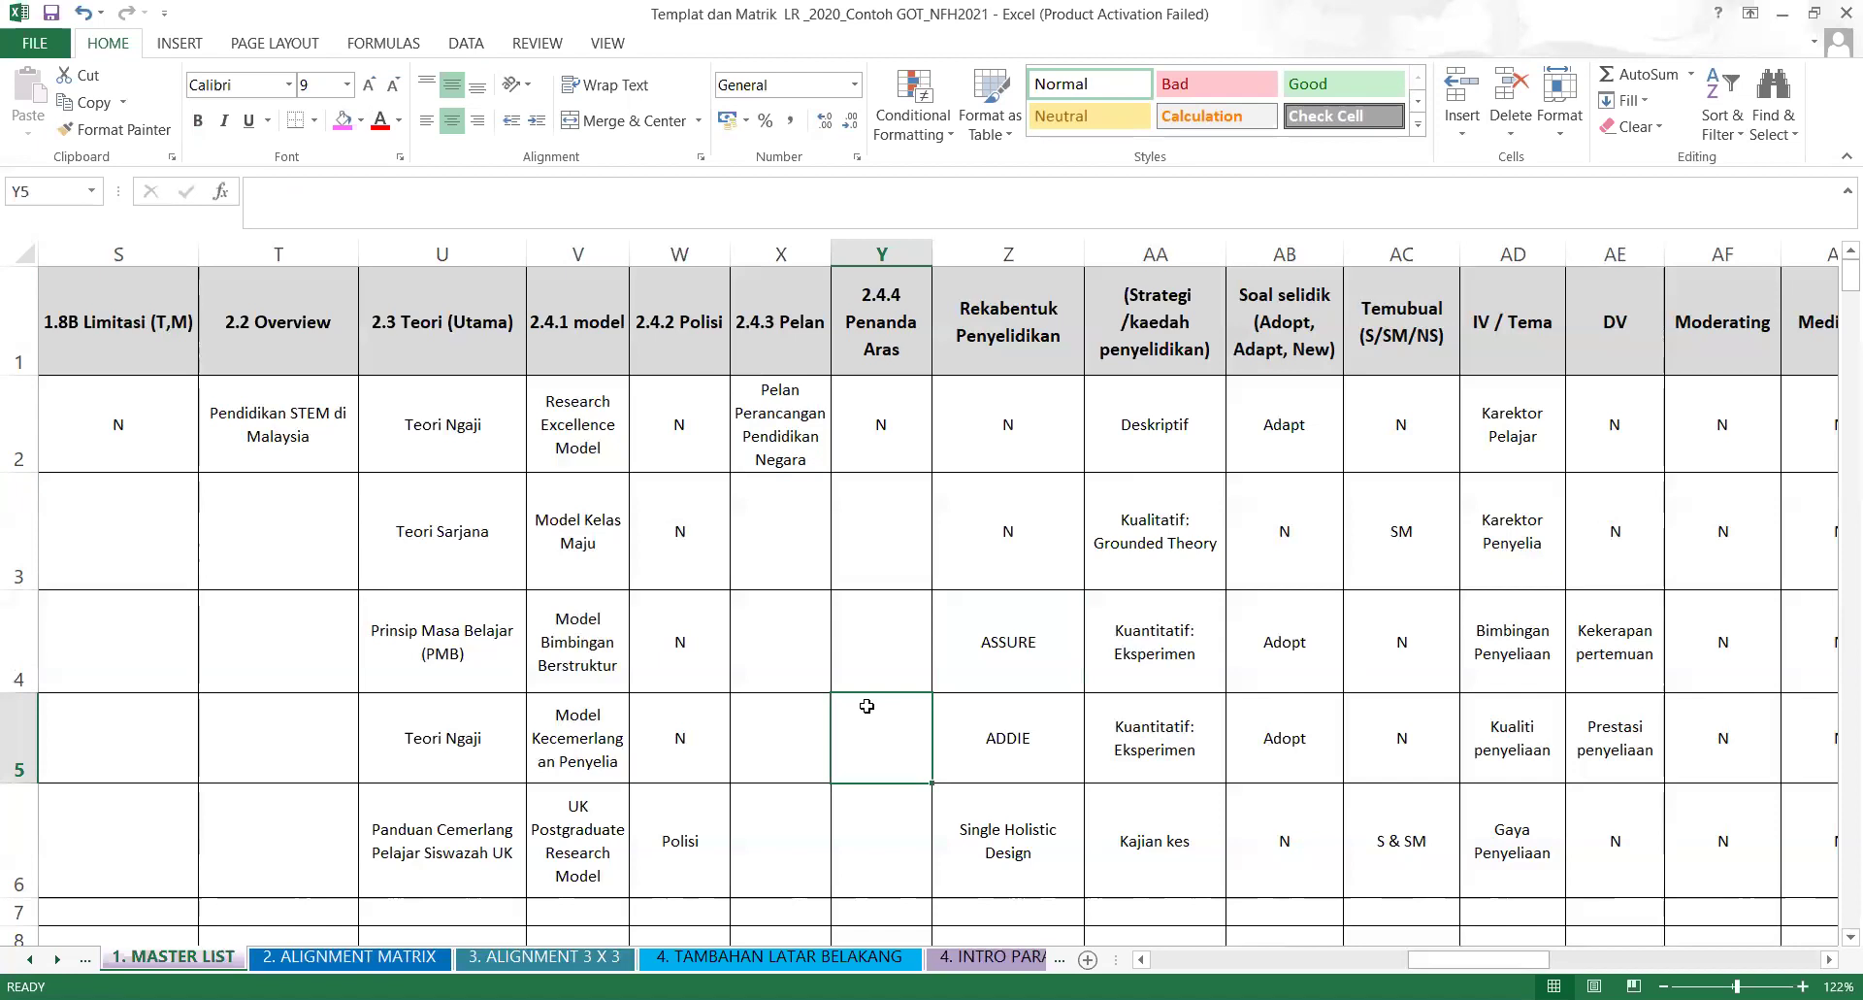
click(400, 345)
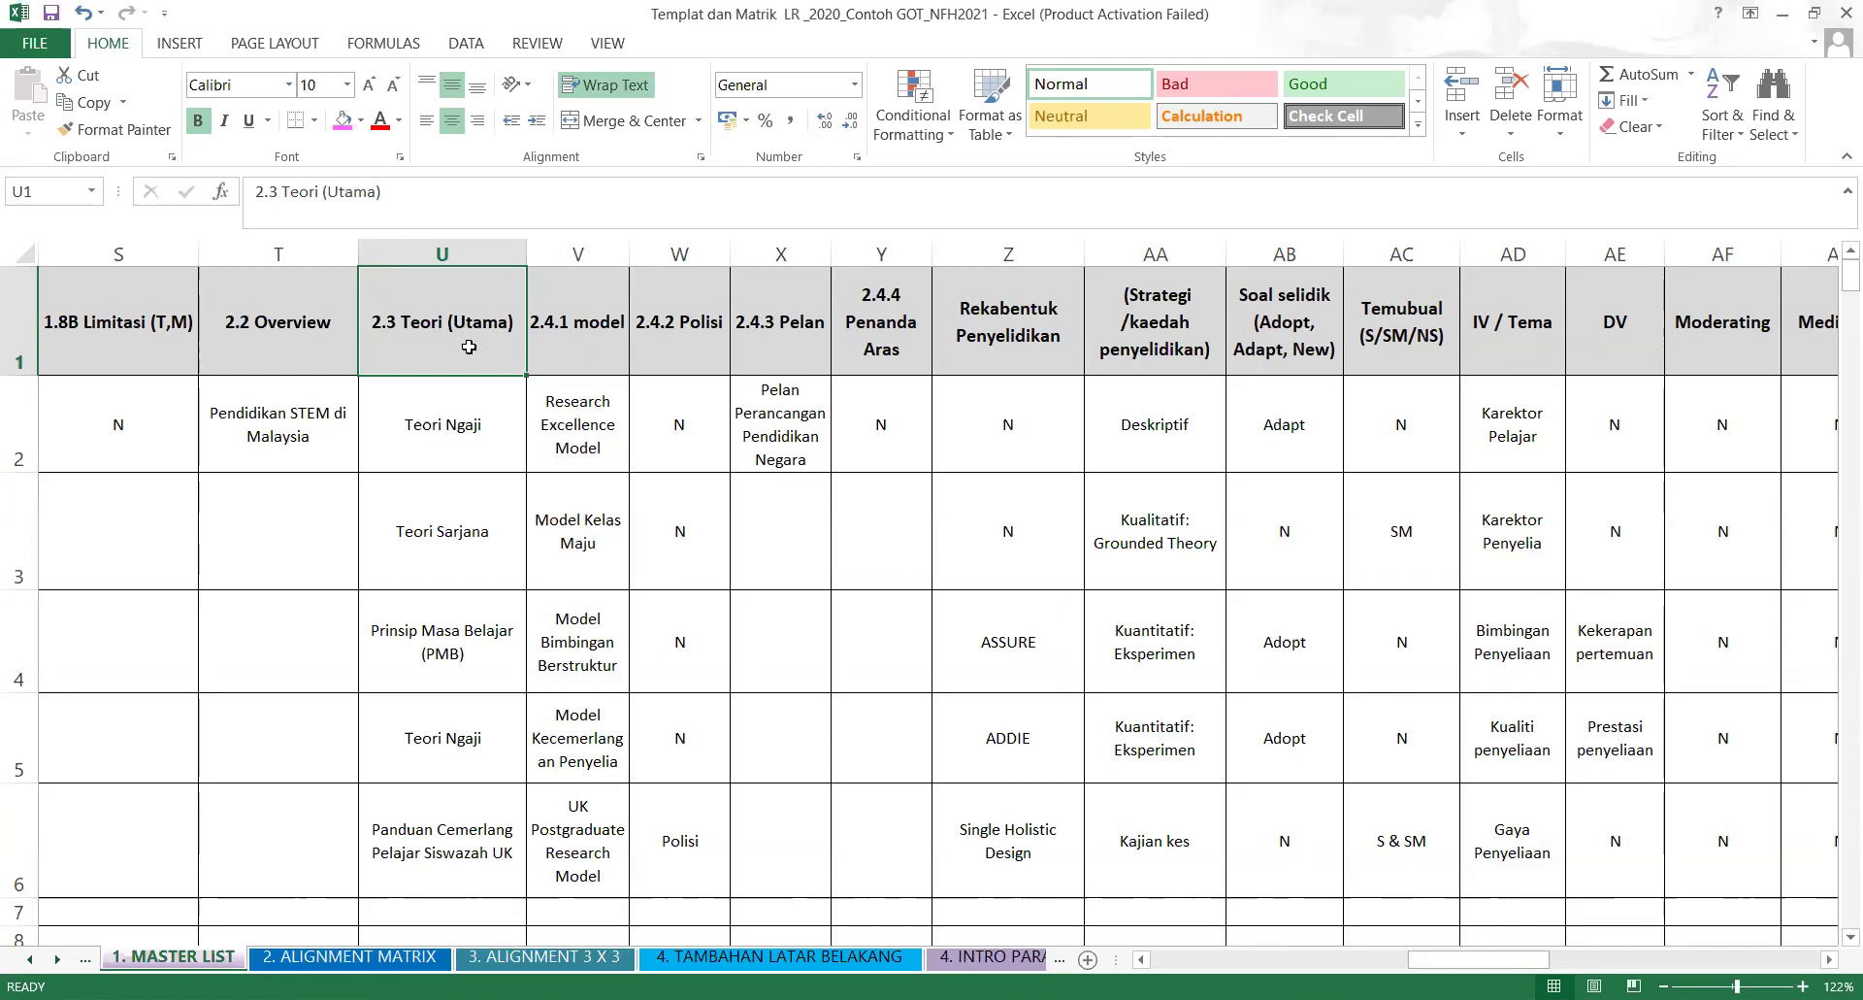
click(575, 345)
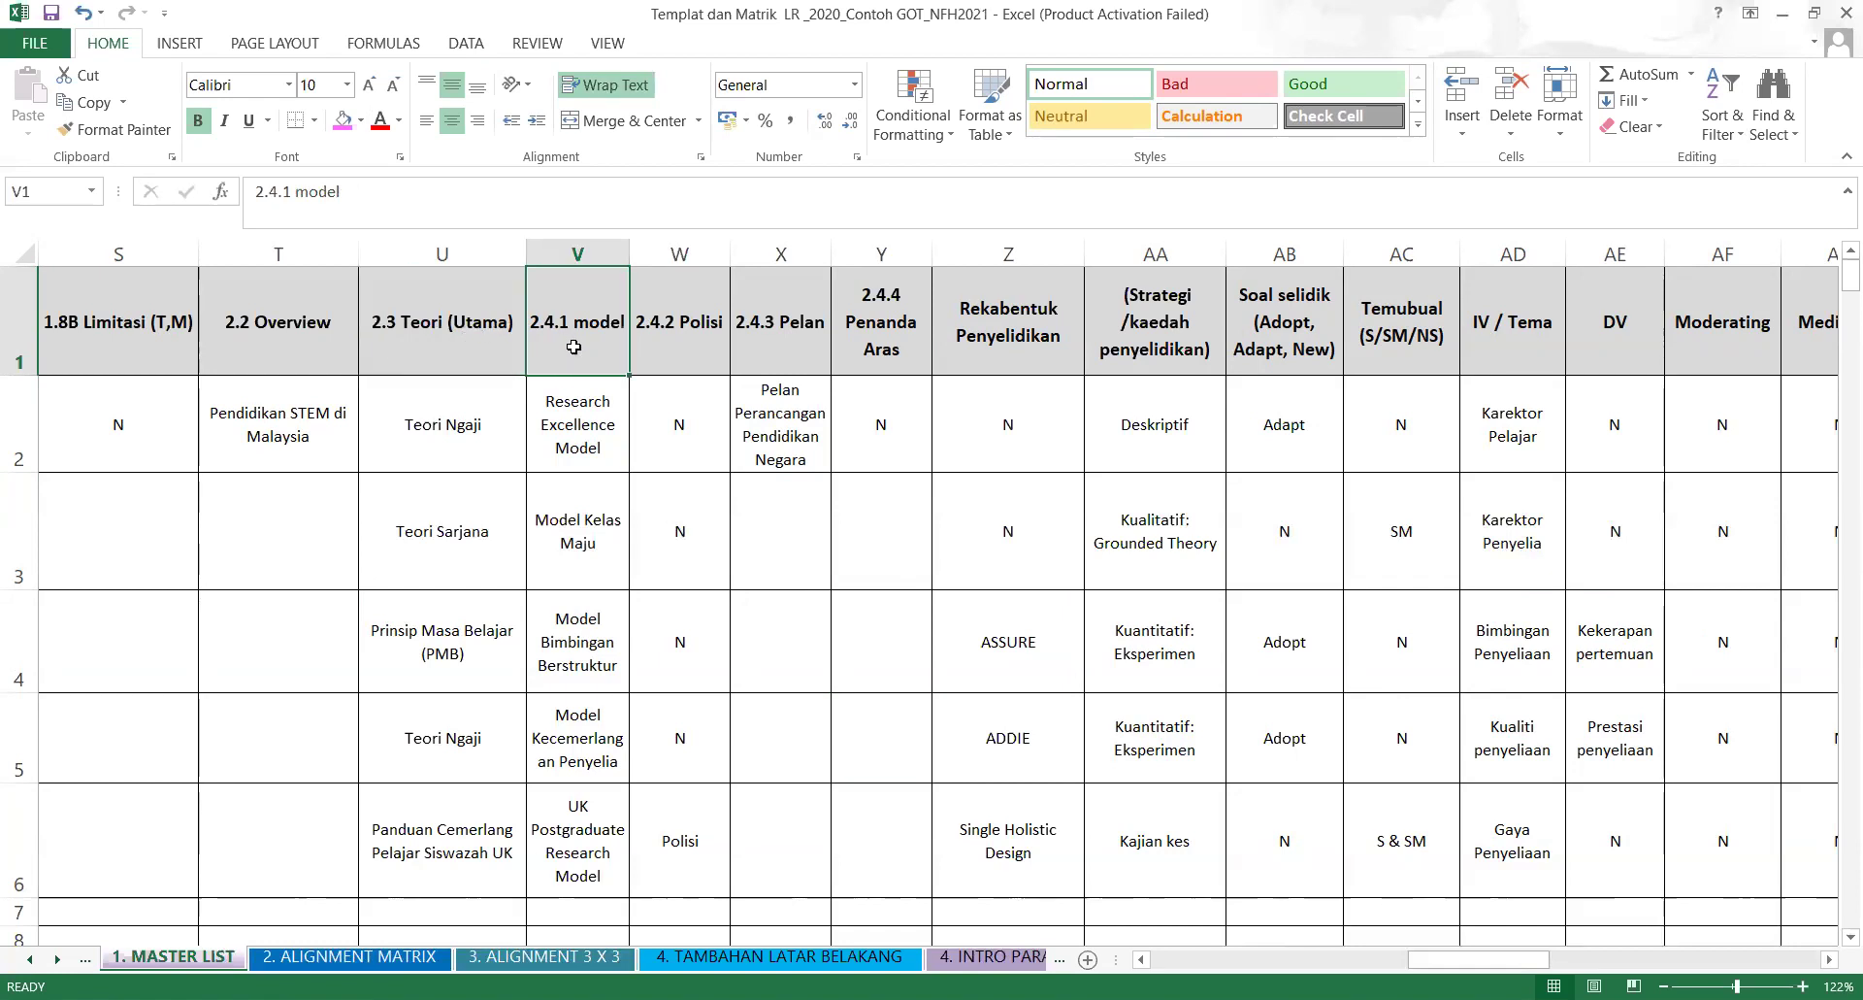
drag(586, 346, 774, 335)
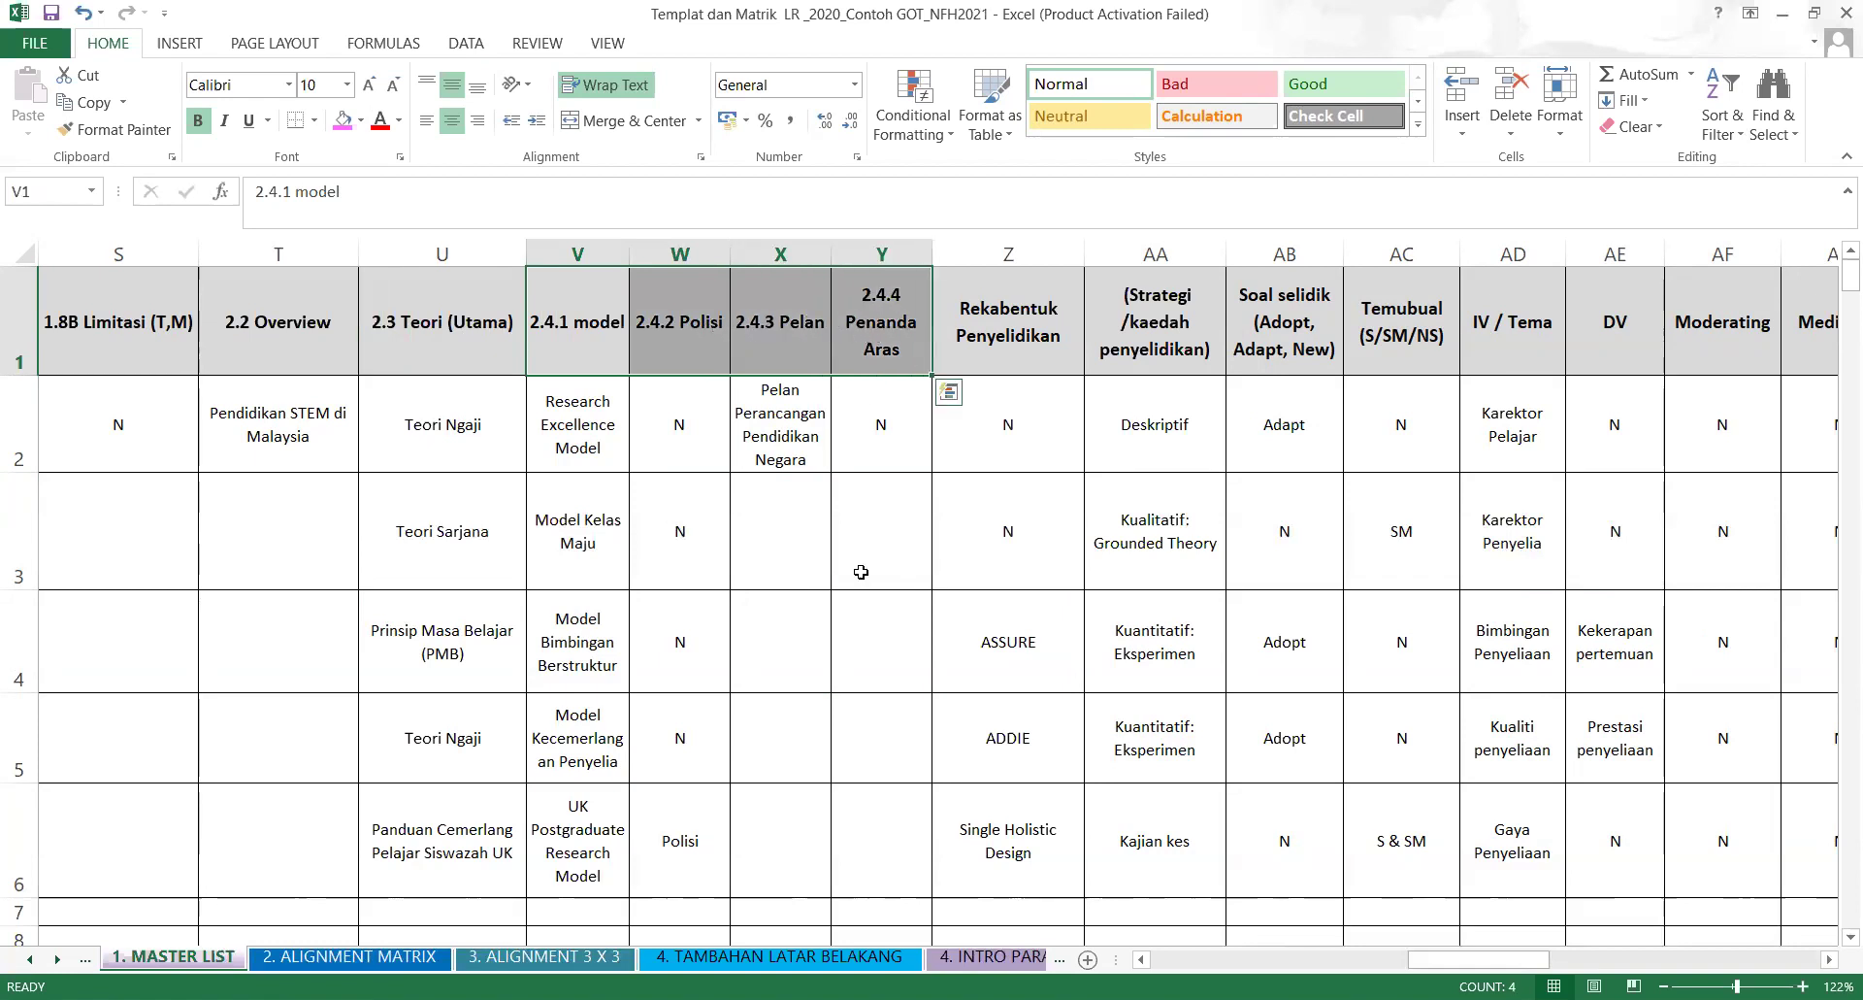
click(871, 632)
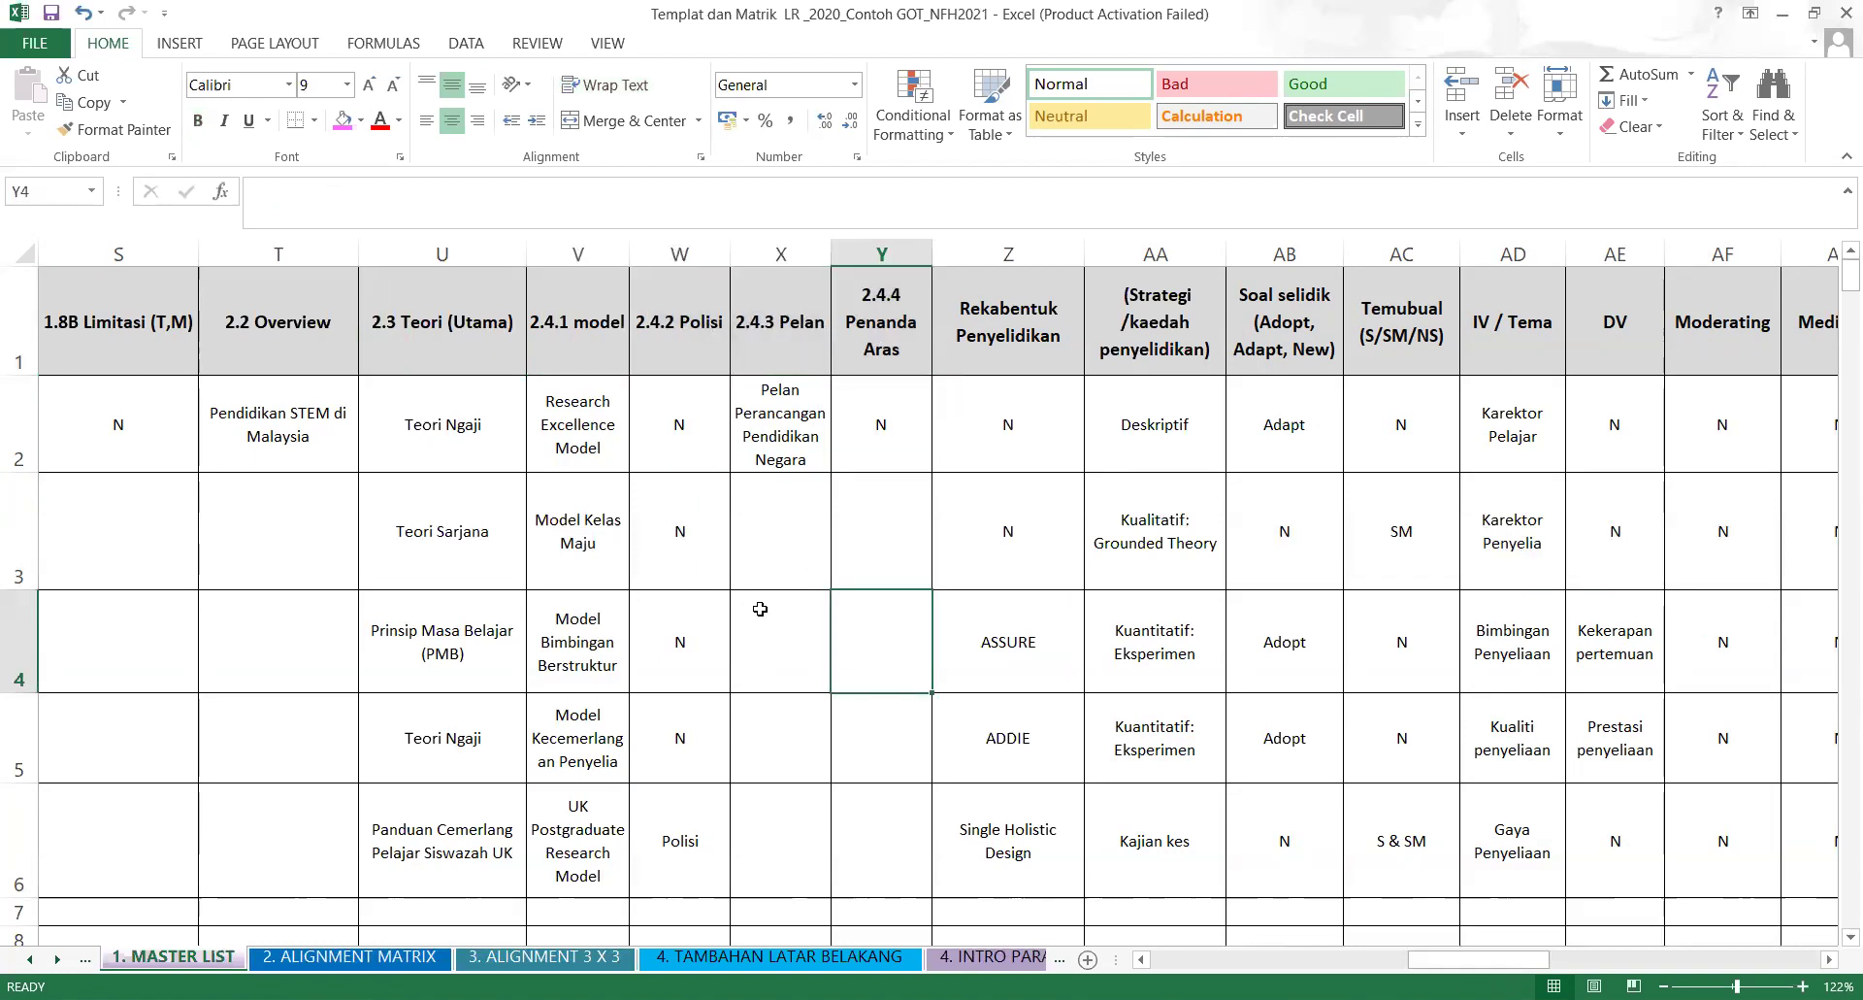
drag(405, 347, 873, 344)
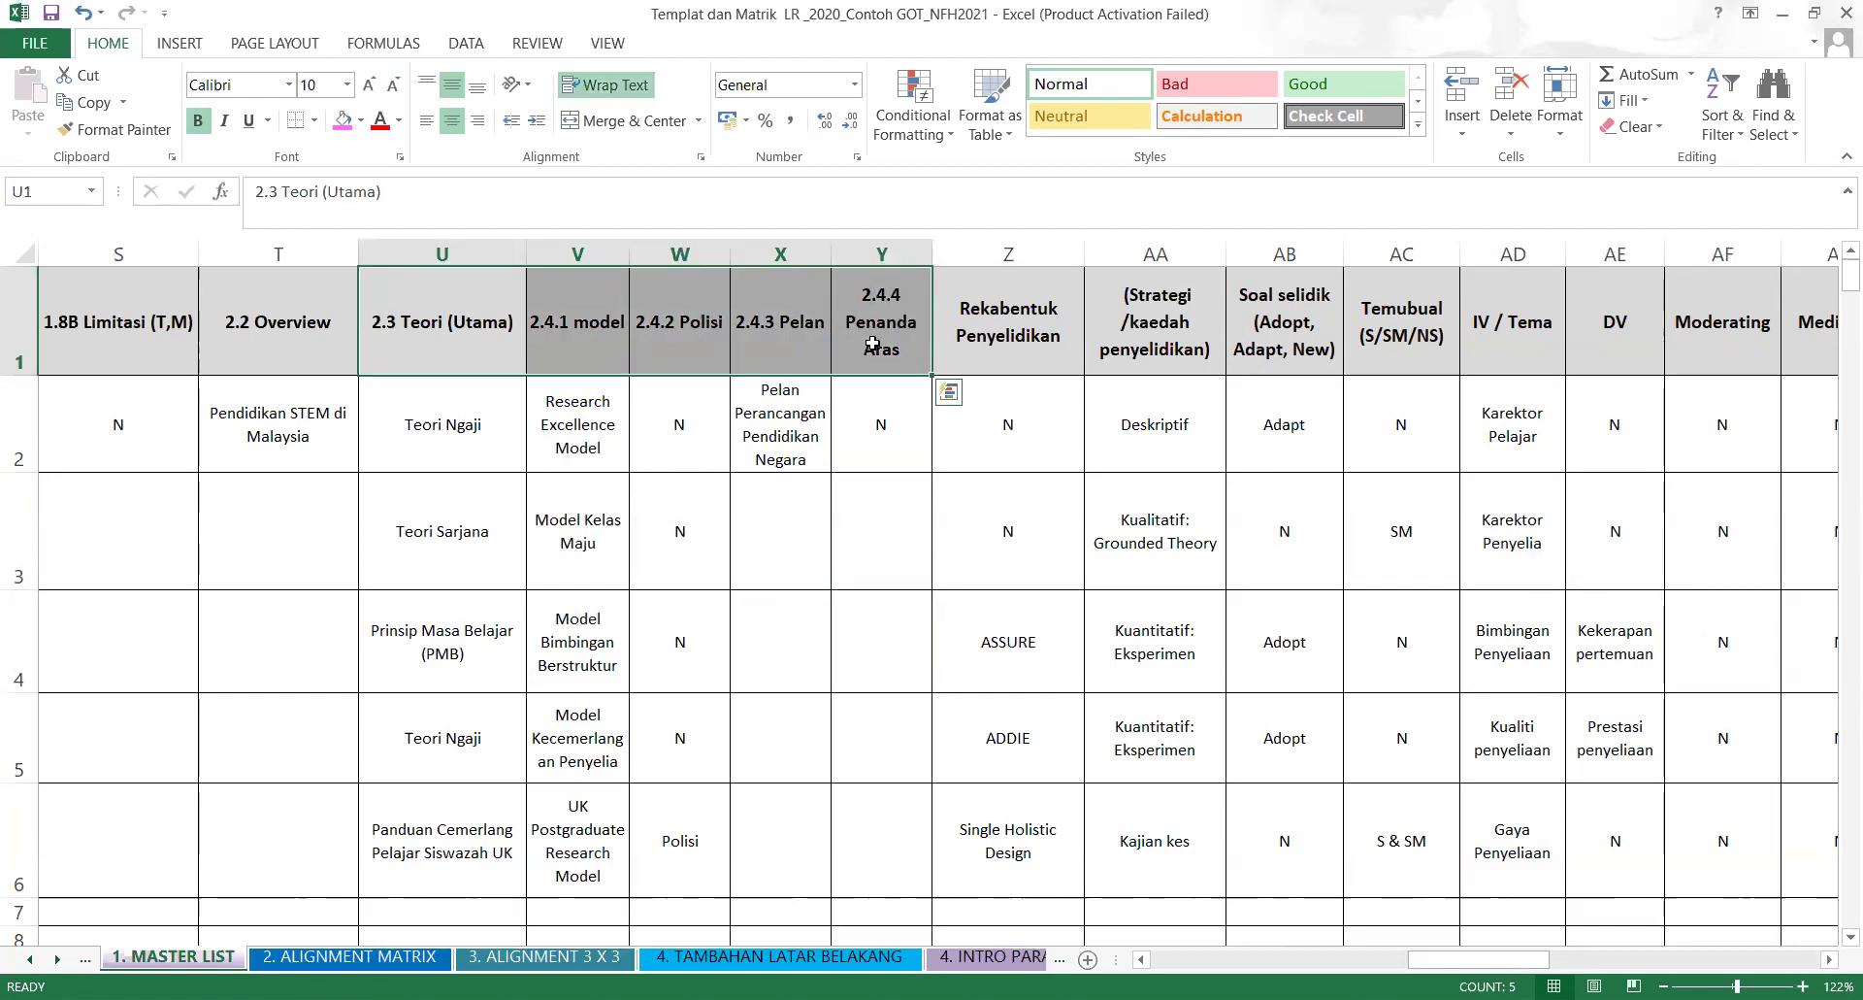
Fill the "Rekabentuk Penyelidikan" header cell Z1 with yellow.
click(995, 307)
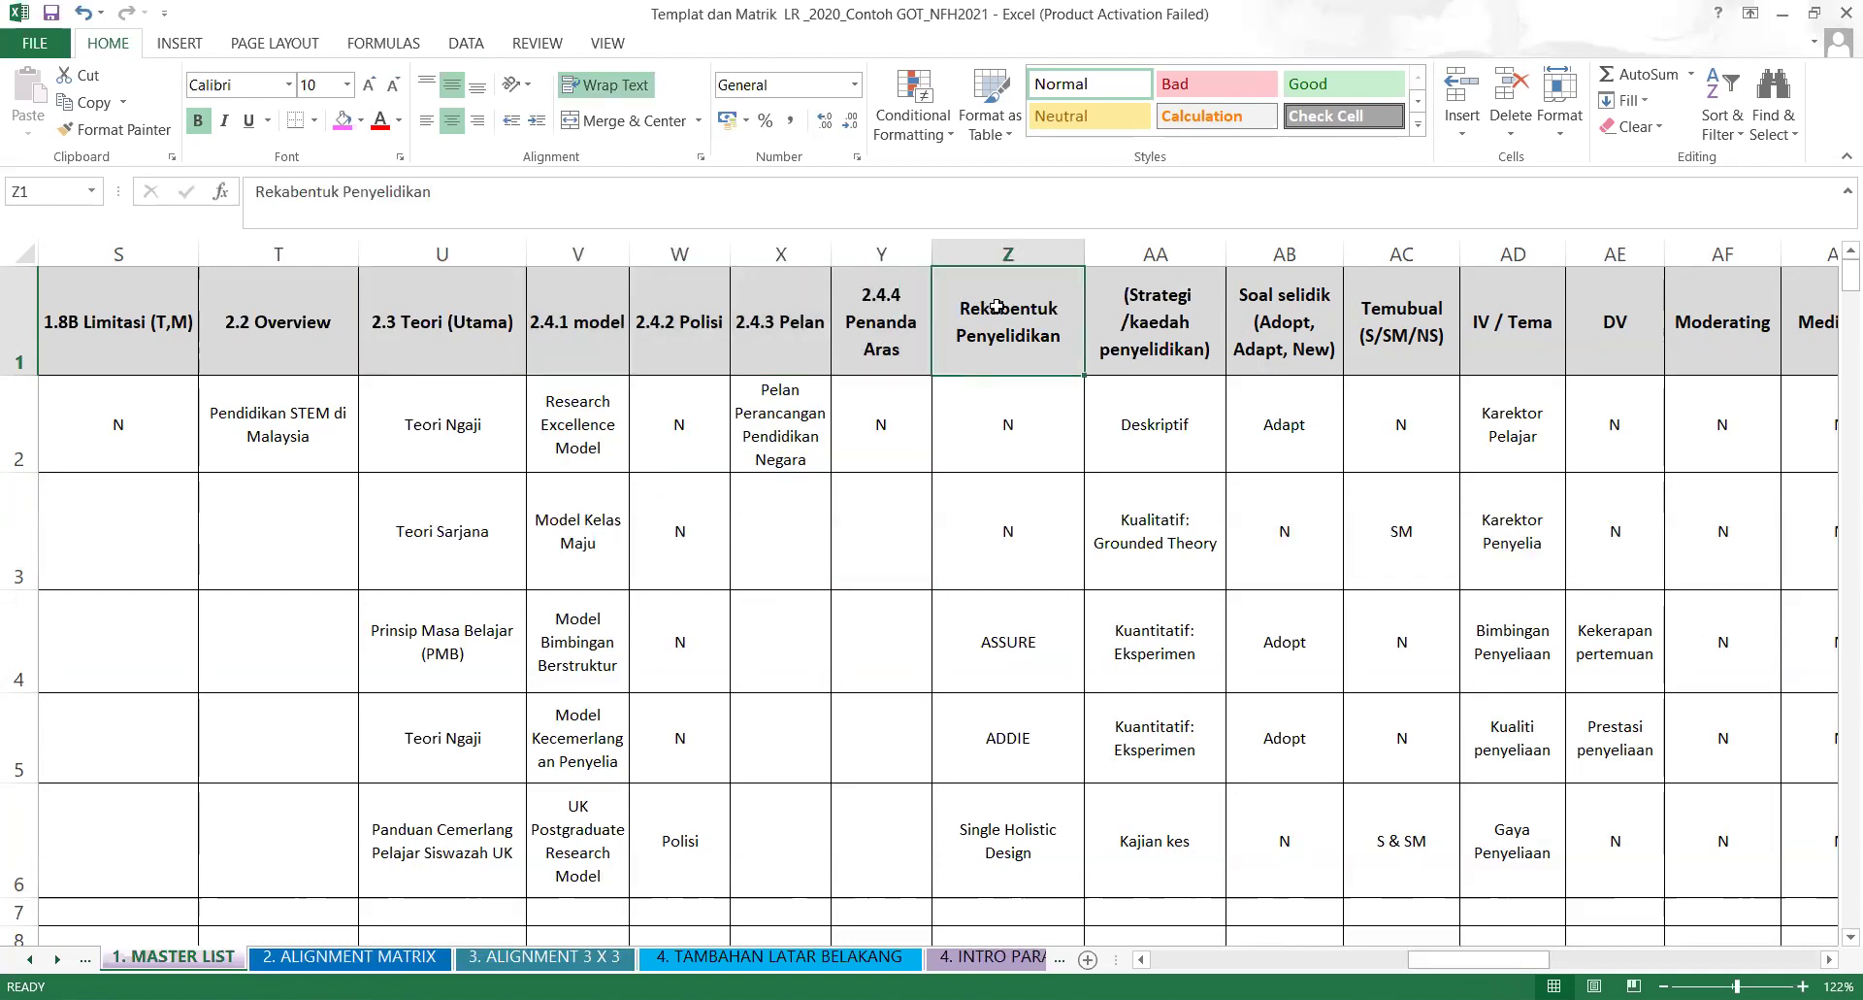
click(360, 120)
click(815, 618)
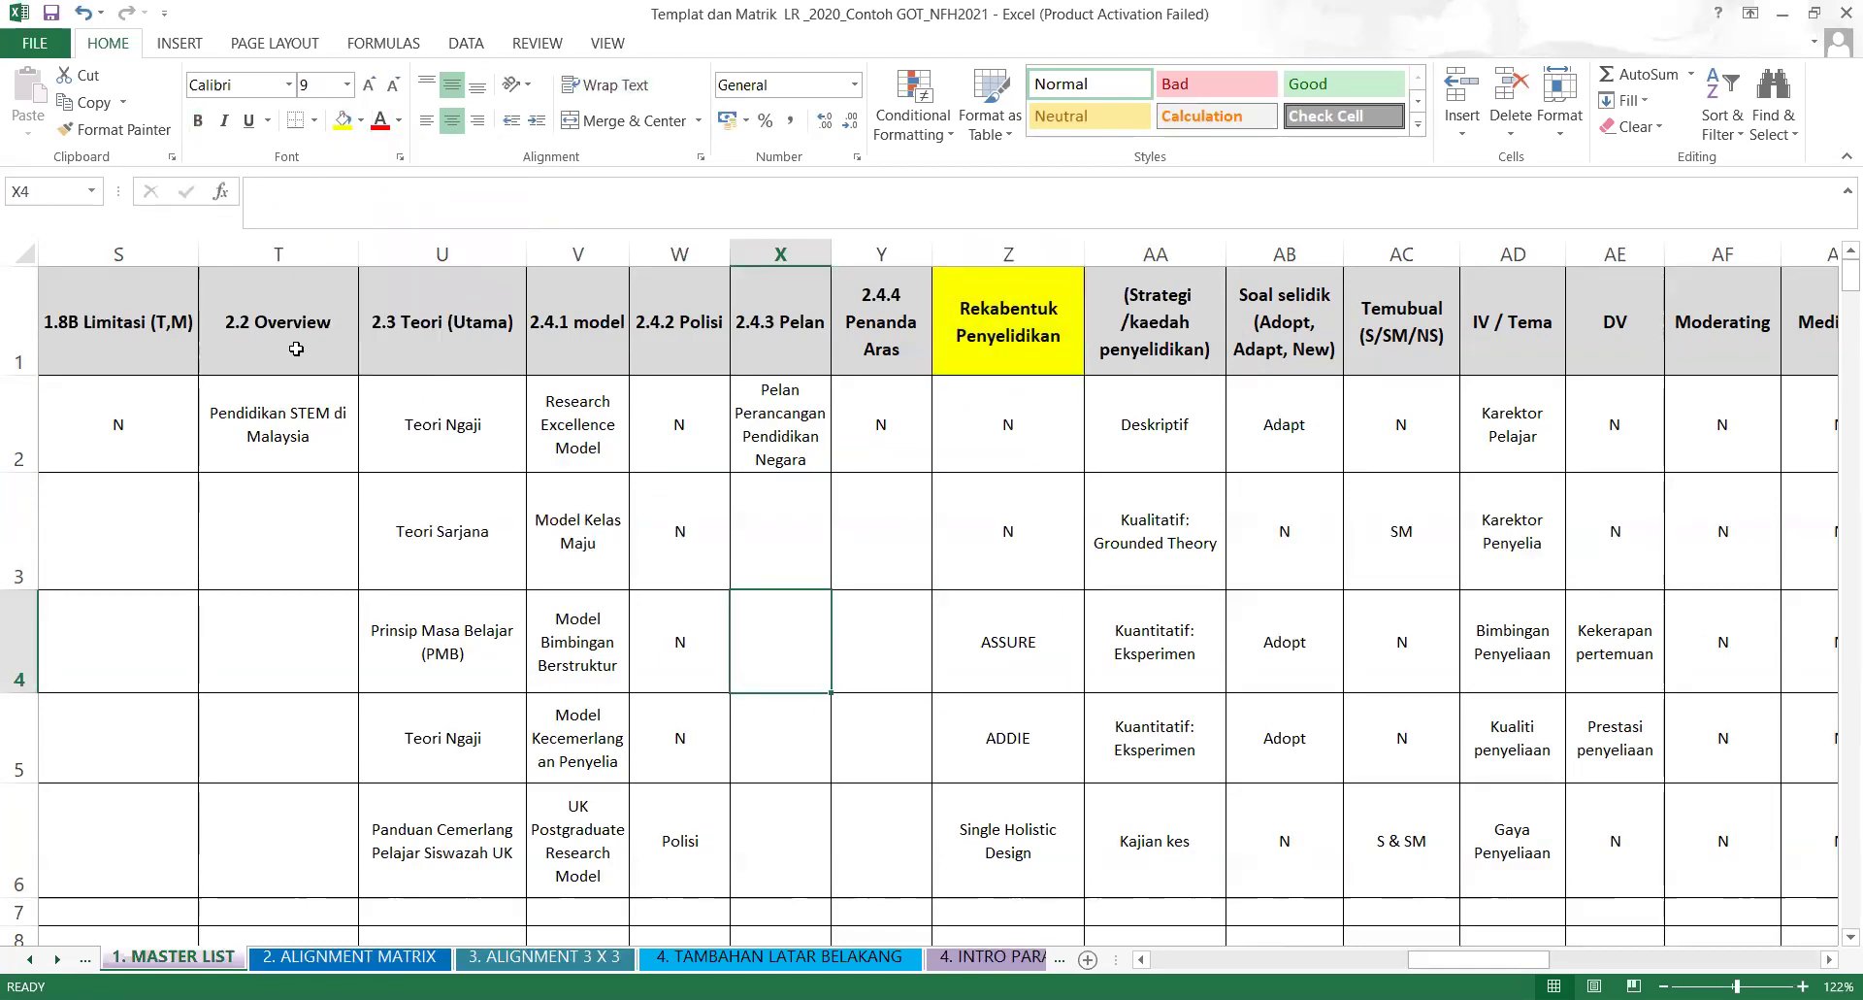
click(899, 570)
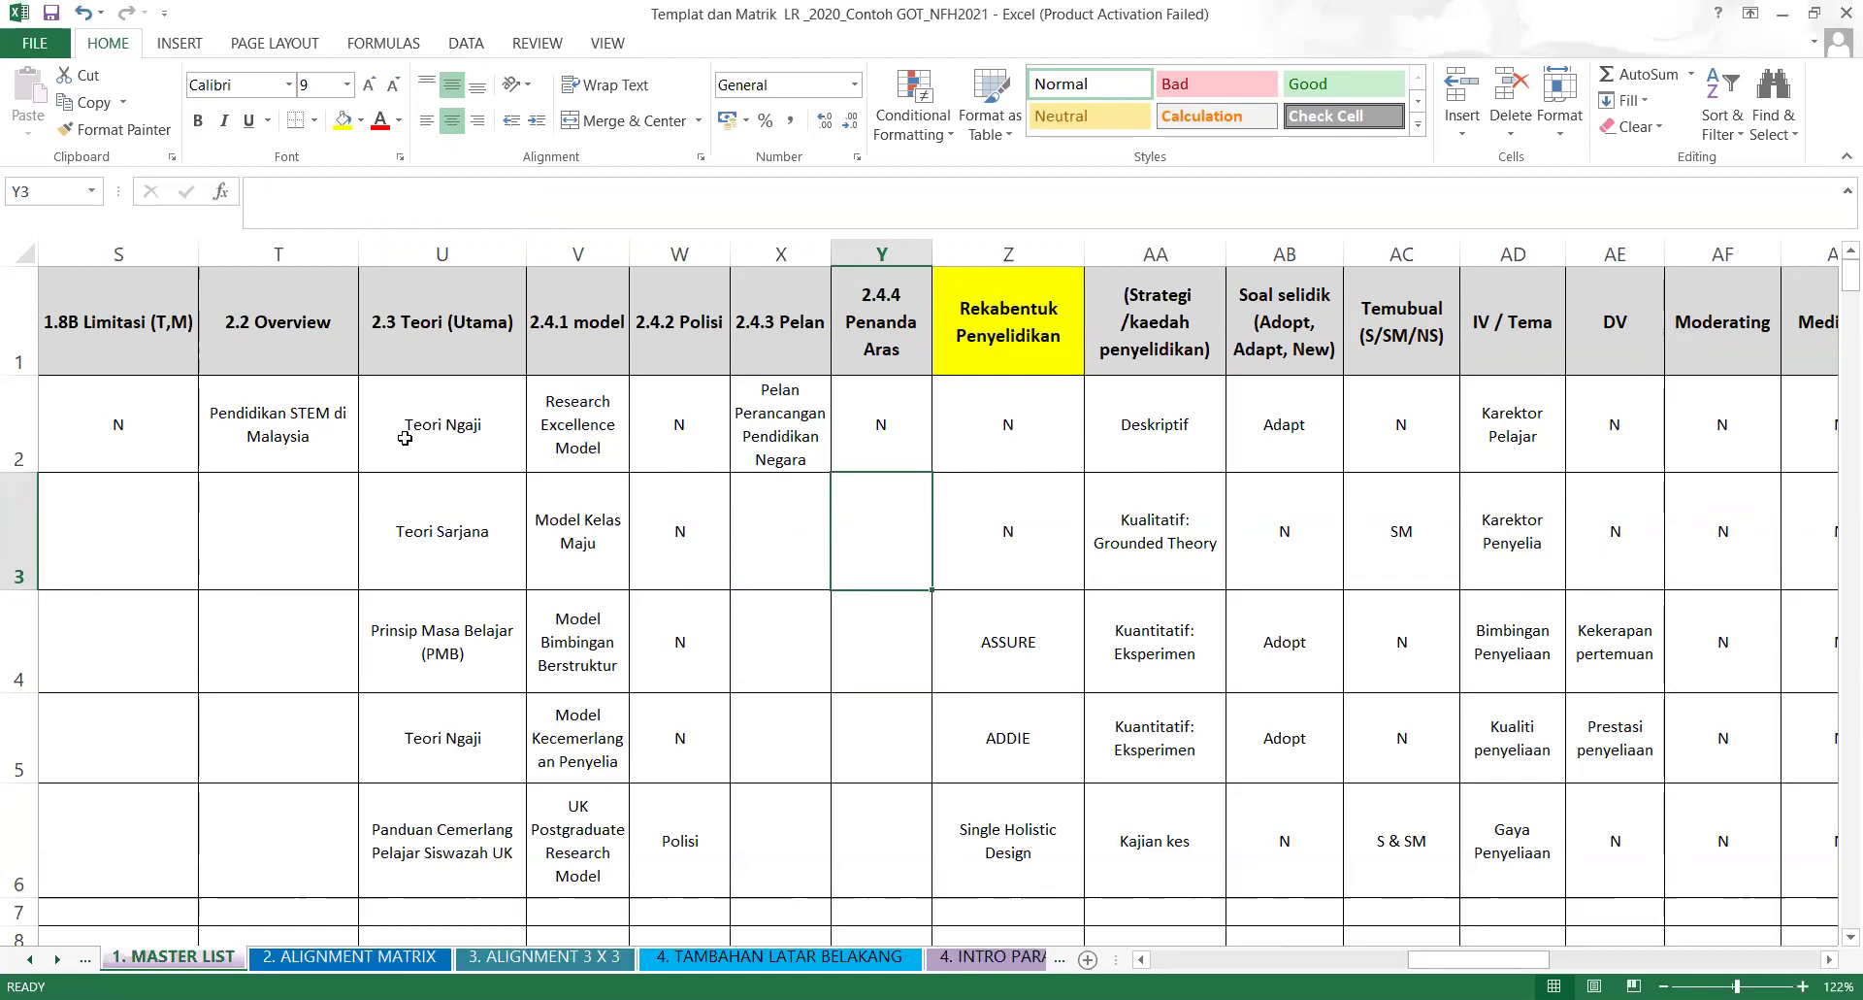
Fill the section 2 headers T1:Y1, from "2.2 Overview" to "2.4.4 Penanda Aras", with light green.
drag(291, 322, 888, 338)
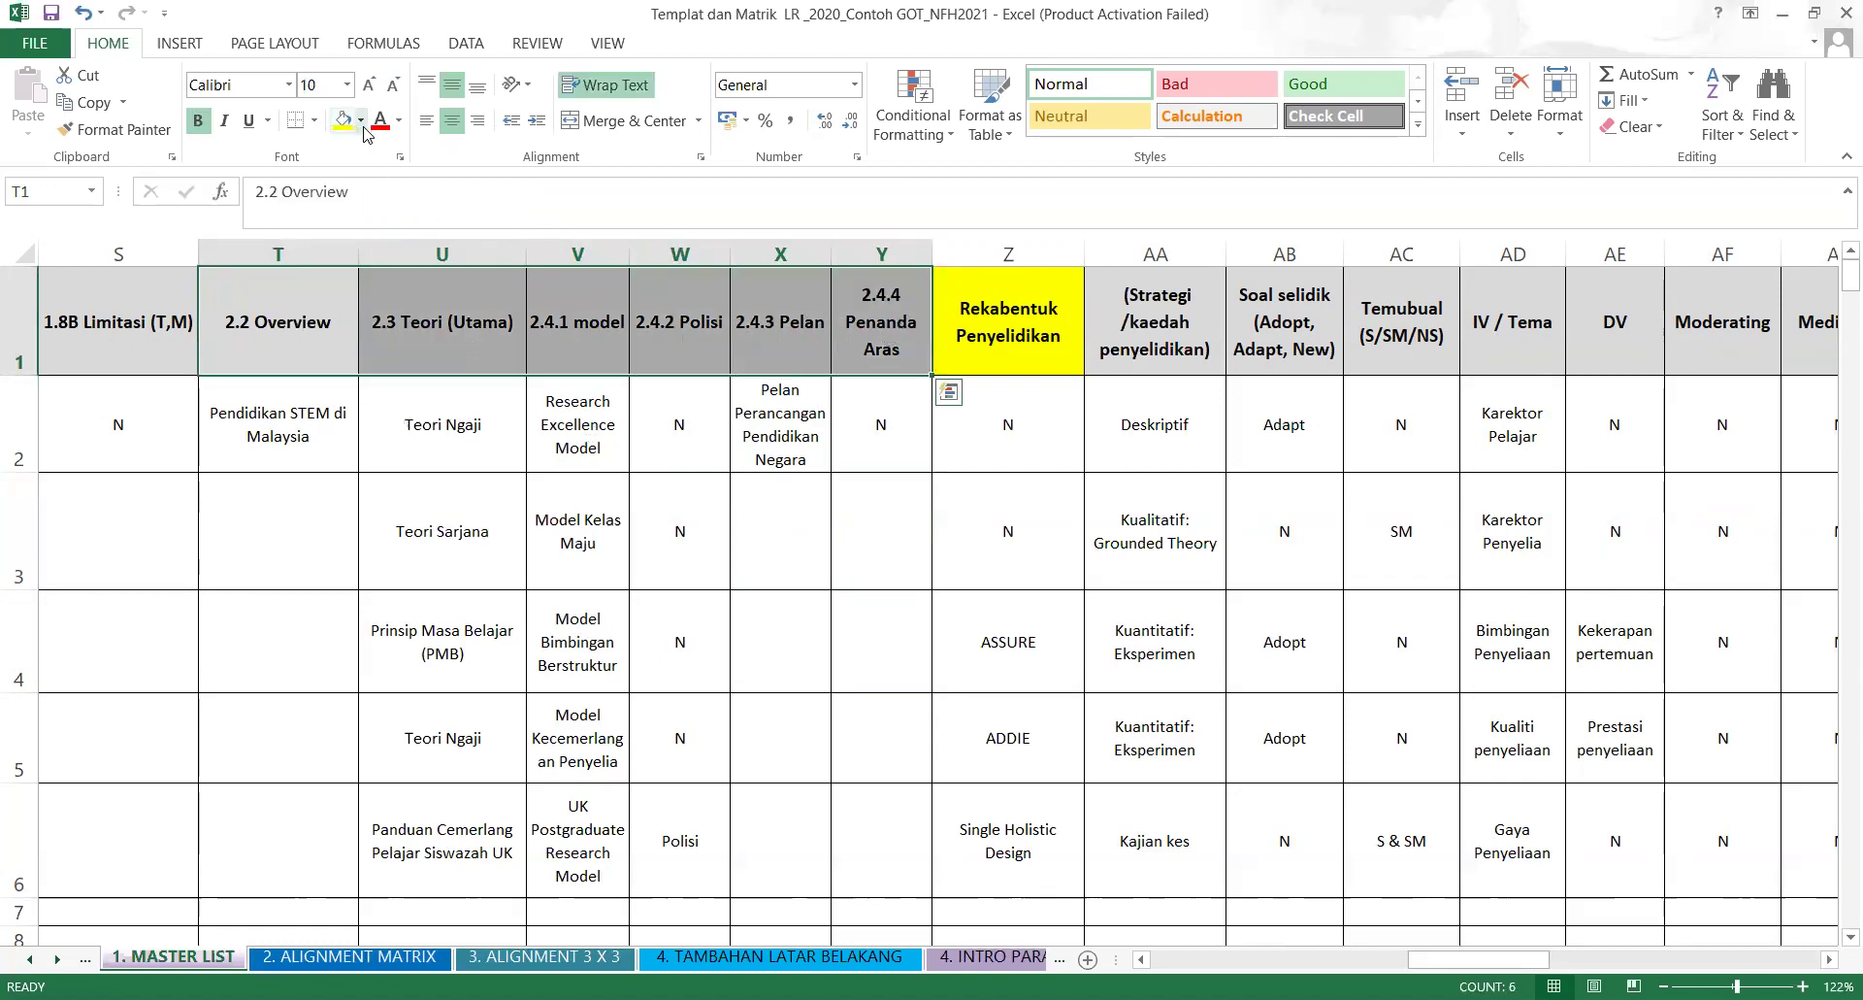
click(364, 127)
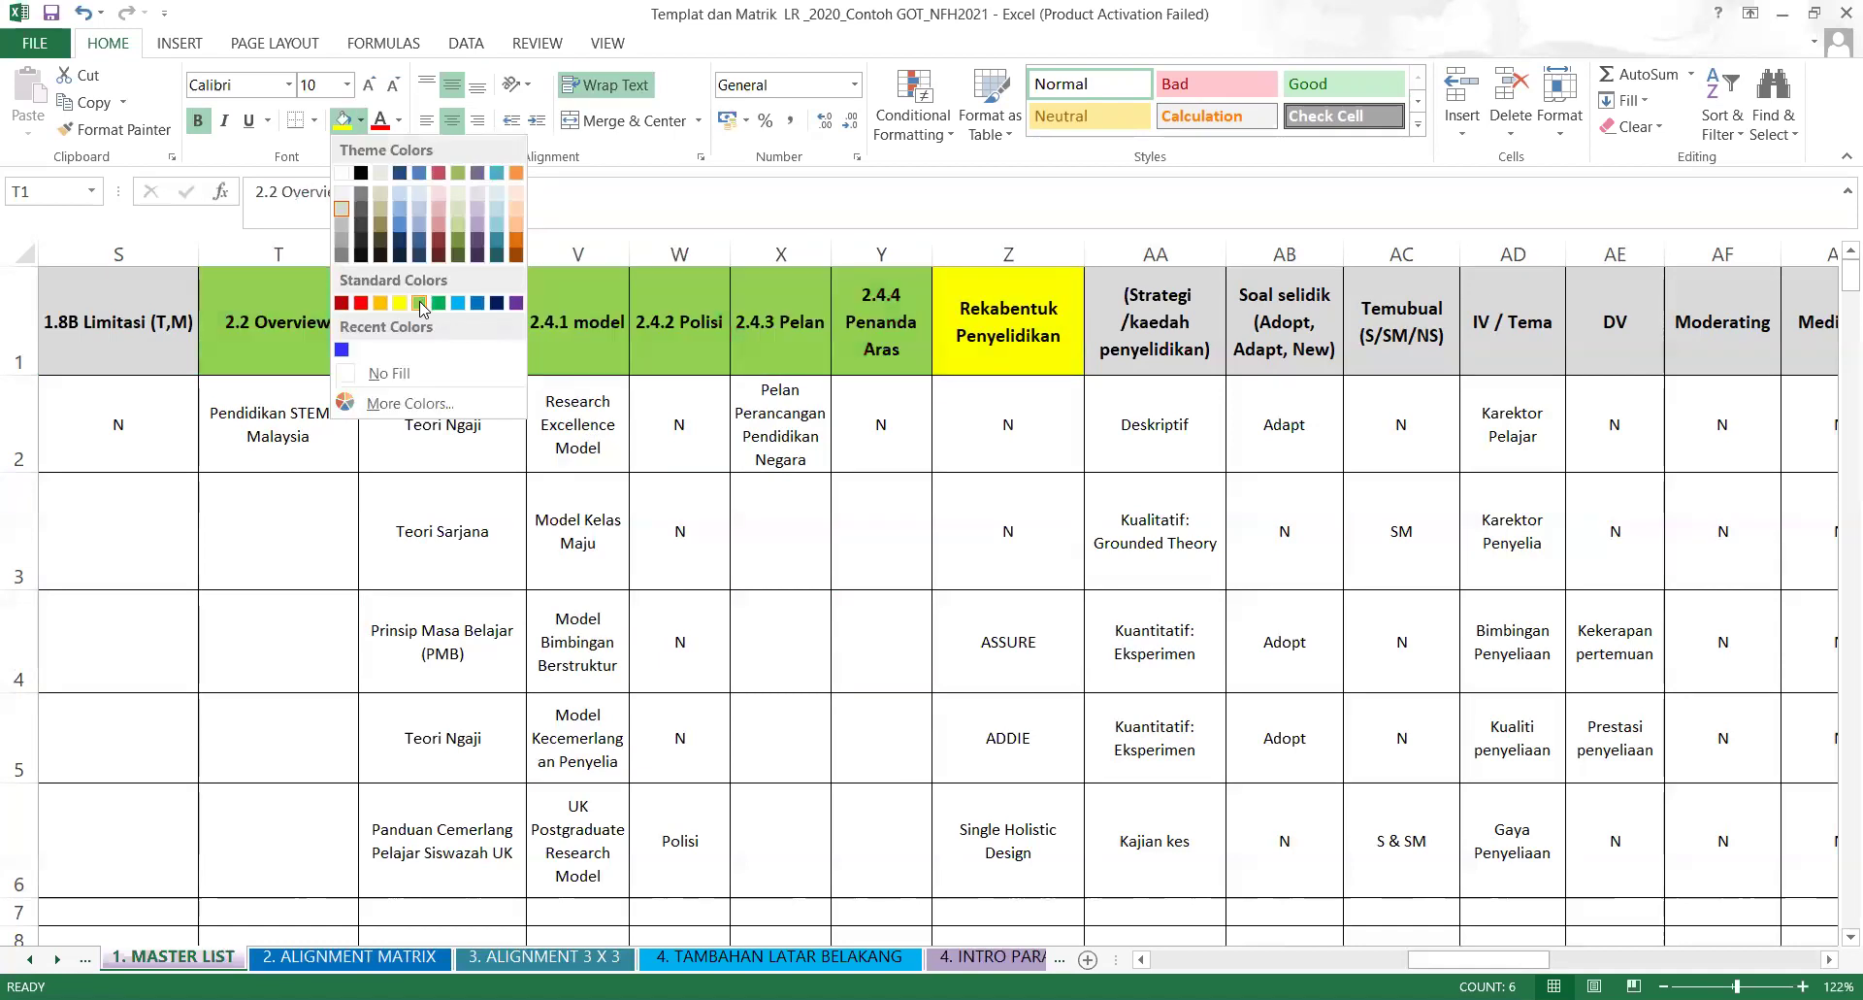
click(982, 663)
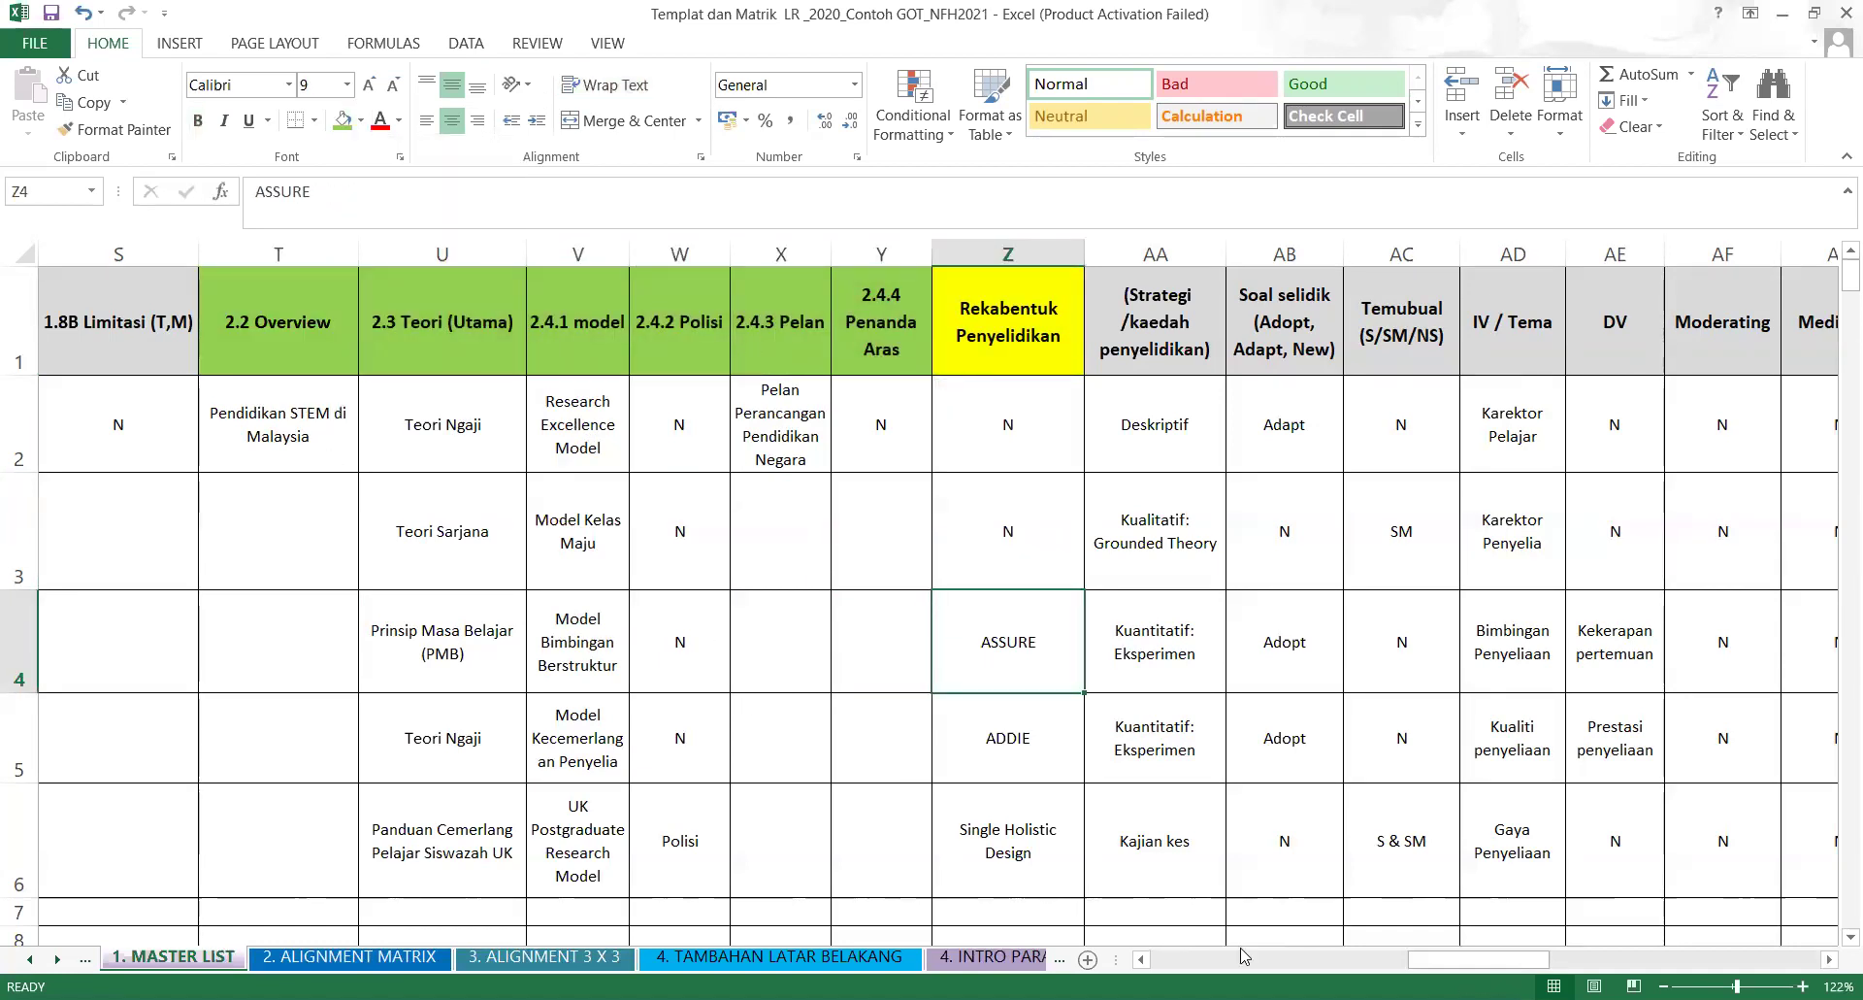
Fill the section 1 headers K1:S1, from "1.2 Latar Belakang" to "1.8B Limitasi", with light blue.
drag(172, 369, 372, 338)
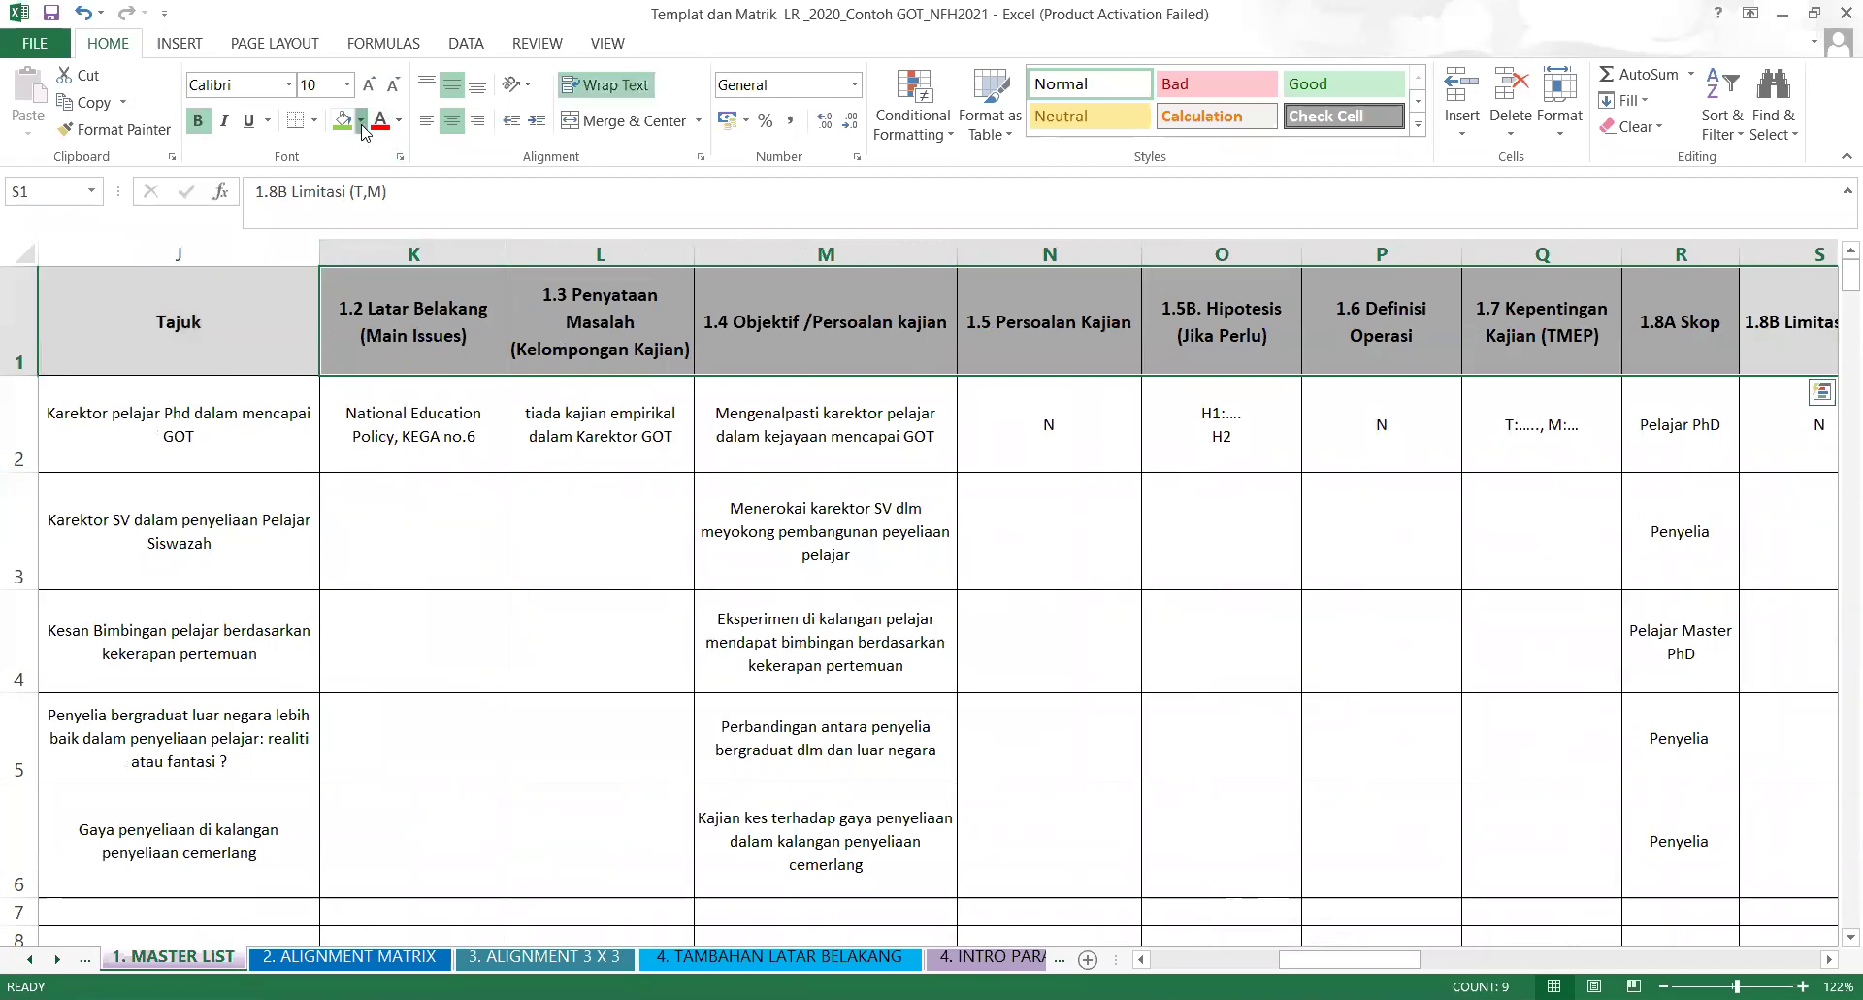
click(360, 120)
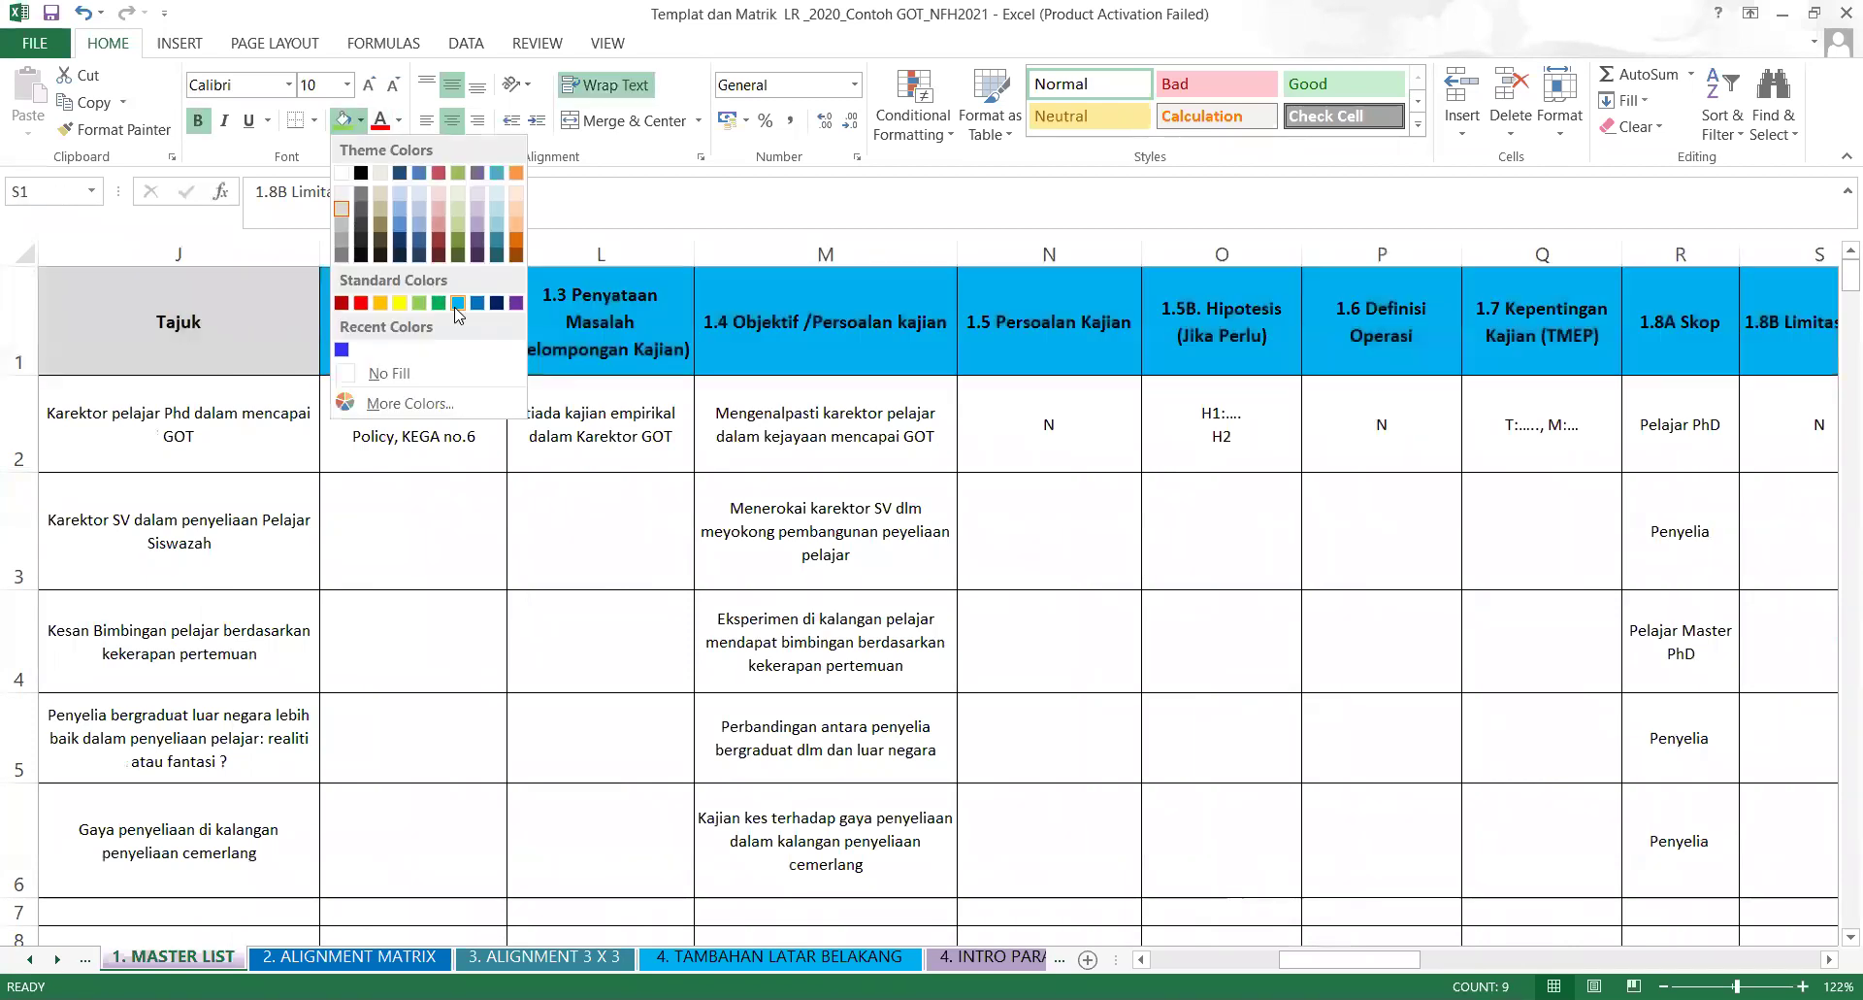
click(457, 309)
scroll(970, 582, right, 2)
click(1221, 821)
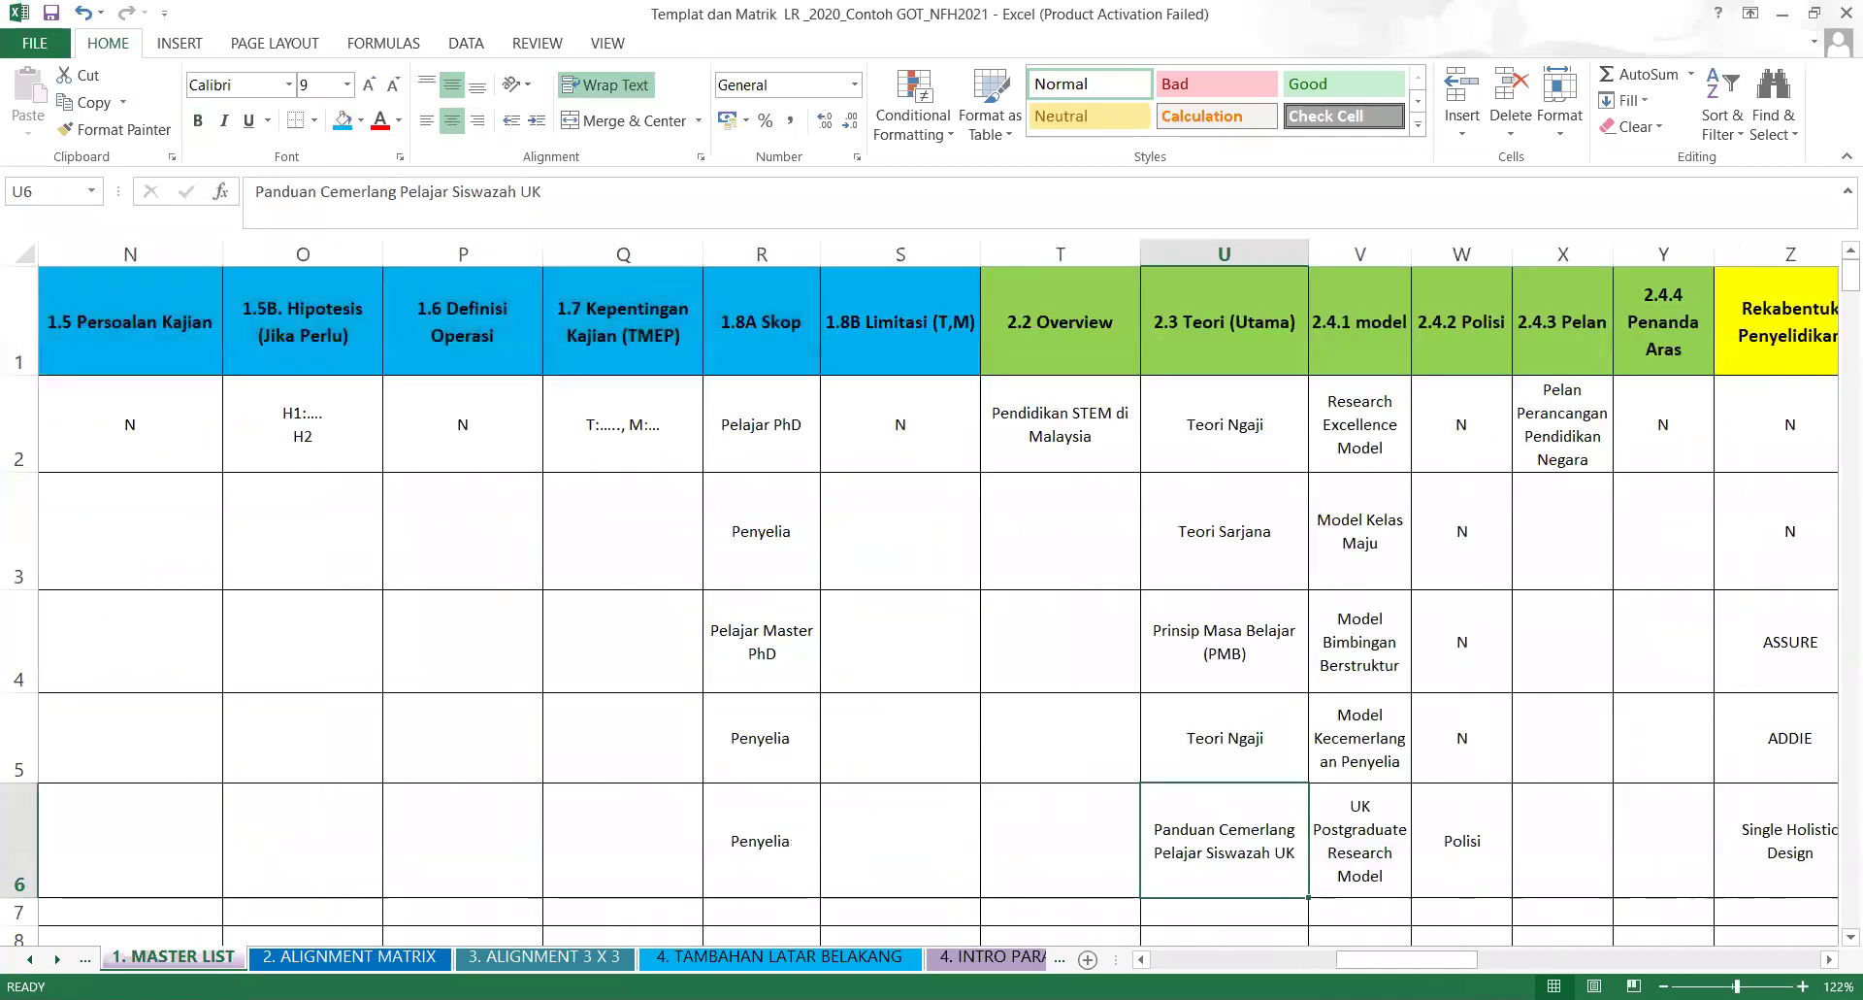
click(1828, 959)
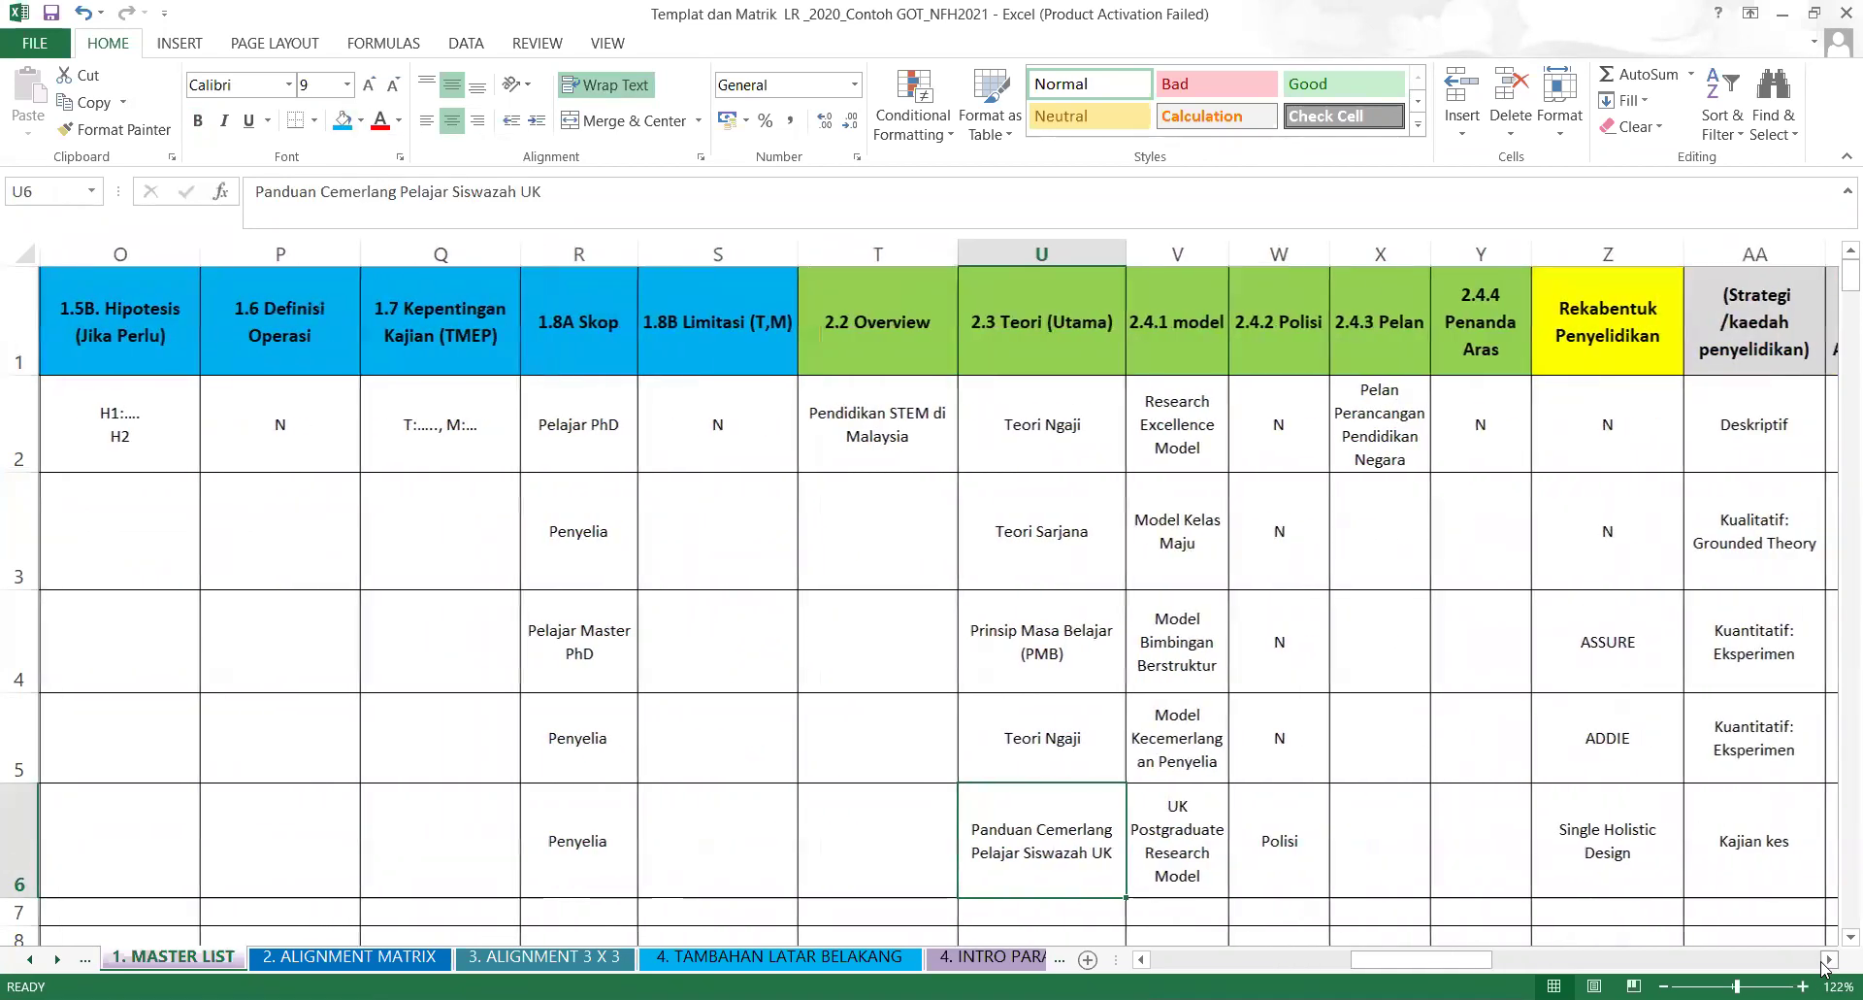
scroll(1086, 736, right, 3)
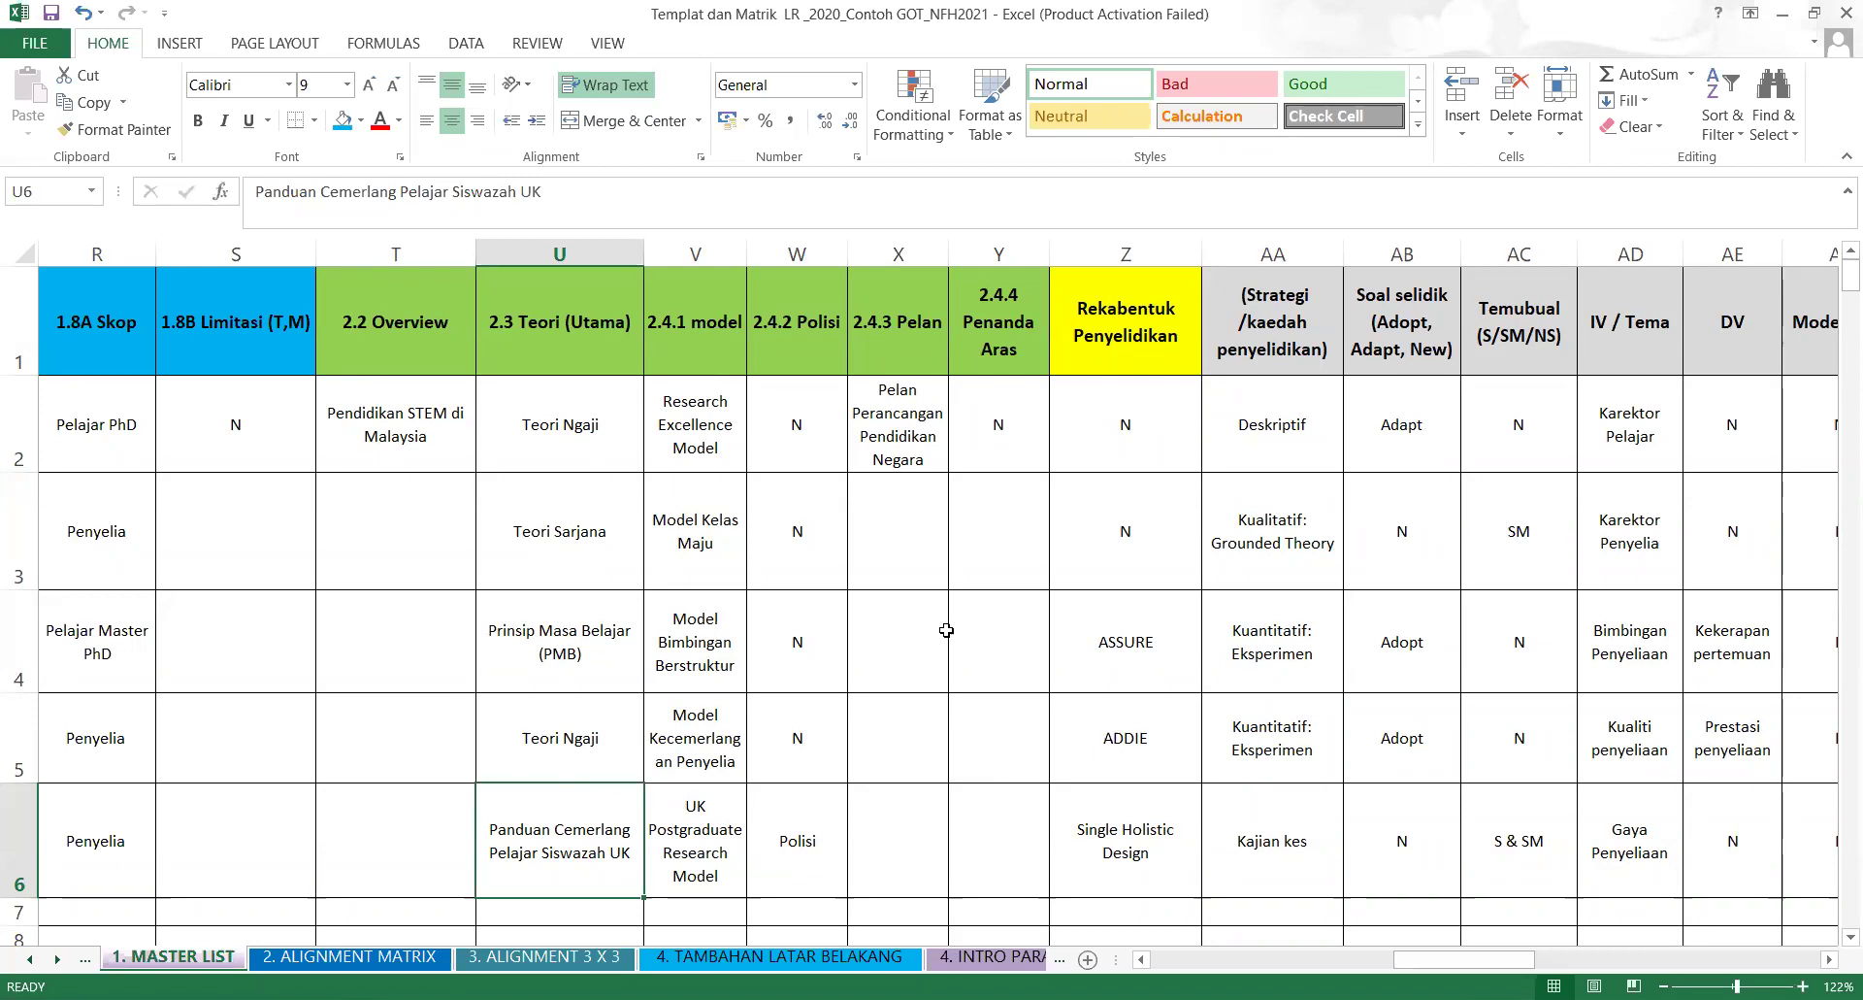
Change the first record's main theory entry in U2 to "Model Ngaji".
click(563, 419)
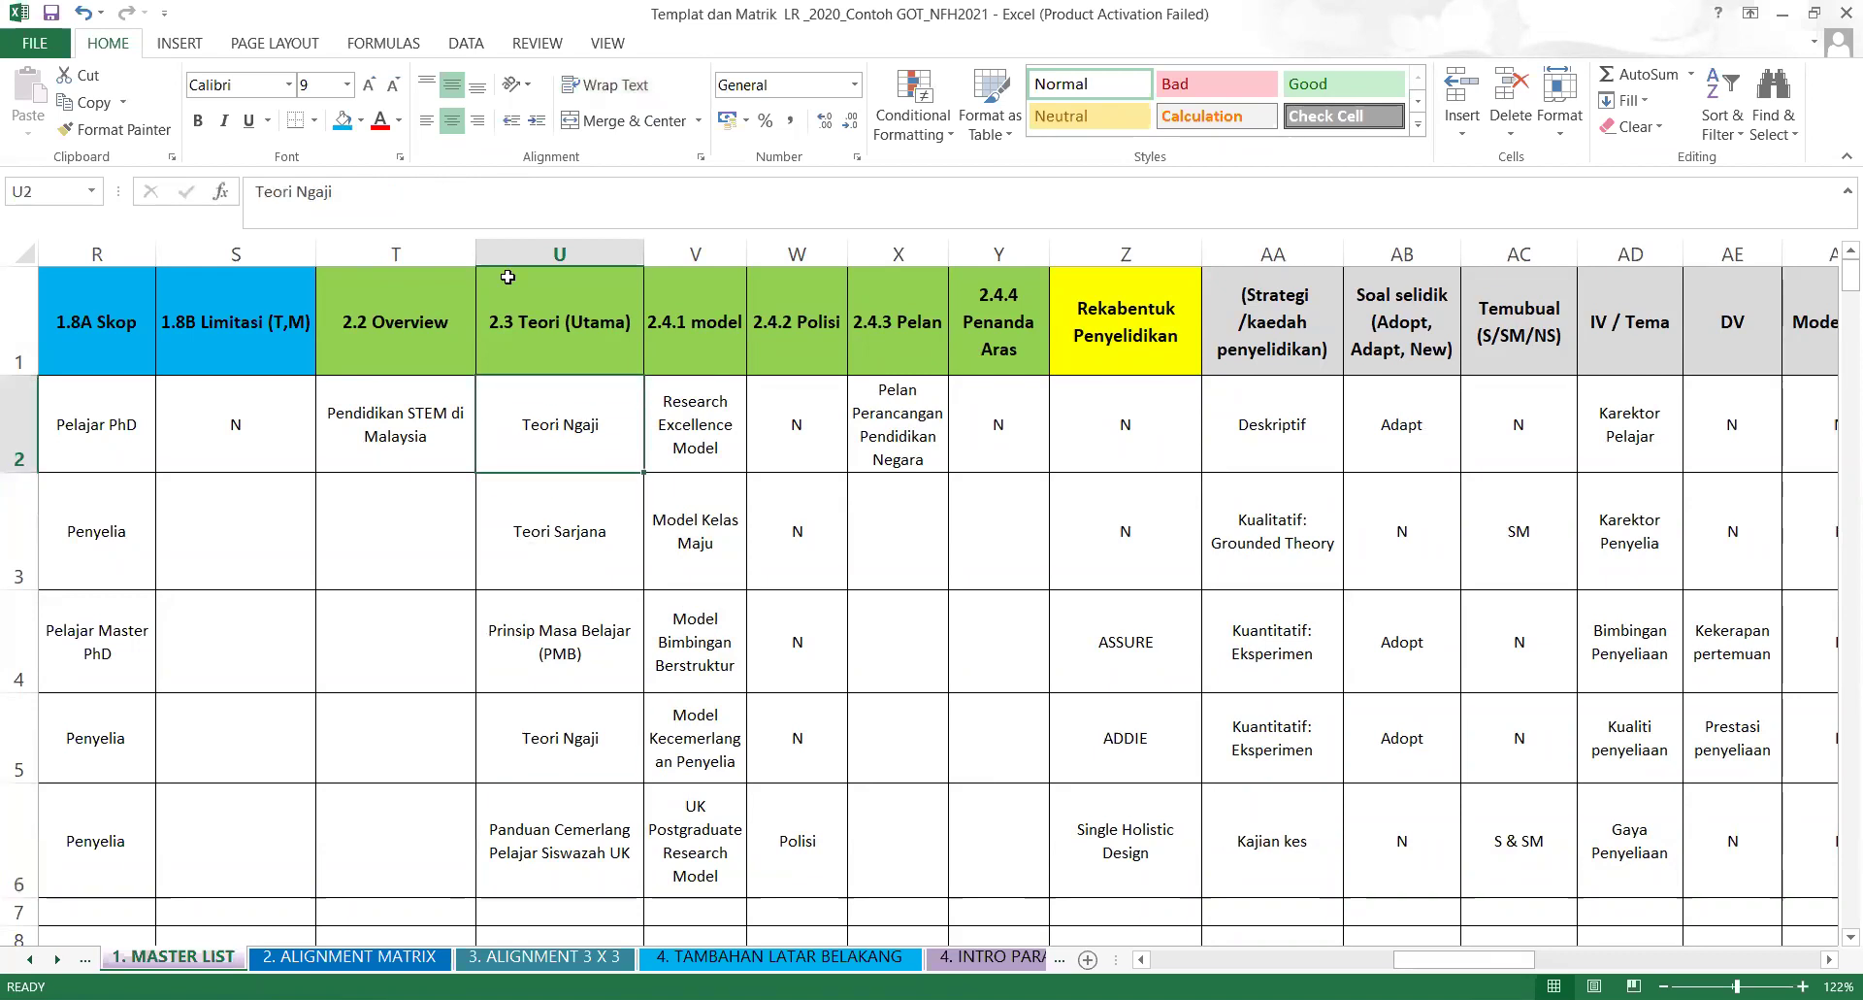
click(296, 189)
key(BackSpace)
key(BackSpace)
key(BackSpace)
key(BackSpace)
key(BackSpace)
key(BackSpace)
text(Mode )
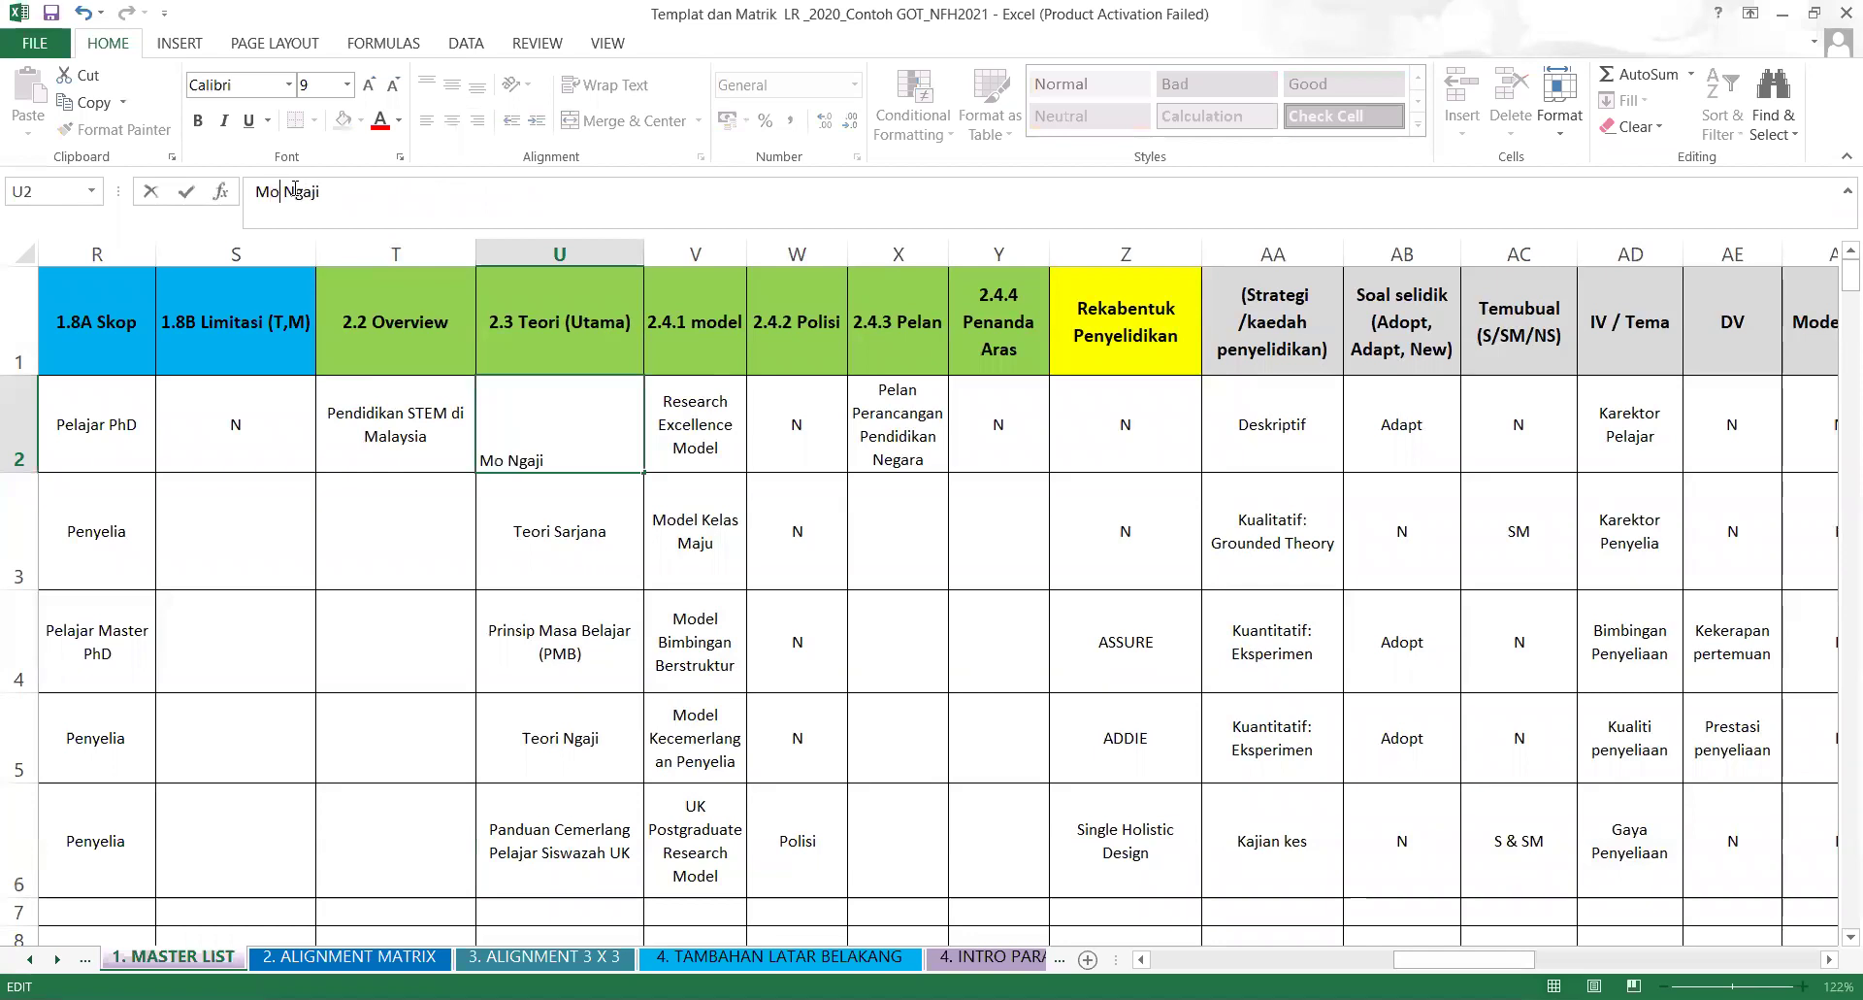
text(l)
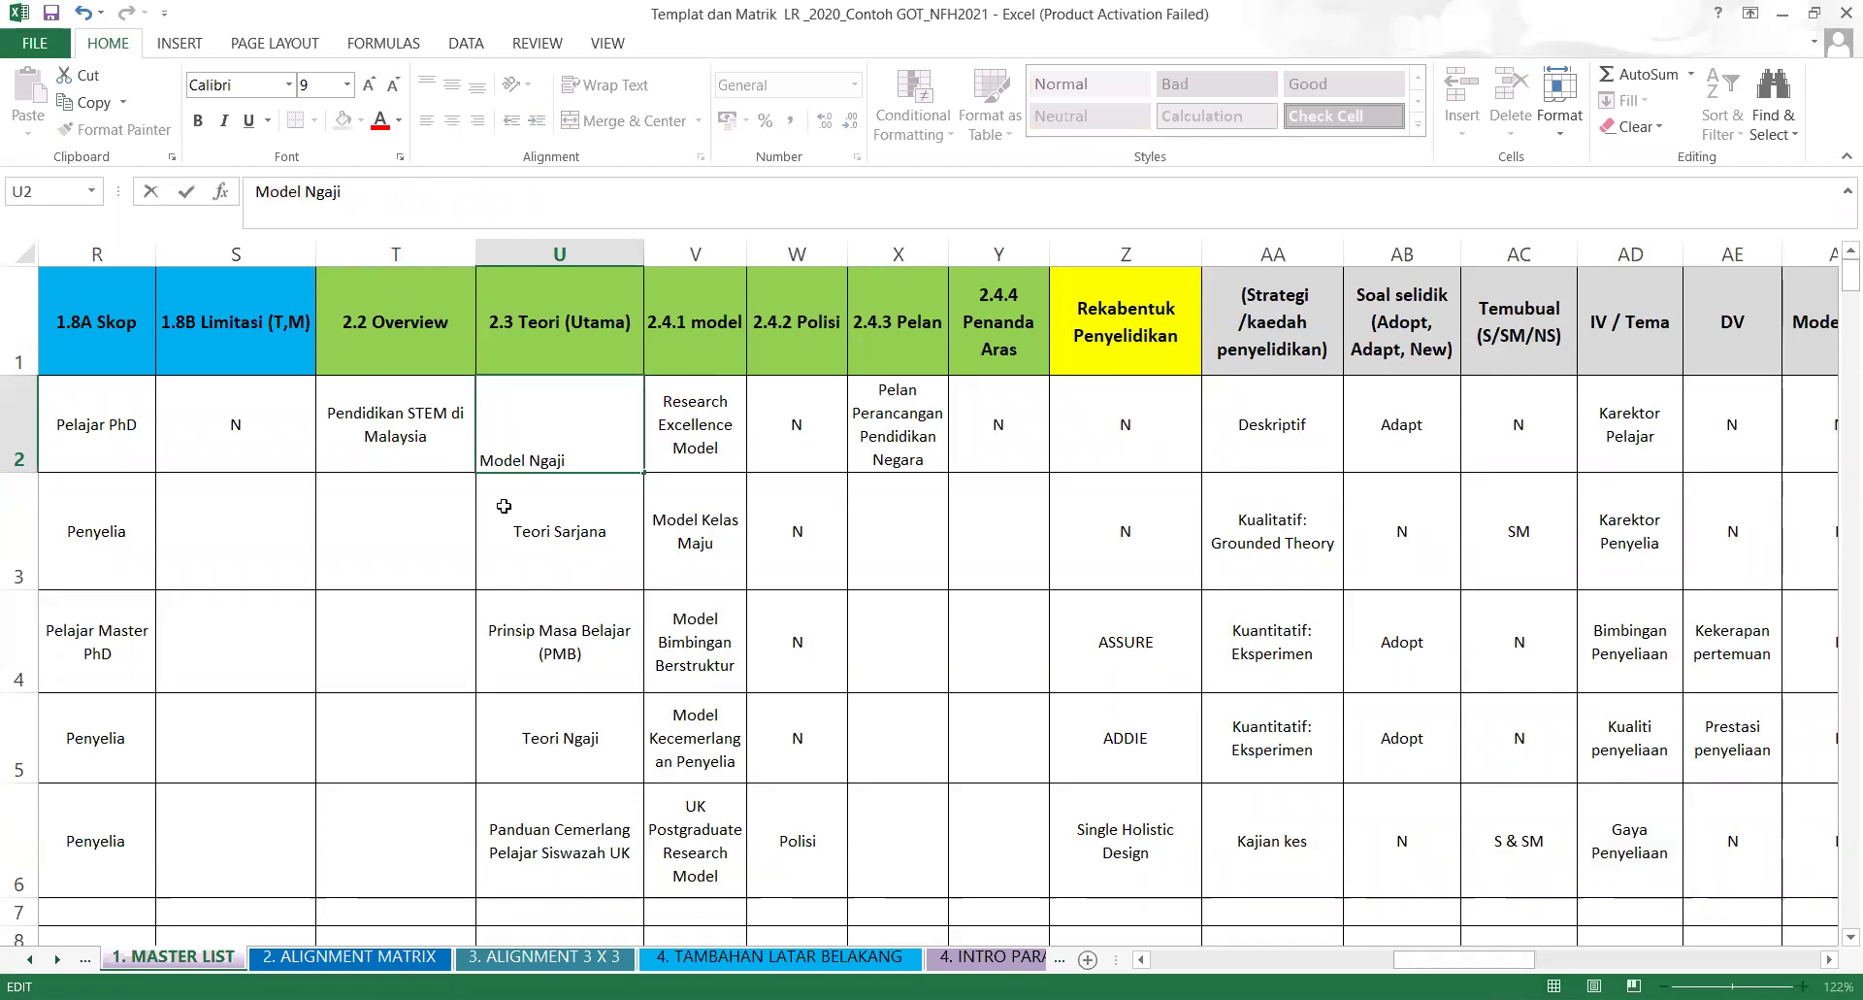
click(545, 559)
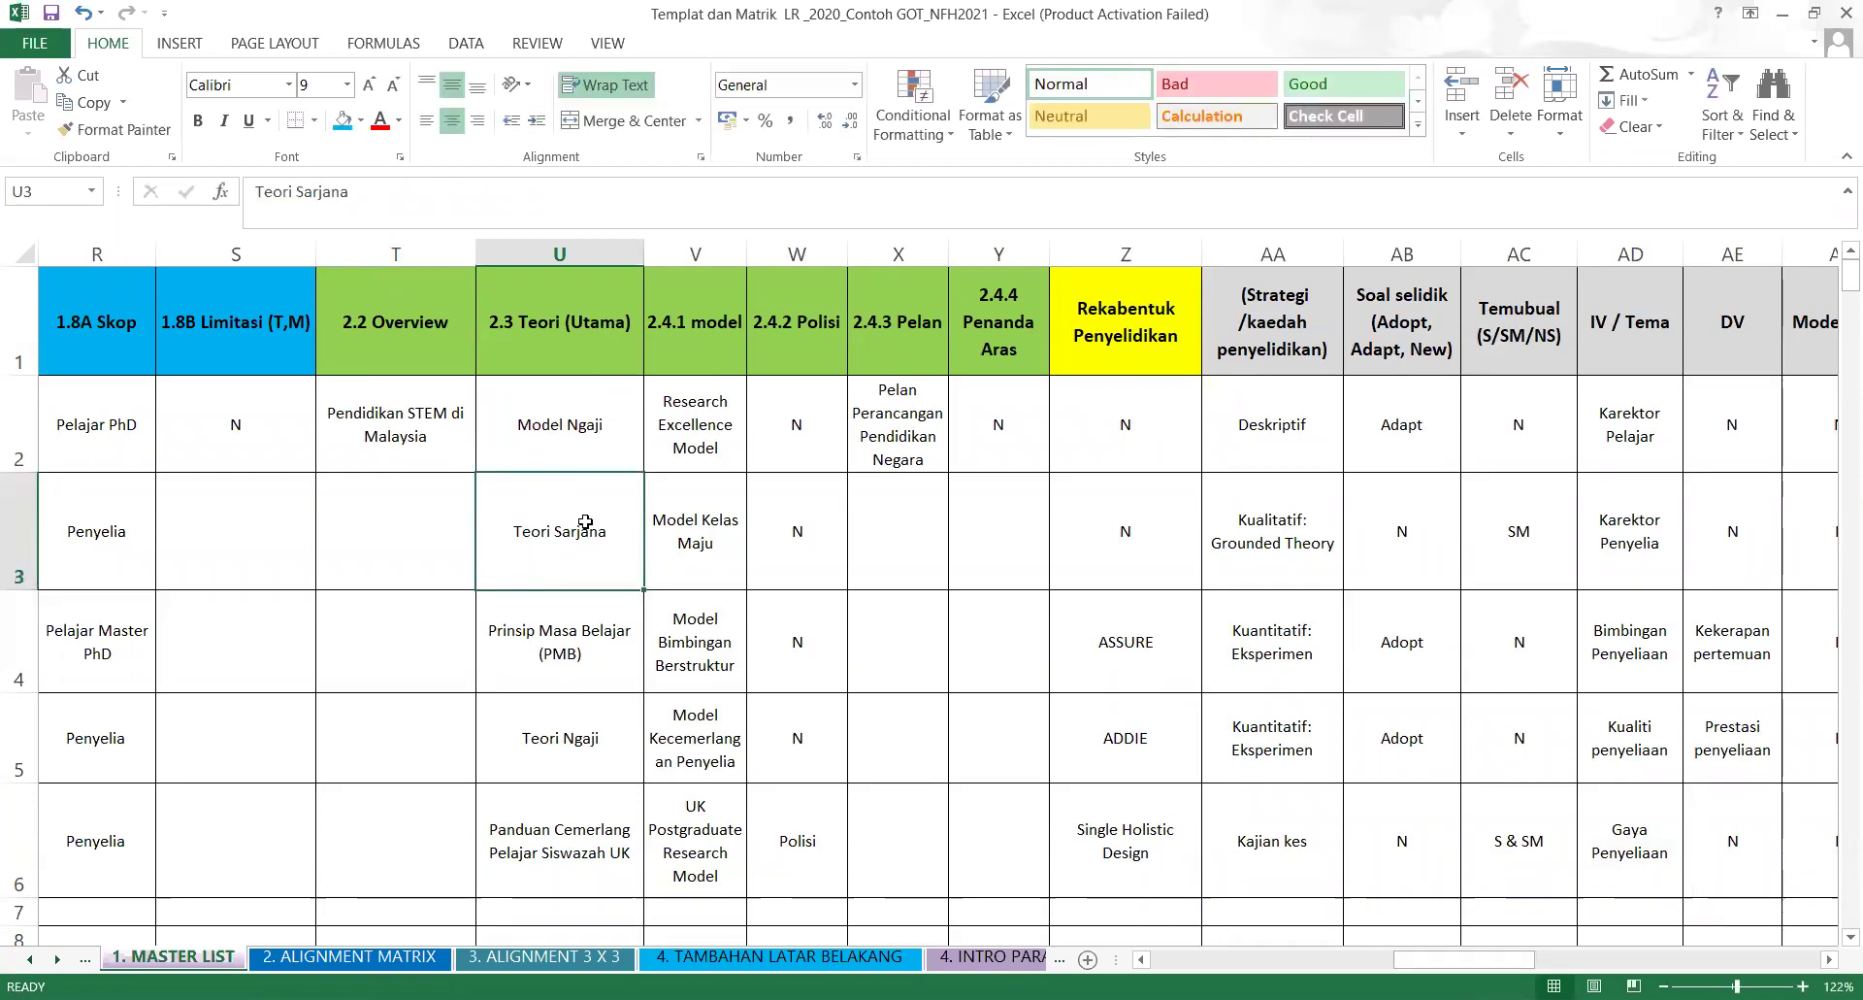
Review the first record's theory, model and plan entries against the 2.3 and 2.4 column headers.
click(578, 456)
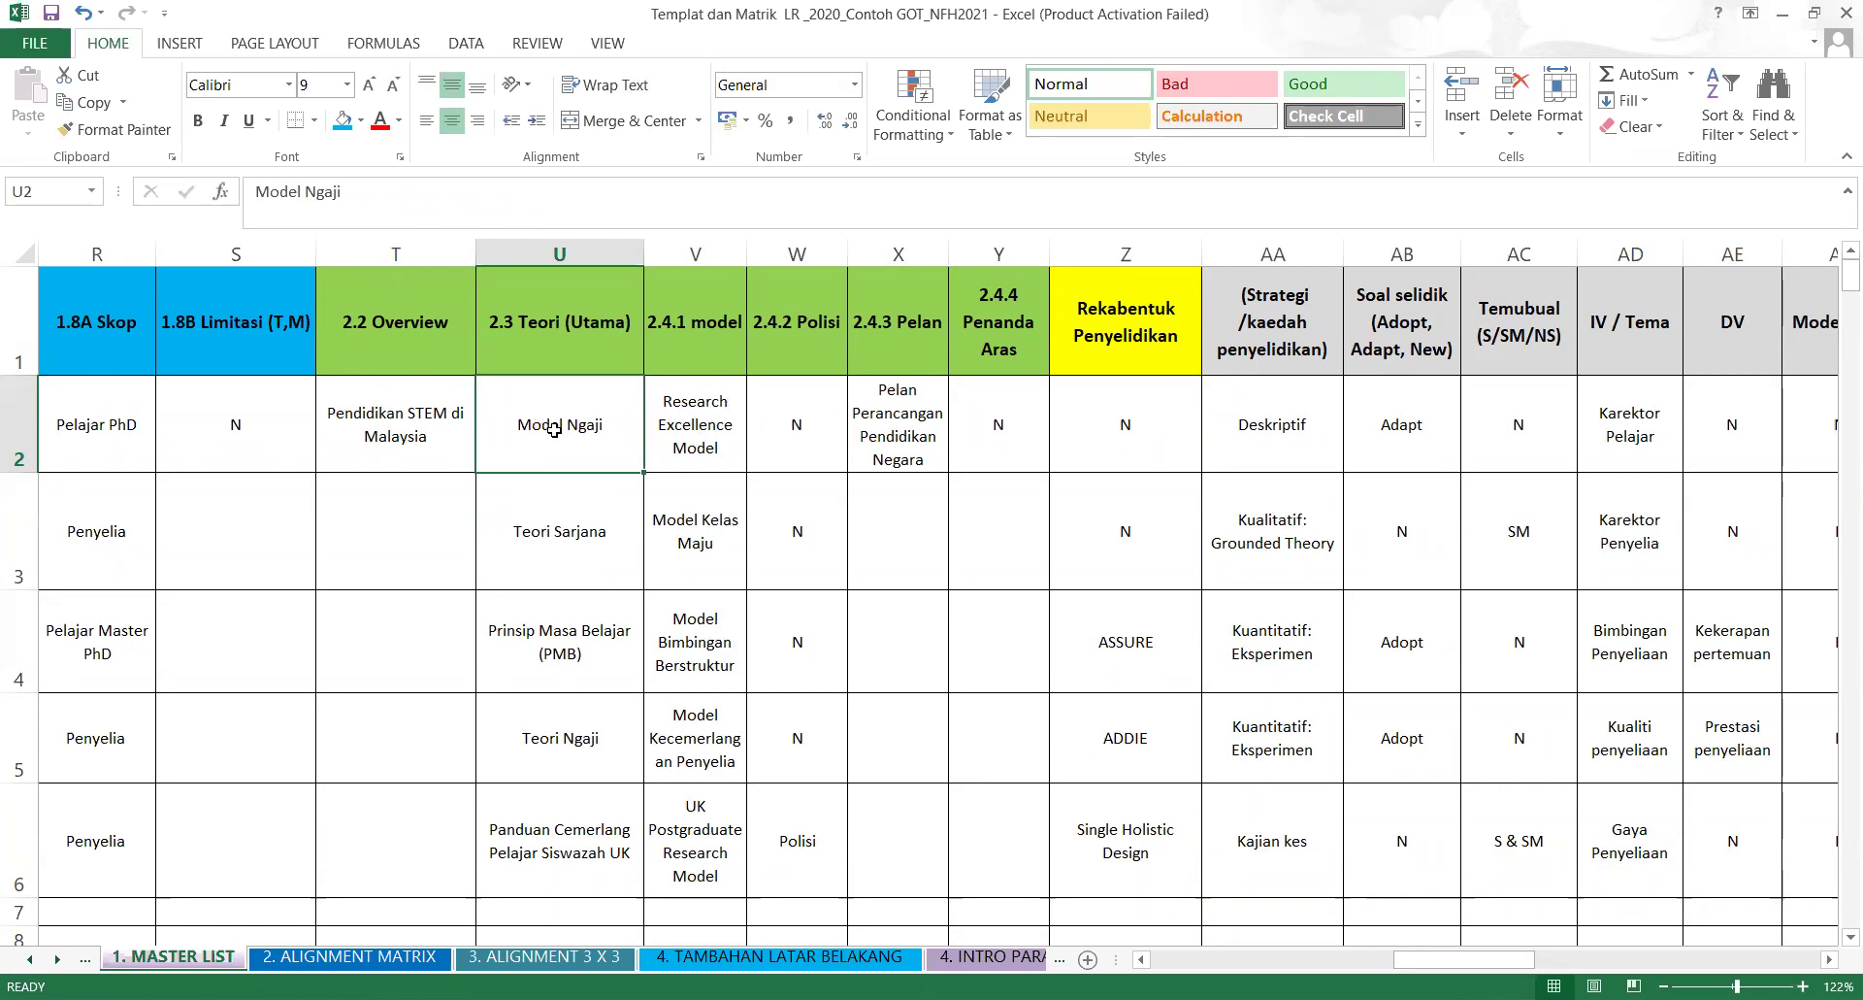
drag(699, 333, 982, 344)
click(899, 436)
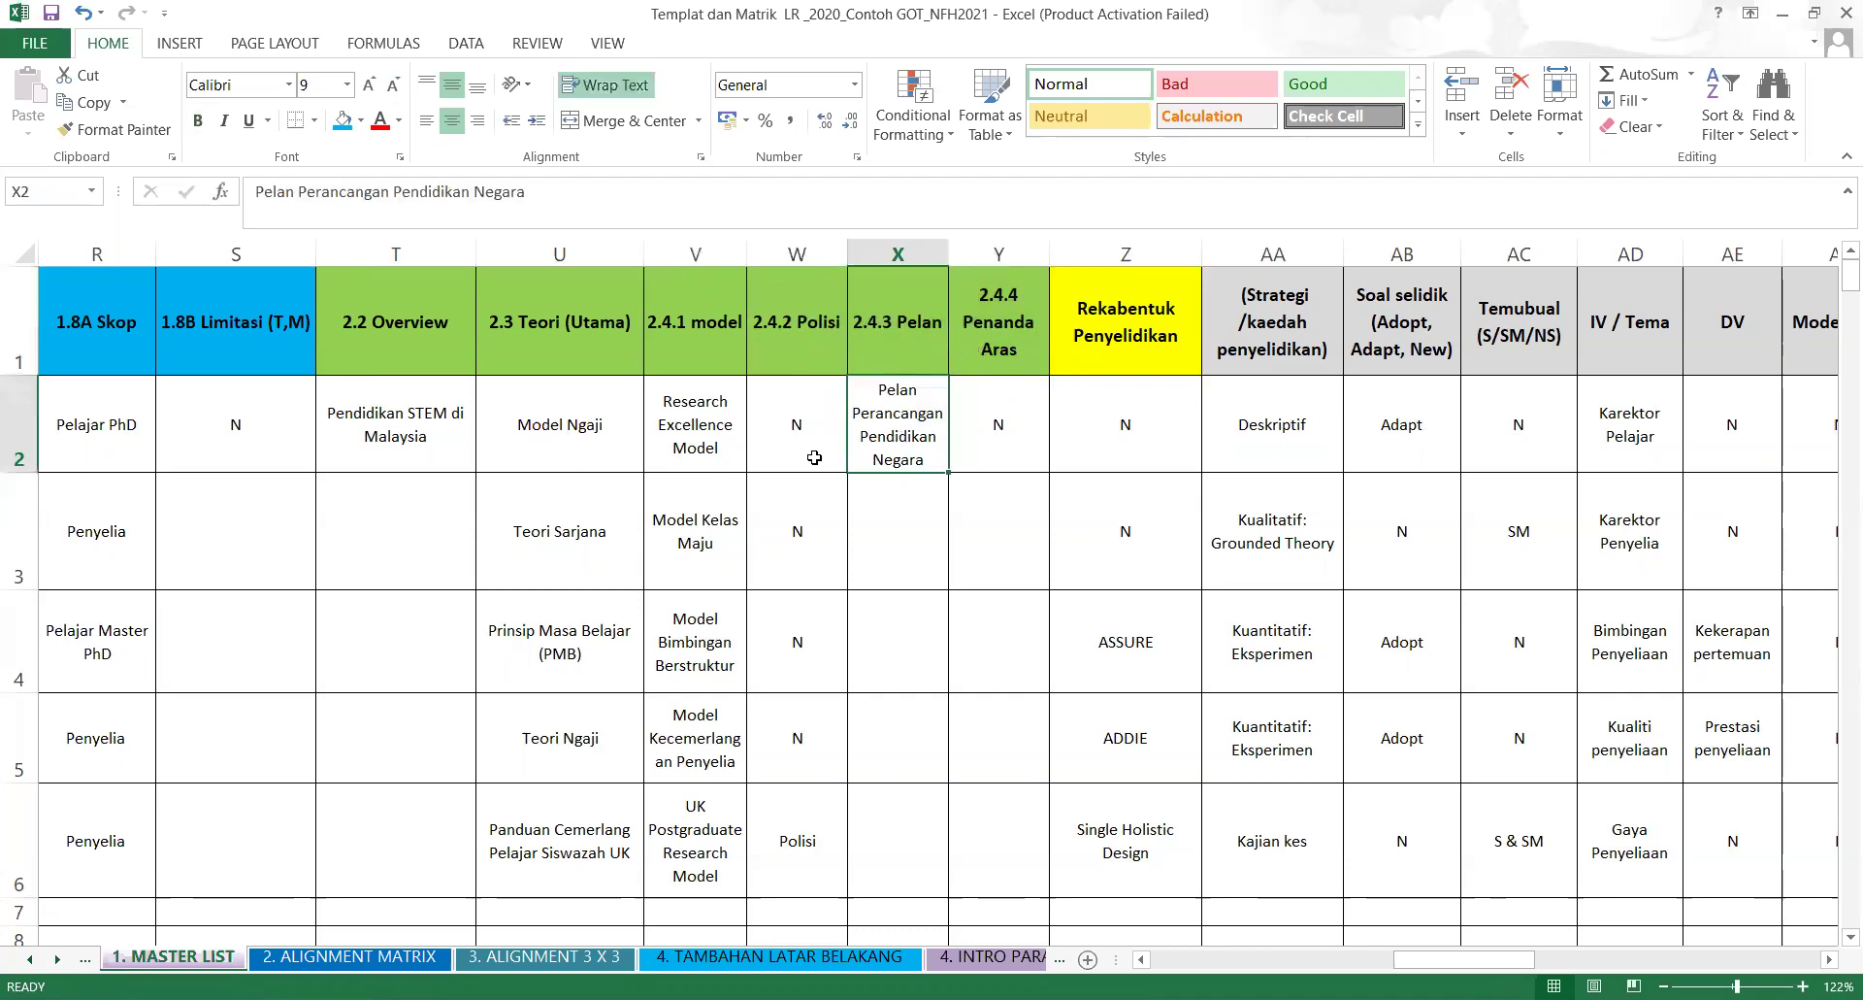
click(570, 442)
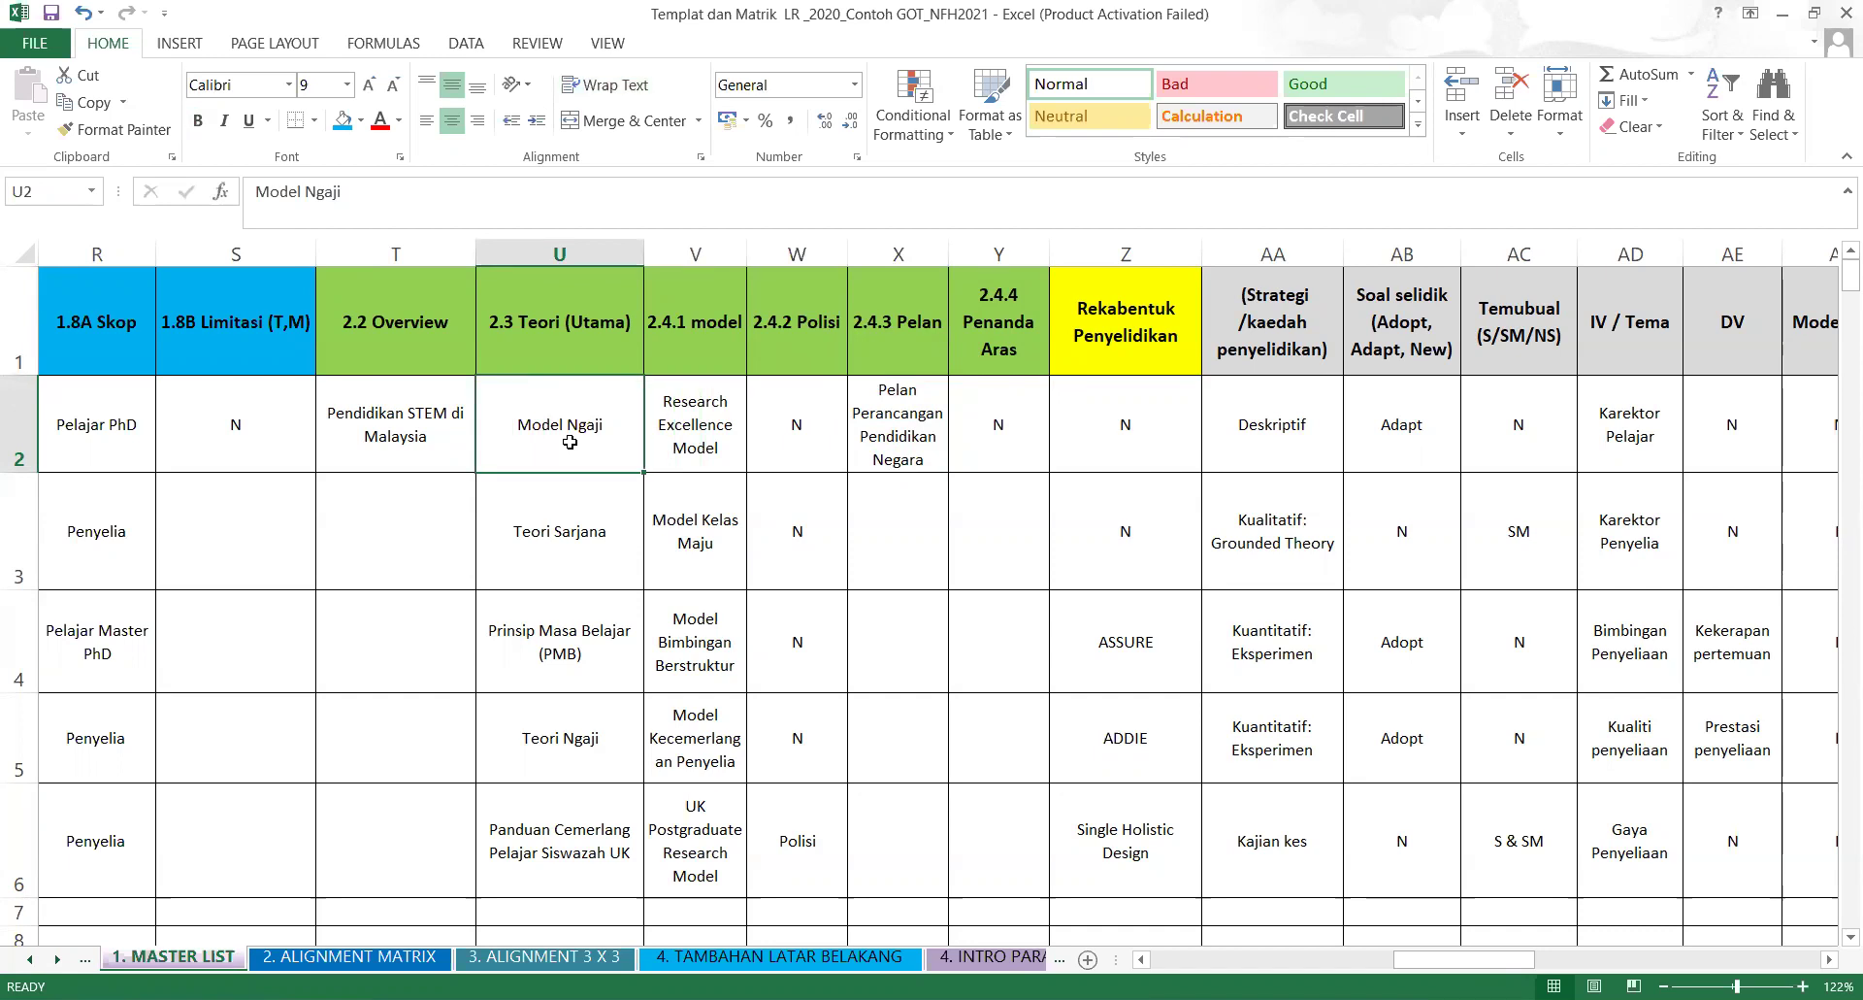
click(592, 584)
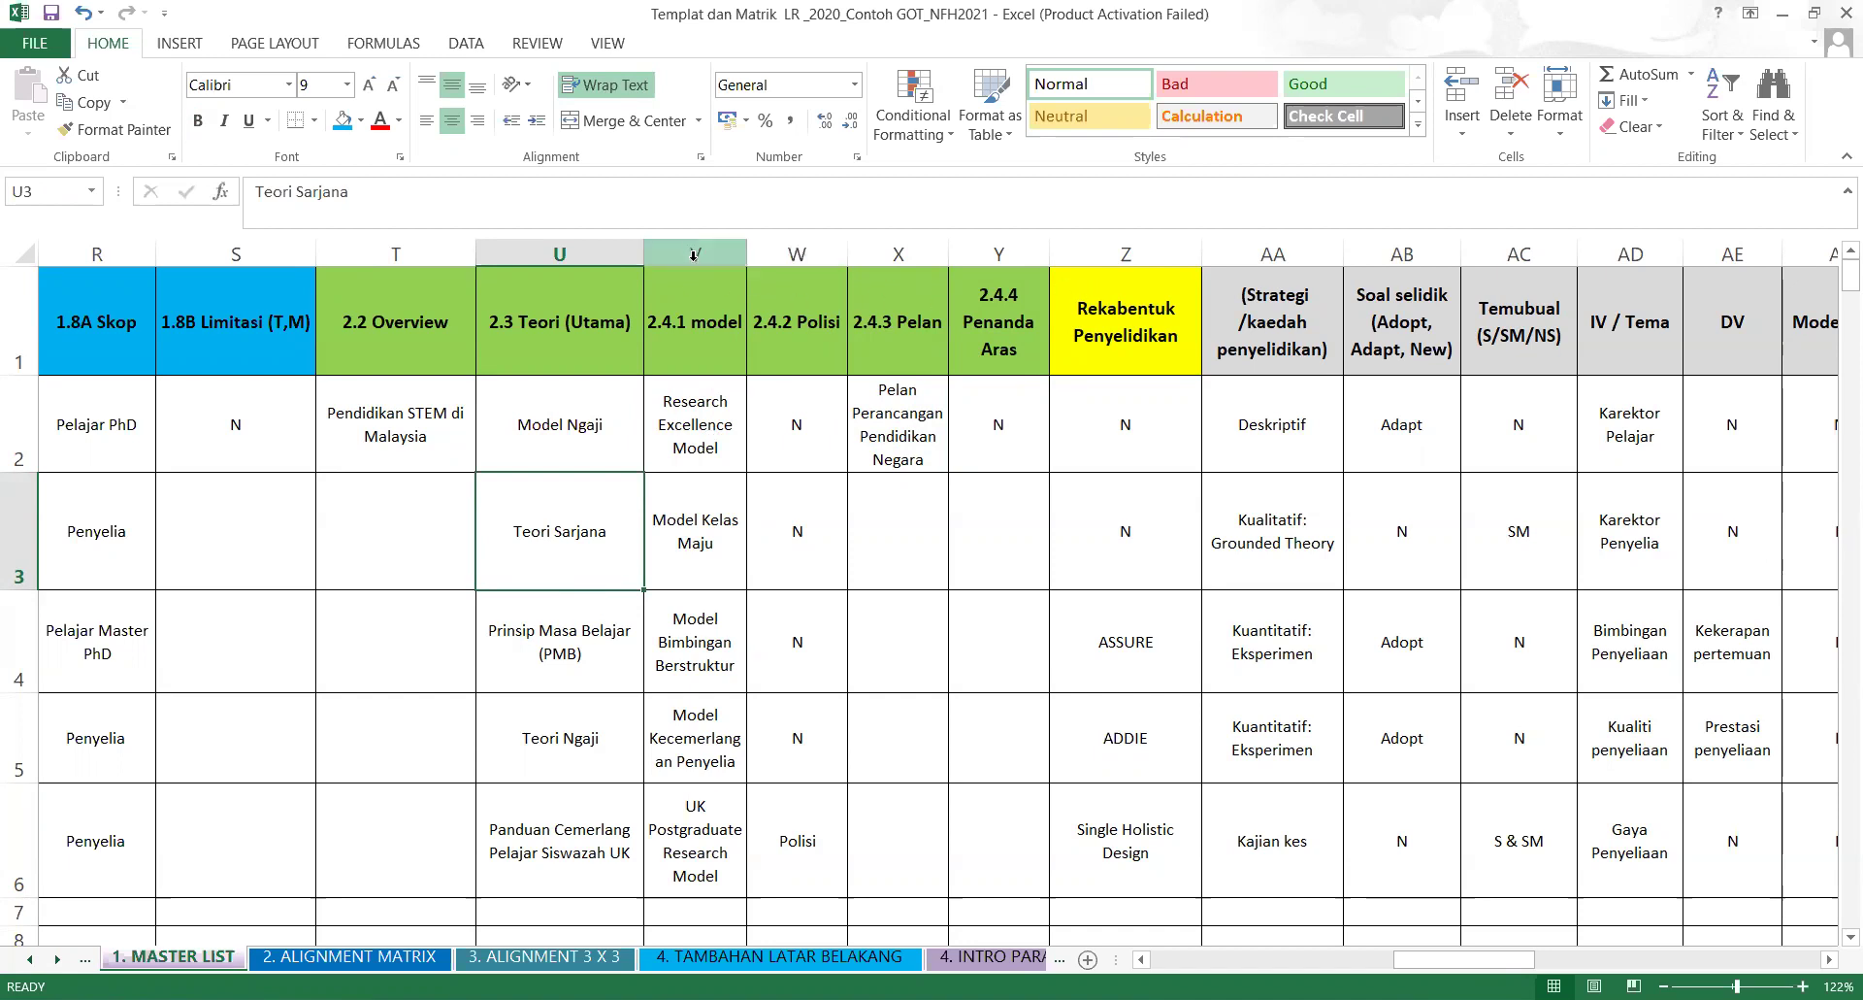
click(714, 293)
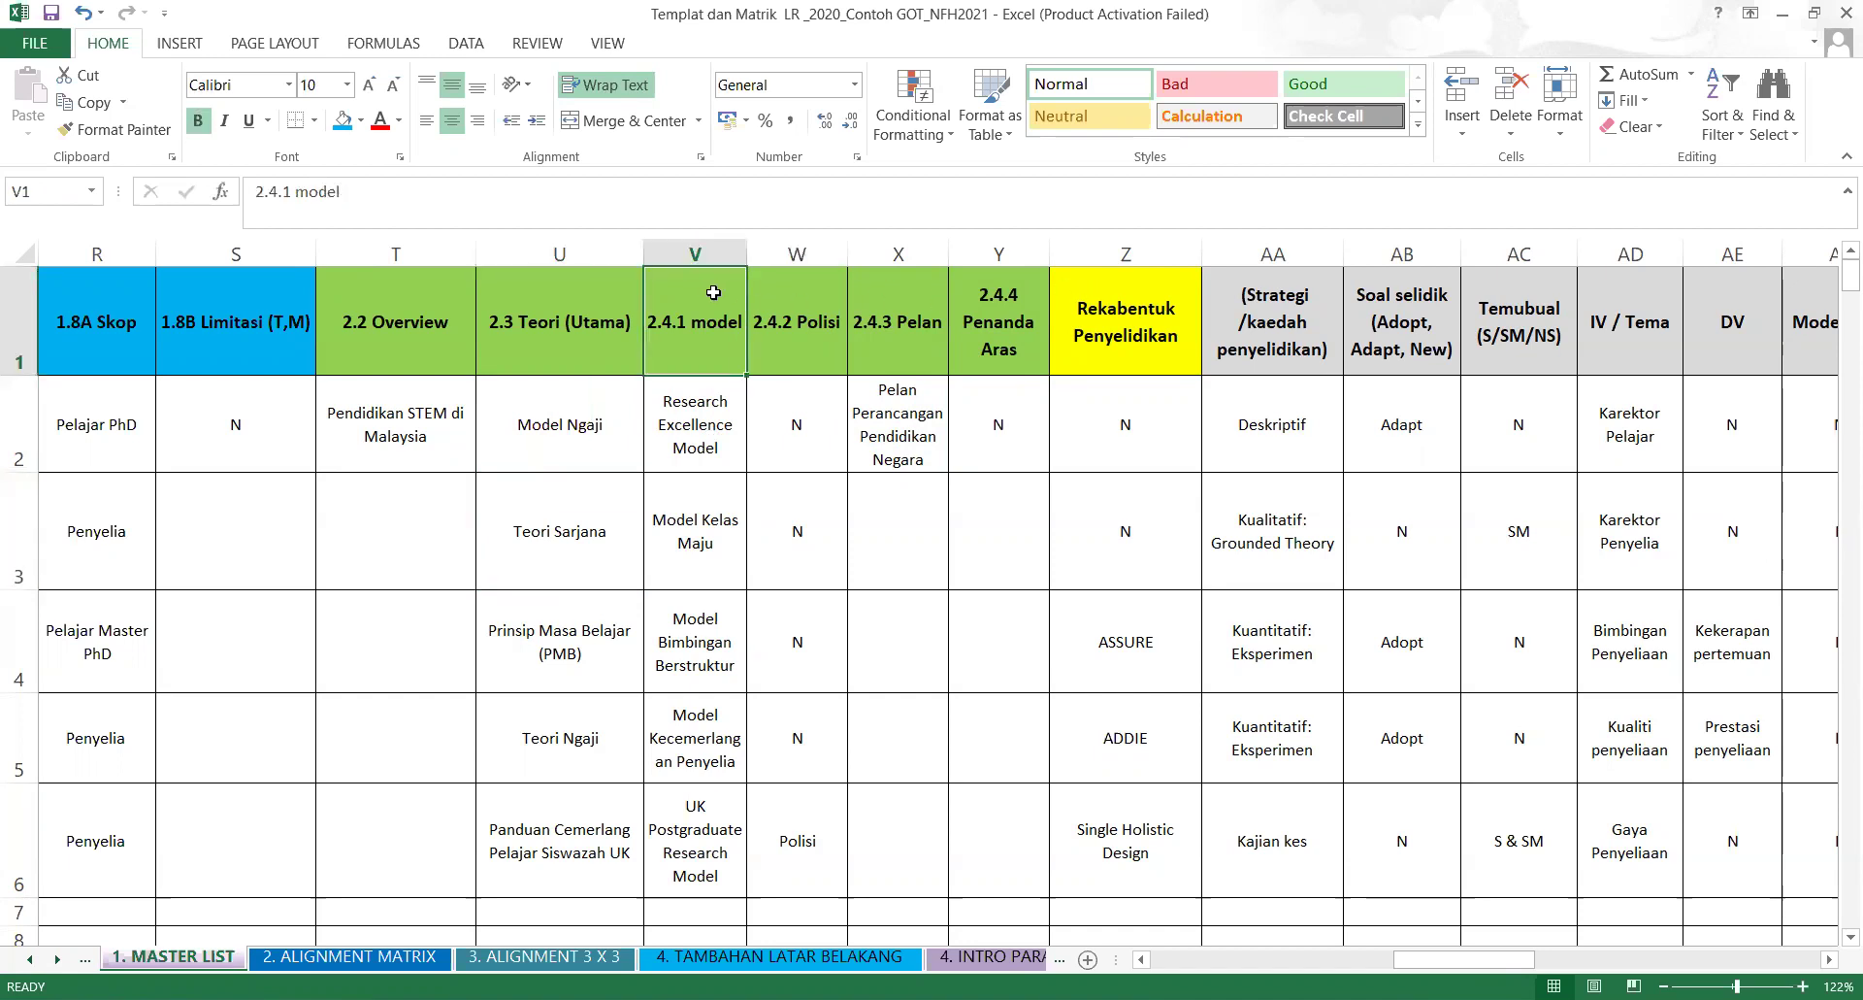
click(706, 437)
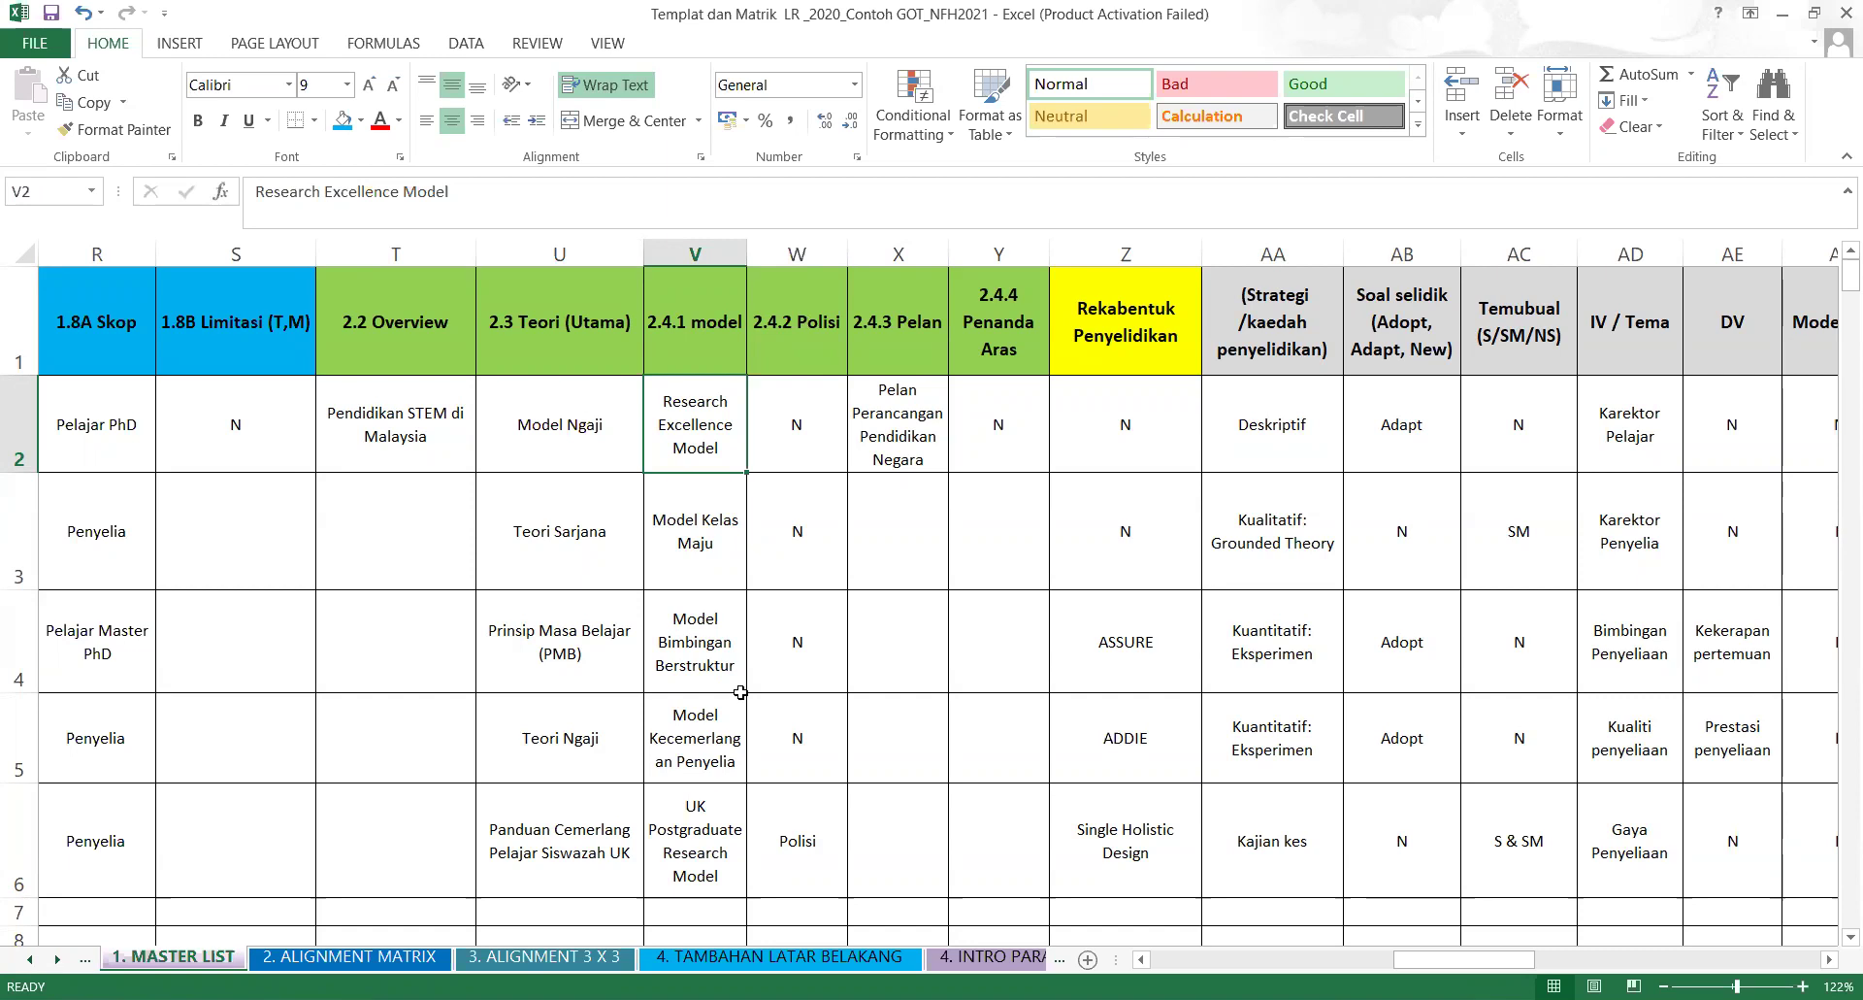
click(556, 447)
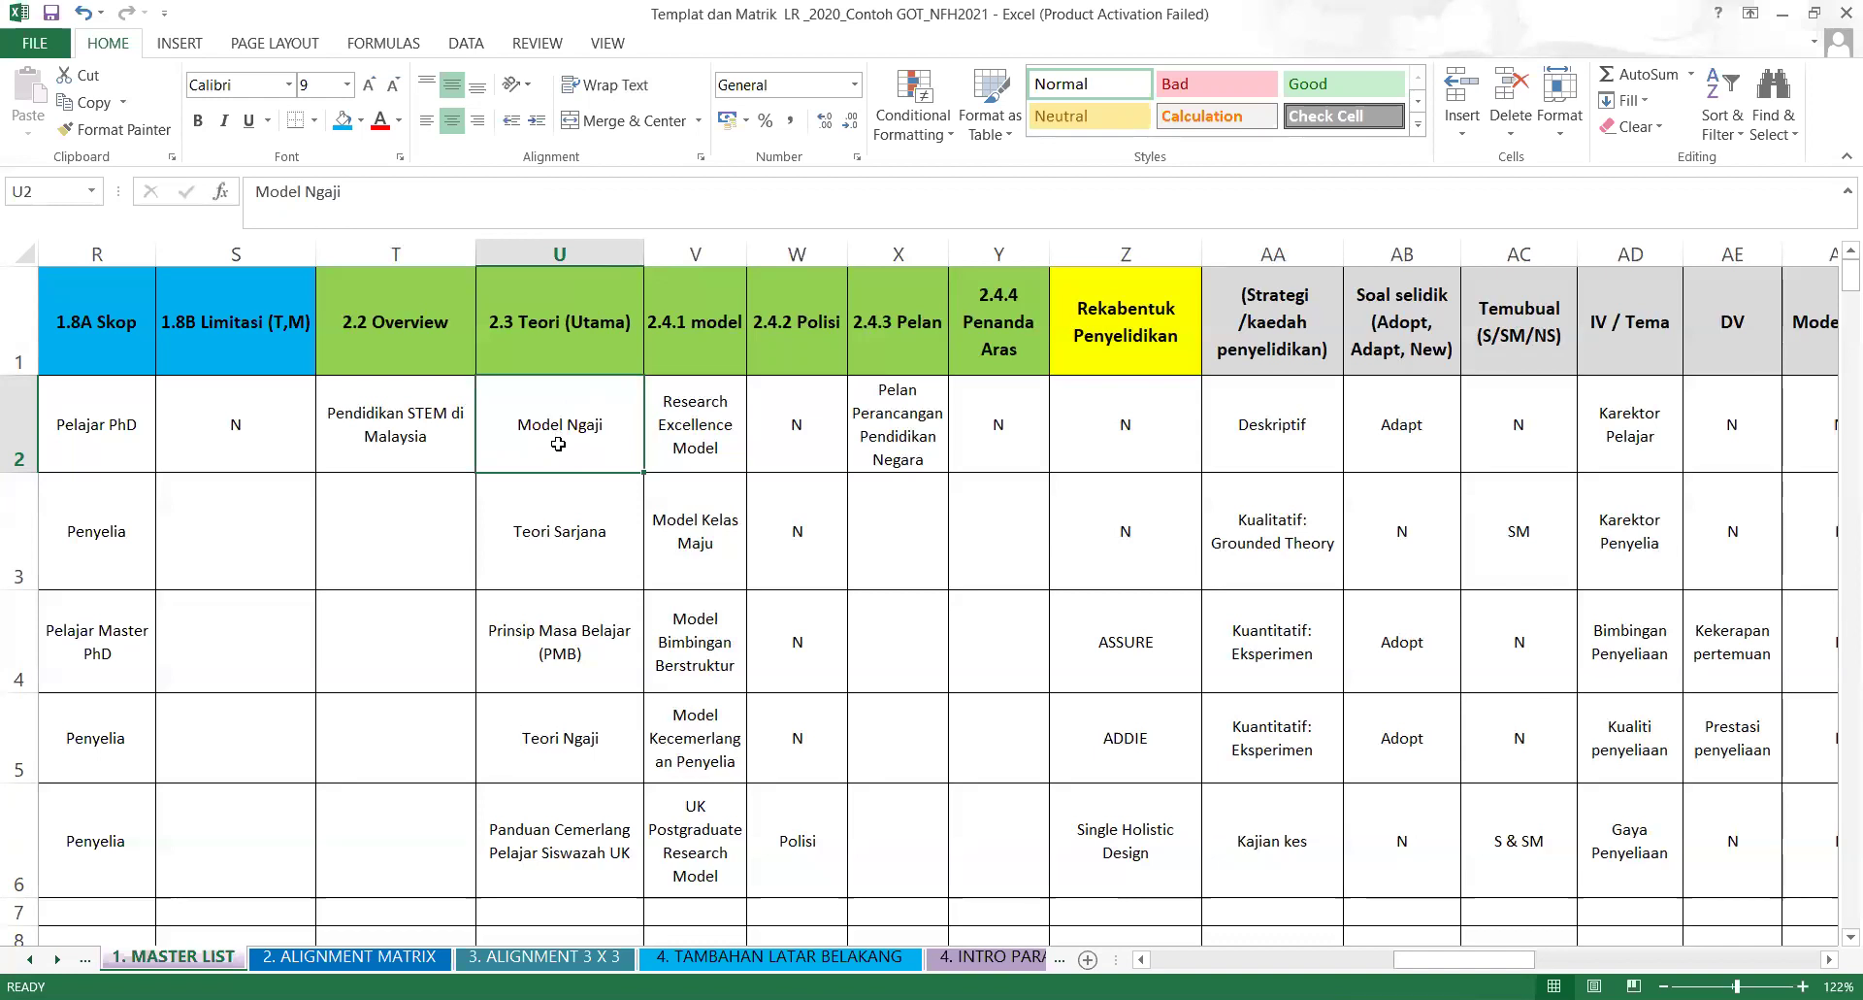
click(714, 446)
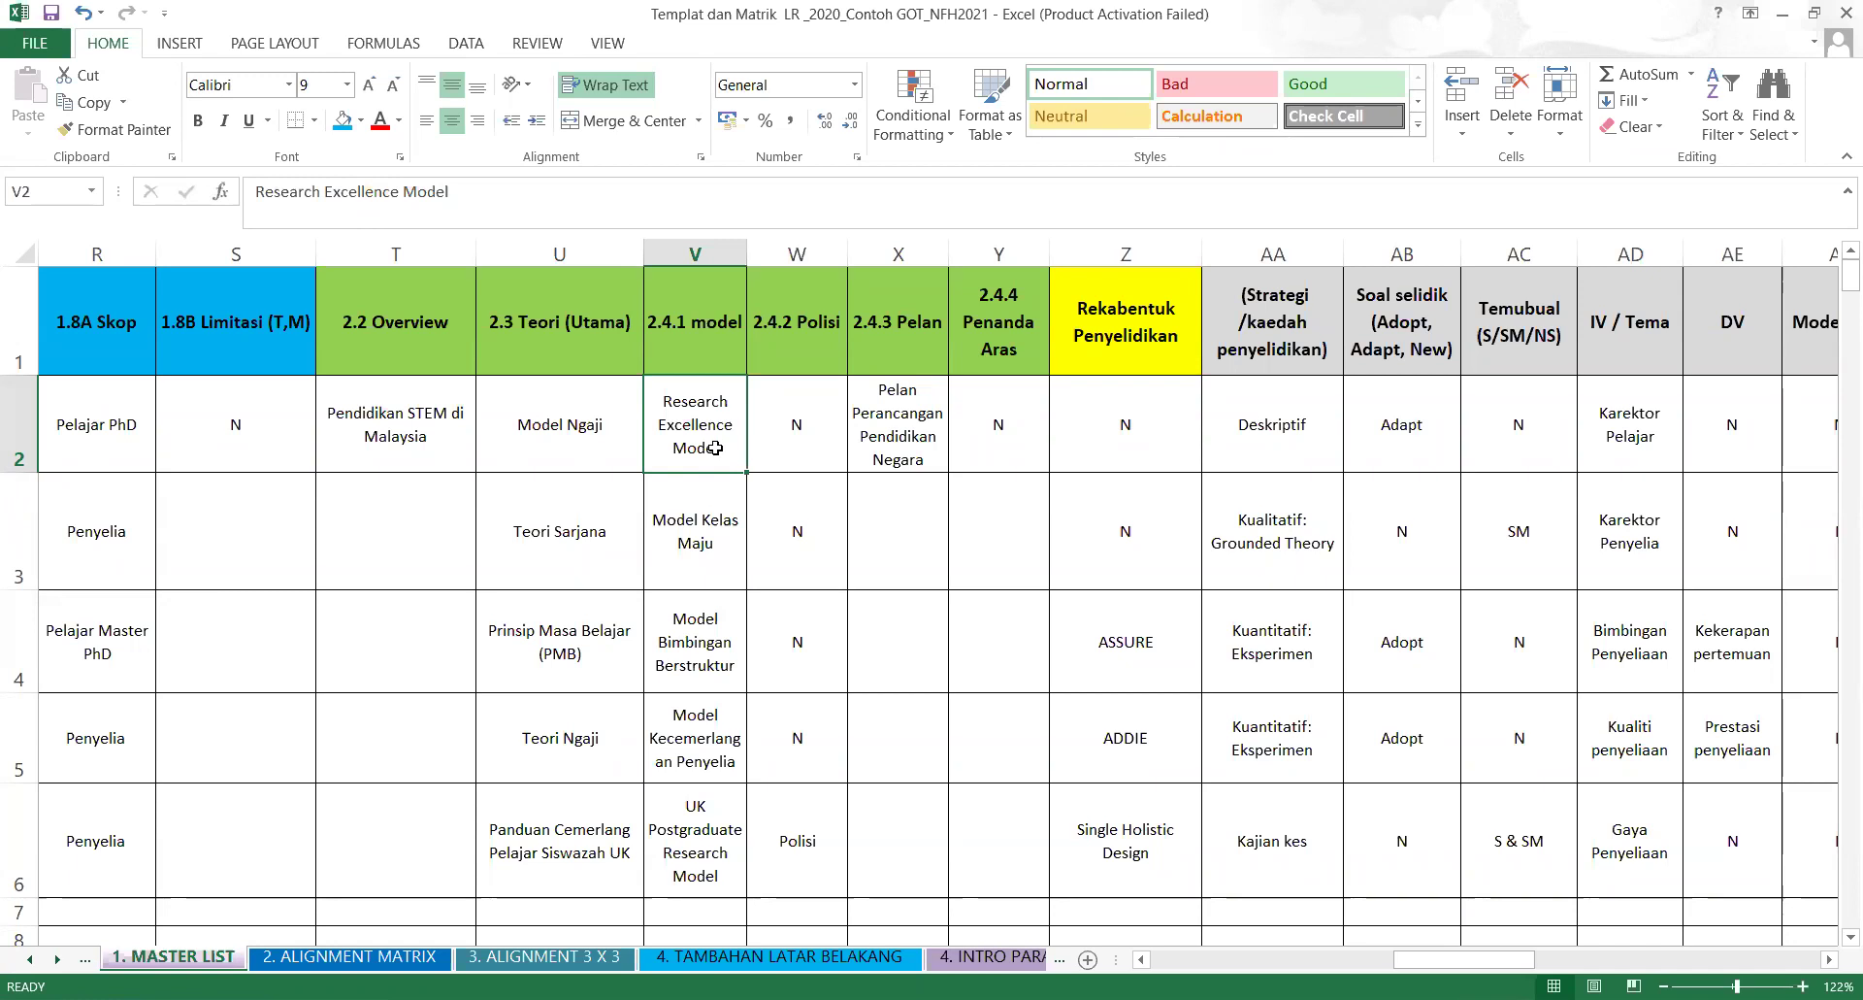
Insert a column before "2.4.1 model" and title its header cell V1 "Teori Sokongan".
click(709, 251)
right_click(709, 250)
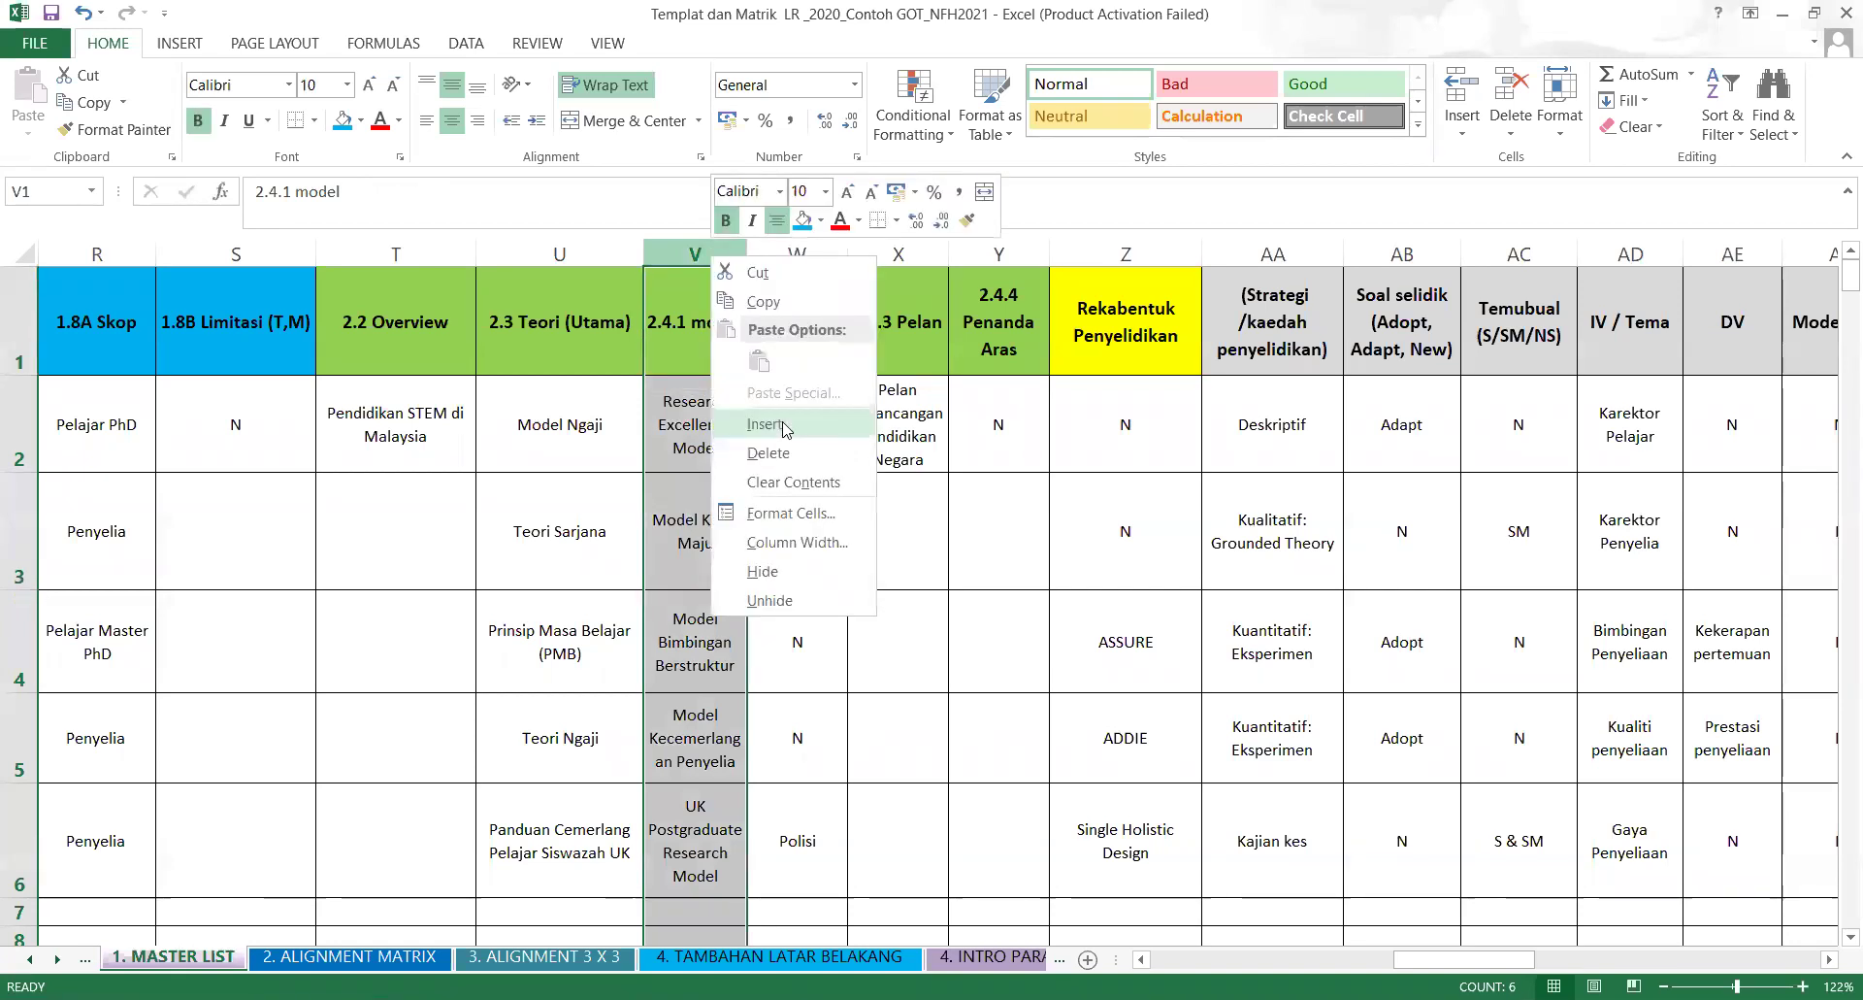
click(785, 426)
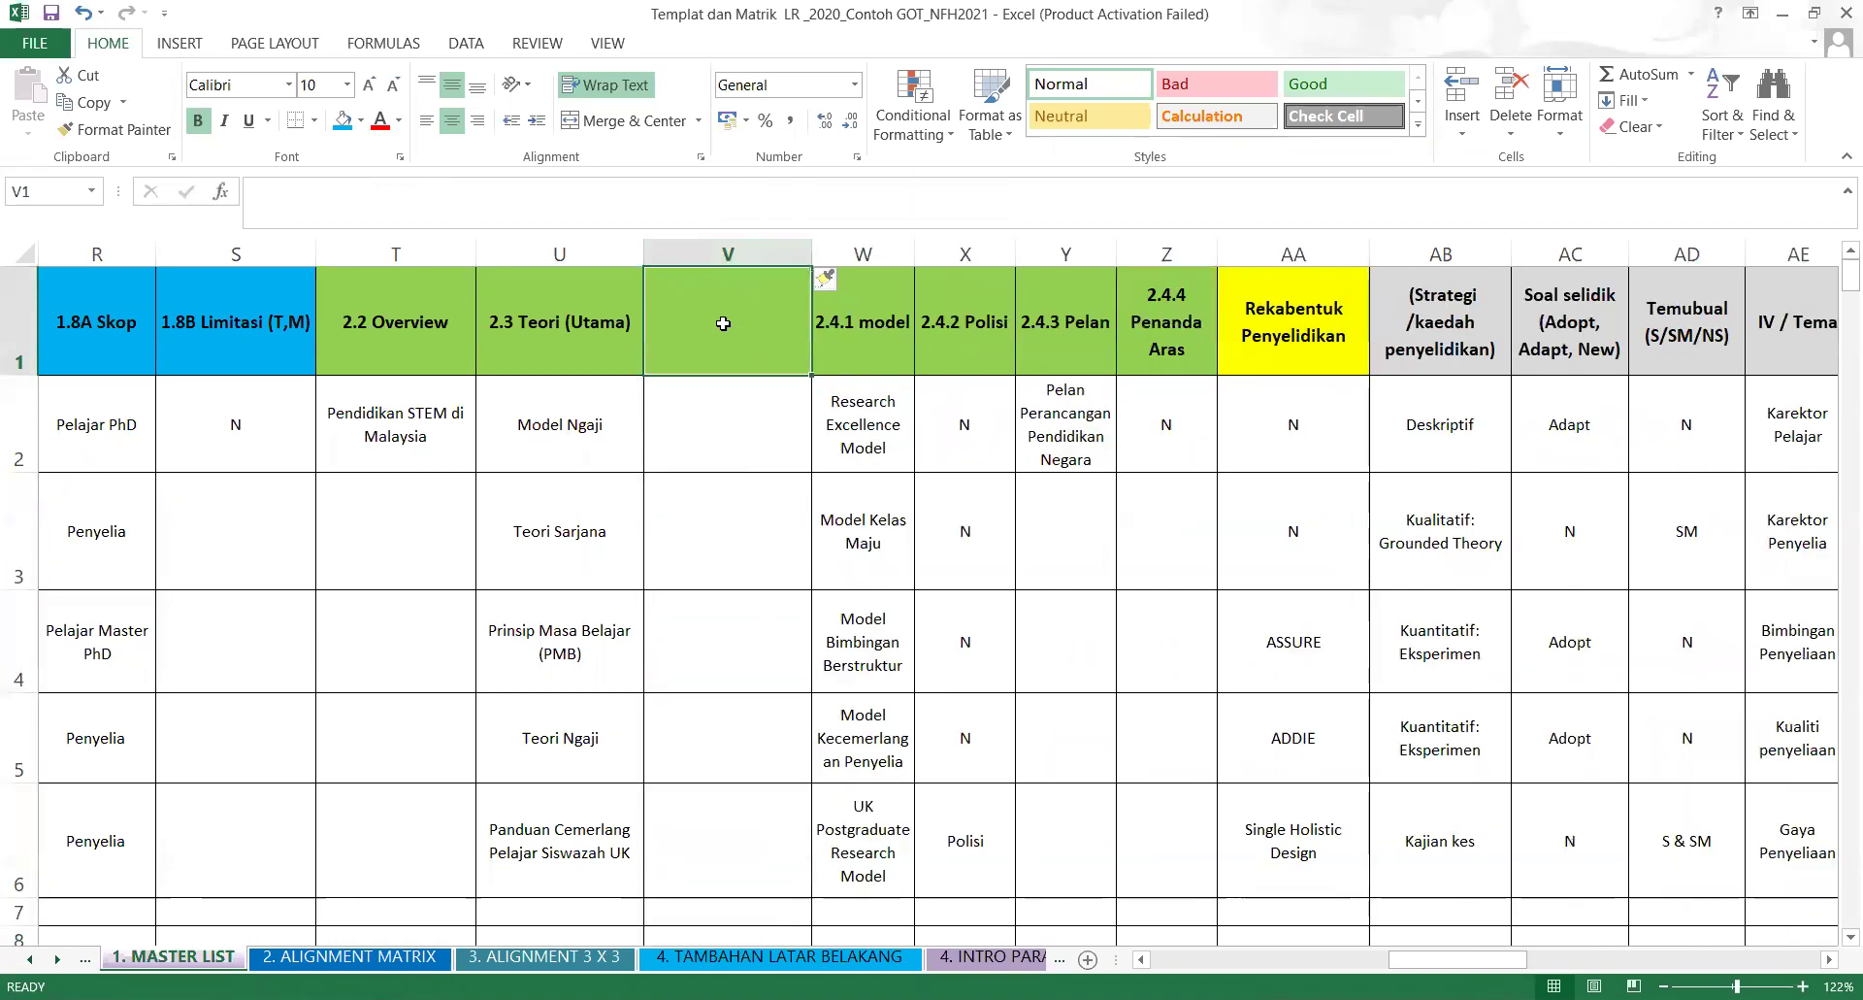
text(T)
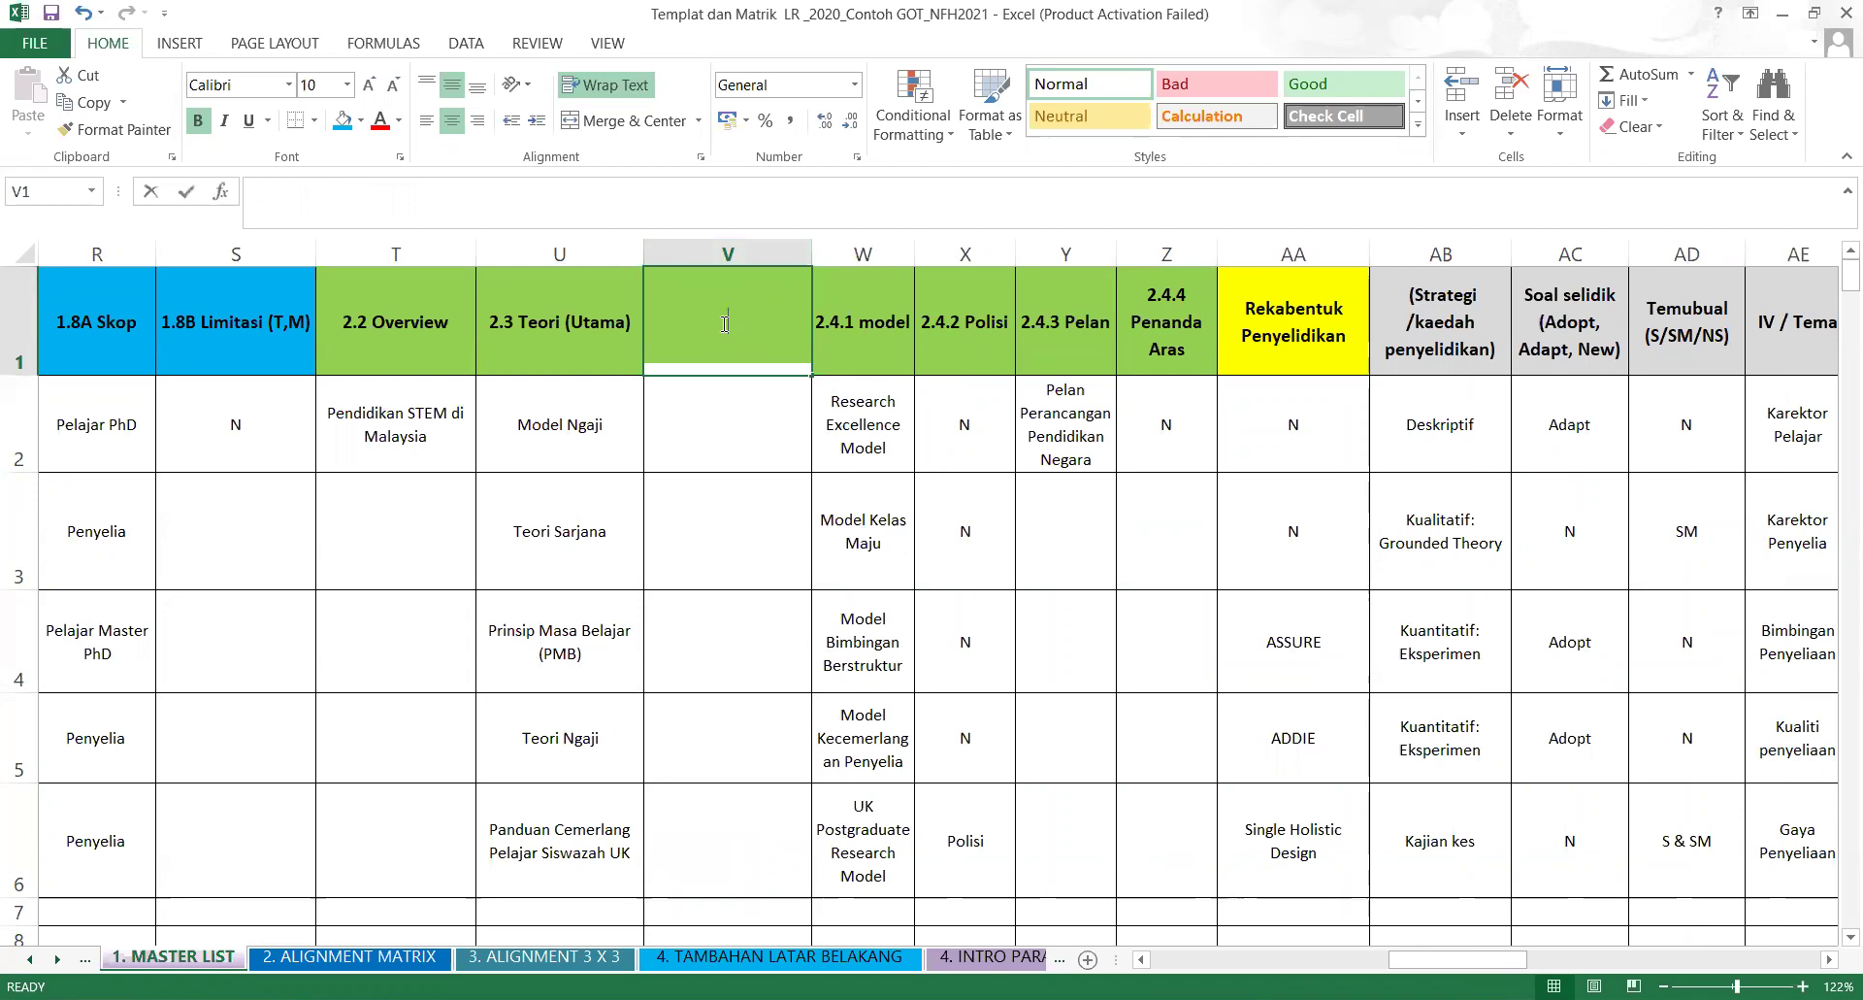
text(or)
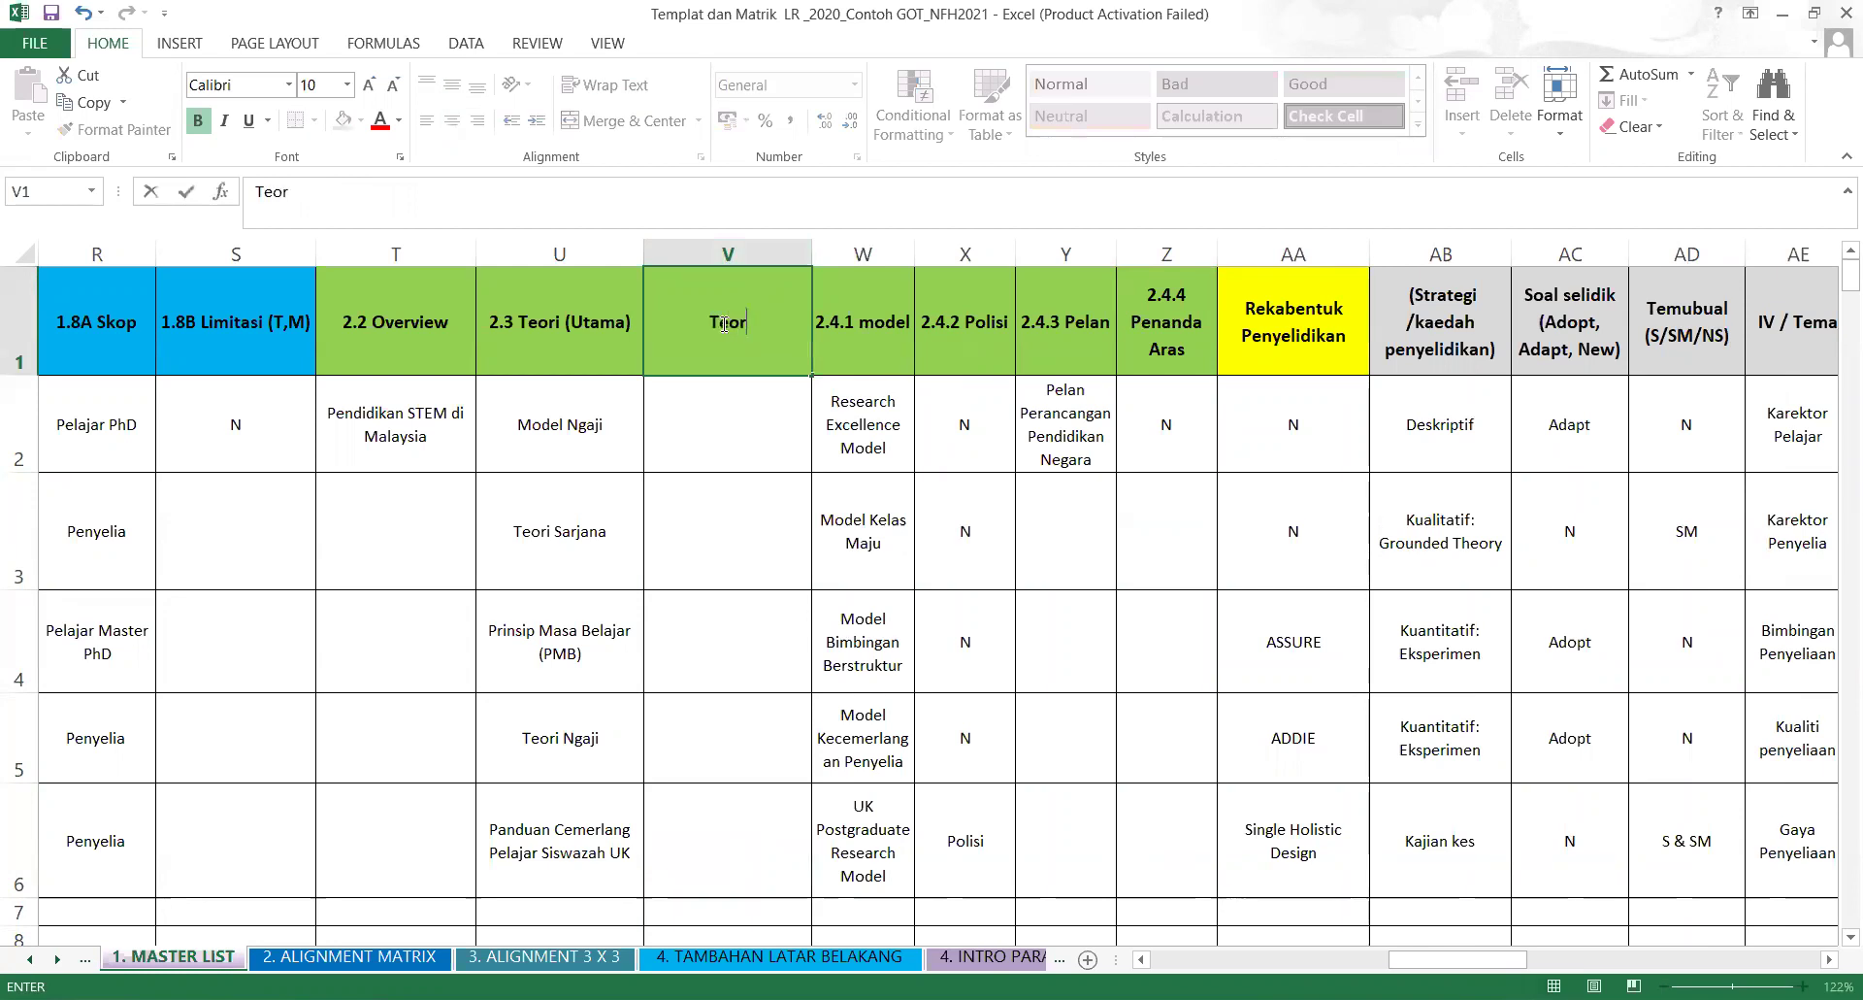
text(i Sokongan)
click(725, 506)
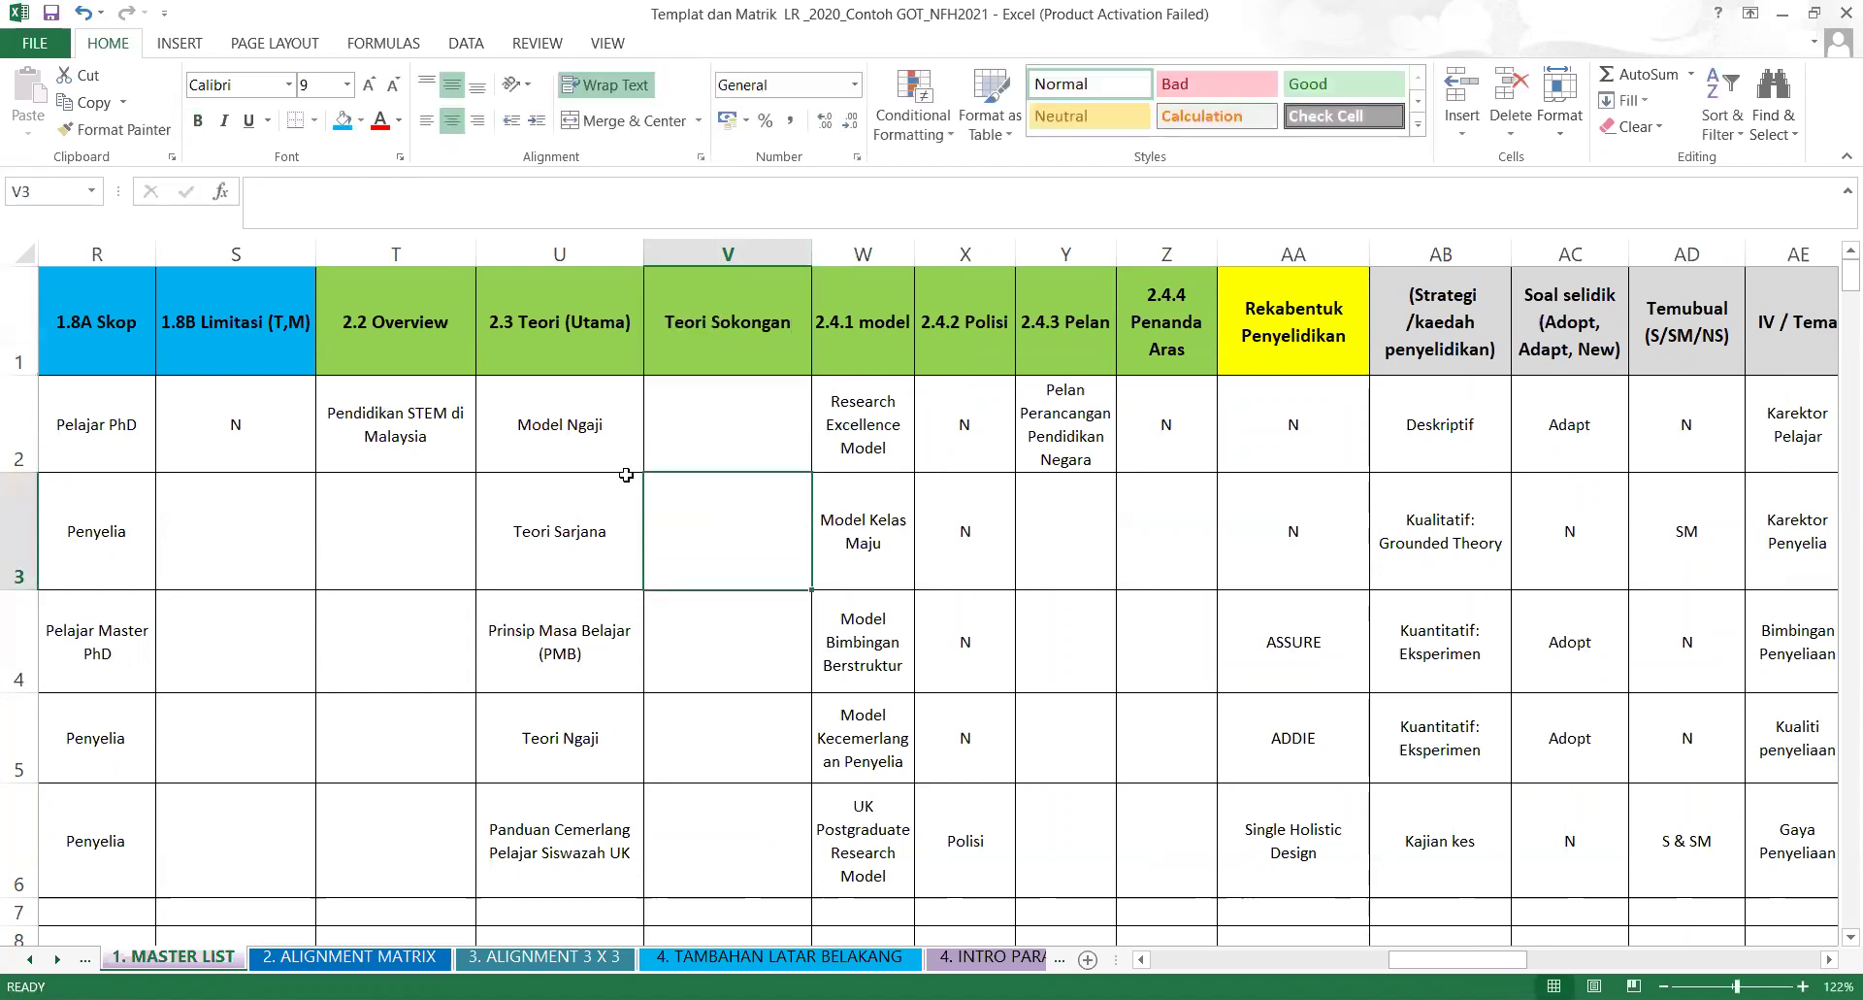
Add the year to the first record's main theory in U2 so it reads "Model Ngaji (2020)".
click(601, 430)
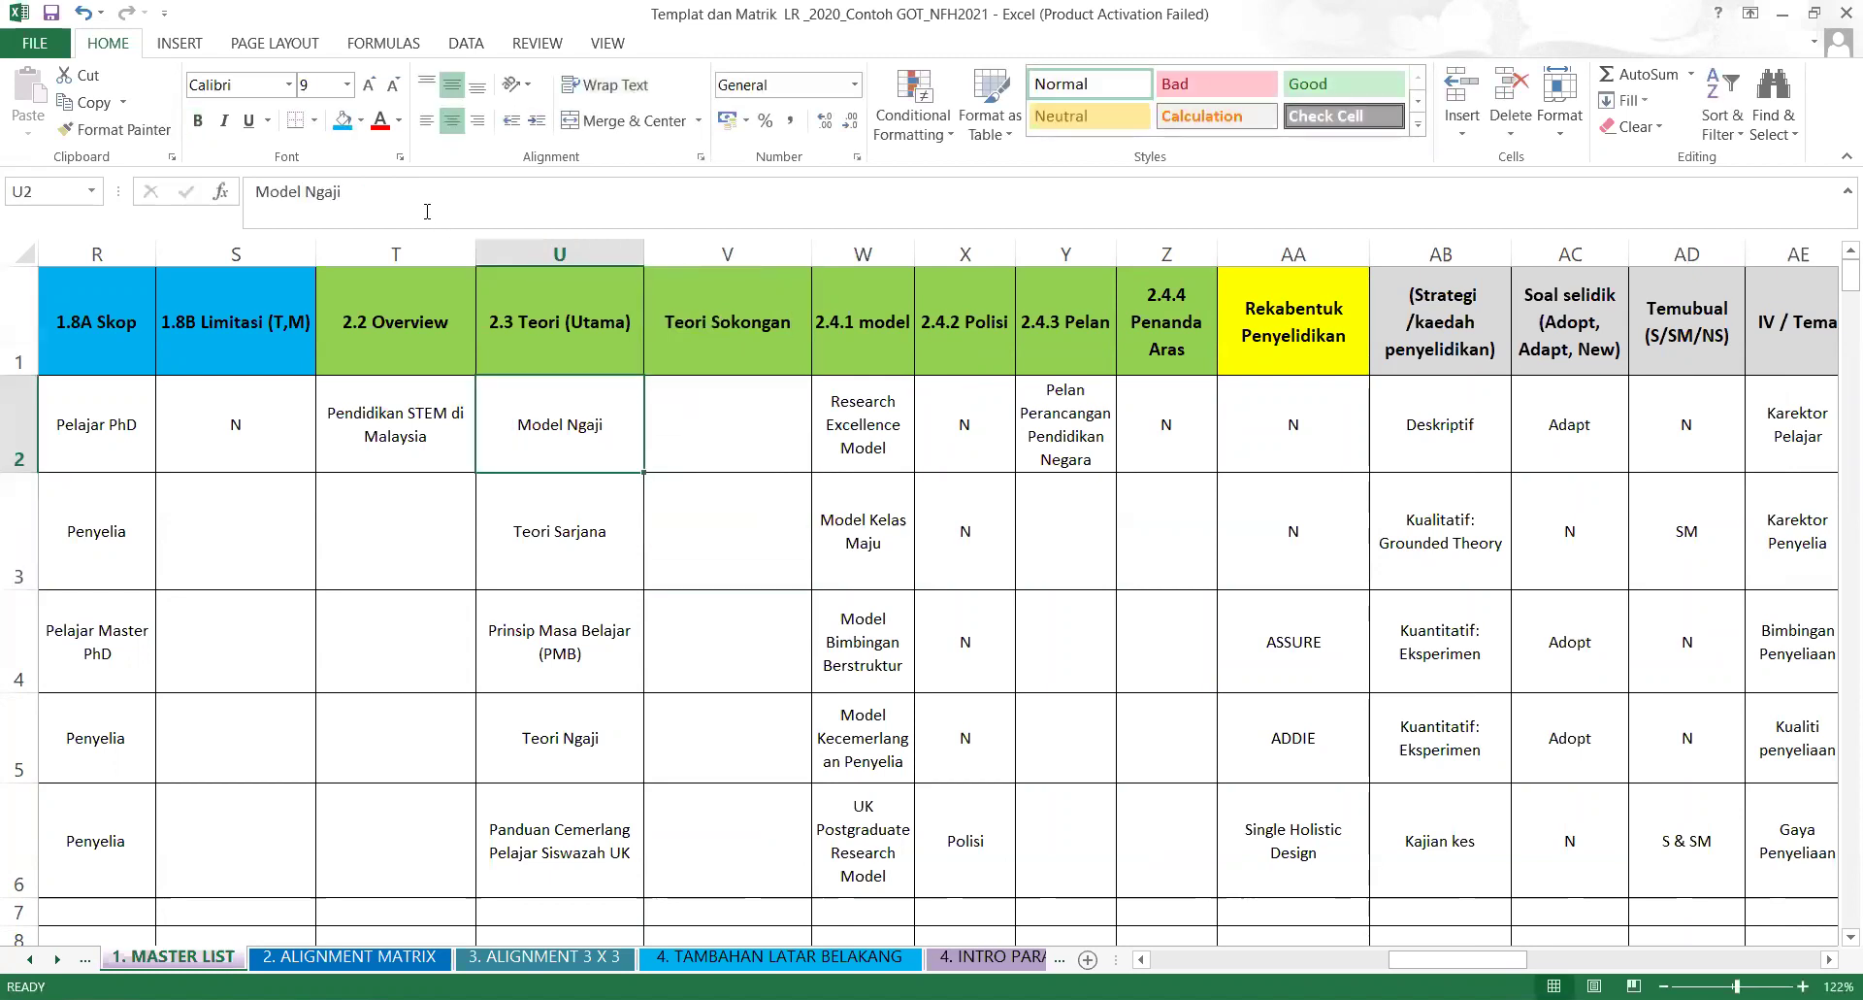
click(384, 195)
text((2)
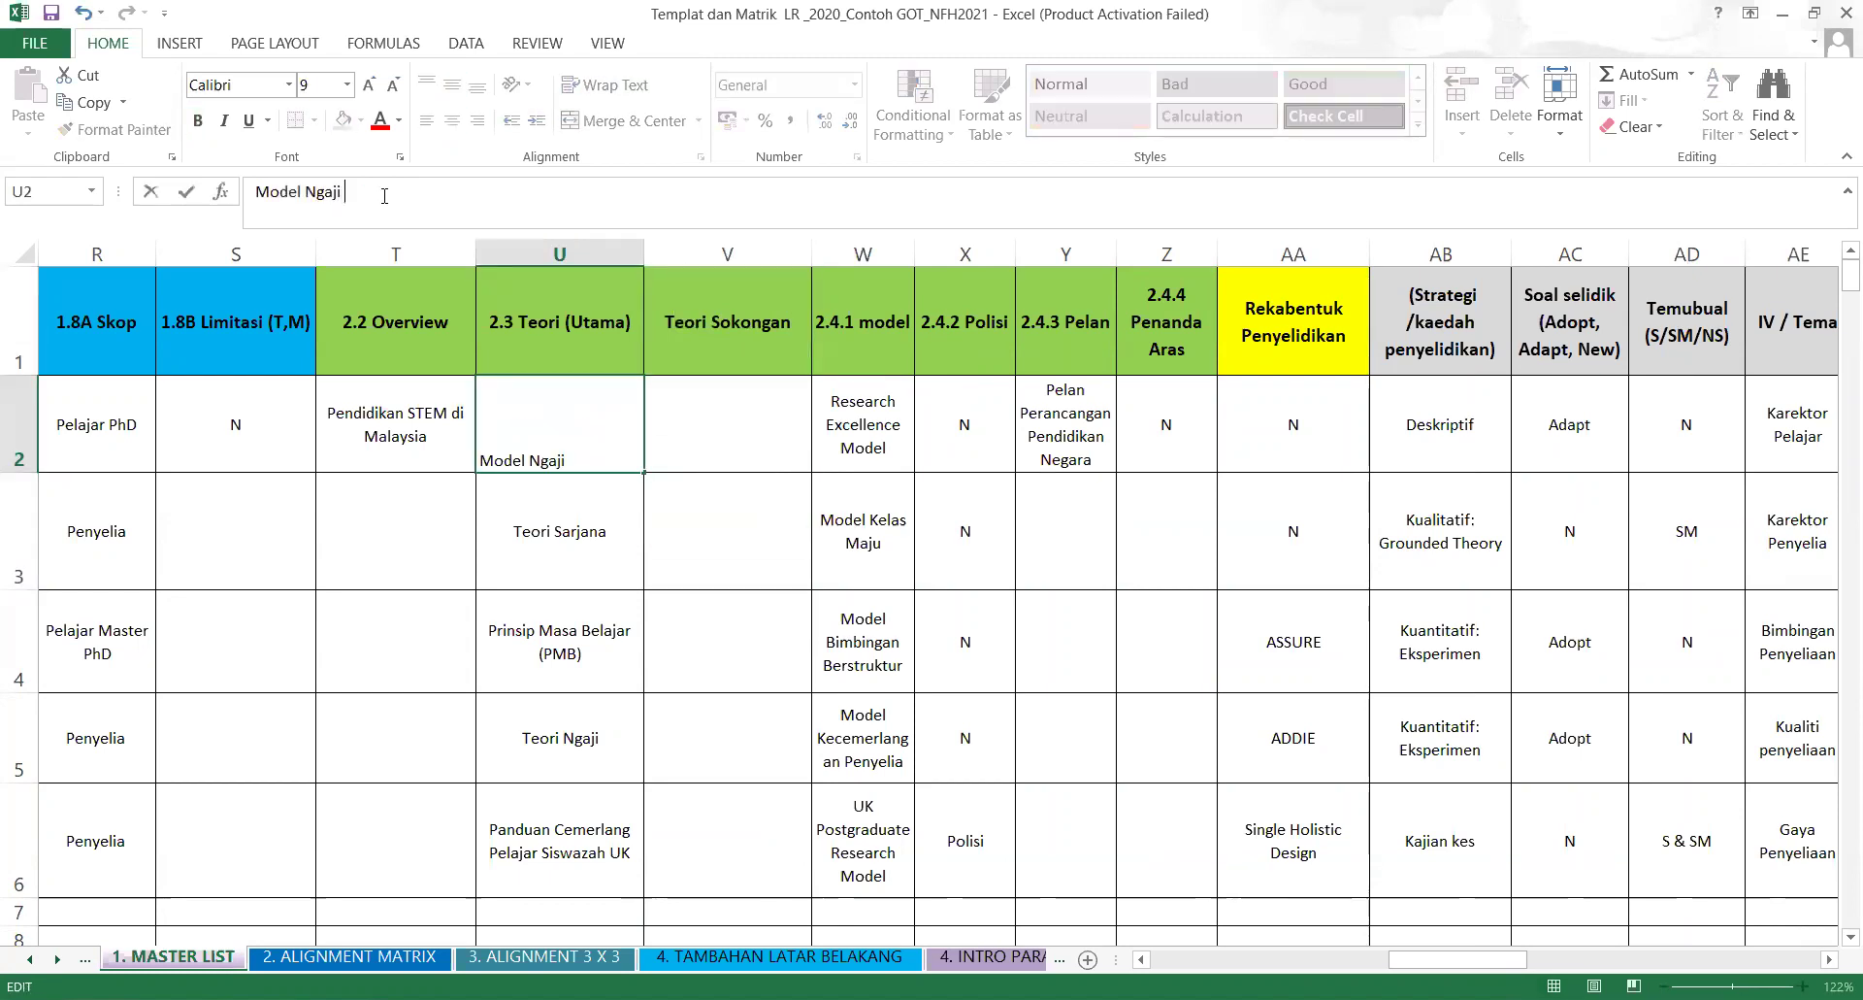
text(020))
click(690, 641)
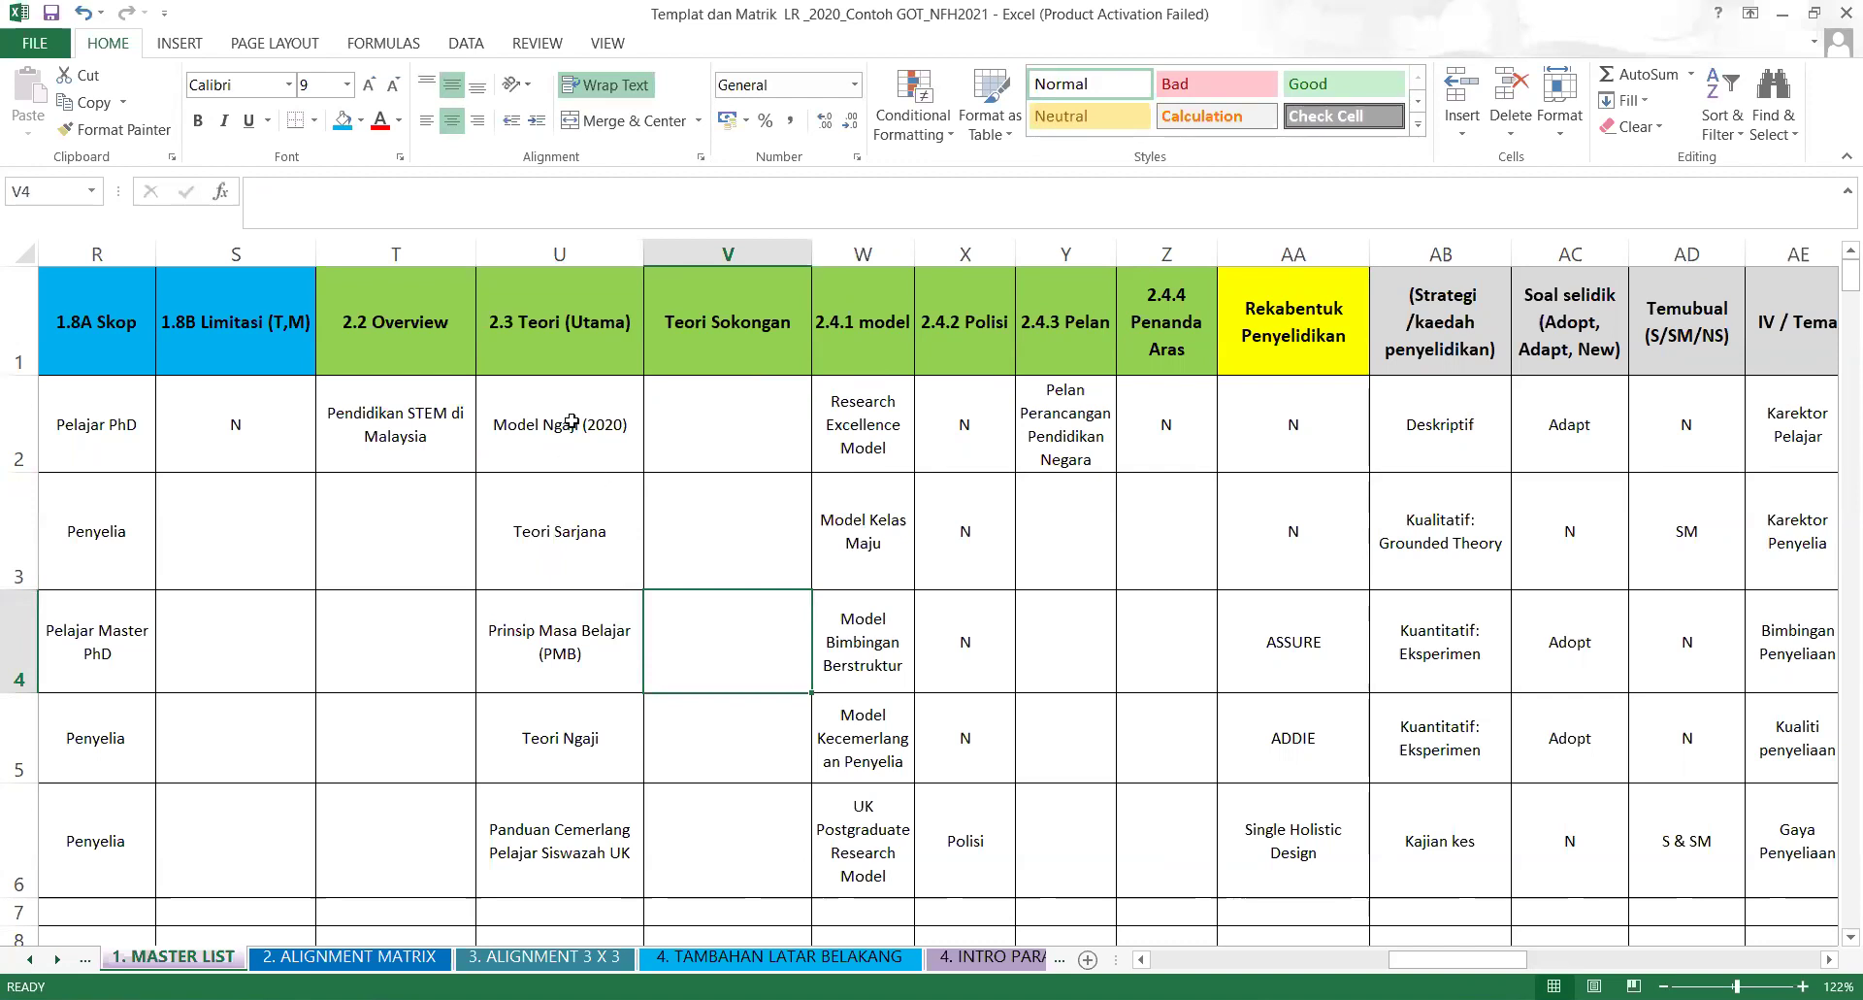
click(749, 428)
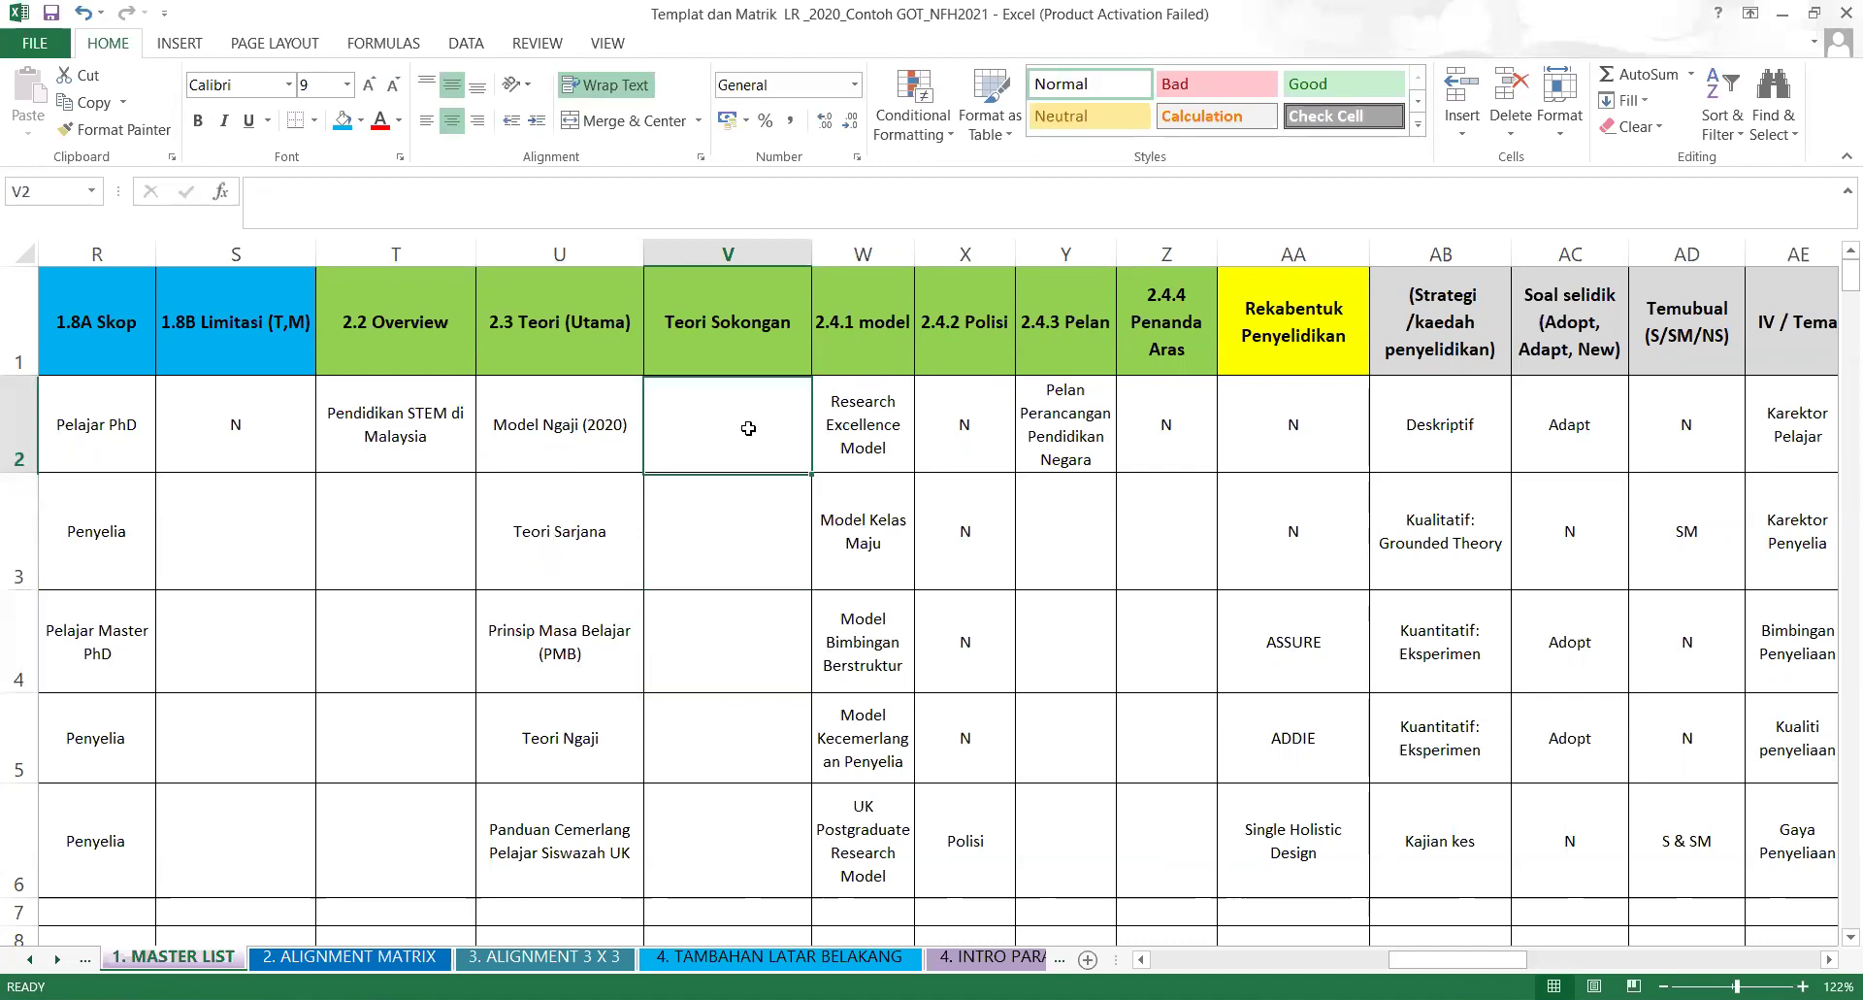
Enter "Teori Y (1961)" as the first record's supporting theory in V2.
click(413, 190)
text(T)
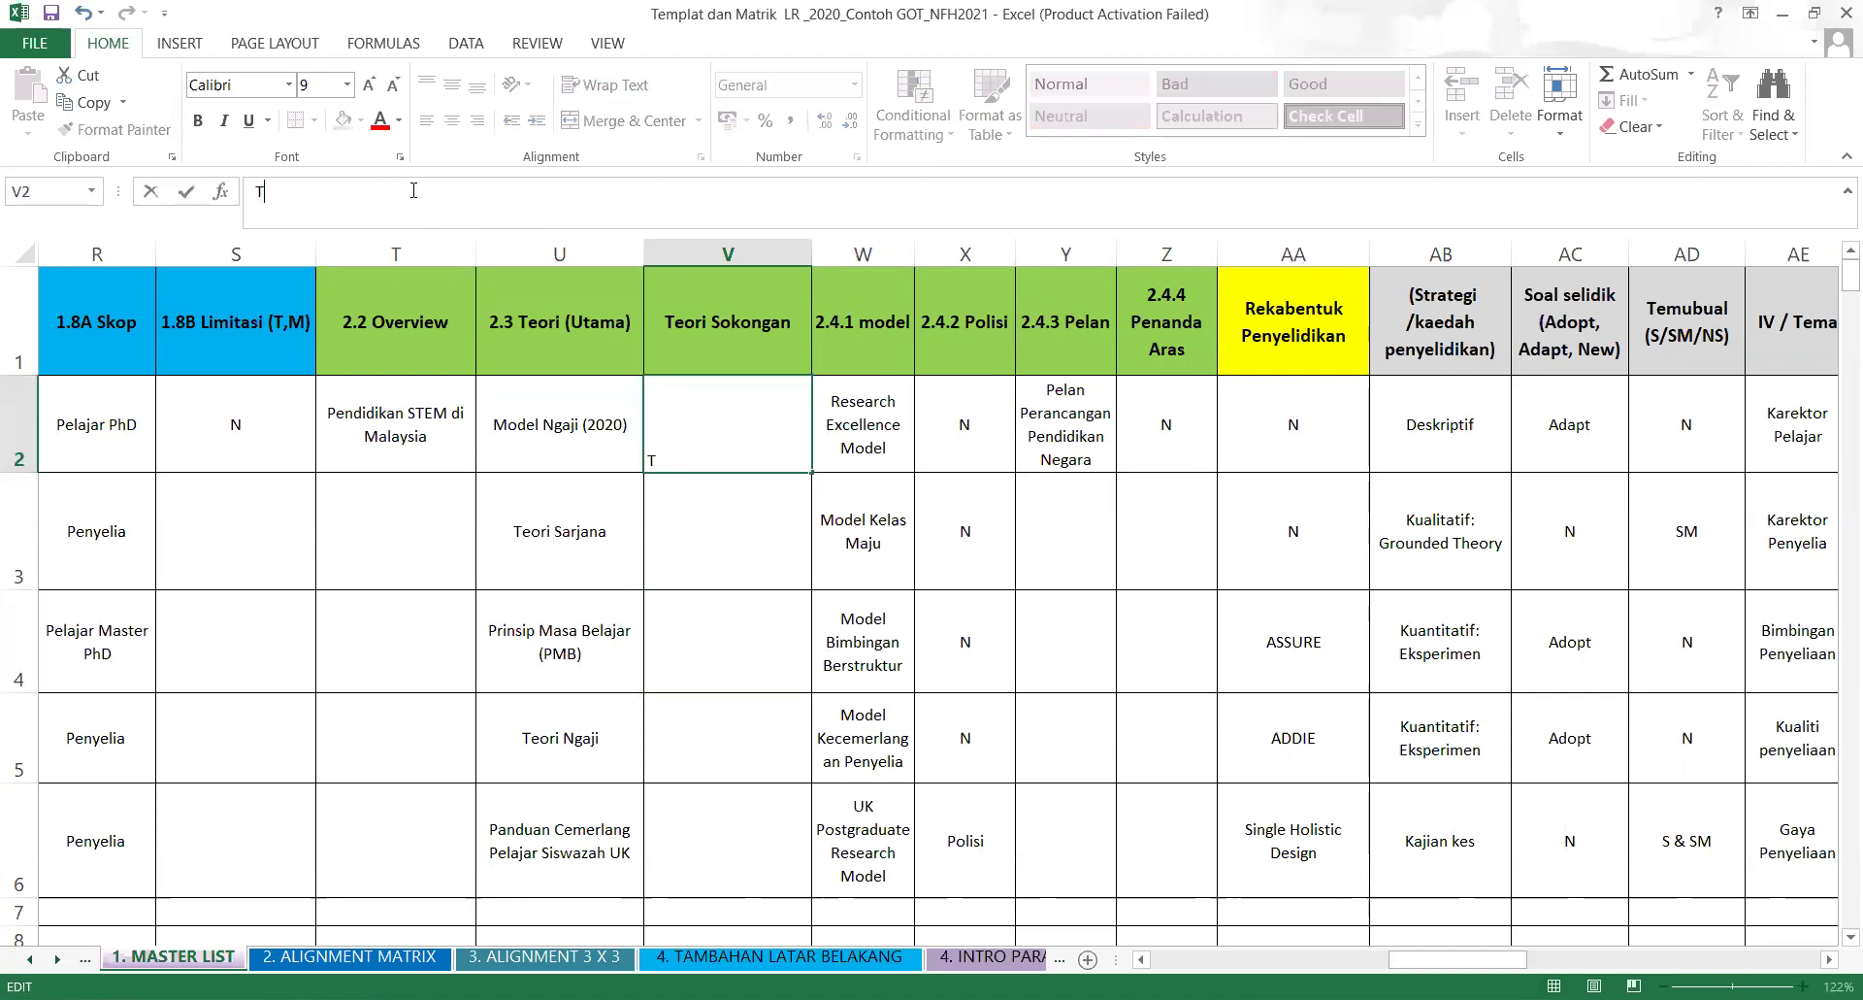
text(eori Y (1961))
click(824, 676)
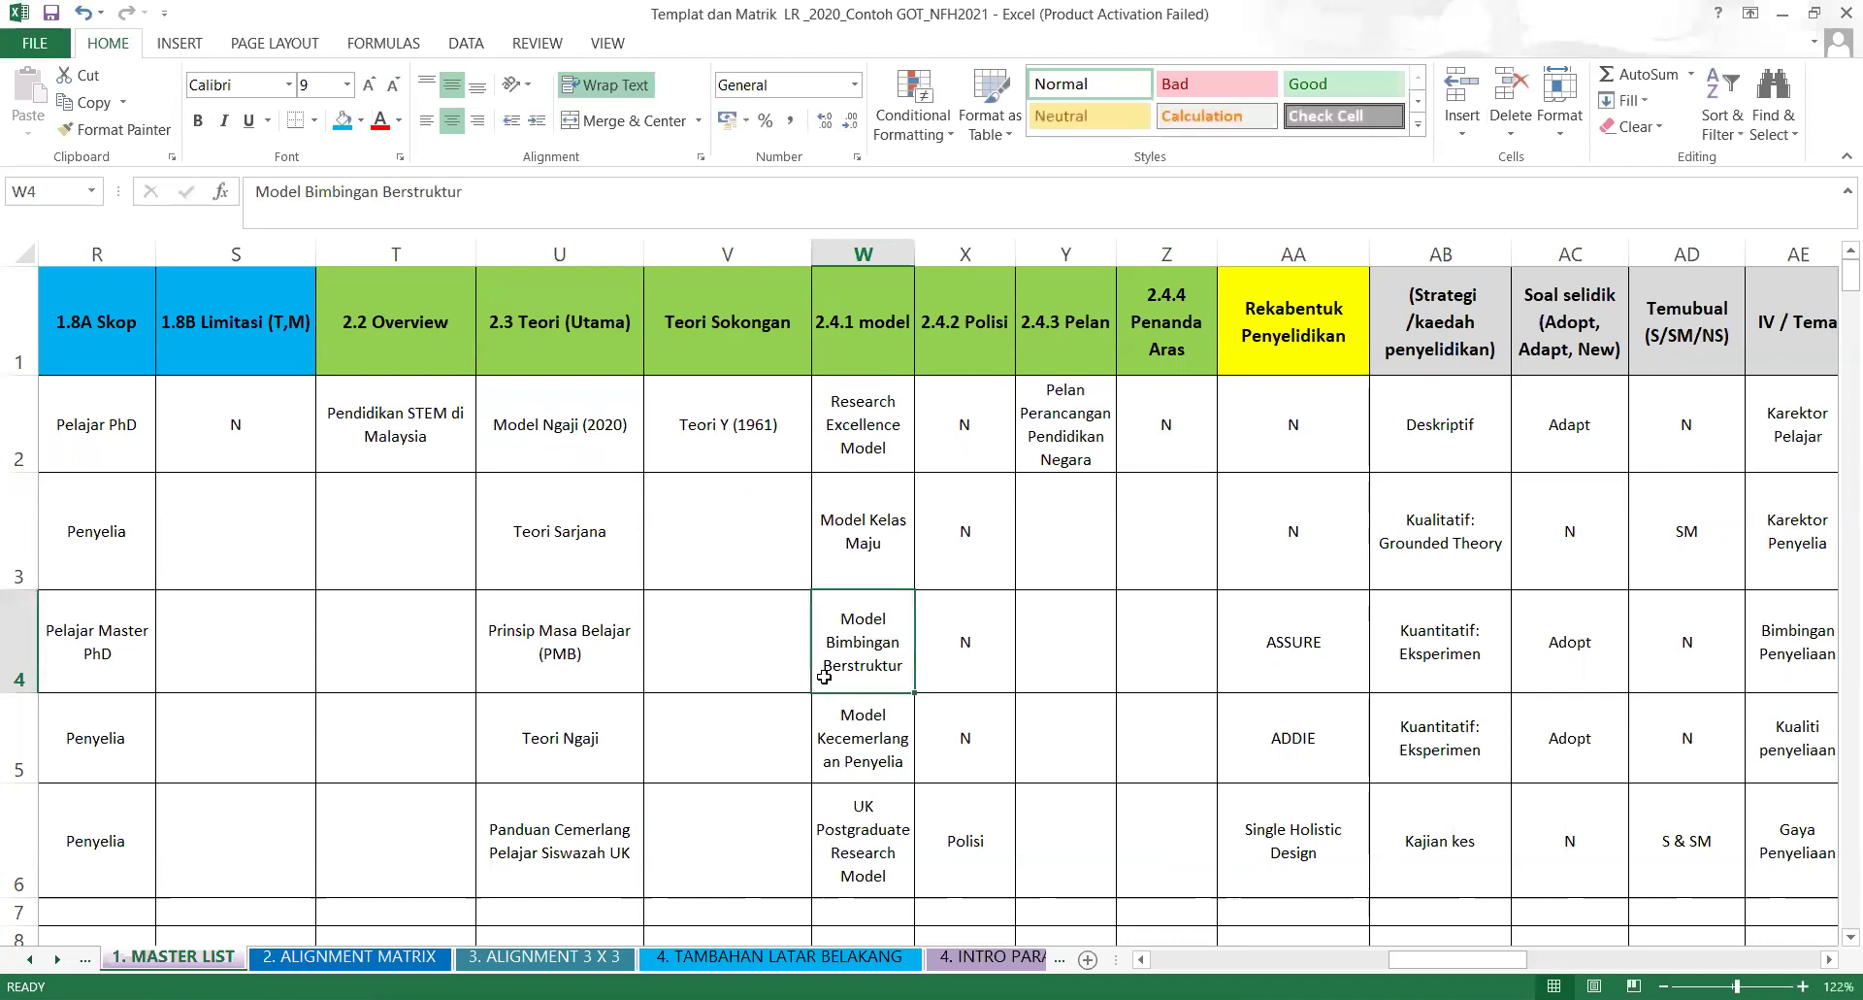
click(561, 433)
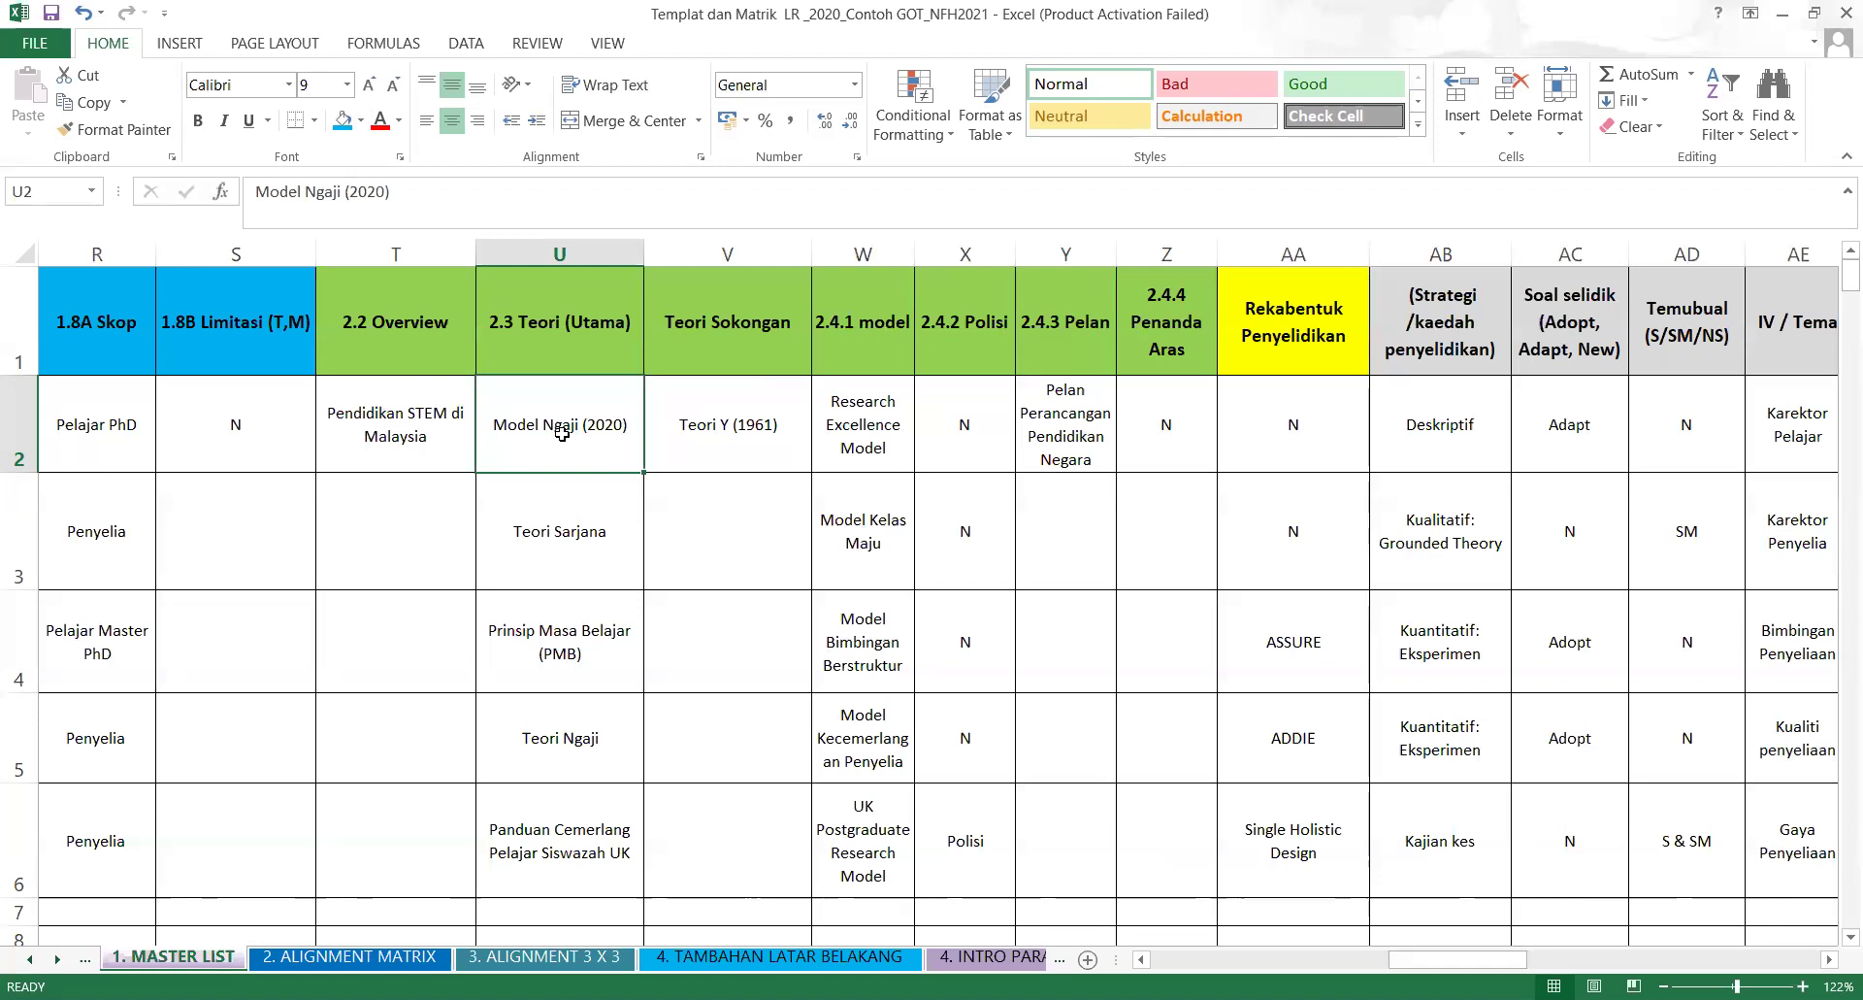
click(746, 445)
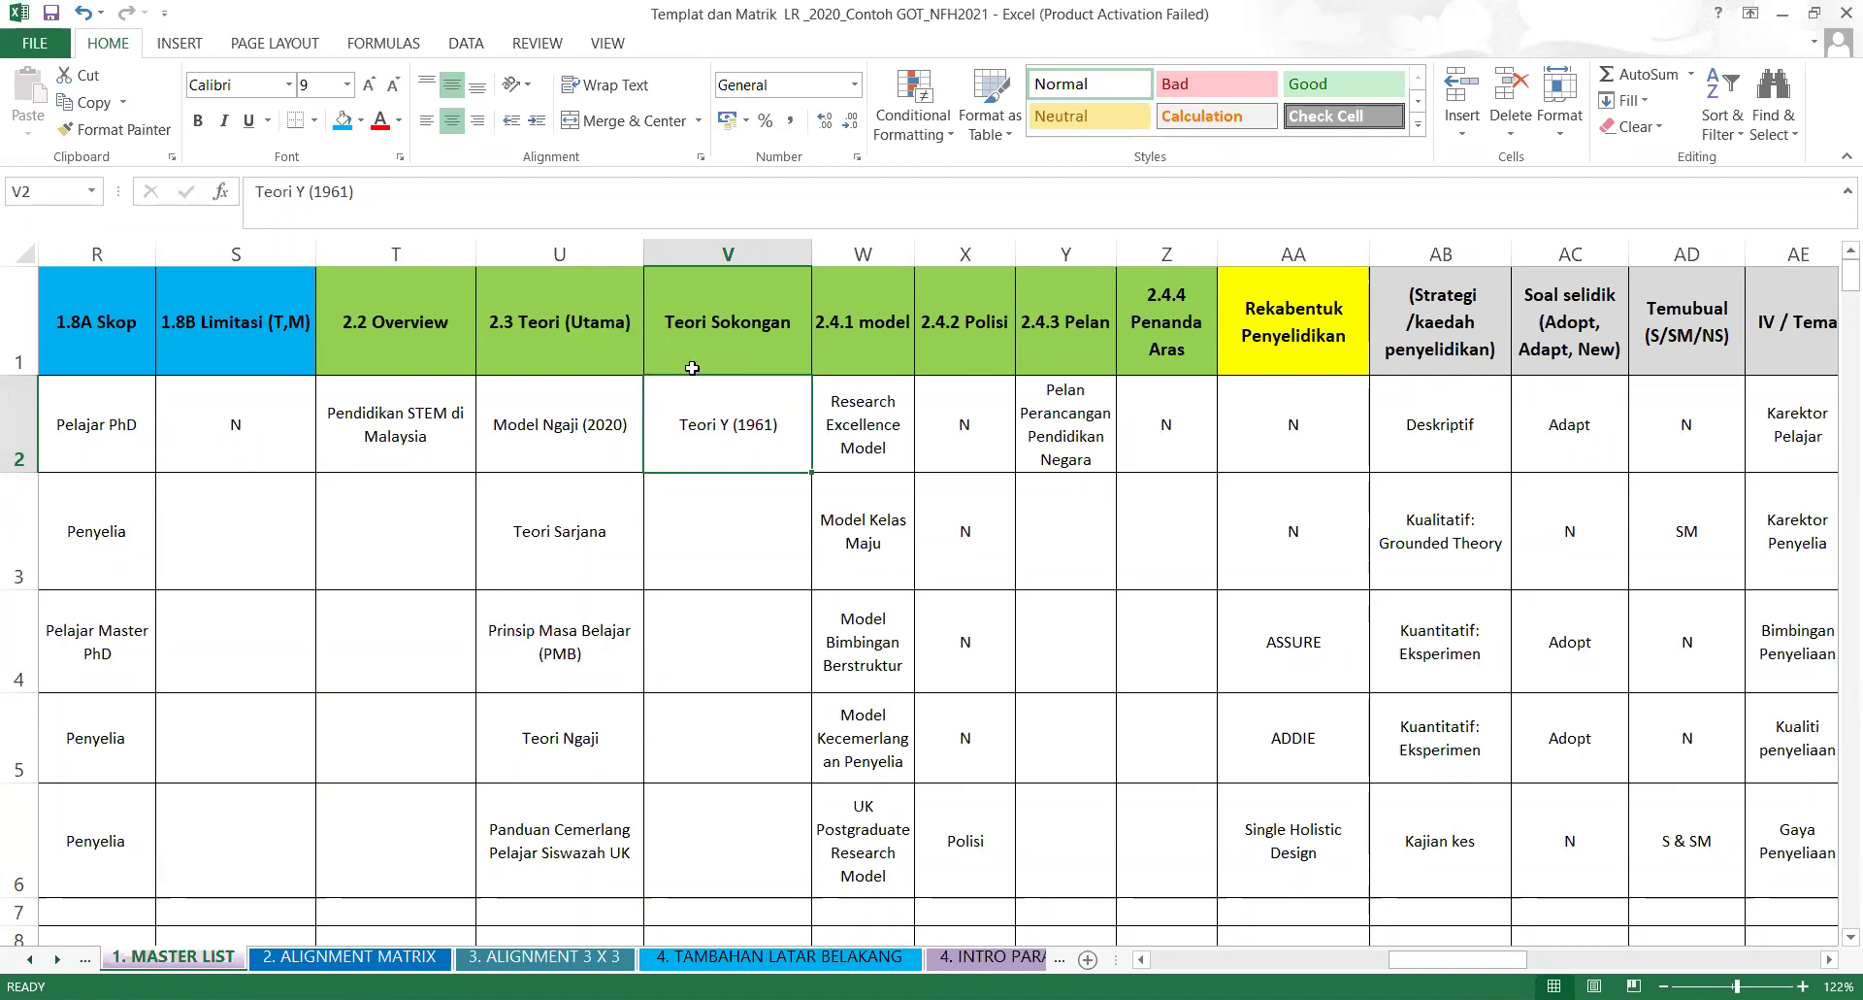
Change the first record's main theory entry in U2 to "Prinsip Ngaji (2020)".
click(527, 426)
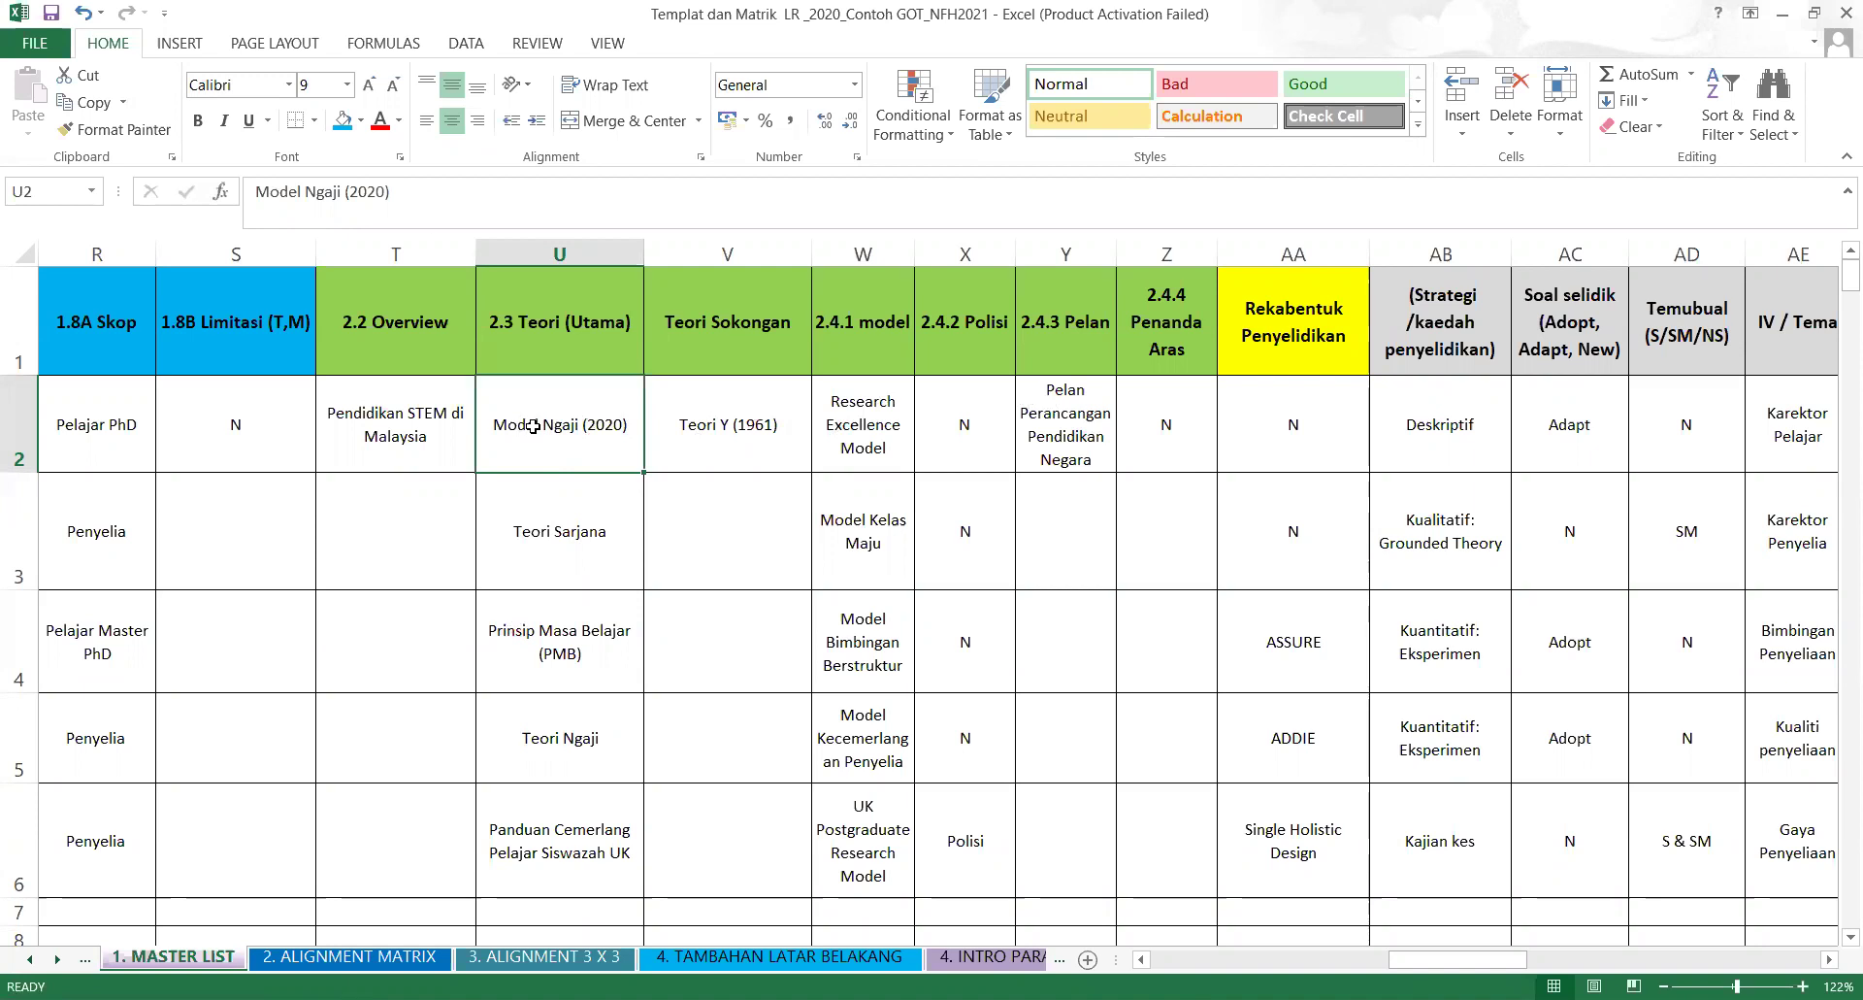
click(304, 191)
key(BackSpace)
key(BackSpace)
key(BackSpace)
key(BackSpace)
key(BackSpace)
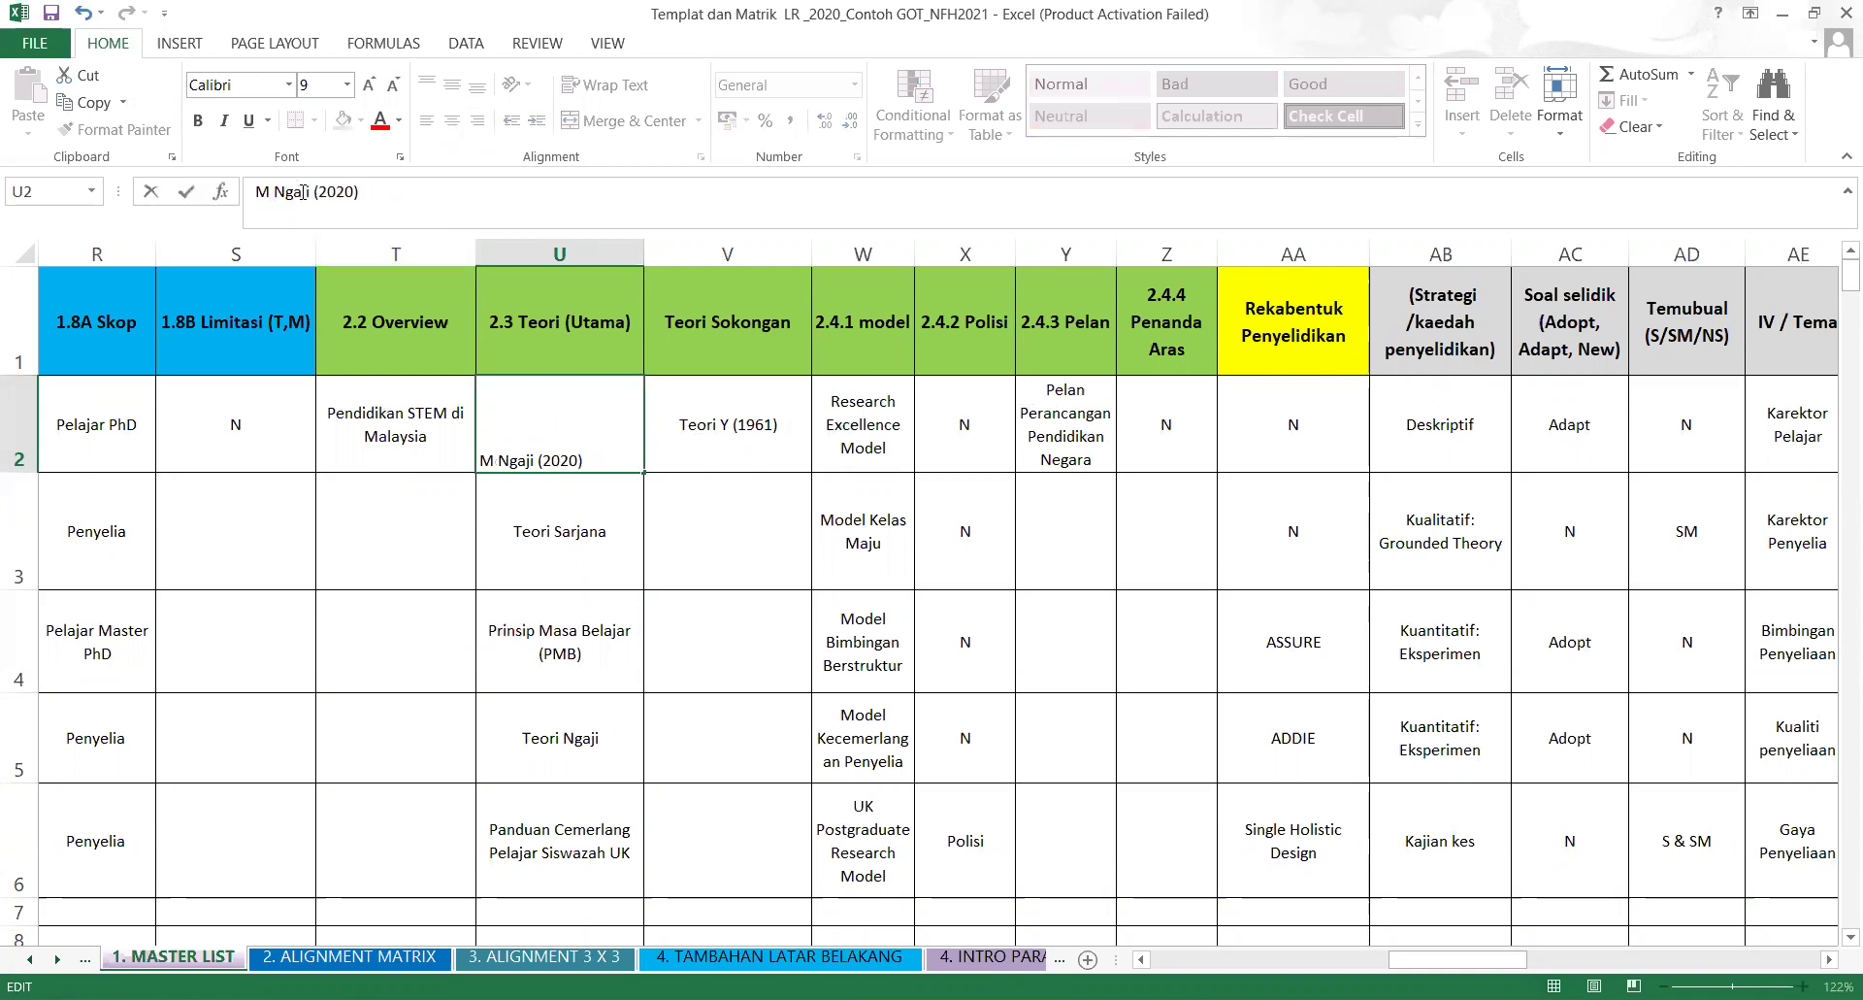
text(kER)
text(ANGKA)
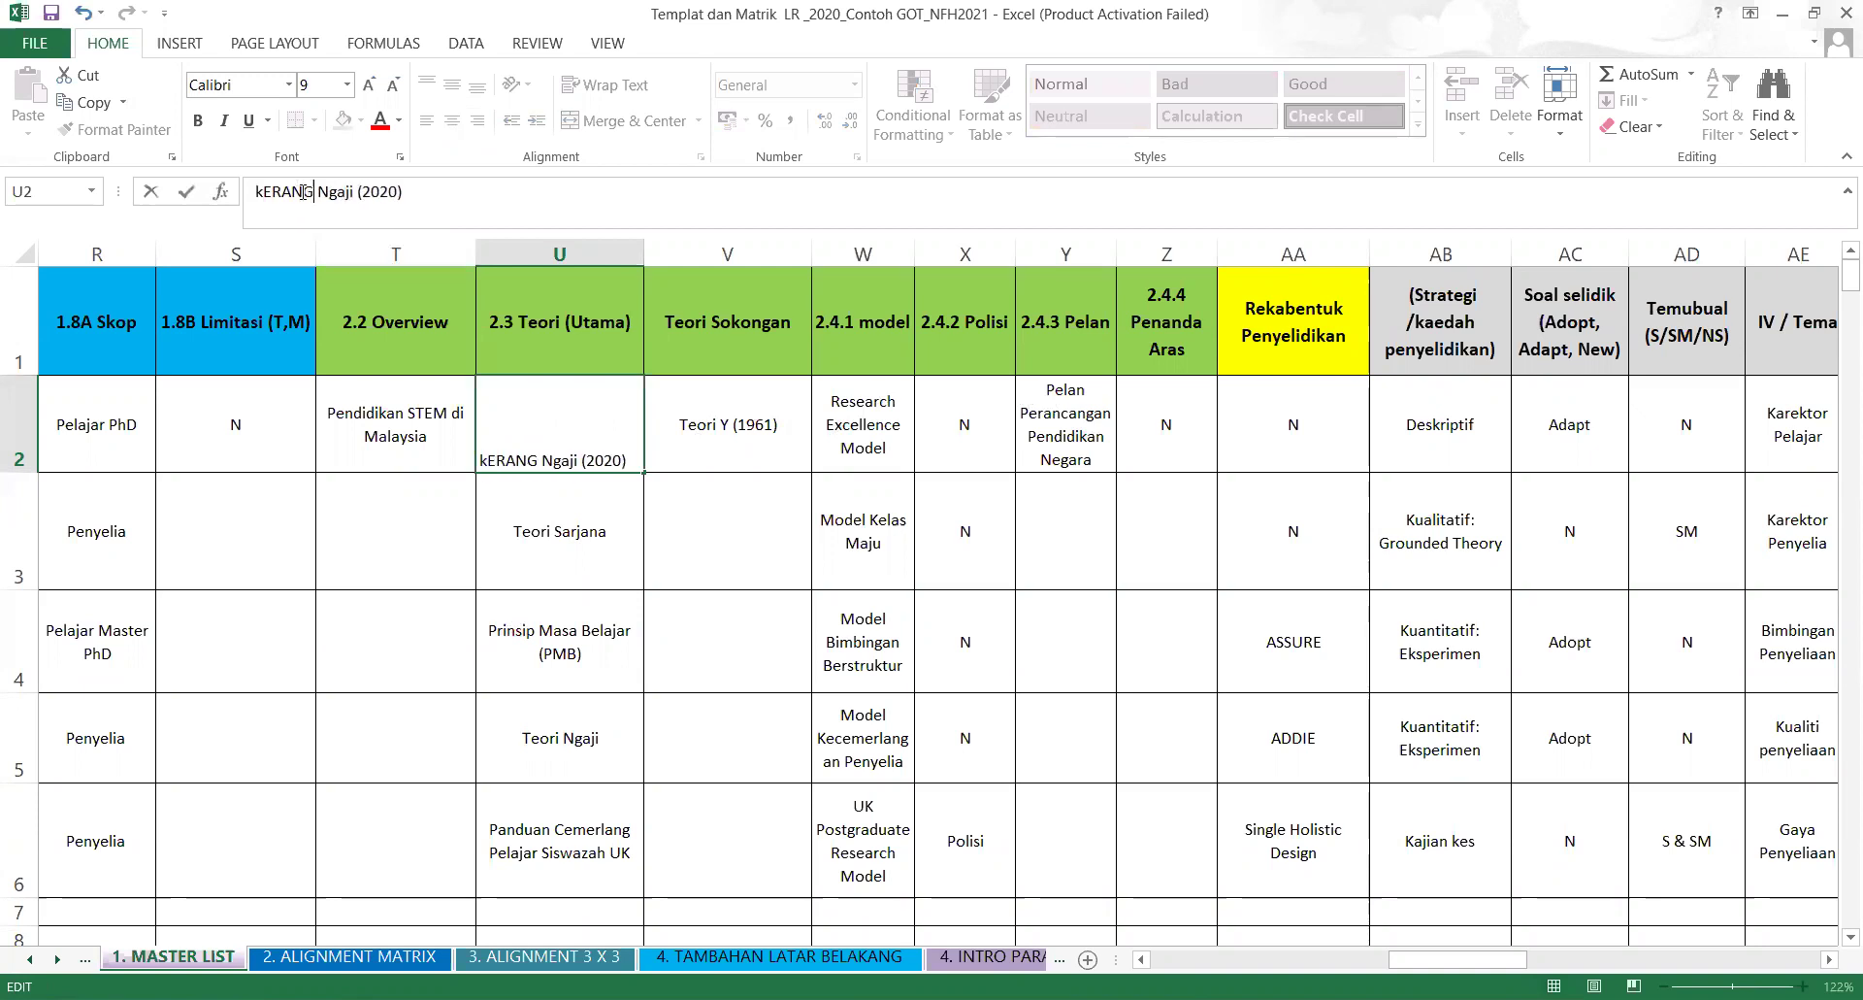
key(BackSpace)
key(BackSpace)
key(BackSpace)
key(BackSpace)
key(BackSpace)
key(BackSpace)
key(BackSpace)
key(BackSpace)
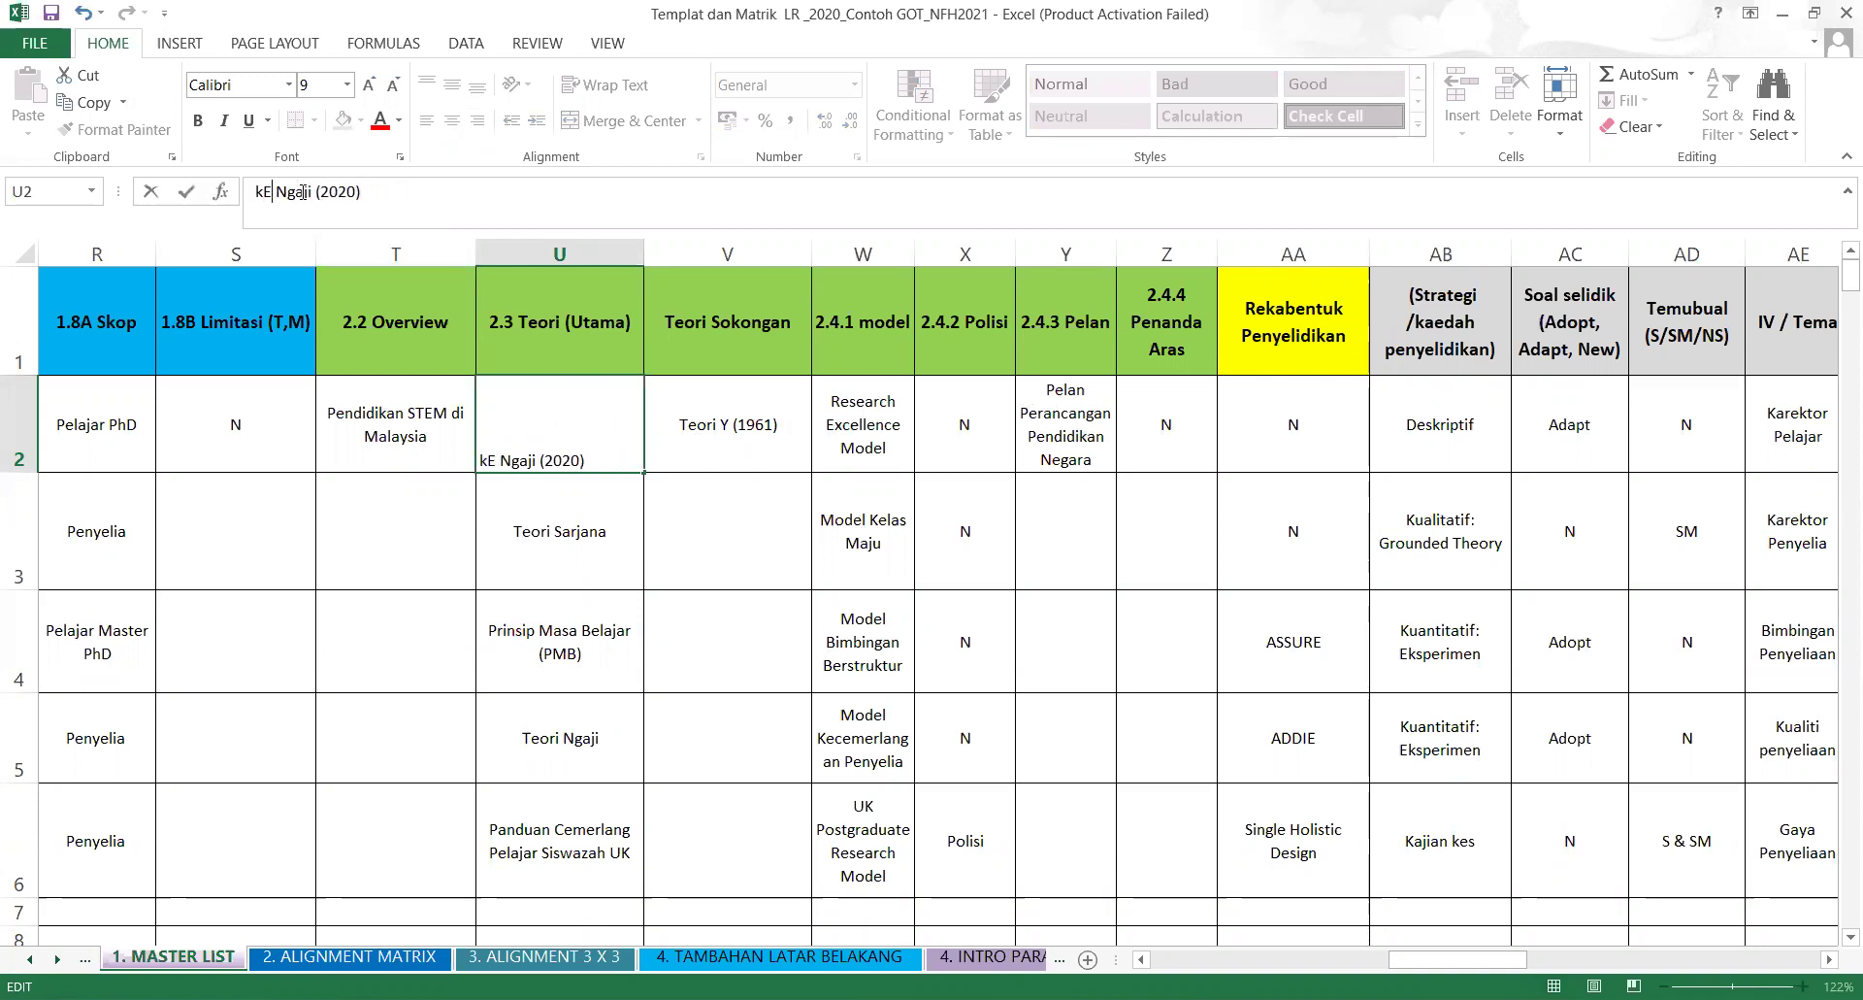
text(Prinsip)
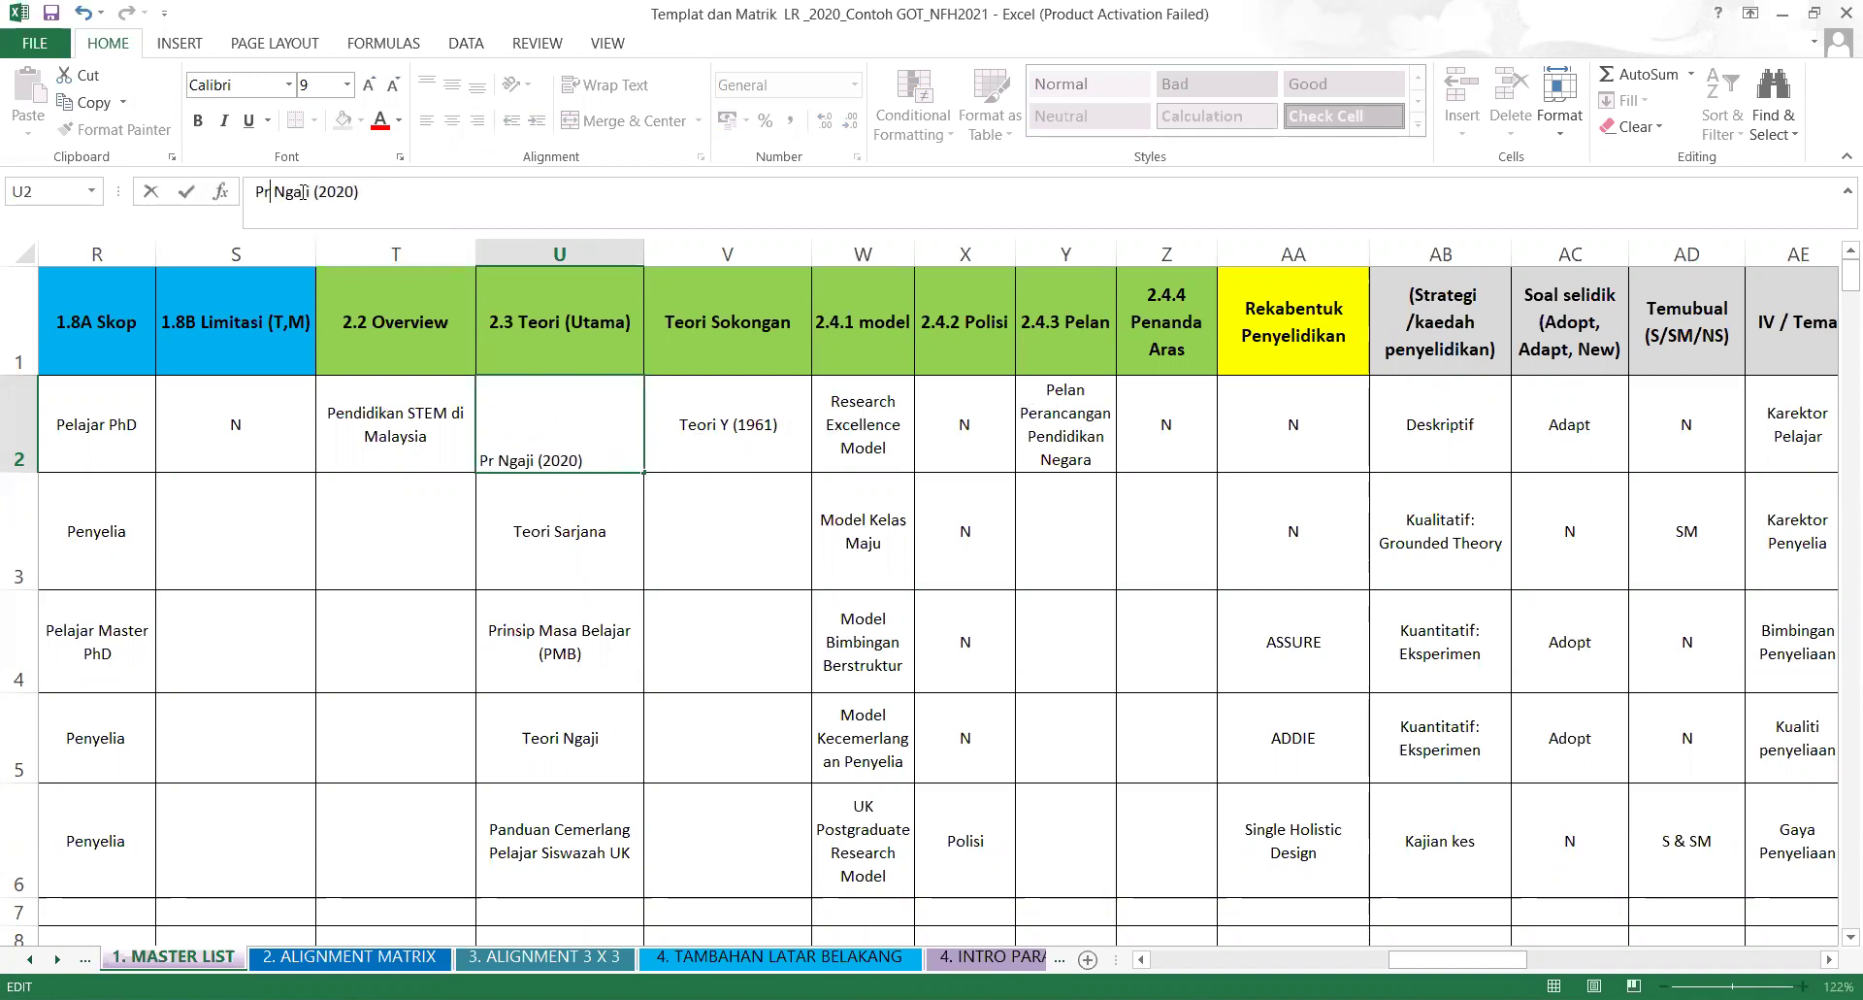
click(479, 635)
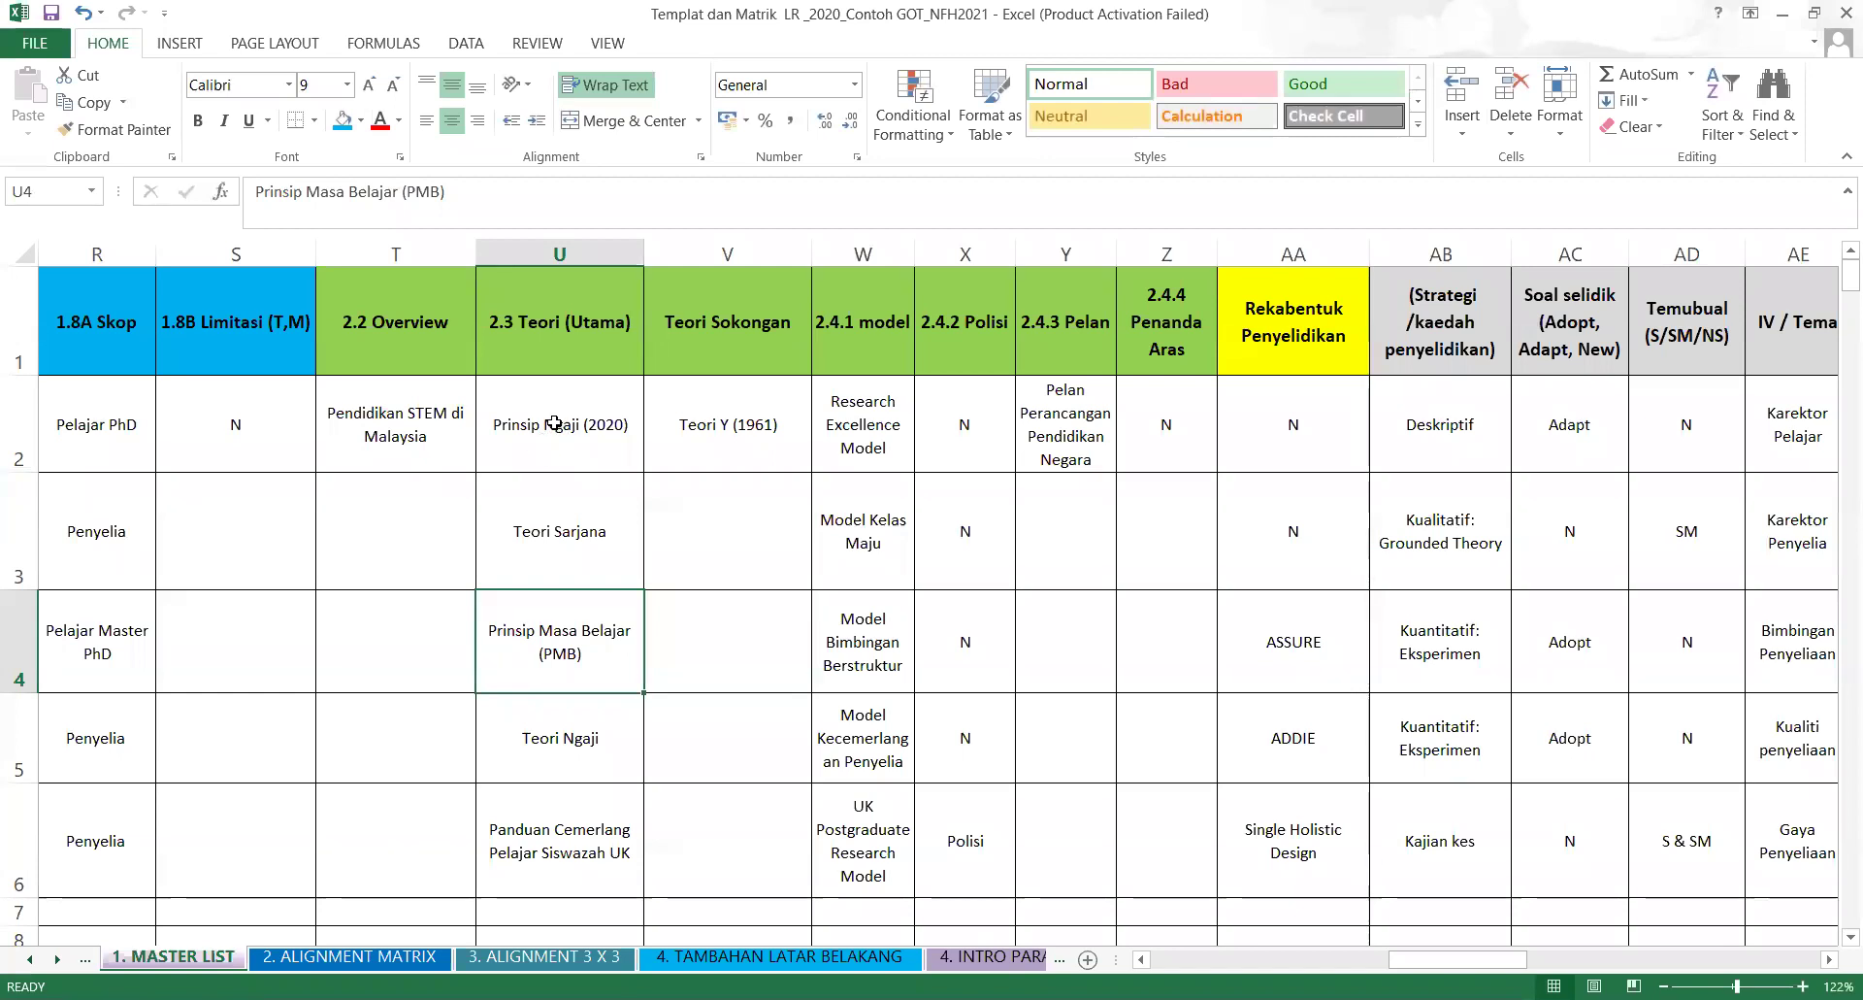
Review the main and supporting theory columns alongside the 2.4 model, policy, plan and benchmark headers and the first record's entries.
click(717, 436)
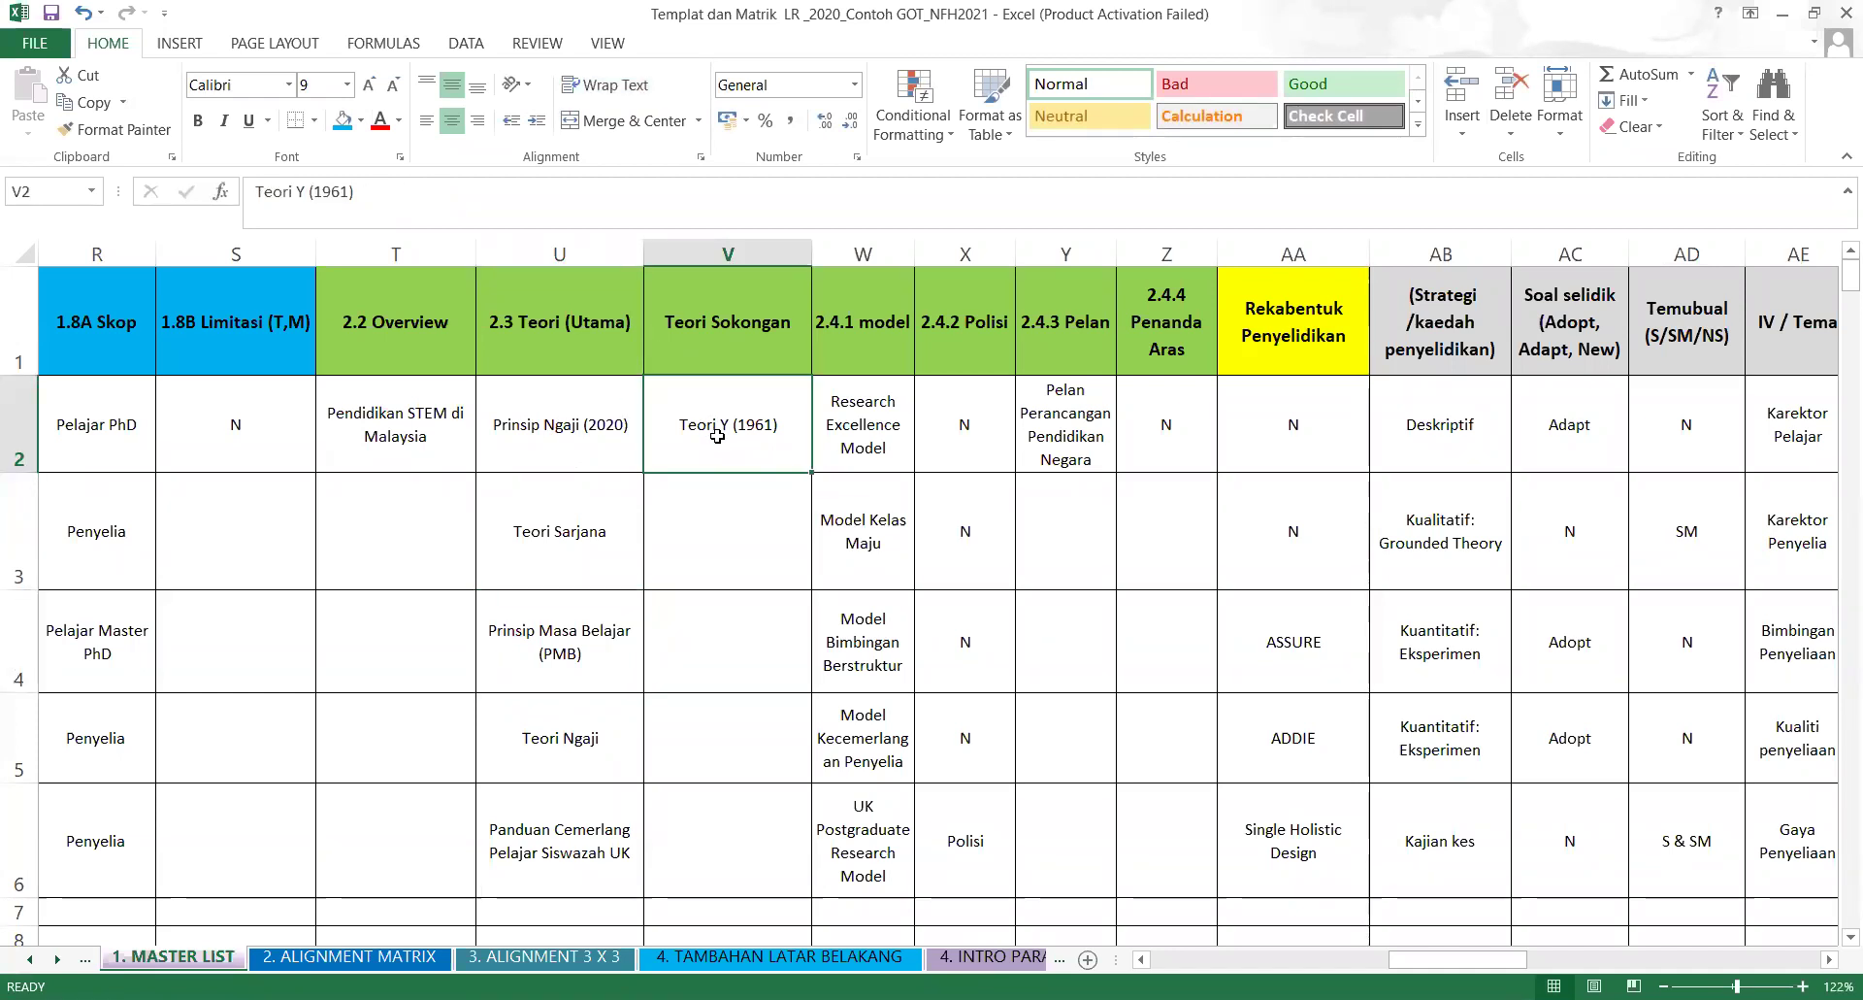
click(830, 502)
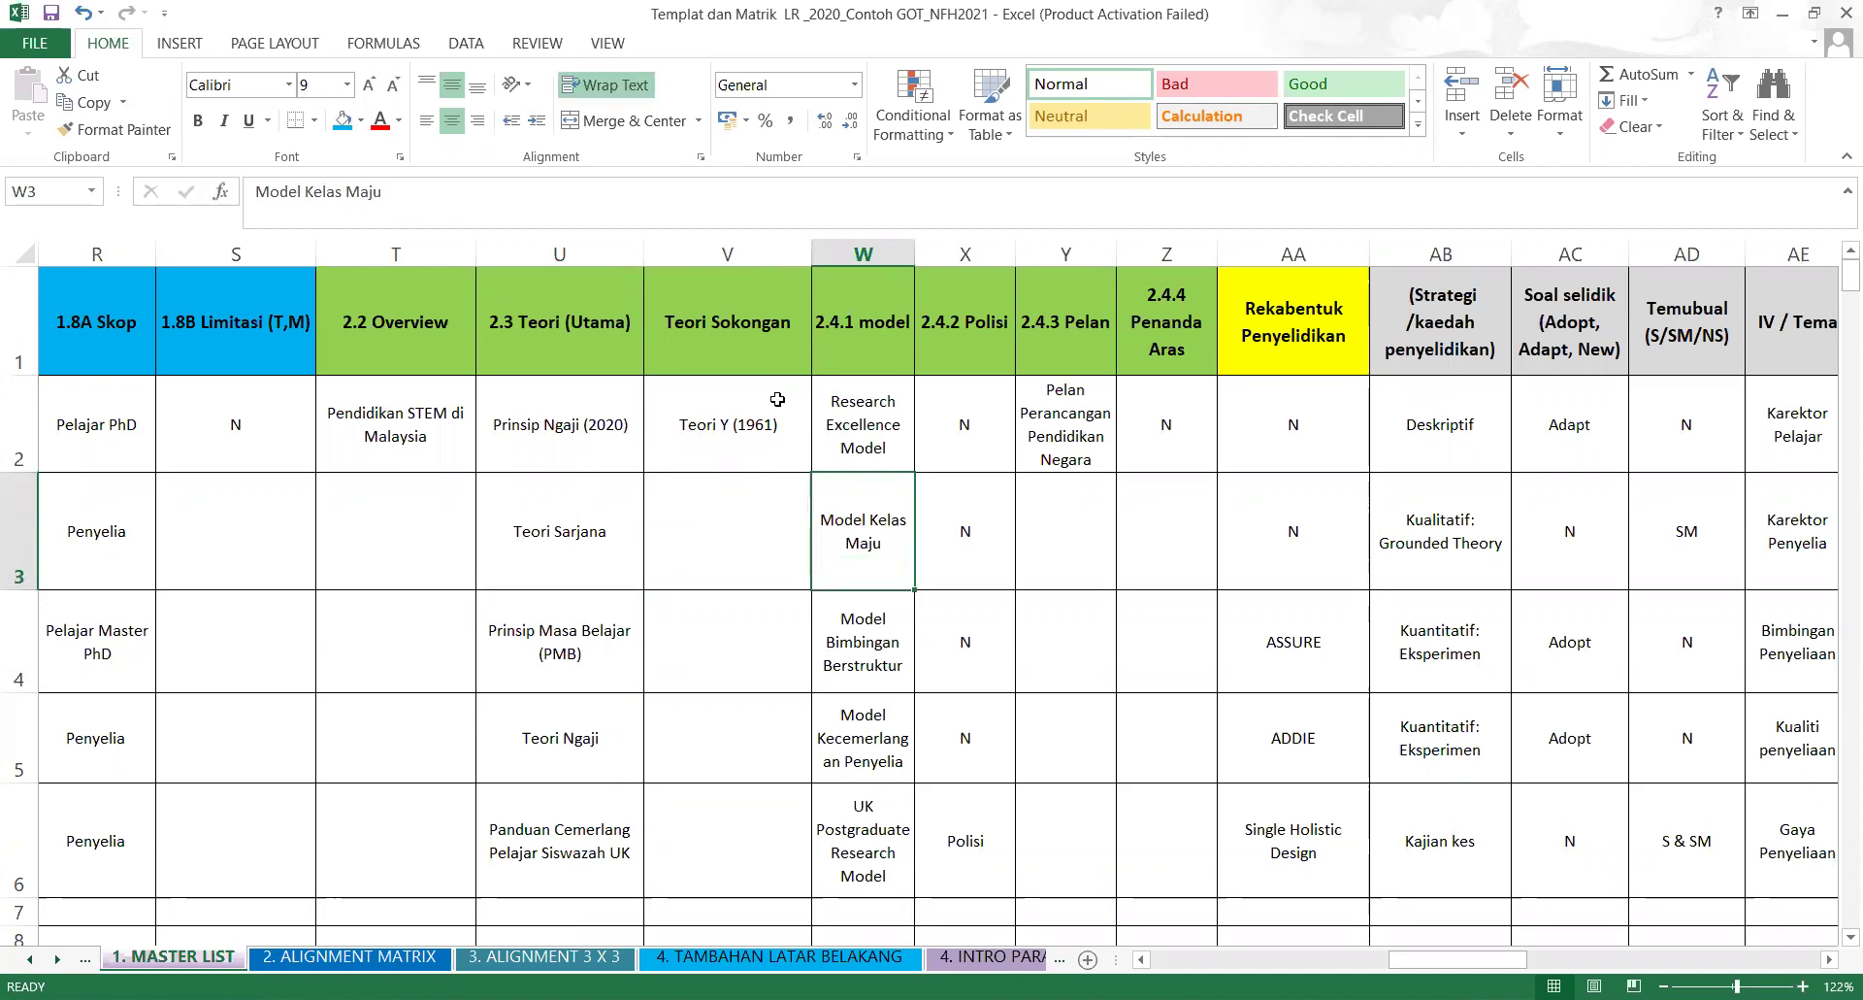
click(723, 366)
click(582, 367)
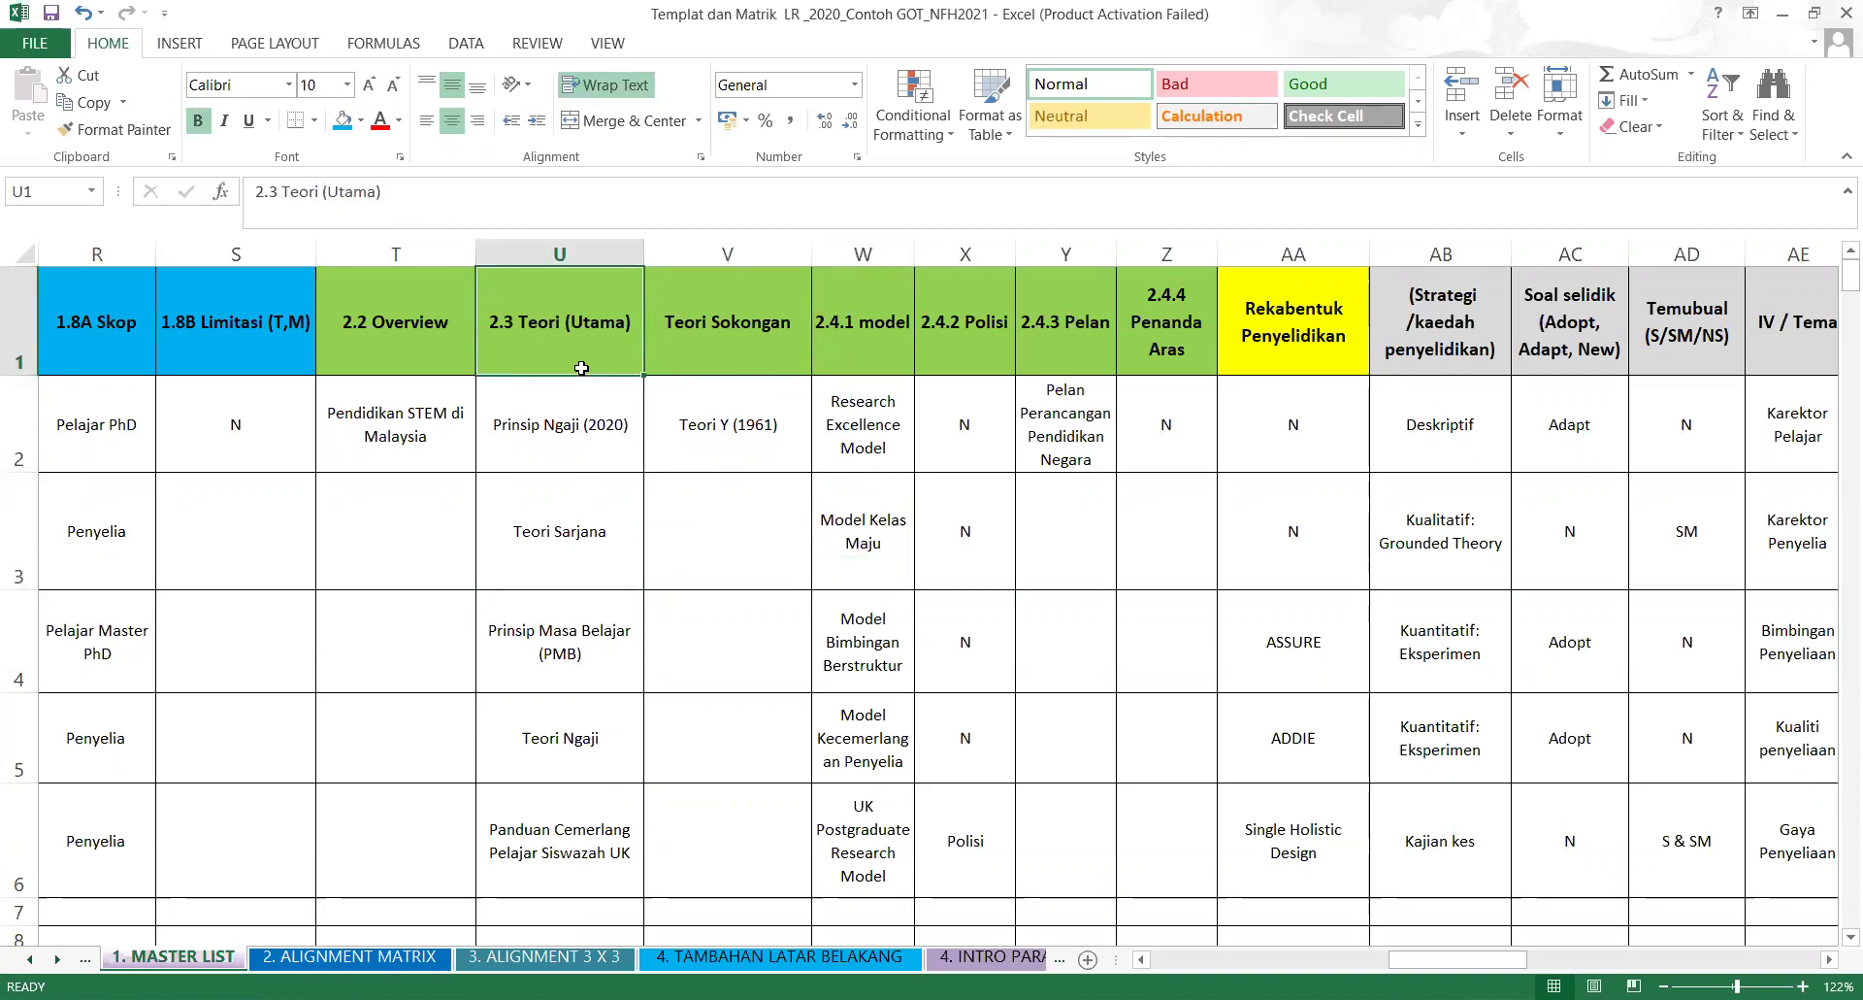
drag(1161, 332, 587, 332)
click(585, 358)
drag(723, 364, 1117, 346)
click(546, 363)
click(766, 514)
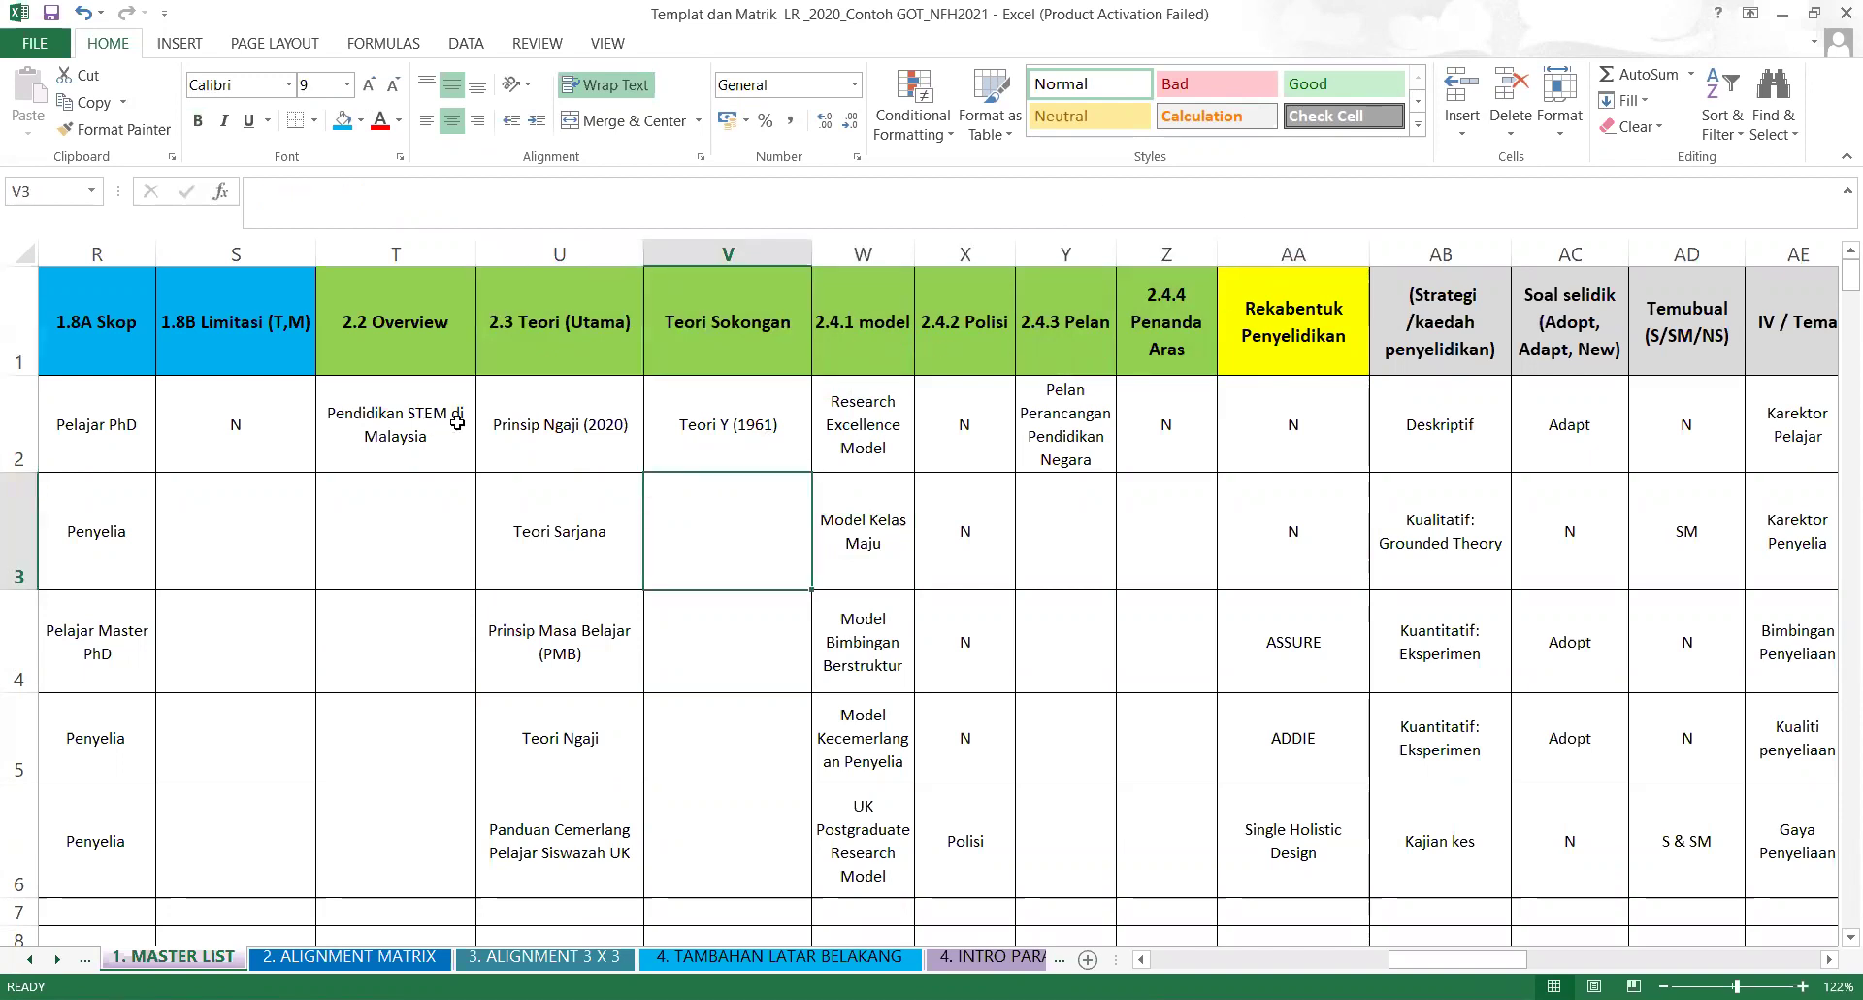
click(545, 454)
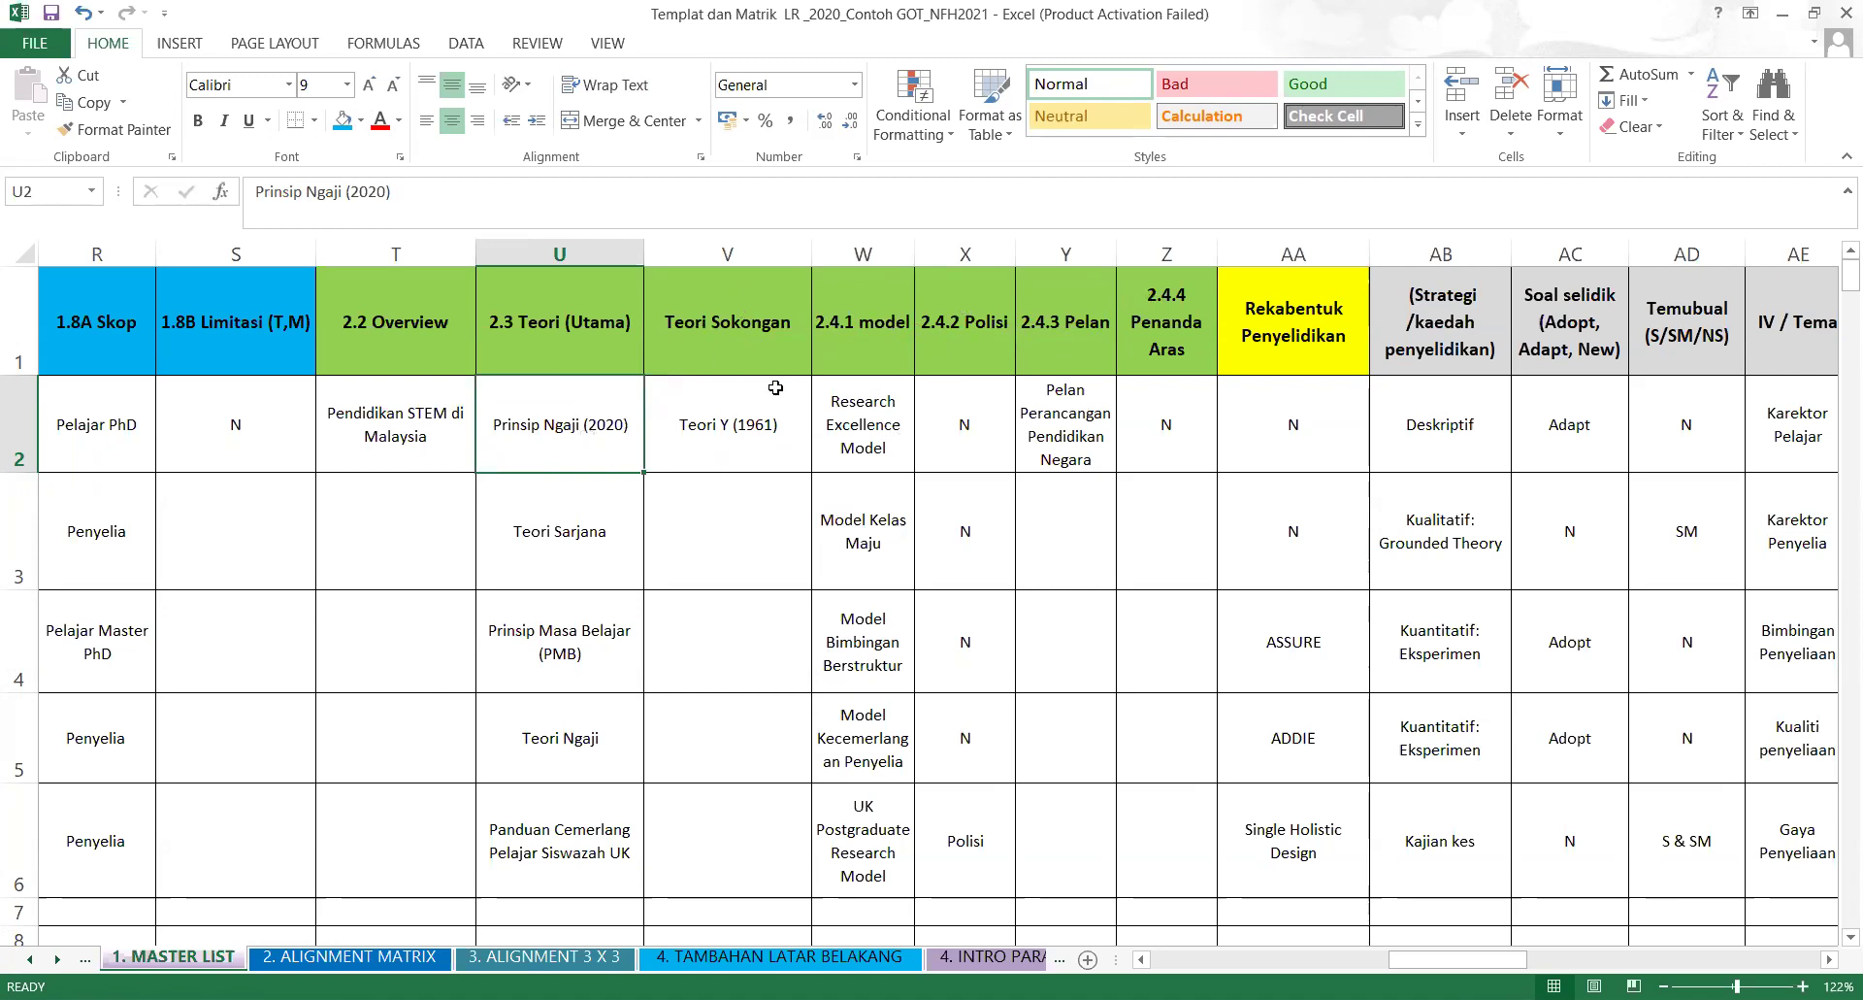
Prefix the Teori Sokongan header in V1 with the number 2.4.1.
click(728, 556)
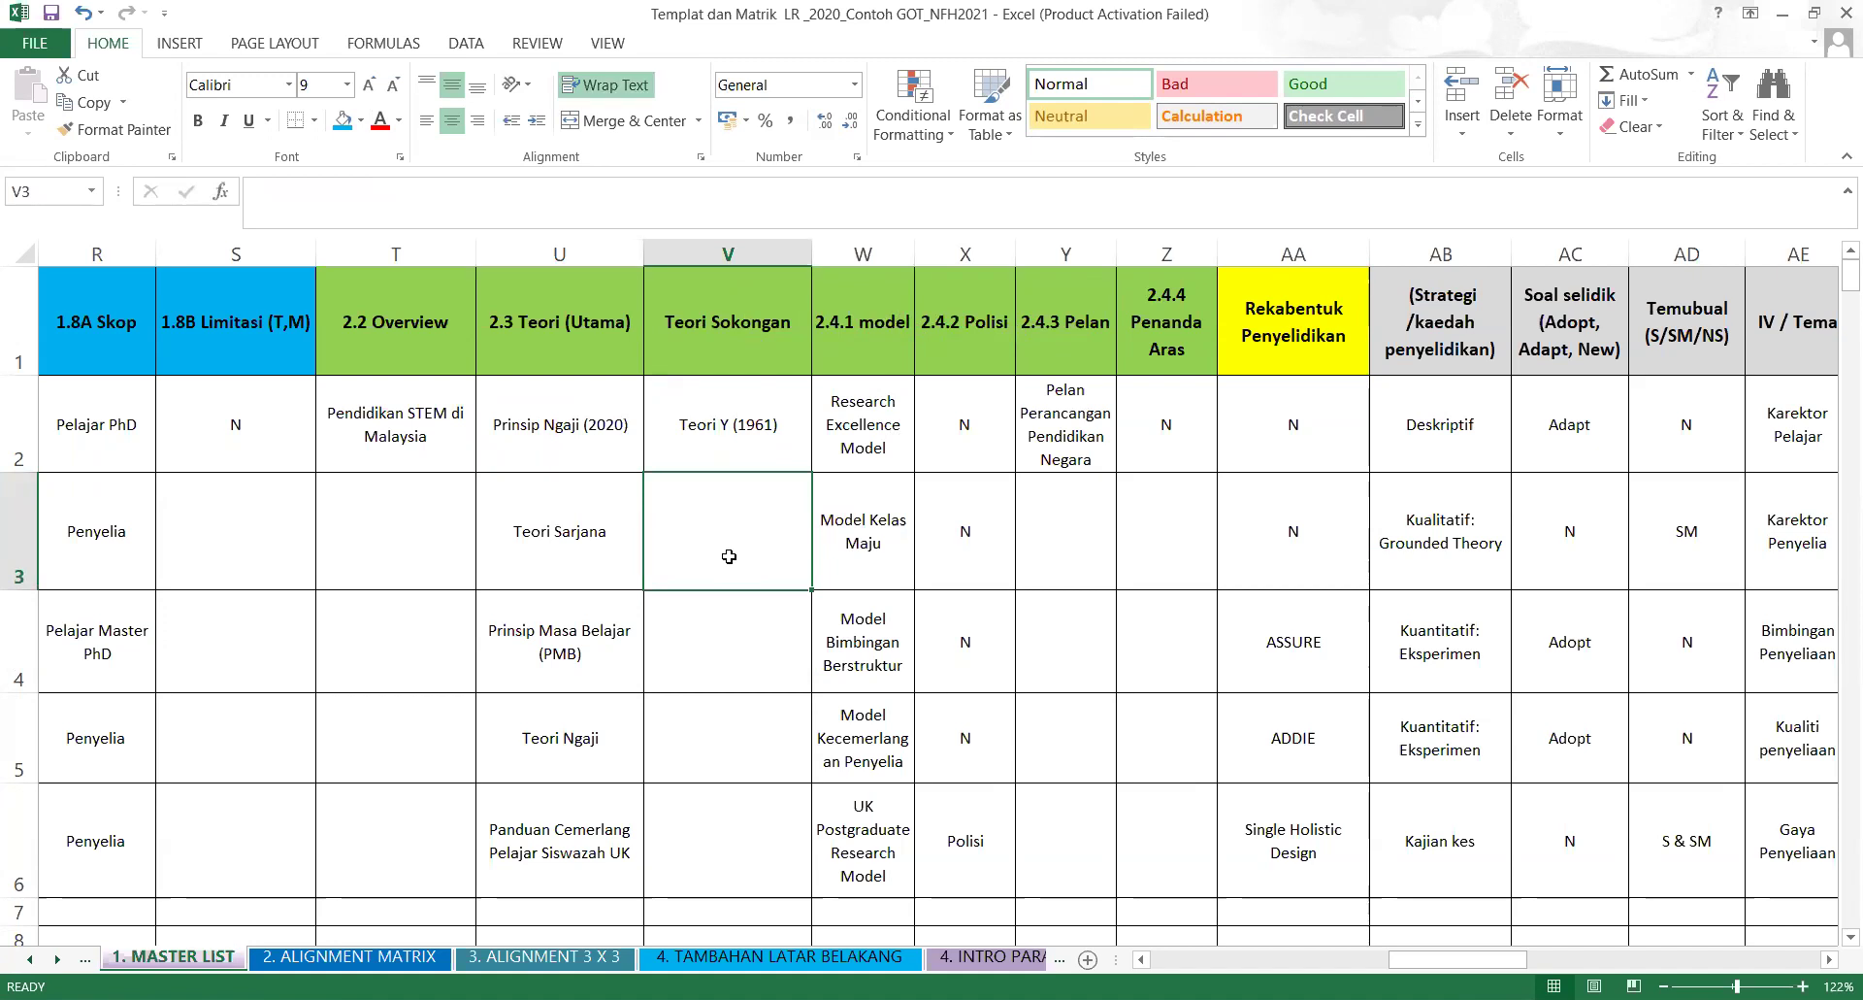
click(739, 329)
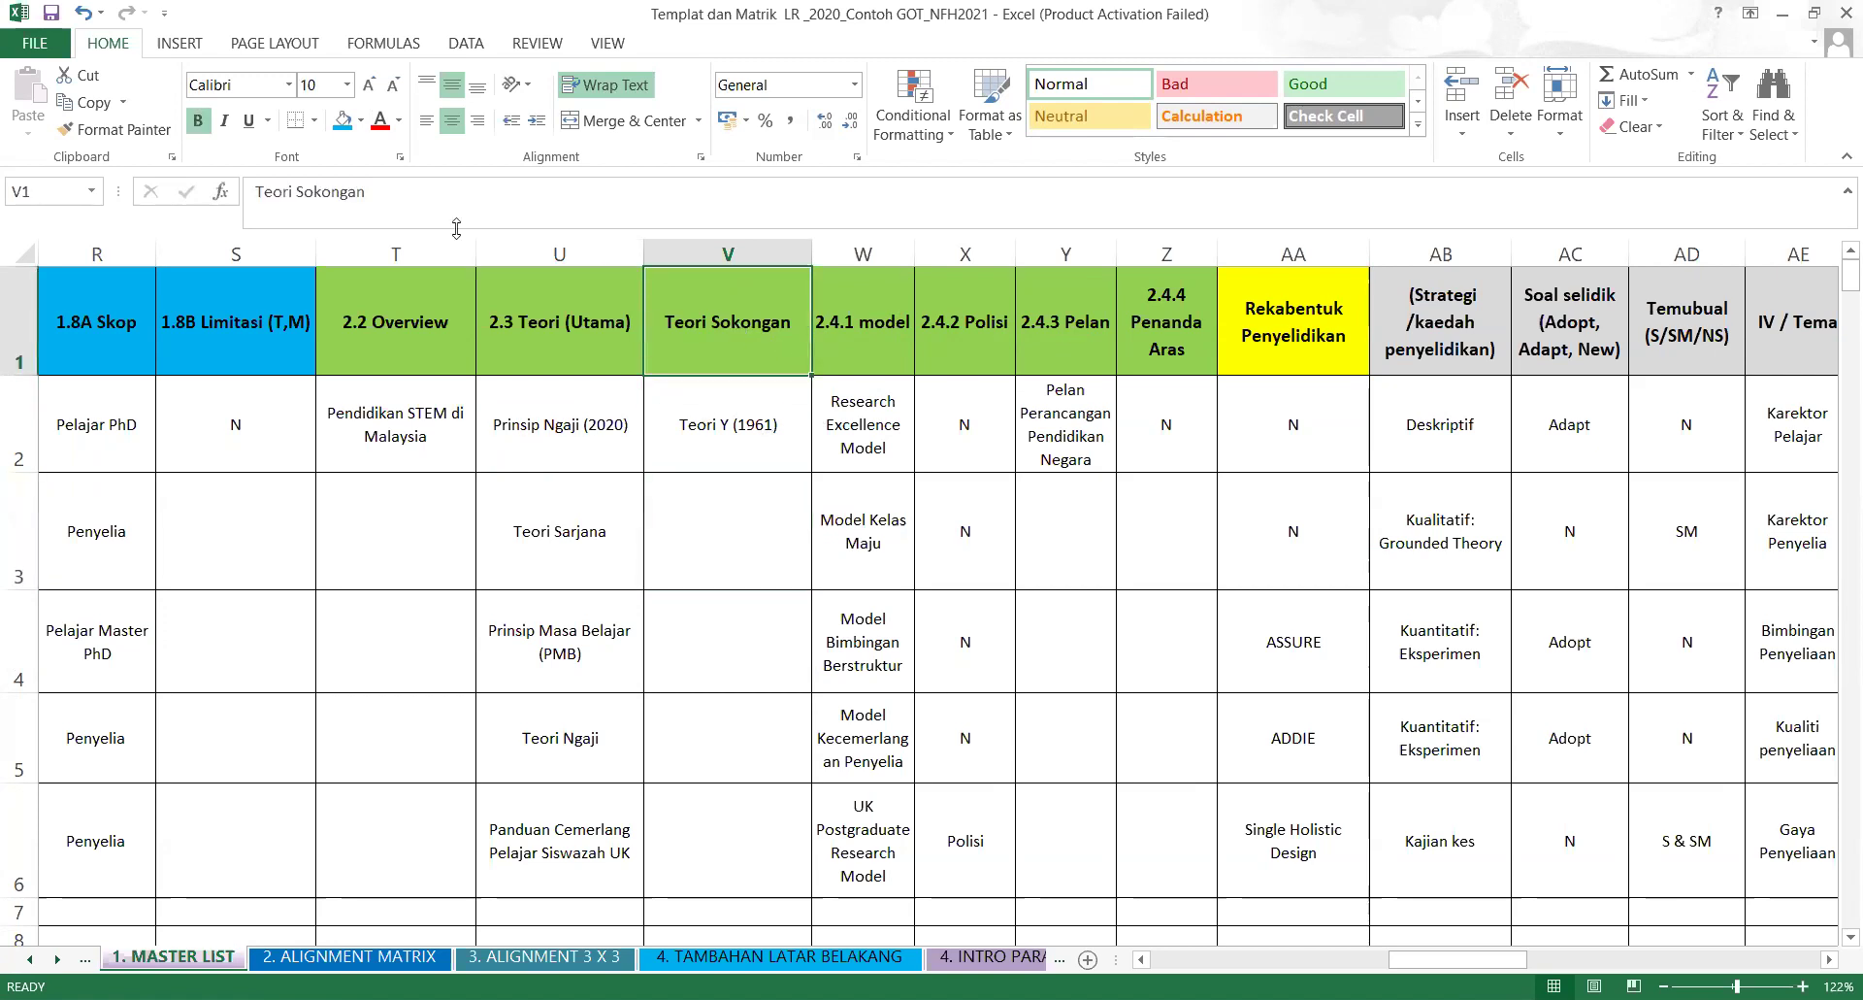
click(257, 194)
text(2.4)
text(.1)
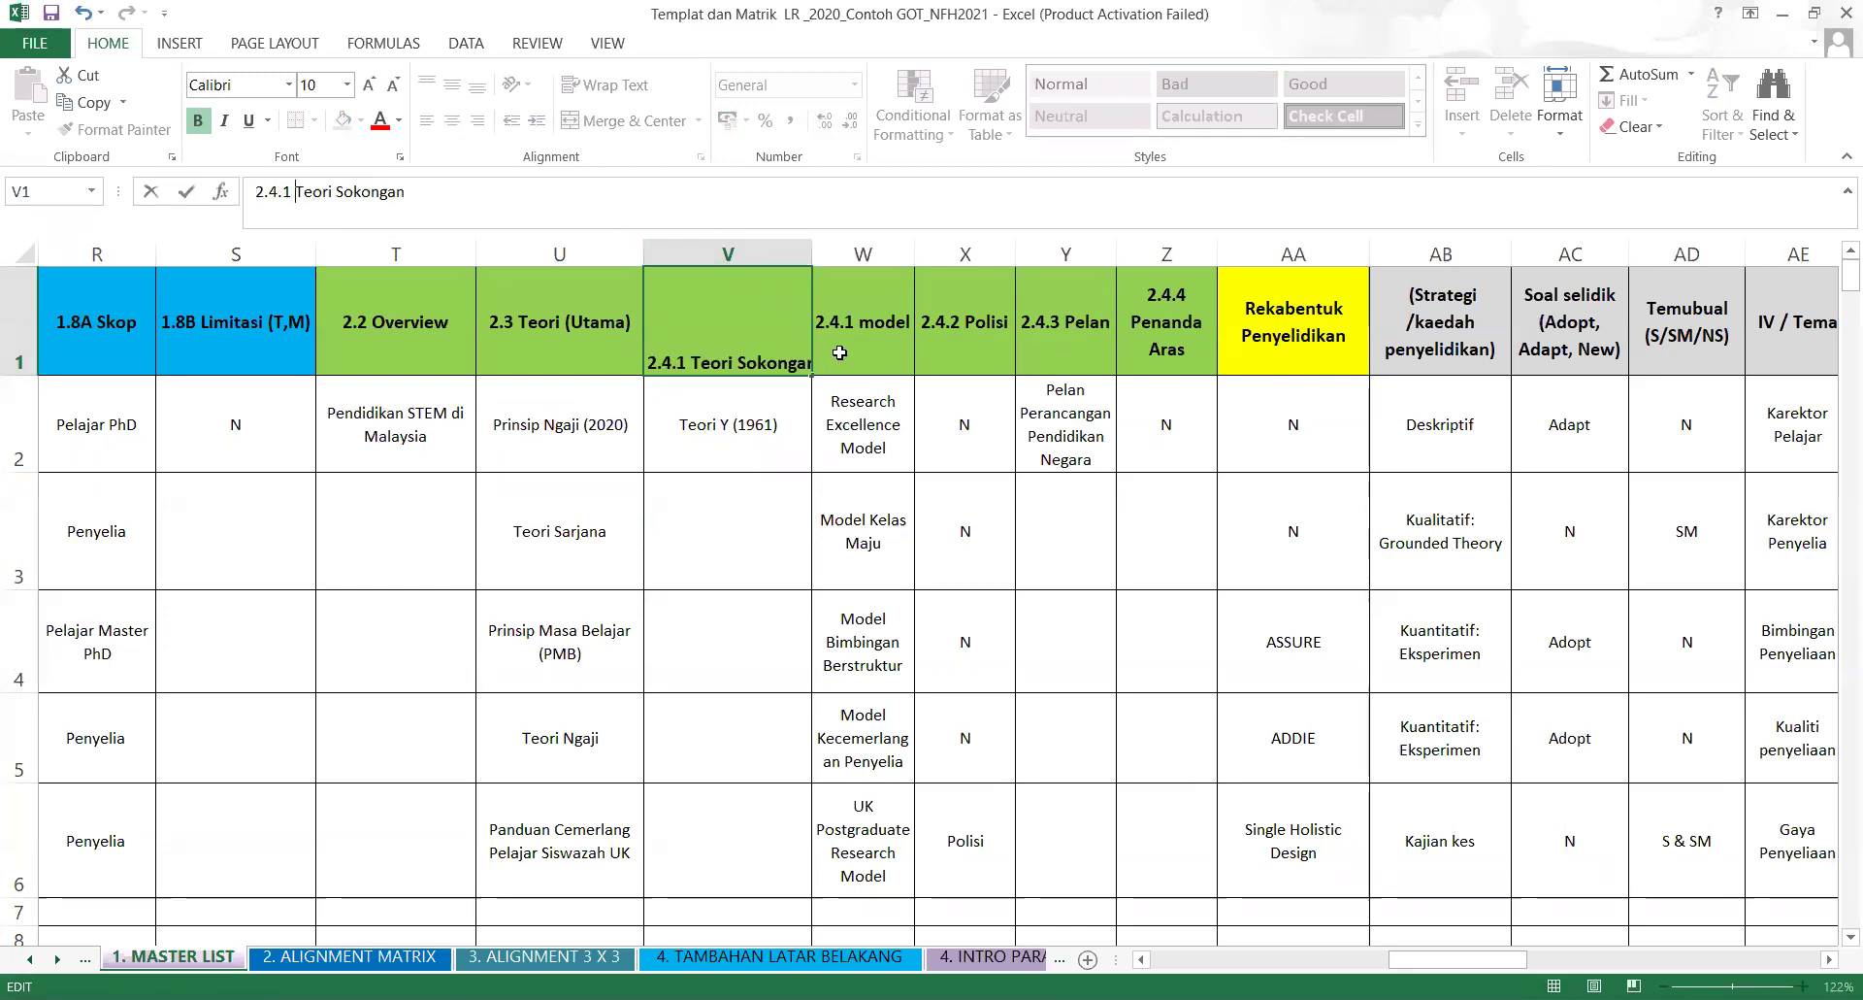
key(Tab)
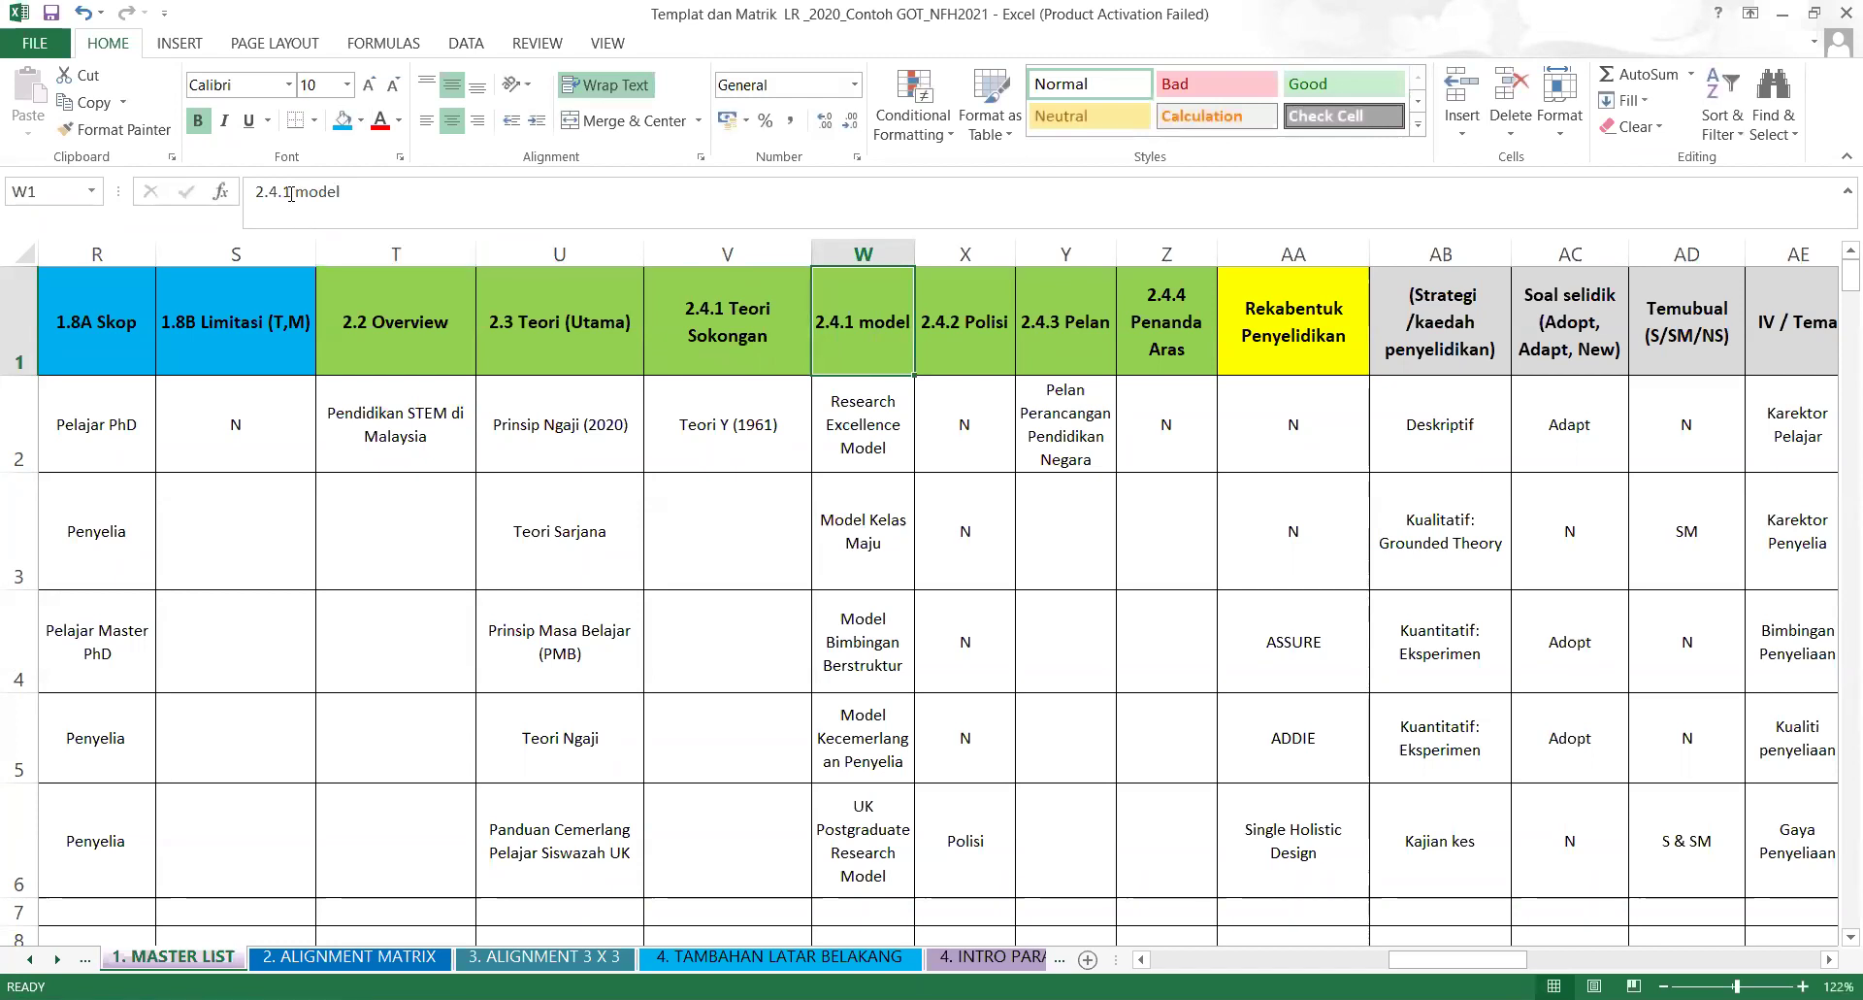
Renumber the model header in W1 as 2.4.2 and the Polisi header in X1 as 2.4.3.
click(291, 192)
key(BackSpace)
text(2)
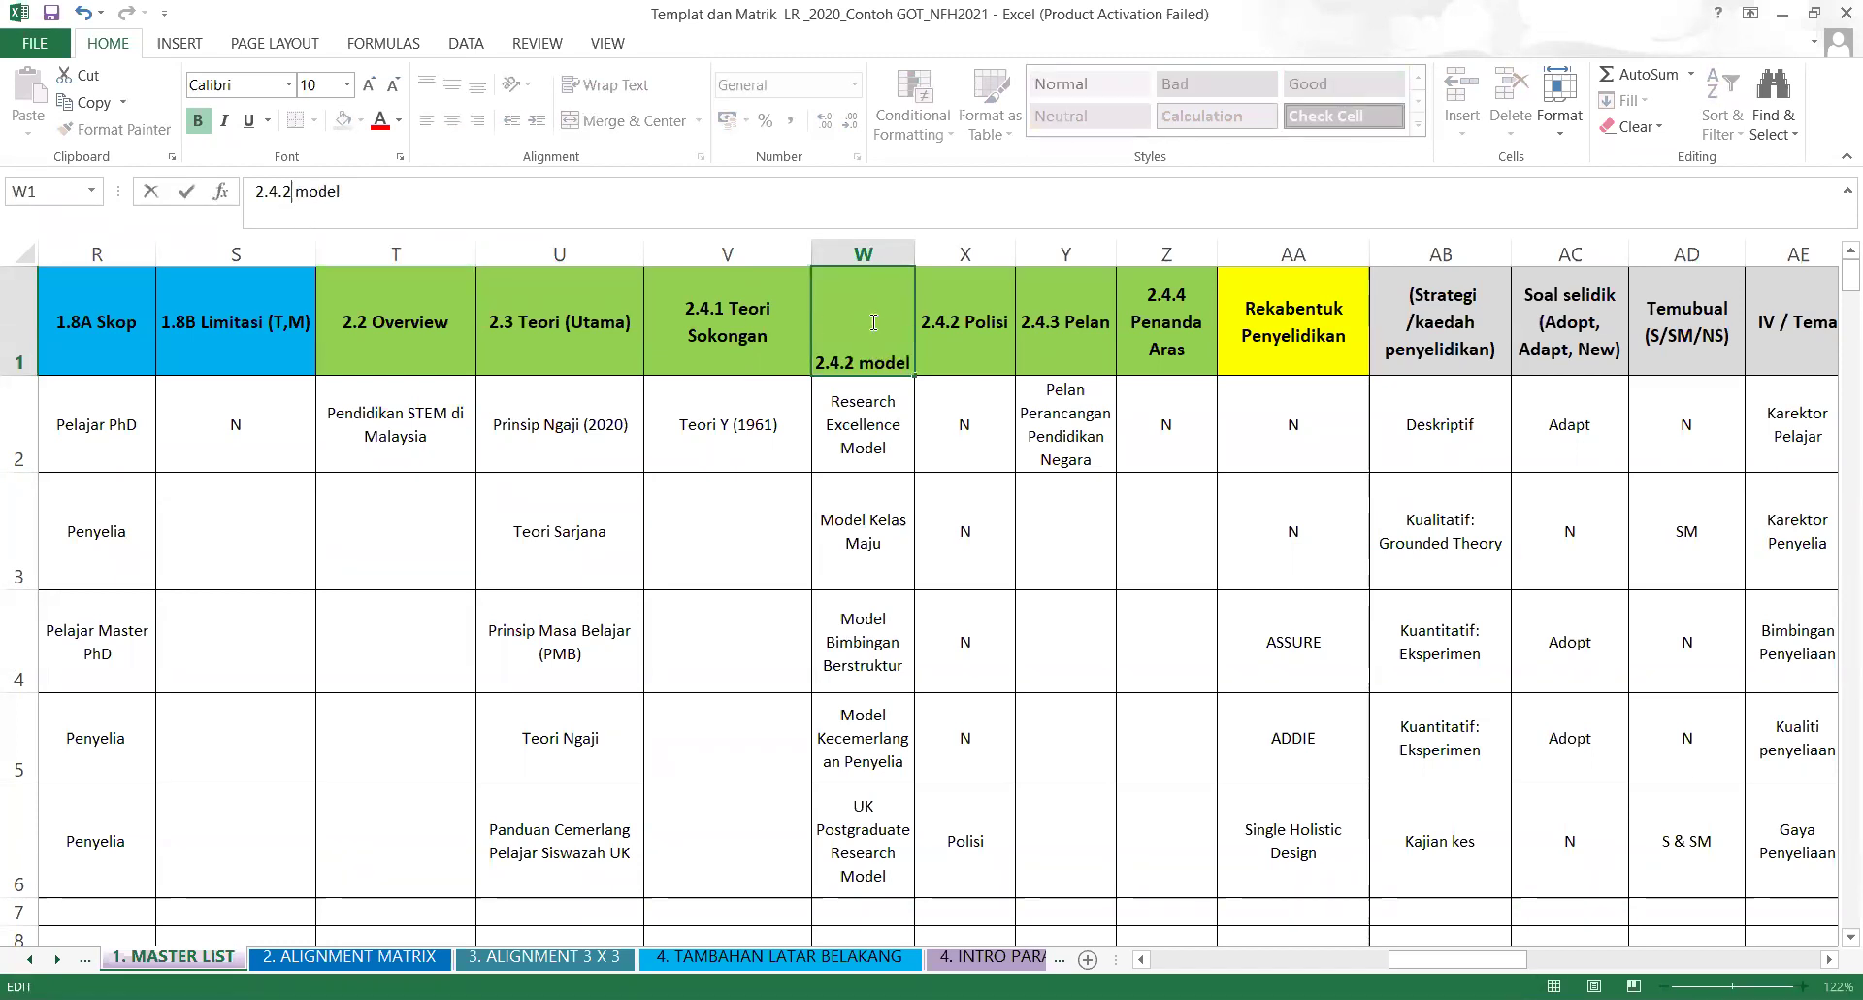
click(964, 338)
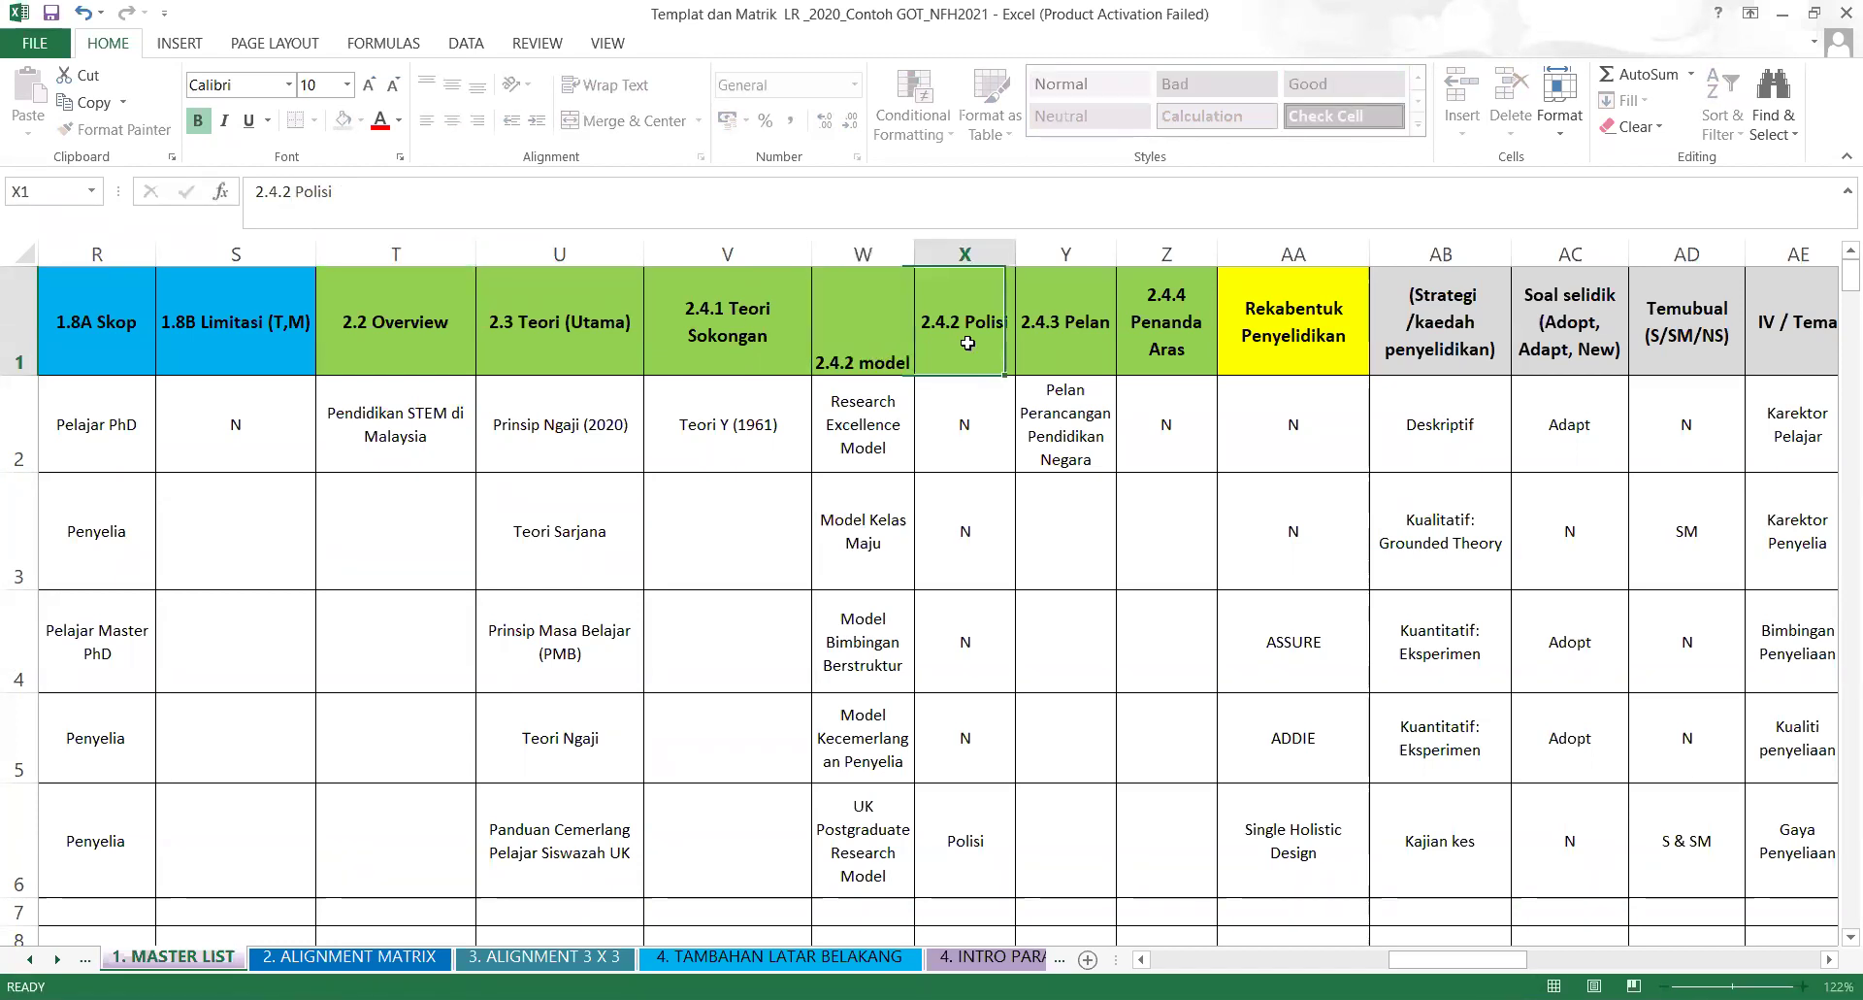
click(291, 192)
key(BackSpace)
text(3)
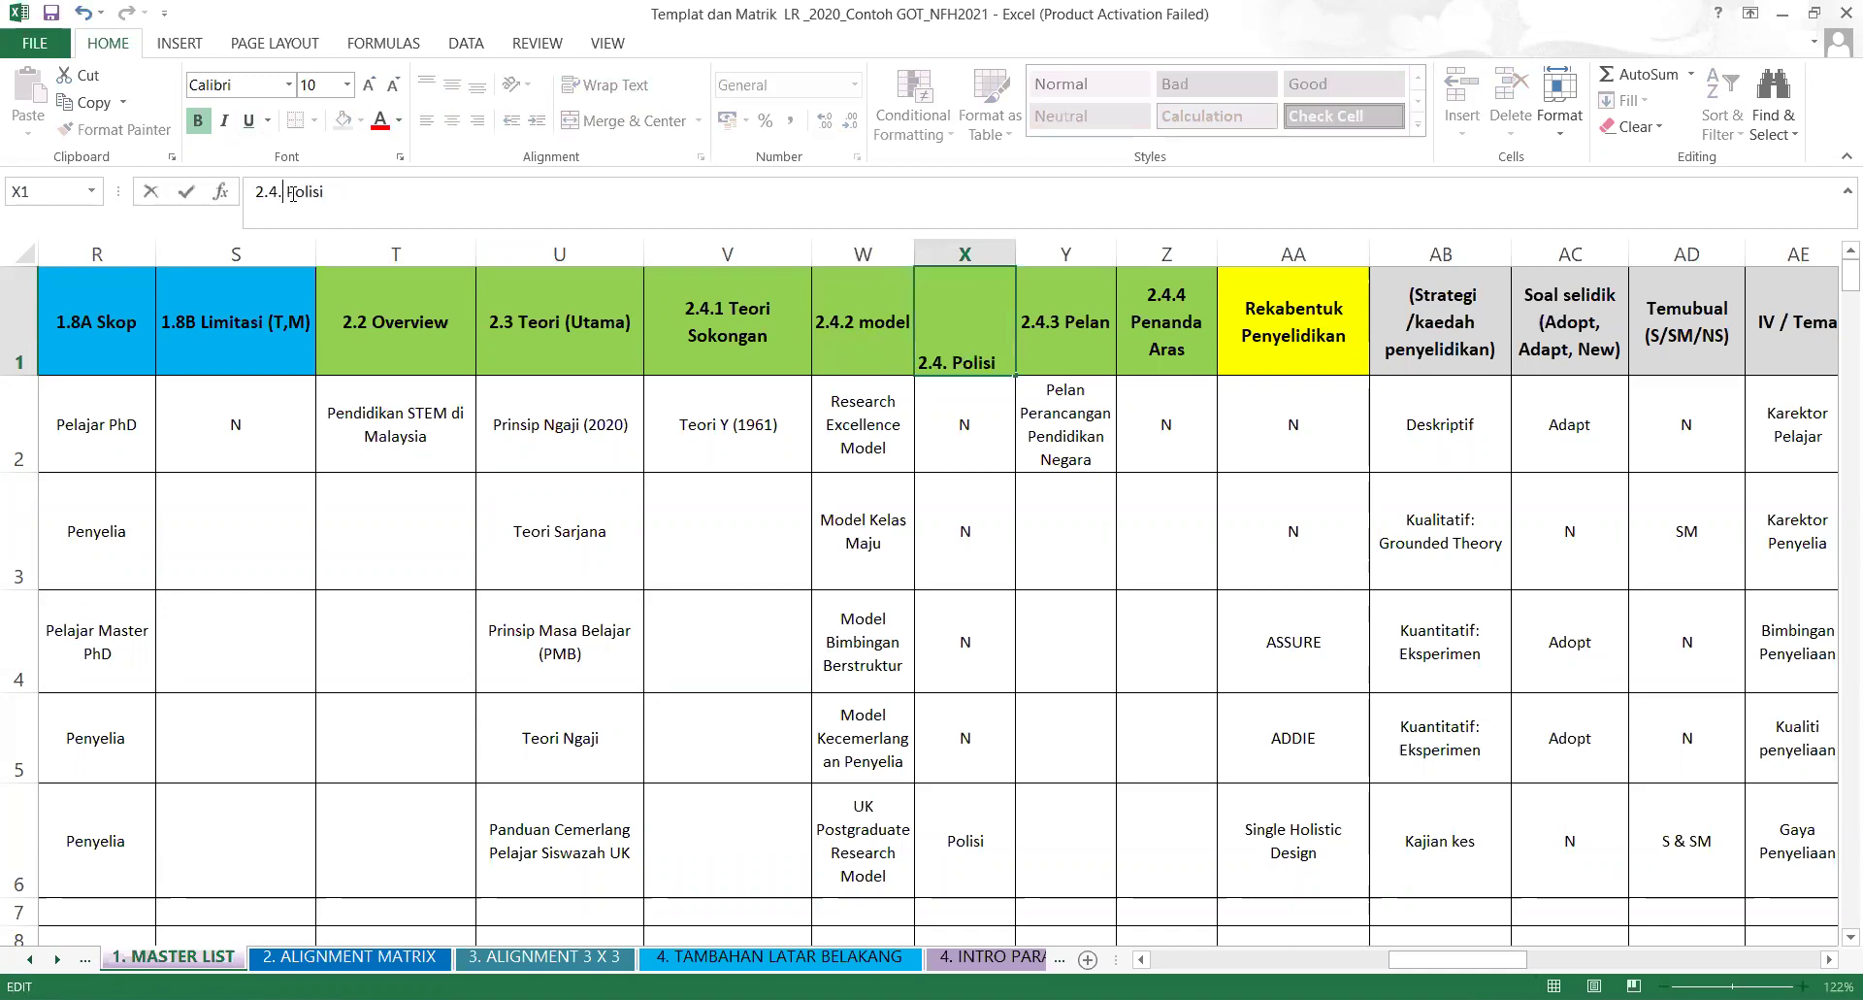
click(822, 400)
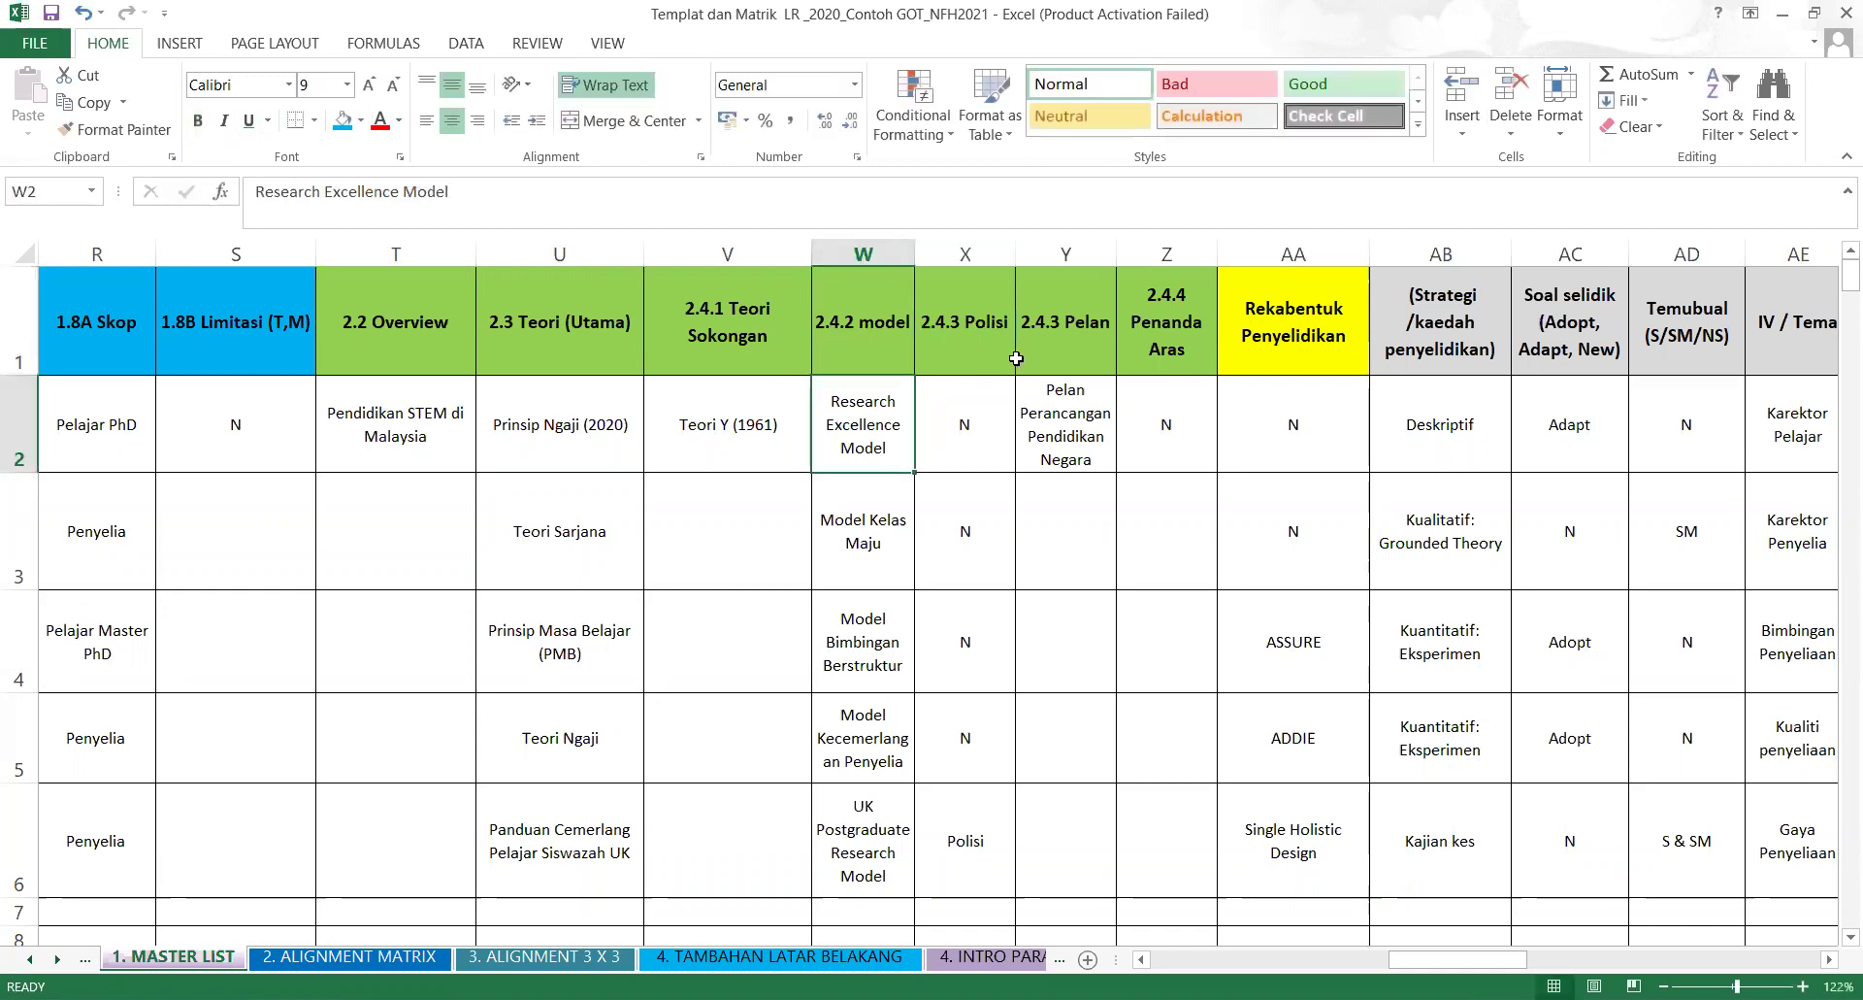
Renumber the Pelan header in Y1 as 2.4.4 and the Penanda Aras header in Z1 as 2.4.5.
click(1034, 349)
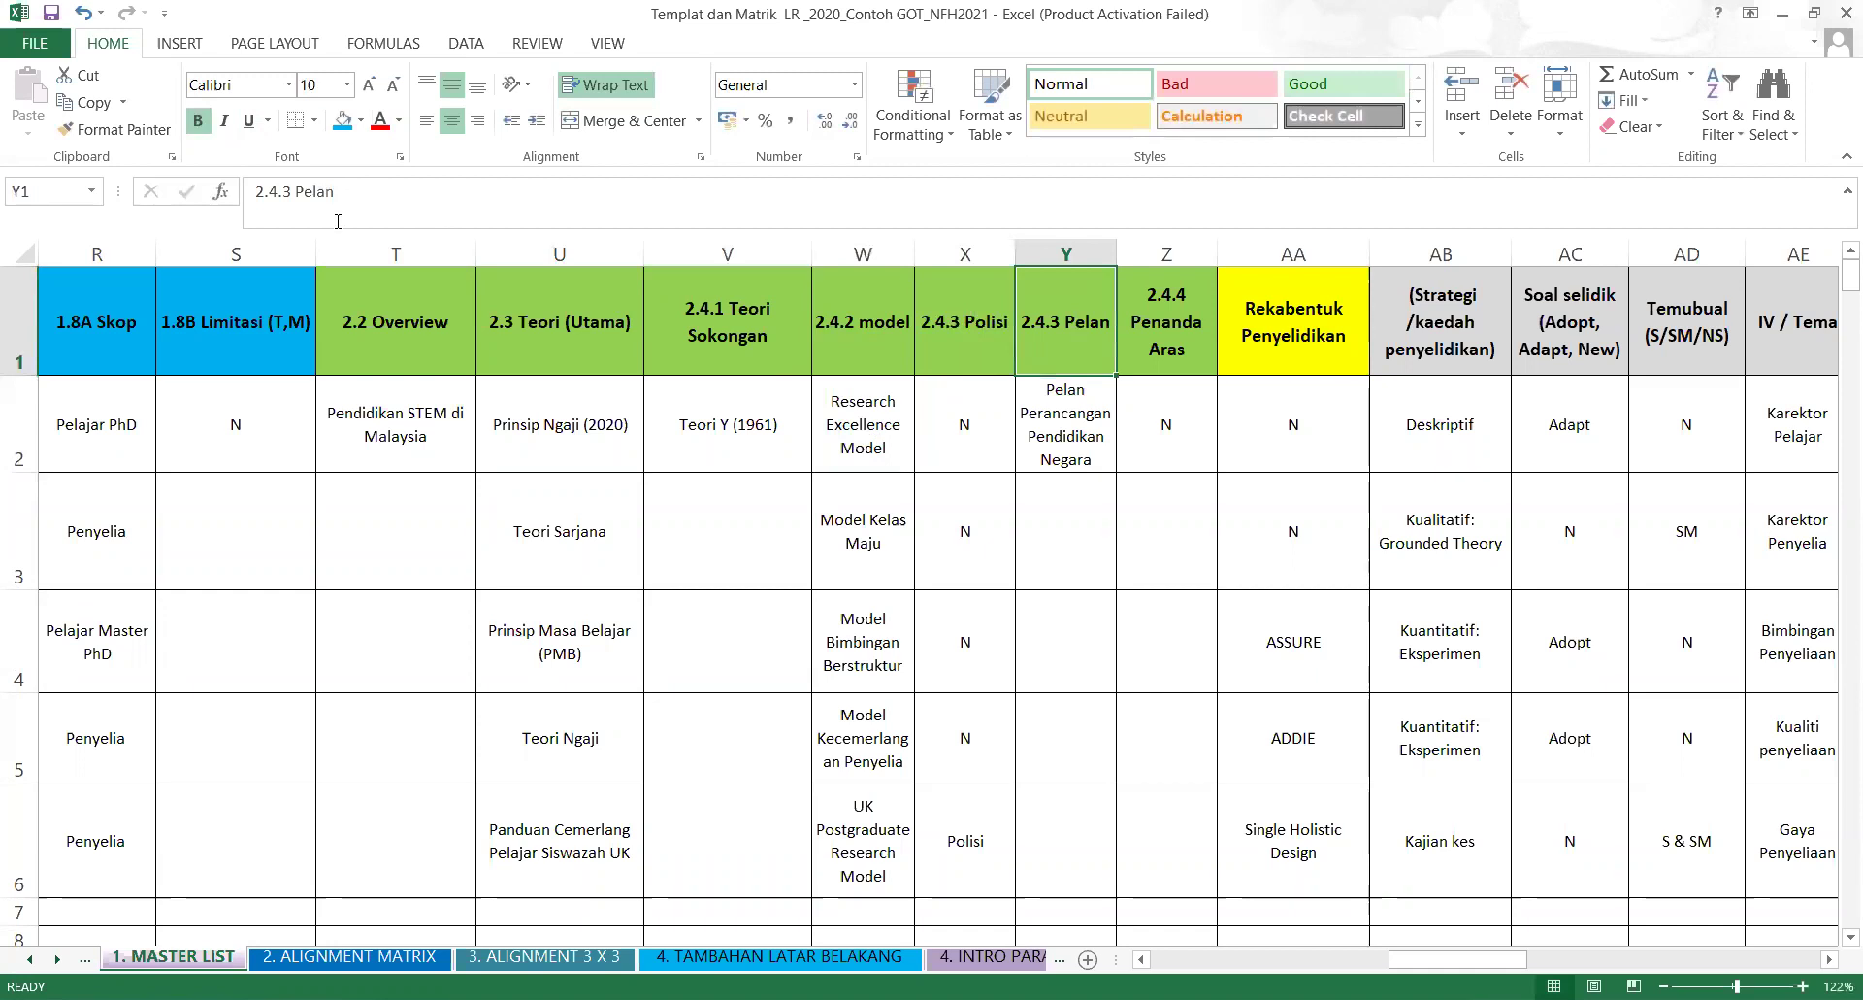
click(289, 192)
key(BackSpace)
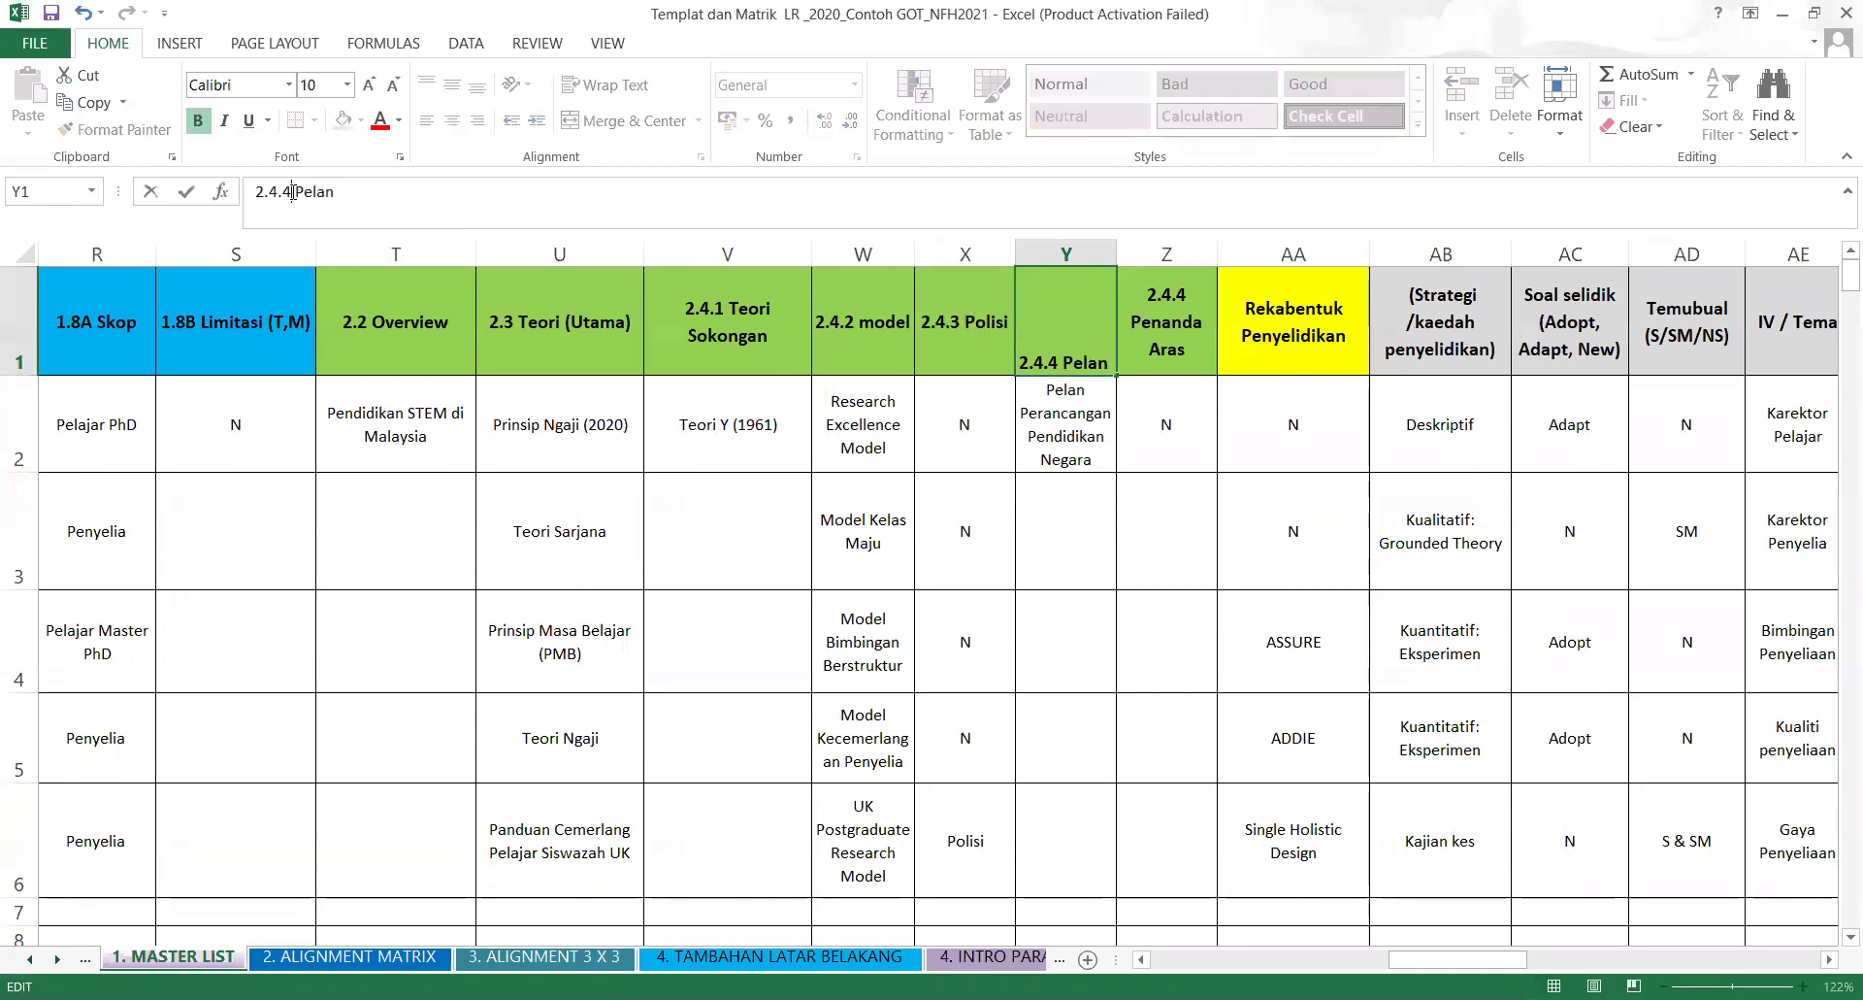
text(4)
click(1128, 439)
click(1148, 360)
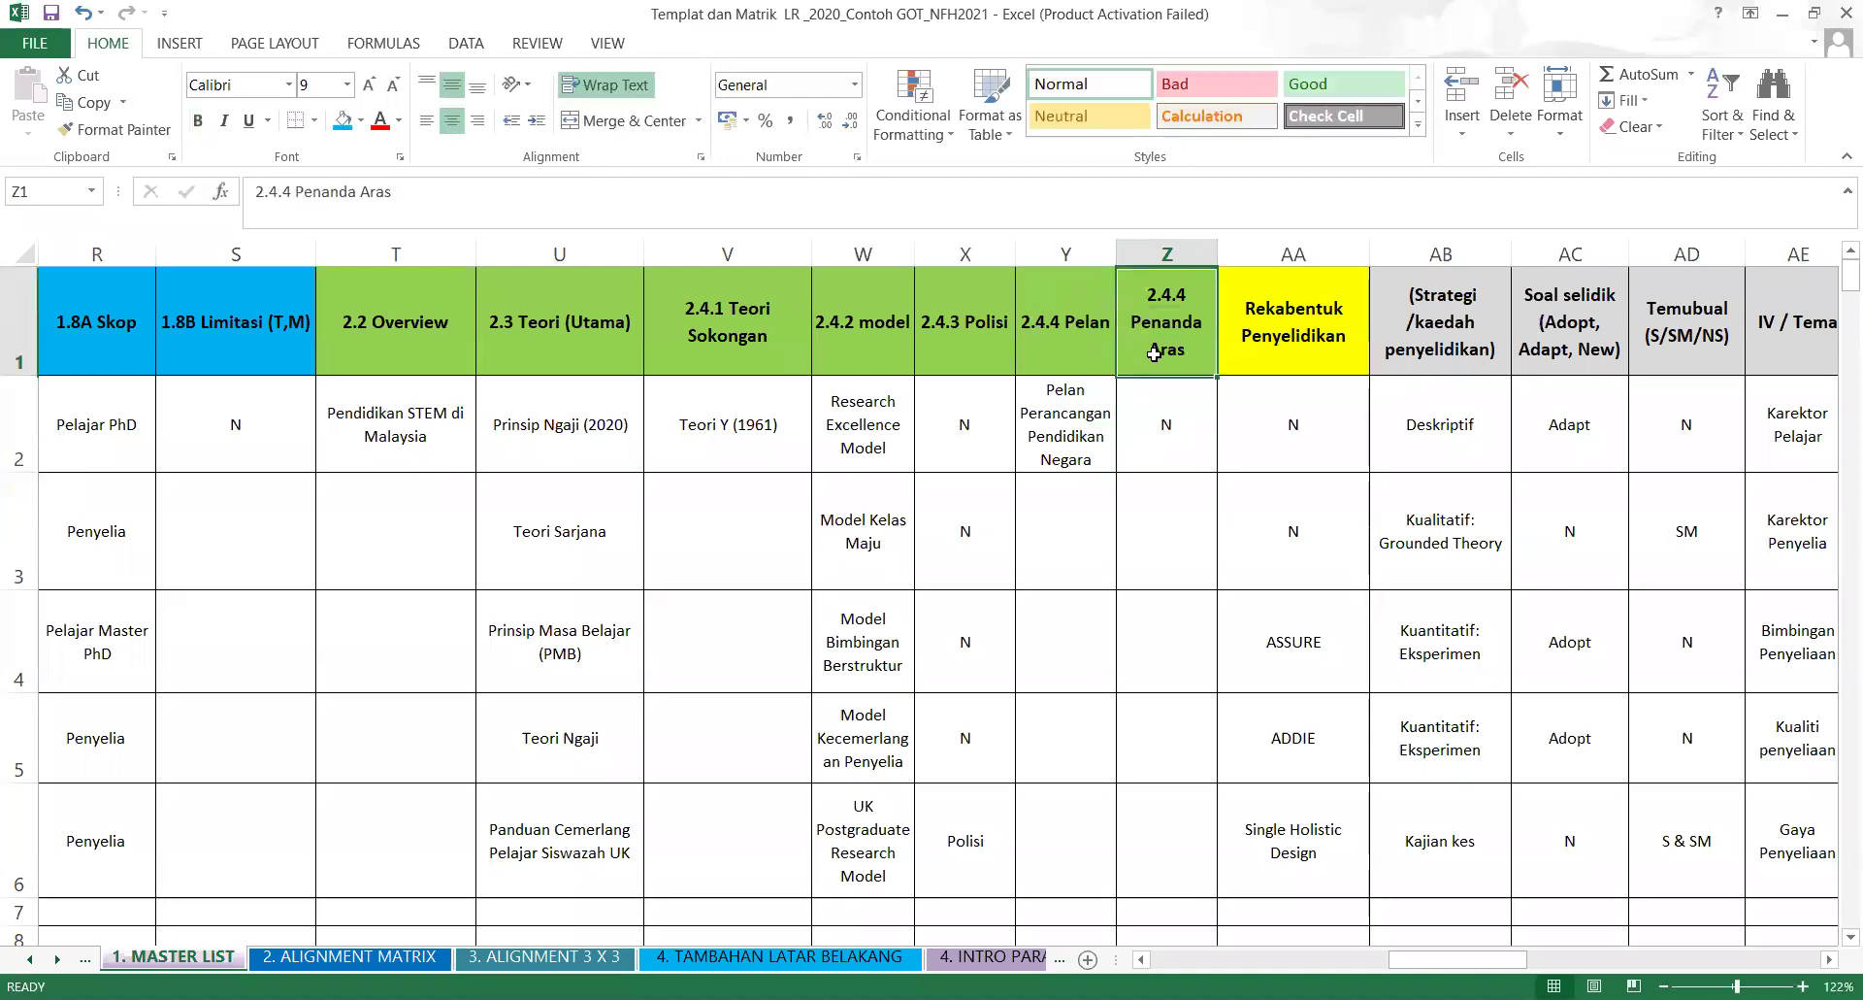
click(292, 196)
key(BackSpace)
text(5)
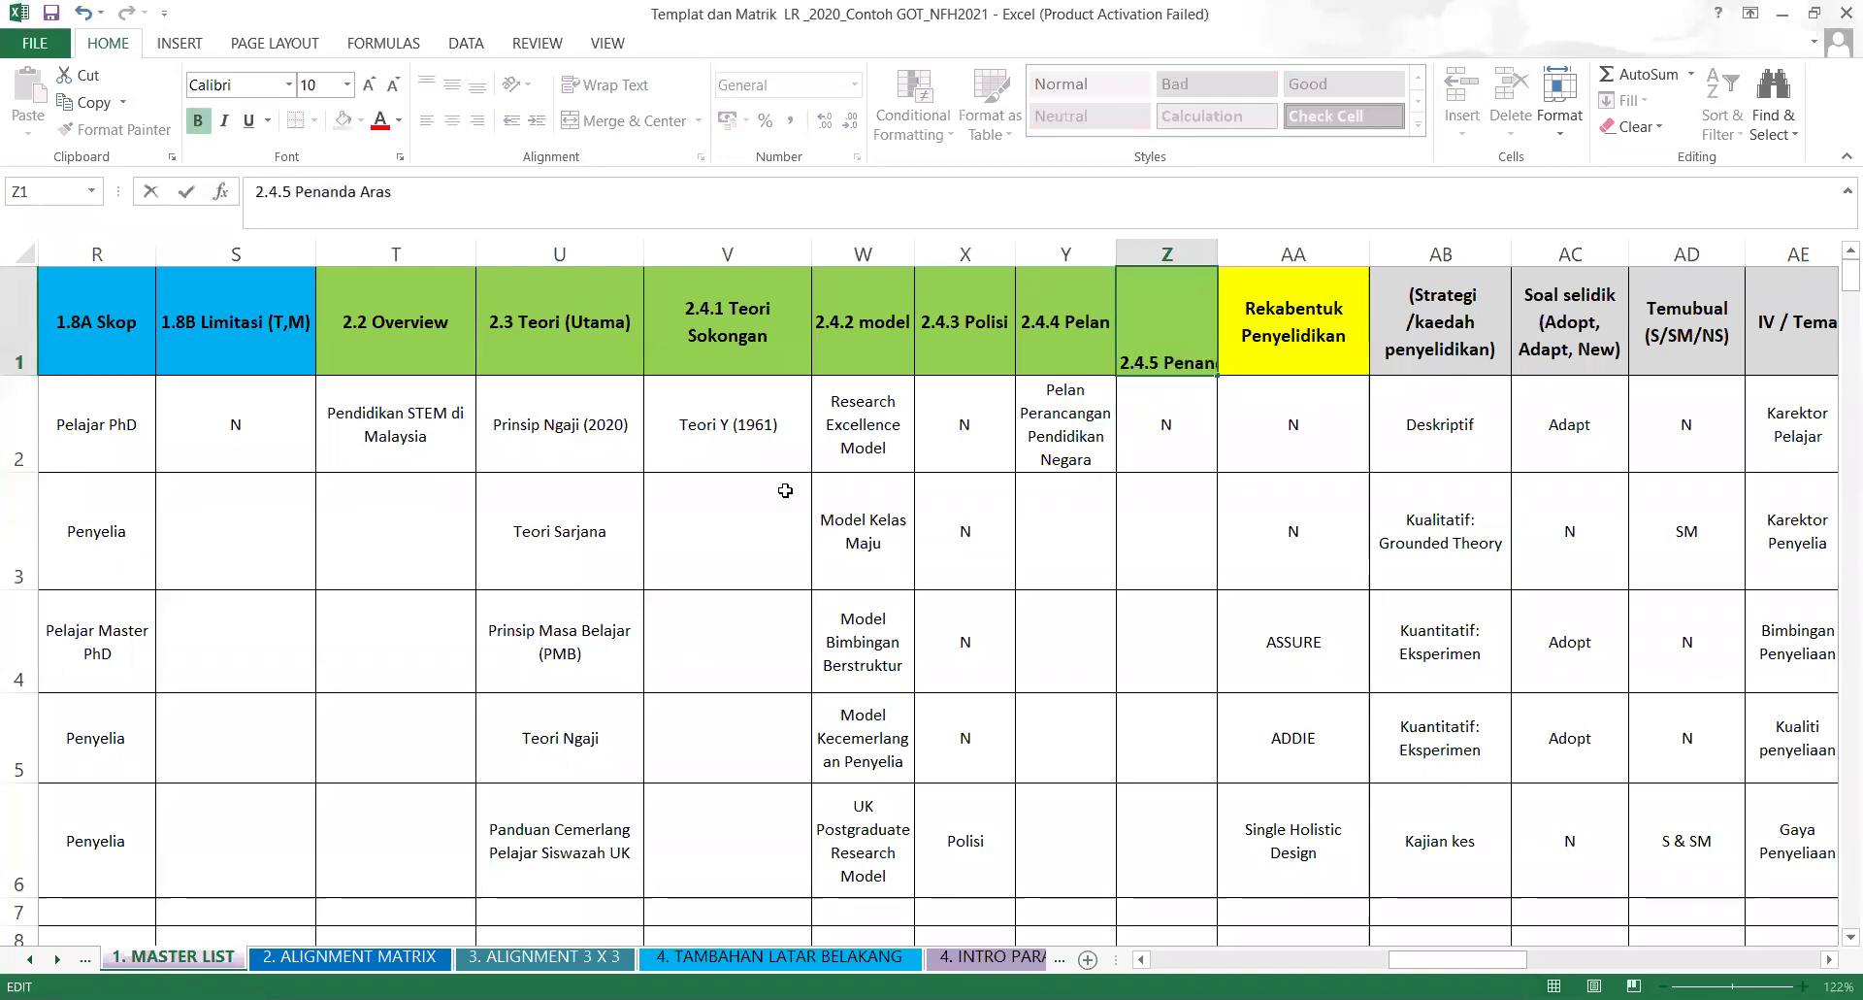
click(1074, 704)
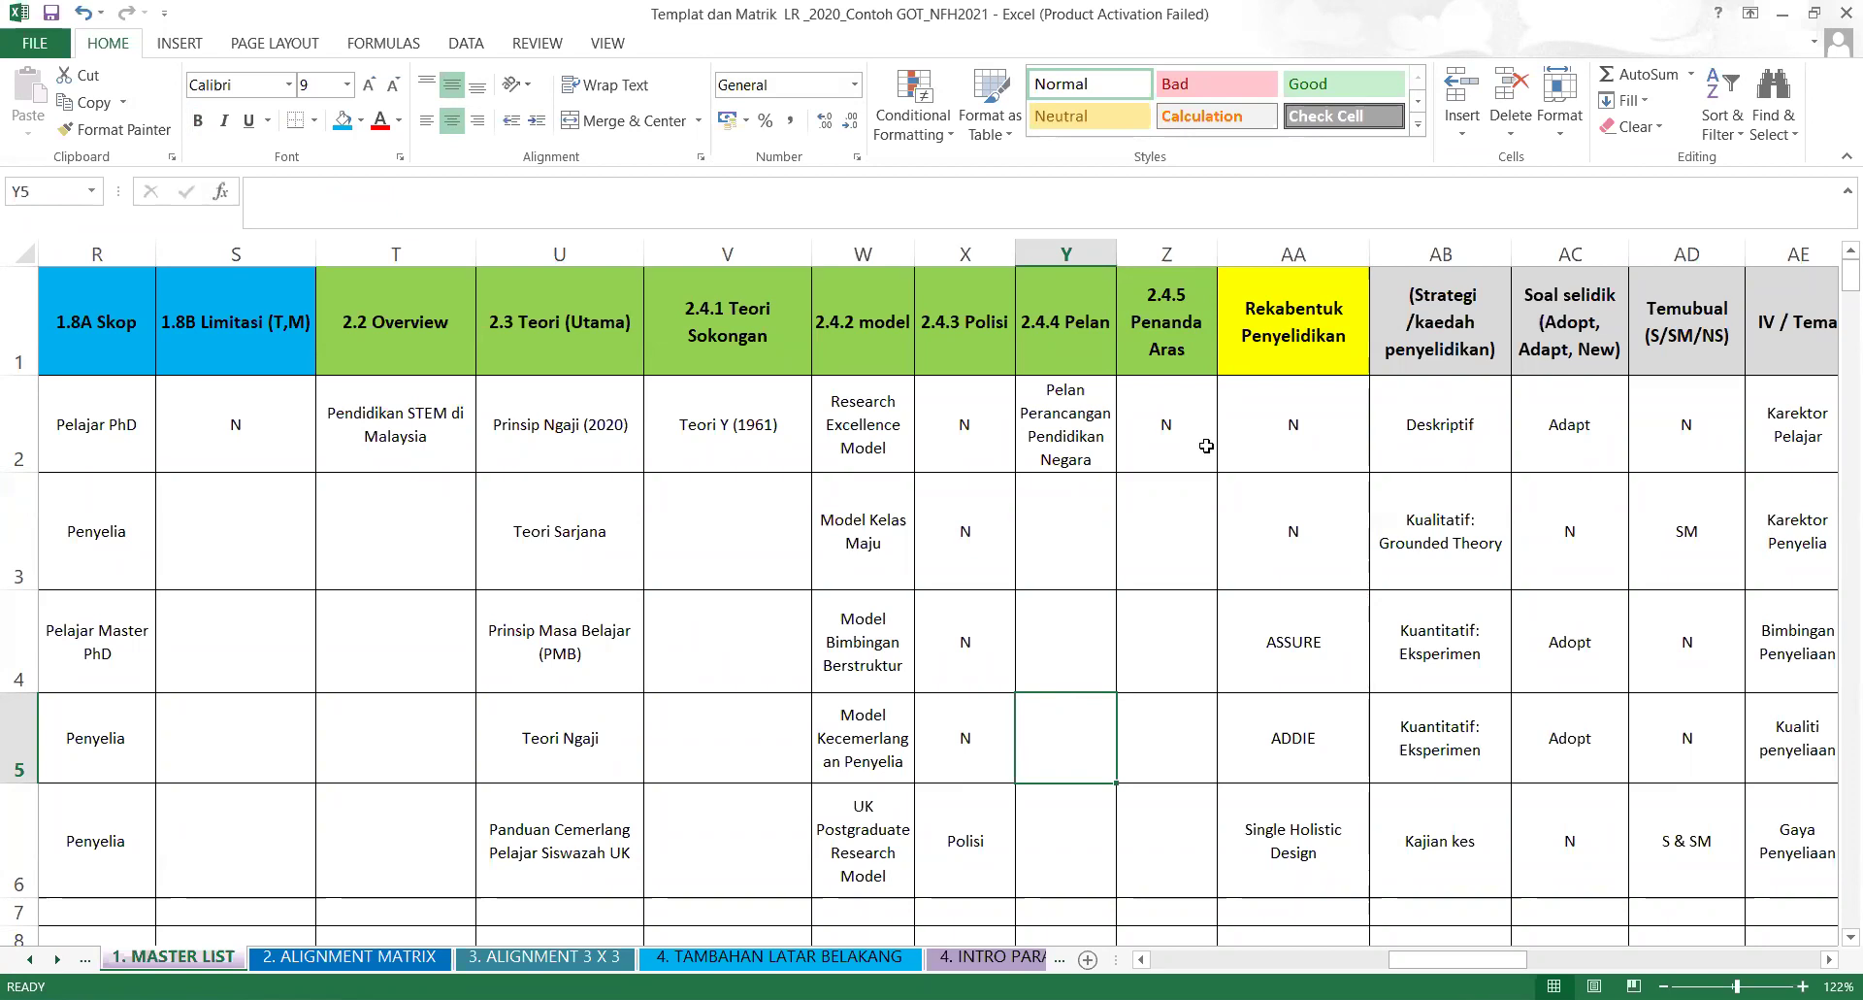
Check the numbering of the headers from V1 through Z1 one by one.
click(767, 346)
click(854, 356)
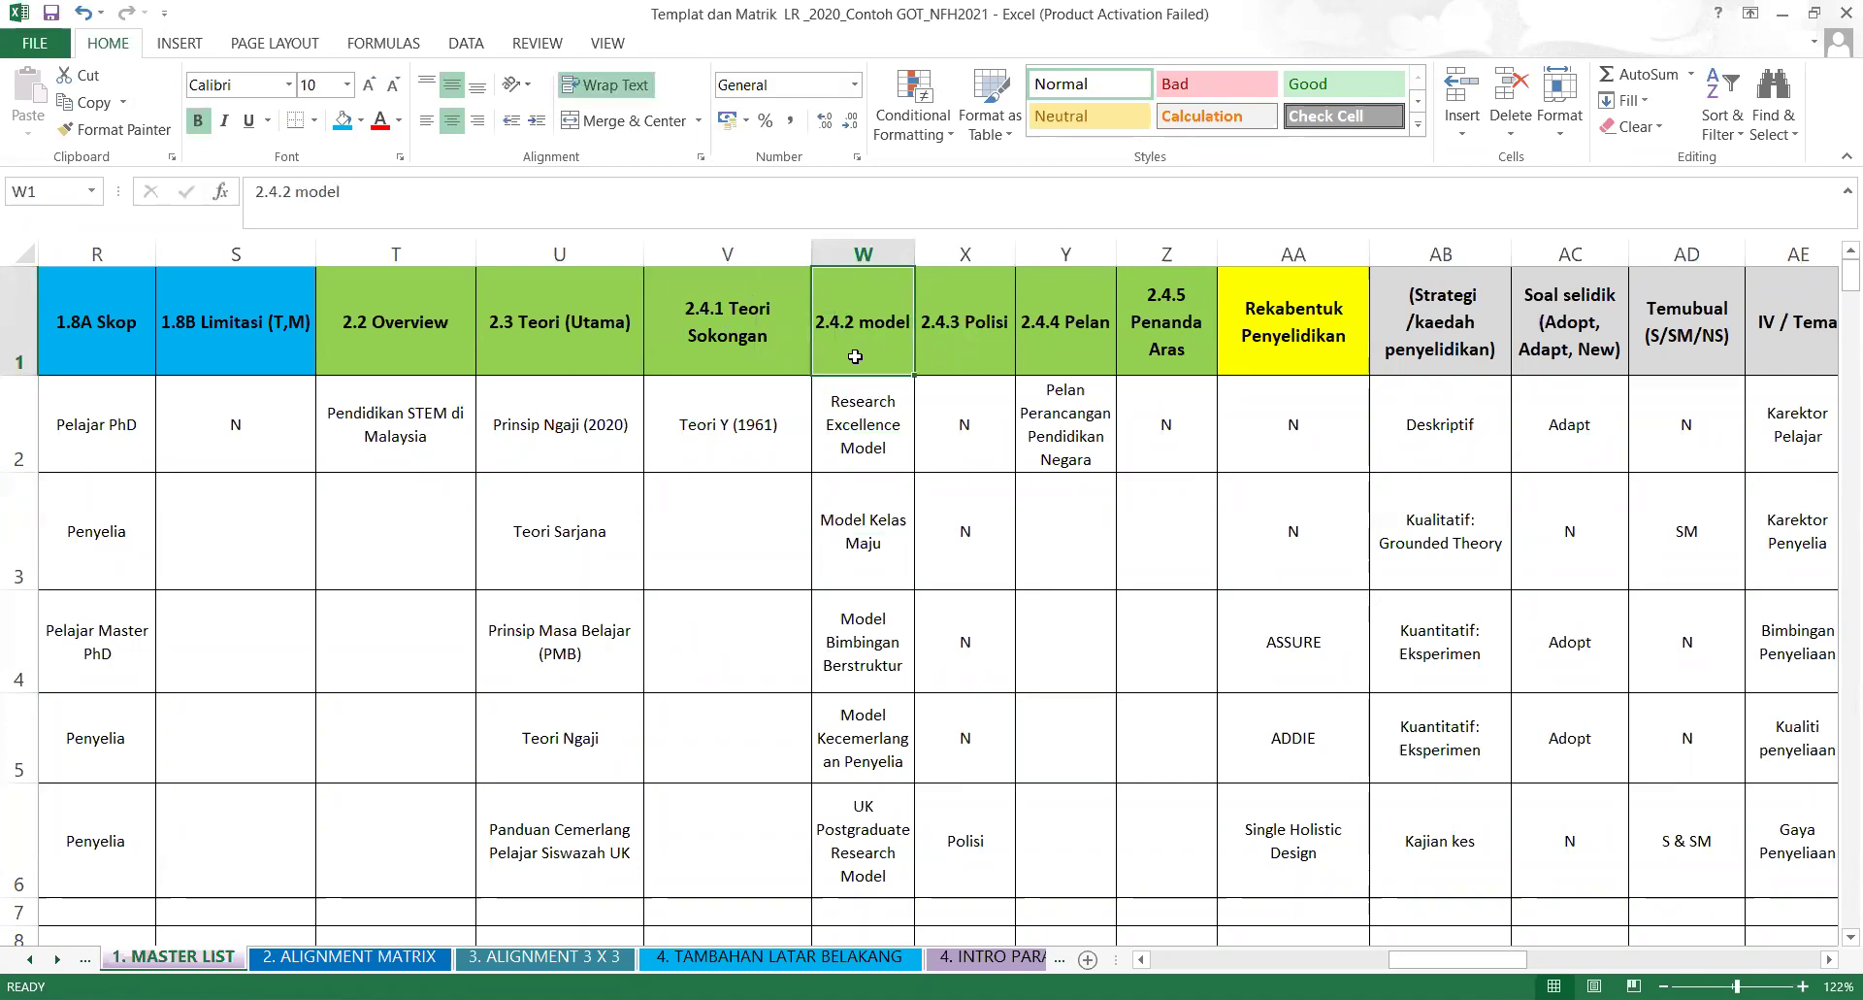
click(968, 356)
click(1071, 355)
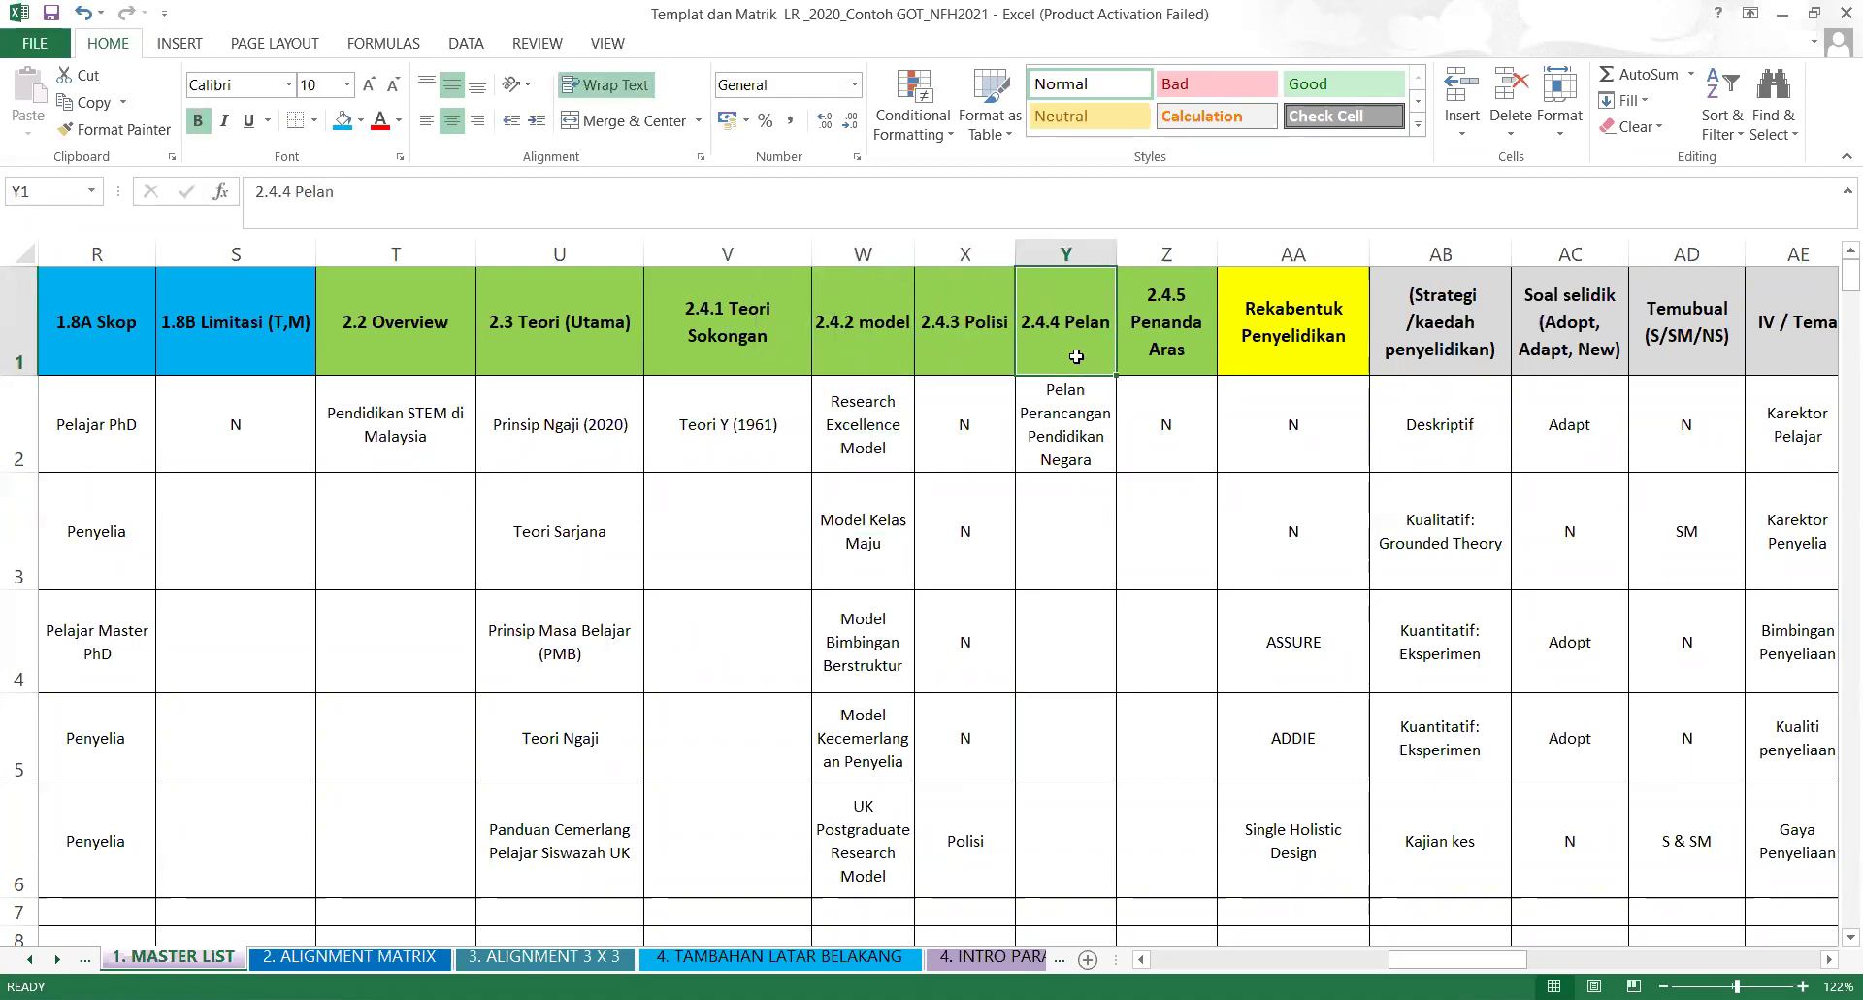
click(1160, 359)
click(1121, 495)
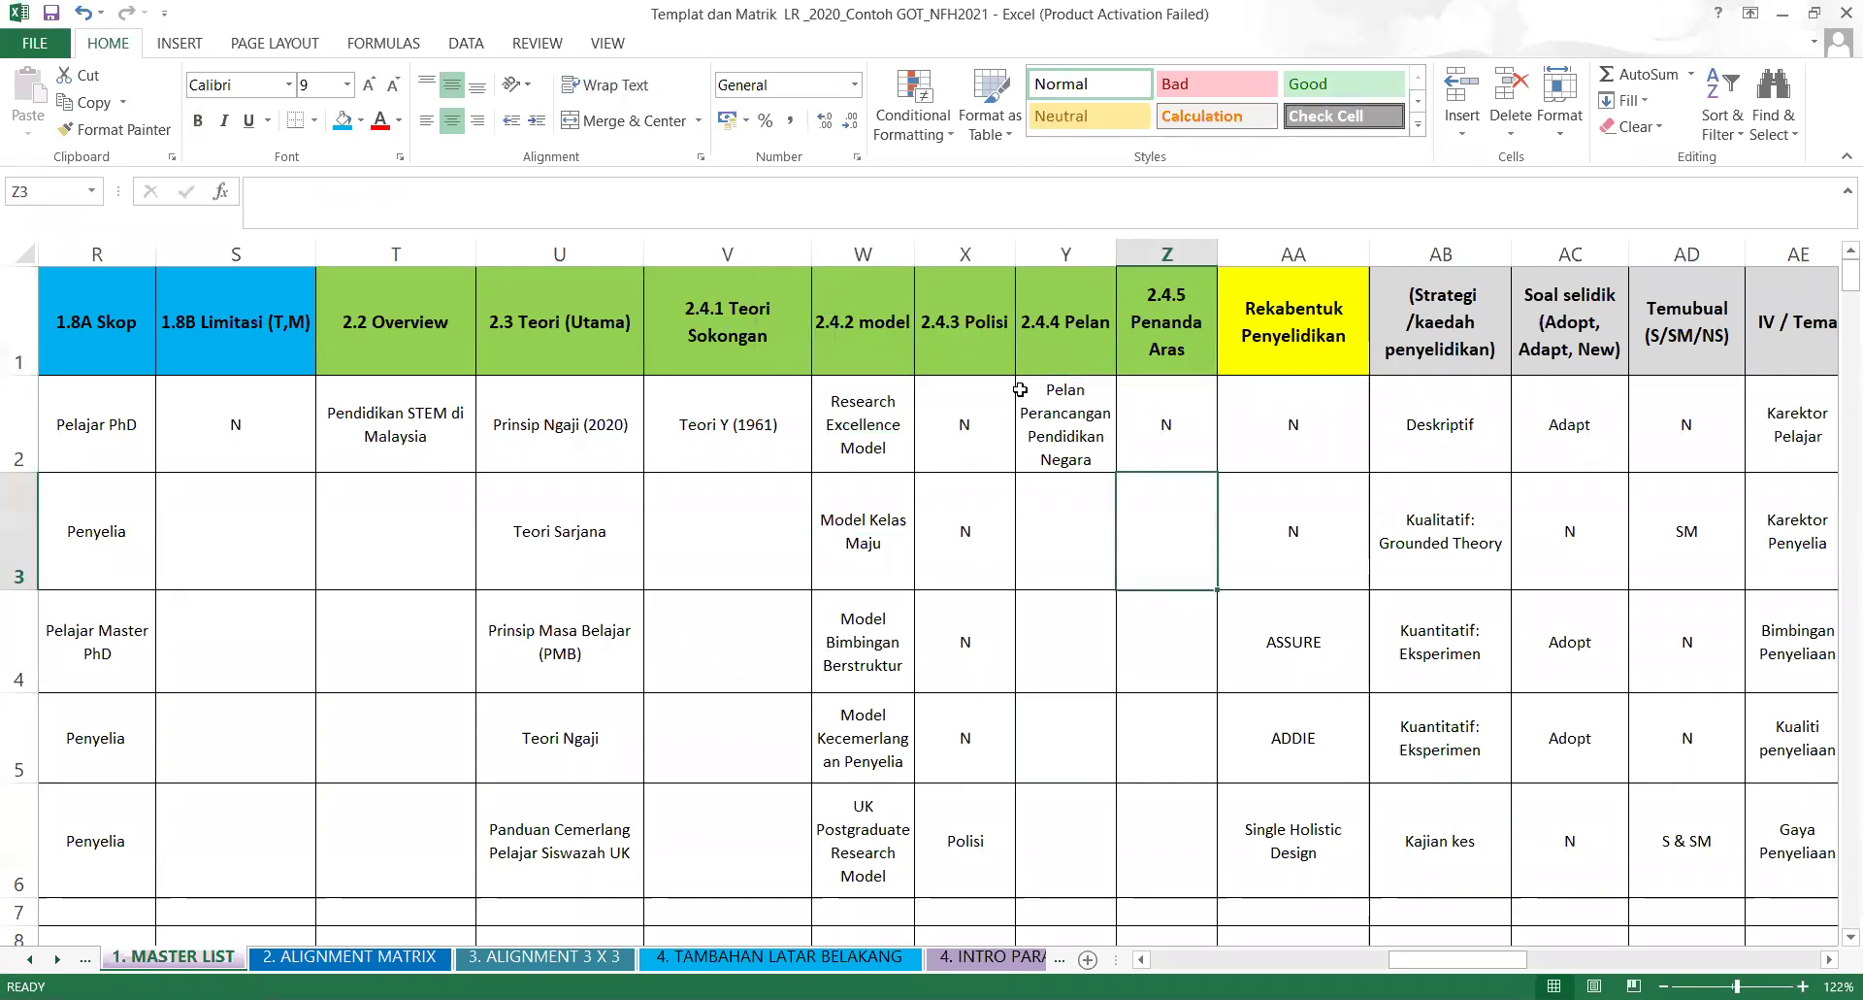
Capitalise the word in the W1 header so it reads 2.4.2 Model.
click(985, 349)
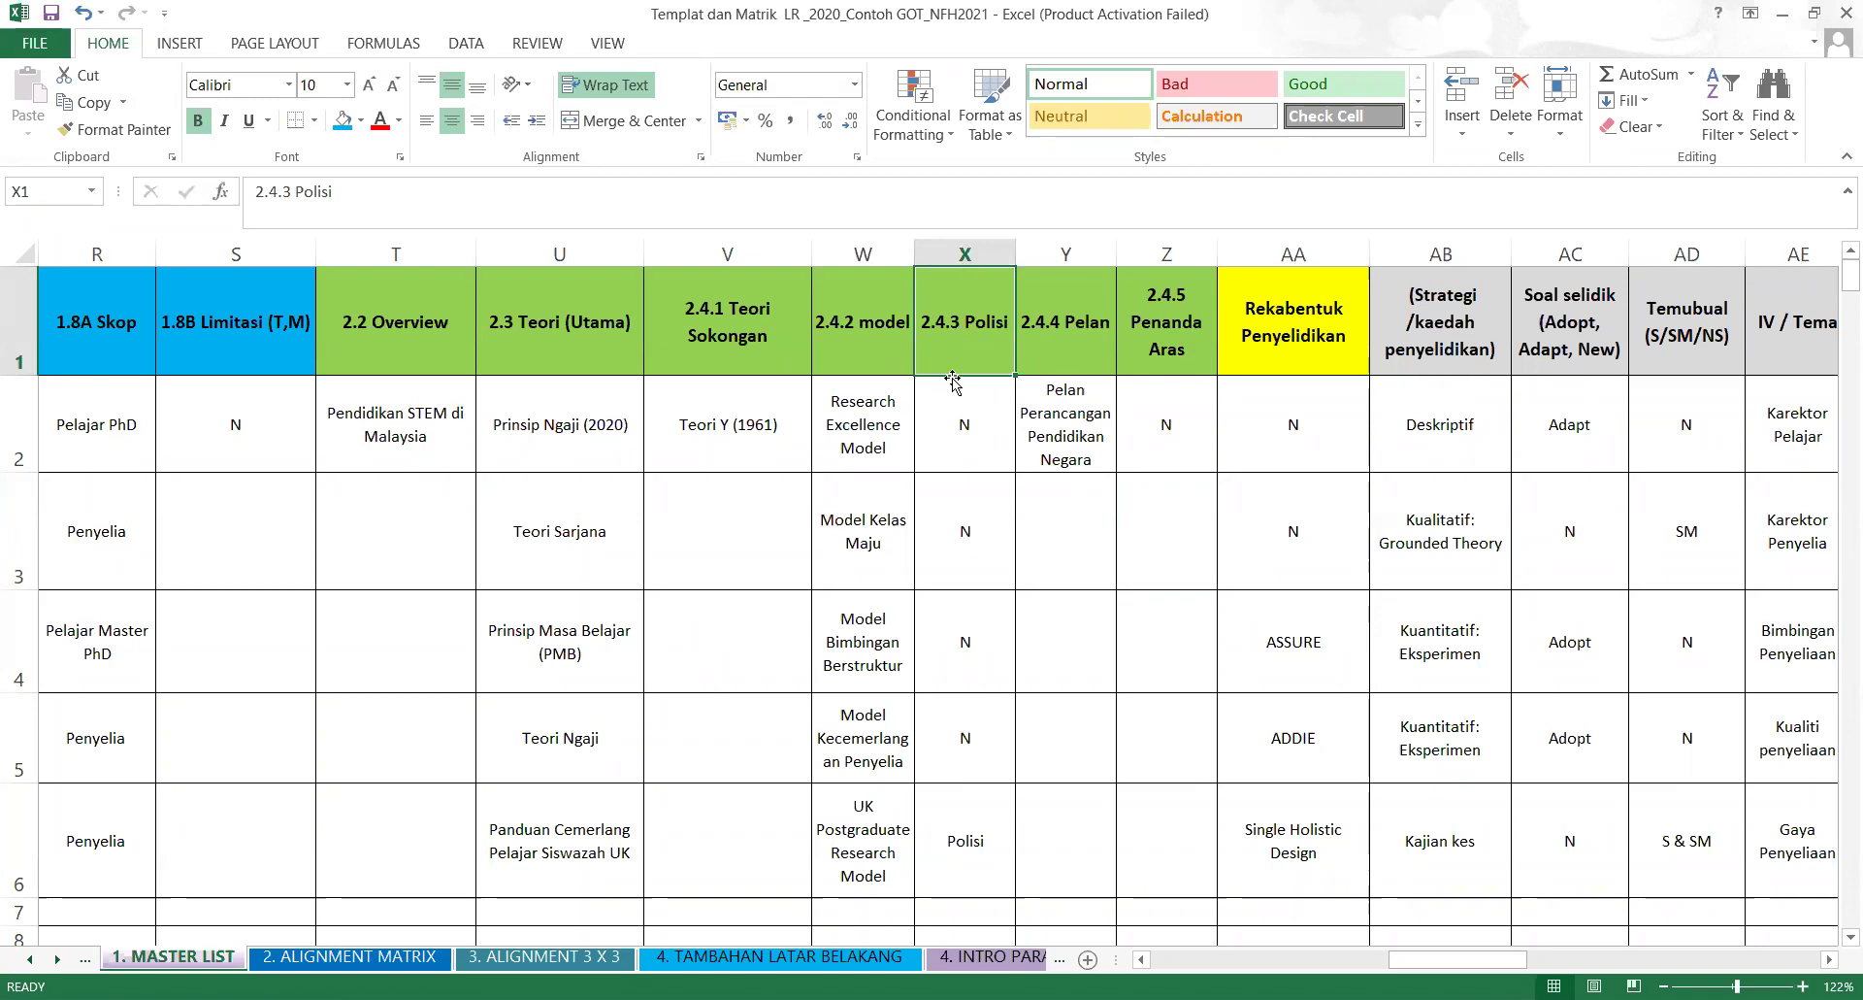
click(880, 362)
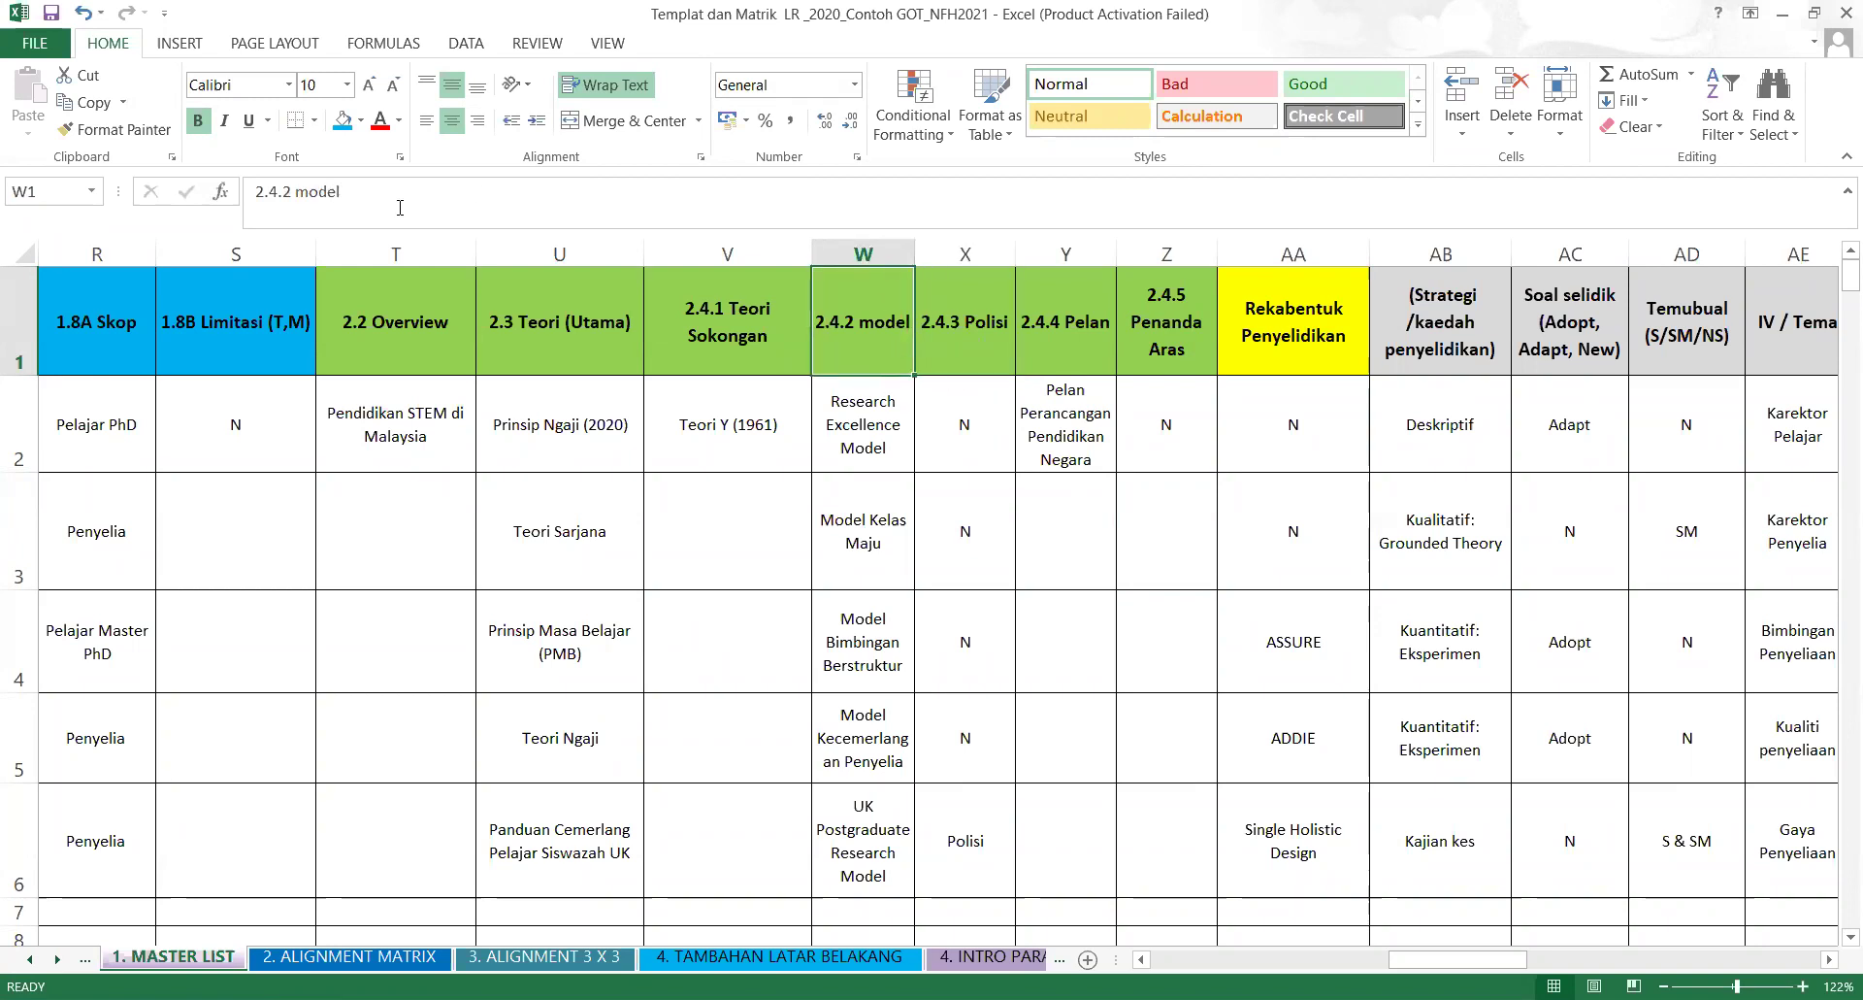
click(307, 192)
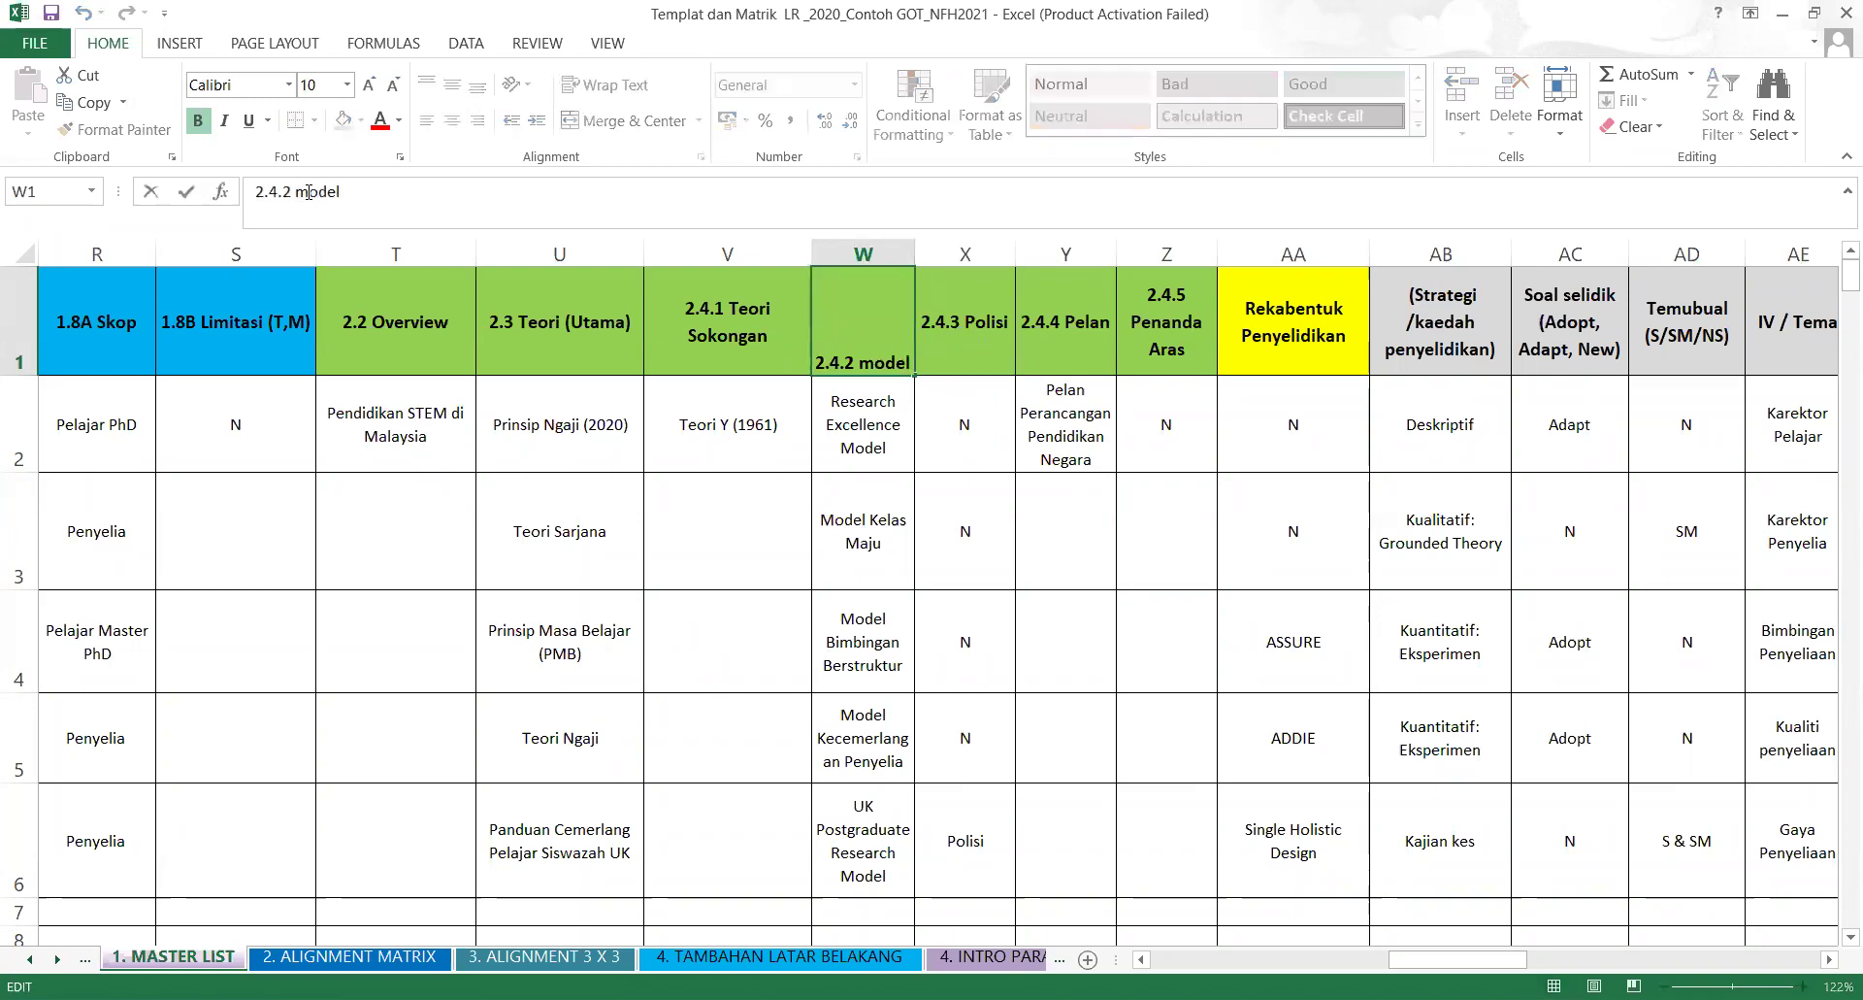
key(BackSpace)
text(M)
click(1086, 721)
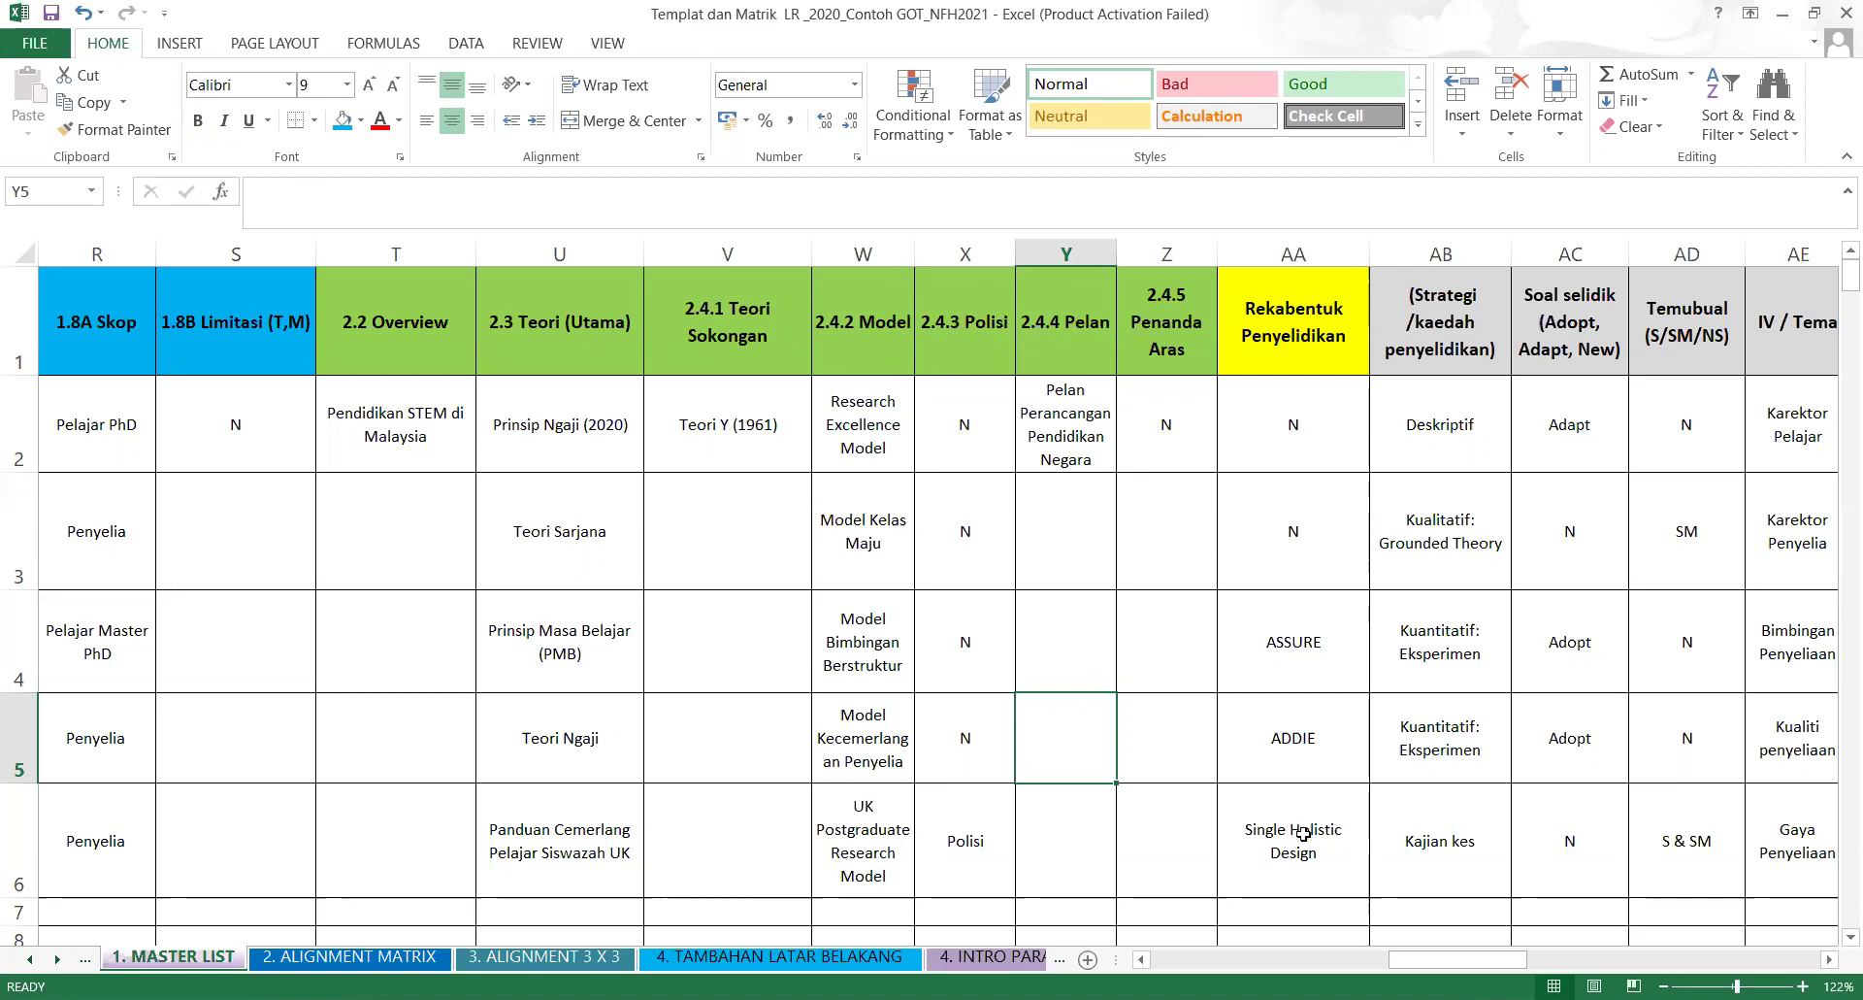
Examine the master list's theory, model, policy and Rekabentuk Penyelidikan columns at a larger zoom.
scroll(1303, 833, down, 7)
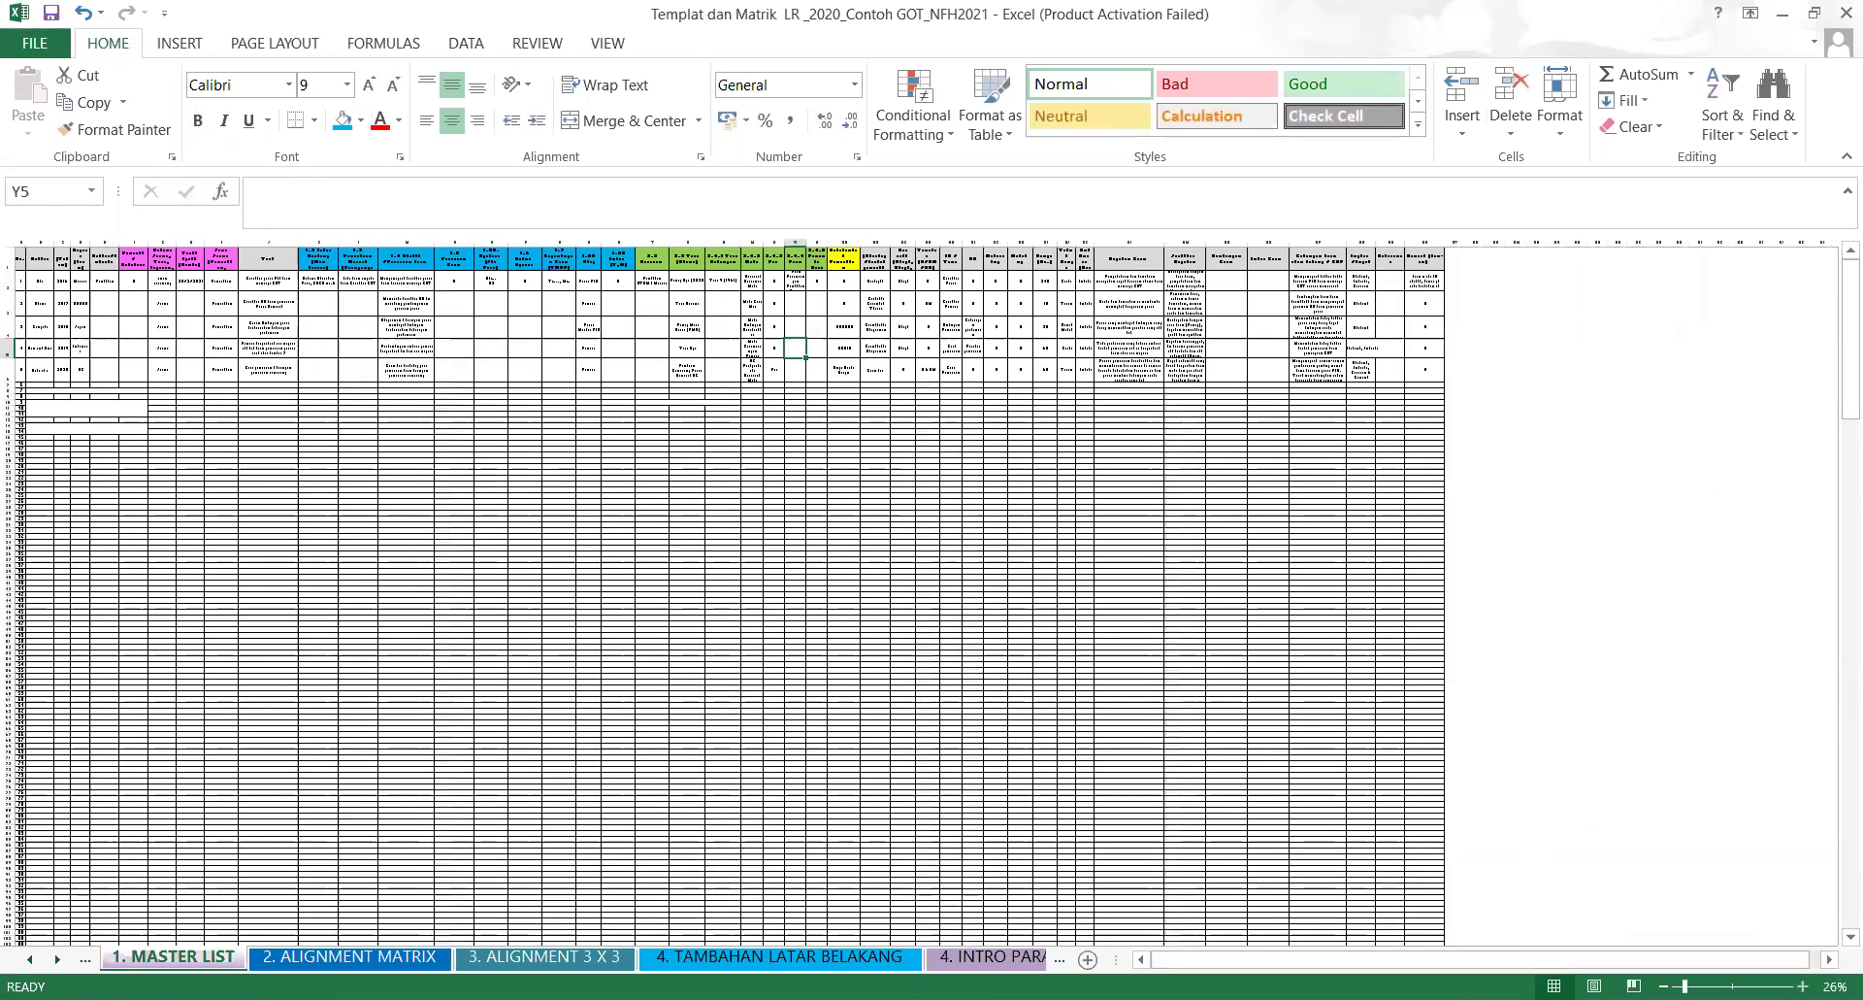
scroll(1303, 832, up, 5)
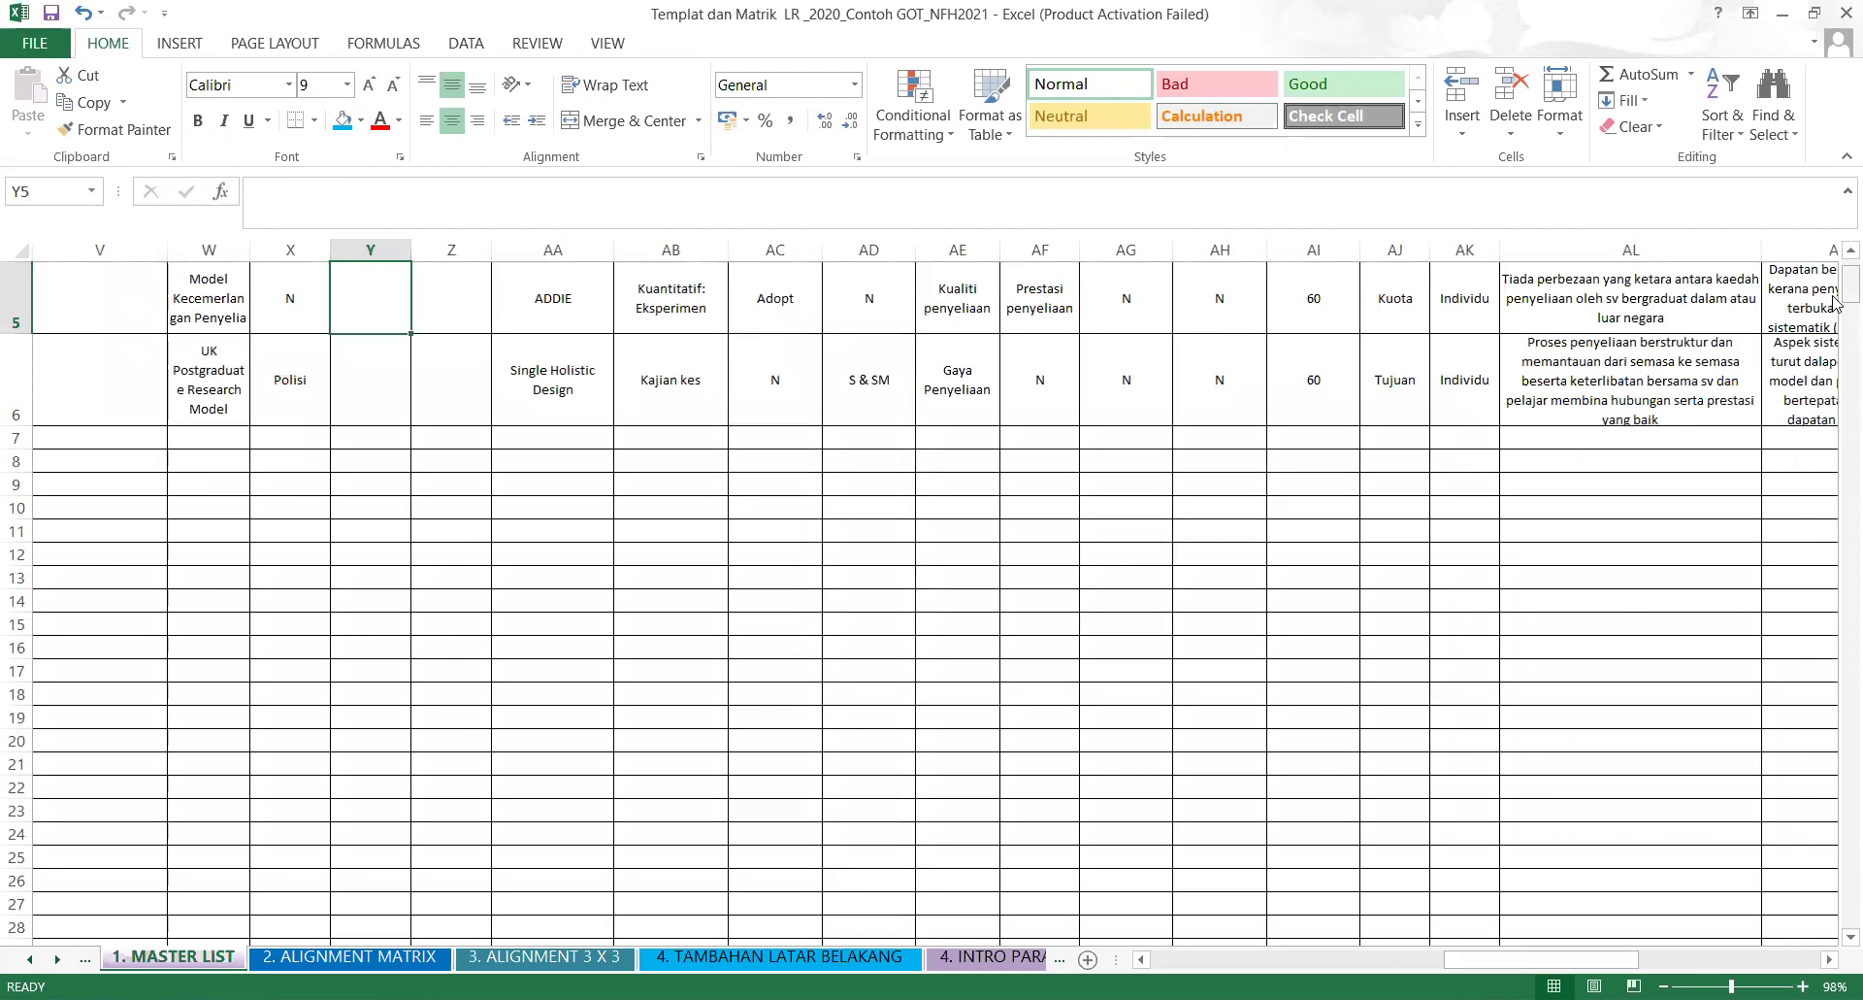
scroll(1835, 302, up, 2)
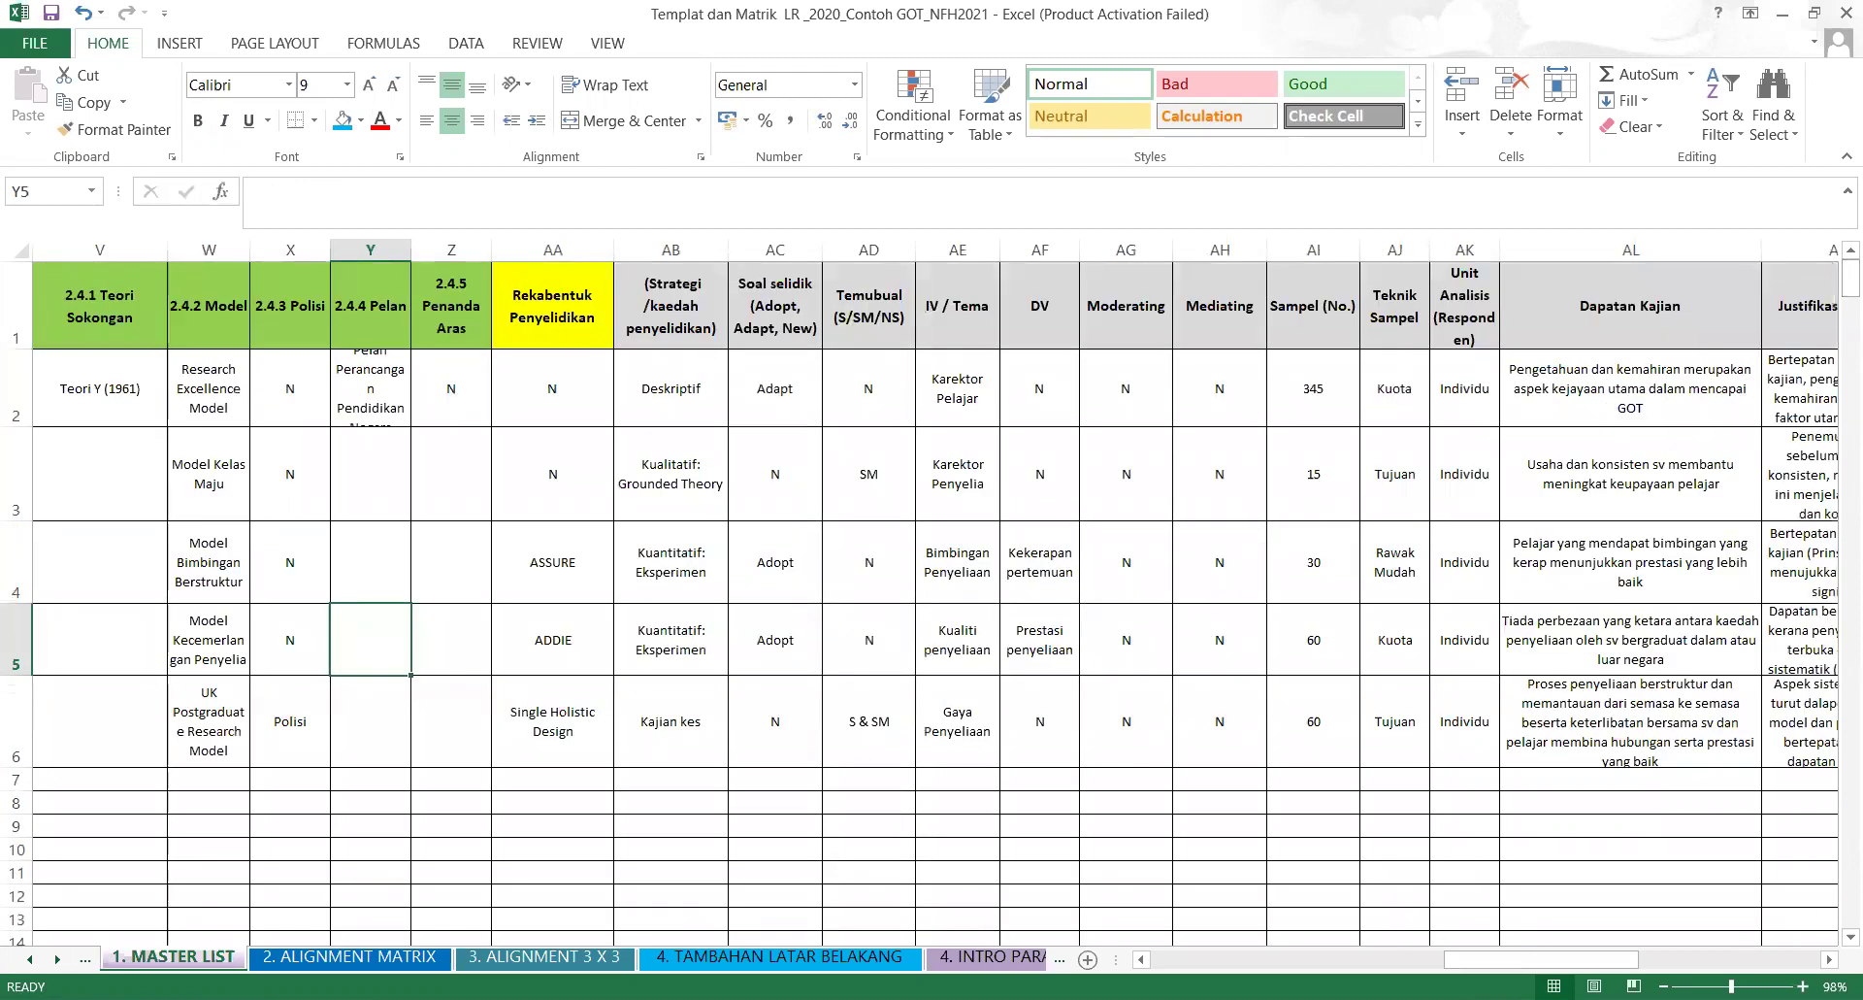
scroll(1835, 303, up, 4)
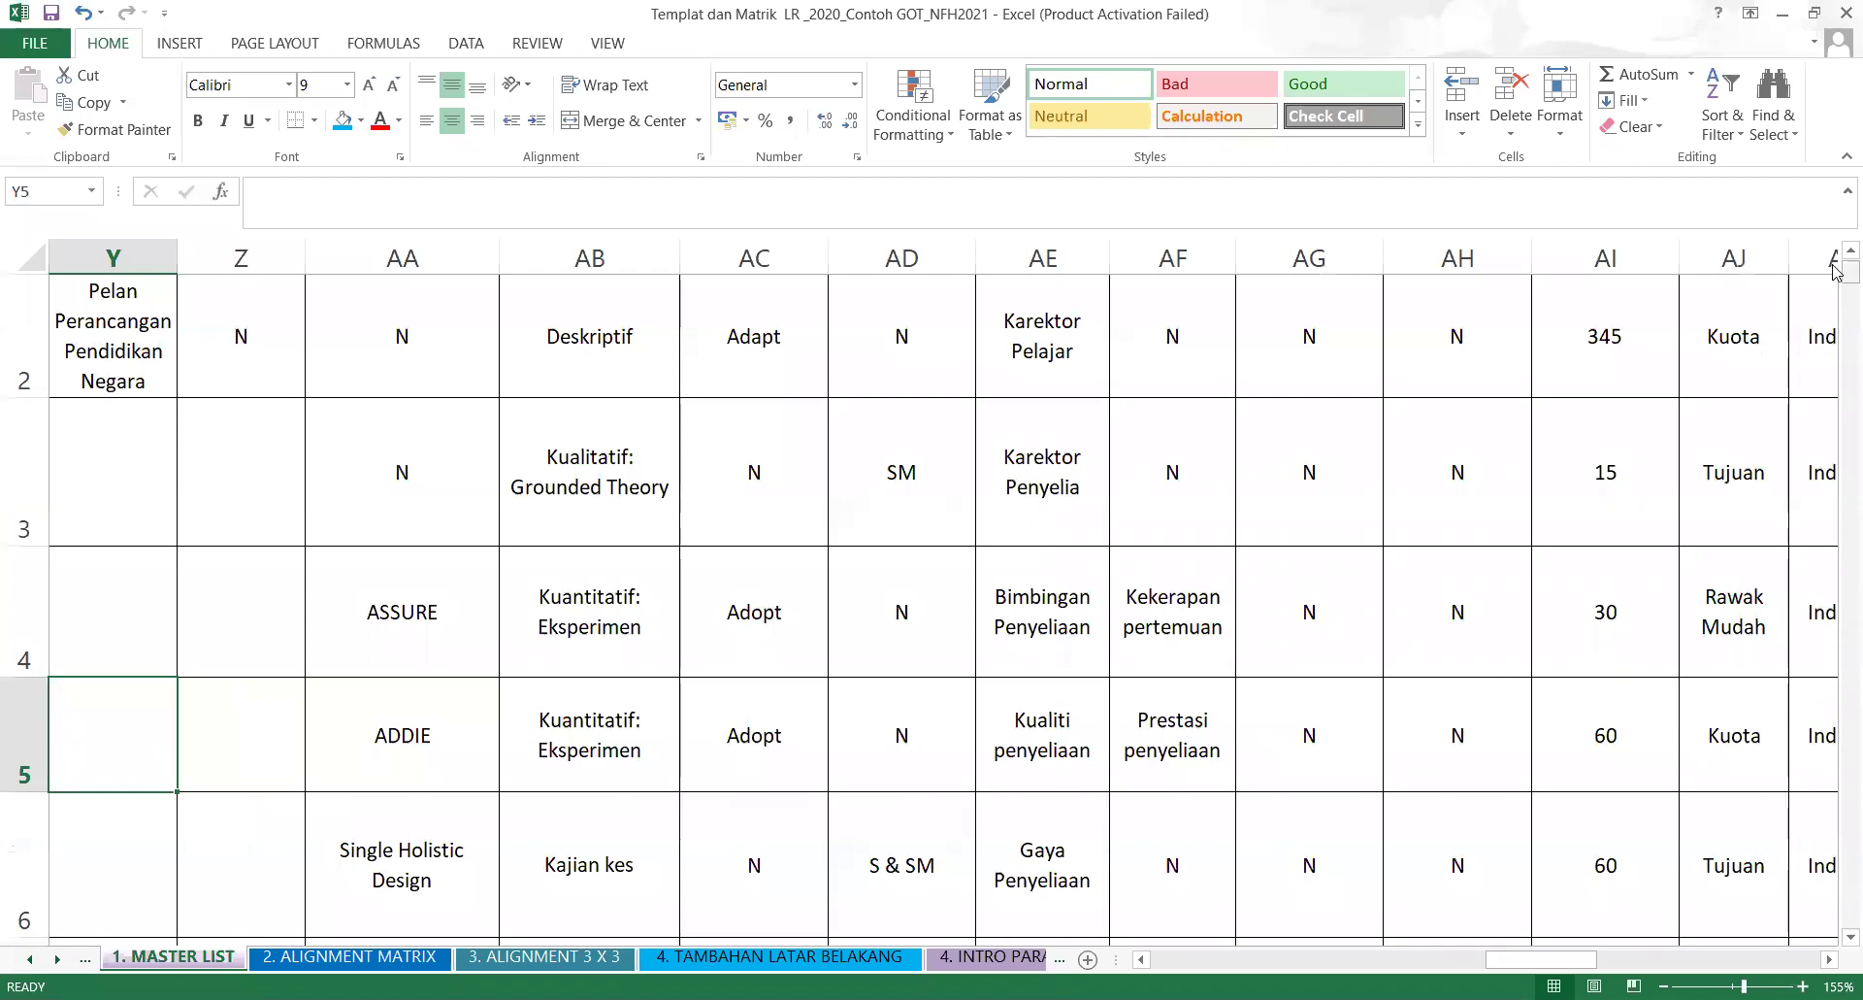
scroll(1835, 272, up, 1)
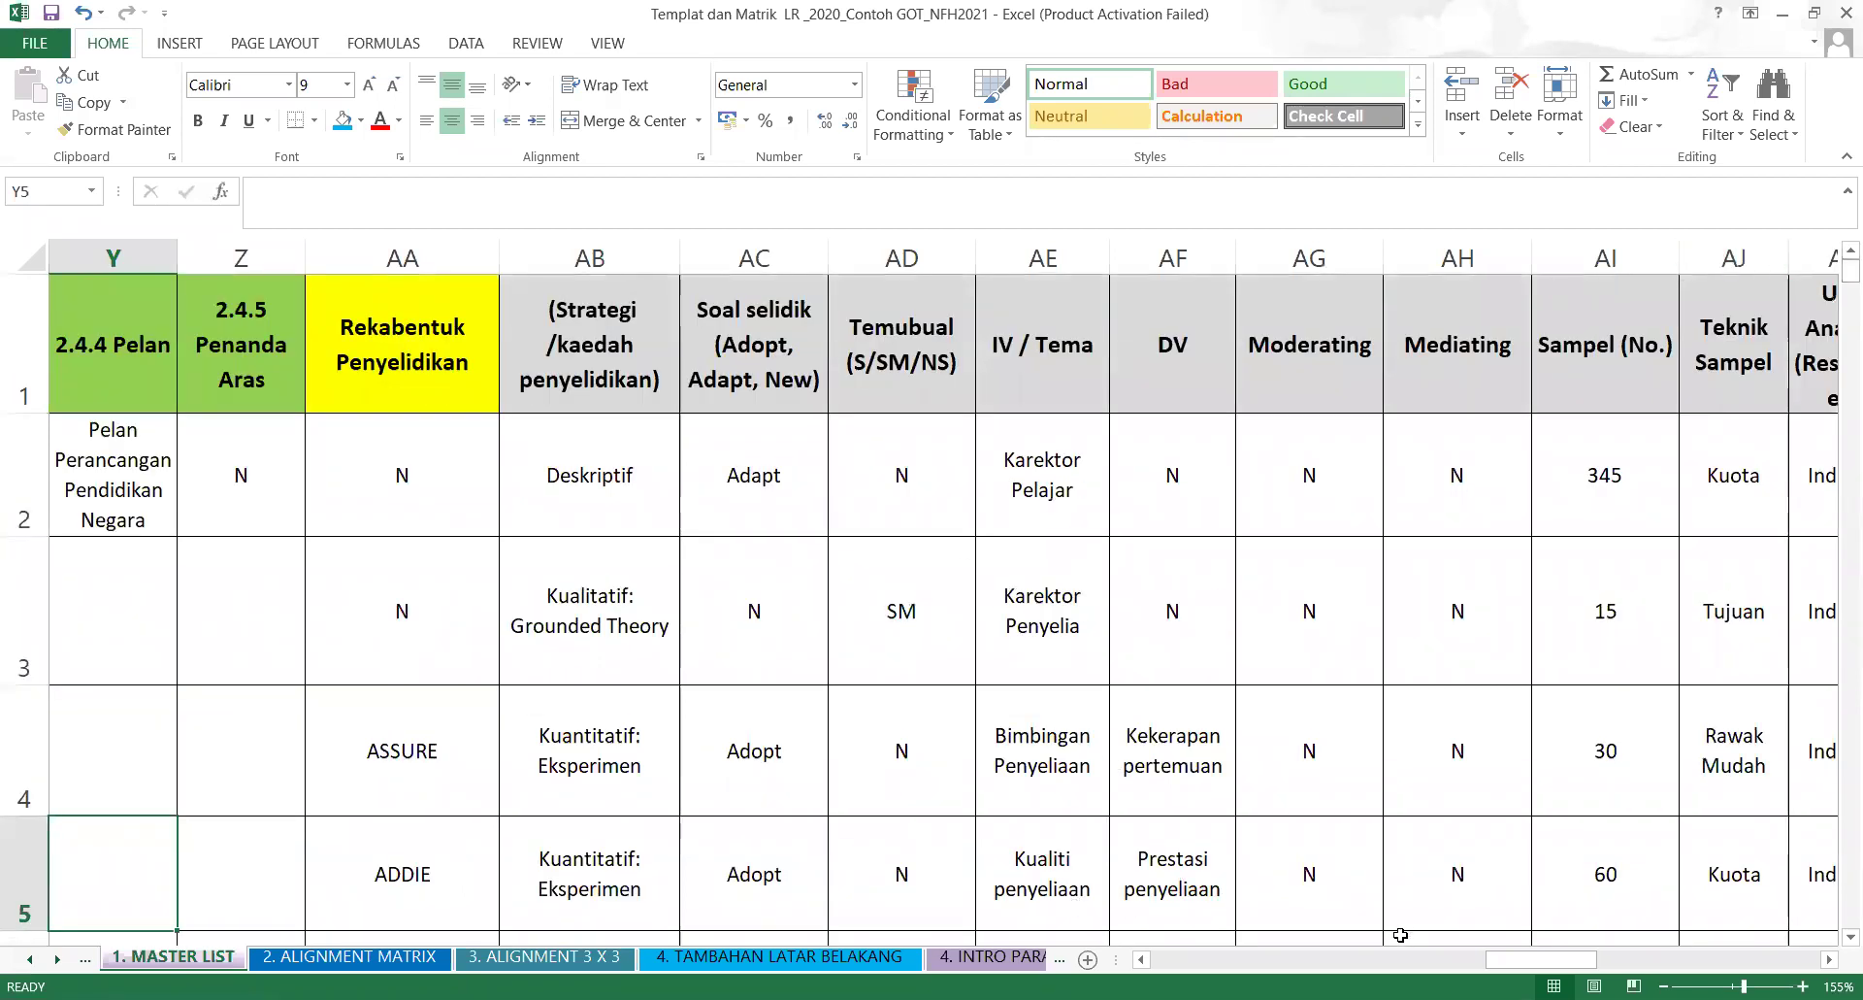
click(1142, 959)
click(1142, 959)
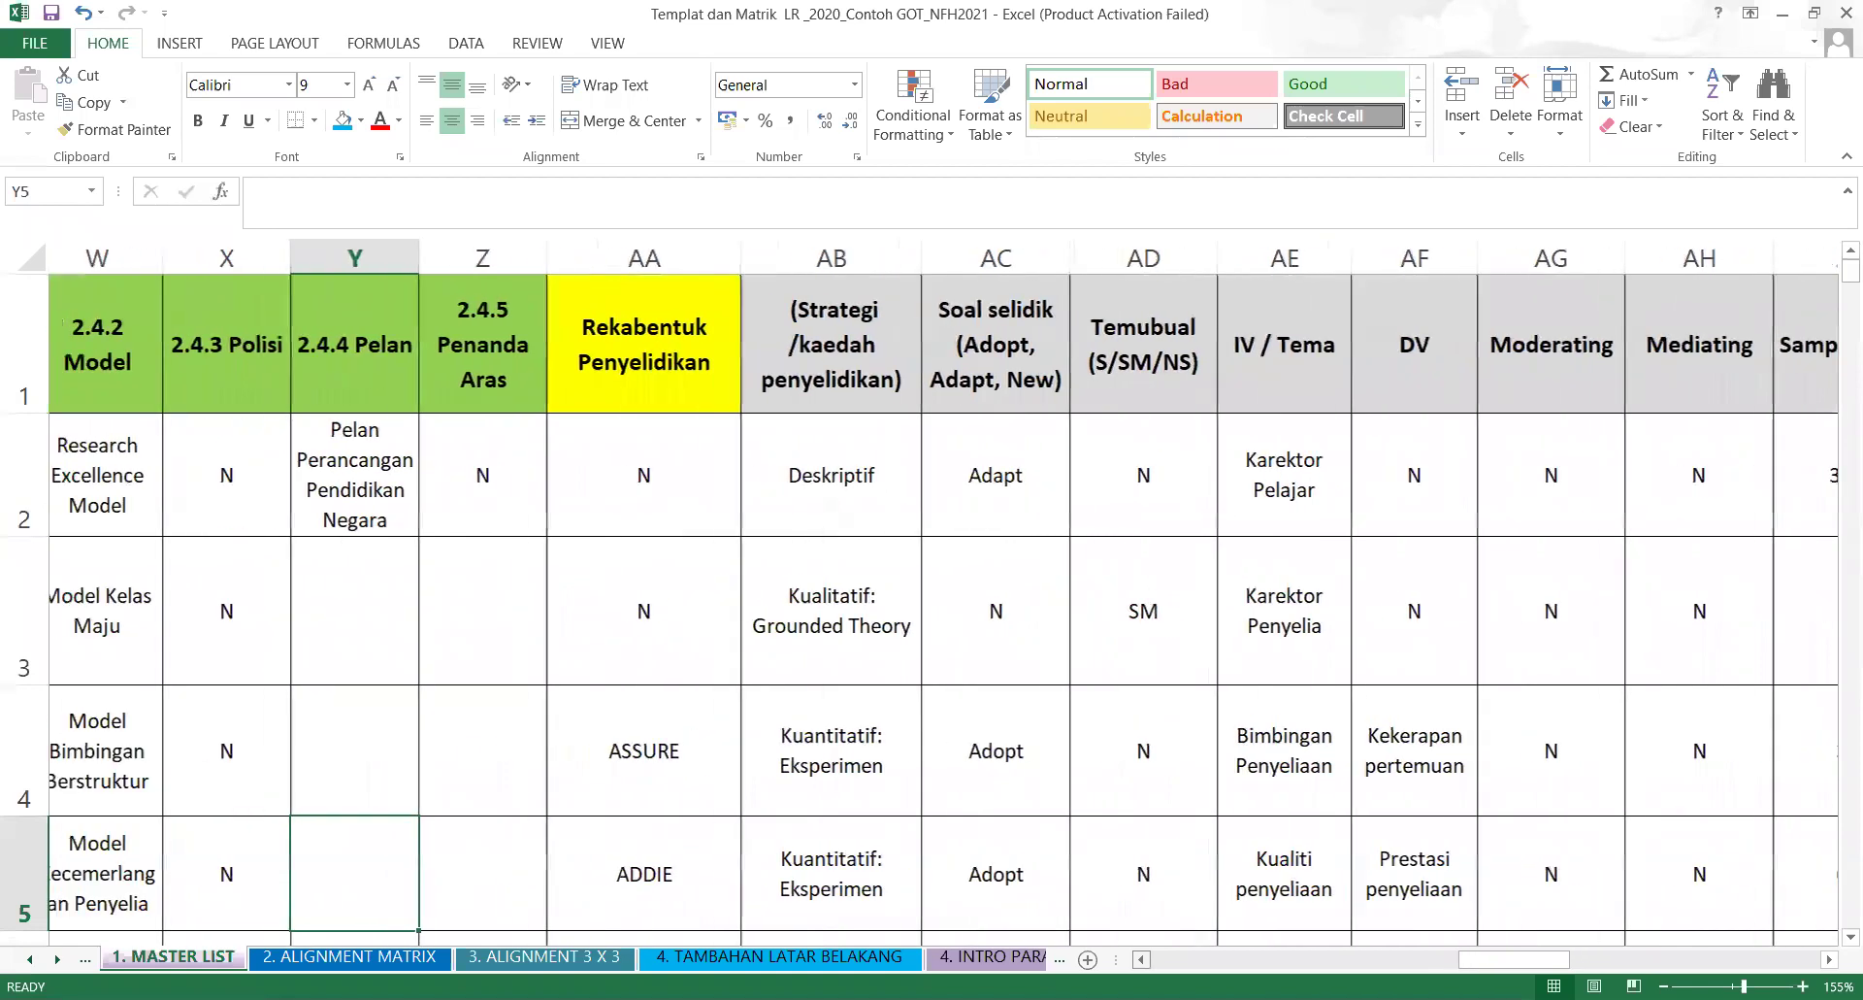
click(1141, 959)
click(1141, 958)
click(1141, 958)
click(1141, 959)
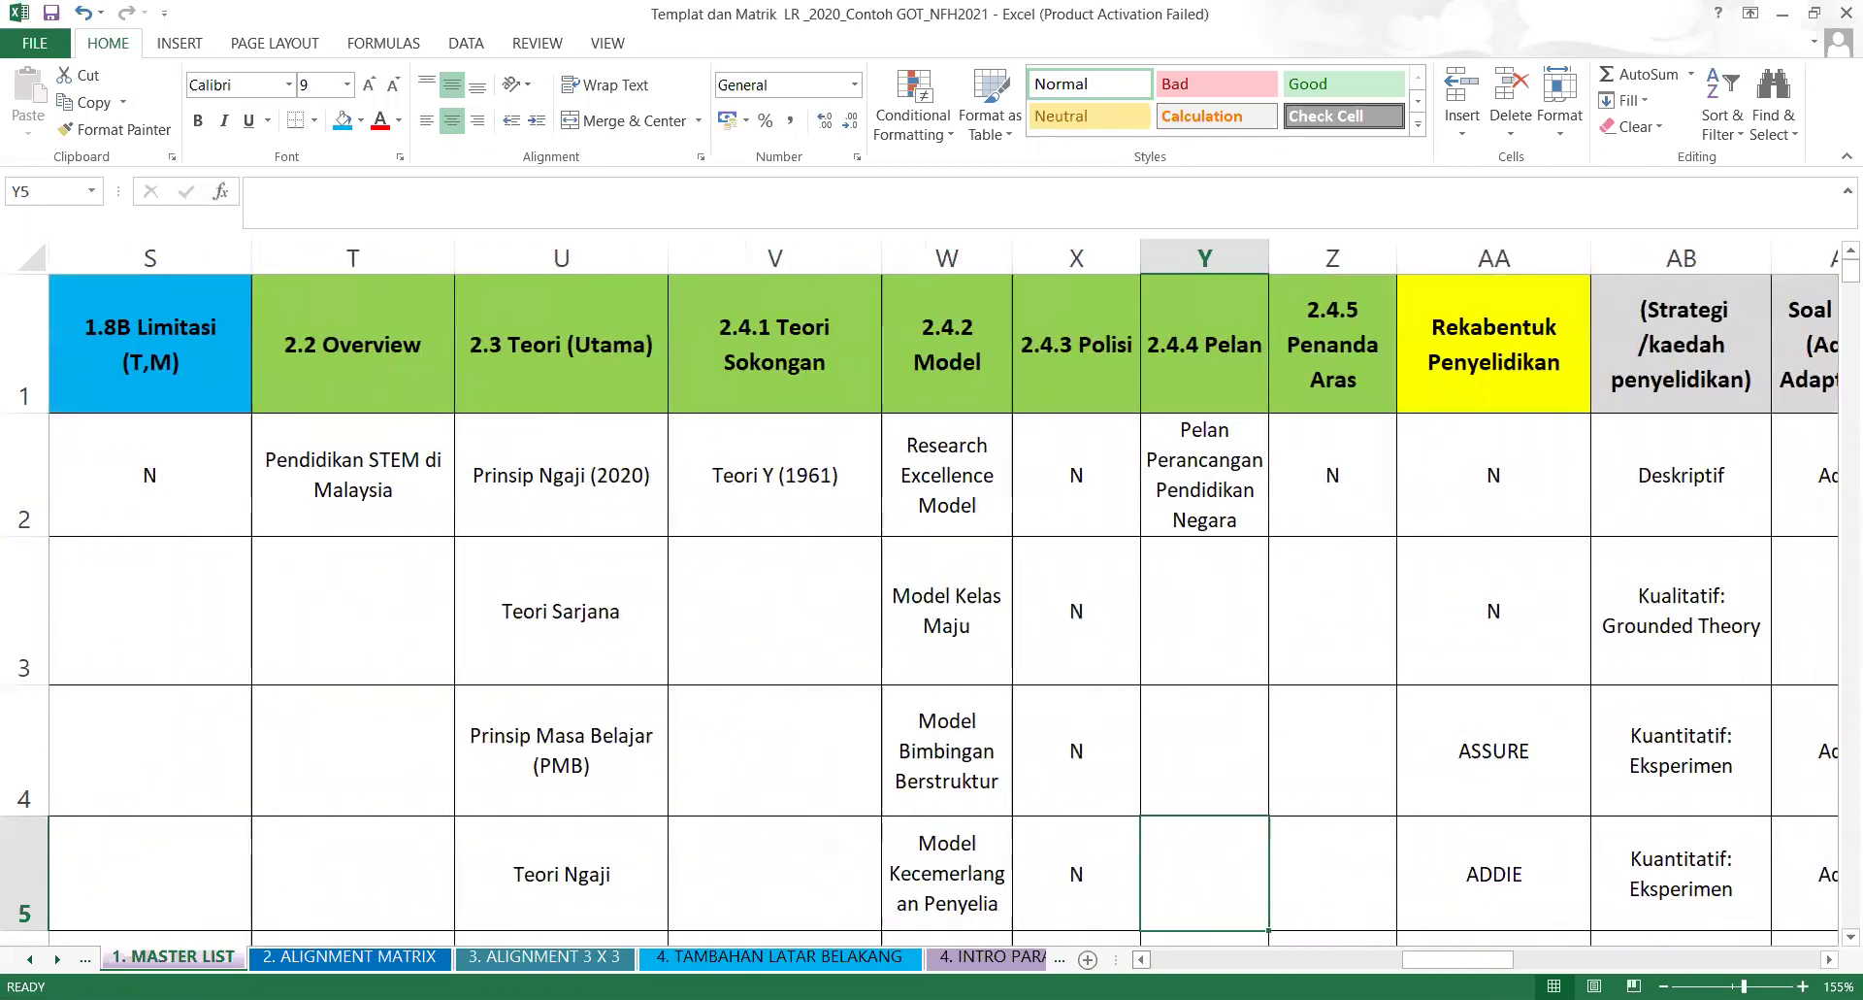
click(1130, 620)
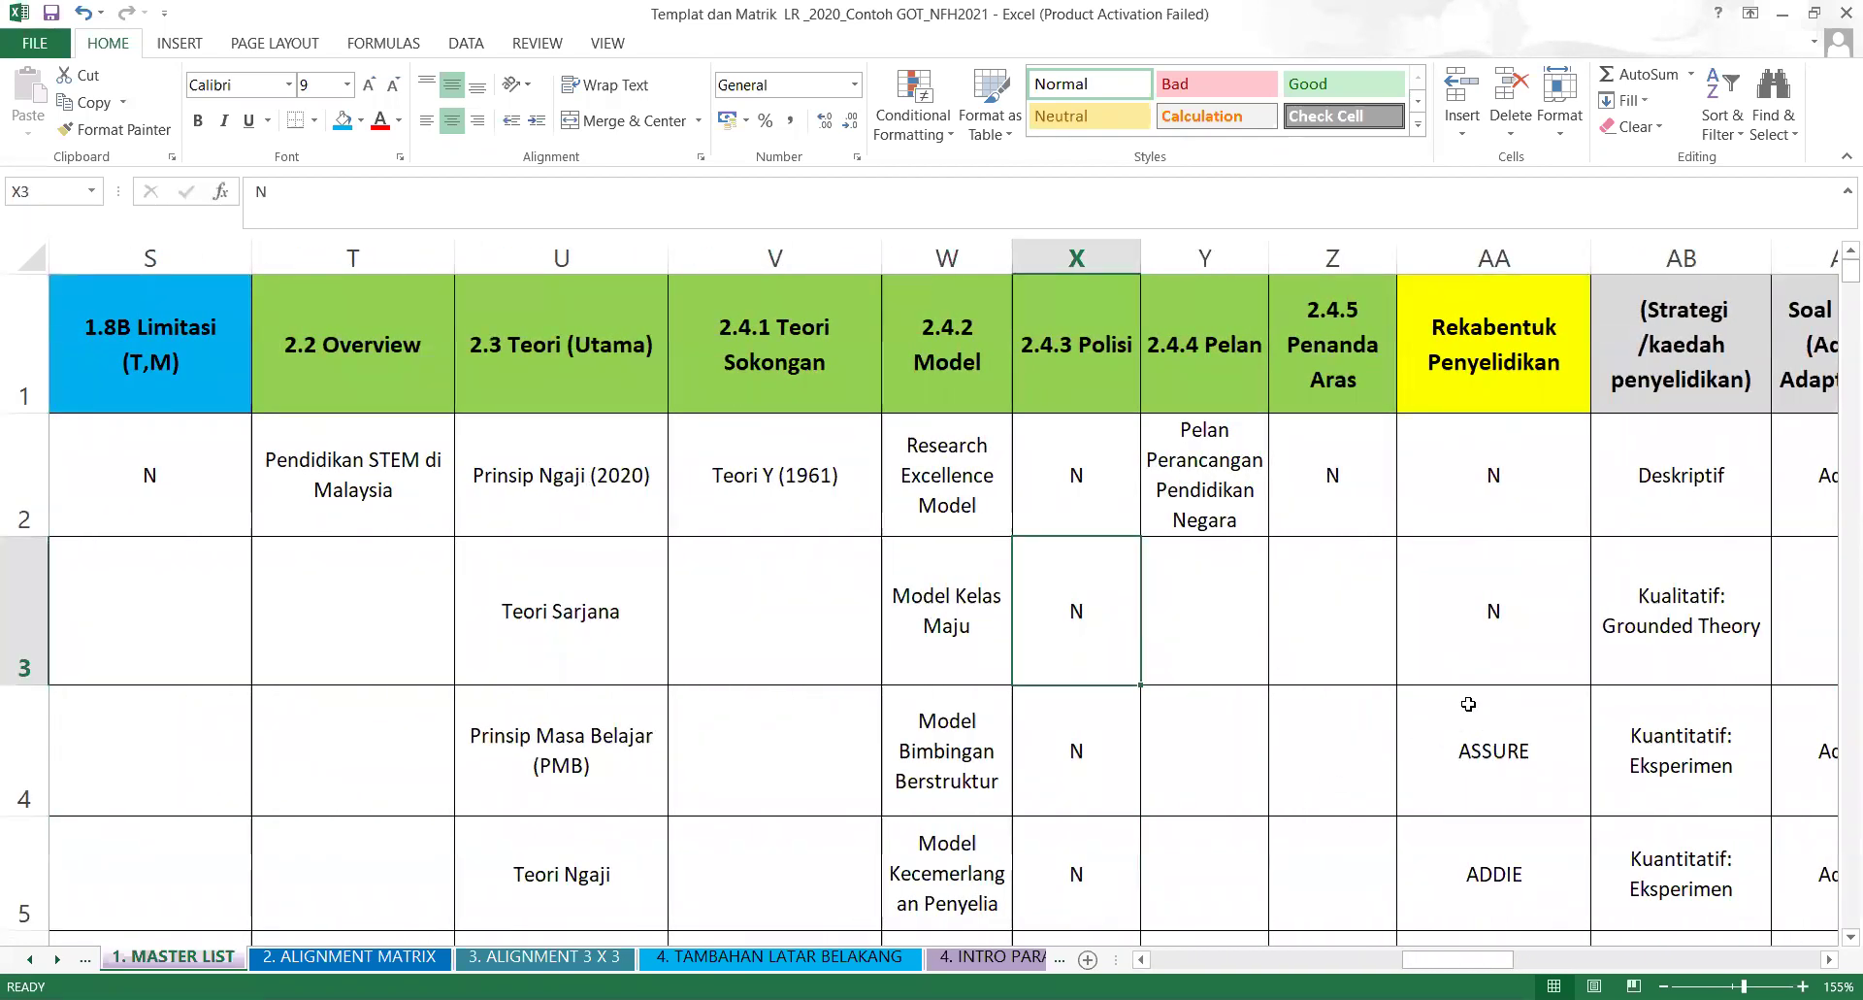
click(1501, 665)
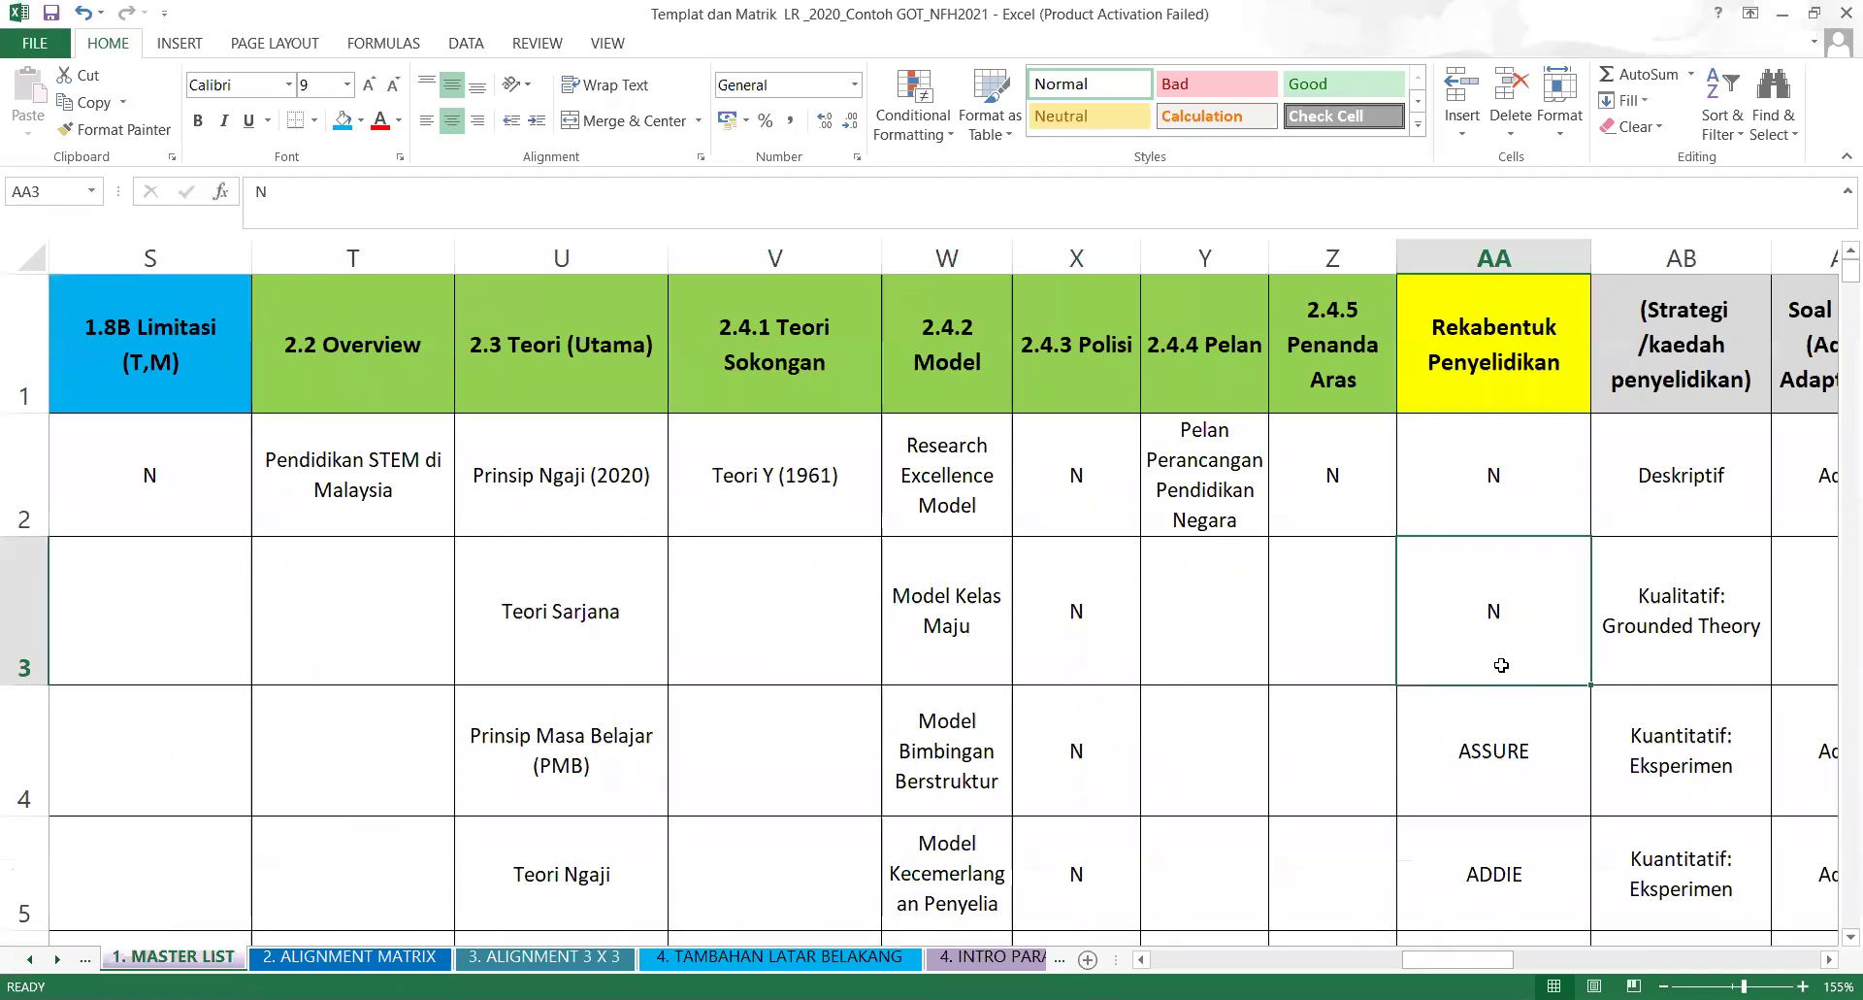
Try to paste the cut IV / Tema, DV, Moderating and Mediating columns onto the Rekabentuk Penyelidikan column.
click(1829, 958)
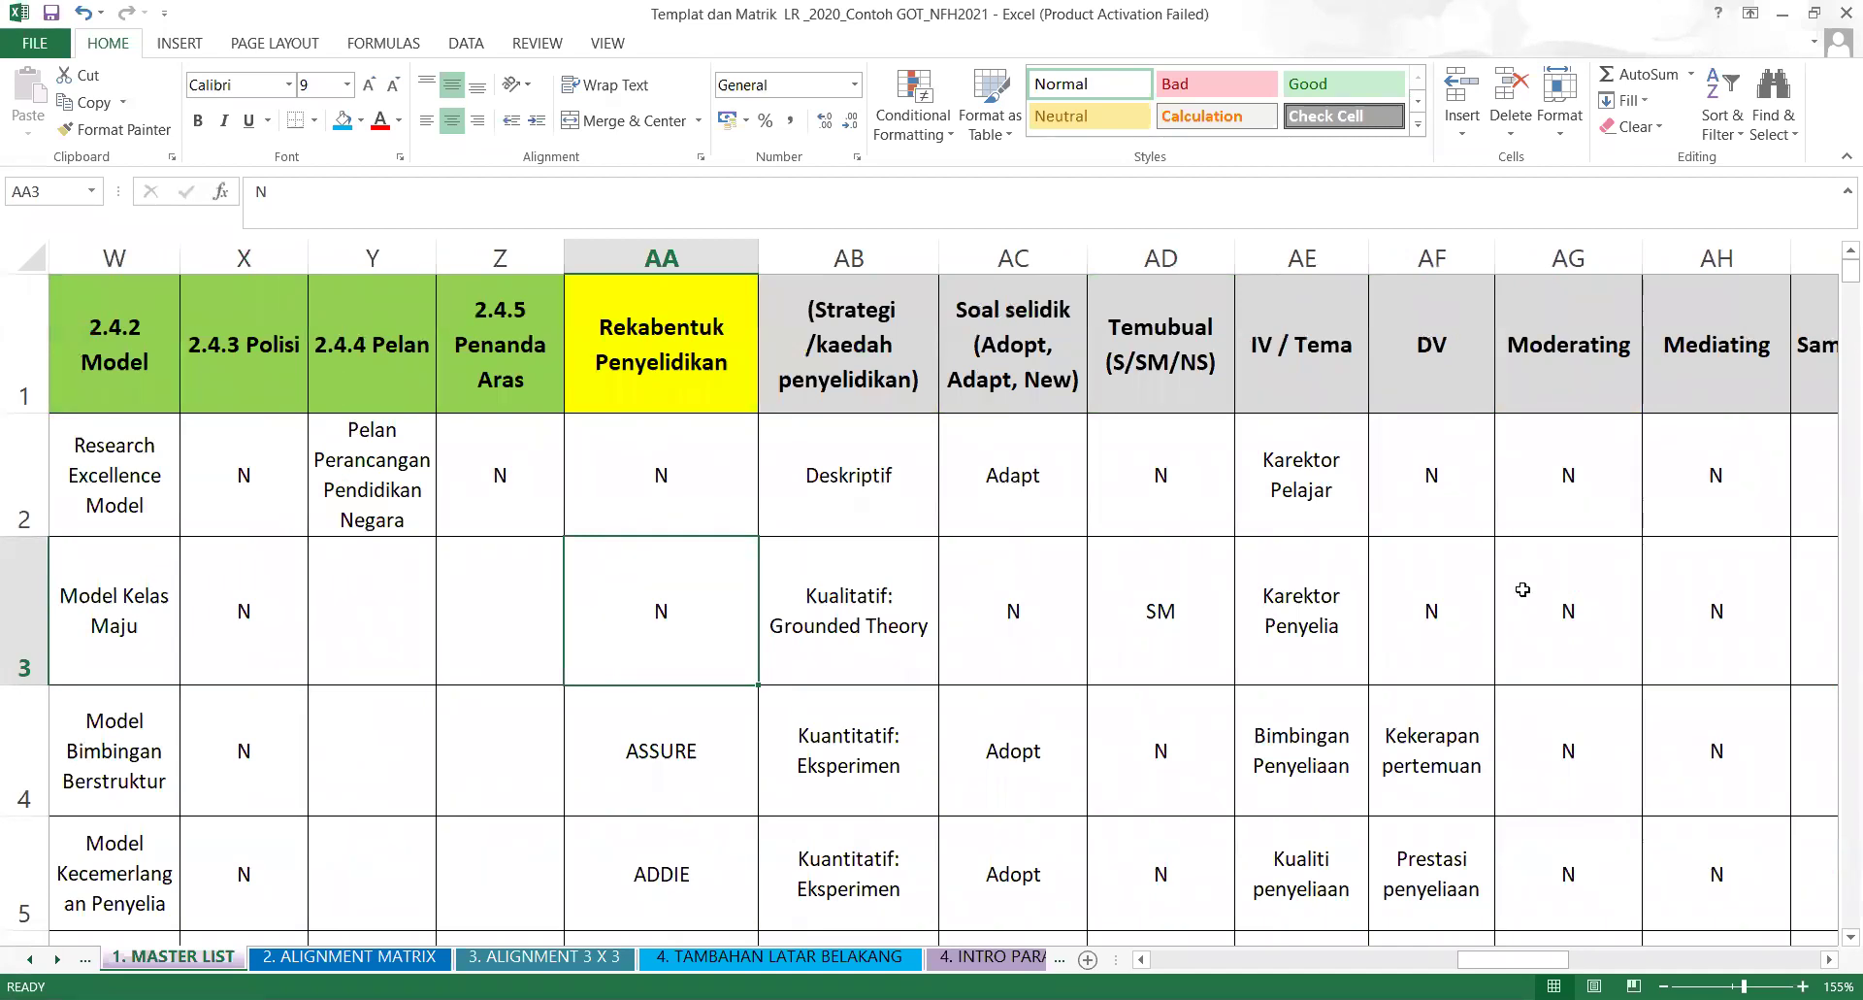
click(1829, 959)
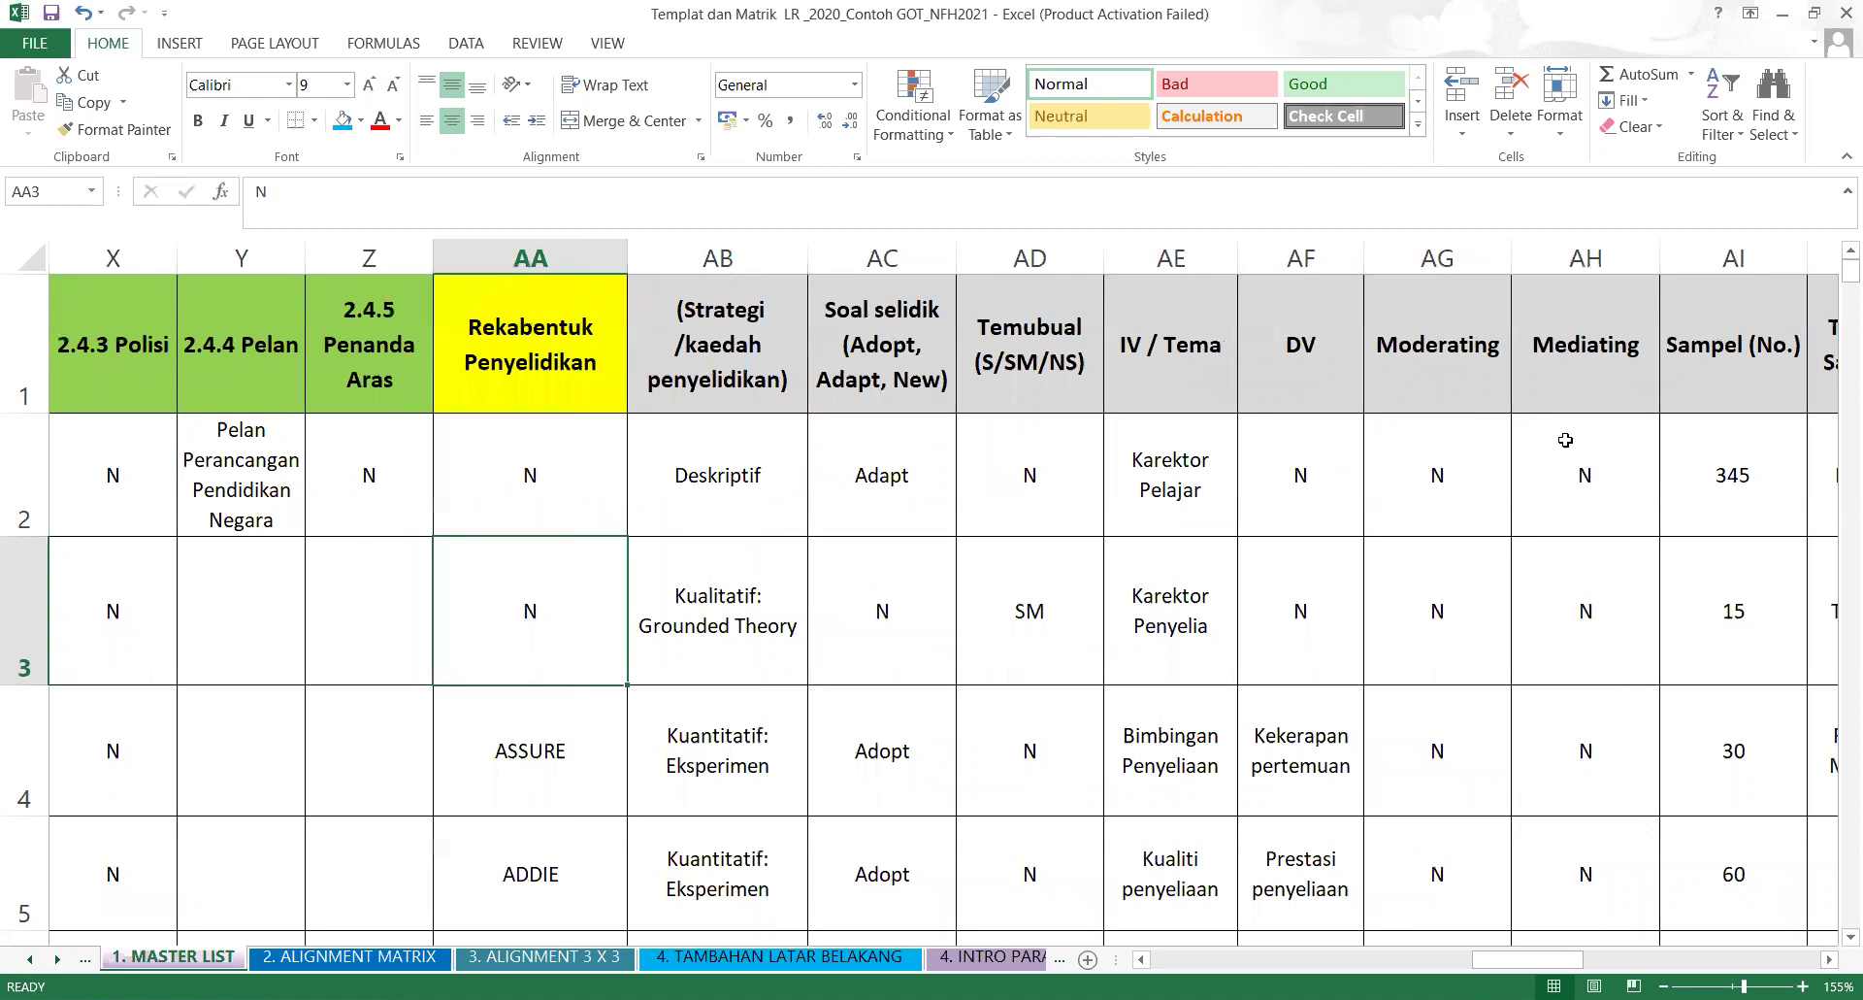
click(1563, 257)
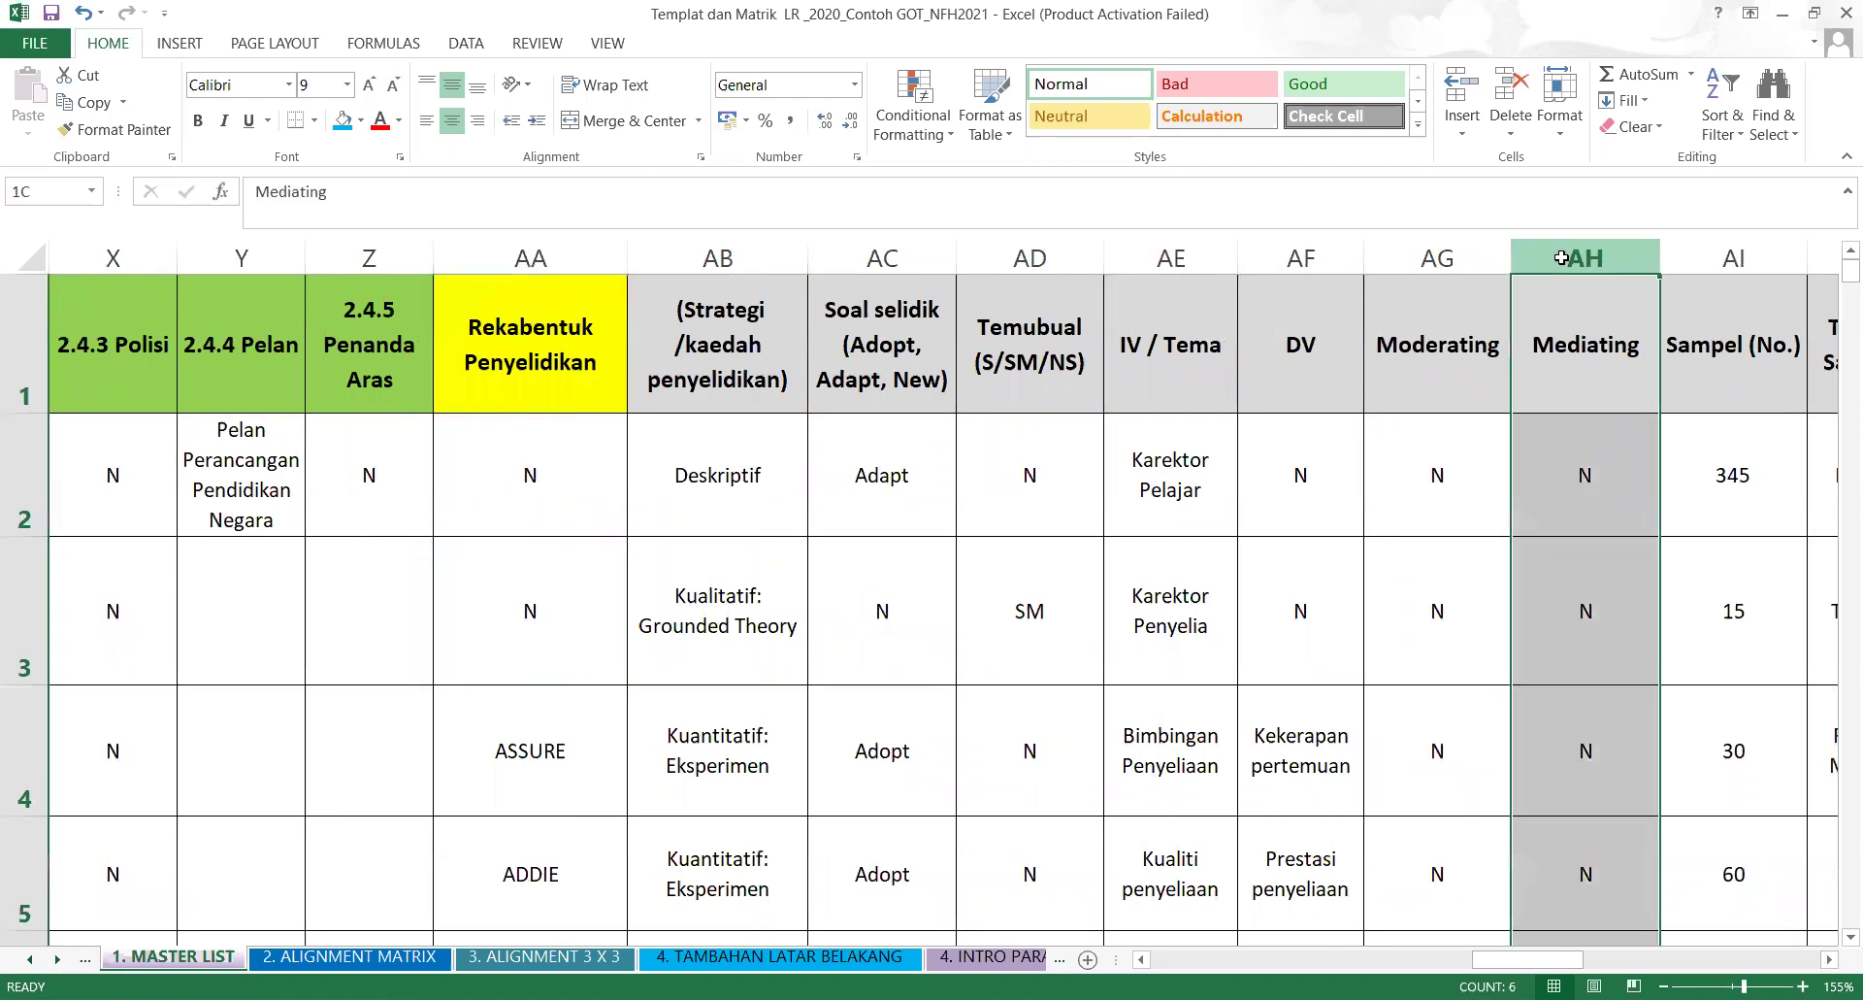
shift+click(1157, 255)
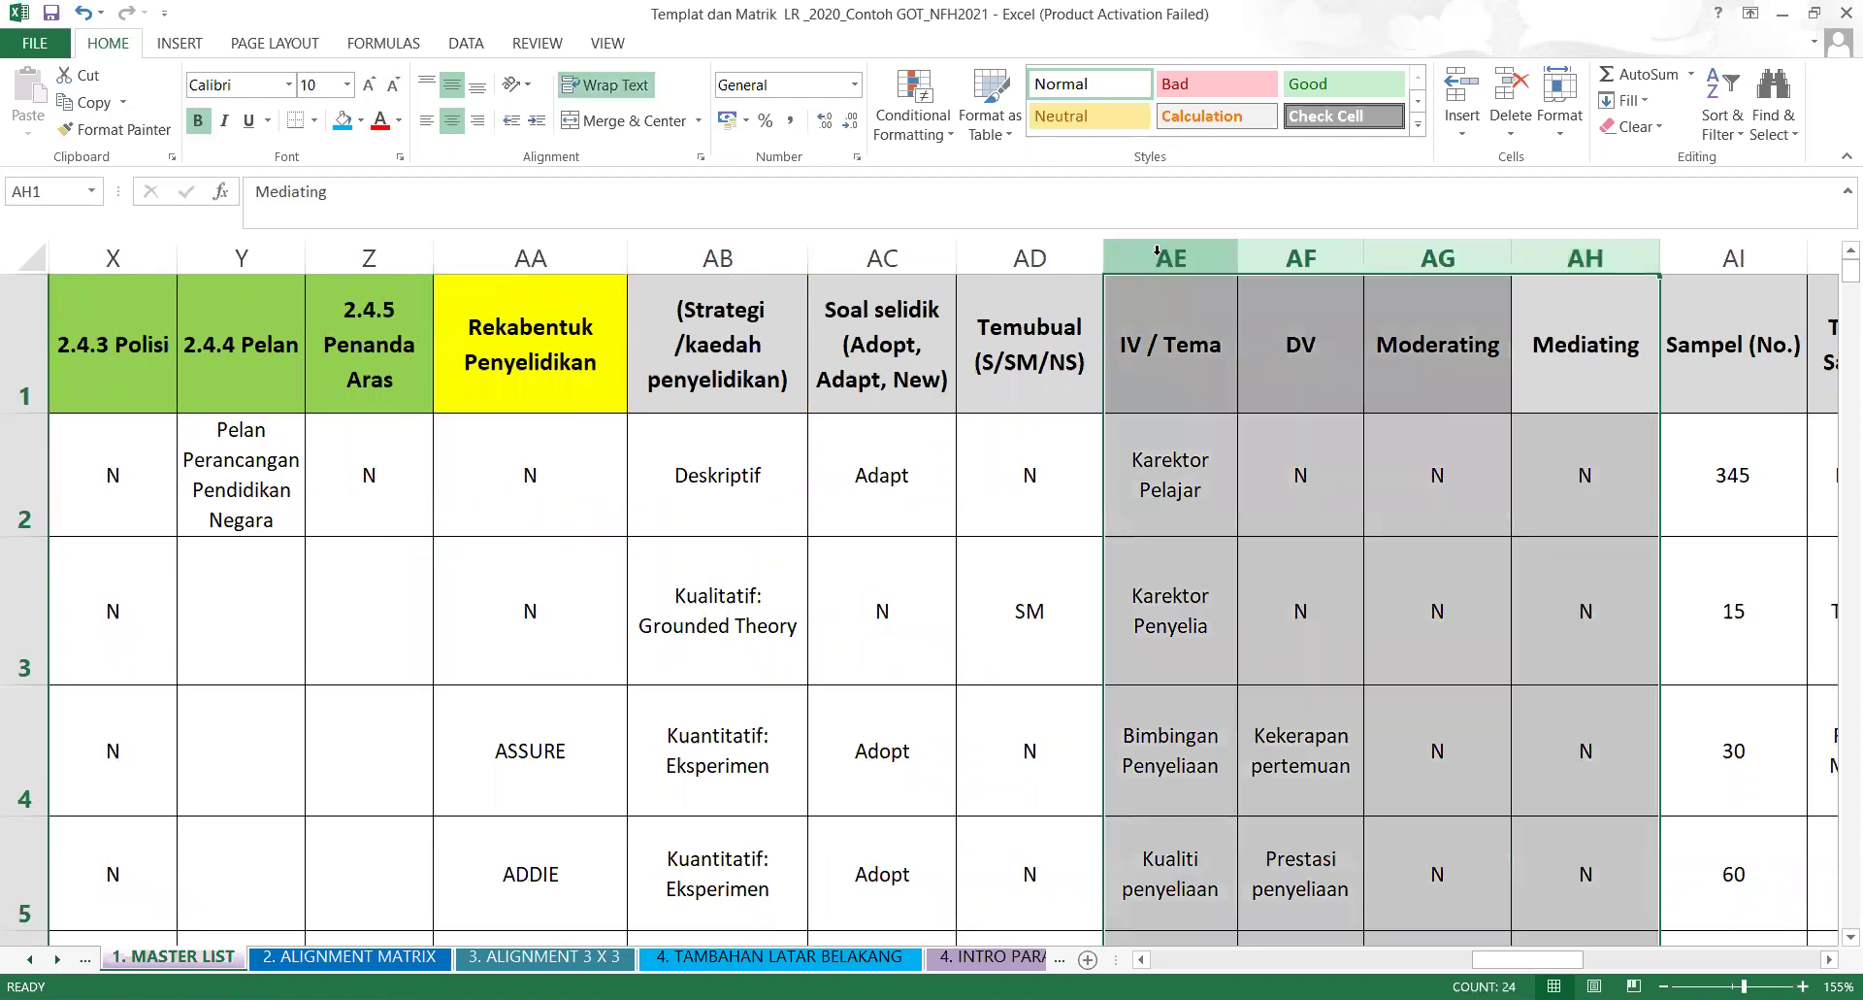
right_click(1204, 291)
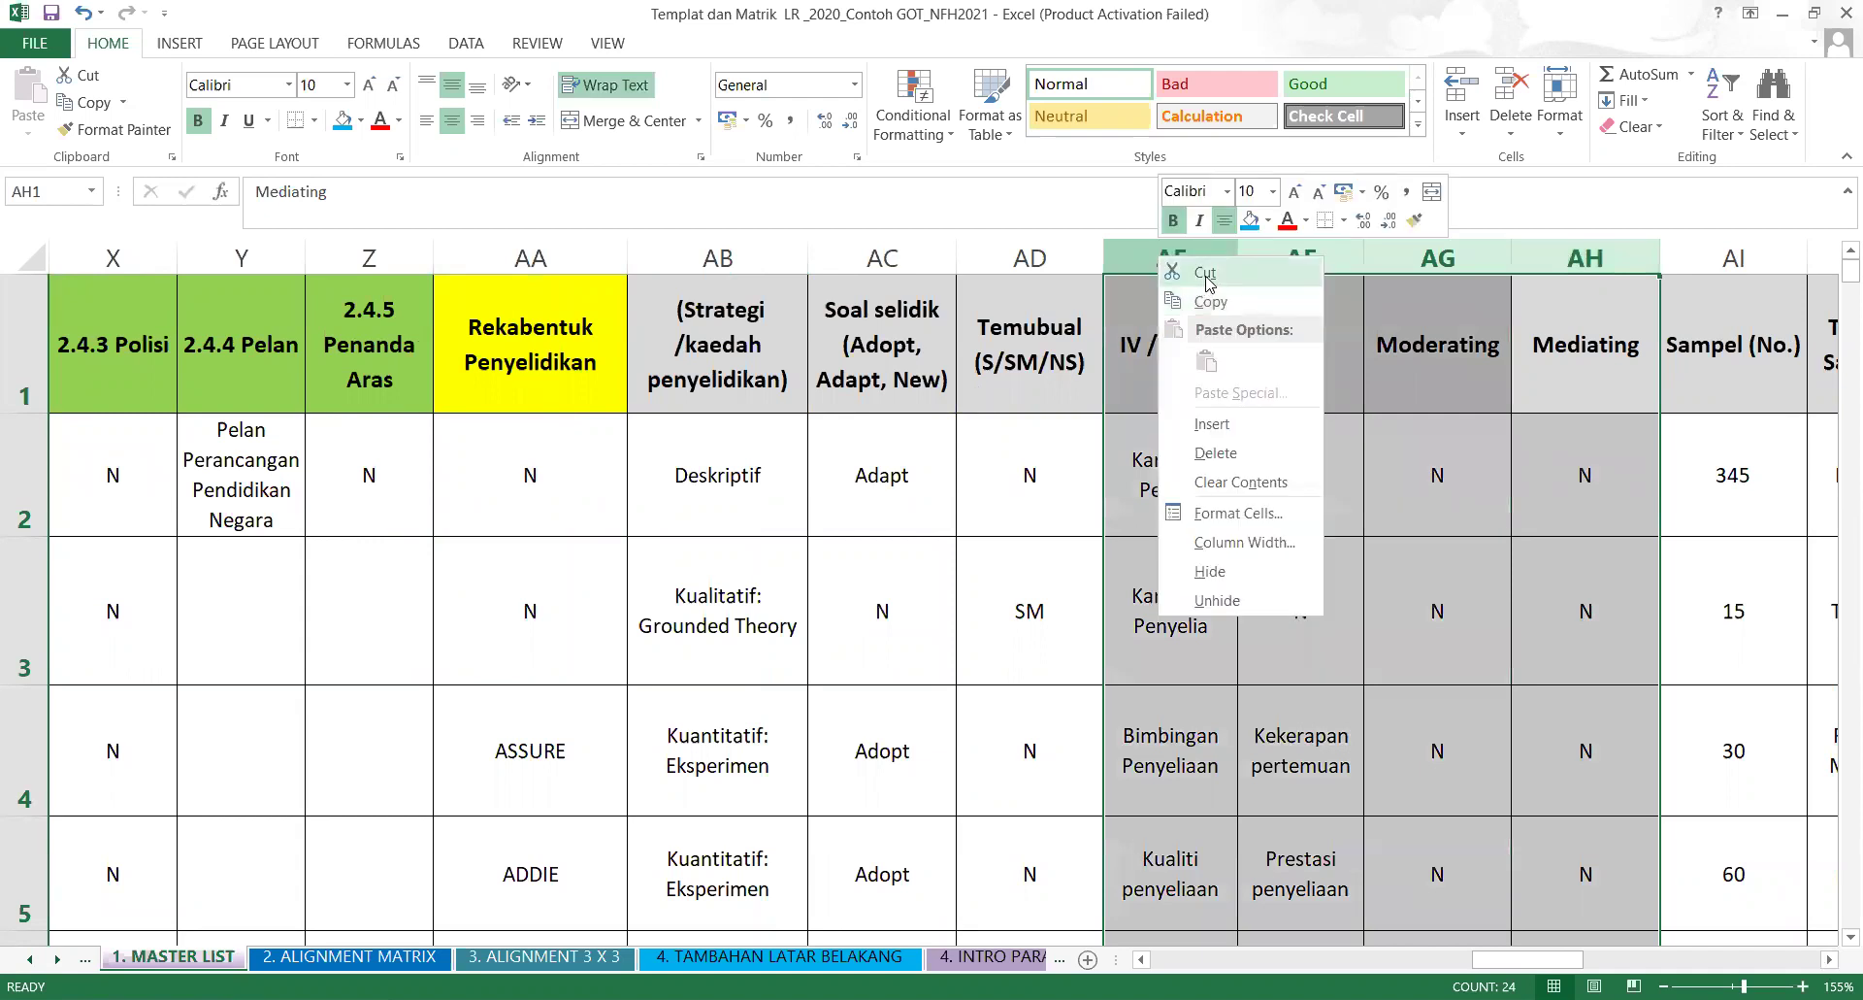
key(t)
click(507, 254)
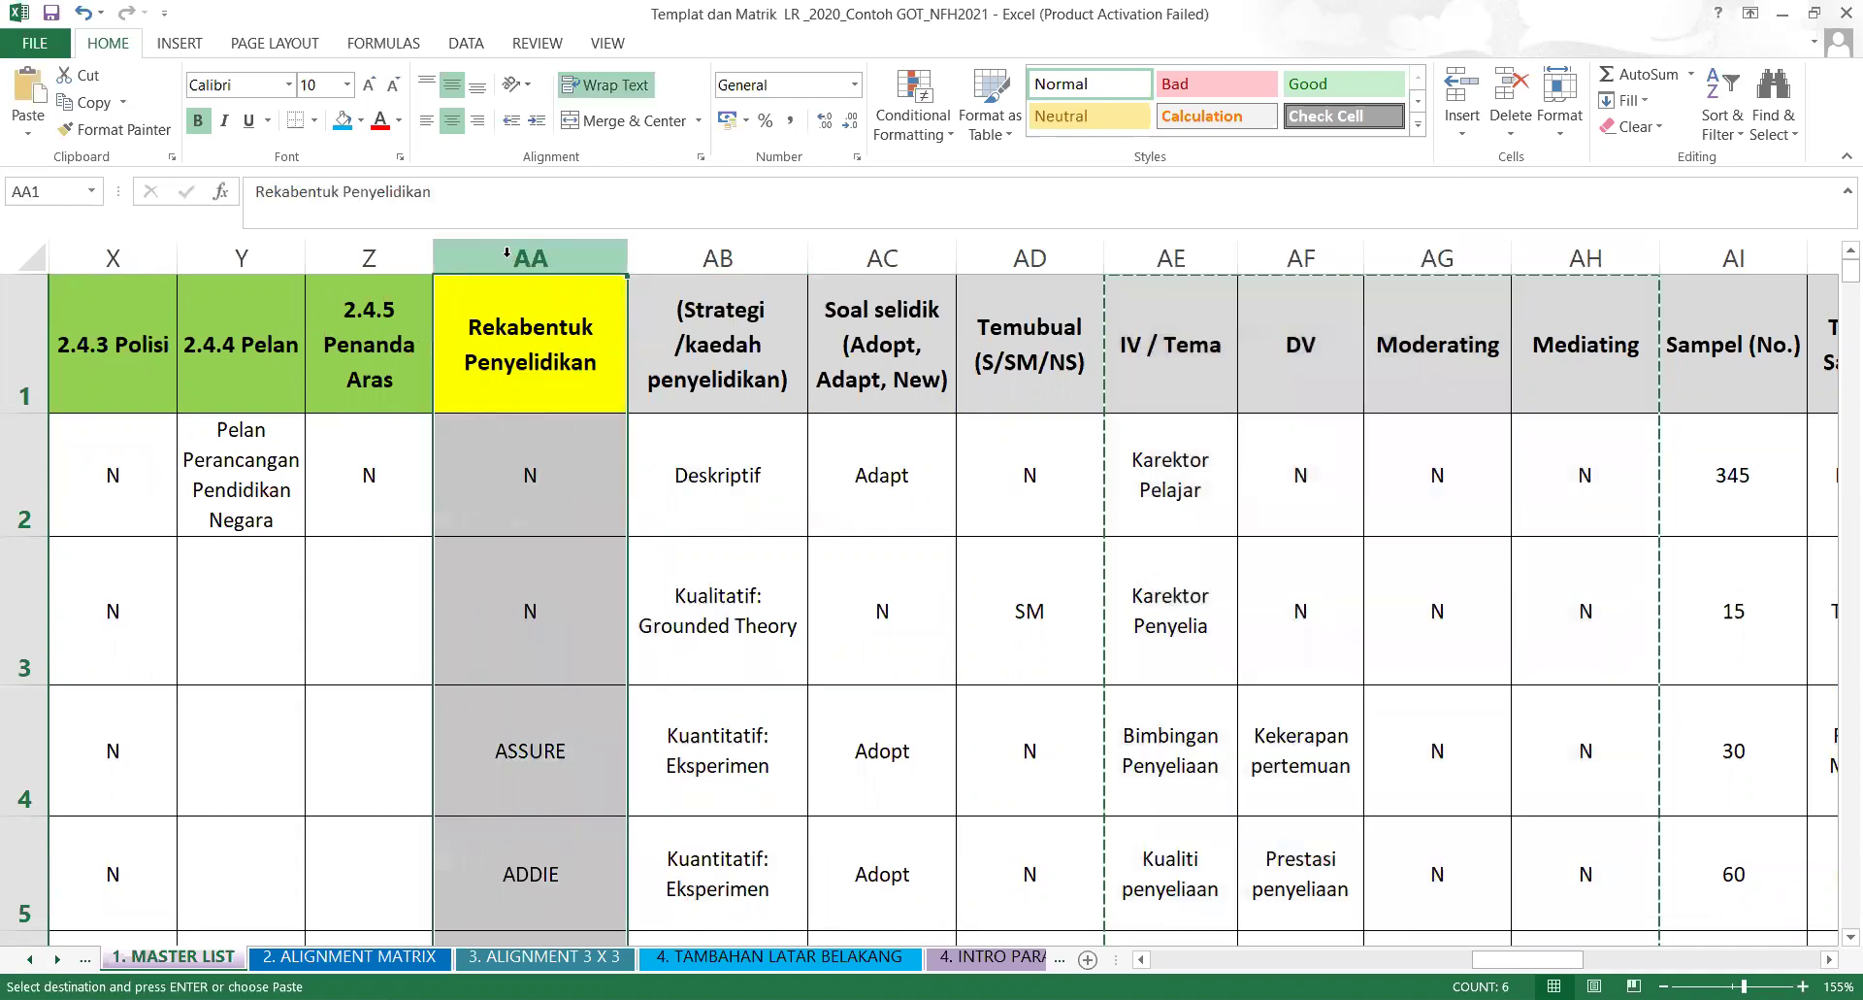
right_click(507, 254)
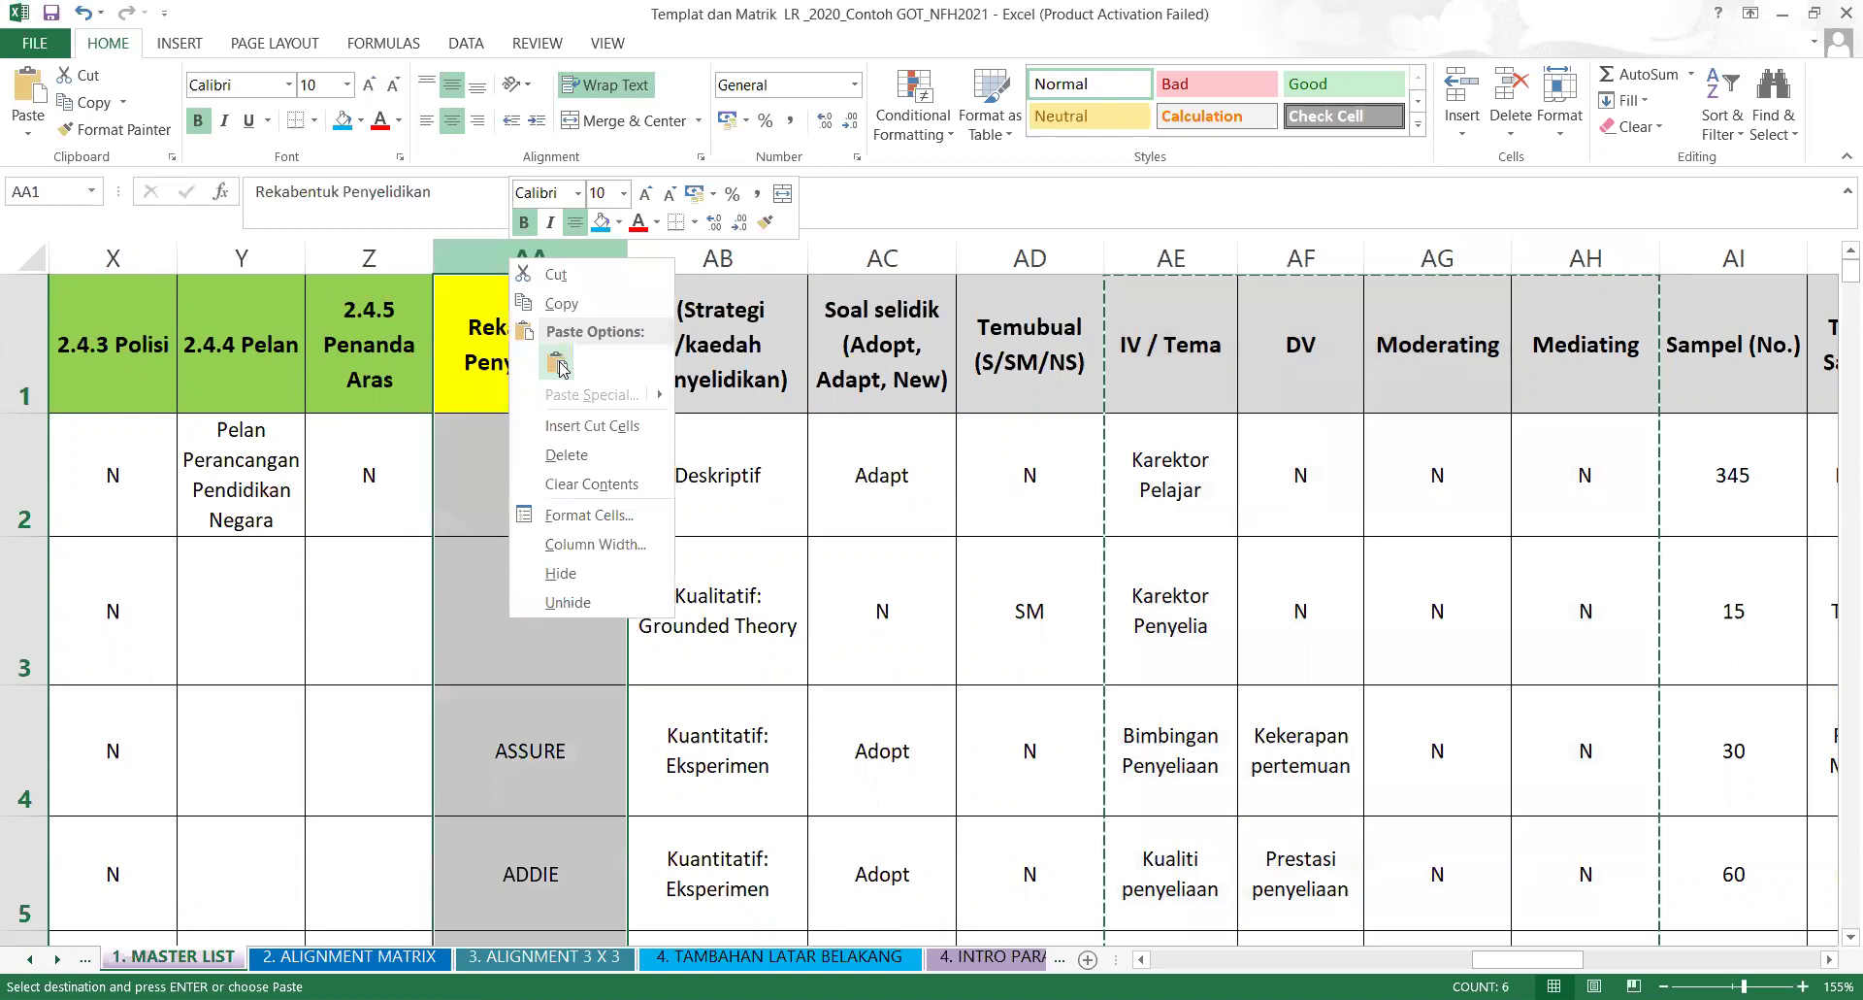
click(558, 364)
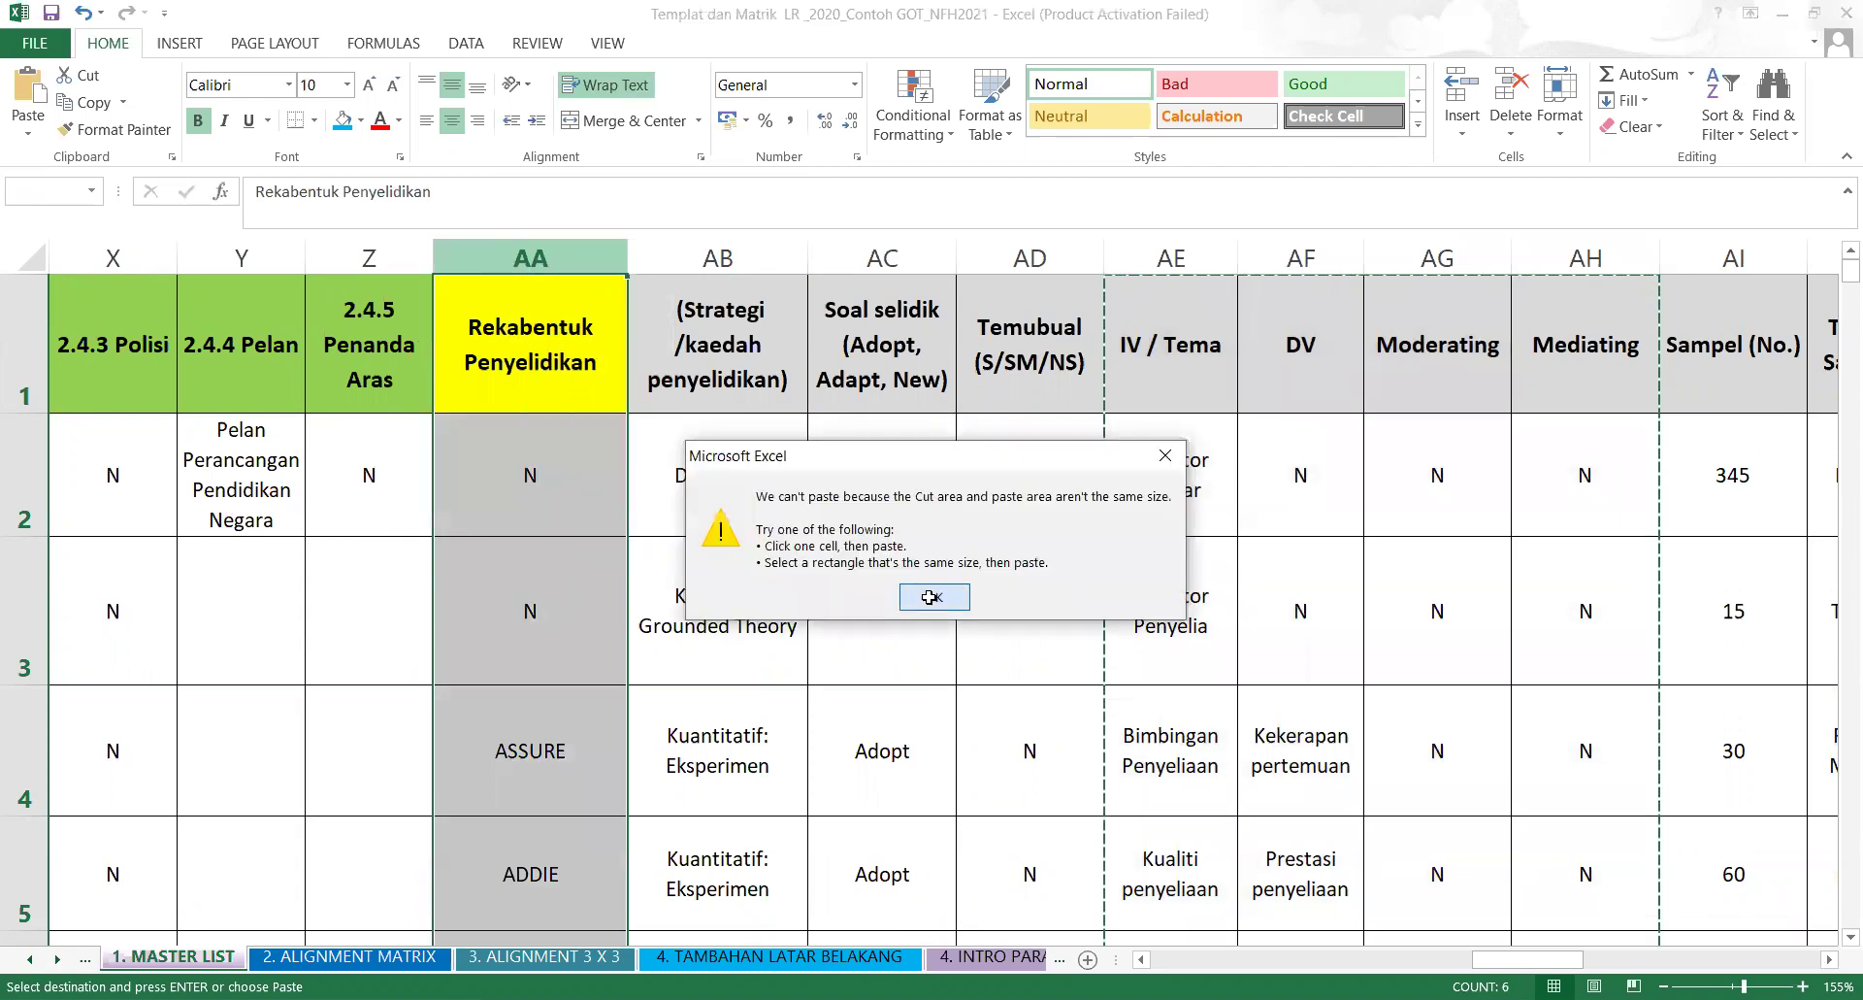
click(930, 597)
click(1197, 431)
click(1354, 430)
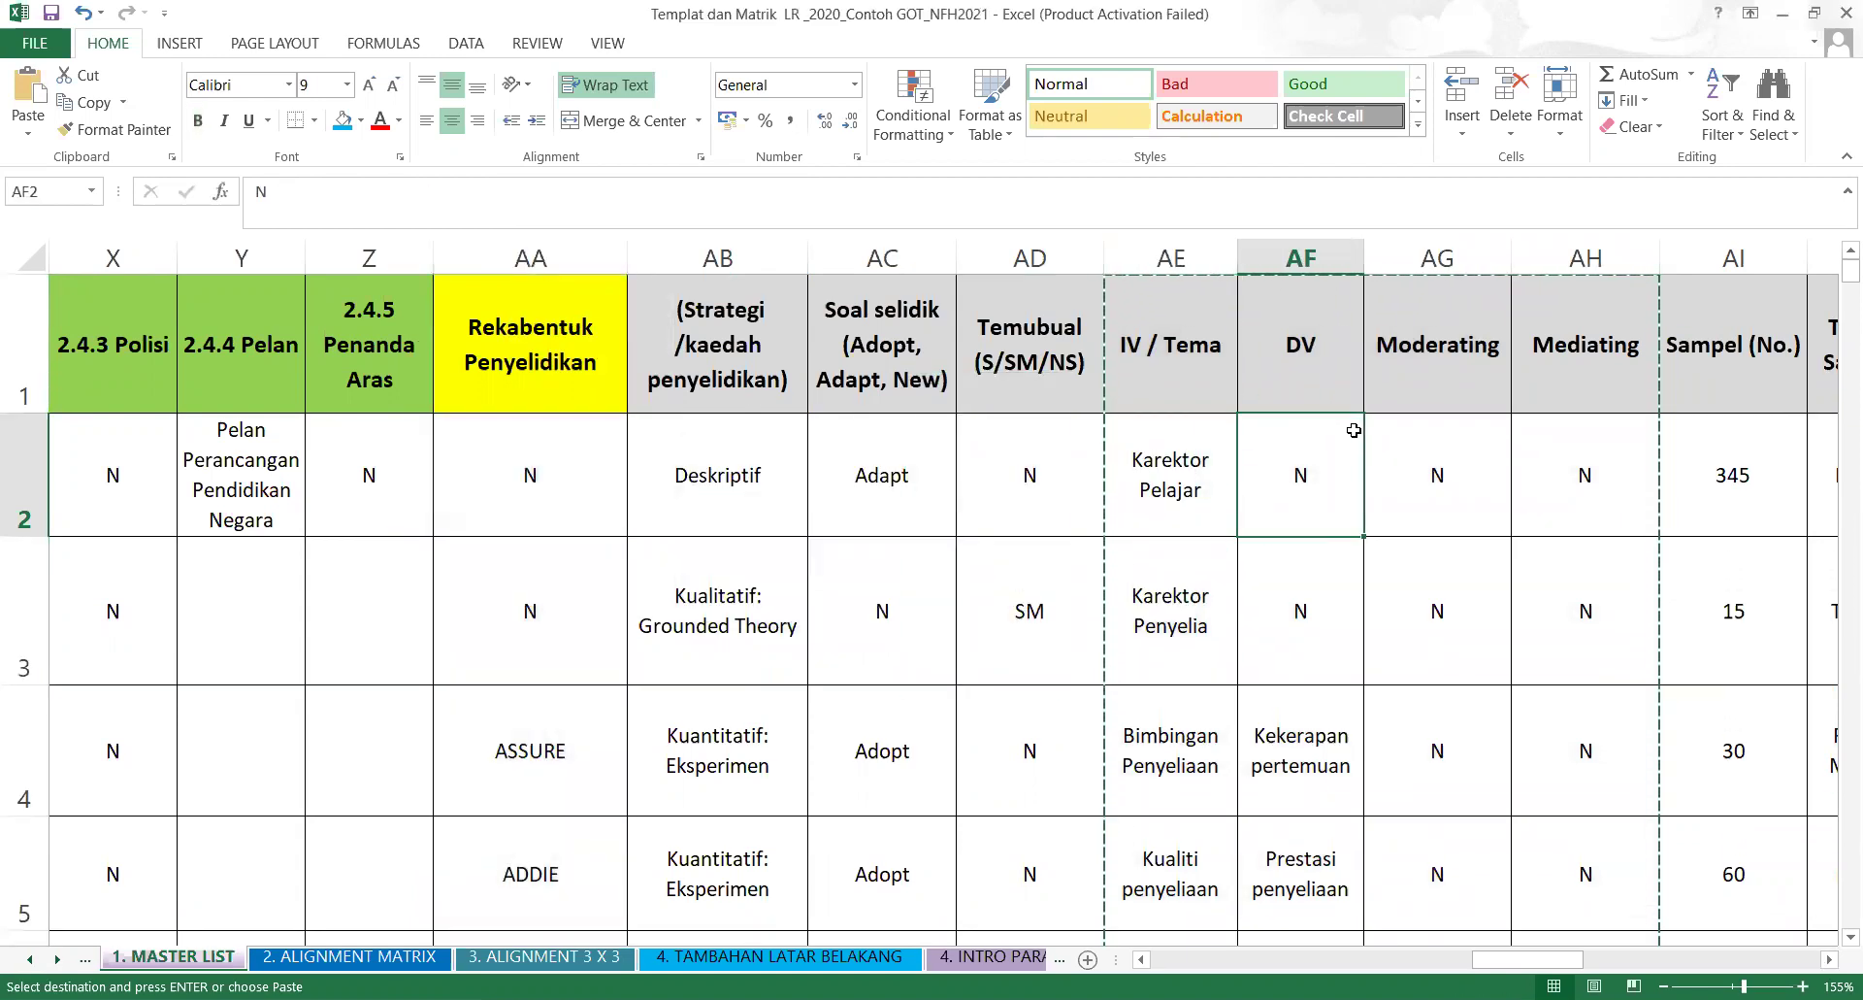
Move the IV / Tema, DV, Moderating and Mediating columns in front of the Rekabentuk Penyelidikan column.
mouse_move(1172, 256)
mouse_down()
mouse_move(1585, 223)
mouse_move(1574, 248)
mouse_up()
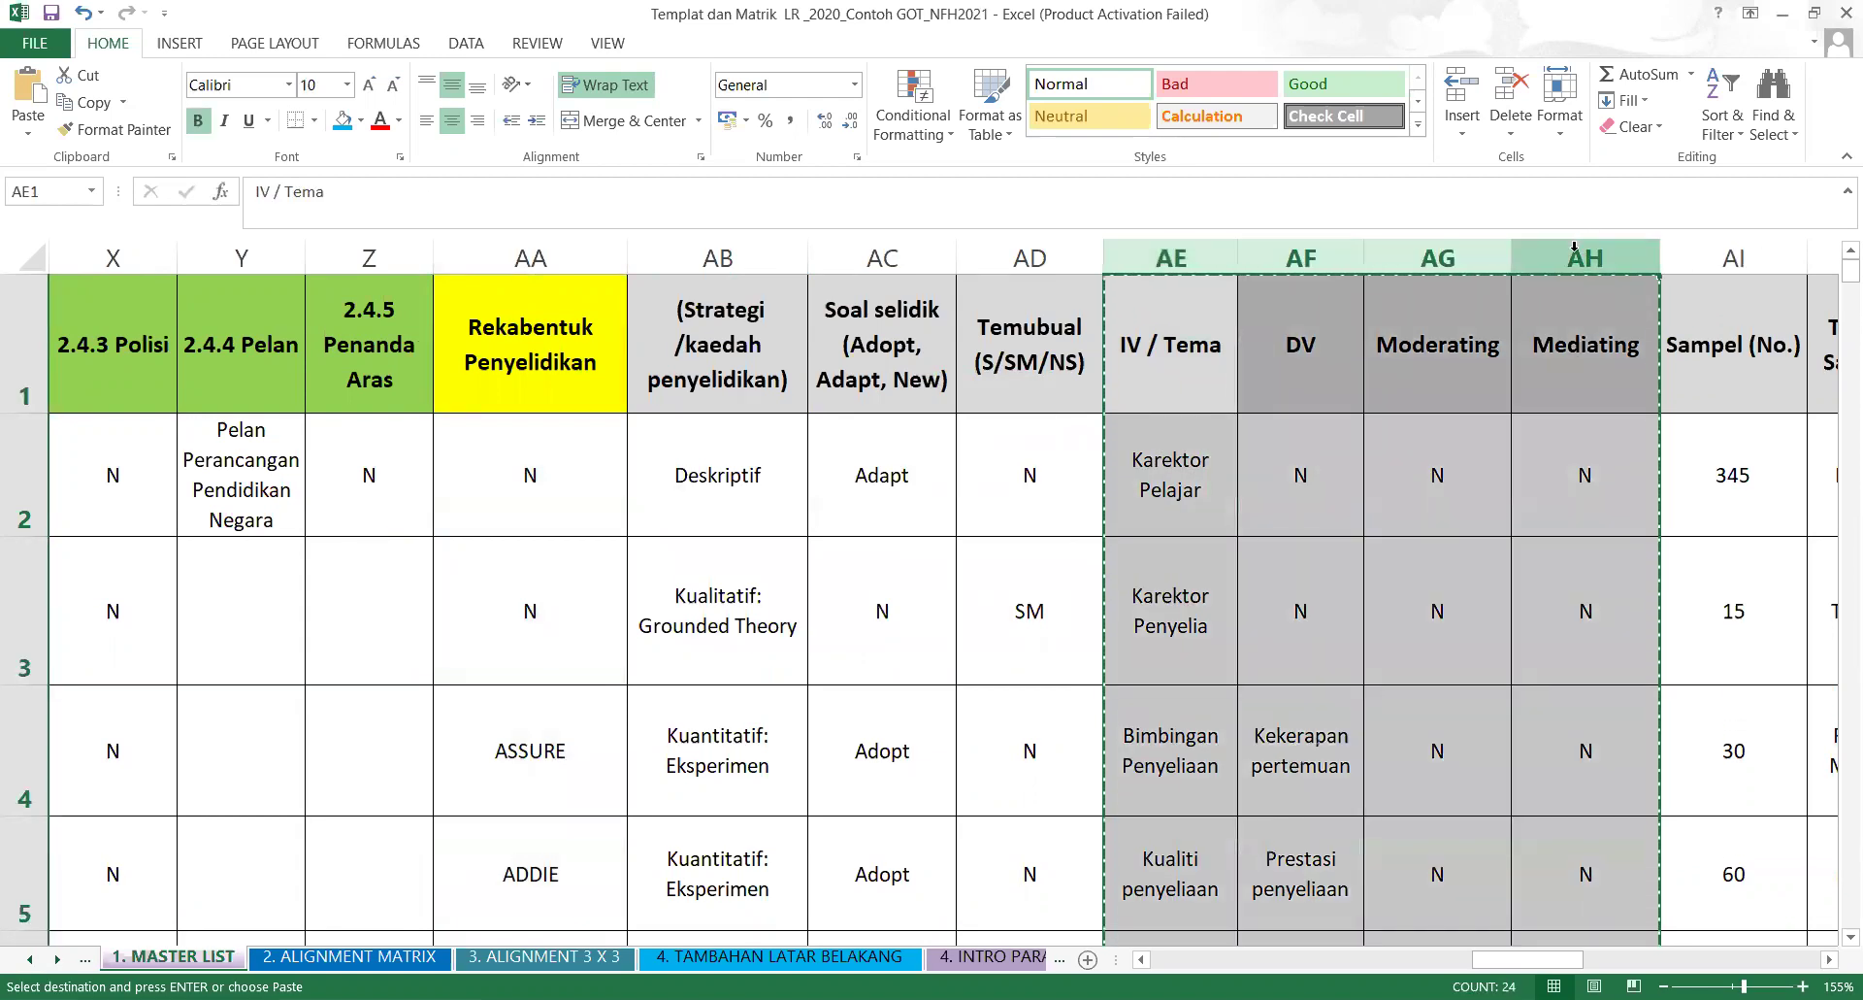
right_click(1621, 267)
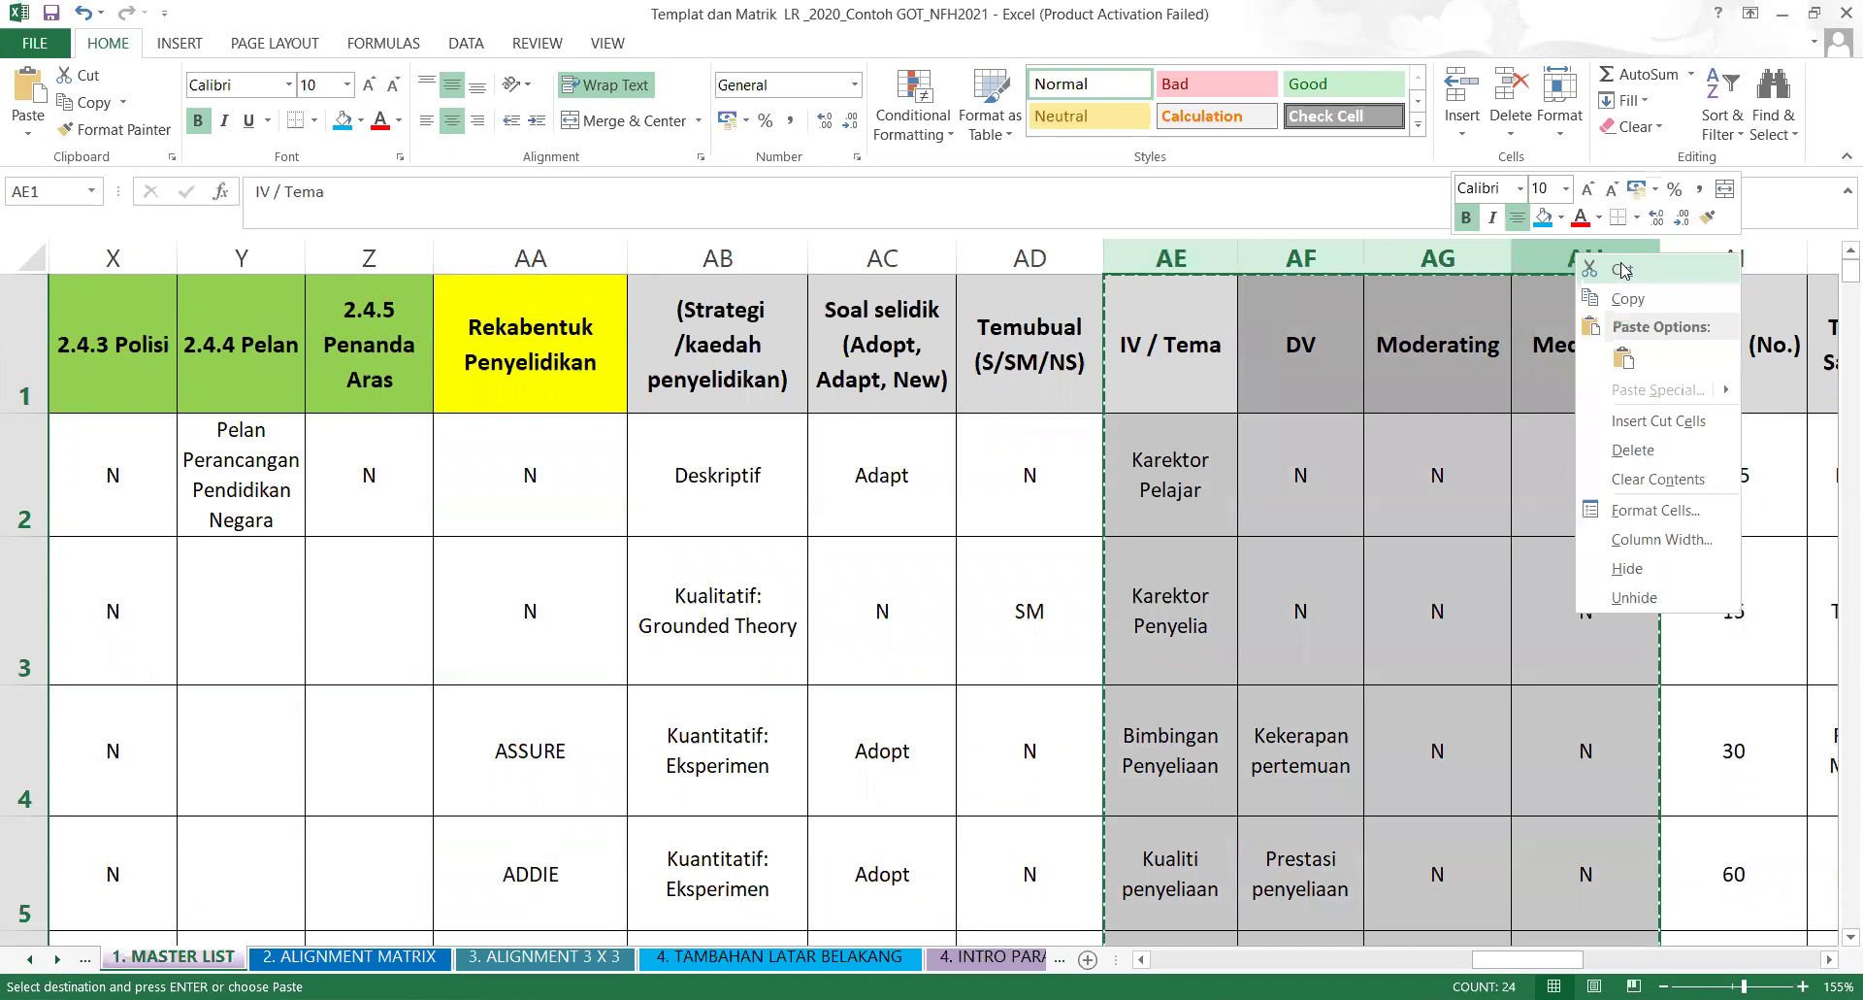
click(524, 257)
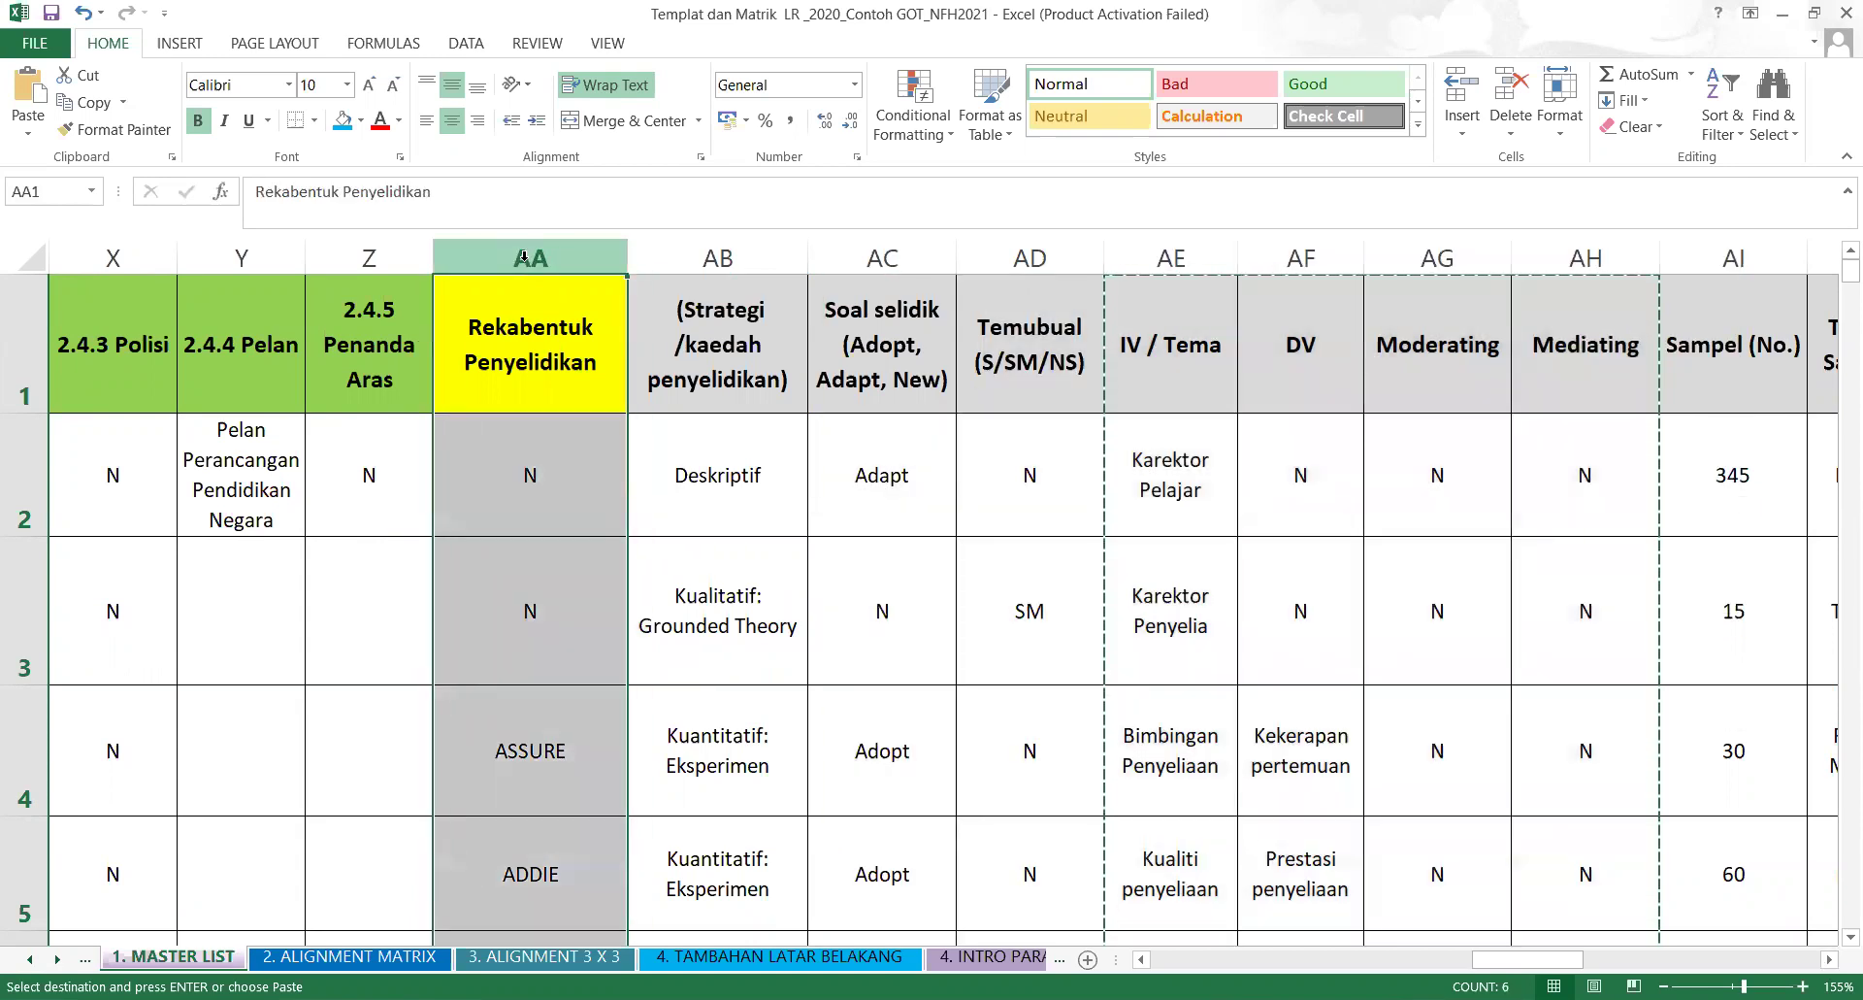
right_click(598, 435)
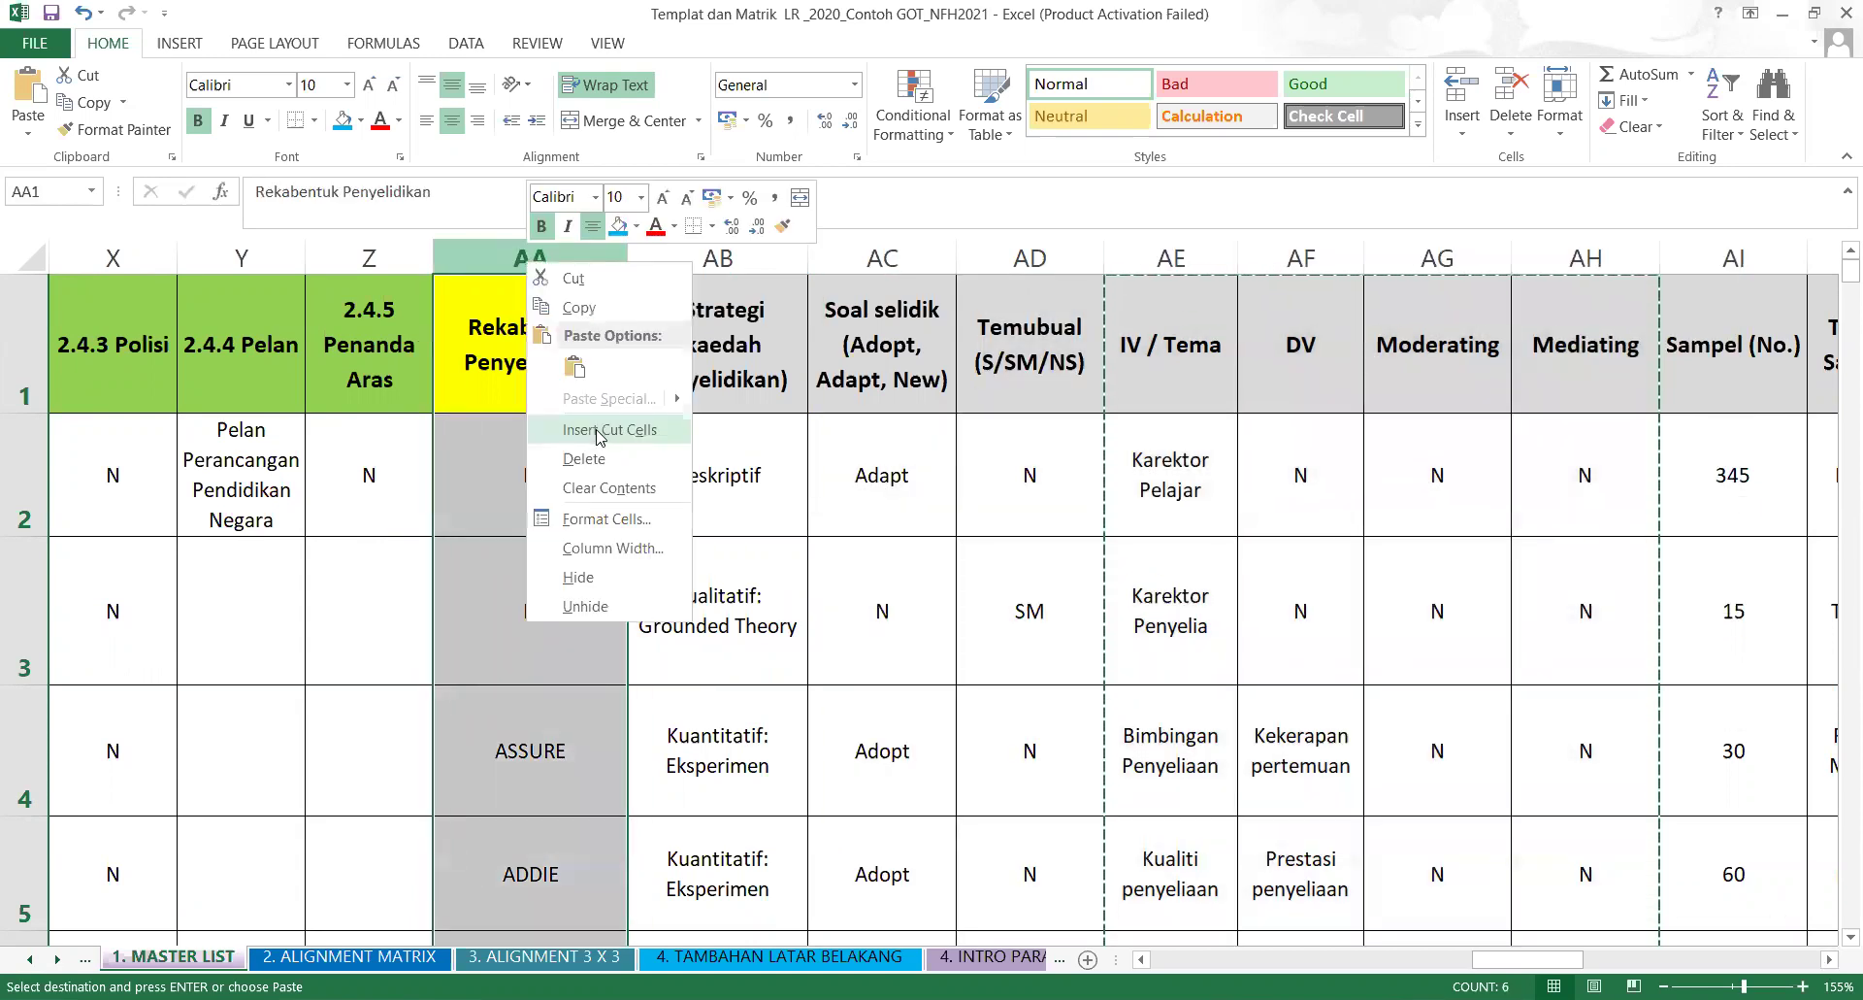
click(598, 430)
click(1147, 594)
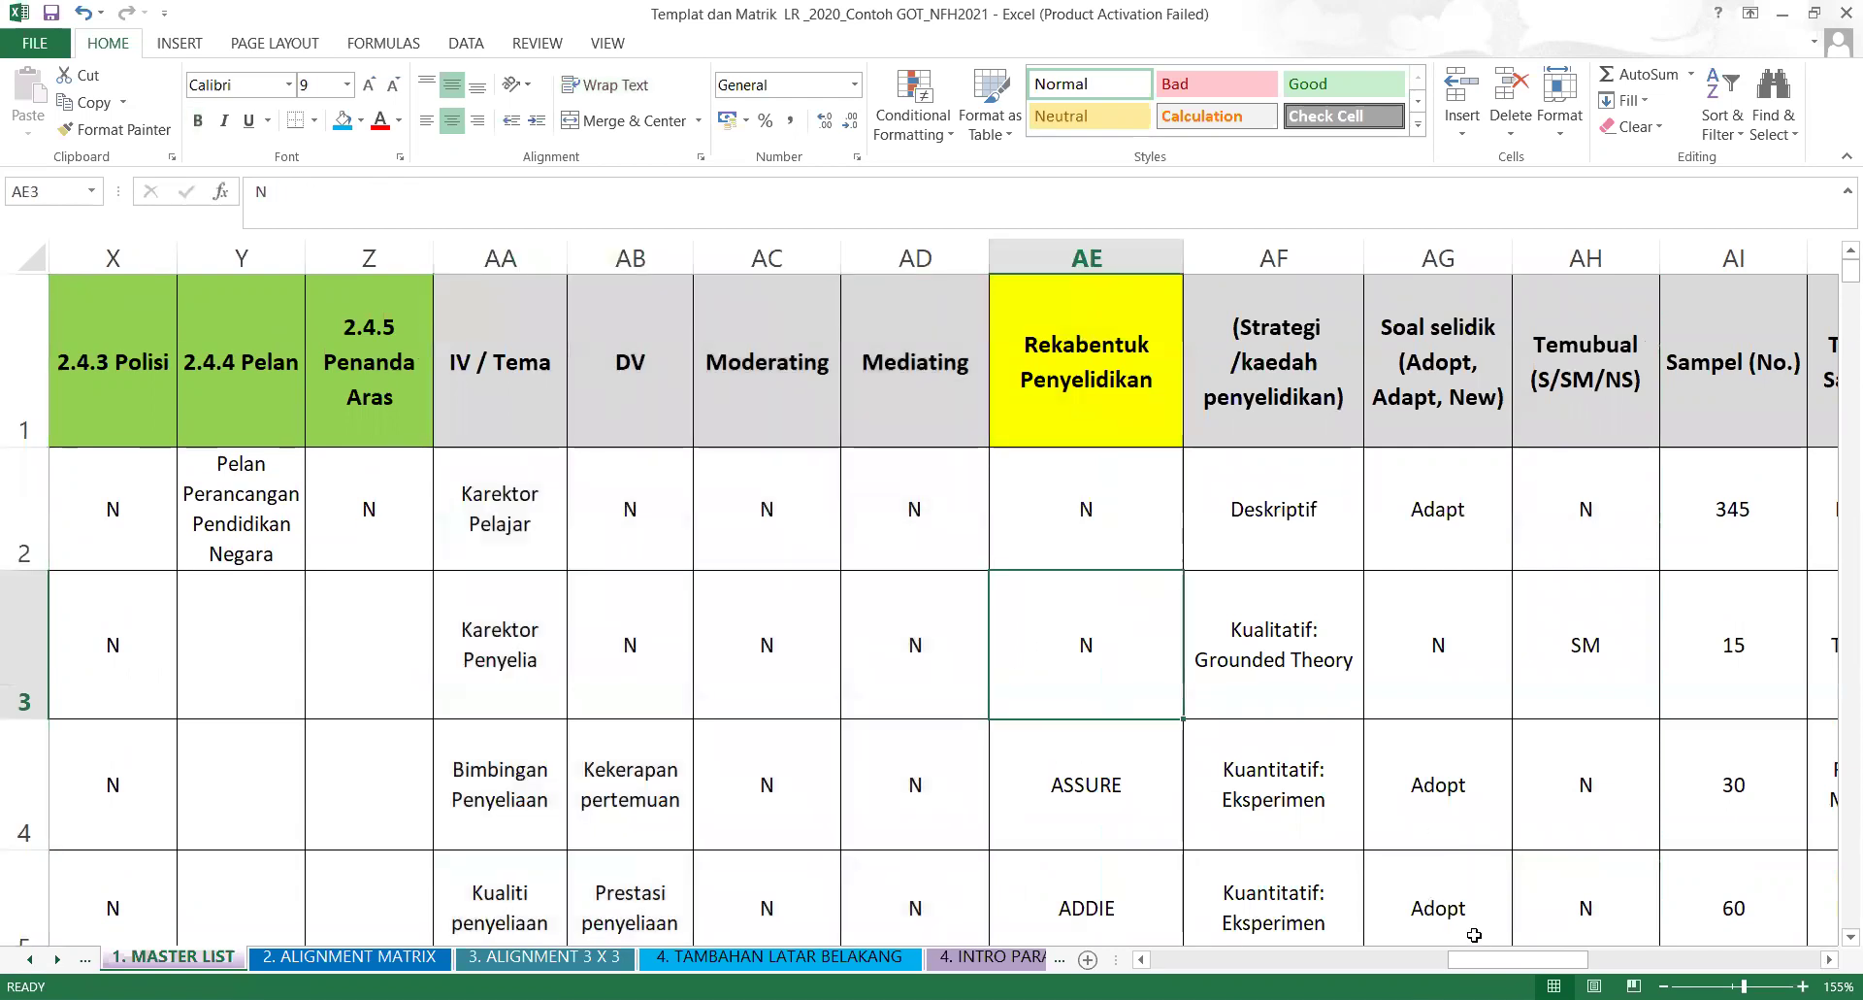
Fill the IV / Tema, DV, Moderating and Mediating header cells with the same light green as the 2.x headers.
drag(1476, 967, 1437, 968)
drag(1477, 427, 1065, 418)
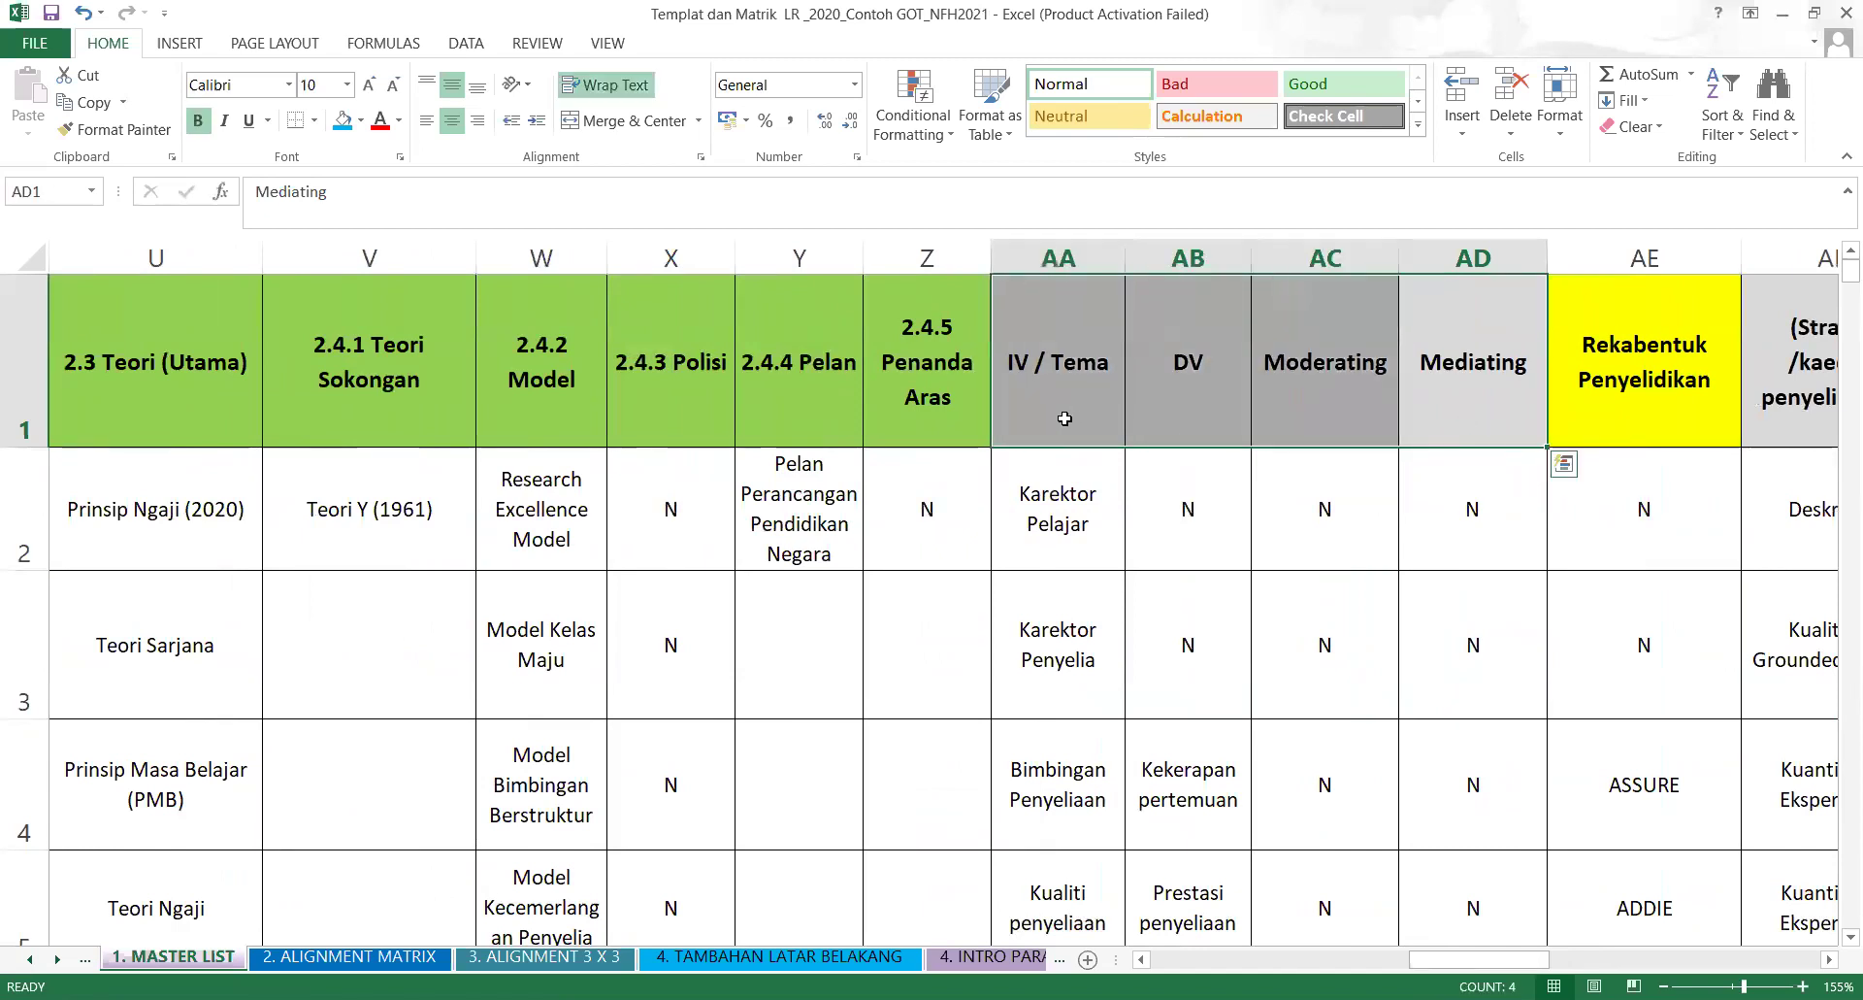
click(361, 120)
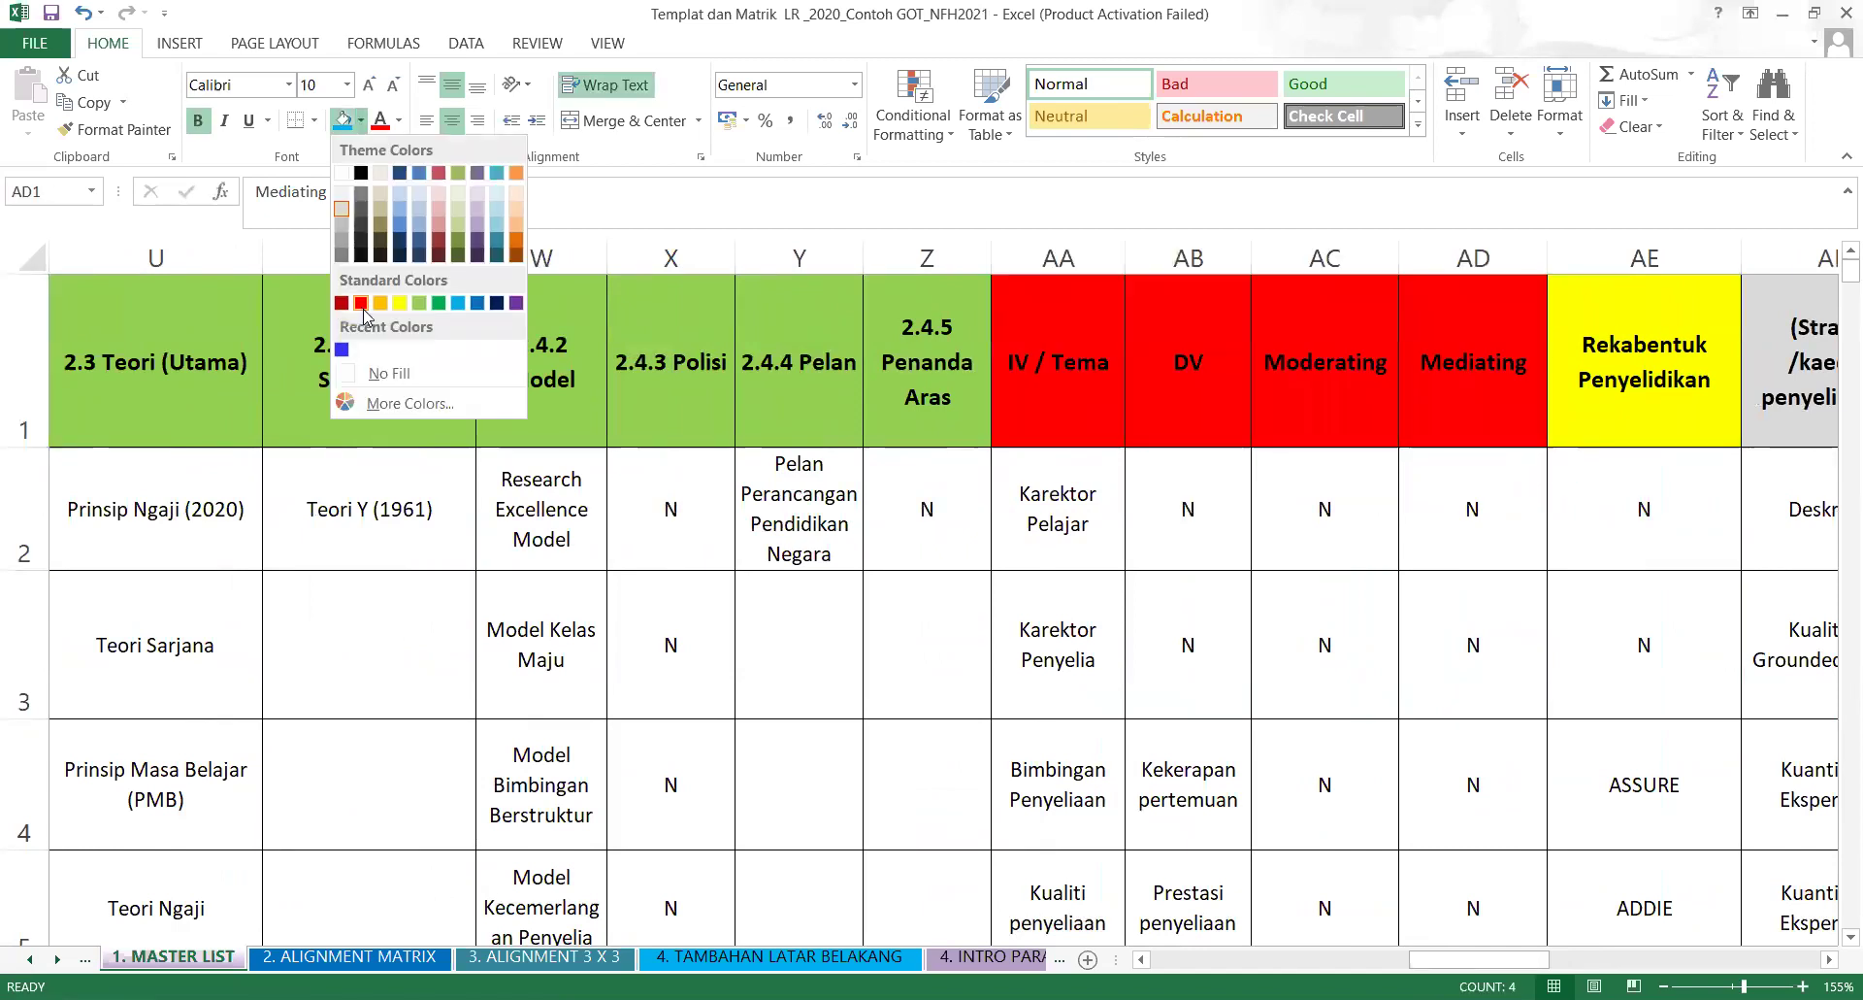
click(421, 304)
click(1162, 677)
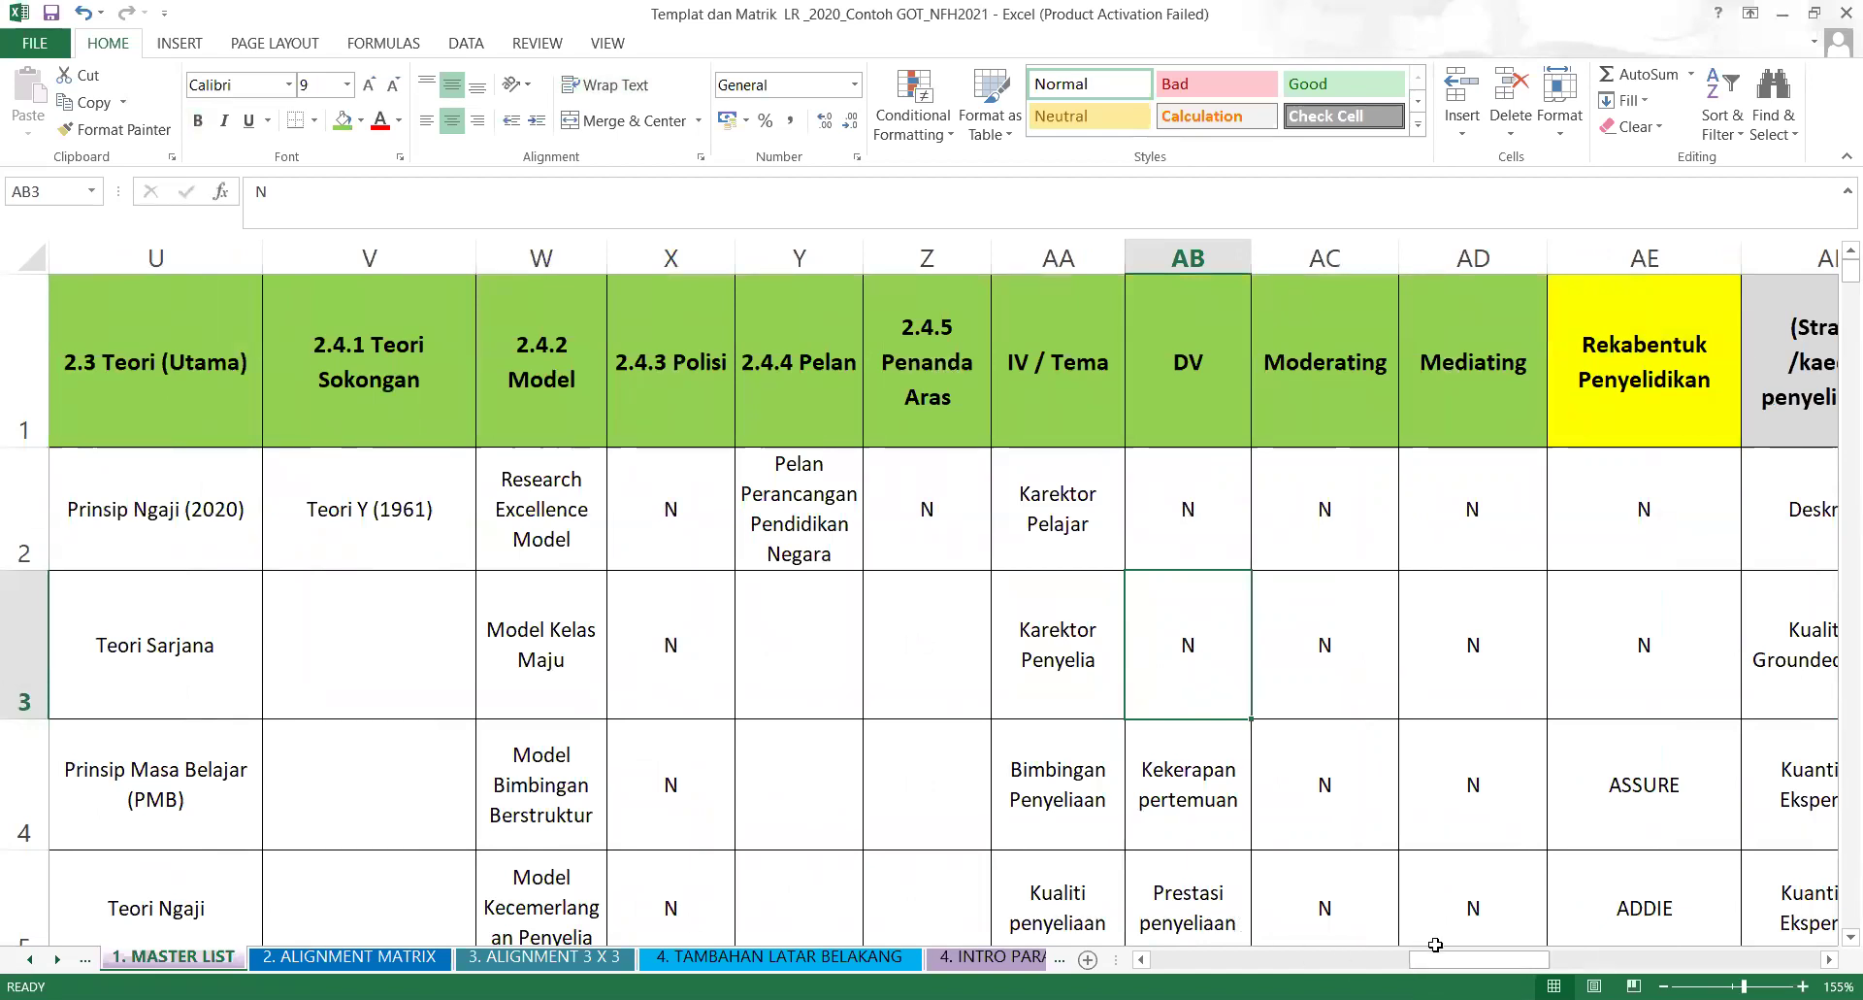
Review the master list's columns from Mediating back to Author.
drag(1511, 957, 1500, 961)
click(1642, 853)
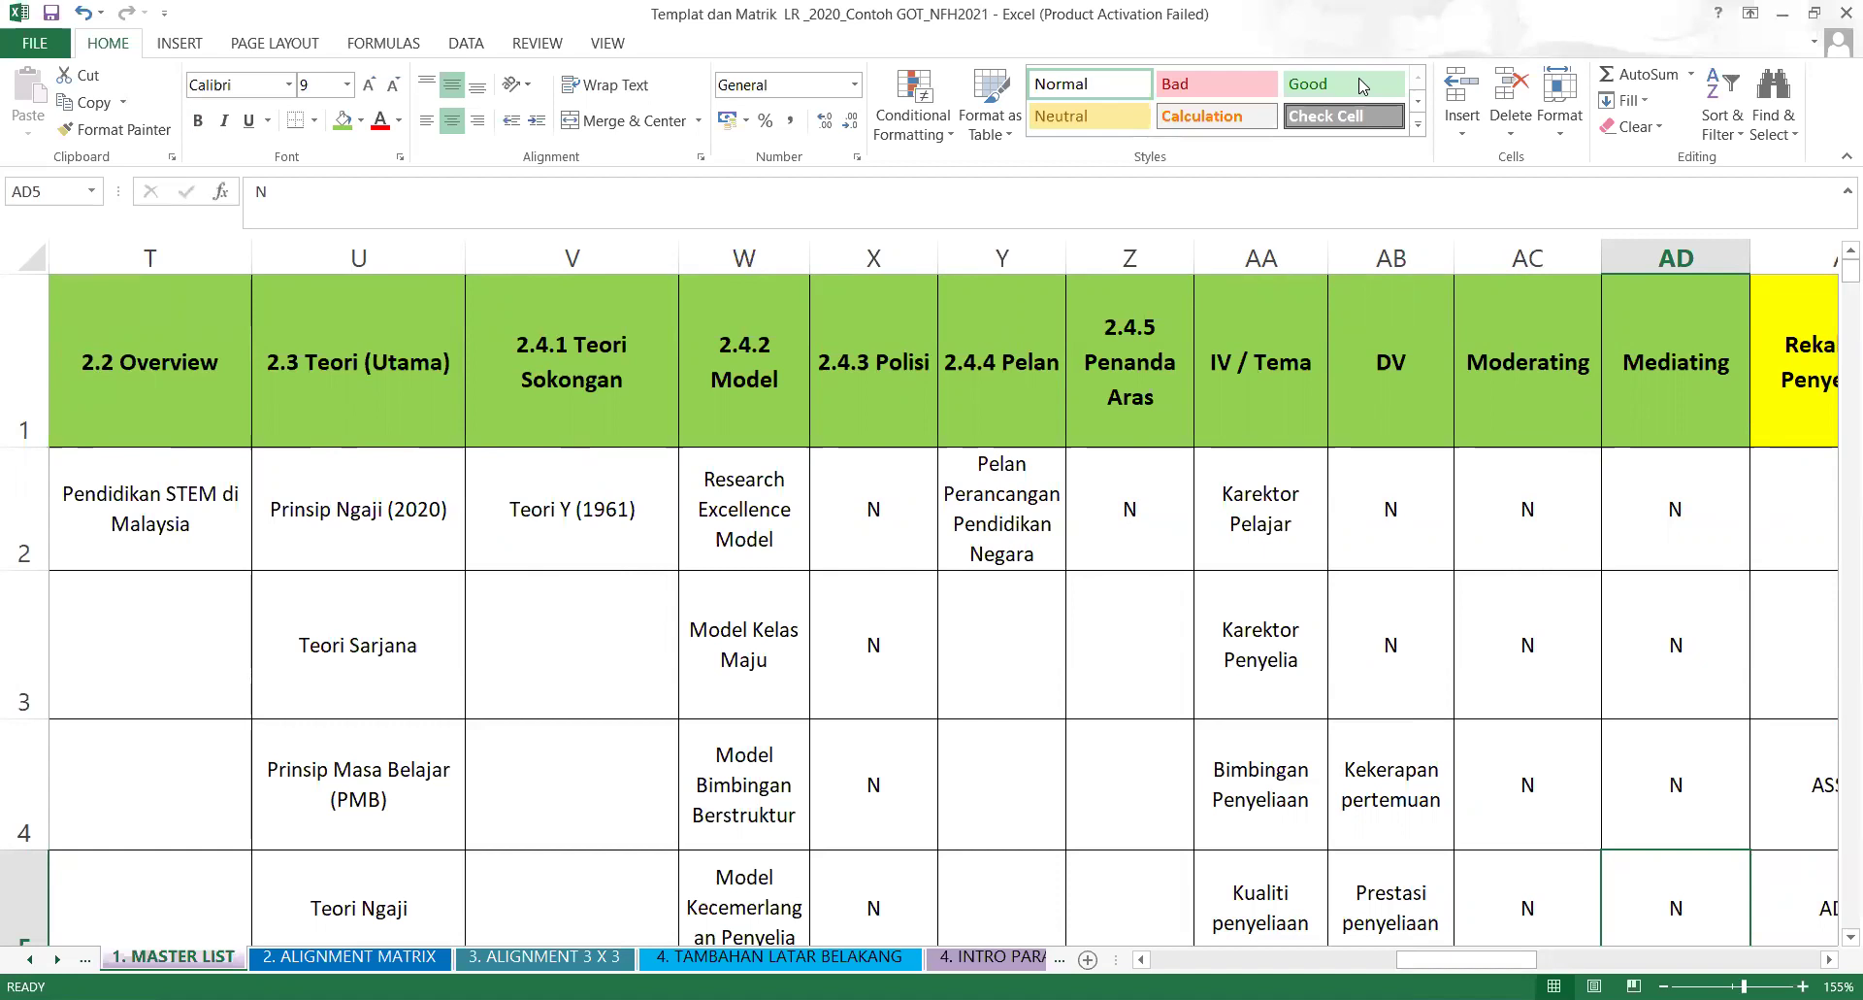
click(303, 633)
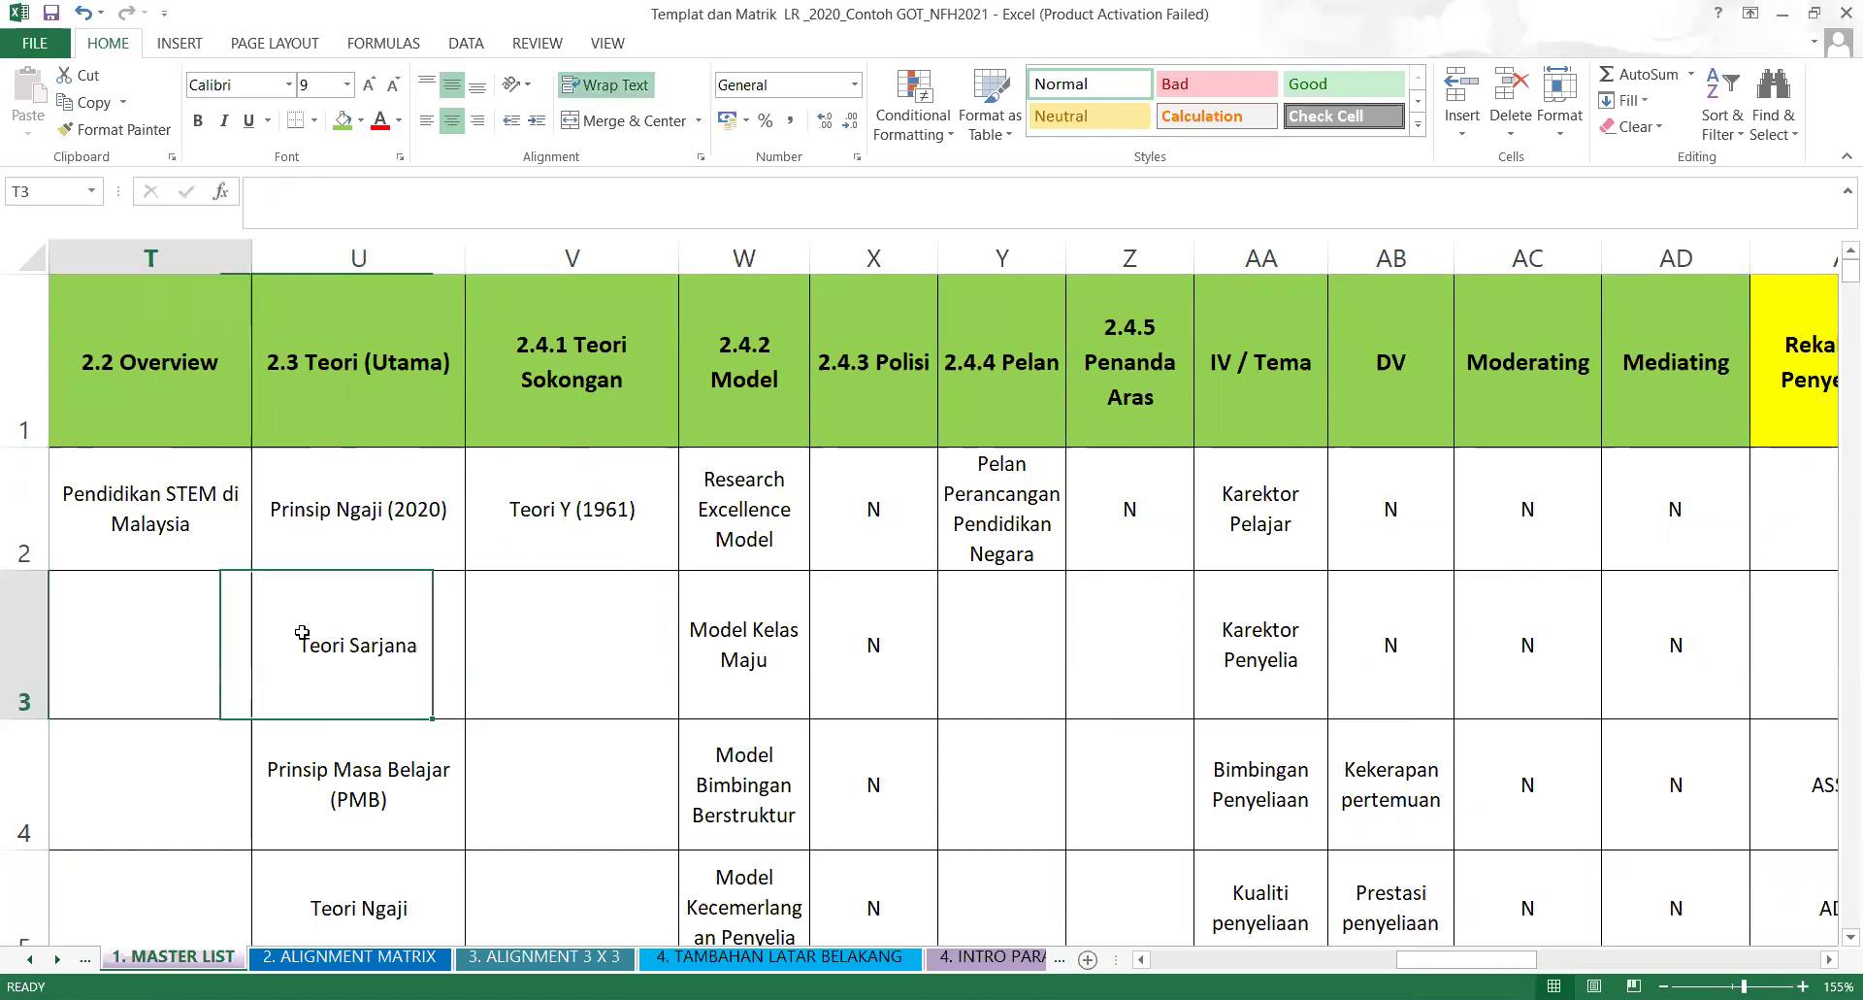
key(Left)
key(Left)
key(Left)
key(Left)
key(Left)
key(Left)
key(Left)
key(Left)
key(Left)
key(Left)
key(Left)
key(Left)
key(Left)
key(Left)
key(Left)
key(Left)
key(Left)
key(Left)
key(Left)
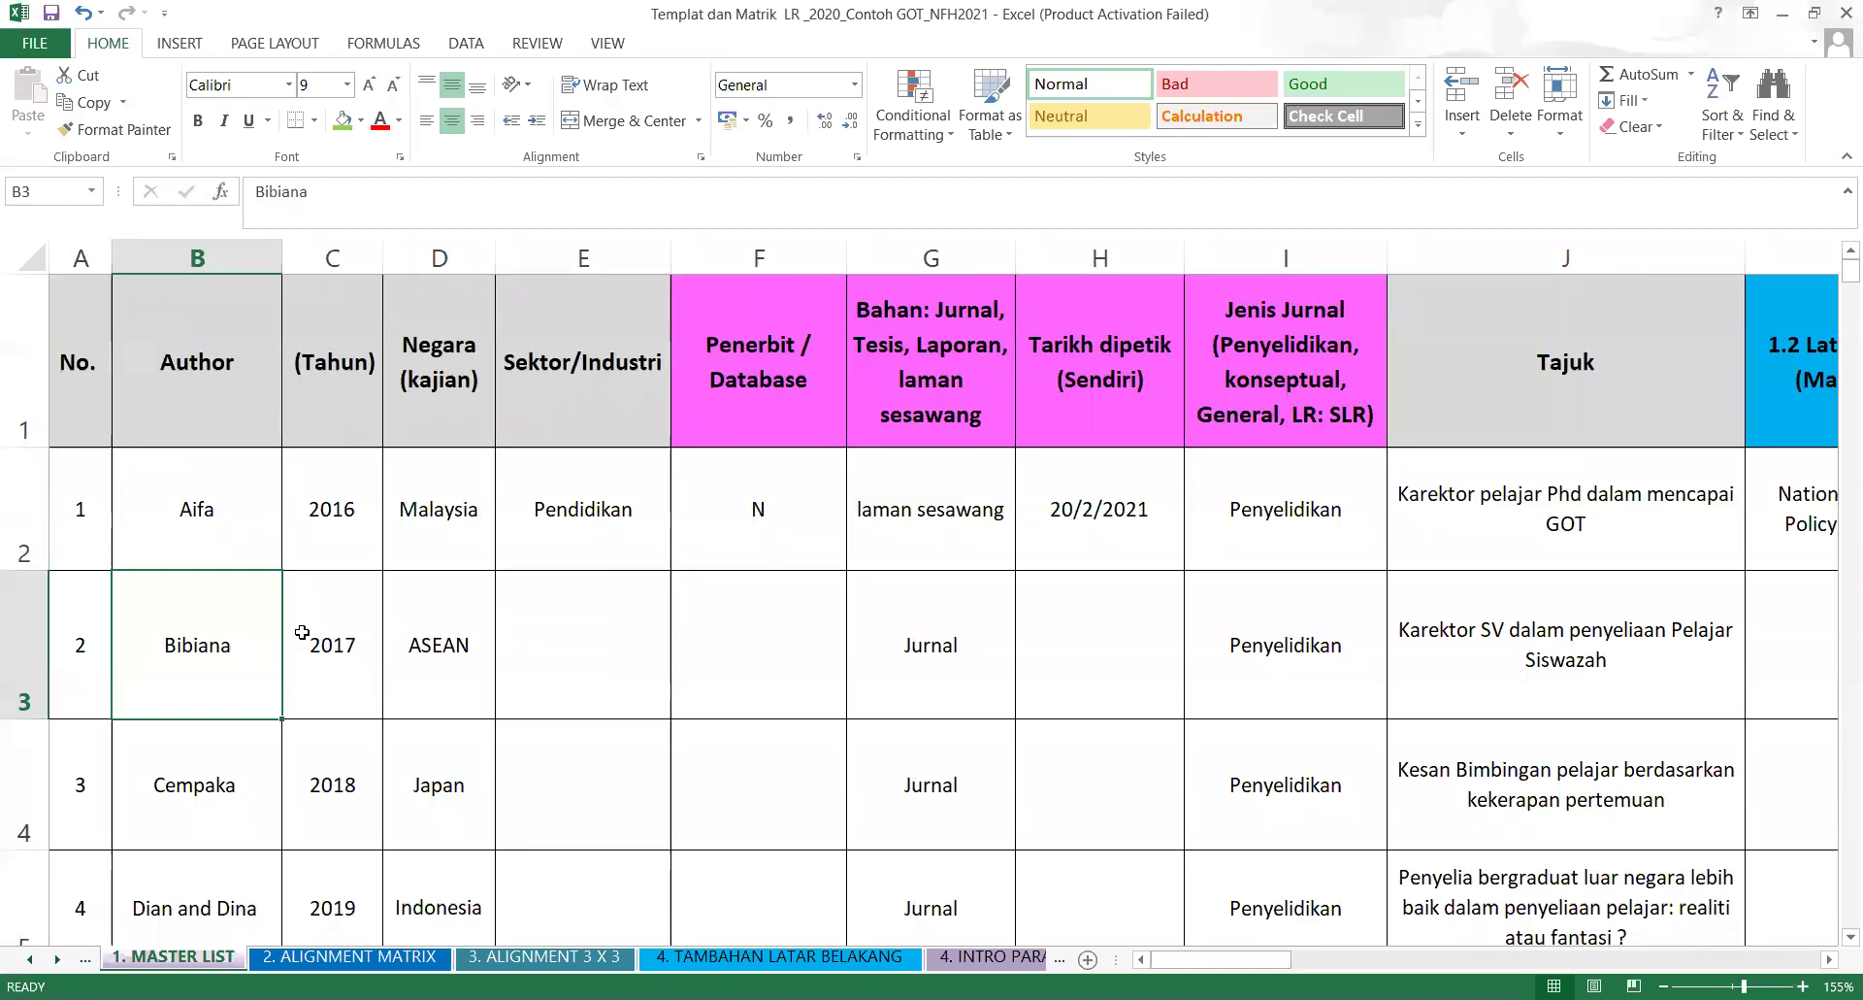
Review the master list's columns from Author through the 1.x section headers up to 1.8A Skop.
key(Right)
key(Right)
key(Right)
key(Right)
key(Right)
key(Right)
key(Right)
key(Right)
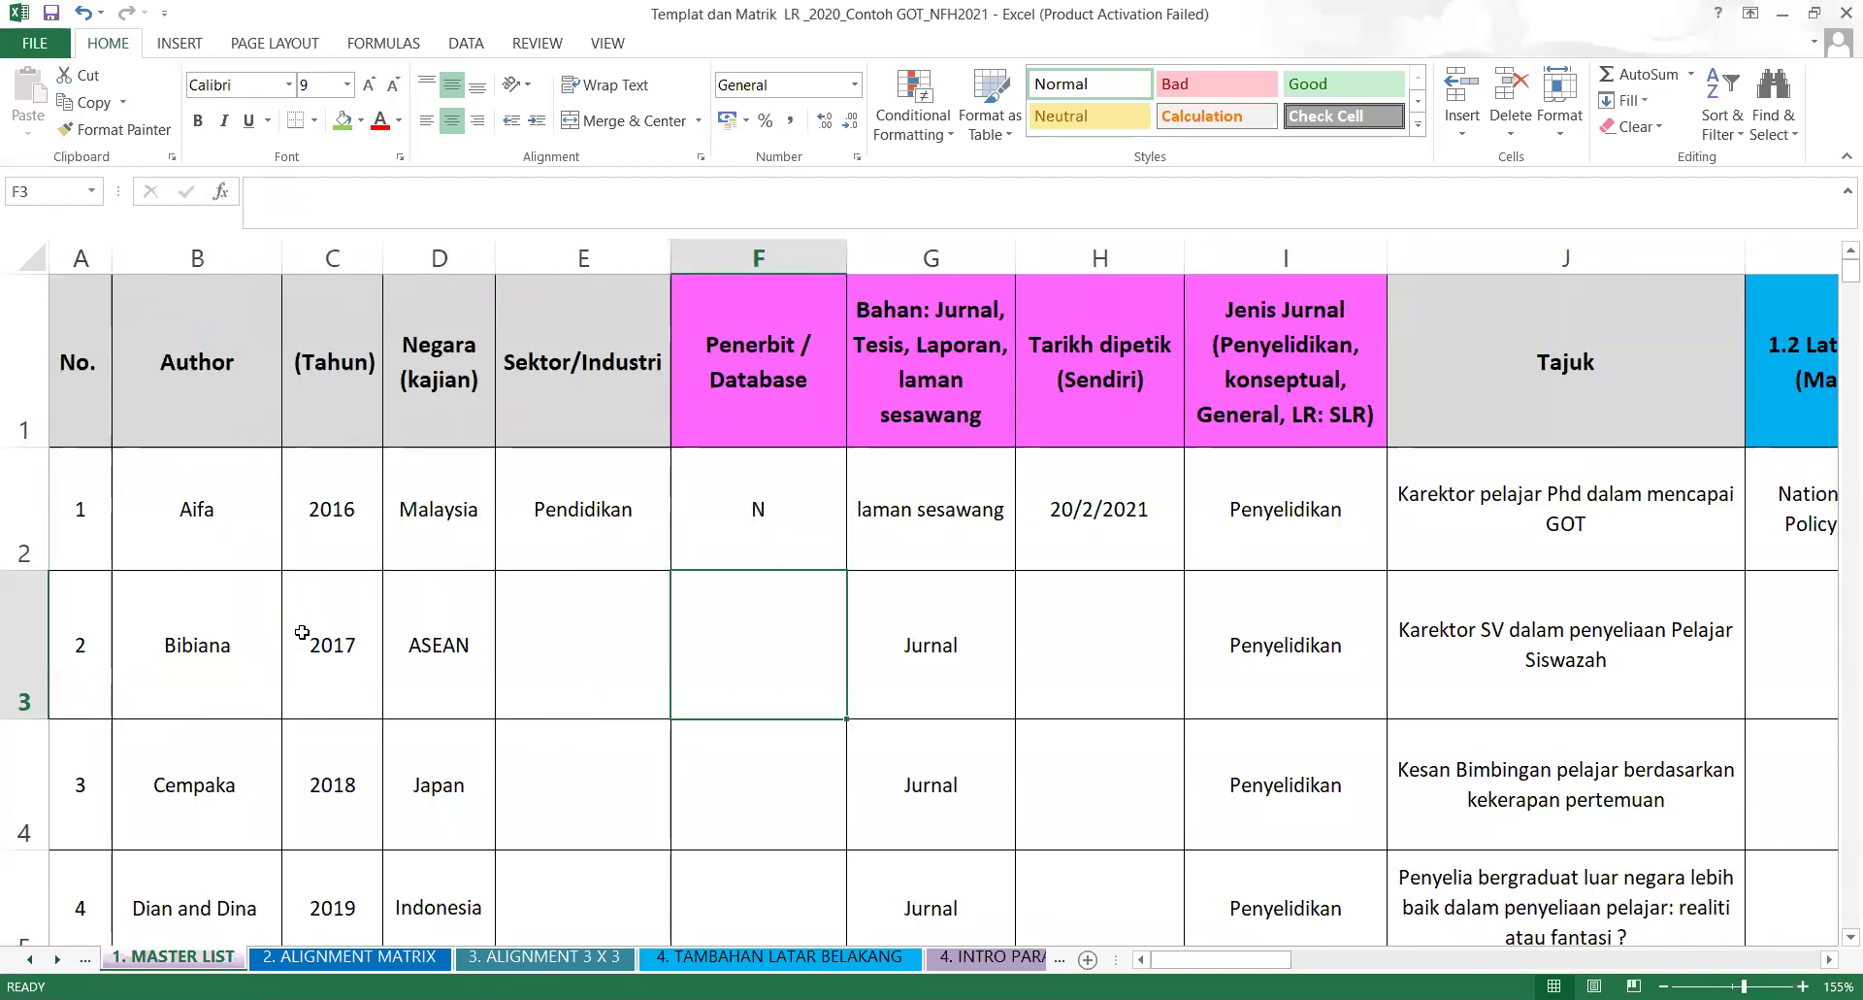
key(Right)
key(Right)
key(Right)
key(Right)
key(Right)
key(Right)
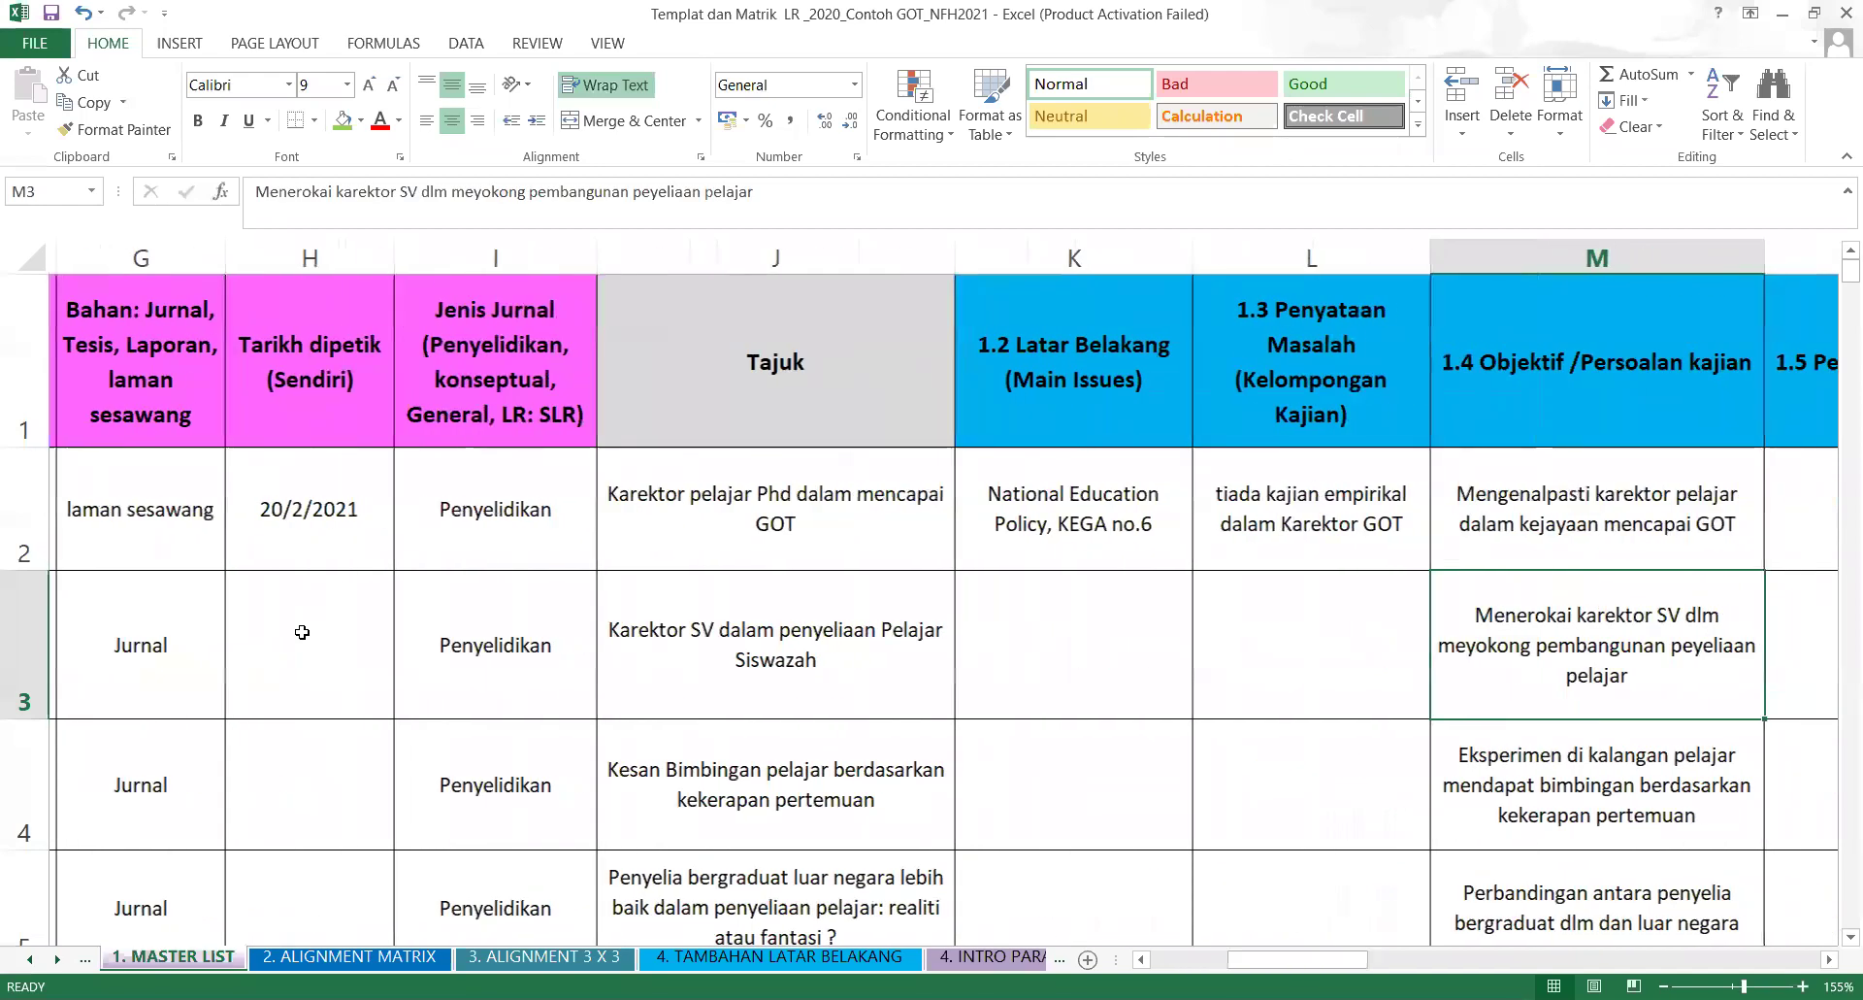
scroll(302, 632, right, 2)
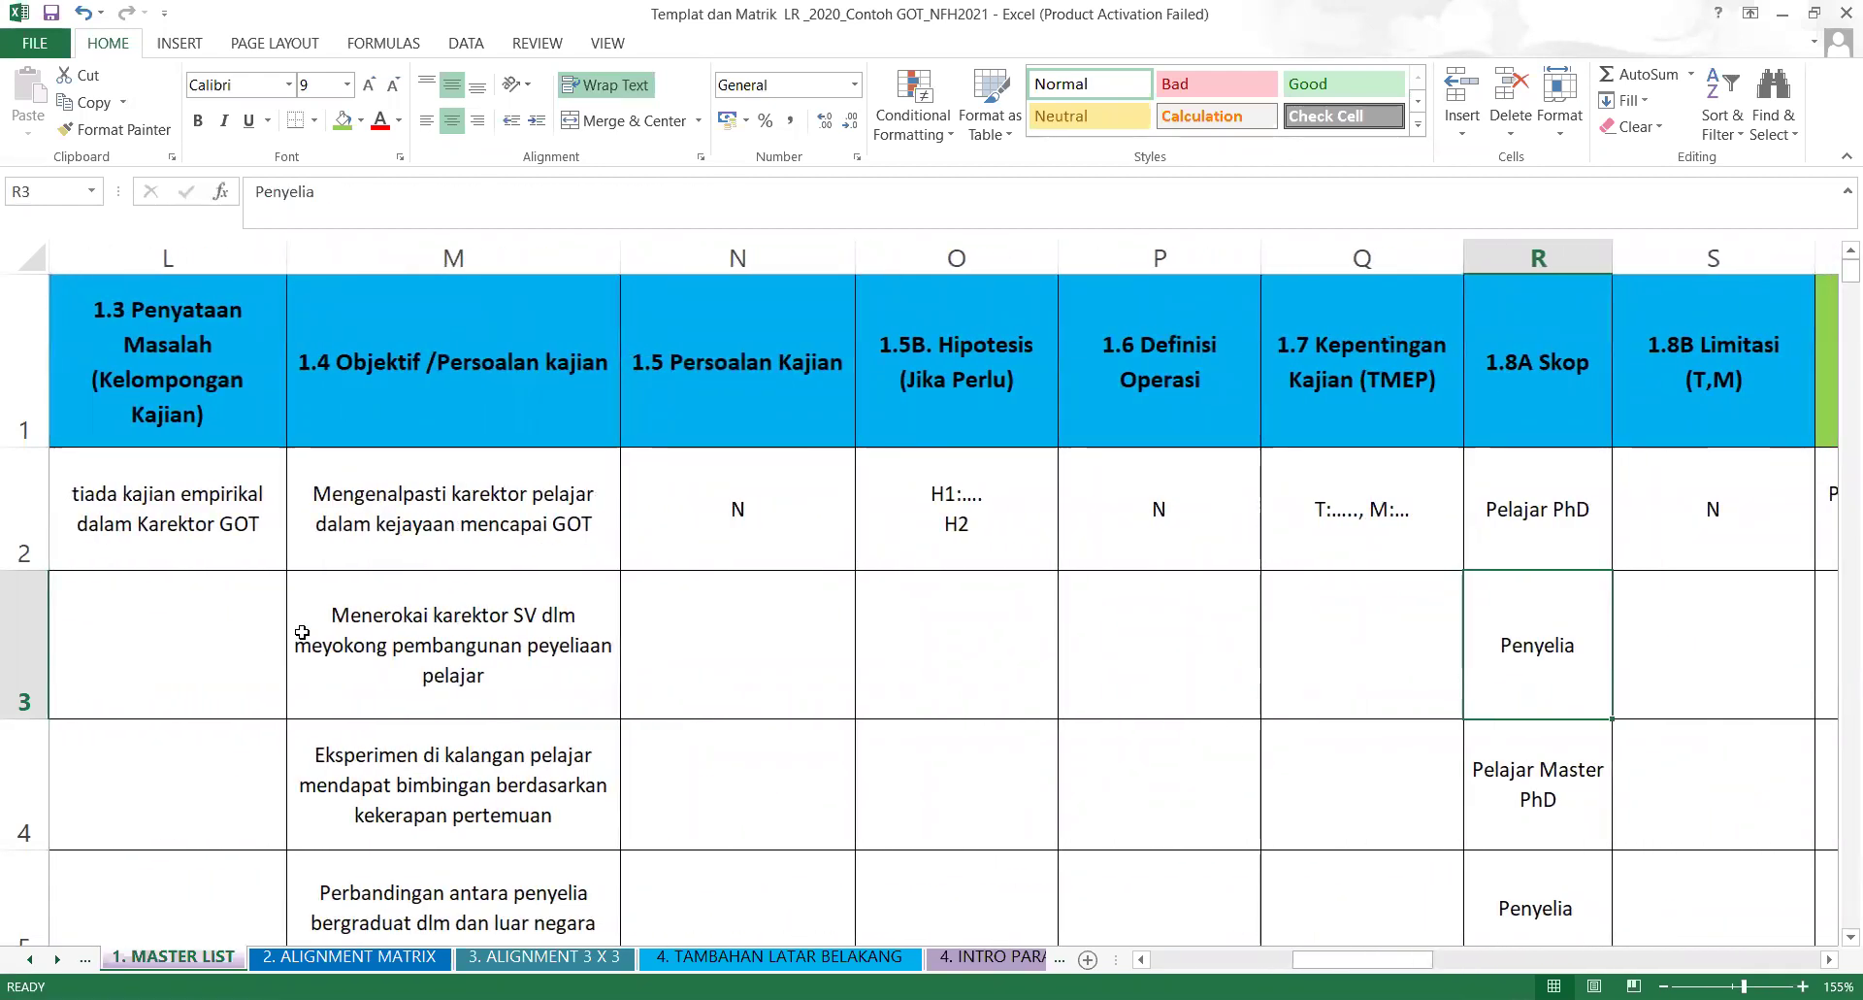
Return to the No. column and go through the headers again up to 2.4.4 Pelan.
key(Left)
key(Left)
key(Left)
key(Left)
key(Left)
key(Left)
key(Home)
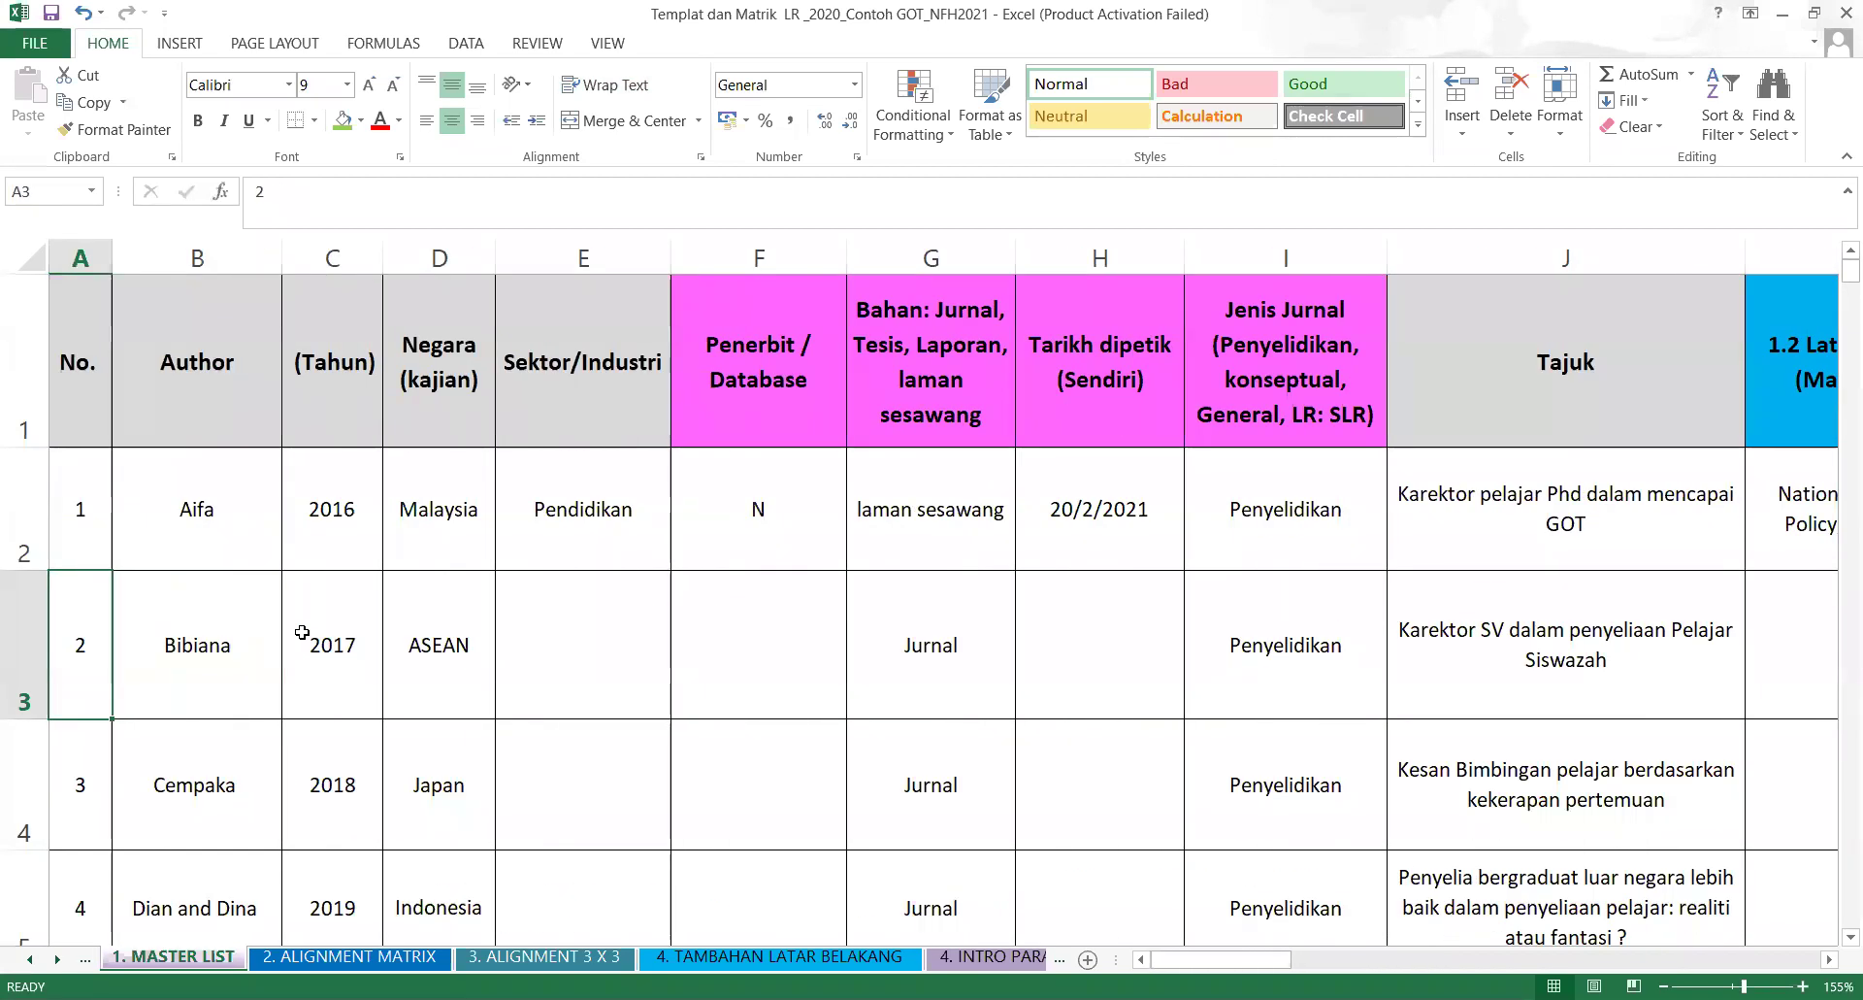
key(Right)
key(Right)
key(Right)
key(Right)
key(Right)
key(Right)
key(Right)
key(Right)
key(Right)
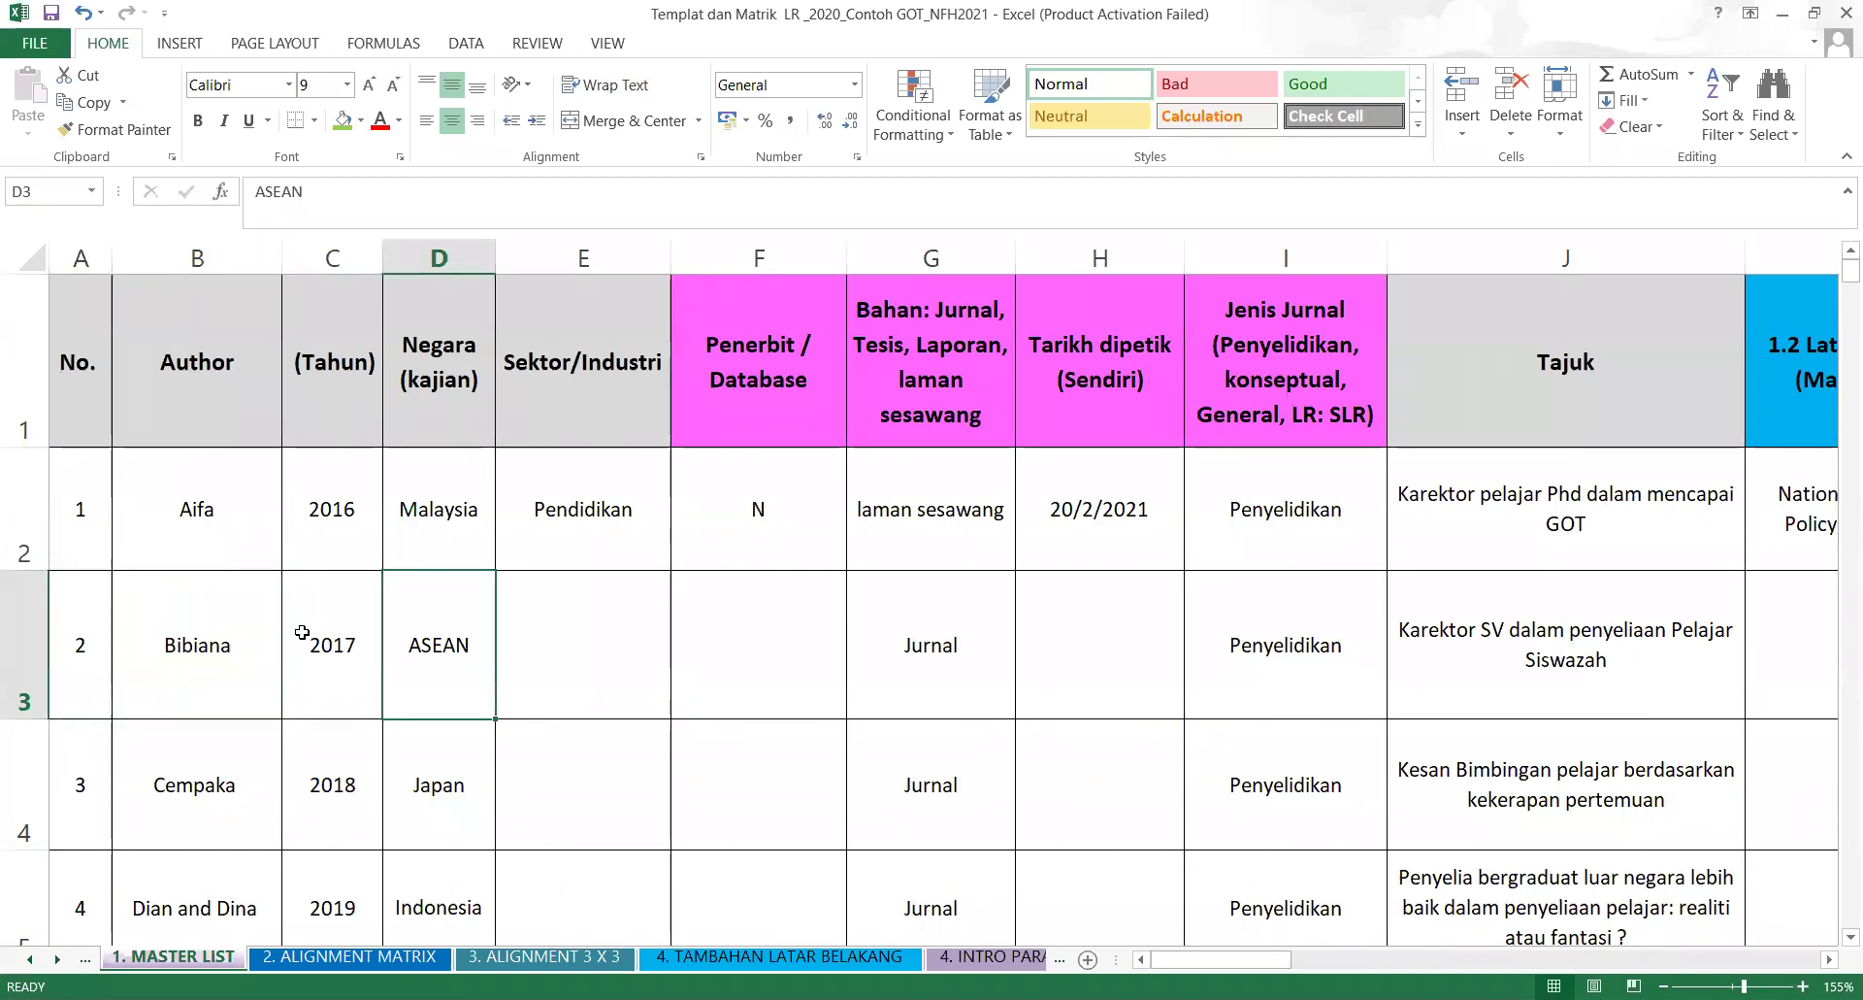
key(Right)
key(Right)
key(Right)
key(Right)
key(Right)
key(Right)
key(Right)
key(Right)
key(Right)
key(Right)
key(Right)
key(Right)
key(Right)
key(Right)
key(Right)
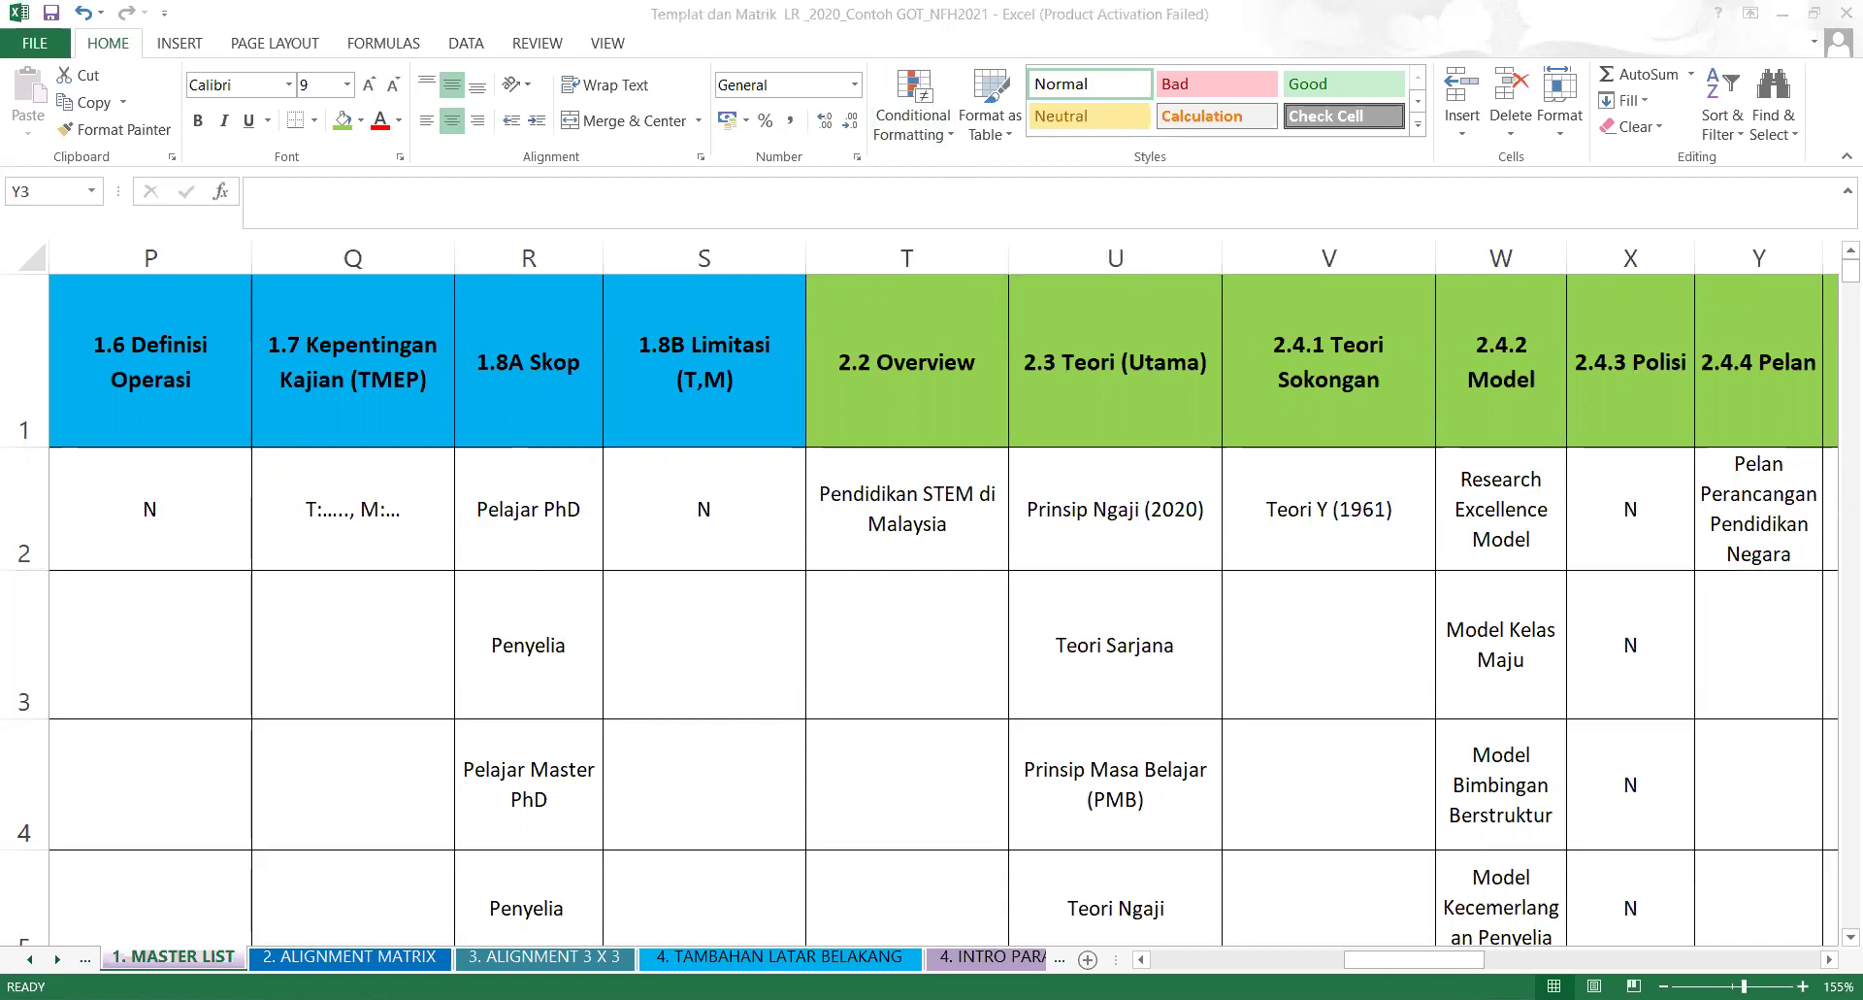
Examine the Author column from its first entries down through the empty numbered rows.
drag(1410, 967, 1221, 961)
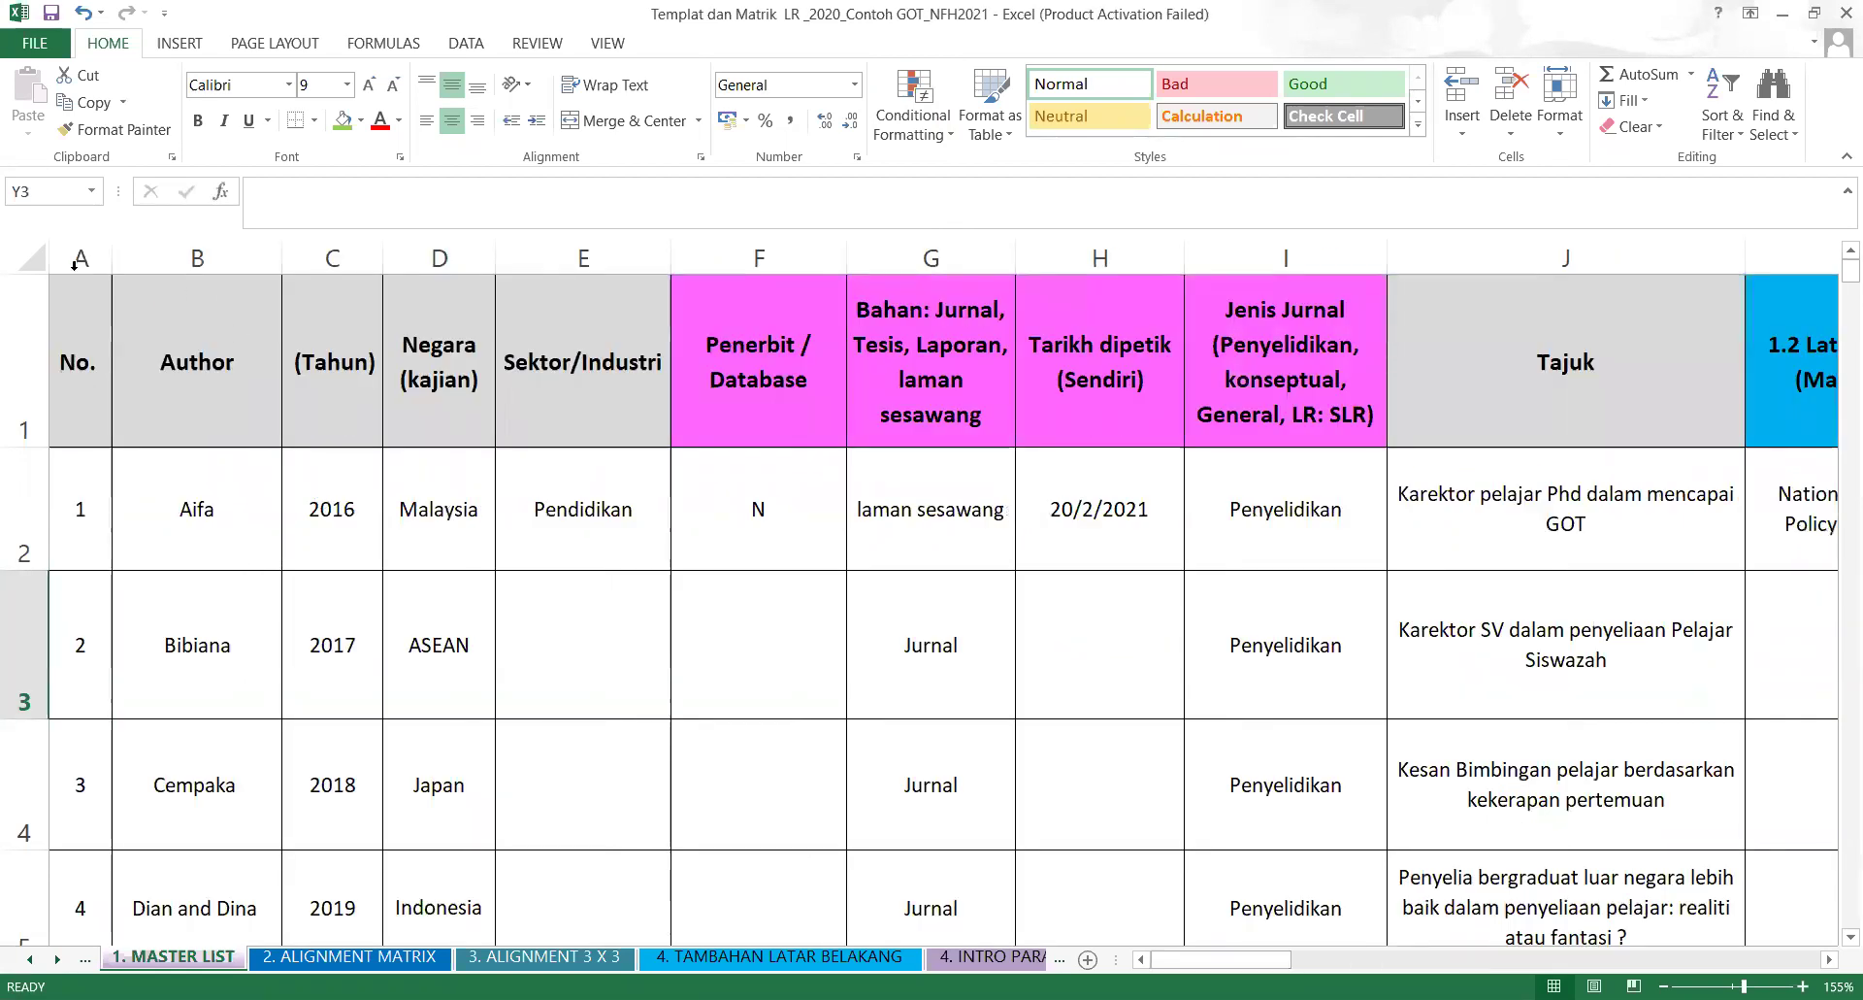
mouse_move(1228, 963)
mouse_down()
mouse_move(1776, 963)
mouse_move(1252, 963)
mouse_up()
click(194, 503)
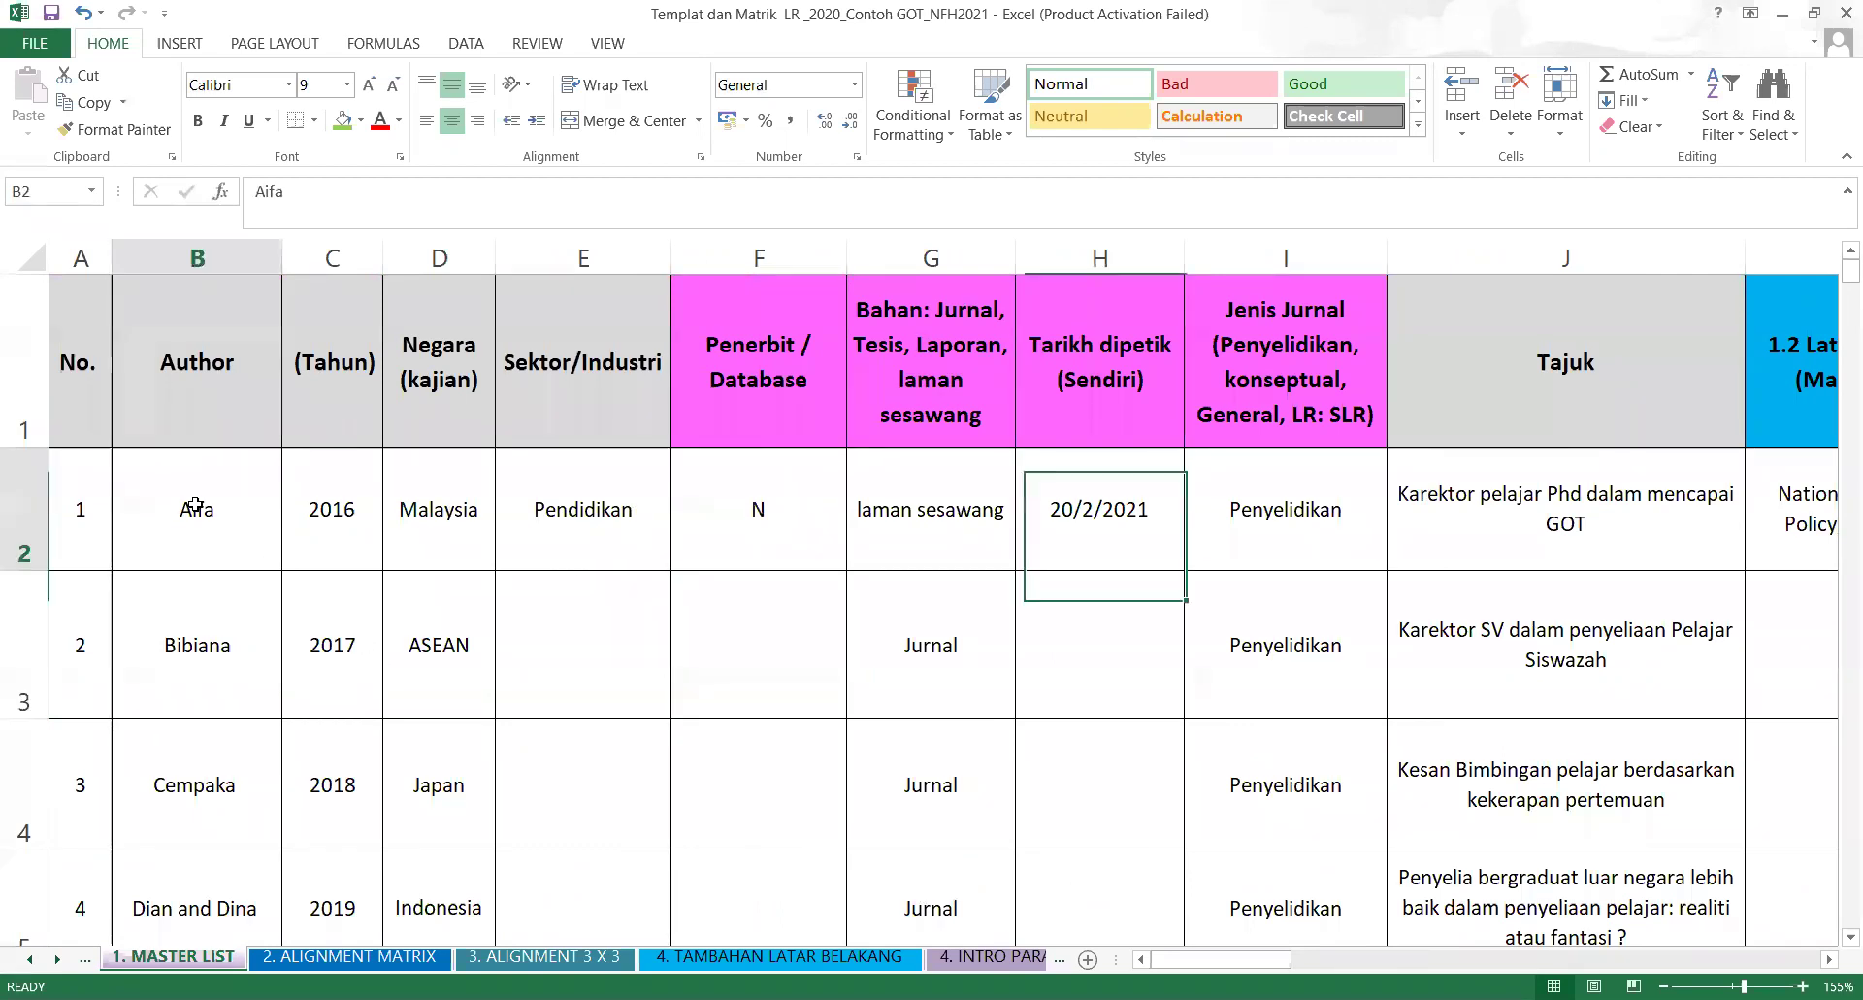
click(231, 256)
click(203, 545)
key(Down)
key(Down)
key(Down)
key(Down)
key(Down)
key(Down)
key(Down)
key(Down)
key(Down)
key(Down)
key(Down)
key(Down)
key(Down)
key(Down)
key(Down)
key(Down)
key(Down)
key(Down)
key(Down)
key(Down)
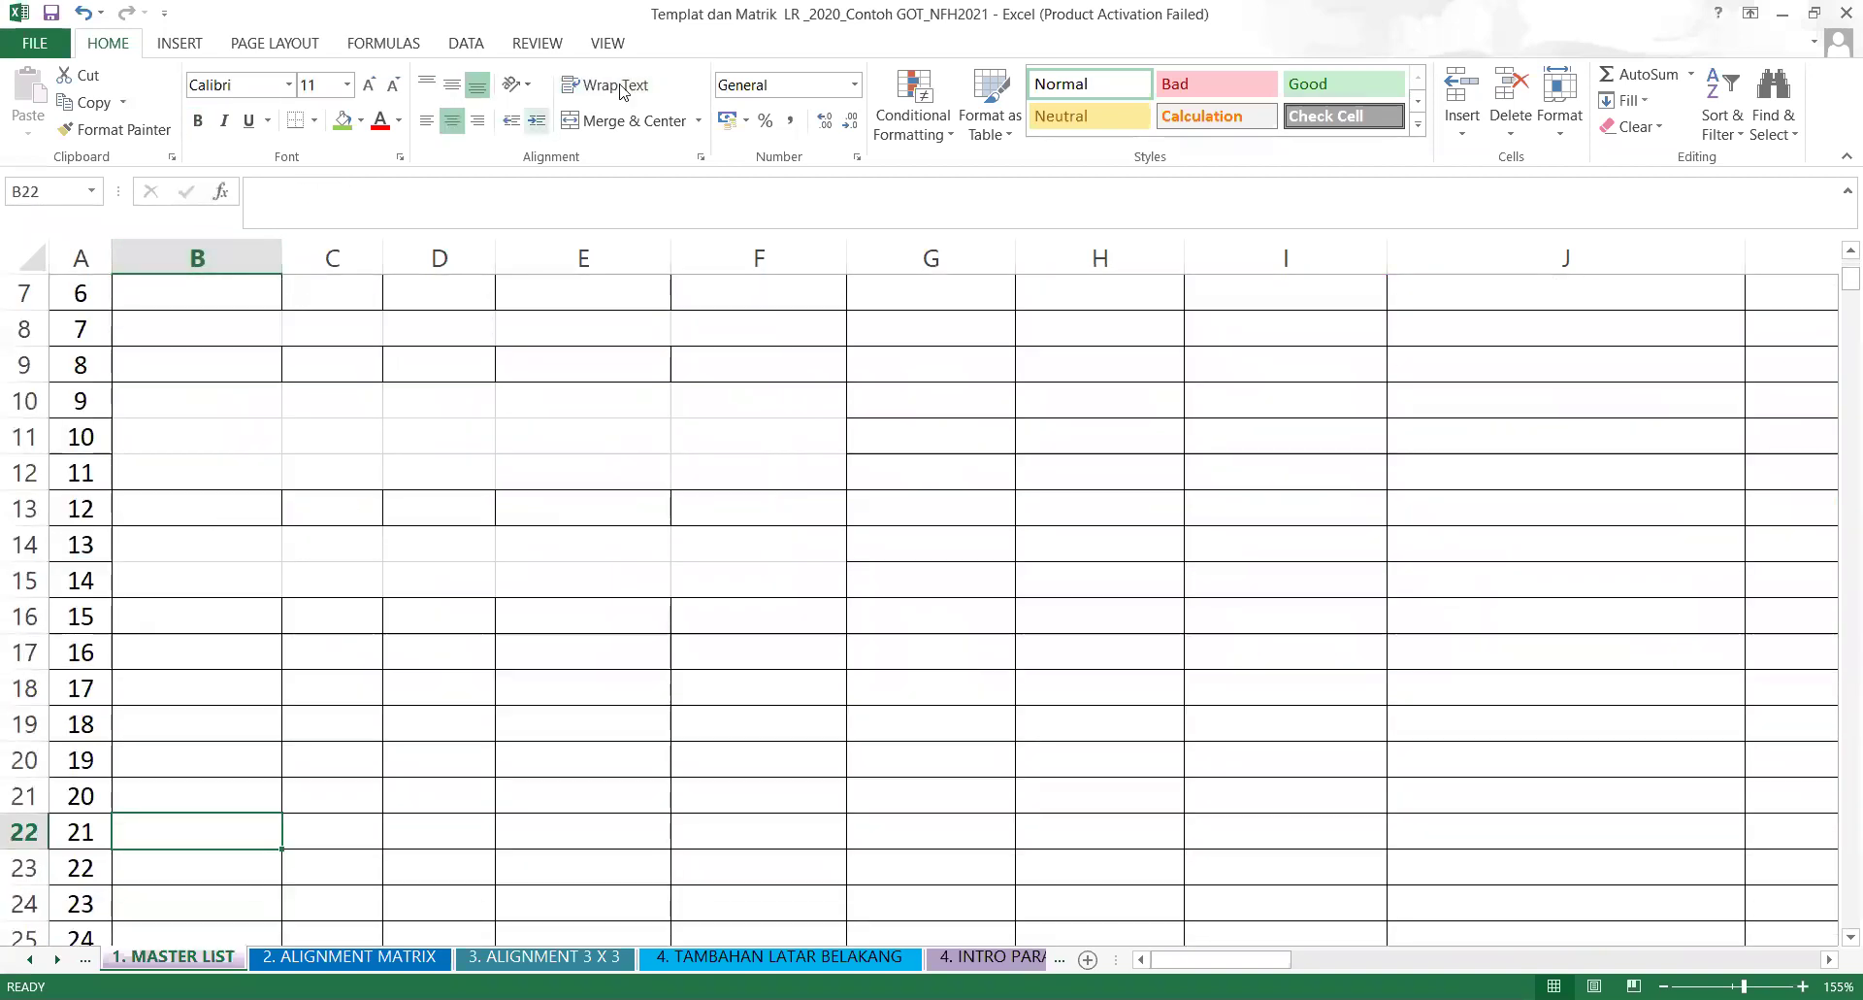
scroll(776, 376, up, 2)
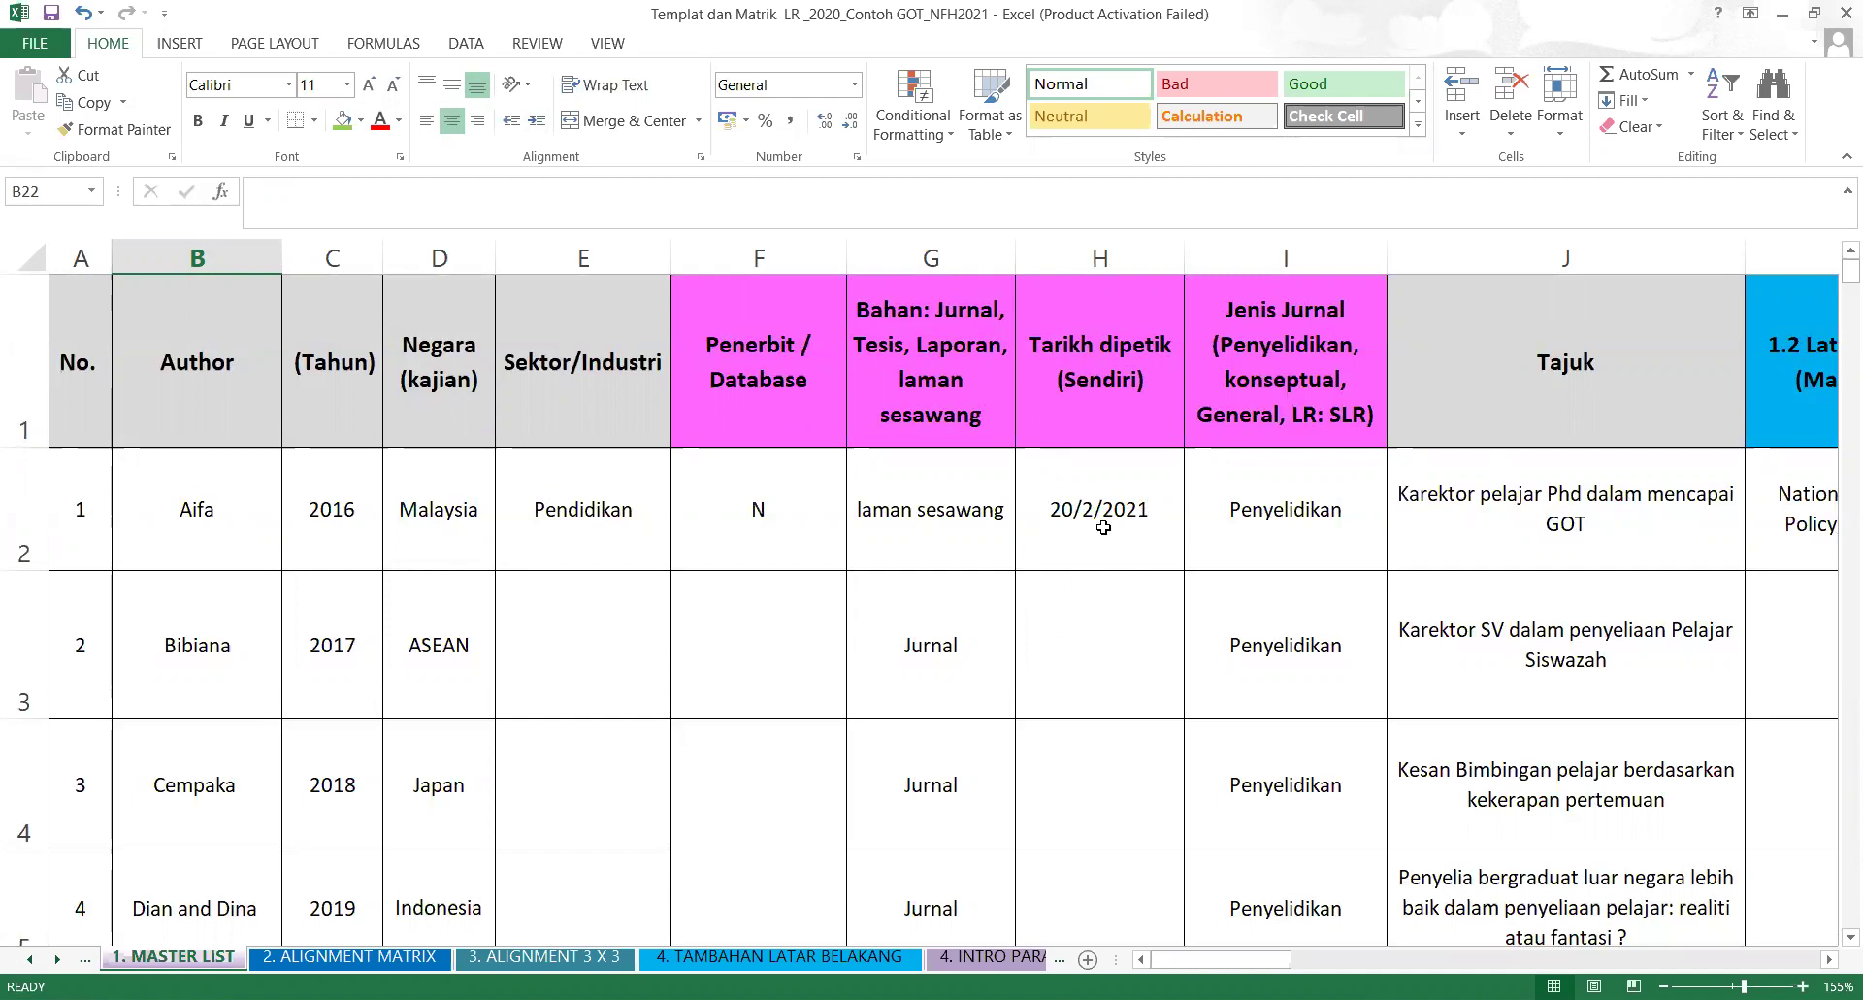
Sort the master list by the Author column from A to Z, expanding the selection to the adjacent data.
click(229, 248)
click(222, 469)
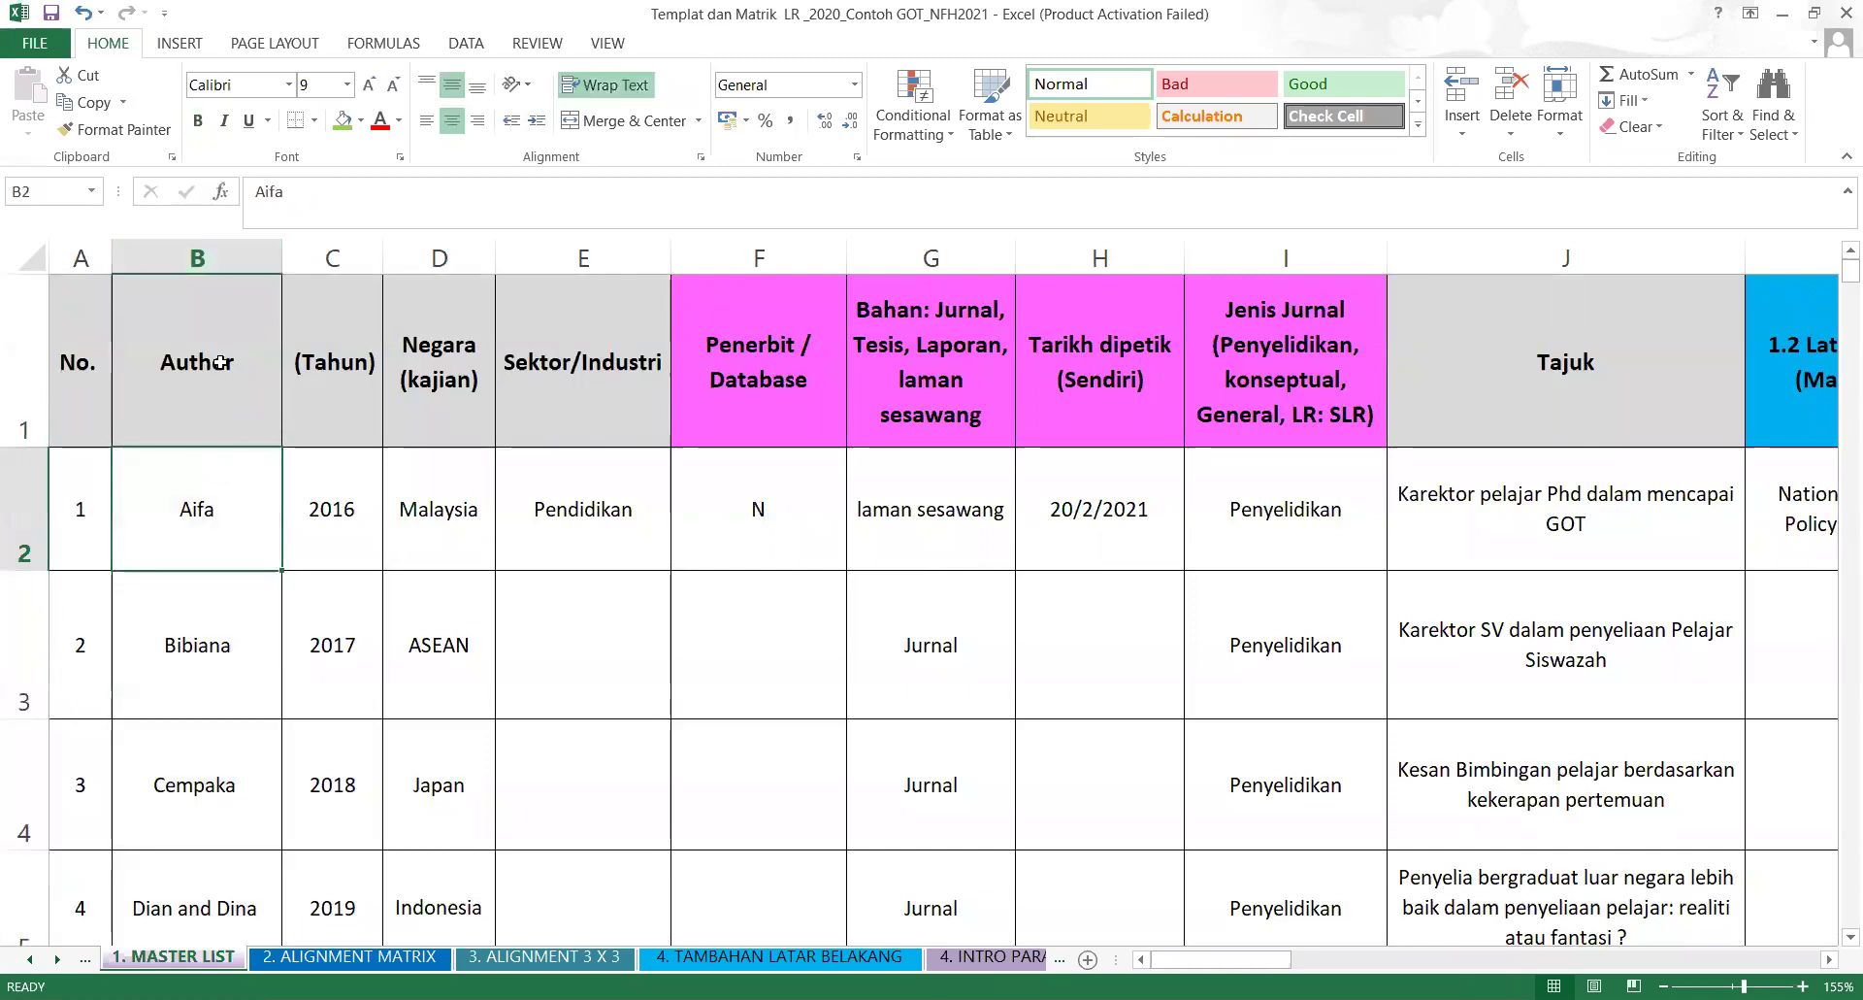
drag(214, 643, 209, 505)
click(209, 504)
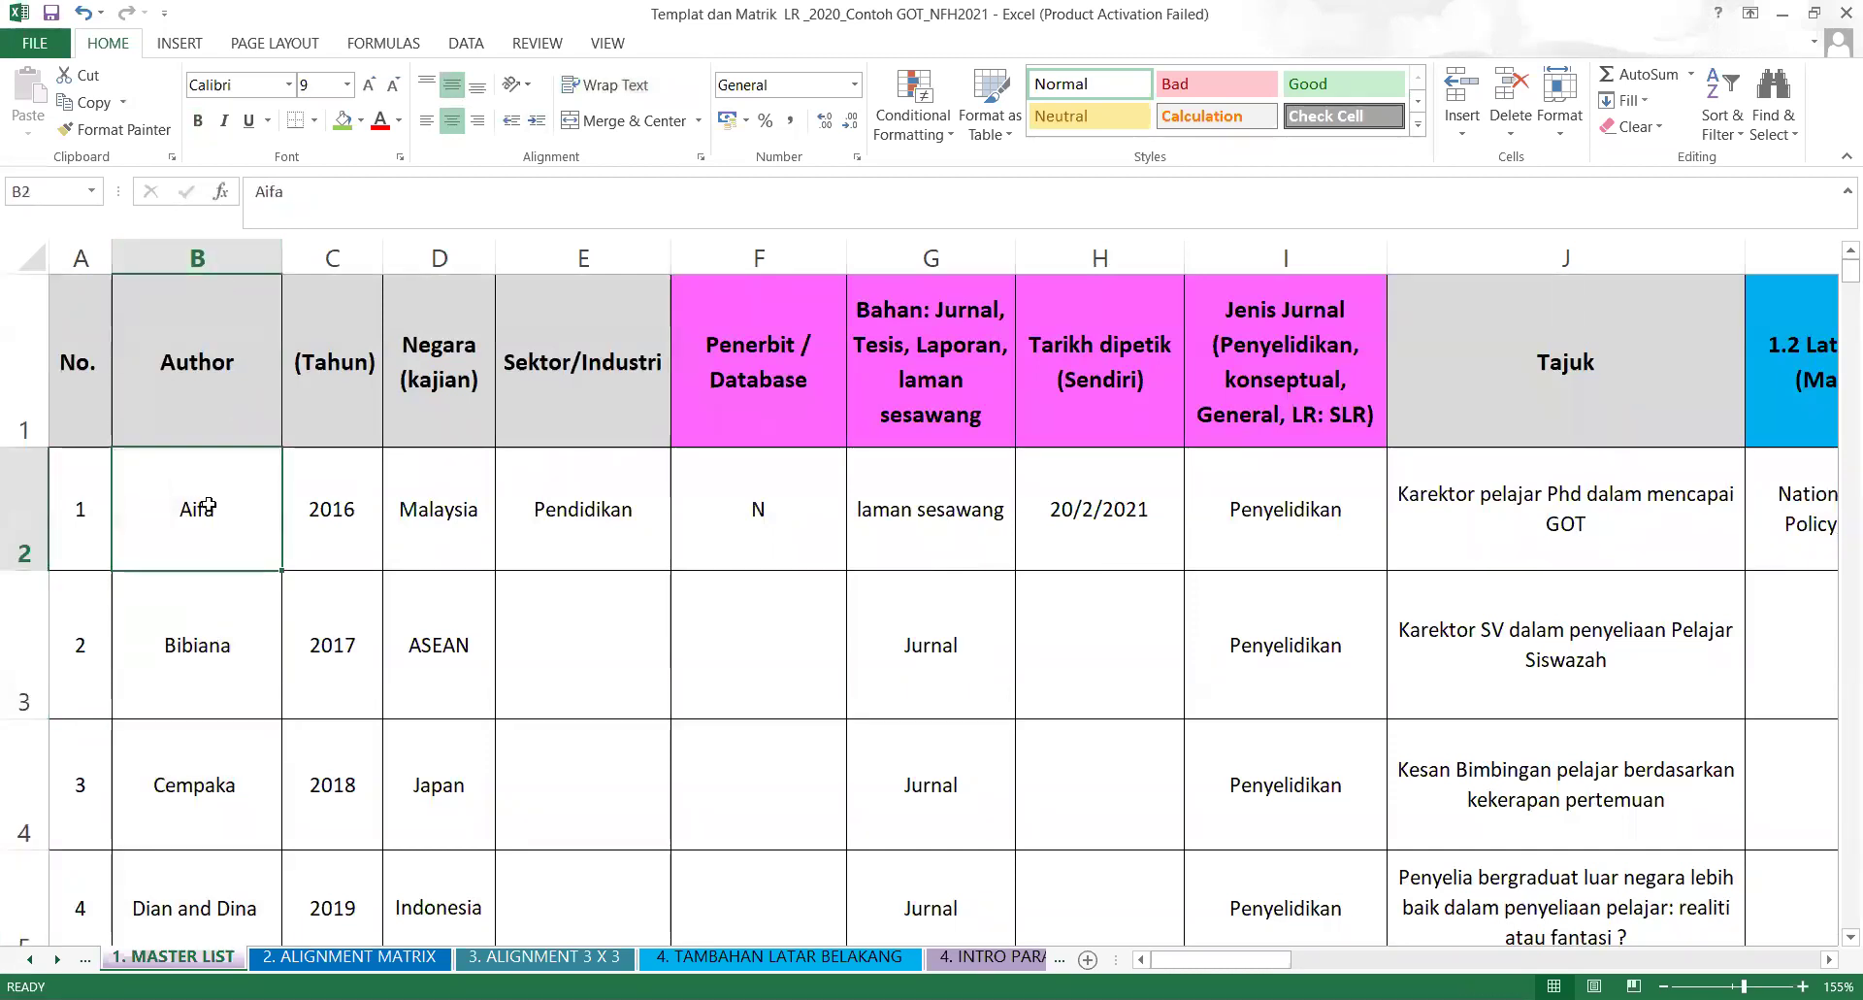
click(202, 635)
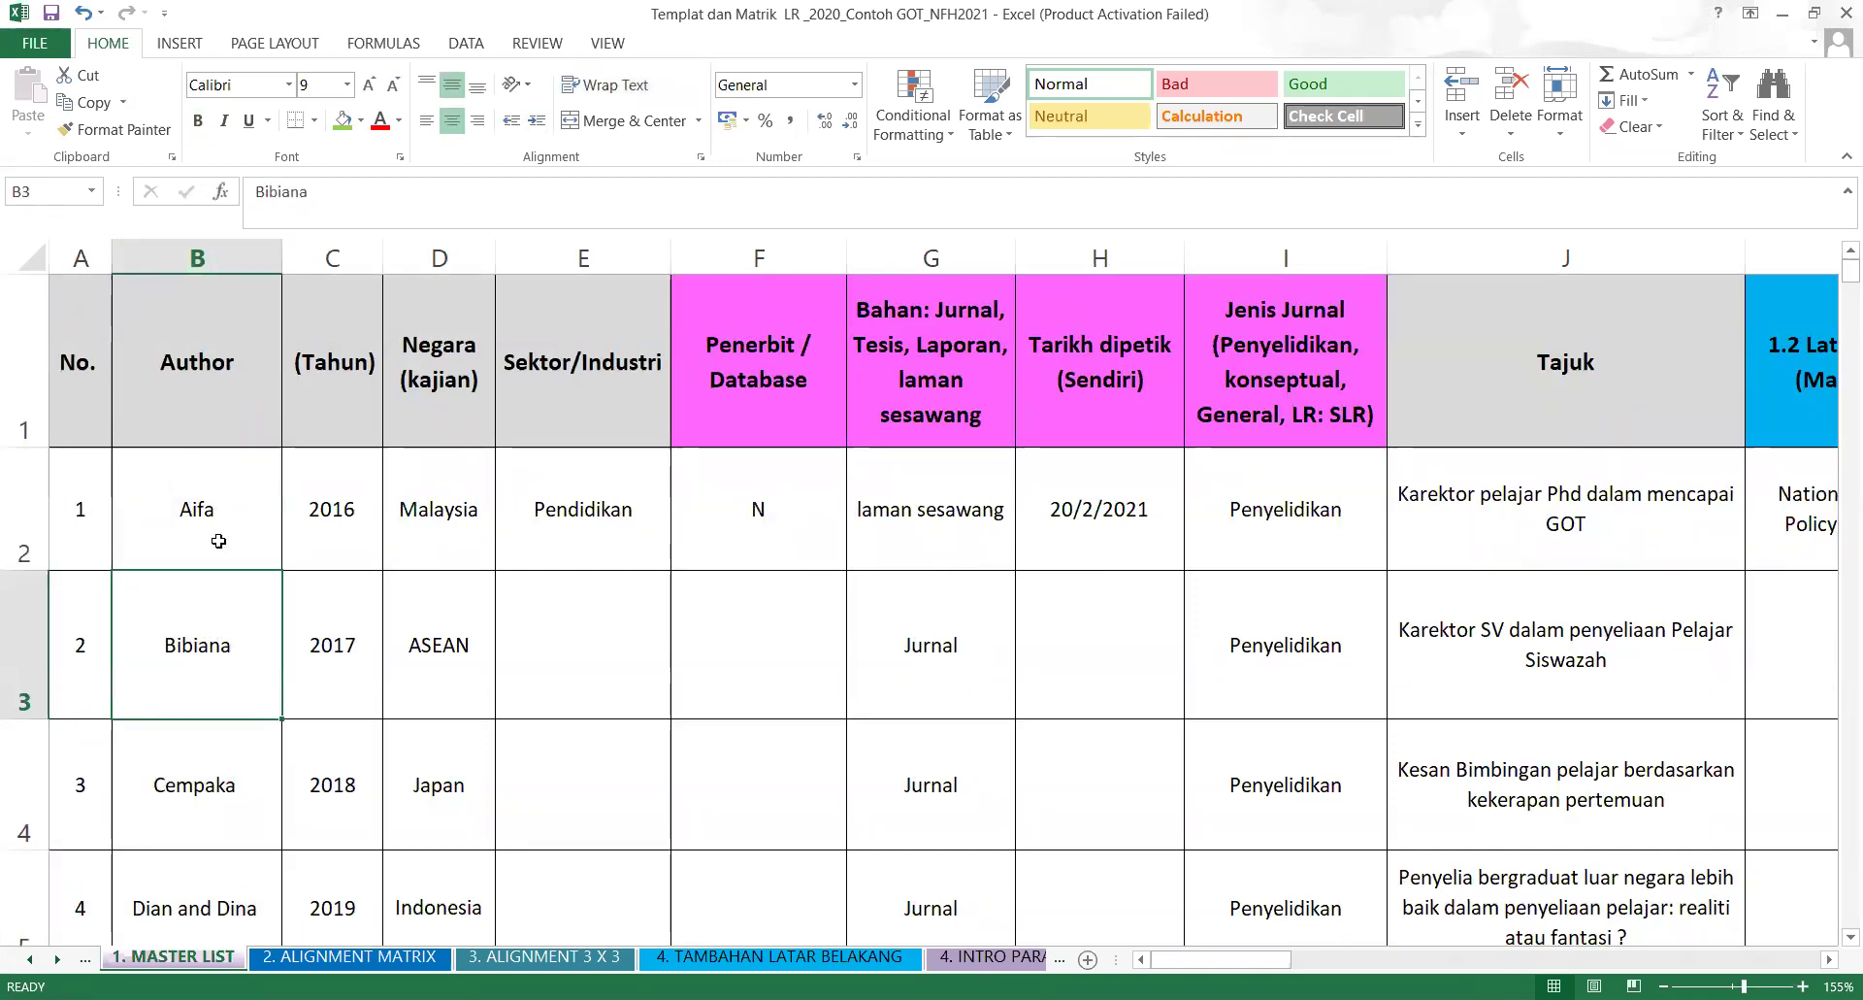
click(199, 254)
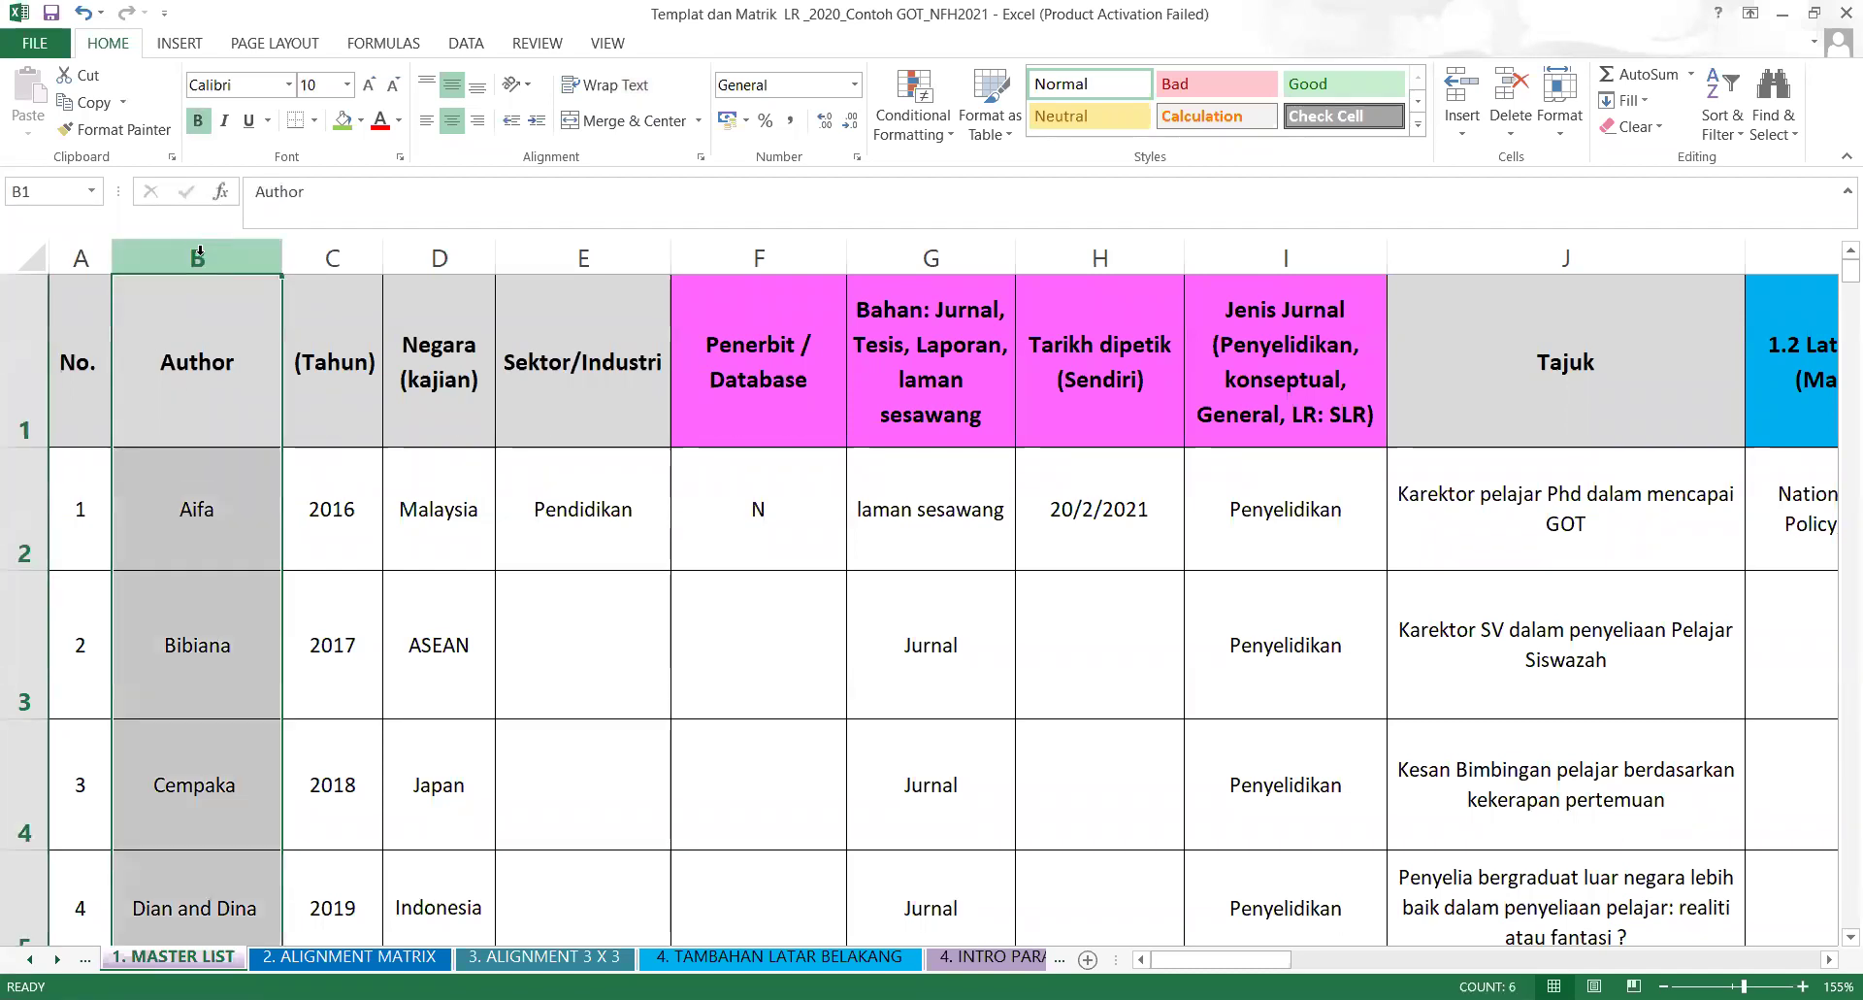
right_click(201, 256)
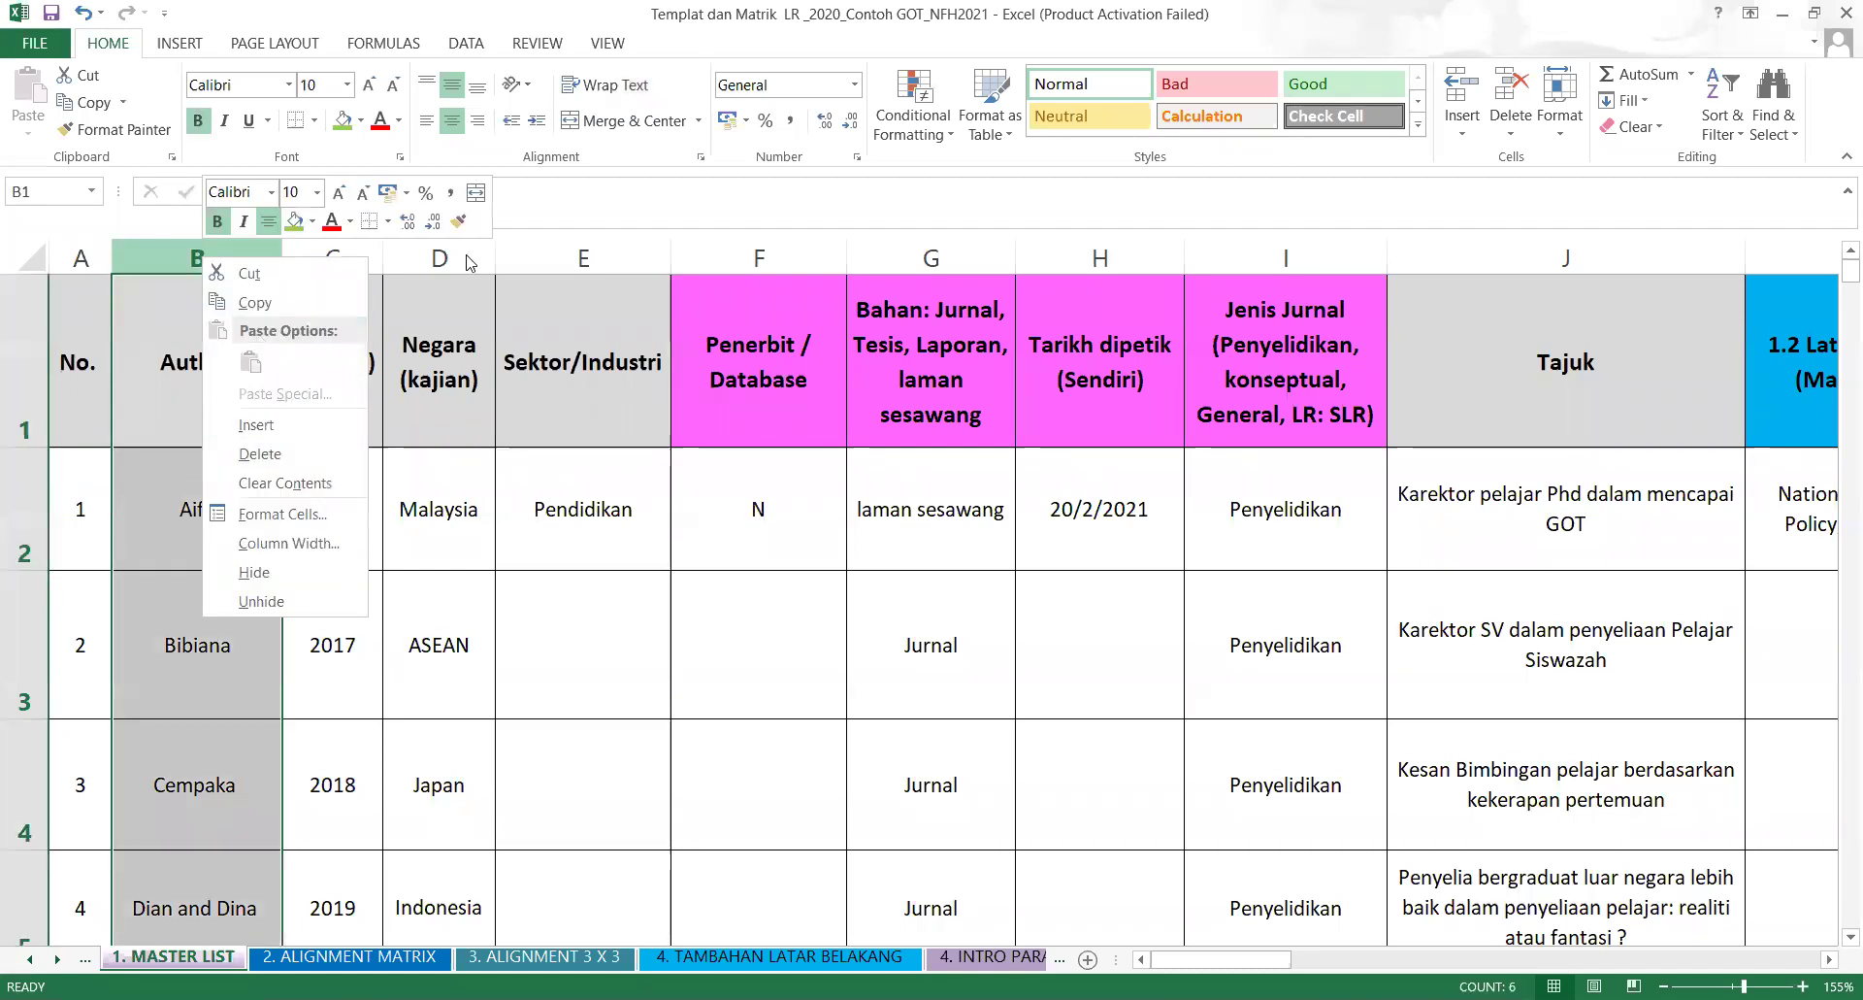
click(1716, 91)
click(1757, 160)
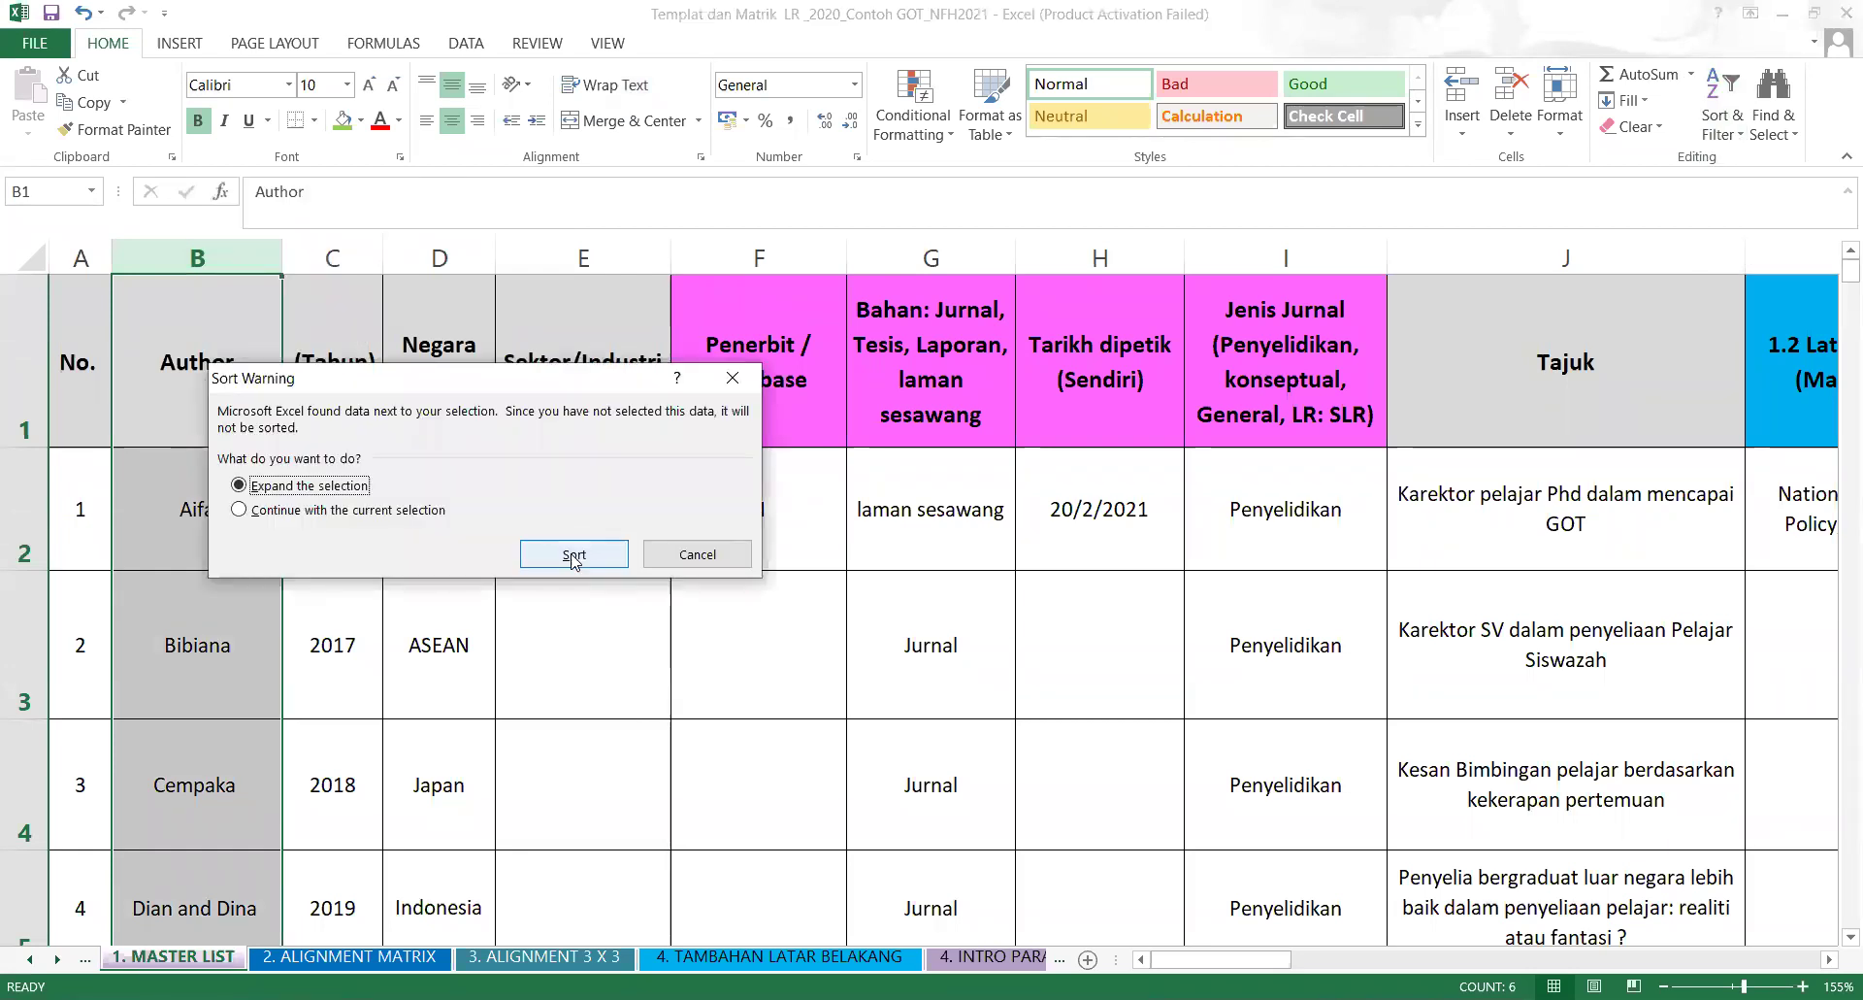
click(573, 555)
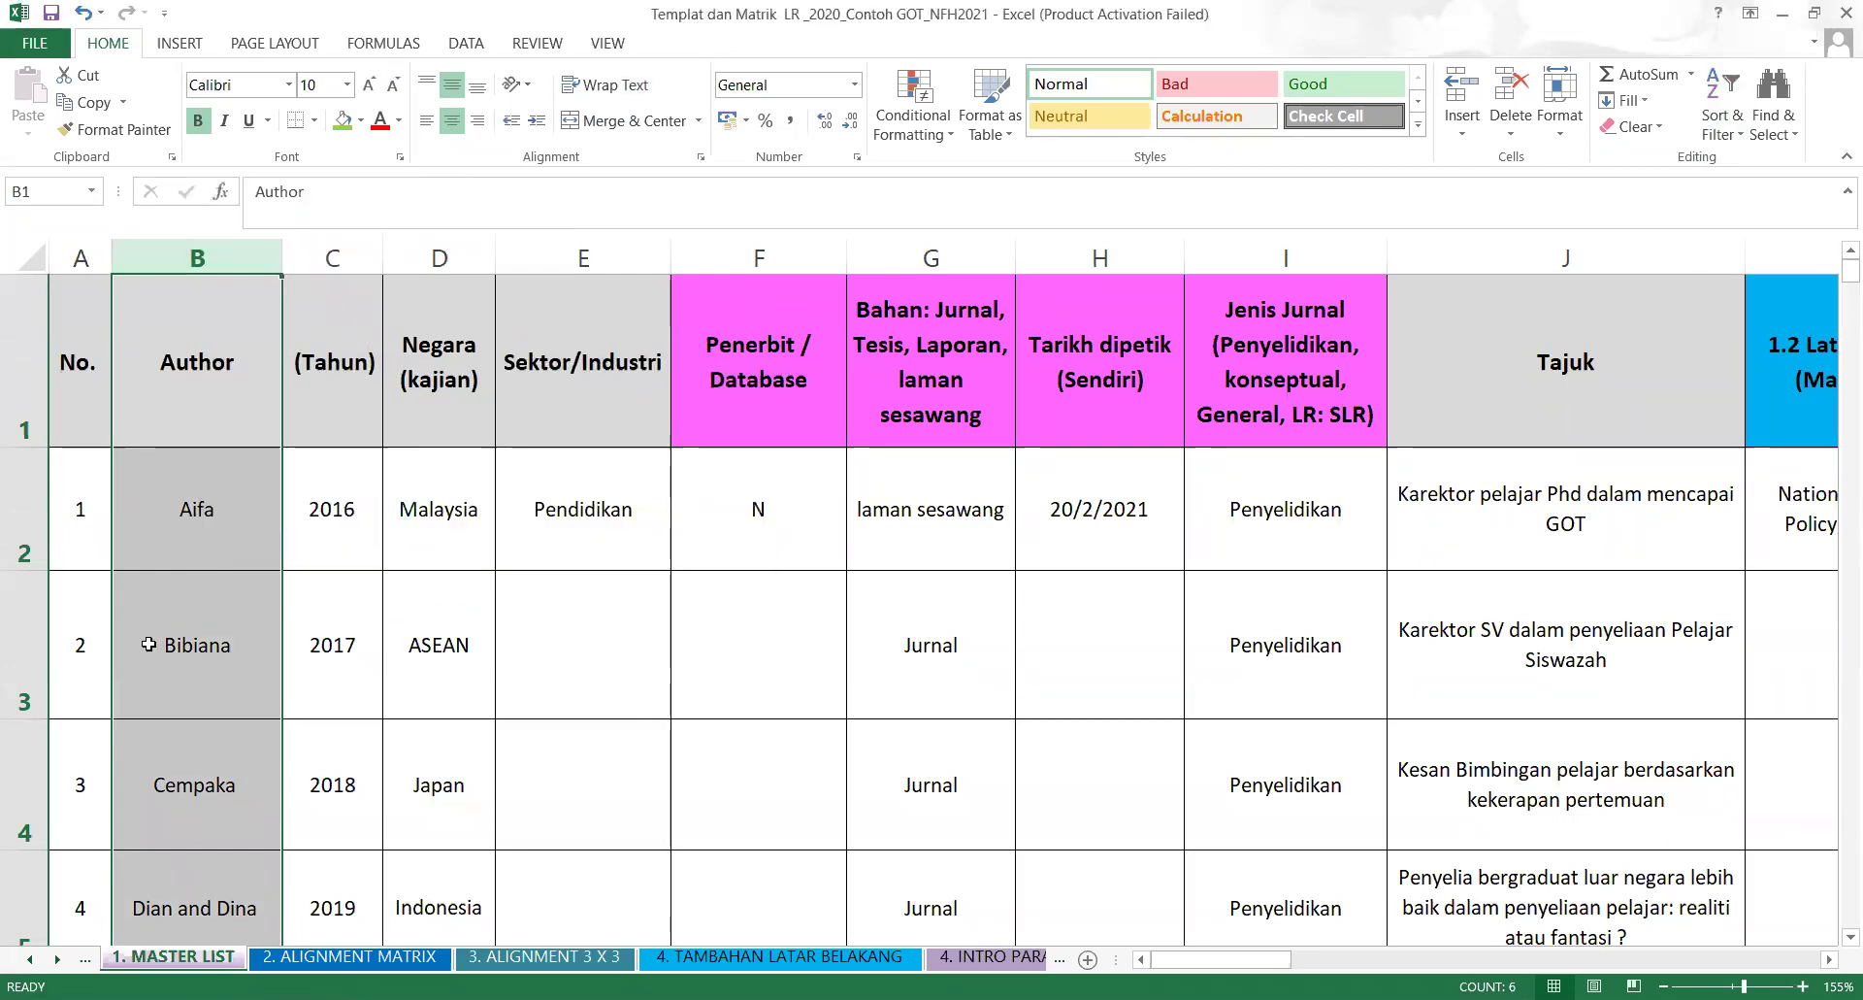
click(228, 531)
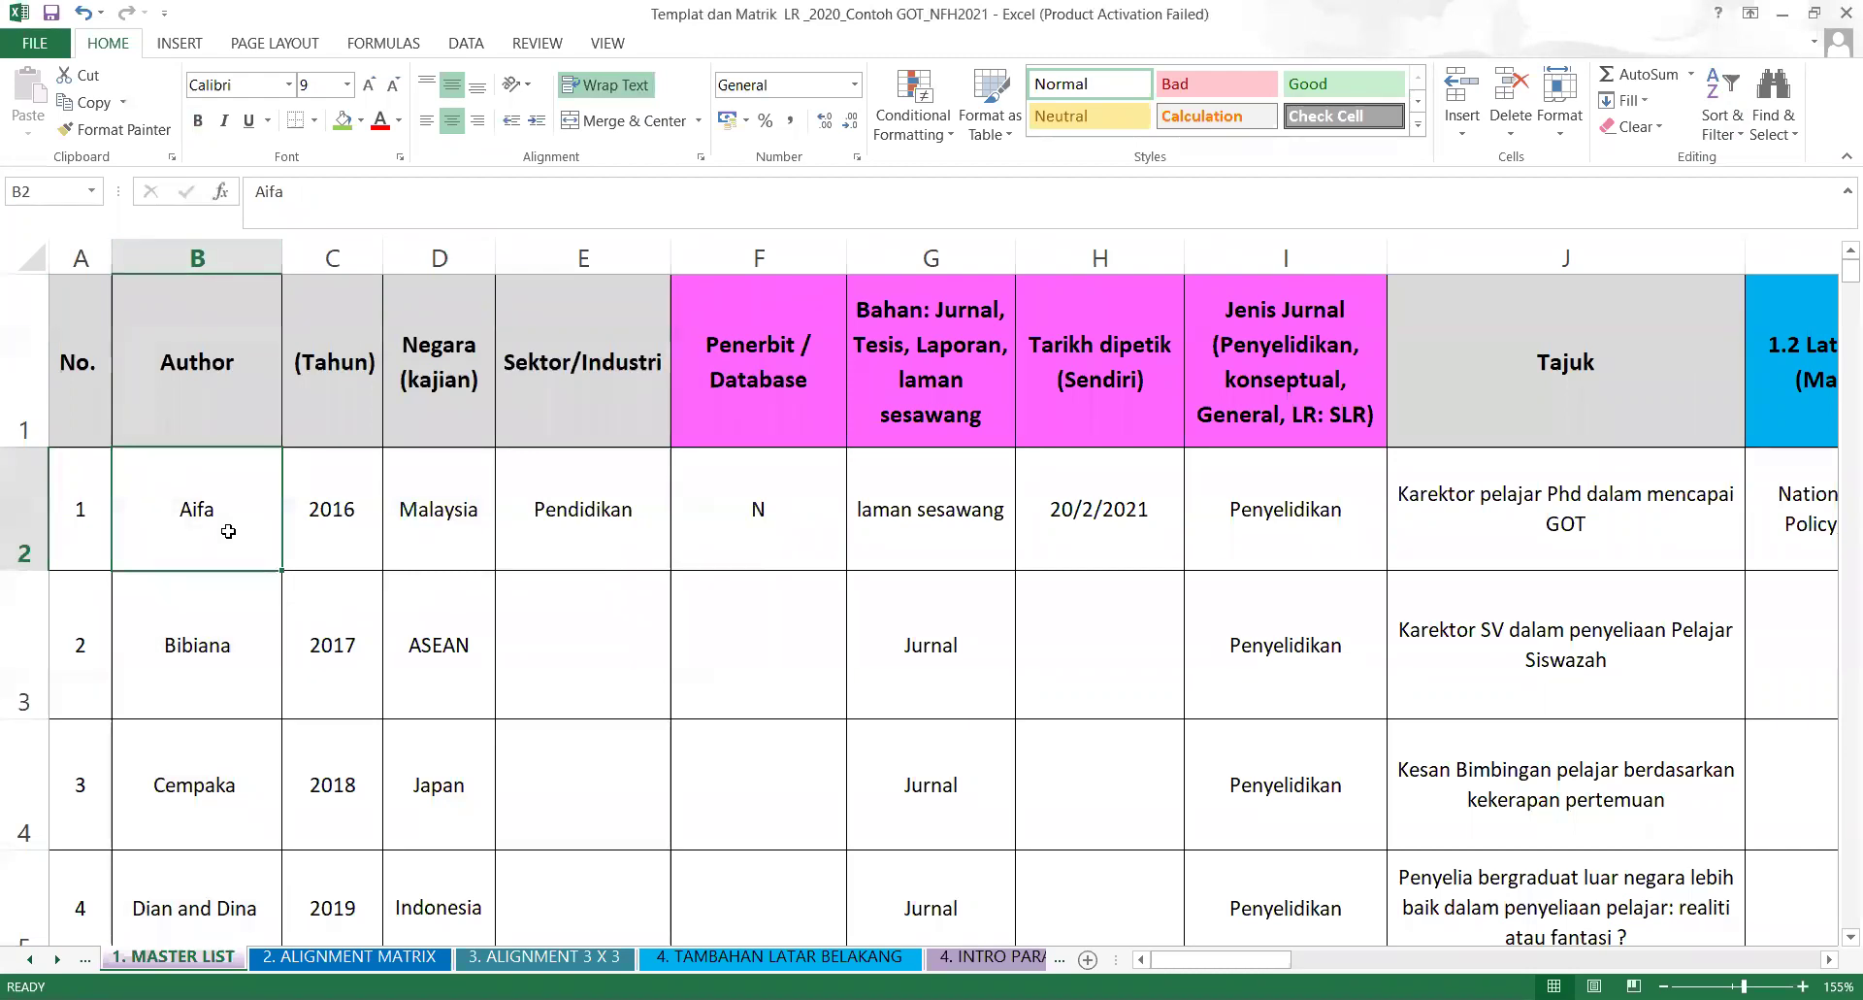
Review the second record across its columns from Author through to 1.8A Skop.
click(221, 633)
key(Right)
key(Right)
key(Right)
key(Right)
key(Right)
key(Right)
key(Right)
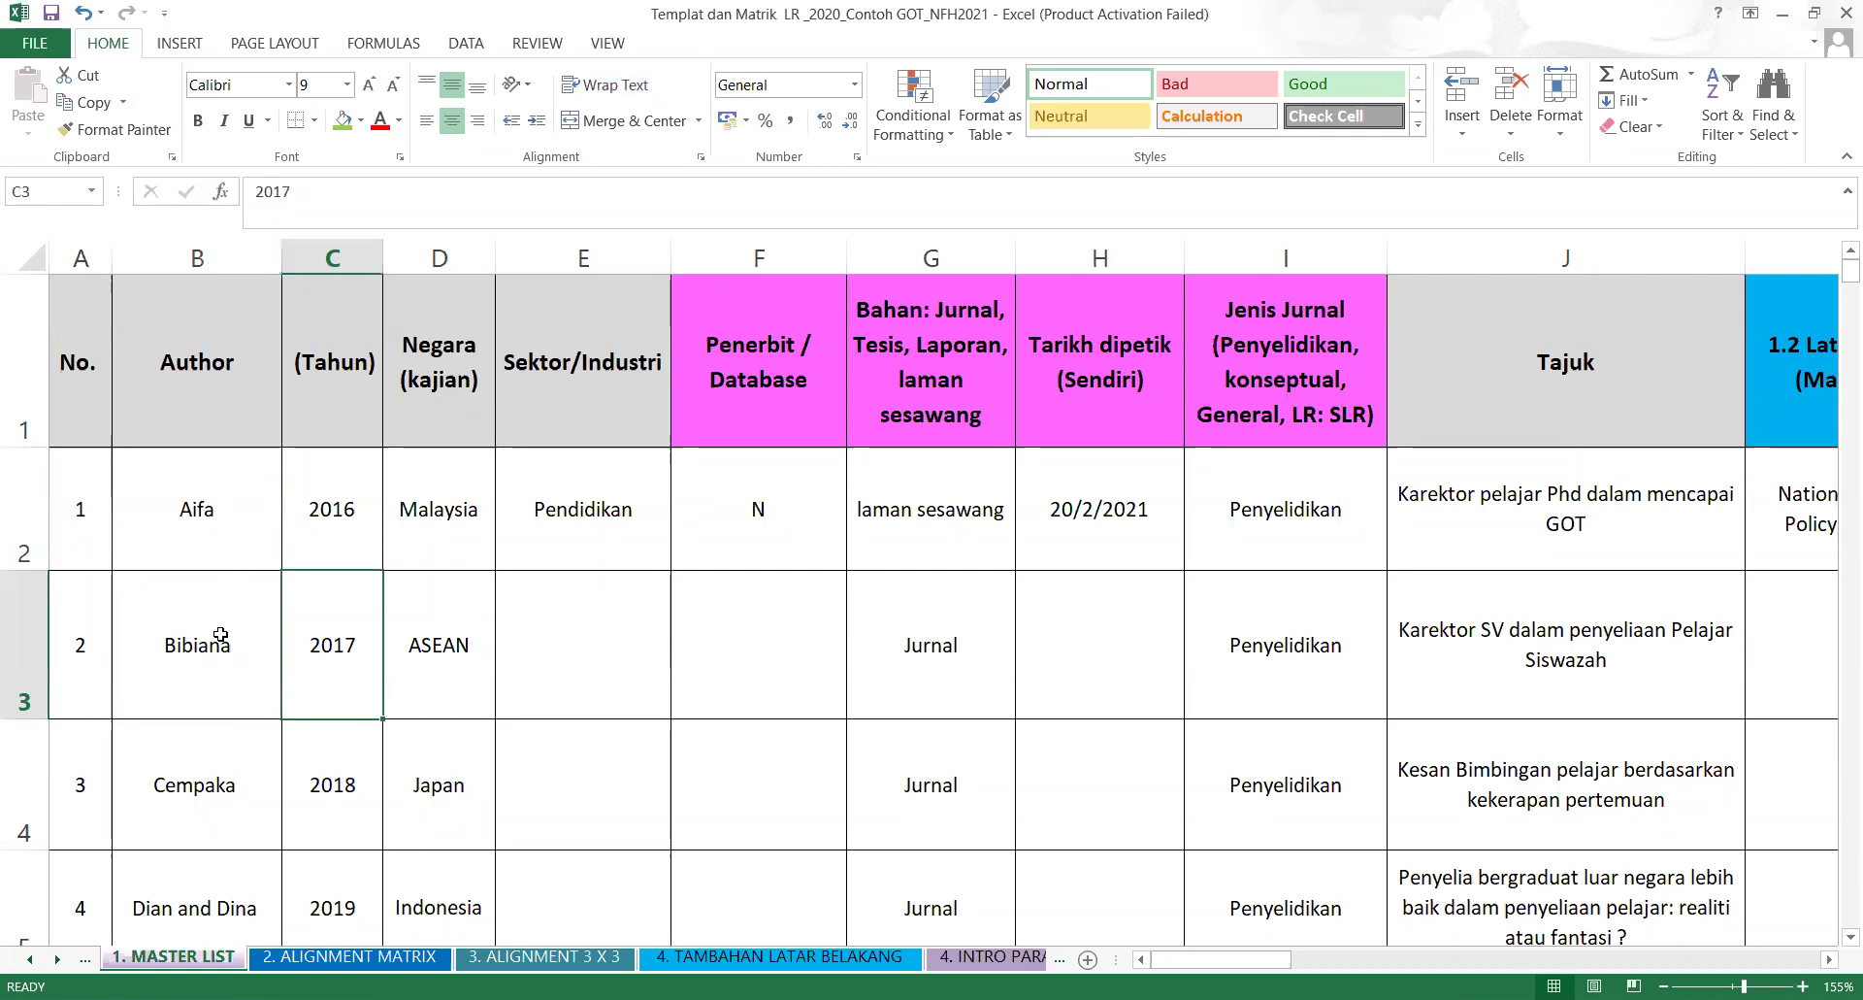
key(Right)
key(Right)
key(Right)
key(Right)
key(Right)
key(Right)
key(Right)
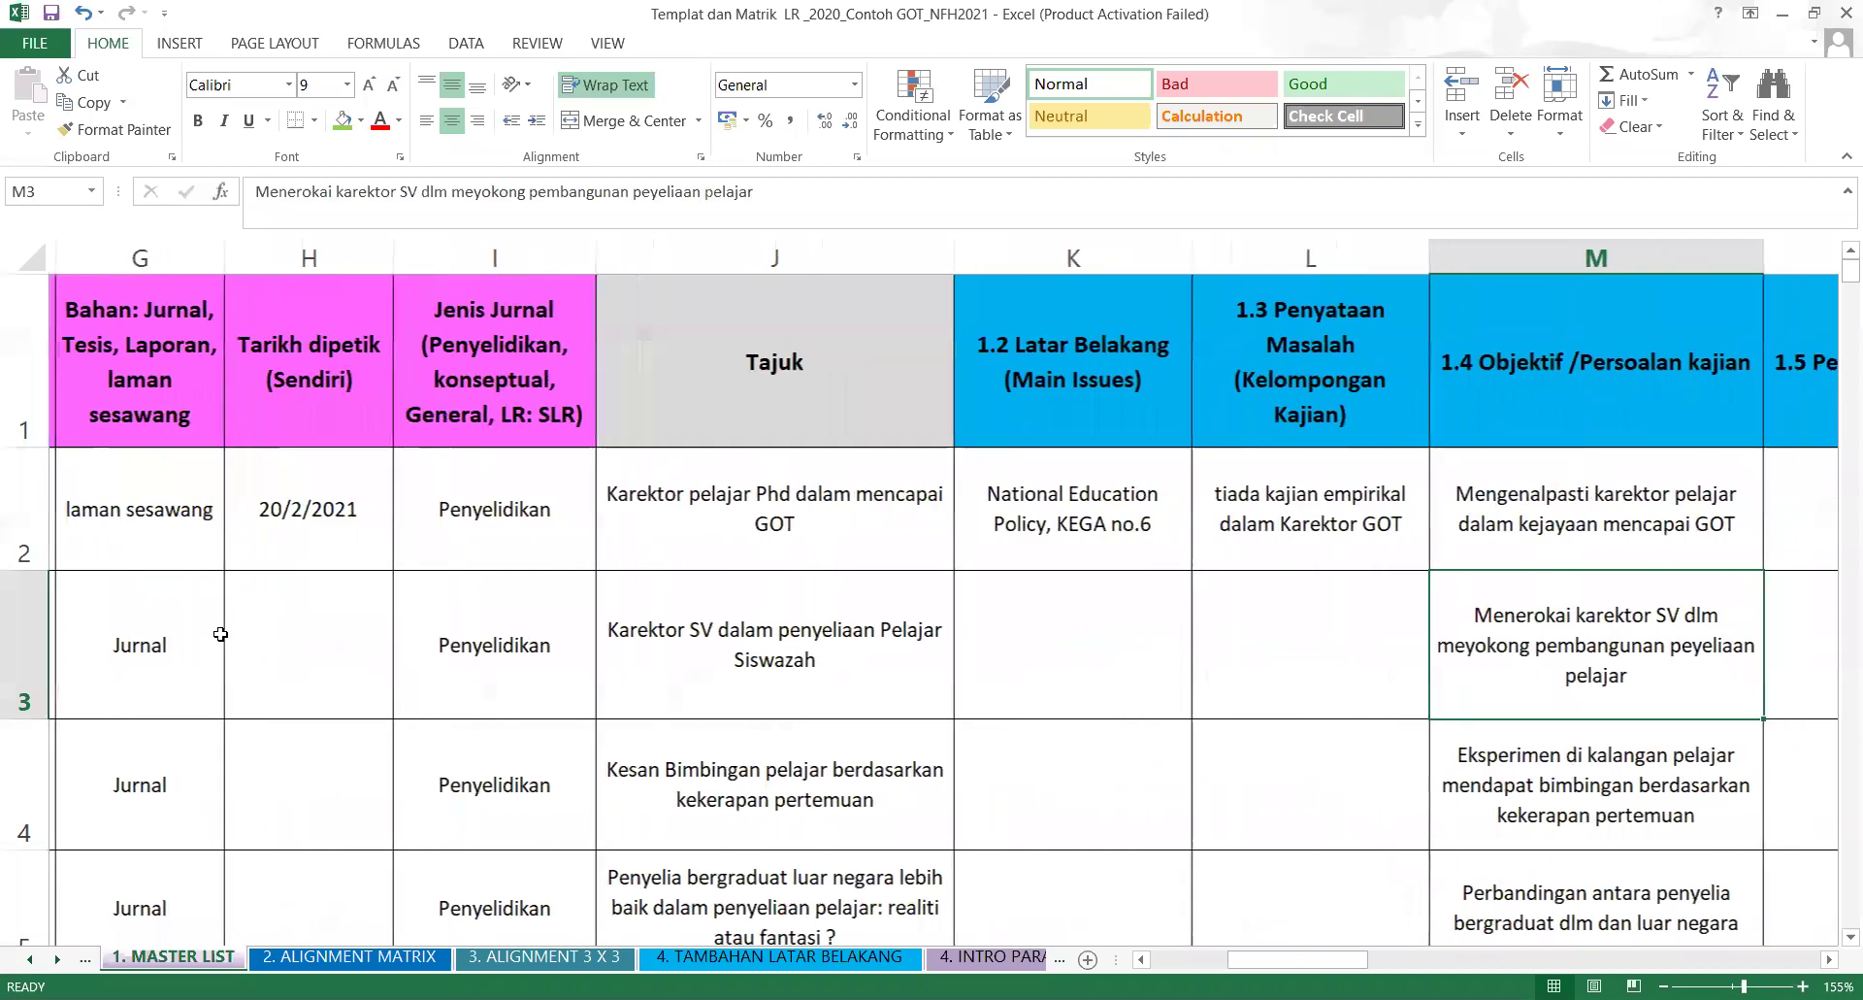
key(Right)
key(Right)
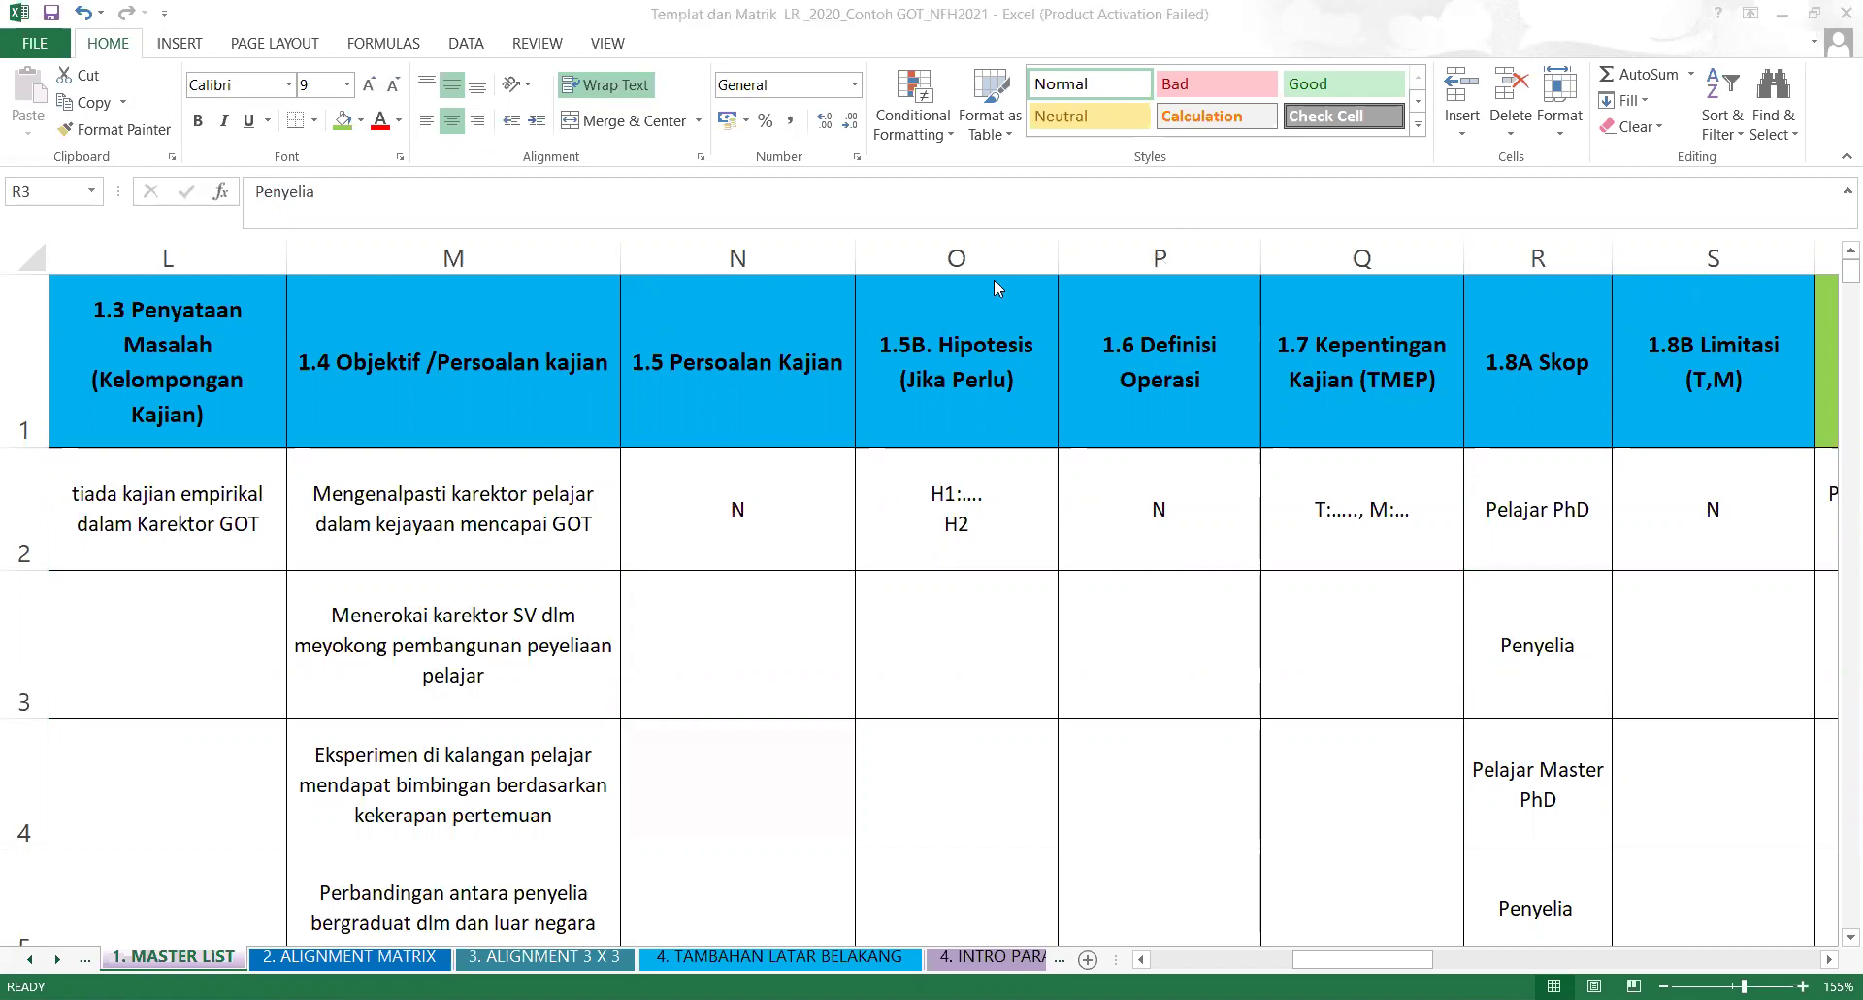
Go back through the header row from 1.3 Penyataan Masalah to the No. and Author columns.
click(248, 389)
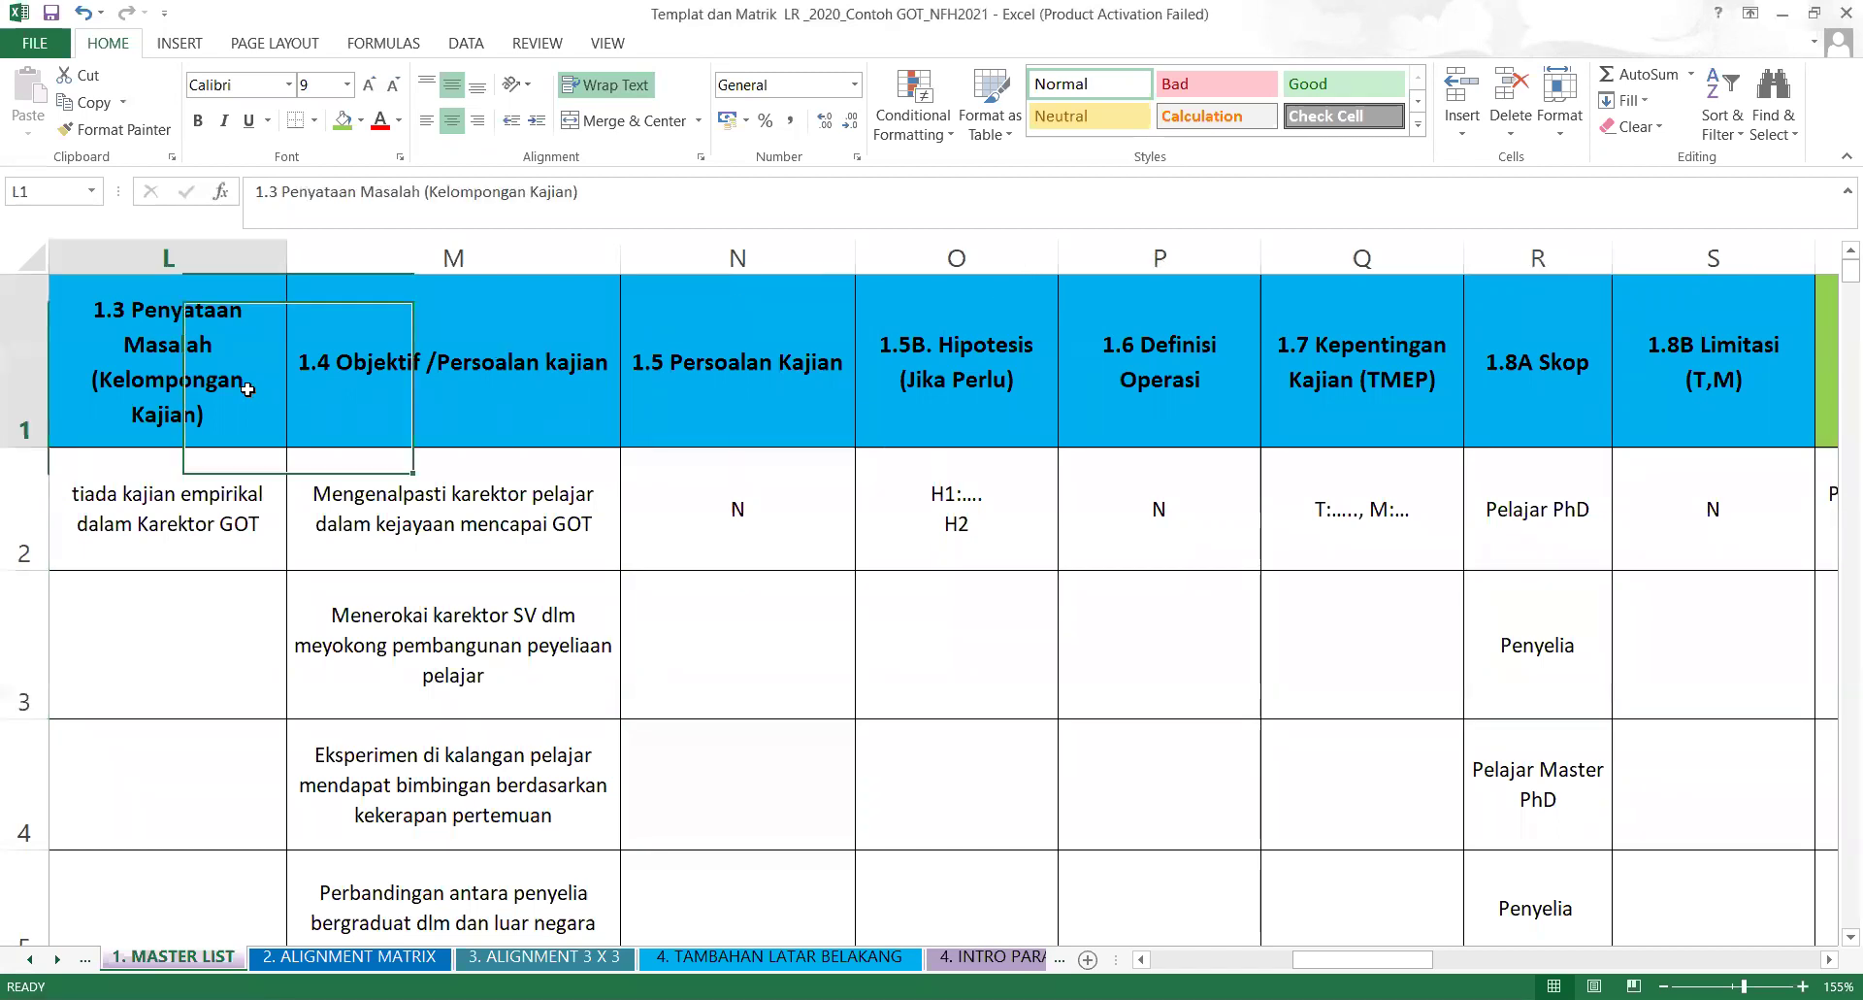
key(Left)
key(Left)
key(Left)
key(Left)
key(Left)
key(Left)
key(Left)
key(Left)
key(Left)
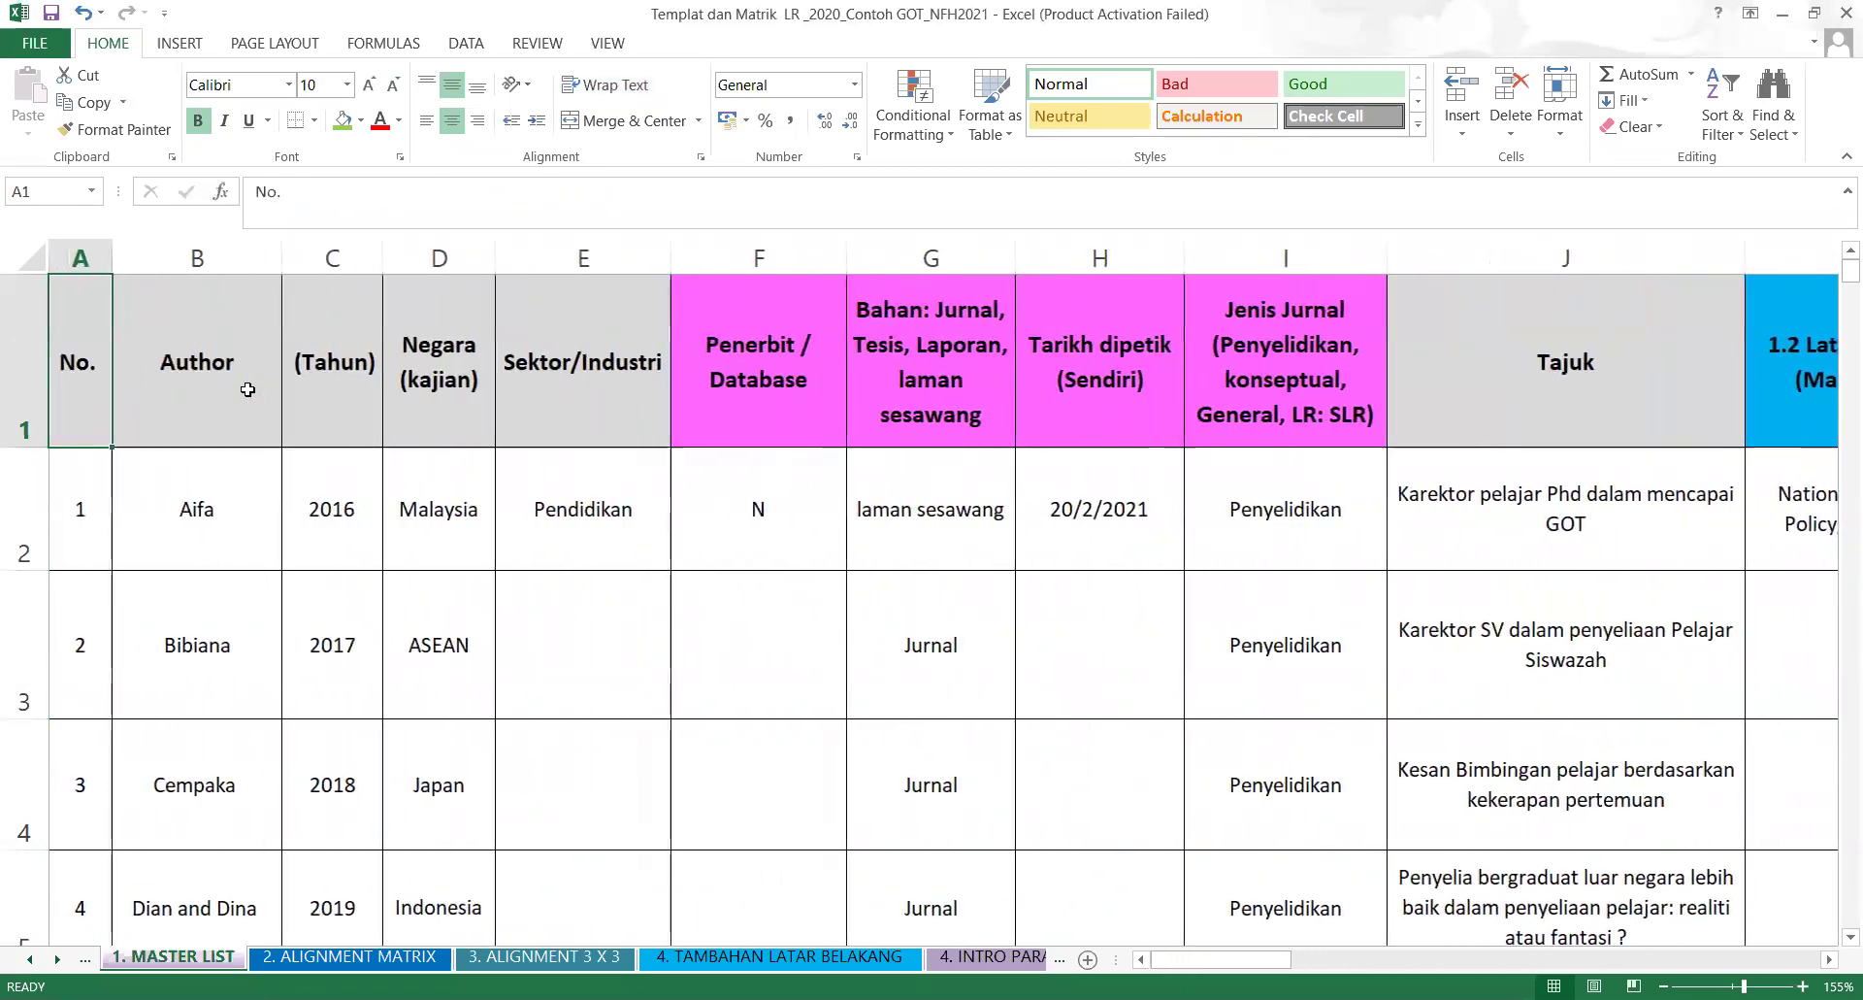
key(Left)
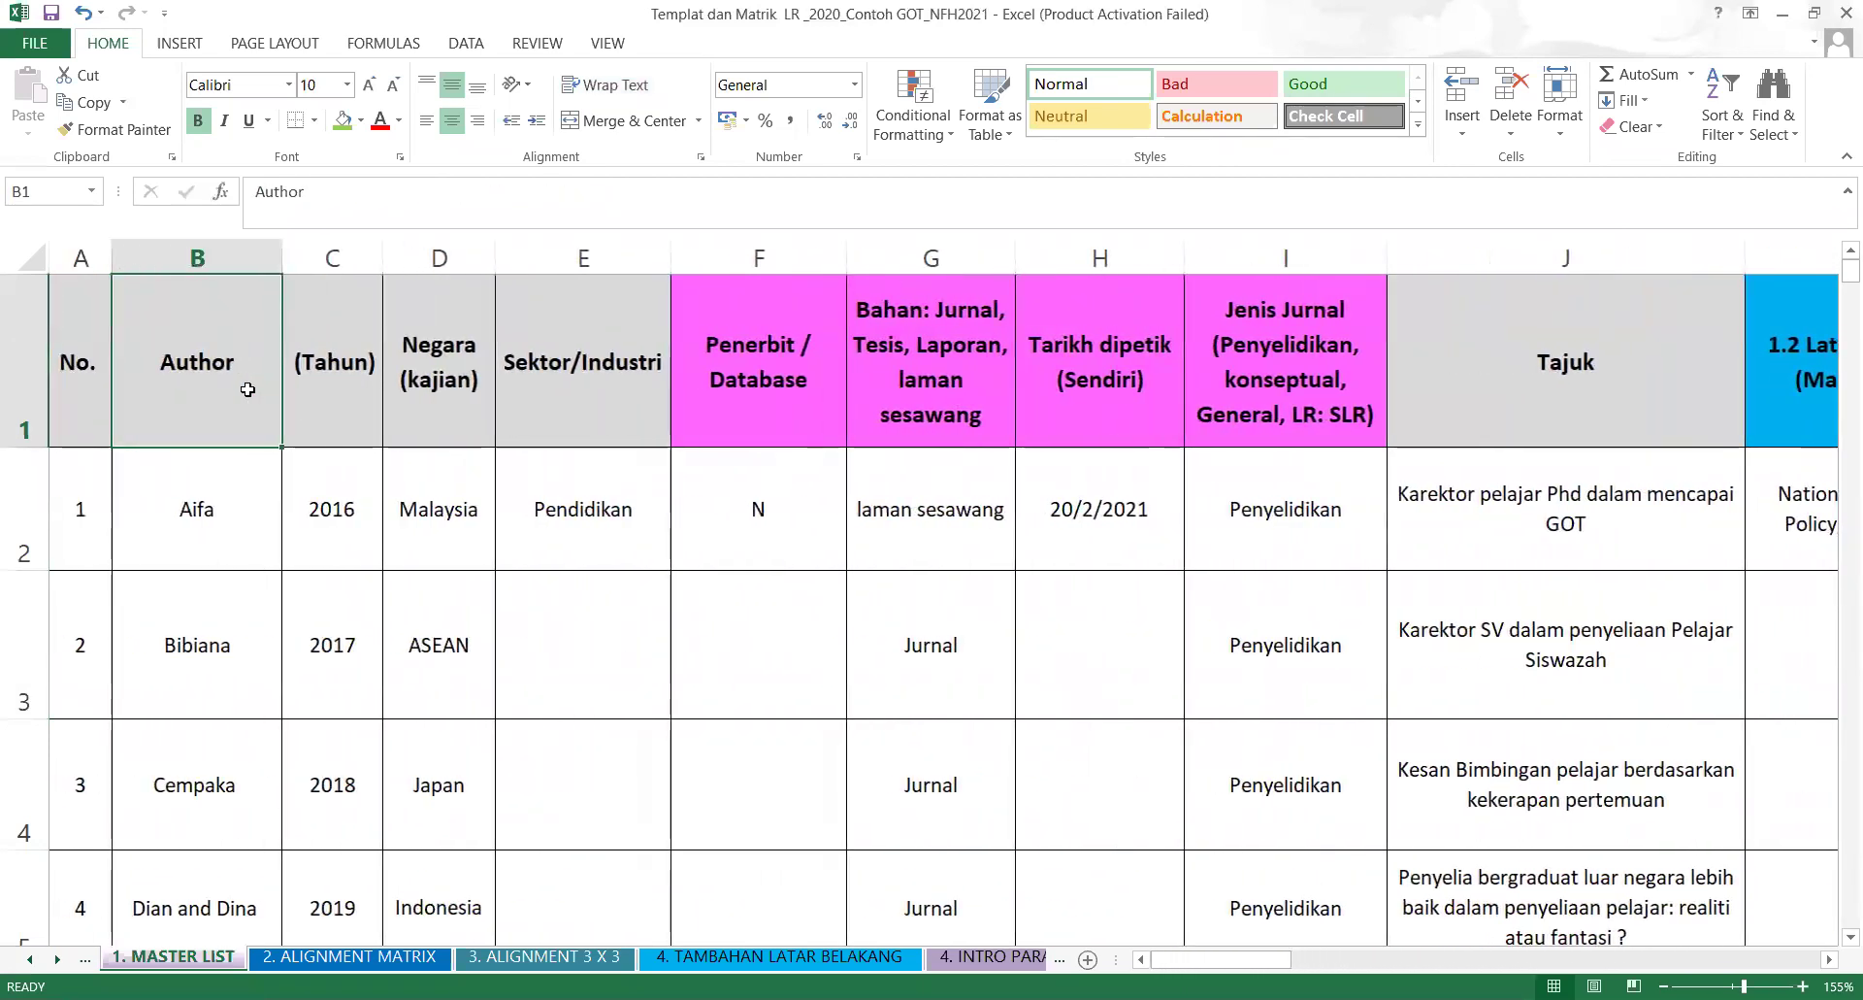
Freeze the panes at cell E2, locking the header row and the columns from No. to Negara (kajian).
click(223, 244)
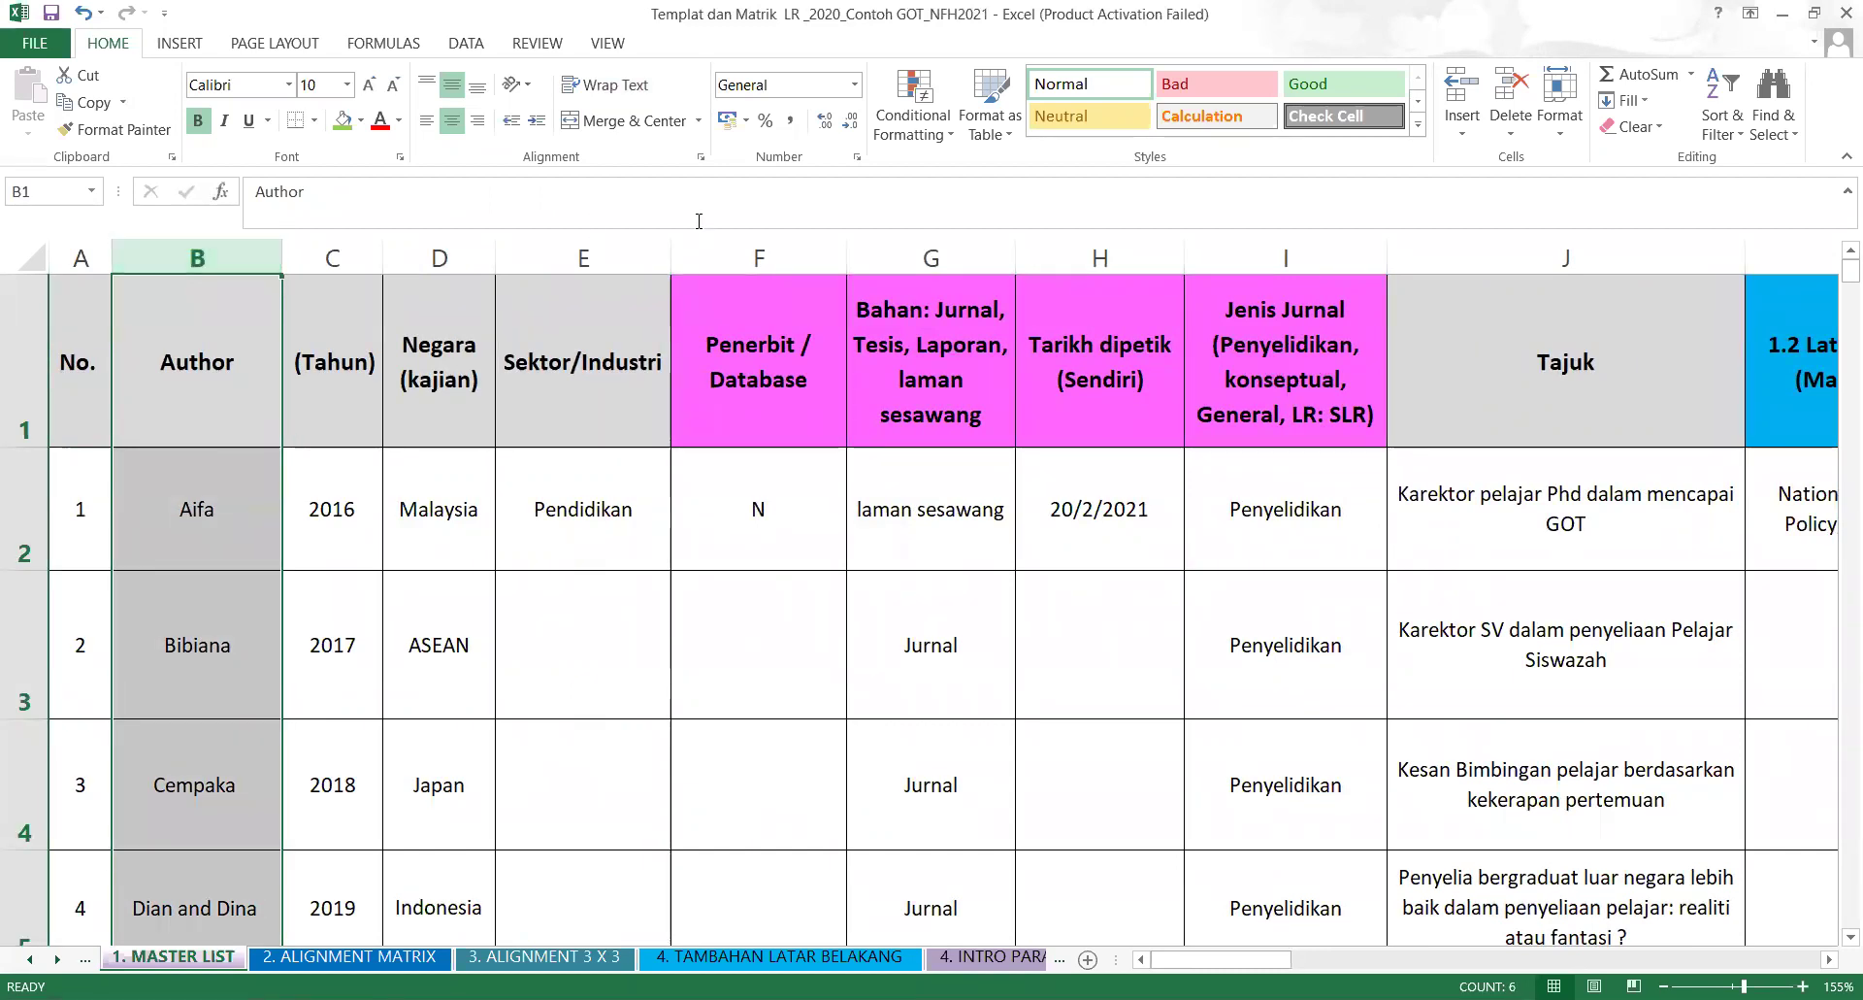
click(614, 244)
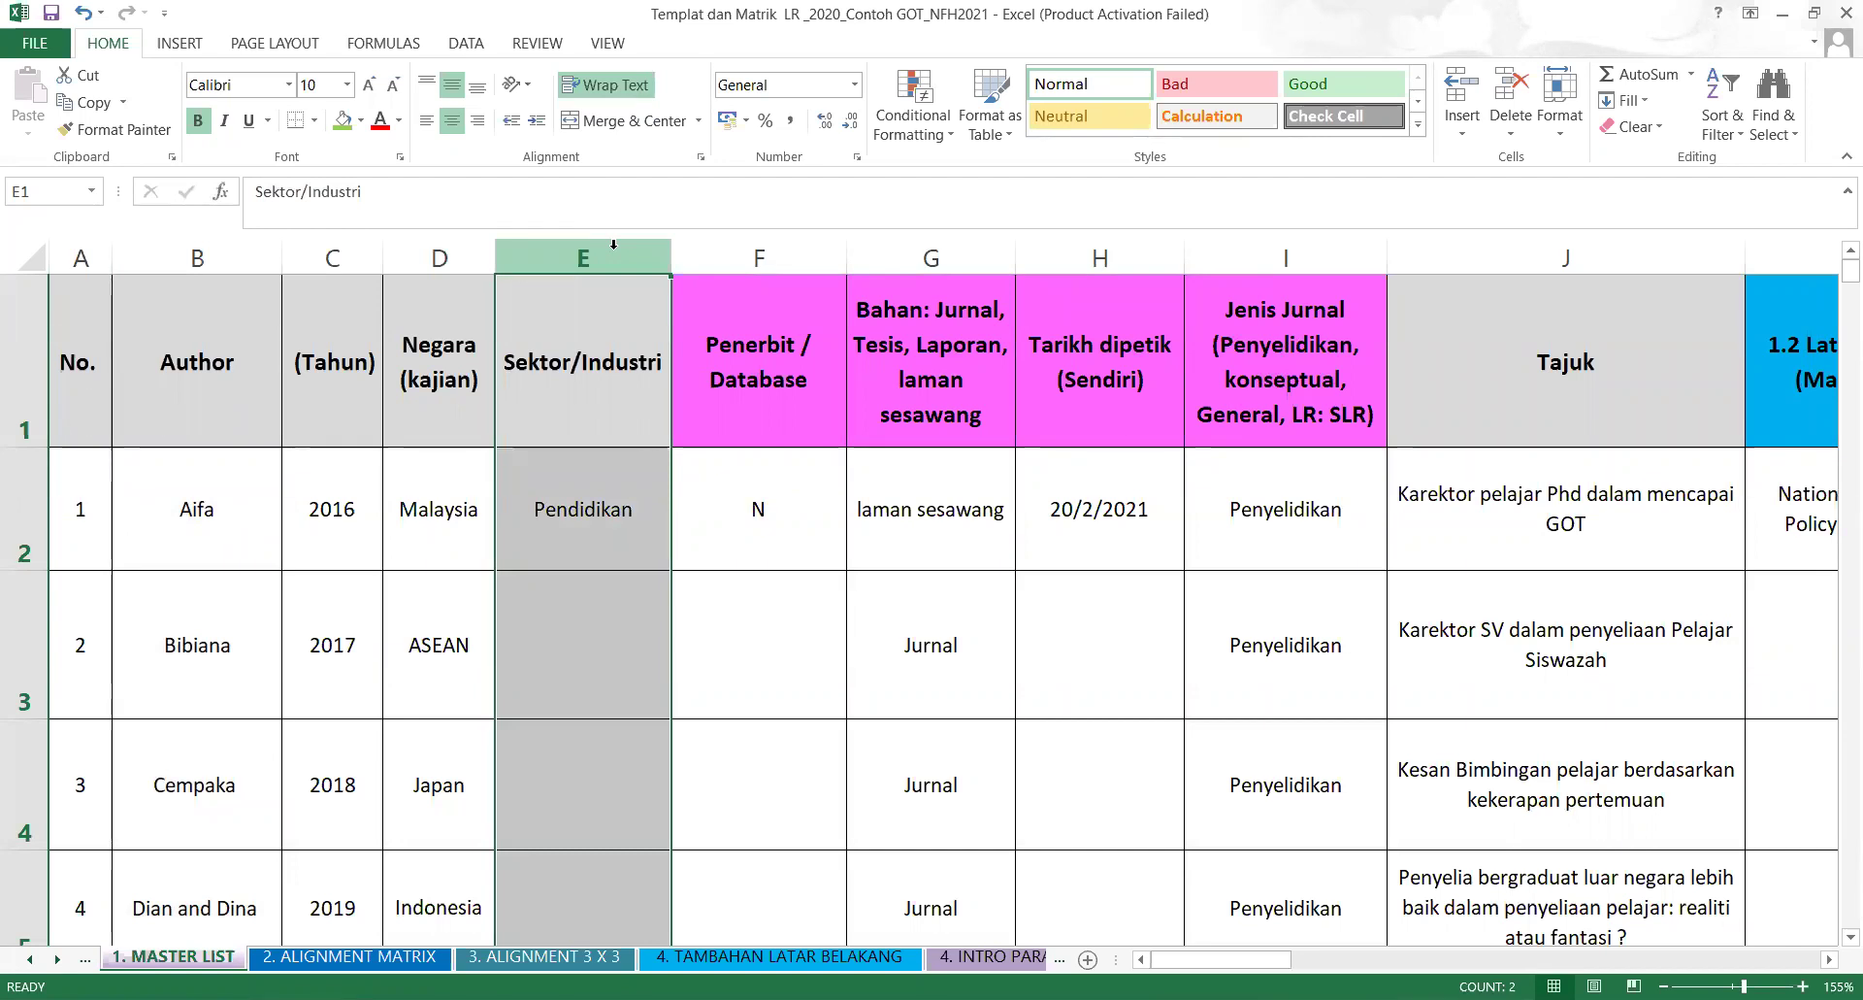
click(564, 609)
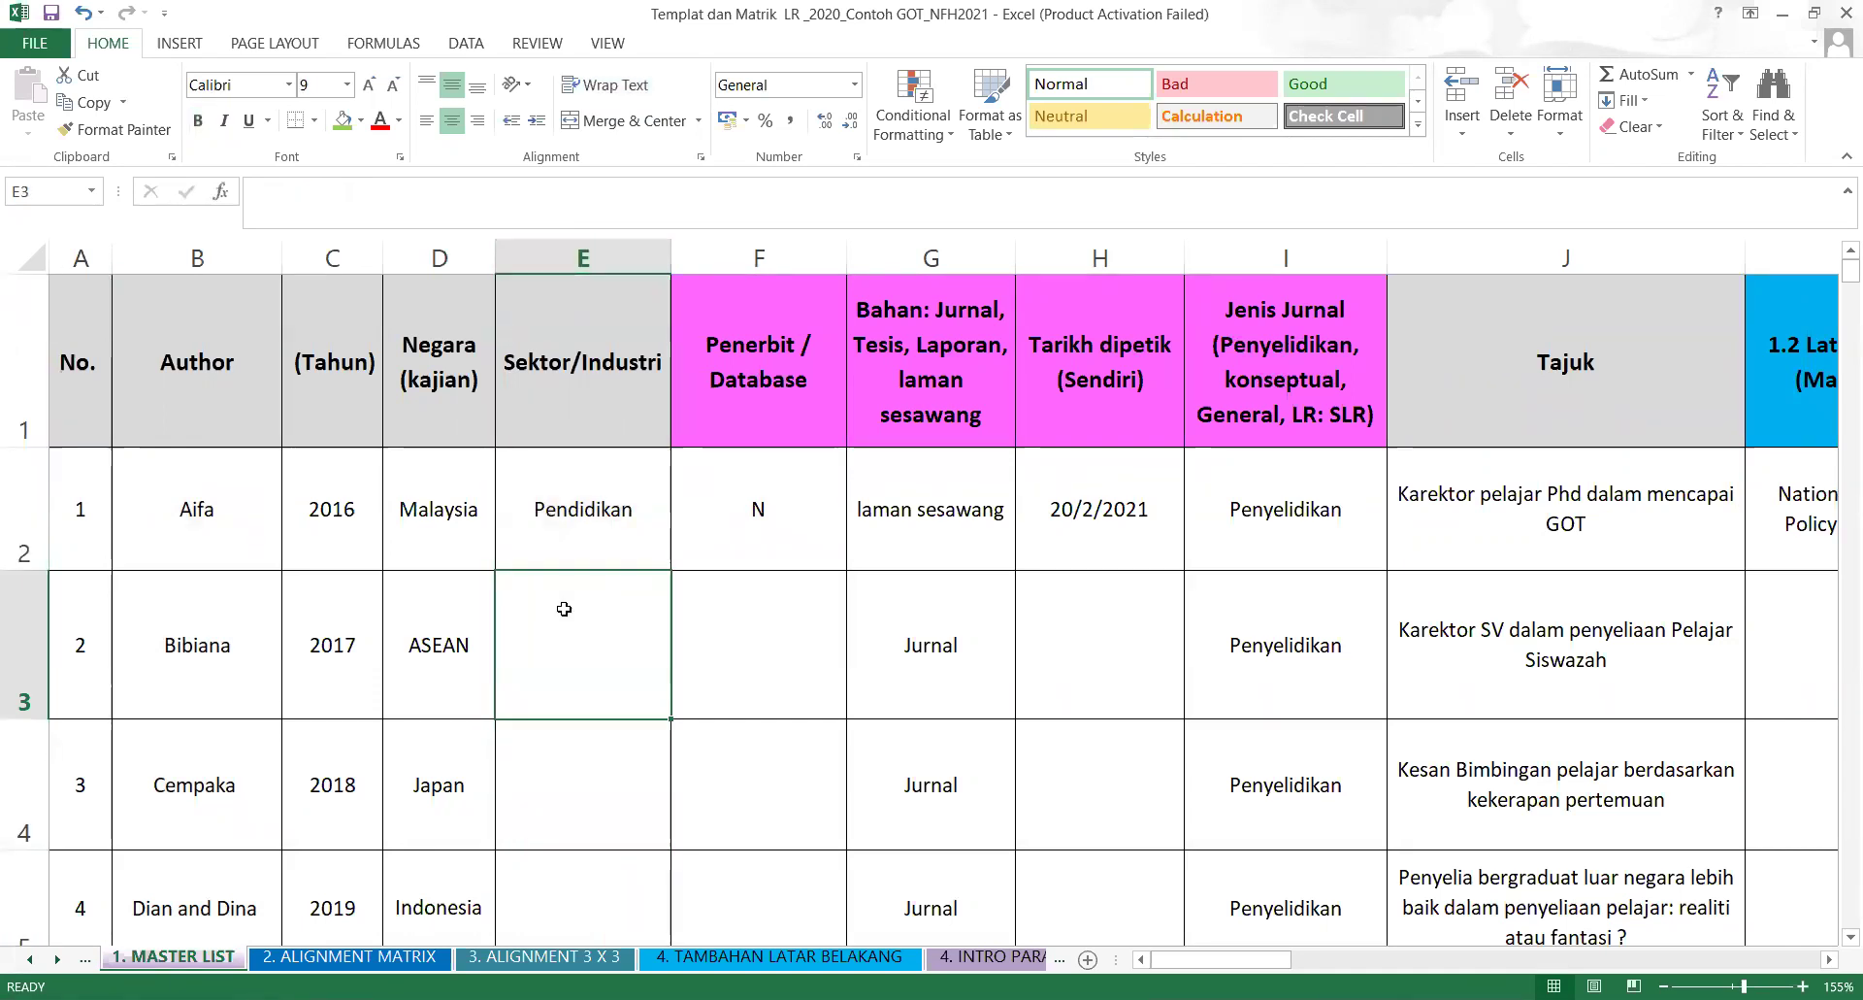
click(584, 537)
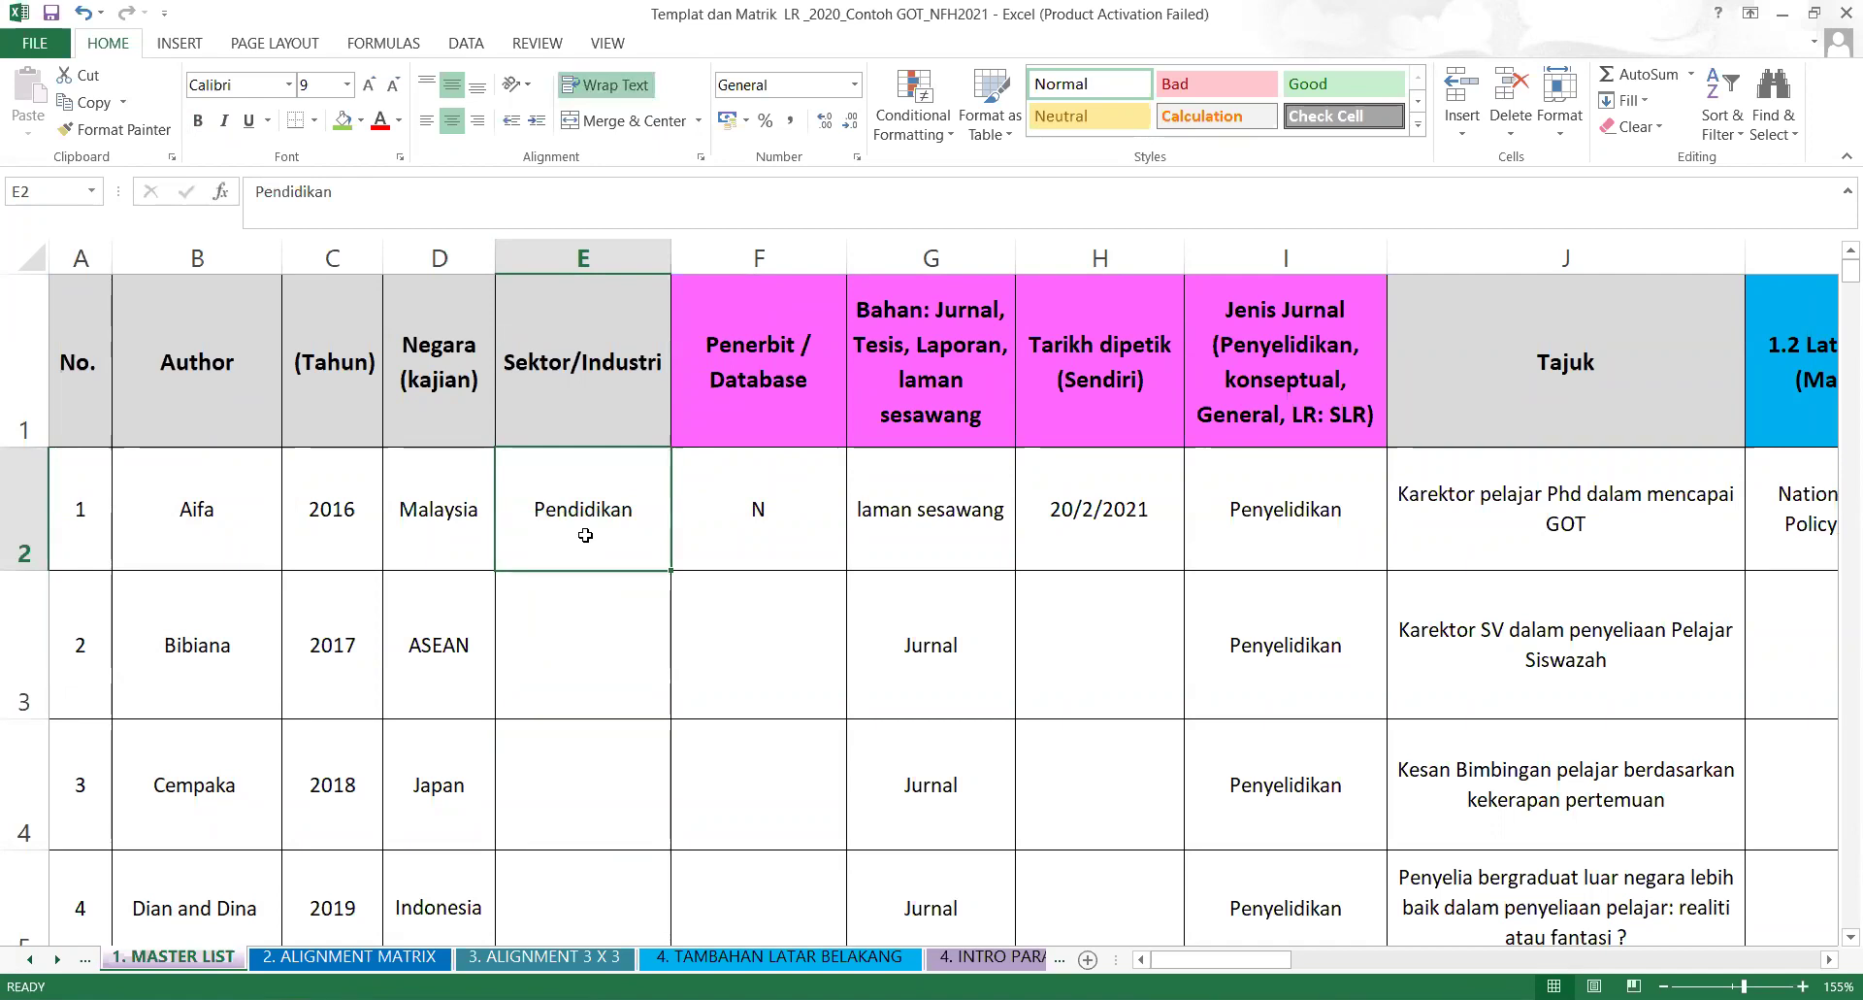
click(322, 190)
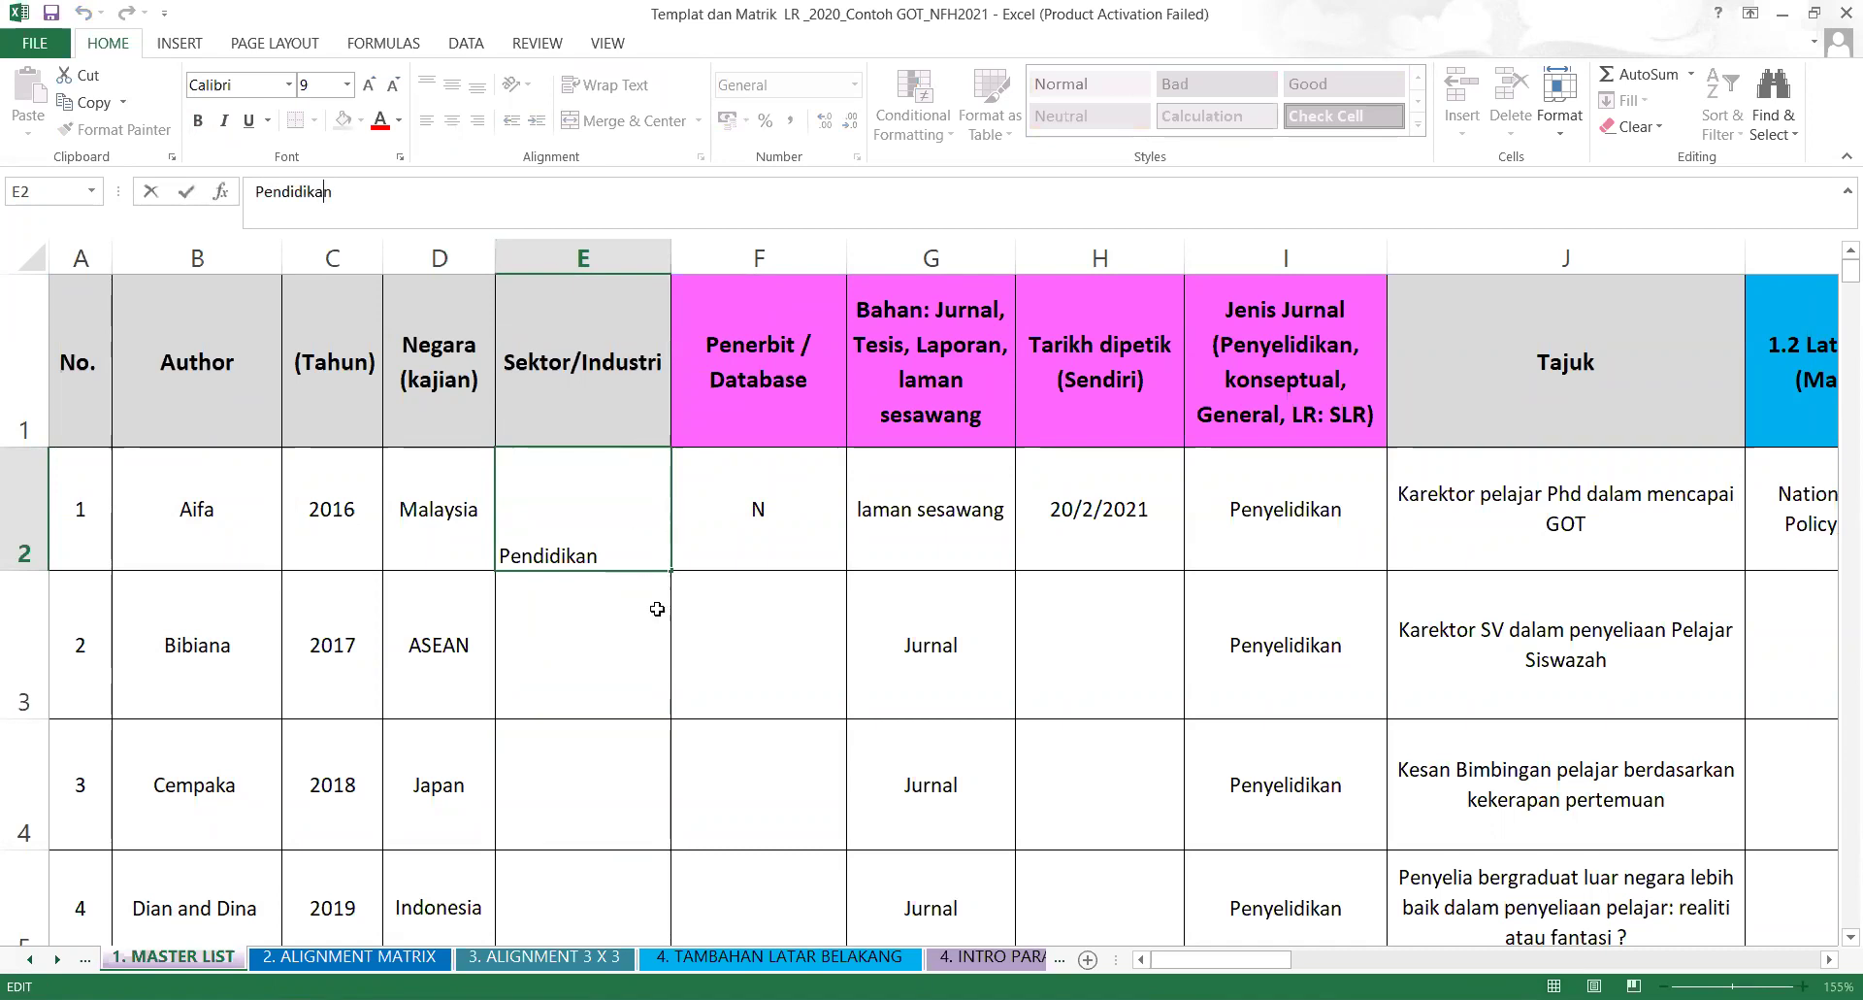
click(600, 516)
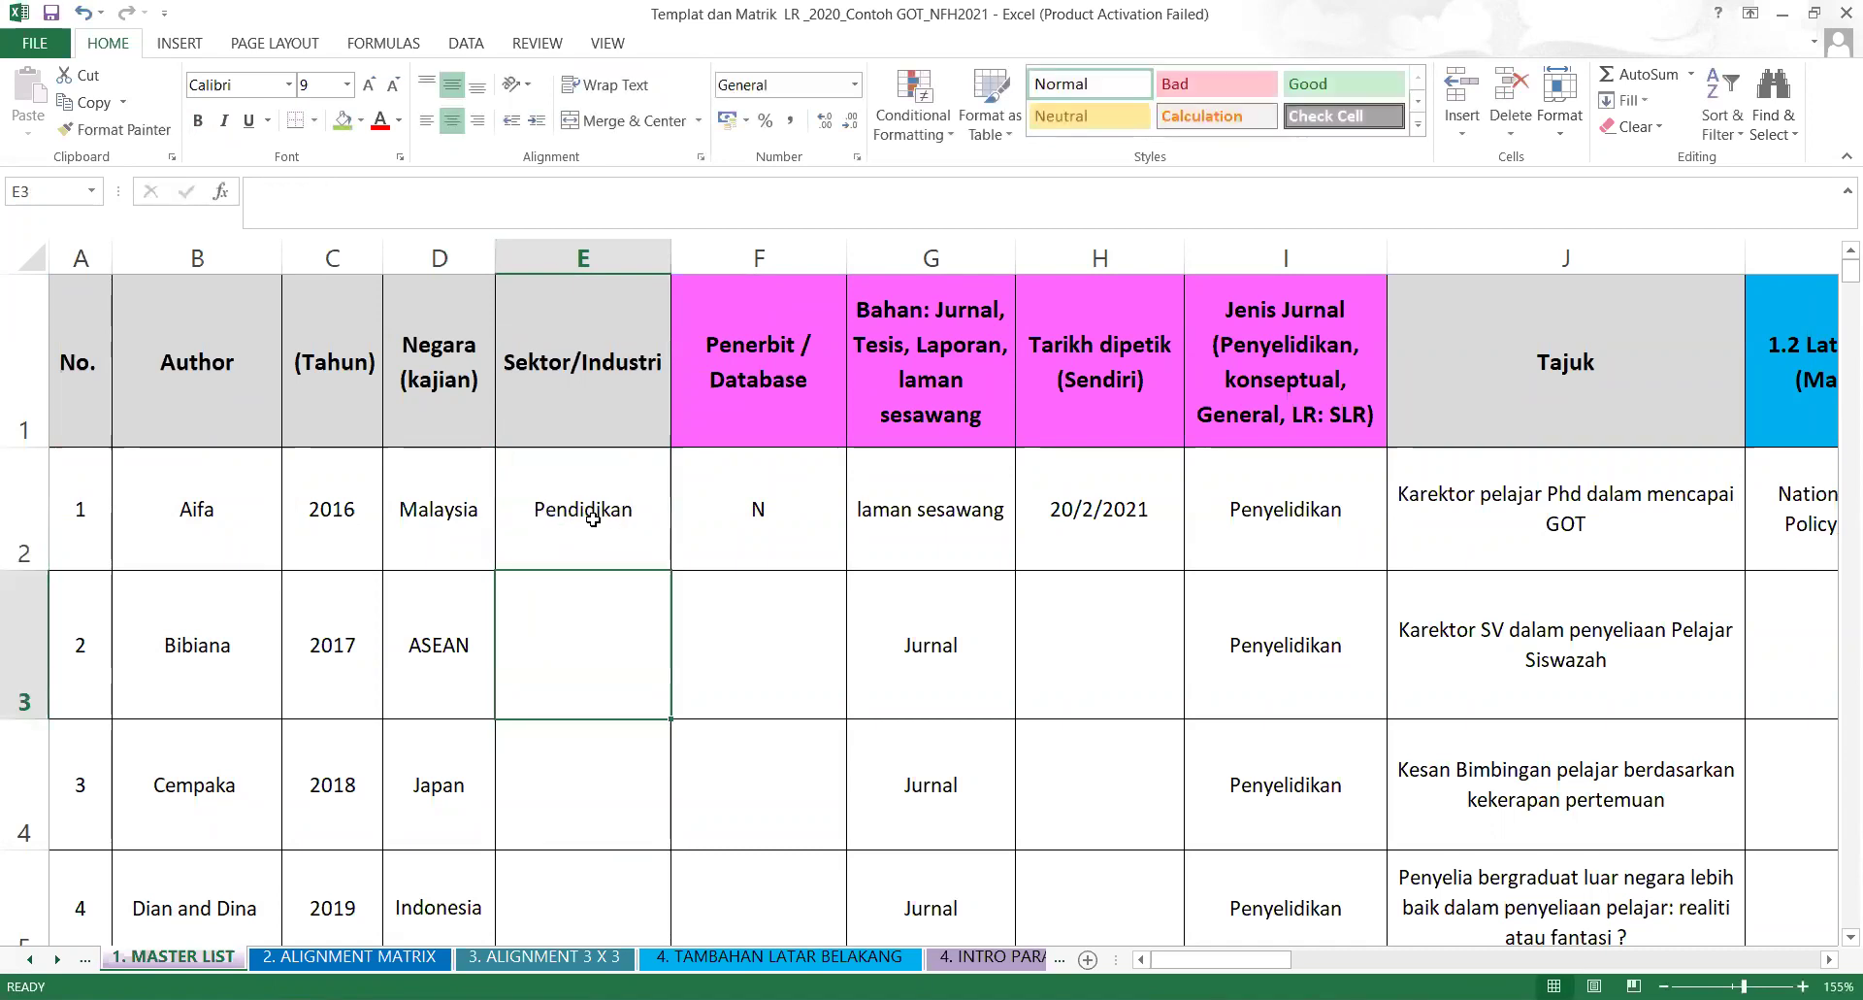
click(613, 49)
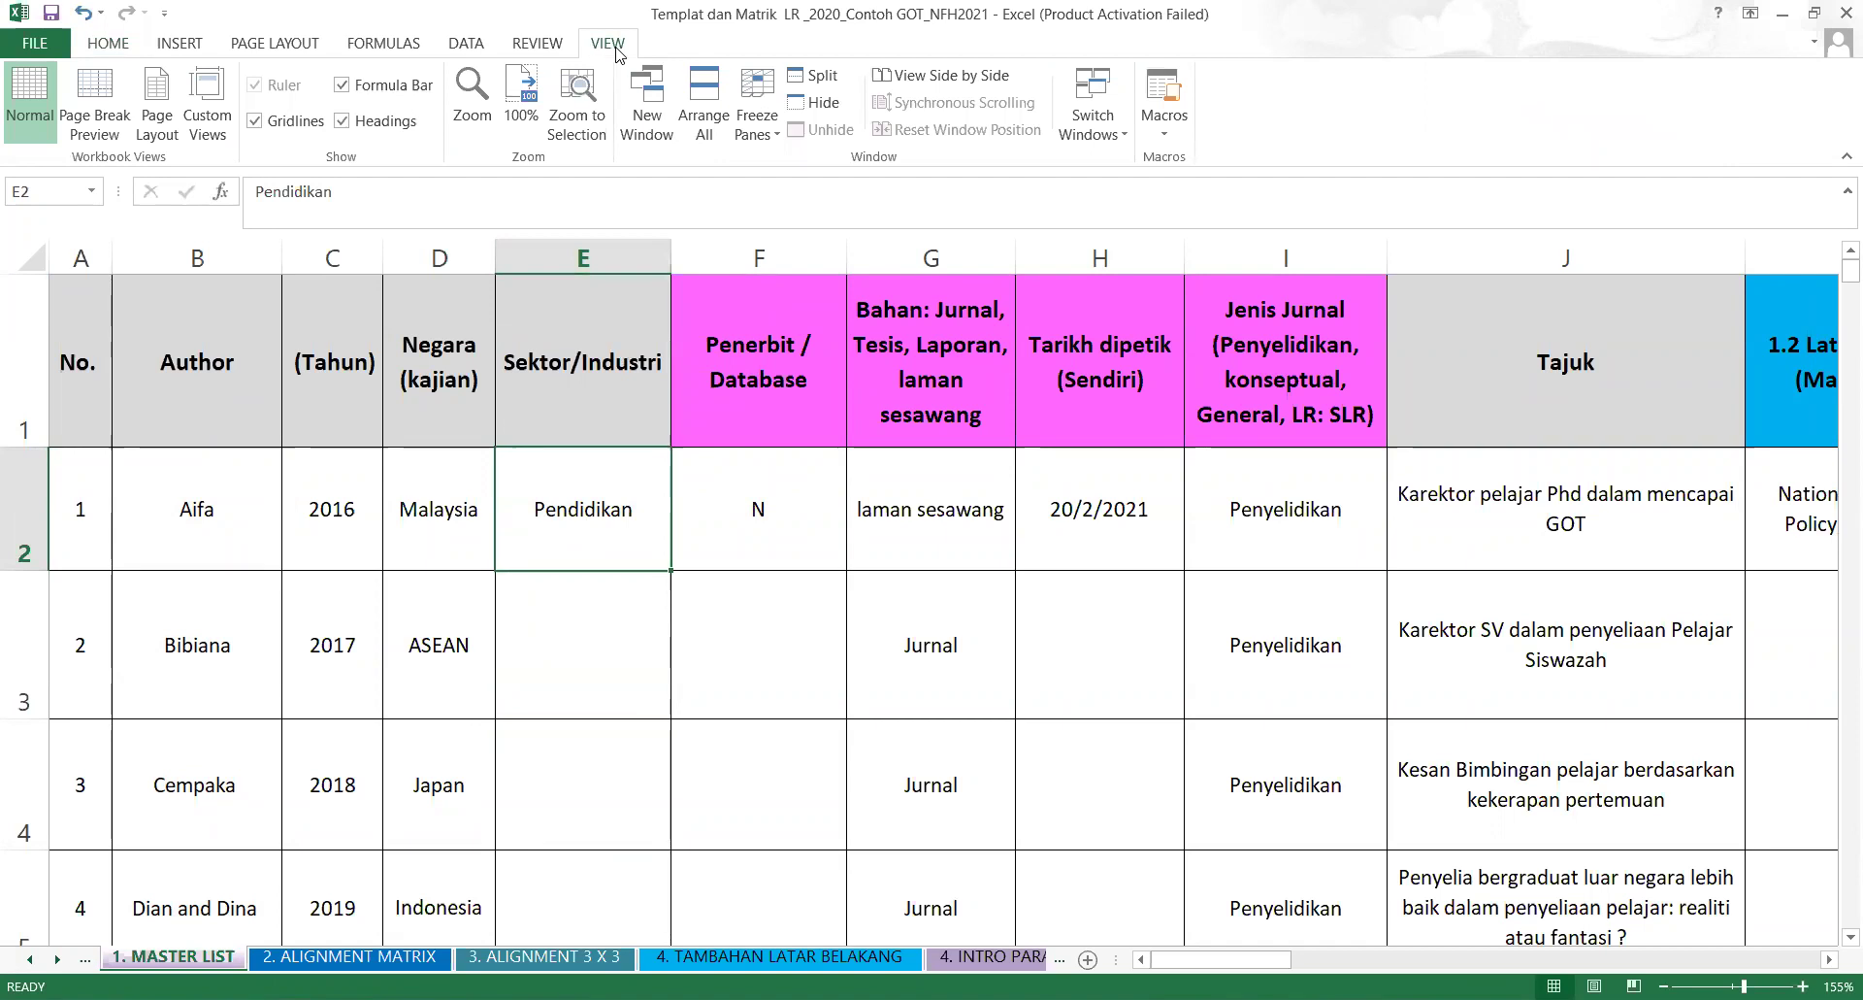
click(774, 138)
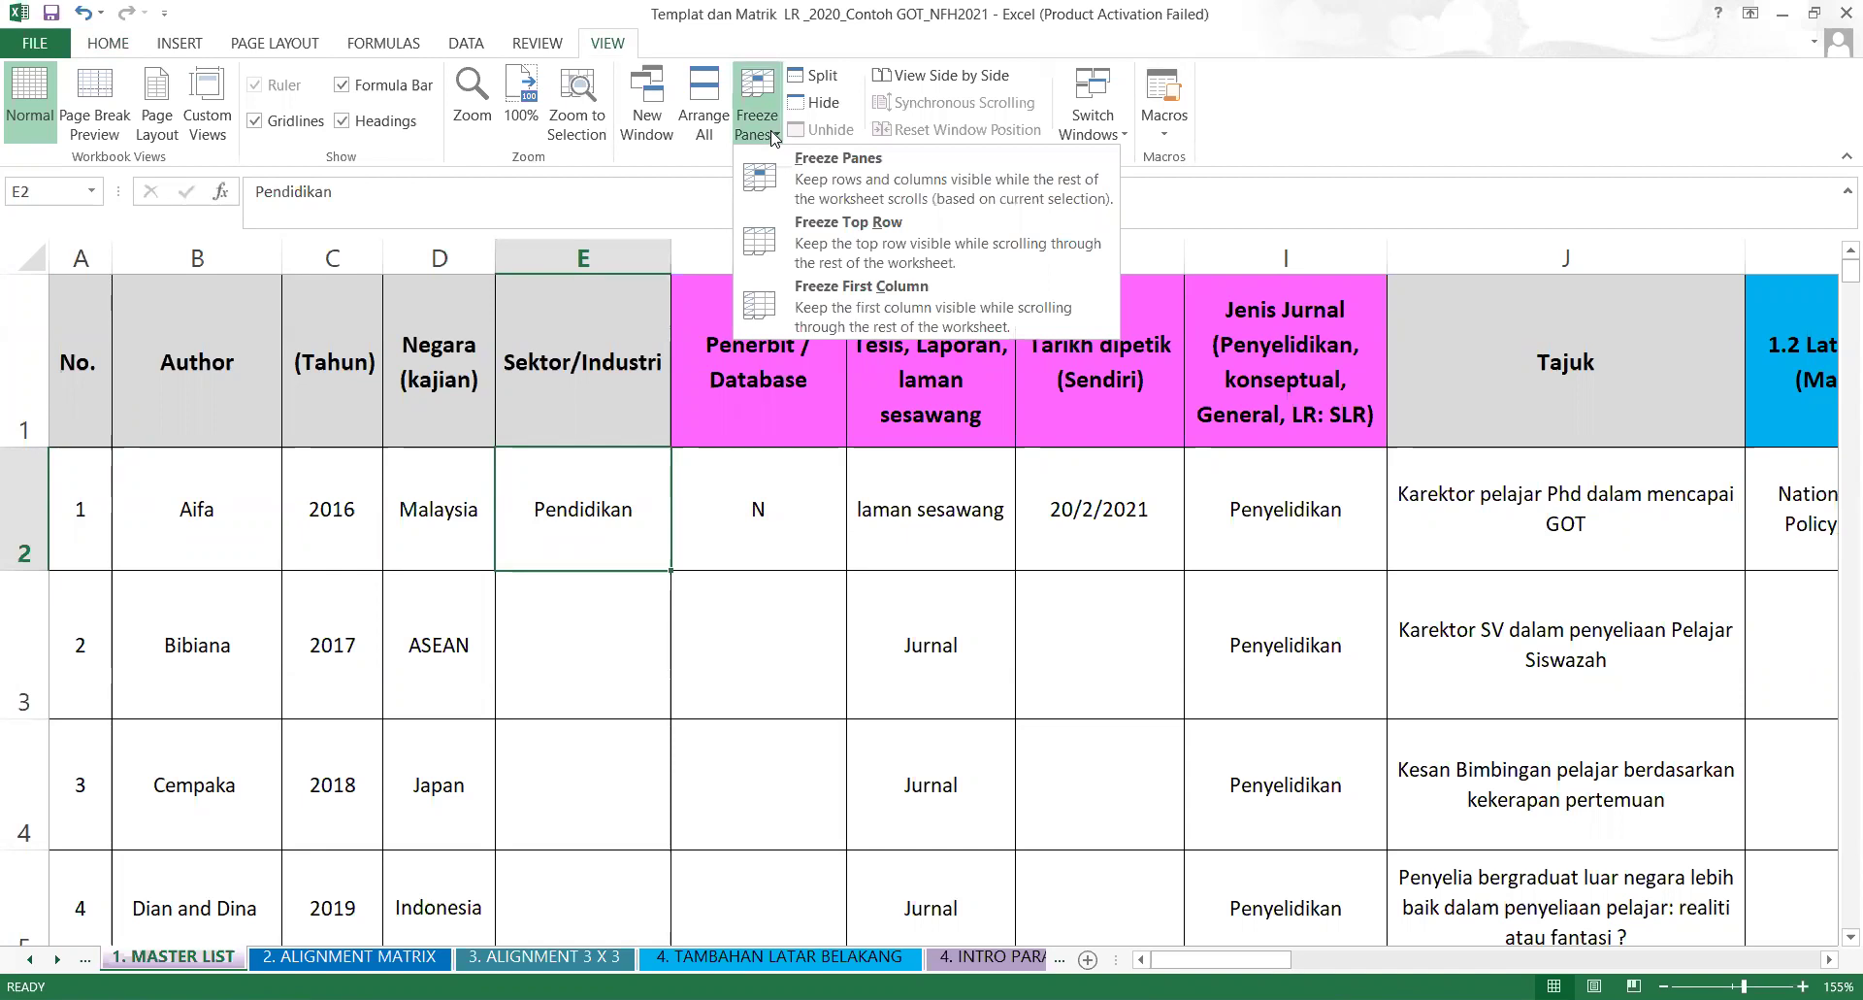
click(837, 179)
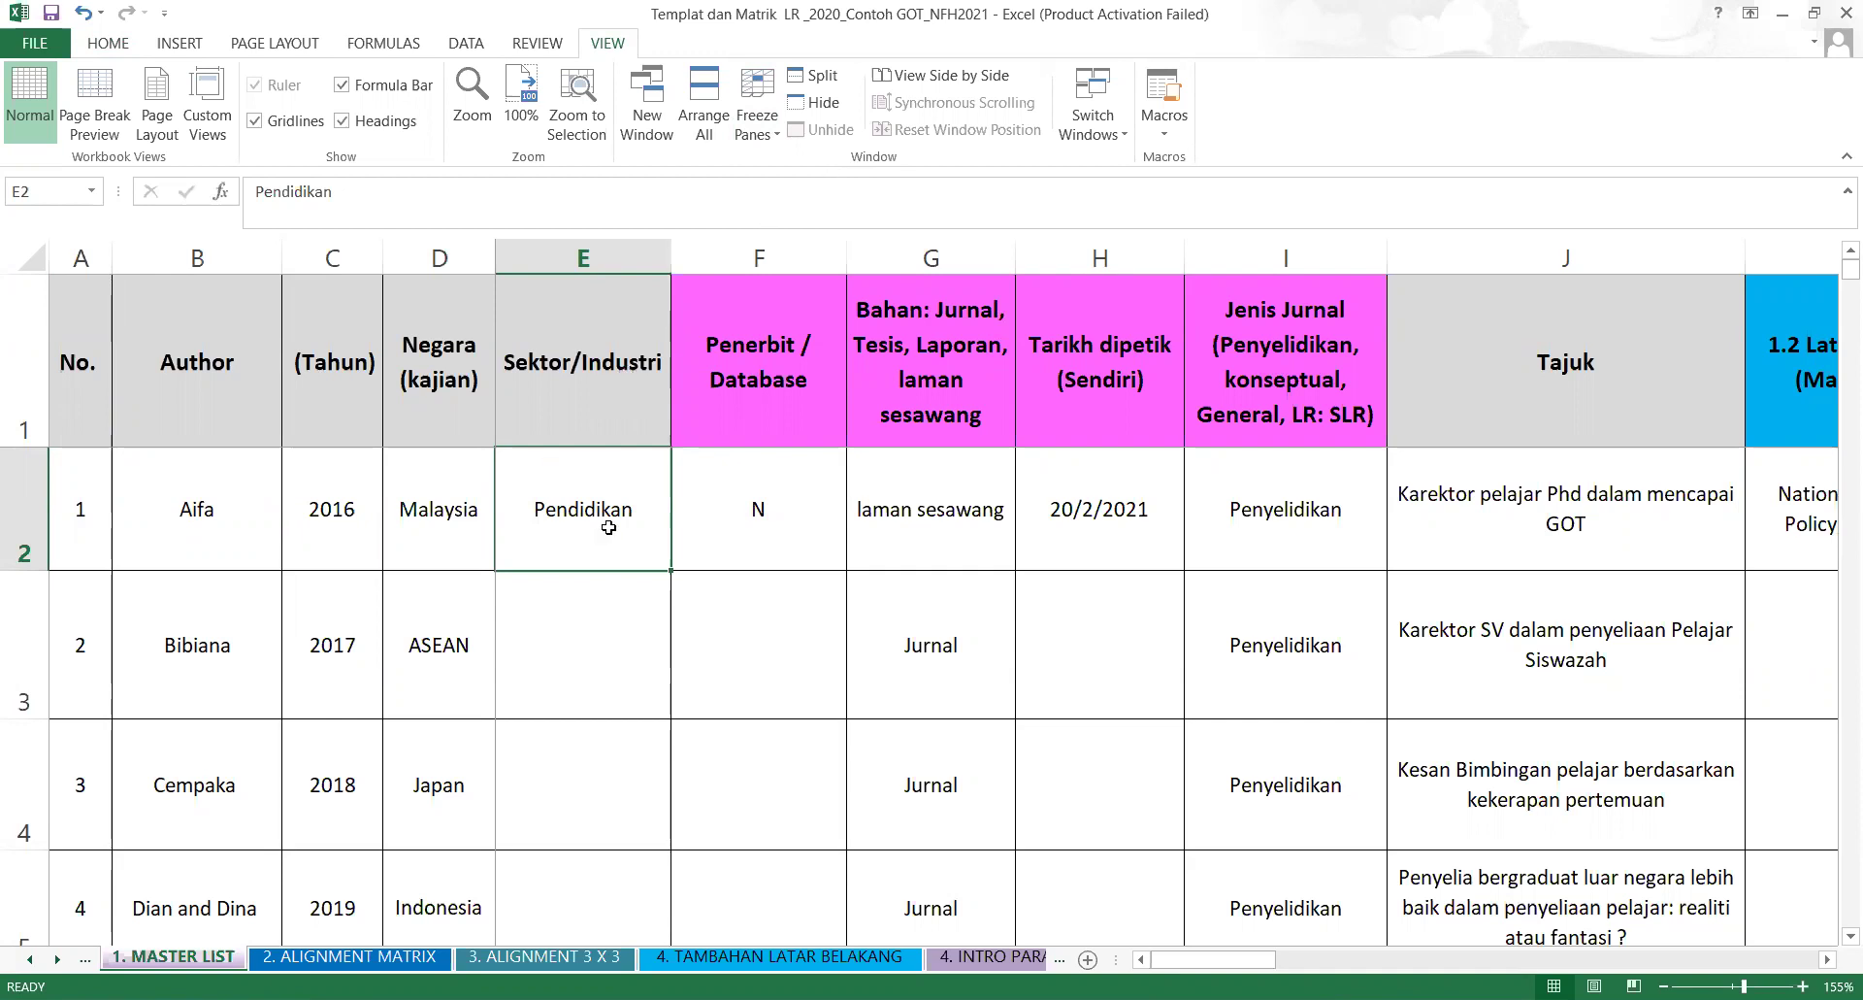
Check the cells on either side of the freeze boundary between Negara (kajian) and Sektor/Industri.
key(Right)
key(Left)
key(Left)
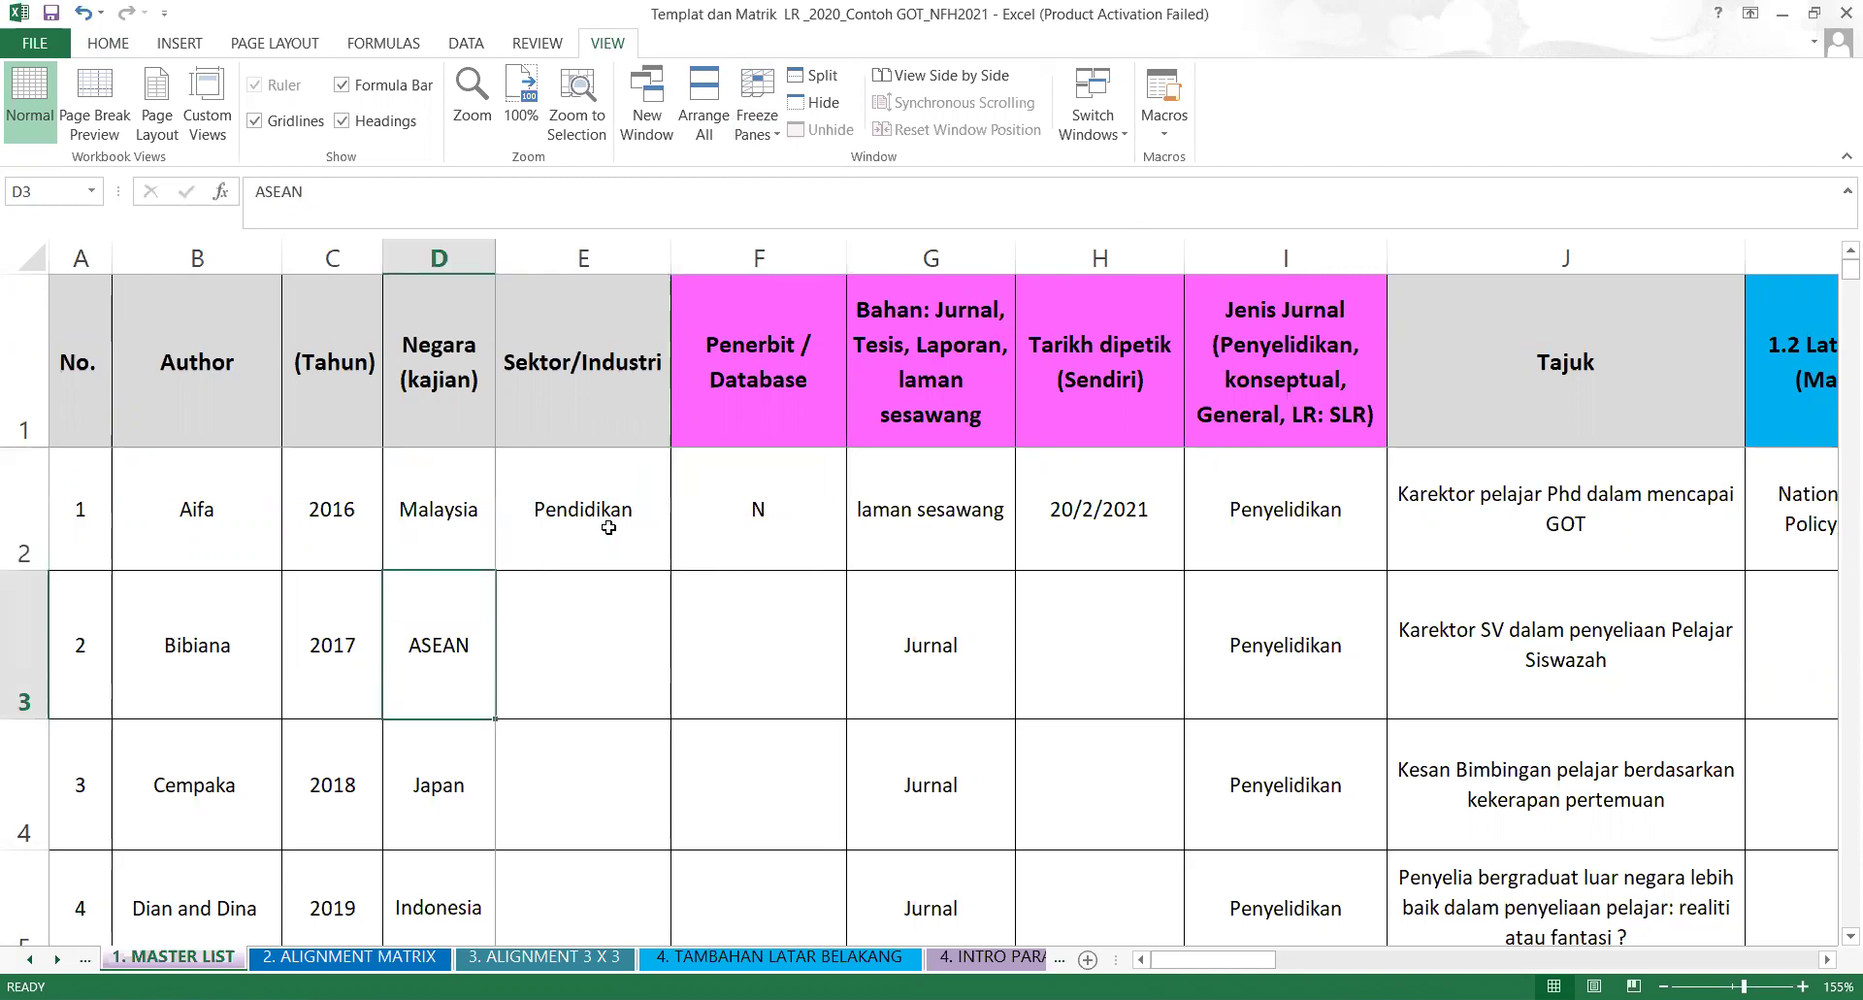
key(Right)
key(Up)
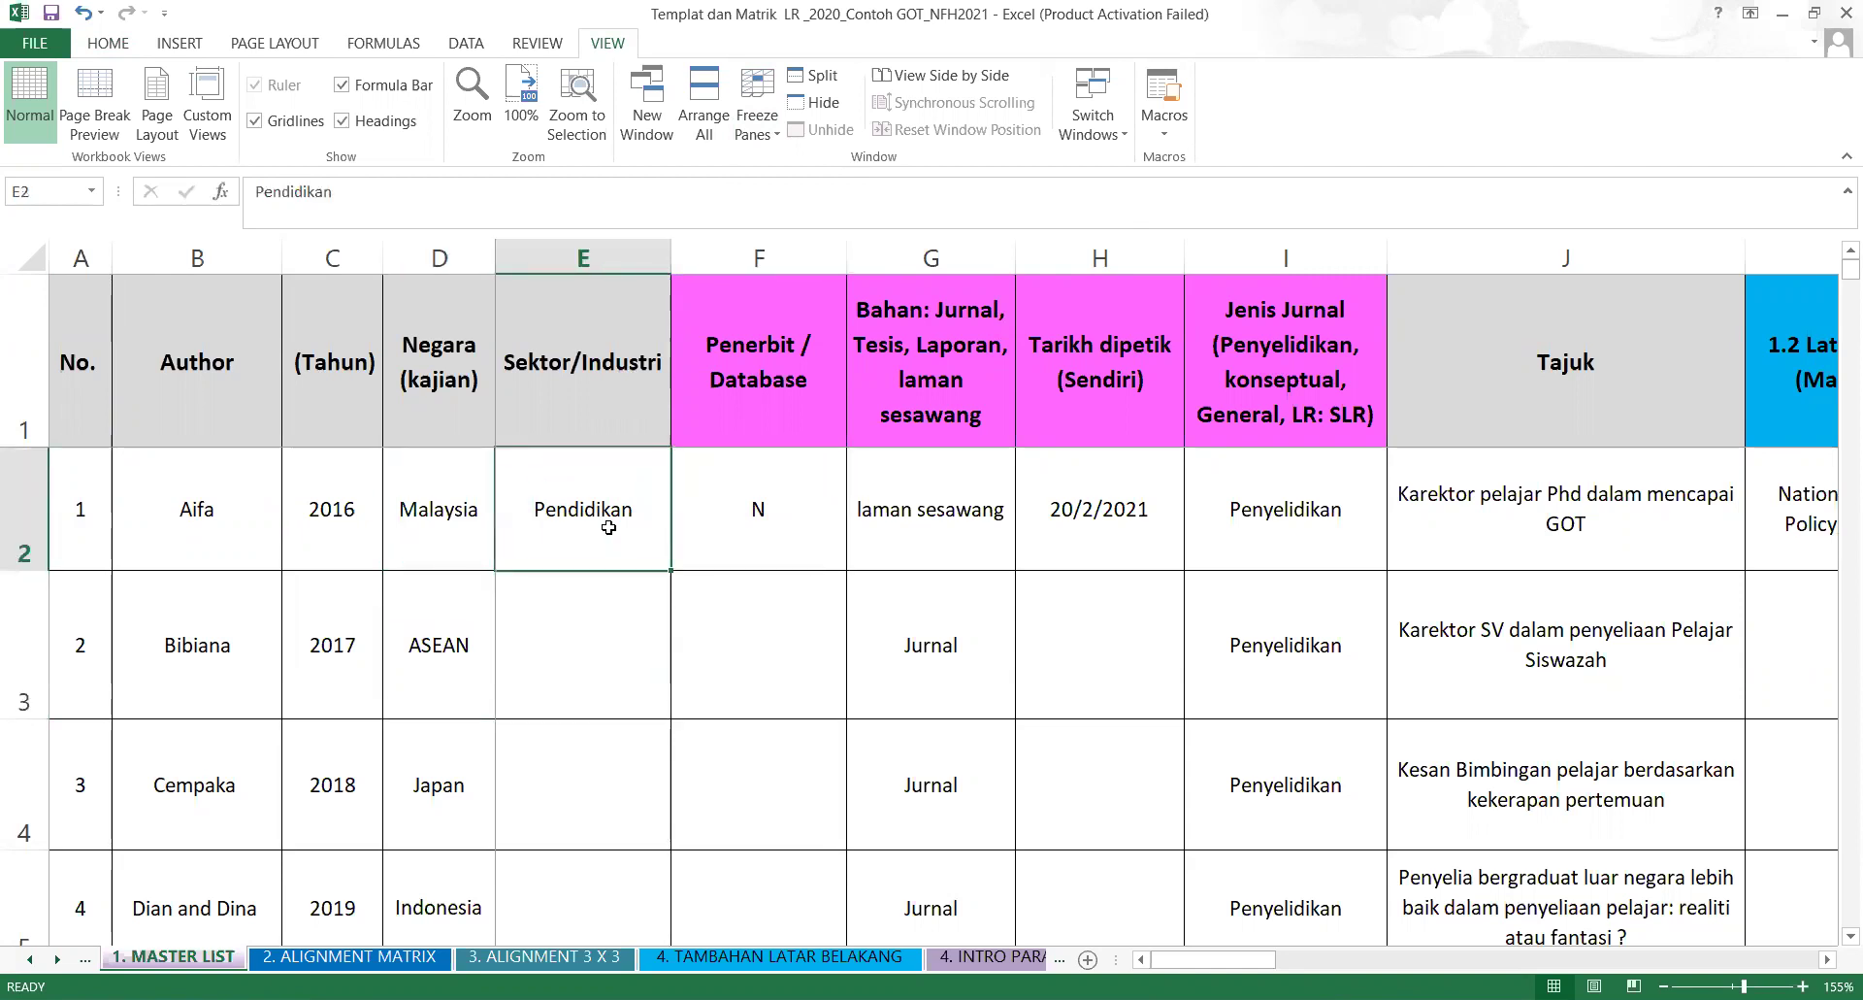
key(Right)
key(Right)
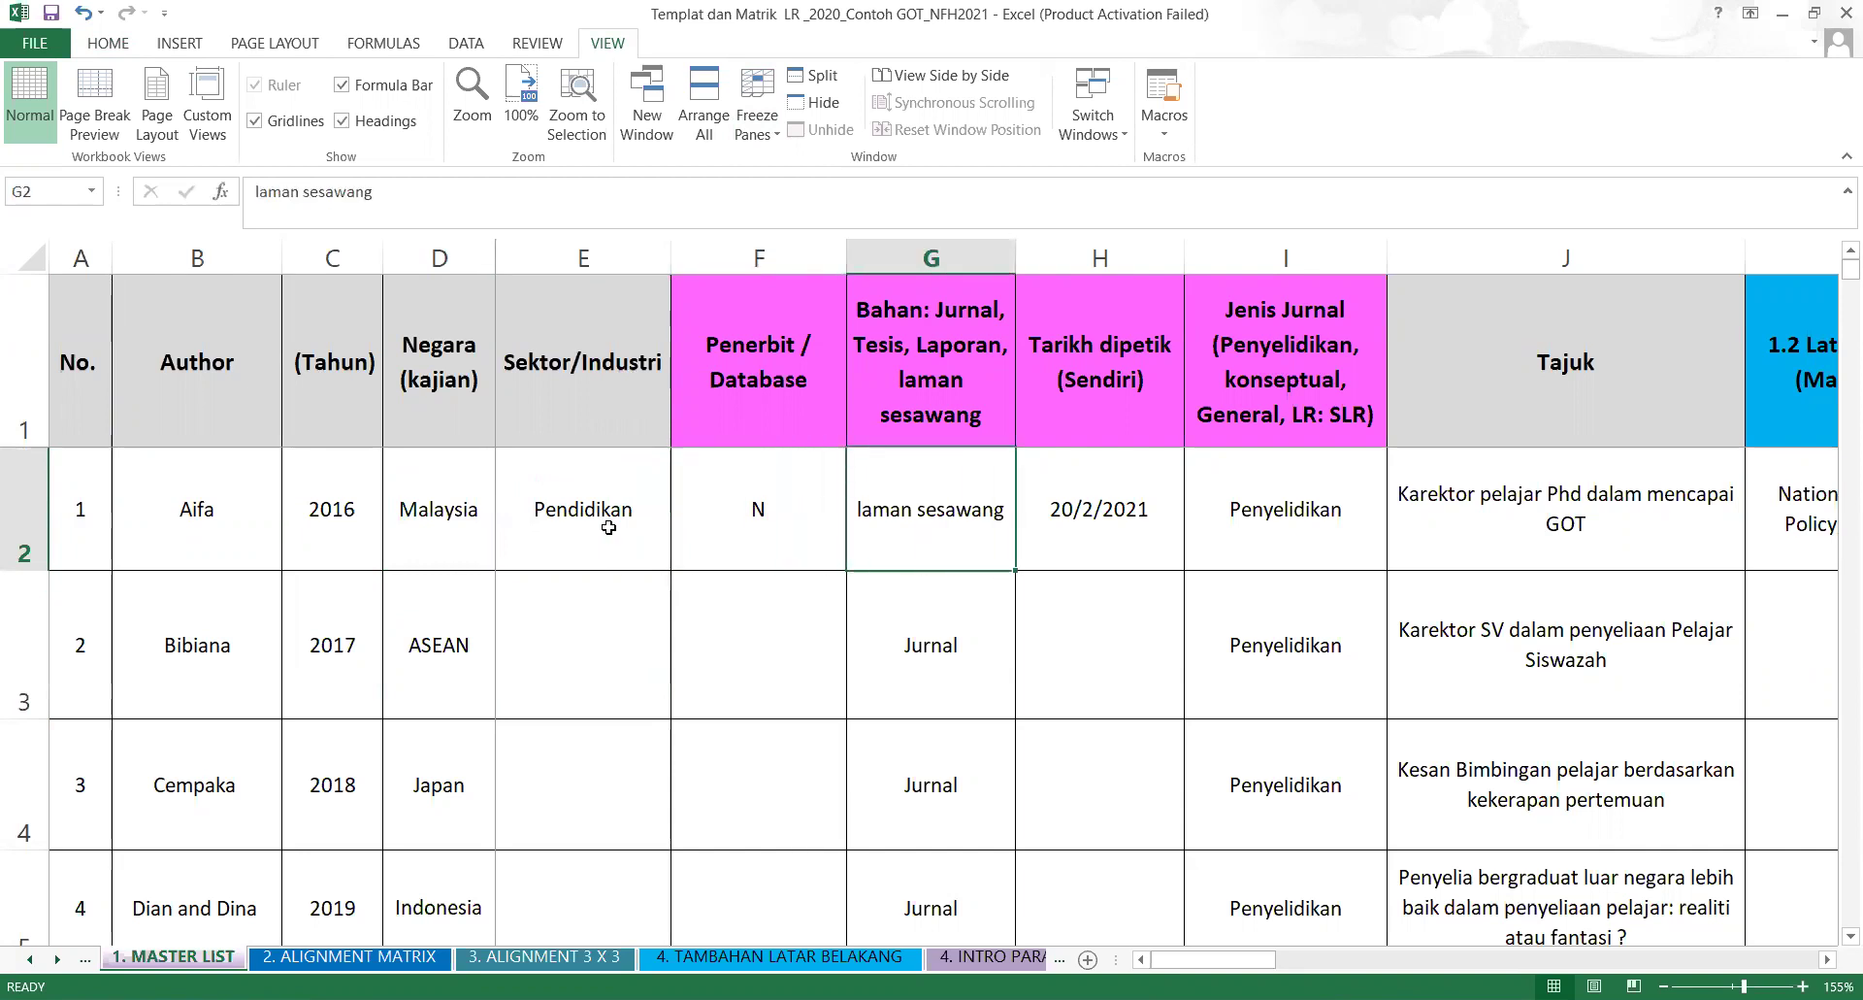
key(Up)
key(Down)
key(Left)
key(Left)
key(Left)
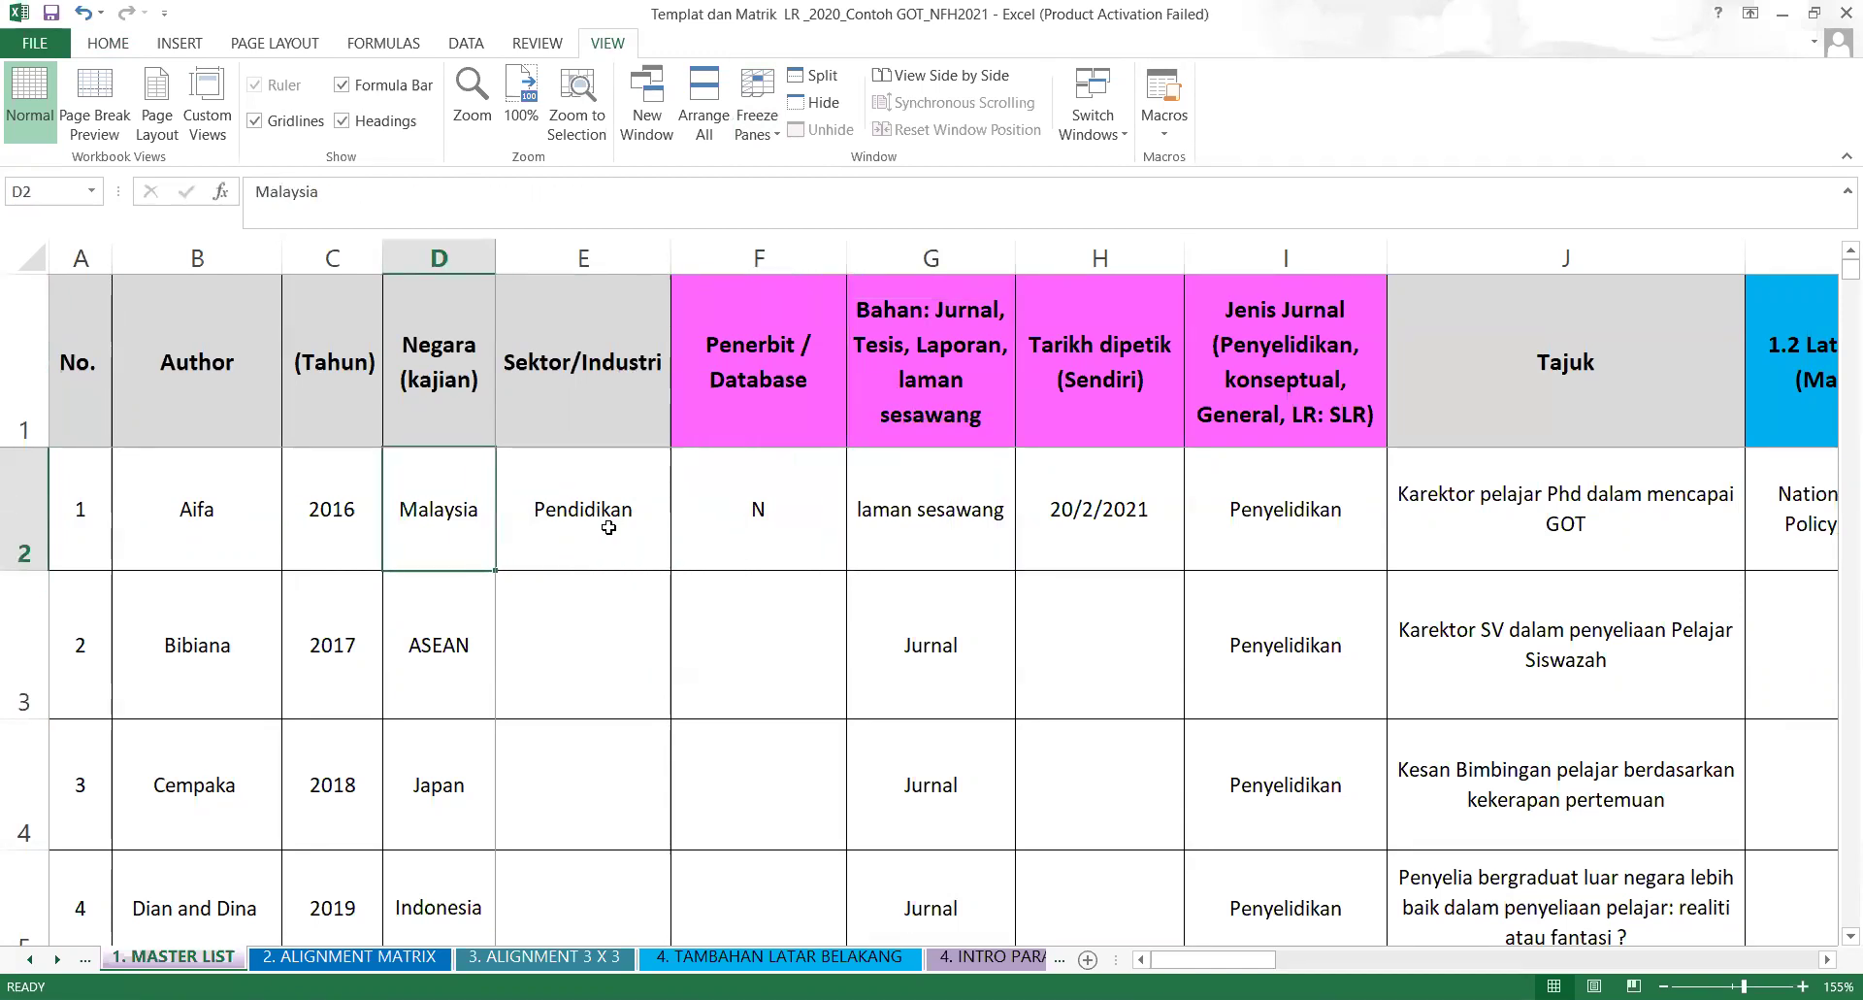
Check the frozen identification columns while going across the first record to 1.5B. Hipotesis.
key(Left)
key(Left)
key(Left)
key(Right)
key(Right)
key(Right)
key(Right)
key(Right)
key(Right)
key(Right)
key(Right)
key(Right)
key(Right)
key(Right)
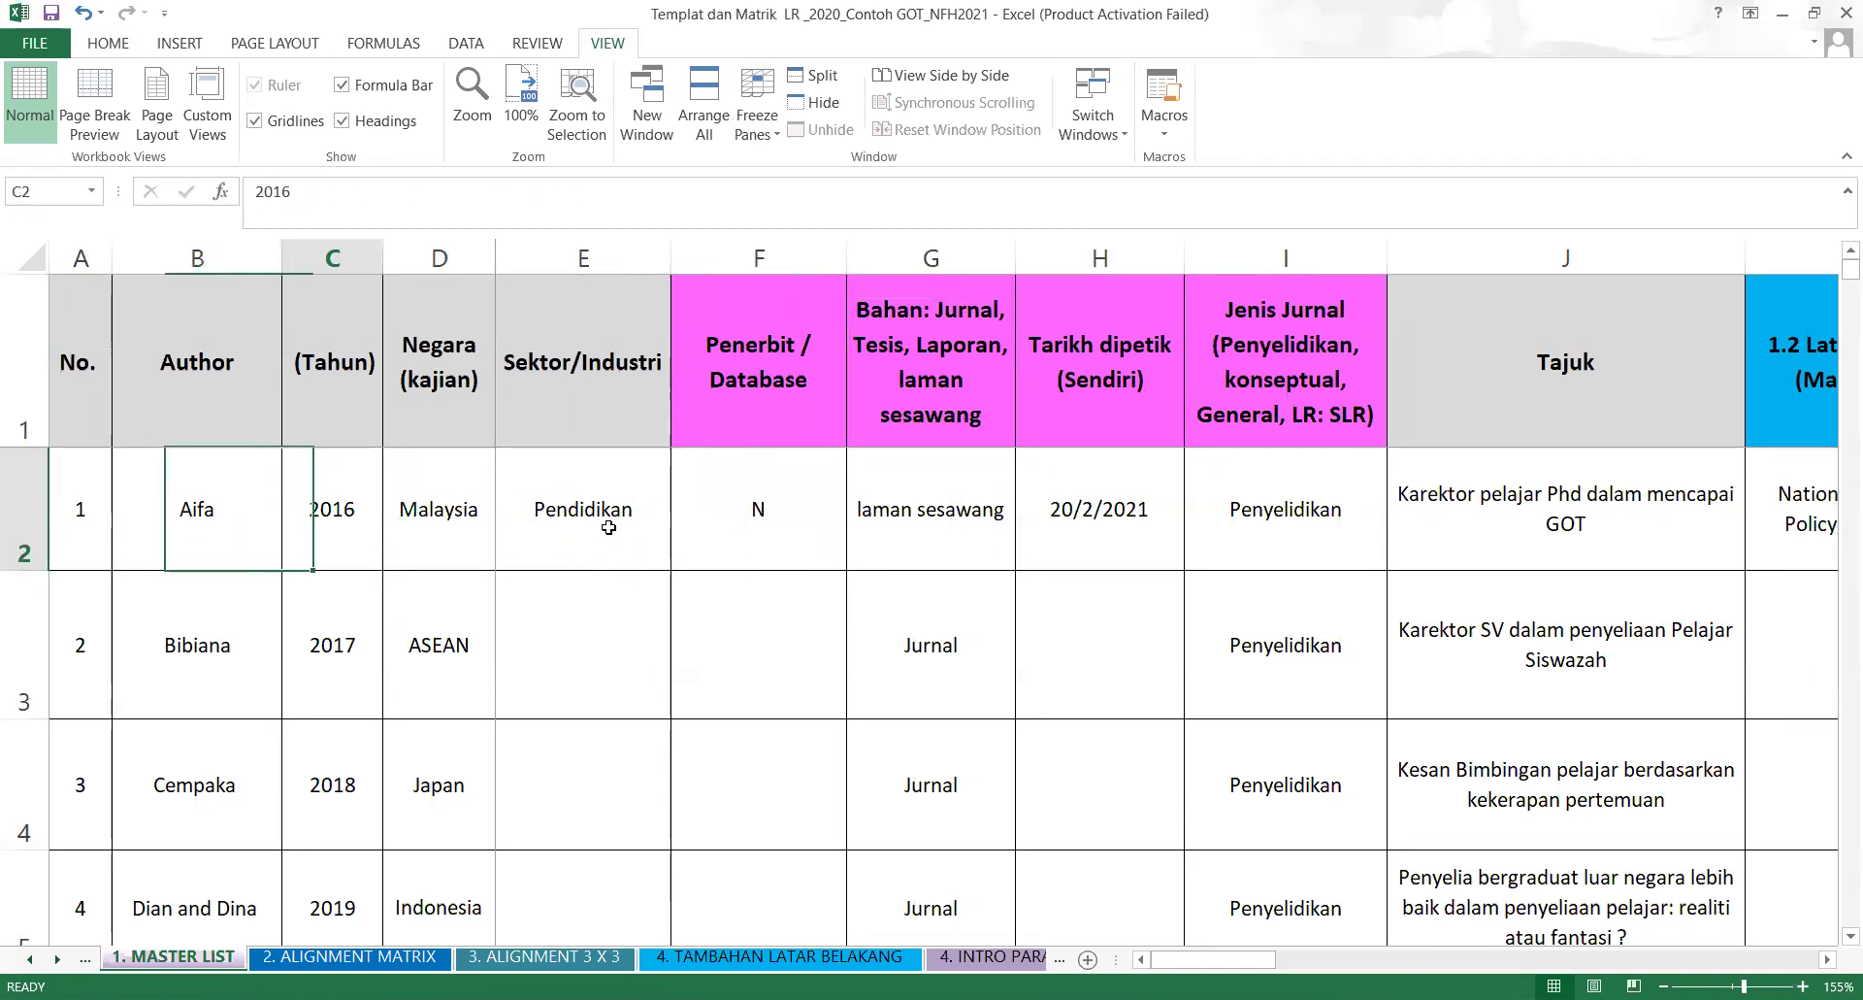
key(Right)
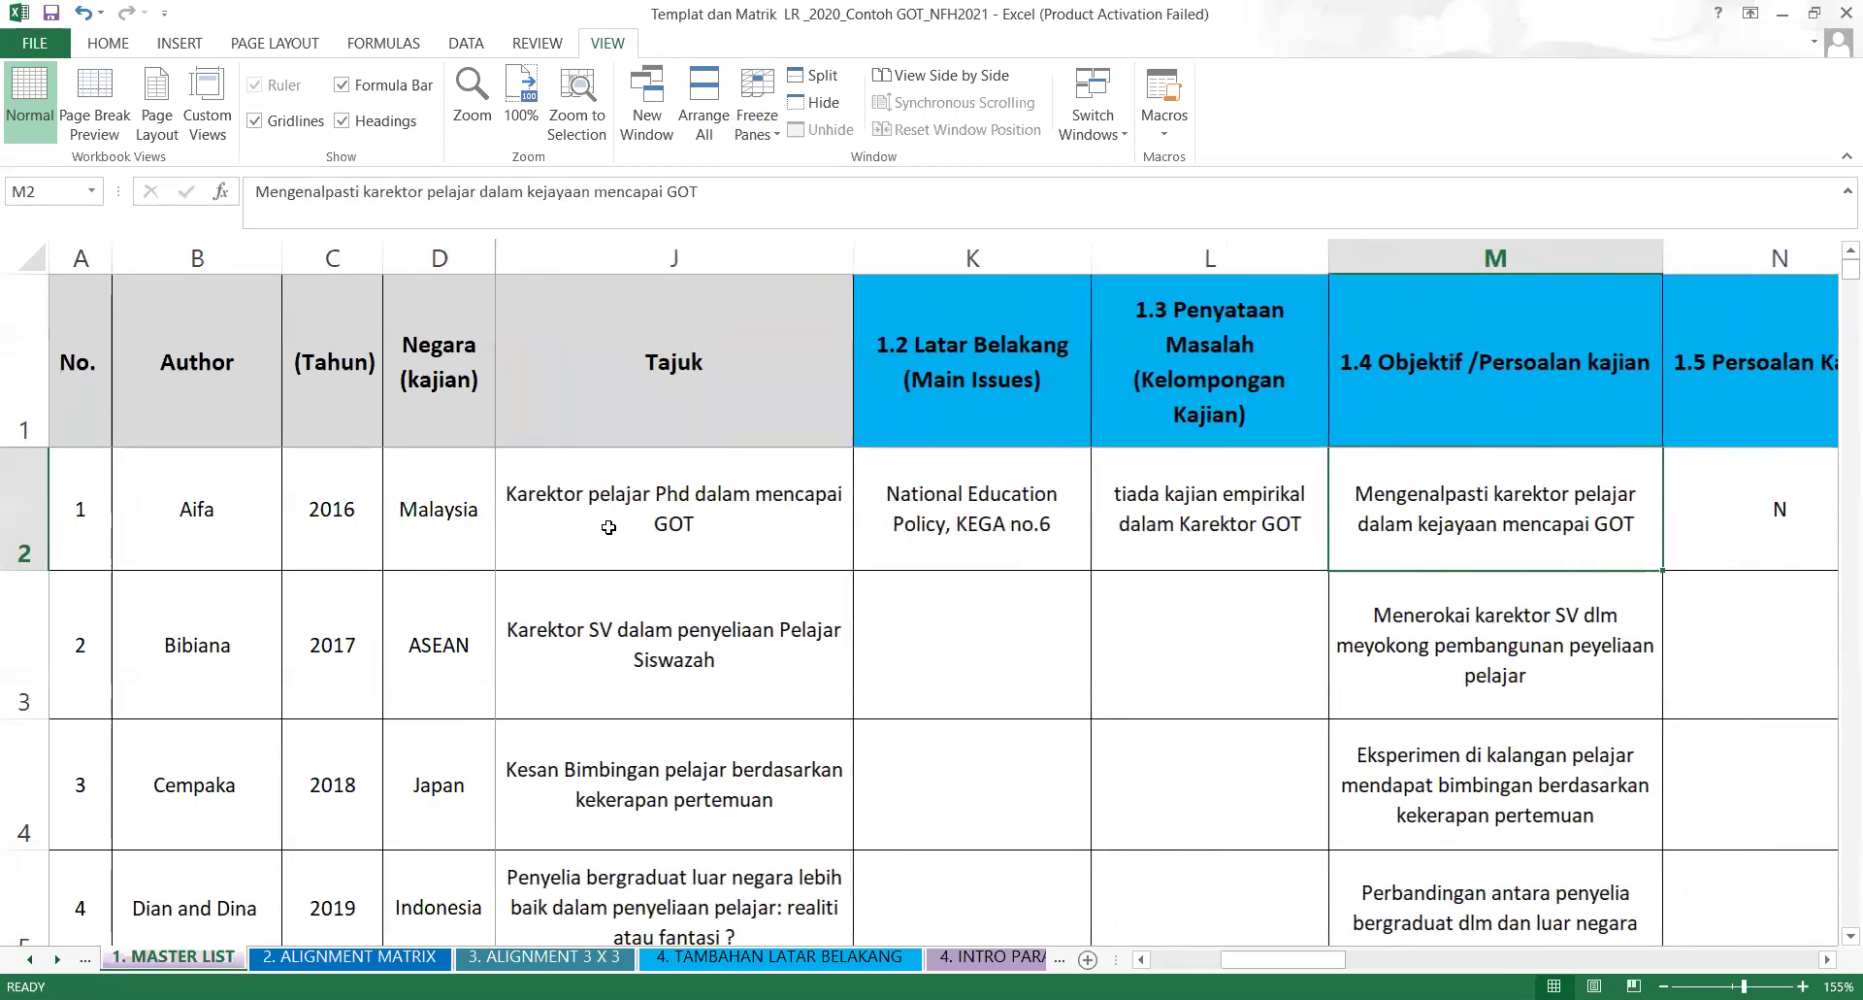
key(Right)
key(Right)
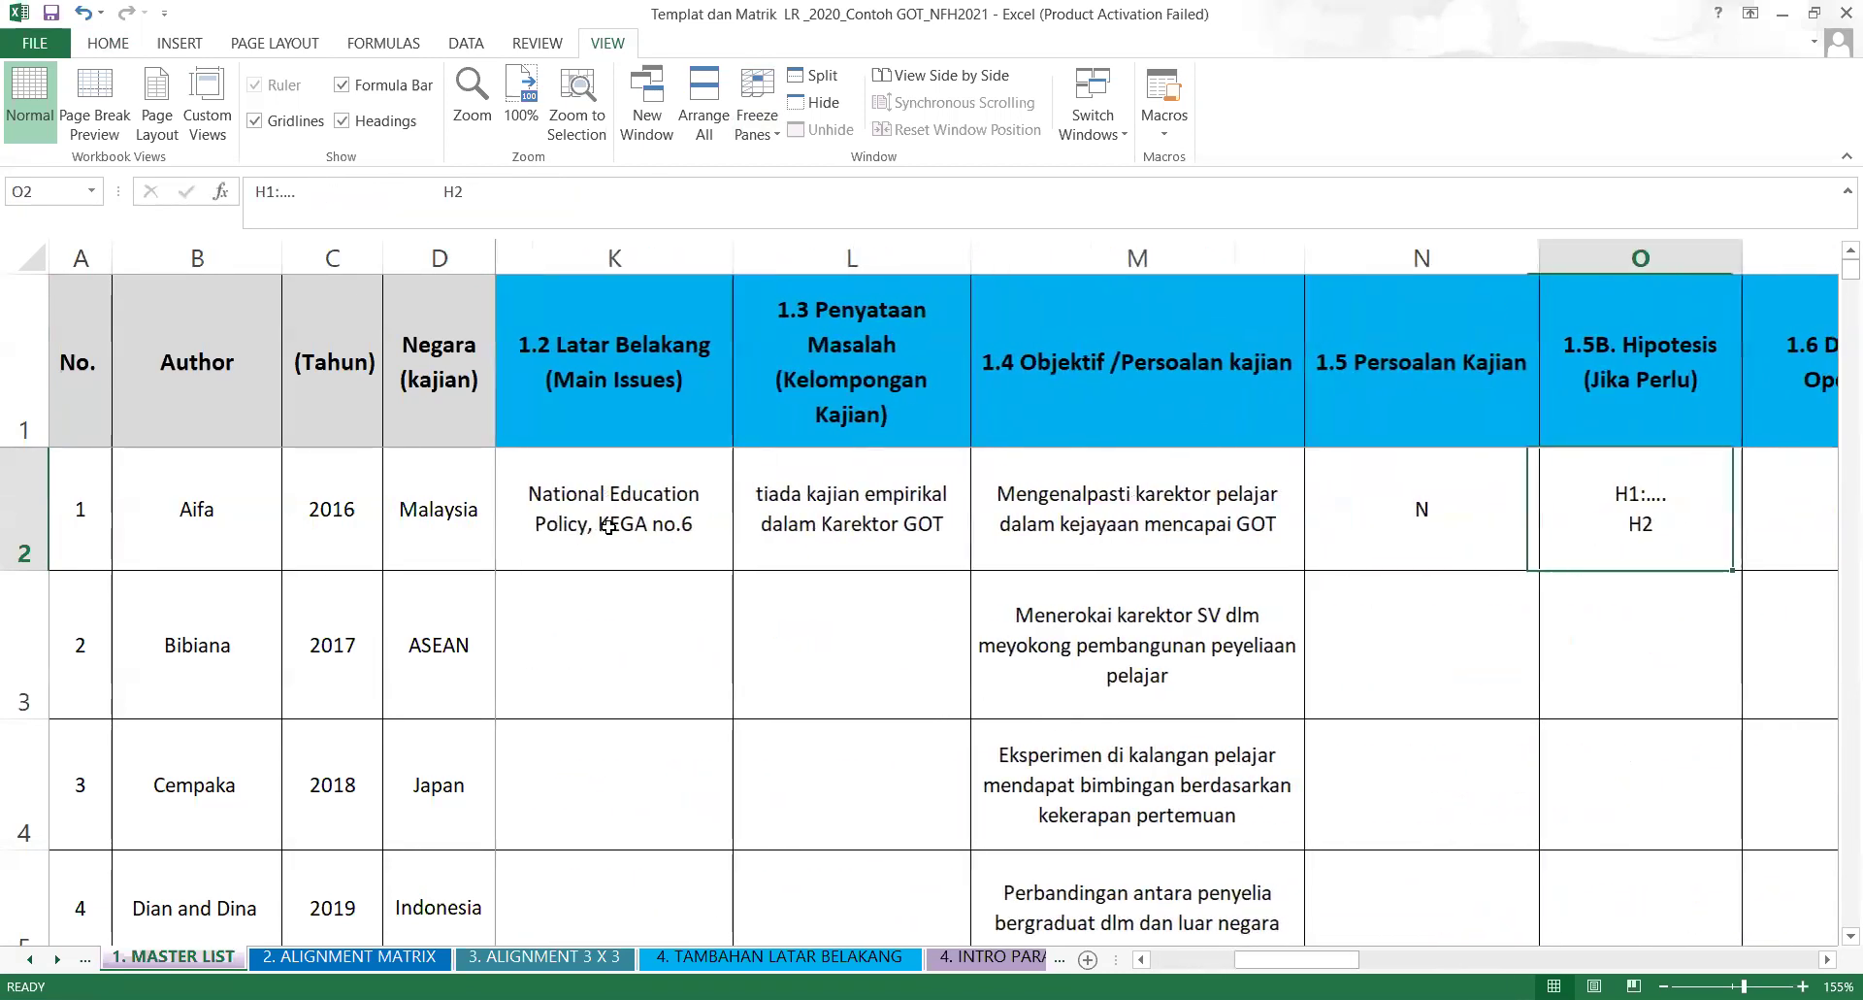
Return along the first record from 1.5B. Hipotesis to the Sektor/Industri column.
key(Left)
key(Left)
key(Left)
key(Left)
key(Left)
key(Left)
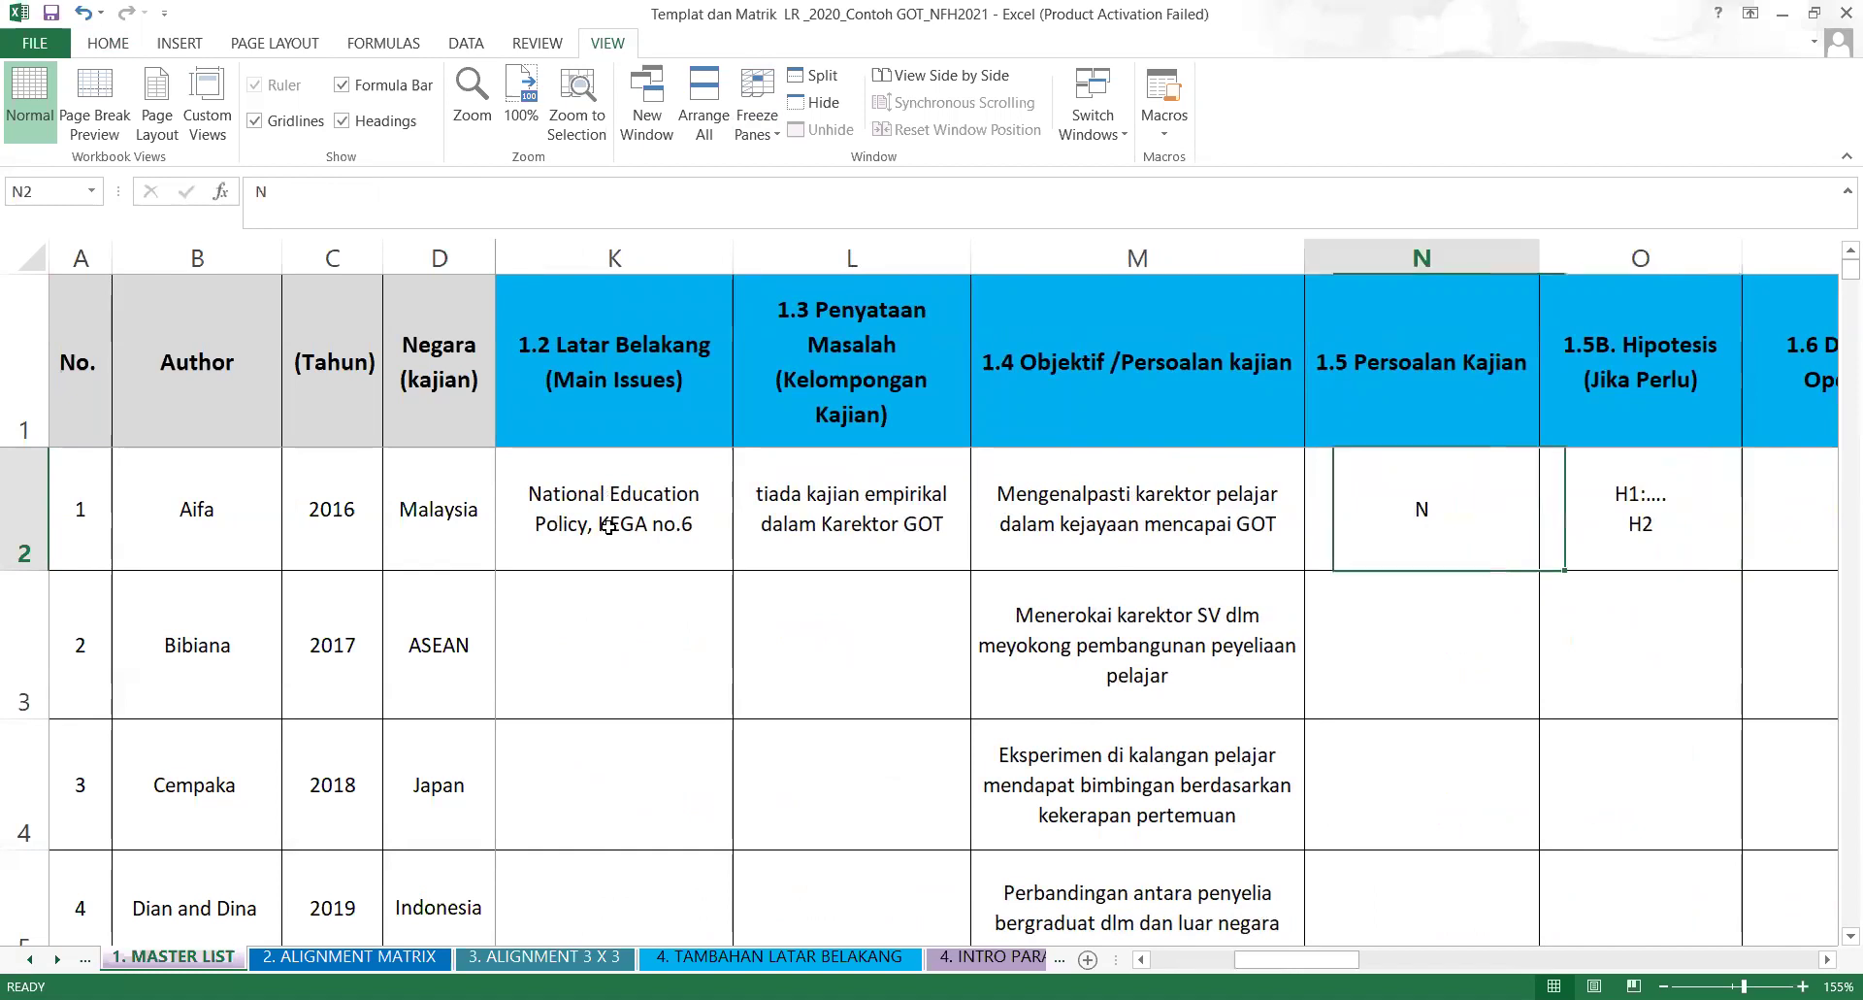
key(Left)
key(Left)
key(Left)
key(Left)
key(Left)
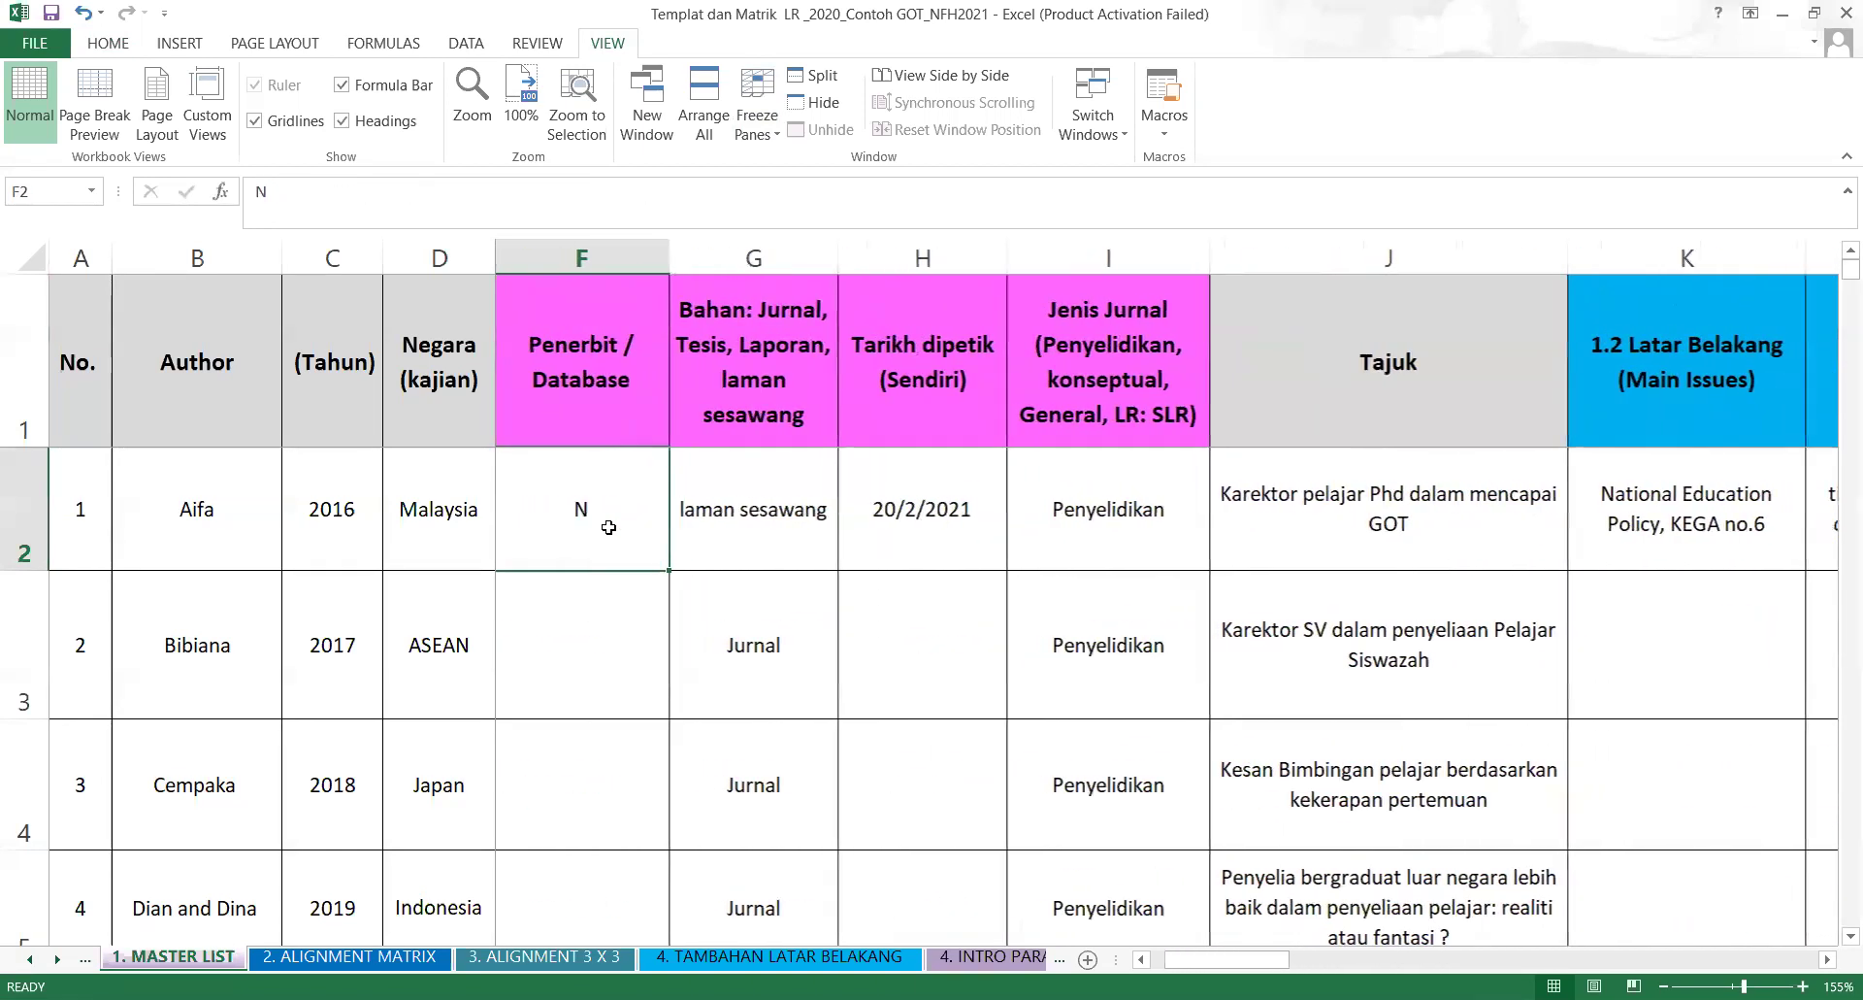
key(Right)
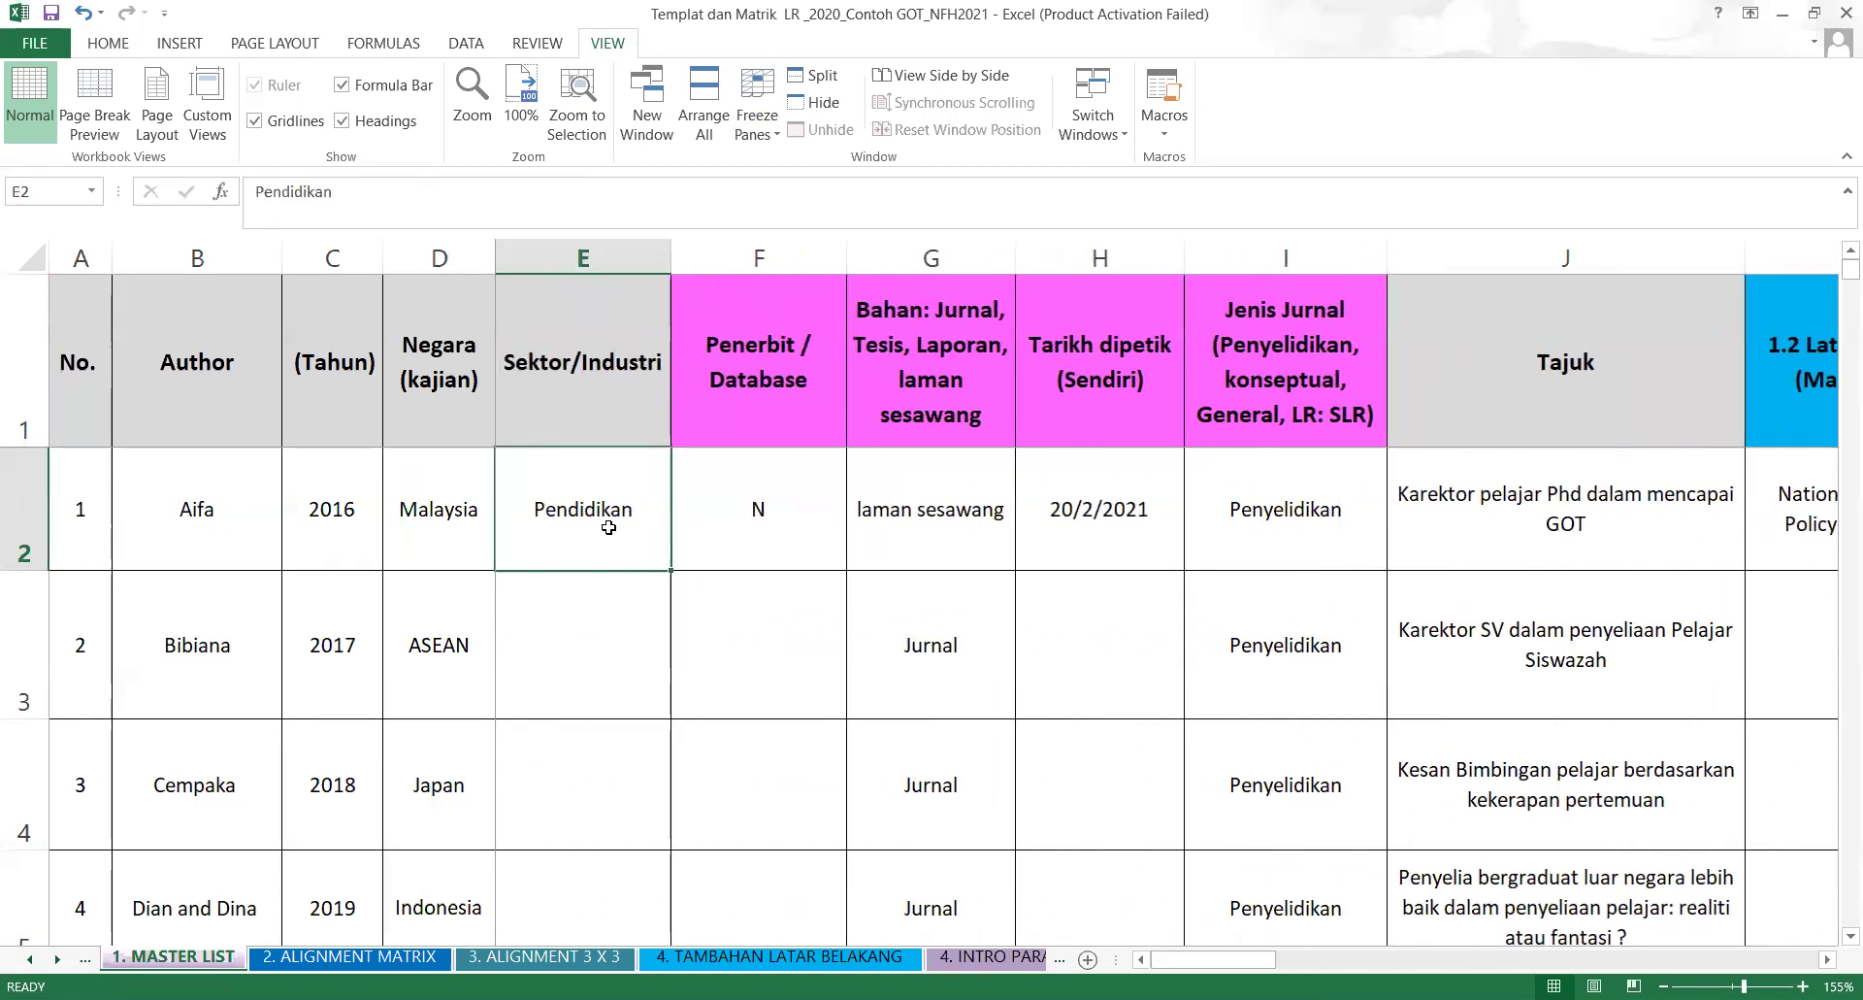
Review the first record from Sektor/Industri through the 1.x and 2.x sections to the DV column.
key(Right)
key(Right)
key(Right)
key(Right)
key(Right)
key(Right)
key(Right)
key(Right)
key(Right)
key(Right)
key(Right)
key(Right)
key(Right)
key(Right)
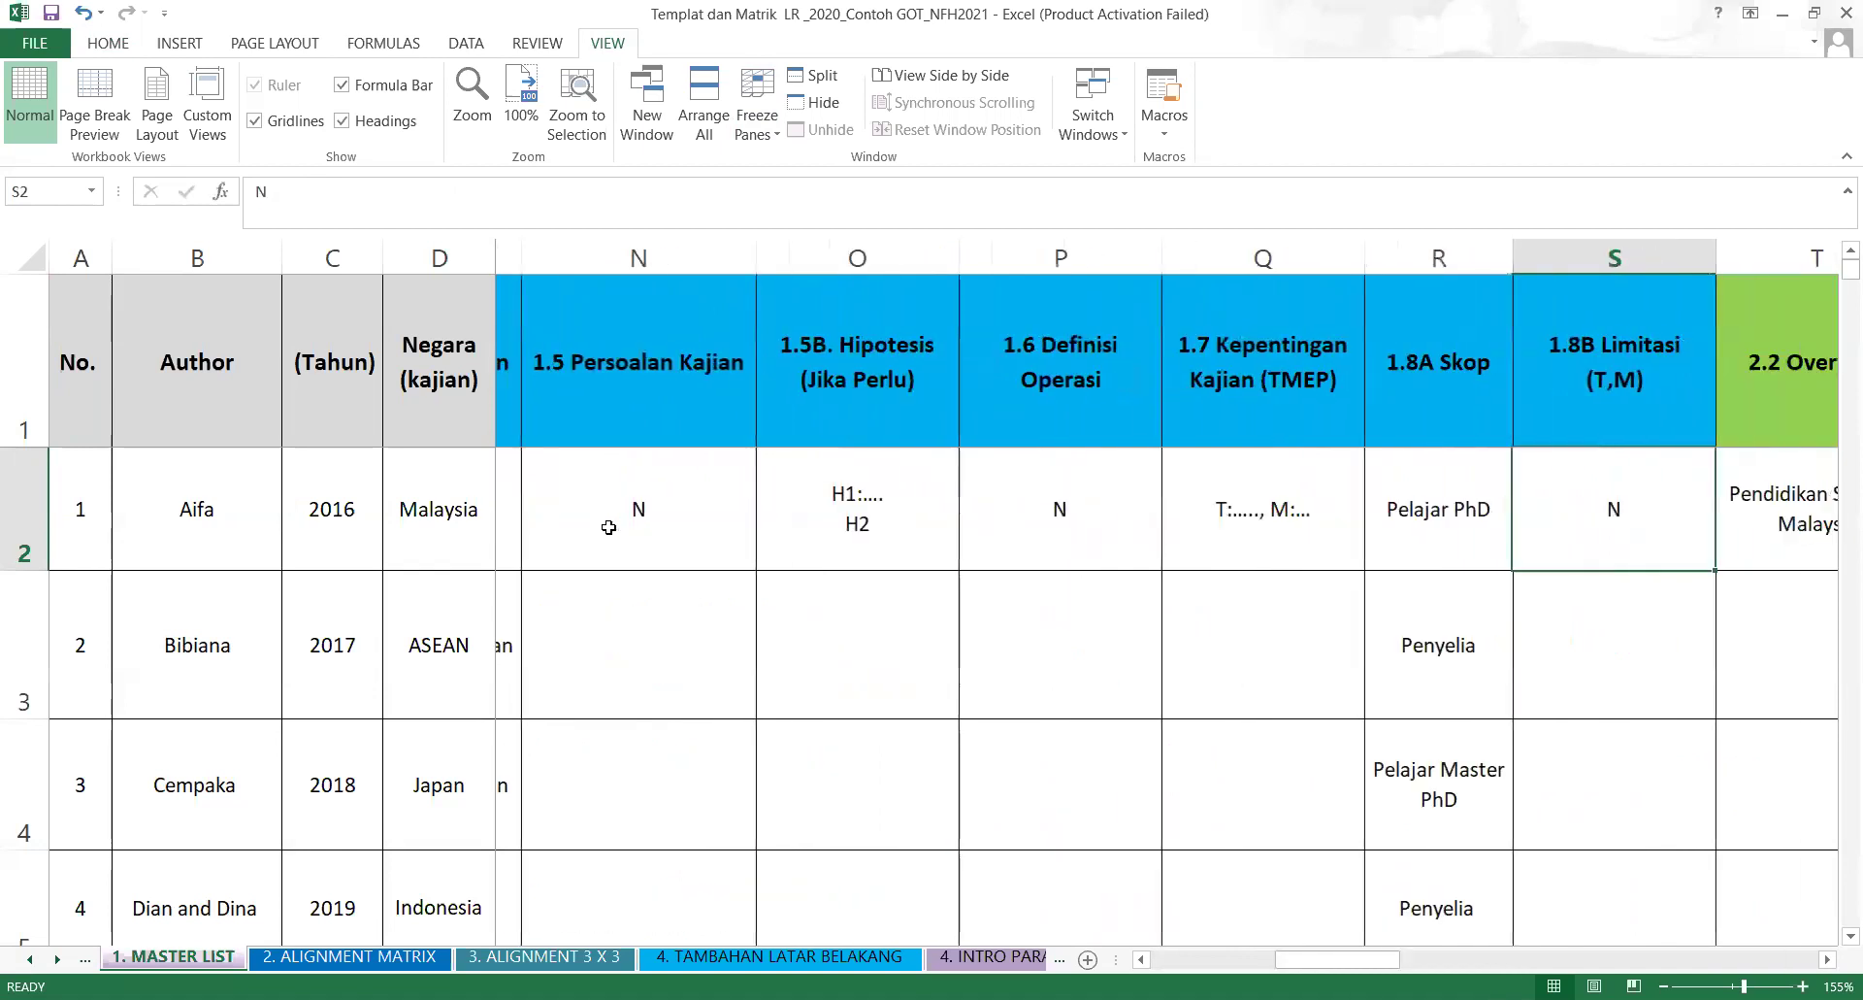
key(Right)
key(Right)
key(Right)
key(Right)
key(Right)
key(Right)
key(Right)
key(Right)
key(Right)
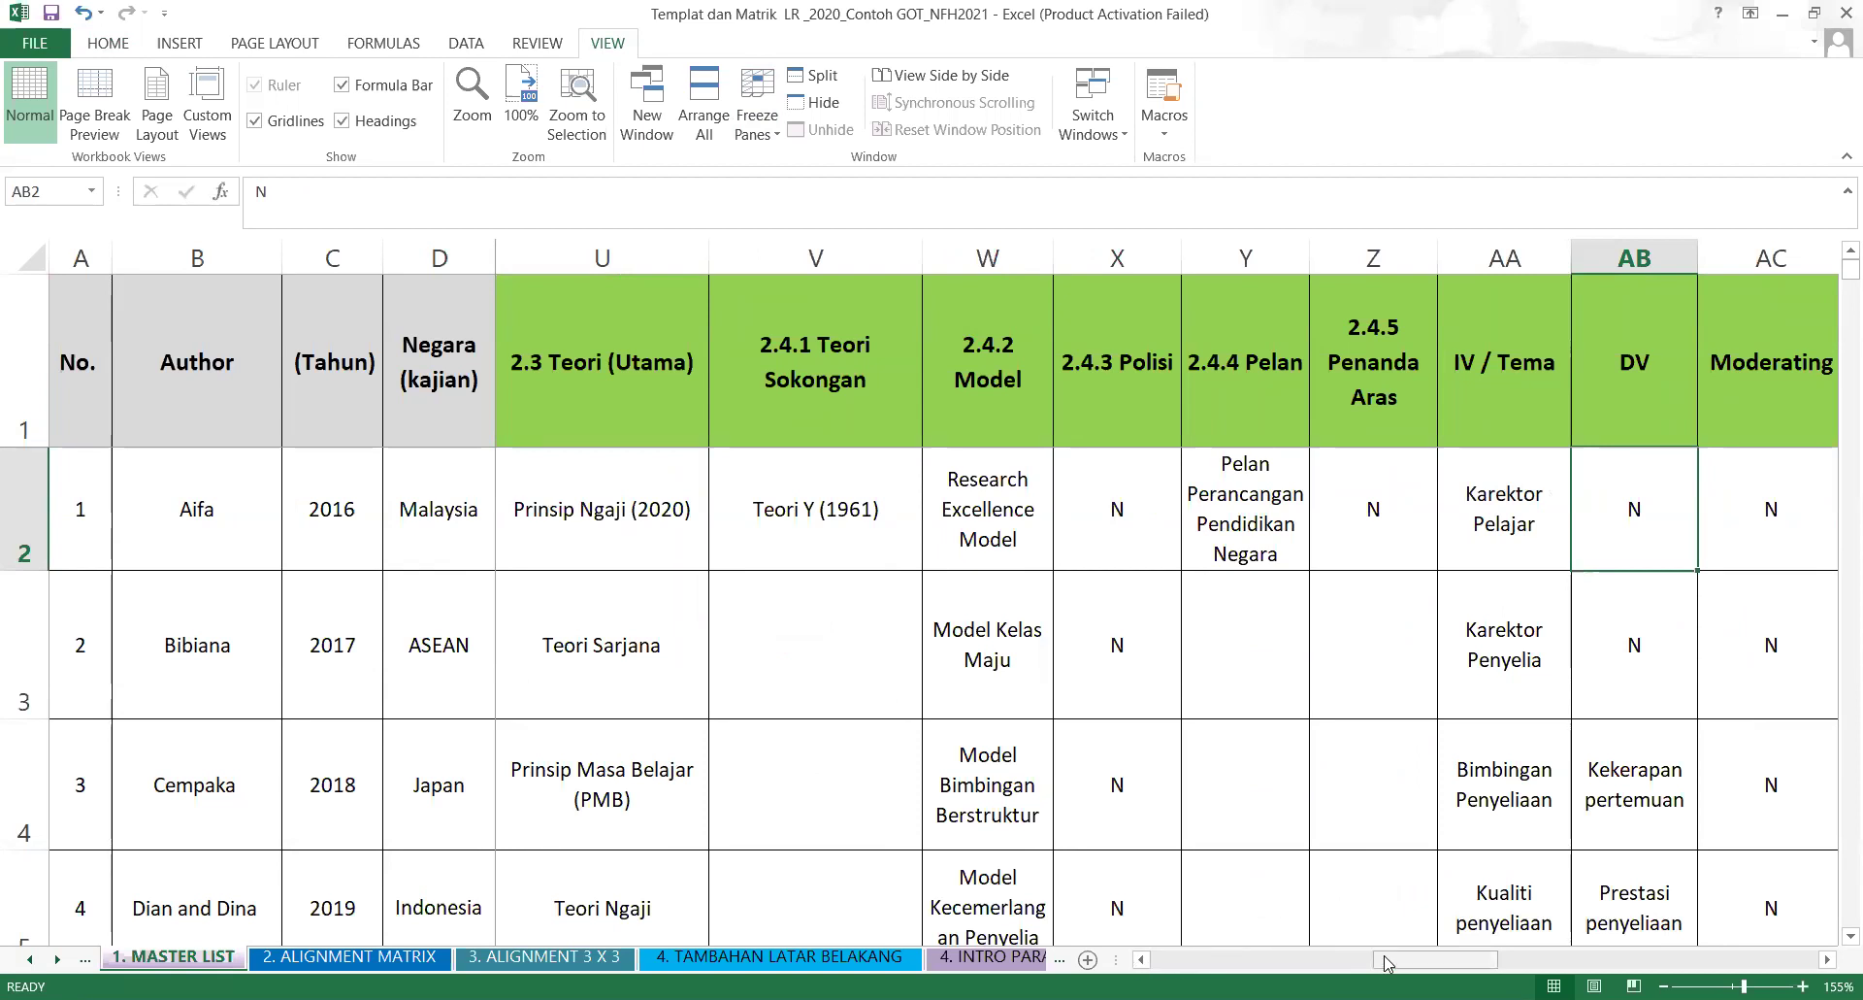
Review the first record from the Sektor/Industri column across to the Mediating column.
click(1164, 959)
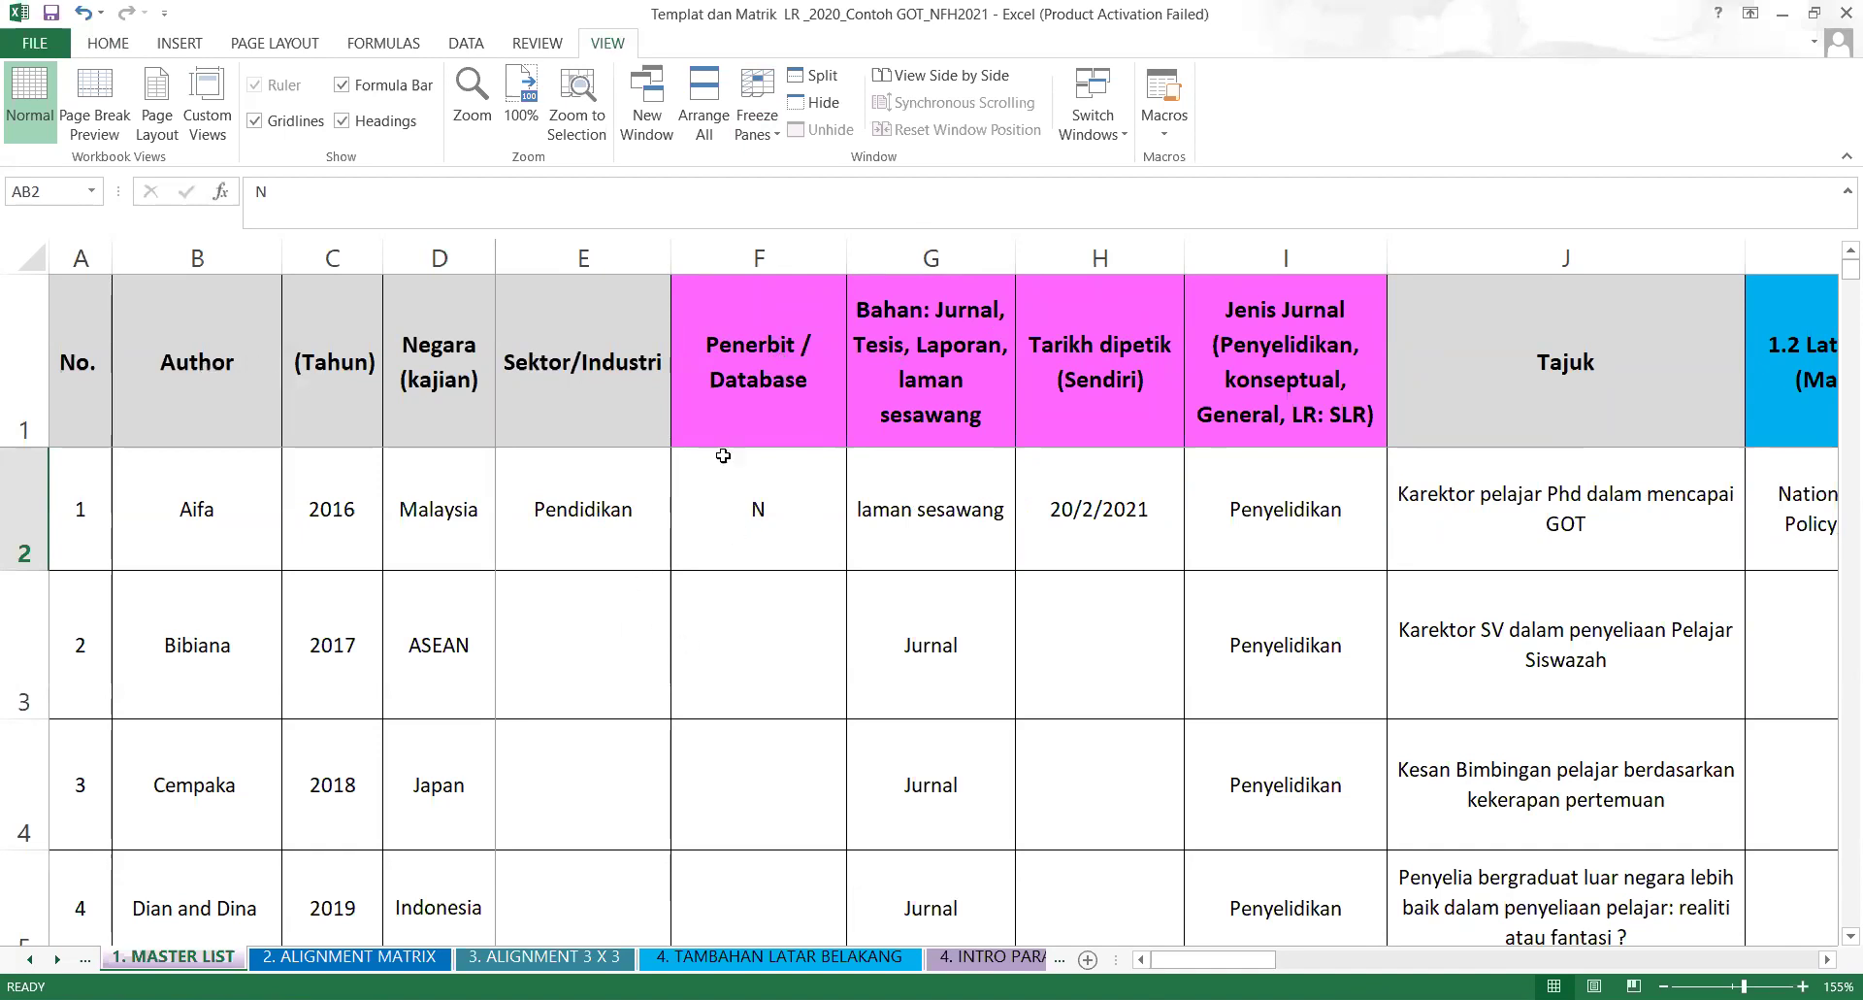
click(605, 535)
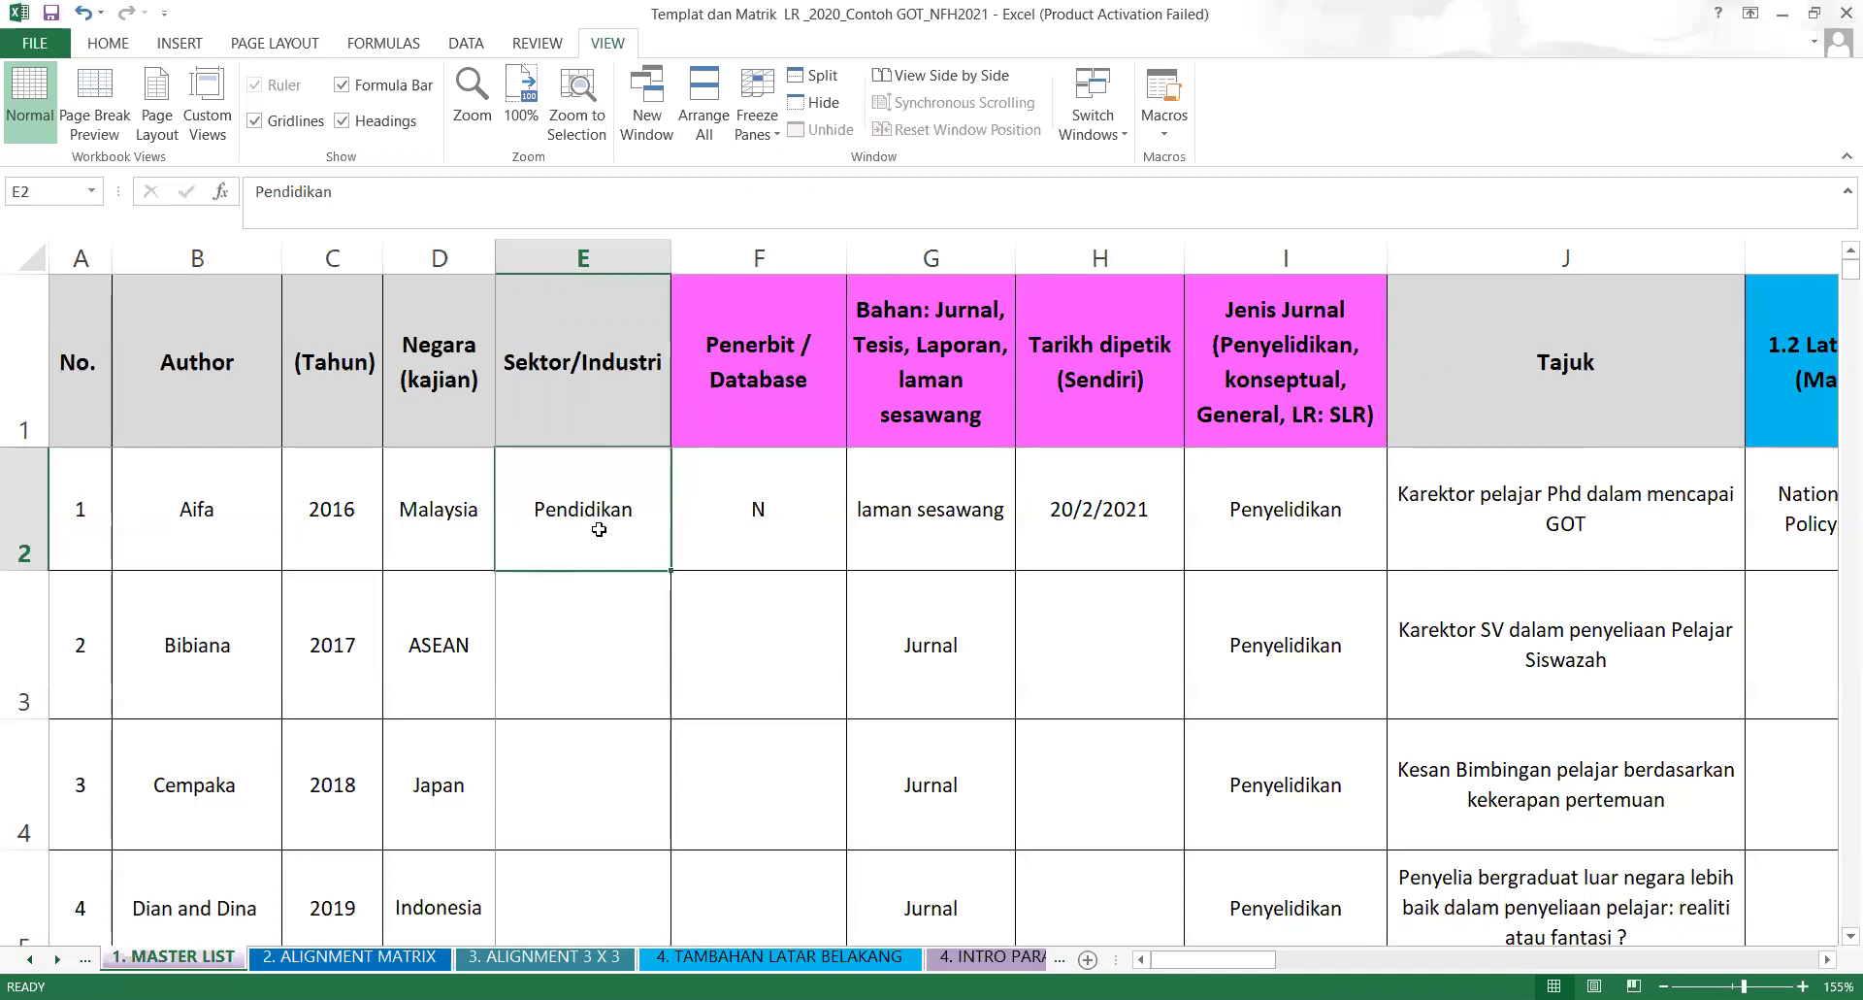
key(Right)
key(Right)
key(Right)
key(Right)
key(Right)
key(Right)
key(Right)
key(Right)
key(Right)
key(Right)
key(Right)
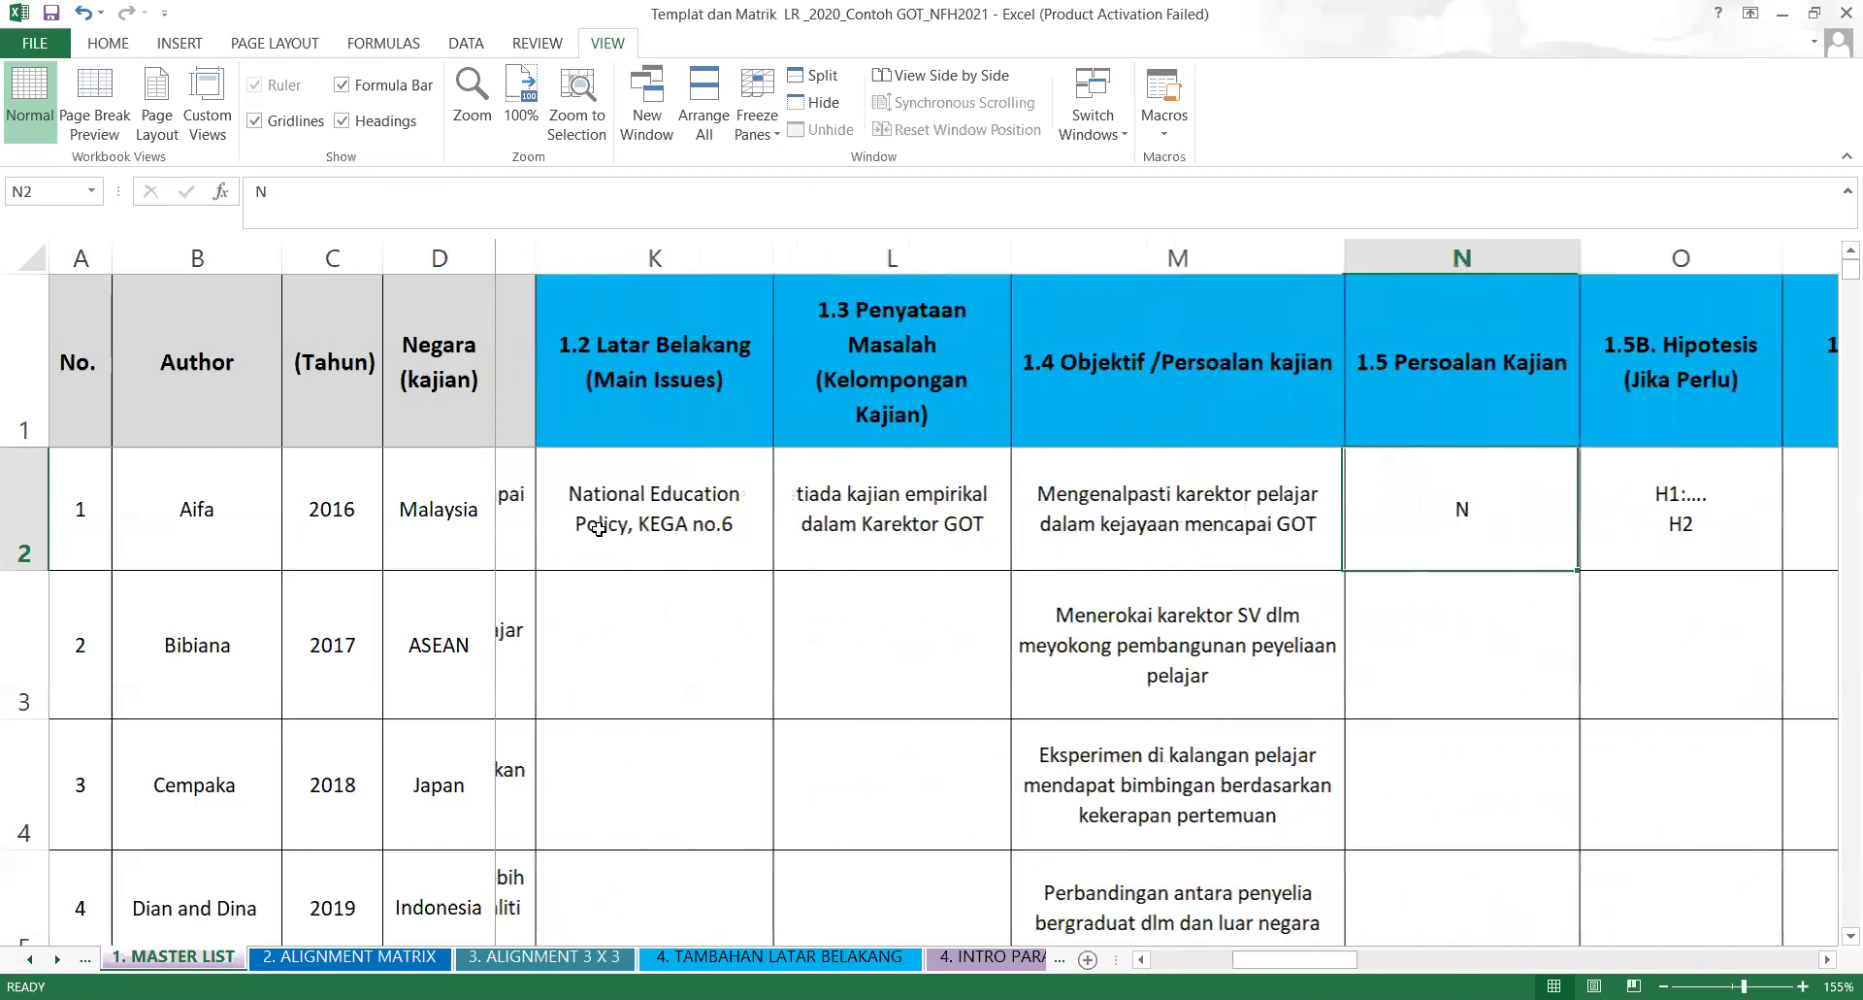
key(Right)
key(Right)
key(Right)
key(Right)
key(Right)
key(Right)
key(Right)
key(Right)
key(Right)
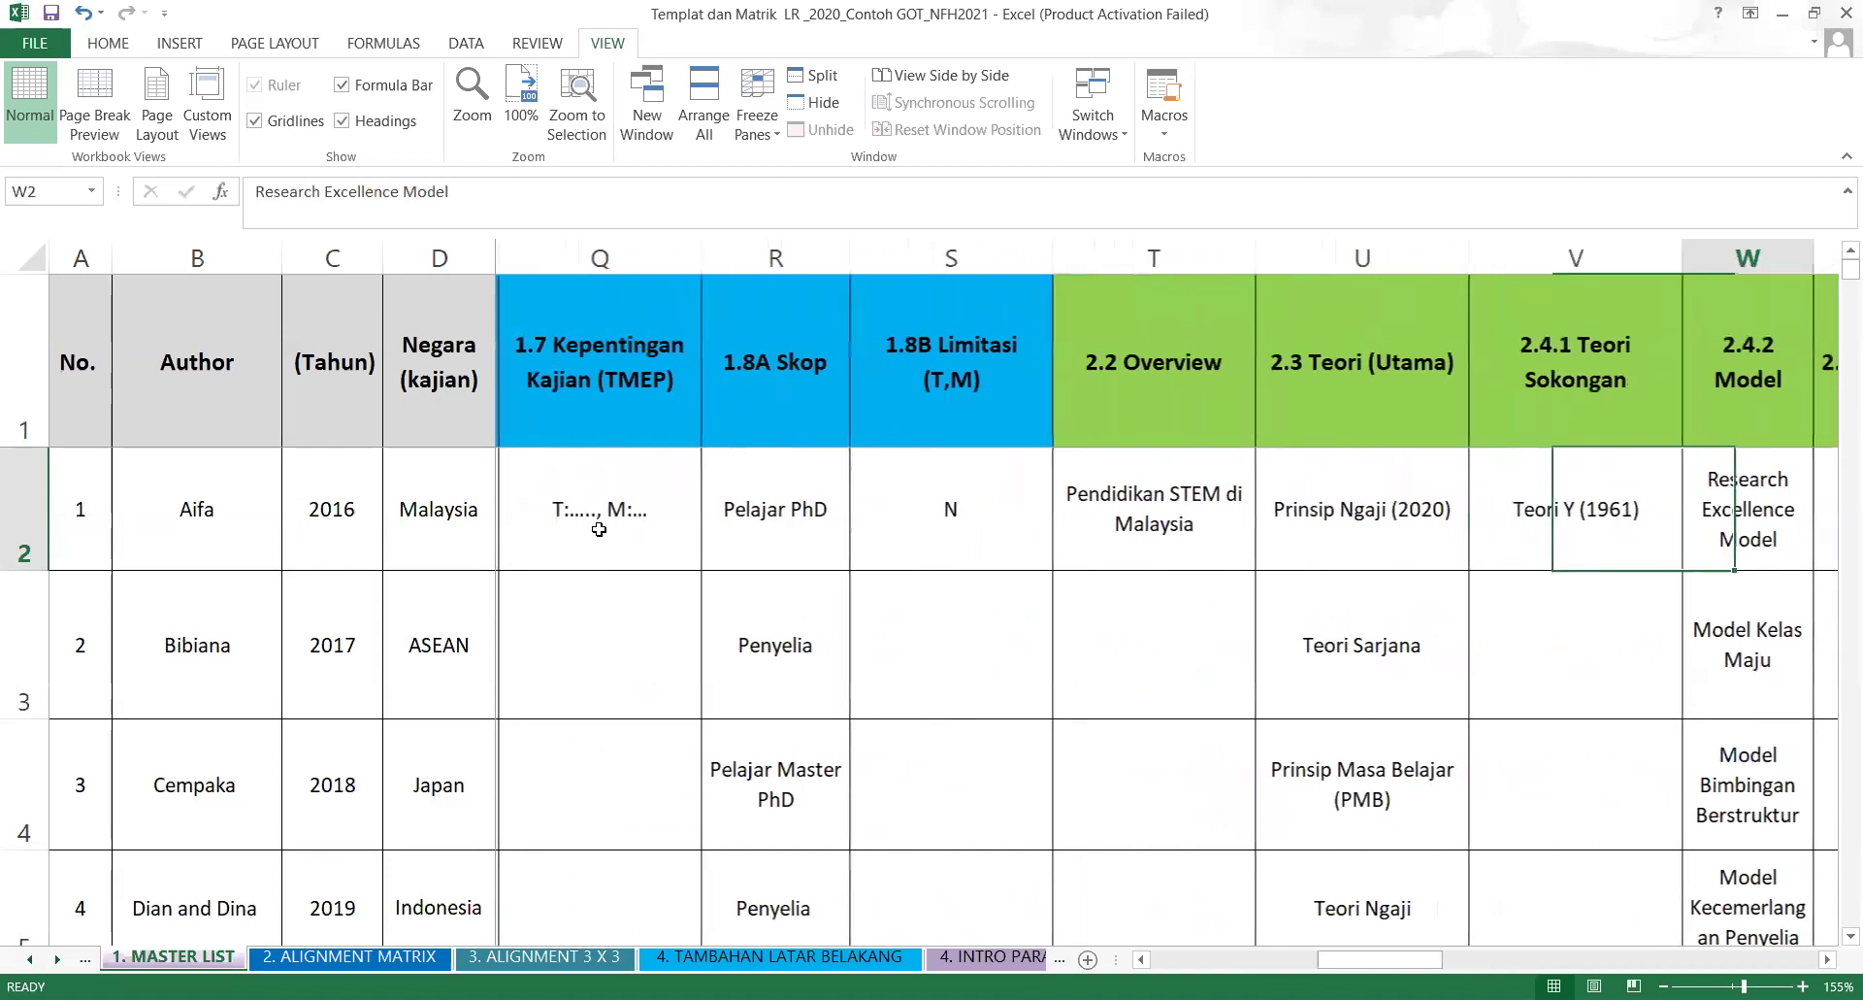
key(Right)
key(Right)
key(Right)
key(Right)
key(Right)
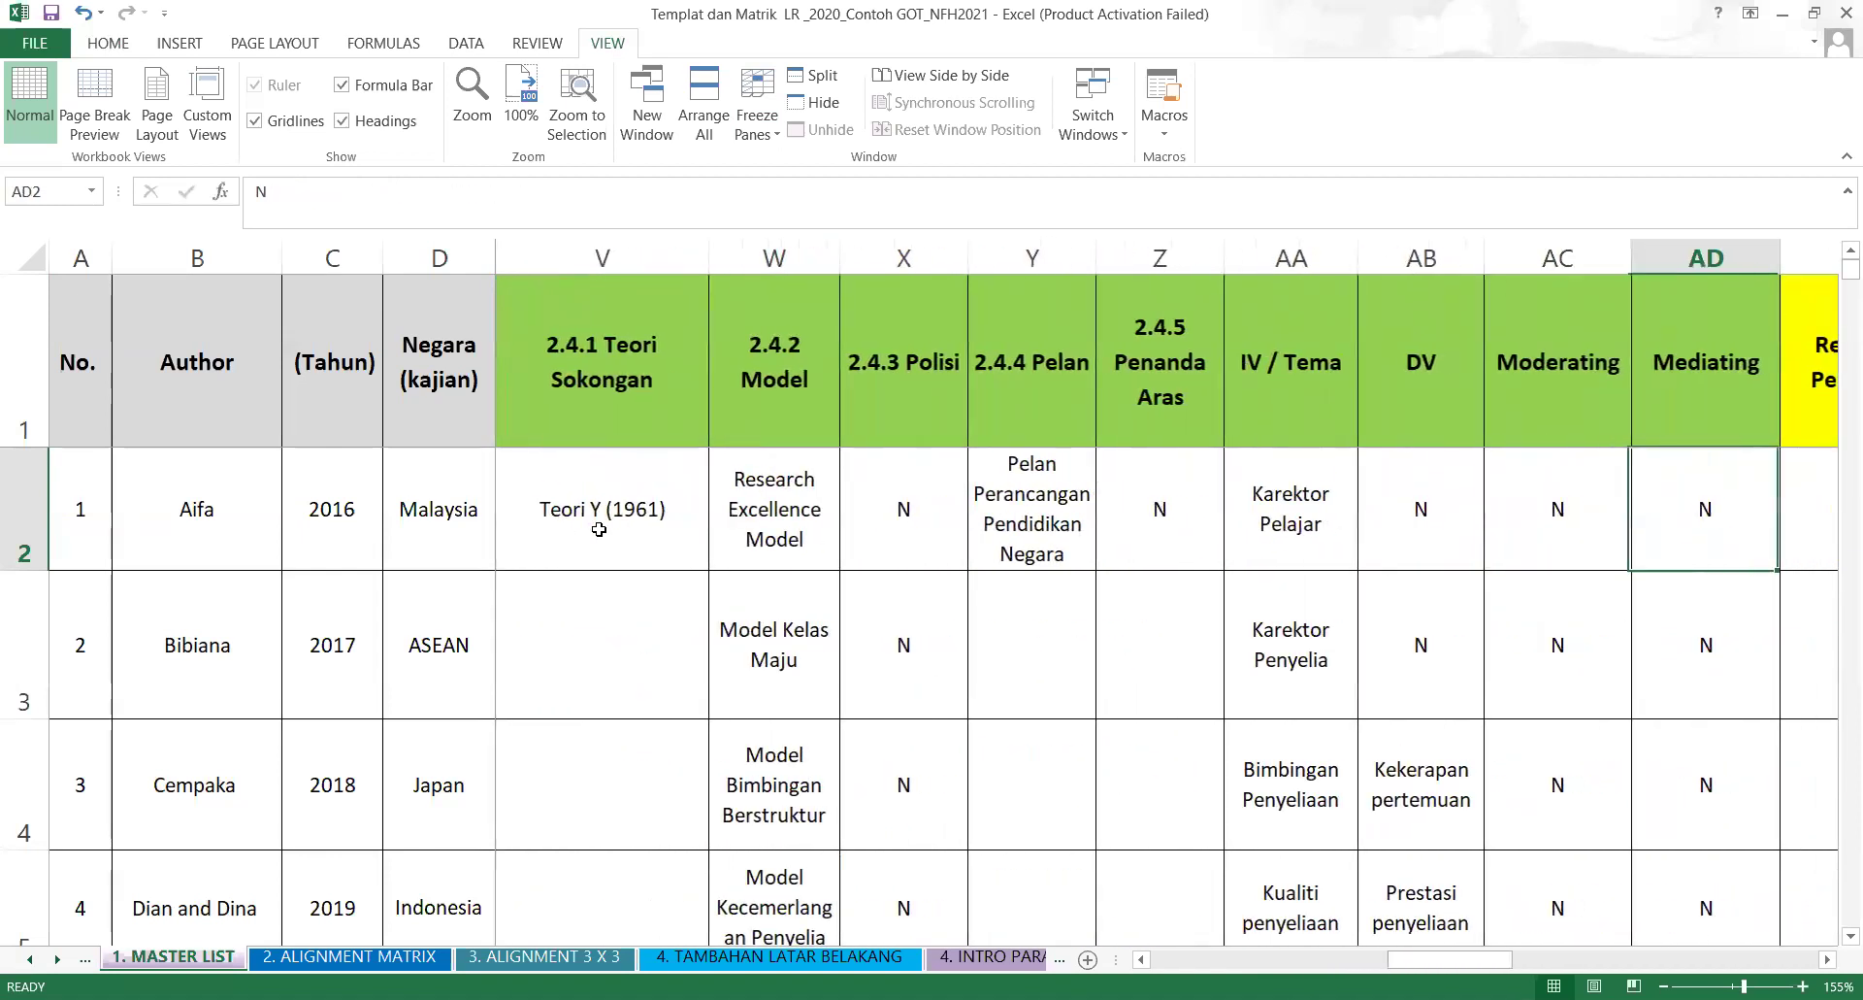
Return along the first record from the Mediating column to the No. column.
key(Left)
key(Left)
key(Left)
key(Left)
key(Left)
key(Left)
key(Left)
key(Left)
key(Left)
key(Left)
key(Left)
key(Left)
key(Left)
key(Left)
key(Left)
key(Left)
key(Left)
key(Left)
key(Left)
key(Left)
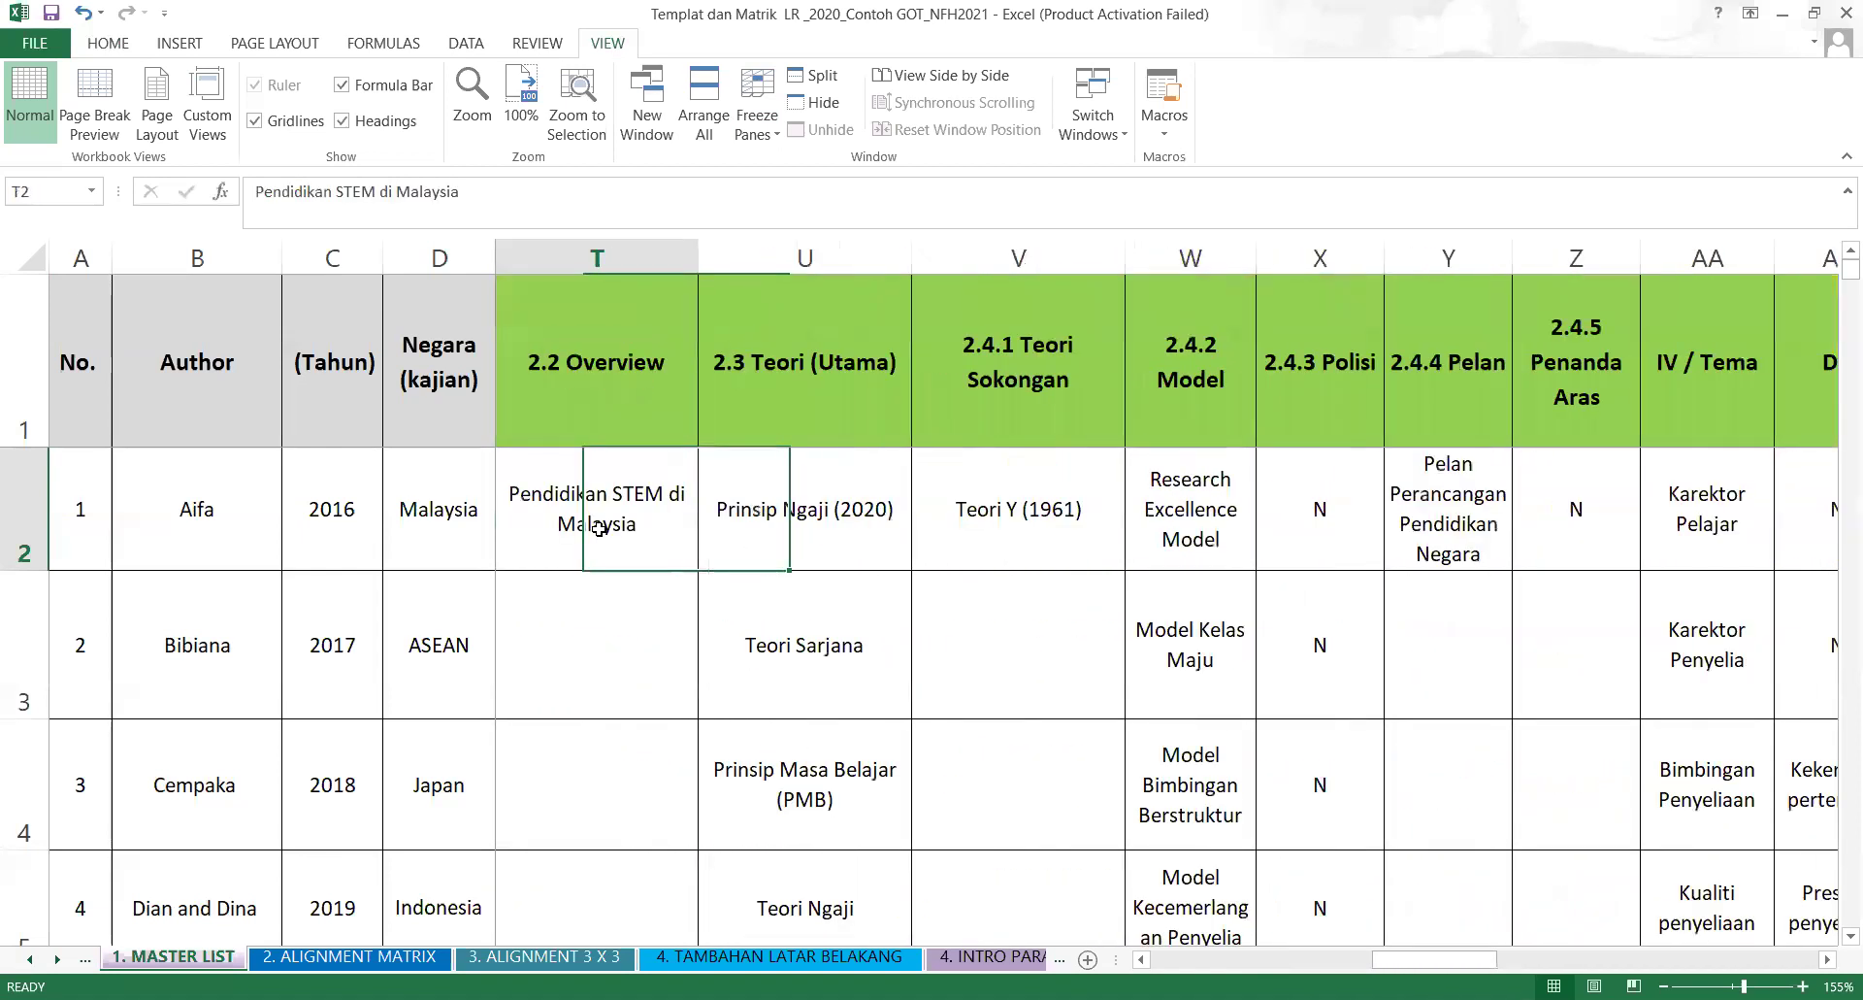
key(Left)
key(Left)
key(Left)
key(Left)
key(Left)
key(Left)
key(Left)
key(Left)
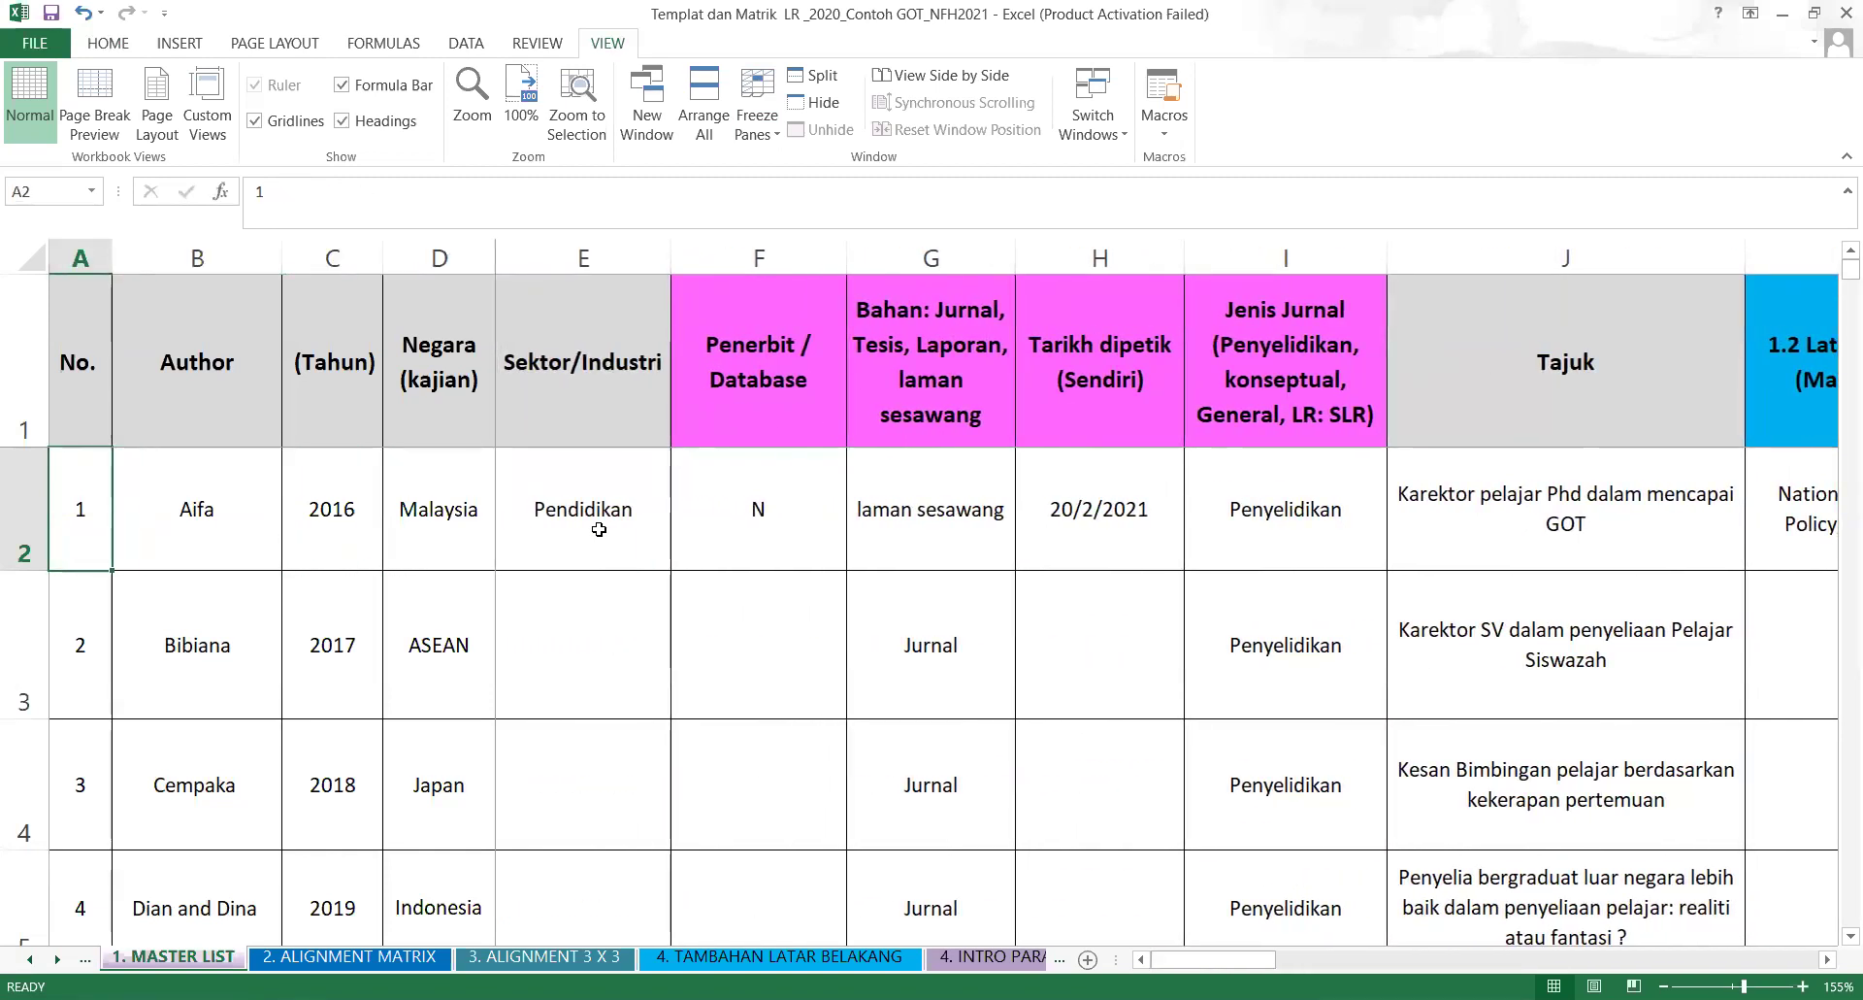
Review the first record from the Bahan and Tarikh dipetik columns across to 2.4.3 Polisi.
click(838, 511)
click(951, 524)
click(1133, 508)
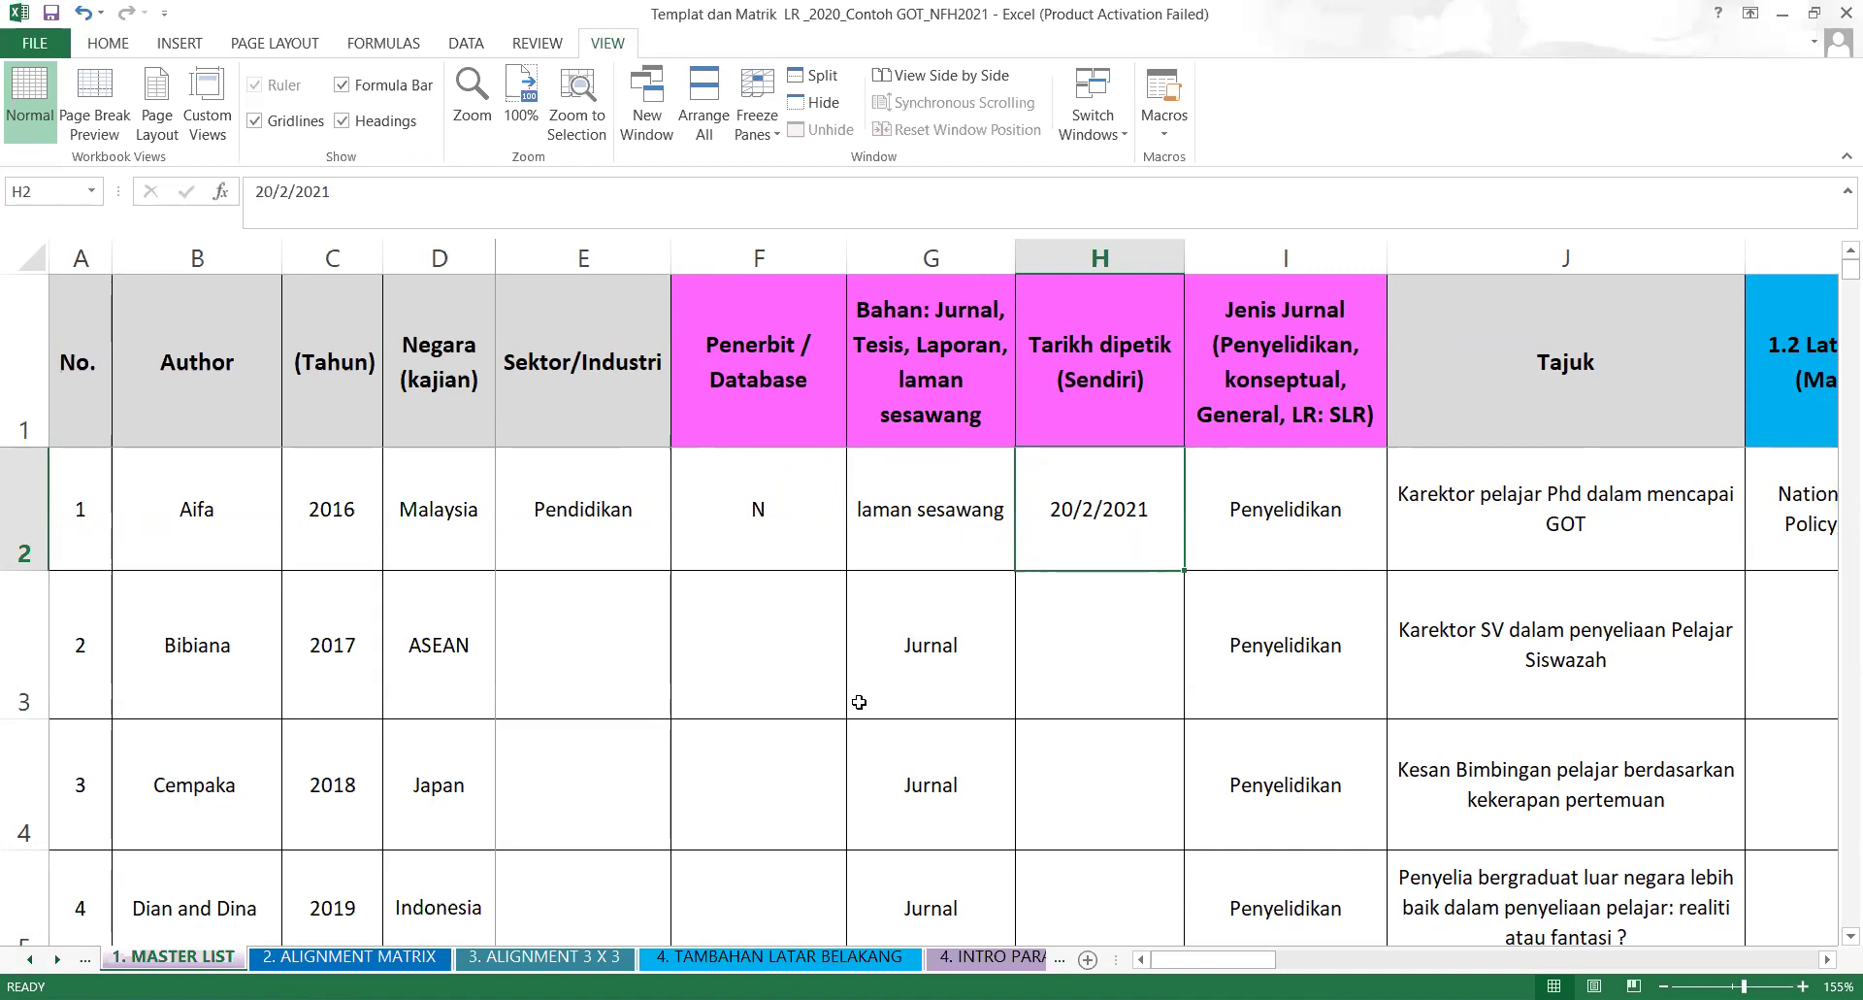
key(Right)
key(Right)
key(Right)
key(Right)
key(Right)
key(Right)
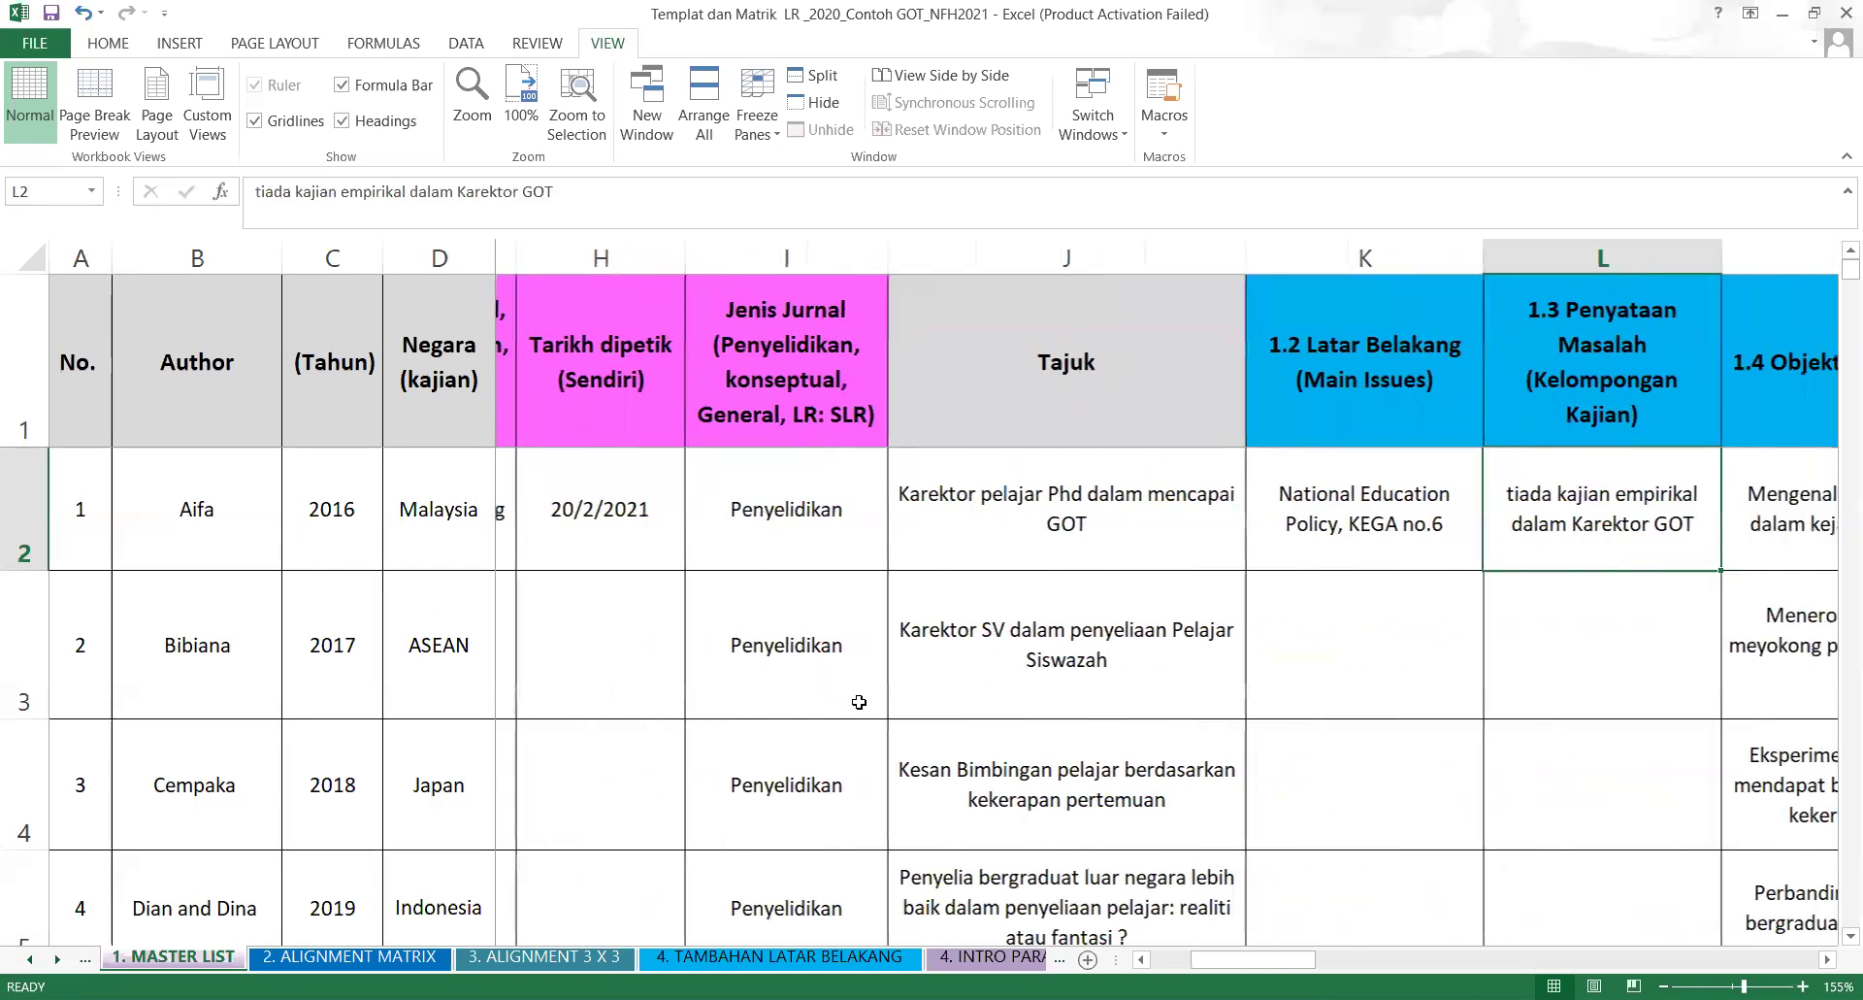
key(Right)
key(Right)
key(Right)
key(Right)
key(Right)
key(Right)
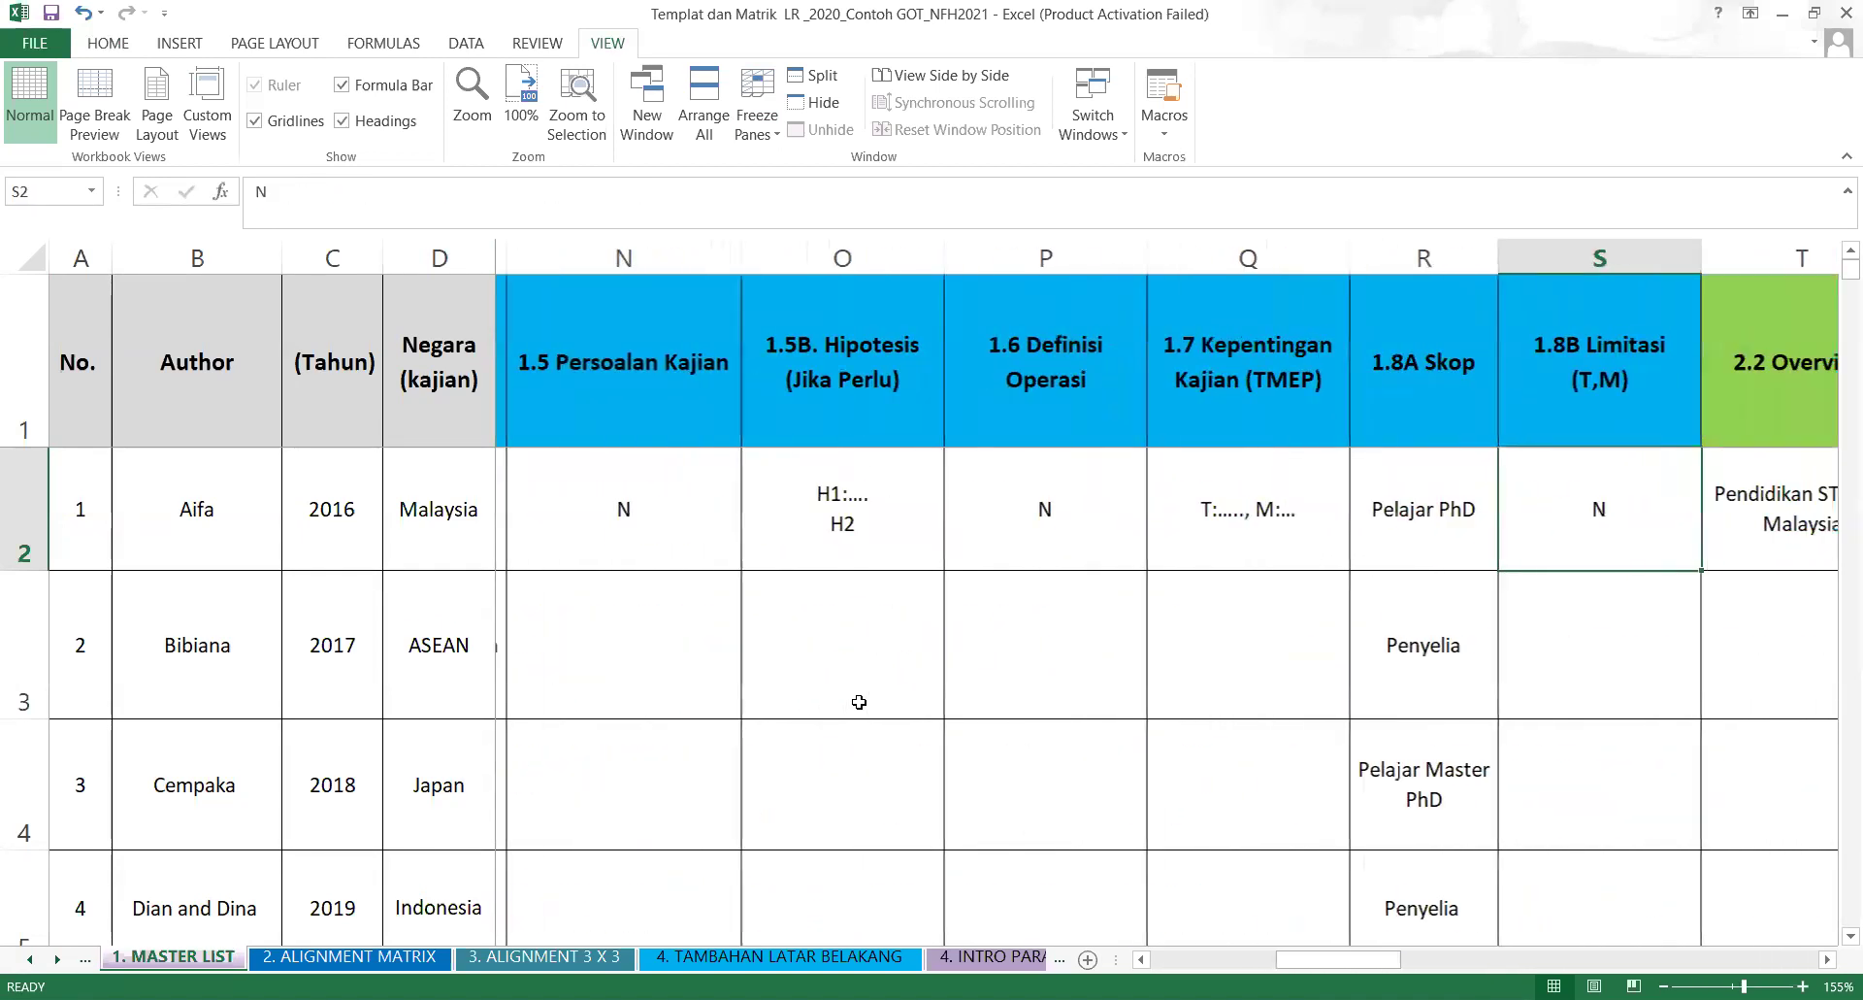
key(Right)
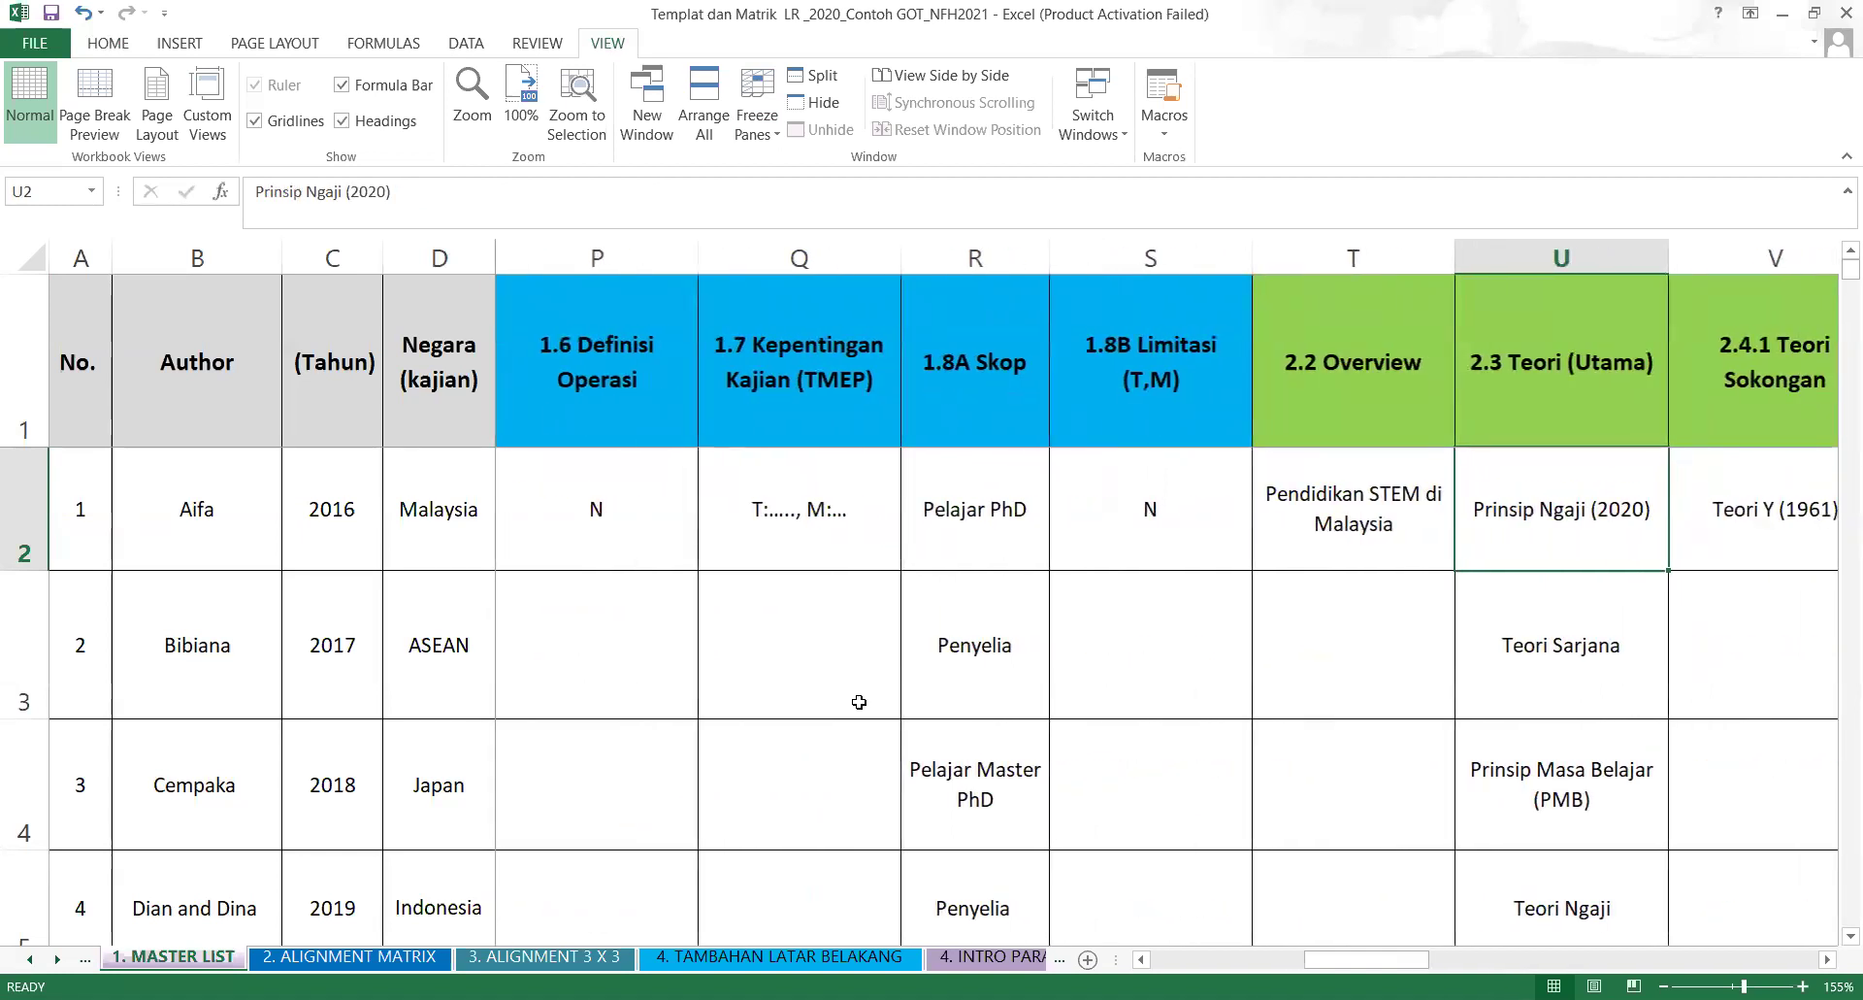
key(Right)
key(Right)
key(Right)
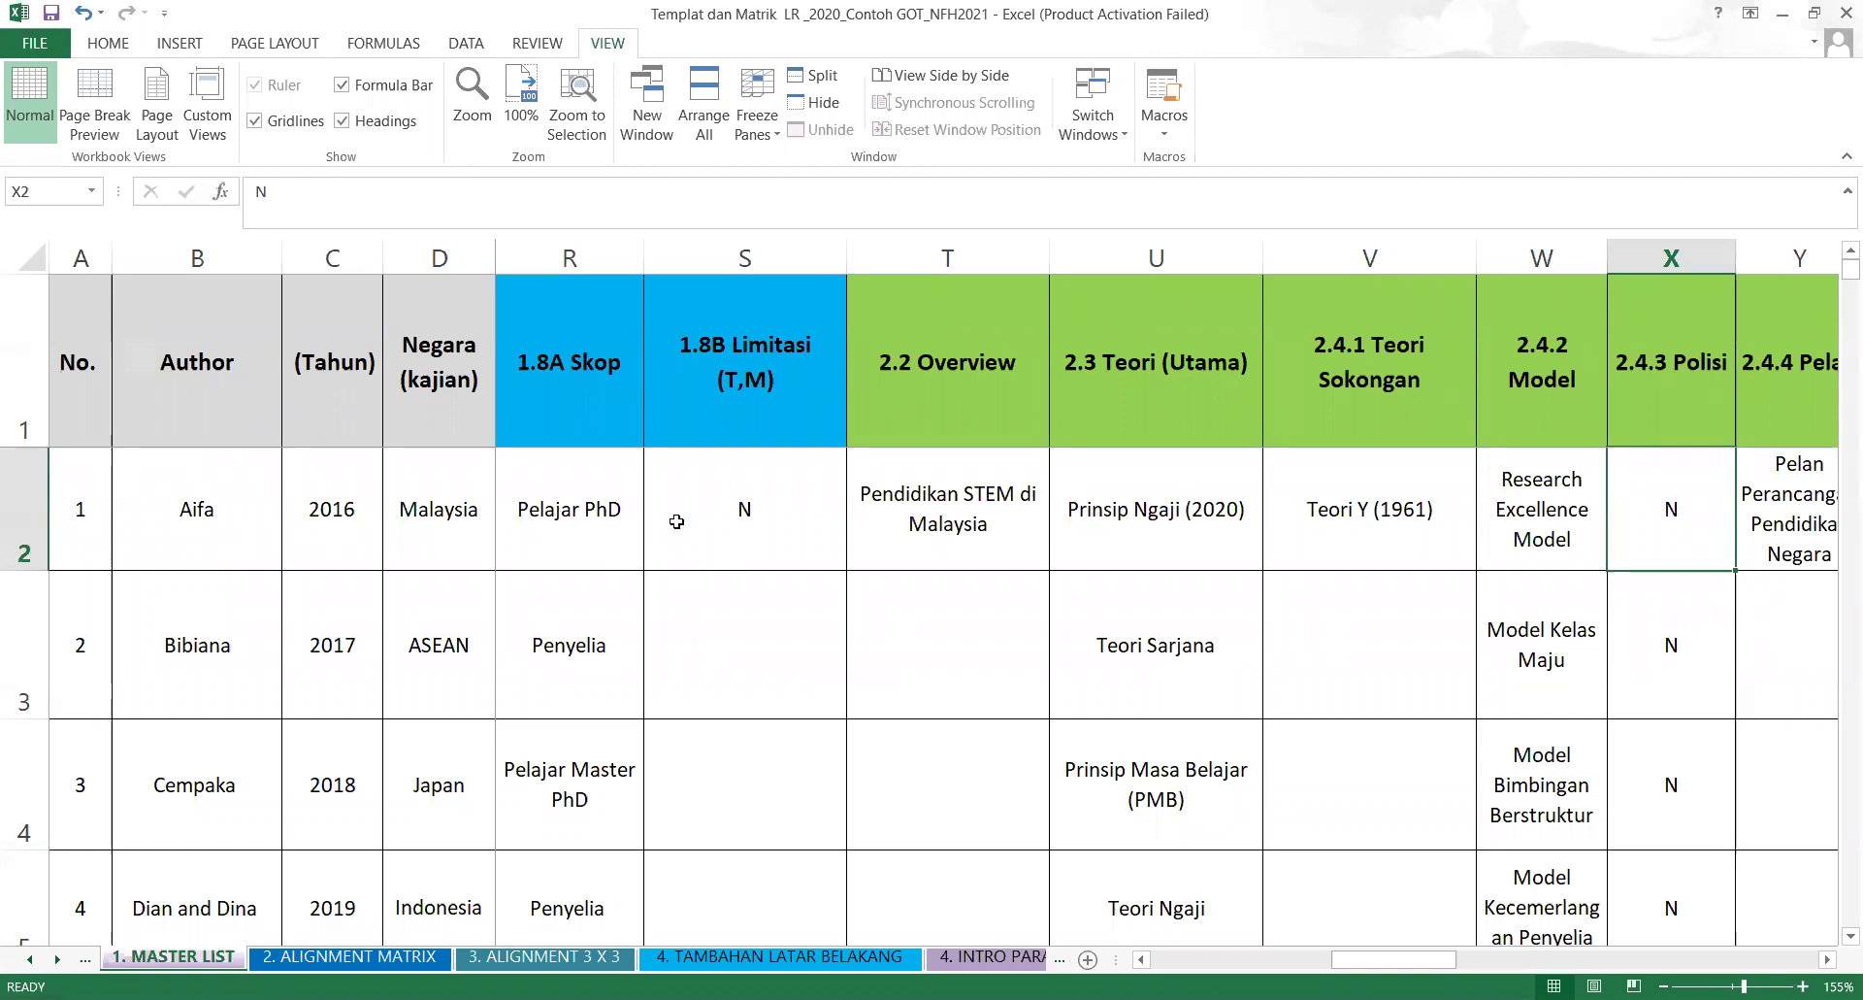
Go back along the first record from 1.8A Skop to the Sektor/Industri column.
click(554, 529)
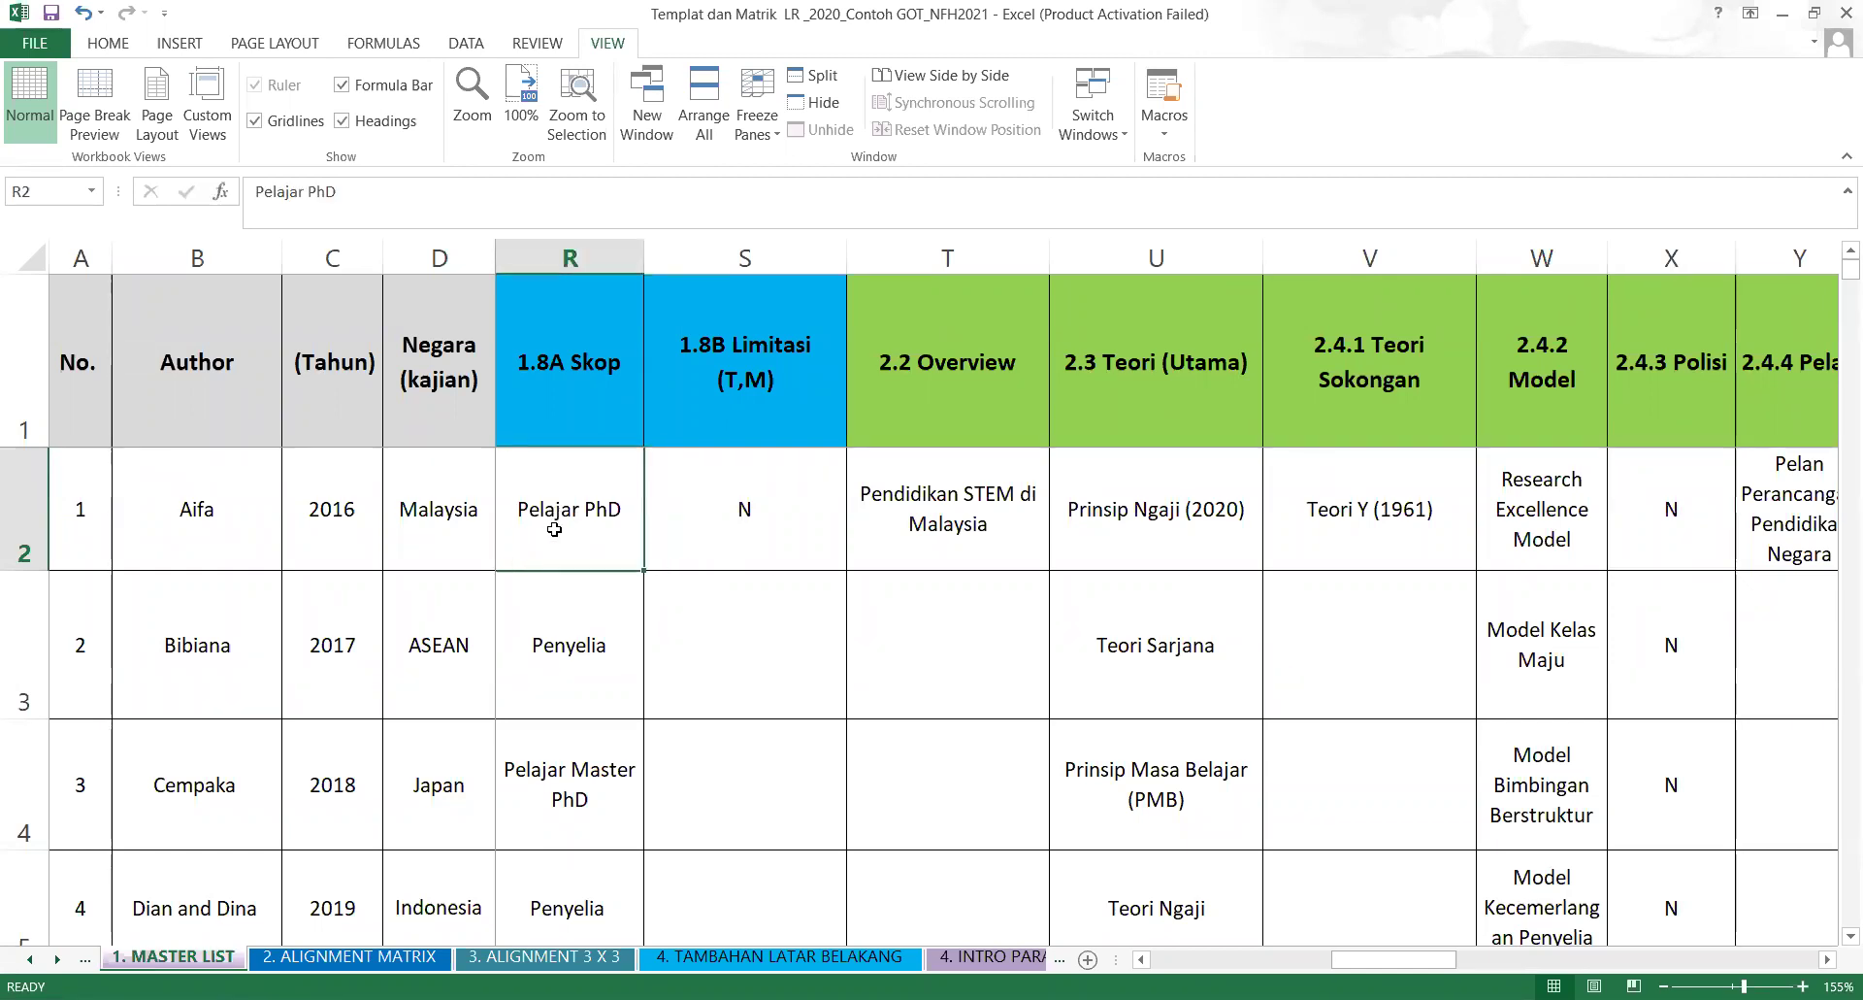
key(ctrl+Left)
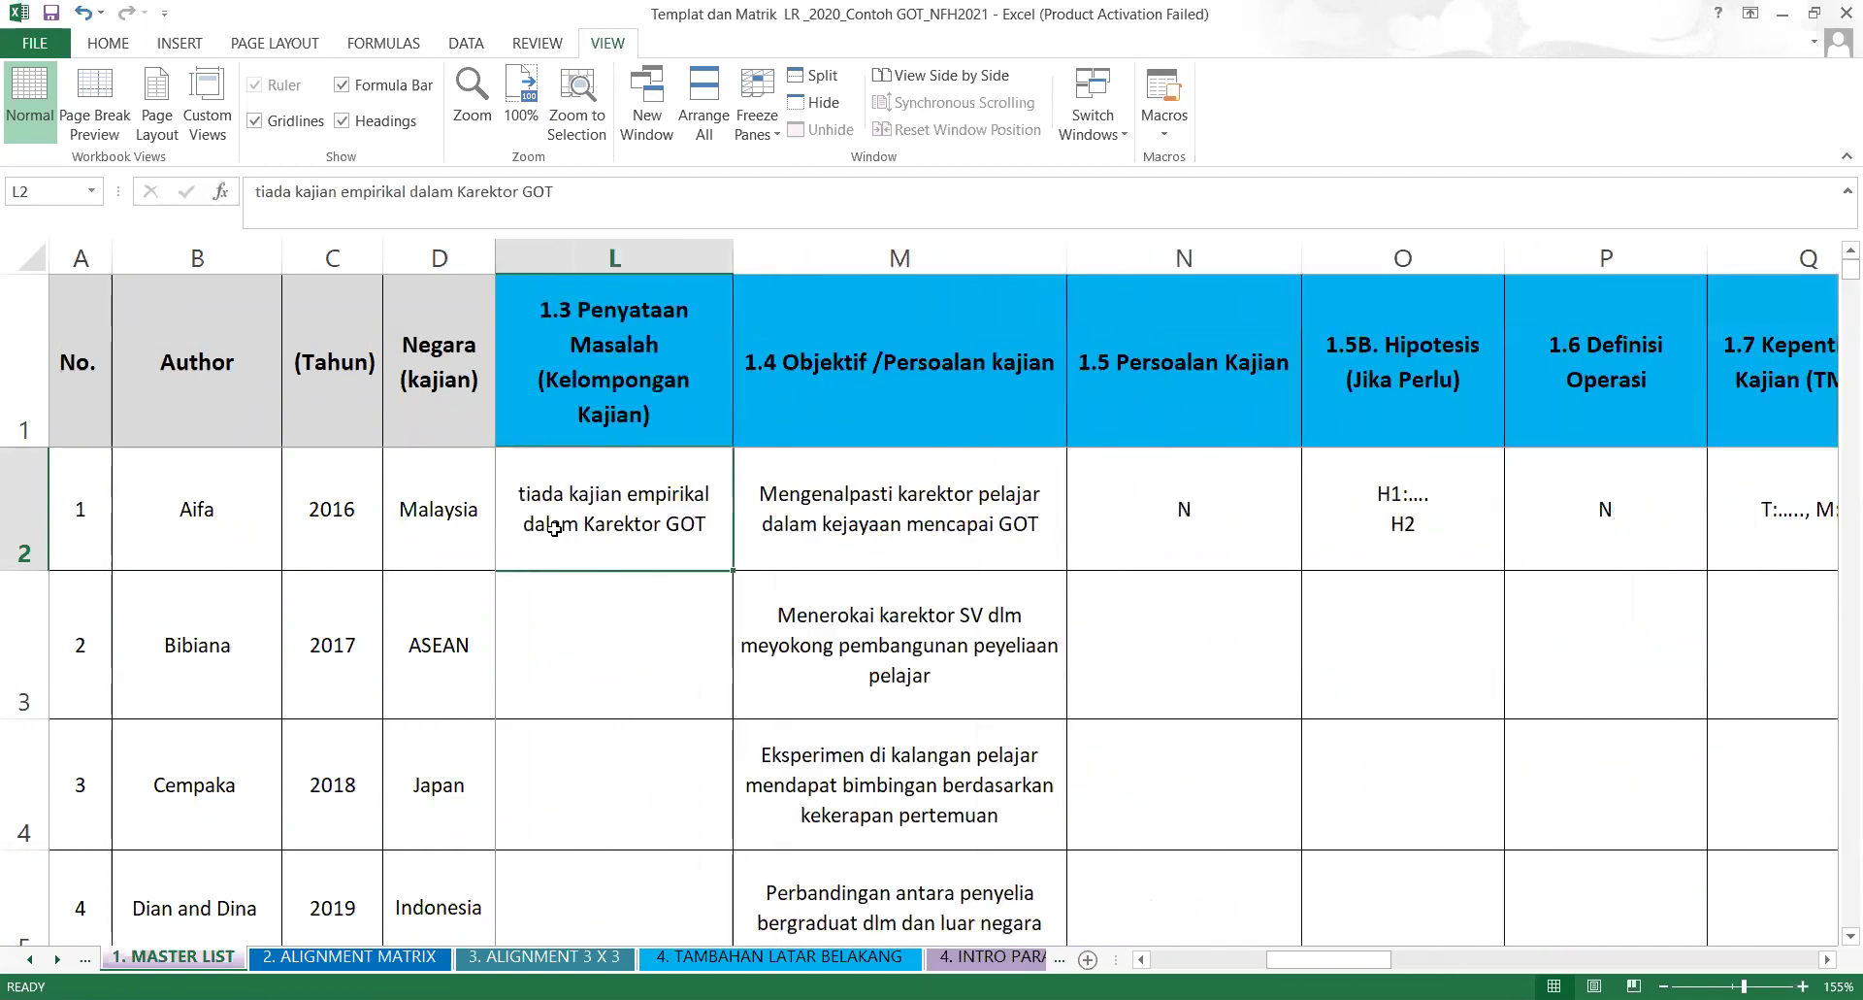
key(Right)
key(Right)
key(Right)
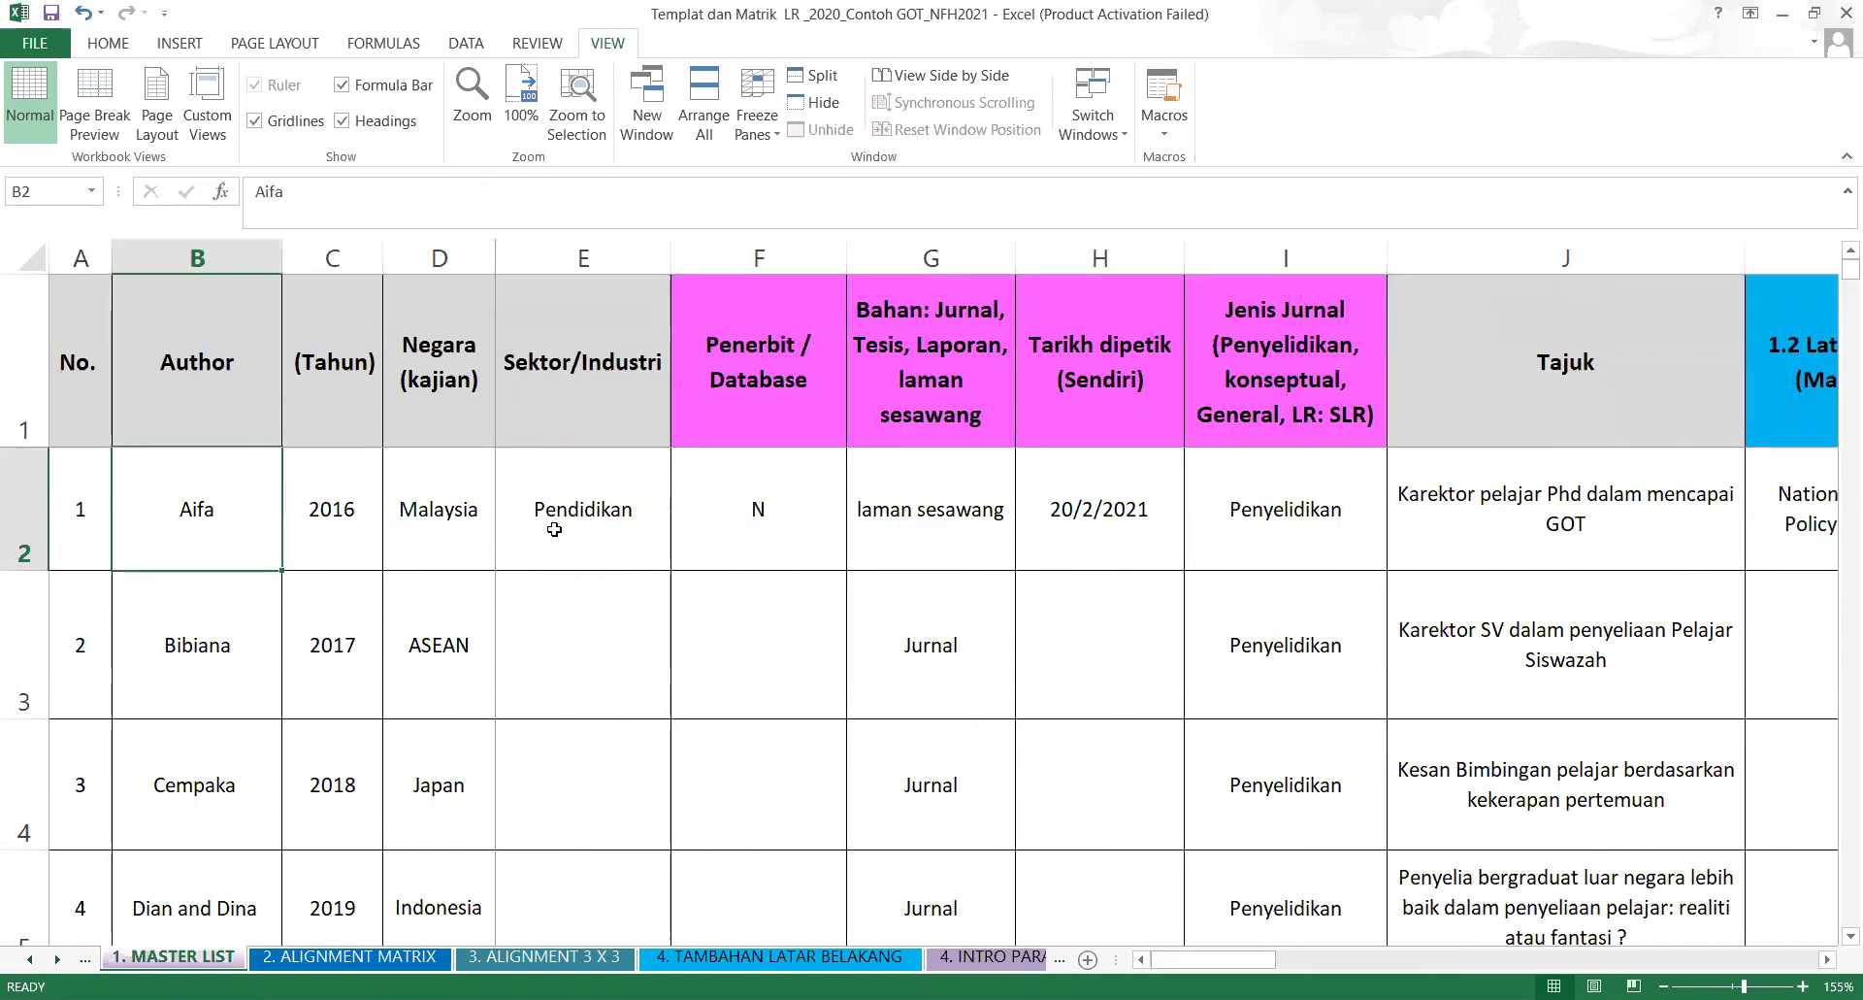
key(Right)
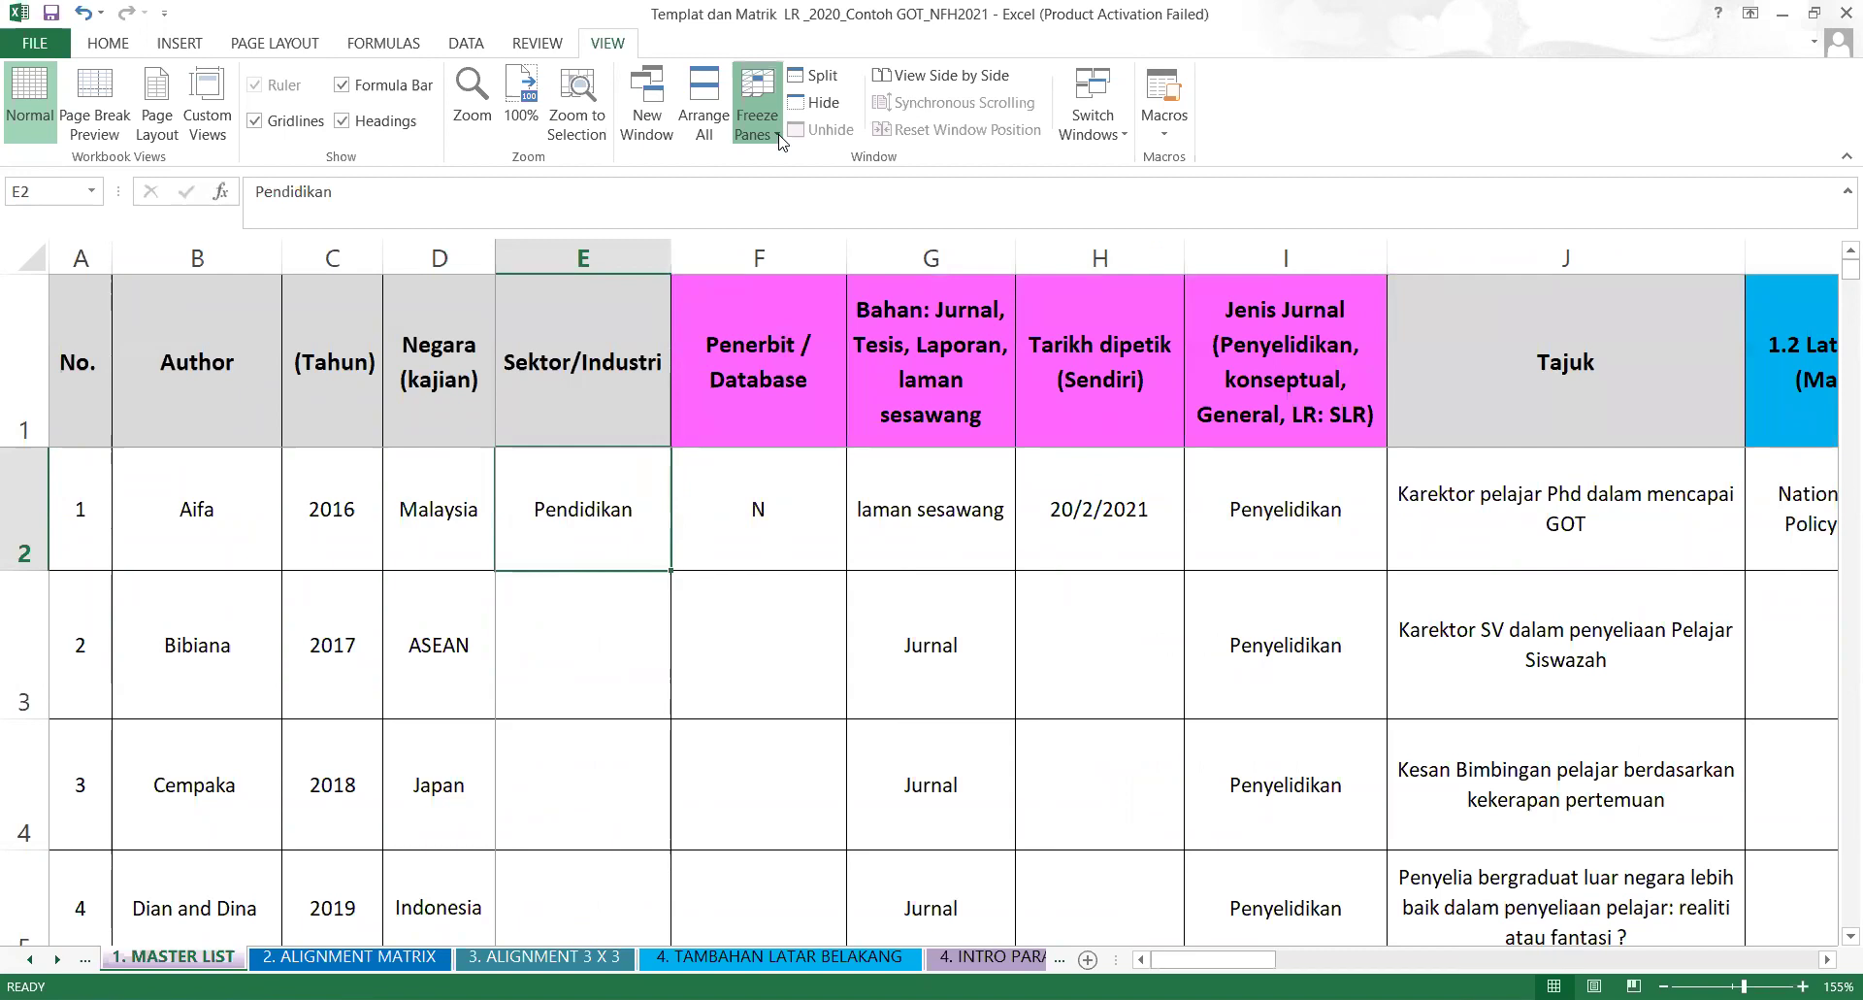
Freeze the header row and the columns from No. through Sektor/Industri, using cell F2 as the boundary.
click(754, 617)
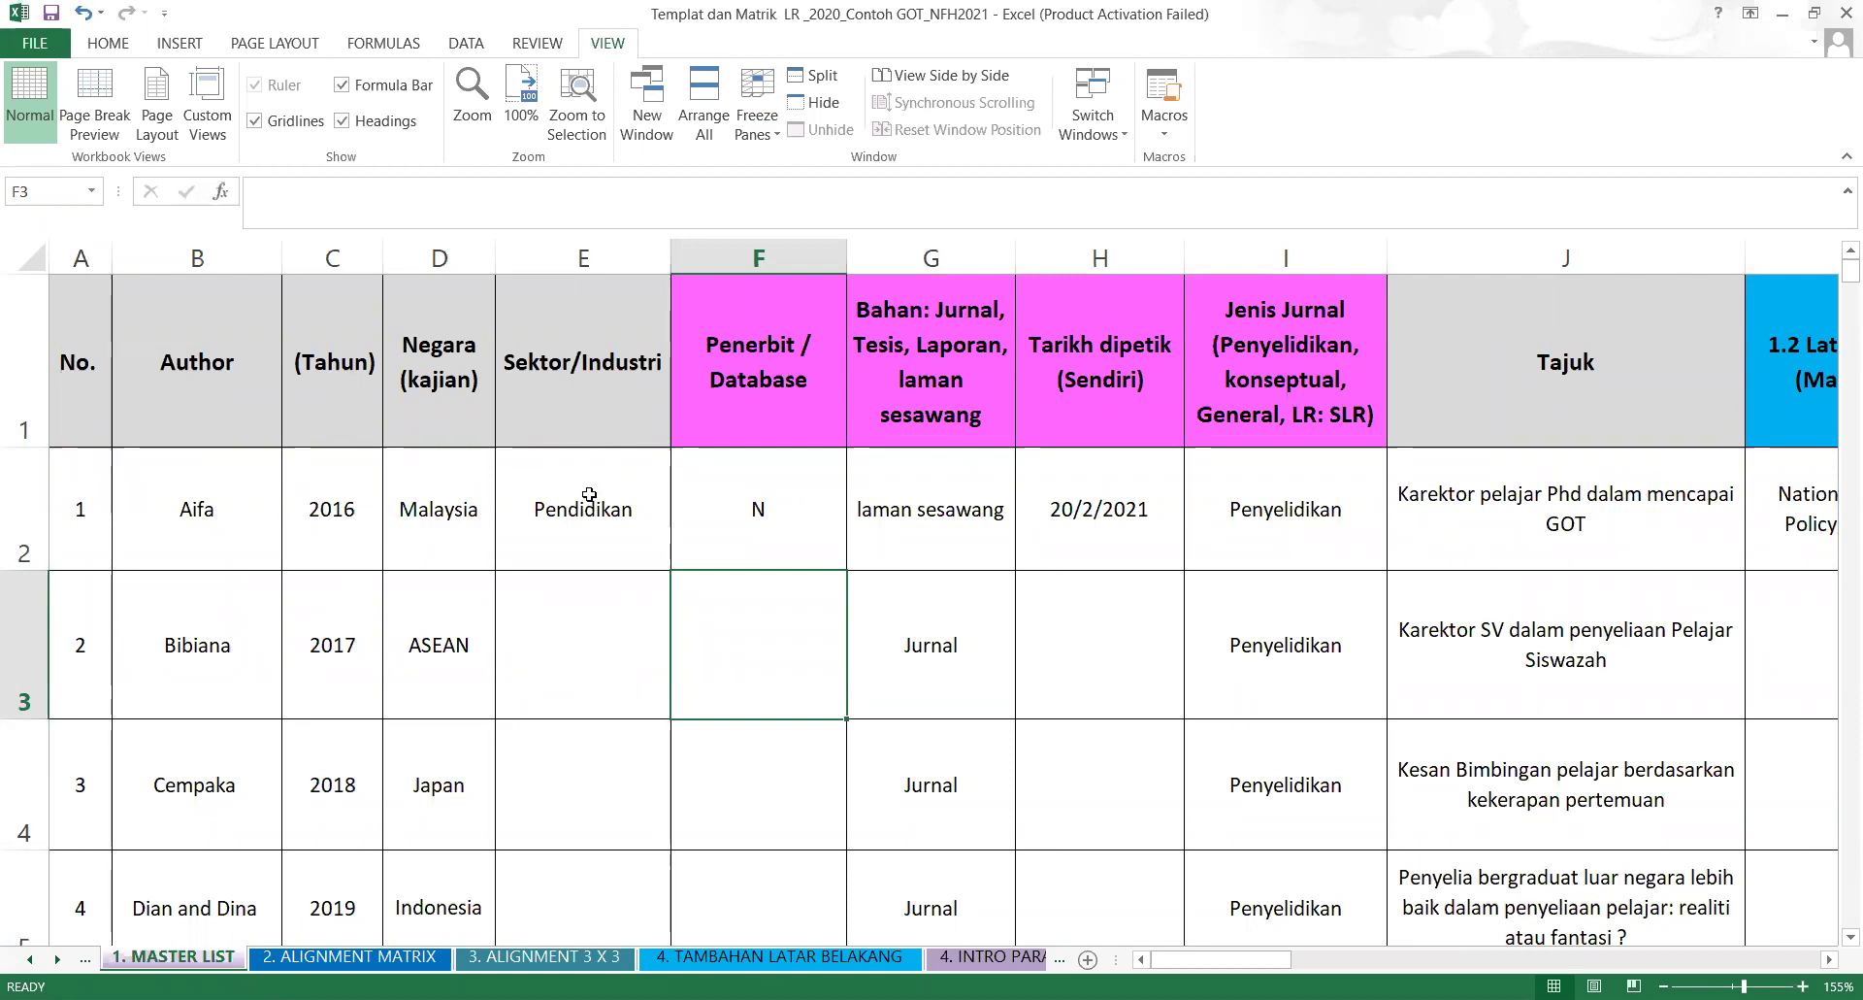
click(765, 507)
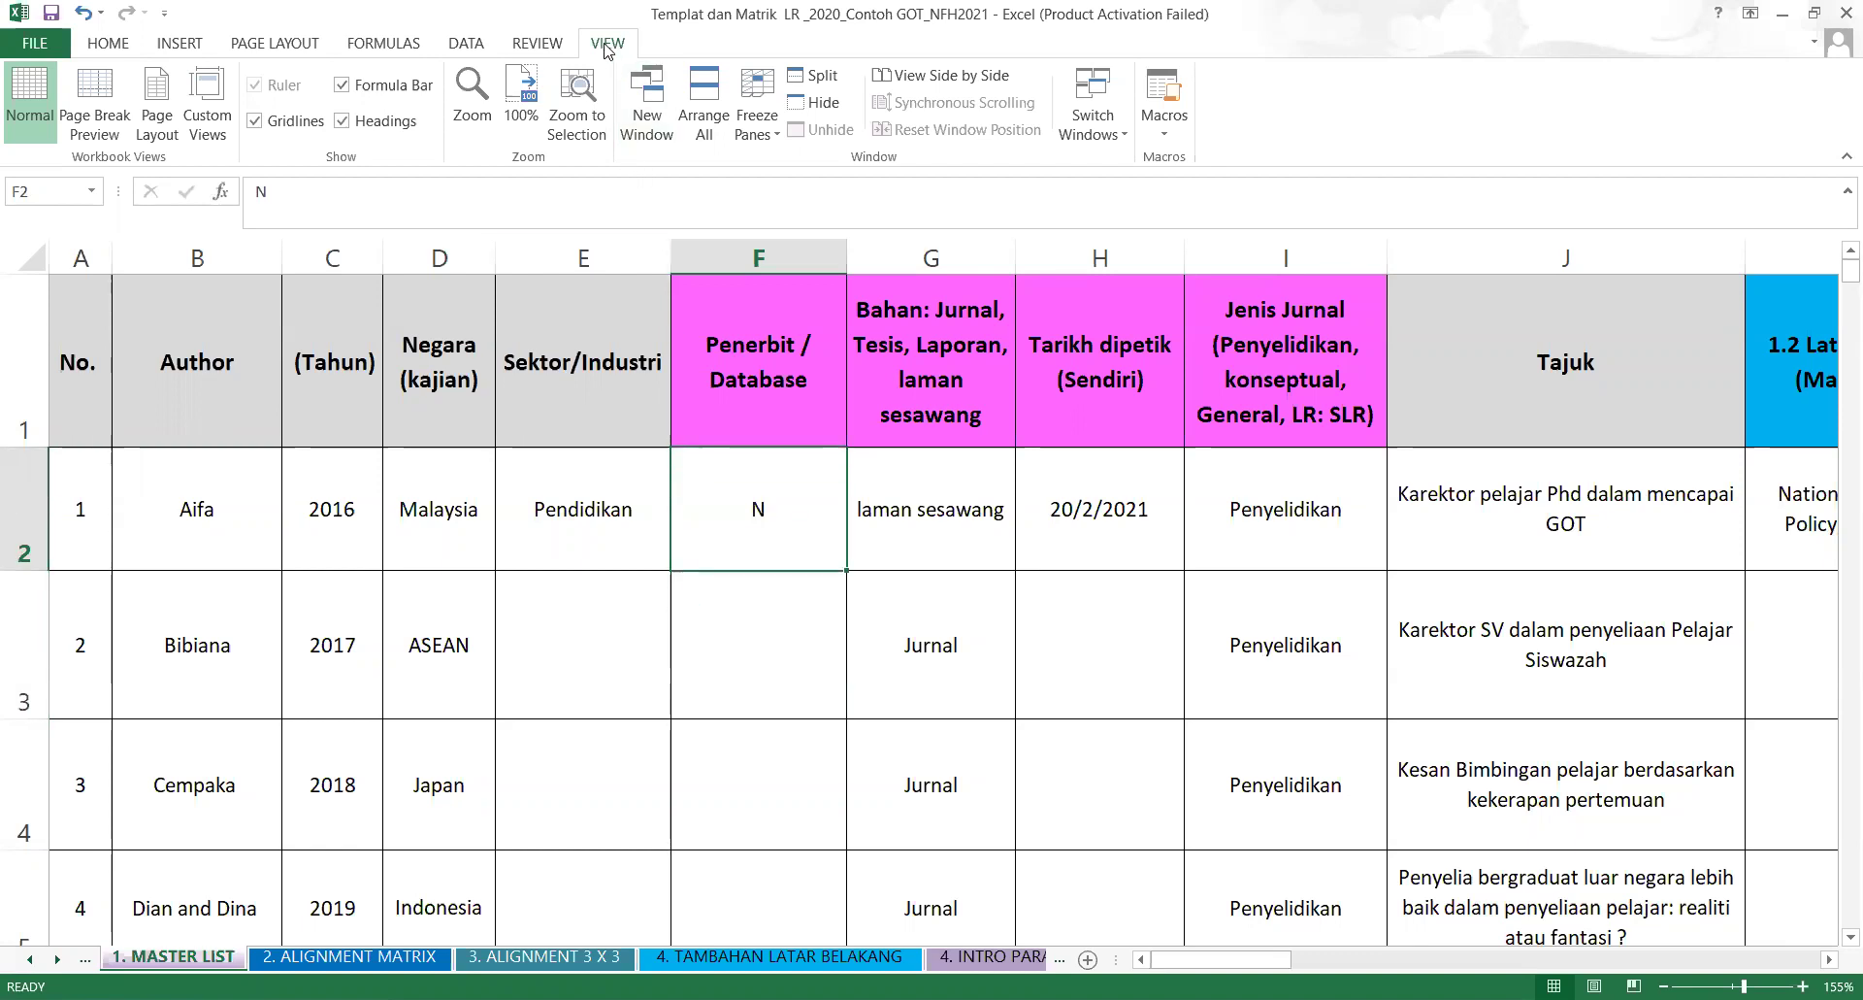
click(771, 141)
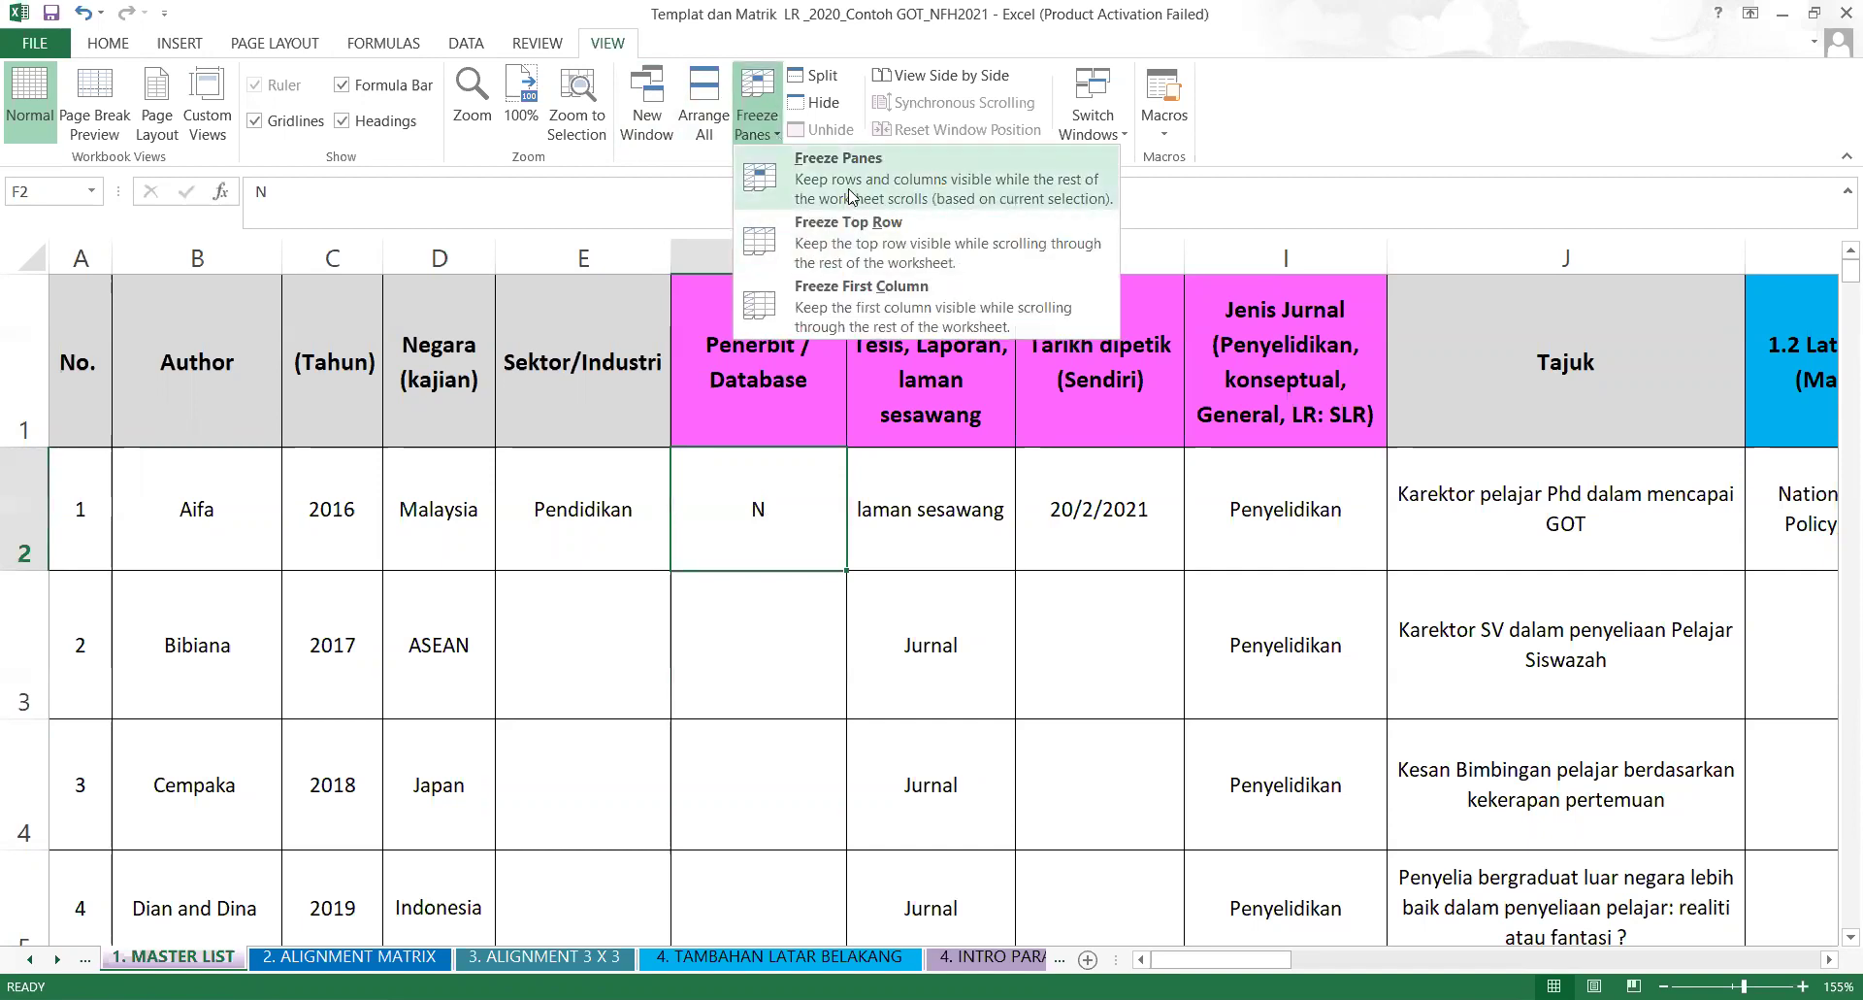
click(850, 196)
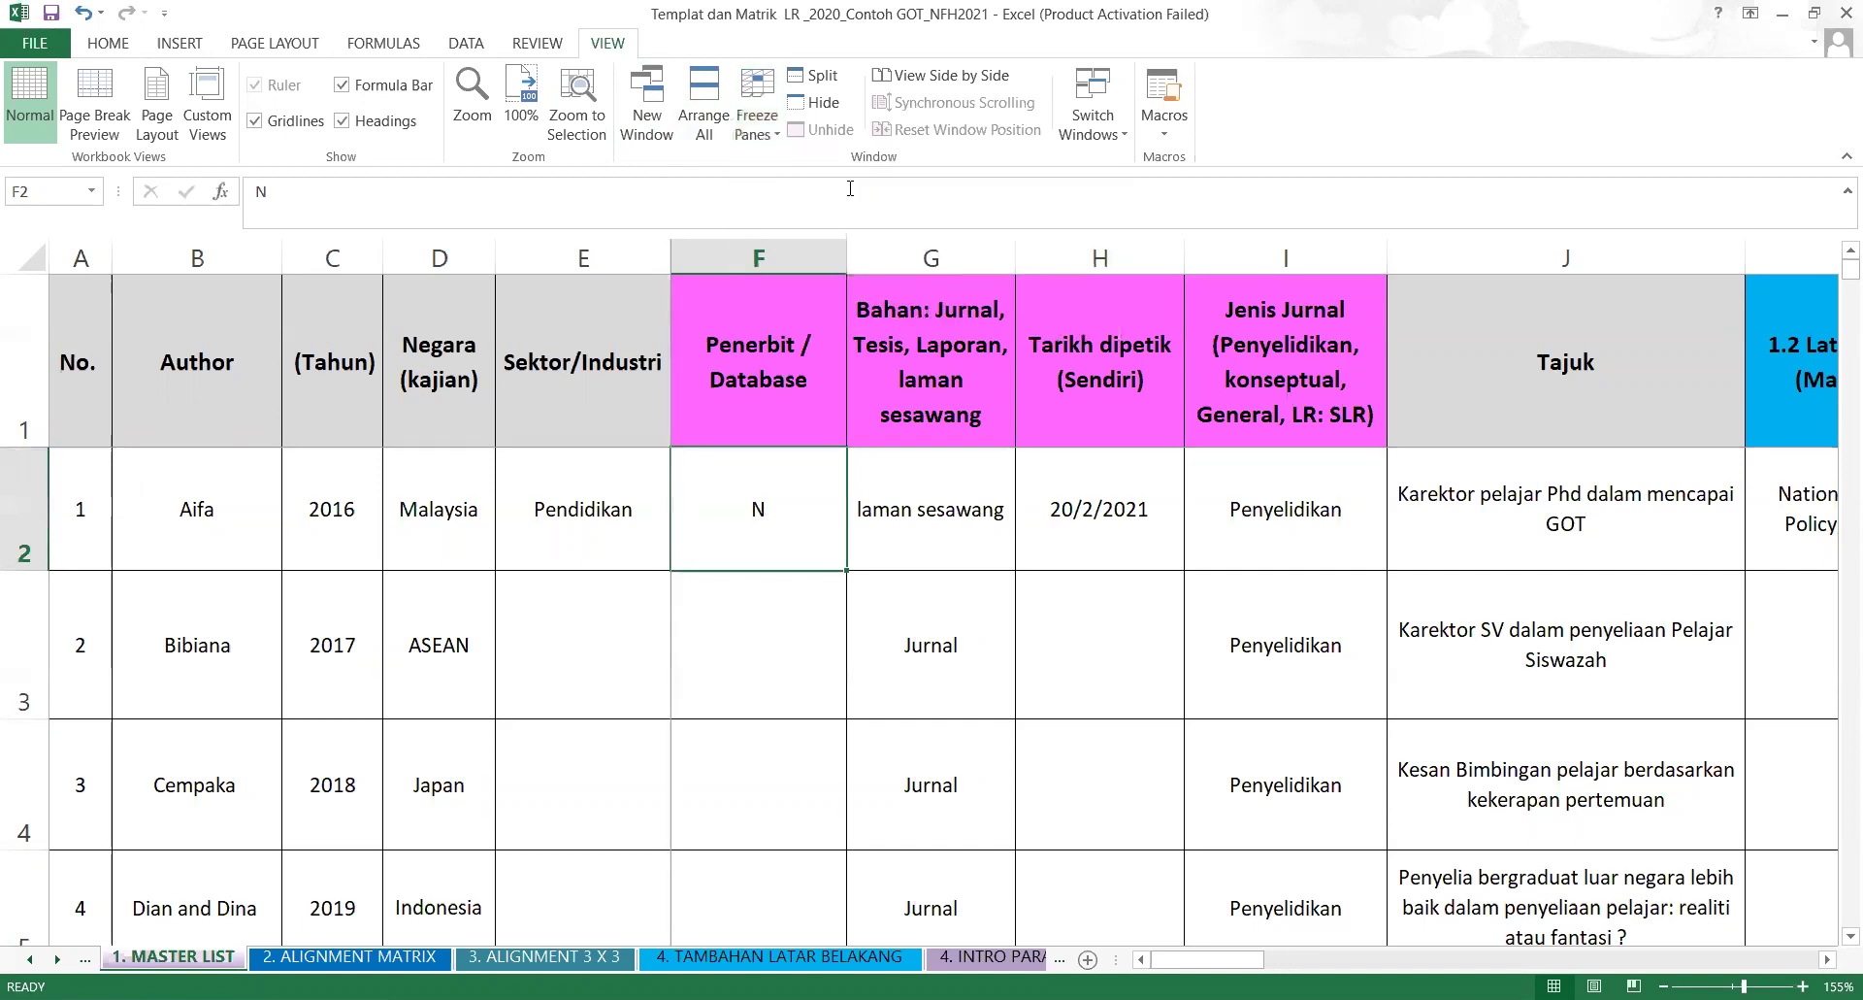
Check the frozen columns through Sektor/Industri while going across the first record past 1.5 Persoalan Kajian.
click(945, 539)
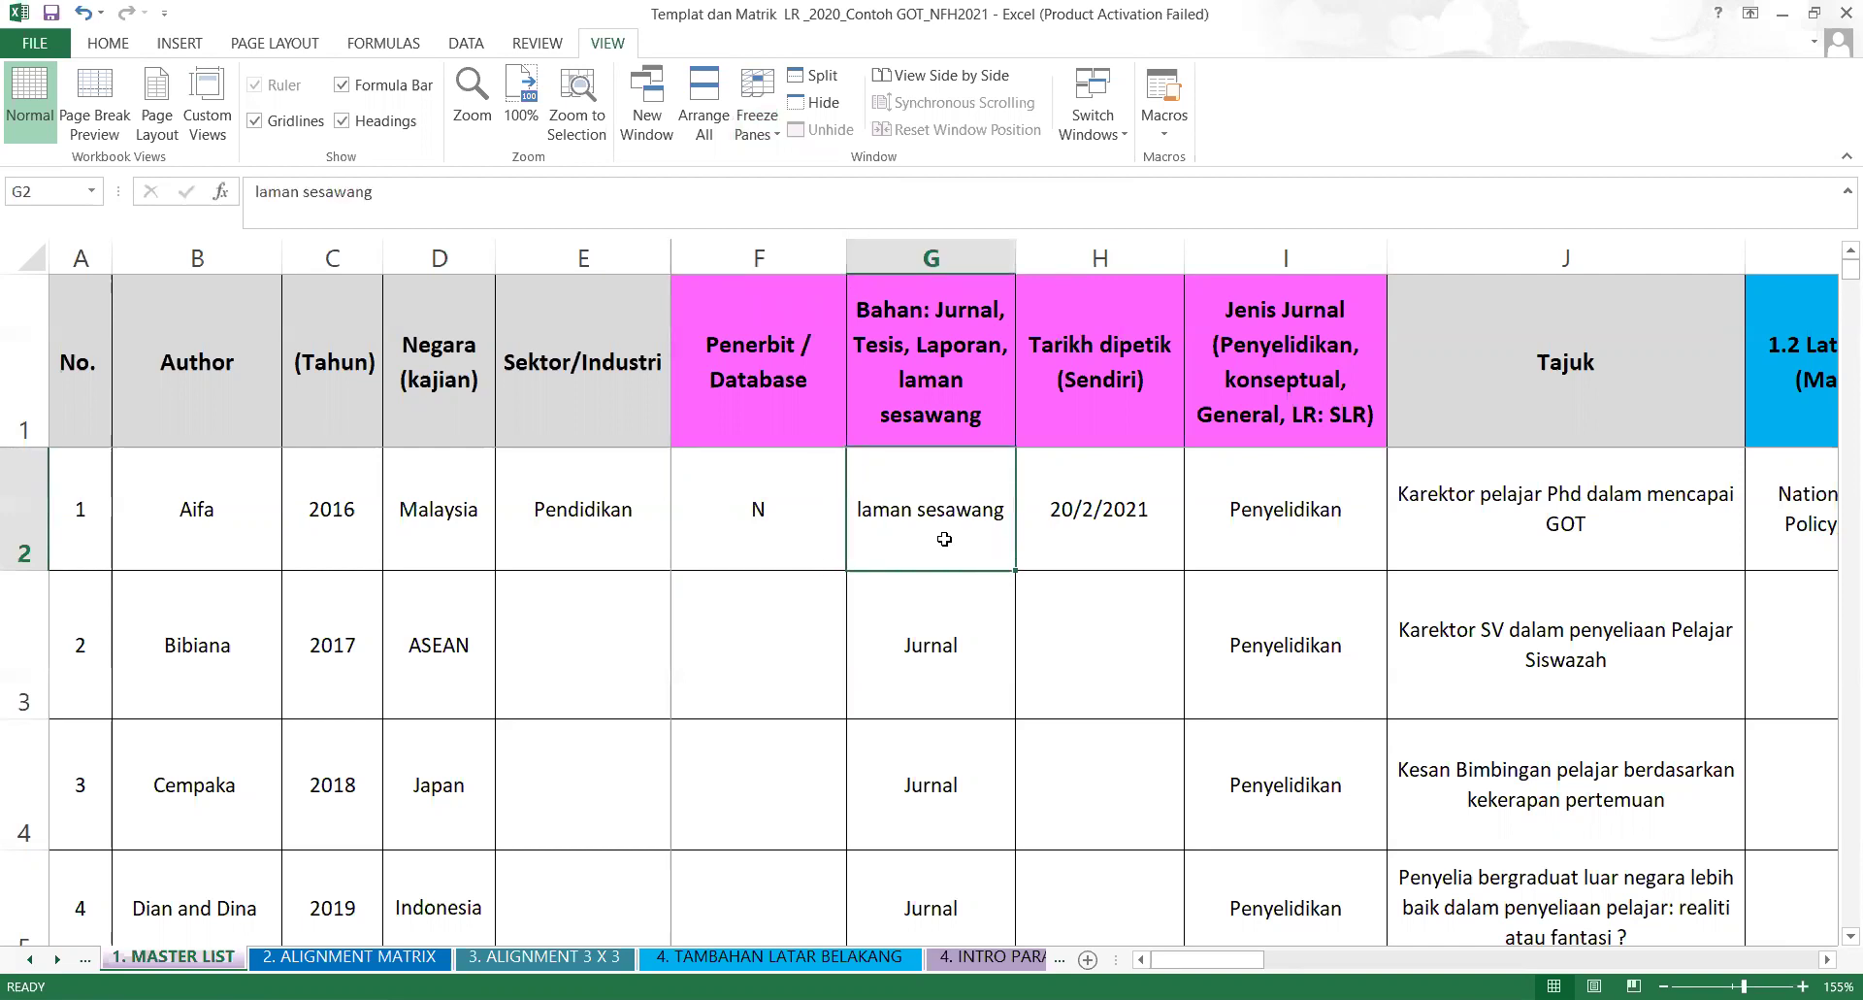
key(Right)
key(Right)
key(Right)
key(Right)
key(Right)
key(Right)
key(Right)
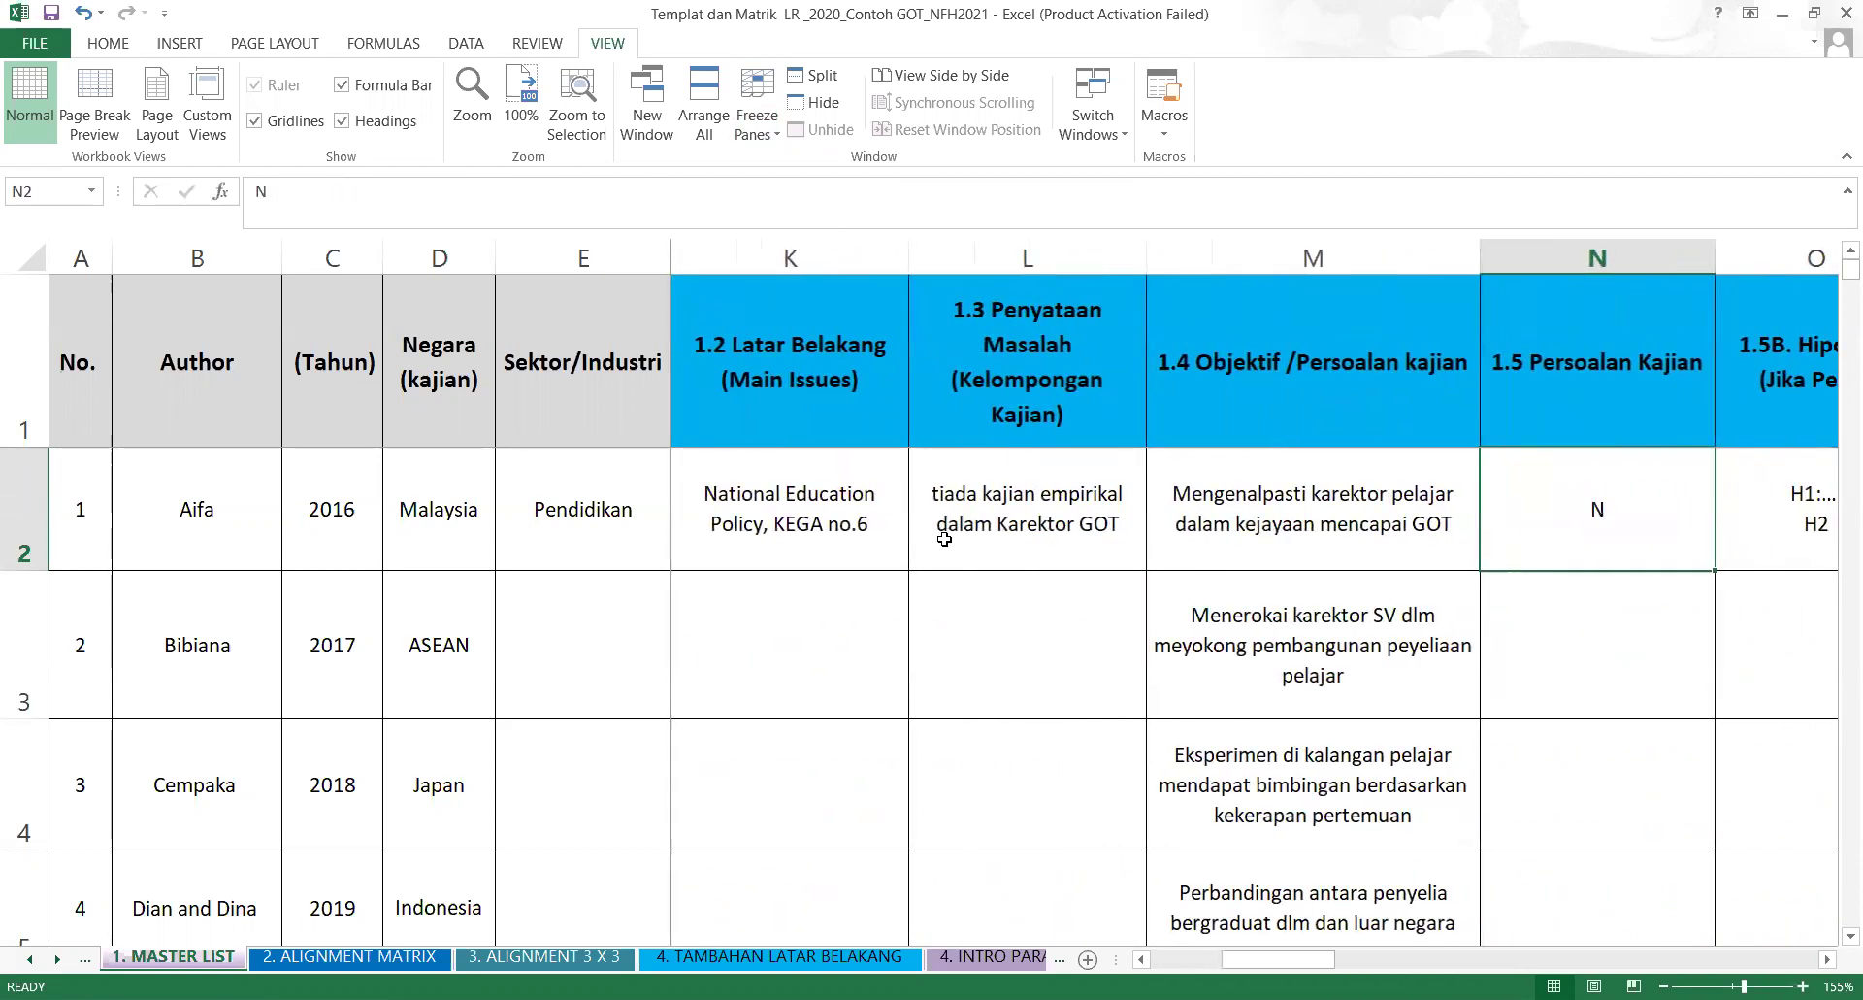
key(Right)
key(Right)
key(Right)
Return along the first record to the frozen identification columns, ending at Negara (kajian).
key(Left)
key(Left)
key(Left)
key(Left)
key(Left)
key(Left)
key(Left)
key(Left)
key(Left)
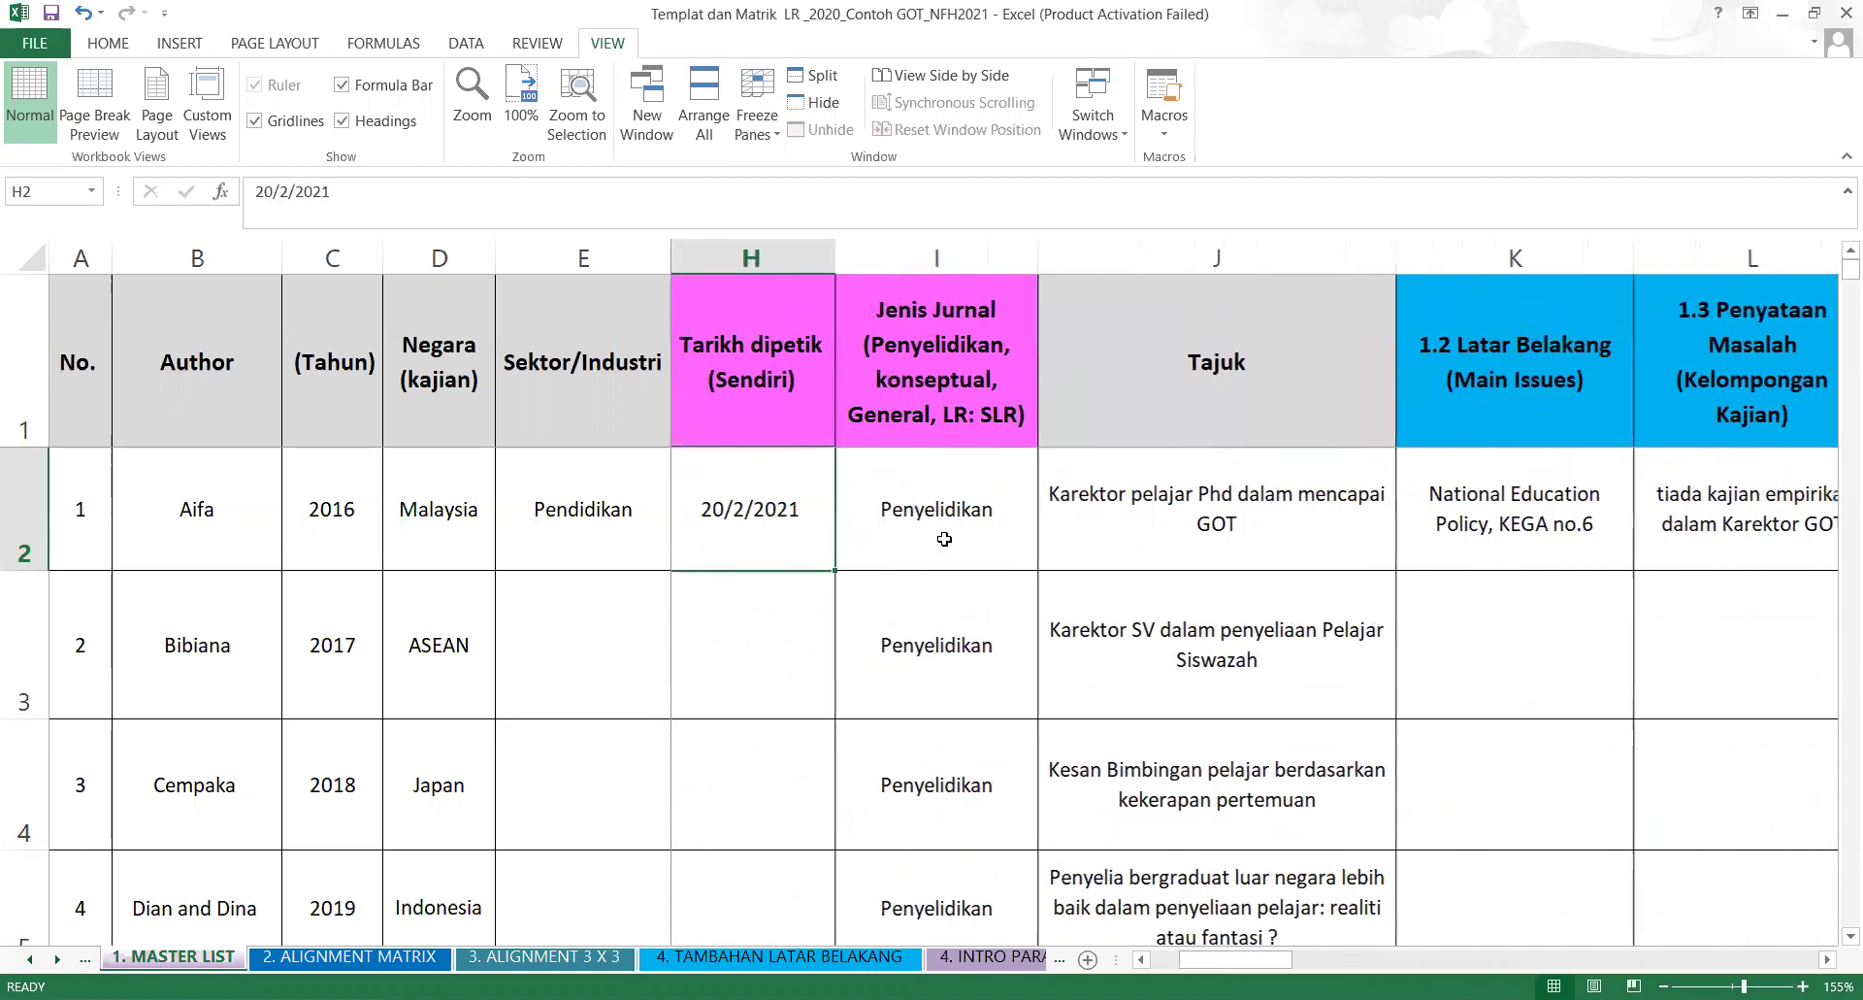
key(Left)
key(Left)
key(Left)
key(Left)
key(Left)
key(Left)
key(Left)
key(Right)
key(Right)
key(Right)
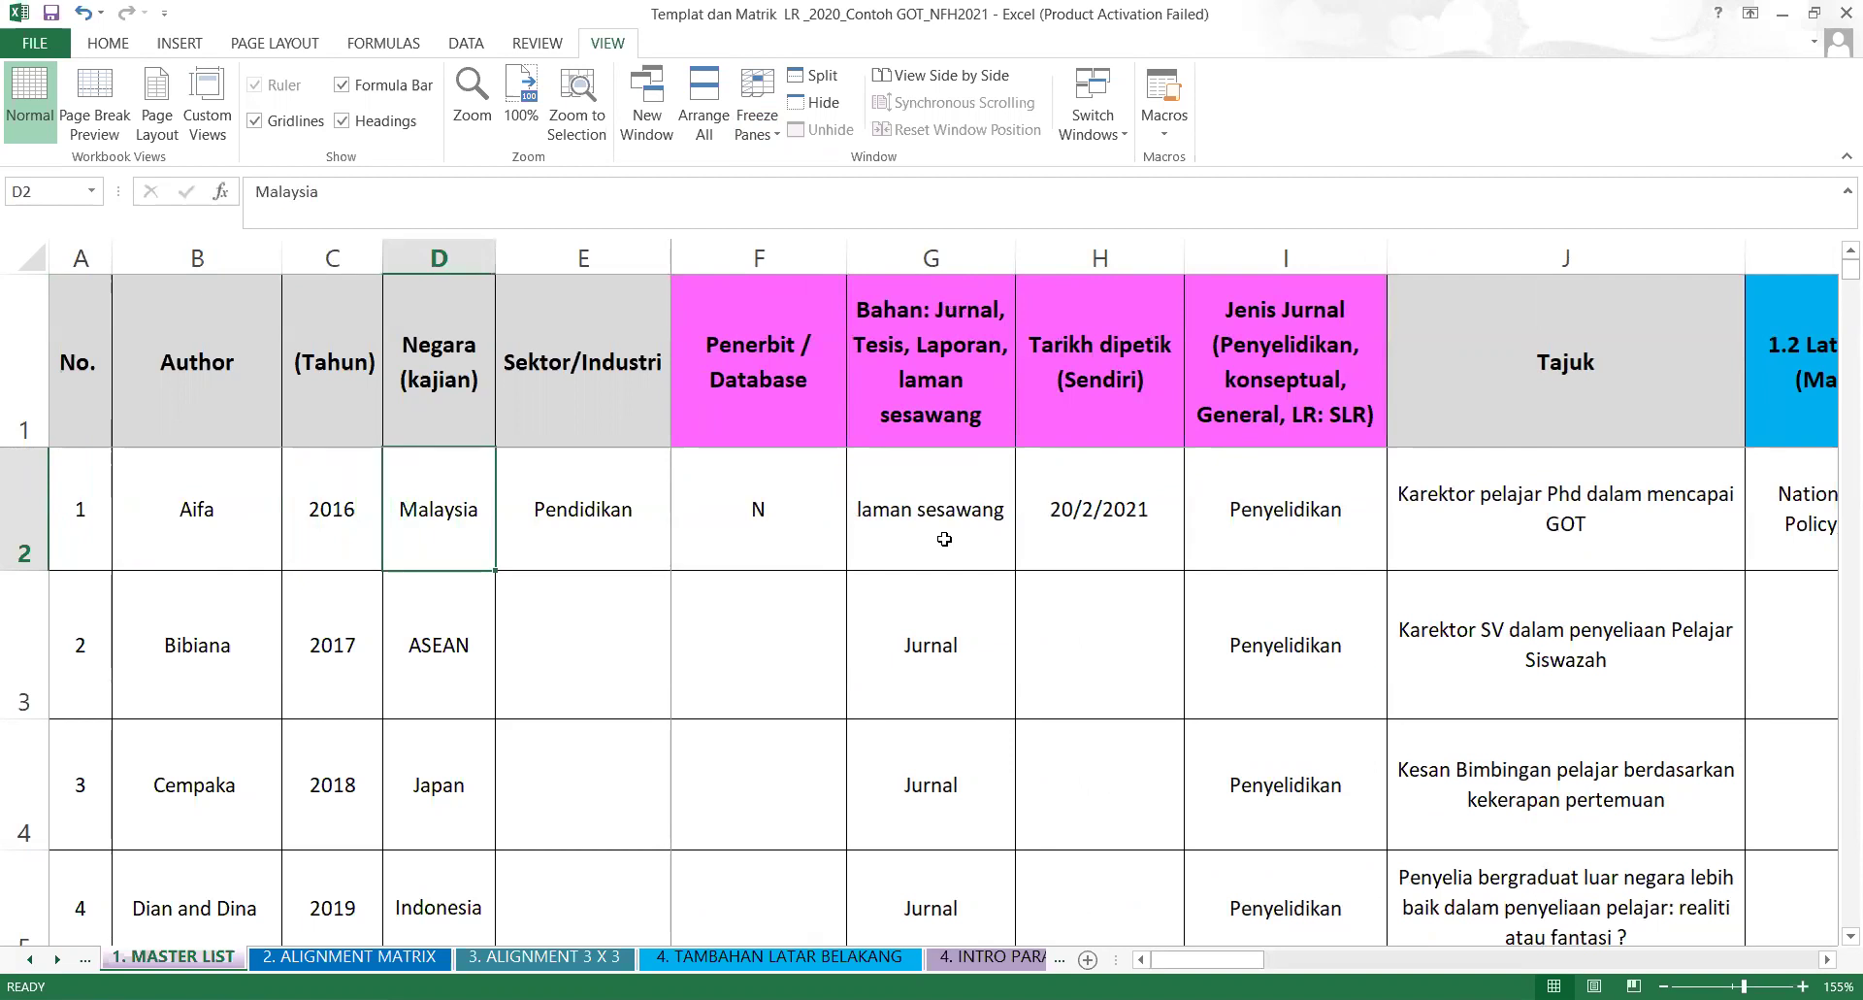
Check the frozen header row while going down the Sektor/Industri column through the second to fourth records.
key(Down)
key(Right)
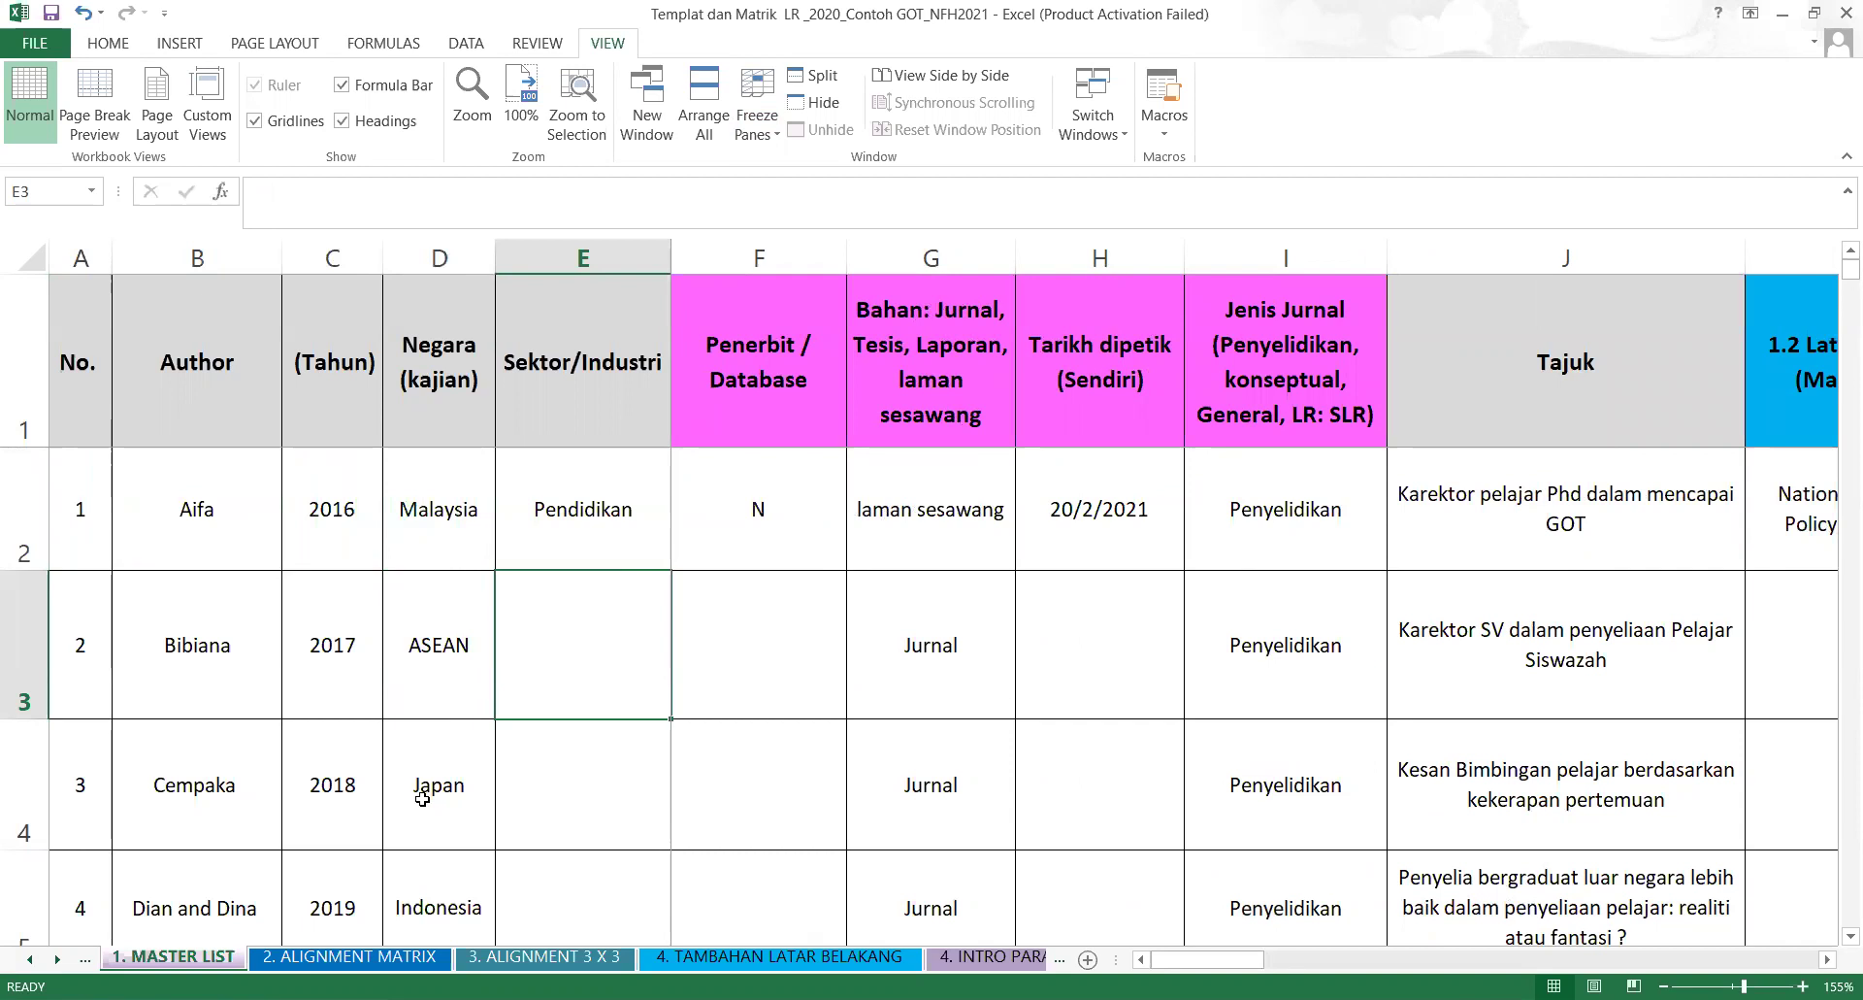
click(607, 801)
key(Down)
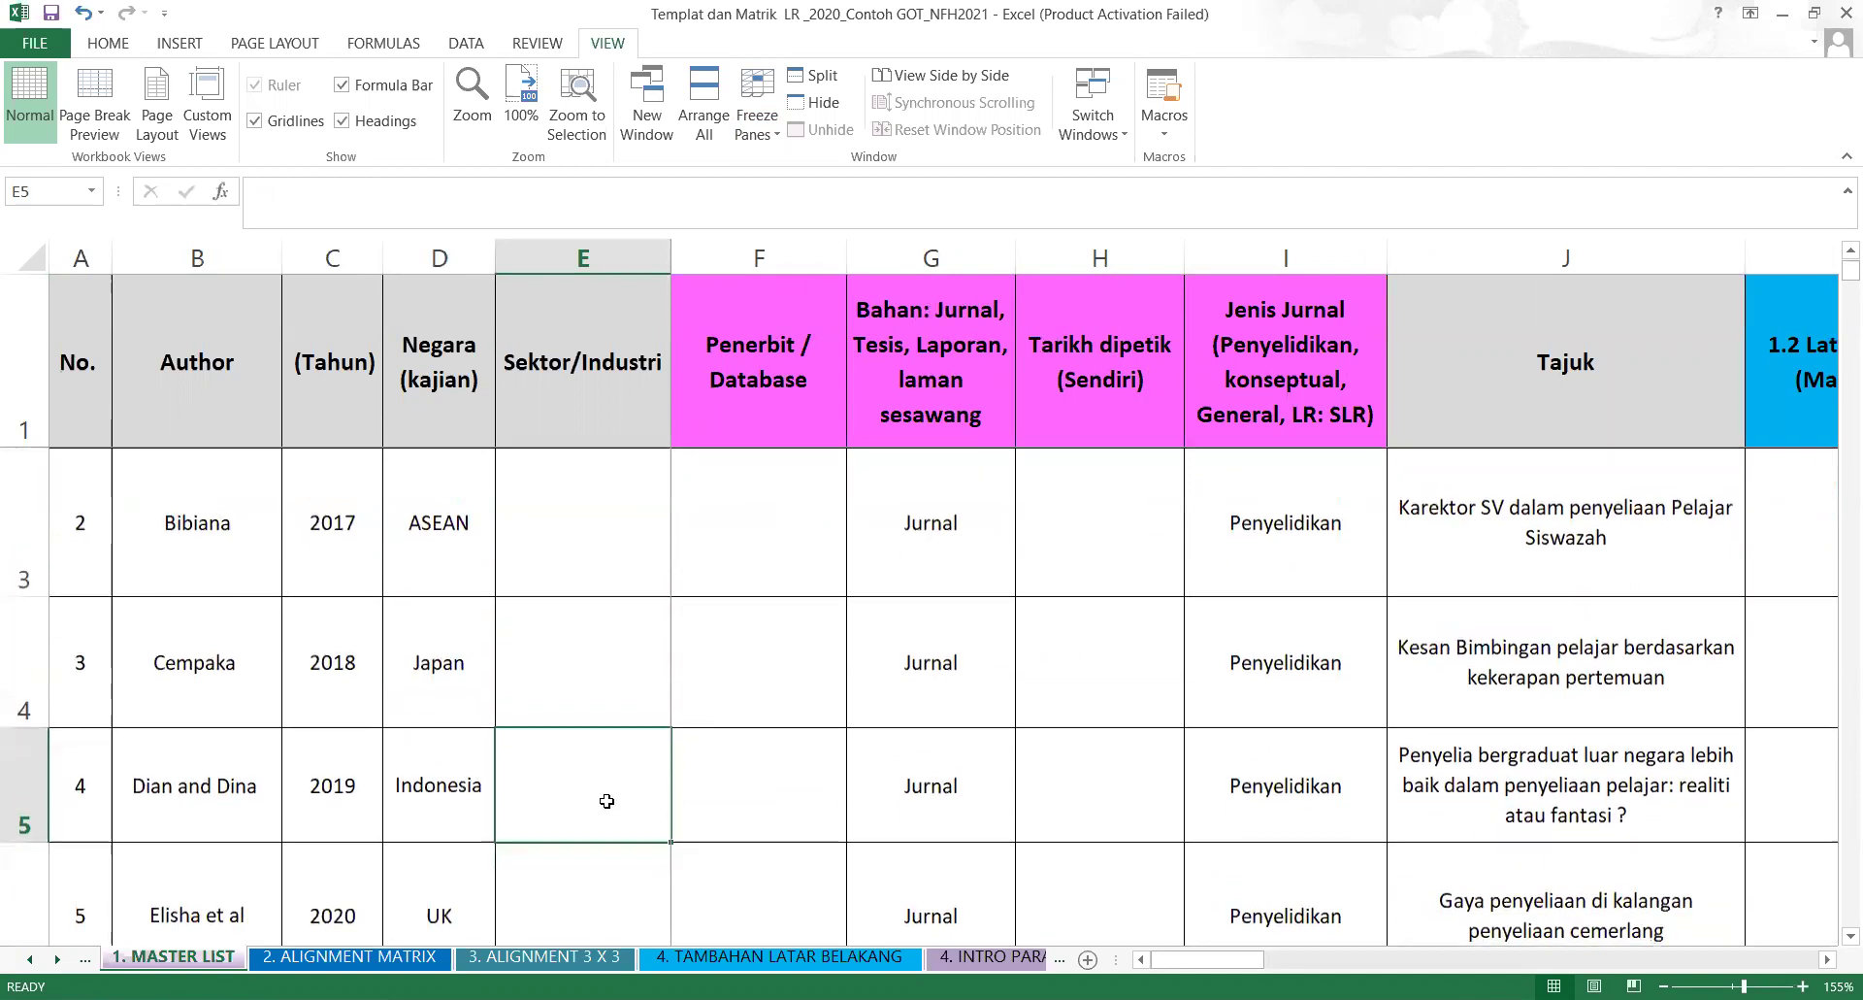
key(Up)
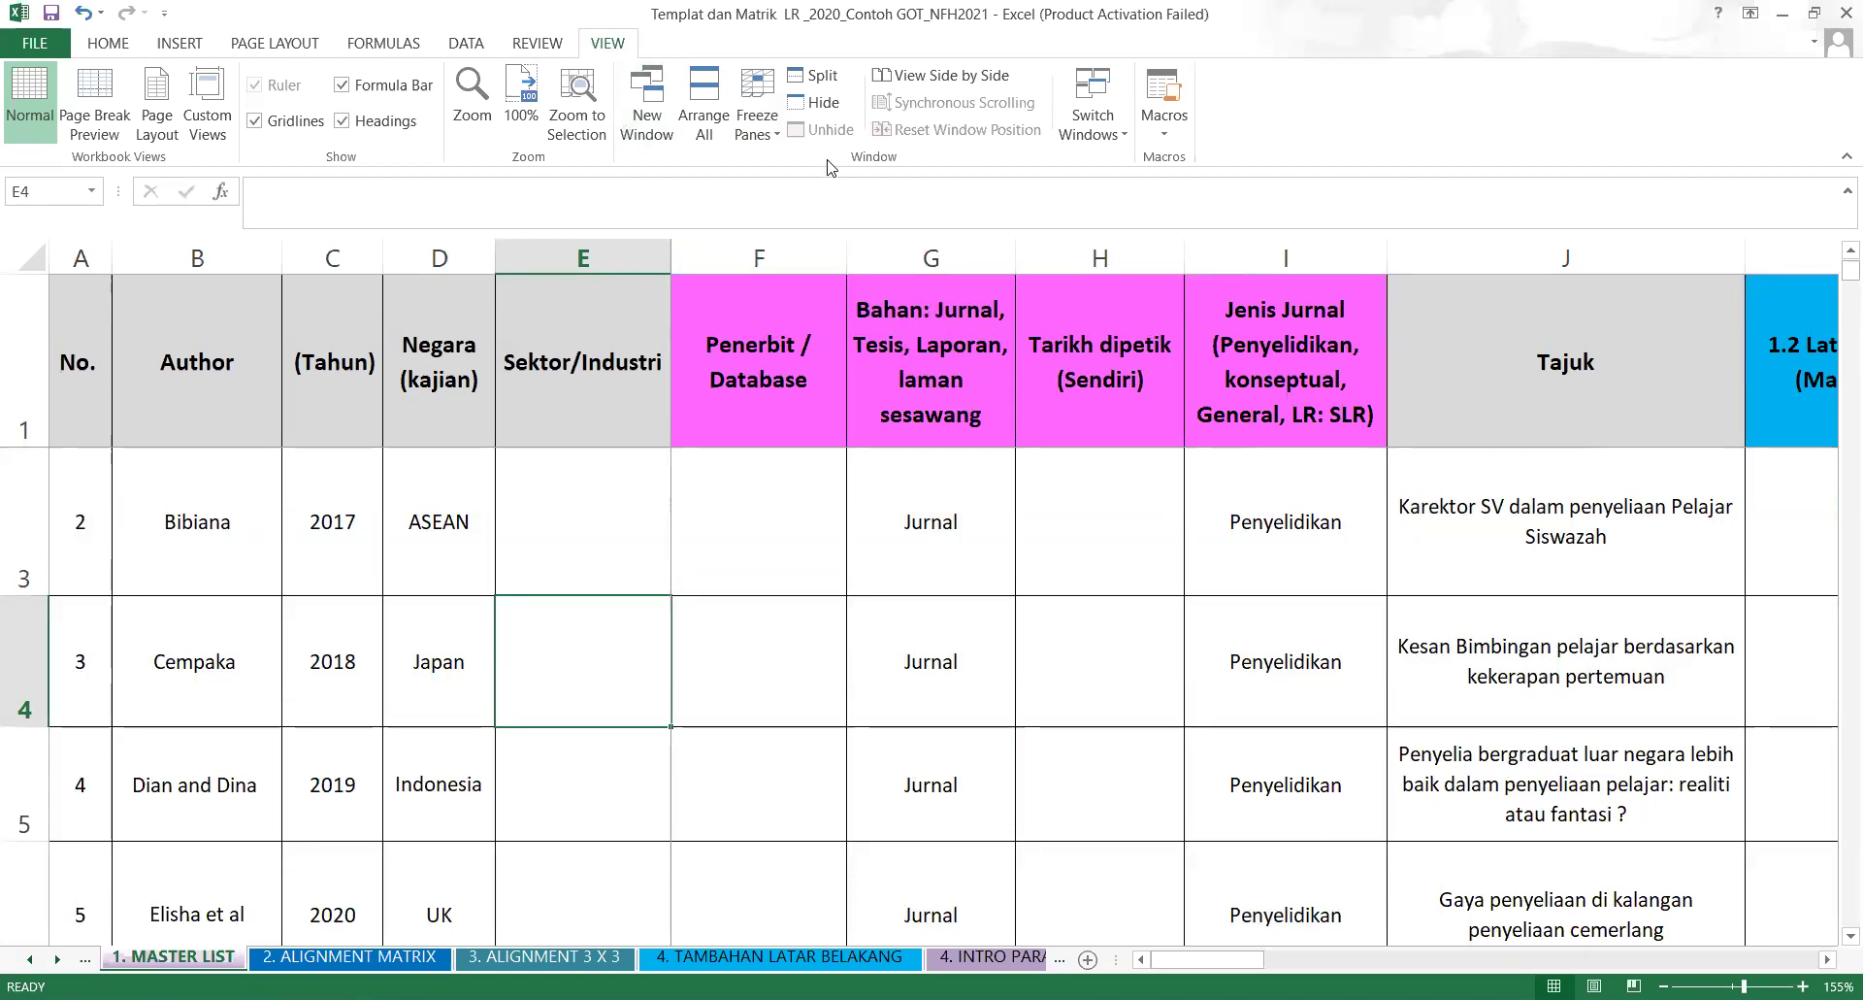
Unfreeze all rows and columns of the master list.
click(776, 136)
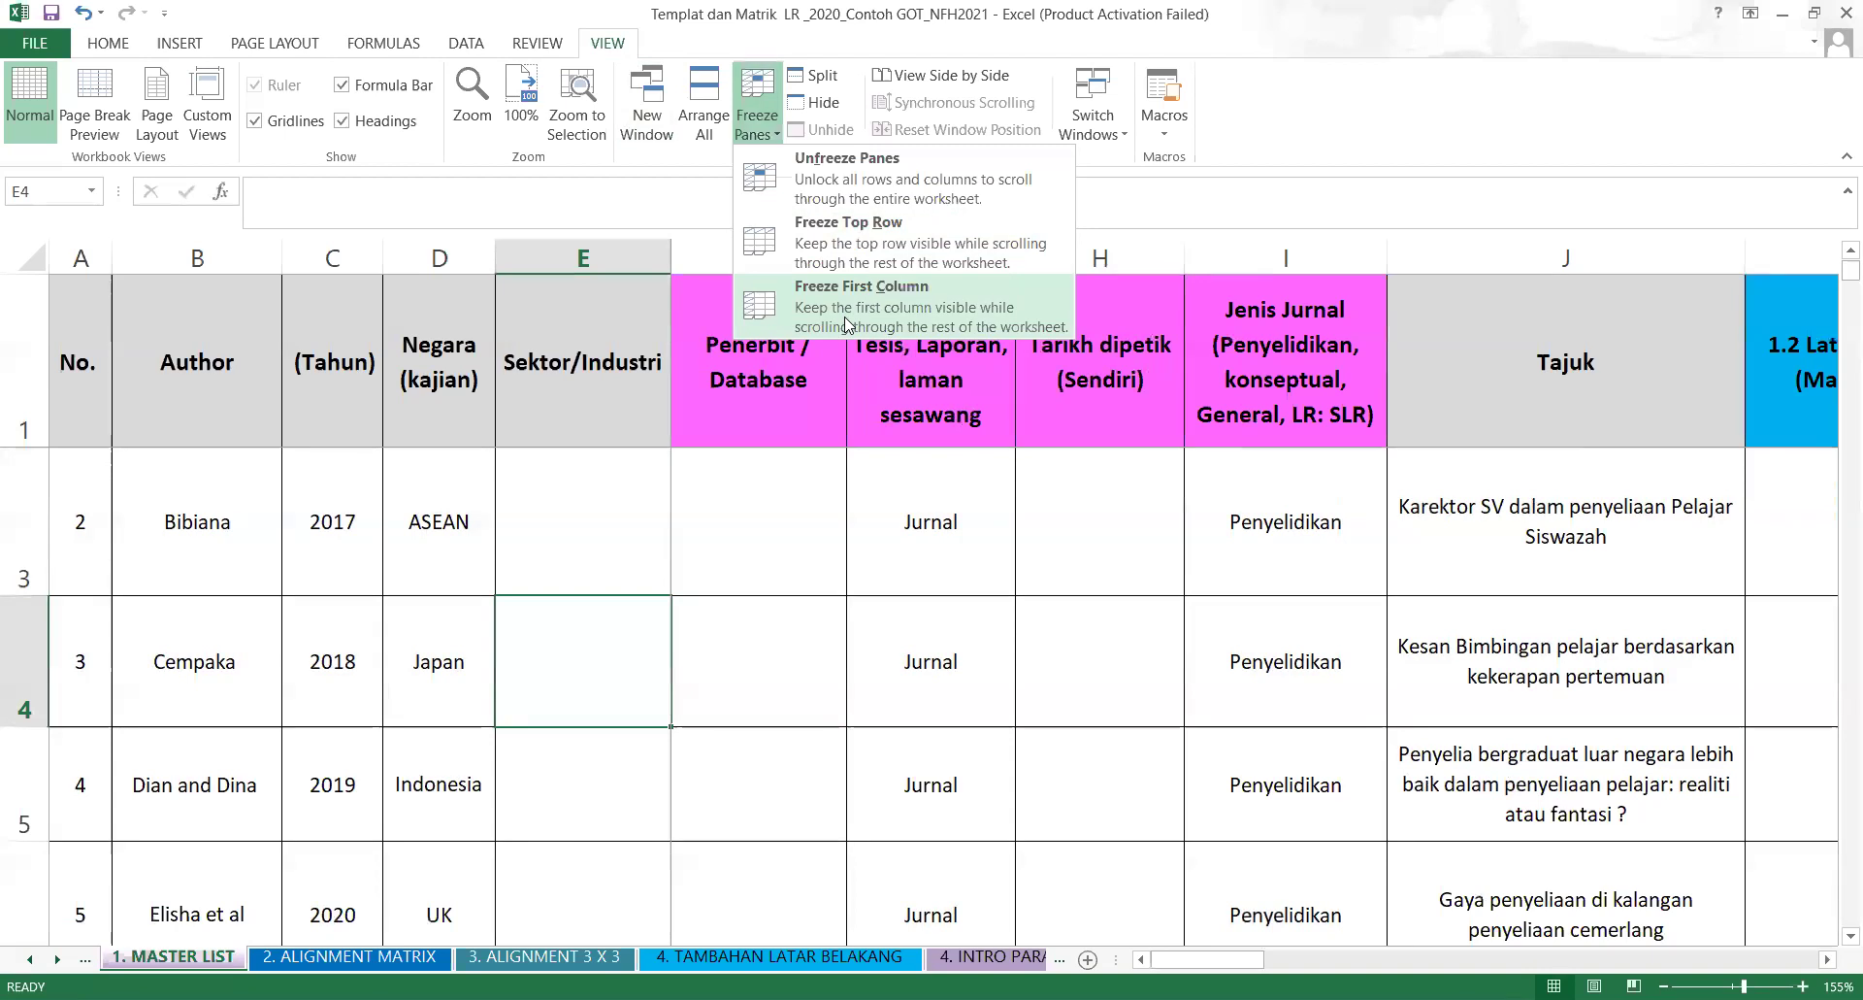
click(894, 186)
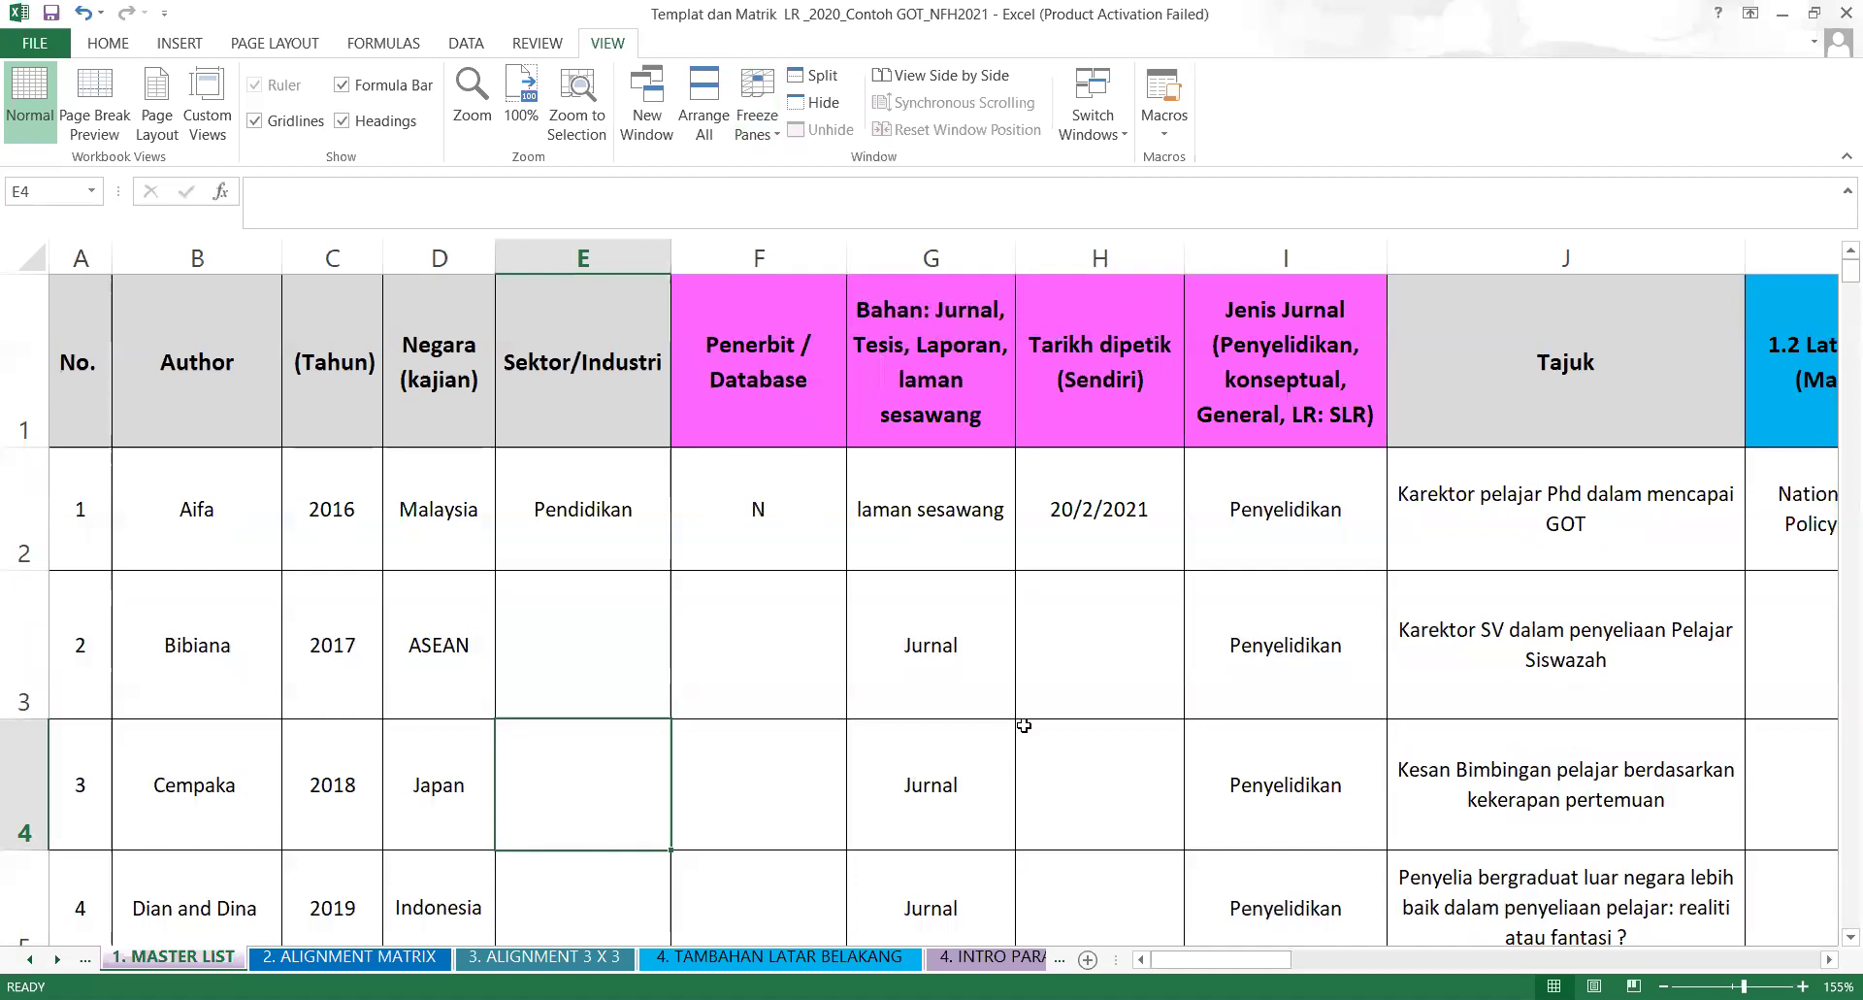
Check how the unfrozen header row scrolls by going down the Sektor/Industri column to row 10 and back up.
key(Down)
key(Down)
key(Down)
key(Down)
key(Down)
key(Down)
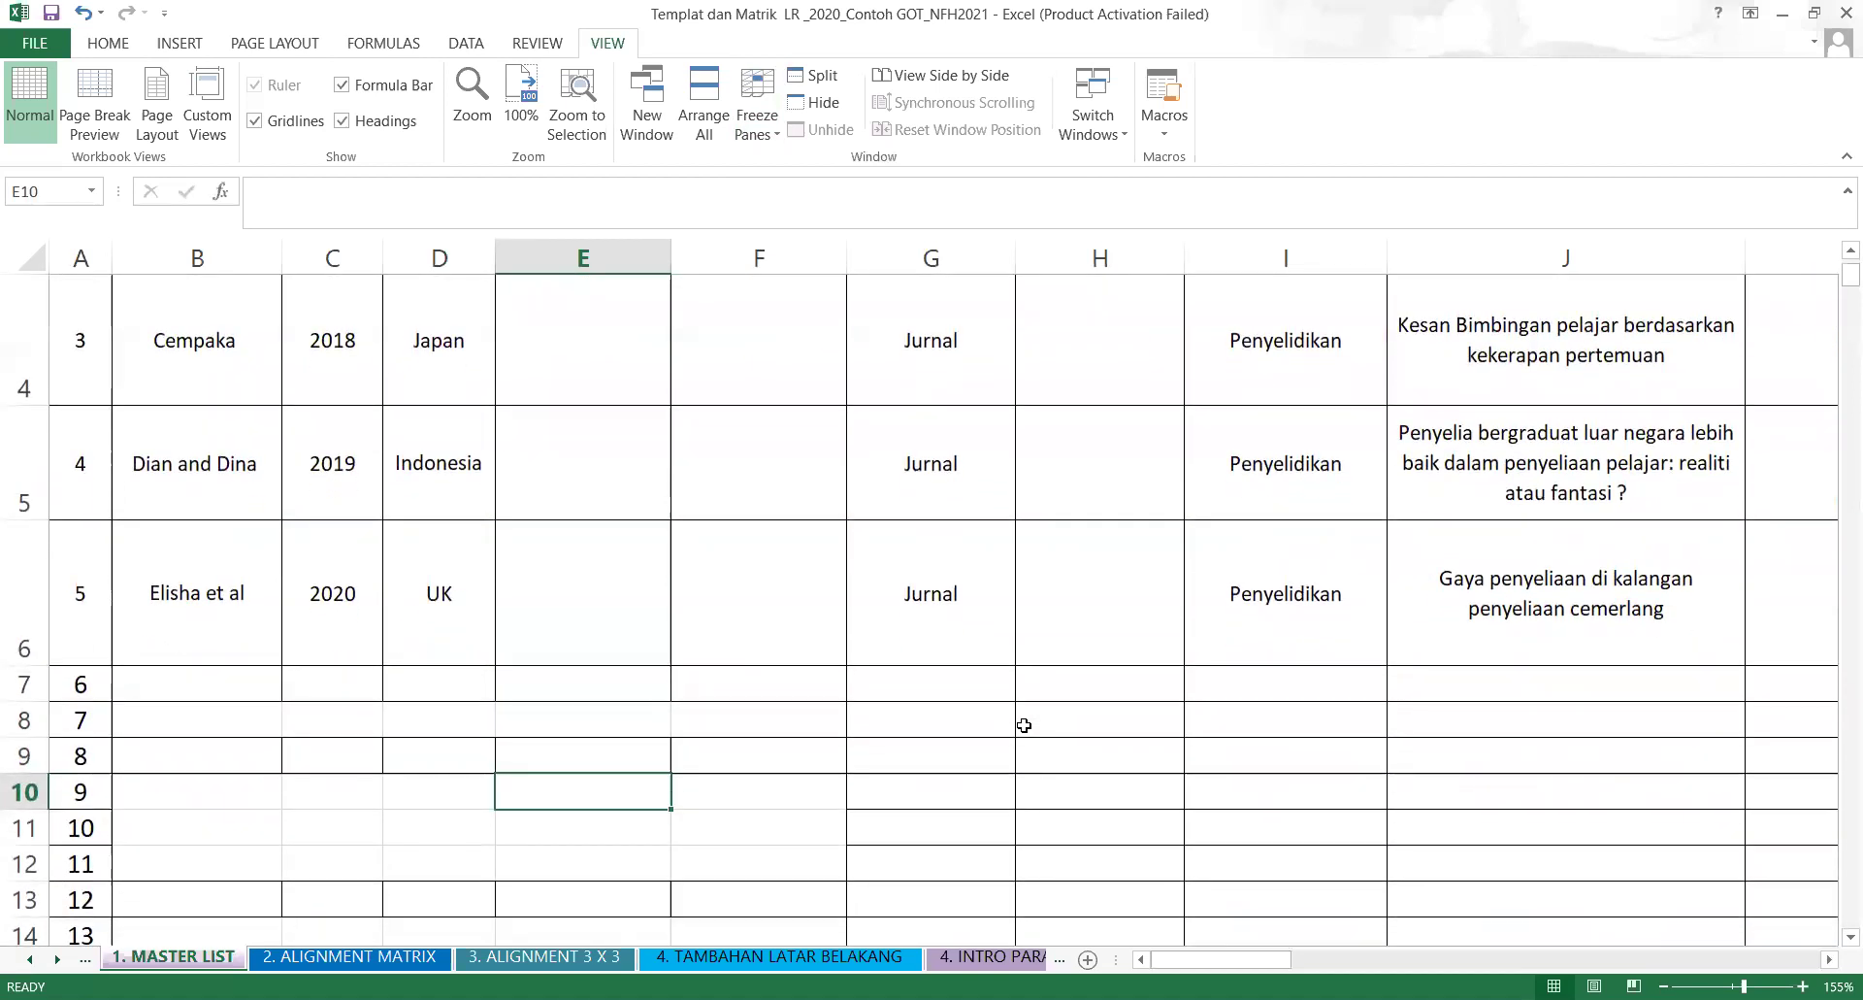
key(Up)
key(Up)
key(Up)
key(Up)
key(Up)
key(Up)
key(Up)
key(Up)
key(Up)
key(Down)
key(Down)
key(Down)
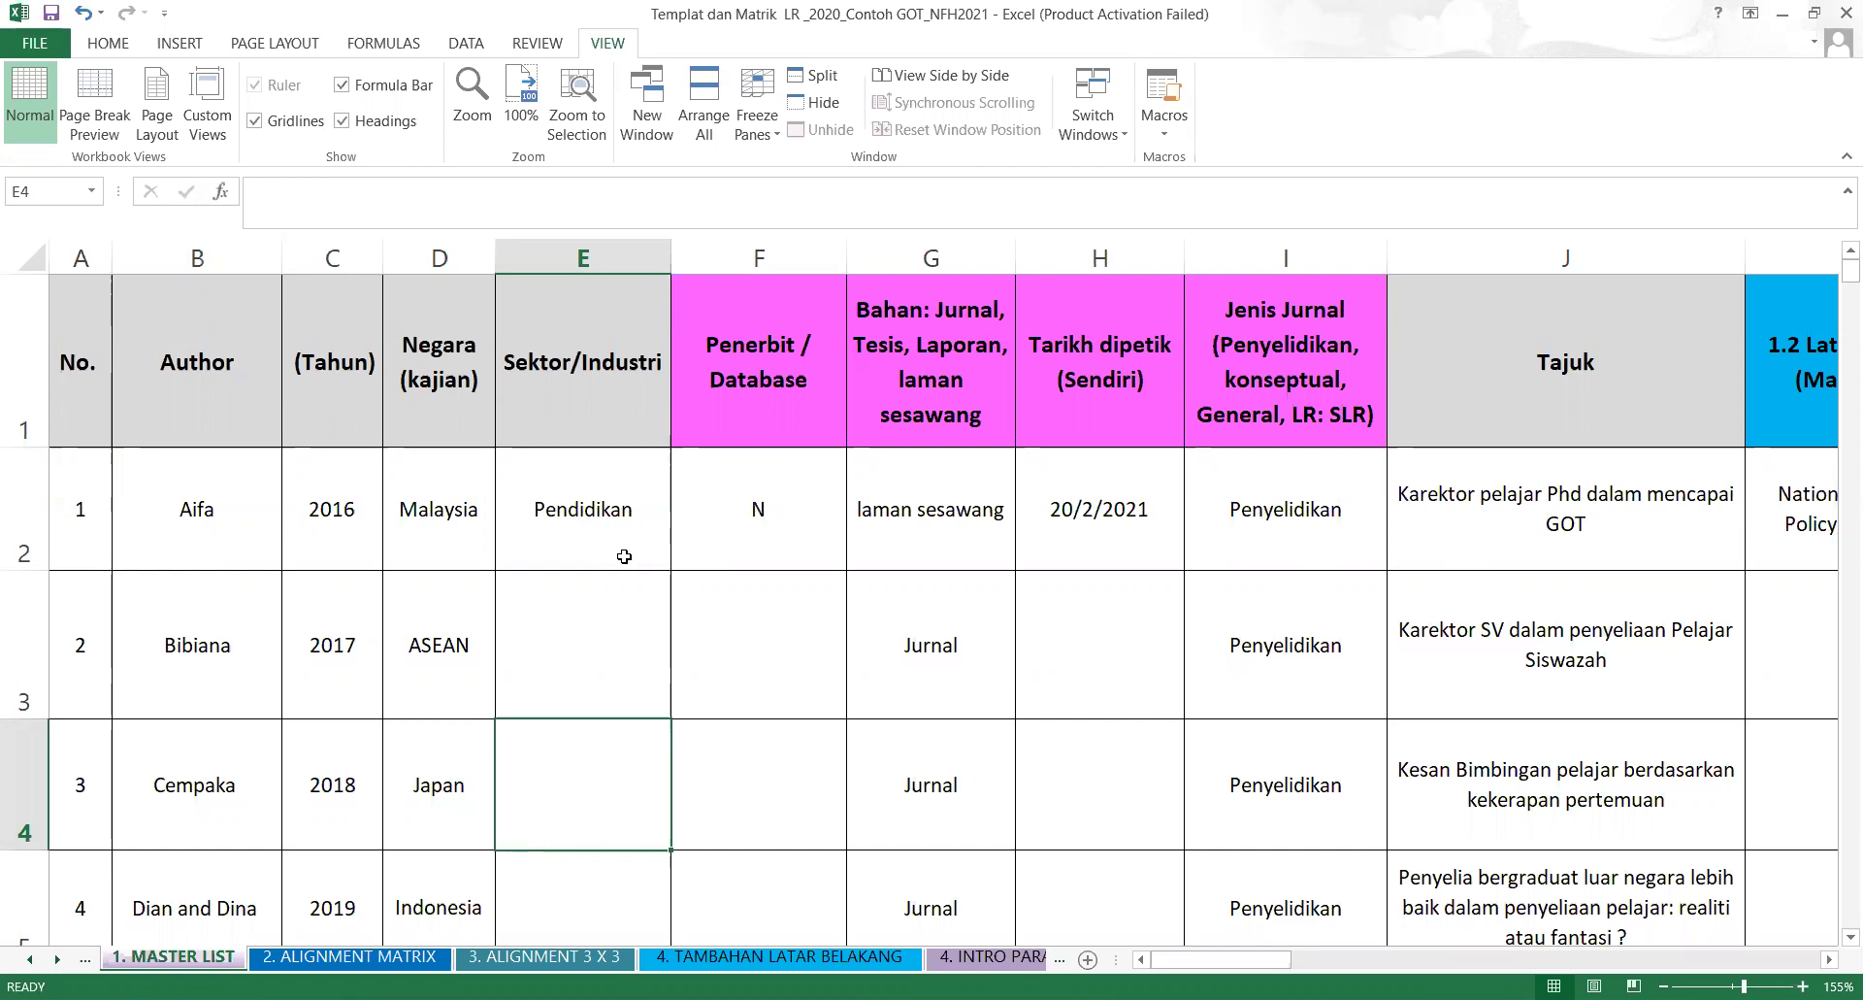
Go through the Author cells of the first three records.
click(203, 535)
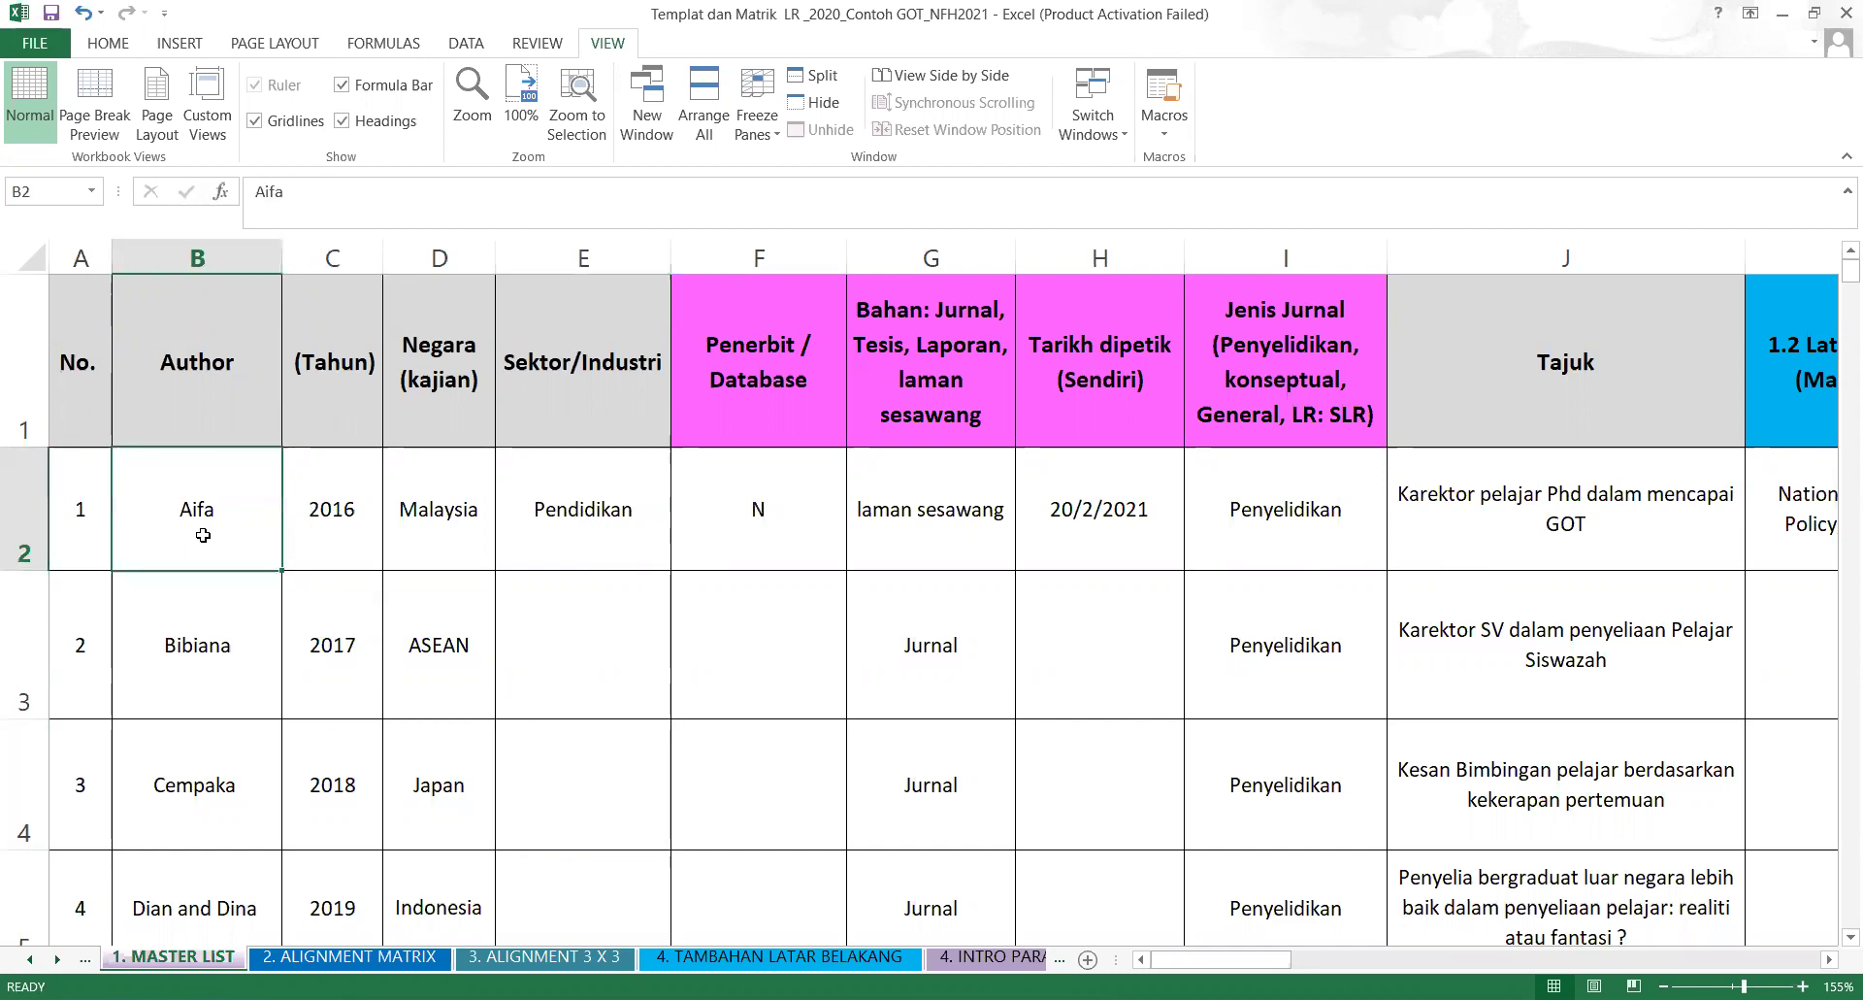
click(229, 691)
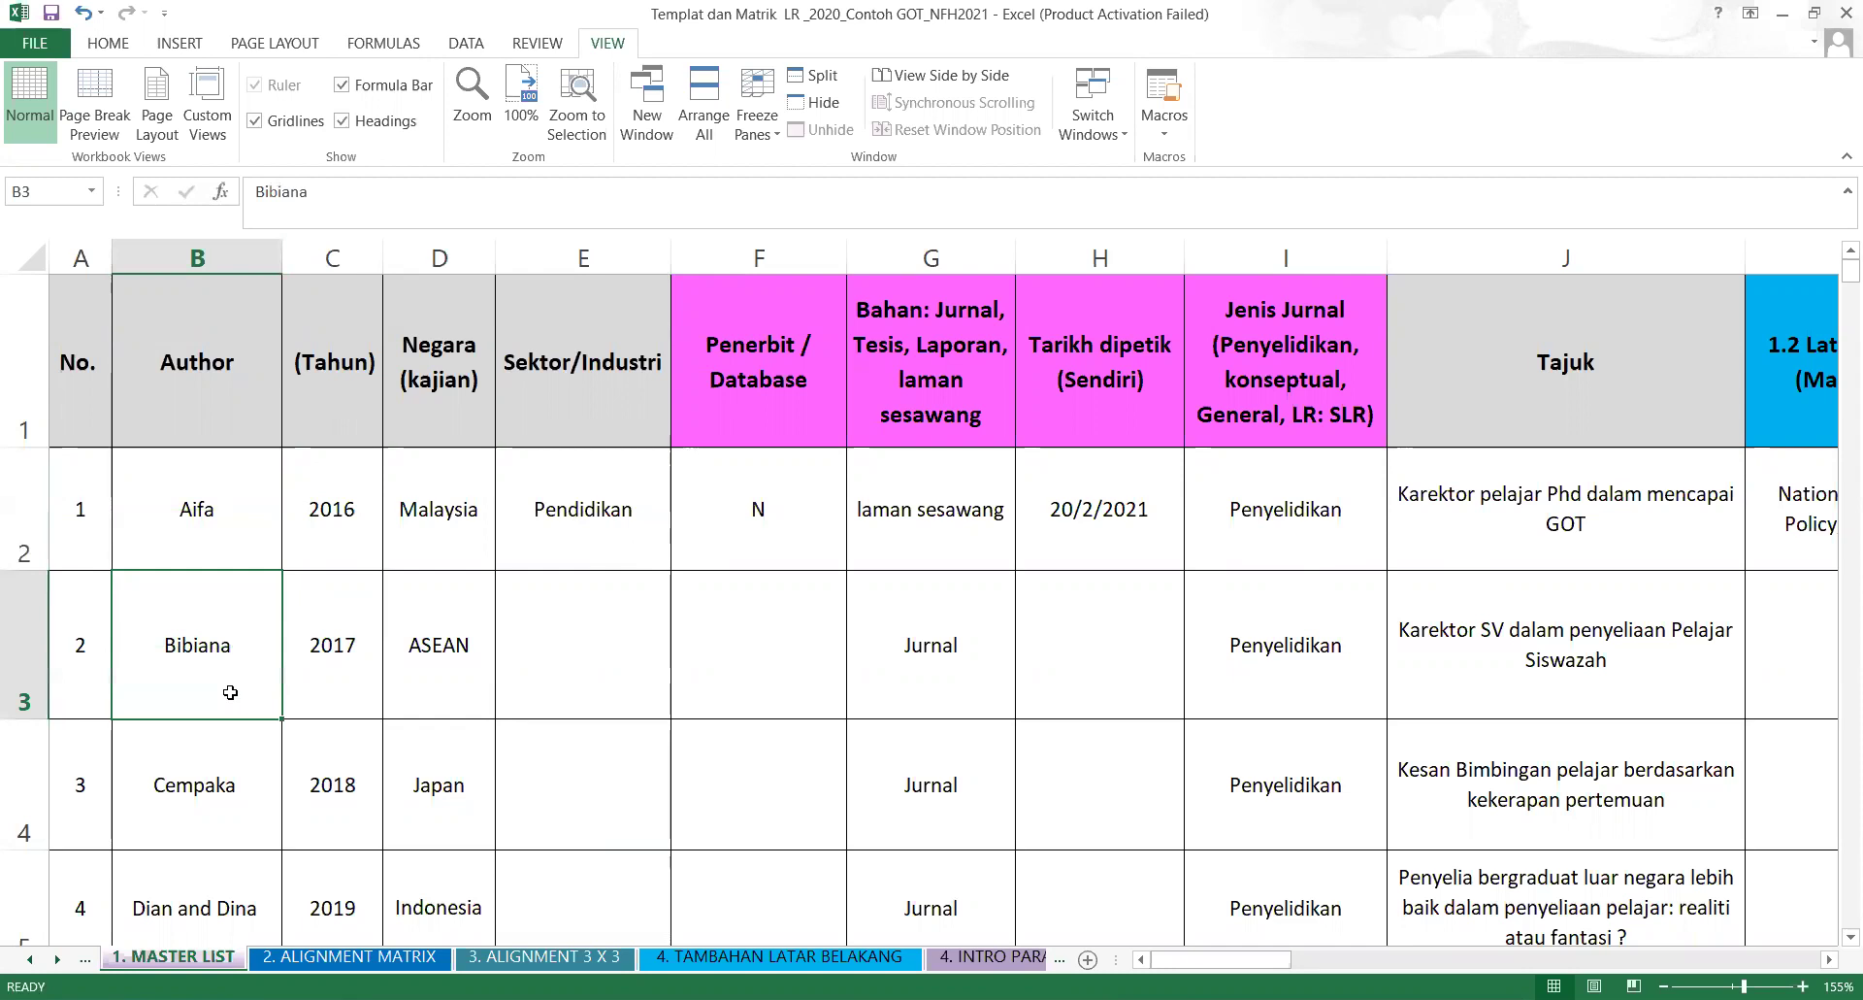
click(209, 818)
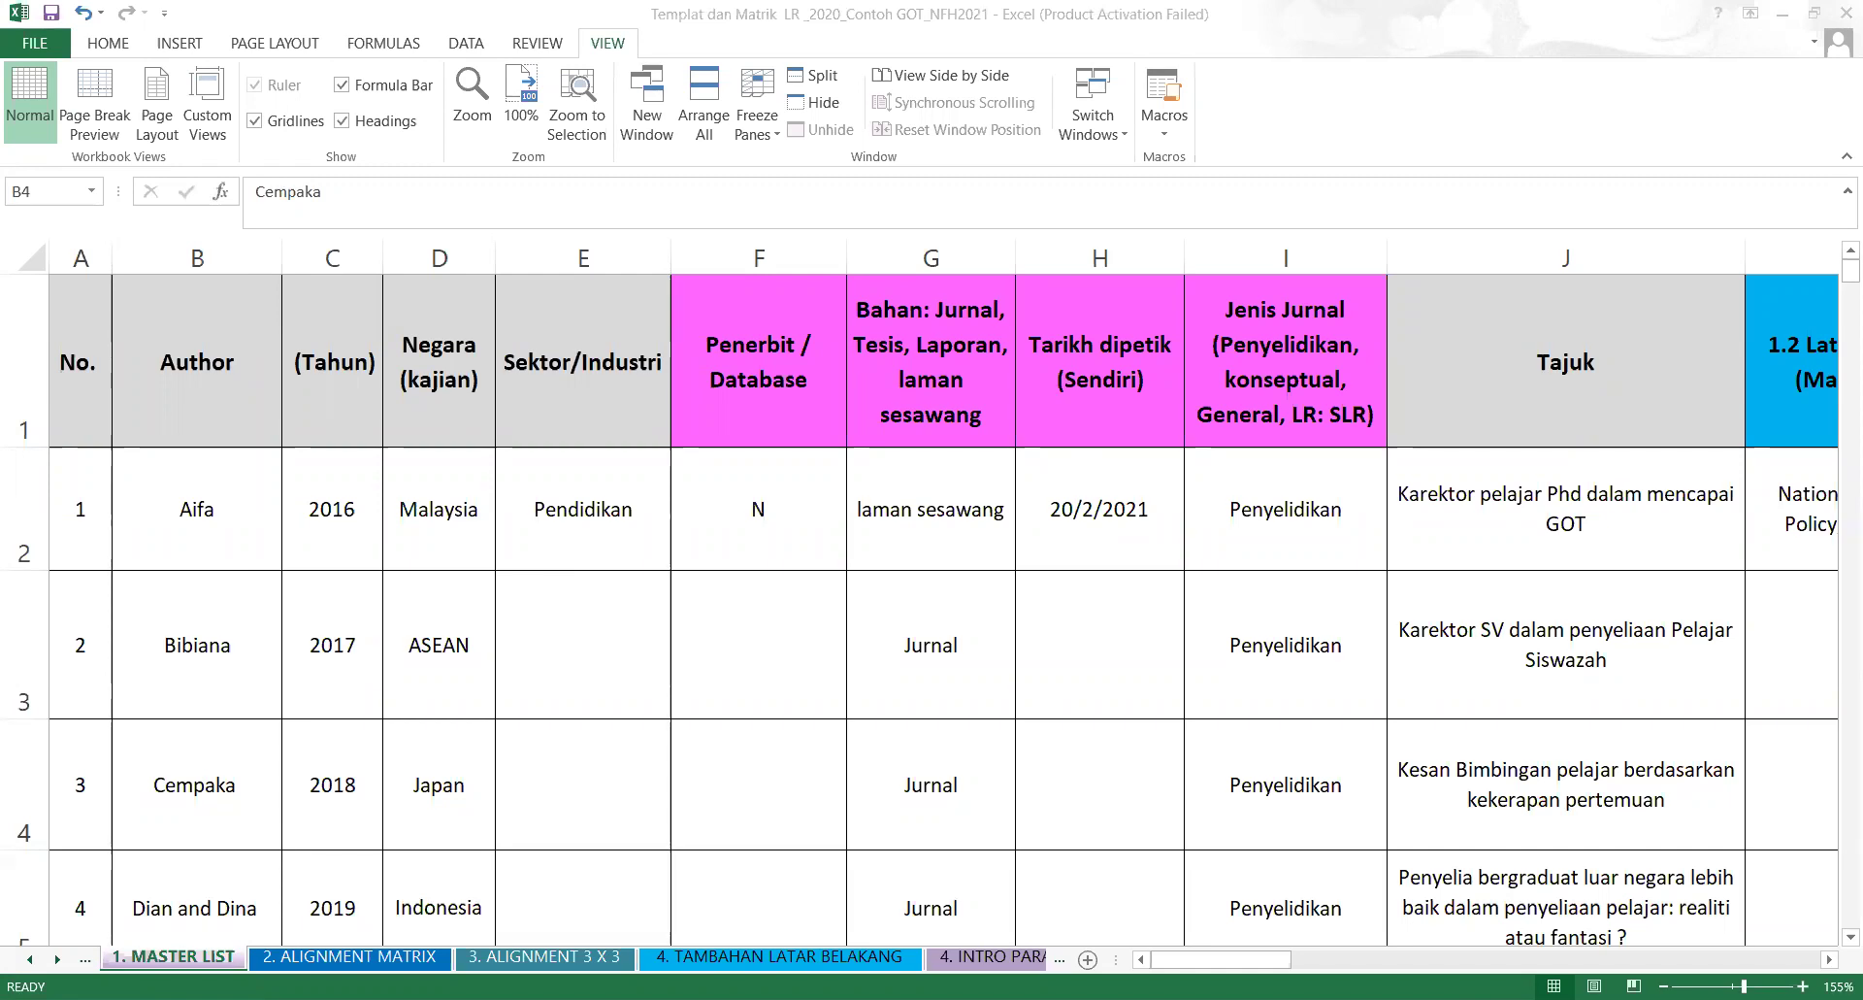
key(alt+Tab)
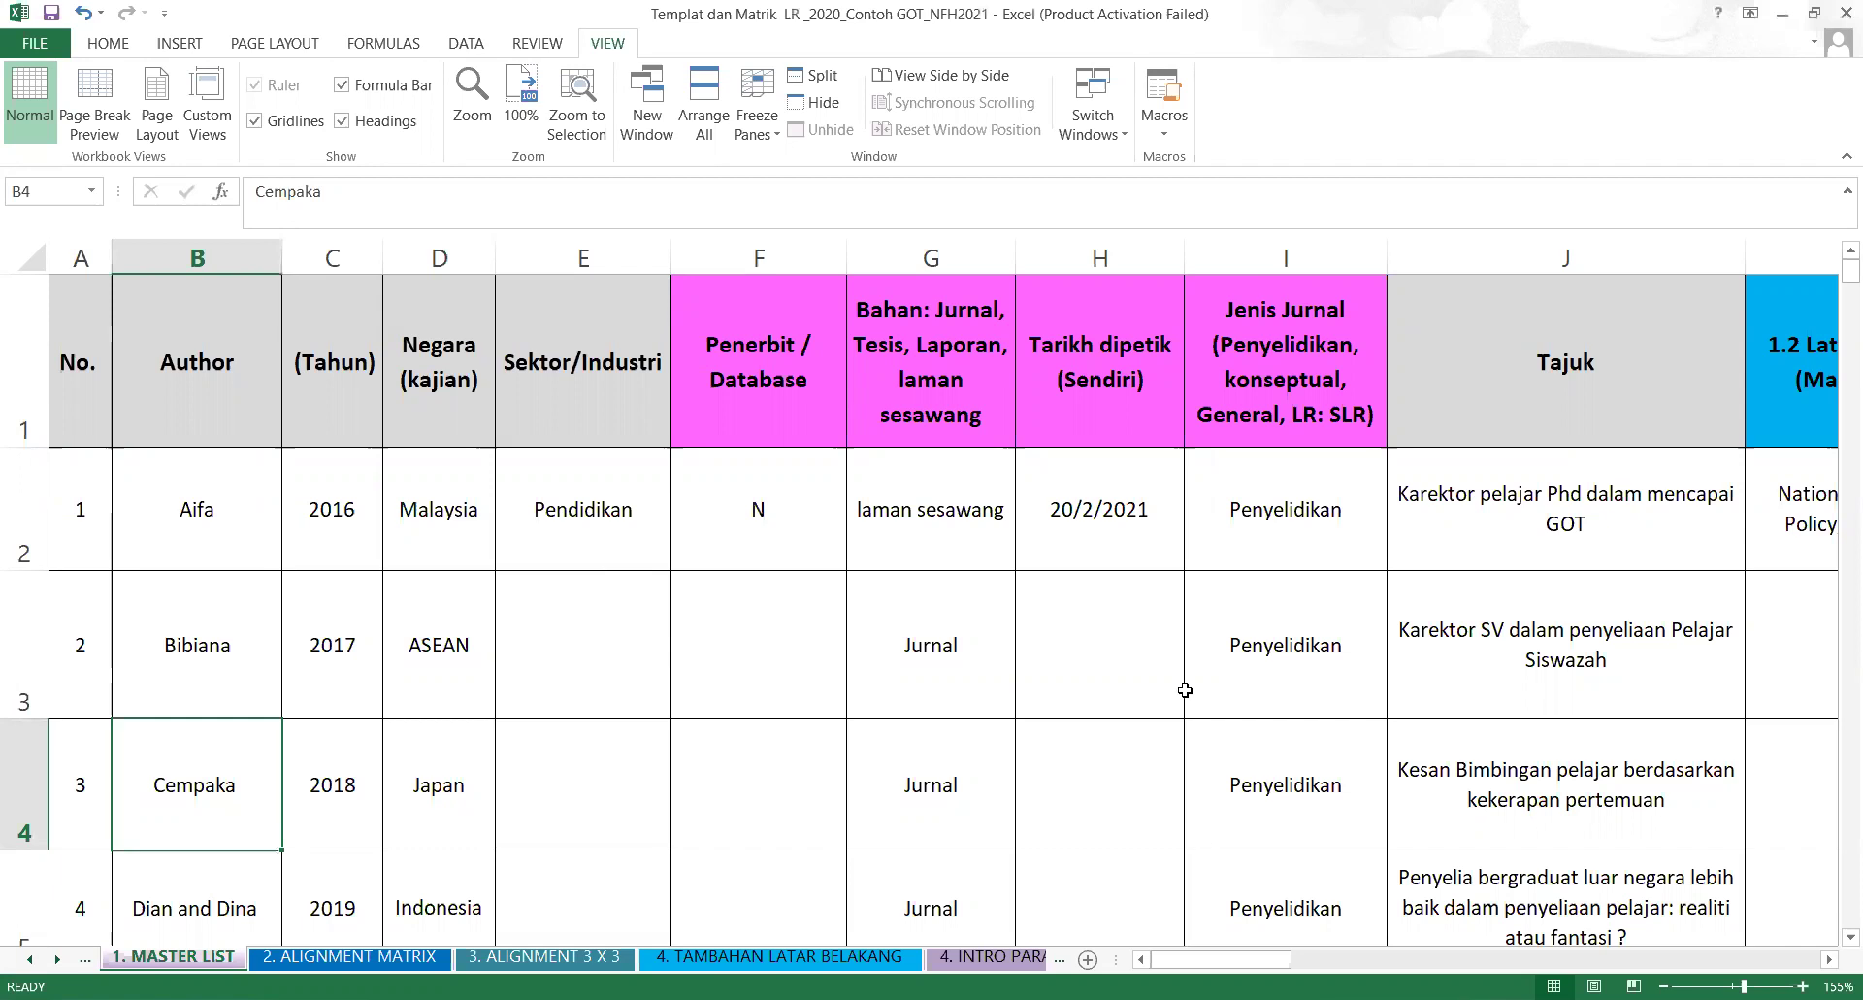
Set the first record's Jenis Jurnal to SLR.
click(936, 512)
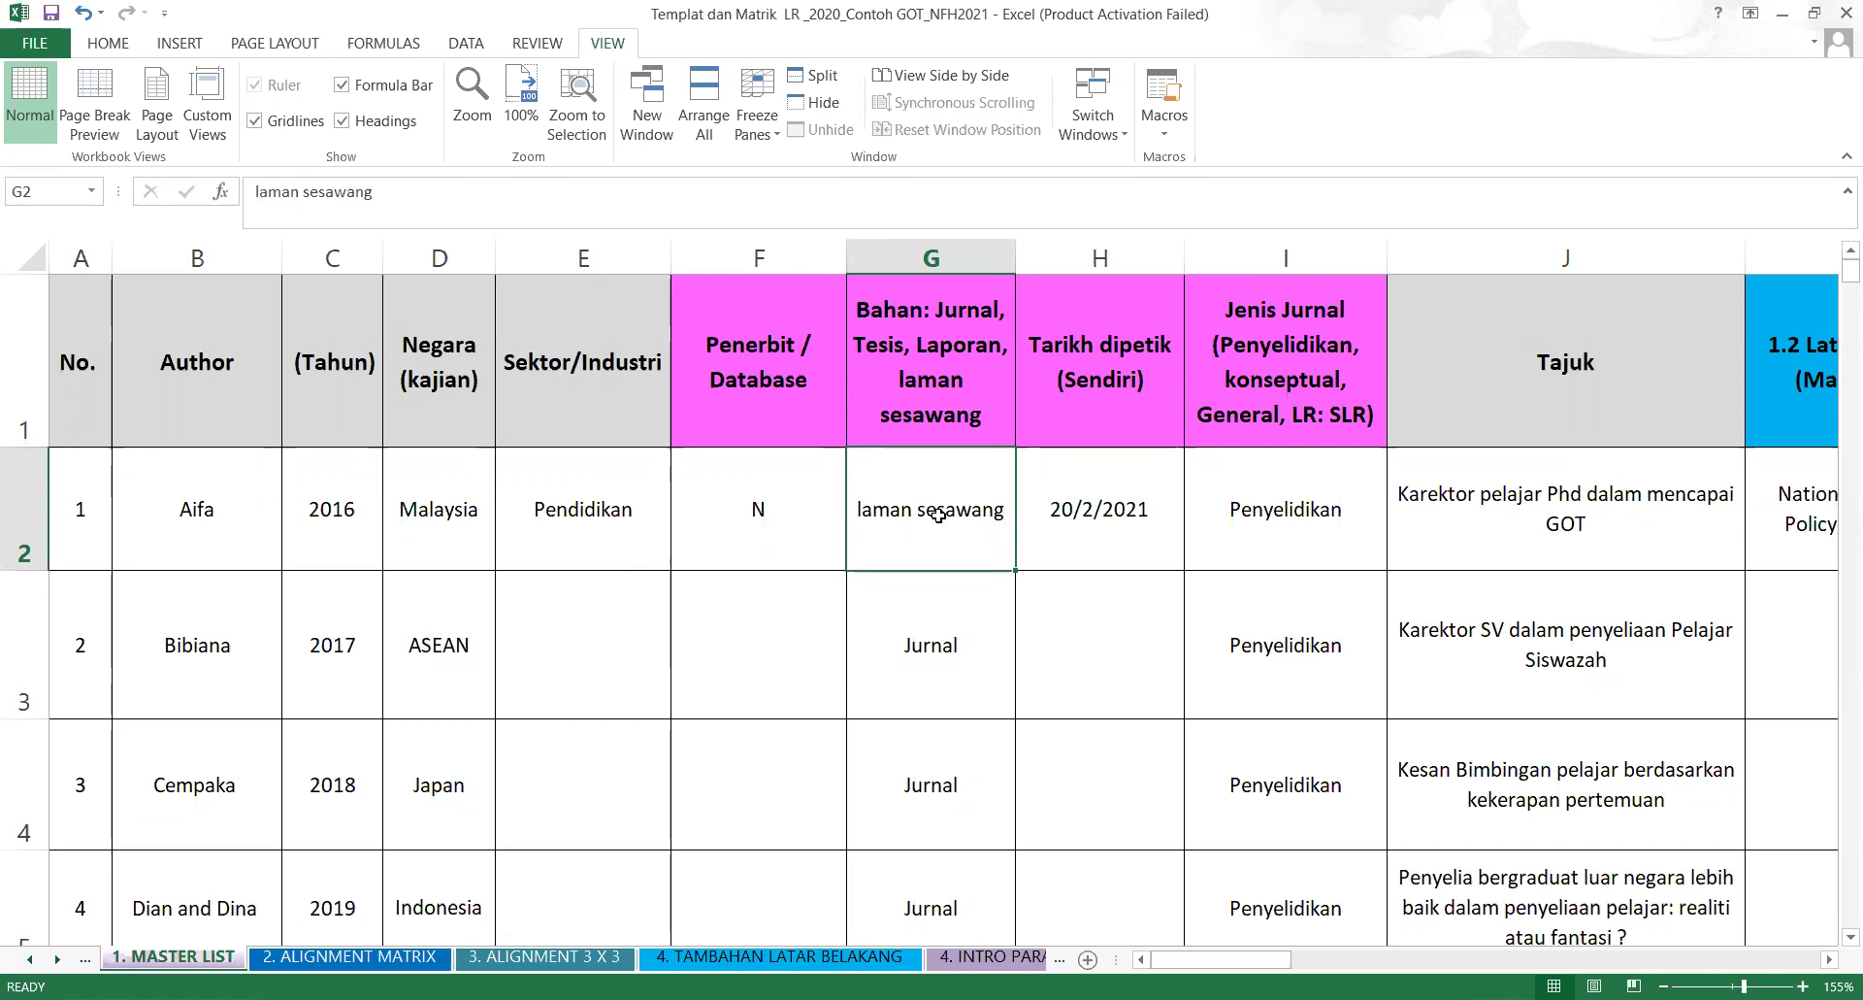
click(1320, 384)
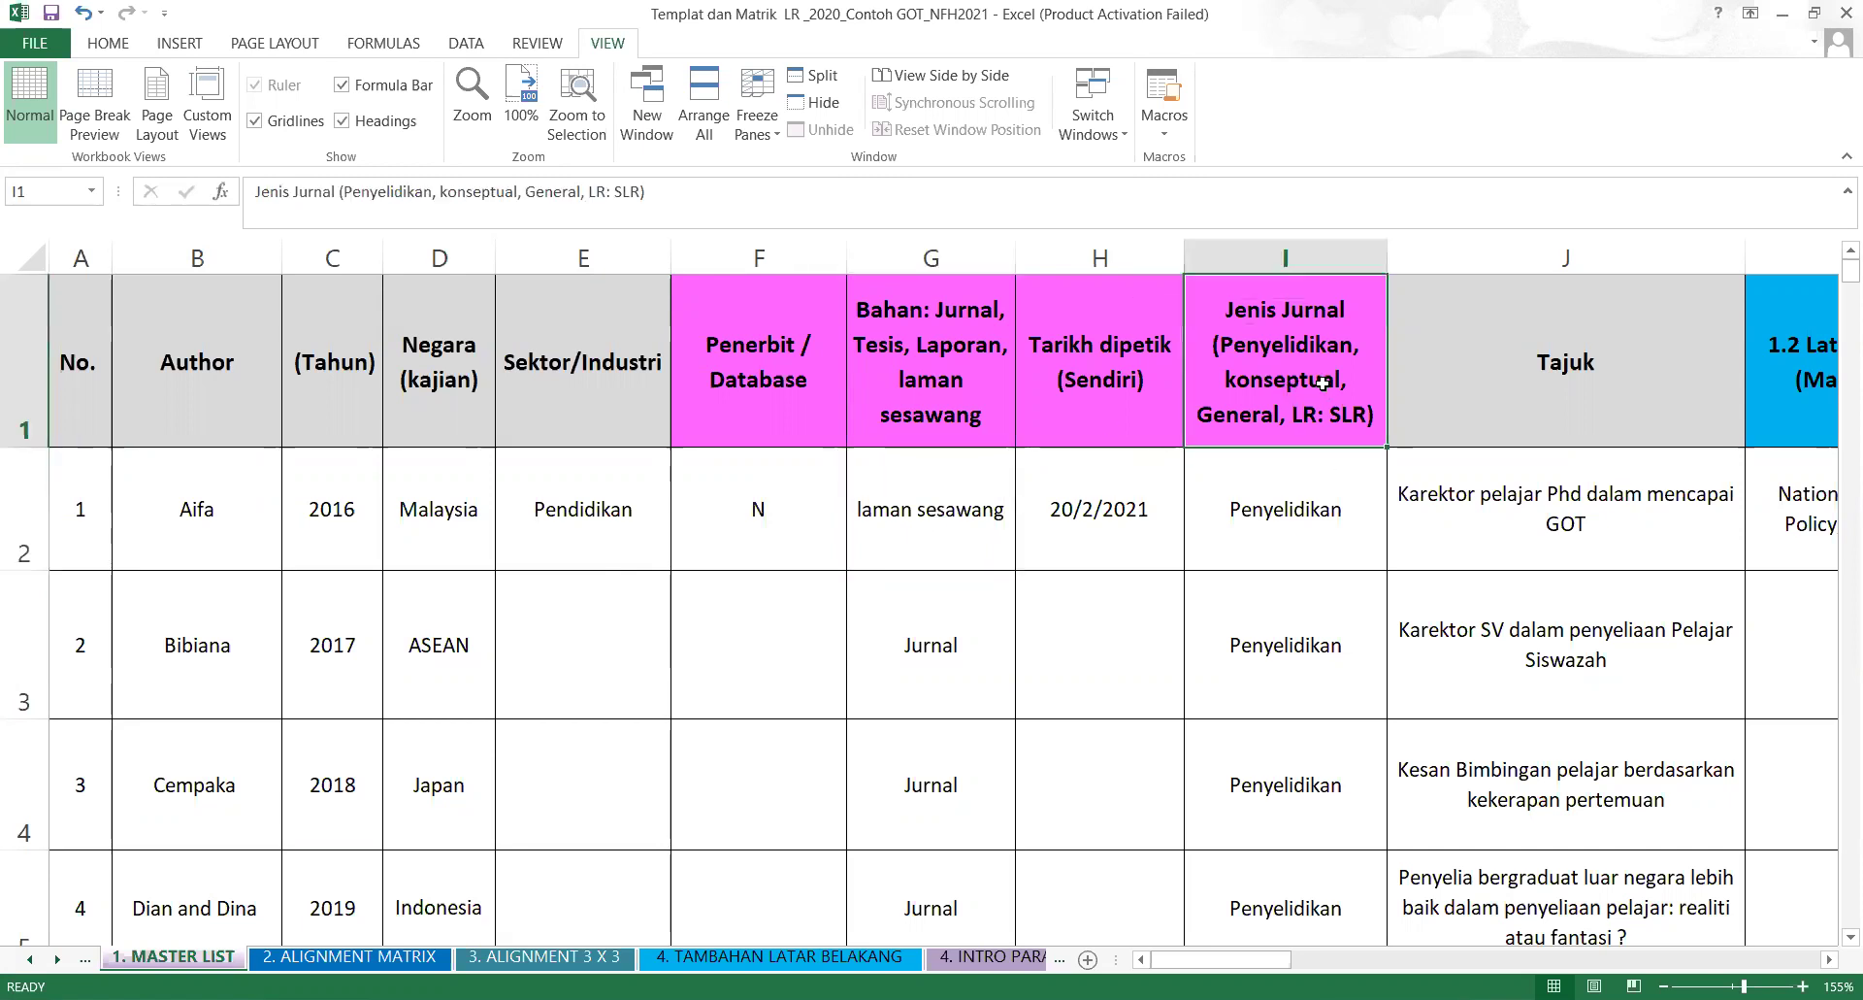
click(1358, 566)
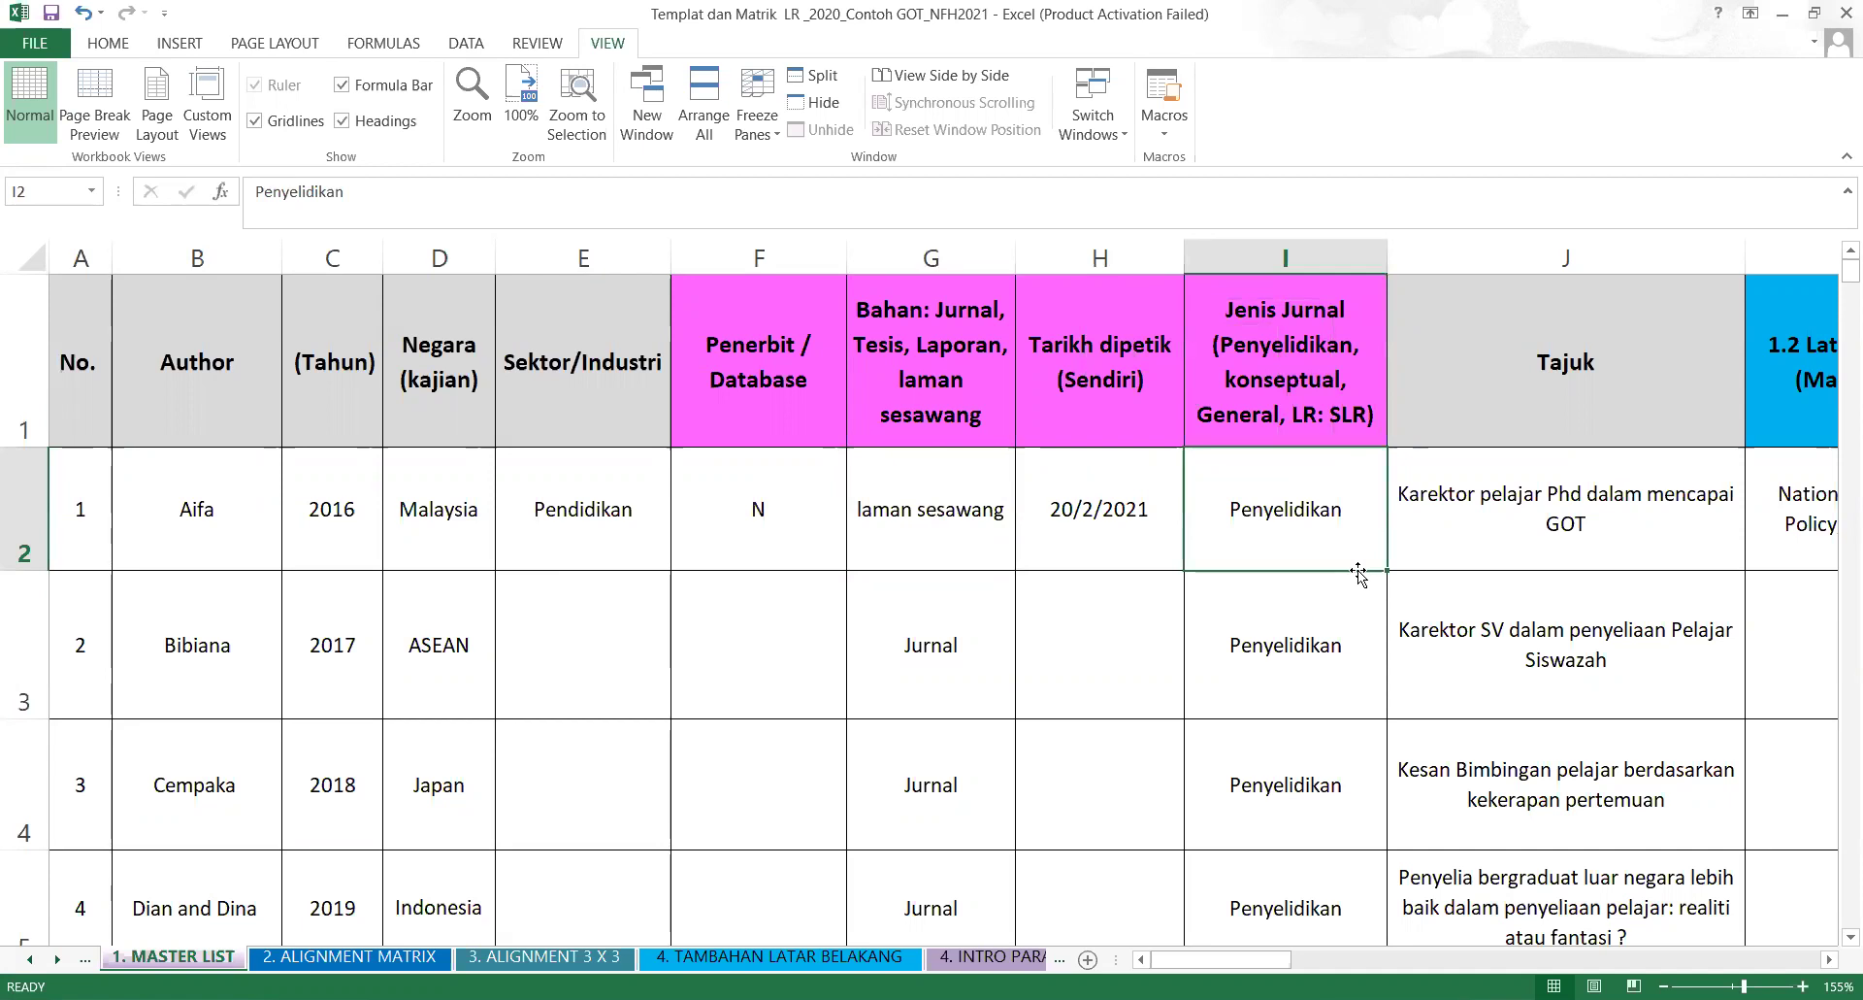
text(SLR)
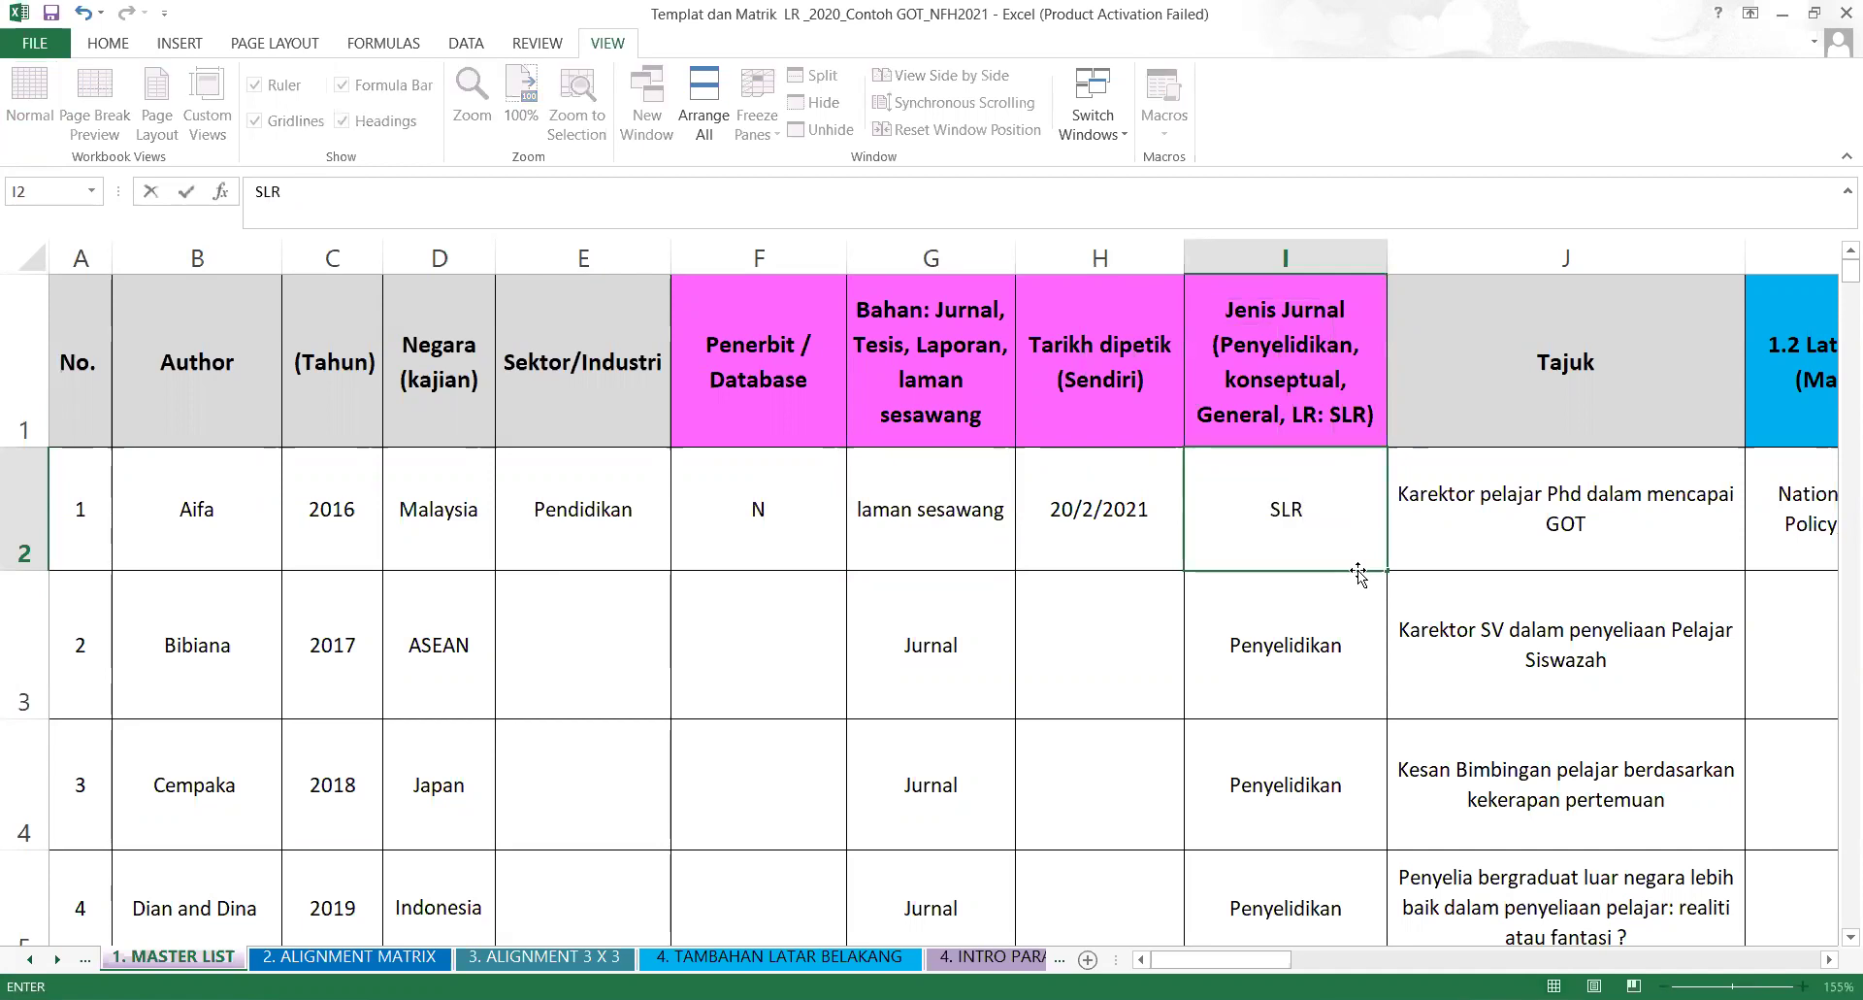
click(1327, 689)
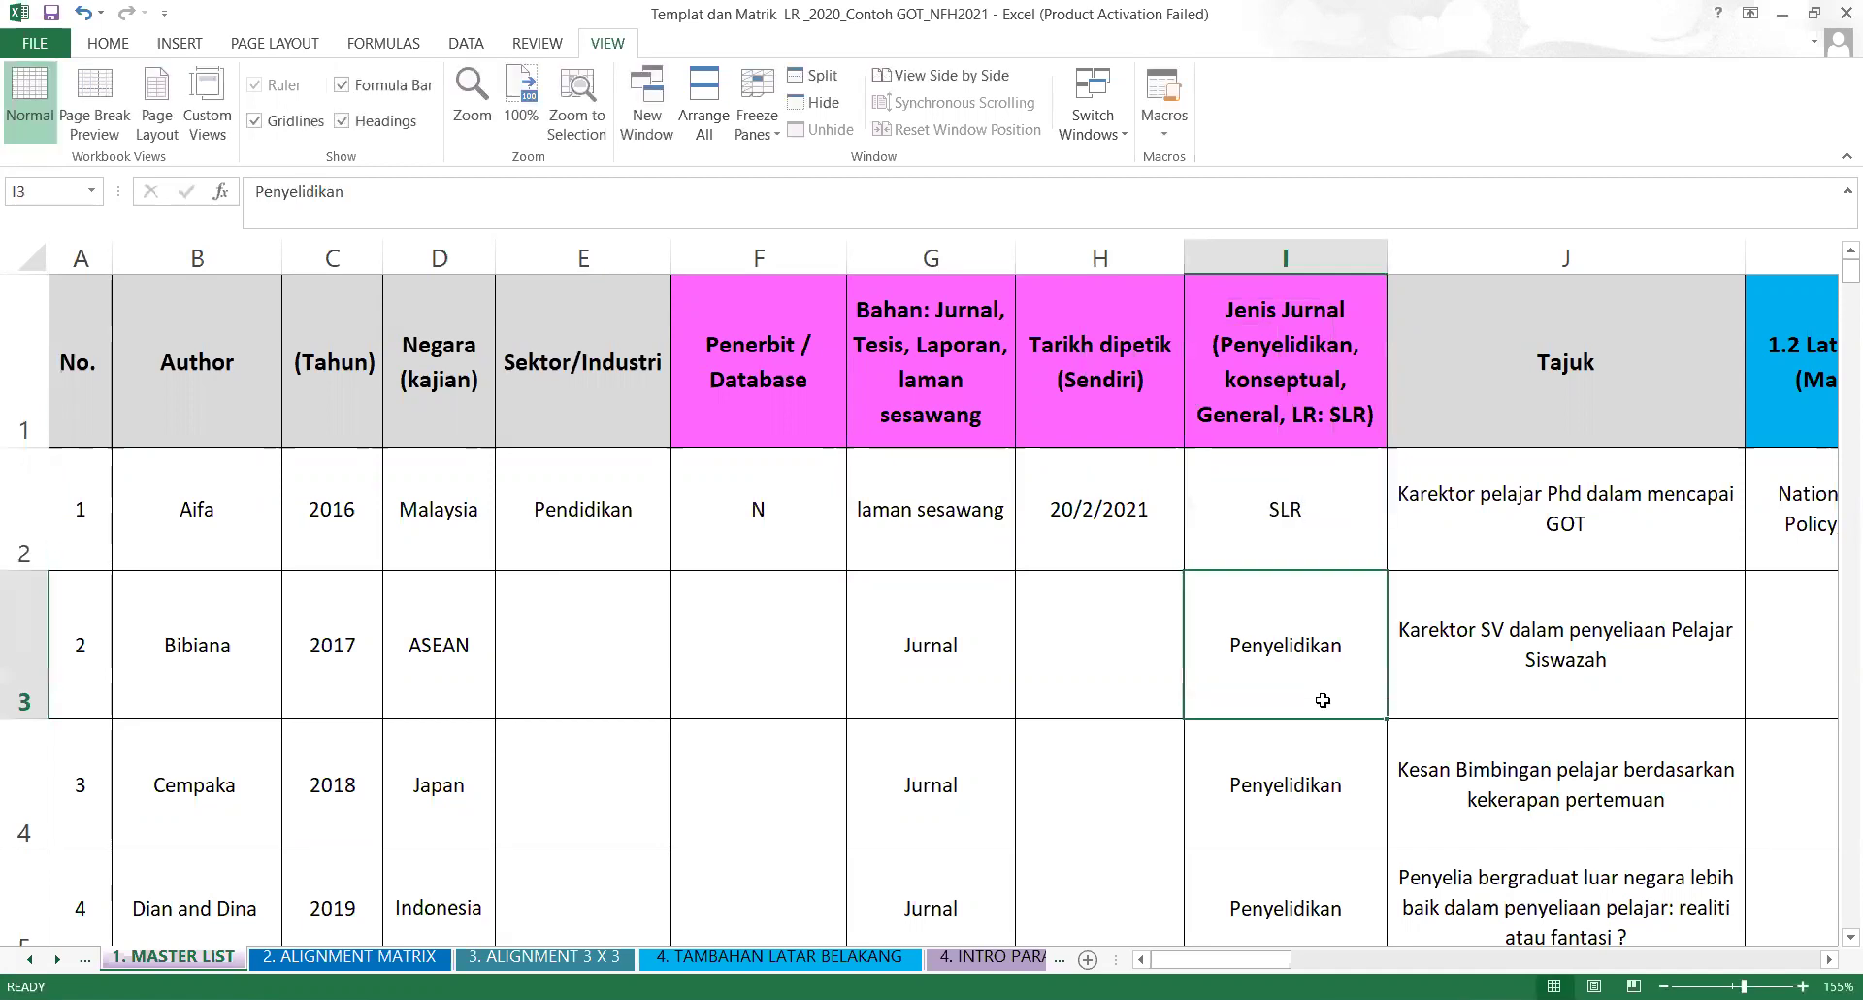
Change the first record's Jenis Jurnal to Konseptual.
click(1316, 513)
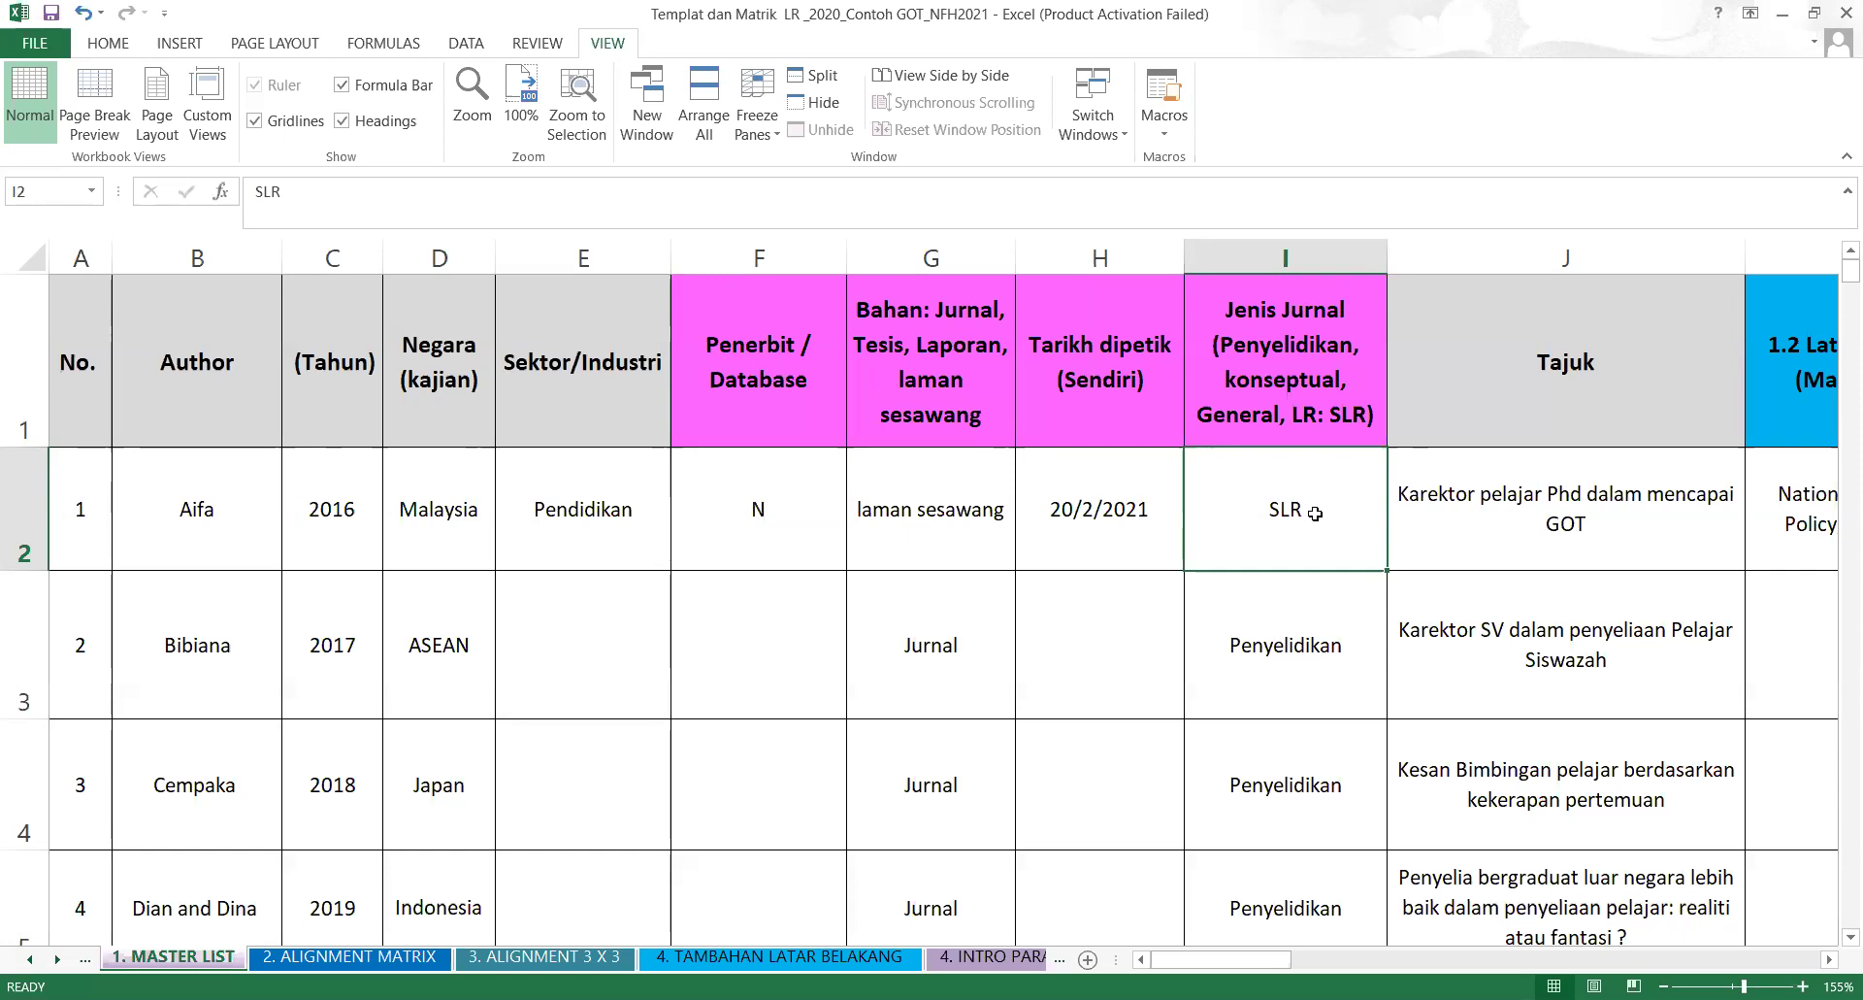
text(Konss)
key(BackSpace)
text(e)
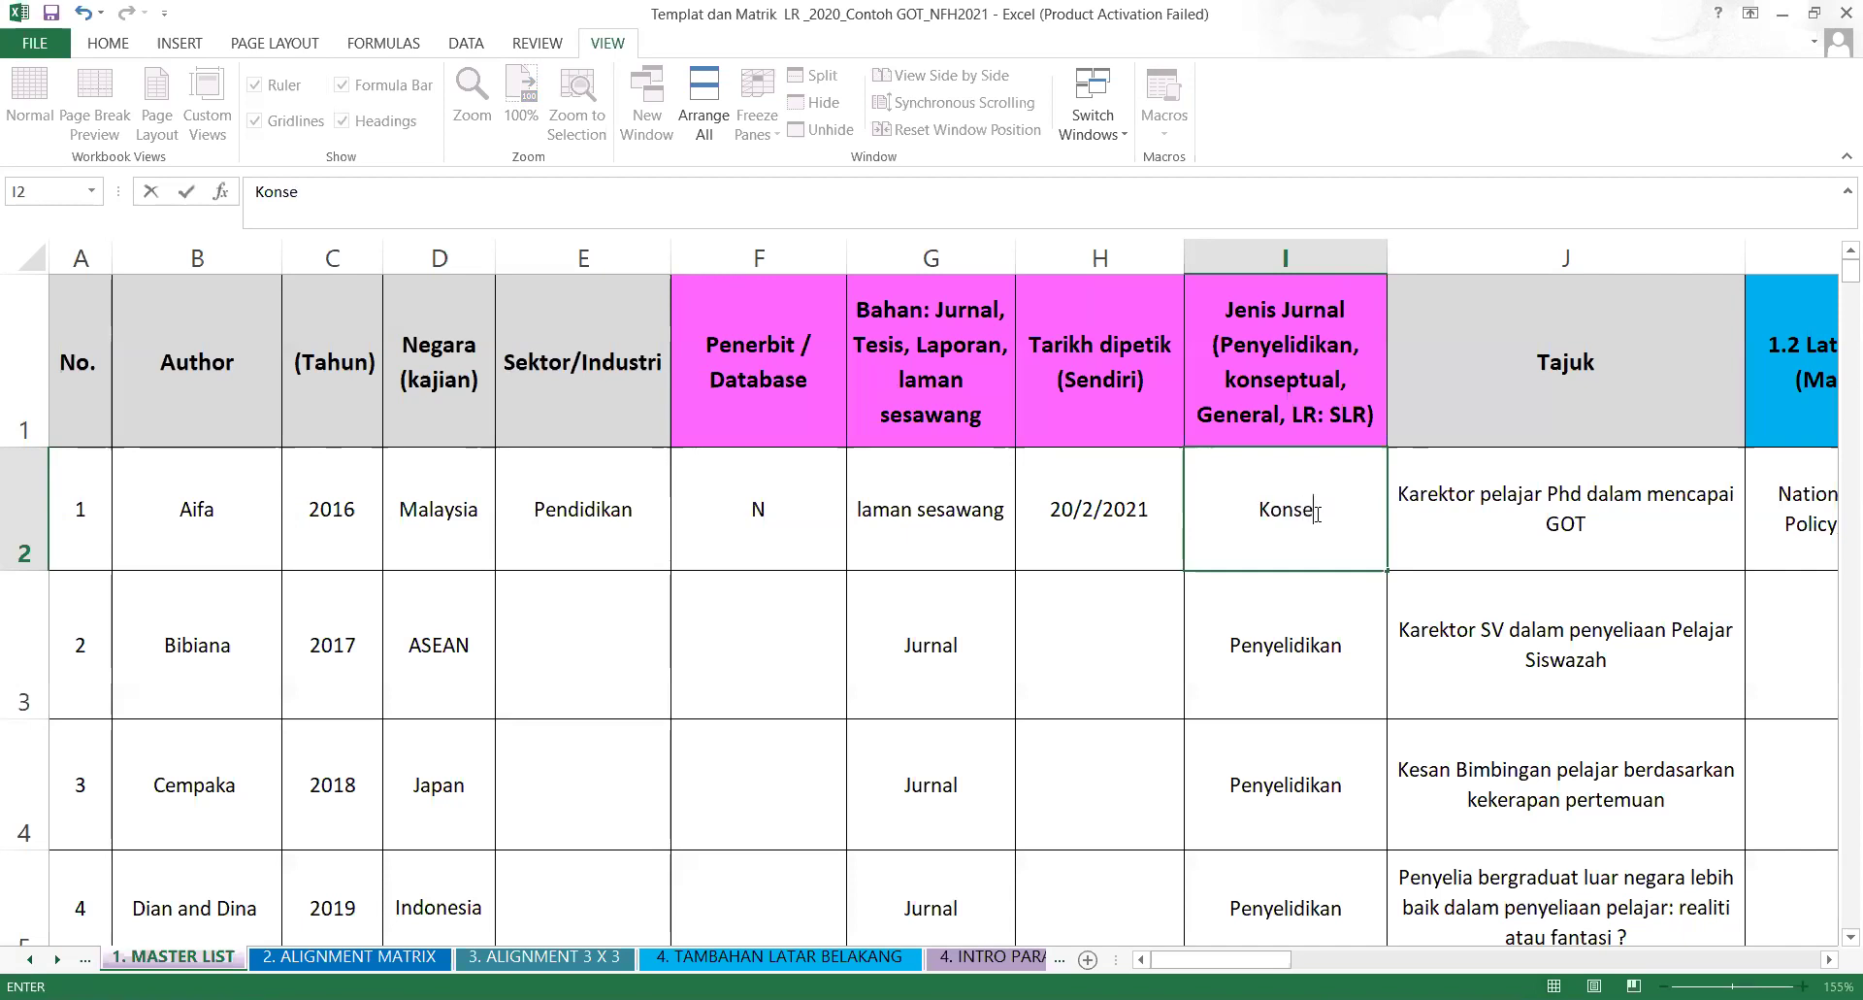
text(ptual)
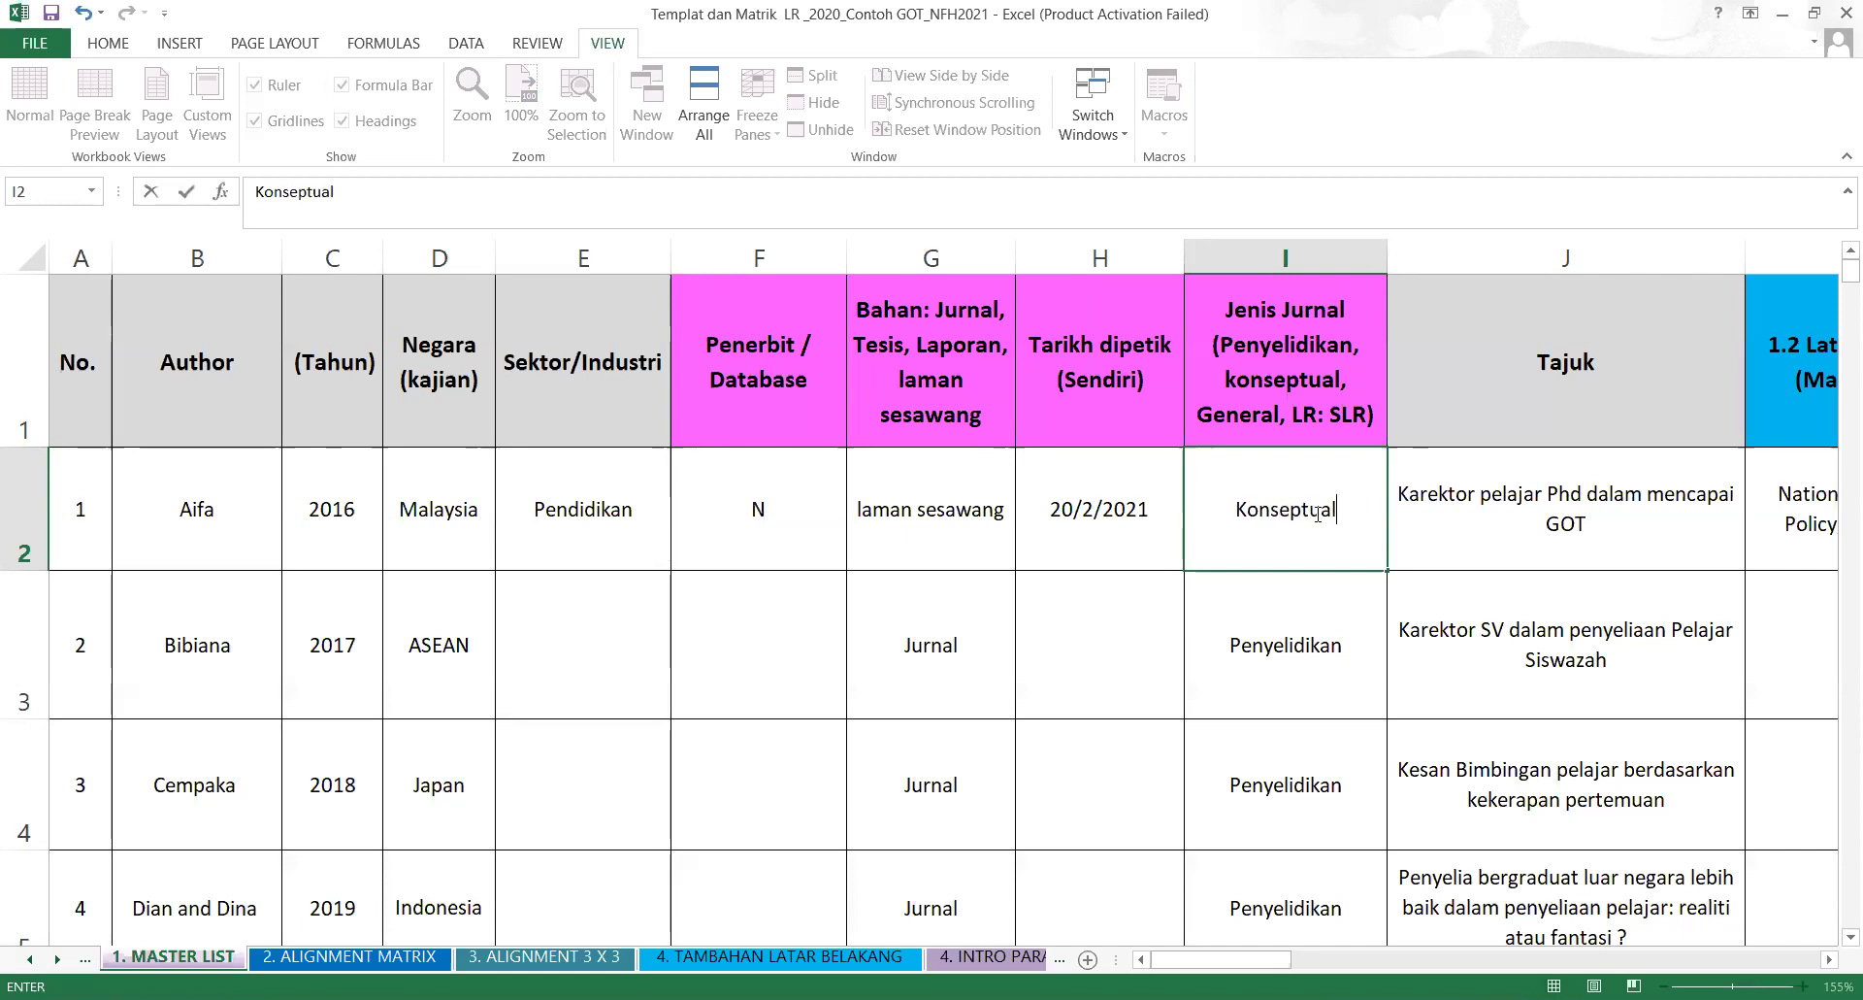
click(1331, 613)
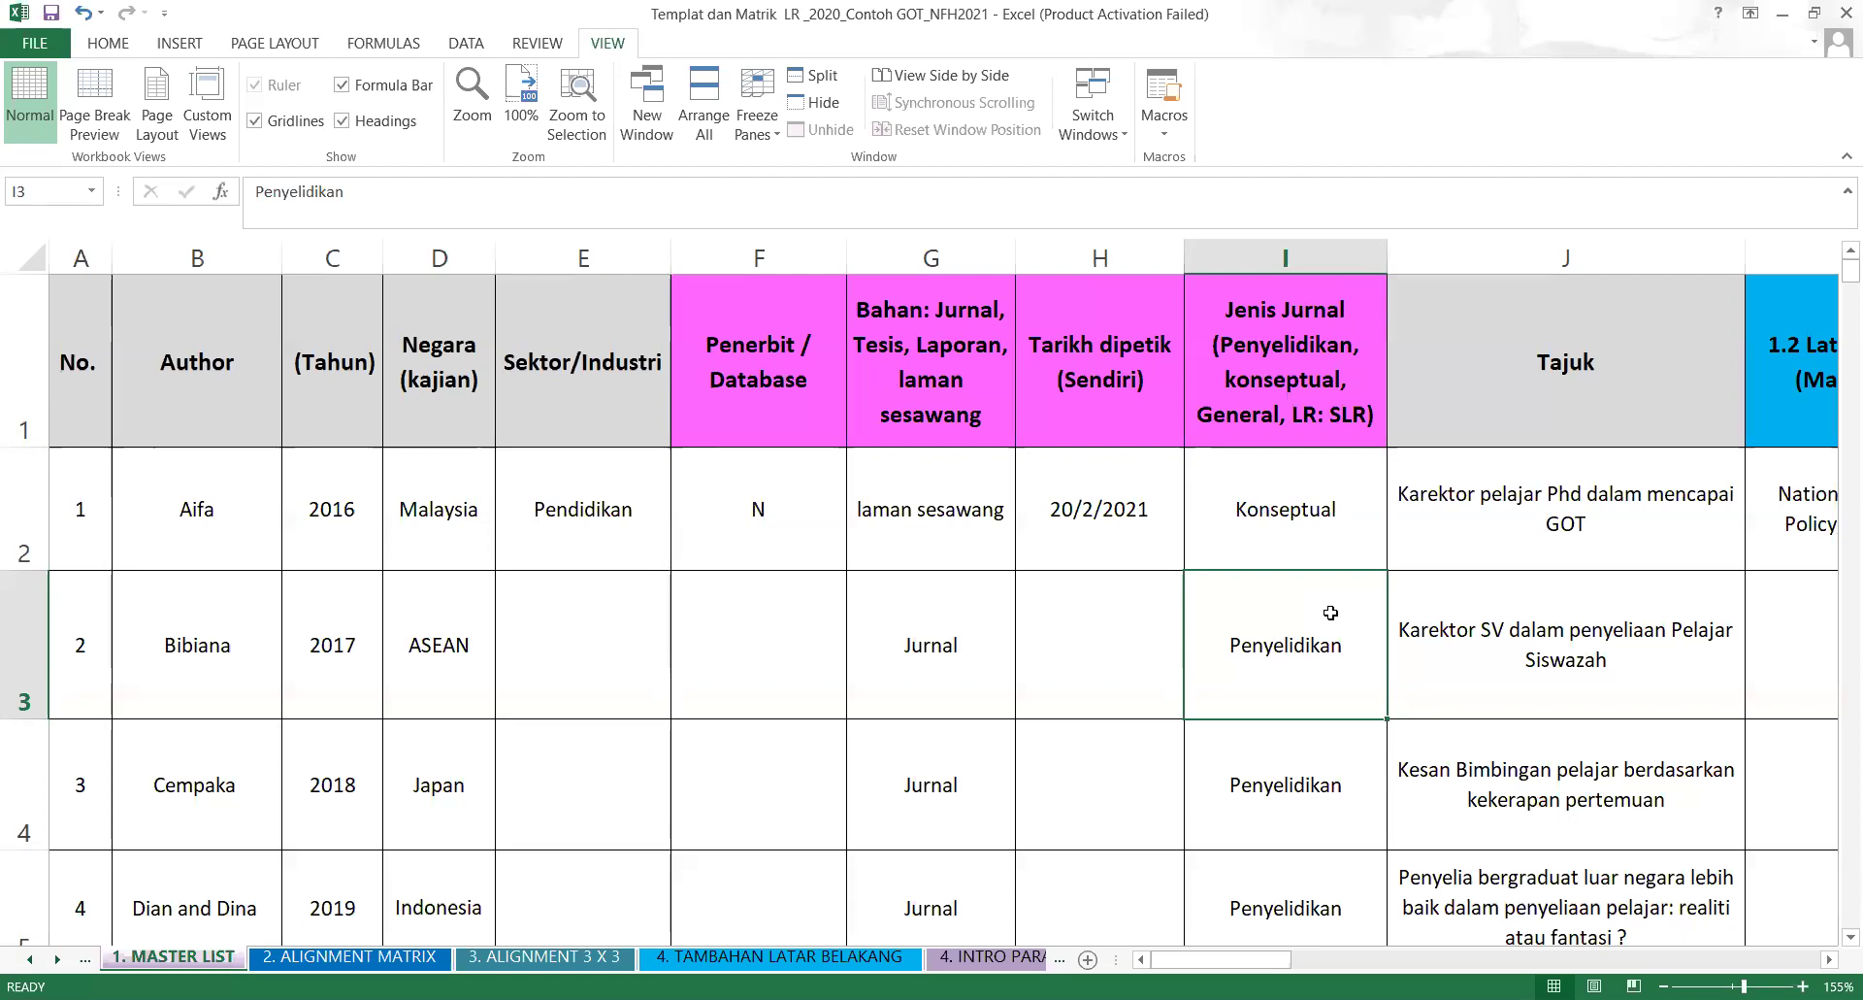
click(1276, 506)
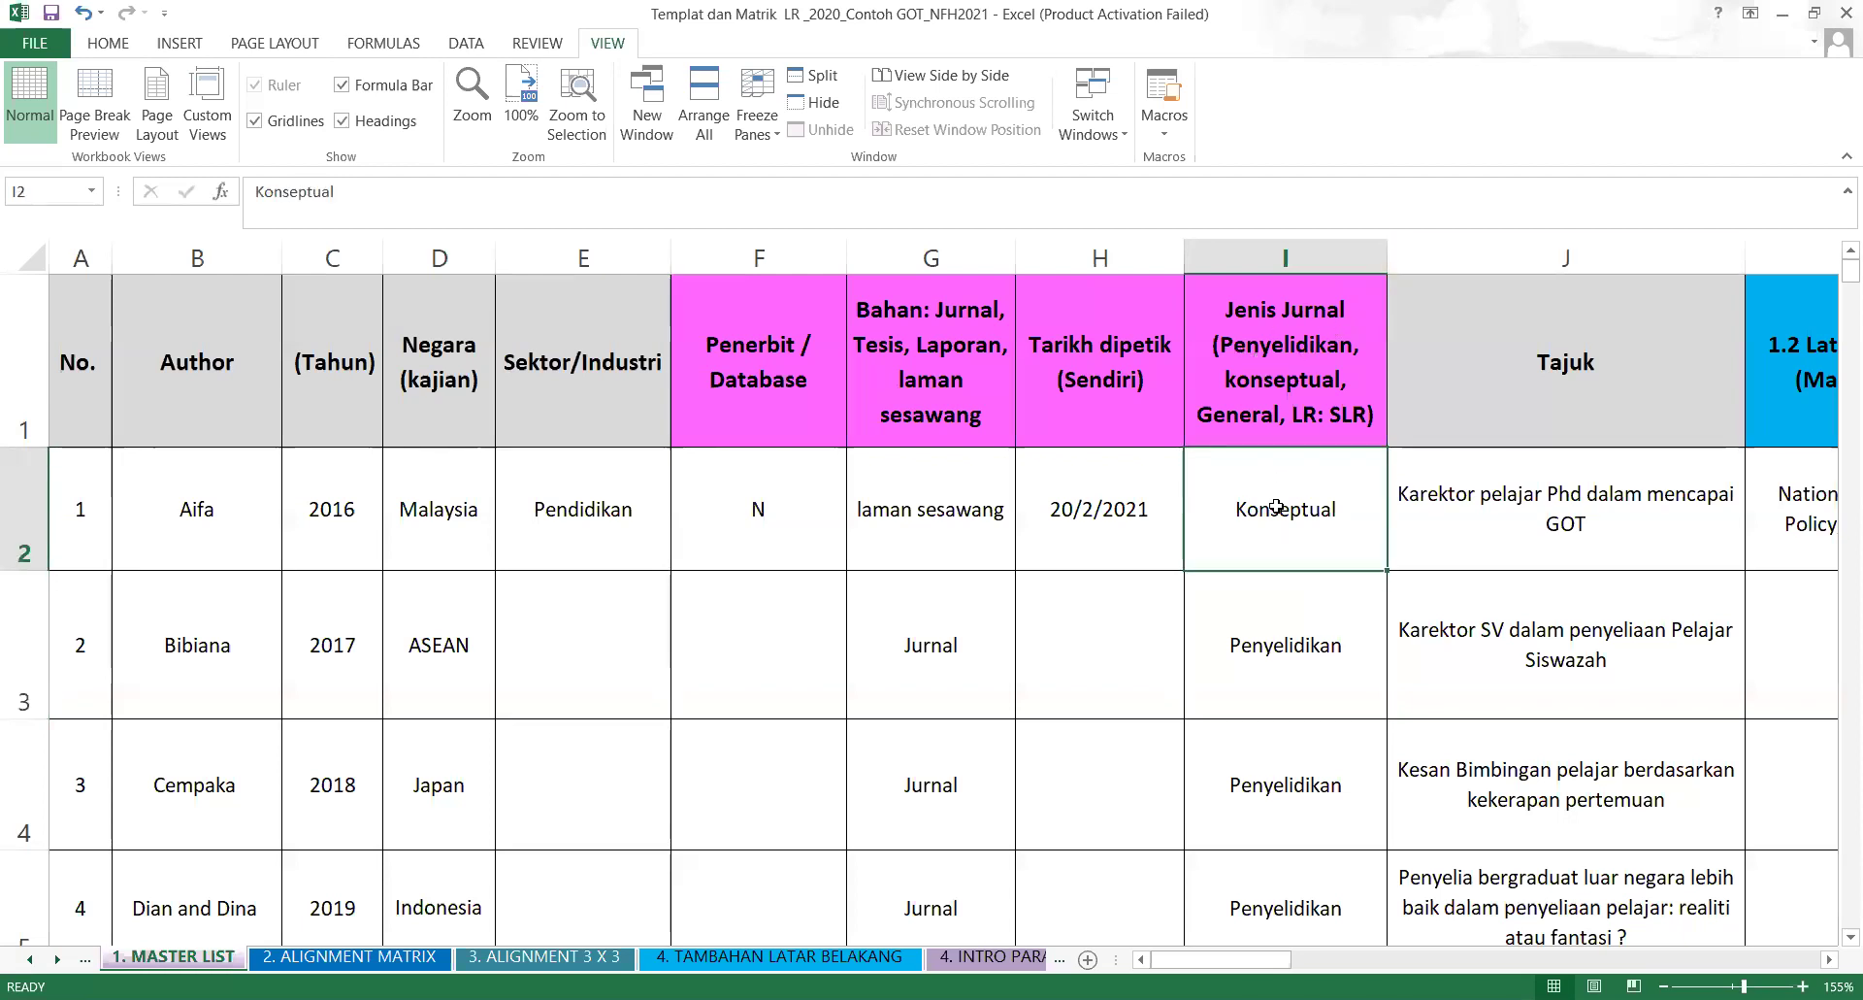
text(pen)
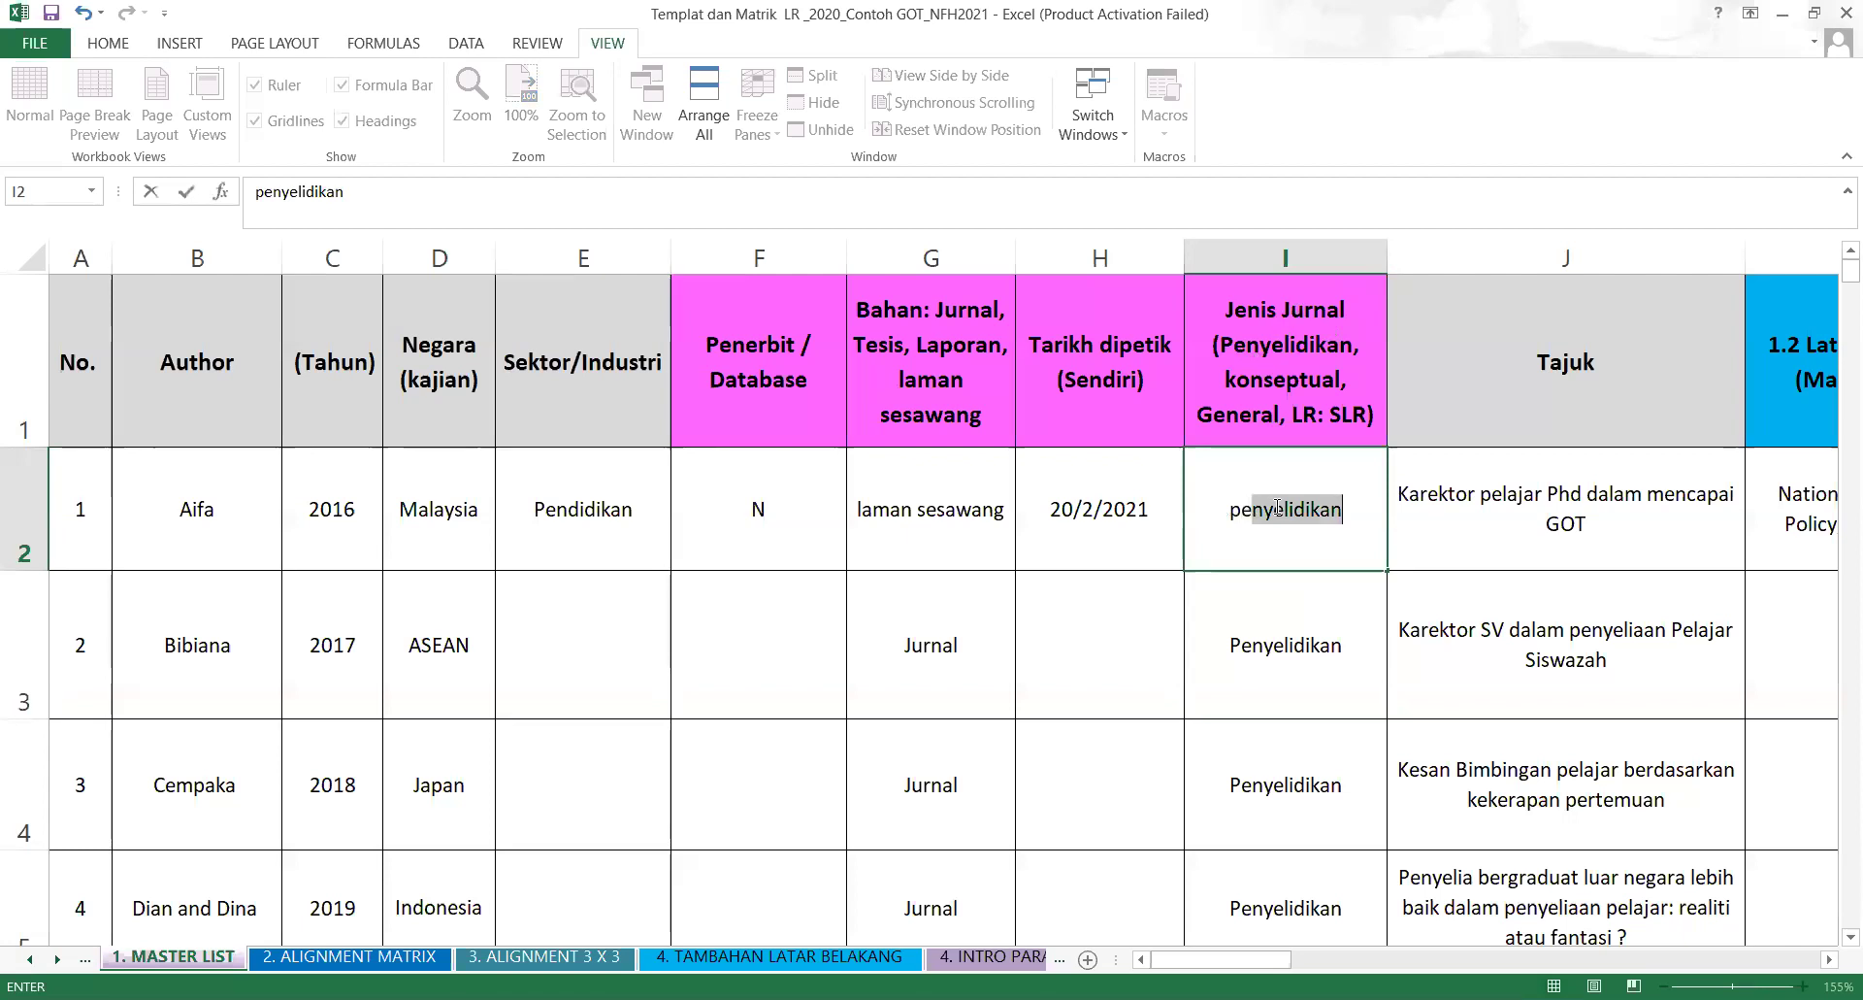
key(BackSpace)
key(BackSpace)
key(BackSpace)
key(BackSpace)
text(konseptual)
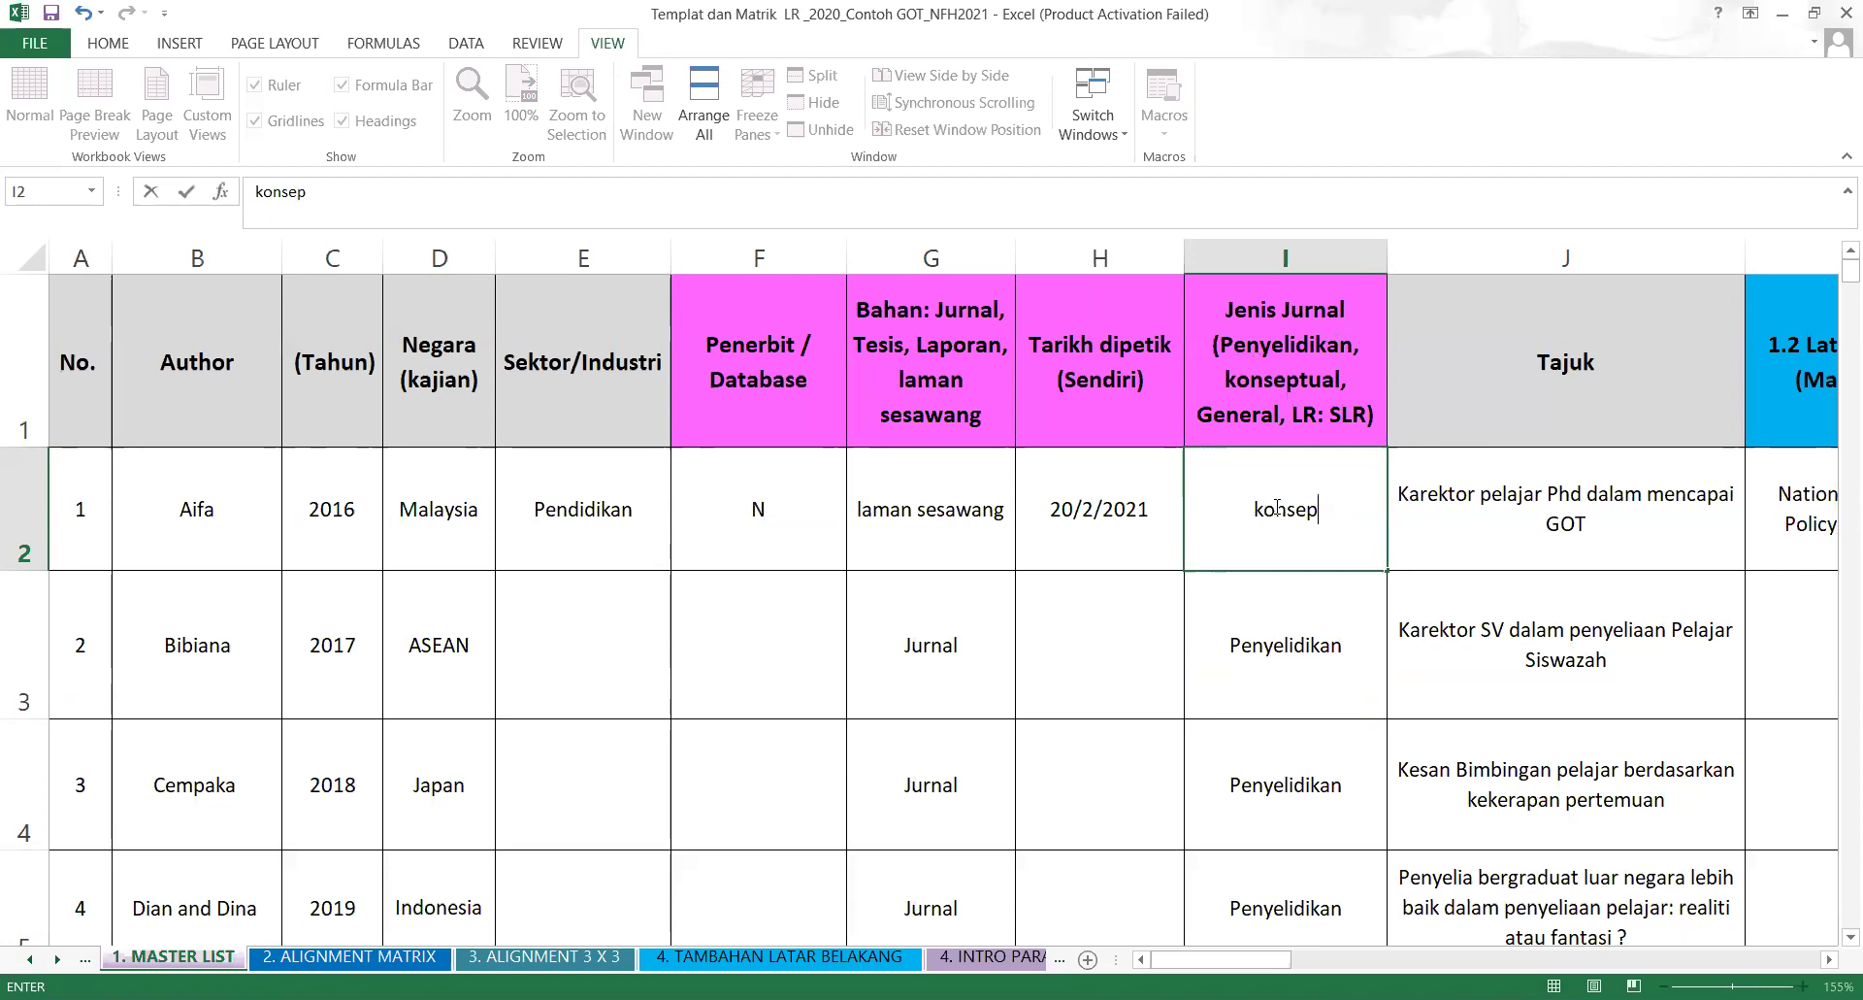
key(BackSpace)
key(BackSpace)
key(BackSpace)
key(BackSpace)
key(BackSpace)
key(BackSpace)
key(BackSpace)
key(BackSpace)
key(BackSpace)
key(BackSpace)
Enter SLR as the Jenis Jurnal of the first record.
text(SLR)
click(1249, 652)
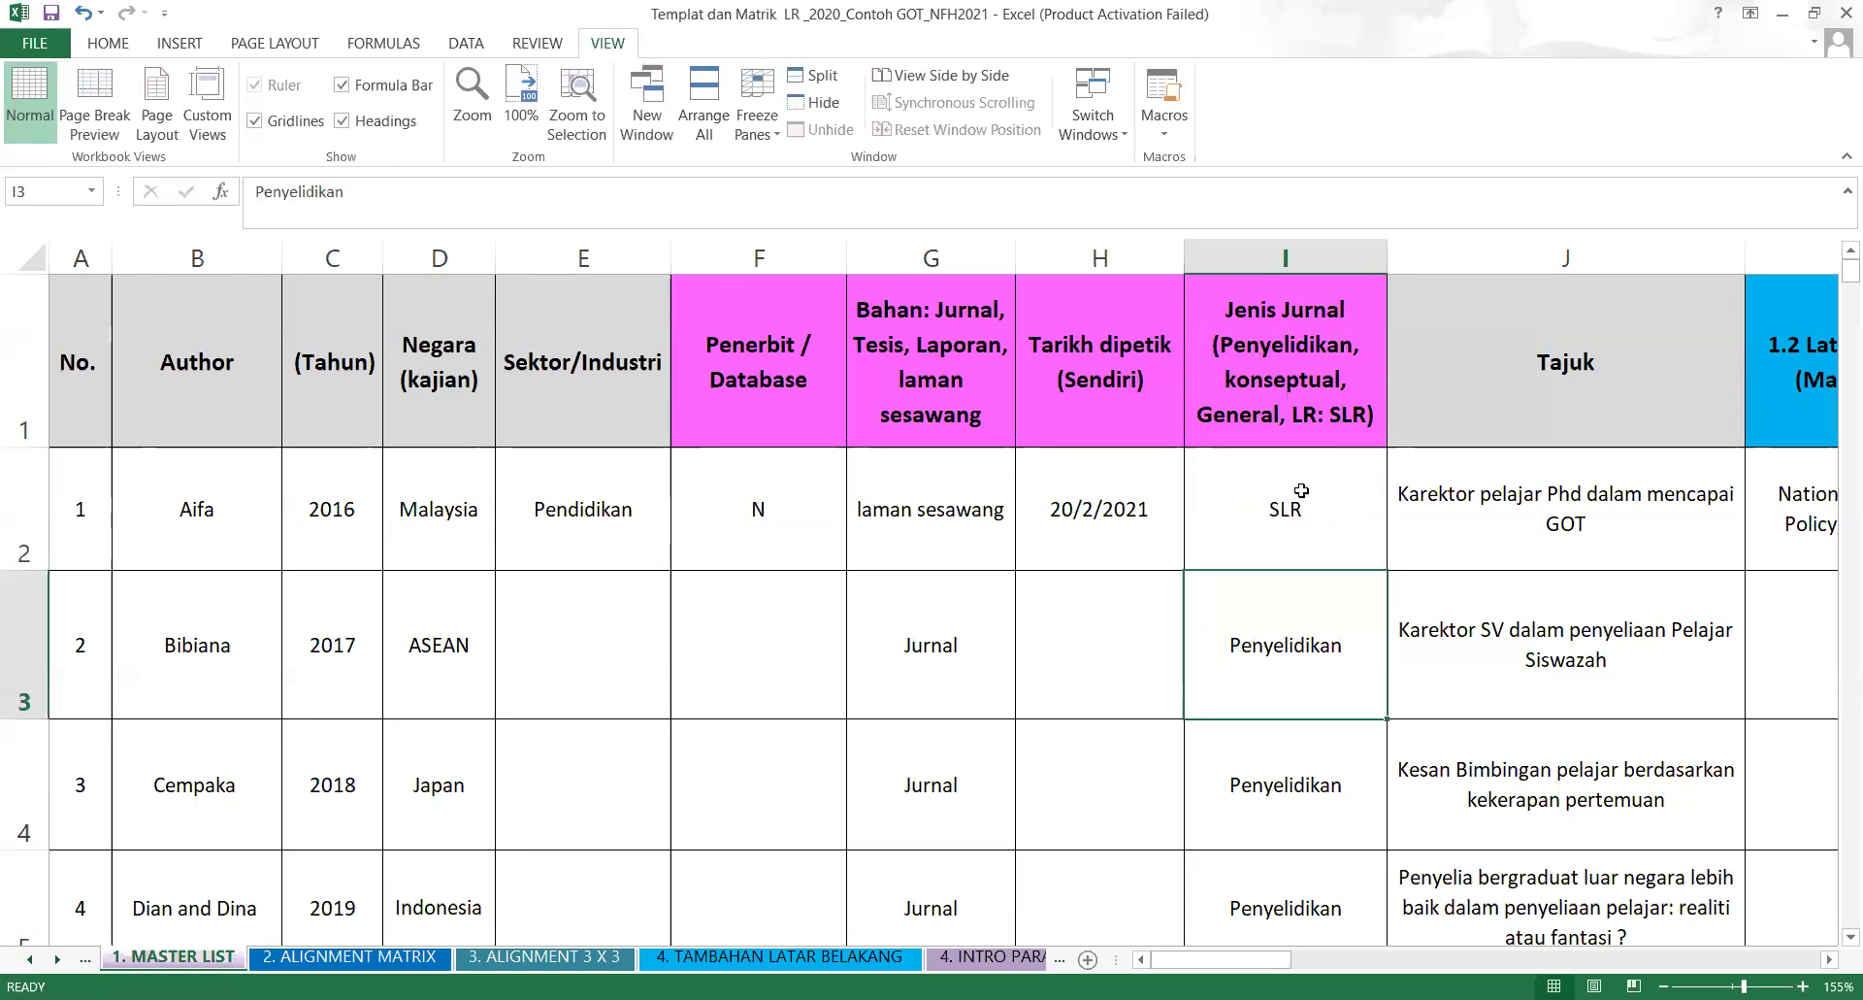
click(1288, 533)
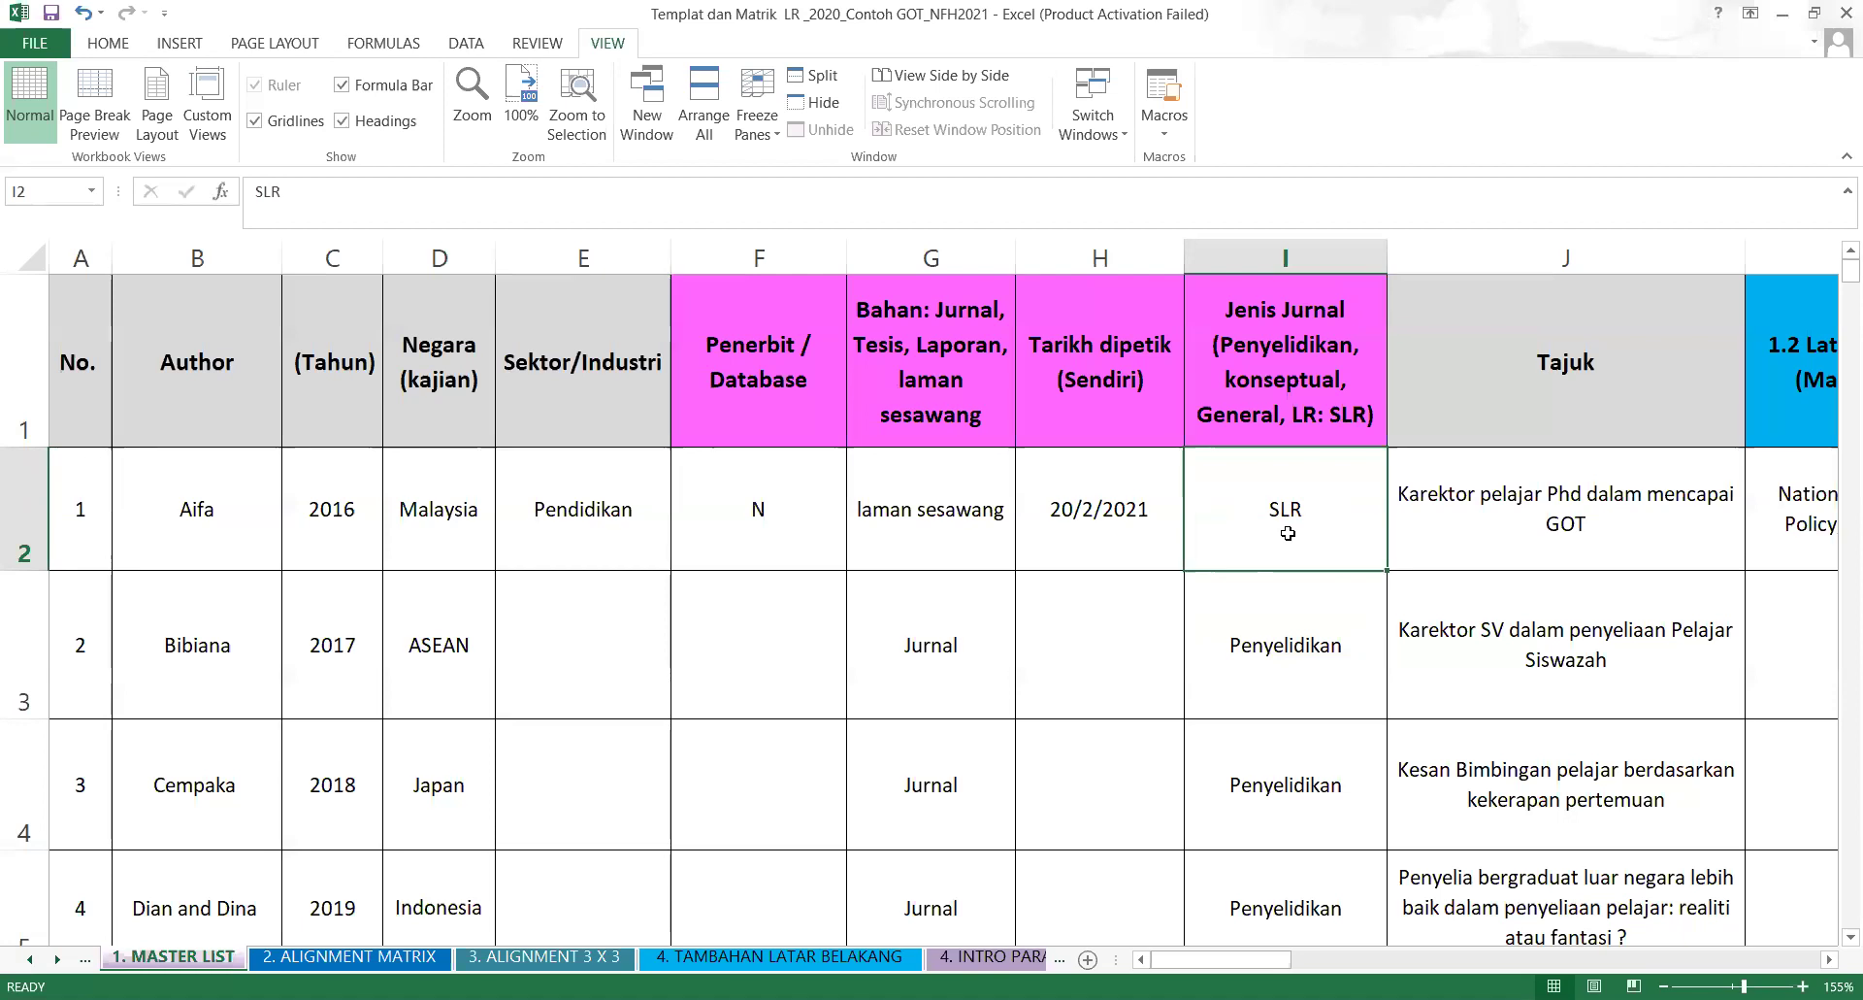
Go through the header cells from Tajuk across the chapter 1 sections to 1.8B Limitasi (T,M).
click(1507, 360)
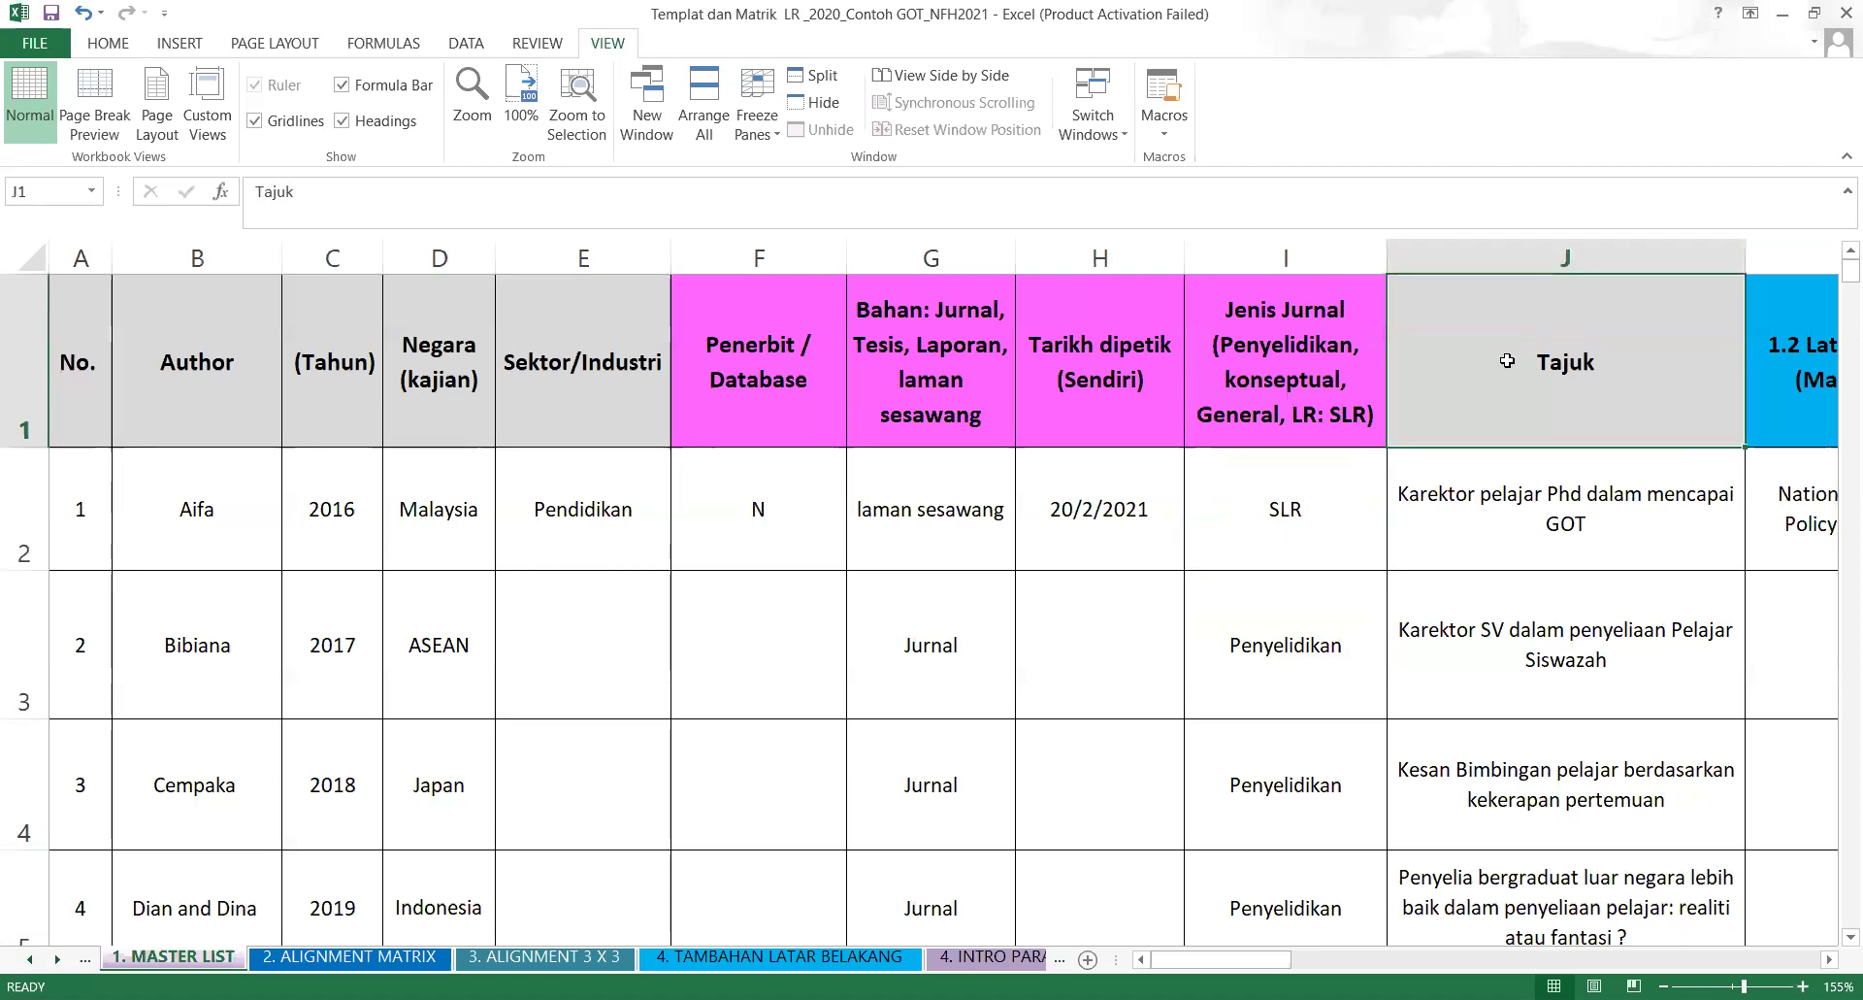
key(Right)
key(Right)
key(Right)
key(Right)
key(Right)
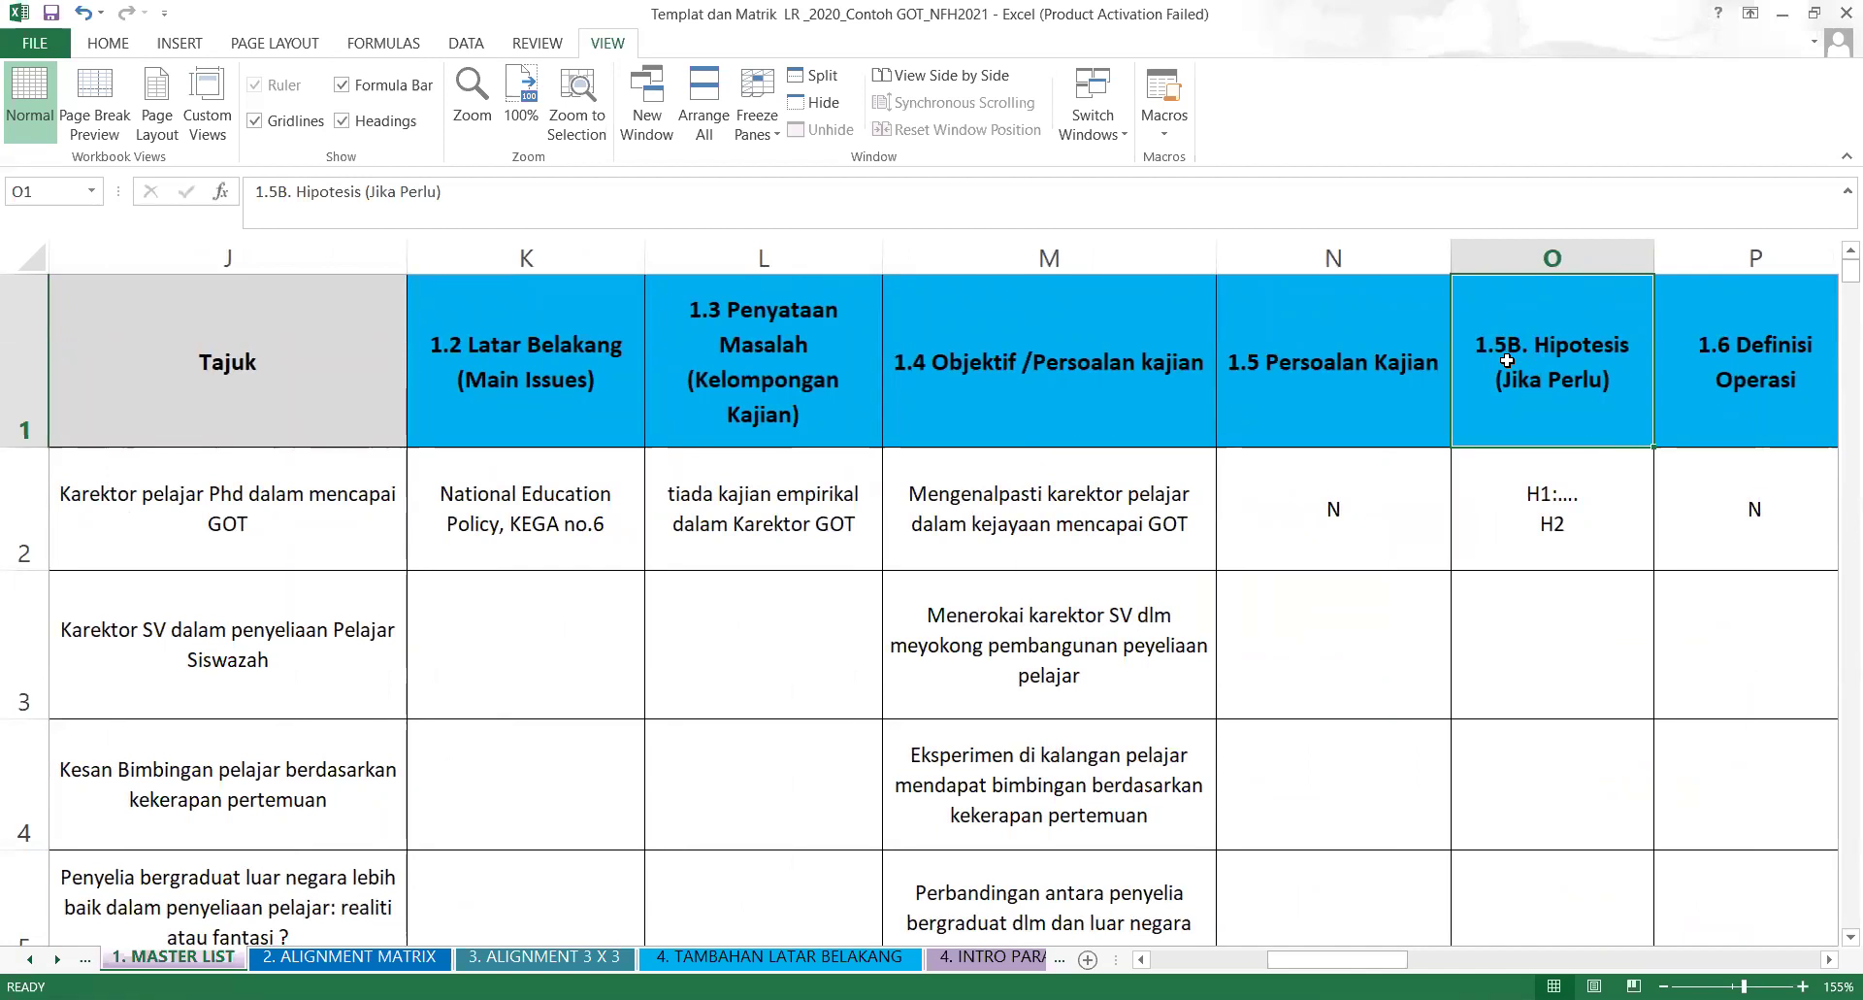
key(Right)
key(Right)
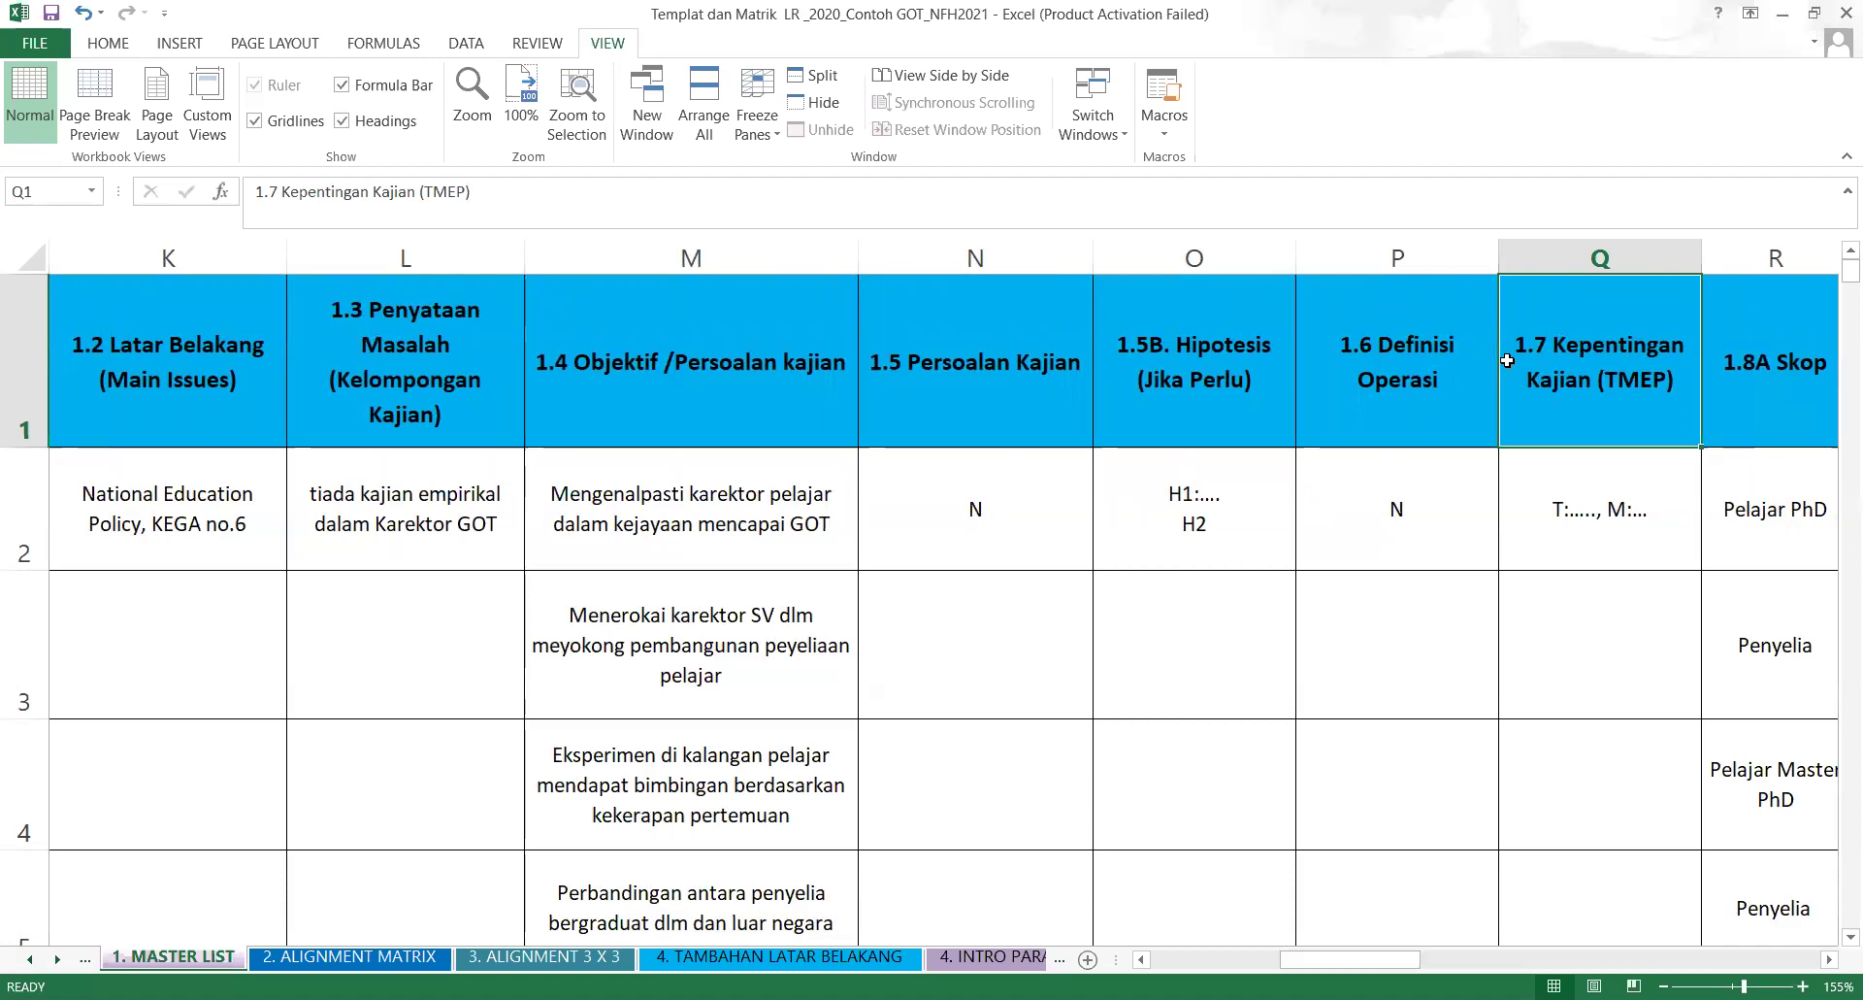
key(Right)
key(Right)
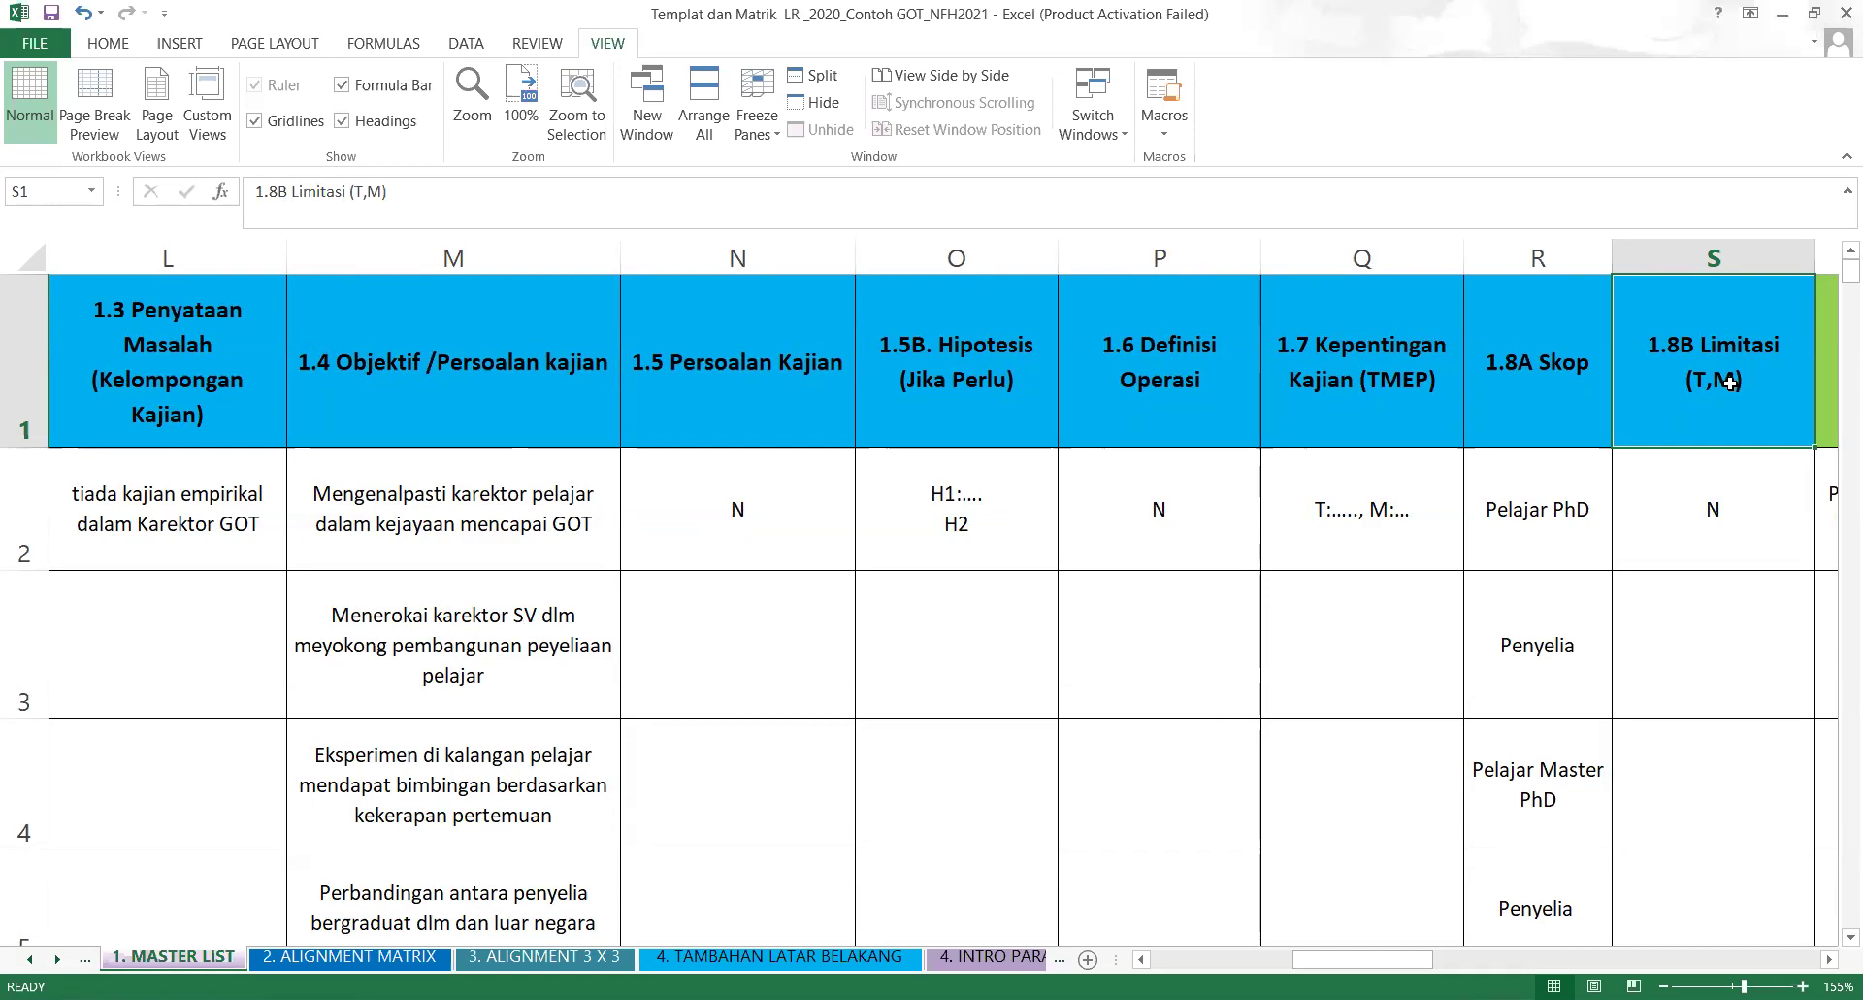
Review the first record's entries from 1.8B Limitasi back through 1.5 Persoalan Kajian and 1.4 Objektif to the No. column.
click(1660, 509)
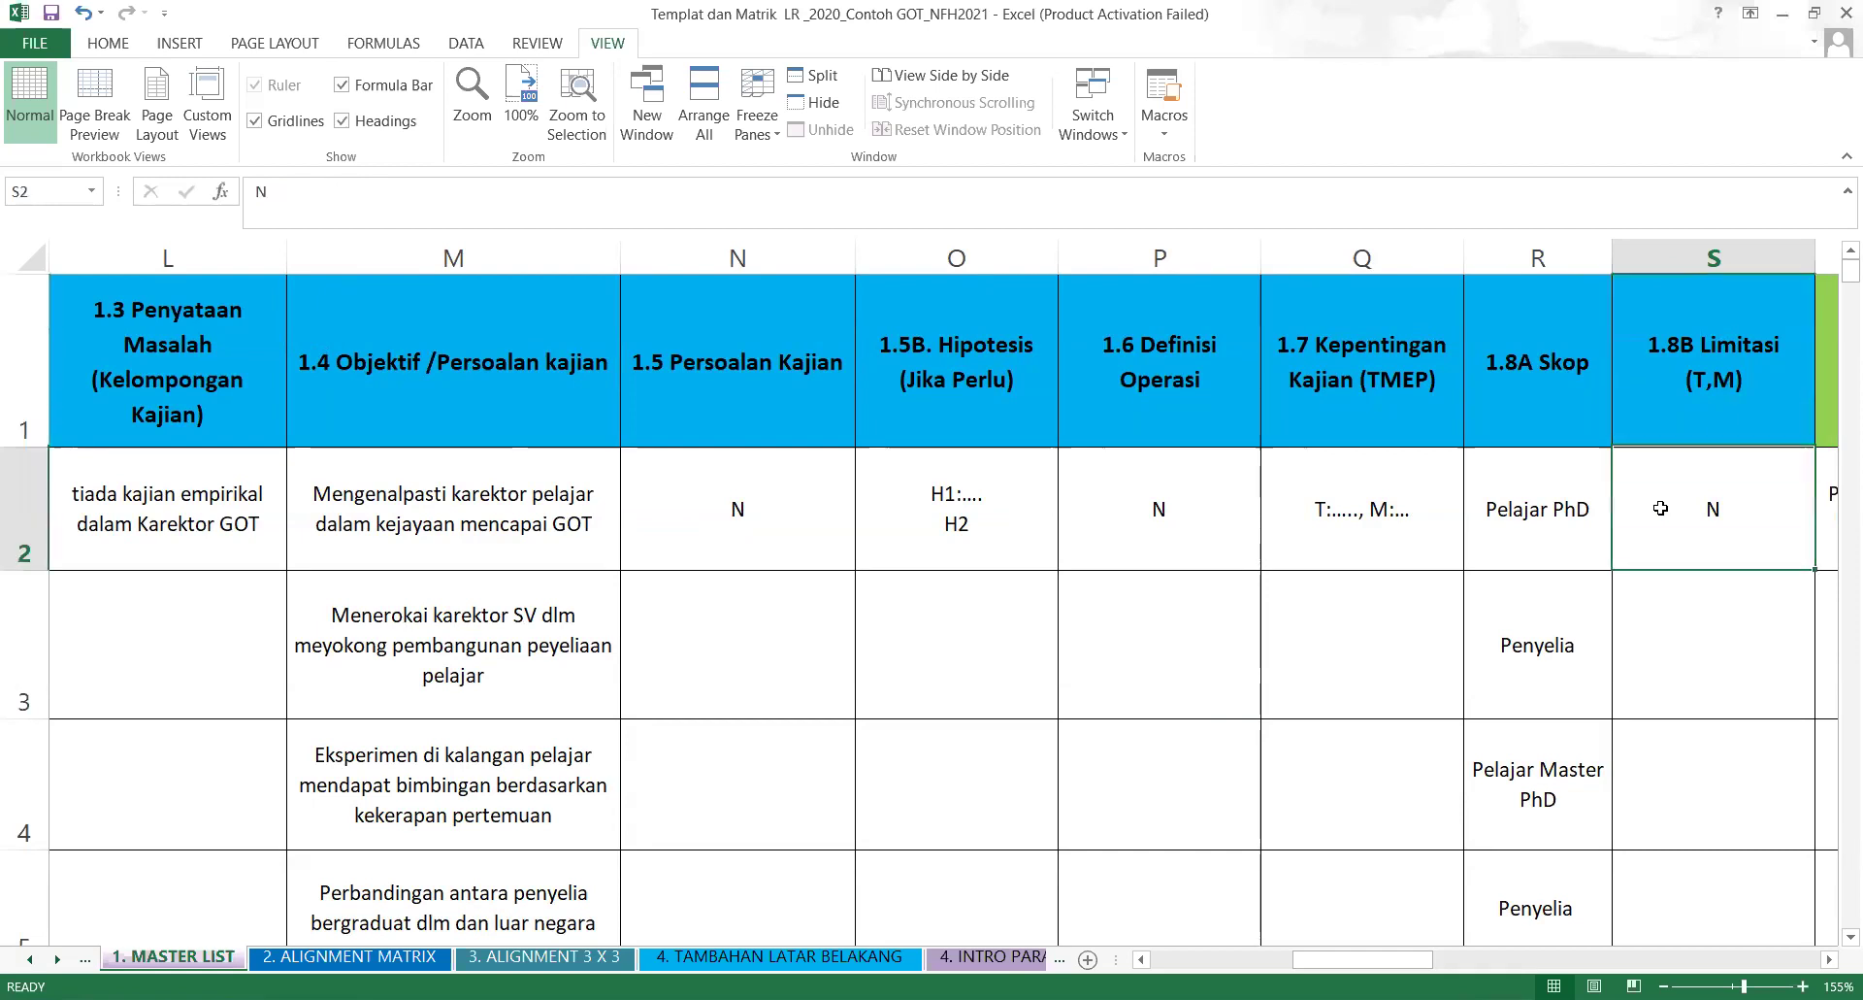
click(795, 527)
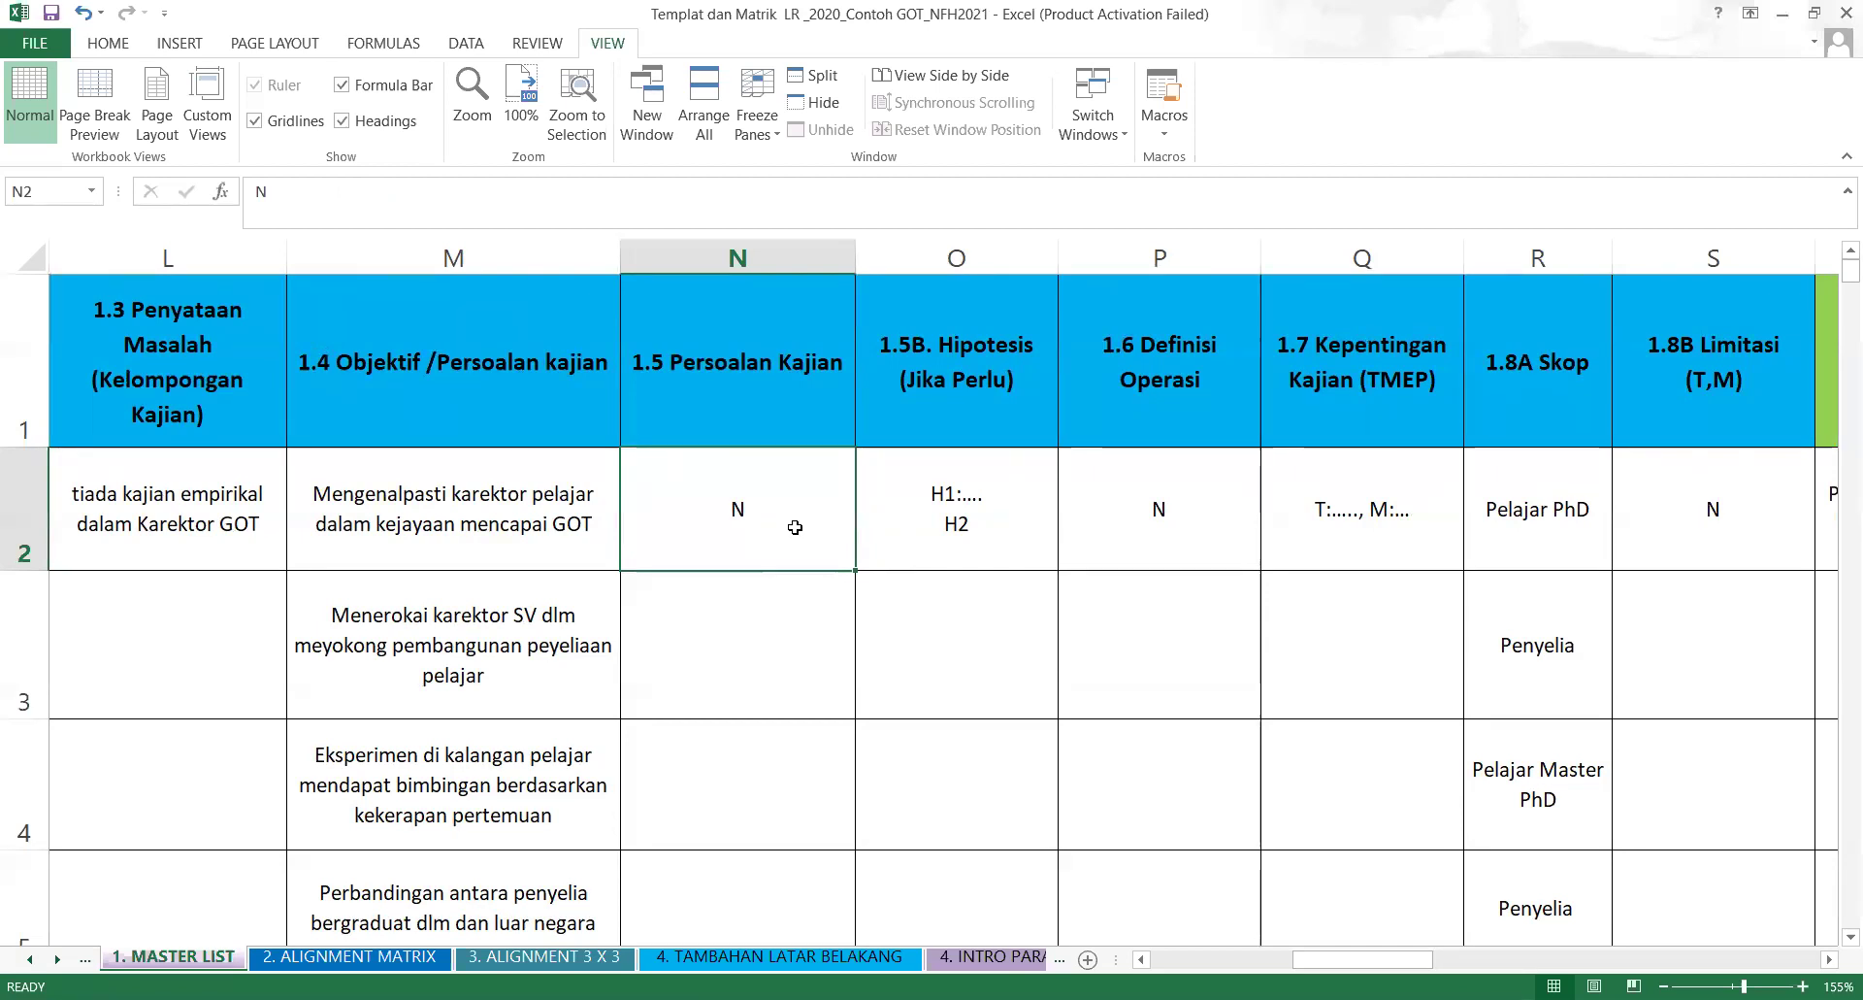
click(507, 549)
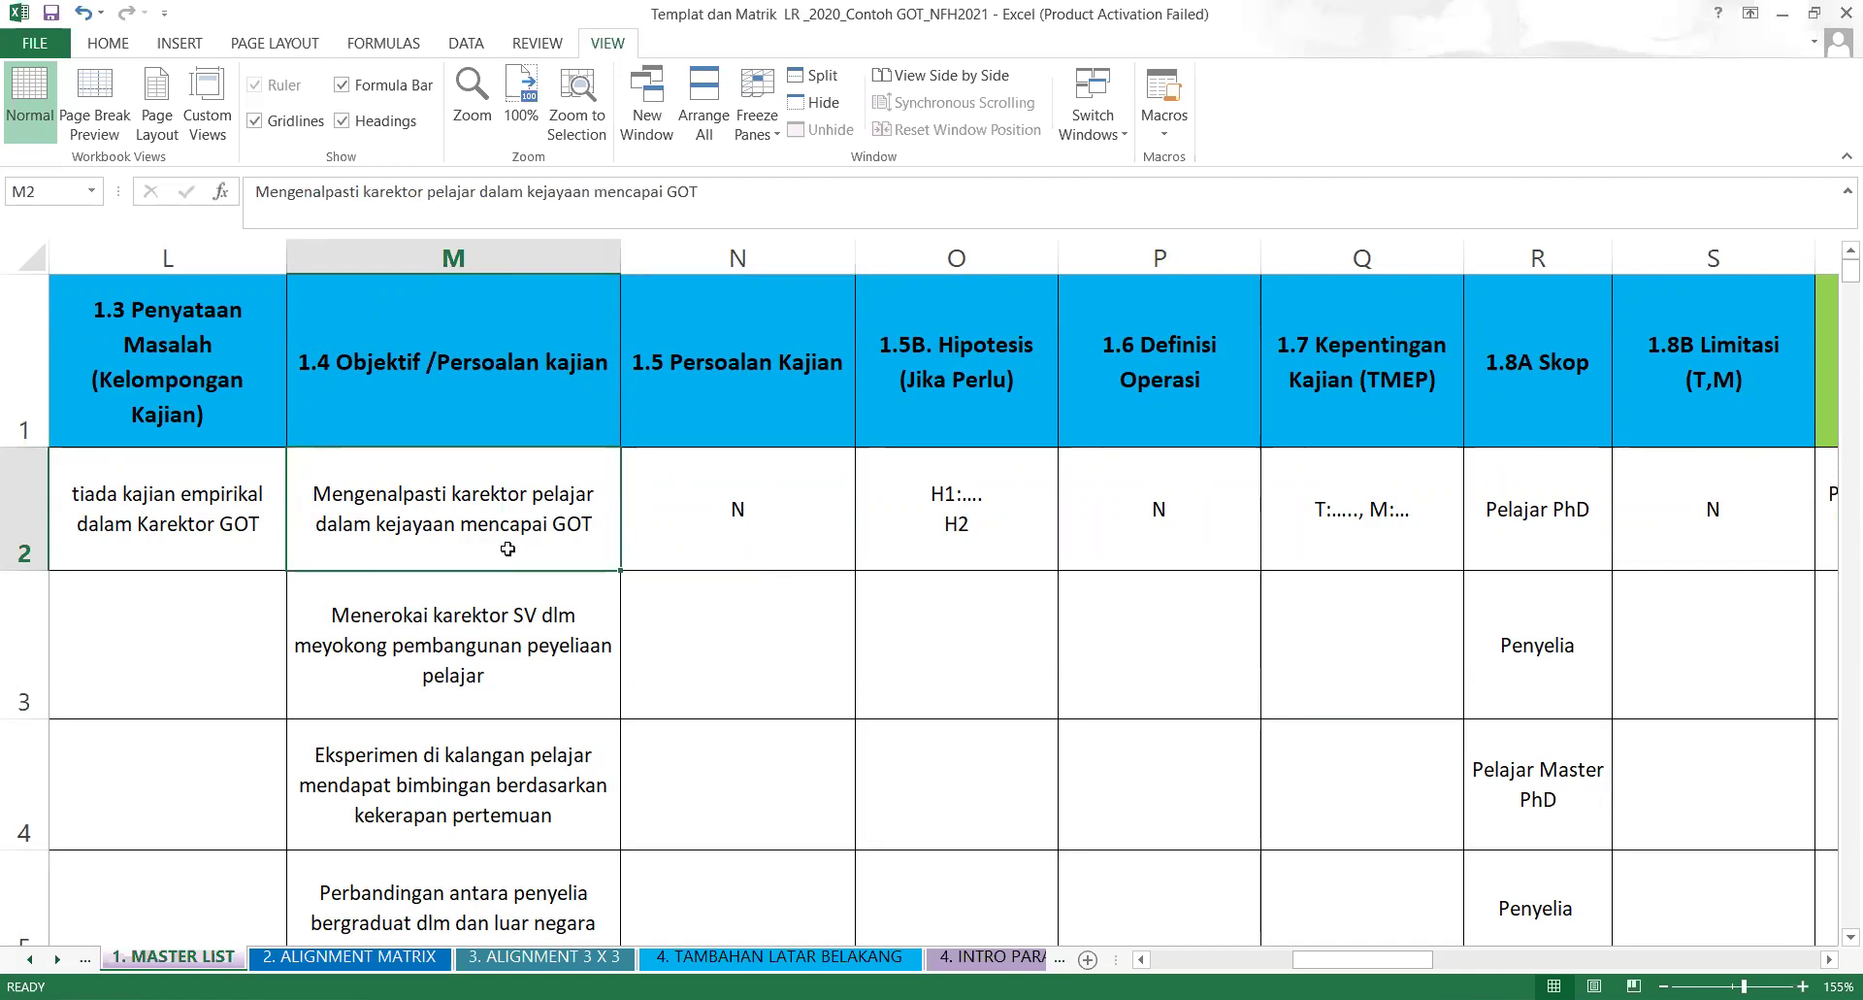
key(Left)
key(Left)
key(Left)
key(Left)
key(Left)
key(Left)
key(Left)
key(Left)
key(Left)
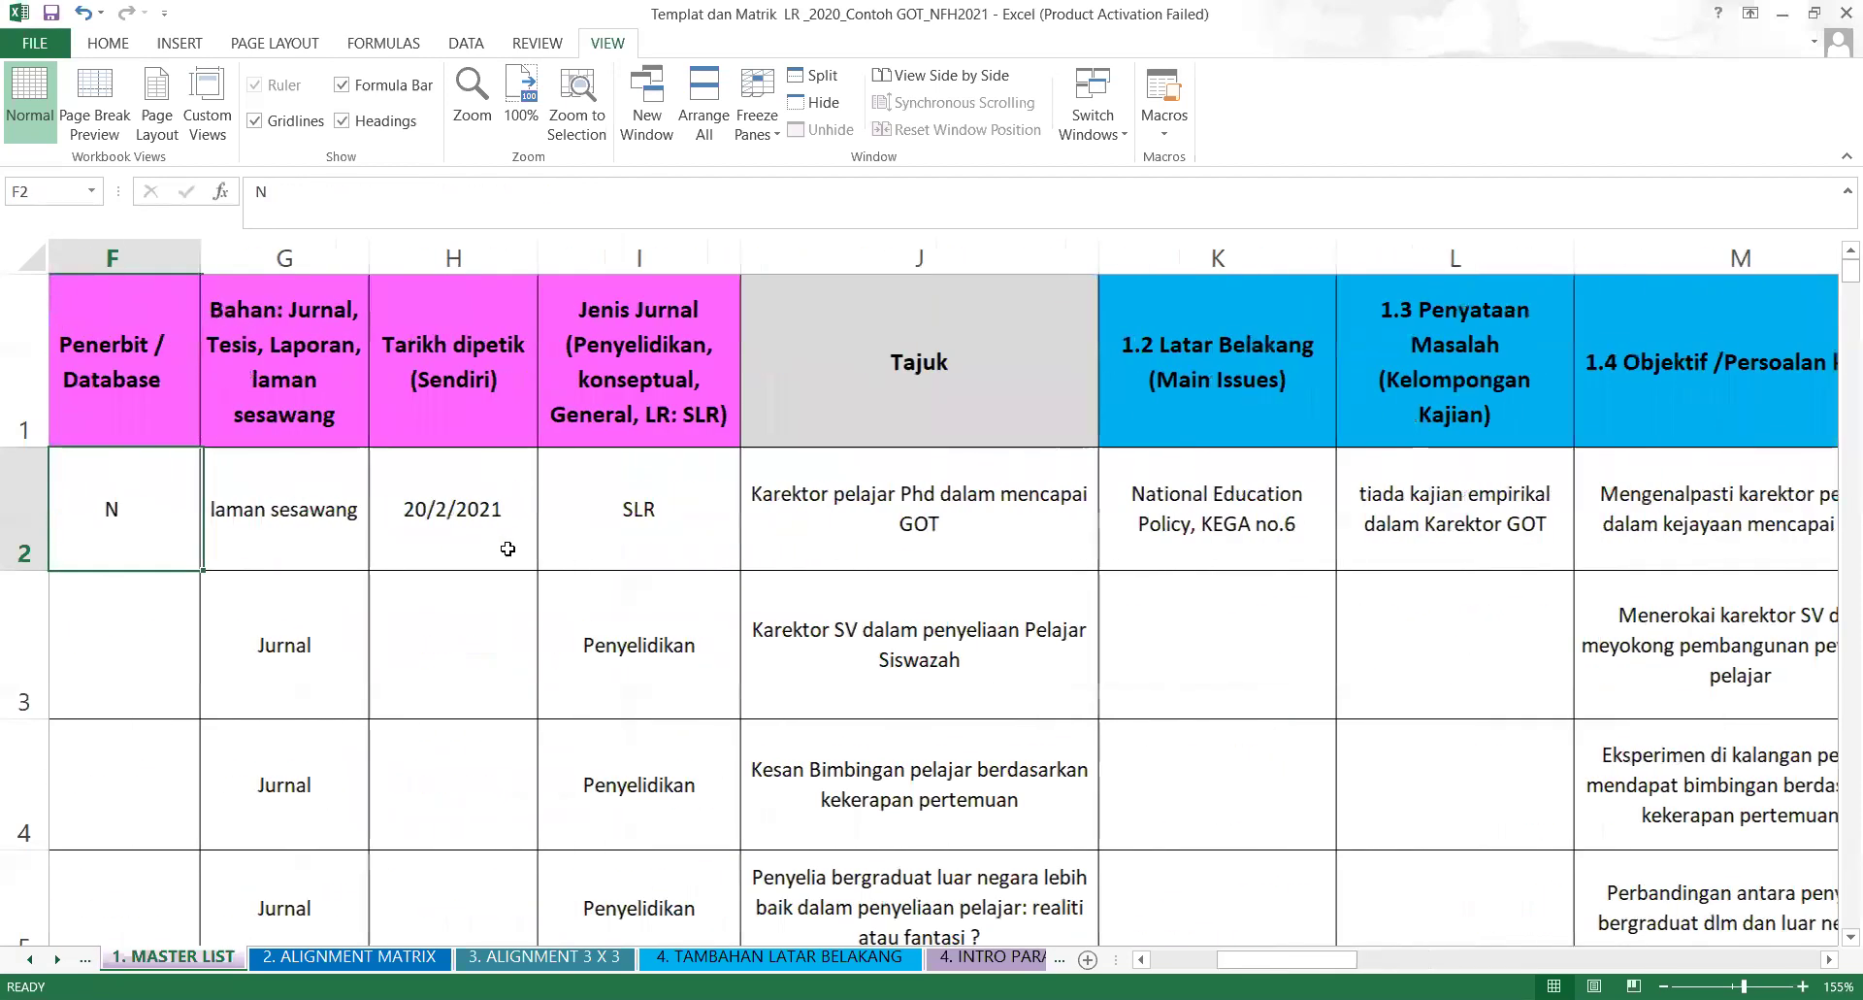
key(Left)
key(Left)
key(Left)
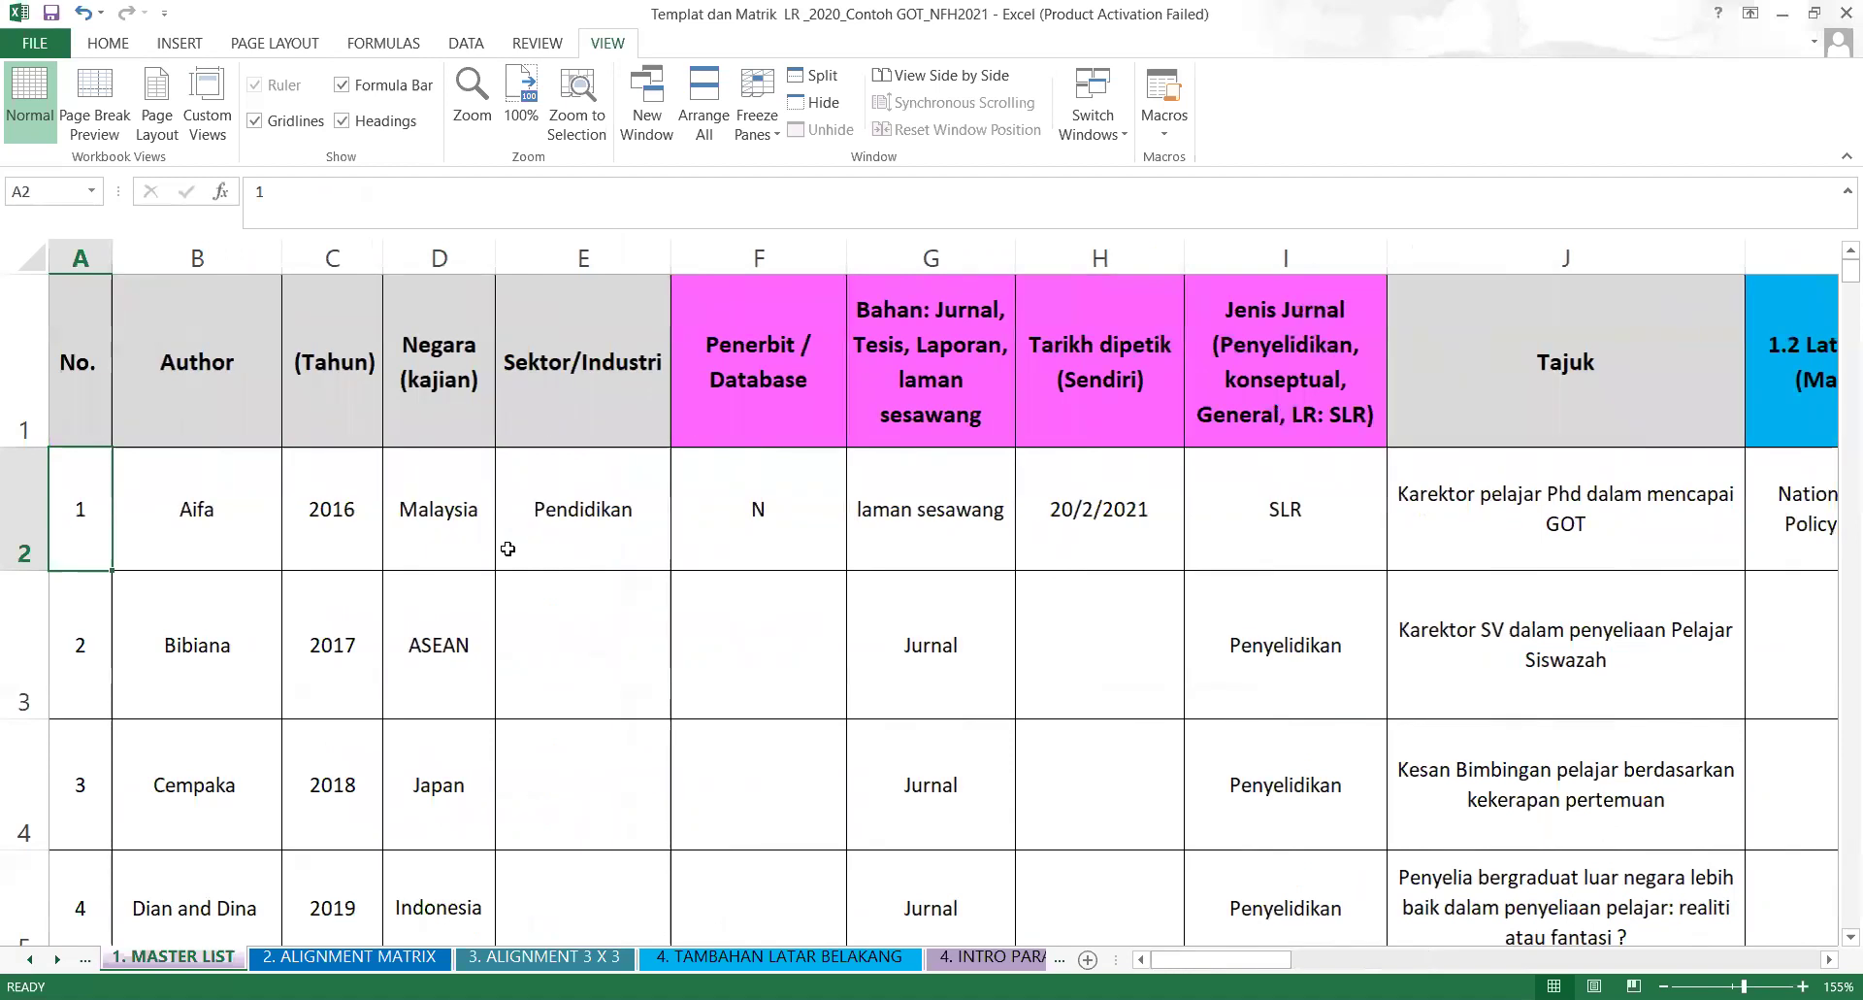
Go through the first record's entries from Author across to 2.4.1 Teori Sokongan.
key(Right)
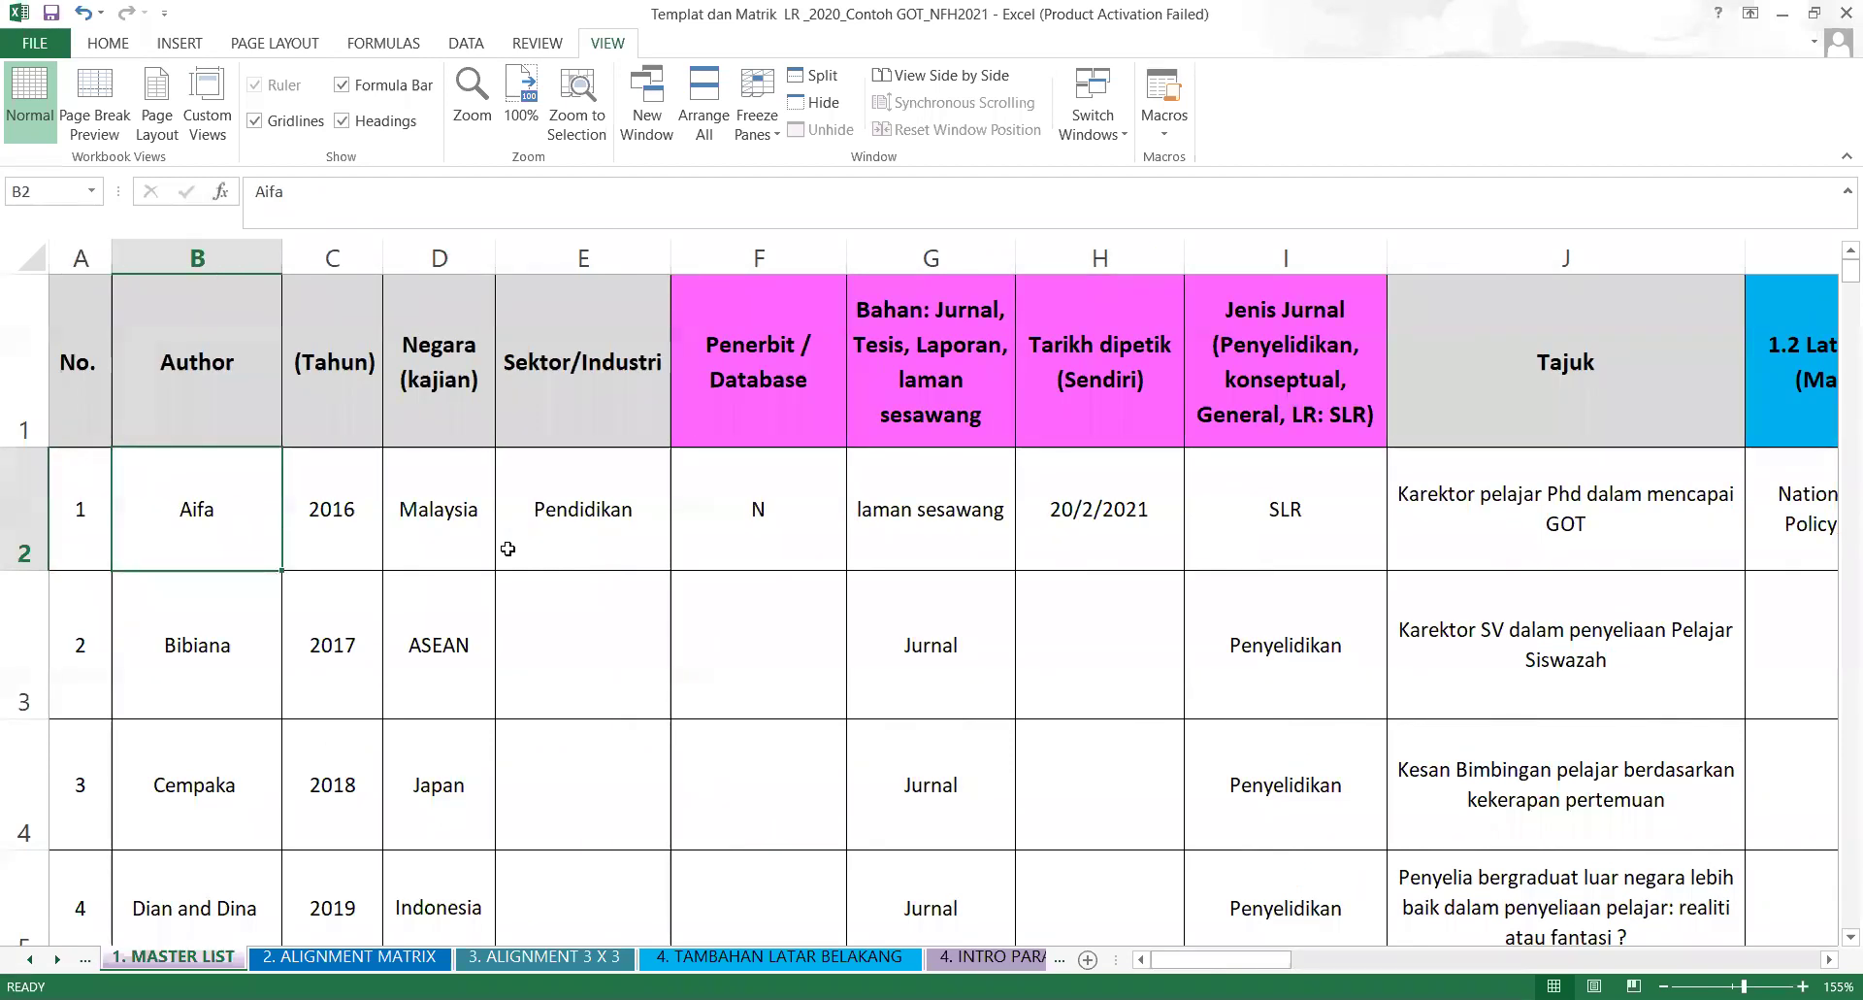
key(Right)
key(Right)
key(Right)
key(Right)
key(Right)
key(Right)
key(Right)
key(Right)
key(Right)
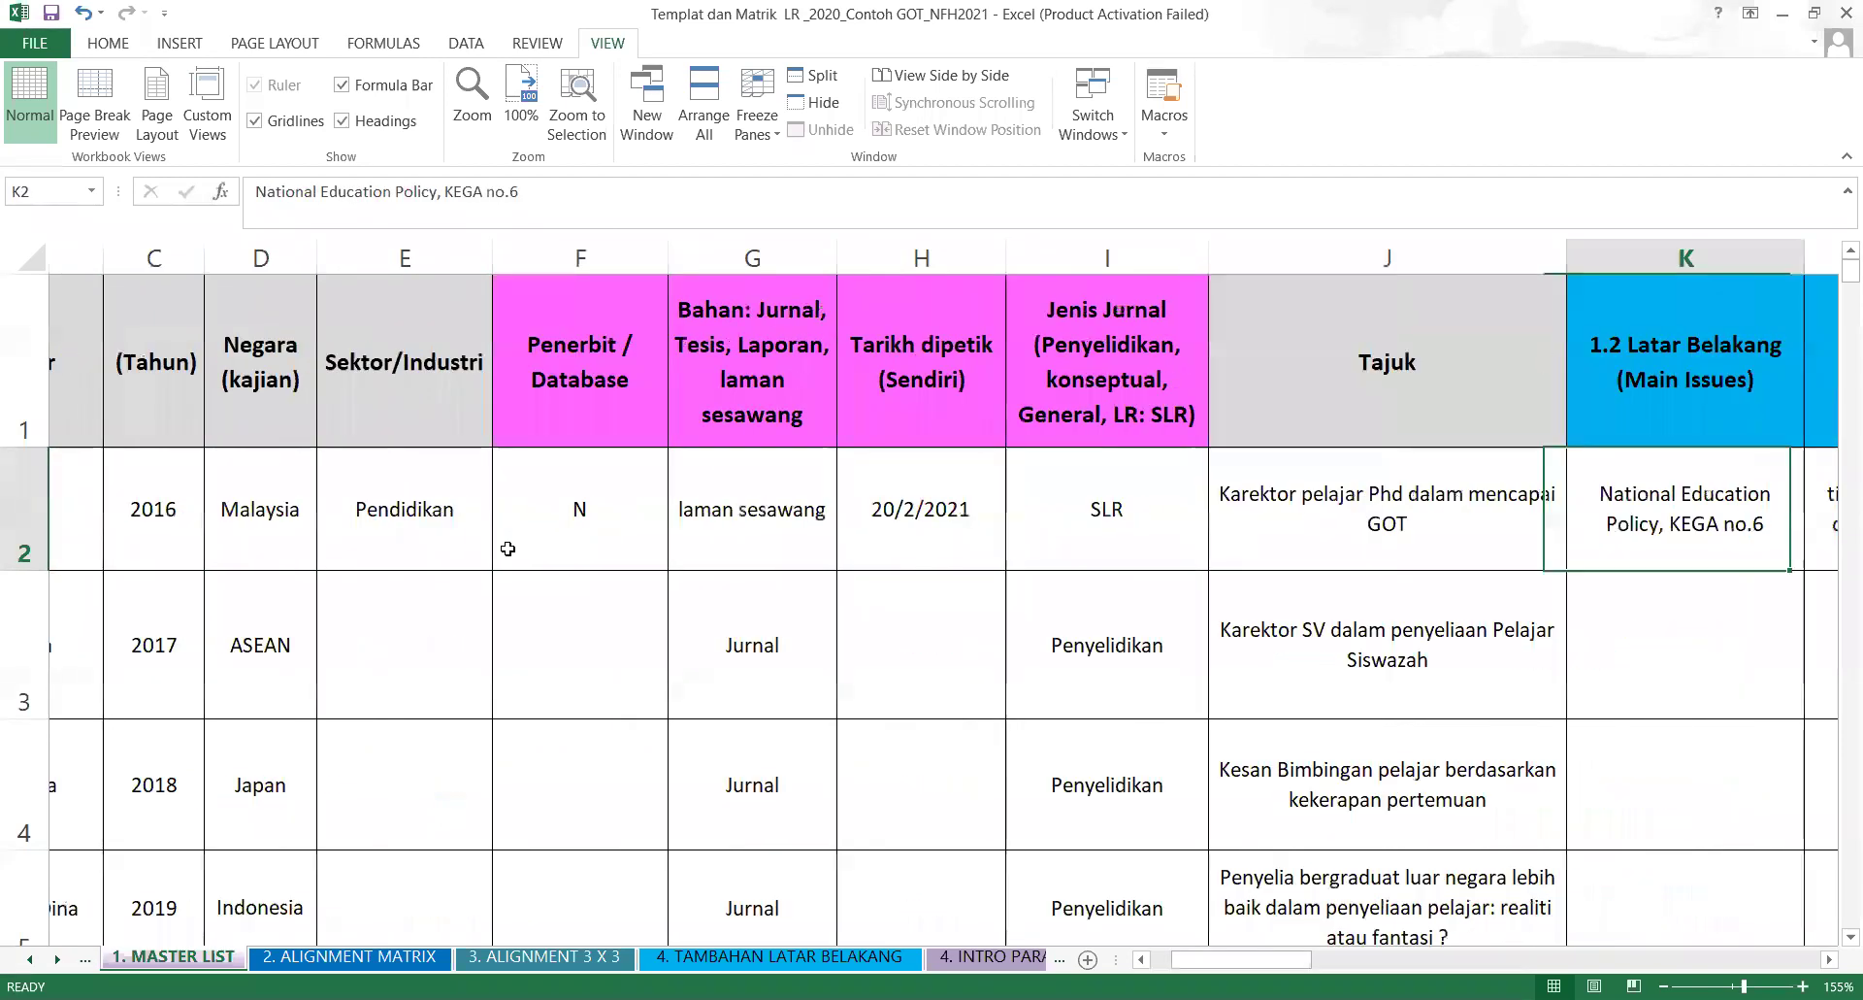
key(Right)
key(Right)
key(Right)
key(Right)
key(Right)
key(Right)
key(Right)
key(Right)
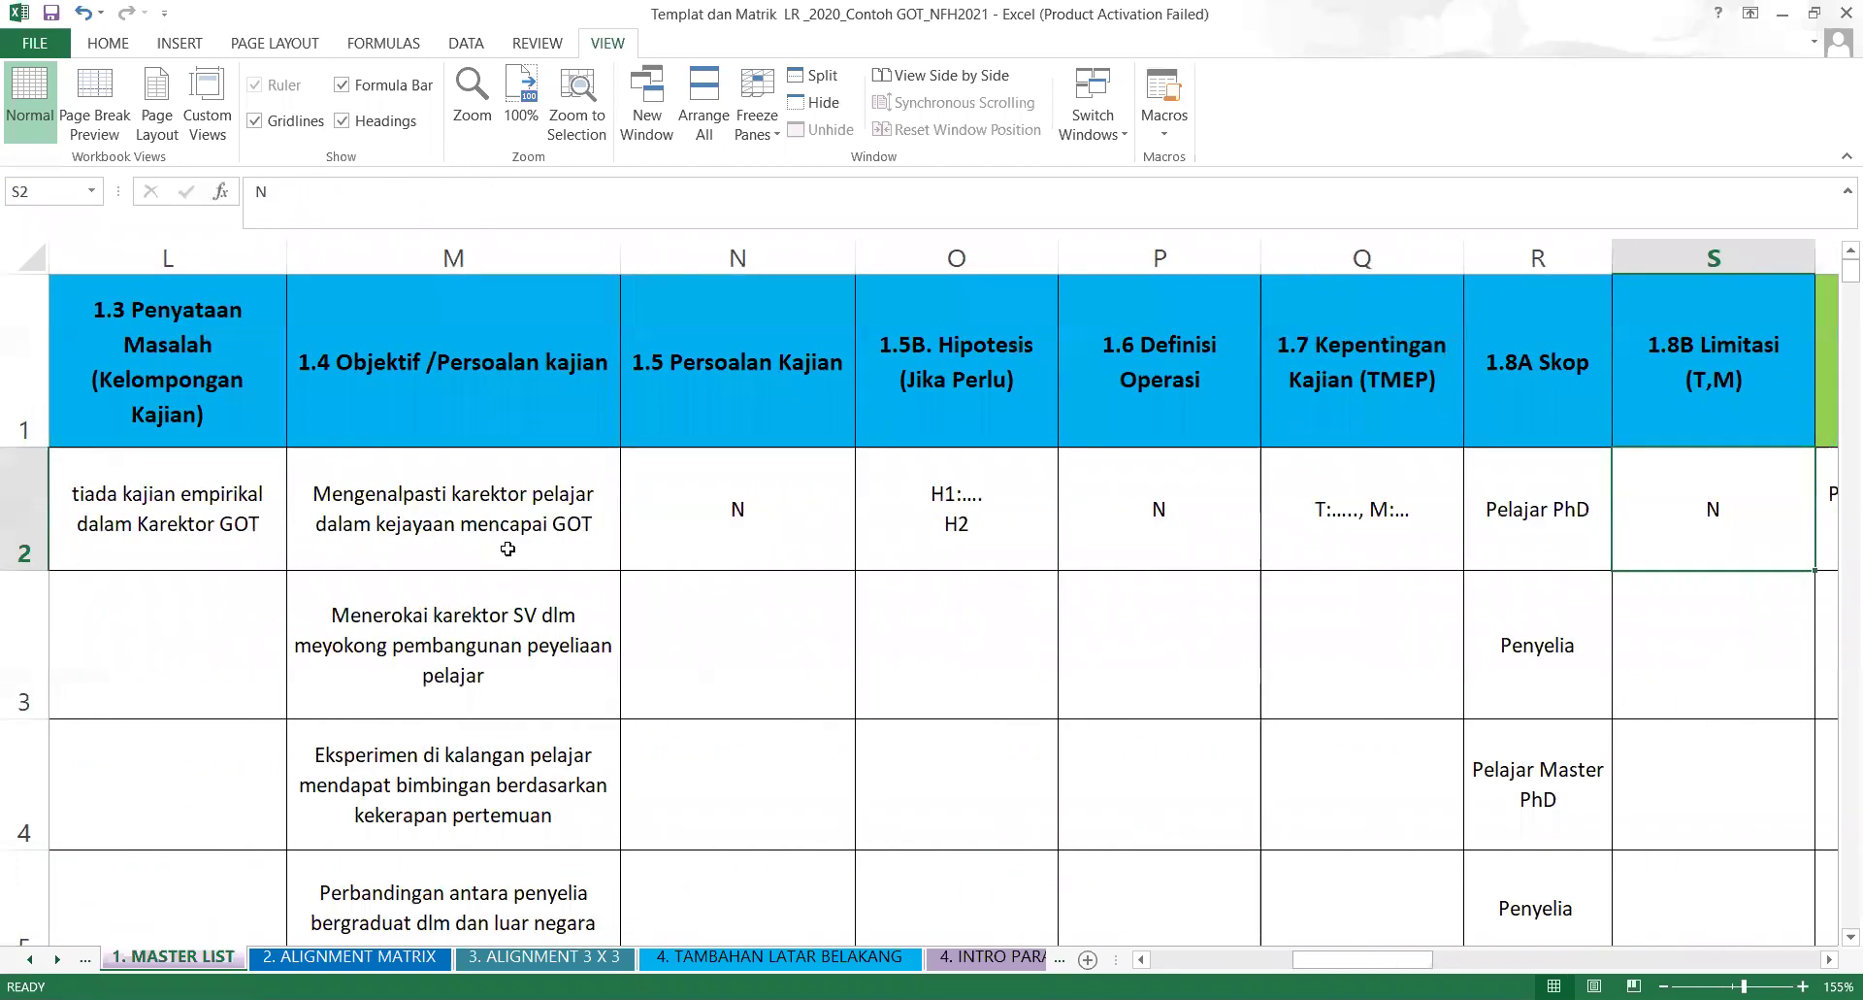
key(Right)
key(Right)
key(Right)
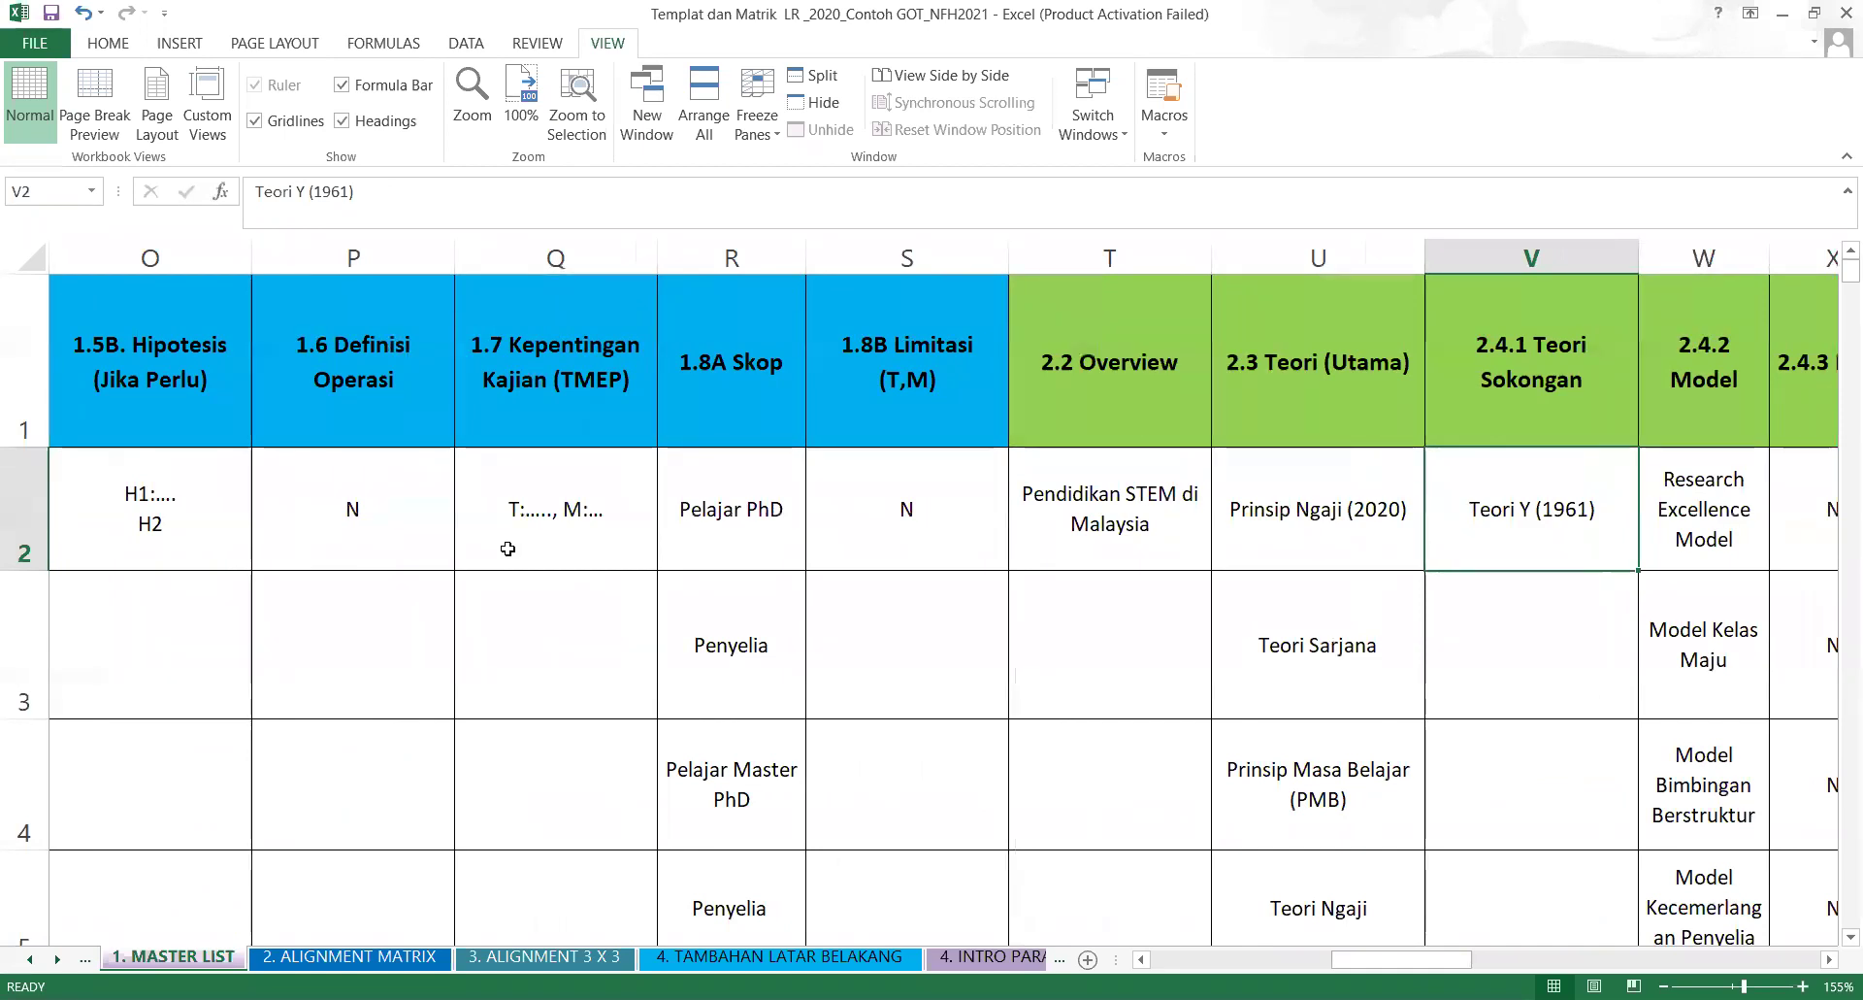
Go back along the first record from 2.4.1 Teori Sokongan to the No. column.
key(Left)
key(Left)
key(Left)
key(Left)
key(Left)
key(Left)
key(Left)
key(Left)
key(Left)
key(Left)
key(Left)
key(Left)
key(Left)
key(Left)
key(Left)
key(Left)
key(Left)
key(Left)
key(Left)
key(Left)
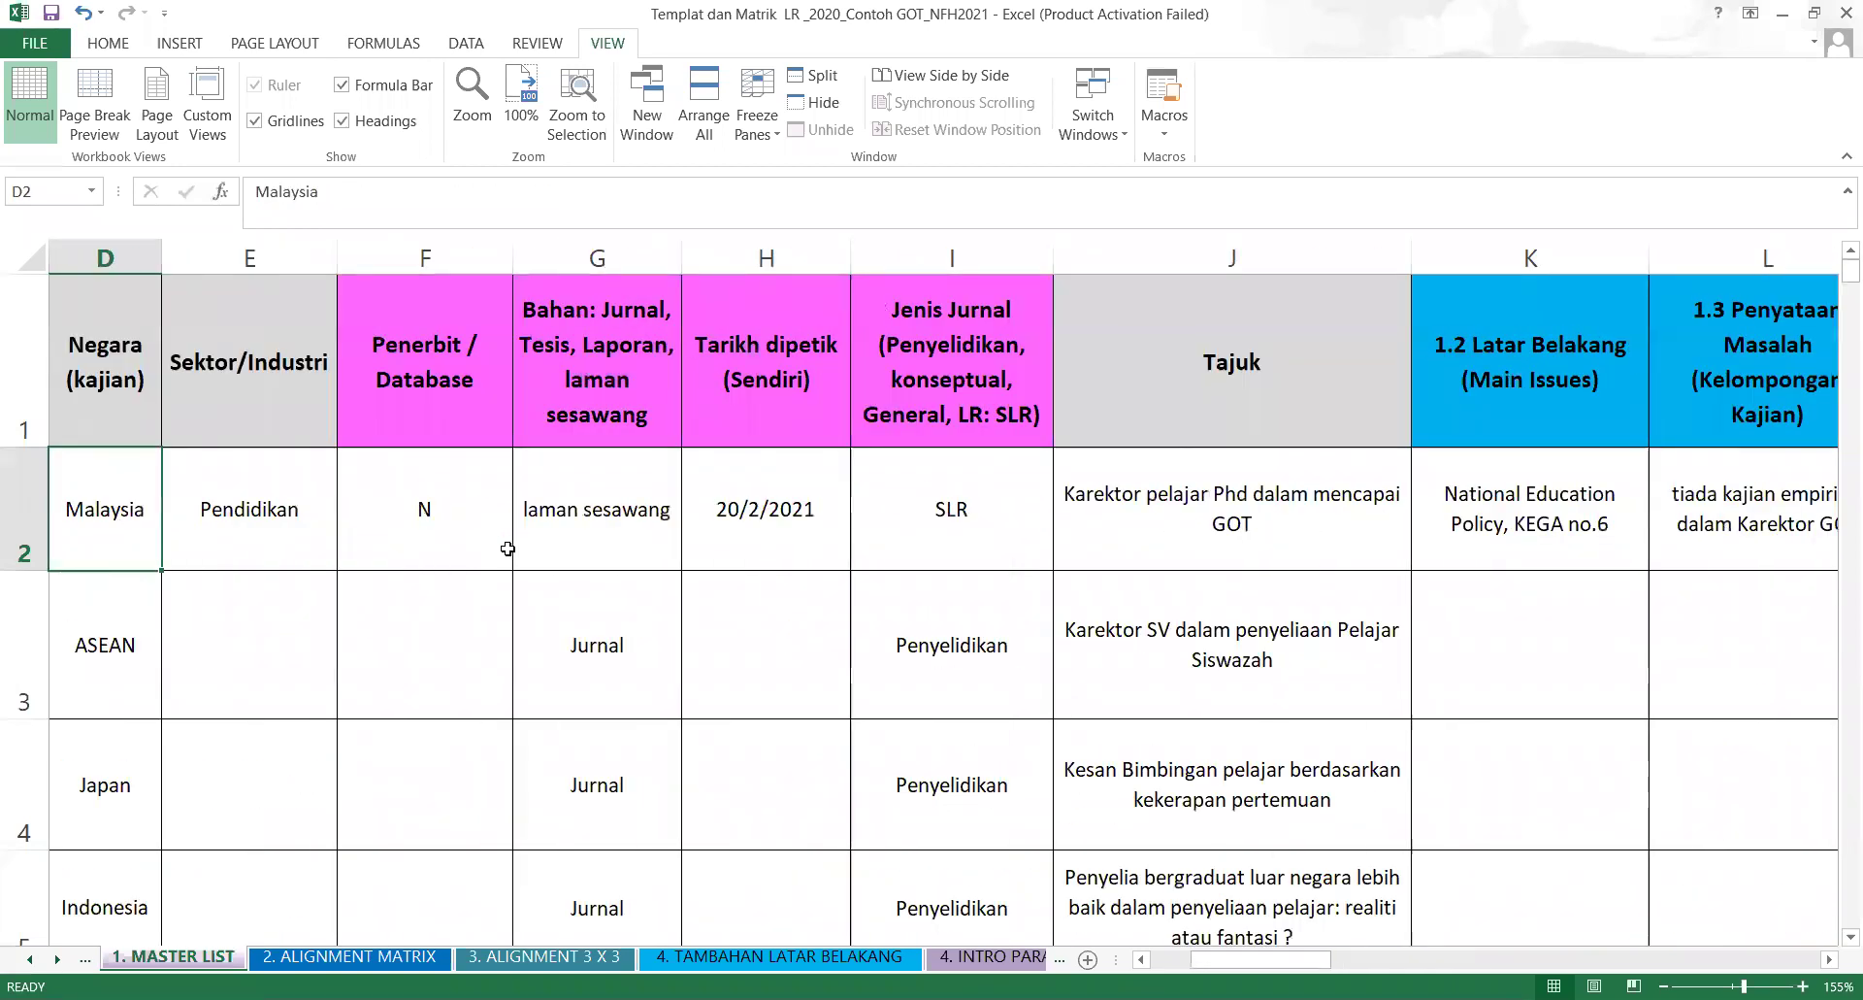
key(Left)
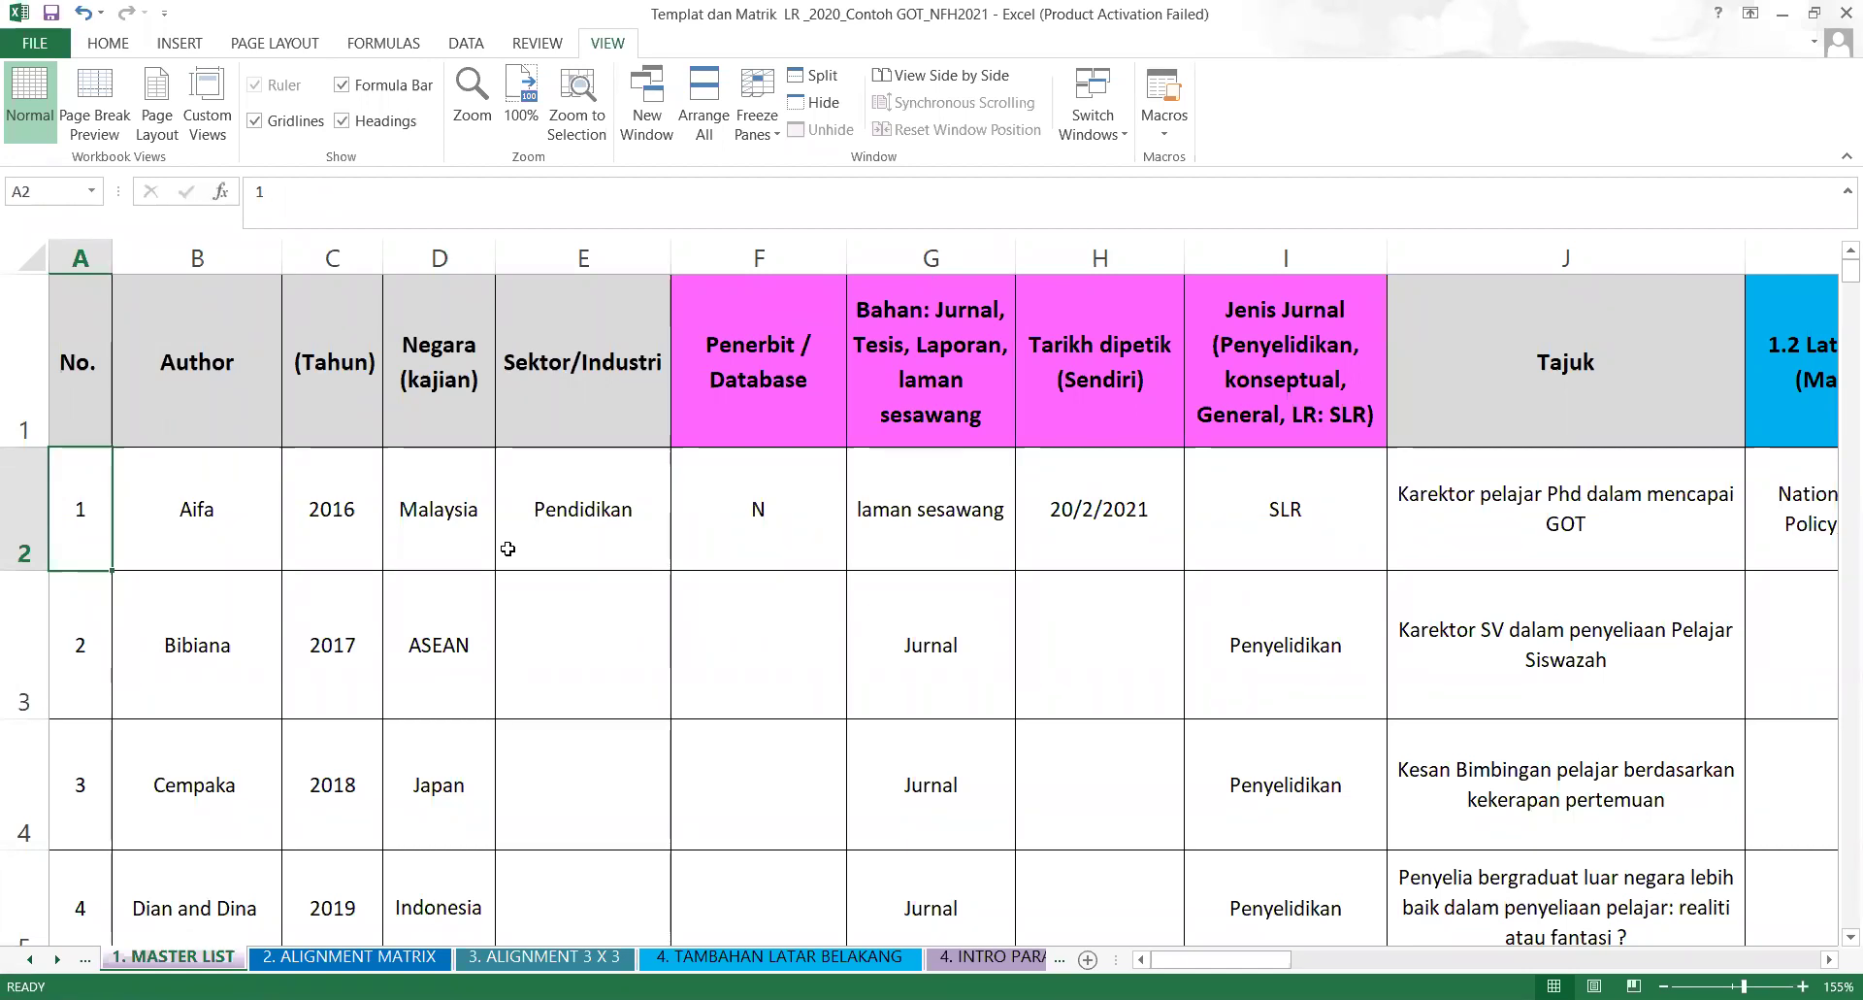
Review the first record's entries from the No. column across to 1.6 Definisi Operasi.
key(Right)
key(Right)
key(Right)
key(Right)
key(Right)
key(Right)
key(Right)
key(Right)
key(Right)
key(Right)
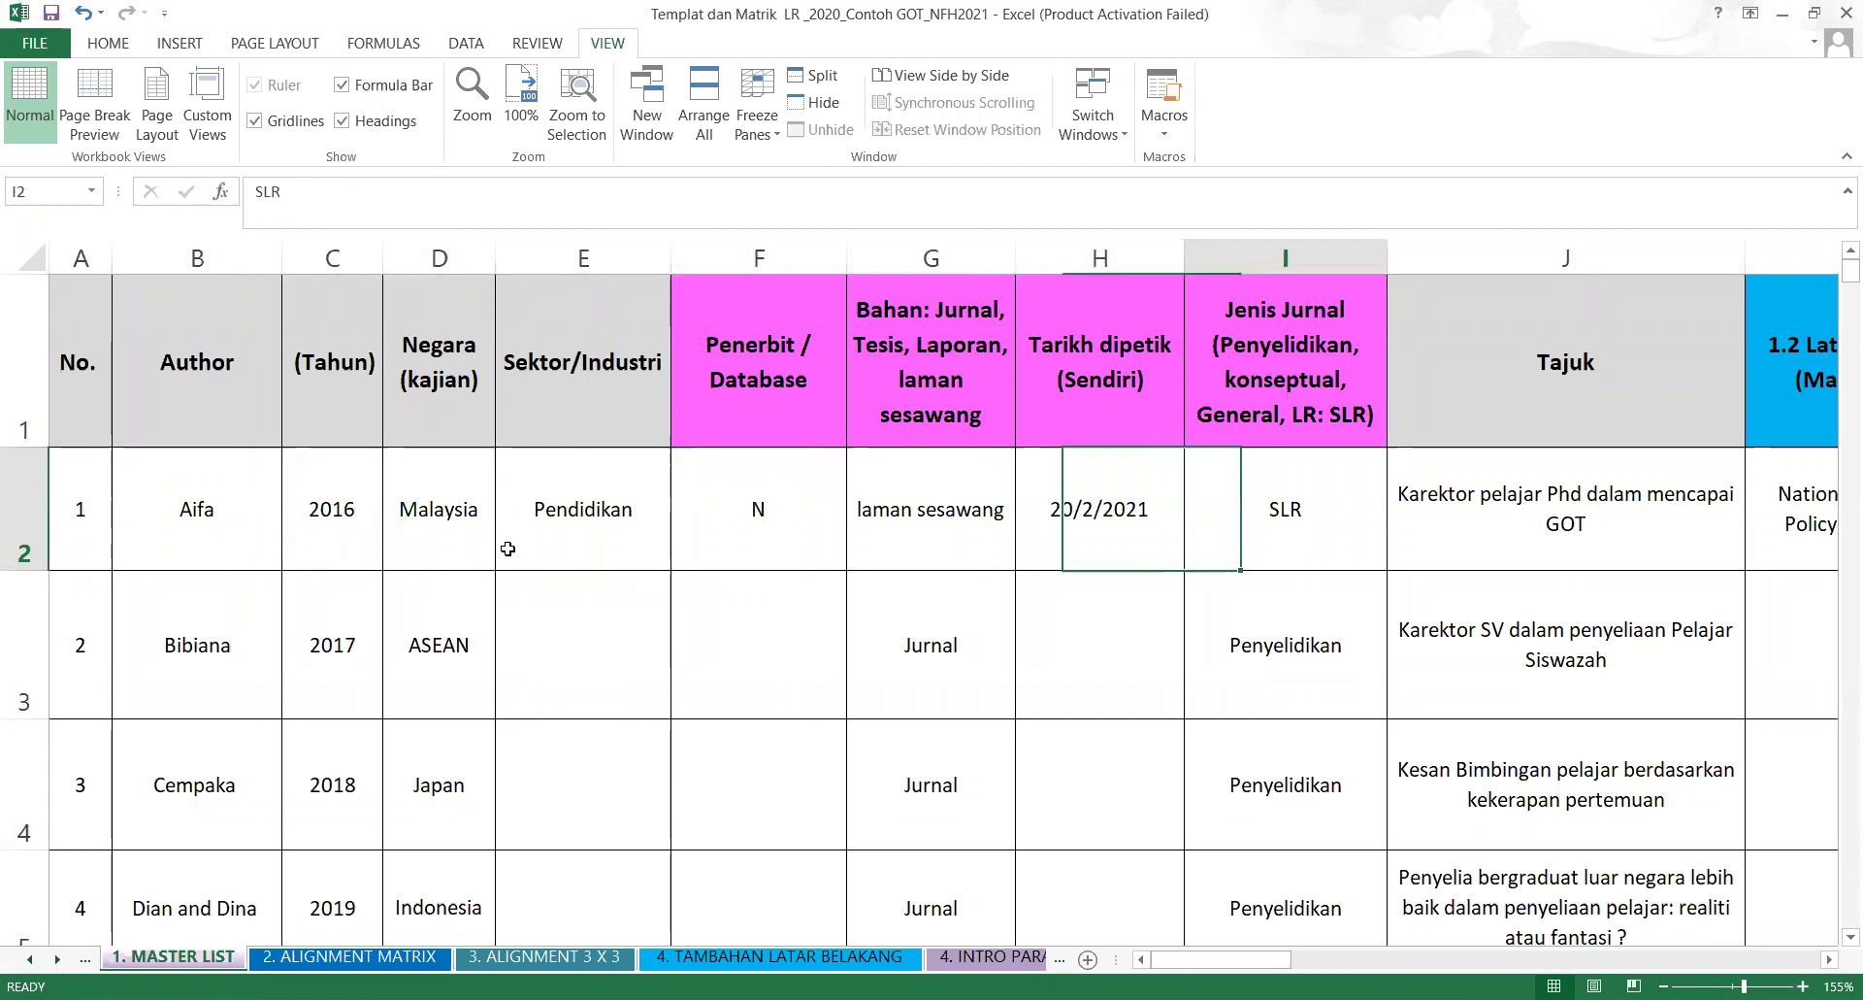
key(Right)
key(Right)
key(Right)
key(Right)
key(Right)
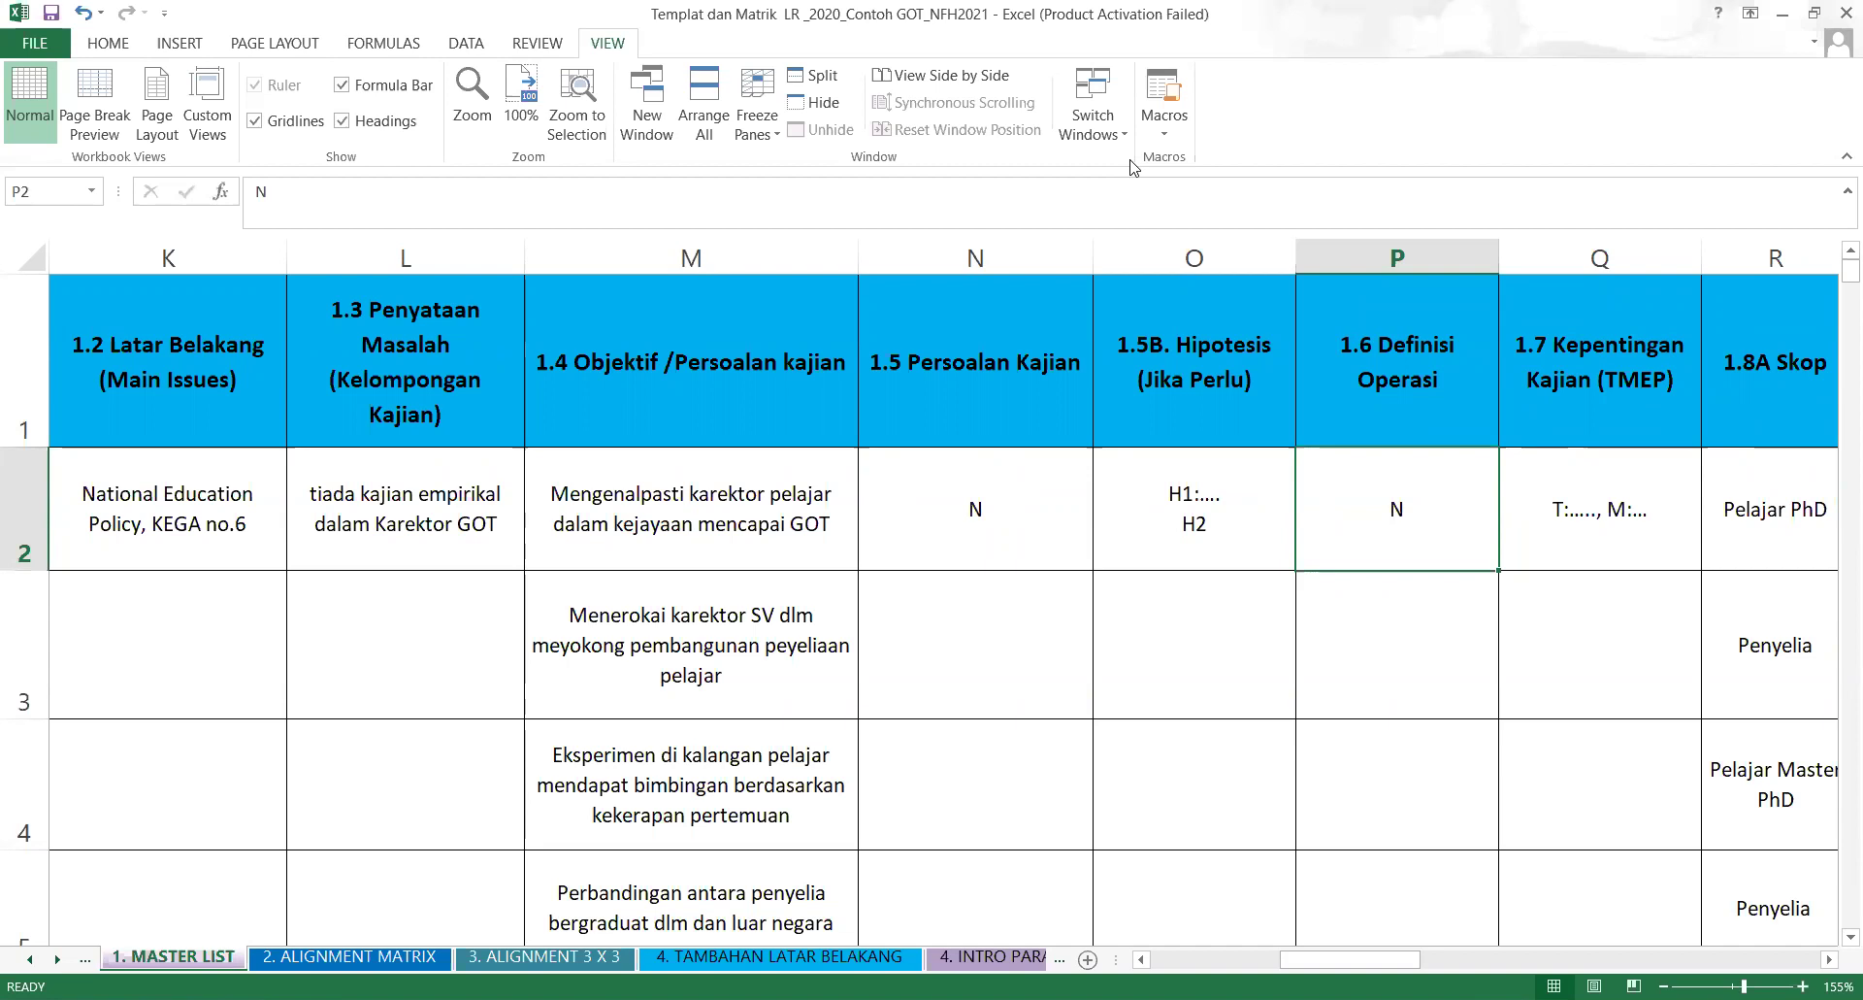
Check the first record's 1.4 Objektif /Persoalan kajian entry and the 1.8A Skop column header.
click(574, 532)
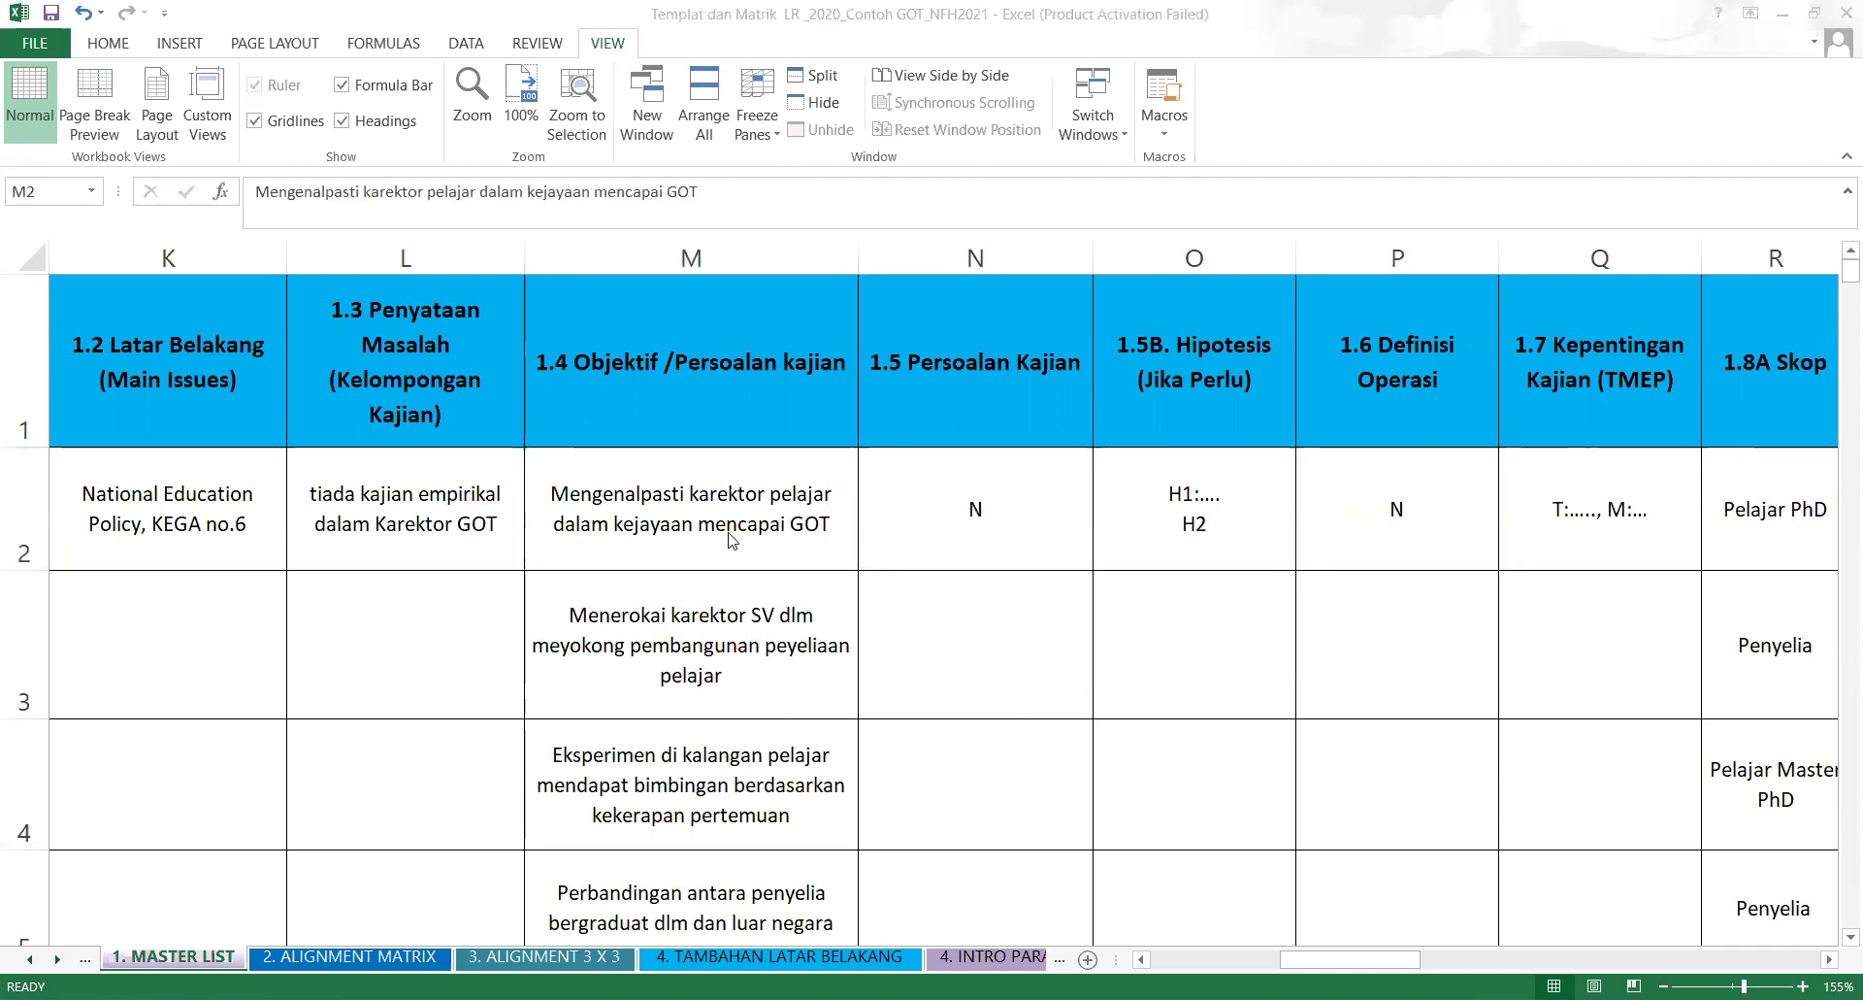
click(635, 502)
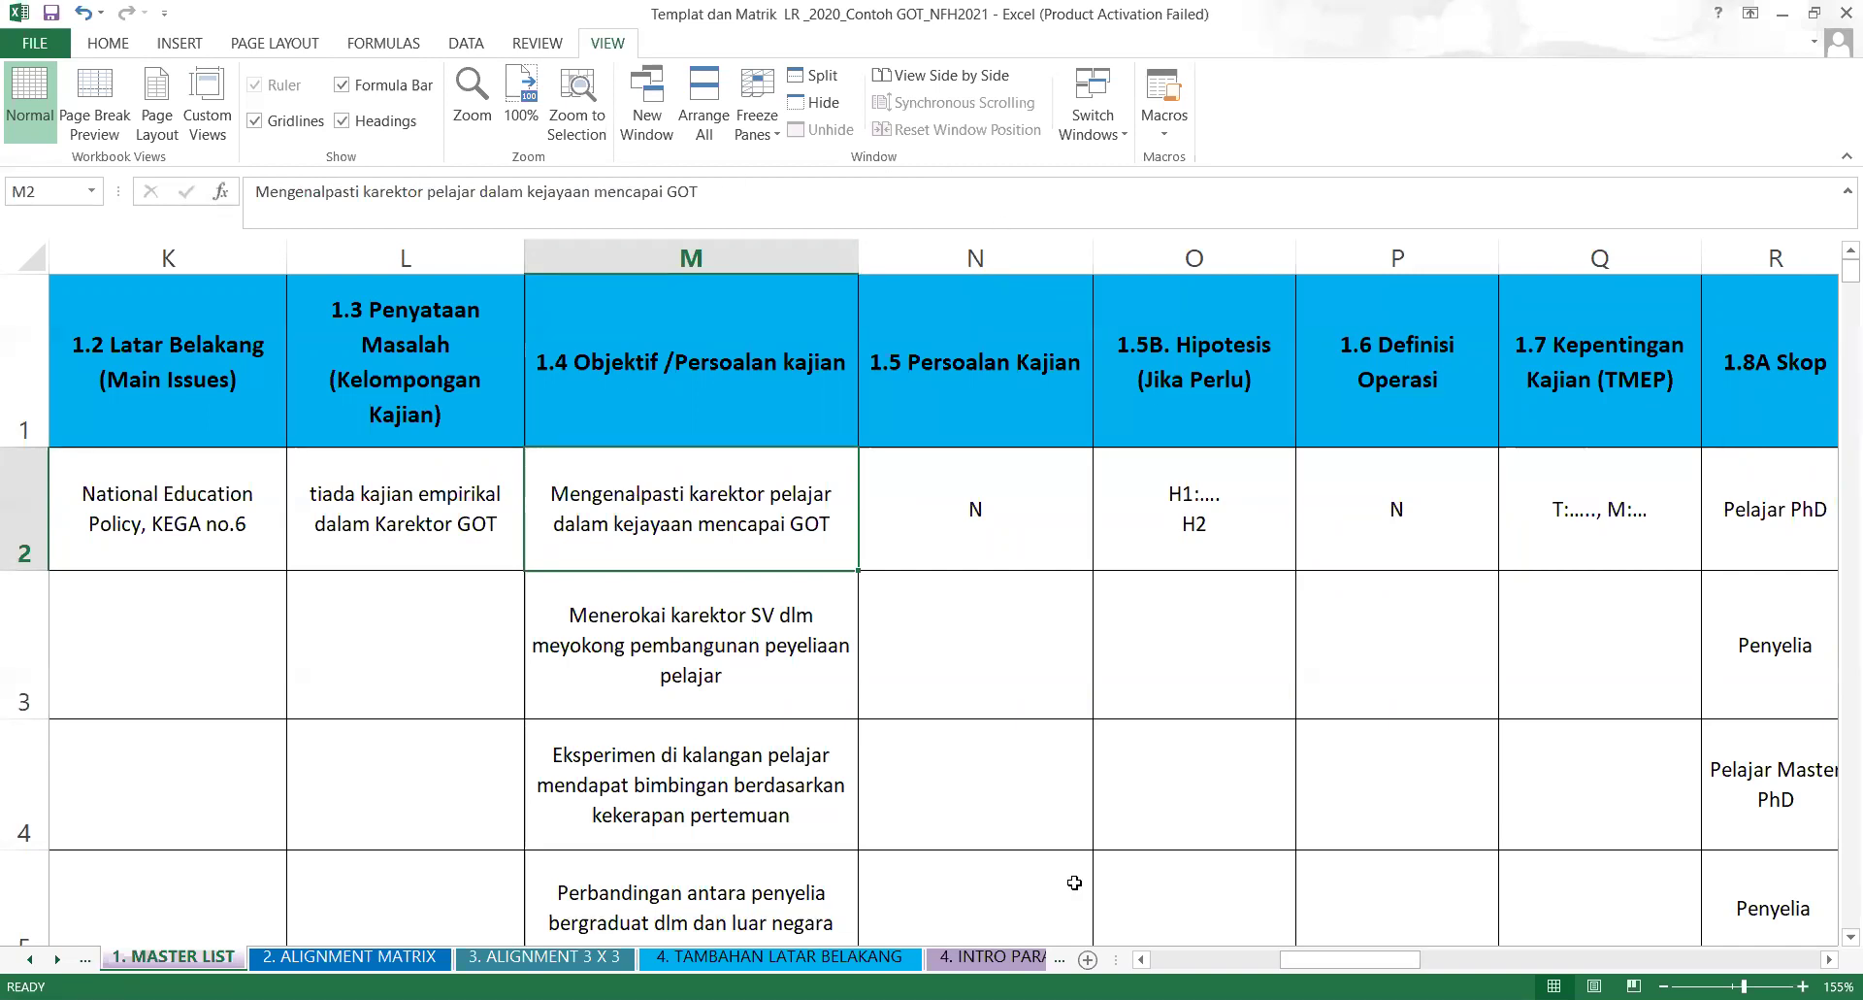
drag(1297, 966, 1348, 967)
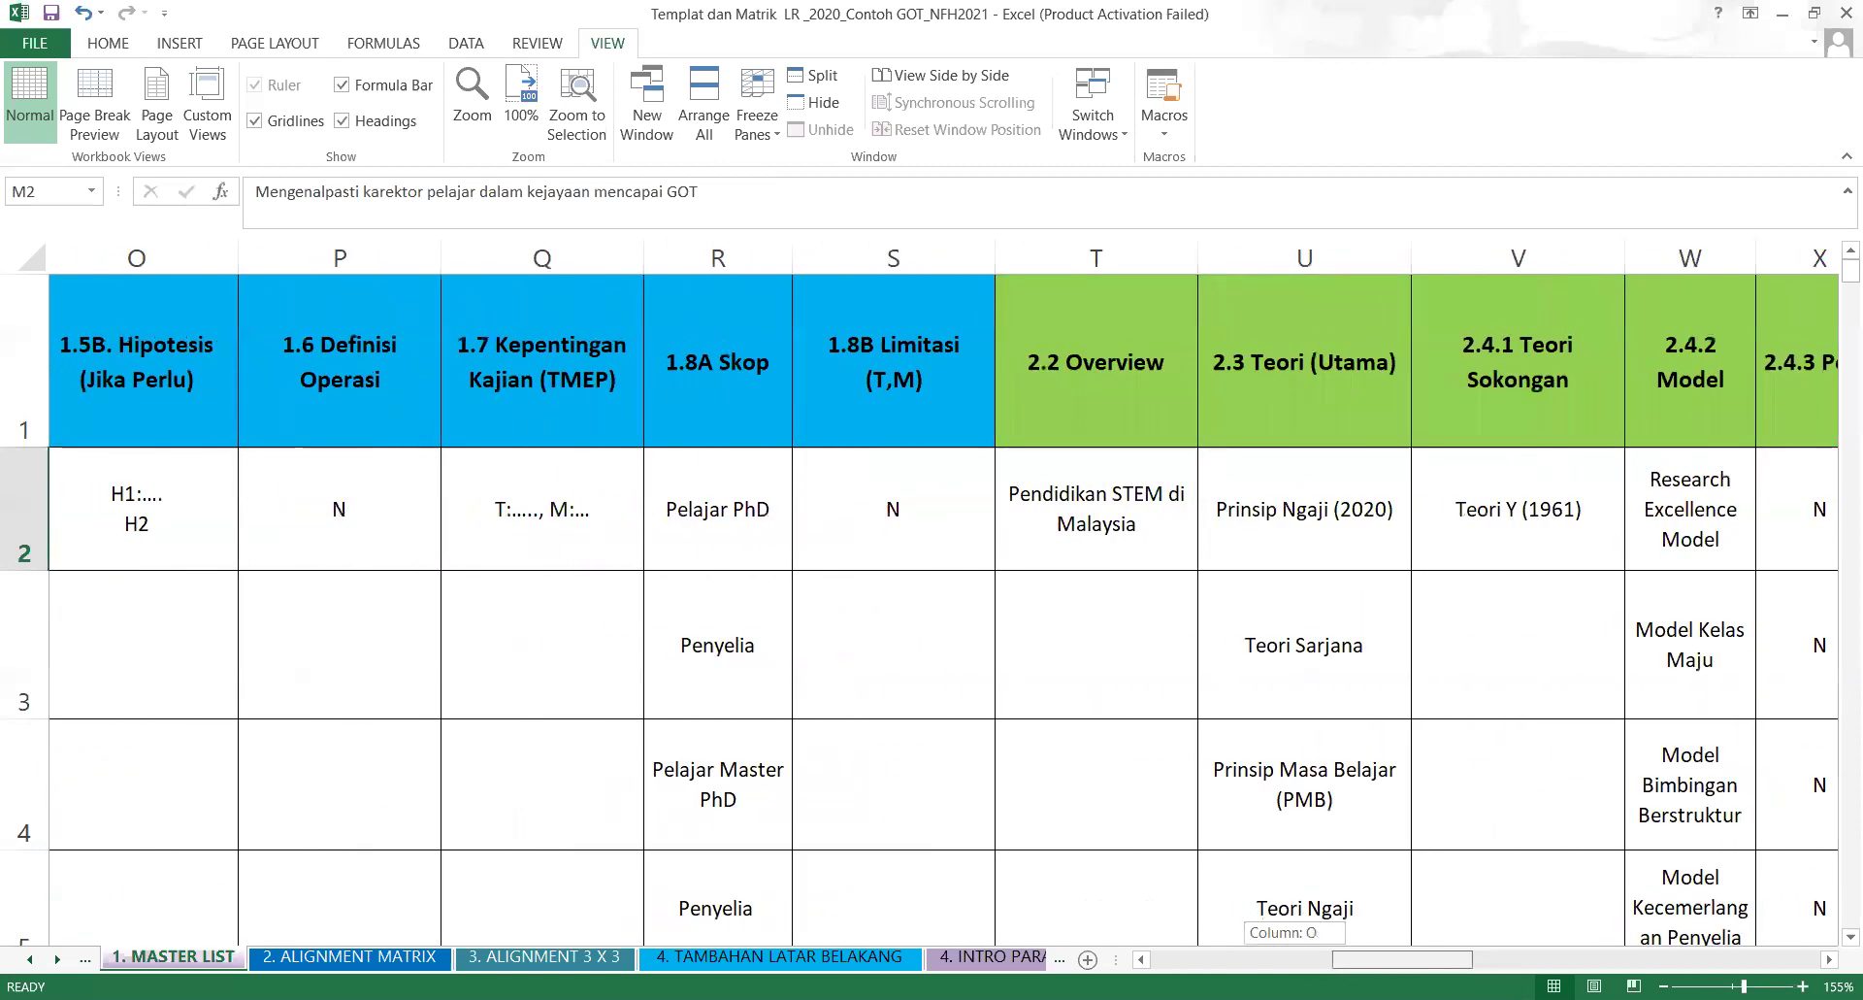
click(777, 397)
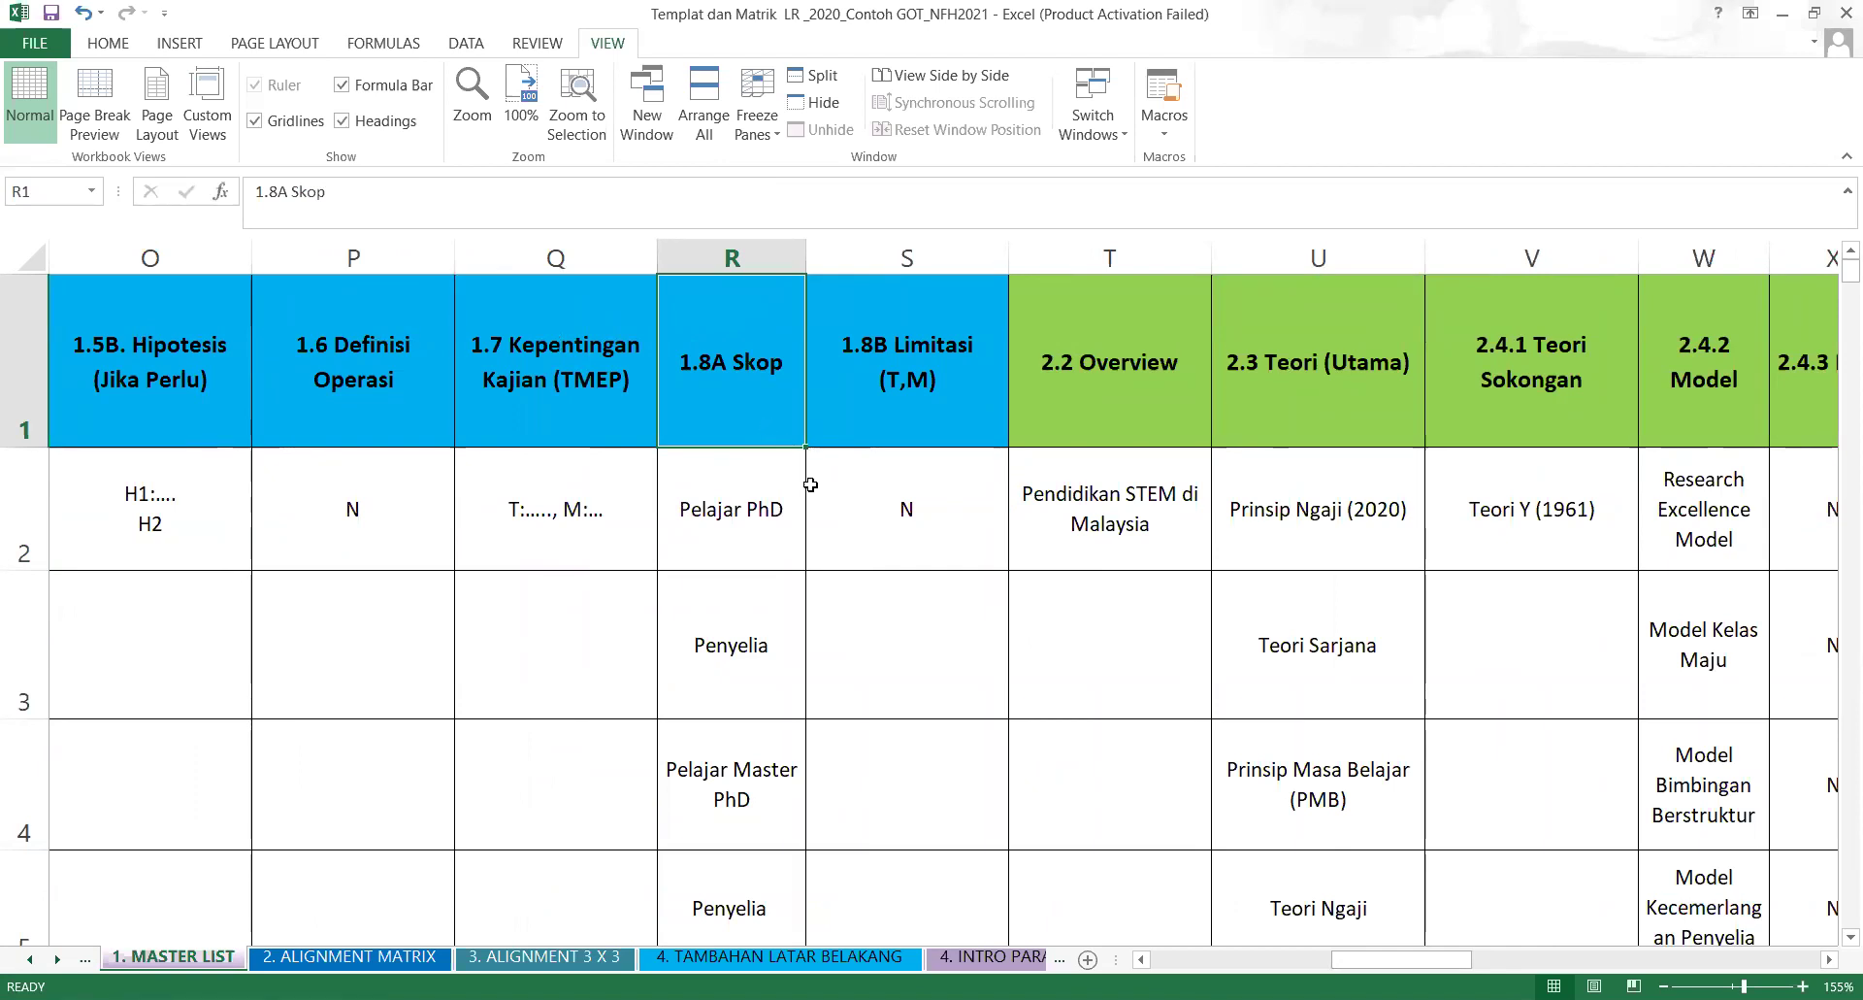
Check the first record's 1.8B Limitasi (T,M) entry and its 2.2 Overview header and entry.
click(860, 511)
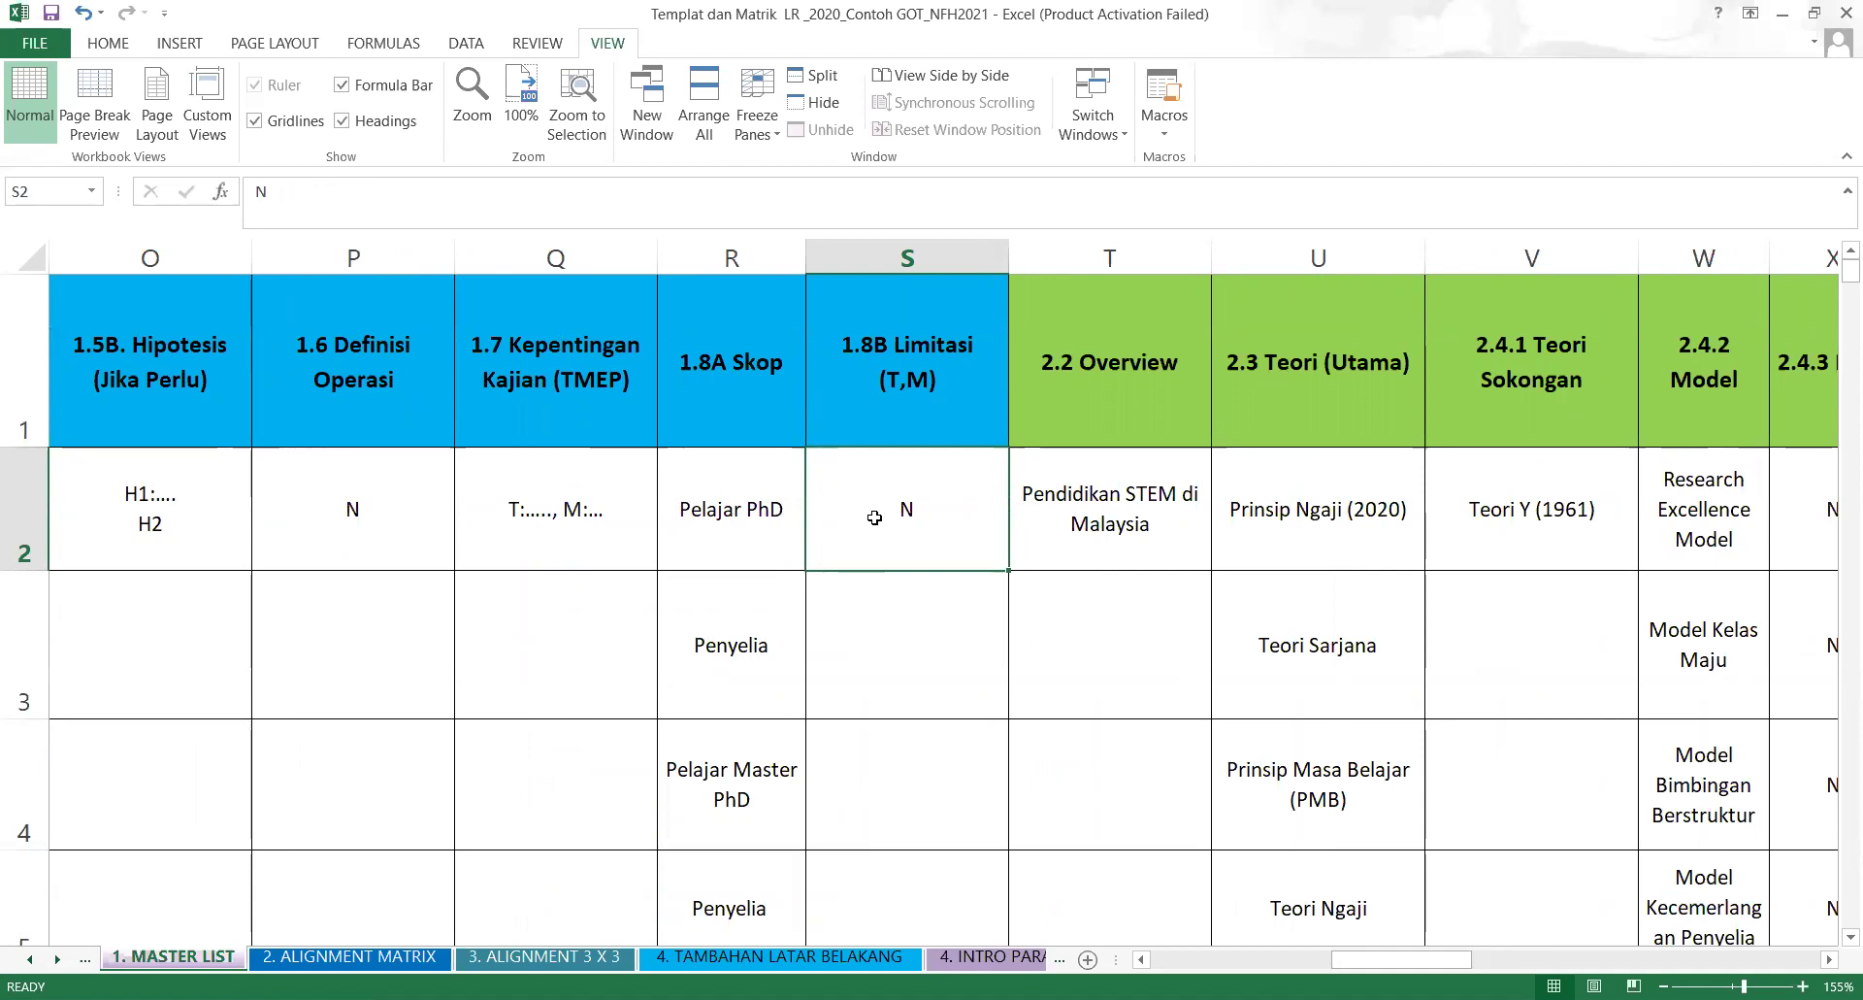
click(1150, 375)
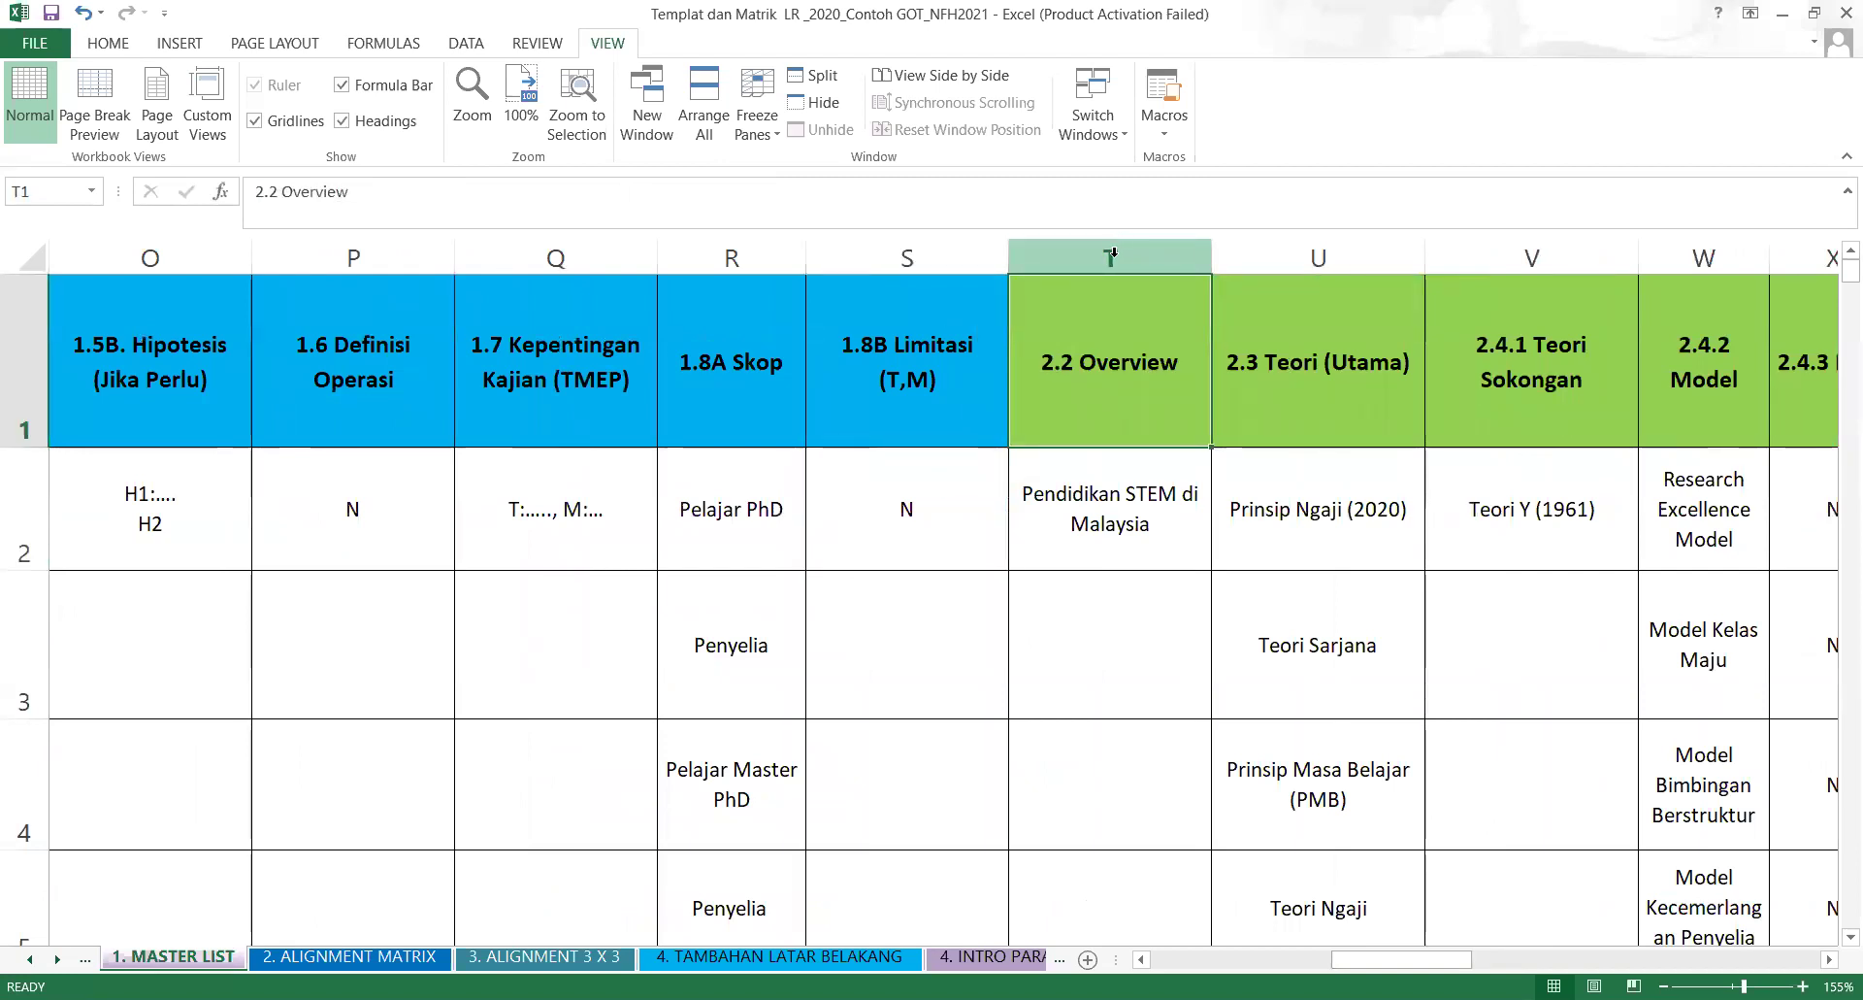
click(1115, 547)
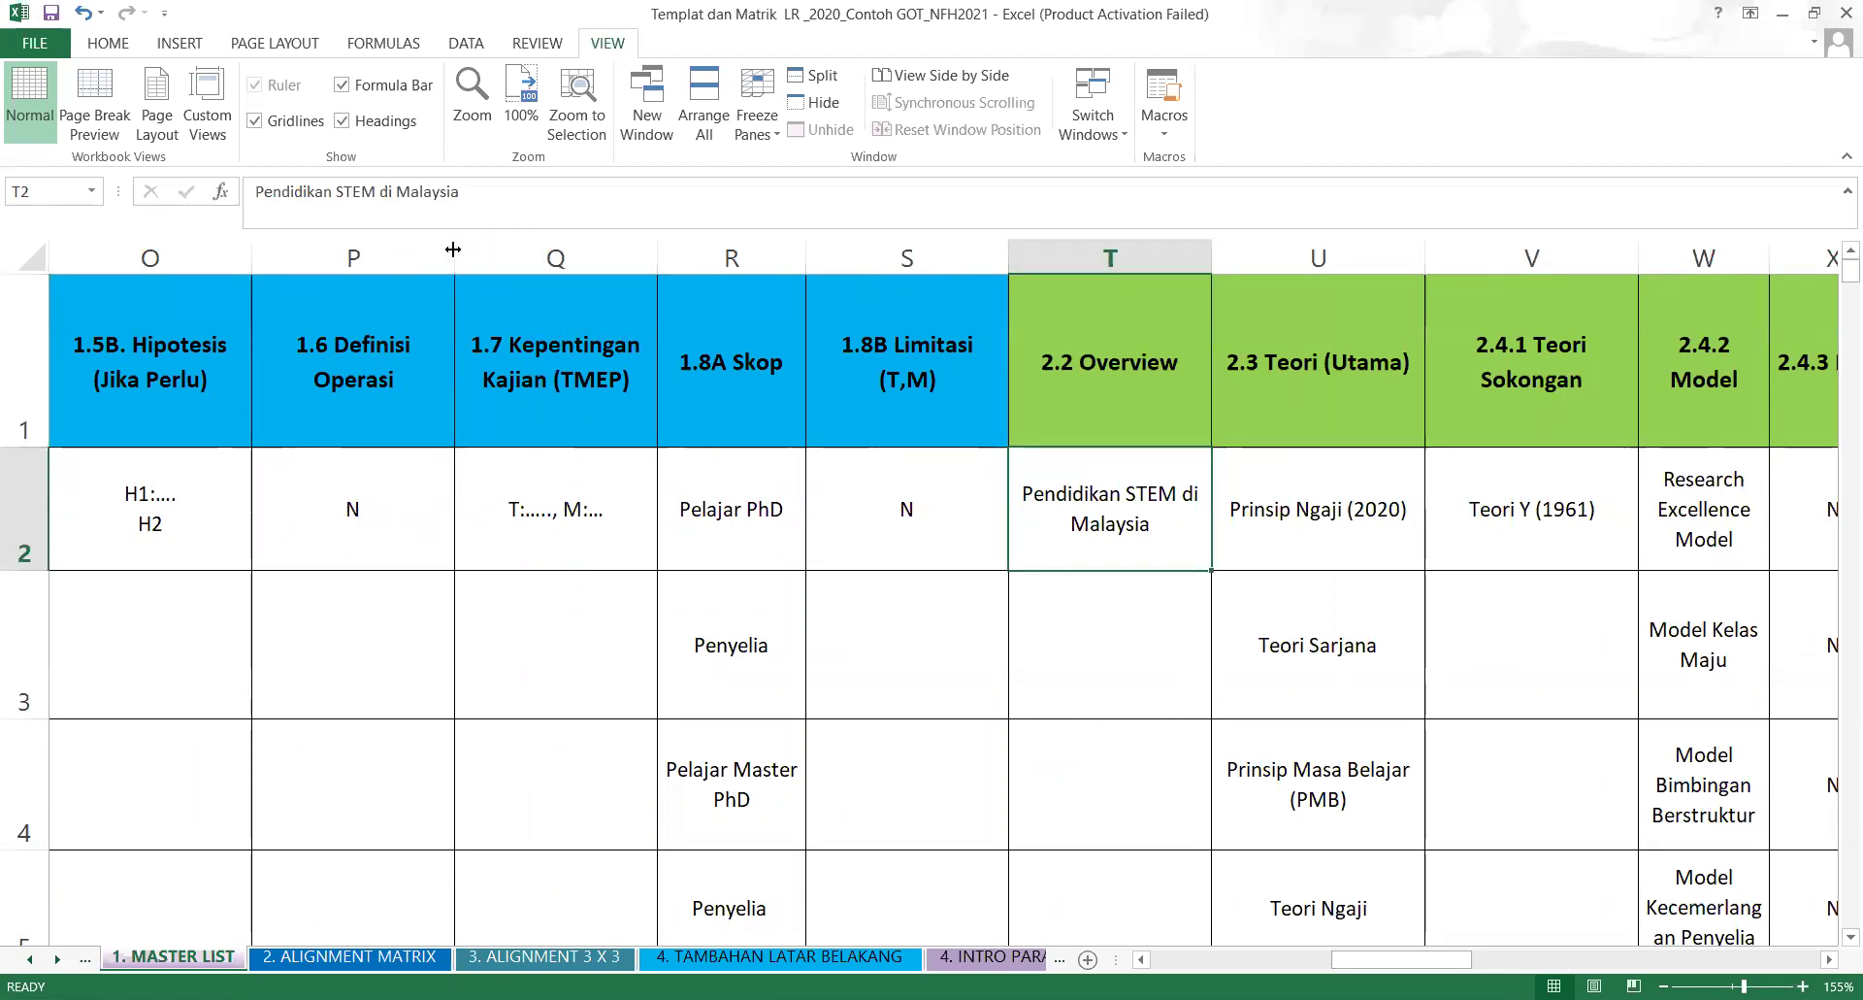
Narrow the 1.6 Definisi Operasi column and select the first record's entry in it.
drag(453, 250, 395, 253)
click(316, 501)
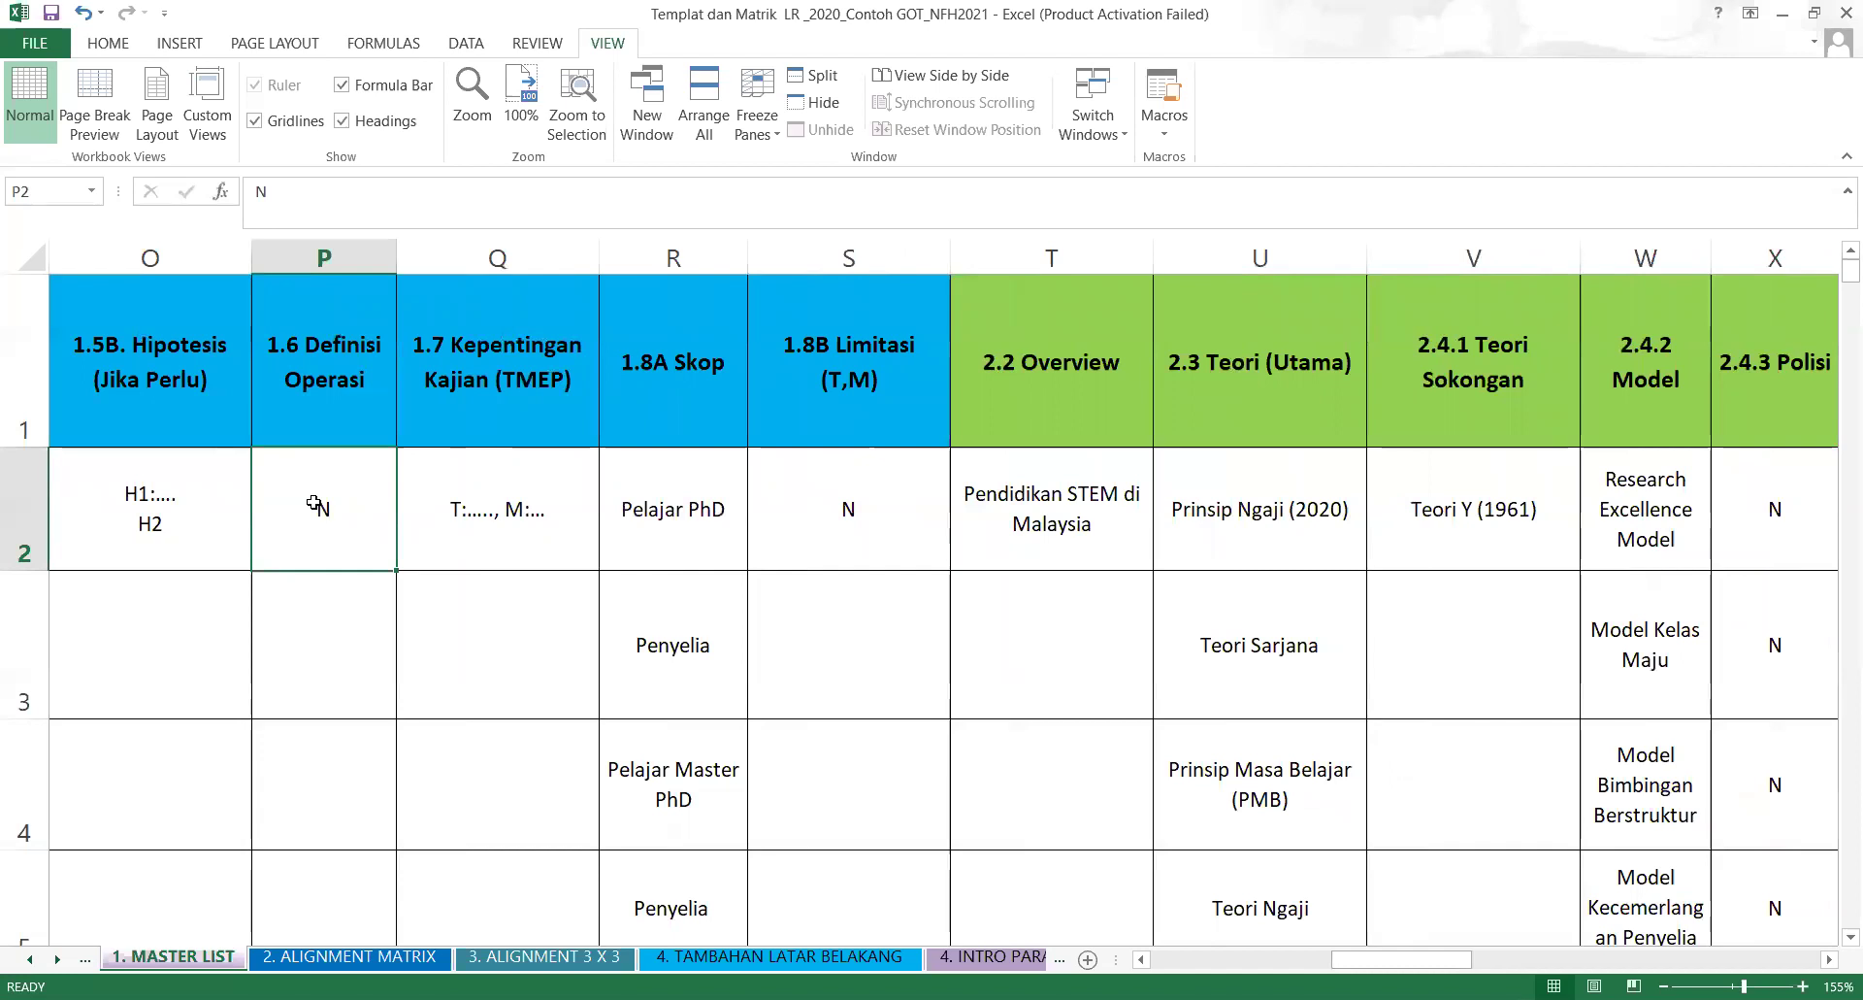
Go through the first record's entries from 1.6 Definisi Operasi across to Mediating.
key(Right)
key(Right)
key(Right)
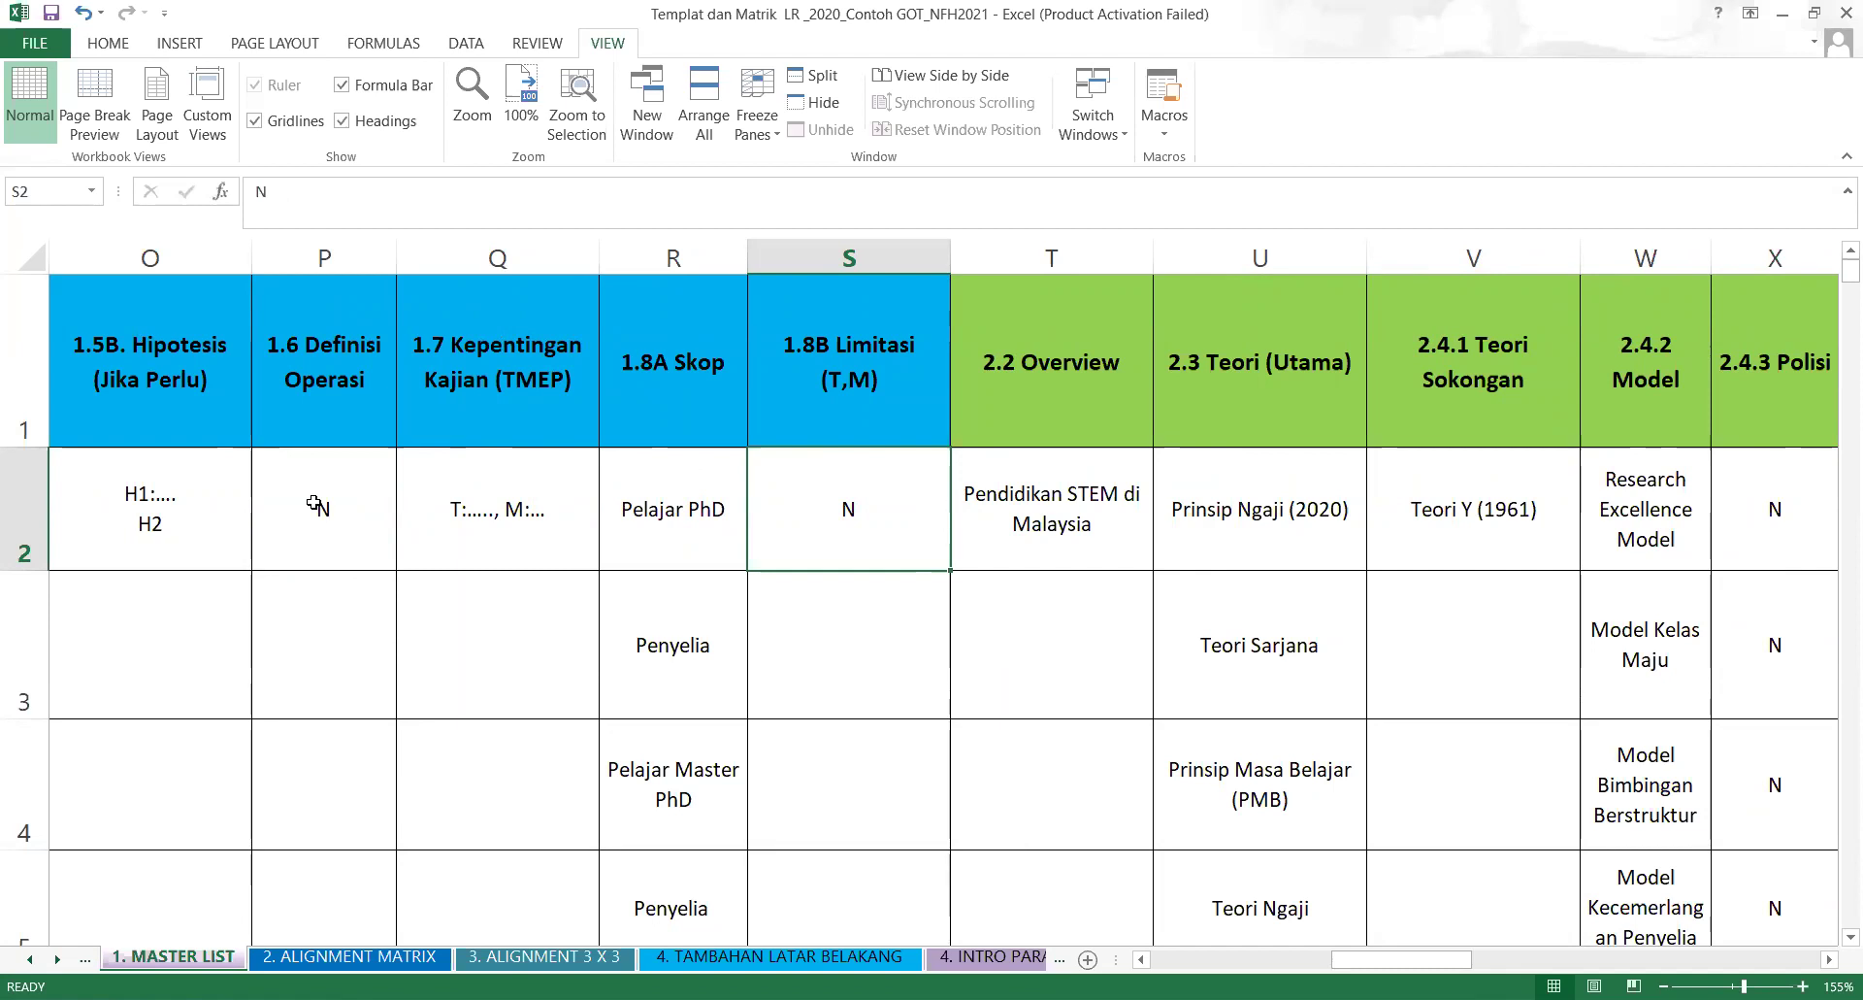
key(Right)
key(Right)
key(Right)
key(Right)
key(Right)
key(Right)
key(Right)
key(Right)
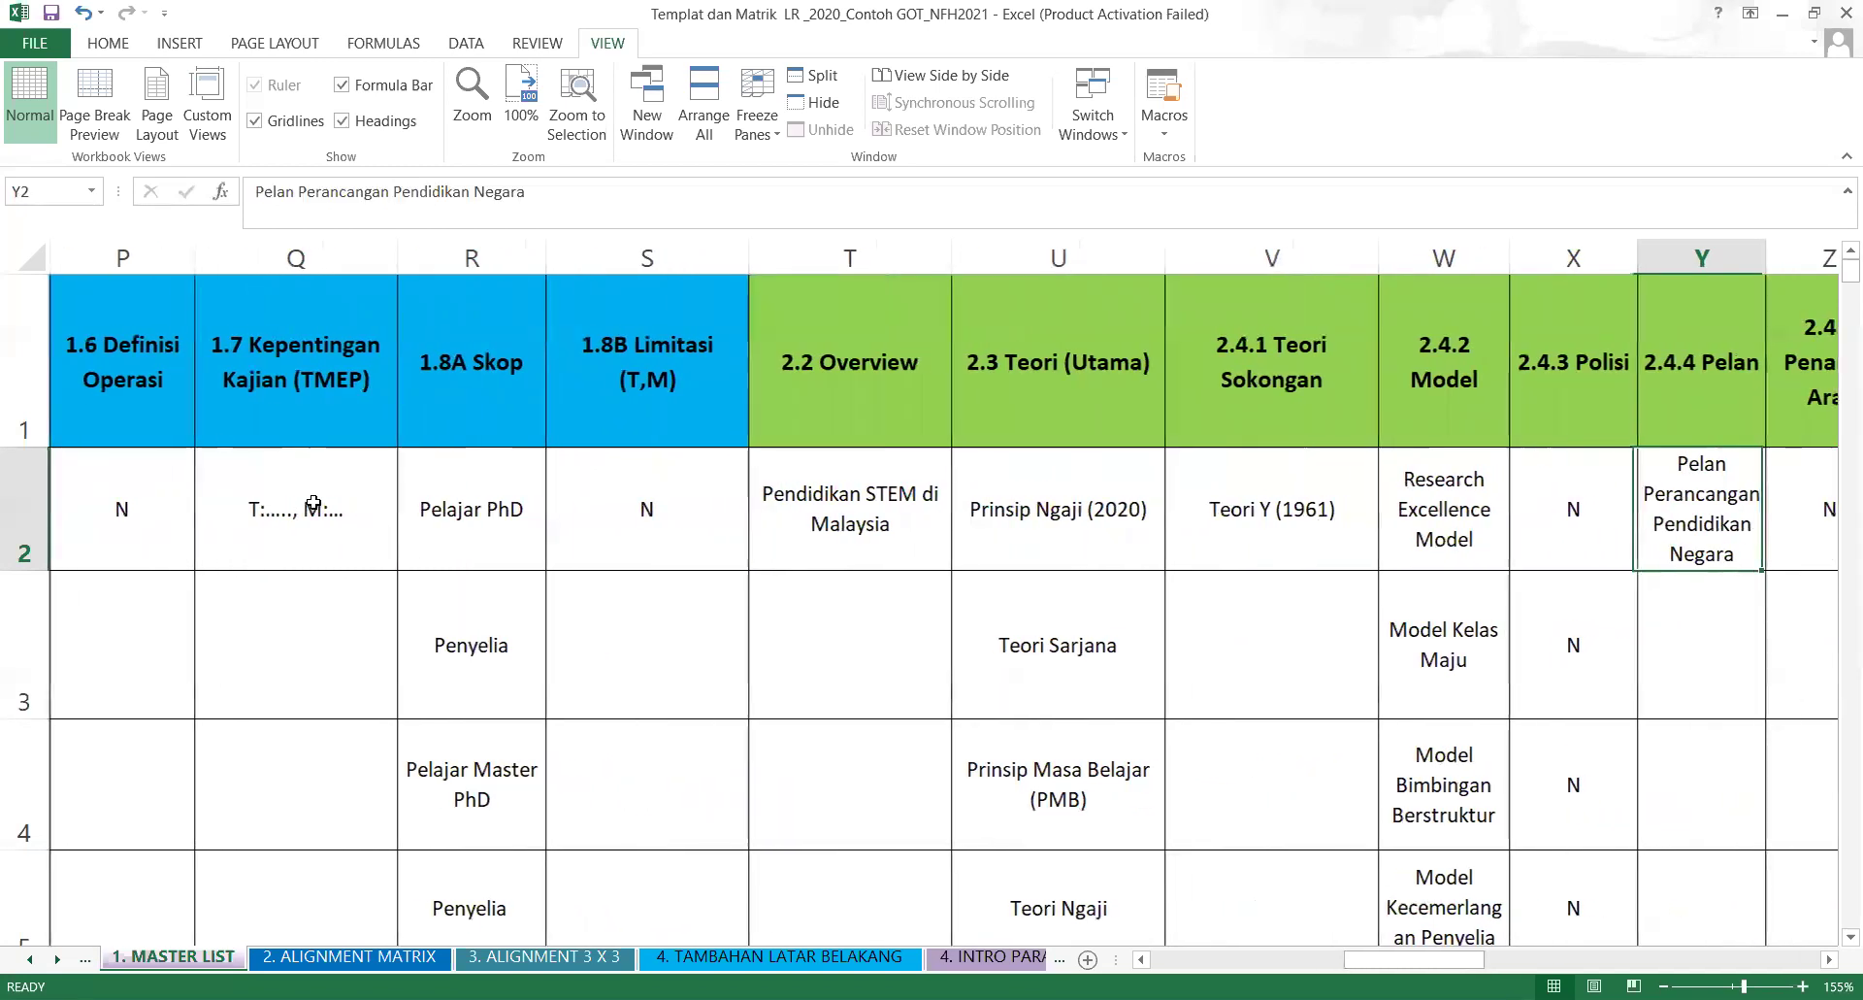
key(Right)
key(Right)
key(Right)
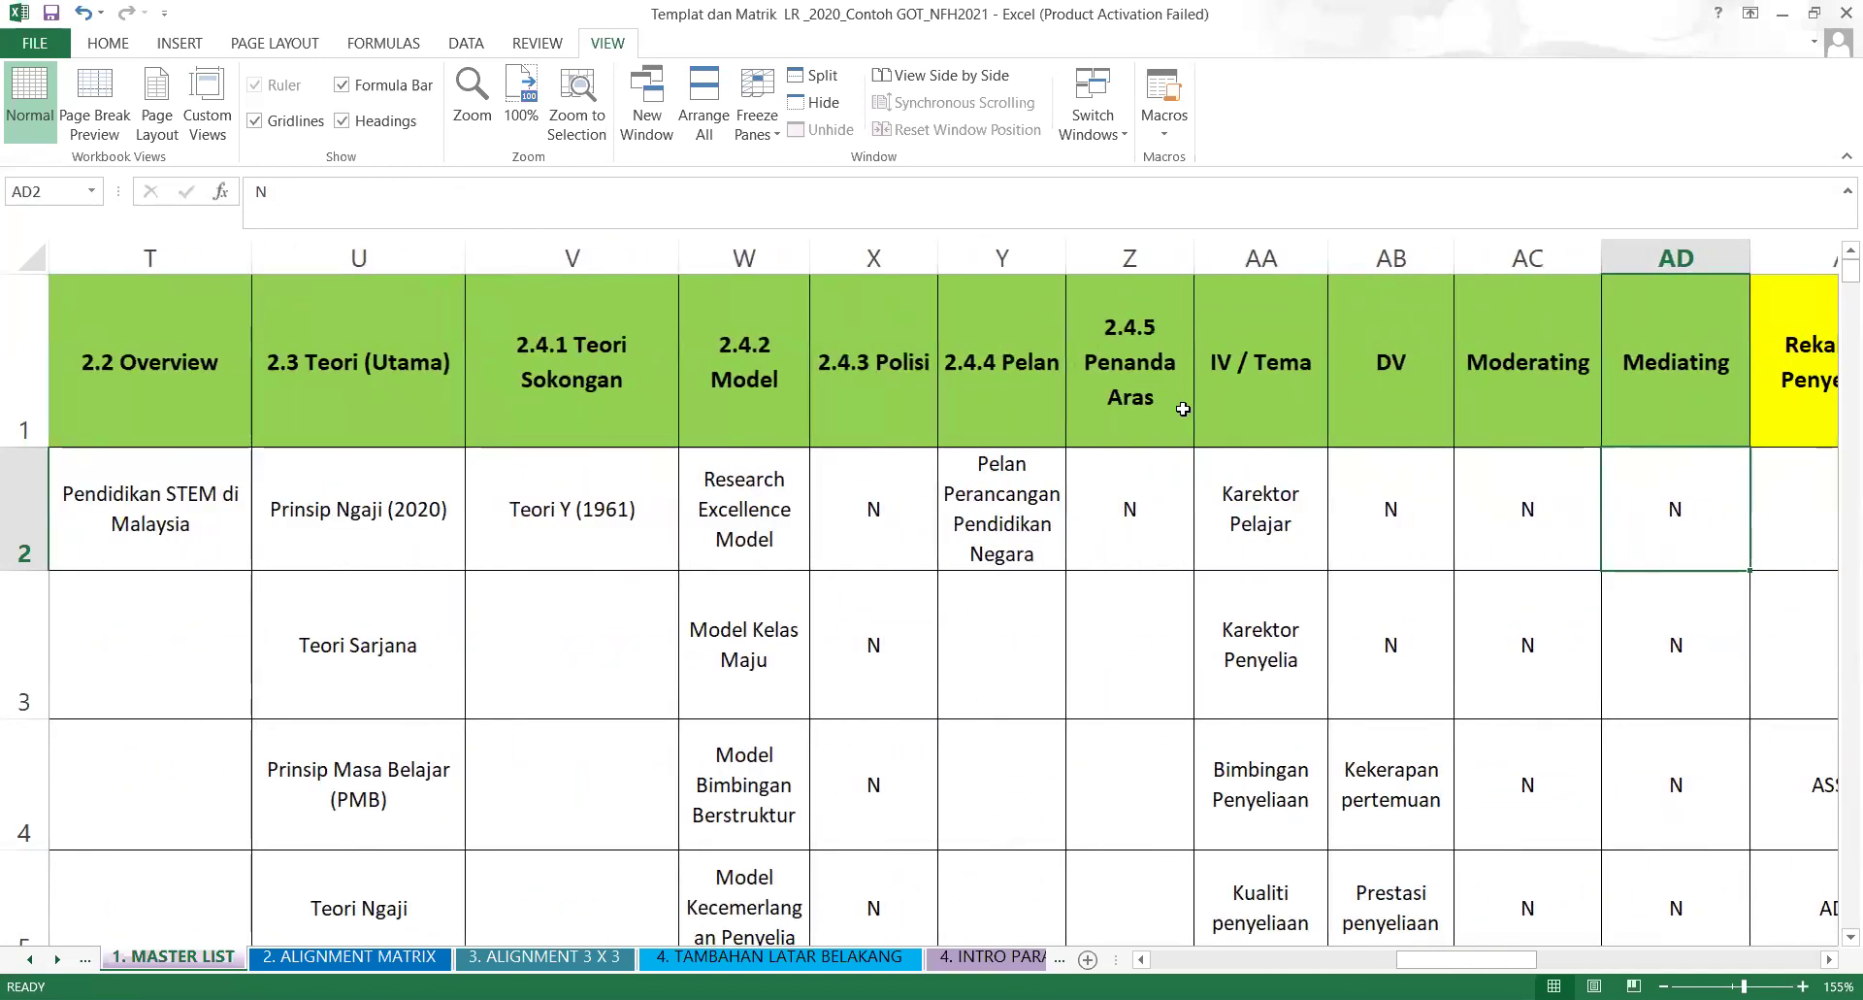
Examine the green literature column headers from 2.2 Overview to Mediating, including IV / Tema, DV and Moderating.
click(1274, 314)
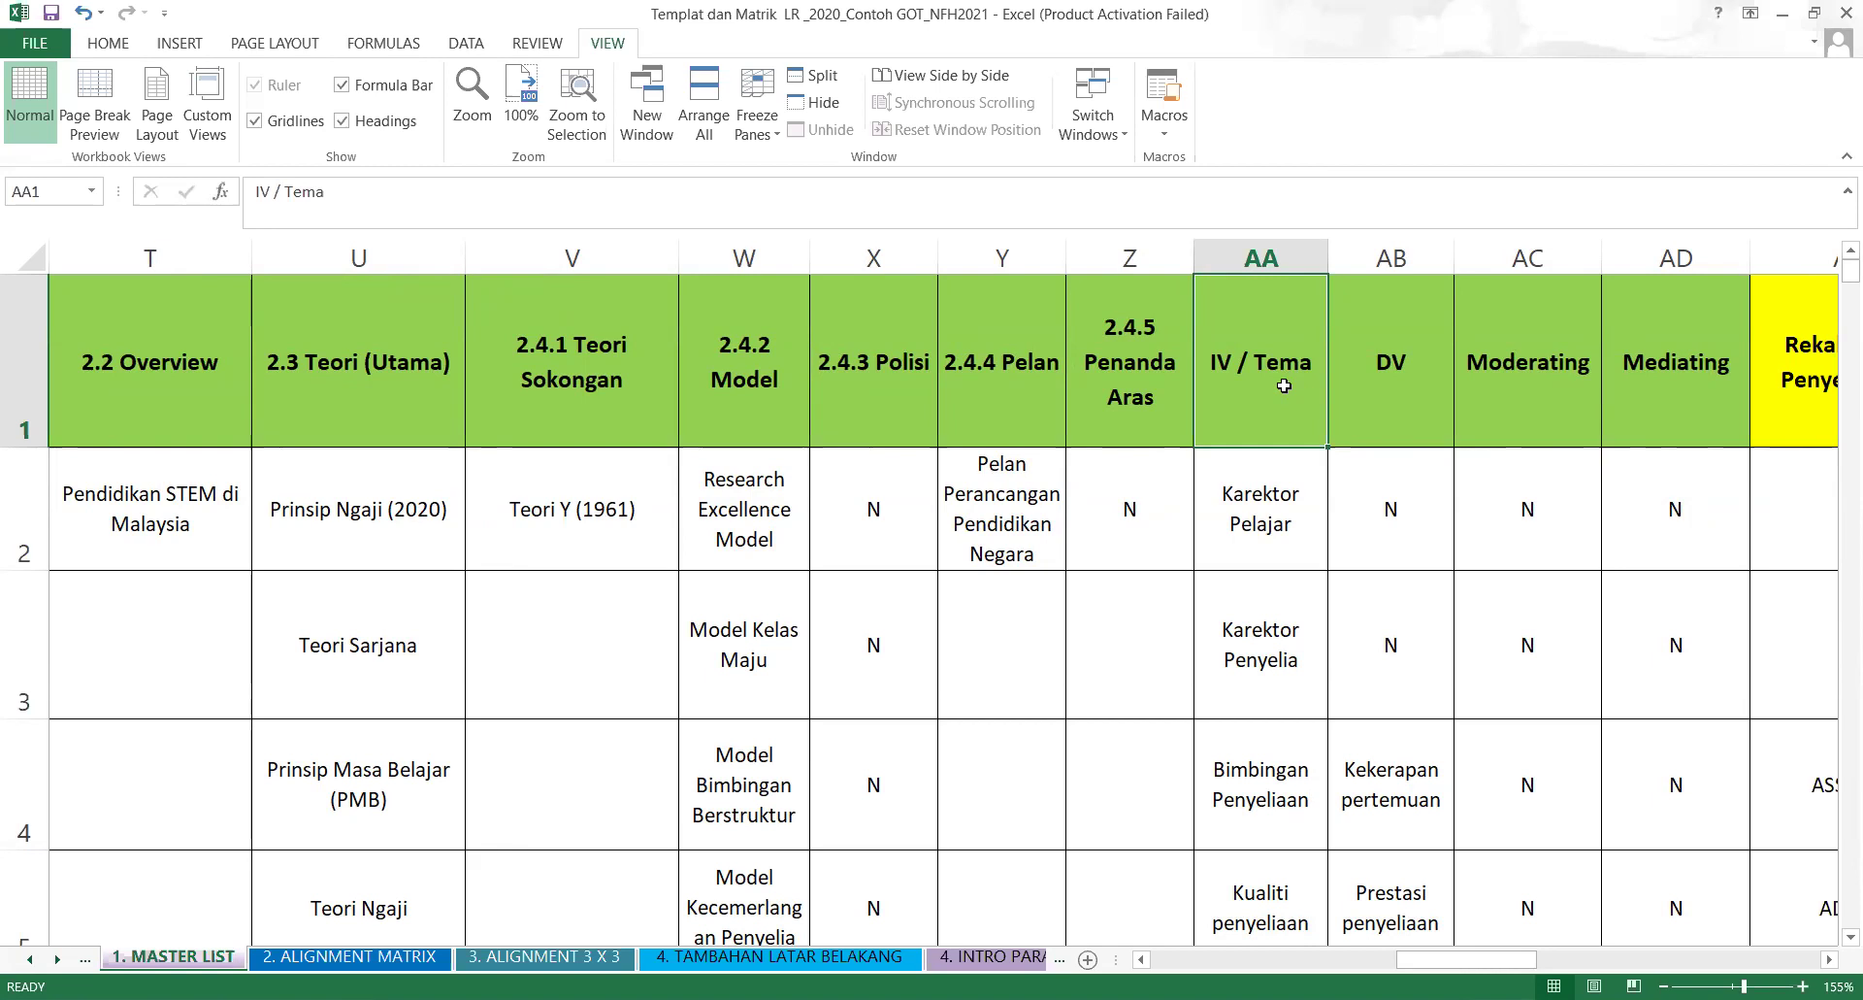
click(135, 395)
click(308, 399)
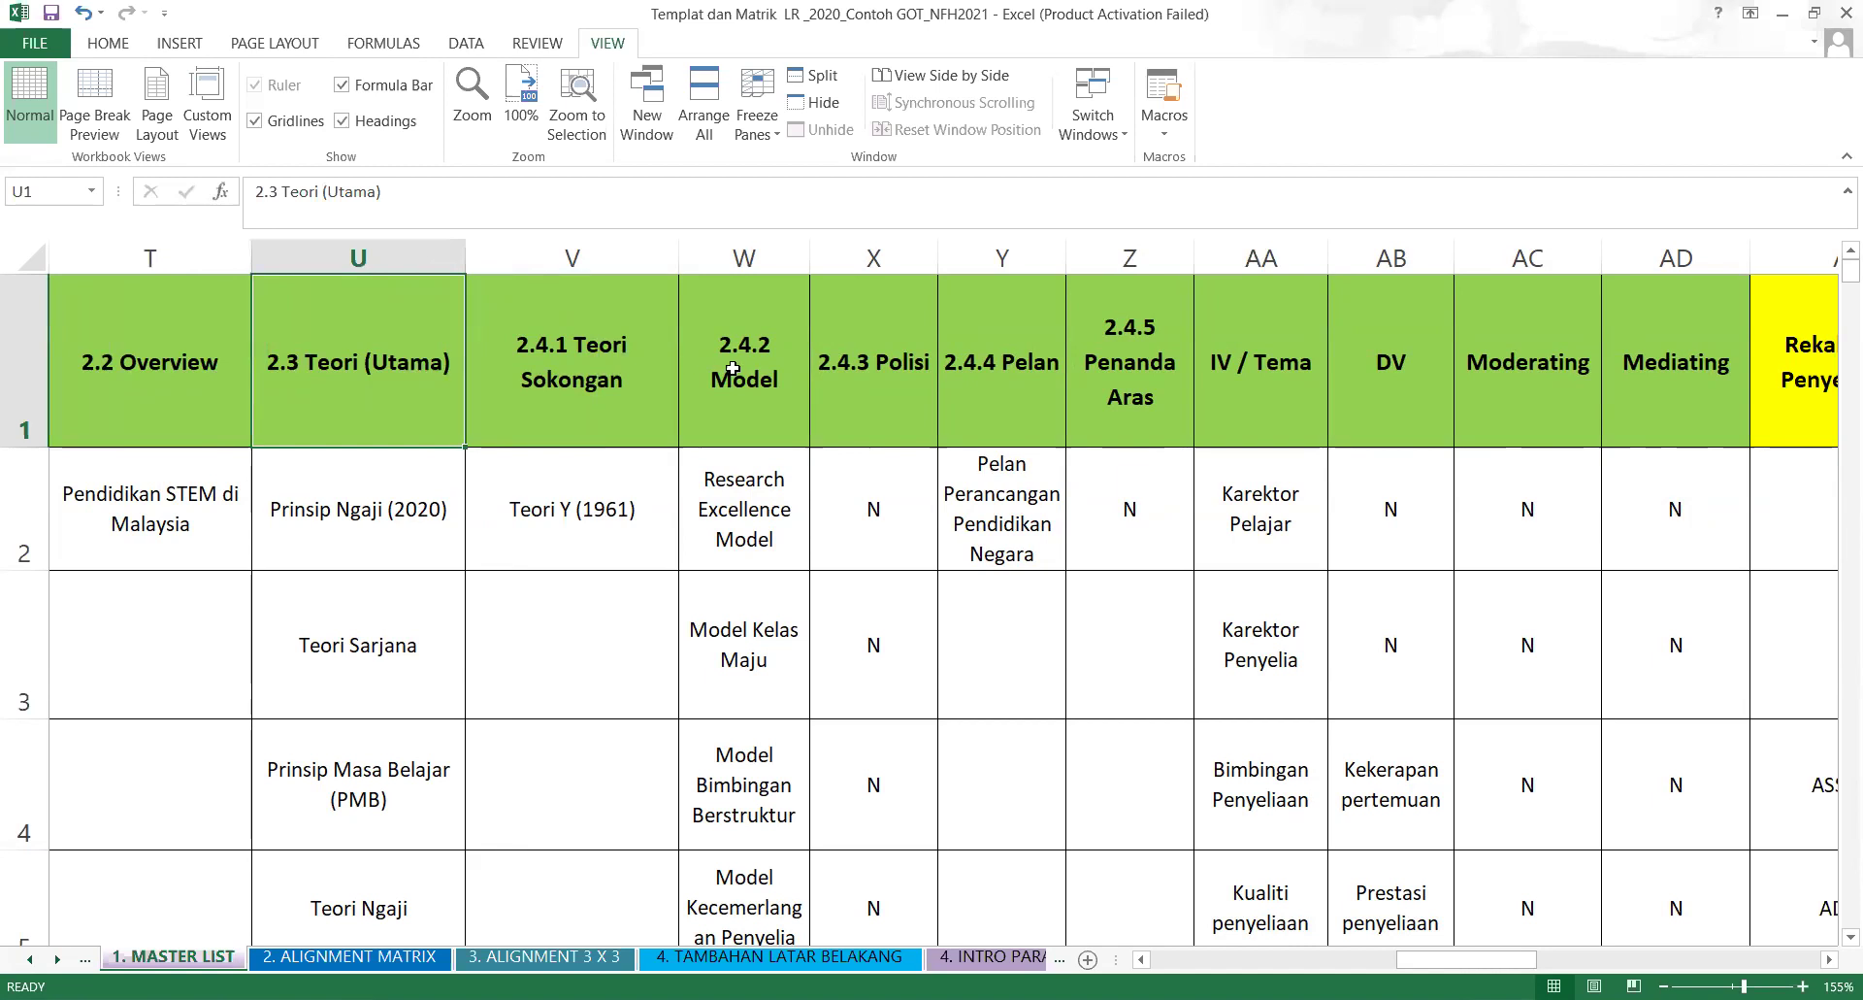
click(1127, 414)
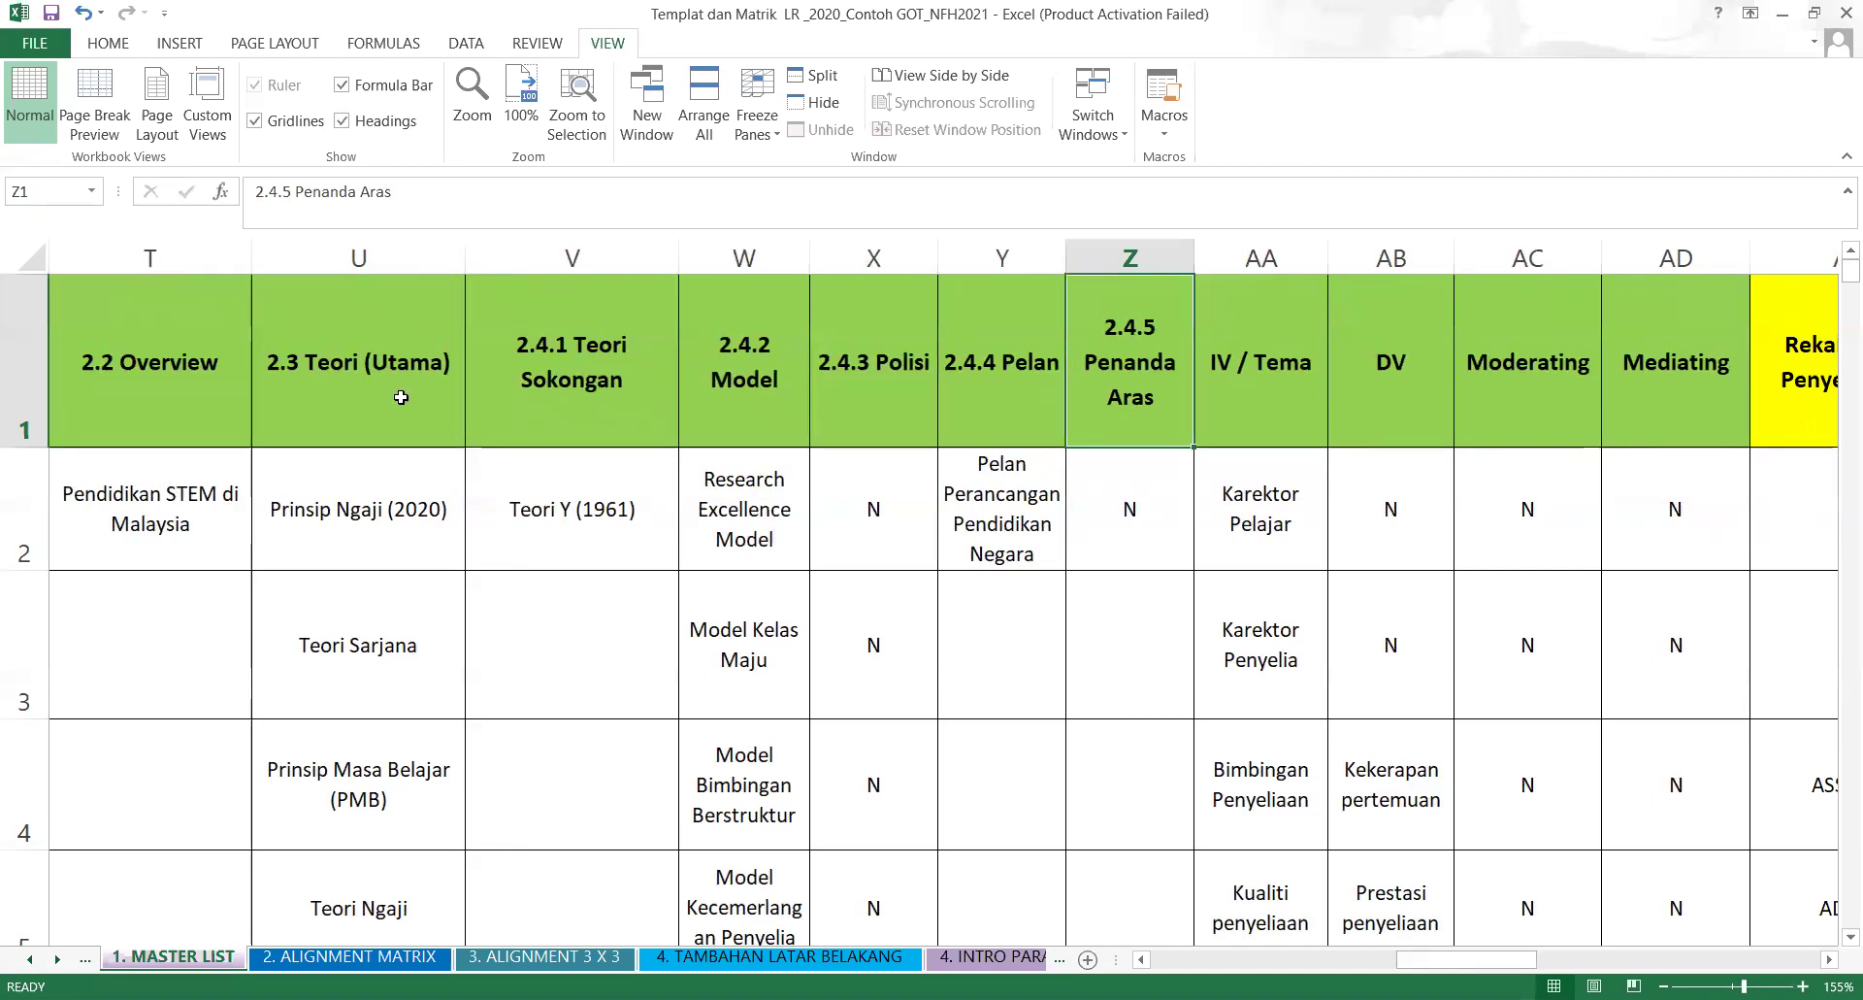
click(1225, 413)
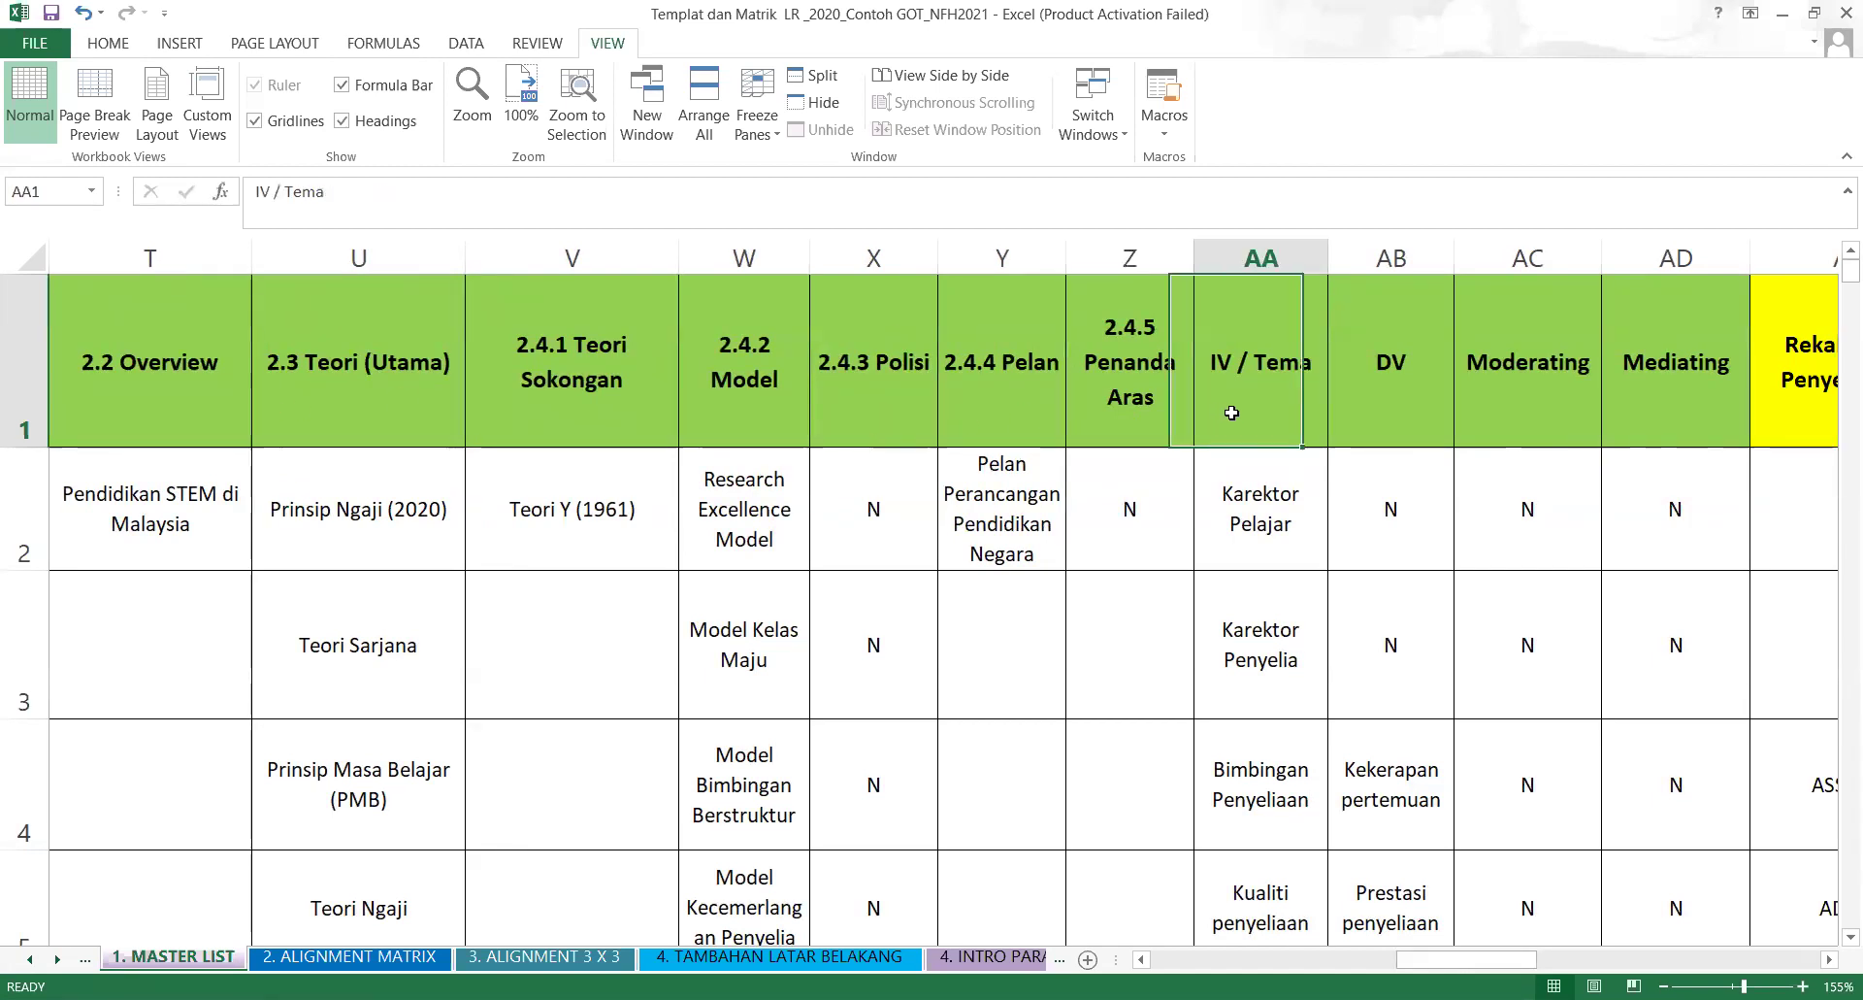
click(1391, 404)
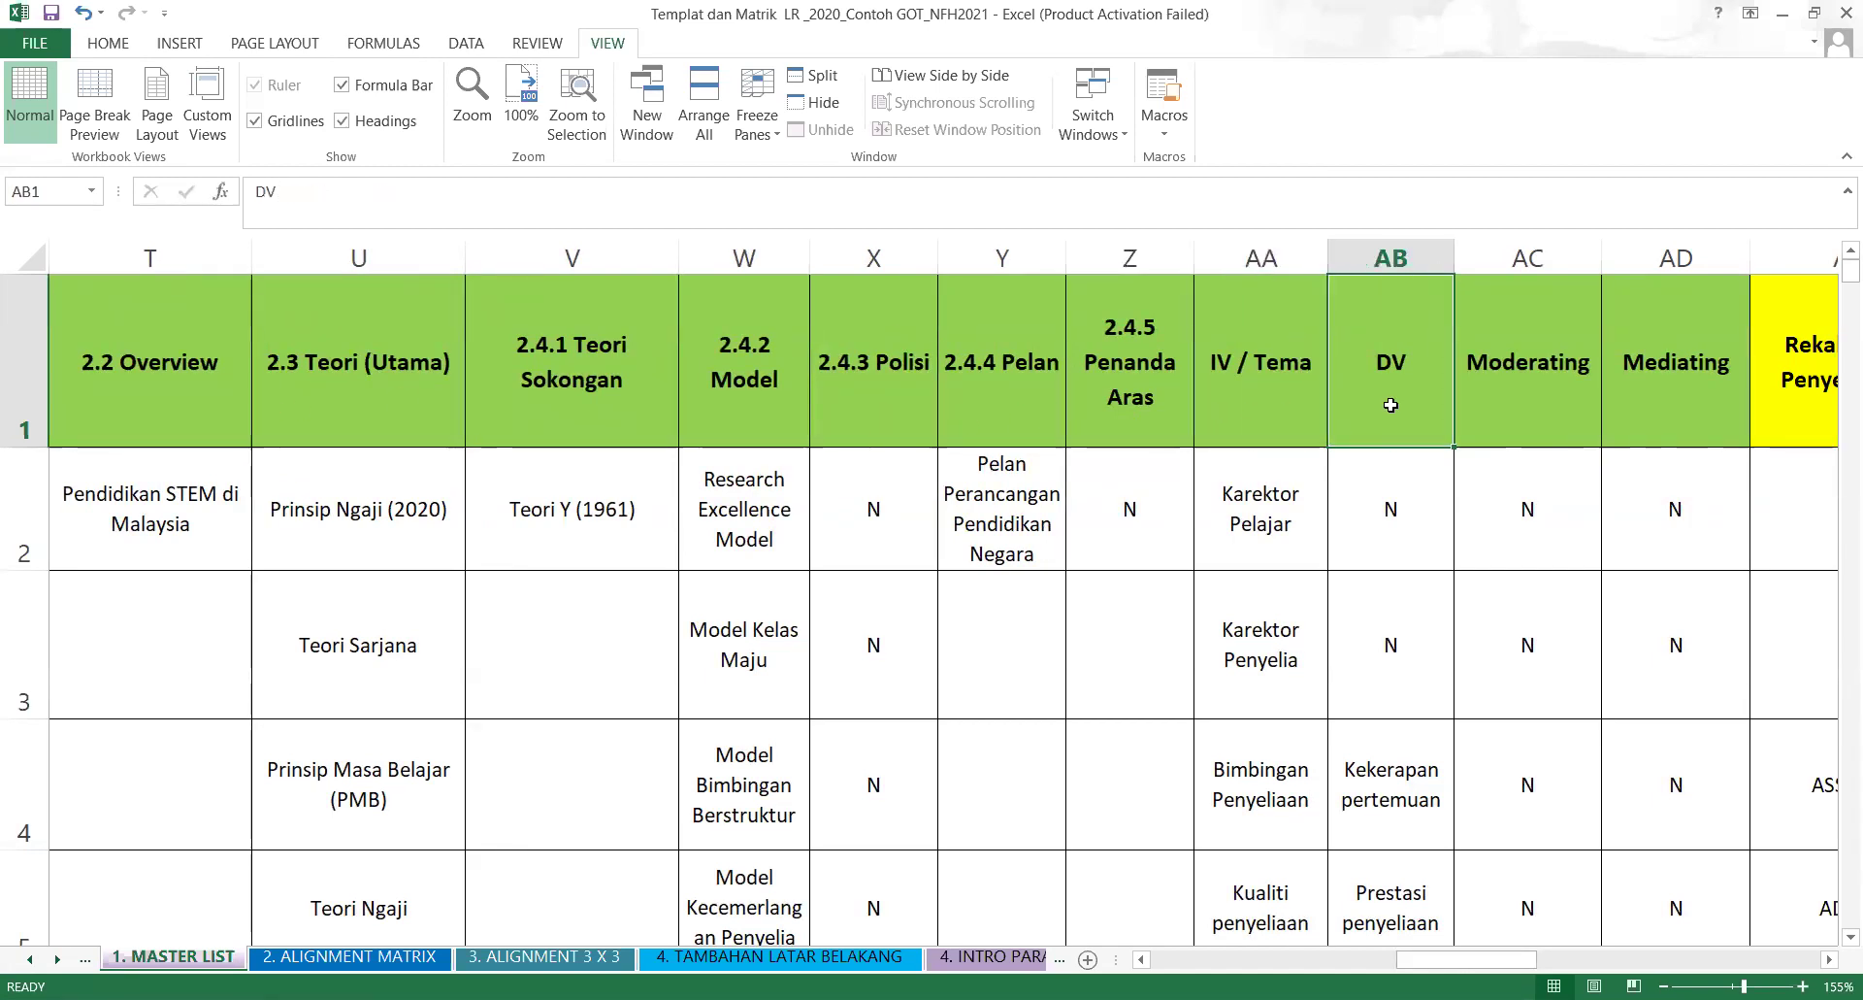
click(1249, 412)
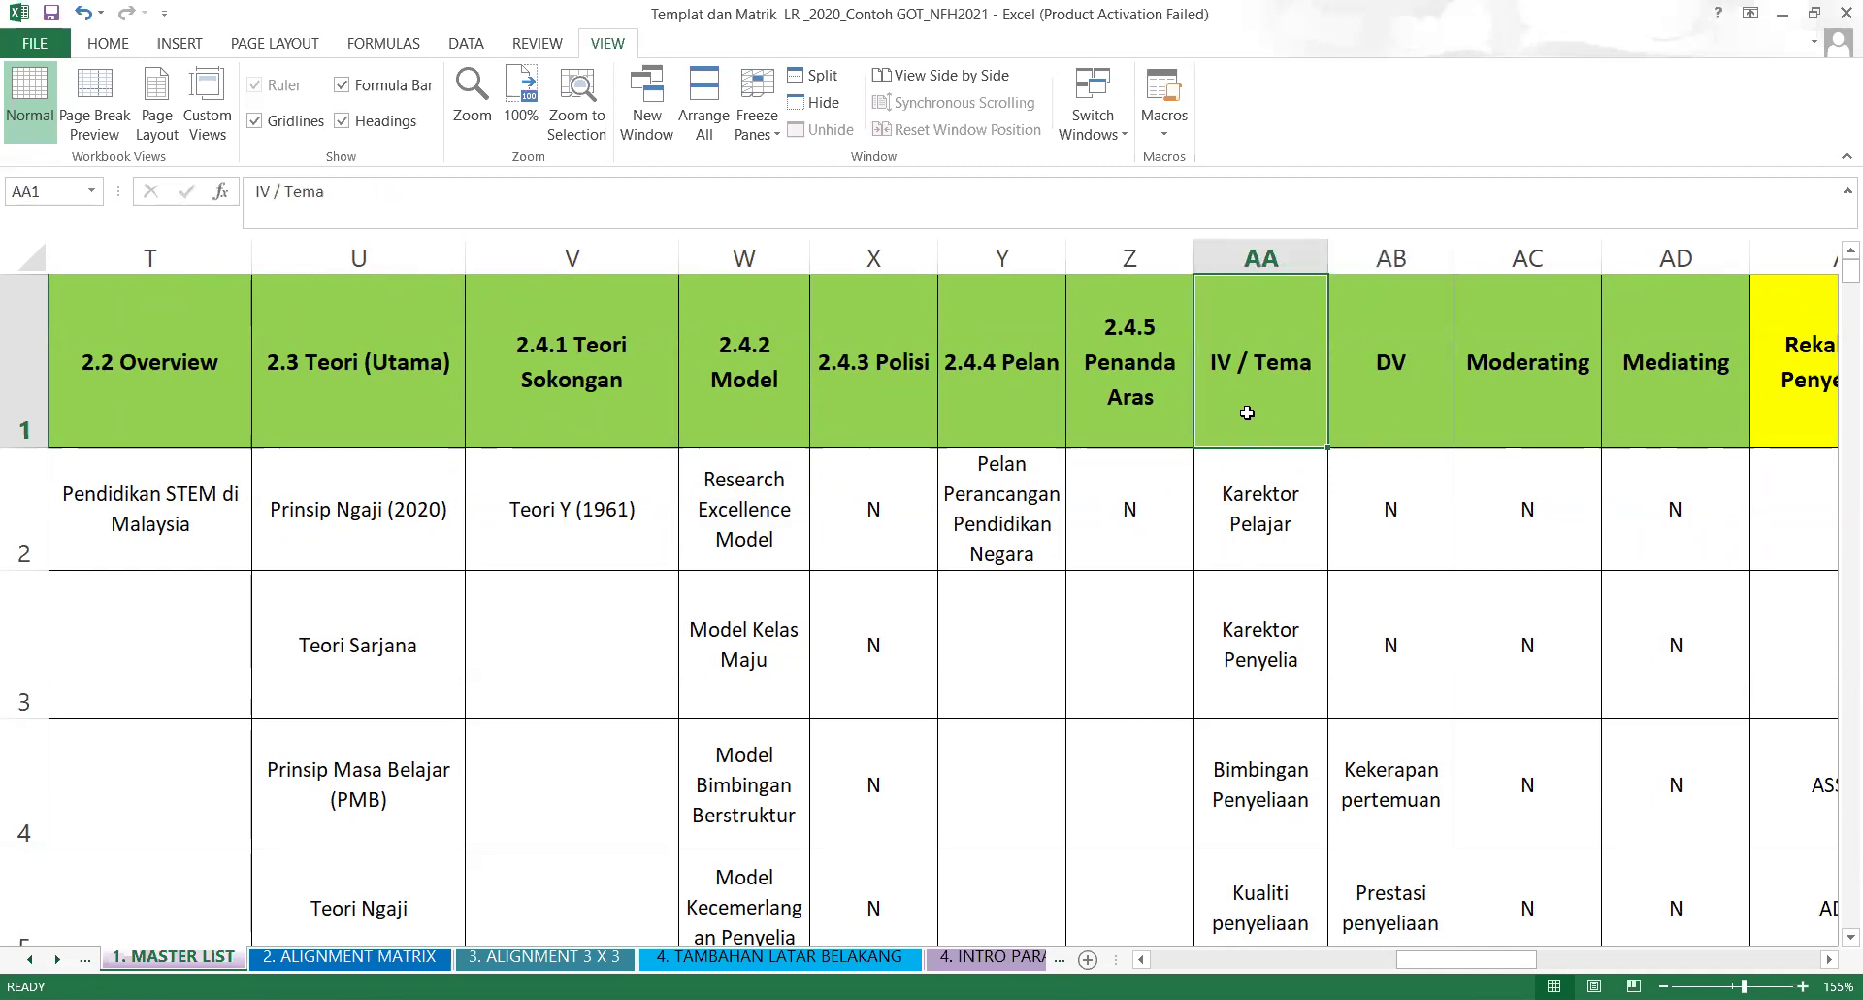
click(1422, 407)
click(1597, 408)
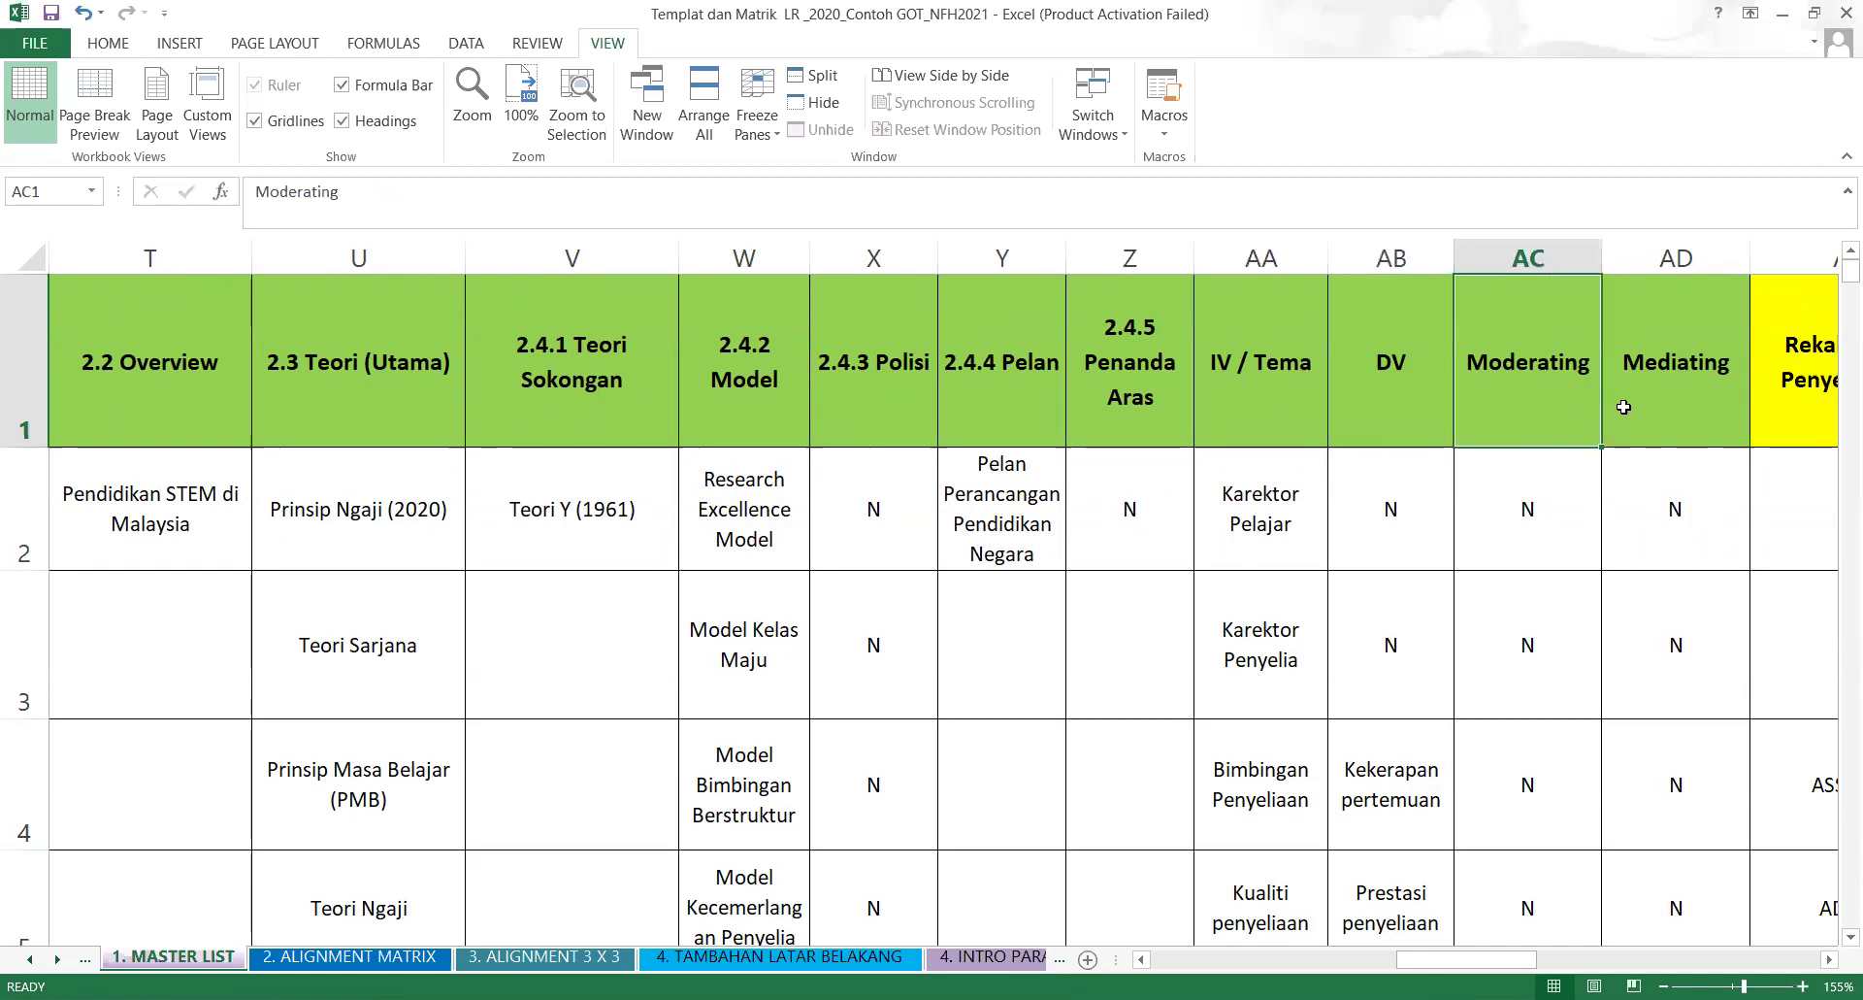
click(1672, 406)
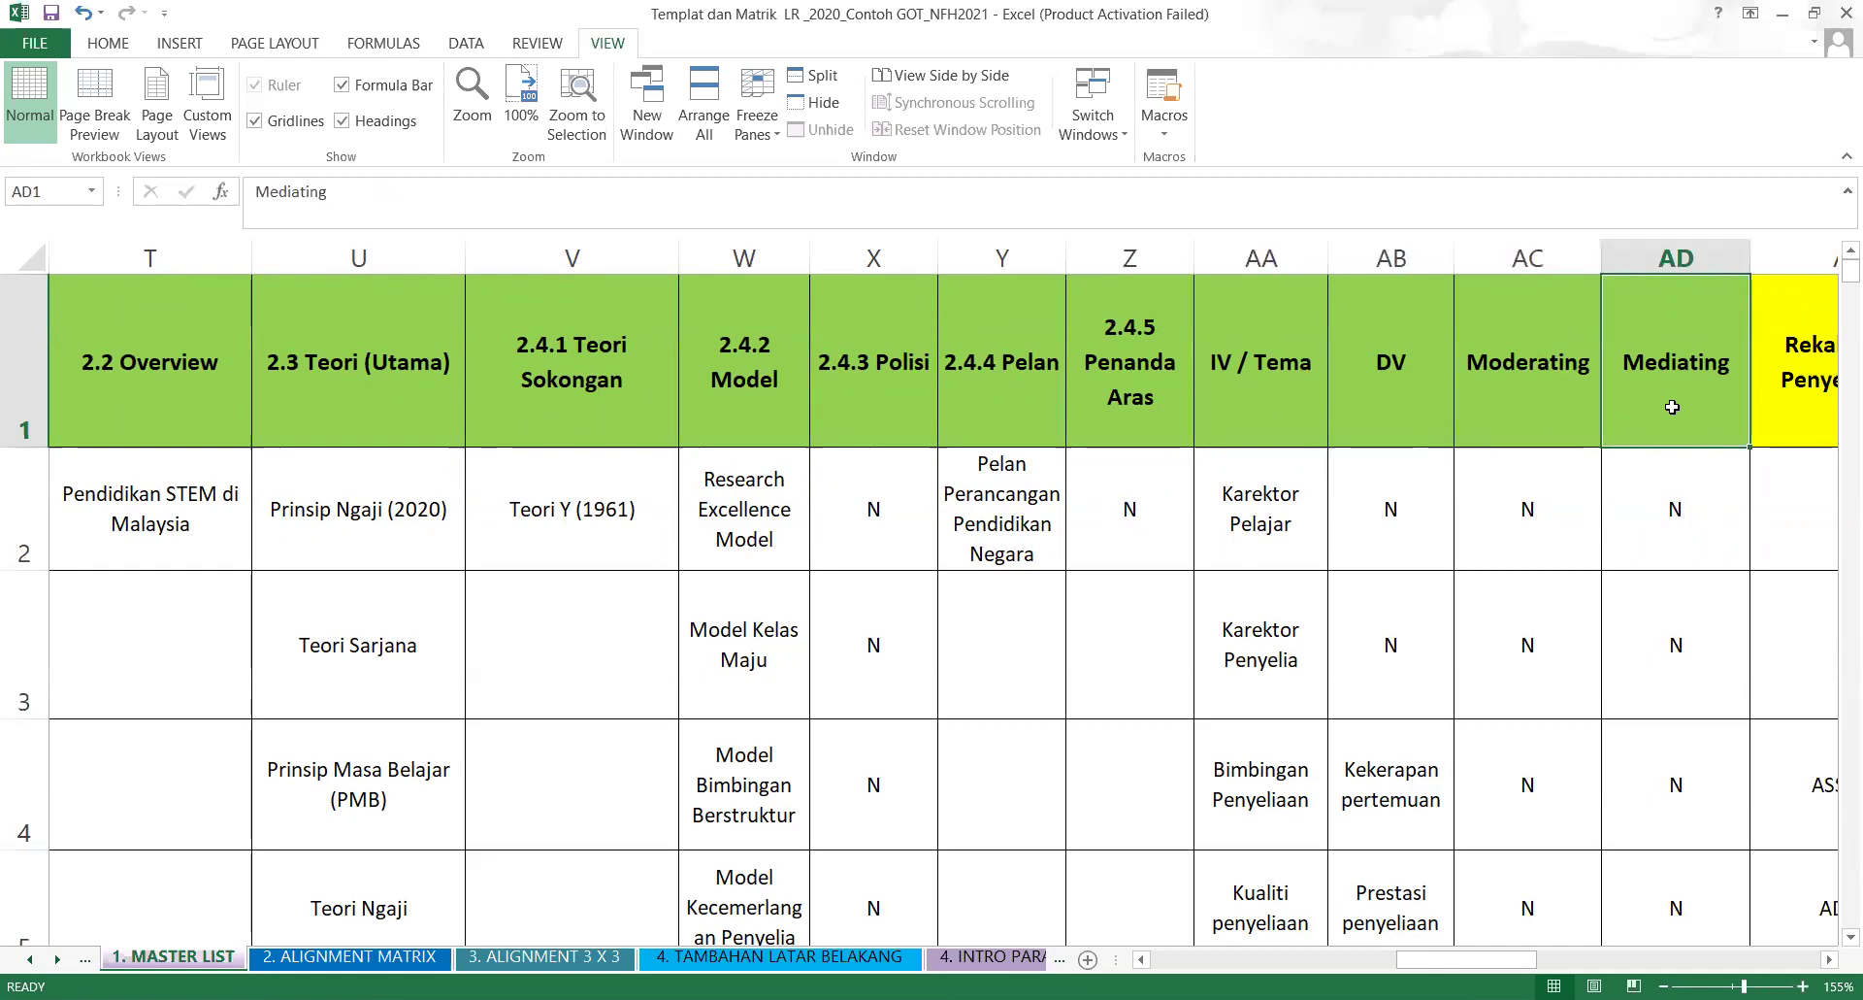
Insert a new column between DV and Moderating and give it the header "Faktor Kawalan".
click(1512, 255)
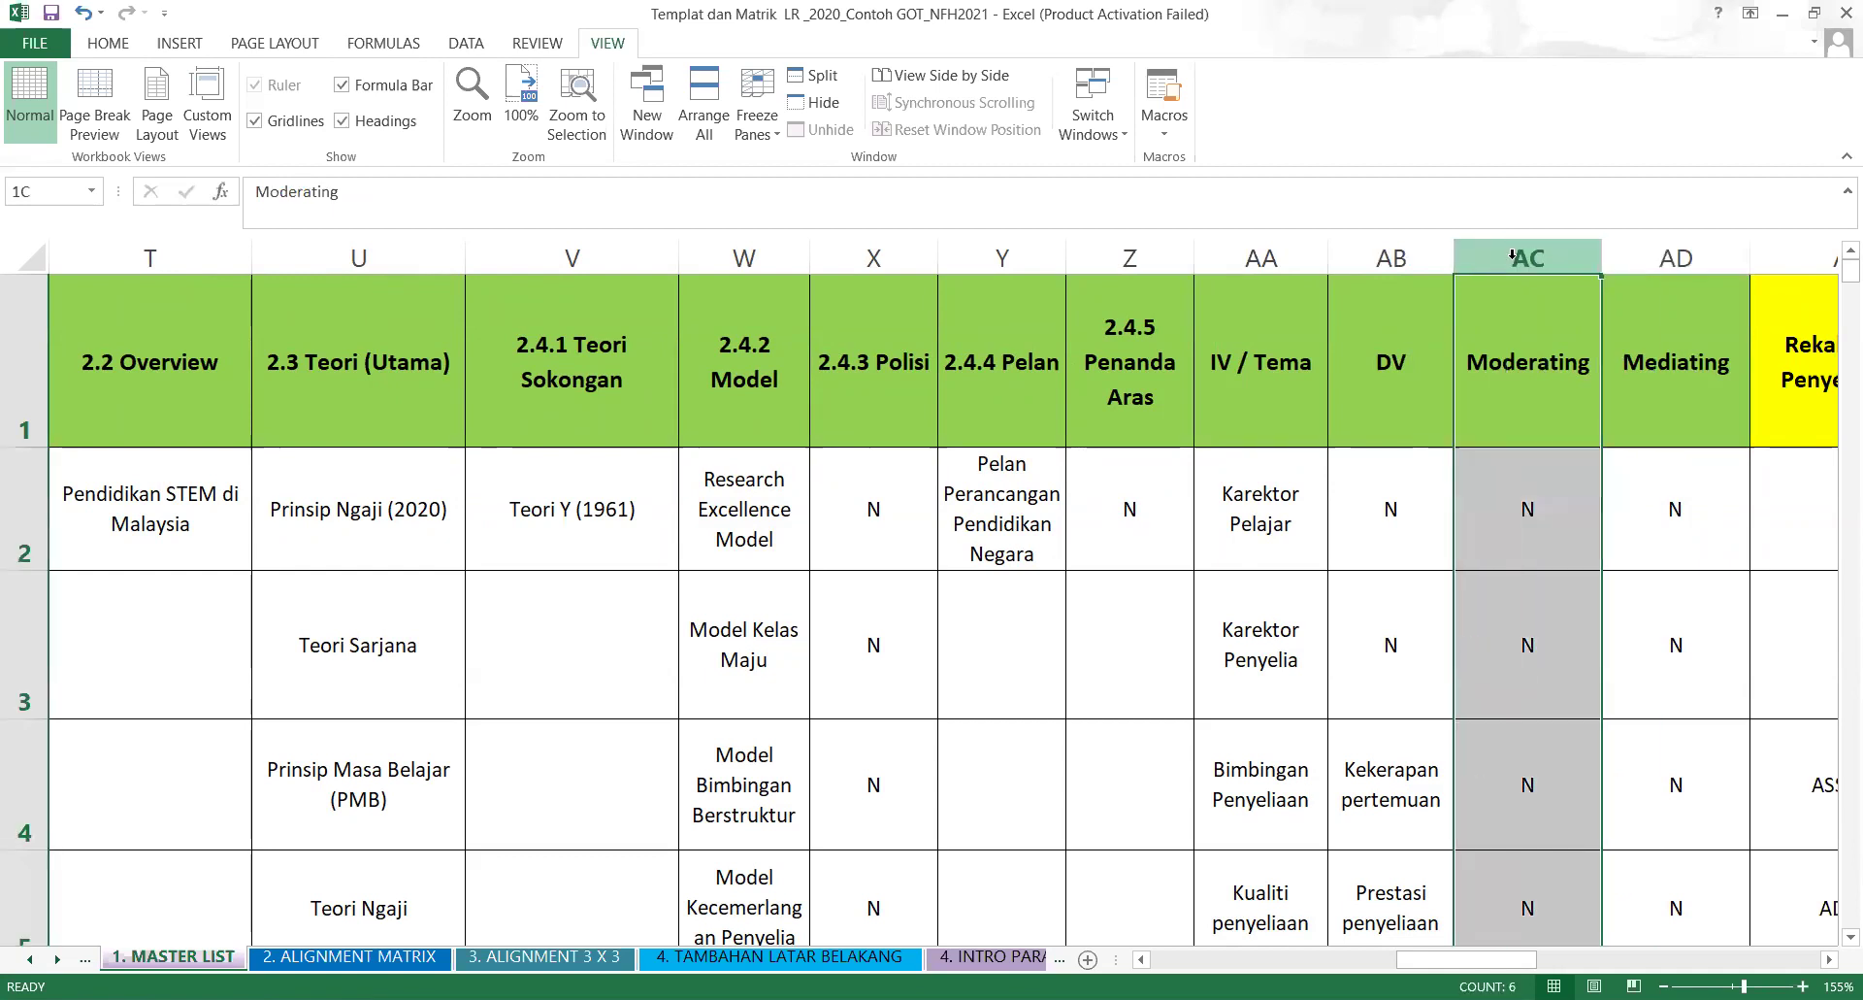
right_click(1512, 255)
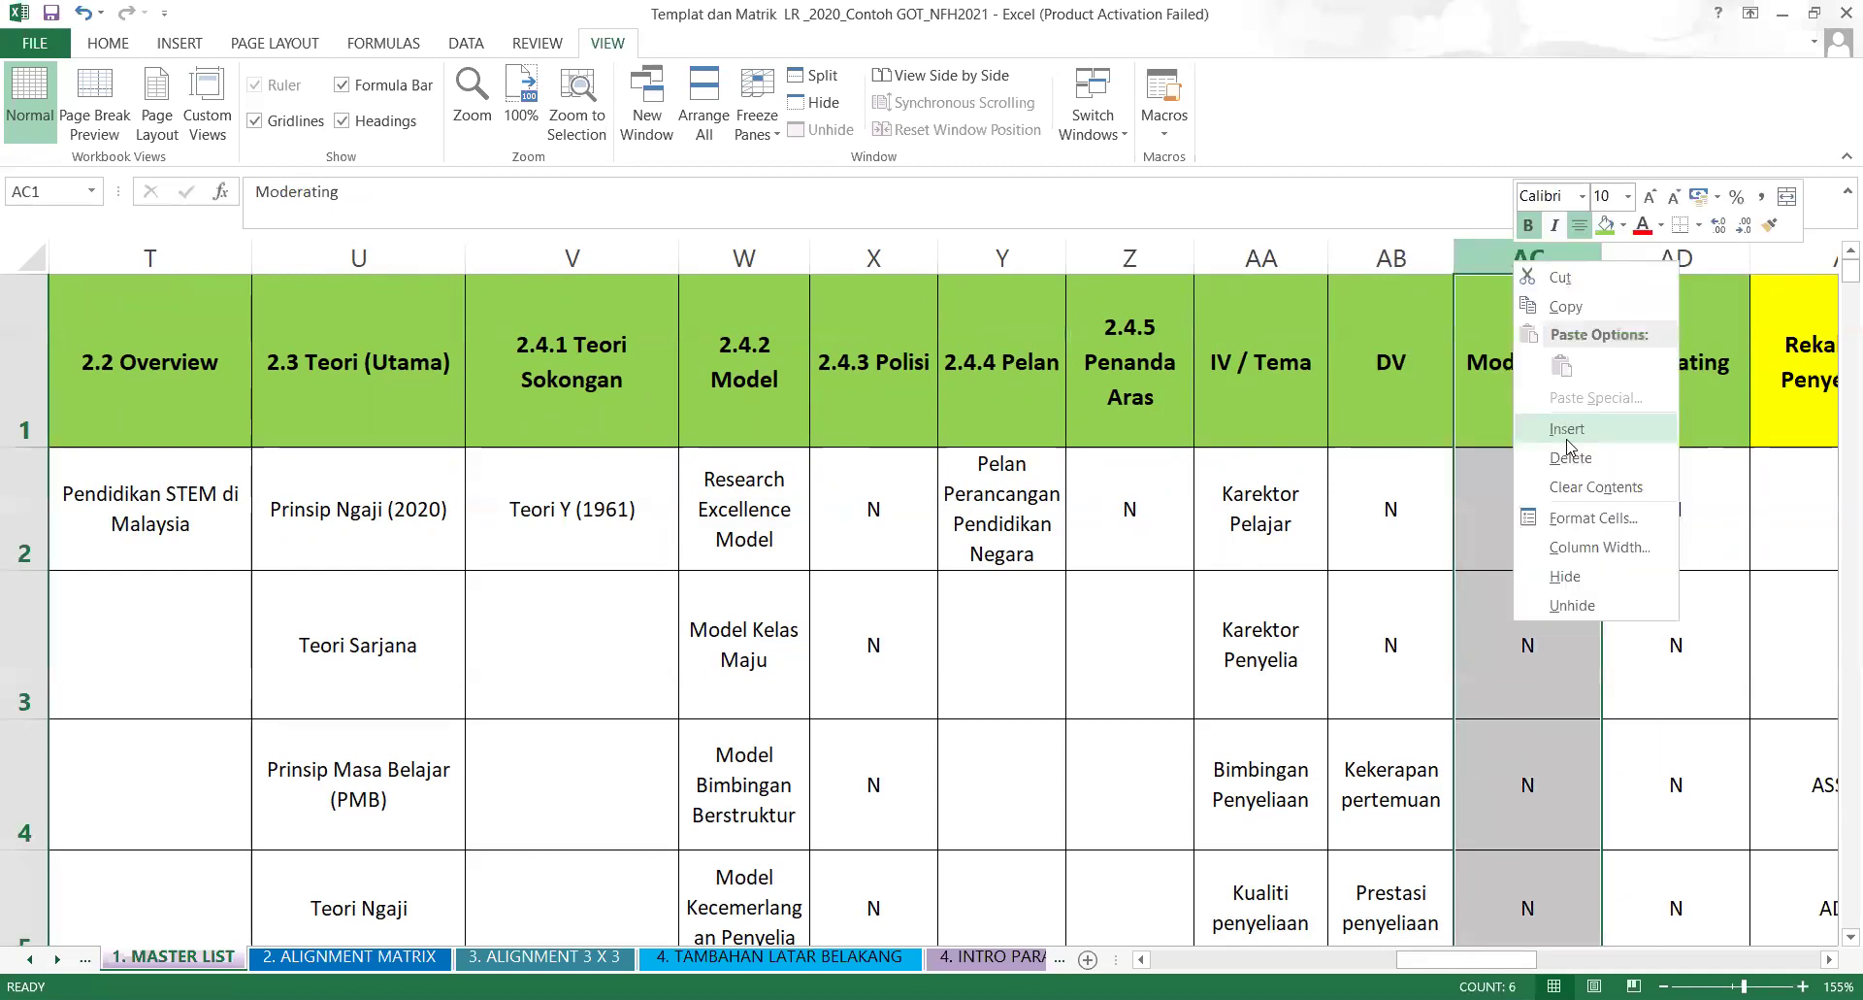
click(1567, 439)
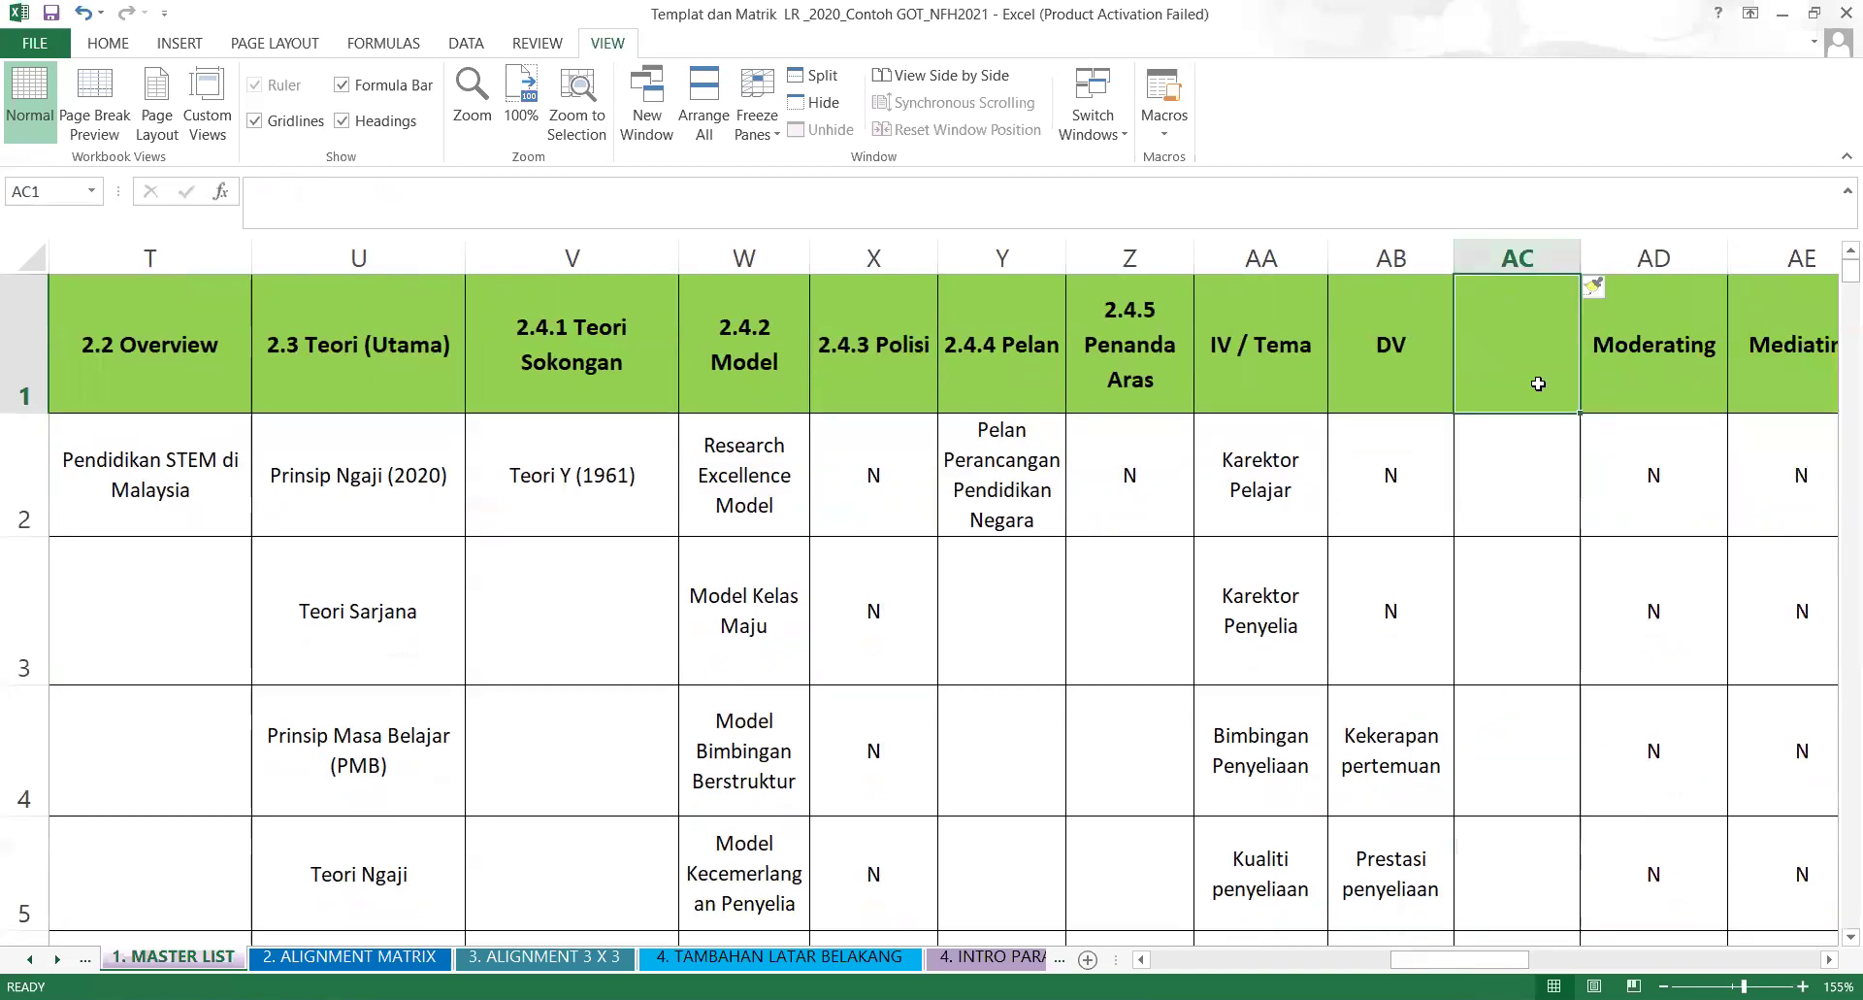
text(C)
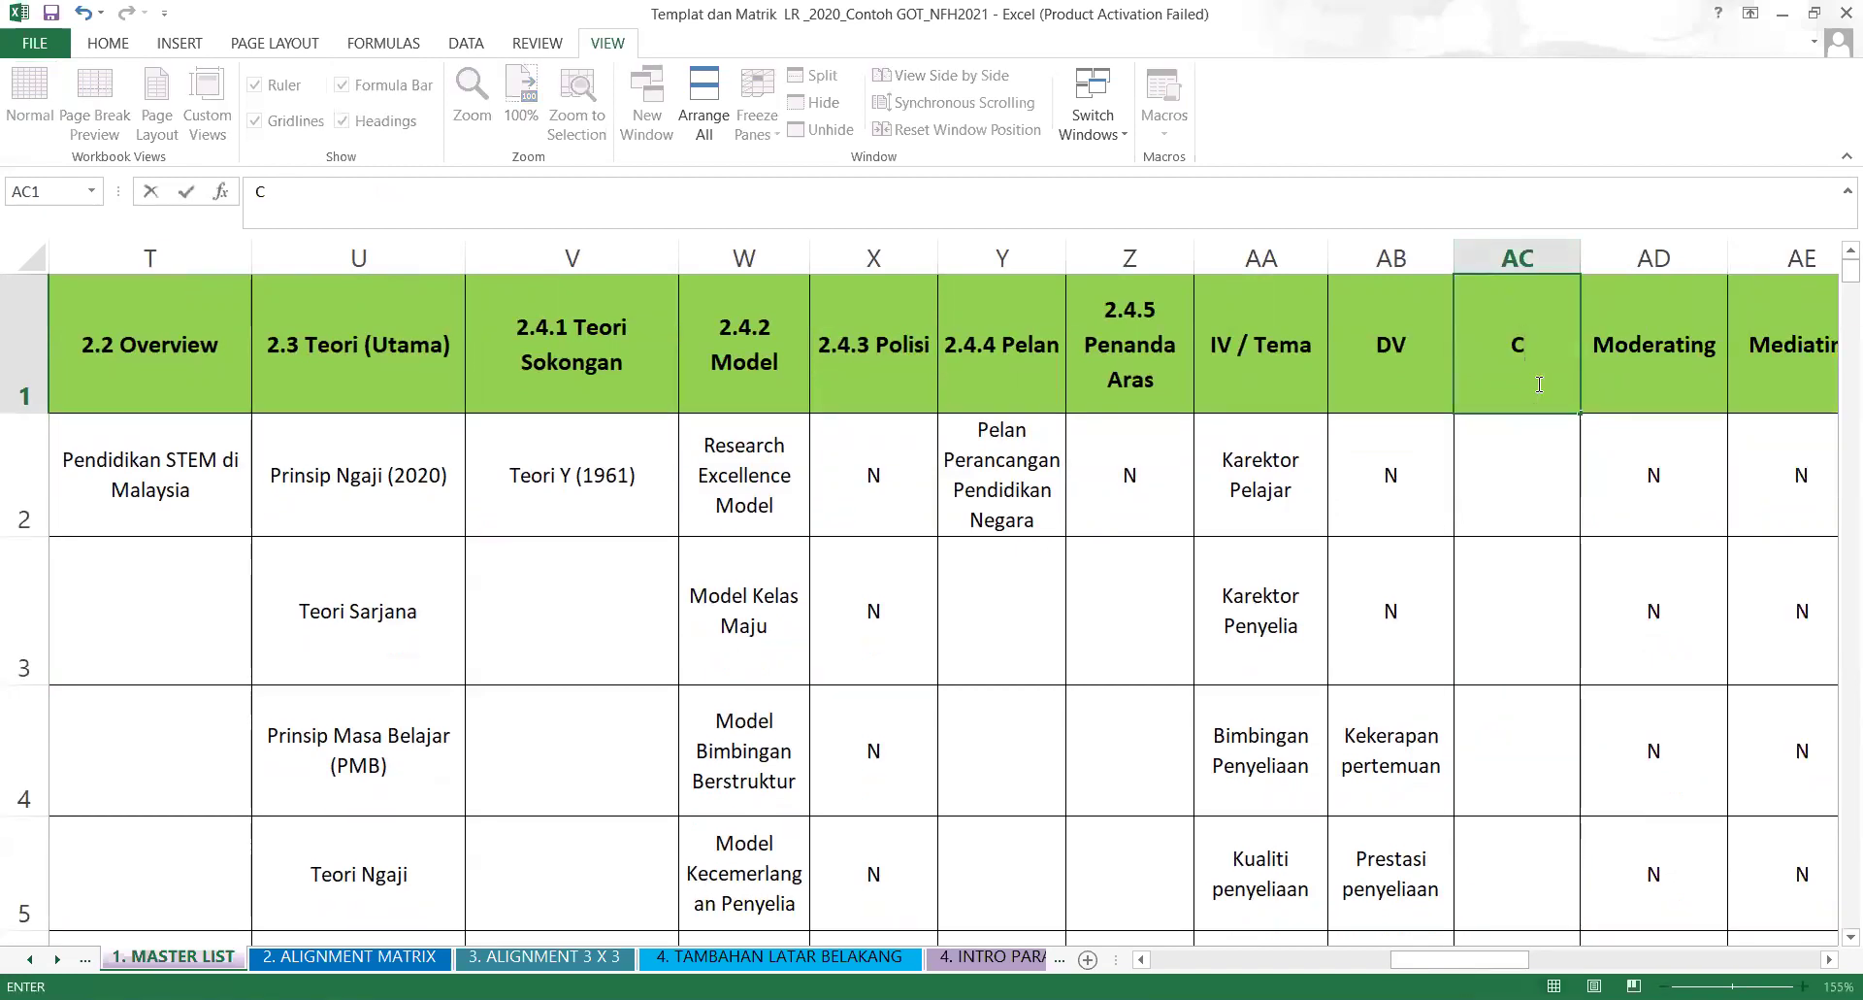
key(BackSpace)
text(FA)
key(BackSpace)
text(aktor Kawalan)
click(1402, 651)
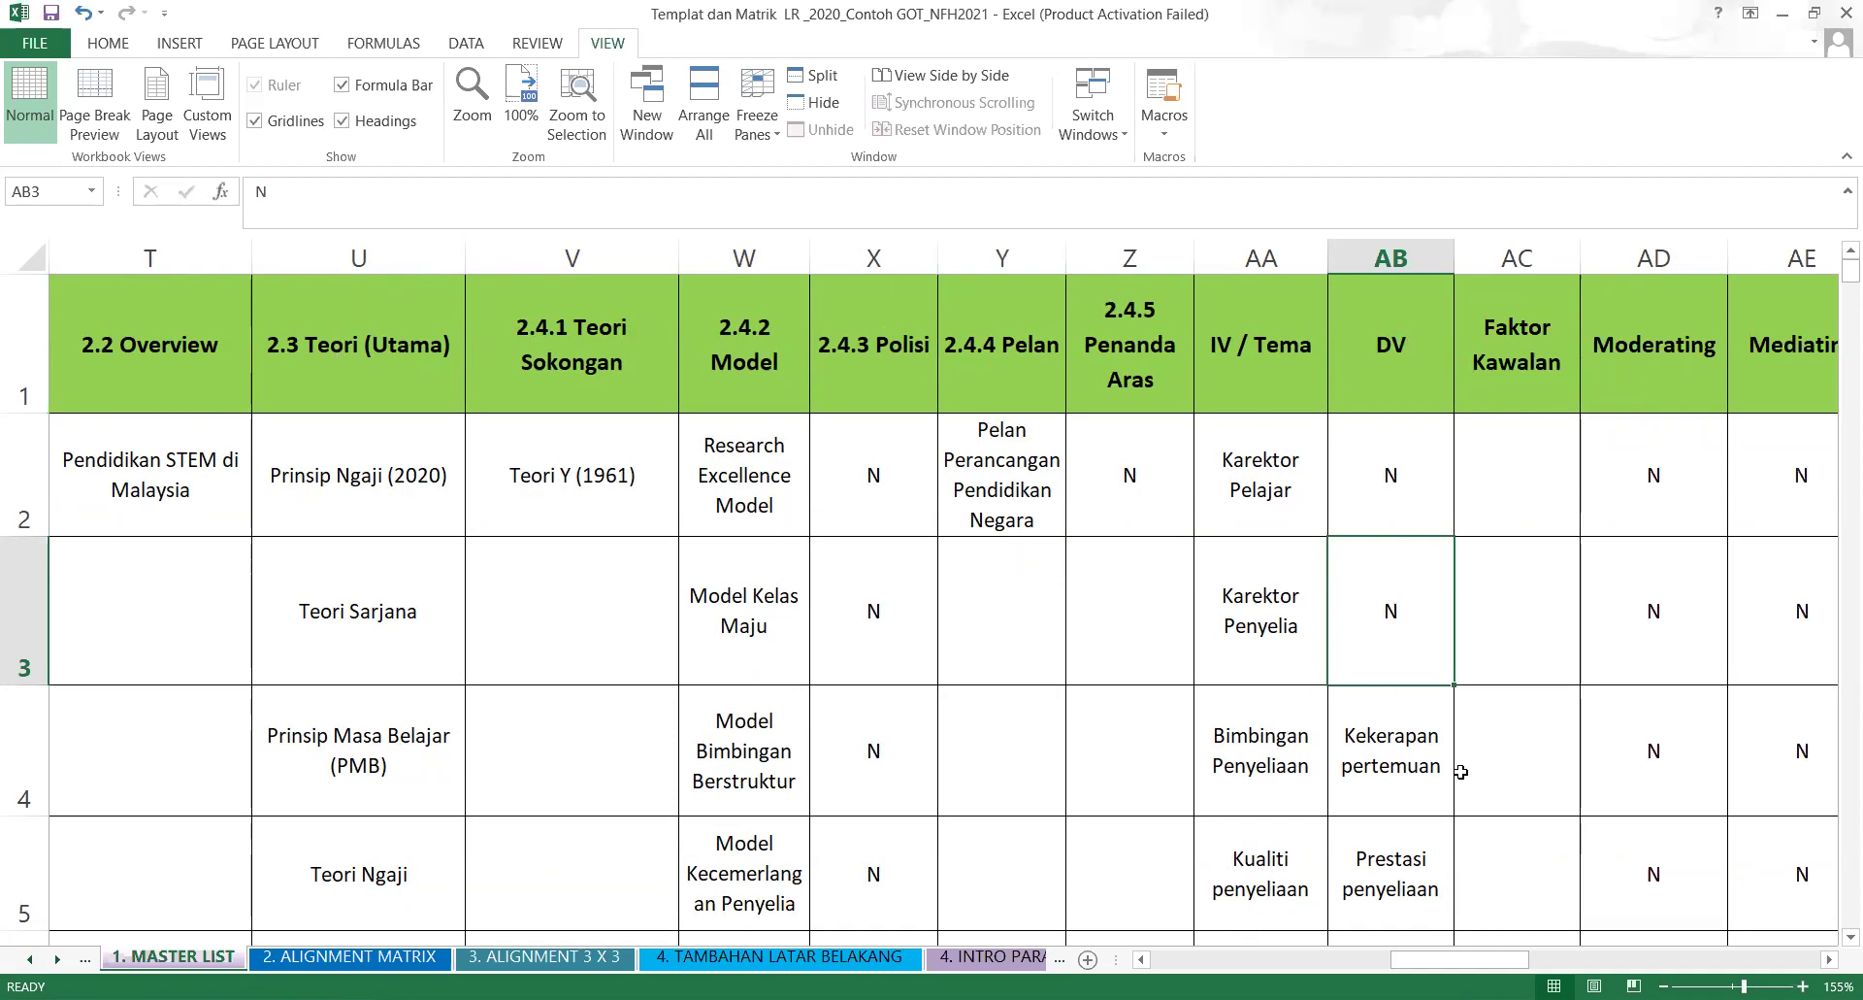
Review the variable column headers IV / Tema, DV, Faktor Kawalan, Moderating and Mediating.
click(1829, 959)
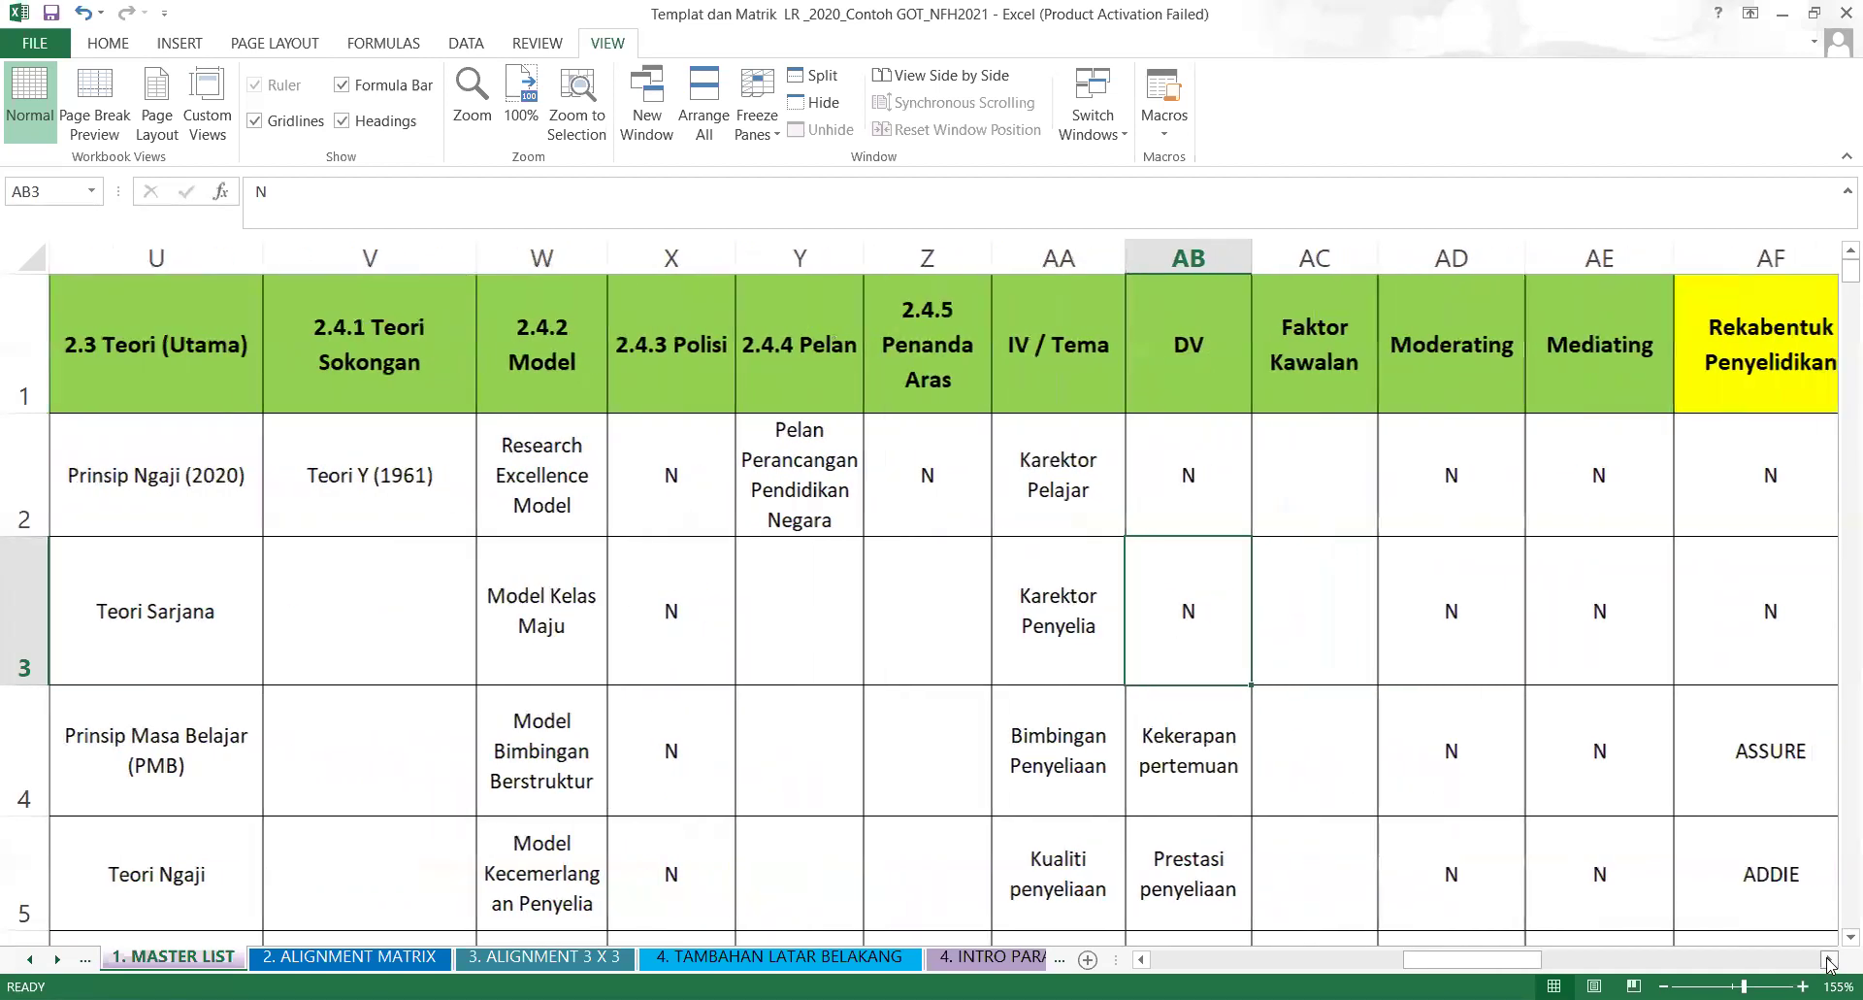
click(1829, 959)
click(1830, 959)
click(1830, 959)
click(657, 419)
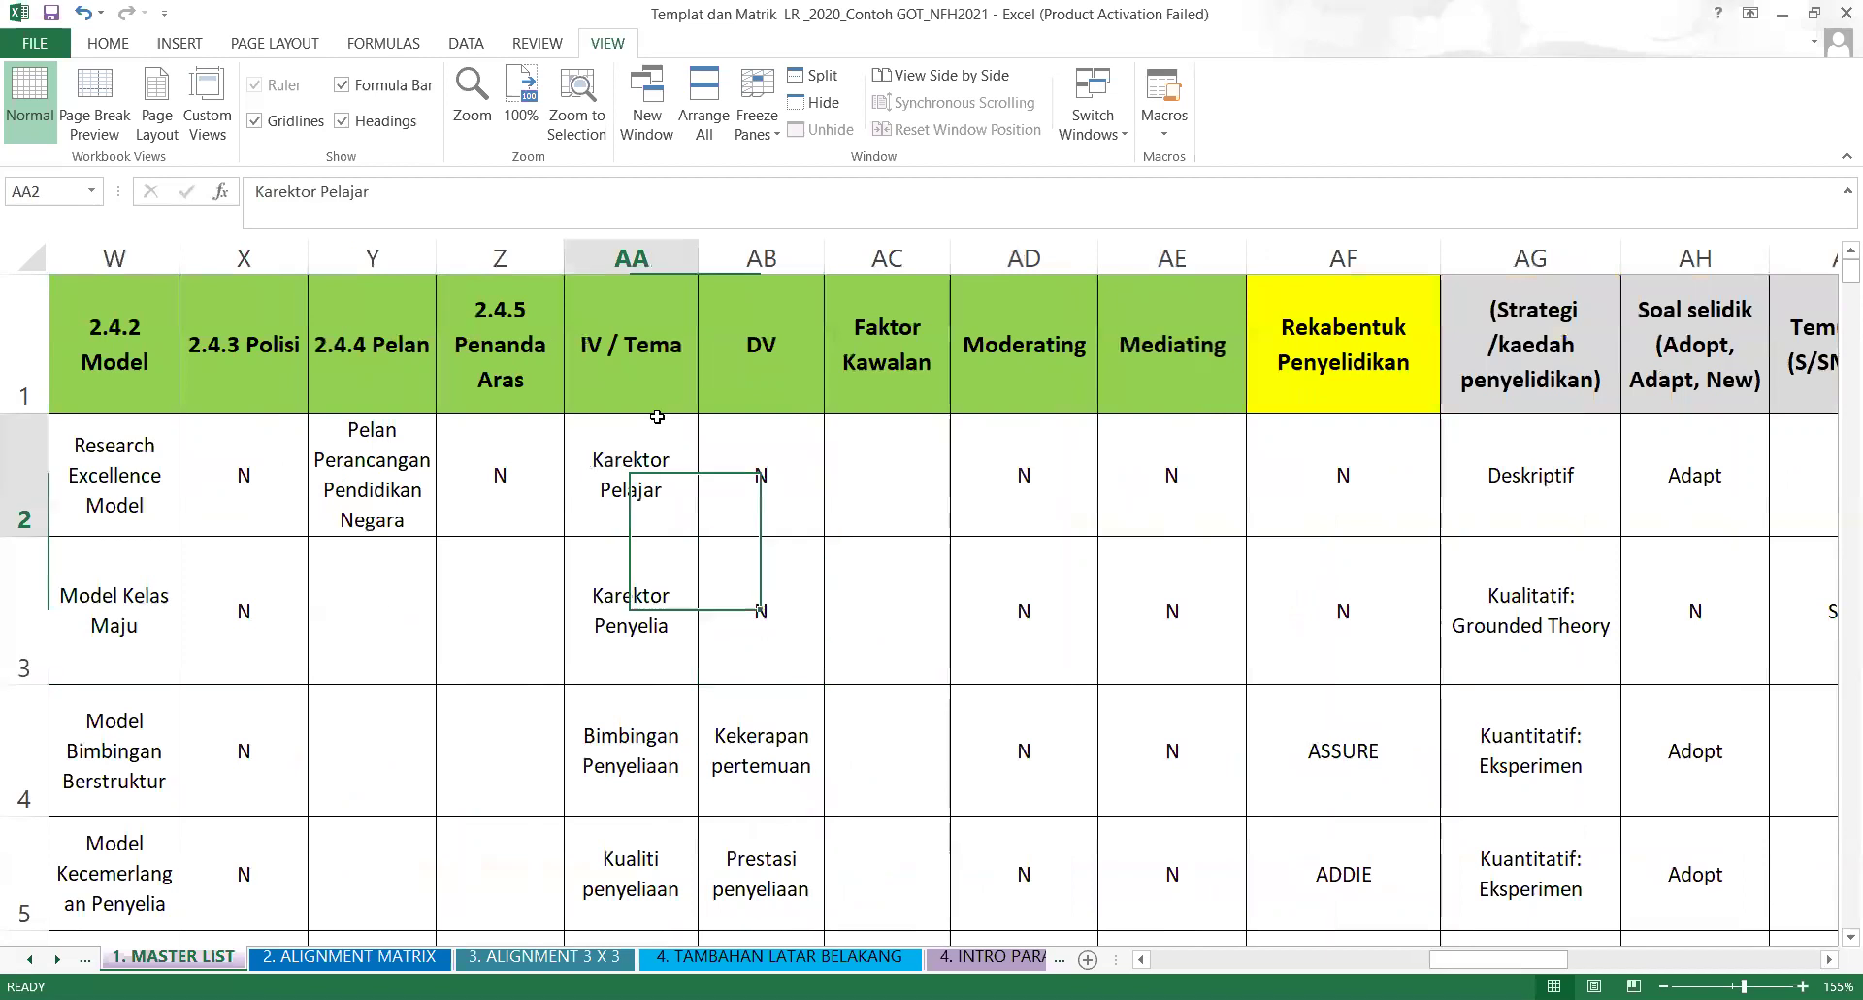
click(639, 290)
click(773, 306)
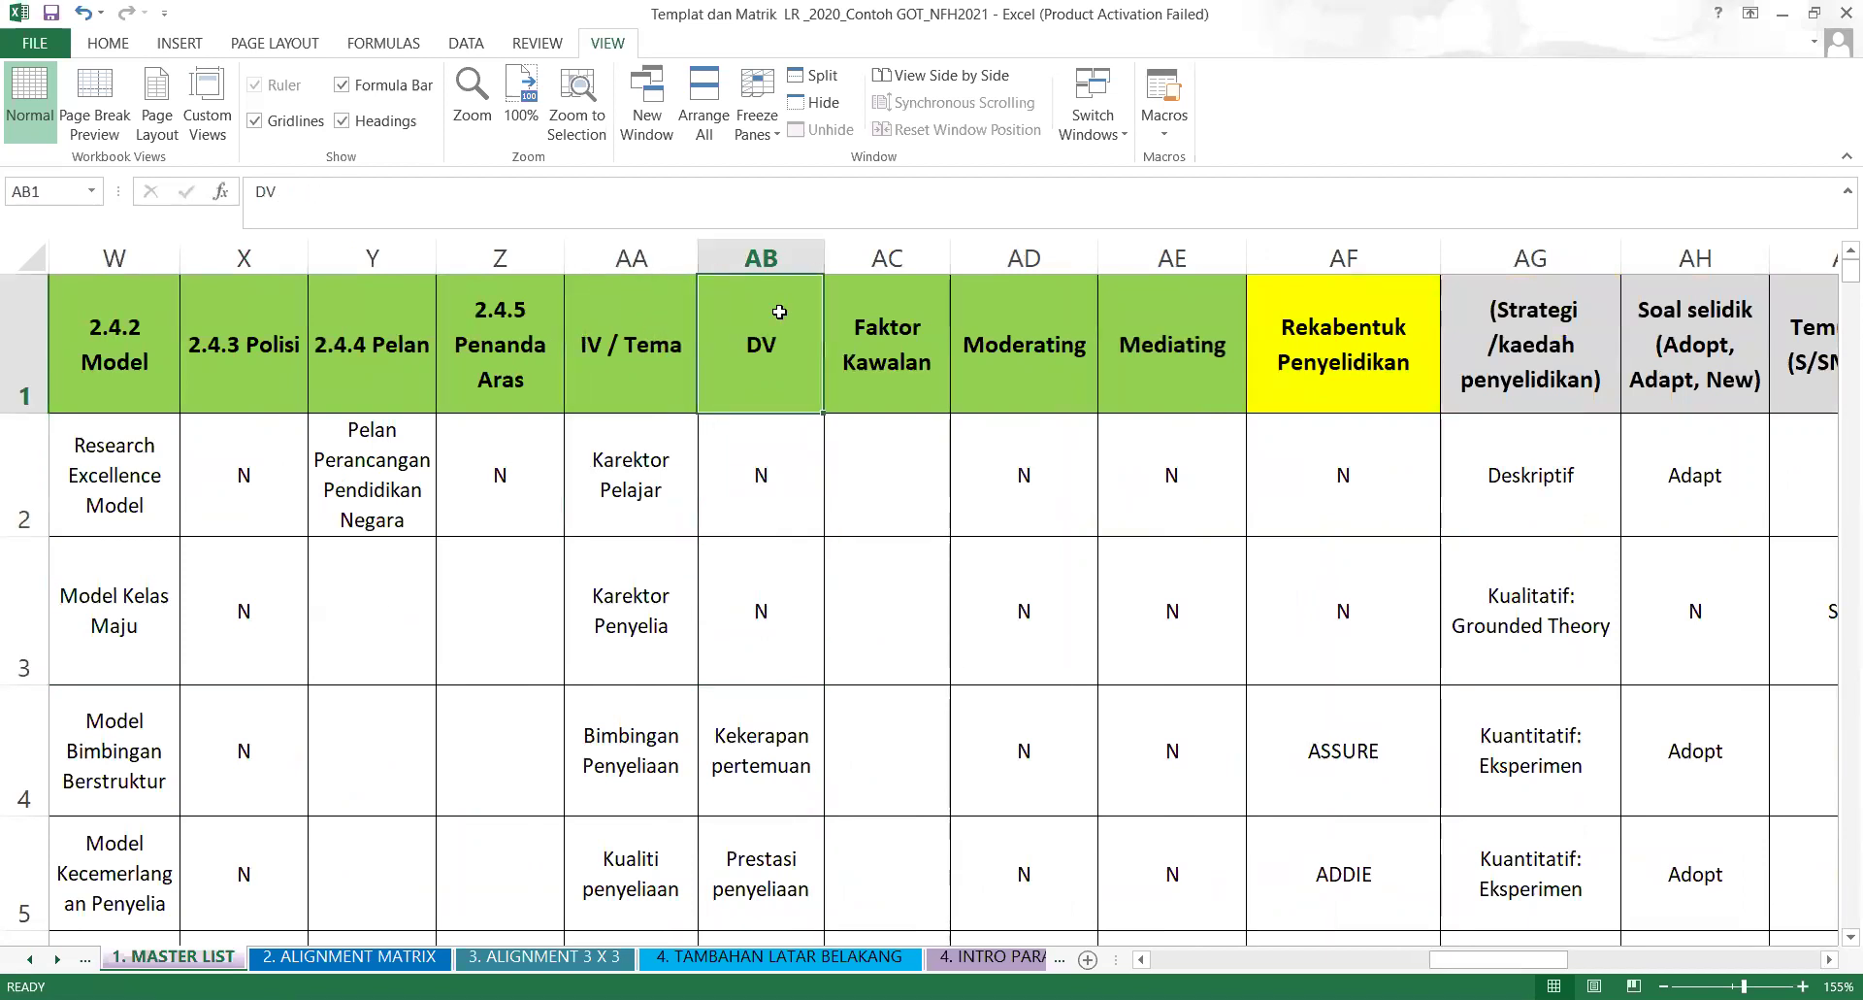
click(1135, 330)
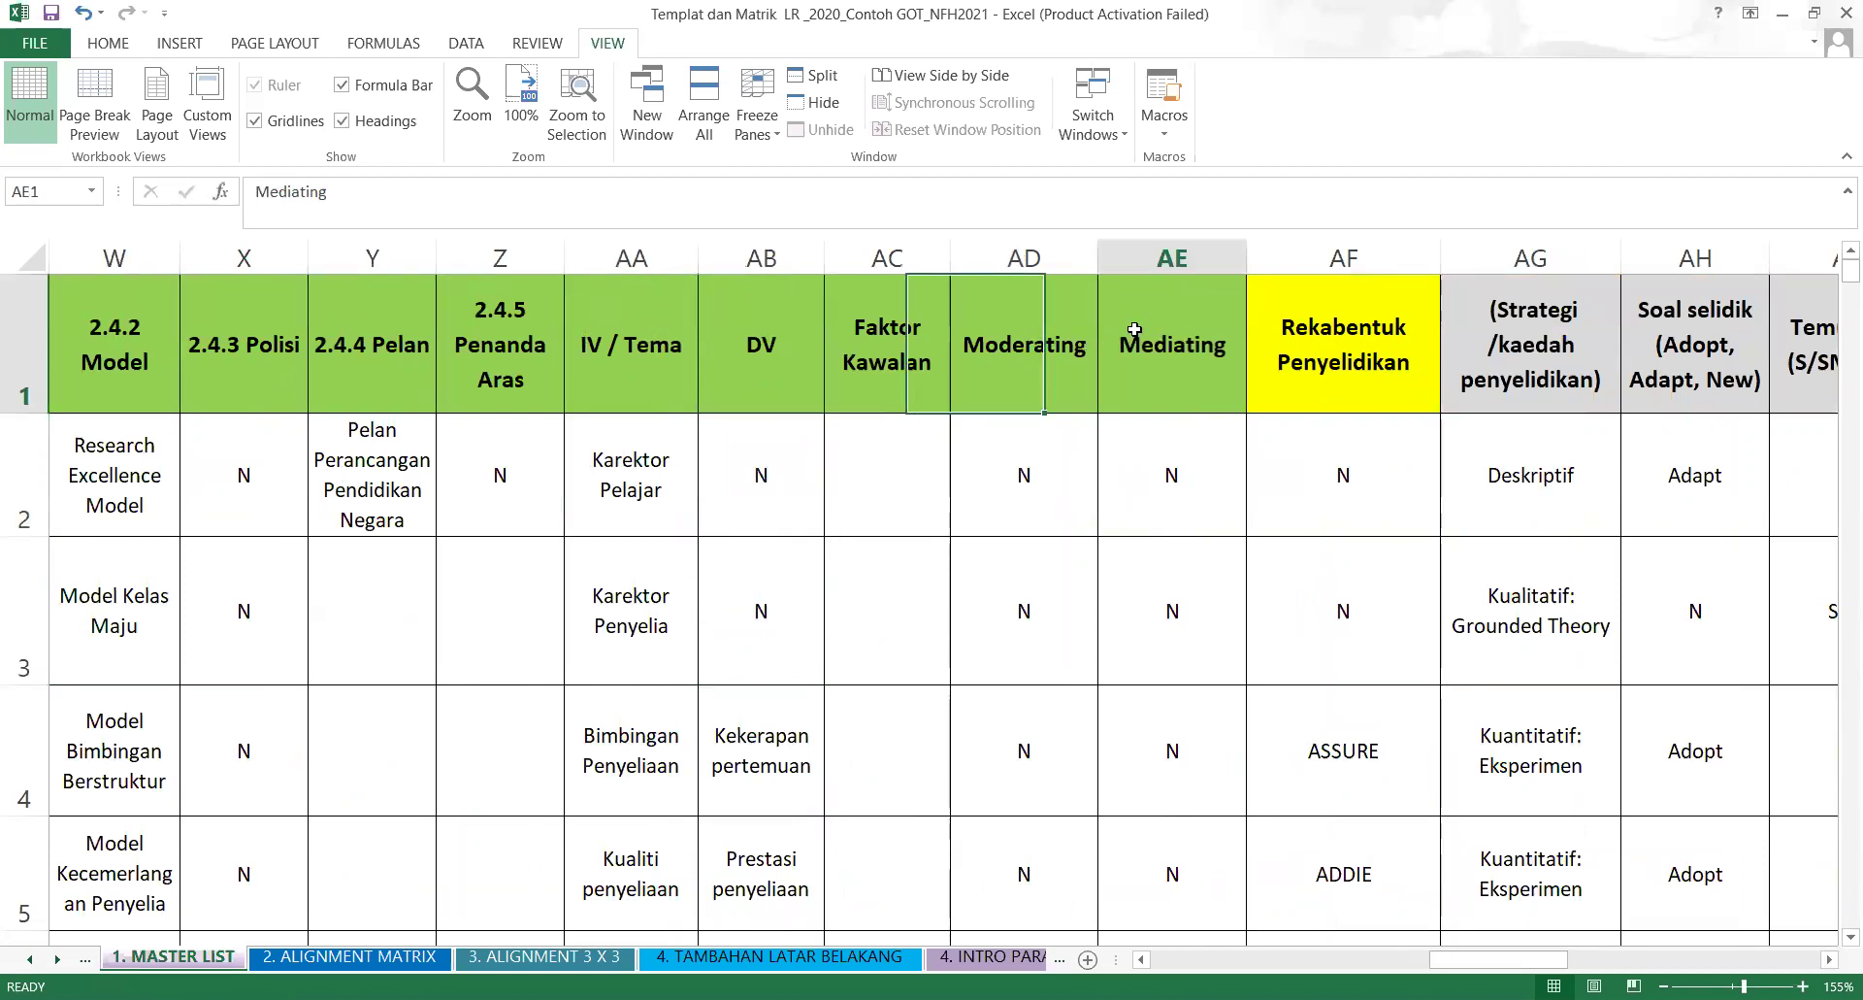
click(609, 352)
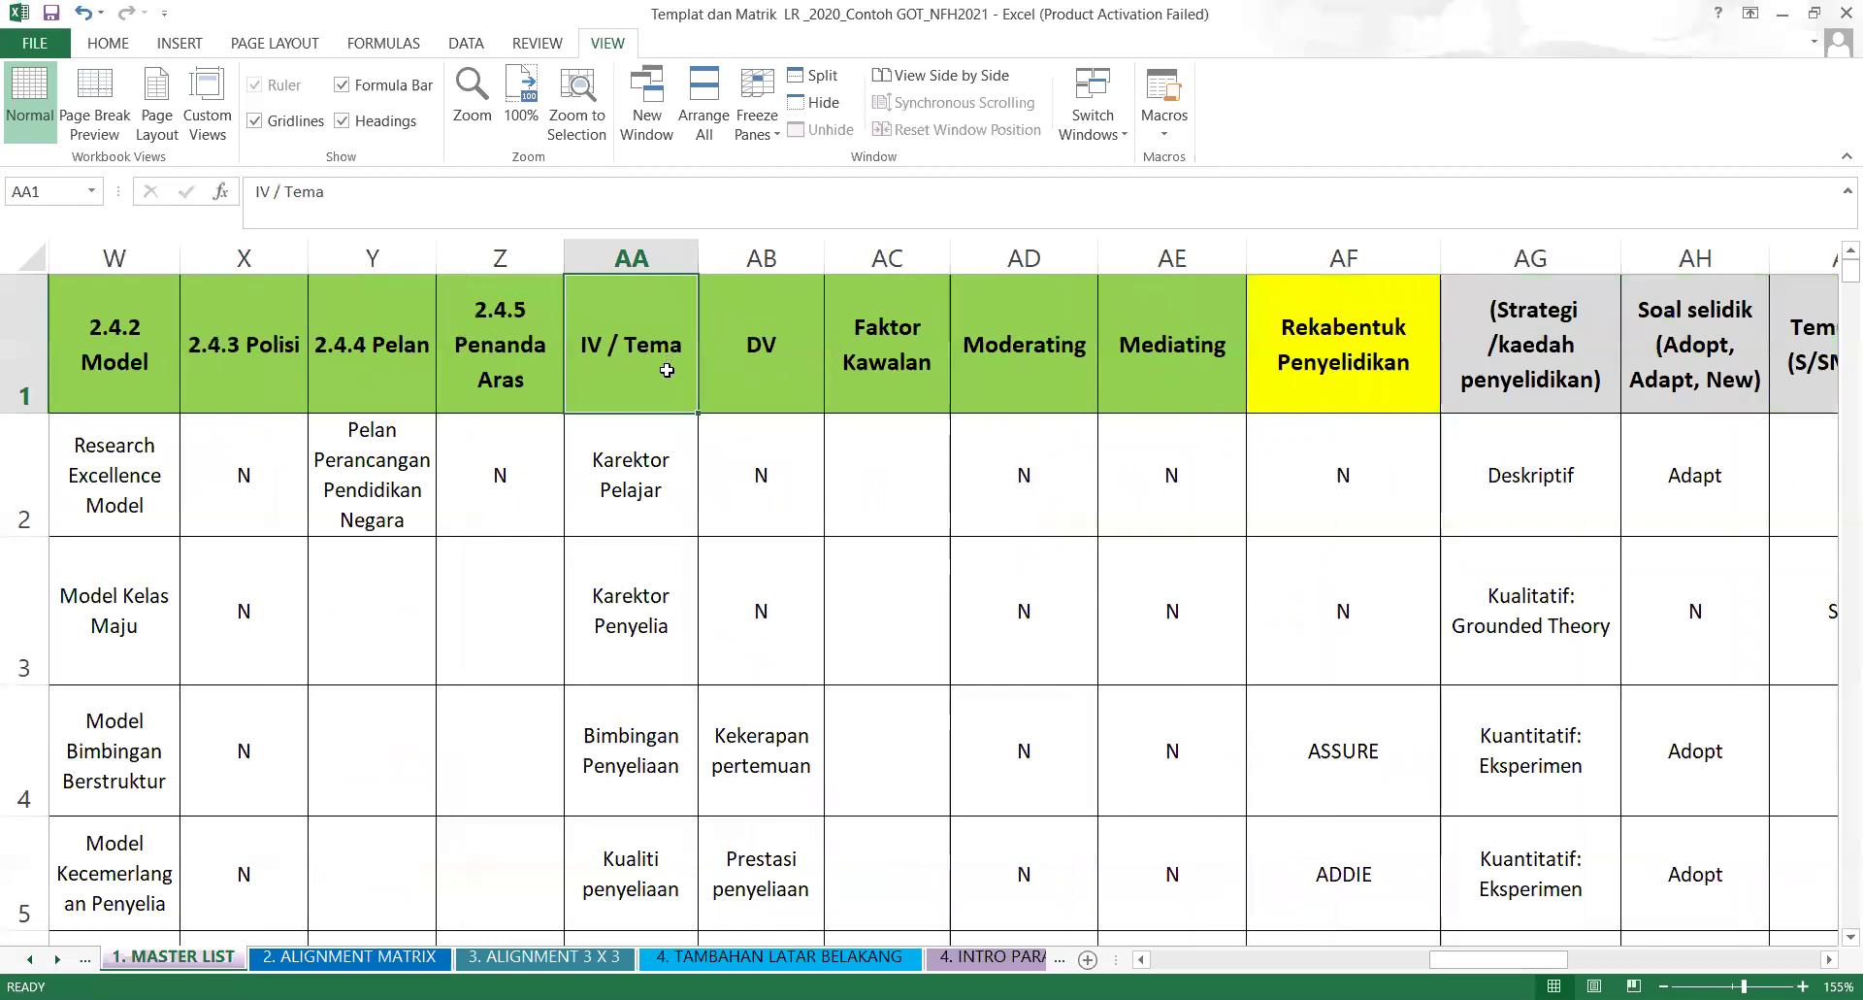
click(764, 372)
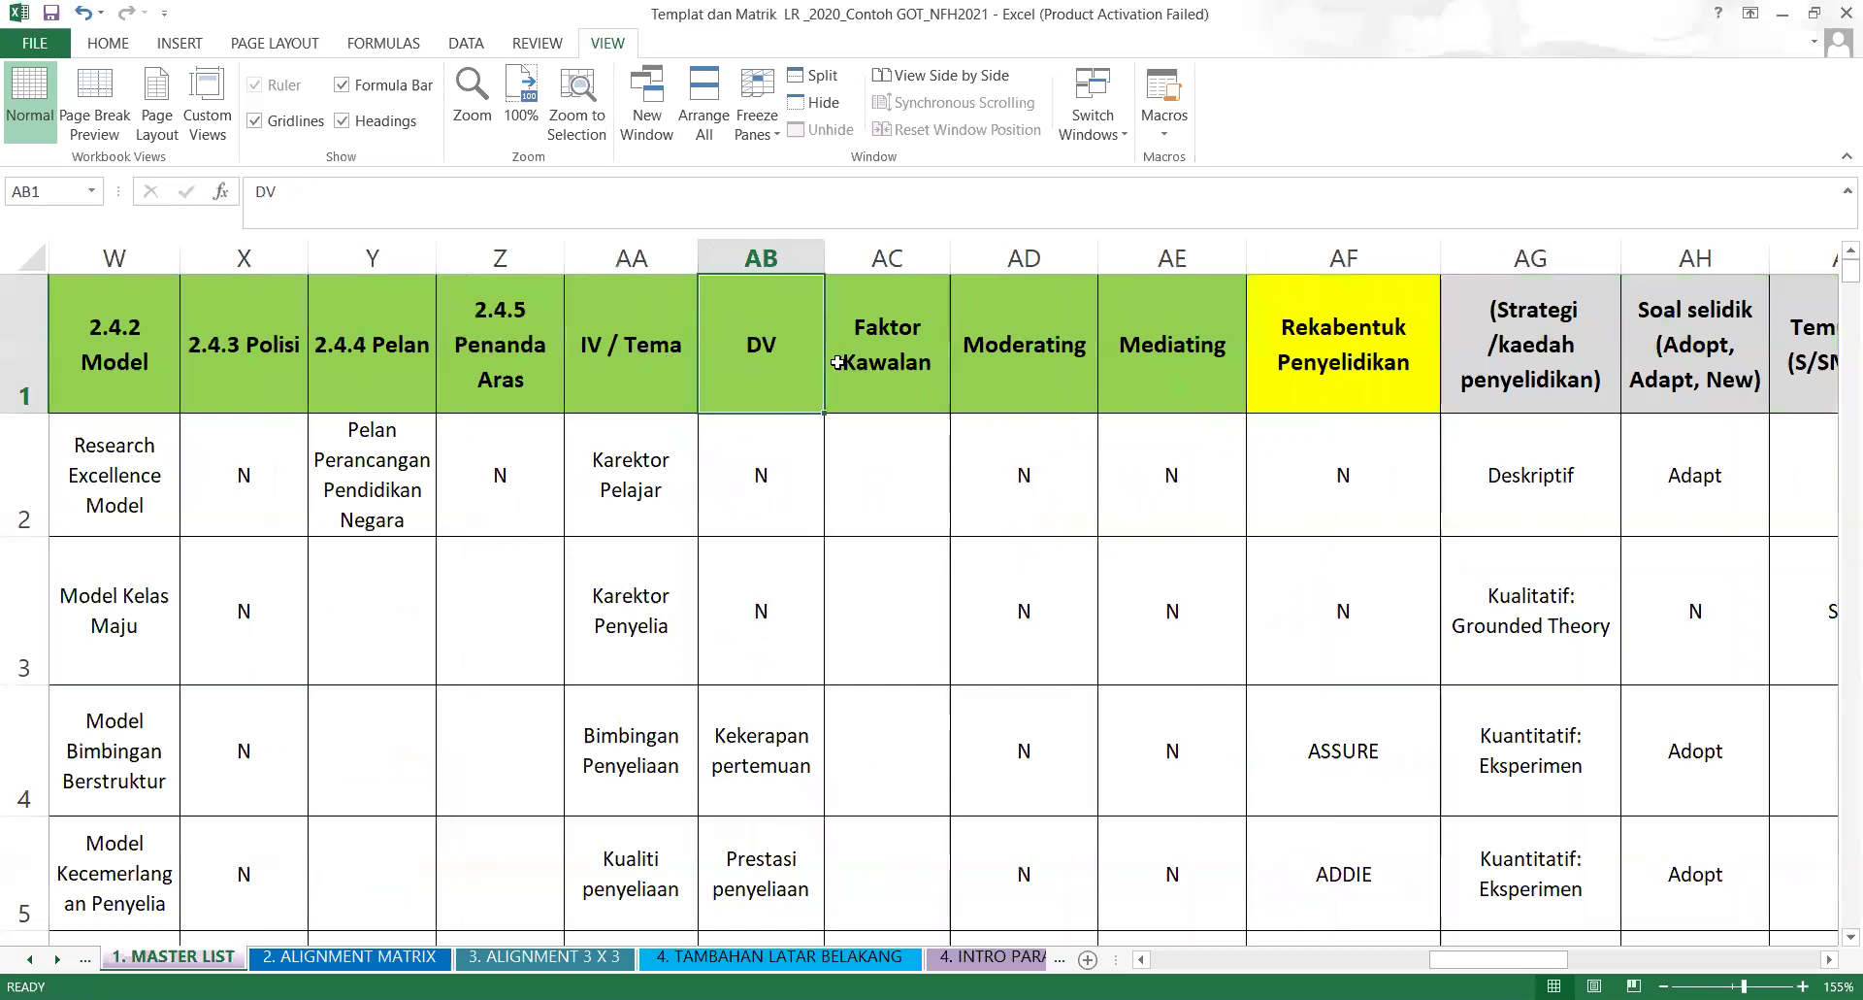
click(895, 364)
click(1045, 360)
click(1129, 359)
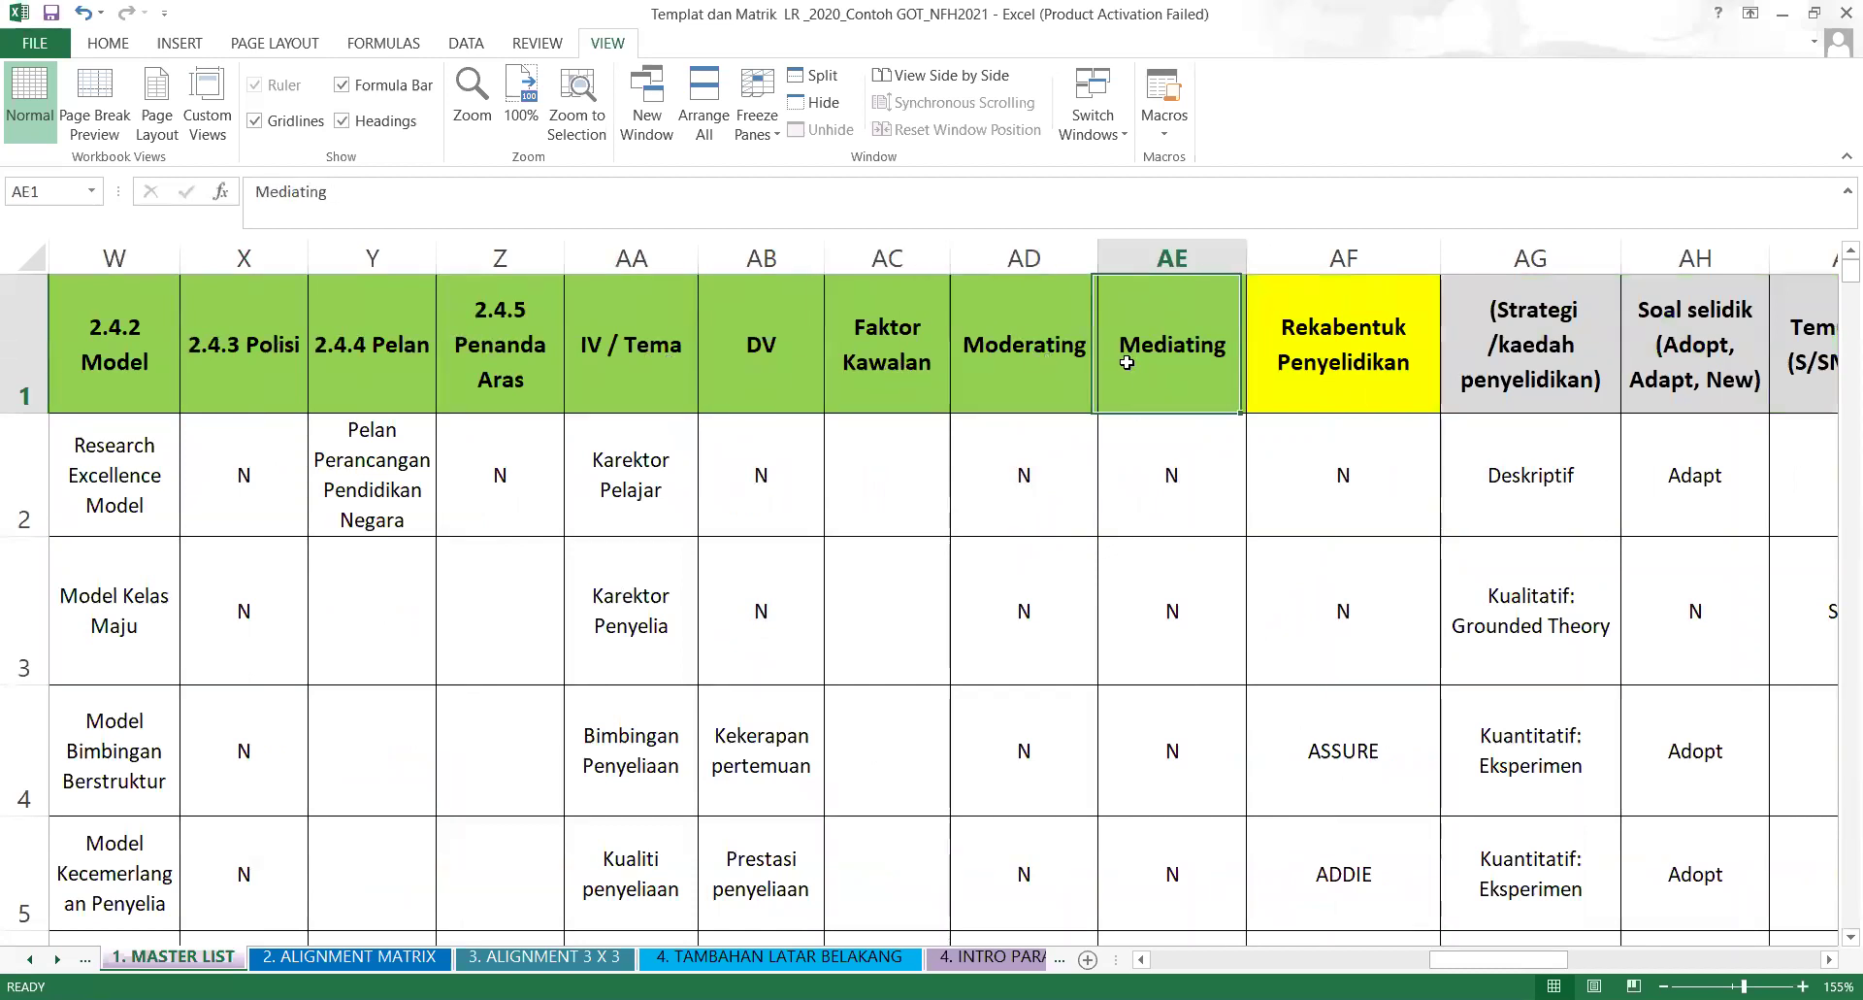
Enter N in the first record's Faktor Kawalan cell.
click(886, 480)
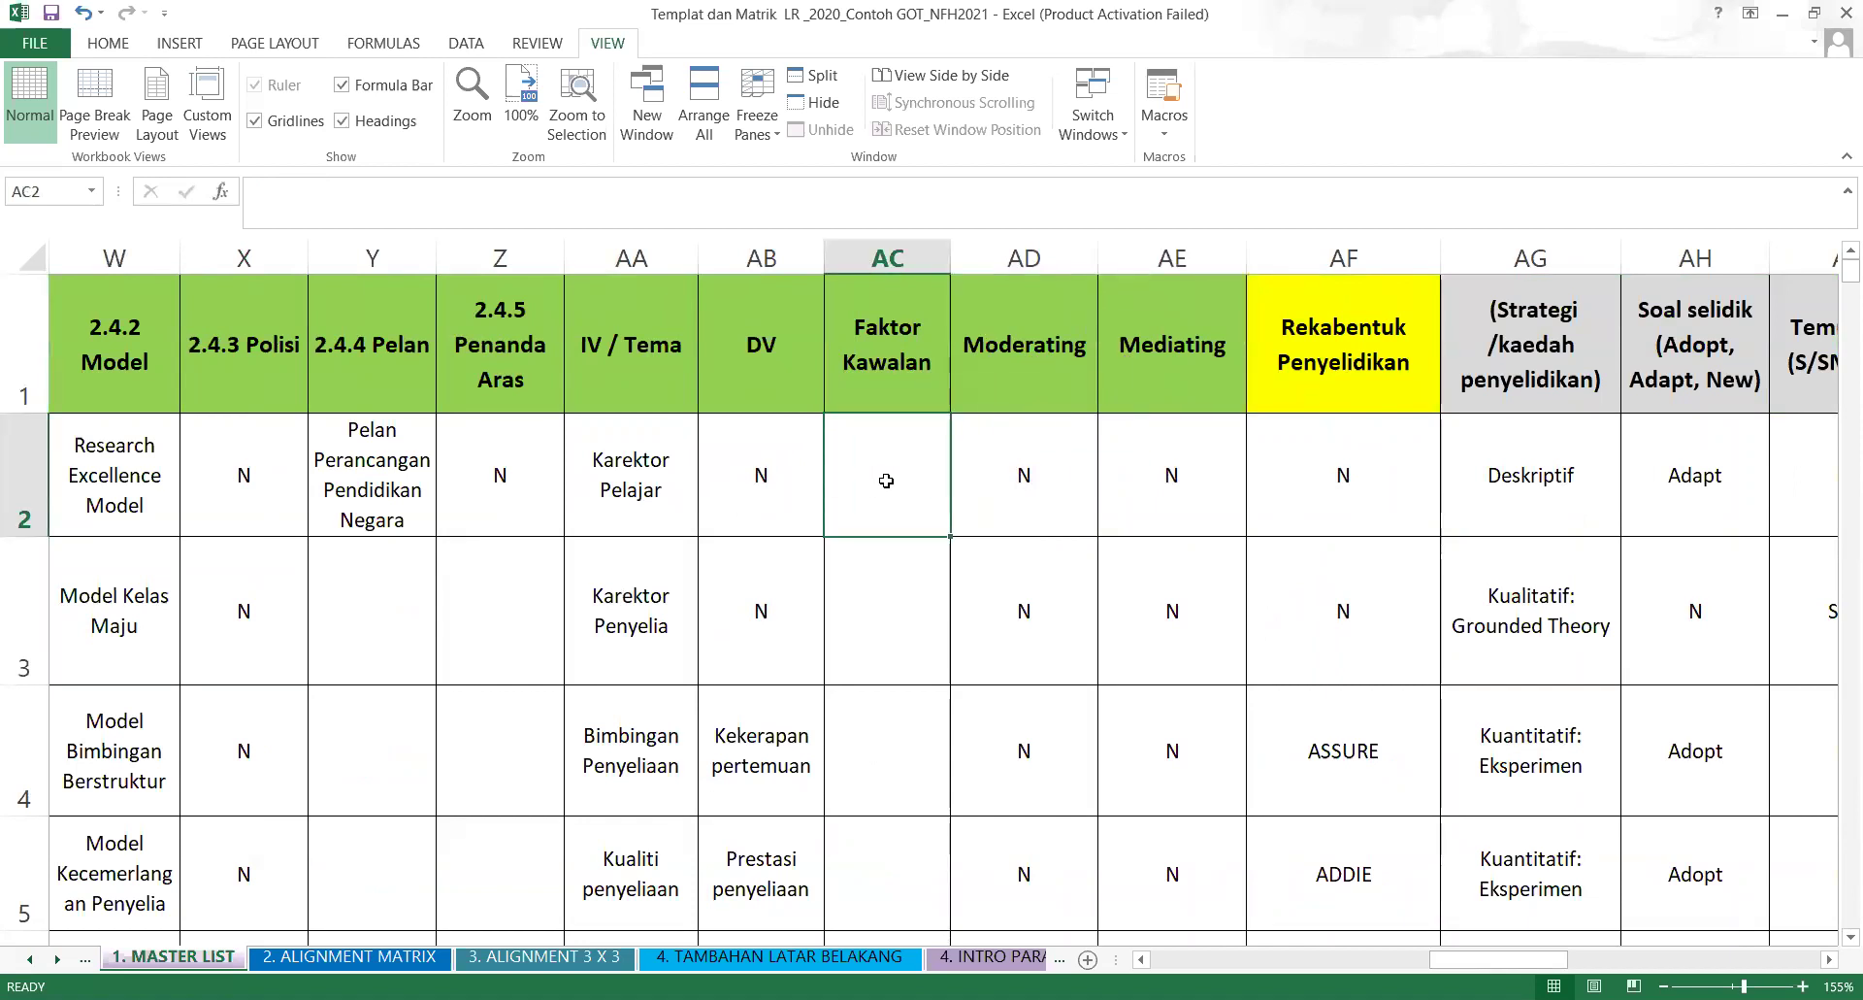
text(n)
key(BackSpace)
text(N)
click(947, 721)
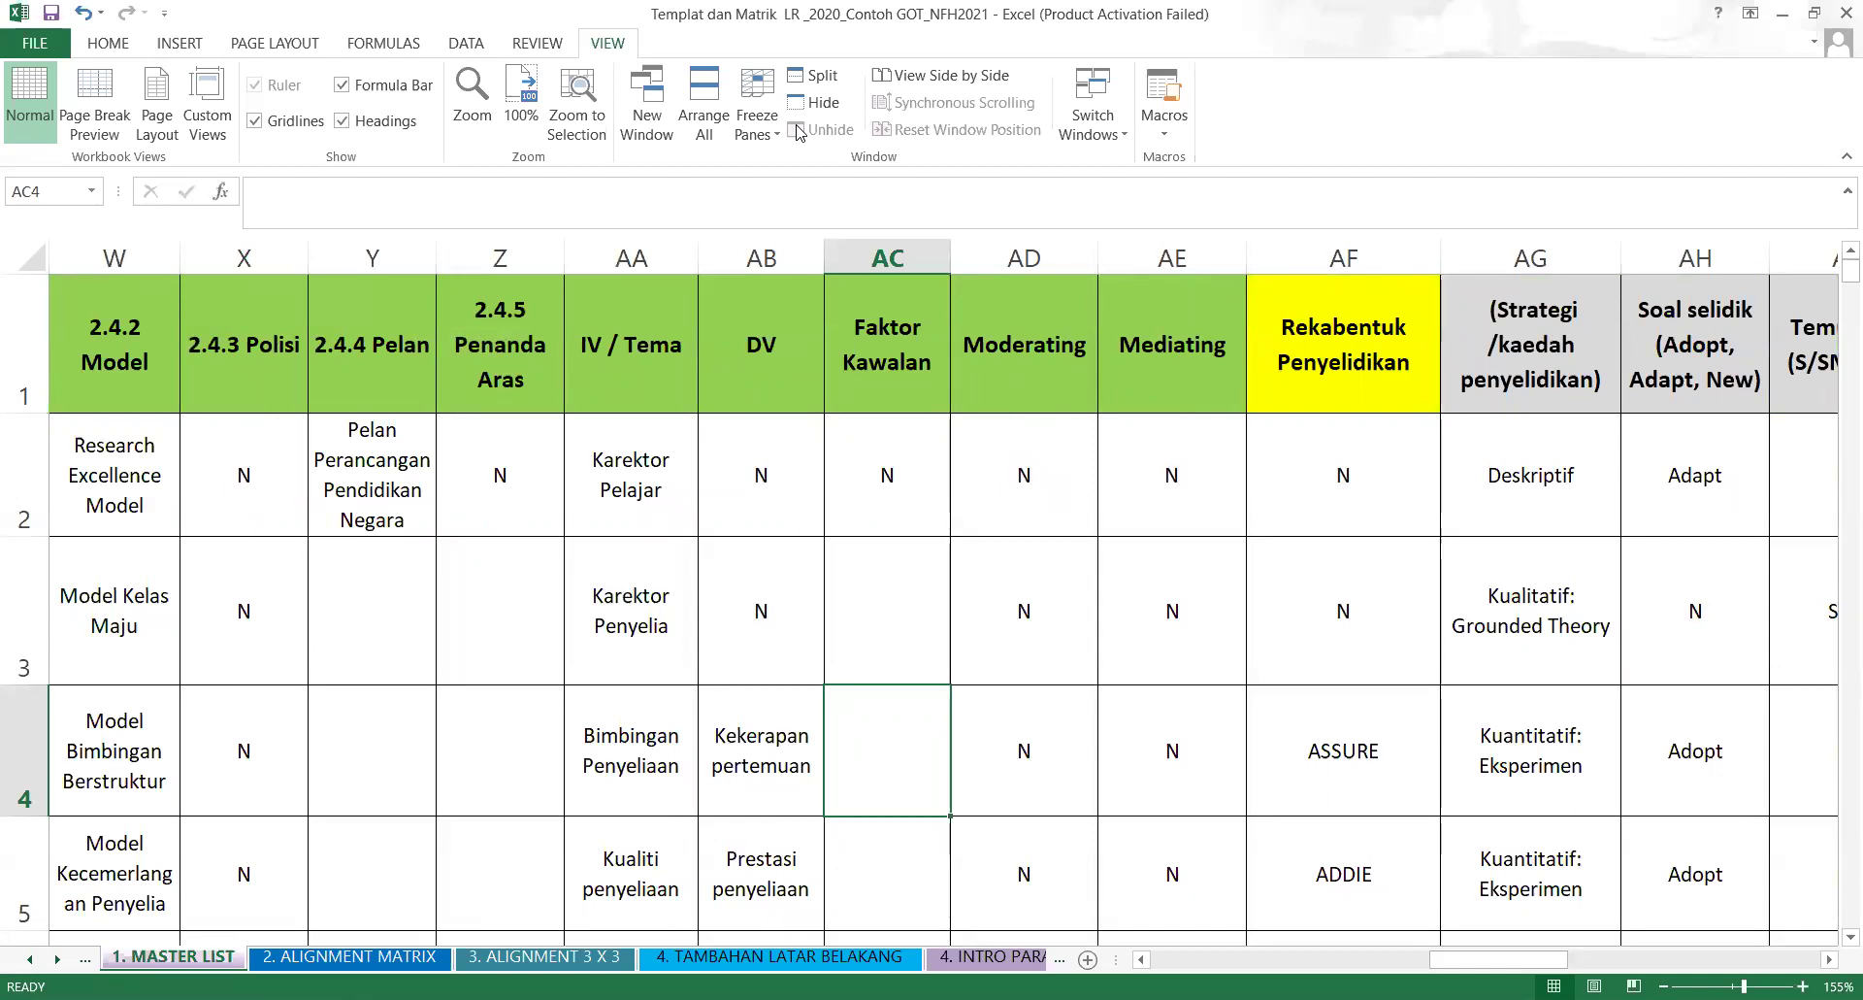
Go back along the first record from DV to 1.4 Objektif /Persoalan kajian.
click(1252, 691)
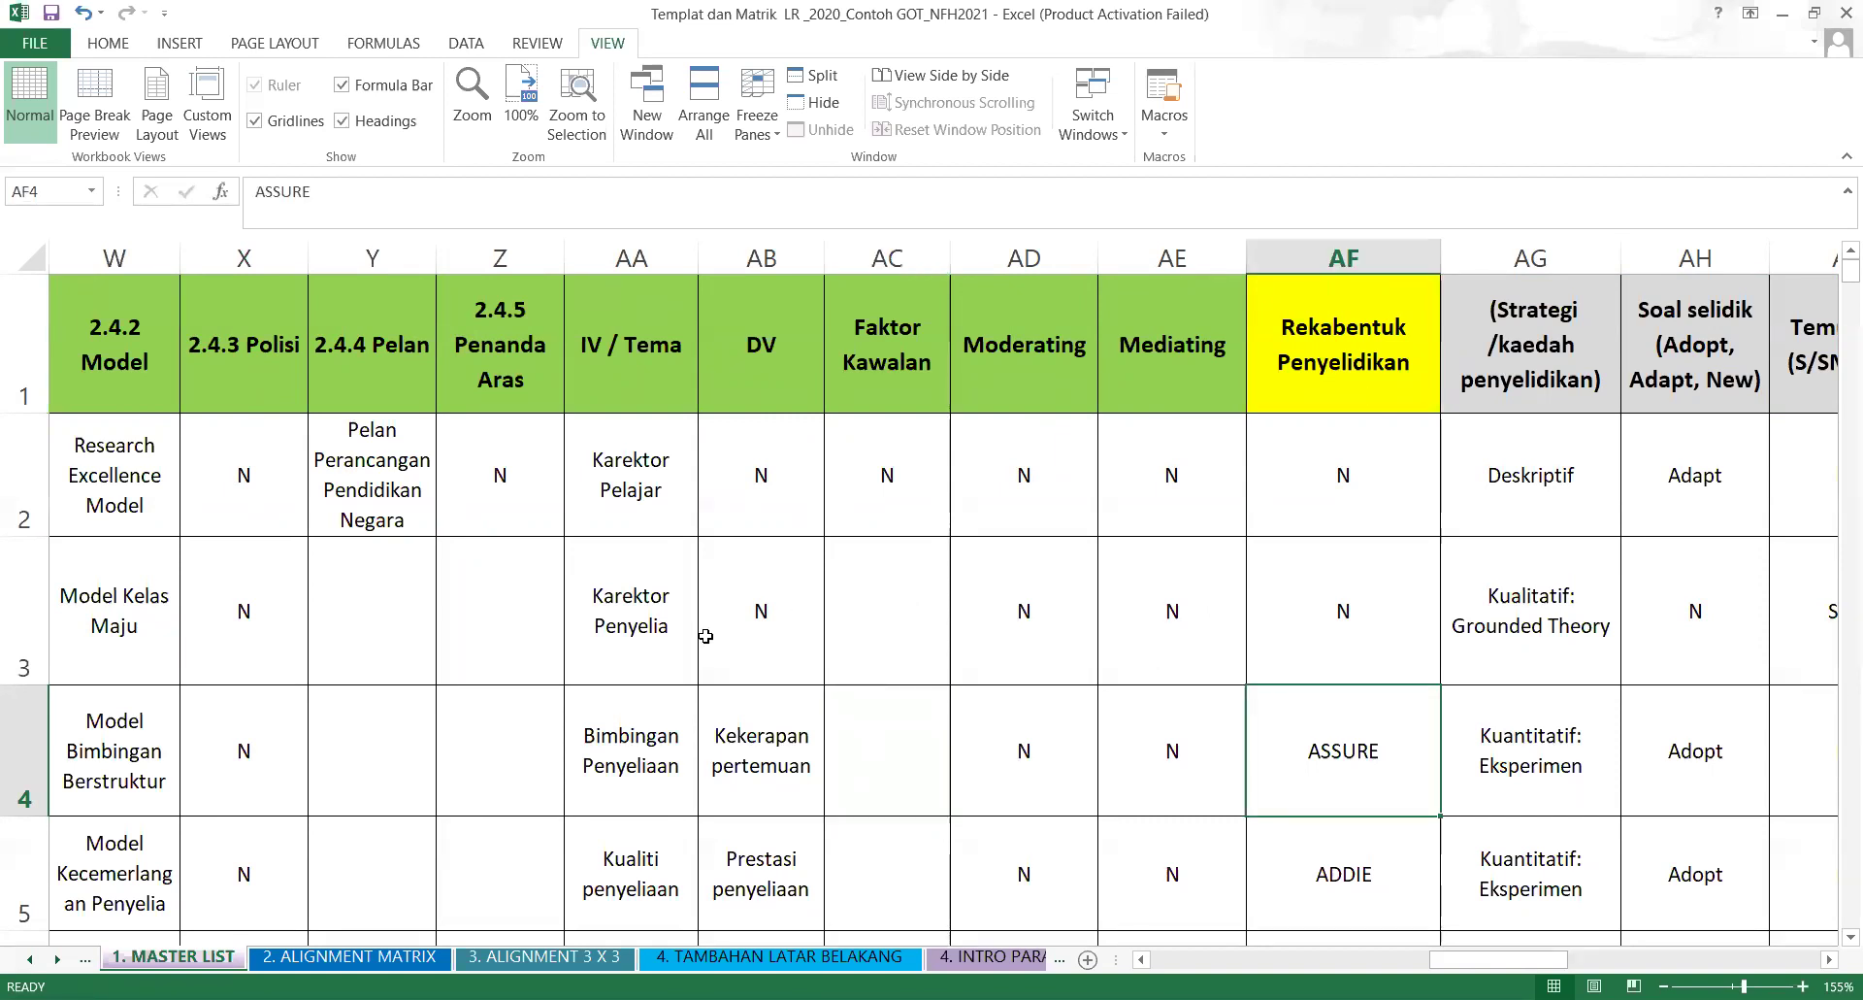
click(768, 490)
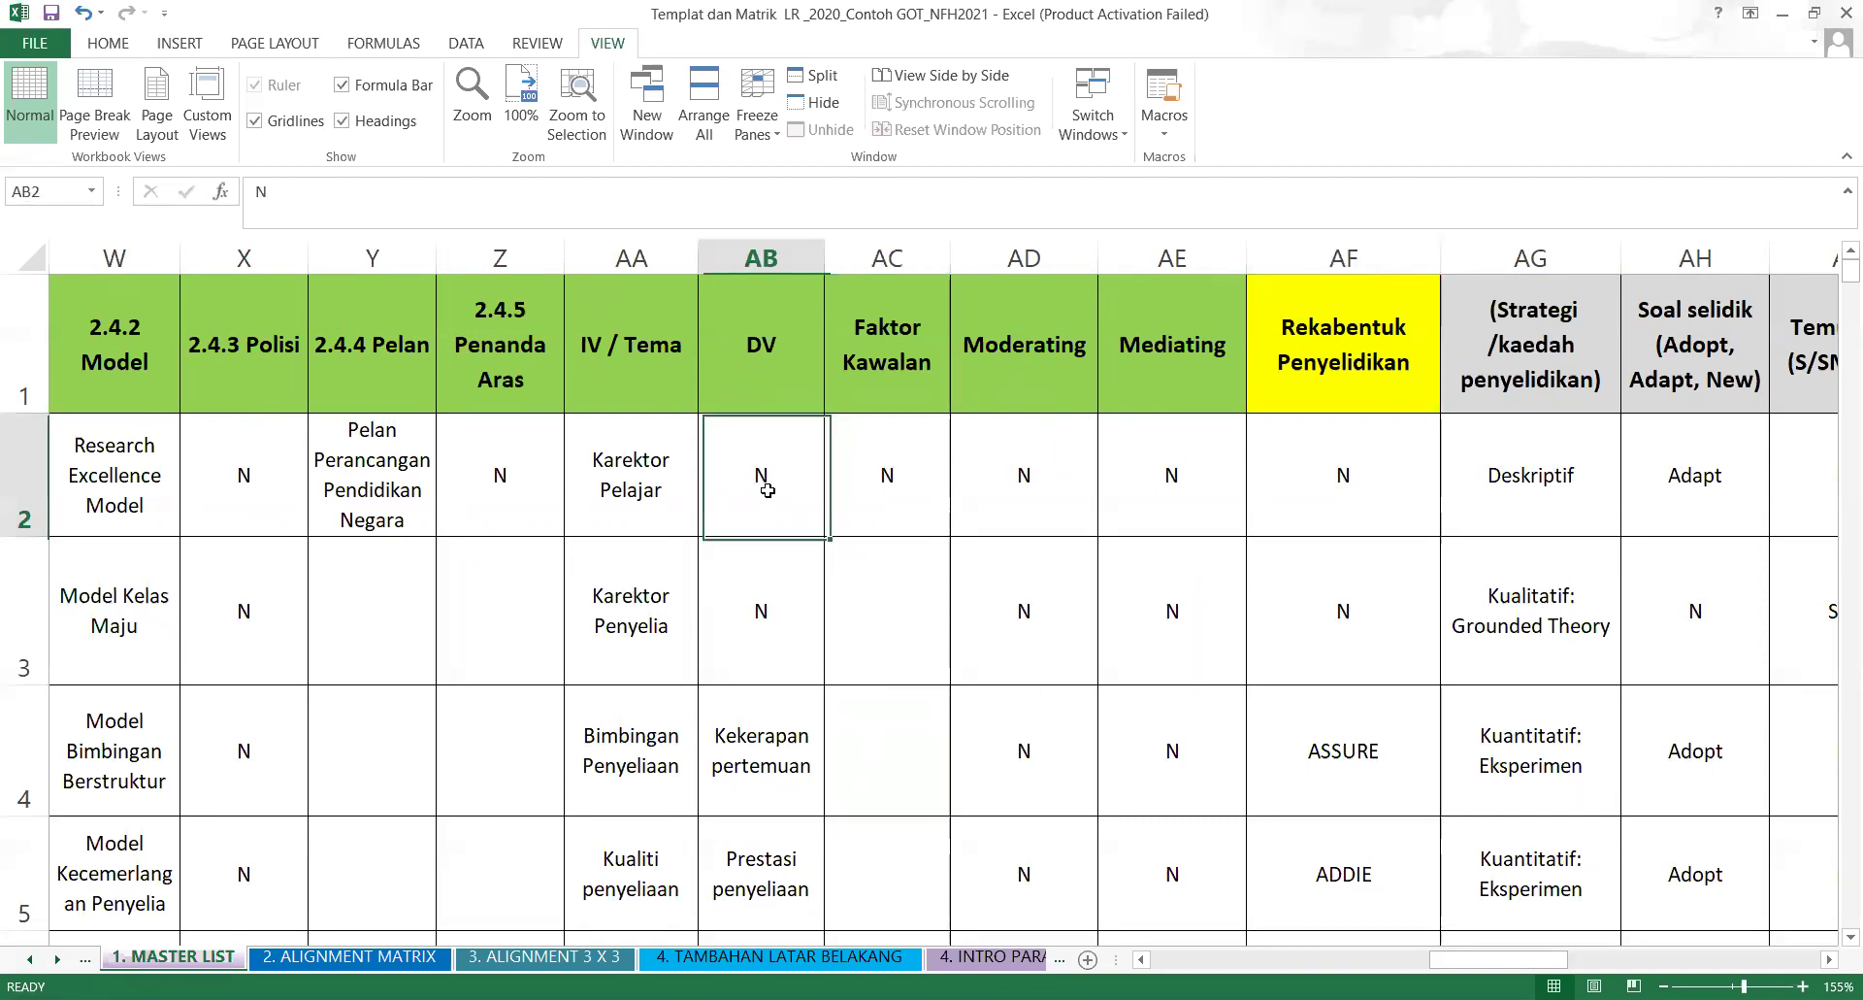
key(Left)
key(Left)
key(Left)
key(Left)
key(Left)
key(Left)
key(Left)
key(Left)
key(Left)
key(Left)
key(Left)
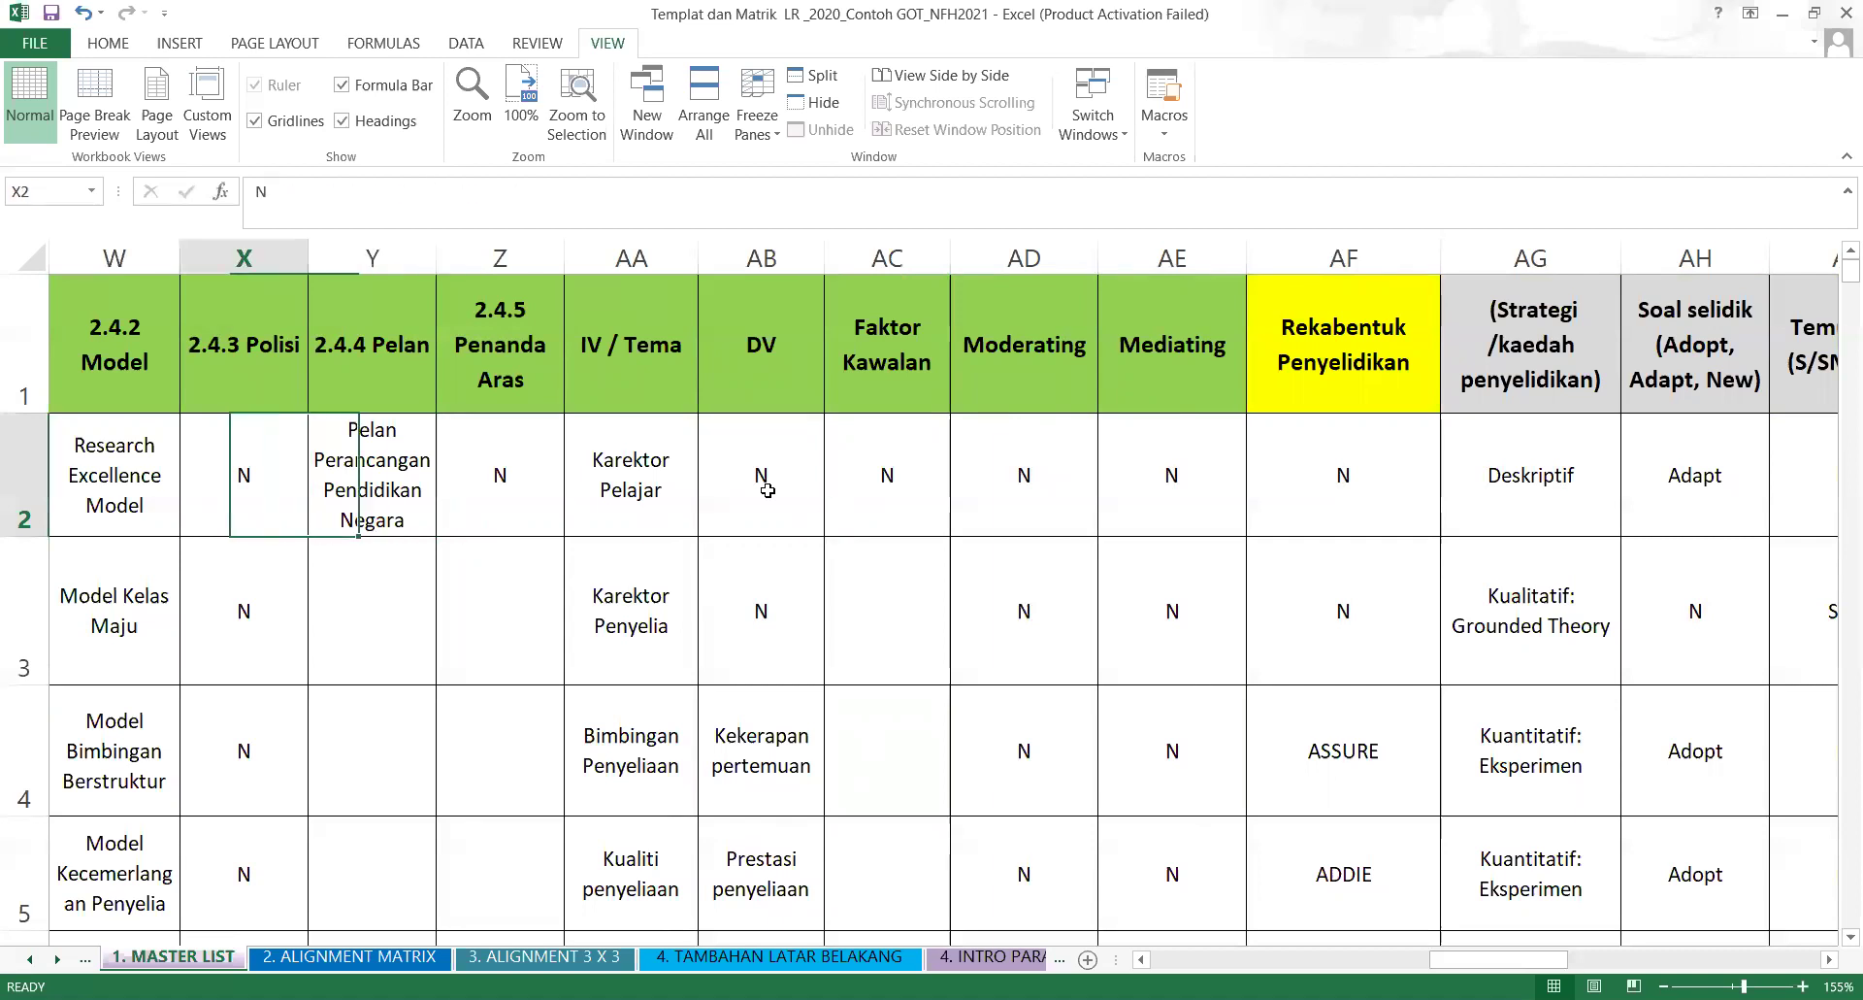
key(Left)
key(Left)
key(Left)
key(Left)
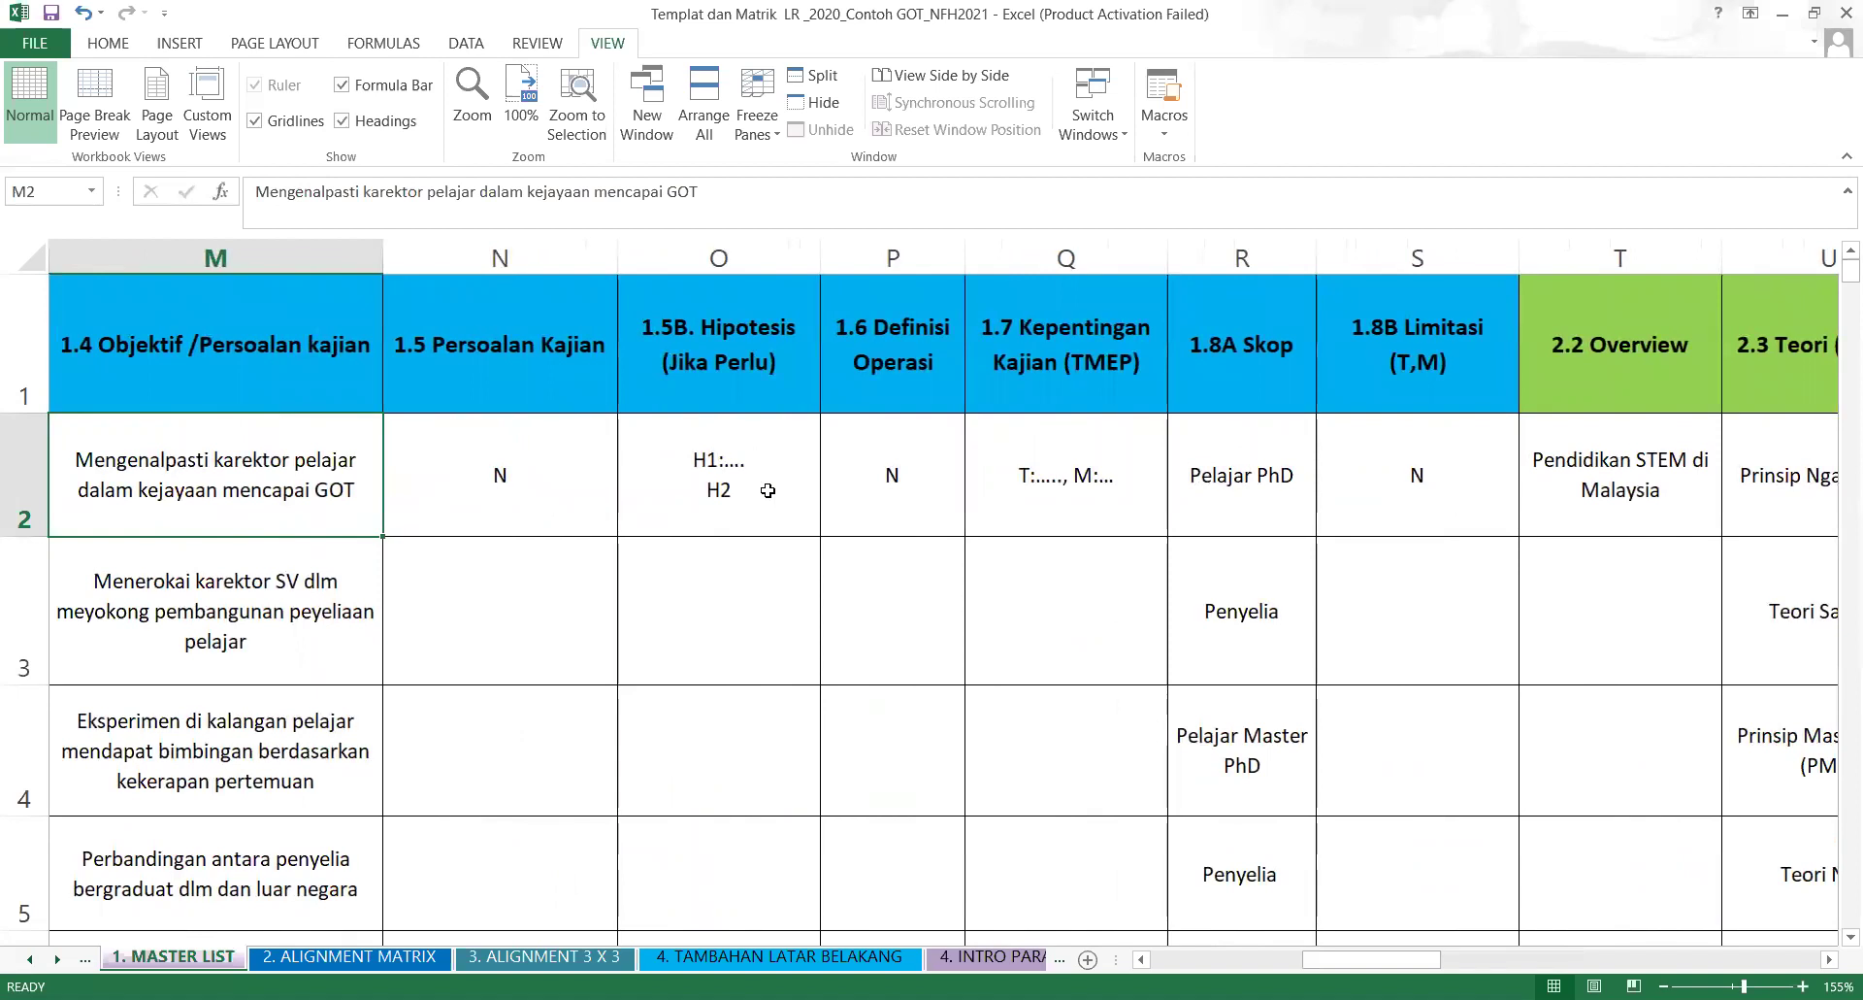
Go through the first record's entries from 1.4 Objektif /Persoalan kajian across to 2.4.2 Model.
key(Right)
key(Right)
key(Right)
key(Right)
key(Right)
key(Right)
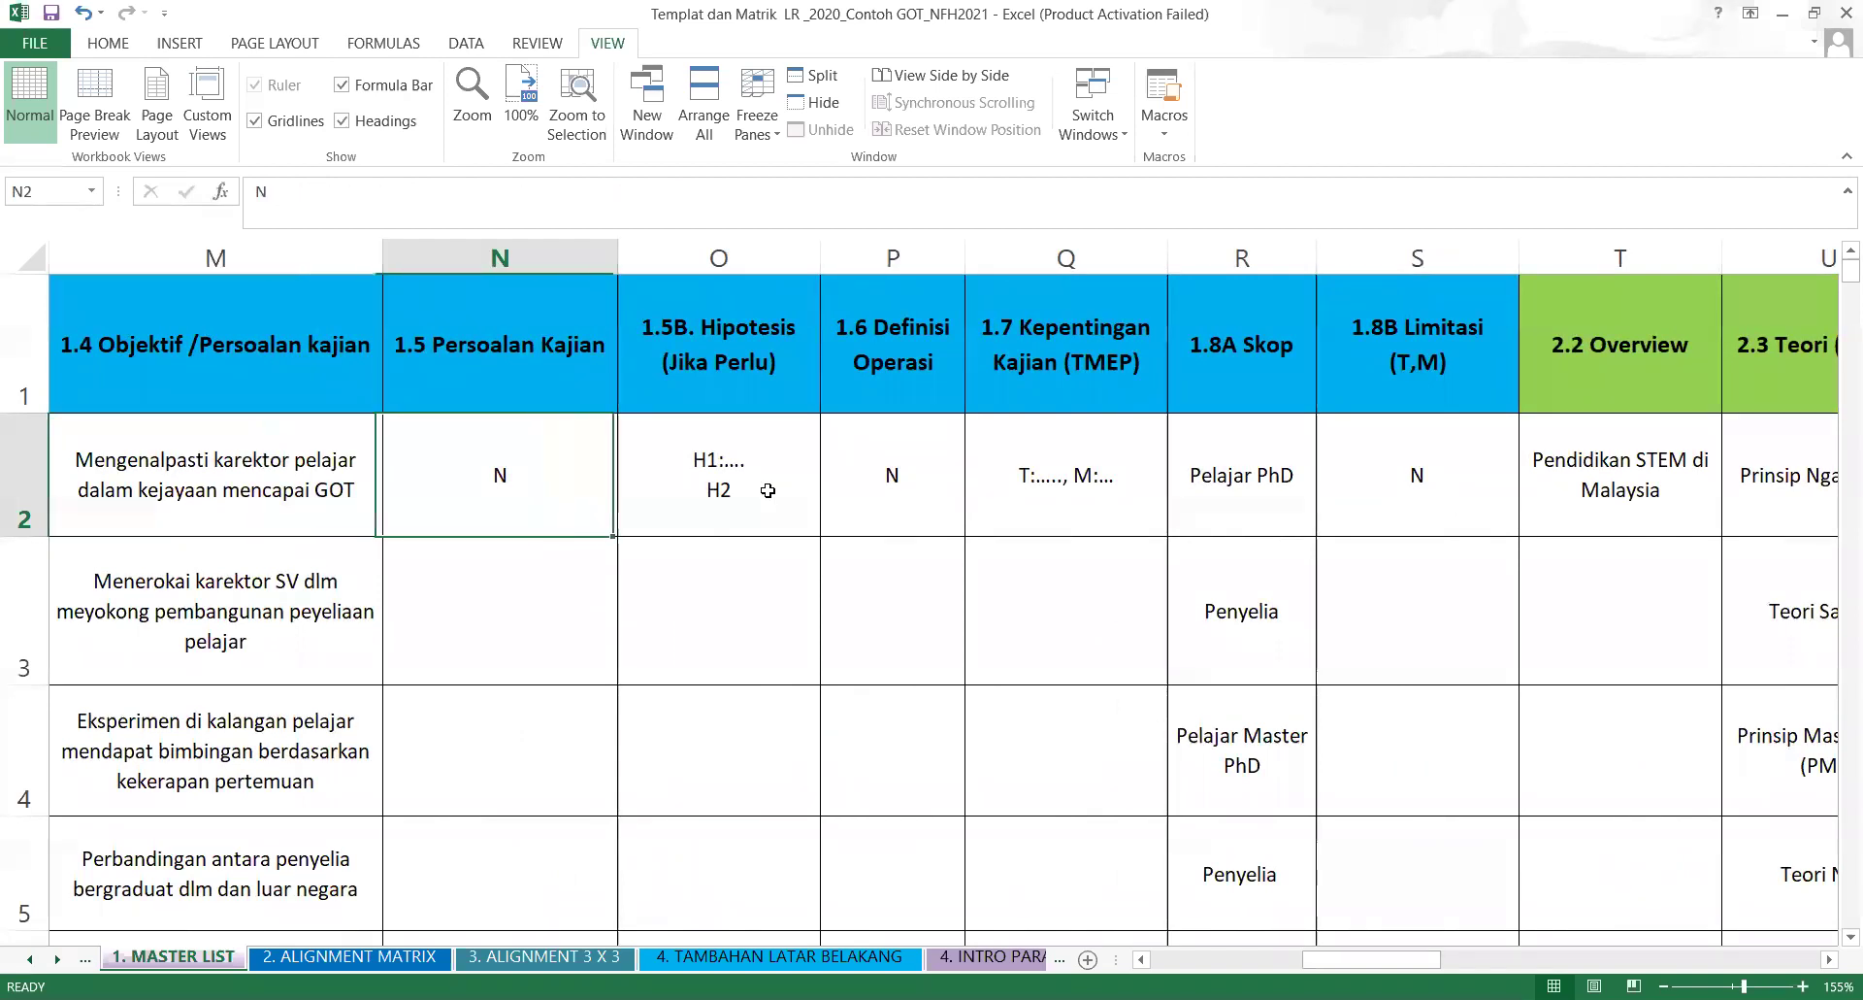
key(Right)
key(Right)
key(Right)
key(Right)
key(Right)
key(Right)
key(Right)
key(Right)
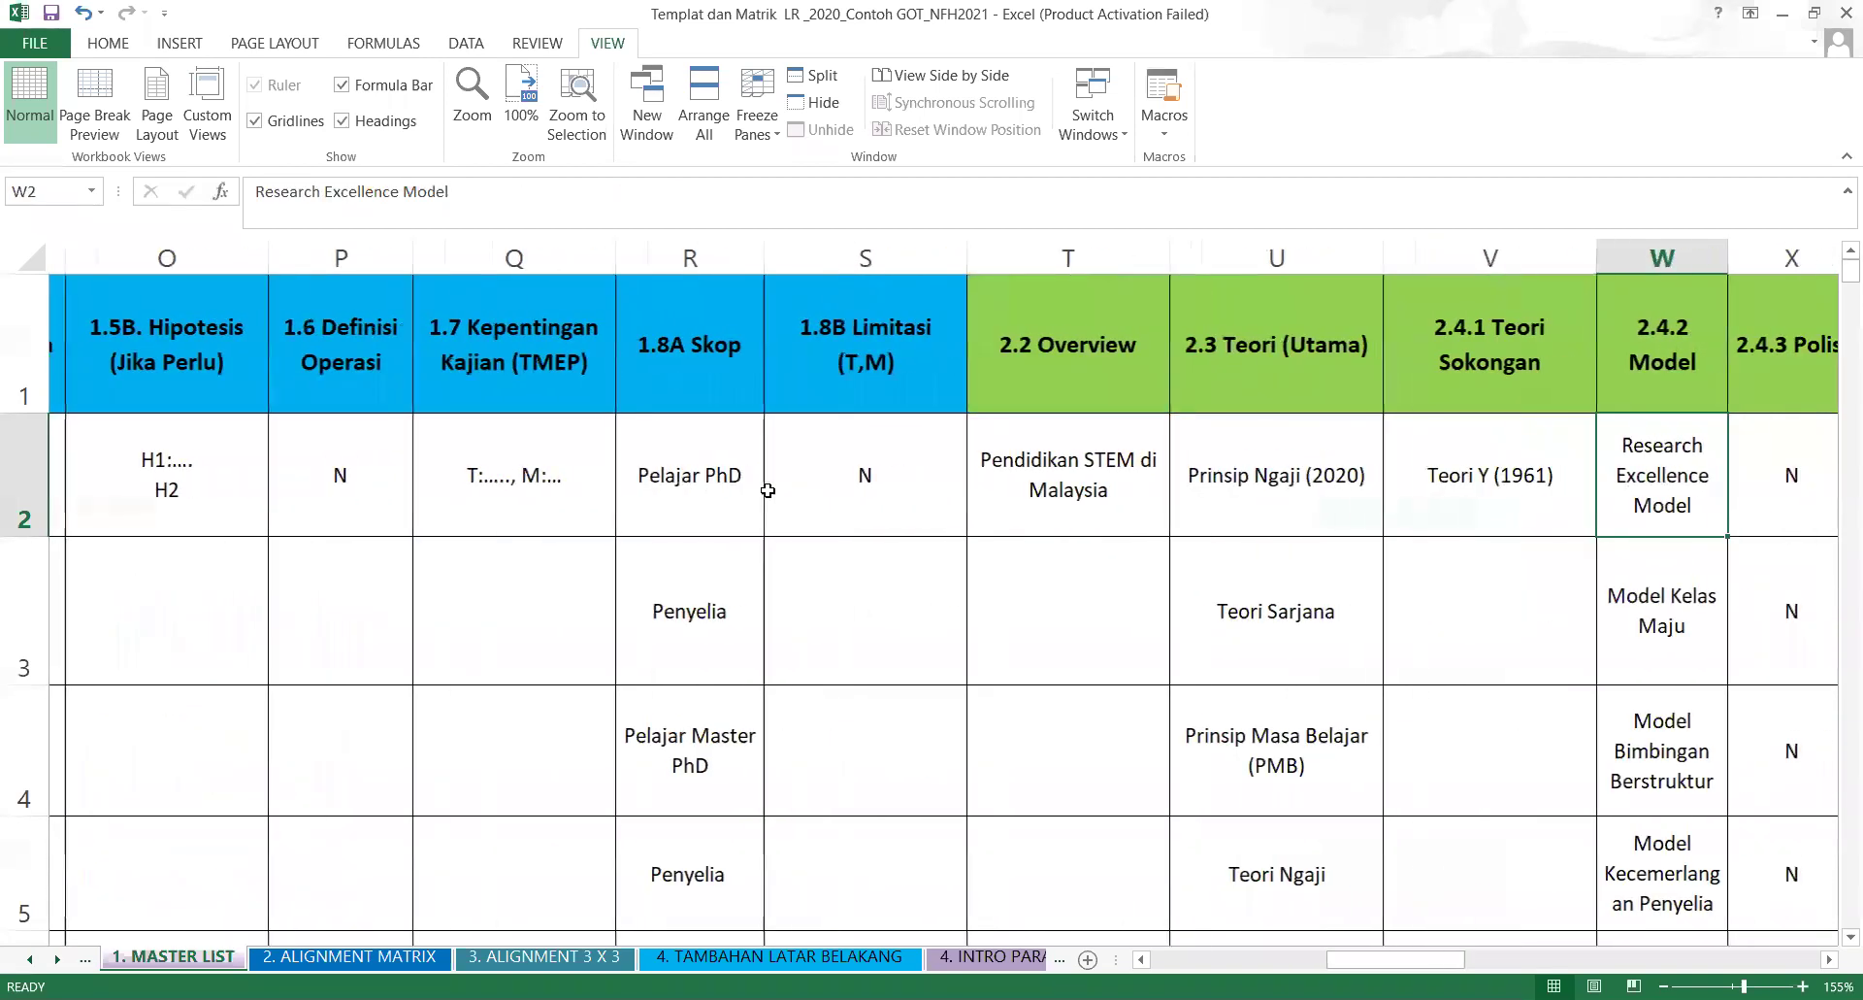
Go through the first record's entries from 2.4.2 Model across to Rekabentuk Penyelidikan.
key(Right)
key(Right)
key(Right)
key(Right)
key(Right)
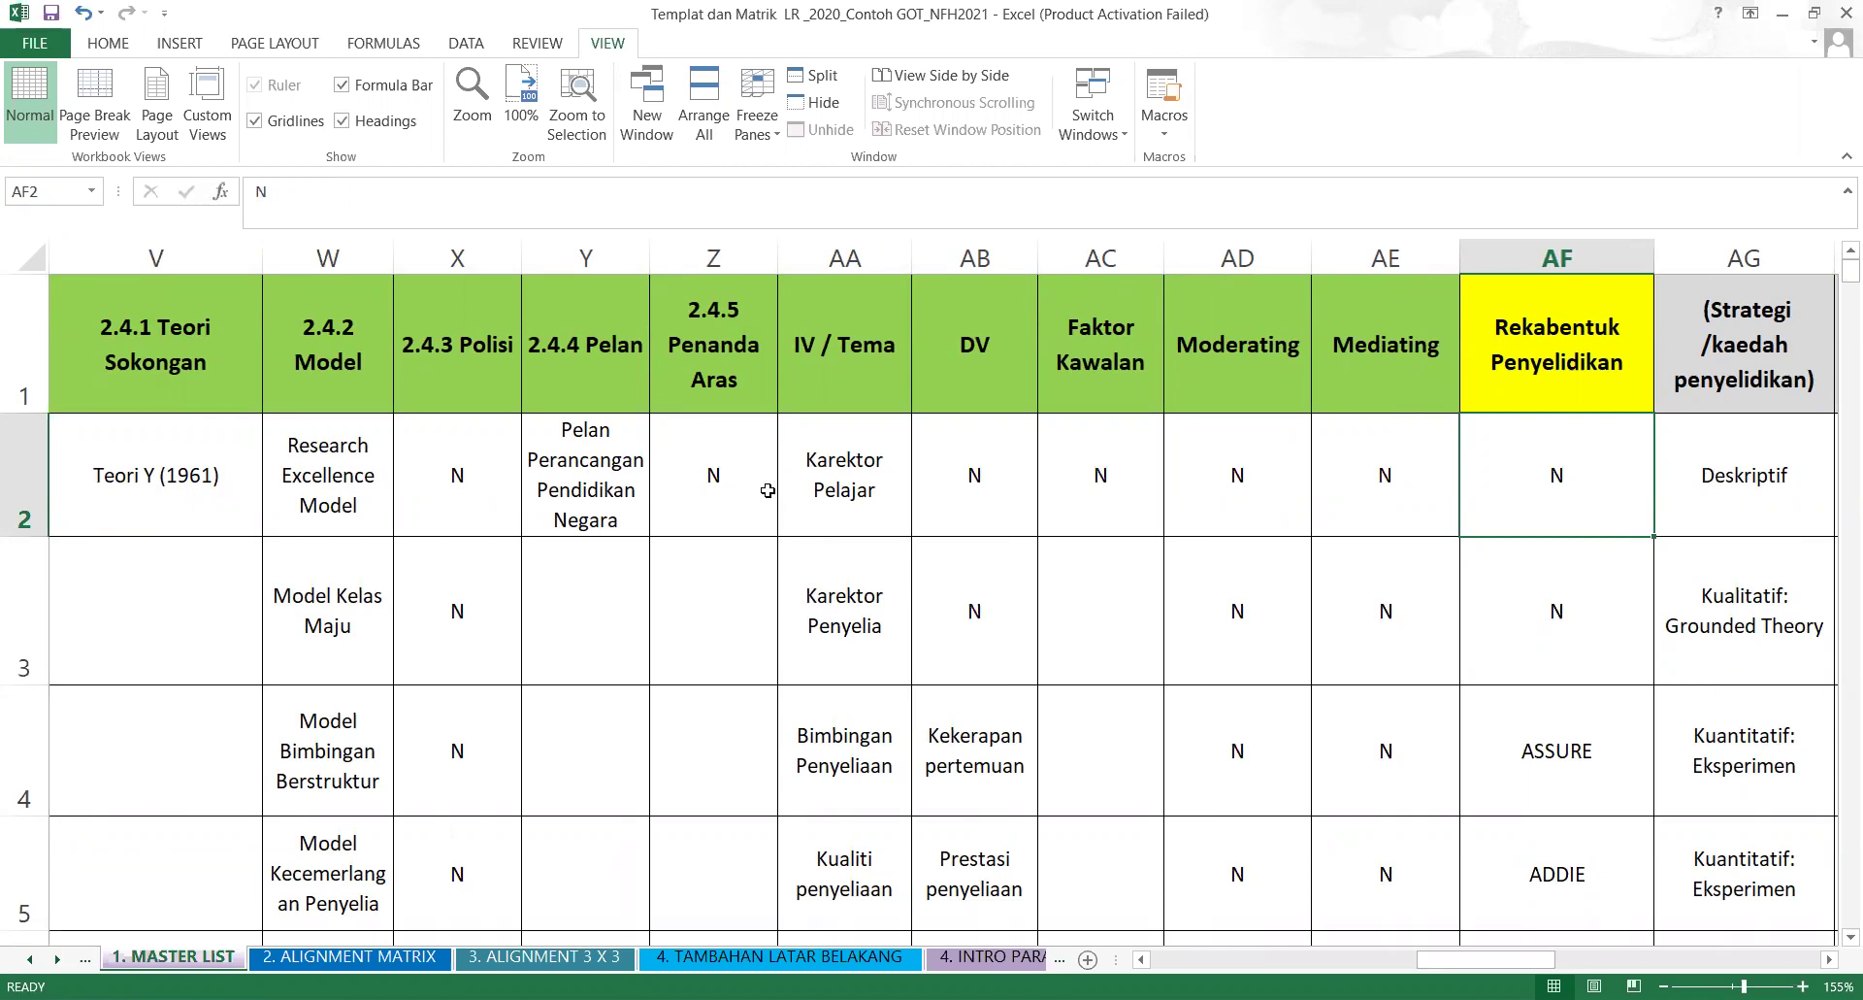
click(1592, 307)
right_click(1592, 307)
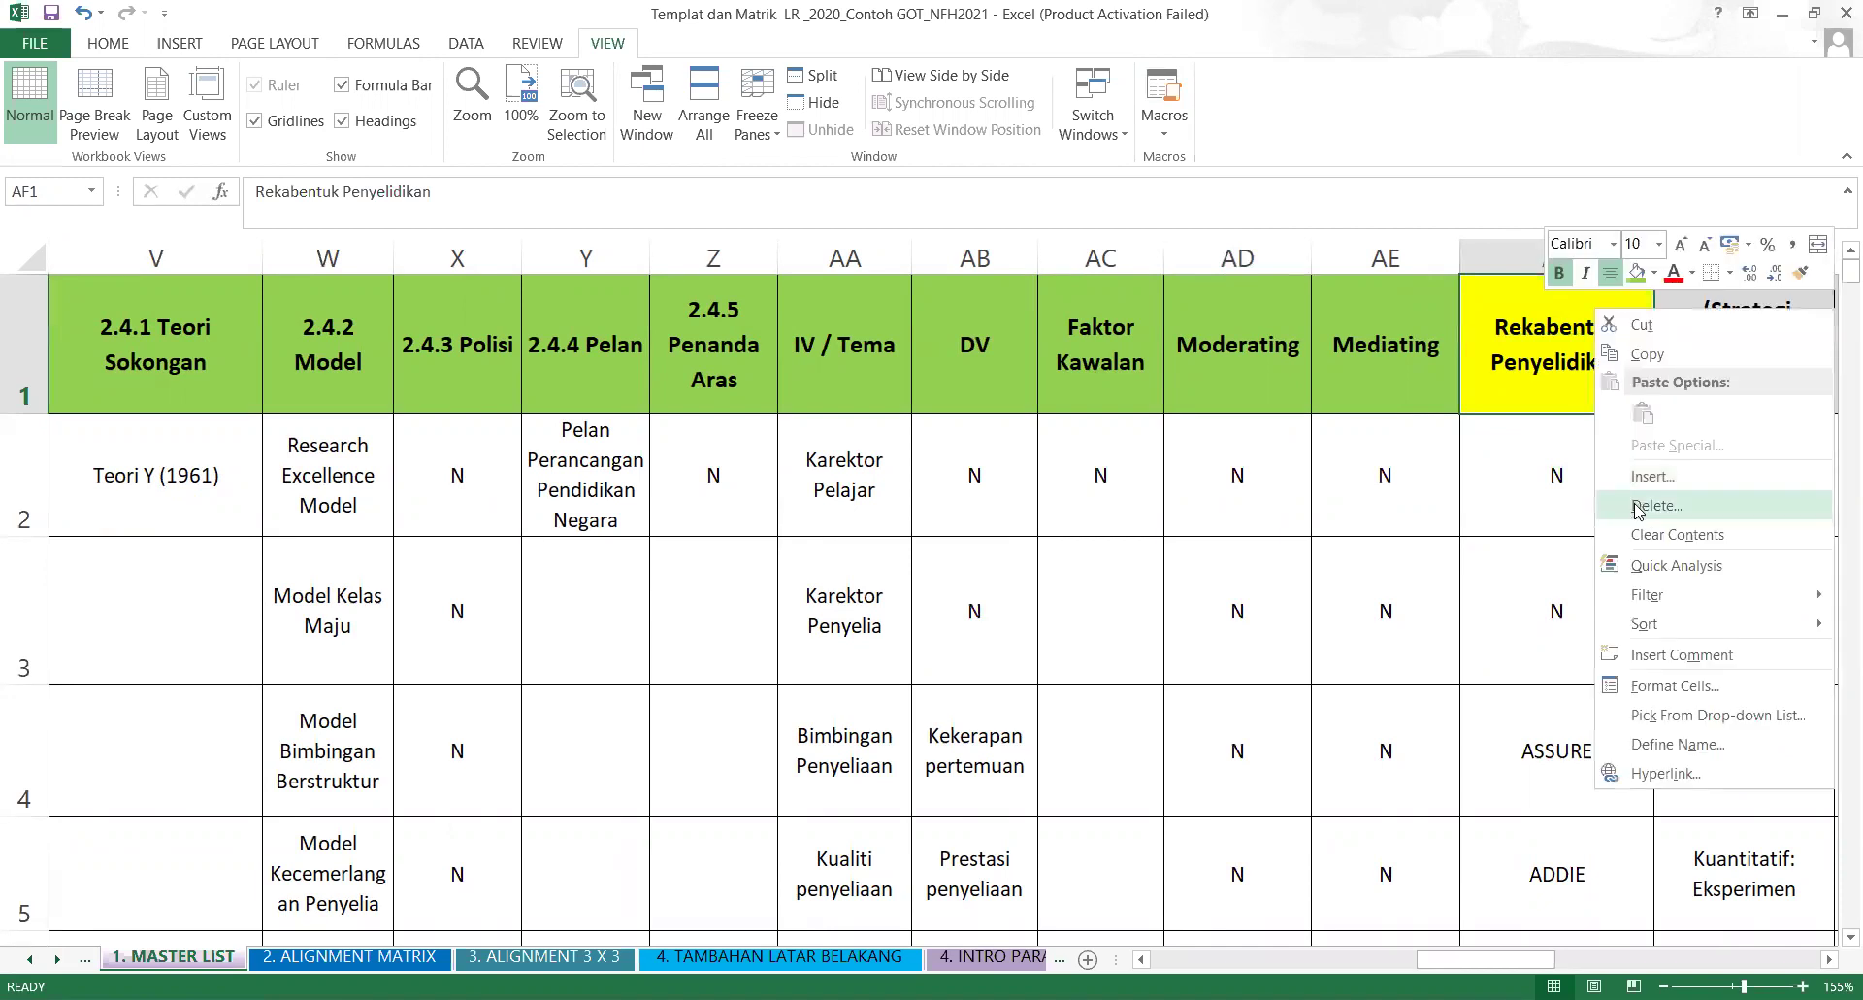
click(1592, 320)
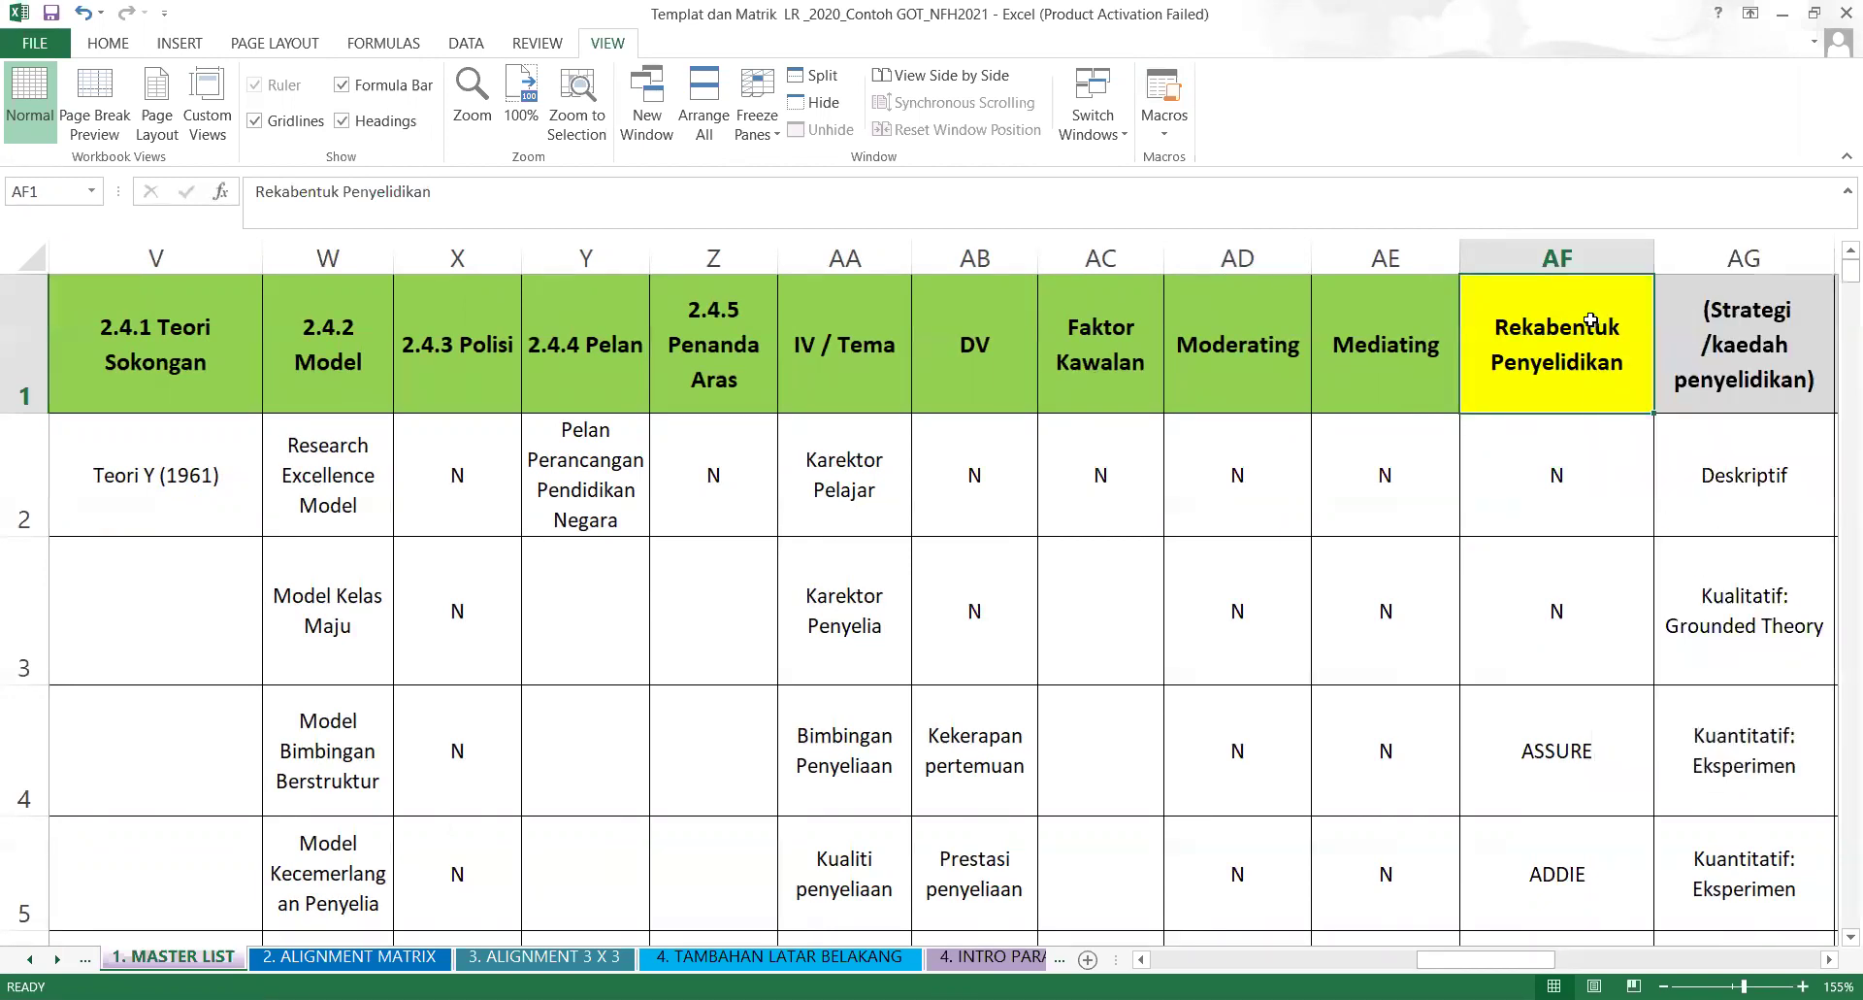
right_click(1592, 321)
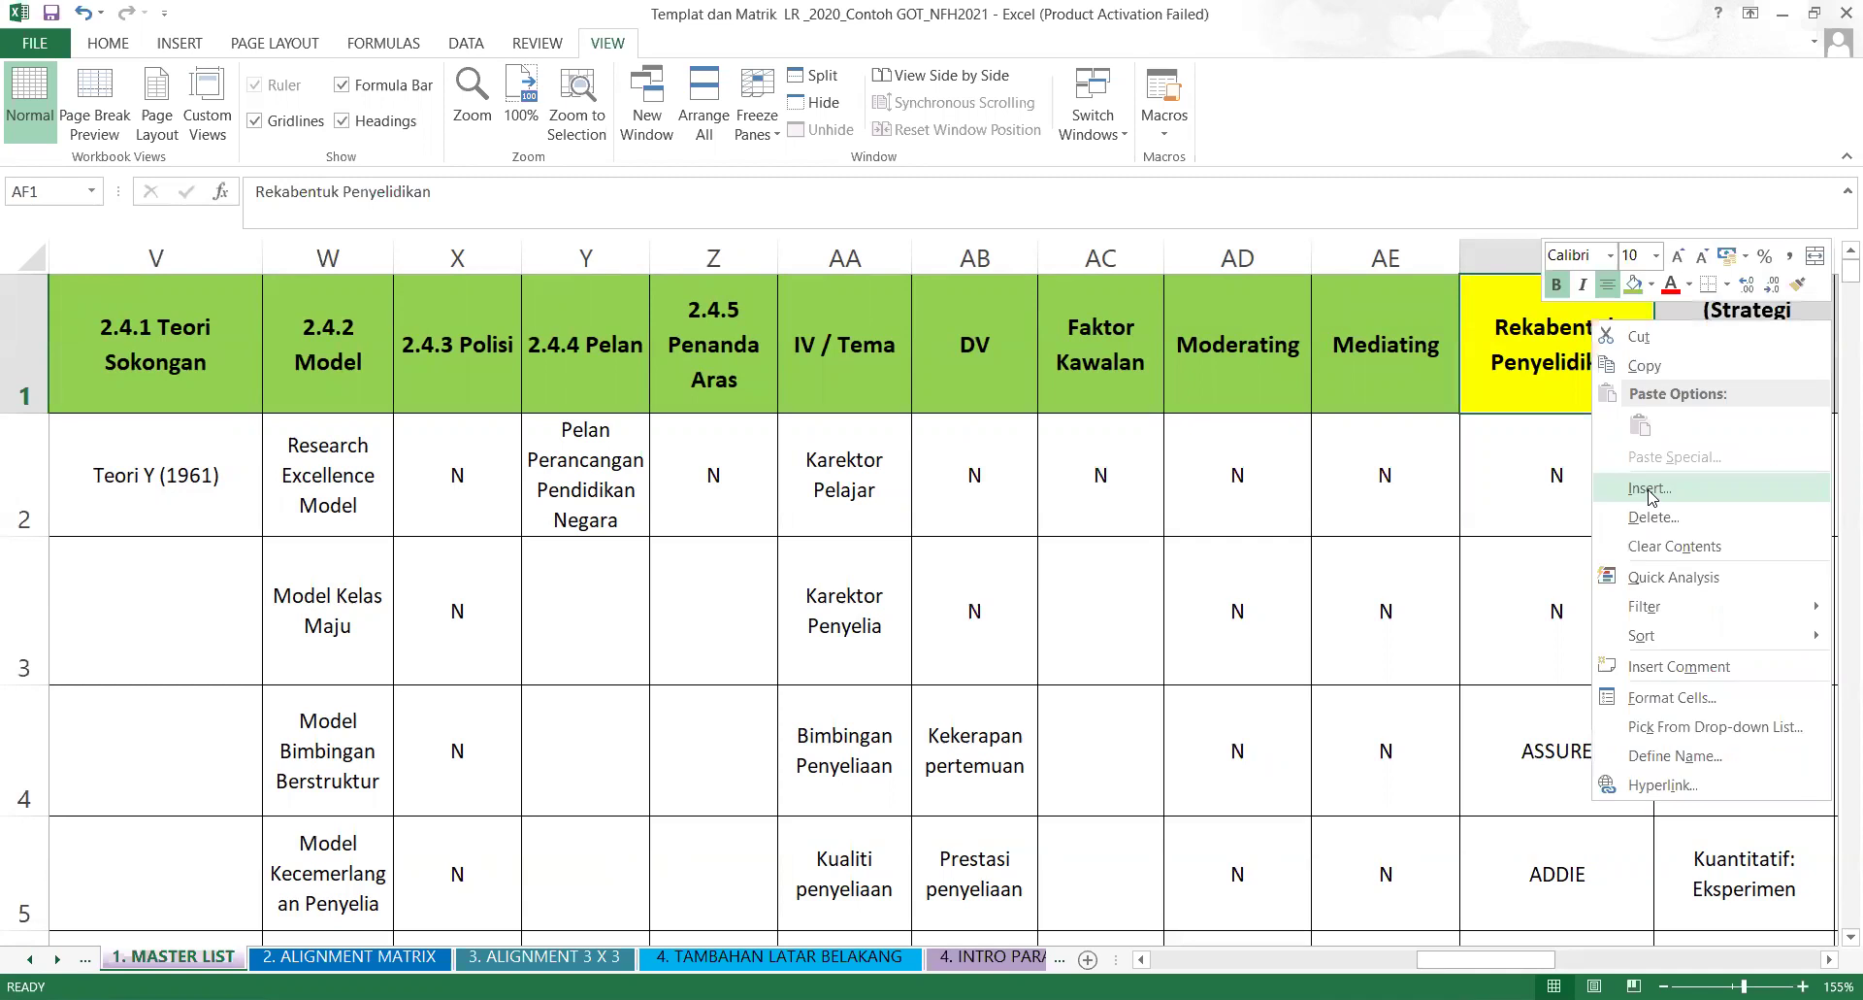
click(1651, 490)
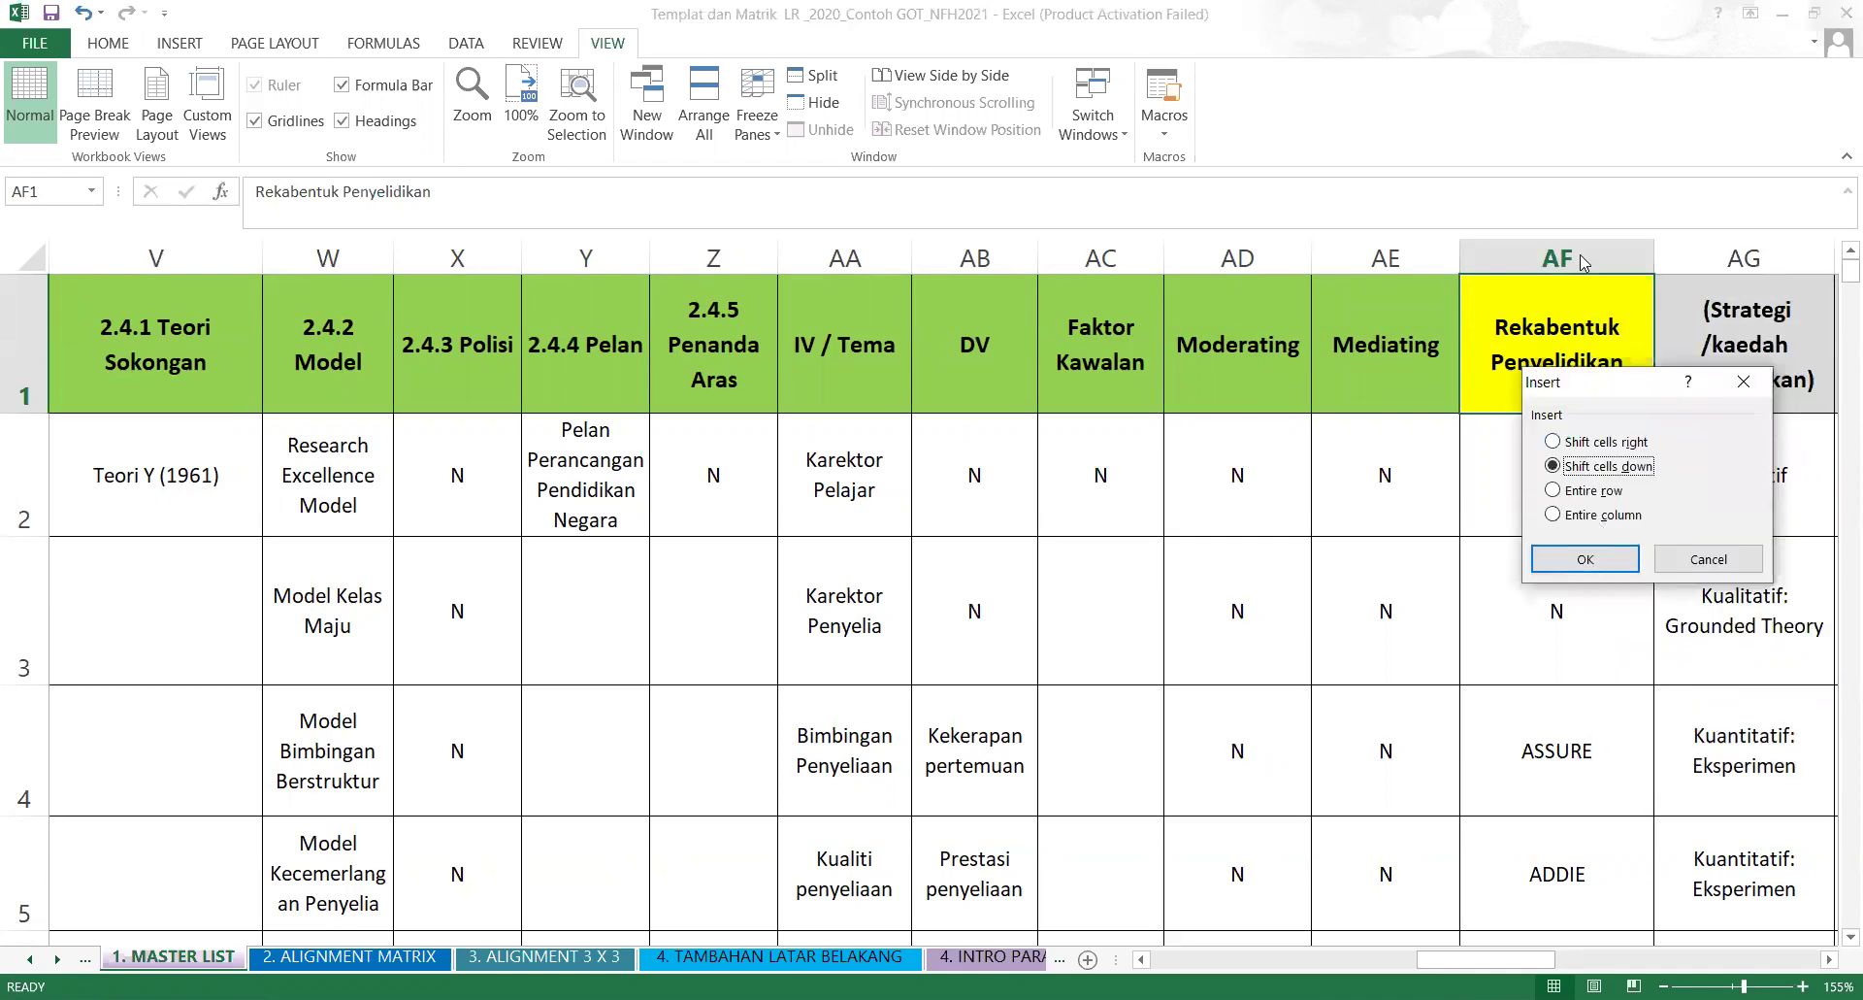
click(1752, 558)
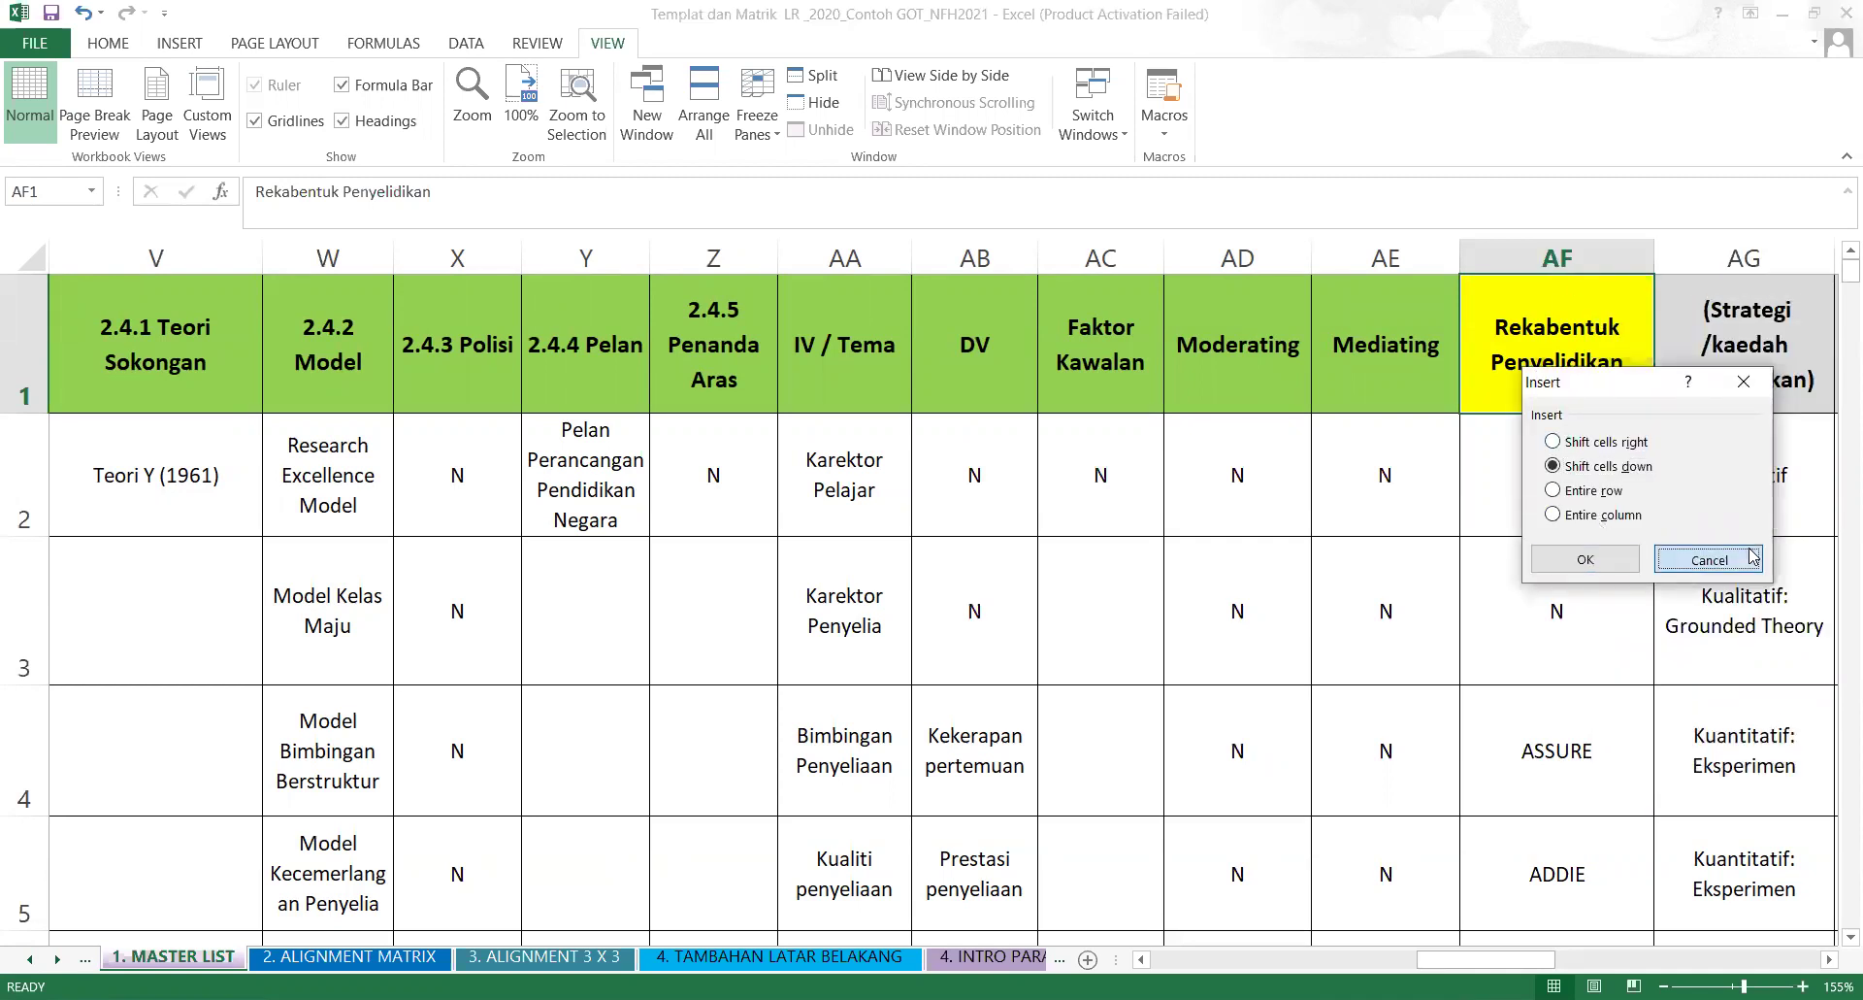
Insert a blank column between the Mediating and Rekabentuk Penyelidikan columns.
click(1582, 241)
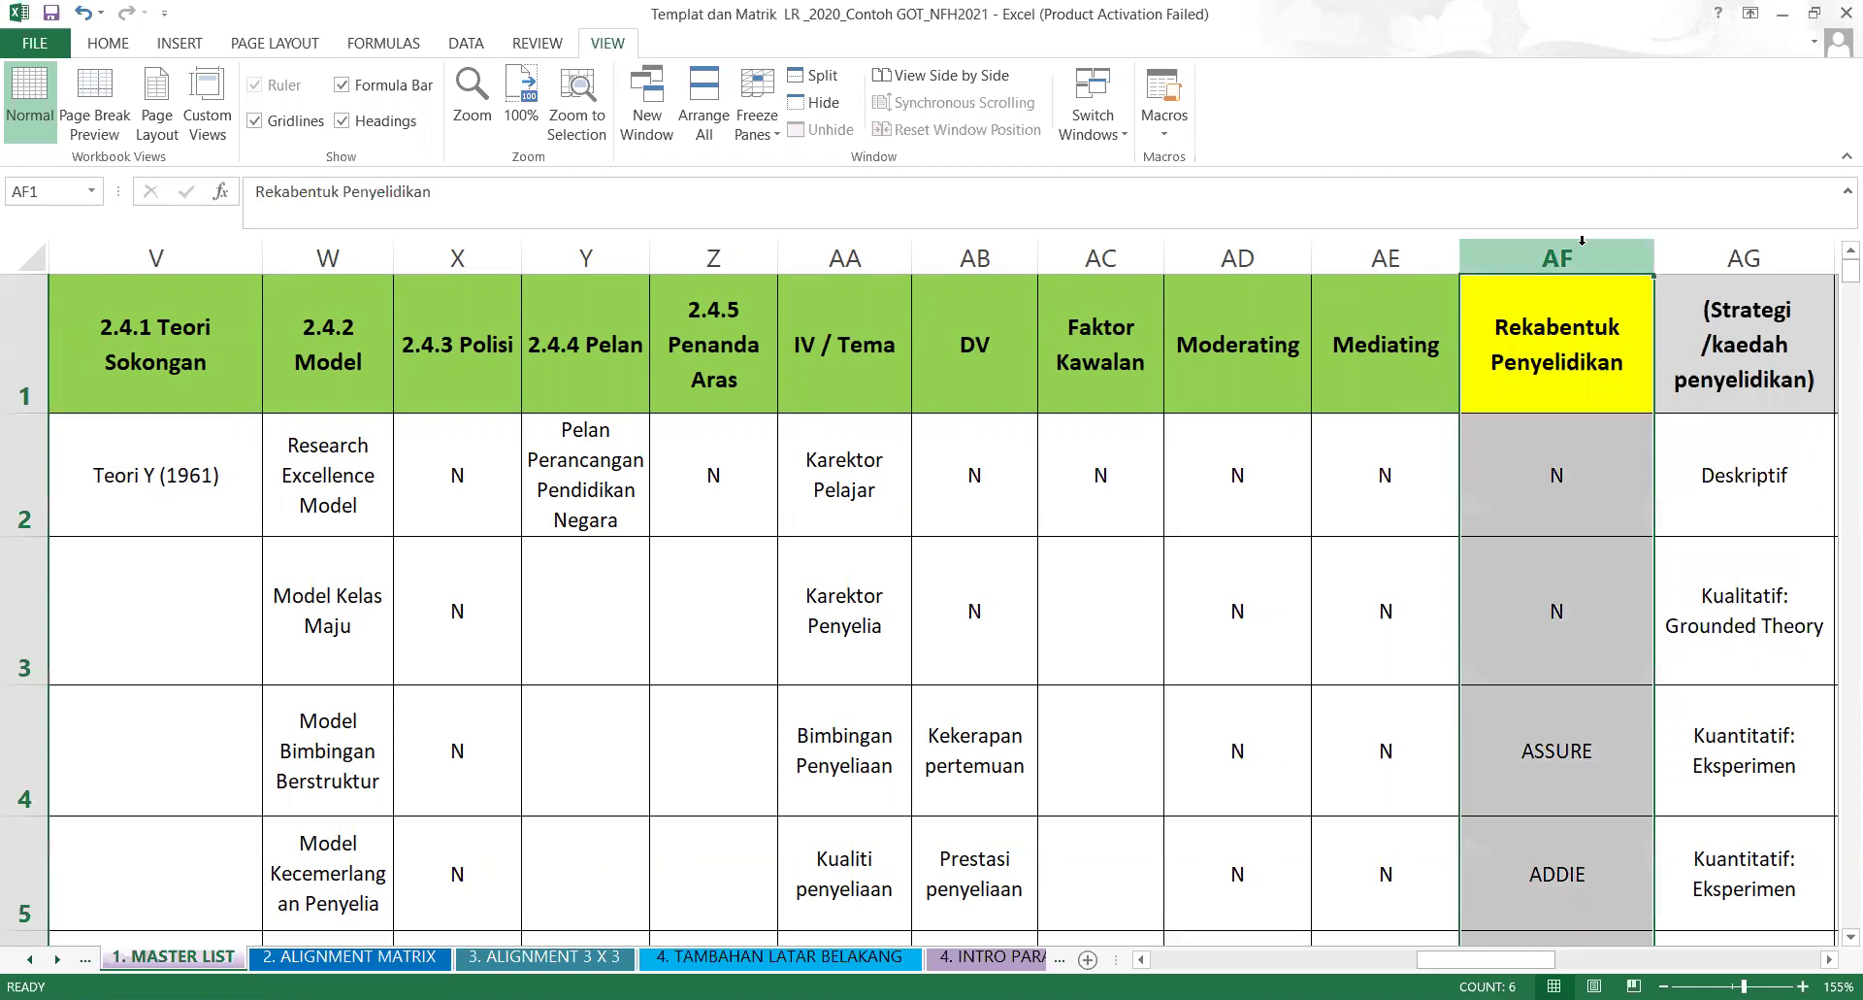
right_click(1582, 242)
click(1637, 415)
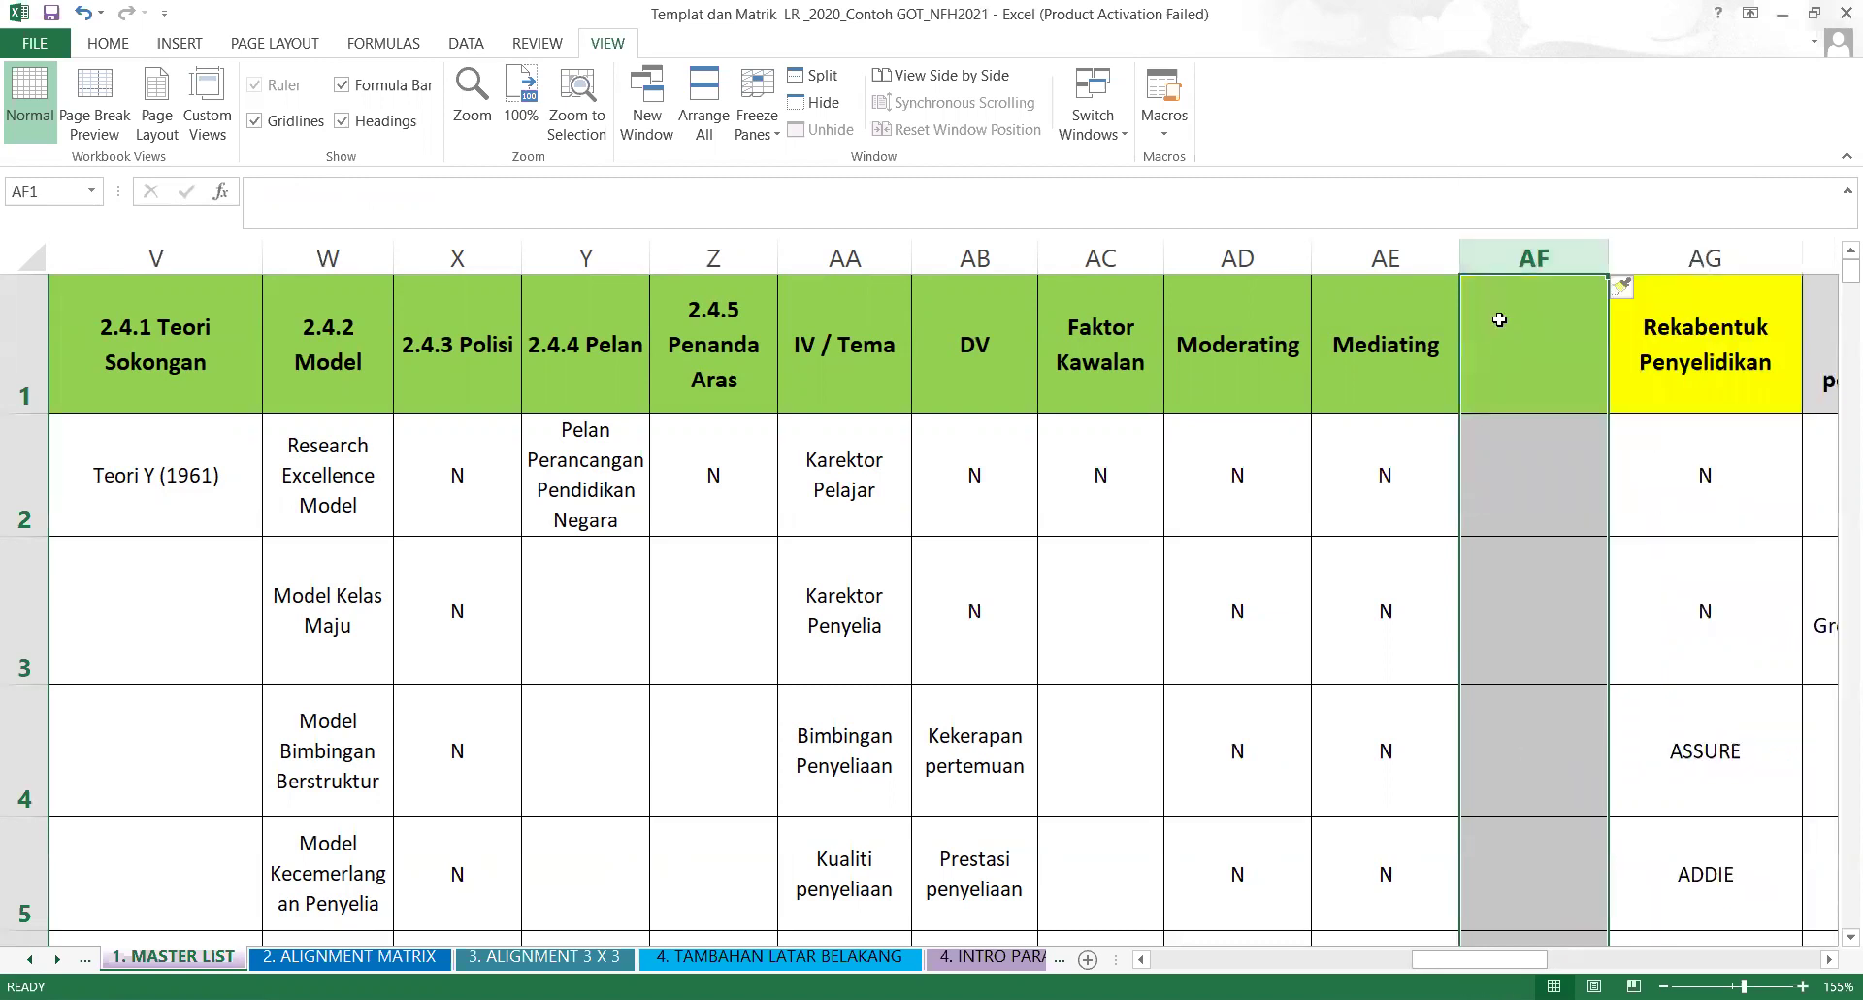
Title the new column Perbincangan Objektif (Kajian Lepas) and widen it so the header words fit without breaking.
text(Pe)
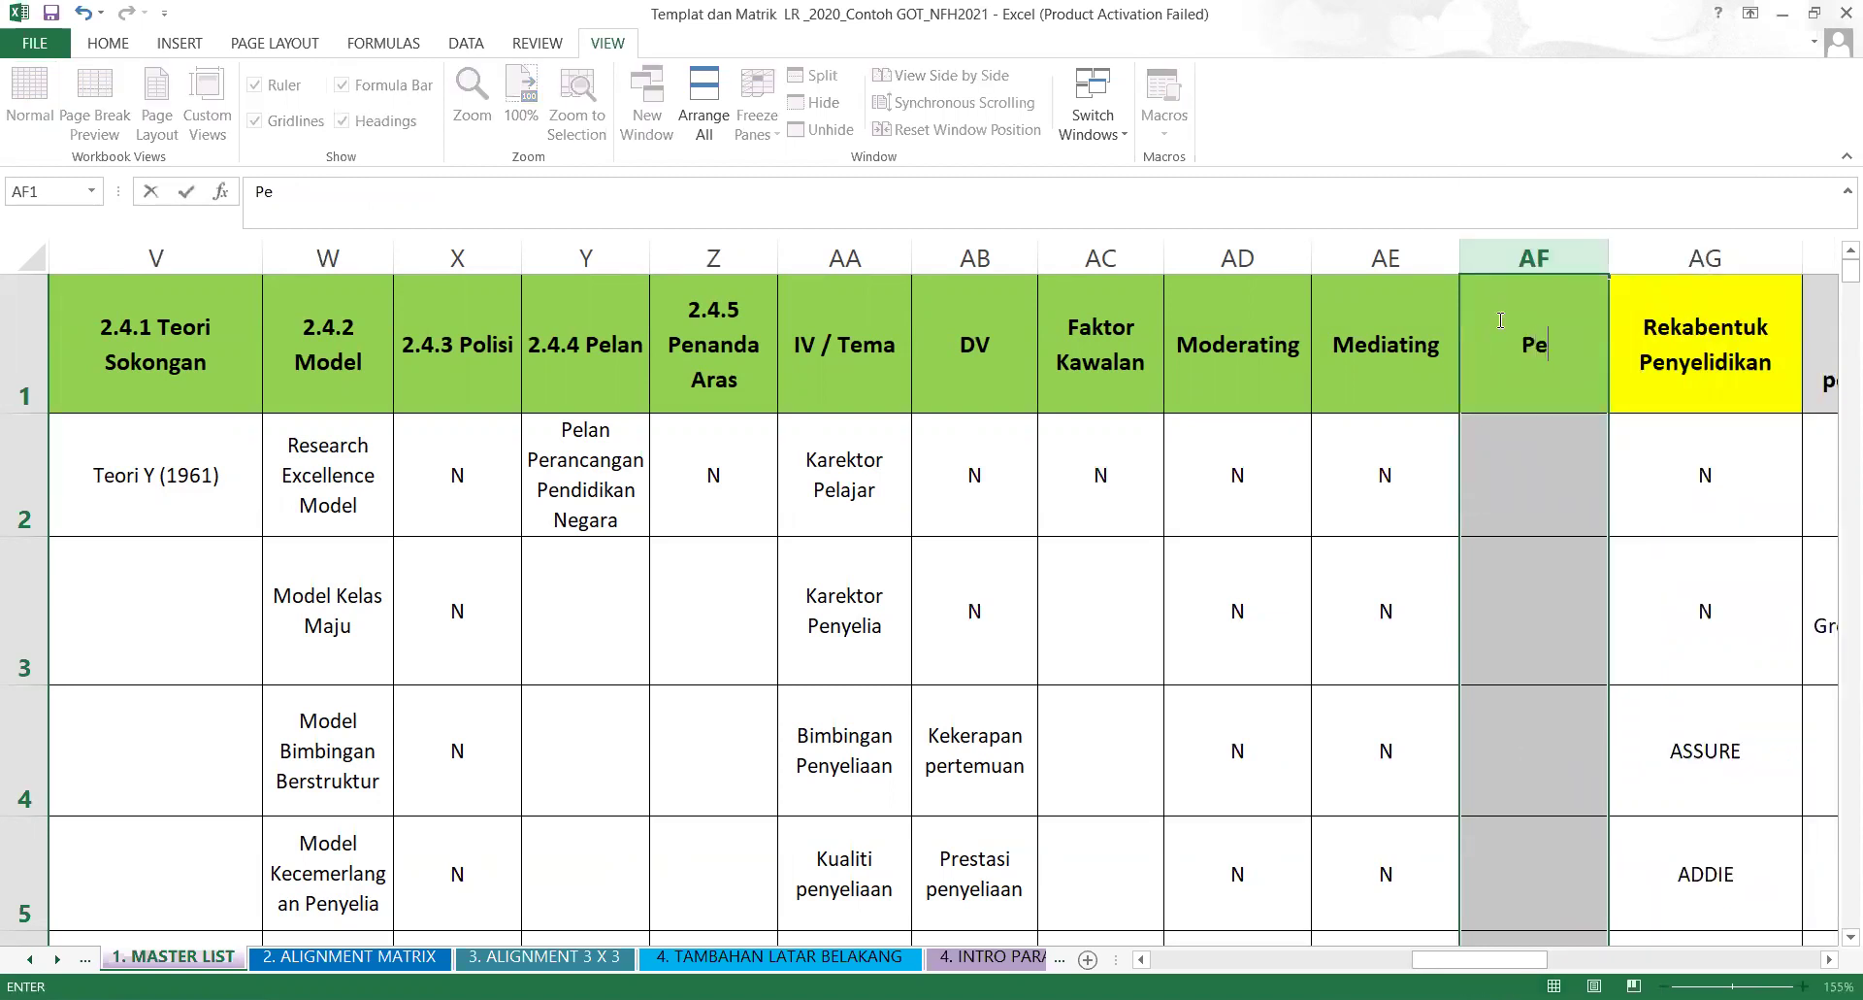
text(rbincanga)
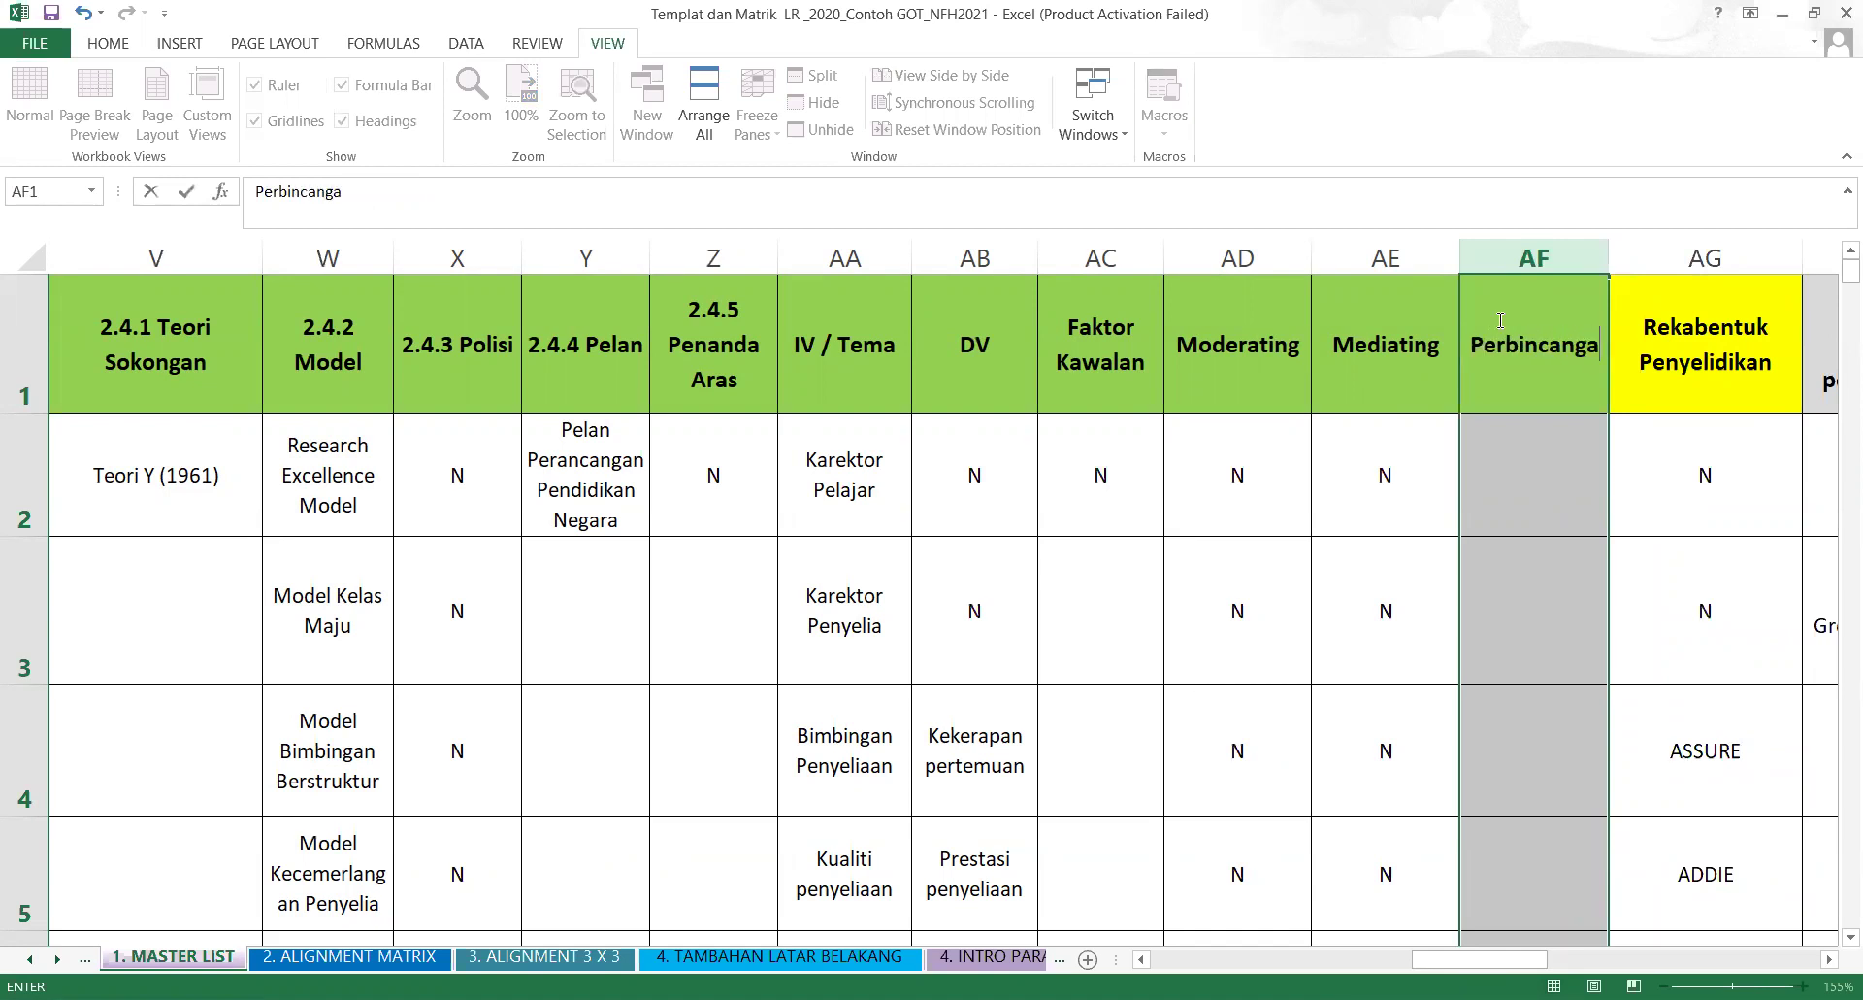
text(n)
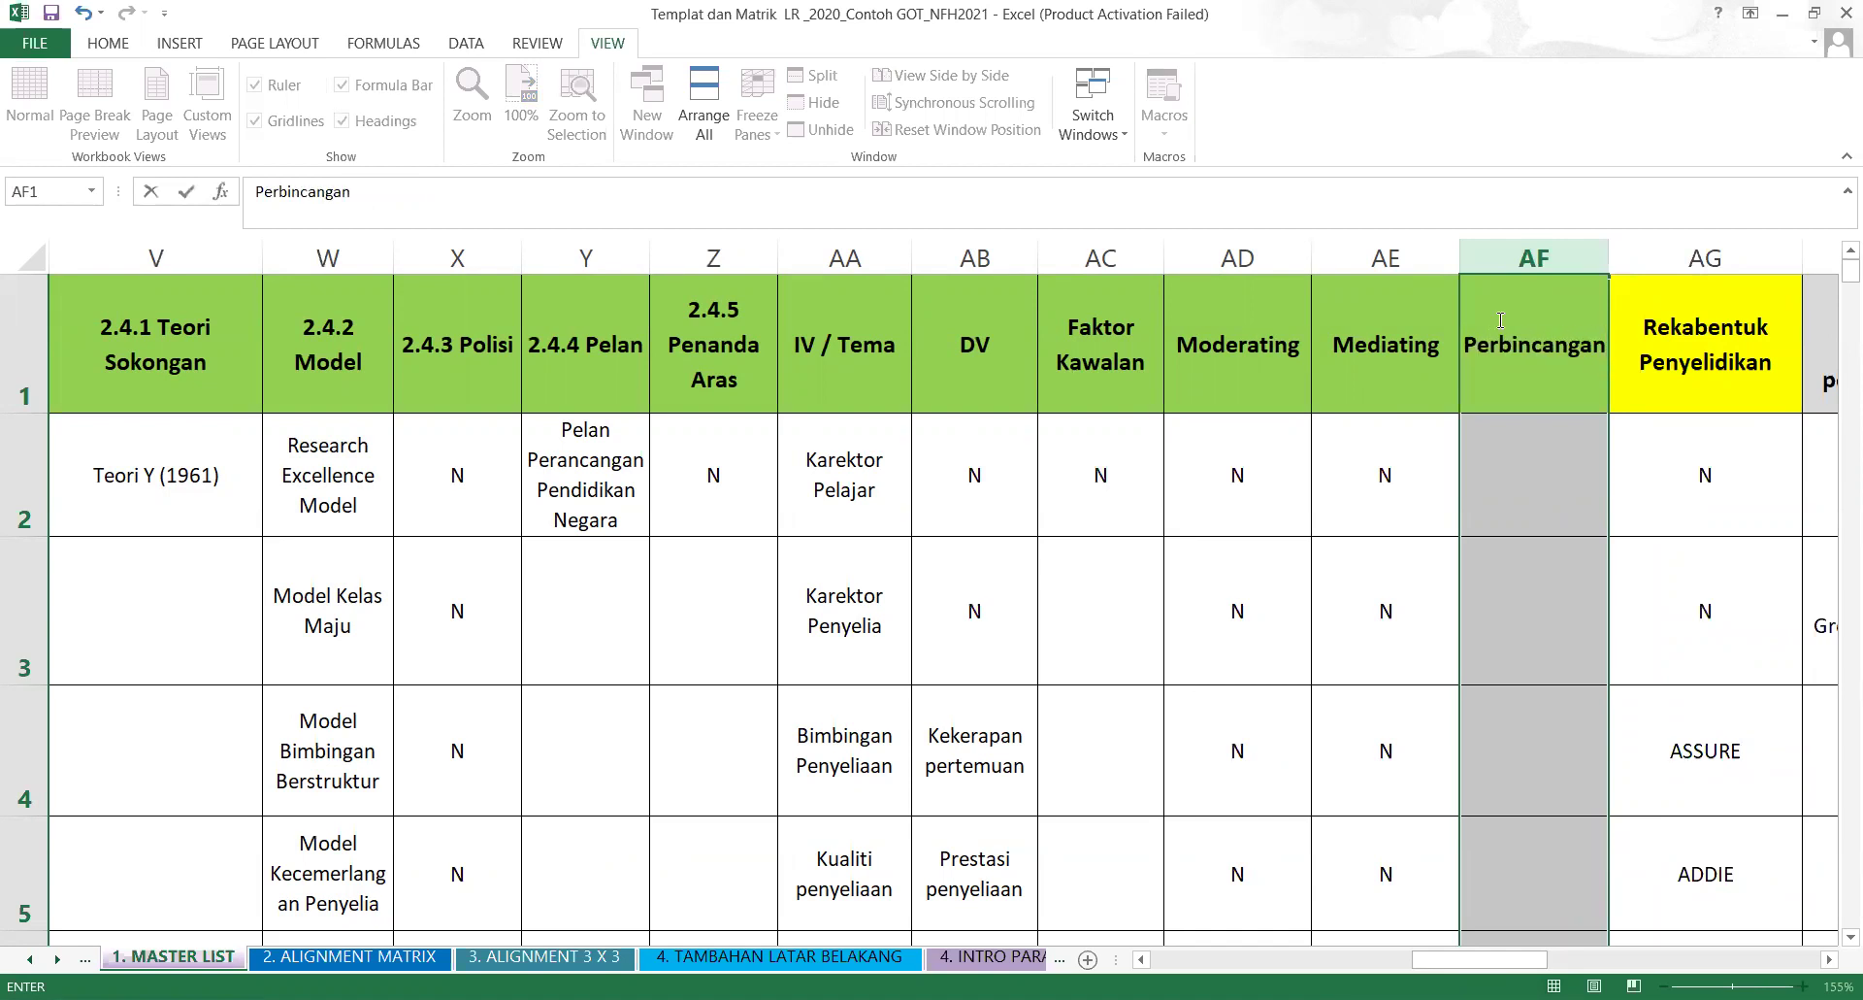
text( Objekt)
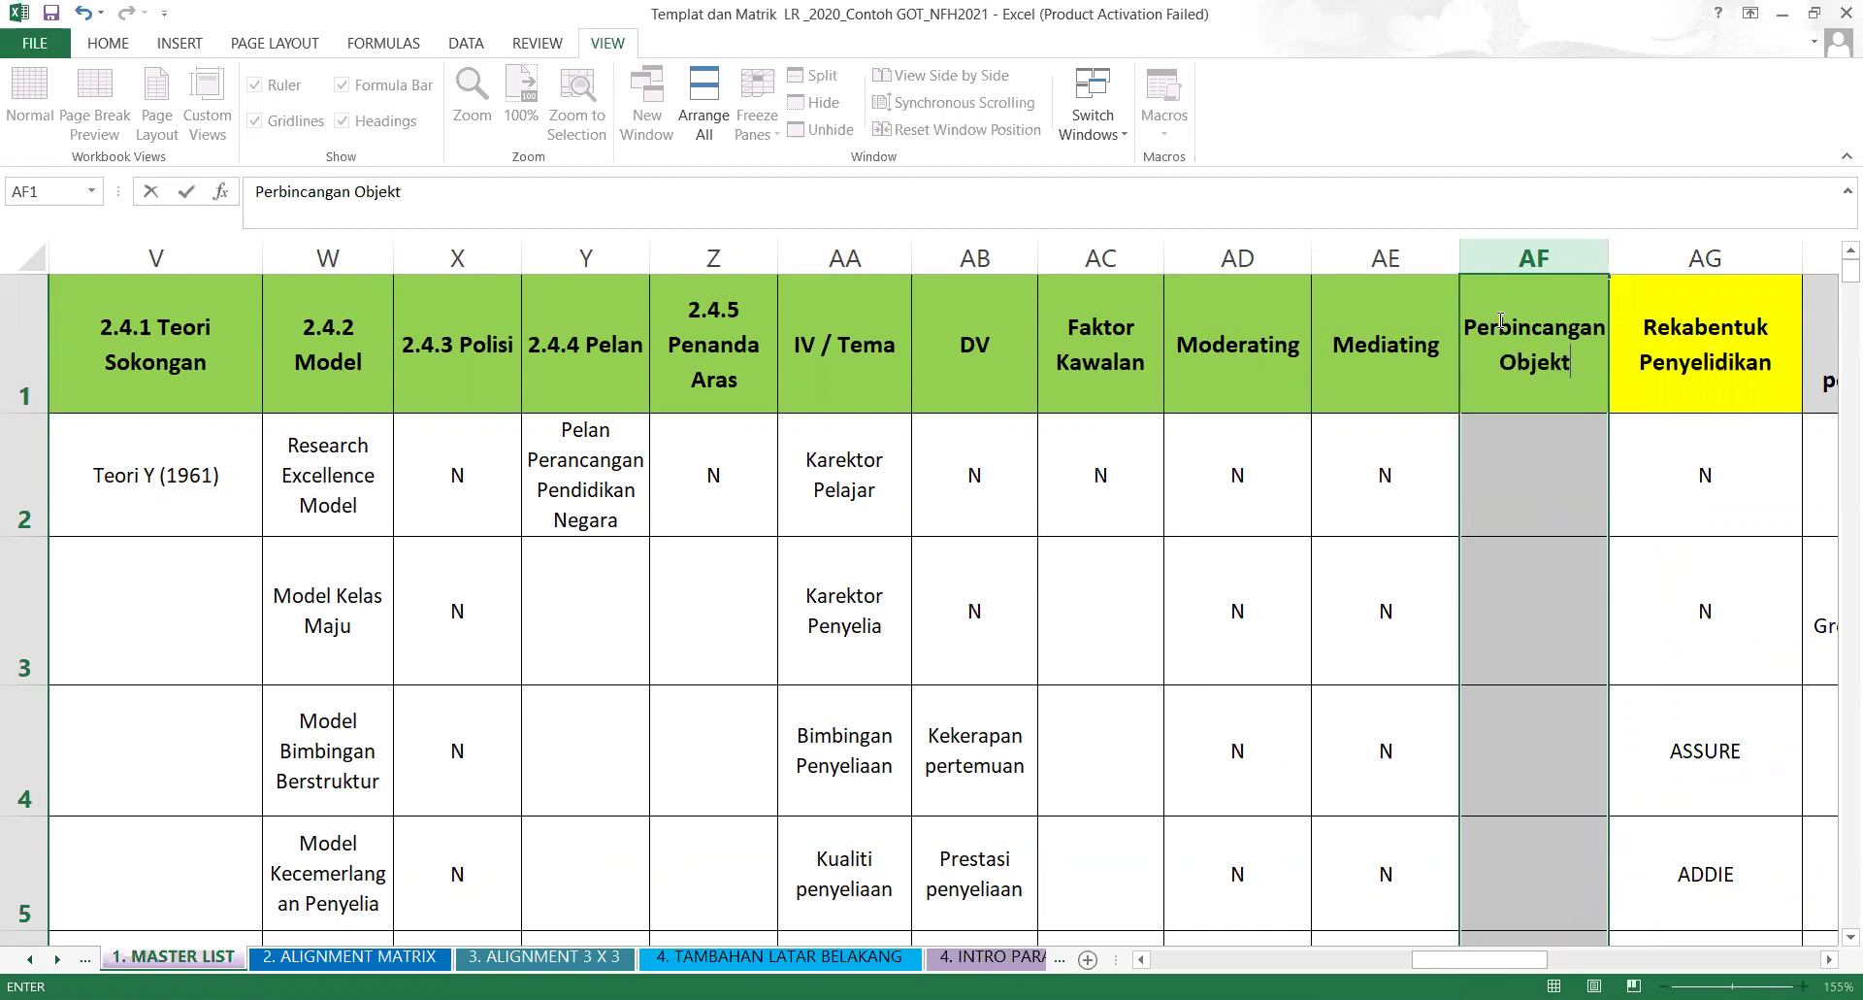
text(if (K)
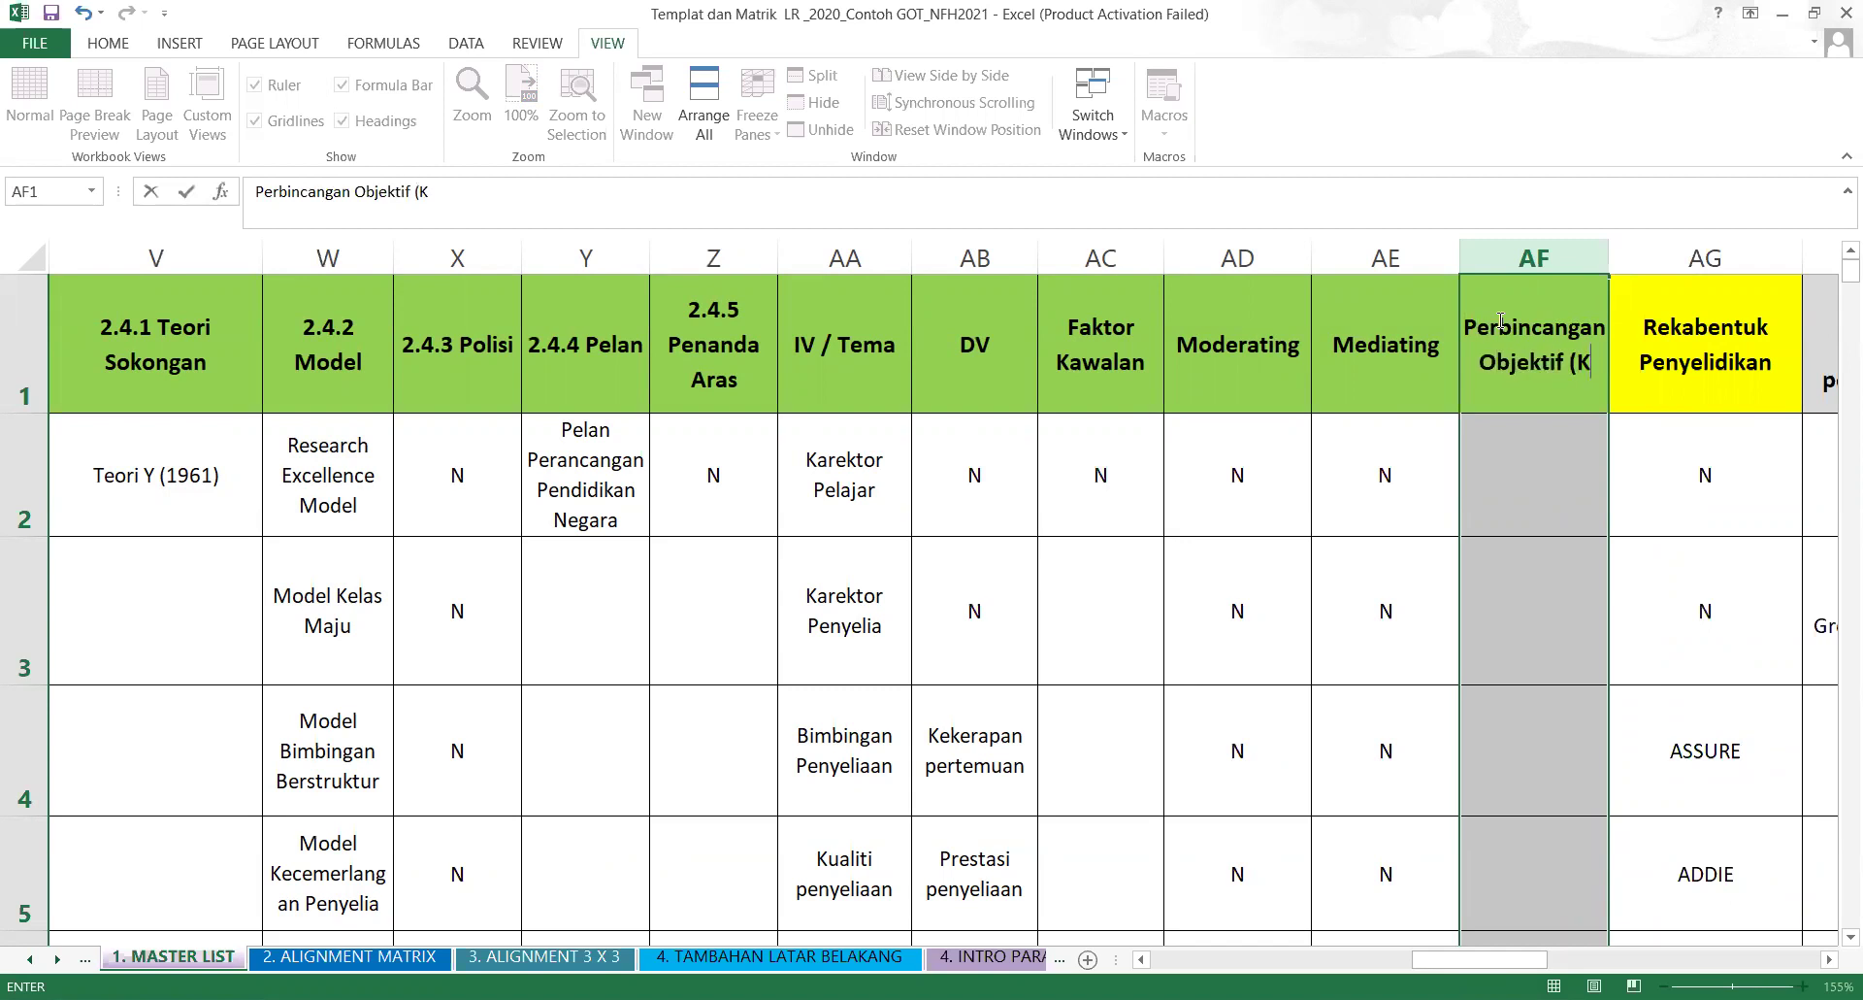
text(ajian Lepas))
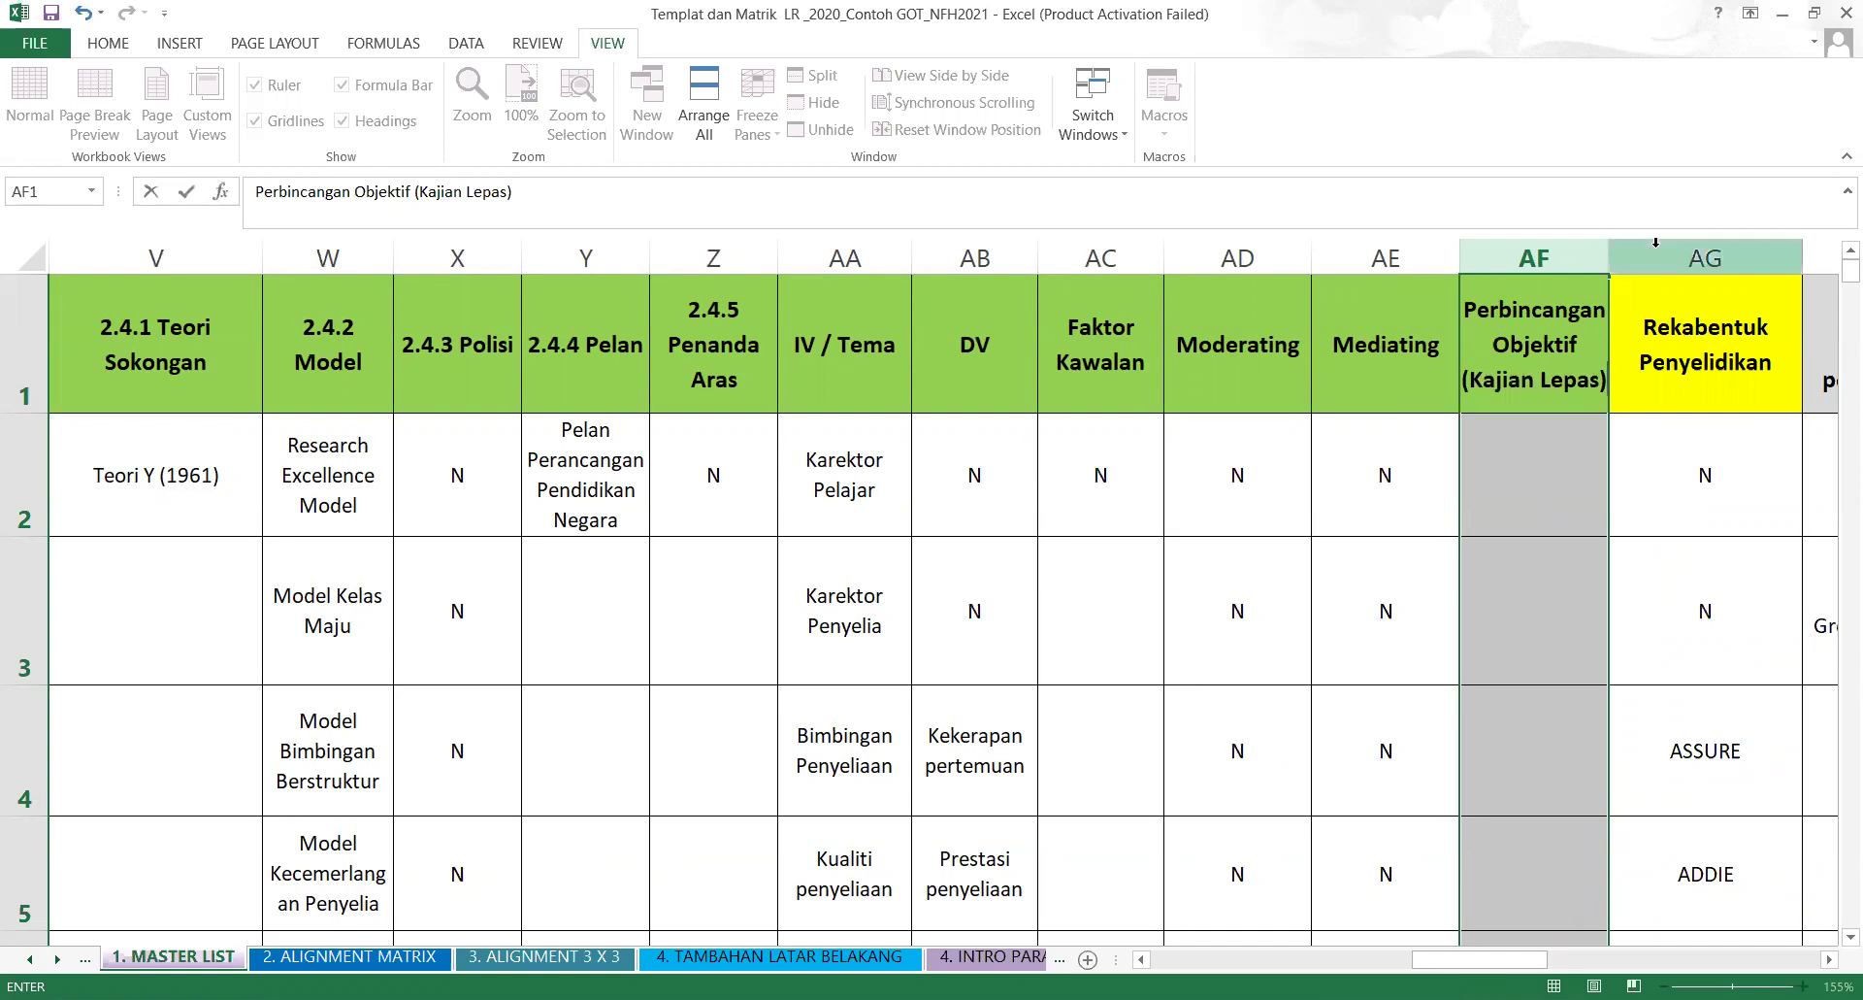
click(1578, 543)
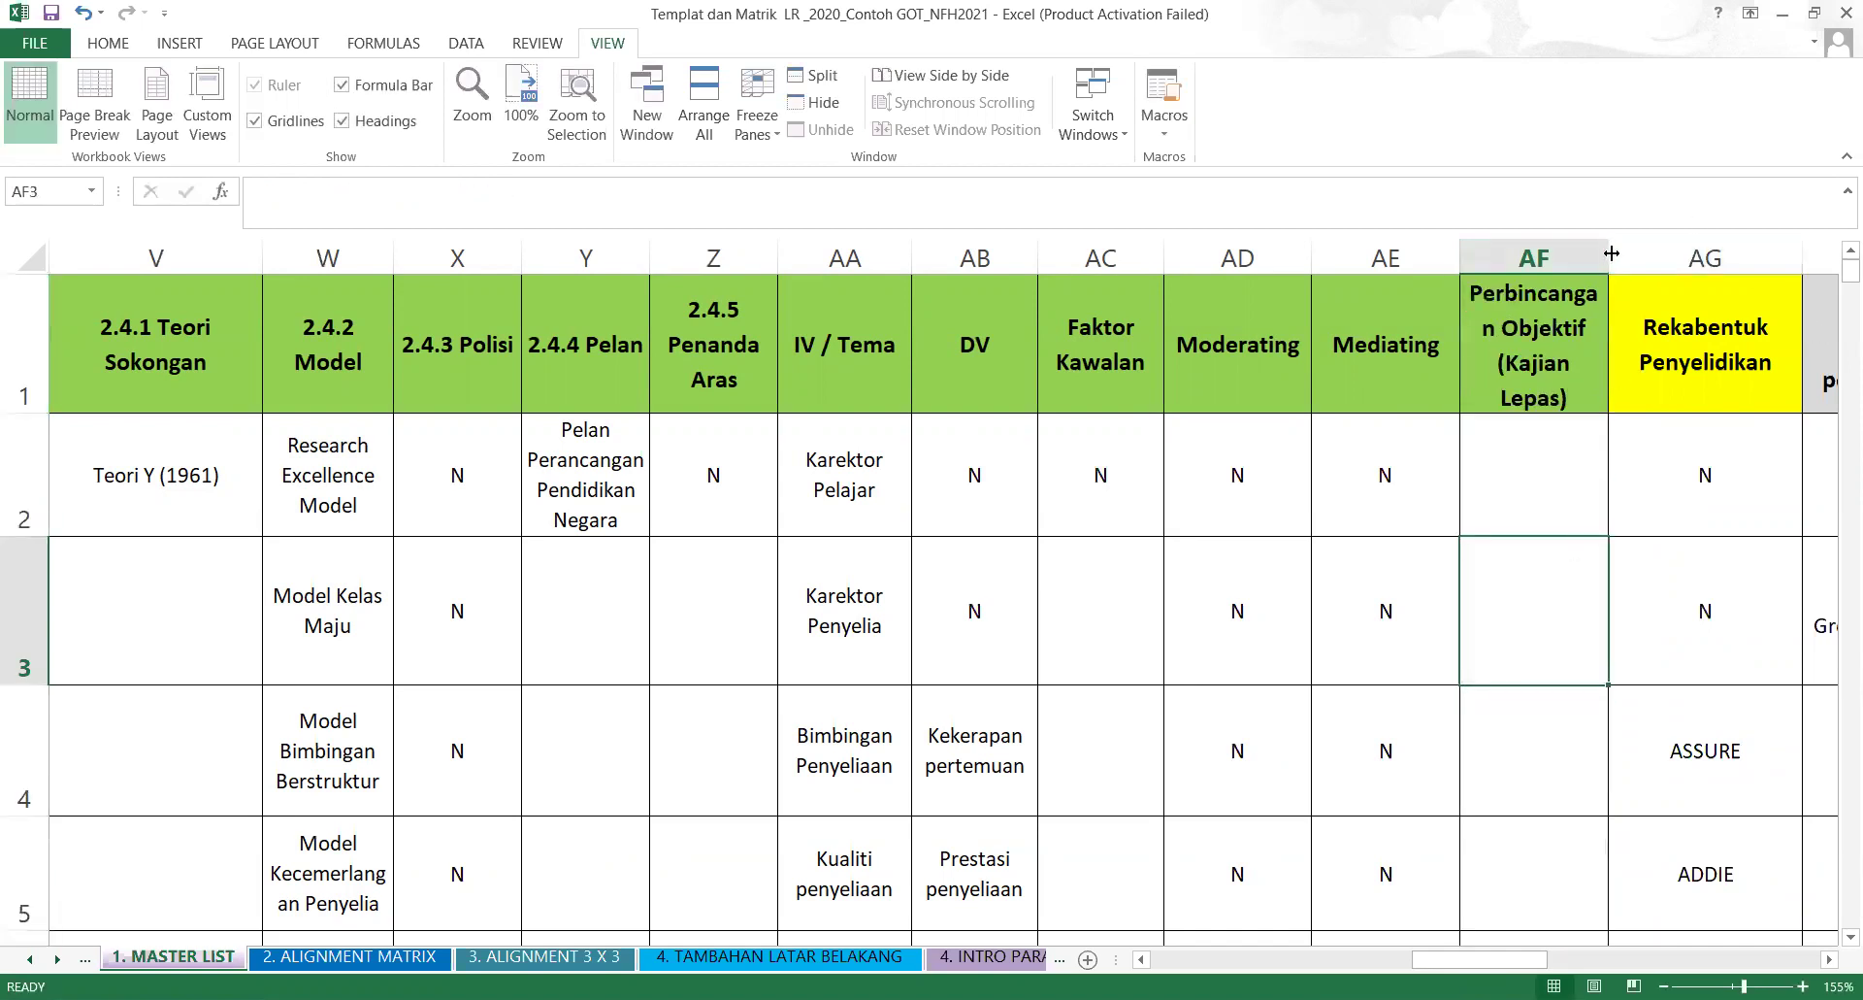
drag(1608, 253, 1685, 254)
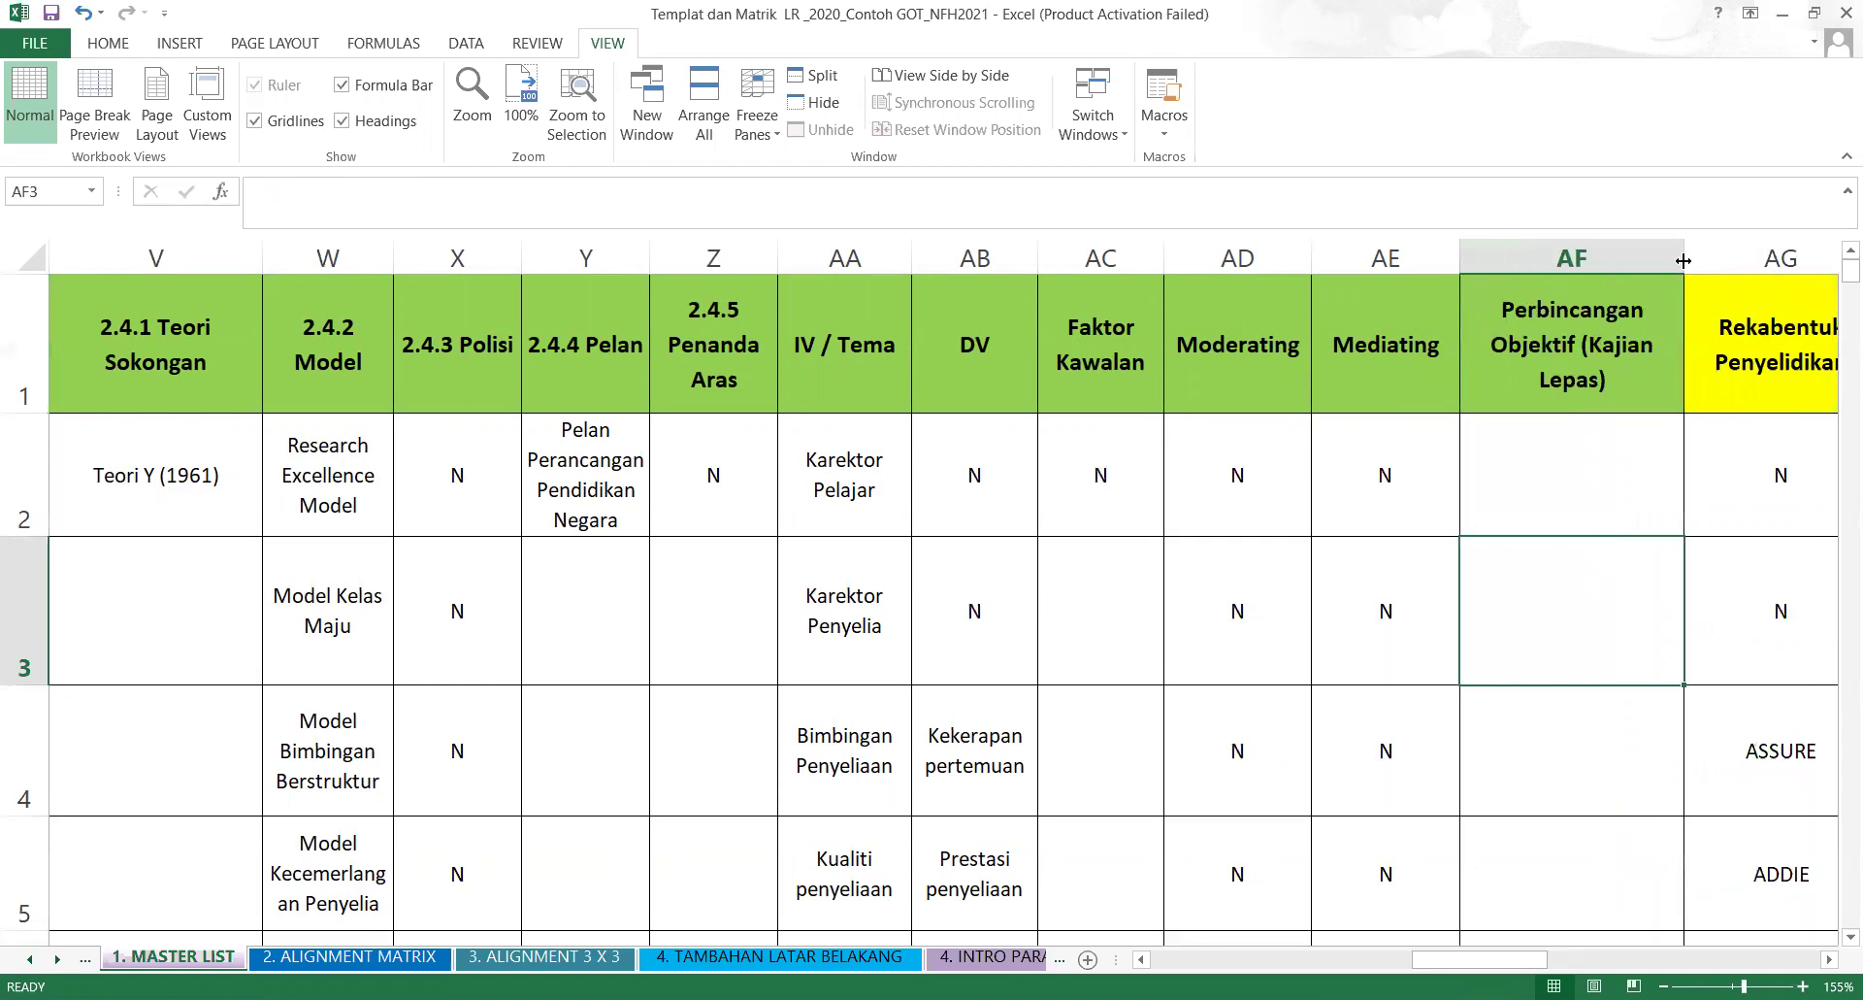
Review the first record's 1.4 Objektif /Persoalan kajian entry and follow the row across to the Strategi /kaedah penyelidikan column.
click(1528, 494)
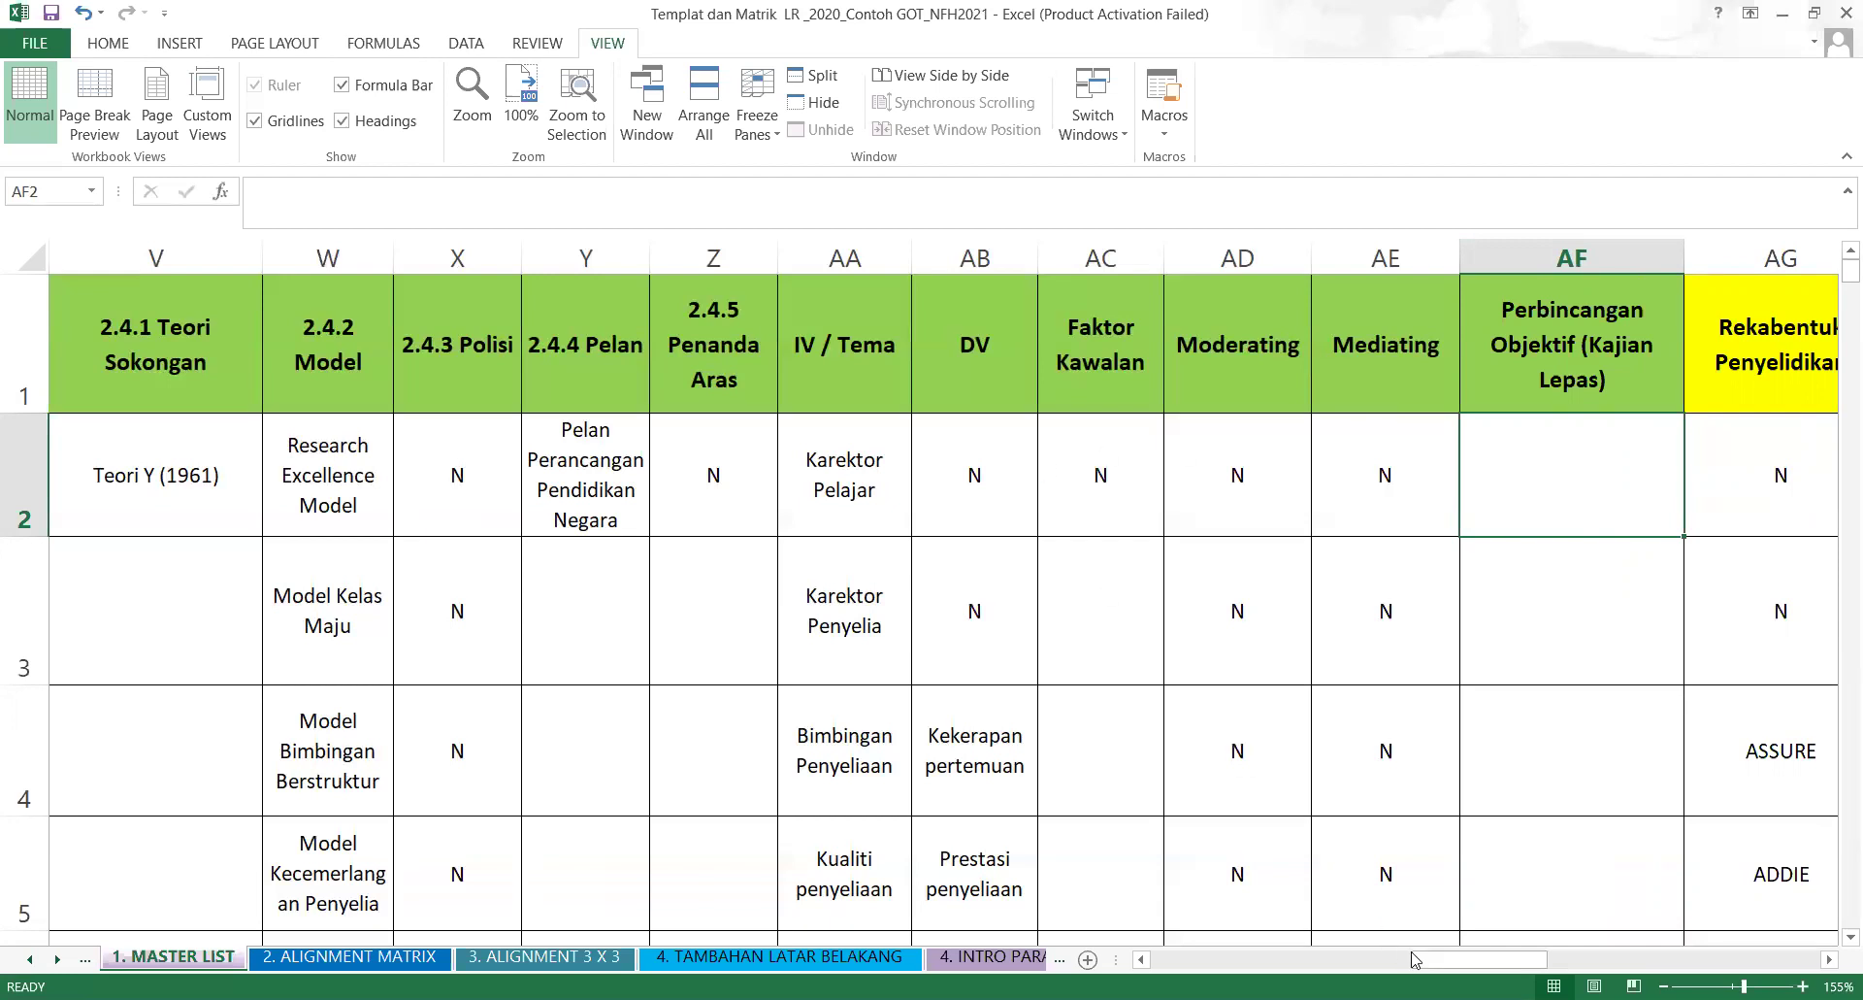
drag(1426, 968, 1314, 970)
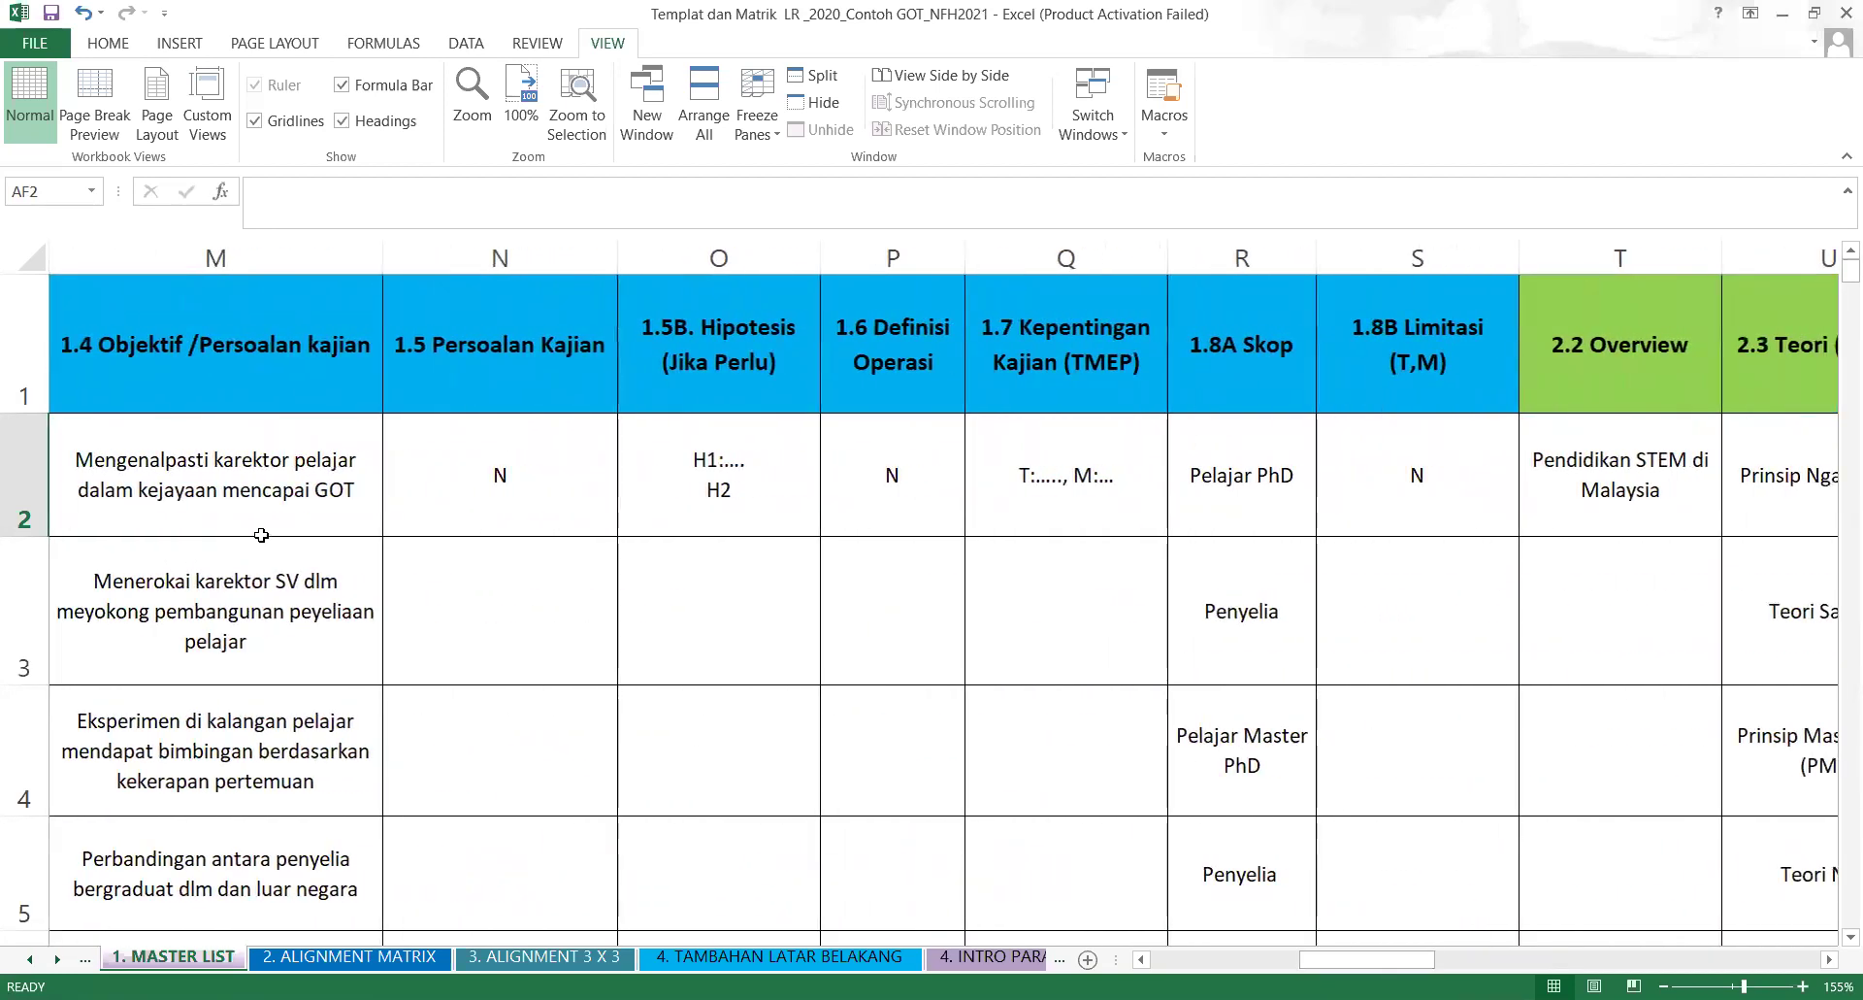
click(247, 482)
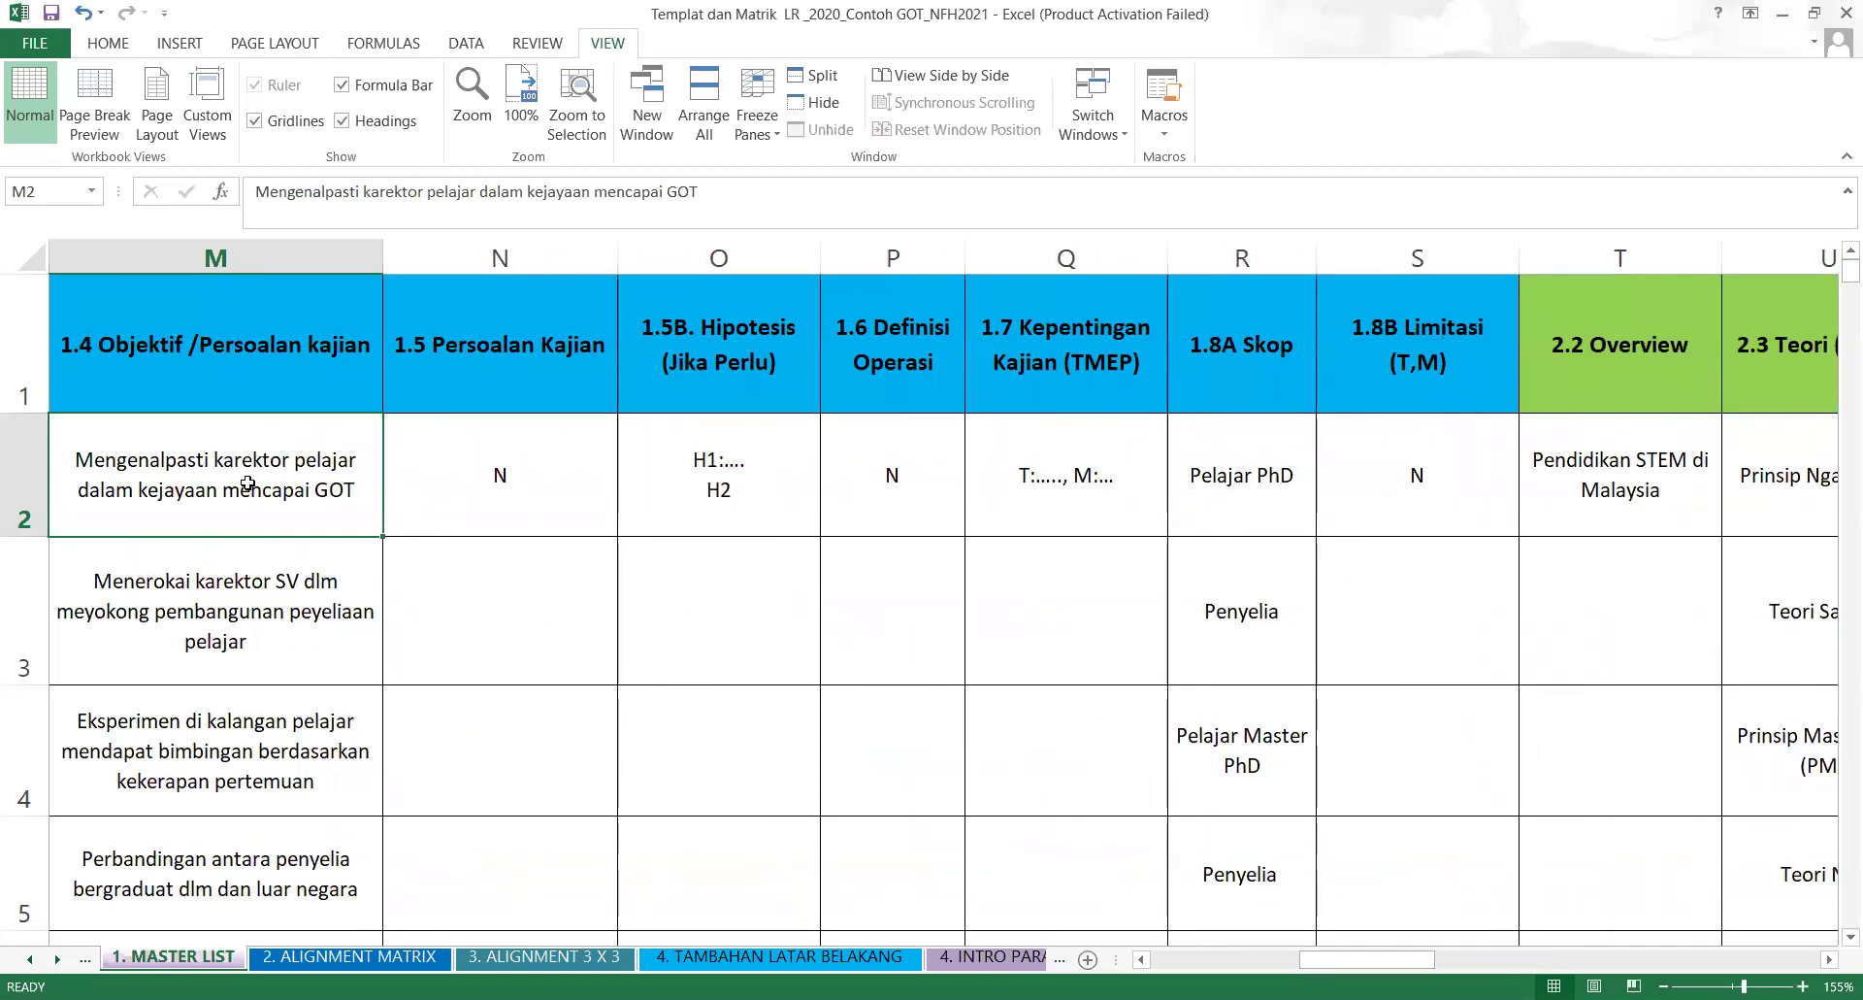
key(Right)
key(Right)
key(Right)
key(Right)
key(Right)
key(Right)
key(Right)
key(Right)
key(Right)
key(Right)
key(Right)
key(Right)
key(Right)
key(Right)
key(Right)
key(Right)
key(Right)
key(Right)
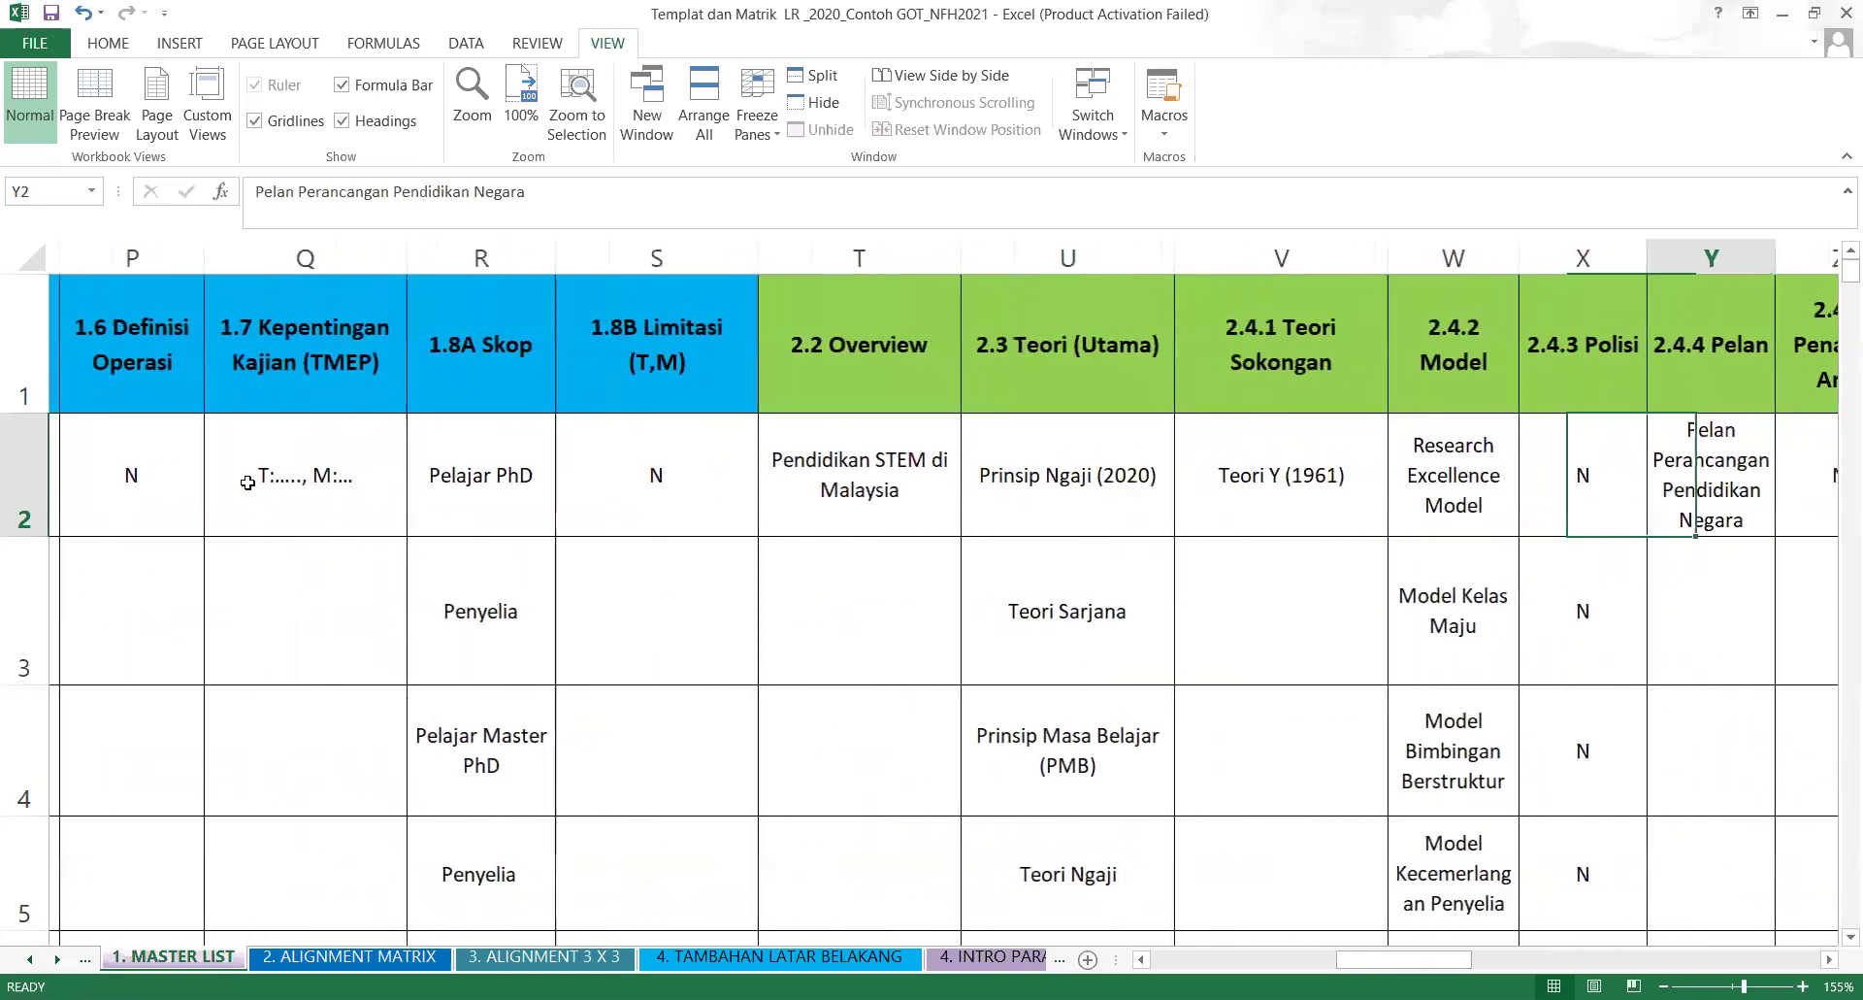
key(Right)
key(Right)
key(Right)
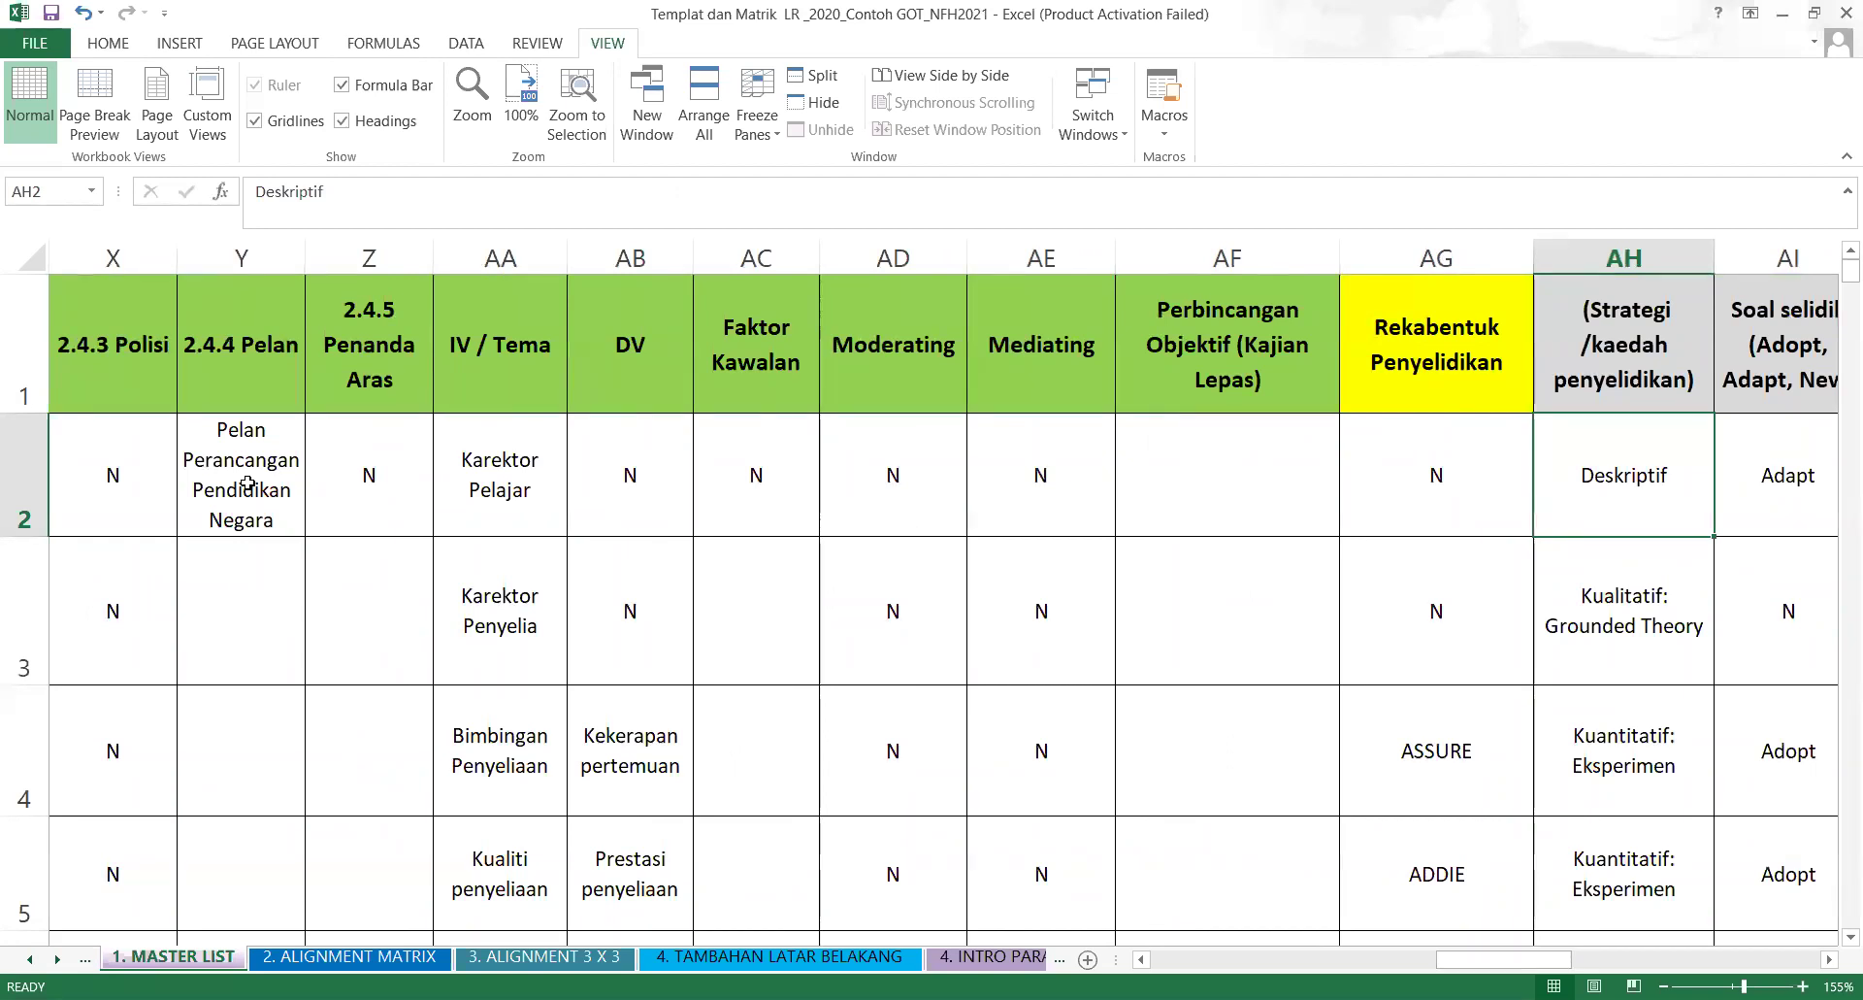
Enter the cited study's author and year (2019) in the first record's Perbincangan Objektif (Kajian Lepas) cell.
click(1223, 471)
click(262, 197)
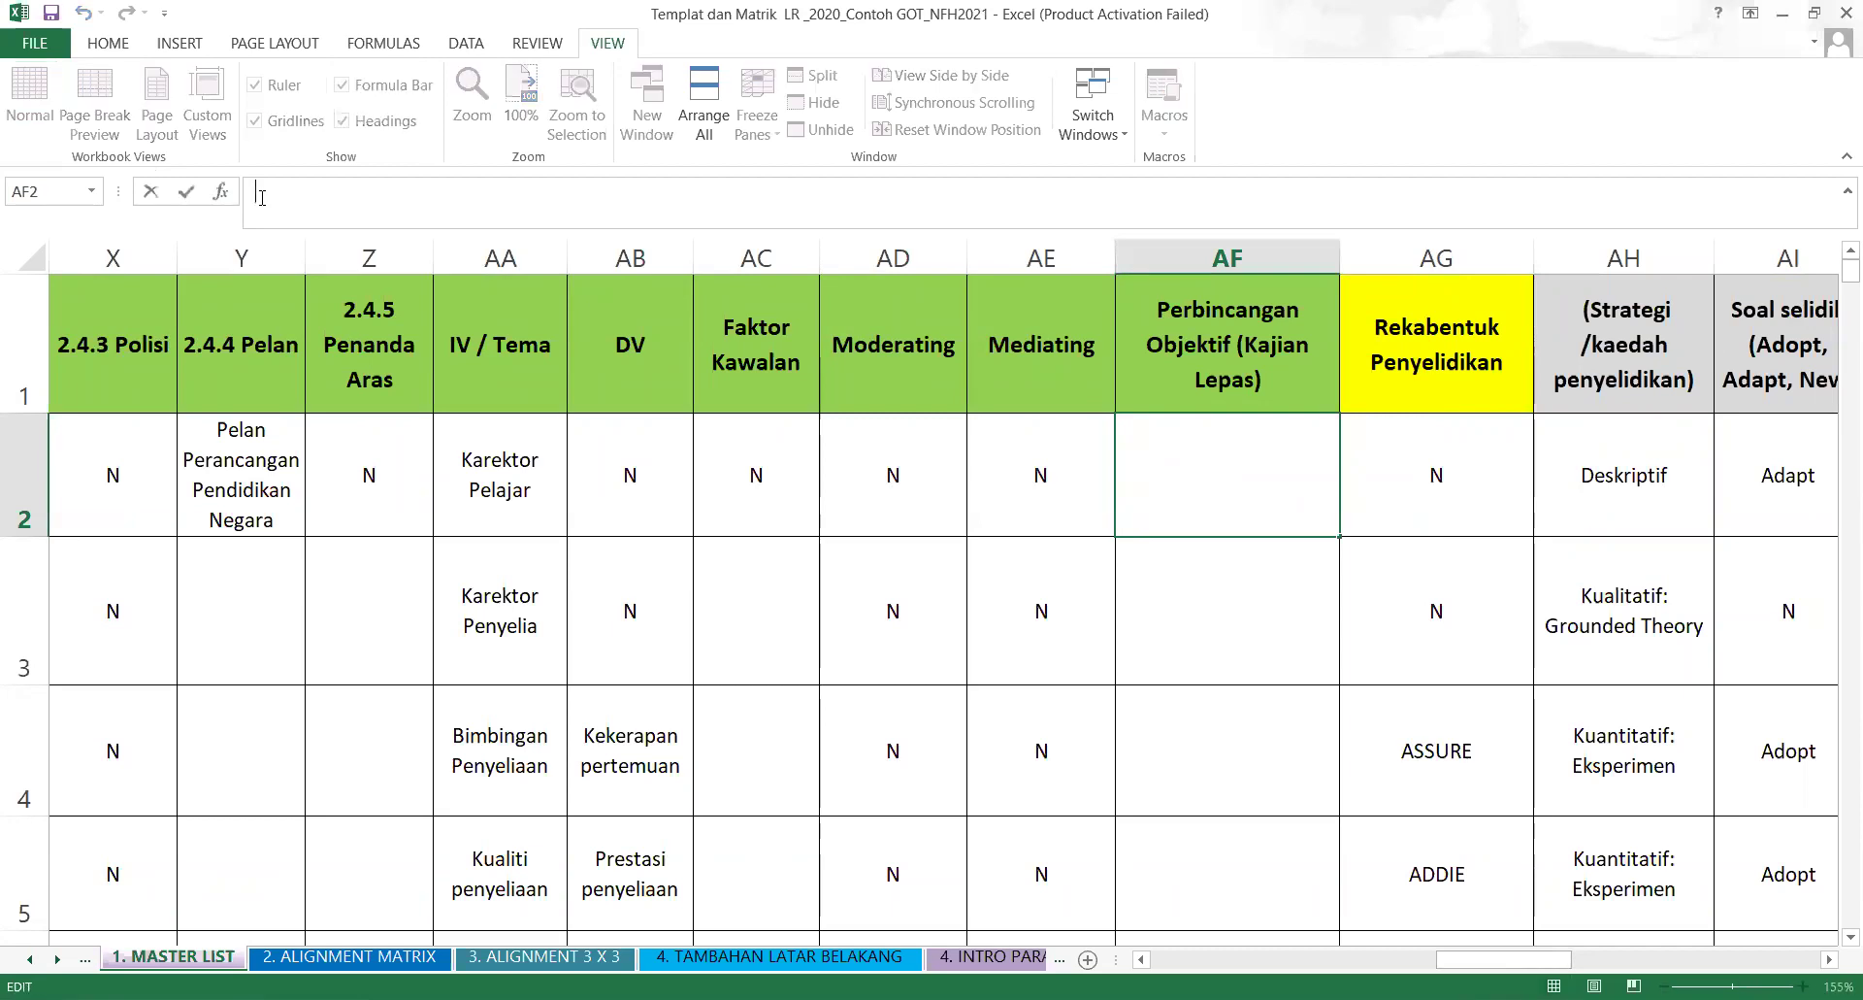
text(Zaiton (2019))
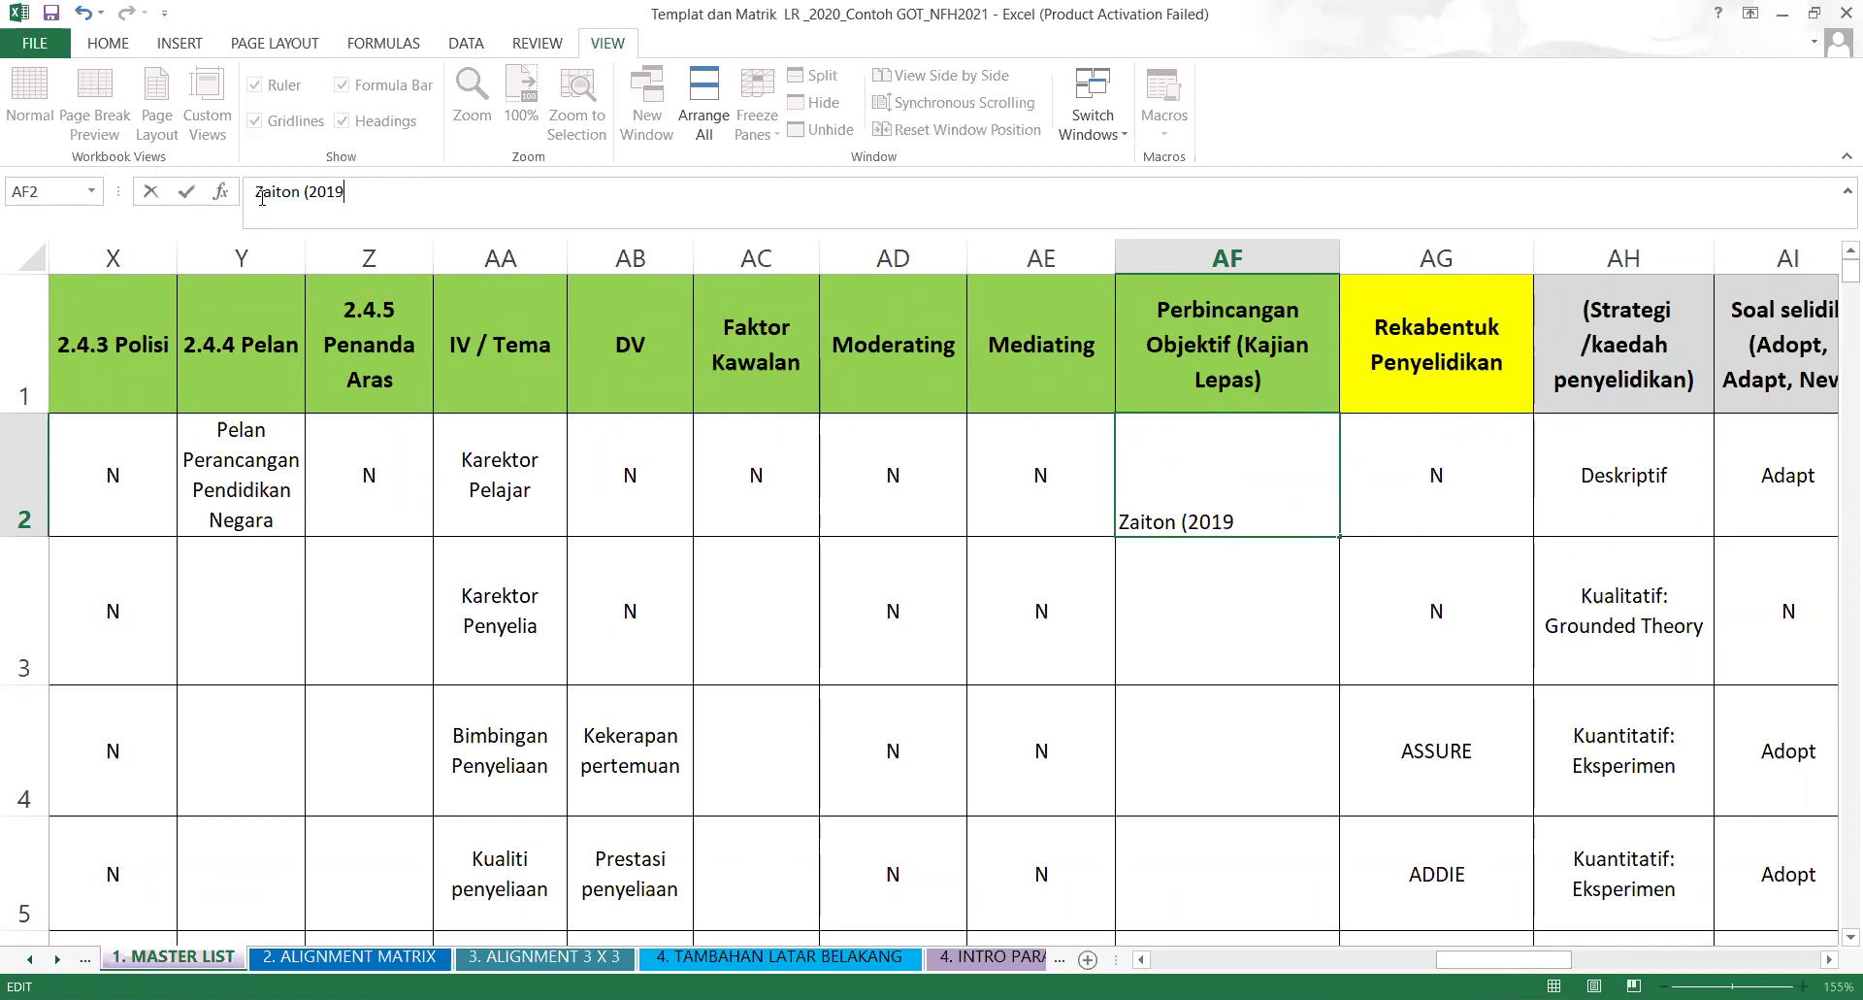
click(1110, 671)
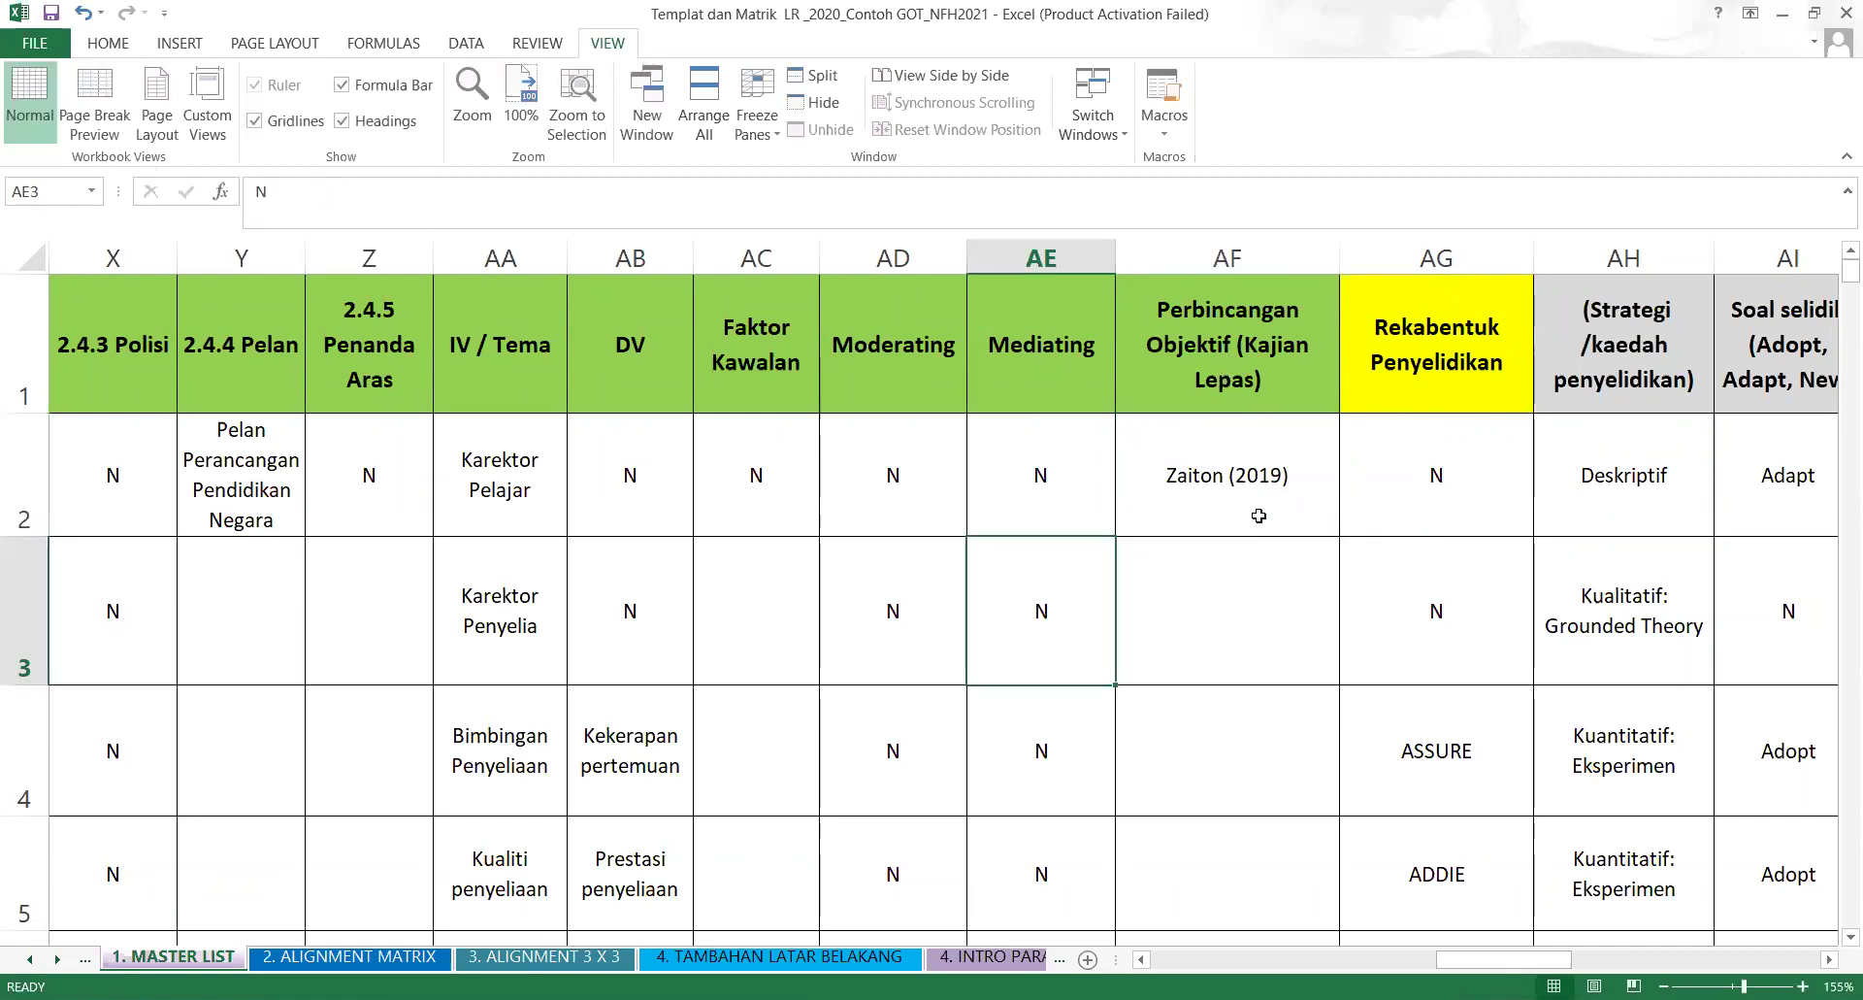
Check the first record's Perbincangan Objektif citation and go back along the row to its No. cell.
click(125, 478)
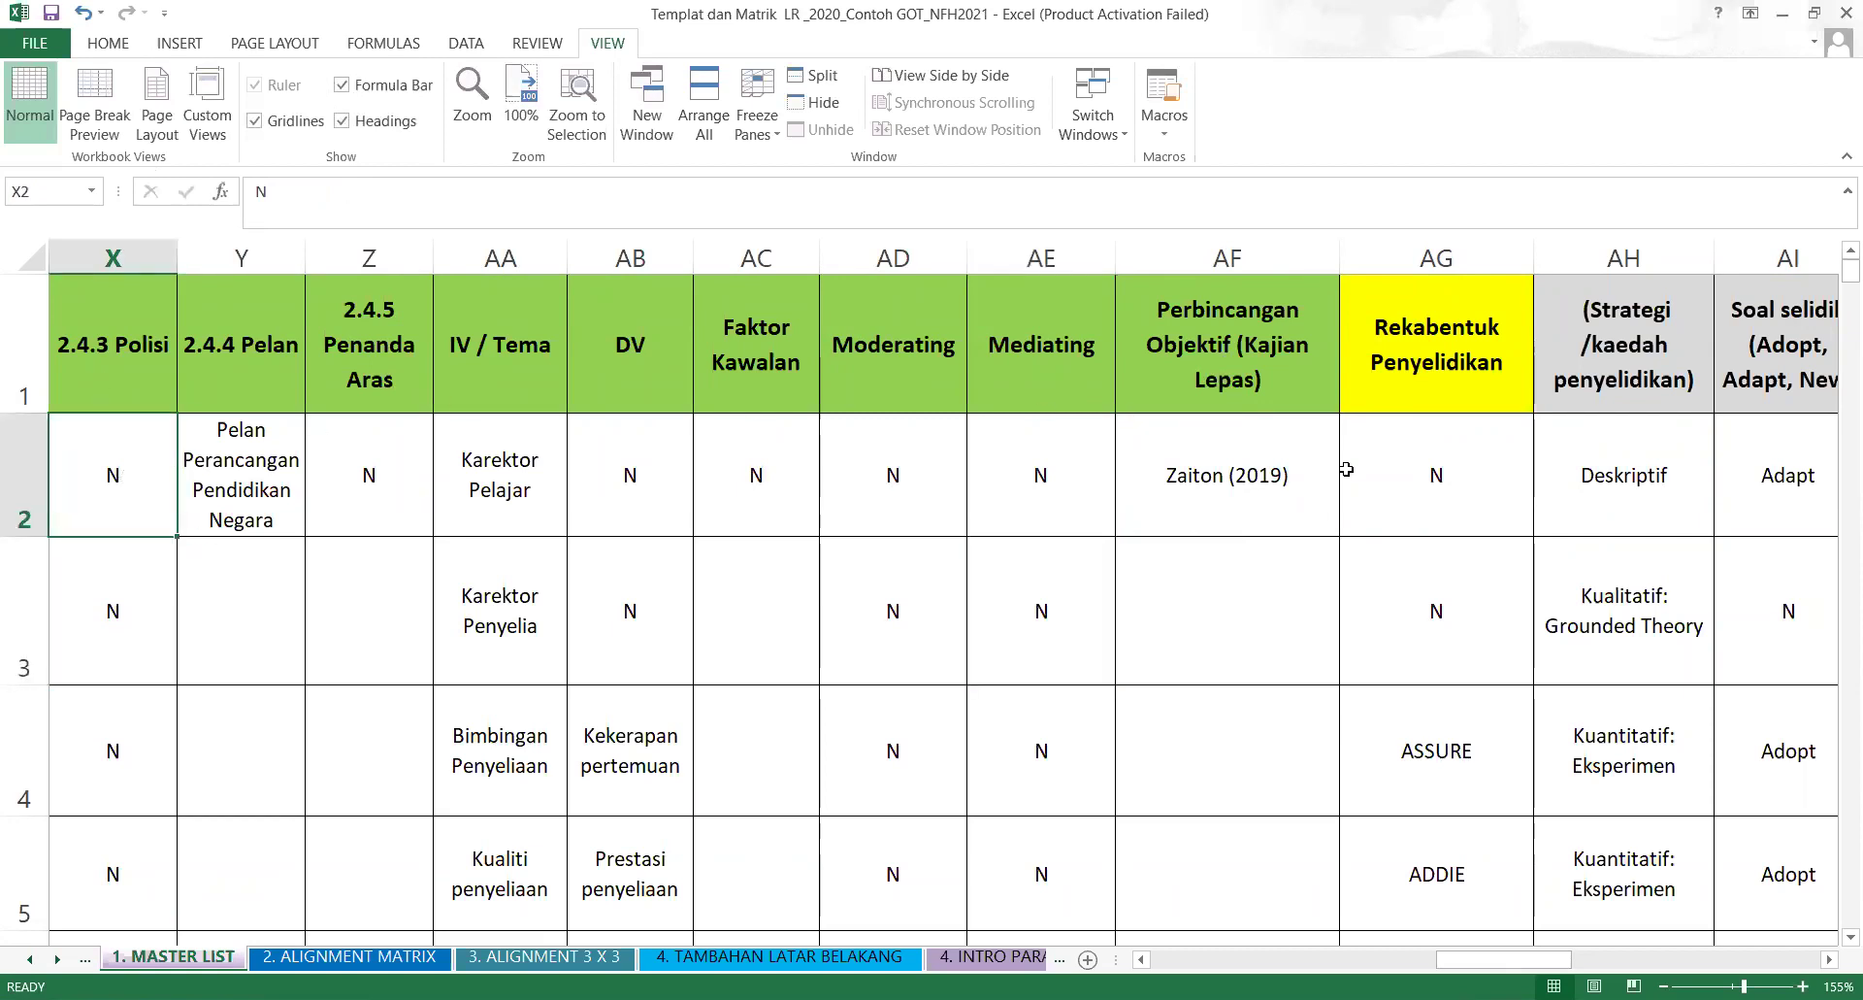
click(1272, 477)
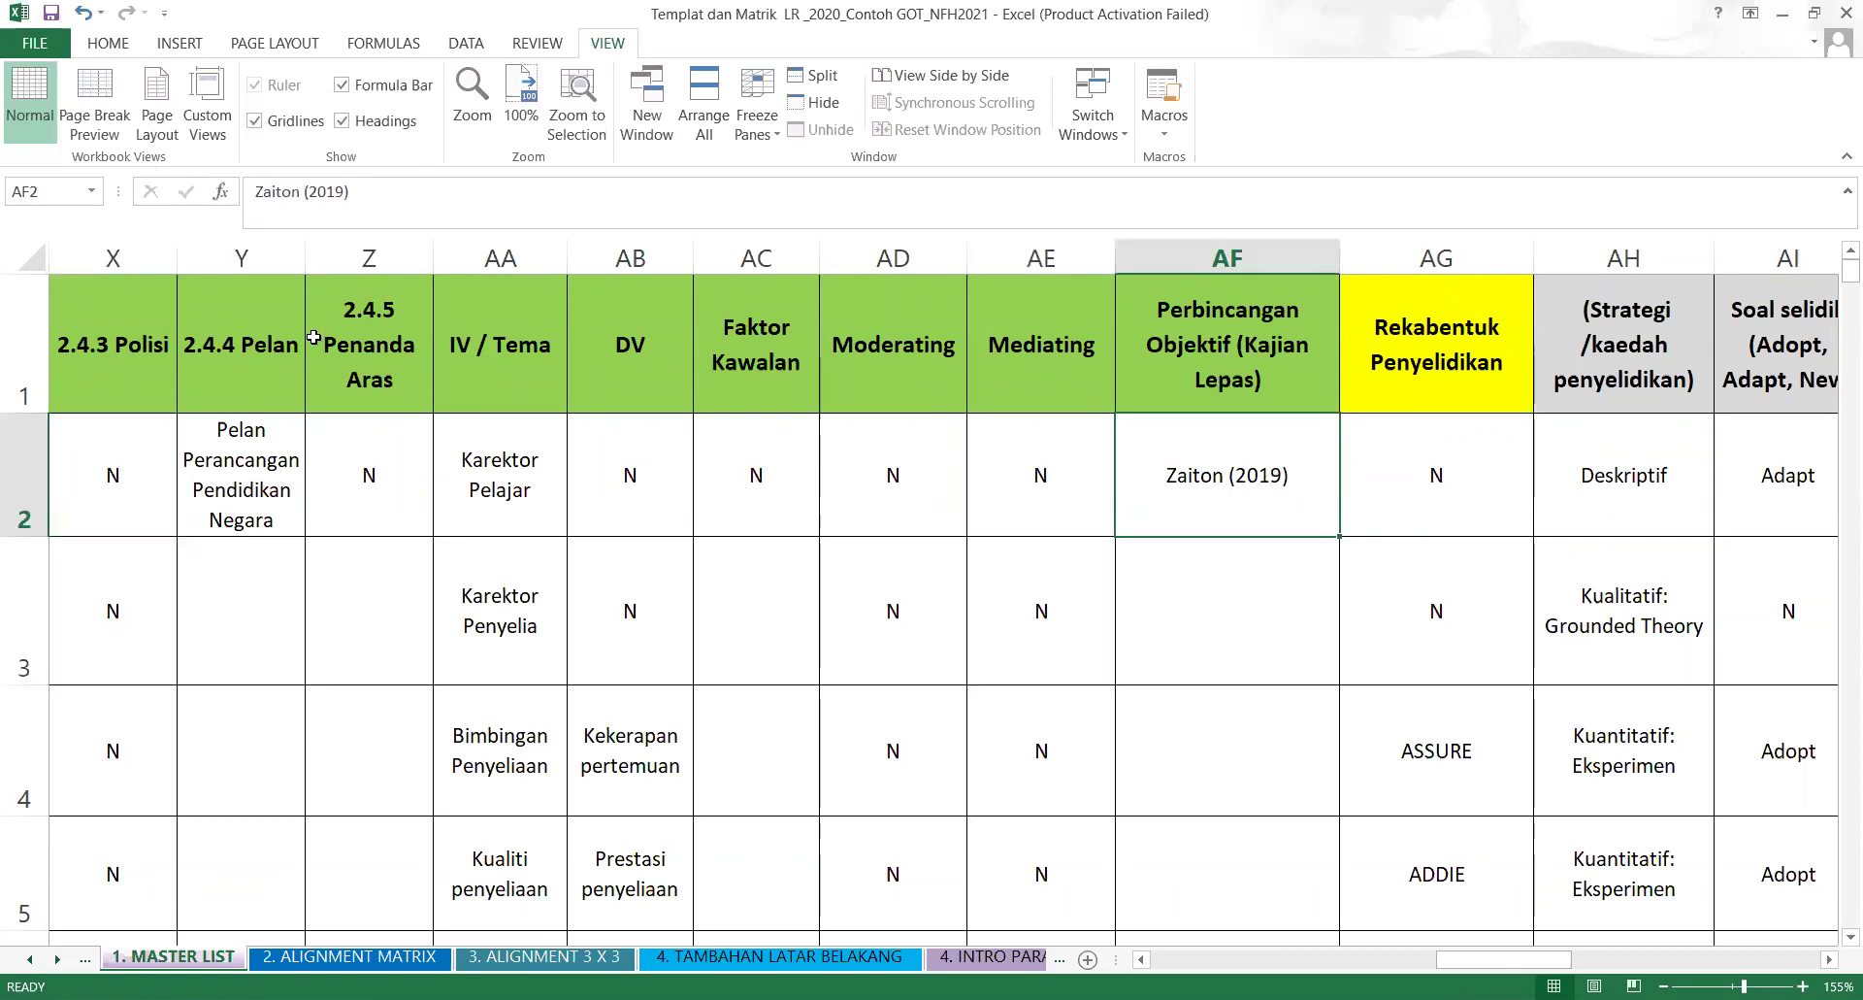
click(131, 484)
key(Left)
key(Left)
key(Left)
key(Left)
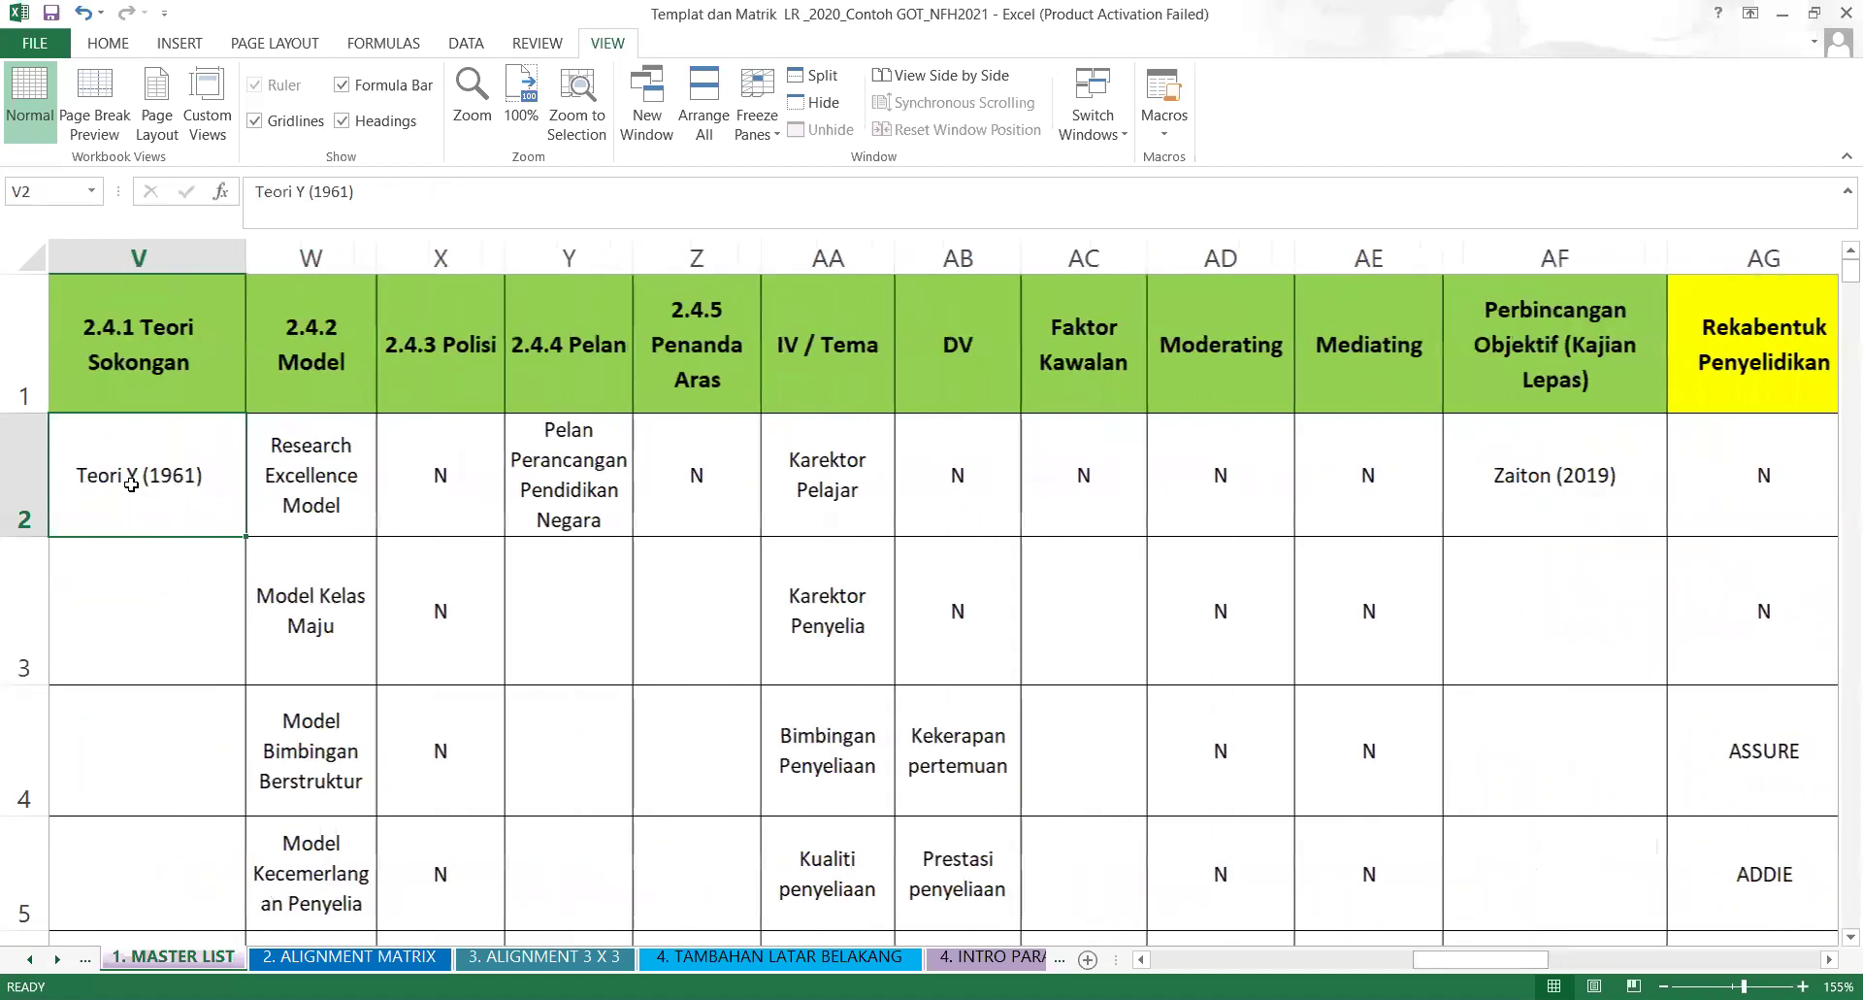
key(Left)
key(Left)
key(Left)
key(Left)
key(Left)
key(Left)
key(Left)
key(Left)
key(Left)
key(Left)
key(Left)
key(Left)
key(Left)
key(Left)
key(Left)
key(Left)
key(Left)
key(Left)
key(Left)
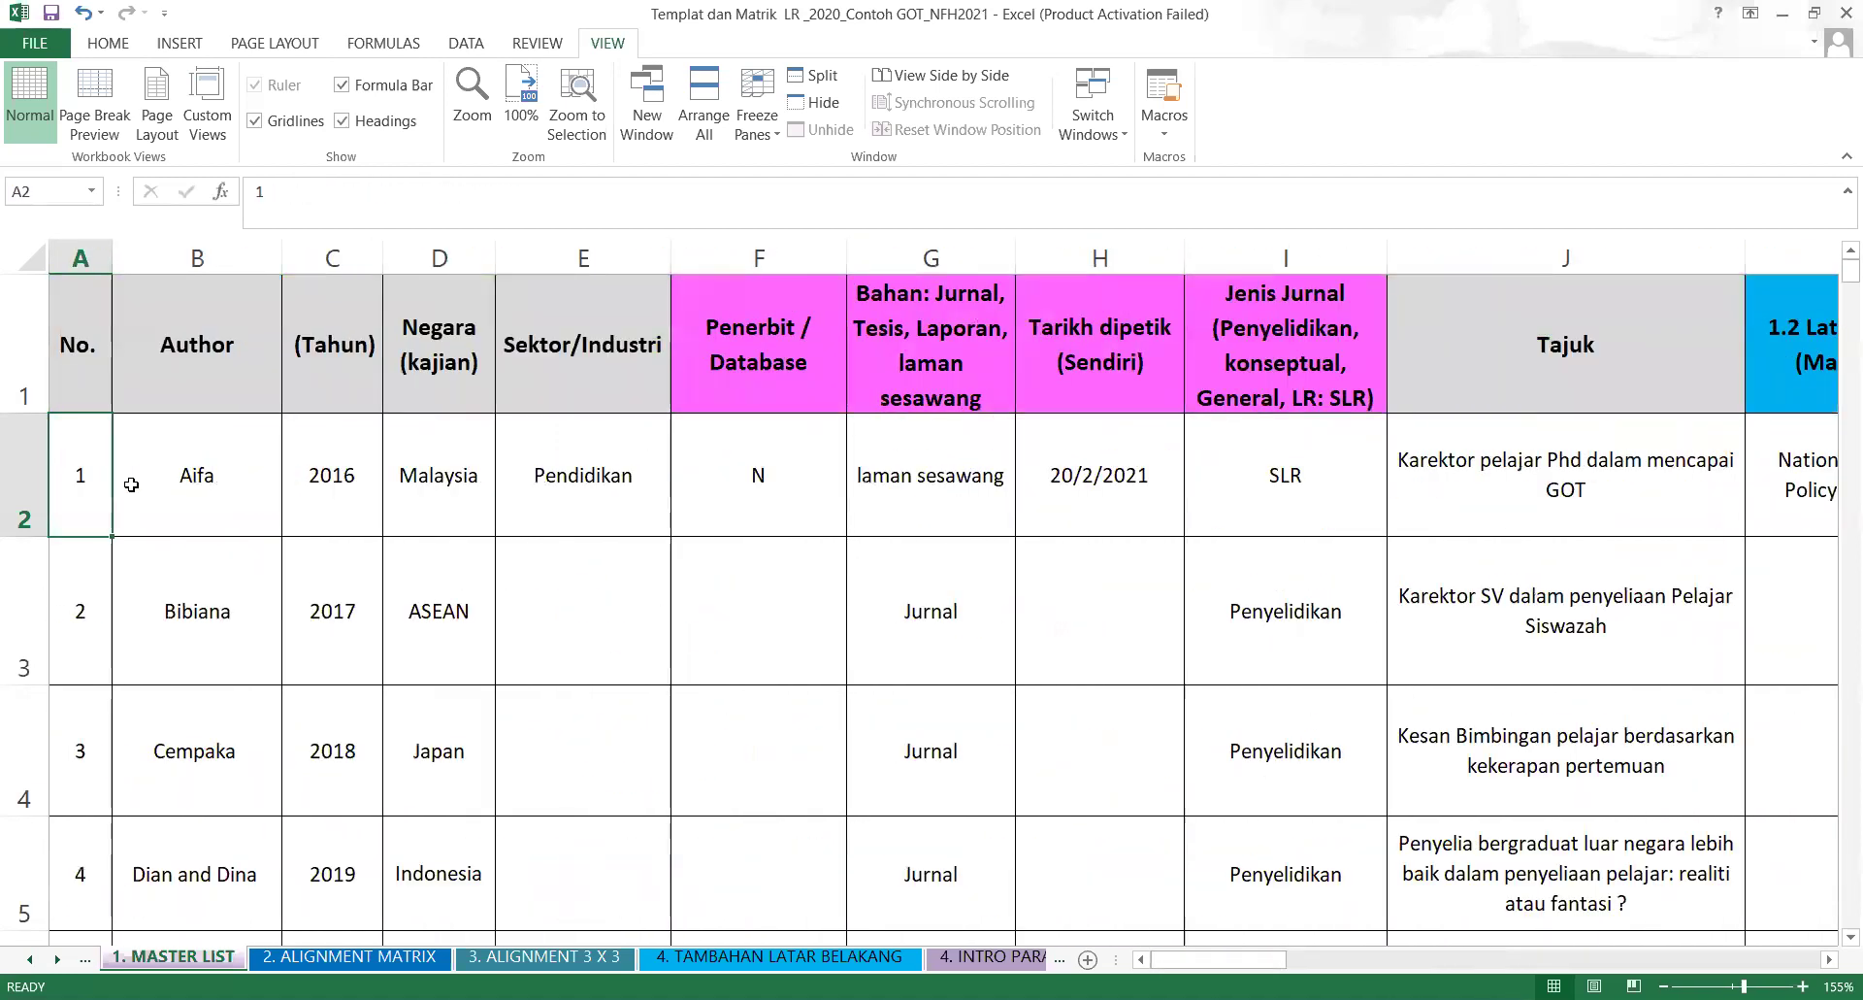
Go through the first record's entries from No. across to Perbincangan Objektif (Kajian Lepas).
key(Right)
key(Right)
key(Right)
key(Right)
key(Right)
key(Right)
key(Right)
key(Right)
key(Right)
key(Right)
key(Right)
key(Right)
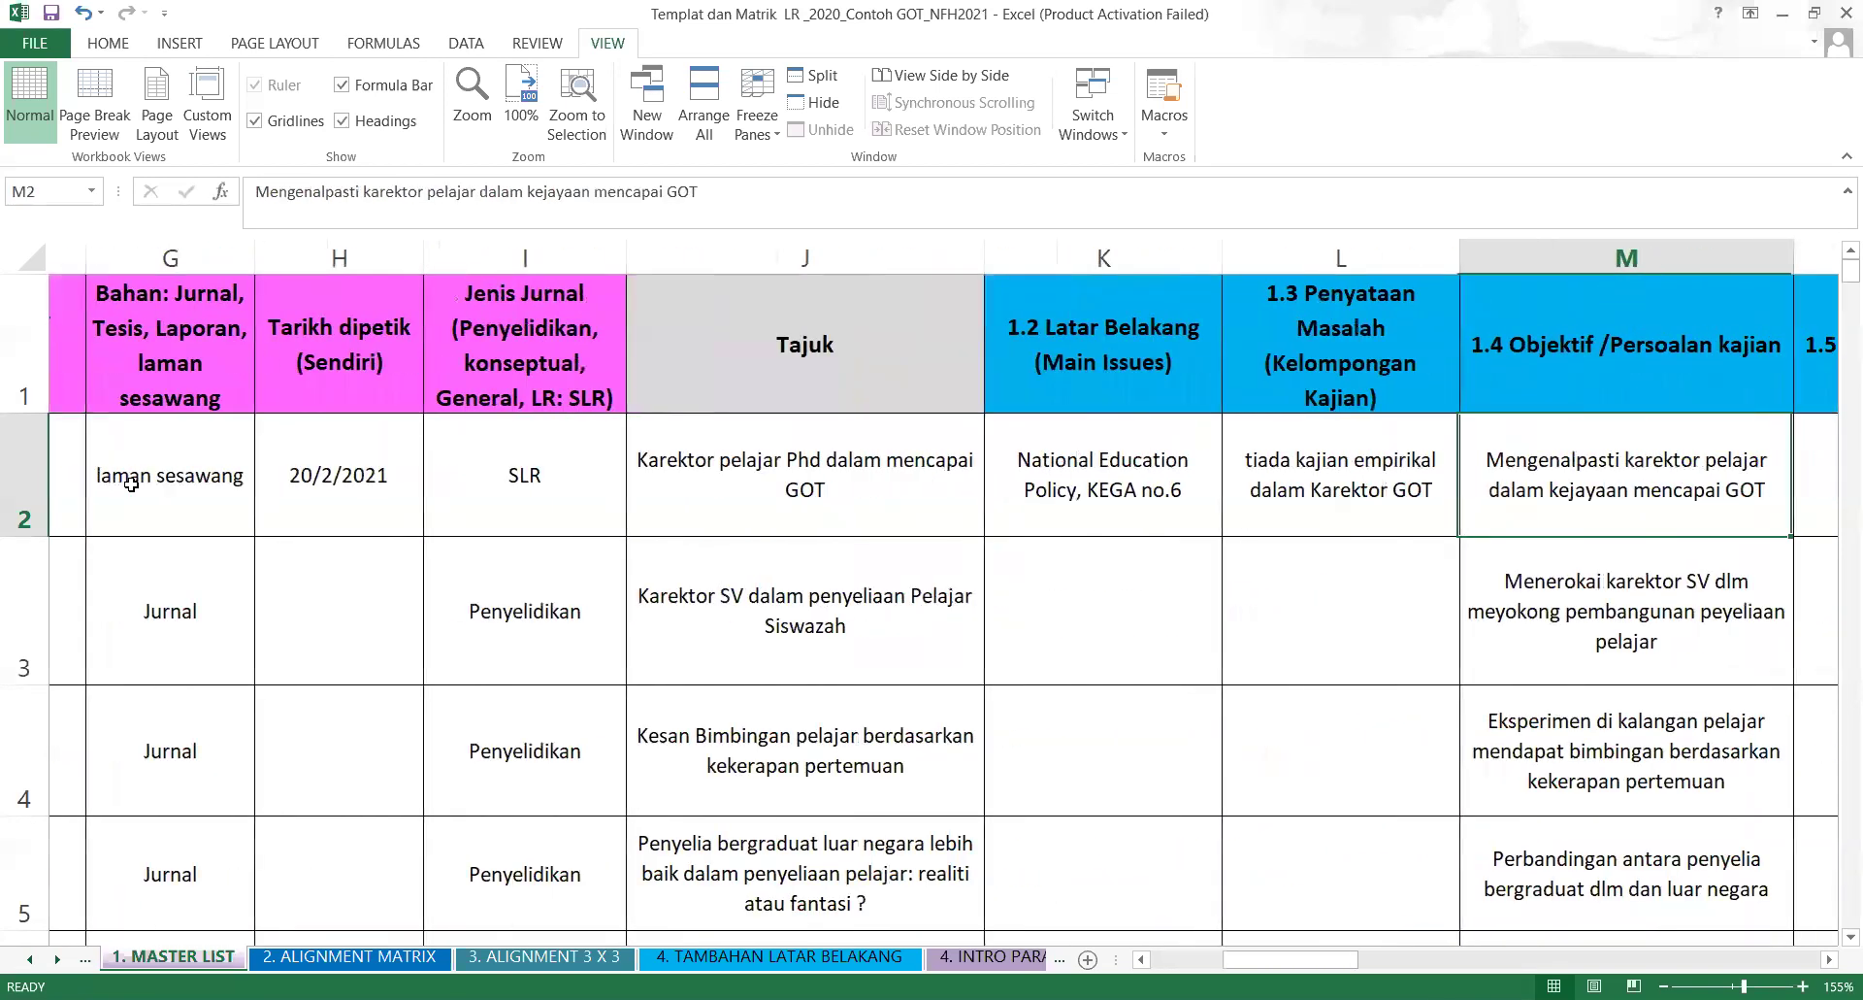
key(Right)
key(Right)
key(Right)
key(Right)
key(Right)
key(Right)
key(Right)
key(Right)
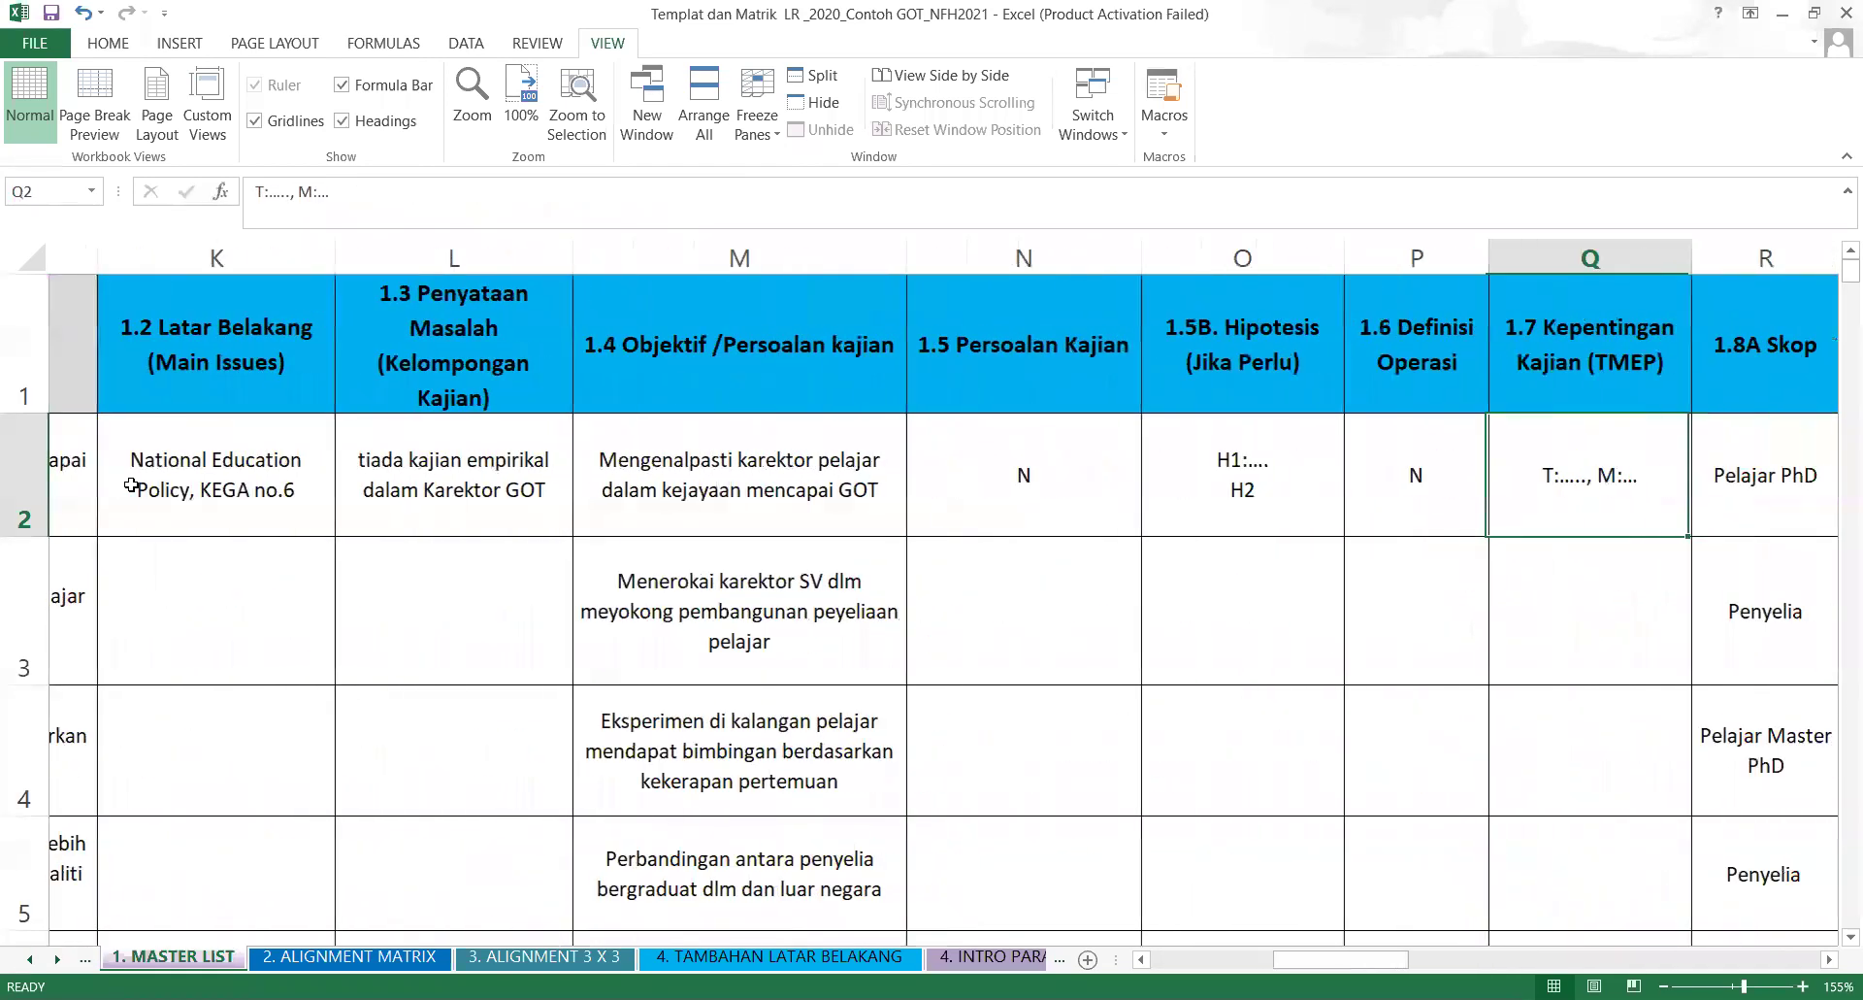
key(Right)
key(Right)
key(Right)
key(Right)
key(Right)
key(Right)
key(Right)
key(Right)
key(Right)
key(Right)
key(Right)
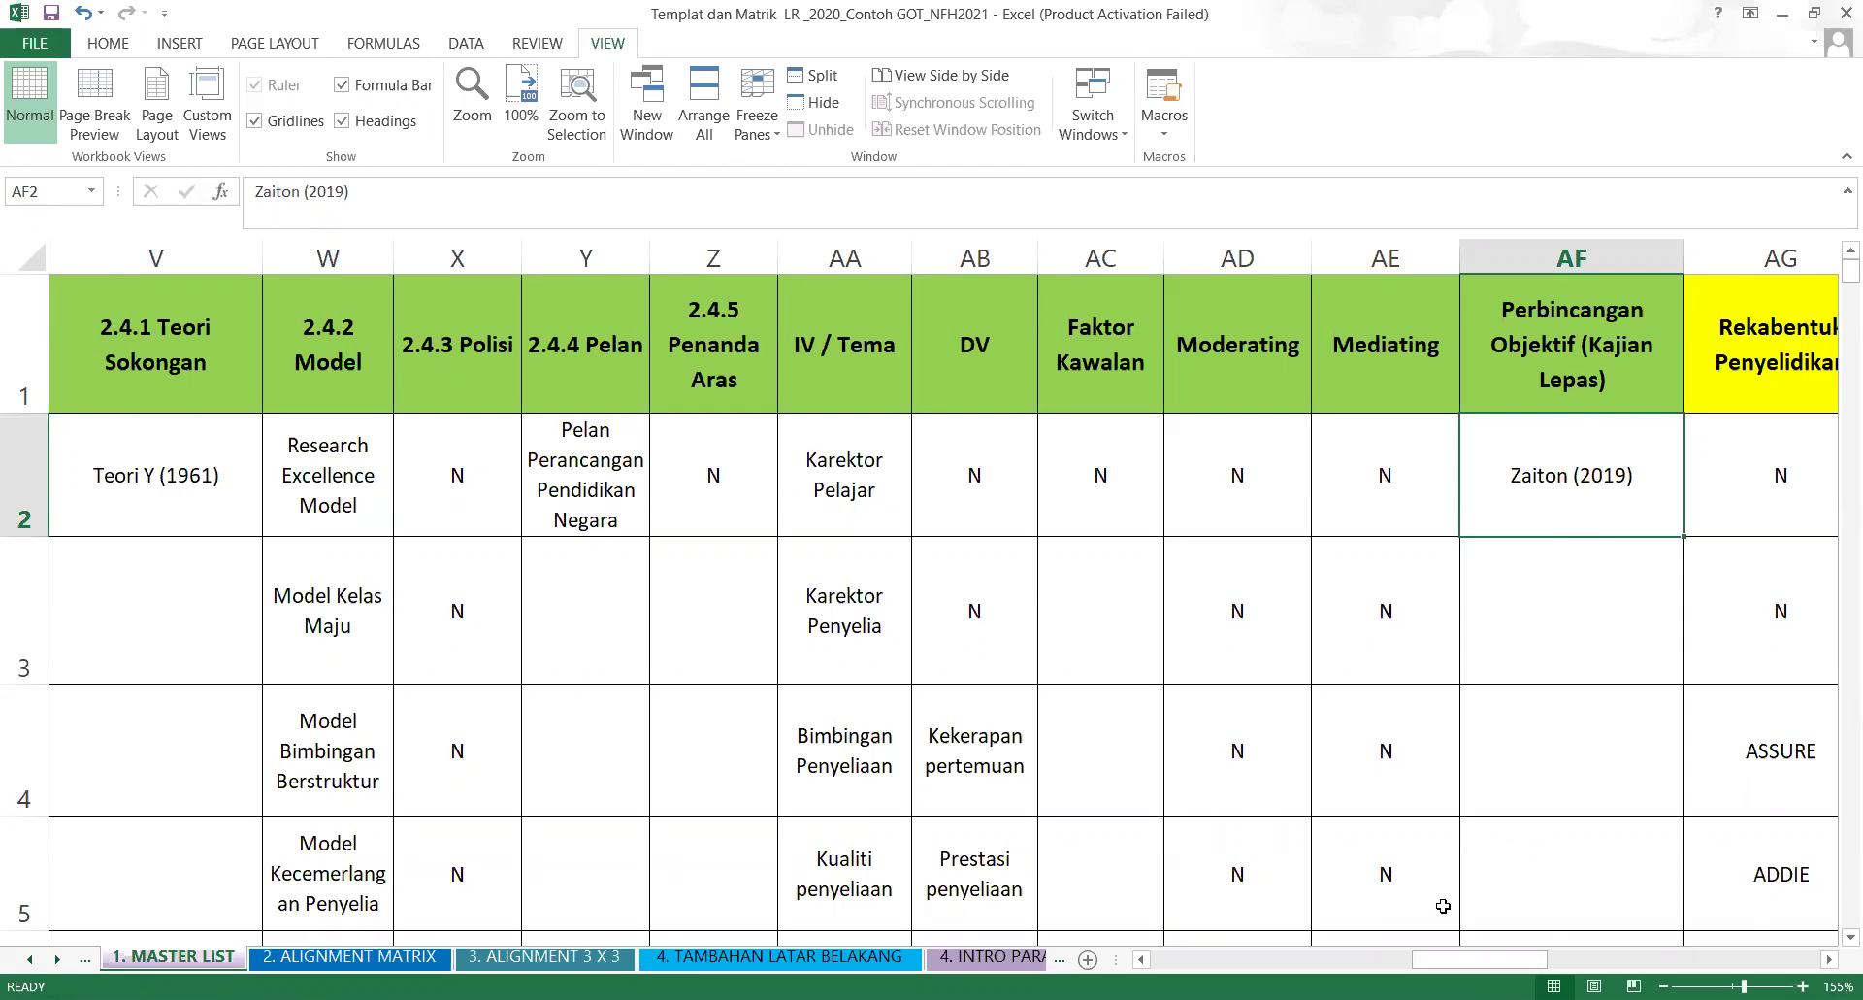
Enter the cited study's author and year (2019) in the Author cell of record 6.
drag(1448, 963, 1189, 964)
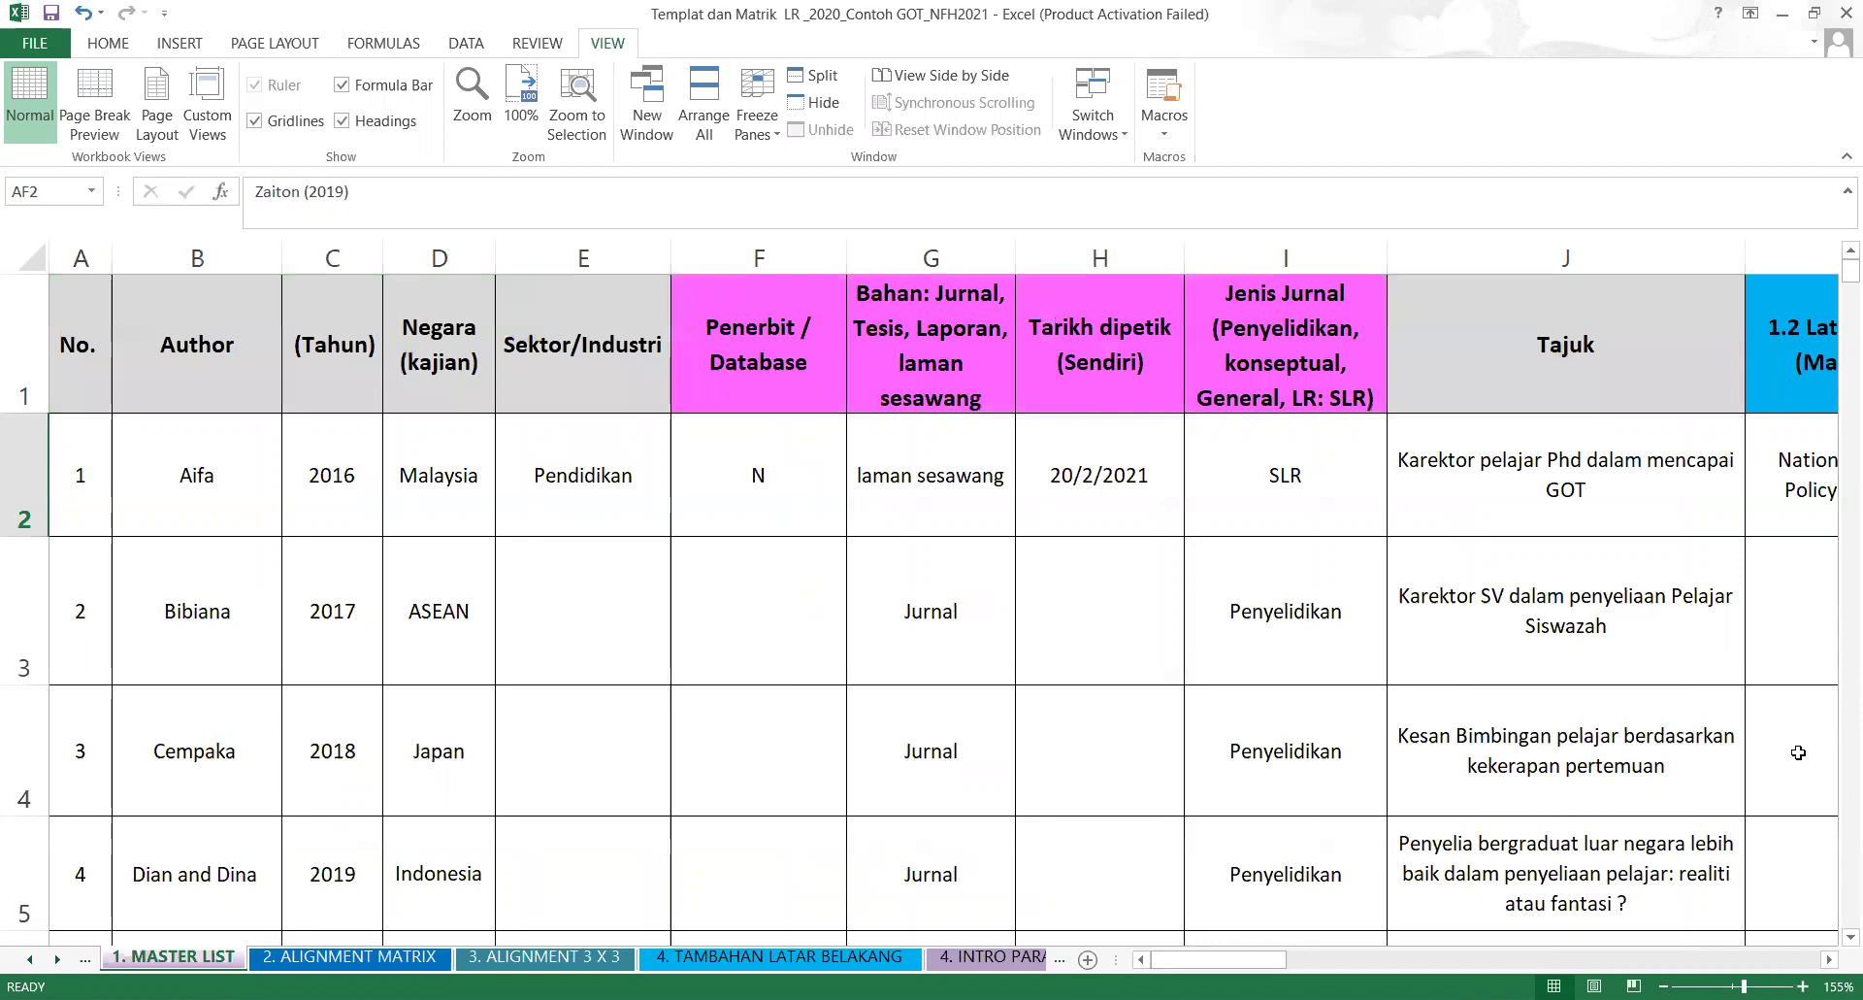
scroll(420, 491, down, 2)
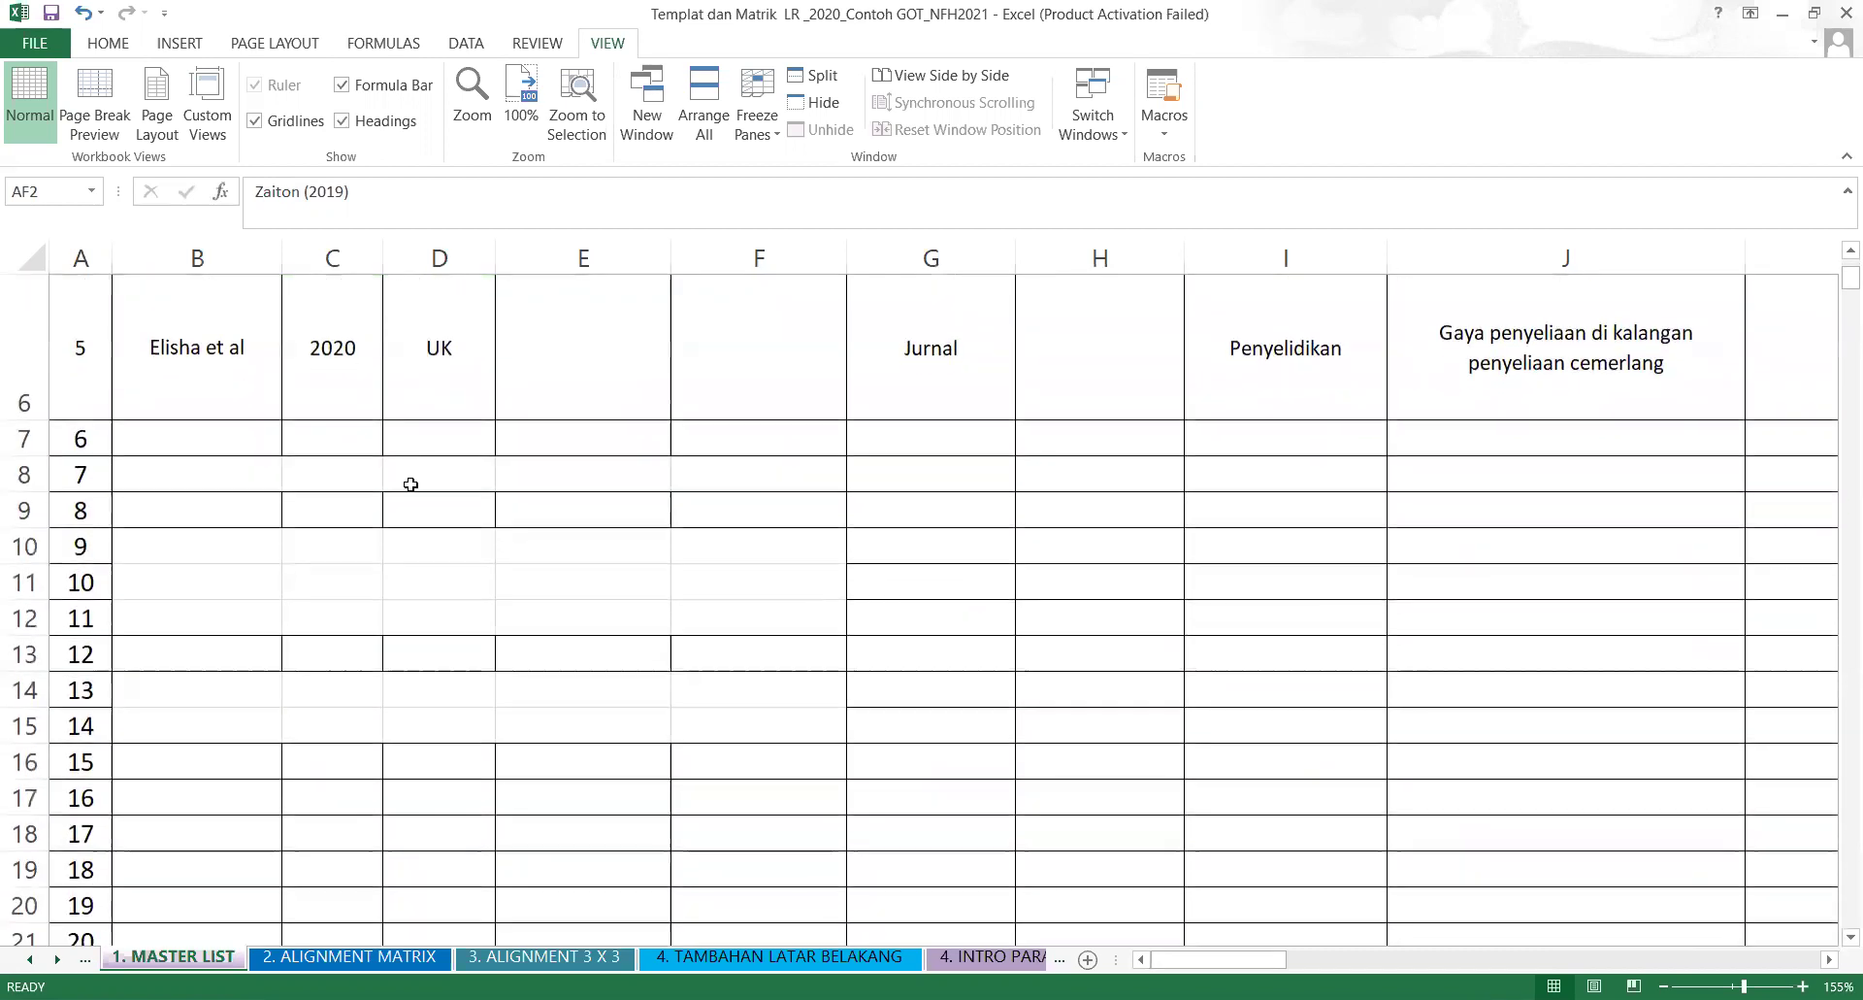
click(221, 437)
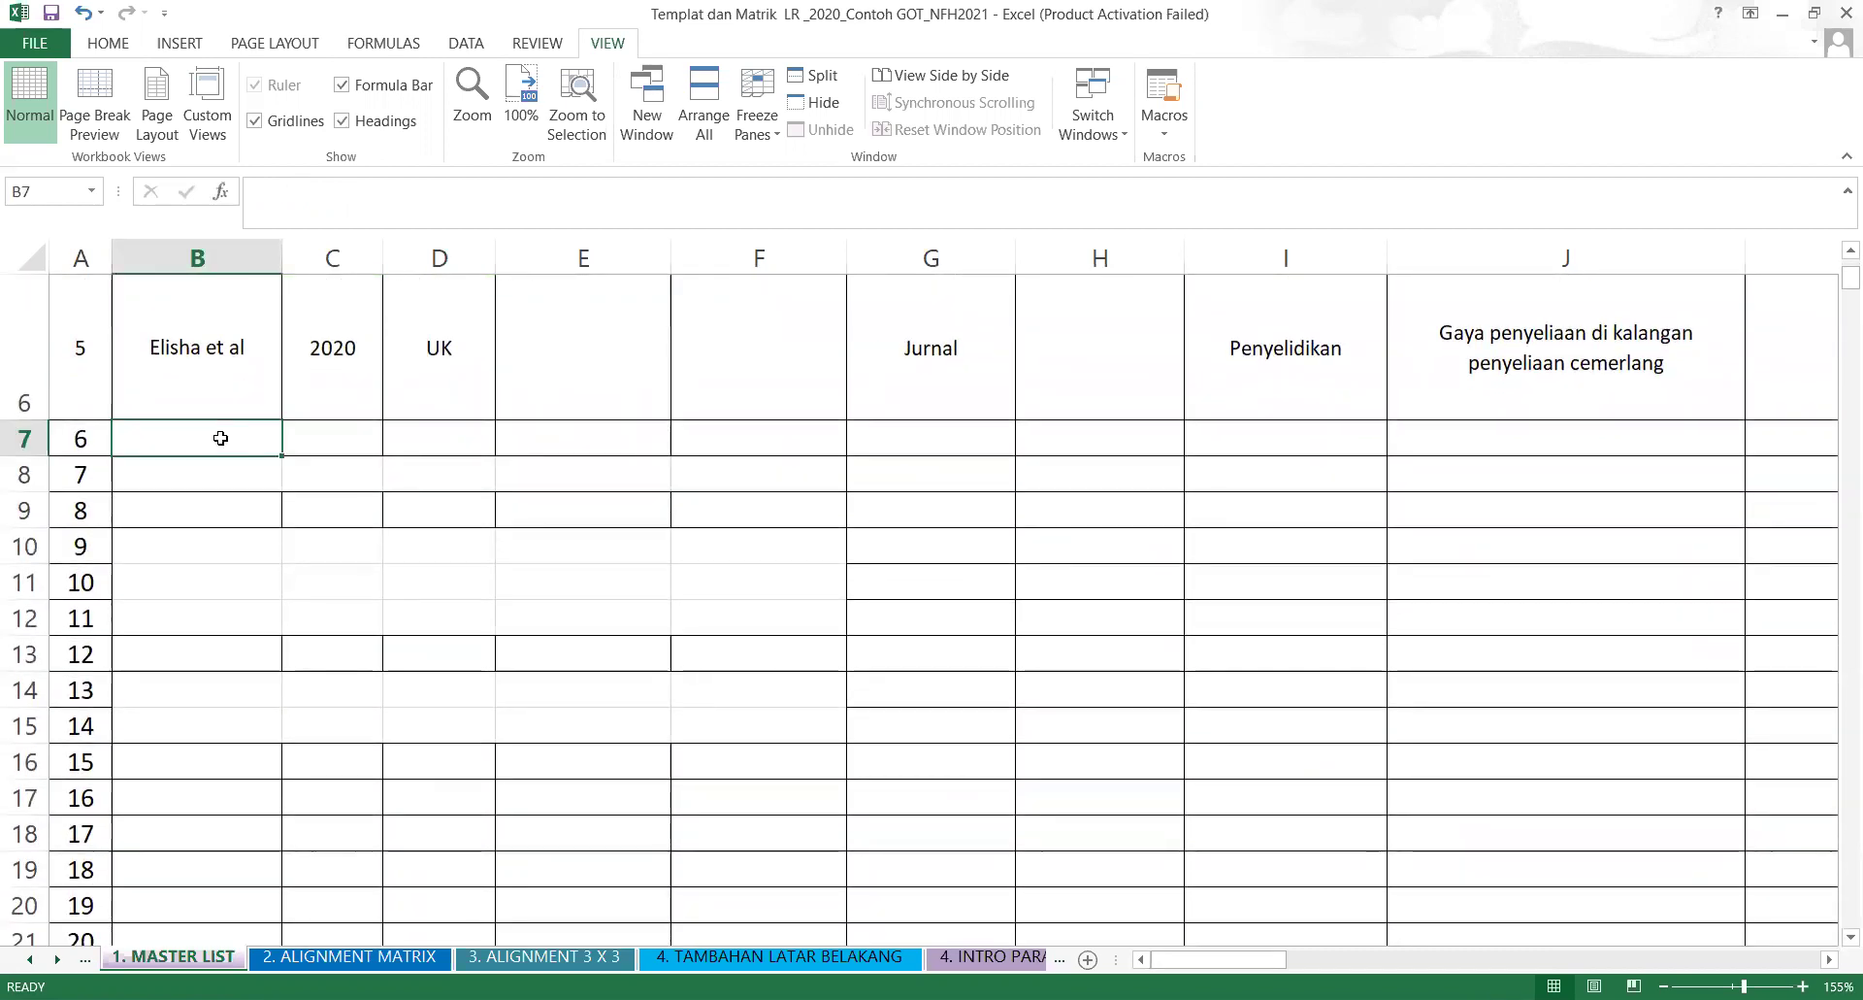
text(ZA)
key(BackSpace)
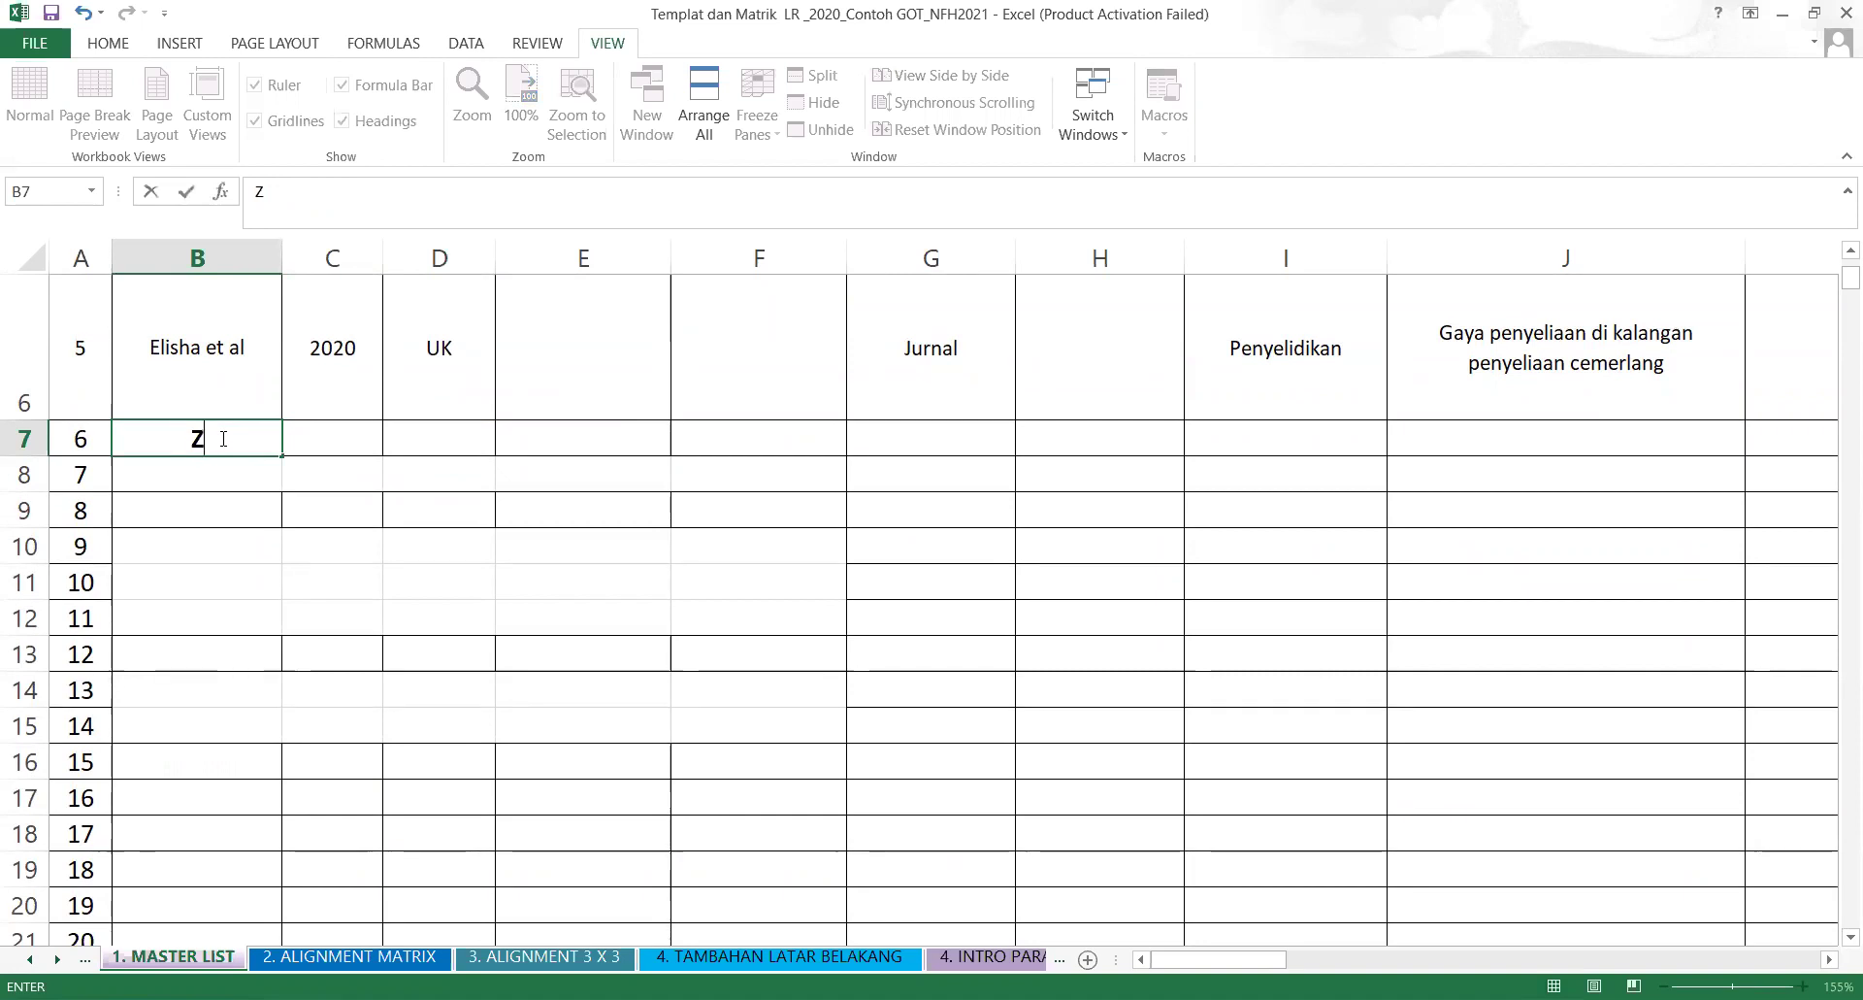
text(aito)
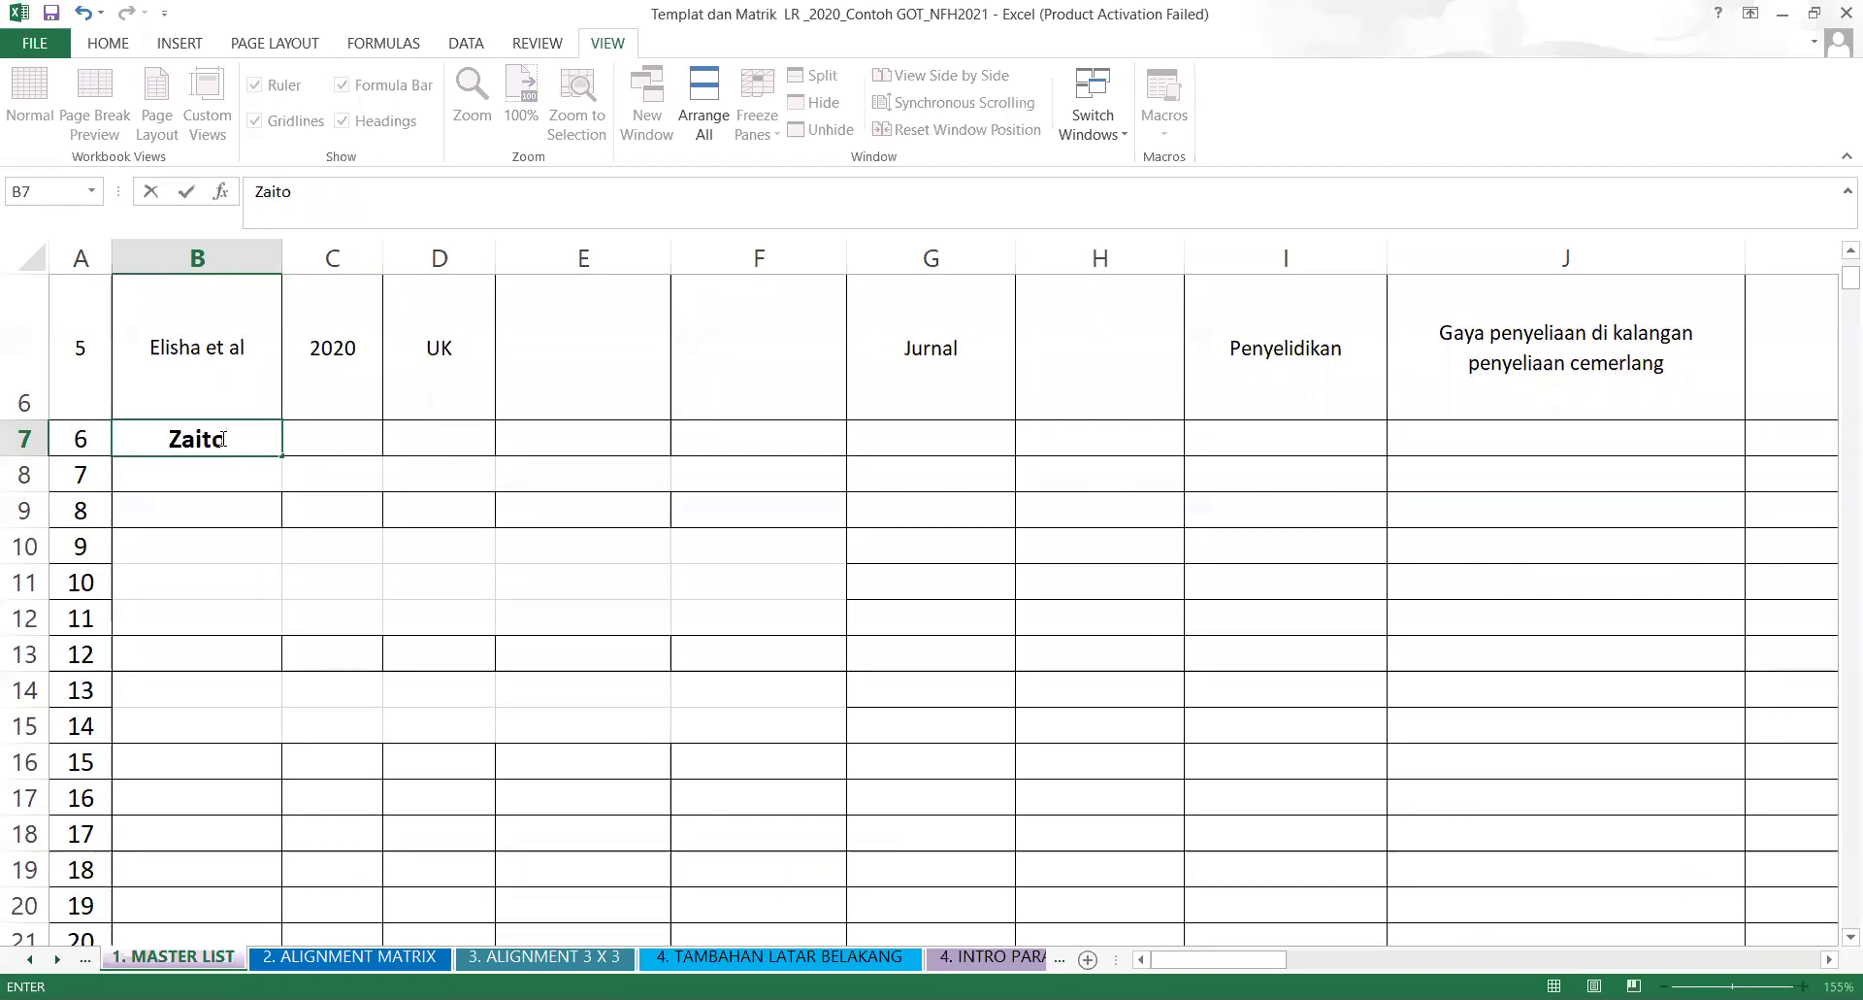
text(n (2019))
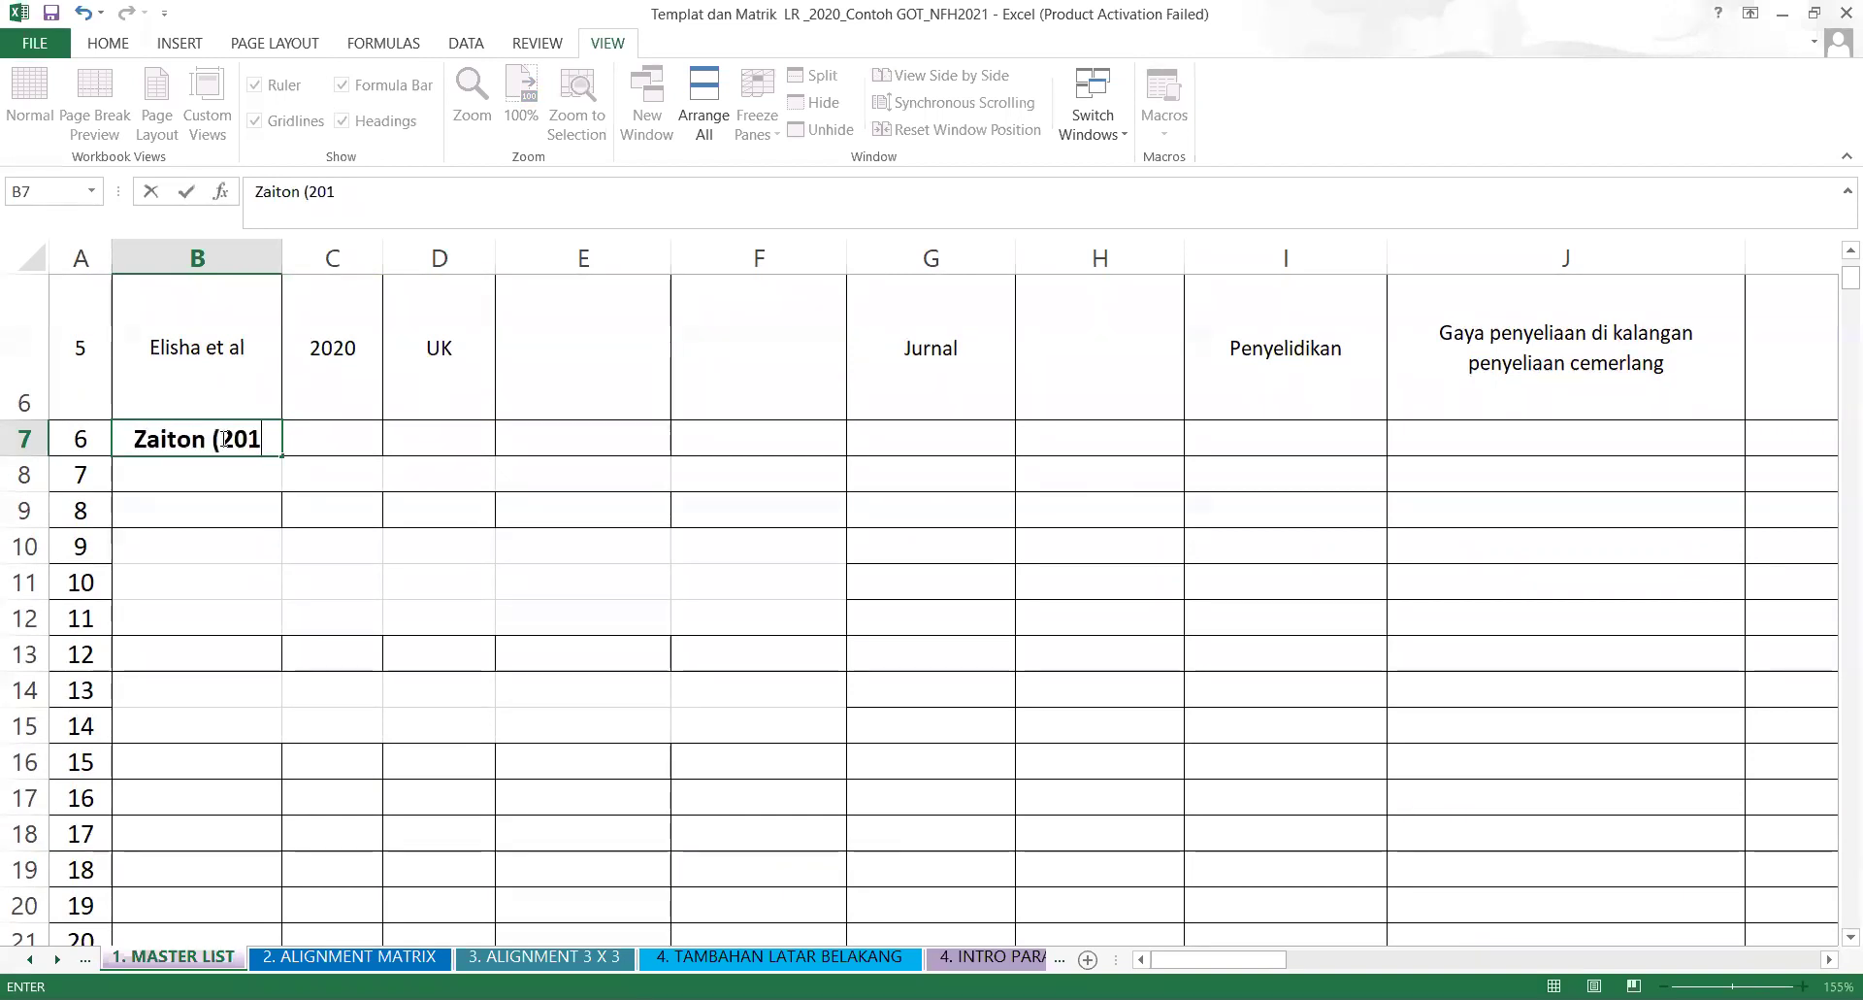
click(206, 615)
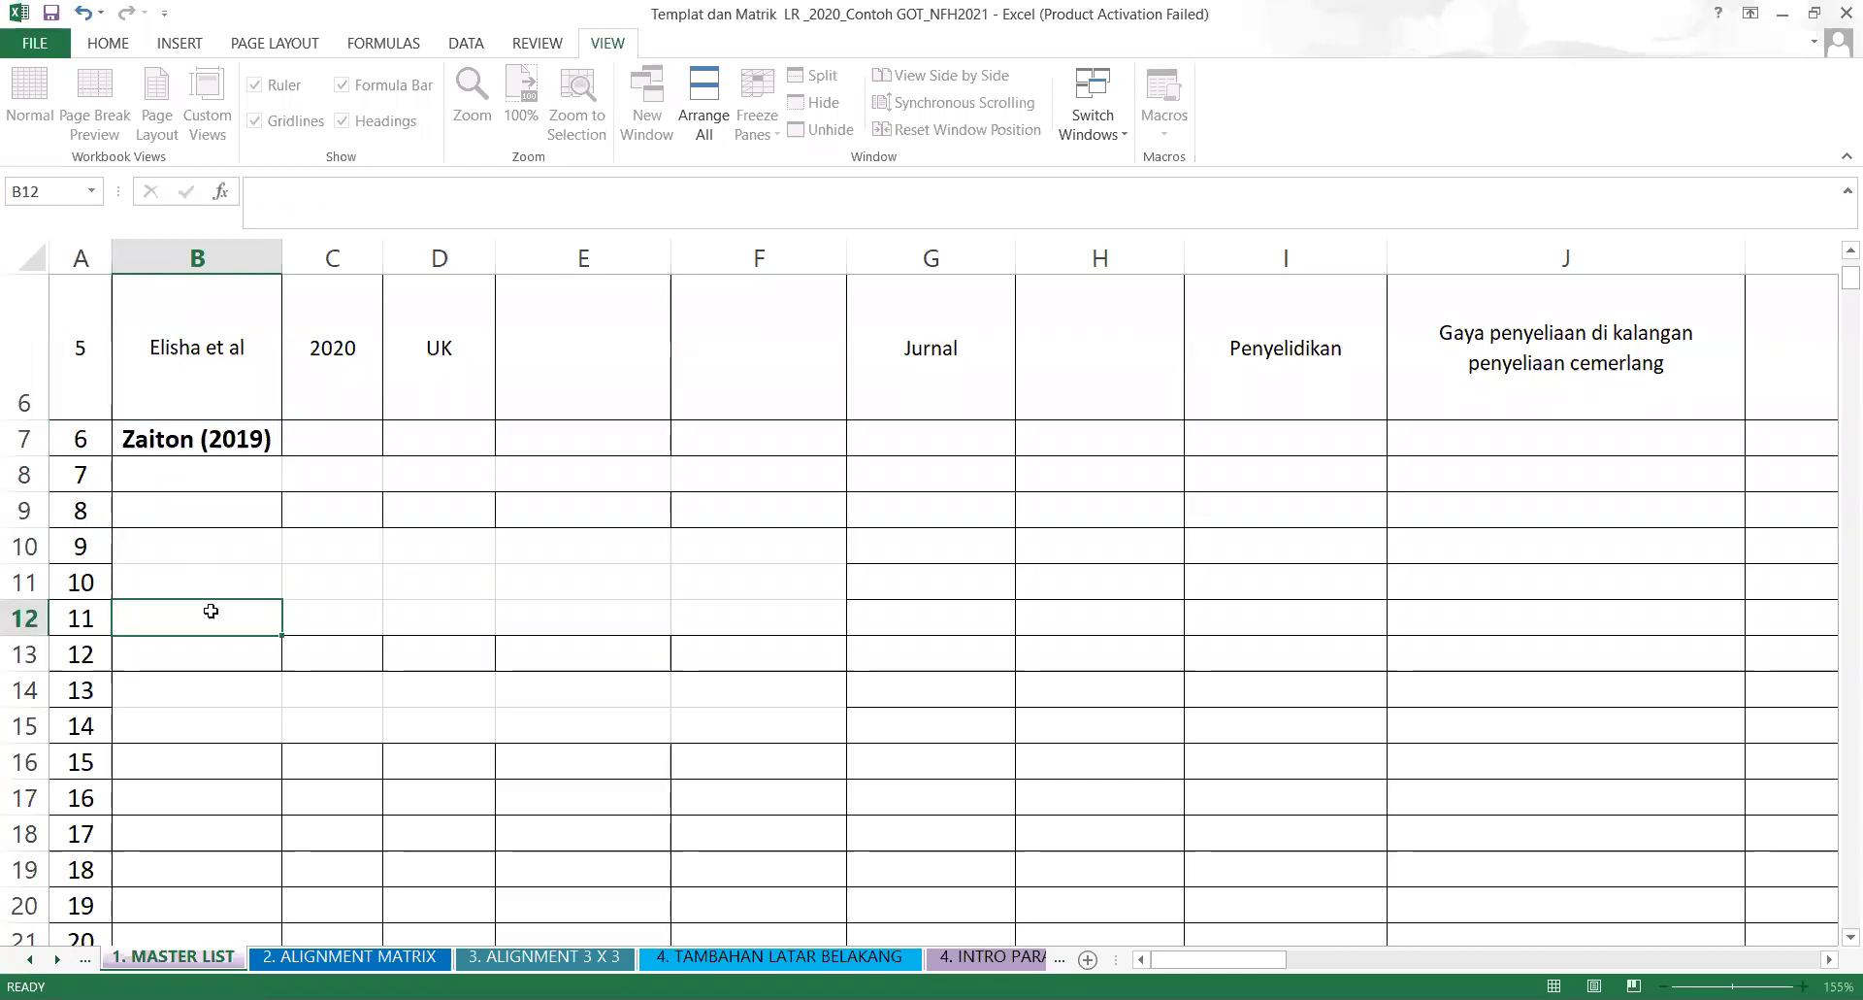
Remove the bold formatting from record 6's Author entry.
click(215, 444)
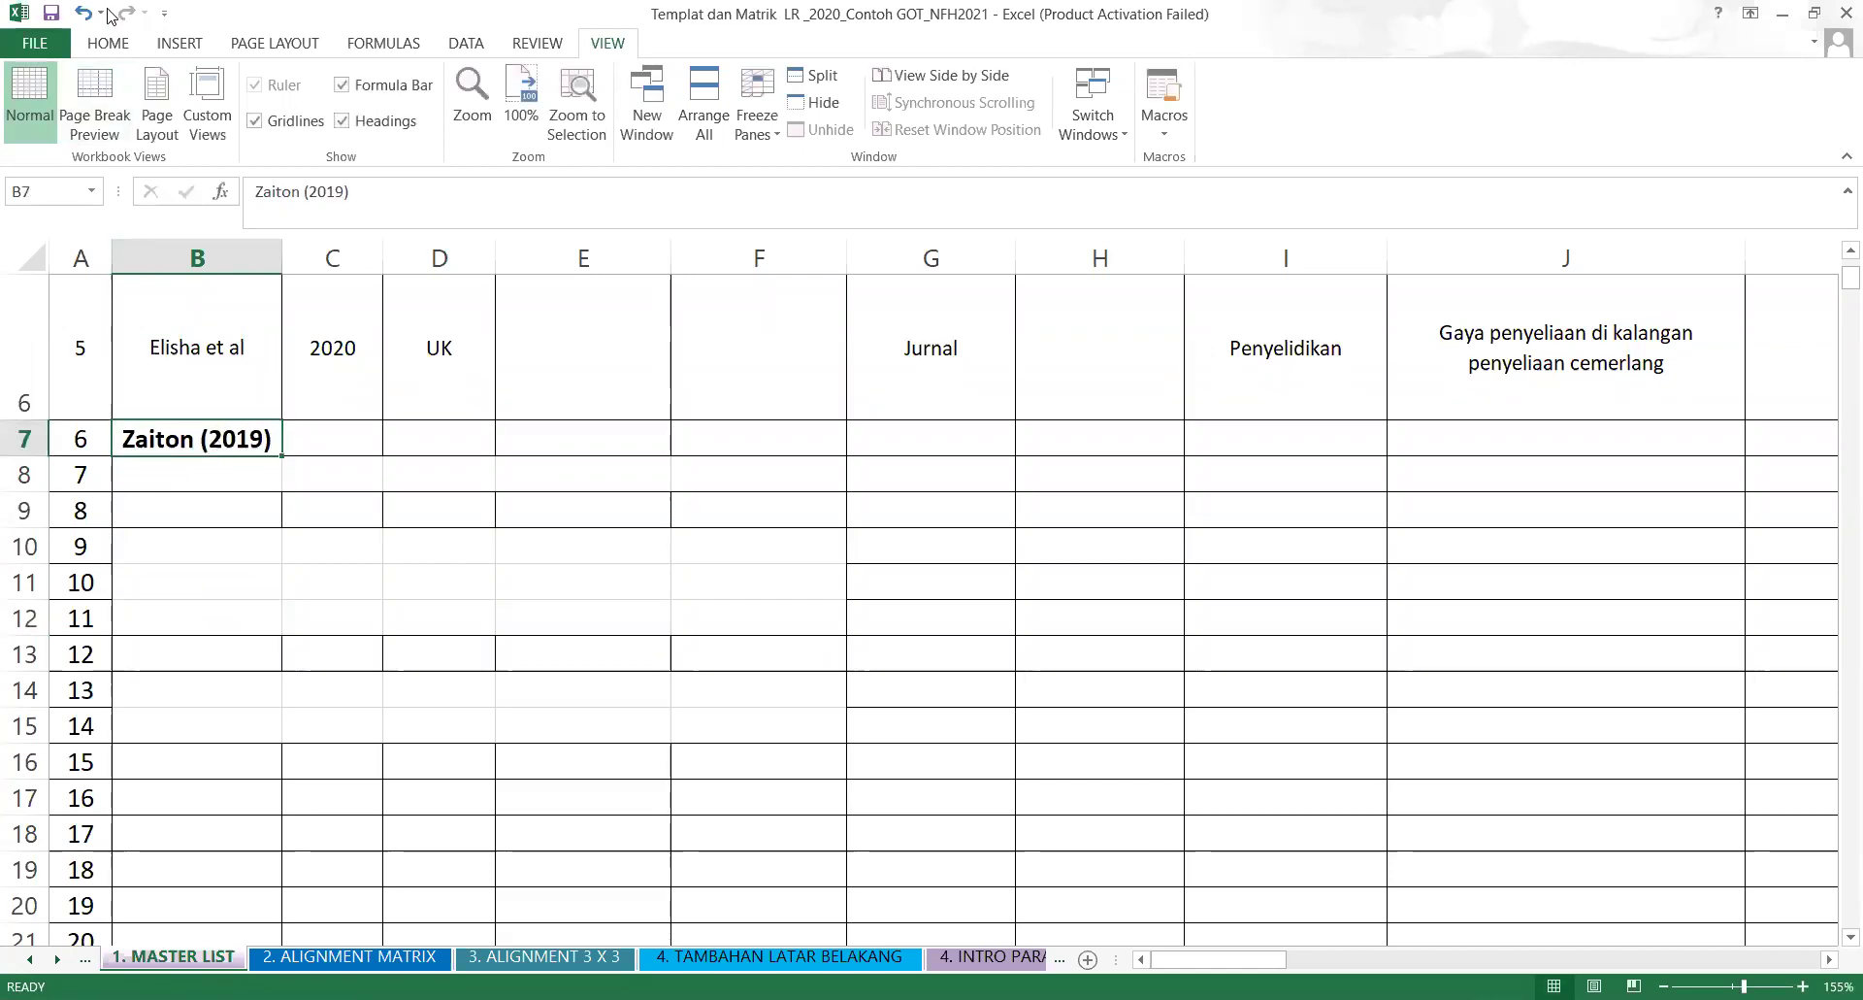
click(108, 43)
click(198, 121)
click(481, 403)
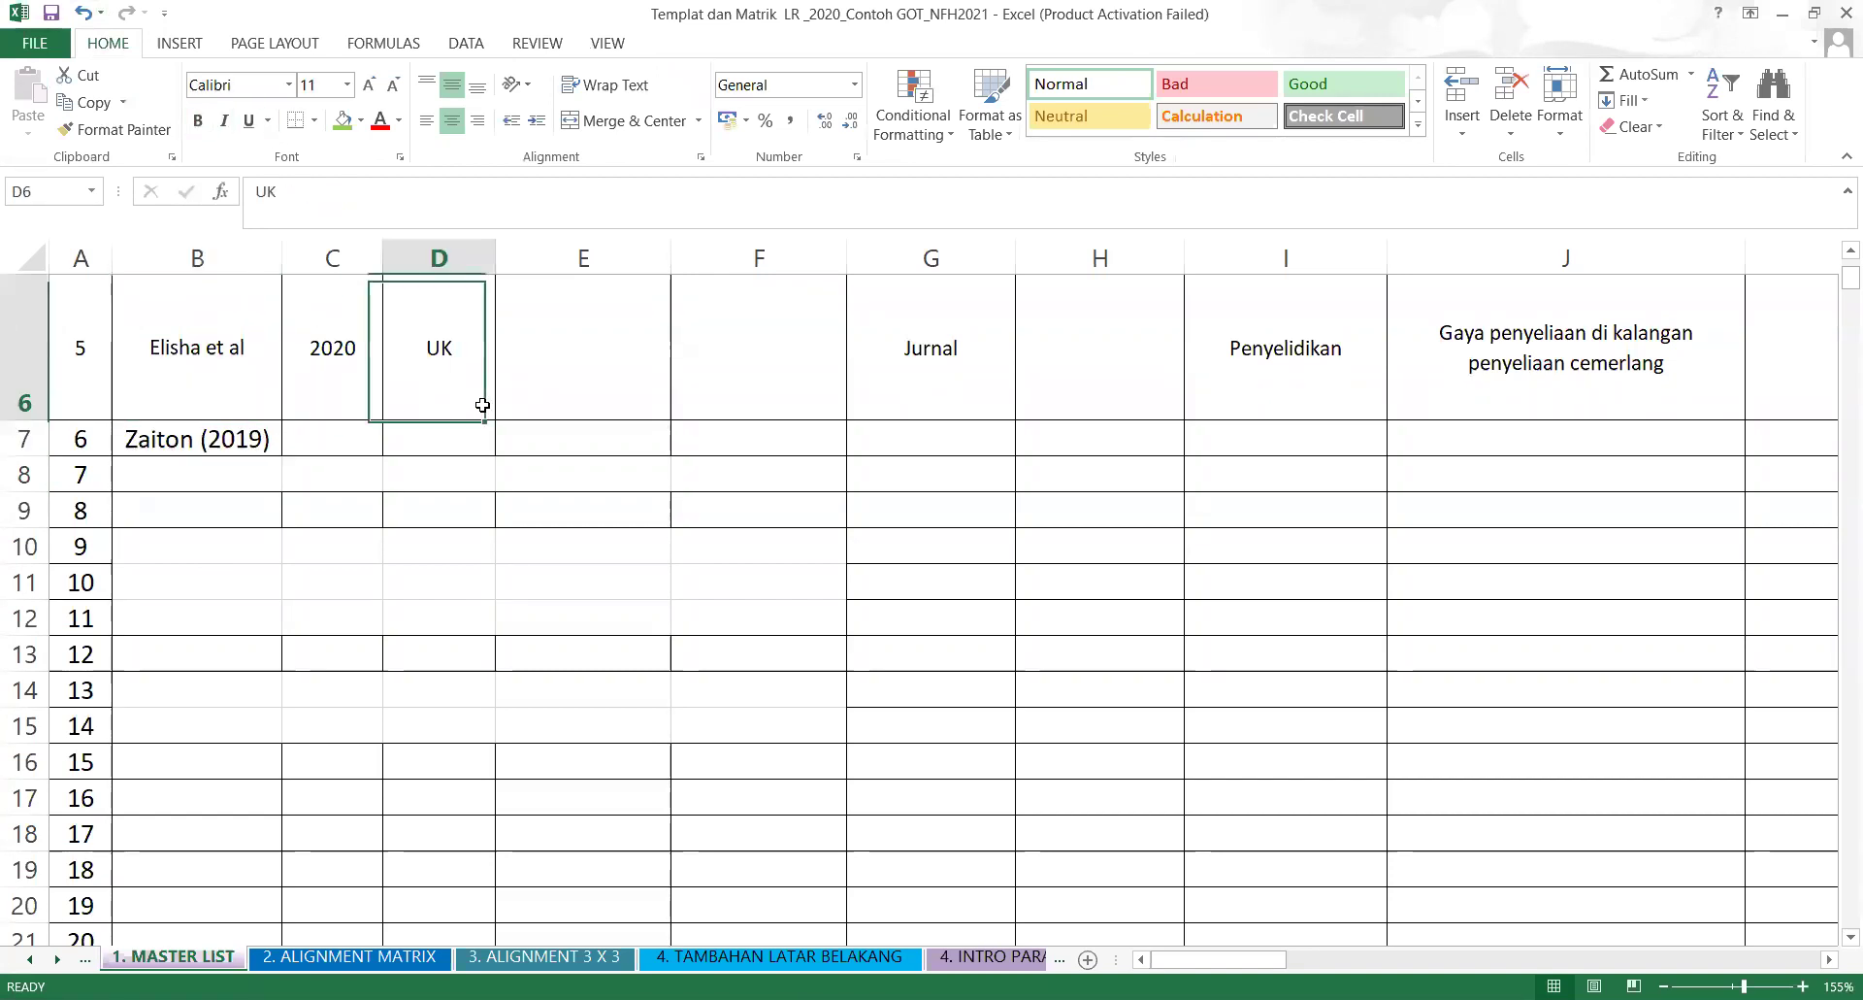
Follow the header row from Sektor/Industri across to Faktor Kawalan and check the first record's Perbincangan Objektif (Kajian Lepas) entry.
click(650, 378)
key(Up)
key(Up)
key(Up)
key(Up)
key(Up)
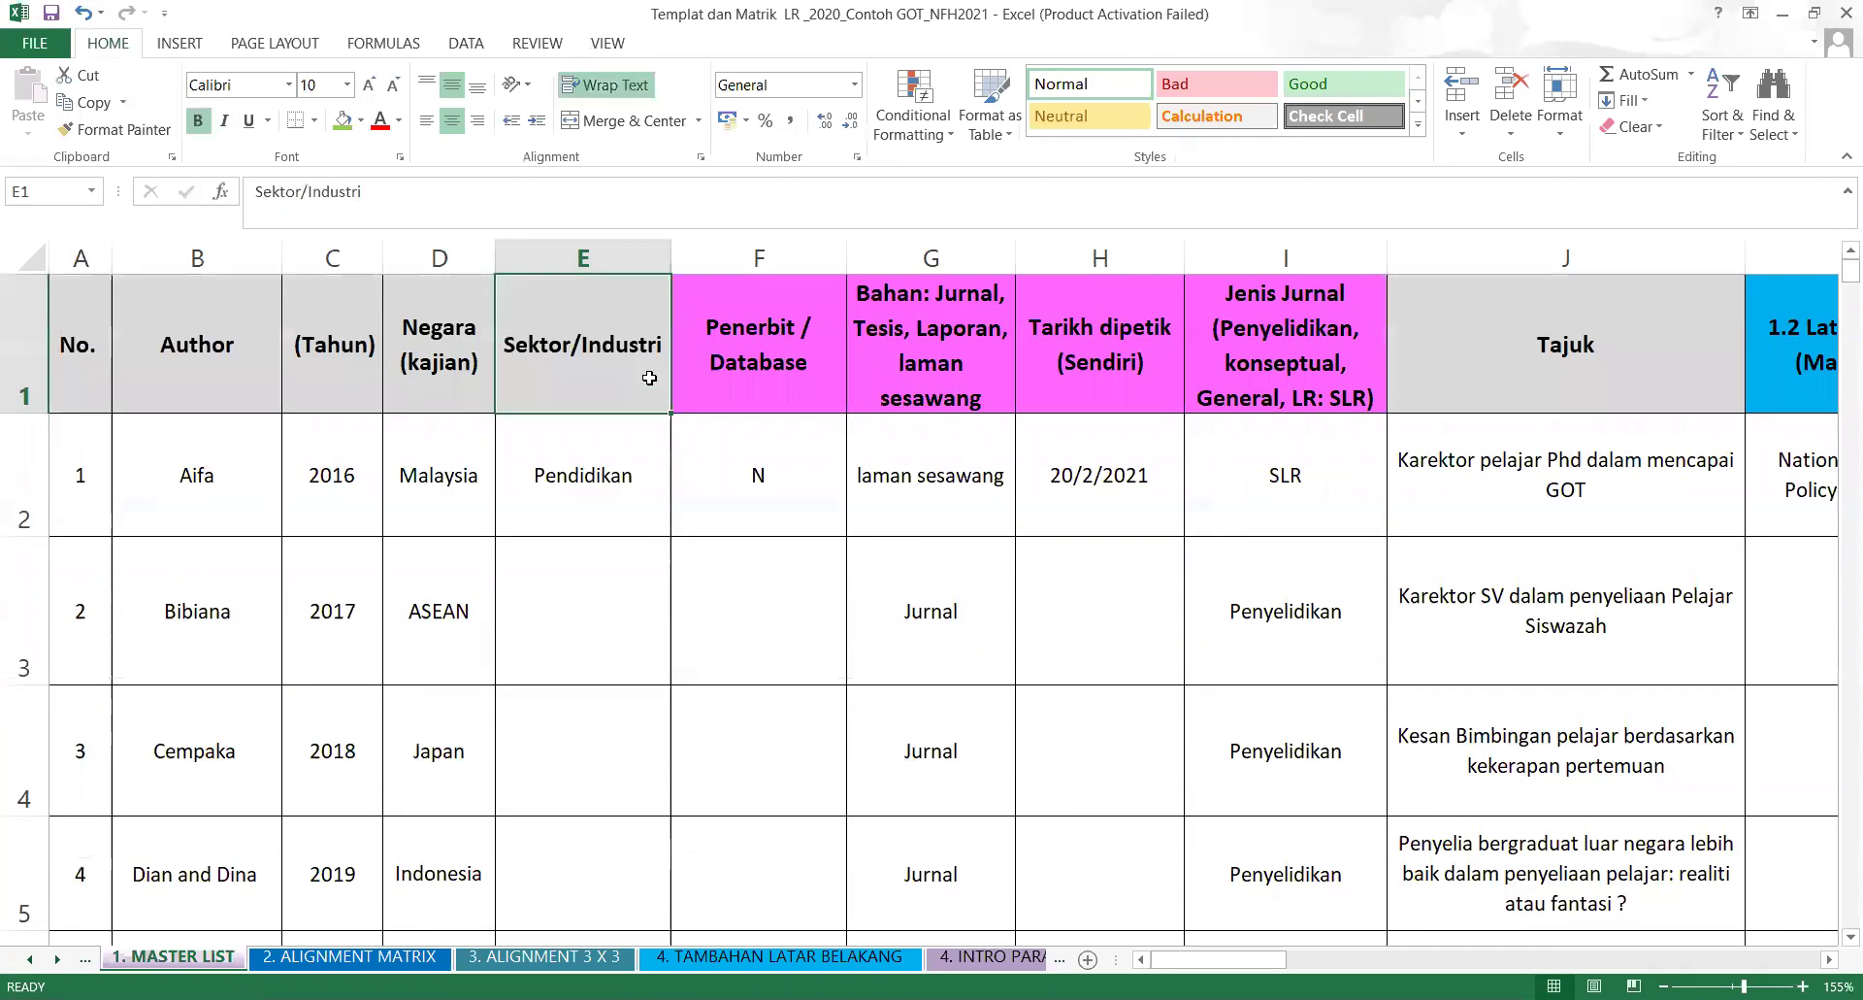
key(Right)
key(Right)
key(Right)
key(Right)
key(Right)
key(Right)
key(Right)
key(Right)
key(Right)
key(Right)
key(Right)
key(Right)
key(Right)
key(Right)
key(Right)
key(Right)
key(Right)
key(Right)
key(Right)
key(Right)
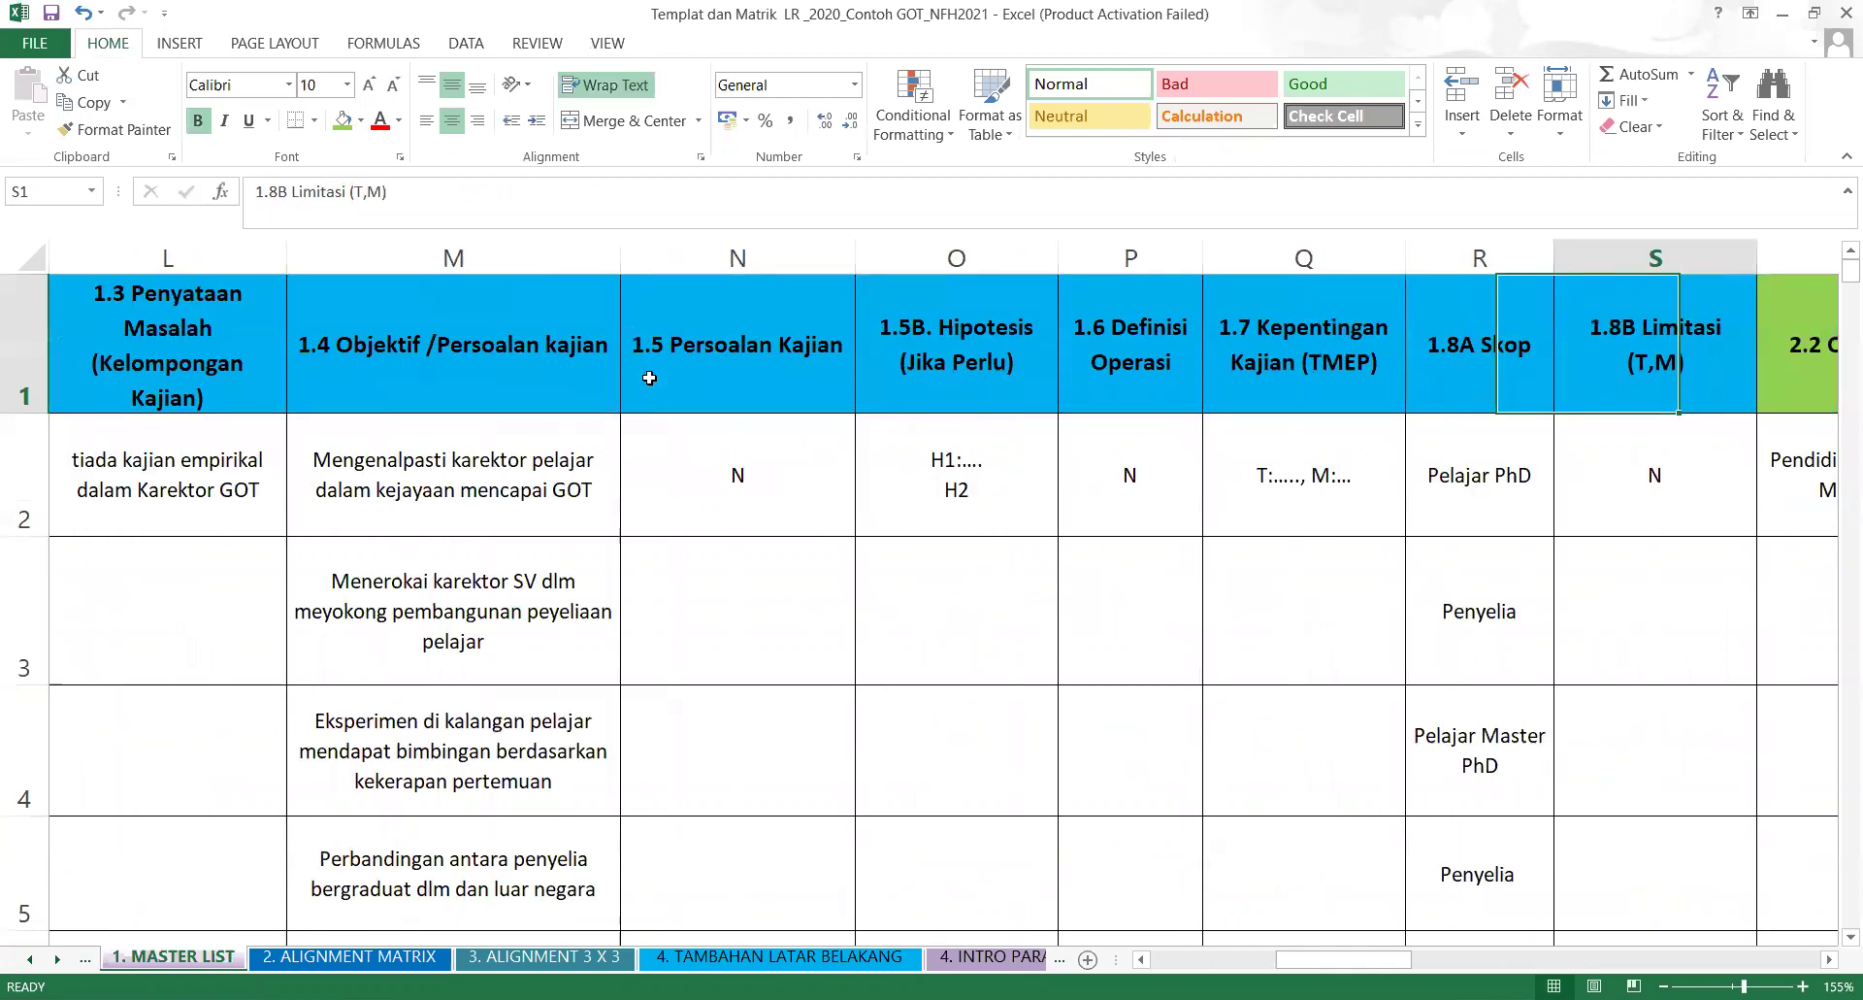
key(Right)
key(Right)
key(Right)
key(Right)
key(Right)
key(Right)
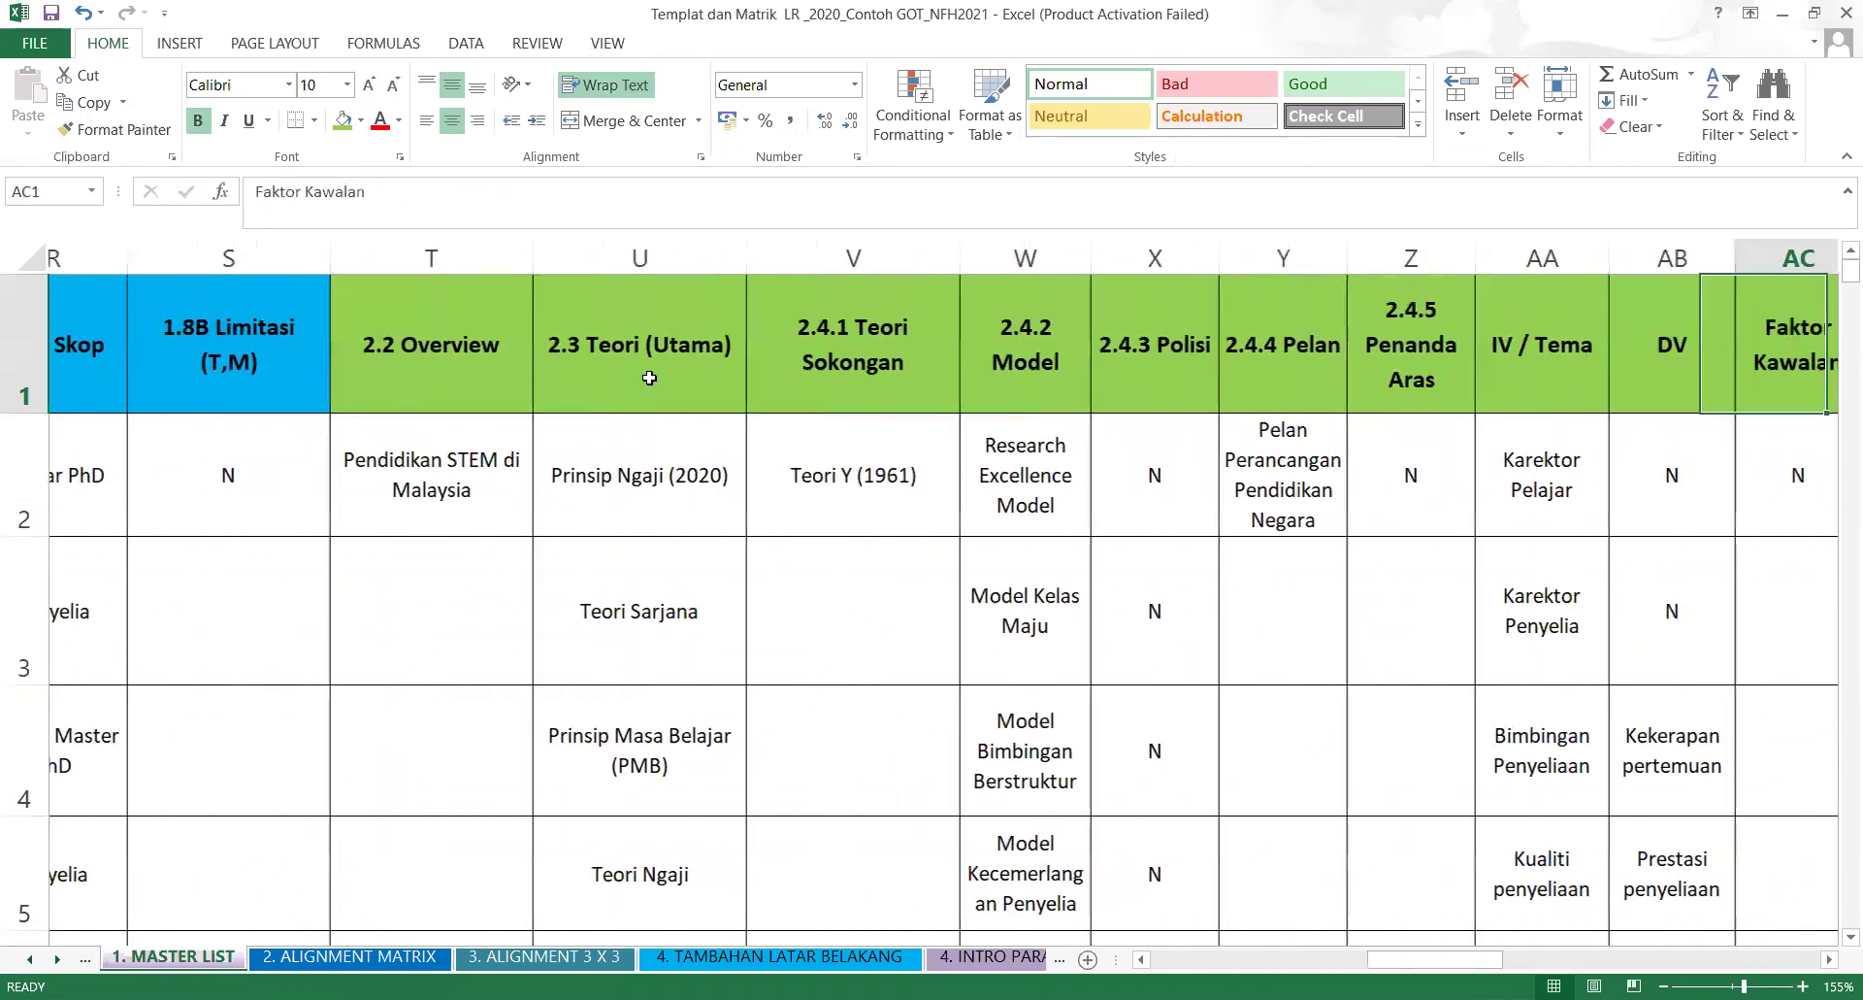
key(Down)
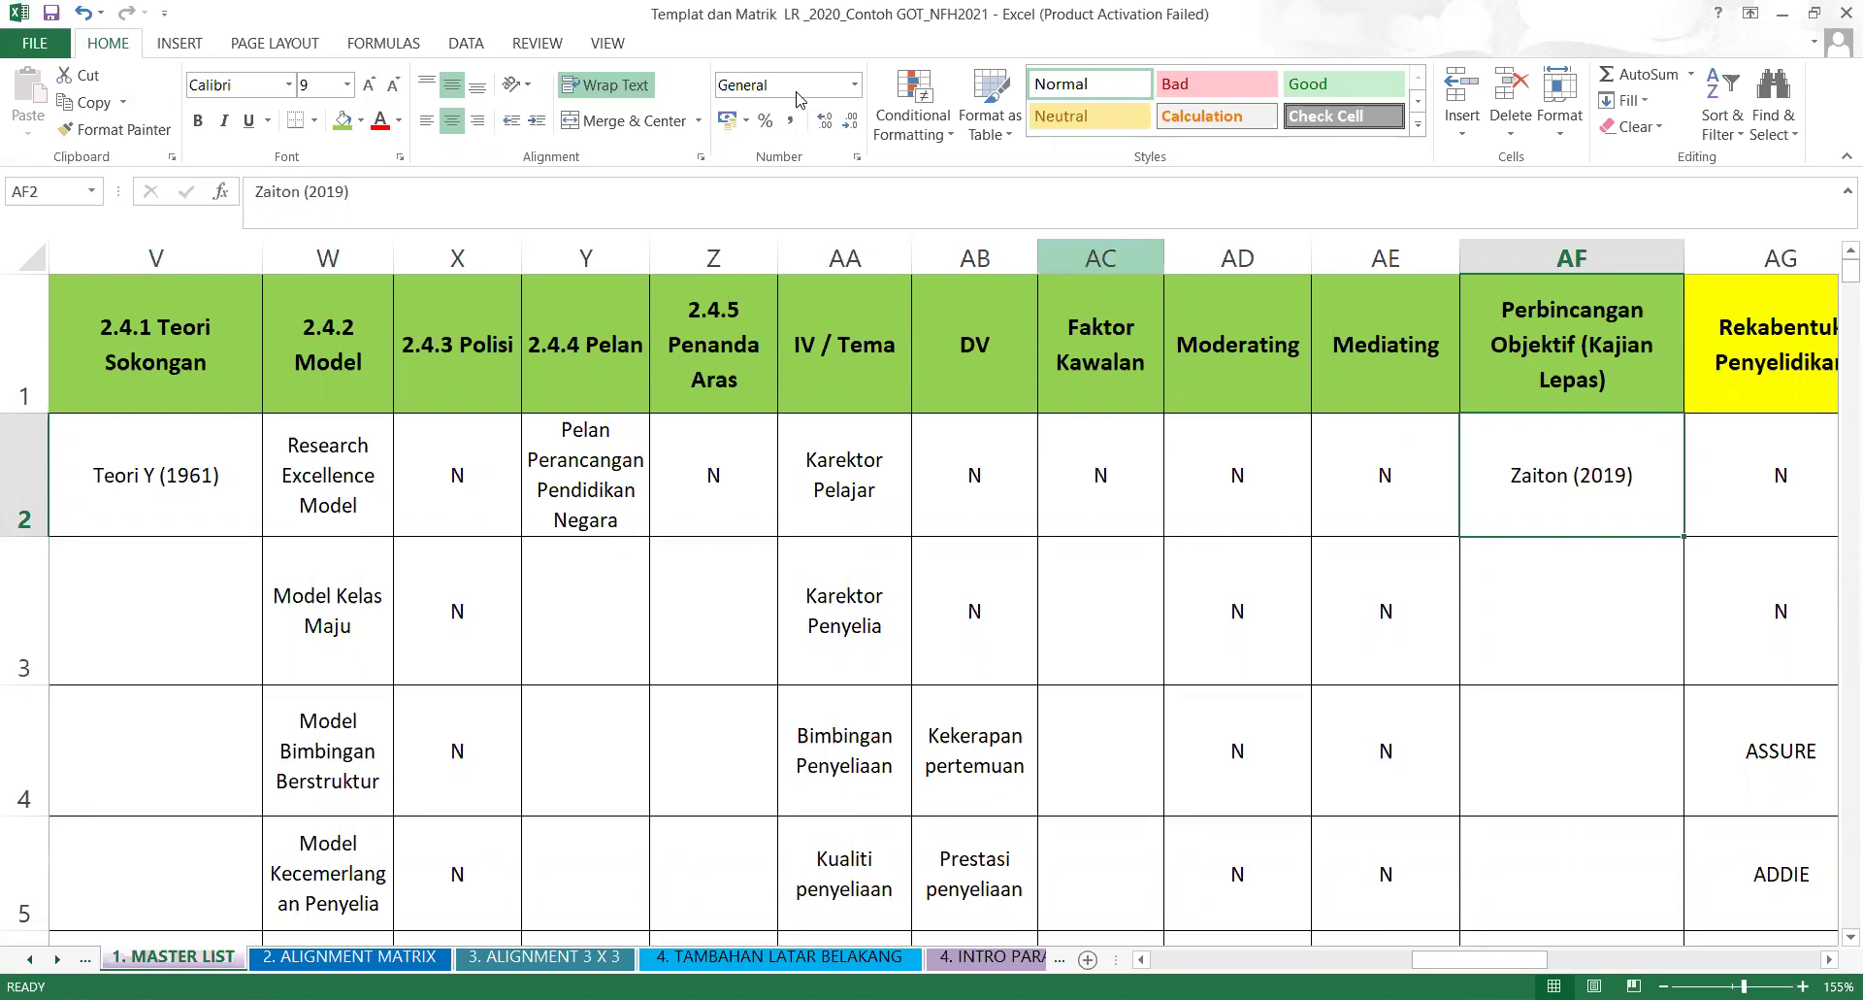
click(1235, 582)
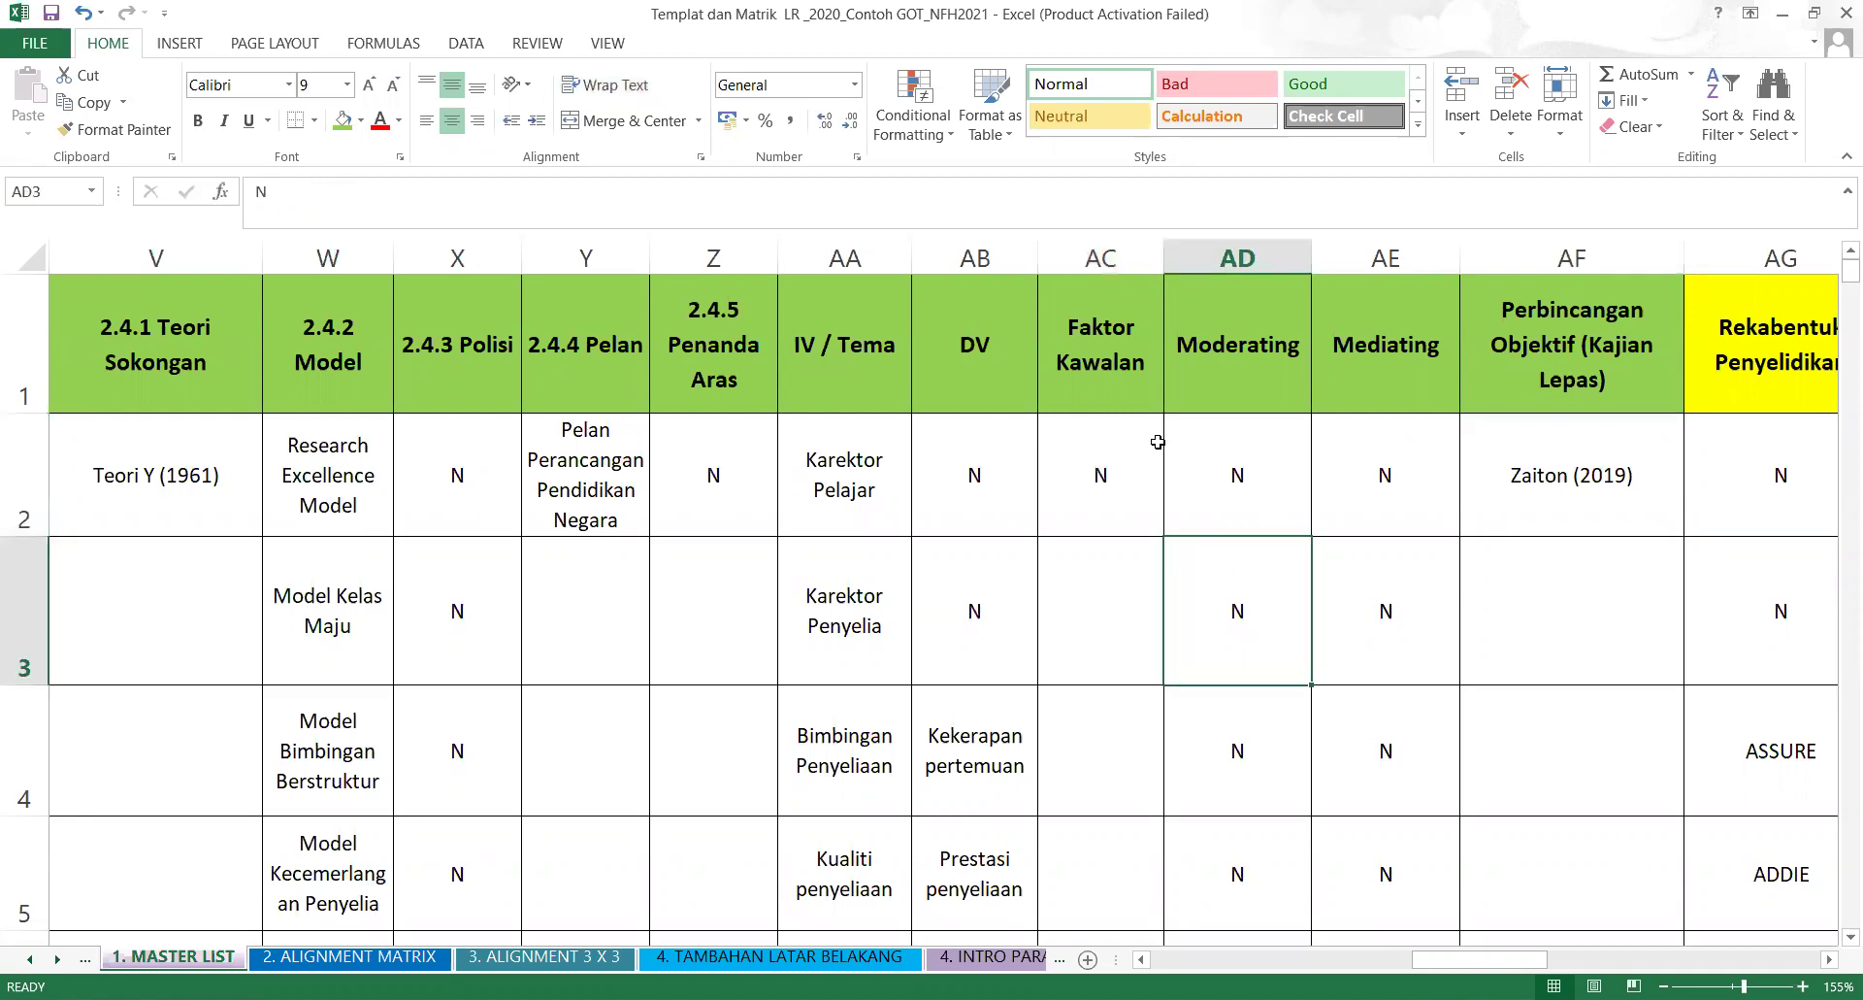
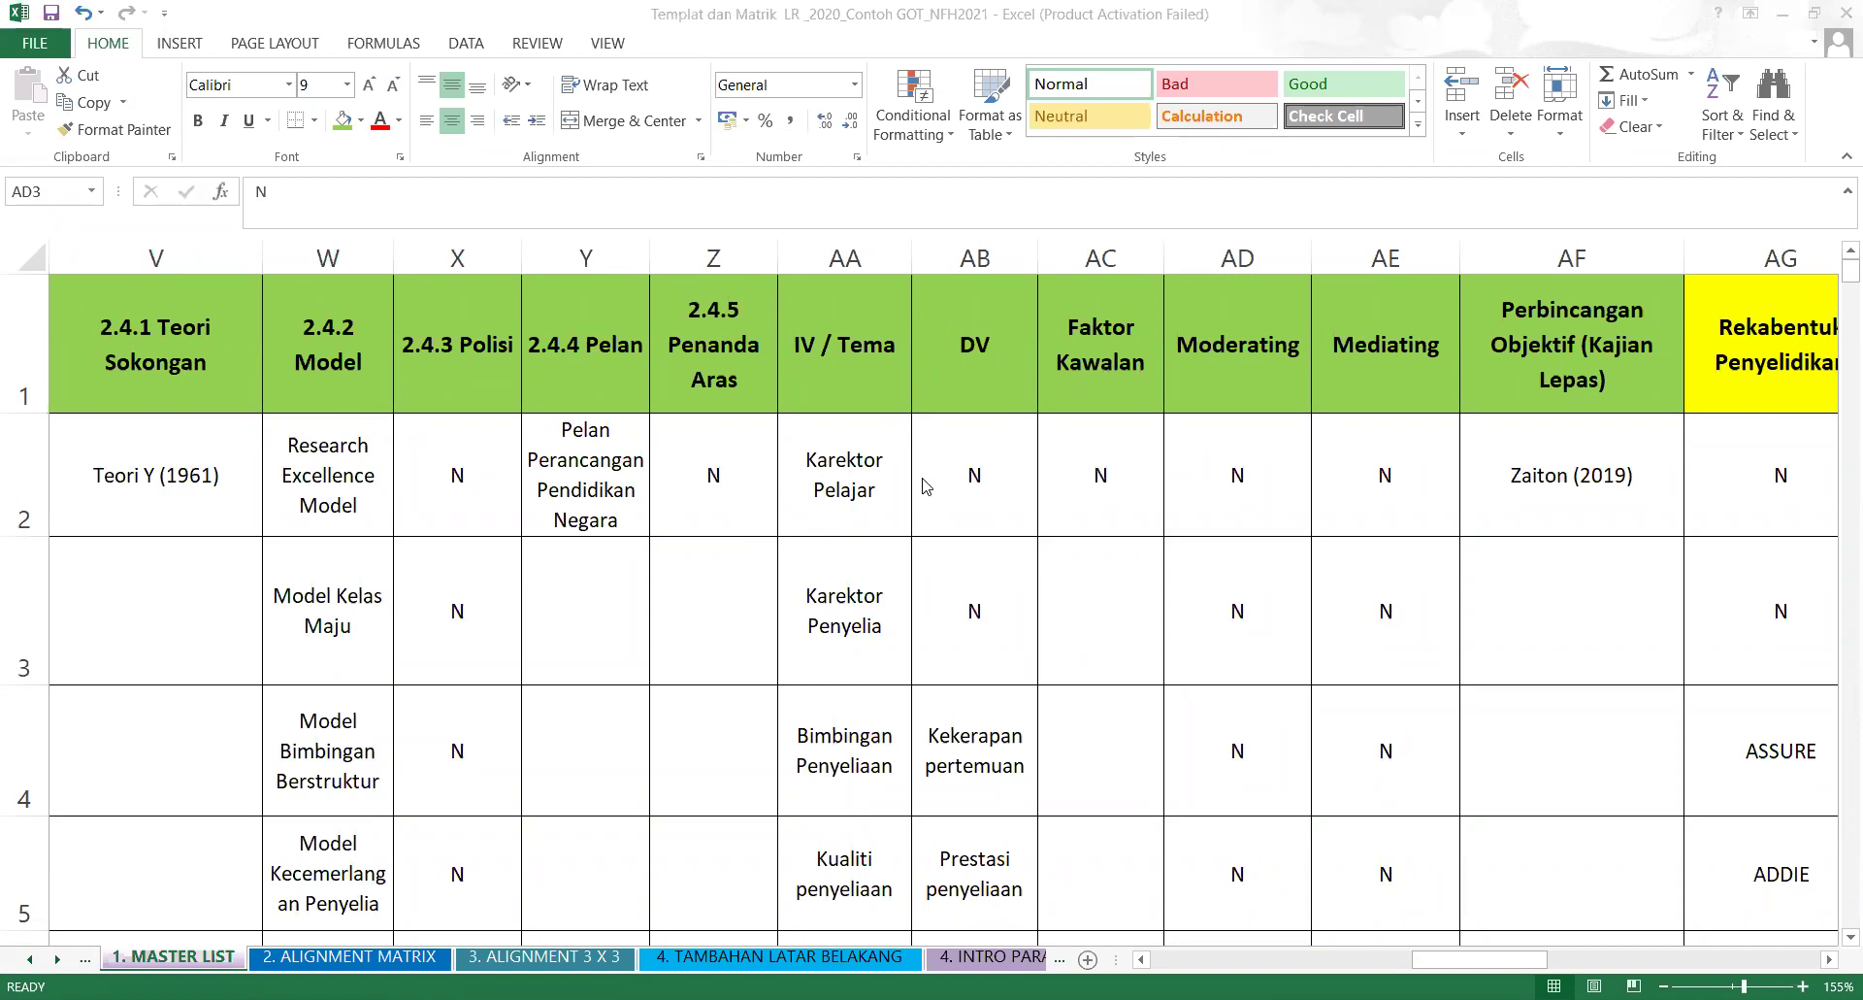
Go through the first record's entries from DV across to Dapatan Kajian.
click(972, 473)
key(Right)
key(Right)
key(Right)
key(Right)
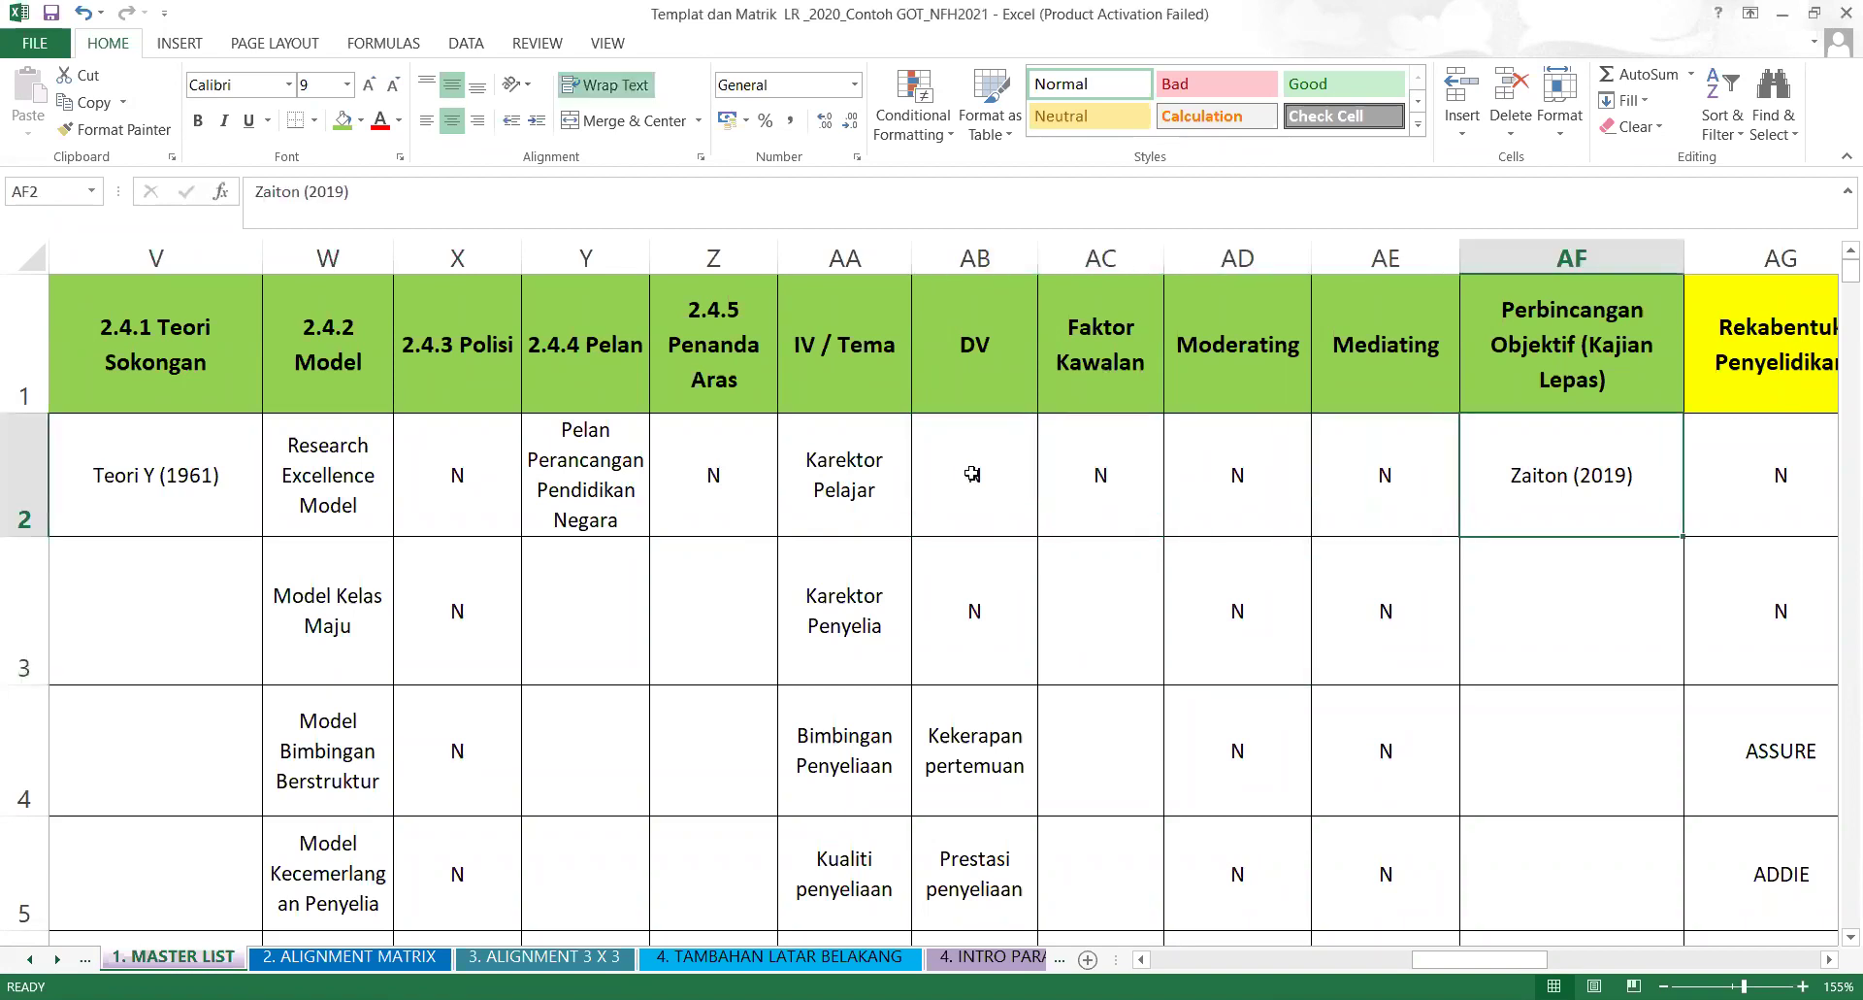
key(Right)
key(Right)
key(Right)
key(Right)
key(Right)
key(Right)
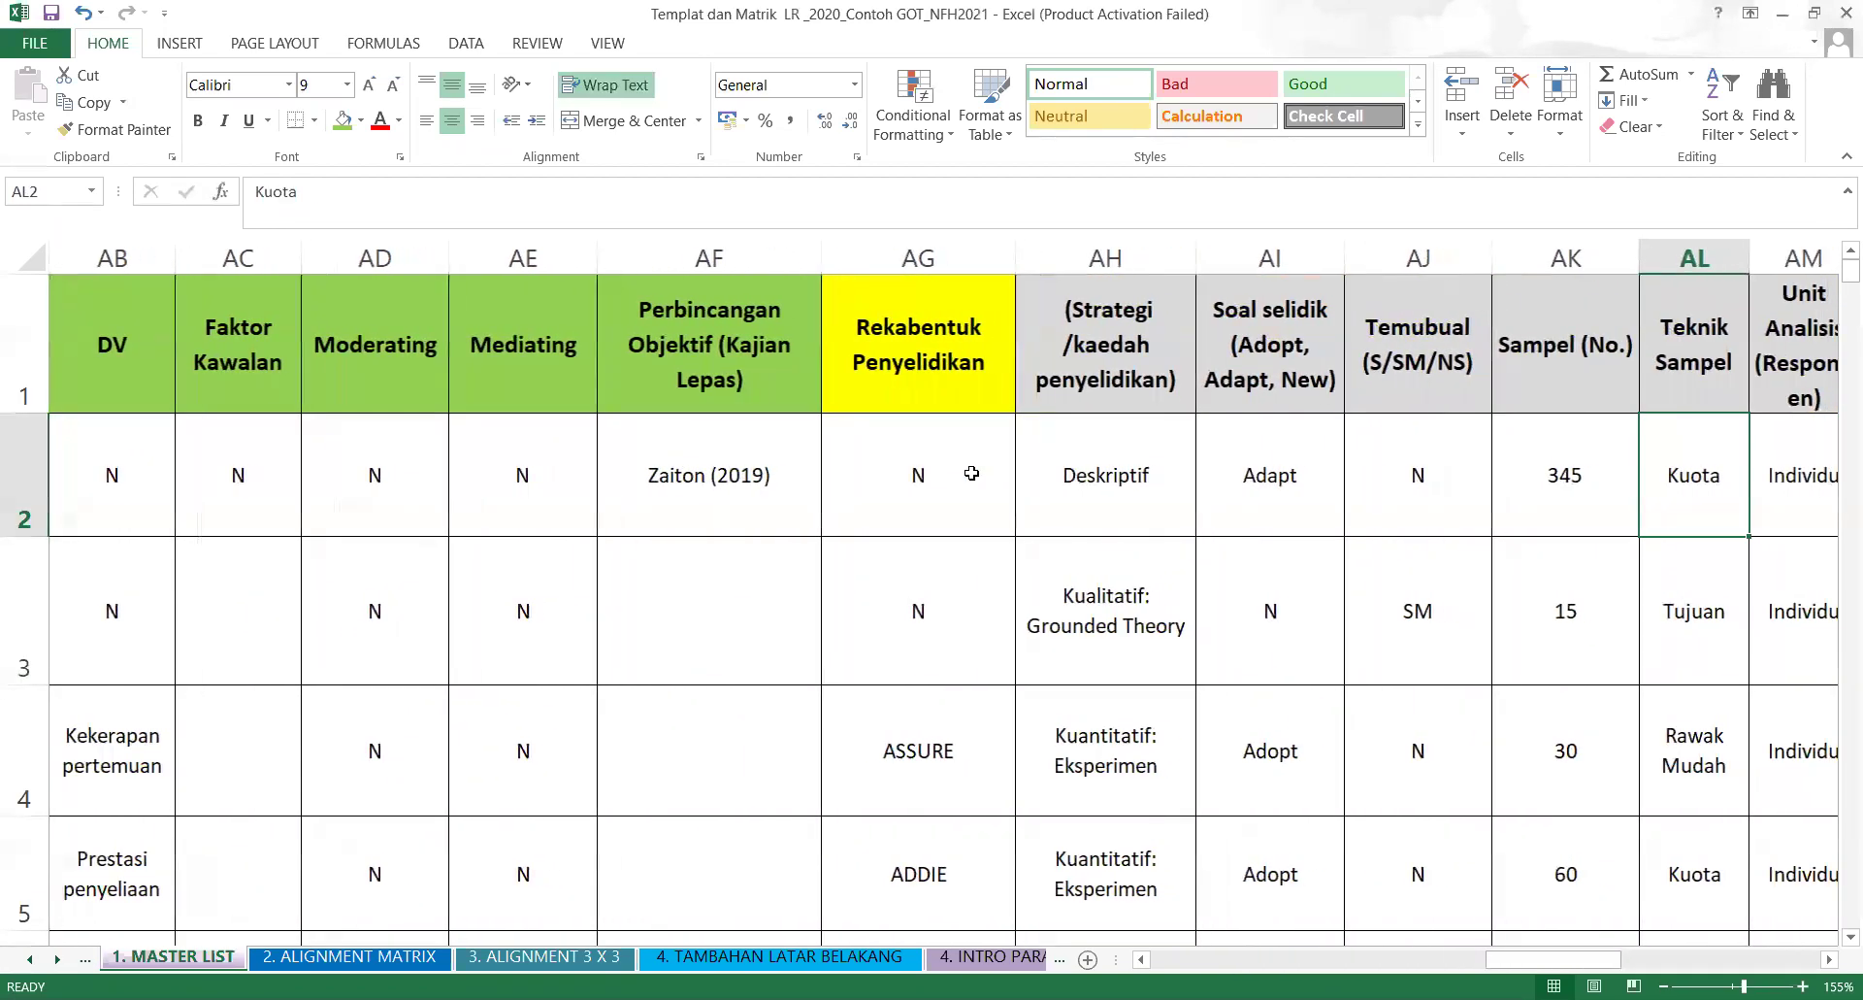
key(Right)
key(Right)
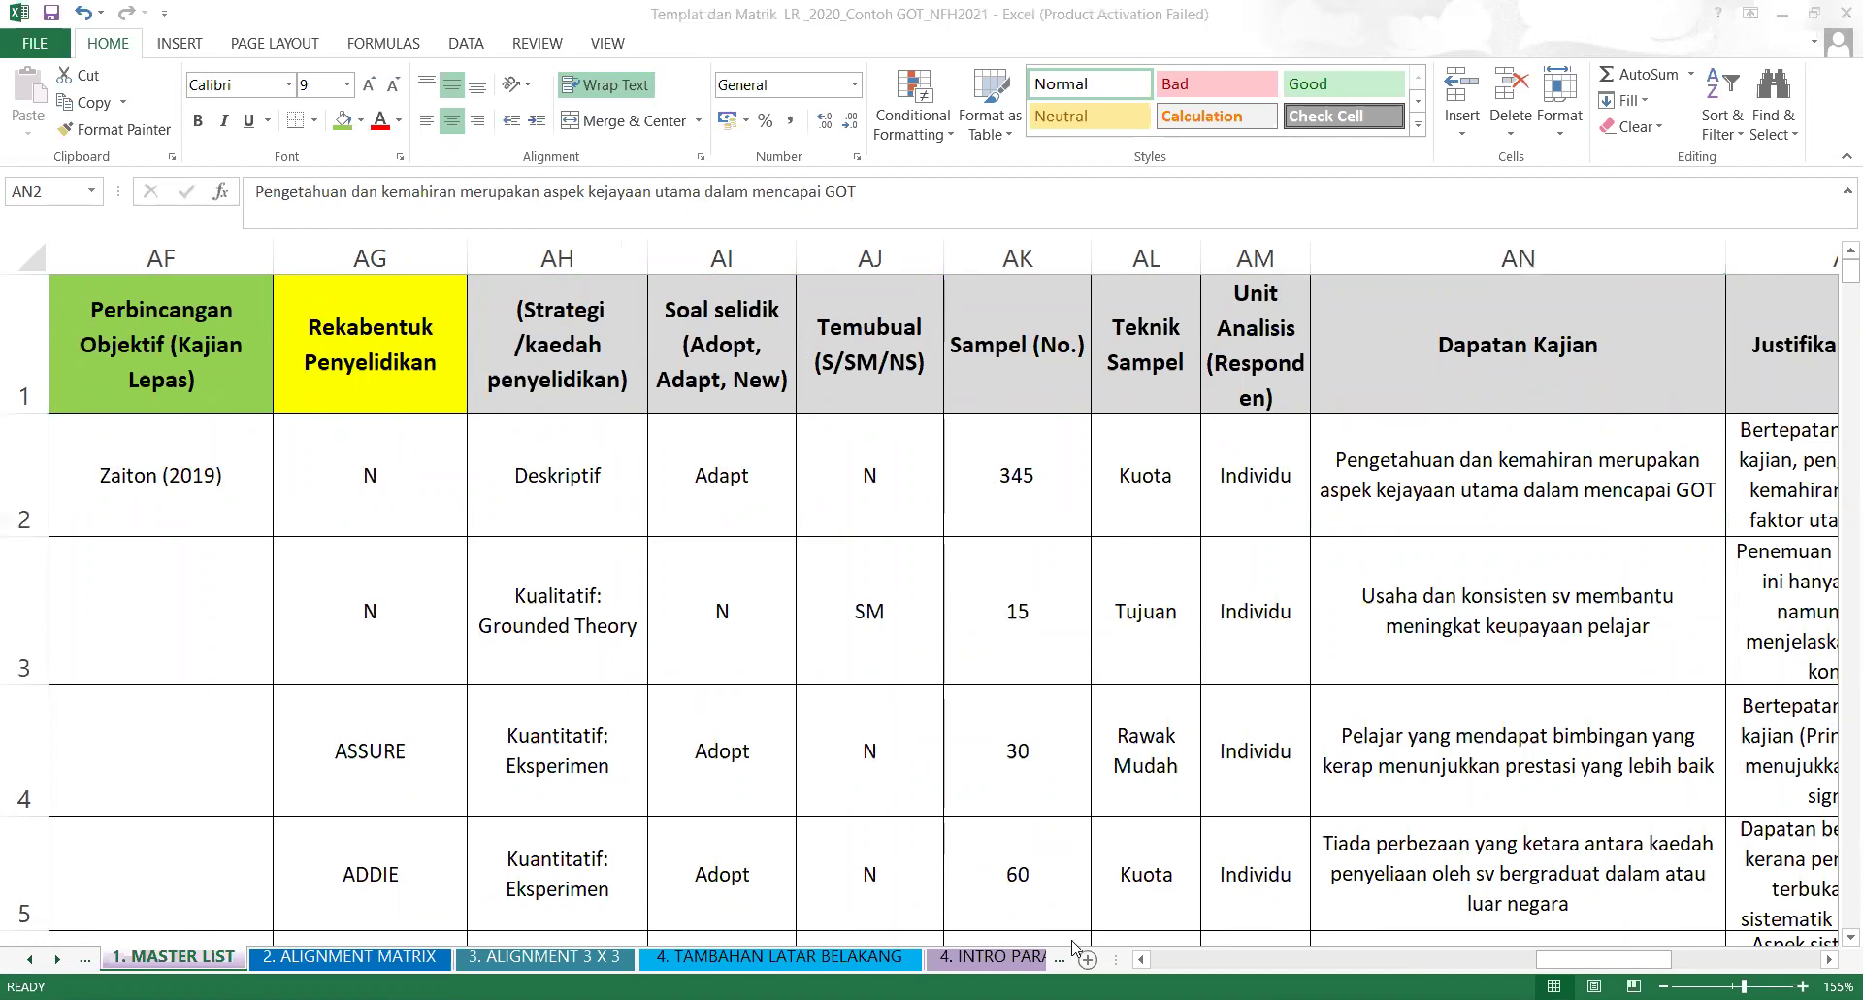
Return to the Perbincangan Objektif (Kajian Lepas) header and review the first record's 2.4.2 Model and 2.4.4 Pelan entries.
click(1531, 967)
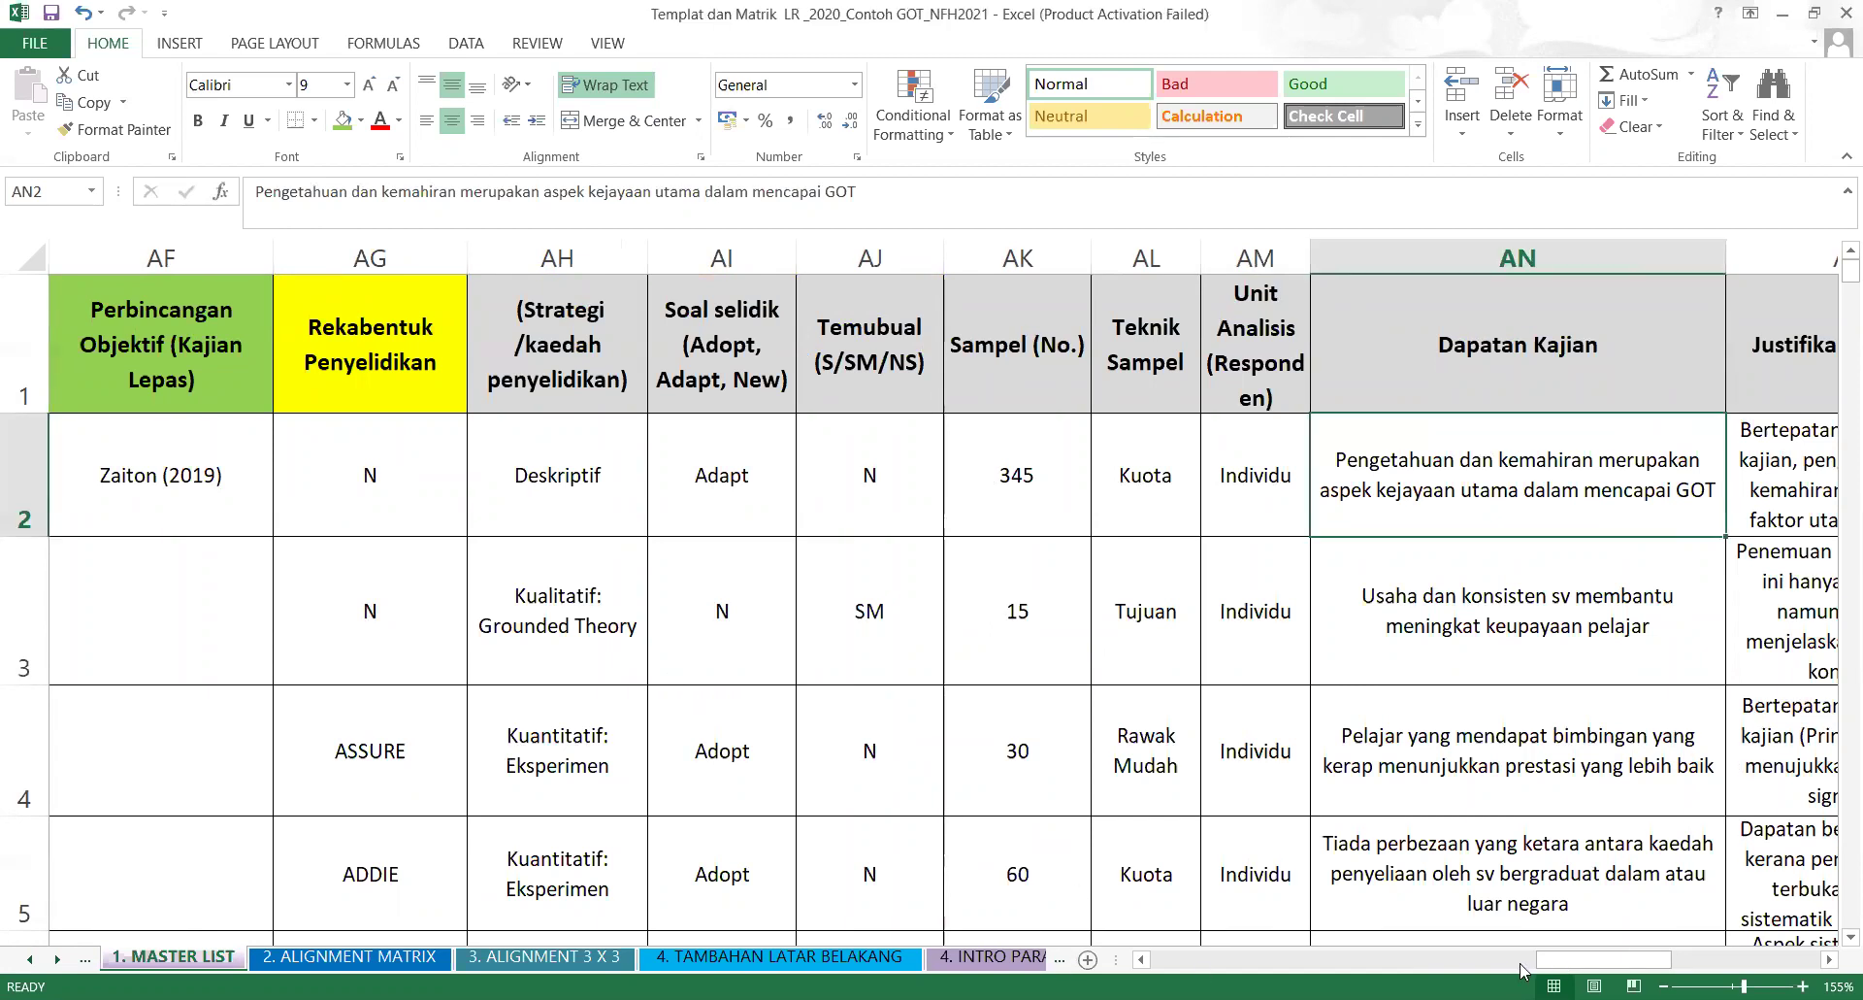
scroll(1146, 959, left, 8)
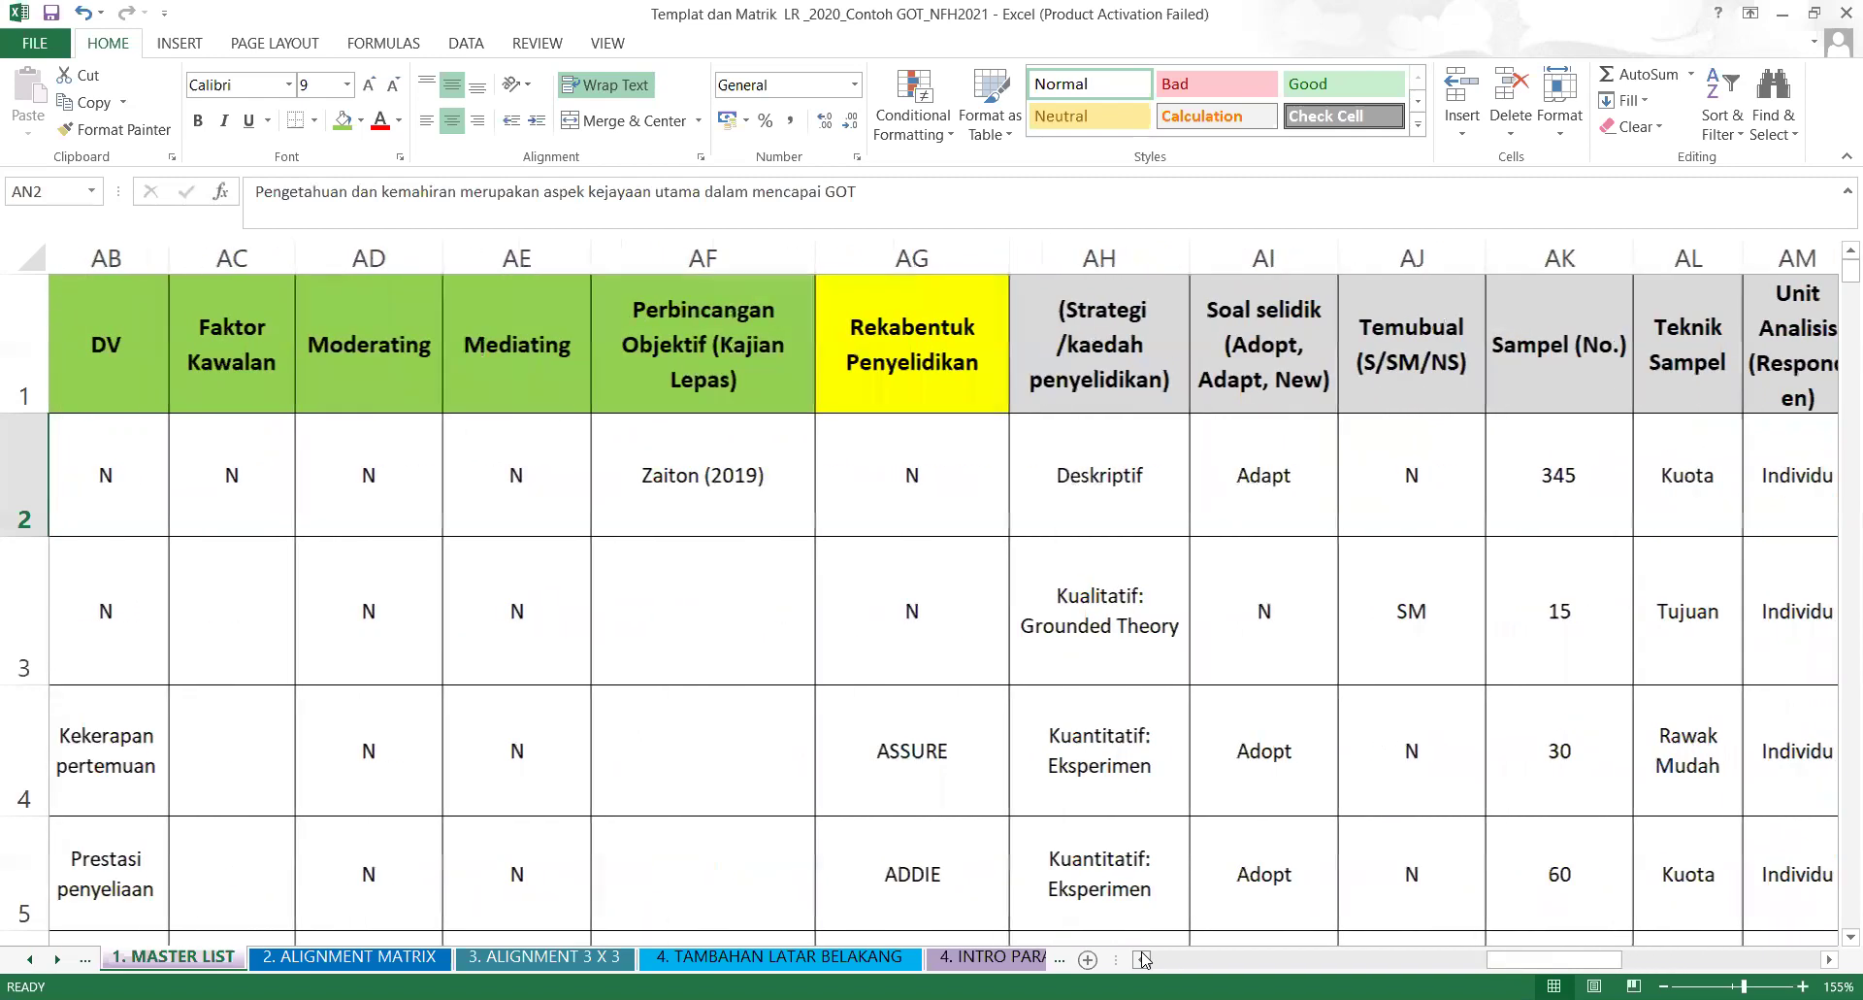
scroll(1146, 958, left, 3)
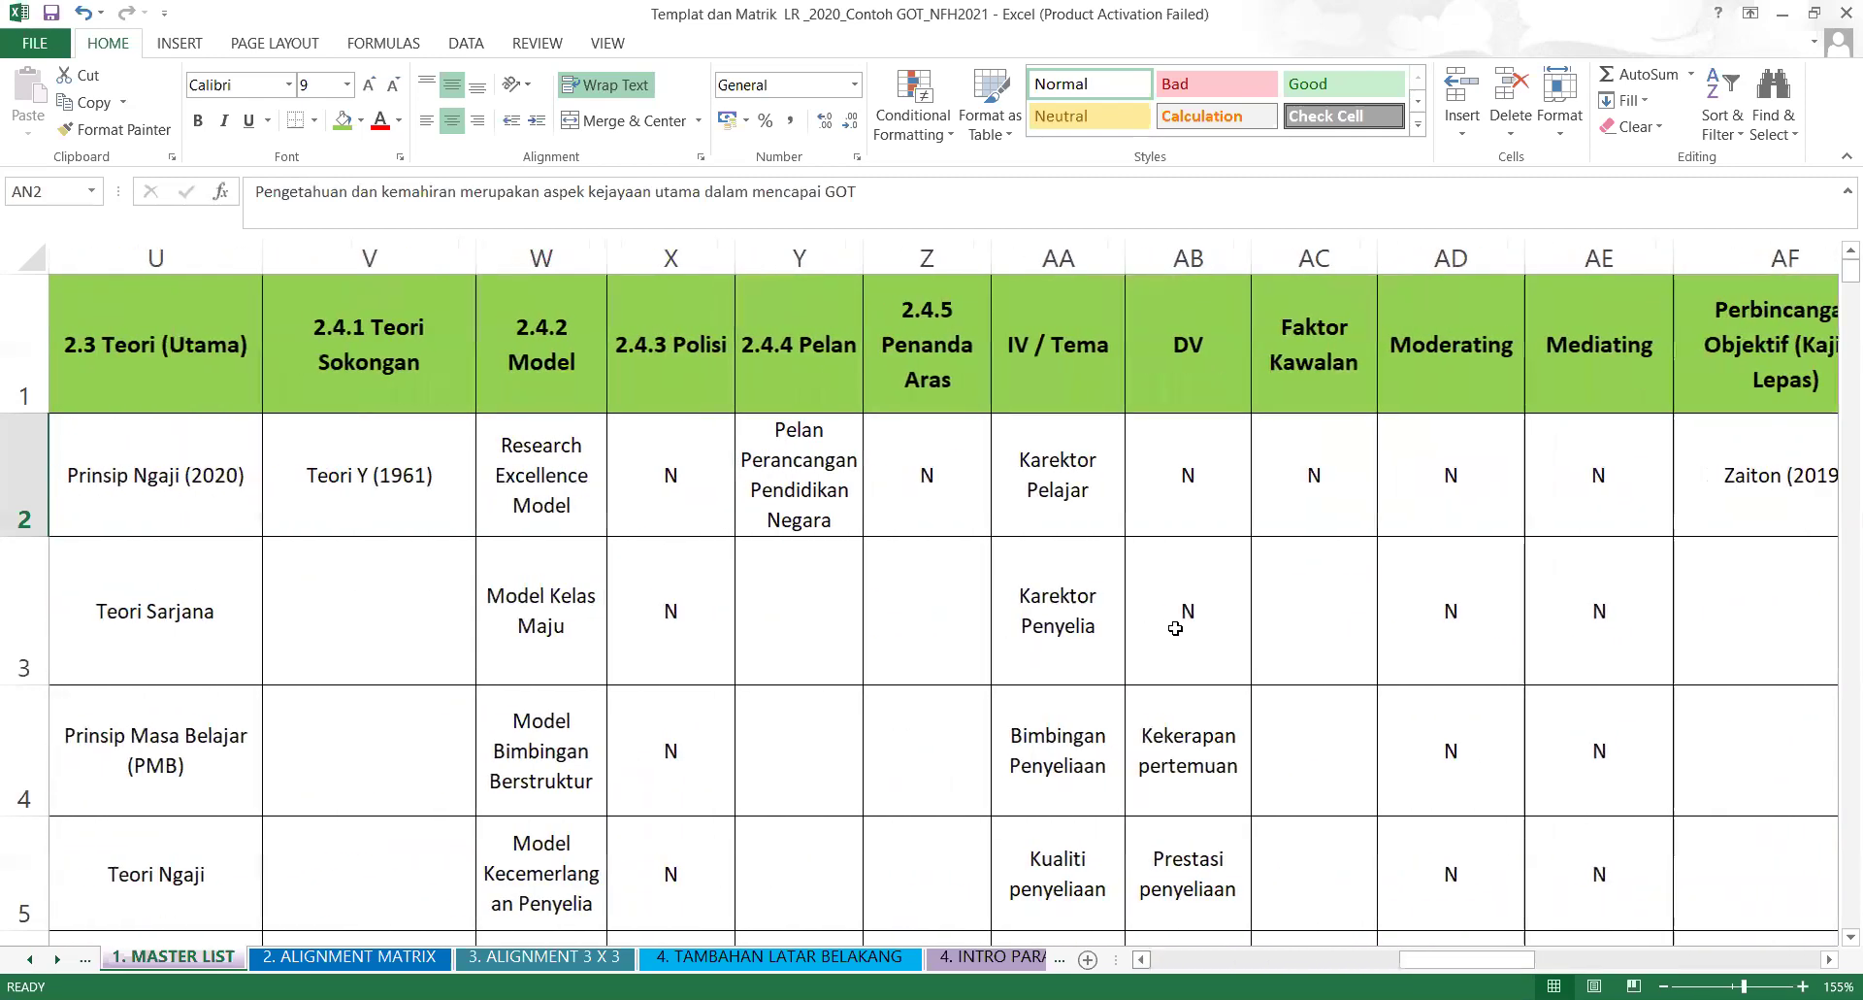
click(1781, 354)
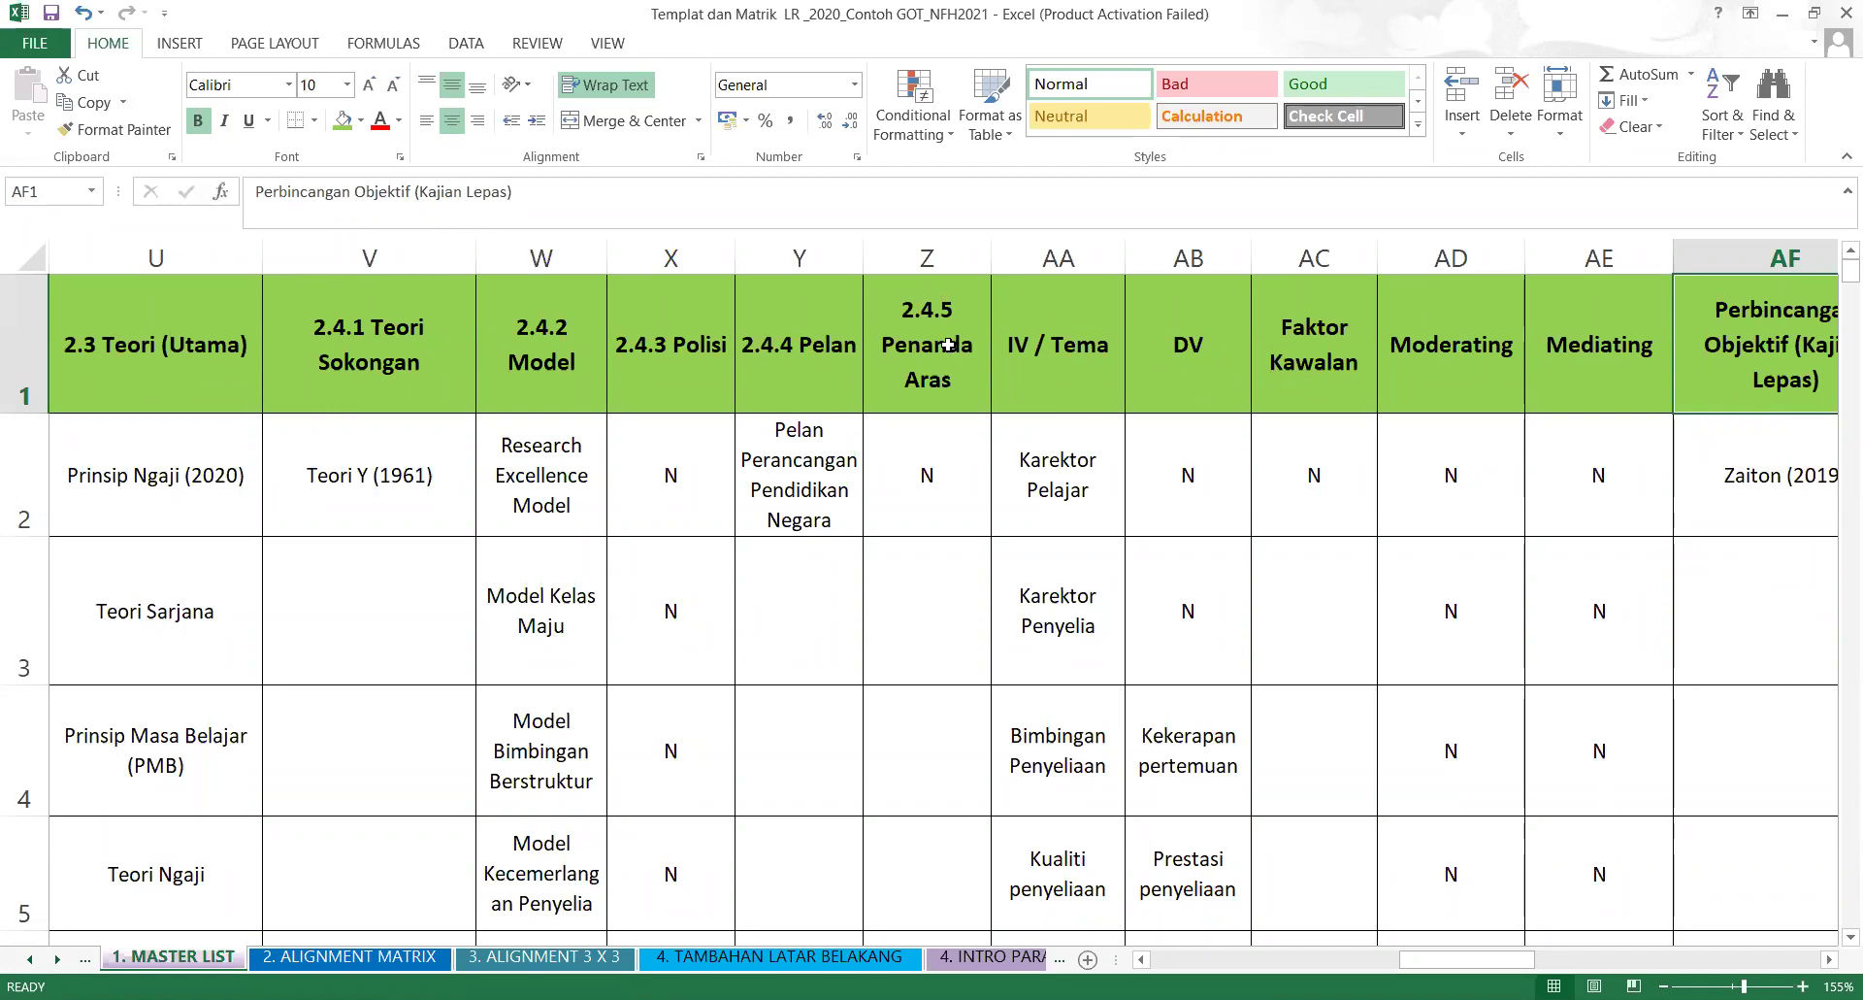
click(514, 360)
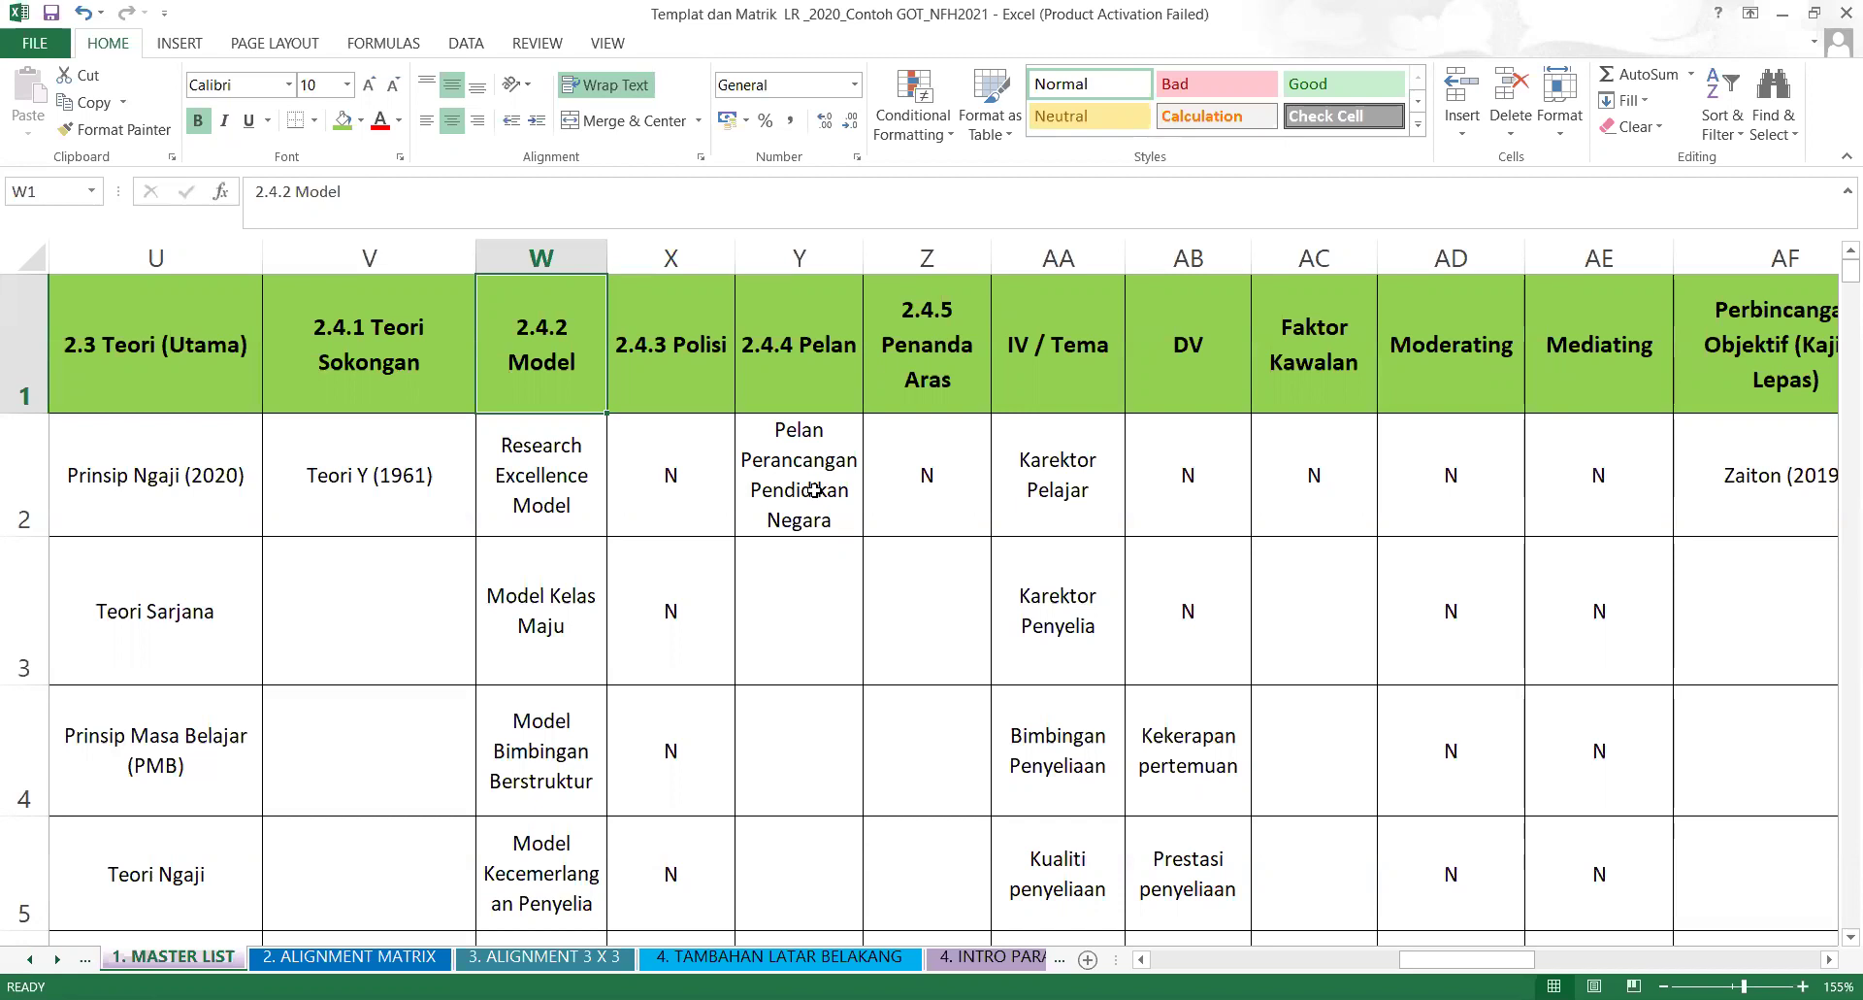
click(528, 472)
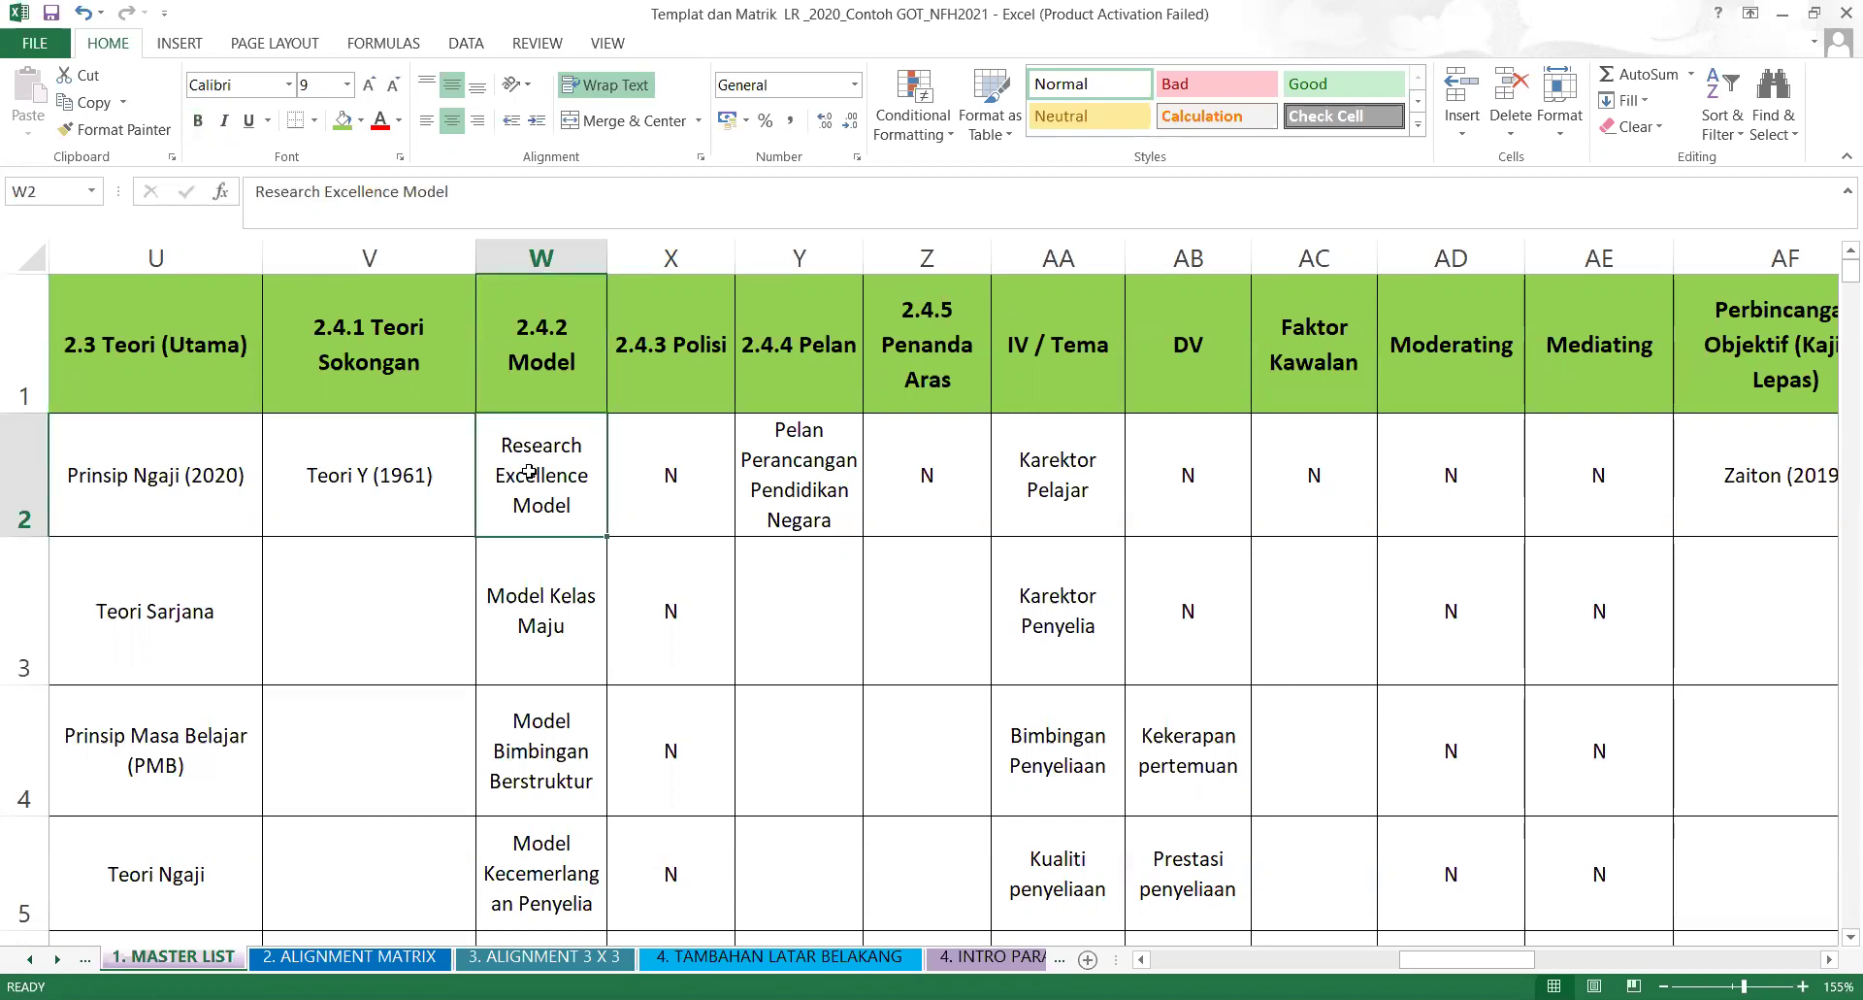
click(774, 444)
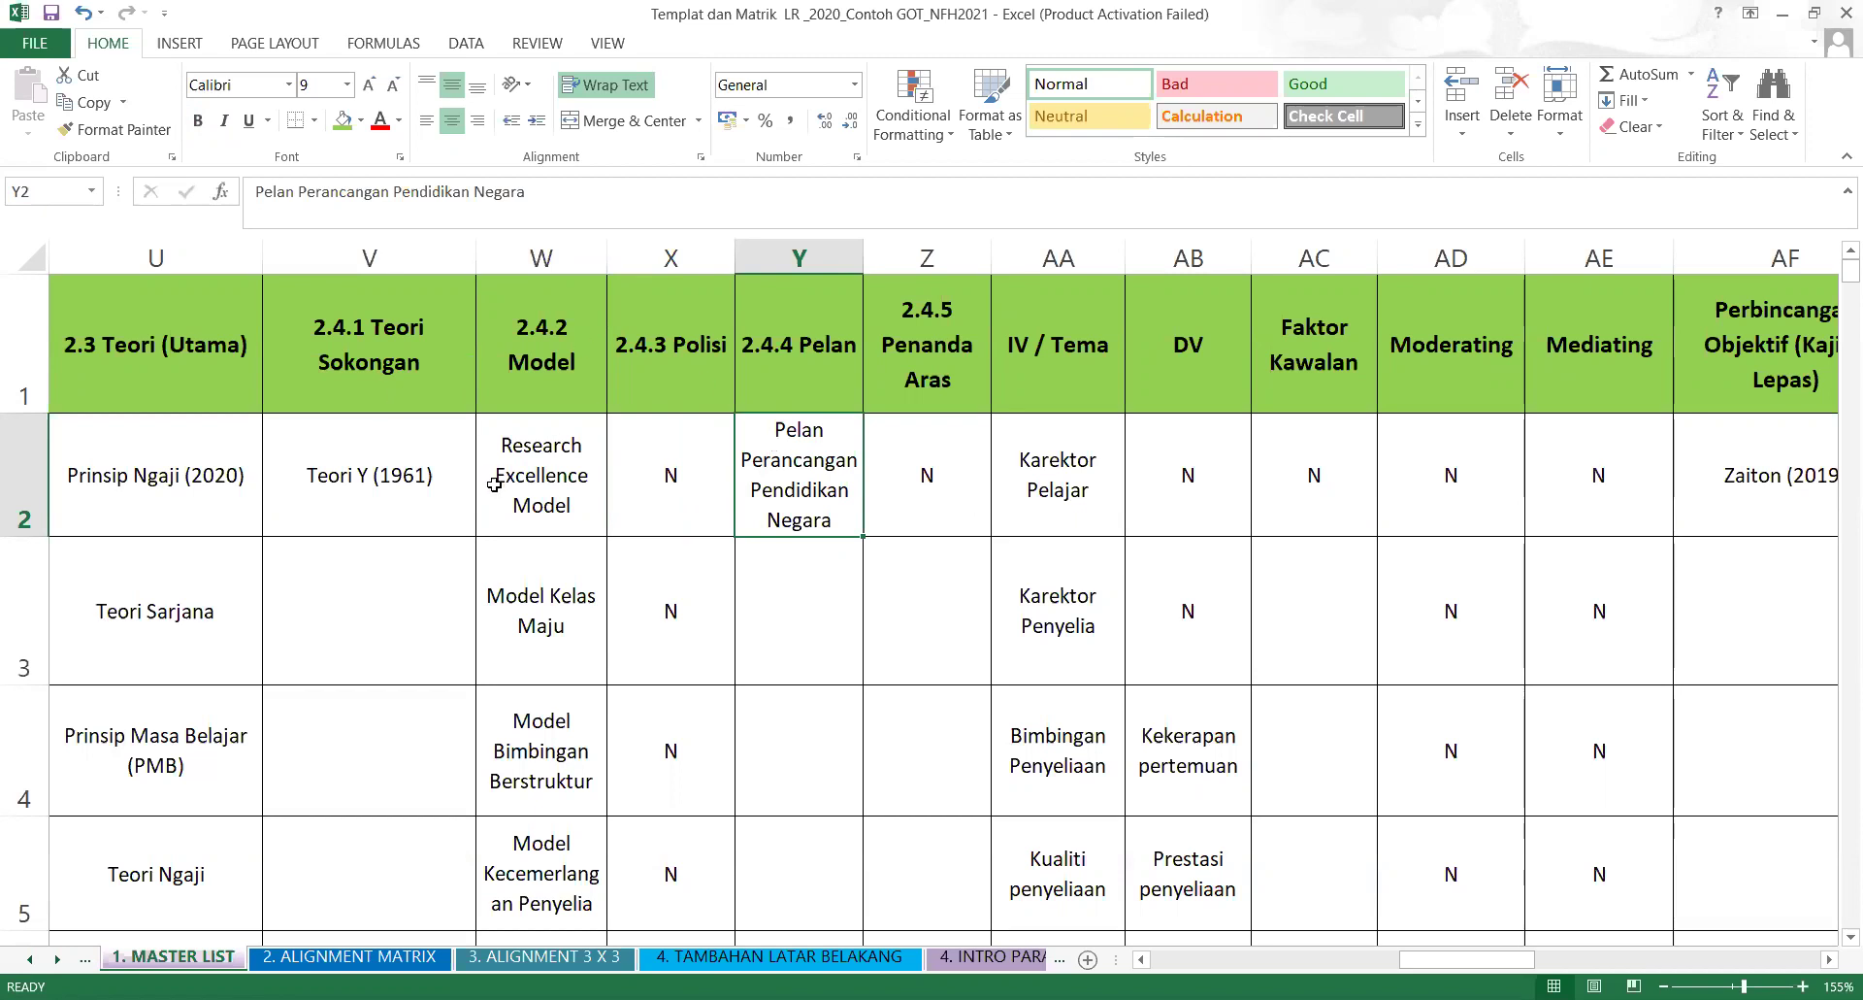
click(544, 460)
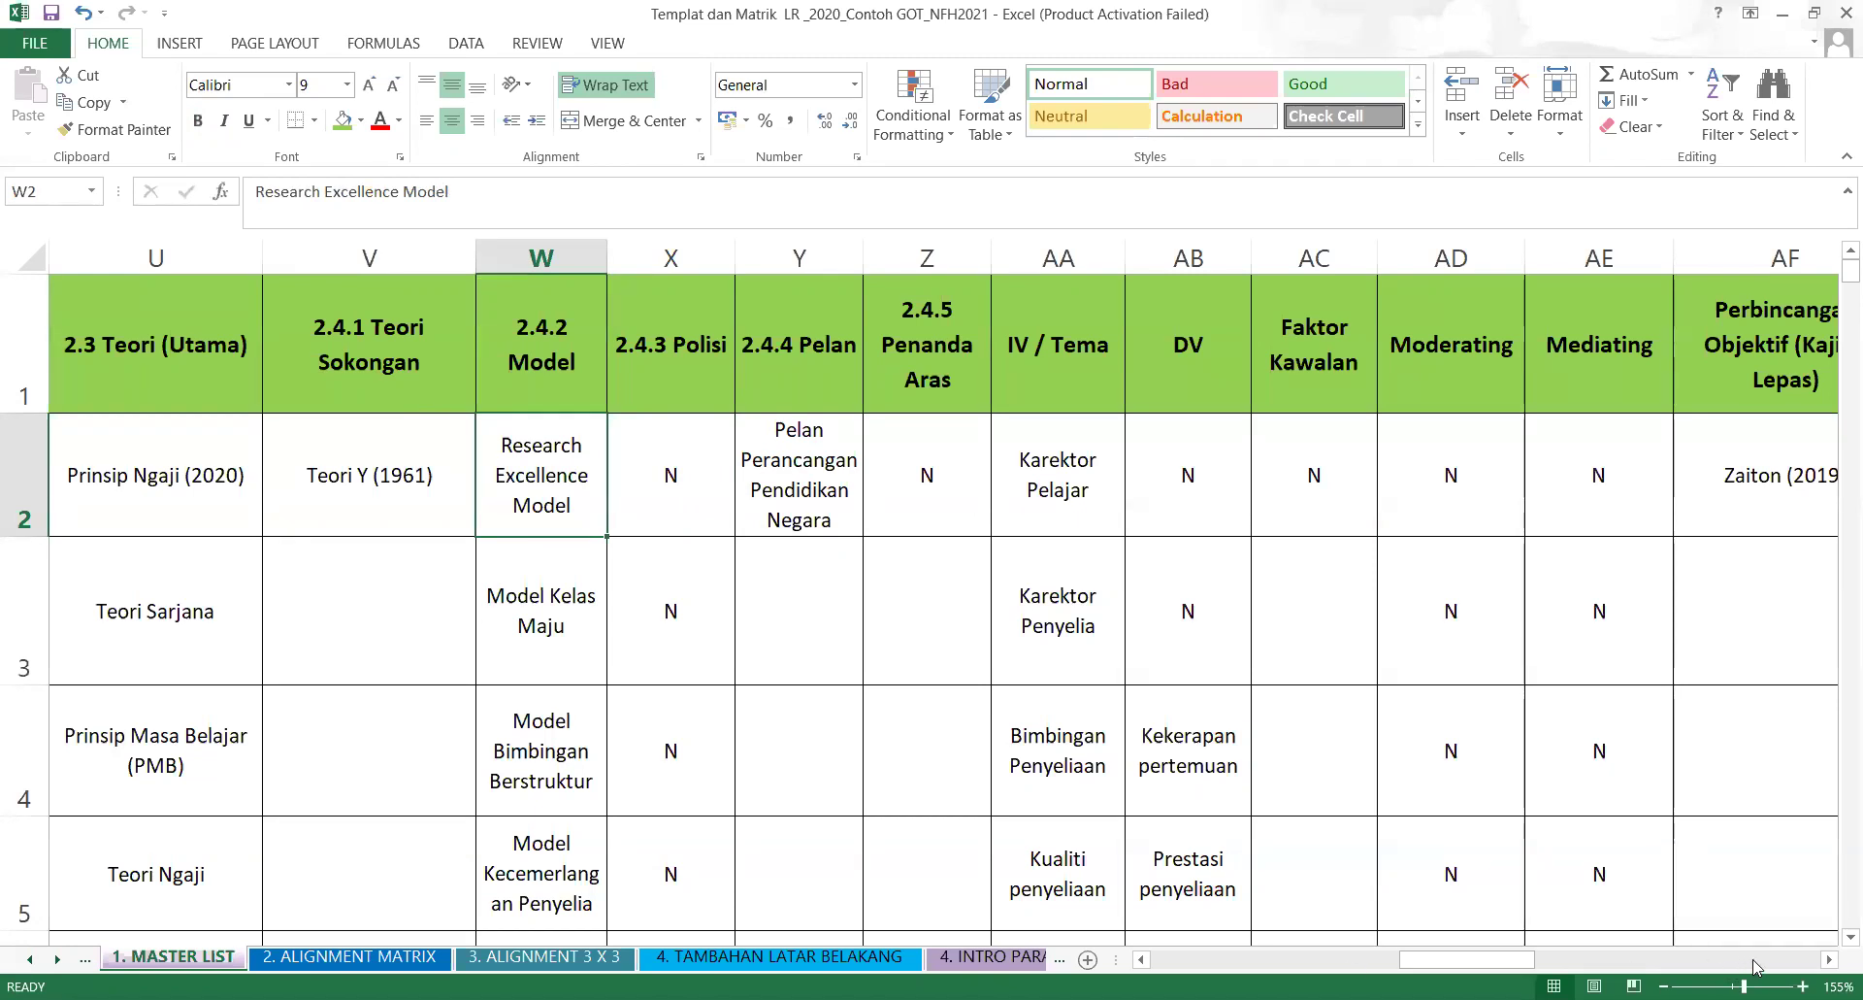
Append a second cited study, with its author followed by et al (2018), to the first record's Perbincangan Objektif (Kajian Lepas) cell.
click(1826, 959)
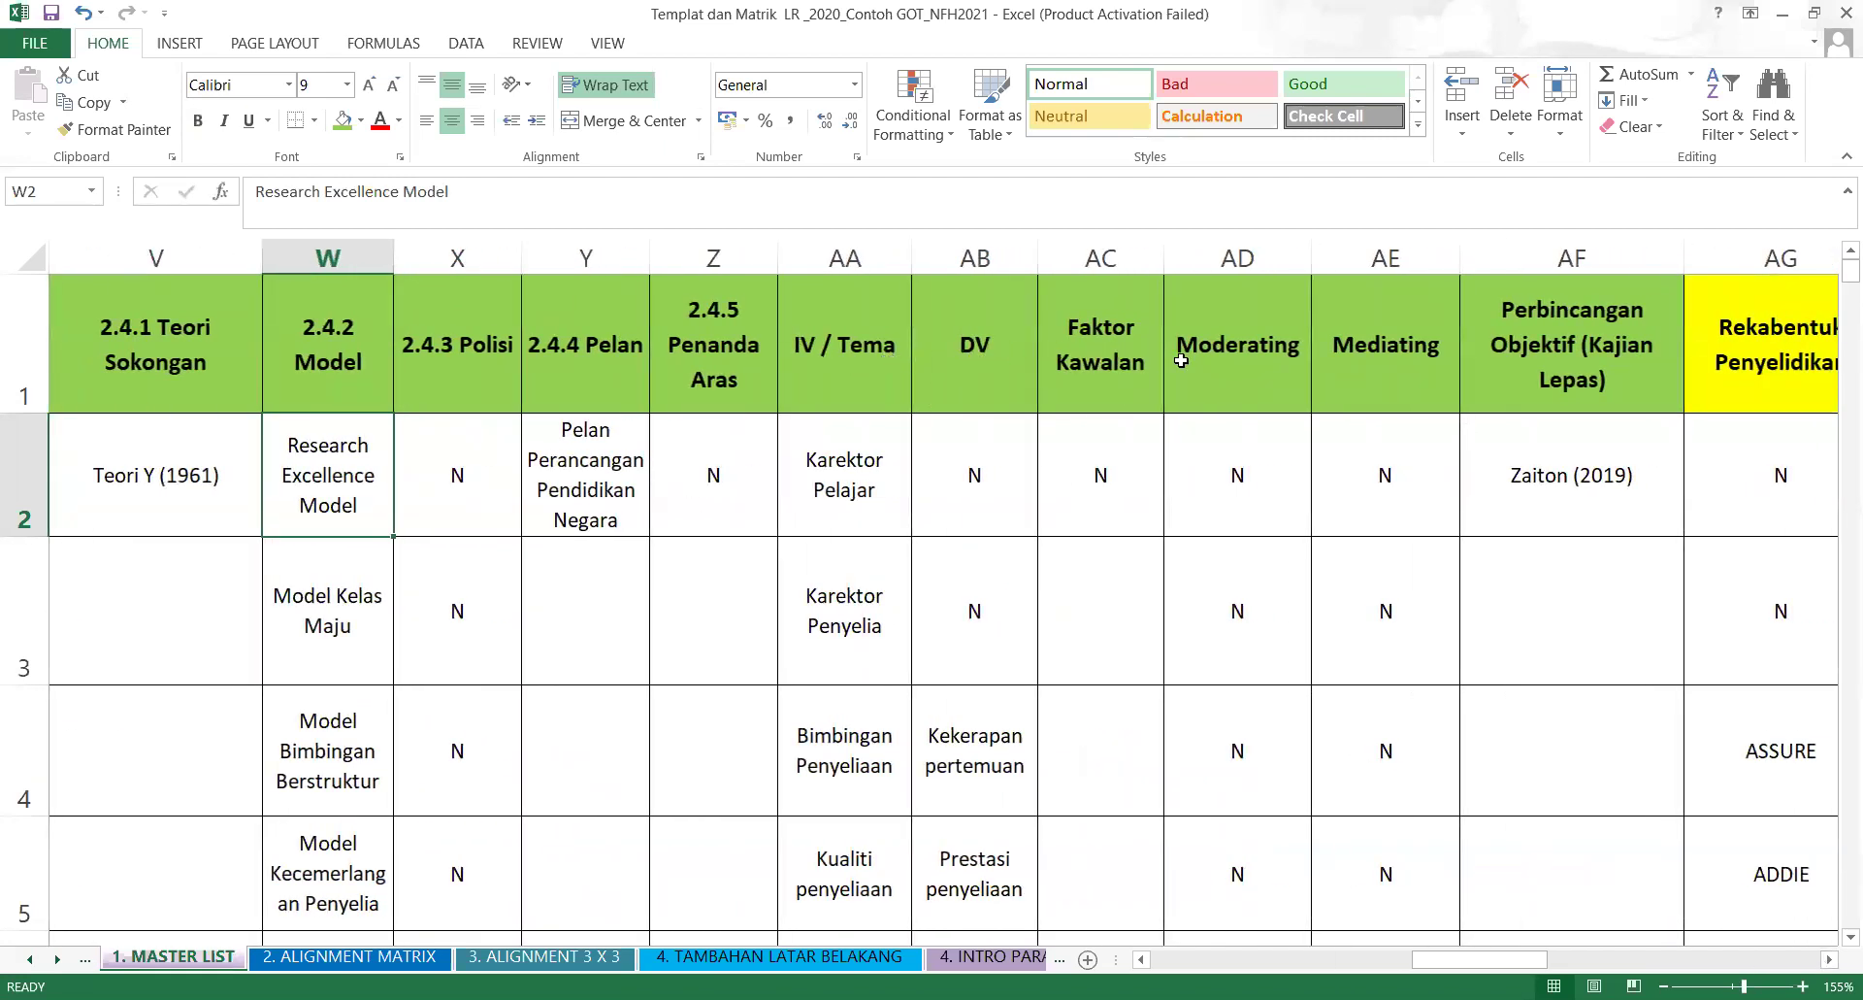
click(1579, 368)
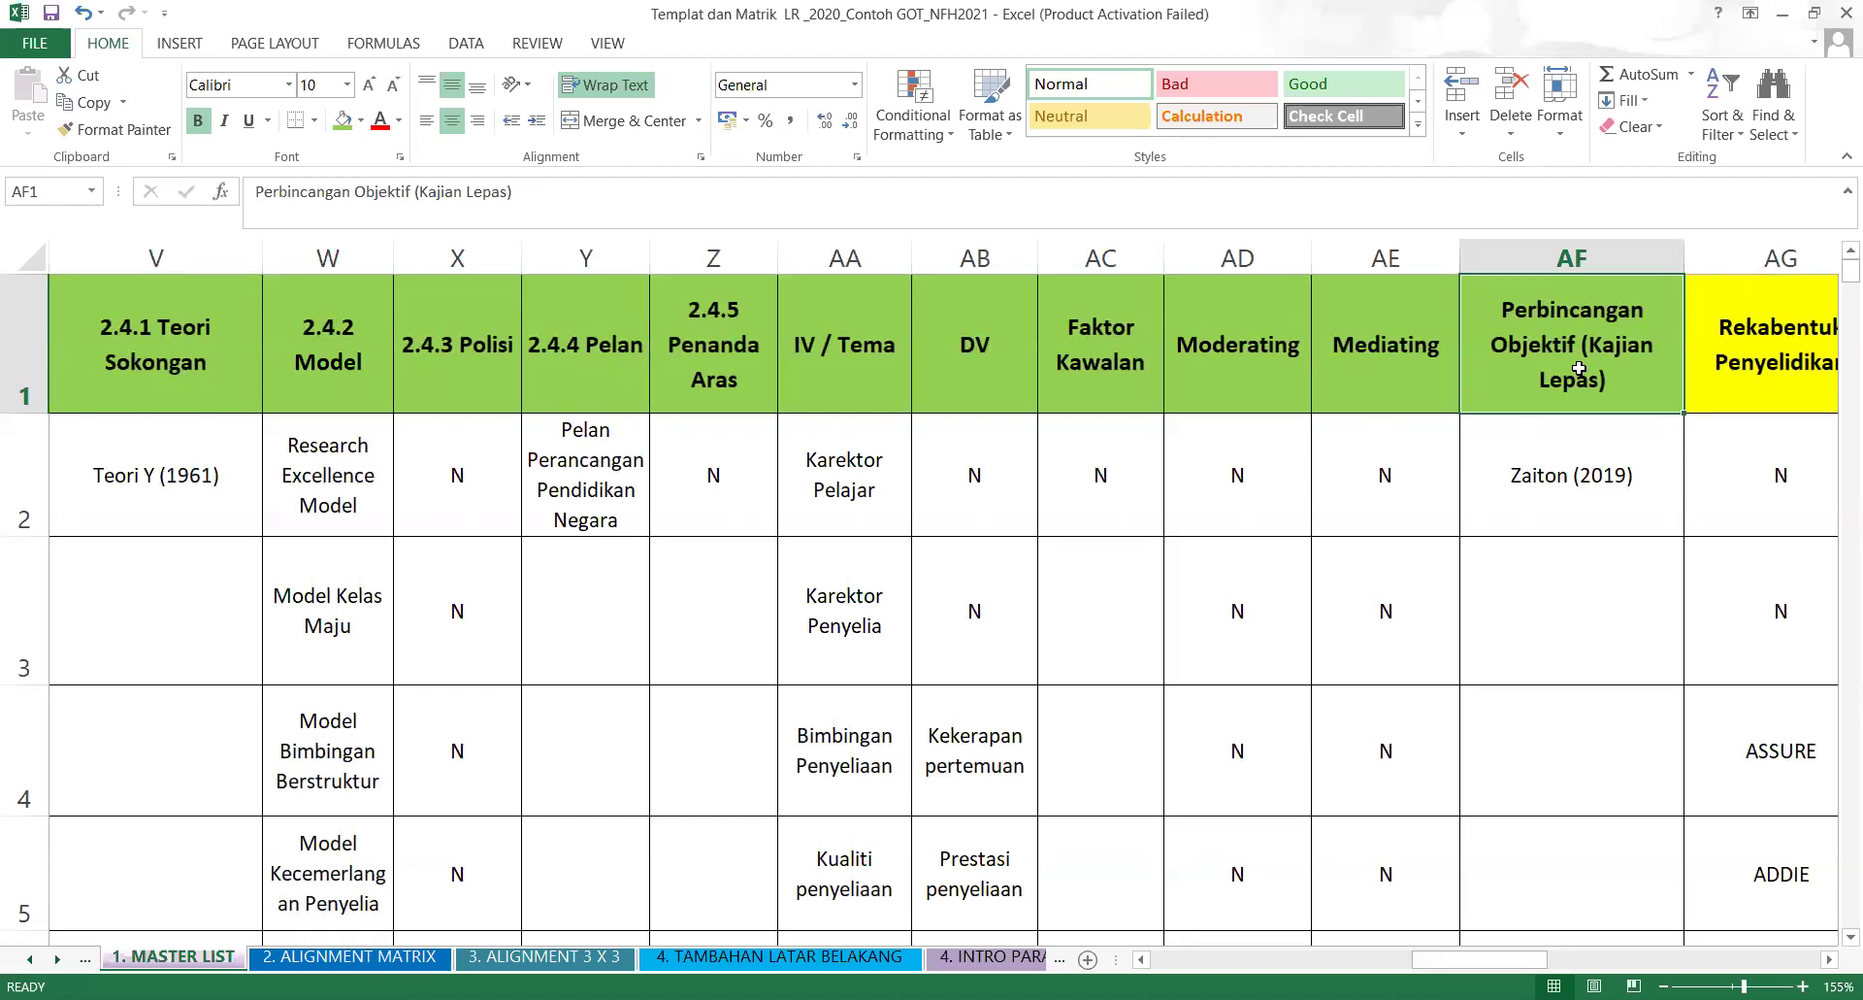
click(1600, 490)
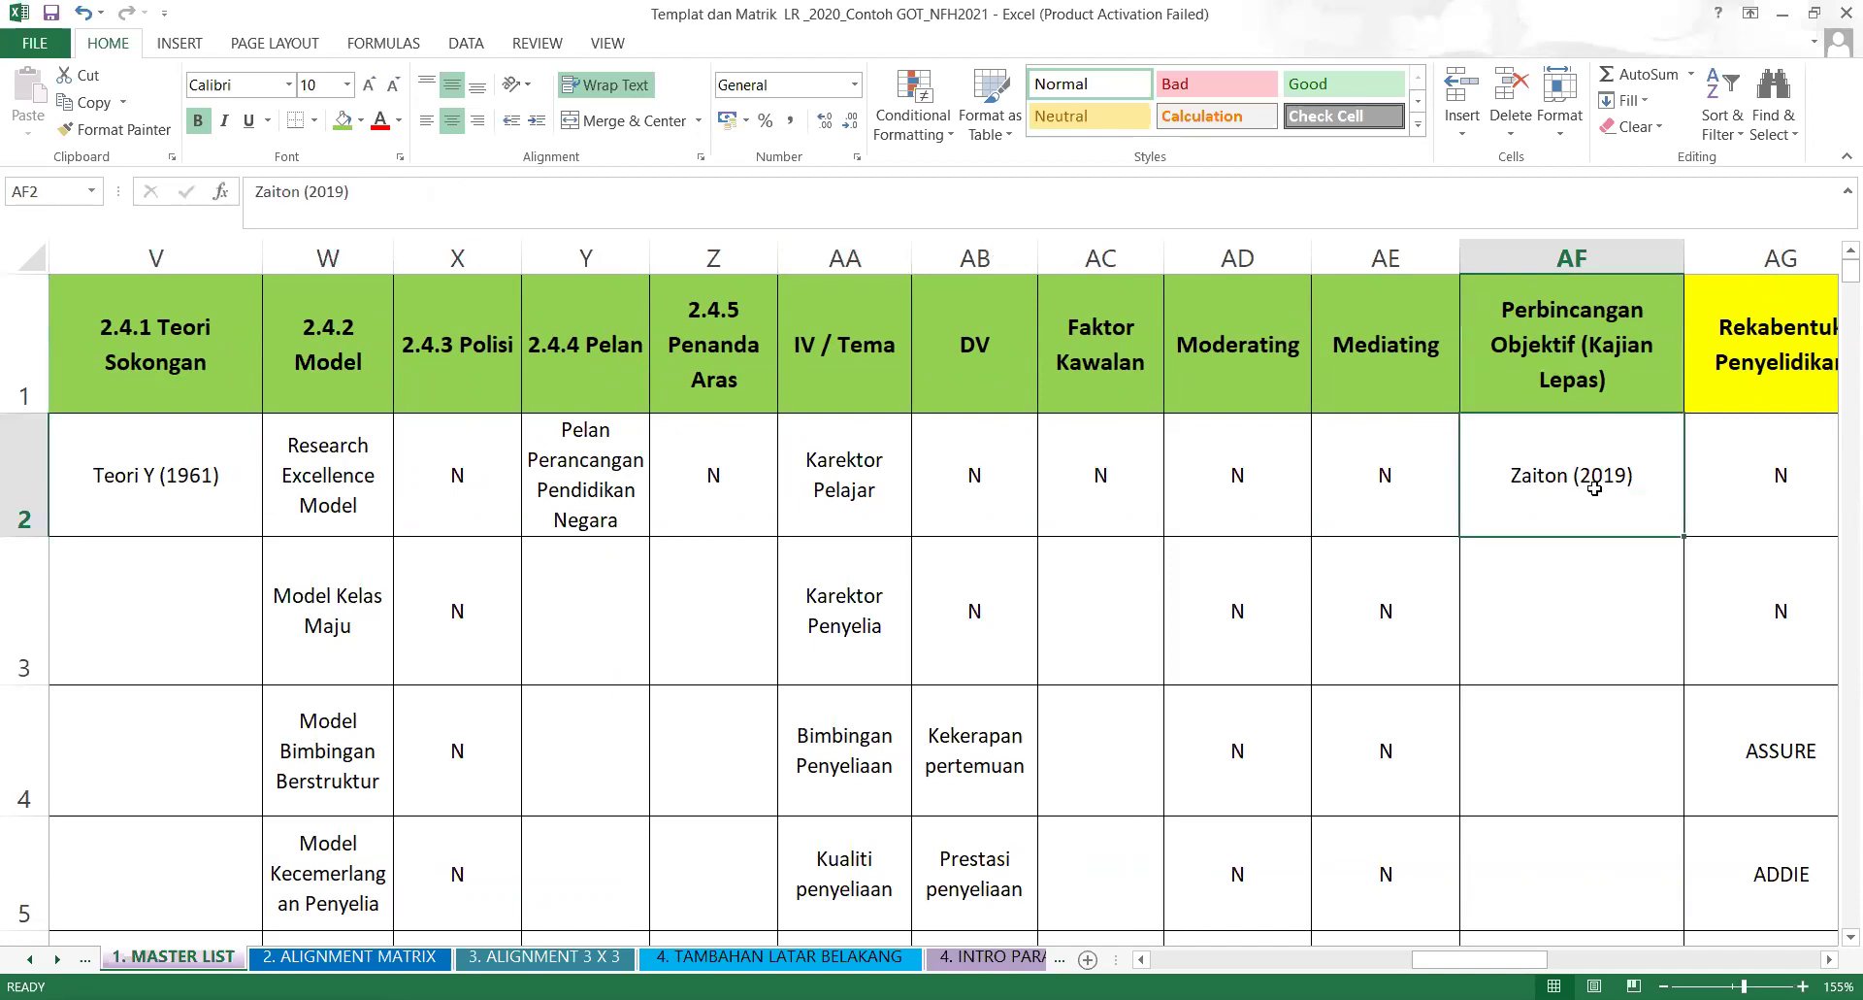
click(421, 203)
text(, Lee et al )201)
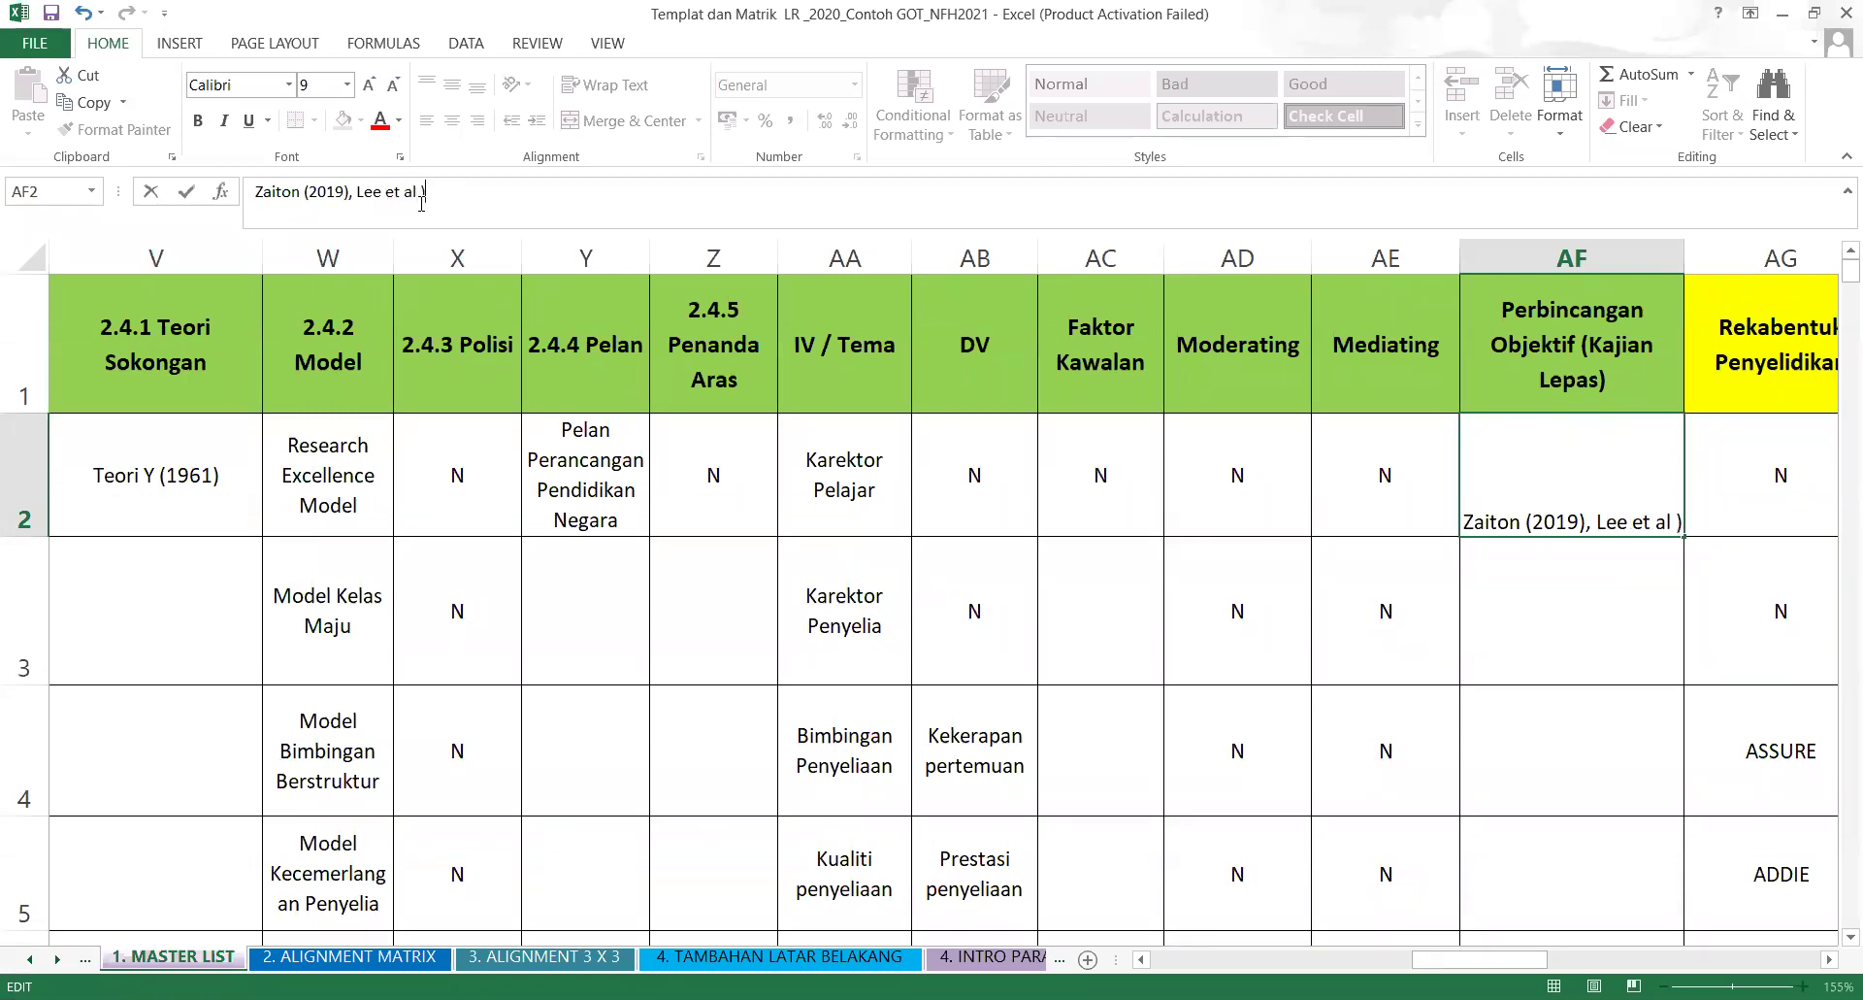
key(BackSpace)
key(BackSpace)
key(BackSpace)
key(BackSpace)
text((2018))
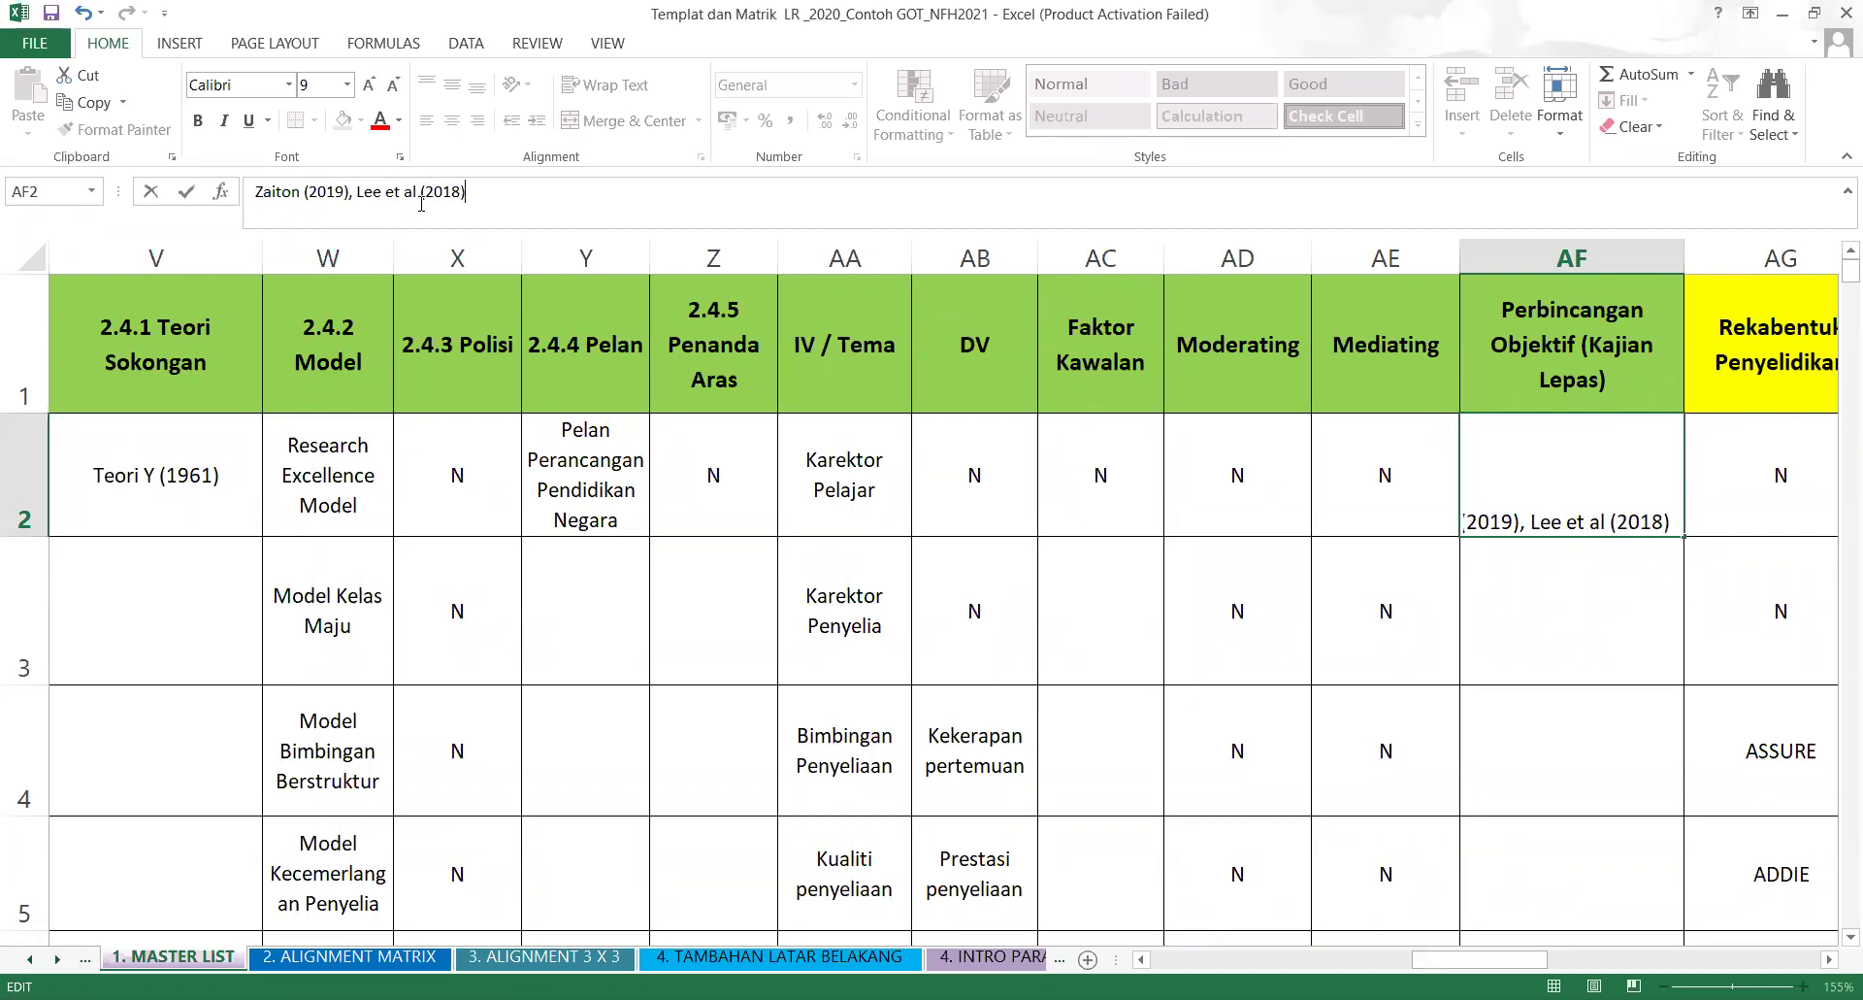
click(1525, 719)
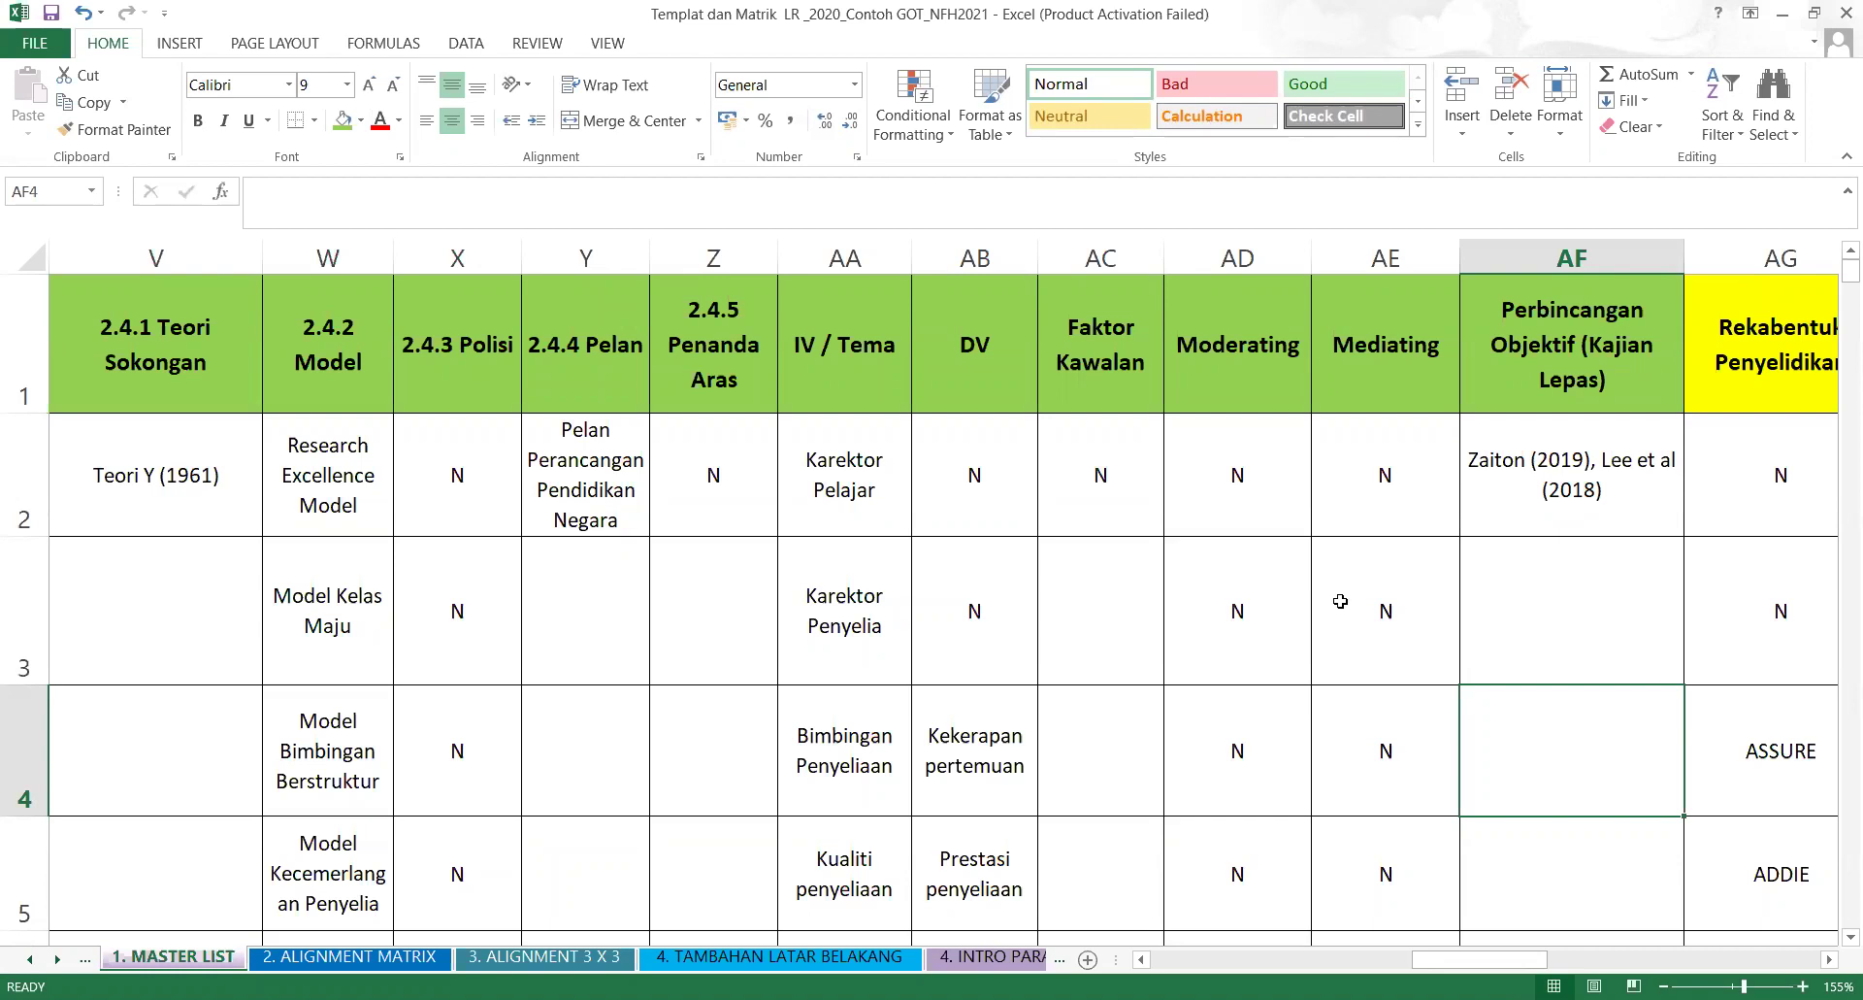
Insert a new blank column between Perbincangan Objektif (Kajian Lepas) and Rekabentuk Penyelidikan.
click(1730, 257)
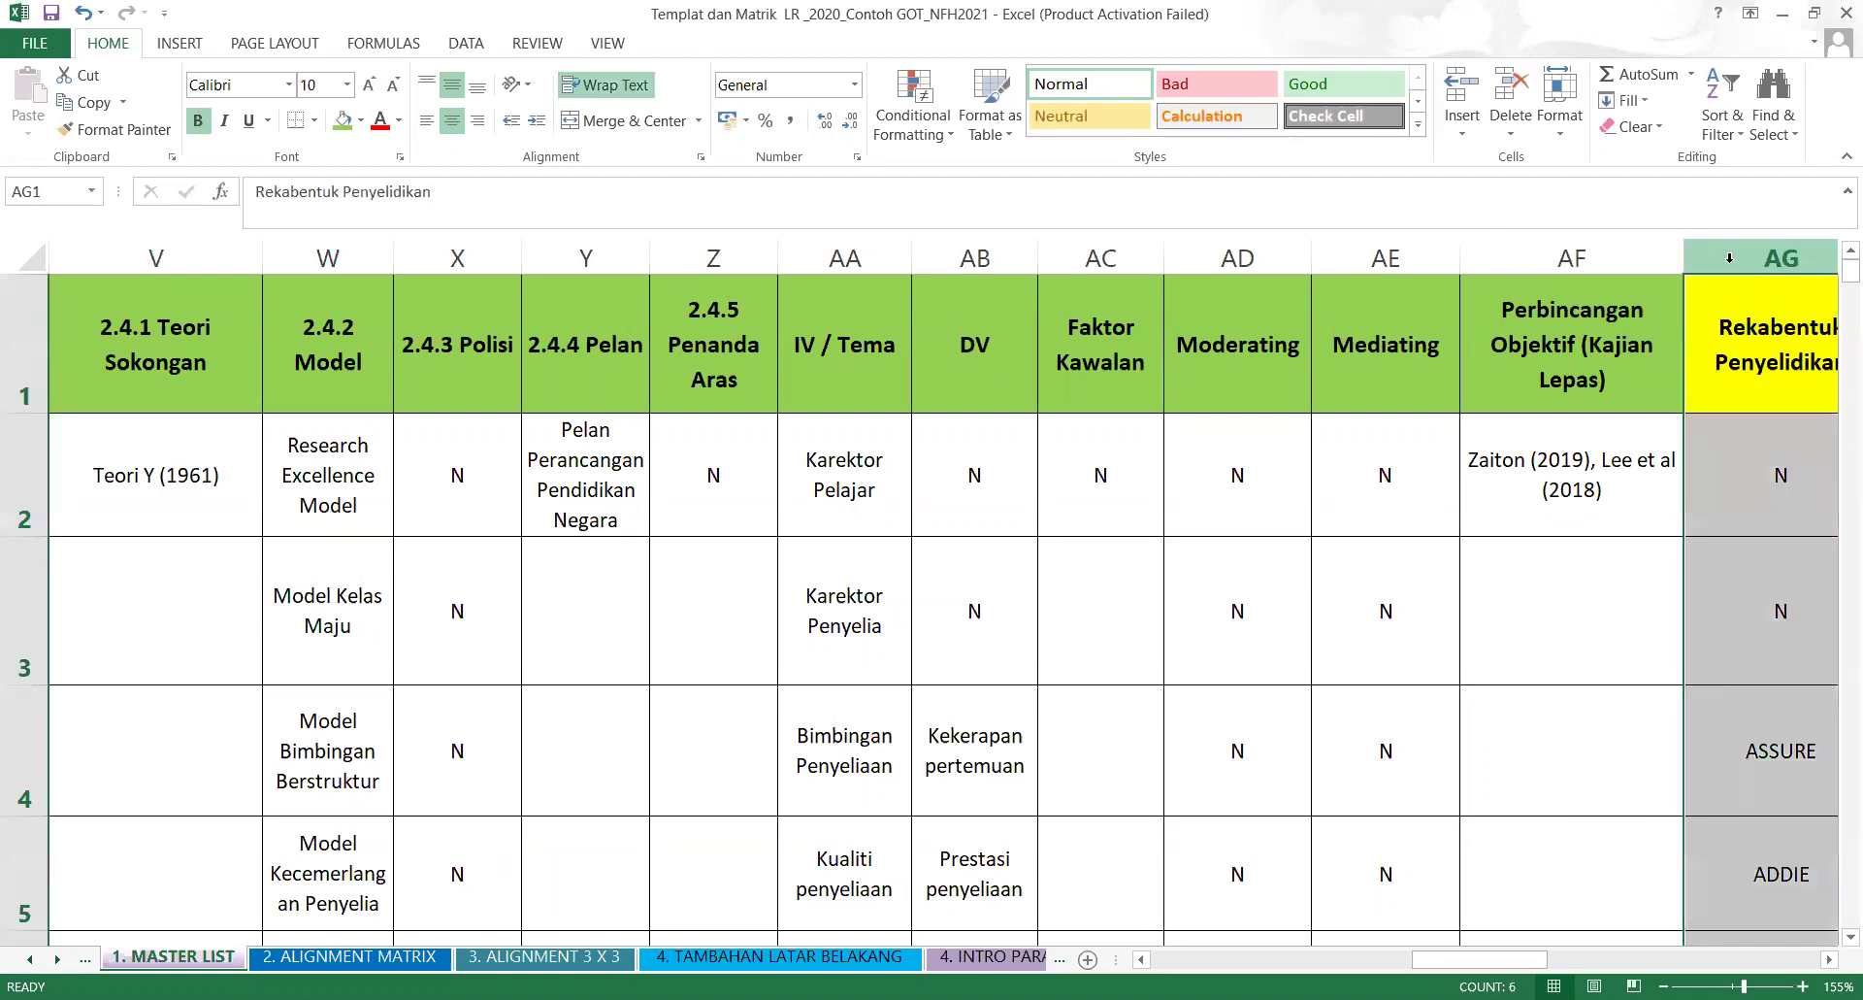
right_click(1729, 257)
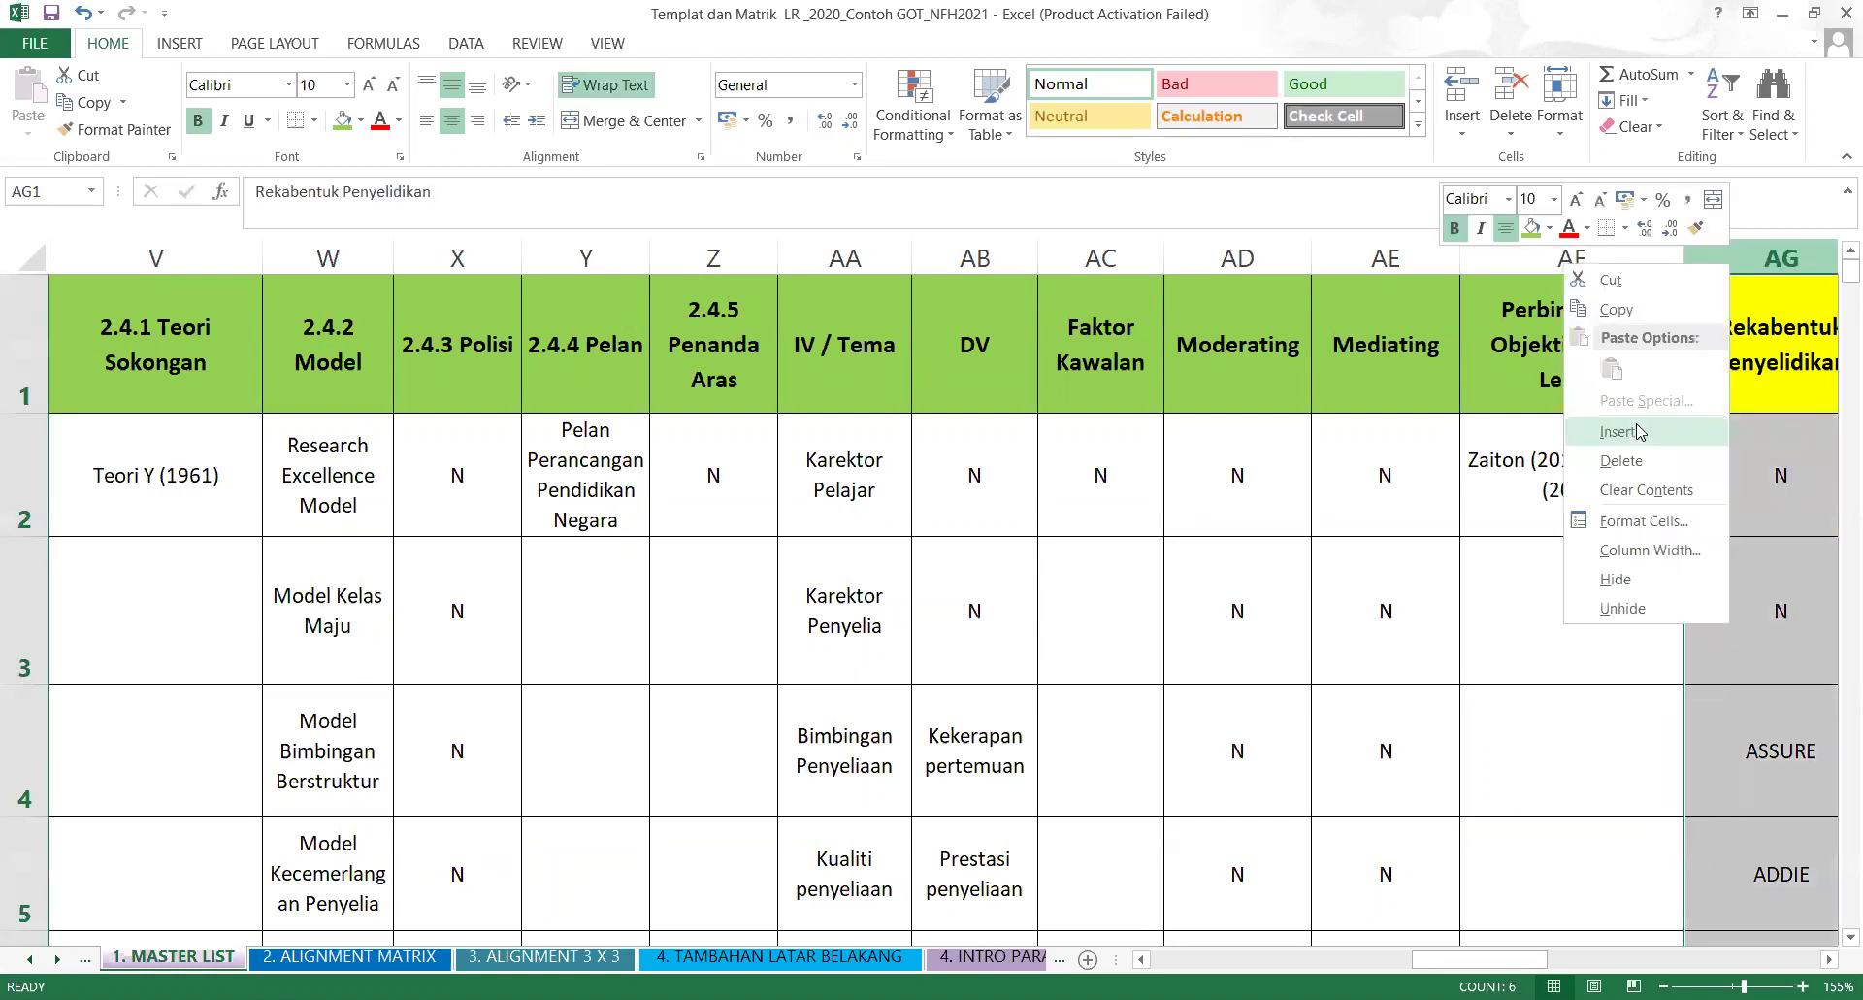
click(1638, 432)
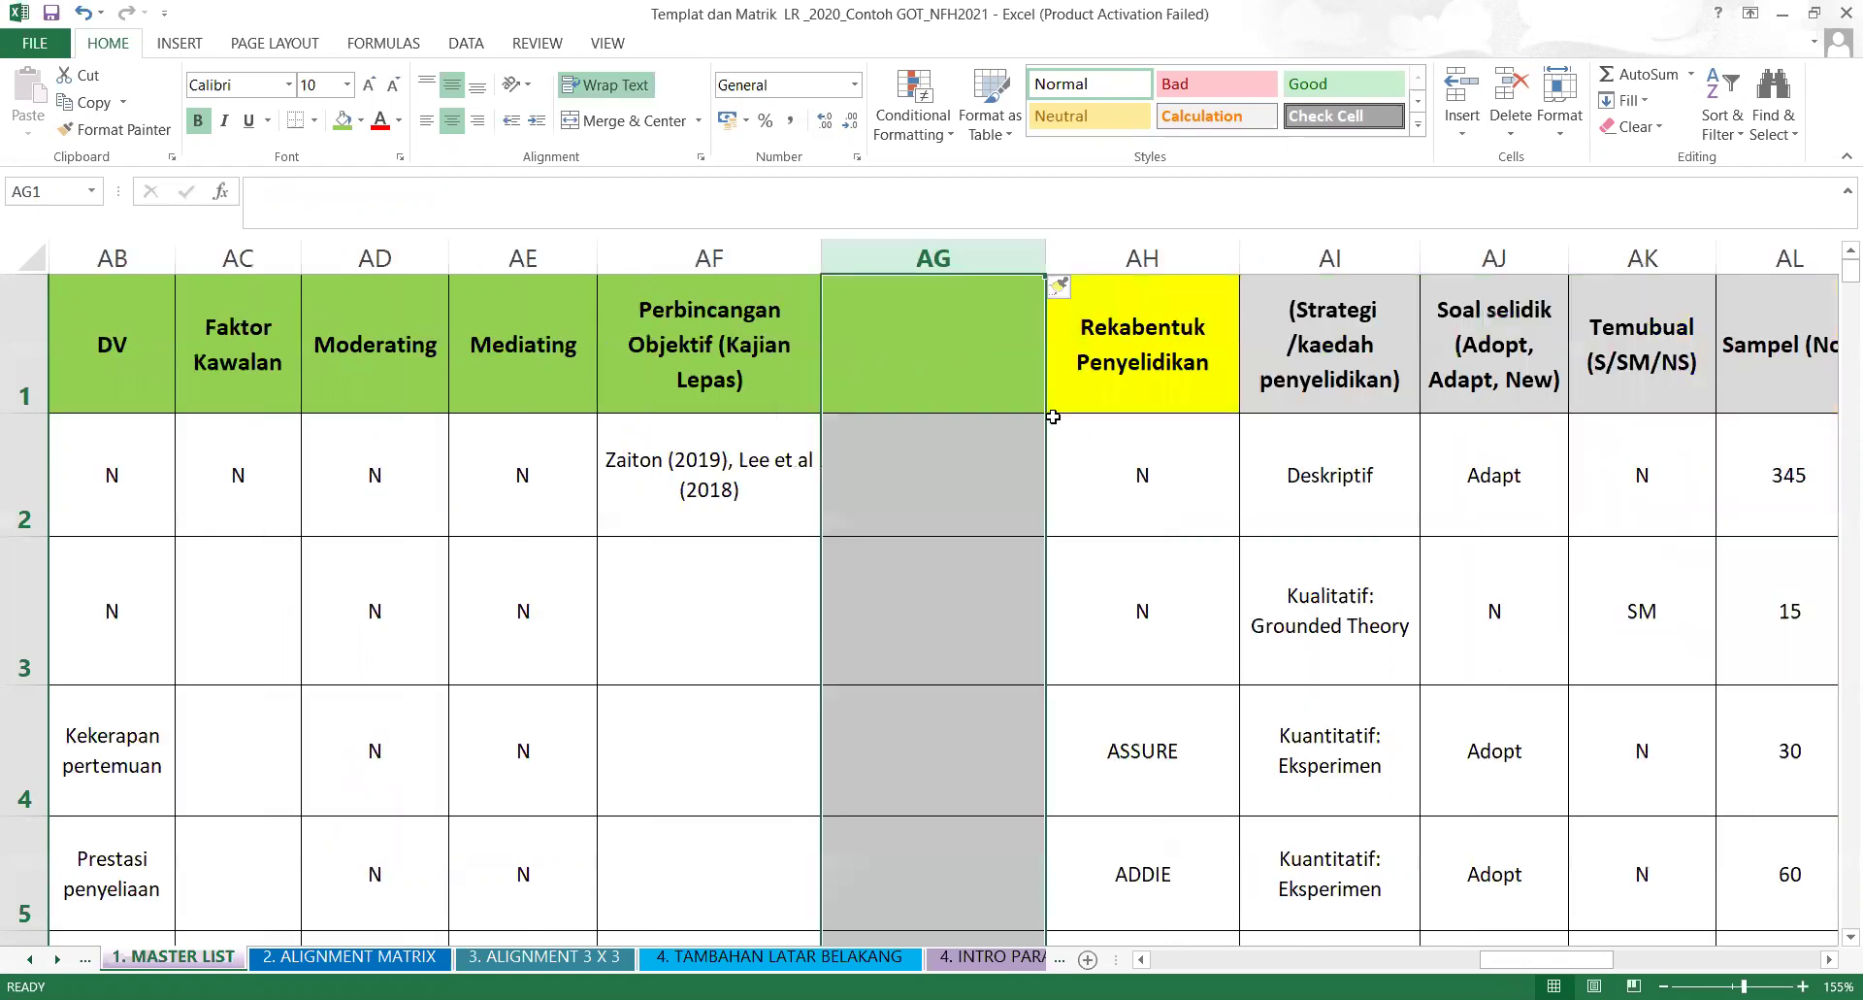
Title the new blank column after Perbincangan Objektif (Kajian Lepas) "Theoretical Framework".
click(888, 333)
text(T)
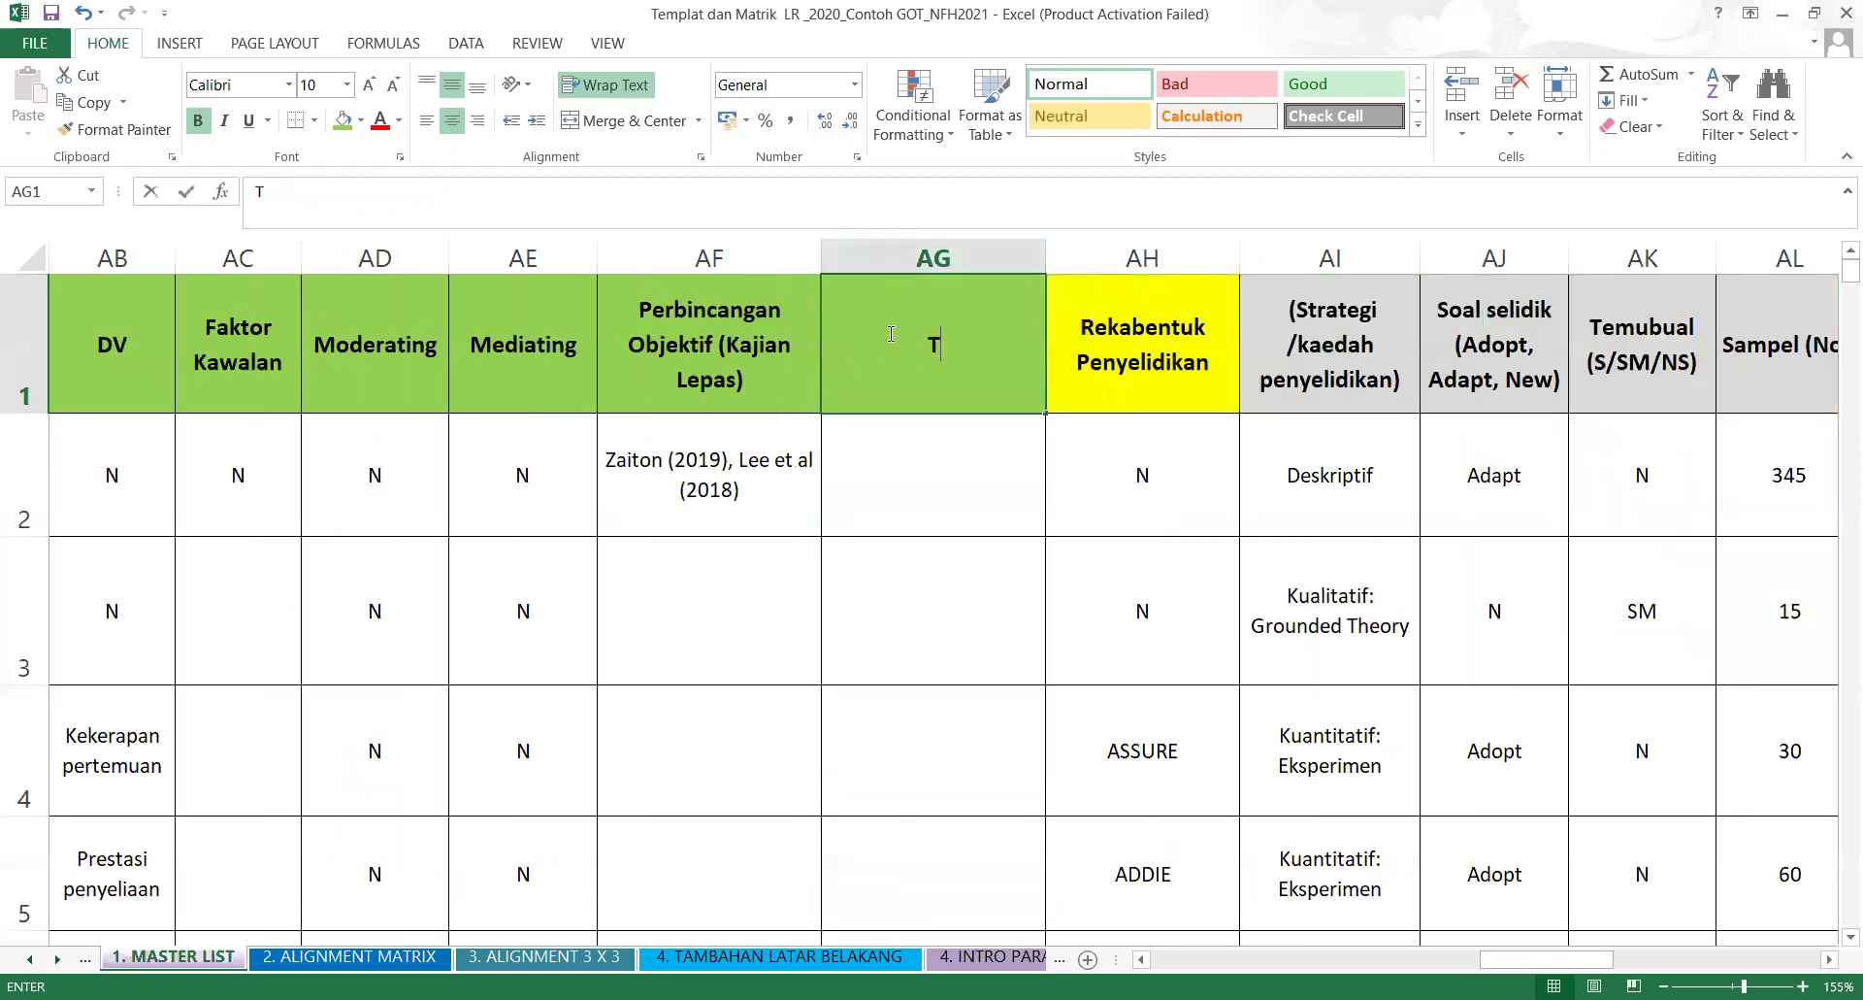
text(heoretical)
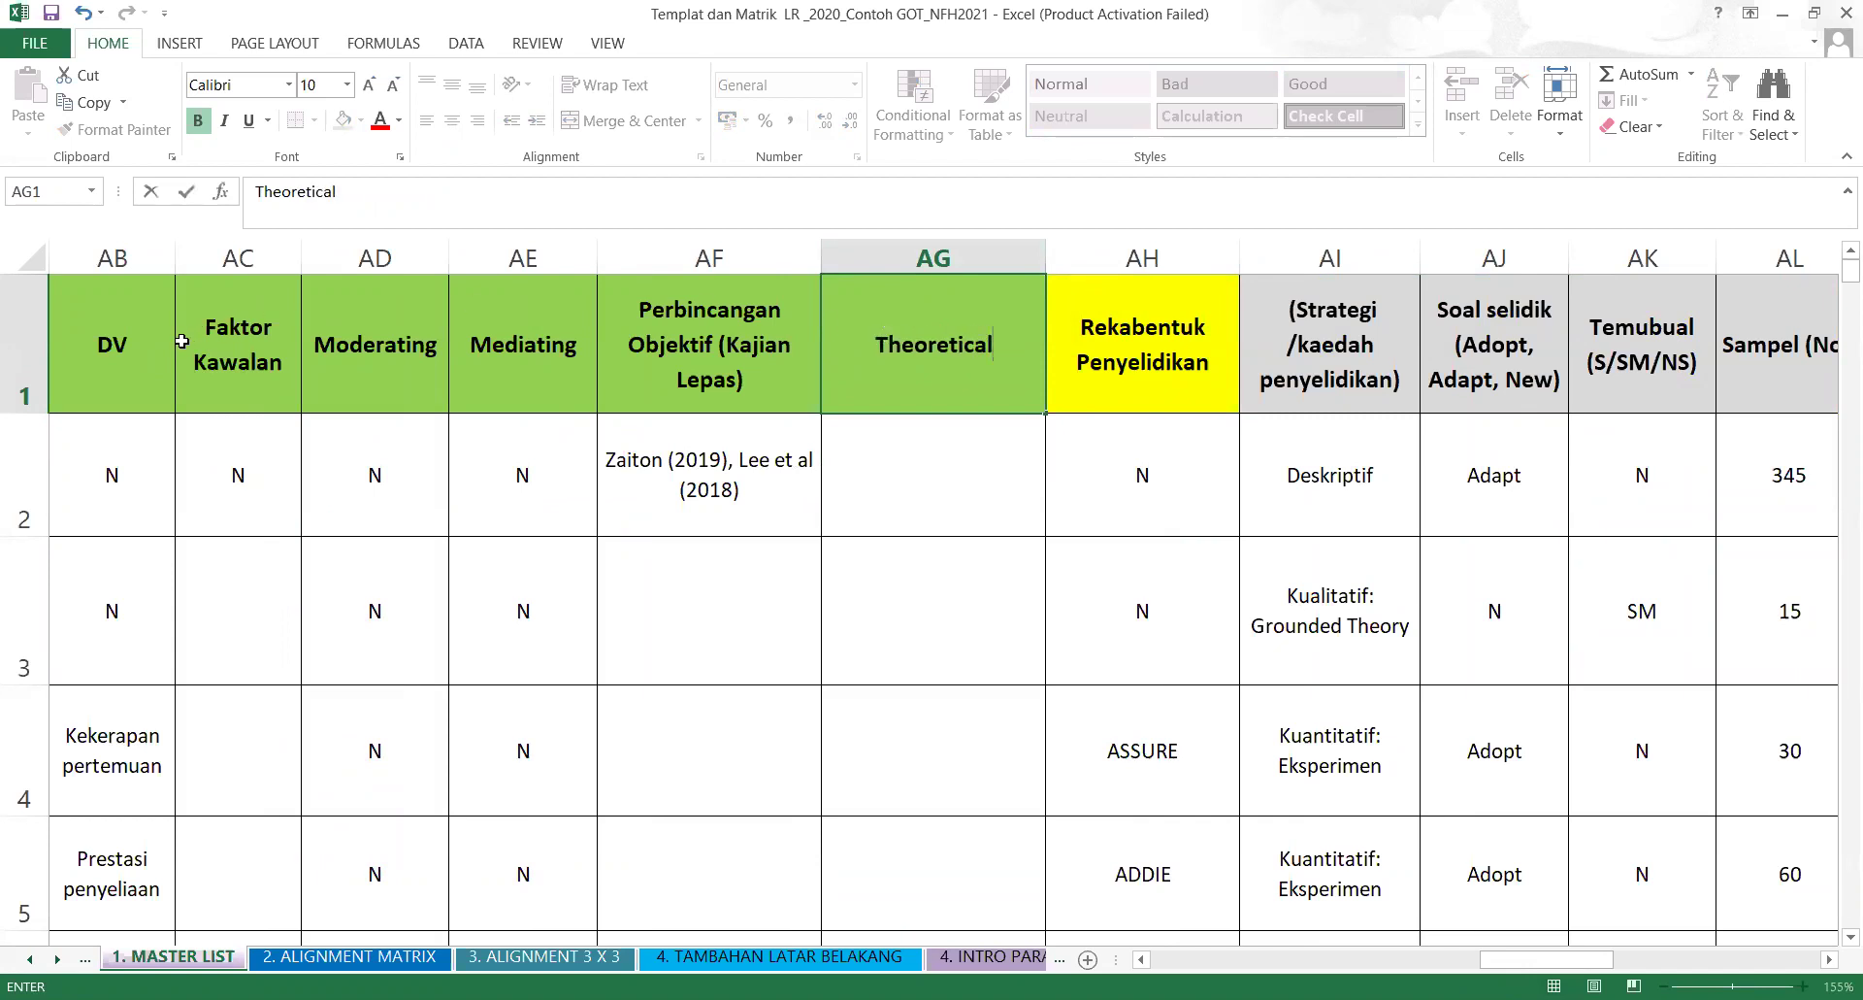
click(188, 337)
click(906, 326)
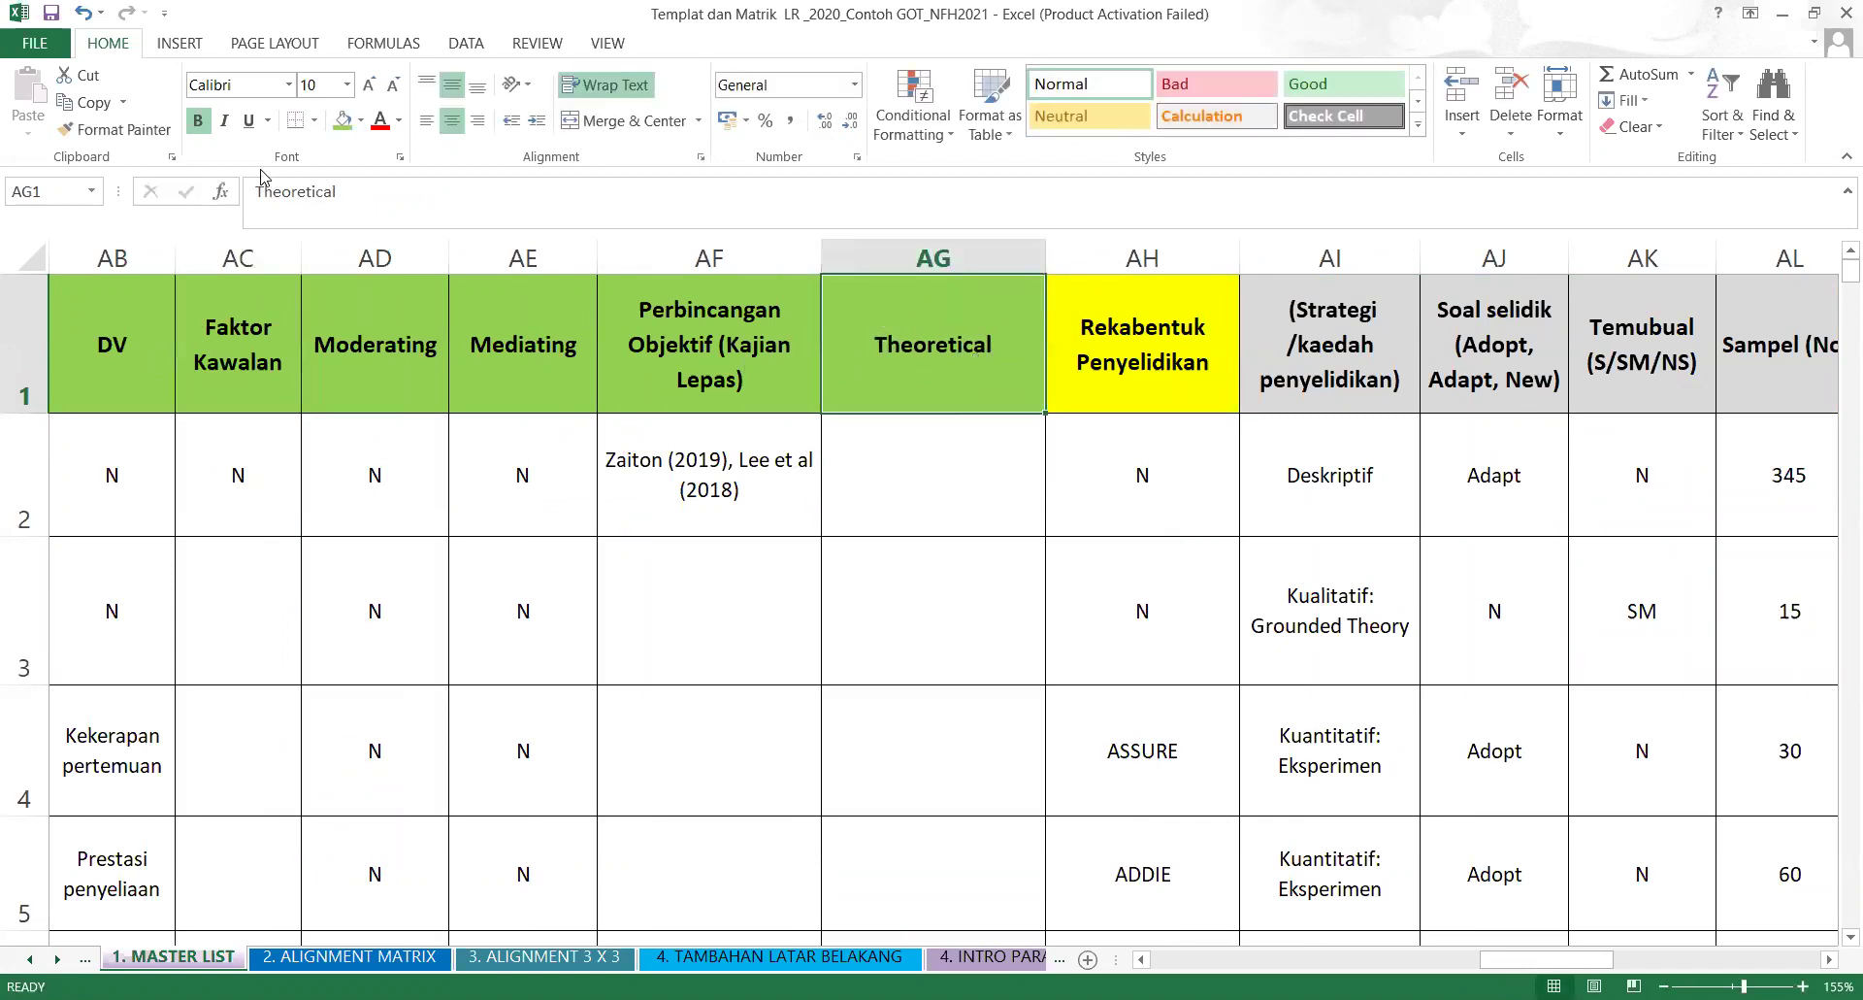
click(369, 197)
text(Fra)
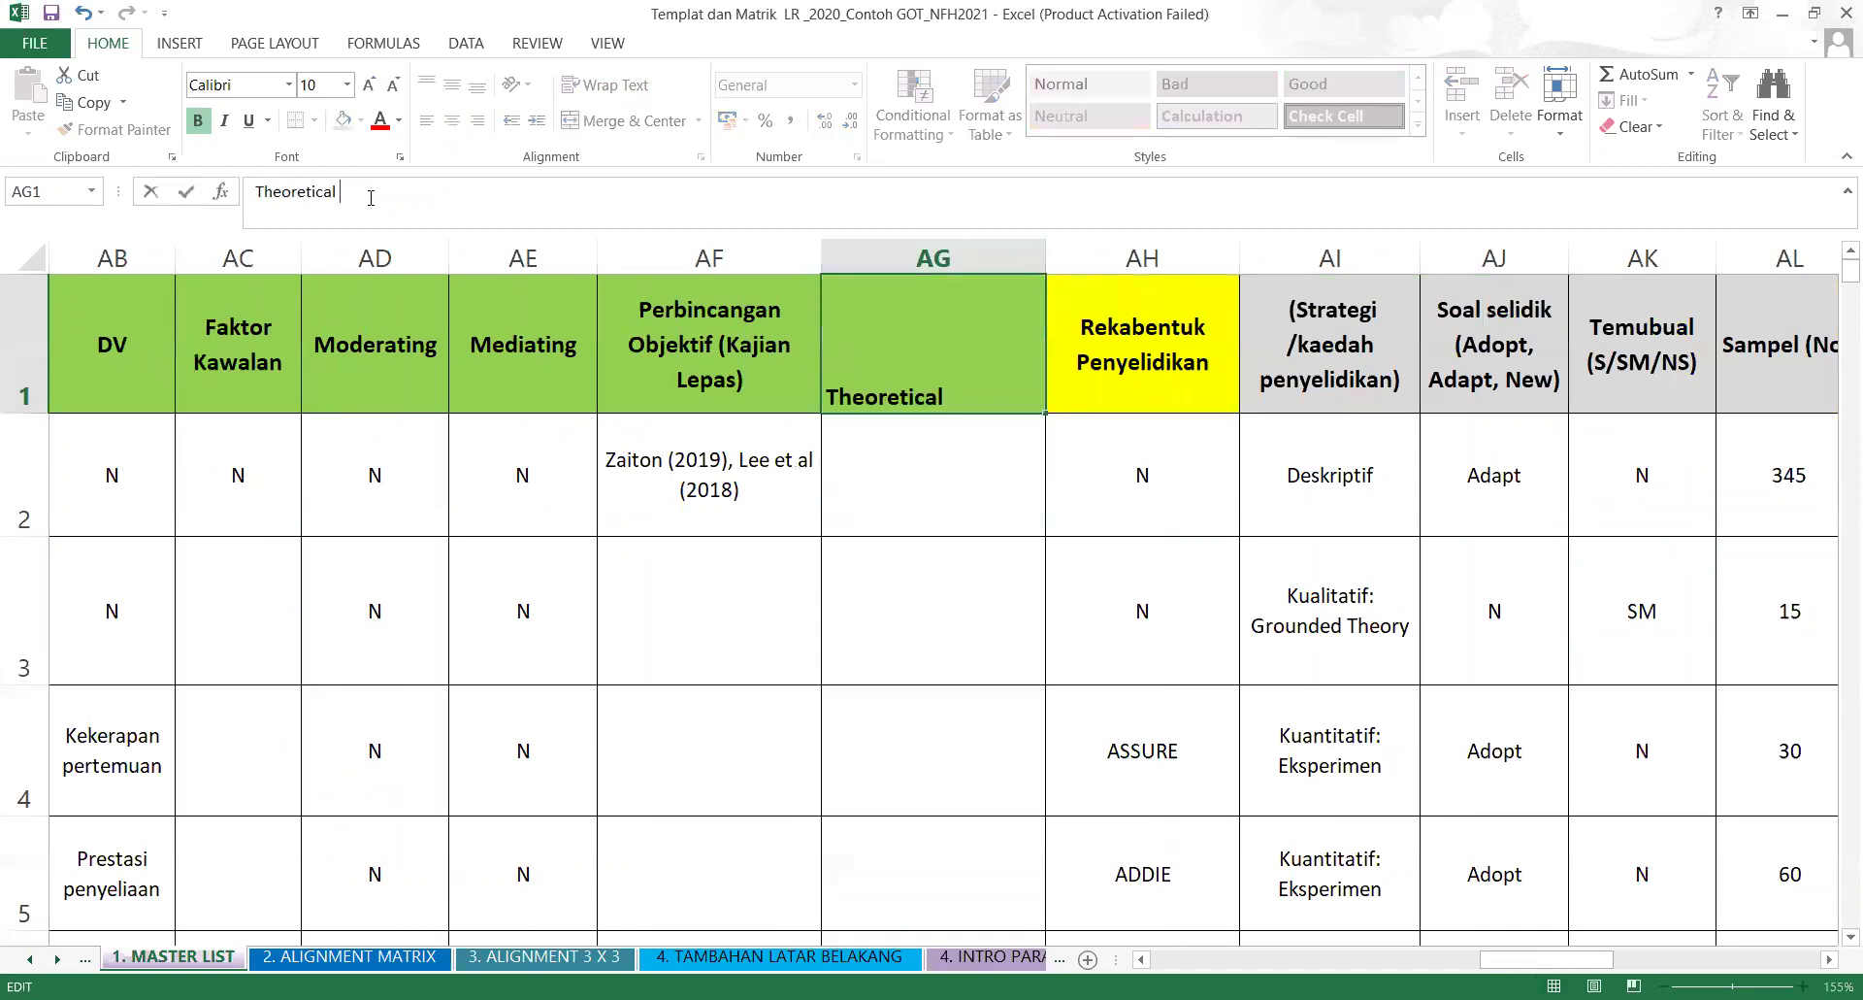
text(mework)
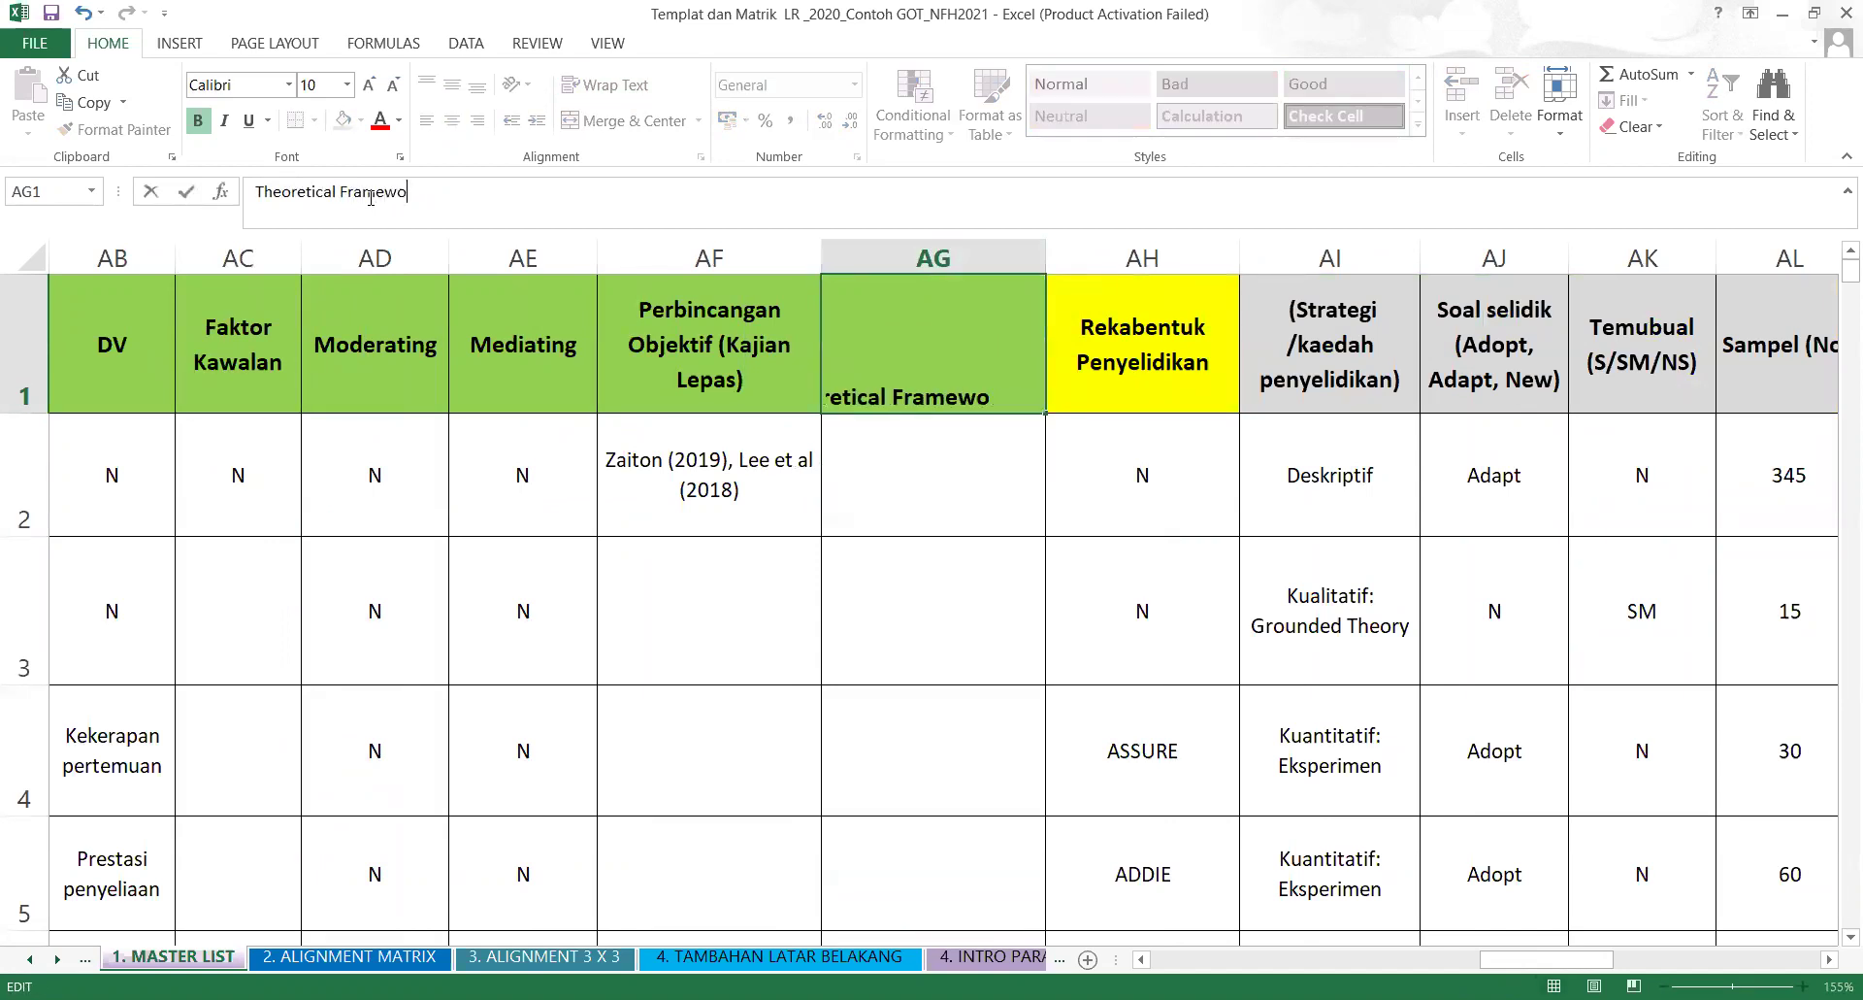
Insert a blank column between Theoretical Framework and Rekabentuk Penyelidikan.
click(1151, 254)
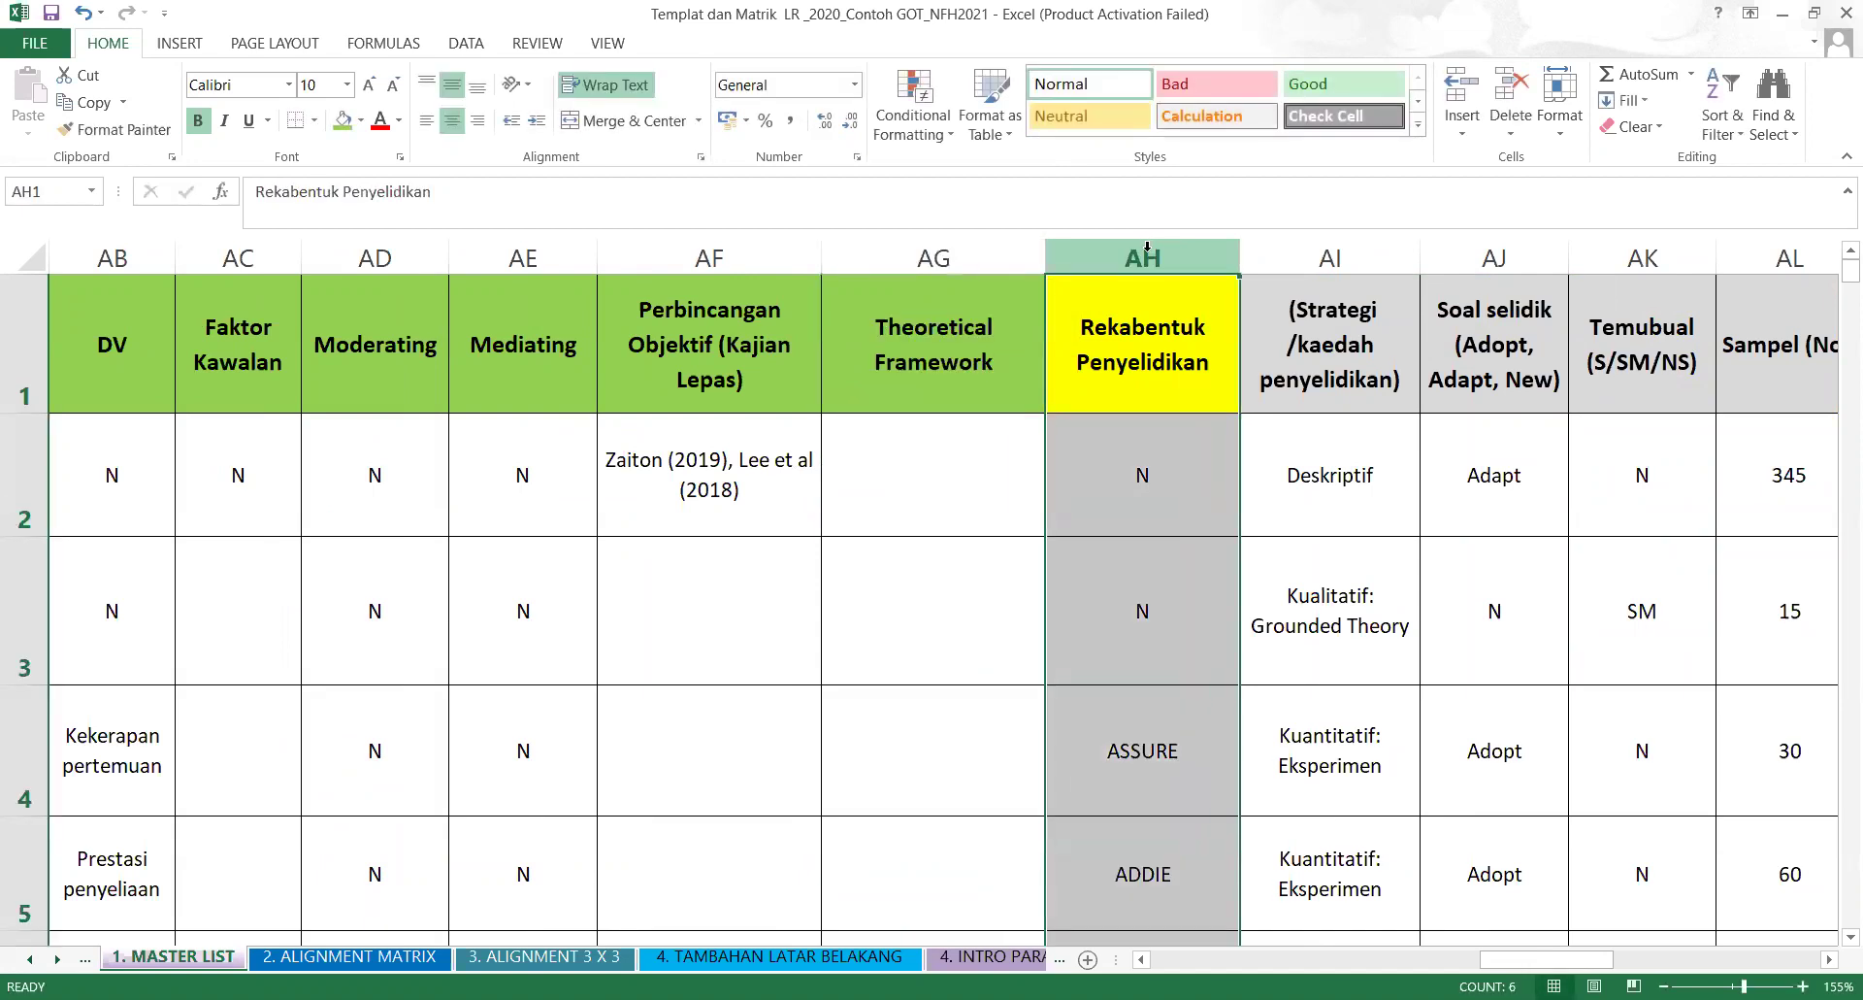
right_click(1147, 248)
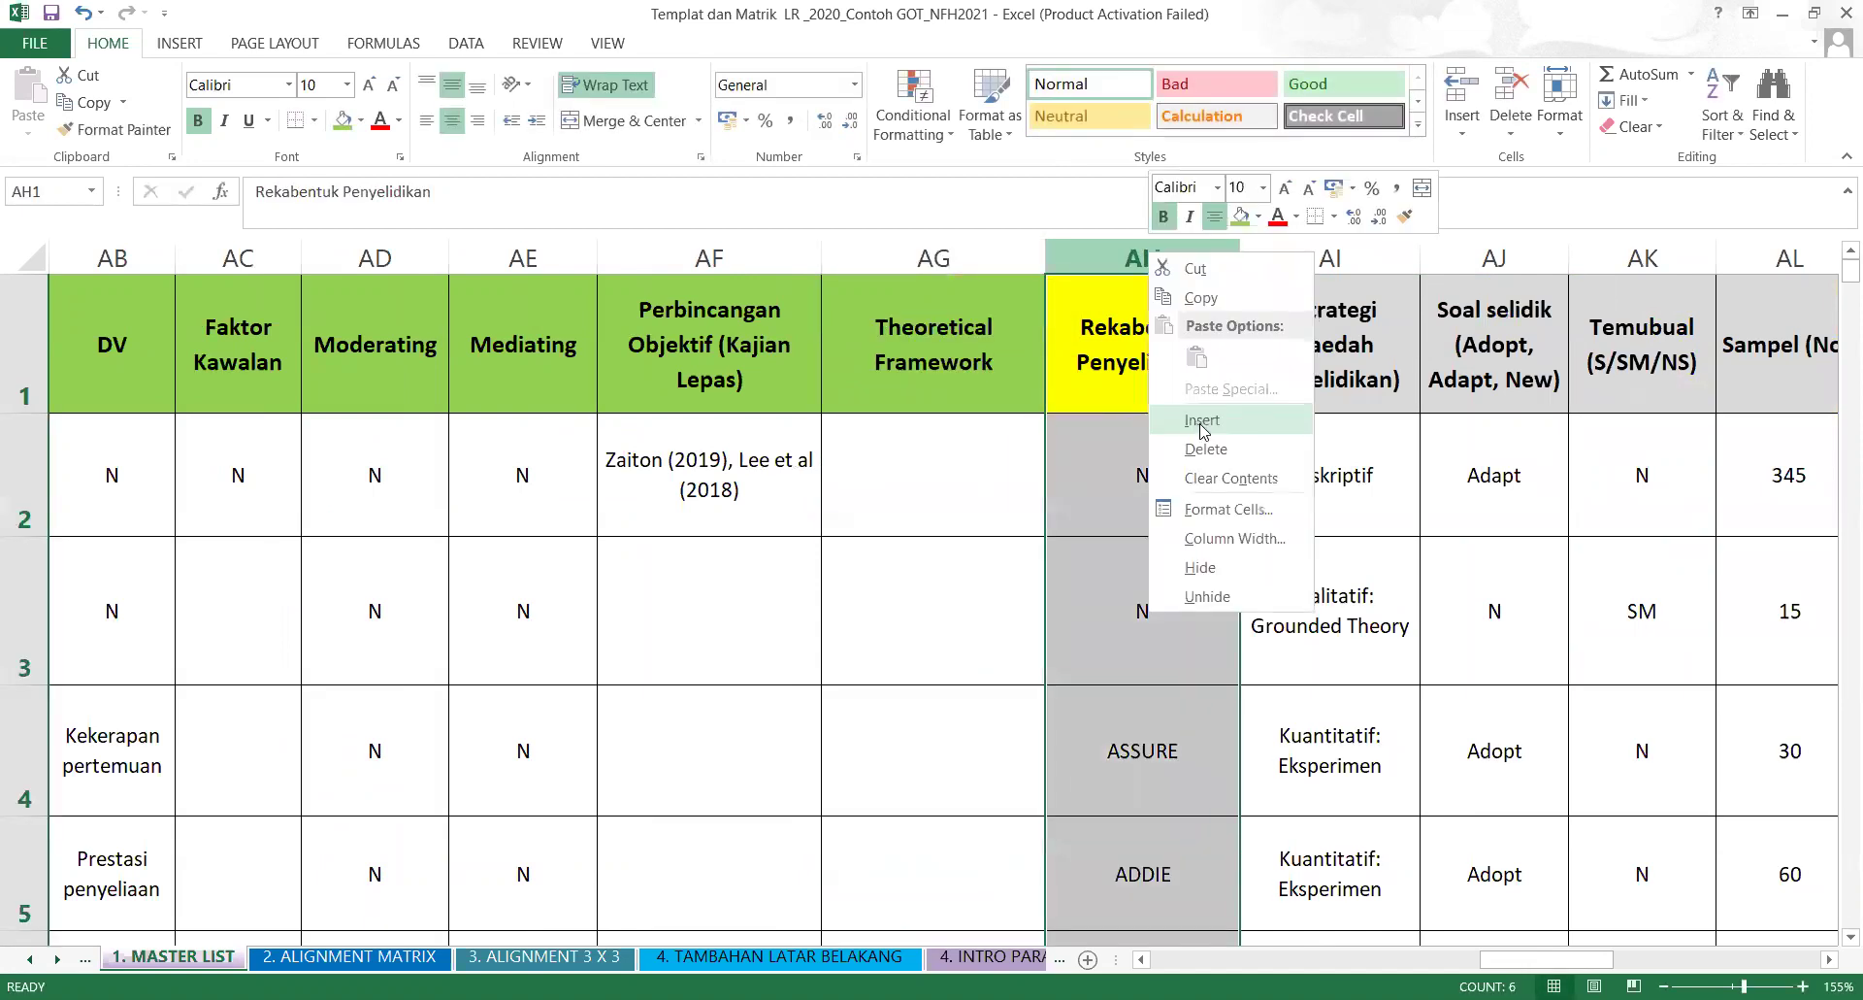
click(1201, 427)
text(V)
key(BackSpace)
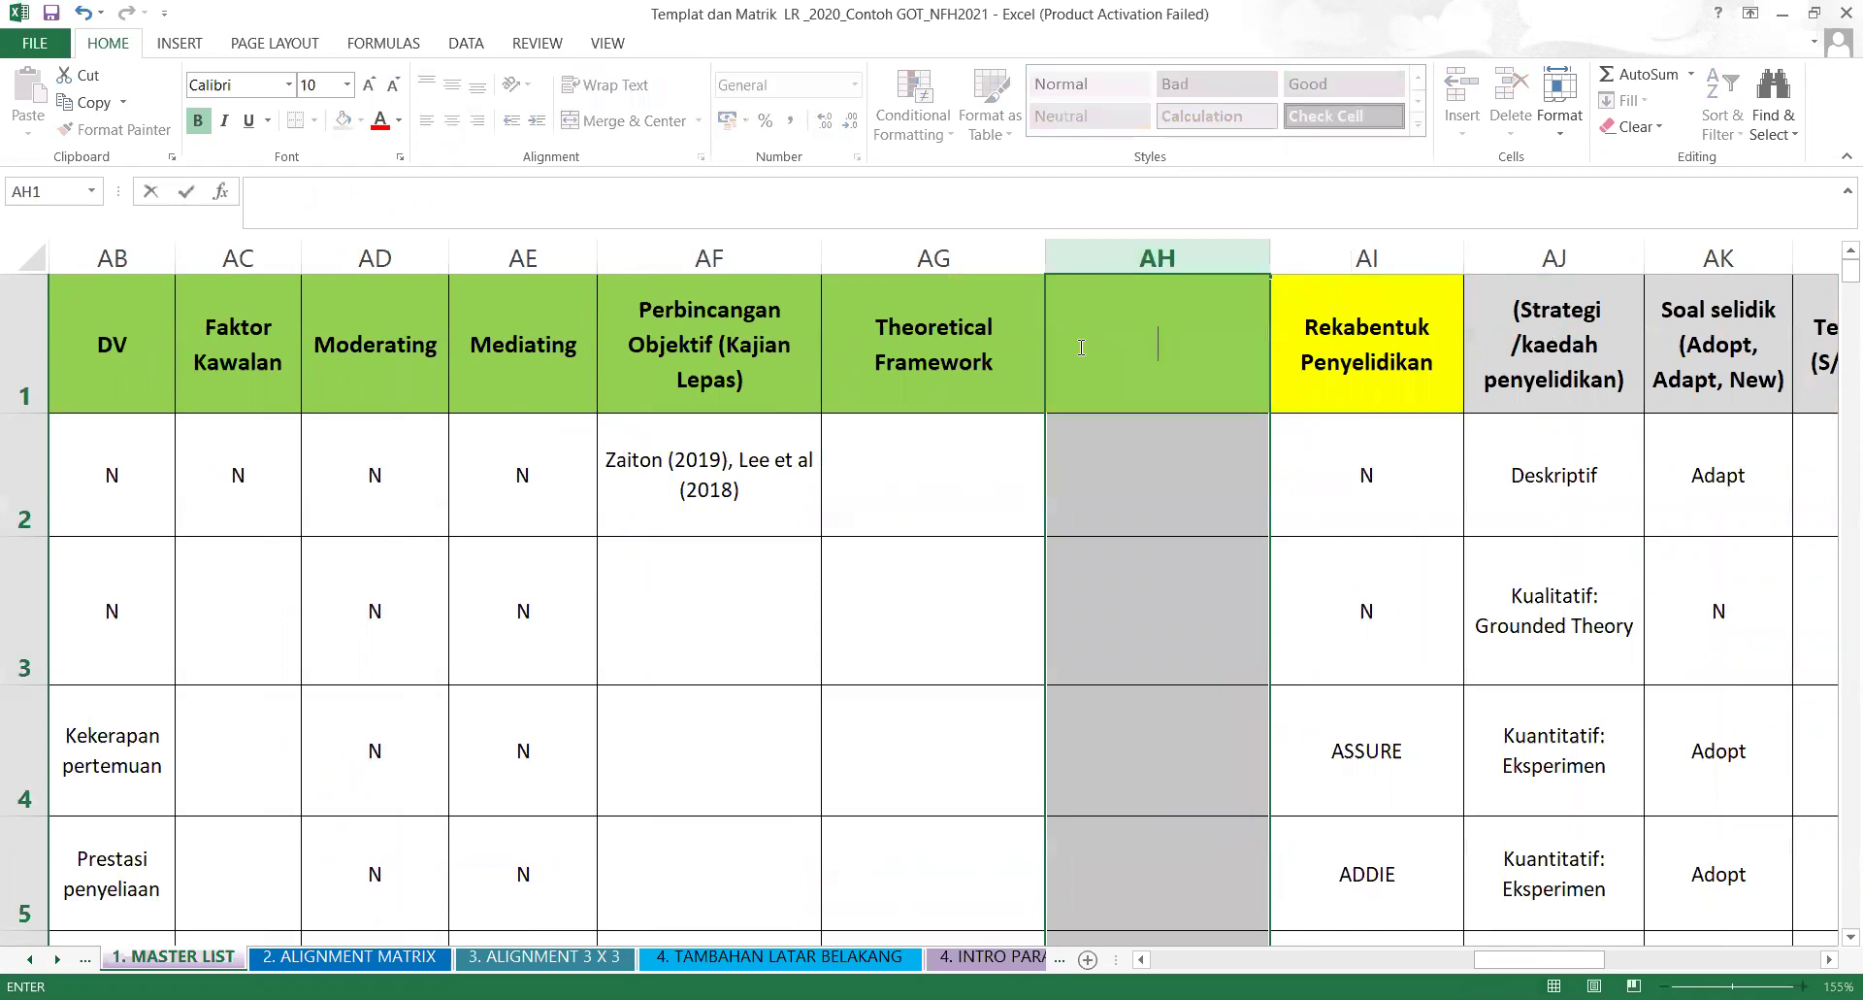
text(Conceptual F)
key(BackSpace)
key(BackSpace)
key(BackSpace)
key(BackSpace)
key(BackSpace)
key(BackSpace)
key(BackSpace)
key(BackSpace)
key(BackSpace)
key(BackSpace)
key(BackSpace)
key(BackSpace)
text(k)
key(BackSpace)
Title the blank column beside Theoretical Framework "Kerangka Konseptual (Y/N)".
text(Kerangka)
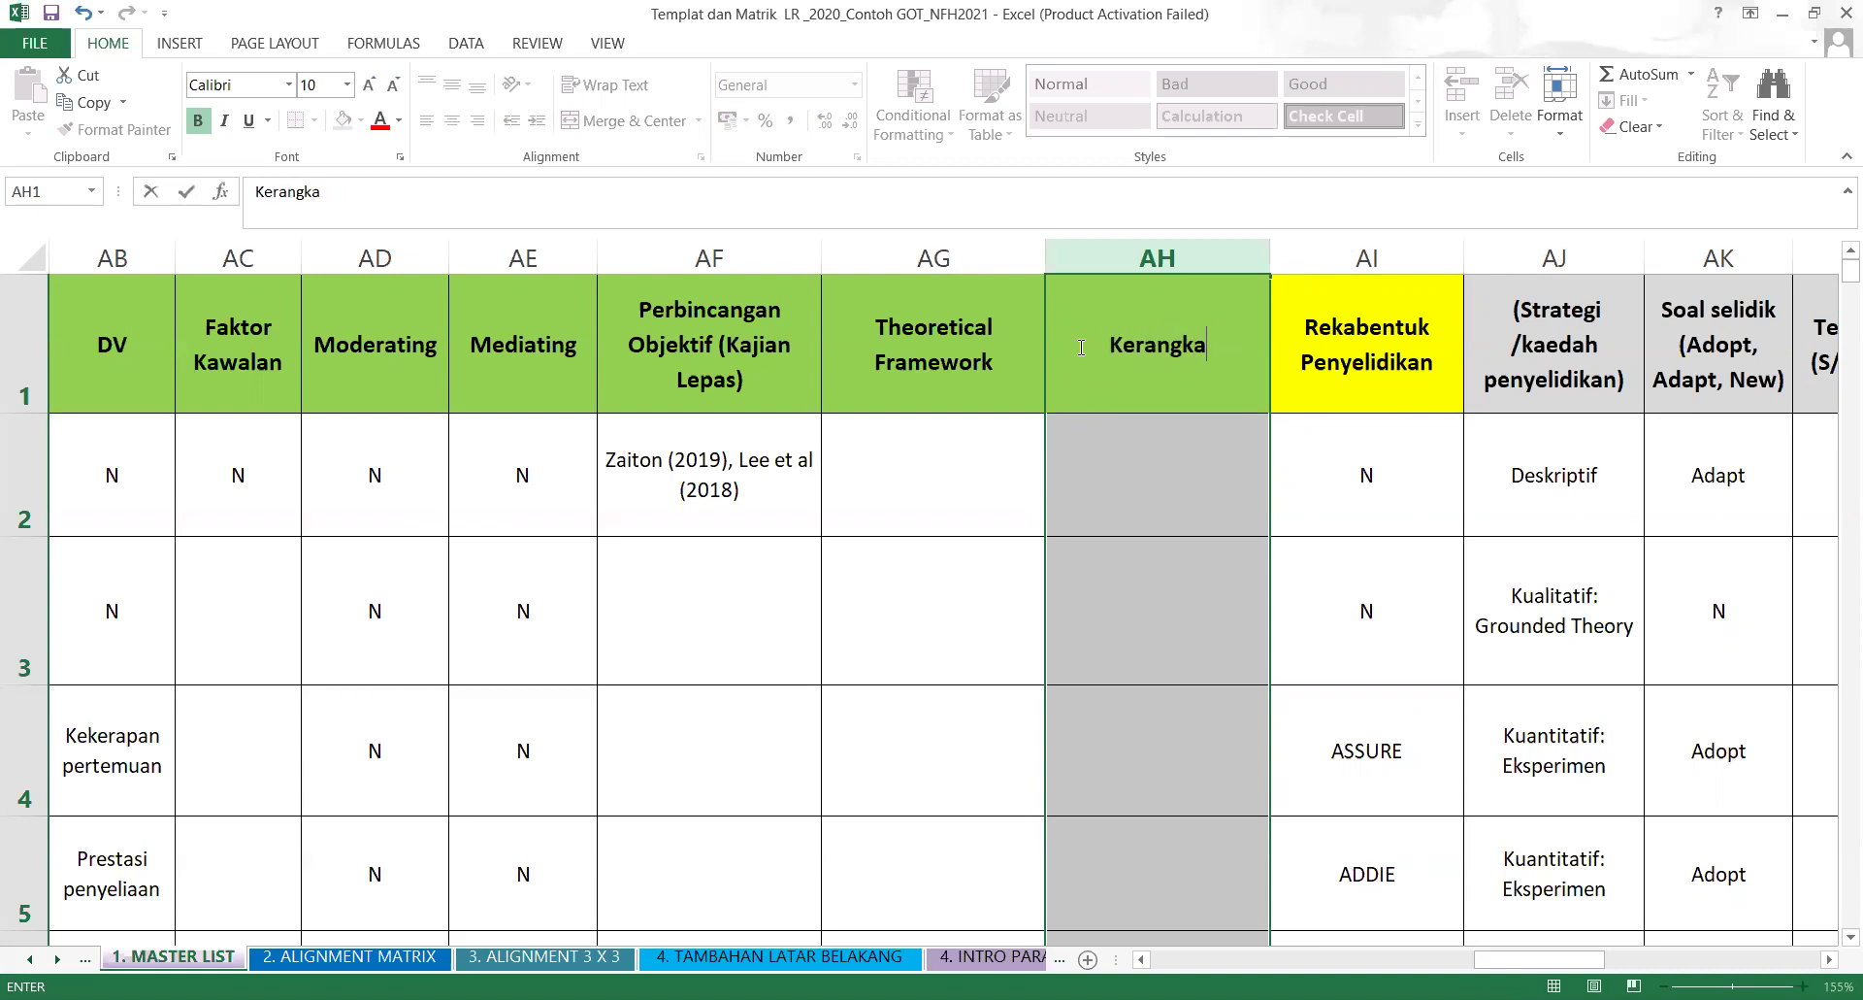
text( Konseptual)
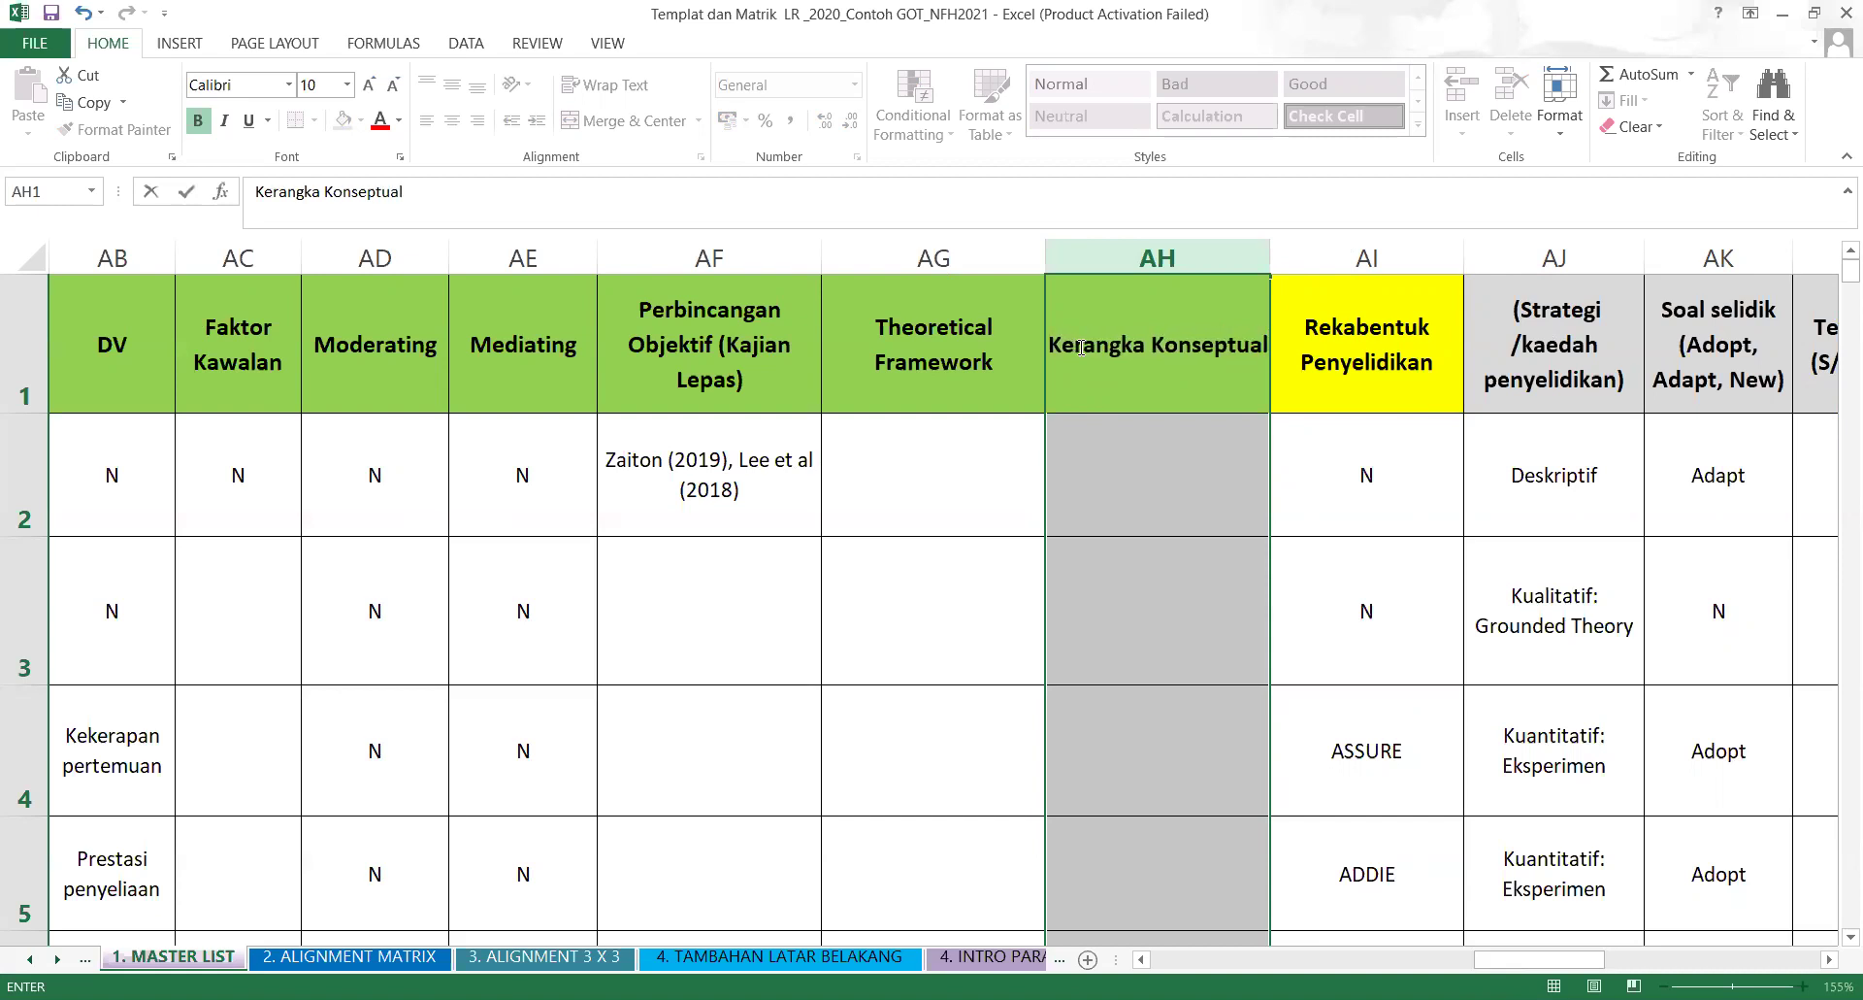
text( (Y/N))
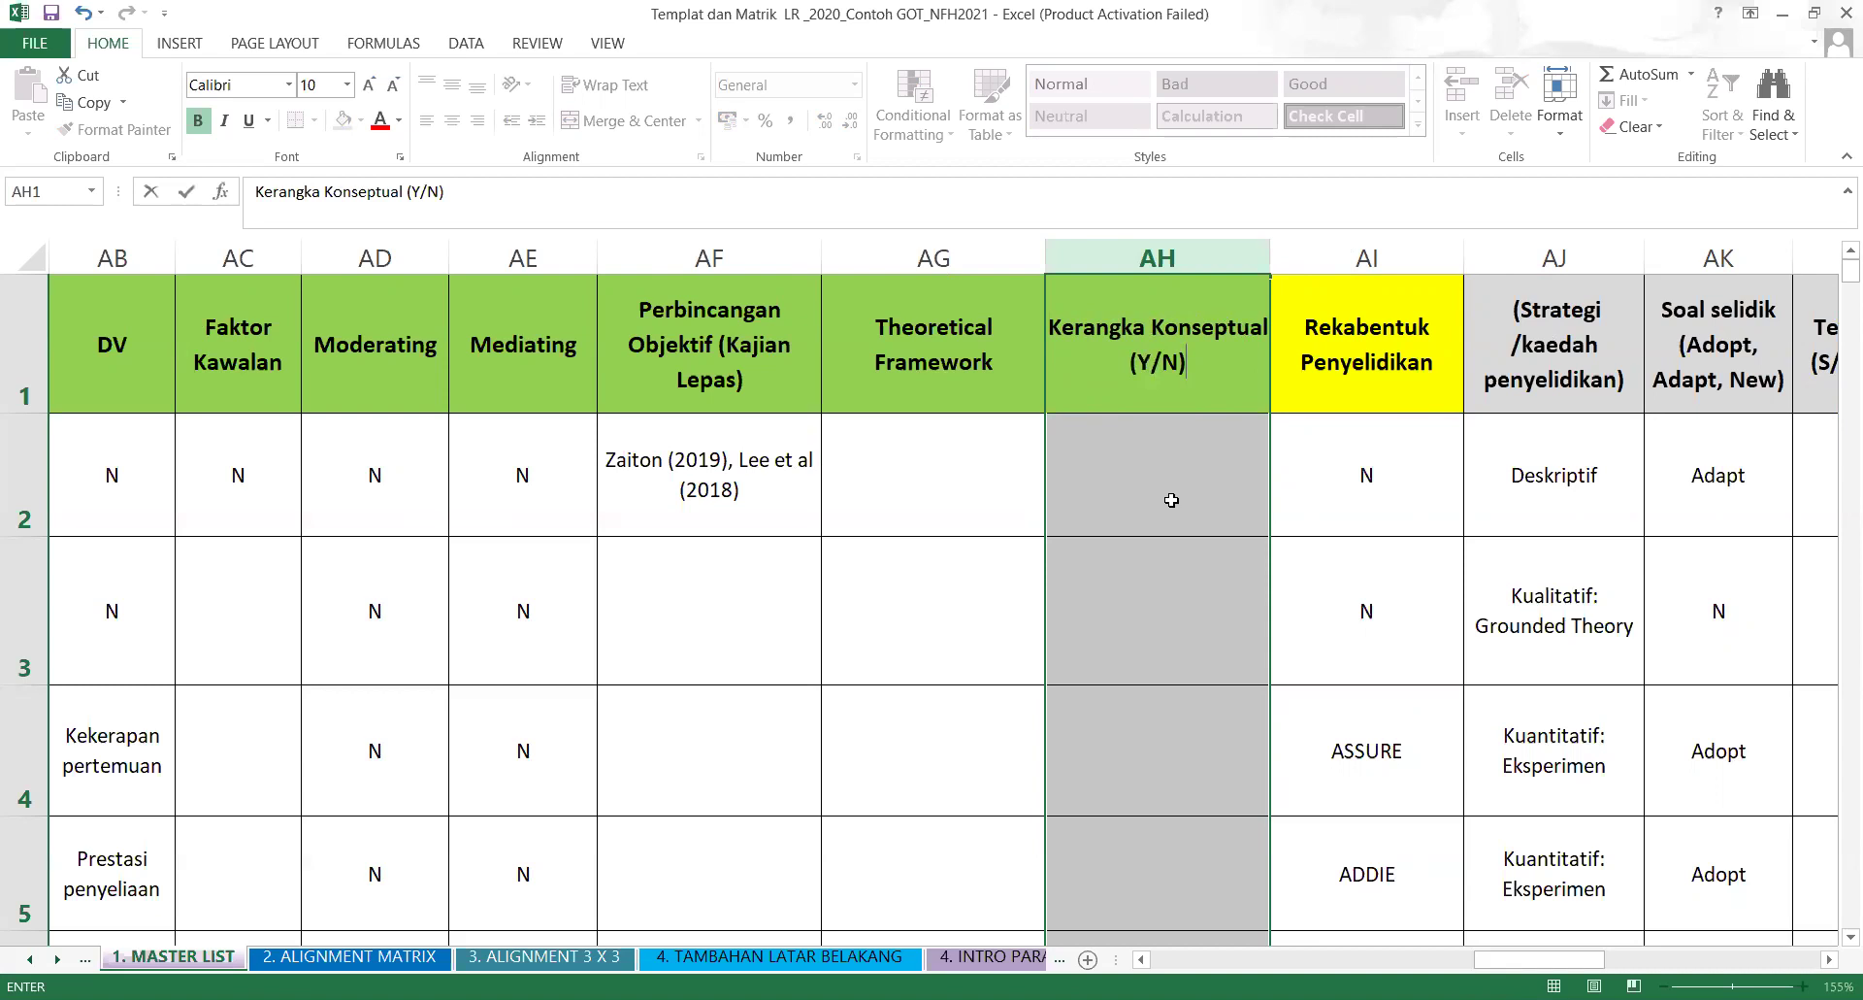
click(1171, 500)
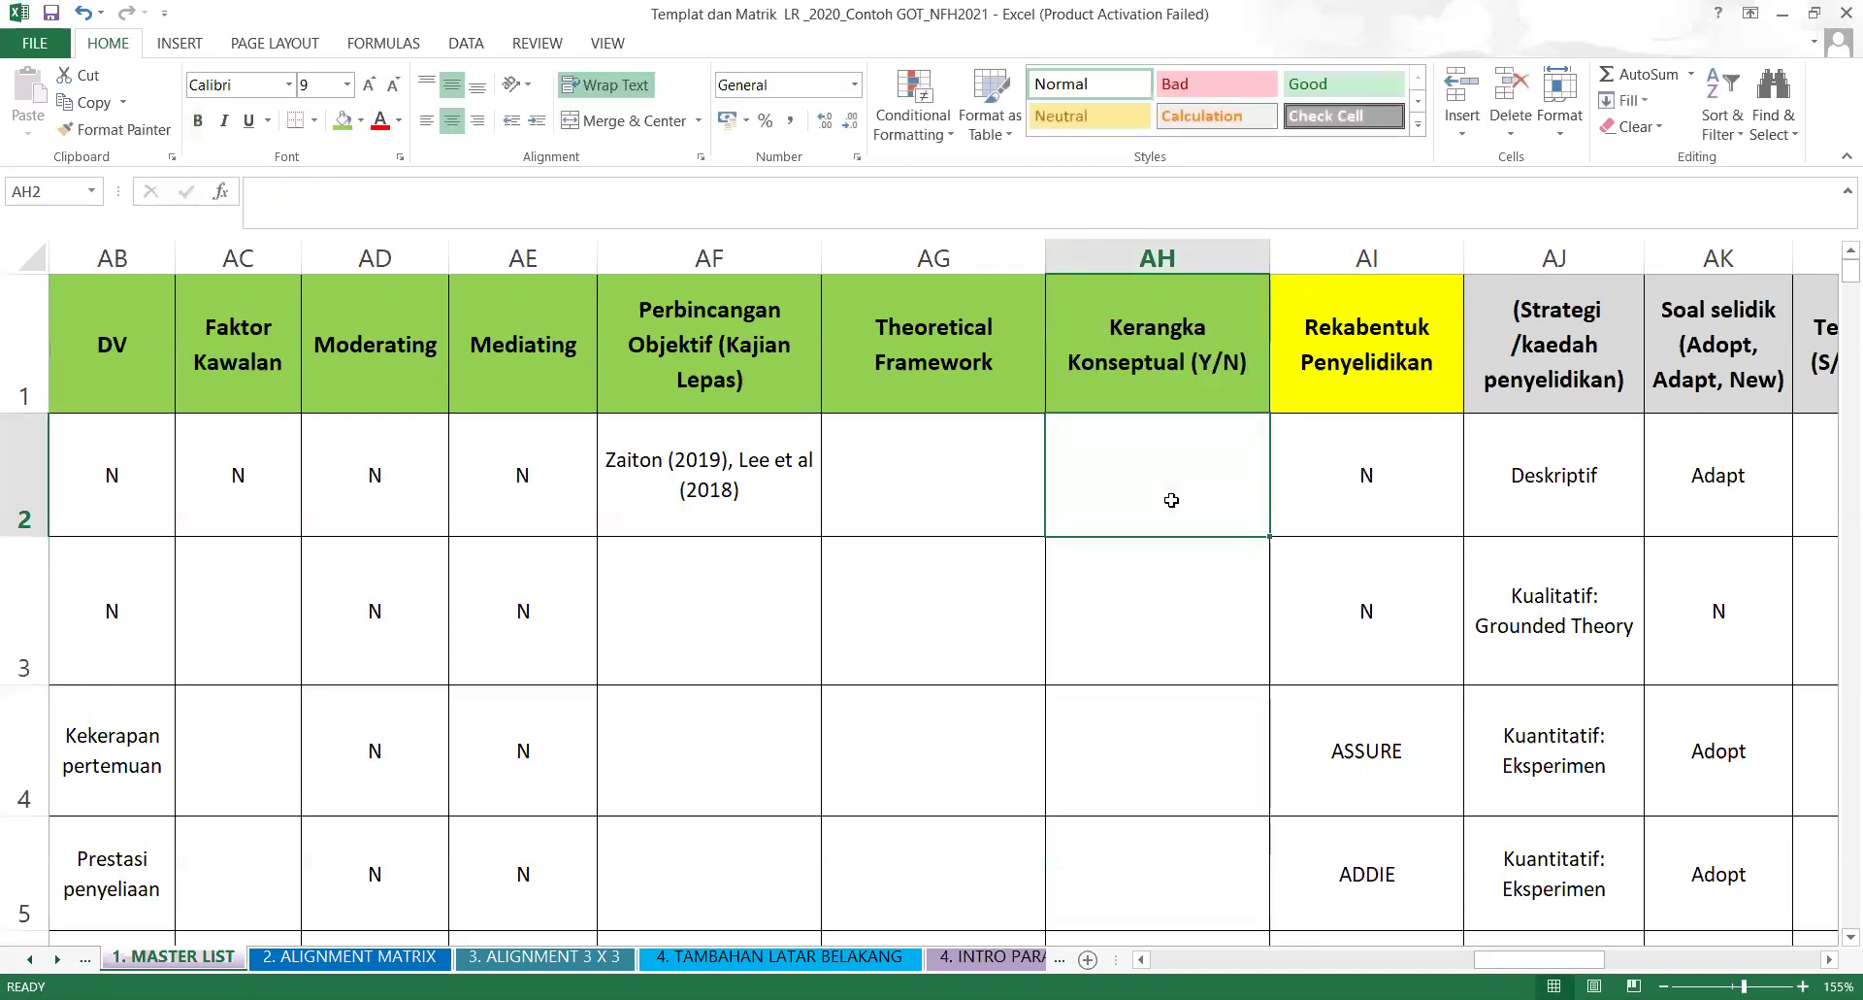
Enter one cited author followed by (2010) in the first record's Theoretical Framework cell.
click(946, 356)
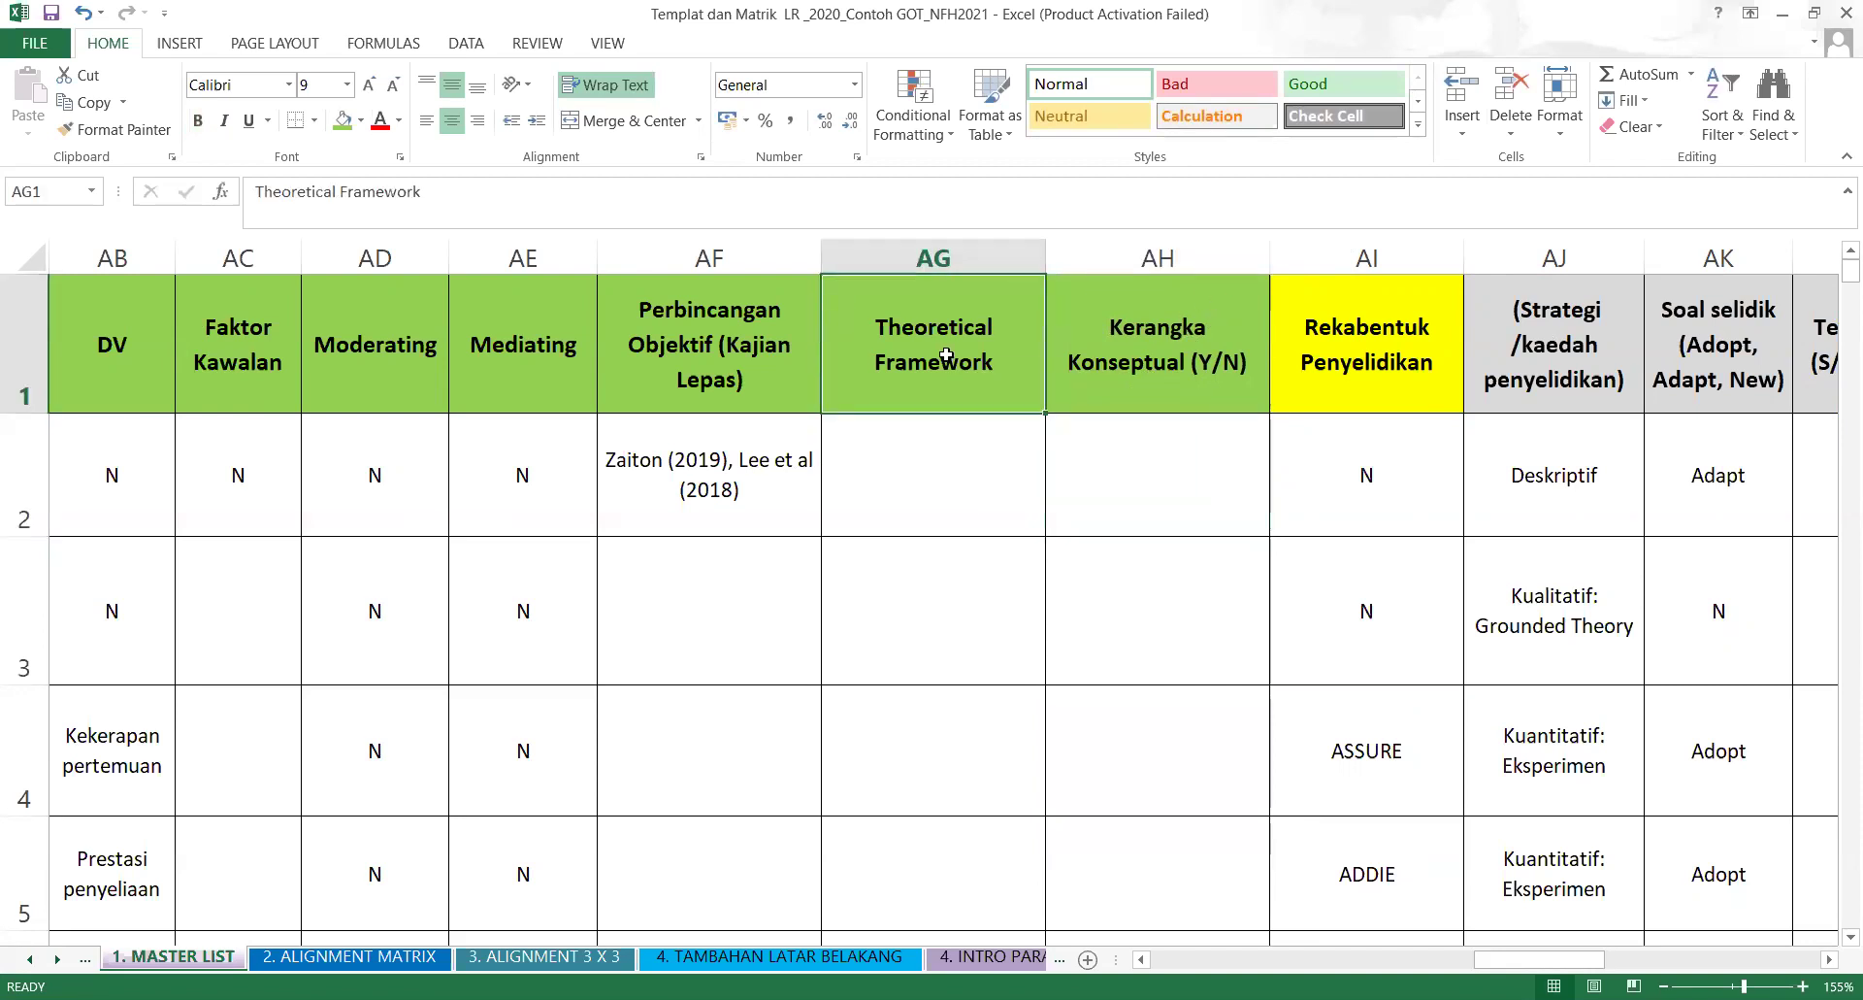
click(967, 456)
text(N)
key(BackSpace)
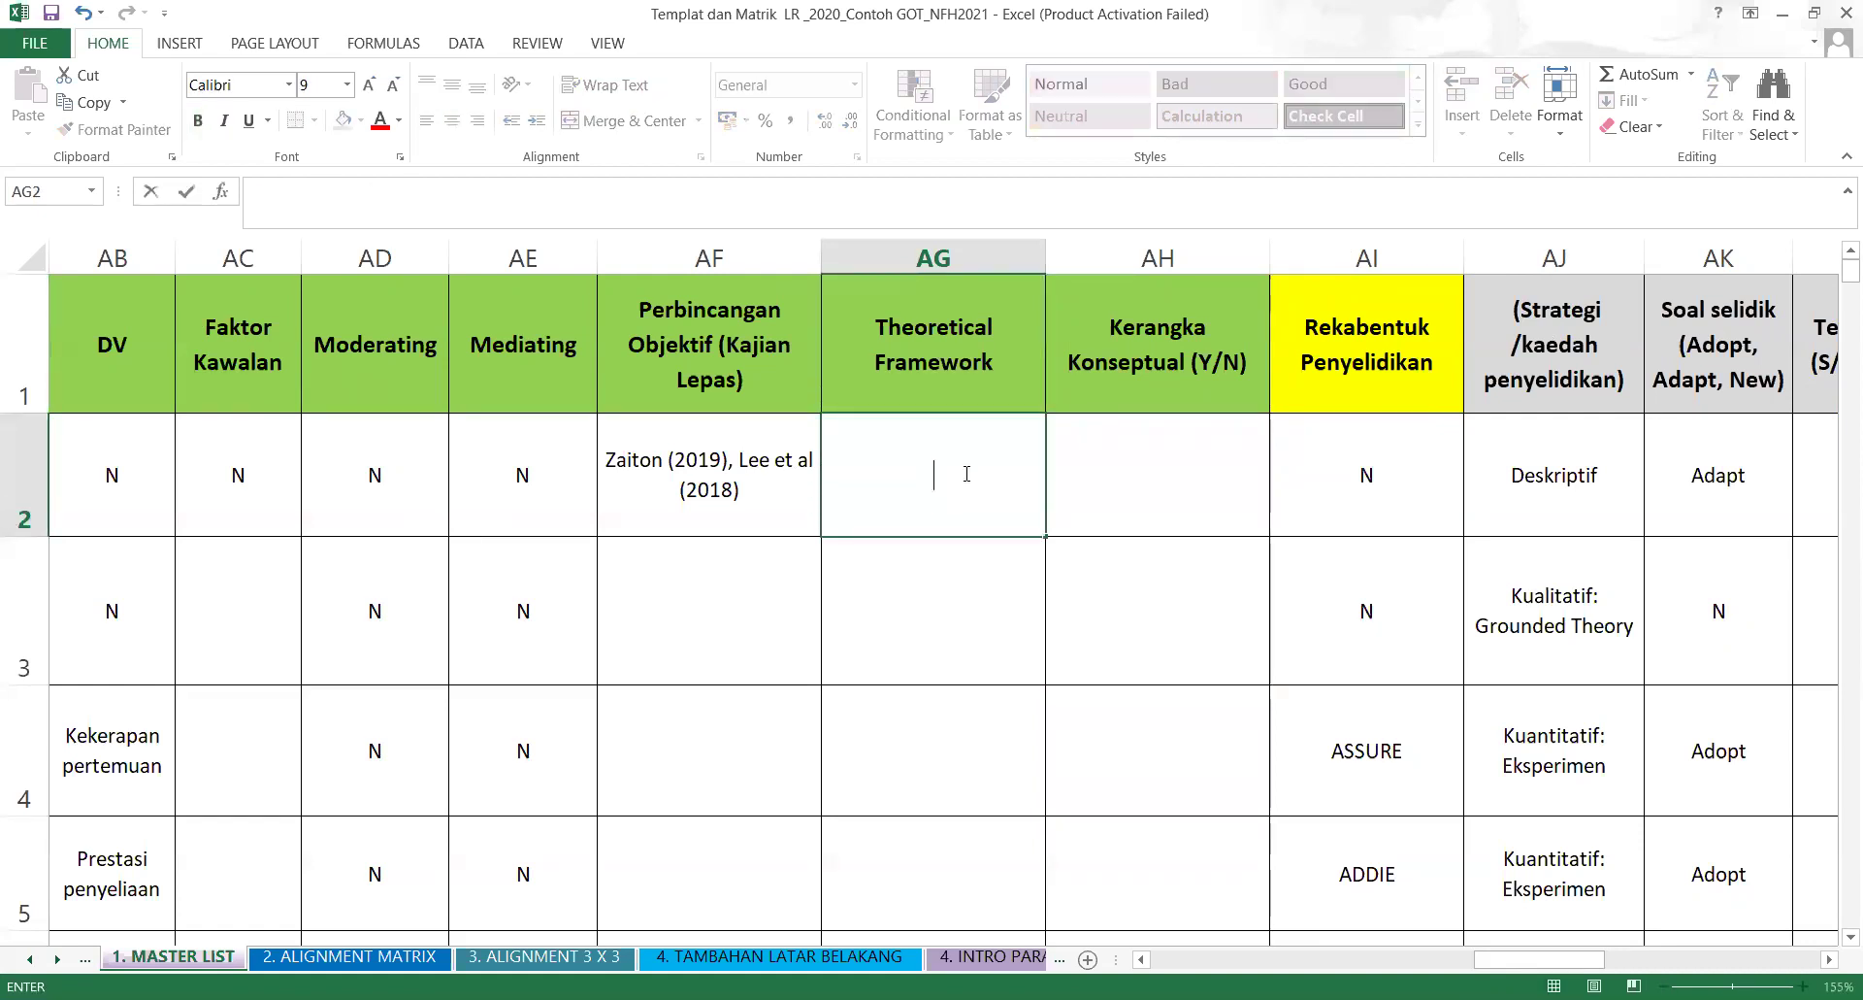
text(Ali (2010)
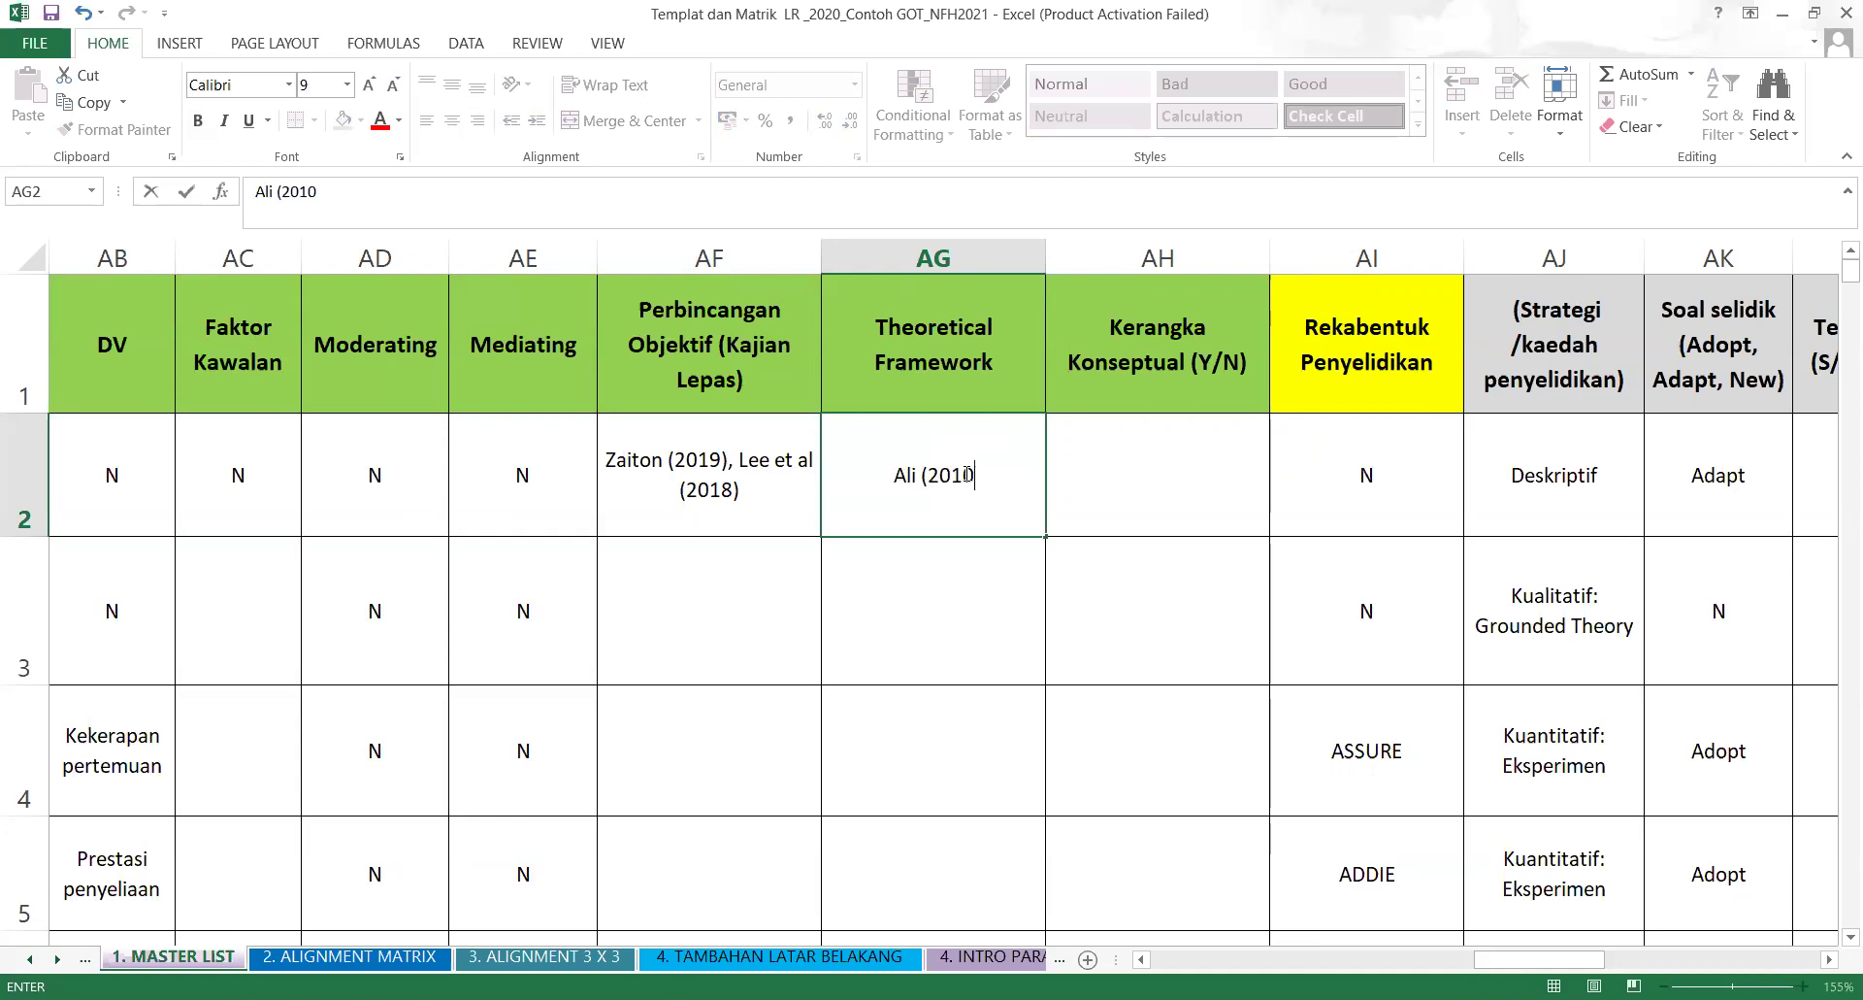
text(), Siti ()
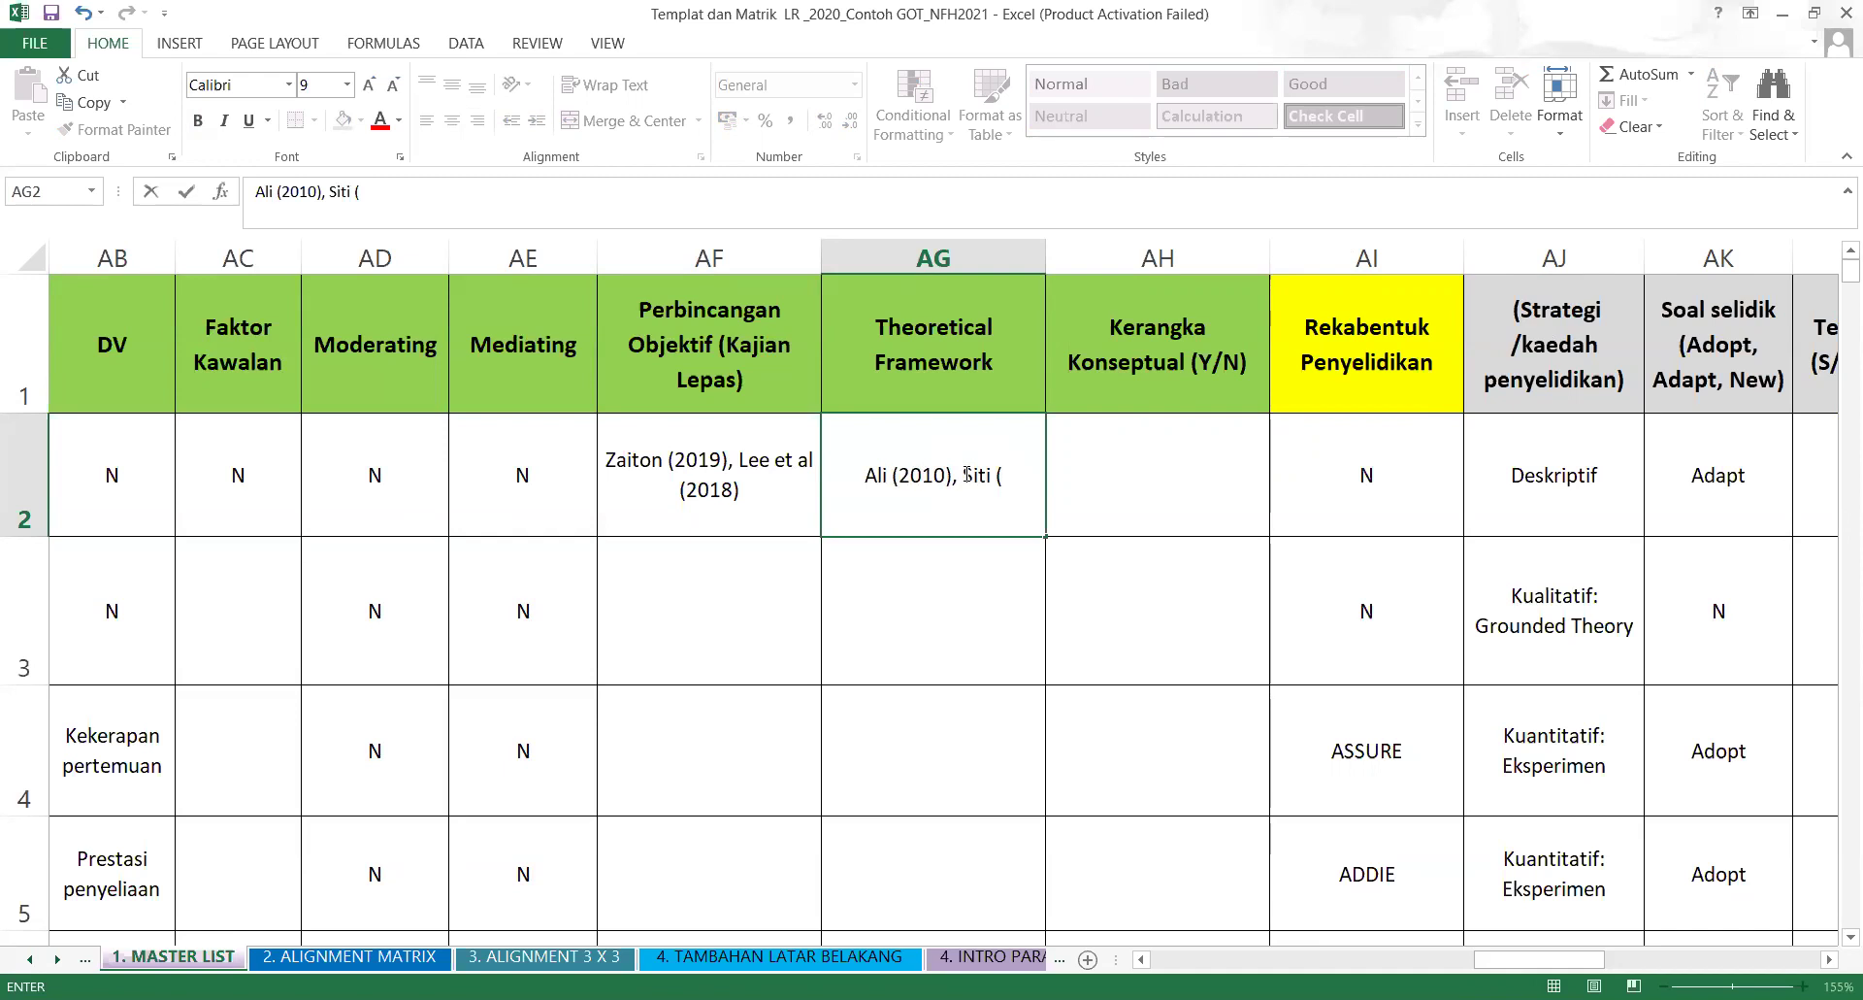
key(BackSpace)
key(BackSpace)
key(BackSpace)
key(BackSpace)
key(BackSpace)
key(BackSpace)
key(BackSpace)
key(BackSpace)
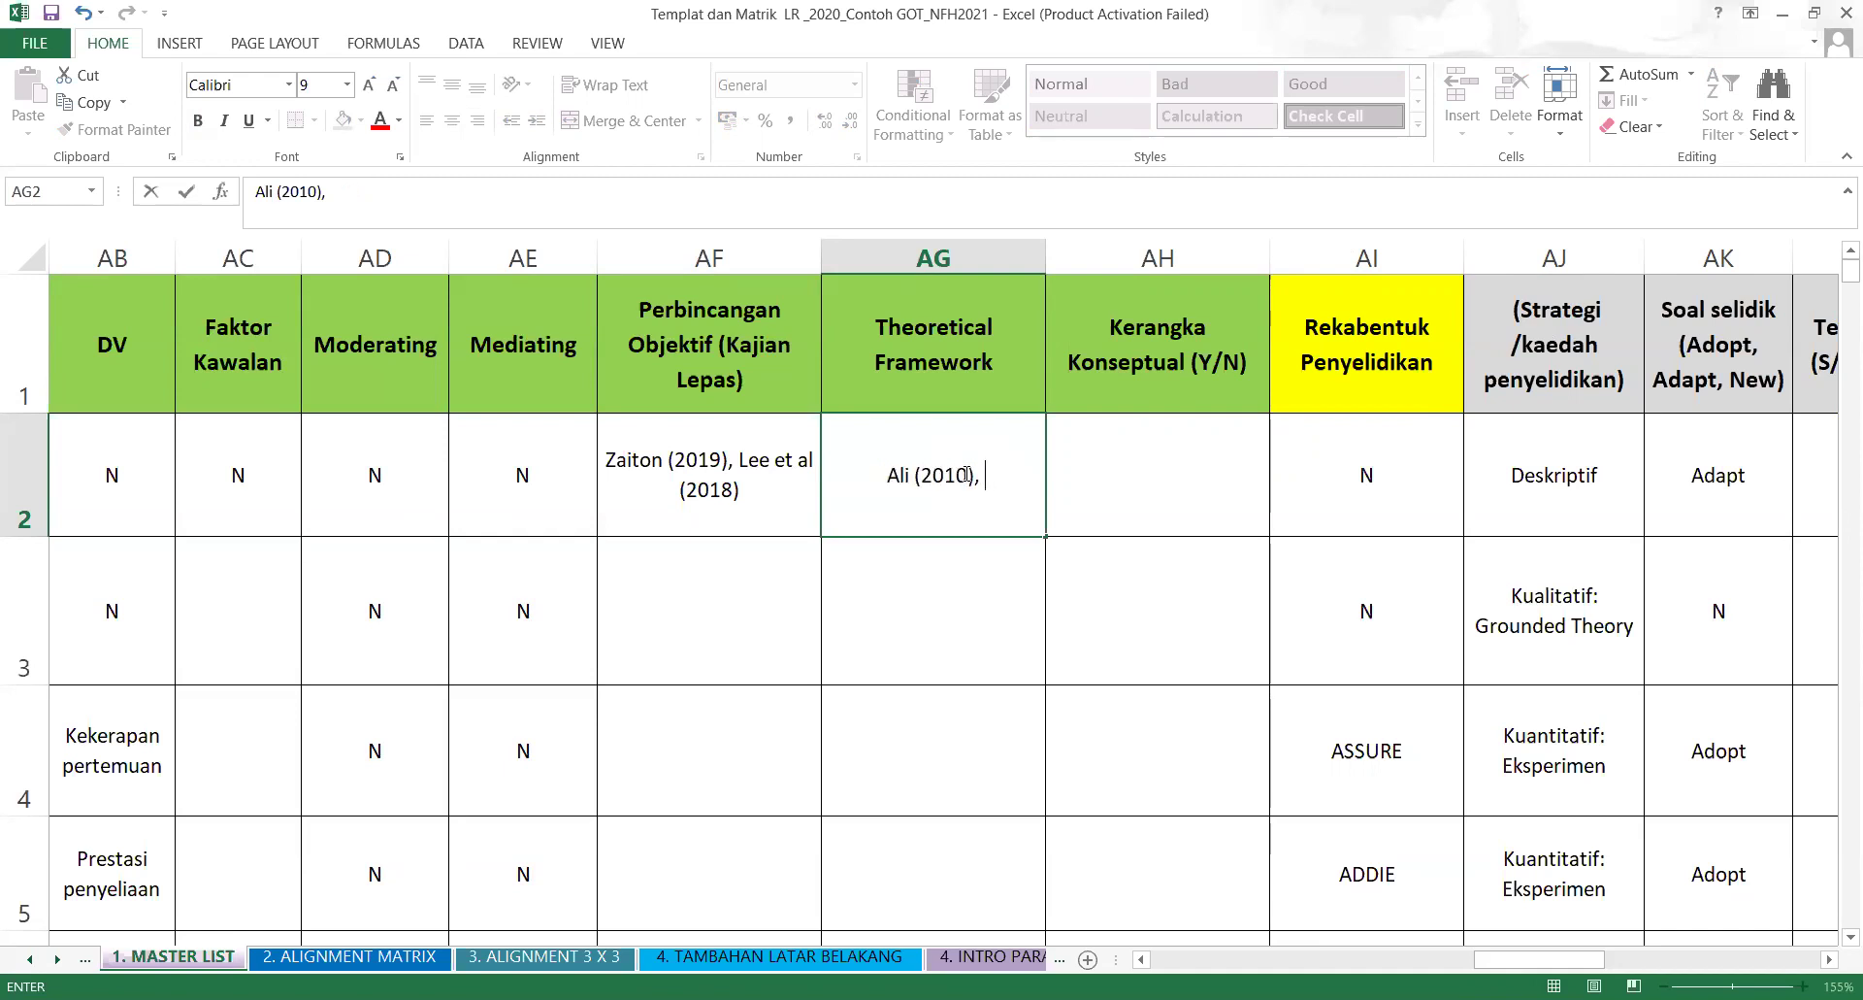
key(F2)
key(Left)
key(Left)
key(Left)
key(Left)
key(Left)
key(Left)
key(Left)
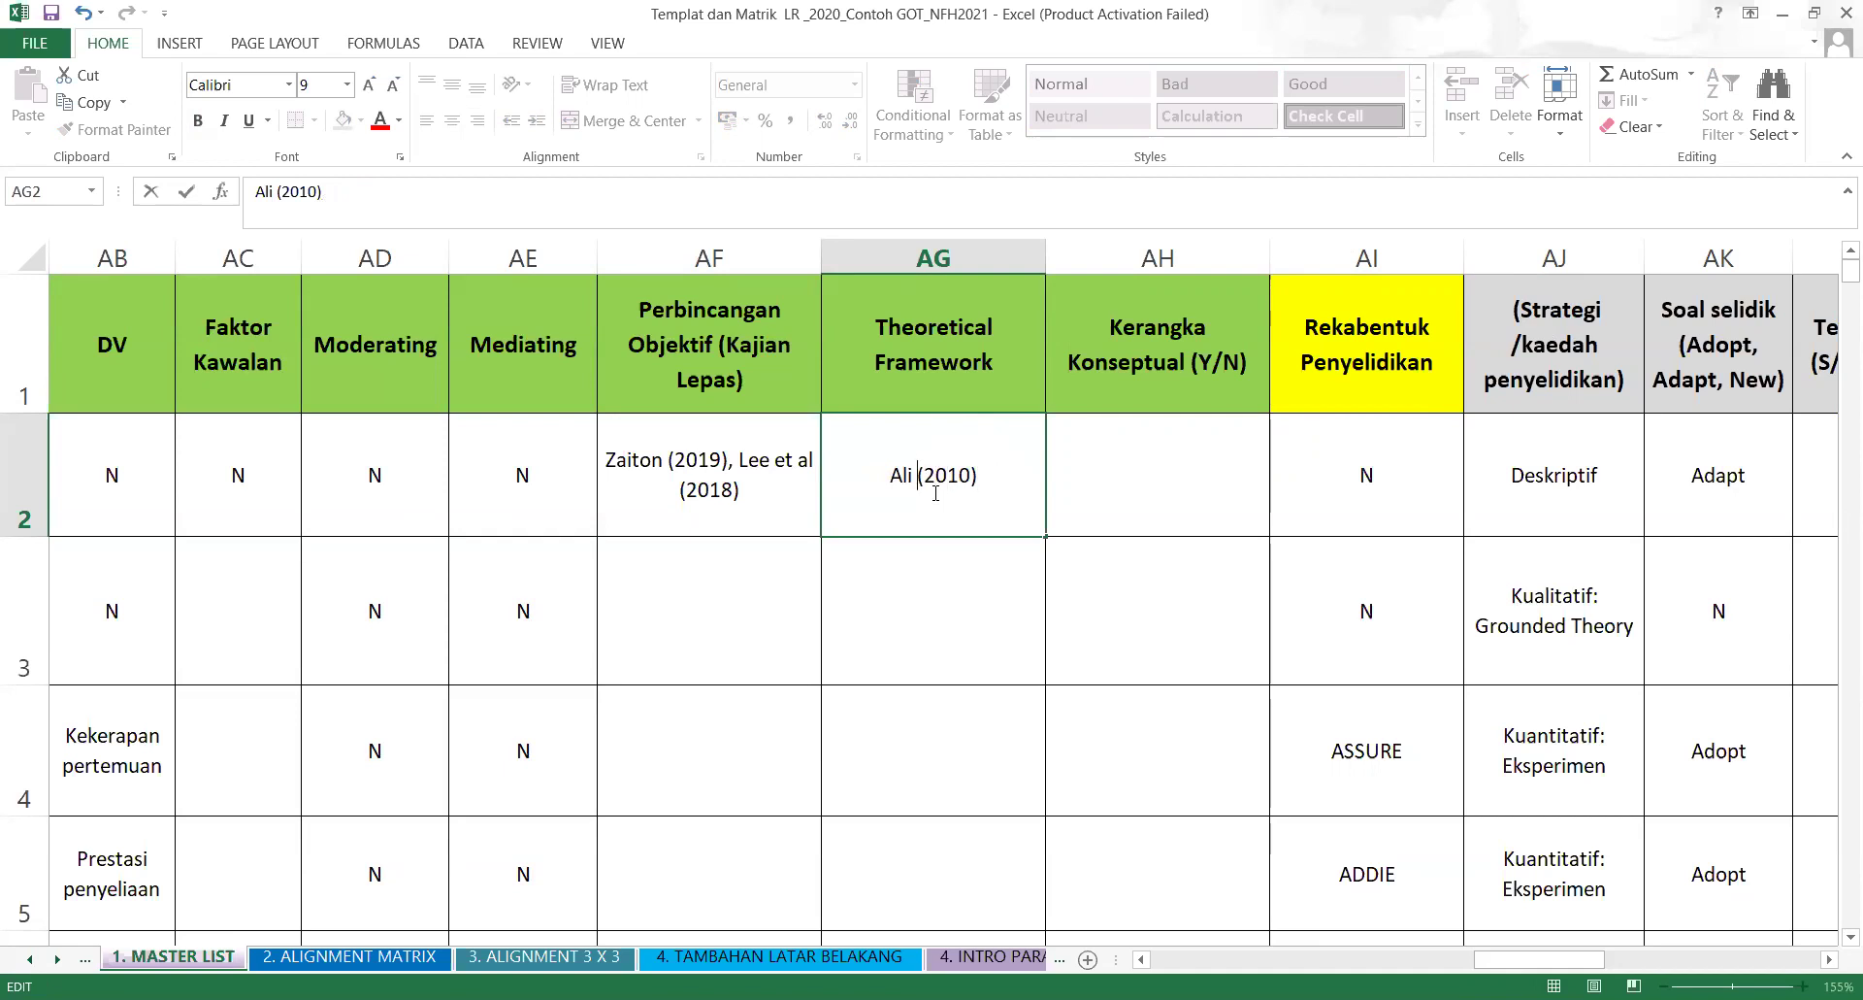
Go back over the first record's entries from 2.4.1 Teori Sokongan and 2.4.2 Model across to Rekabentuk Penyelidikan.
click(719, 510)
key(Left)
key(Left)
key(Left)
key(Left)
key(Left)
key(Left)
key(Left)
key(Left)
key(Left)
key(Left)
key(Left)
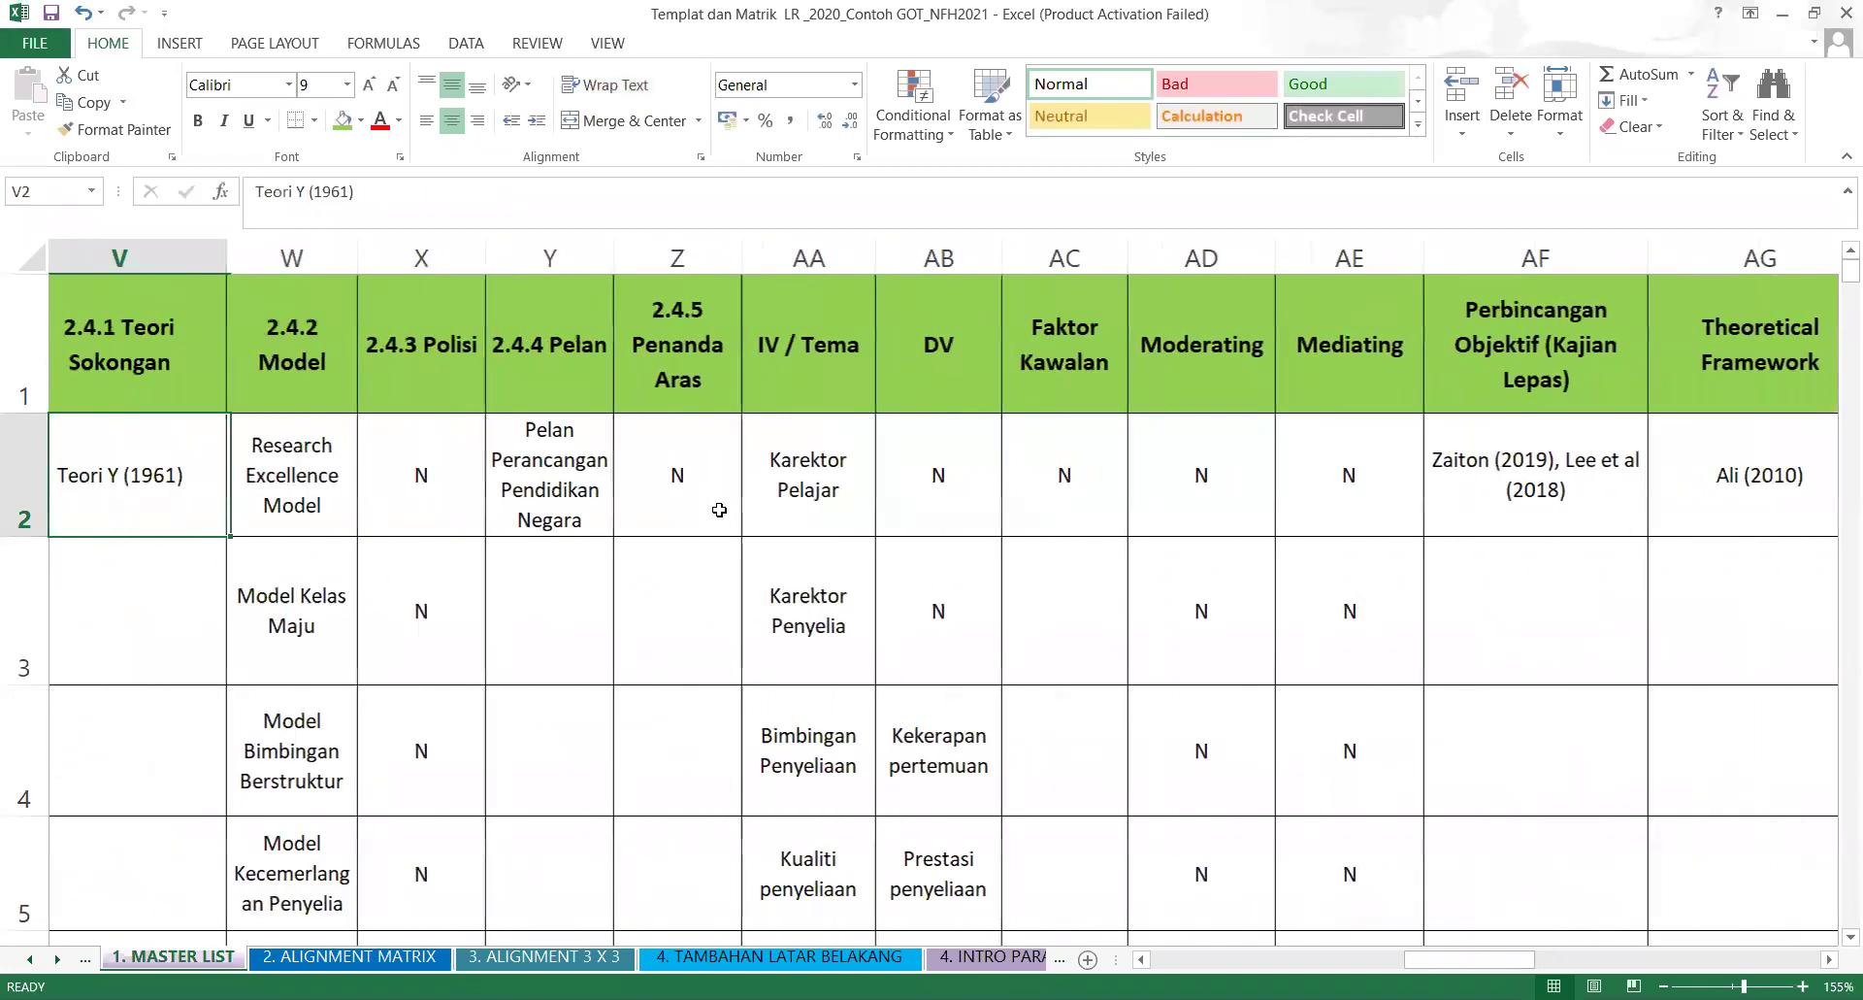
key(Right)
key(Right)
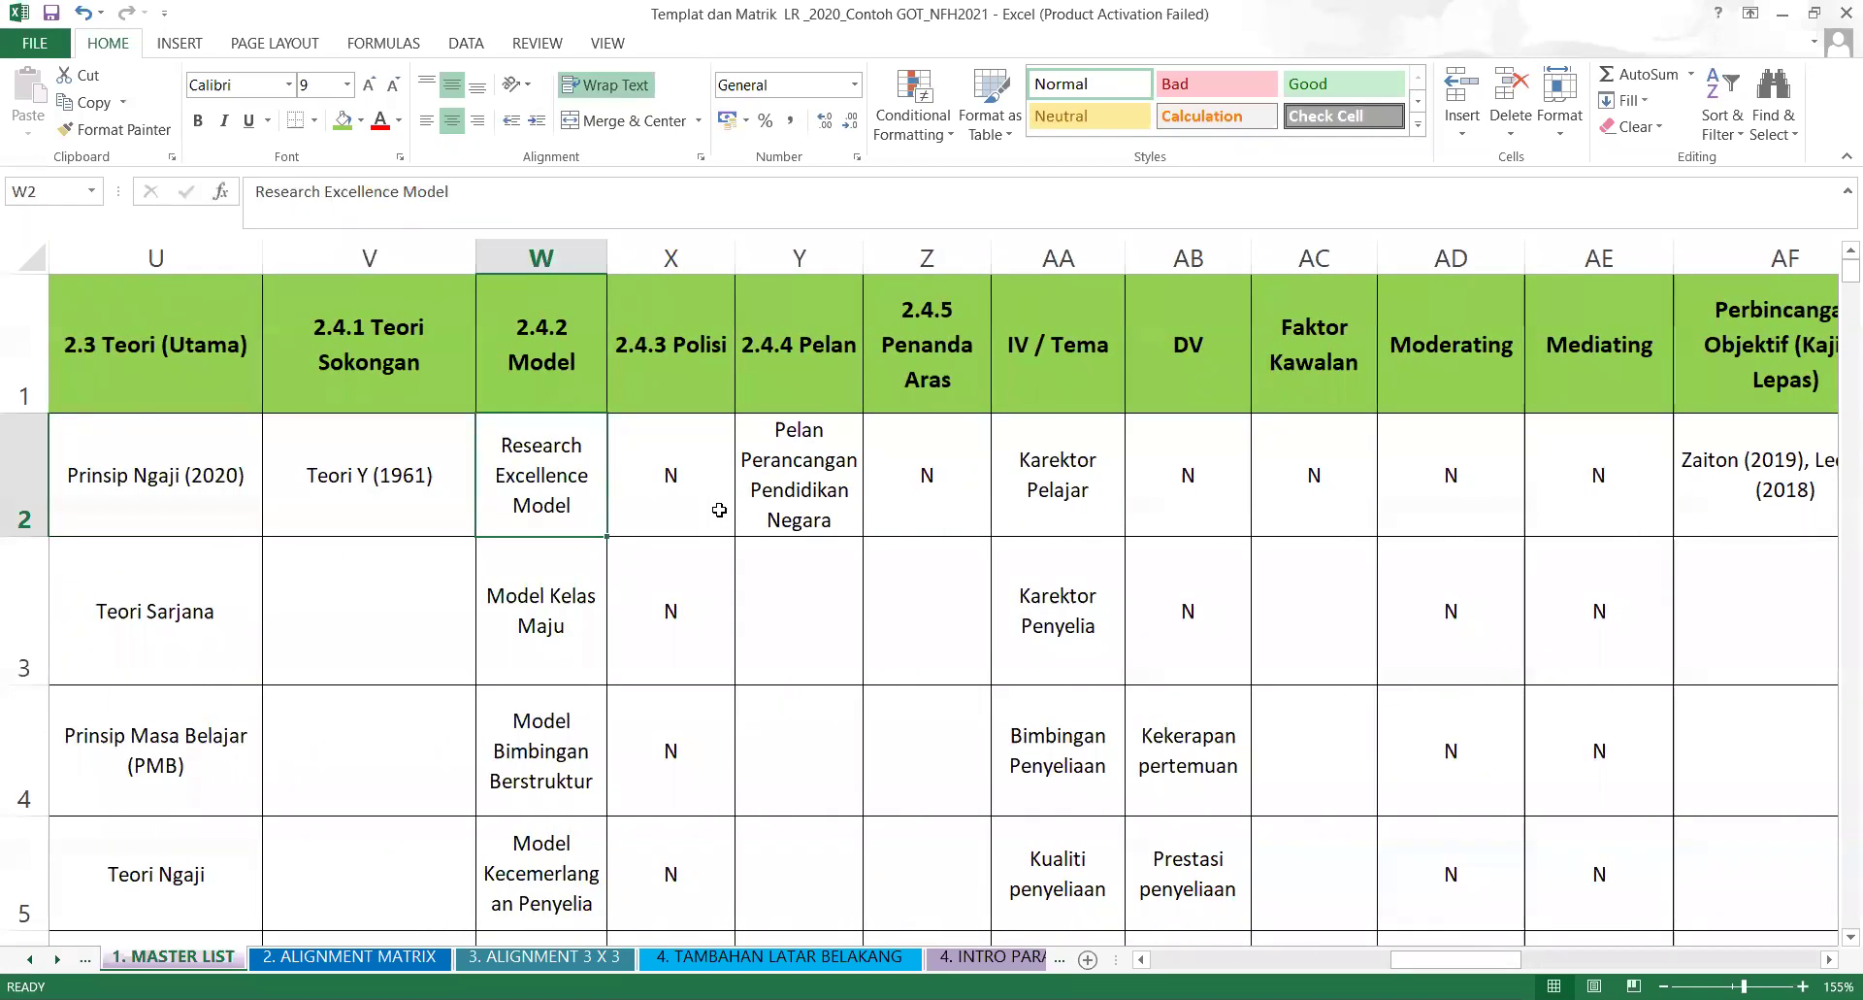
key(Left)
key(Right)
key(Right)
key(Right)
key(Right)
key(Right)
key(Right)
key(Right)
key(Right)
key(Right)
key(Right)
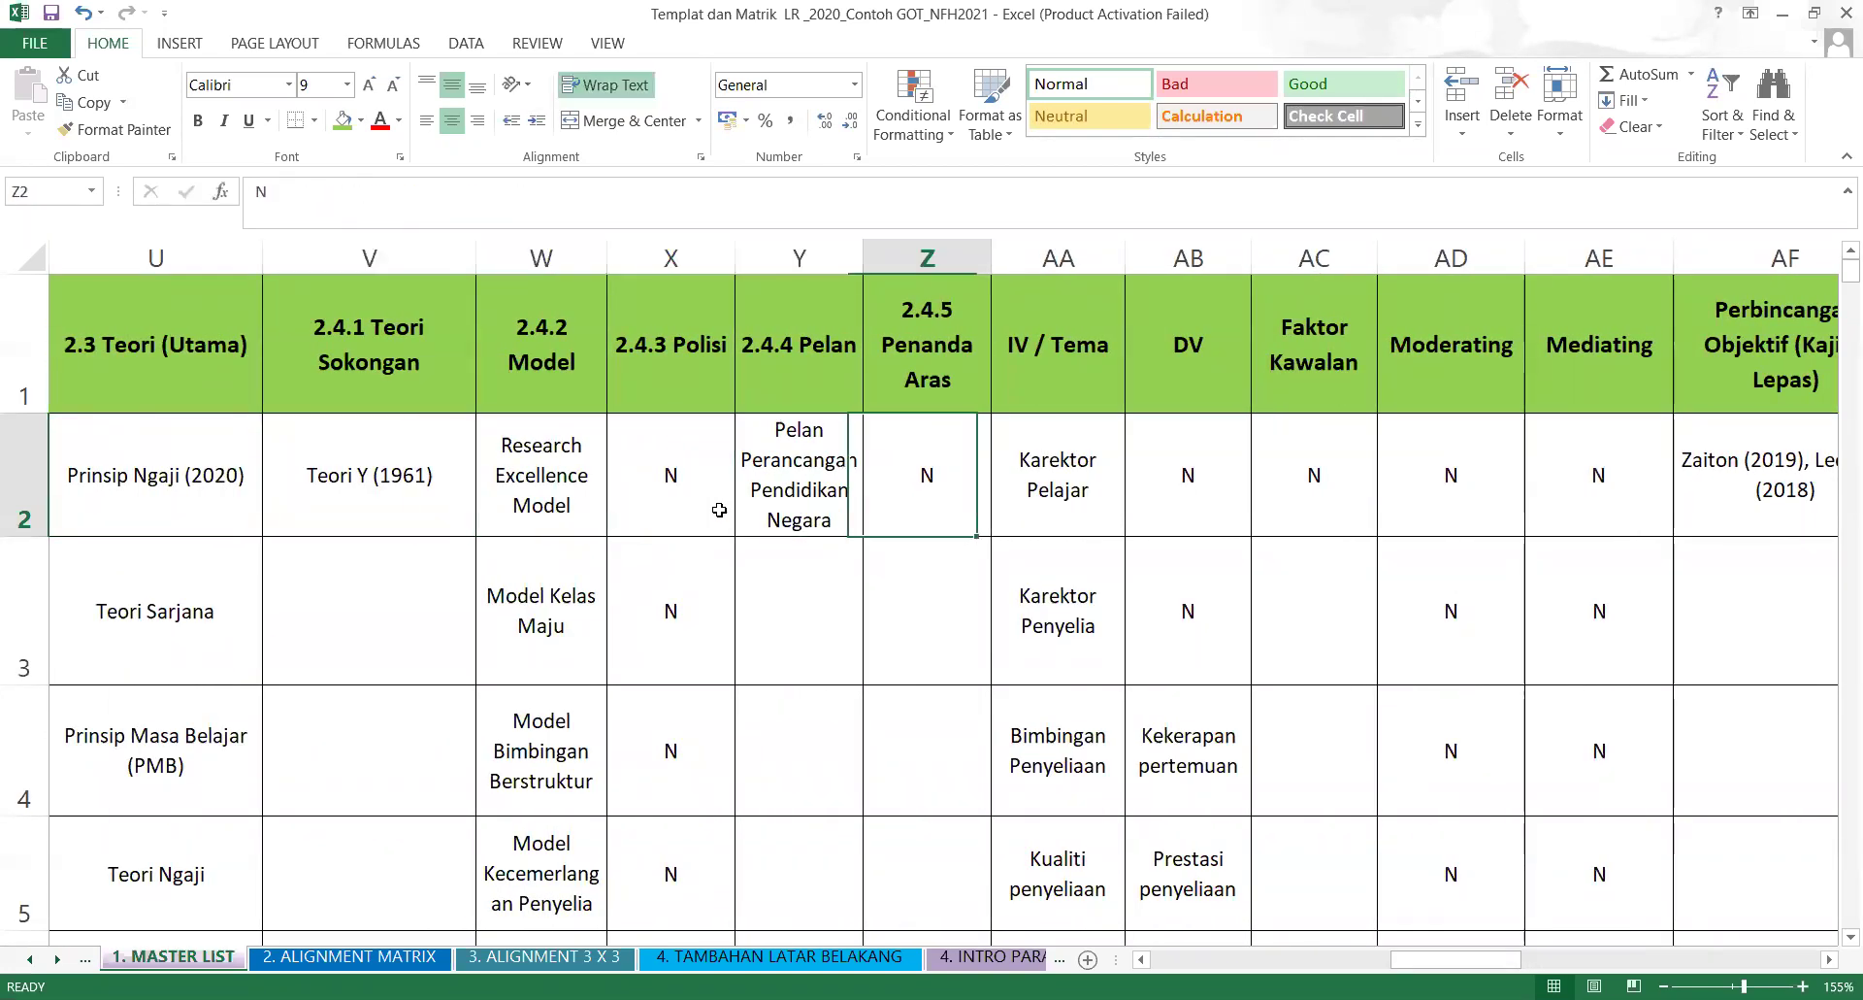
key(Right)
key(Right)
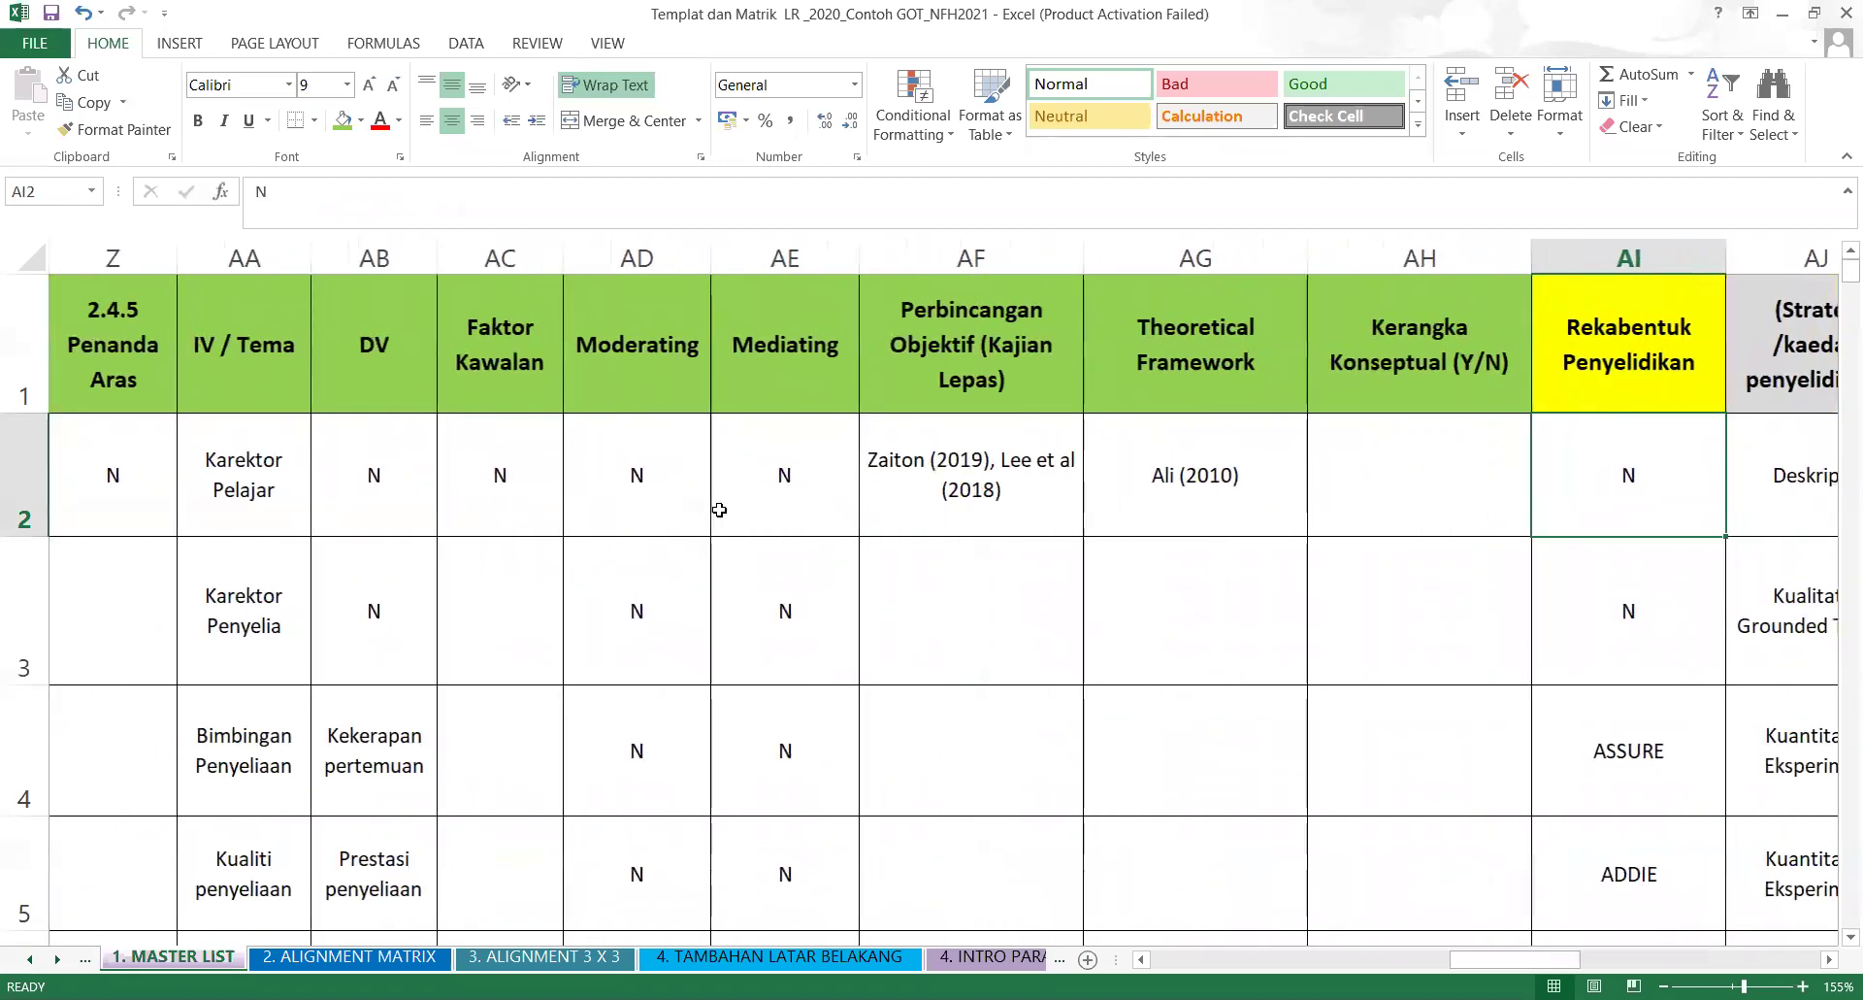
Replace the author in the first record's Theoretical Framework entry so that it reads Y (2010).
key(Left)
key(Left)
key(Right)
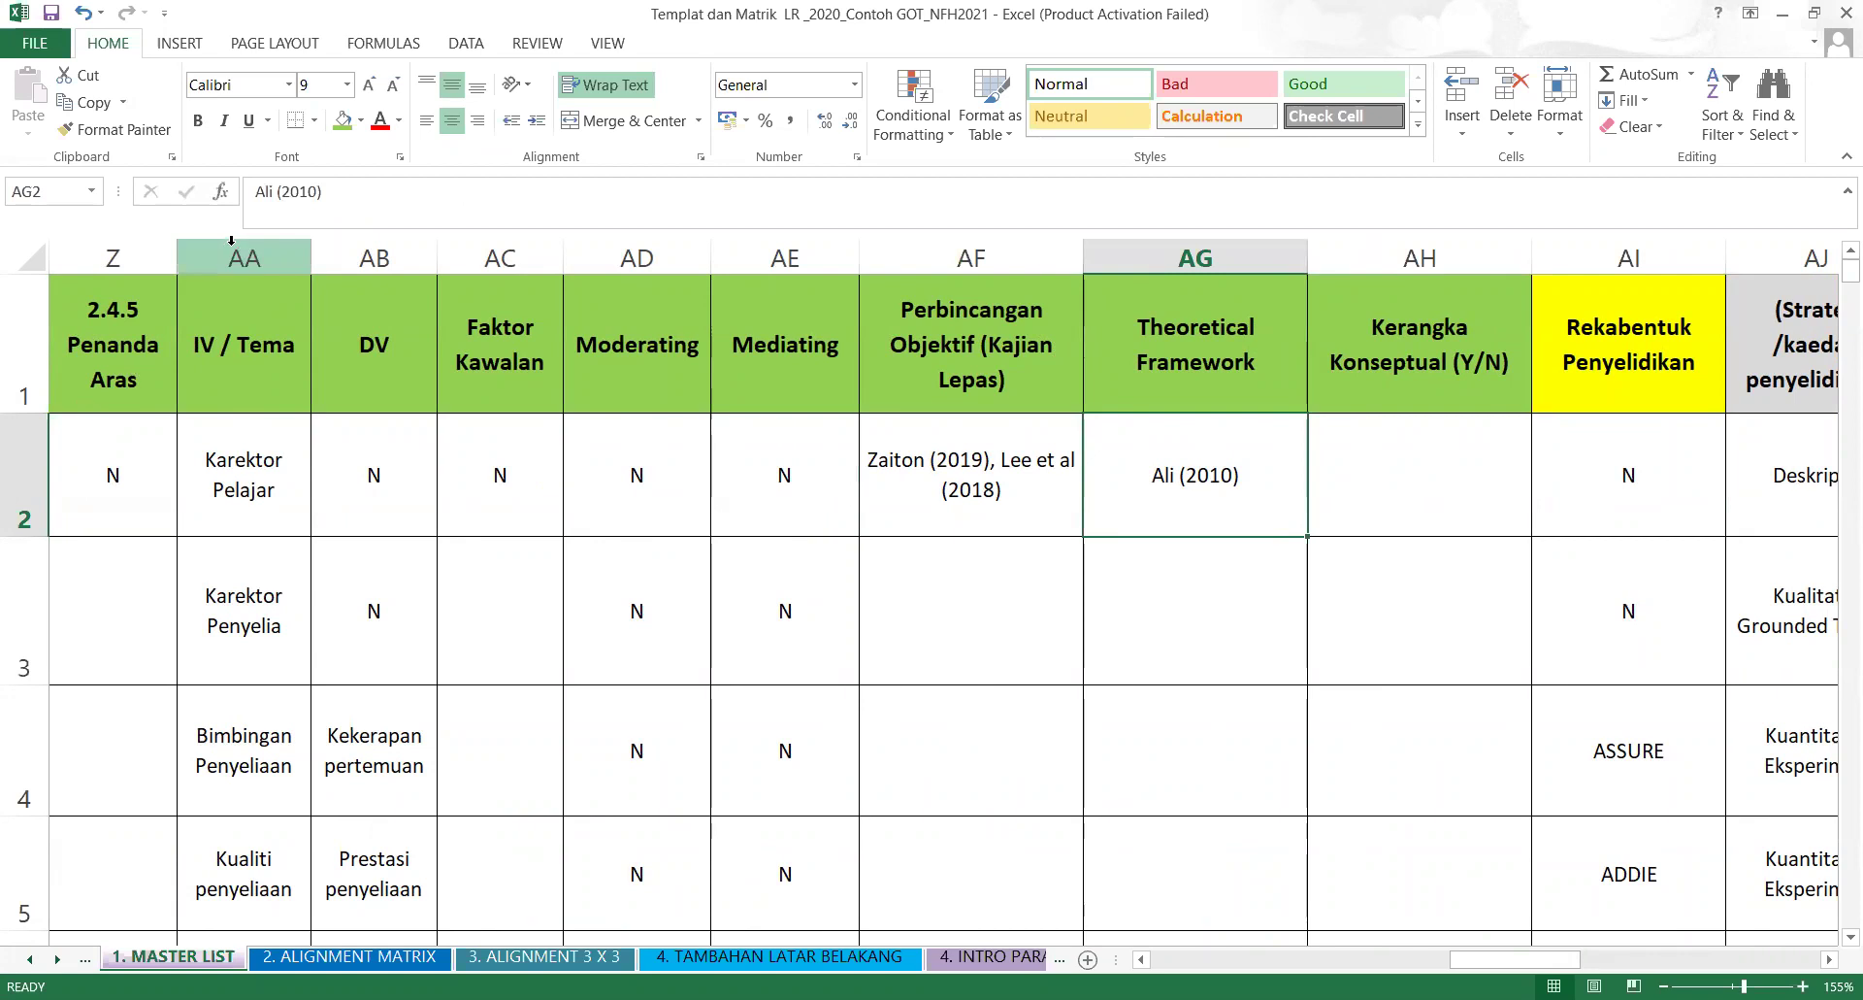
click(274, 192)
key(BackSpace)
key(BackSpace)
key(BackSpace)
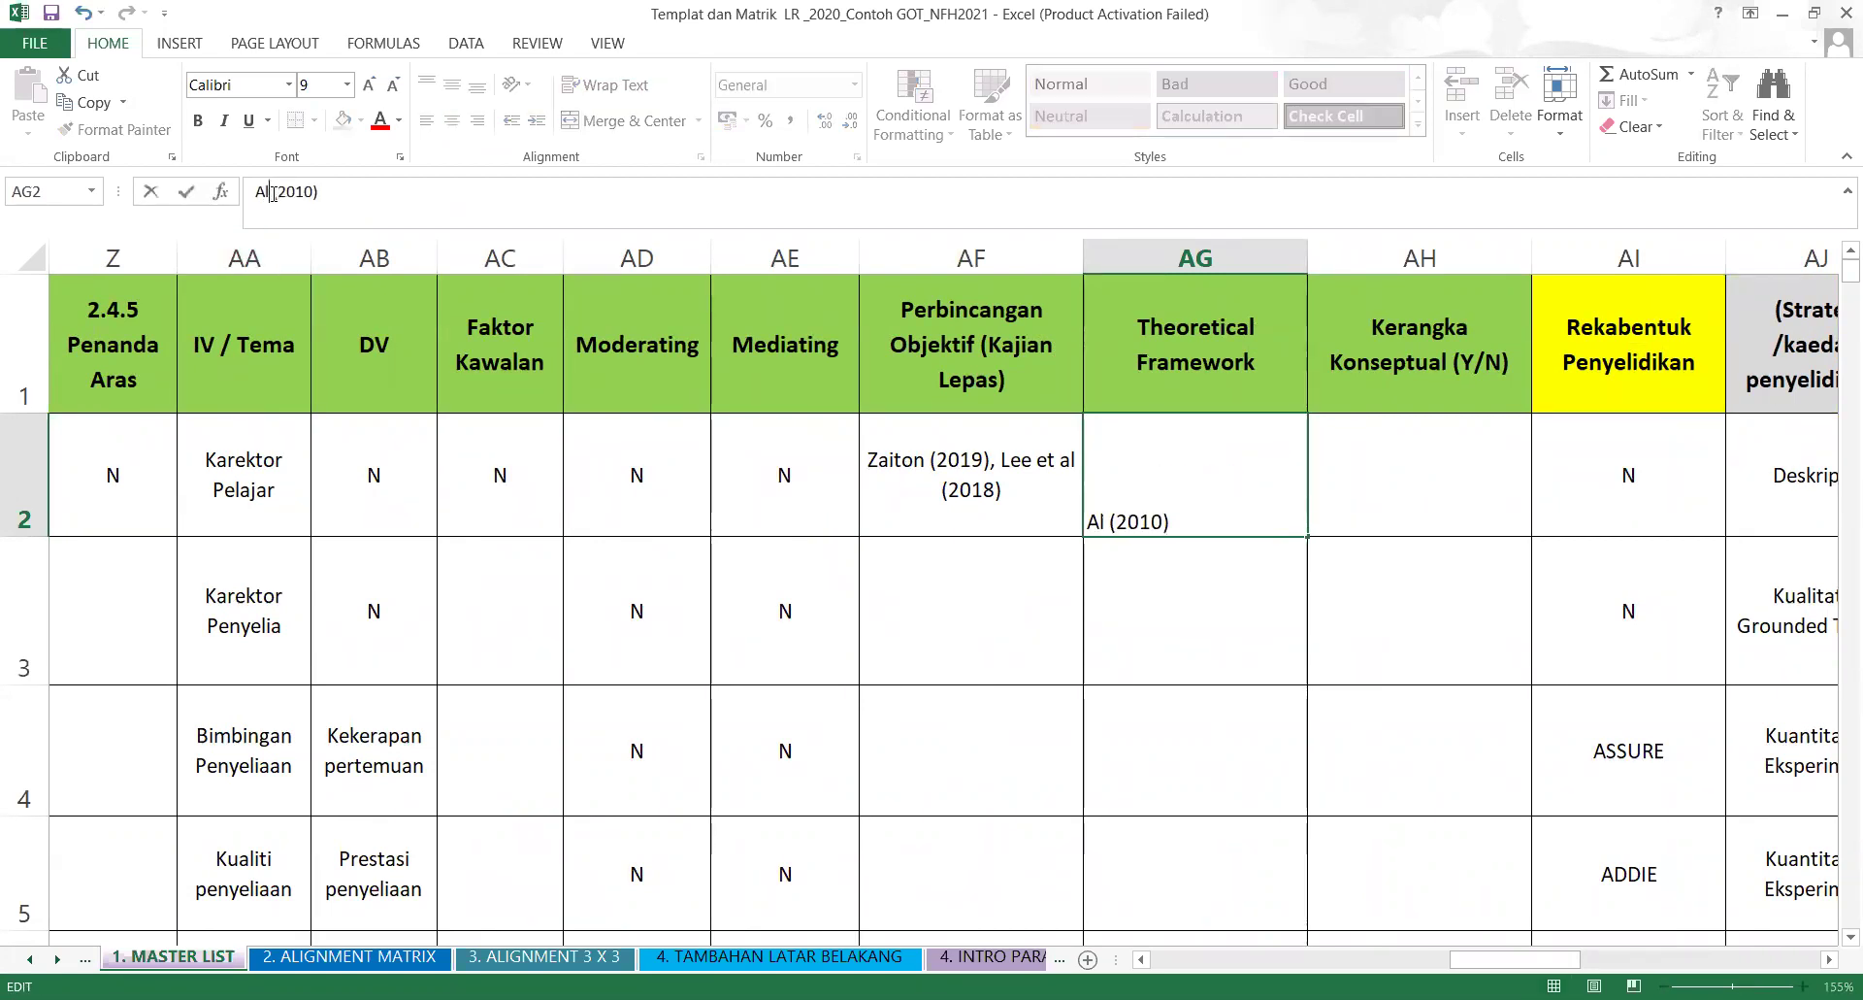
text(Y)
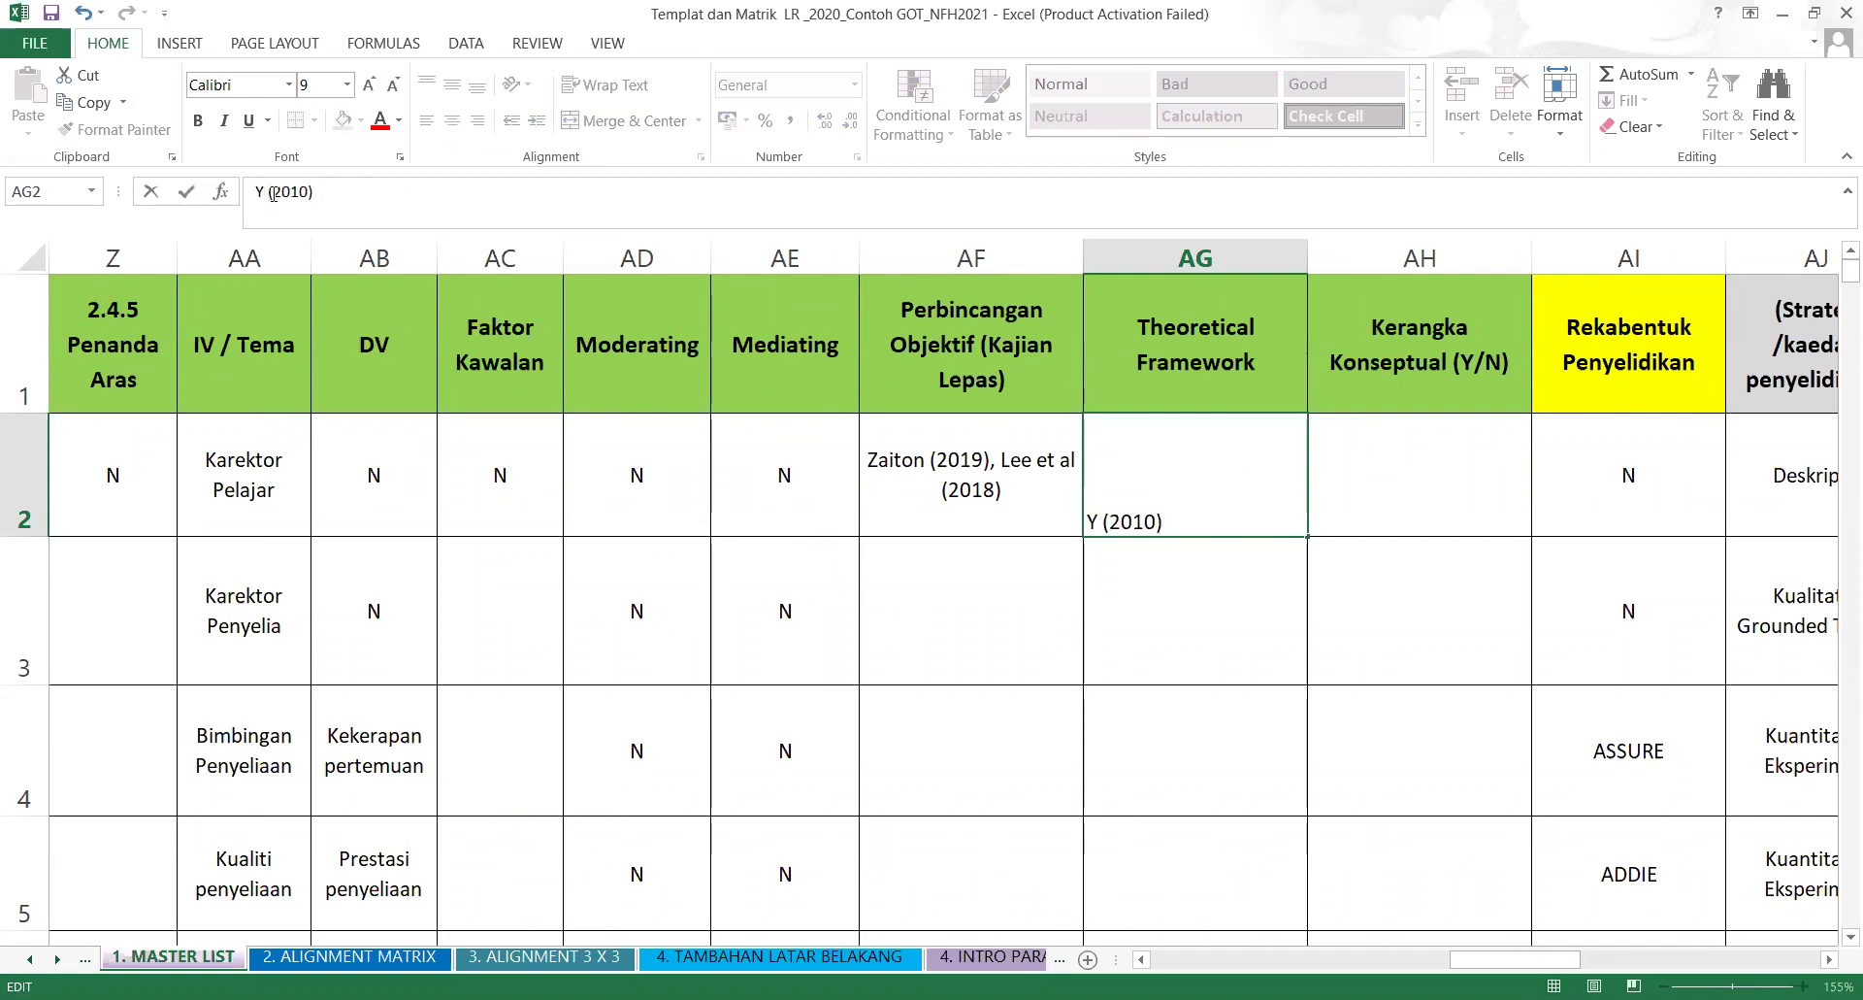
click(1257, 630)
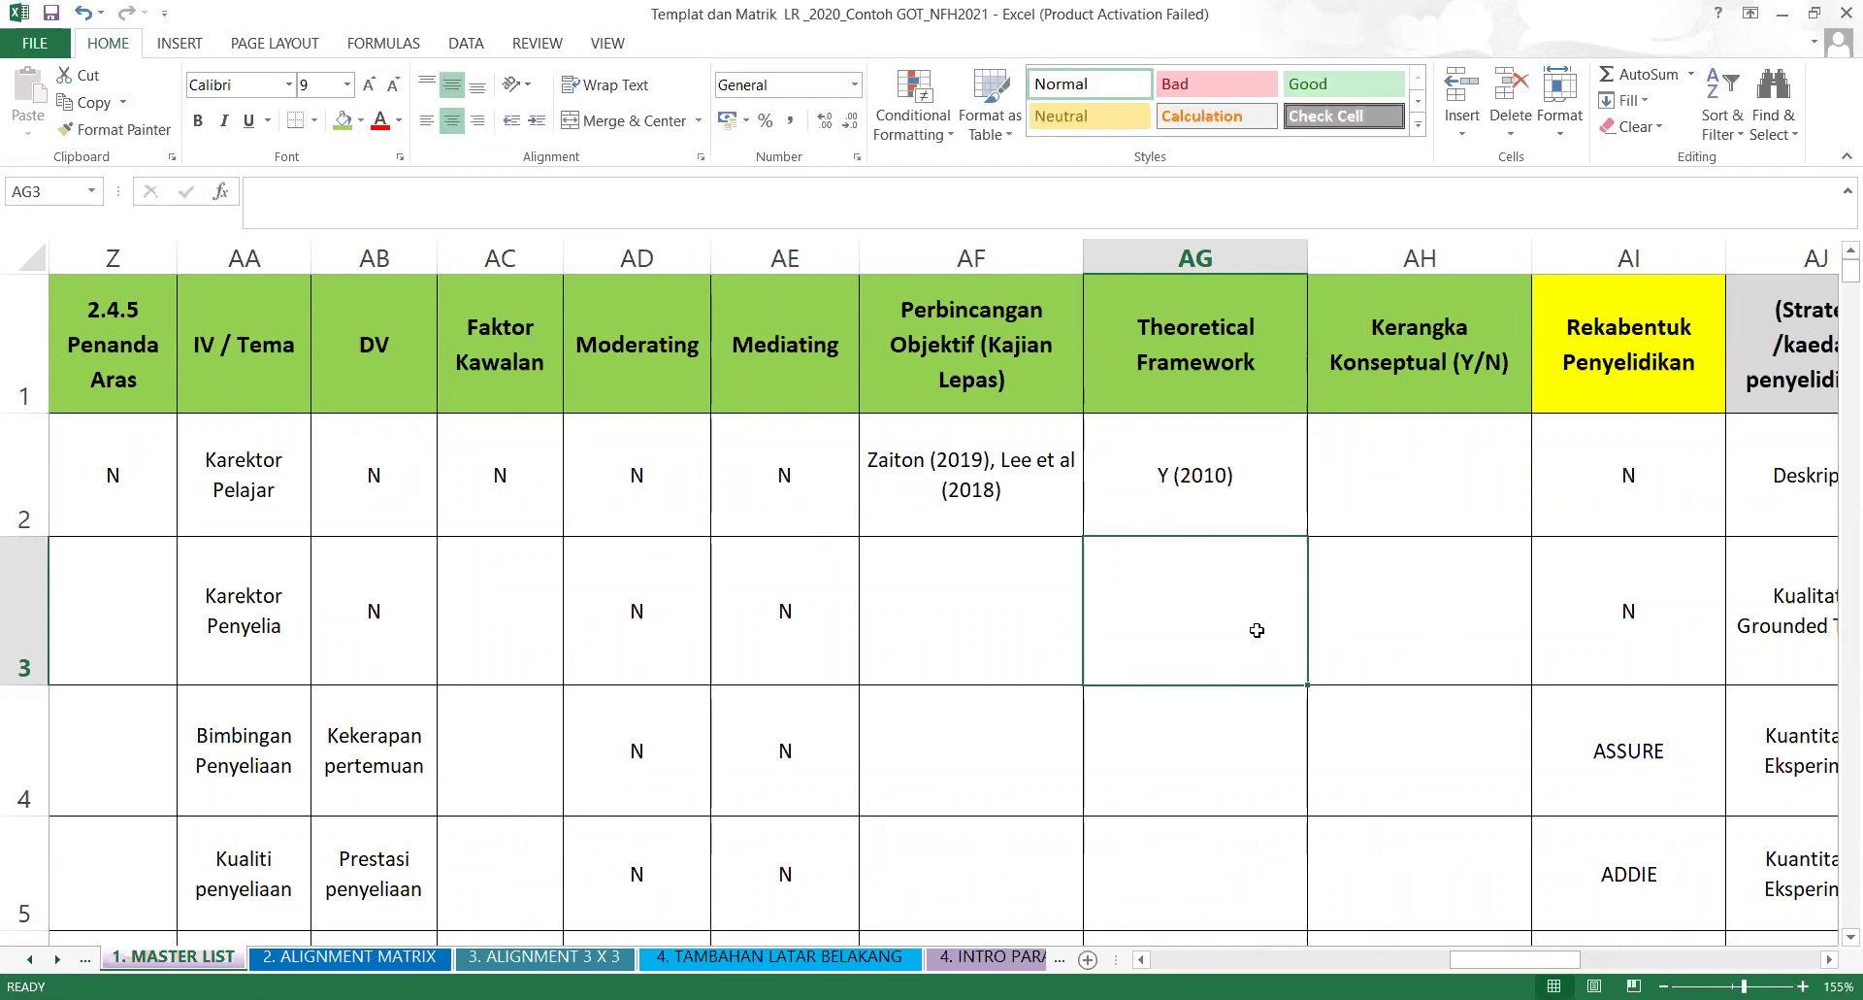
Enter Y for the first record under Kerangka Konseptual (Y/N).
click(1431, 466)
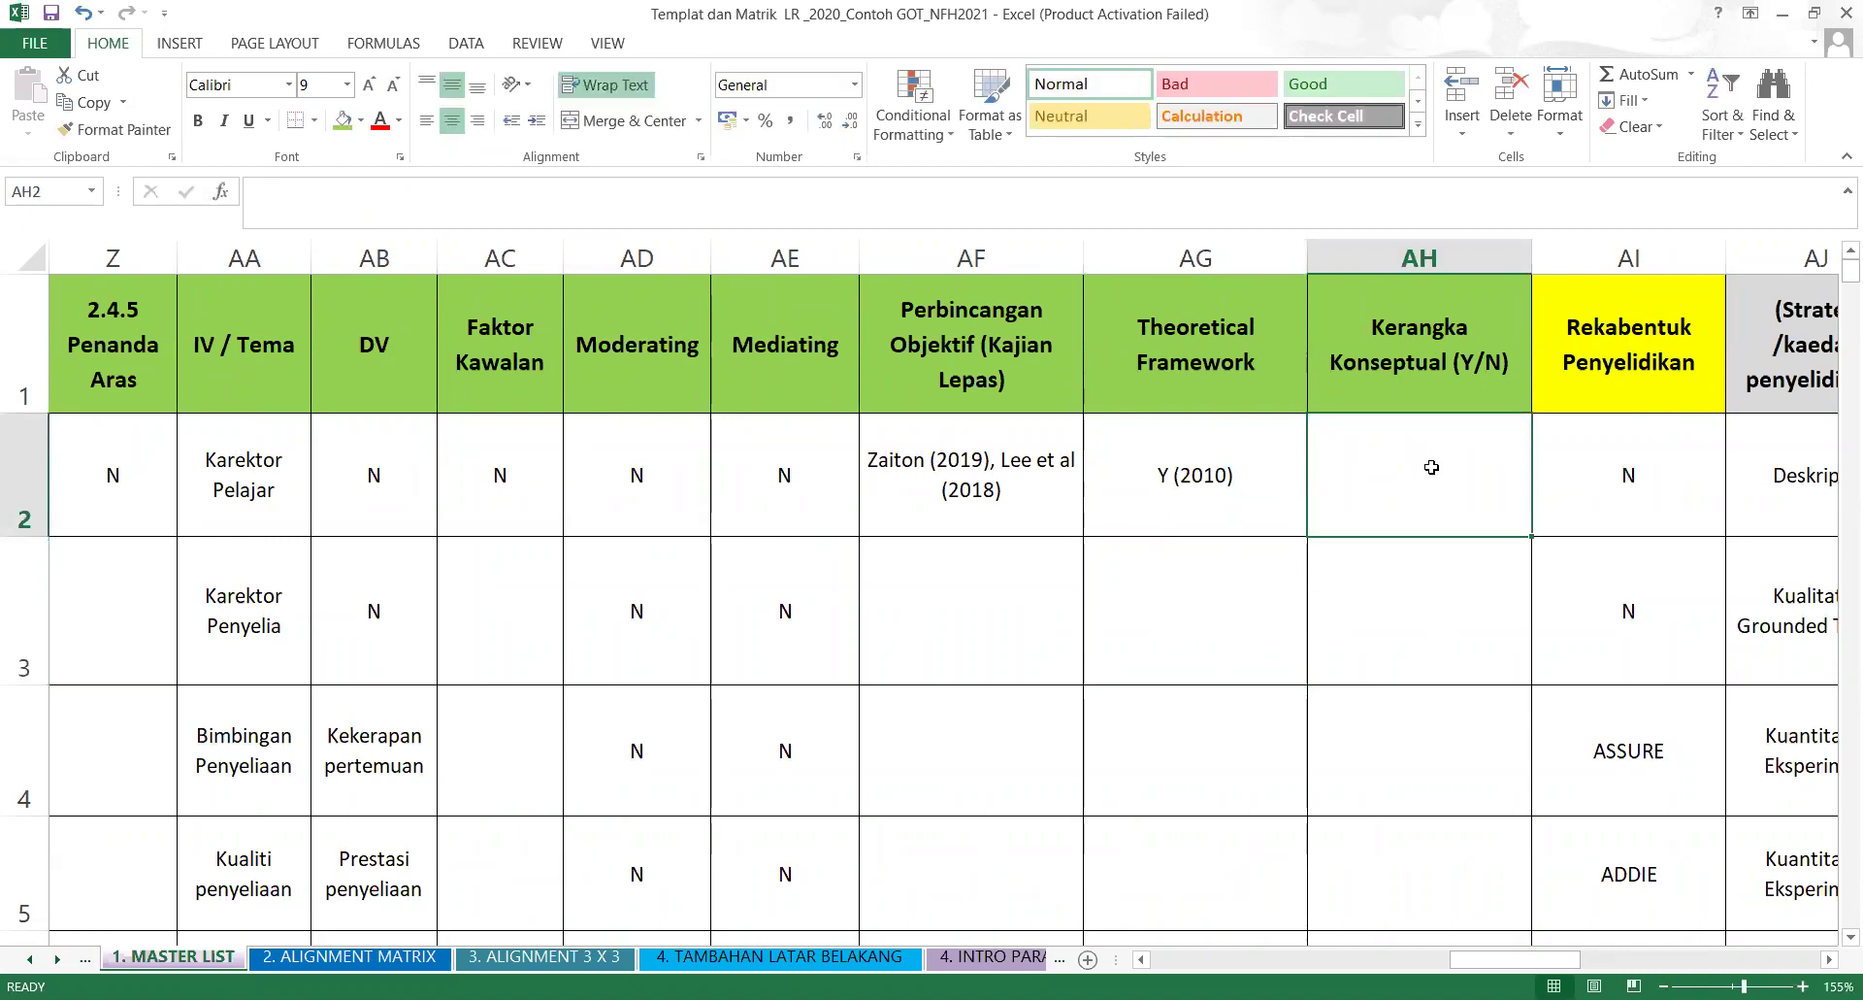
text(Y)
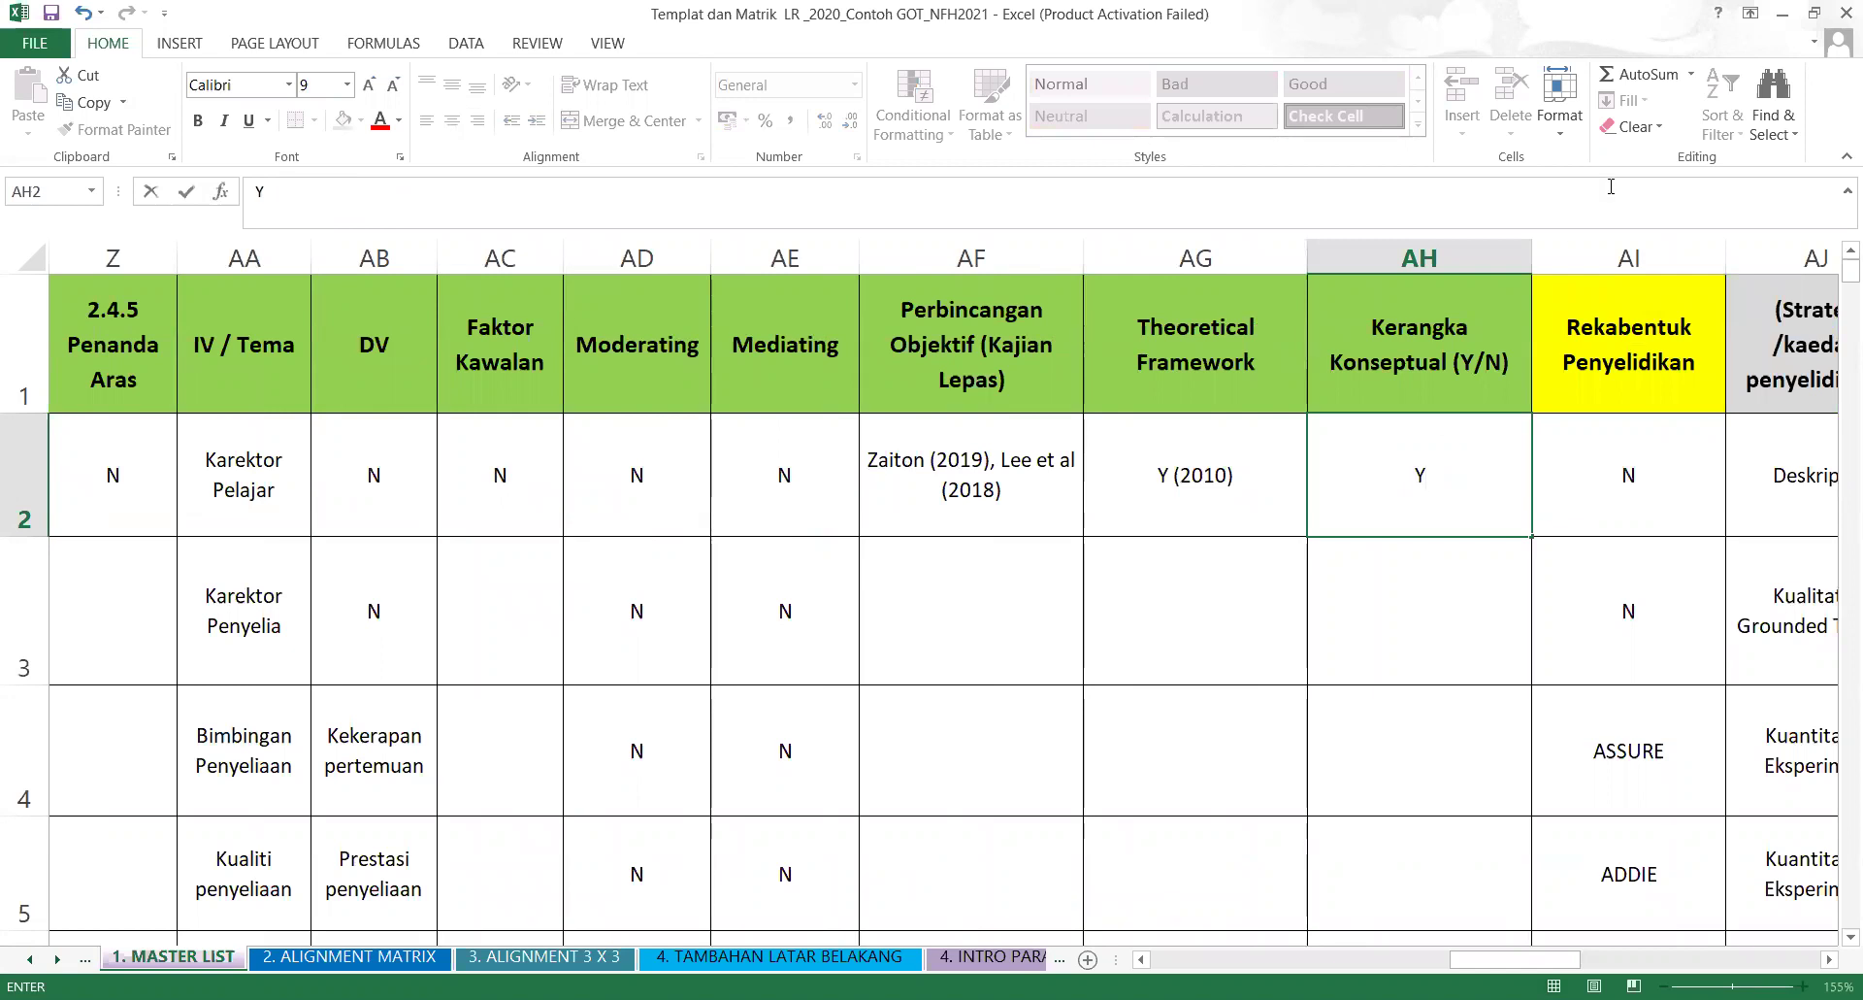
click(1450, 248)
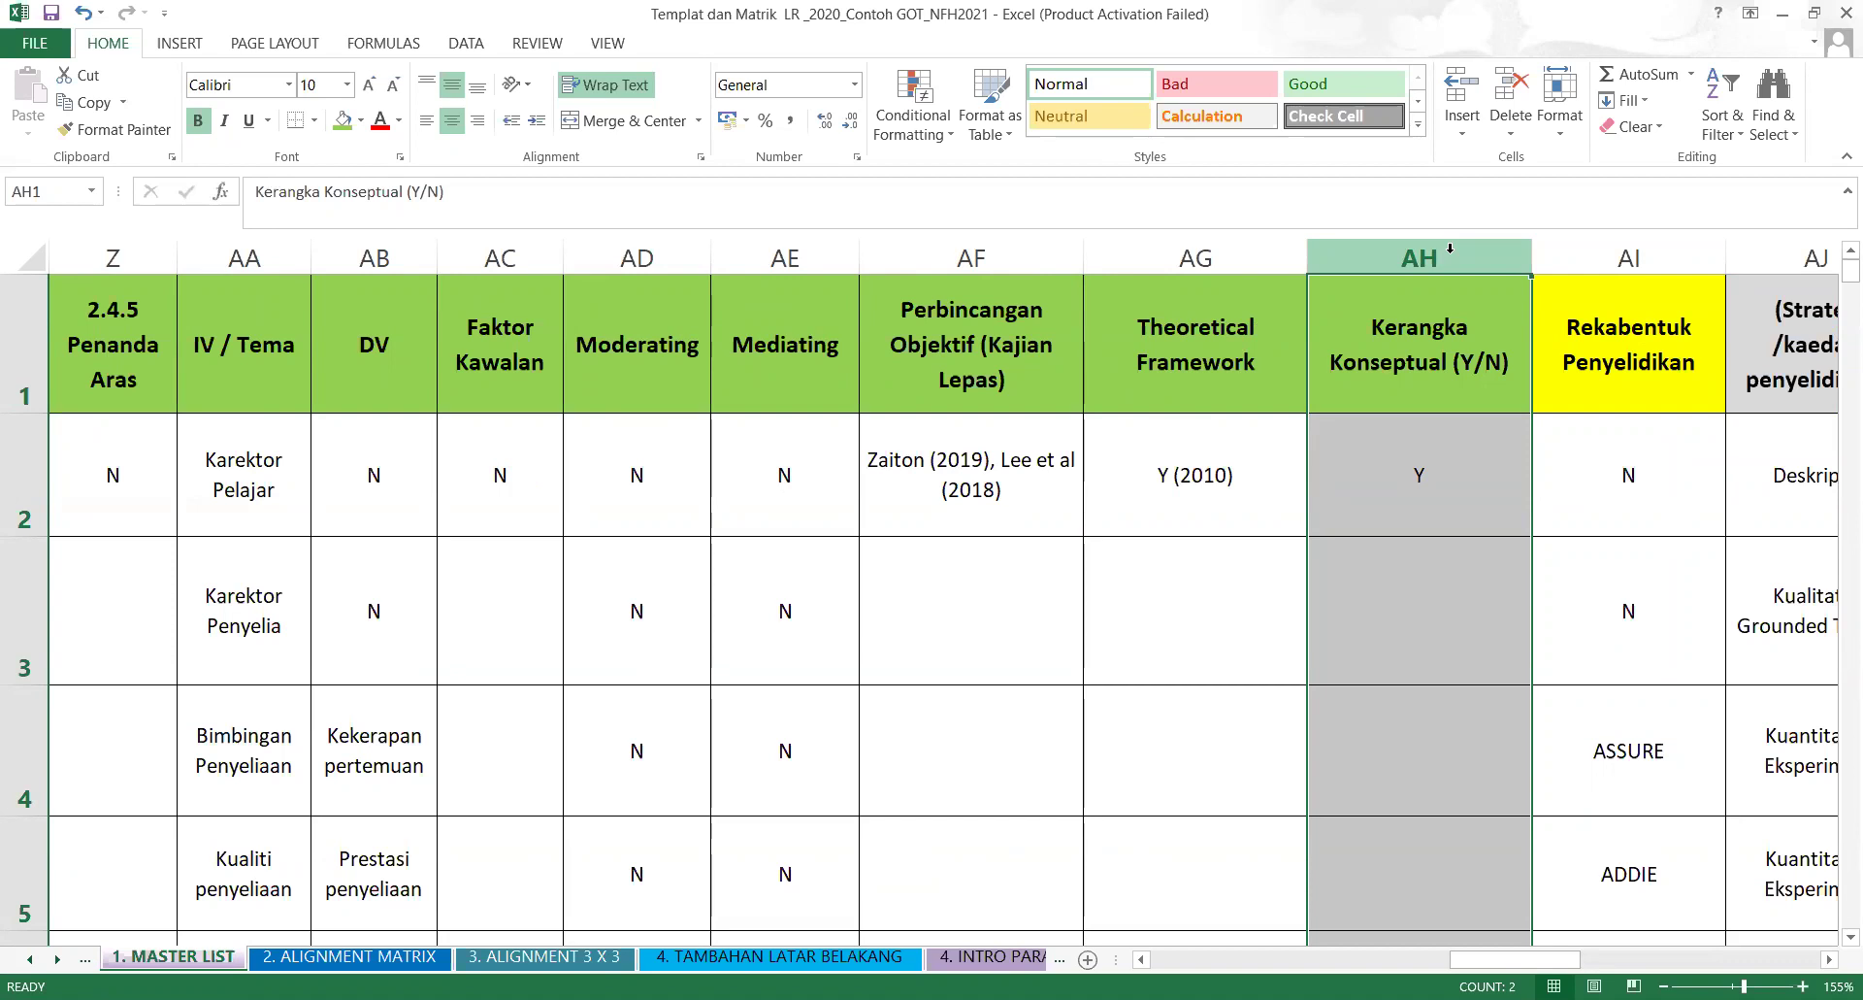
Insert a column between Kerangka Konseptual (Y/N) and Rekabentuk Penyelidikan and title it "Kerangka Kajian".
click(1616, 245)
right_click(1616, 242)
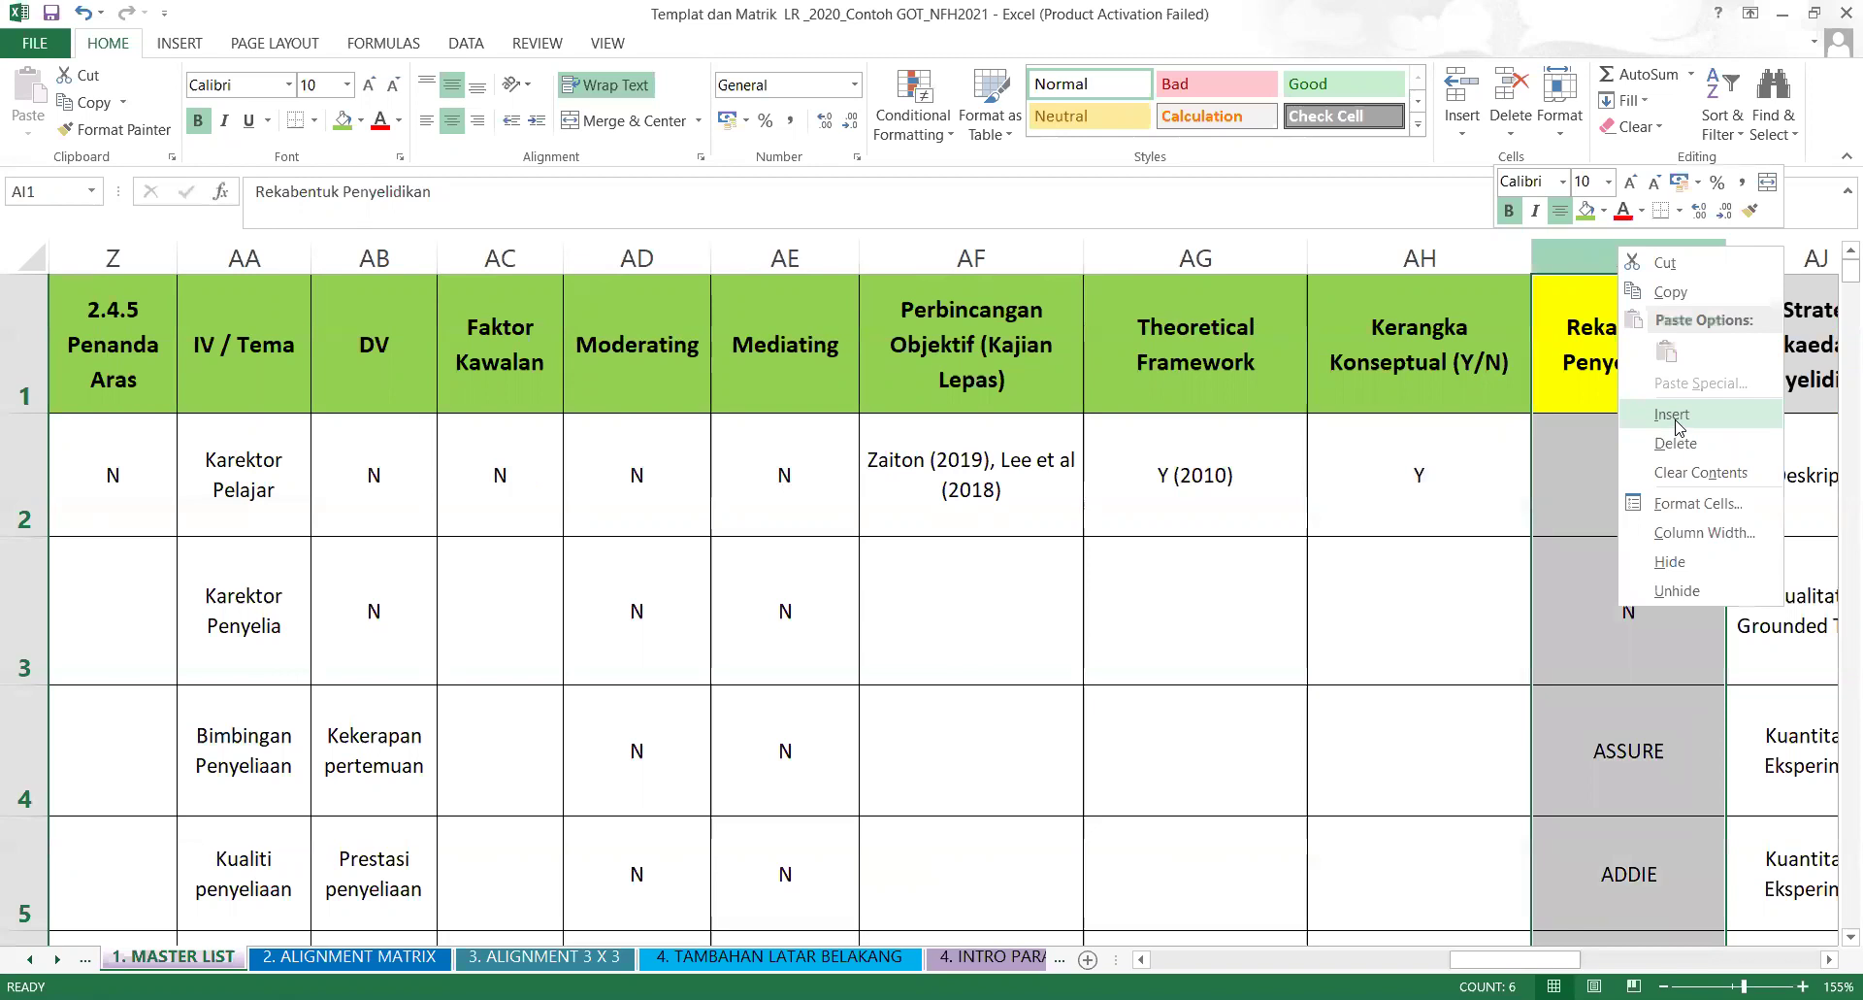
click(1676, 425)
click(1610, 350)
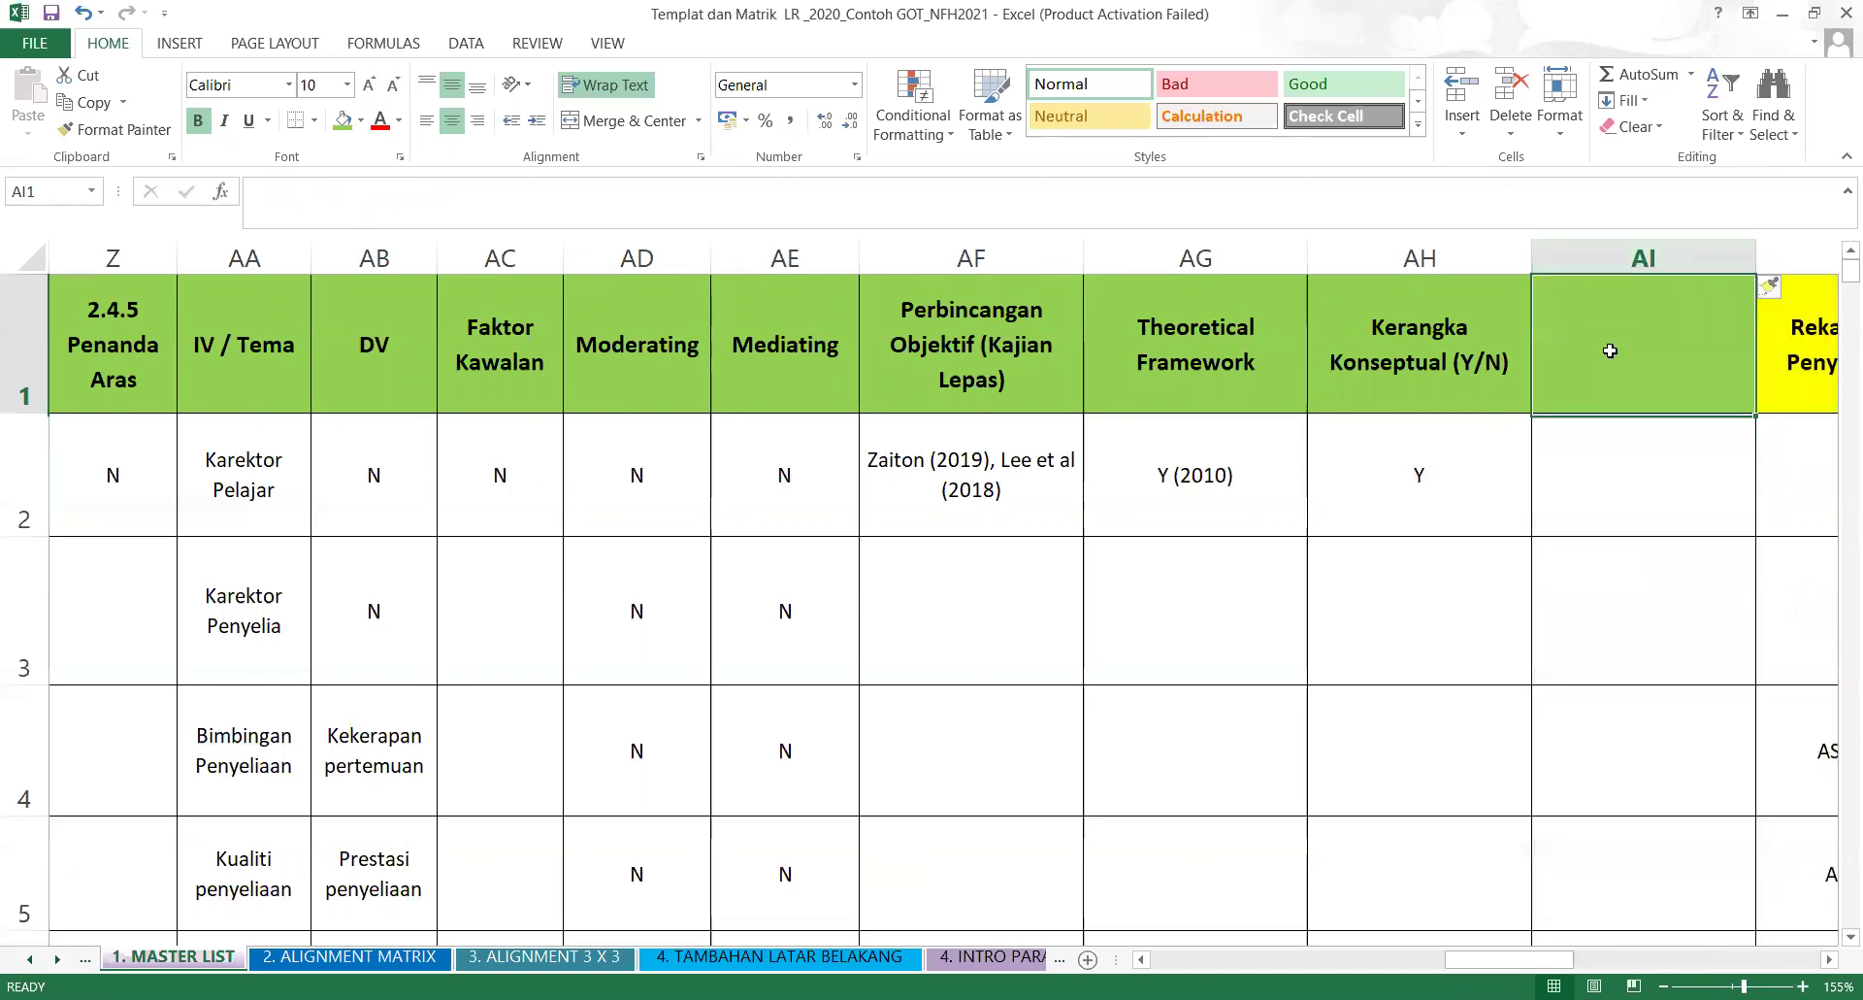
text(kE)
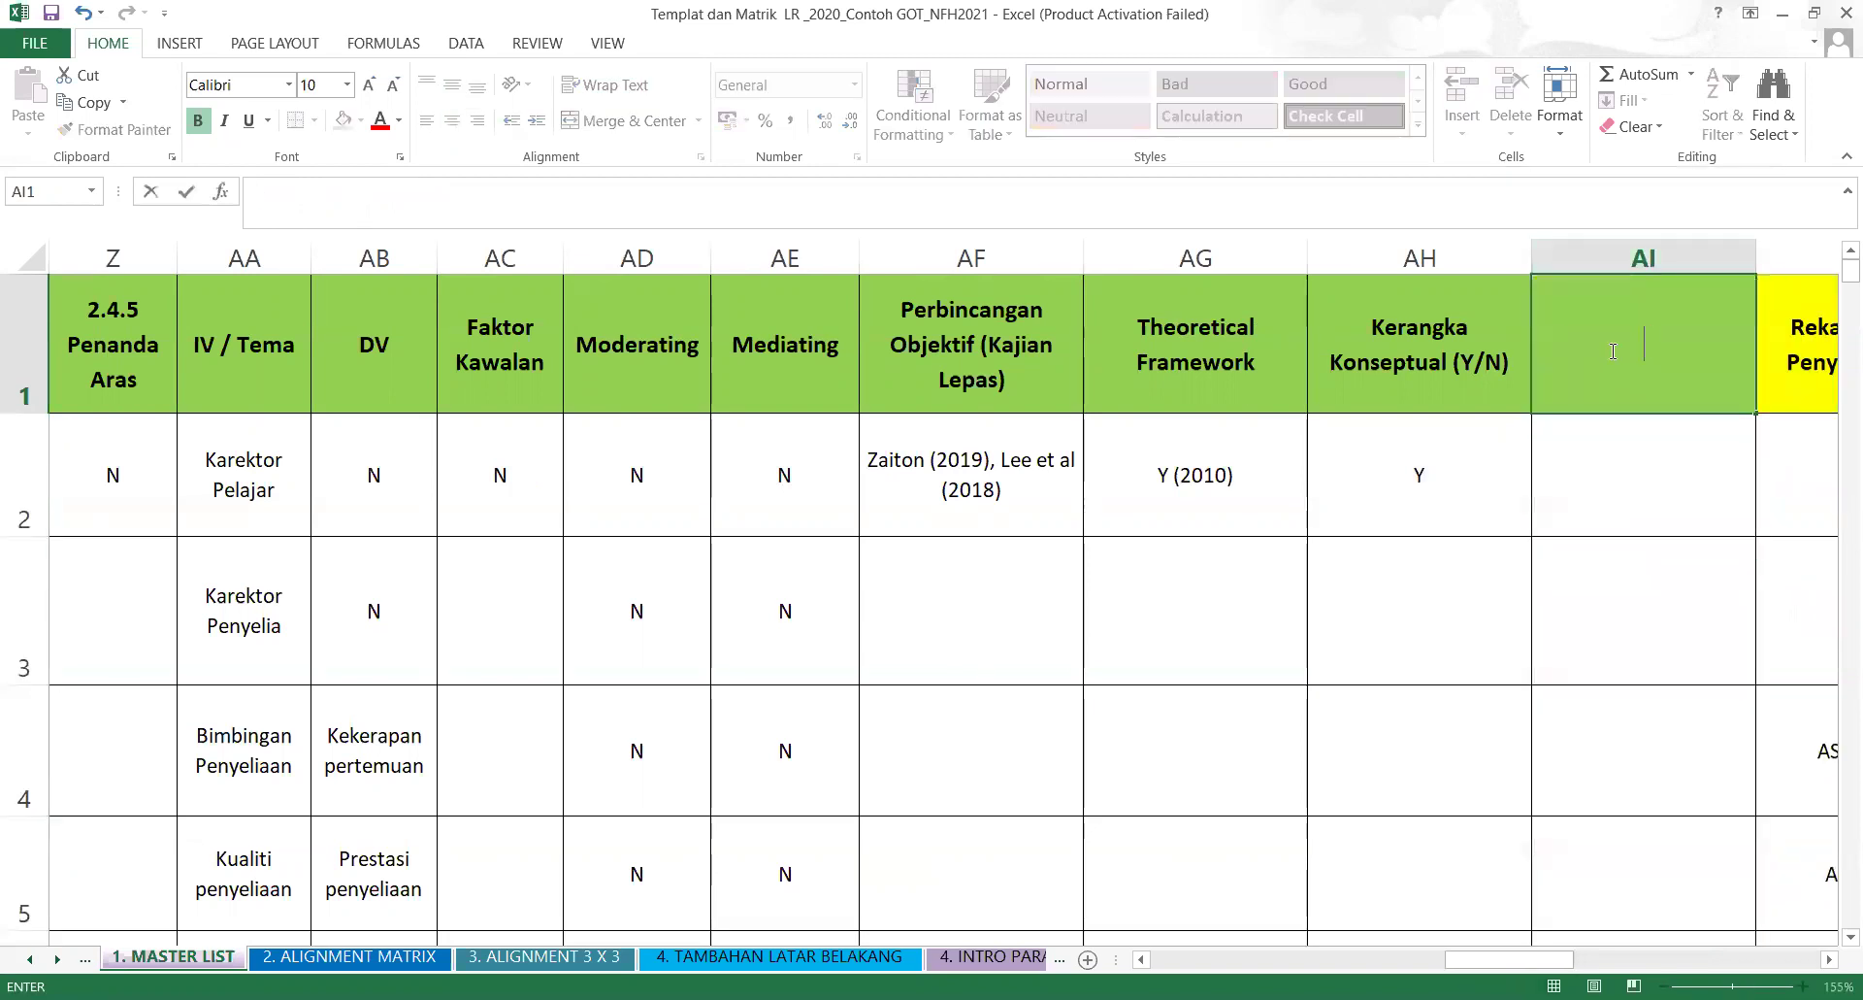
key(BackSpace)
key(BackSpace)
text(Kerangka)
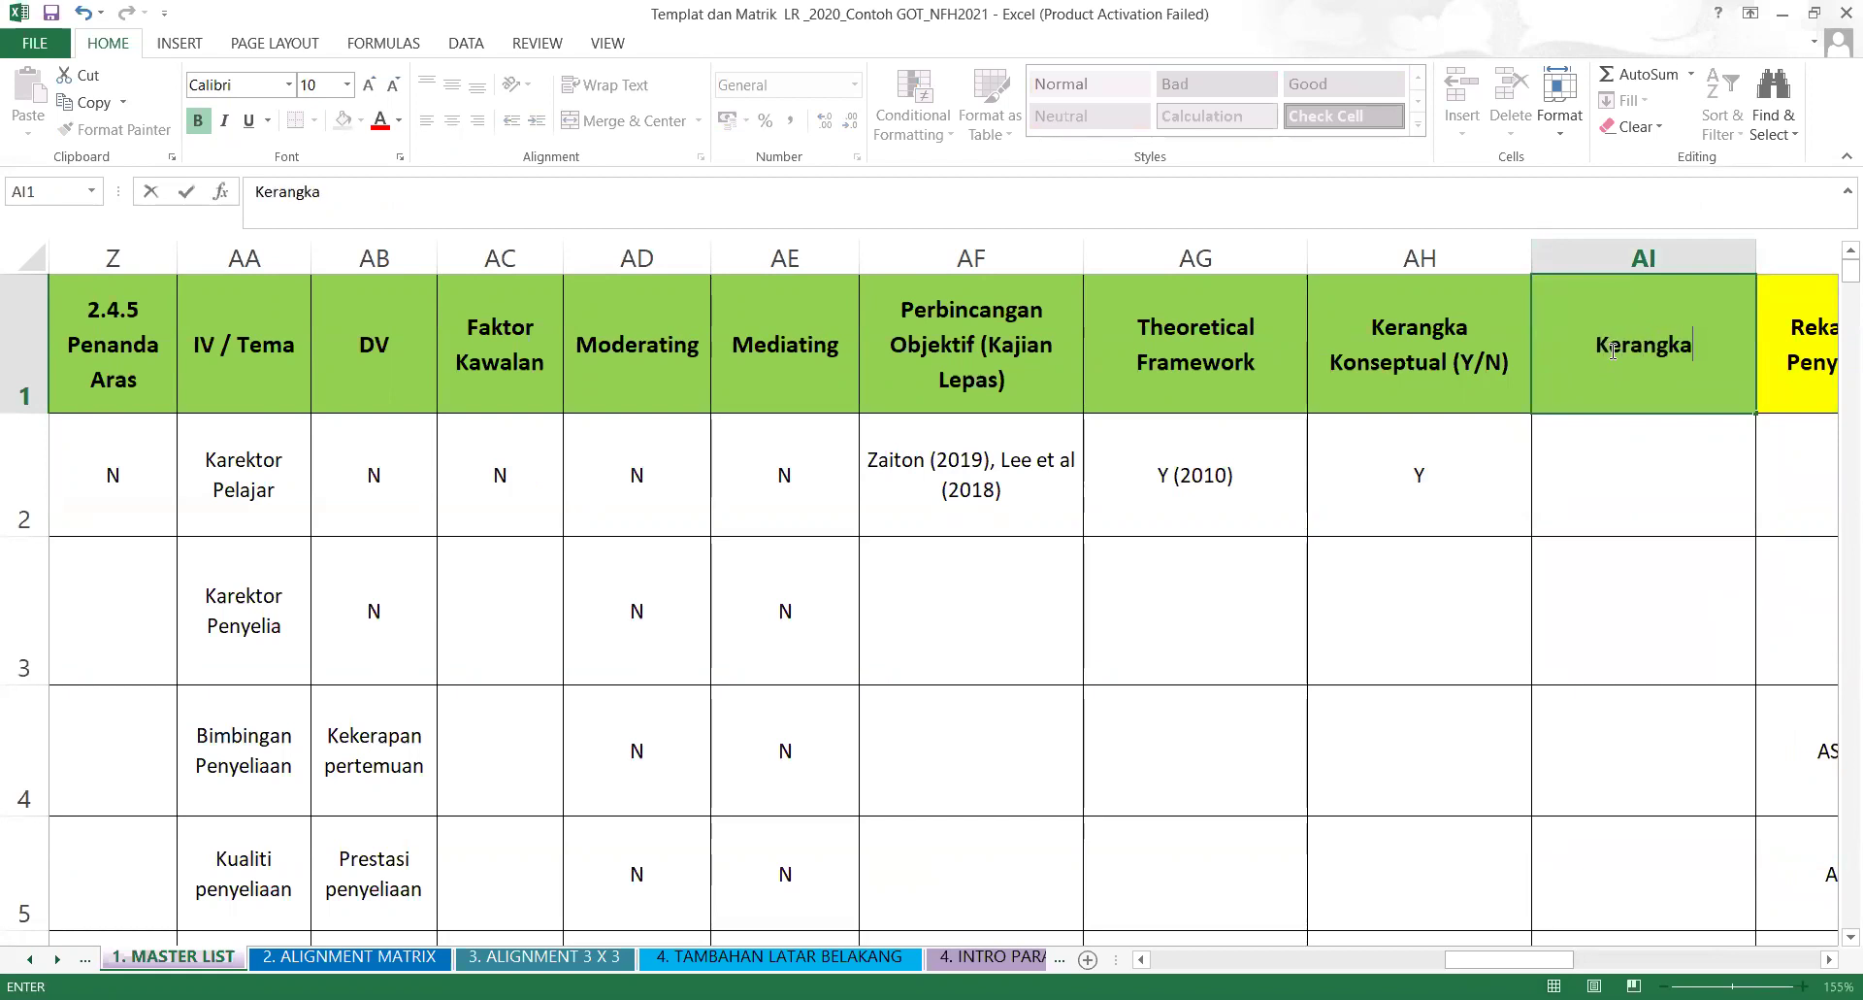
text( Kajian)
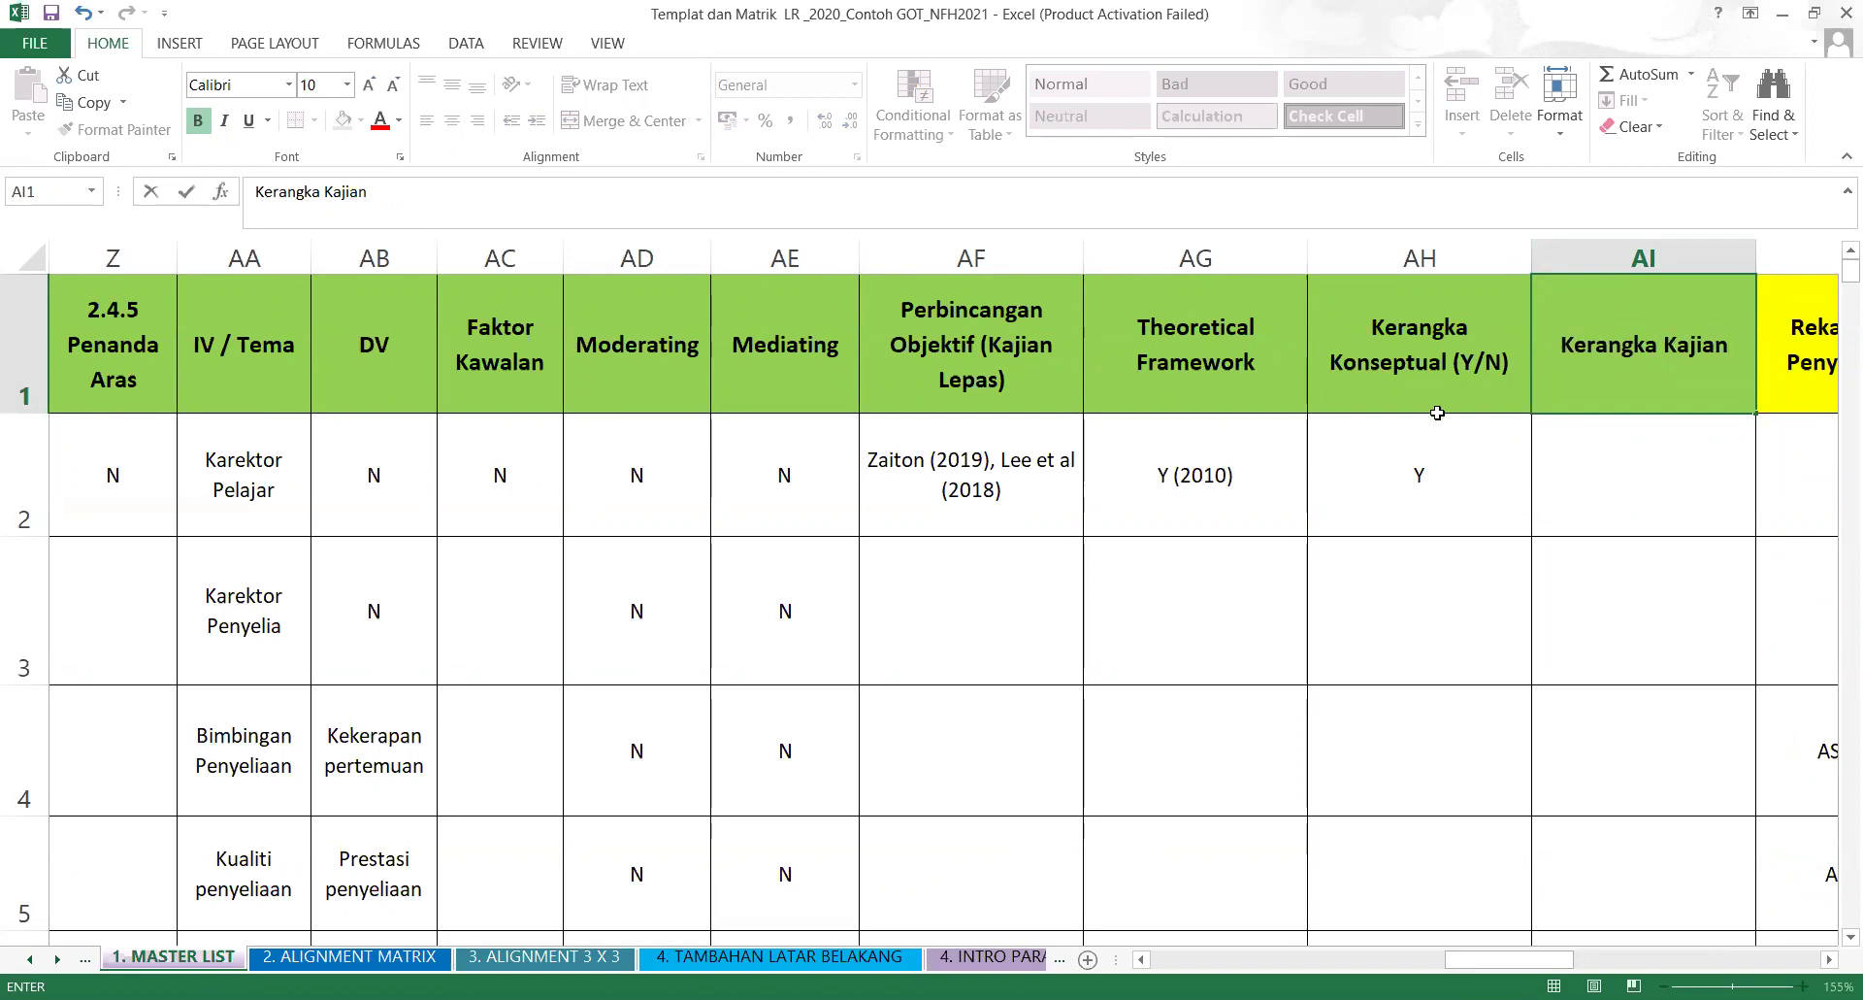
click(1198, 334)
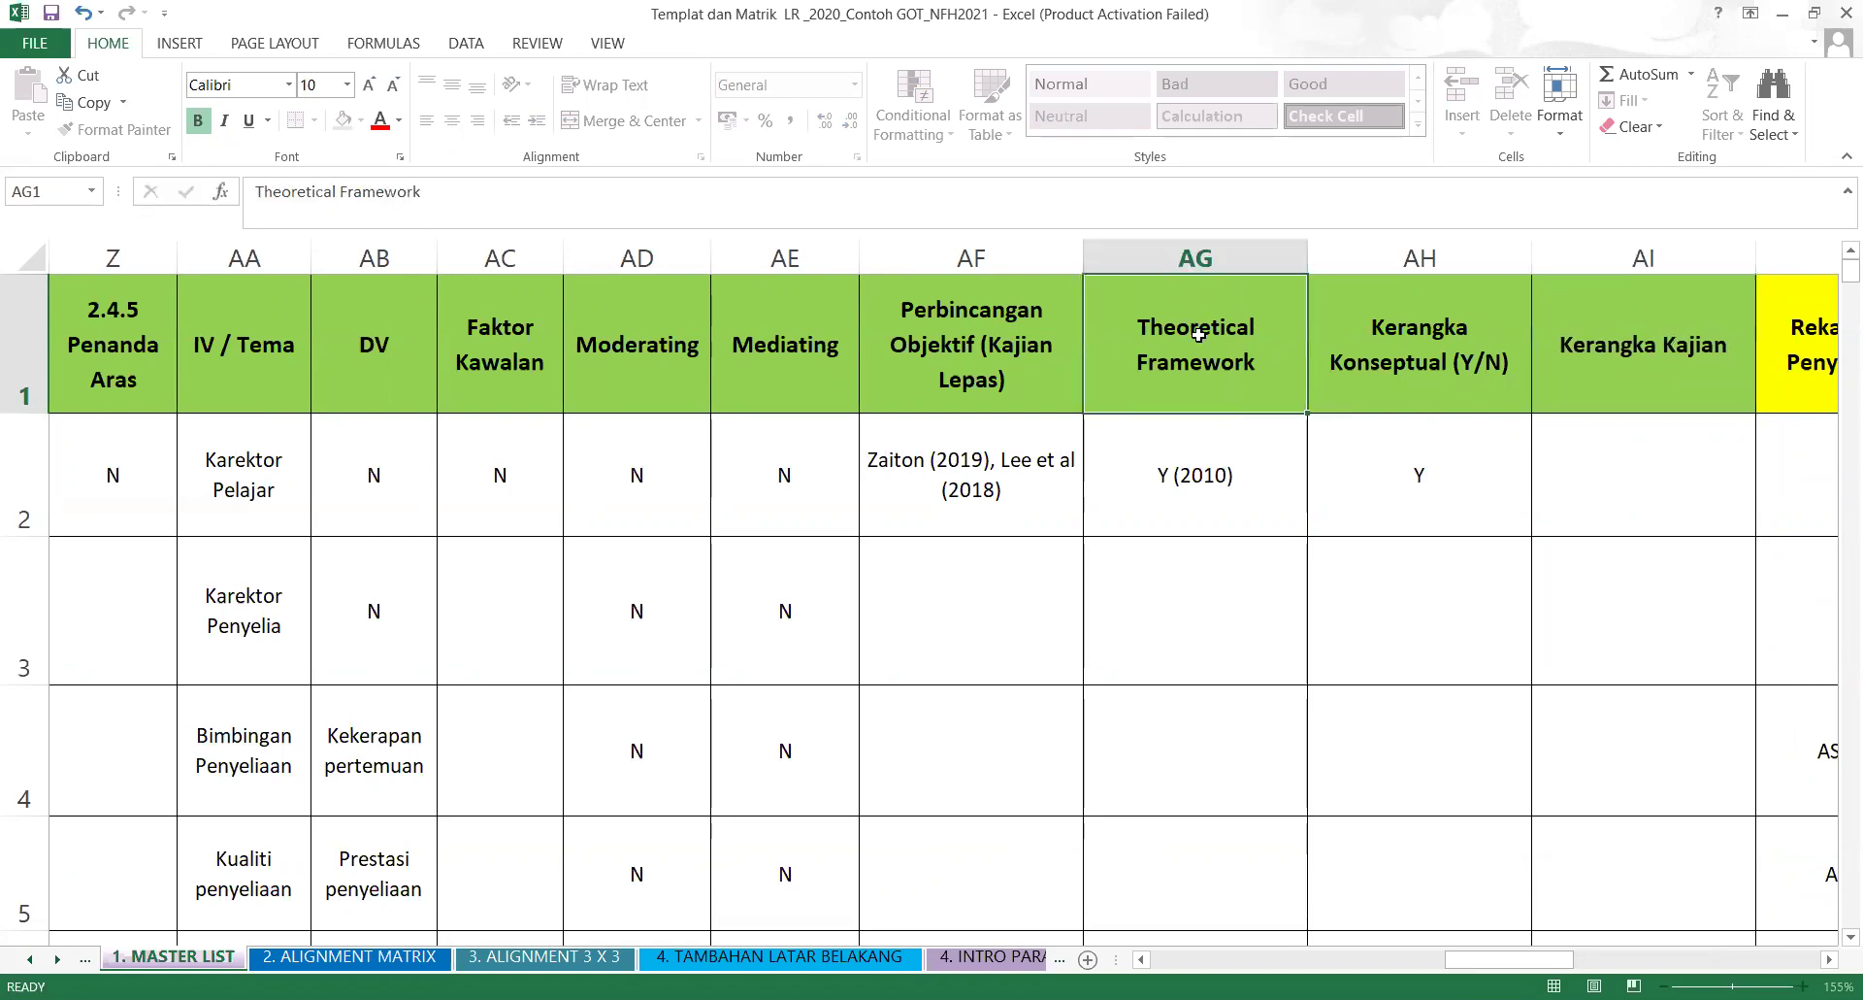
Rename the Theoretical Framework column header to "Kerangka Teoritikal".
click(253, 197)
text(Kera)
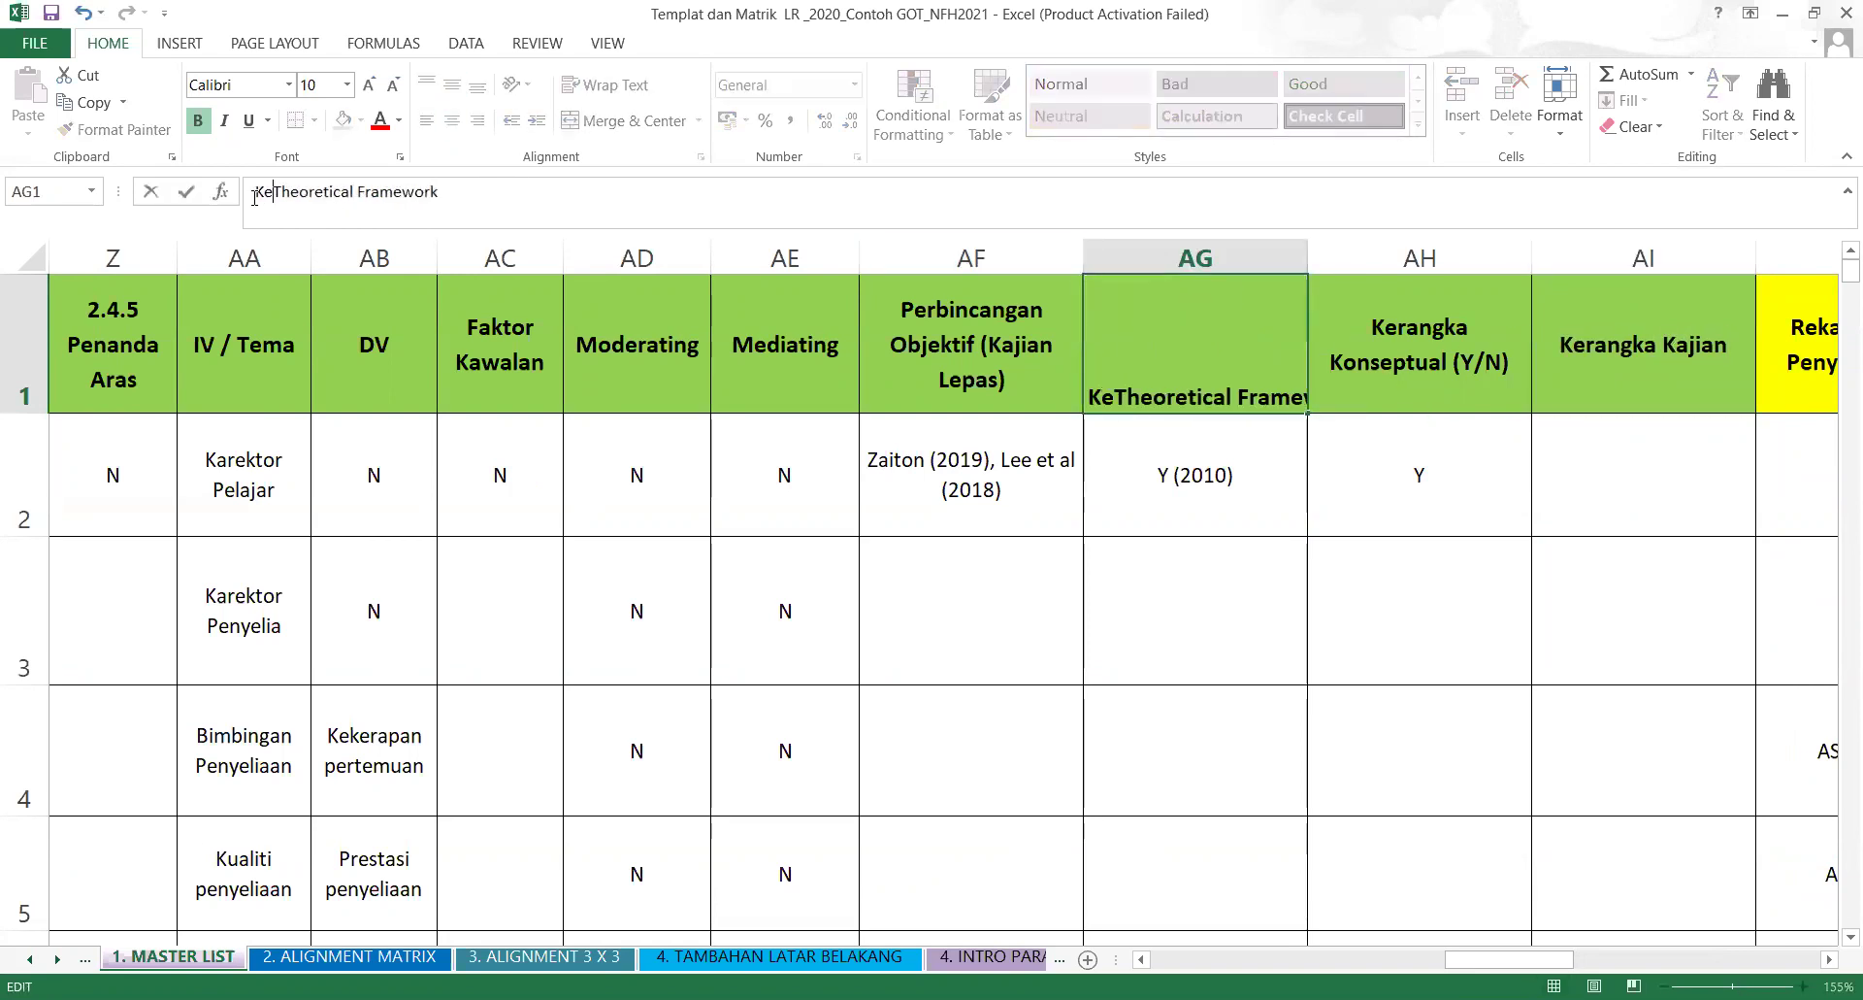
text(ngka Te)
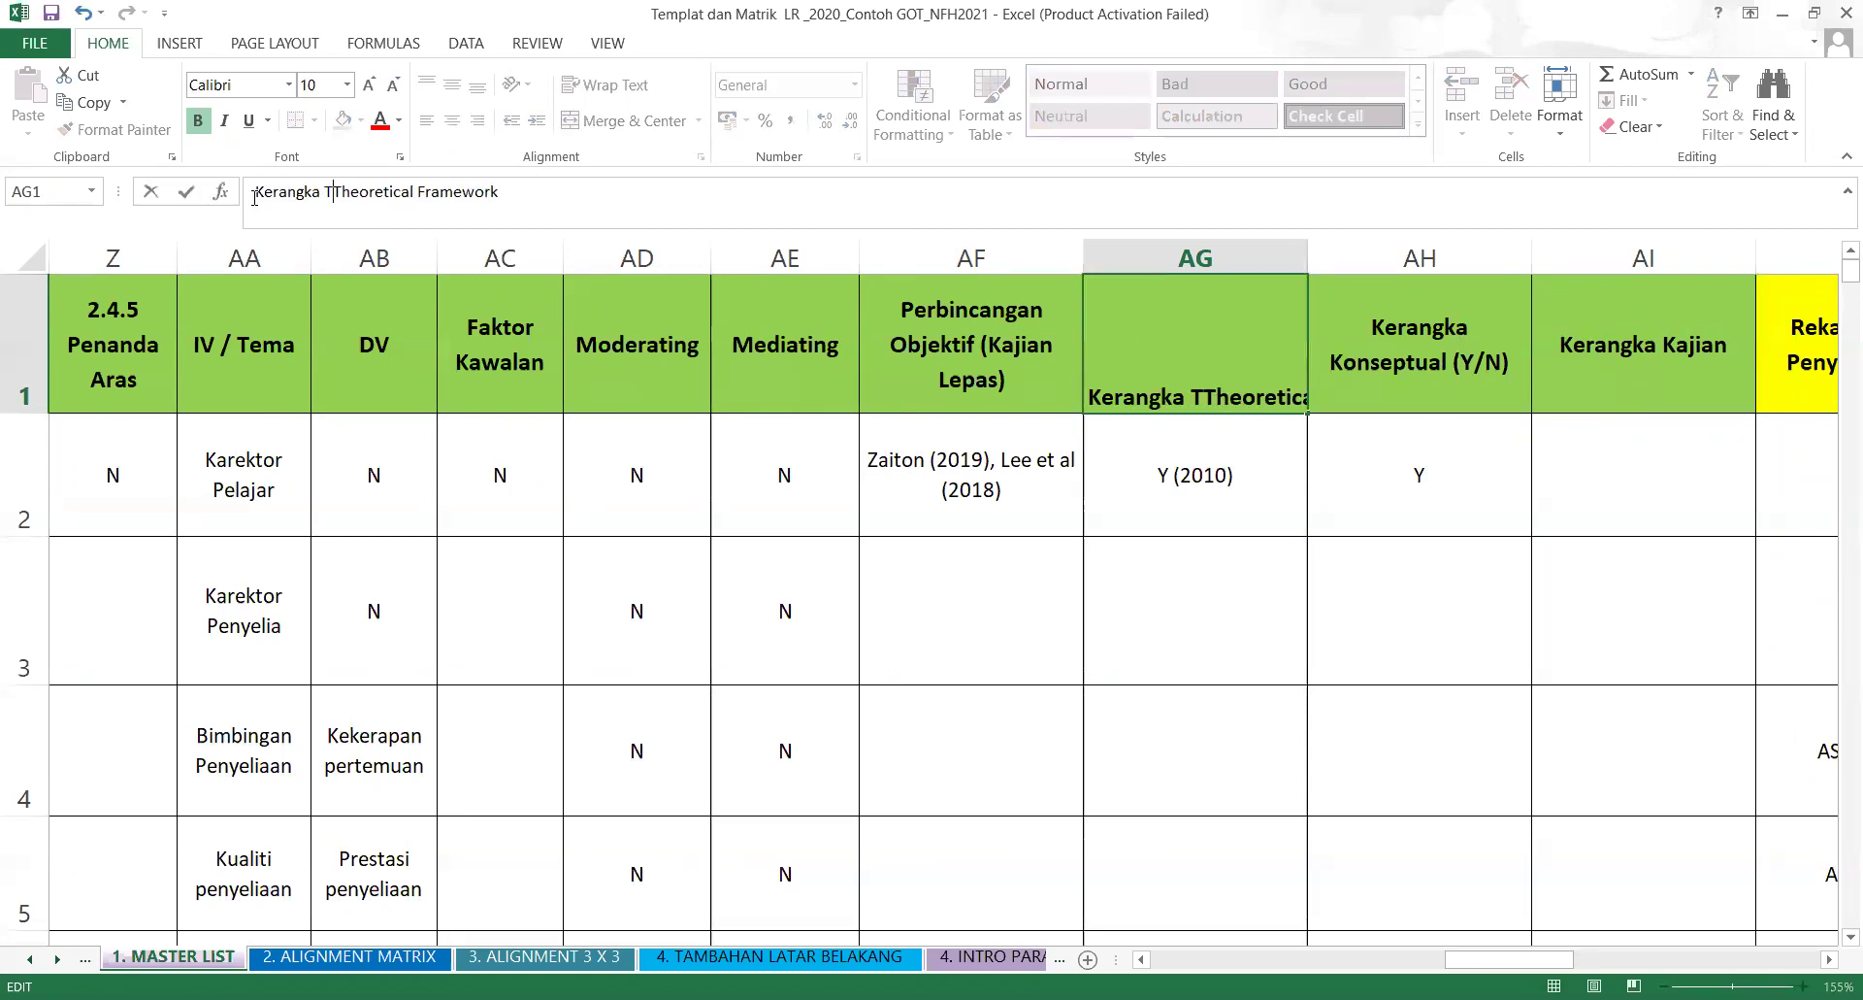
text(oritikal)
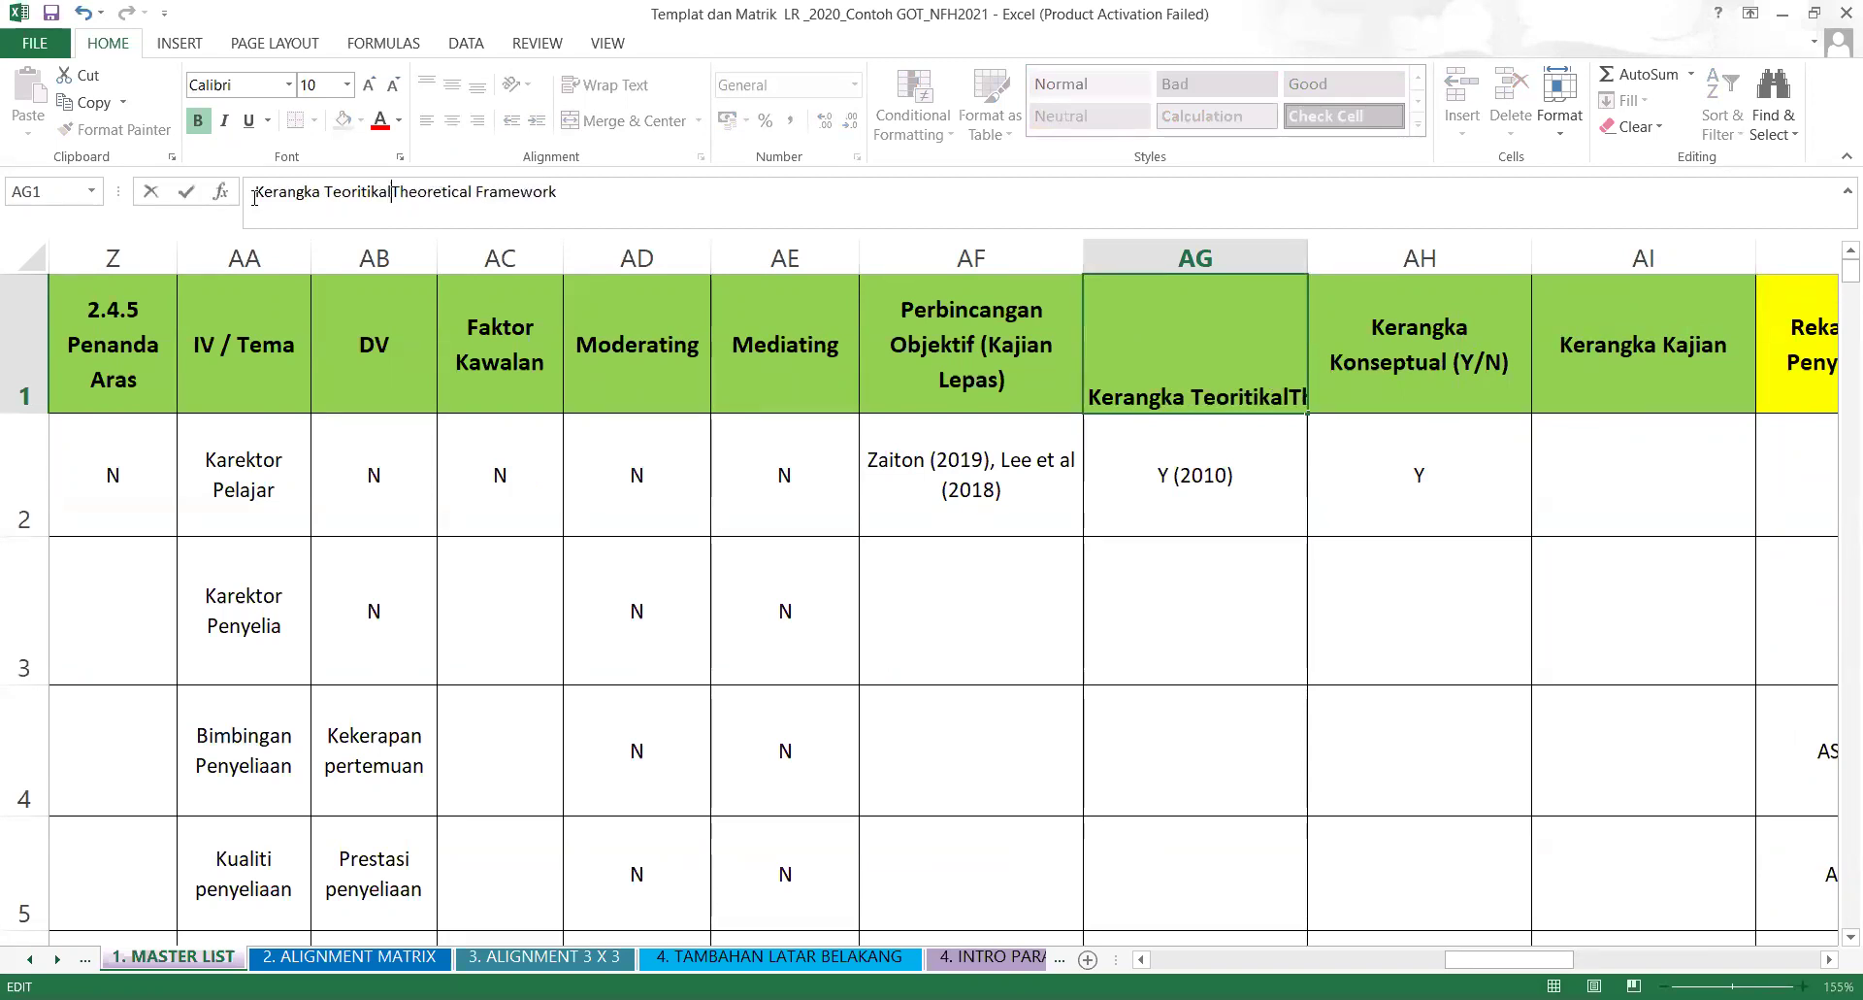
key(BackSpace)
key(BackSpace)
key(BackSpace)
key(BackSpace)
key(BackSpace)
key(BackSpace)
key(BackSpace)
key(BackSpace)
key(BackSpace)
key(BackSpace)
key(BackSpace)
key(BackSpace)
key(BackSpace)
key(BackSpace)
key(BackSpace)
key(BackSpace)
key(BackSpace)
key(BackSpace)
key(BackSpace)
key(BackSpace)
key(BackSpace)
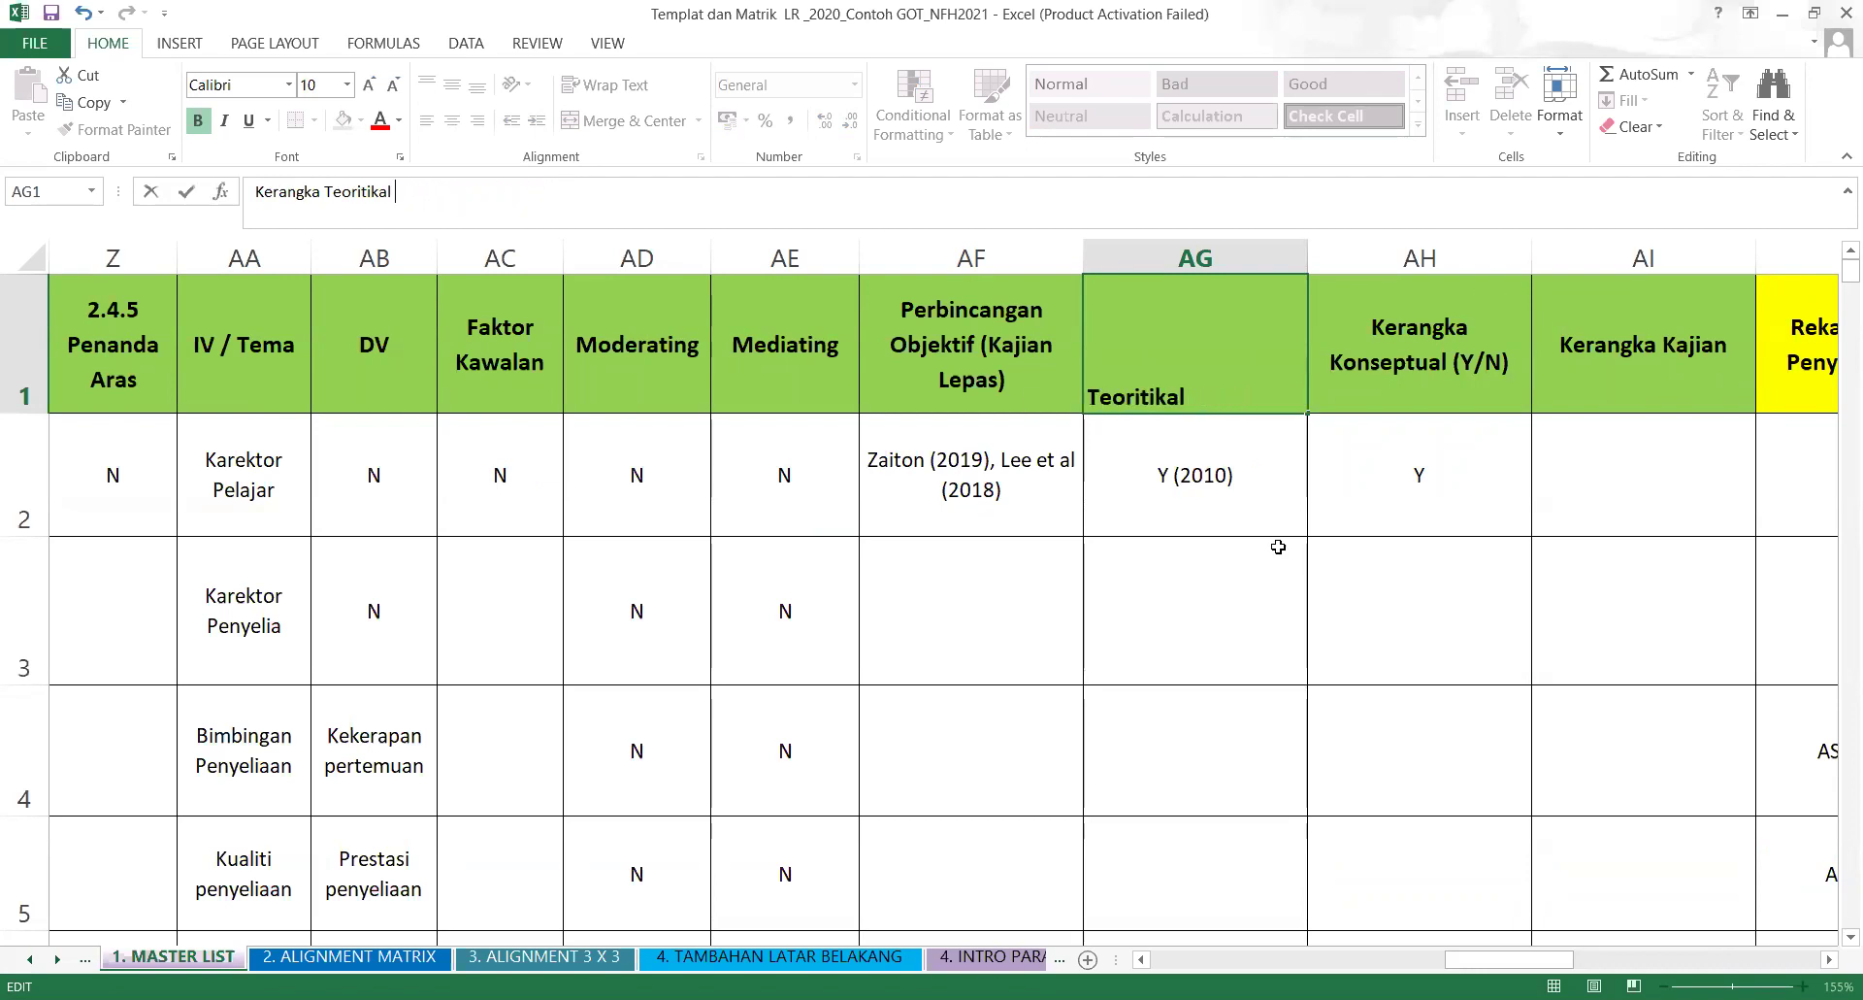
click(1278, 546)
Enter Y for the first record under Kerangka Kajian.
click(1641, 494)
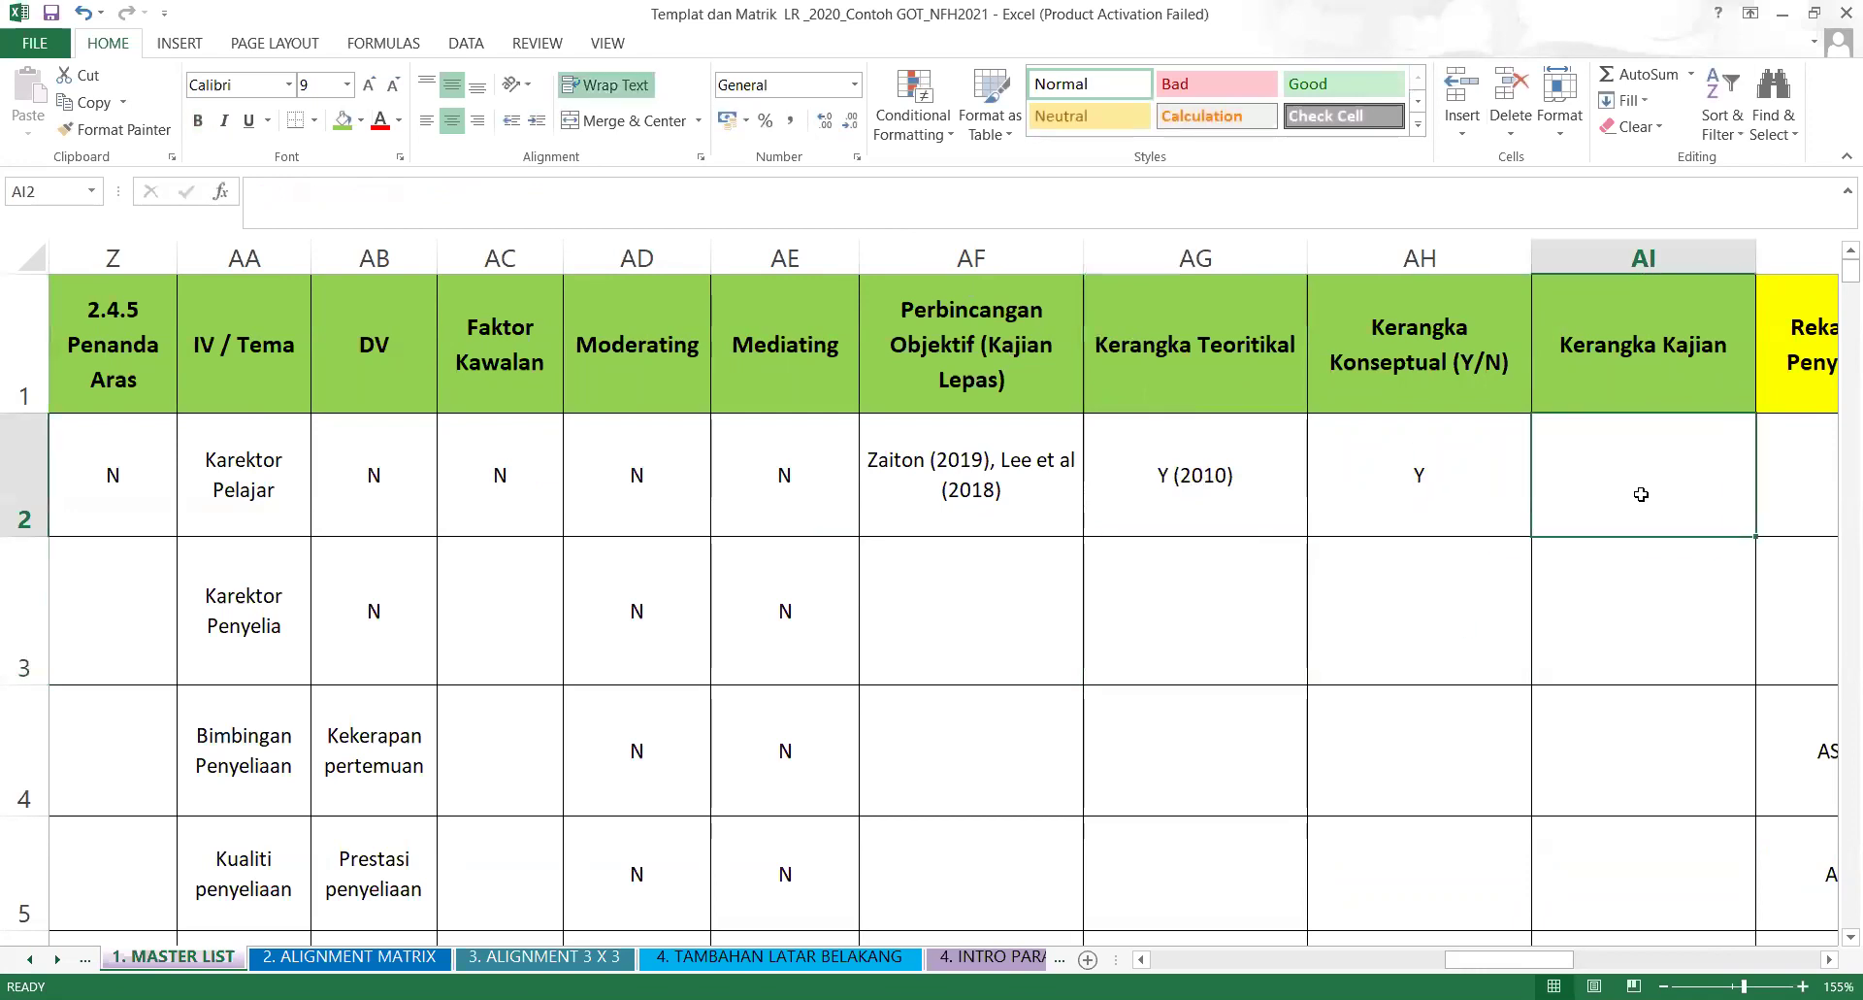
text(Y)
click(1625, 733)
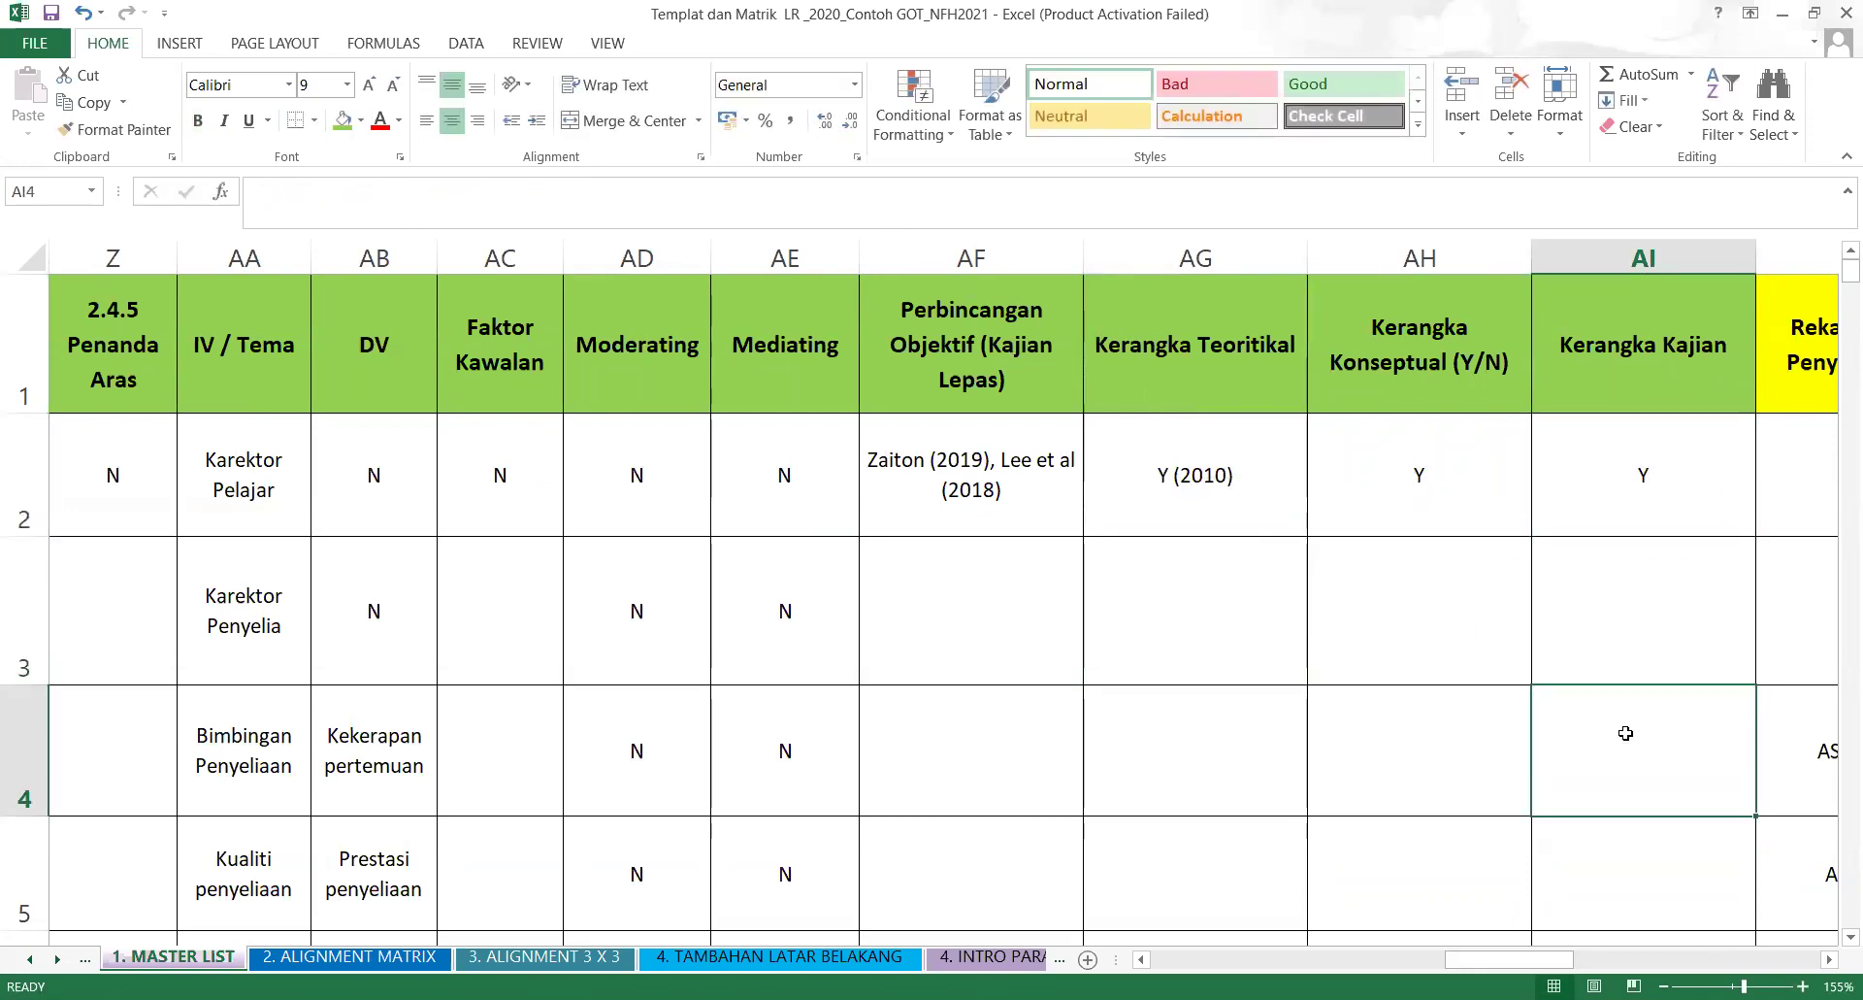
Extend the Kerangka Kajian column header so that it reads "Kerangka Kajian (Y / N)".
click(1676, 396)
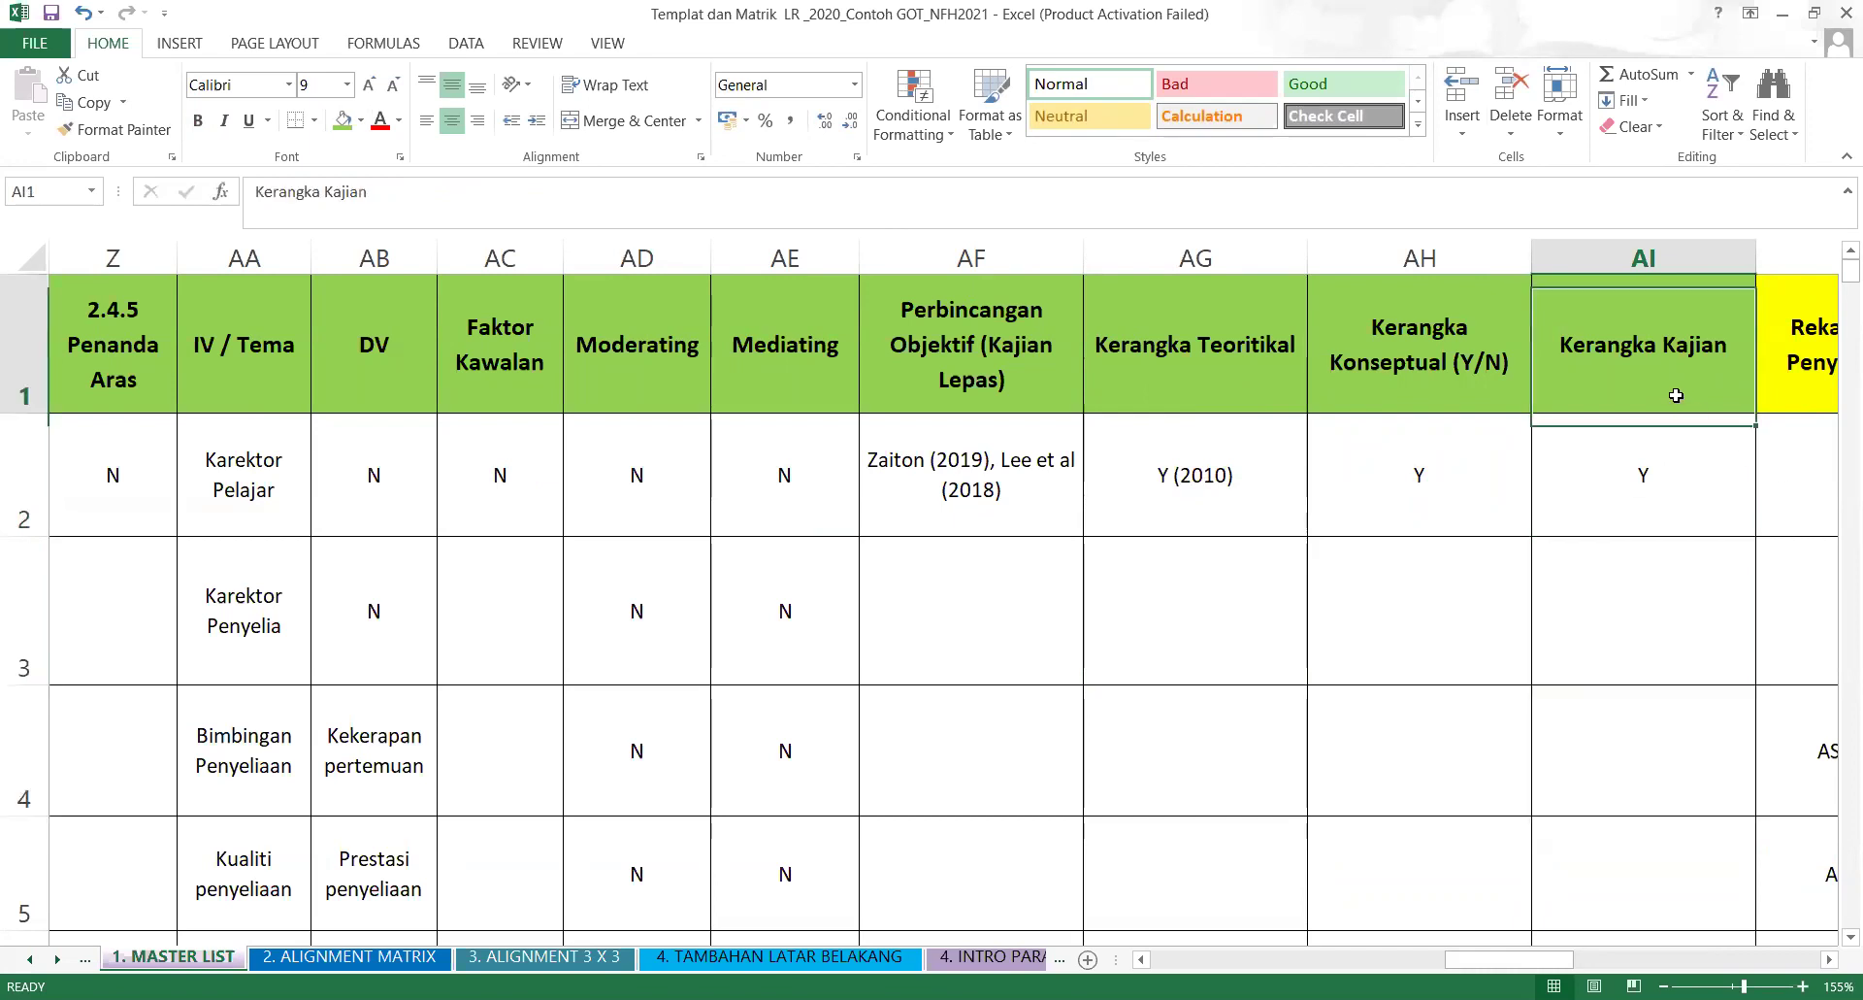
click(389, 191)
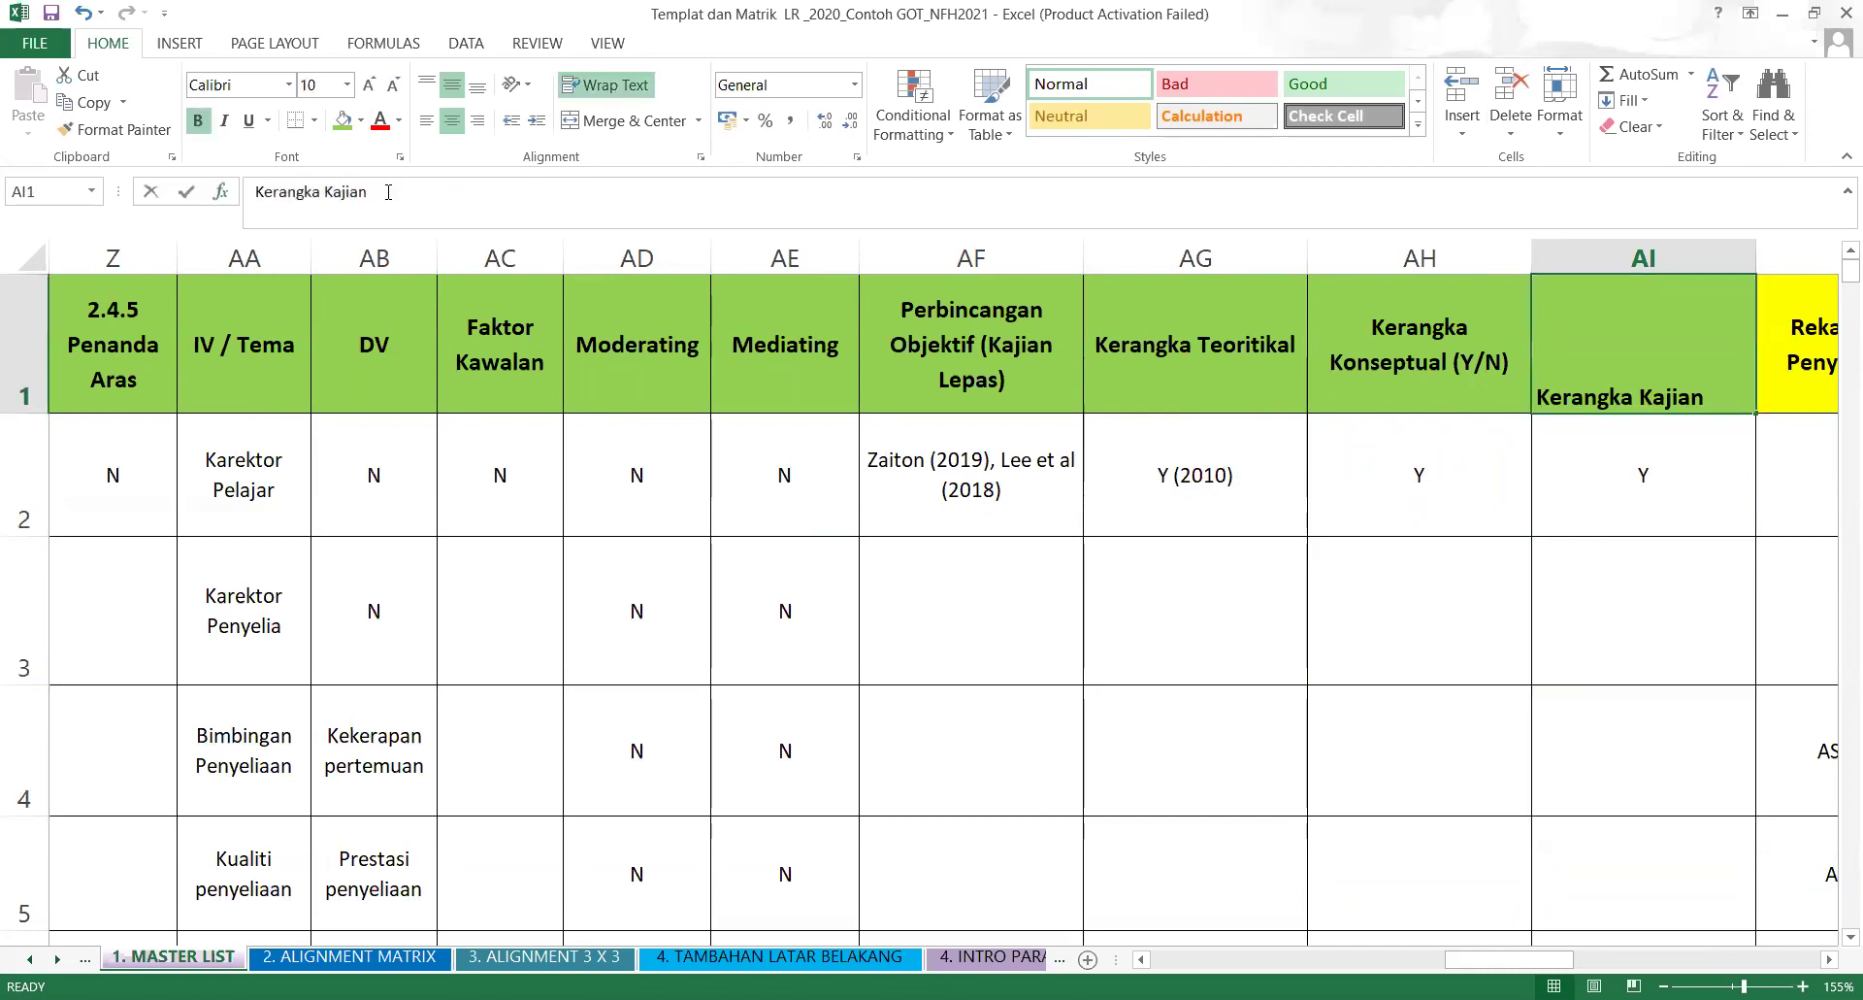
text(9)
key(BackSpace)
text((y)
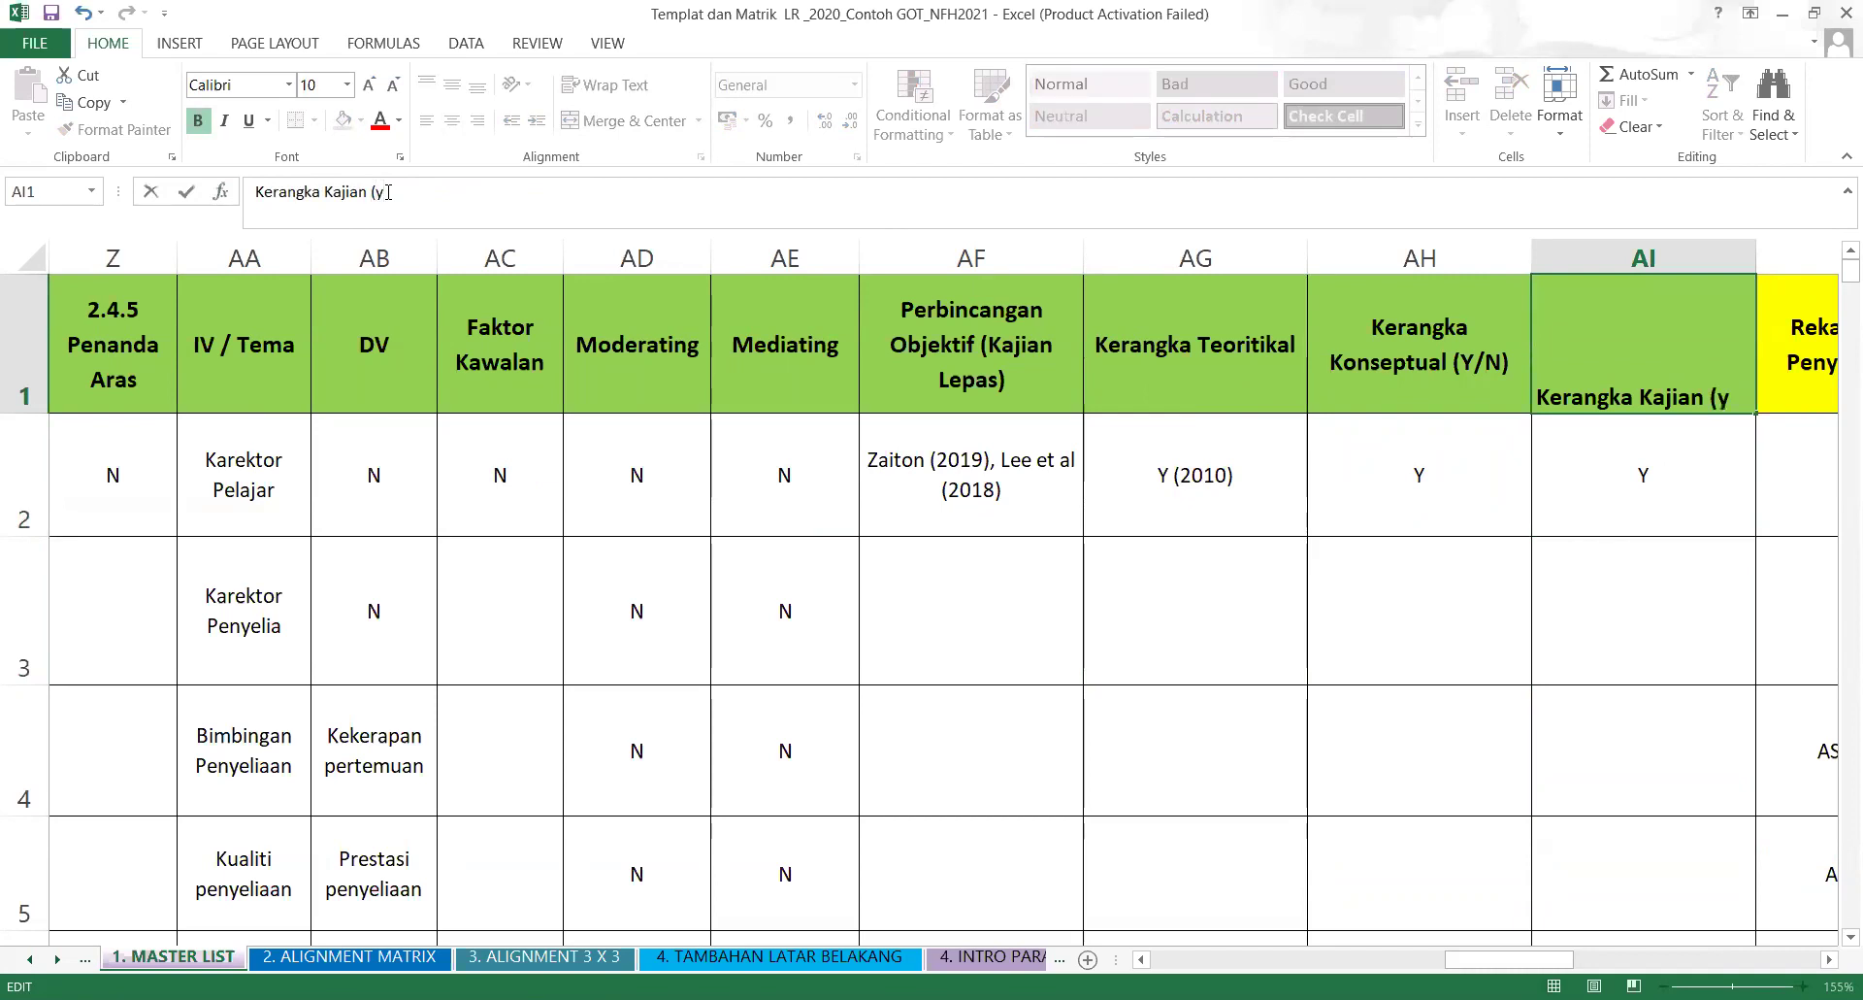
text( /n)
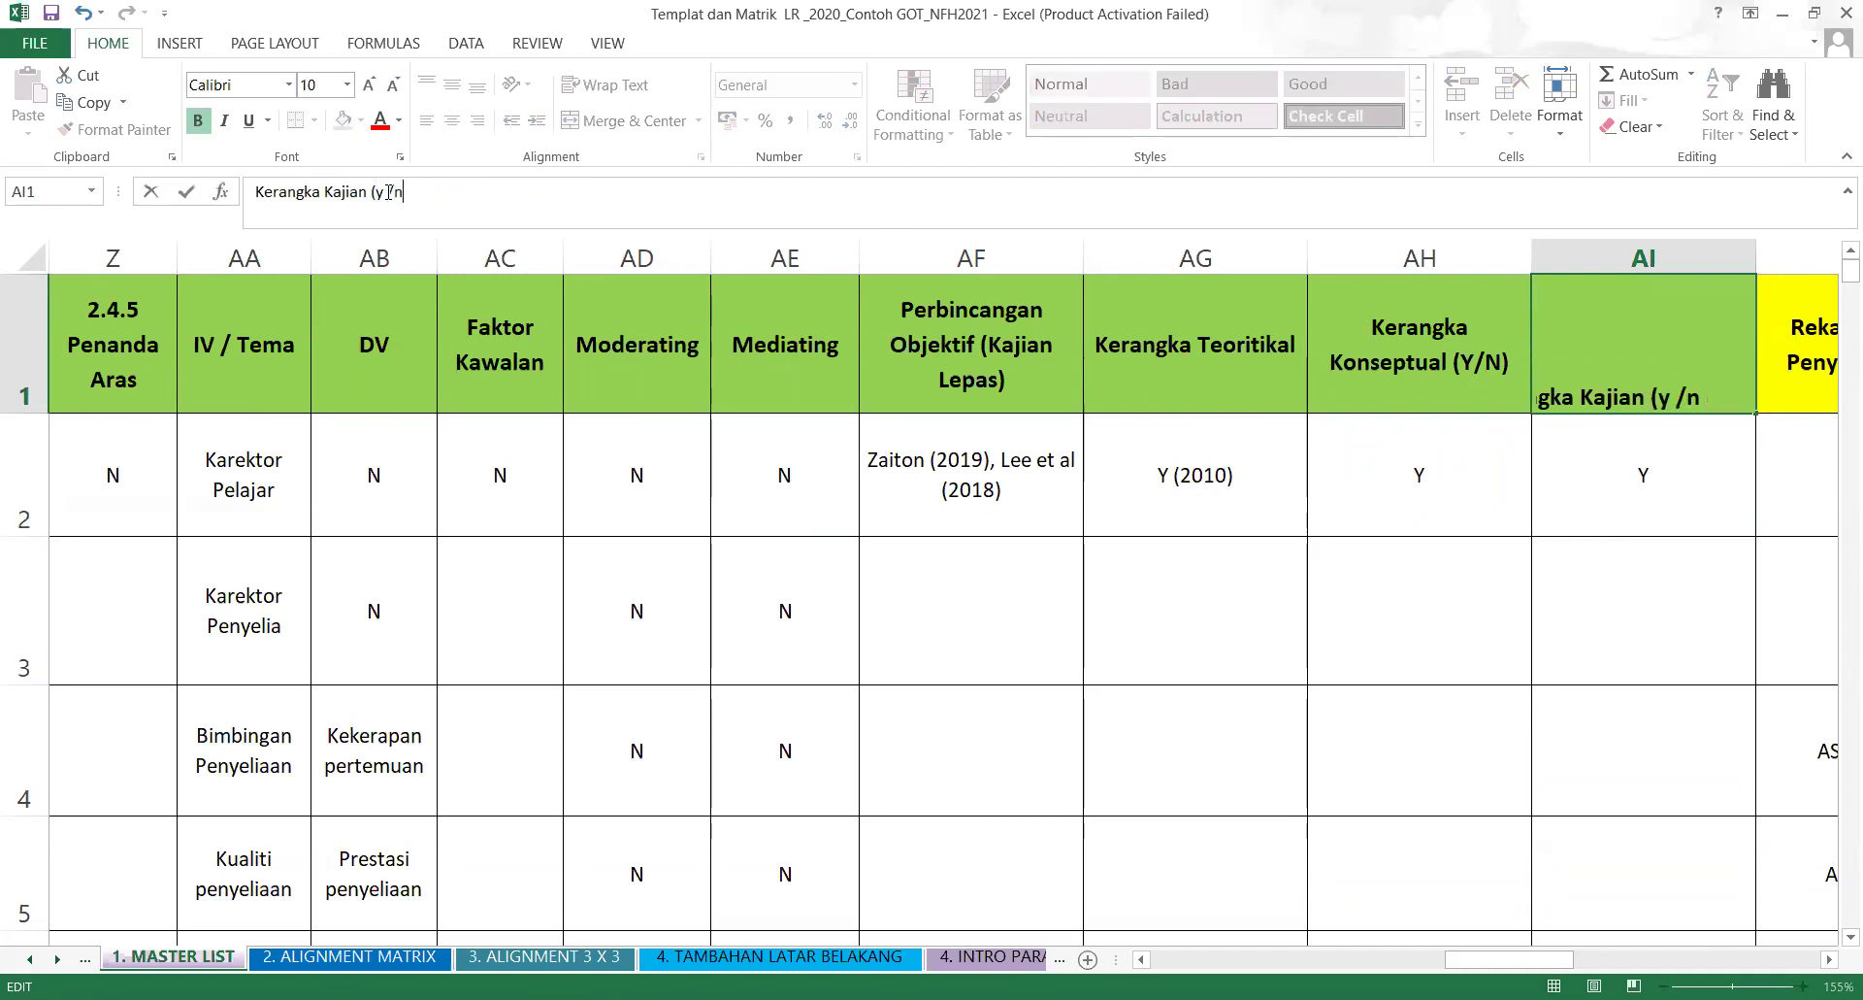
key(BackSpace)
key(BackSpace)
key(BackSpace)
key(BackSpace)
text(Y /N))
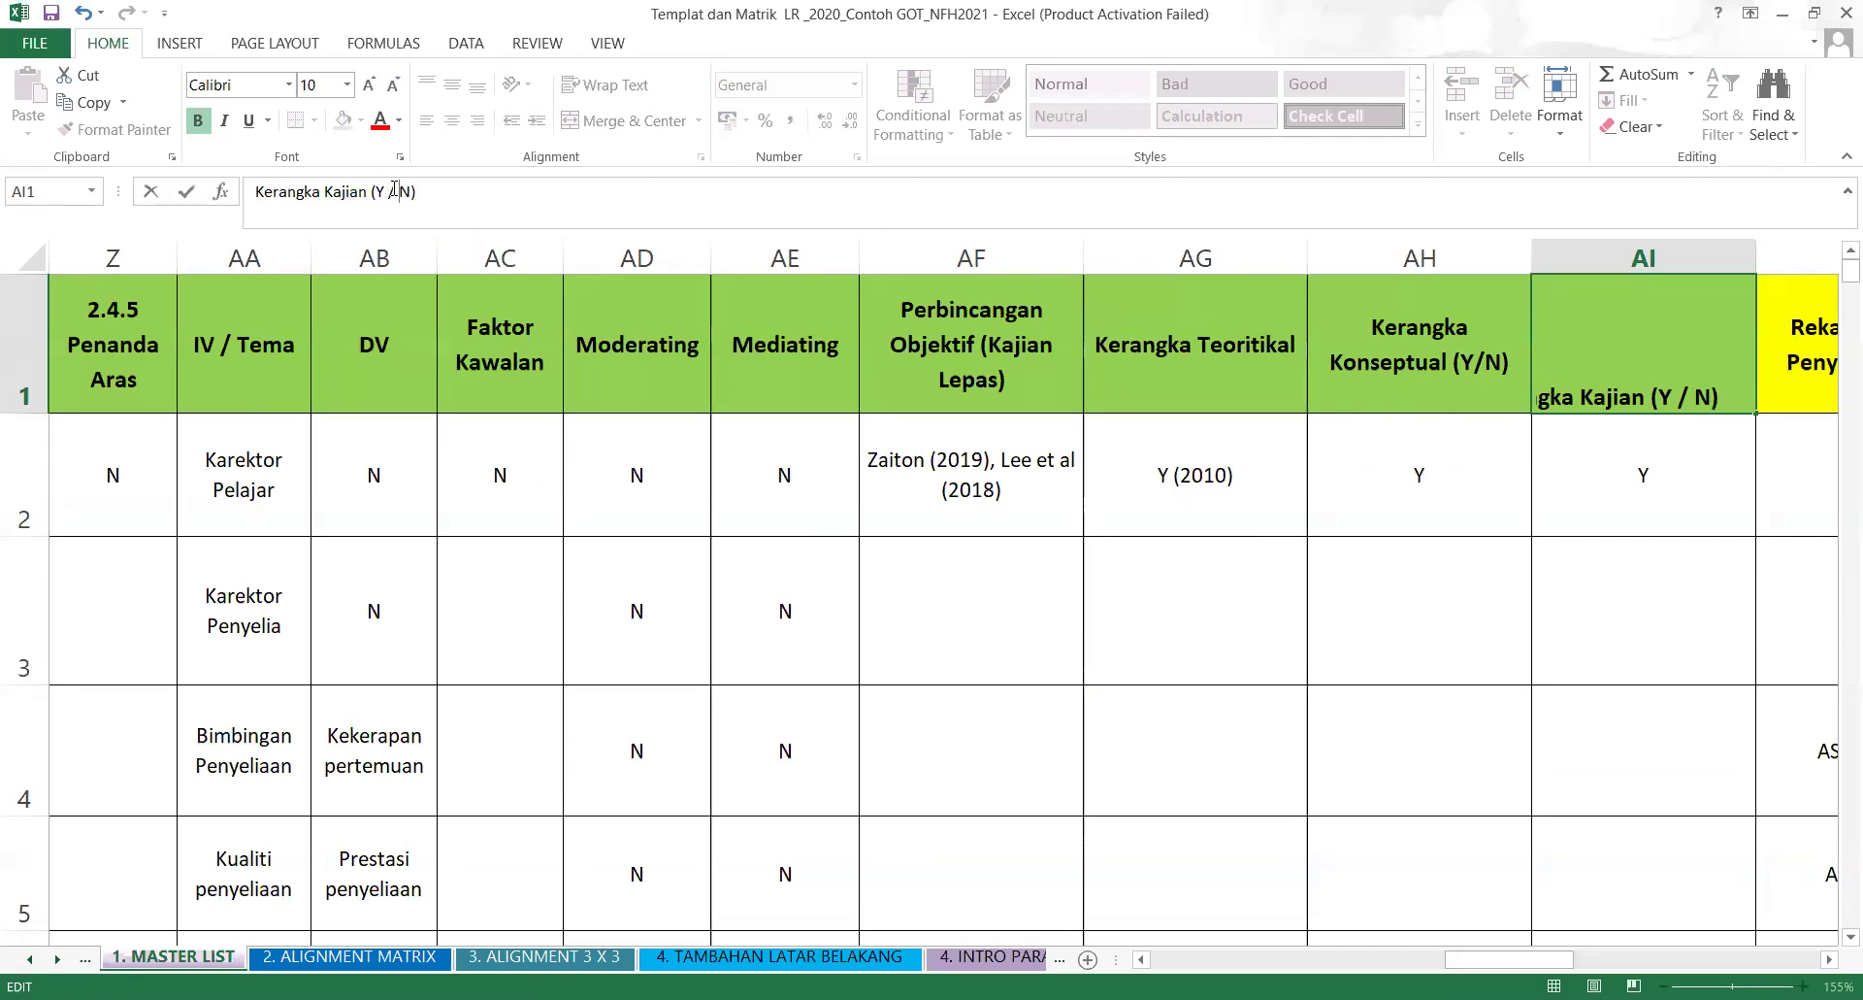
click(1195, 736)
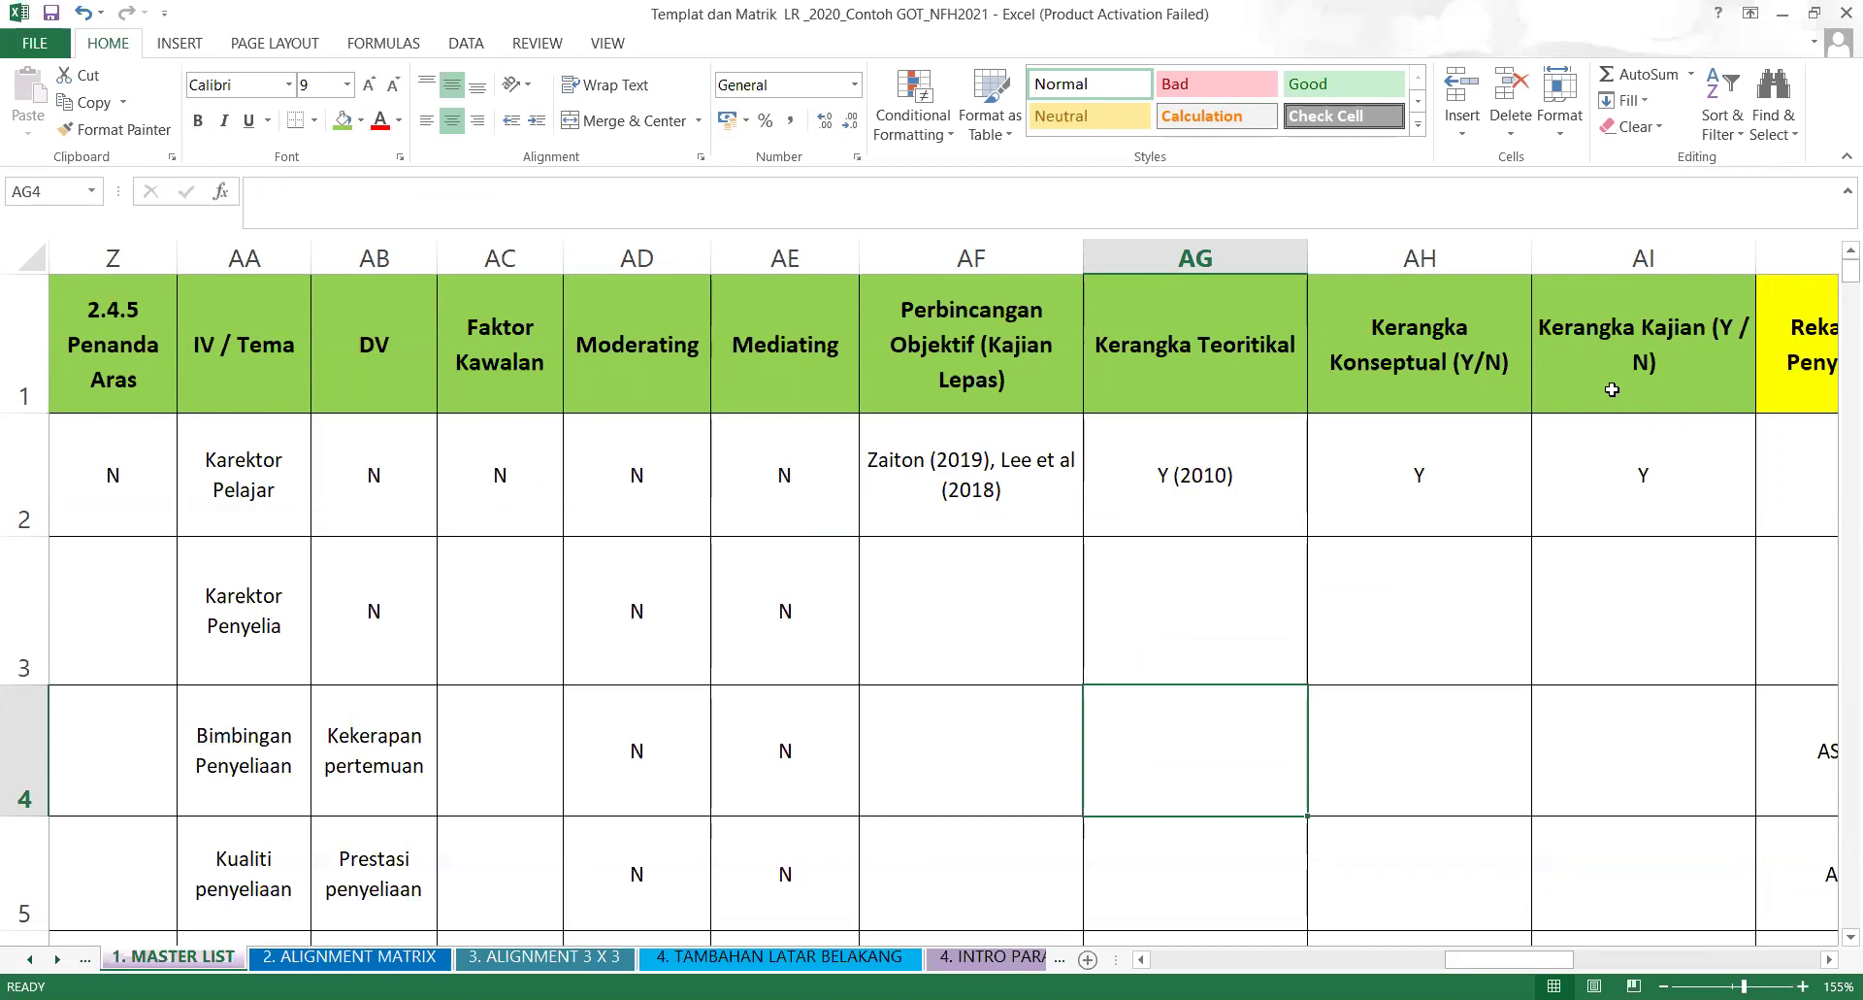
Narrow the Kerangka Kajian (Y / N) and Kerangka Konseptual (Y/N) columns slightly.
drag(1755, 249, 1735, 250)
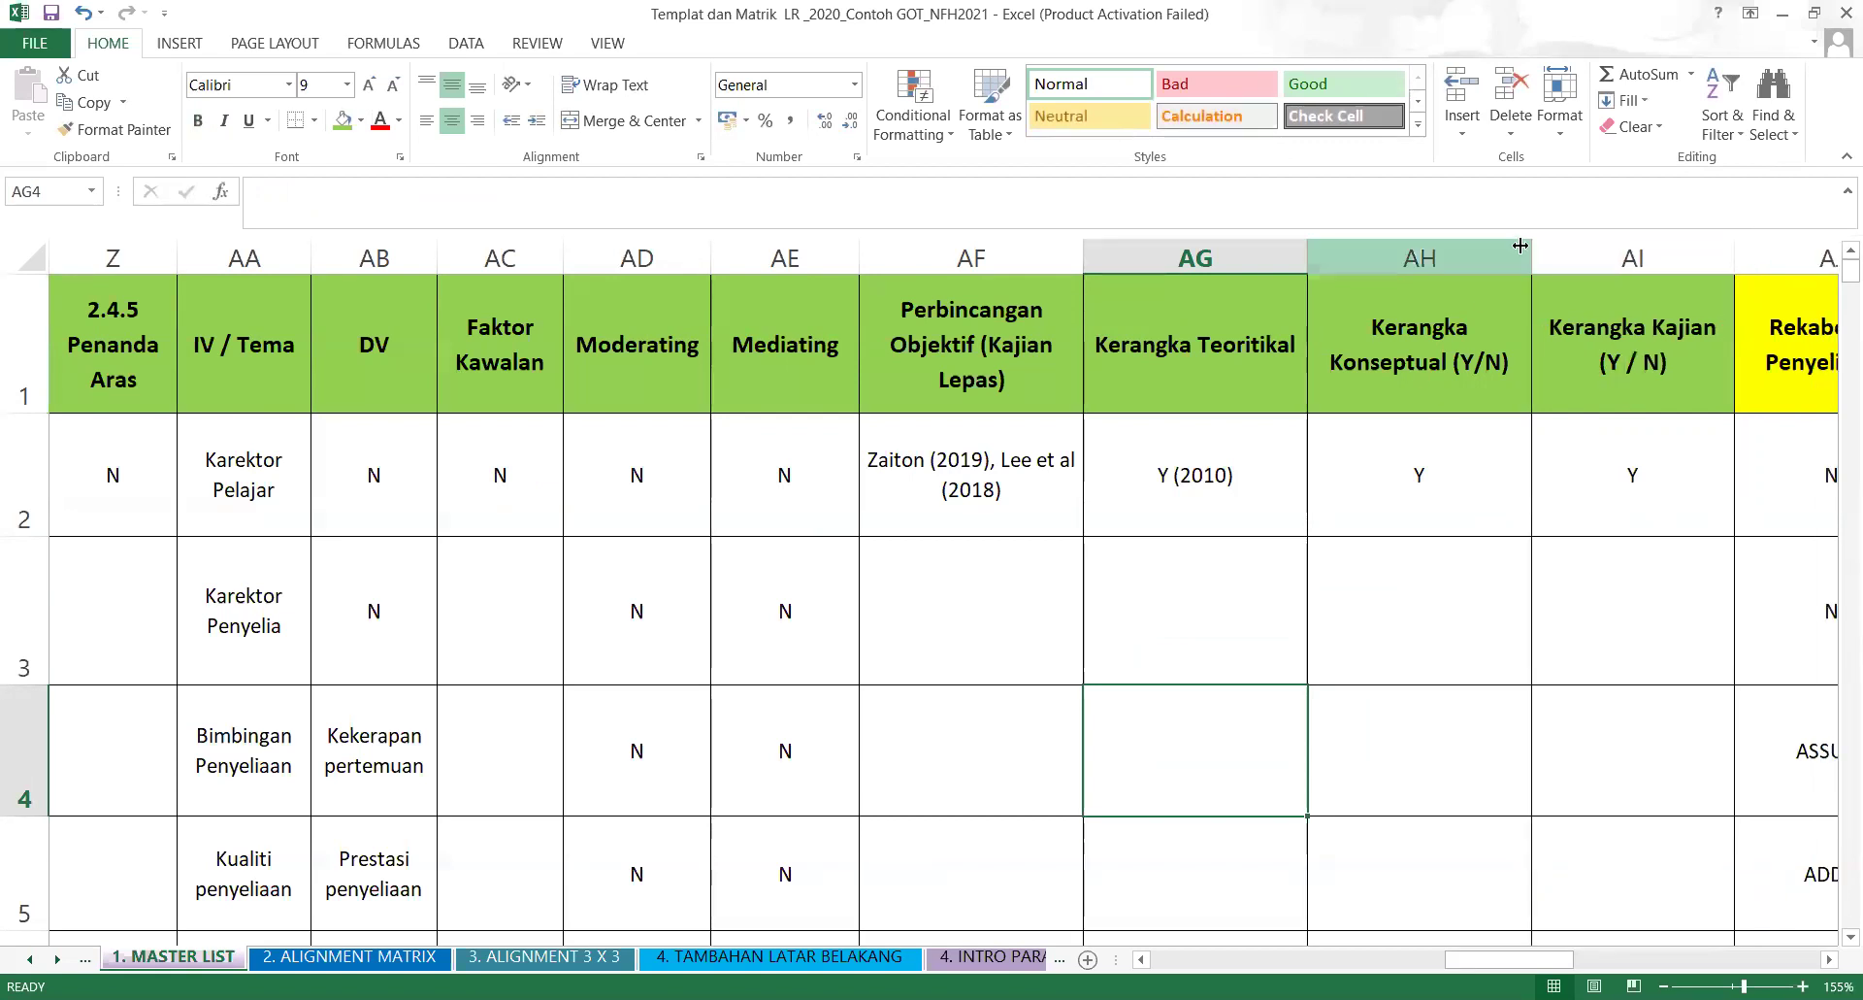
drag(1531, 252, 1480, 257)
click(1477, 617)
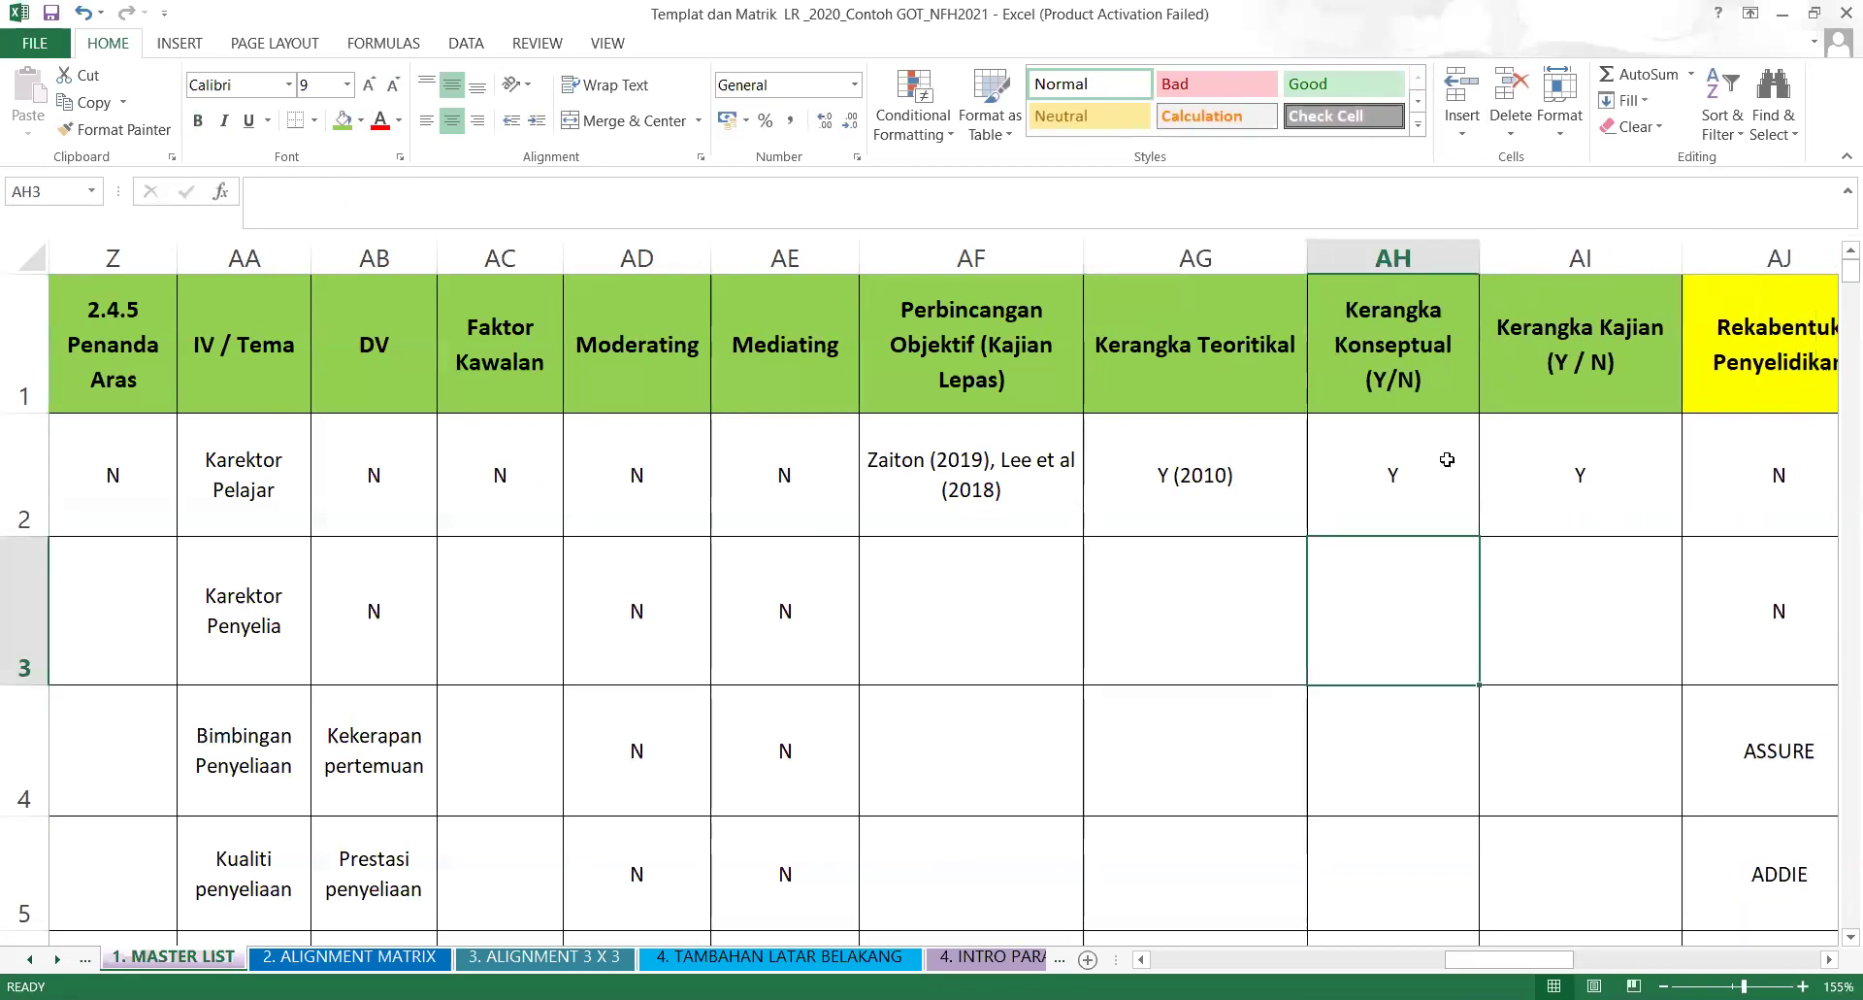
Extend the Kerangka Teoritikal column header so that it reads "Kerangka Teoritikal (Y / N)".
click(1132, 368)
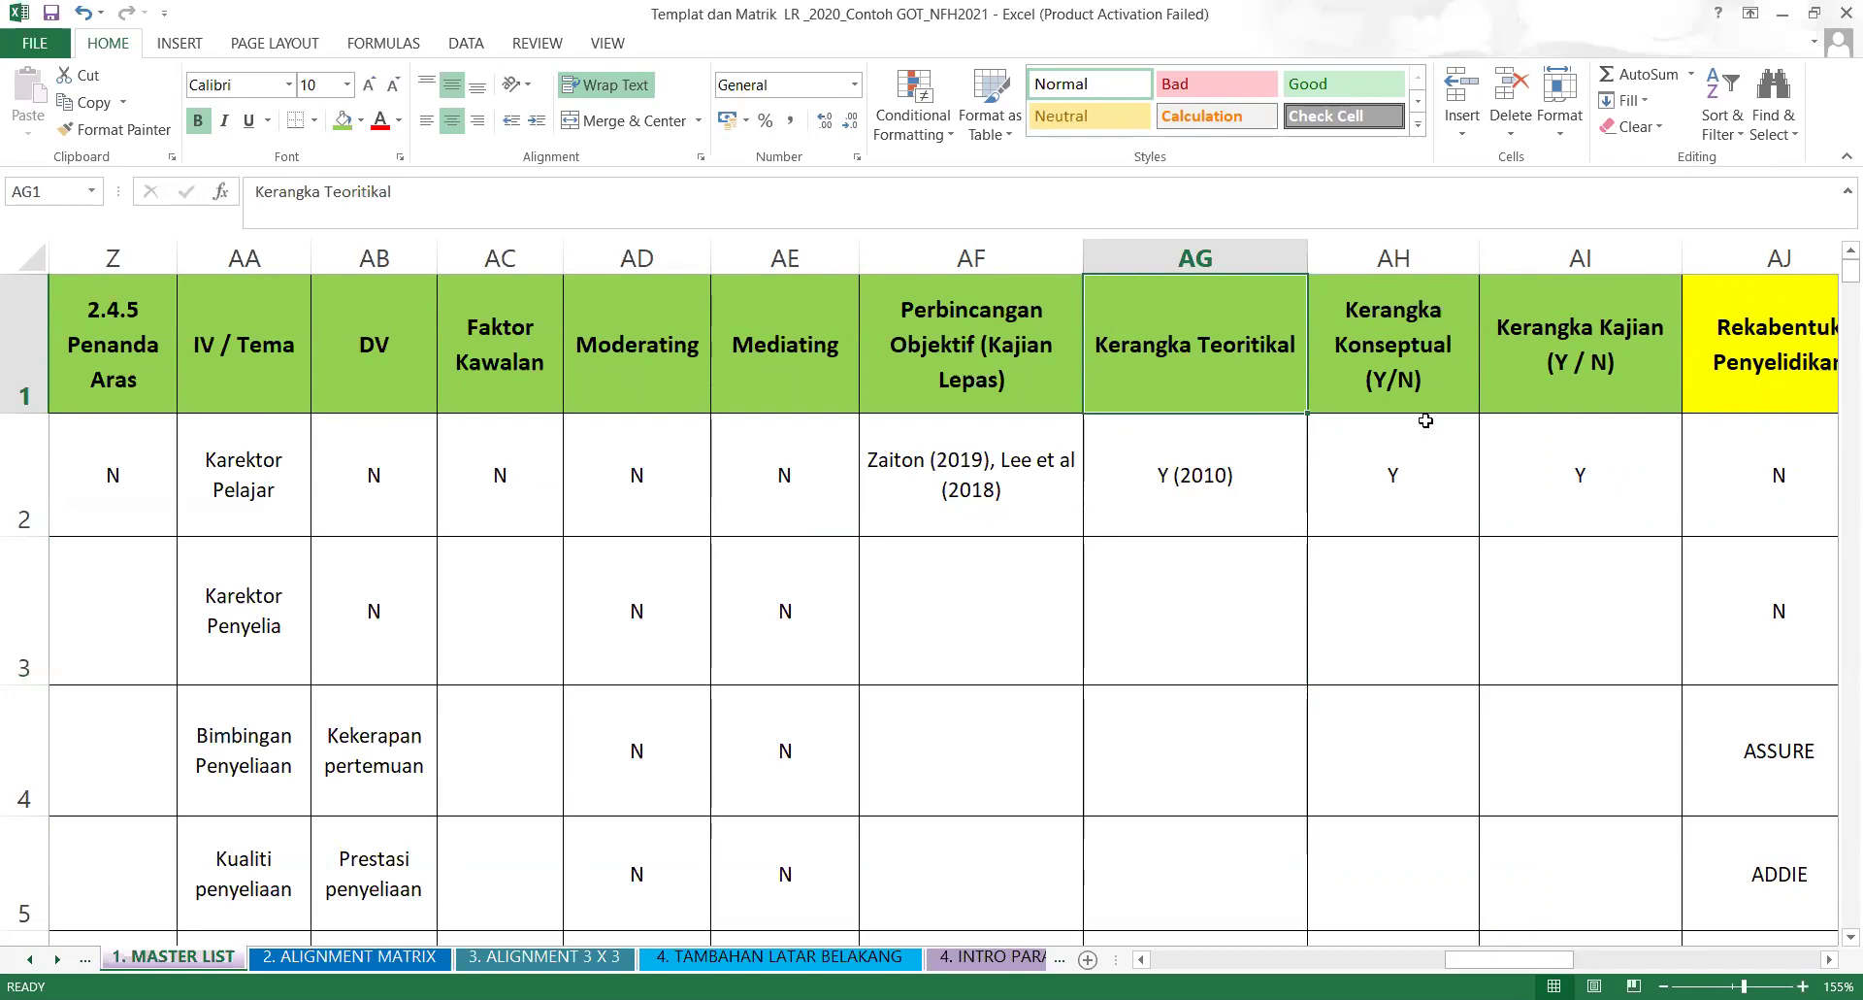
click(1613, 427)
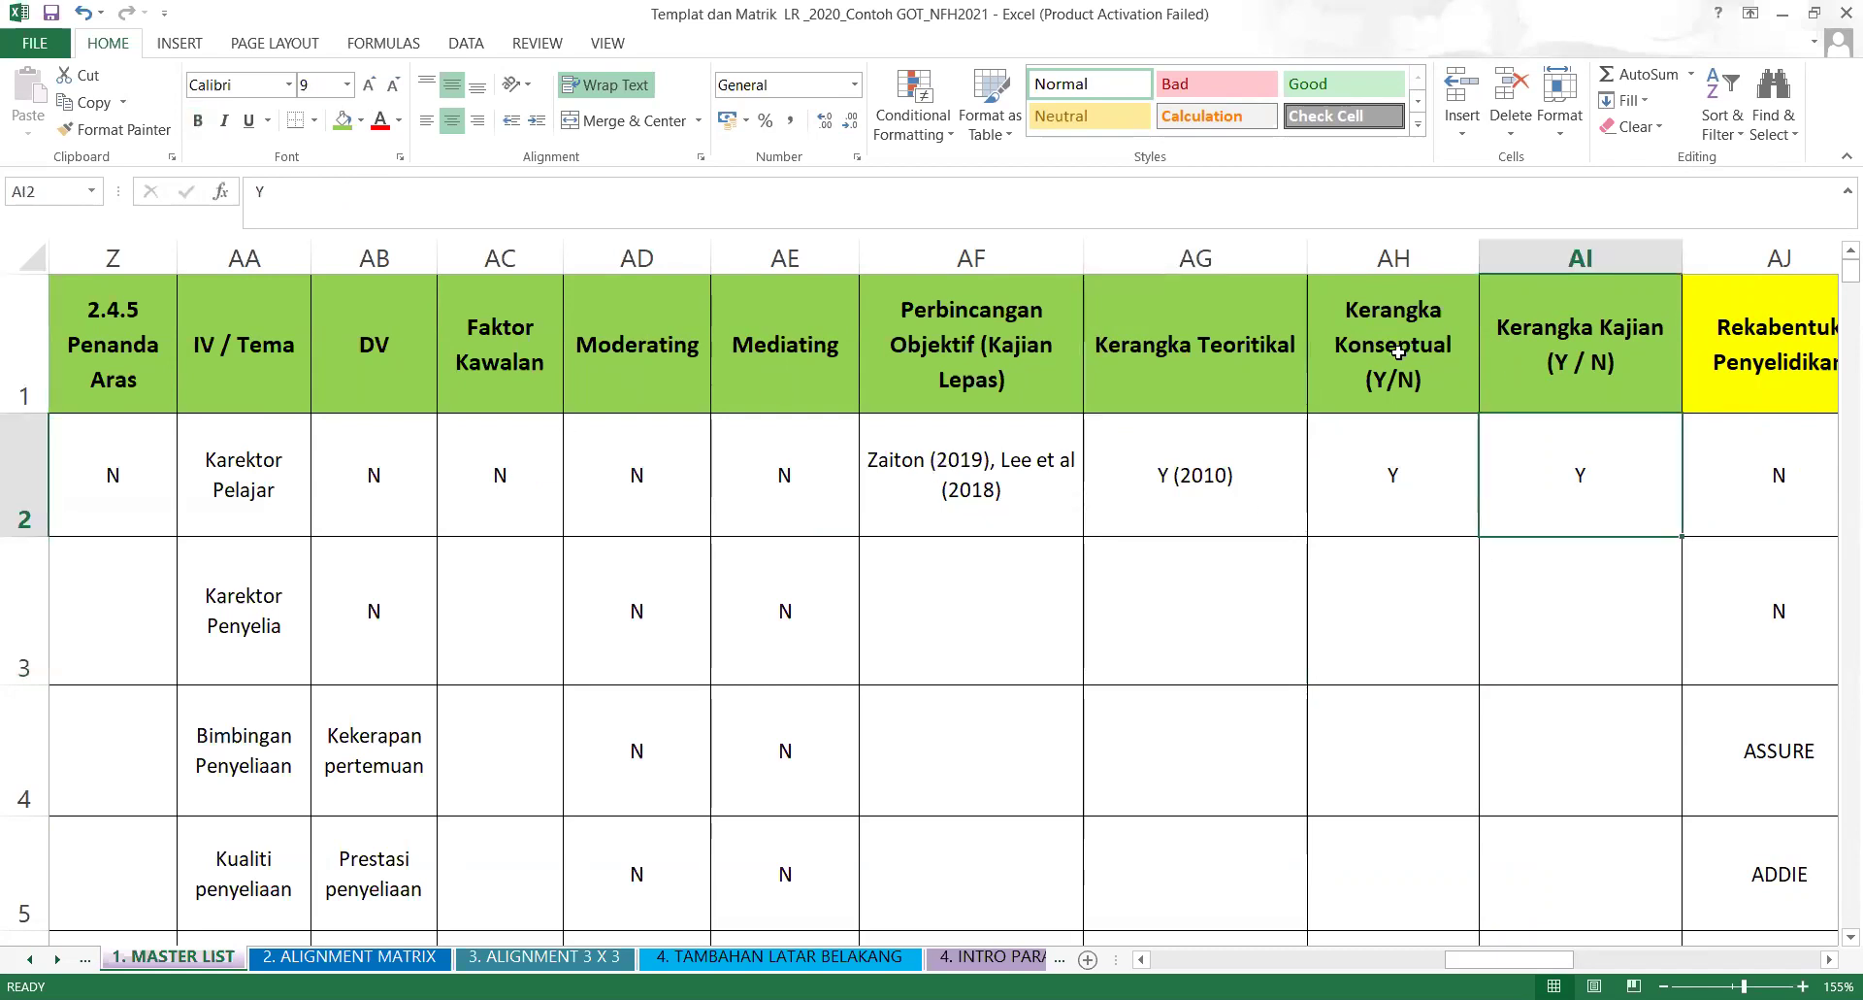
click(1254, 345)
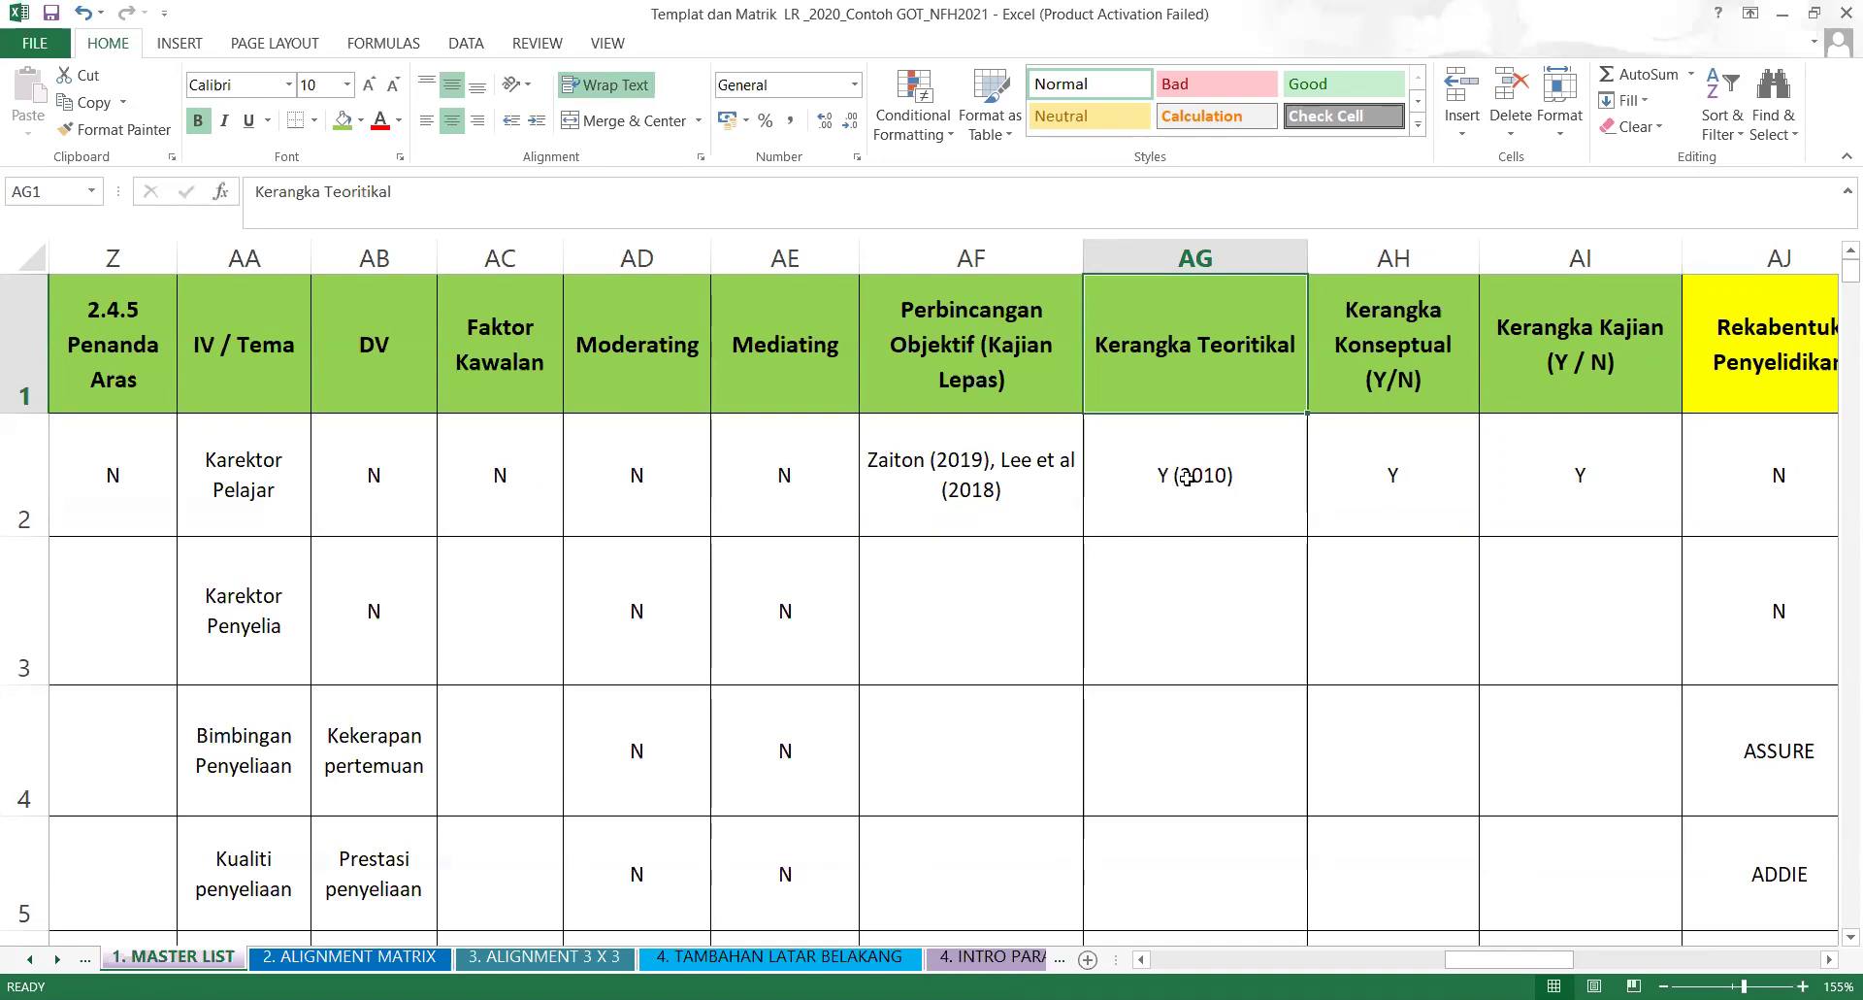
click(404, 195)
text((y)
key(BackSpace)
text(Y)
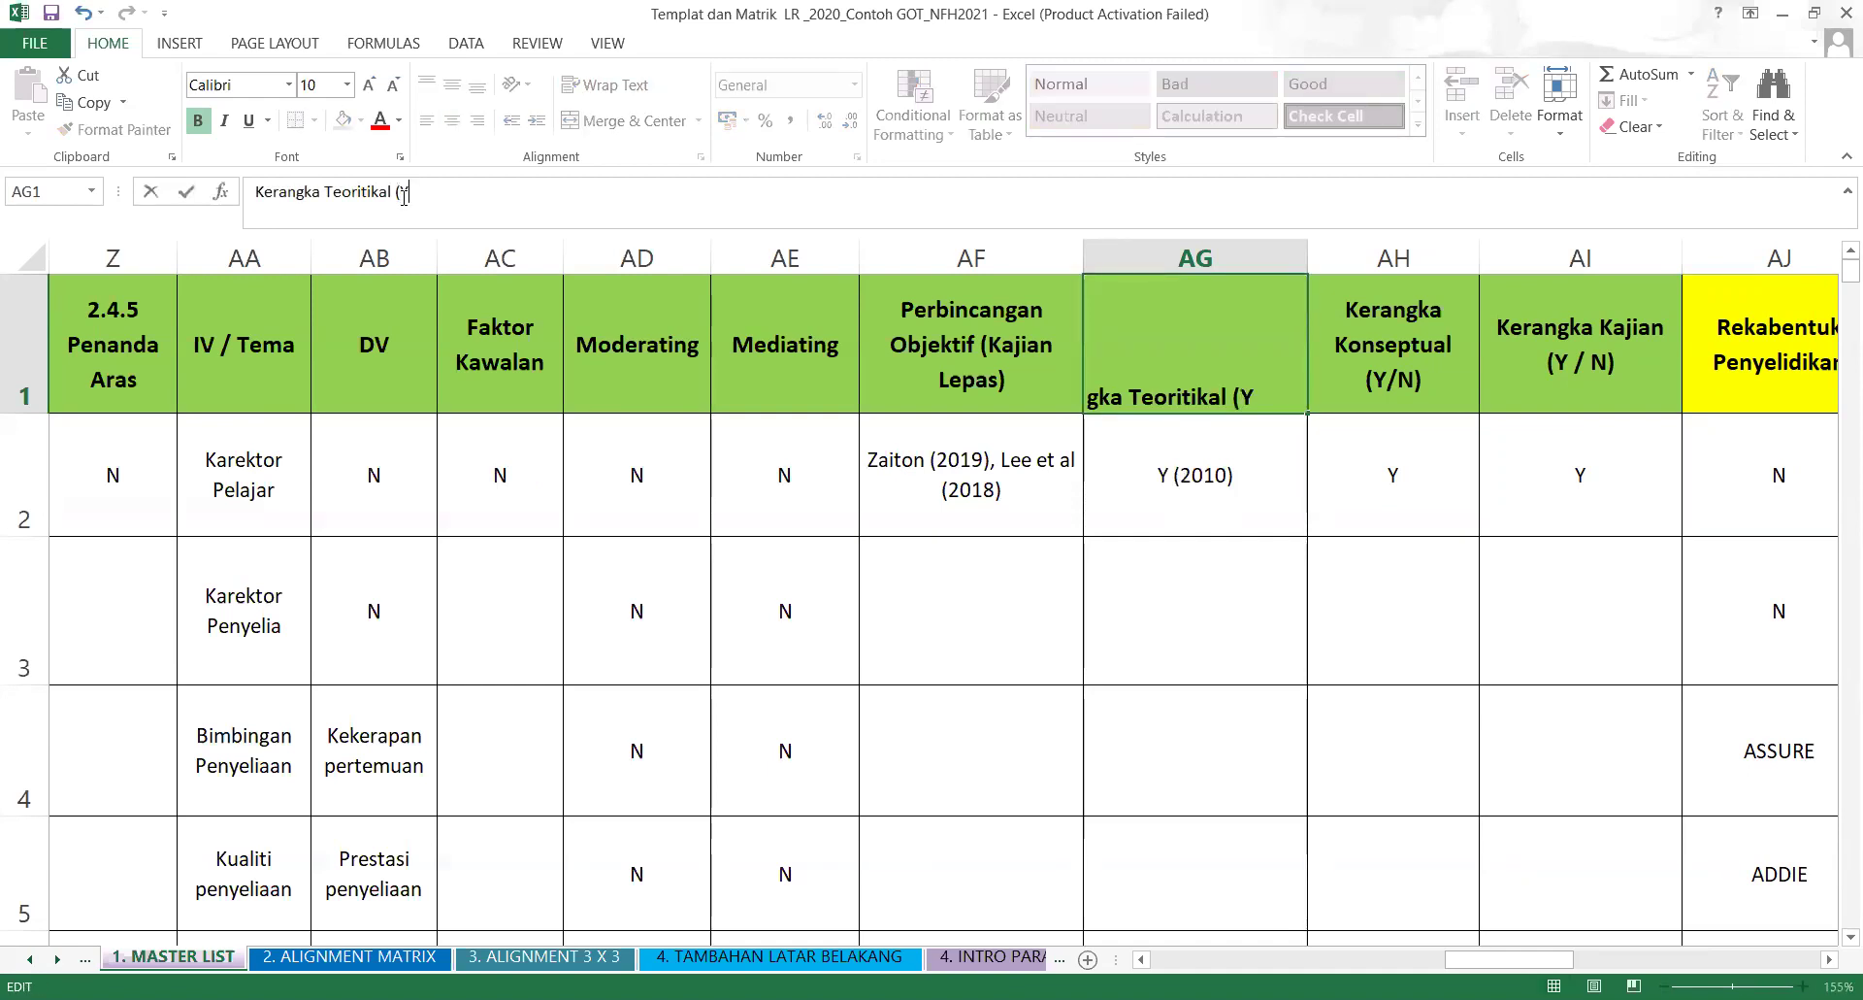
text( /N)
key(BackSpace)
text(N).)
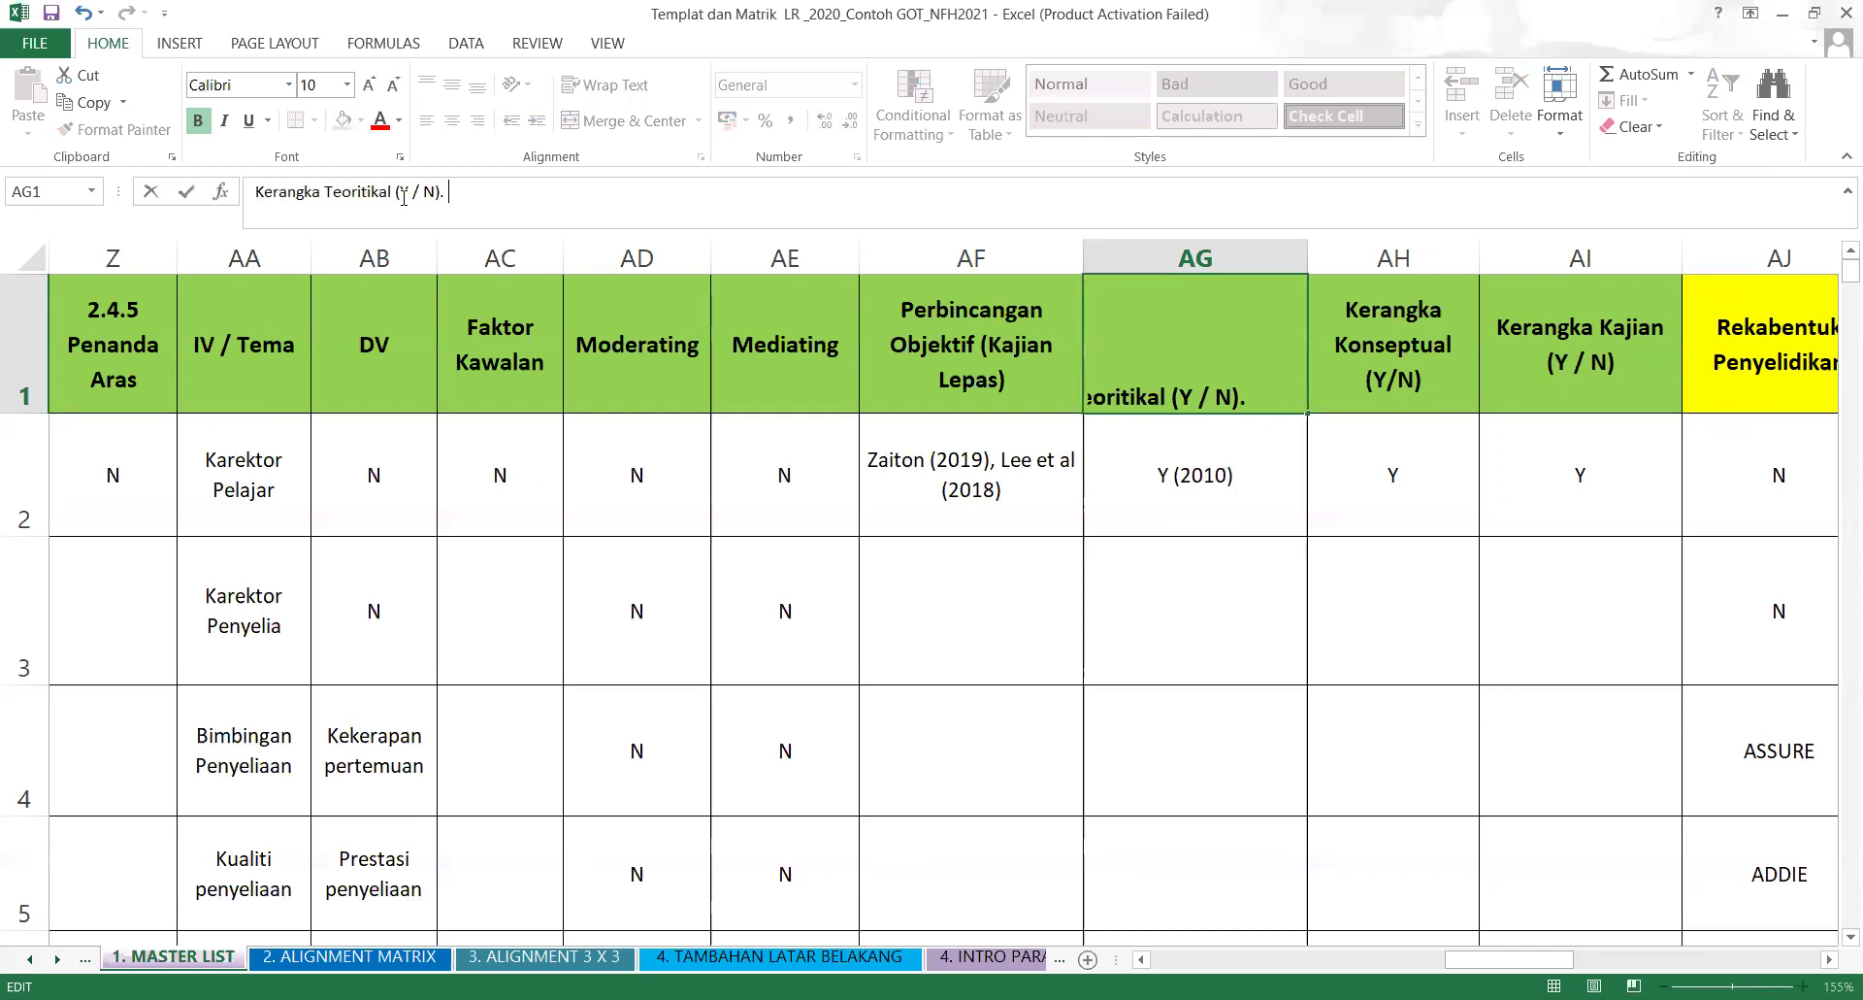
key(BackSpace)
click(1350, 624)
click(1222, 599)
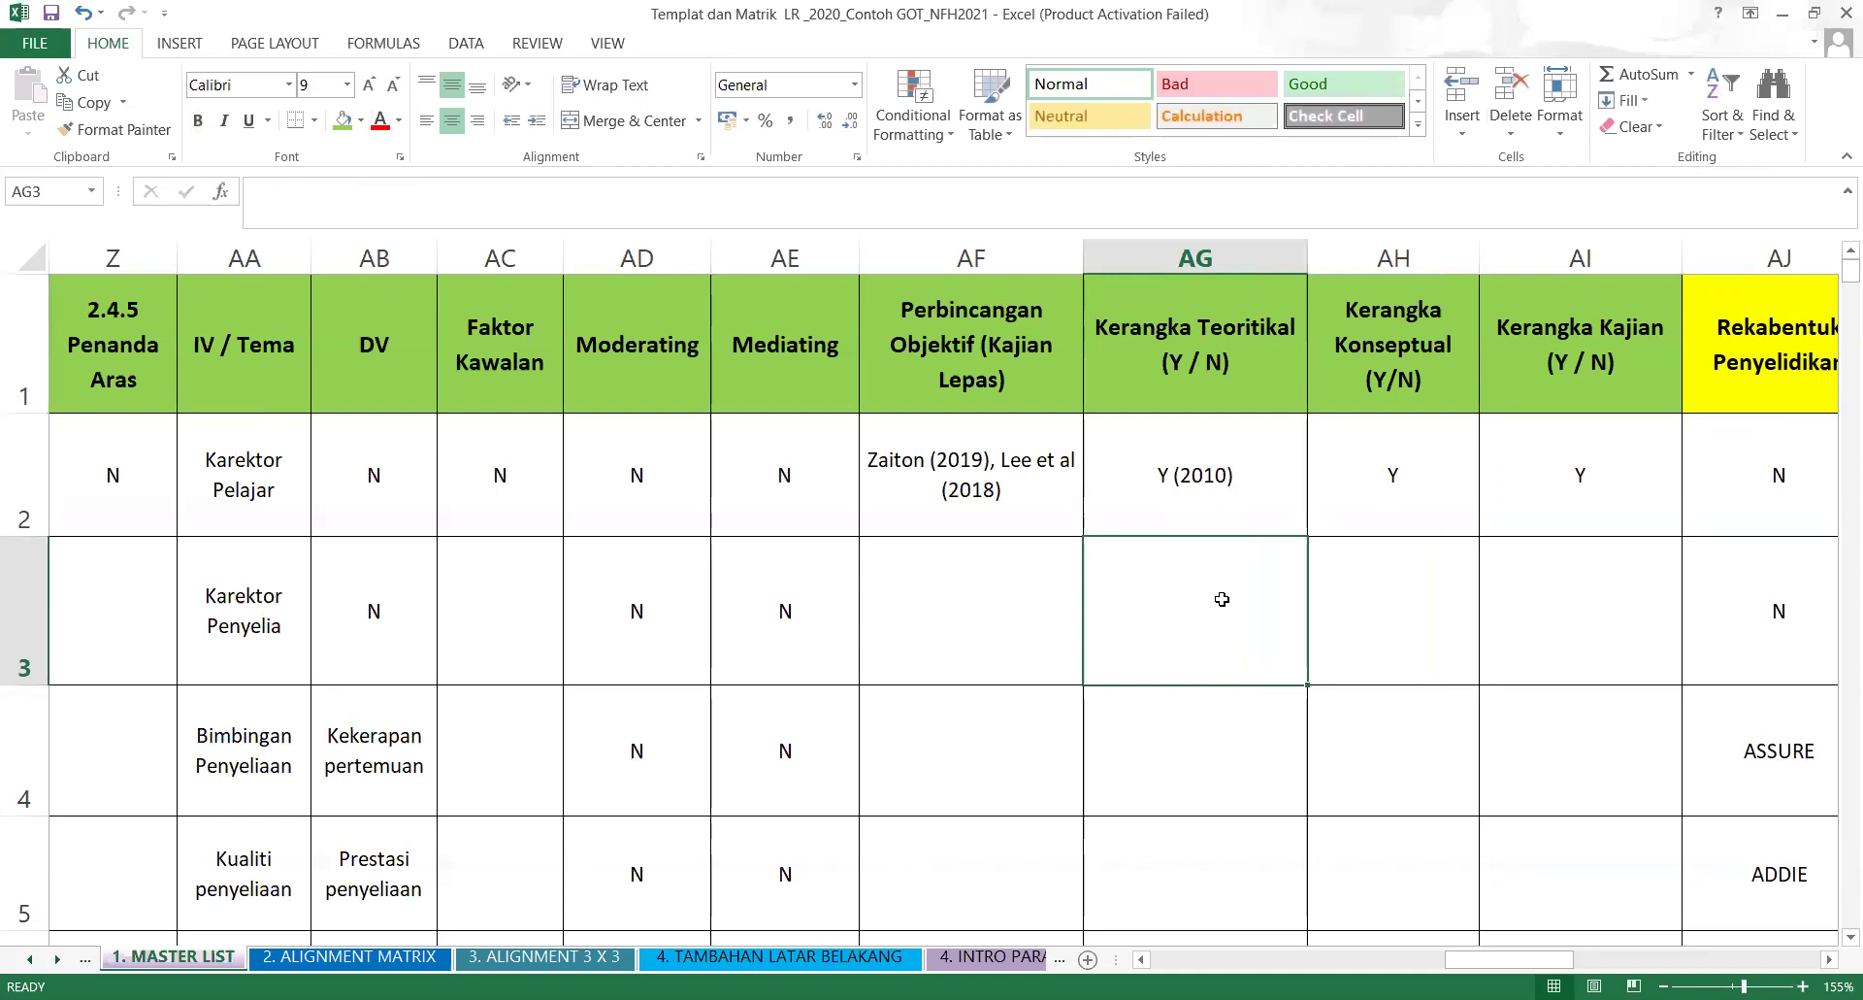
Change the first record's entry under Kerangka Teoritikal (Y / N) to "Teori Y (2010)".
click(1186, 478)
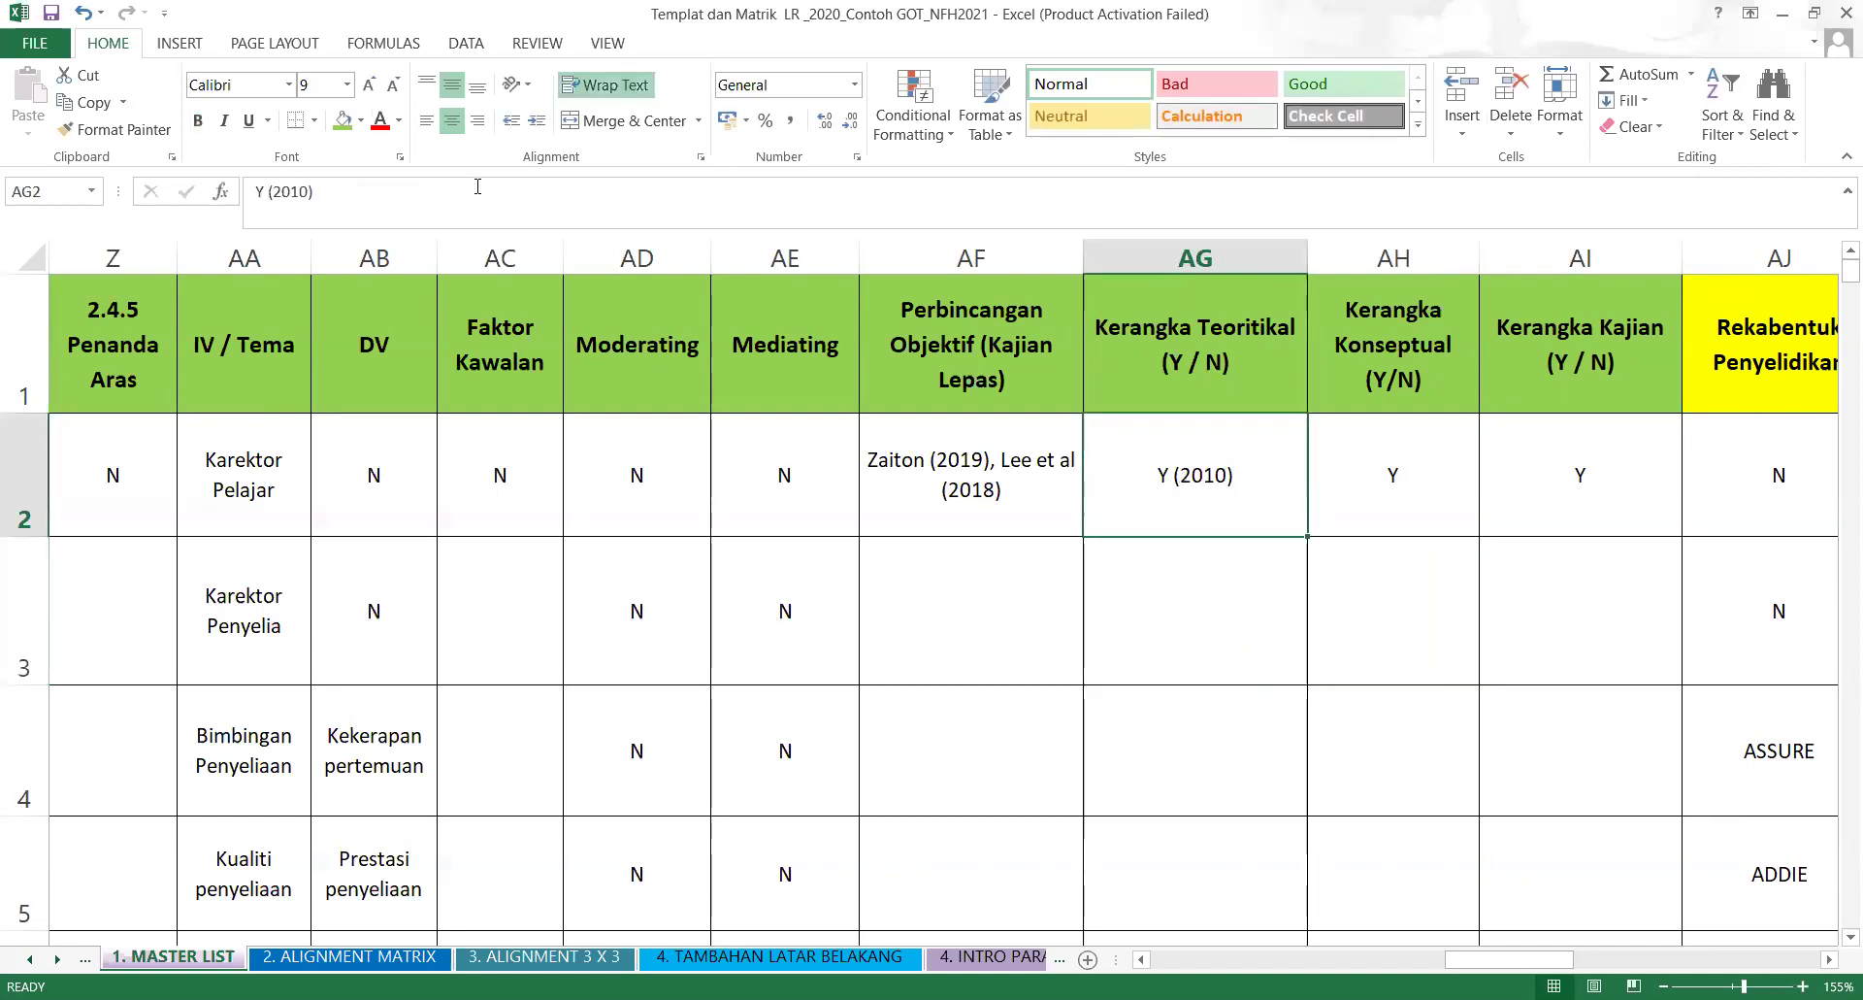
click(257, 191)
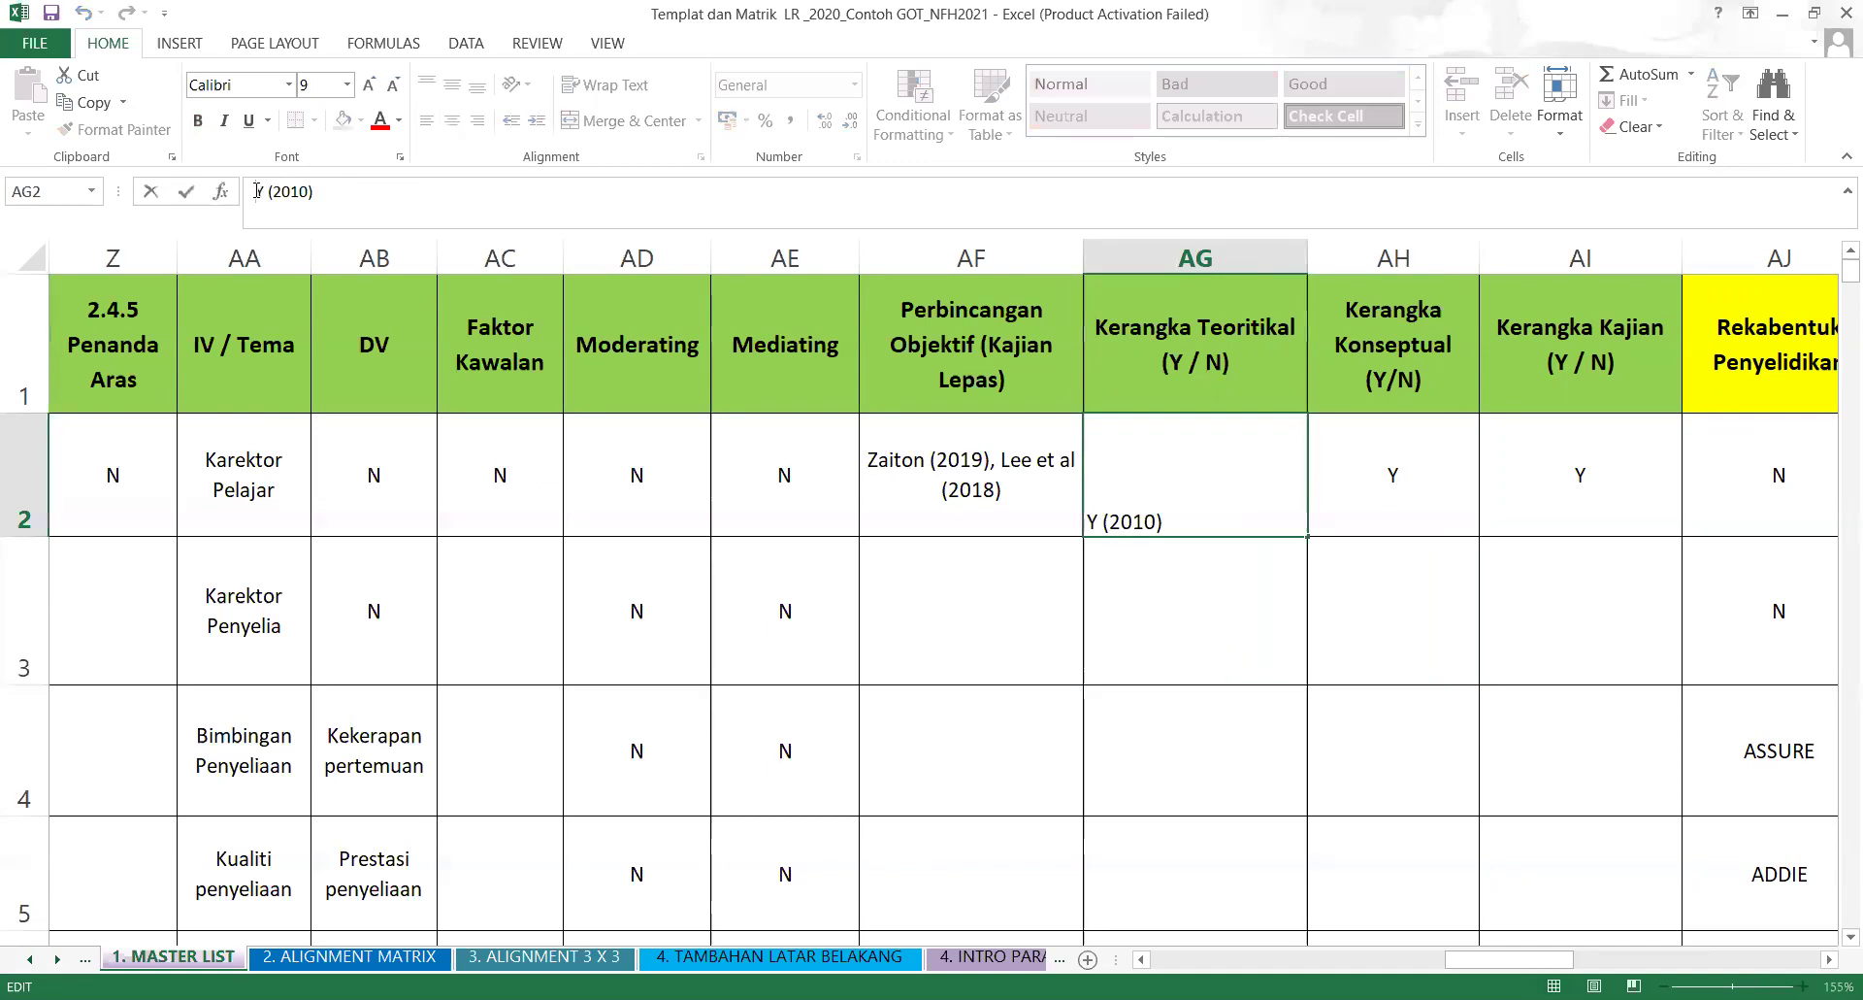
text(Teori)
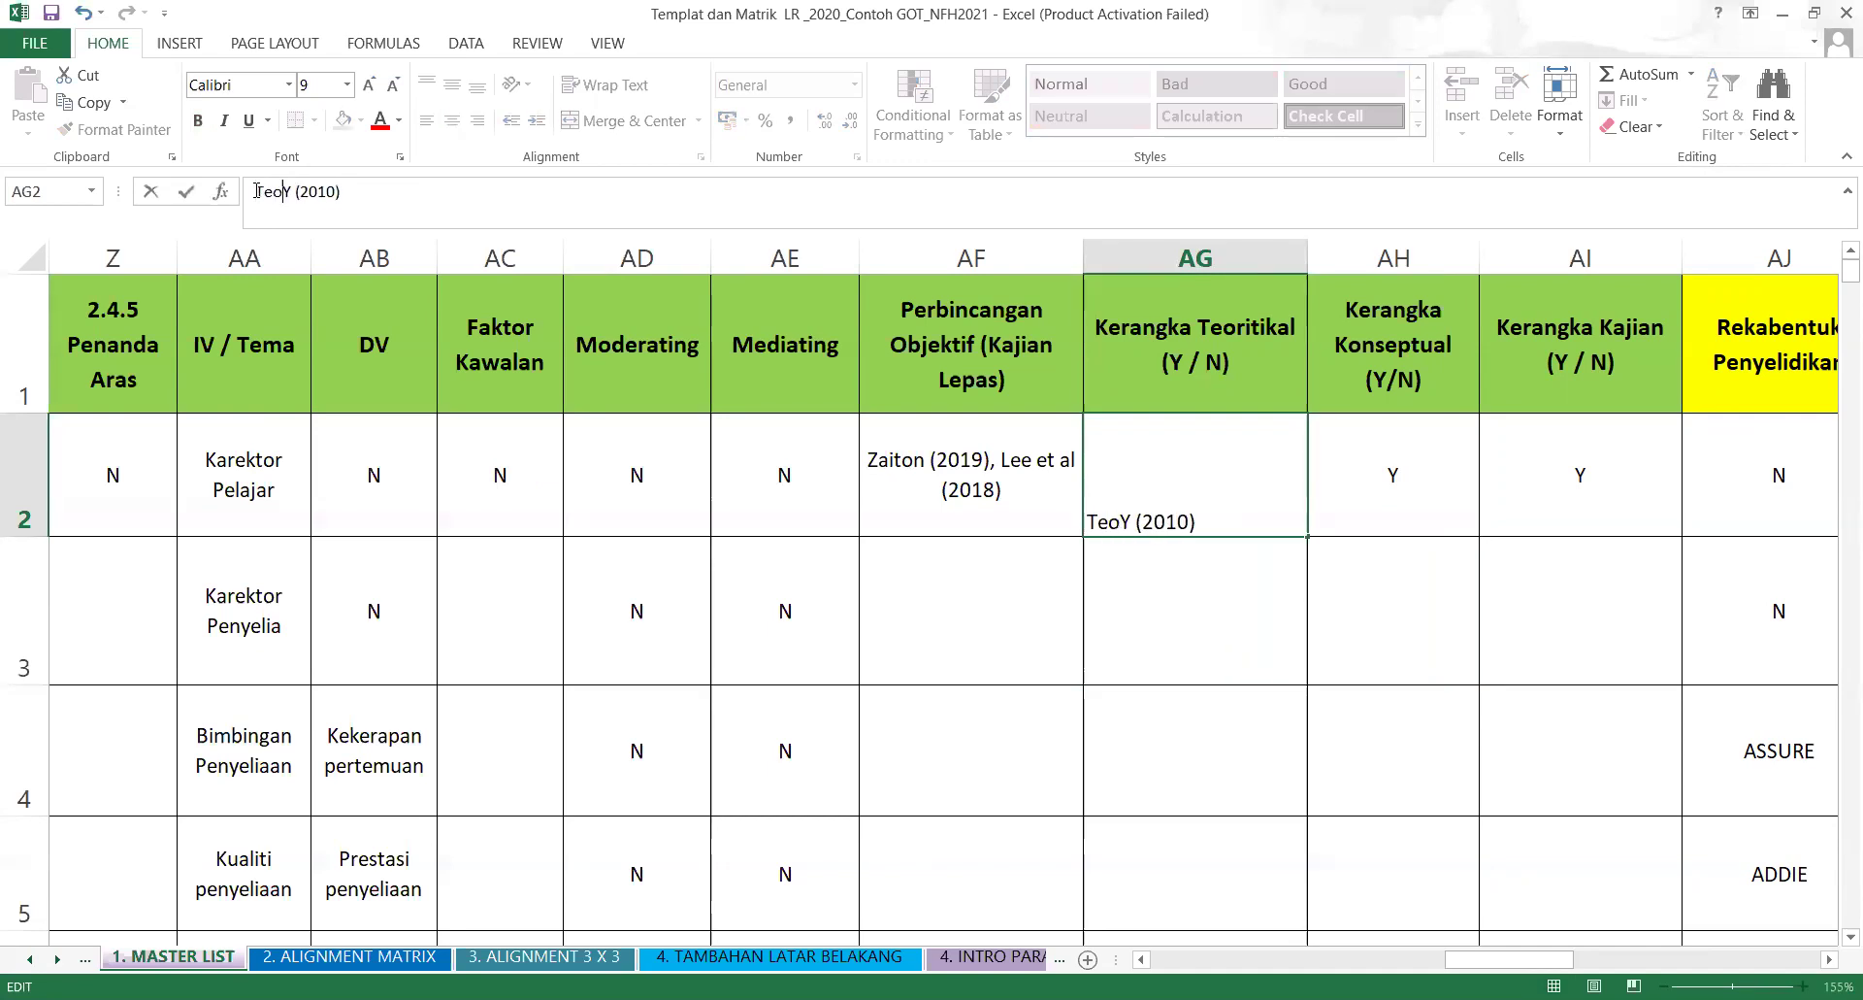
click(1325, 670)
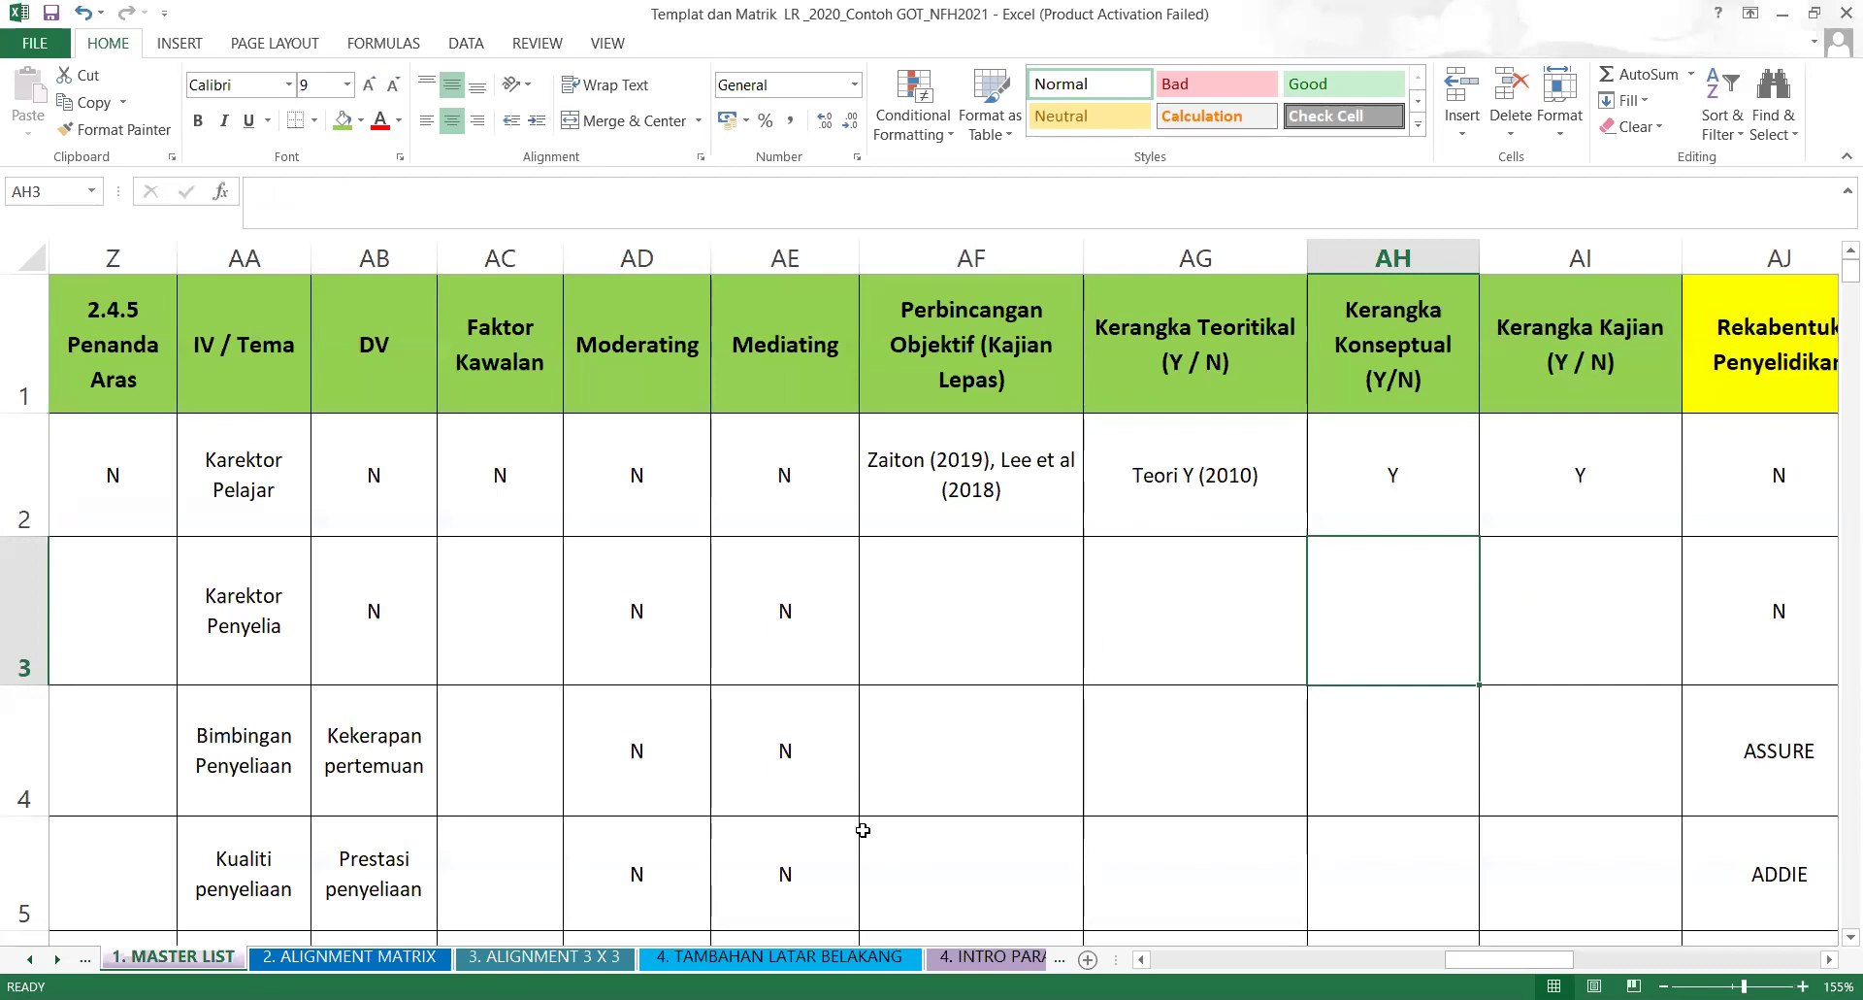
click(999, 804)
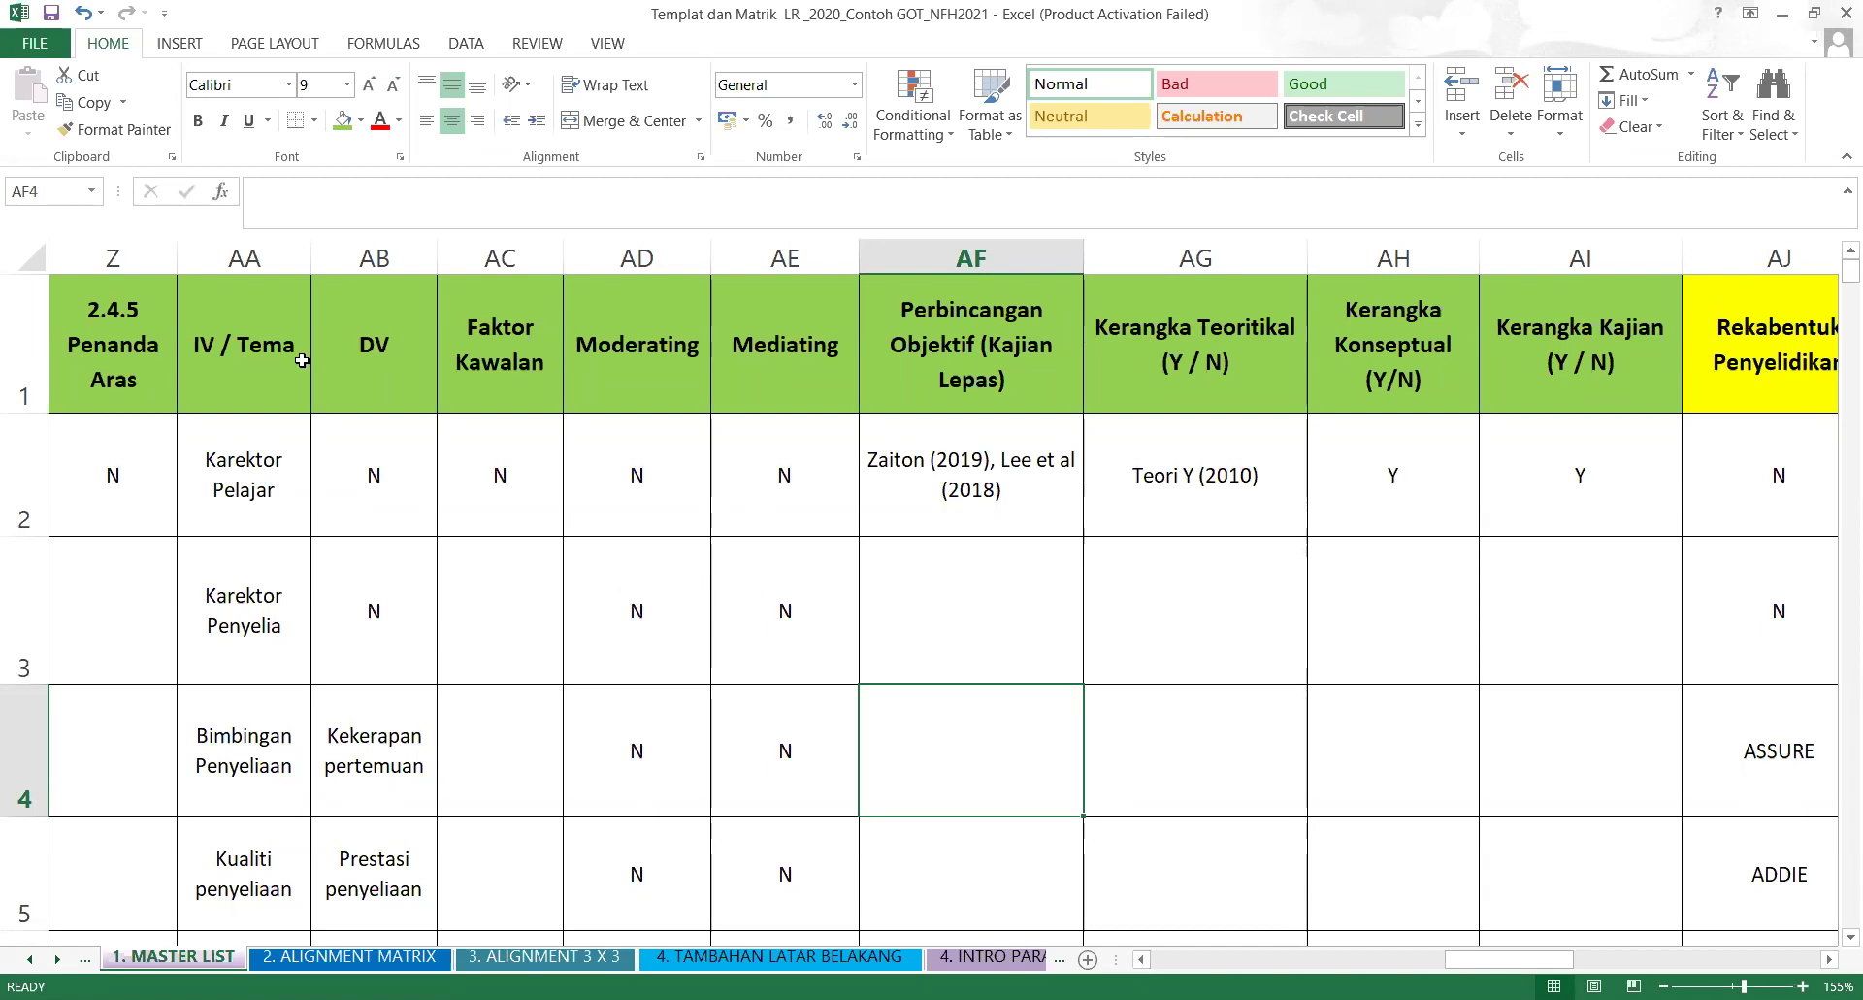
click(1144, 959)
click(1144, 959)
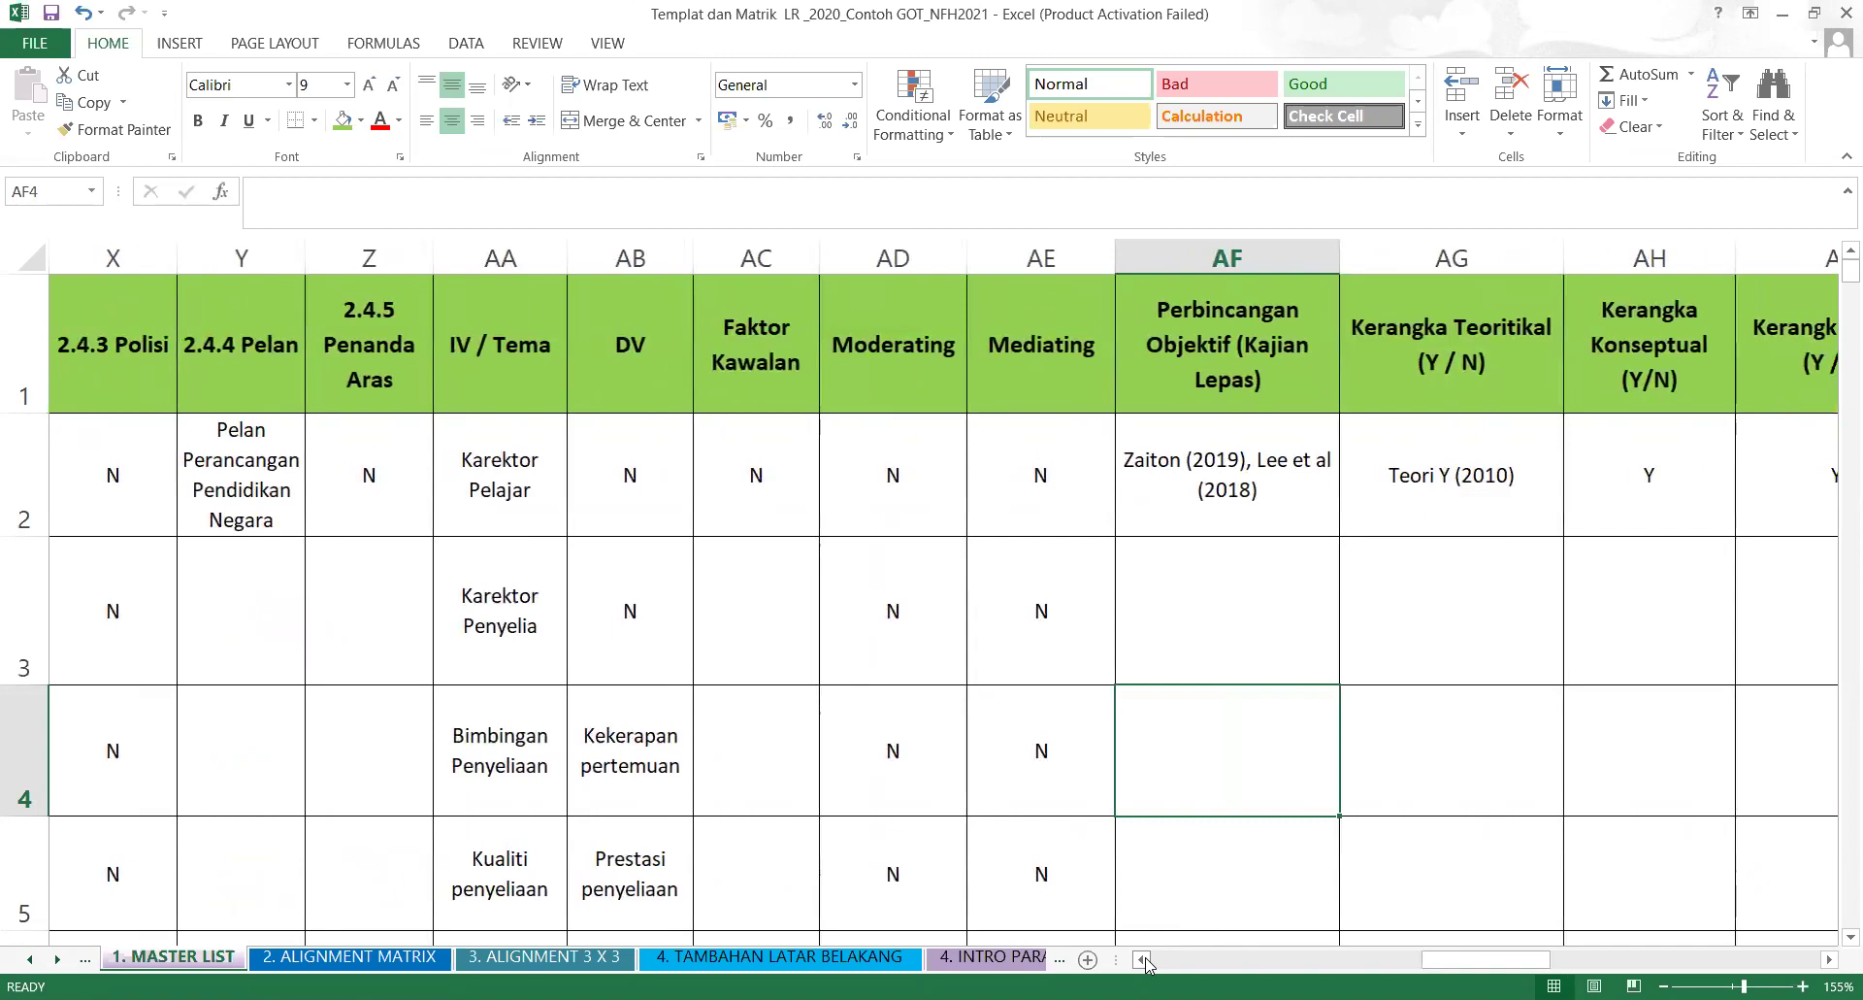
click(1144, 959)
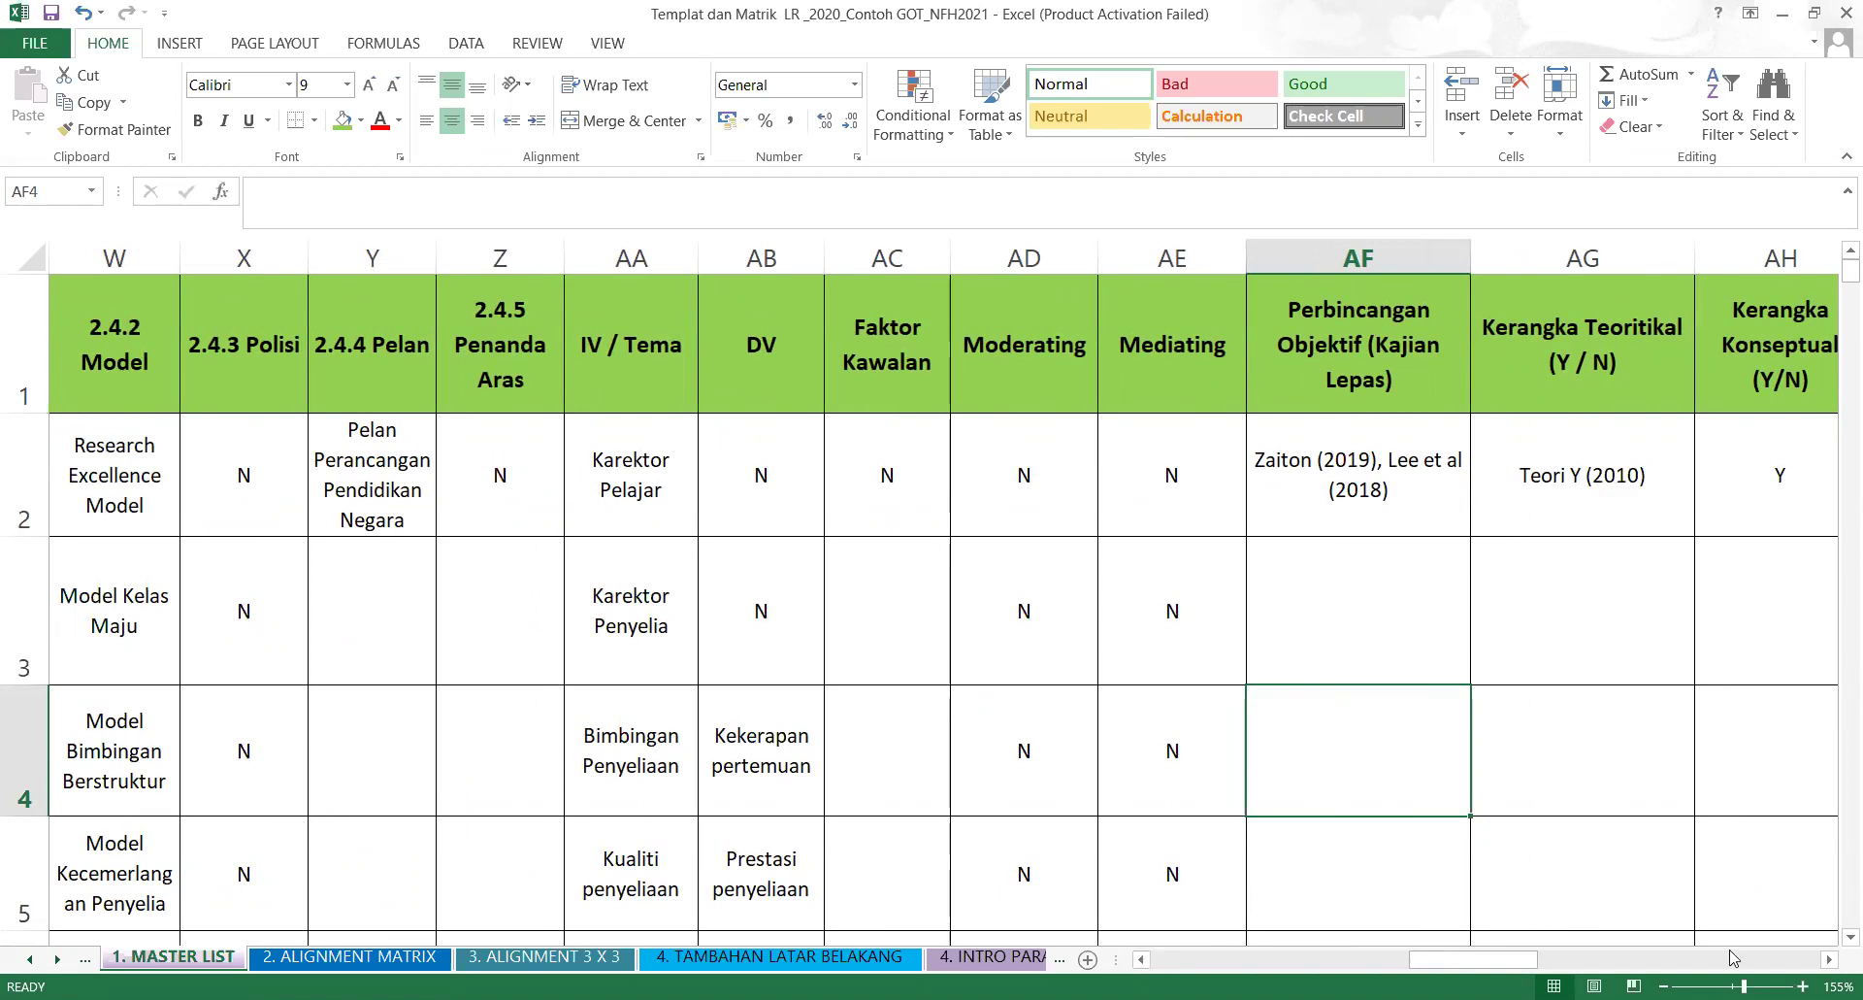
click(1828, 959)
click(1829, 959)
click(1828, 959)
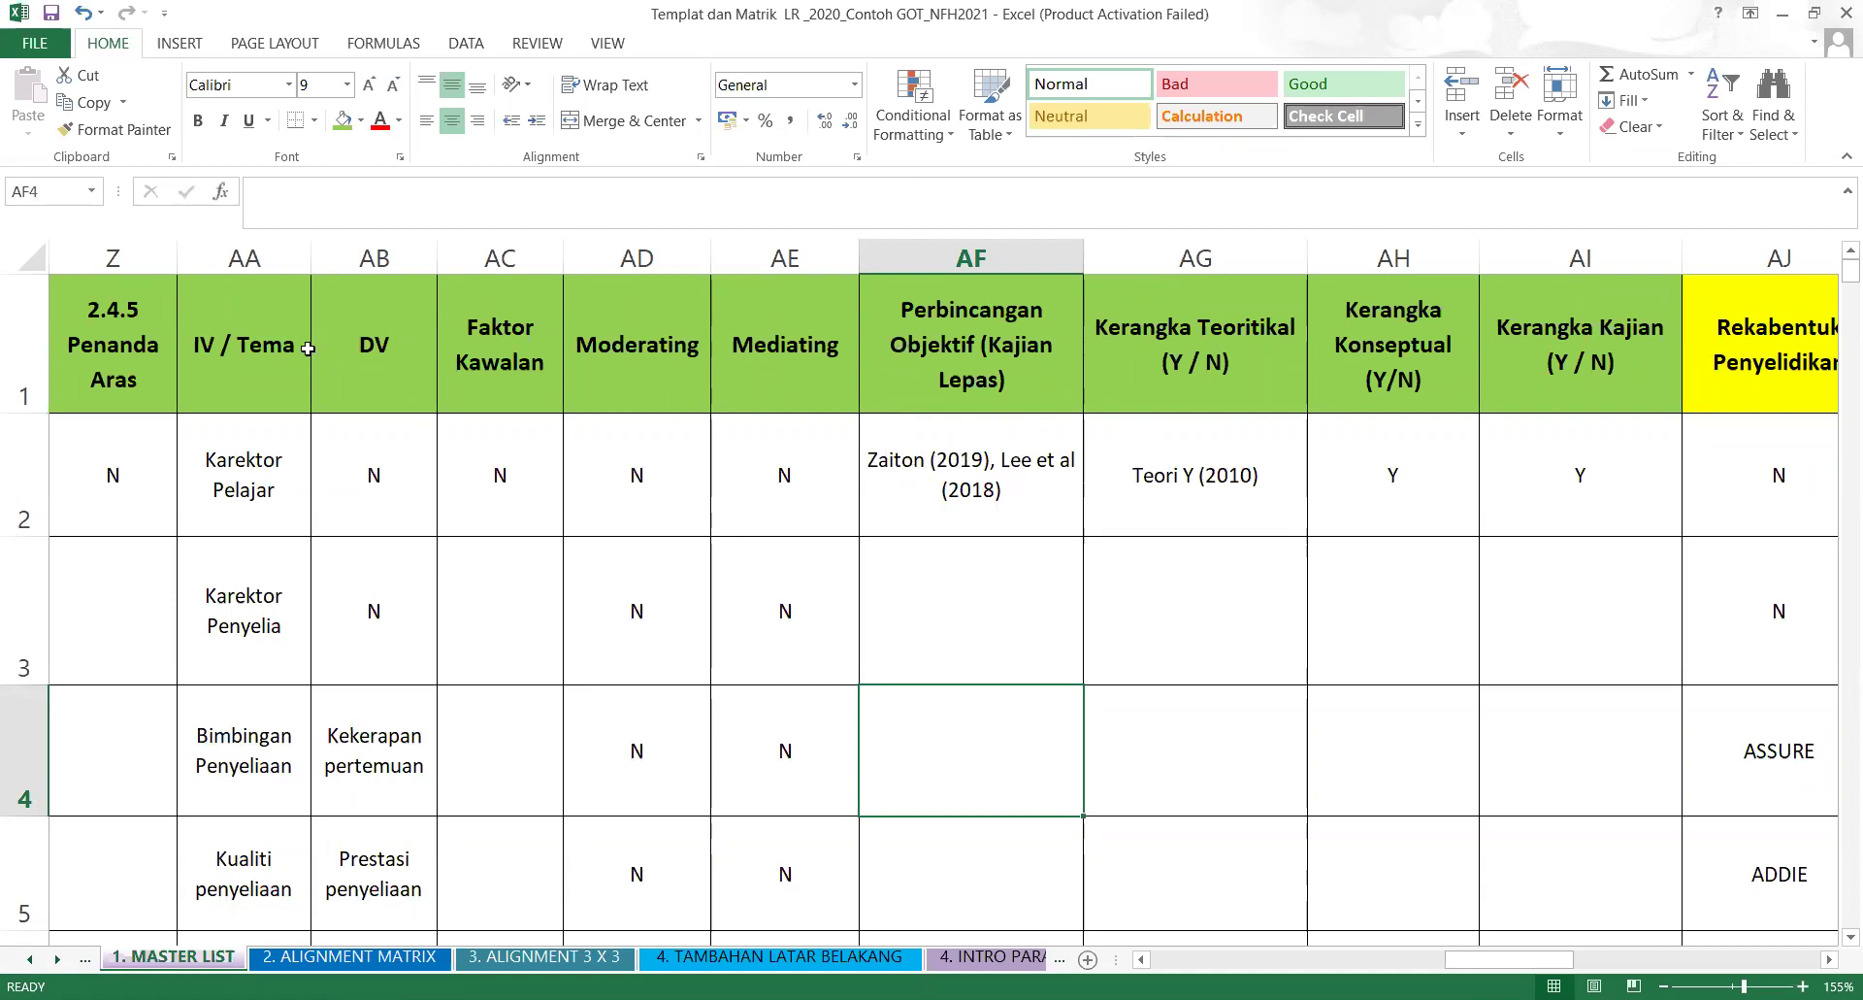
Insert a new column before the IV / Tema column and head it "Definisi Konsep".
double_click(1143, 959)
double_click(1144, 959)
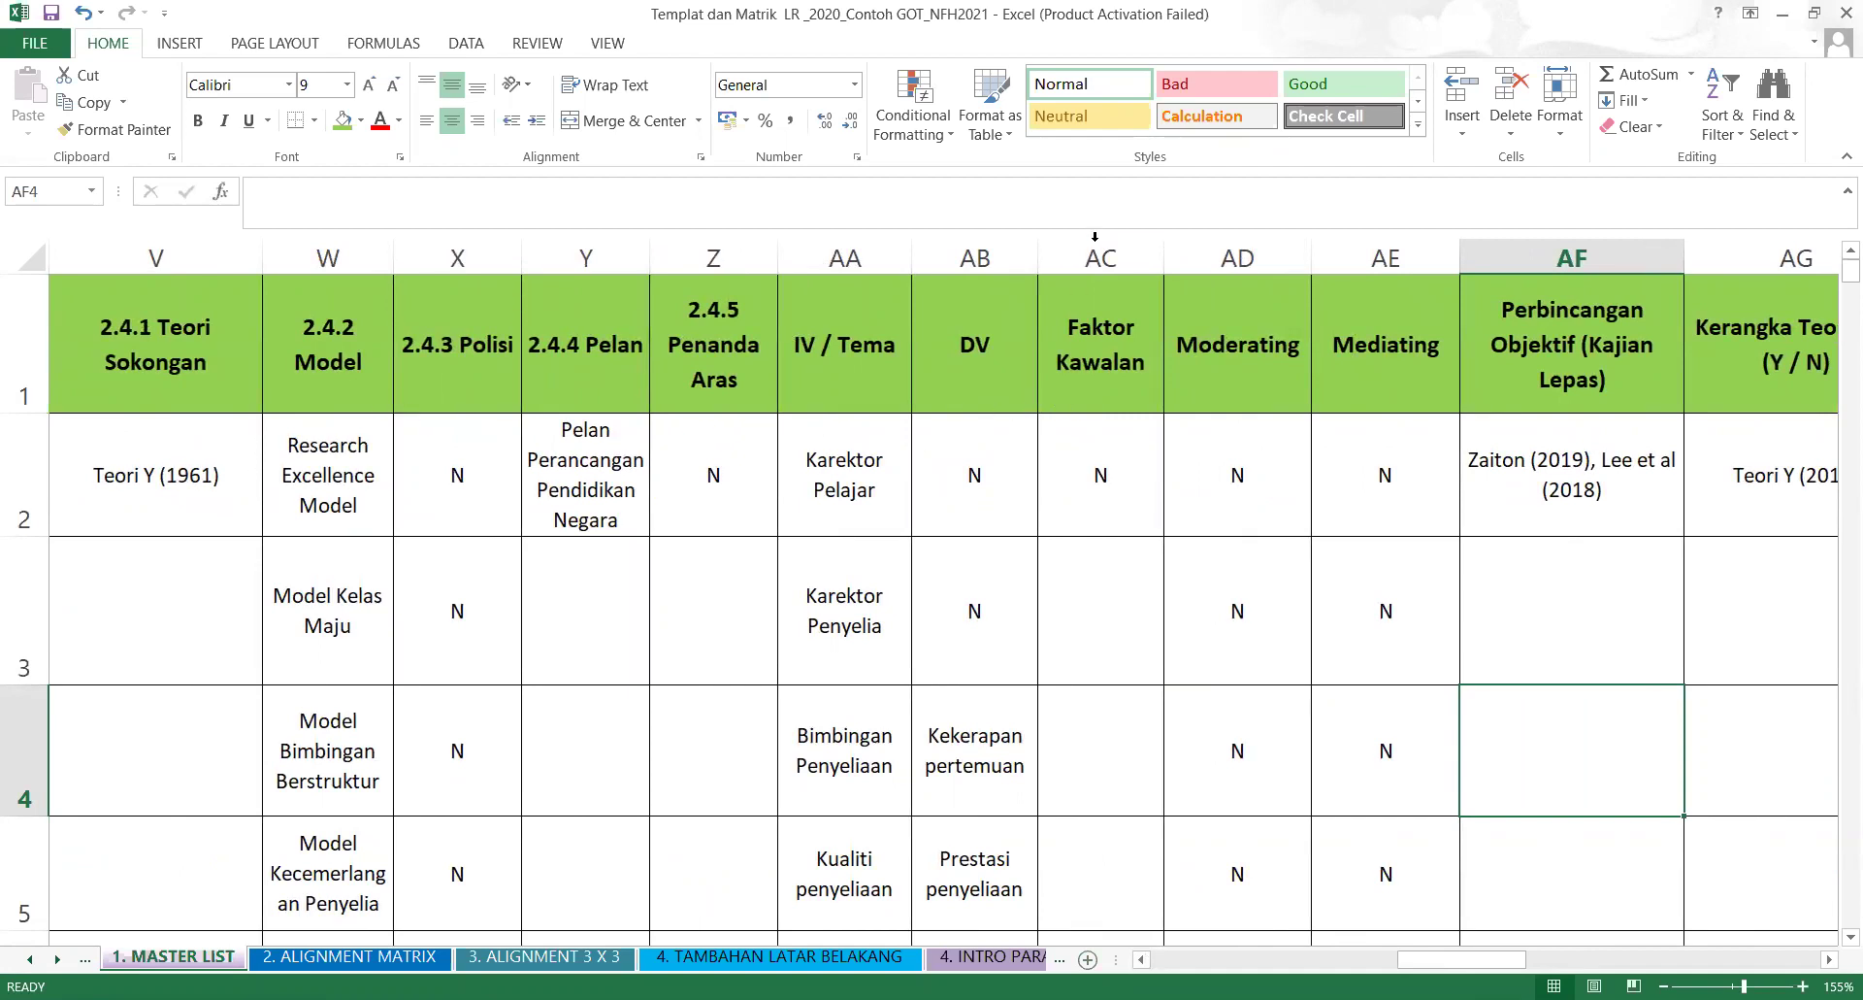
click(831, 254)
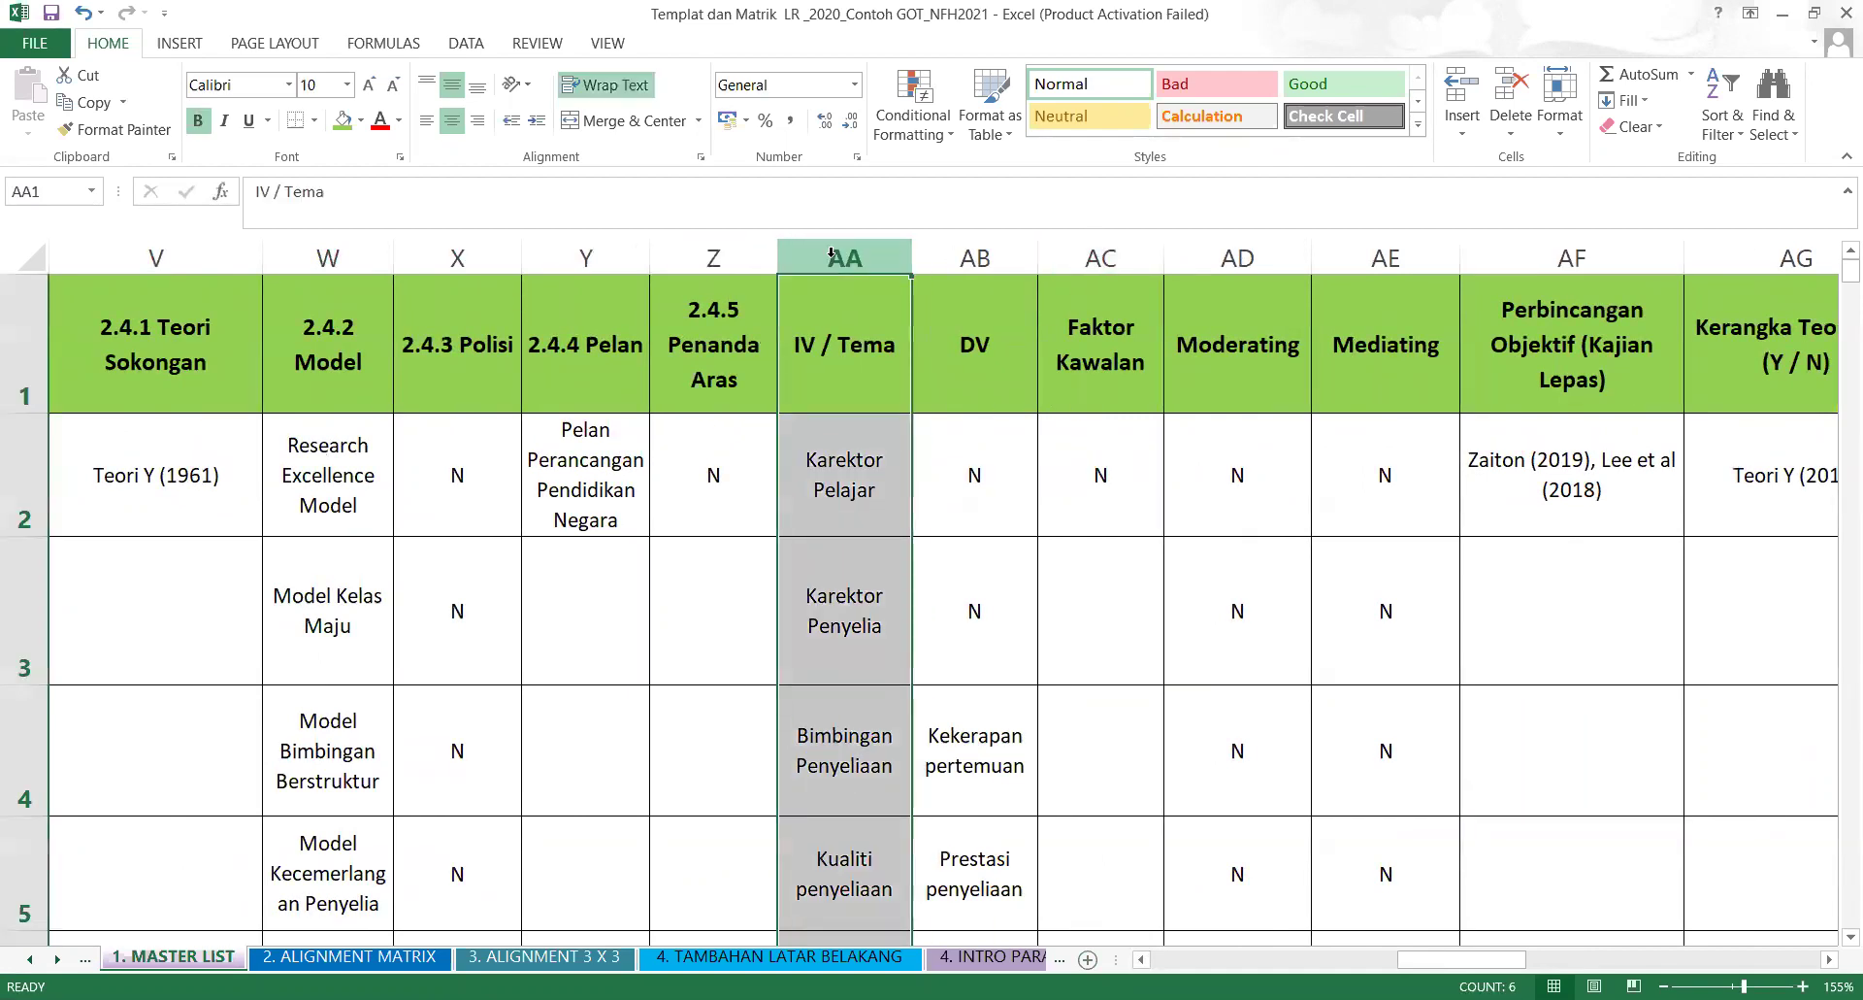
right_click(830, 254)
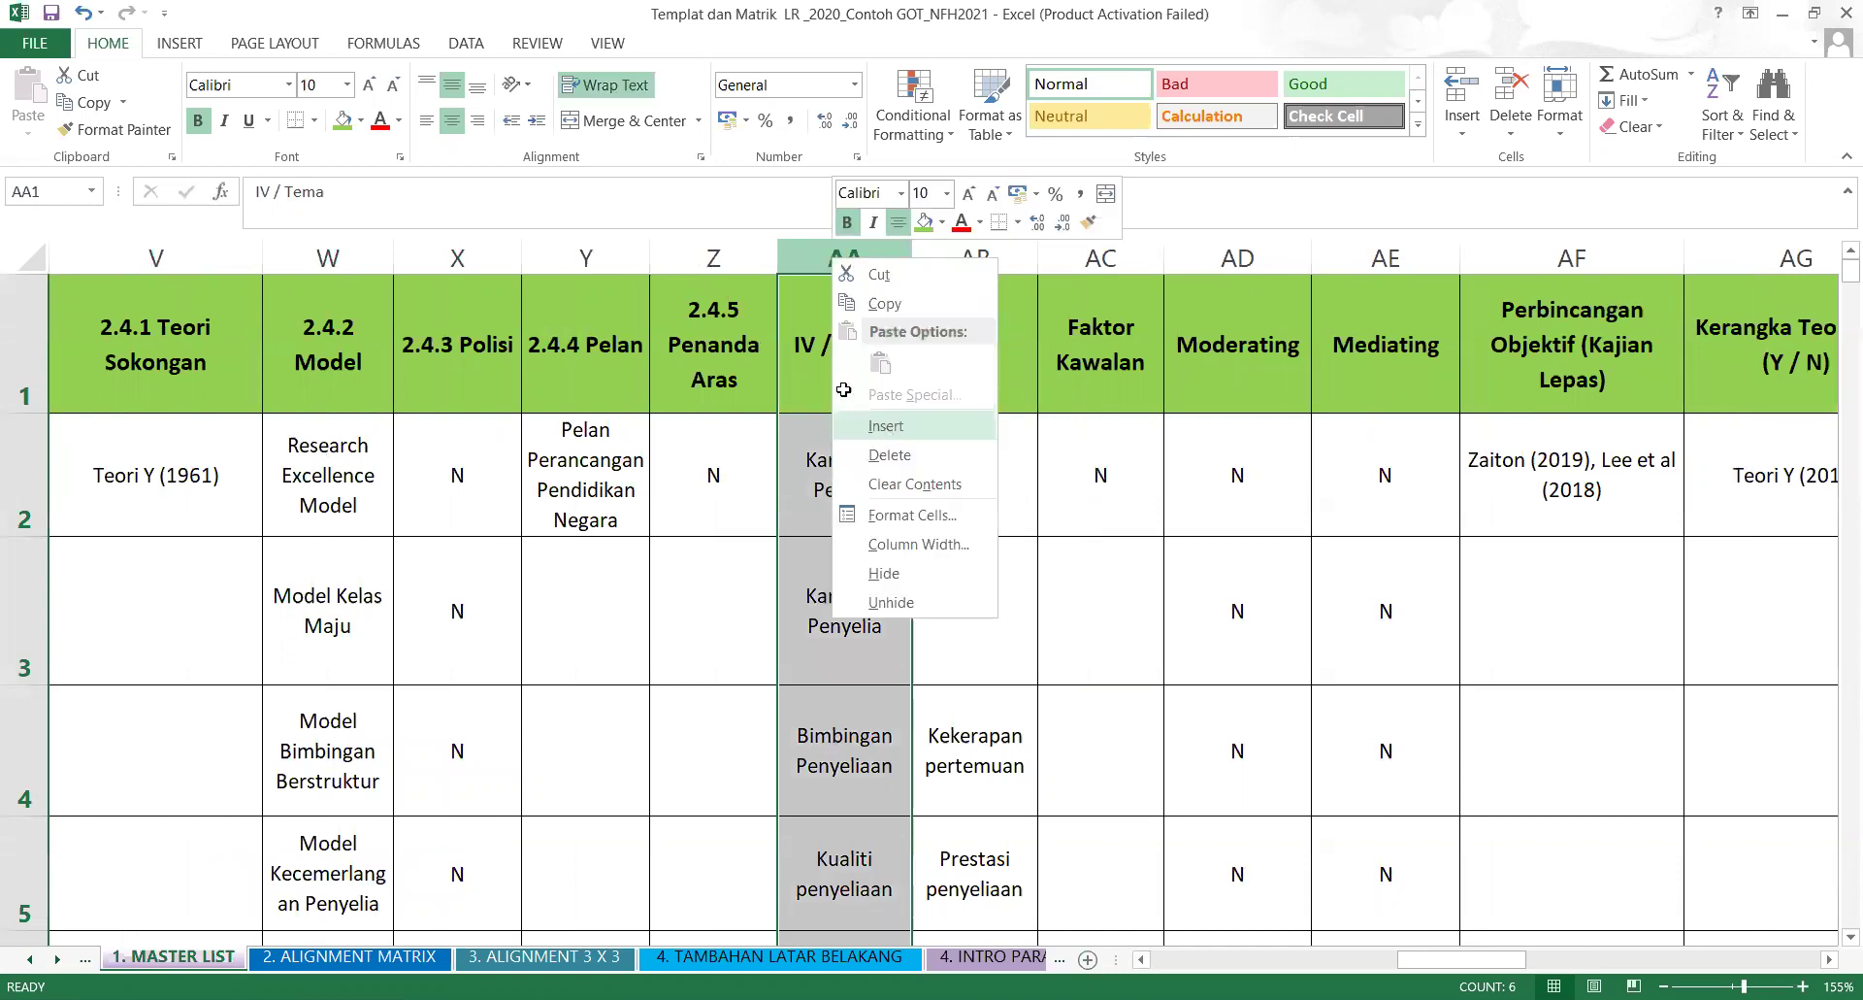
click(886, 428)
text(Definis)
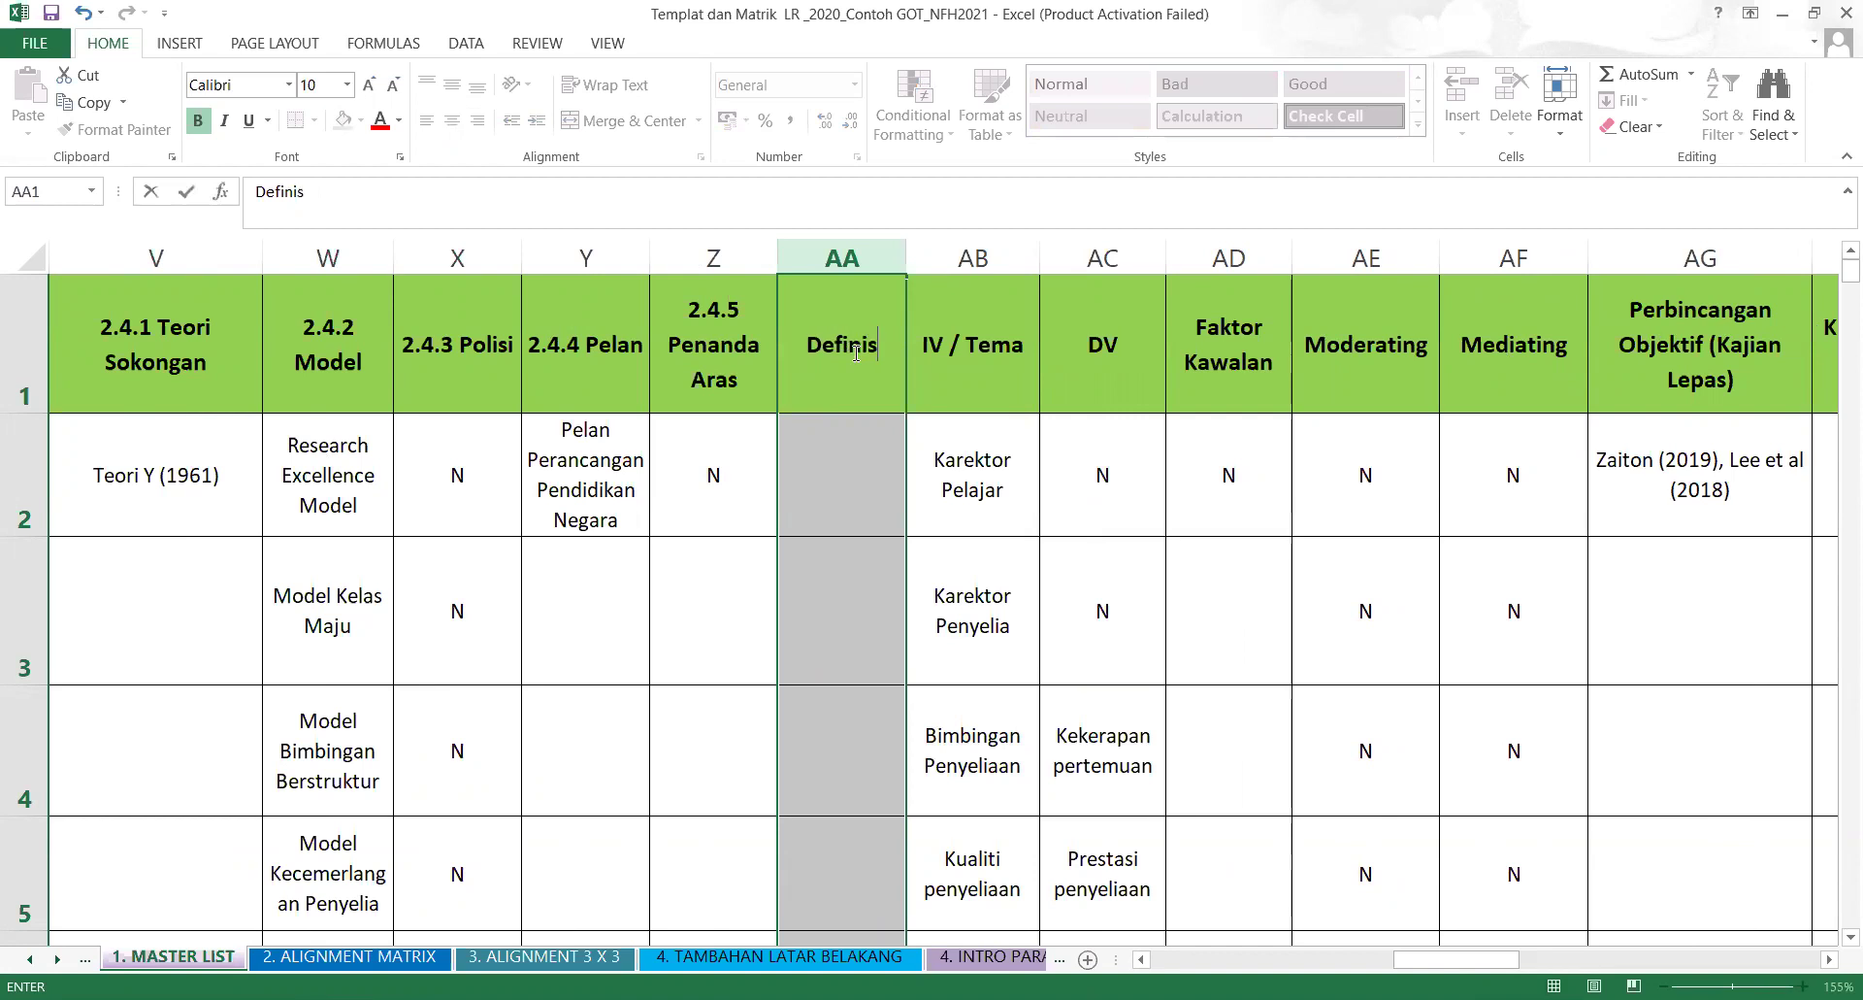
text(i Konsep)
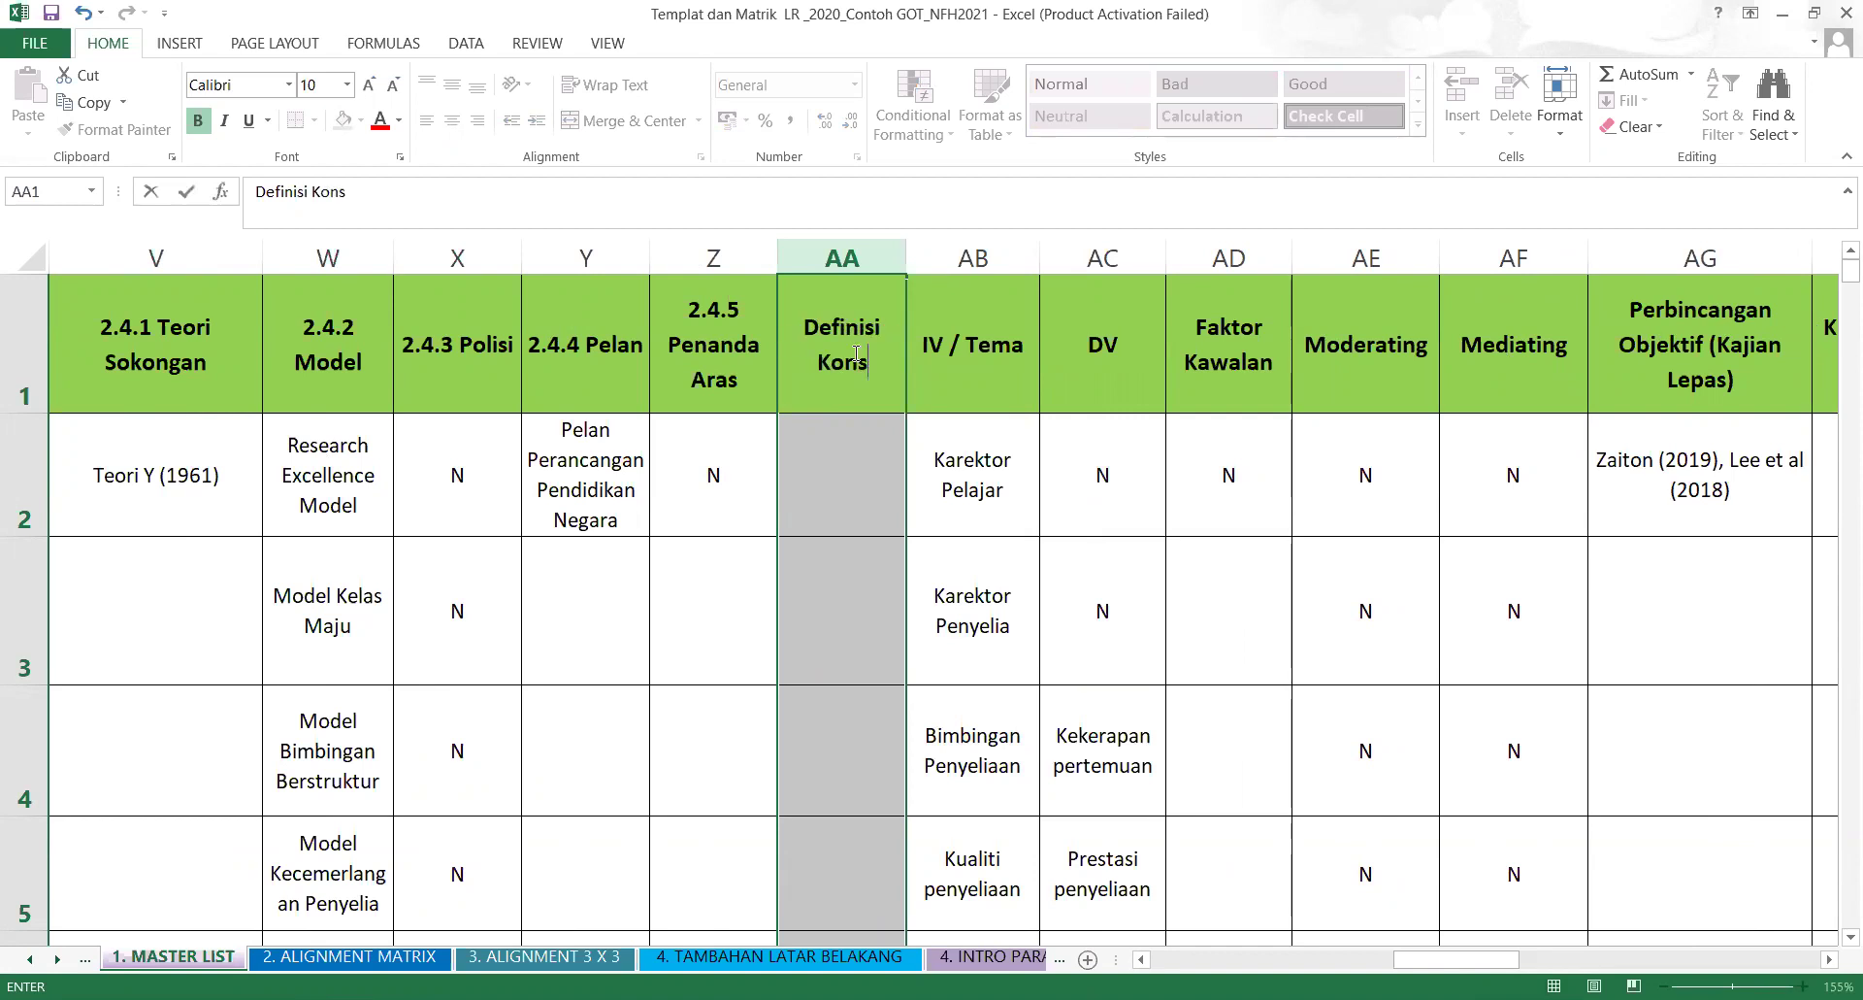
click(1028, 586)
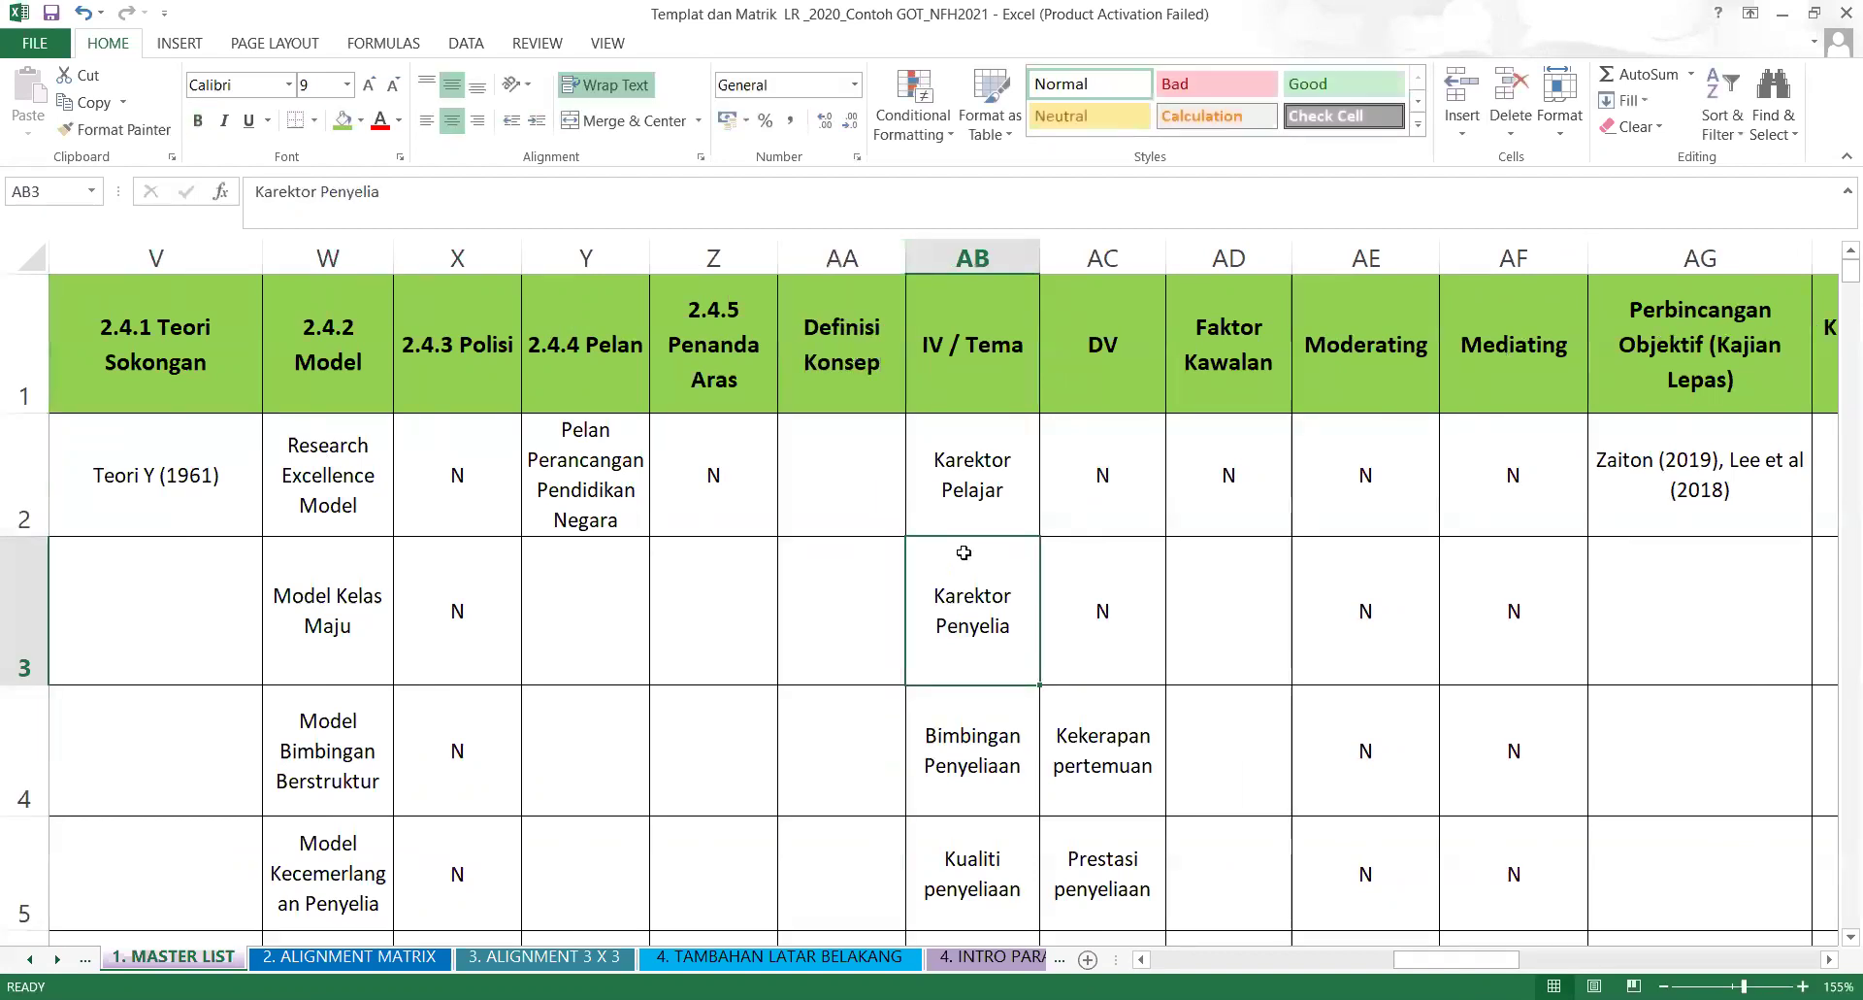
Enter the cited author's name followed by (2017) in the Definisi Konsep cell of row 2.
click(863, 503)
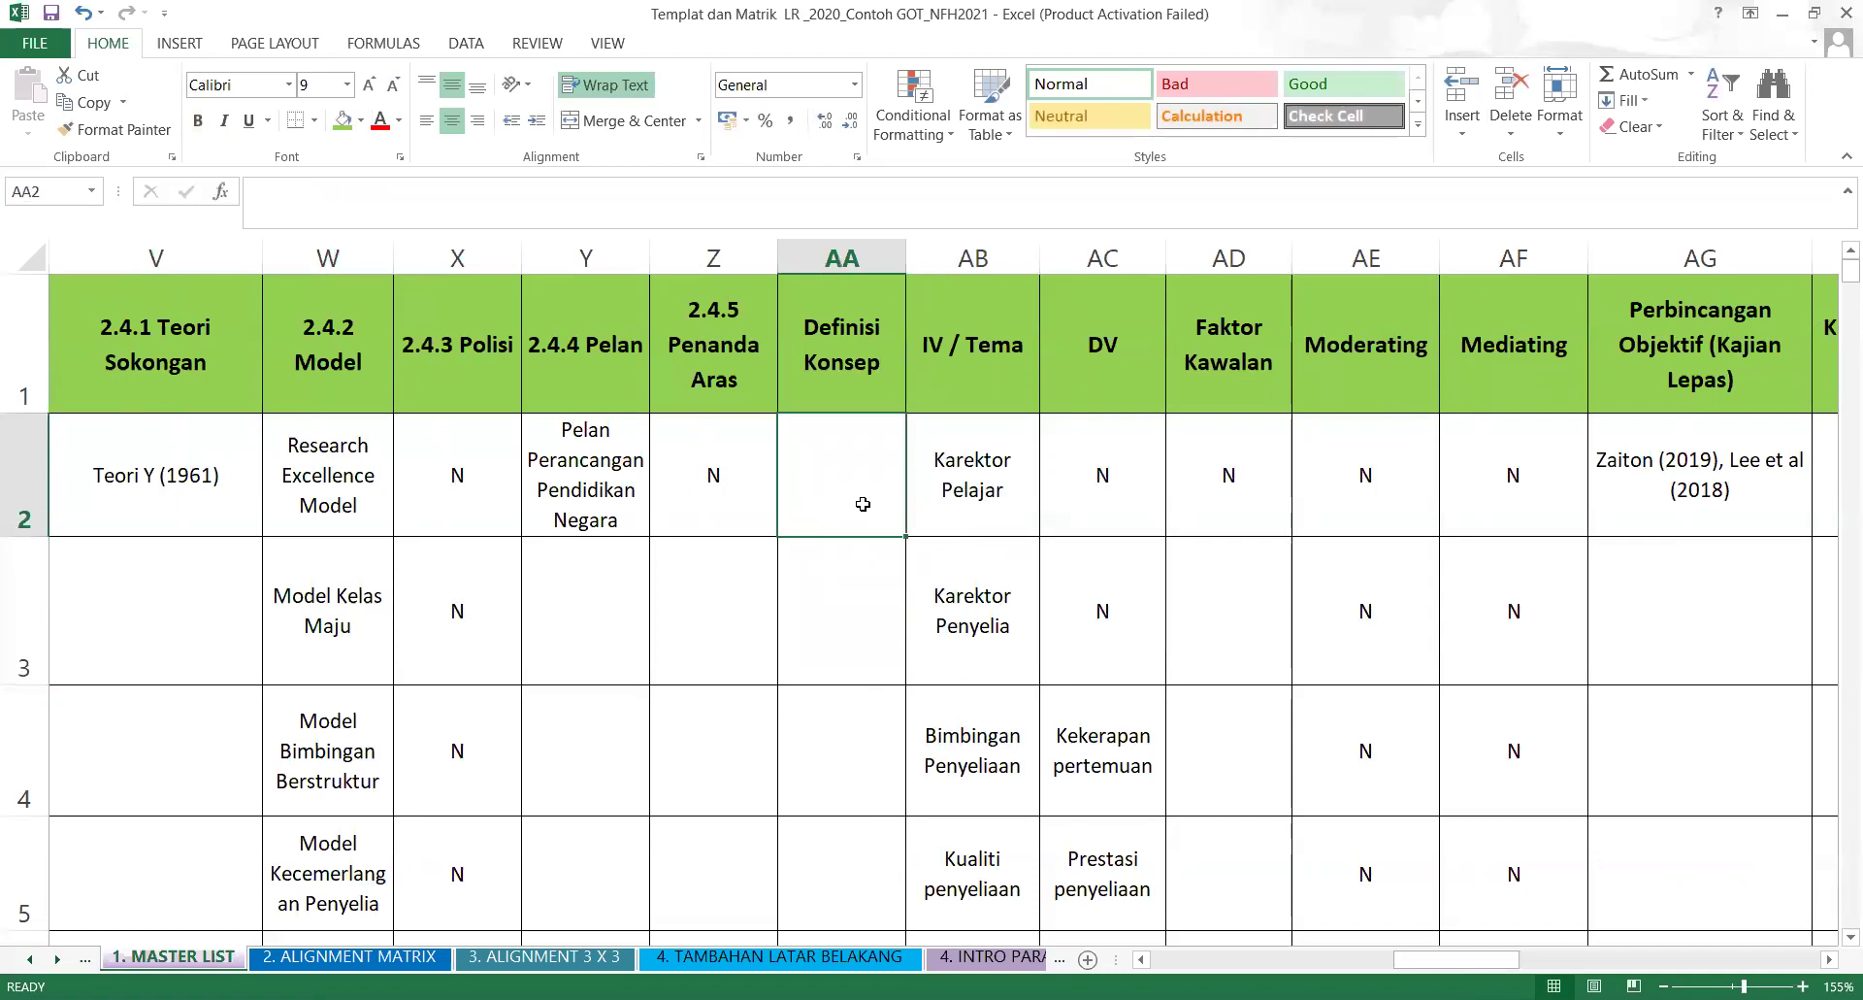
text(Fadly )
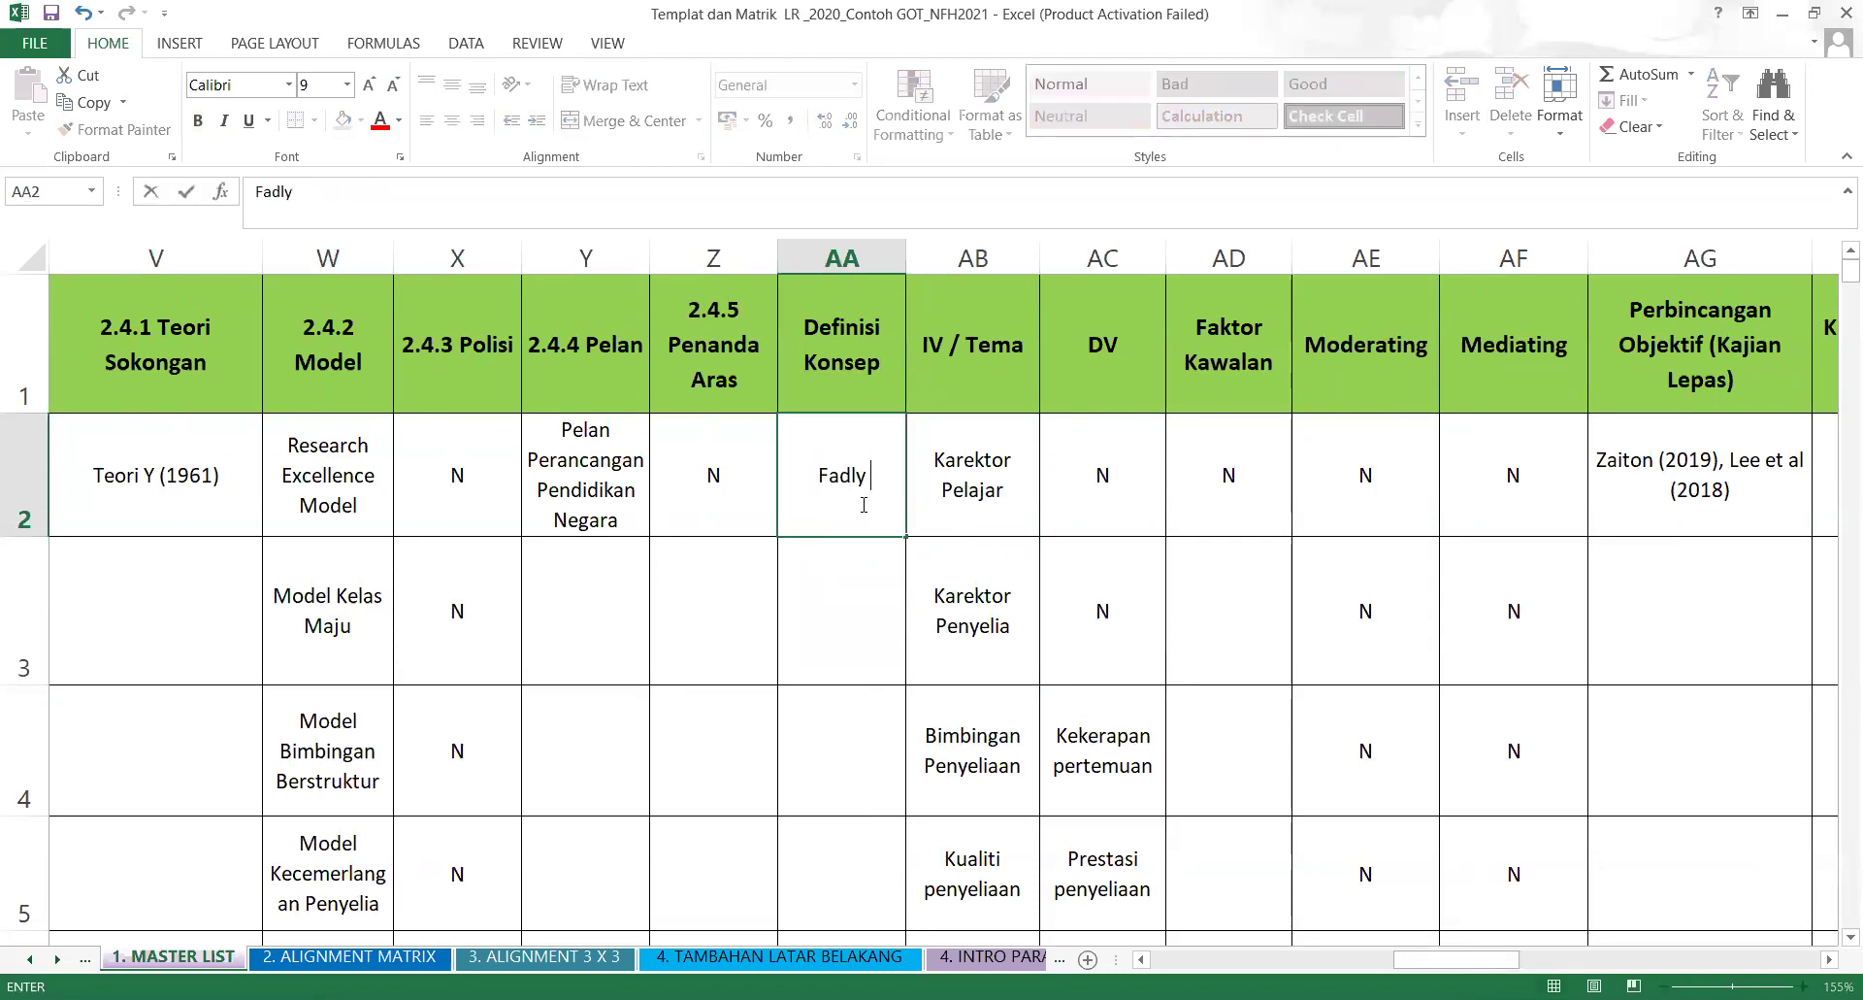
text((2017))
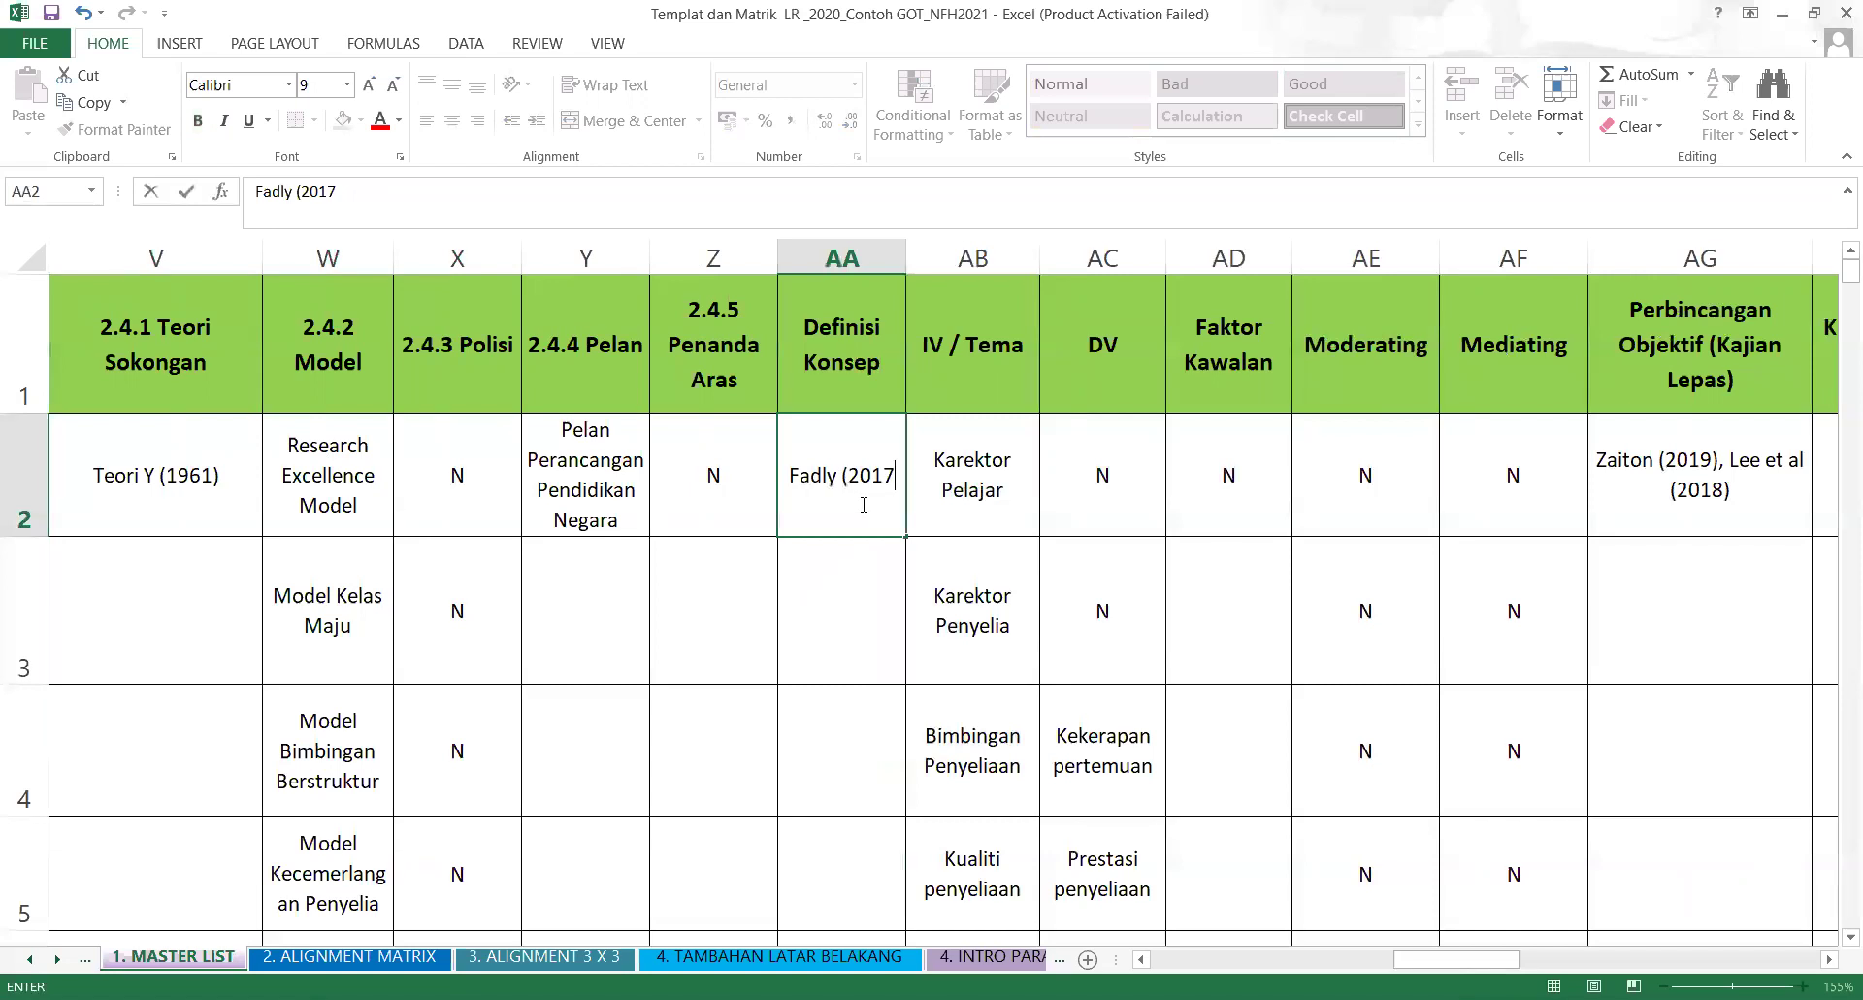
click(869, 636)
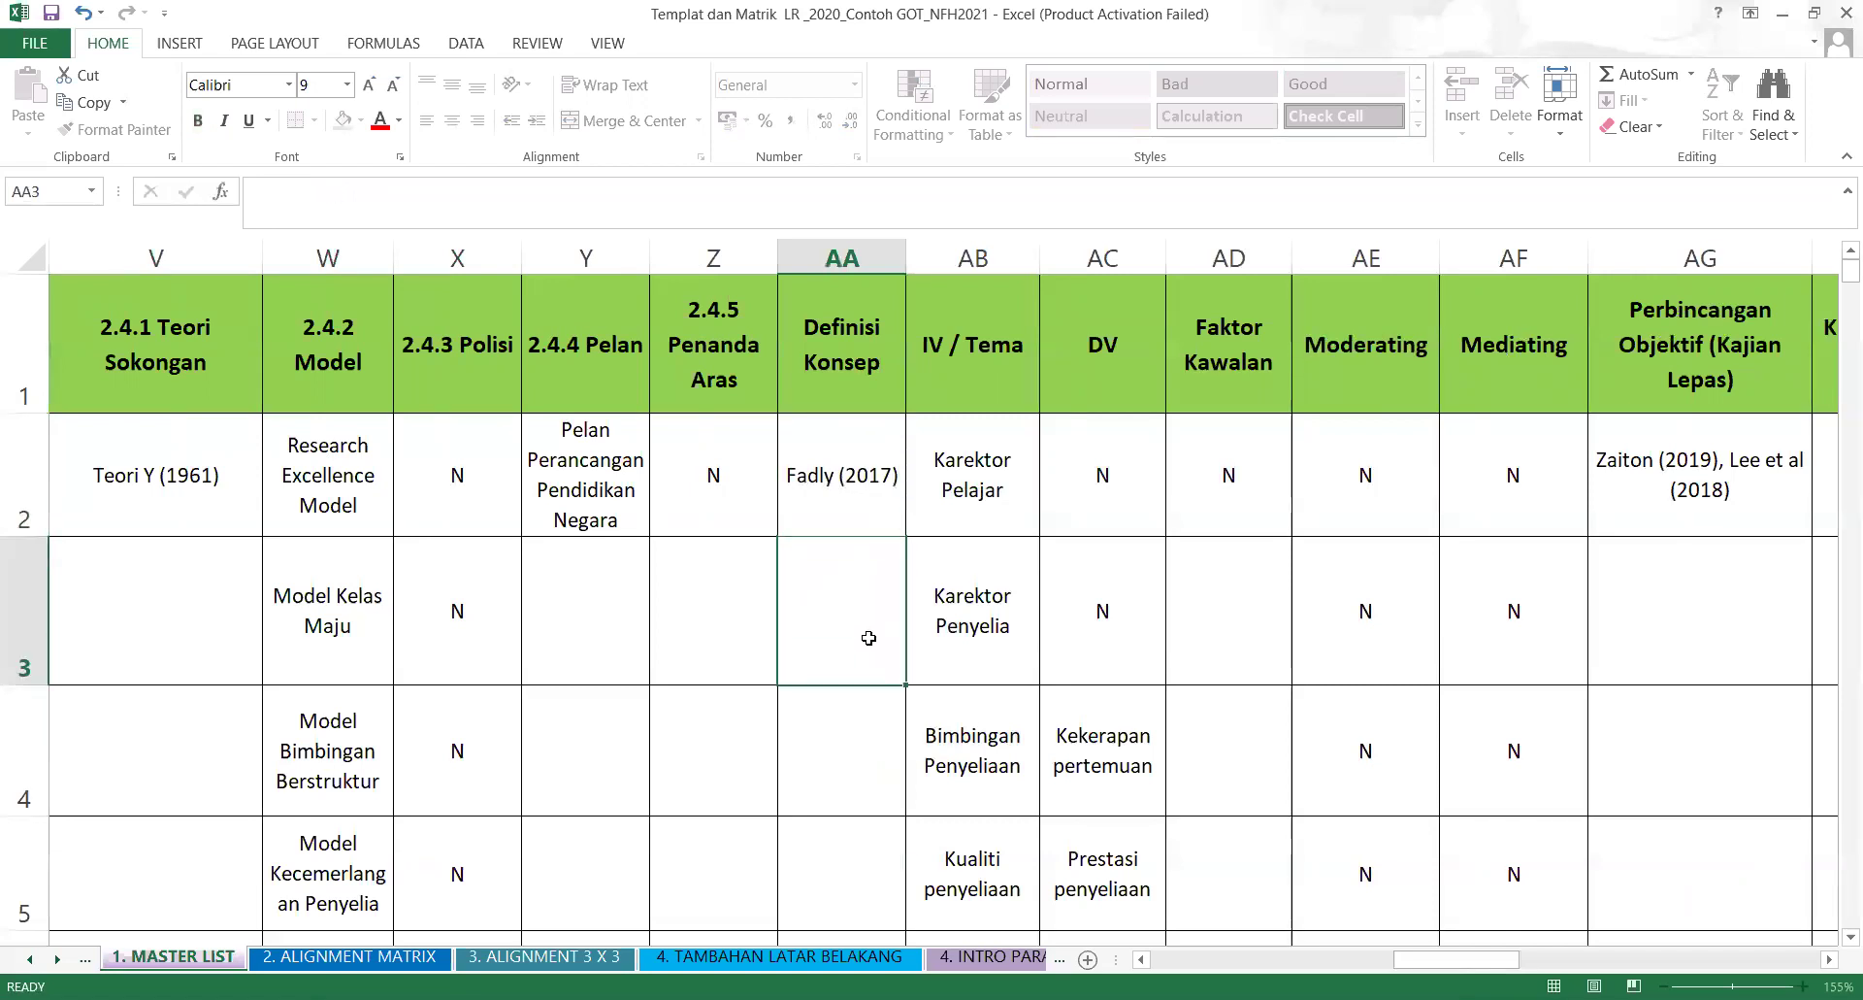
Examine the row 2 entries from Definisi Konsep across to Perbincangan Objektif (Kajian Lepas).
click(869, 473)
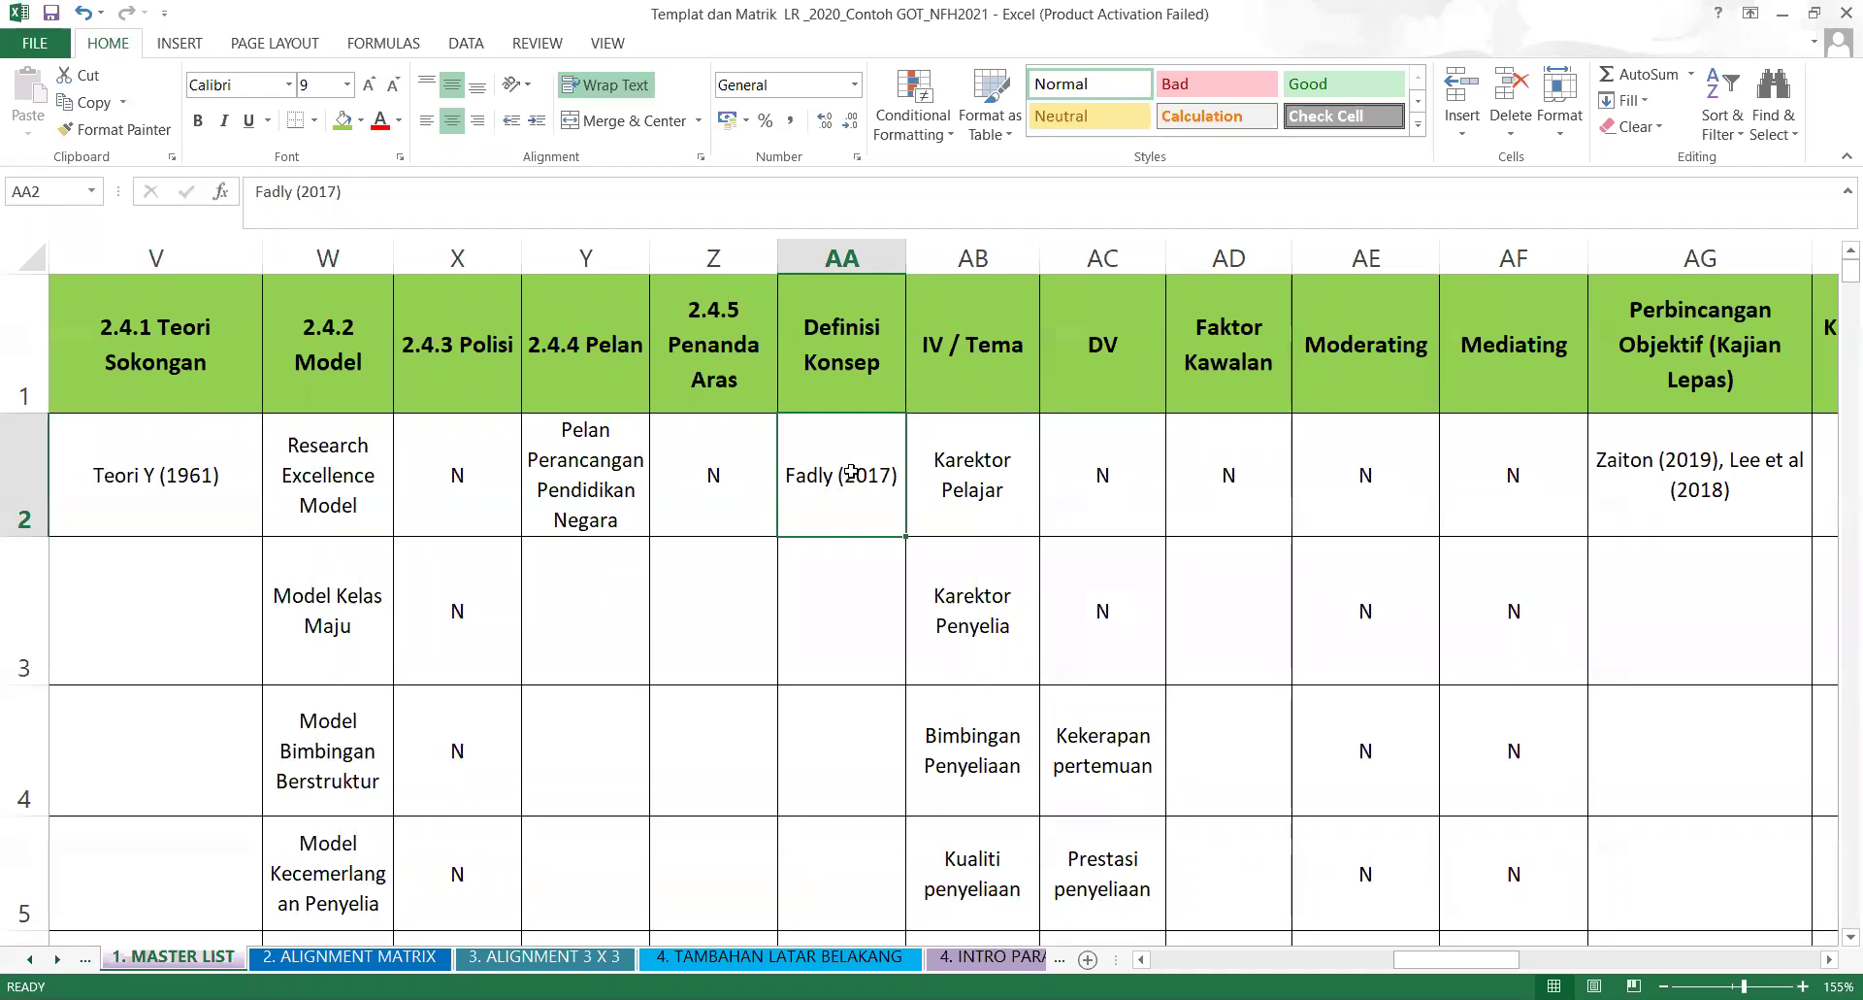
click(848, 573)
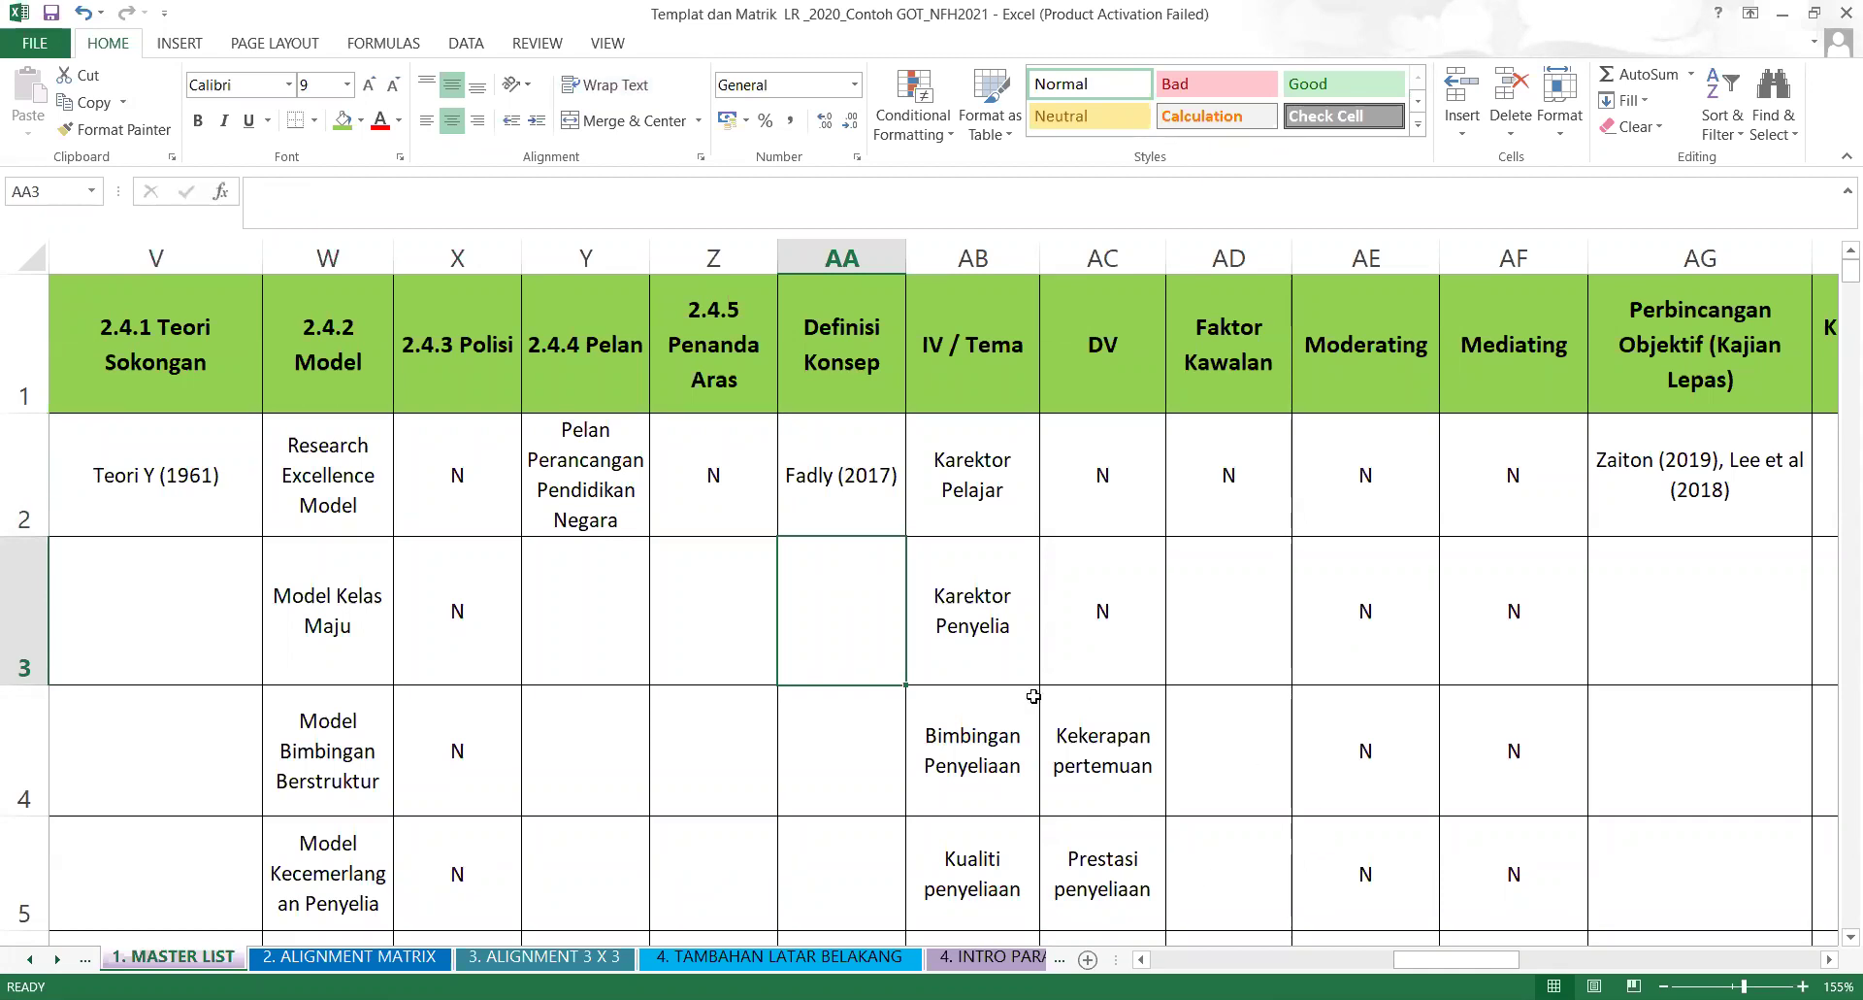
click(845, 481)
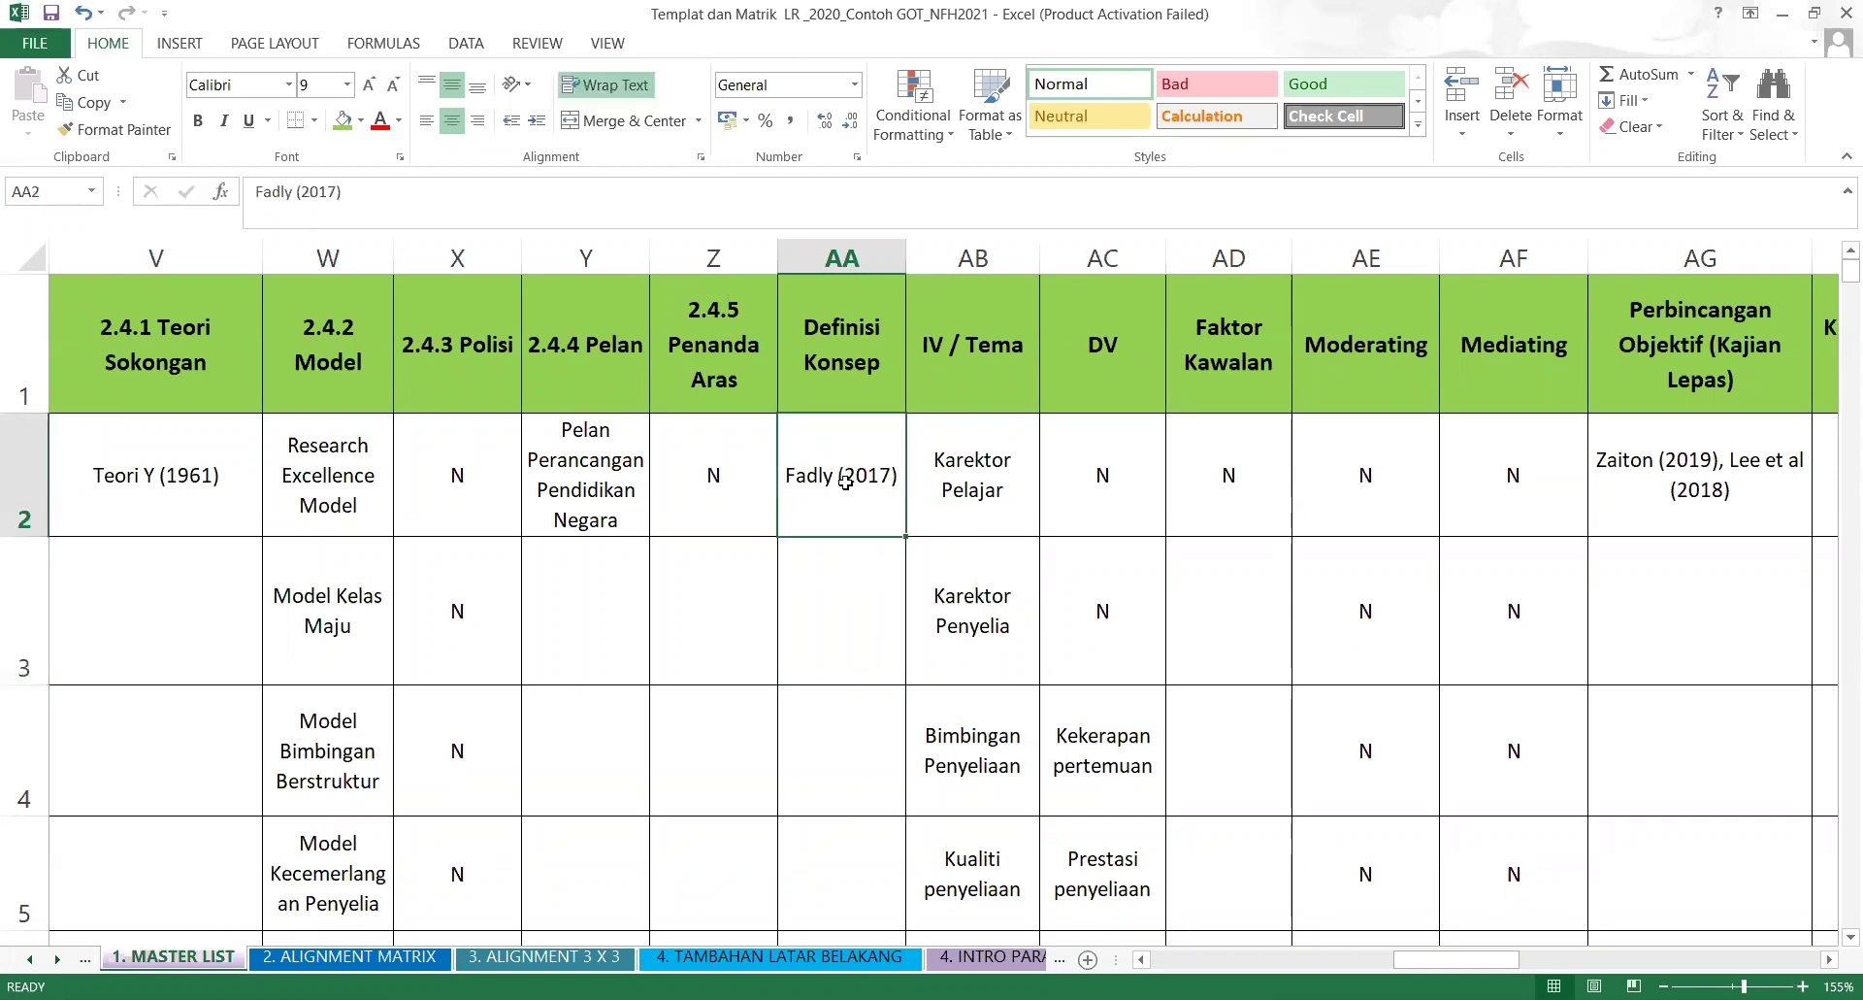
key(Right)
key(Right)
key(Right)
key(Right)
key(Right)
key(Right)
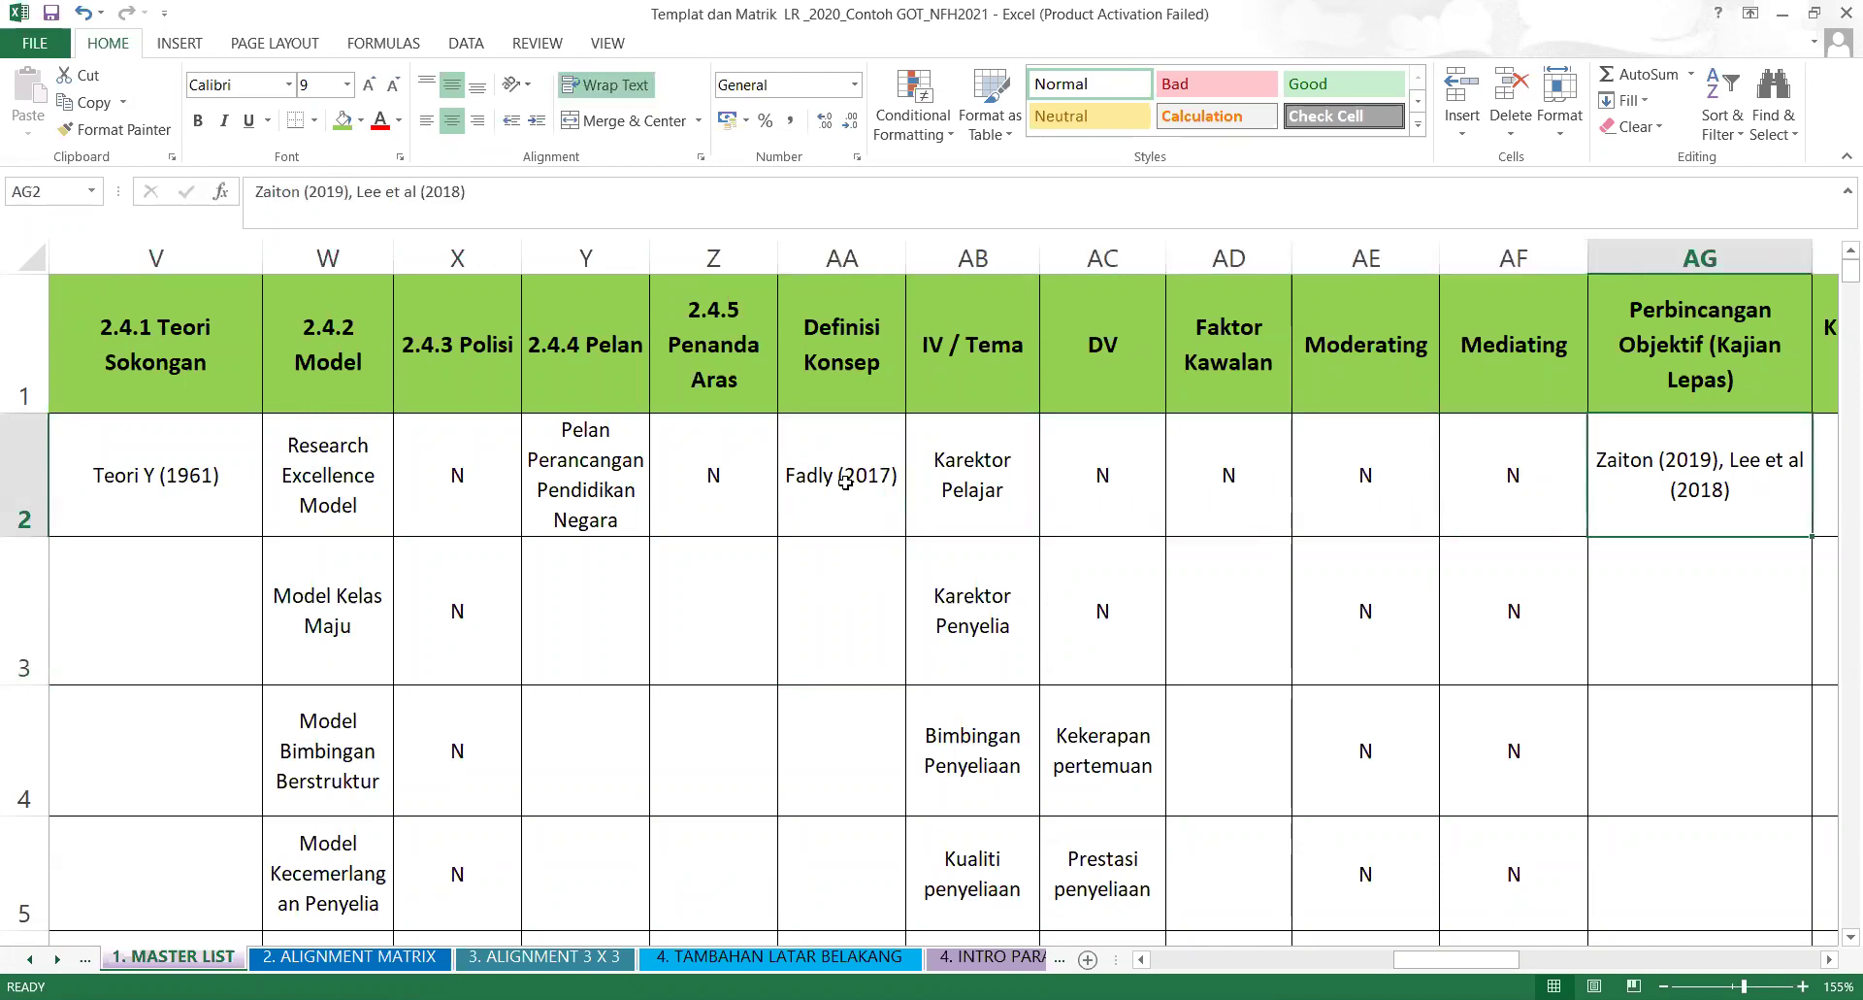
key(Left)
key(Left)
key(Left)
key(Left)
key(Right)
key(Right)
key(Right)
key(Right)
key(Left)
key(Left)
key(Right)
key(Left)
key(Left)
key(Left)
key(Left)
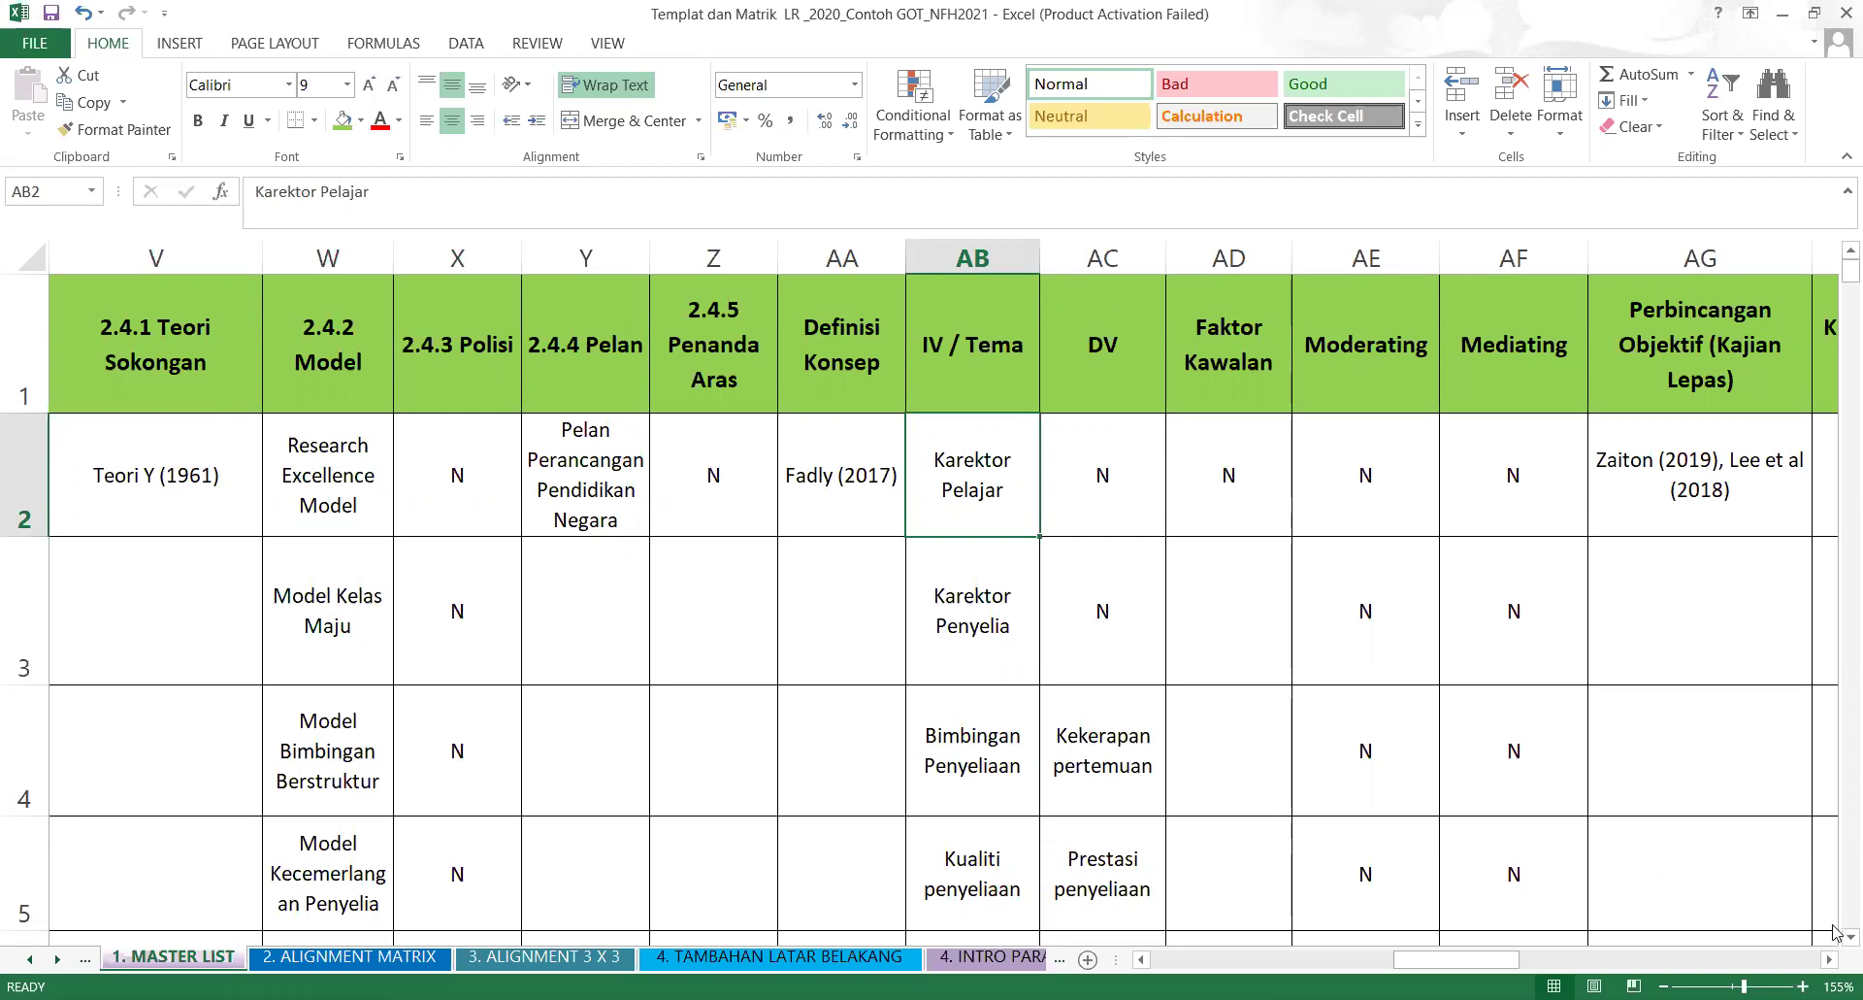
Review the blue chapter 1 columns and select the 1.4 Objektif /Persoalan kajian entry in row 2.
drag(1456, 959, 1315, 959)
drag(1342, 959, 1355, 959)
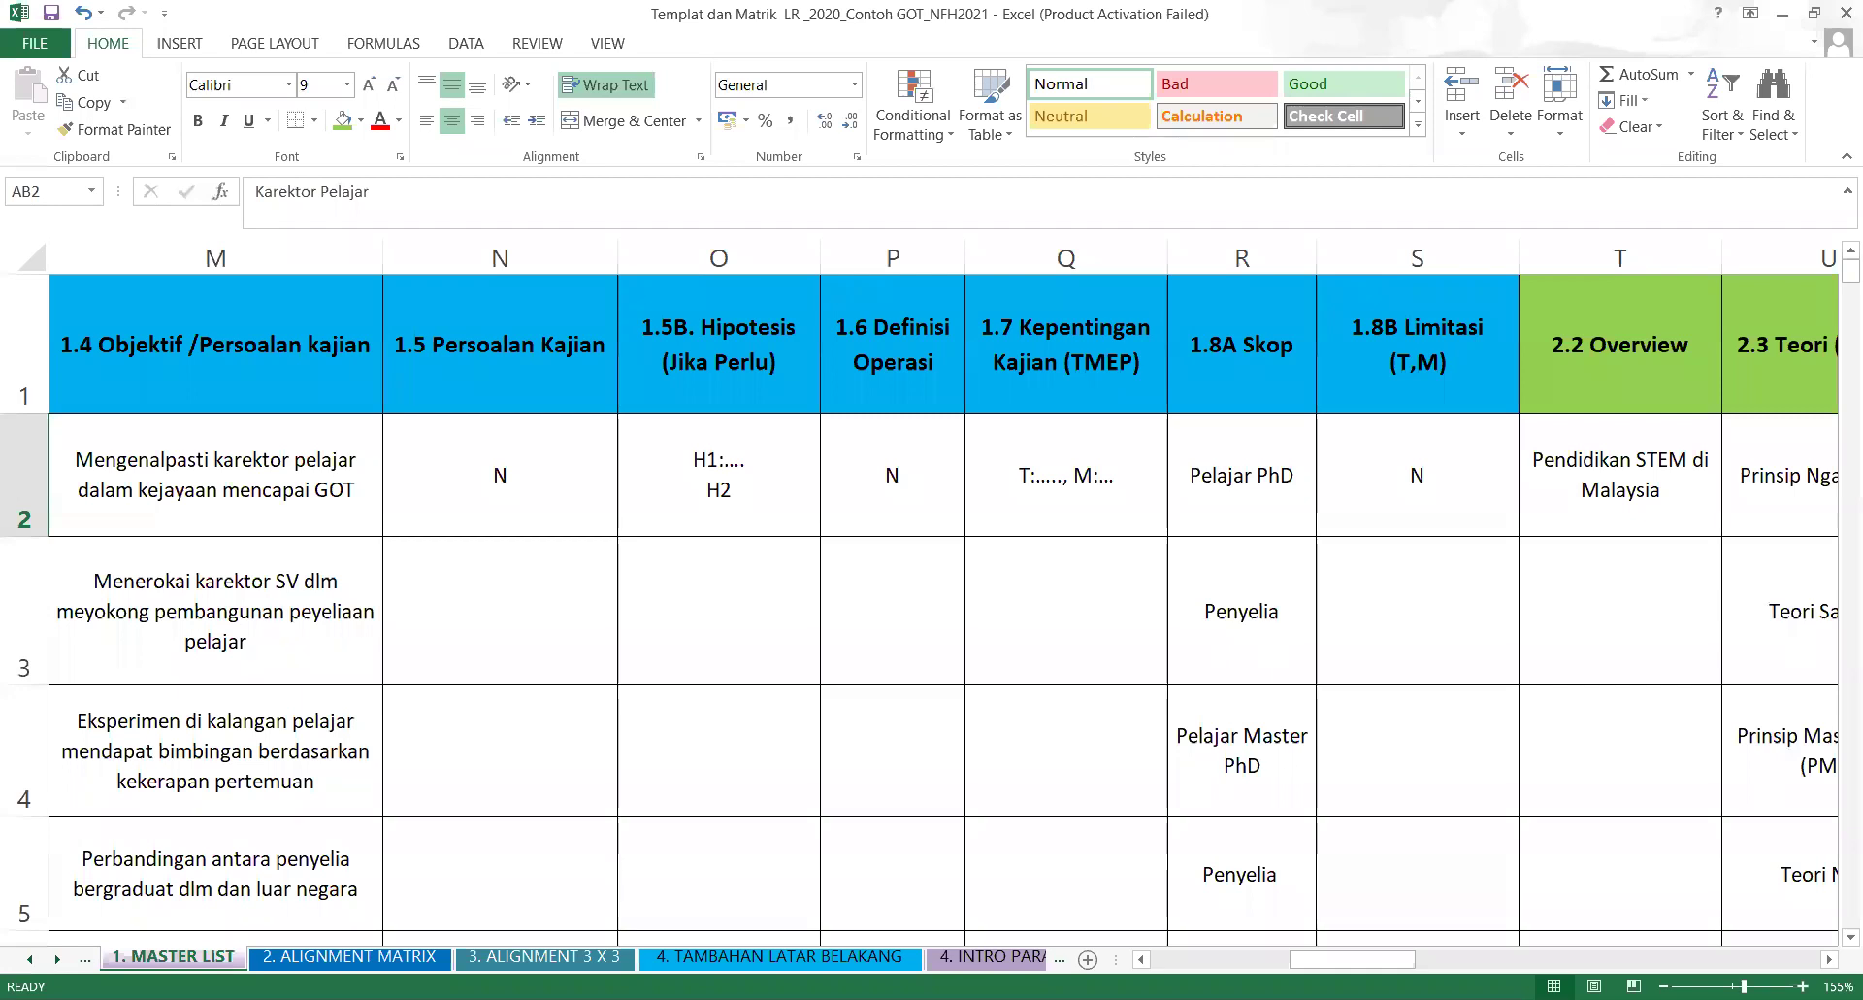
drag(1378, 964, 1308, 961)
click(358, 490)
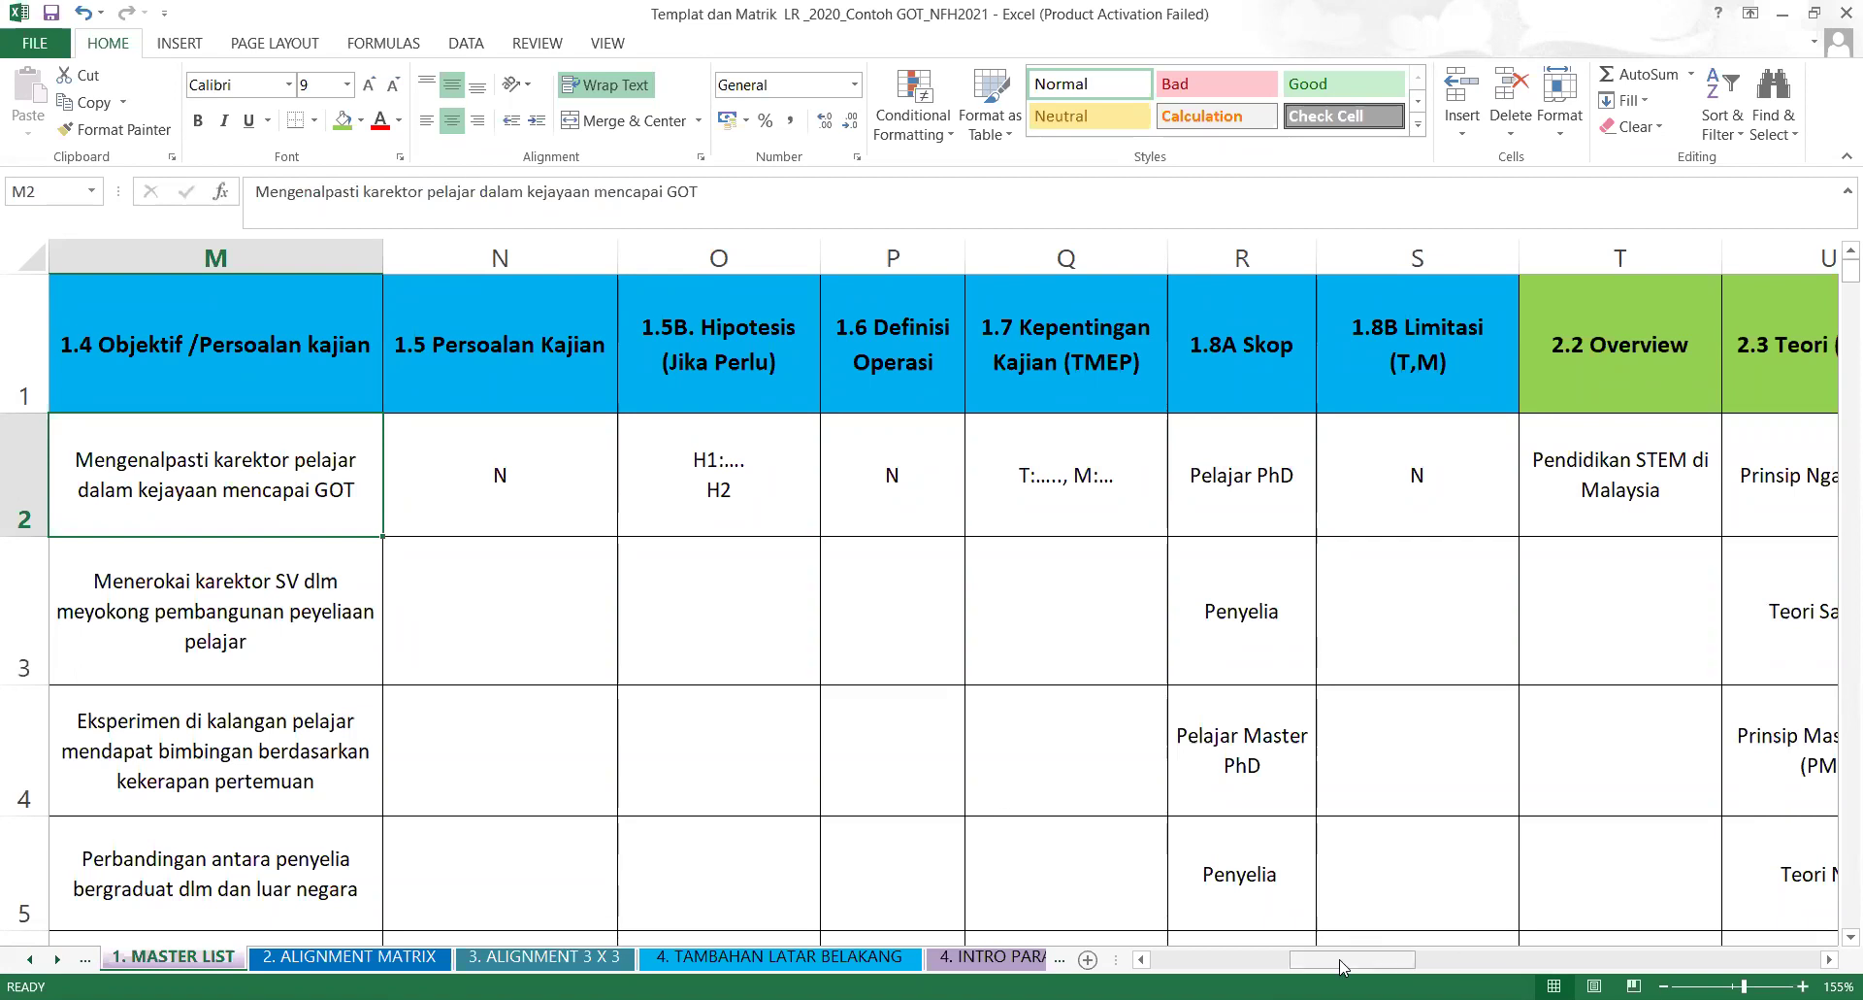
Enter the cited author's name followed by (2020) in the Author column for record no. 7.
drag(1342, 967, 1203, 965)
scroll(1835, 936, down, 2)
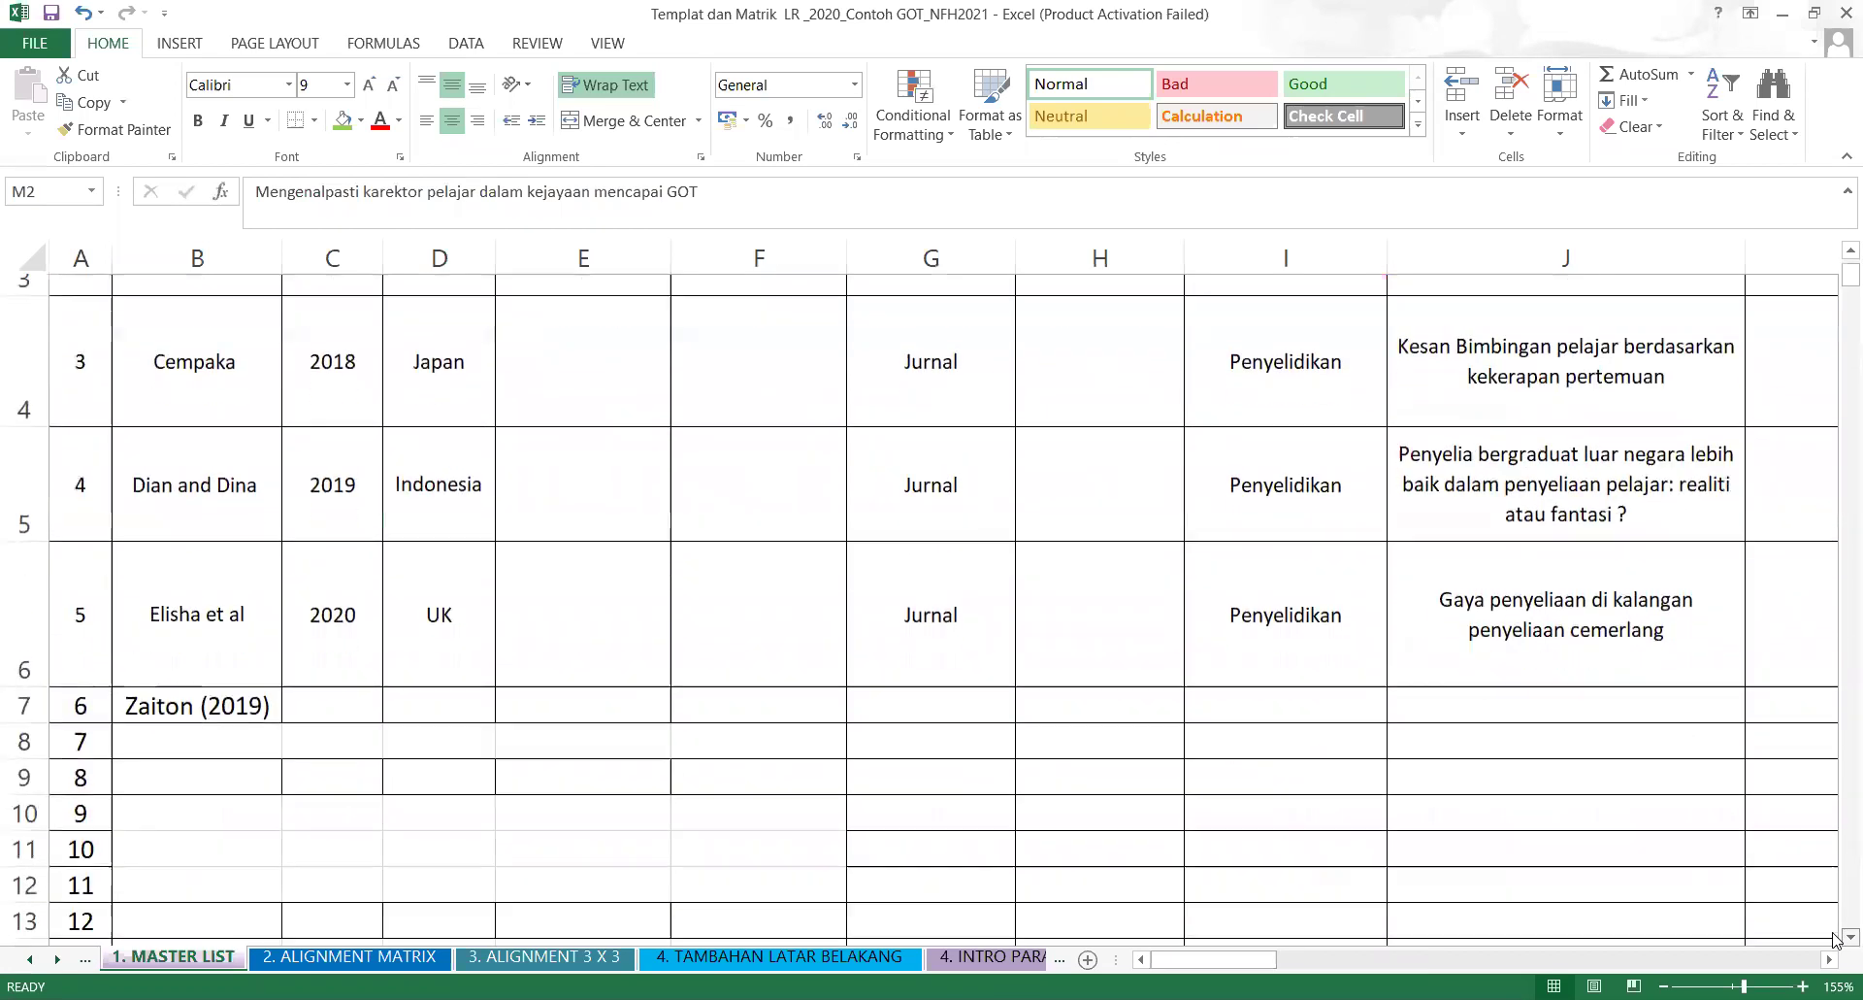
scroll(1834, 936, down, 1)
click(186, 587)
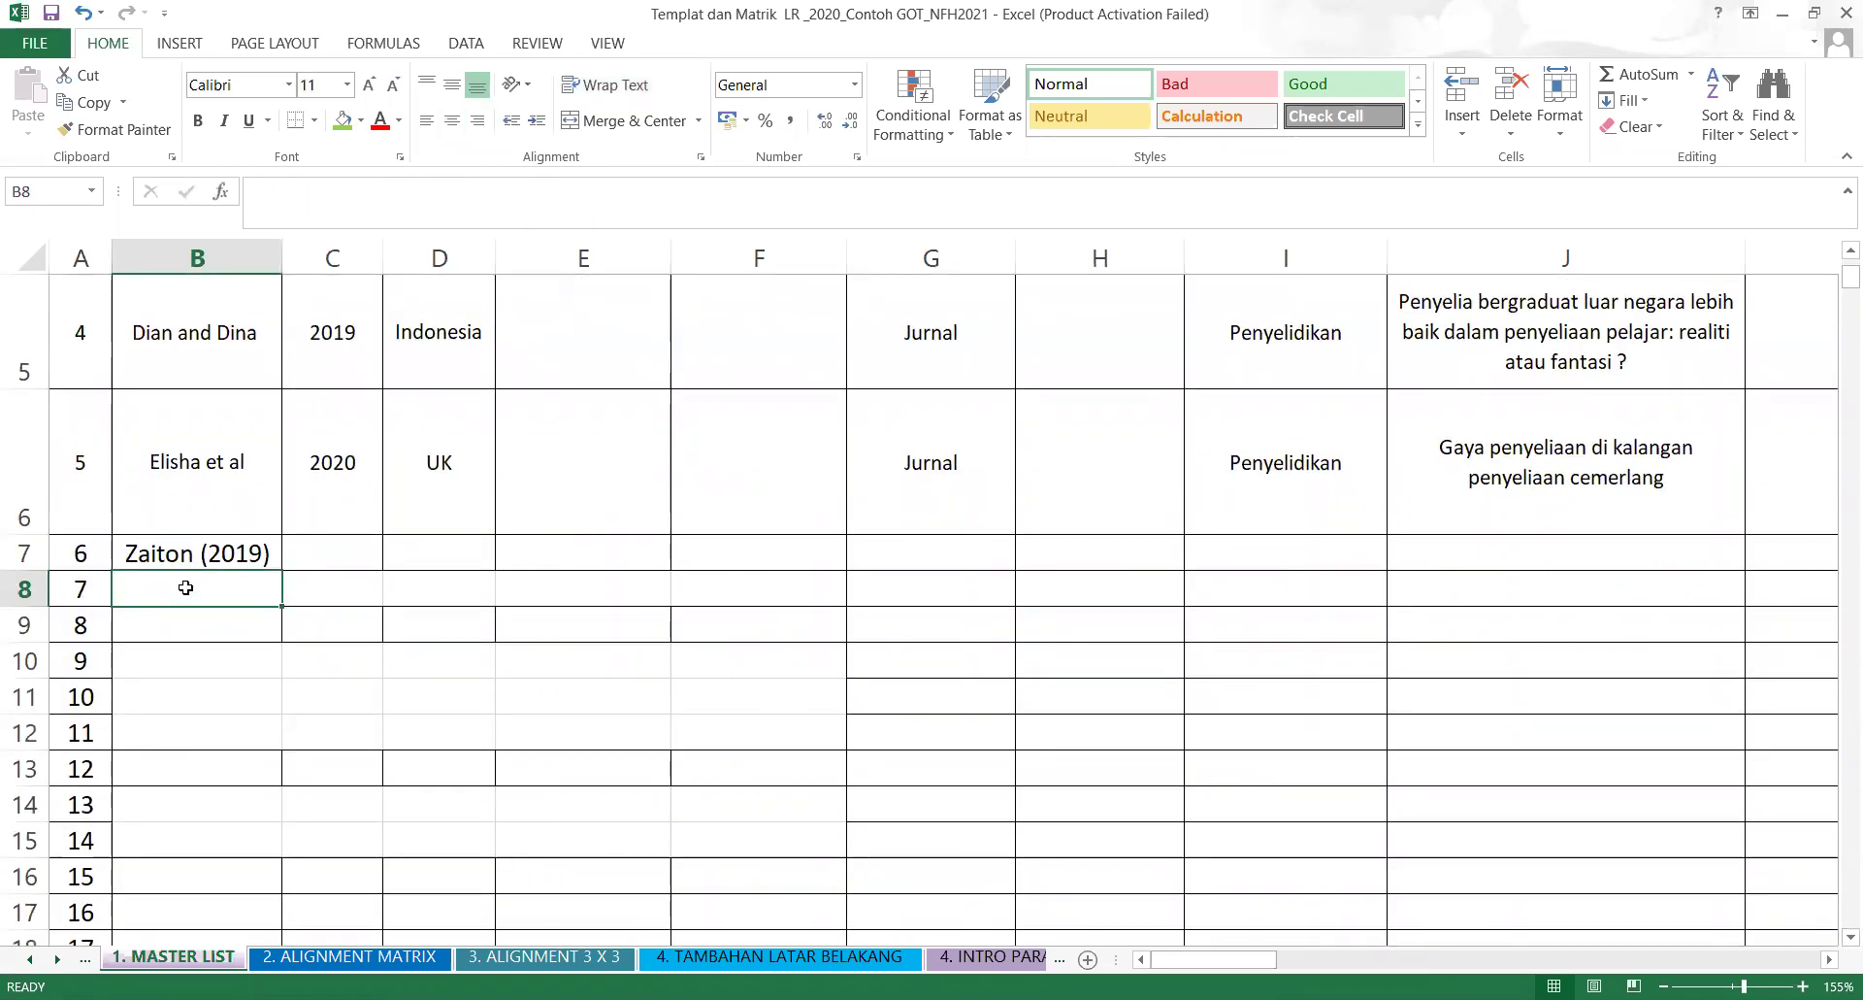
text(A)
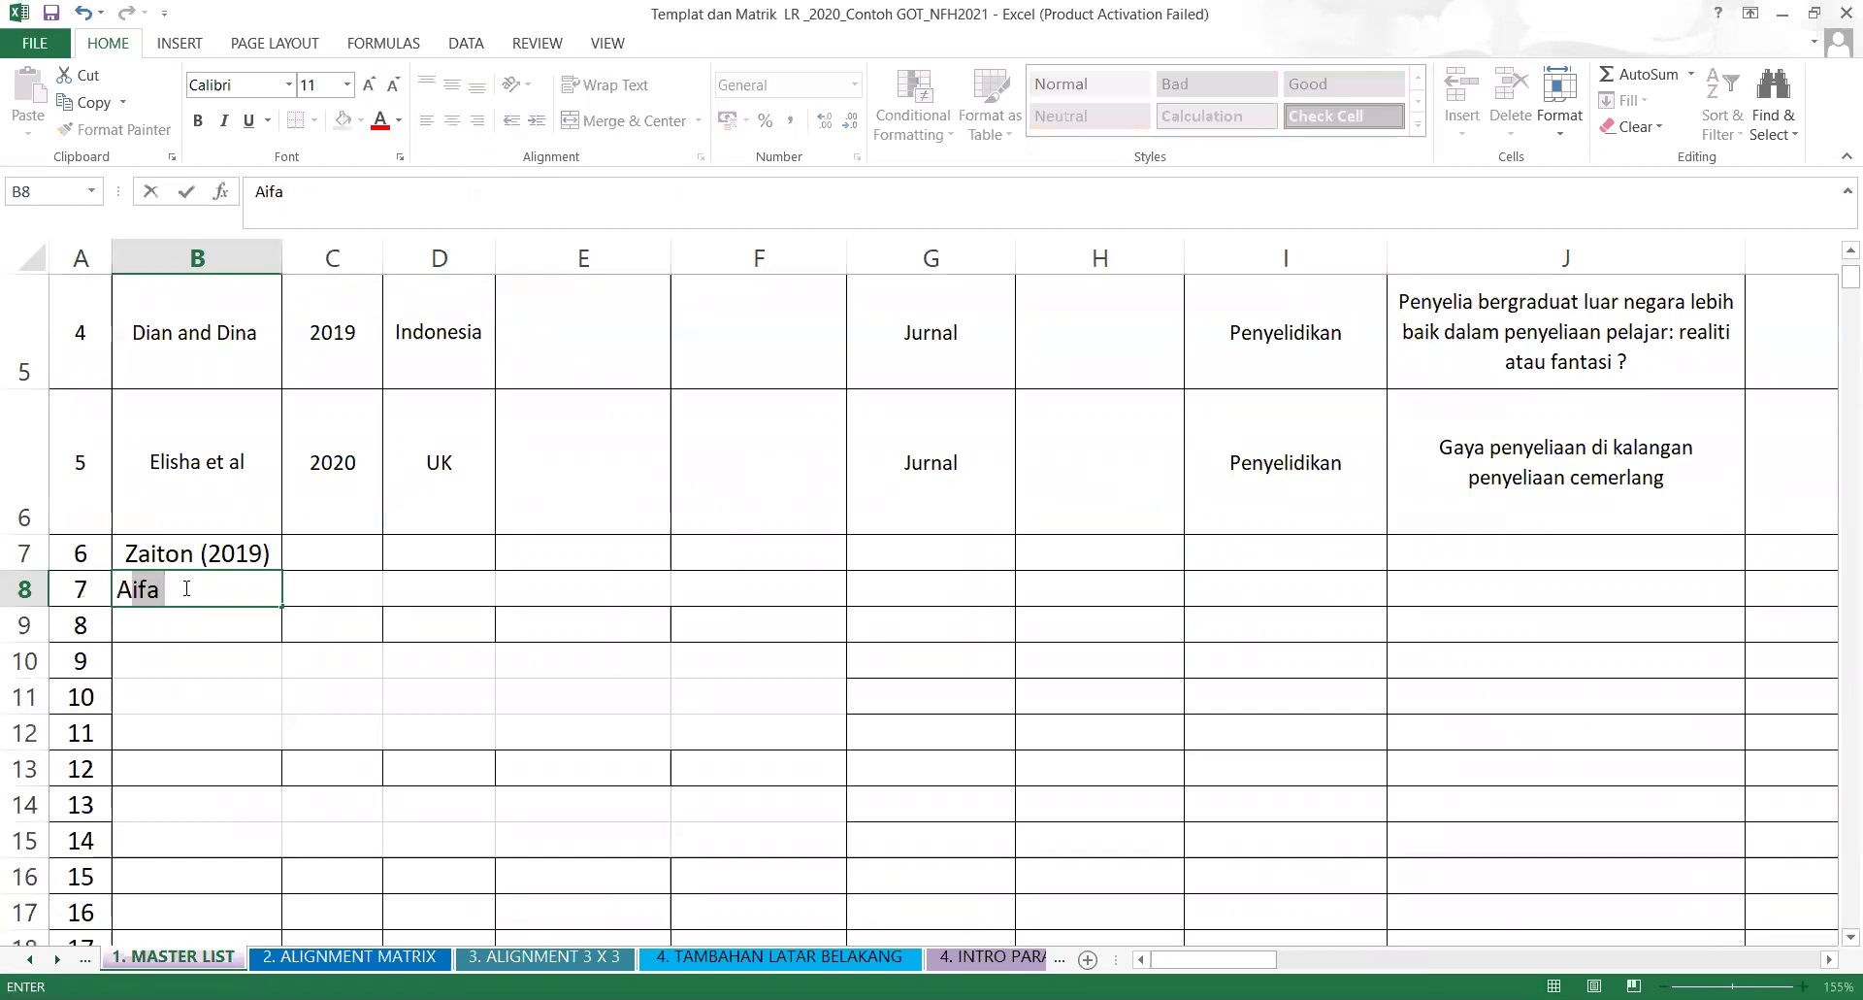
text(hmad)
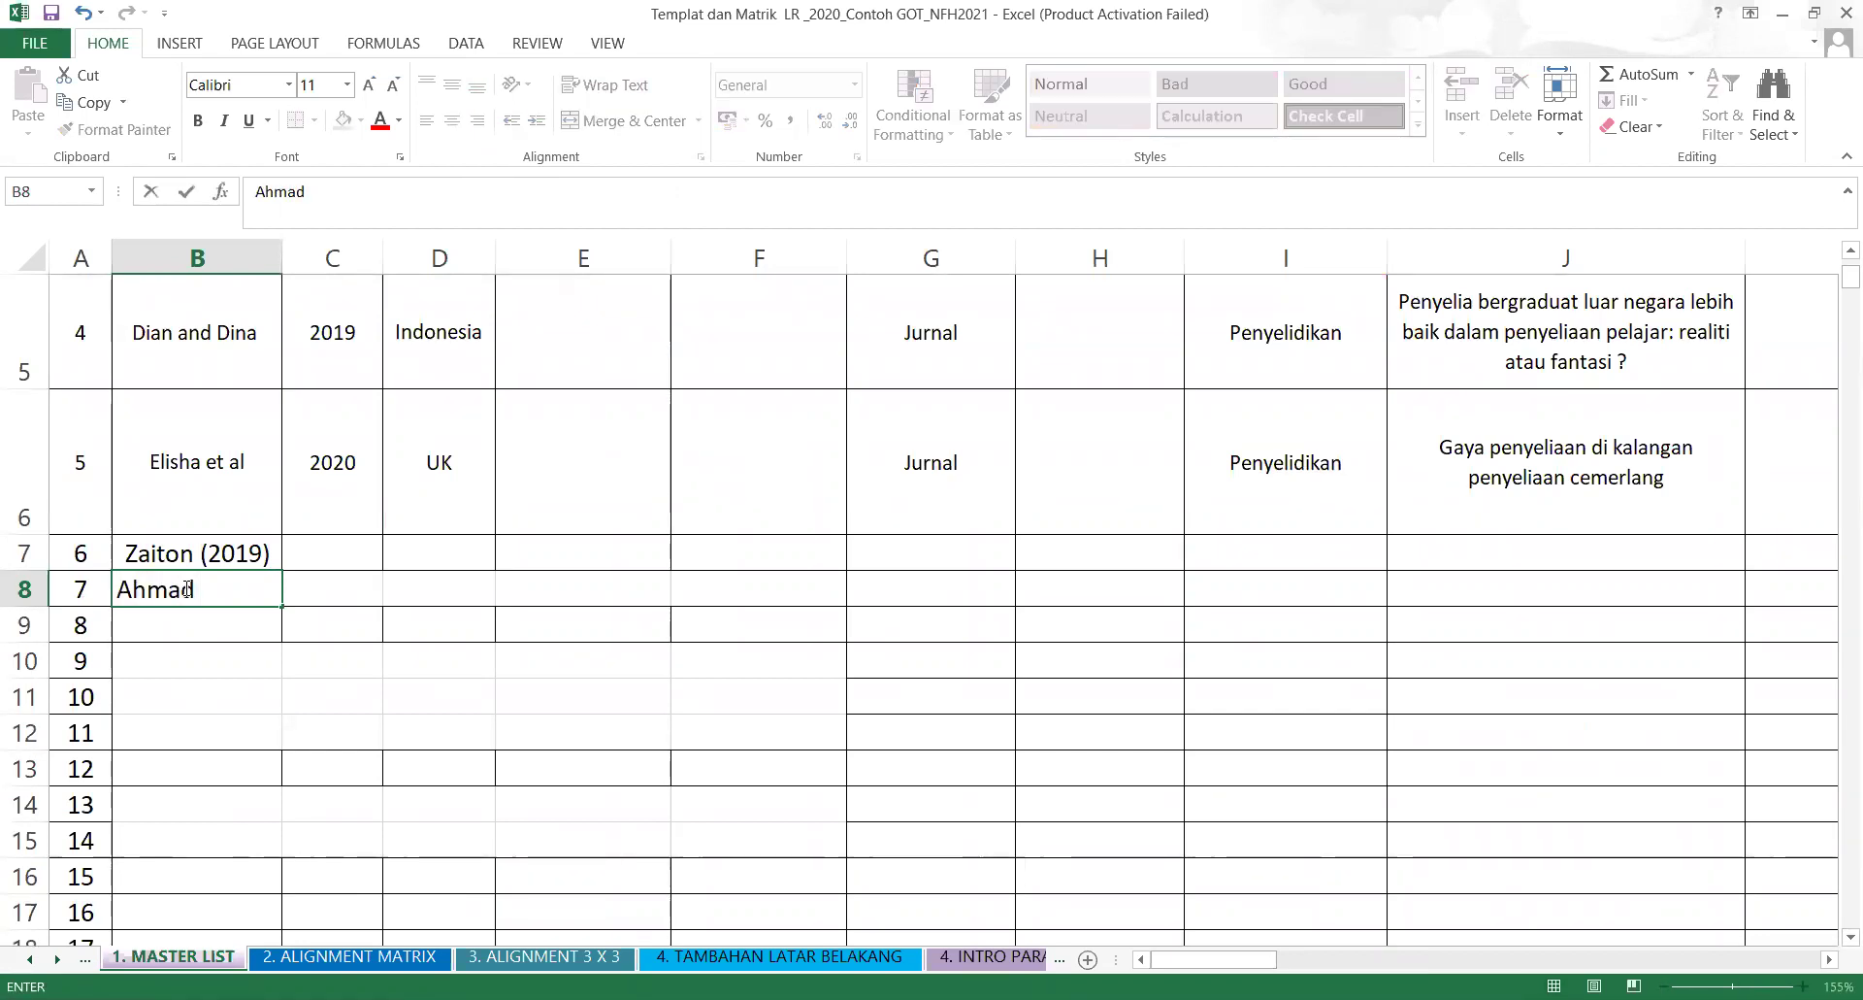
text( (2021)
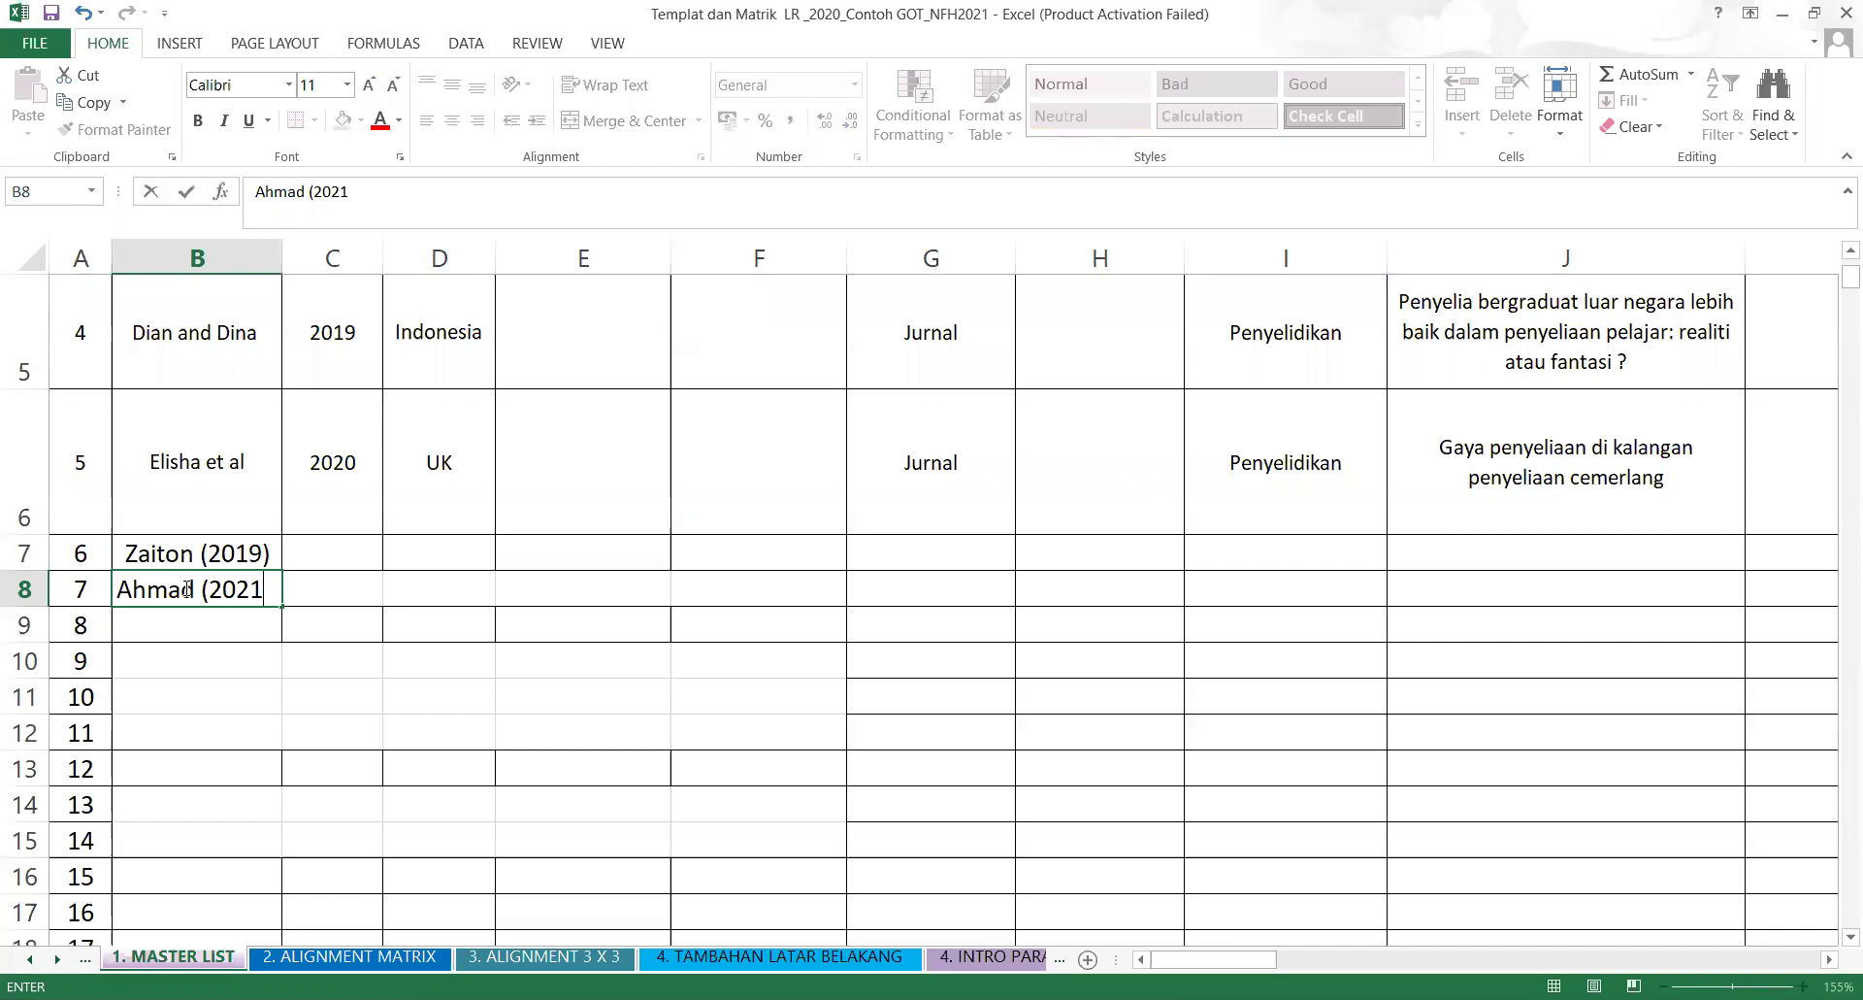
key(BackSpace)
text(0))
click(670, 593)
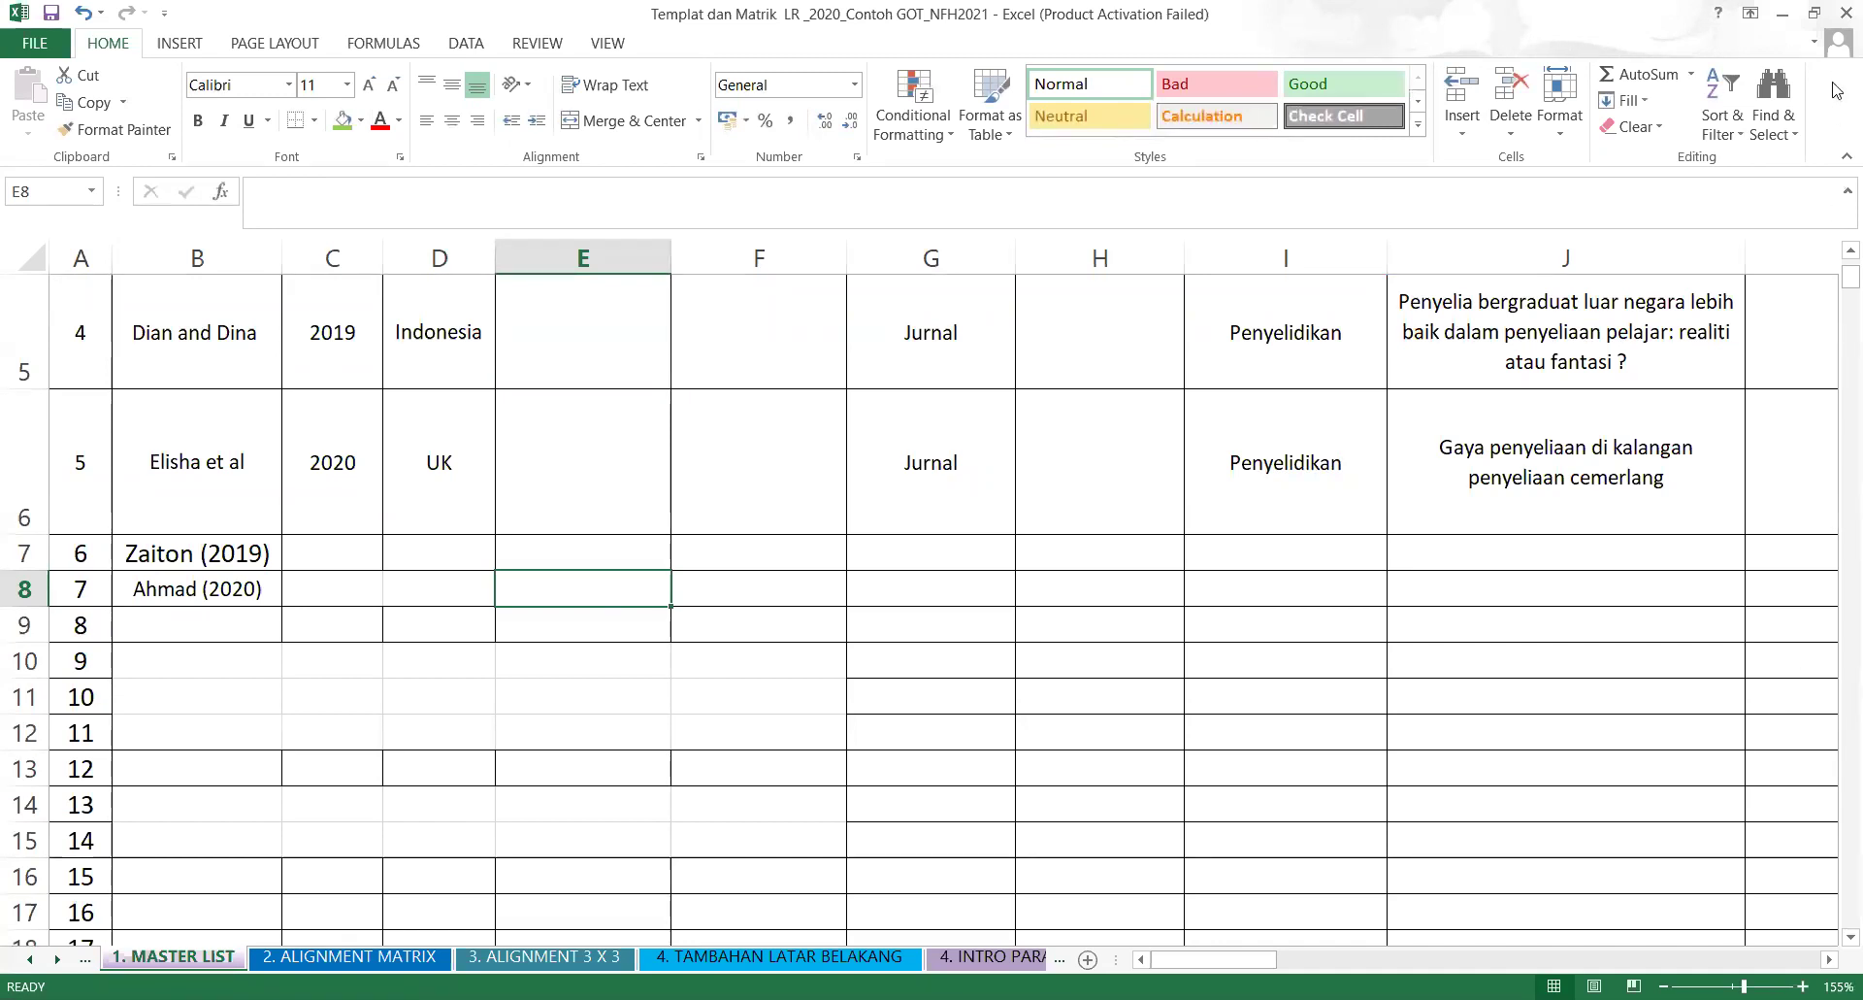
Review the master list's column headings and the author records listed beneath them.
click(1851, 250)
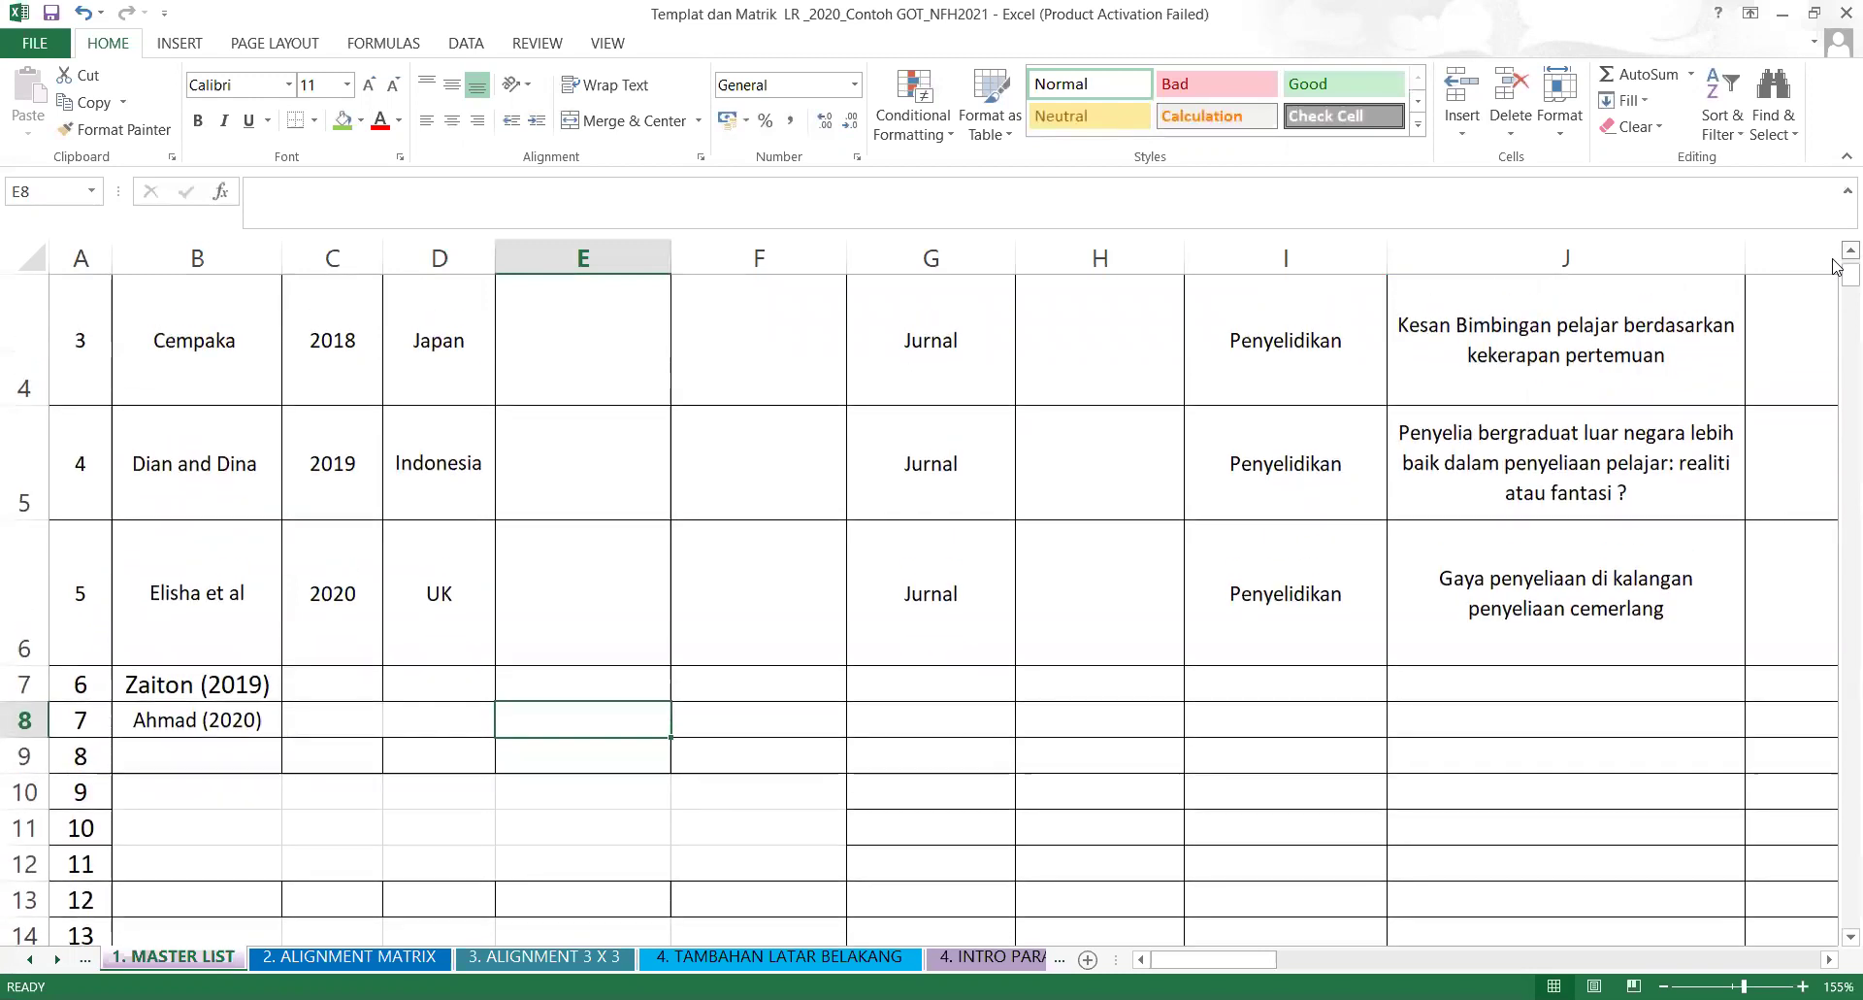
scroll(1834, 267, up, 2)
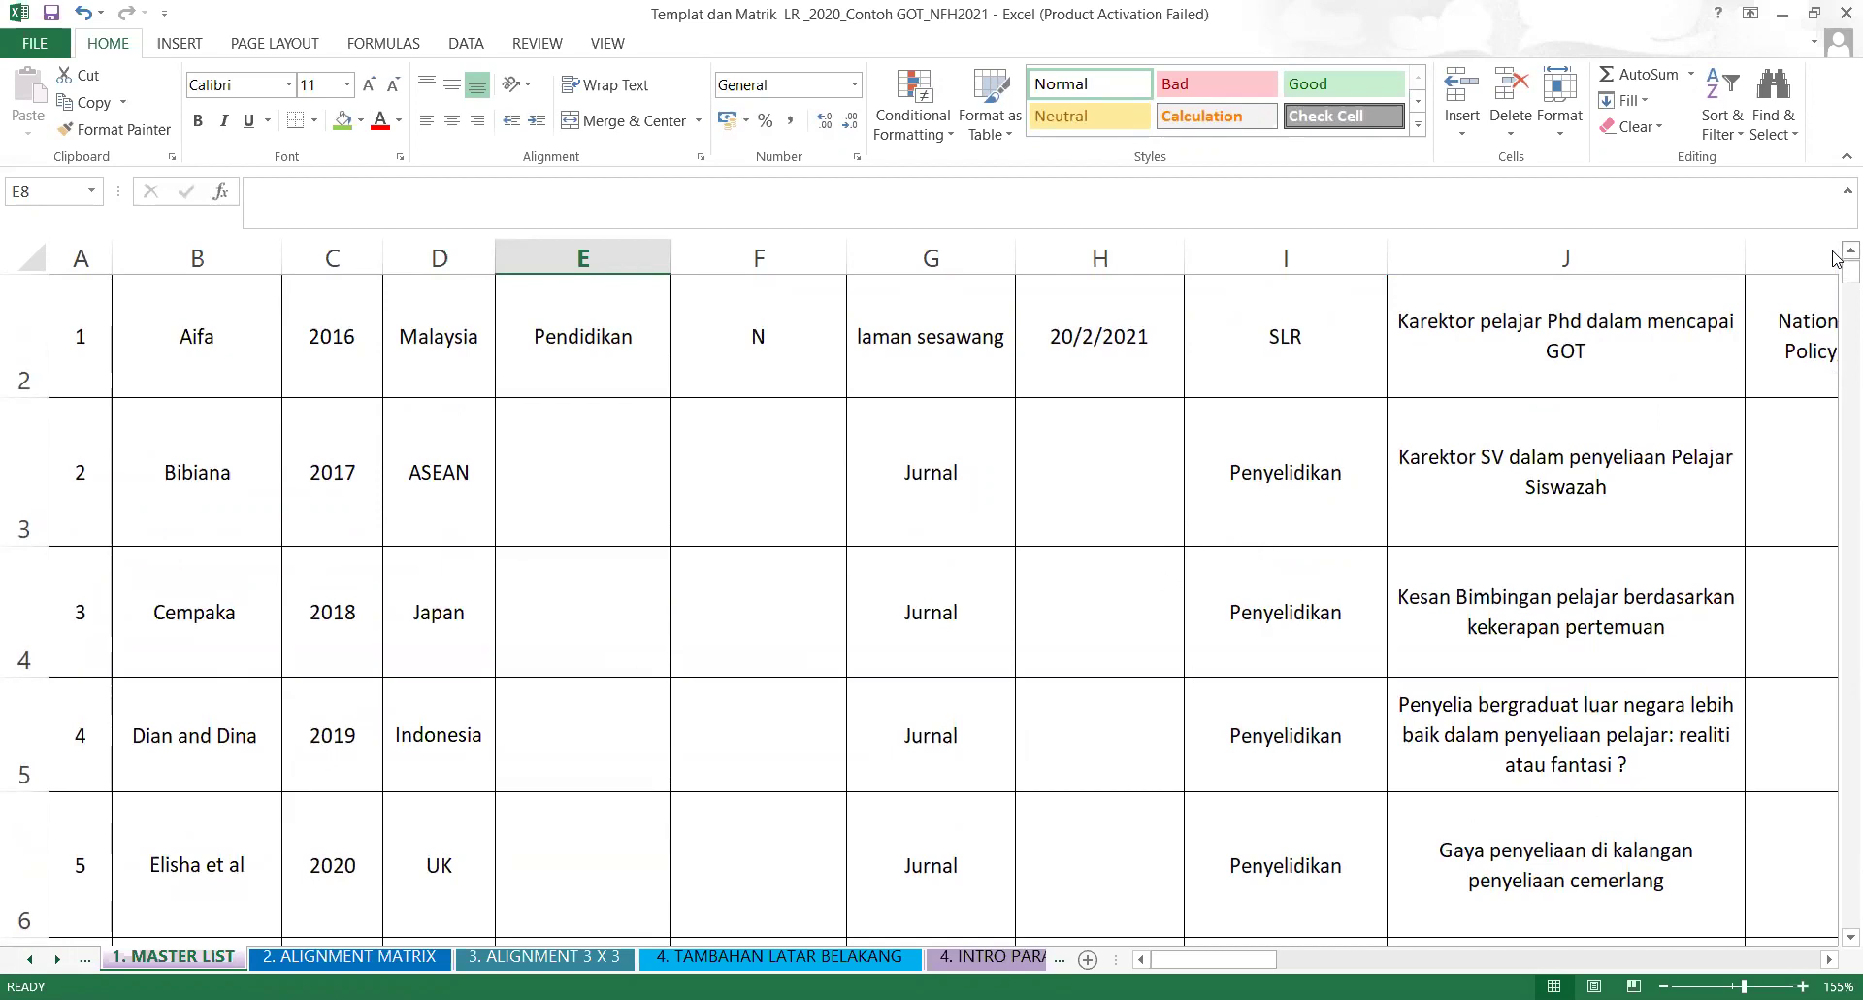
scroll(1837, 258, up, 1)
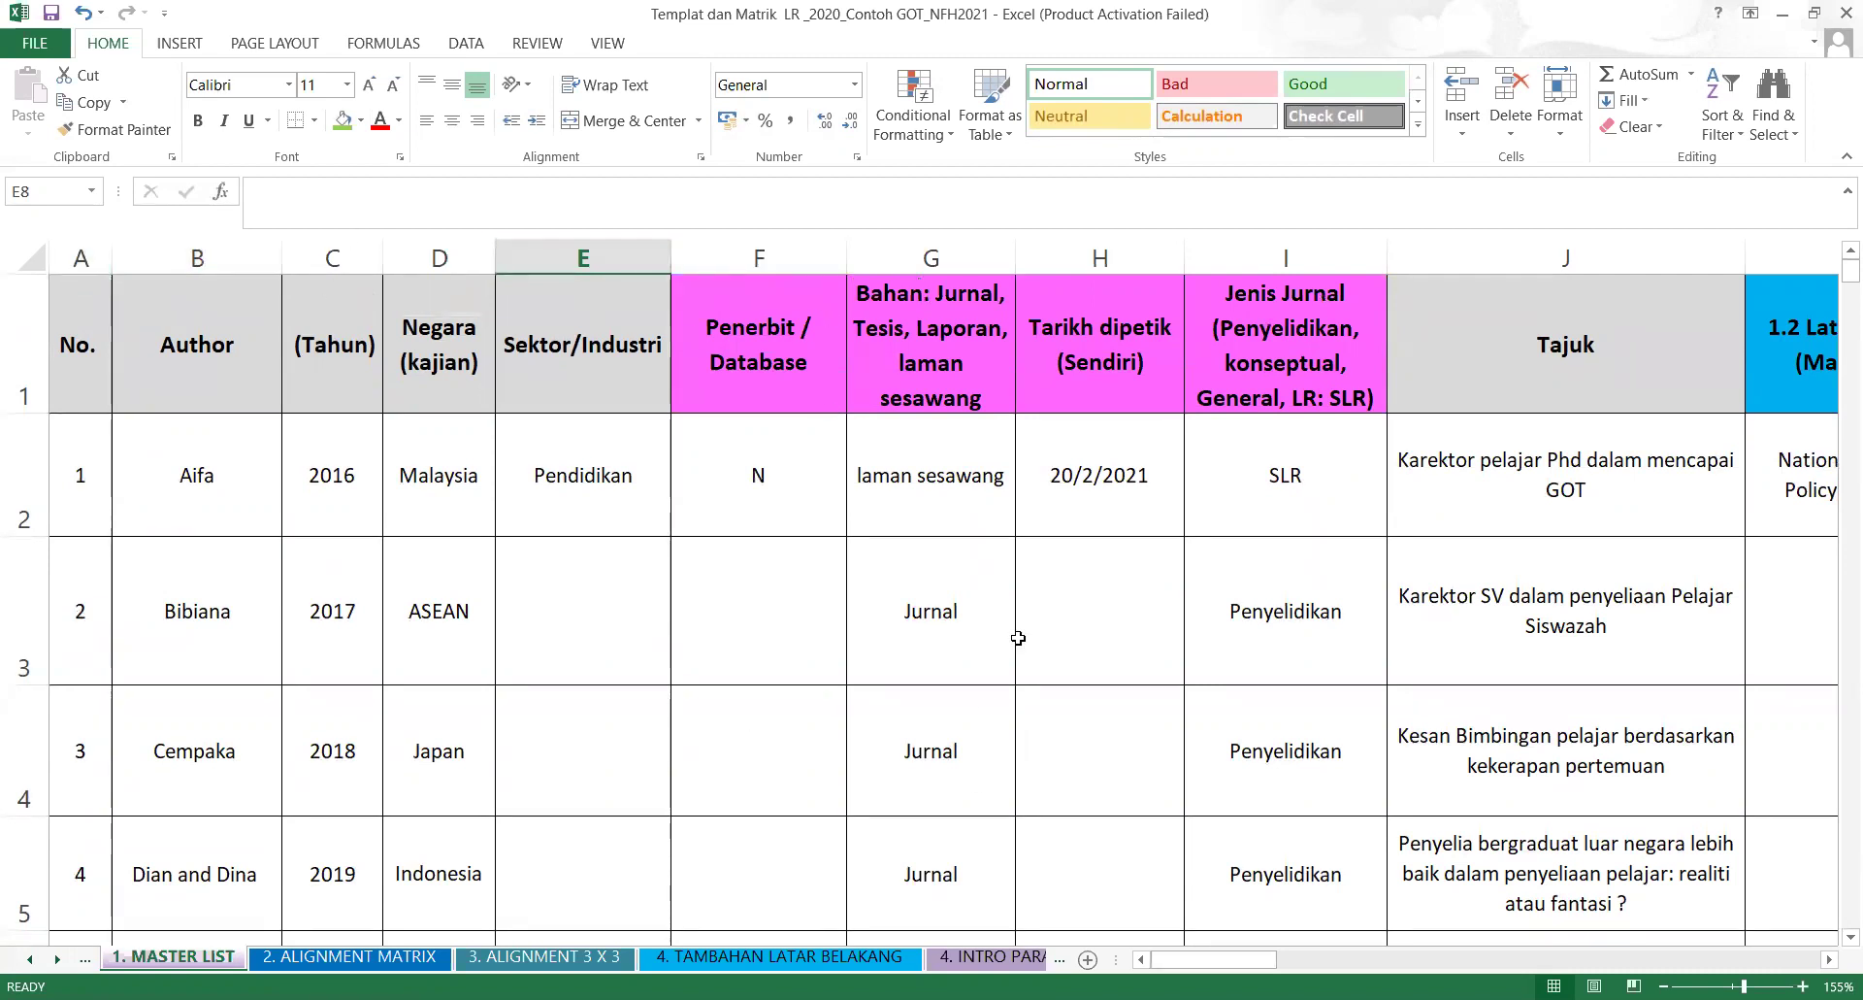
drag(1203, 959, 1318, 922)
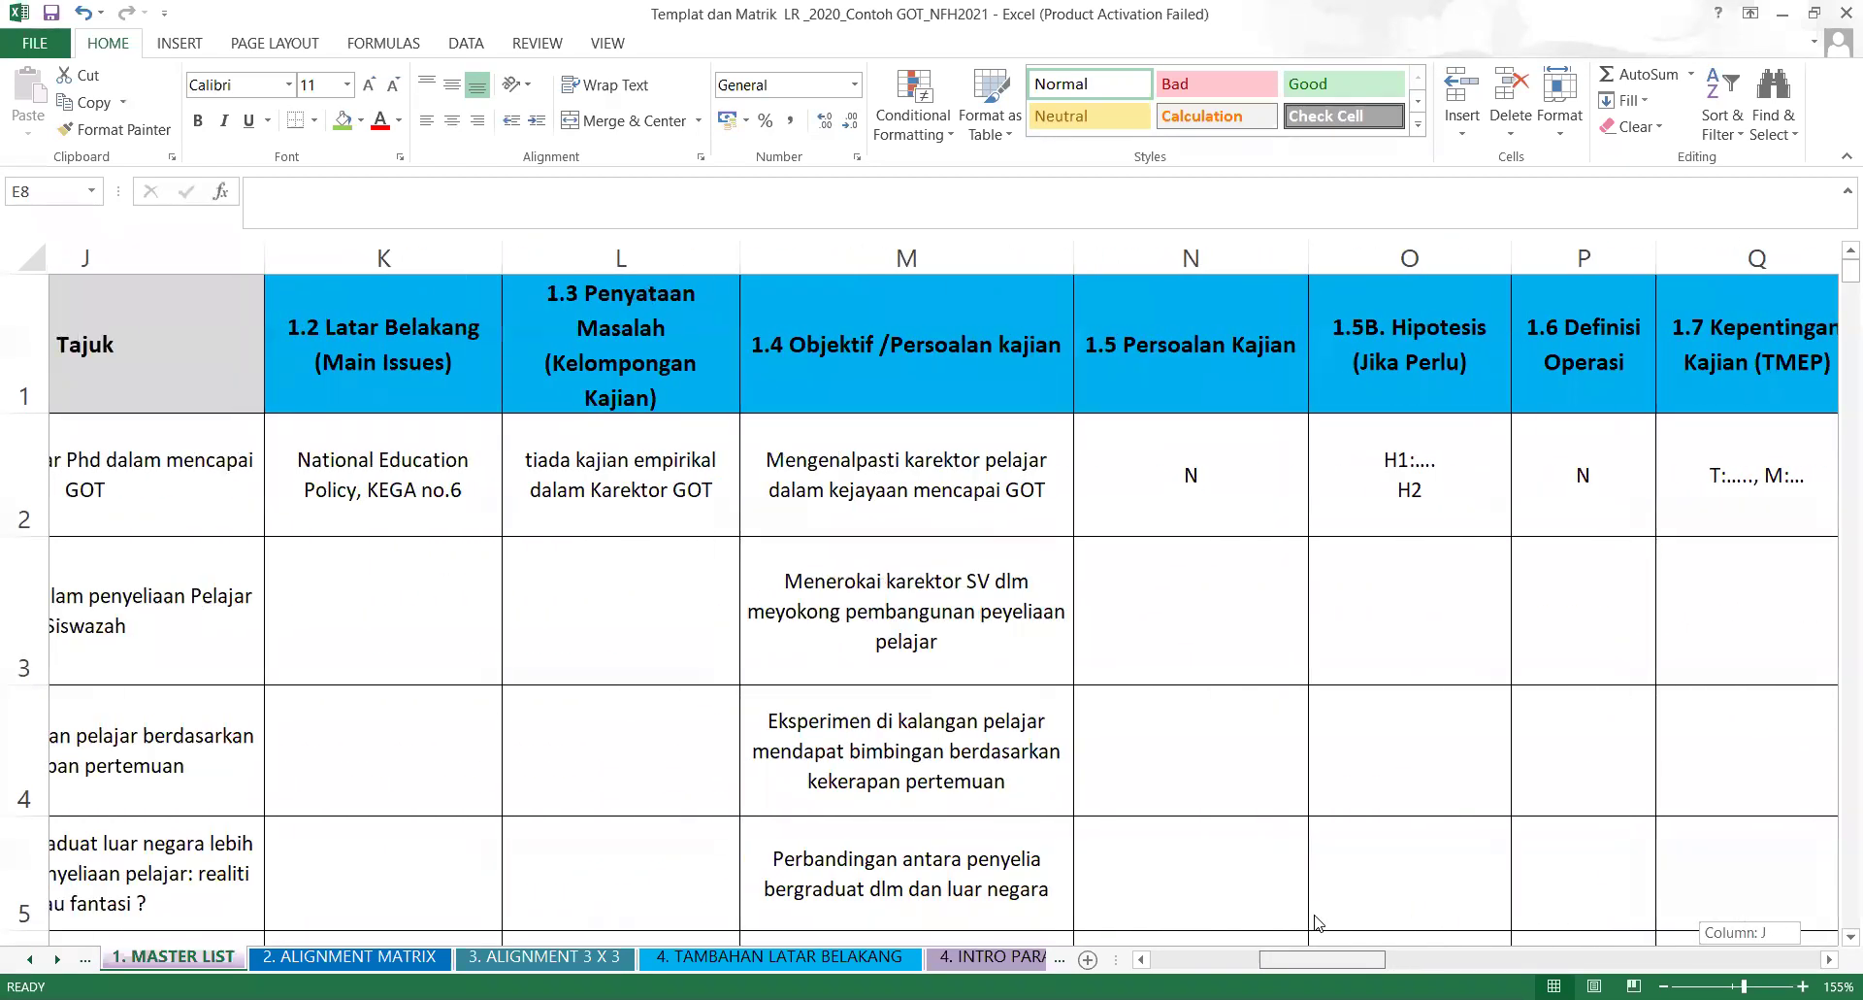
drag(1318, 922, 1793, 857)
scroll(1844, 934, down, 2)
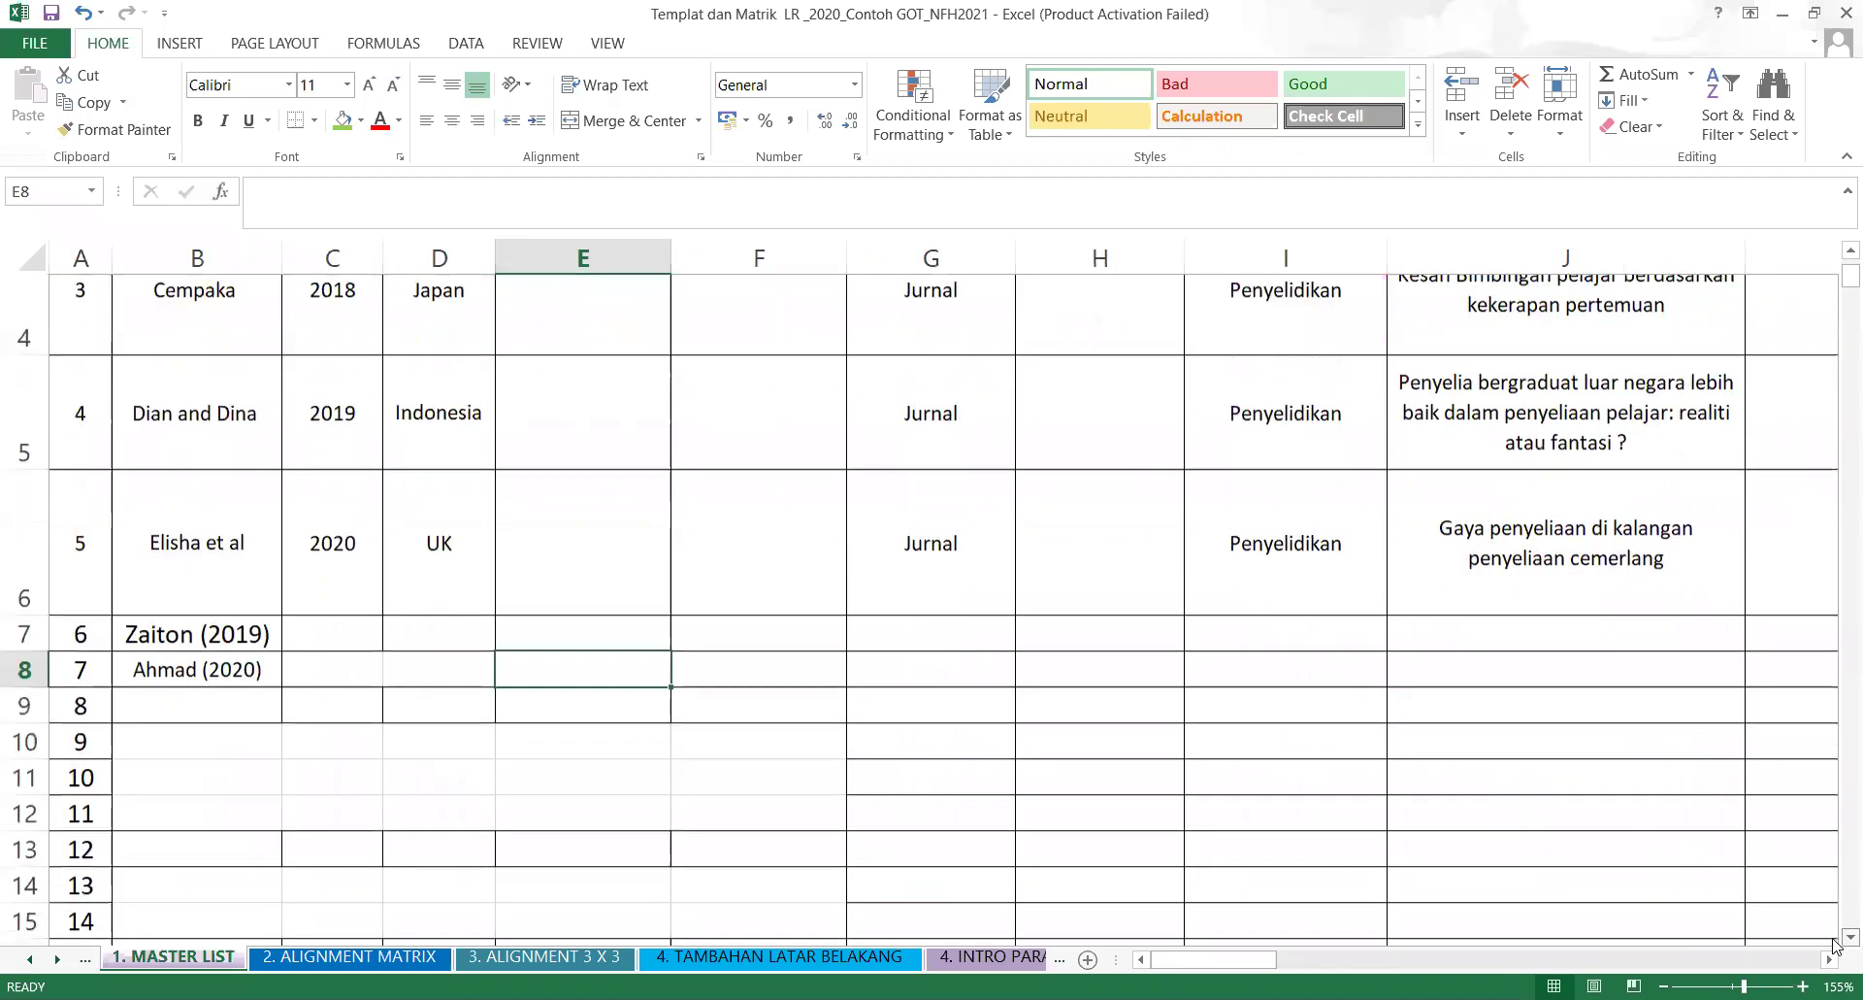
click(1844, 253)
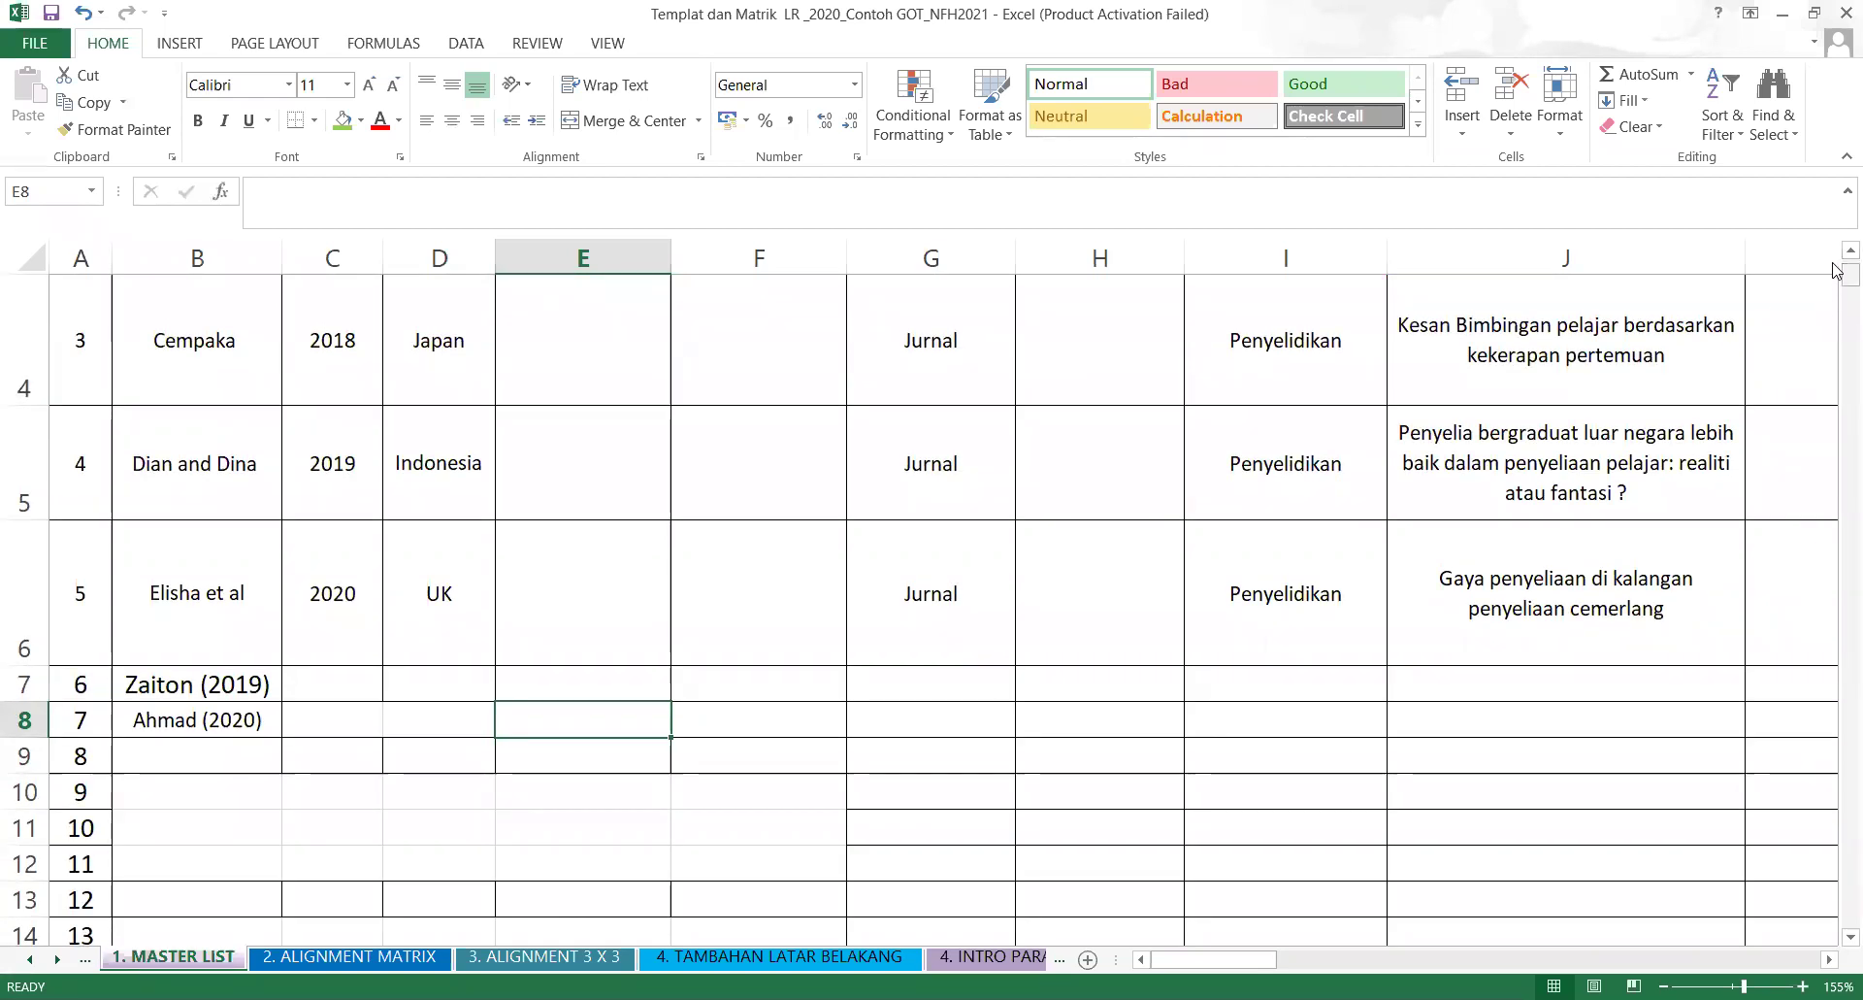
click(1844, 252)
click(1837, 254)
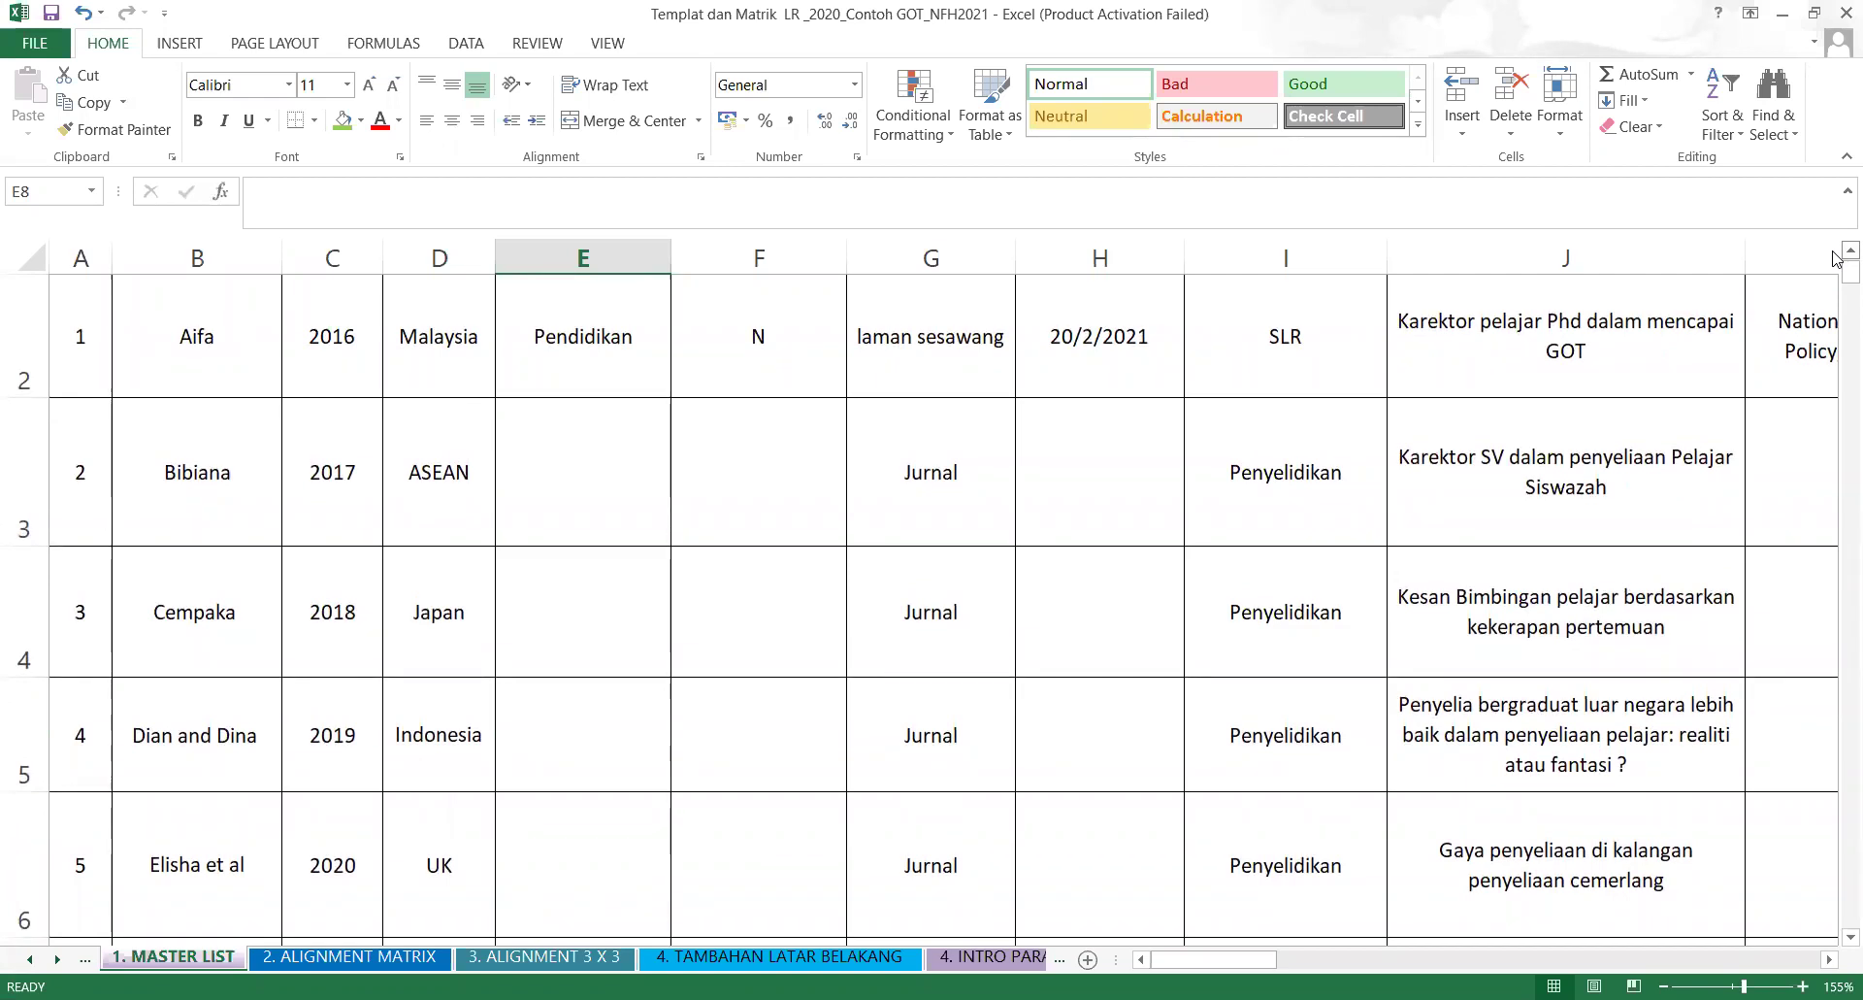
click(1837, 255)
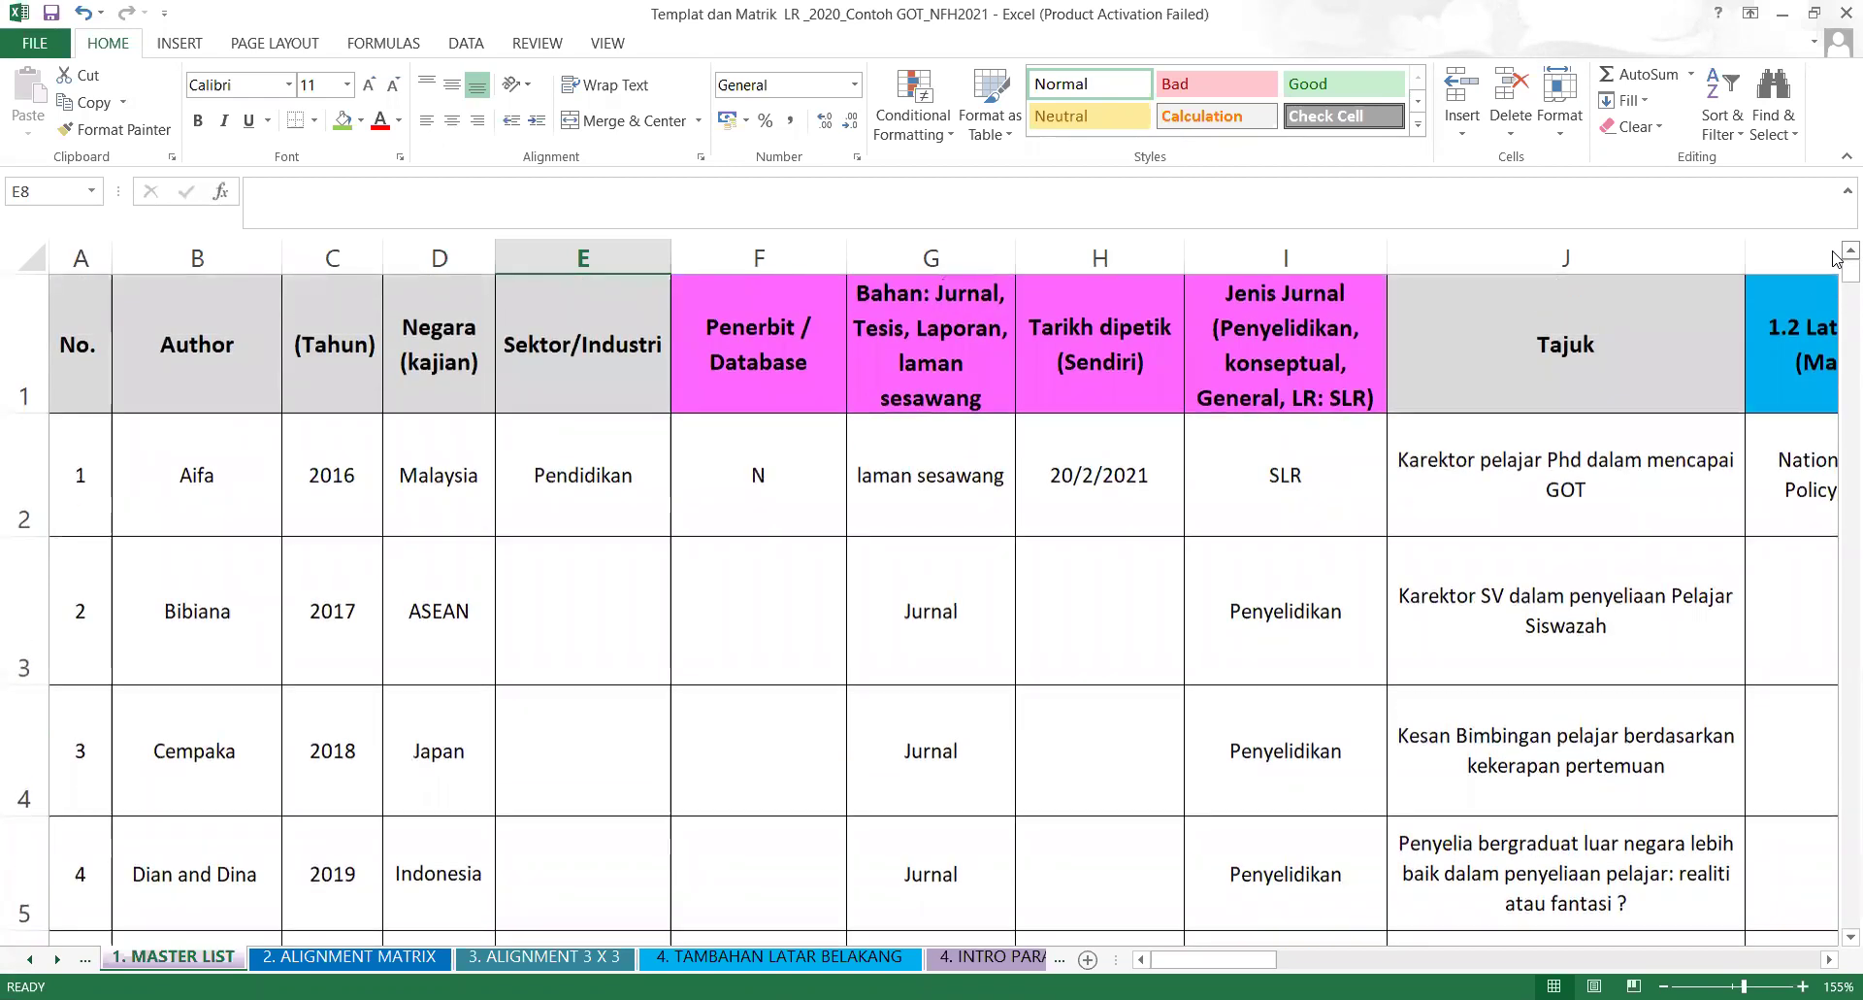
mouse_move(1199, 963)
mouse_down()
mouse_move(1215, 963)
mouse_move(1199, 963)
mouse_up()
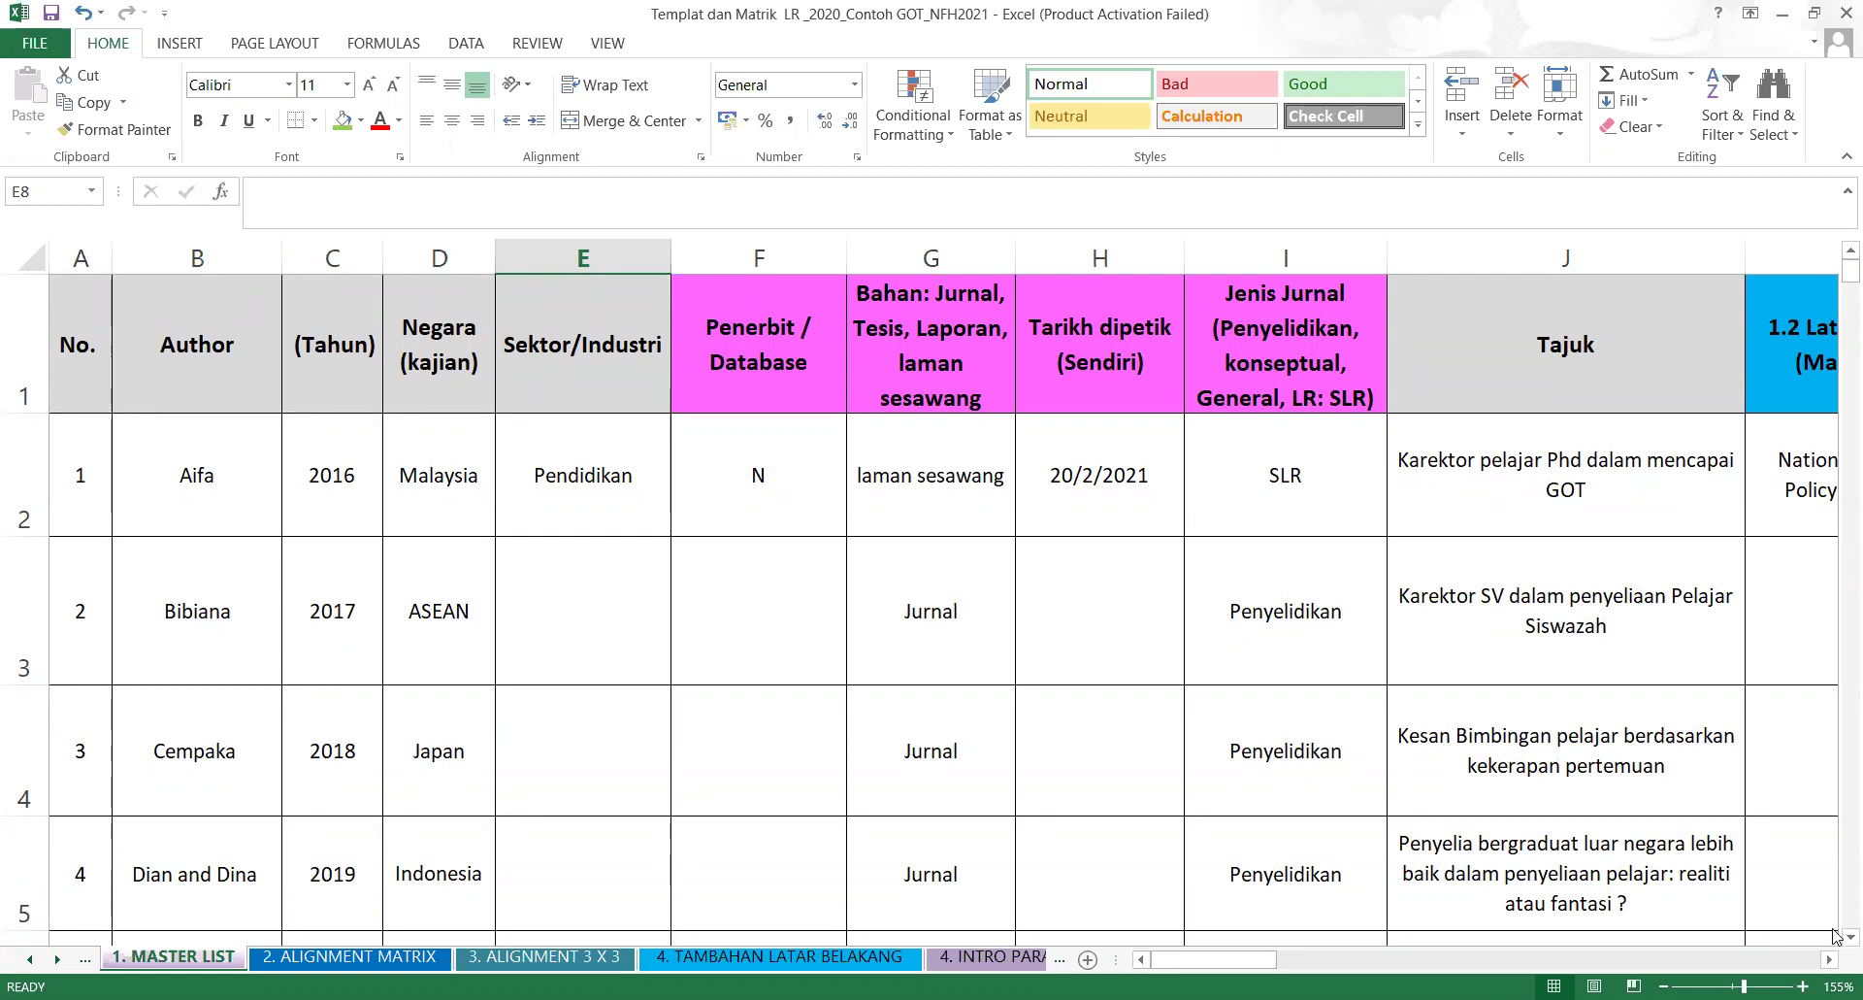
scroll(1834, 939, down, 1)
scroll(1834, 939, down, 1)
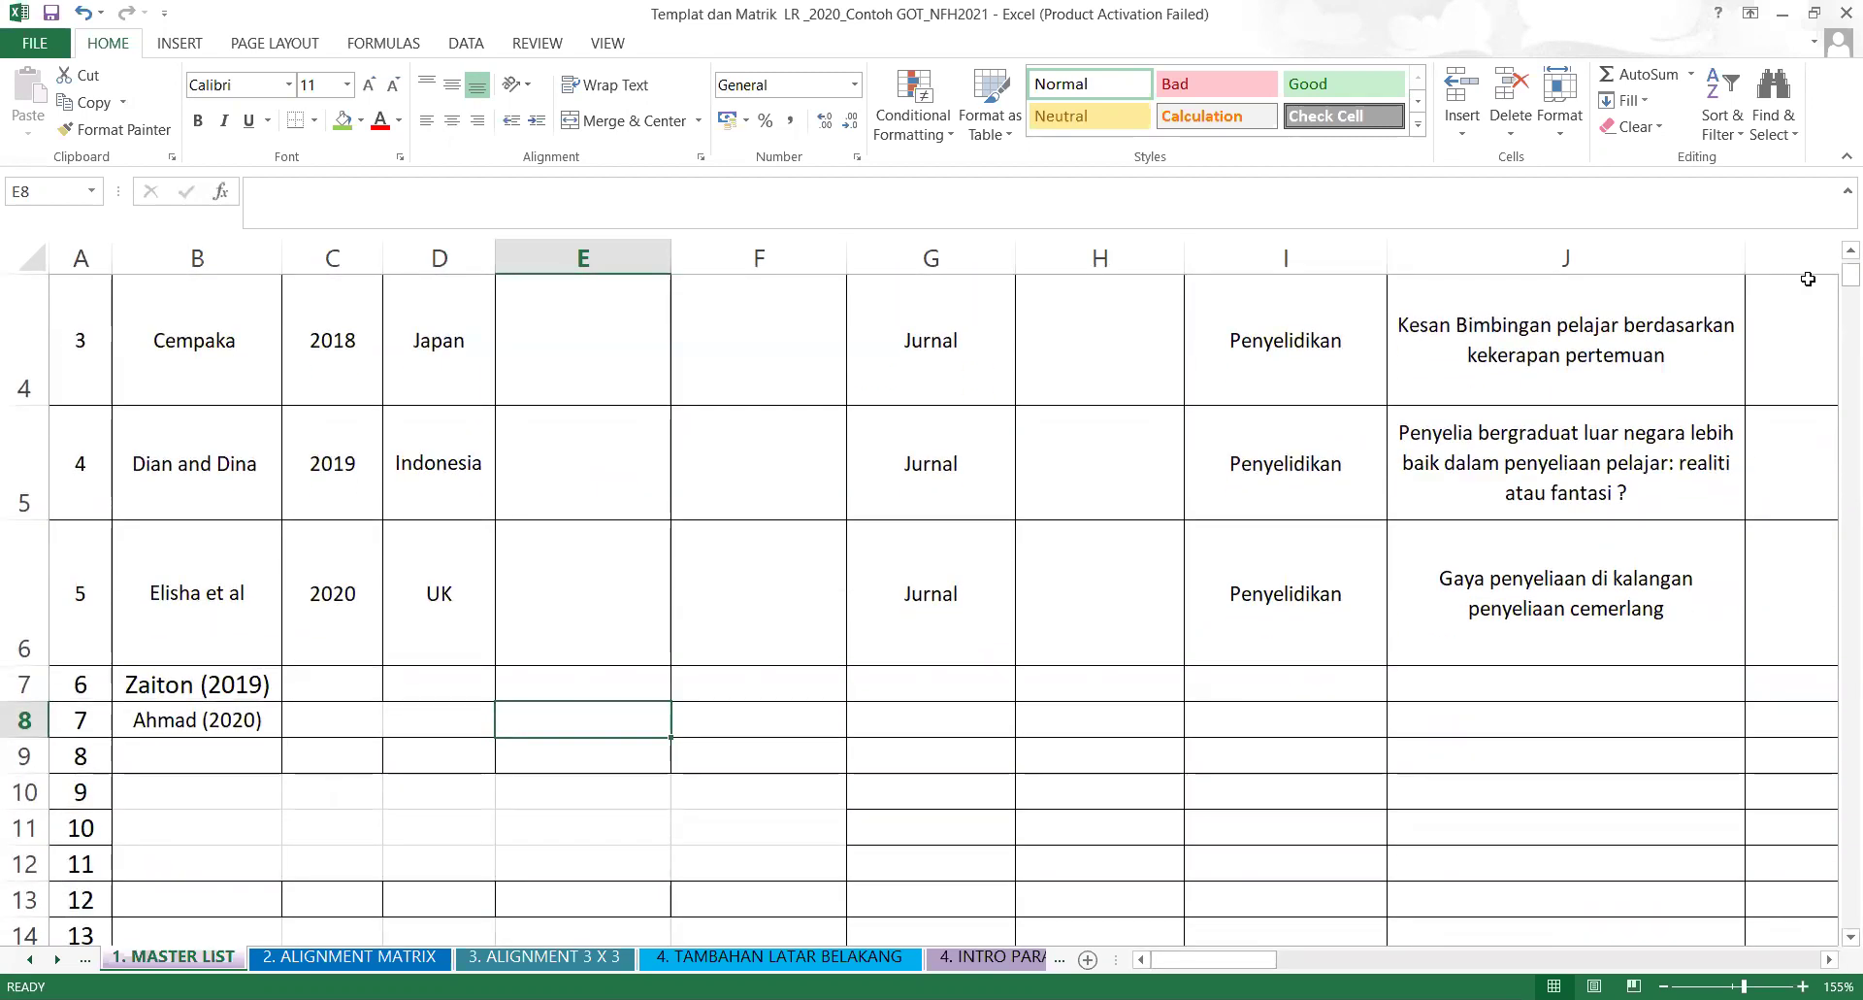
scroll(1833, 264, up, 3)
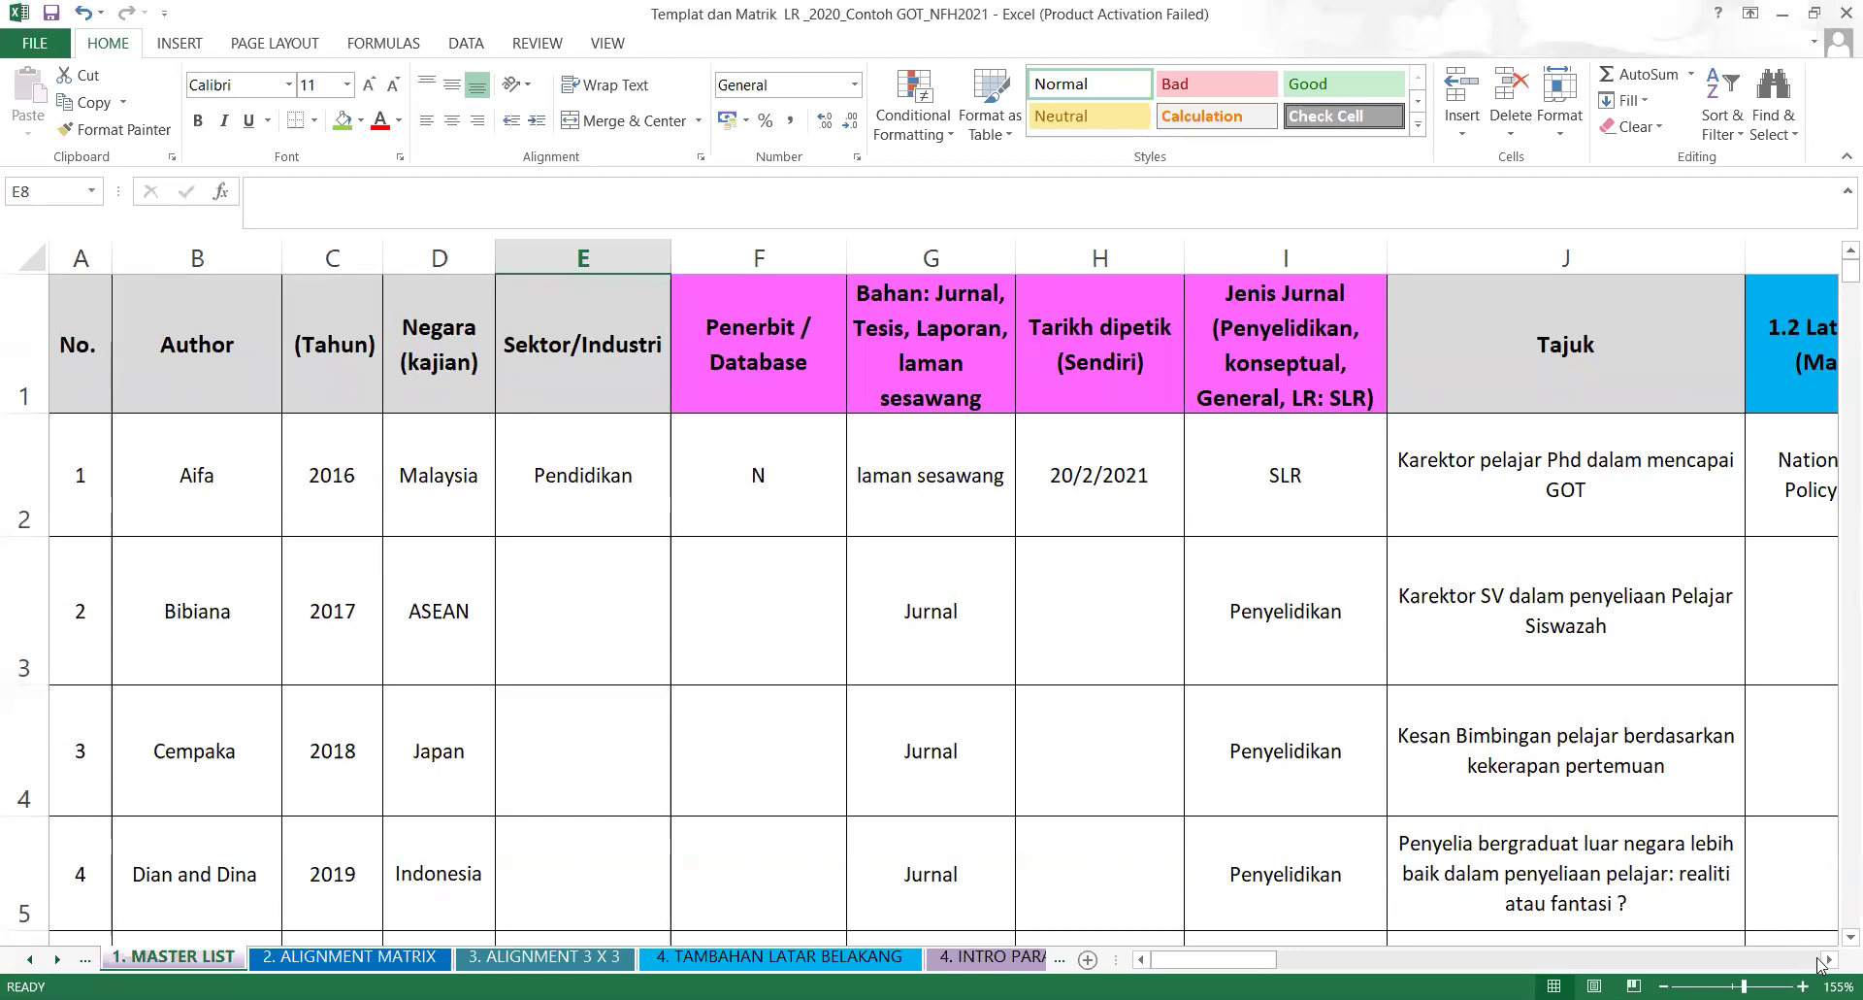
scroll(1835, 947, down, 1)
scroll(1834, 946, down, 1)
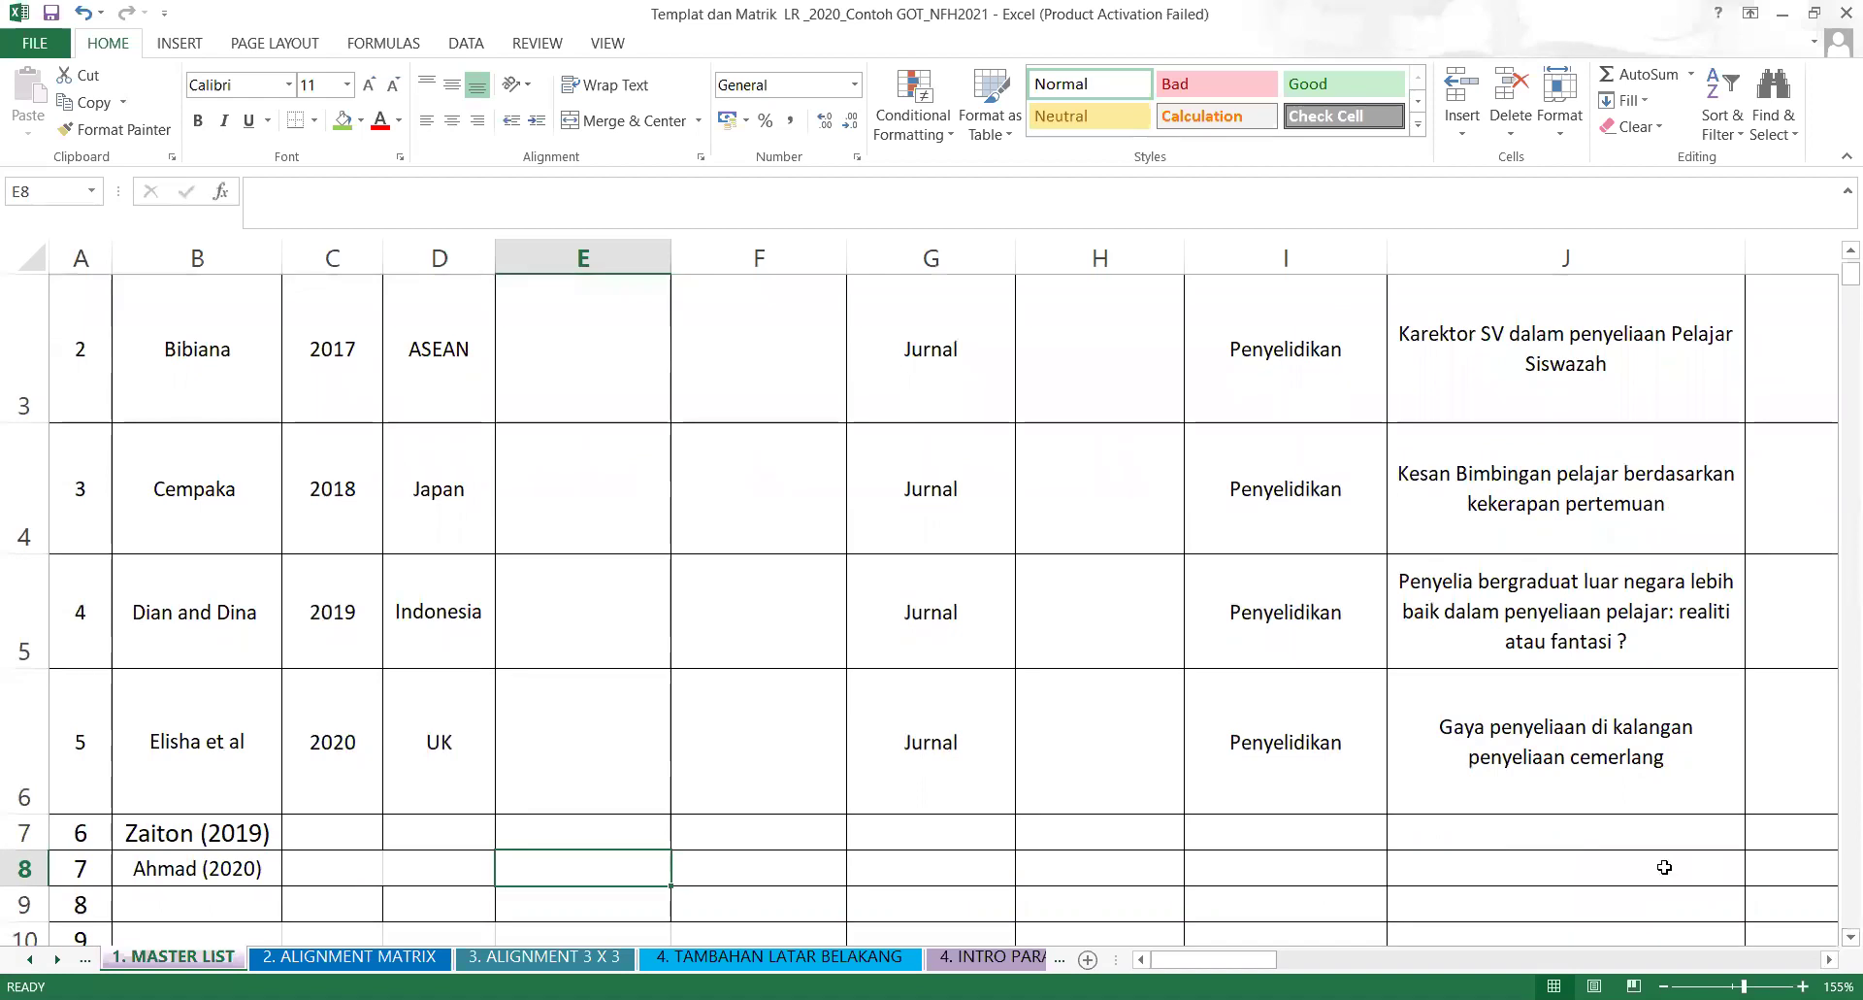
click(1562, 830)
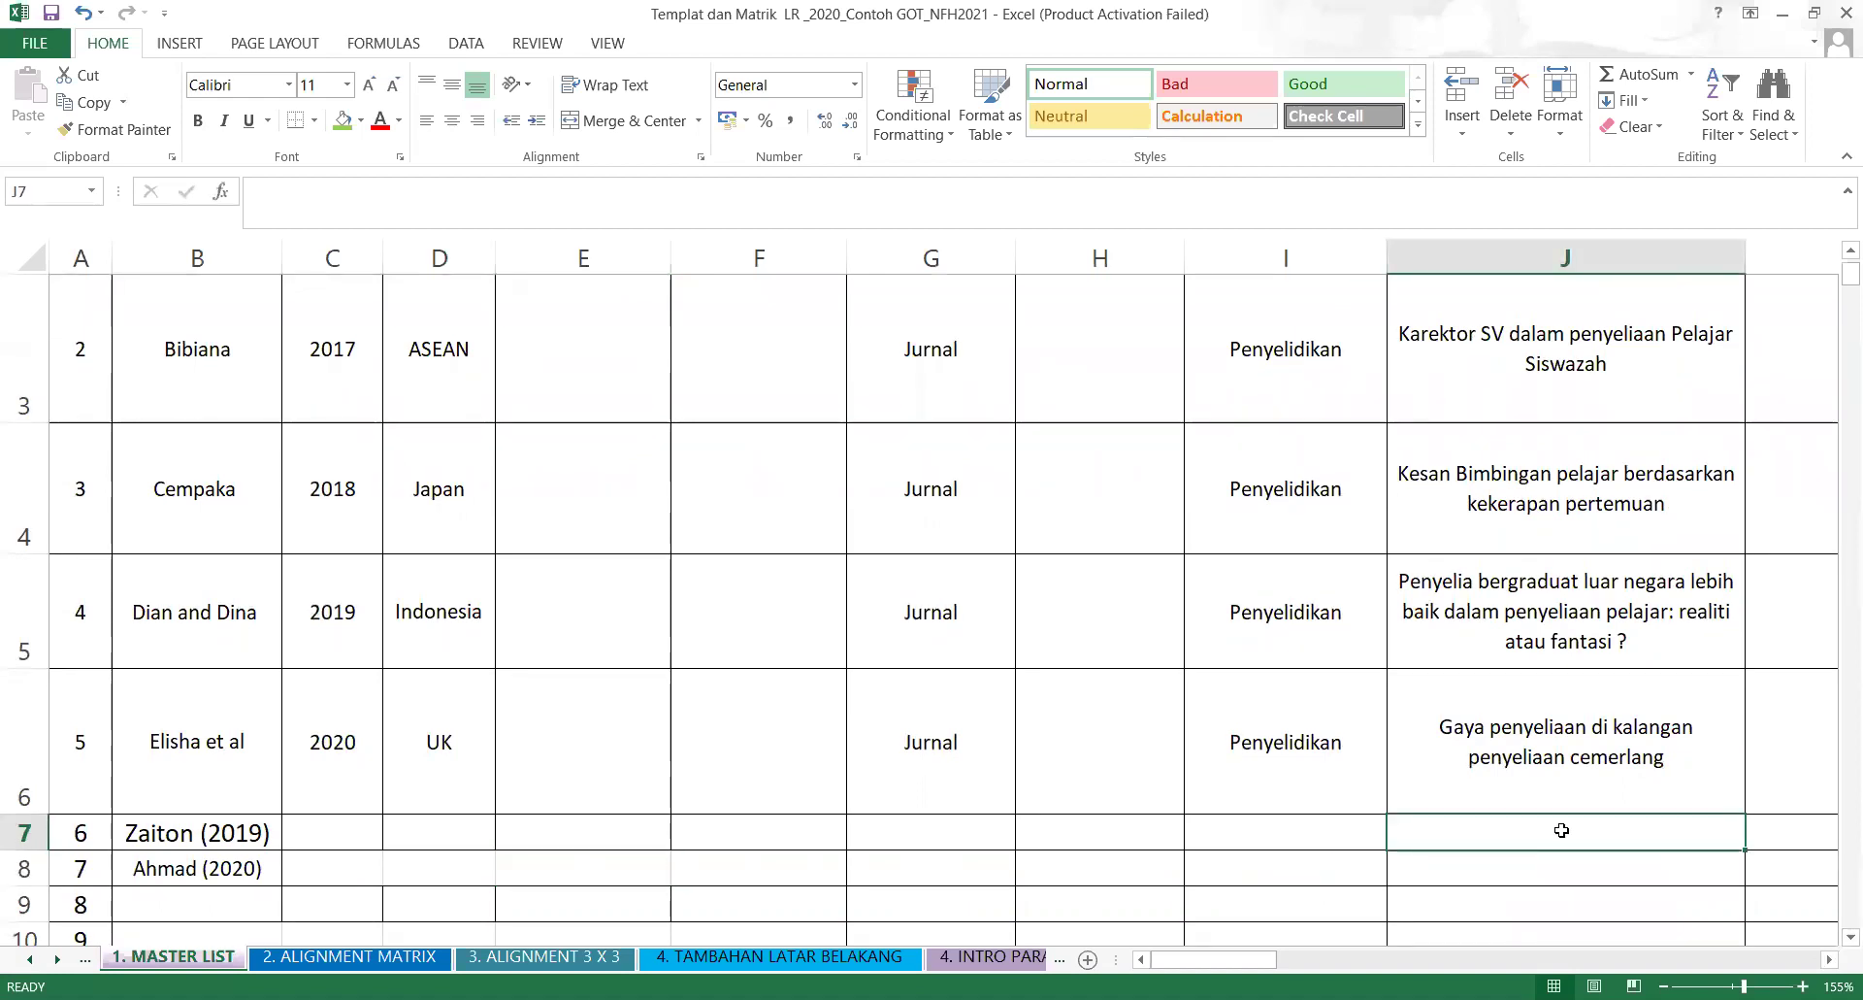
text(NR)
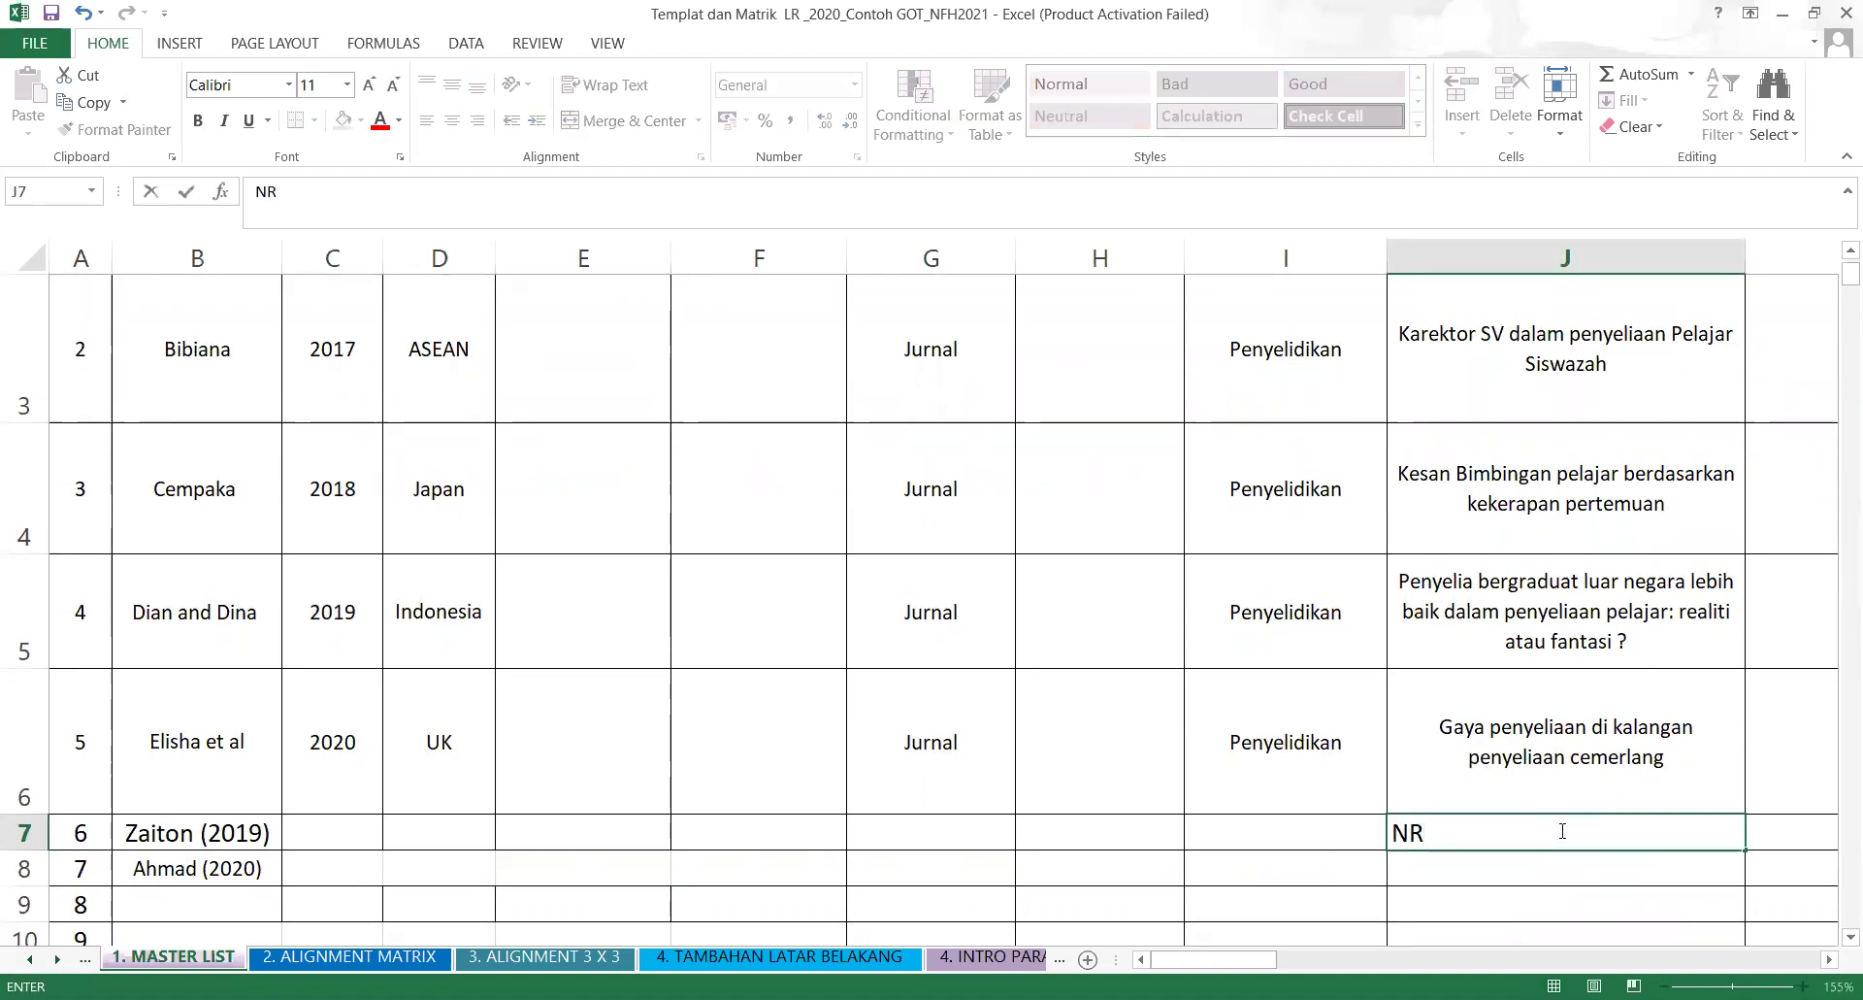
key(BackSpace)
key(BackSpace)
Insert a new column before the Author column and title it Kod.
scroll(1835, 257, up, 1)
scroll(1835, 257, up, 1)
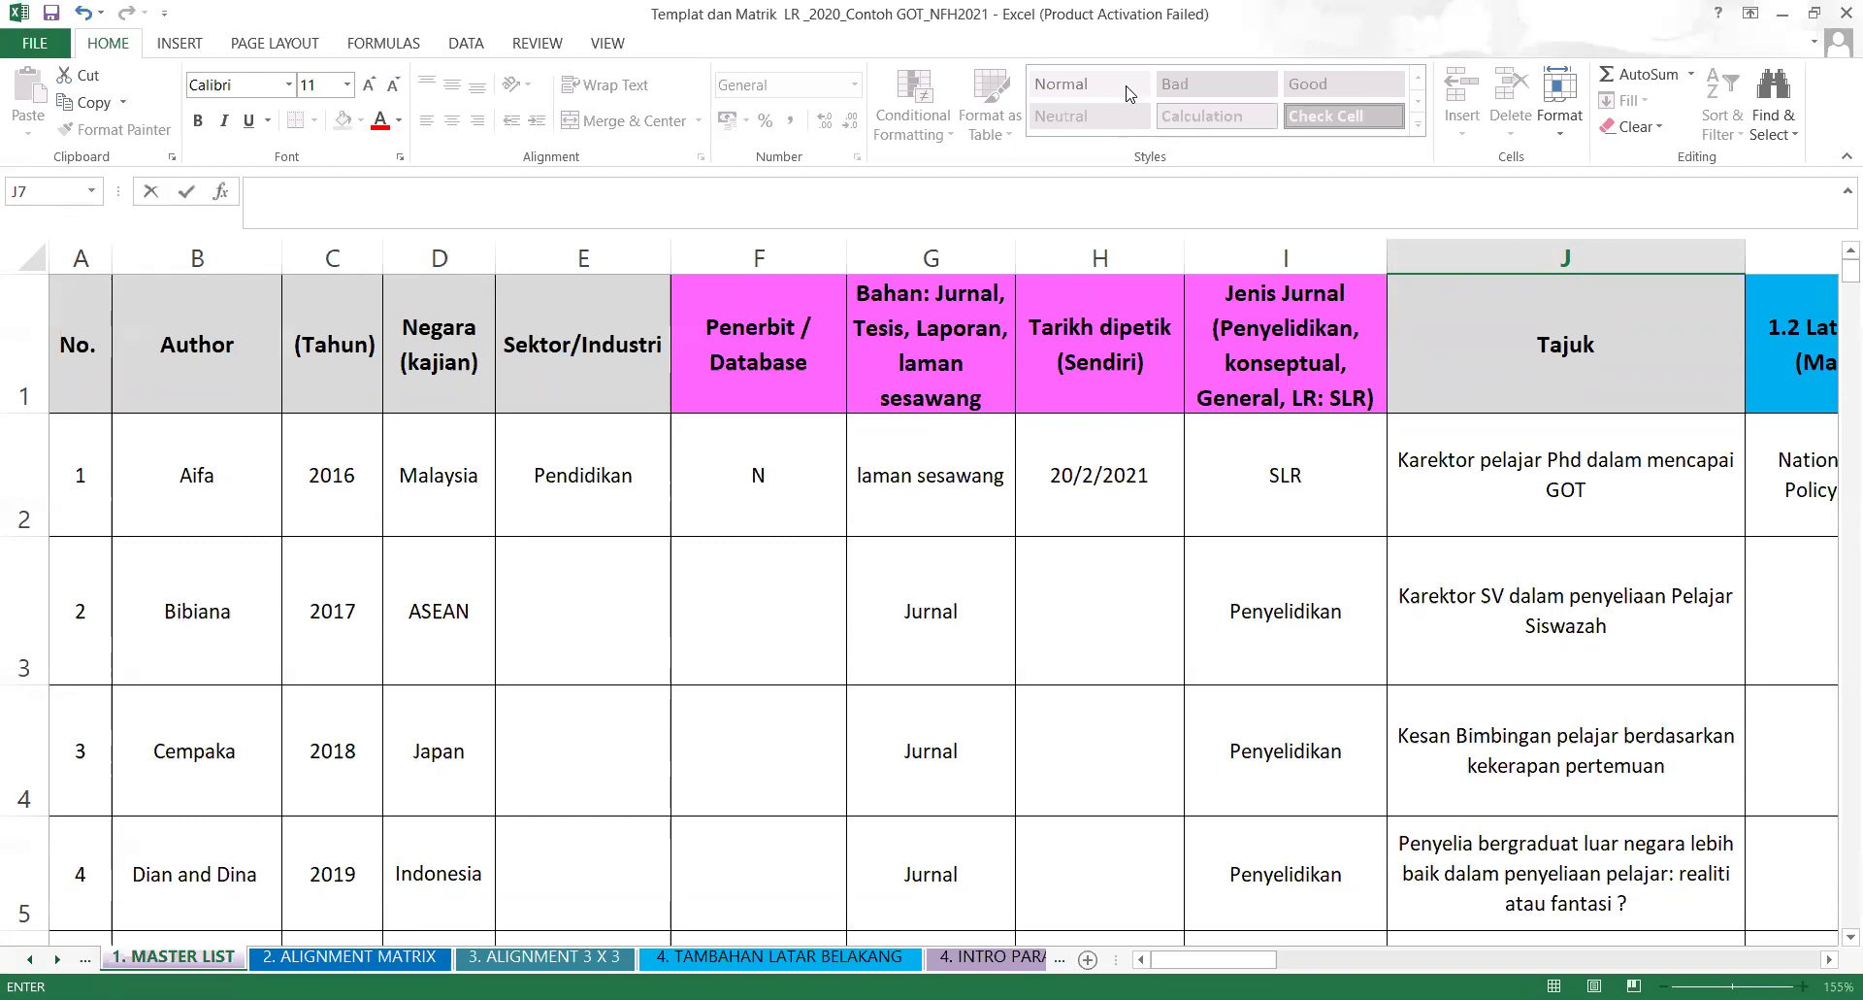
right_click(194, 254)
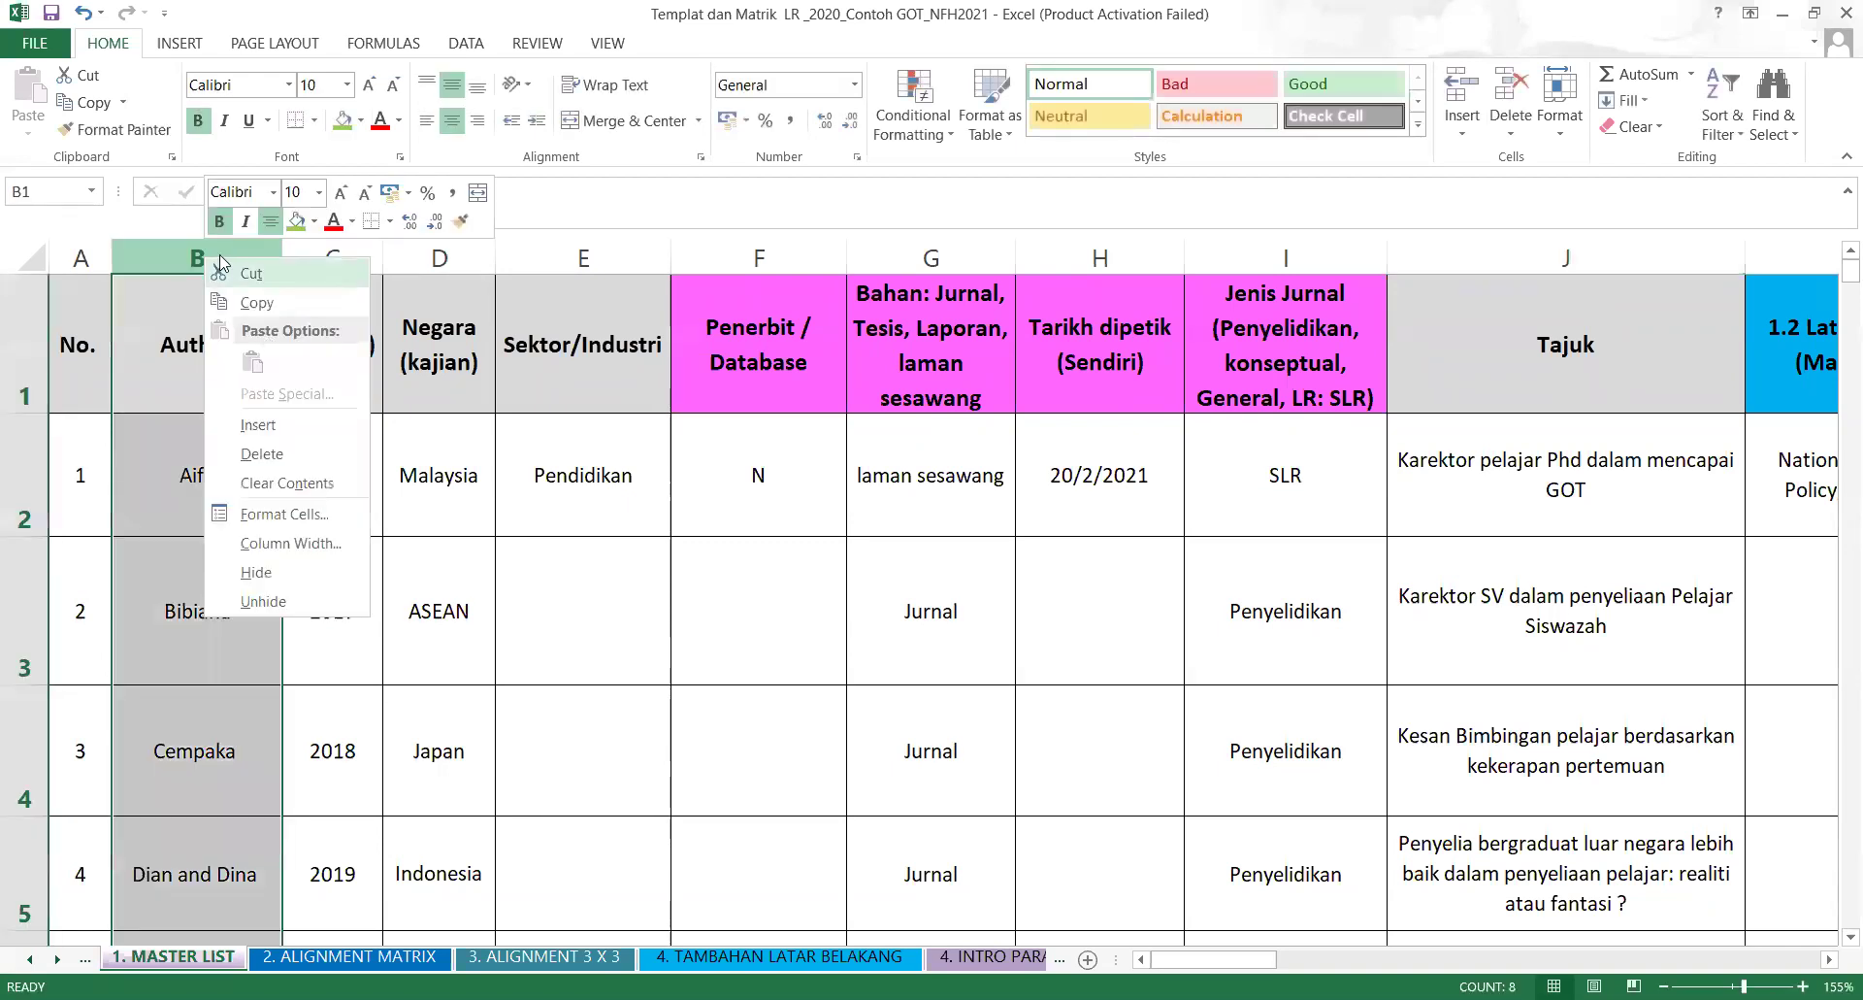
click(242, 413)
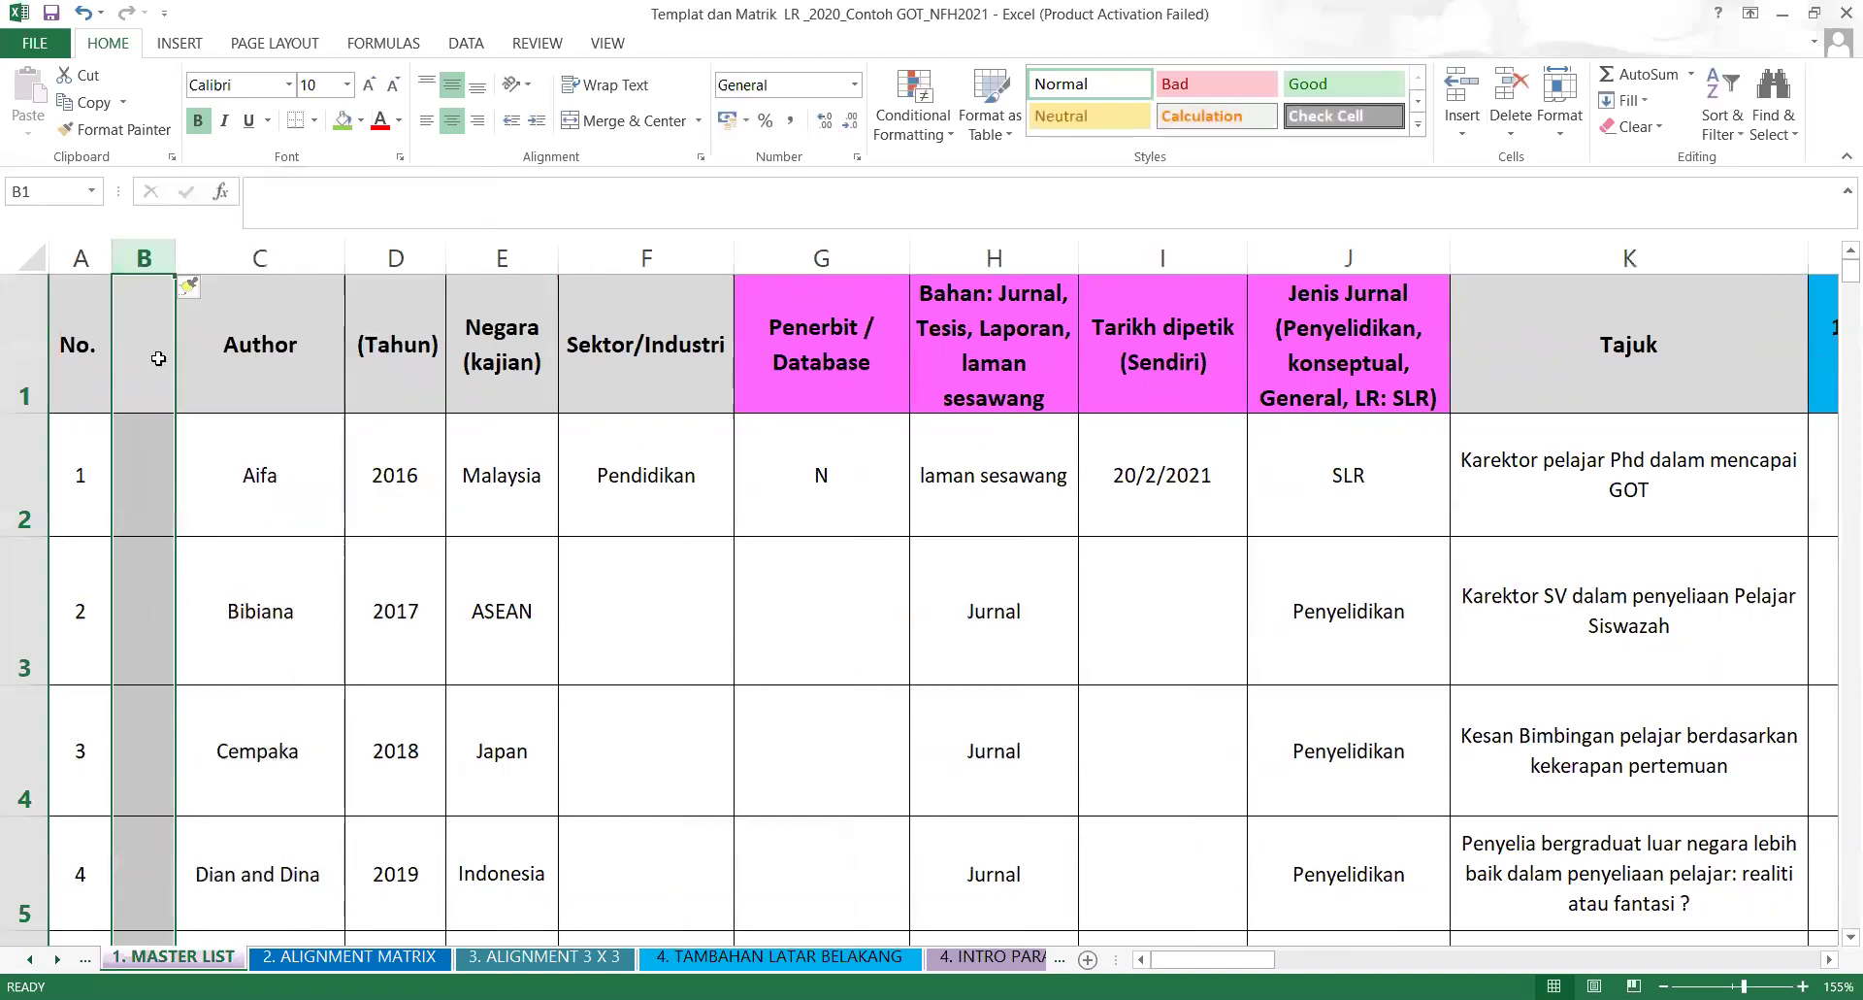
text(kod)
key(BackSpace)
key(BackSpace)
key(BackSpace)
text(Ko)
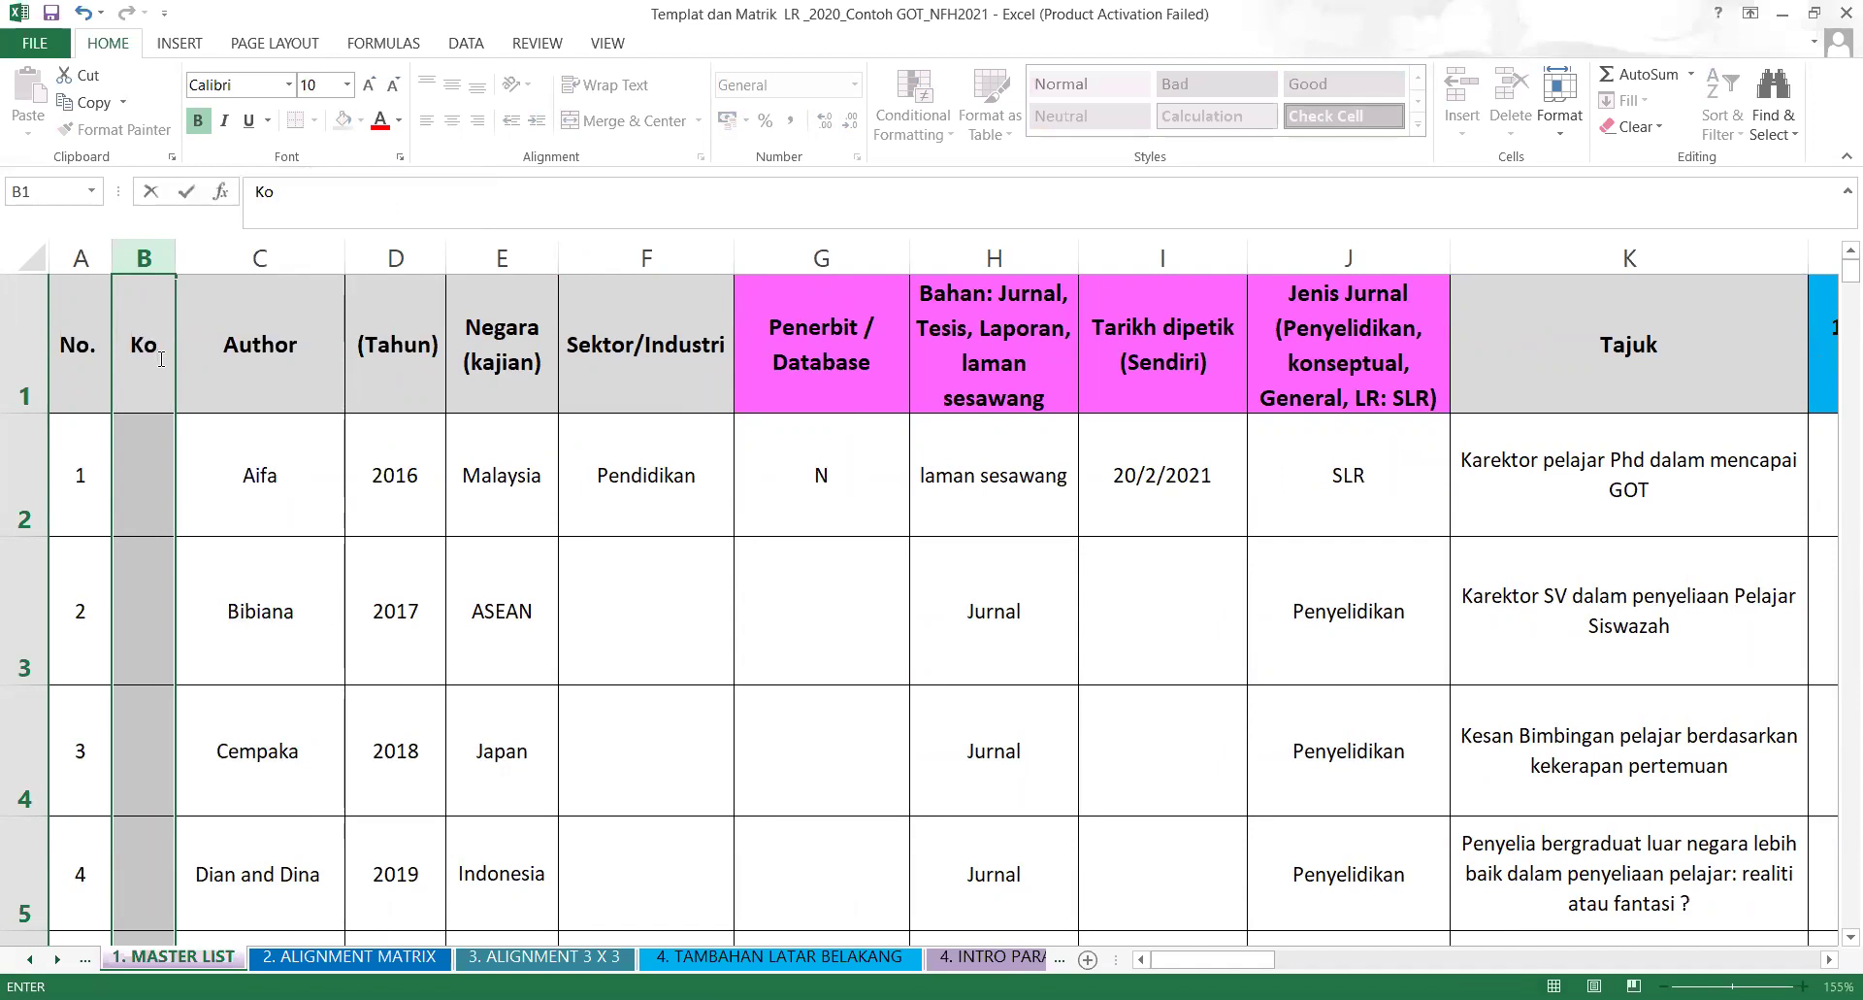
text(d)
Enter the code 1/13/1/2019 in the Kod column for record no. 1.
click(147, 469)
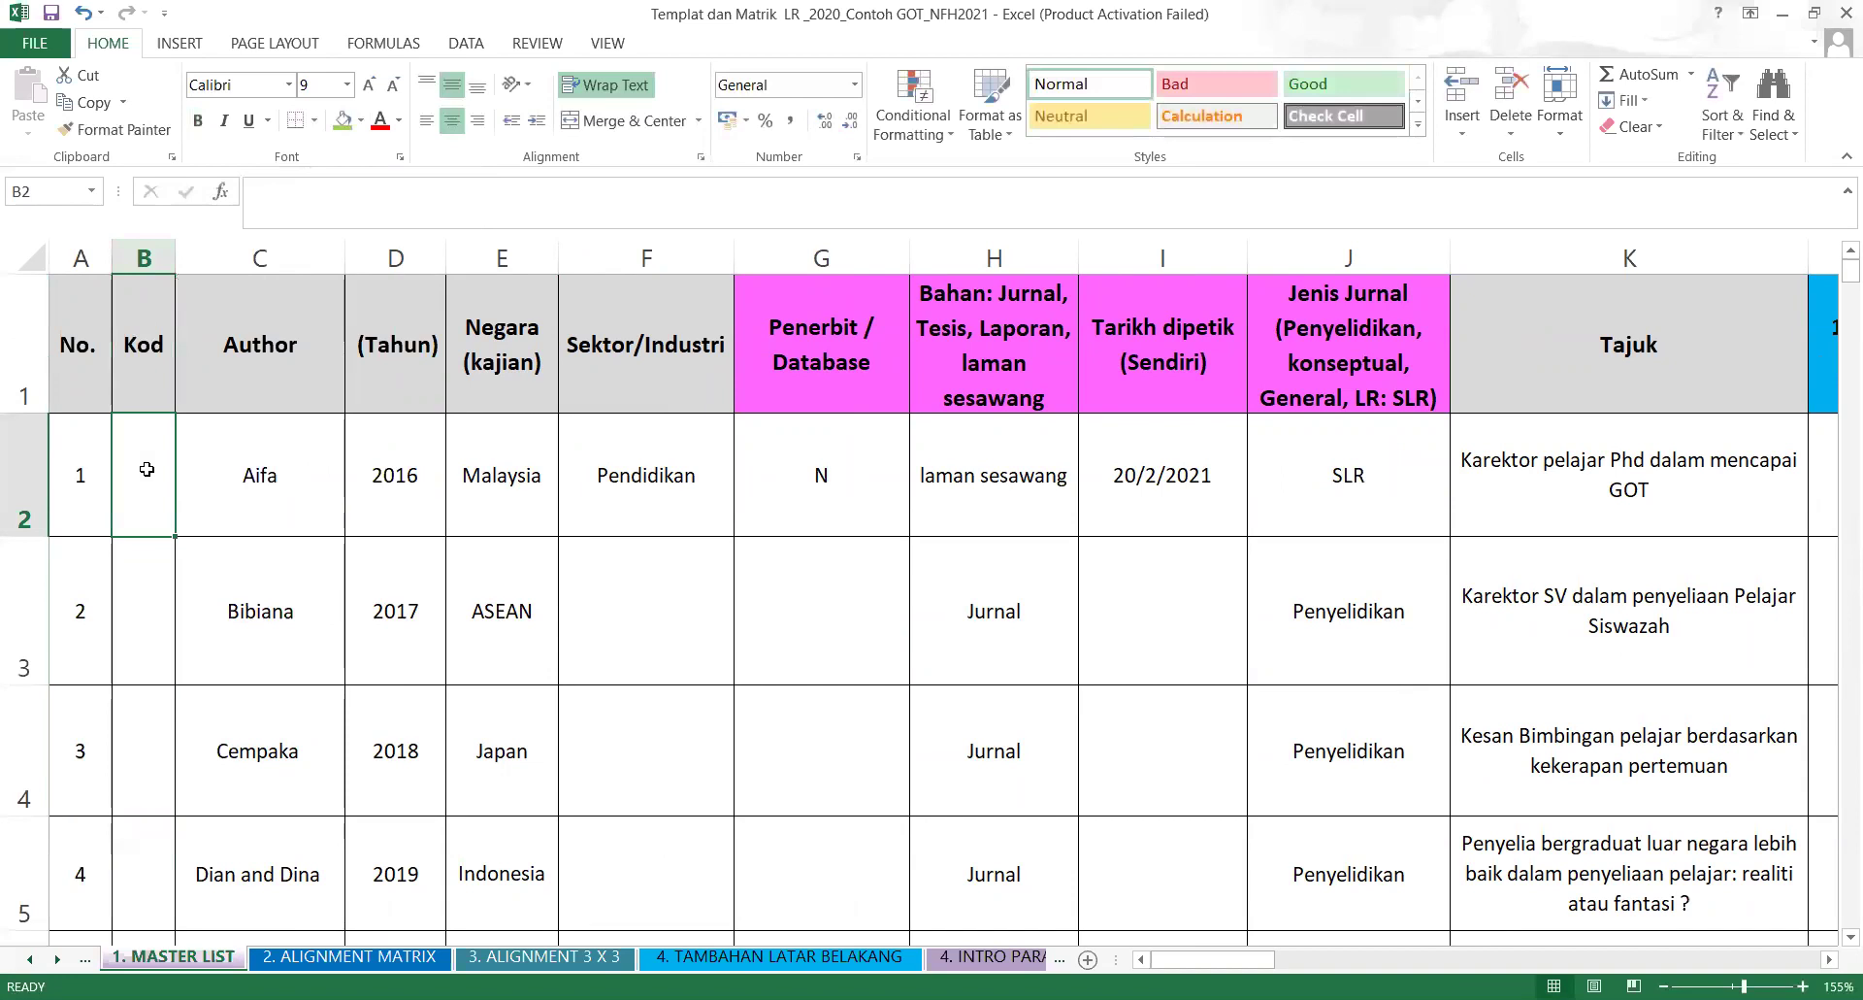
text(01)
click(131, 624)
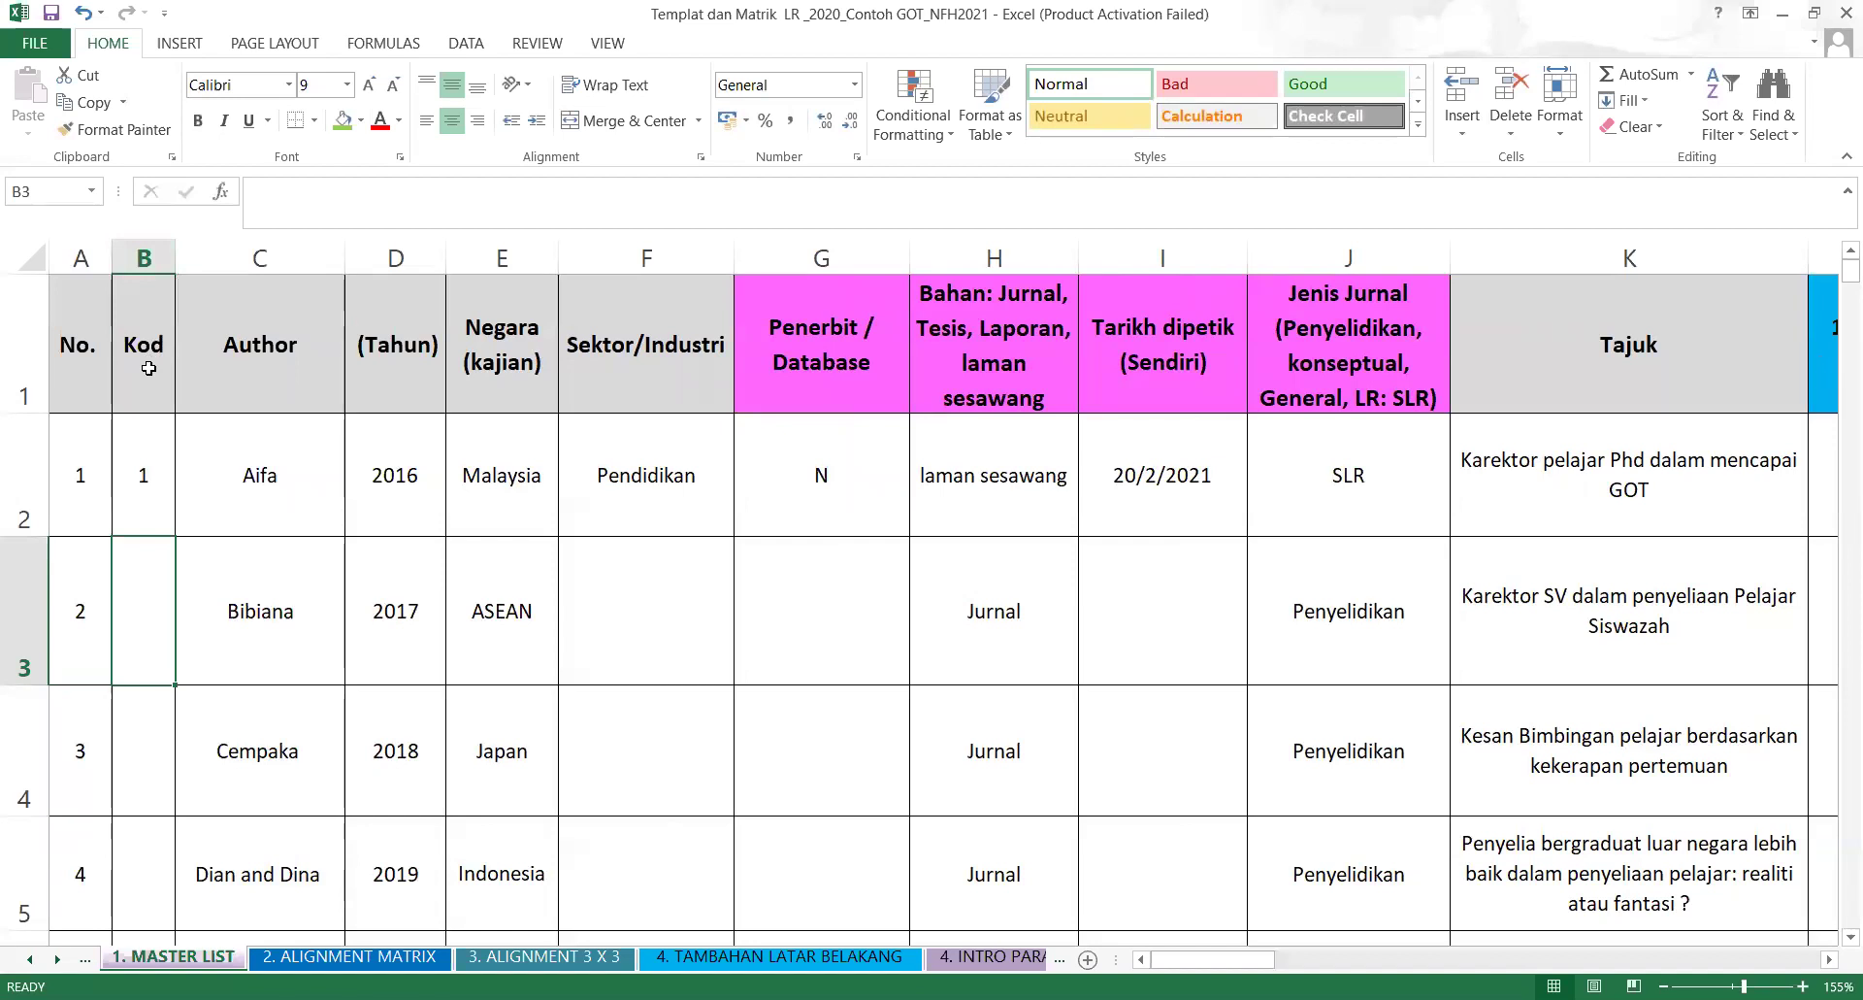
click(145, 482)
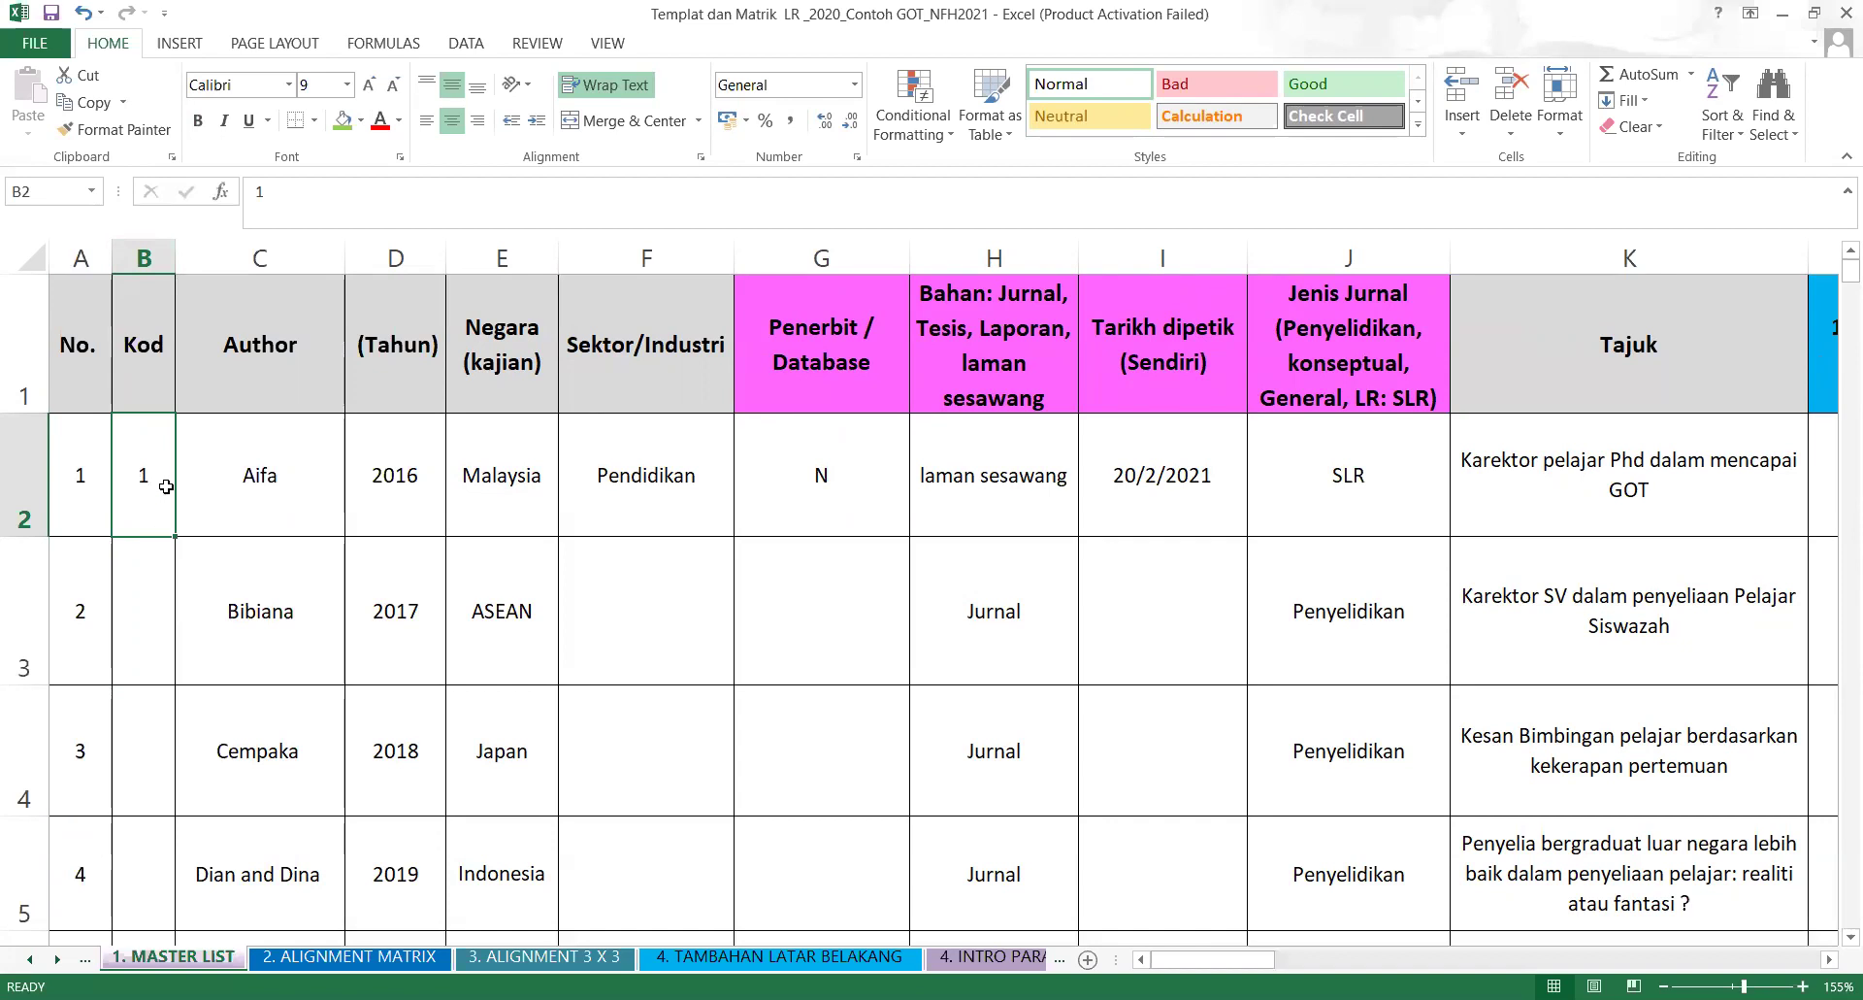
click(277, 200)
text(/13/2)
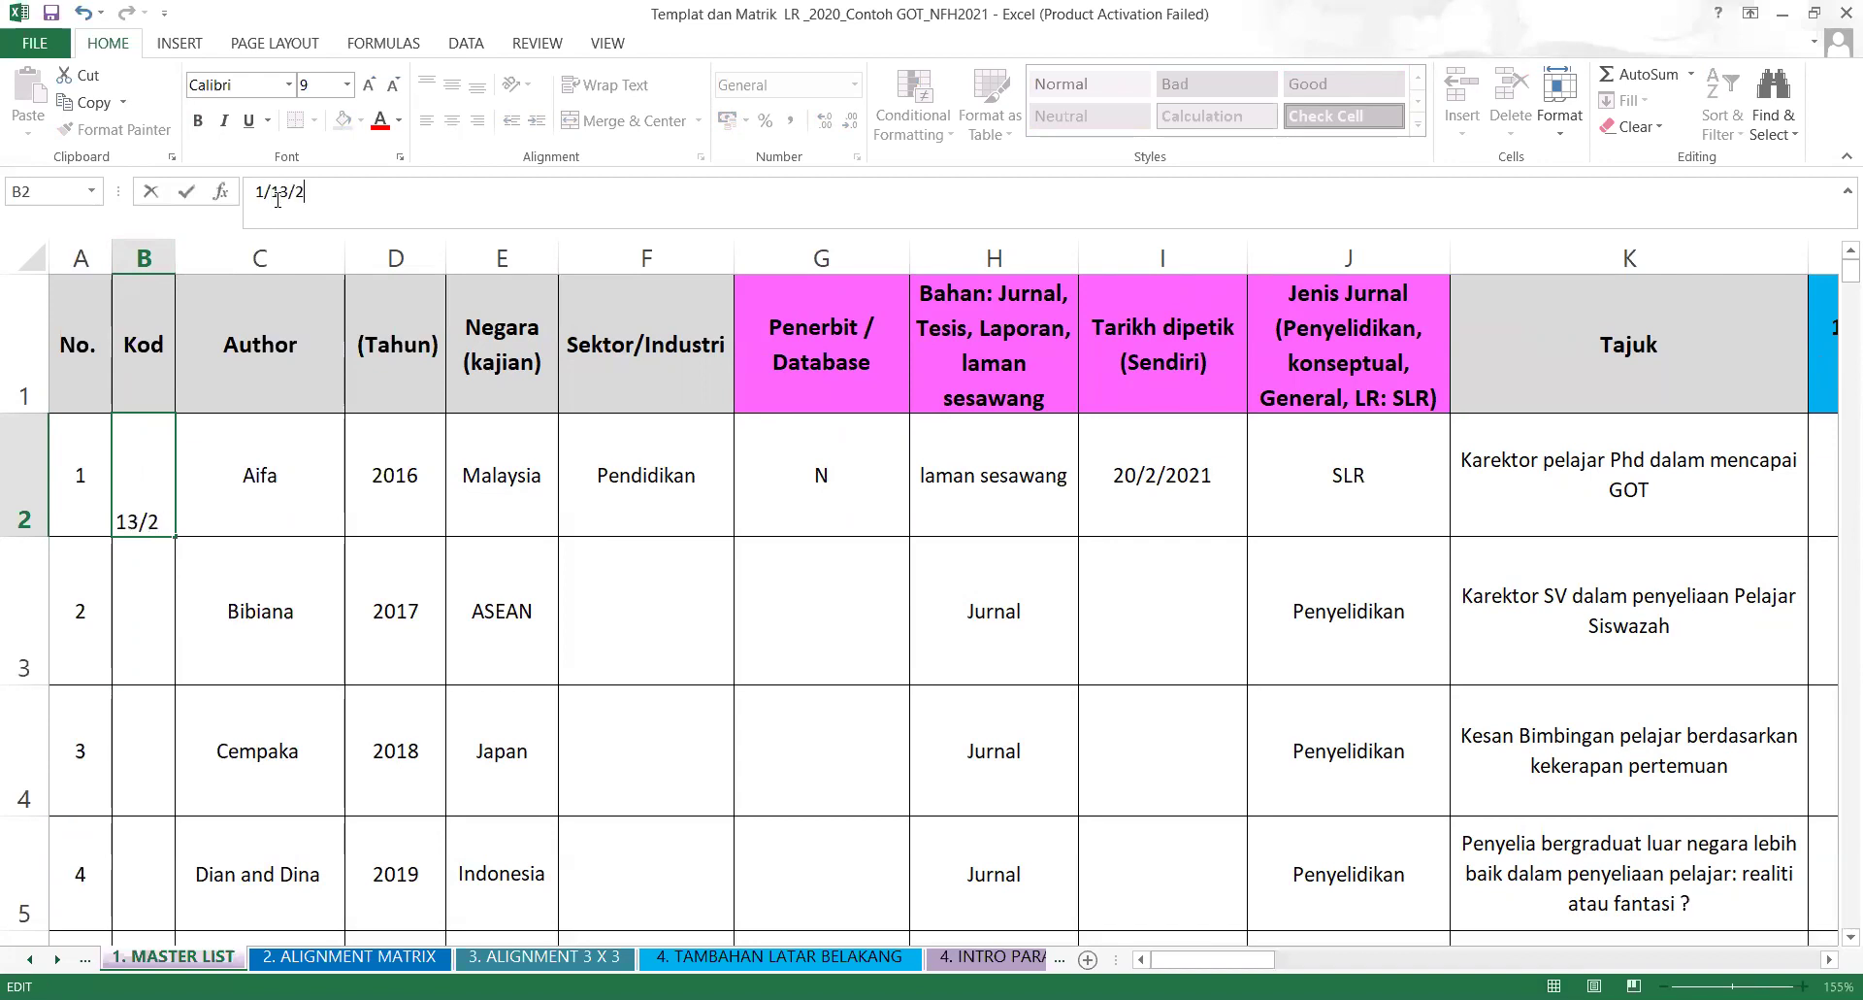
key(BackSpace)
text(1/2019)
click(331, 609)
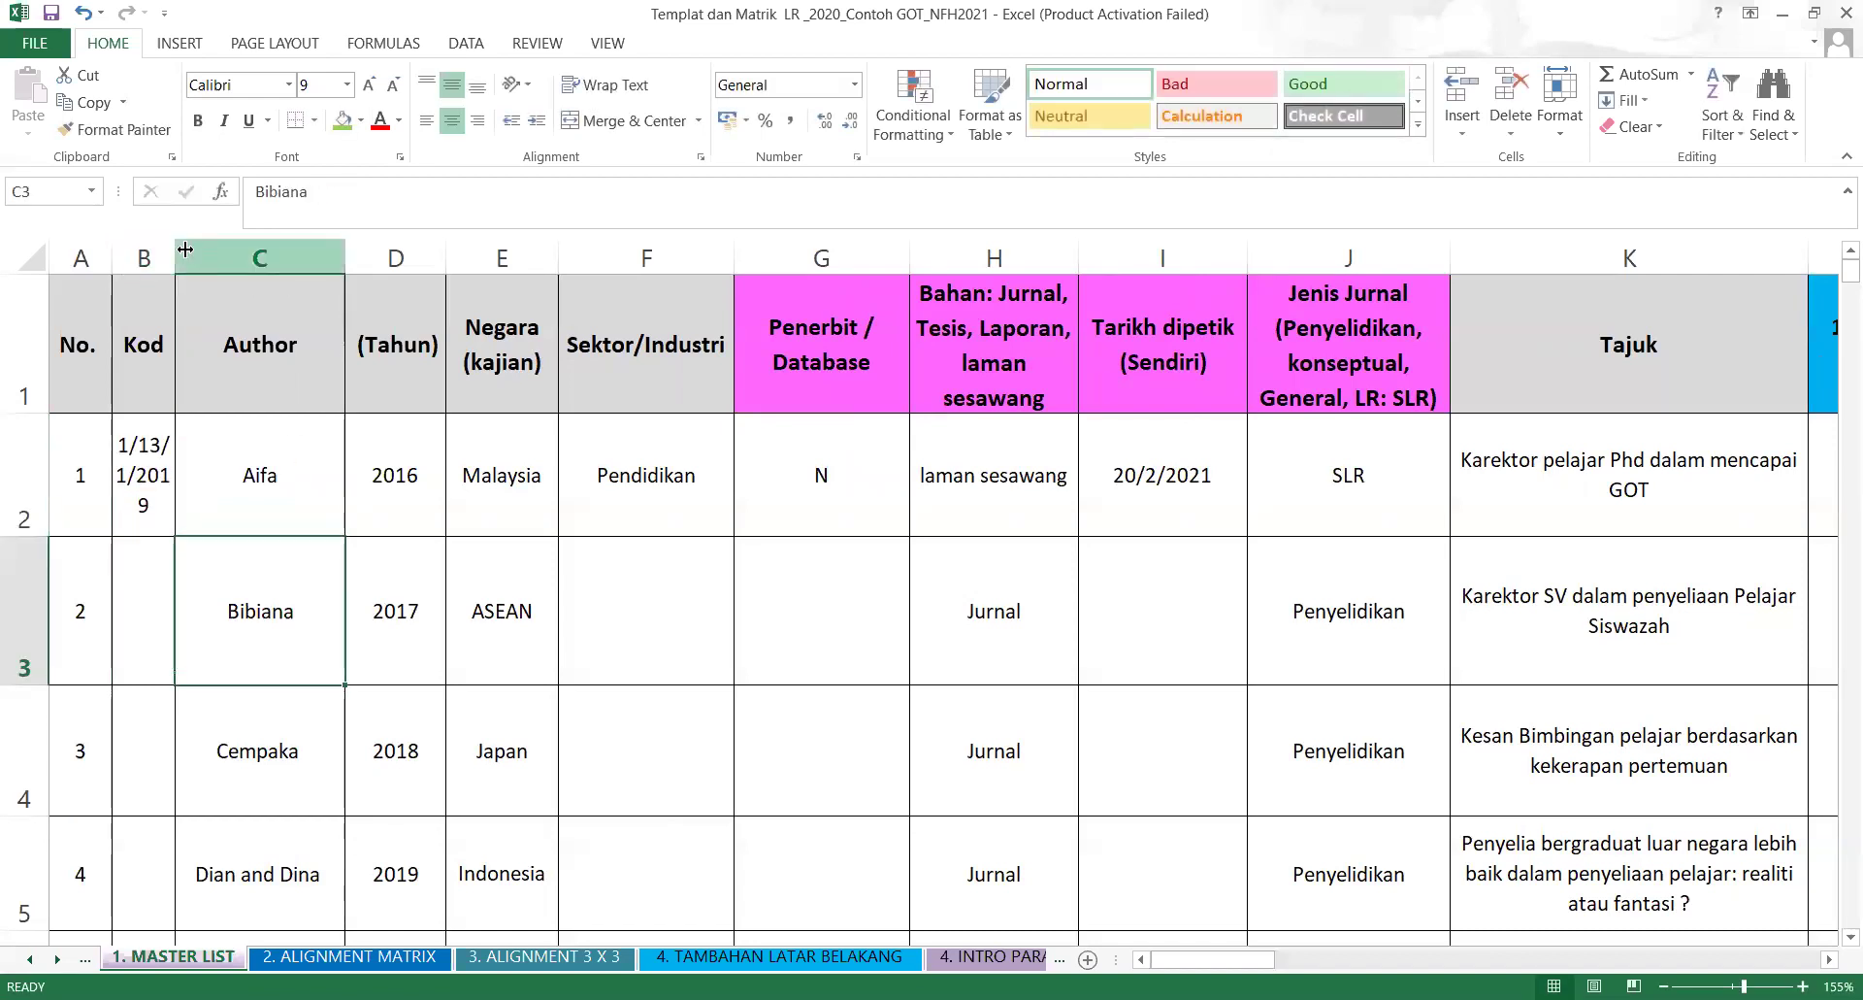
Widen the Kod column until the code of record no. 1 fits on one line.
drag(174, 249, 234, 250)
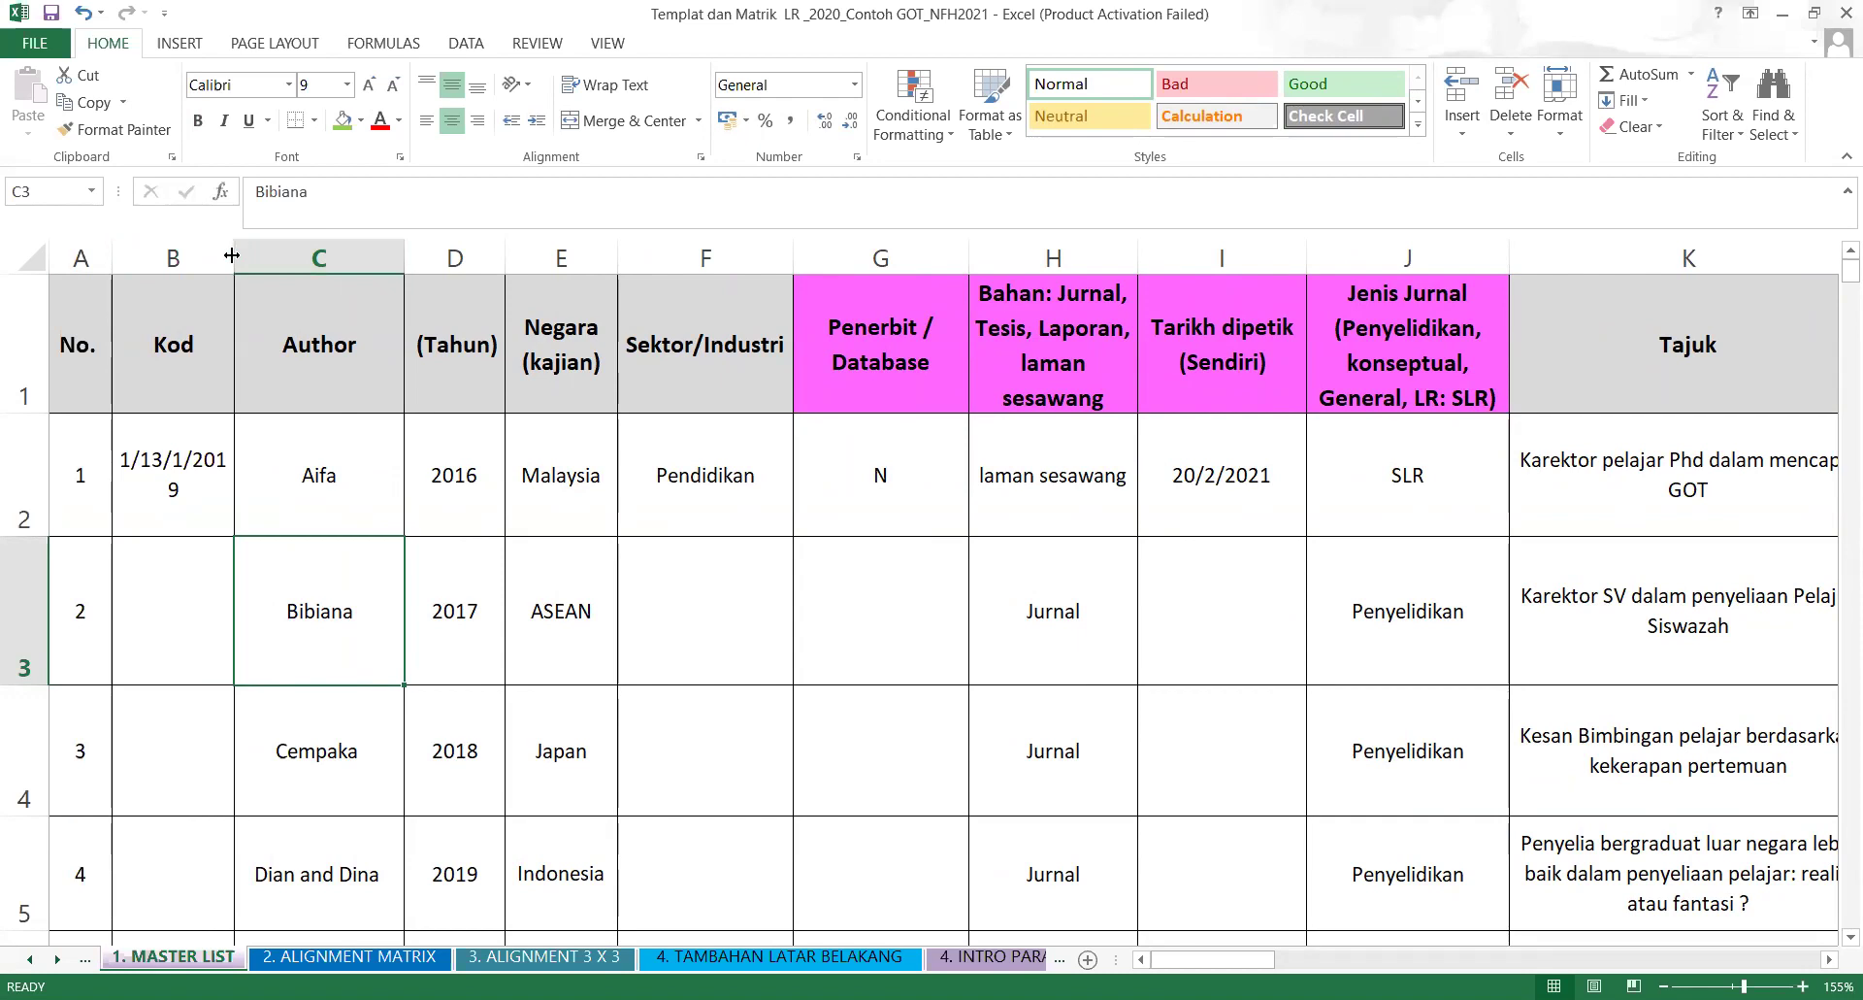
drag(232, 255, 279, 256)
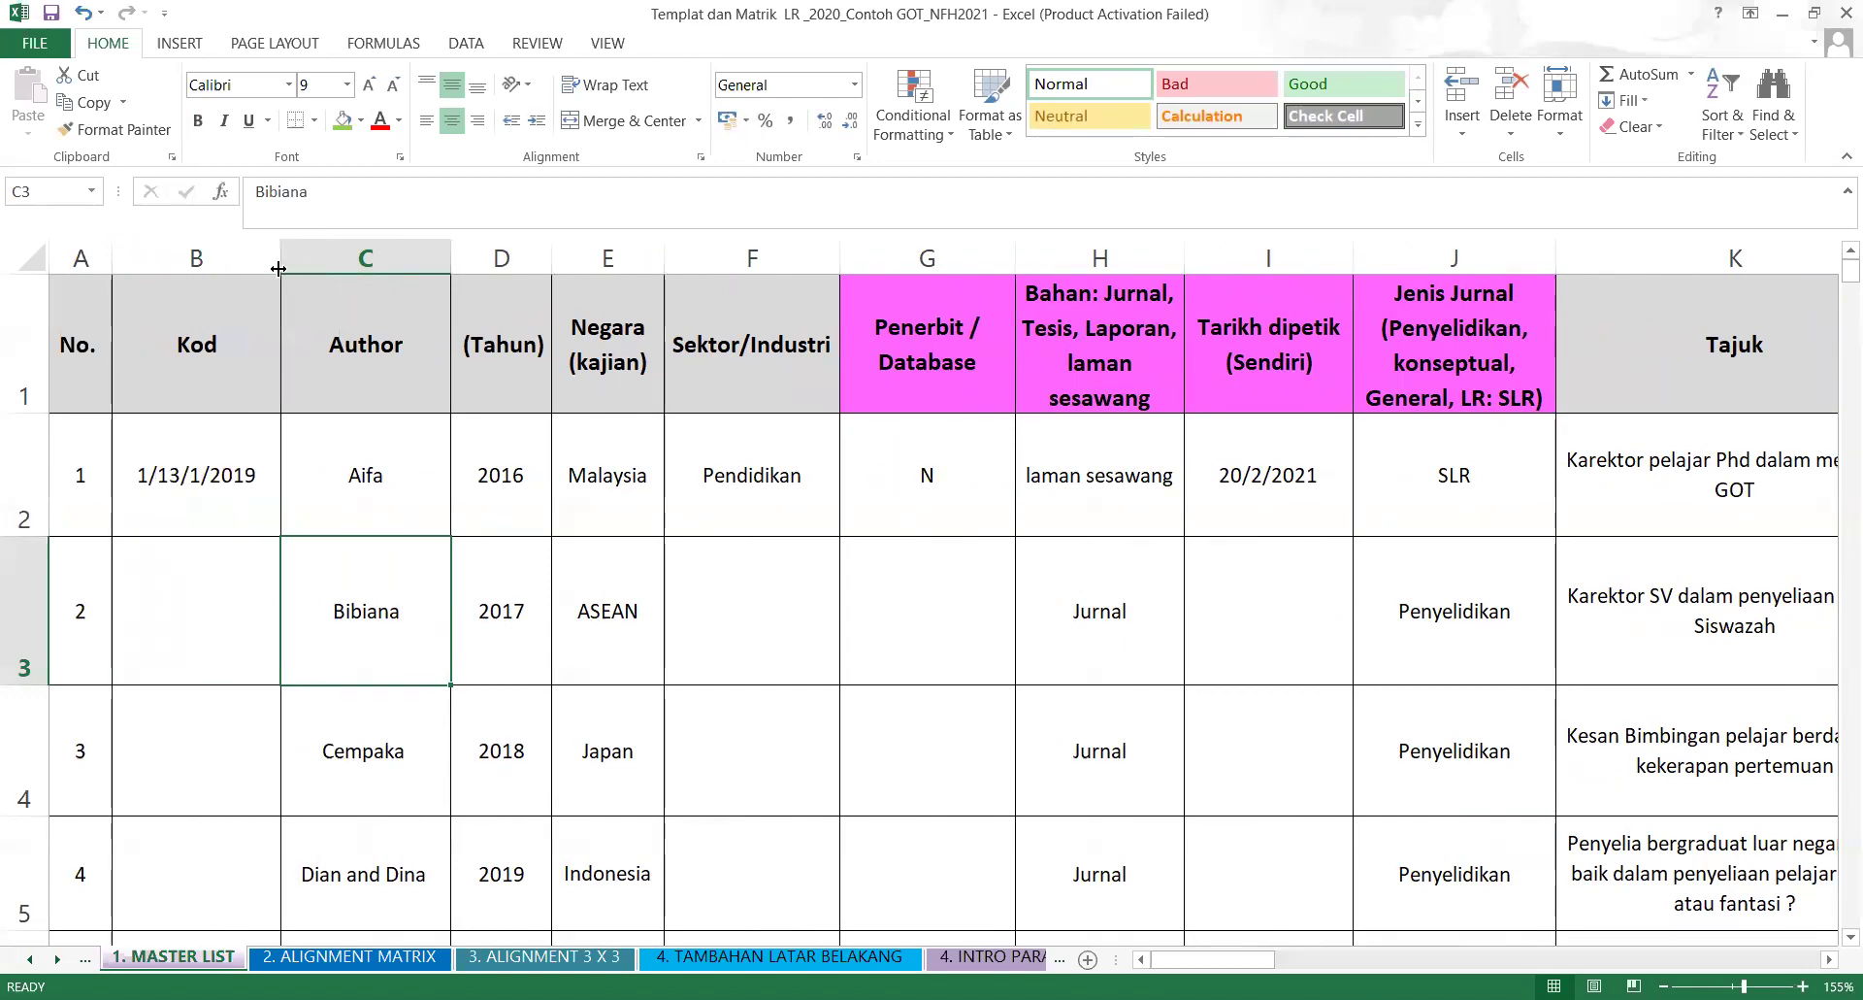
click(242, 609)
click(257, 500)
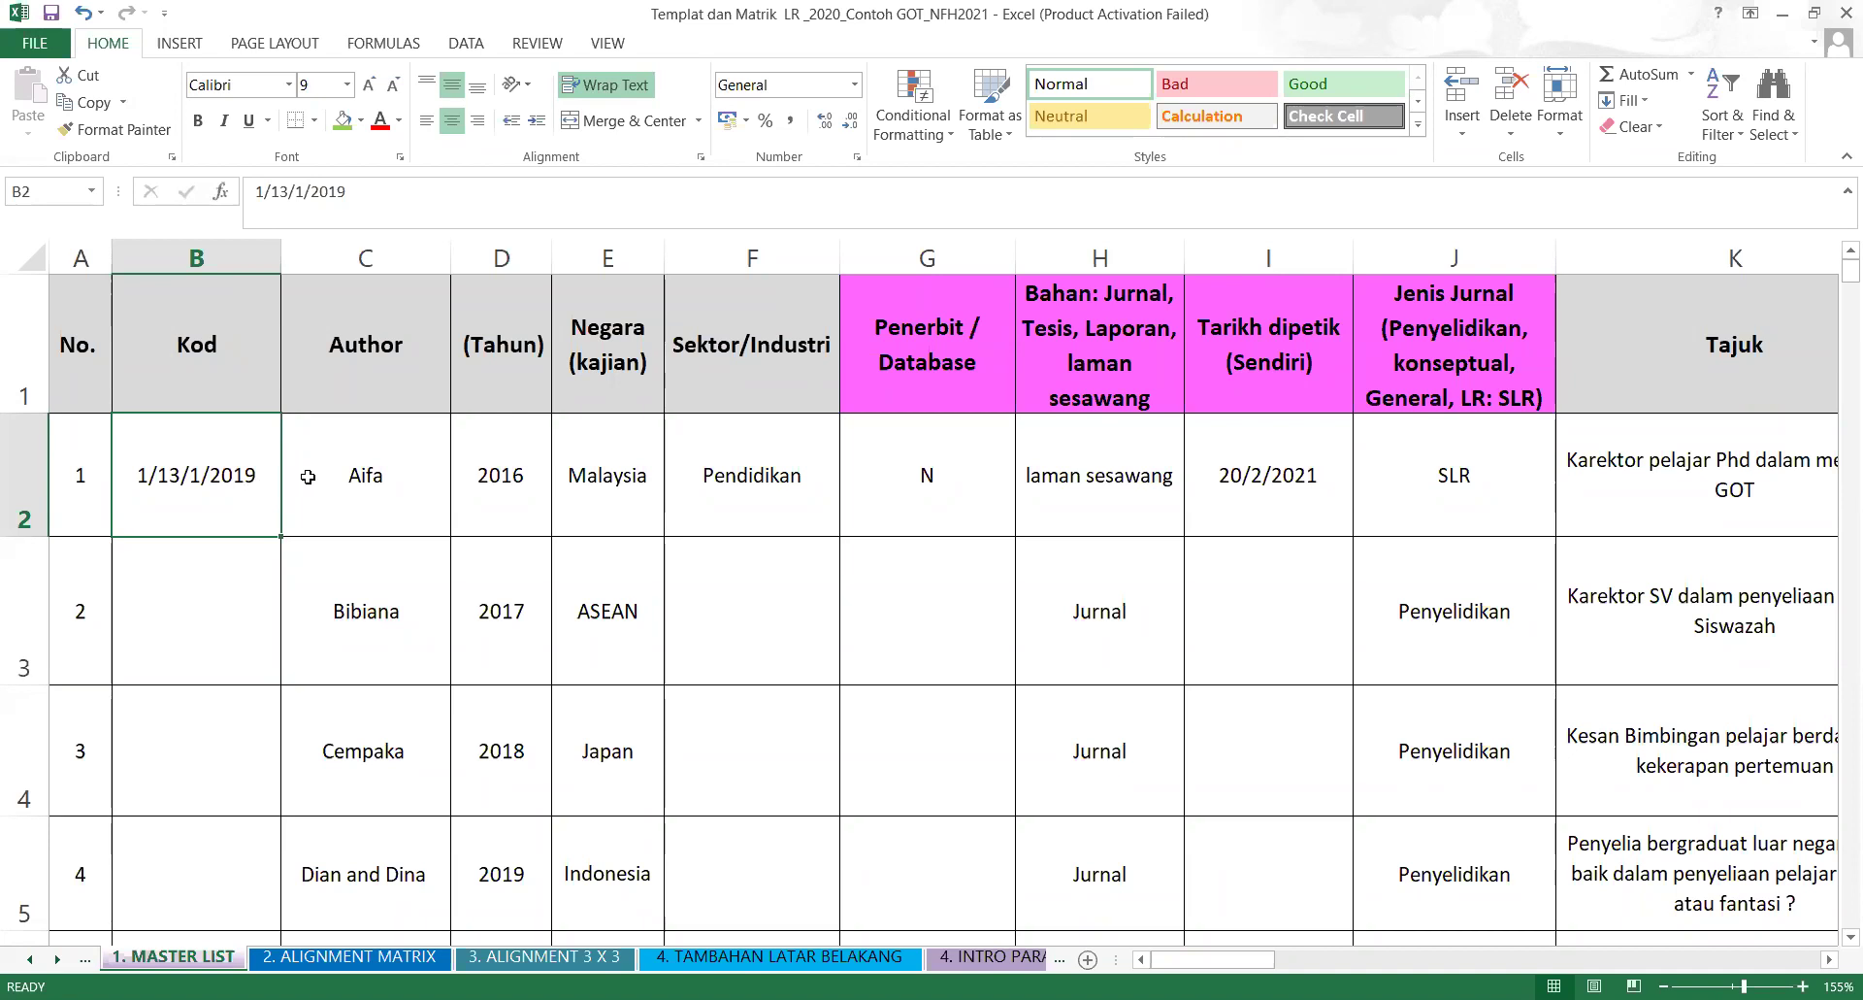
click(349, 482)
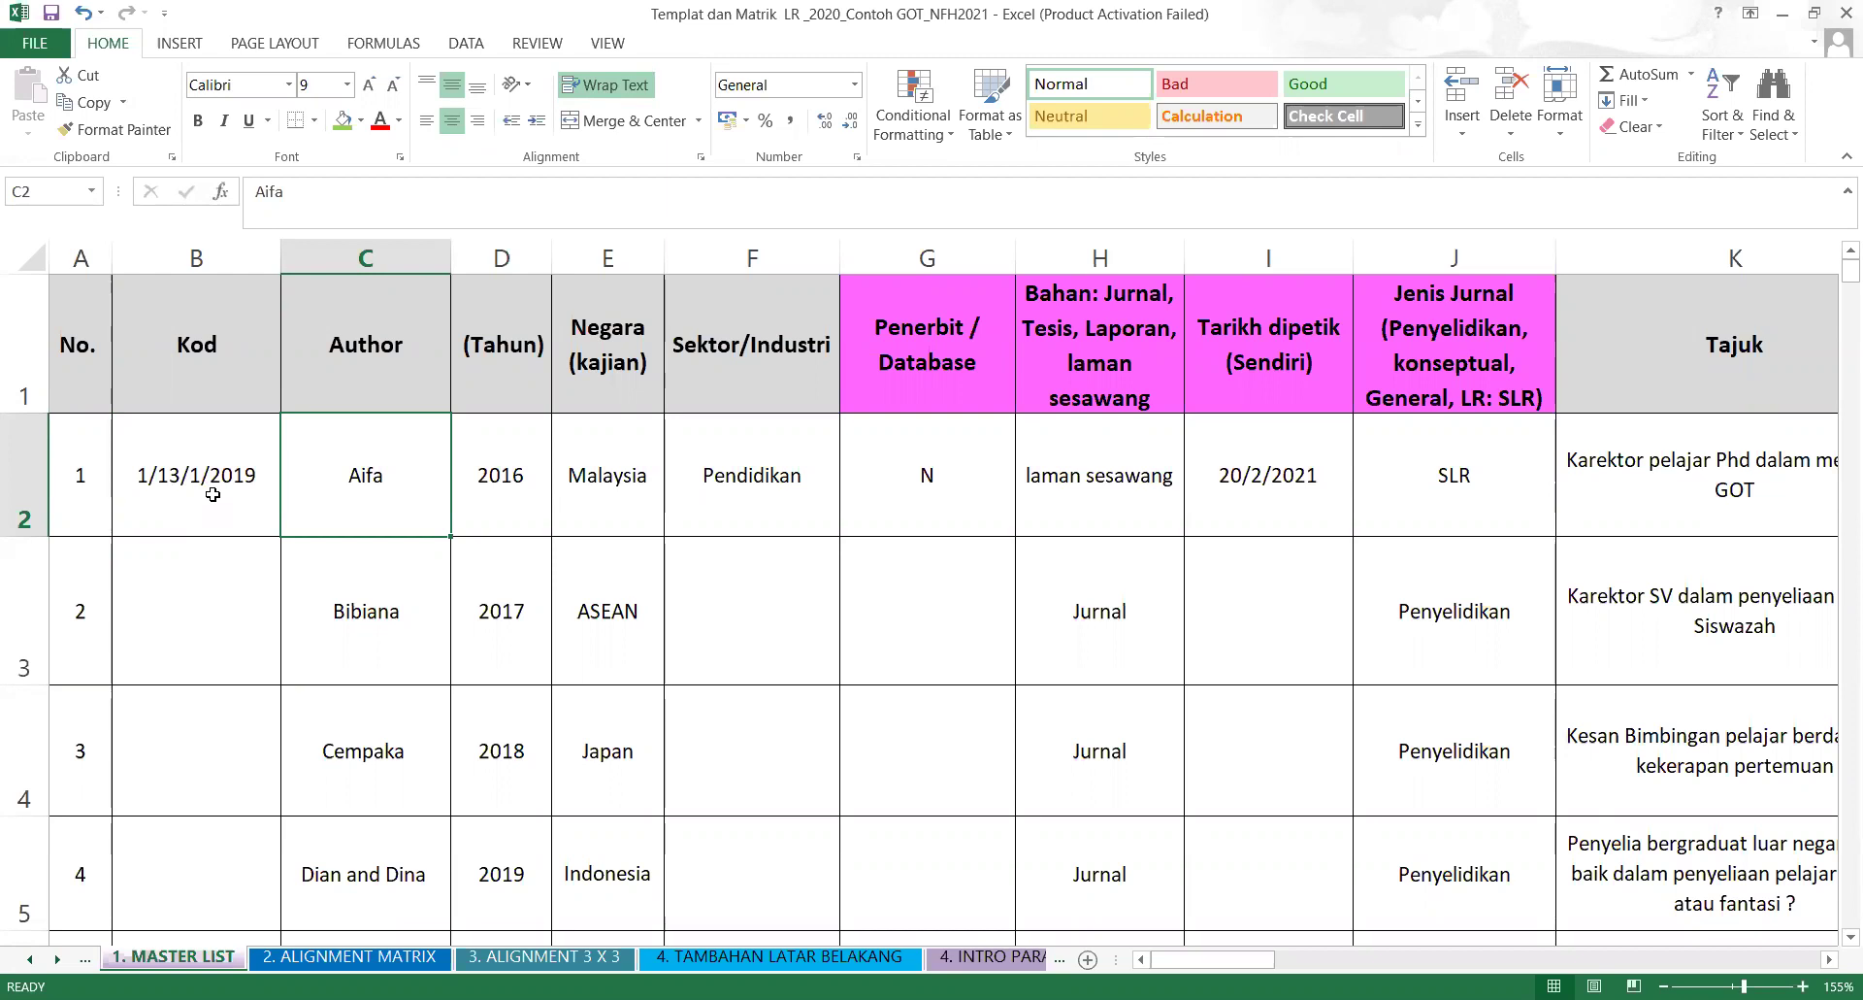
click(193, 390)
click(371, 393)
click(206, 392)
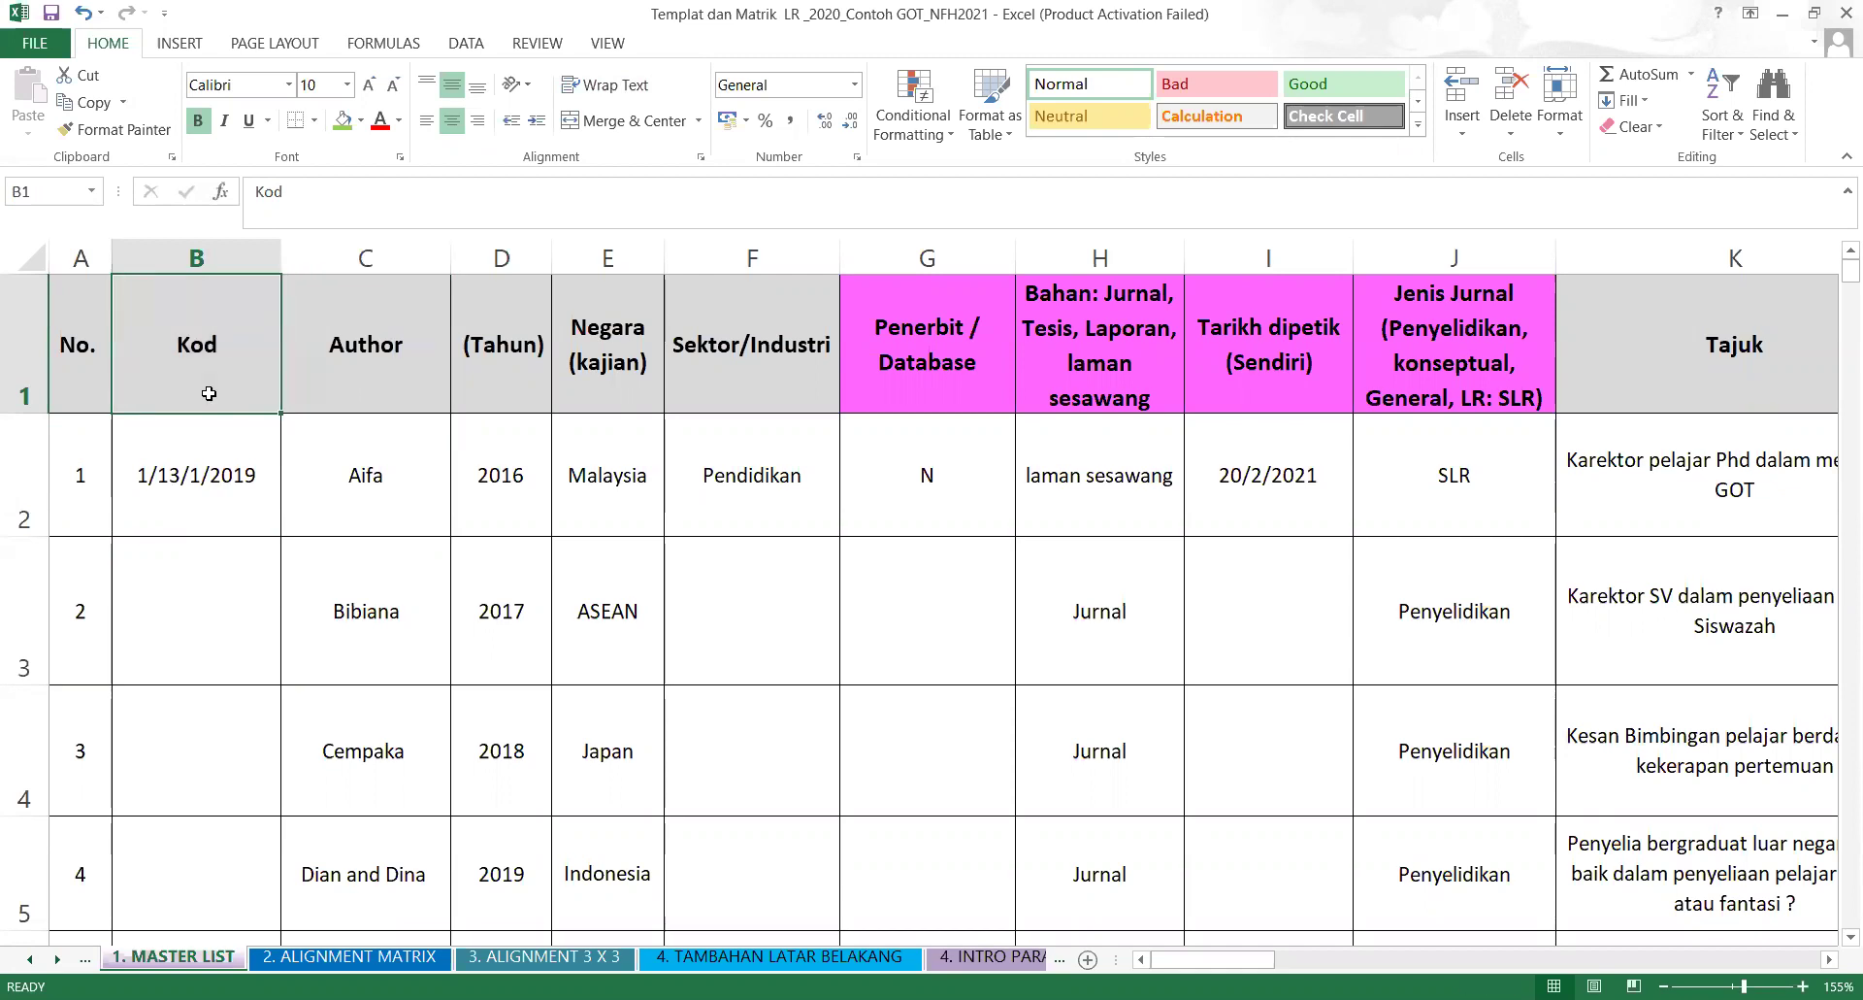
Change the leading number of record no. 1's code to 99, so that it reads 99/13/1/2019.
click(140, 495)
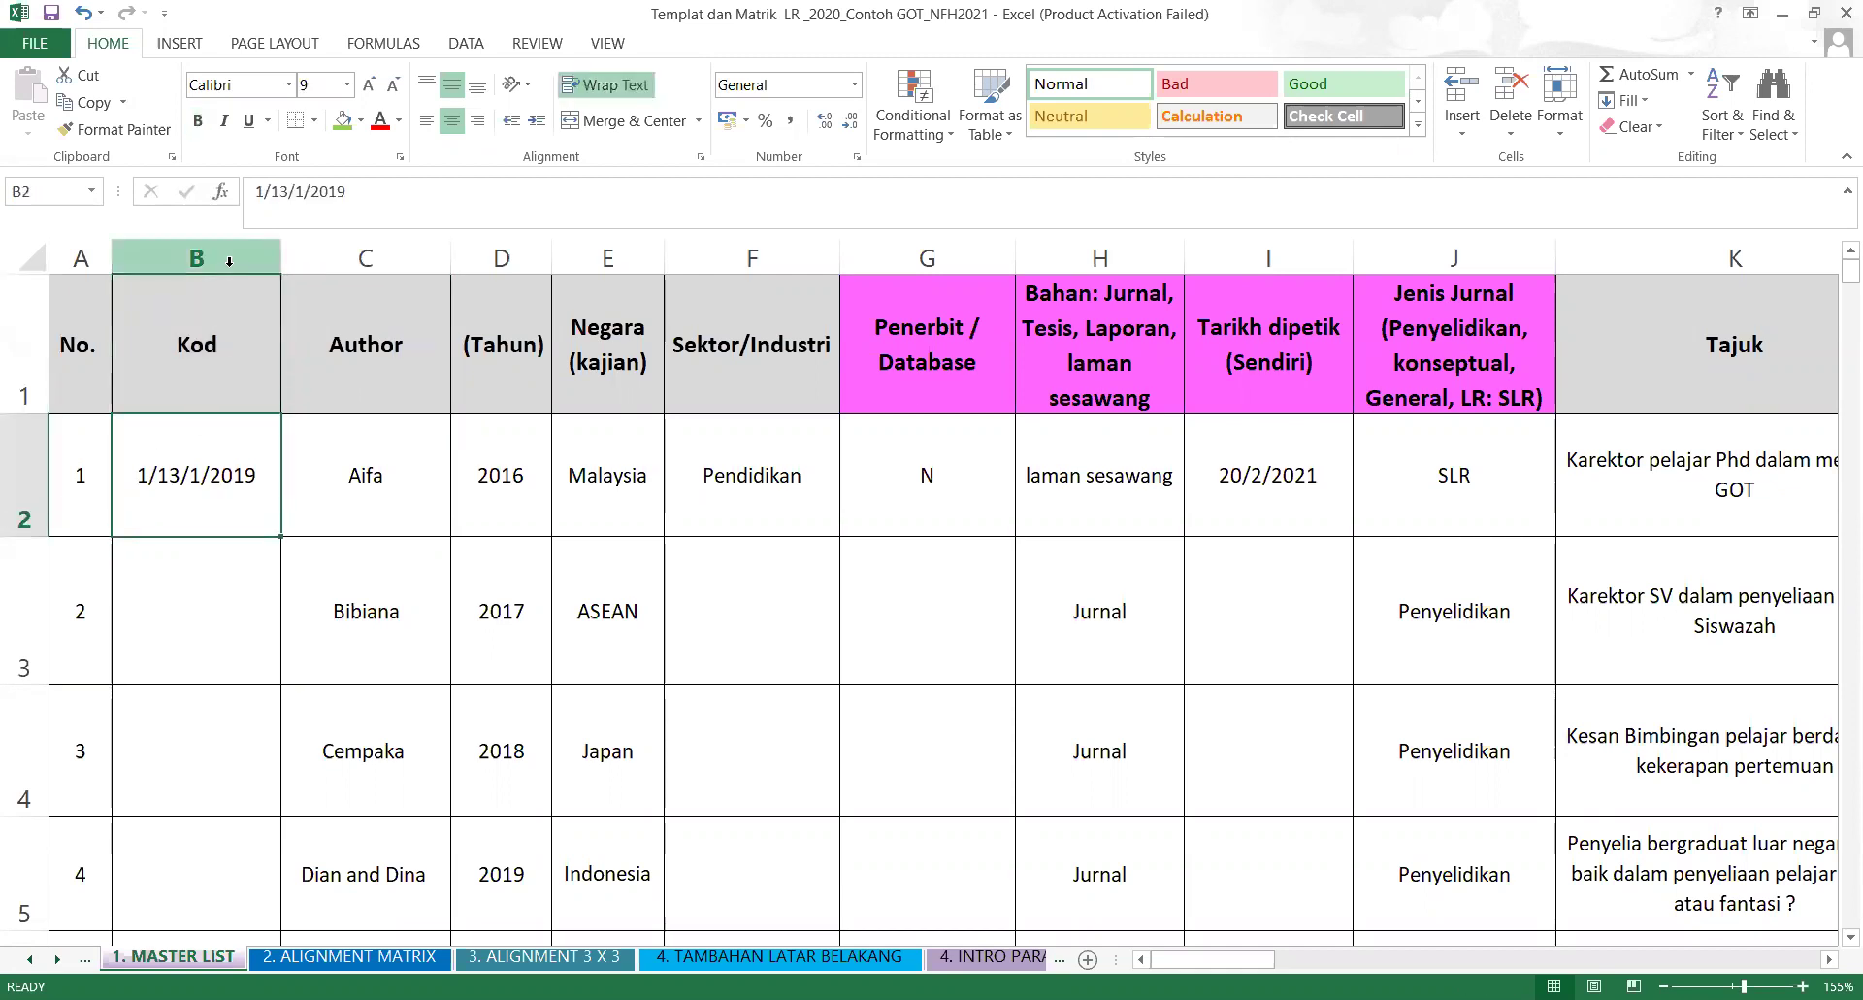
click(263, 194)
key(BackSpace)
text(99)
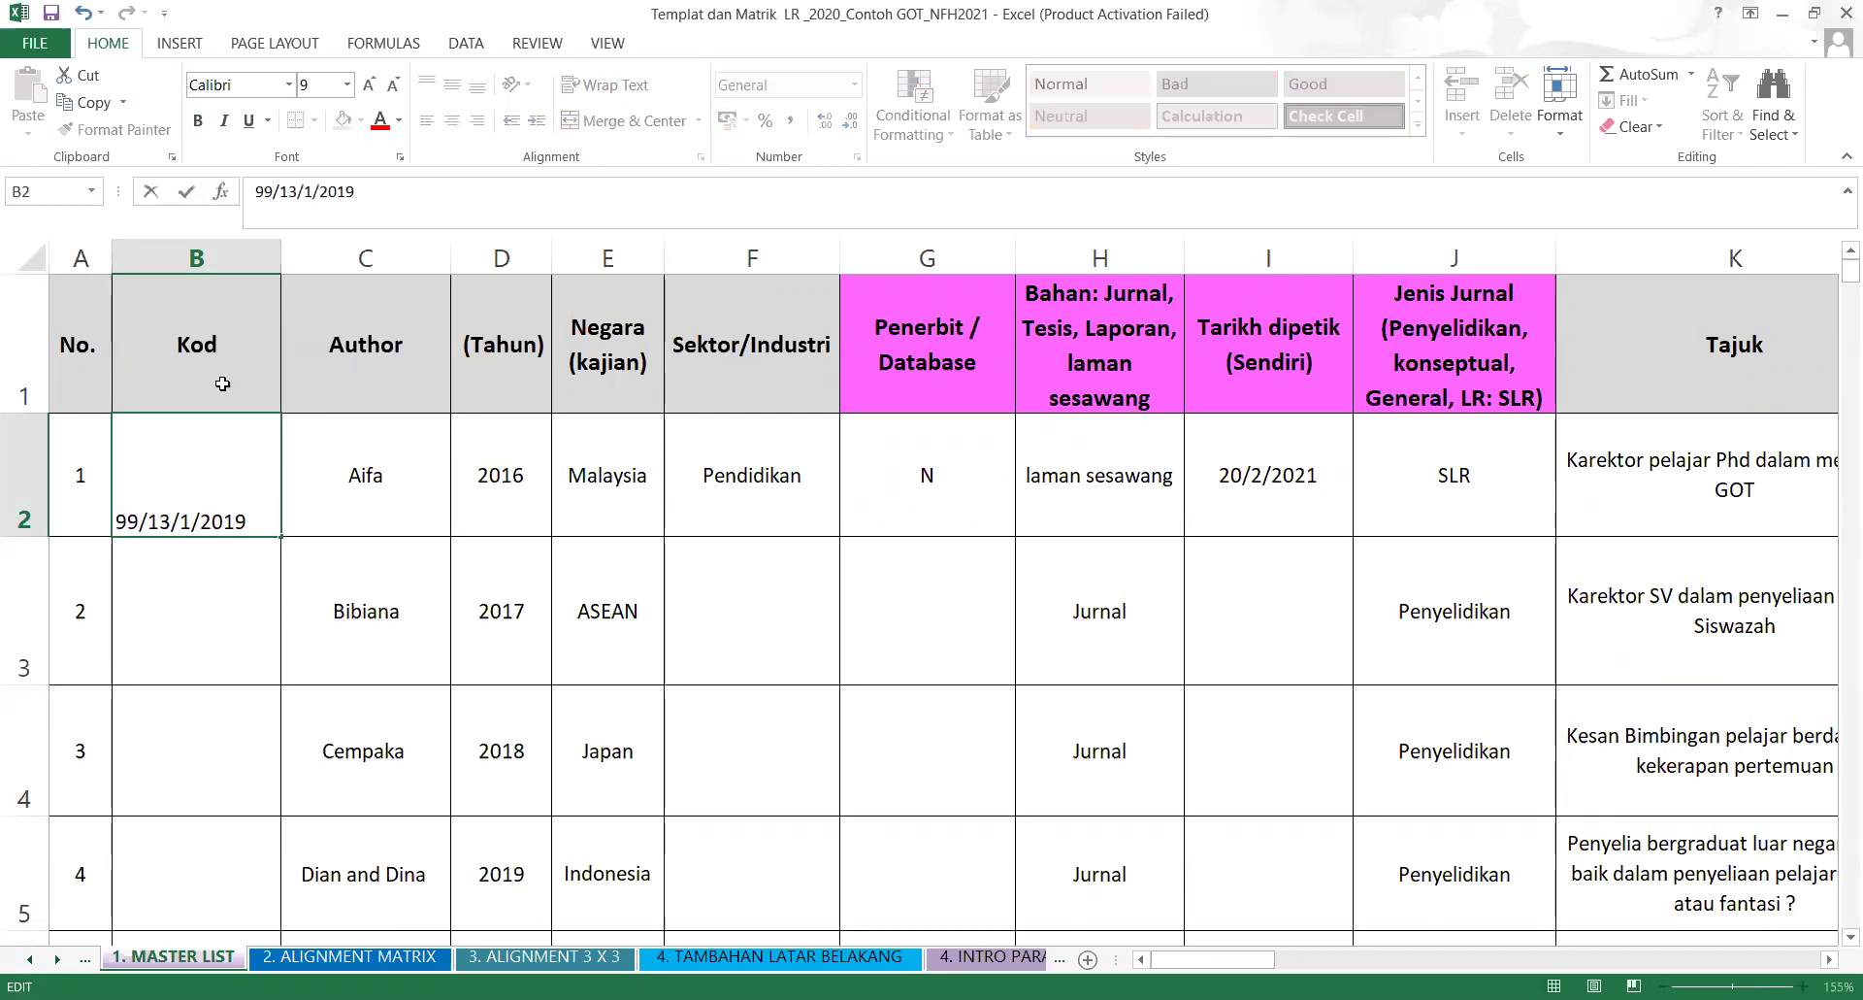
click(222, 560)
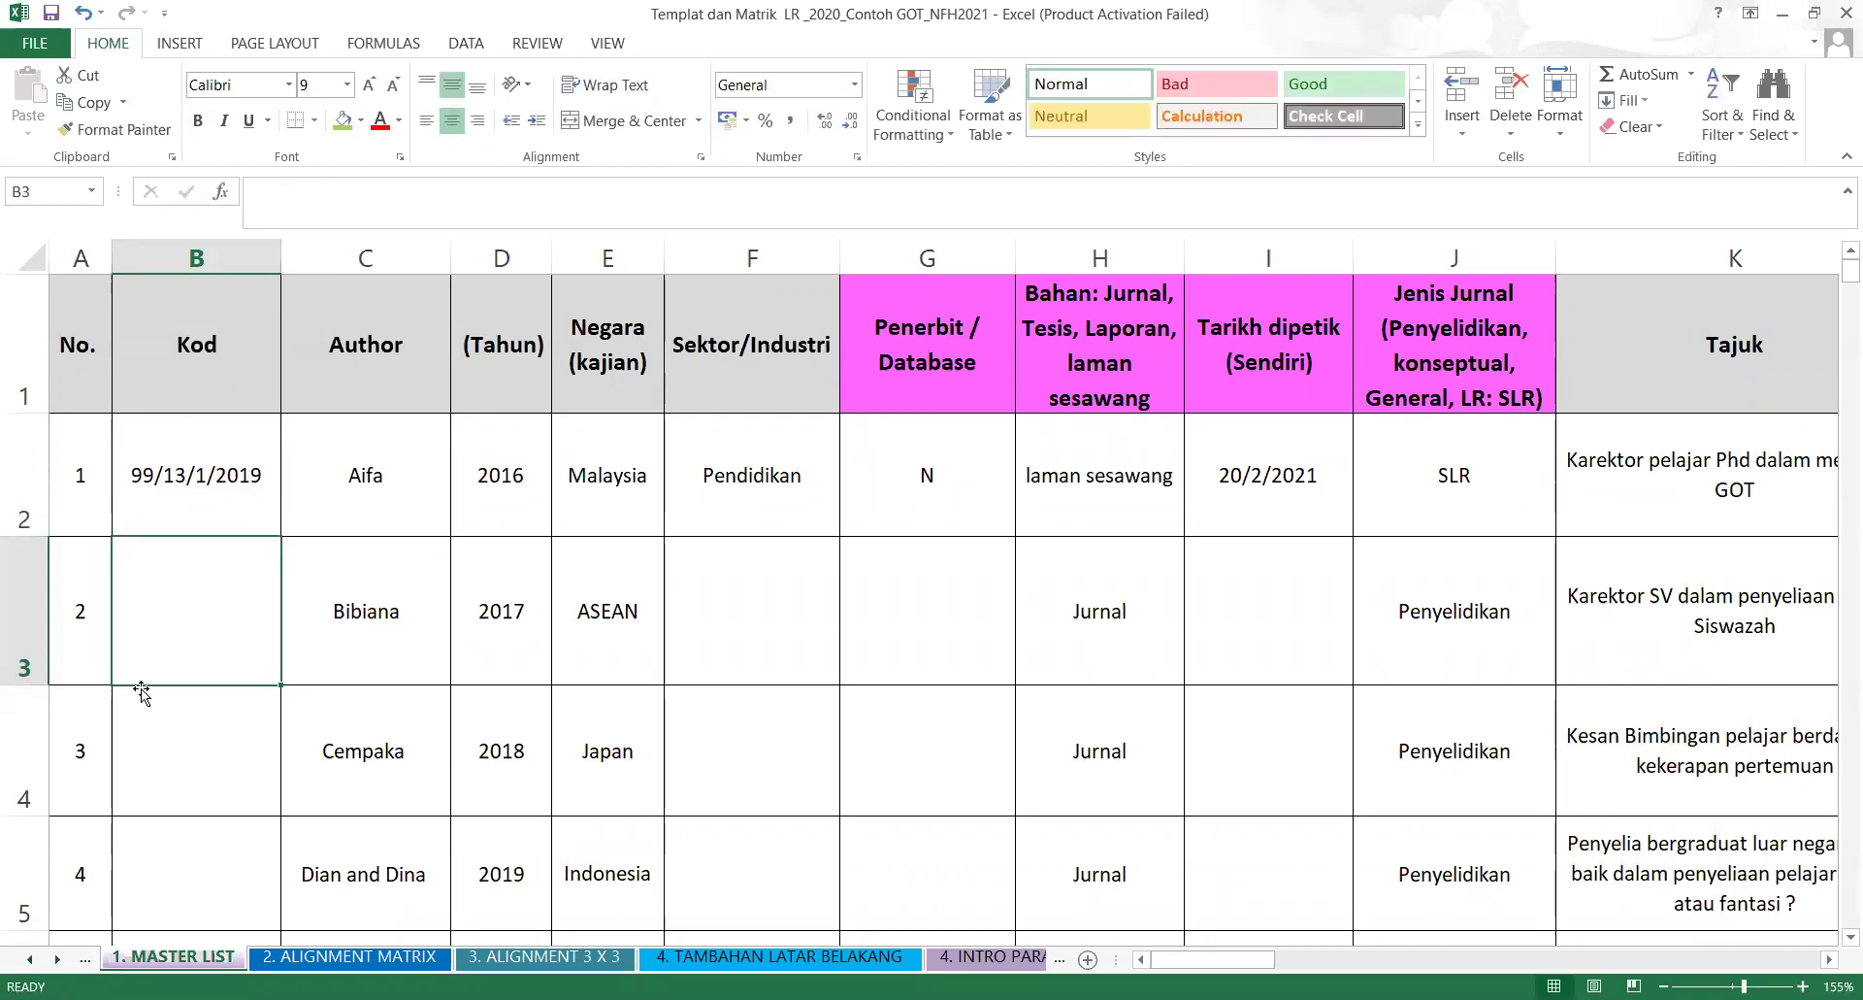
click(177, 524)
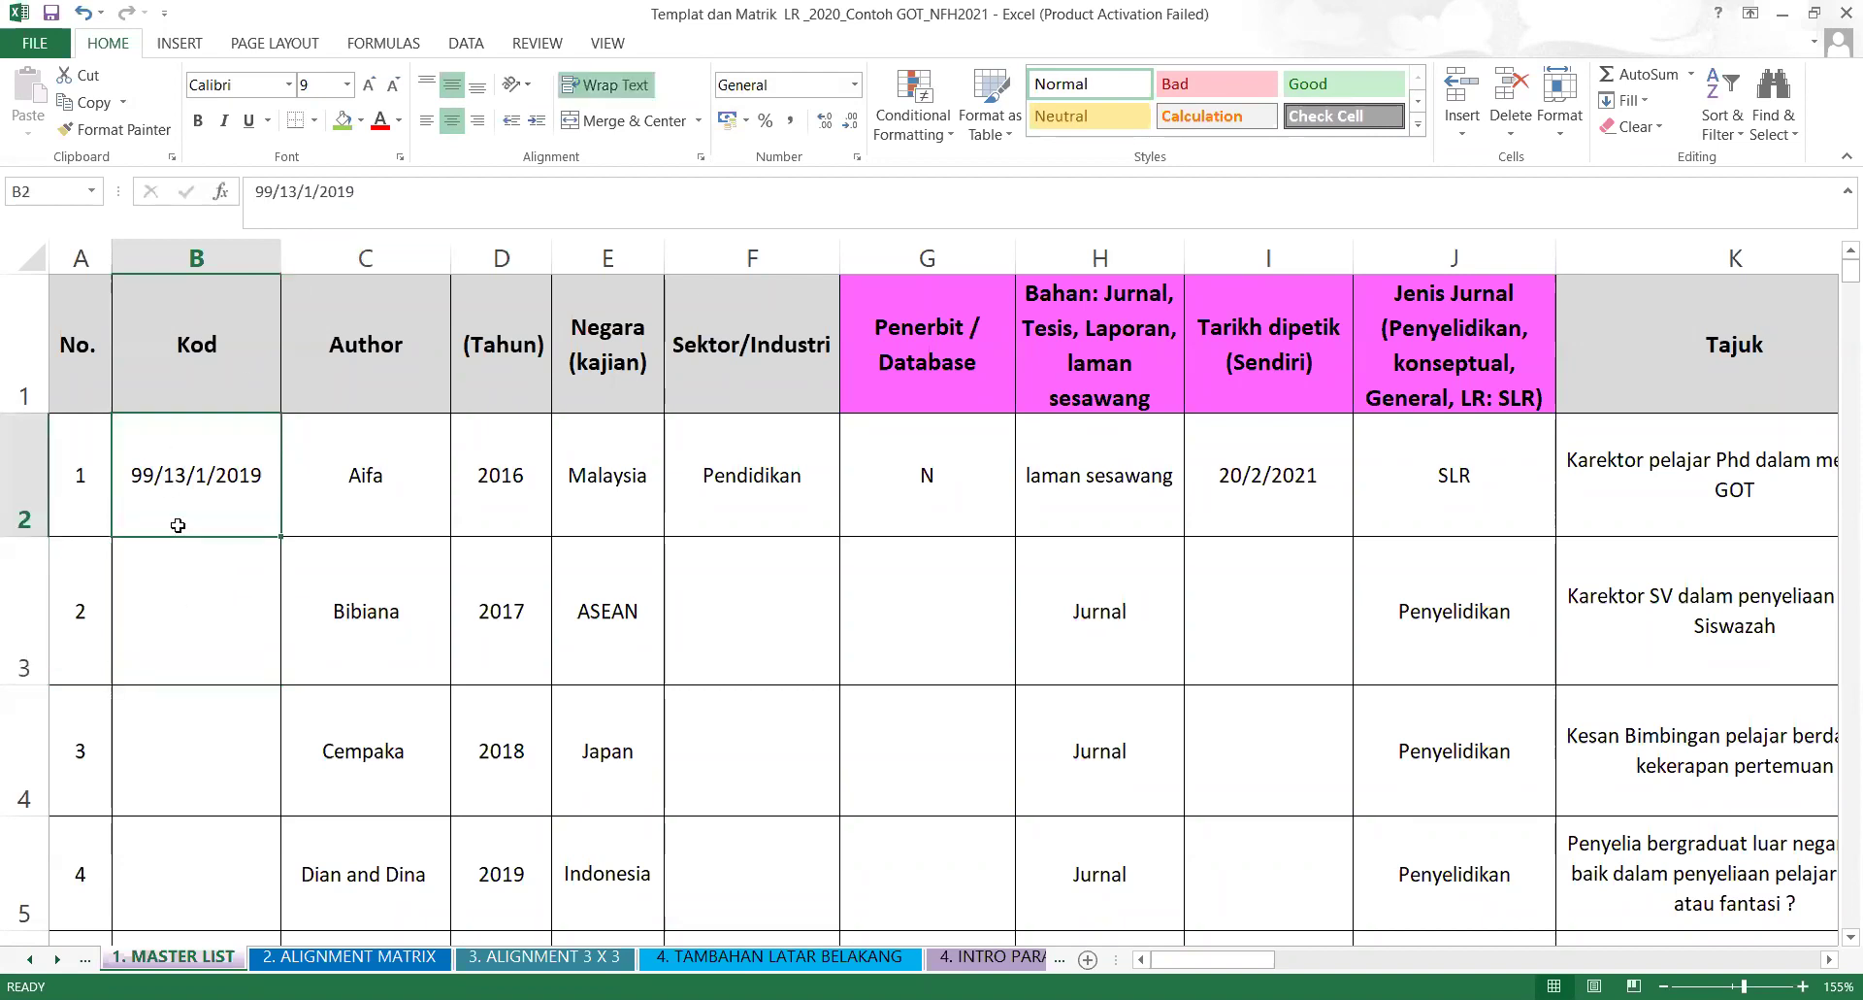
click(236, 591)
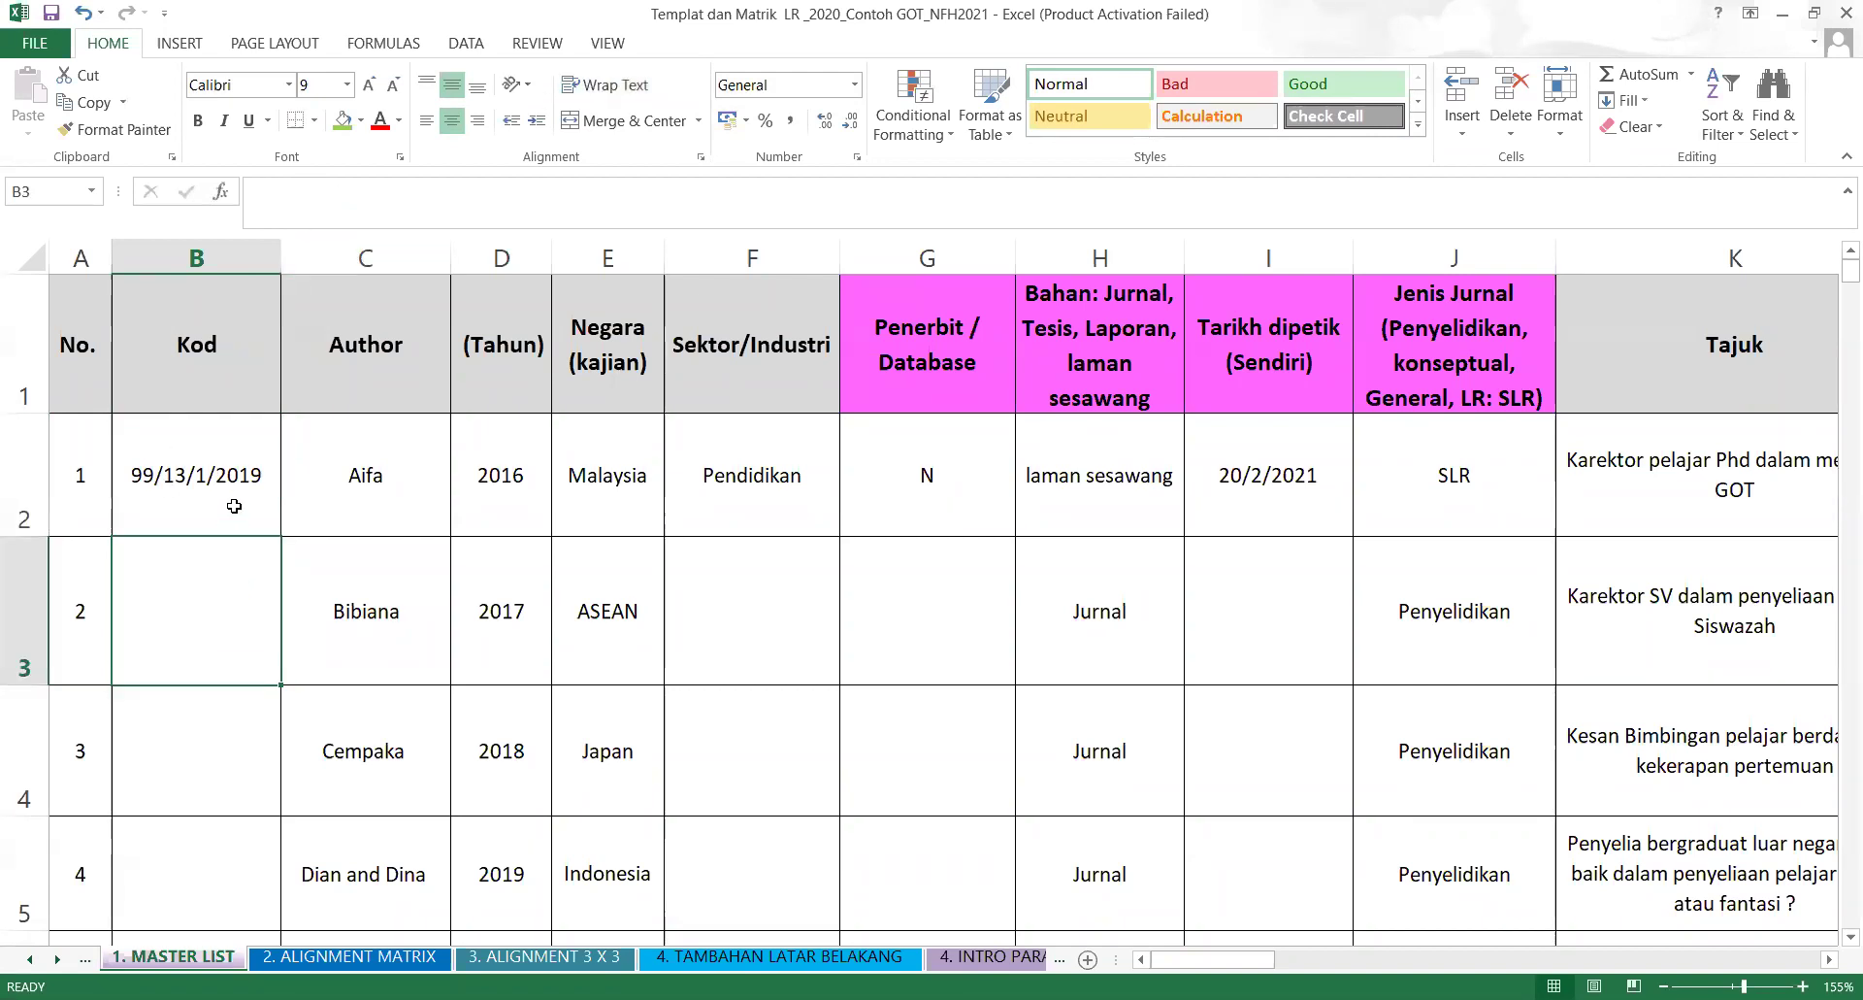
click(170, 497)
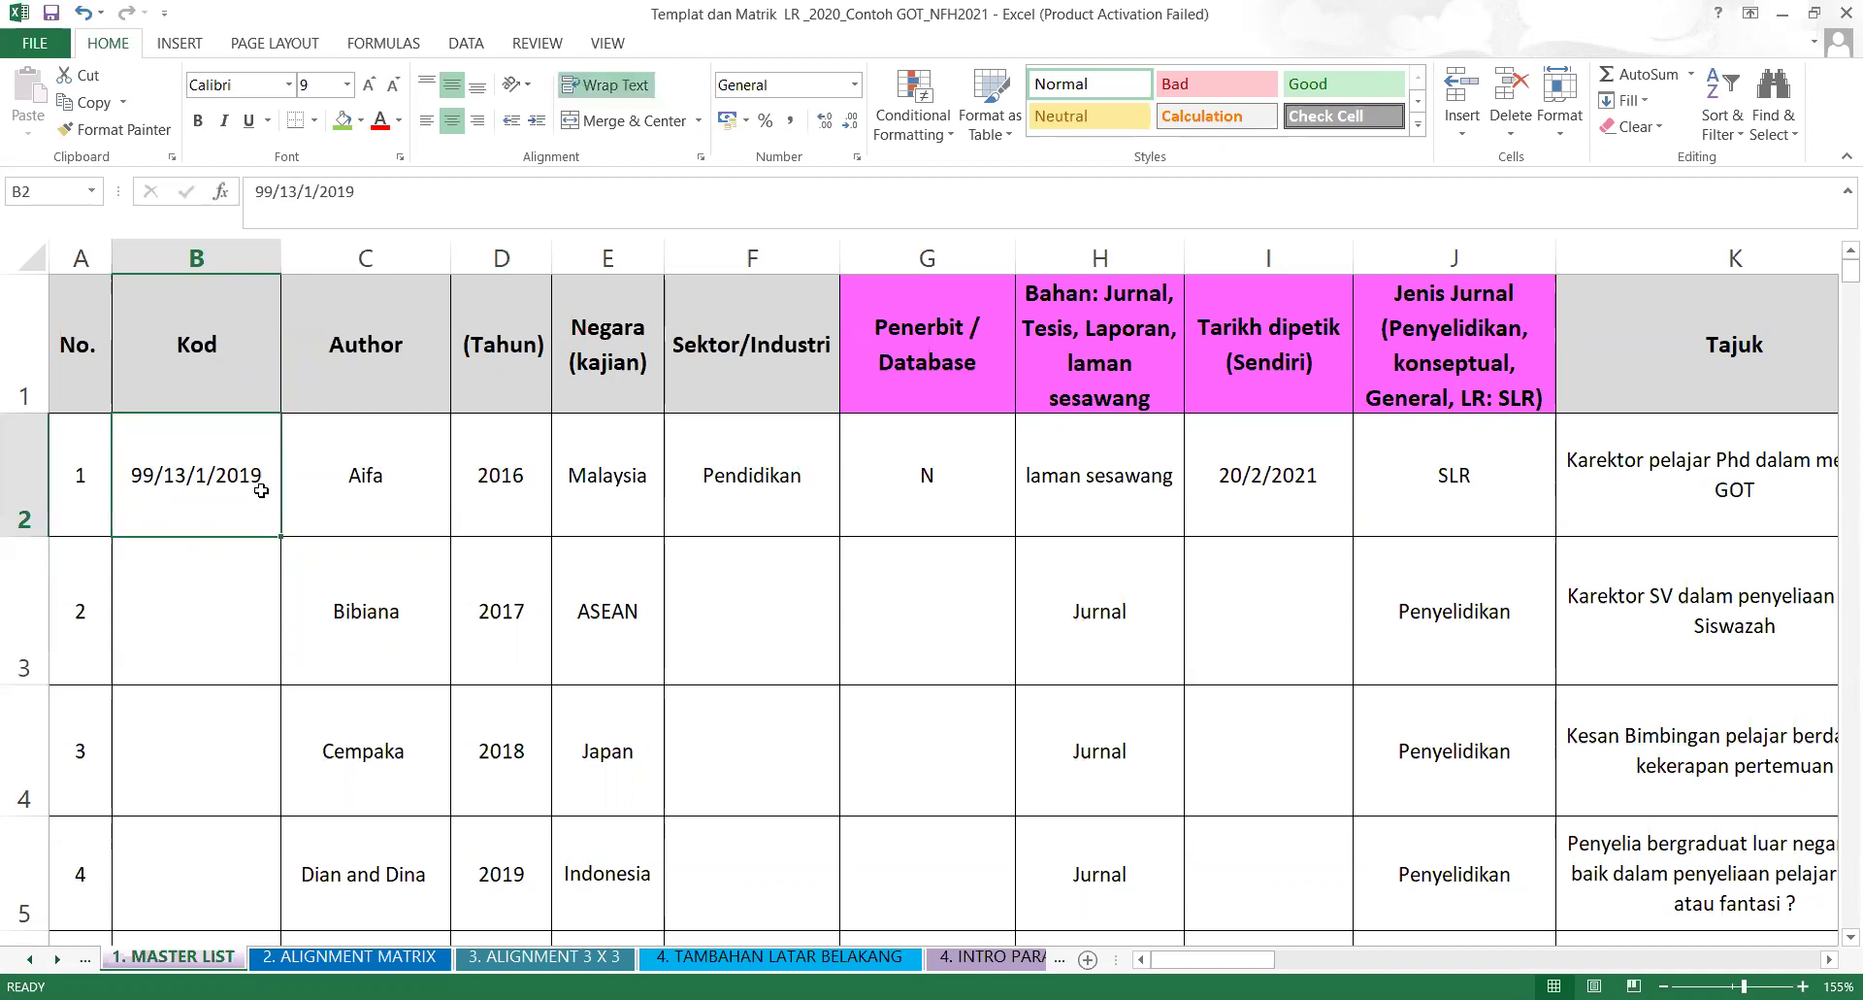
click(235, 591)
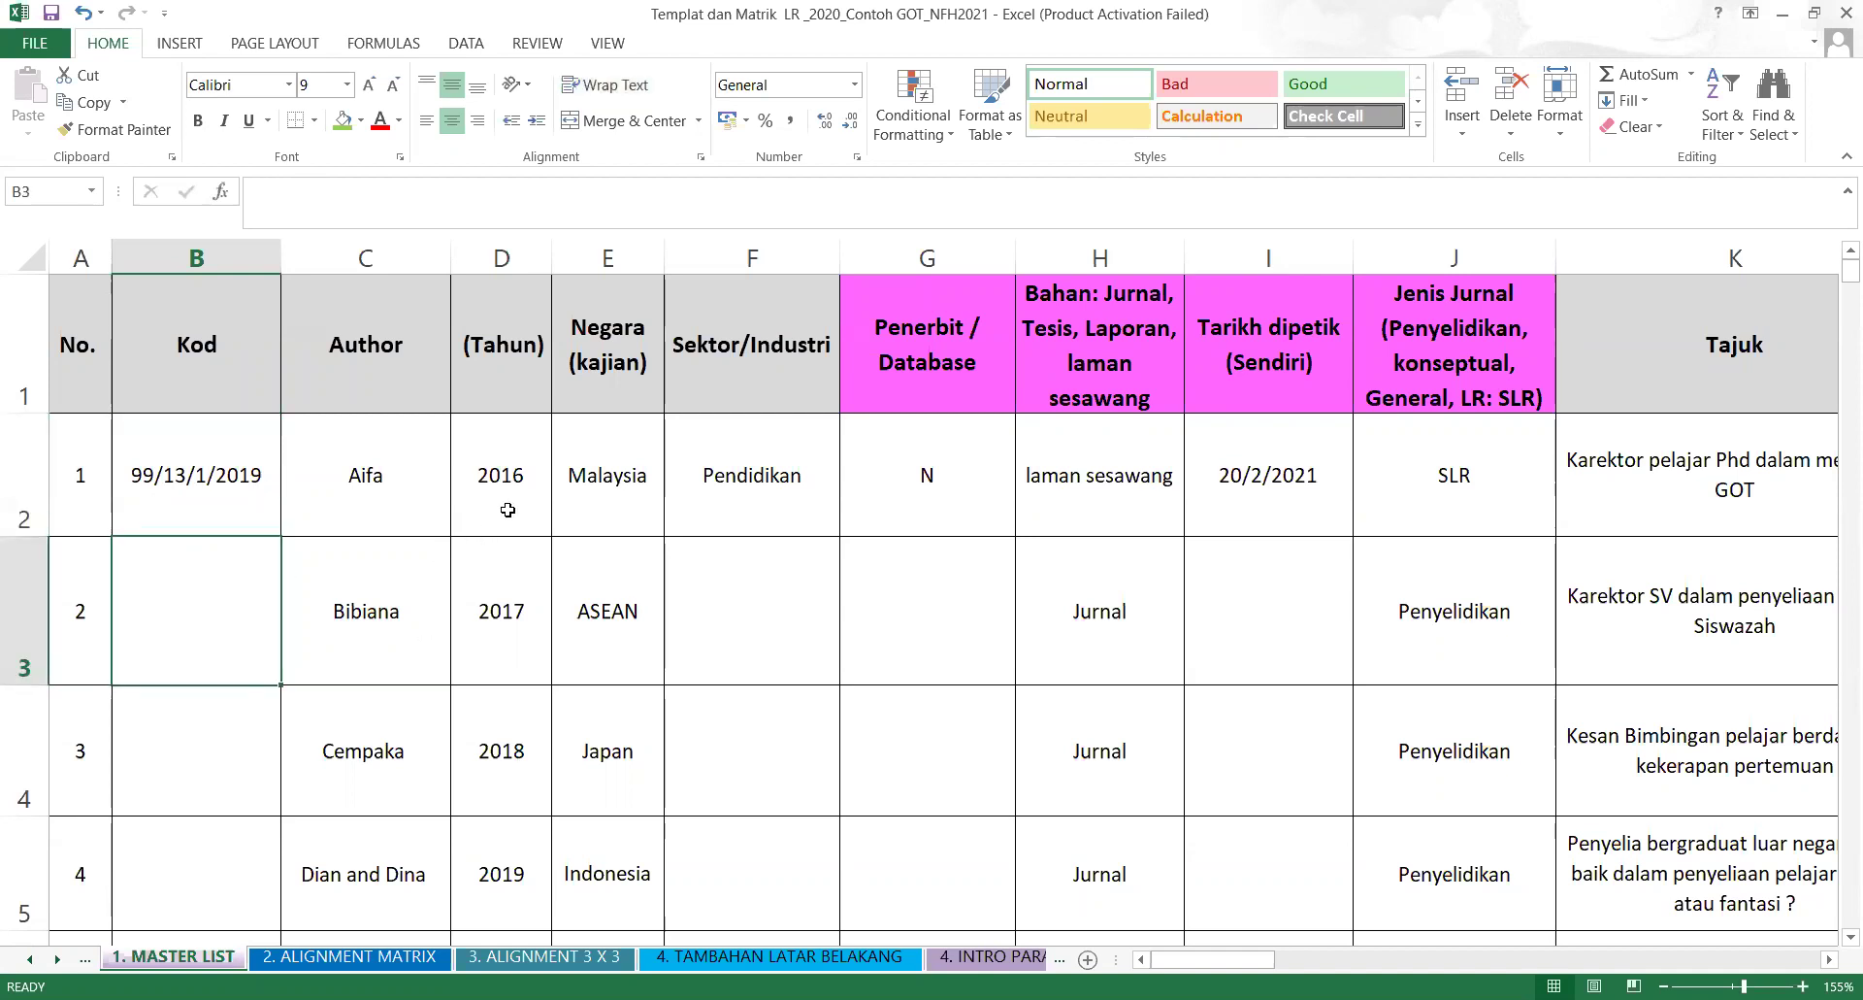
click(156, 474)
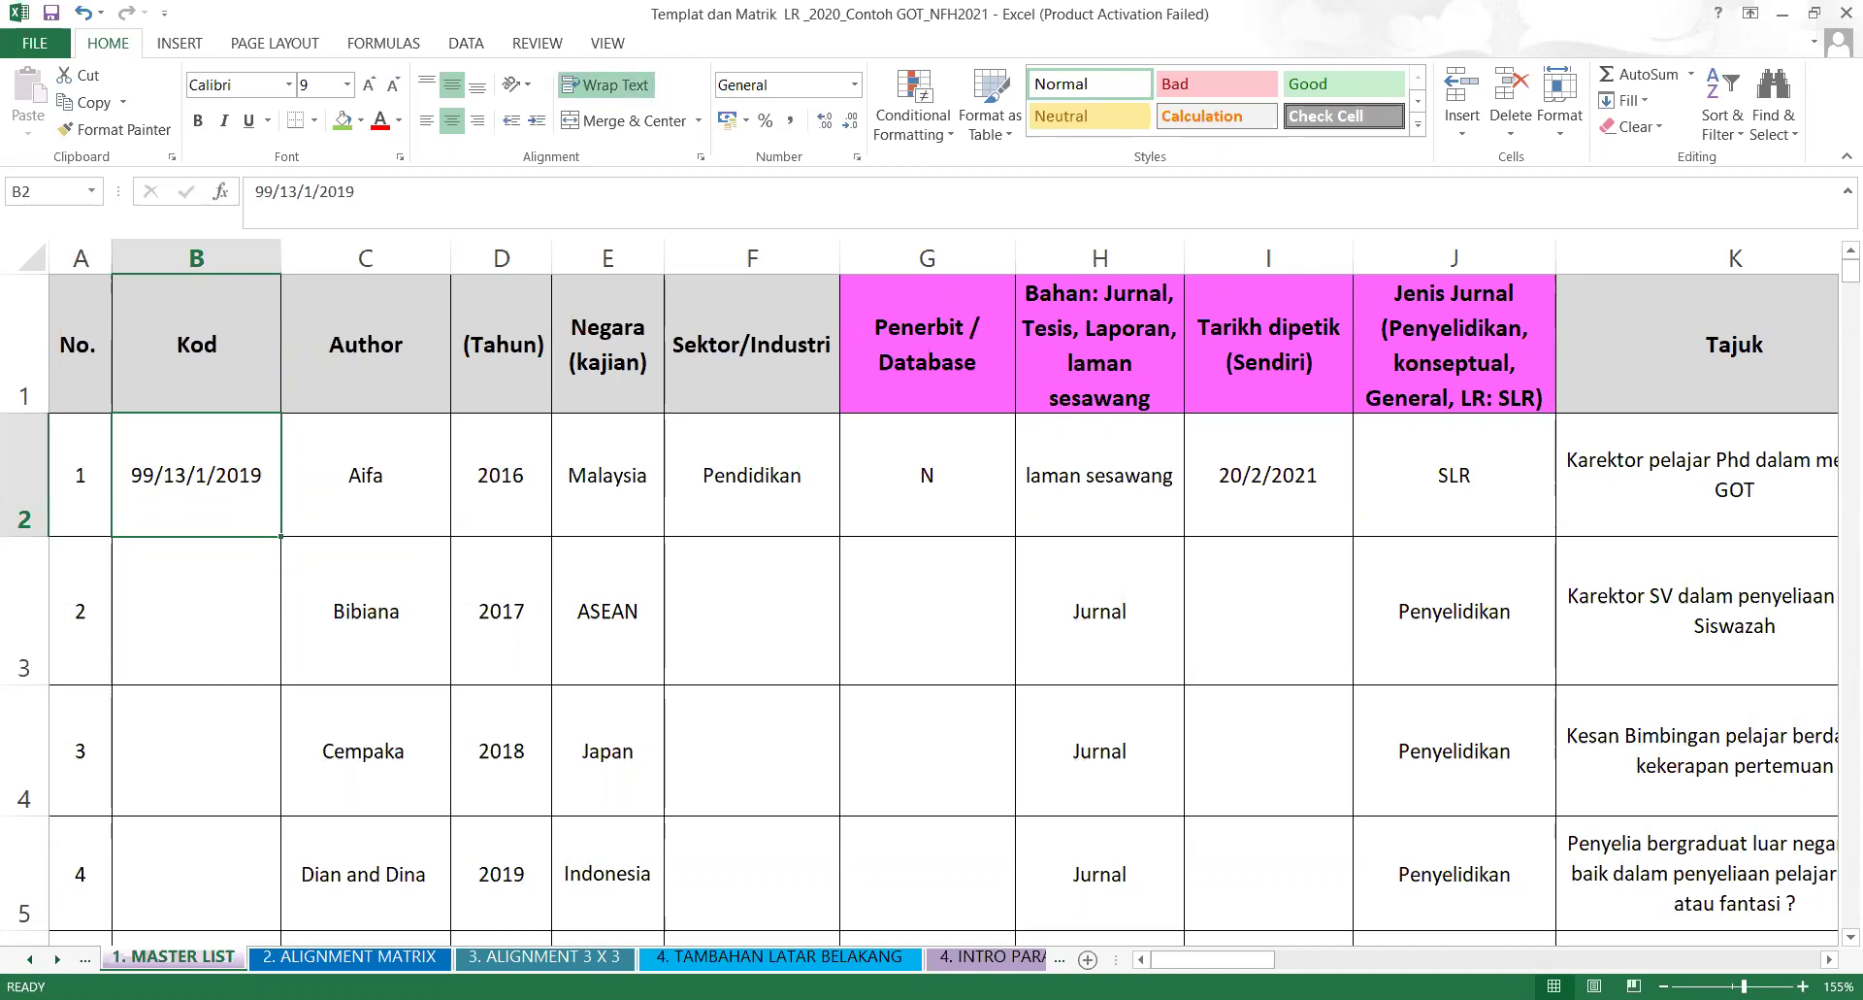
Review the blue chapter 1 columns from 1.2 Latar Belakang across to 1.8B Limitasi.
click(1828, 960)
click(1828, 960)
click(1828, 960)
click(1829, 959)
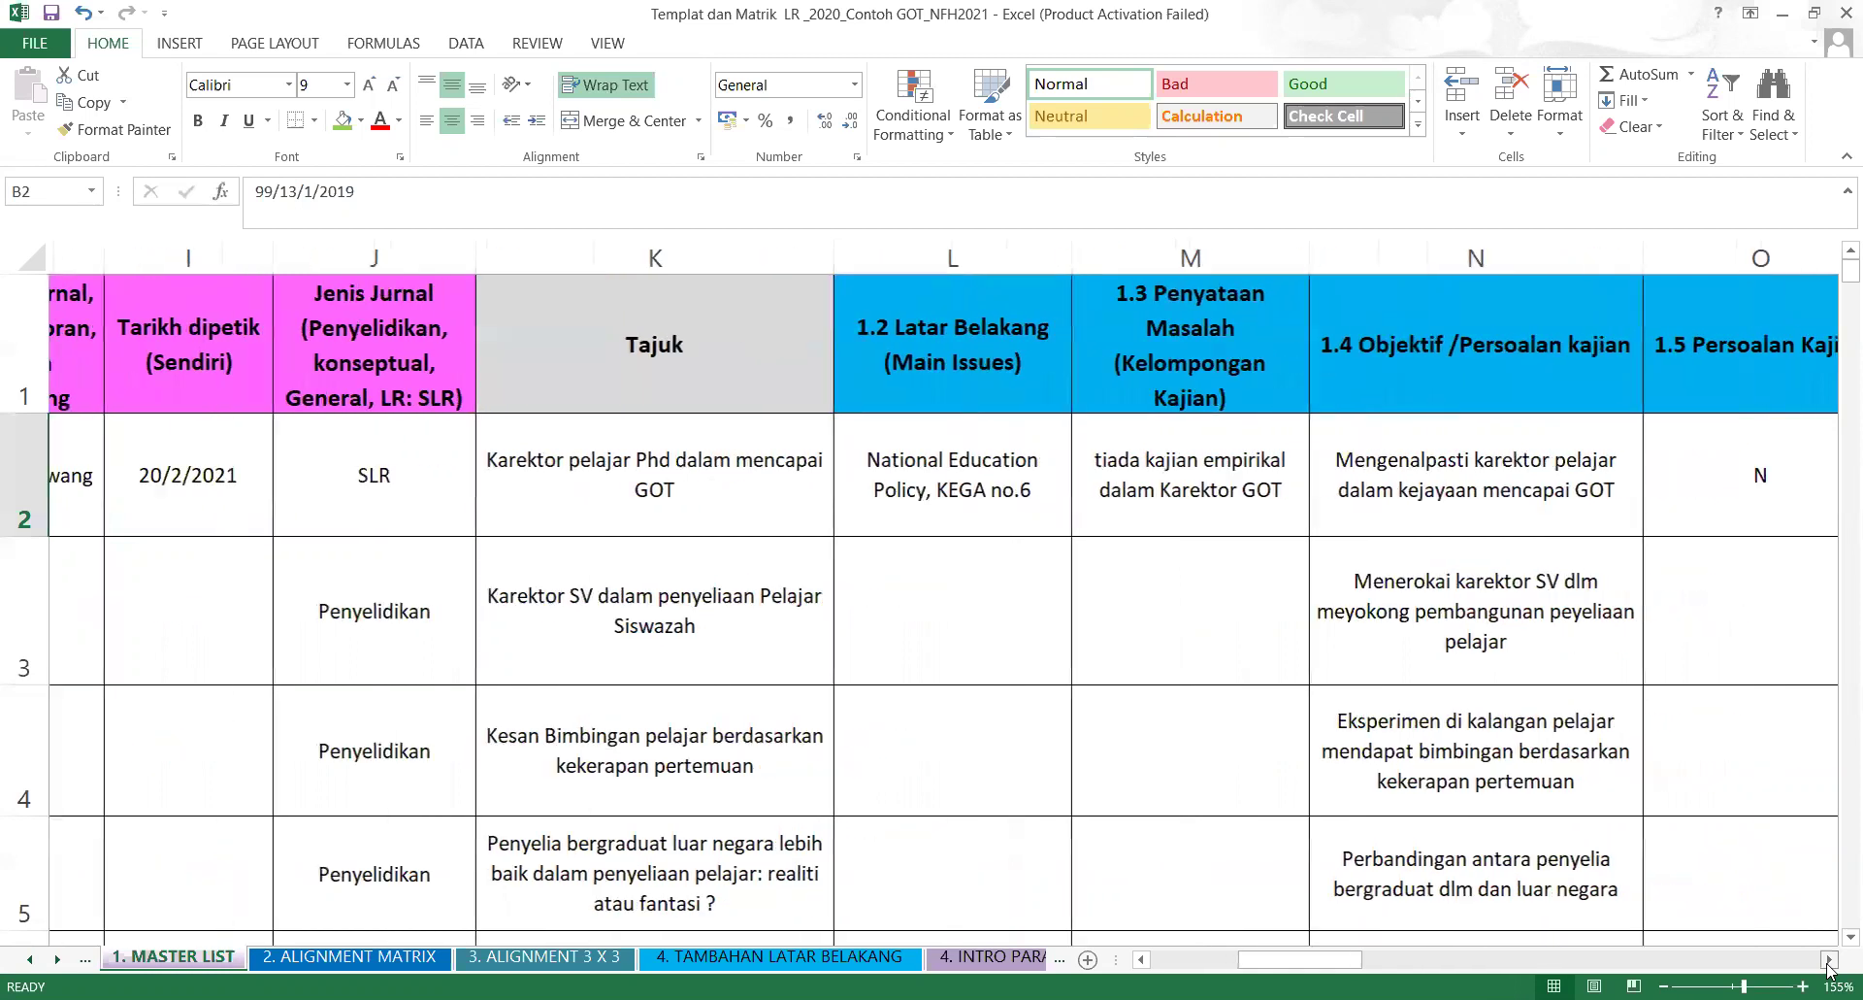
click(1829, 960)
click(1828, 960)
click(1829, 960)
click(1829, 960)
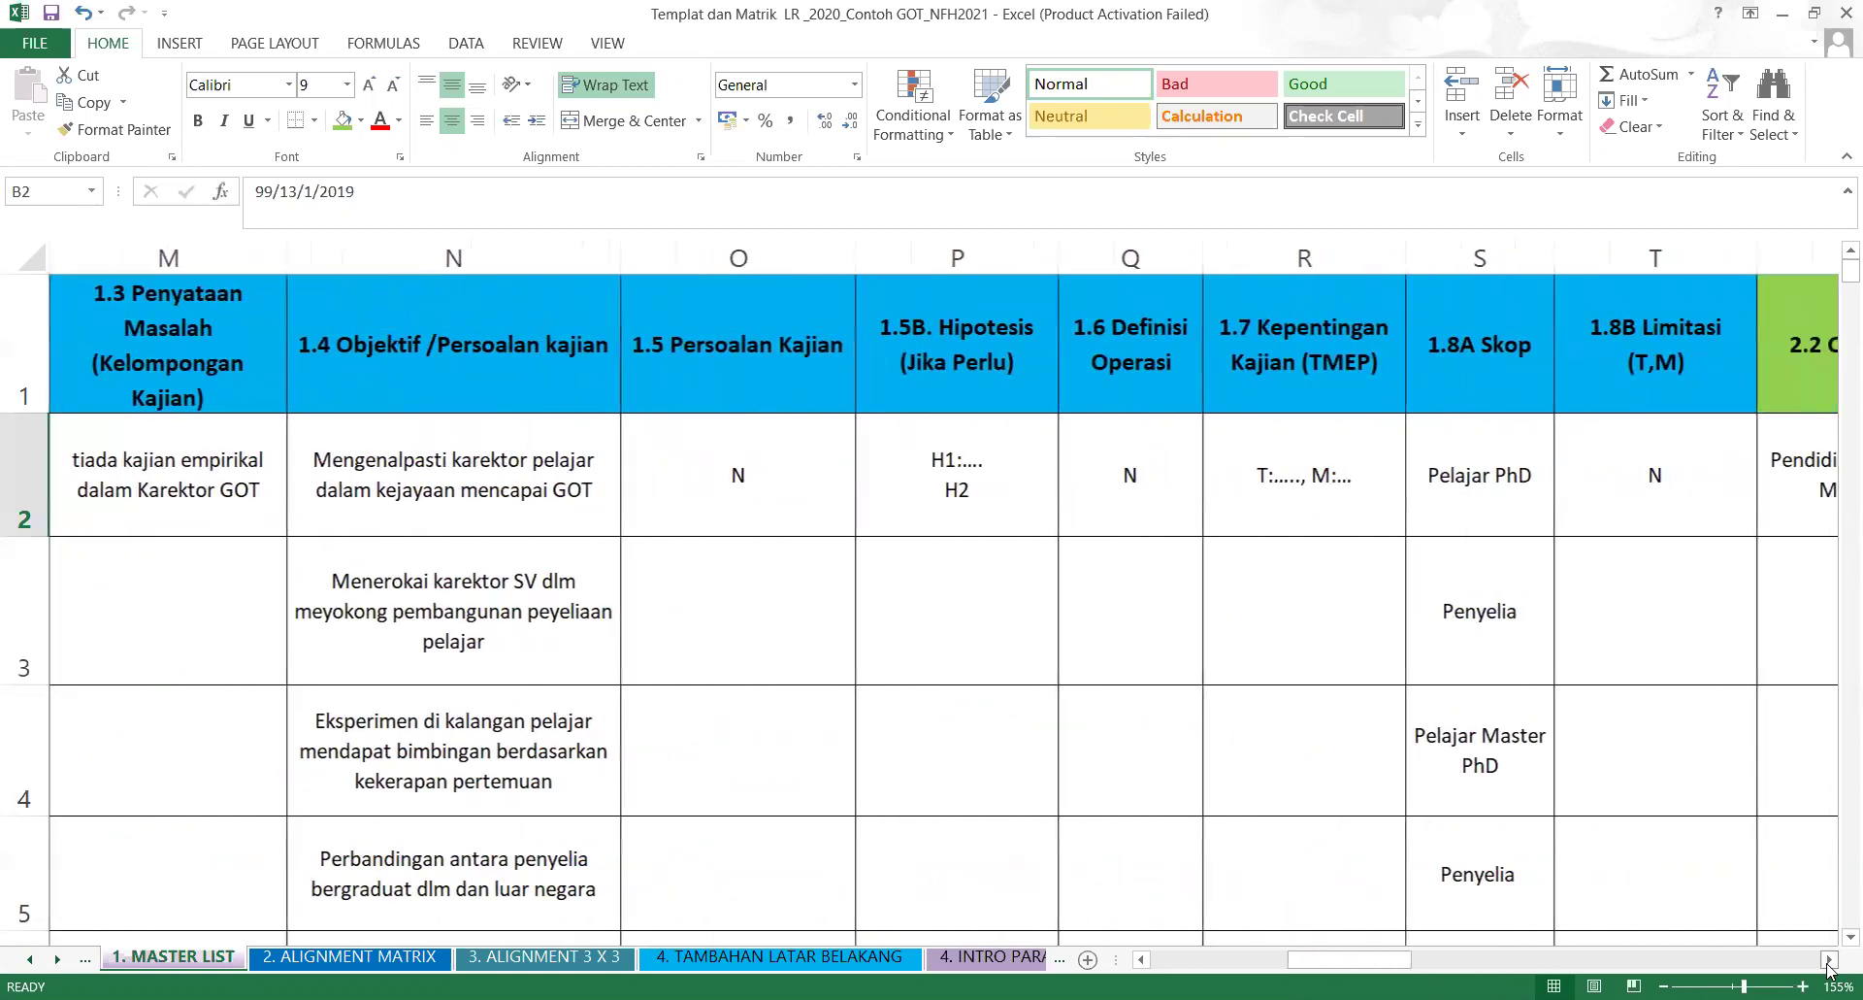
click(1829, 960)
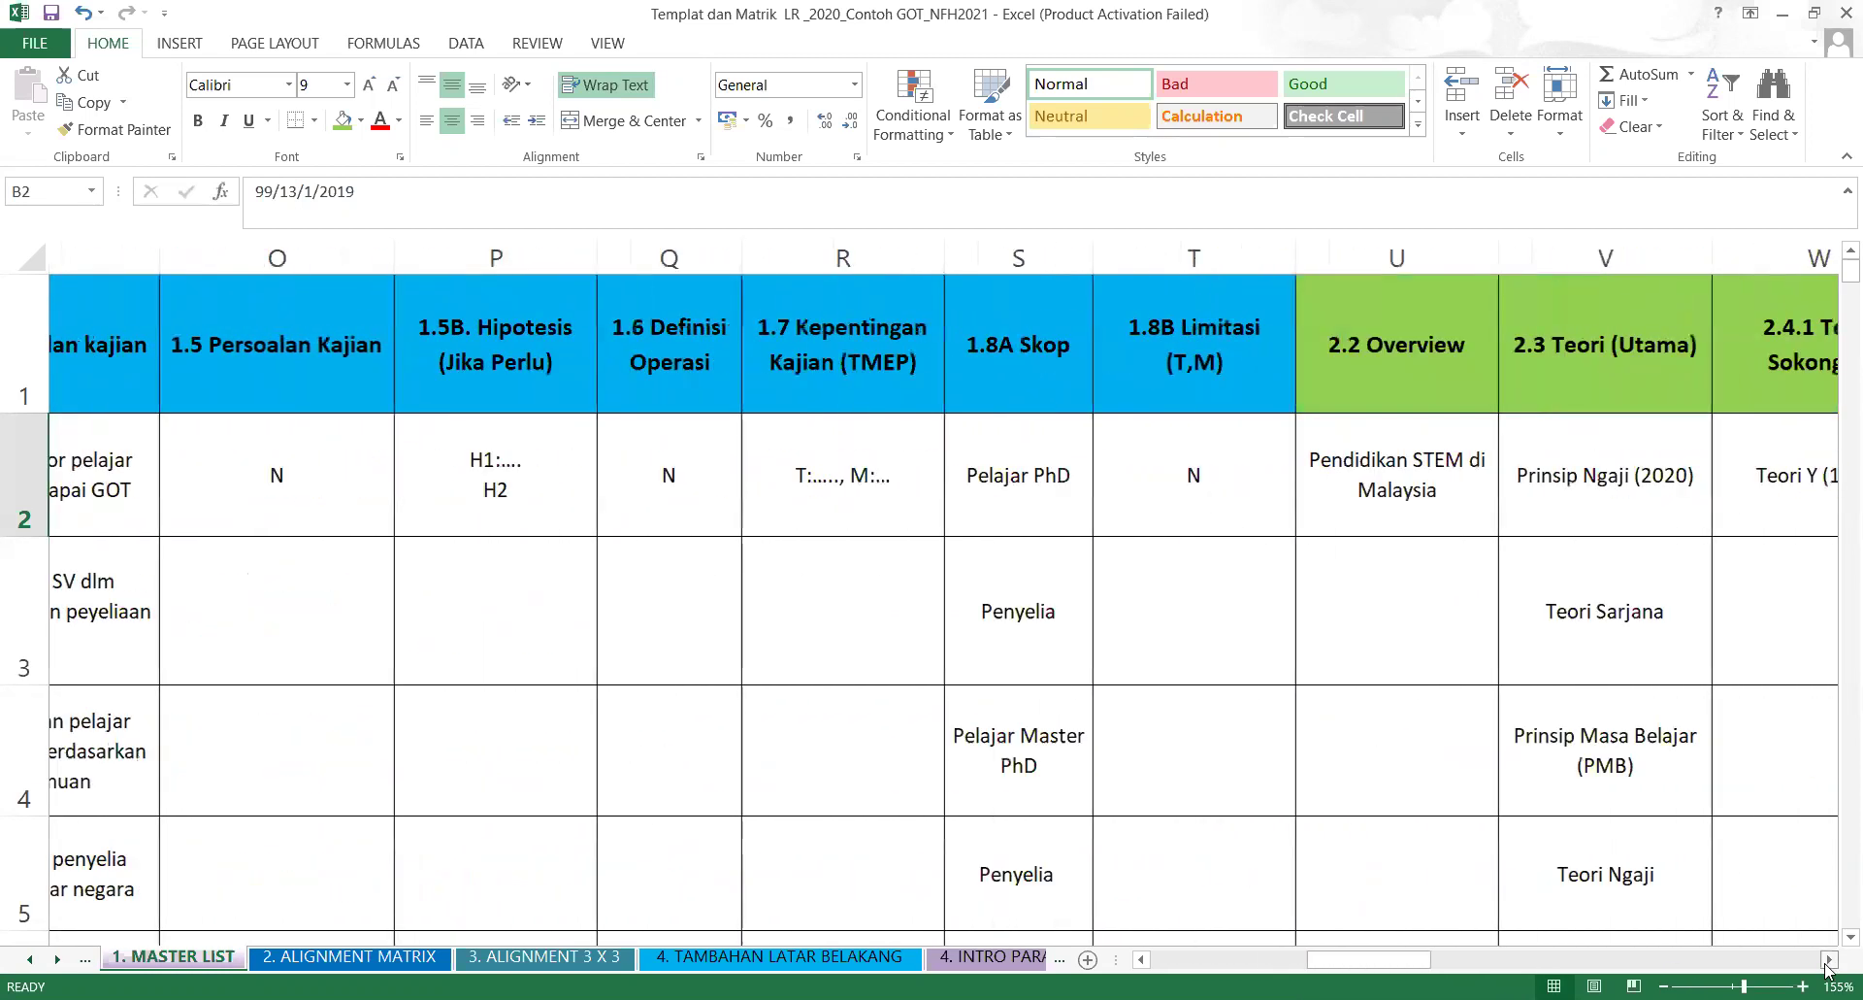
Examine the green chapter 2 columns from 2.2 Overview across to the Kerangka Konseptual column.
click(1829, 960)
click(1829, 960)
click(1828, 960)
click(1828, 960)
click(1828, 960)
click(1829, 960)
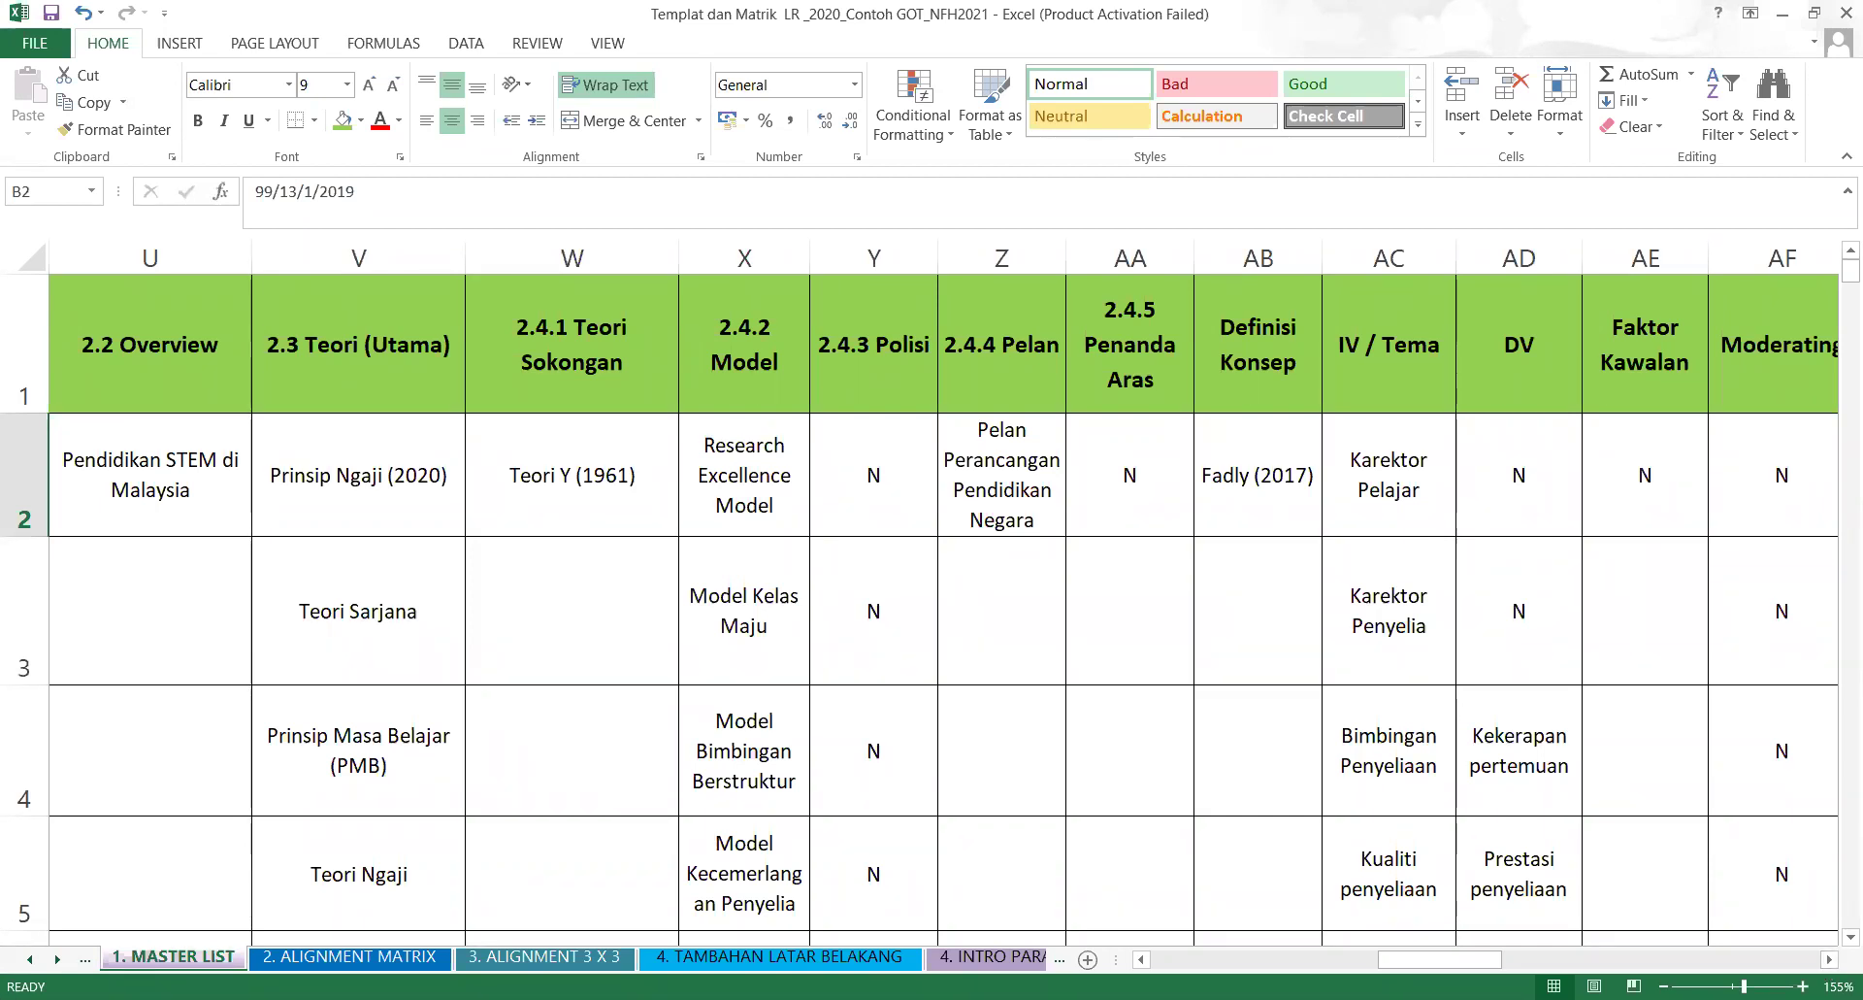
click(1832, 961)
click(1832, 961)
click(1832, 961)
click(1832, 961)
click(1832, 961)
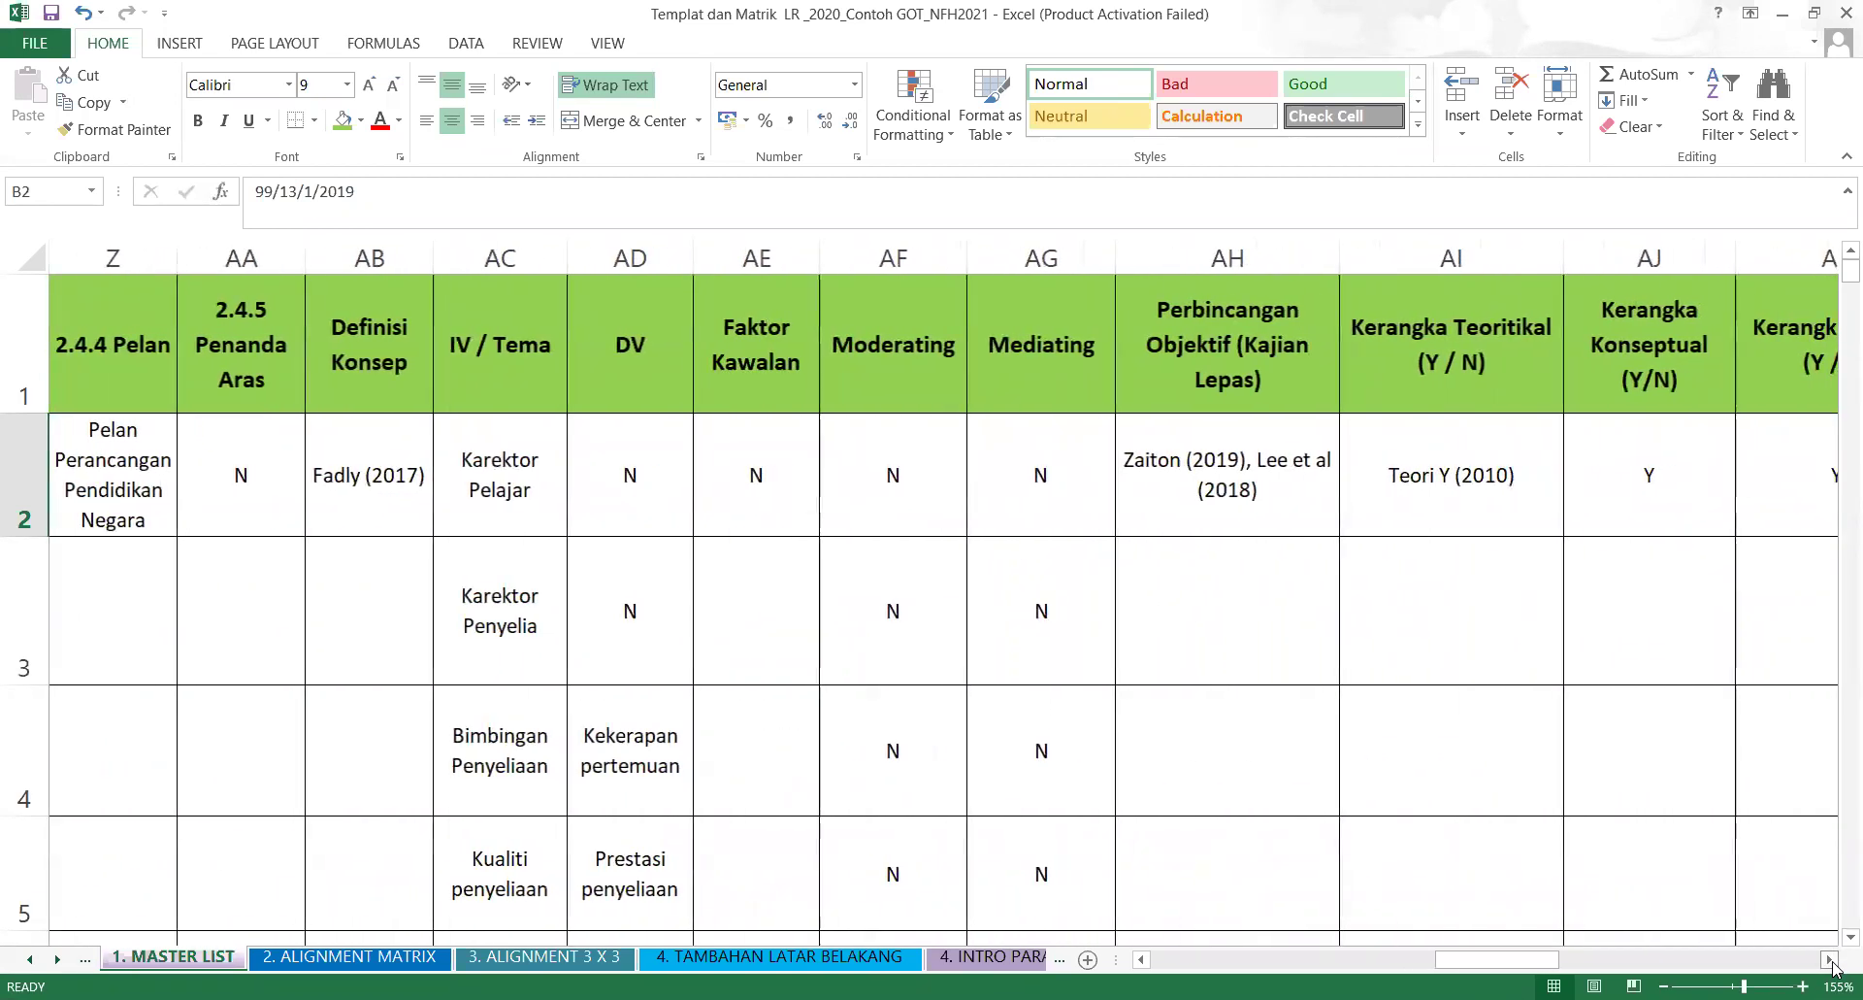
Review the research design and methodology columns and select the headings from Strategi /kaedah penyelidikan through Unit Analisis.
click(1831, 961)
click(1831, 961)
click(1831, 961)
click(1832, 960)
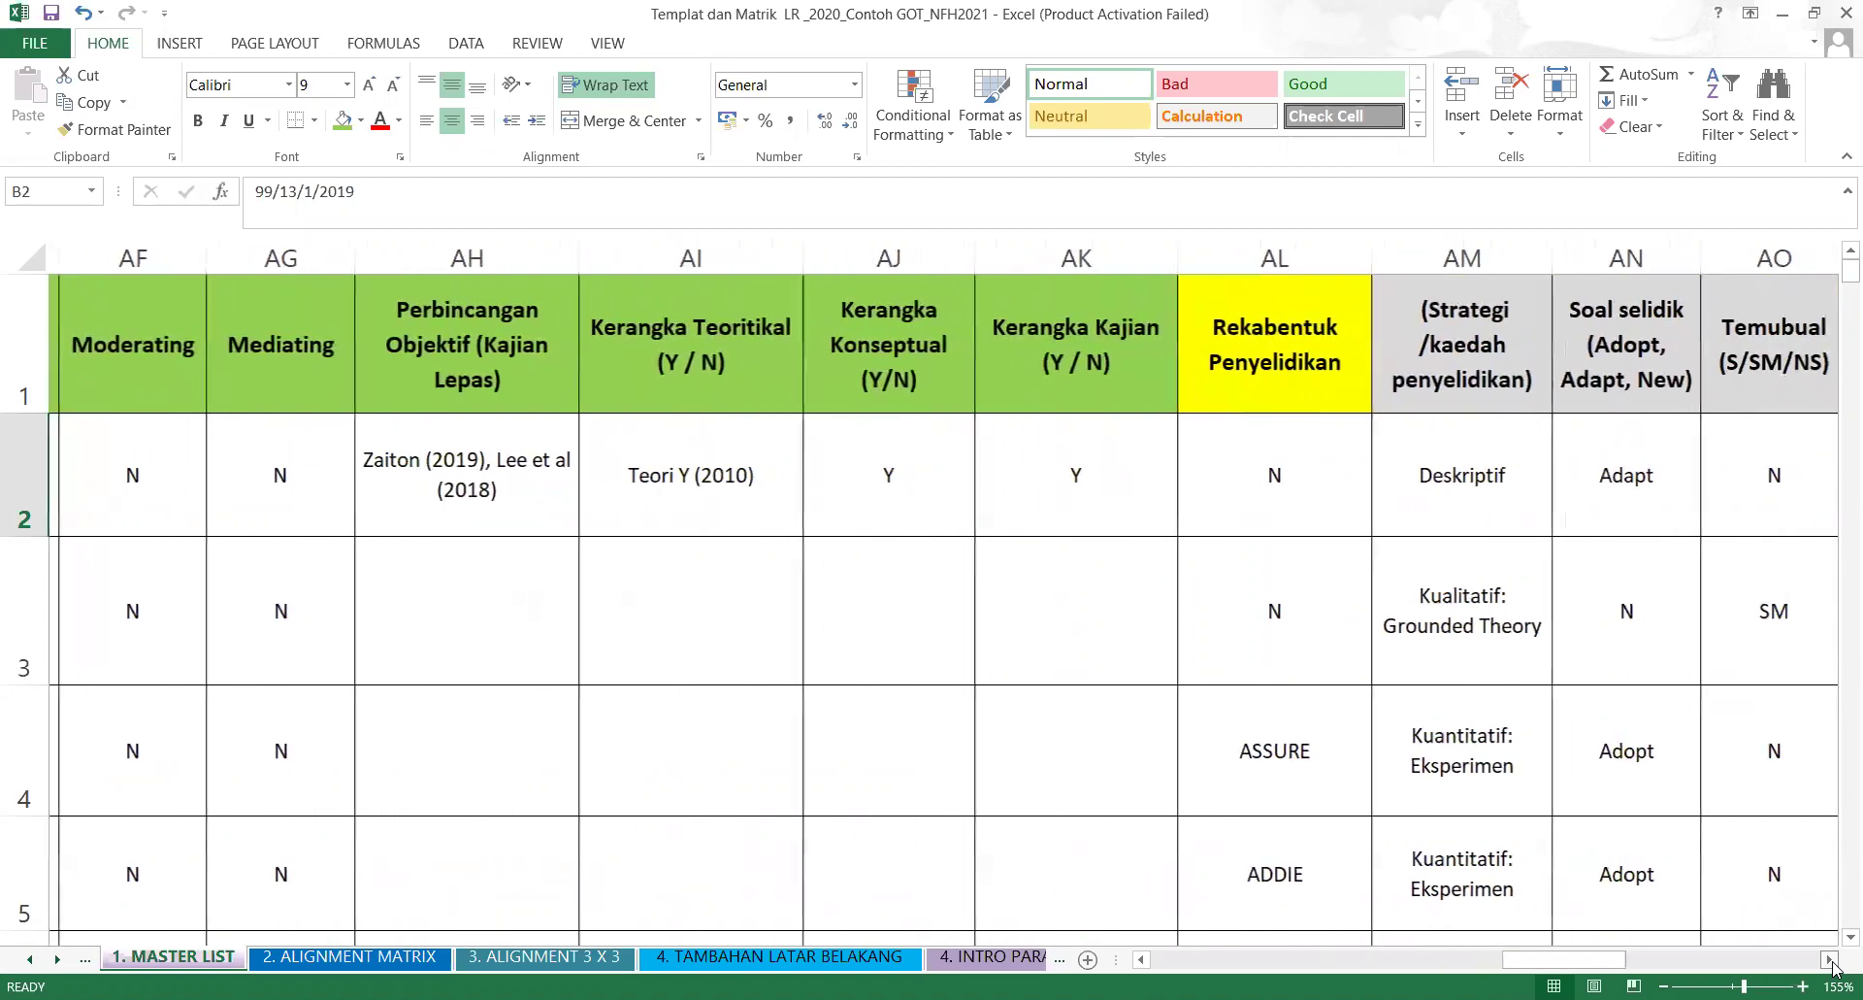
click(1831, 960)
click(1832, 961)
click(1832, 961)
click(1831, 961)
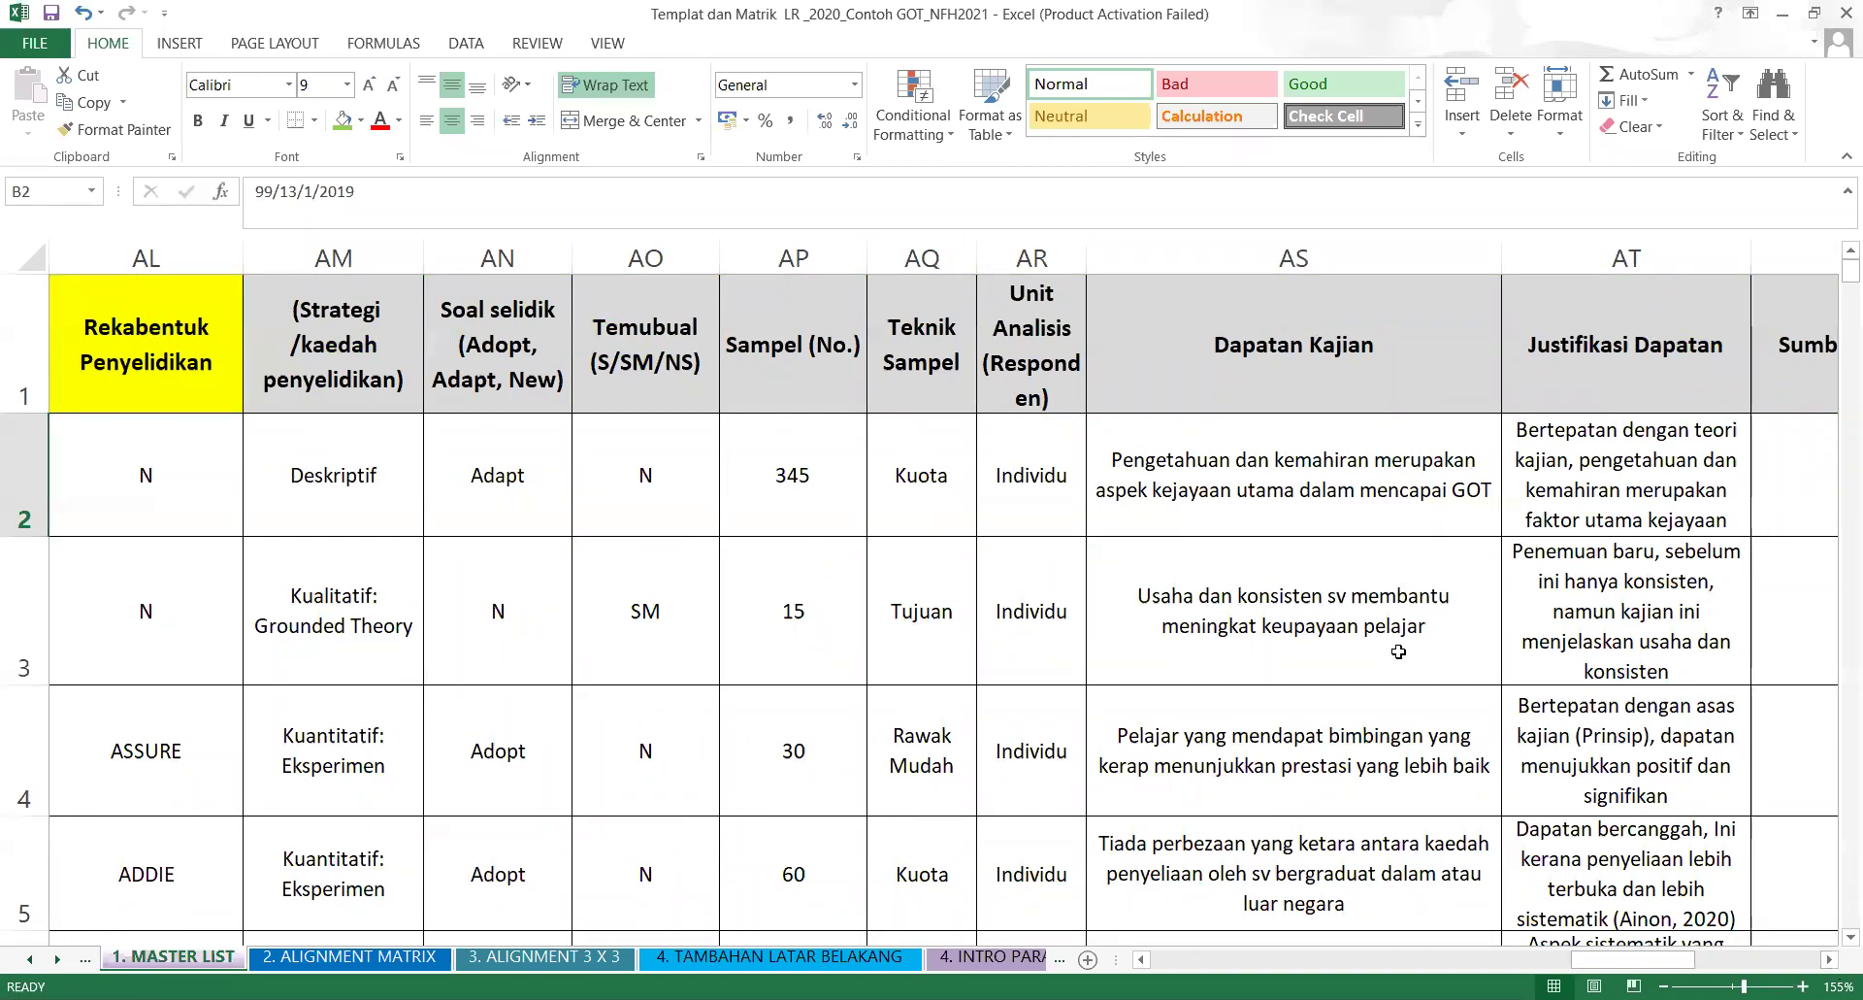
drag(338, 347, 1020, 384)
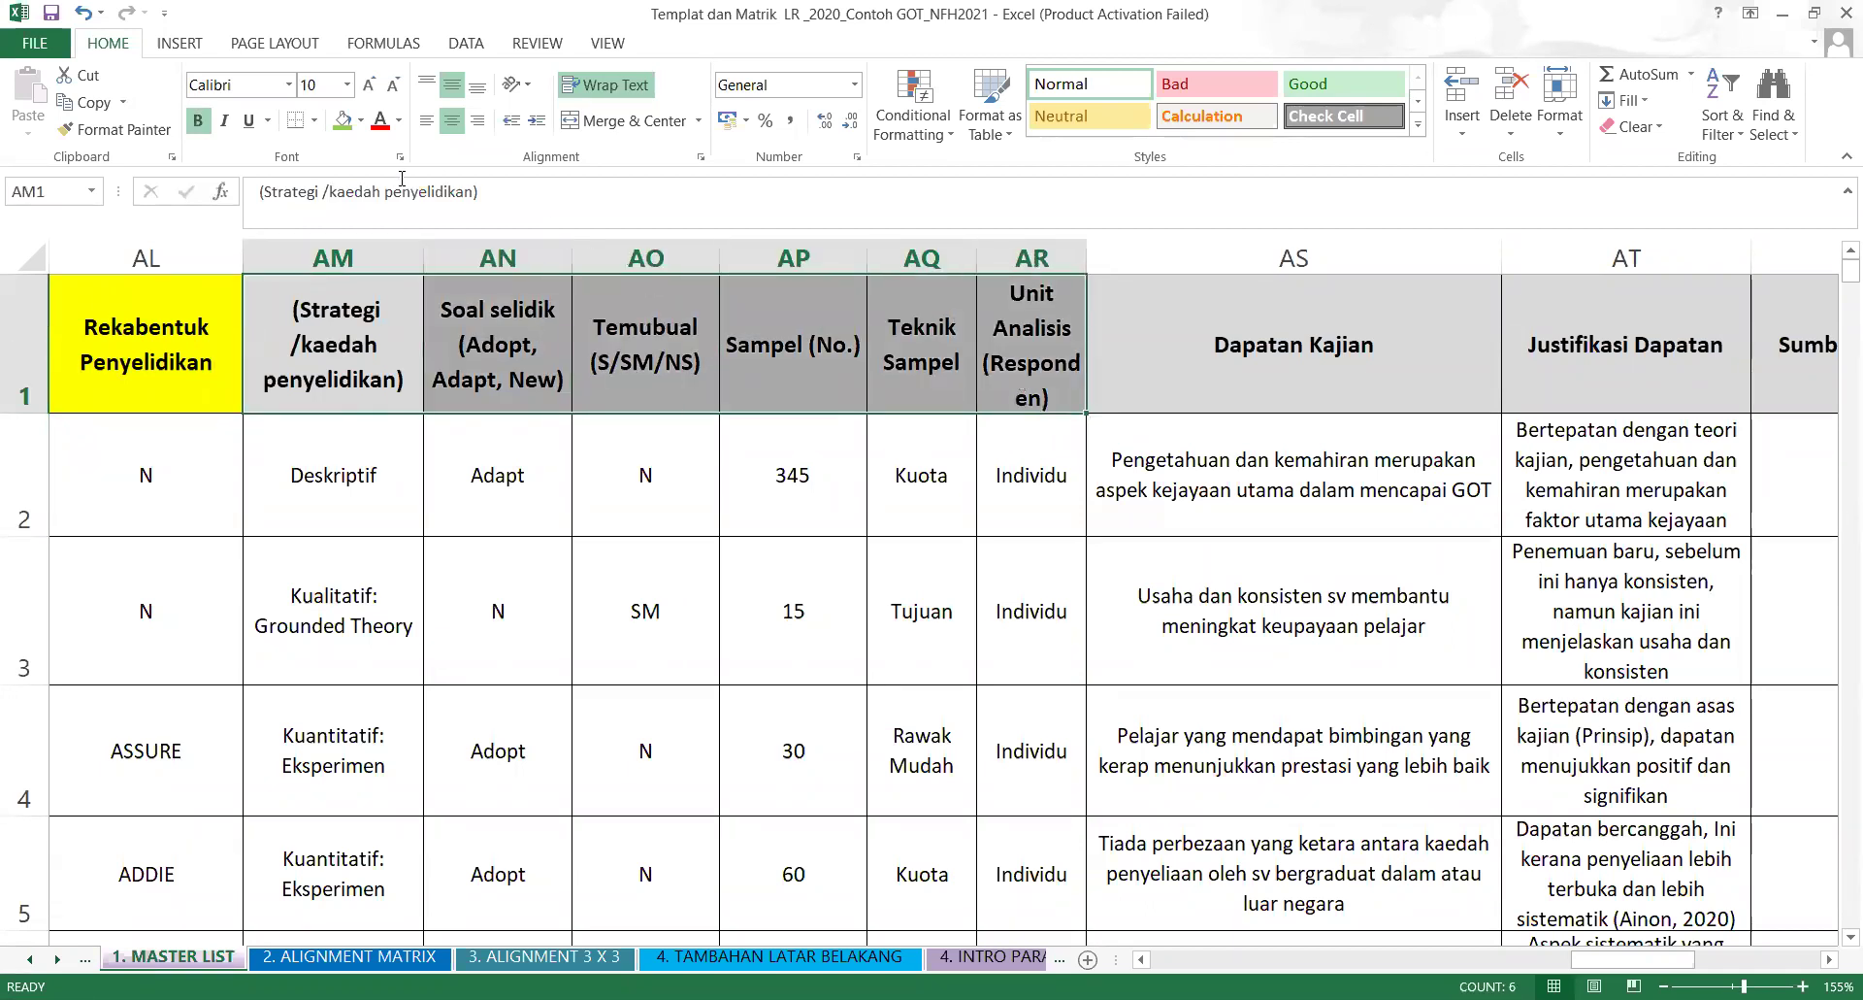
Fill the selected headings from Strategi /kaedah penyelidikan through Unit Analisis with the standard yellow.
click(361, 121)
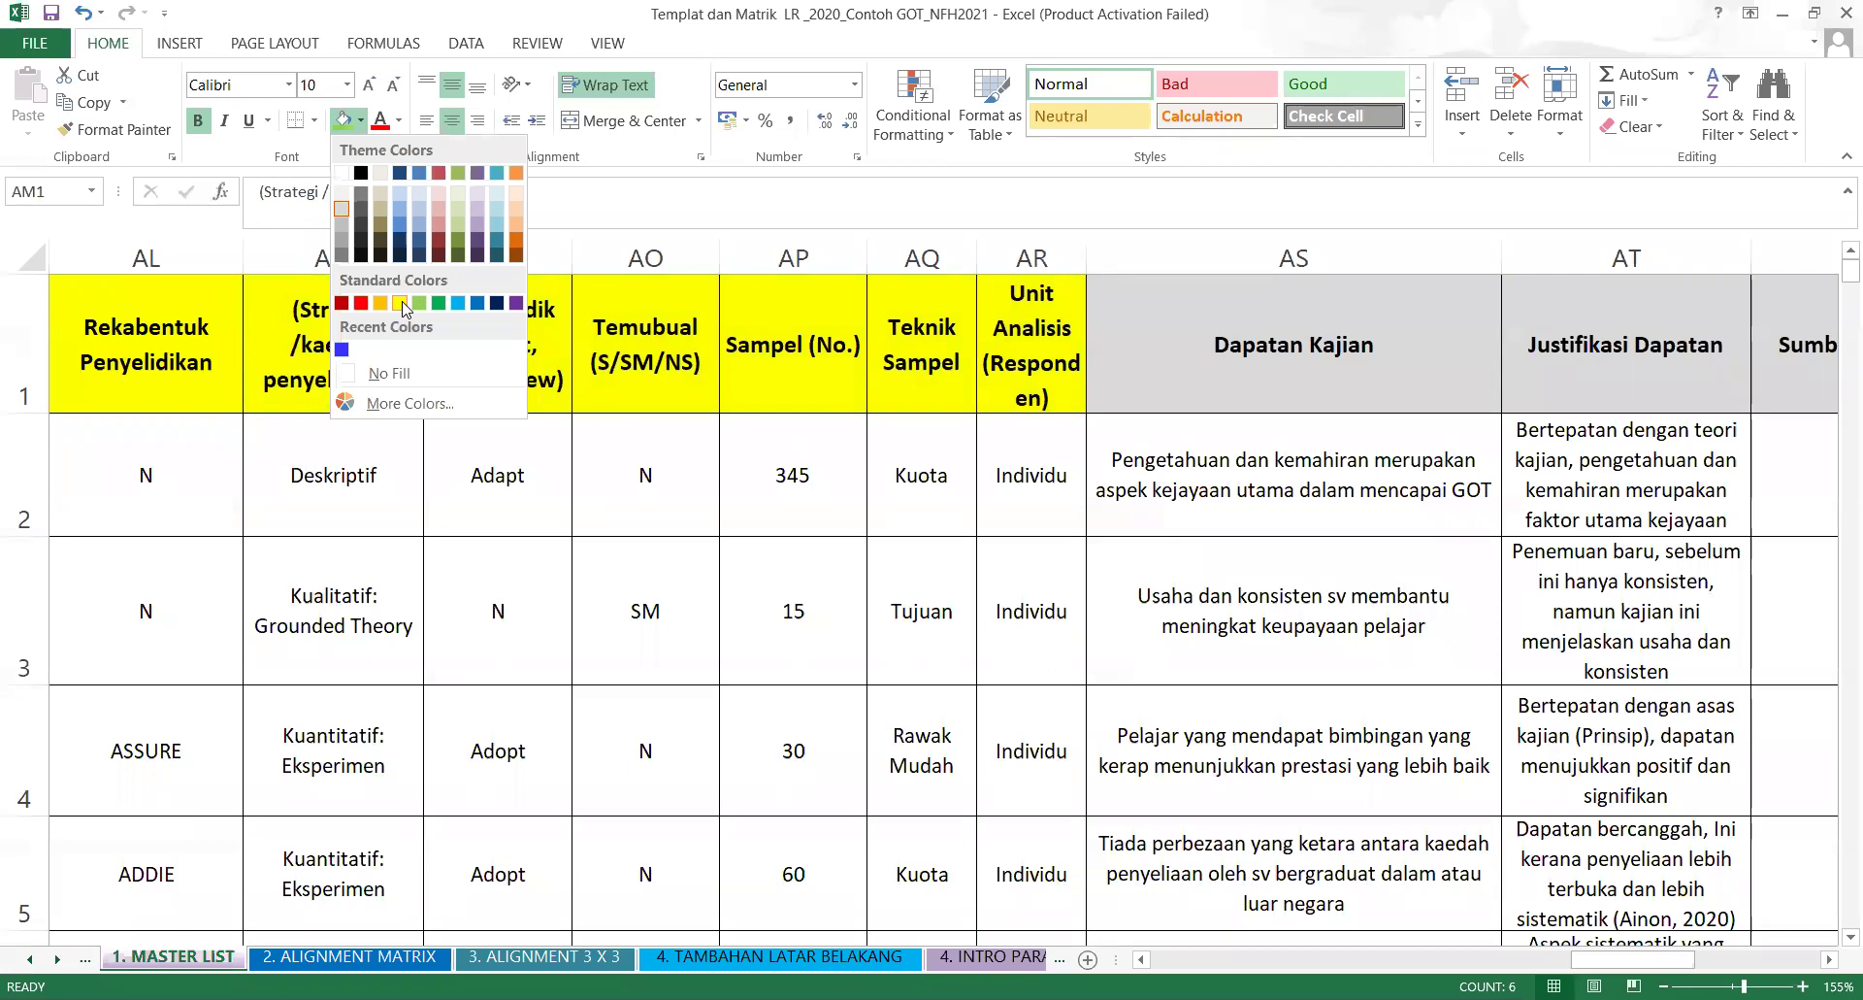
click(406, 307)
click(631, 583)
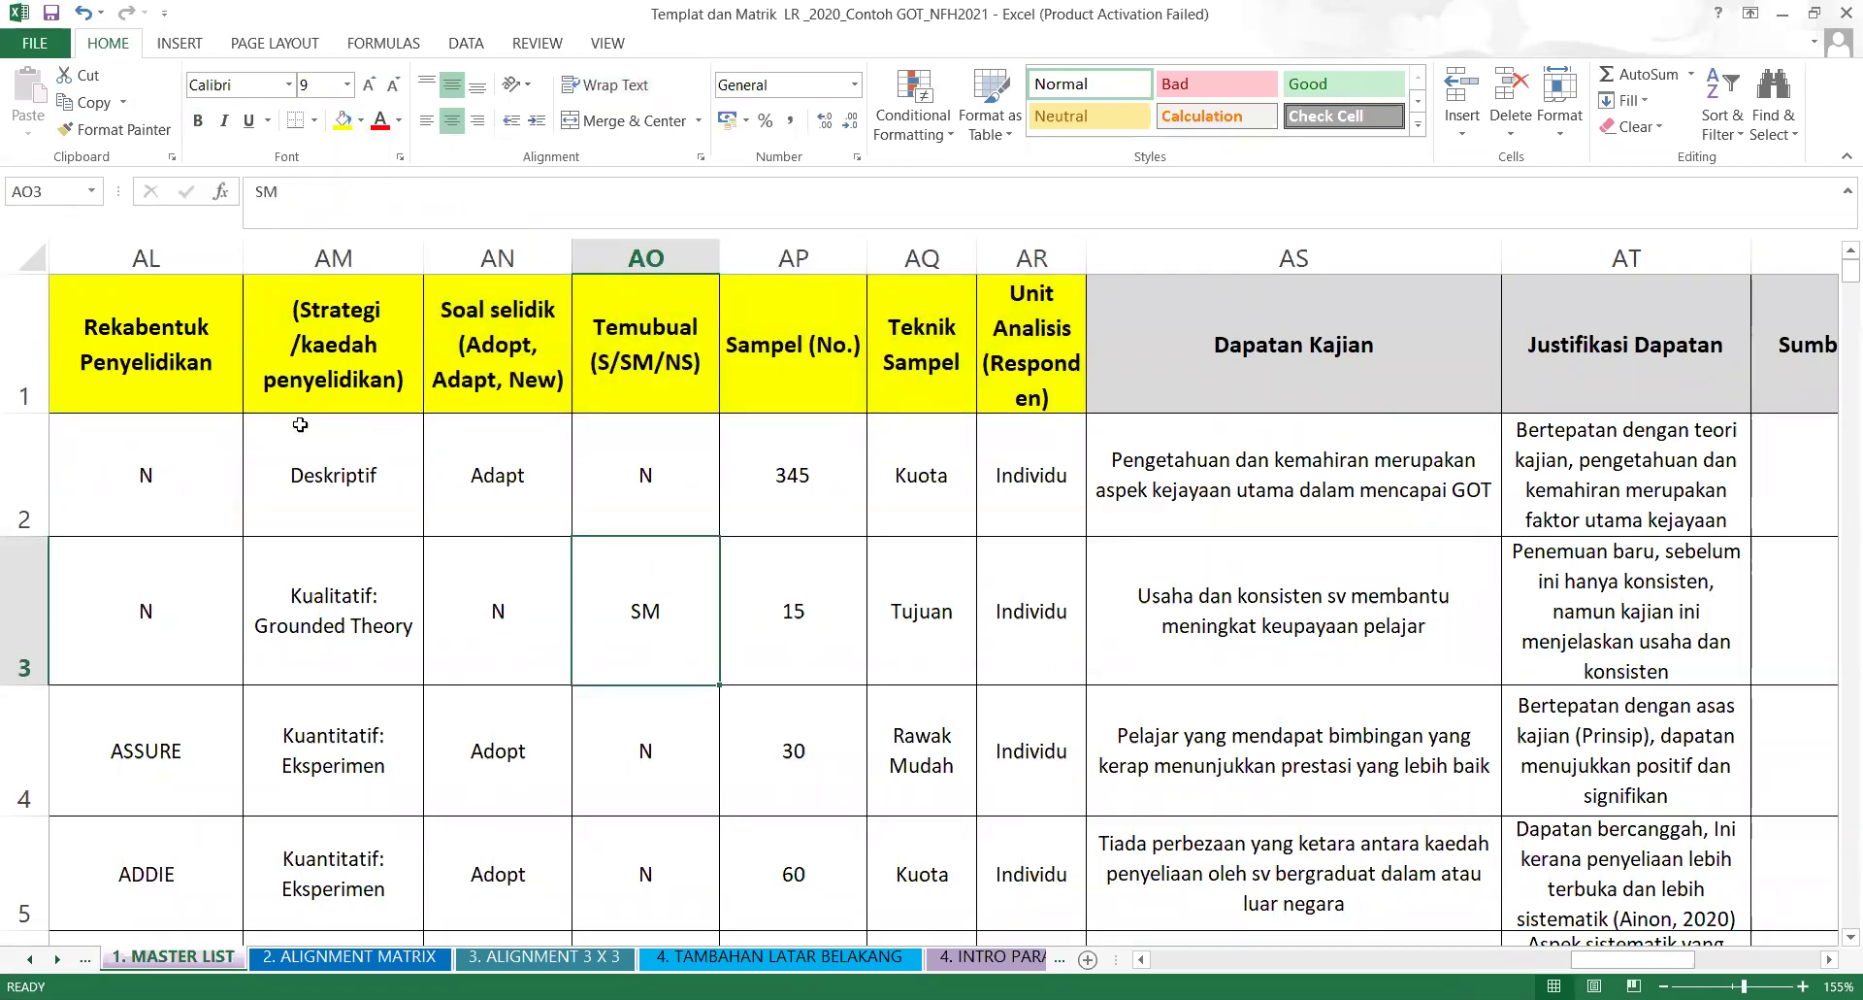
Review the yellow chapter 3 headings one by one from Rekabentuk Penyelidikan across to Unit Analisis (Responden).
click(139, 364)
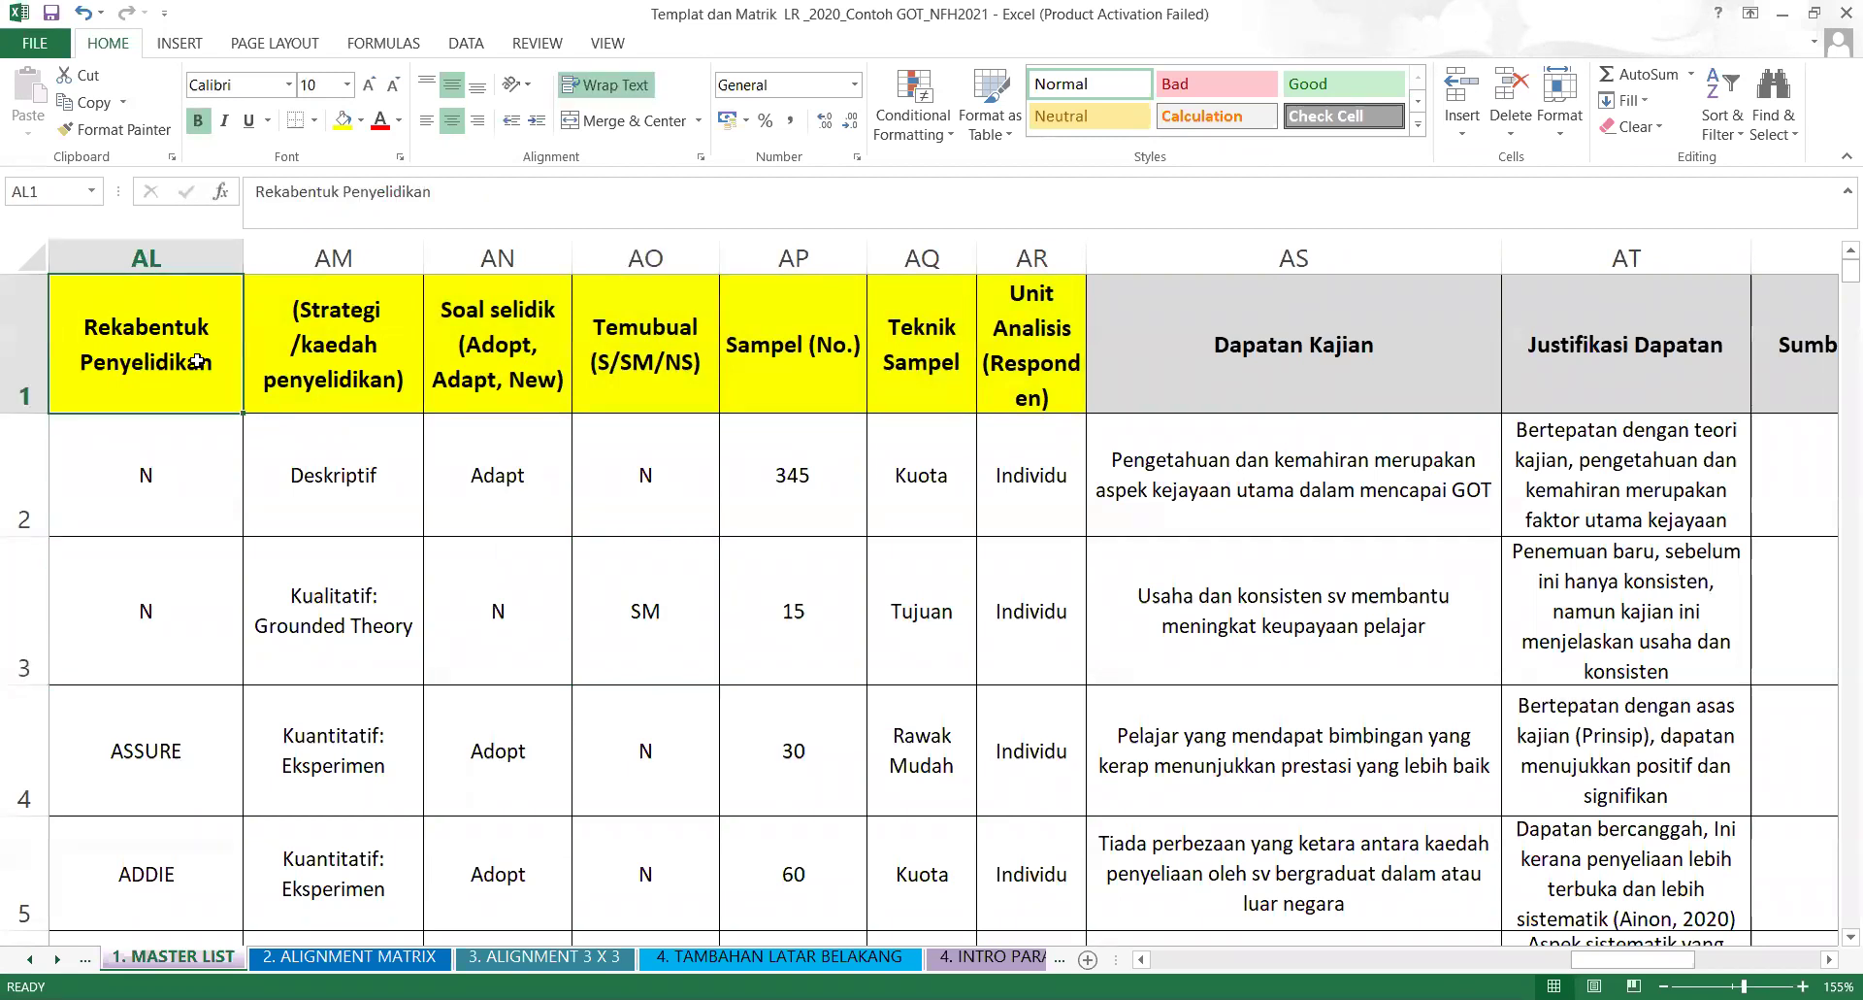
click(308, 370)
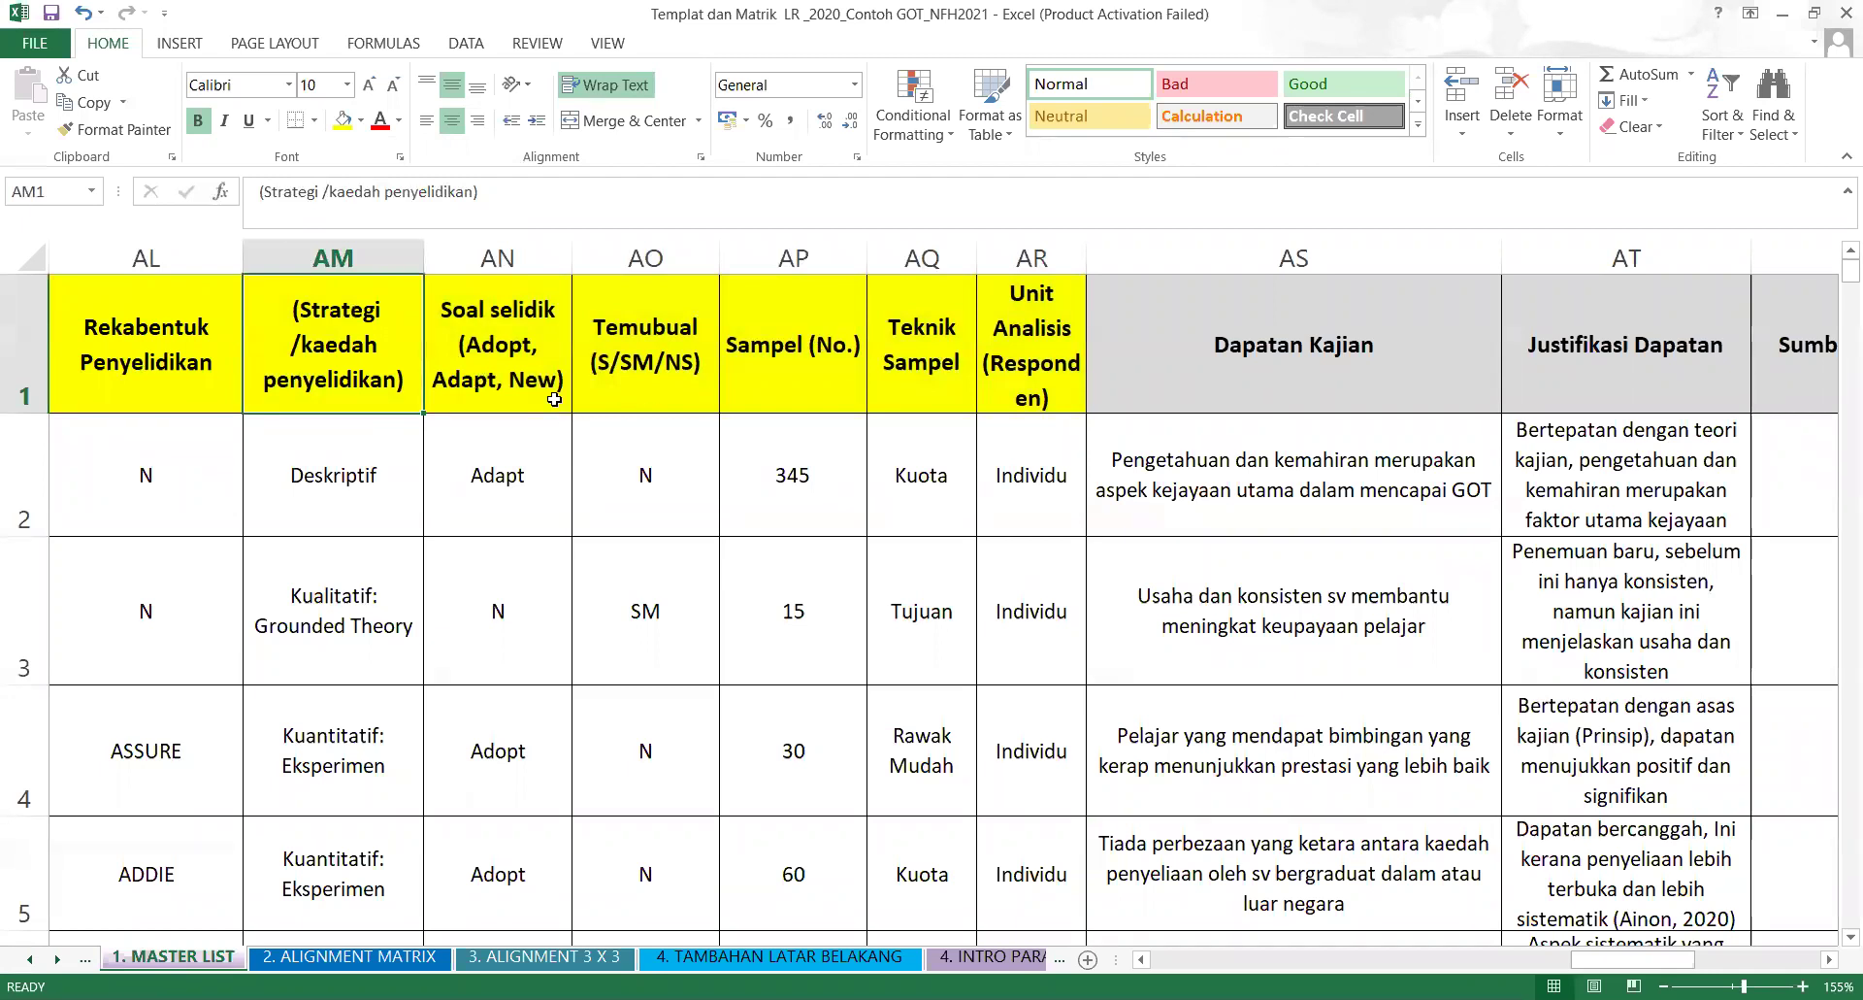
click(537, 351)
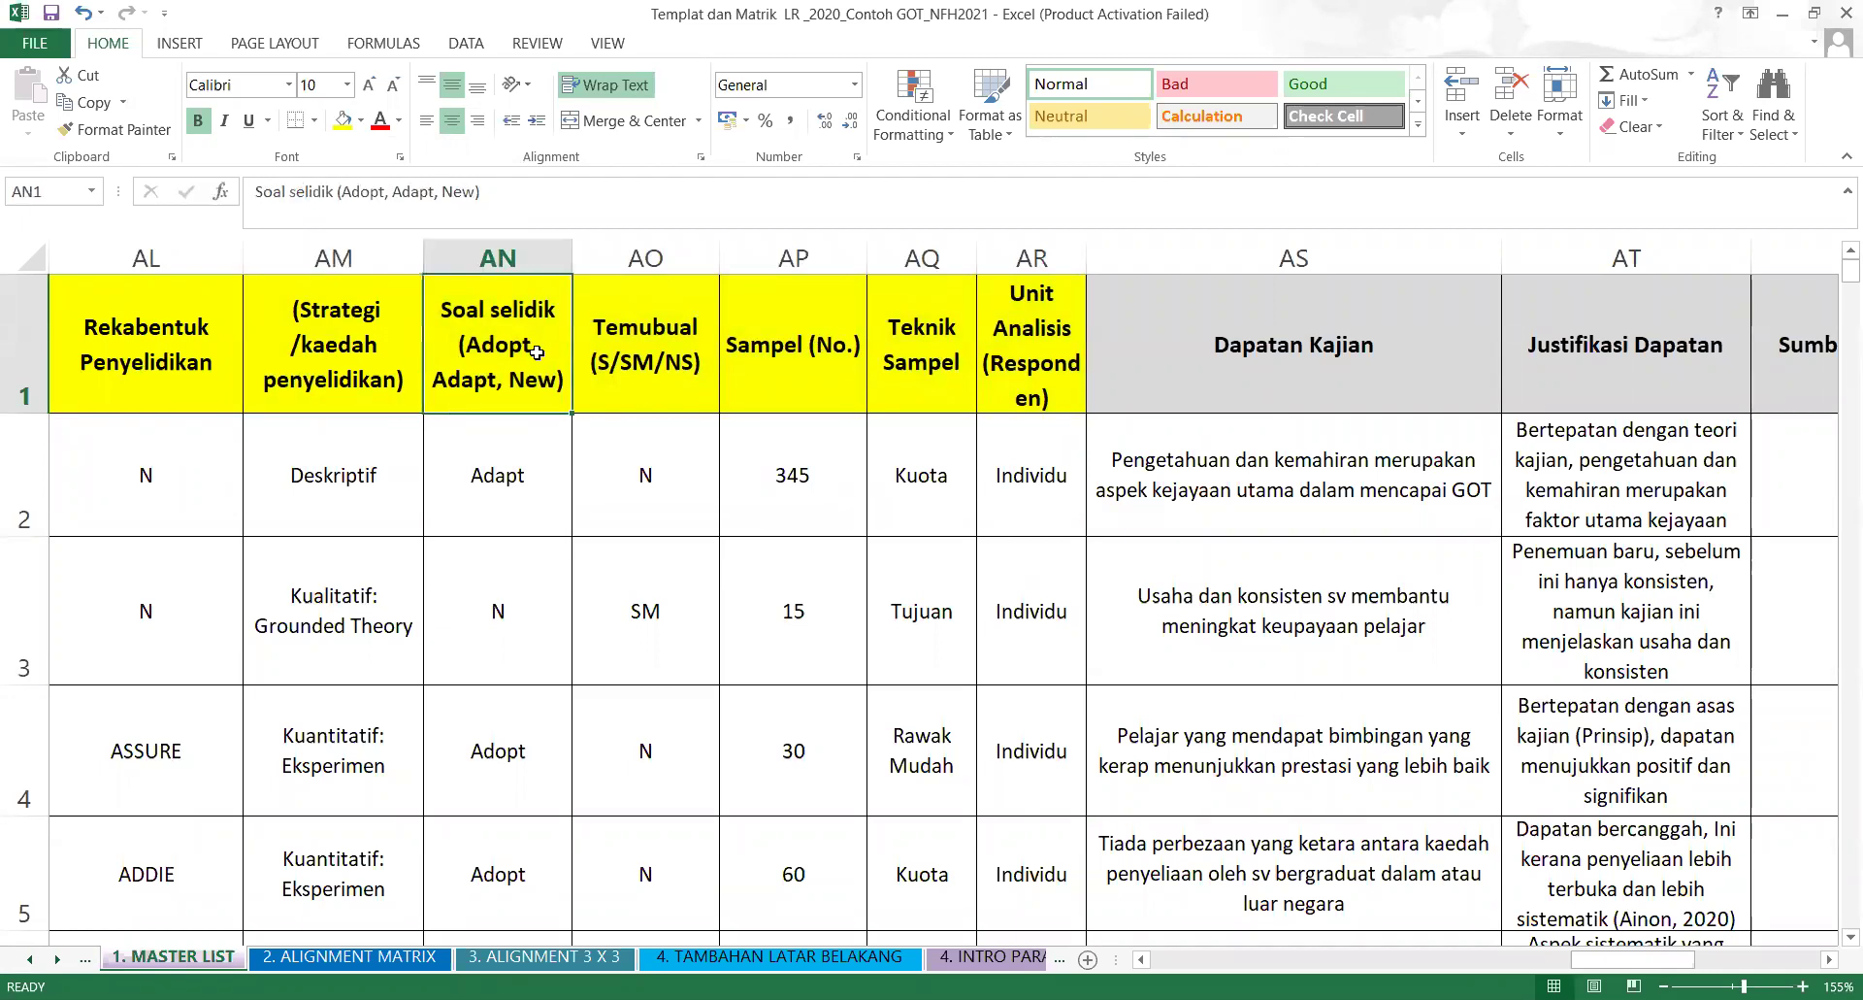
click(679, 361)
click(804, 372)
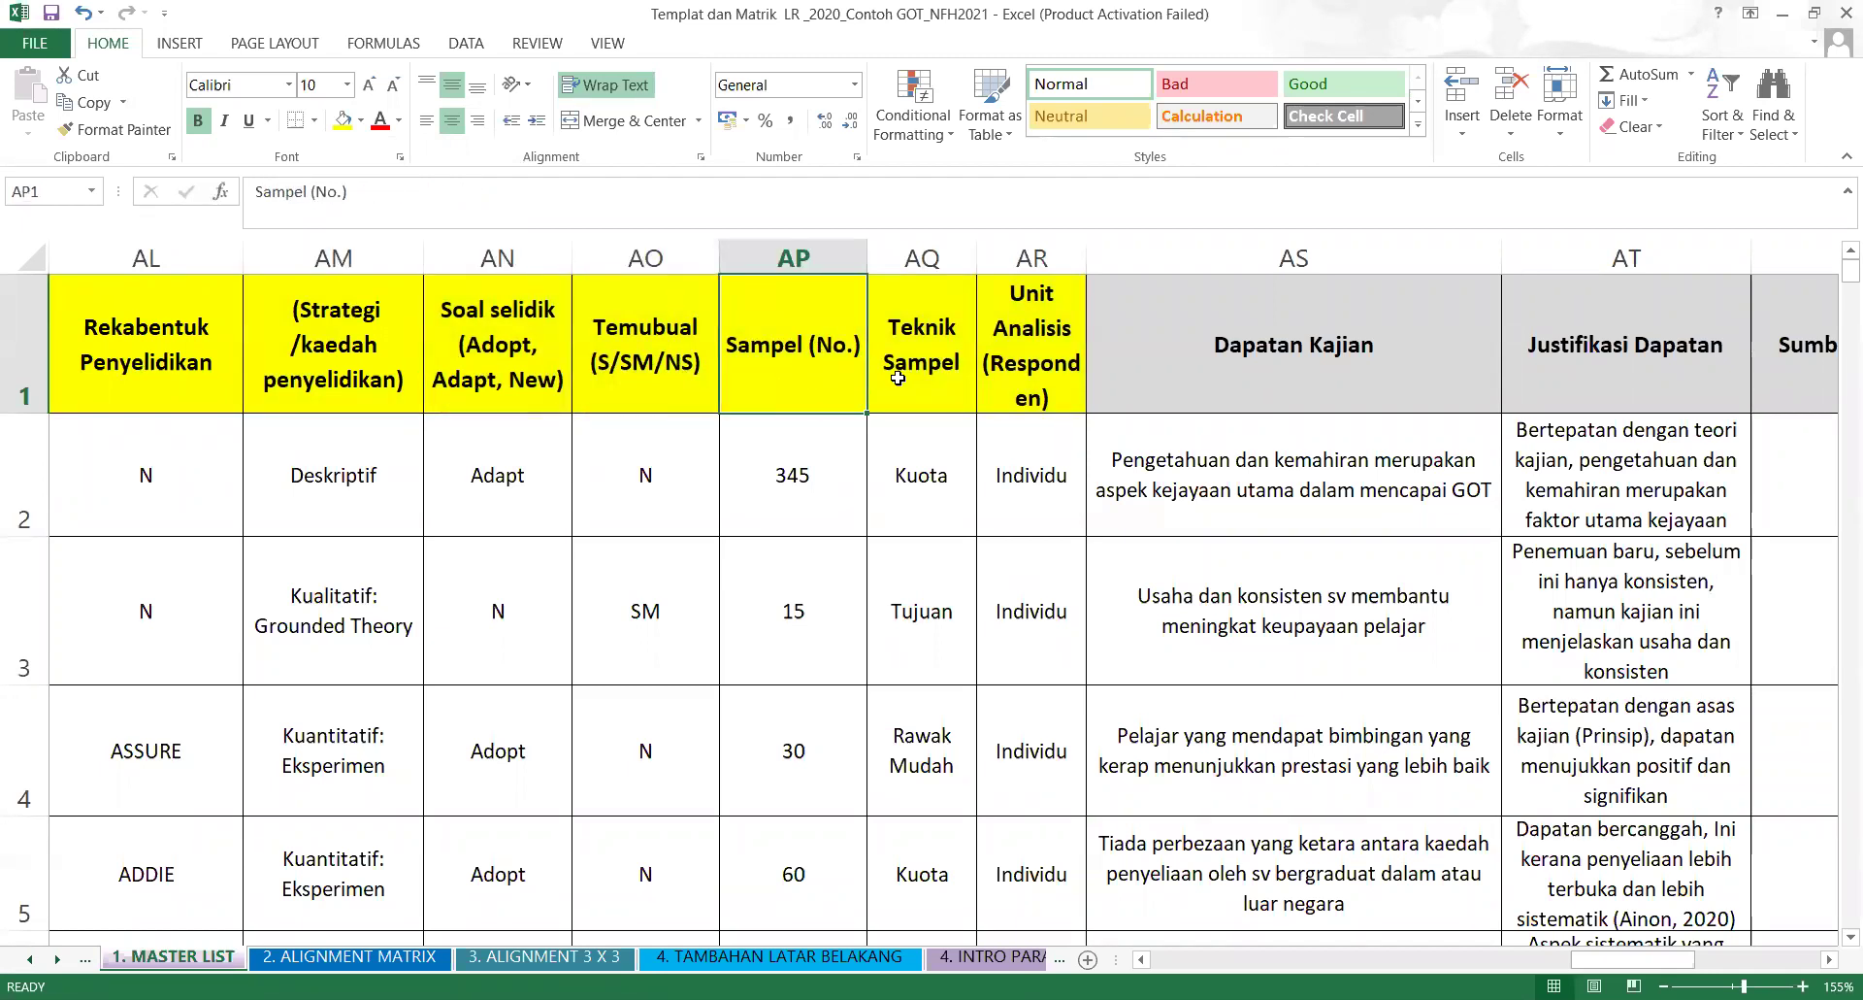
click(908, 379)
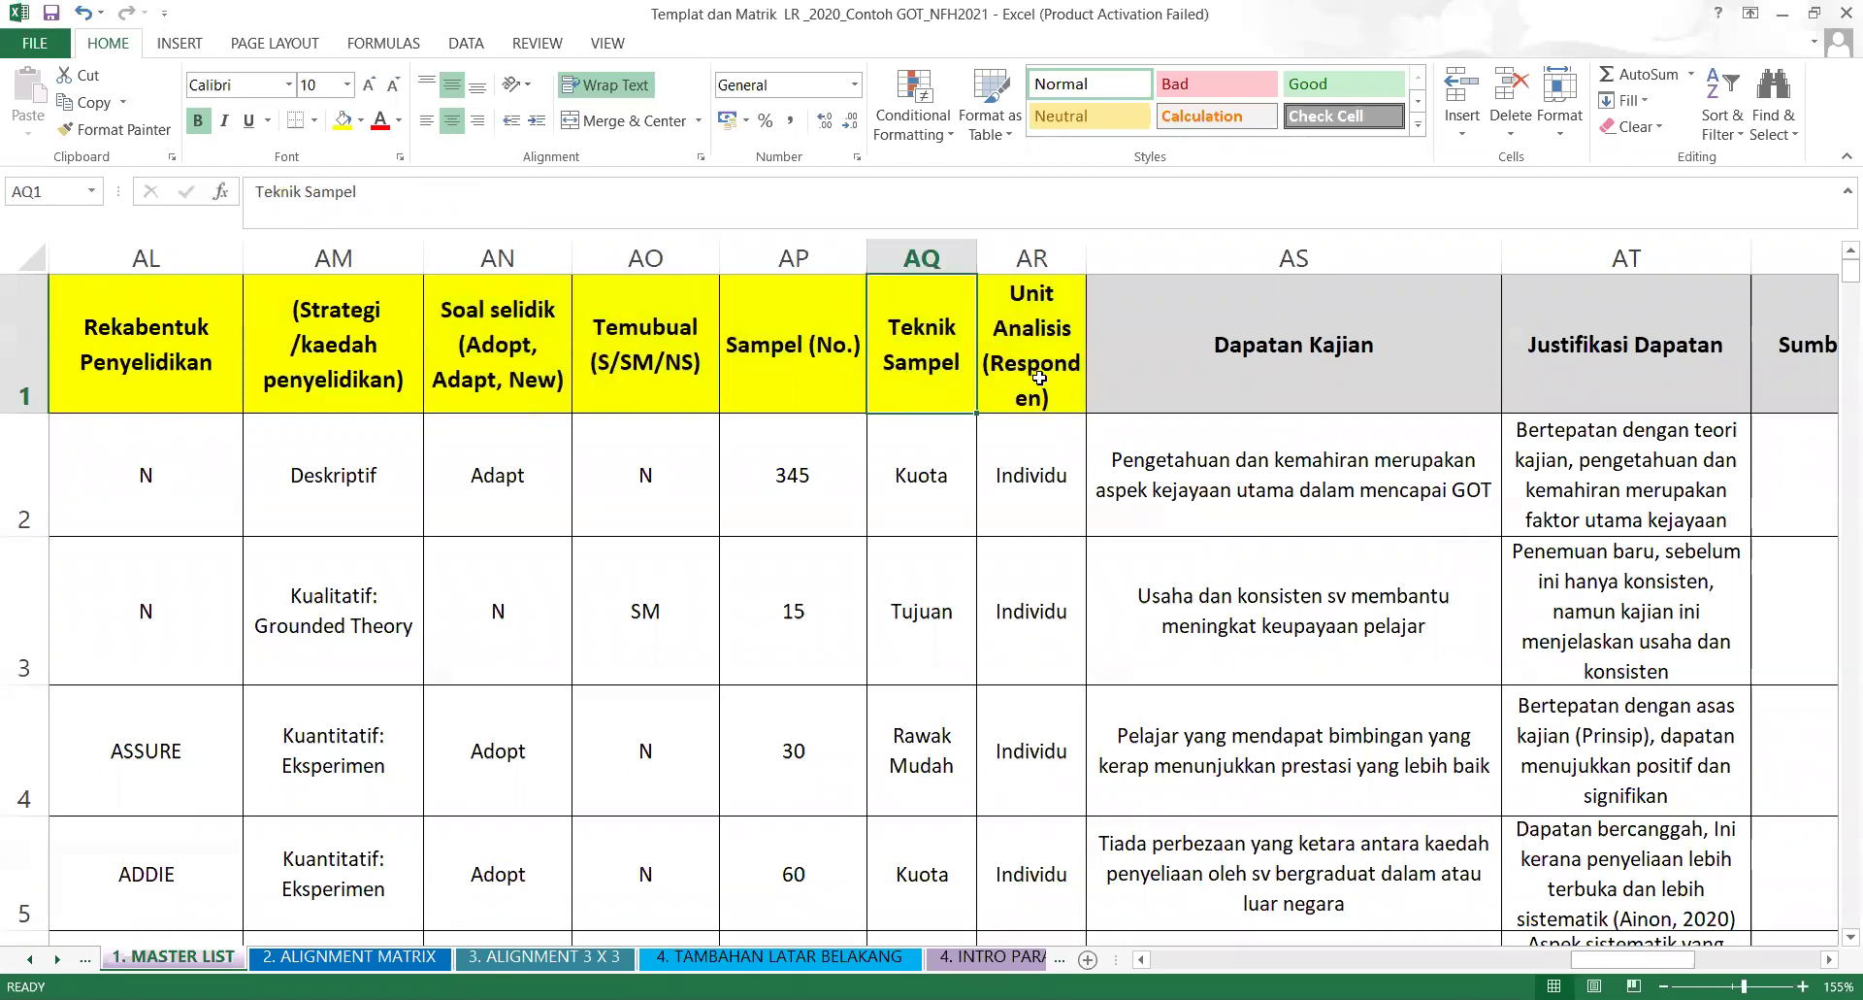
click(1011, 378)
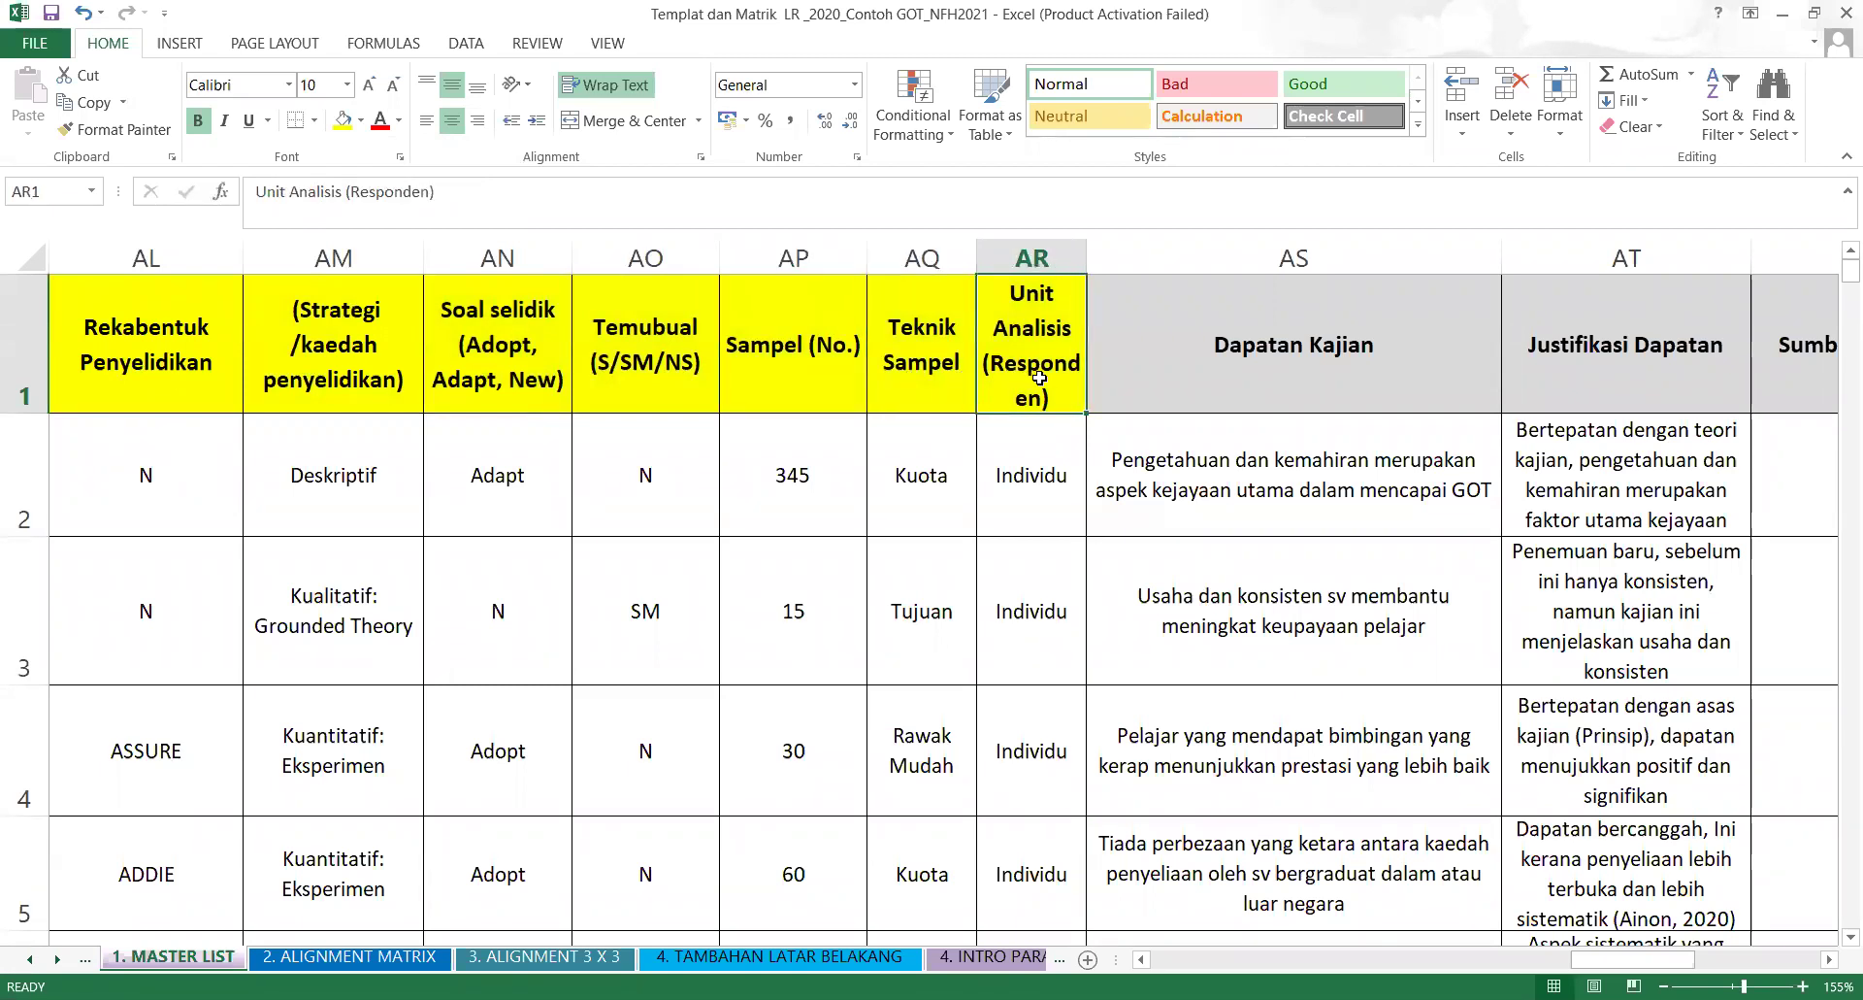
Insert a column headed Populasi (No.) before Sampel (No.), and widen the Unit Analisis (Responden) column so its heading fits on two lines.
click(800, 252)
right_click(800, 249)
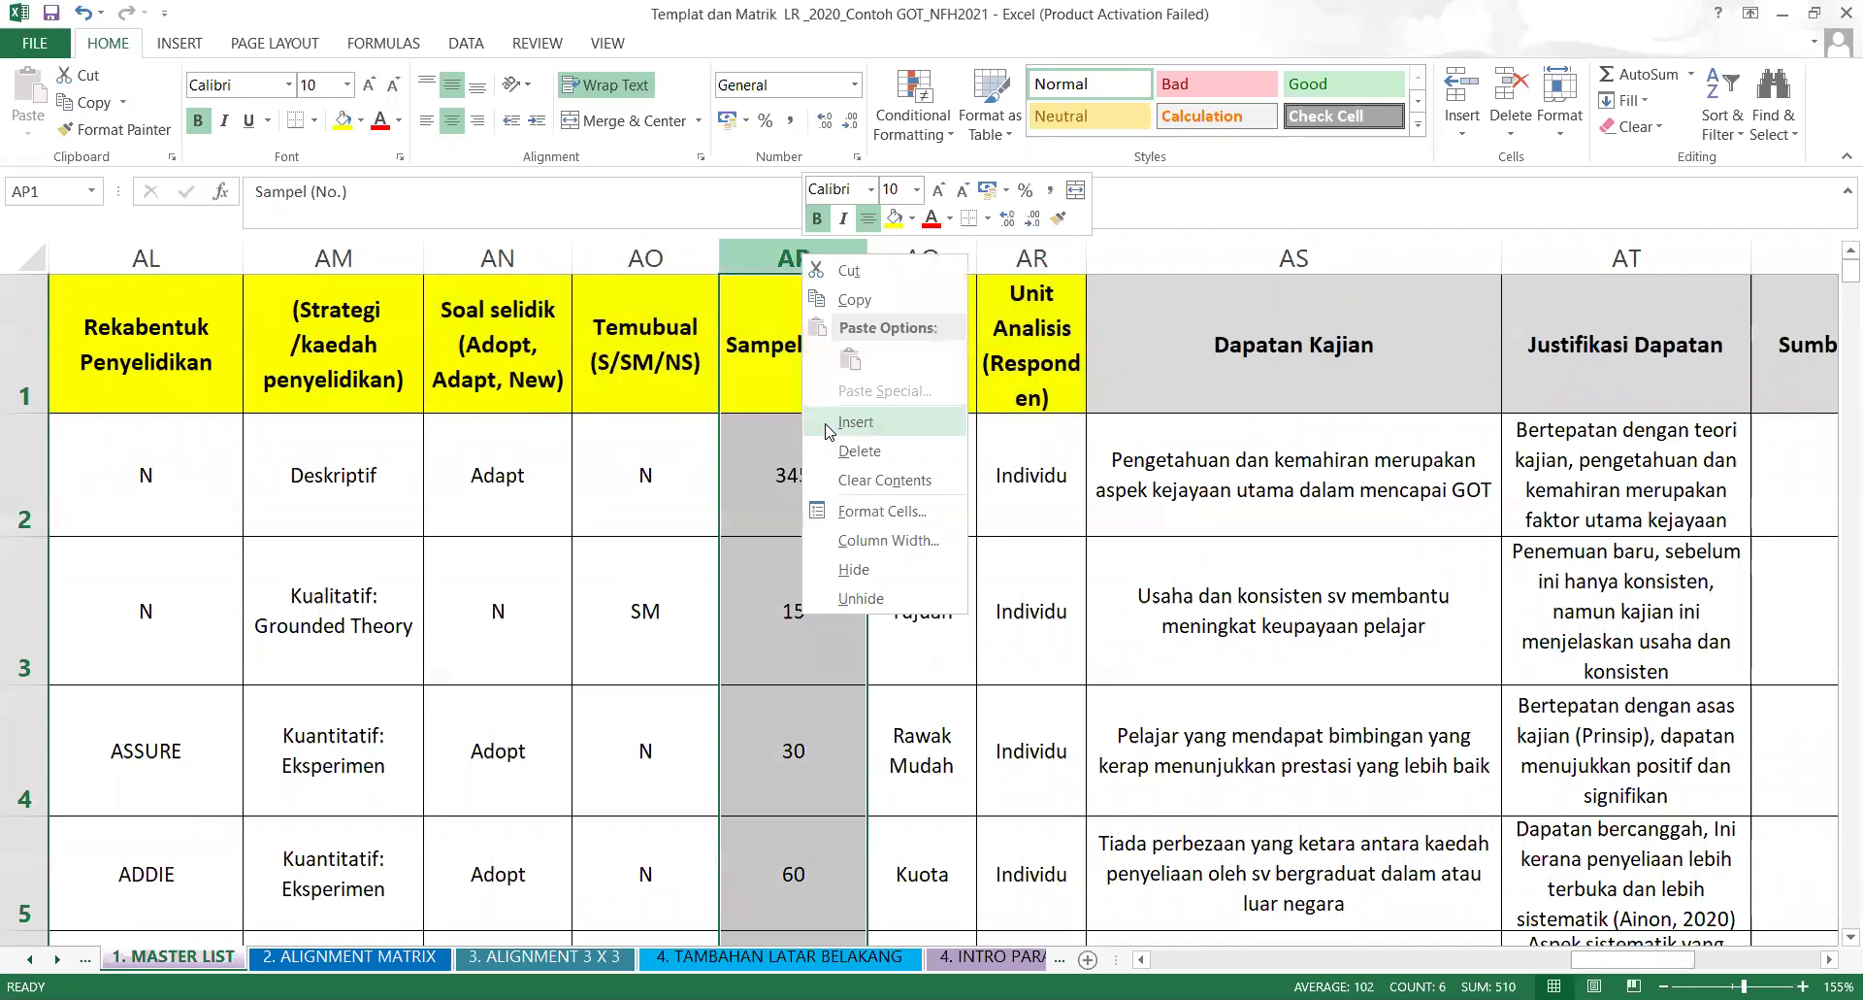
click(830, 421)
click(748, 441)
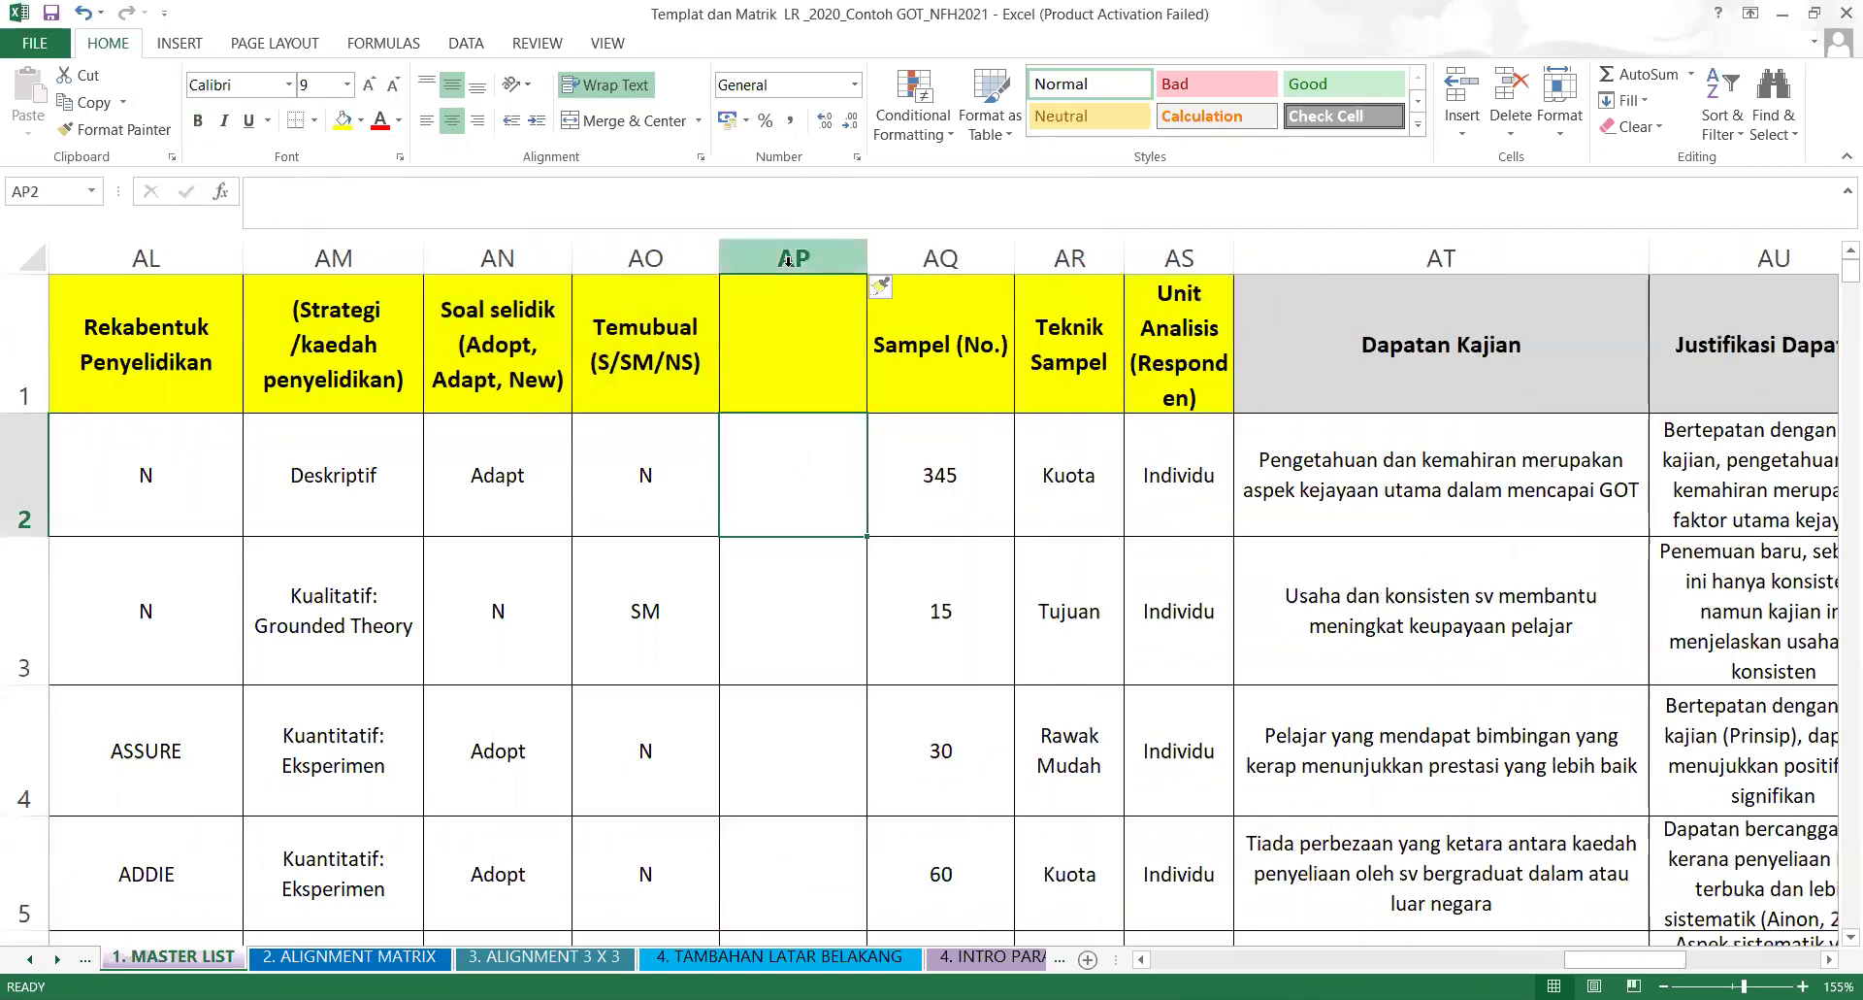
click(792, 353)
text(Po)
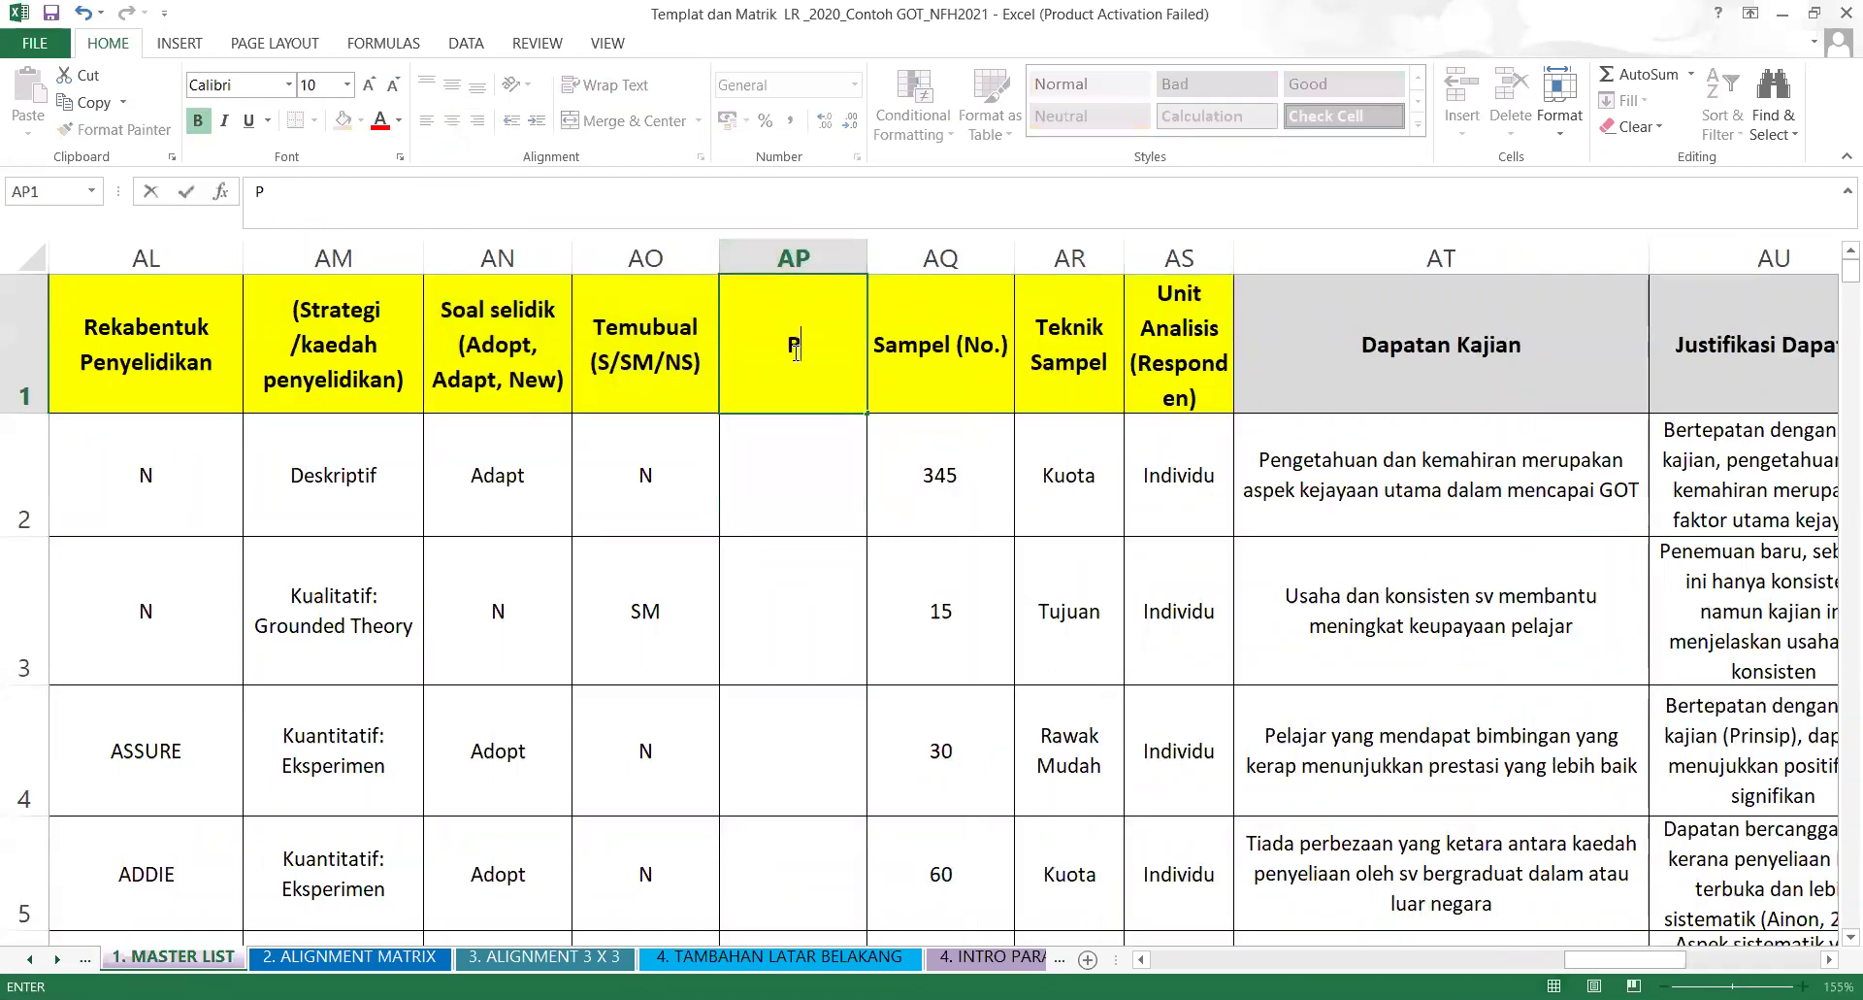
text(lasi)
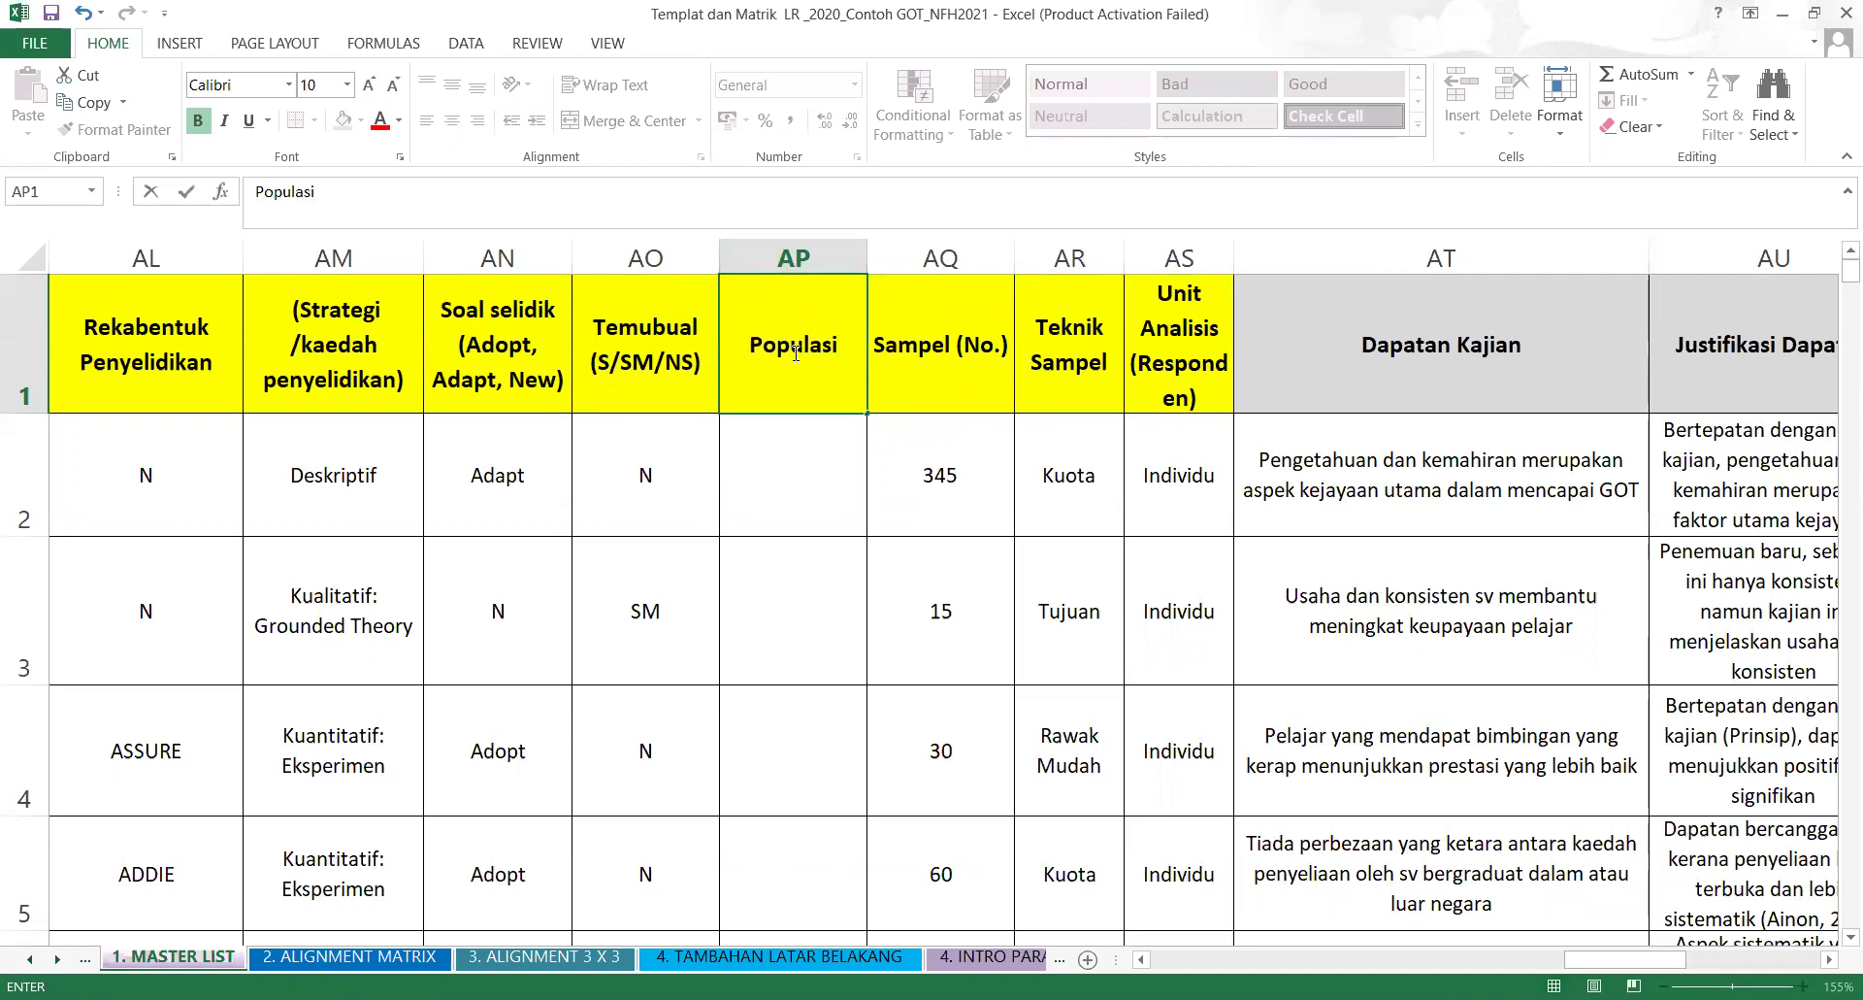
text( (No.))
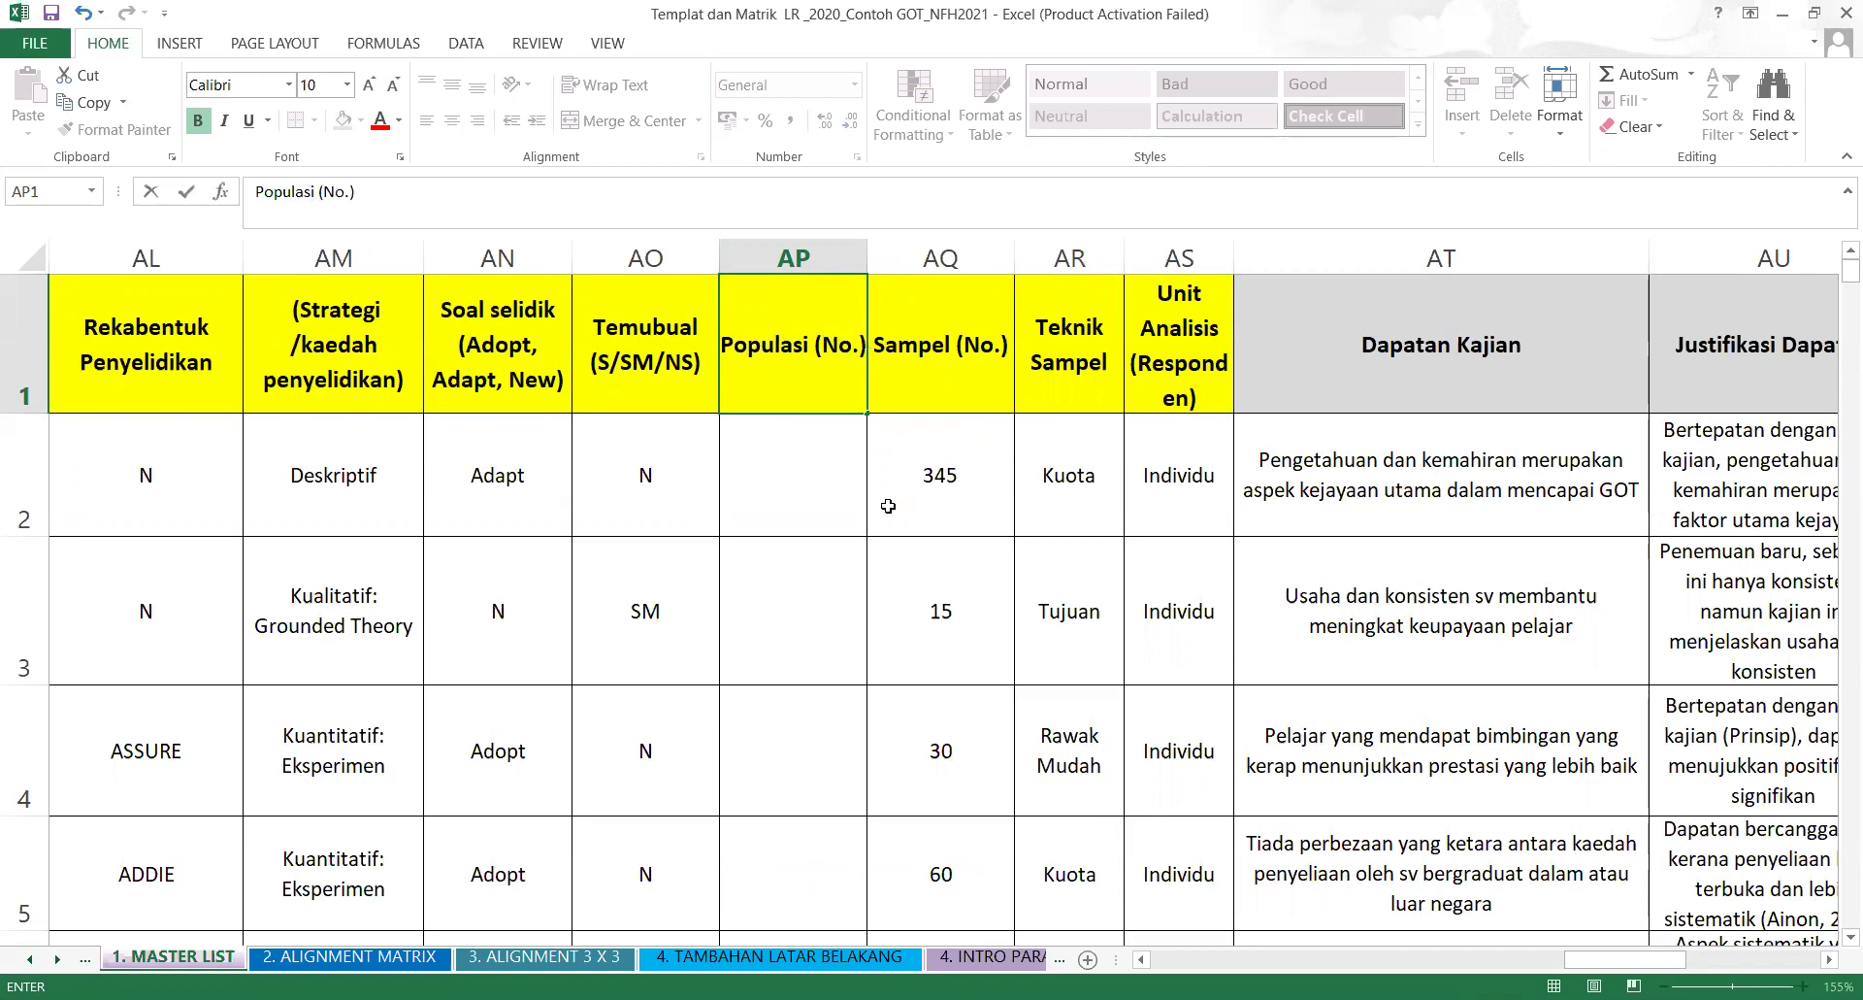
click(969, 604)
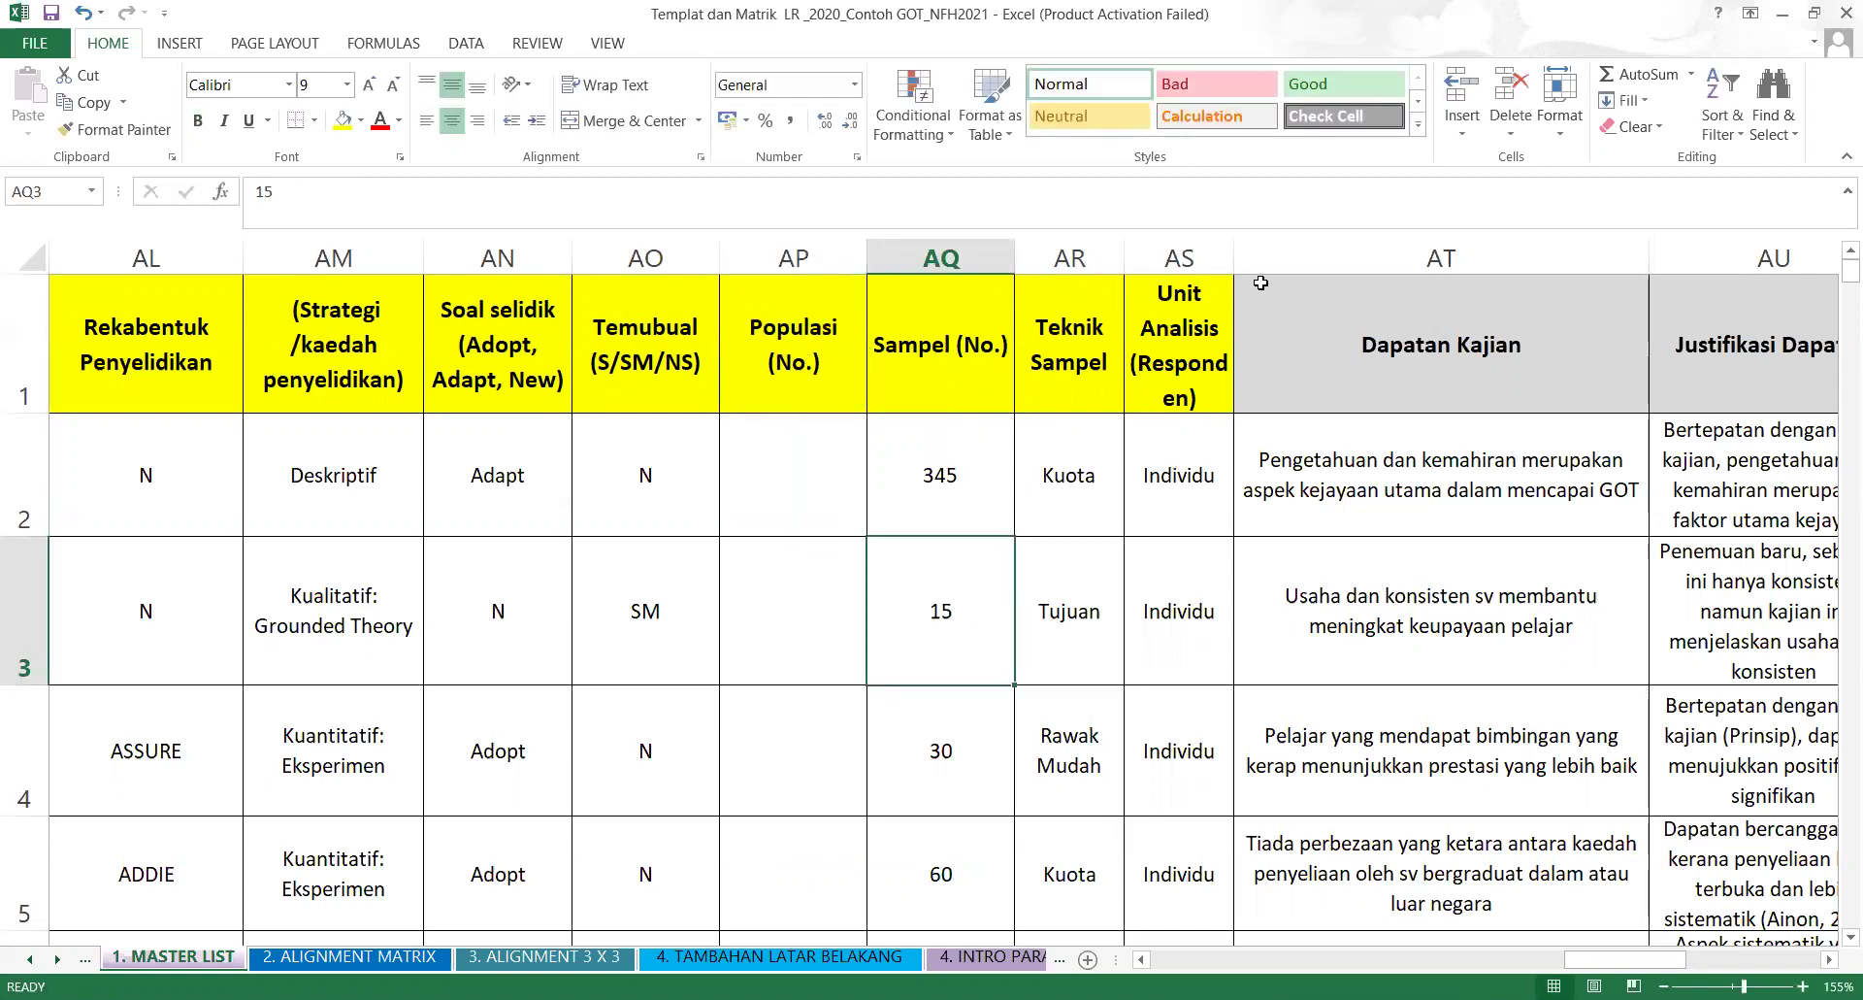
drag(1234, 252, 1269, 256)
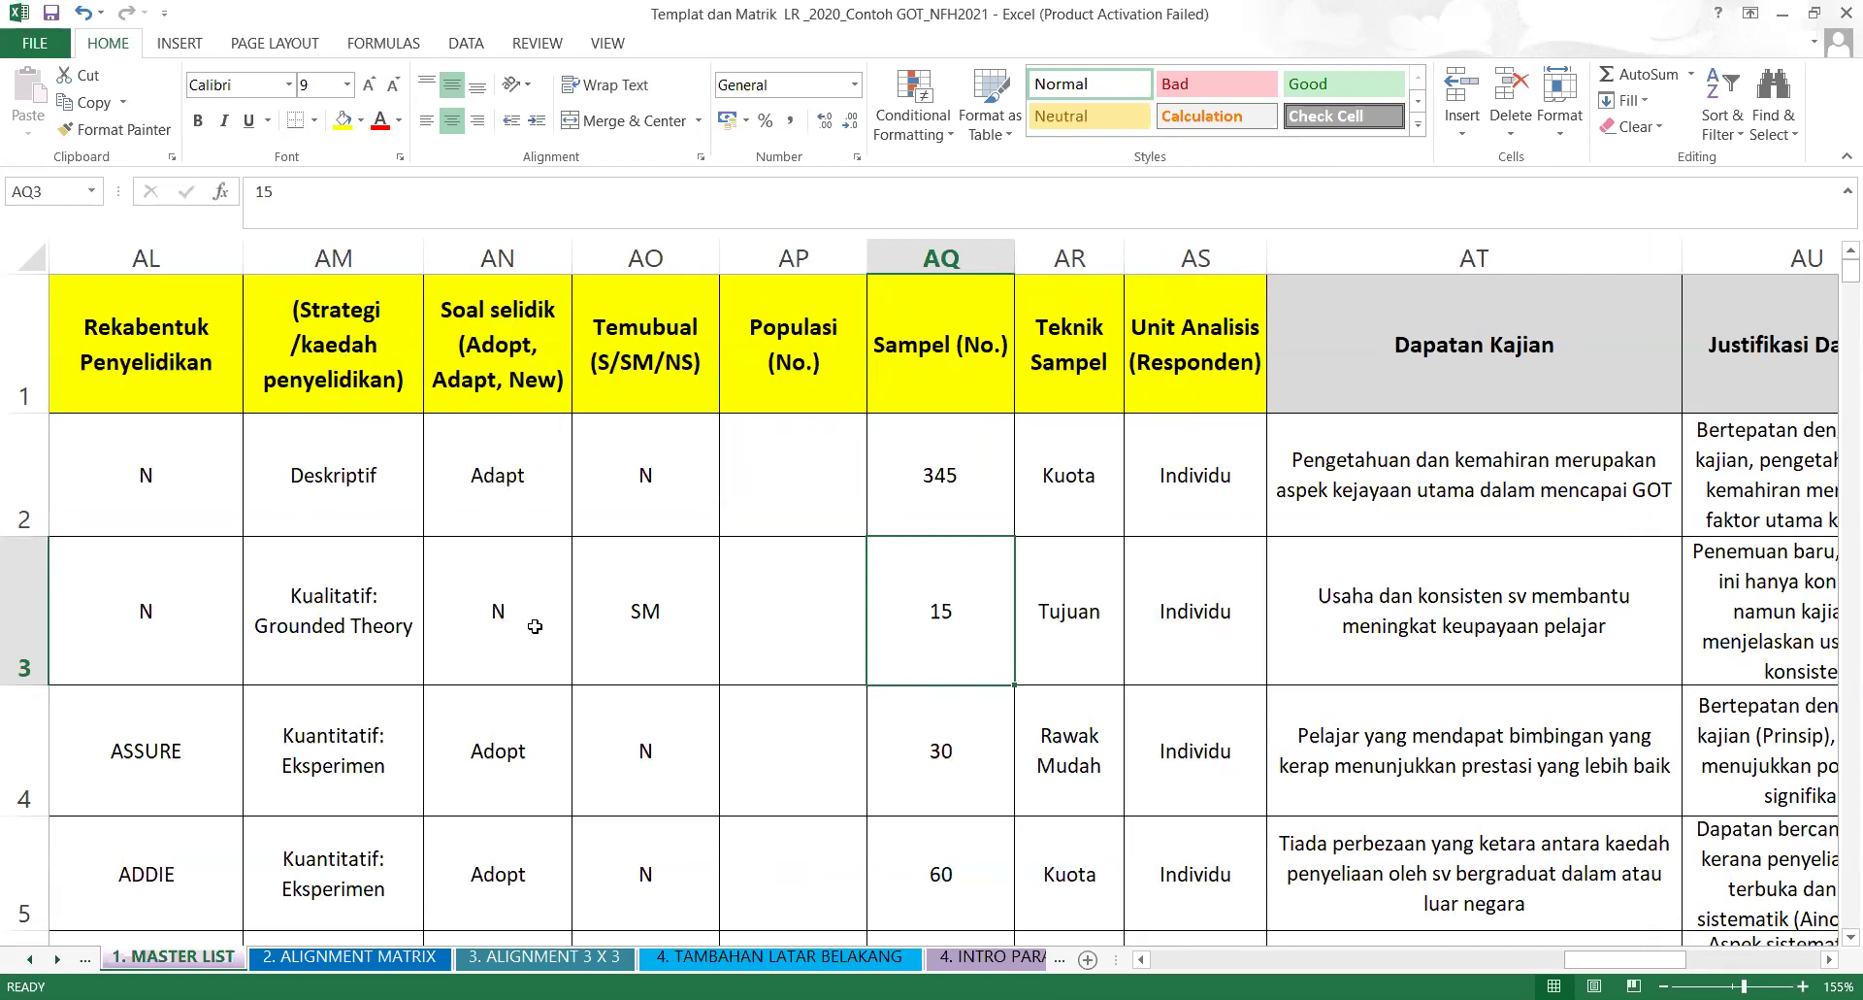
Review the first record's entries from Soal selidik across to Teknik Sampel.
click(536, 483)
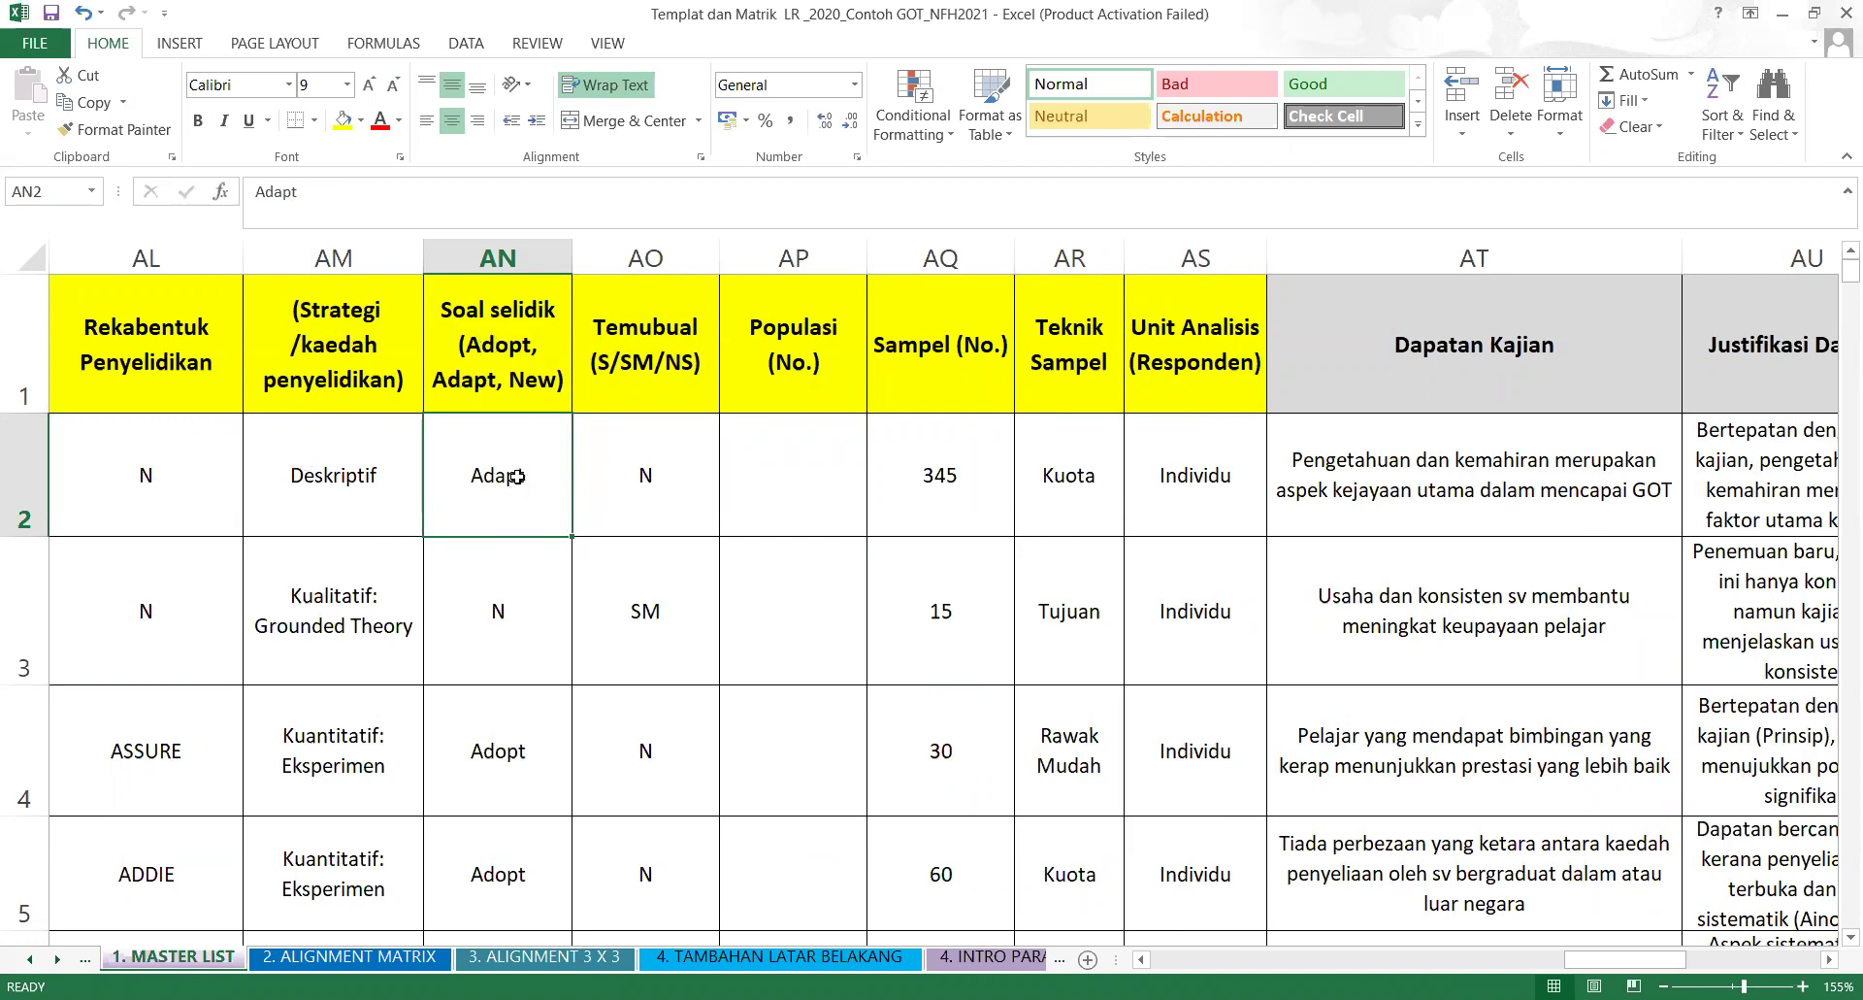
click(664, 361)
click(659, 483)
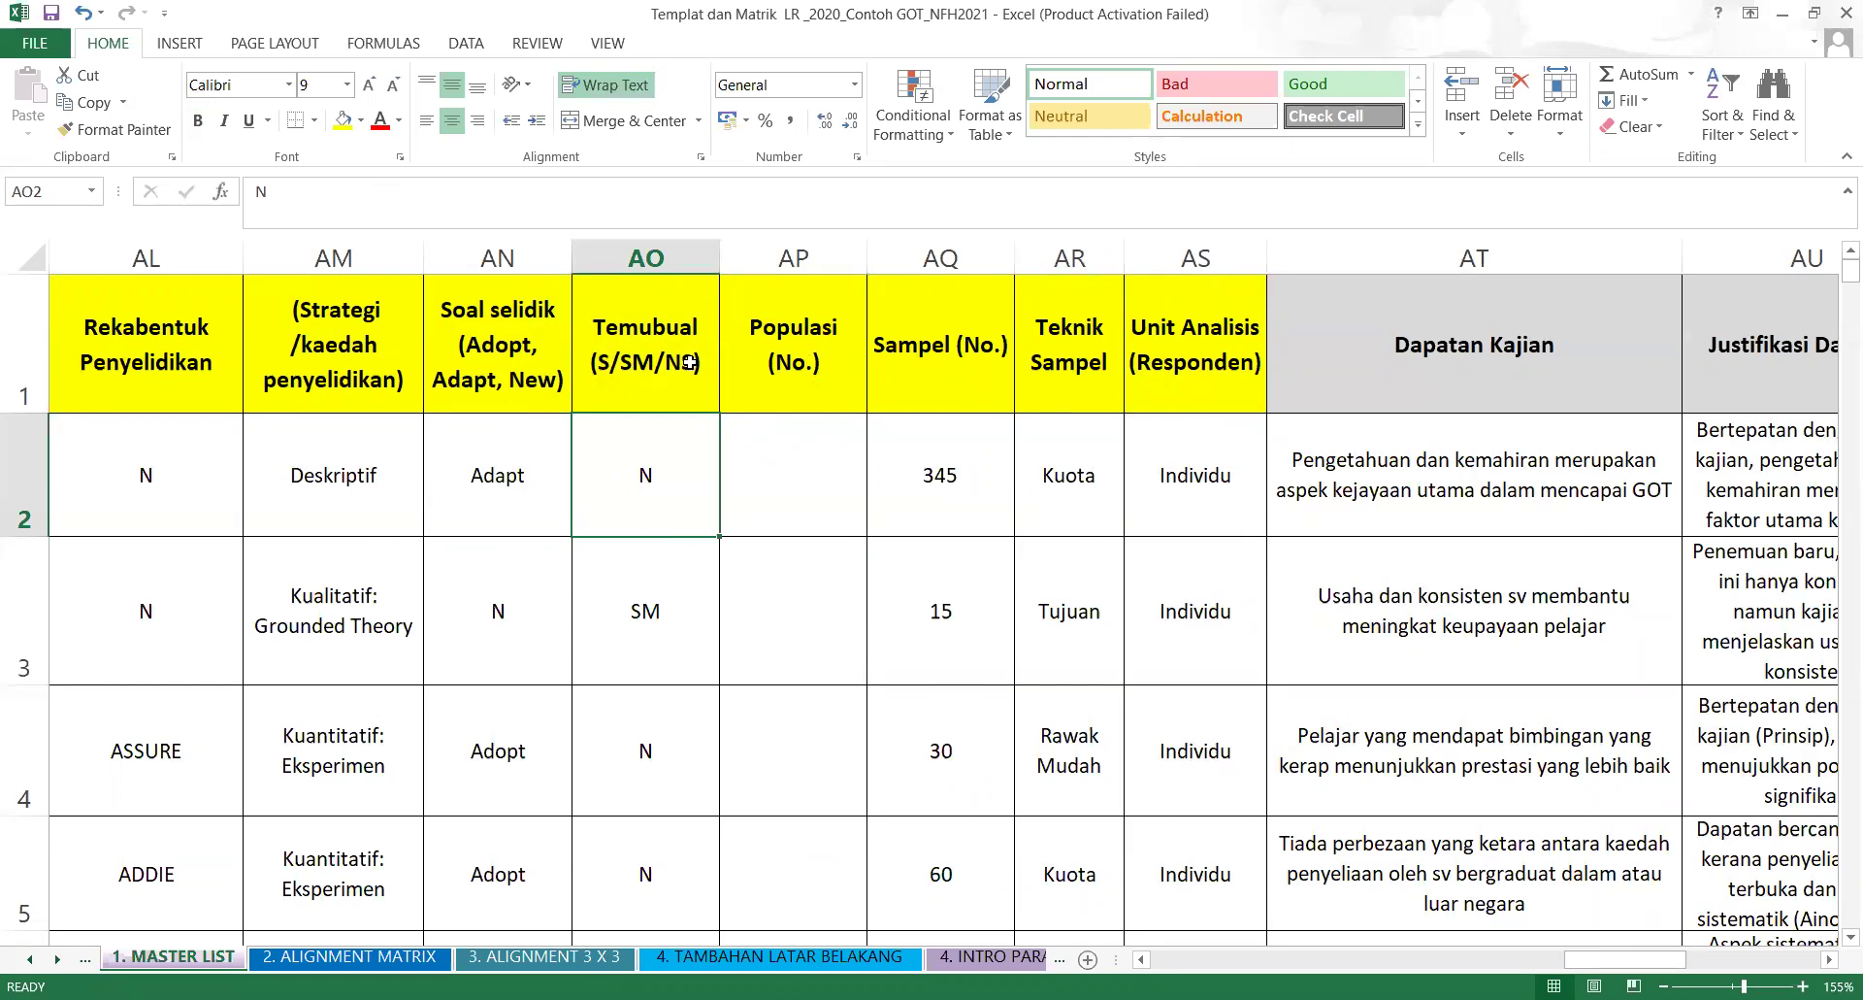
click(798, 419)
click(929, 436)
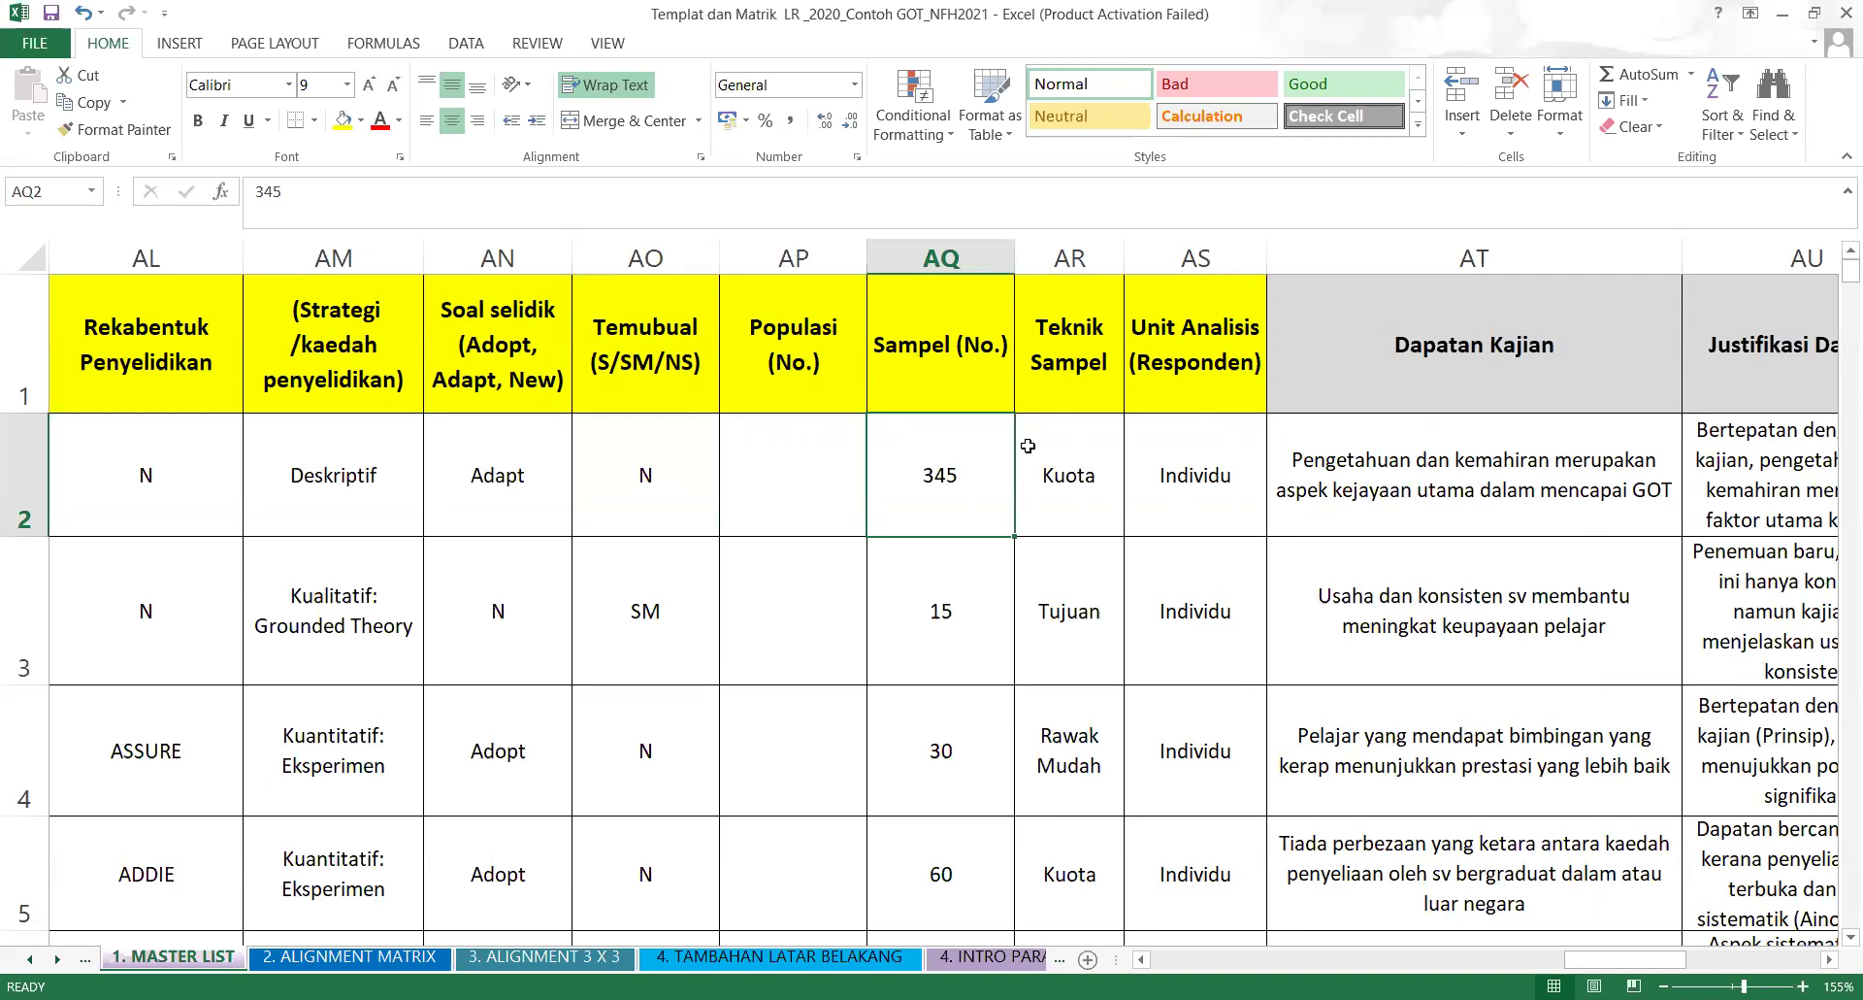
click(1058, 457)
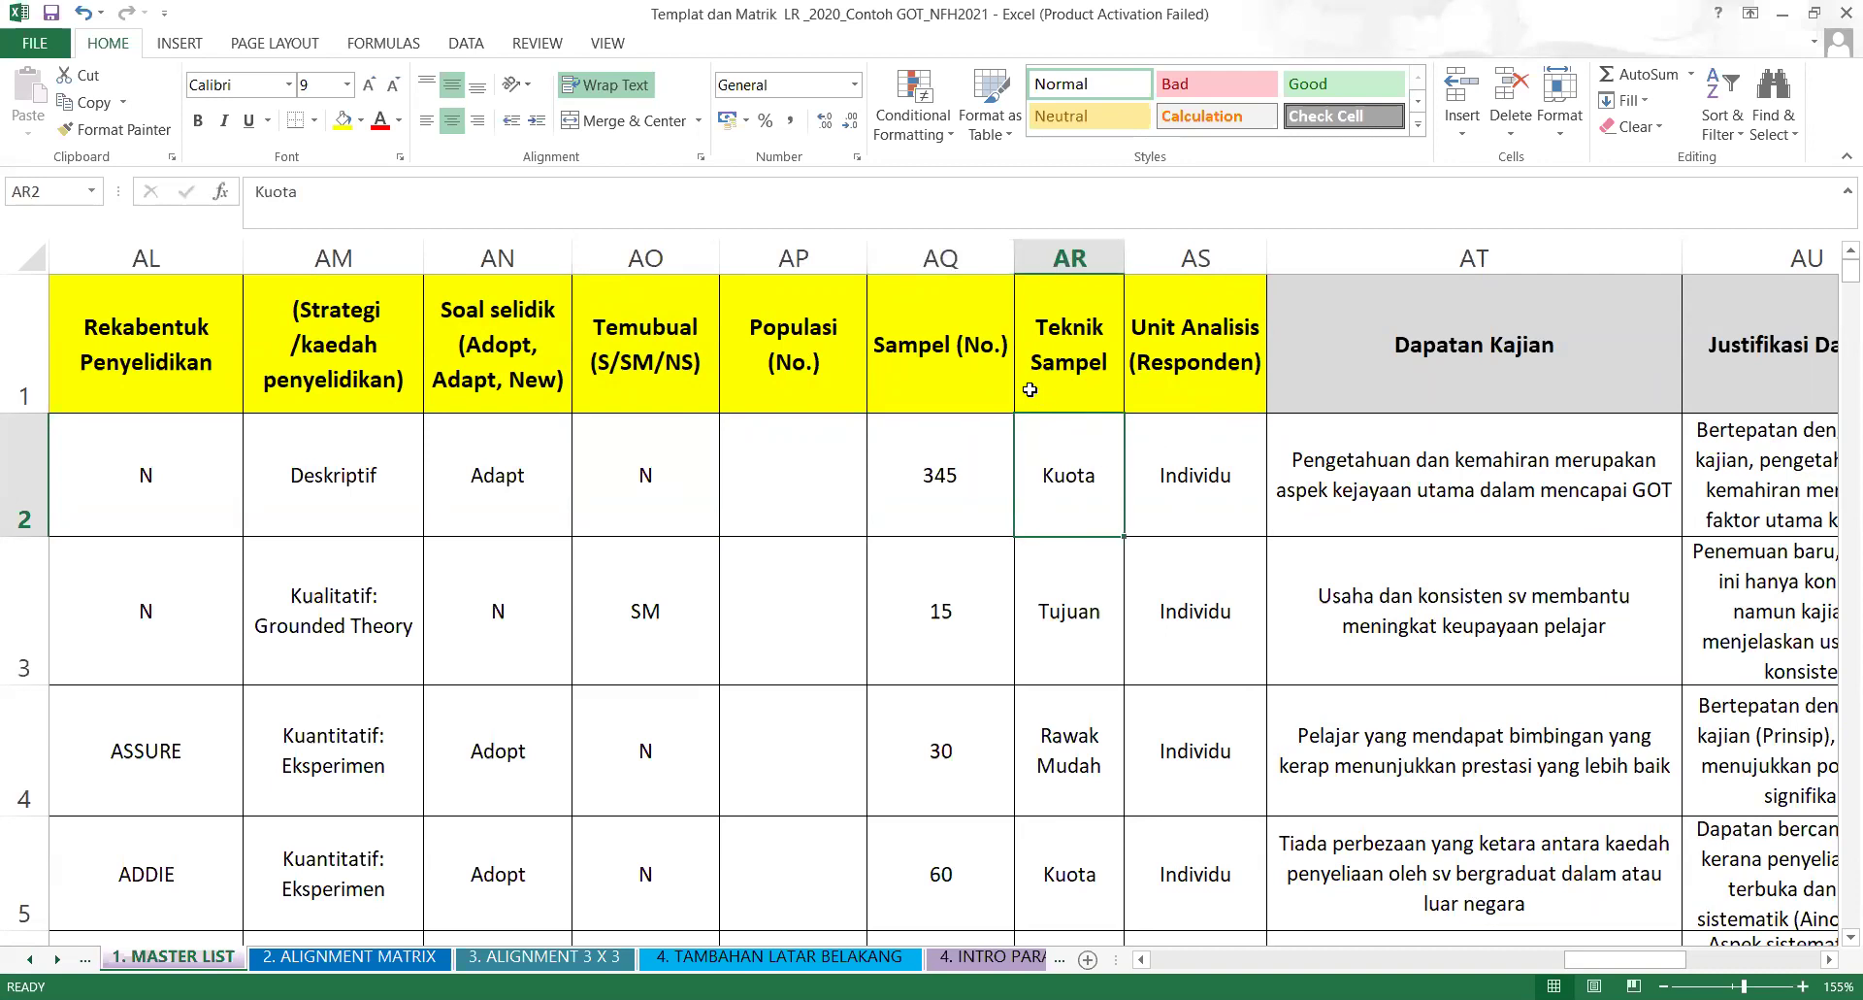
Rename the Sampel (No.) heading as Saiz Sampel (No.) and widen the Unit Analisis (Responden) column slightly.
click(932, 364)
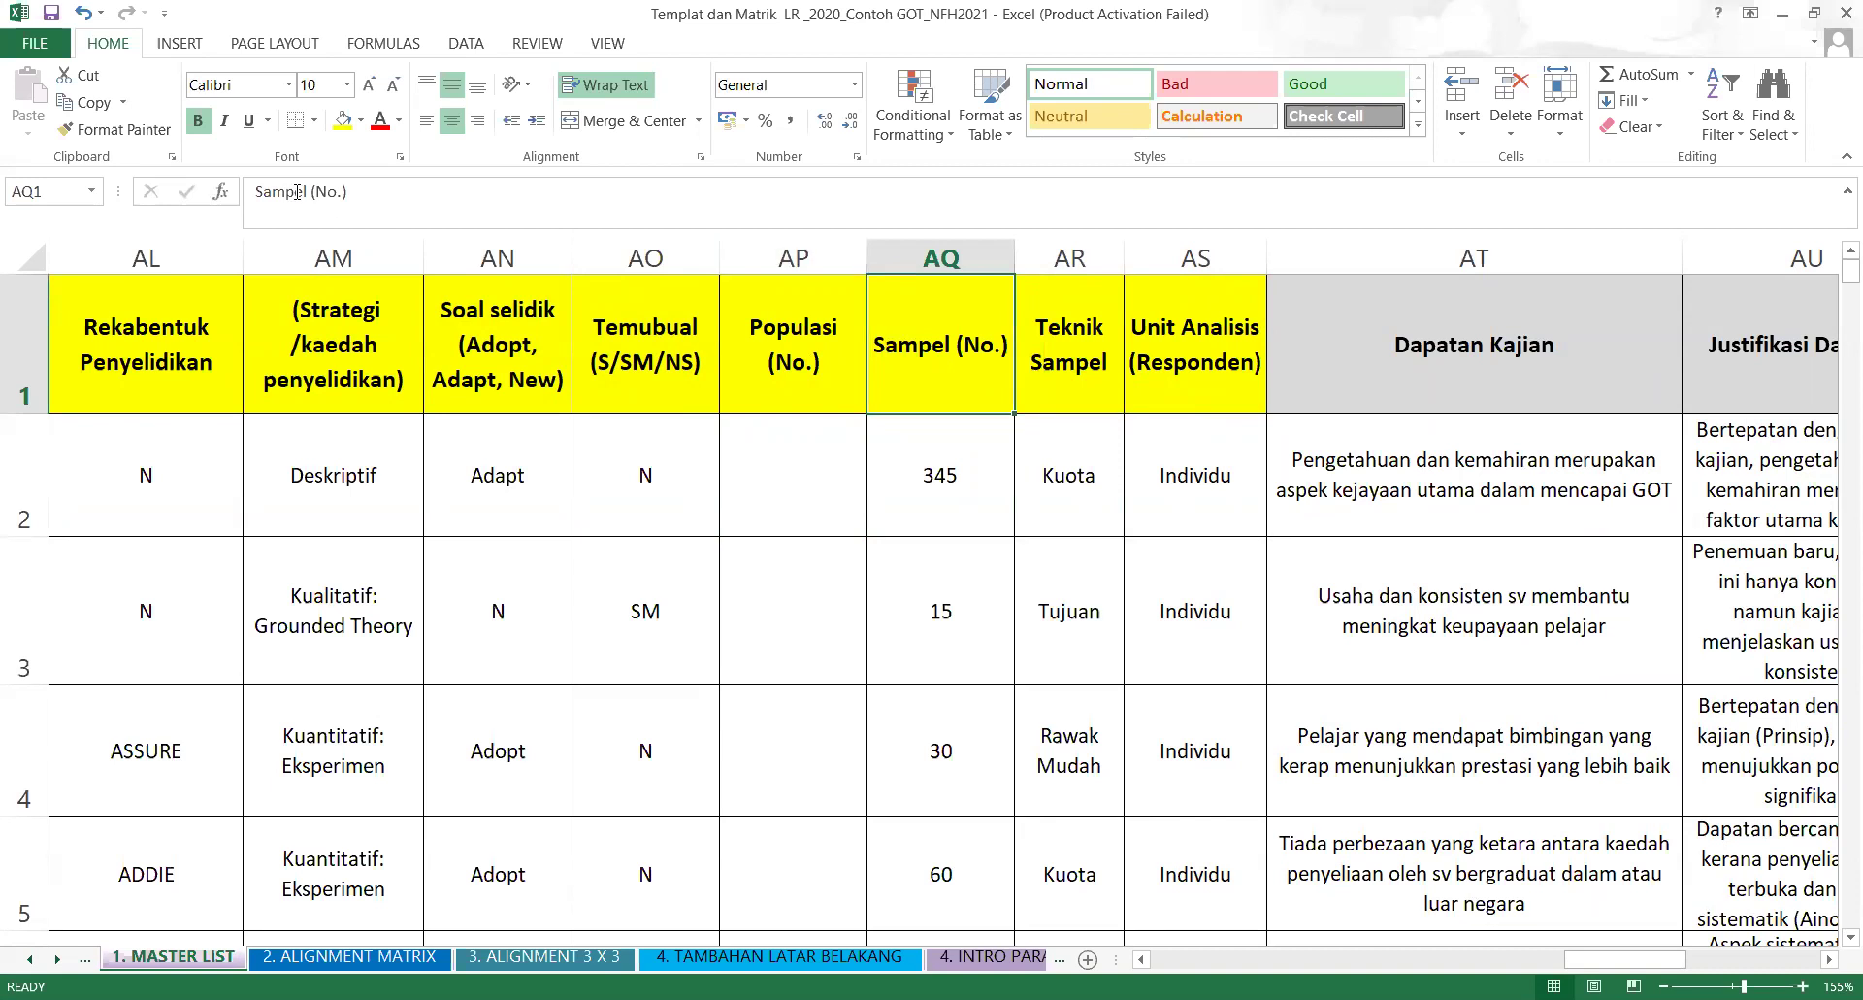
click(258, 192)
text(Saiz)
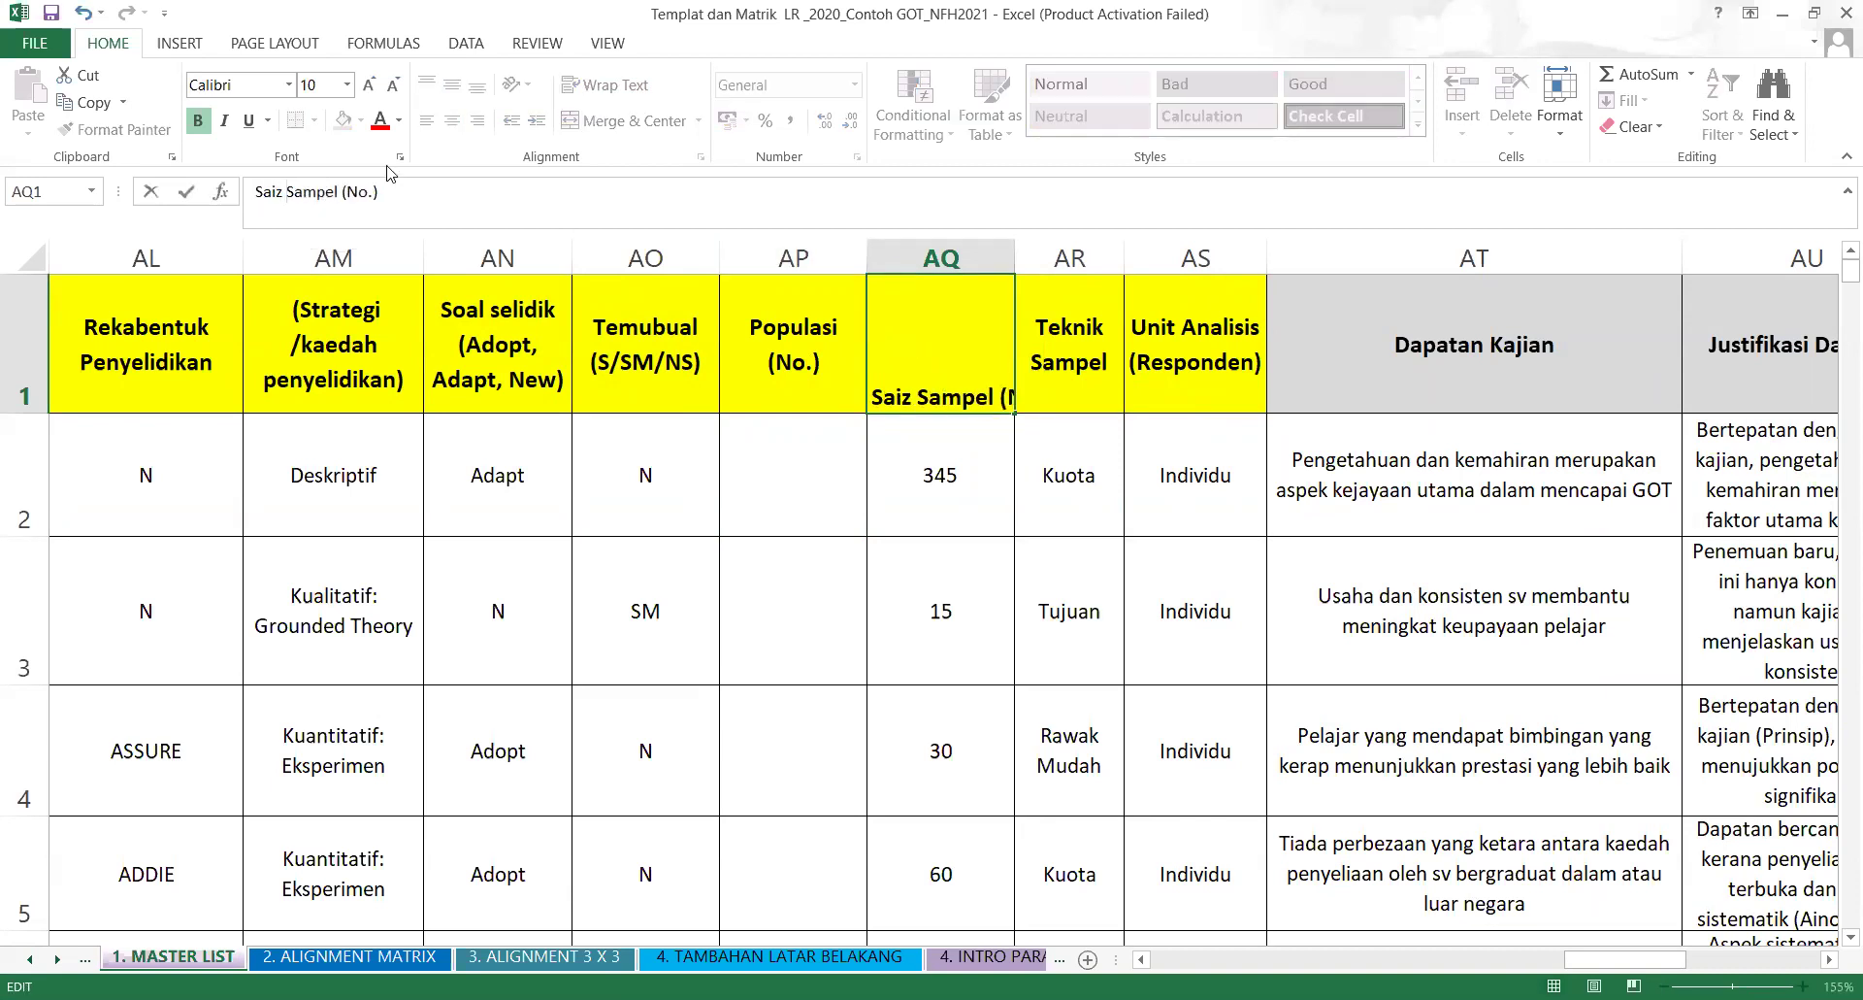
click(1198, 554)
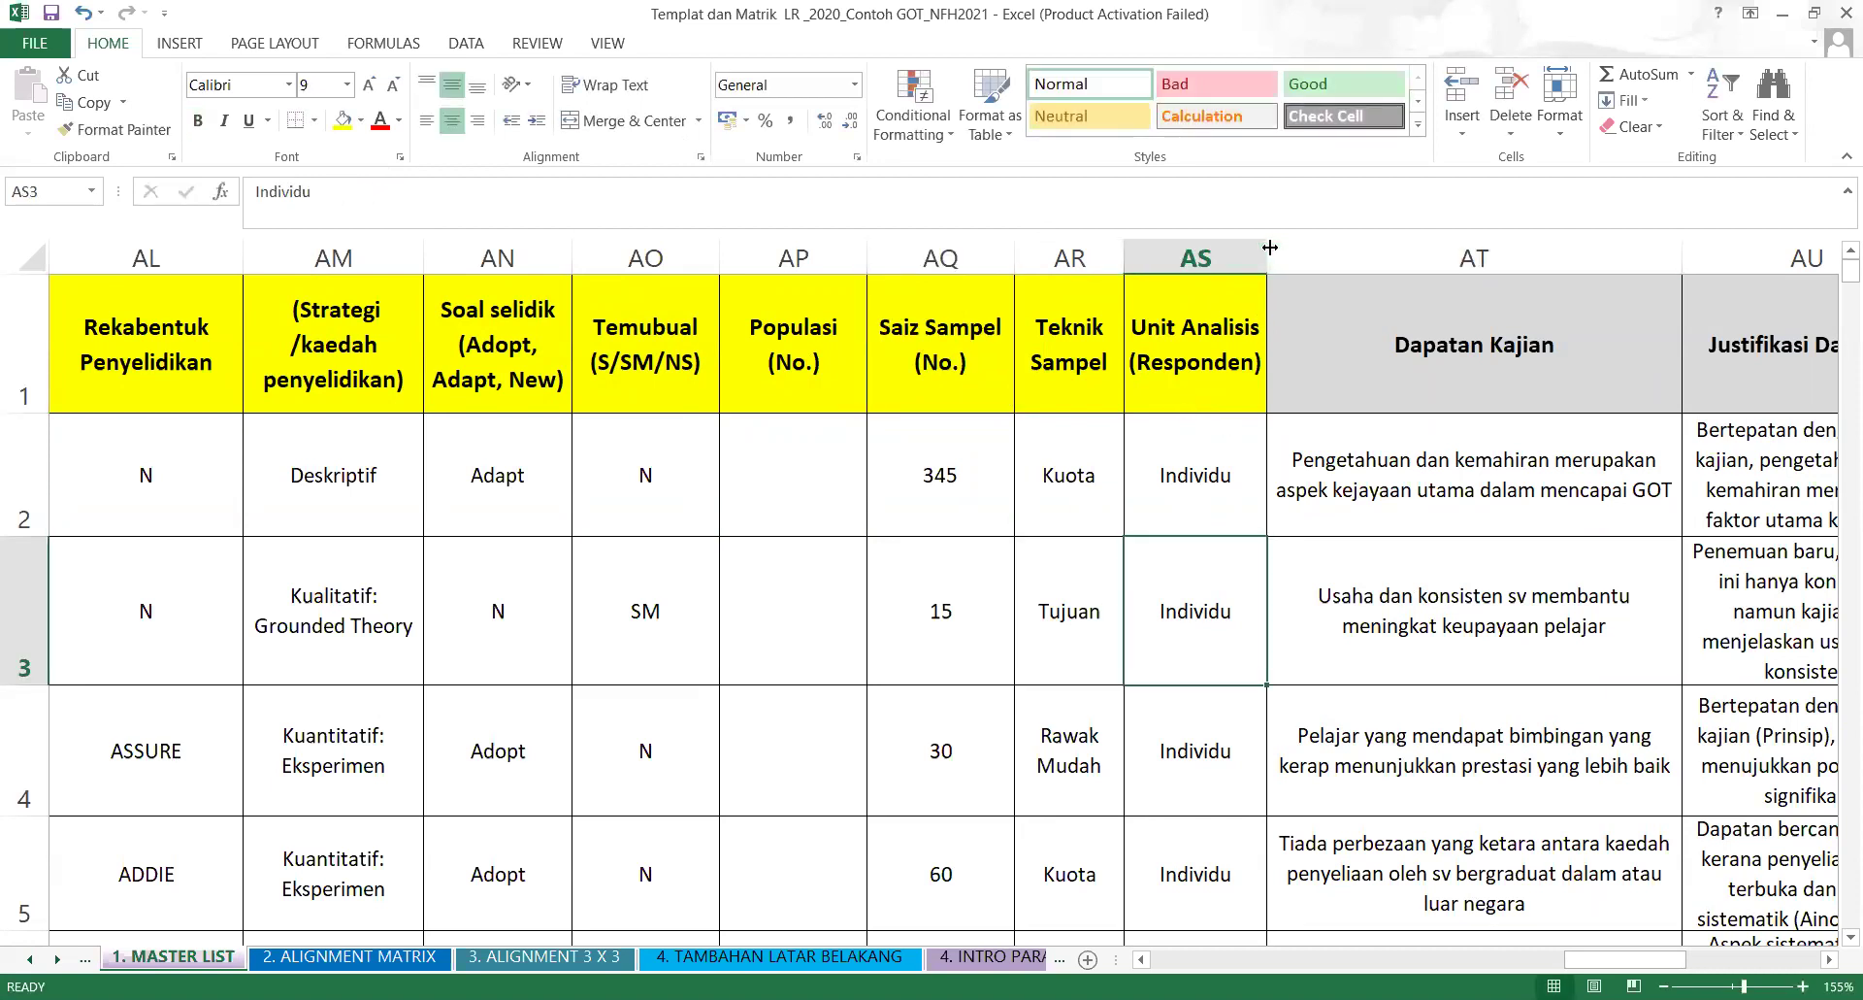
drag(1269, 247, 1290, 234)
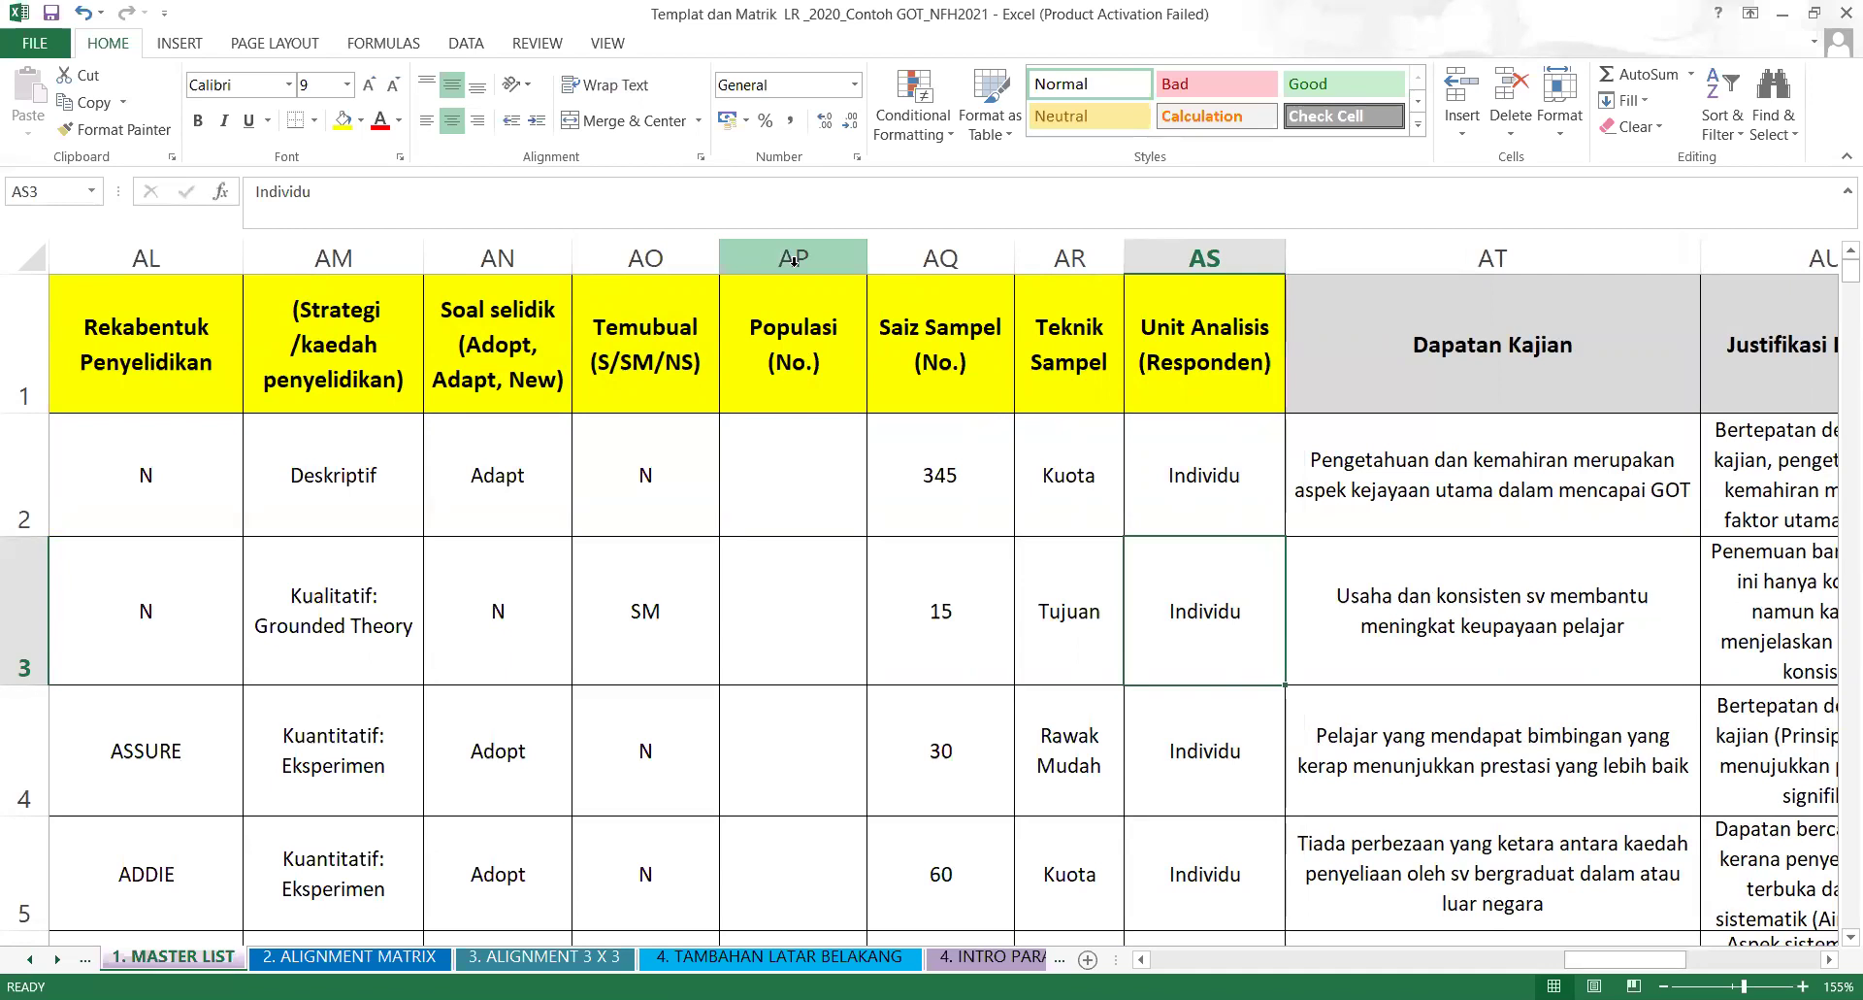
Insert a new column headed Analisis before the Dapatan Kajian column.
click(1345, 250)
right_click(1349, 259)
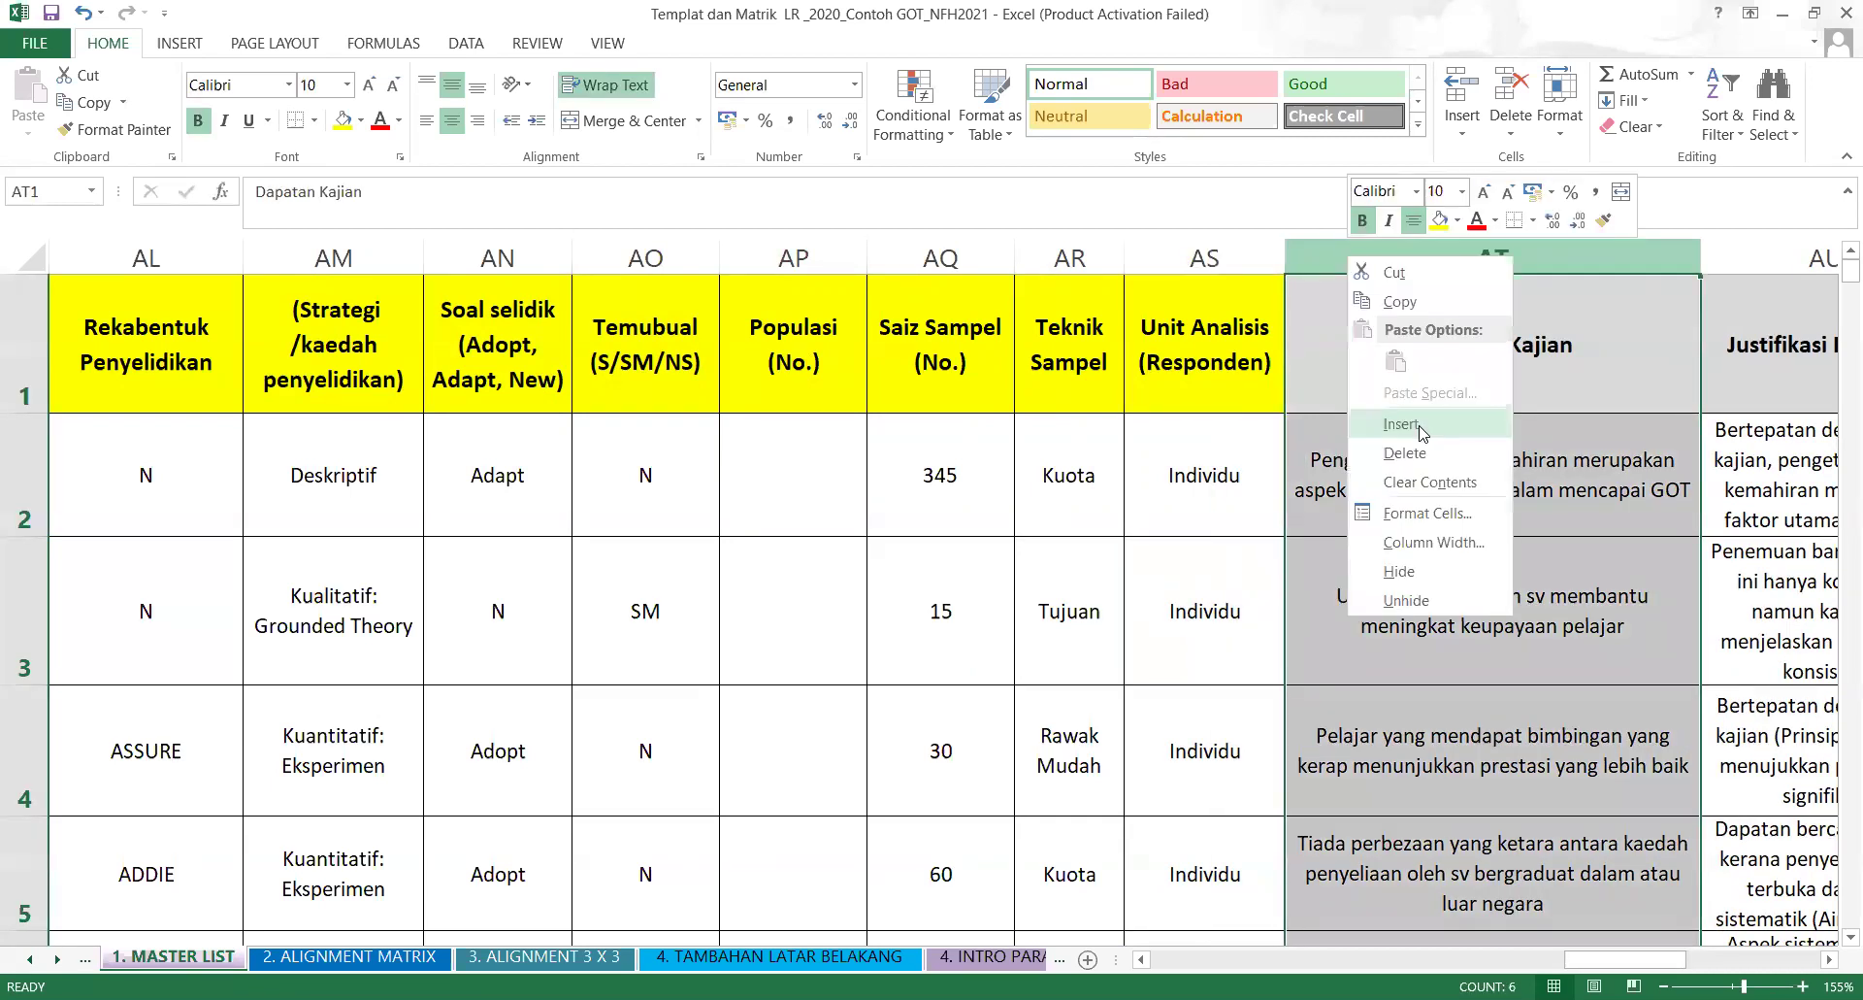
click(1401, 424)
text(Analisis)
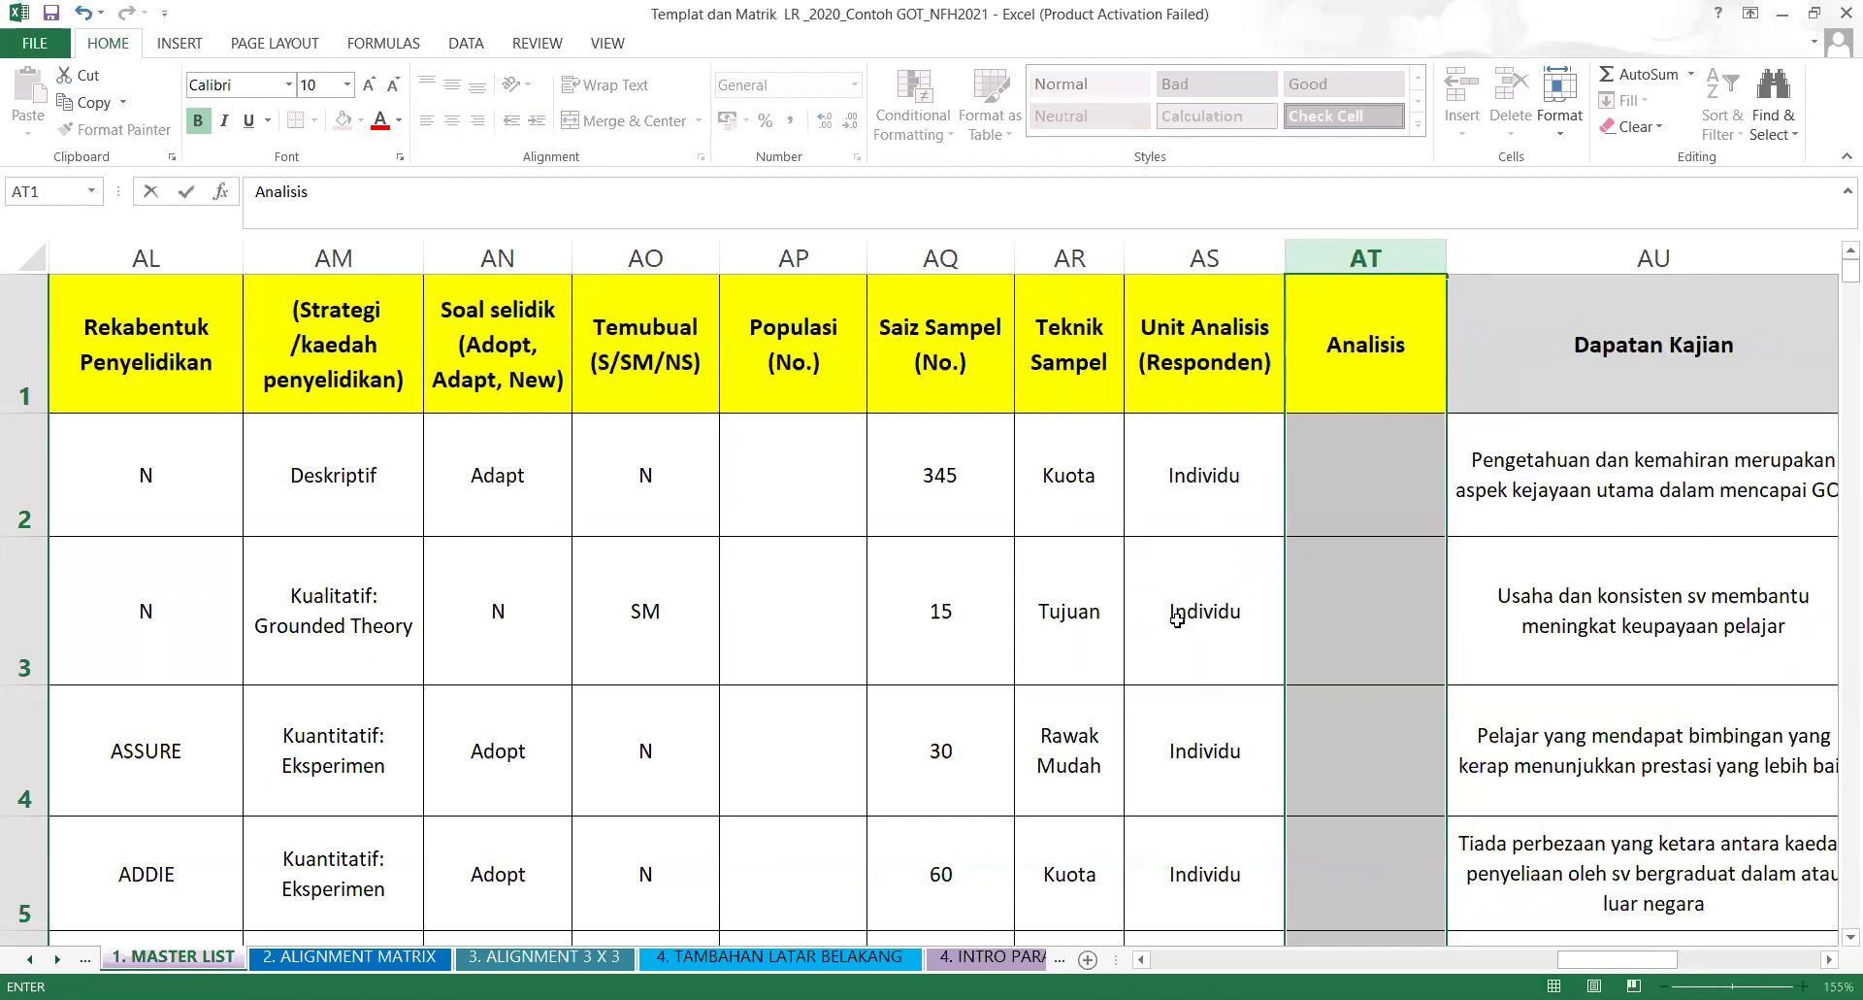
click(1177, 619)
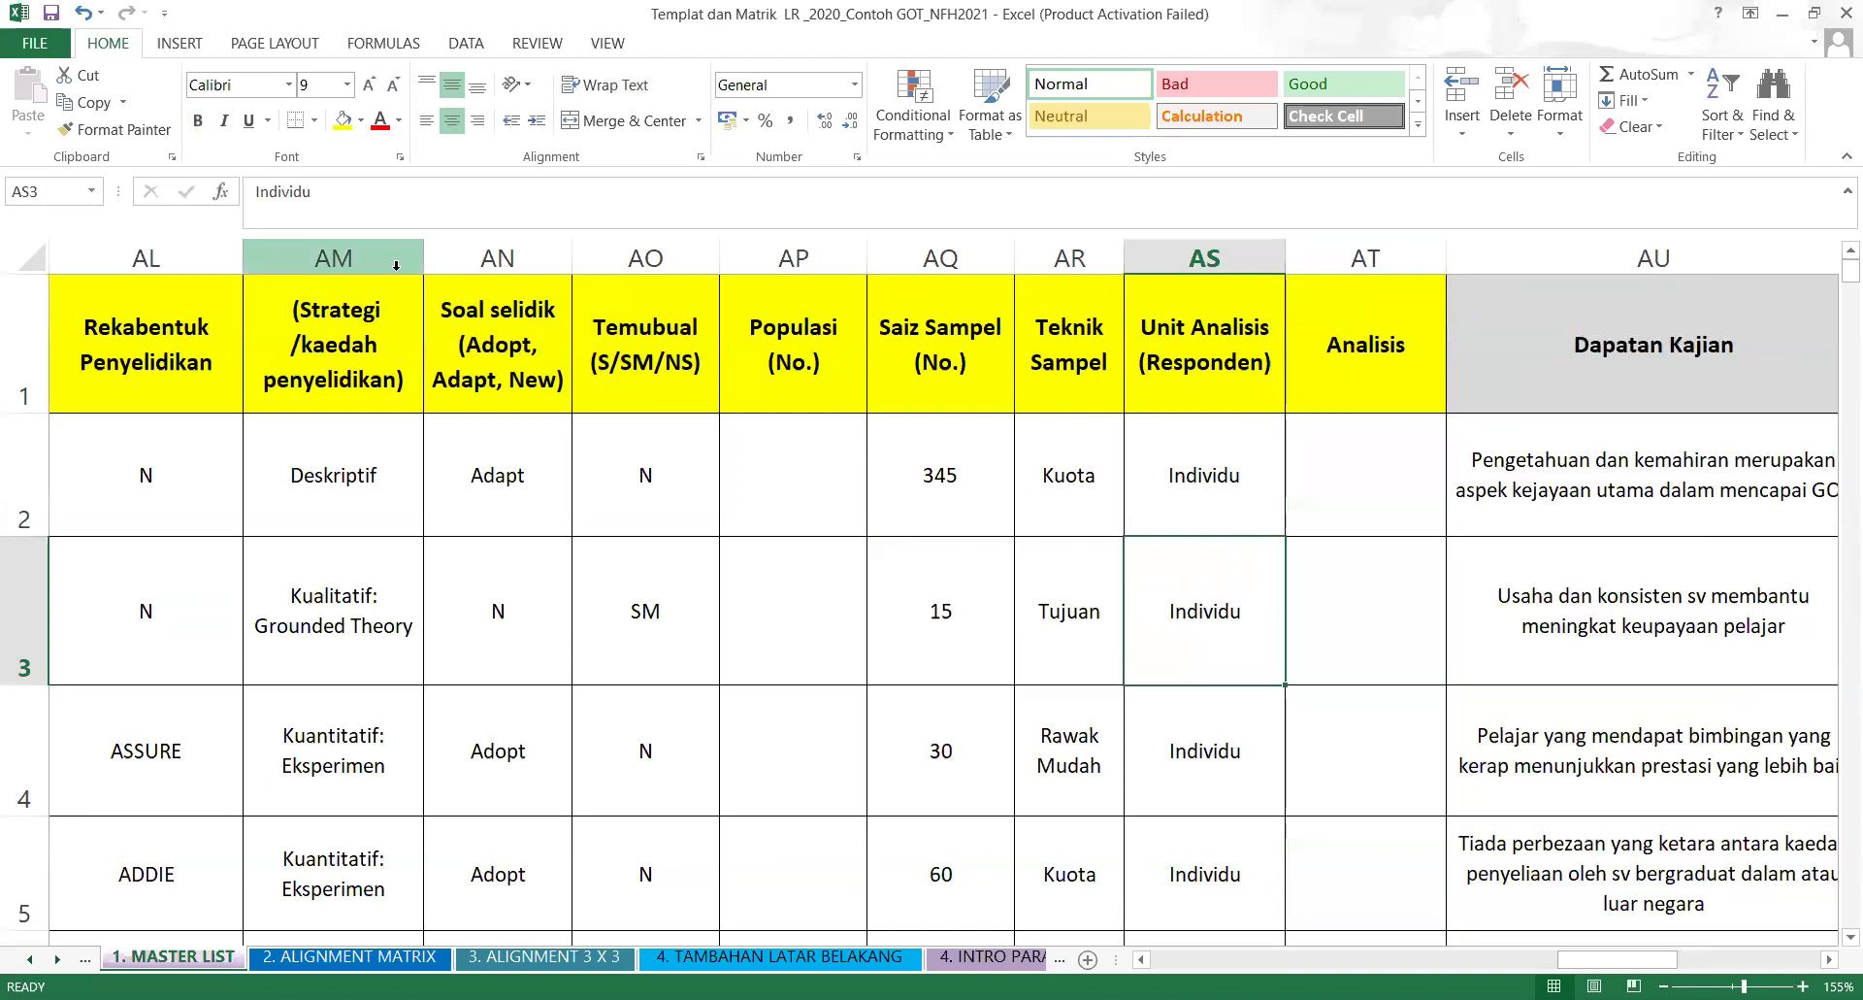
Insert a new column headed Kajian Rintis before the Strategi /kaedah penyelidikan column.
click(331, 252)
right_click(331, 250)
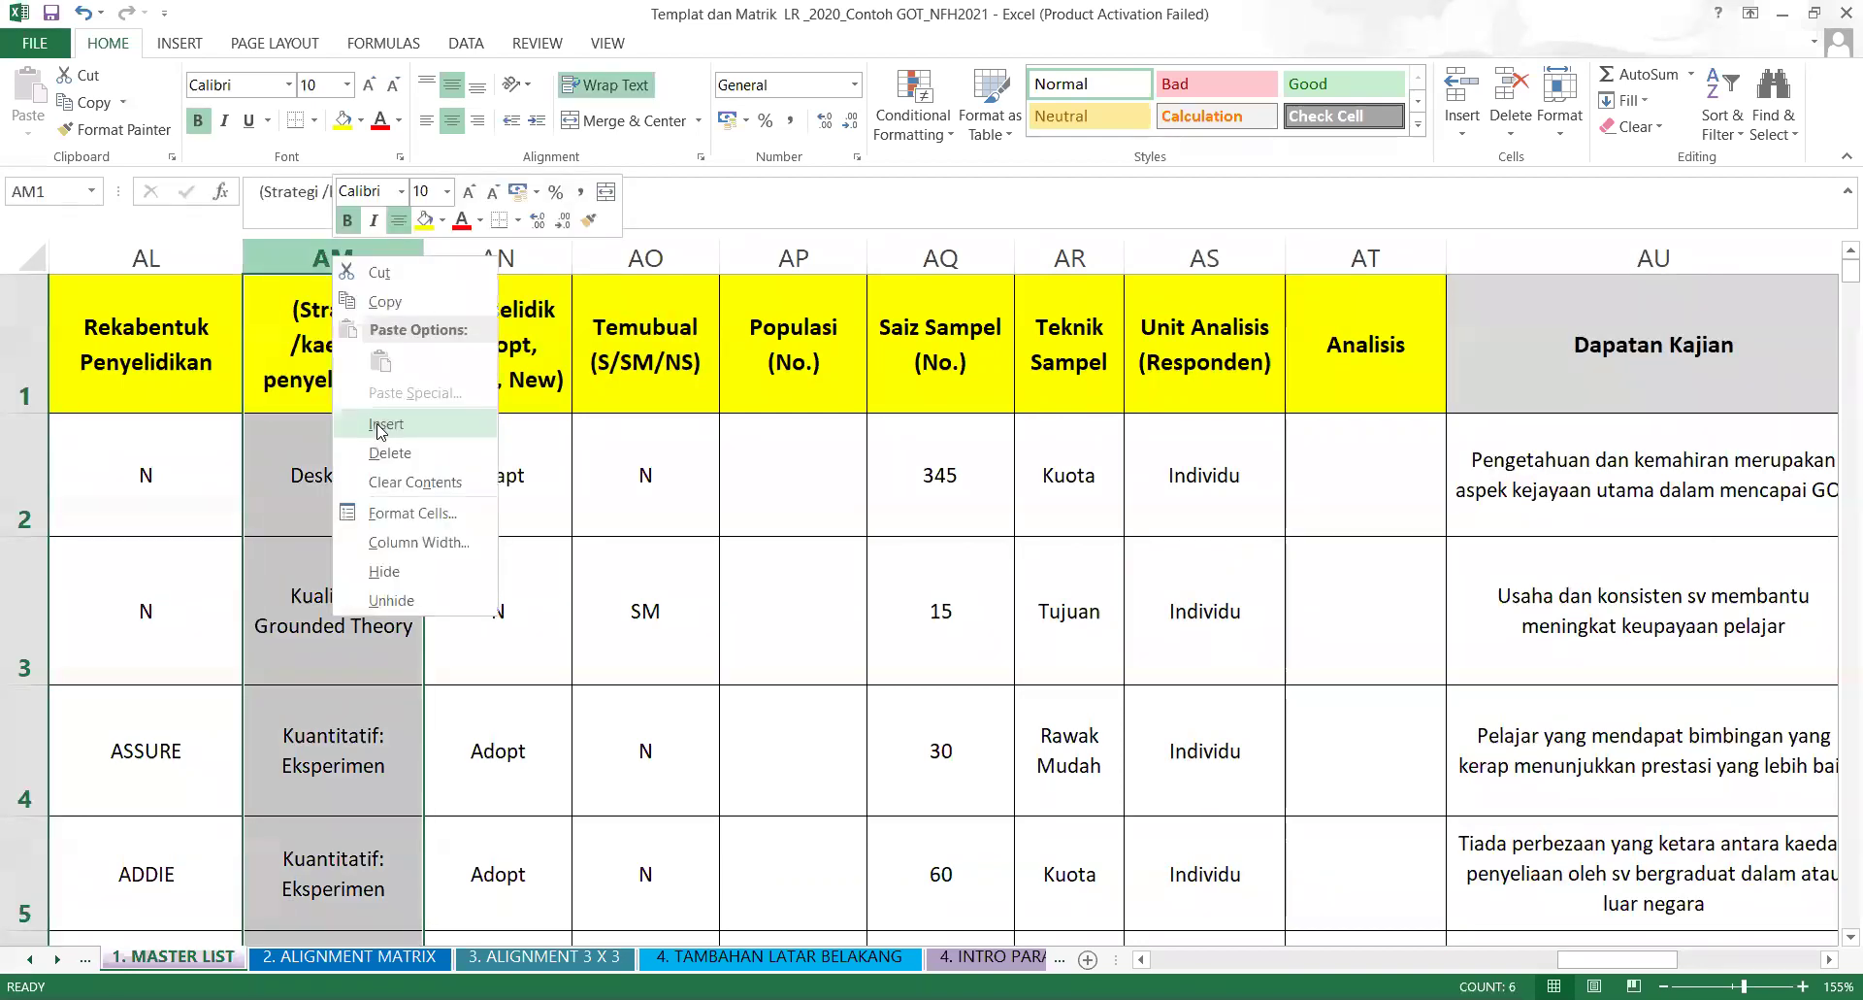
click(377, 427)
text(Pilot)
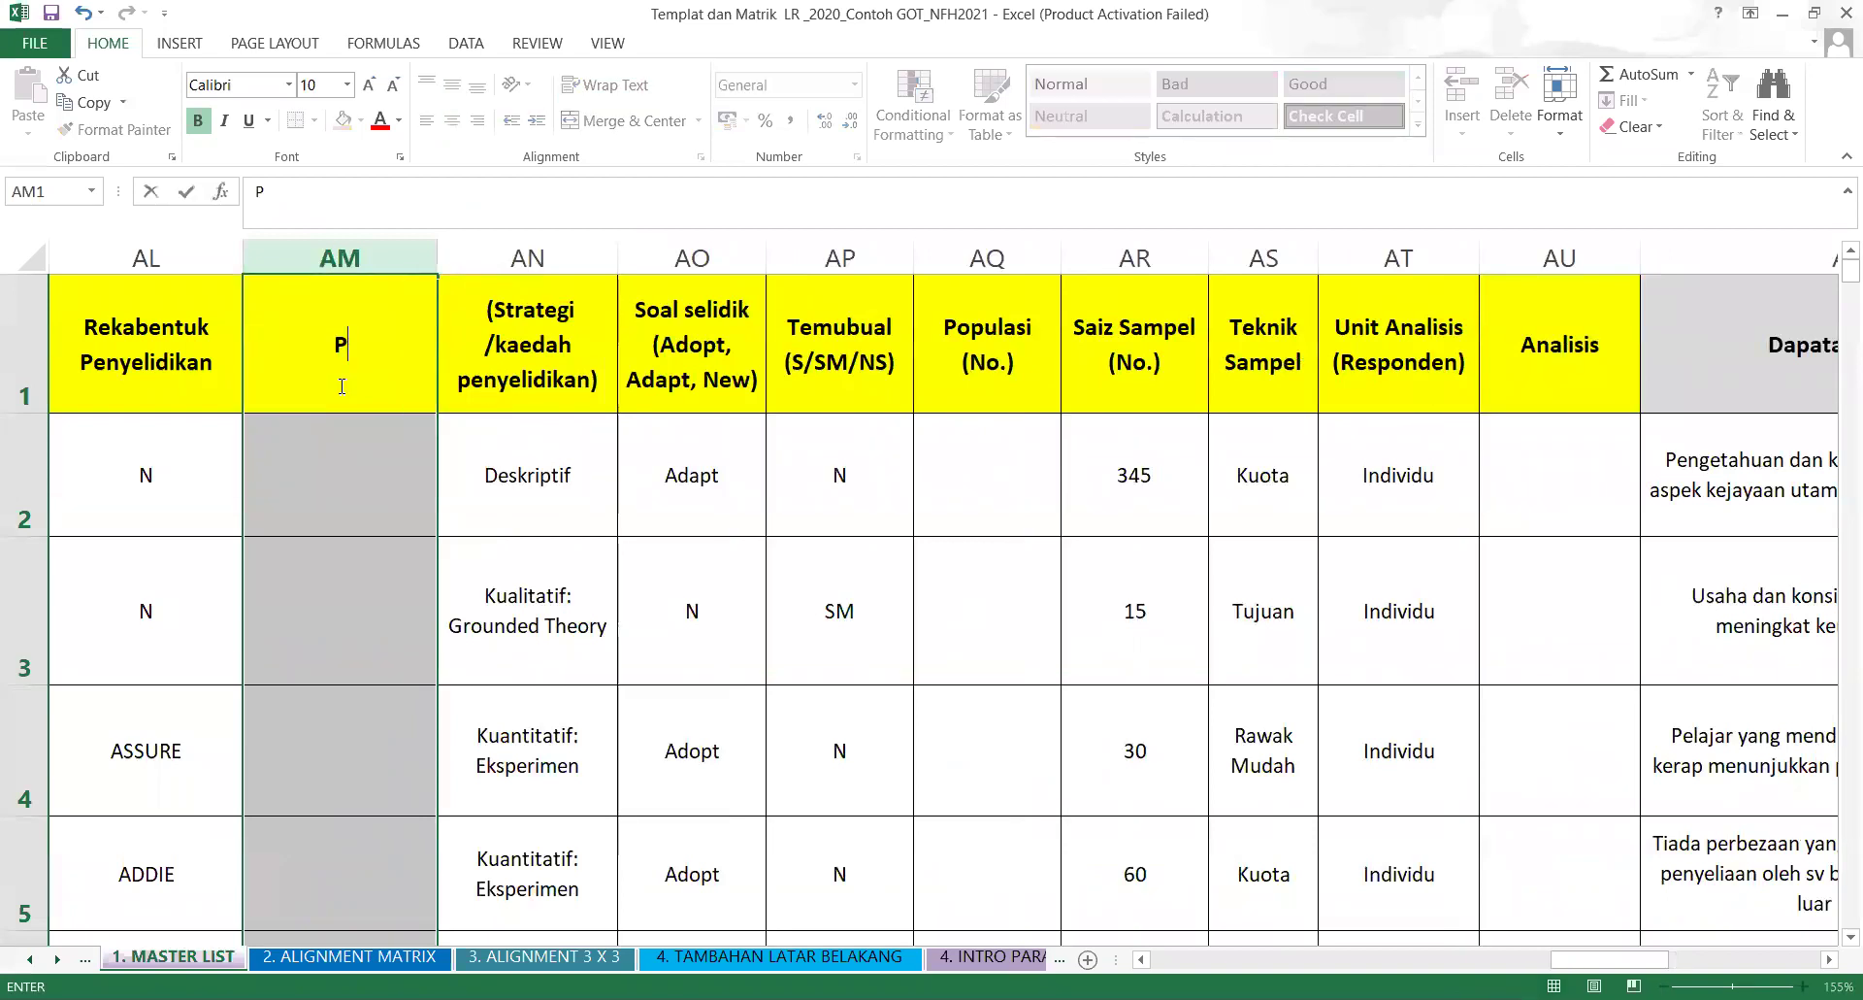
key(BackSpace)
key(BackSpace)
key(BackSpace)
key(BackSpace)
key(BackSpace)
key(BackSpace)
text(Kajian Rintis)
click(746, 706)
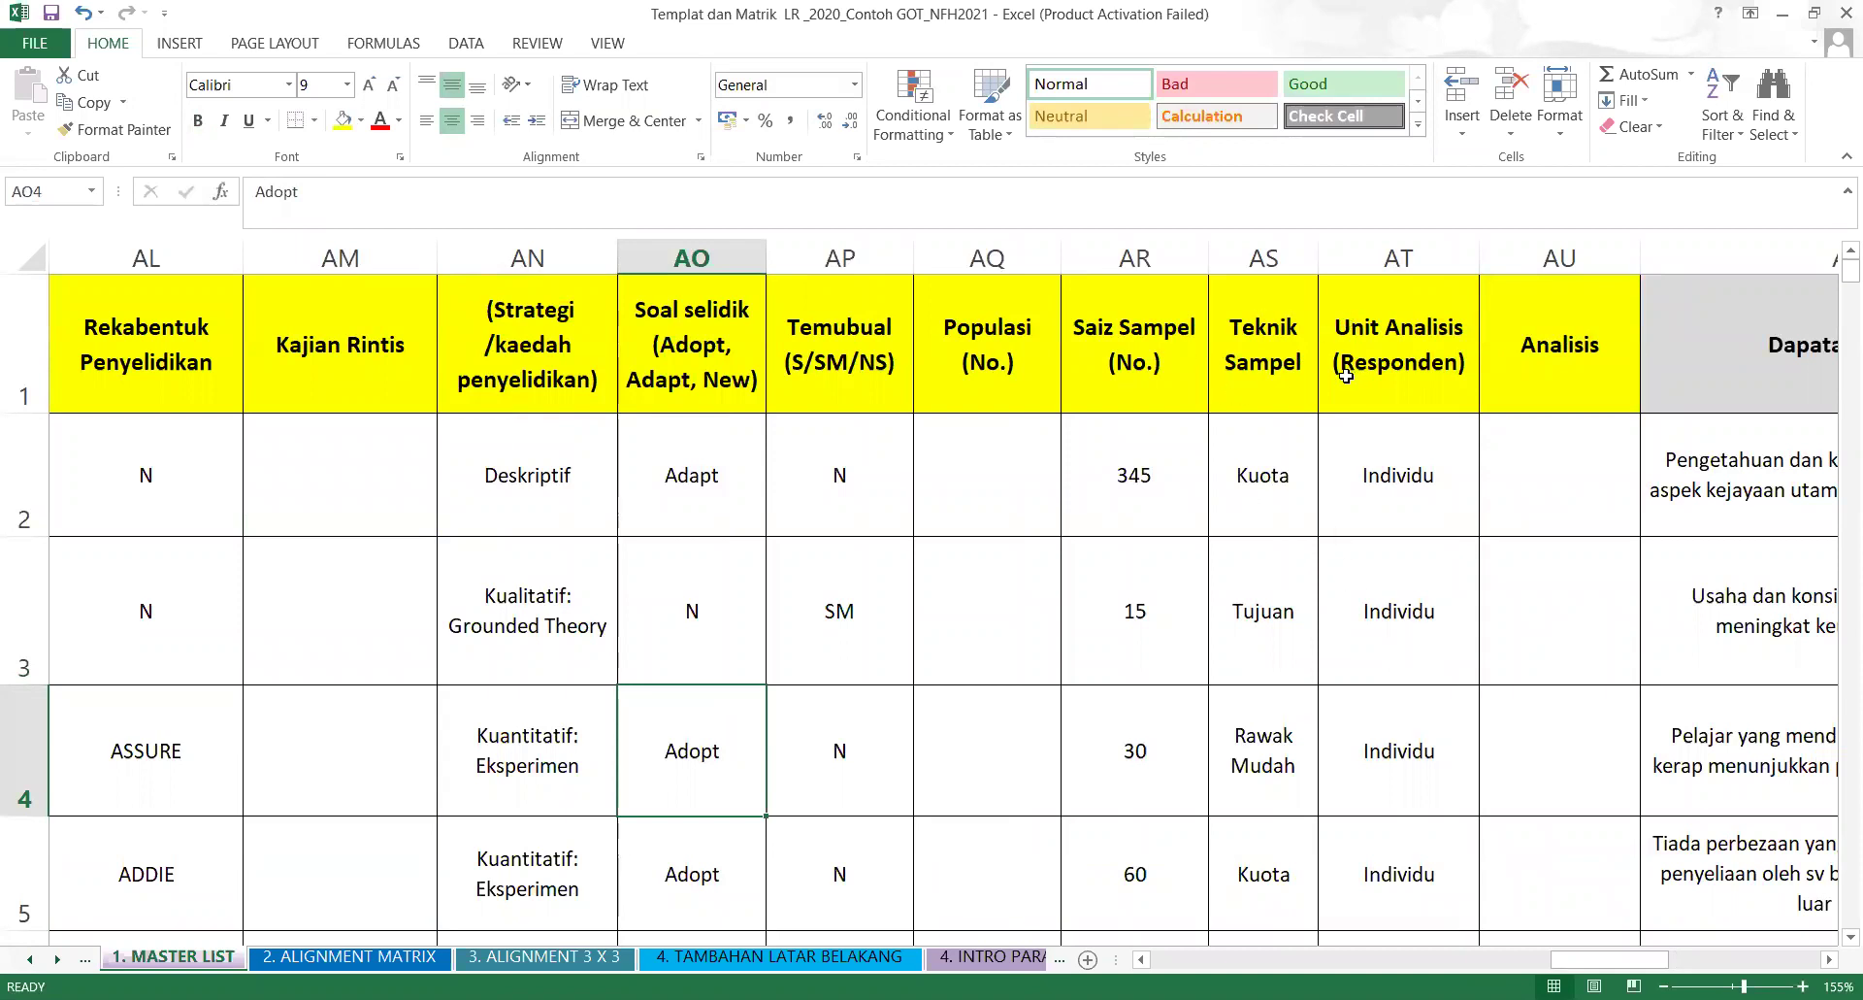
click(1550, 306)
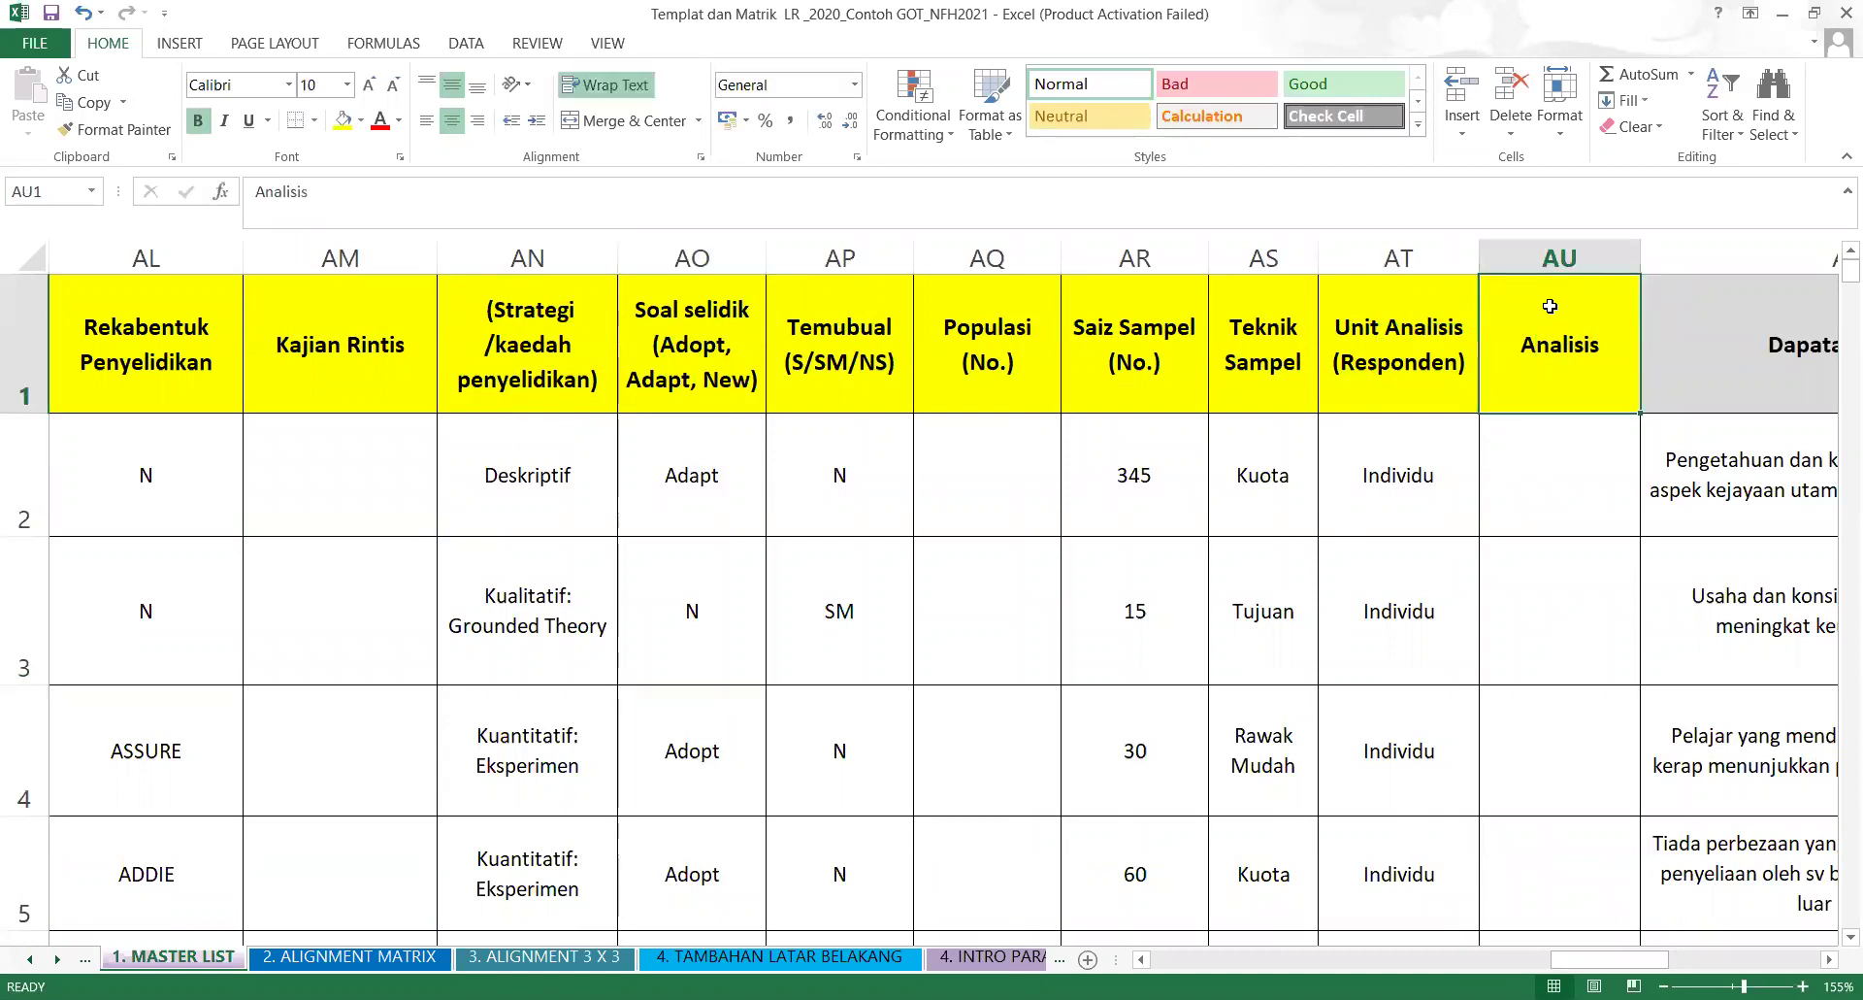
right_click(1550, 306)
click(1603, 475)
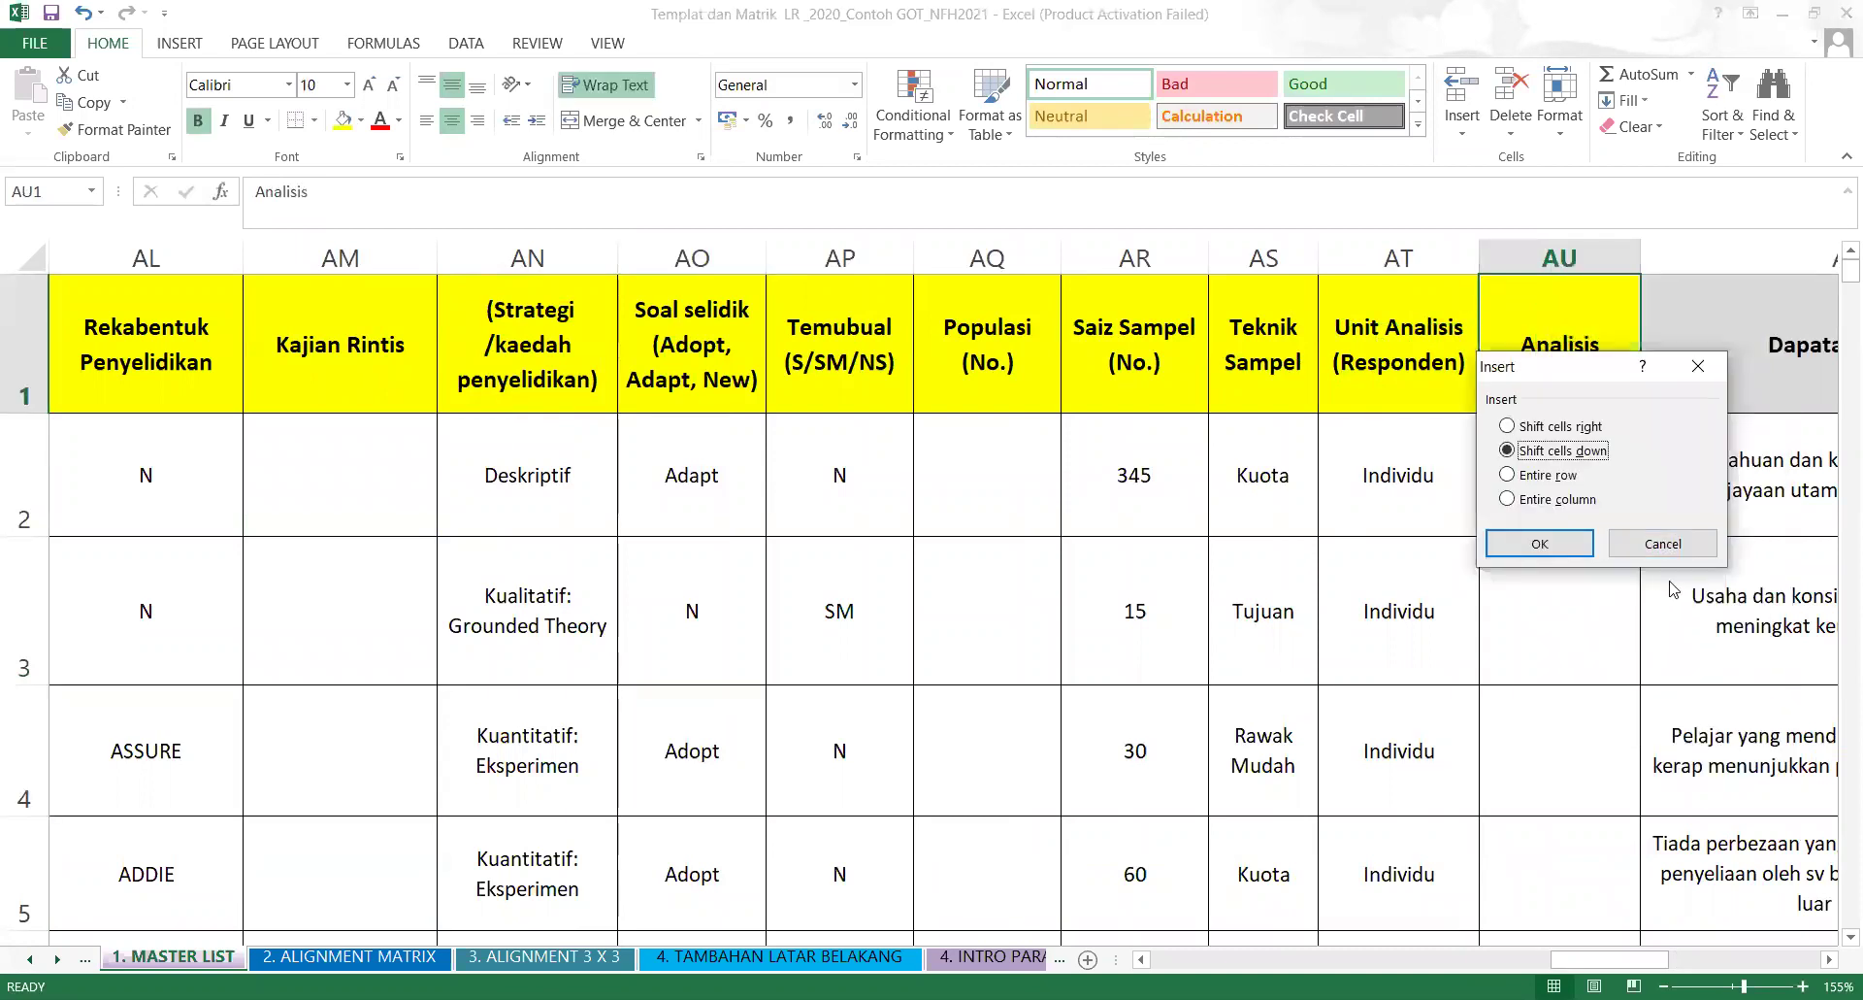
click(1662, 541)
Insert a new column headed Lokasi before the Analisis column.
click(1582, 255)
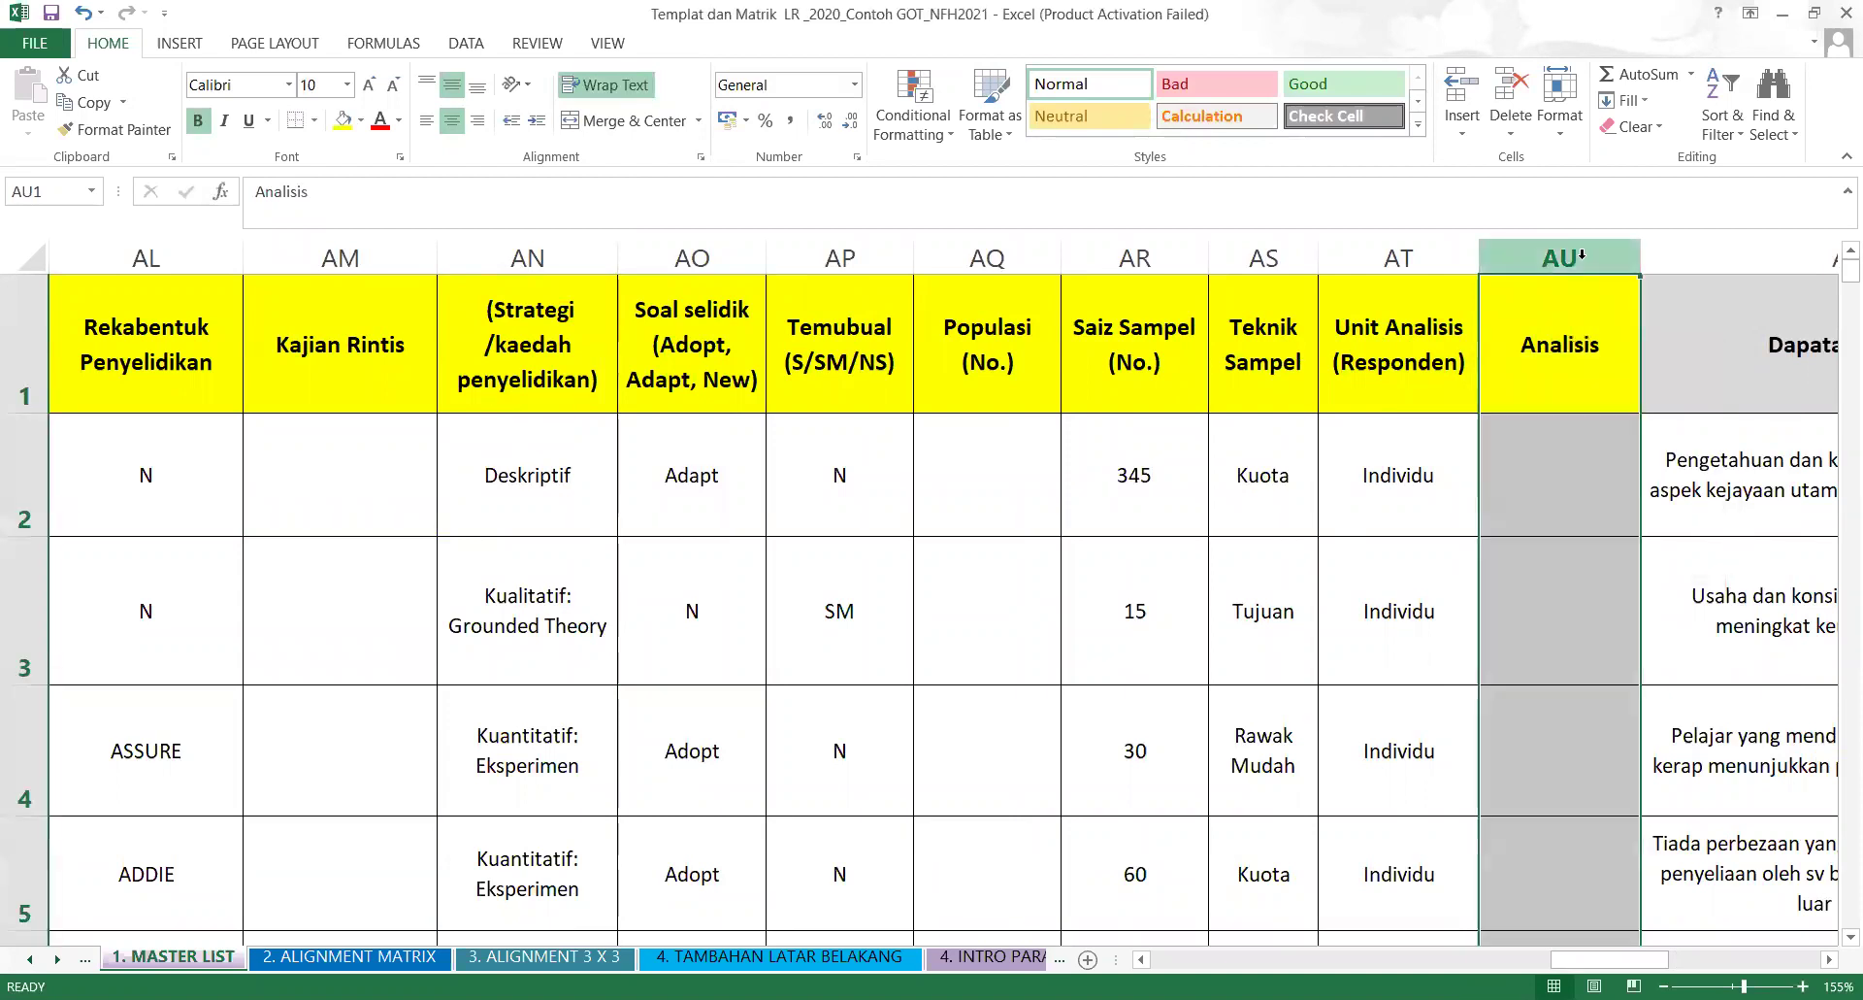
right_click(1582, 255)
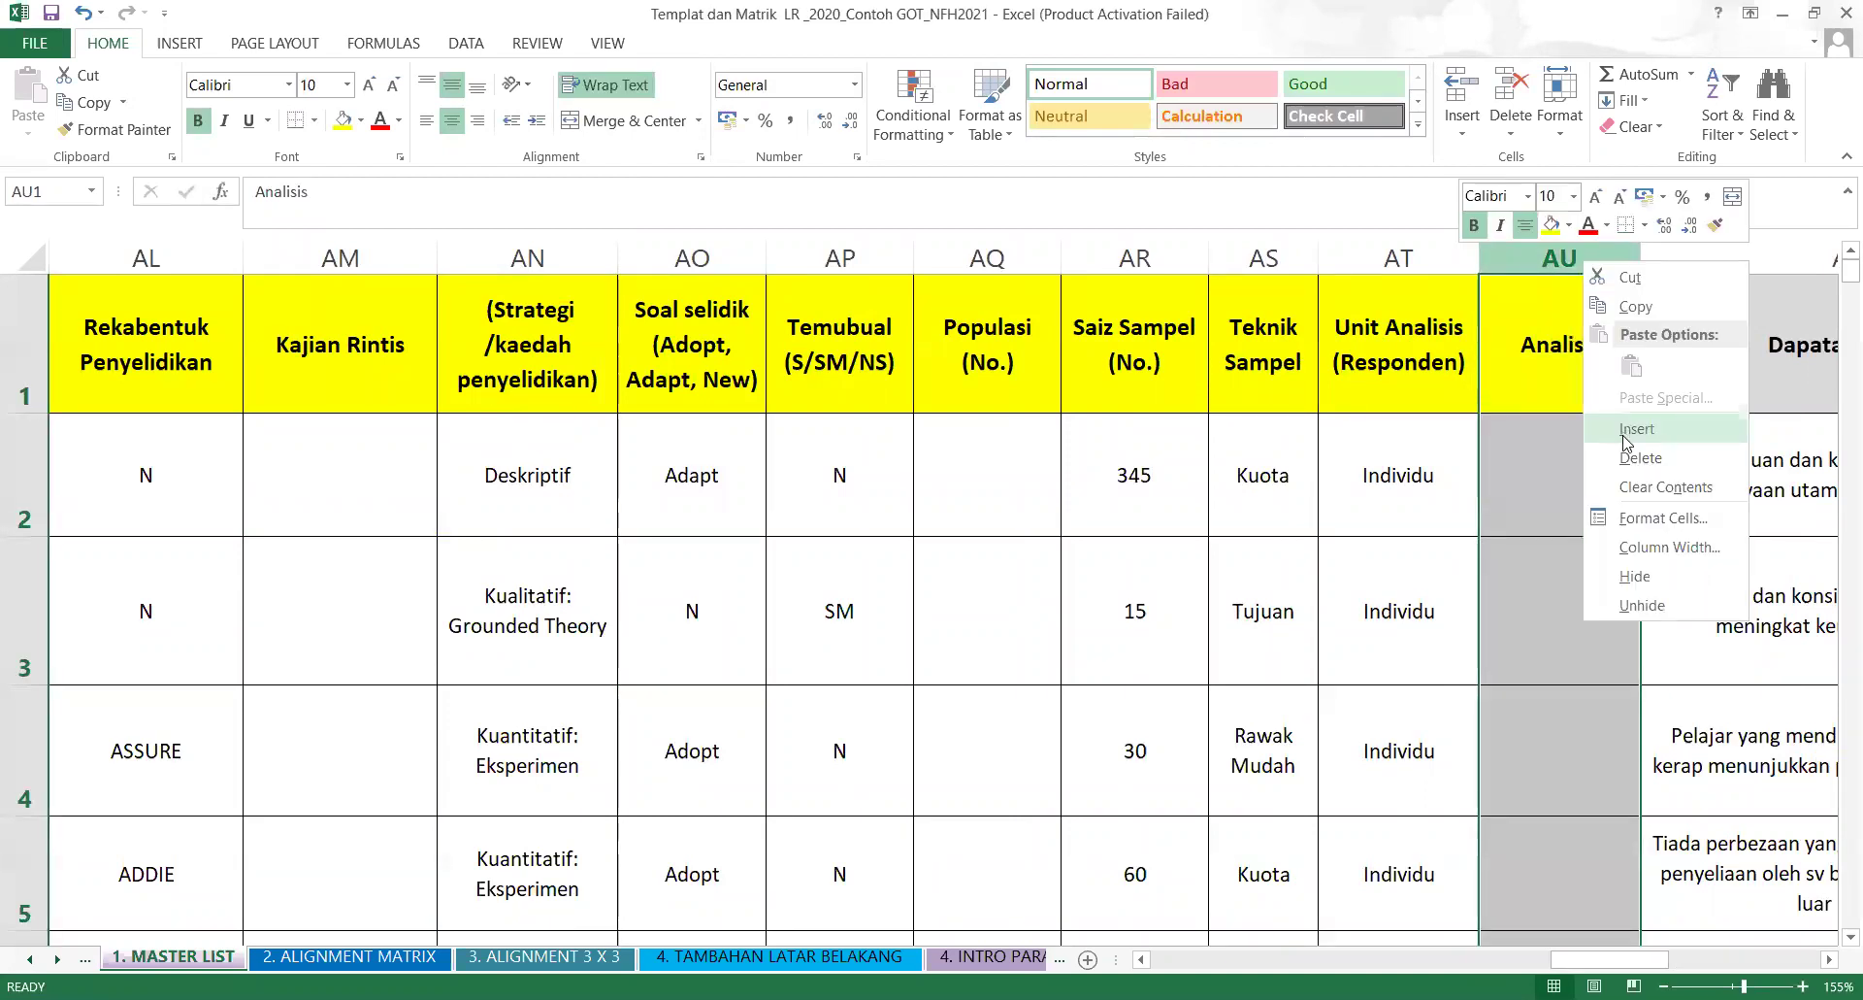
click(1626, 437)
click(1556, 350)
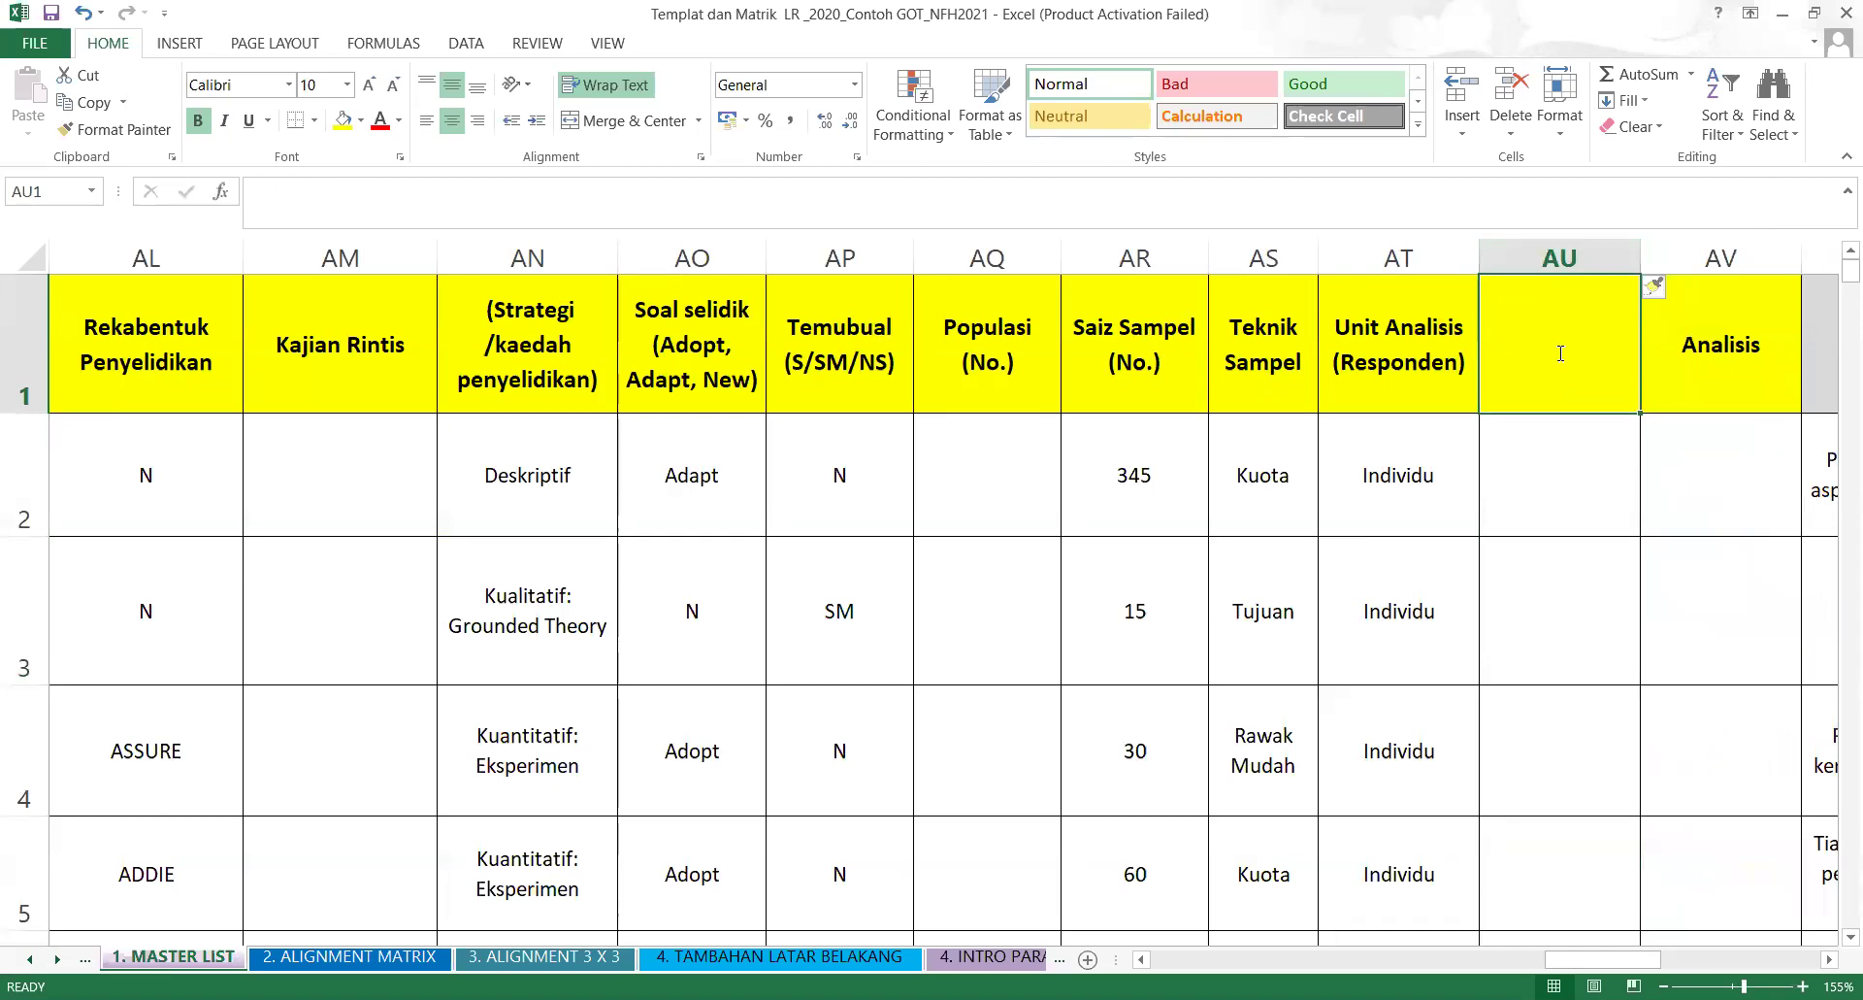
text(Li)
key(BackSpace)
text(okasi)
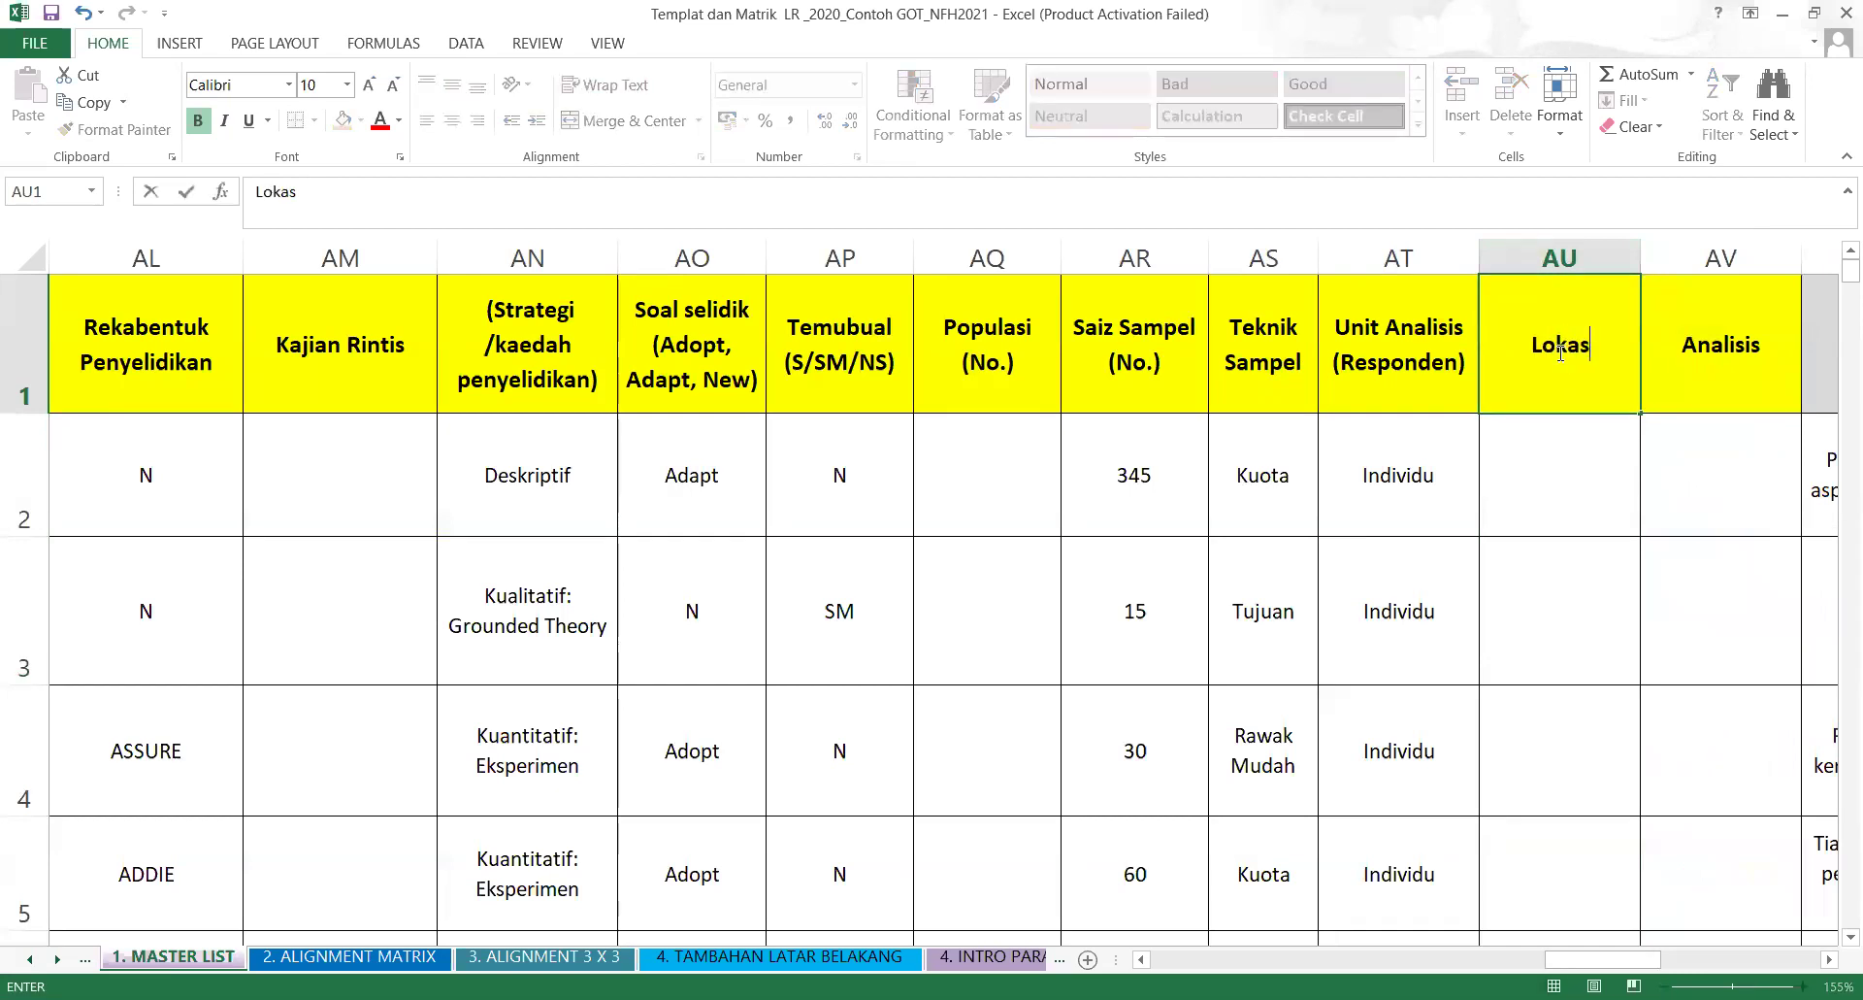
Insert a new column headed Ufuk Masa (Time Horizon) between the Lokasi and Analisis columns.
click(1769, 256)
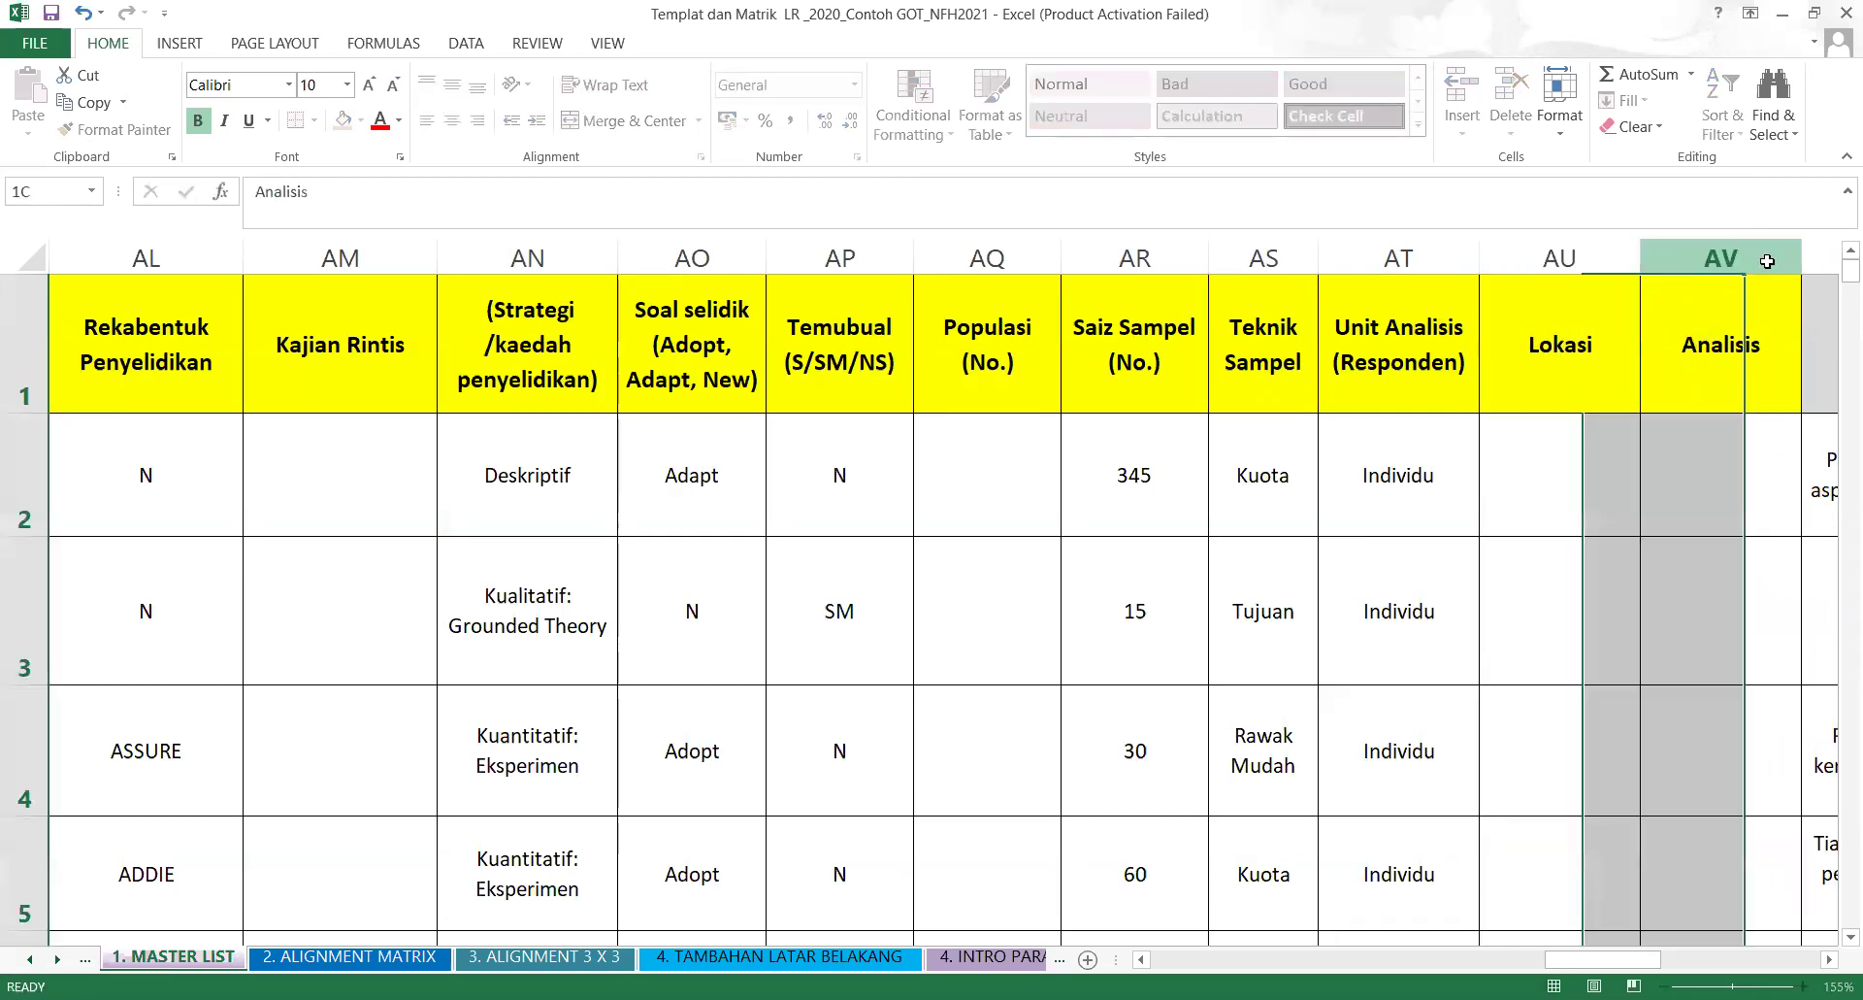
right_click(1655, 254)
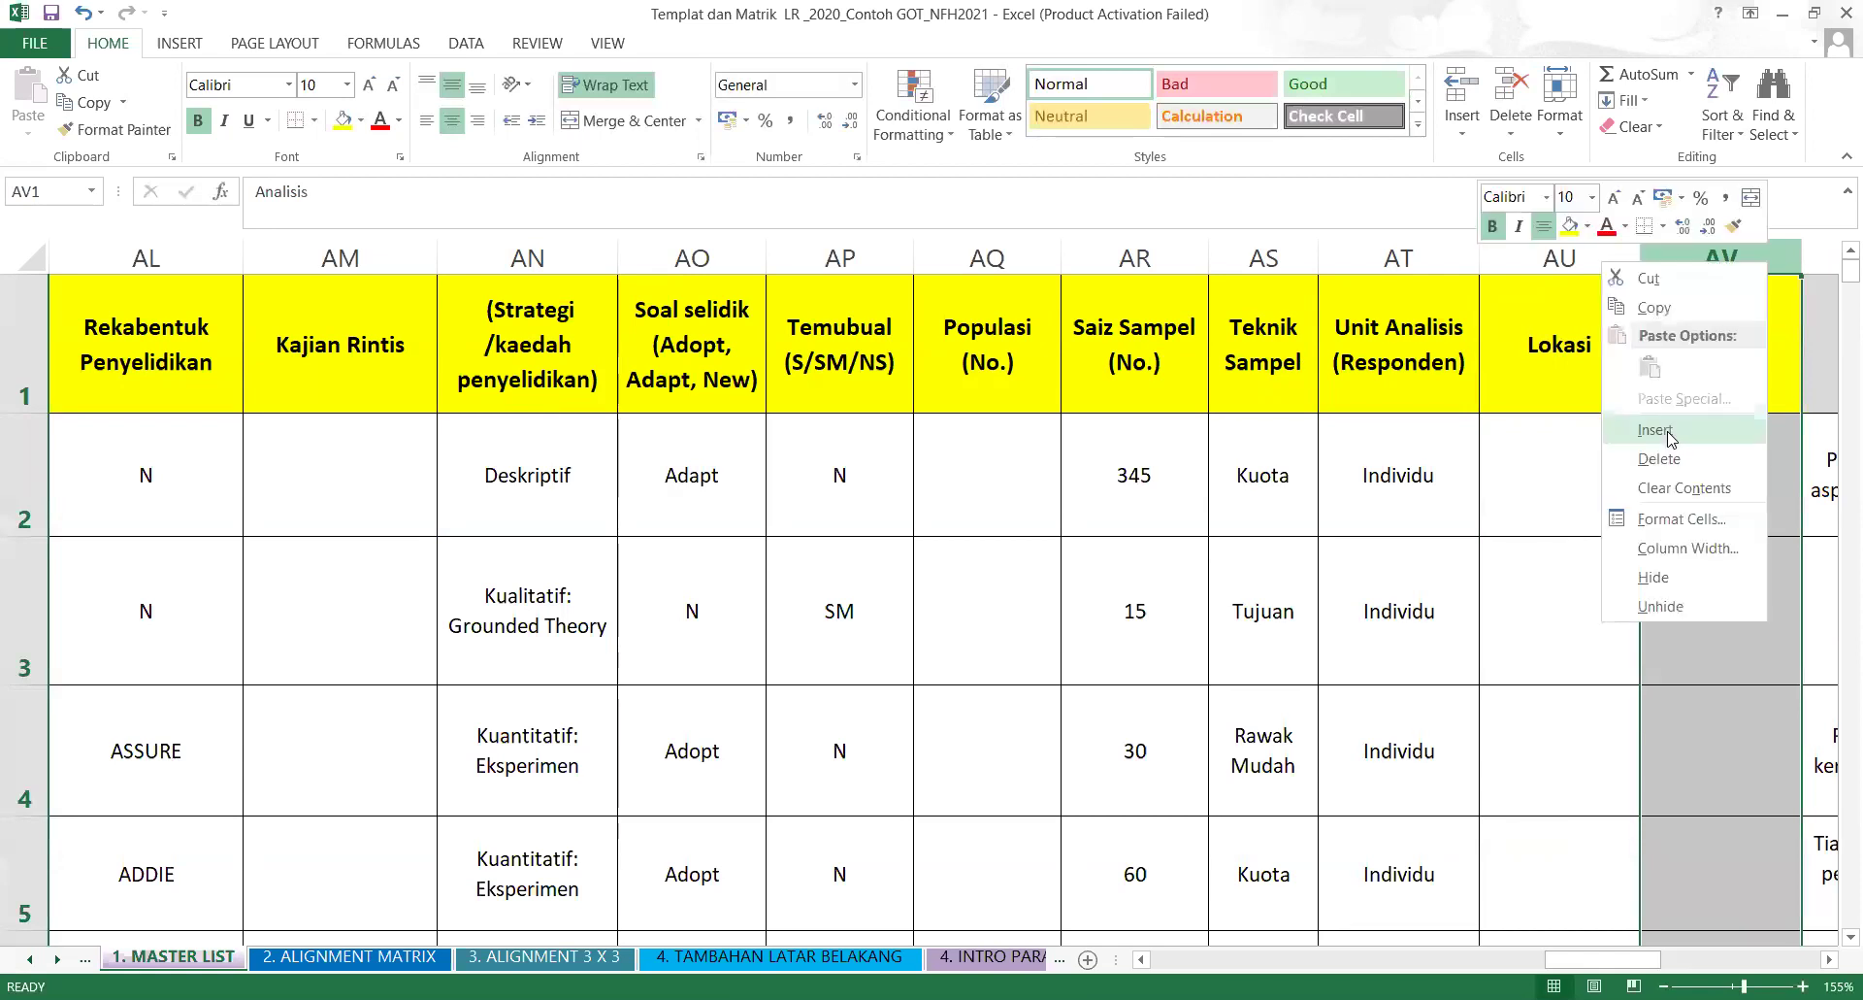
click(1650, 417)
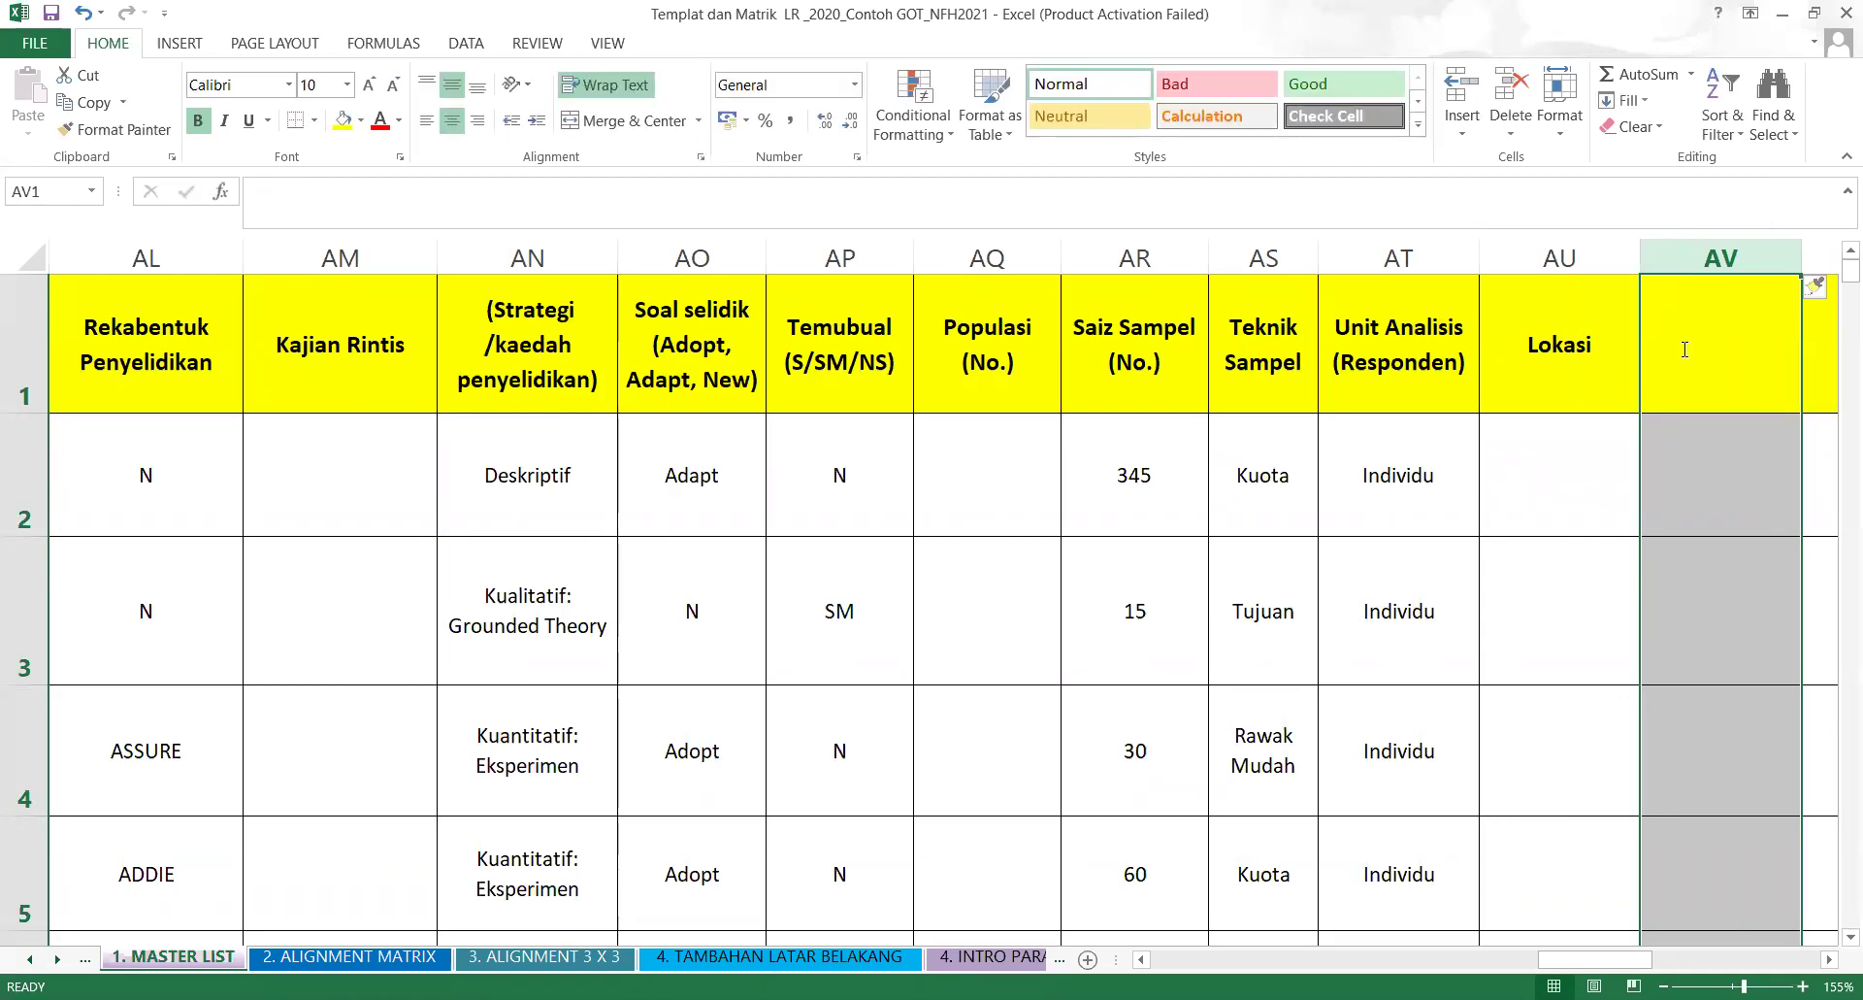
text(Ufuk)
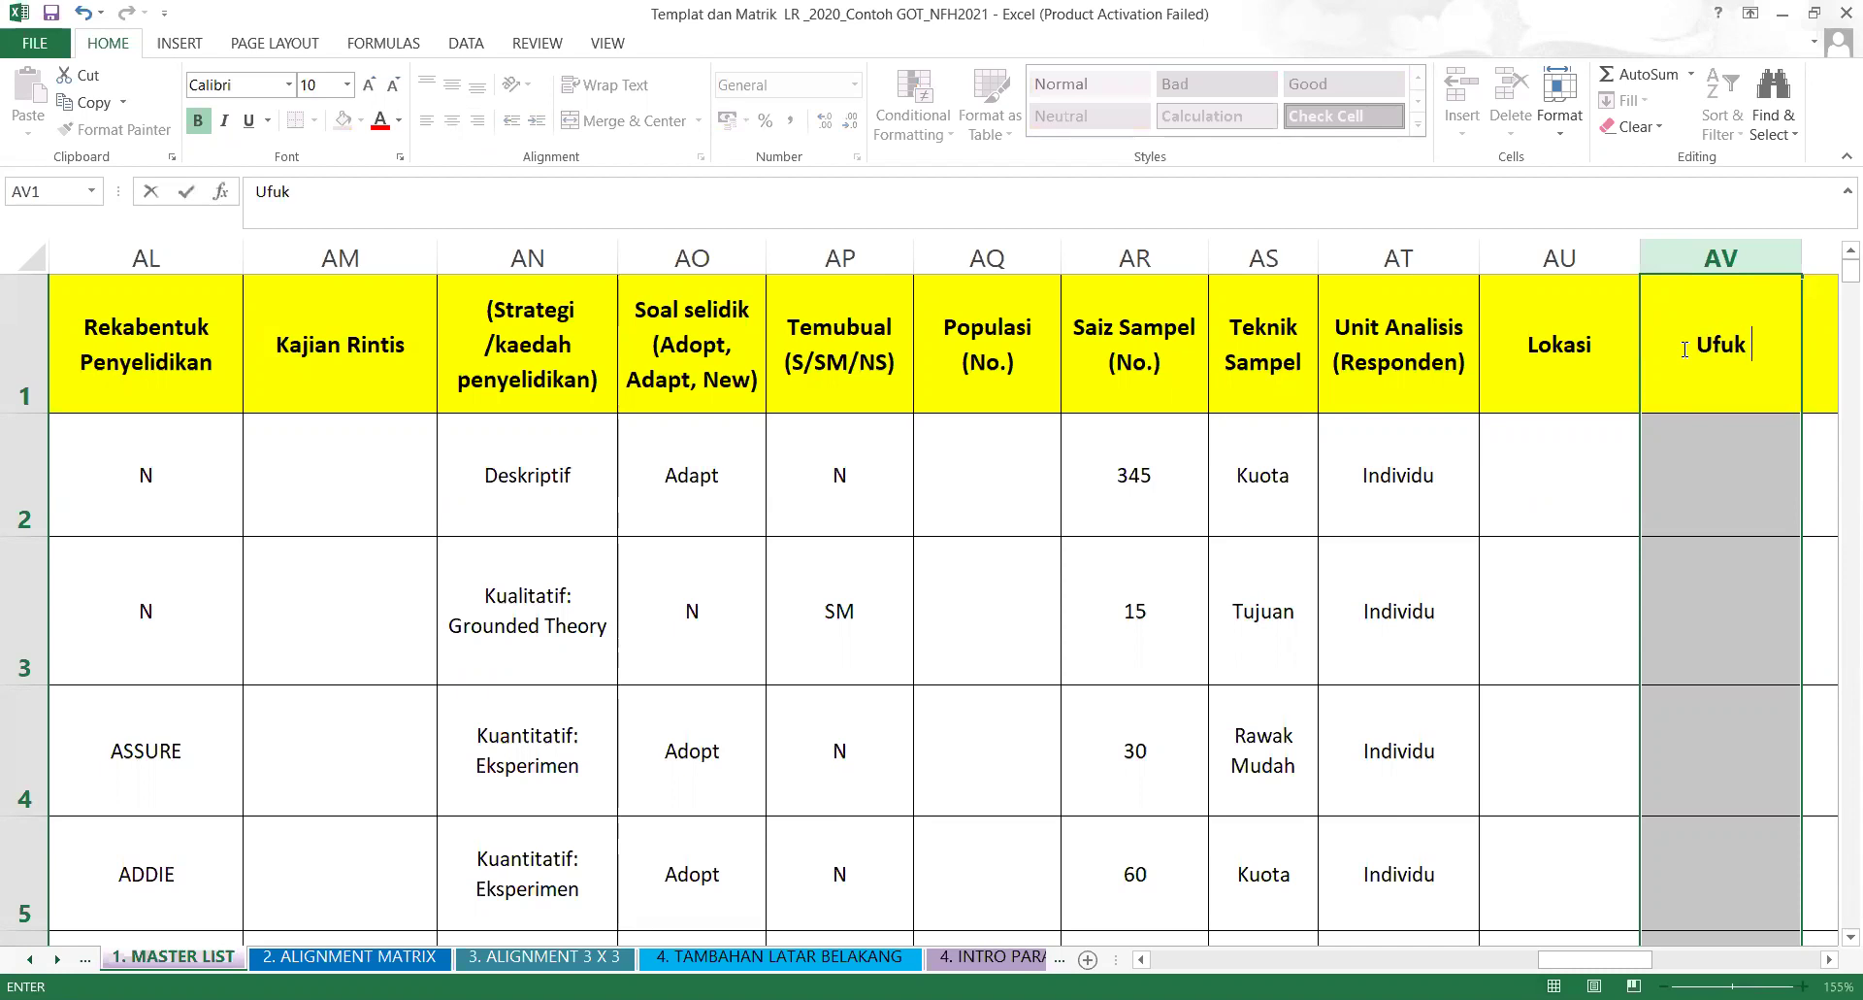
text( Masa)
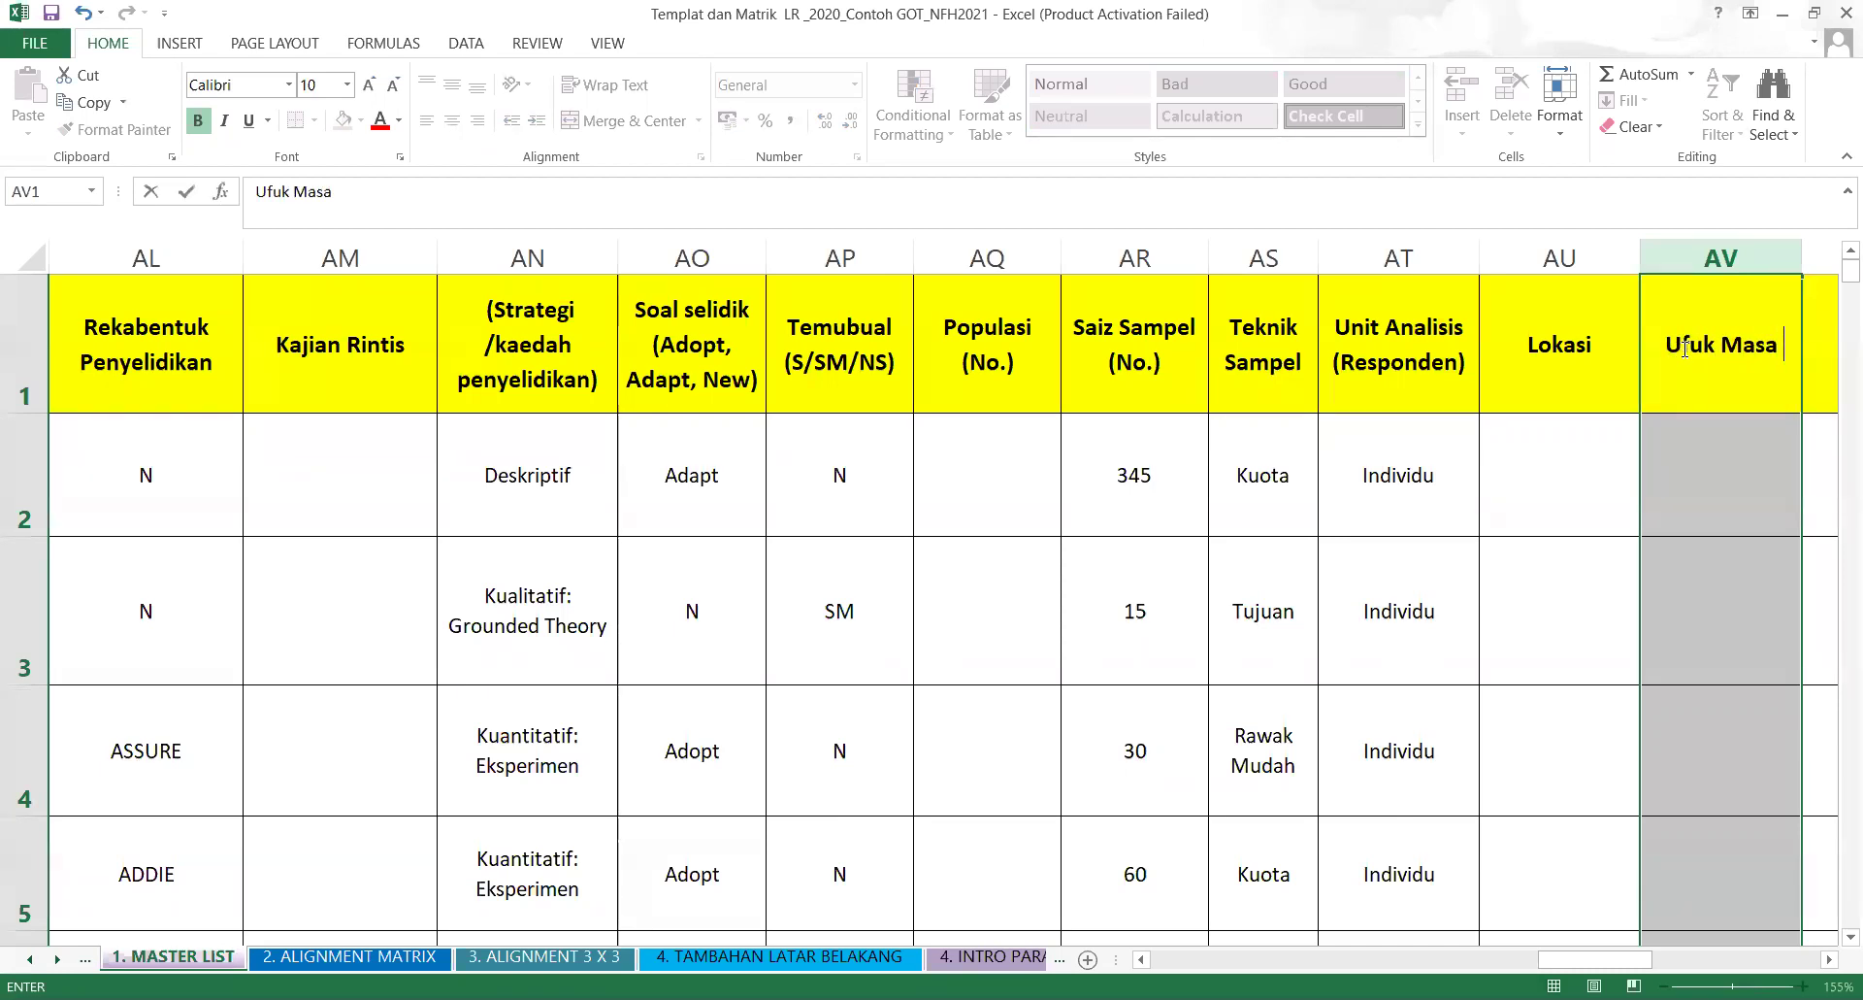
text( (T)
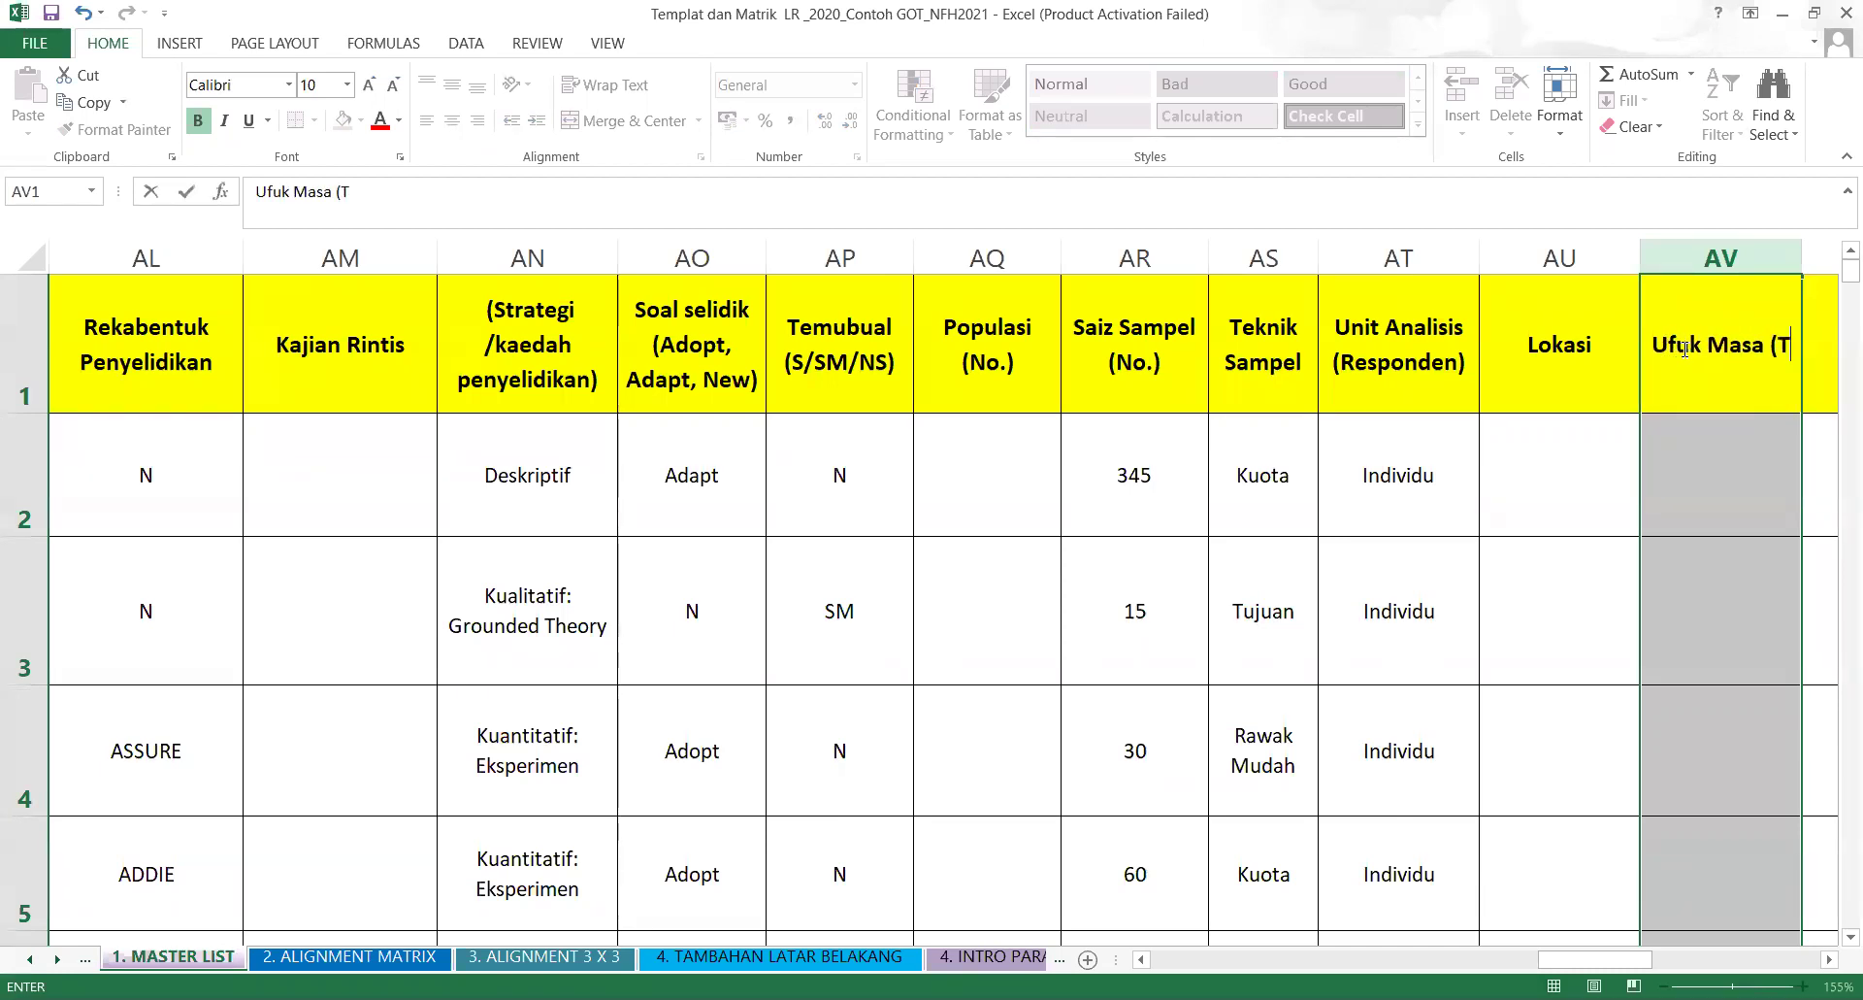
text(ime Hor)
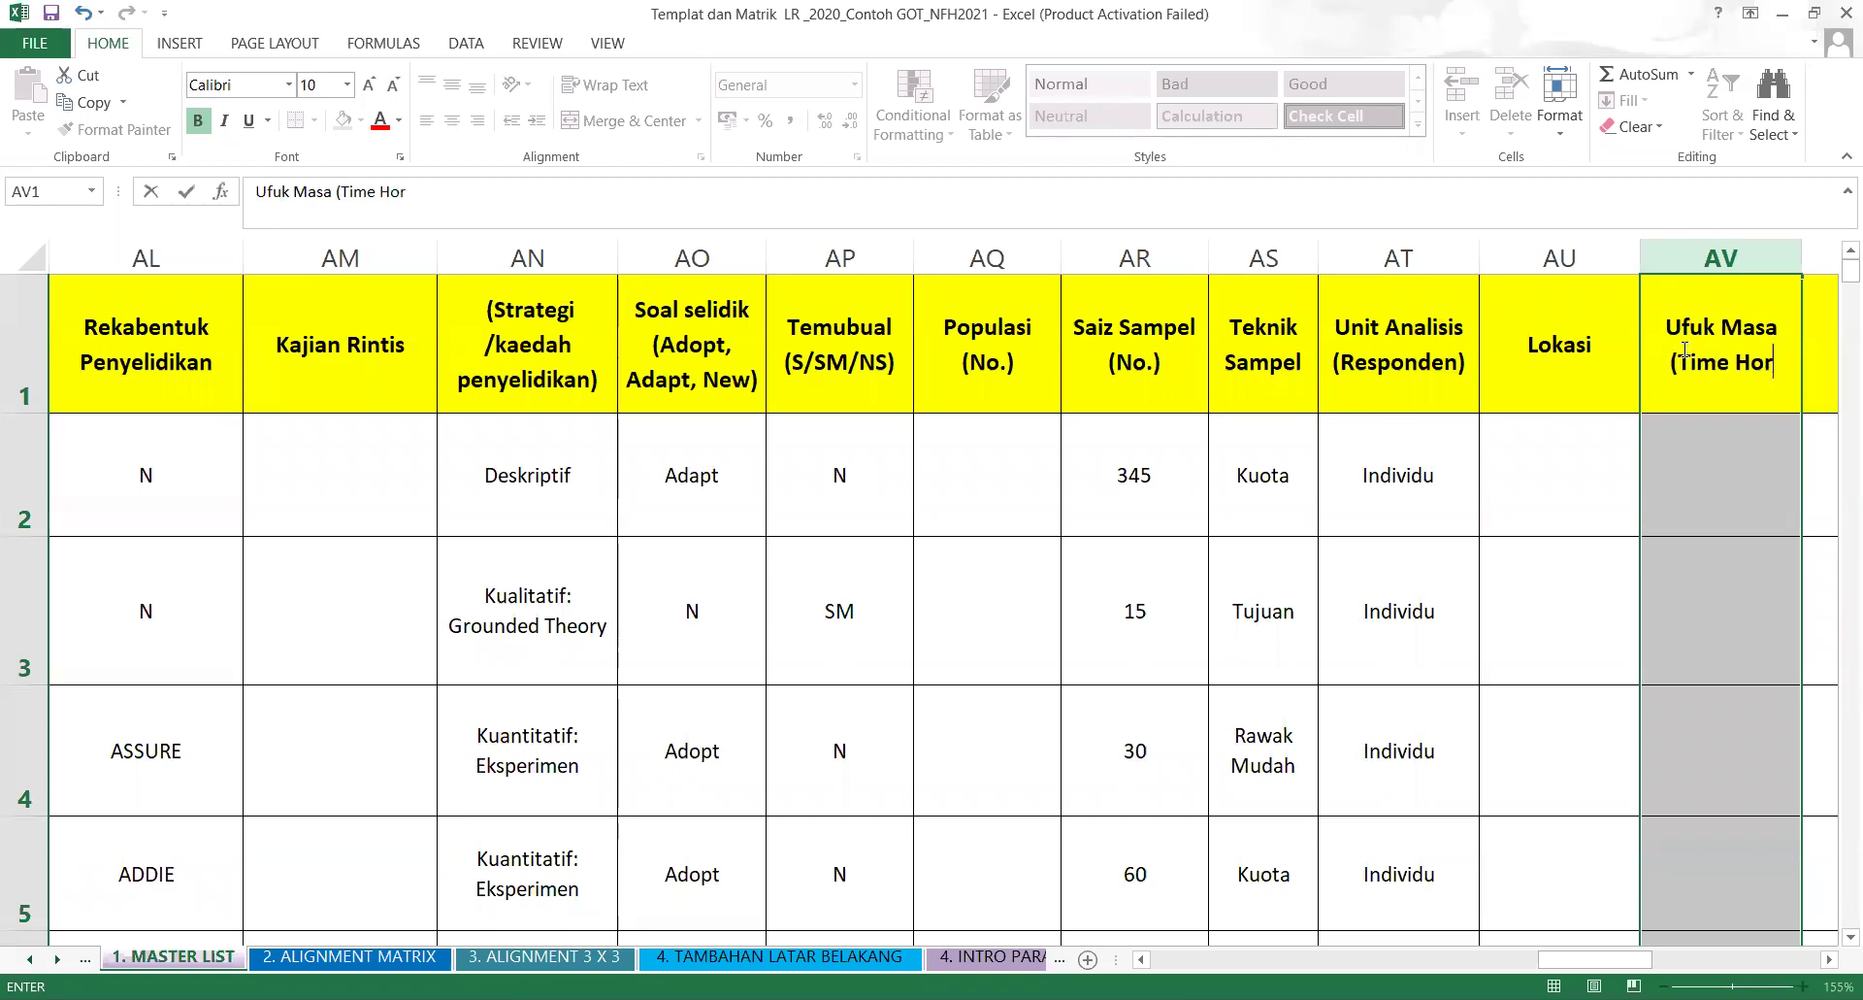
text(izon))
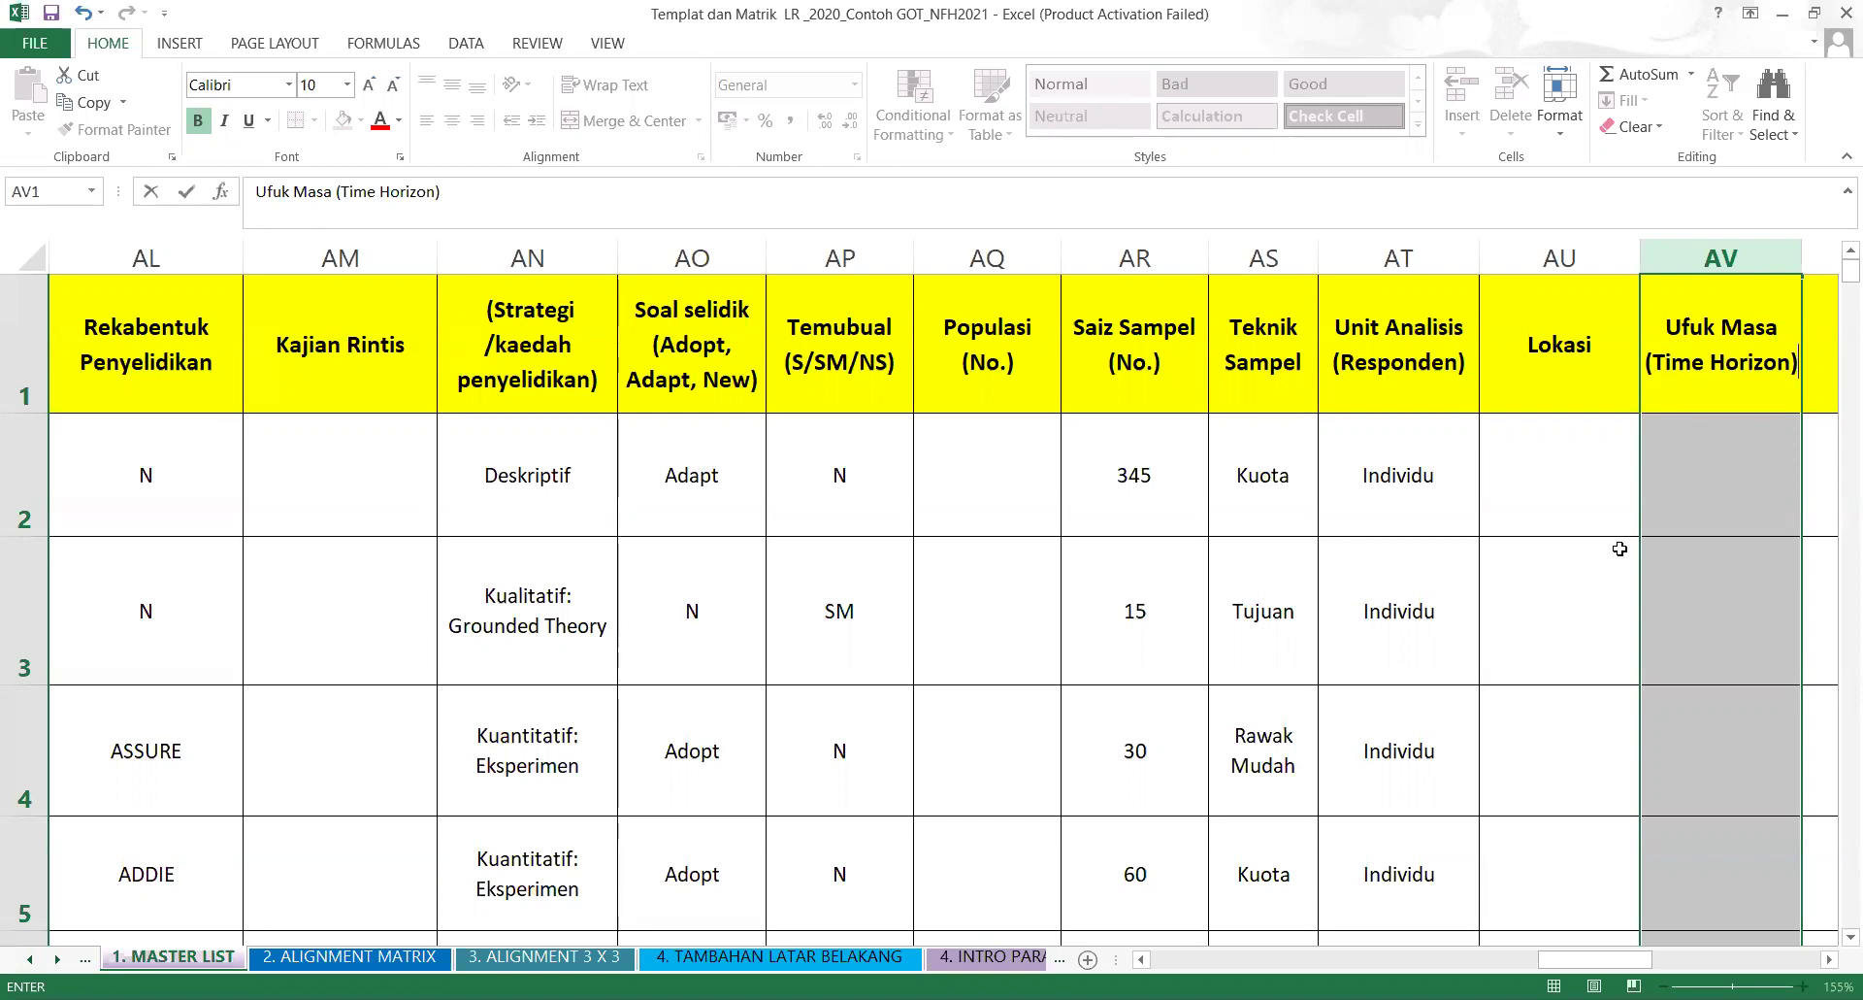
click(1675, 626)
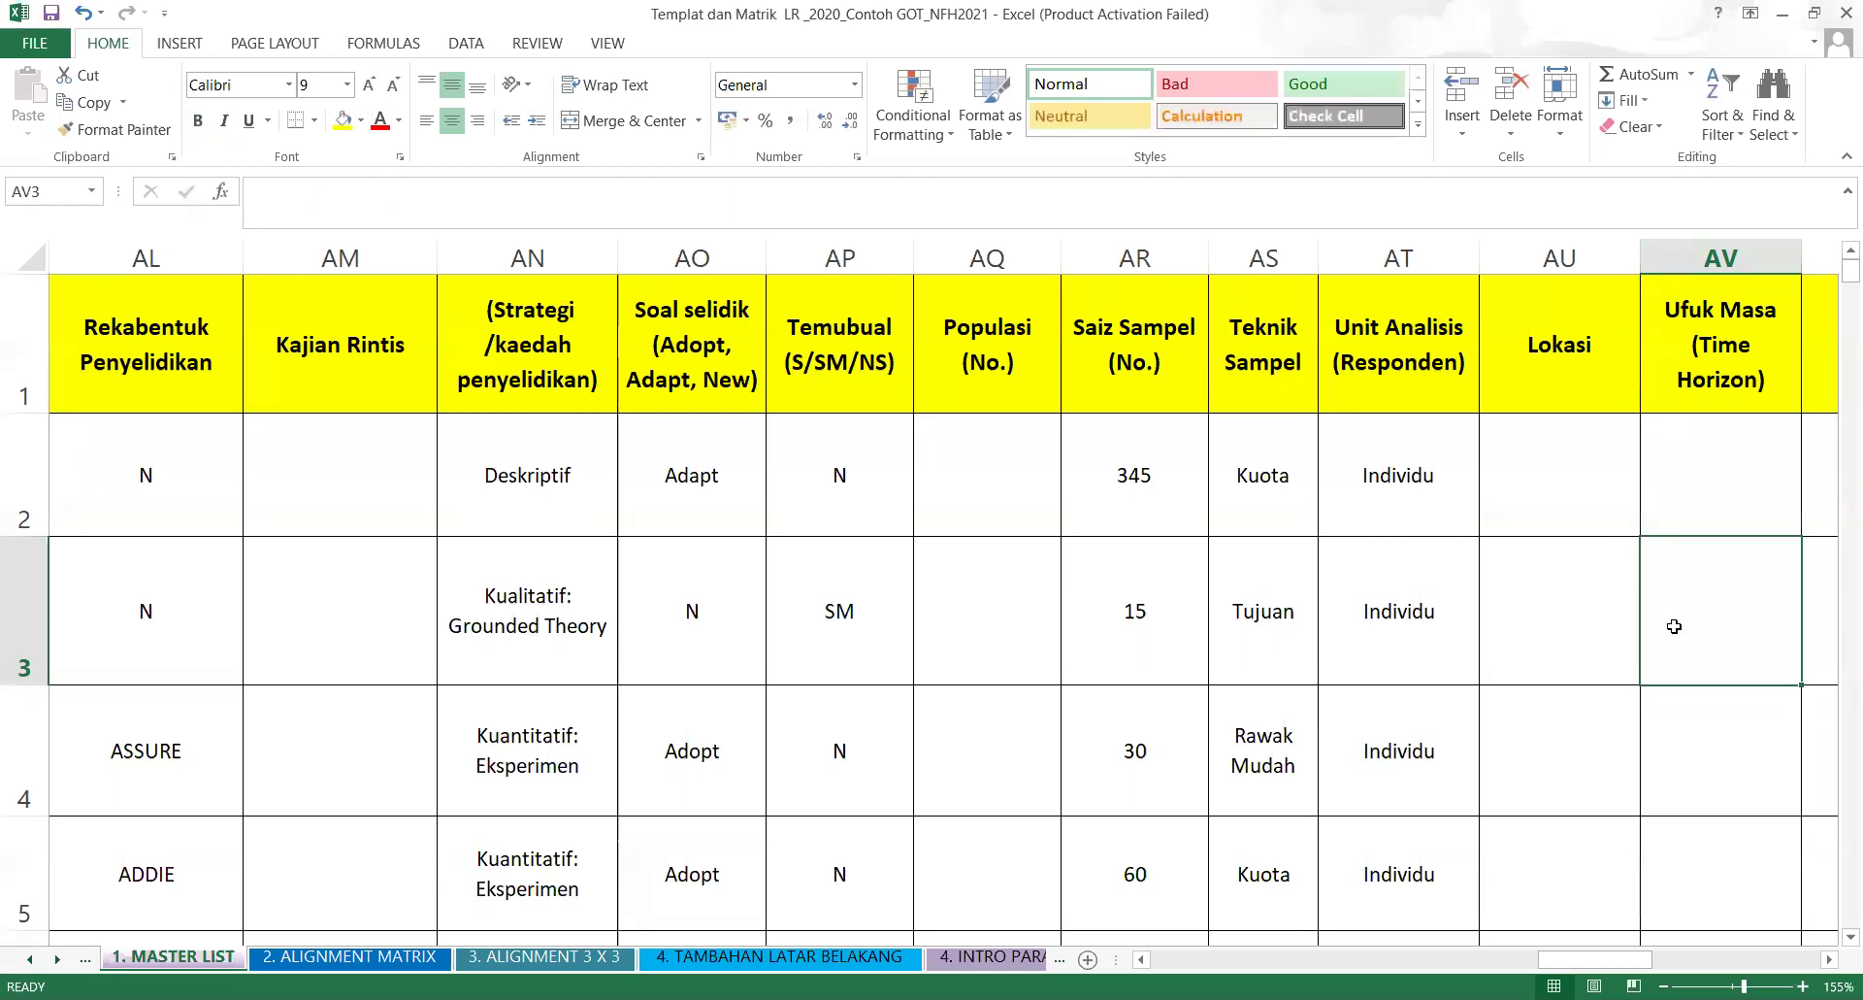
Narrow the Lokasi, Ufuk Masa (Time Horizon) and Analisis columns to fit their headings.
click(1412, 564)
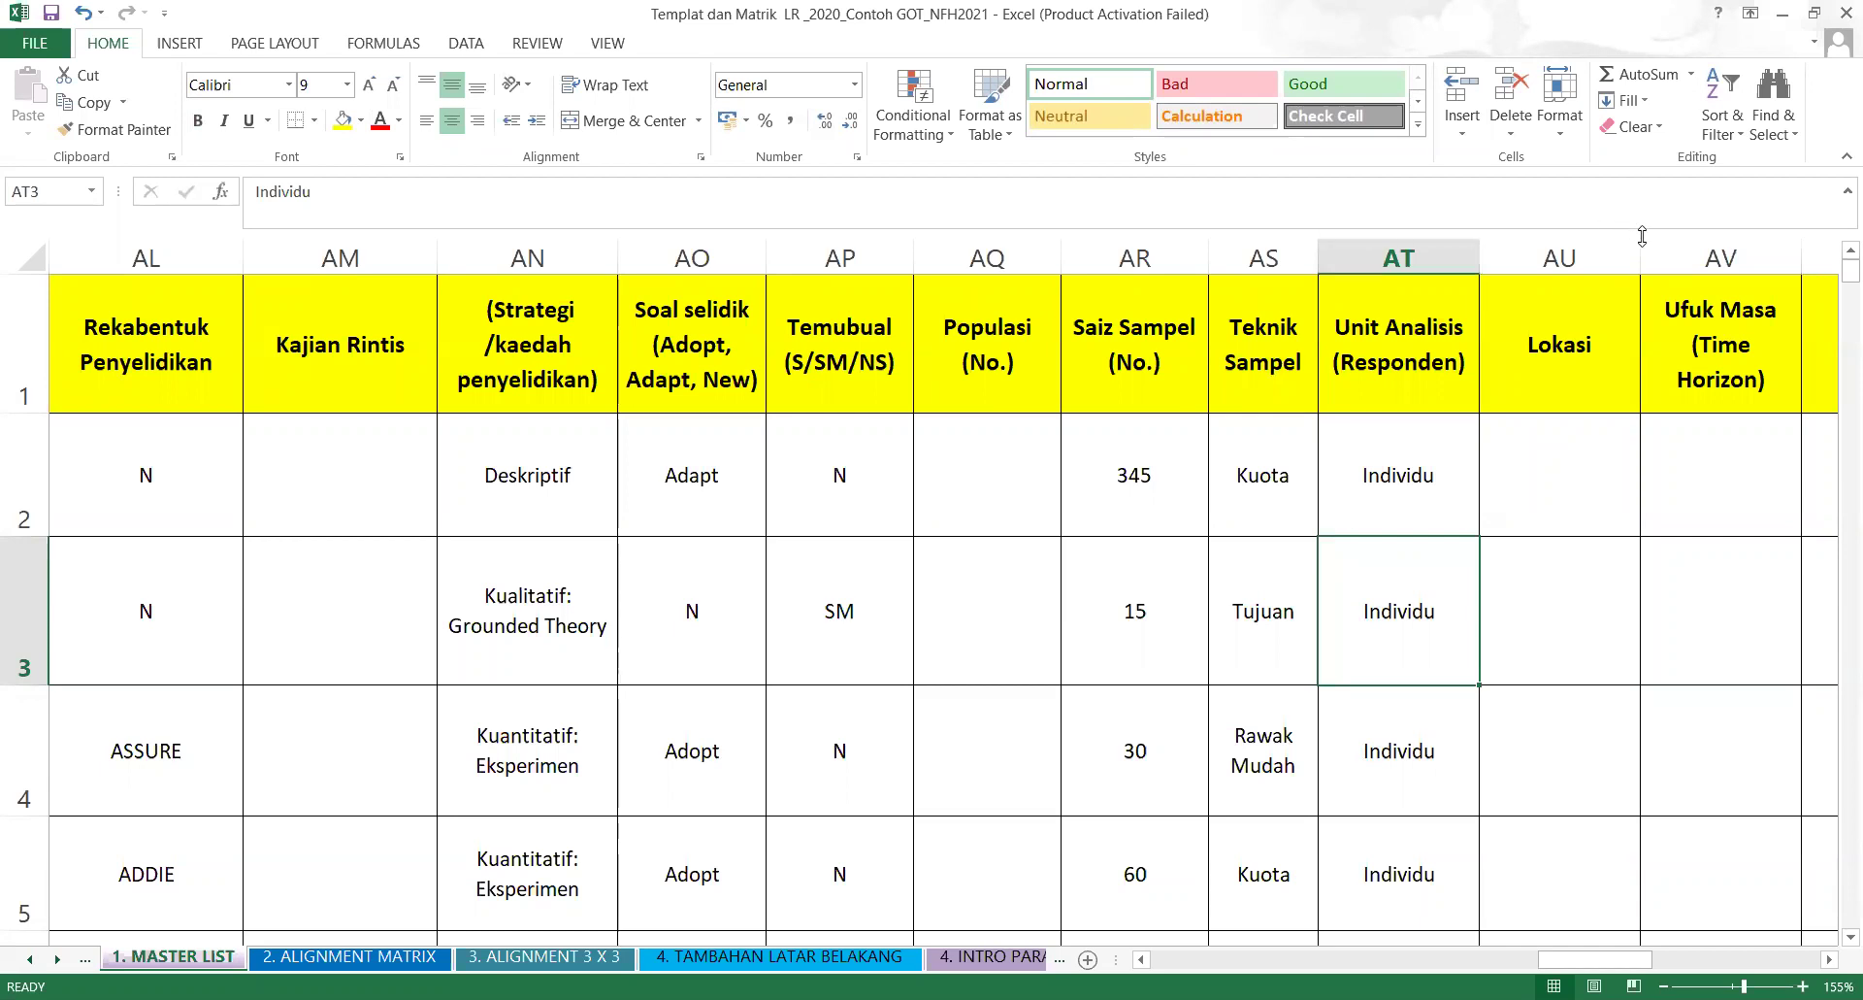
drag(1640, 262, 1572, 262)
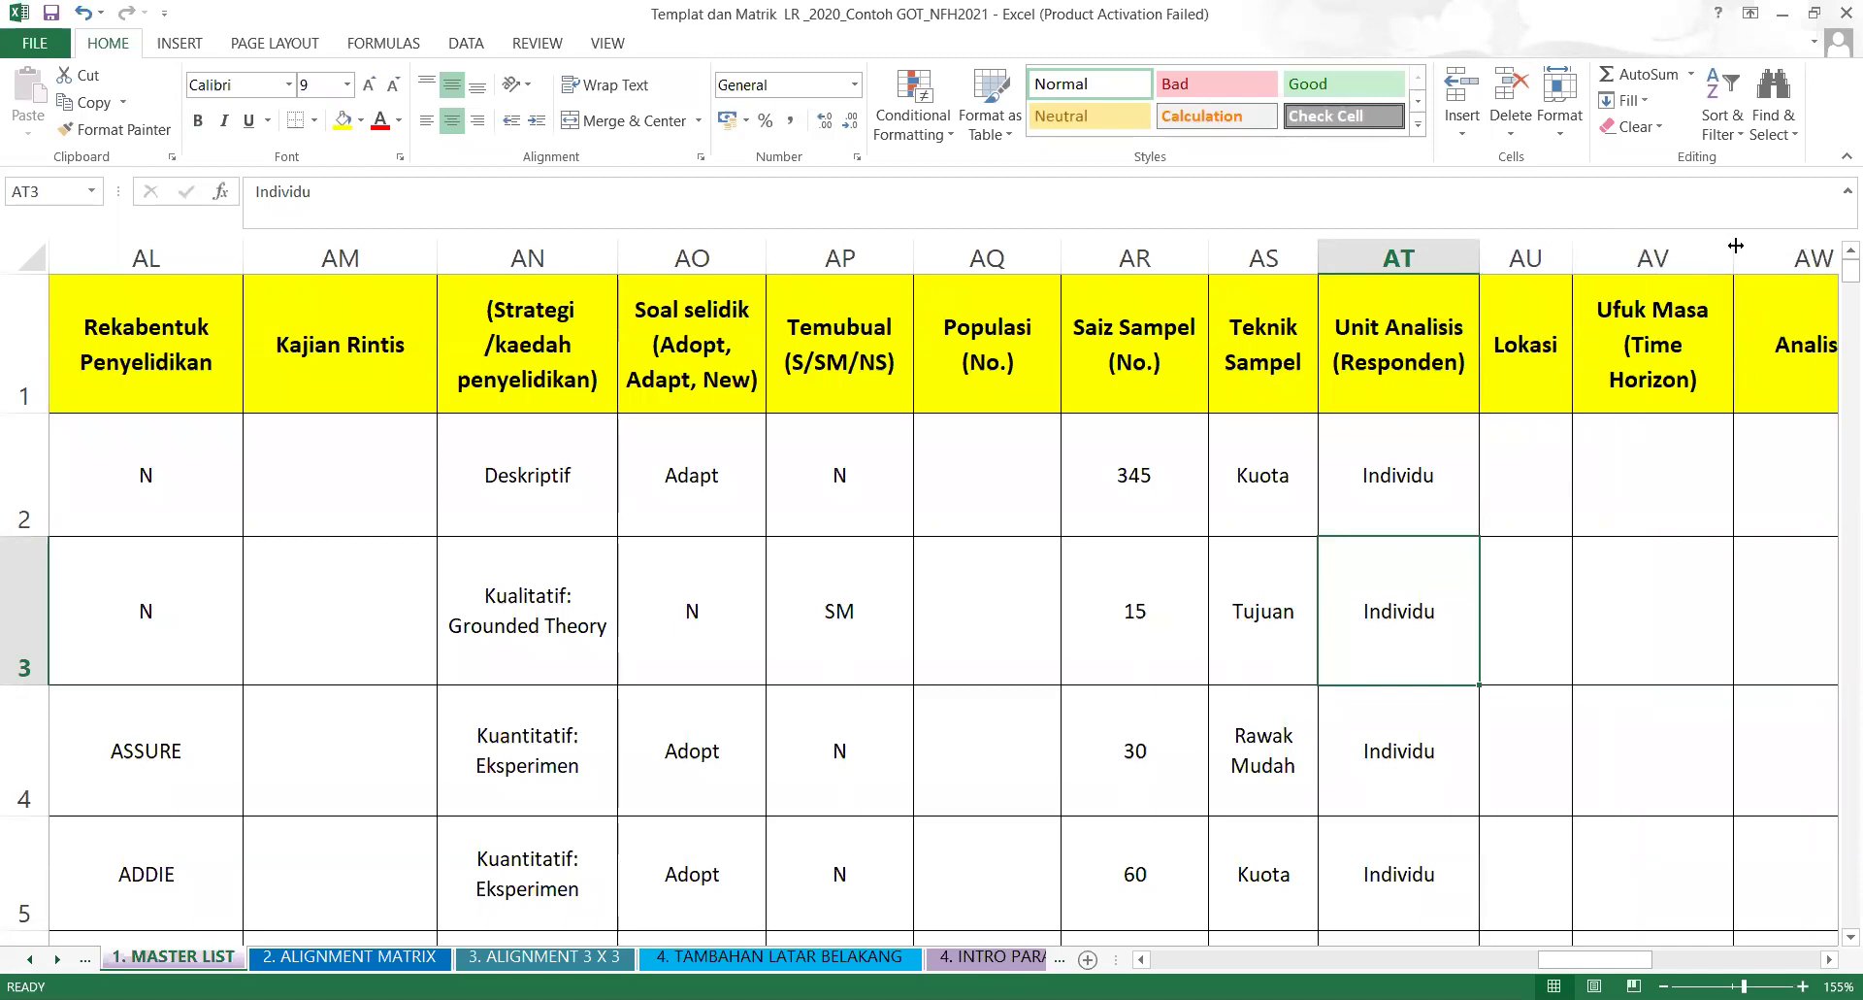
drag(1736, 245, 1704, 249)
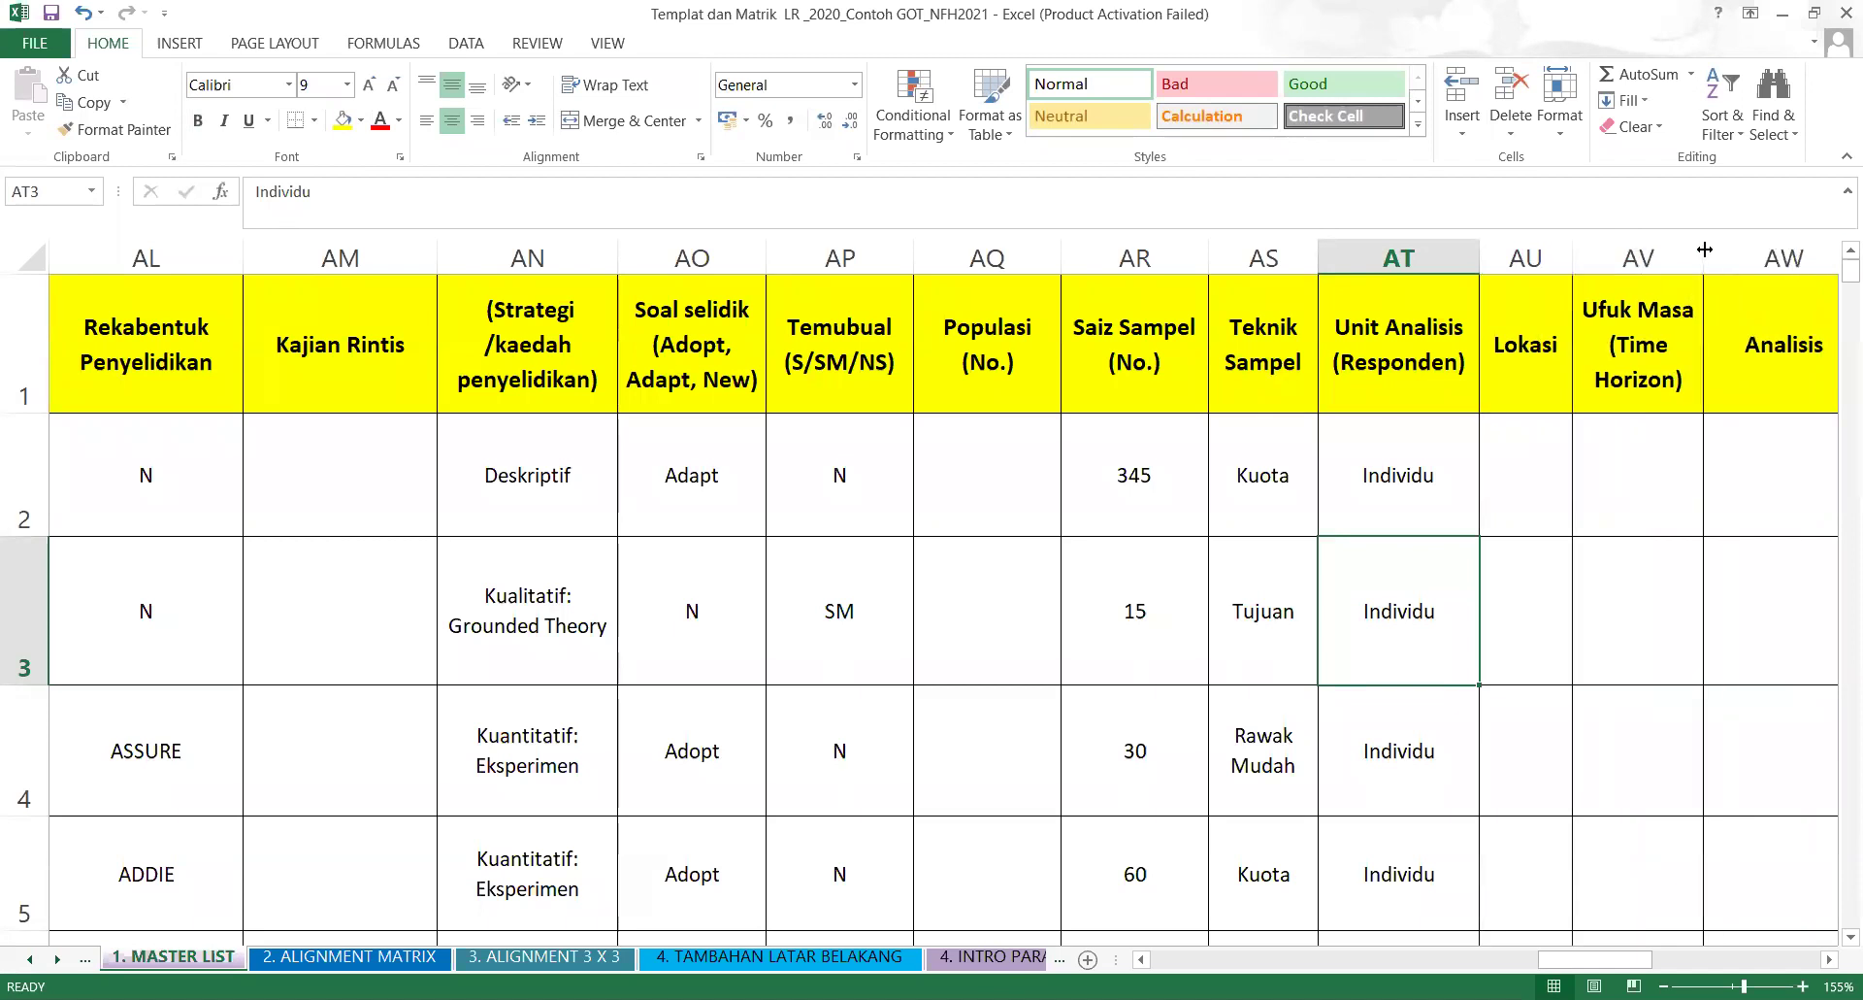
click(1828, 959)
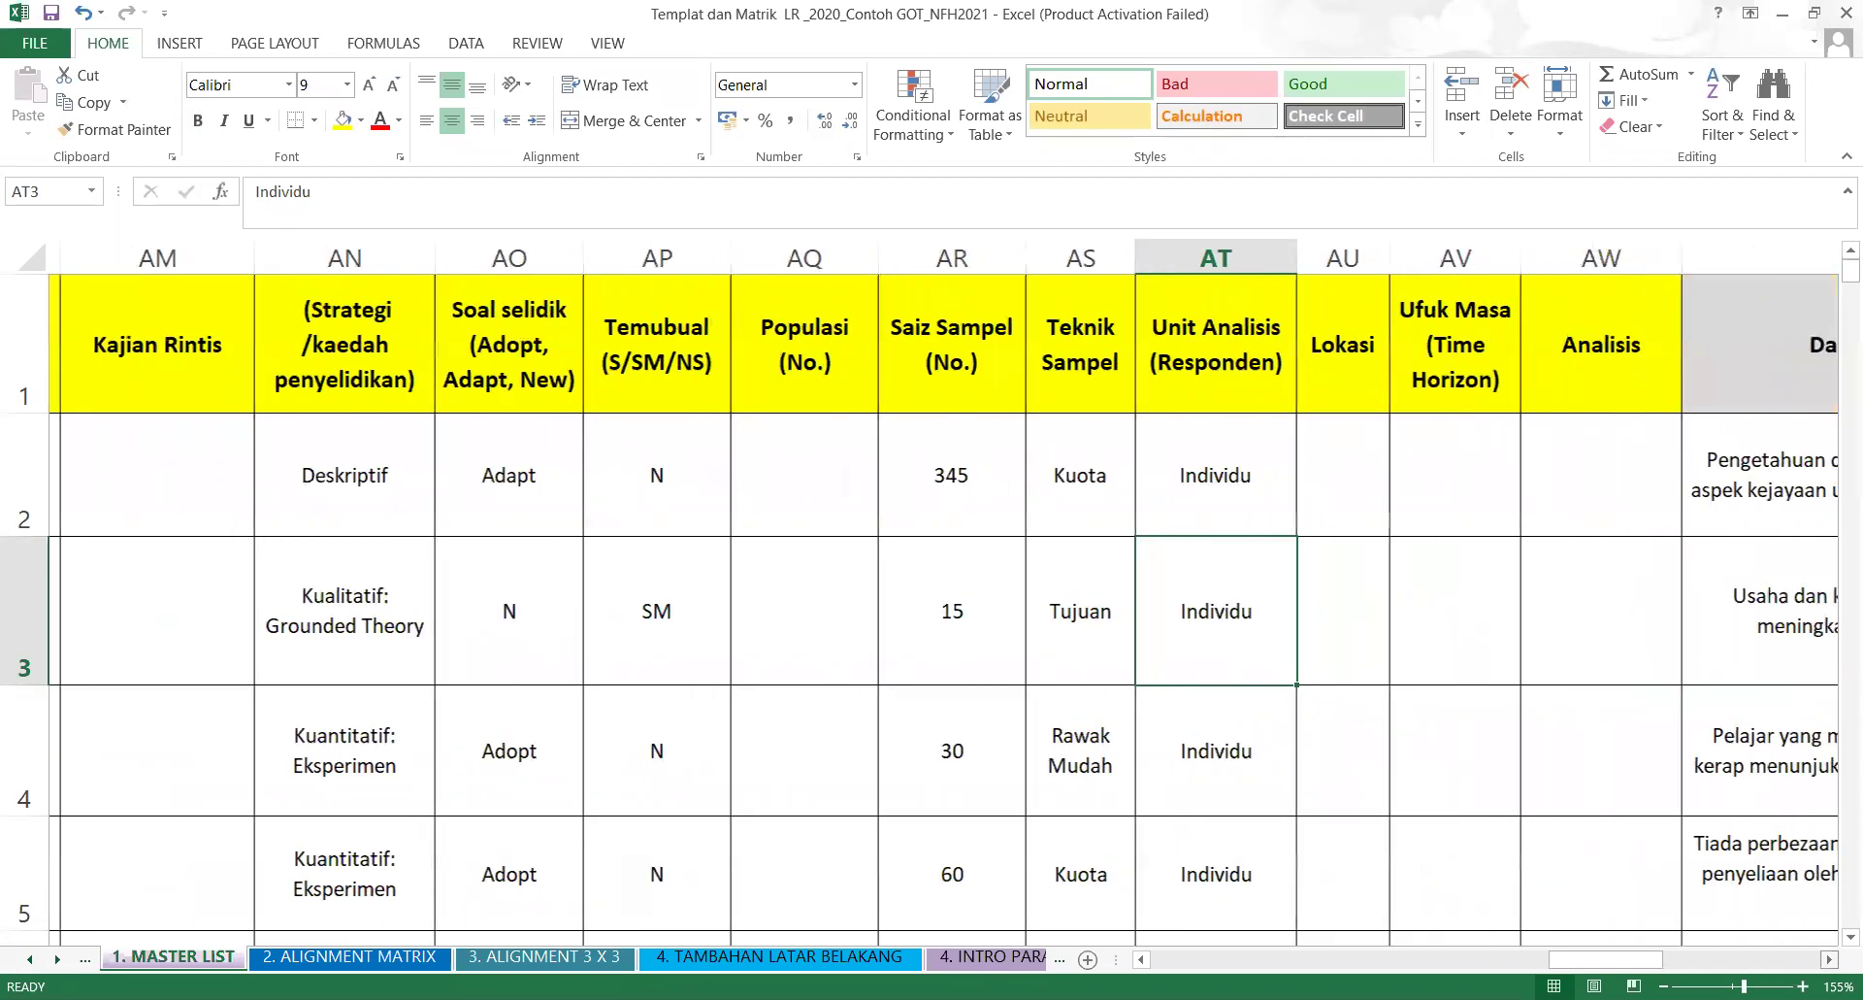
drag(1670, 255, 1606, 255)
Rename the Lokasi heading as Lokasi Spesifik and widen the Analisis column slightly.
click(1368, 359)
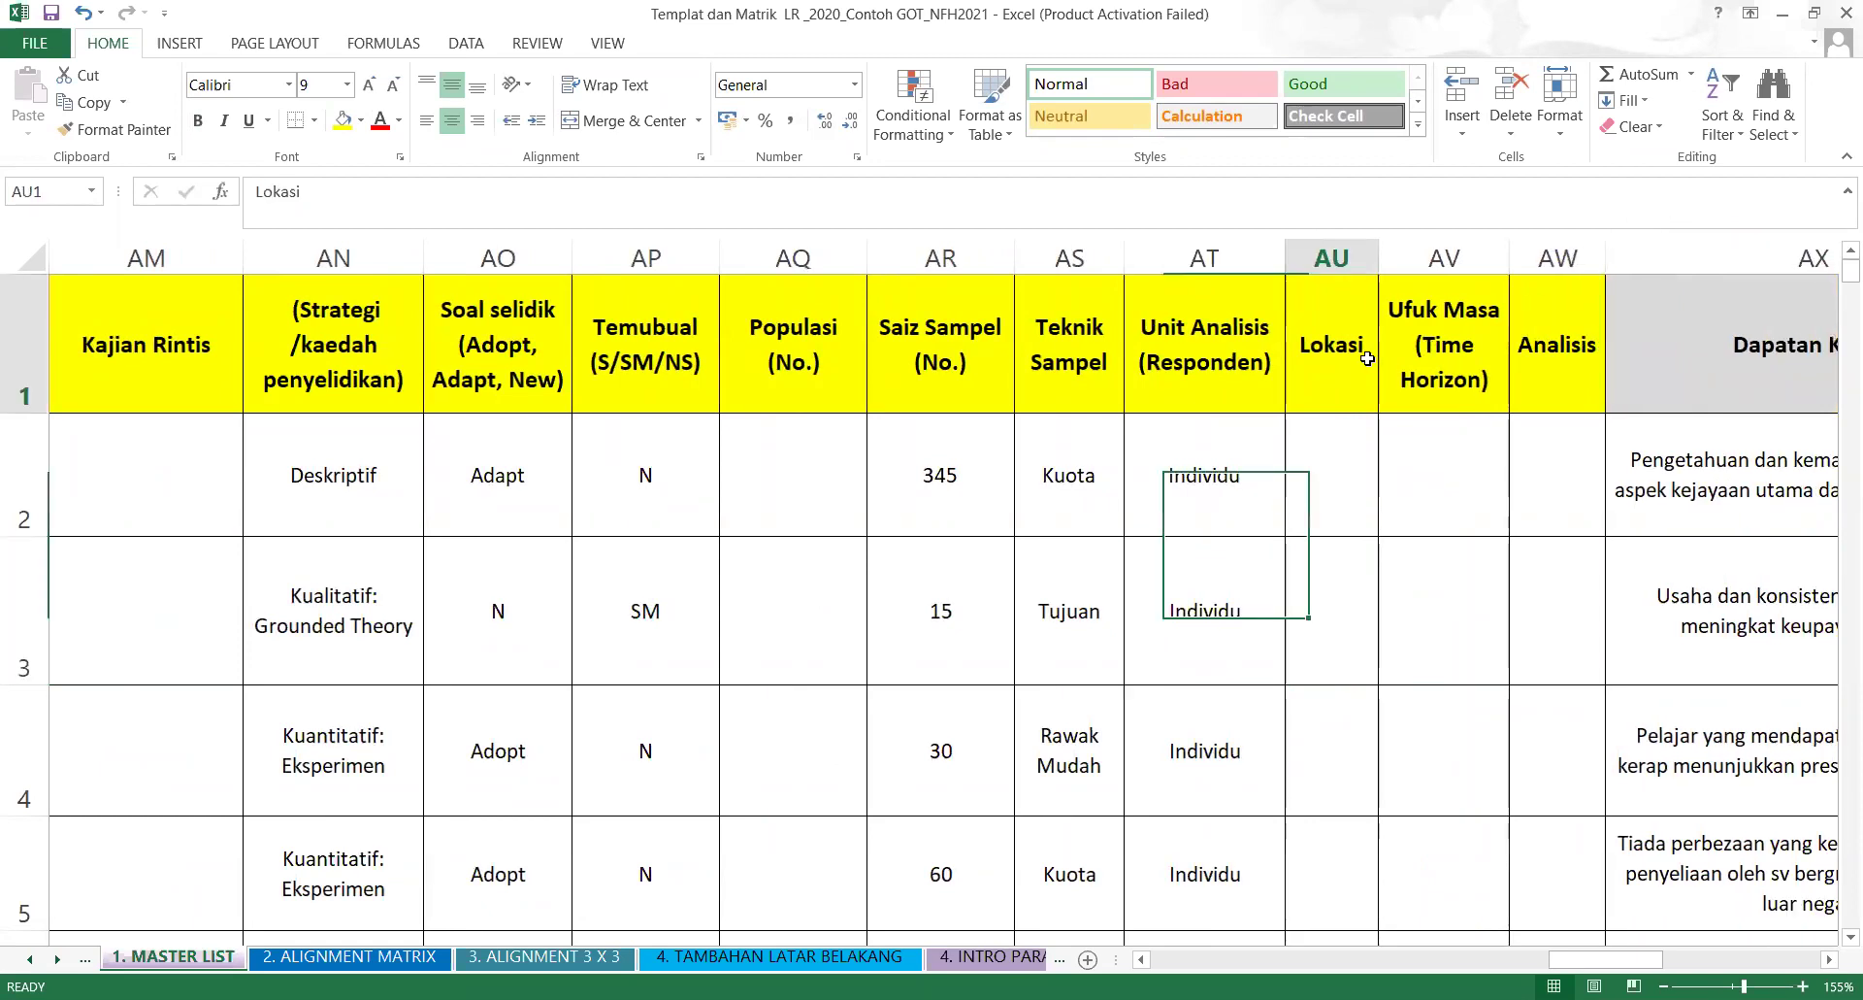
click(339, 193)
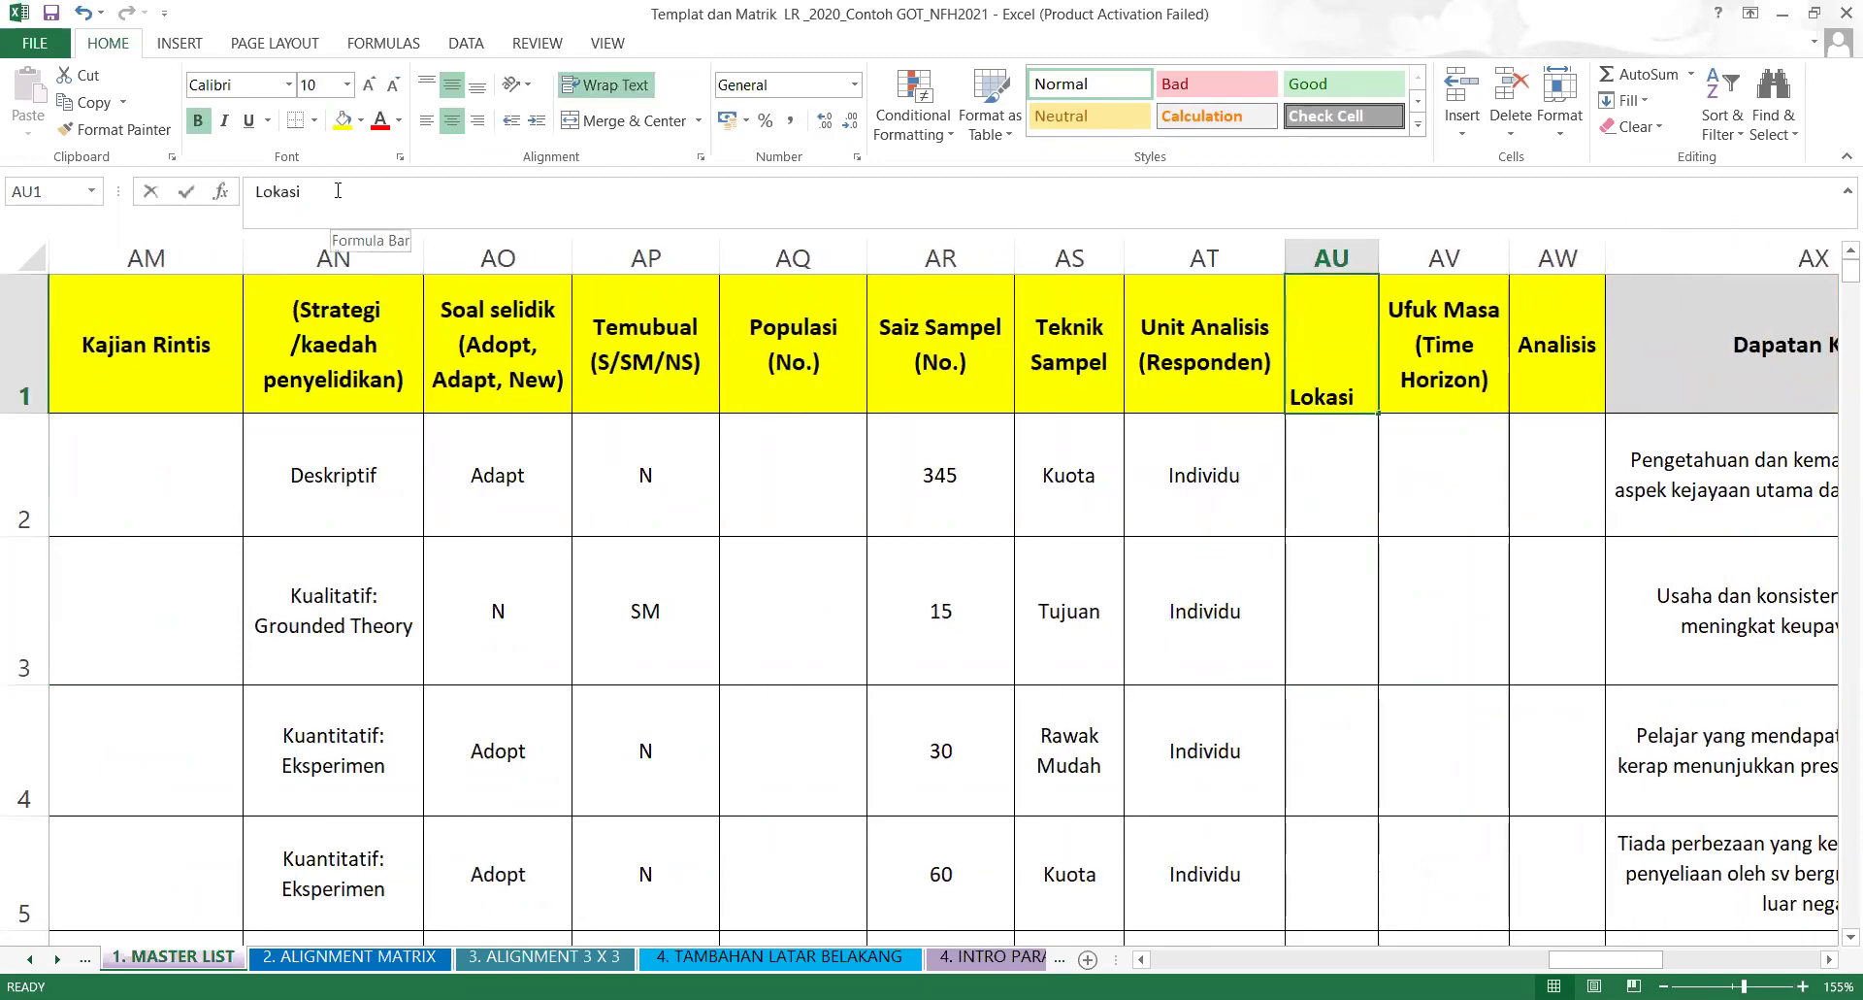
text(S)
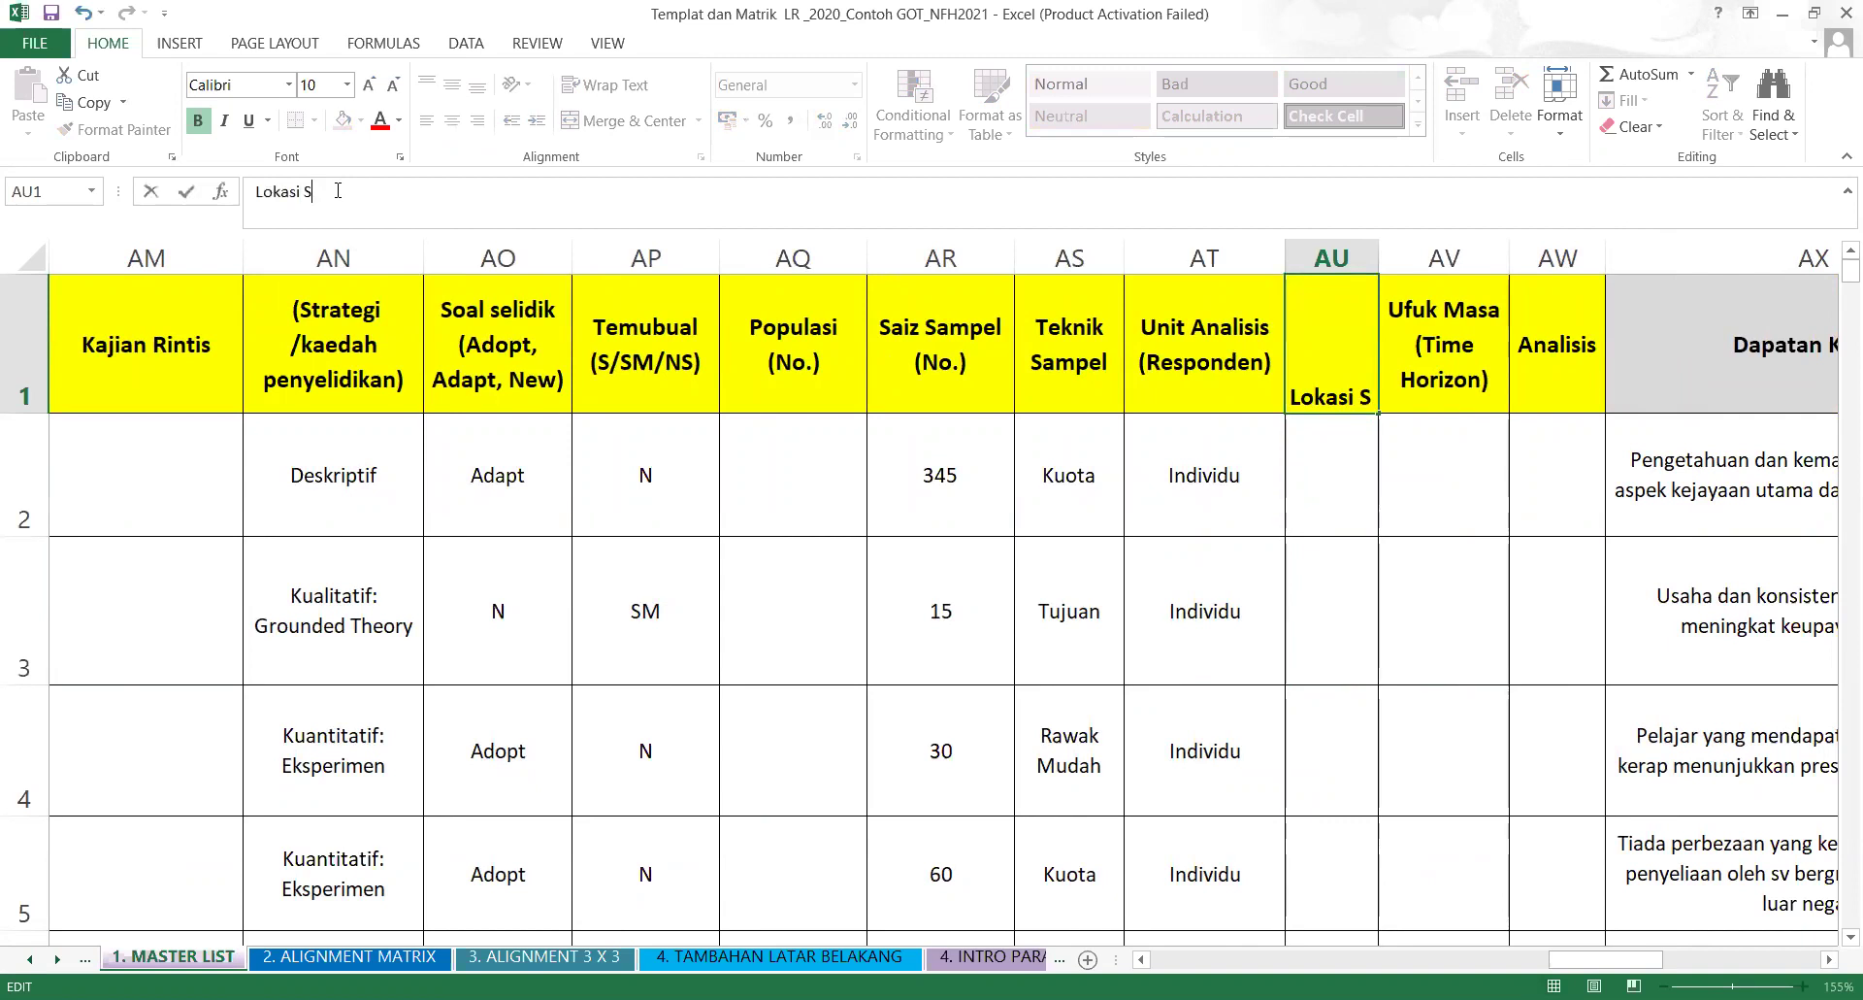
text(pesifik)
click(1109, 583)
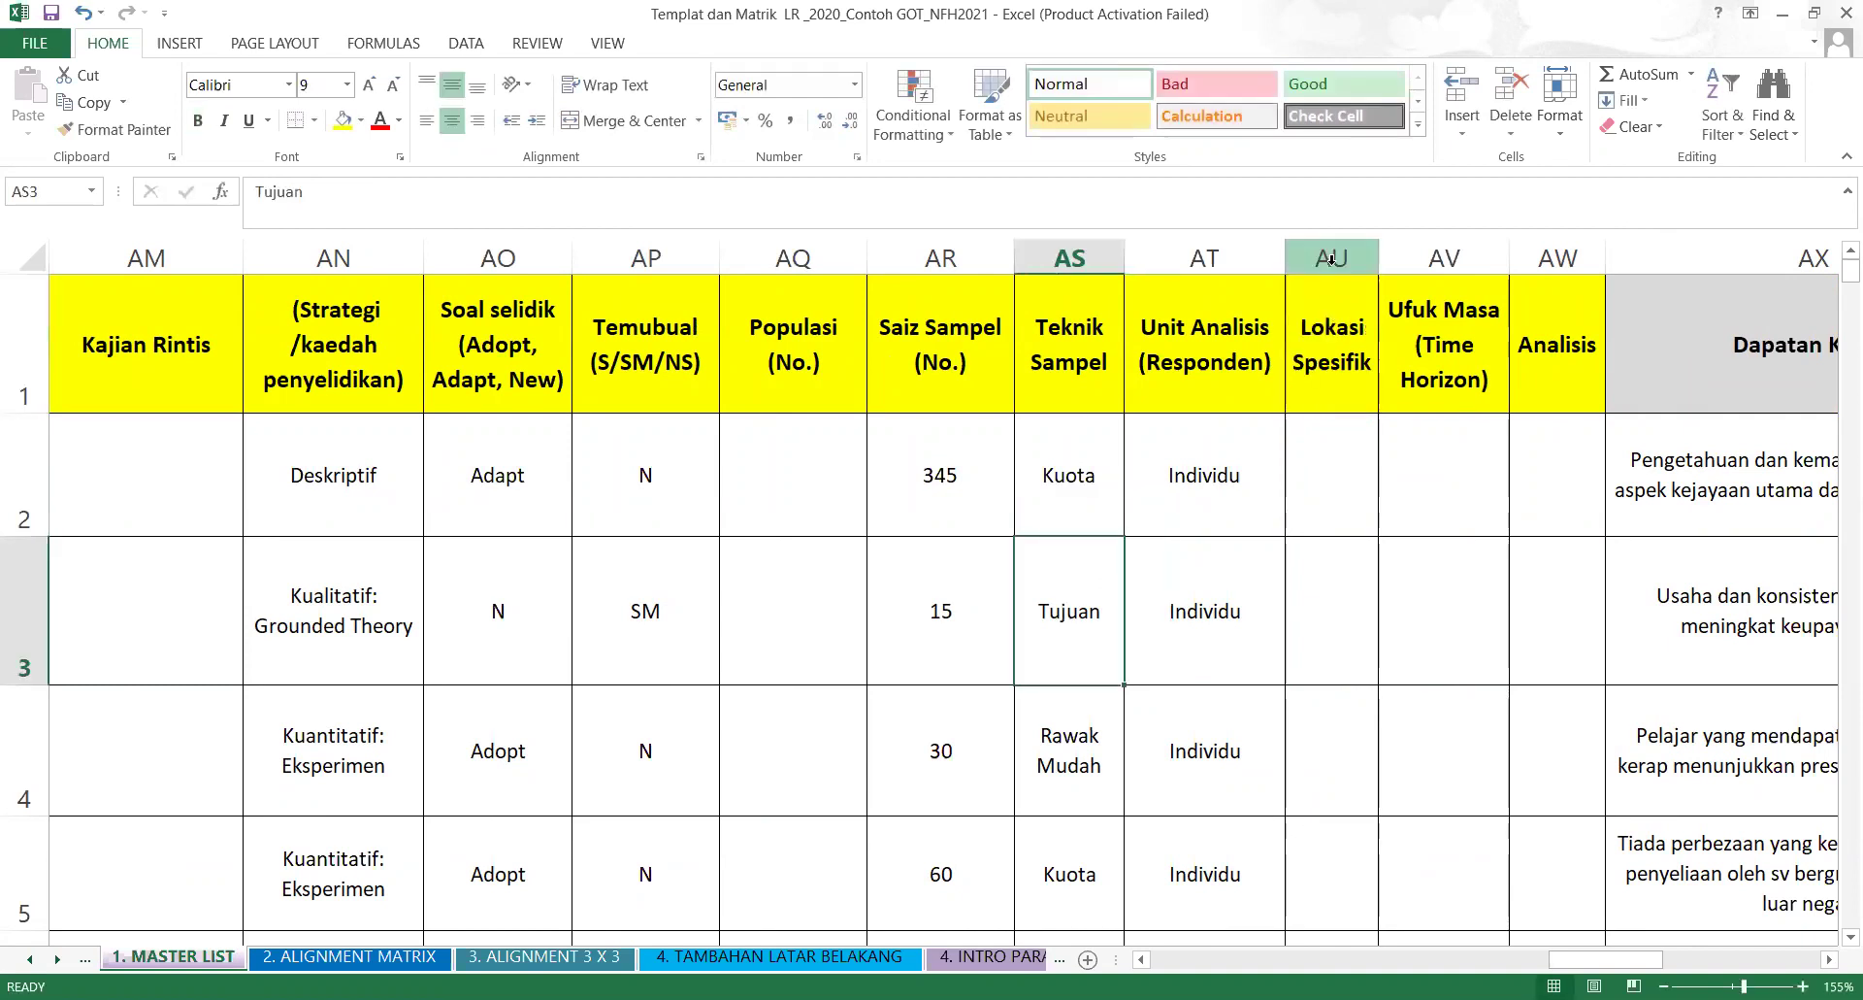
click(1438, 669)
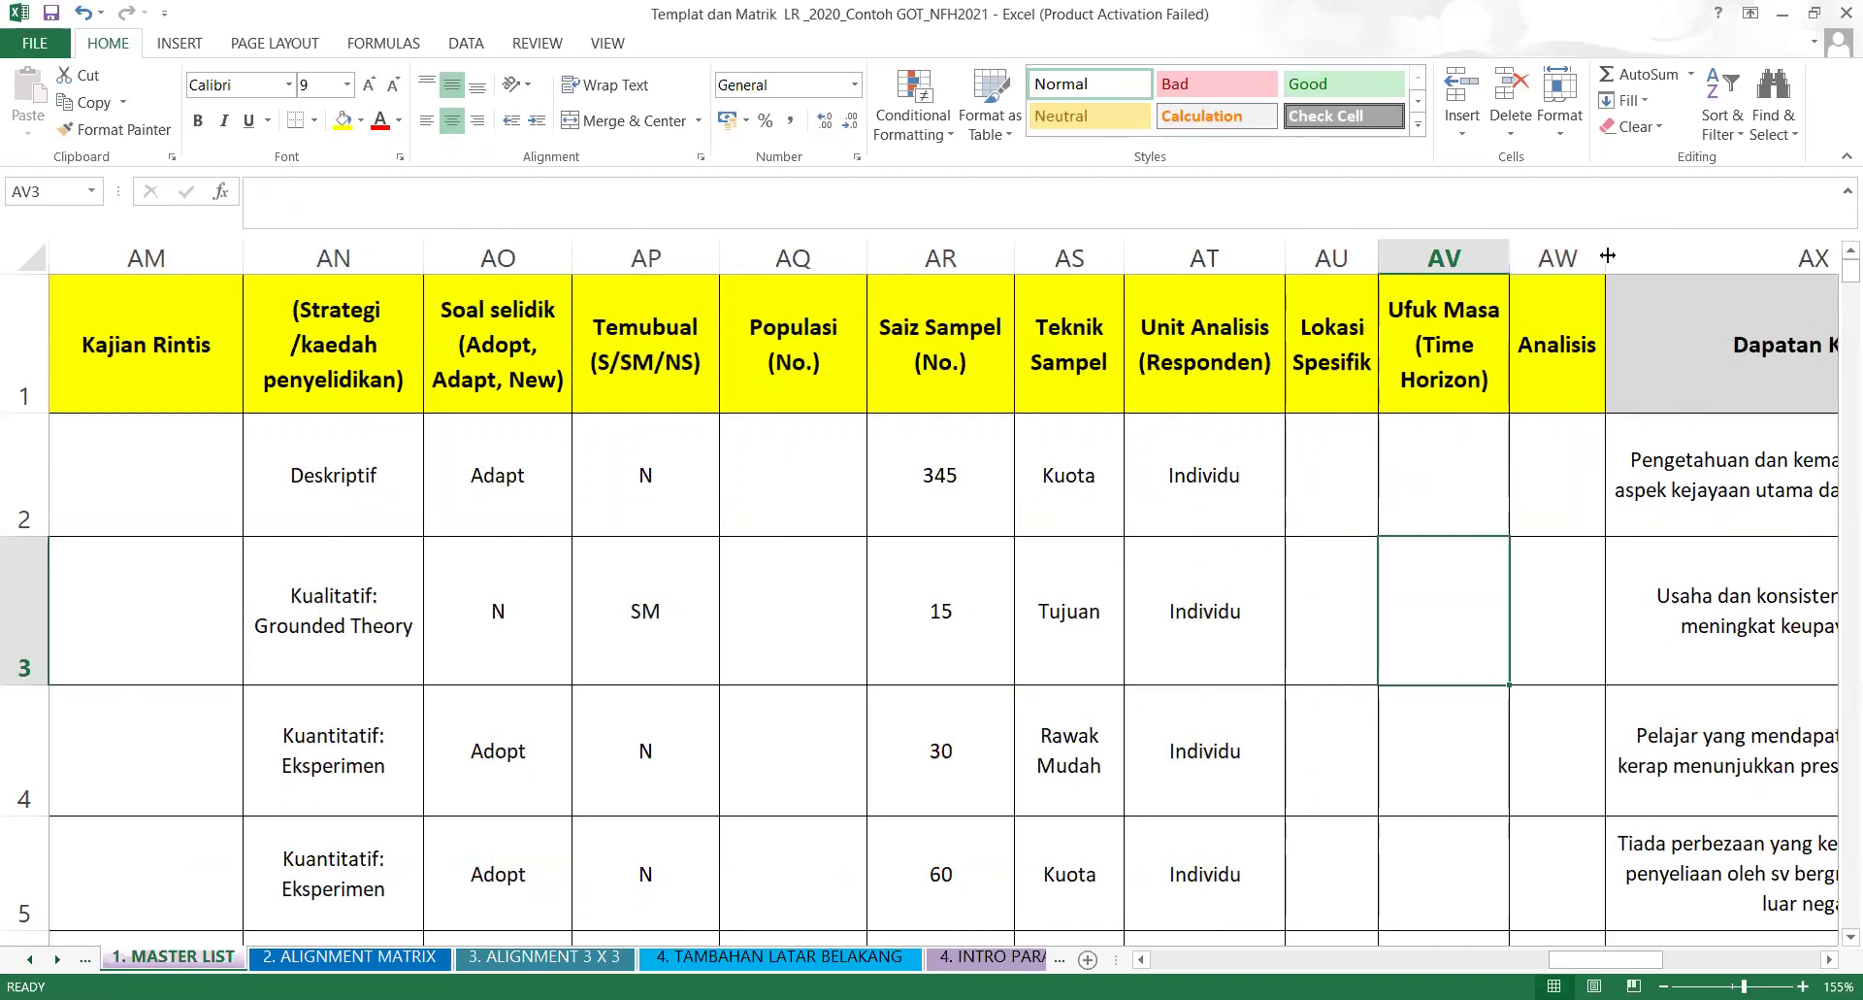
drag(1607, 254, 1645, 254)
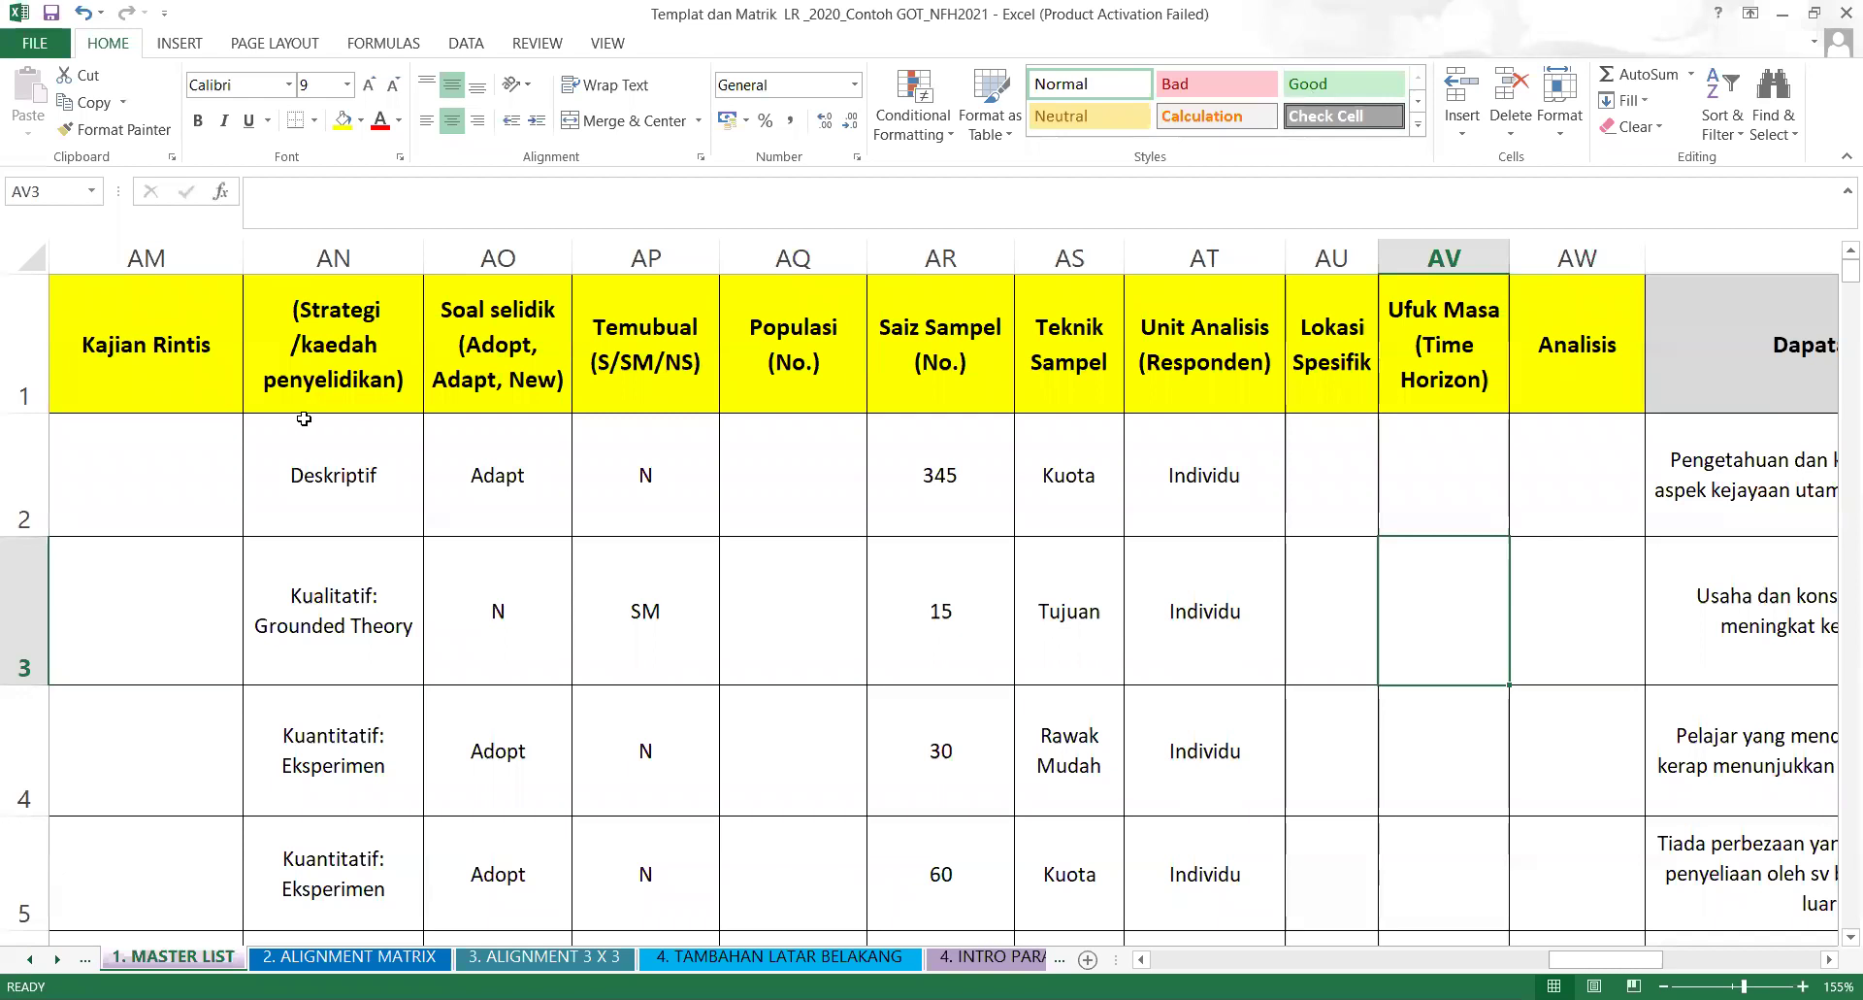
Enter Y (30) as the first record's Kajian Rintis value.
click(121, 480)
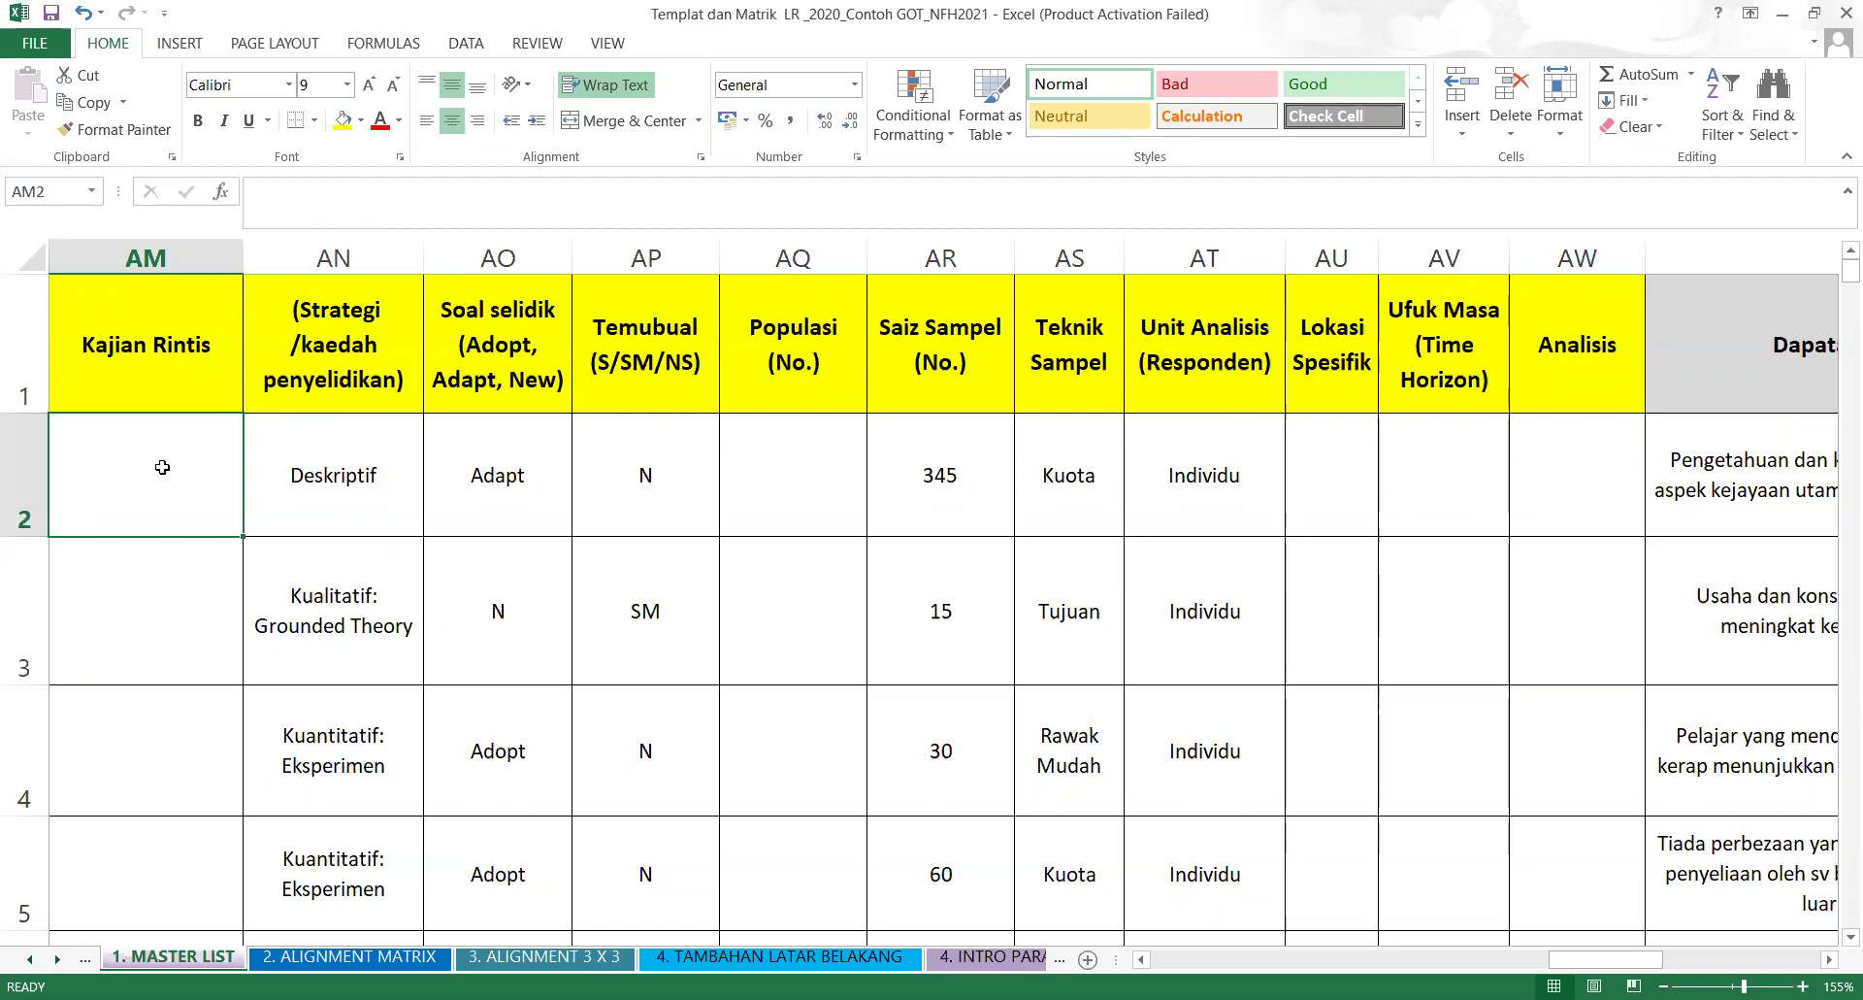
text(Y (30))
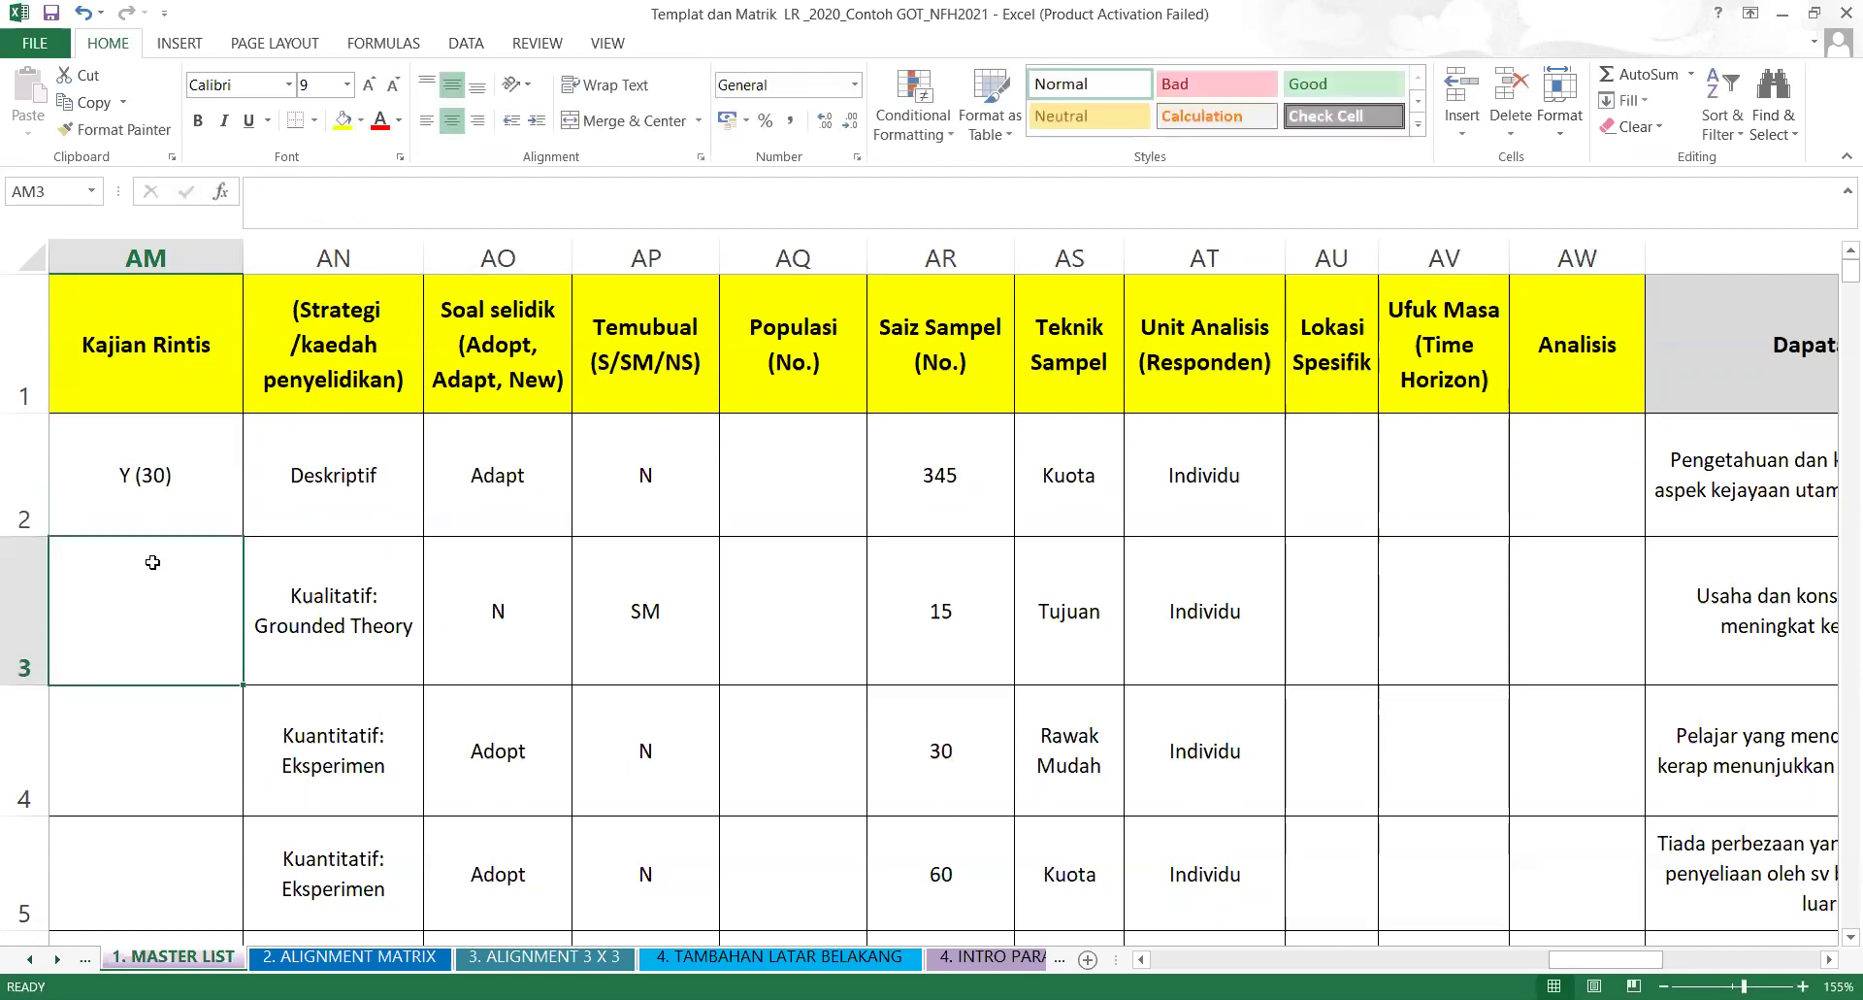
Change the first record's Kajian Rintis entry to Y (I:2).
click(140, 476)
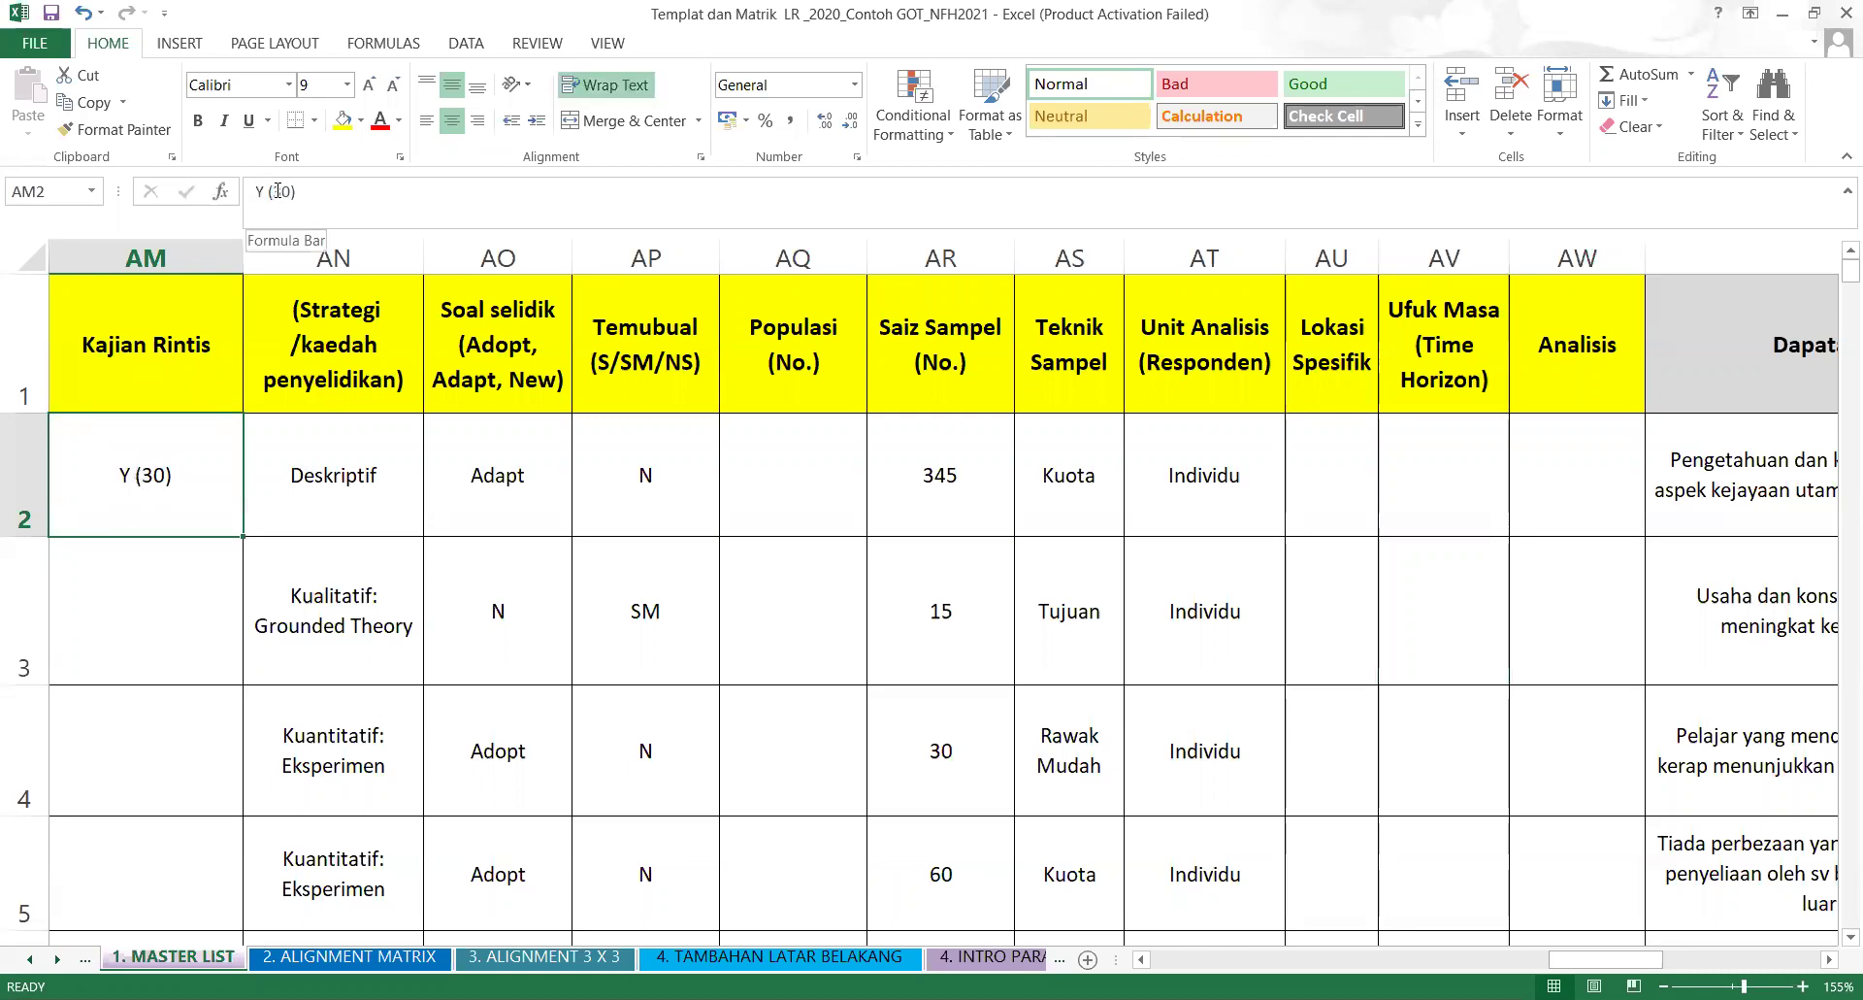
click(276, 191)
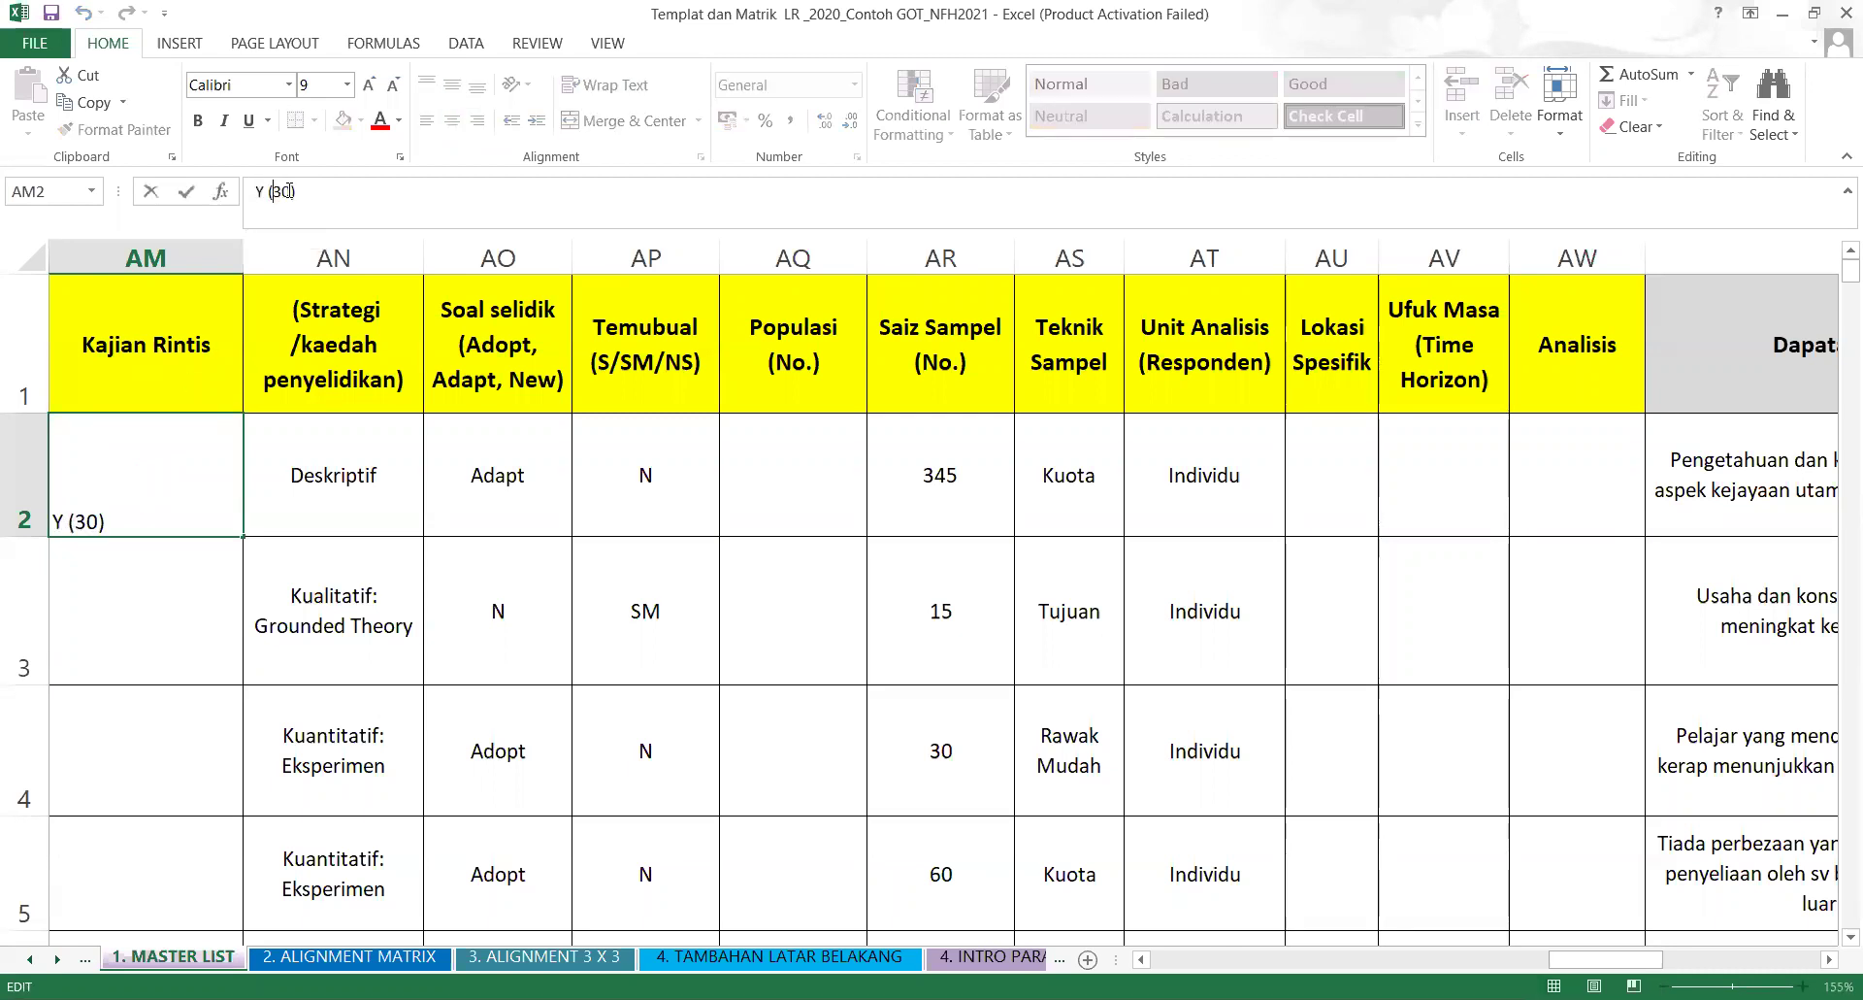
key(BackSpace)
key(BackSpace)
text(I:2)
click(150, 653)
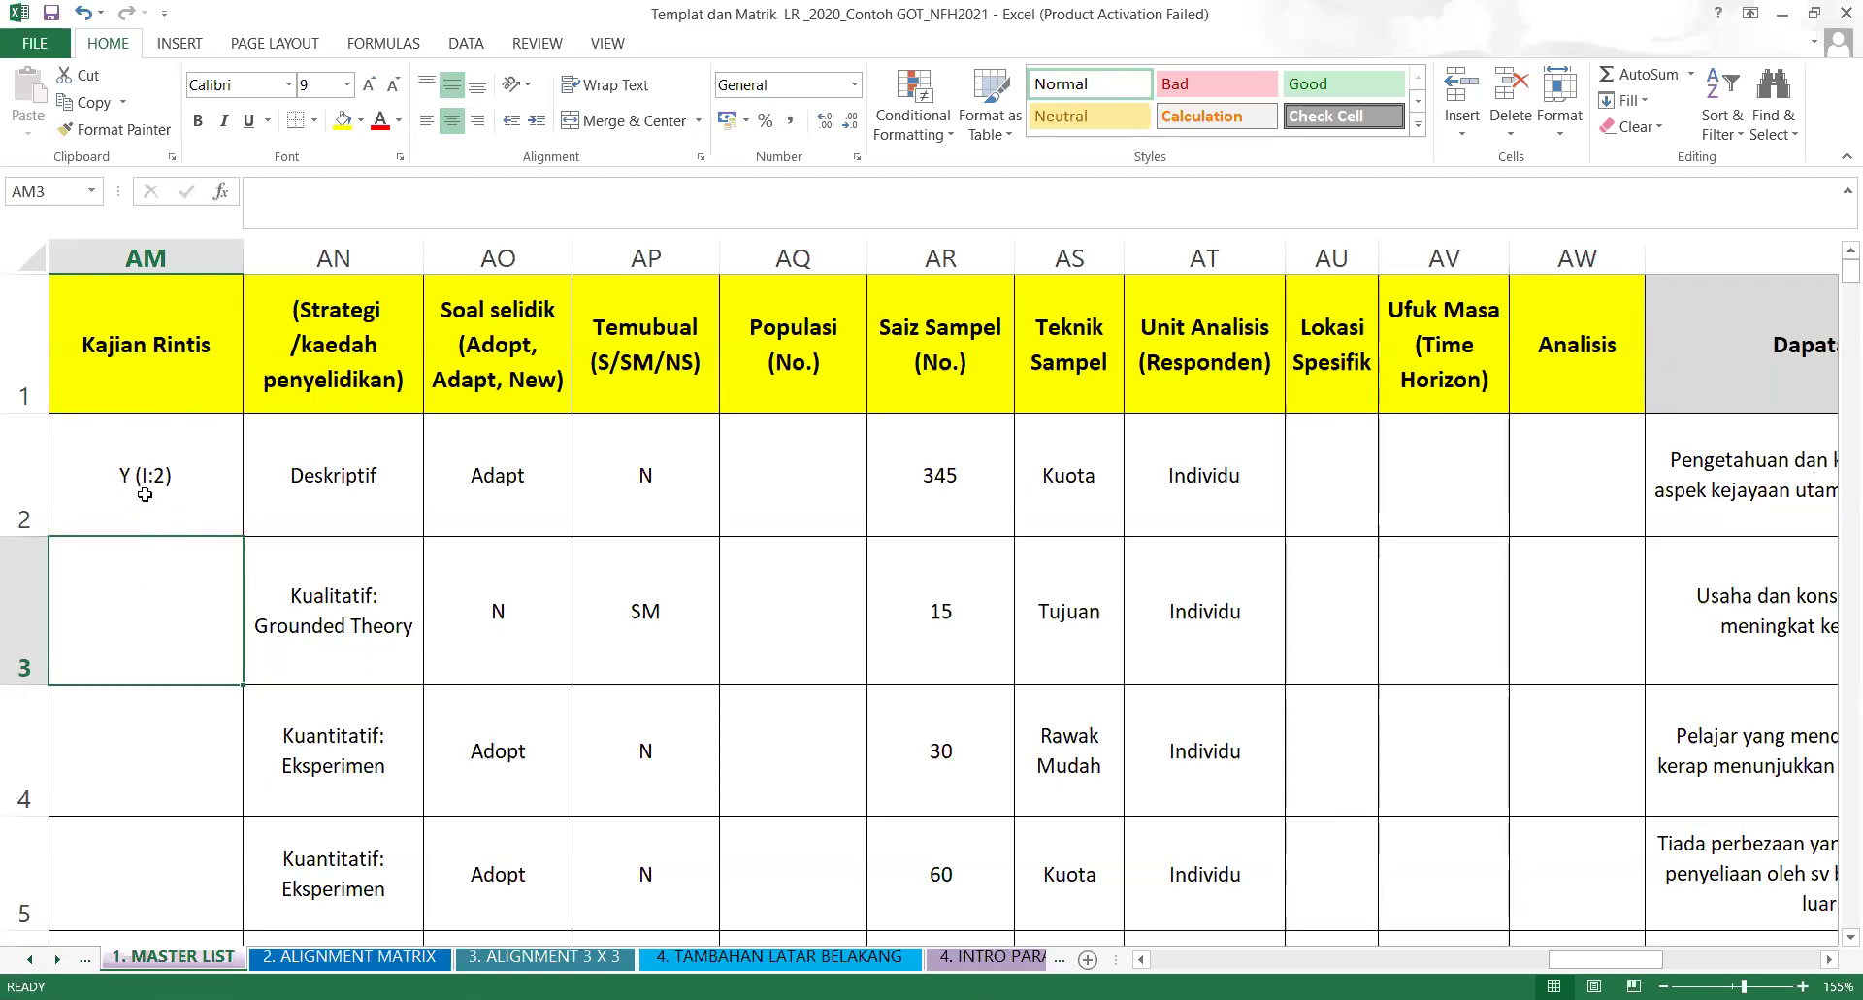
Set the first record's Kajian Rintis entry back to Y (30).
click(183, 463)
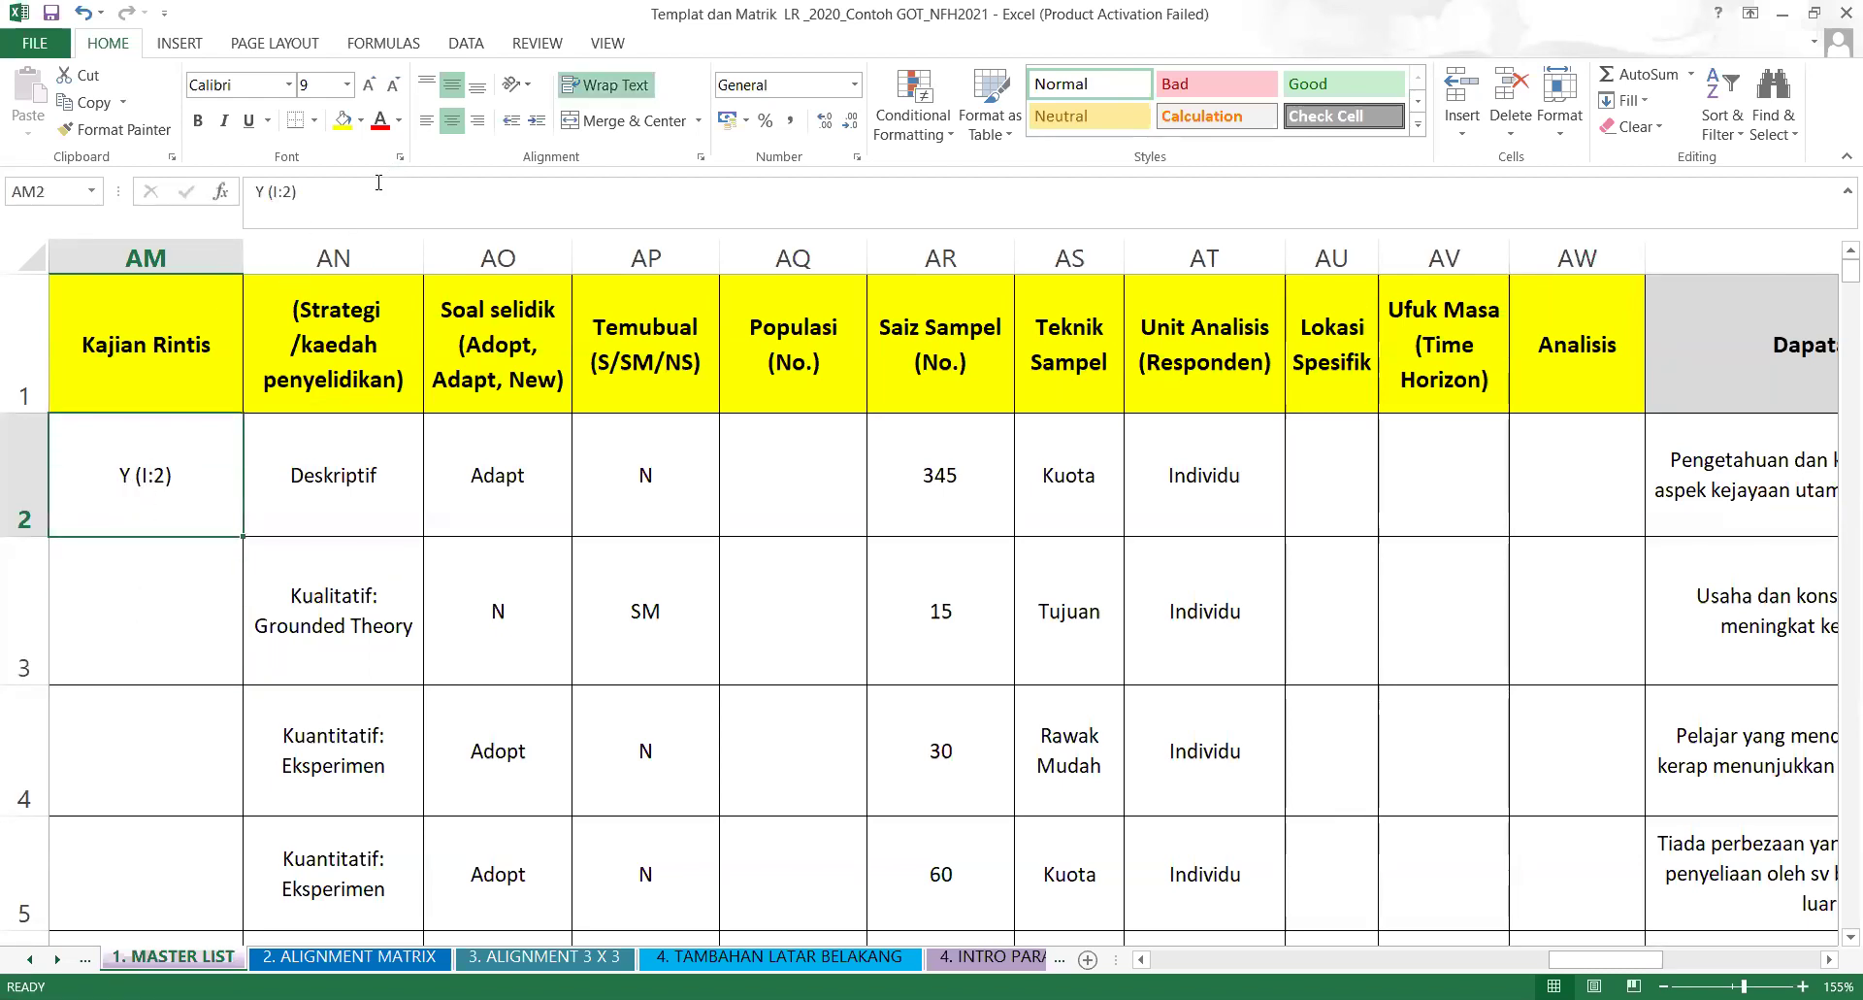
click(377, 185)
key(BackSpace)
key(BackSpace)
key(BackSpace)
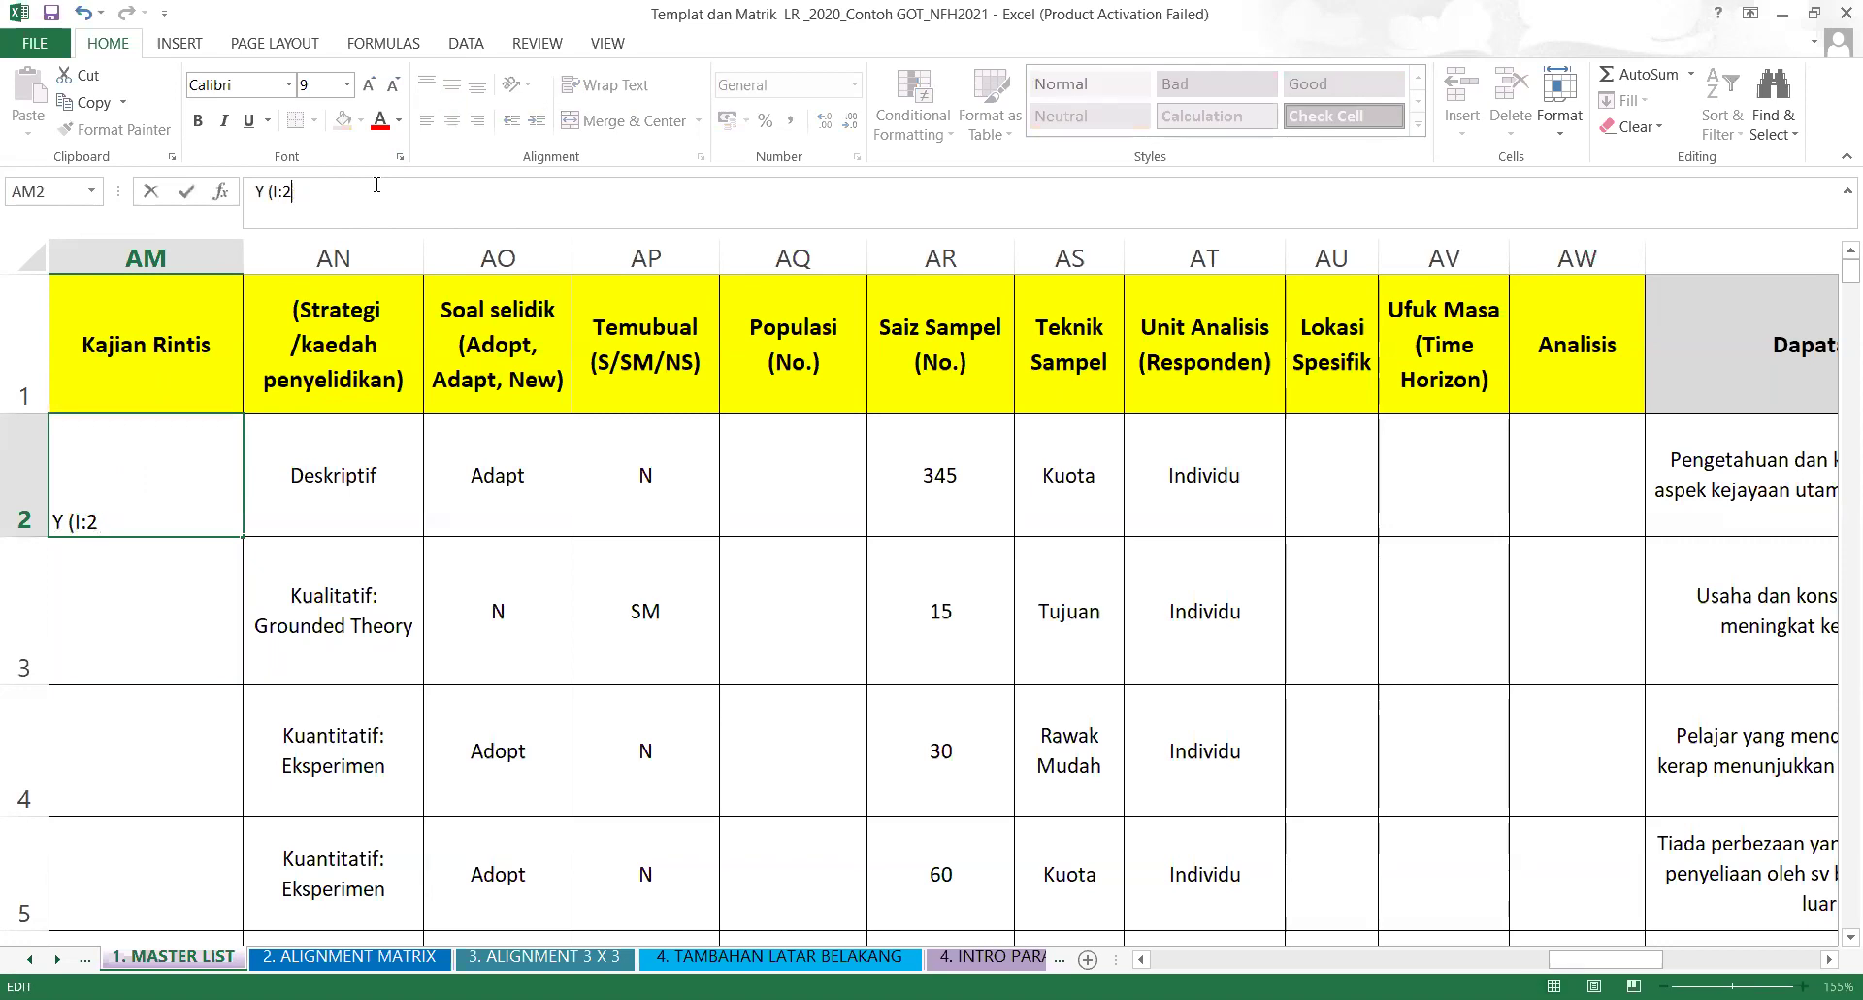
text(30))
click(281, 191)
key(BackSpace)
click(120, 707)
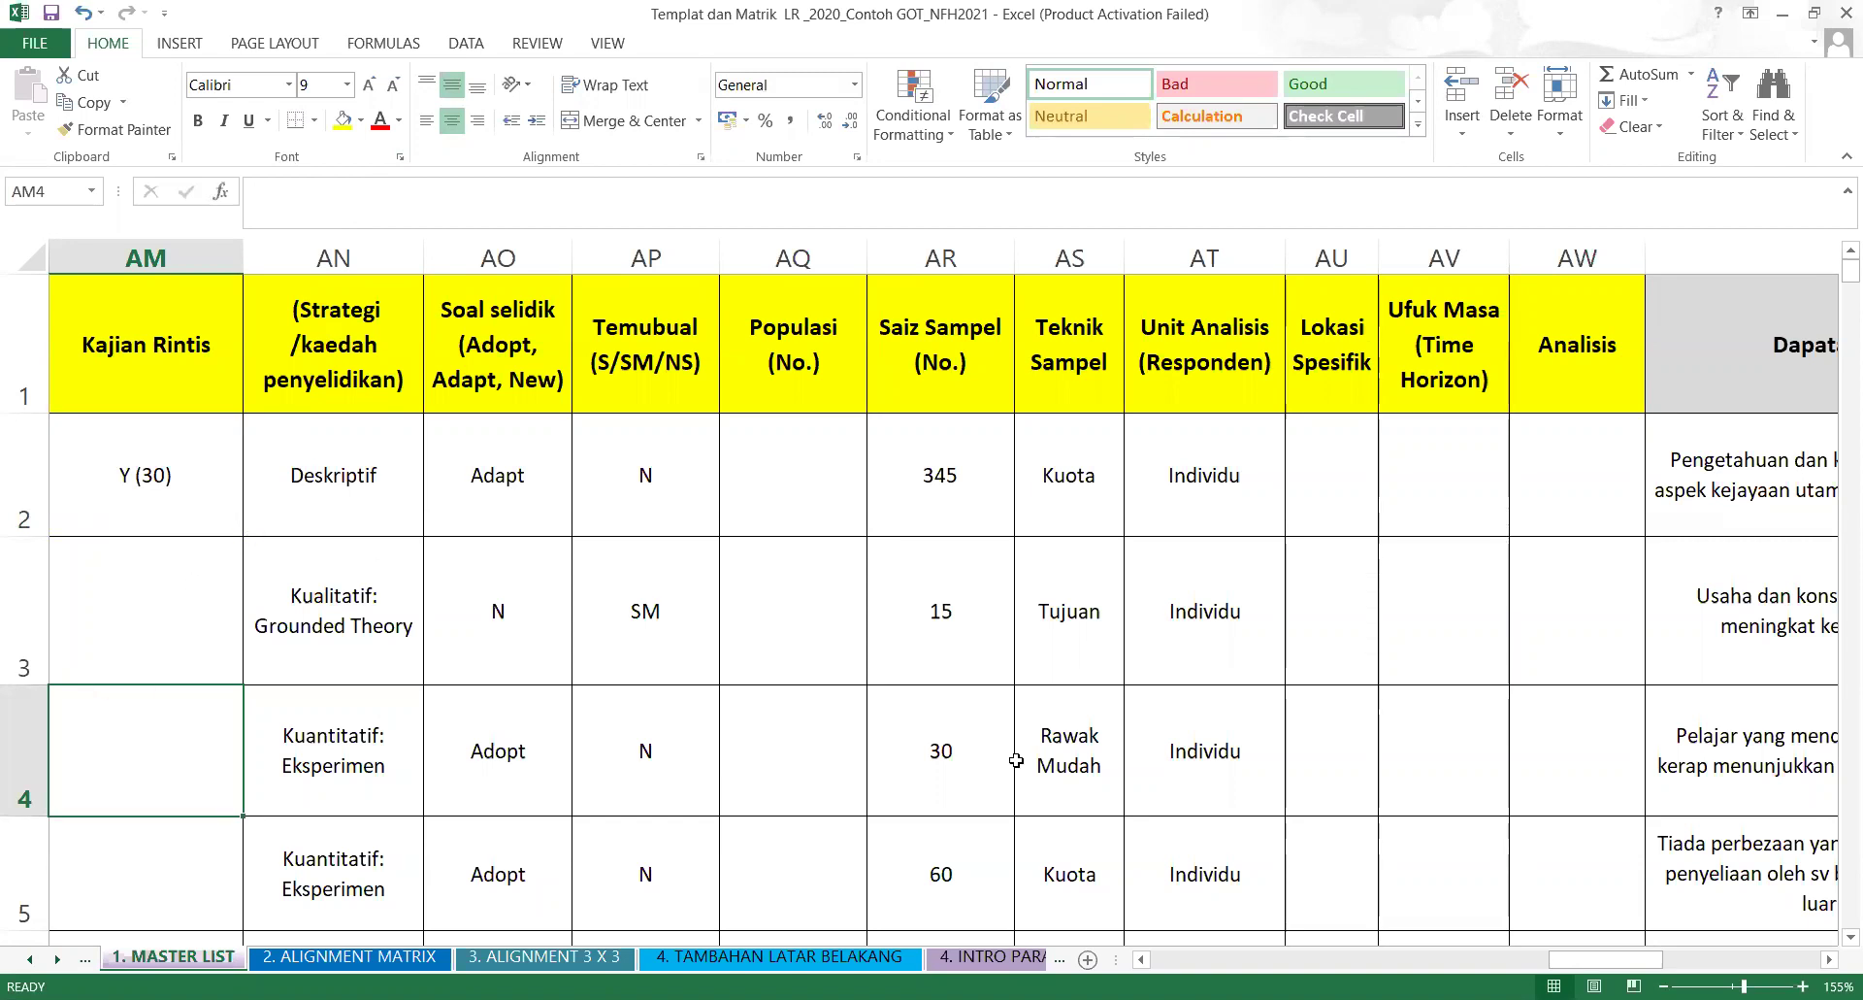
click(1142, 959)
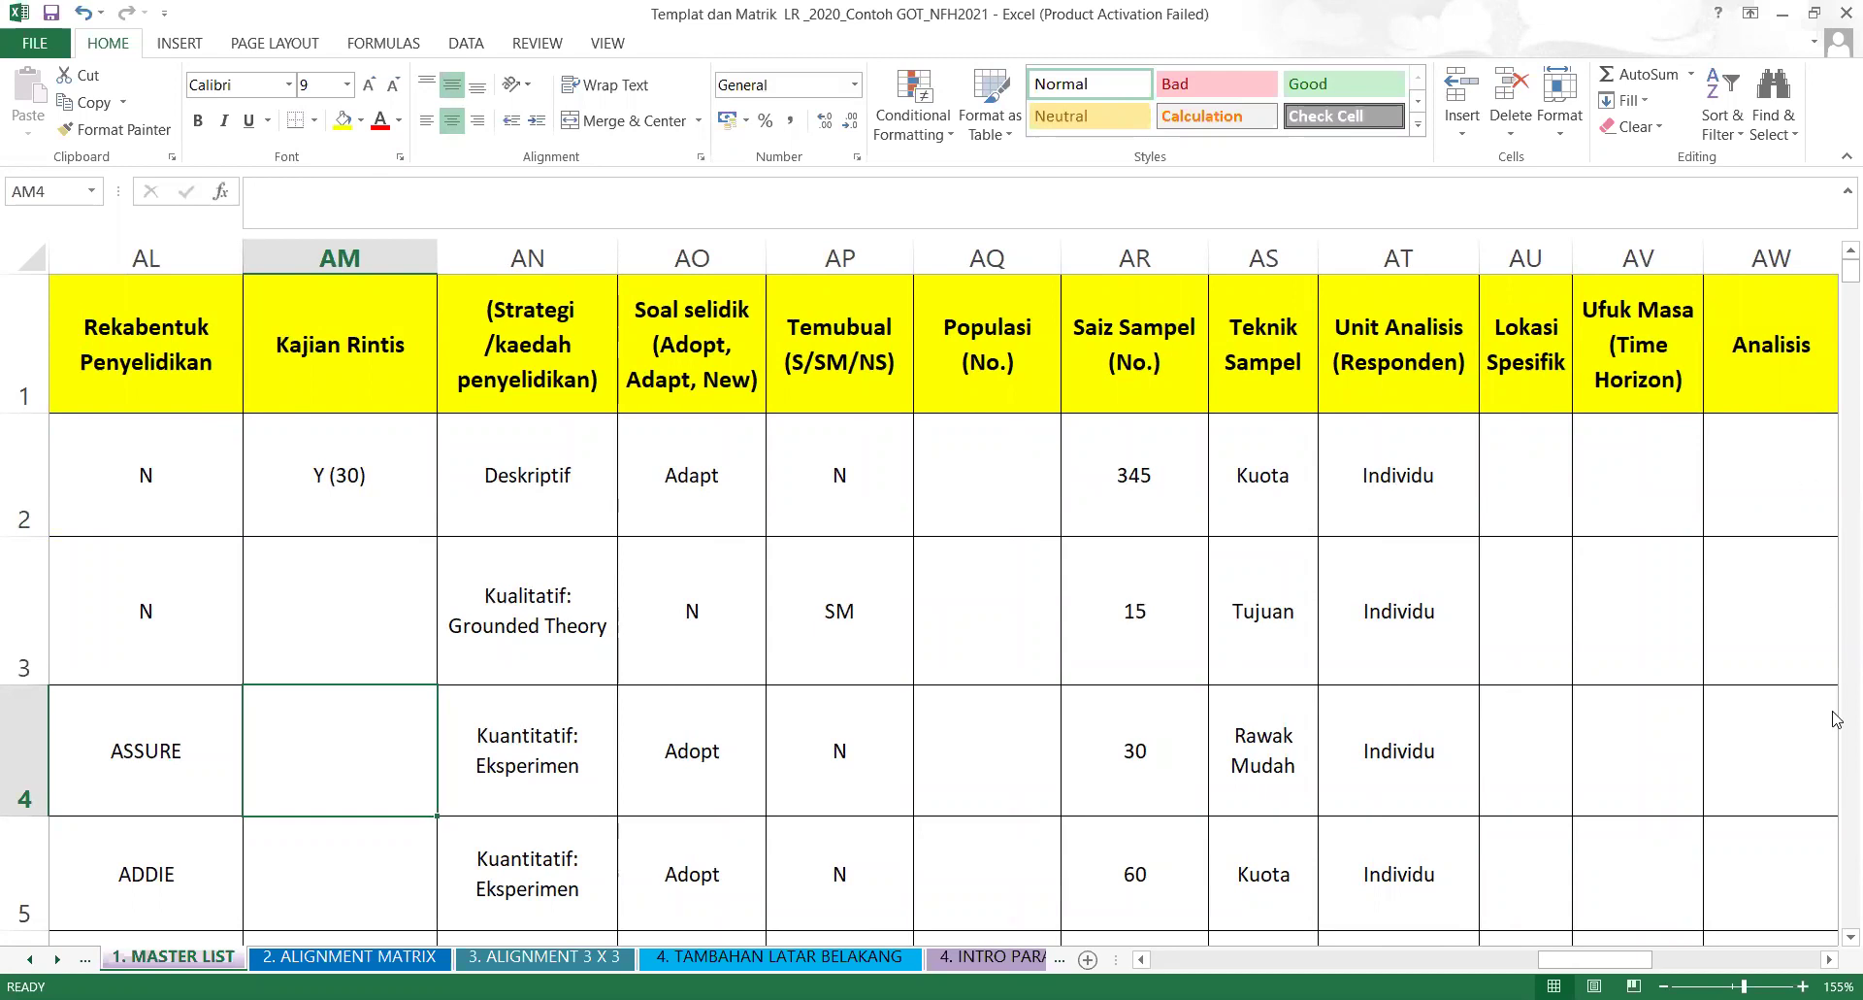
click(1822, 961)
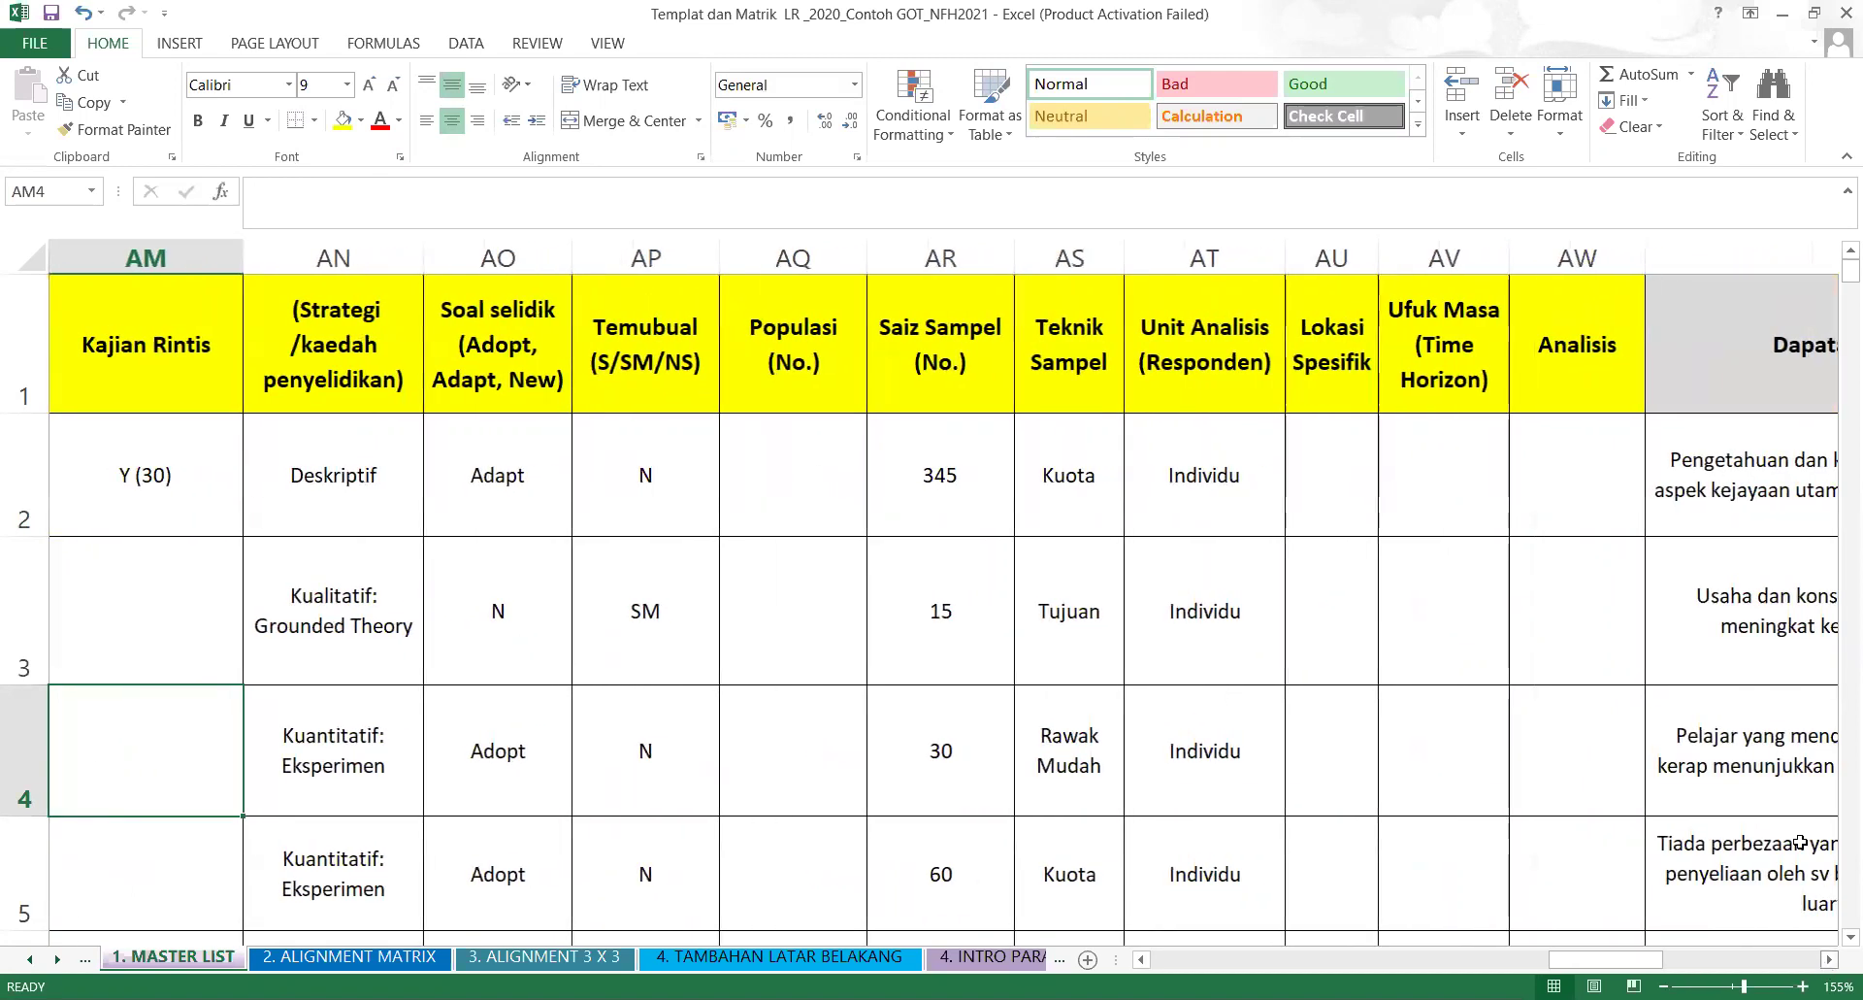
click(1750, 299)
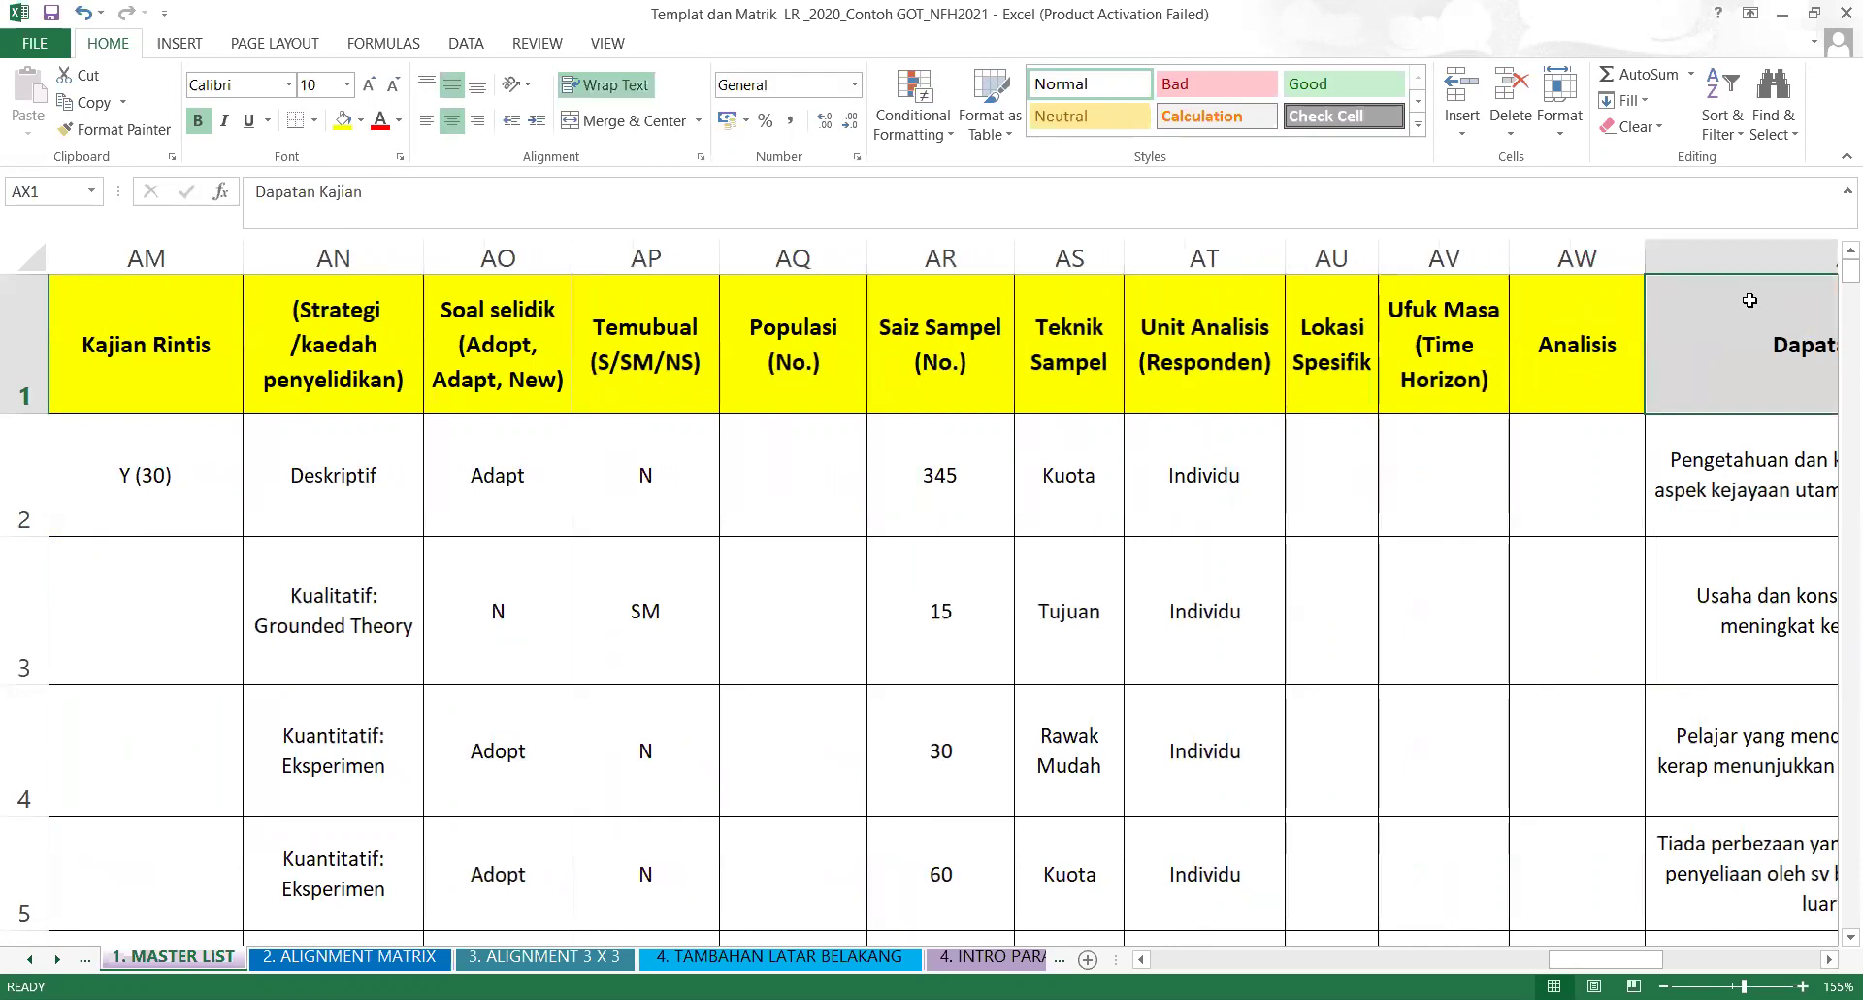
right_click(1750, 300)
click(1615, 481)
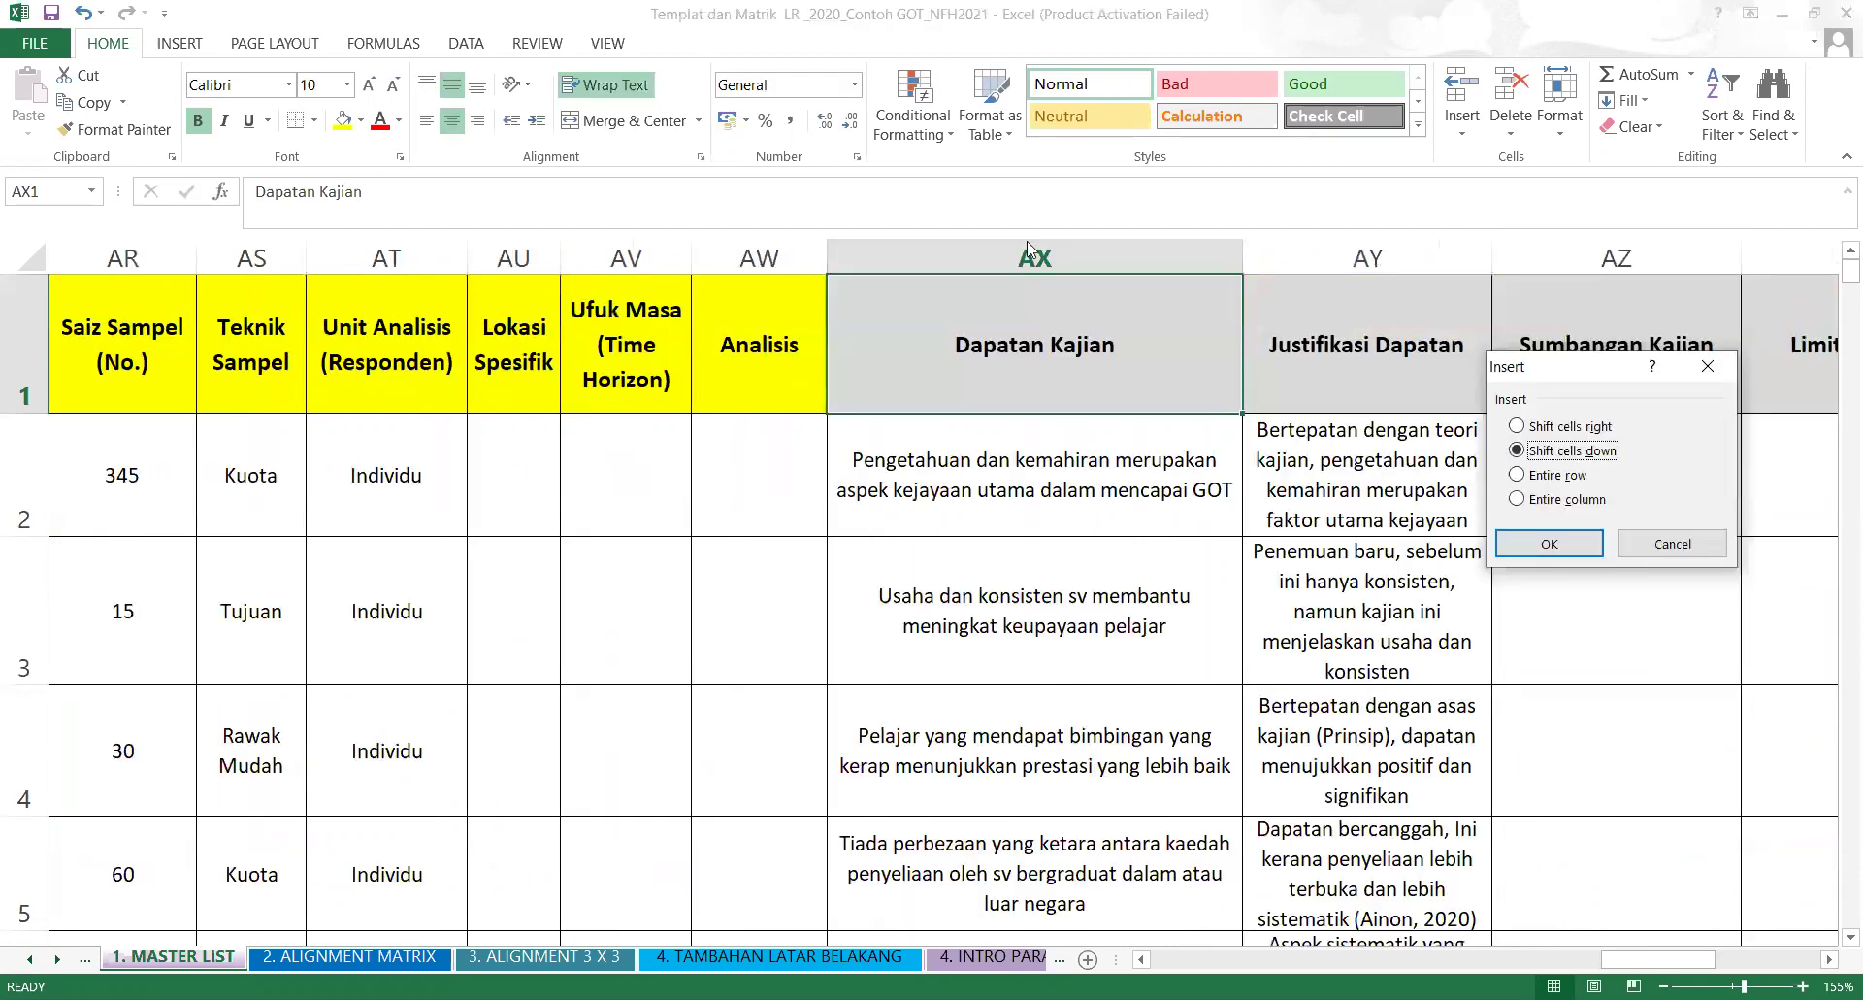
click(1699, 369)
Insert a blank column immediately before the Dapatan Kajian column in the master list.
click(1040, 252)
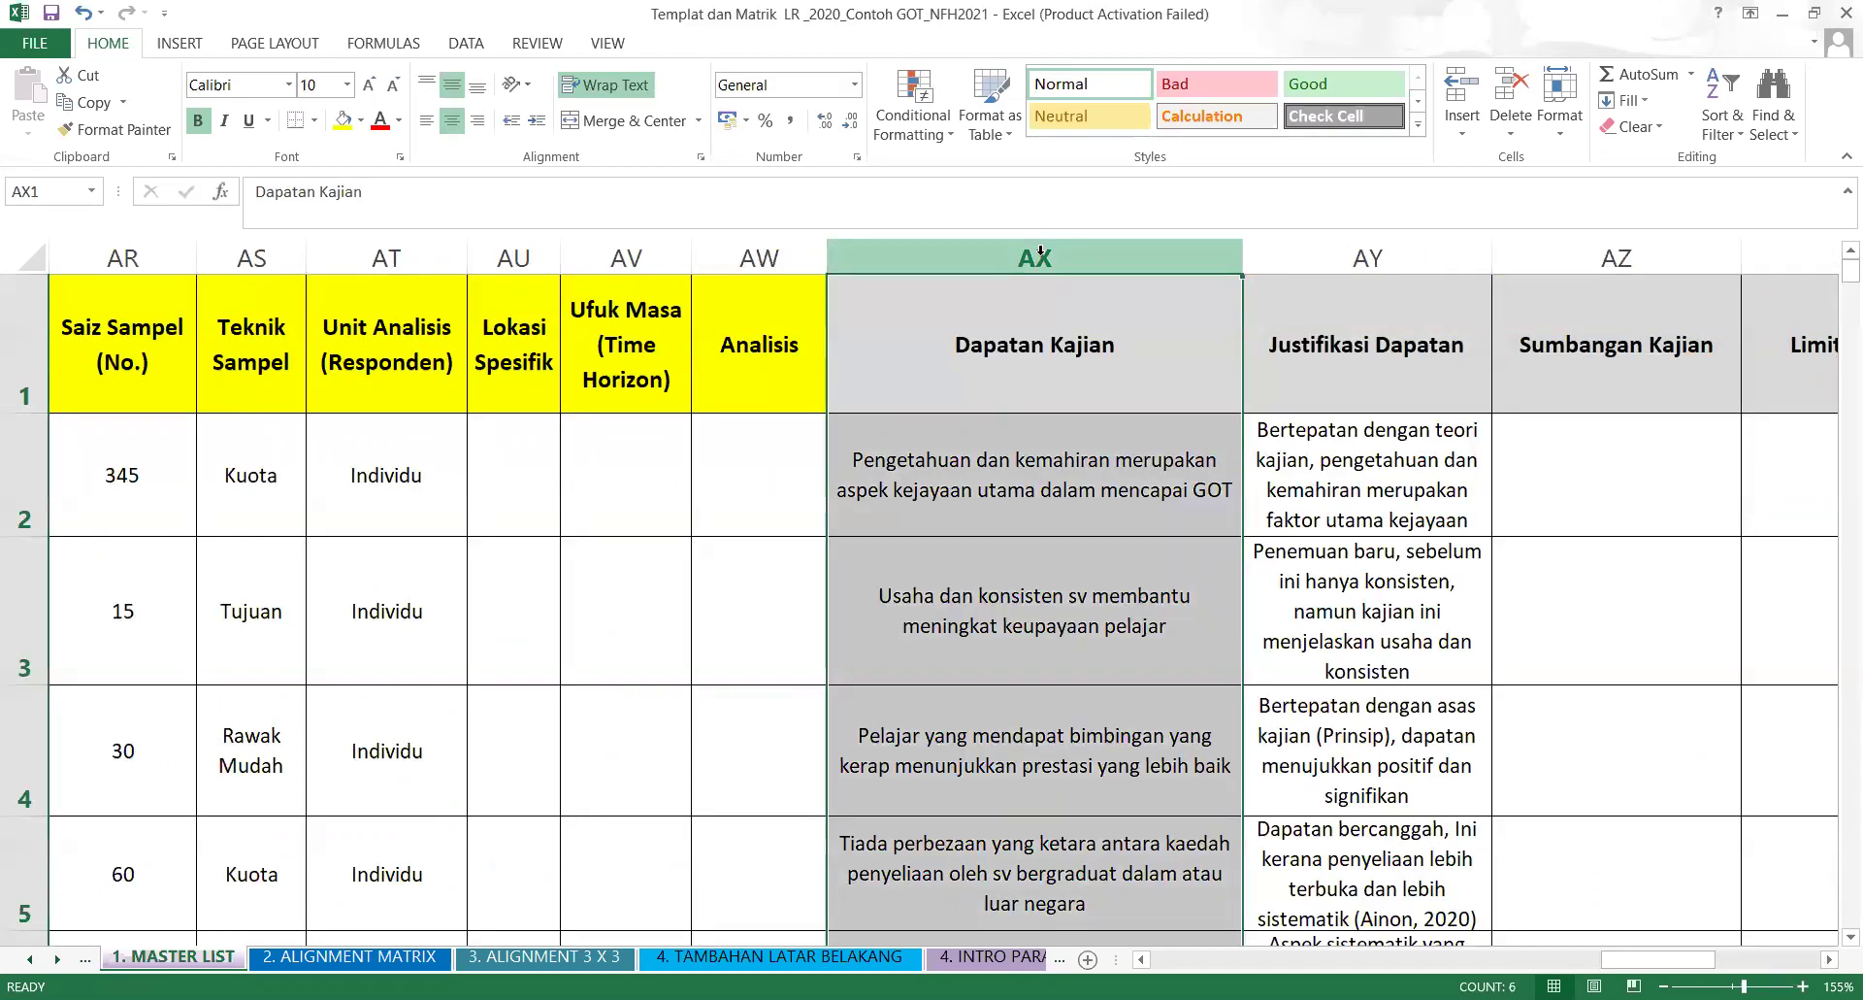
right_click(1040, 250)
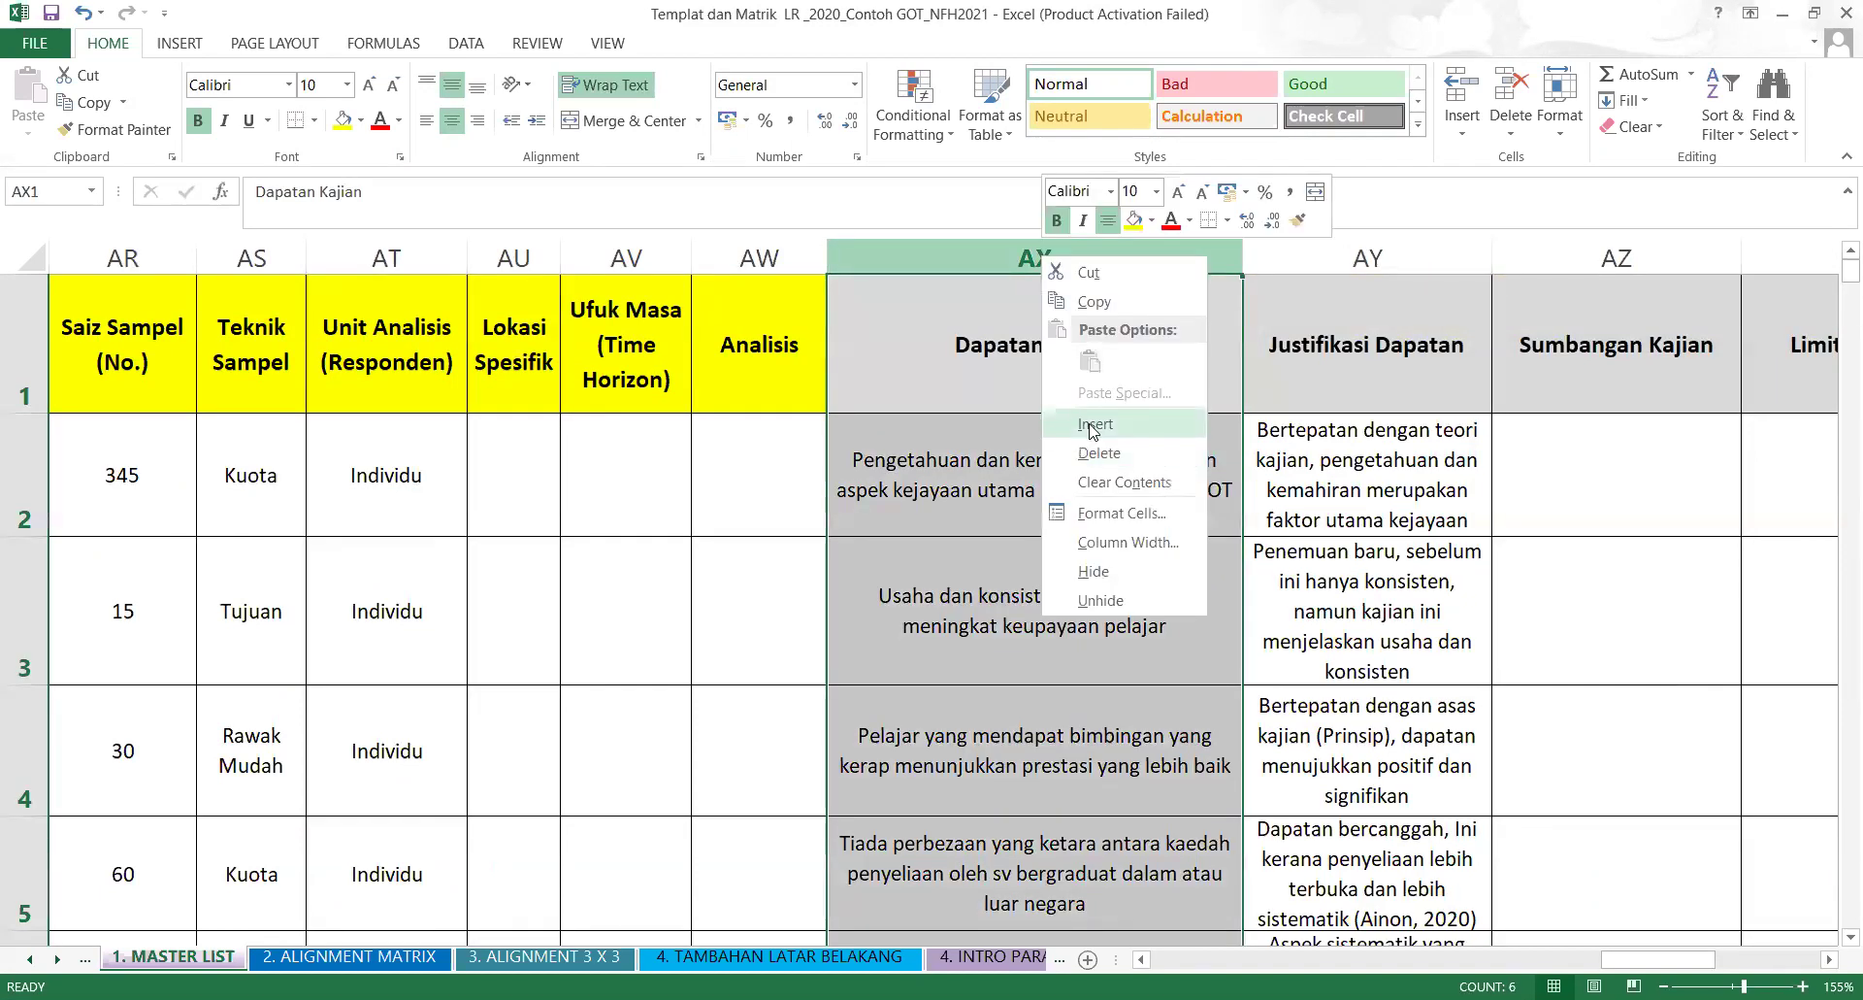
click(1094, 427)
Rename the Analisis heading in AW1 as Analisis (Pilot).
click(733, 351)
click(353, 202)
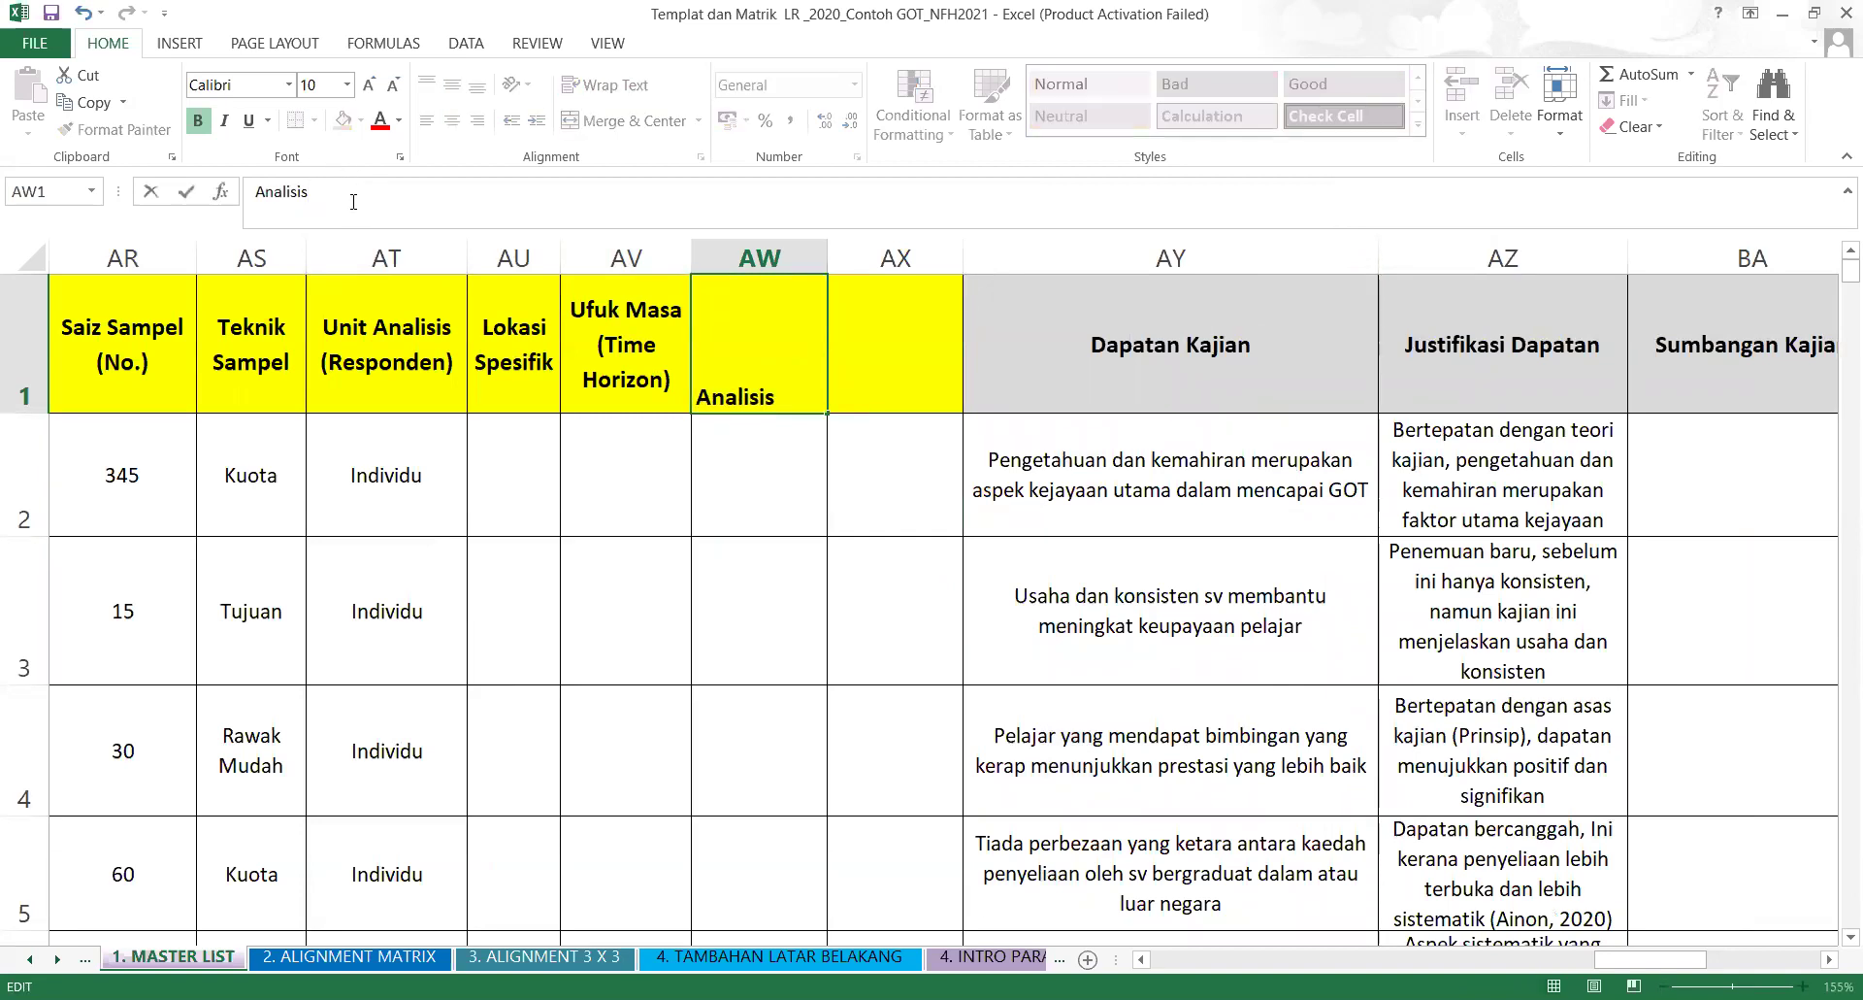
key(BackSpace)
text((Pilot))
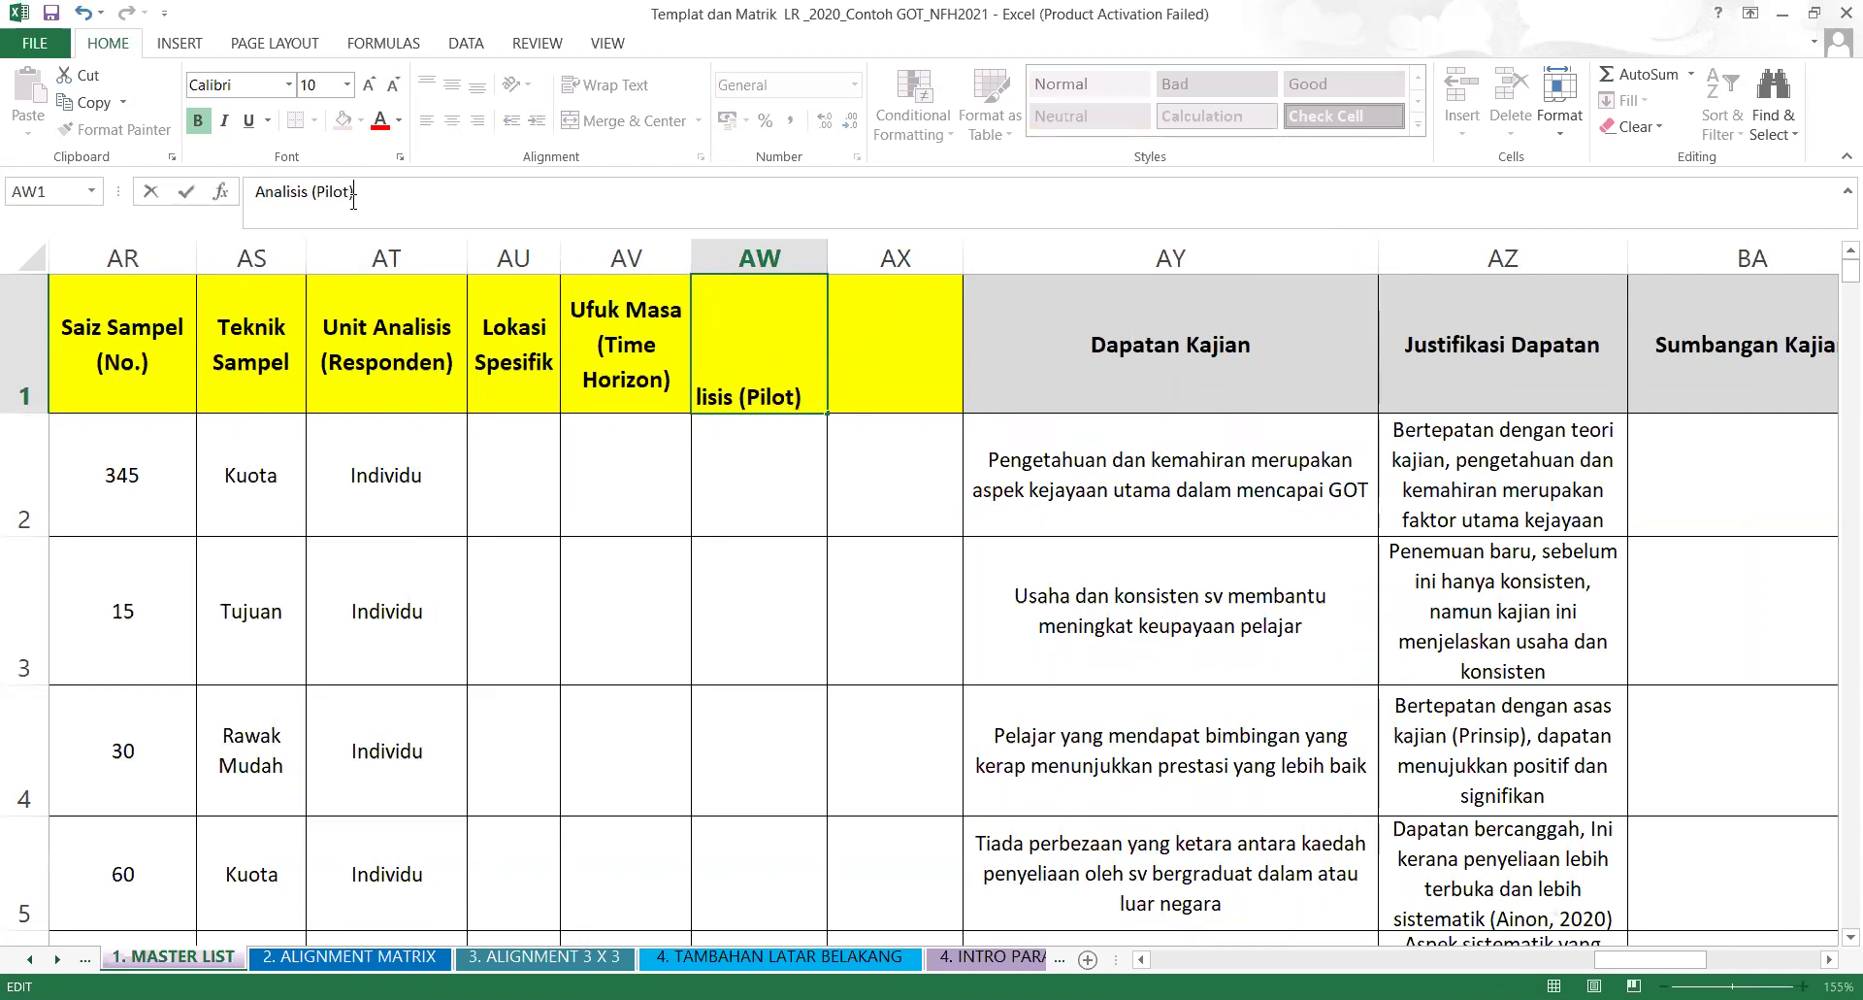
click(661, 570)
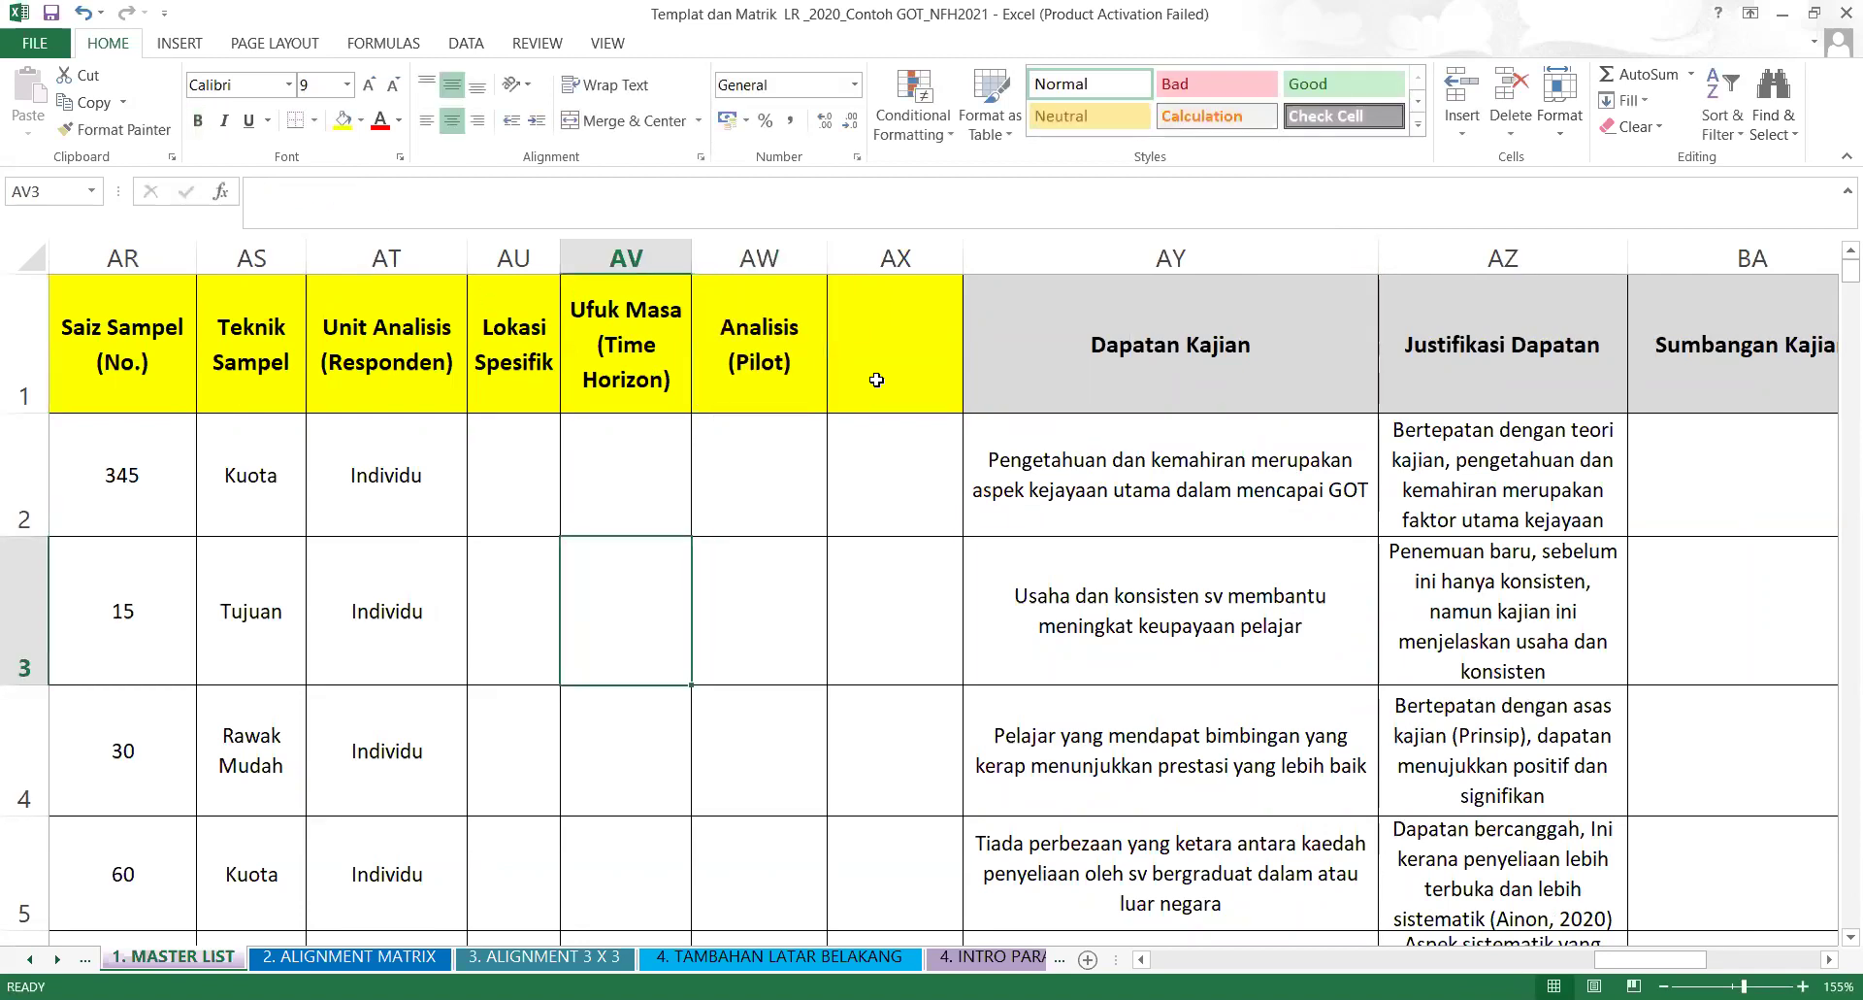
Enter Analisis (Data Sebenar) as the heading of the blank column AX.
click(873, 386)
click(275, 188)
text(Analisis)
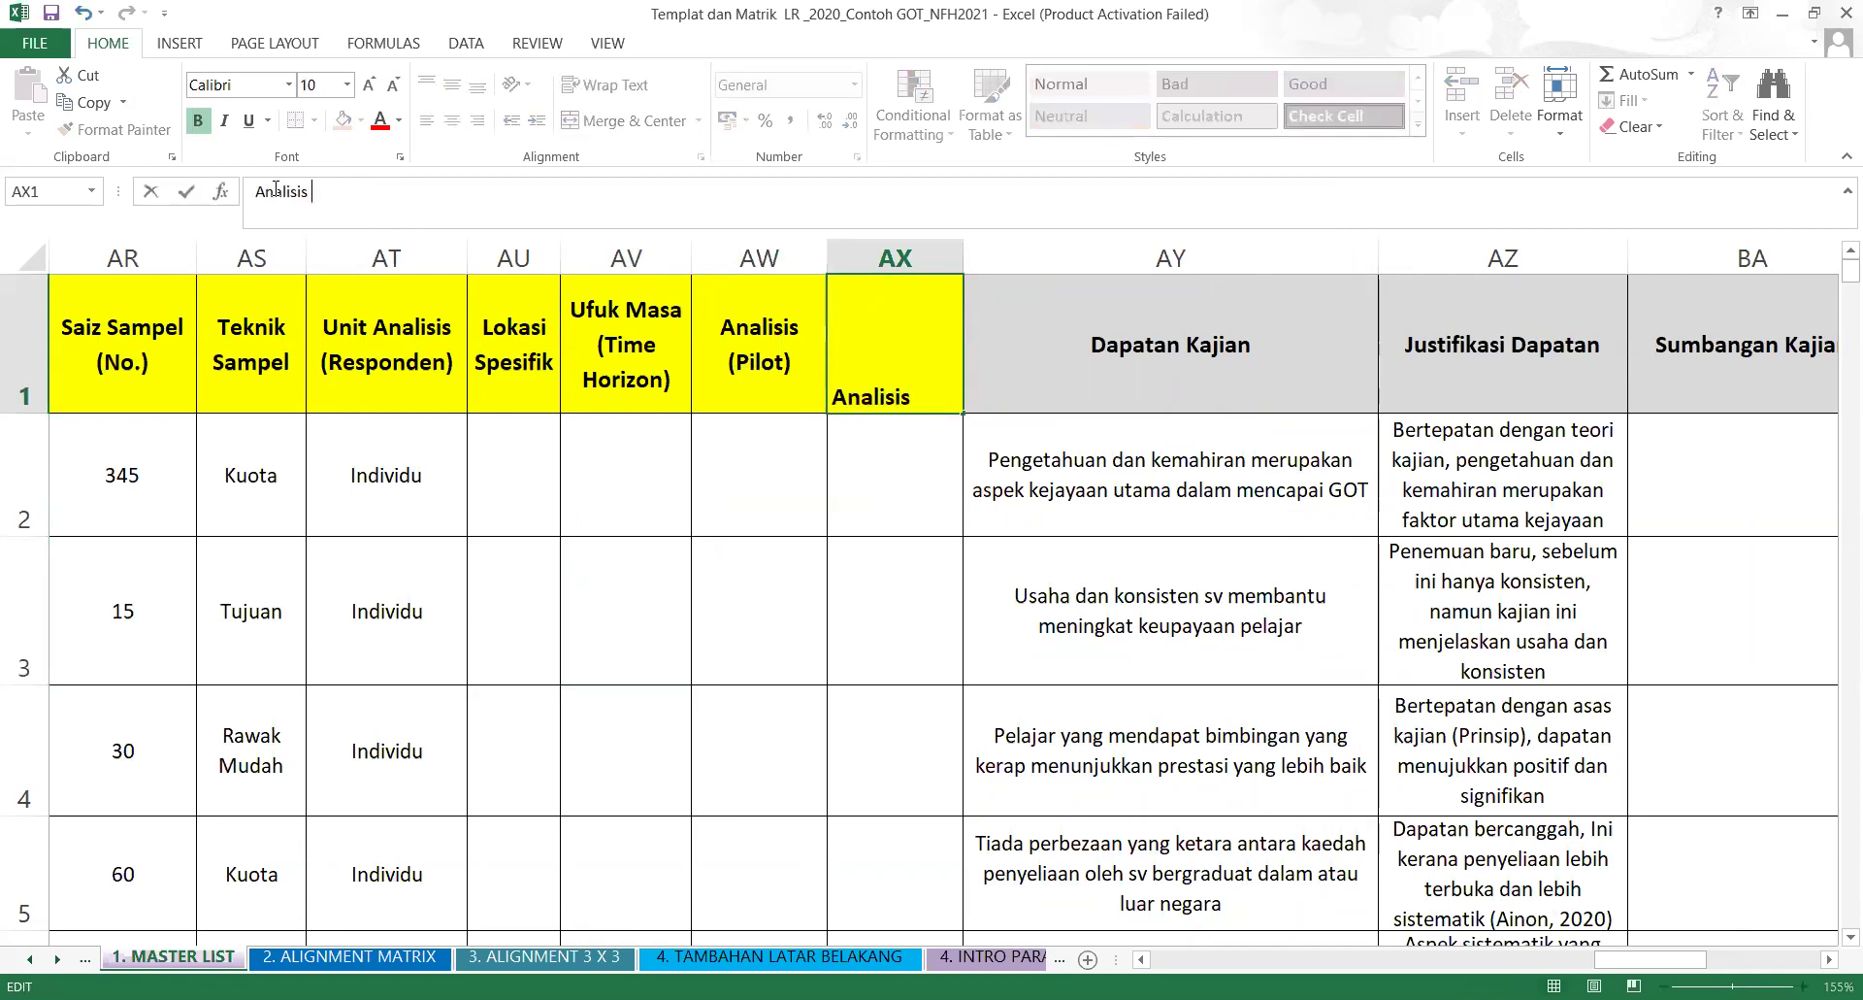
text( (Dta)
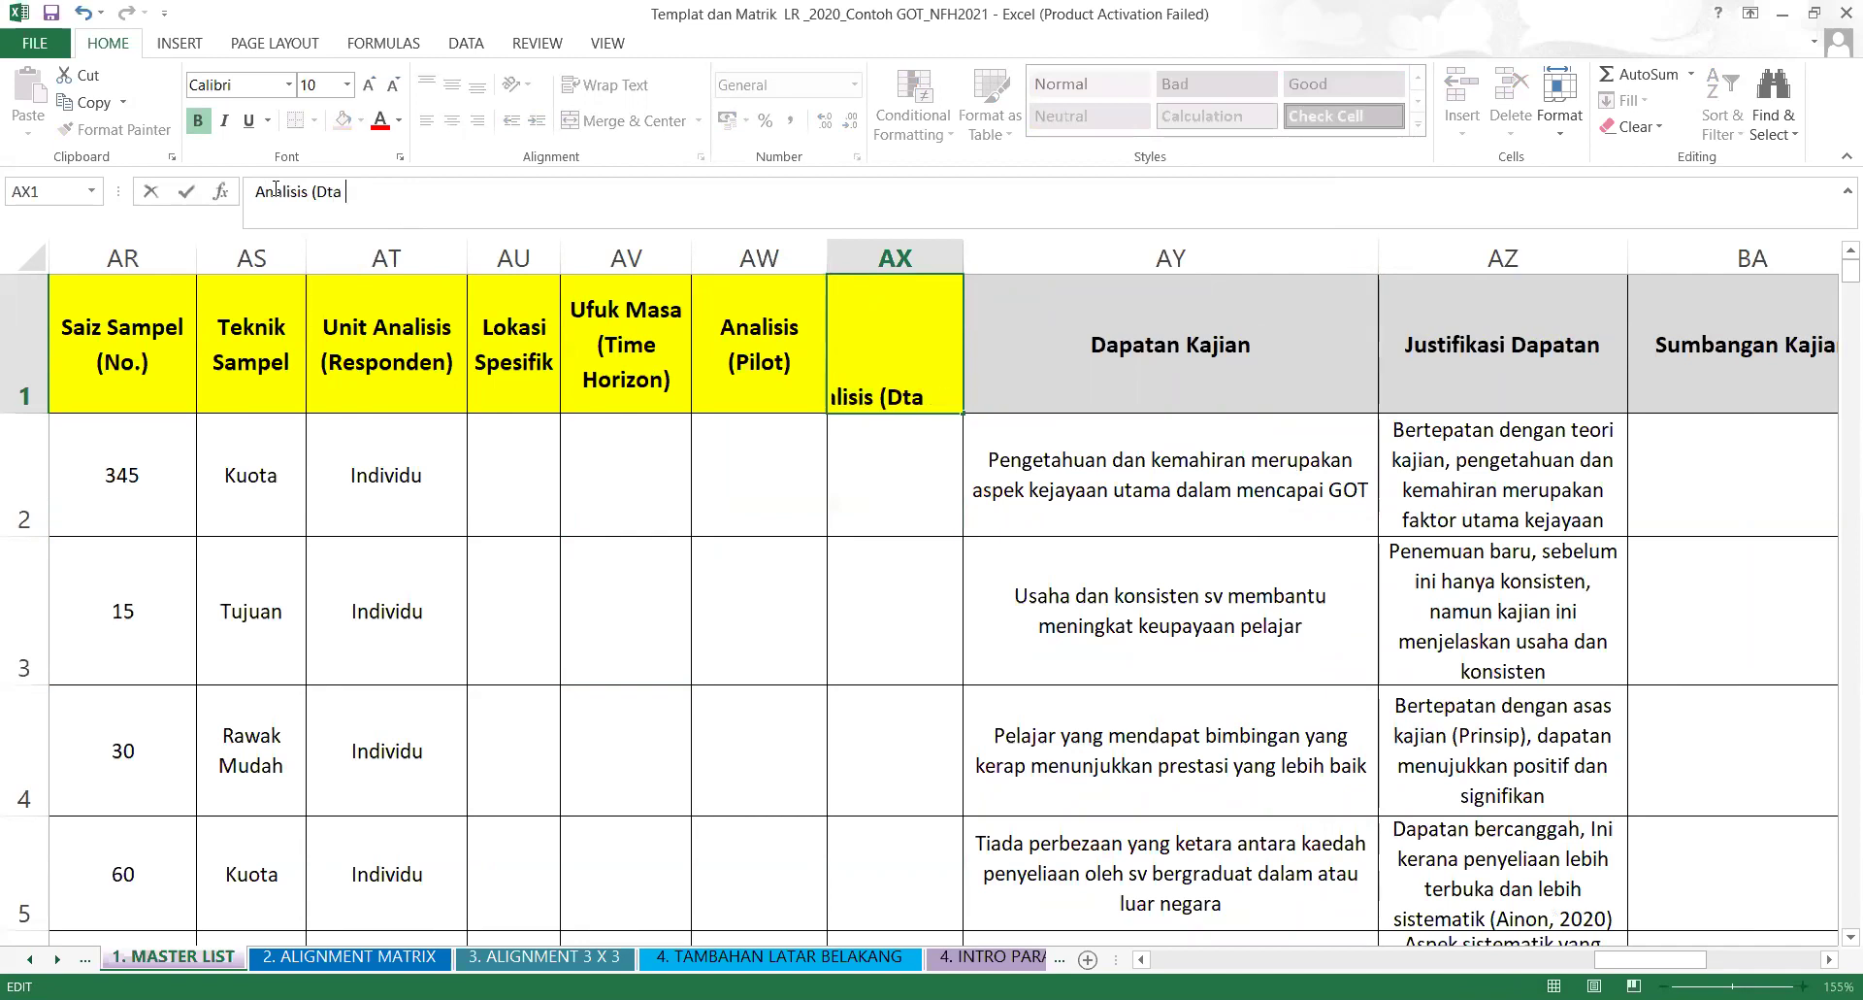
key(BackSpace)
key(BackSpace)
text(A)
key(BackSpace)
text(ata Se)
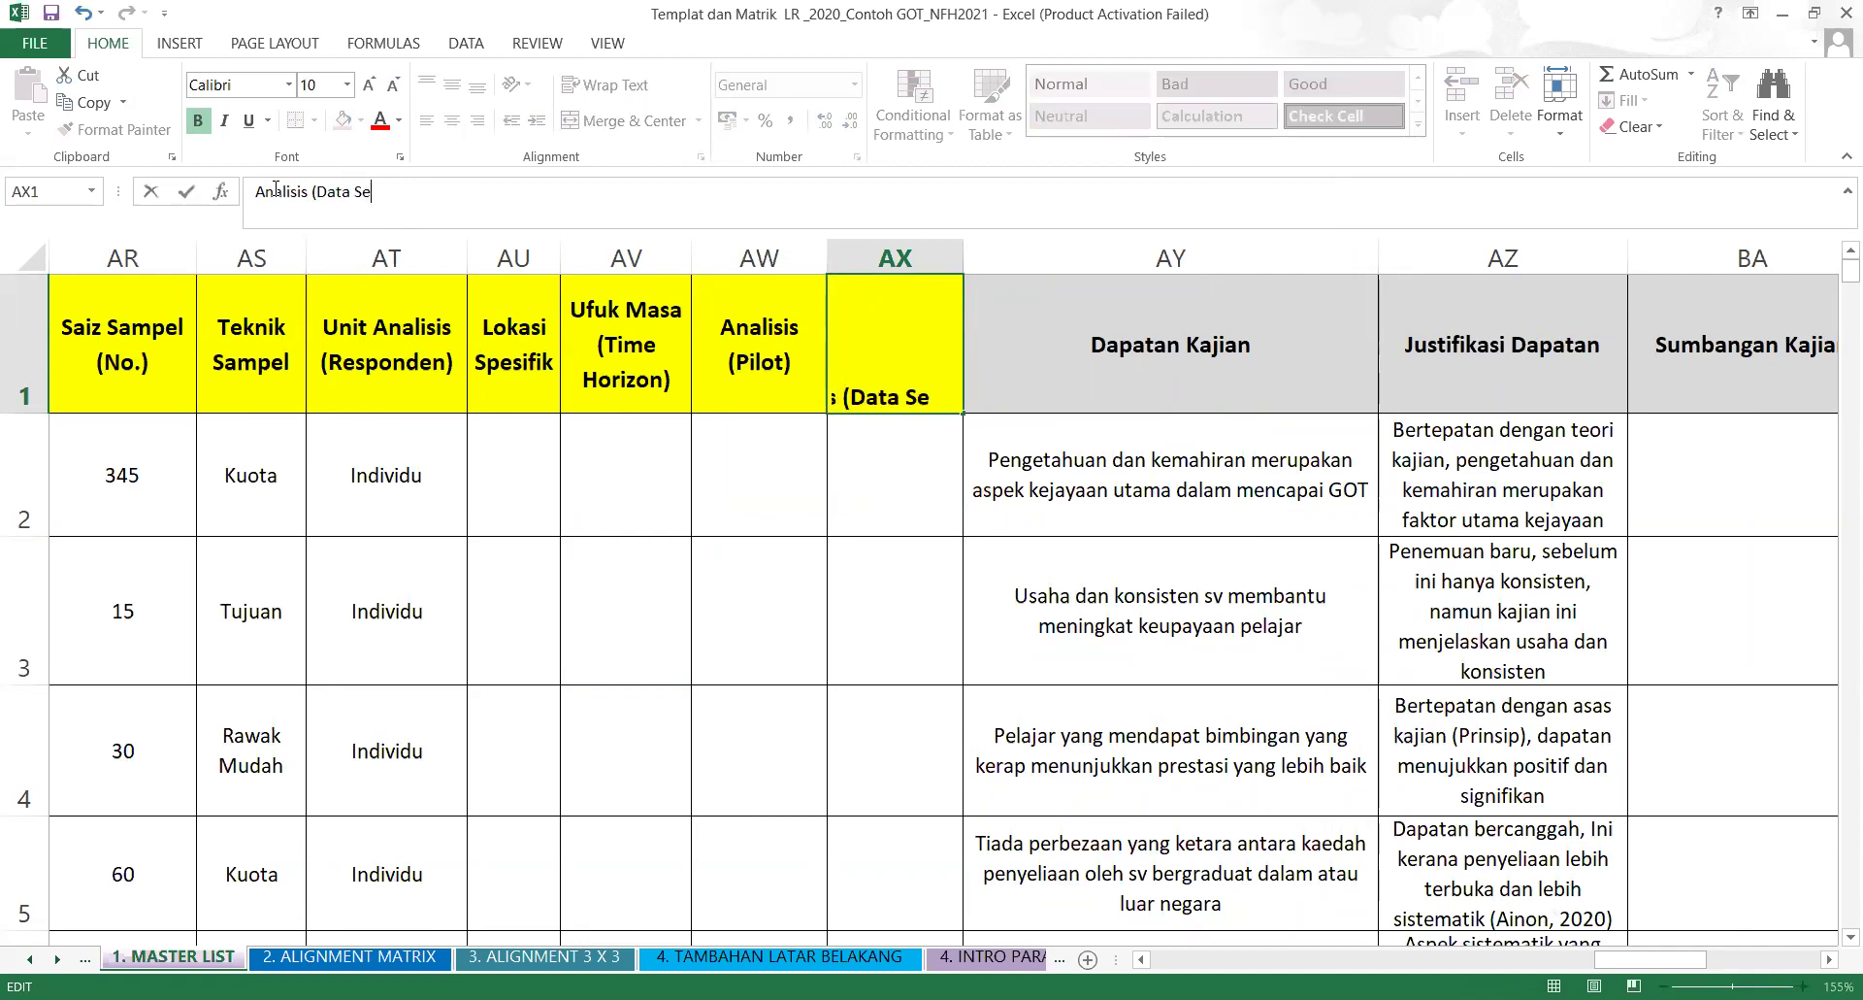
text(benar))
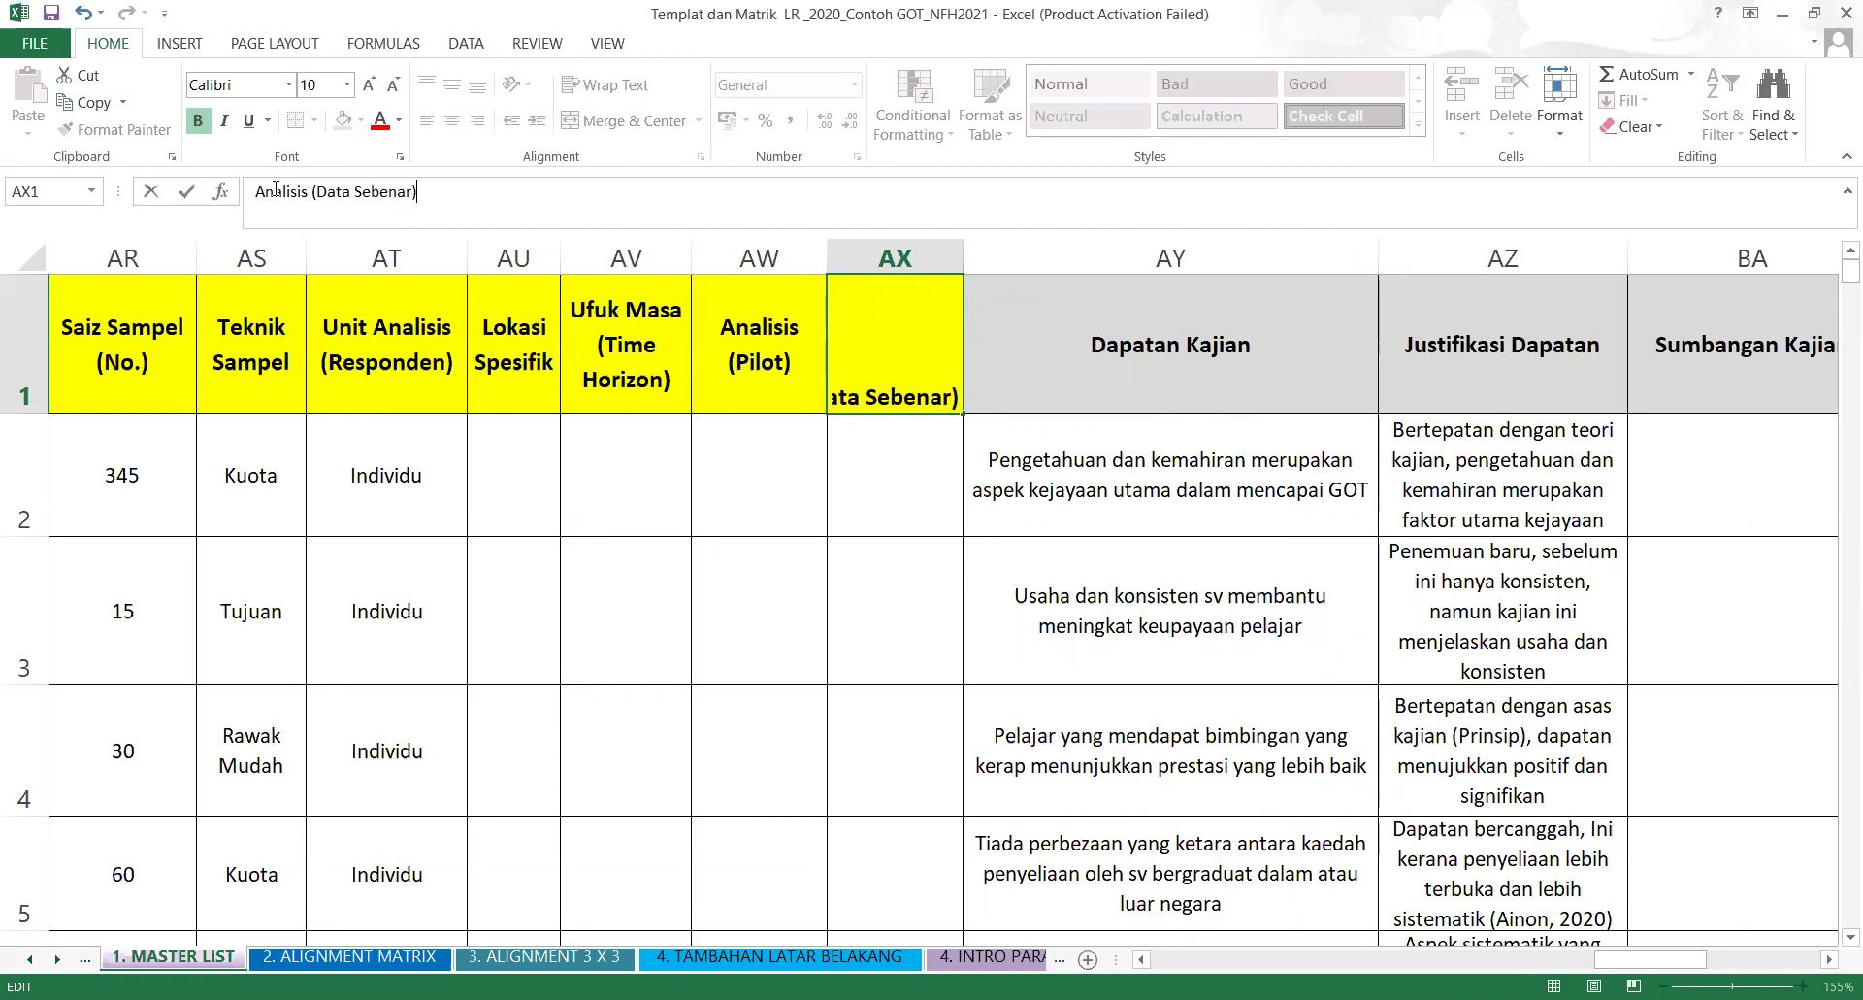
click(914, 544)
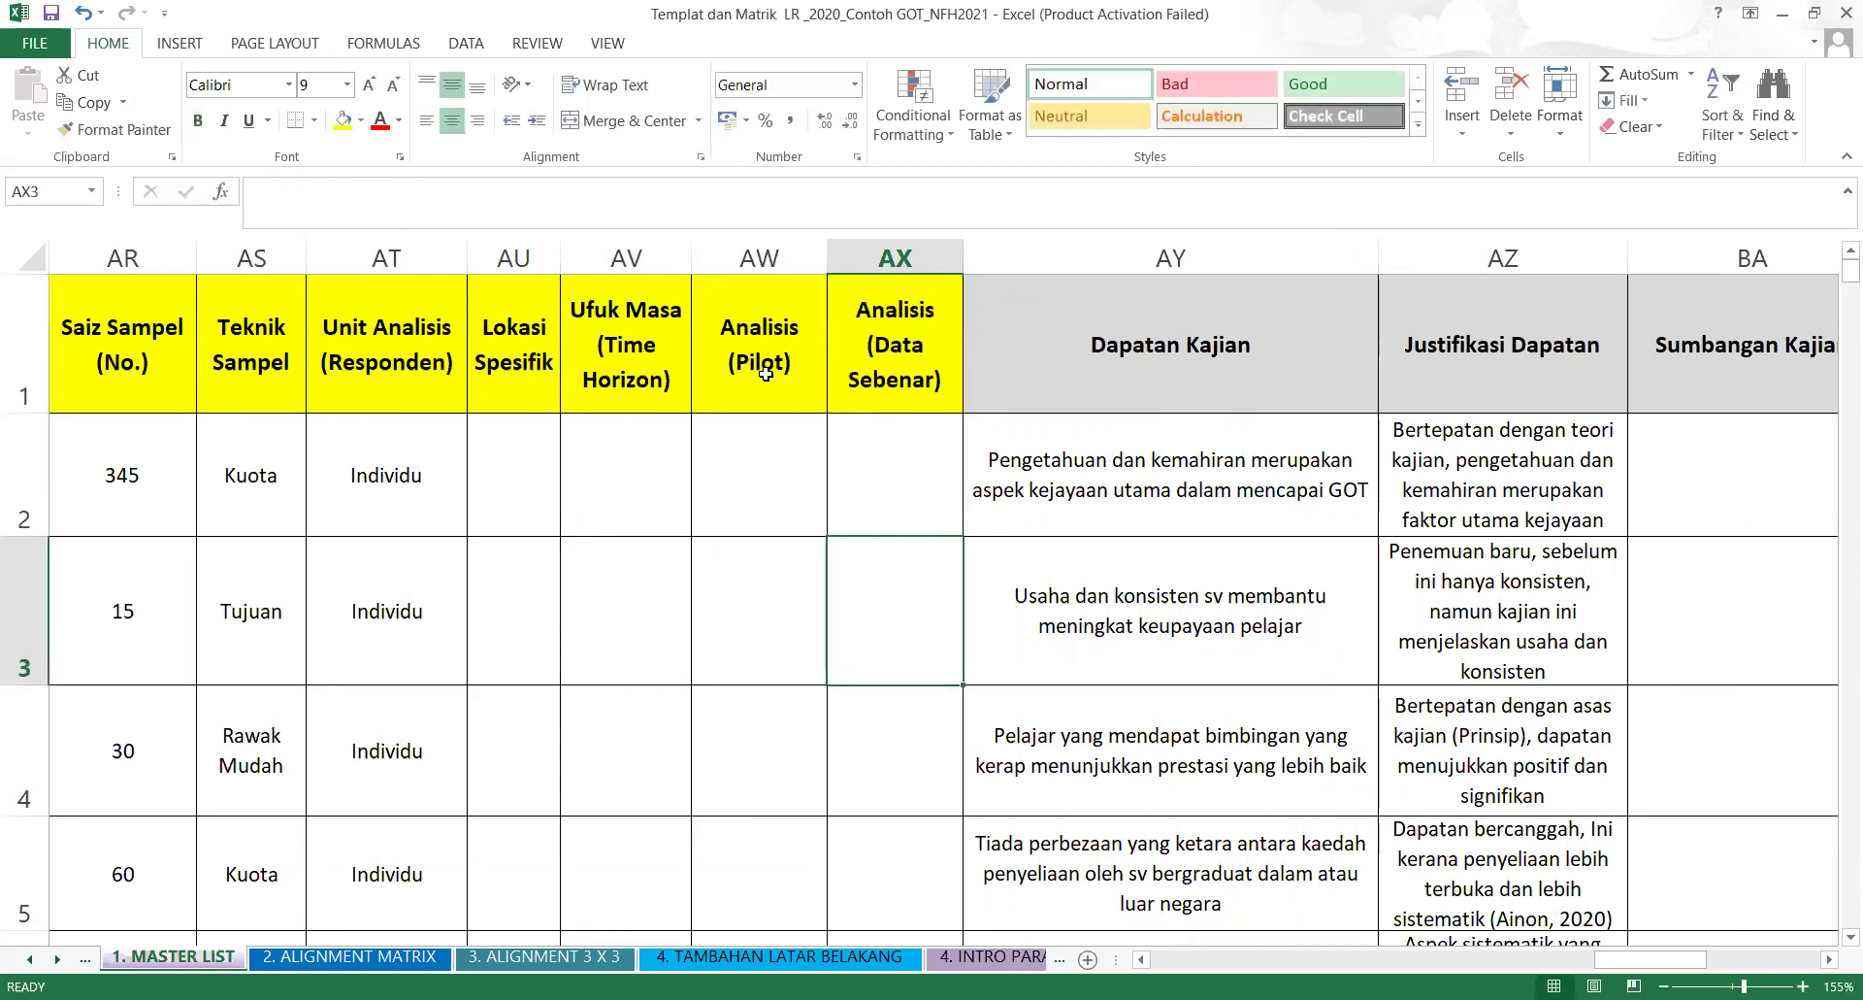
Change the Analisis (Pilot) heading to Analisis (Data Pilot).
click(767, 377)
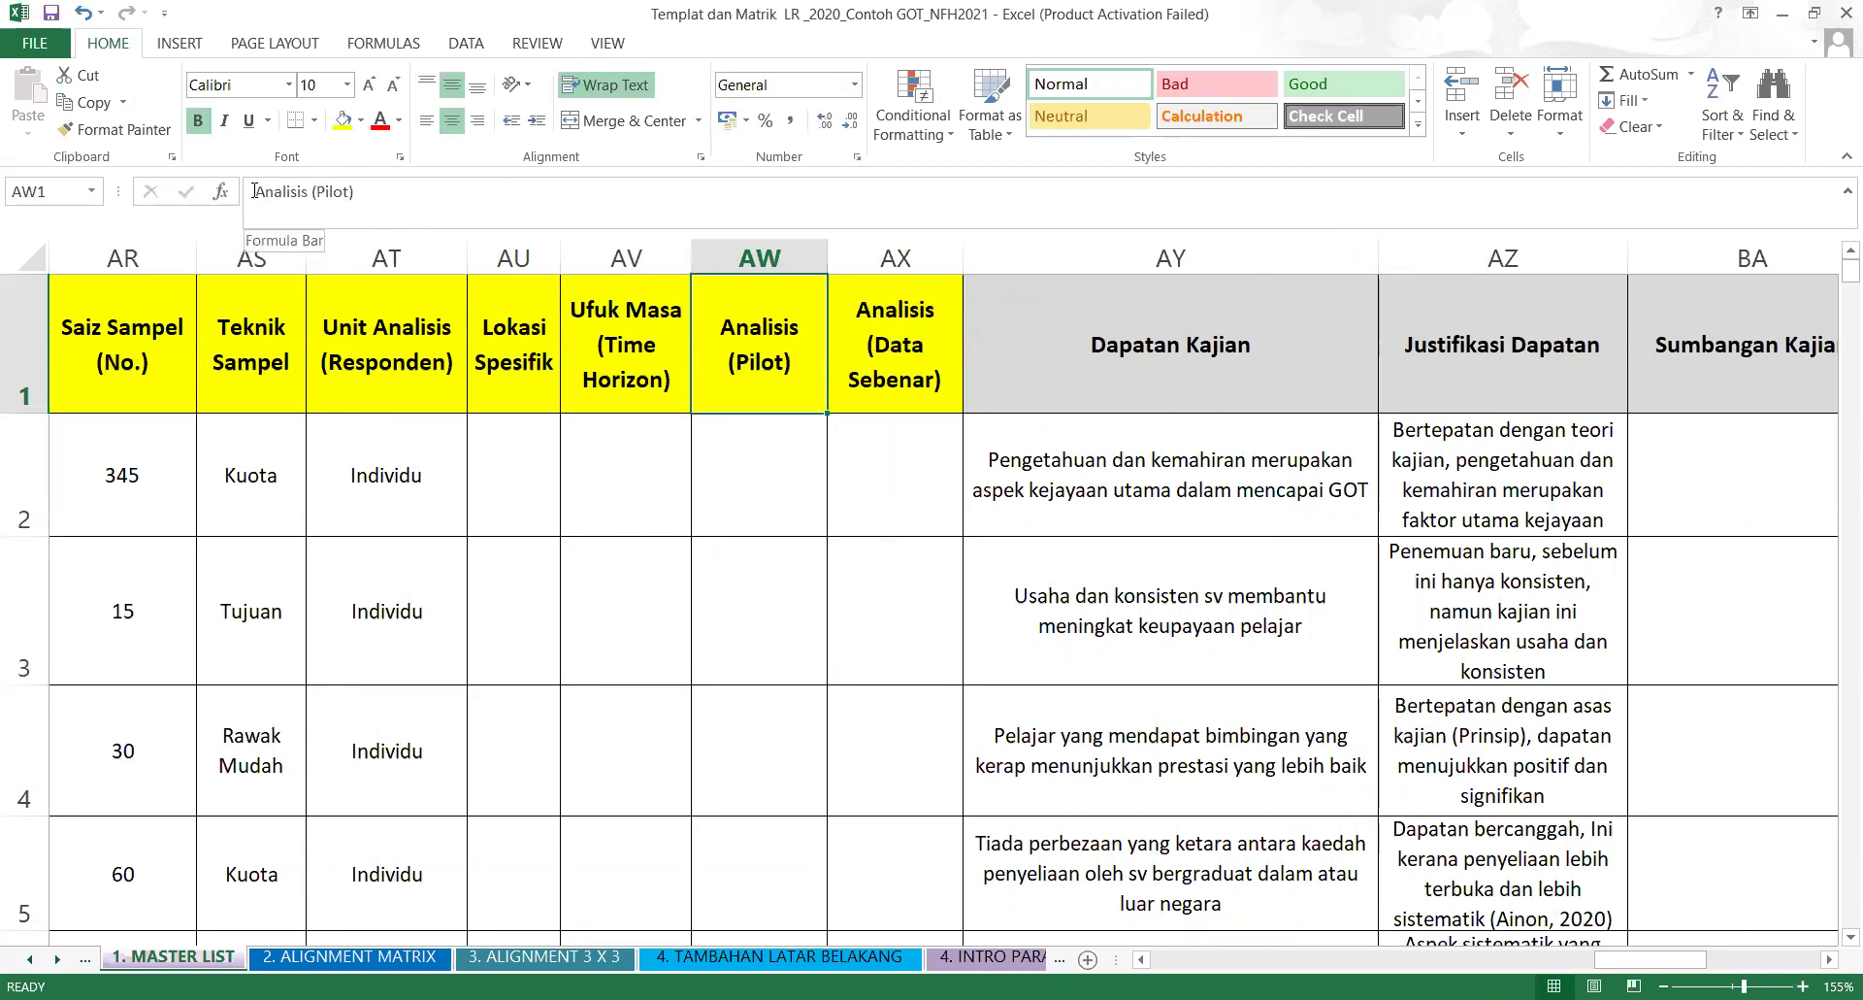
click(316, 190)
text(DATA)
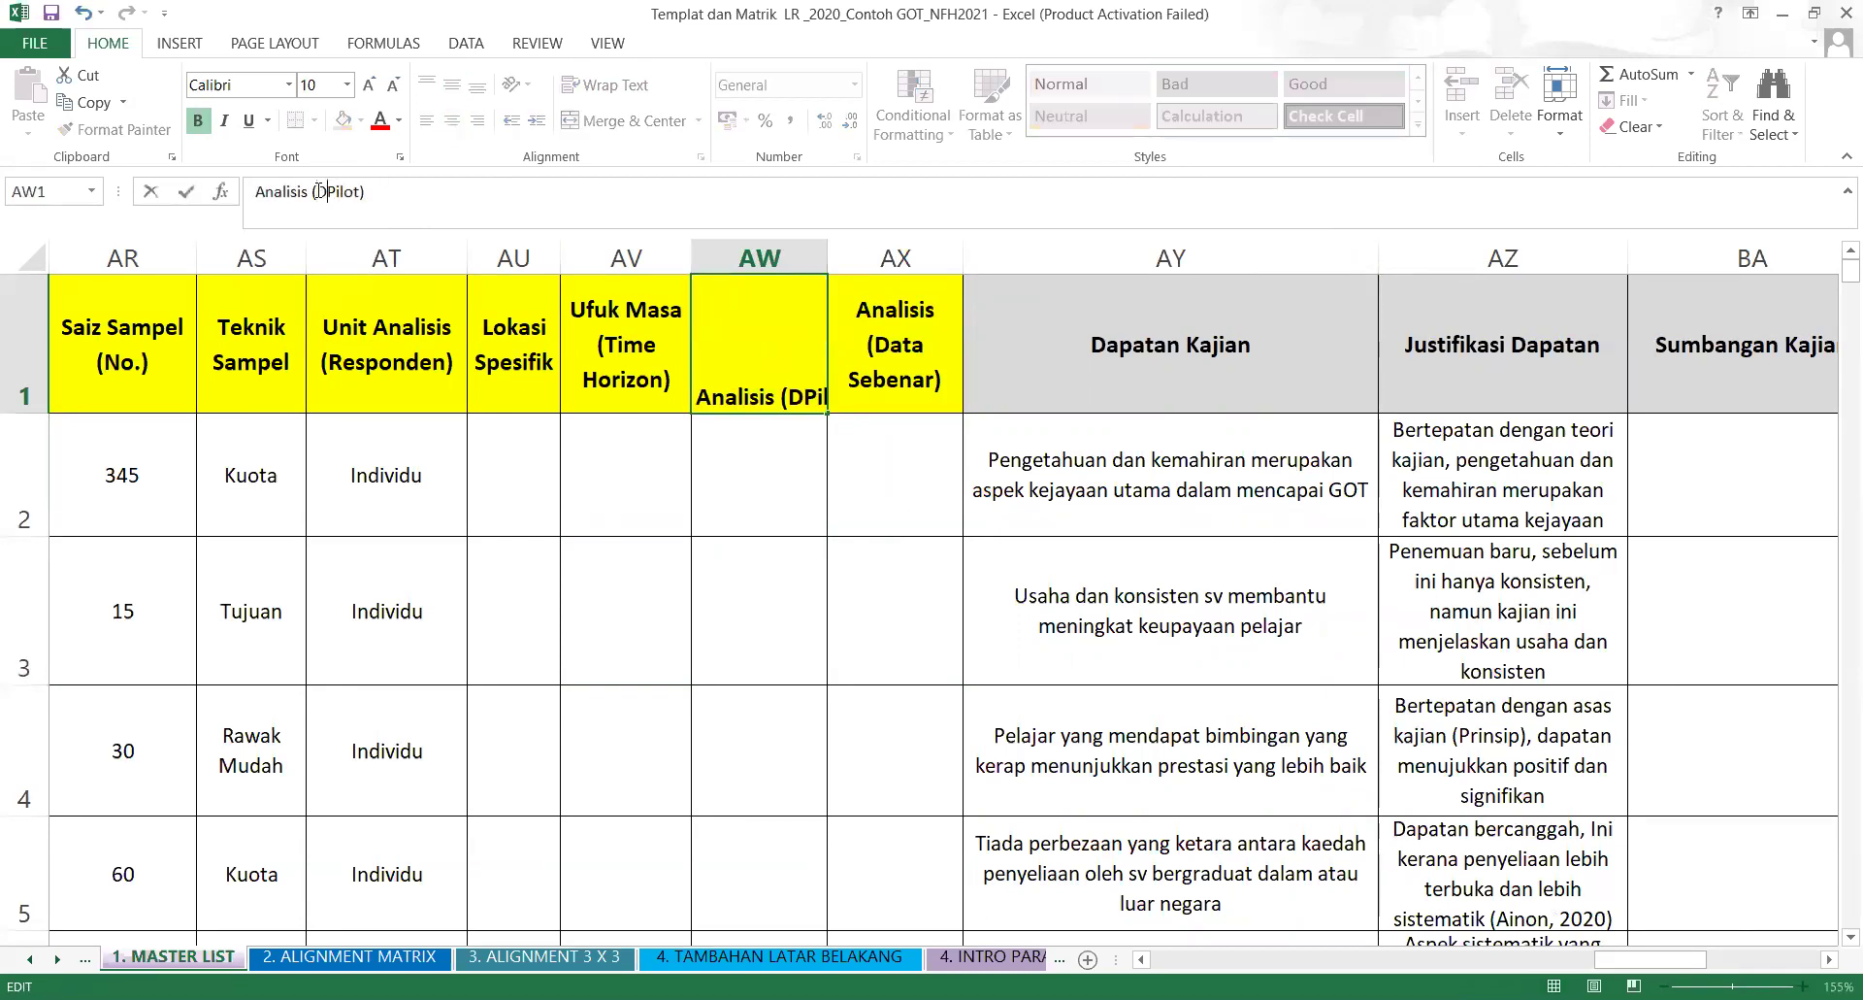
key(BackSpace)
key(BackSpace)
key(BackSpace)
text(ata)
click(758, 609)
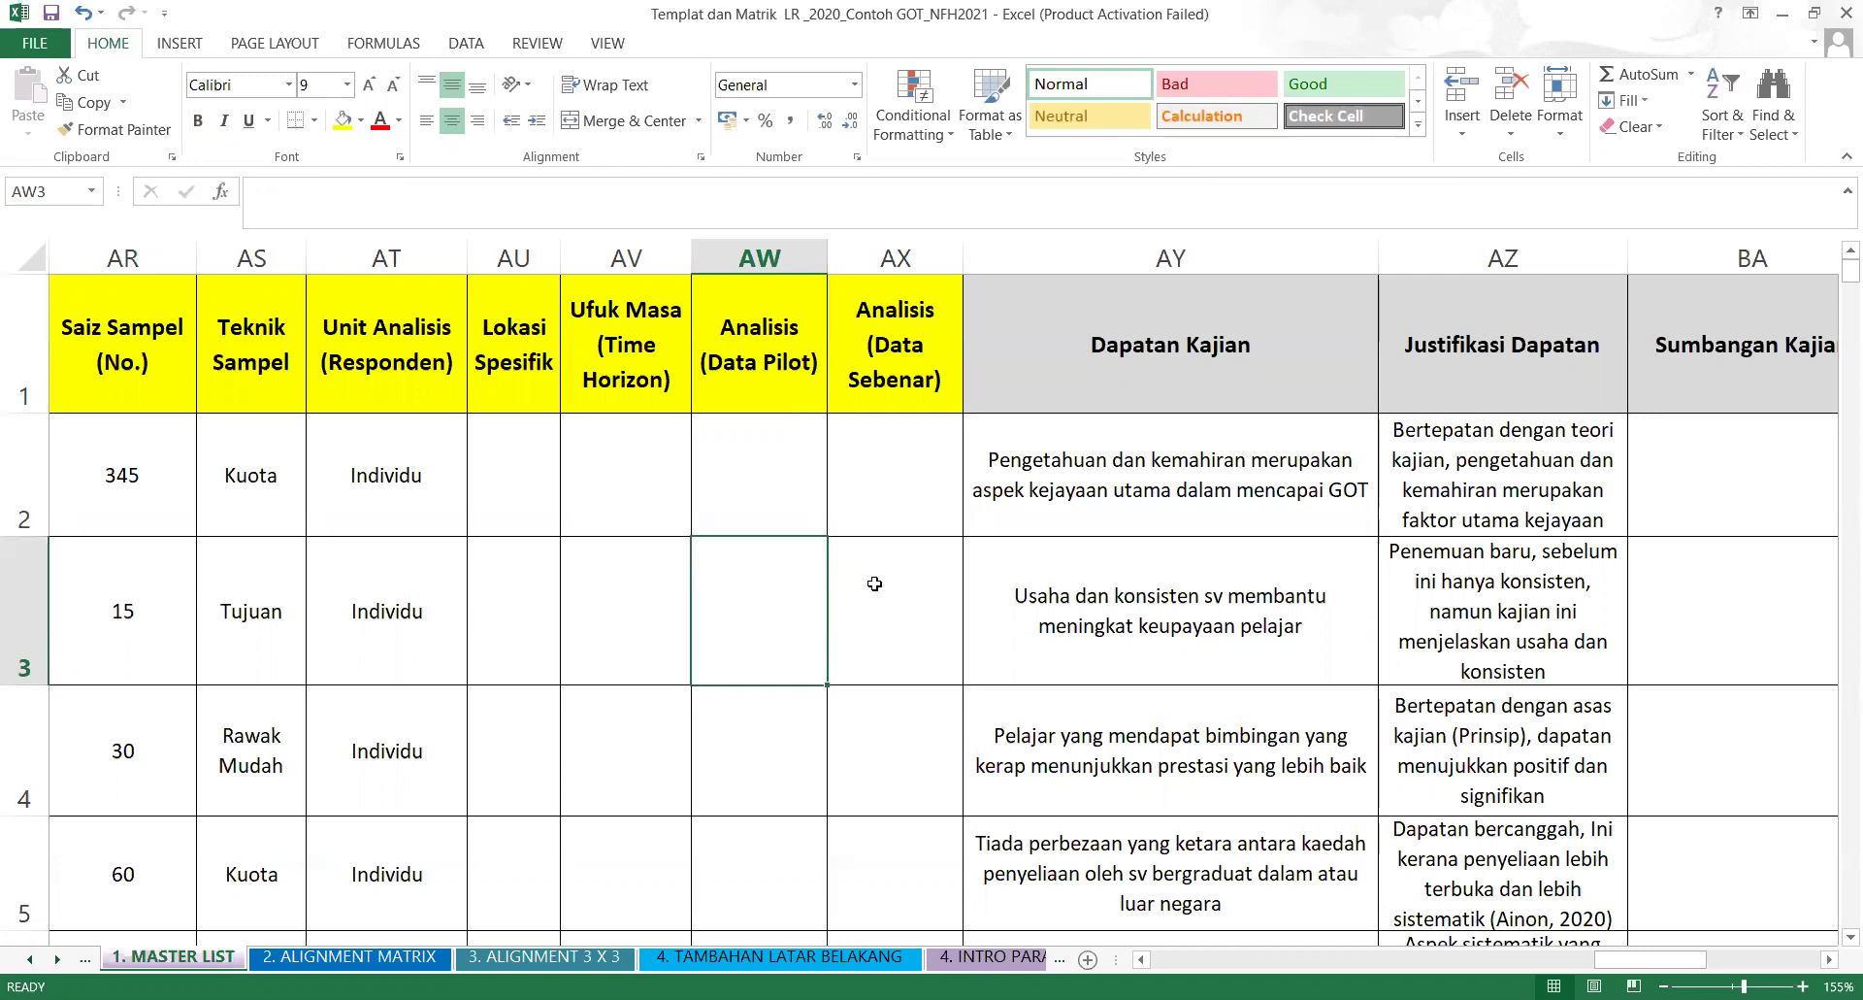
Narrow the Kajian Rintis column so it just fits its heading on one line.
click(760, 439)
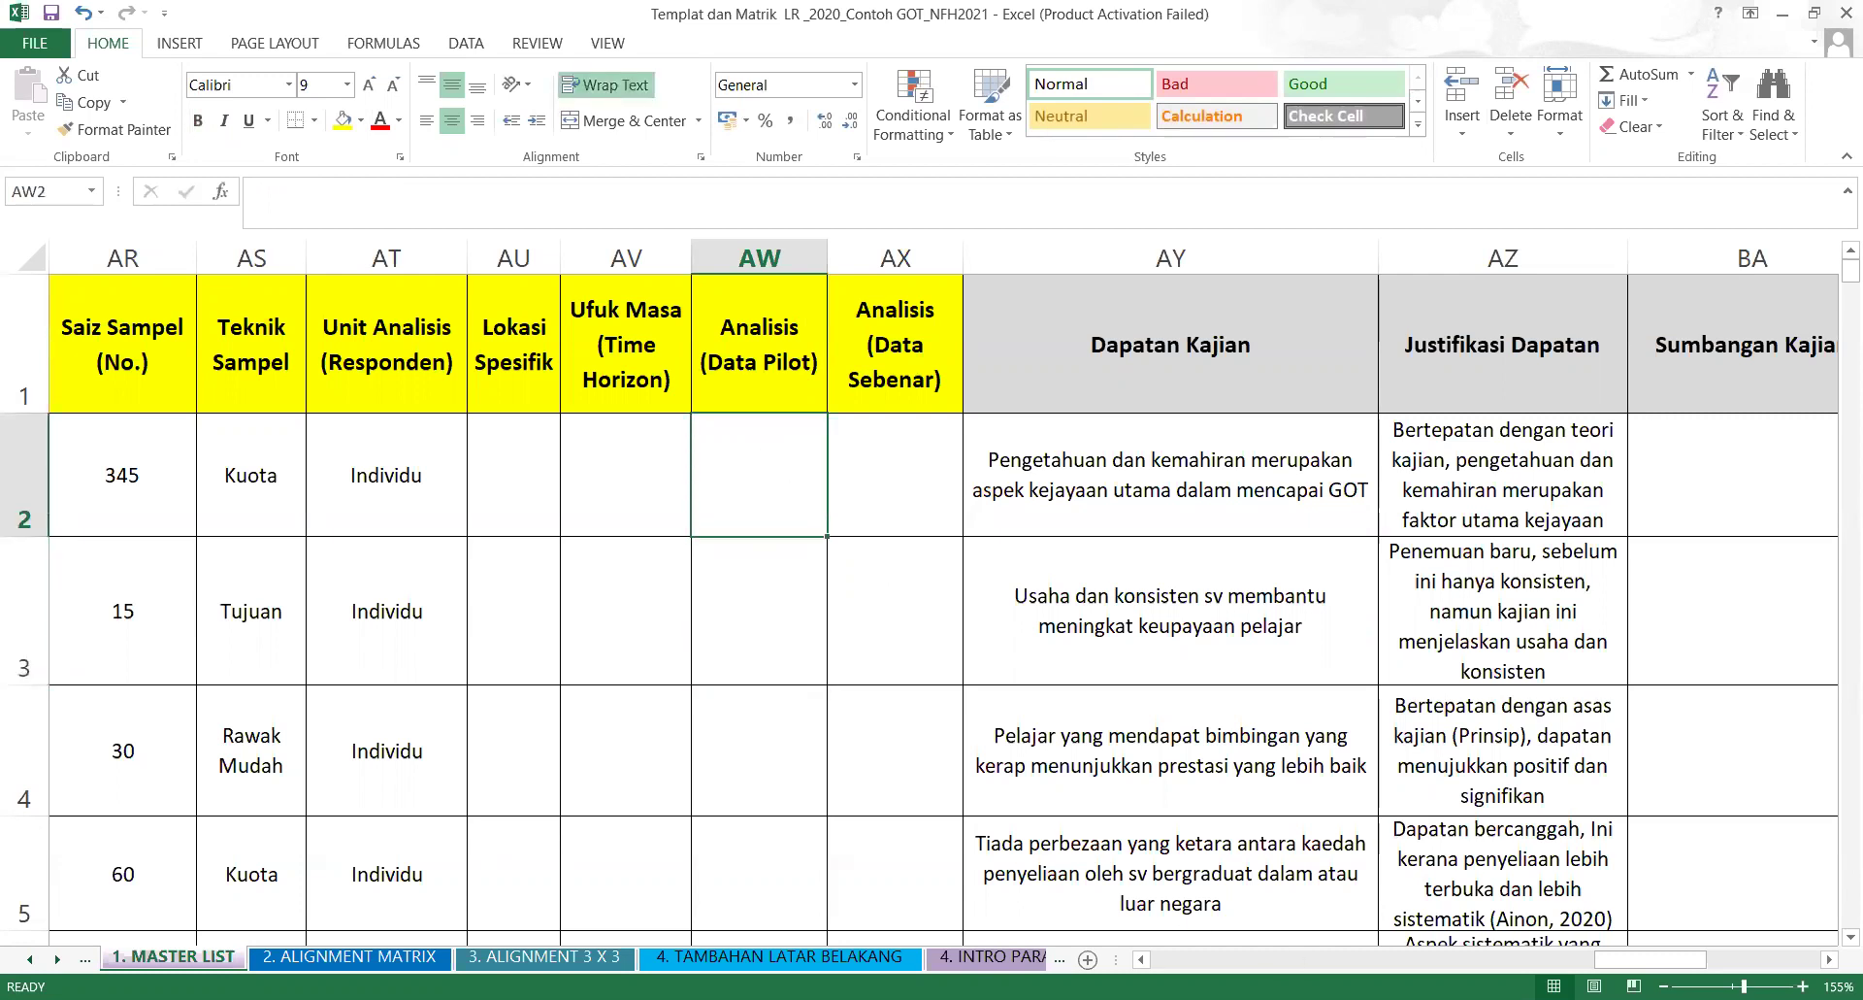
click(1141, 959)
click(1141, 959)
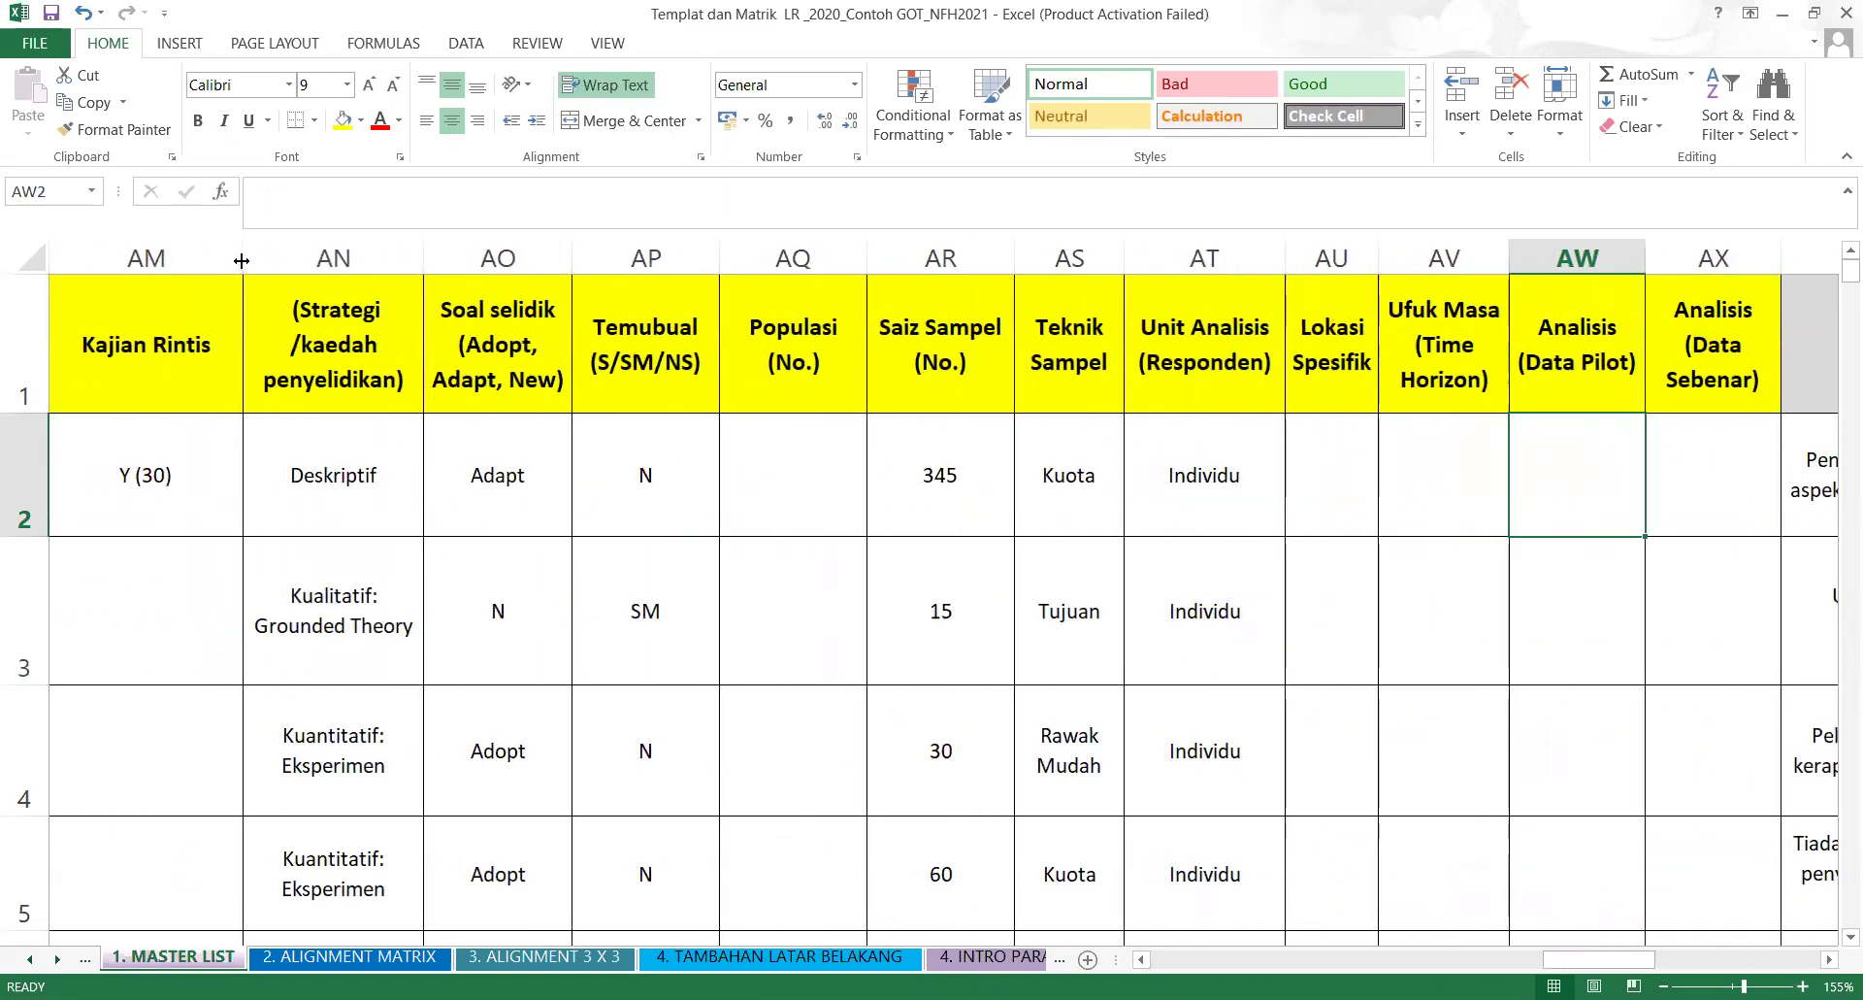
drag(242, 260, 191, 260)
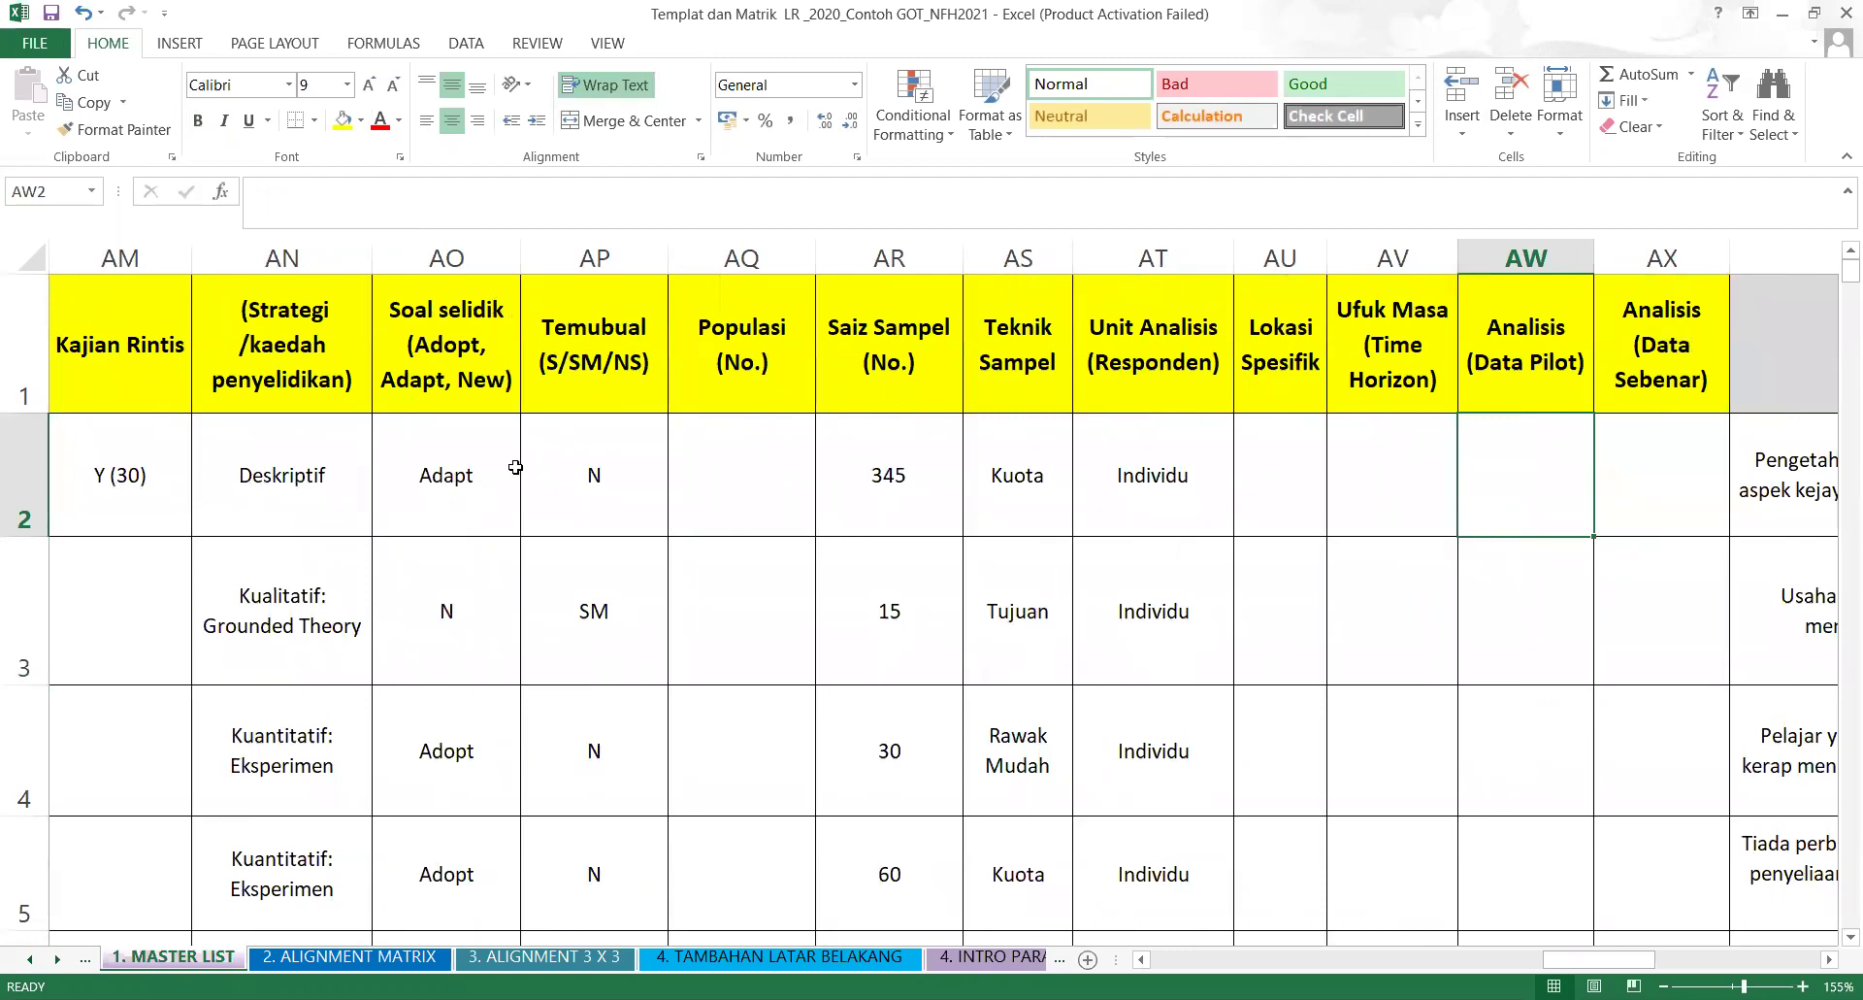
click(1691, 446)
click(1505, 461)
text(N)
key(BackSpace)
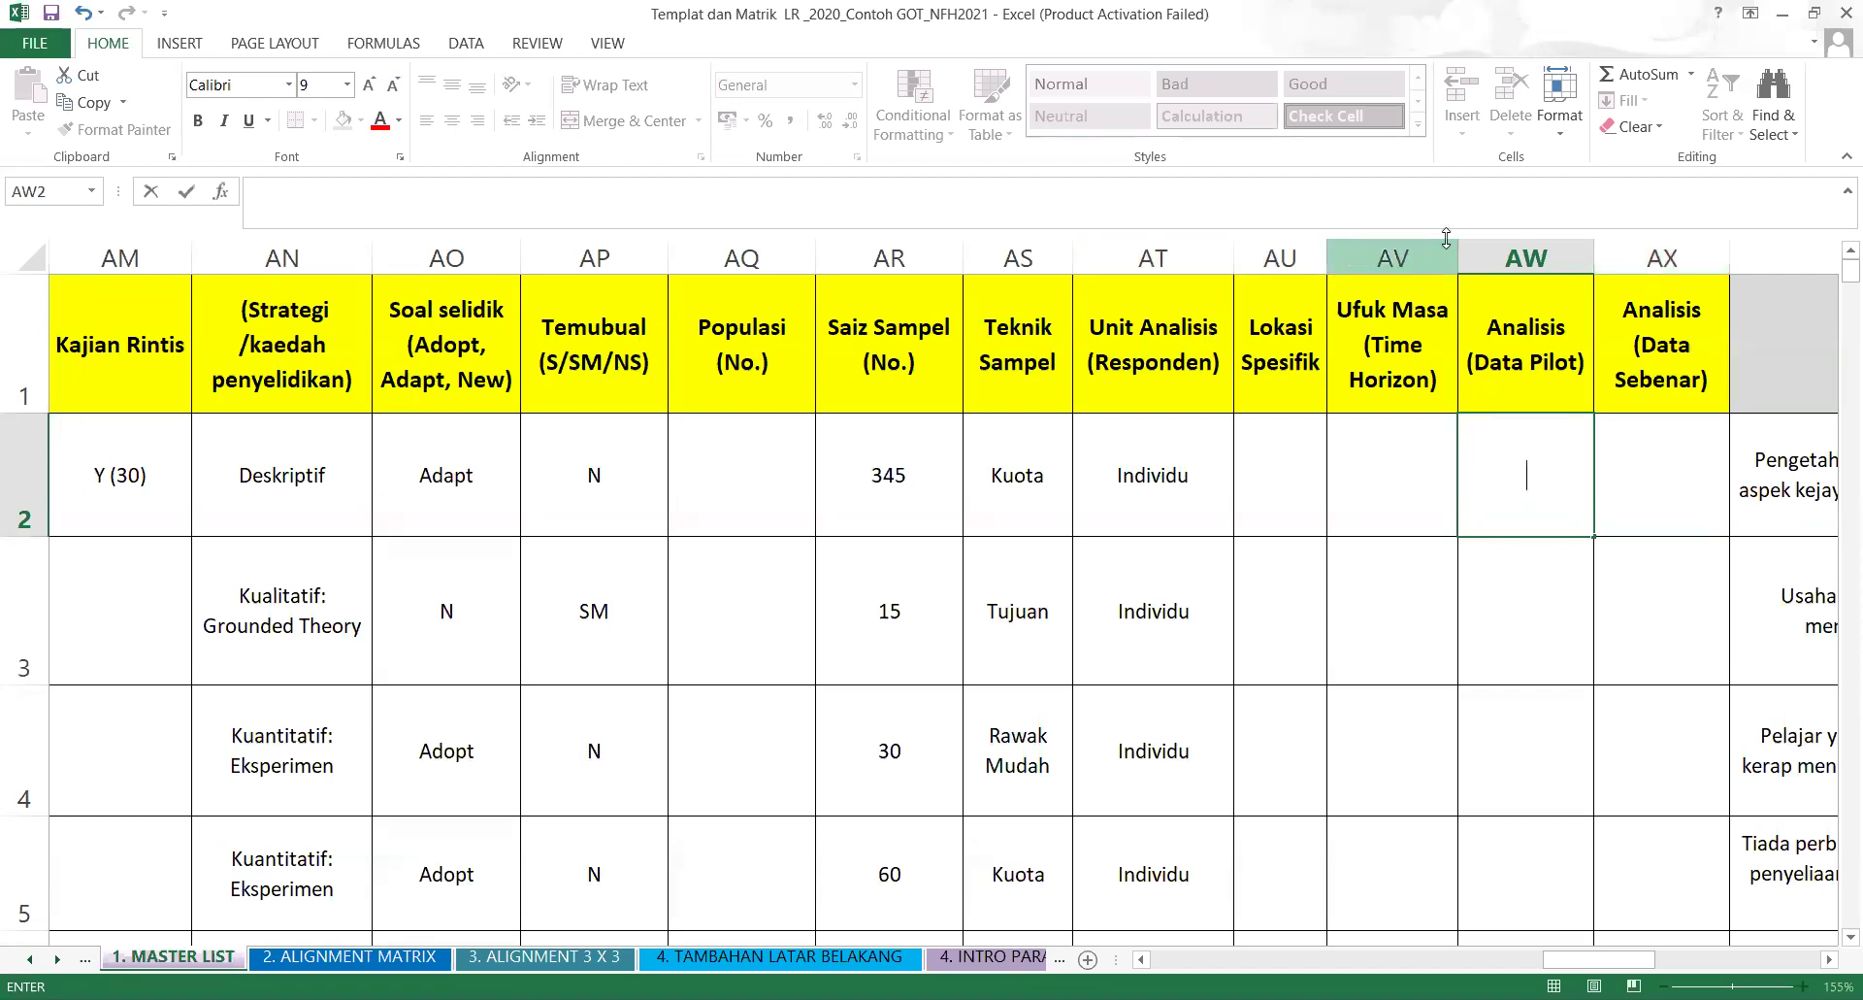
Insert a column before Analisis (Data Pilot) and give it the heading Kesahan.
click(1524, 258)
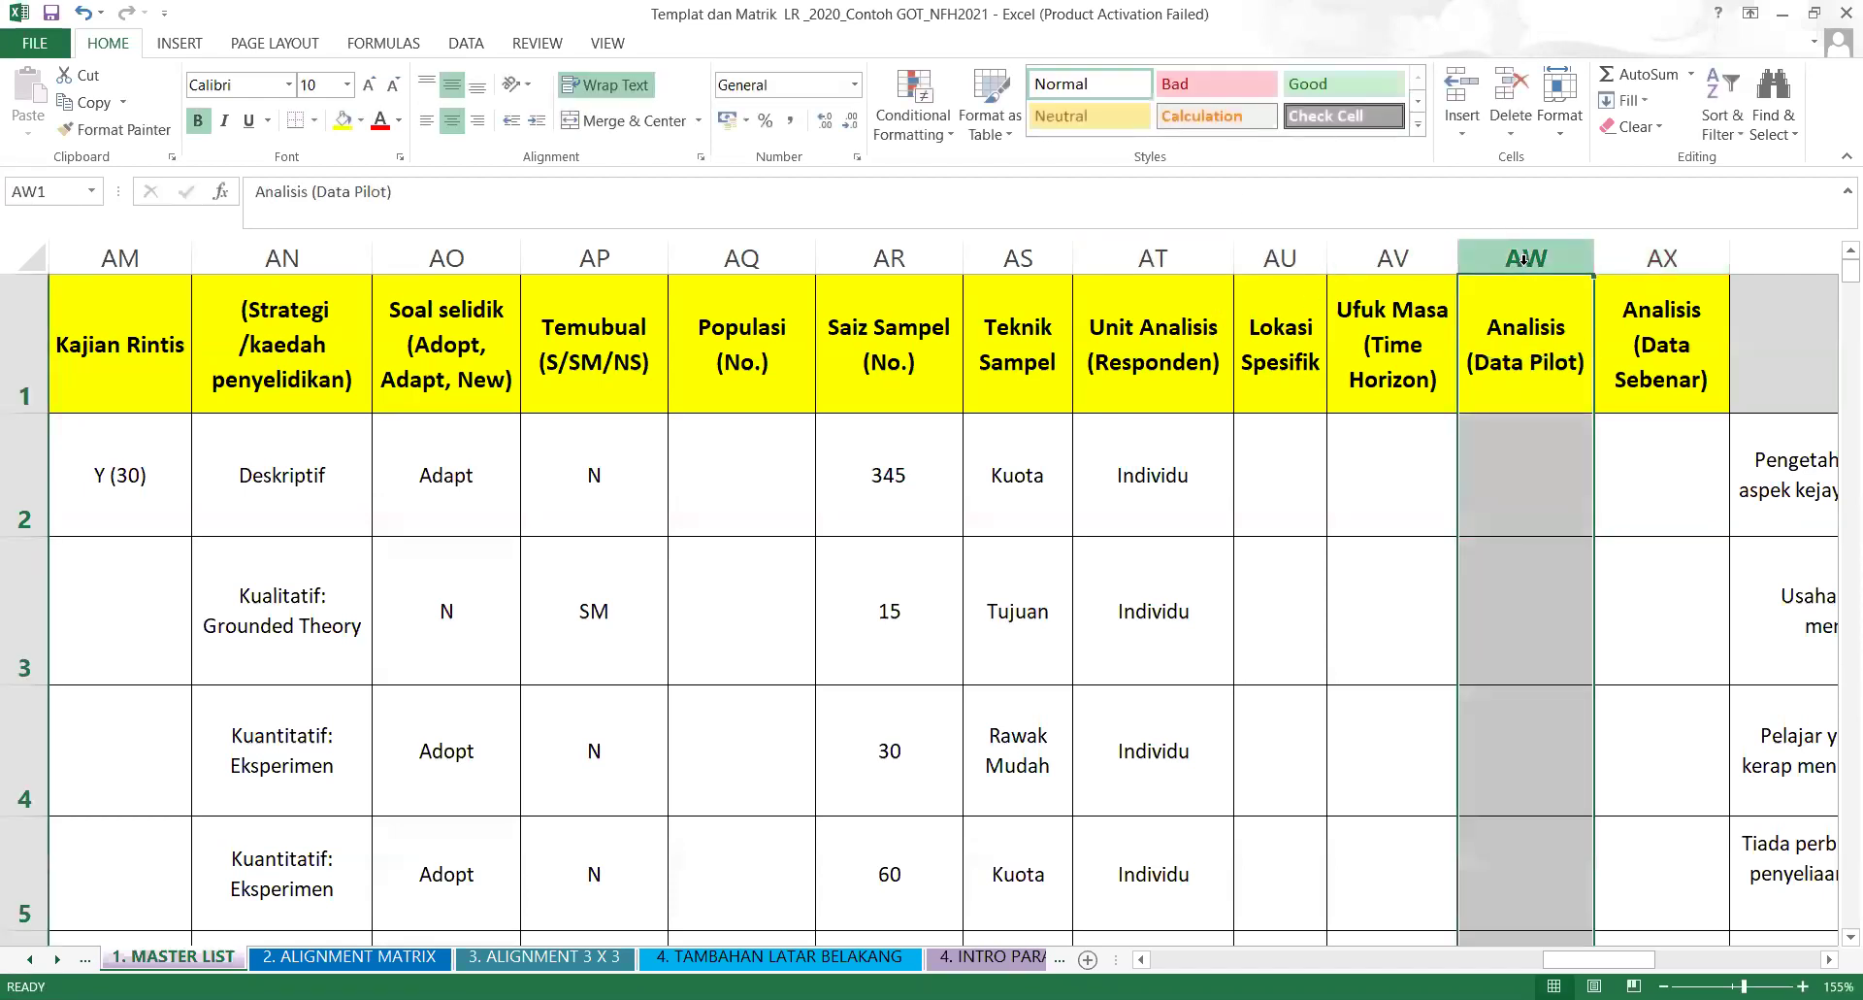
right_click(1523, 259)
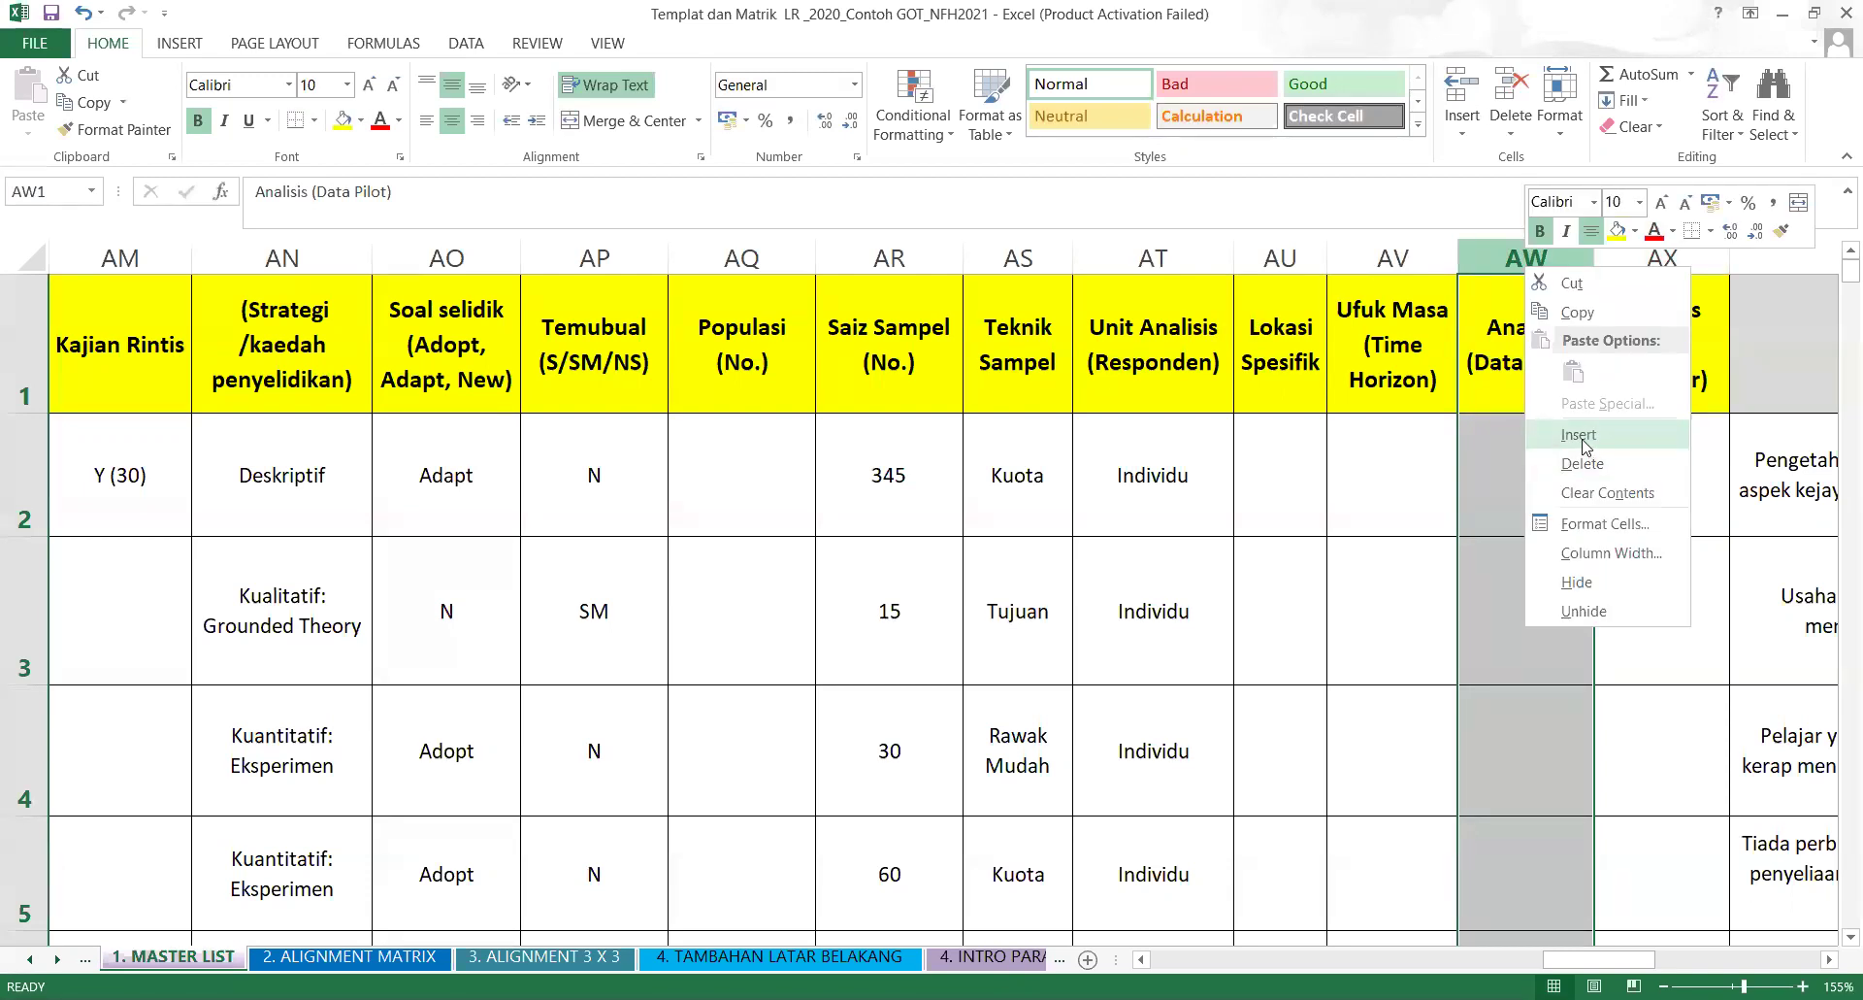
click(1579, 435)
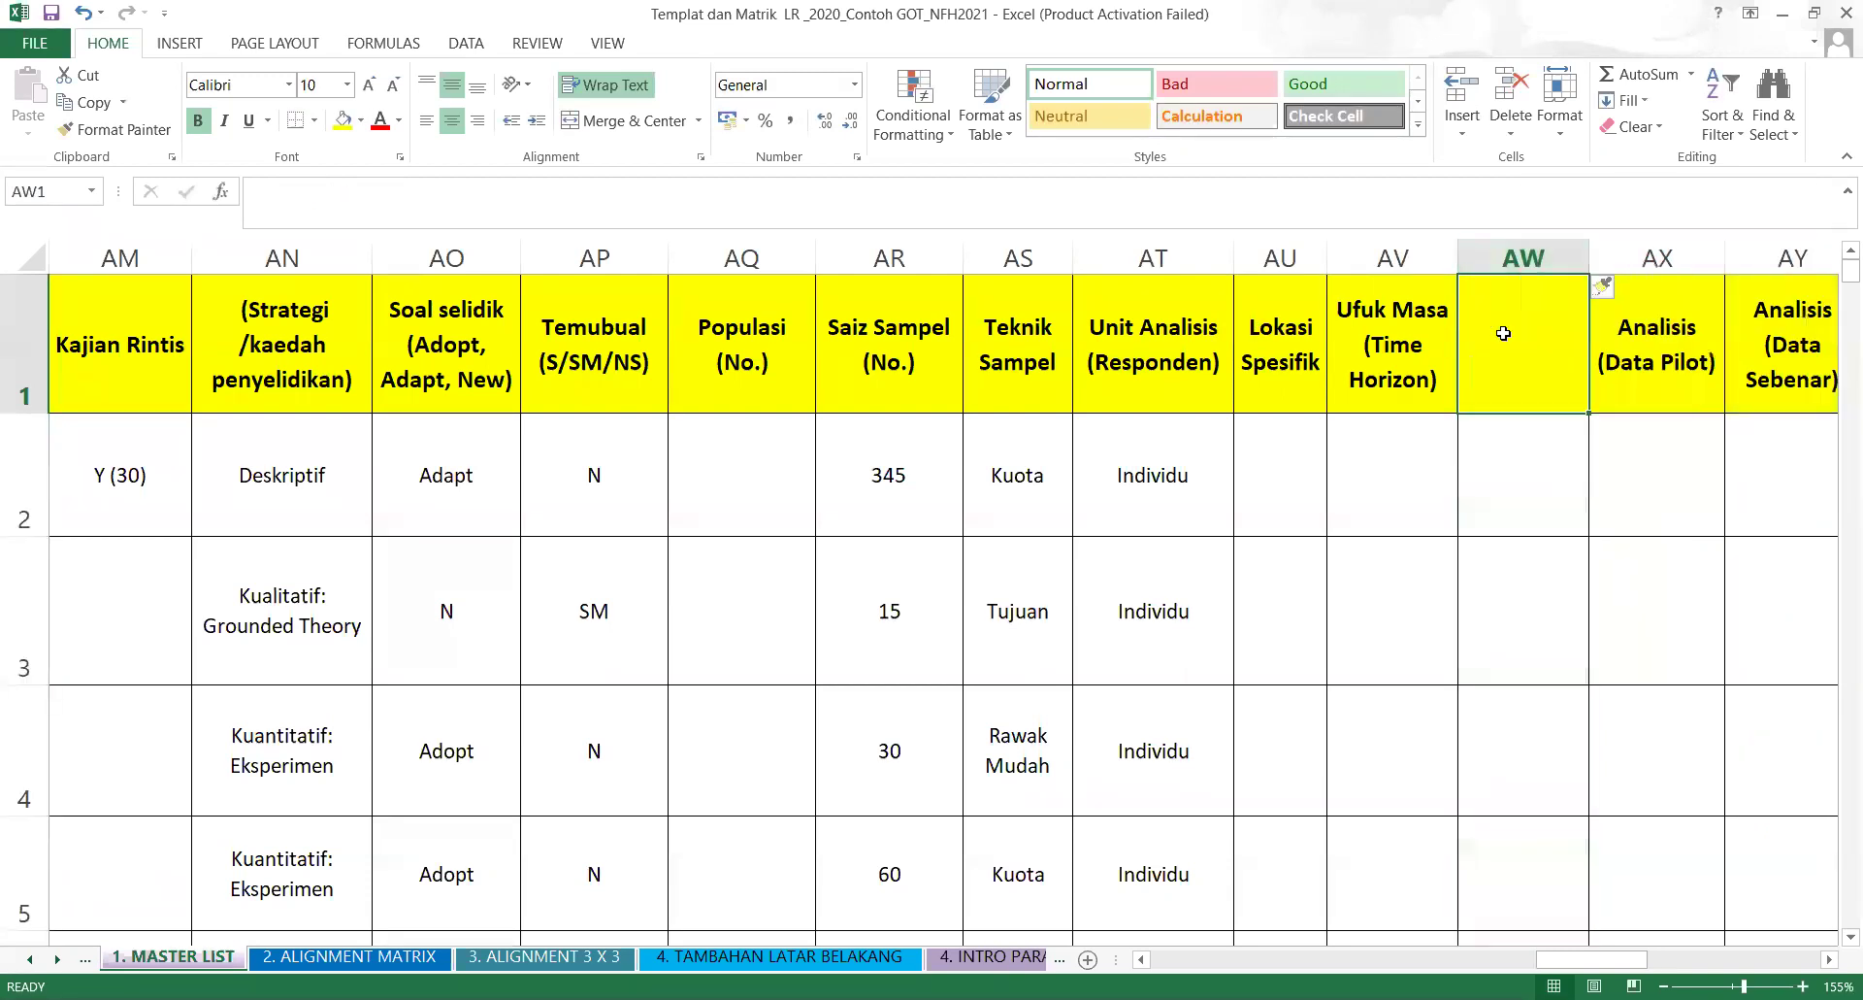
text(K)
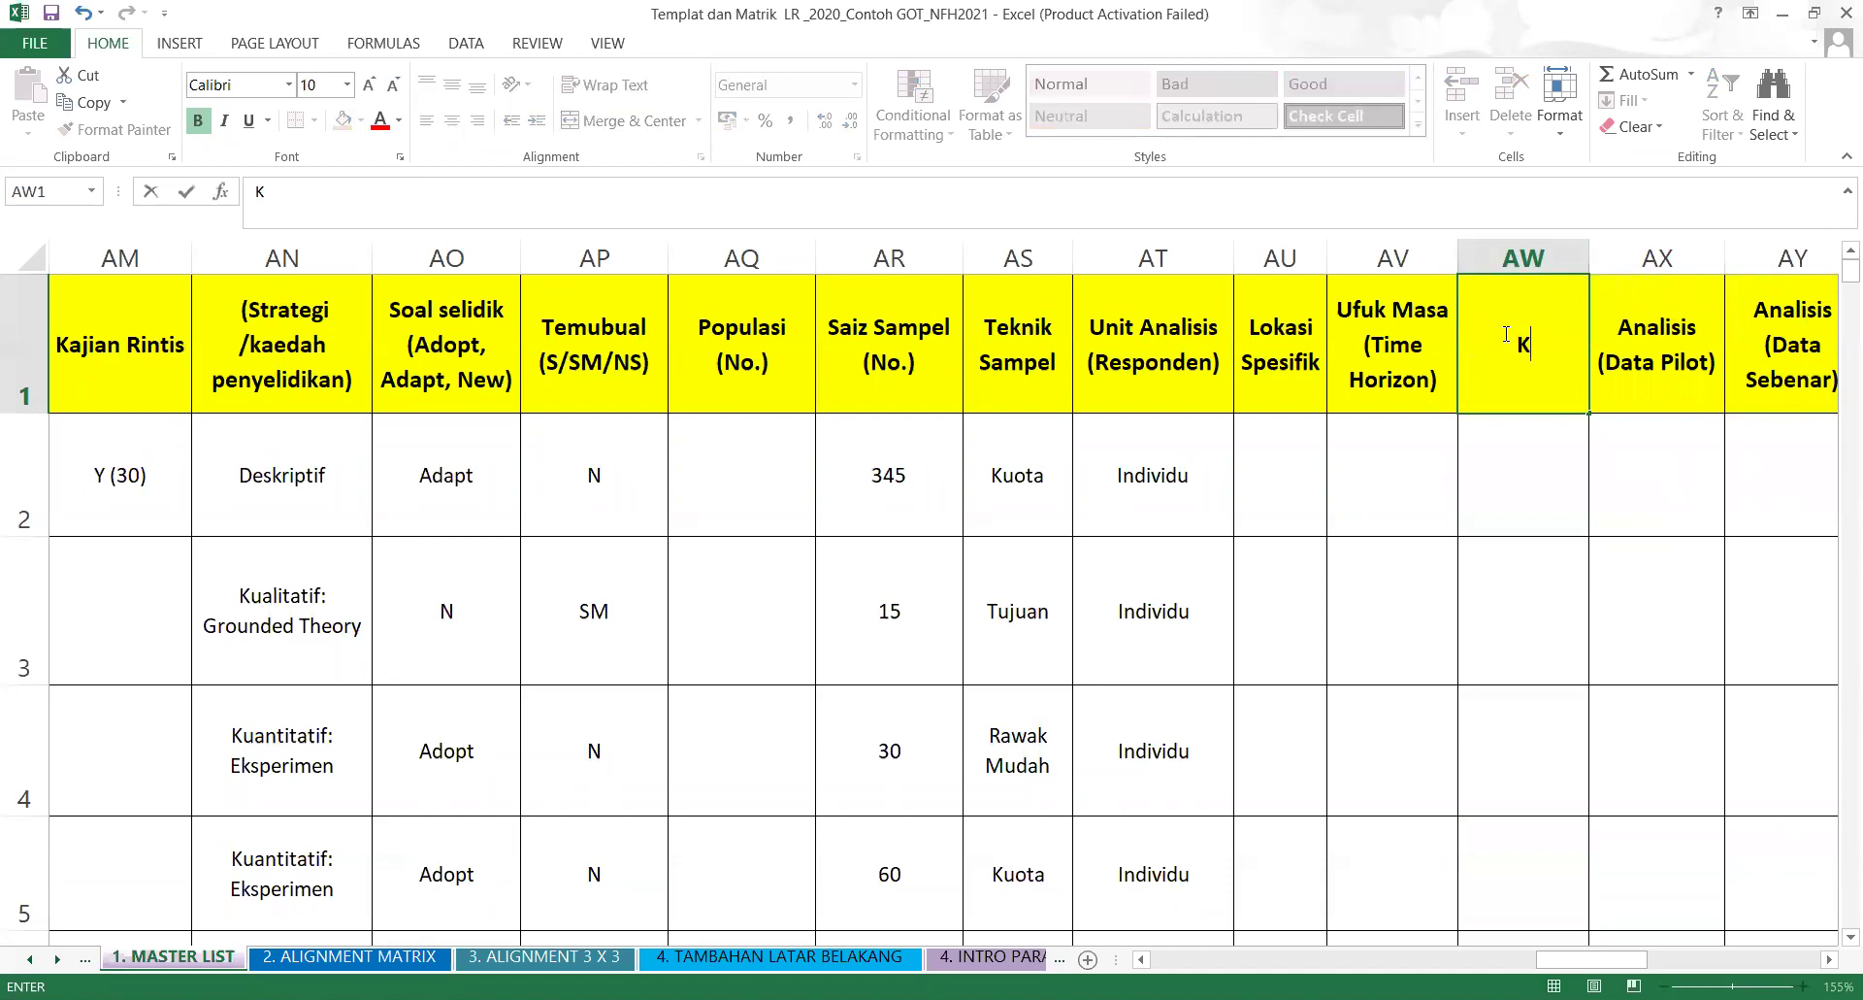
text(esahan)
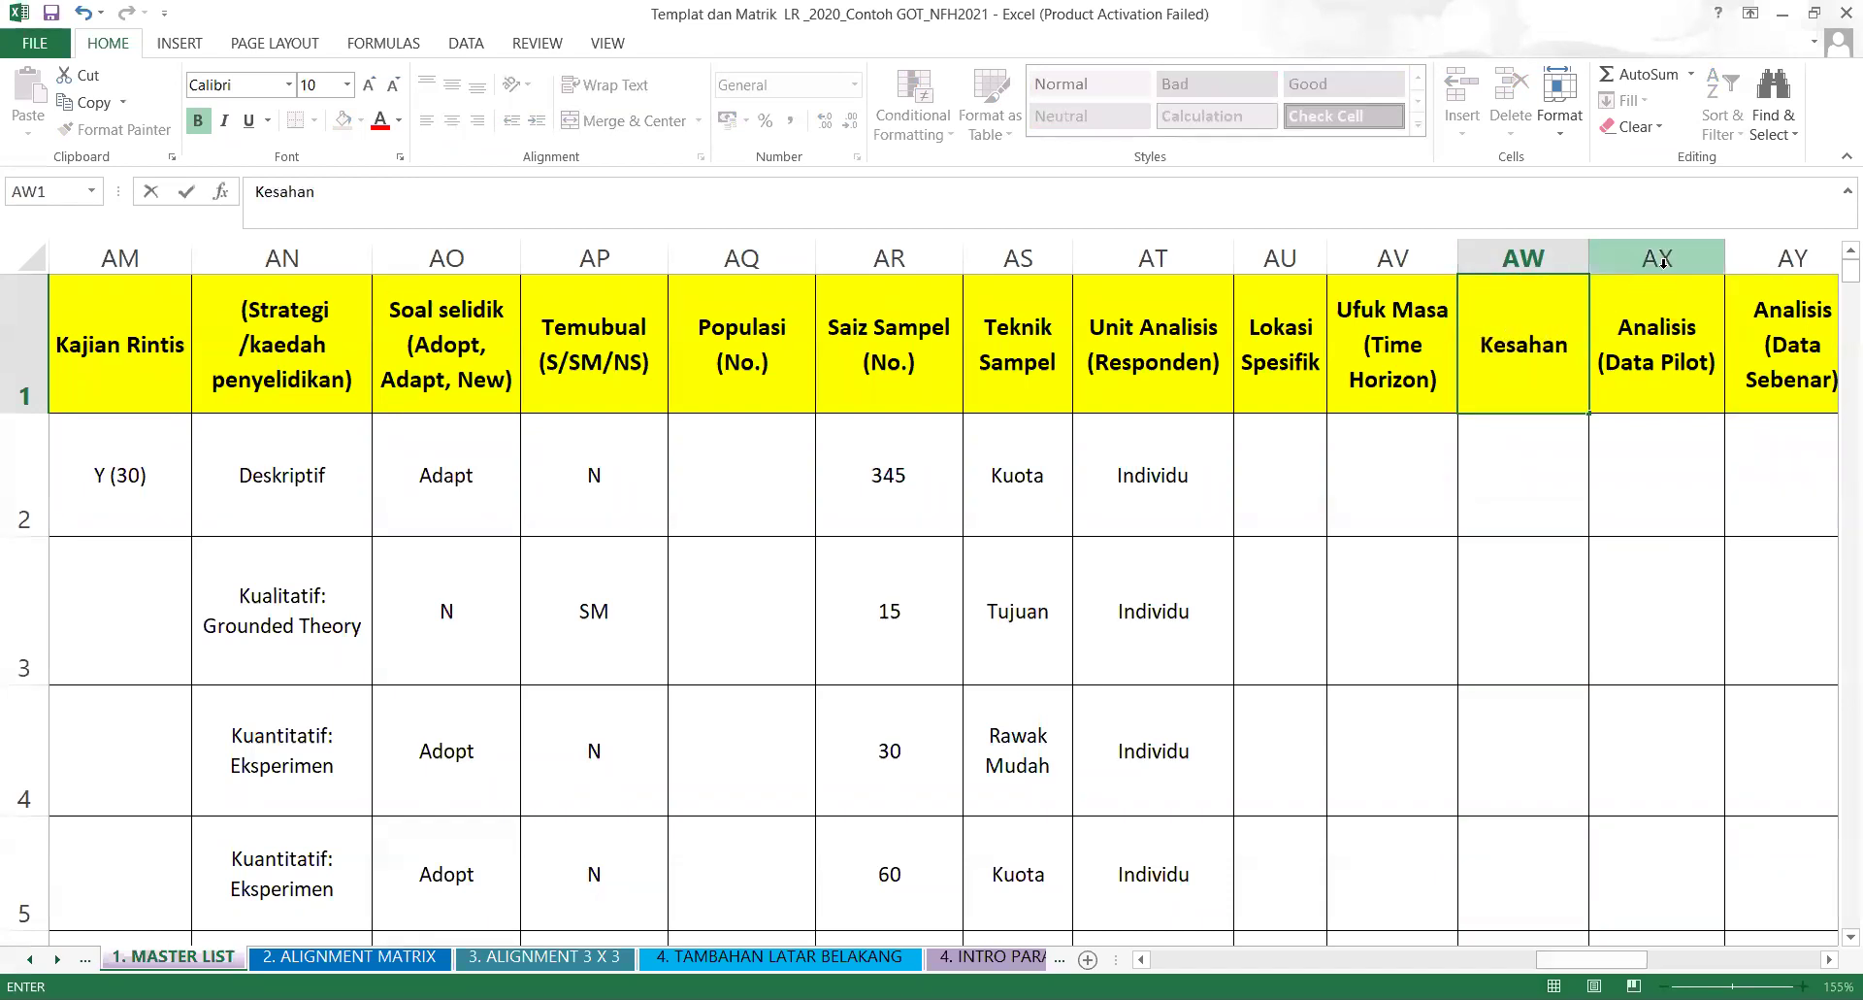
Insert a column headed Kebolehpercayaan between Kesahan and Analisis (Data Pilot), and widen it to fit the heading on one line.
click(1665, 259)
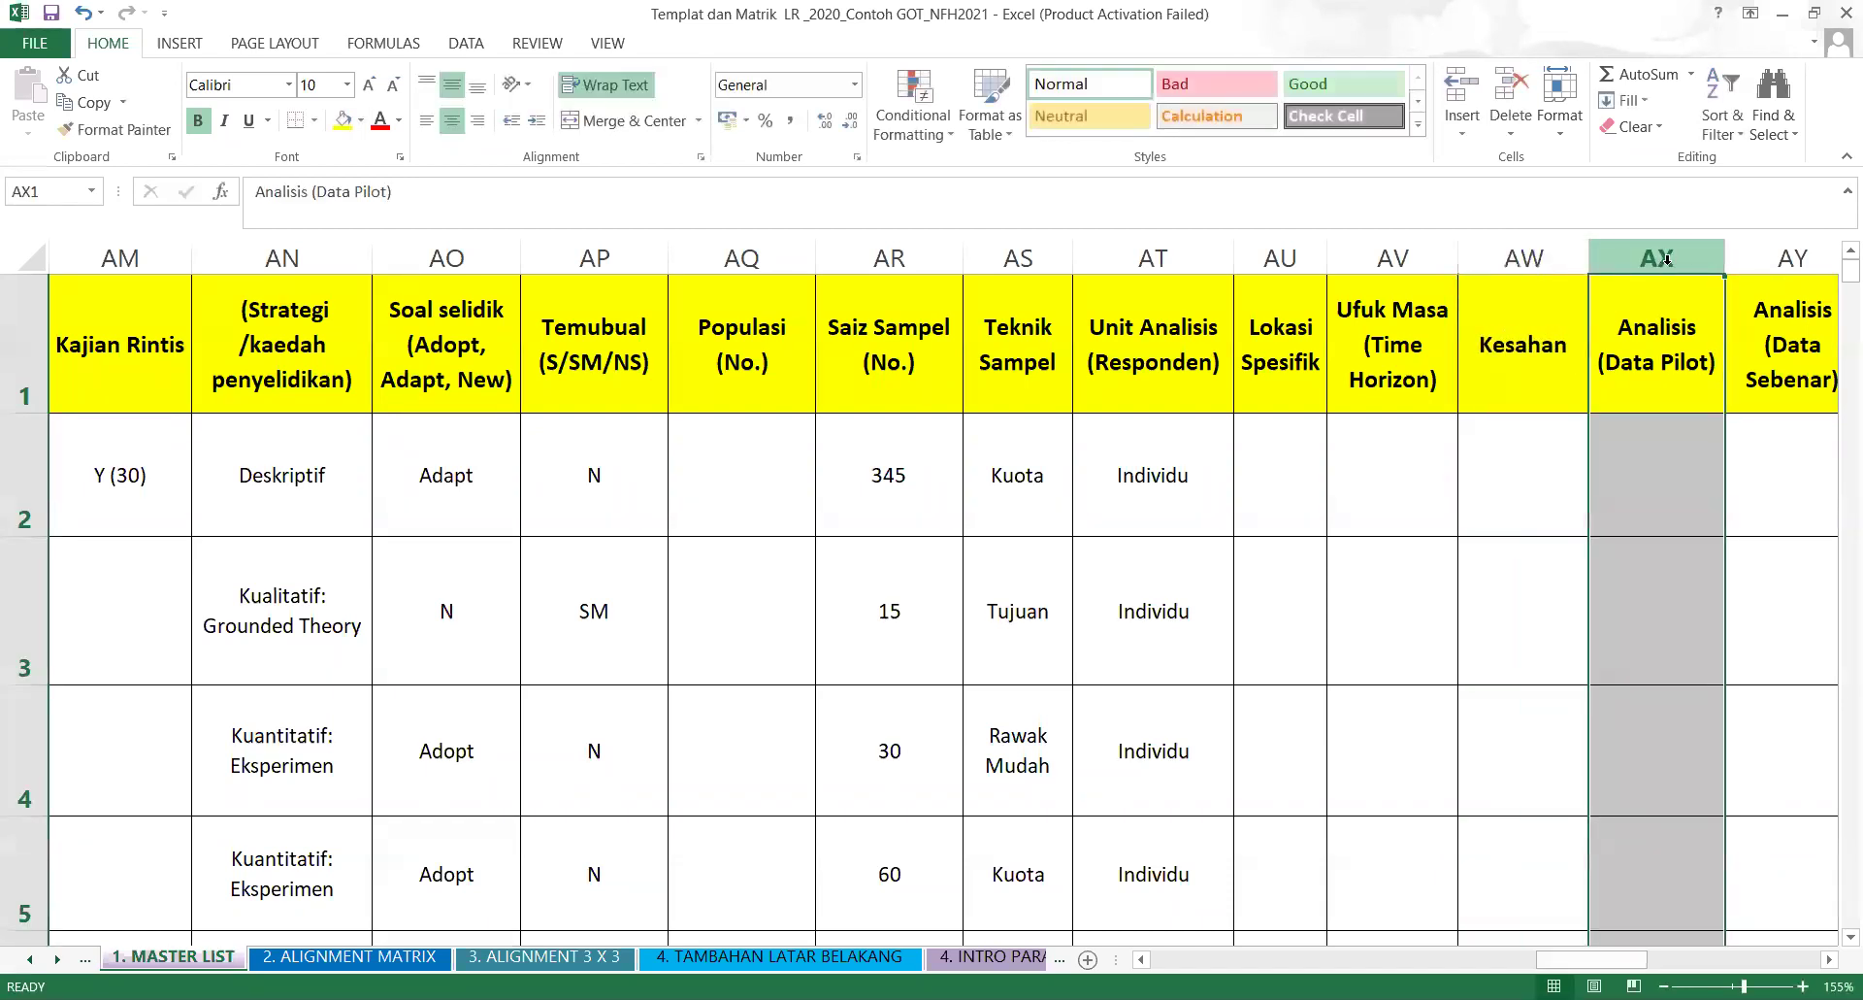
right_click(1666, 260)
click(1724, 434)
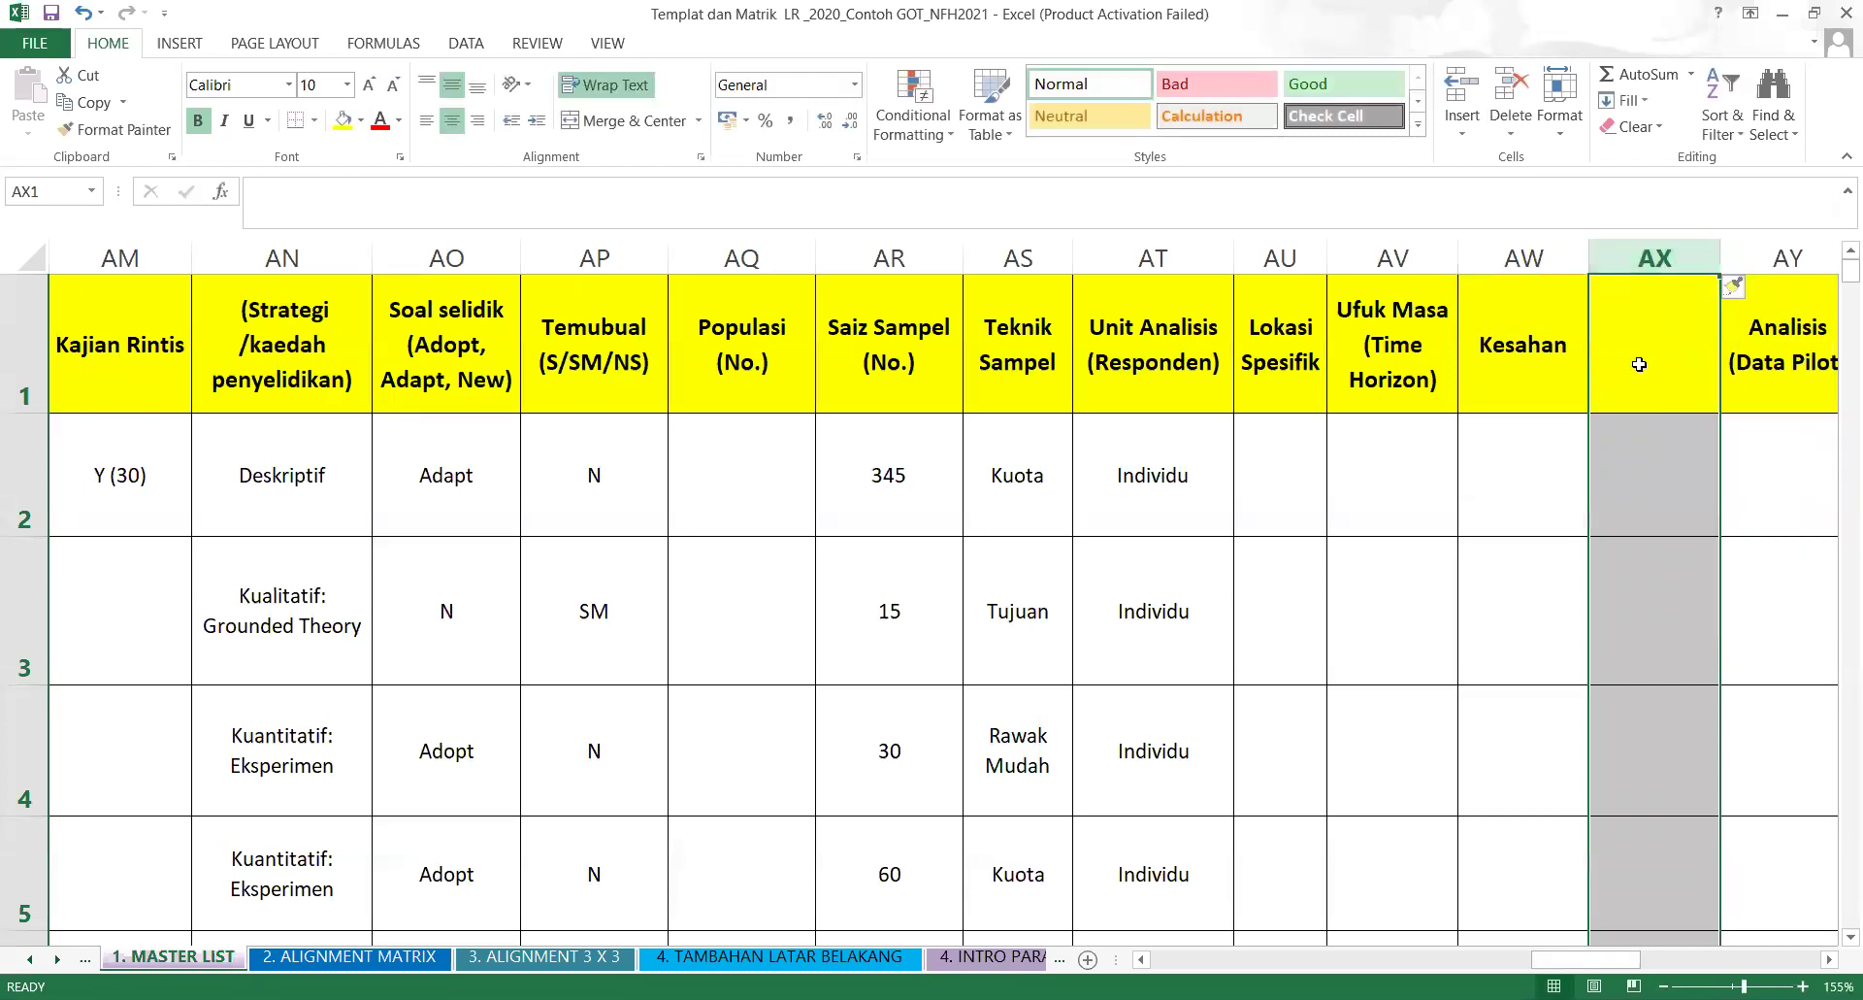
text(Kes)
key(BackSpace)
text(bolehpercayaa)
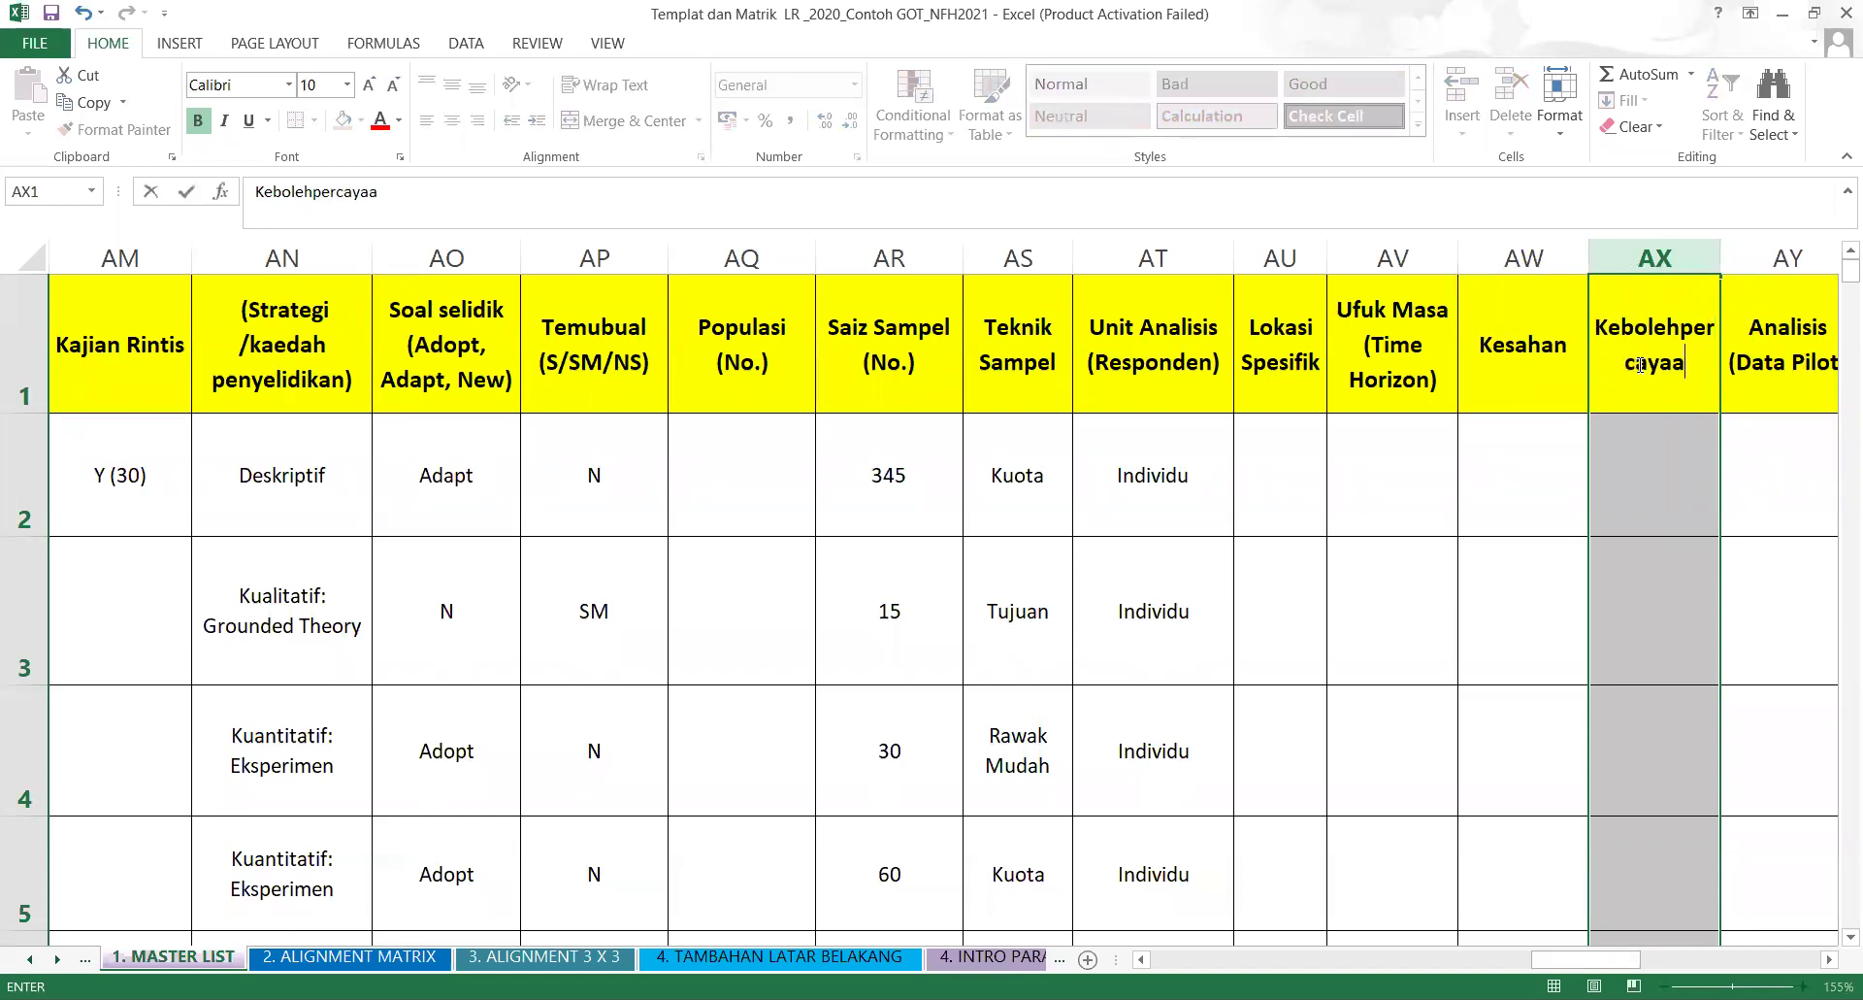
text(n)
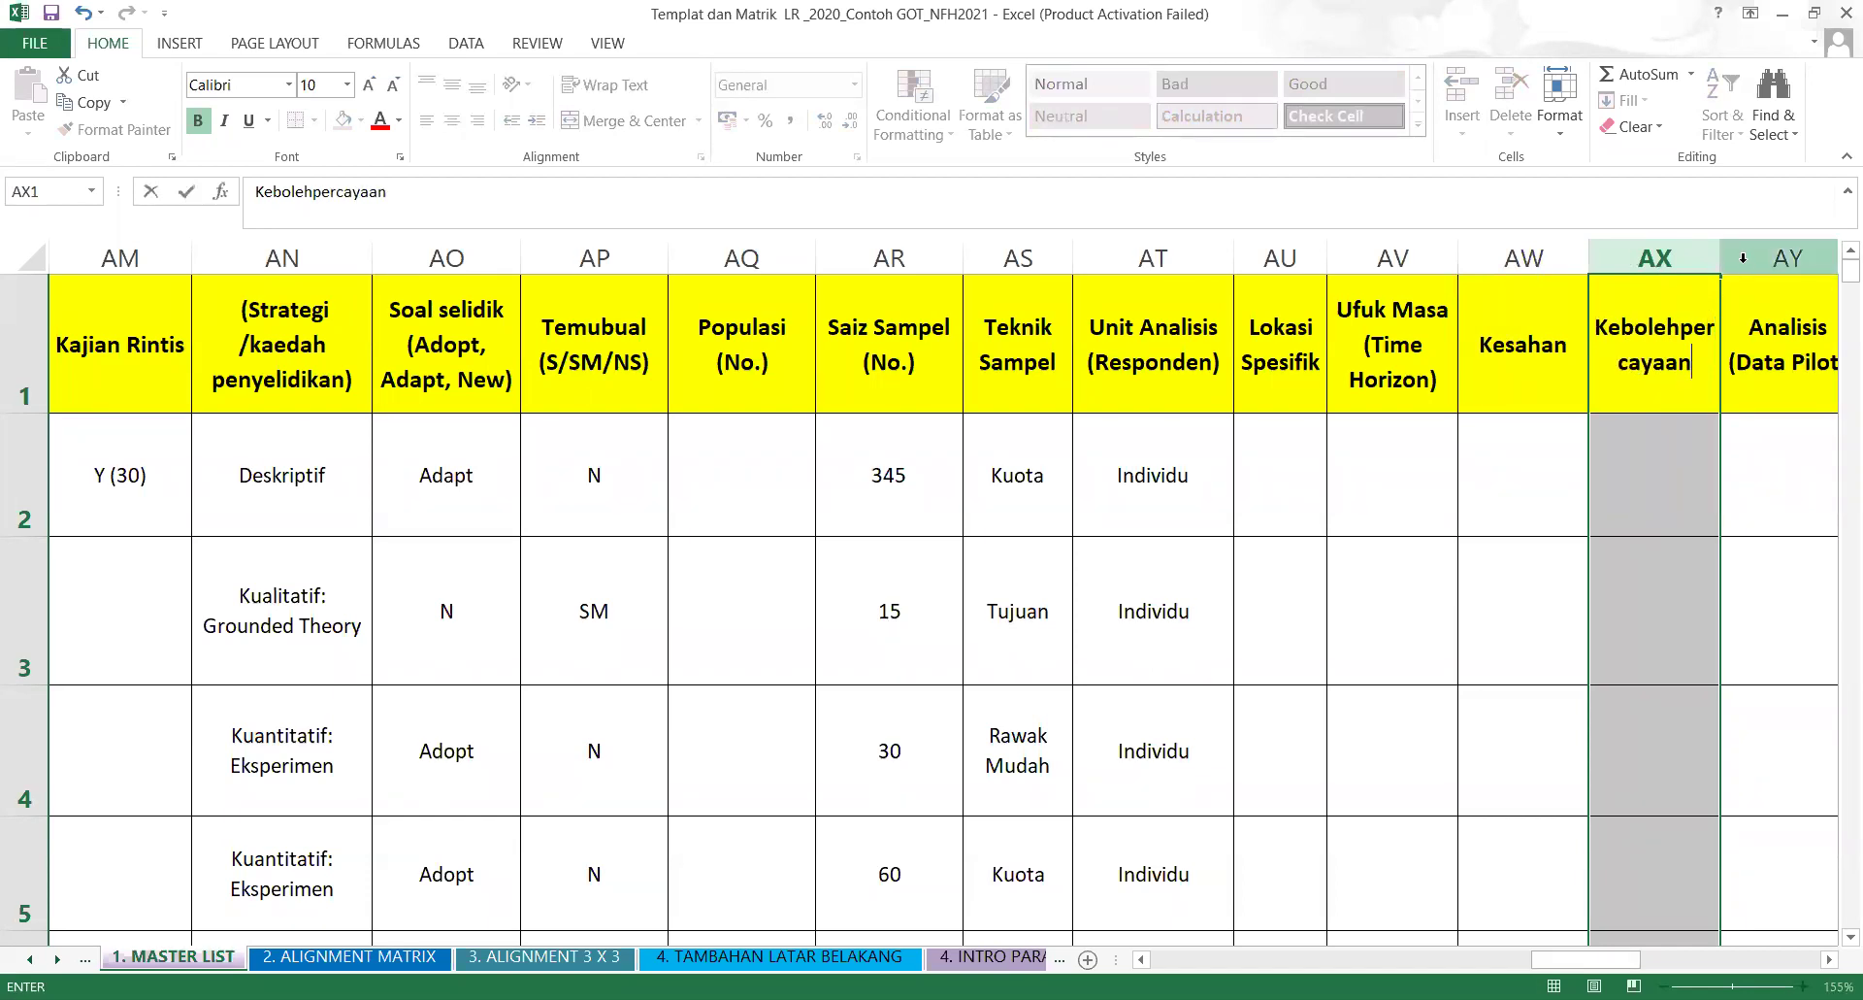
click(1718, 245)
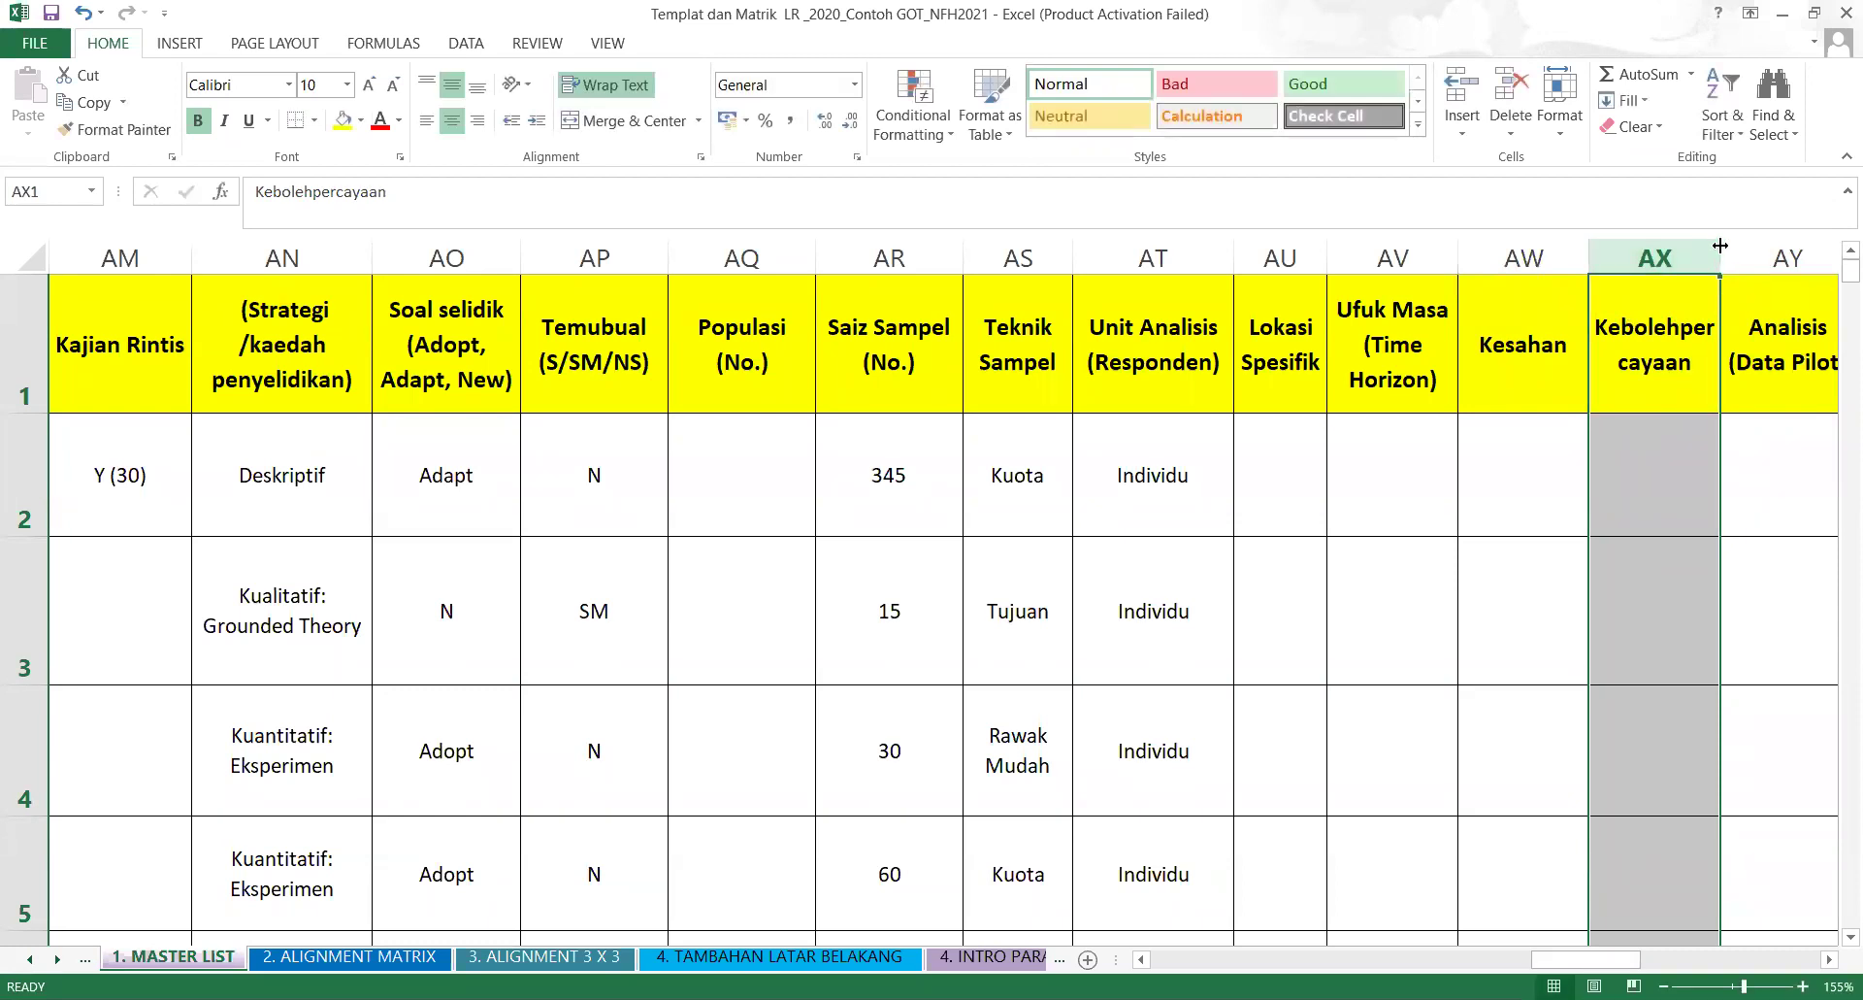
drag(1719, 245, 1799, 246)
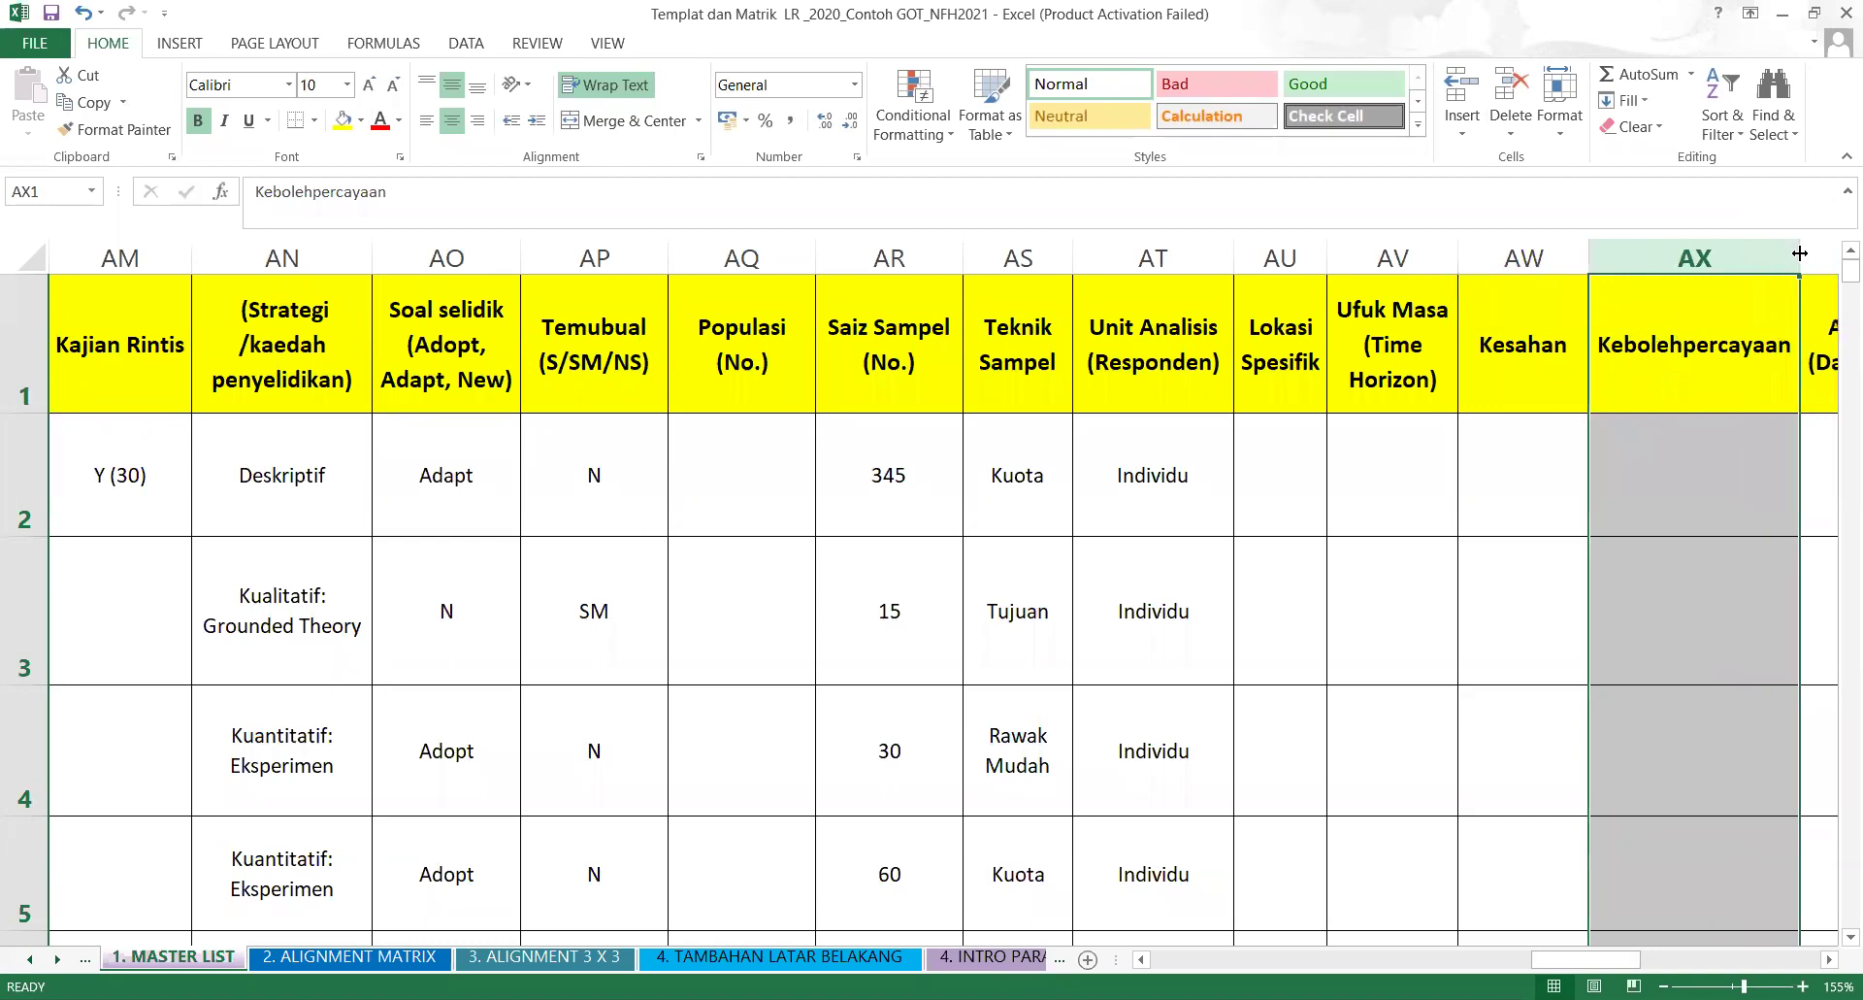
Enter Cronbach Alpa as the Analisis (Data Pilot) value for the first study in row 2.
click(1550, 504)
click(1696, 459)
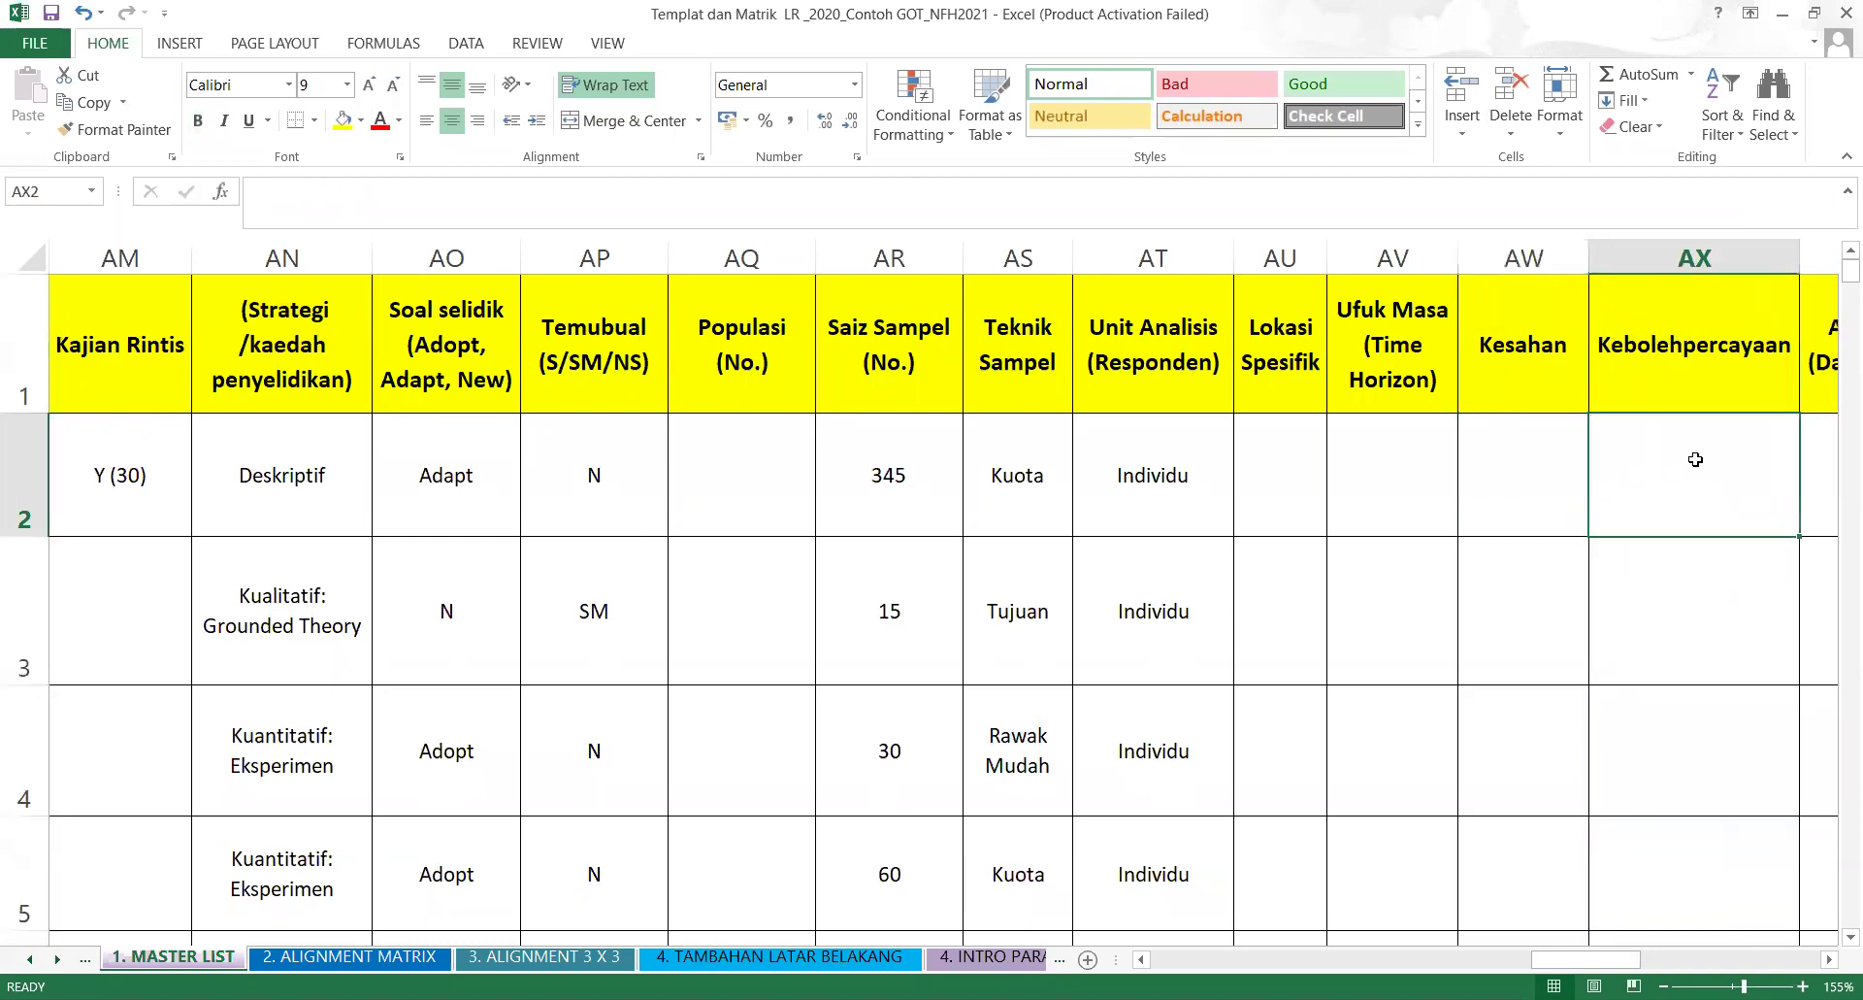
key(Right)
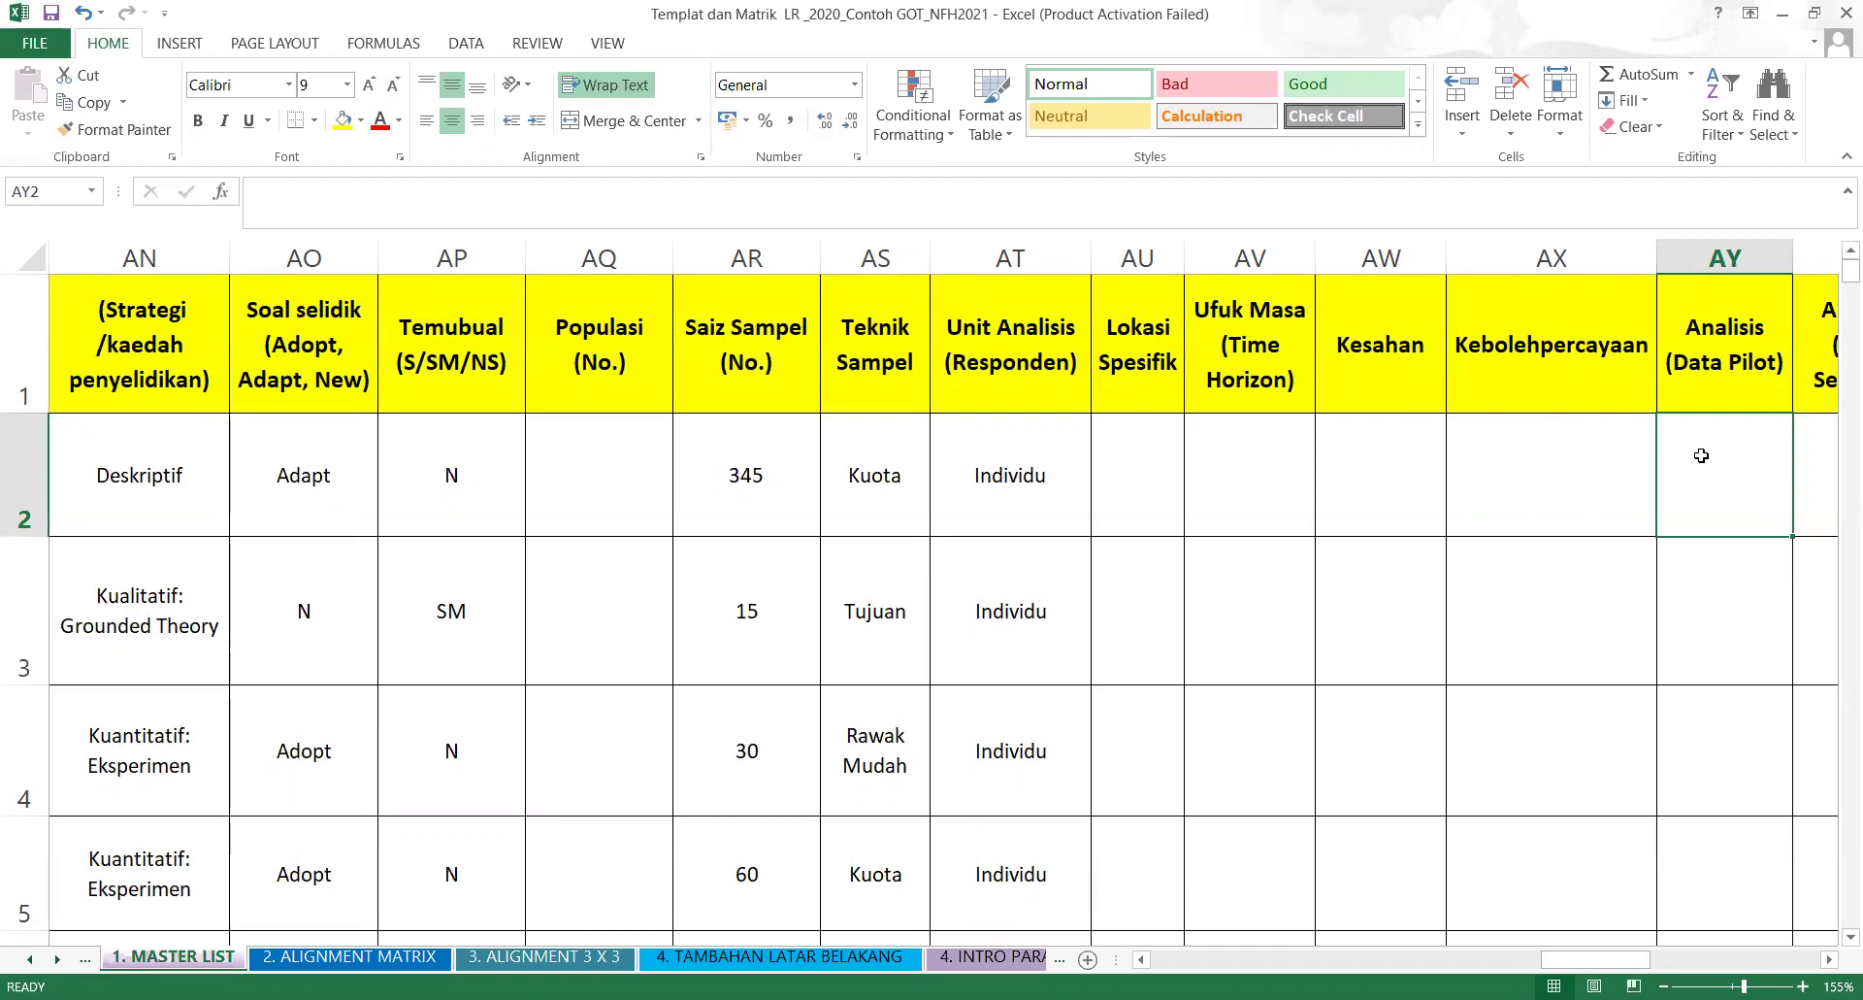
text(cRONBACH)
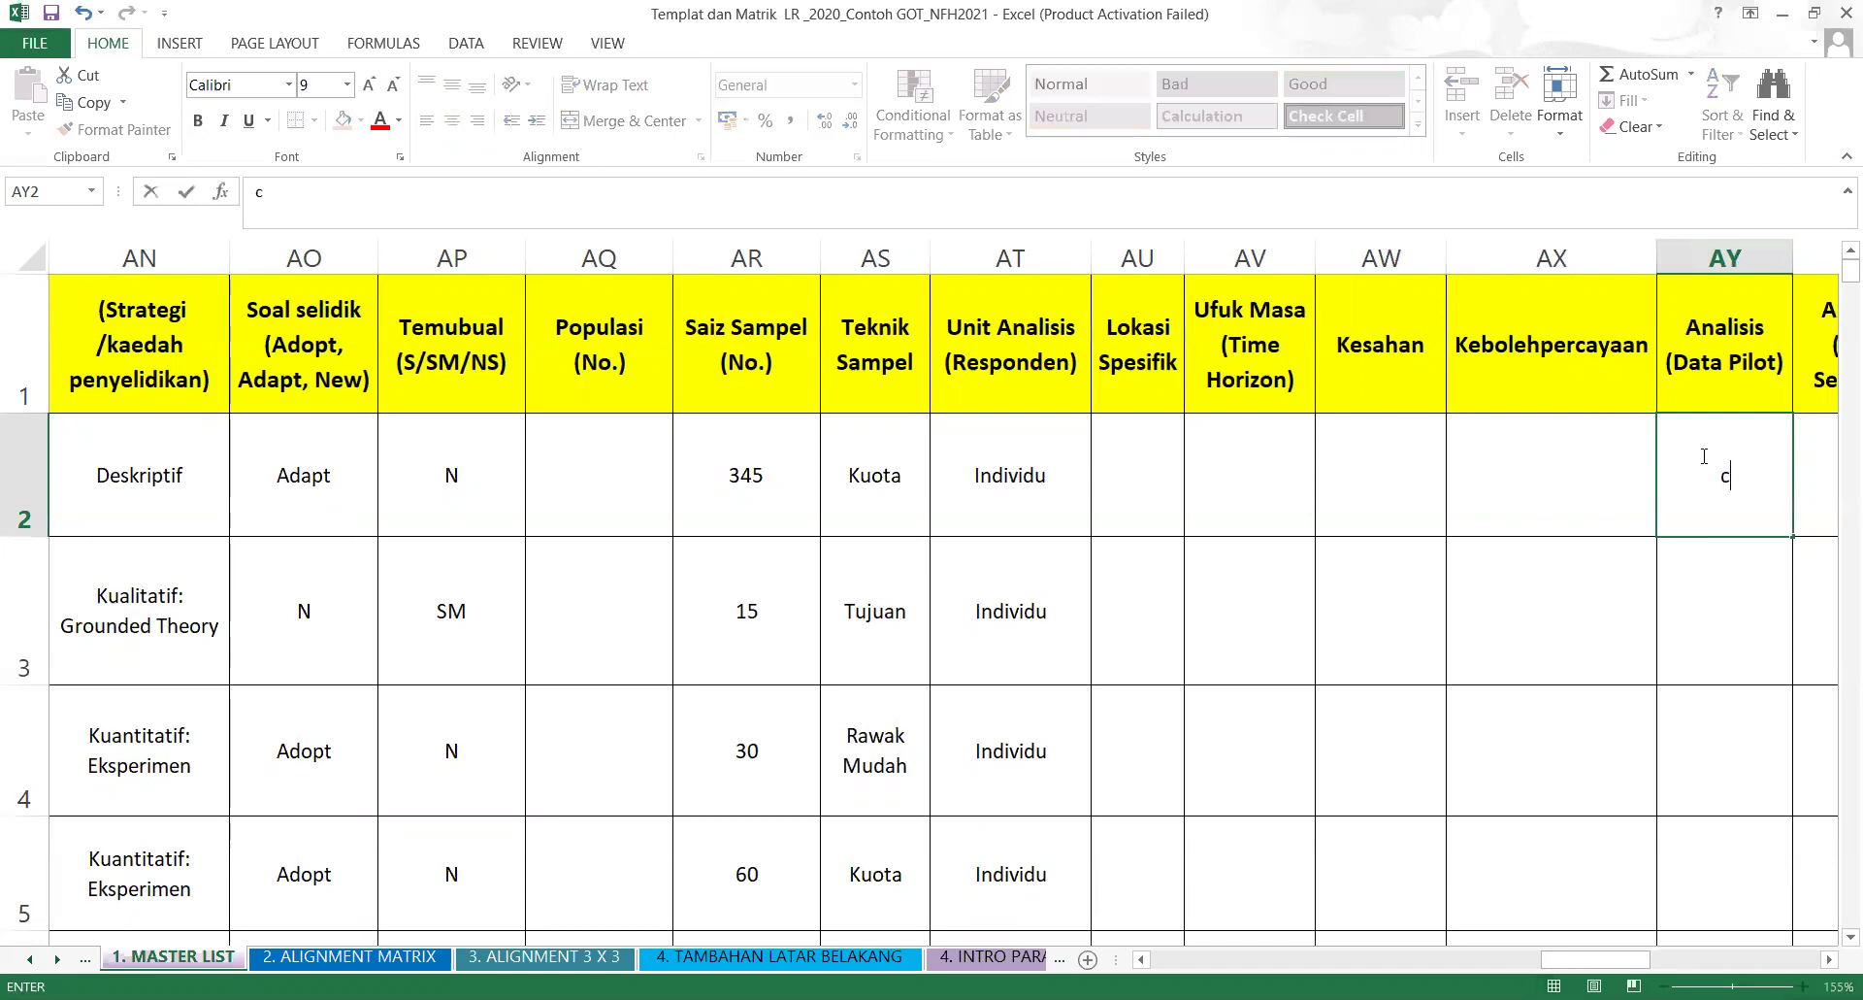
key(BackSpace)
key(BackSpace)
key(BackSpace)
key(BackSpace)
key(BackSpace)
key(BackSpace)
key(BackSpace)
key(BackSpace)
text(Cronbach Alpa)
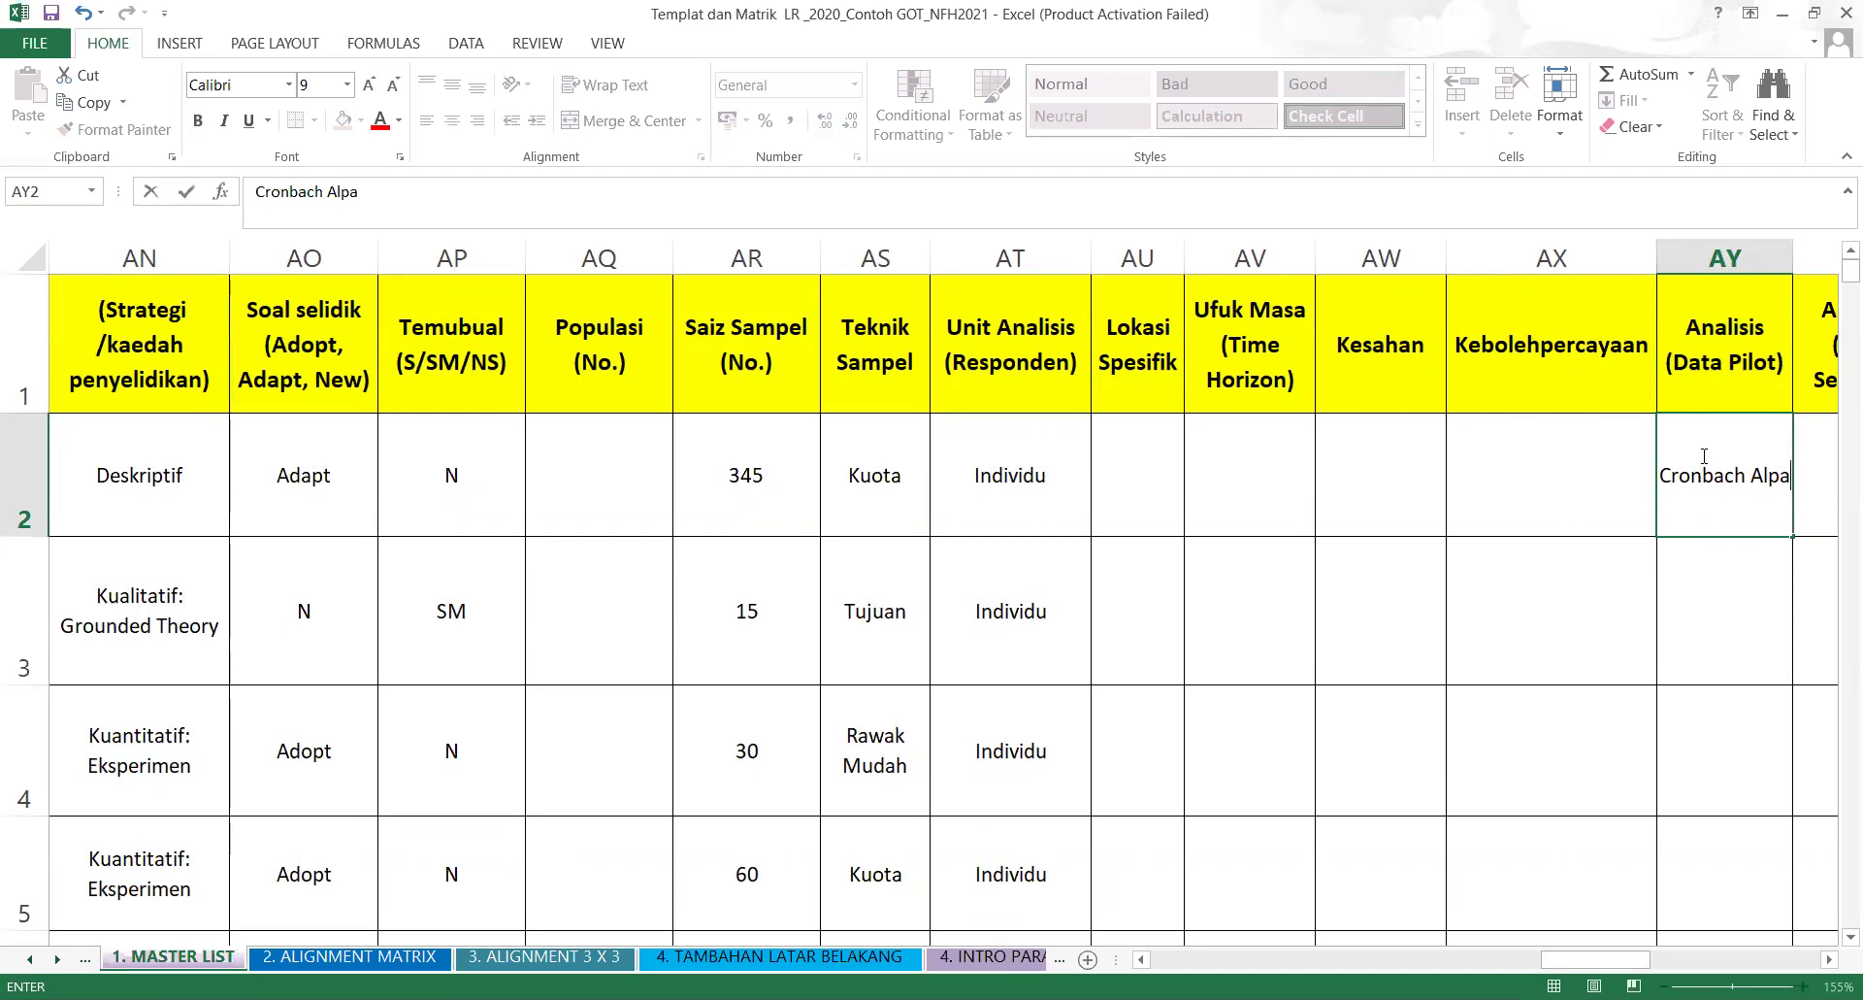
click(1747, 624)
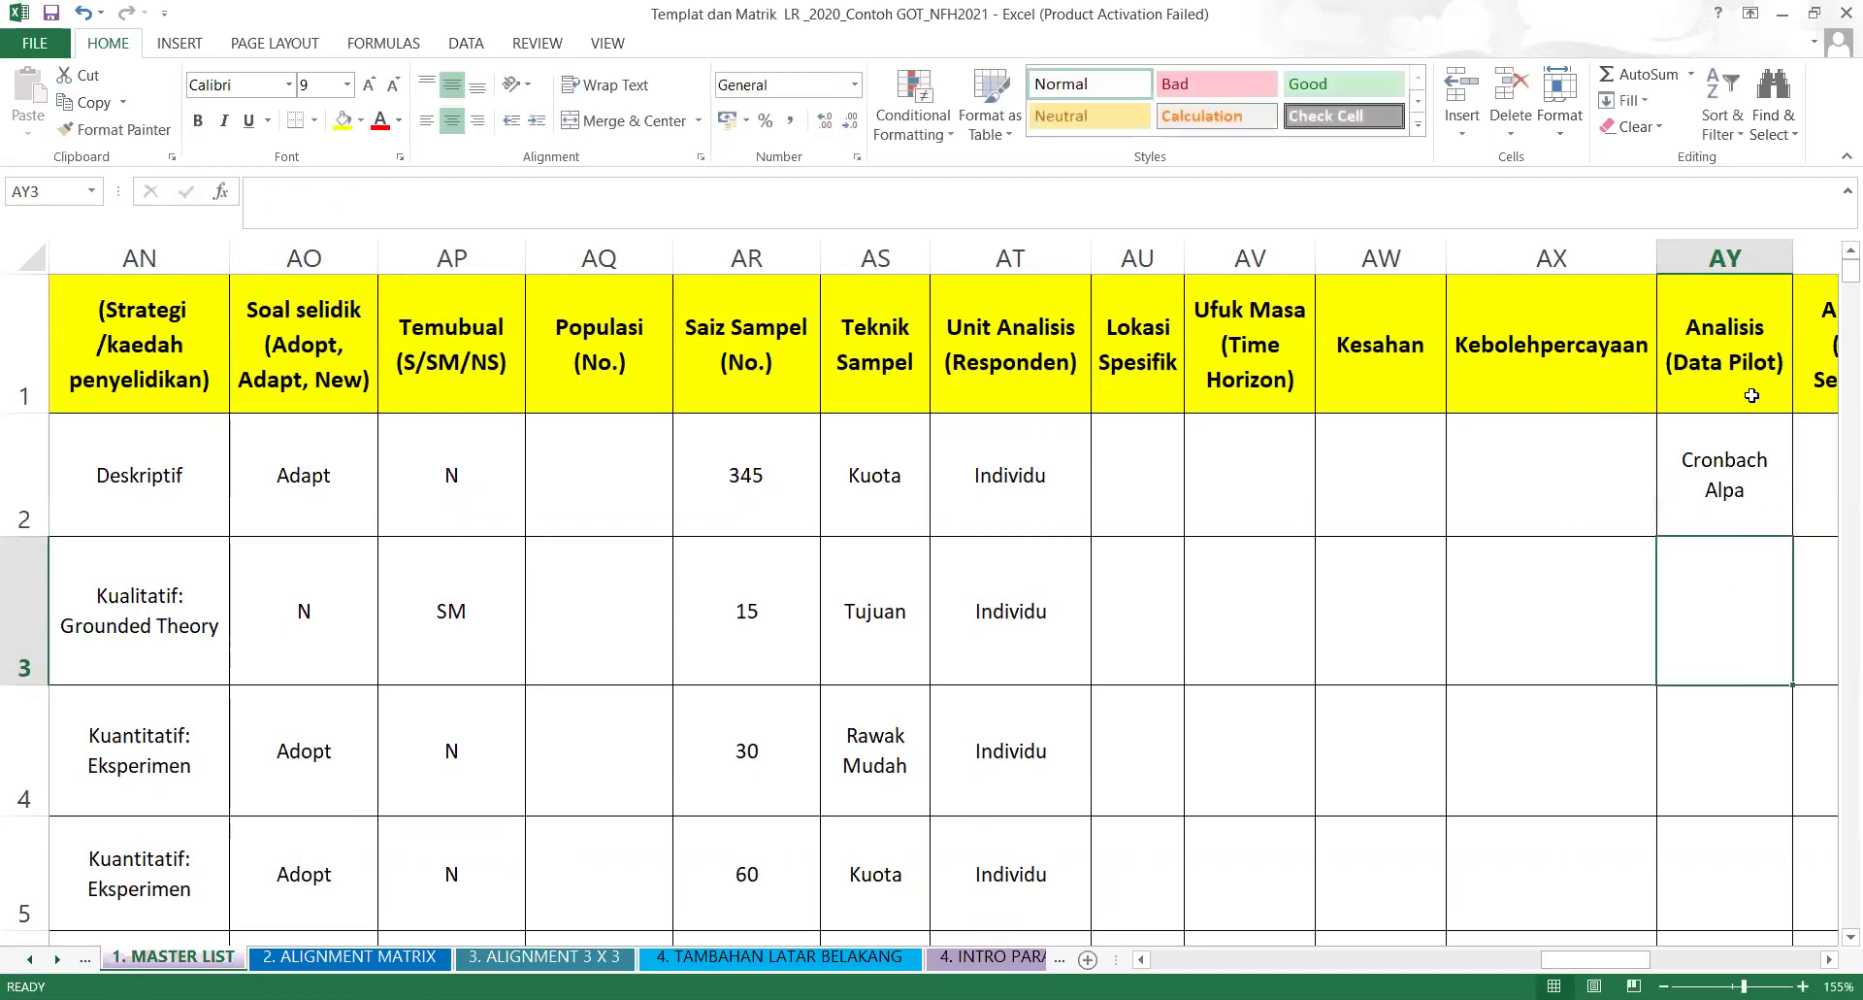
Append ", EFA" to the Cronbach Alpa entry in the Analisis (Data Pilot) column.
click(1722, 475)
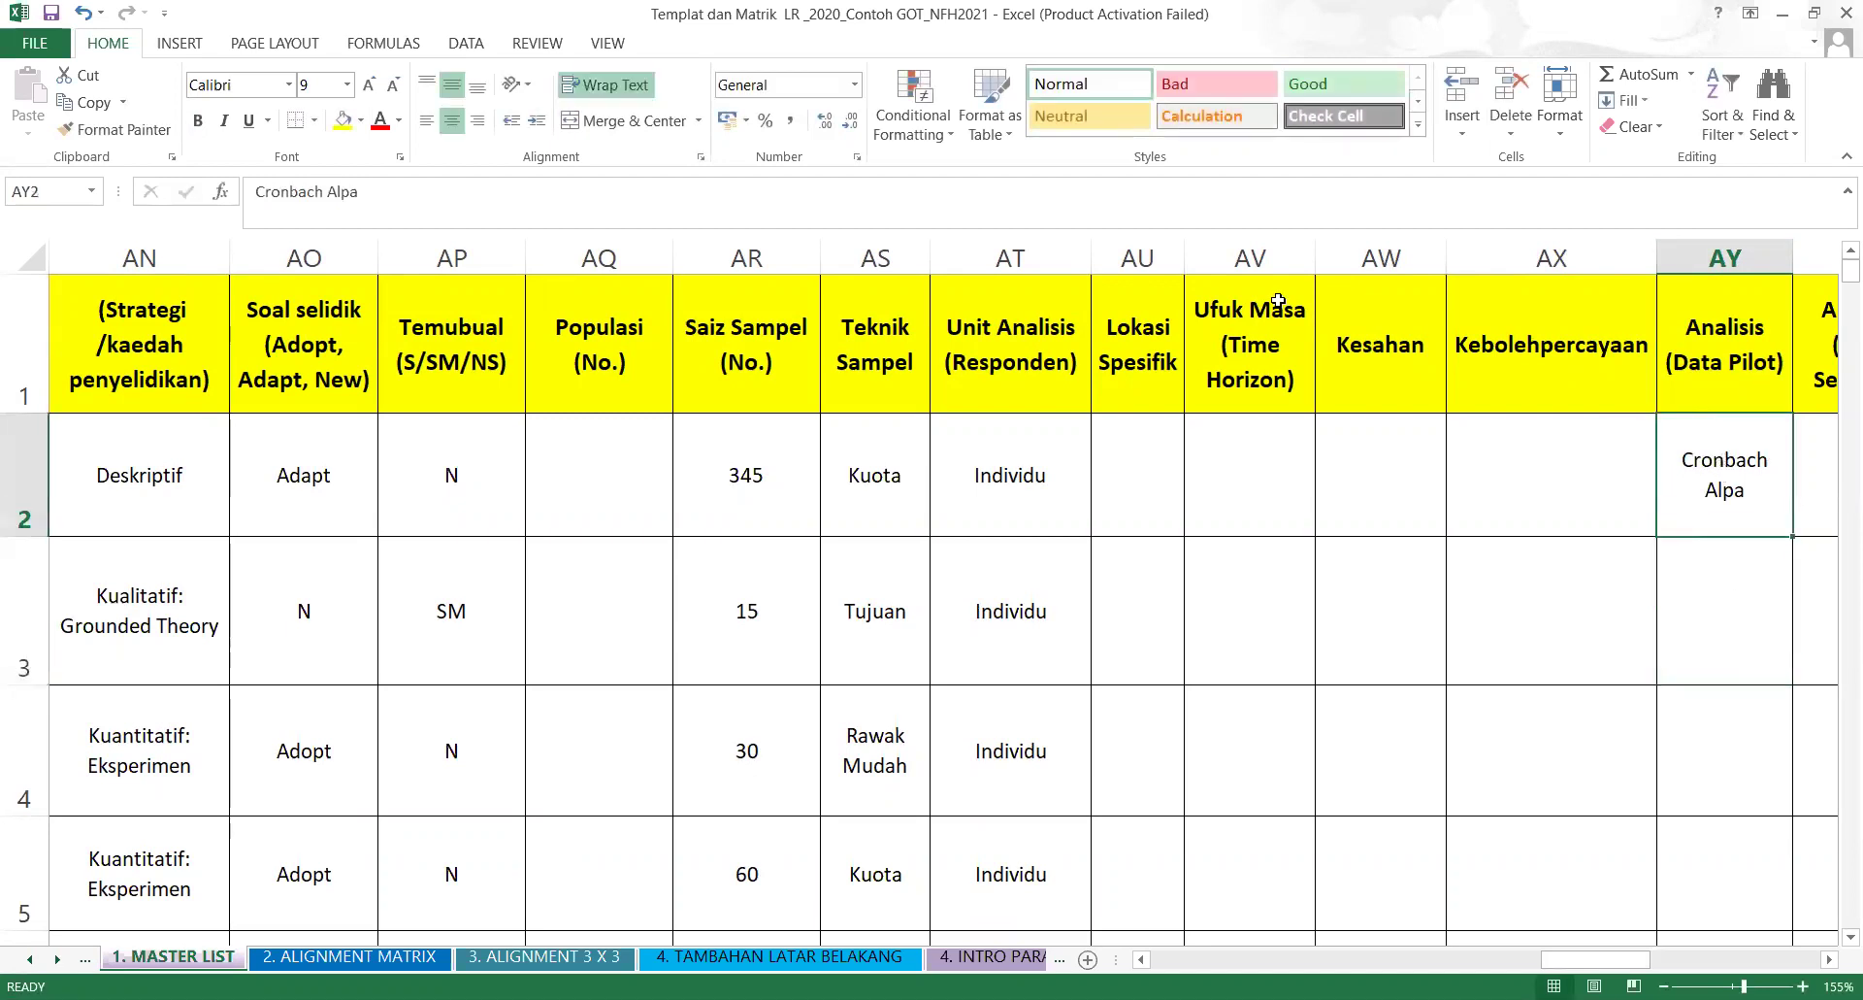
click(503, 216)
text(, EFA)
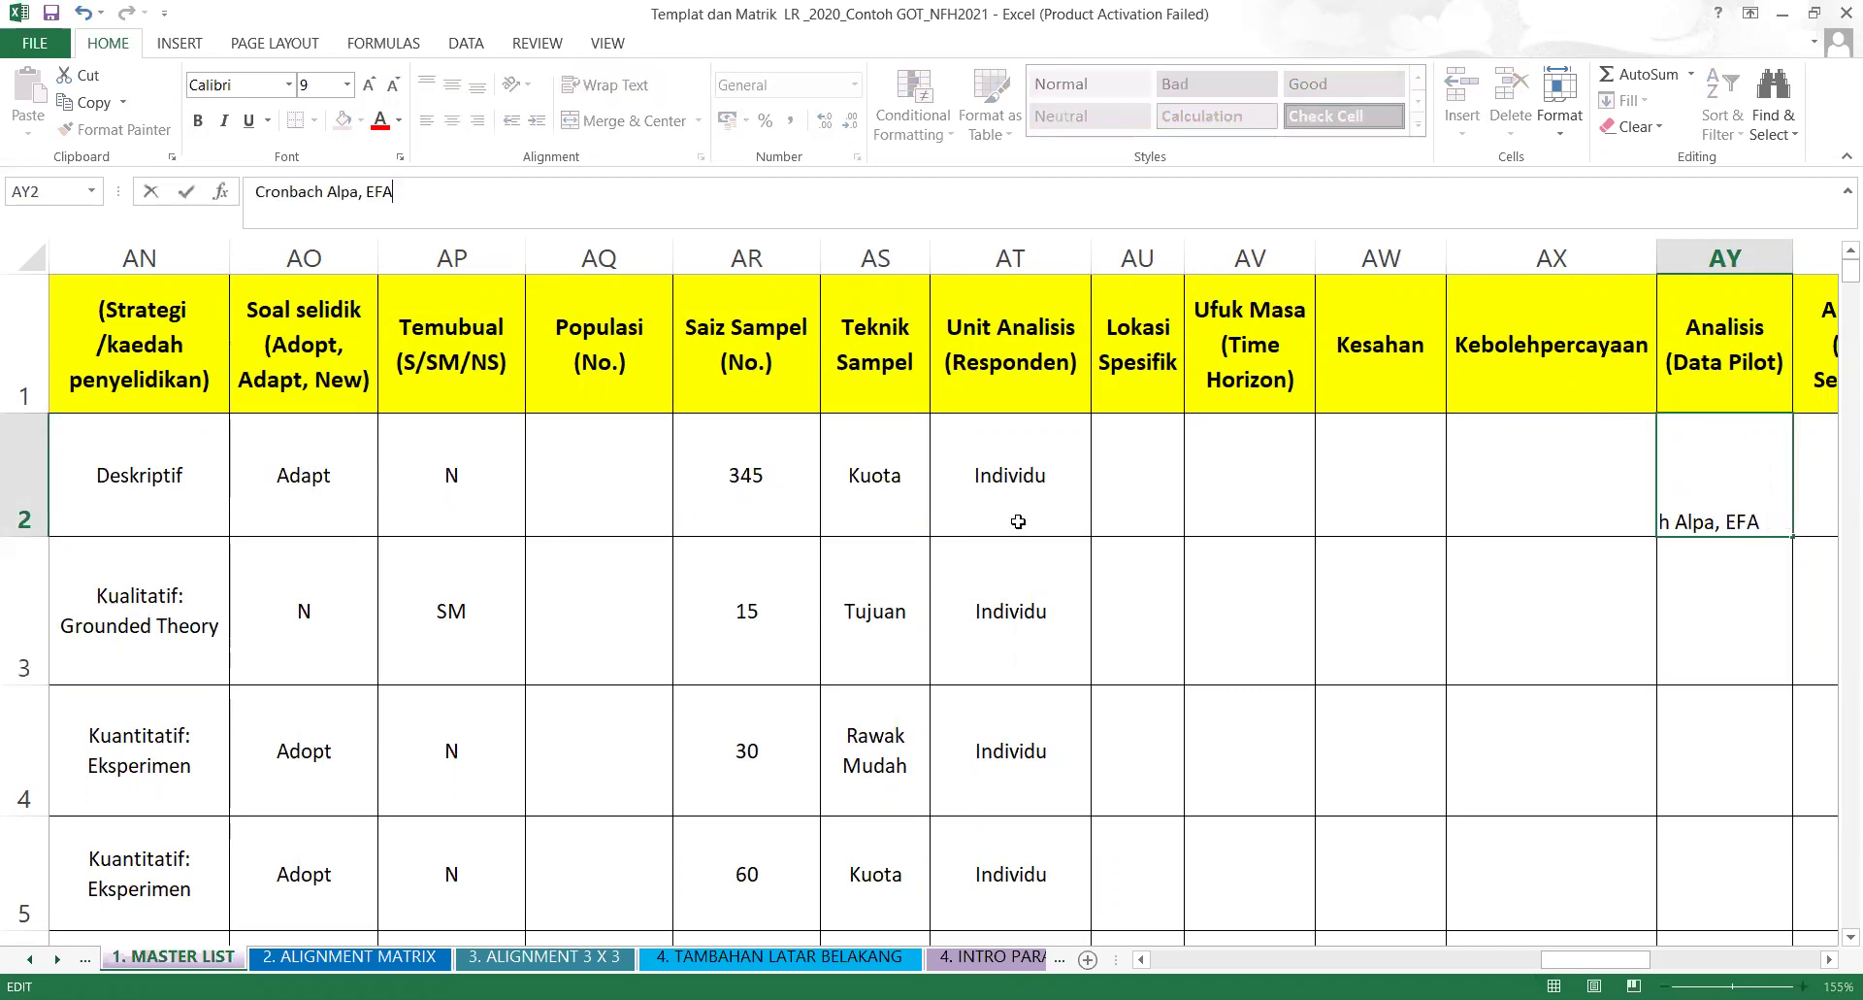
click(1488, 571)
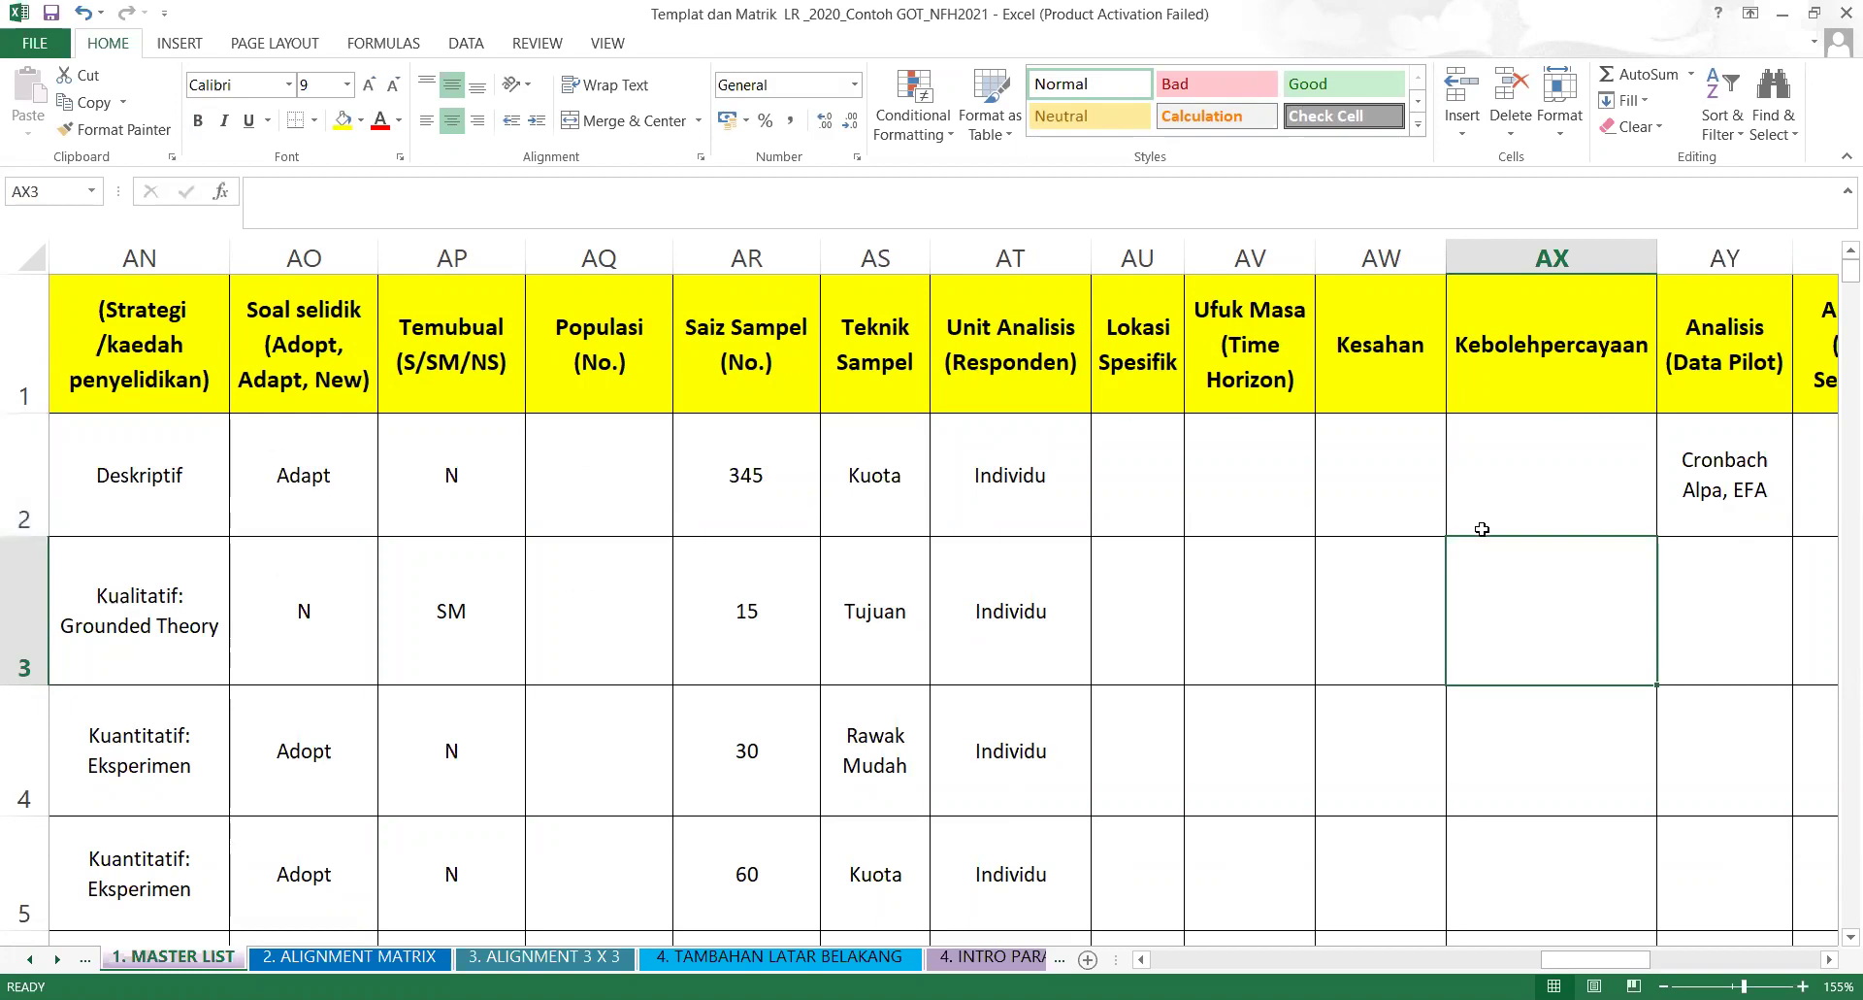
Move the whole Kajian Rintis column to sit between Kebolehpercayaan and Analisis (Data Pilot).
click(1142, 960)
click(1142, 959)
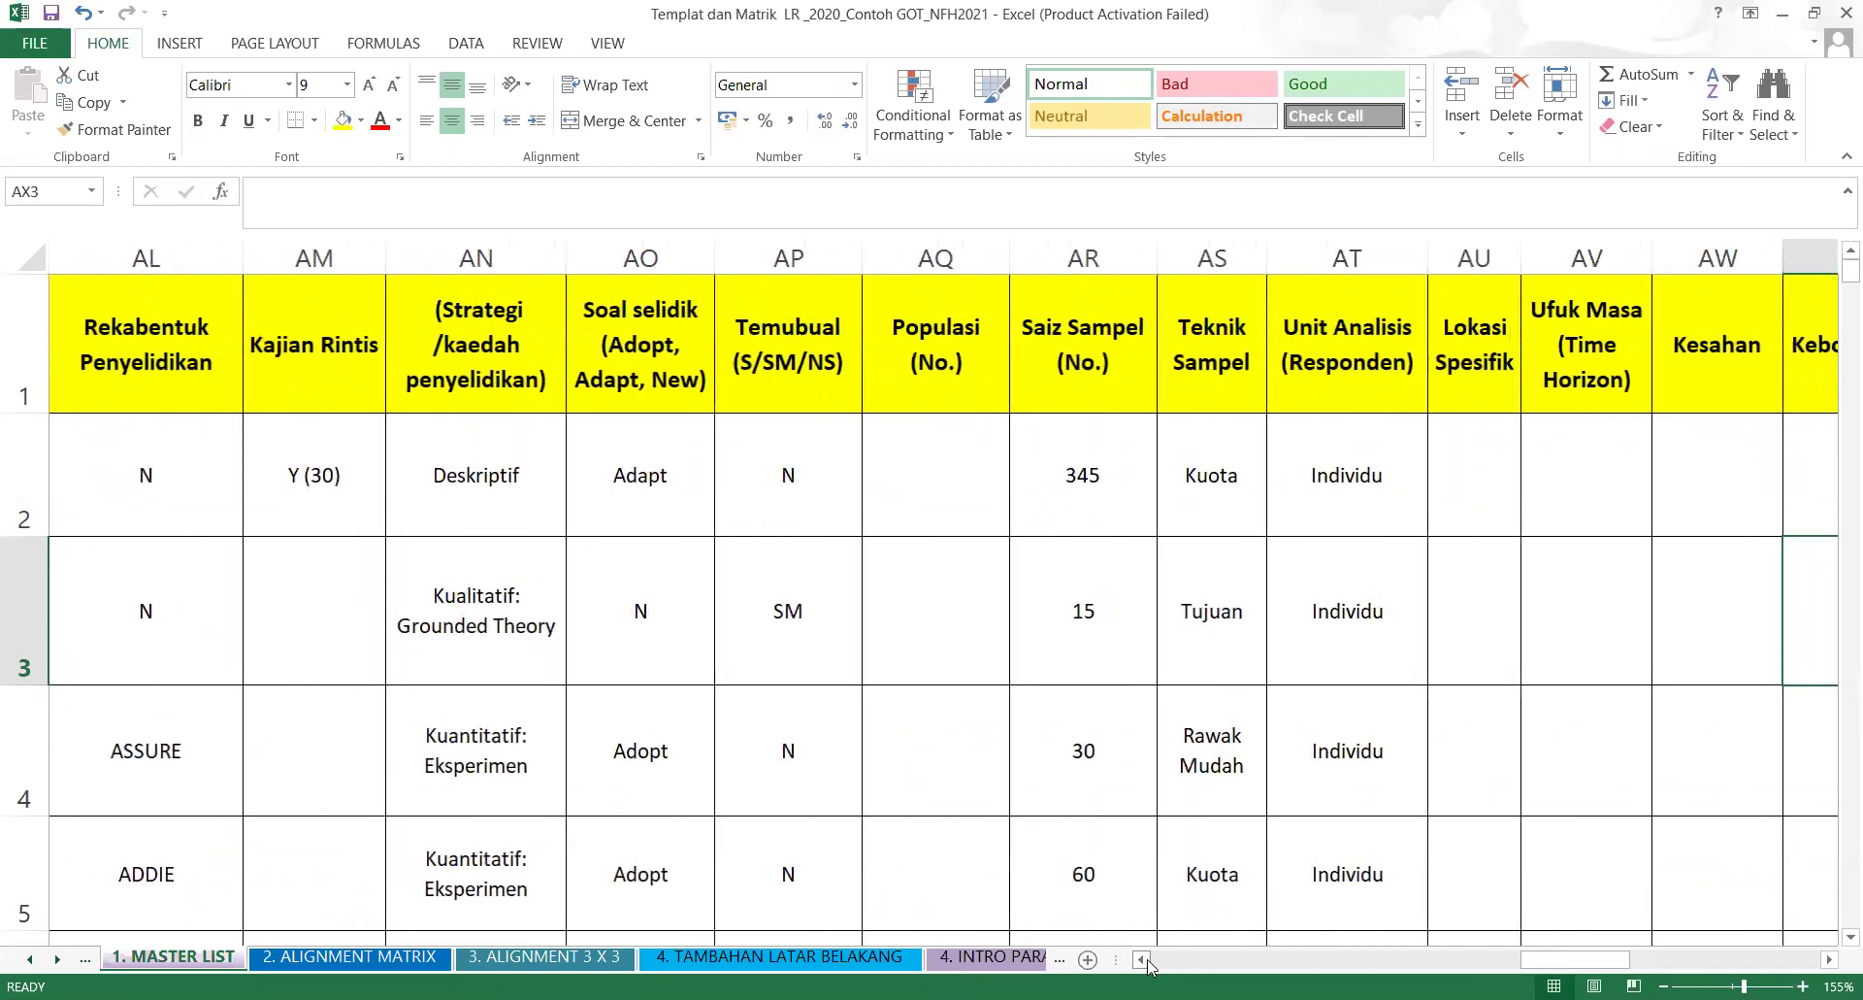
click(1143, 960)
click(544, 257)
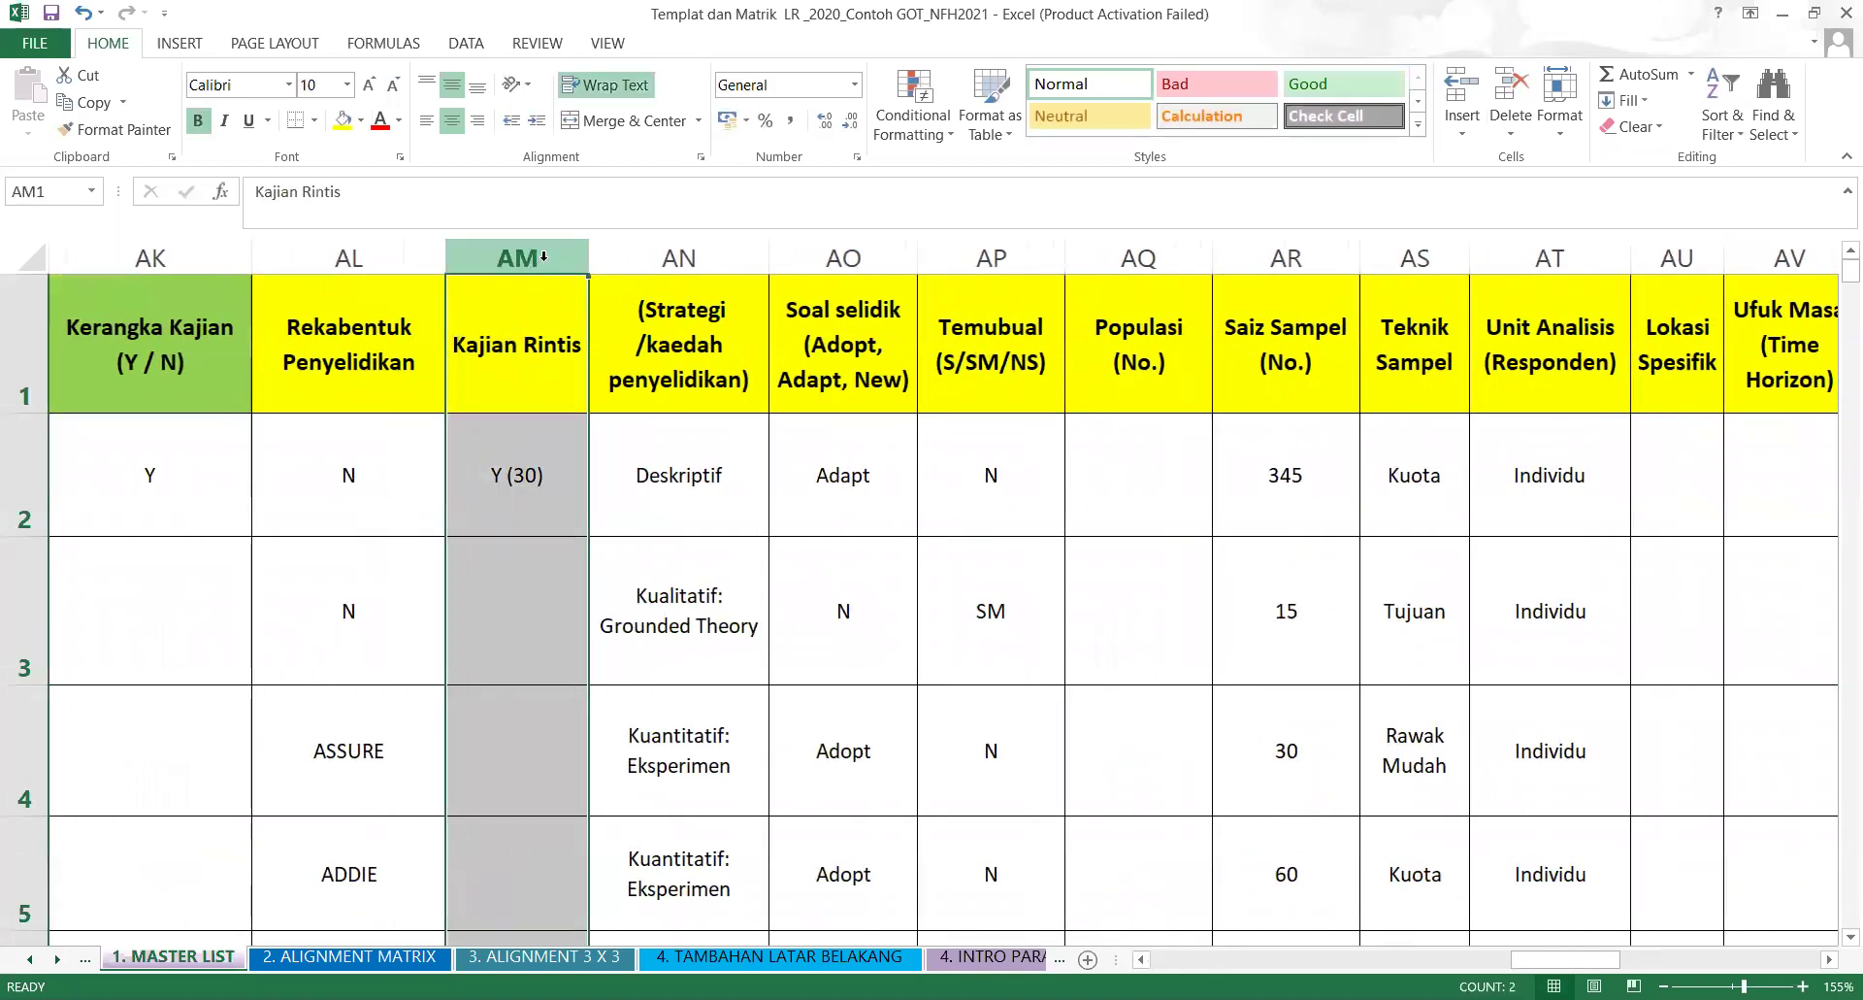
key(ctrl+c)
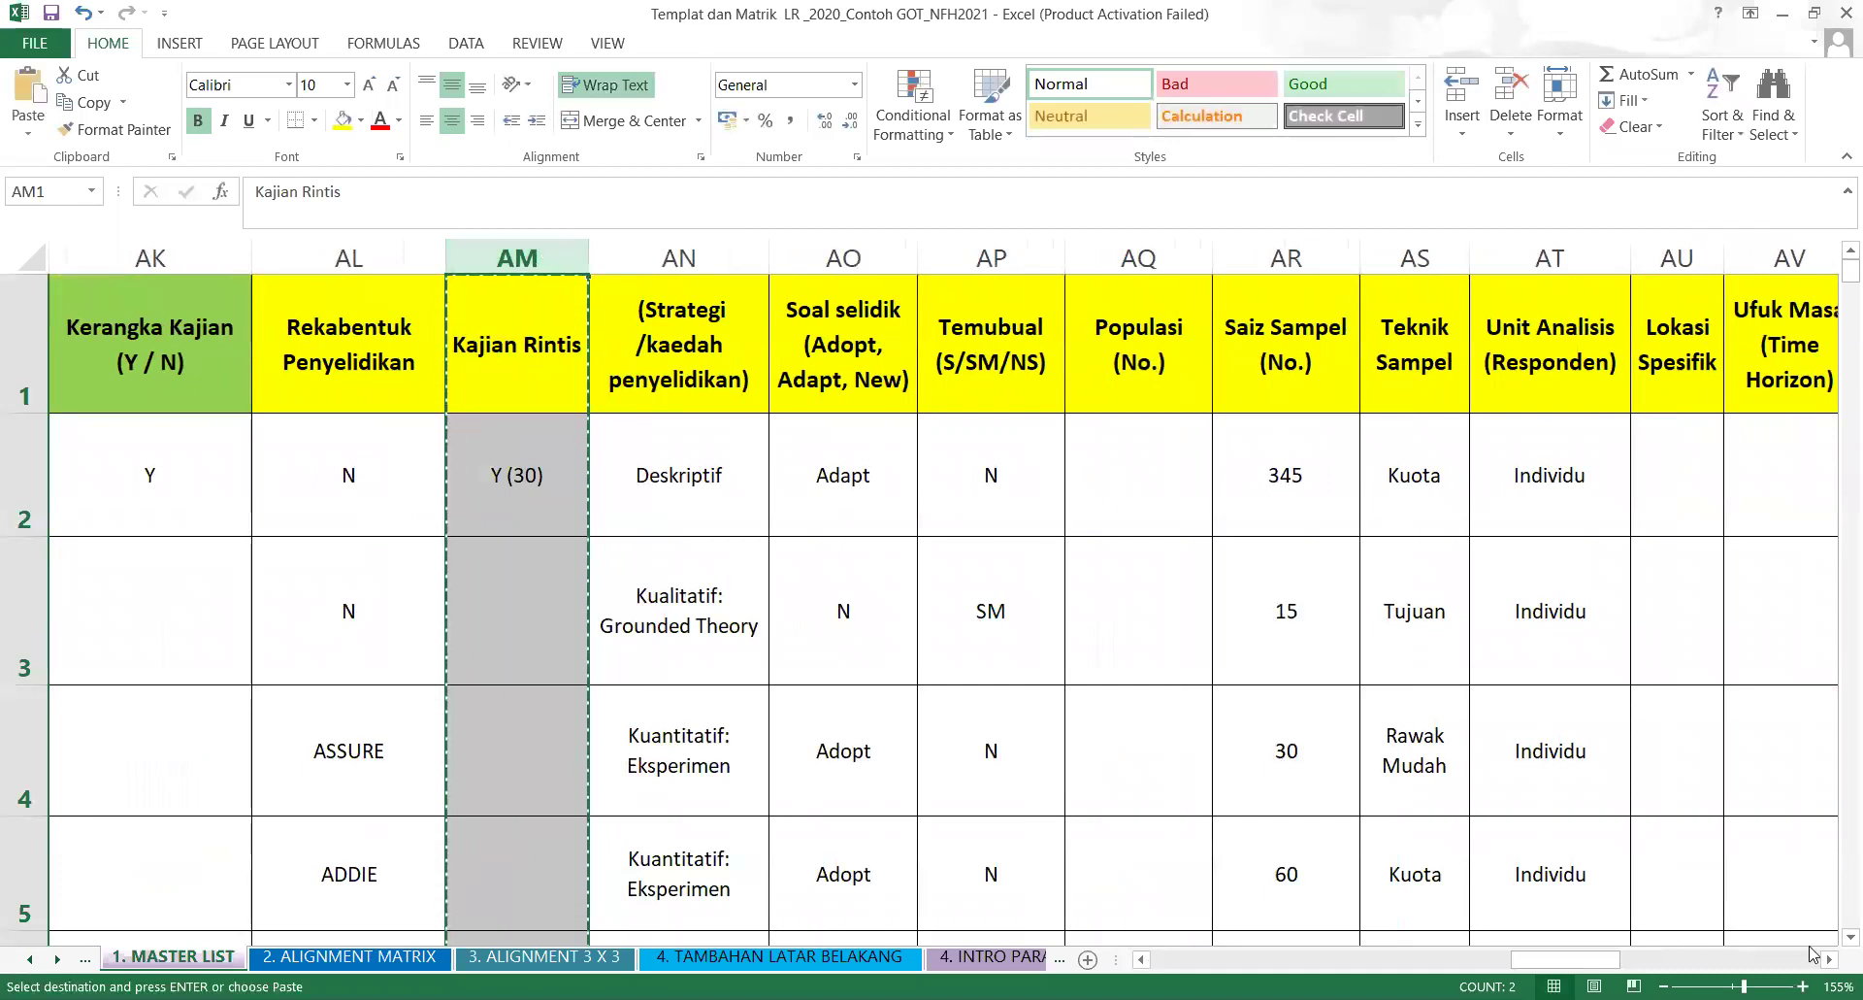
click(1829, 959)
click(1829, 959)
click(1828, 958)
click(1829, 959)
click(1829, 959)
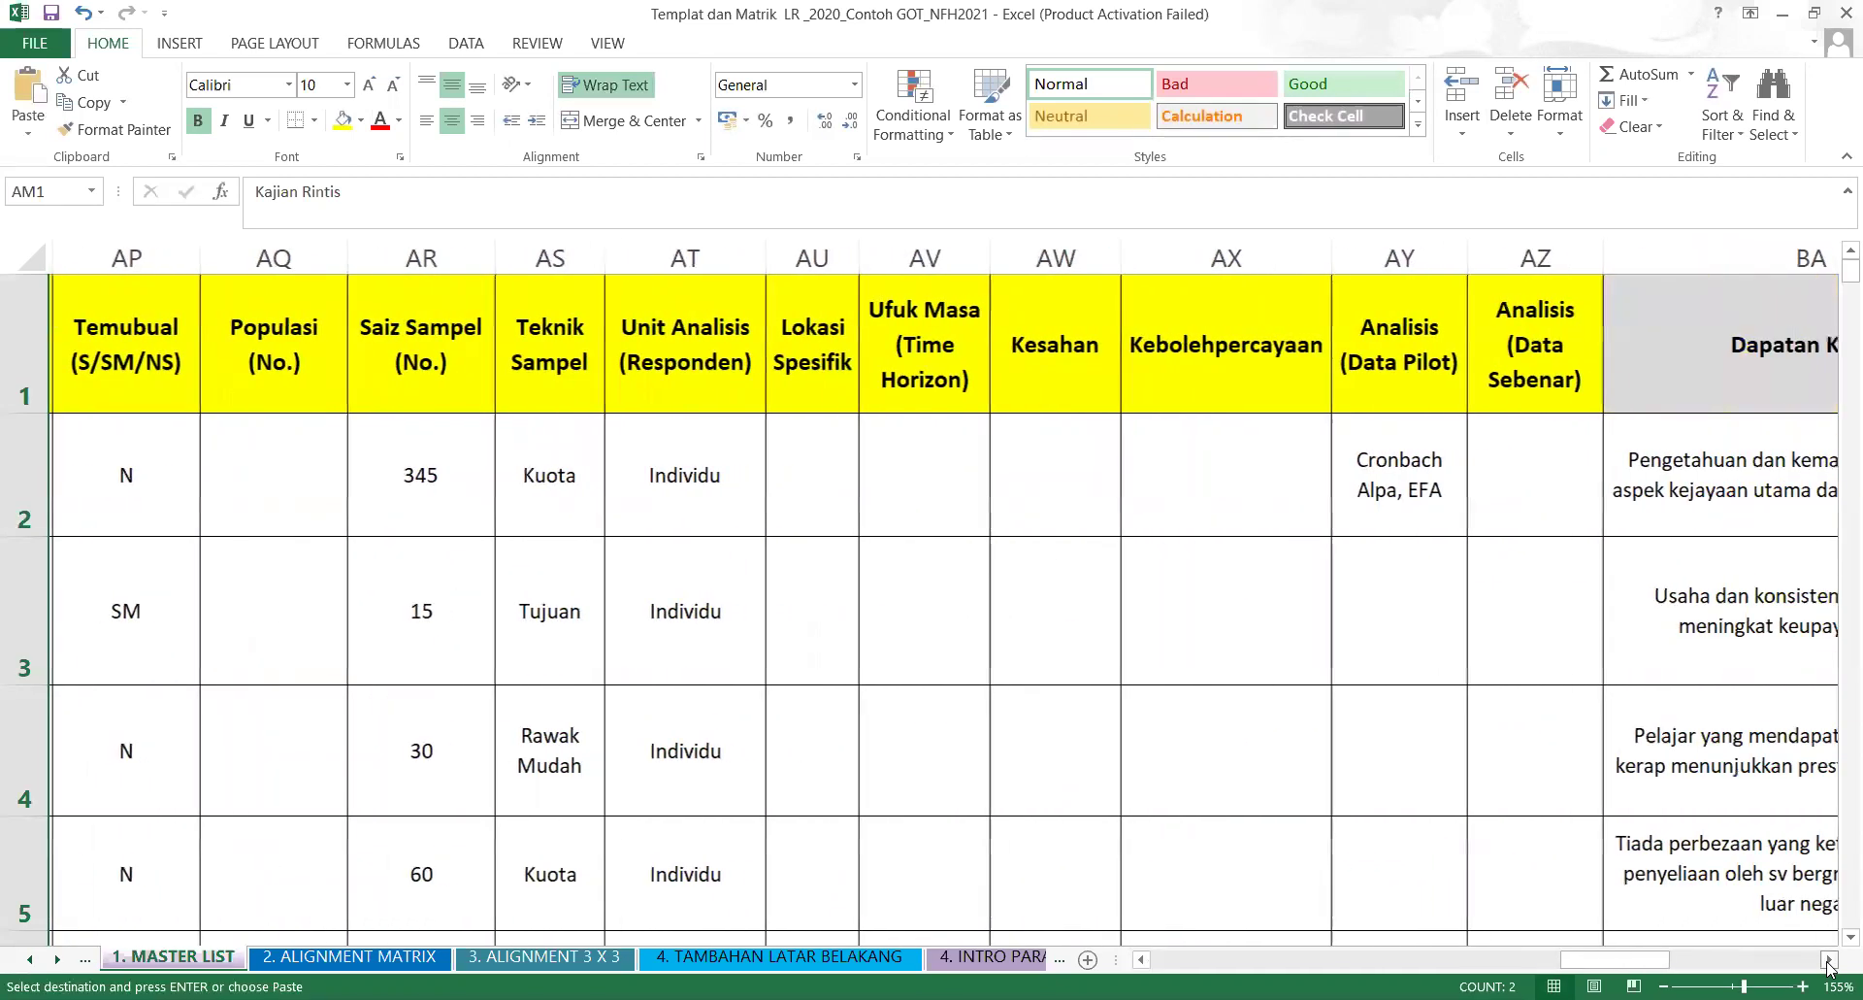
click(1374, 258)
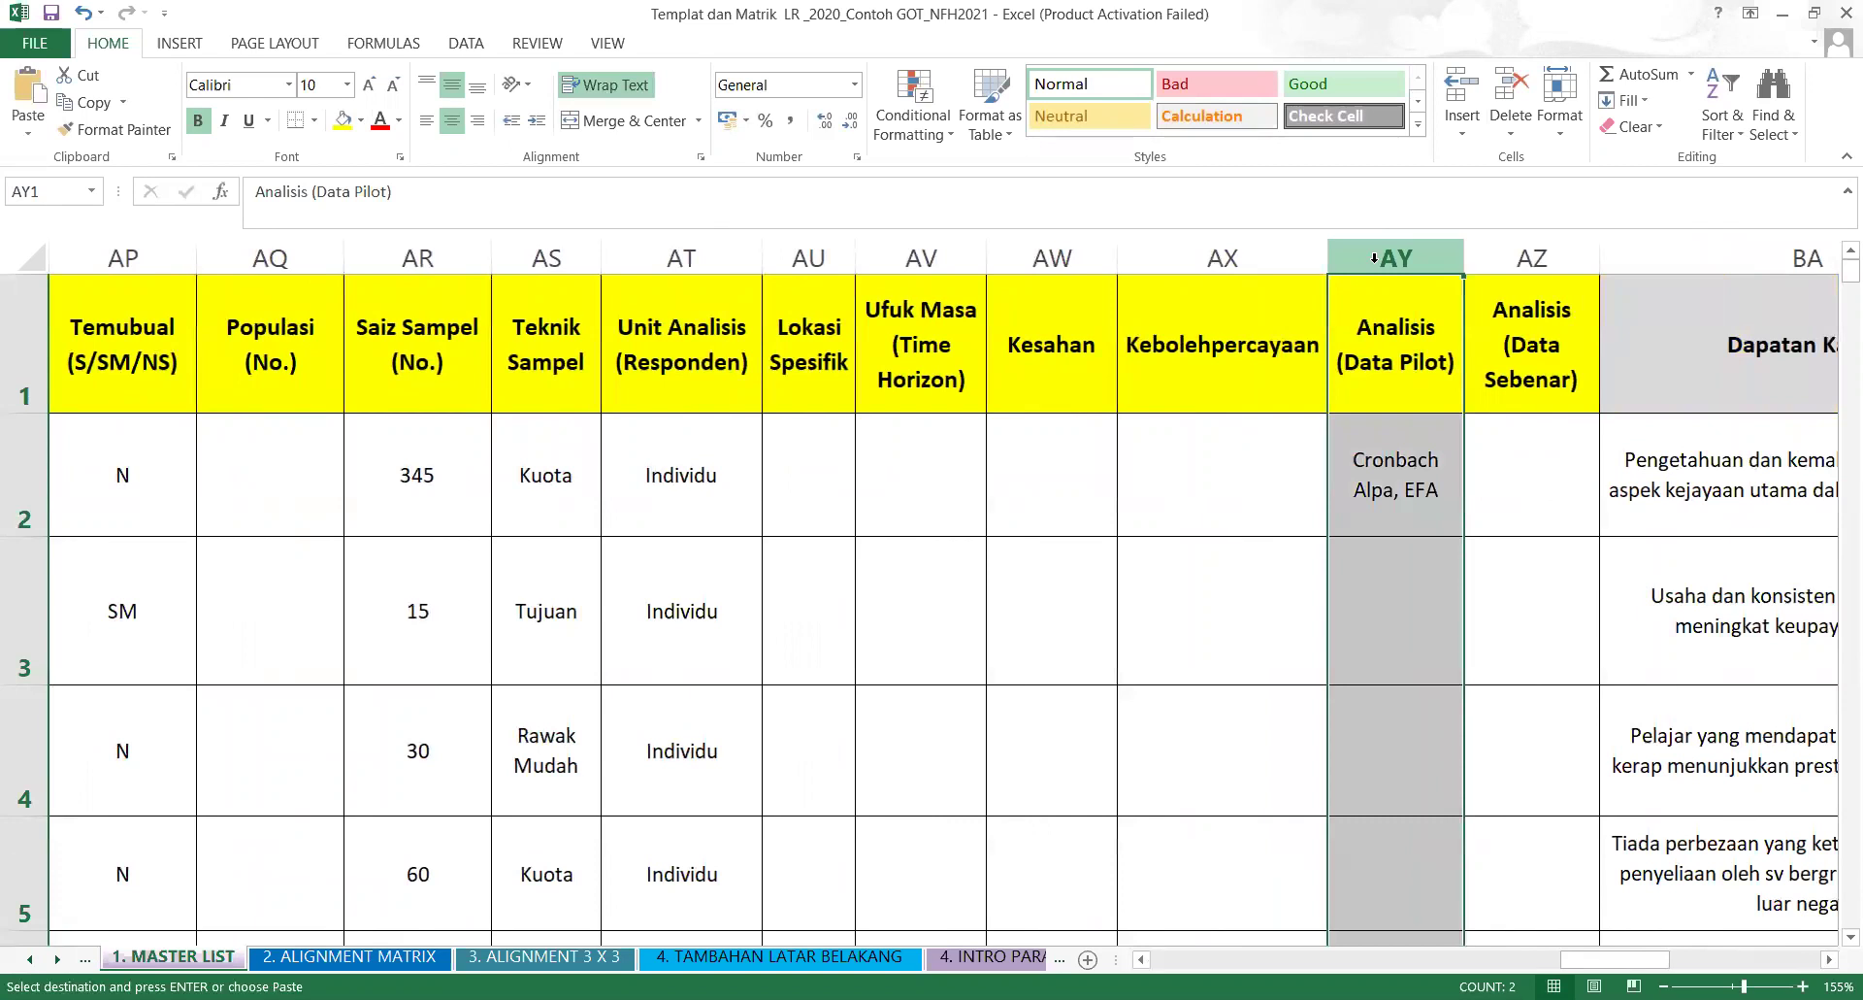
right_click(1374, 258)
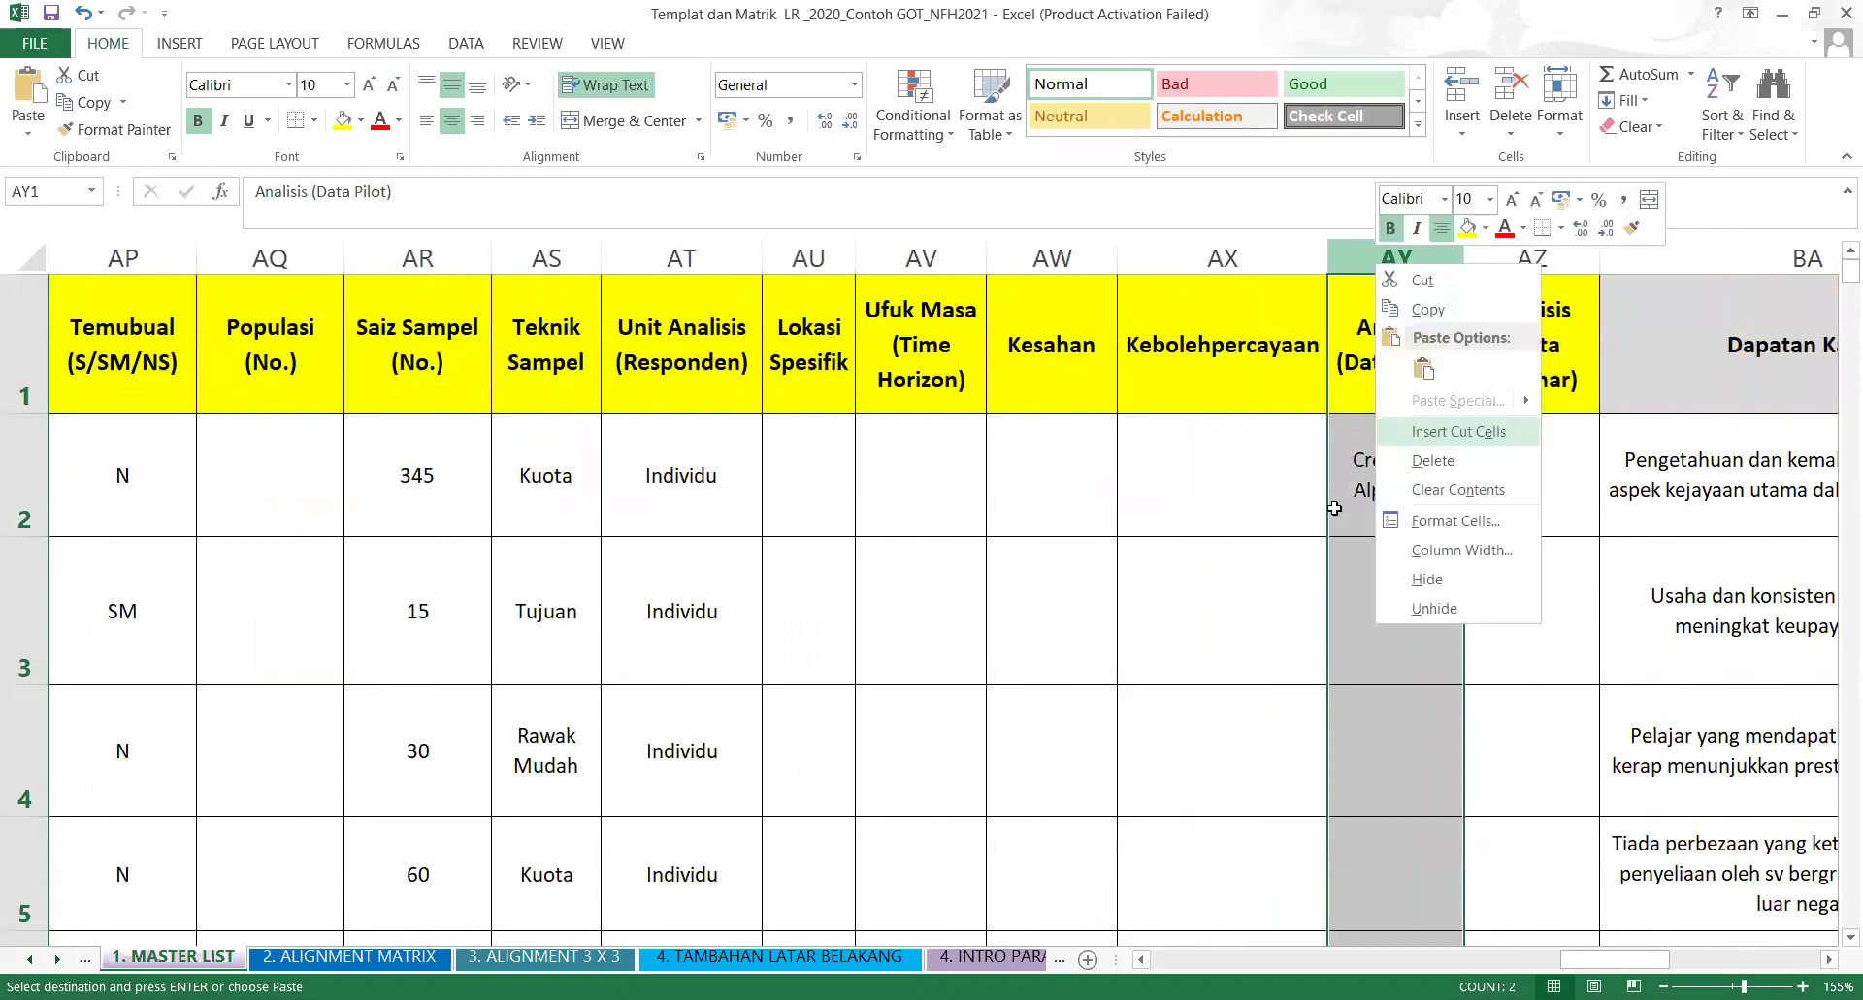
click(1423, 432)
click(1464, 634)
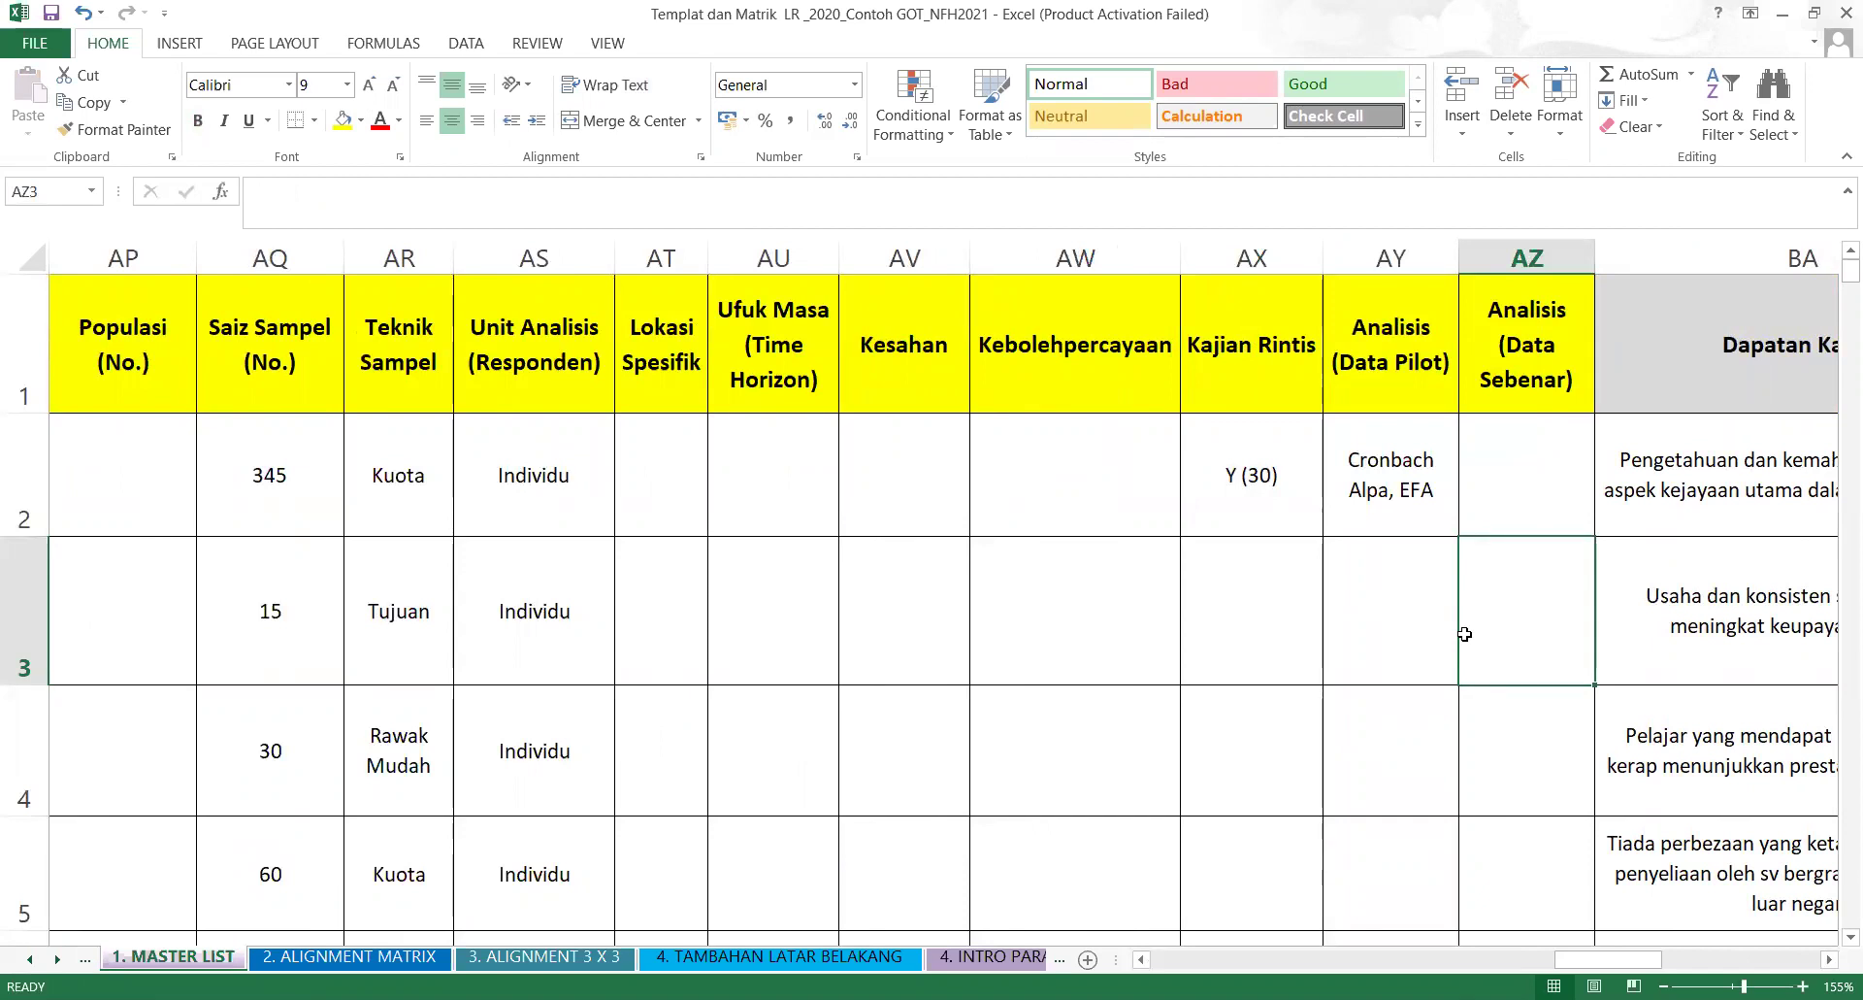
Enter N as the Kebolehpercayaan value for the first study in row 2.
click(912, 479)
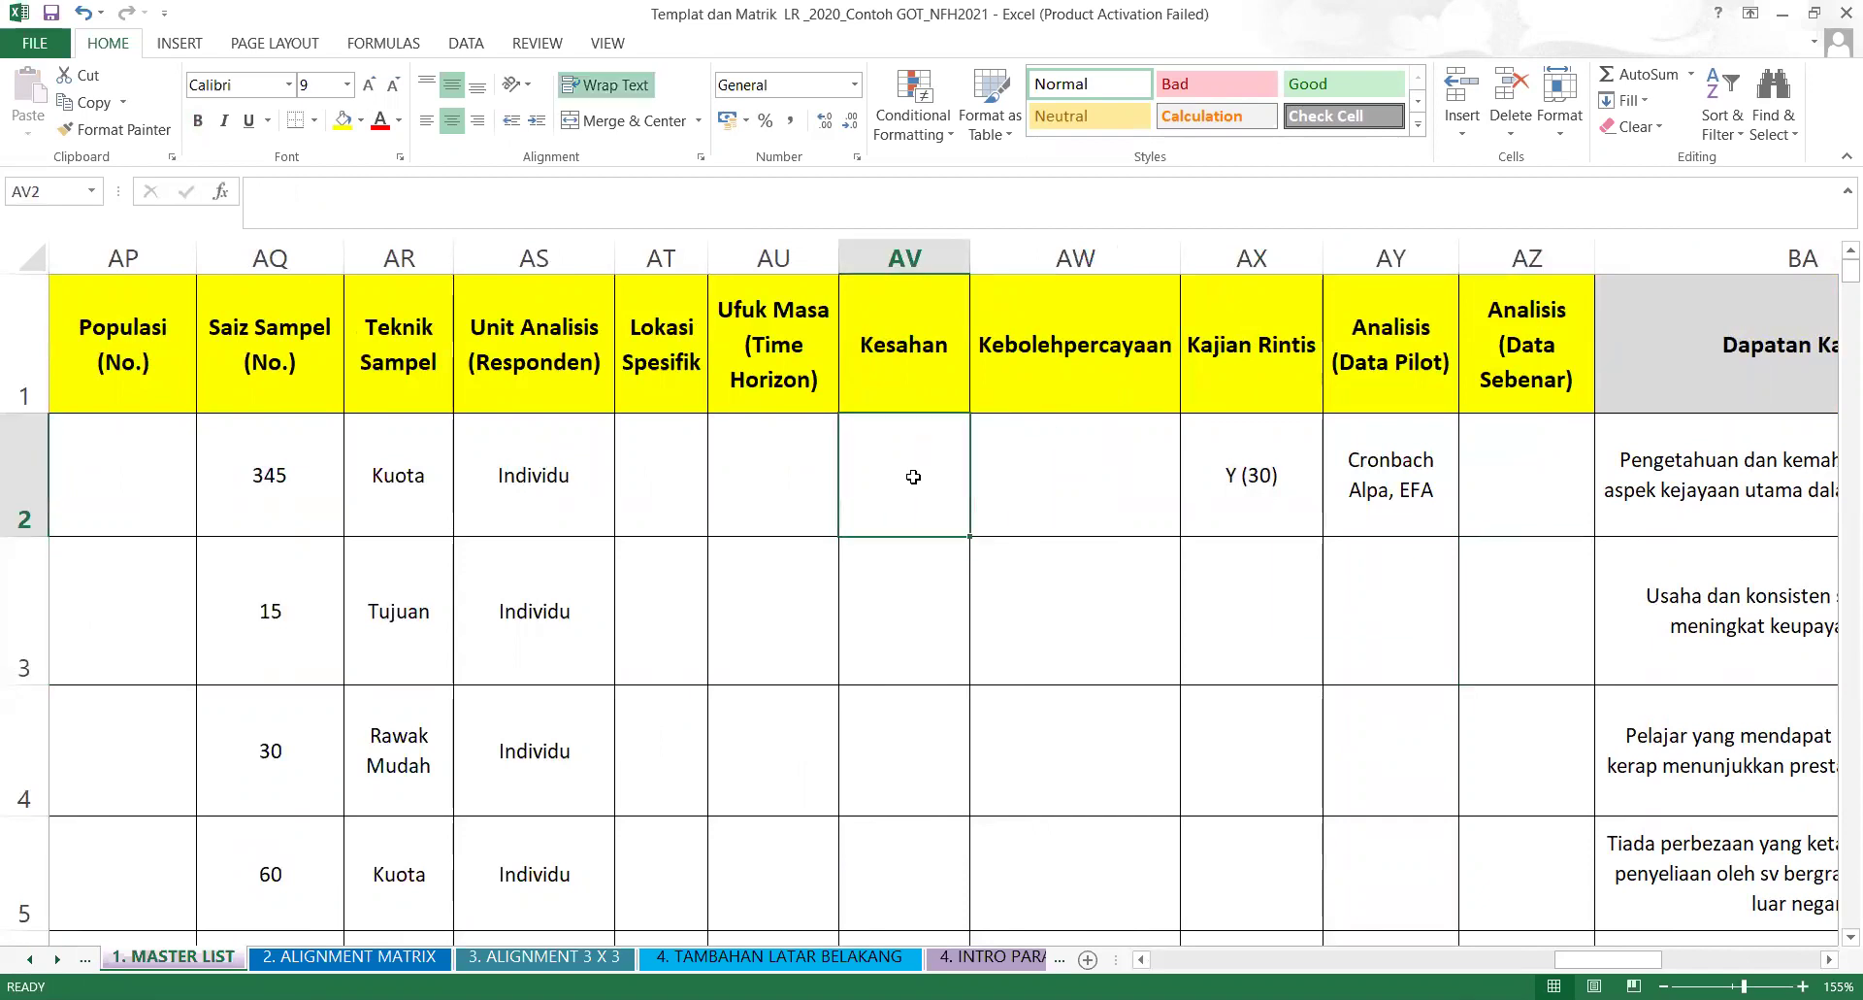
click(517, 202)
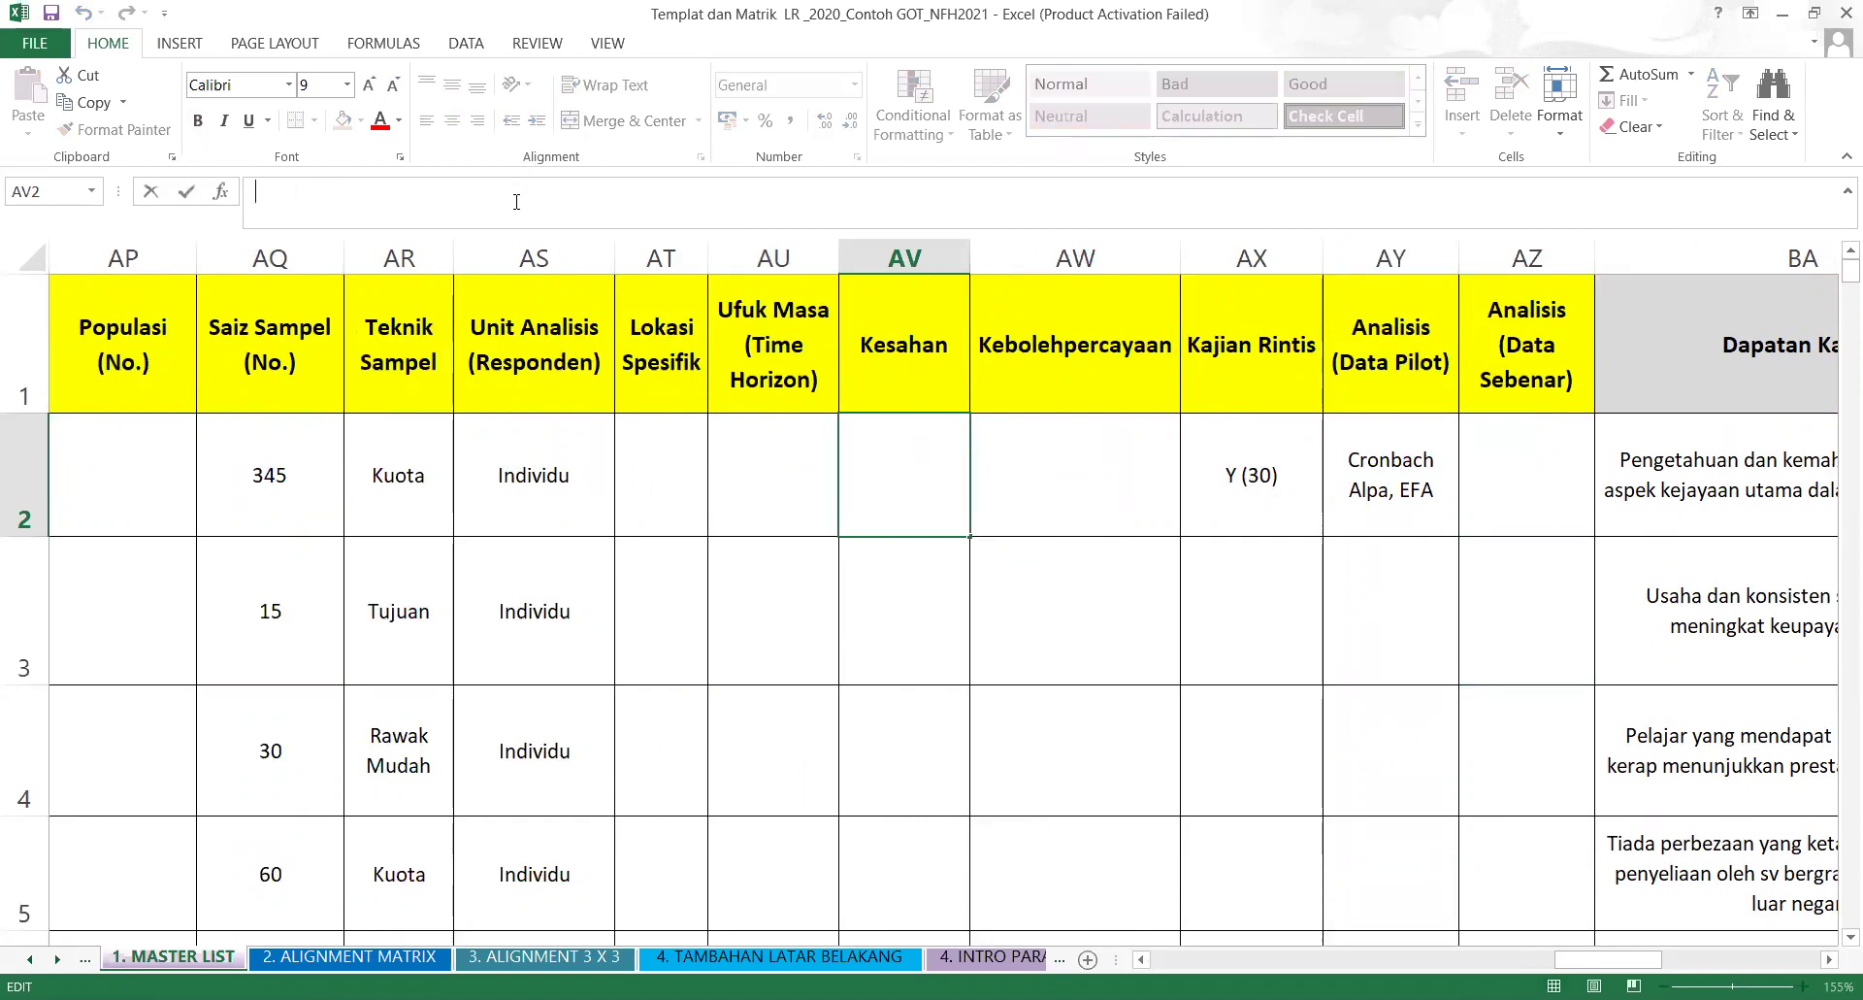
click(1065, 509)
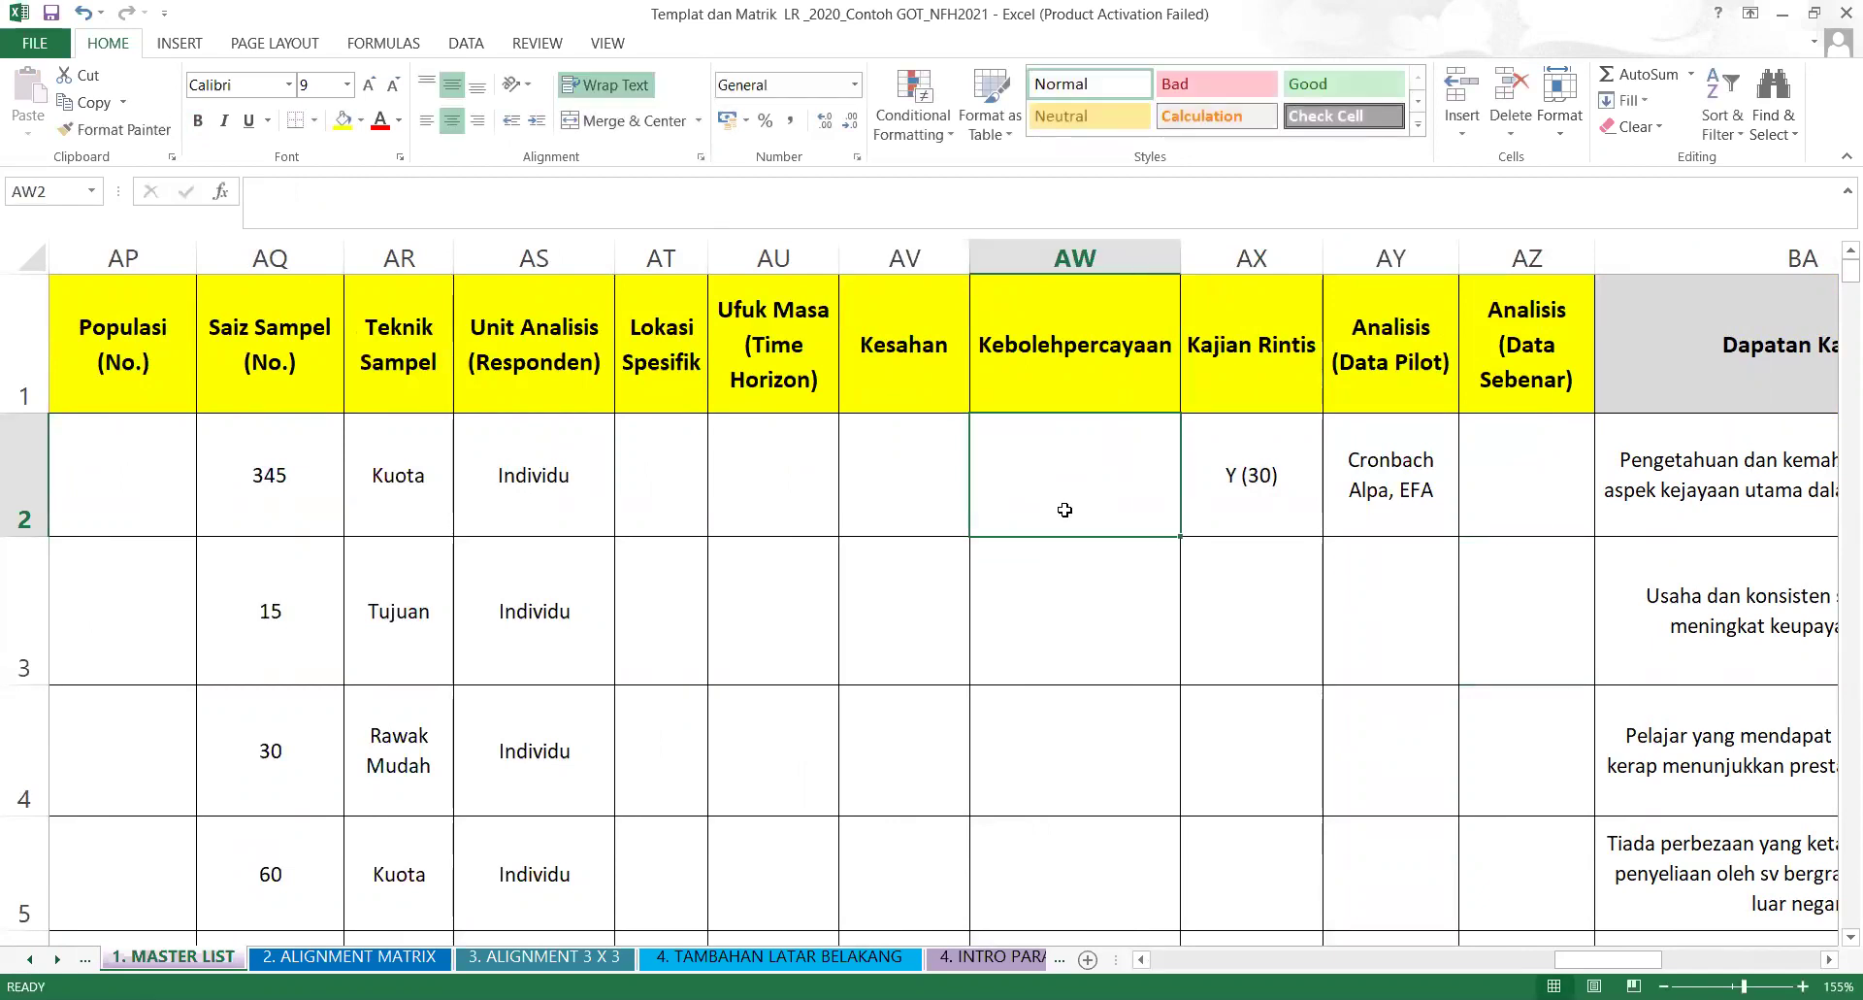
text(n)
key(BackSpace)
text(N)
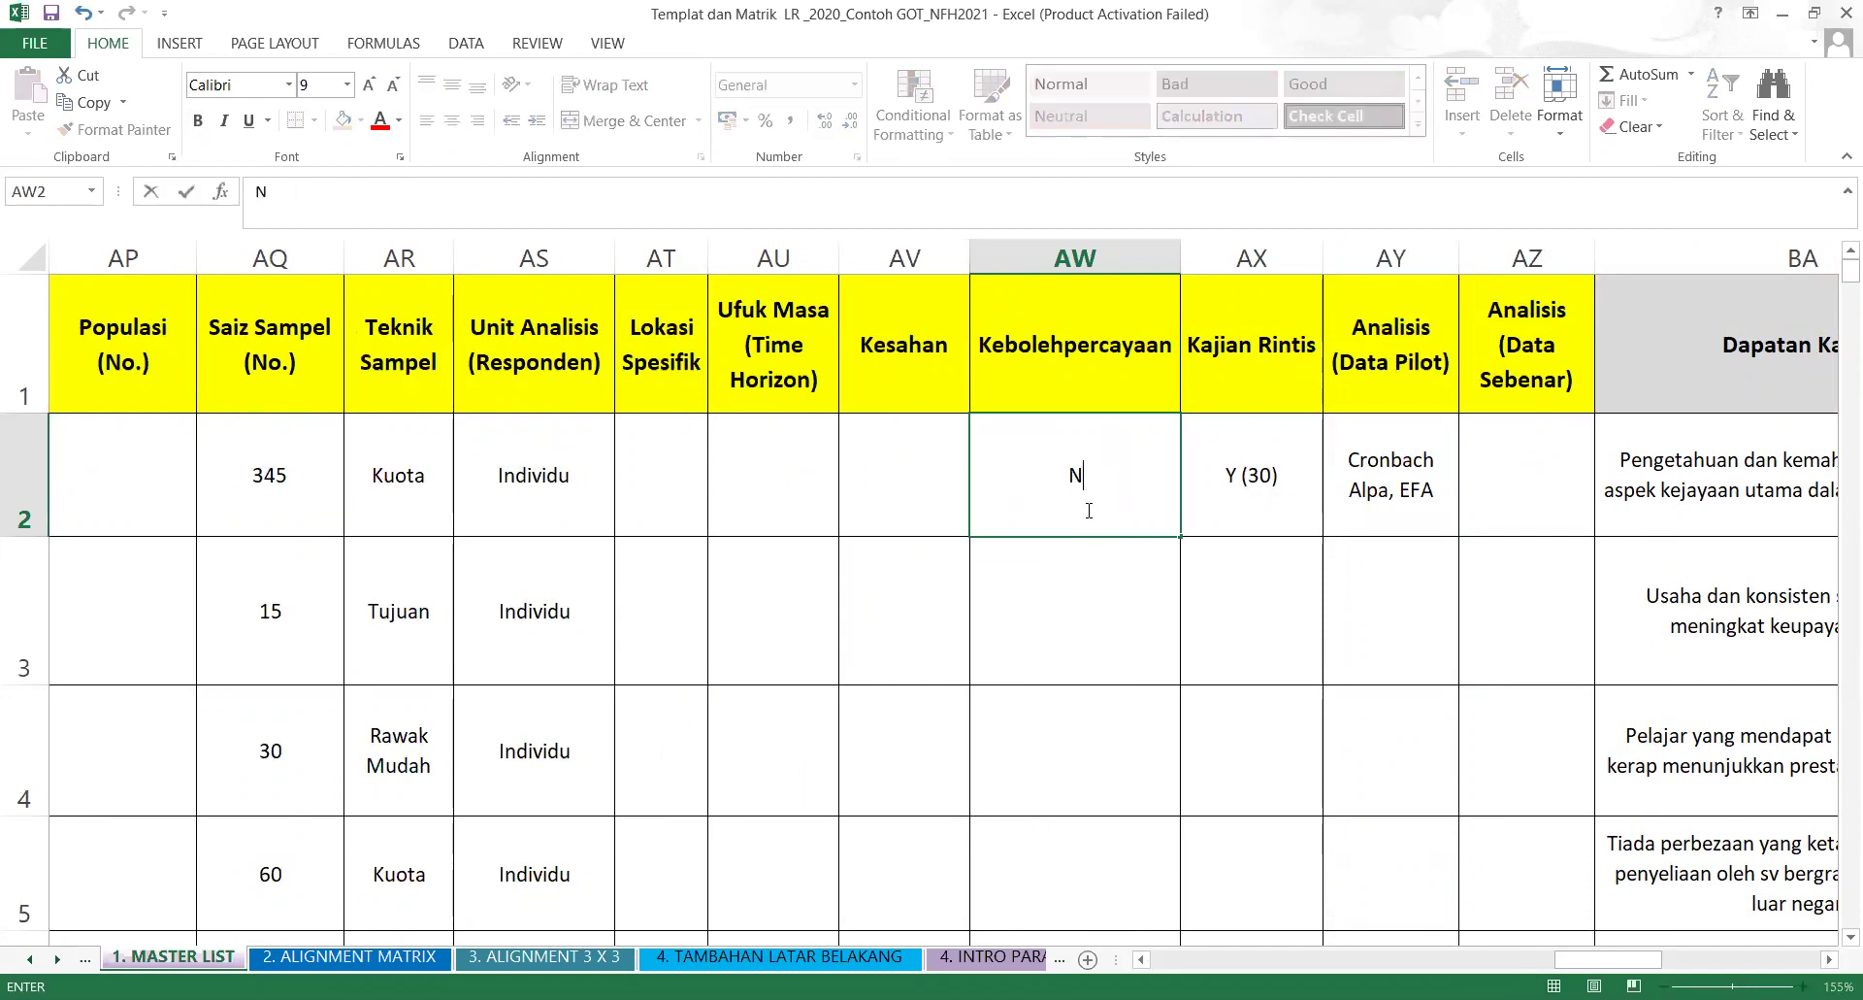
click(1090, 656)
click(936, 451)
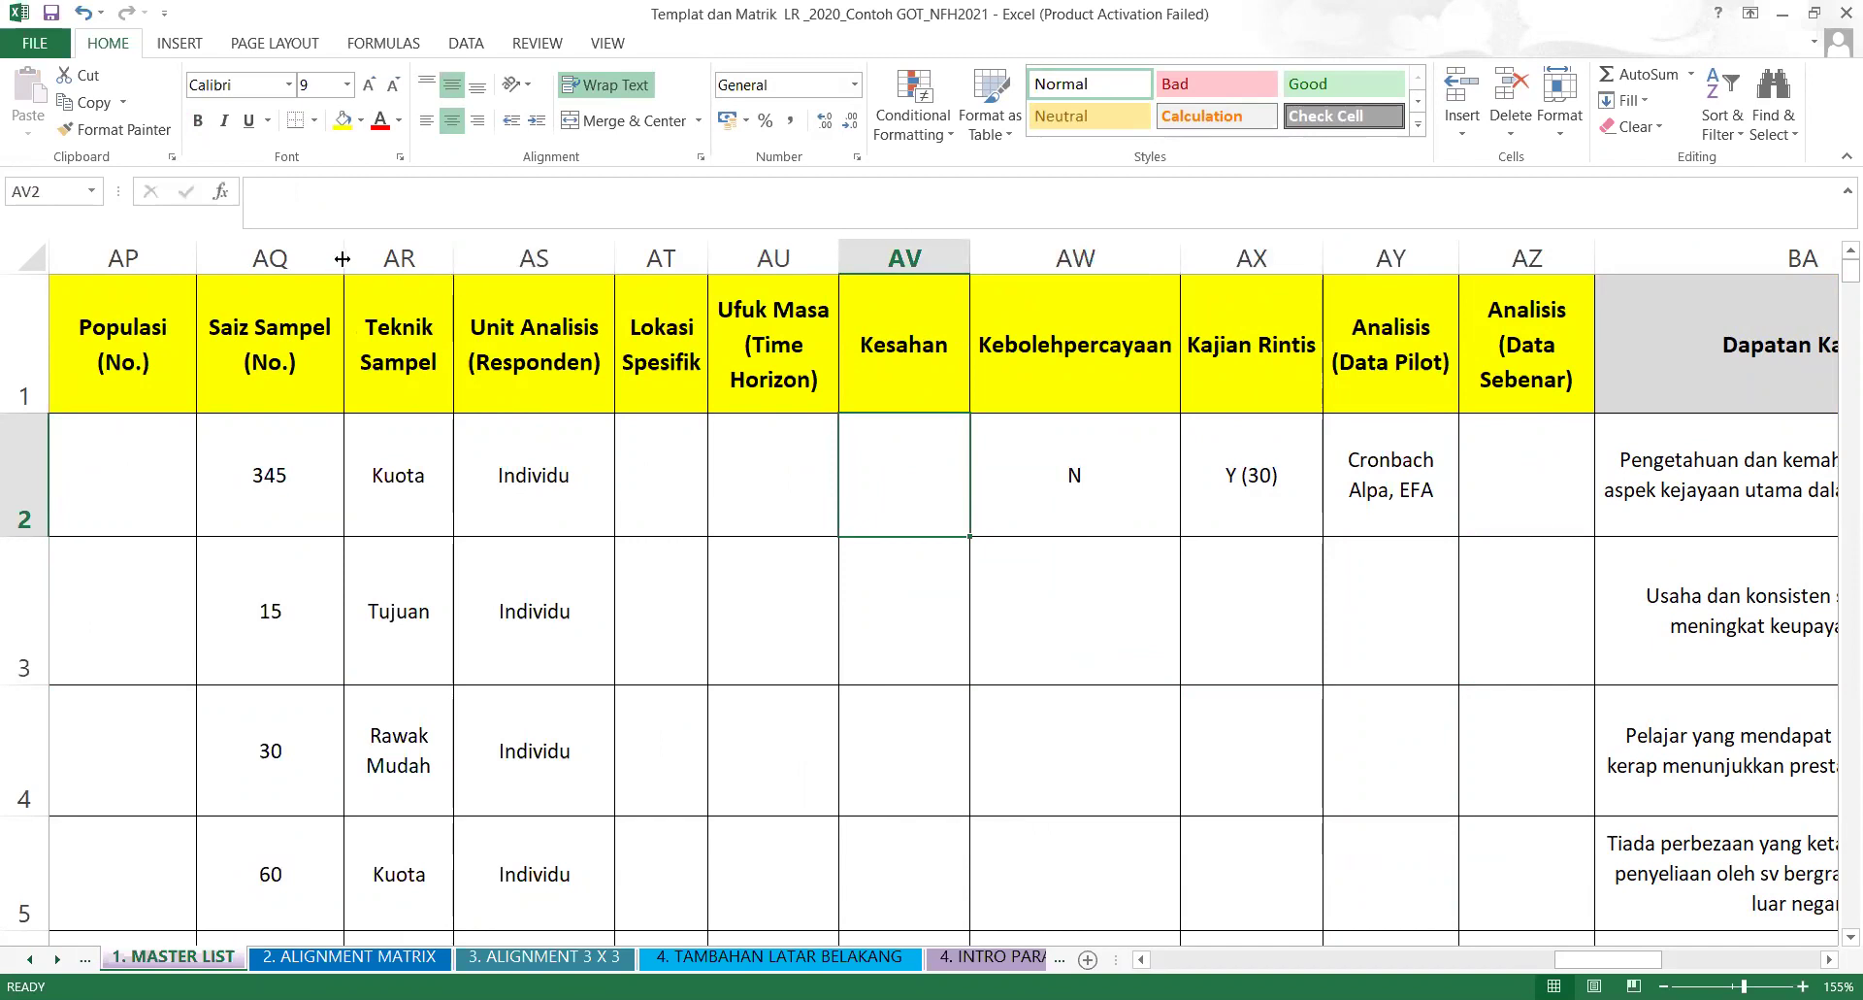
Narrow the Saiz Sampel, Populasi, Kesahan and Kebolehpercayaan columns, letting the Saiz Sampel and Kebolehpercayaan headings wrap onto more lines.
drag(343, 259, 307, 260)
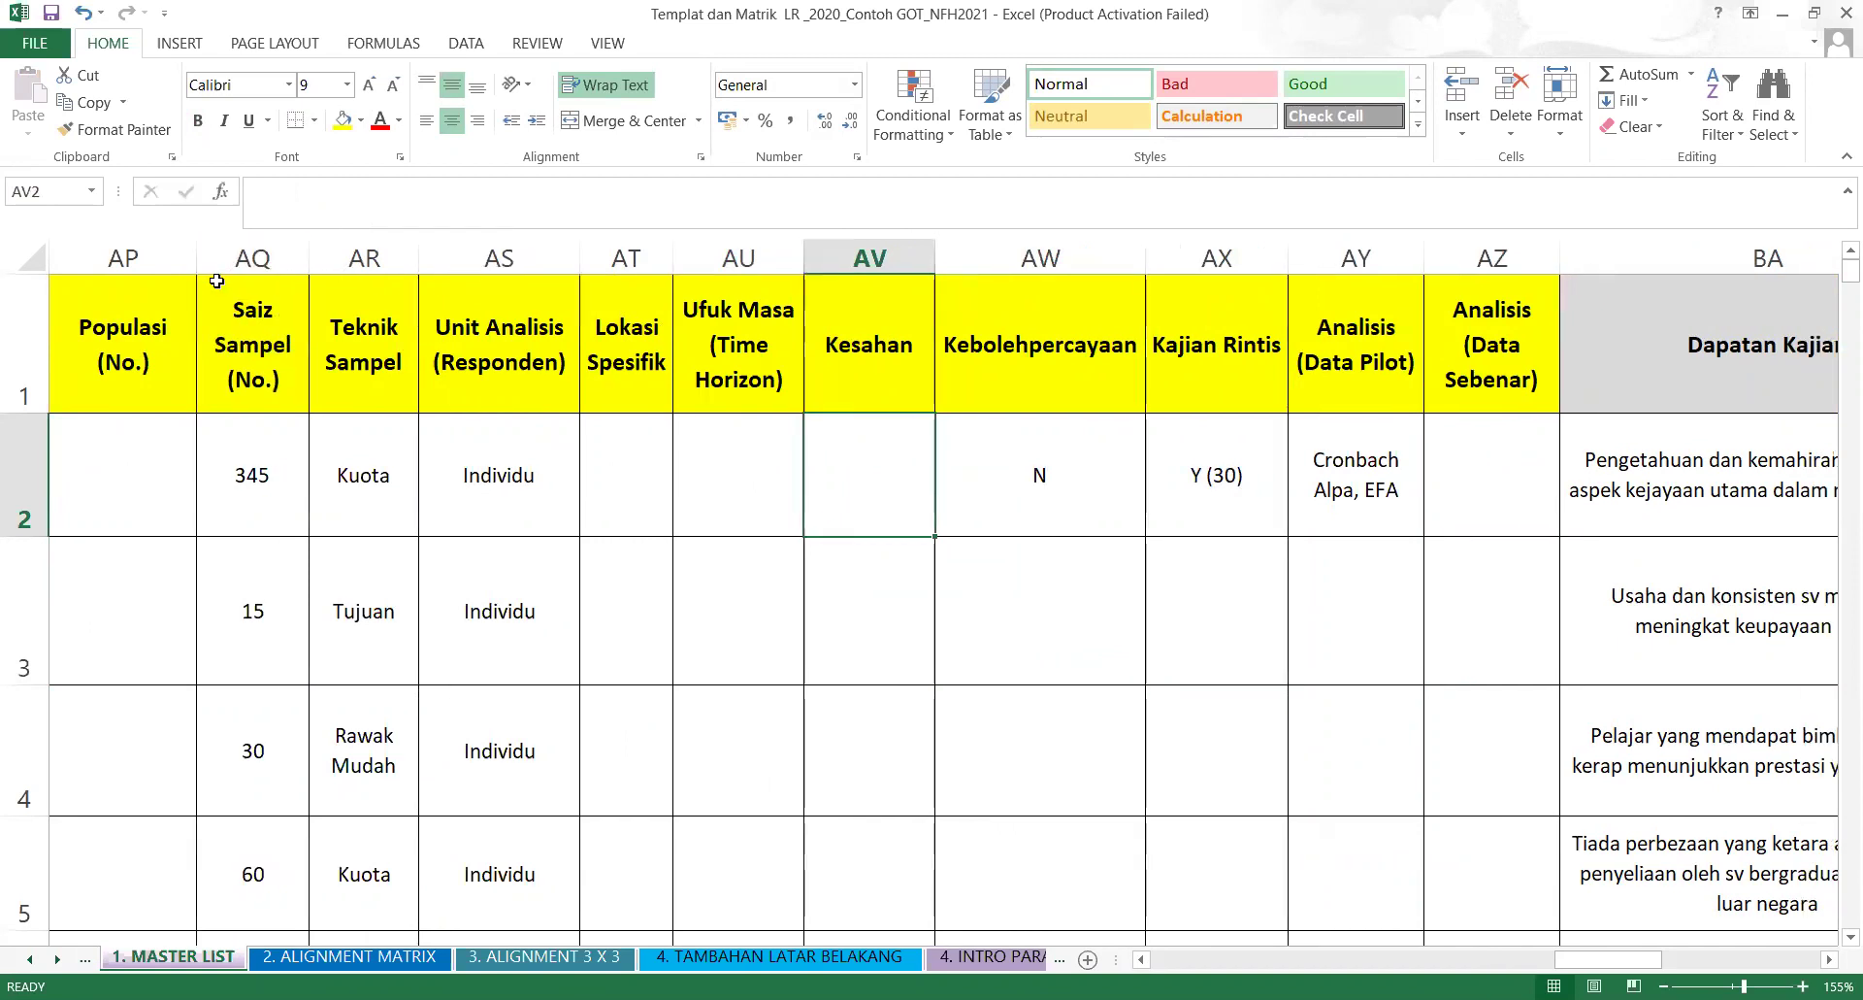
mouse_move(191, 260)
mouse_down()
mouse_move(140, 258)
mouse_move(160, 258)
mouse_up()
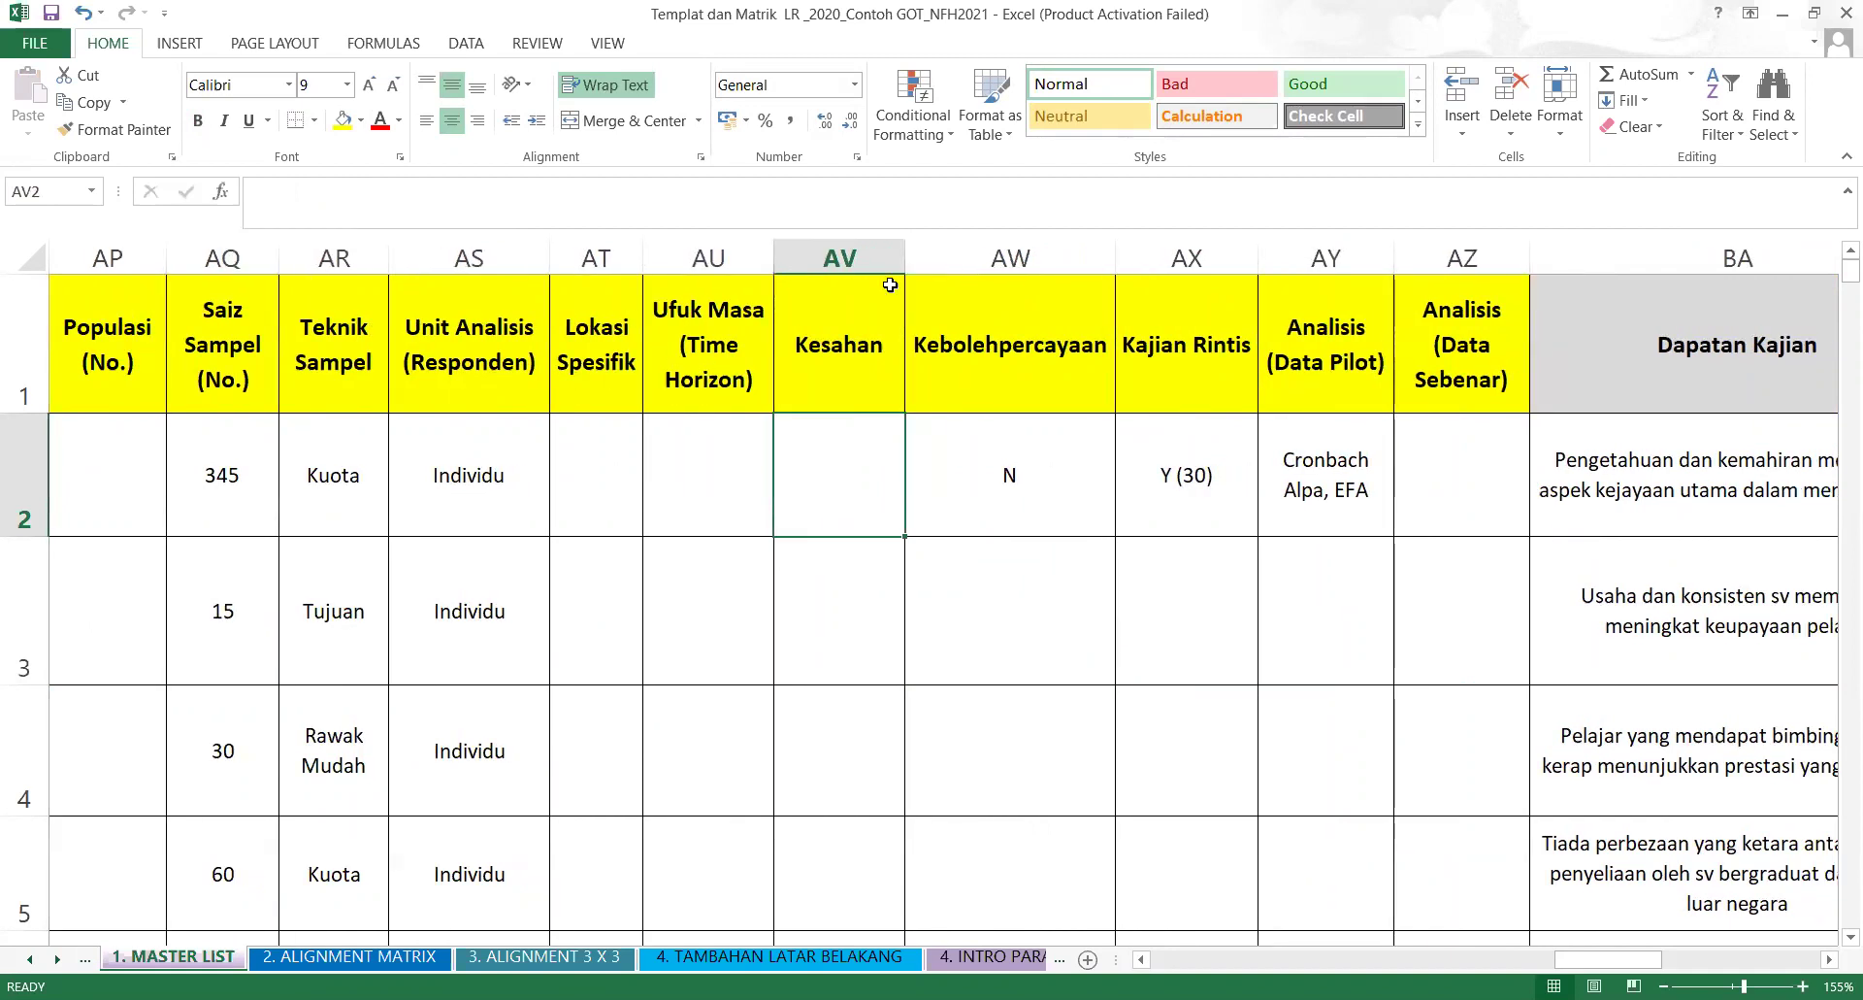
drag(901, 246, 876, 247)
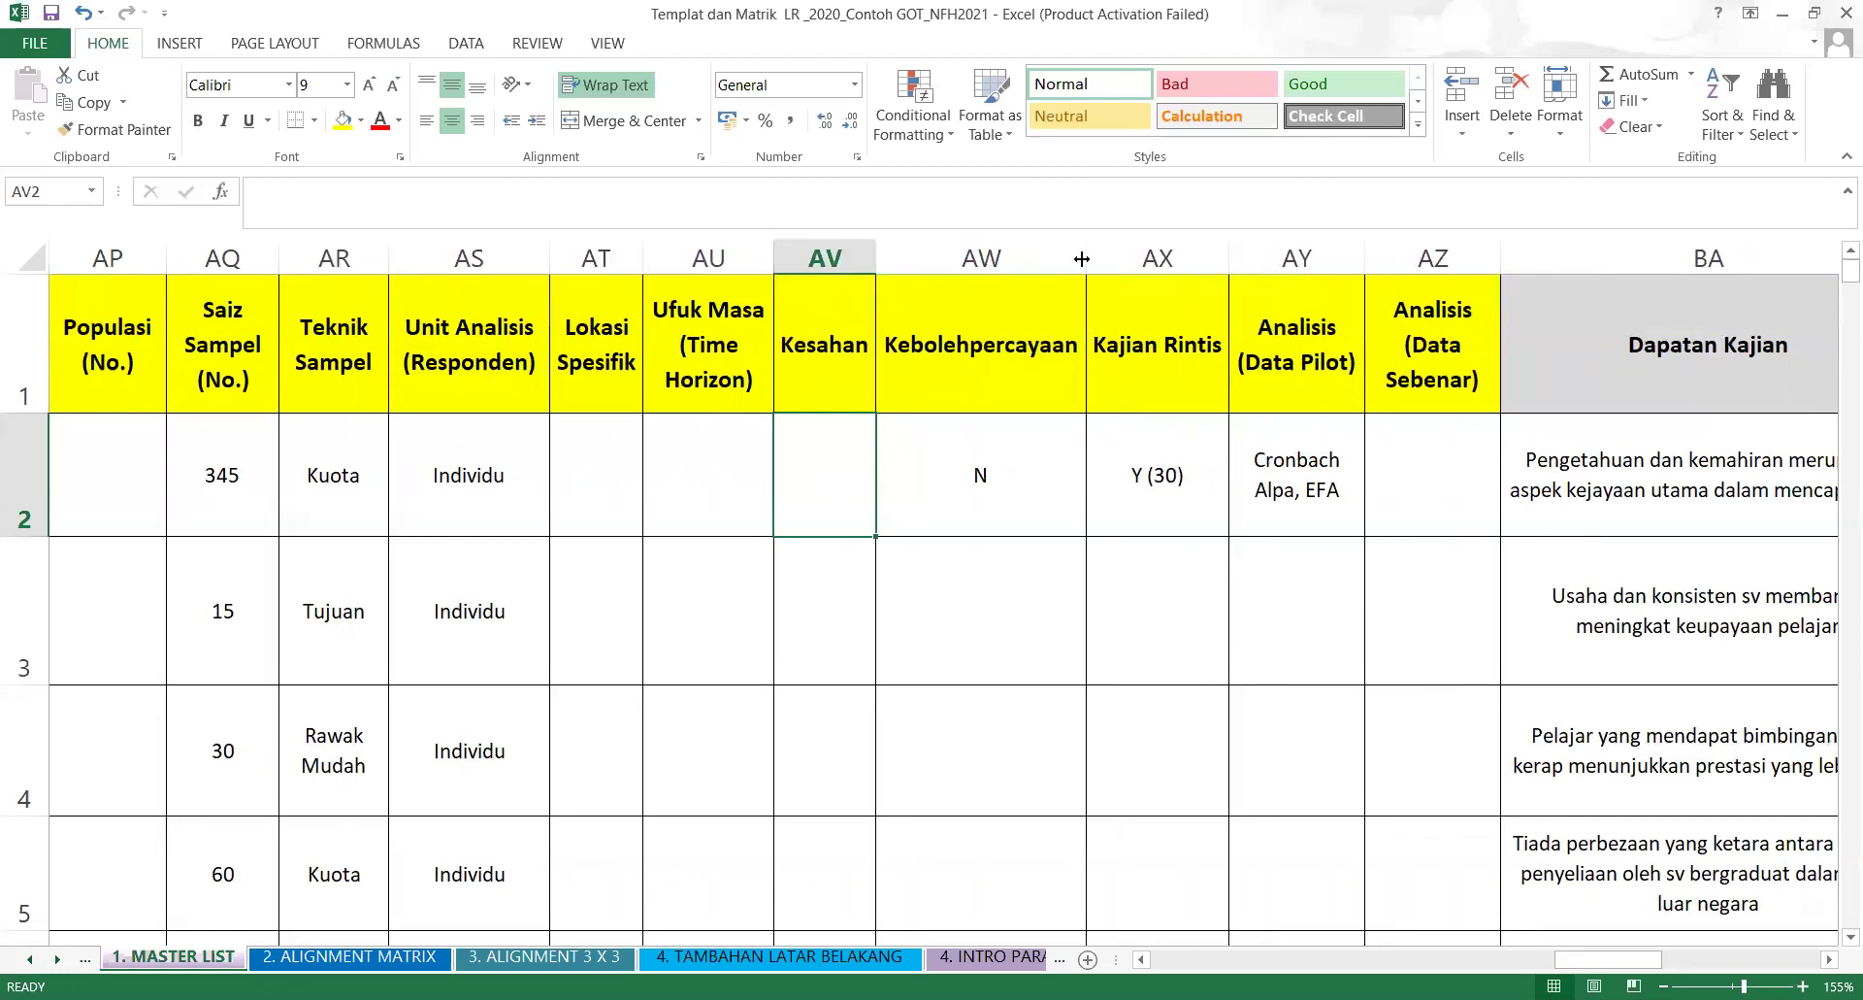
drag(1082, 258, 1072, 258)
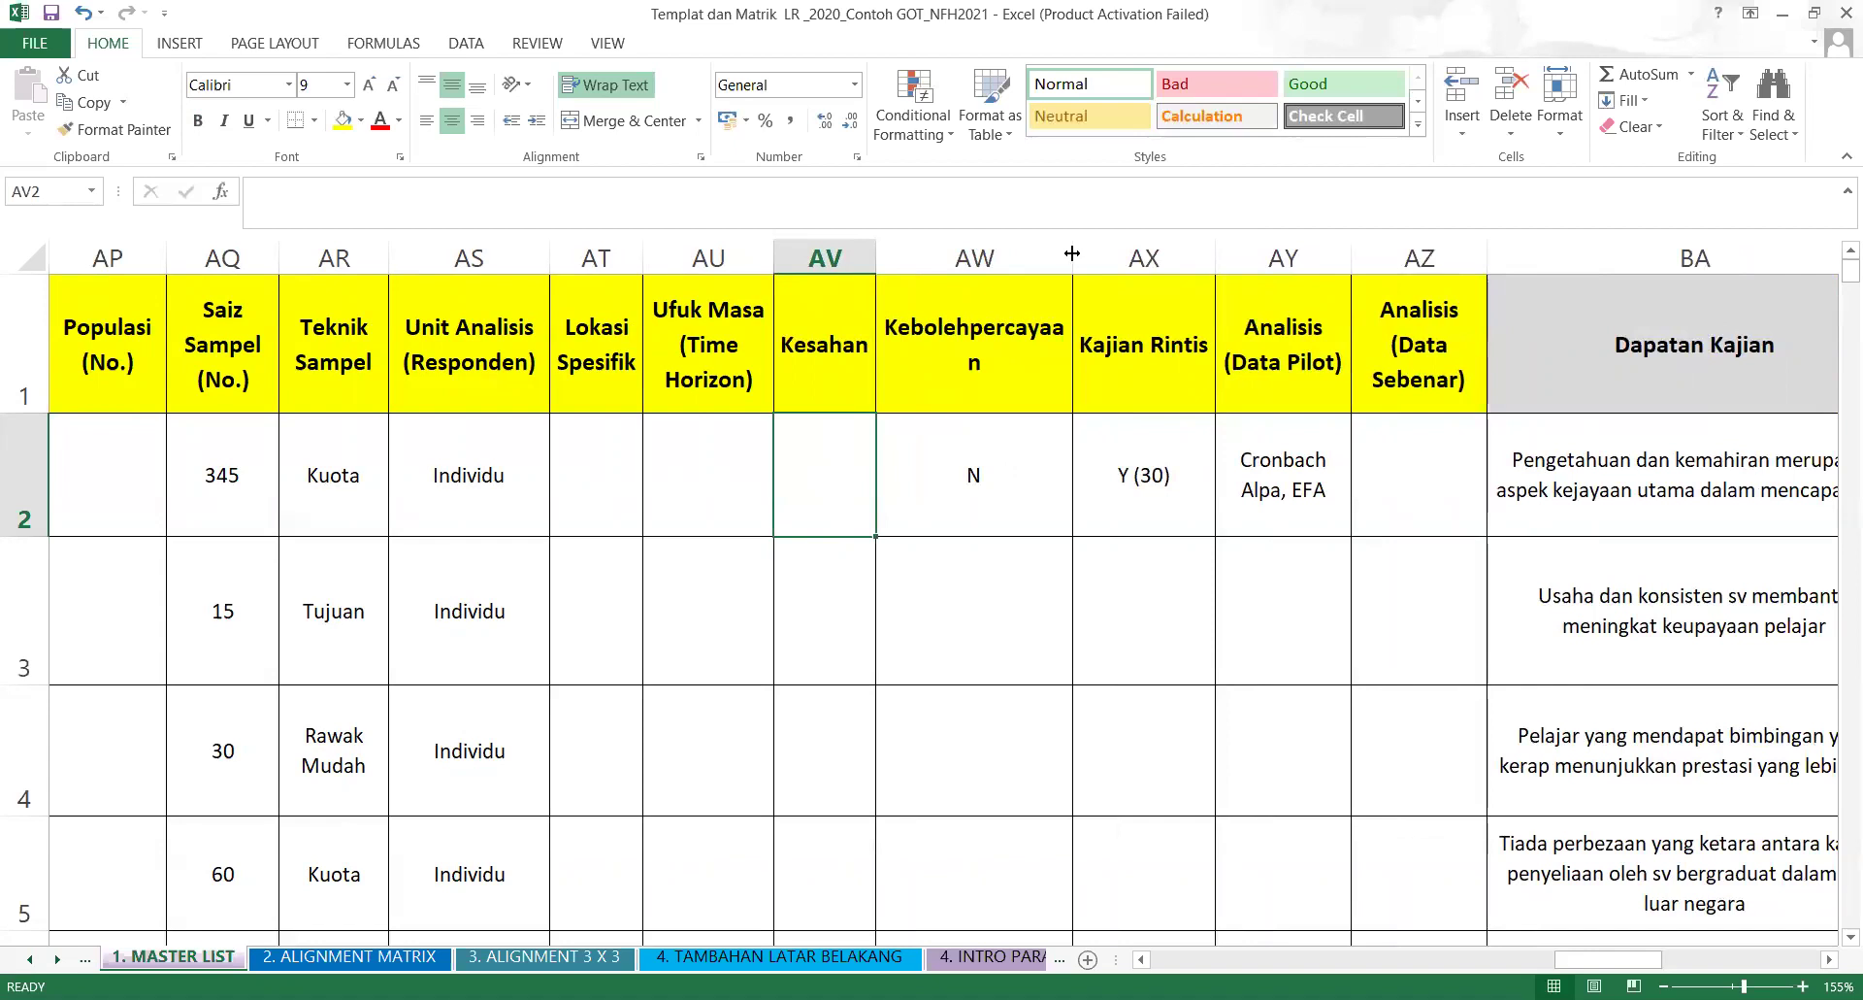
drag(1072, 254, 1029, 253)
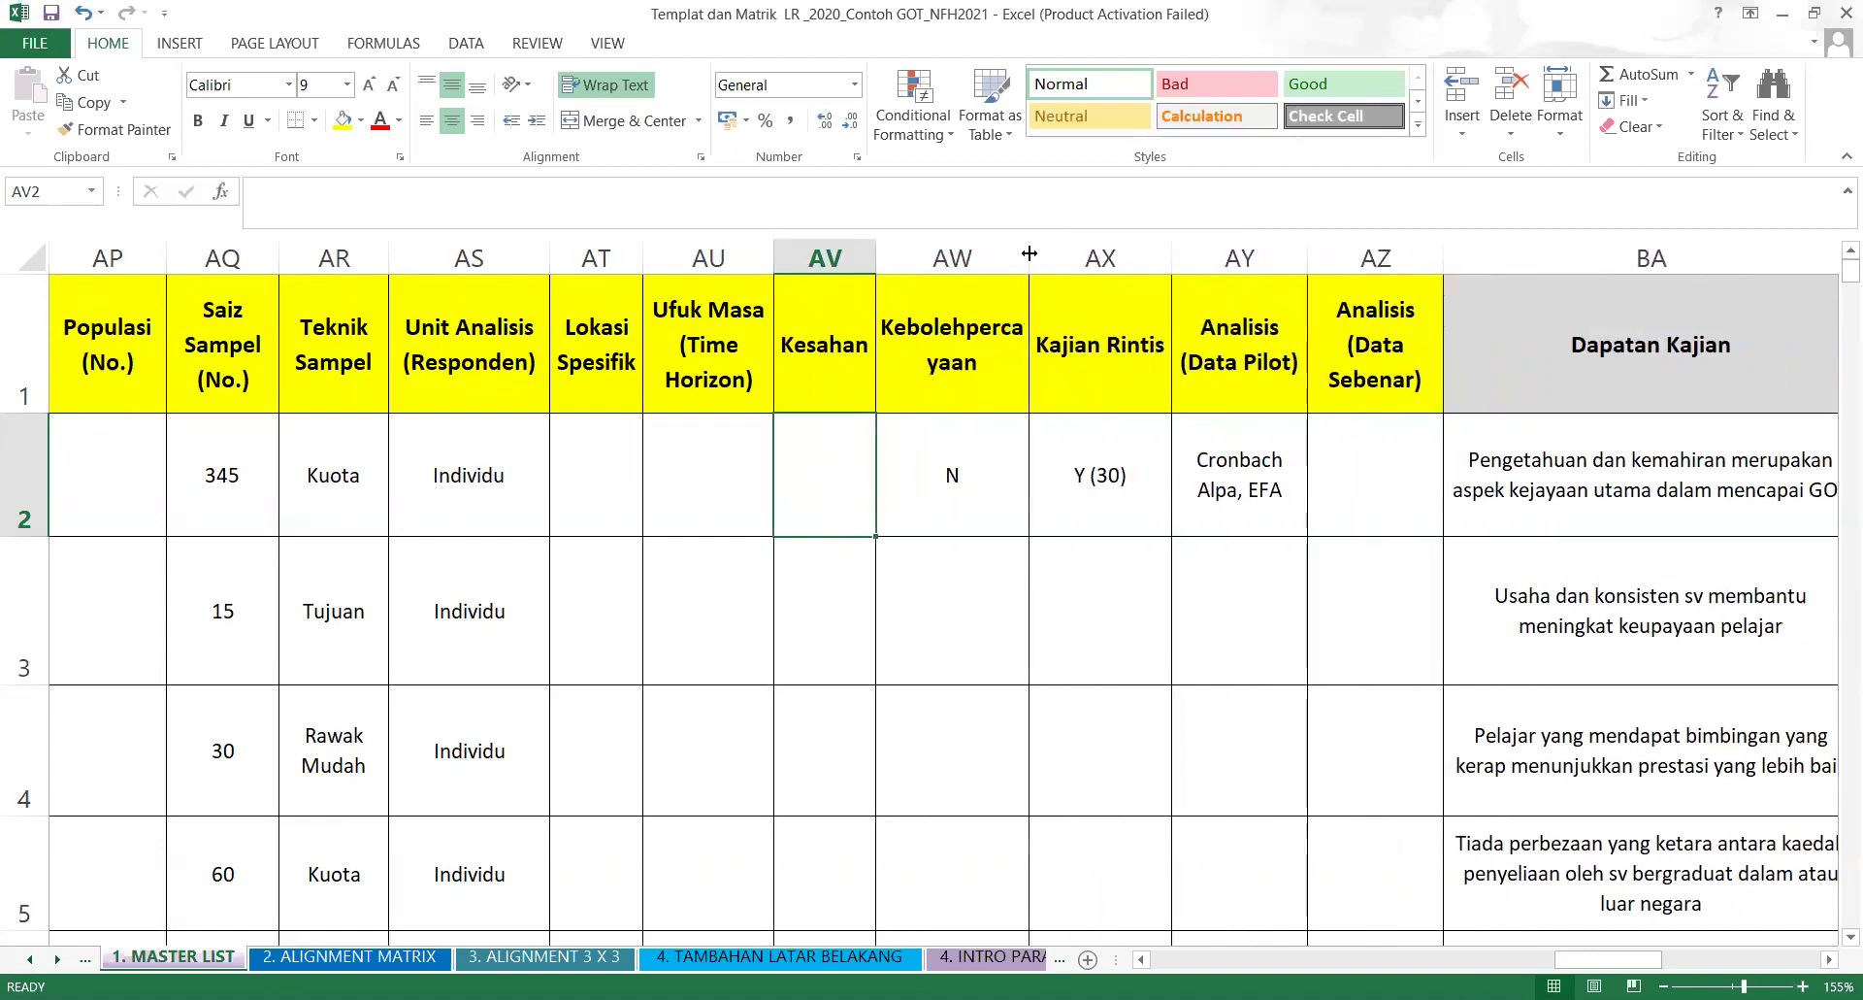
Fill the Analisis (Data Sebenar) and Dapatan Kajian heading cells with light orange.
click(1399, 311)
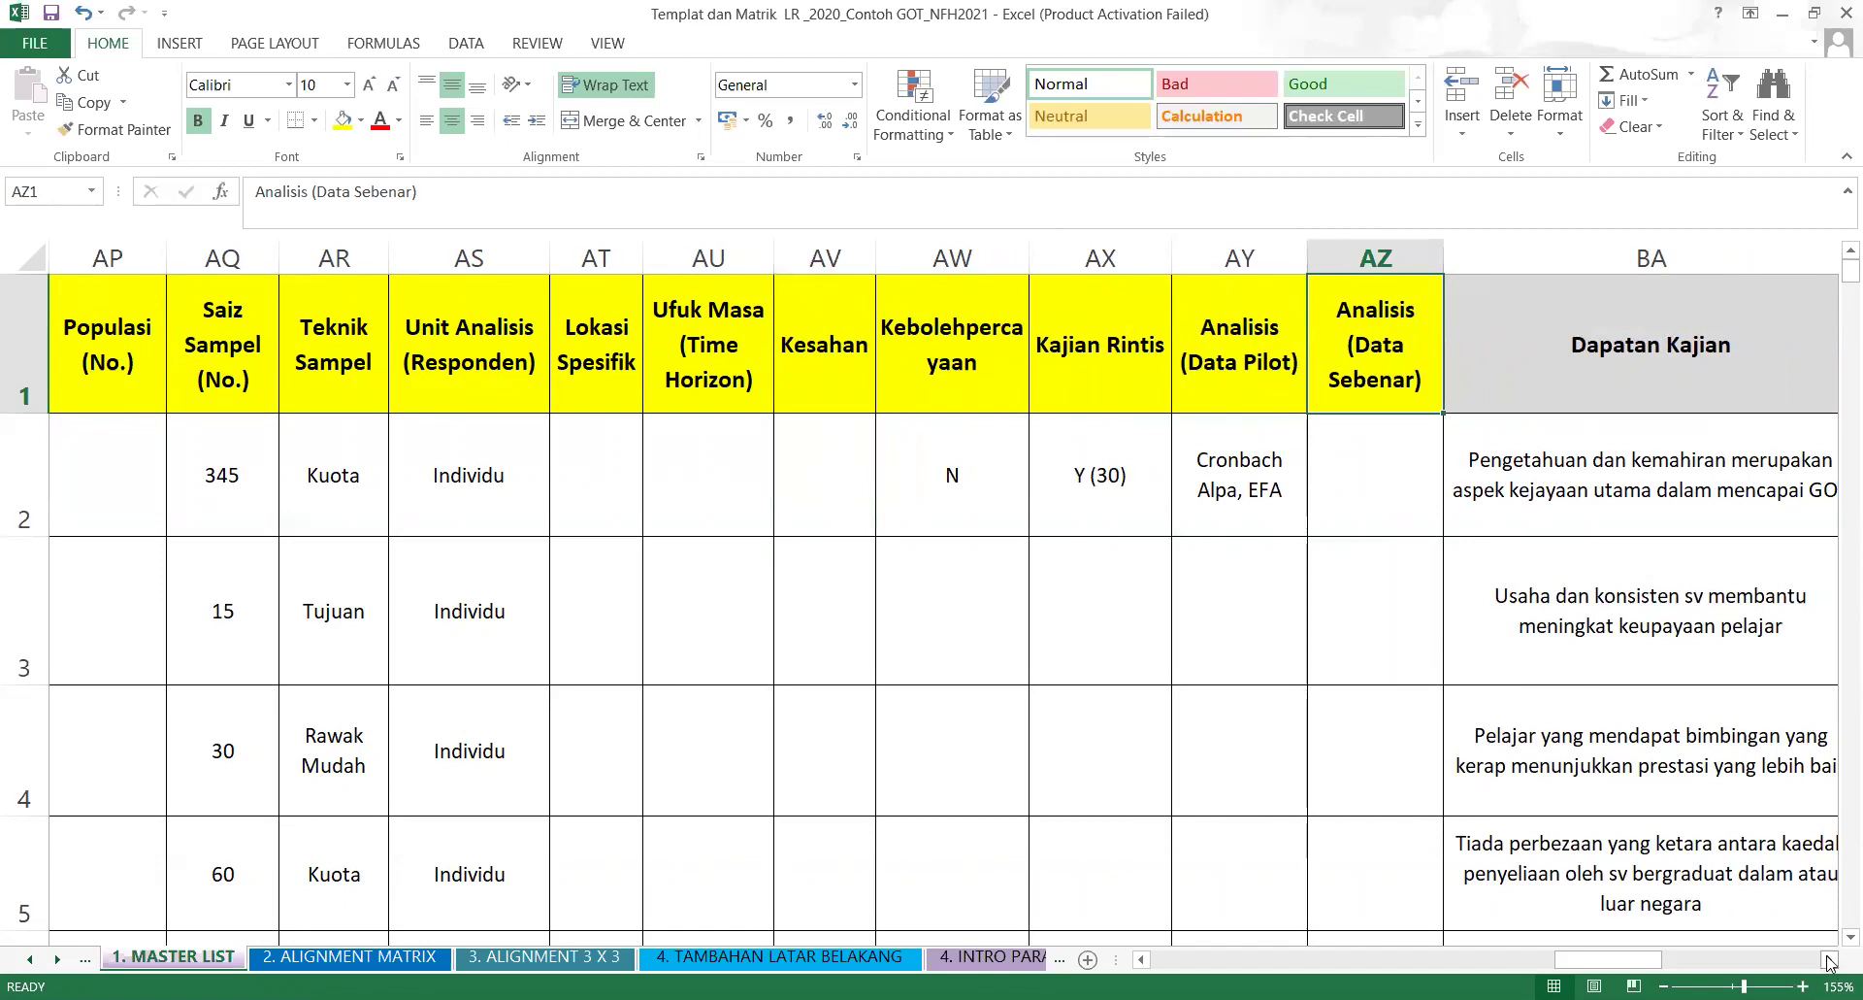
scroll(1409, 352, right, 2)
drag(1462, 359, 1141, 321)
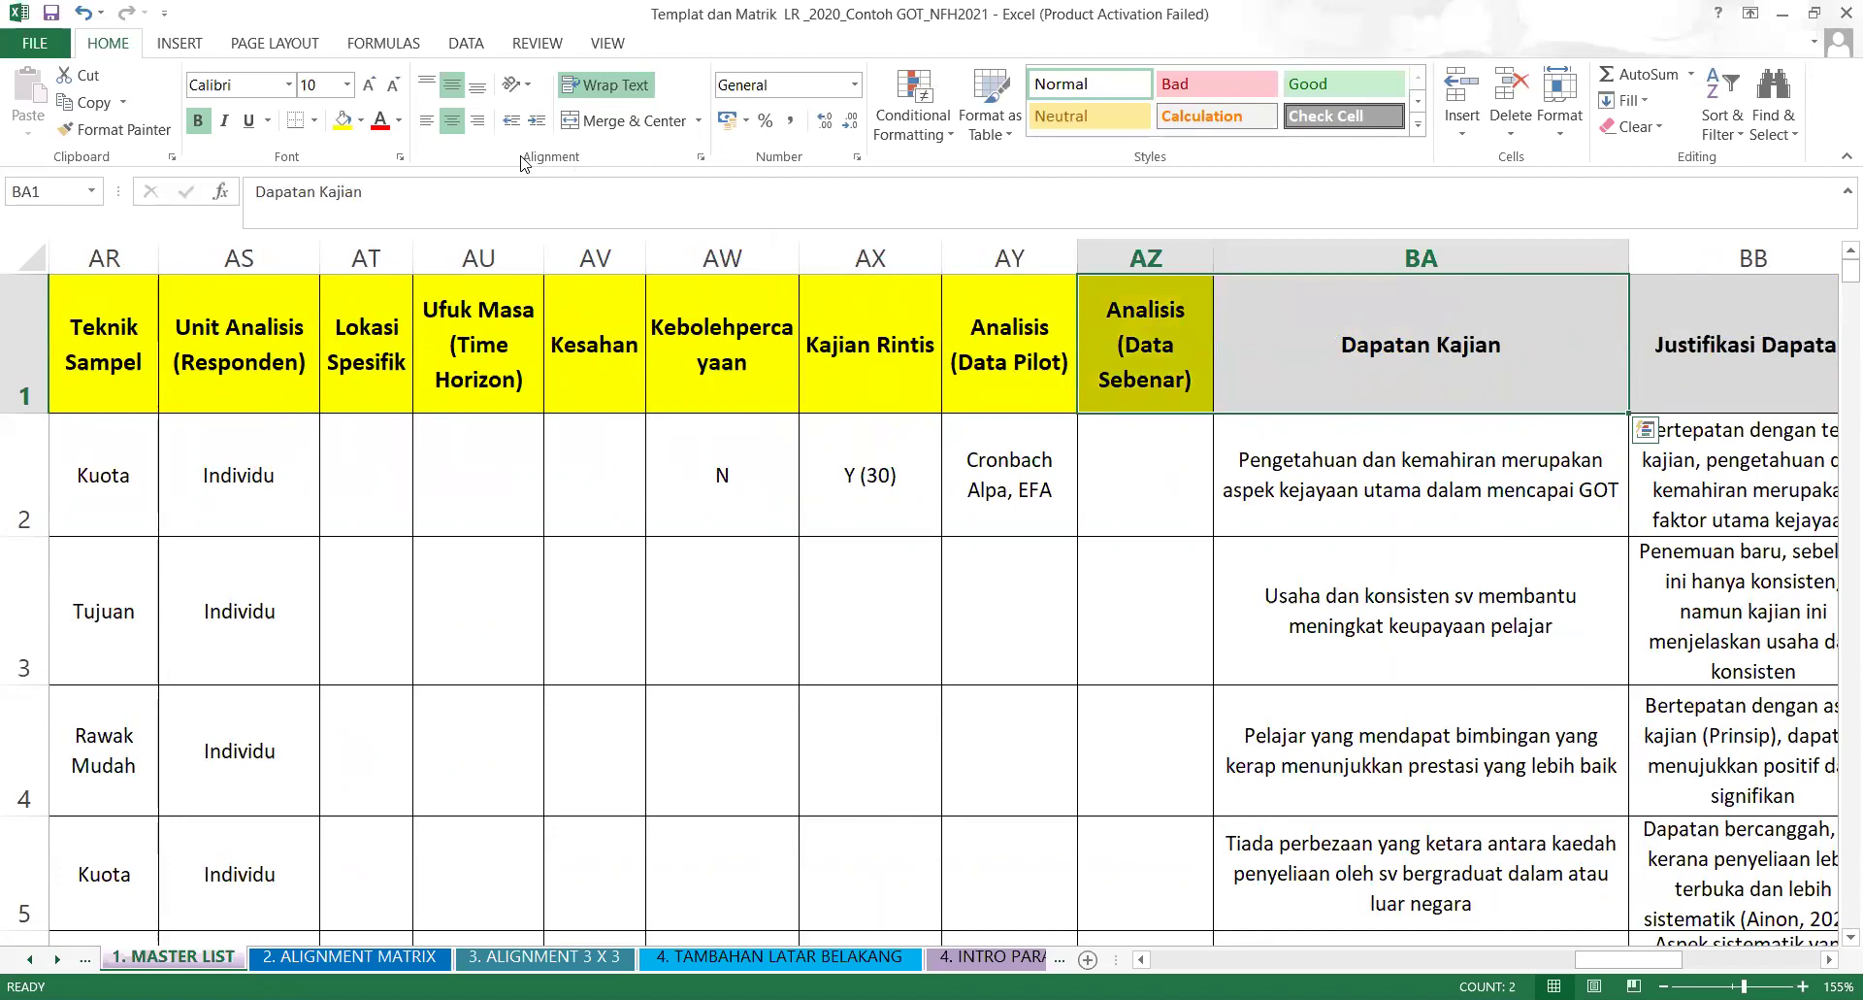
click(361, 121)
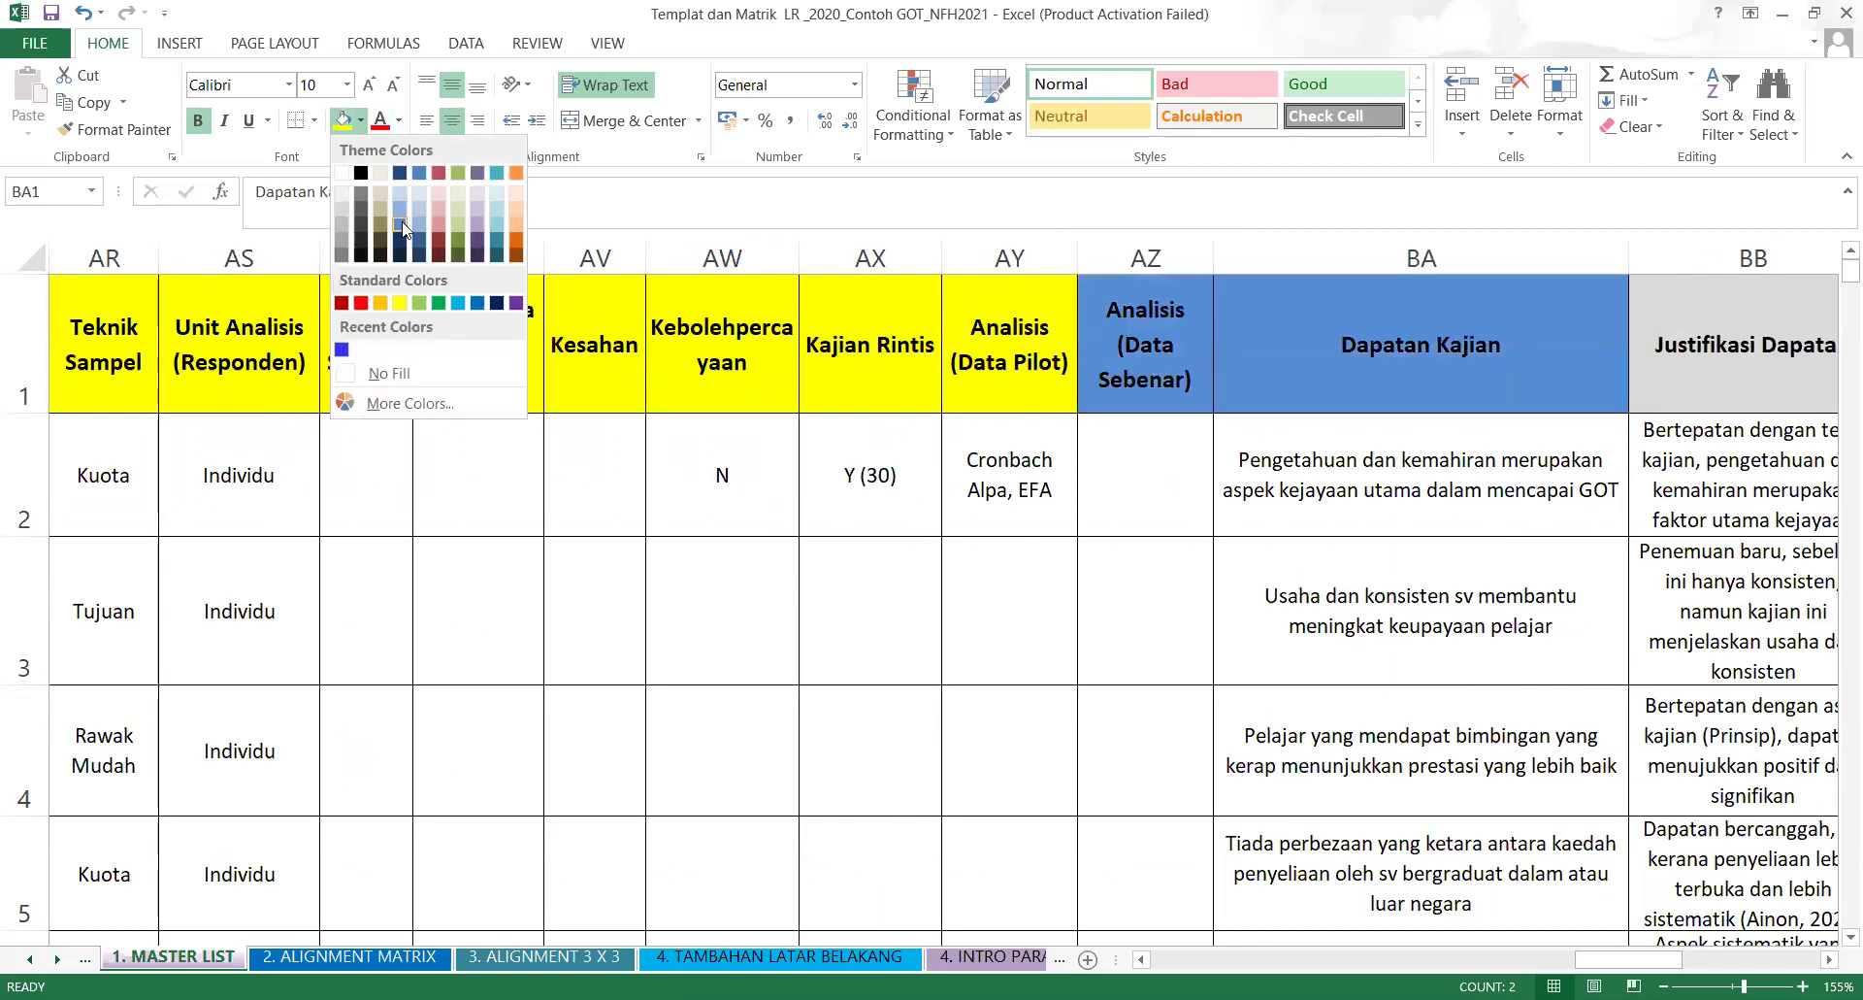
click(844, 690)
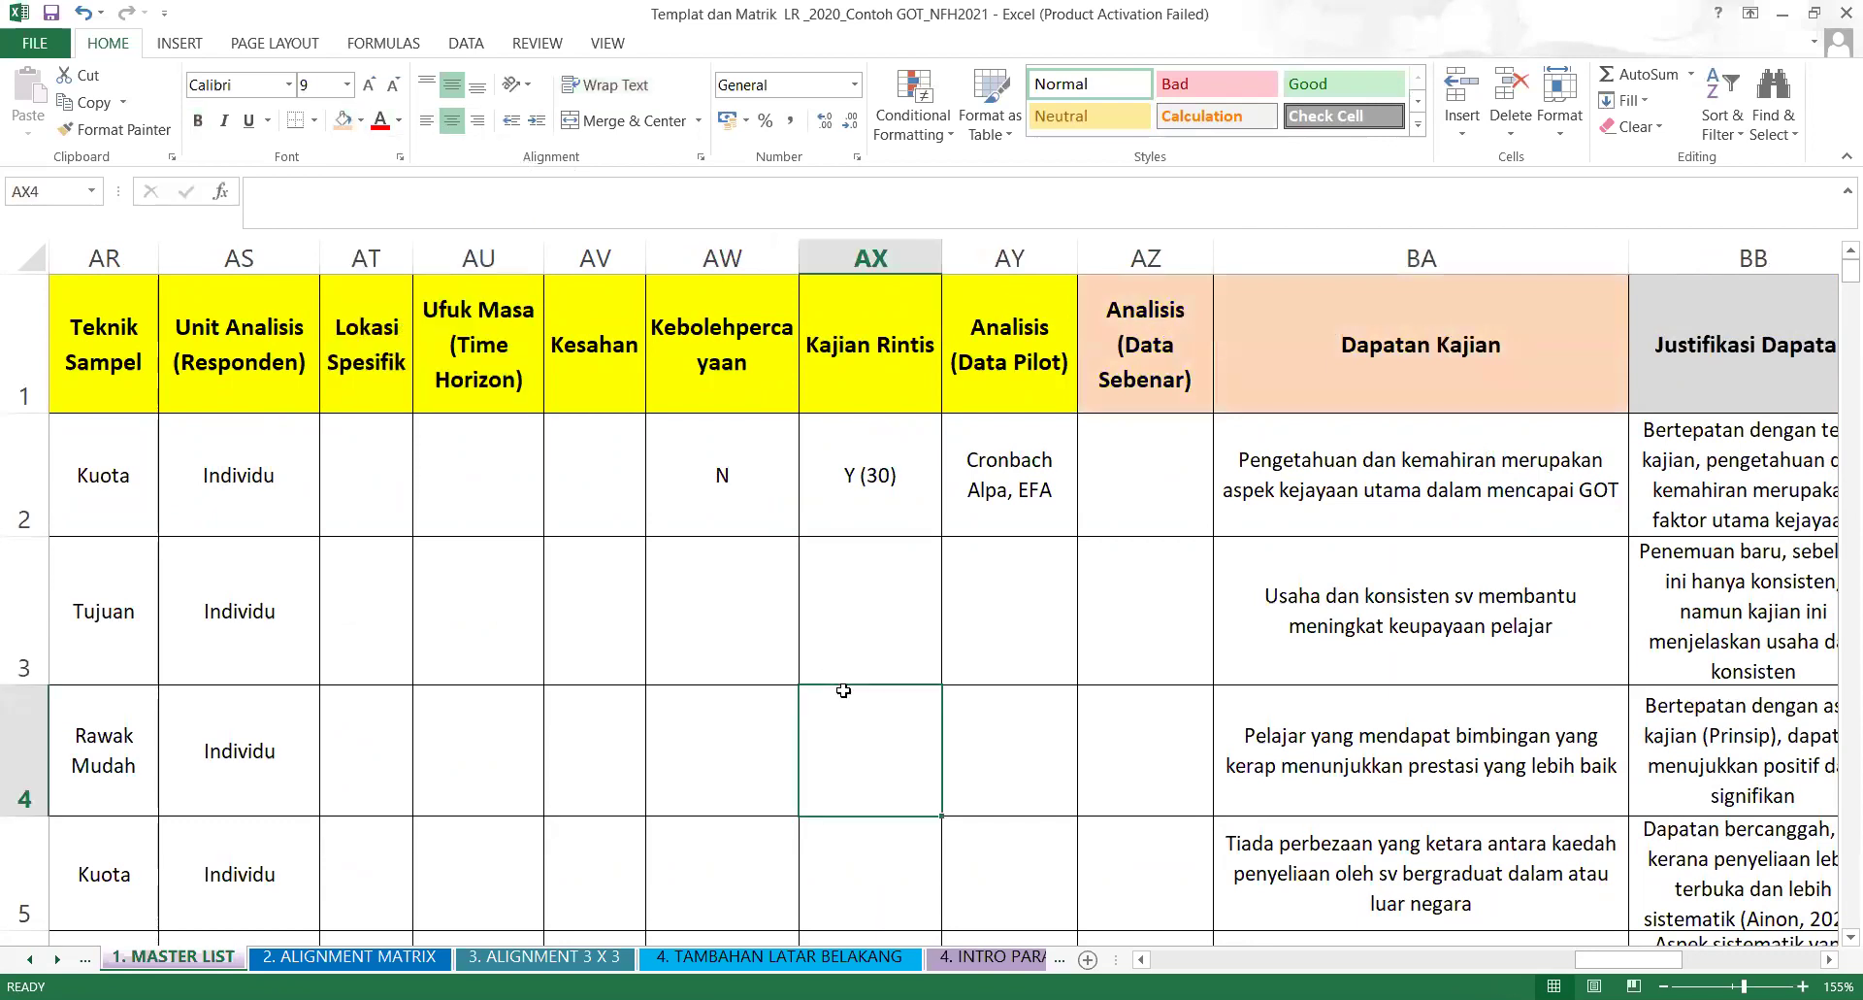
Enter SEM (AMOS) as the Analisis (Data Sebenar) value for the first study in row 2.
click(1164, 474)
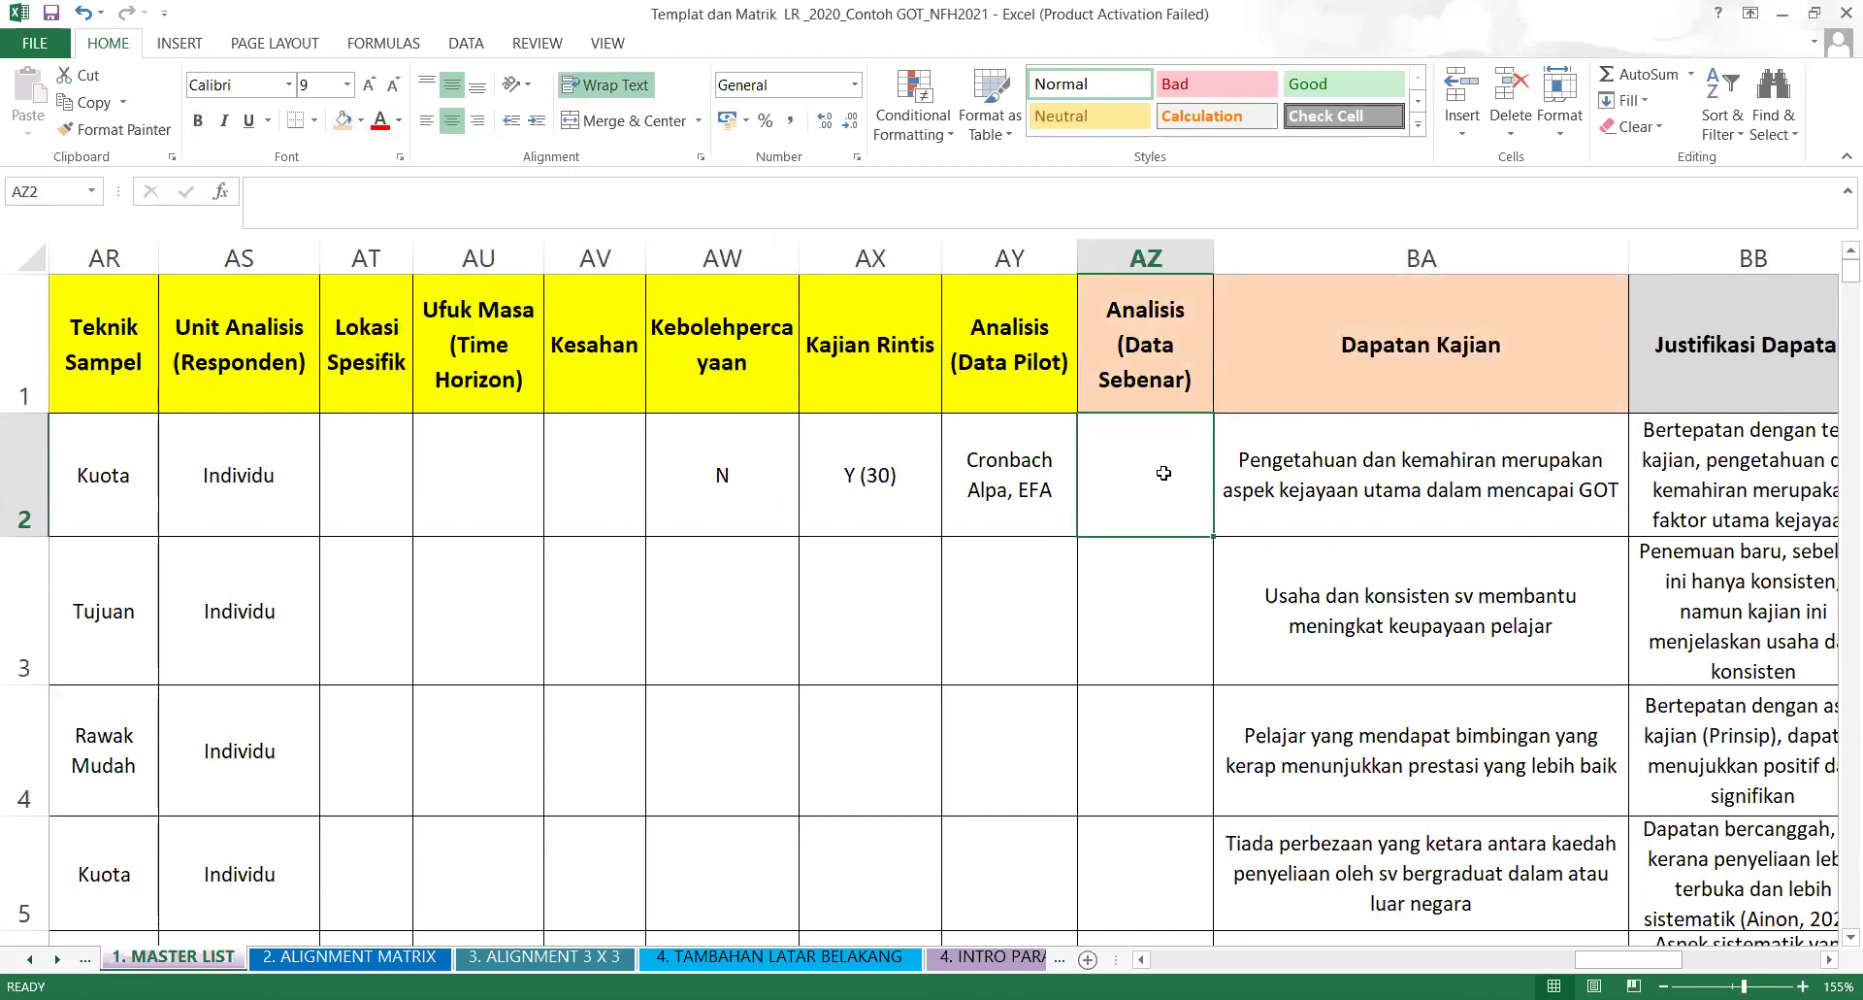
click(1510, 398)
click(1466, 466)
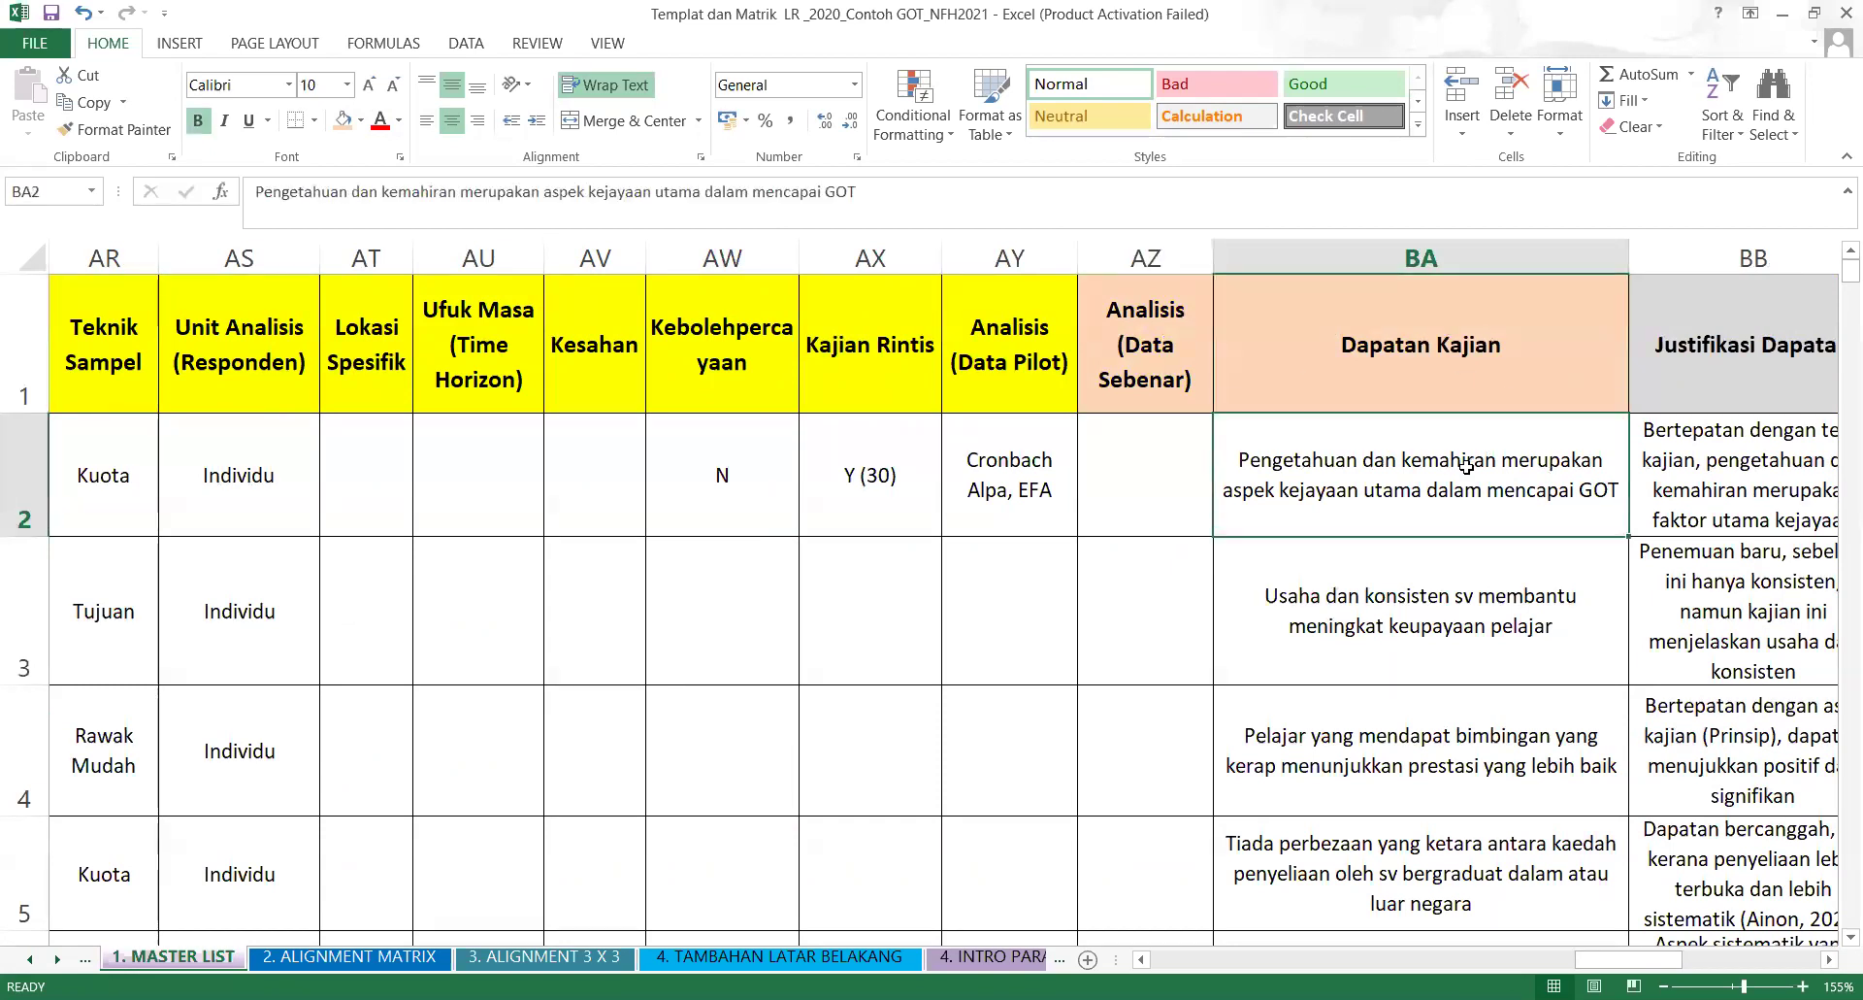
click(1202, 467)
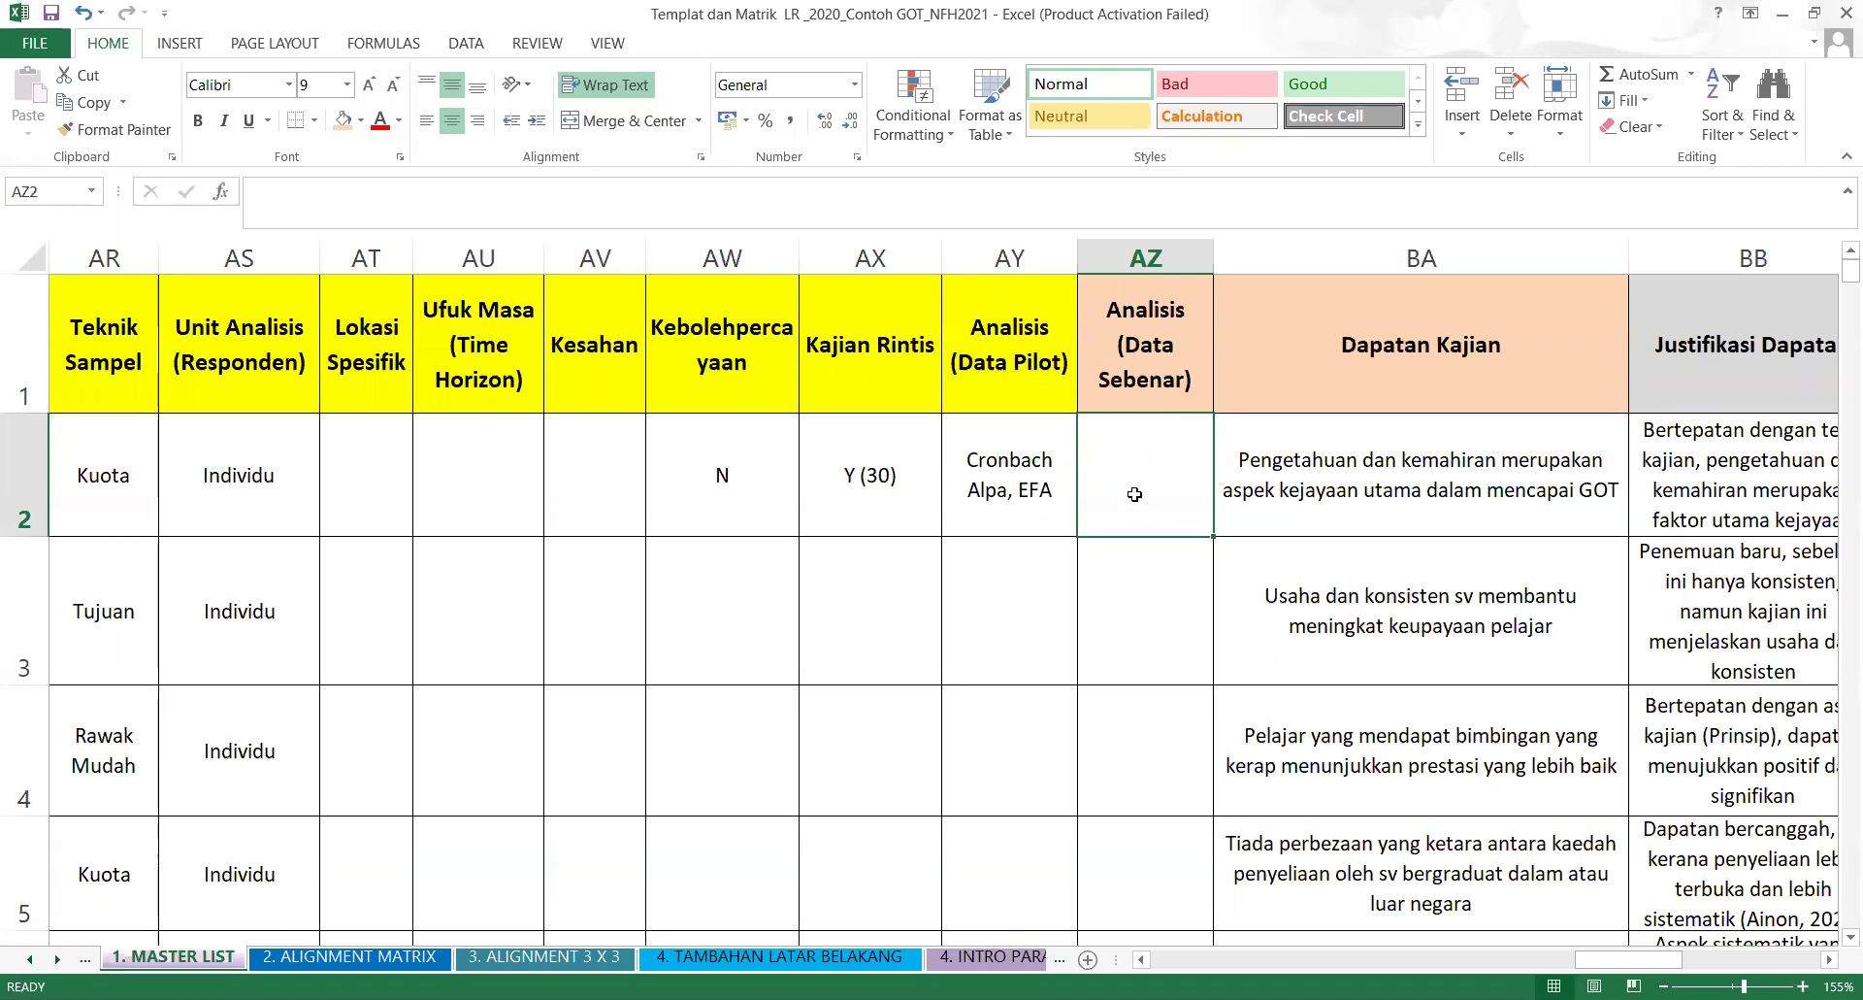
click(410, 195)
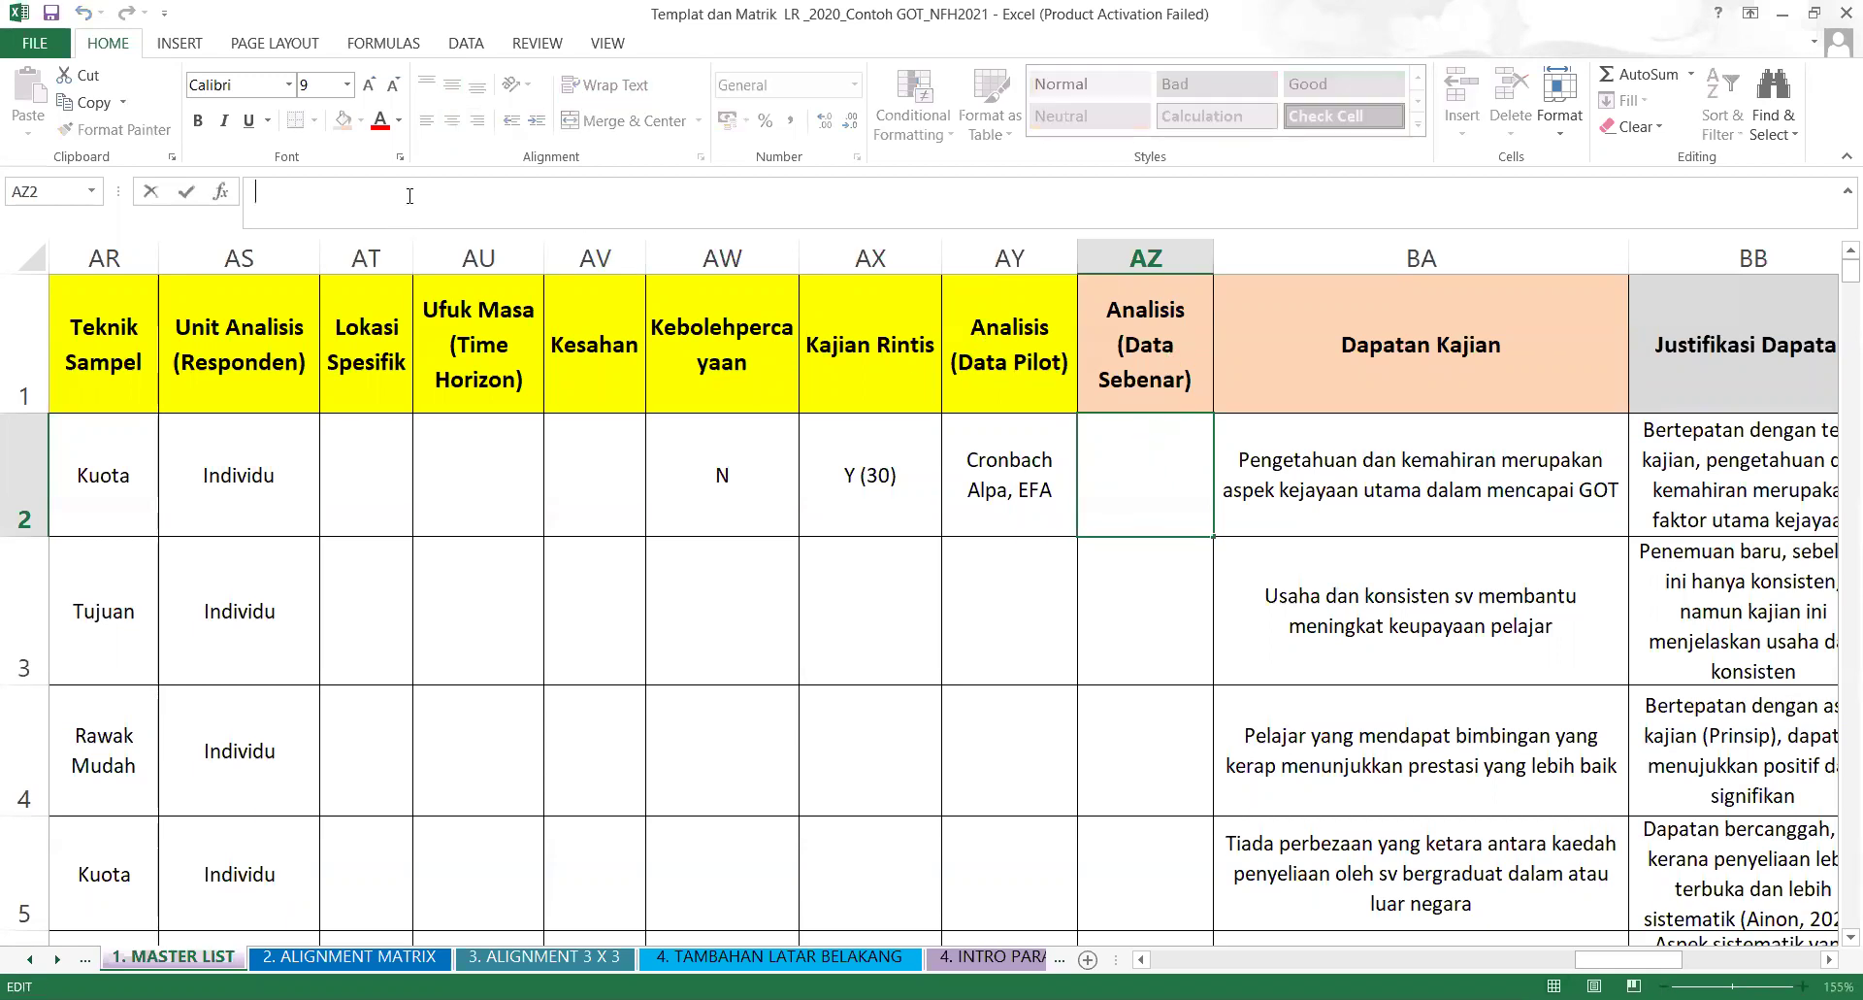
text(SEM (AMOS)
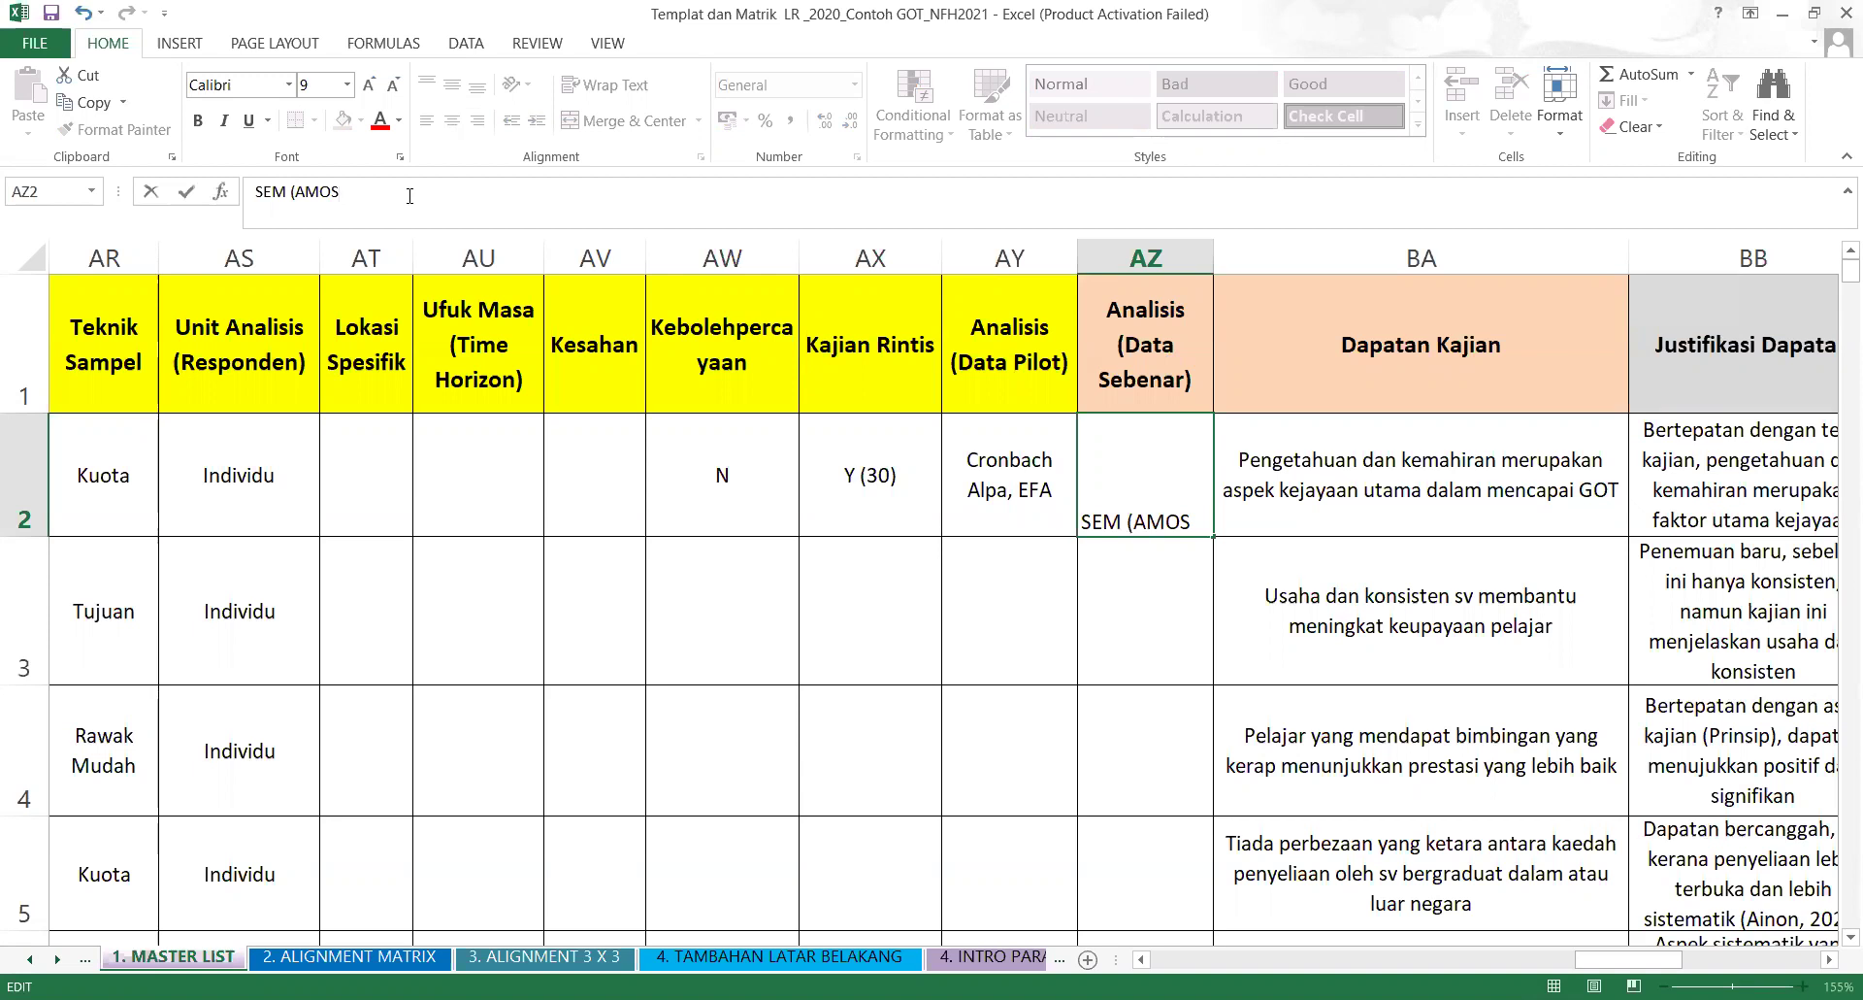
text())
click(925, 688)
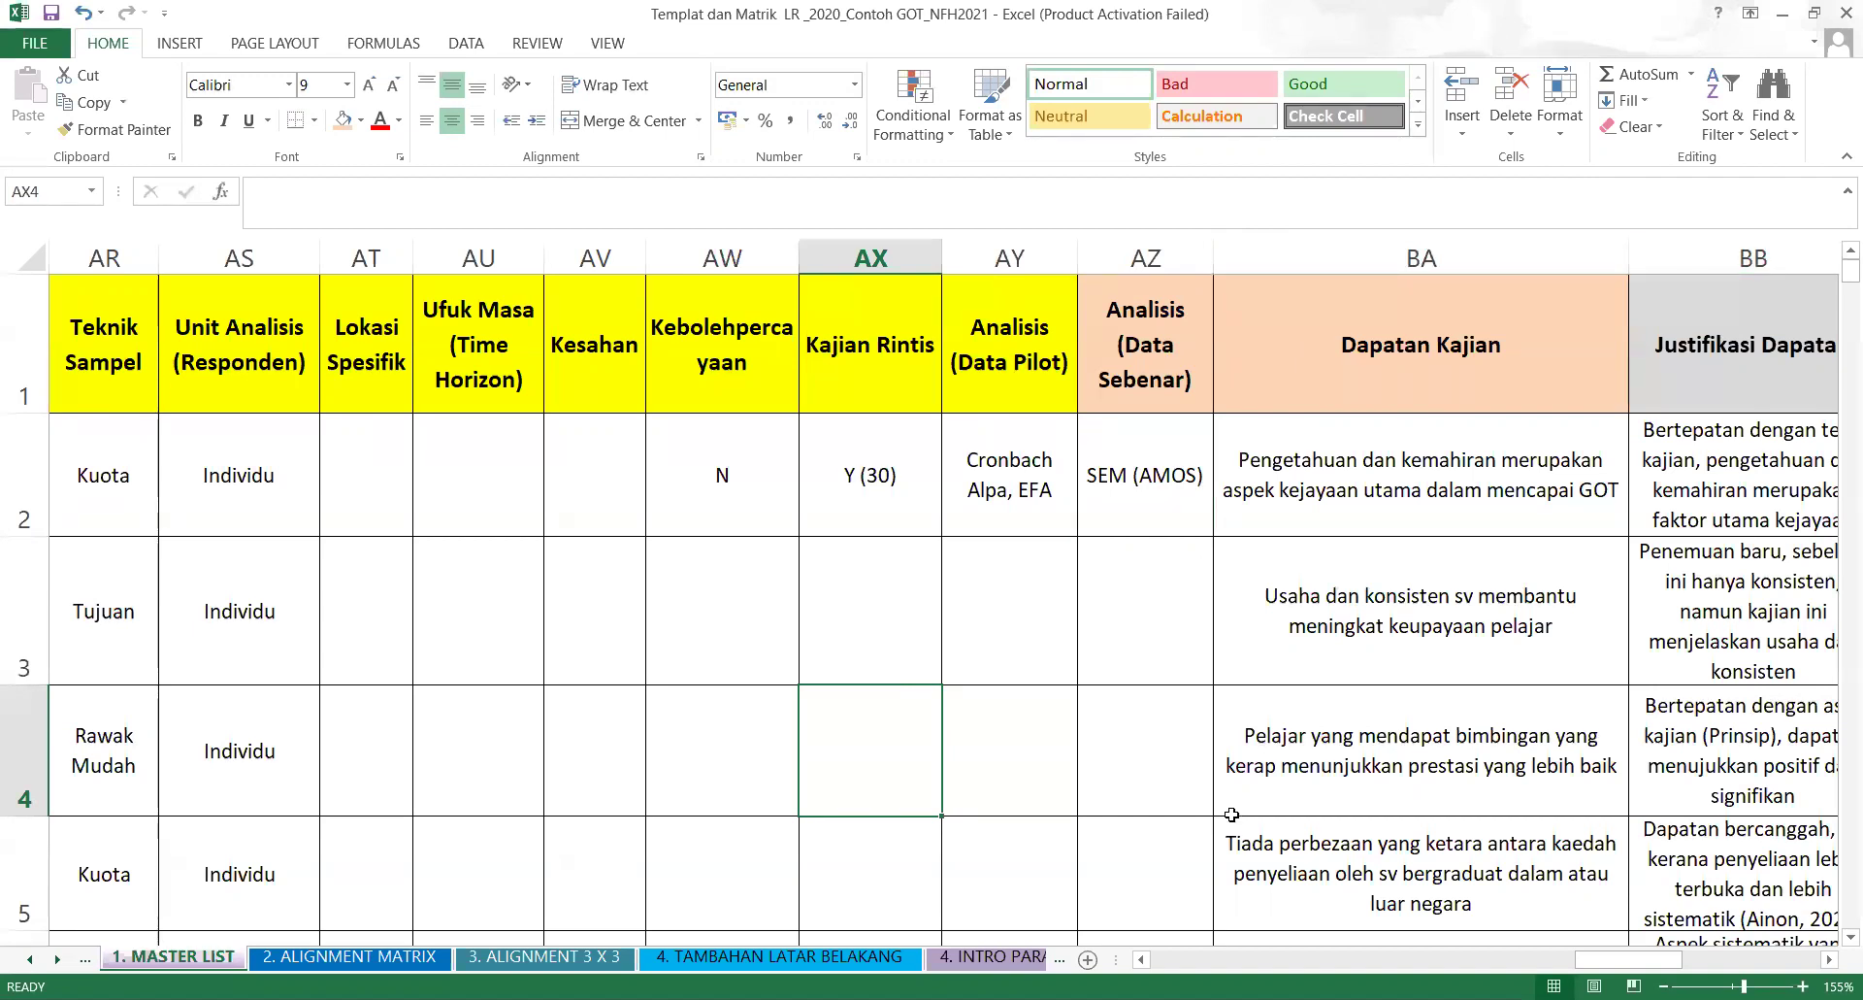
Add SPPS before SEM in the first study's Analisis (Data Sebenar) value so that it reads SPPS, SEM (AMOS).
click(1165, 512)
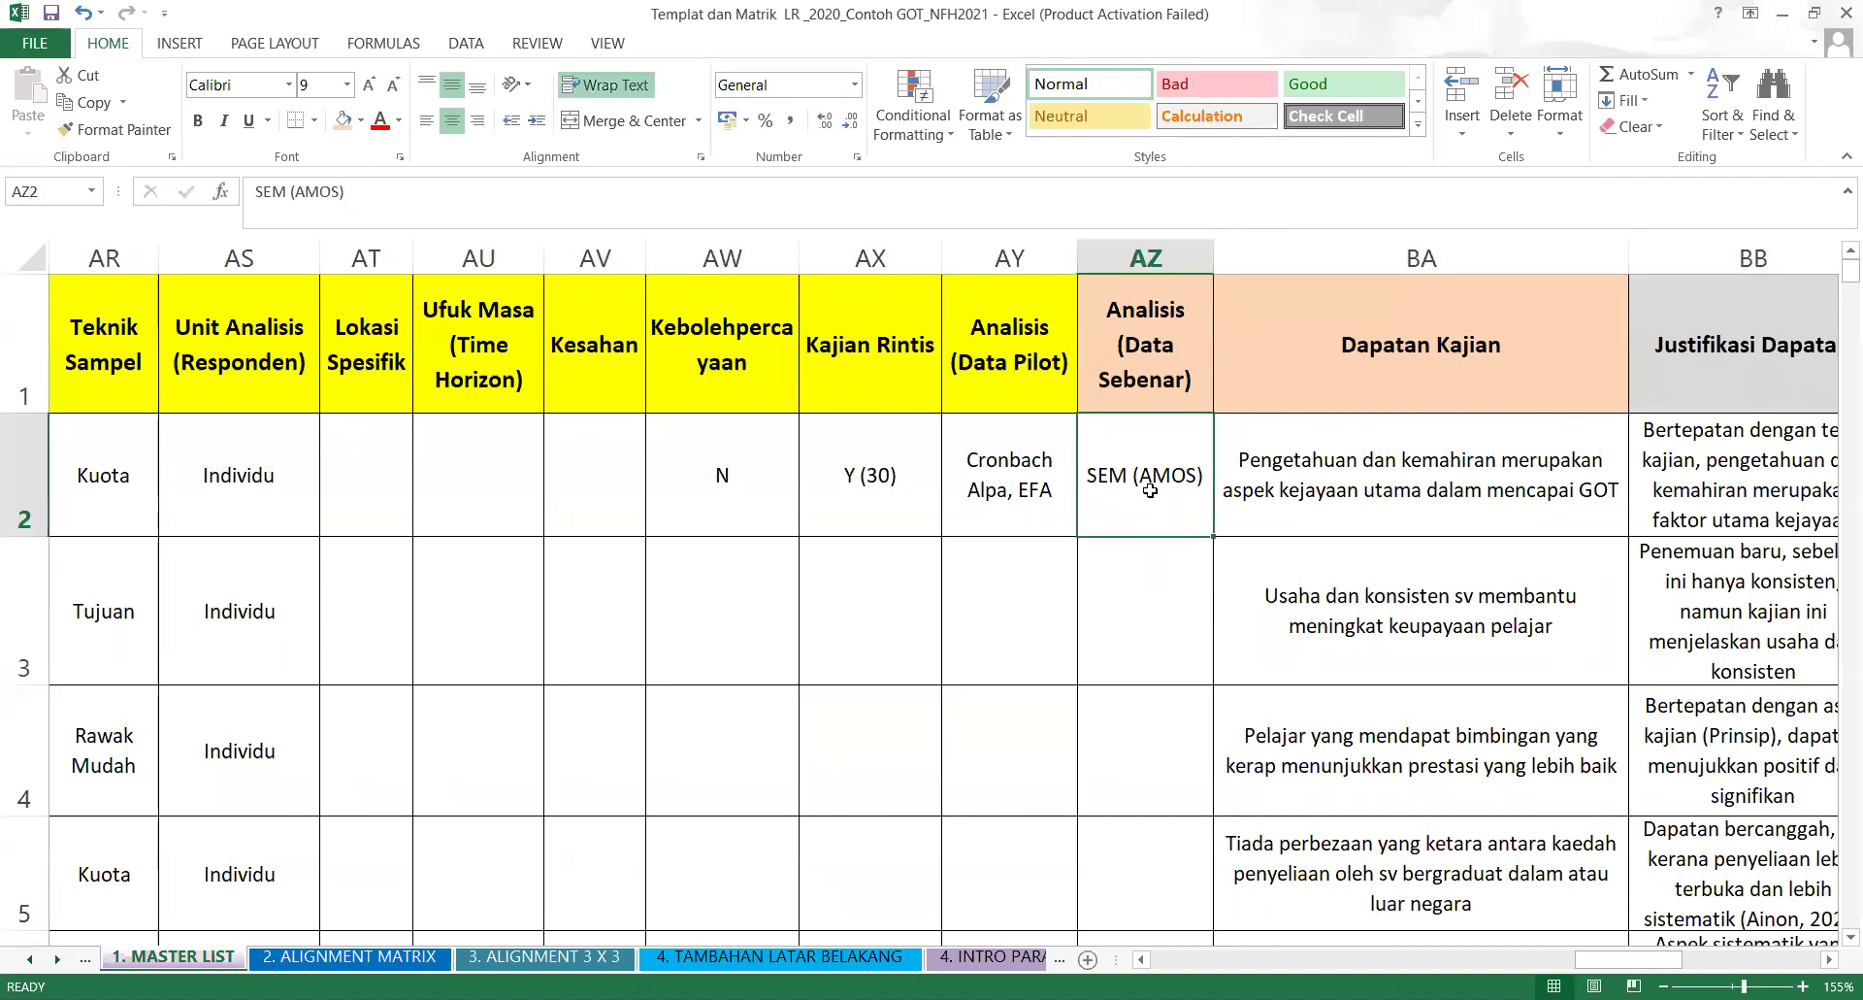
click(254, 190)
text(SPPS)
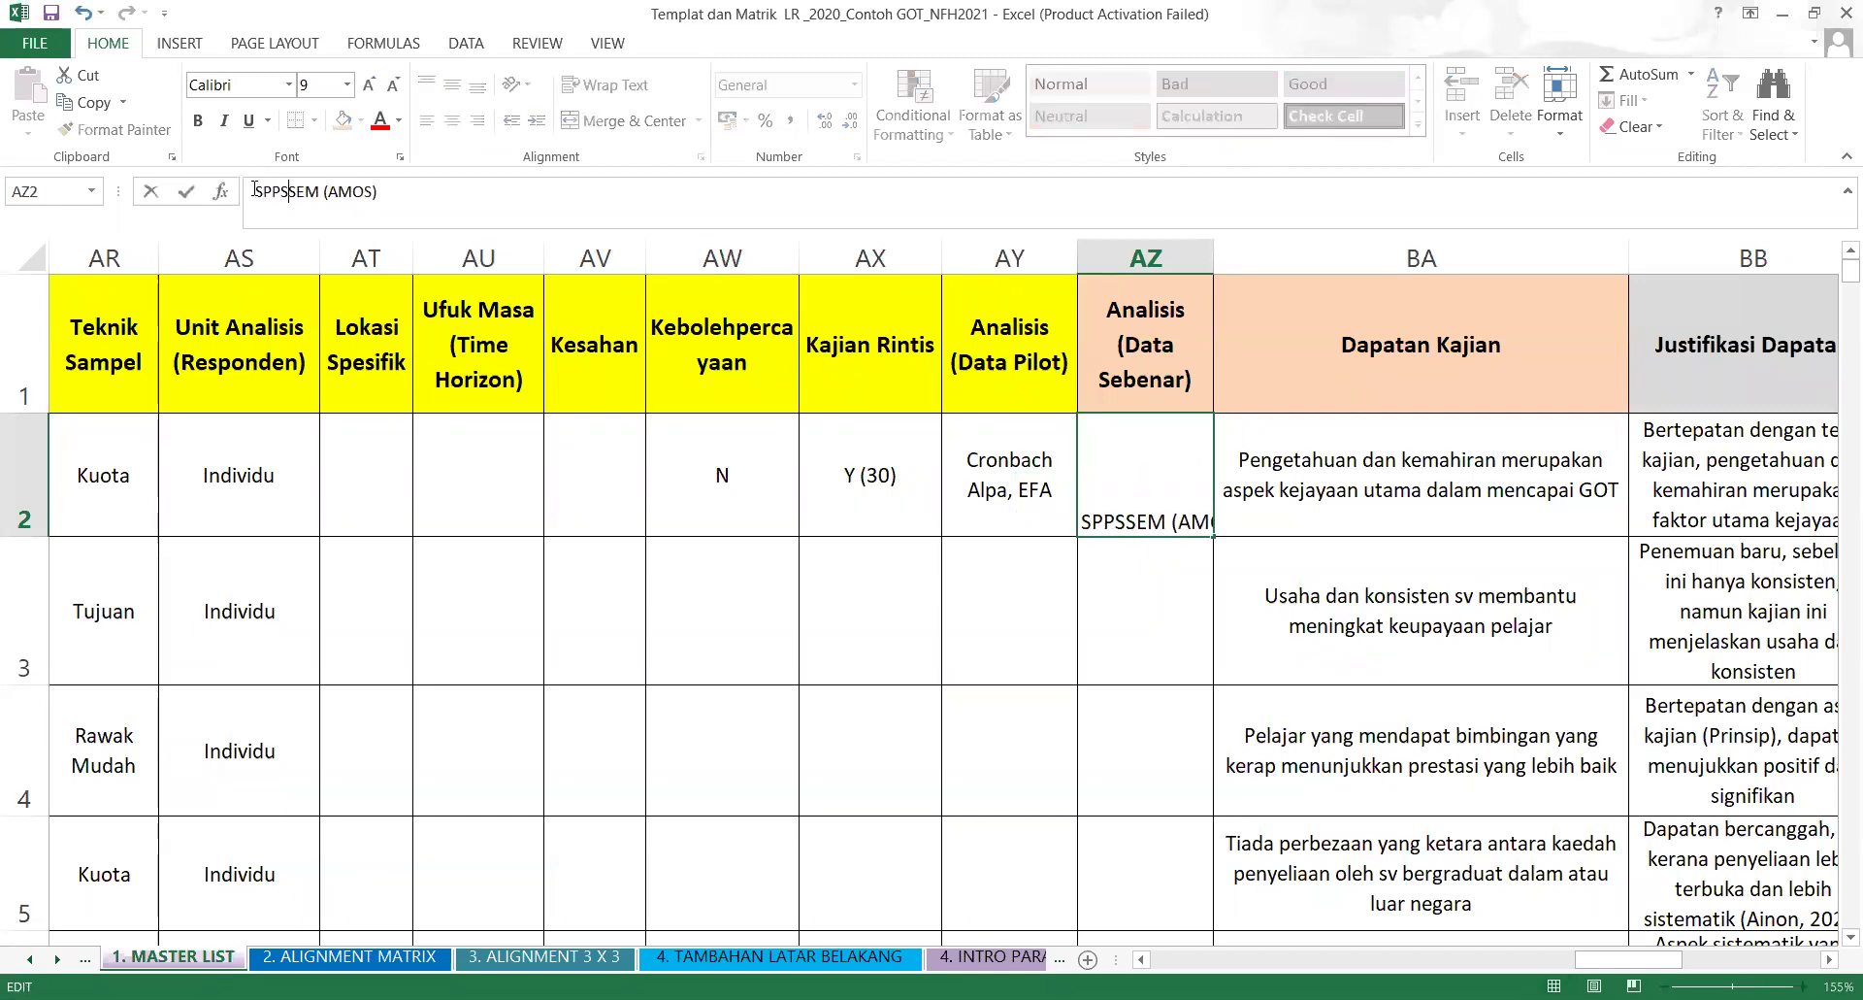
text(,)
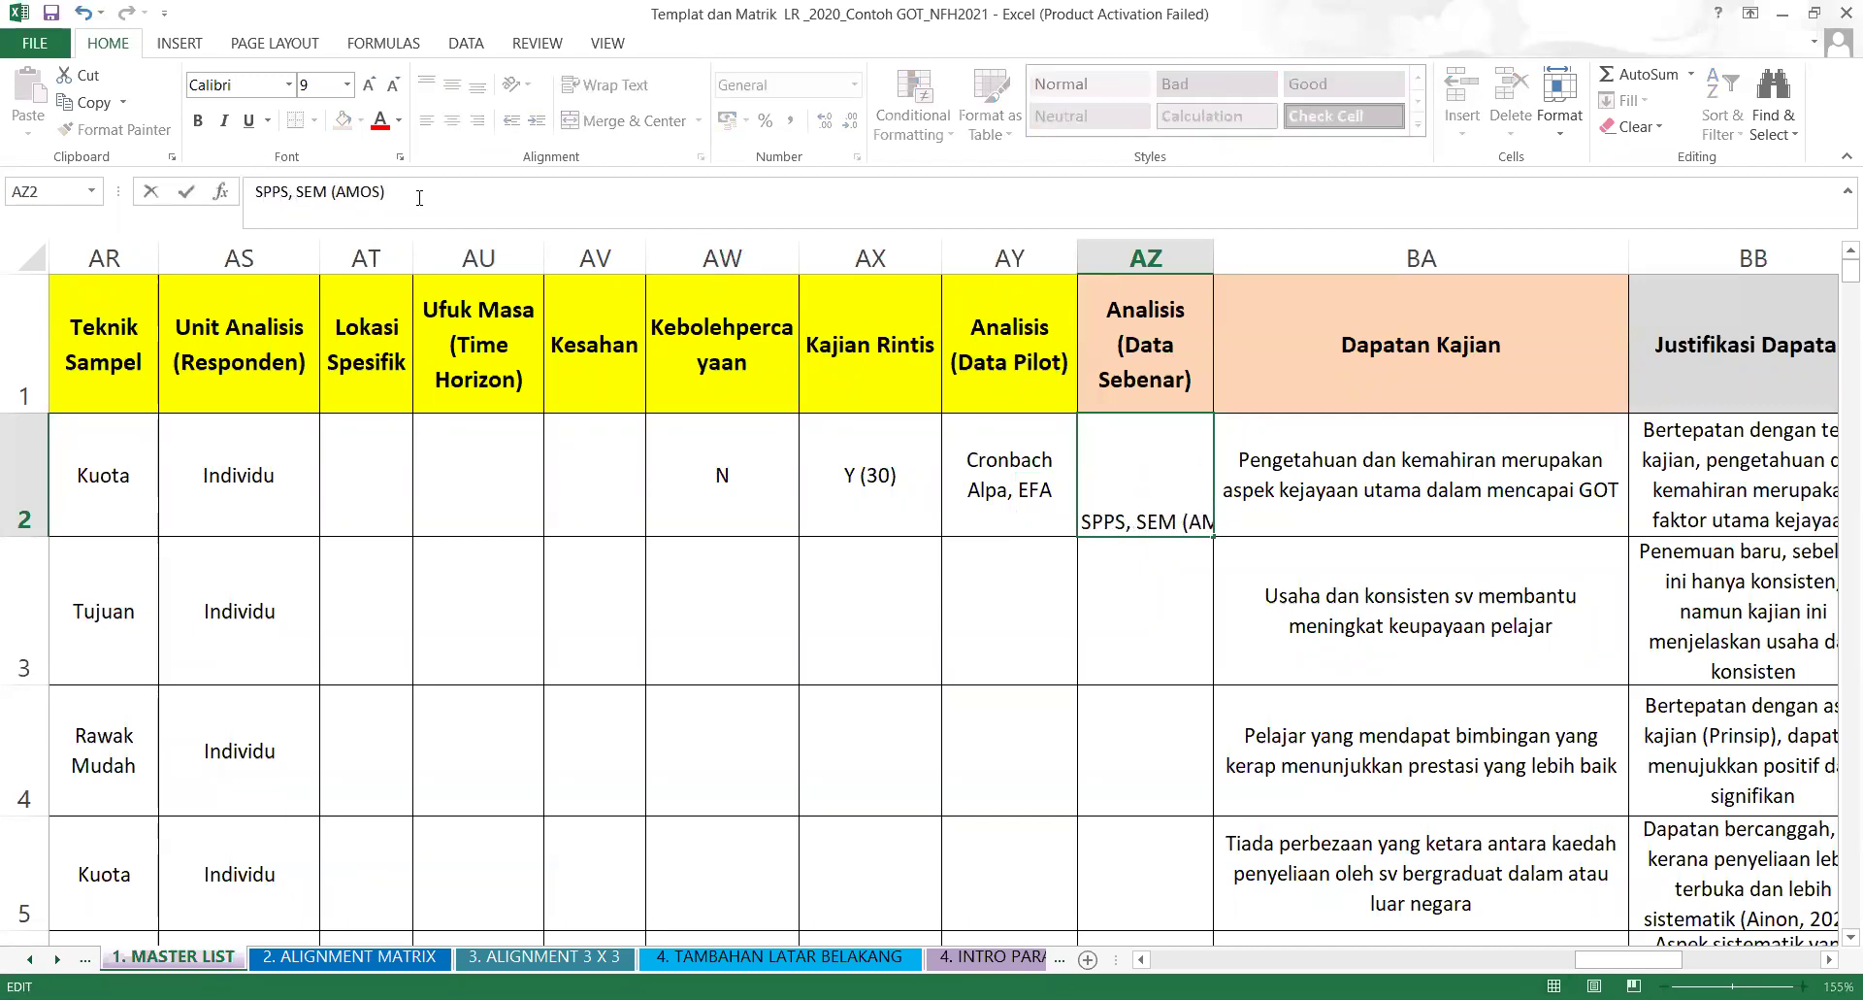
click(870, 654)
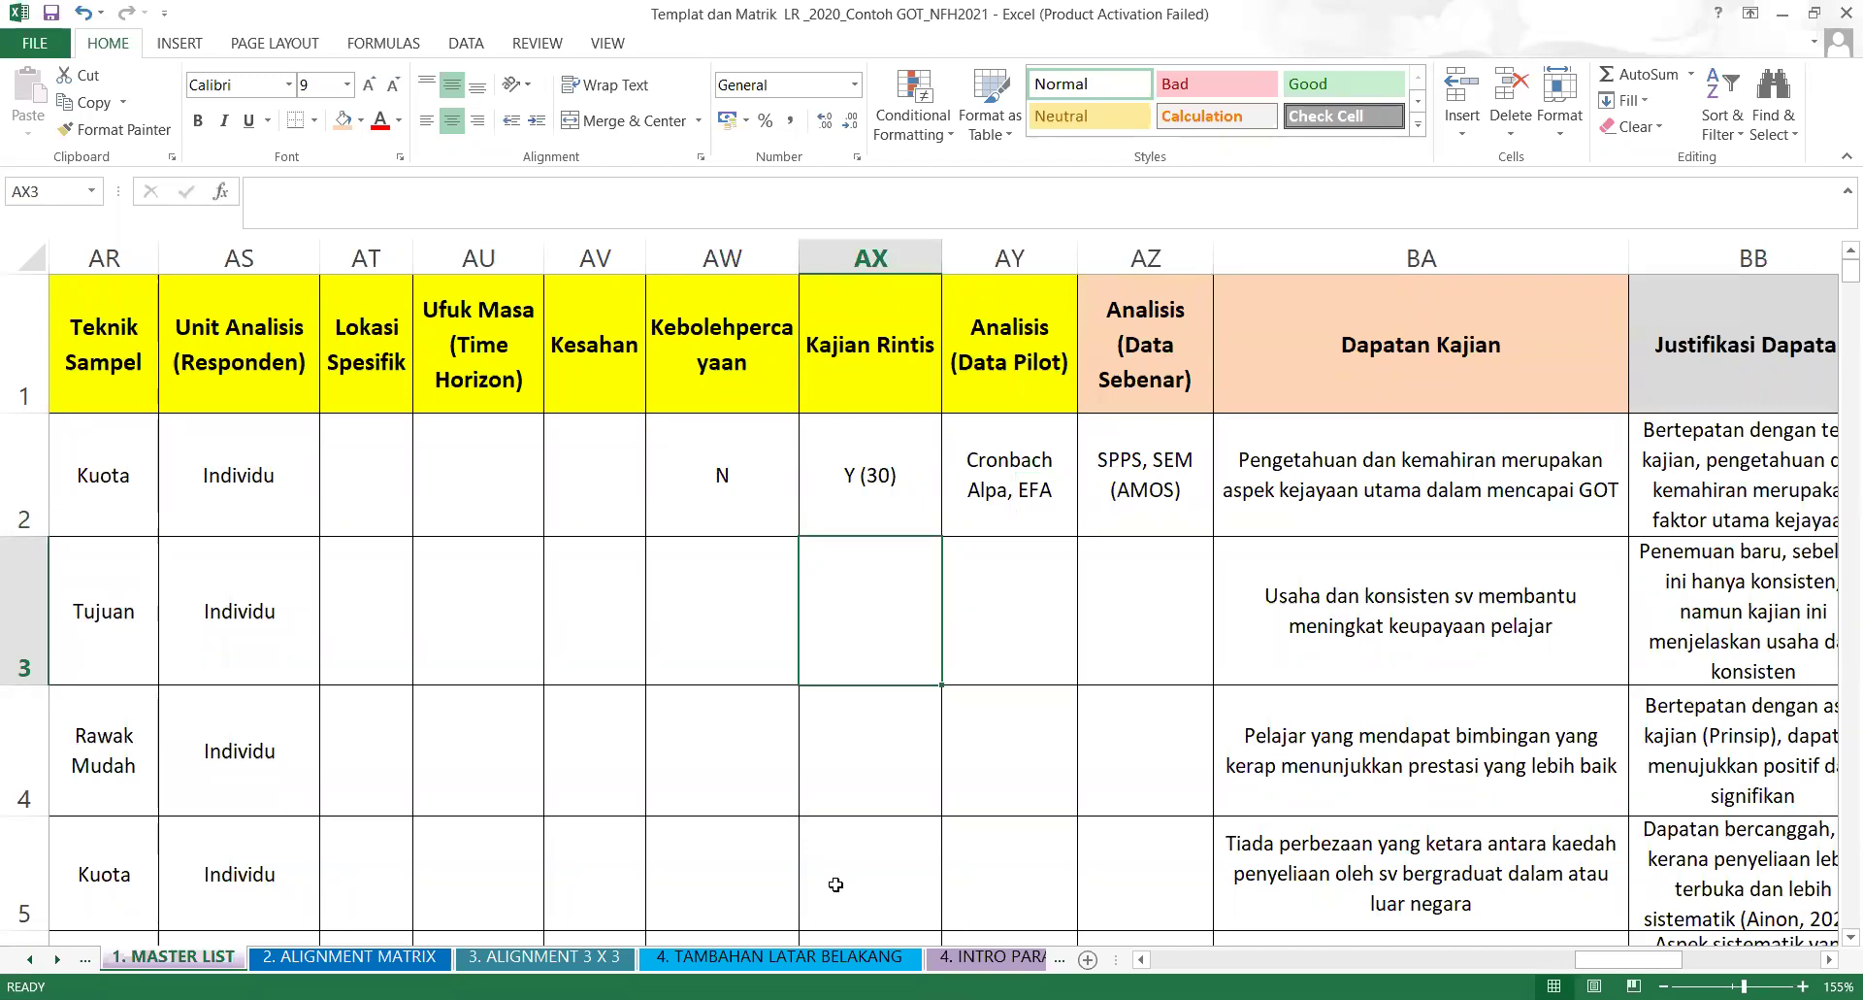
Examine the Soal selidik entries of the studies against the Kesahan column, focusing on the first study in row 2.
click(1141, 958)
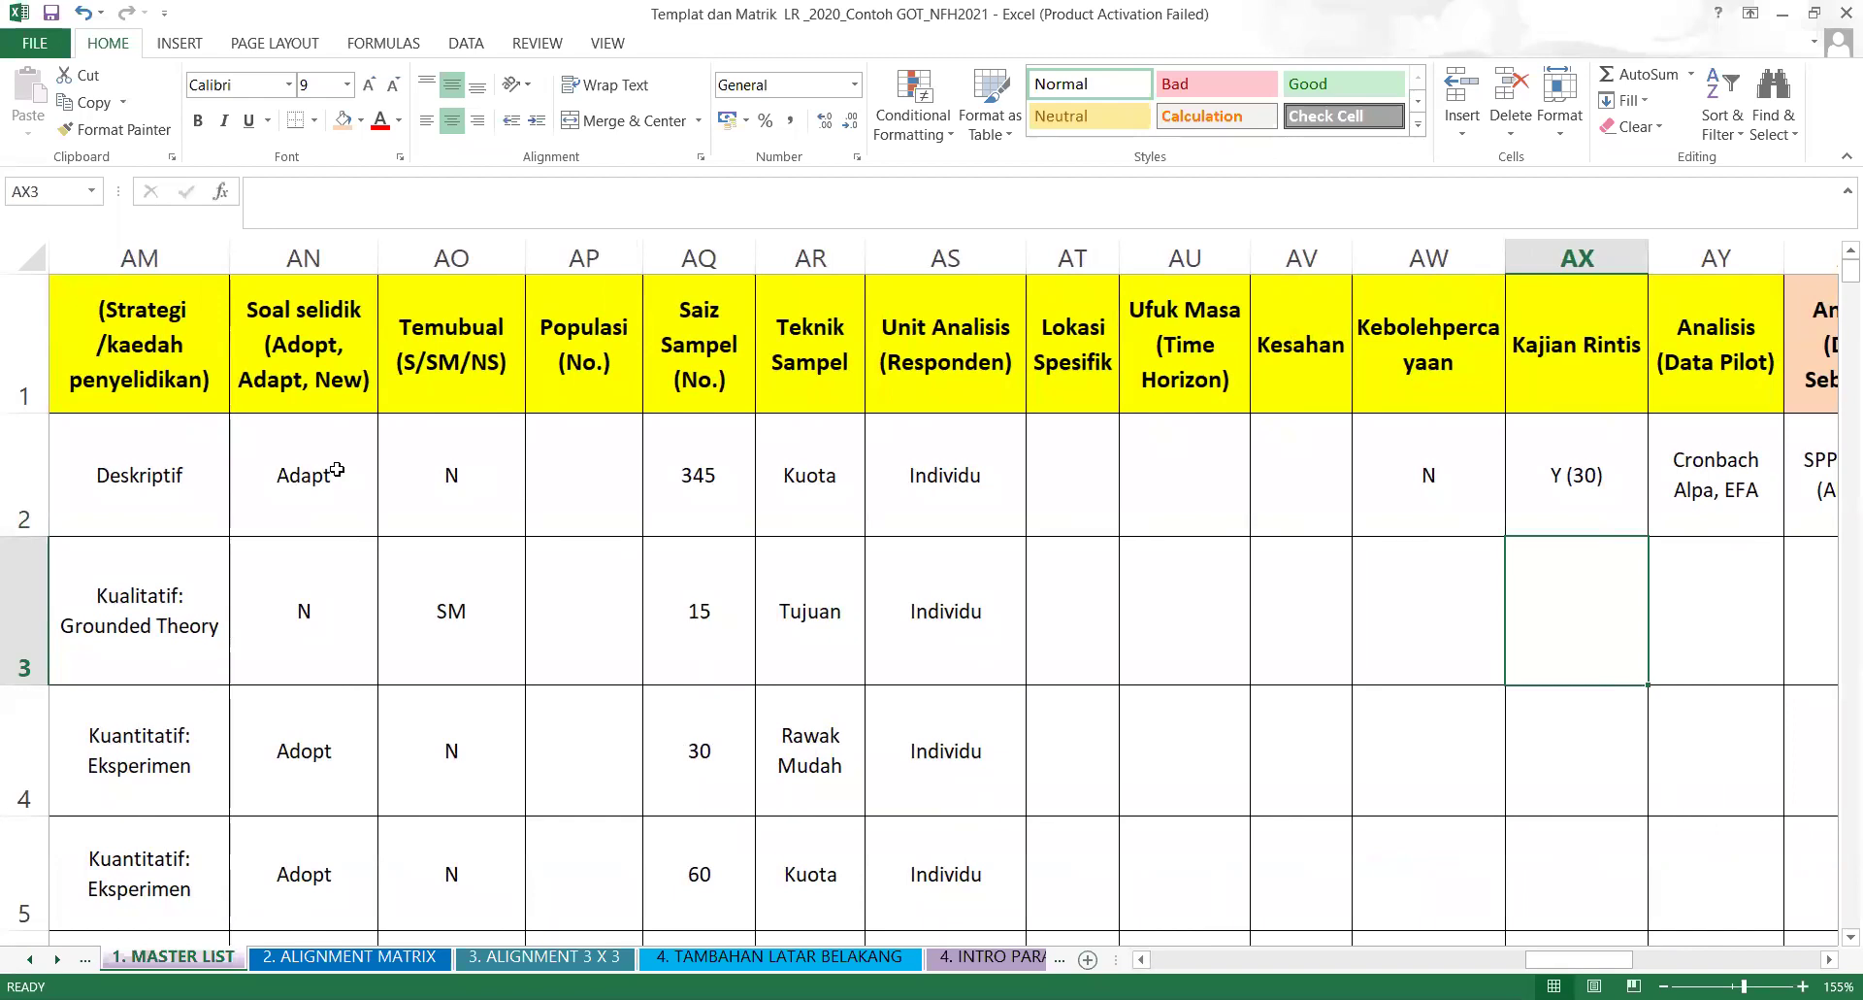
click(336, 471)
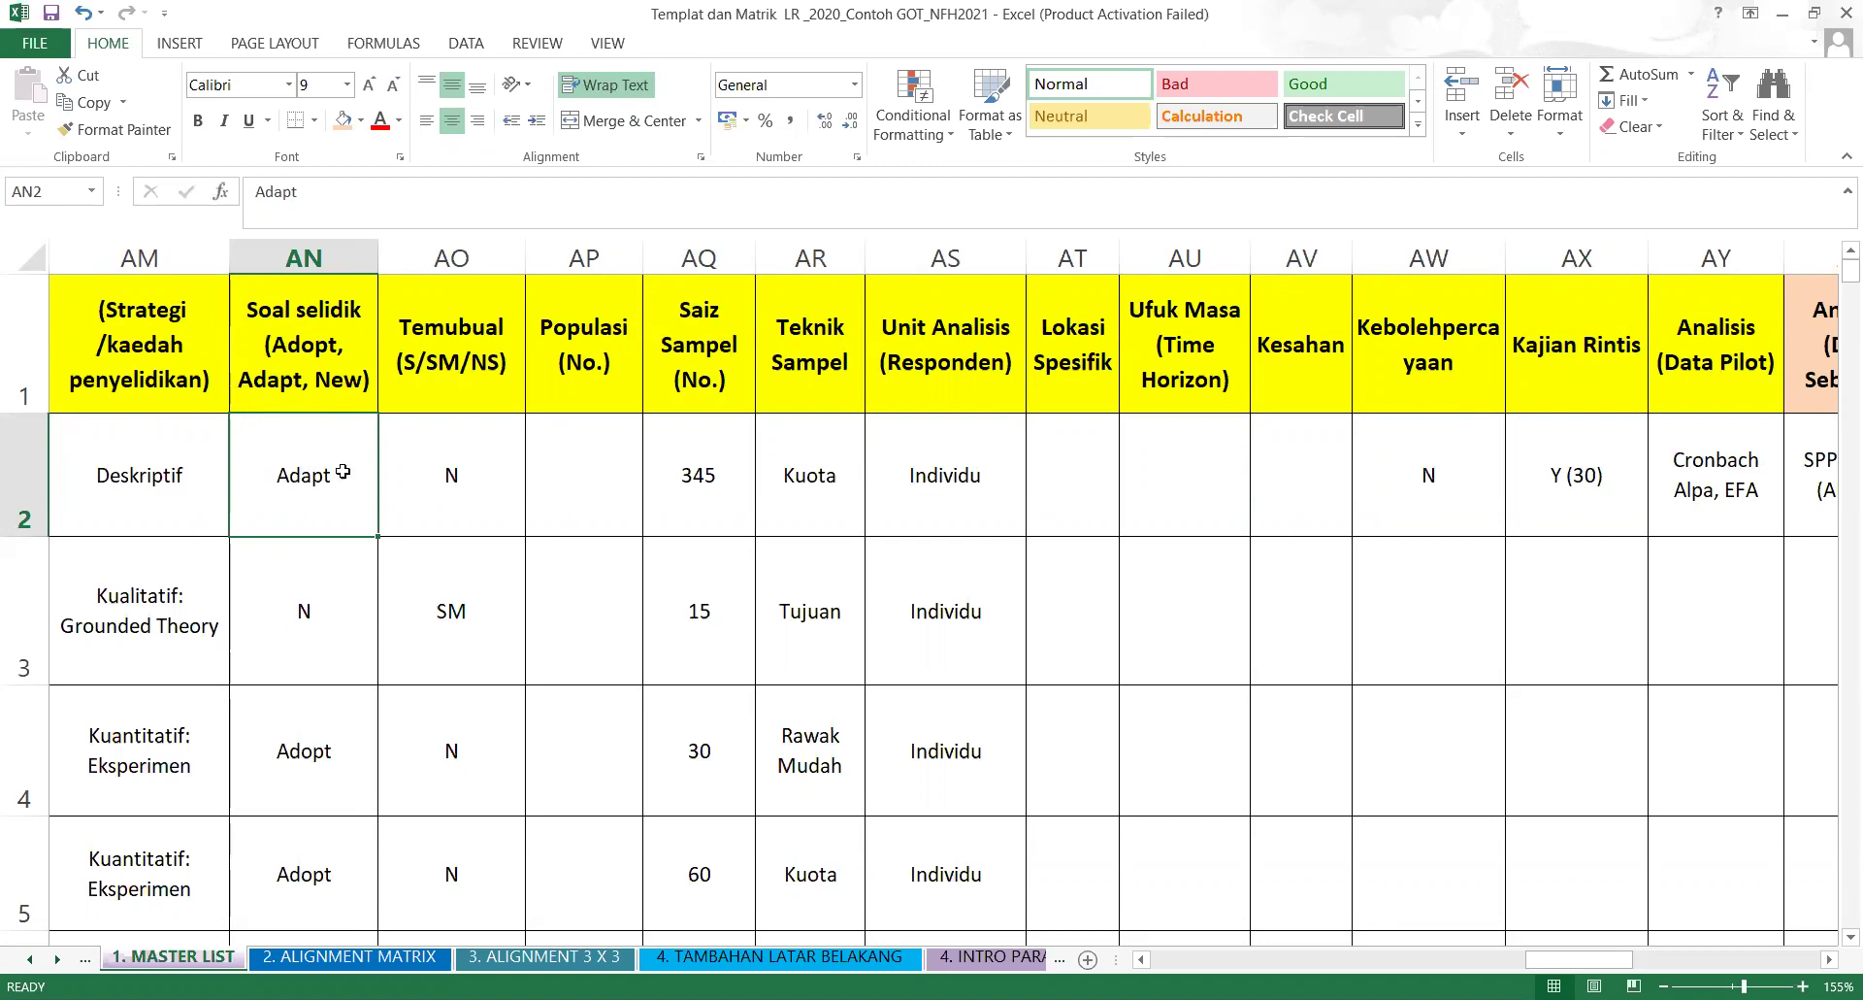
click(298, 546)
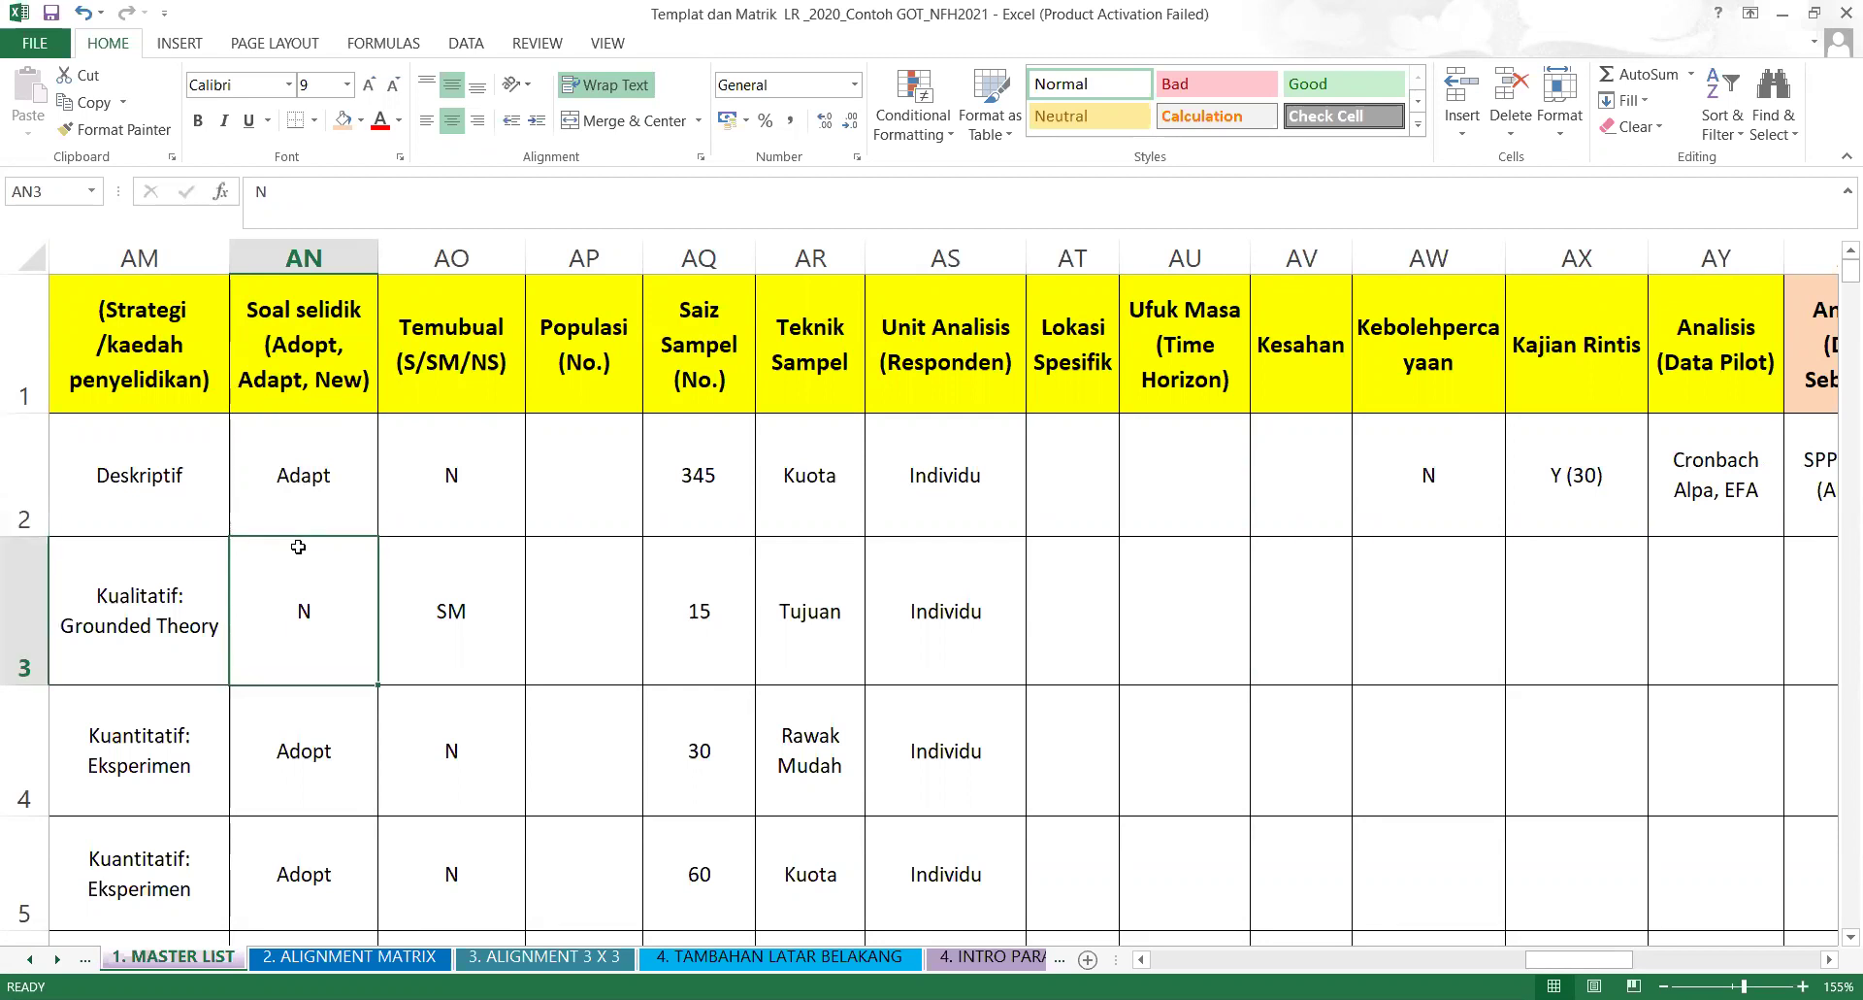
click(312, 475)
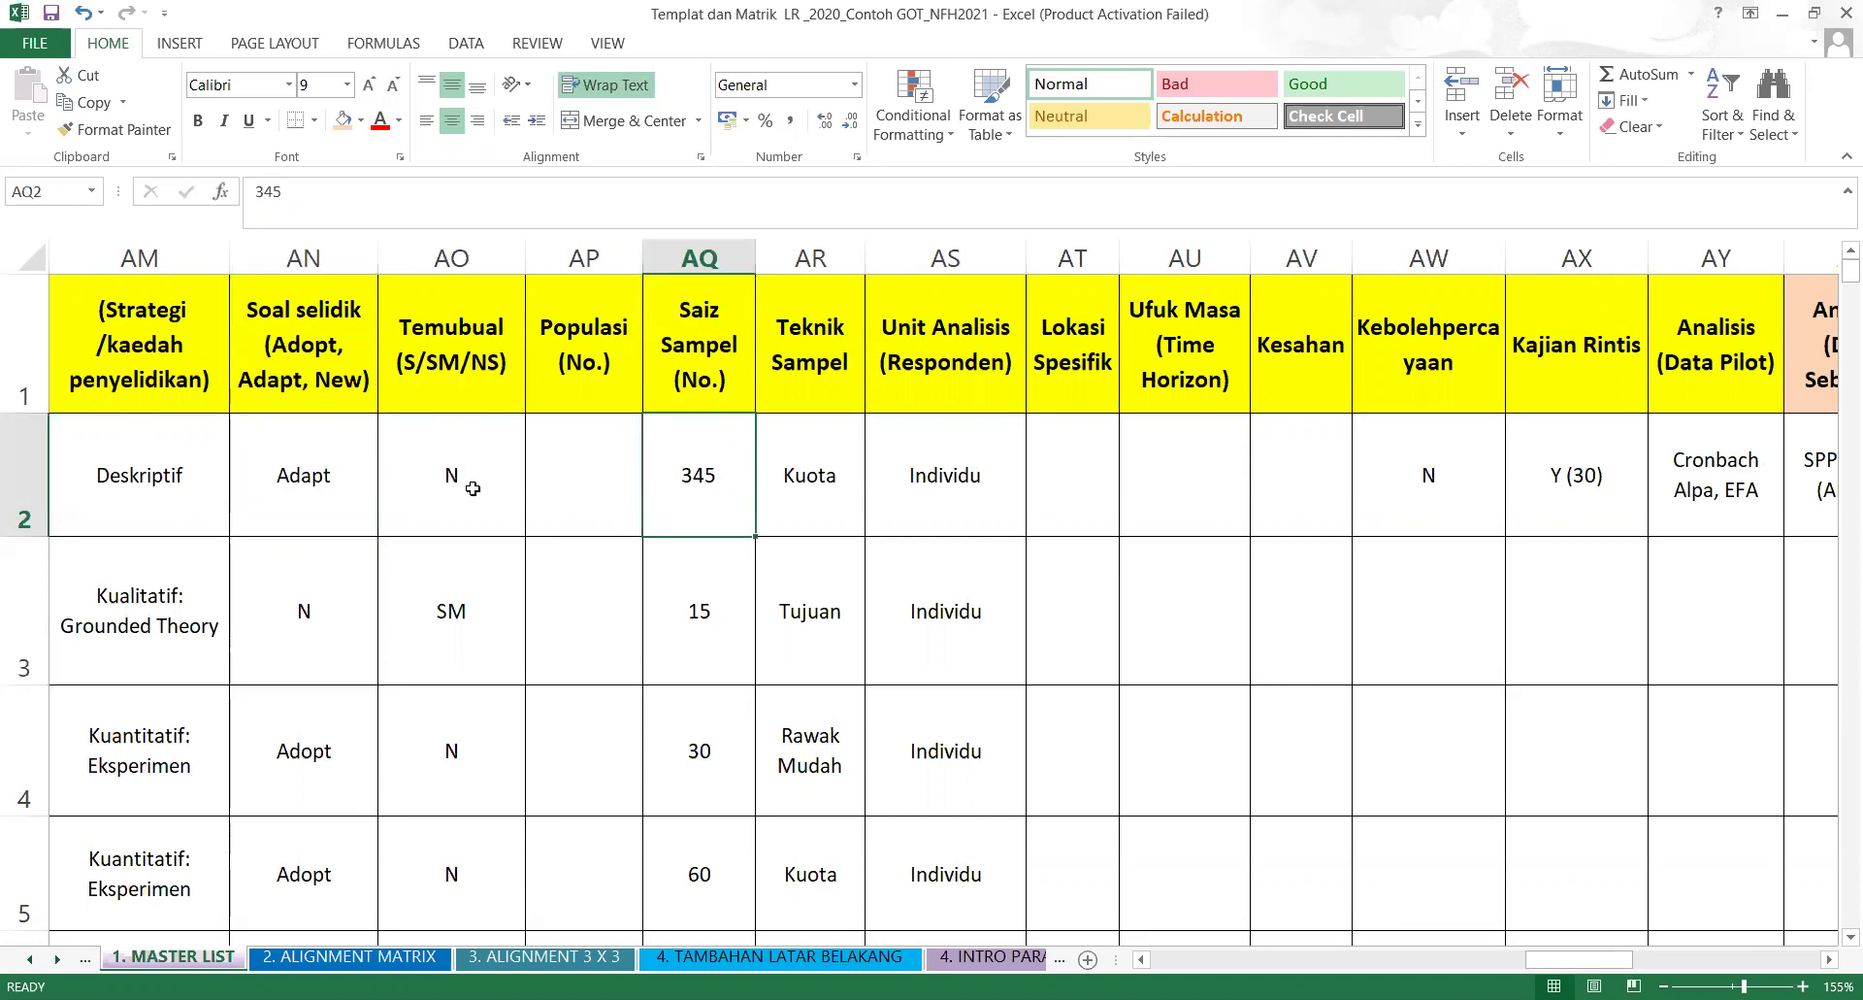
click(335, 478)
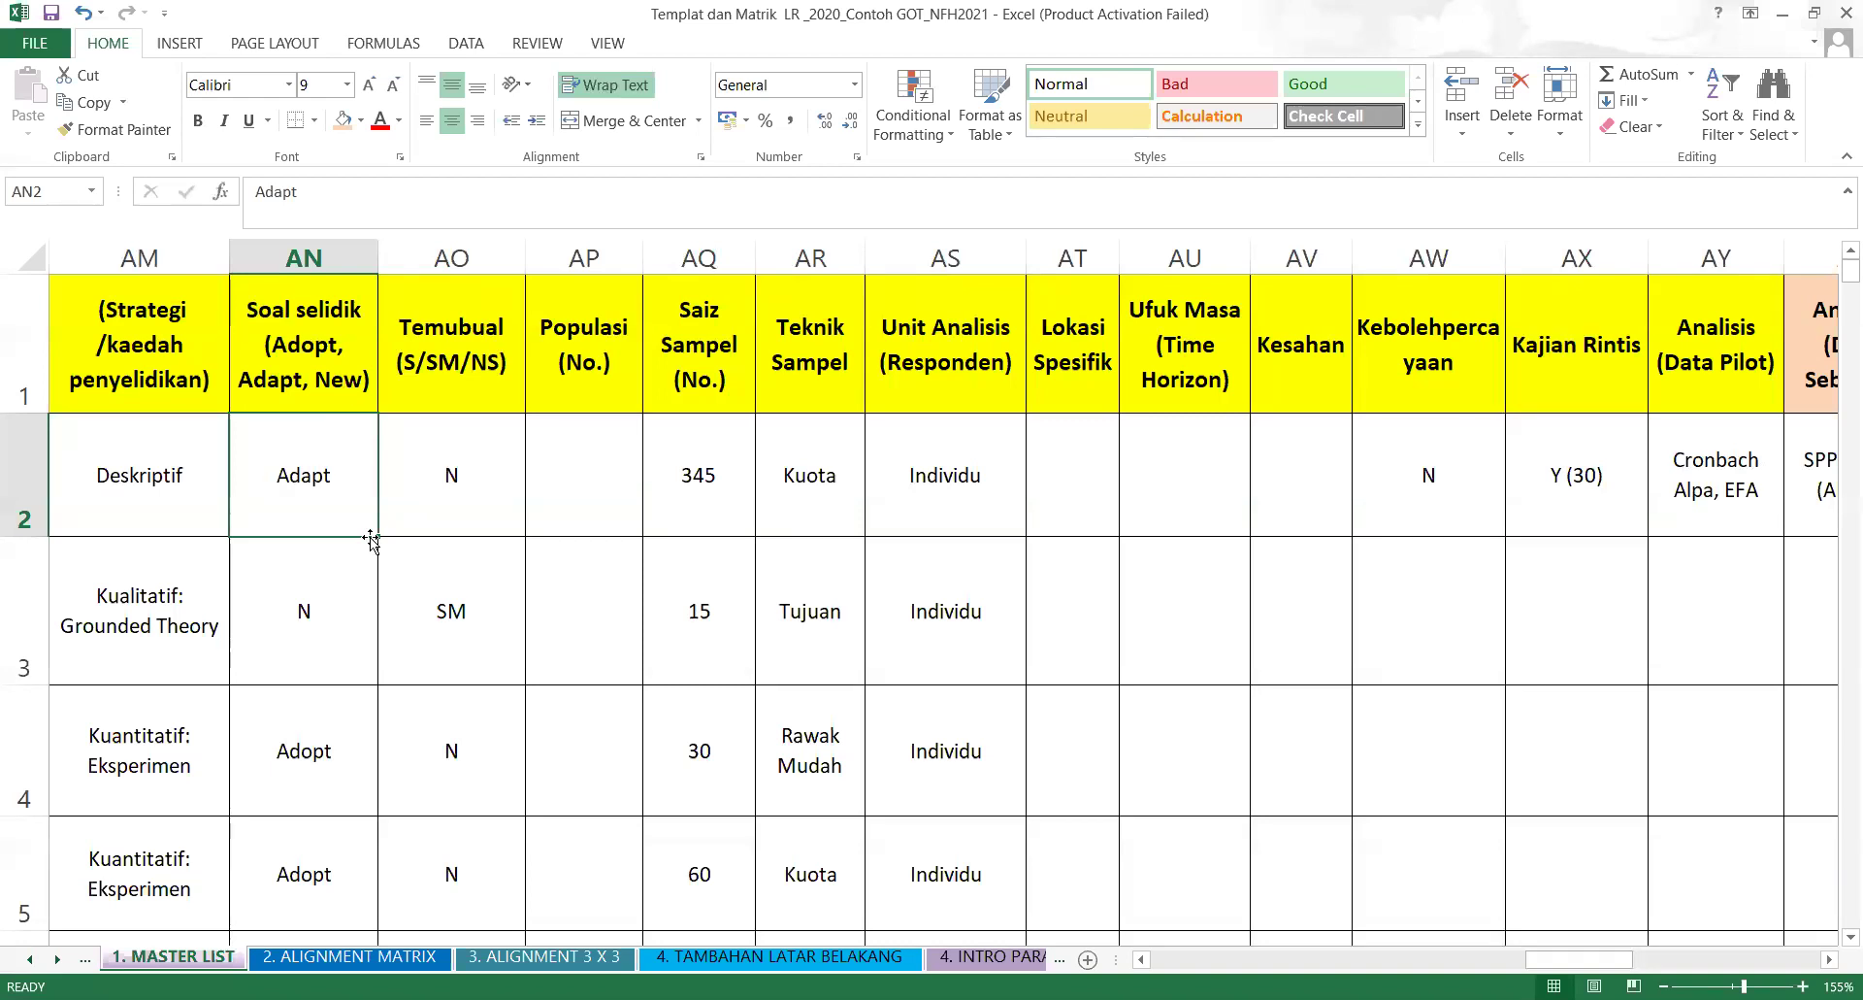
click(340, 386)
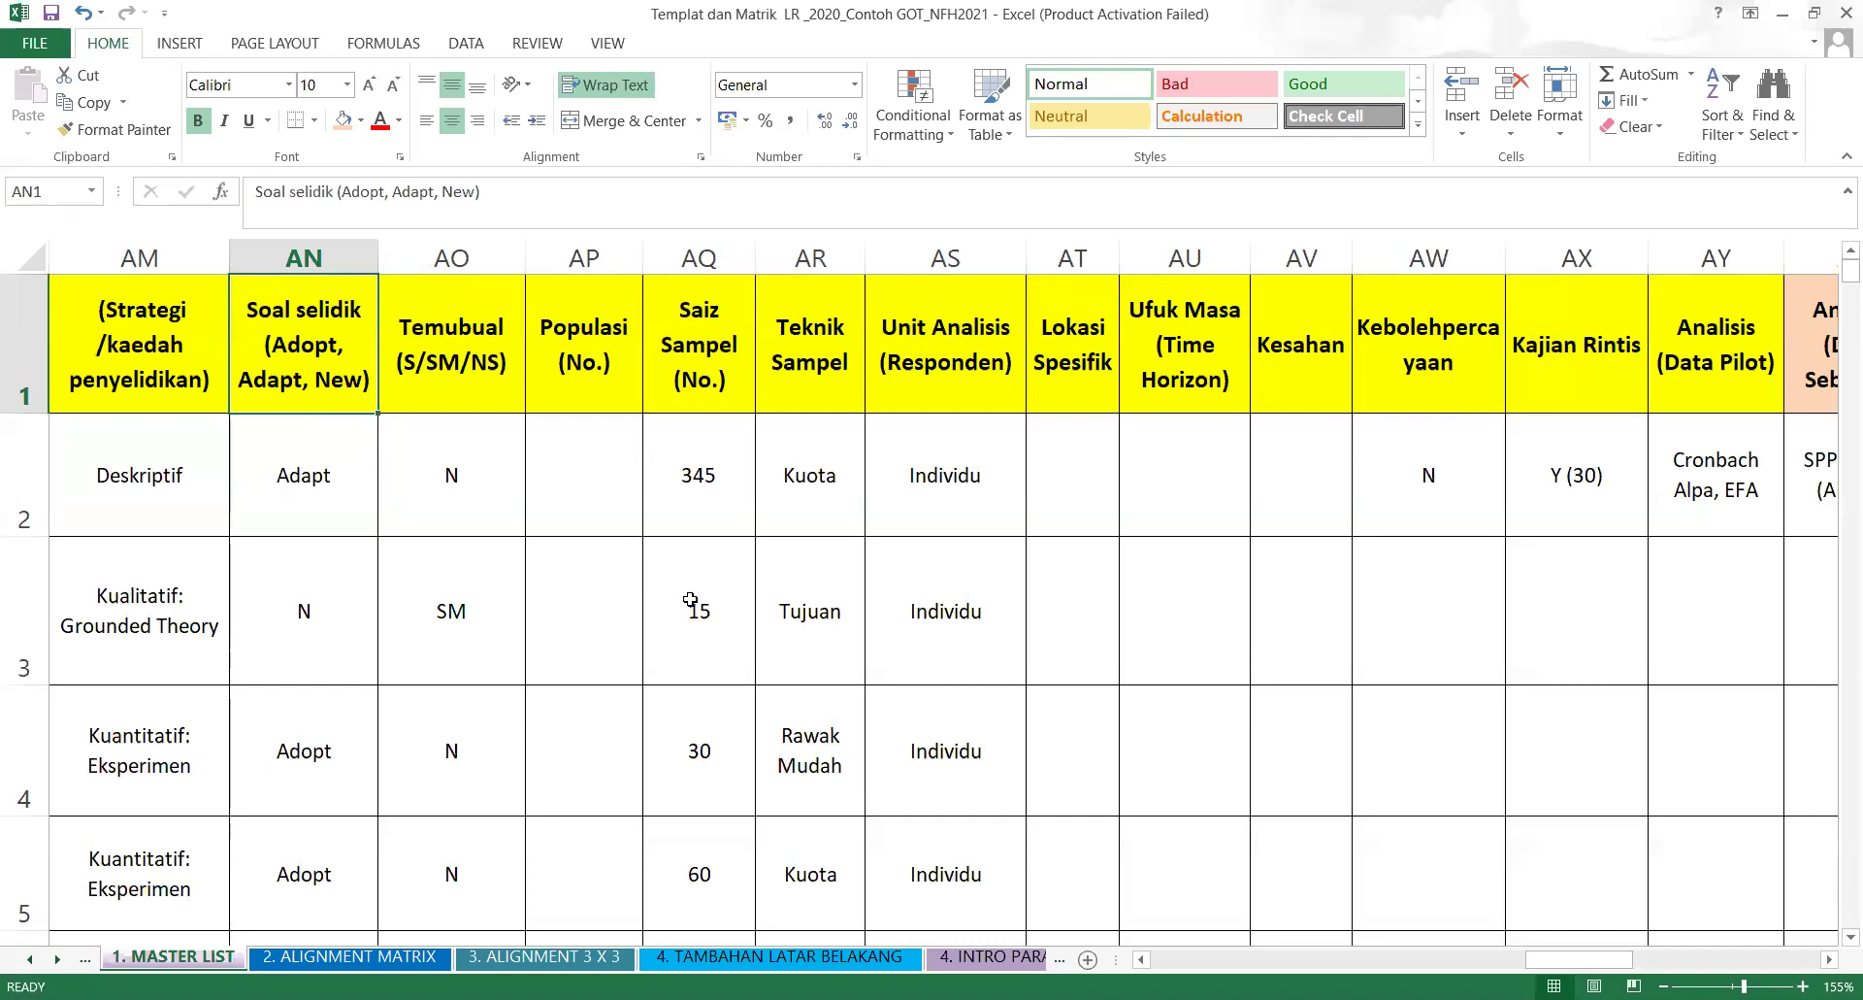
scroll(690, 600, down, 2)
click(442, 434)
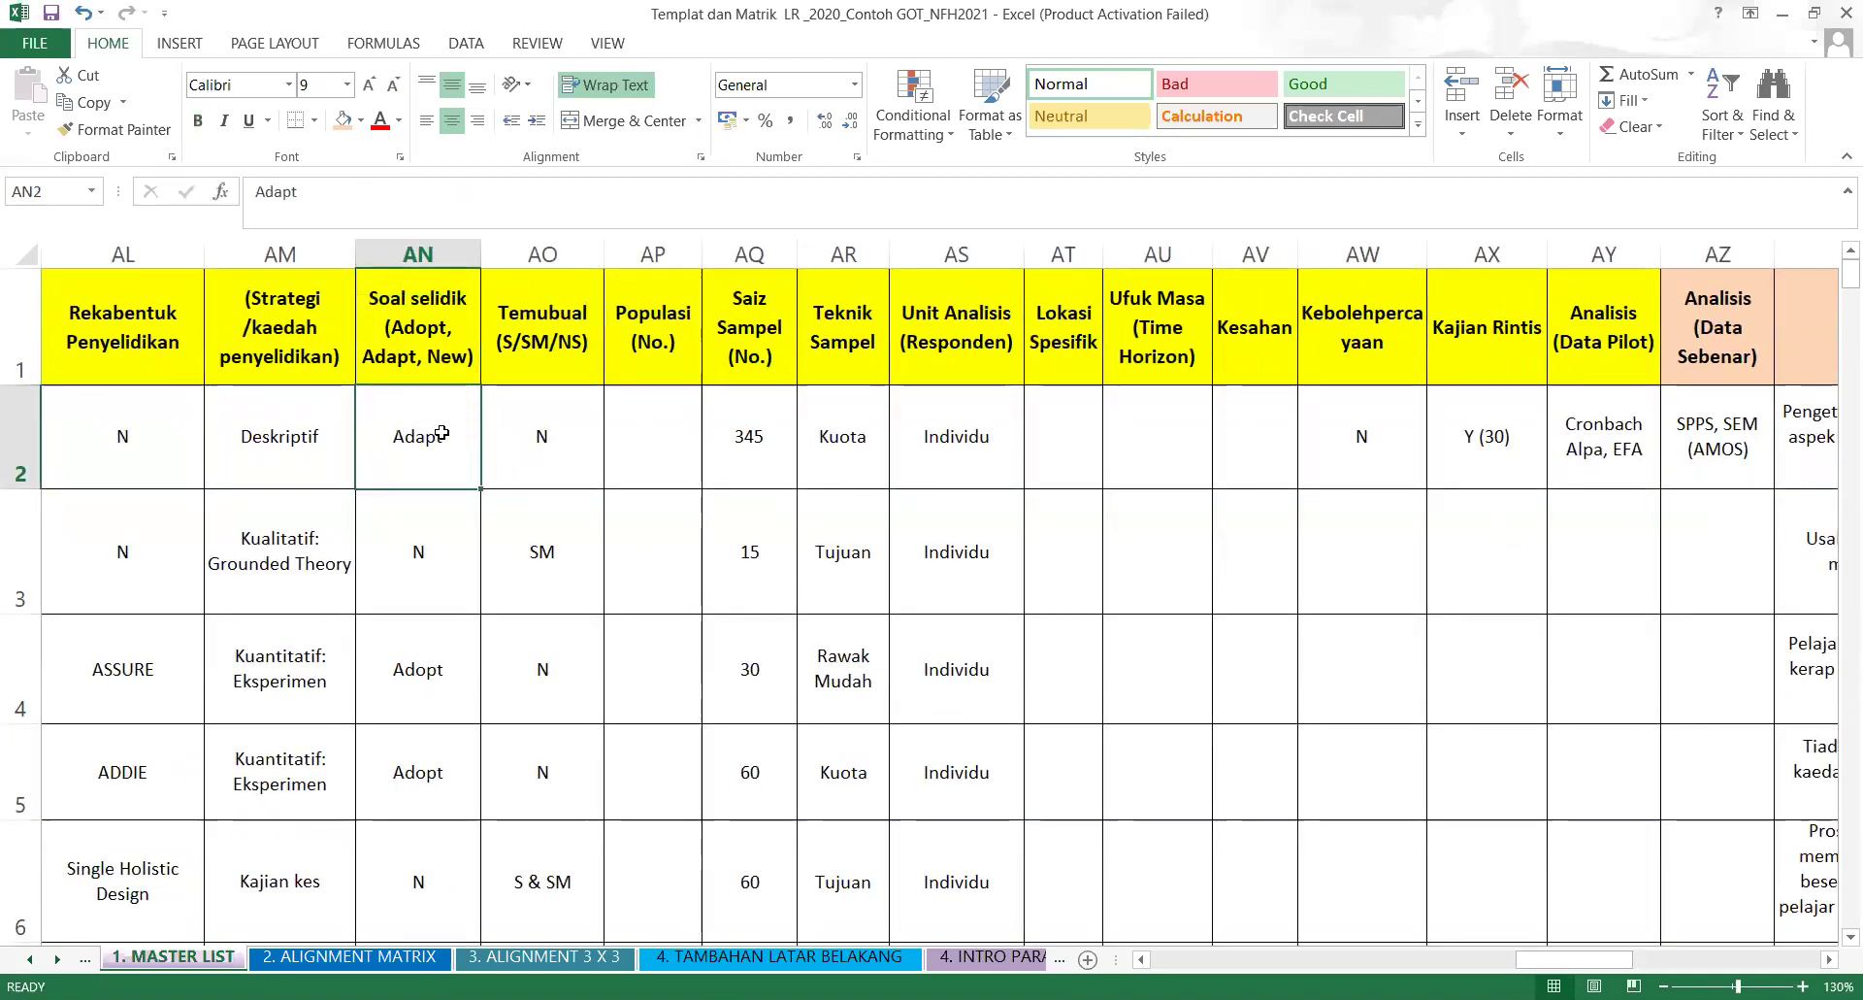
click(412, 670)
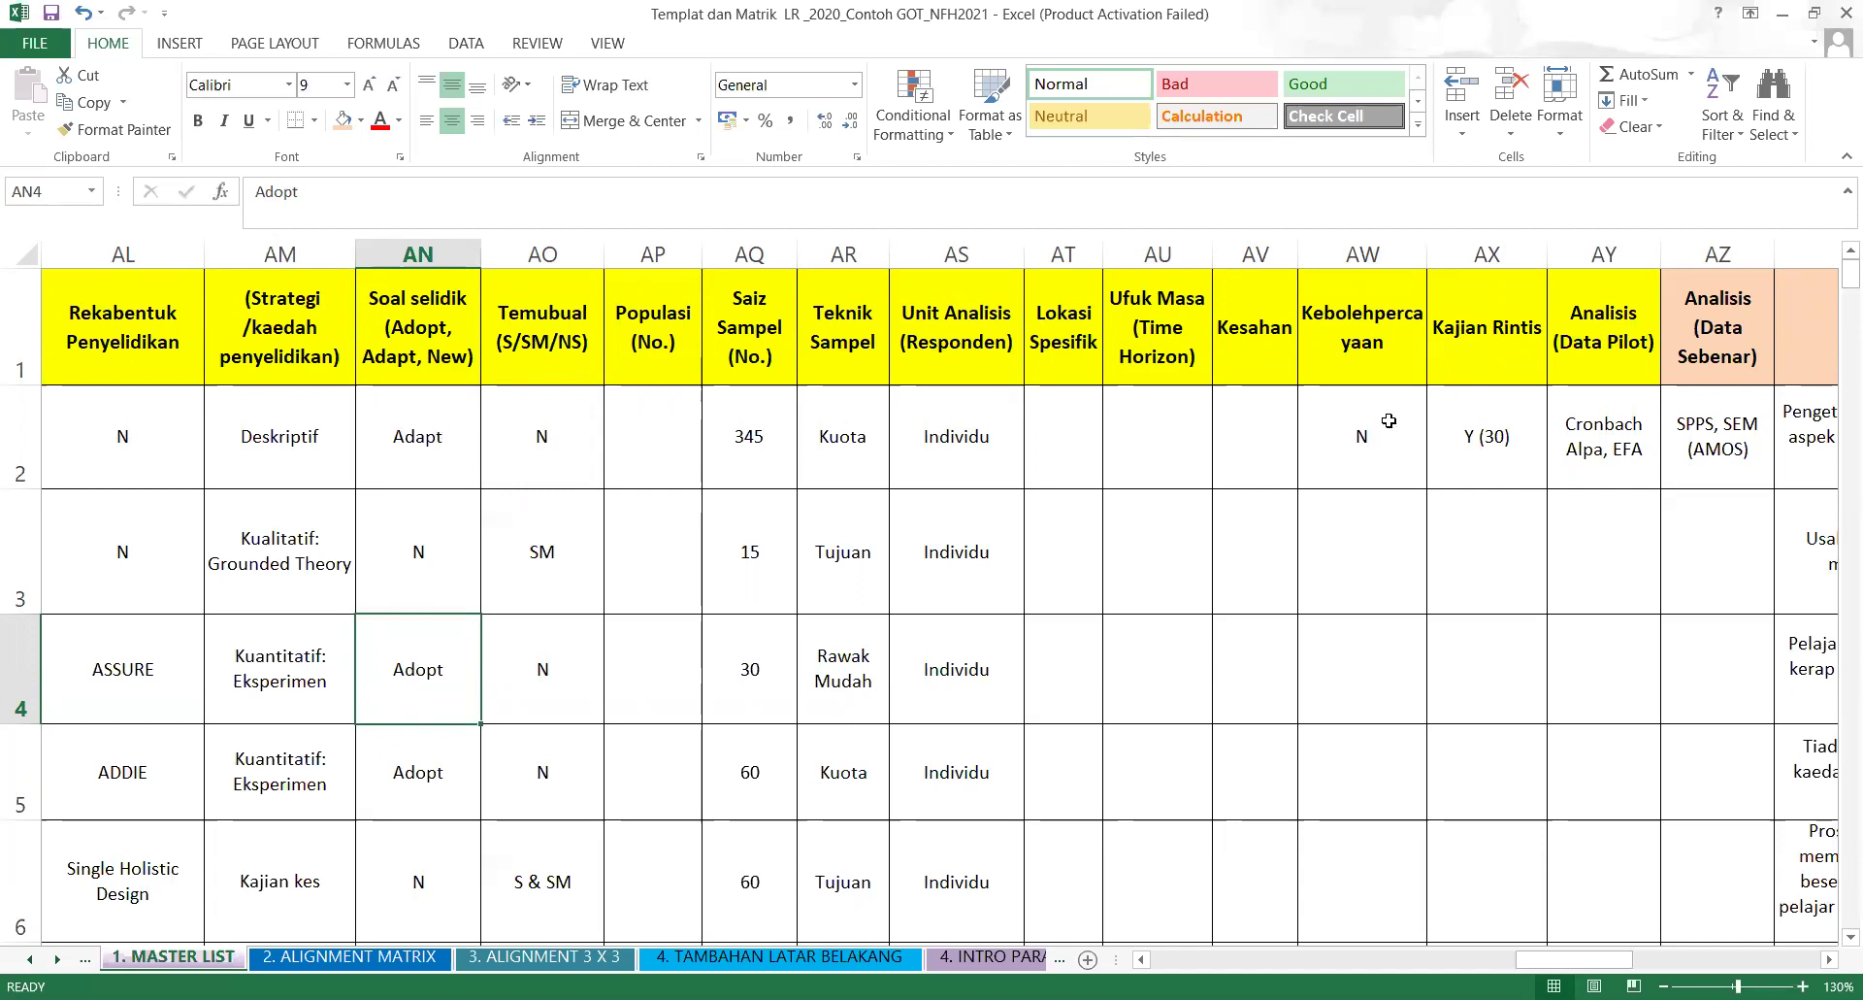
click(1286, 436)
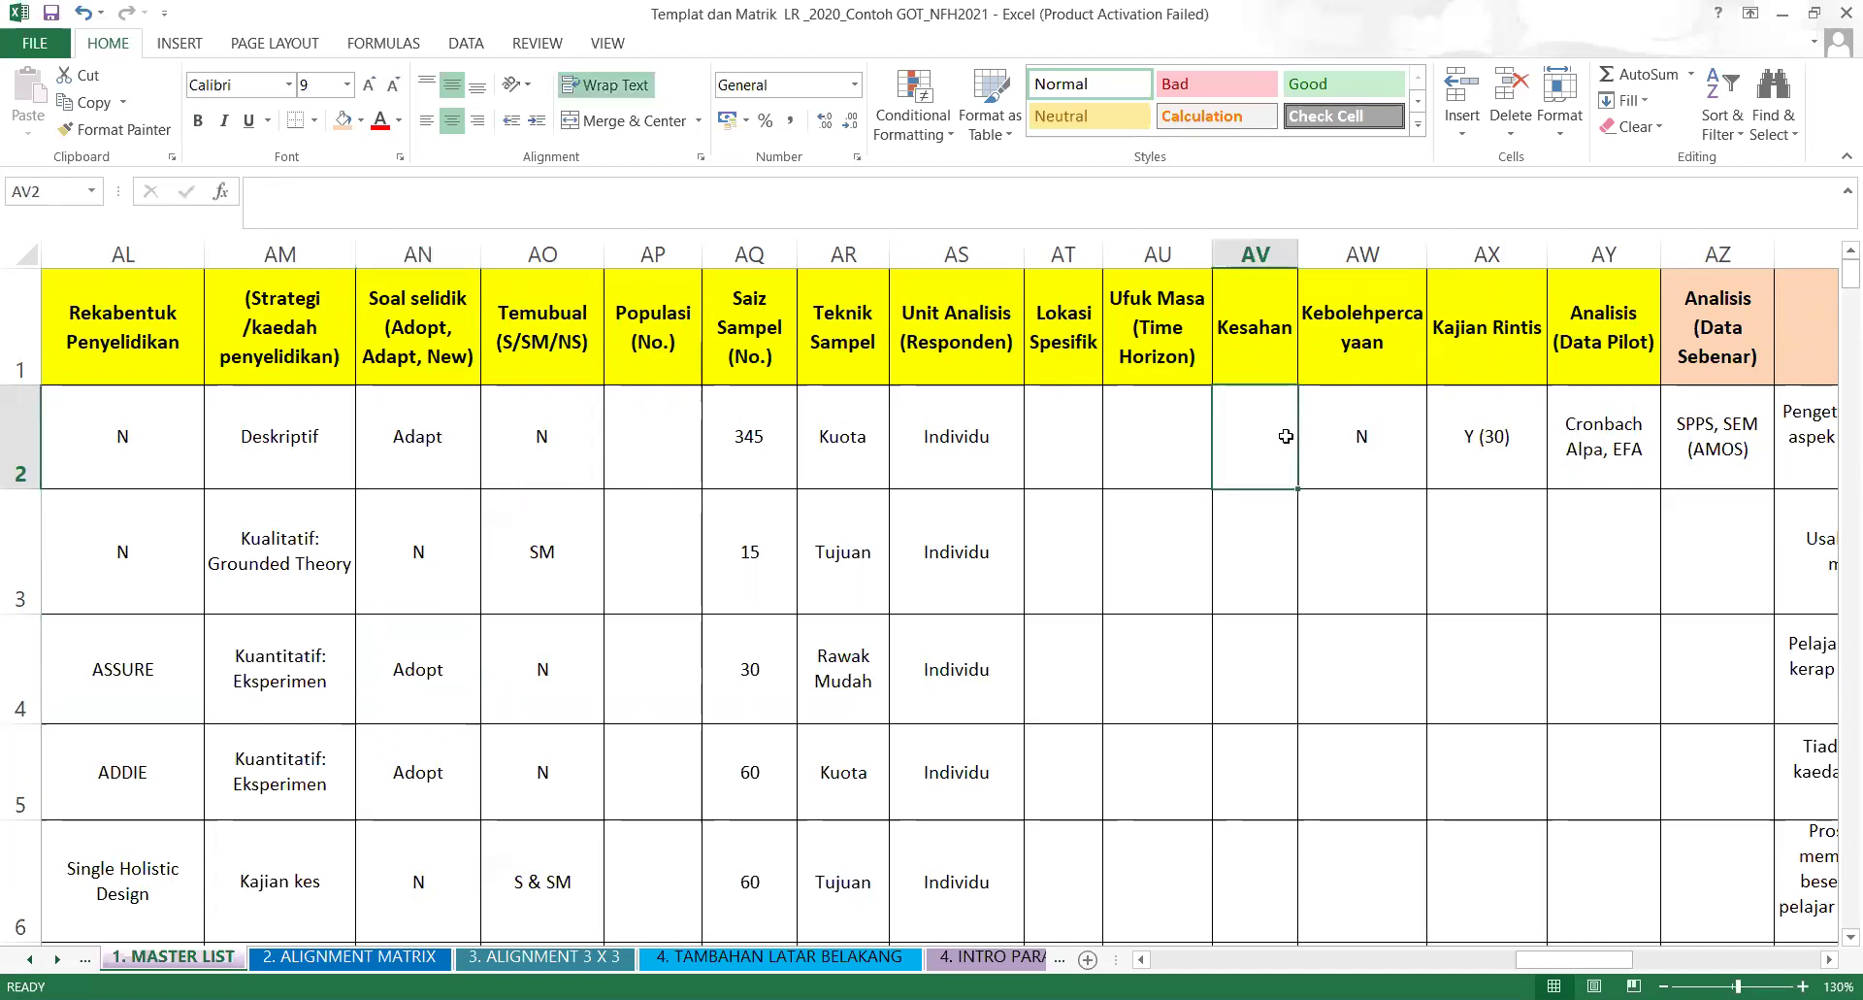
click(428, 448)
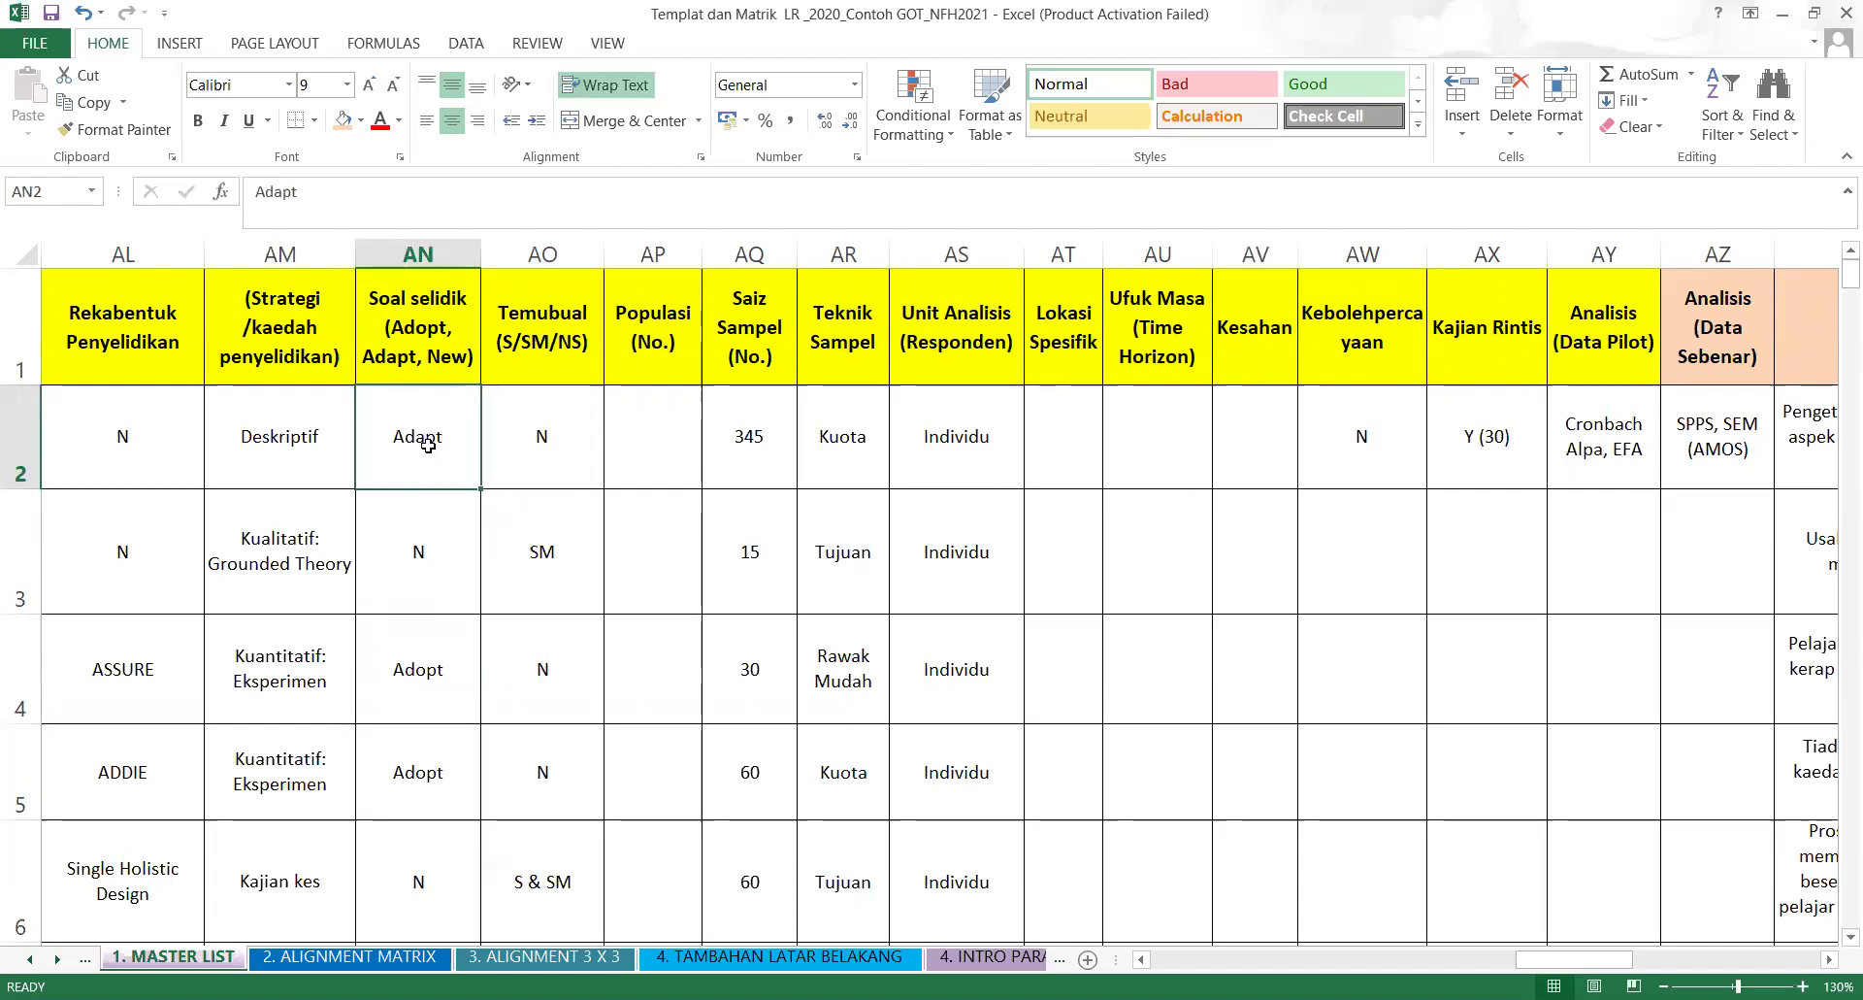
click(1262, 437)
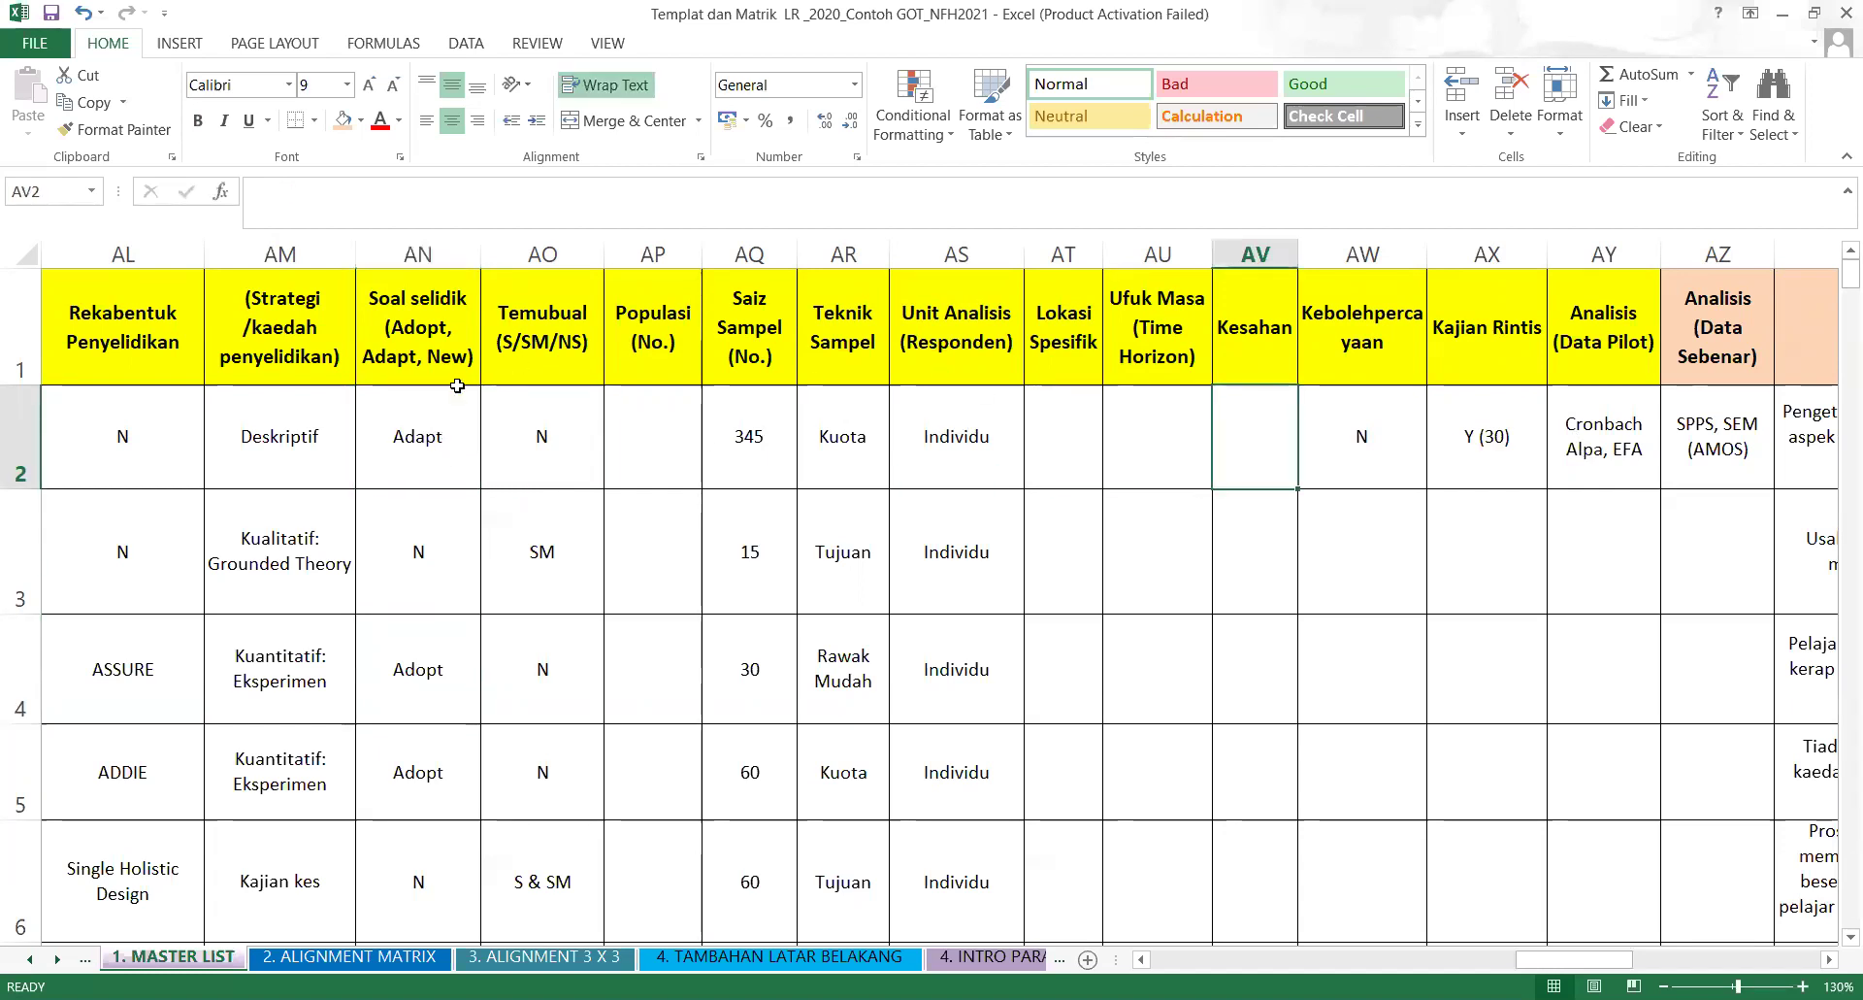
click(317, 424)
click(1262, 422)
click(406, 461)
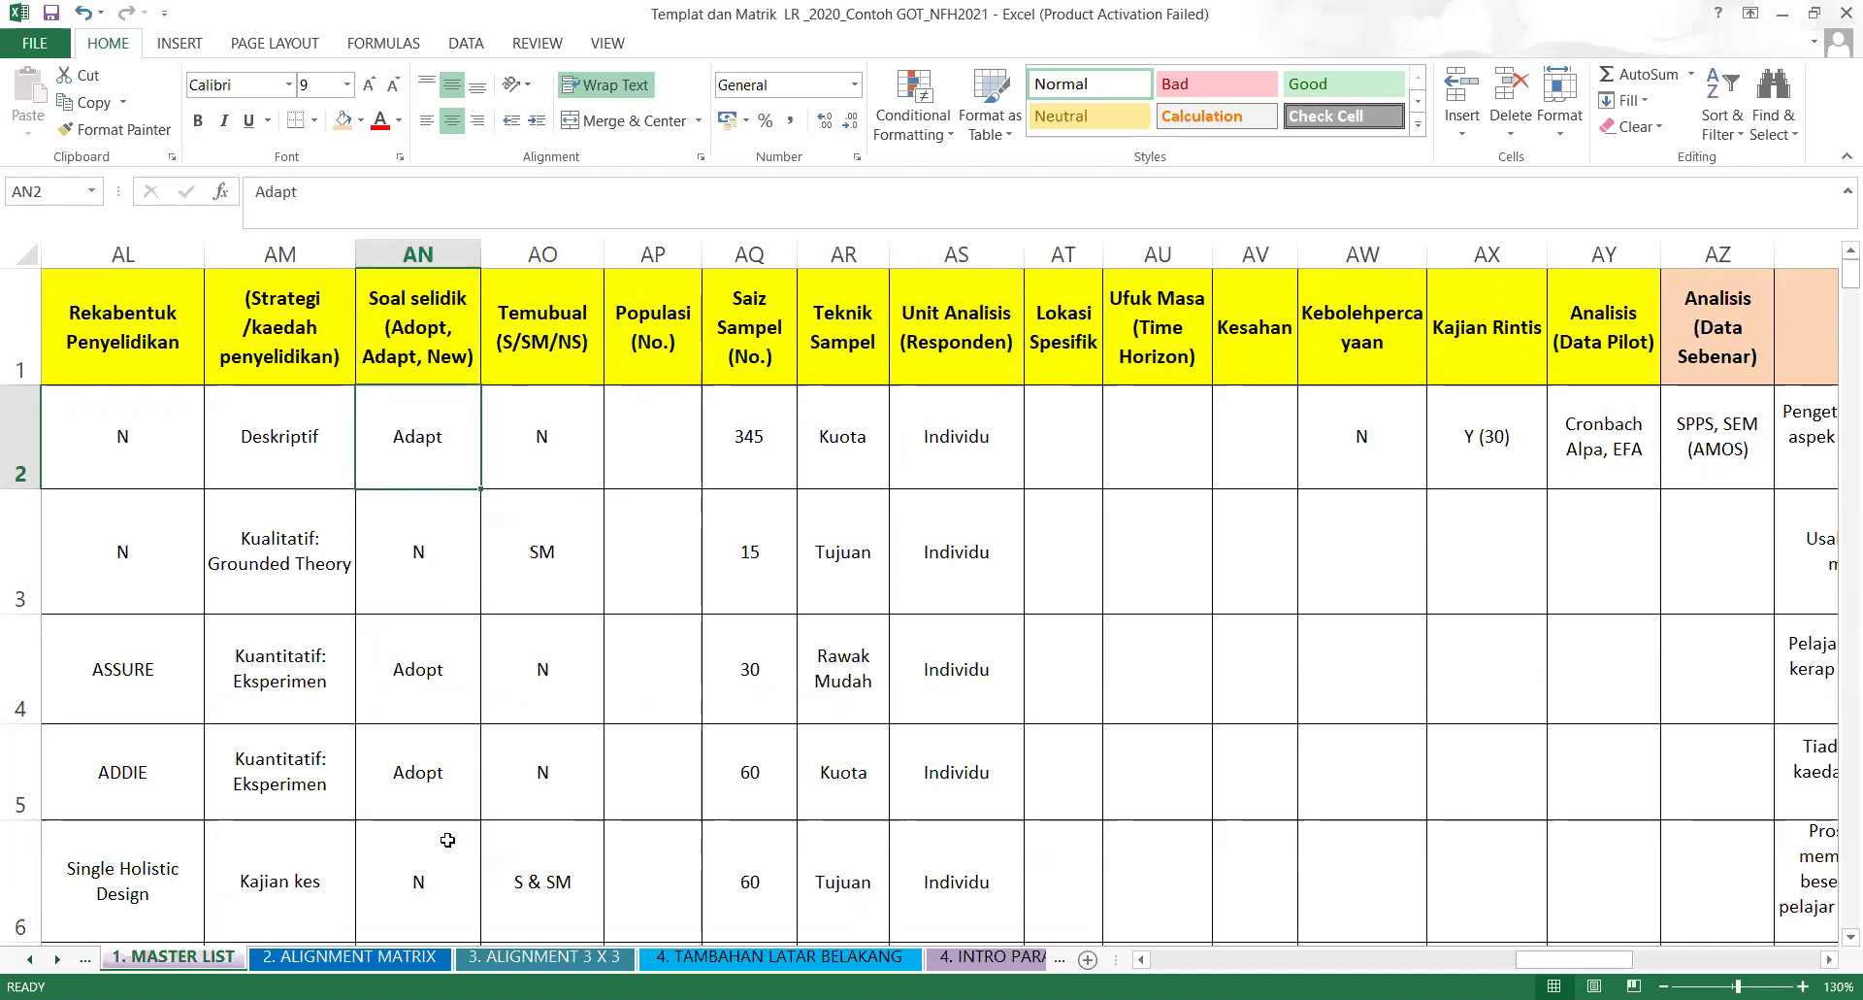
click(1243, 434)
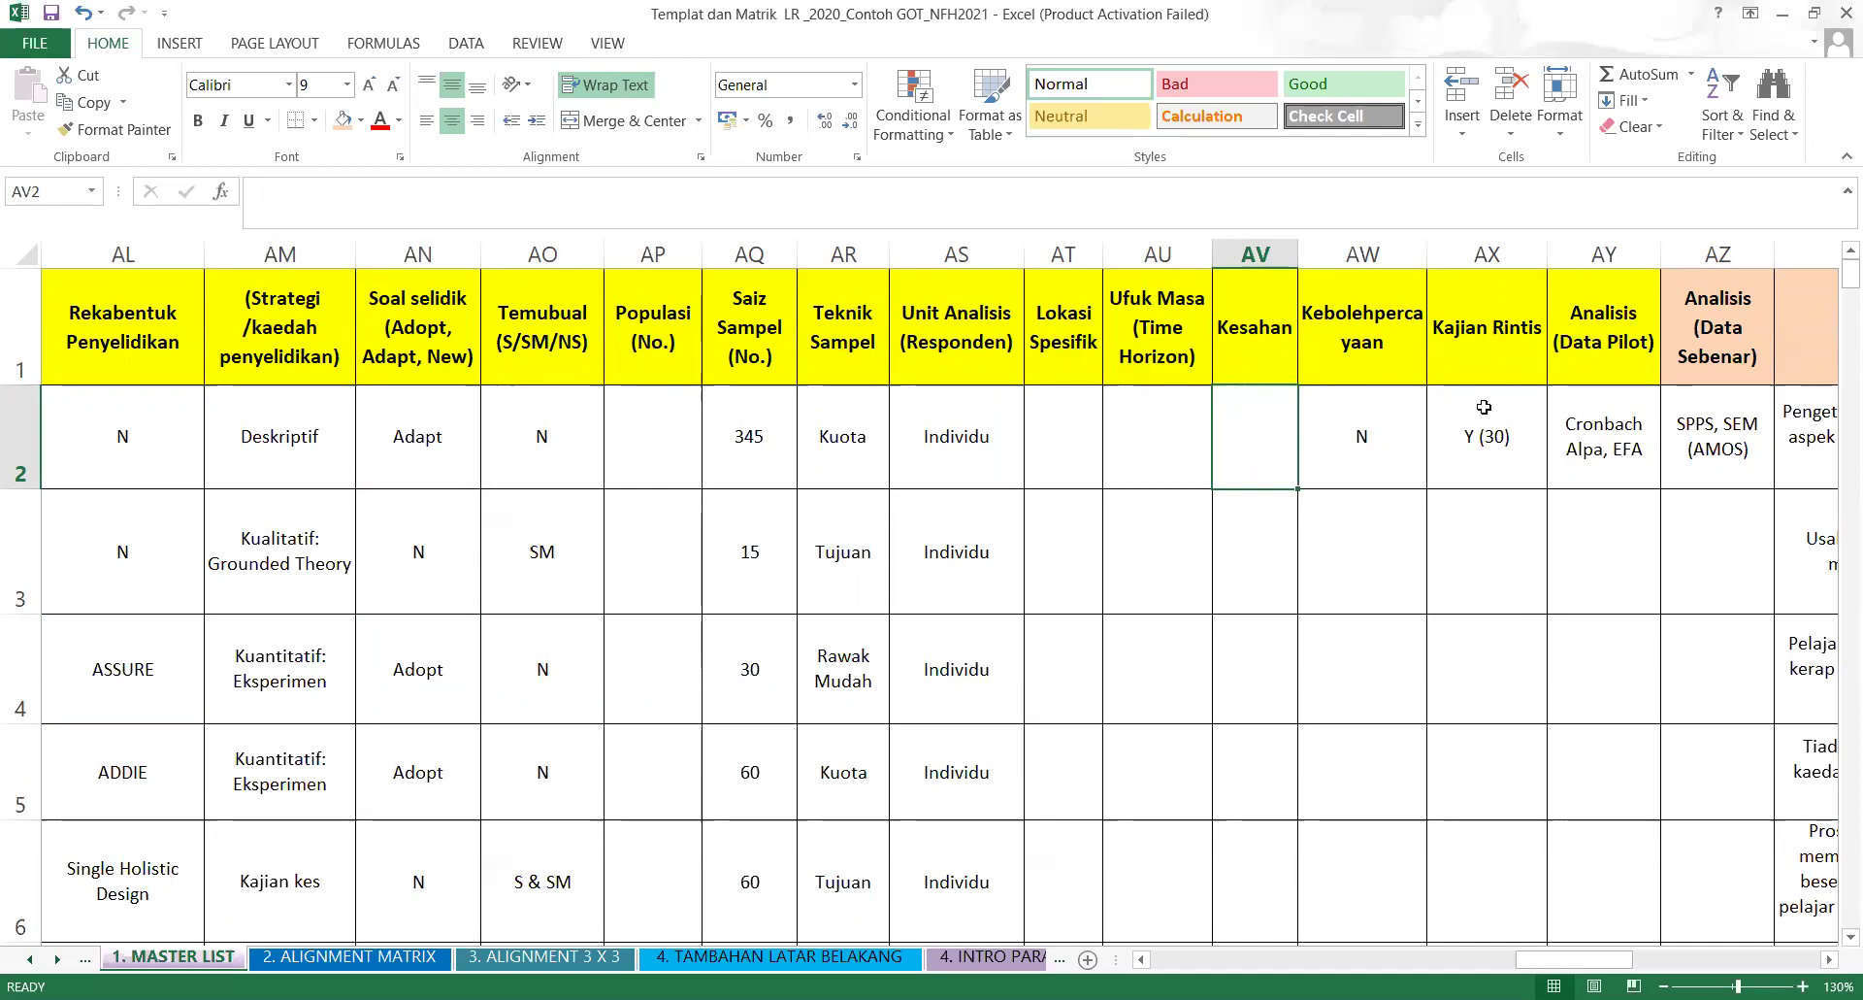
Insert Normality Test before EFA in the first study's Analisis (Data Pilot) value in row 2.
click(1647, 451)
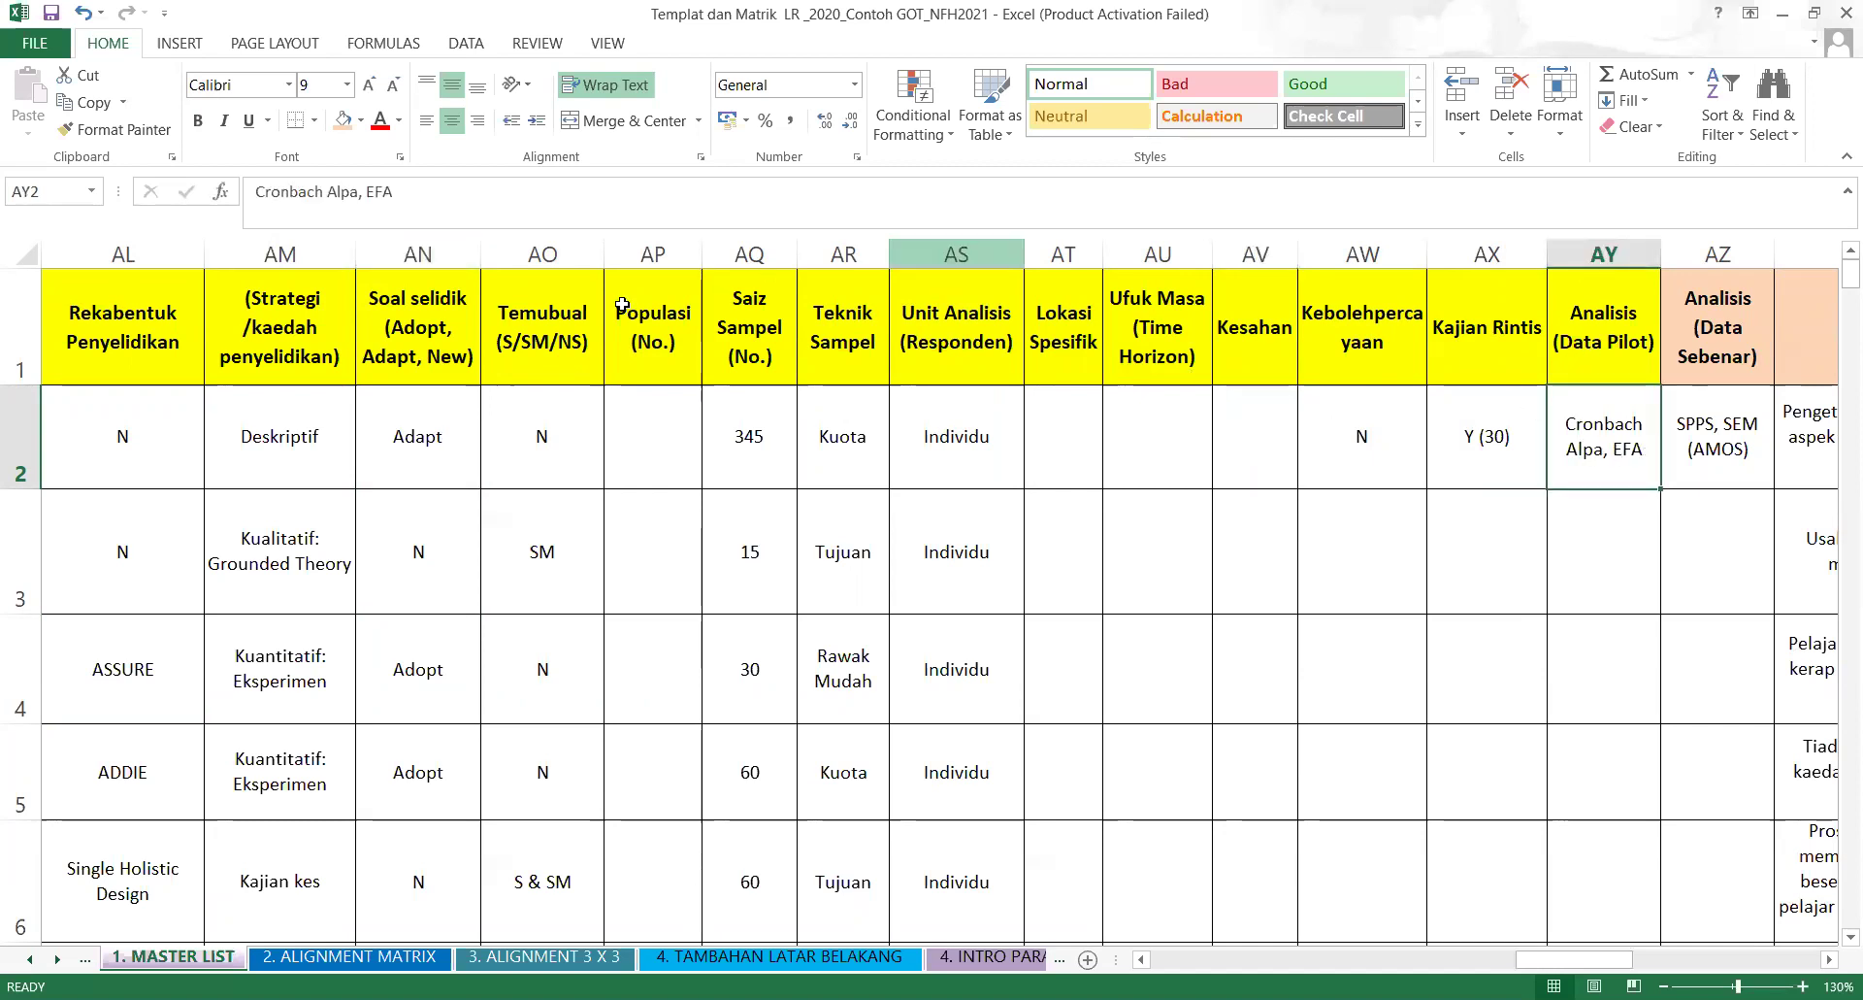
click(256, 190)
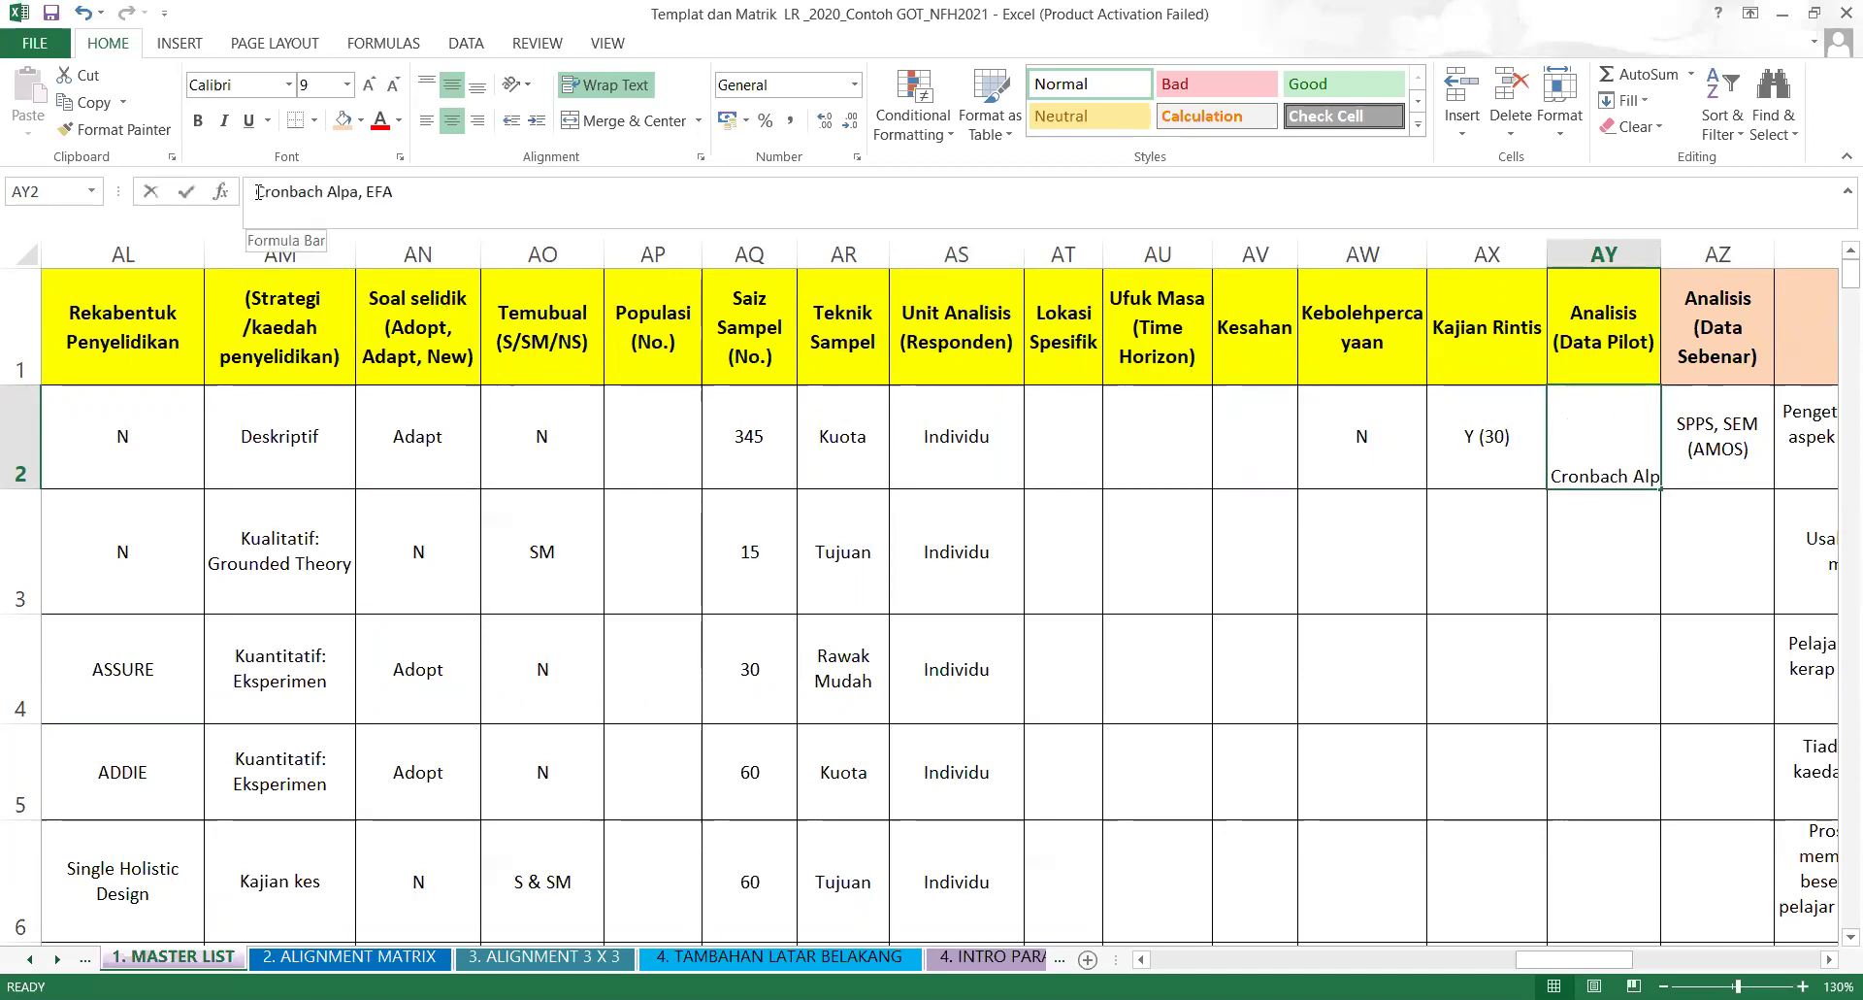
click(432, 191)
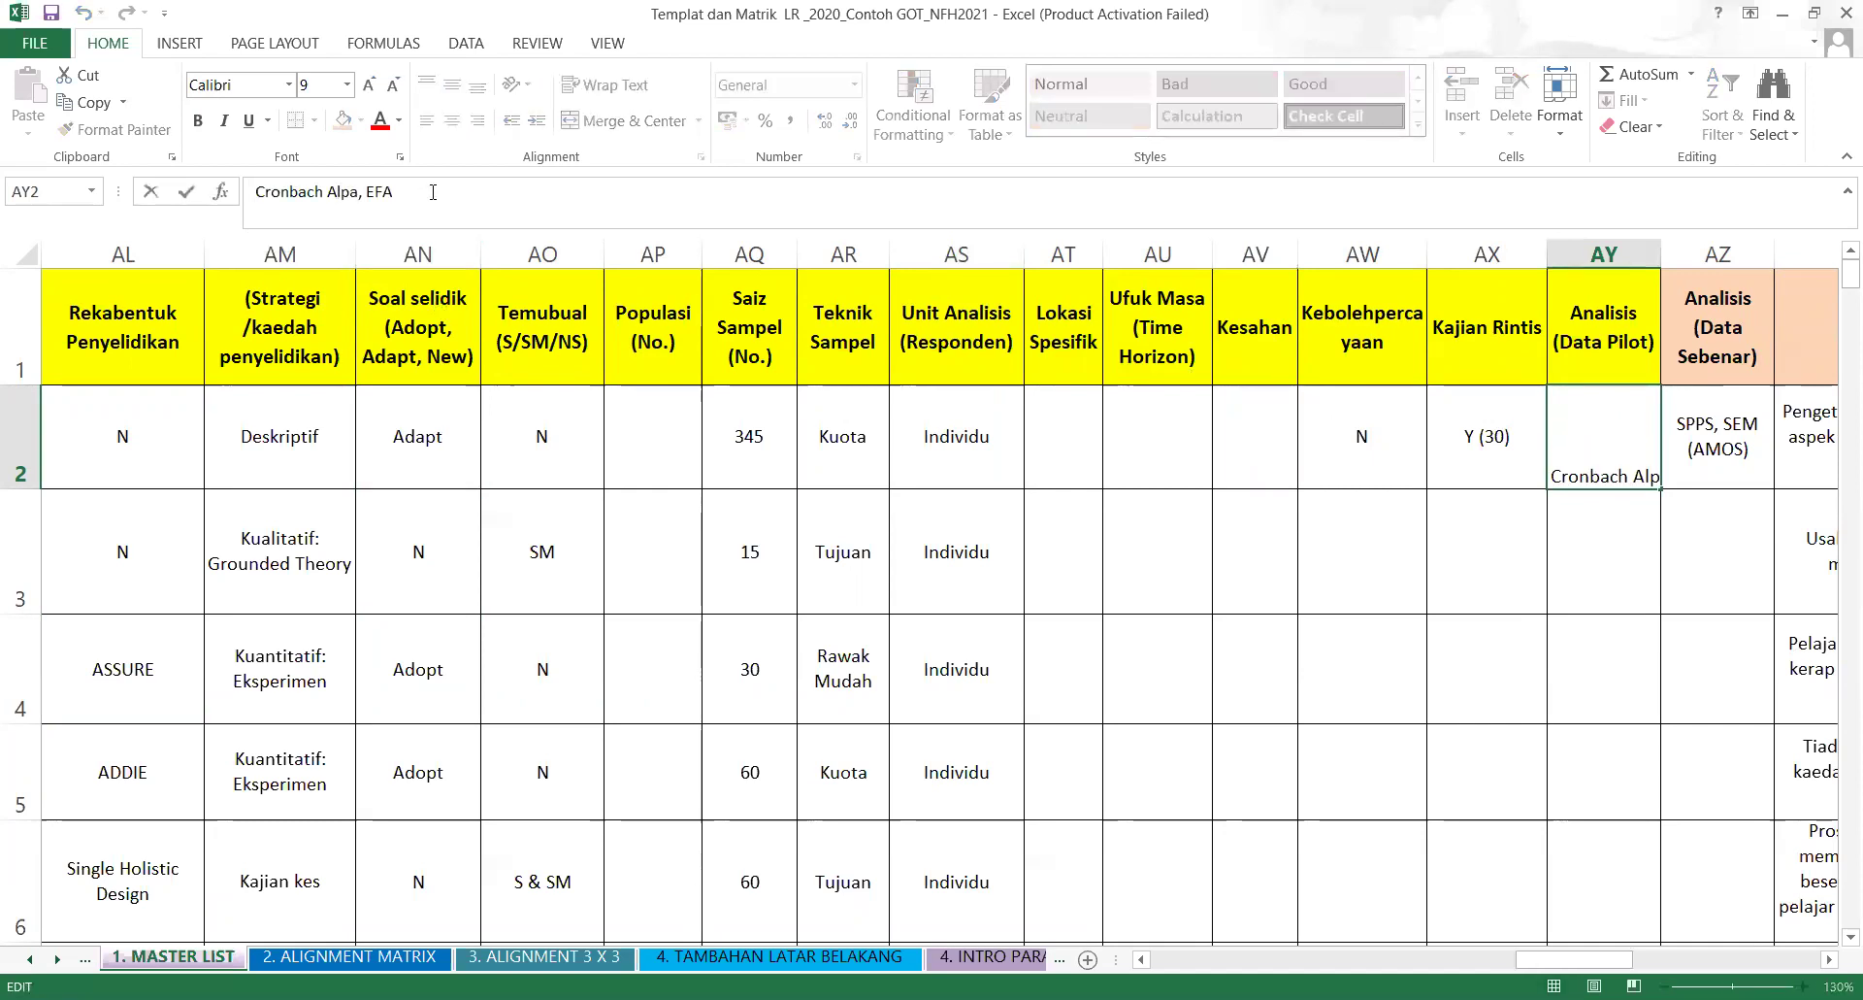
text(nORMA)
key(BackSpace)
key(BackSpace)
key(BackSpace)
key(BackSpace)
key(BackSpace)
text(Normal)
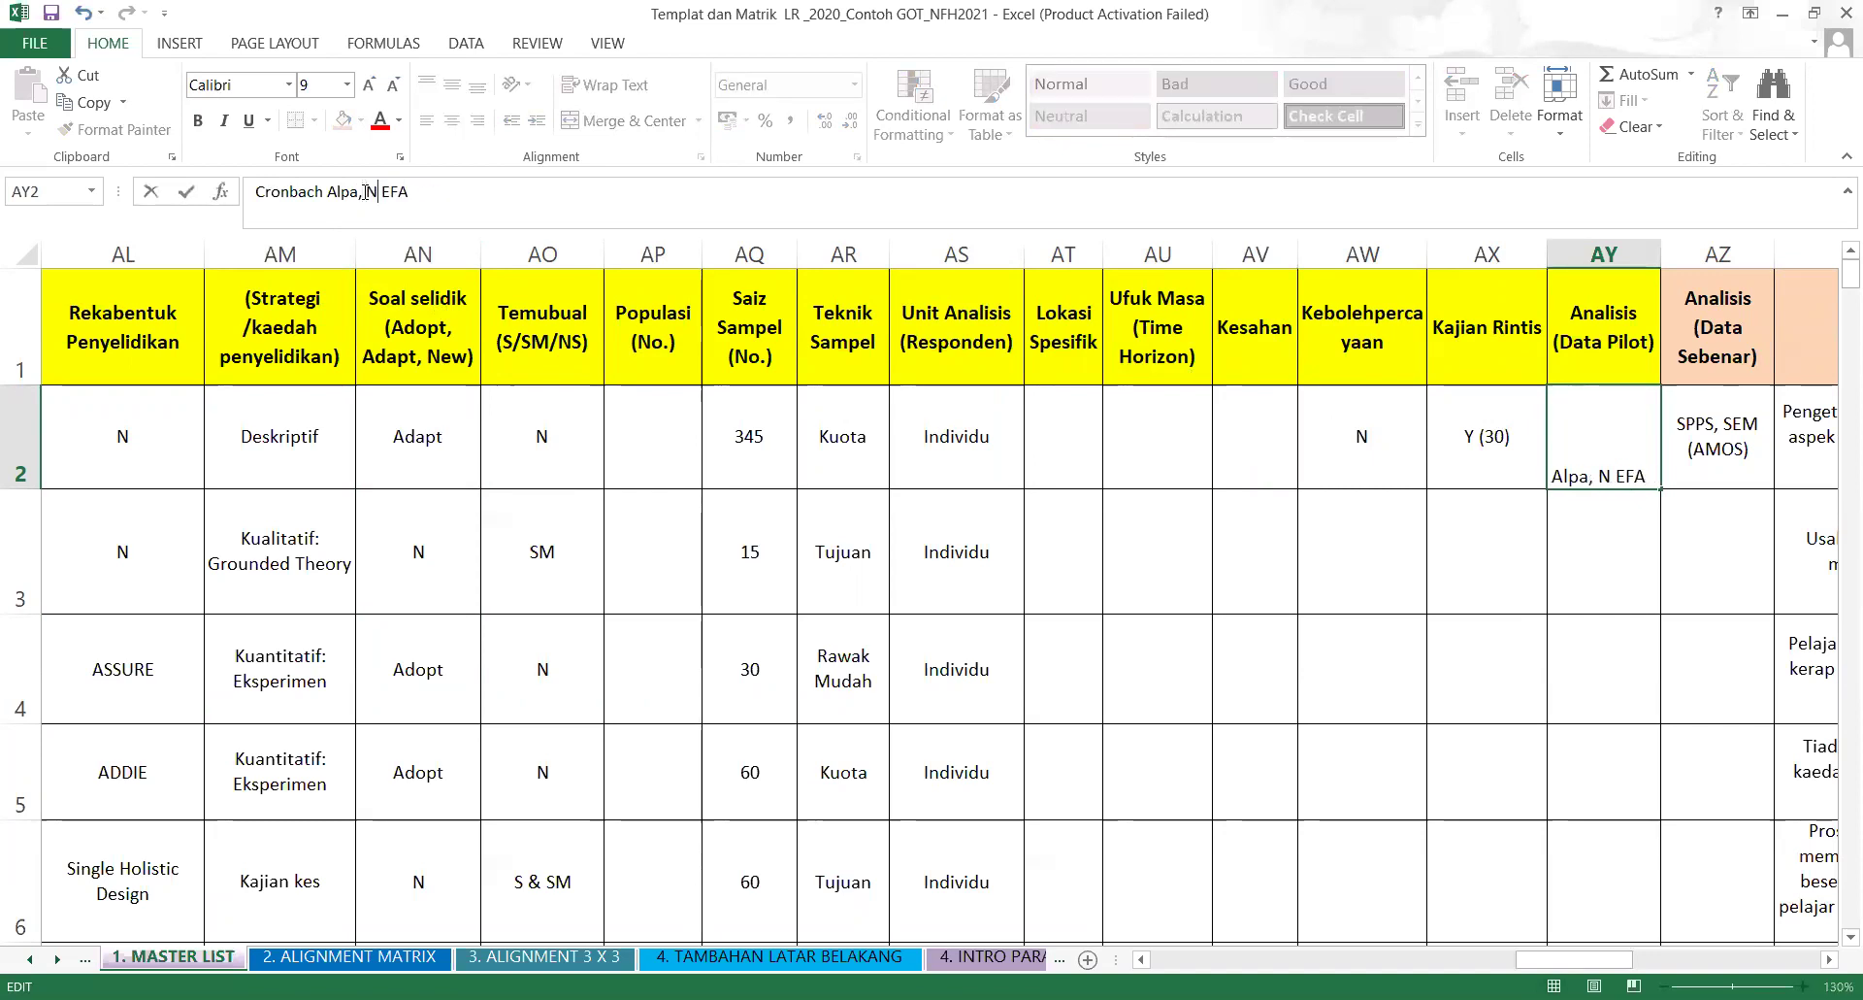
text(ity)
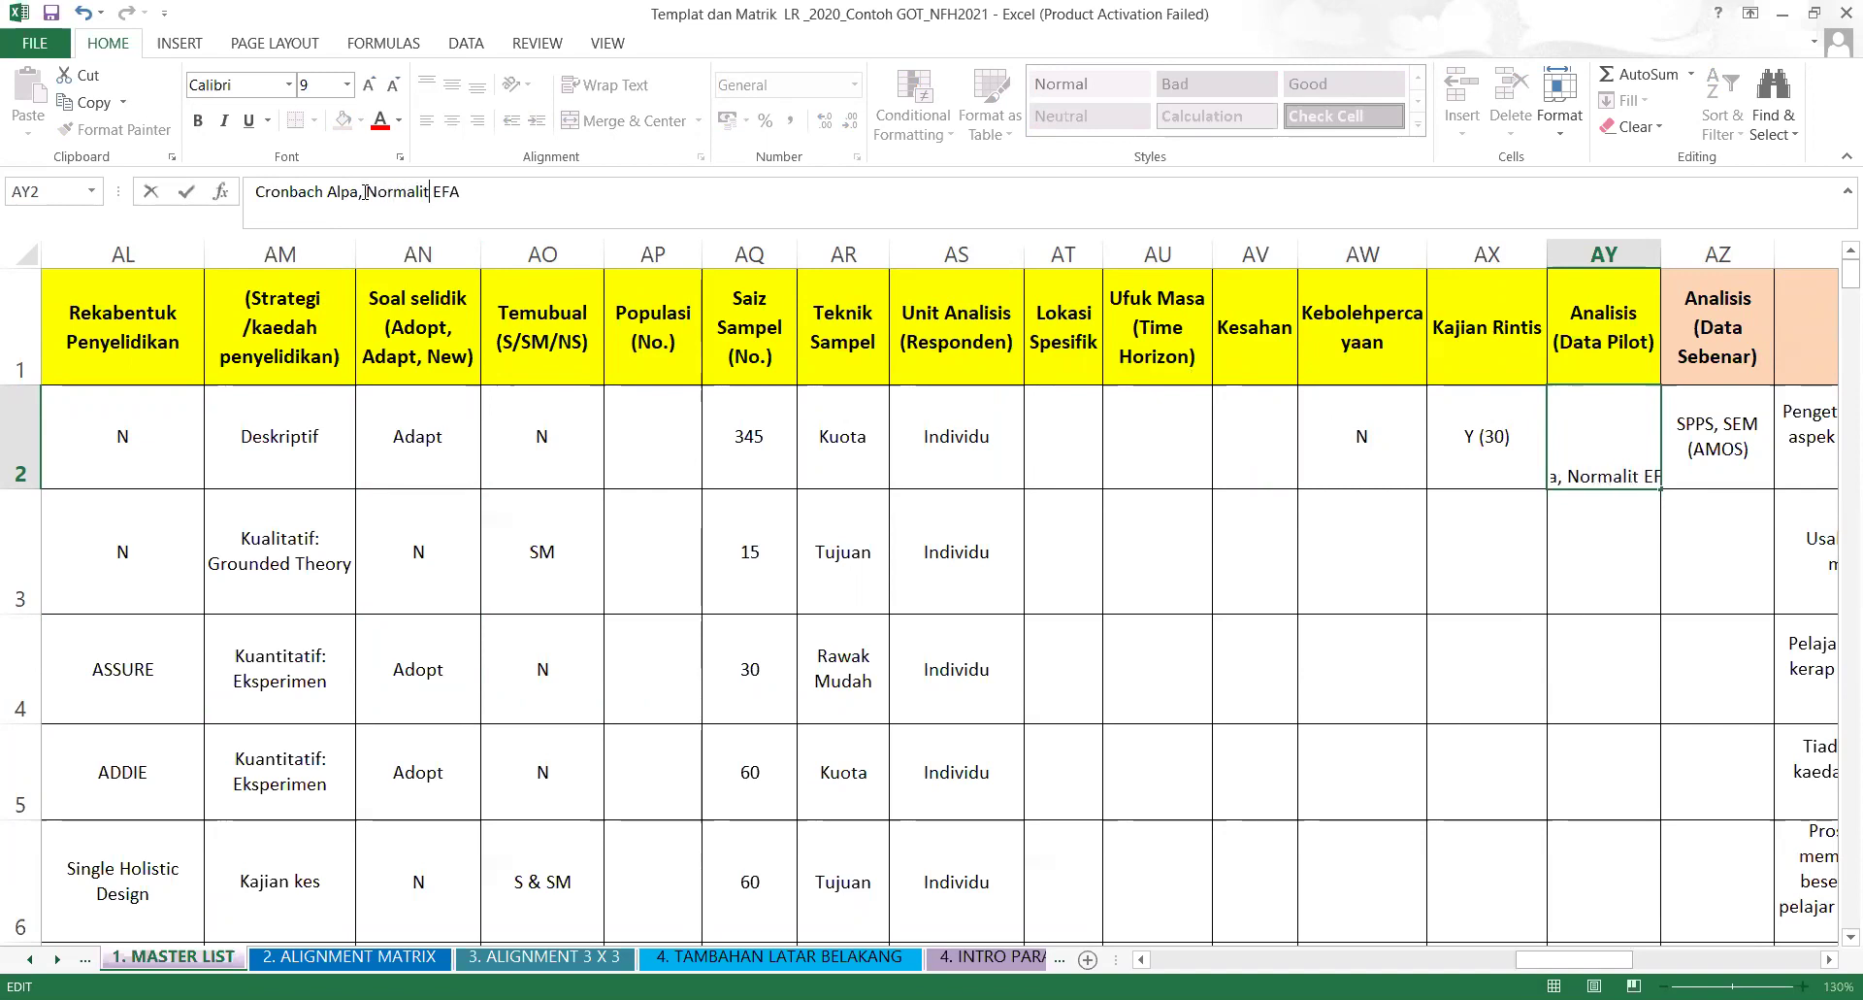
text( Test)
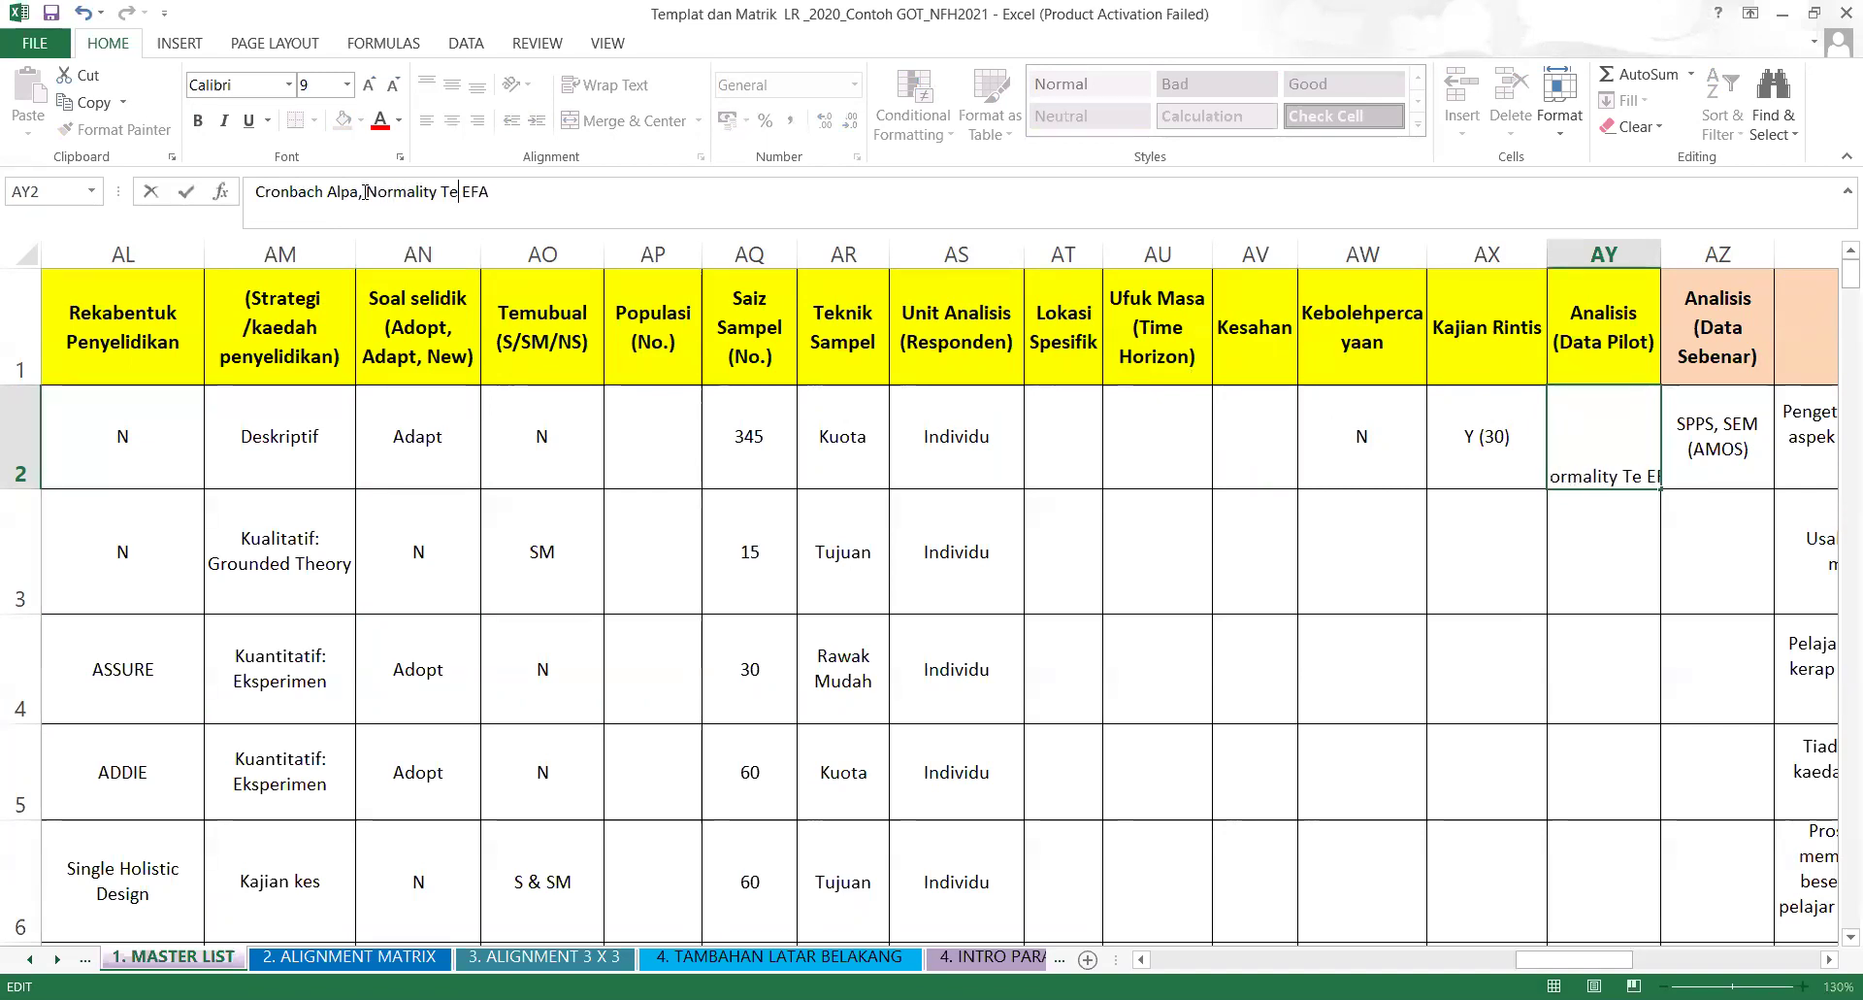
text(,)
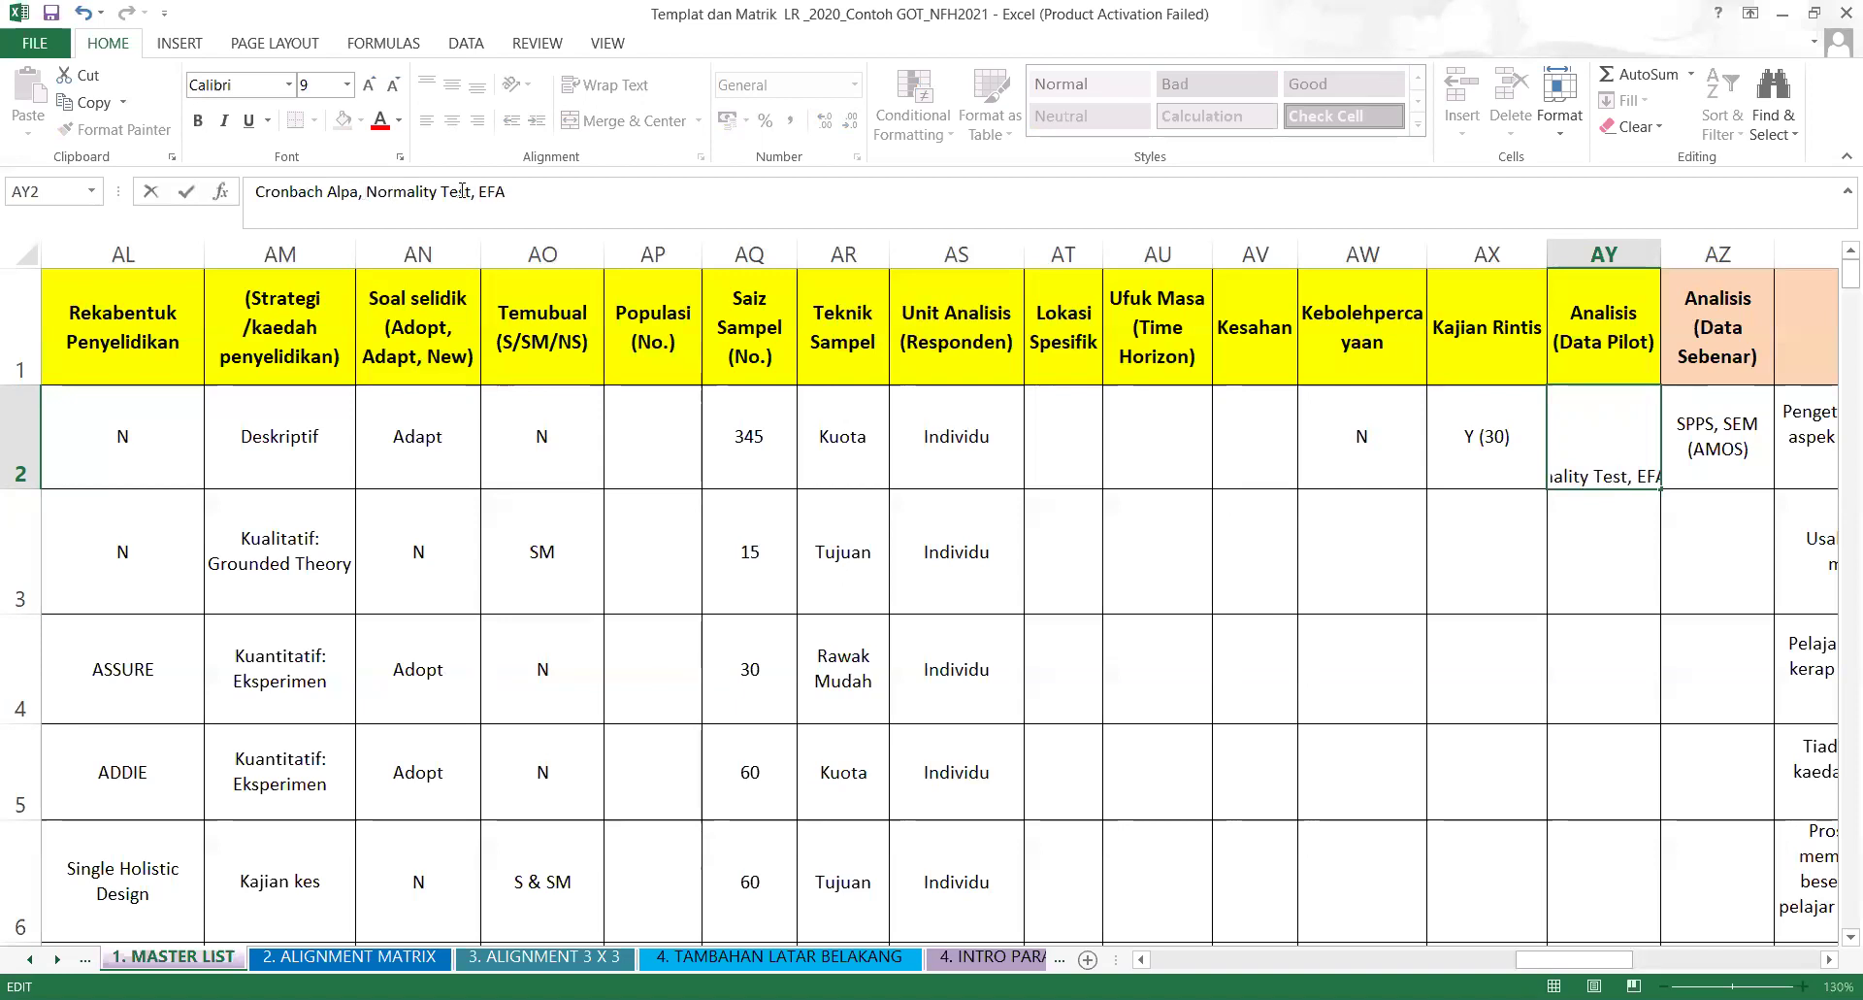
Append Cronbach Apha to the first study's Analisis (Data Pilot) value and remove the leading Cronbach Alpa, giving Normality Test, EFA, Cronbach Apha.
click(520, 193)
text(, Cronbach Apha)
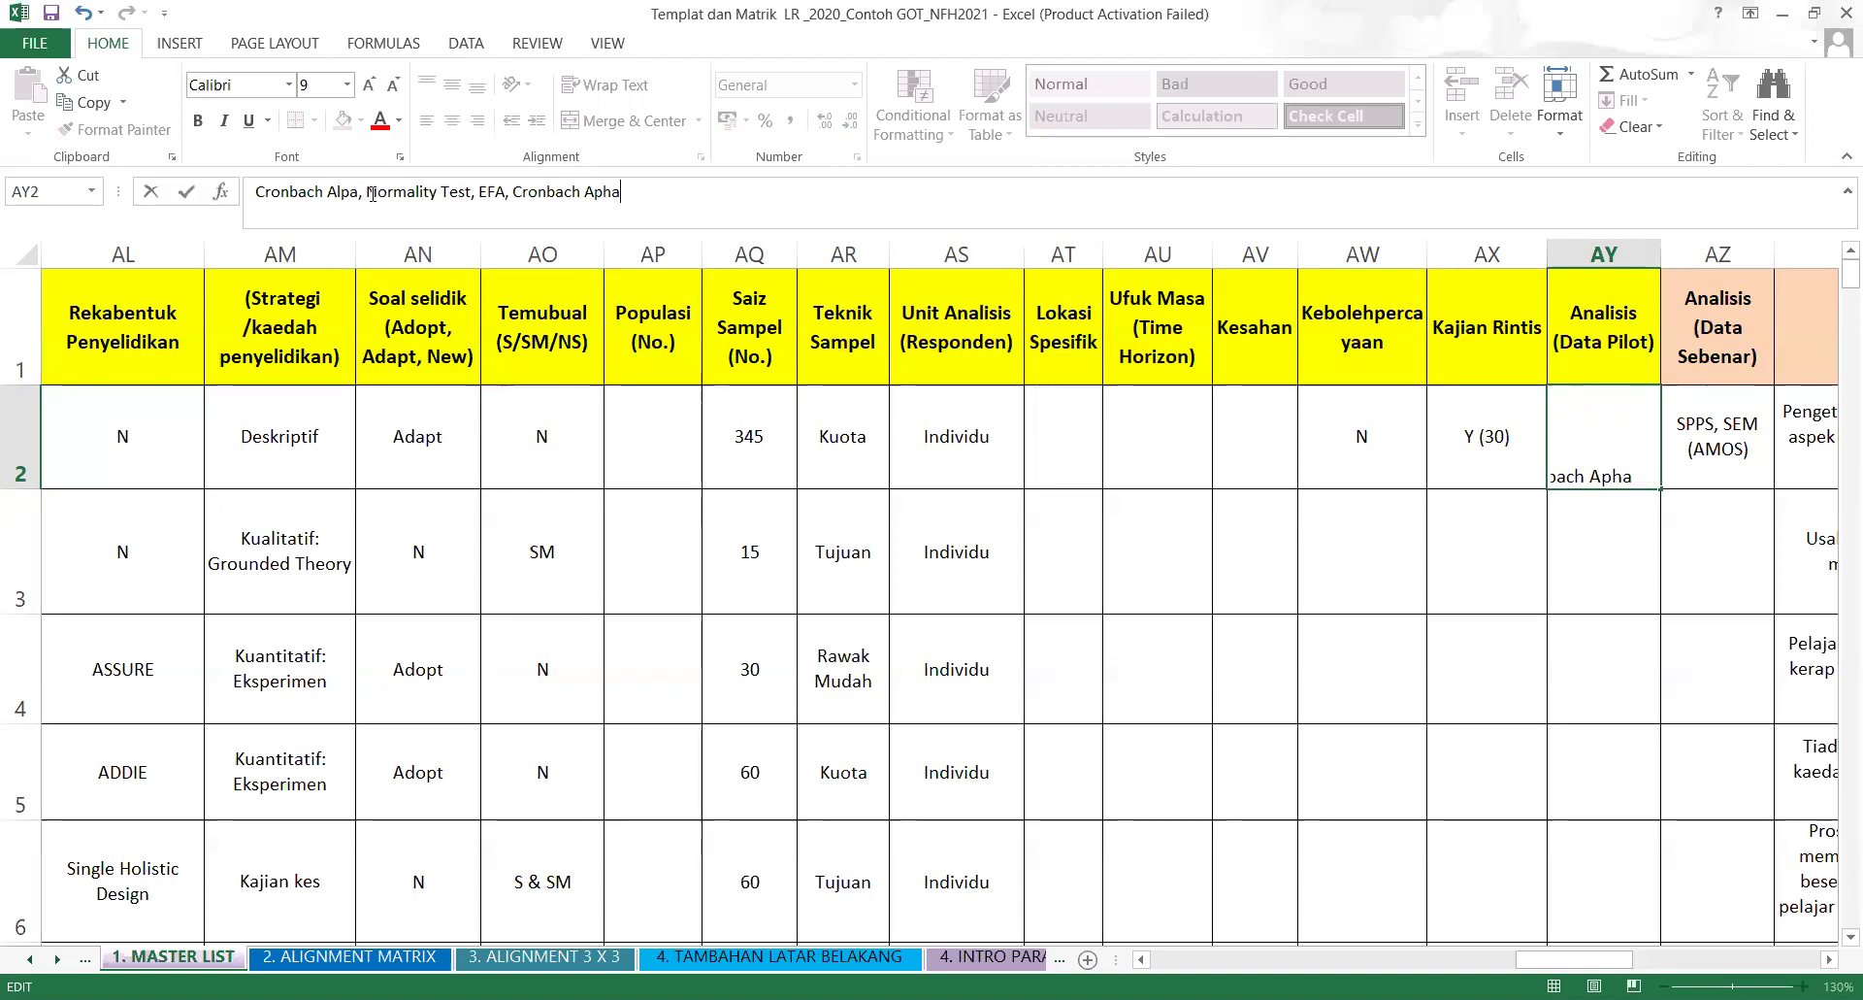
drag(372, 192, 255, 192)
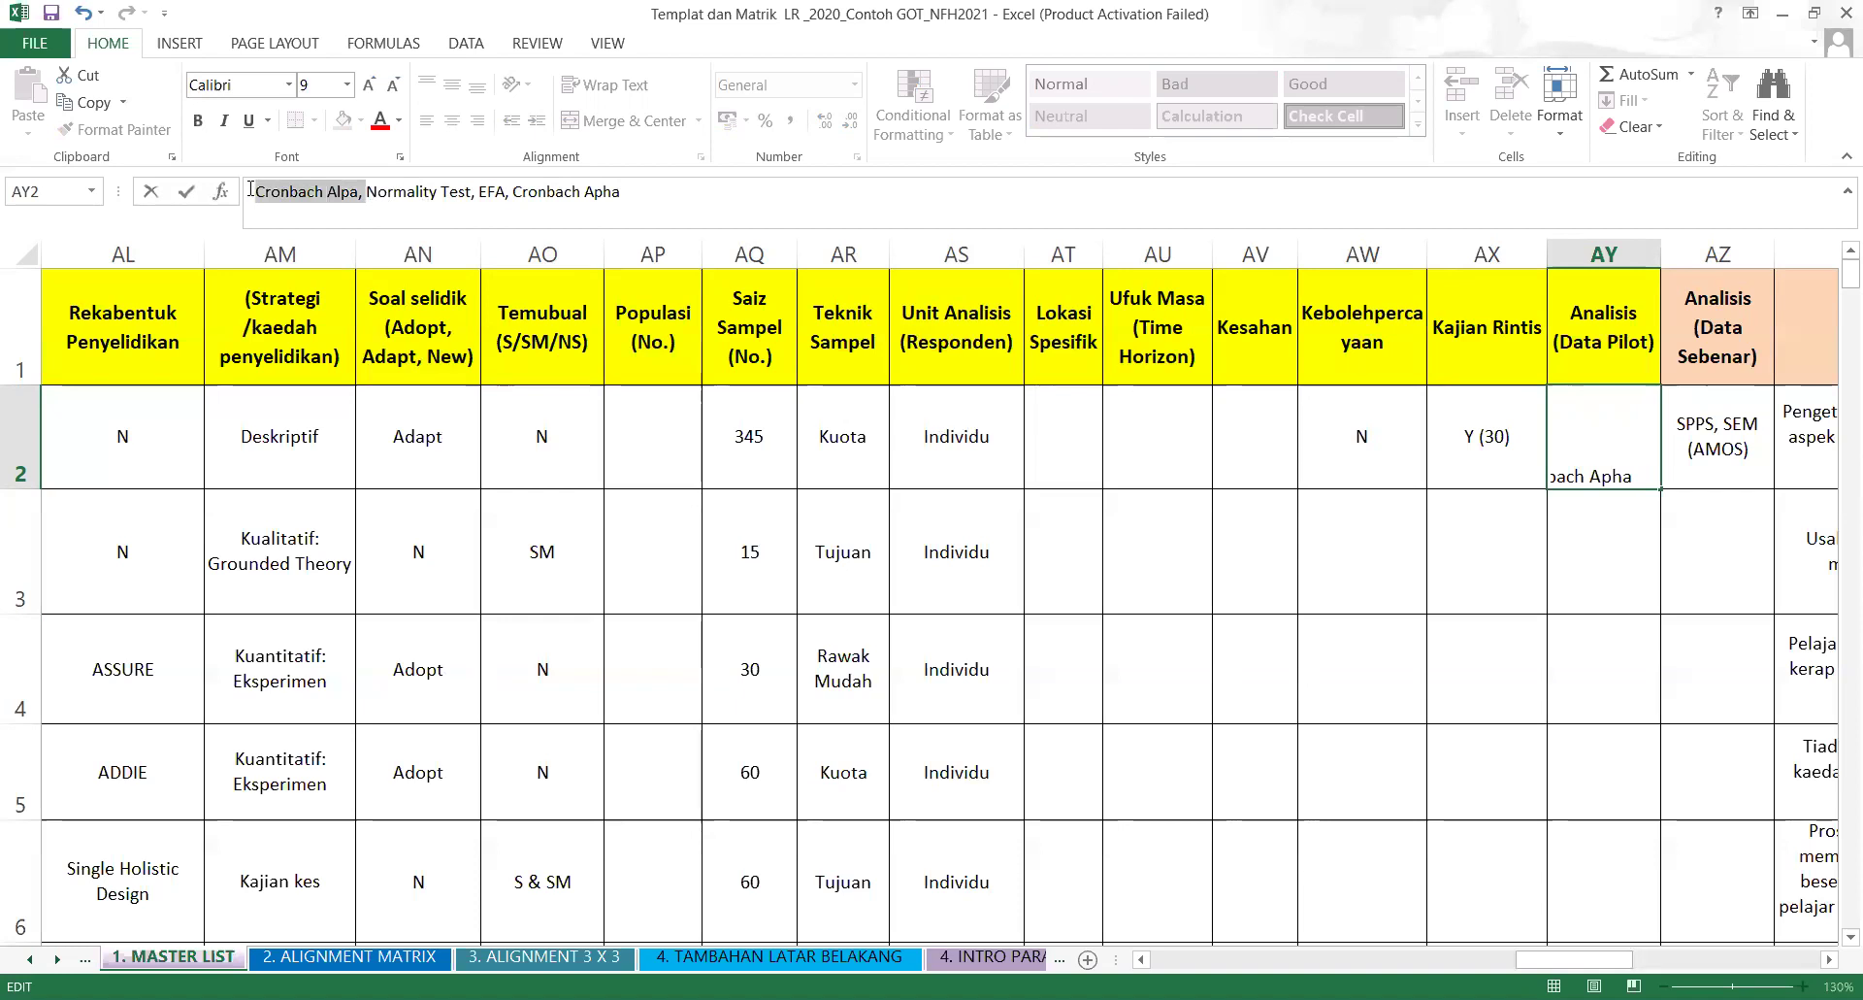
key(BackSpace)
click(1061, 644)
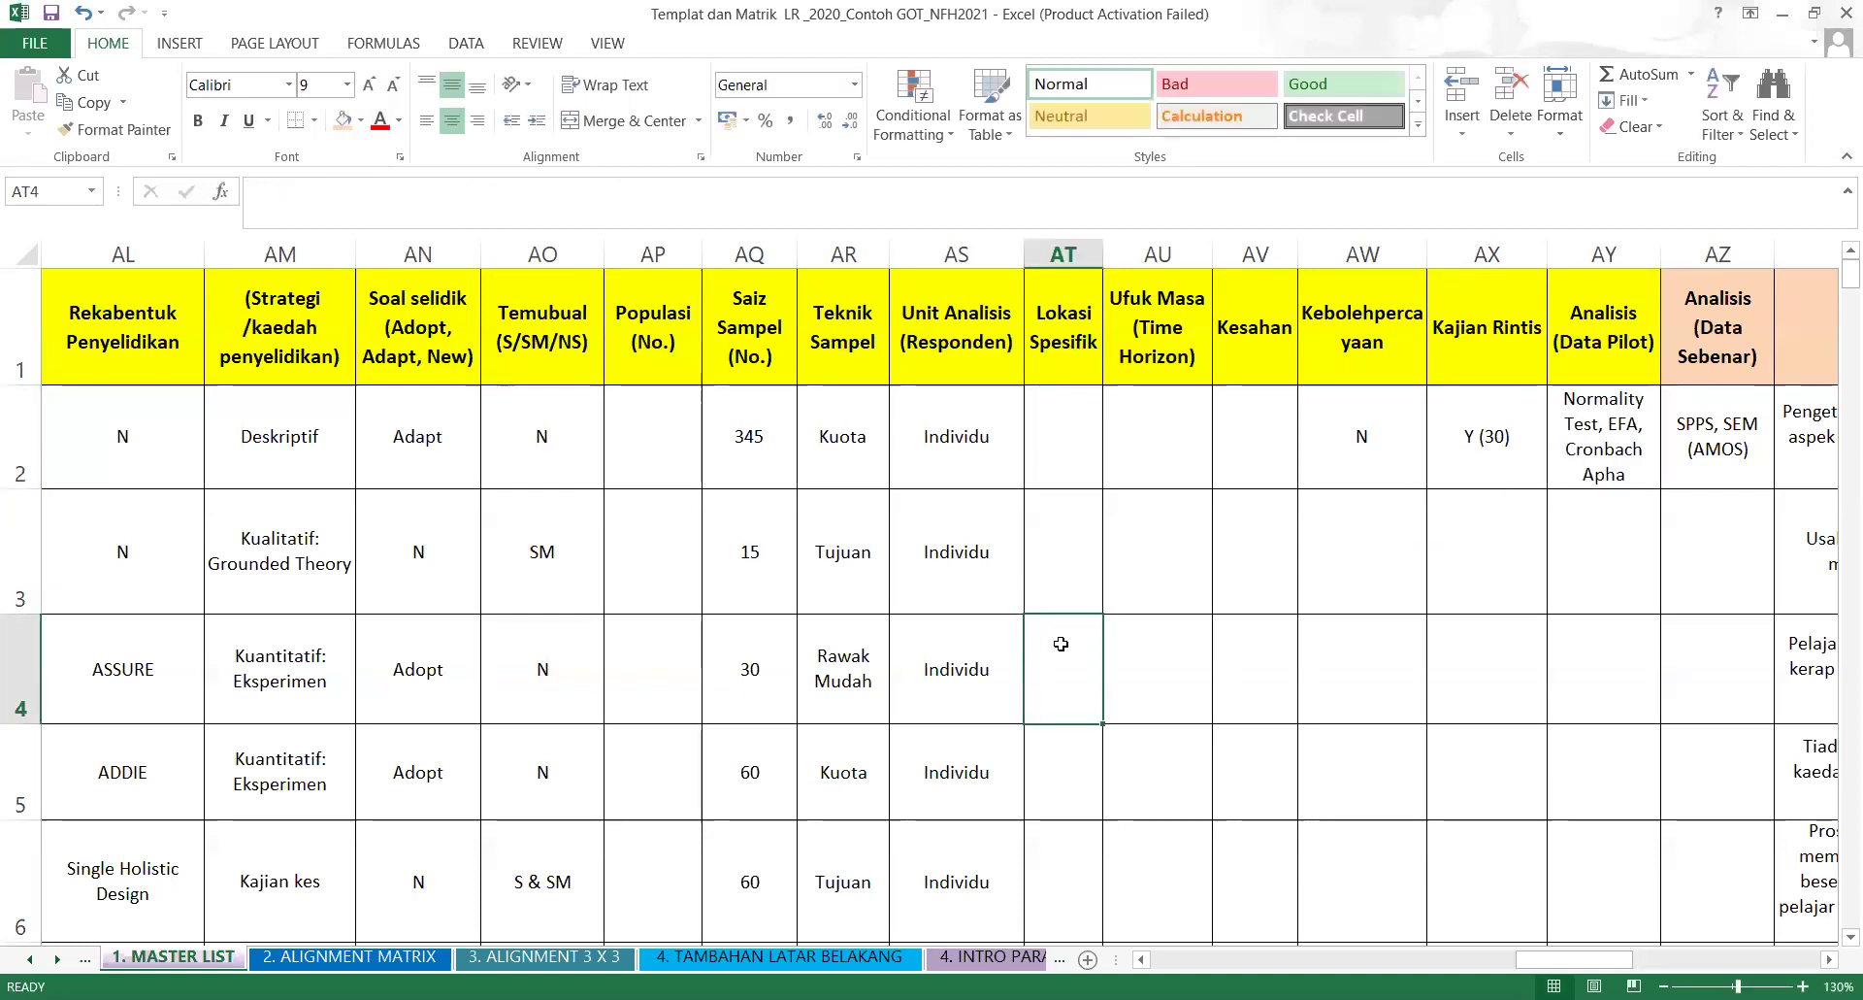
Review how the Soal selidik, Kesahan, Kebolehpercayaan and Rekabentuk Penyelidikan columns relate to one another across the studies.
click(422, 285)
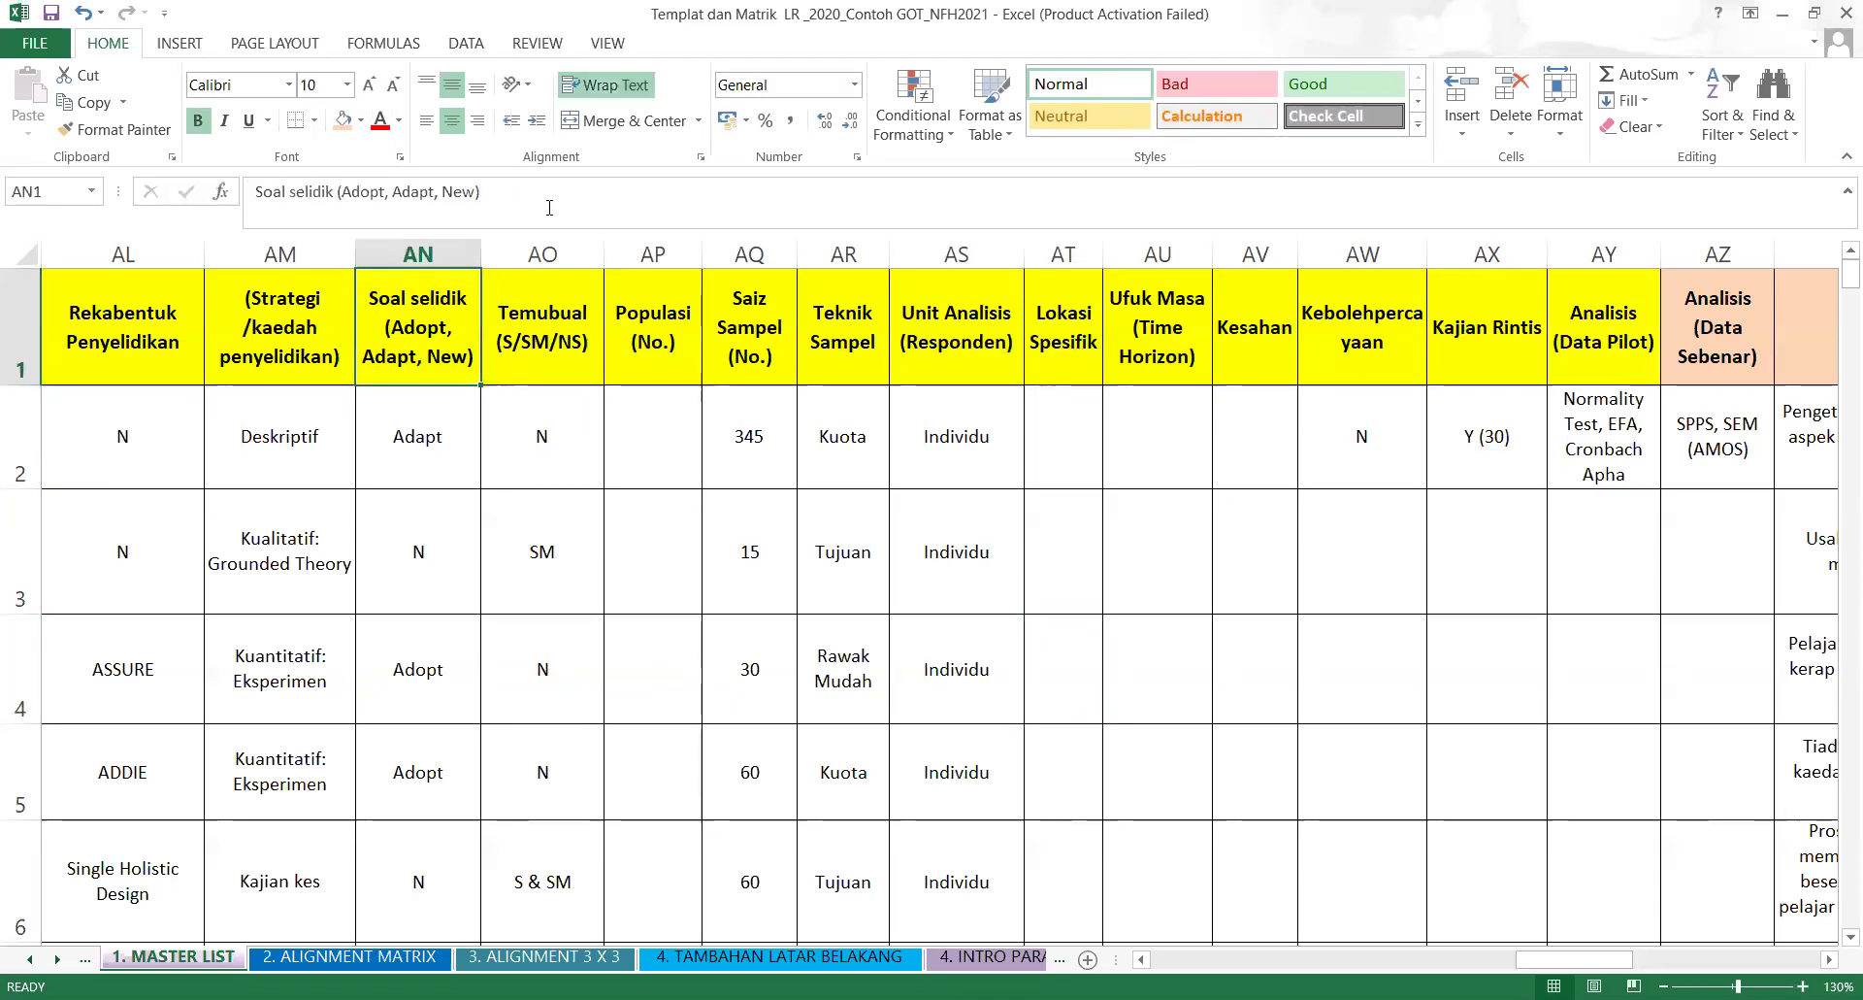
click(1346, 278)
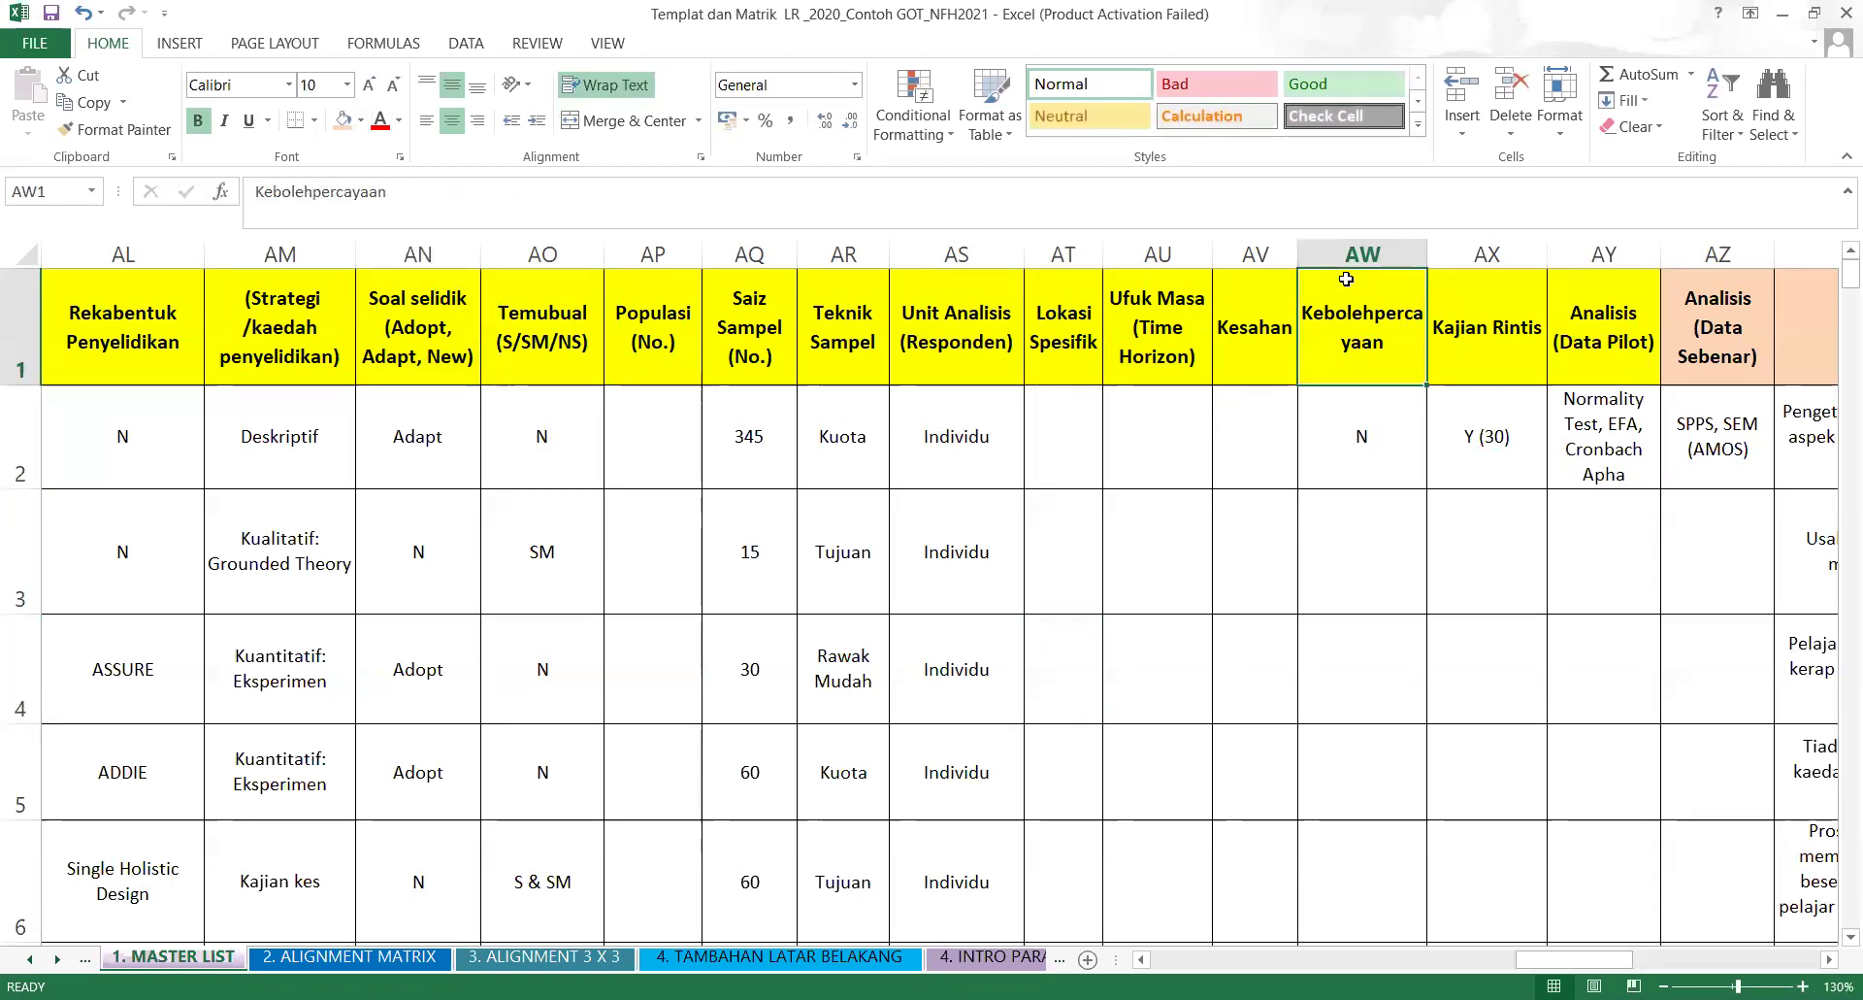
click(399, 321)
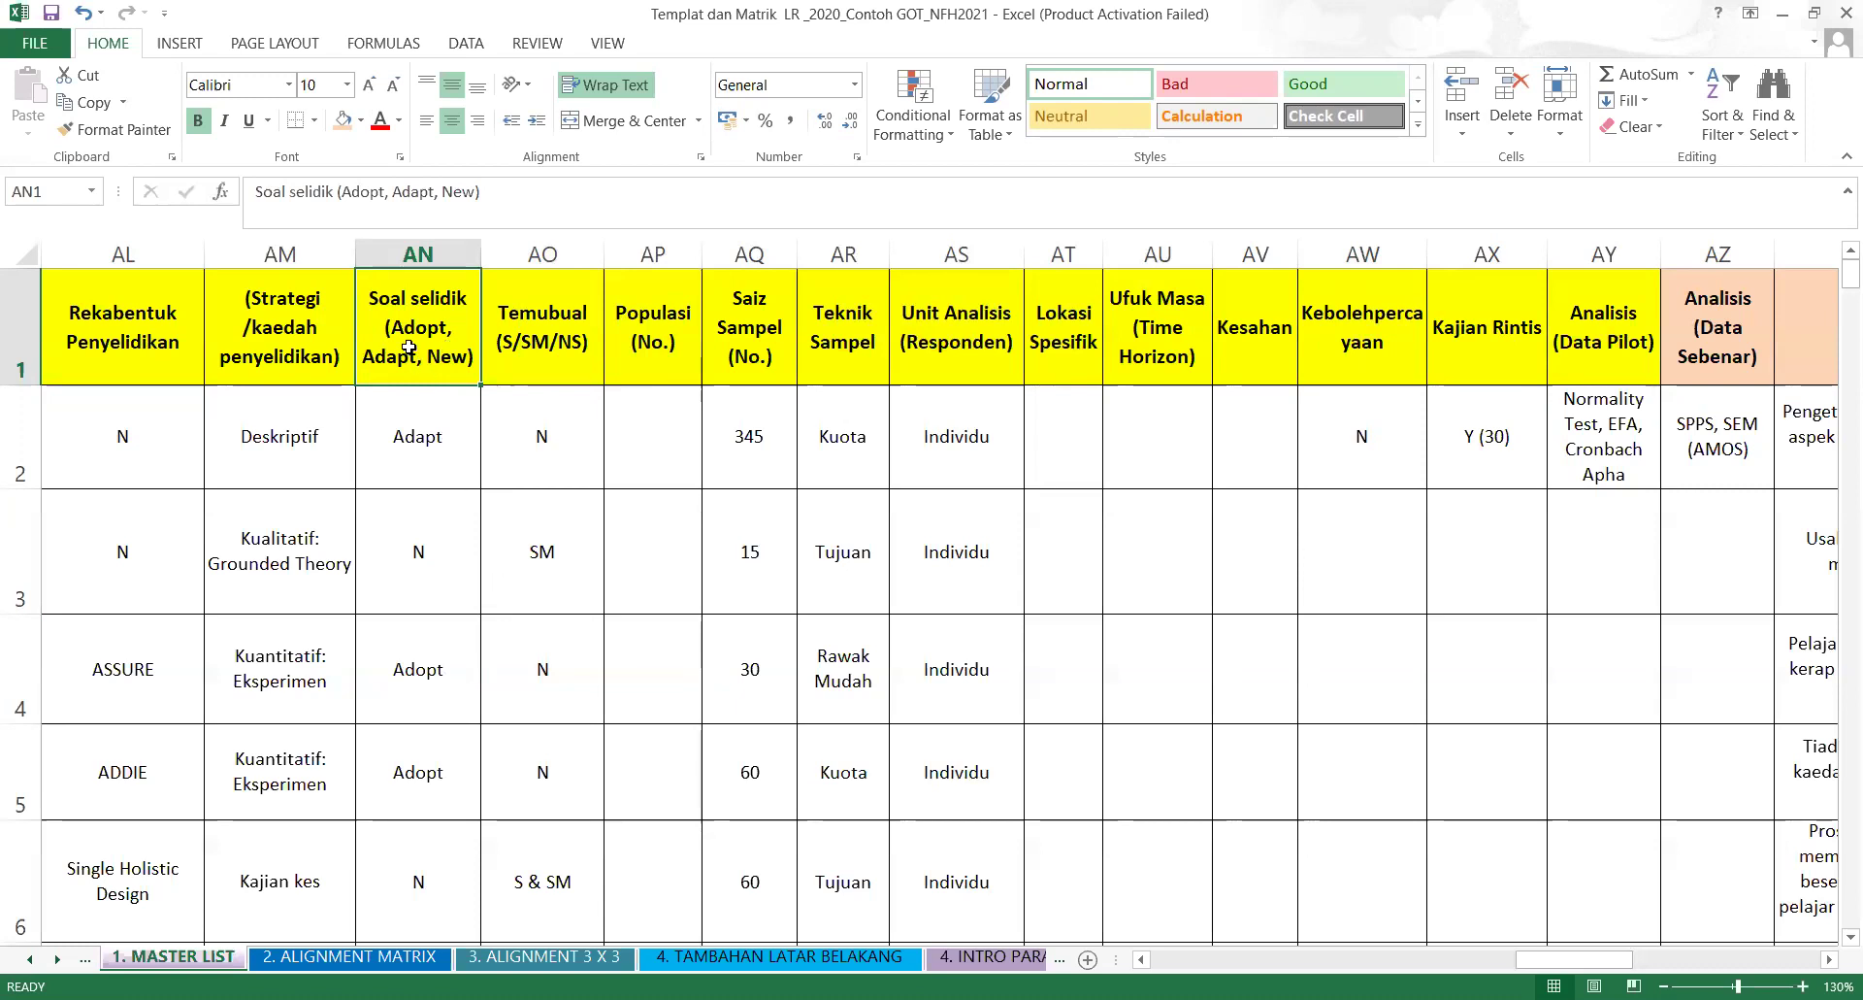
double_click(1254, 392)
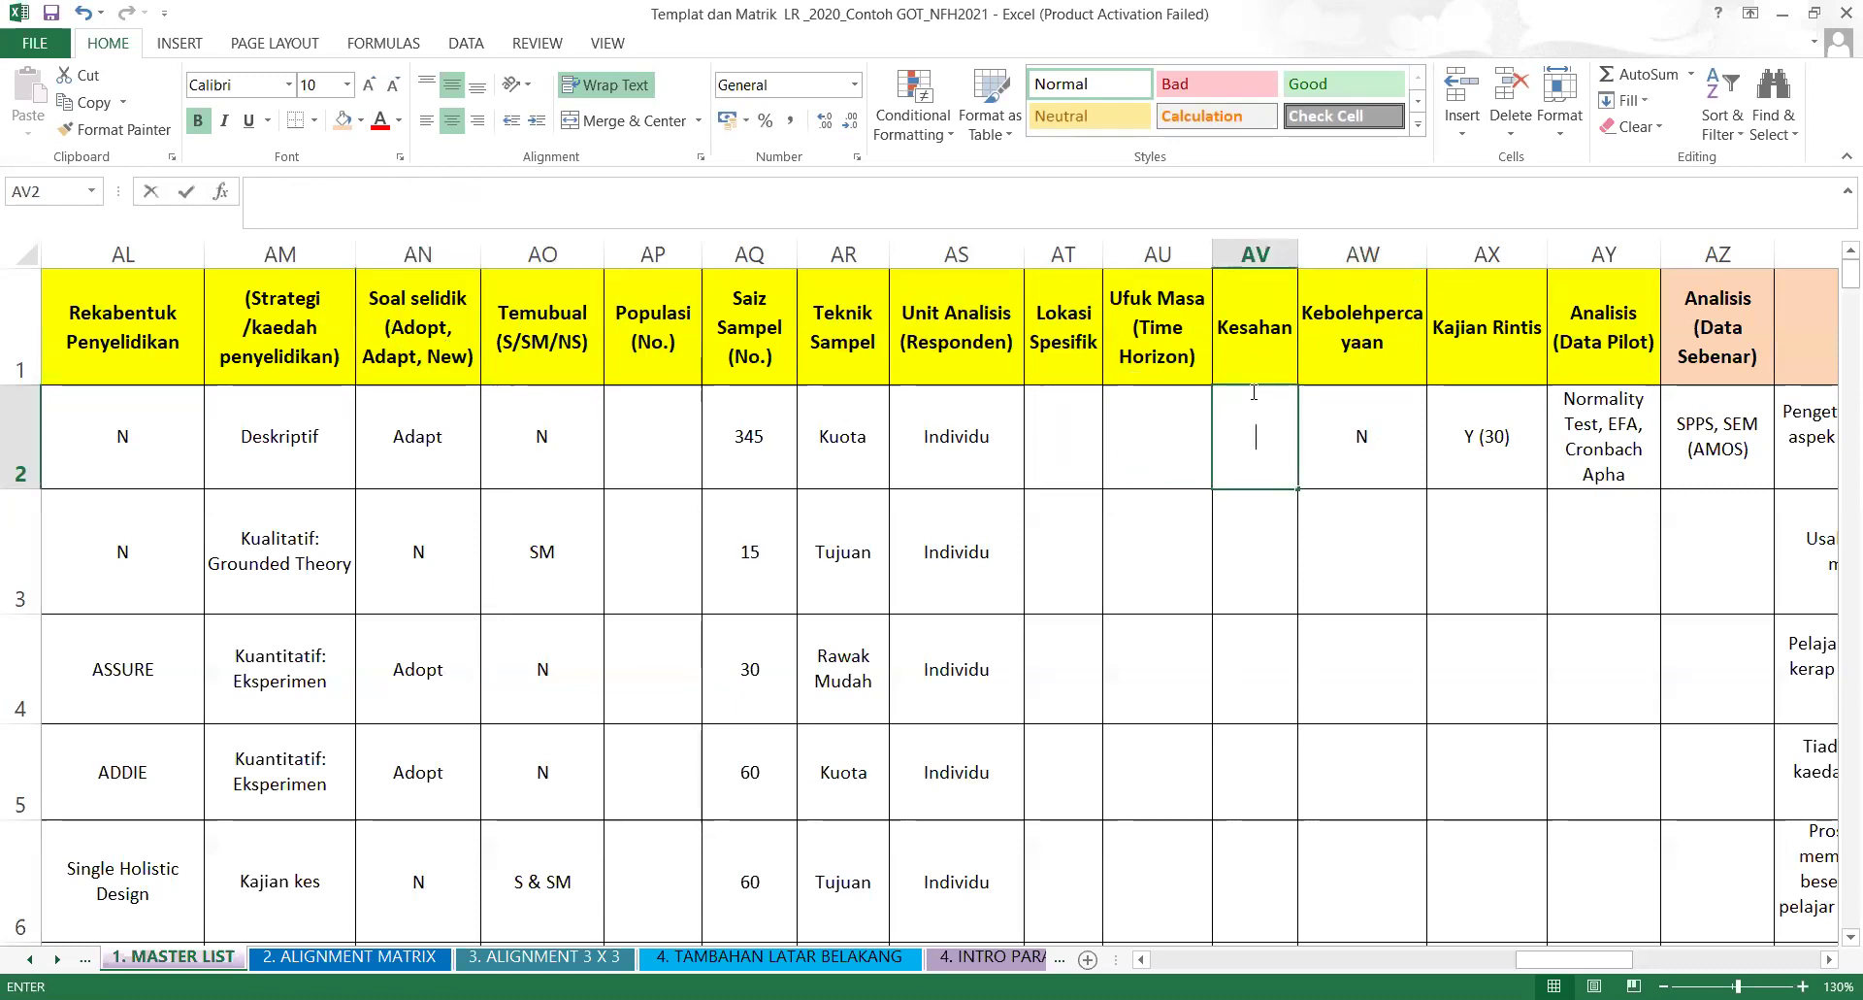
click(1295, 249)
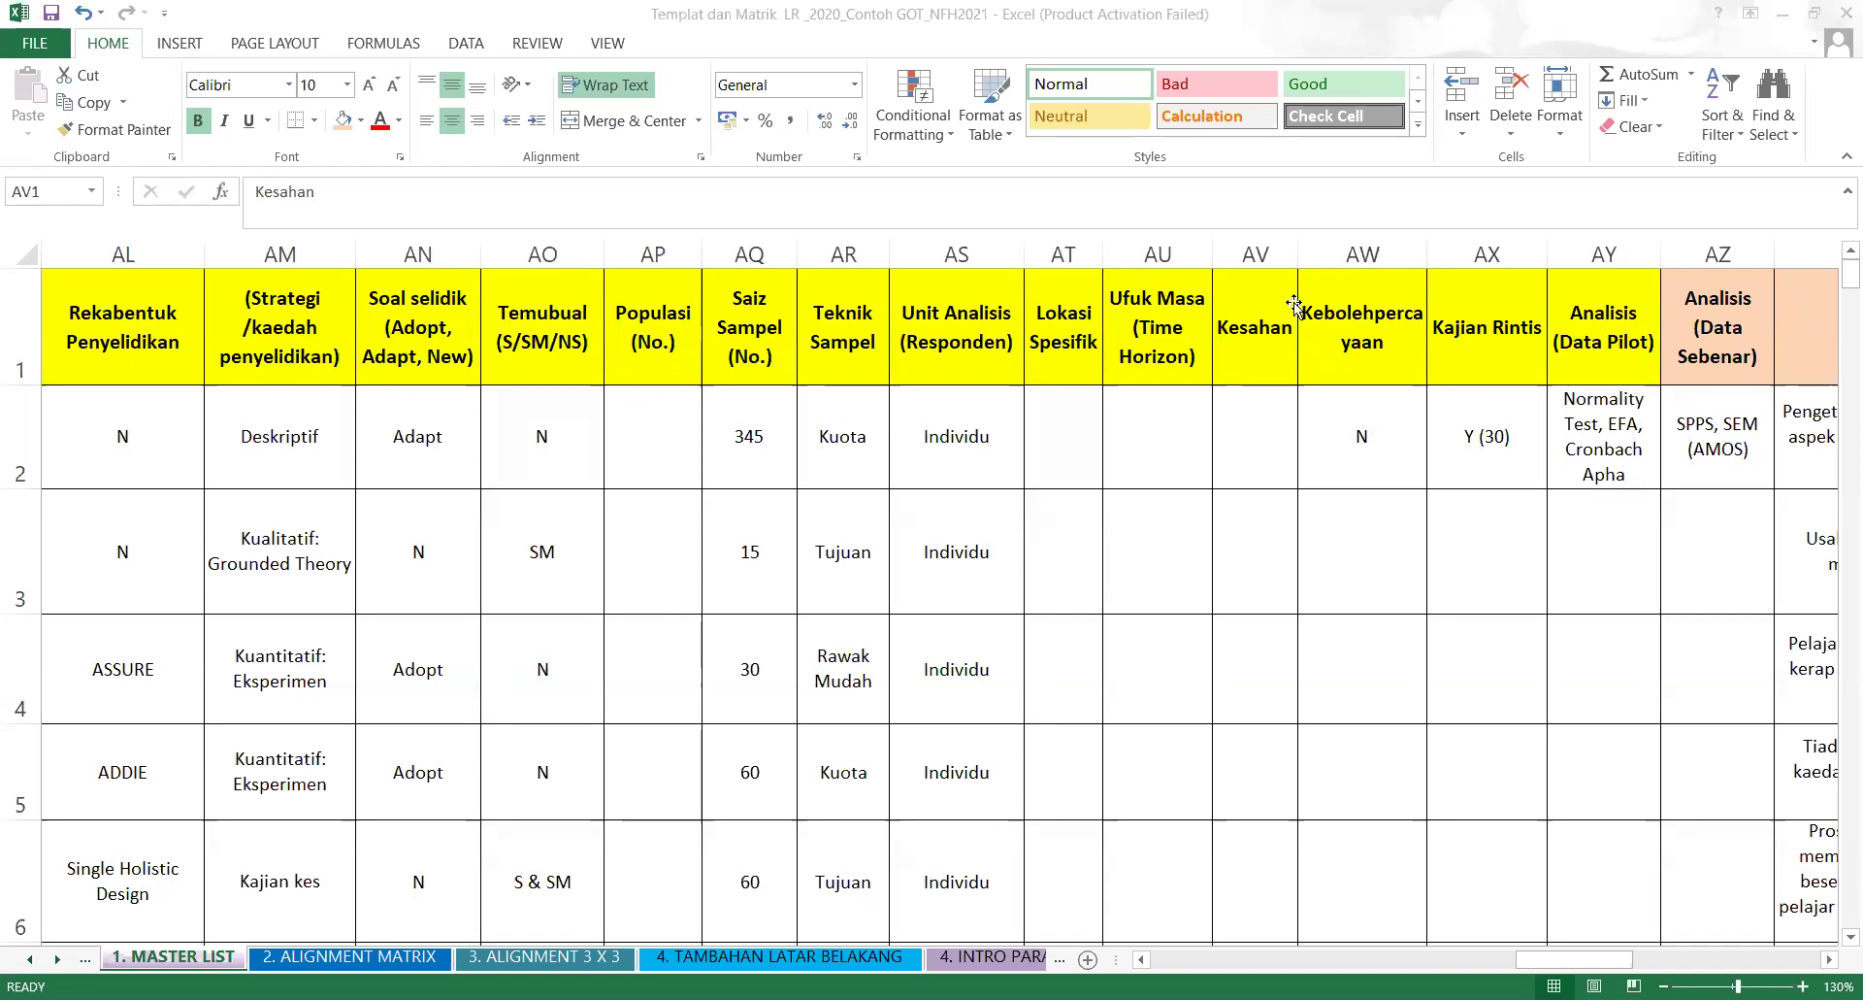
key(ctrl+space)
drag(1301, 277, 1307, 546)
click(1364, 597)
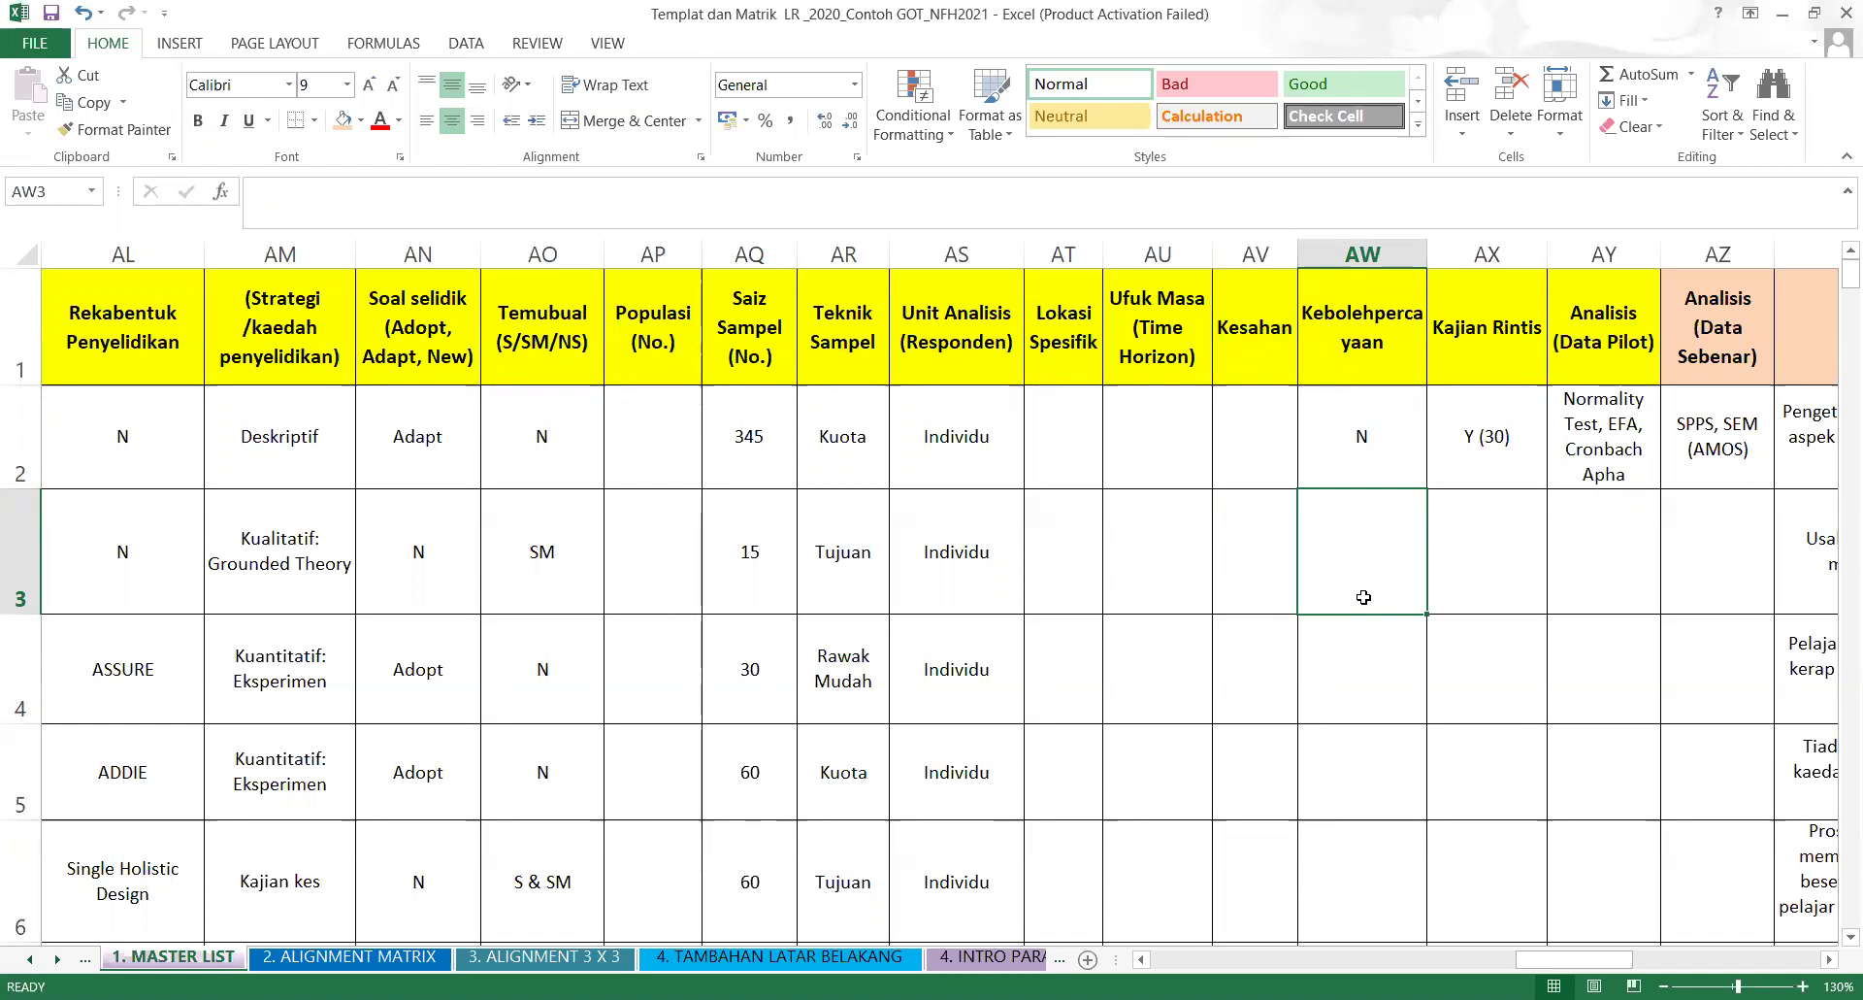
click(118, 311)
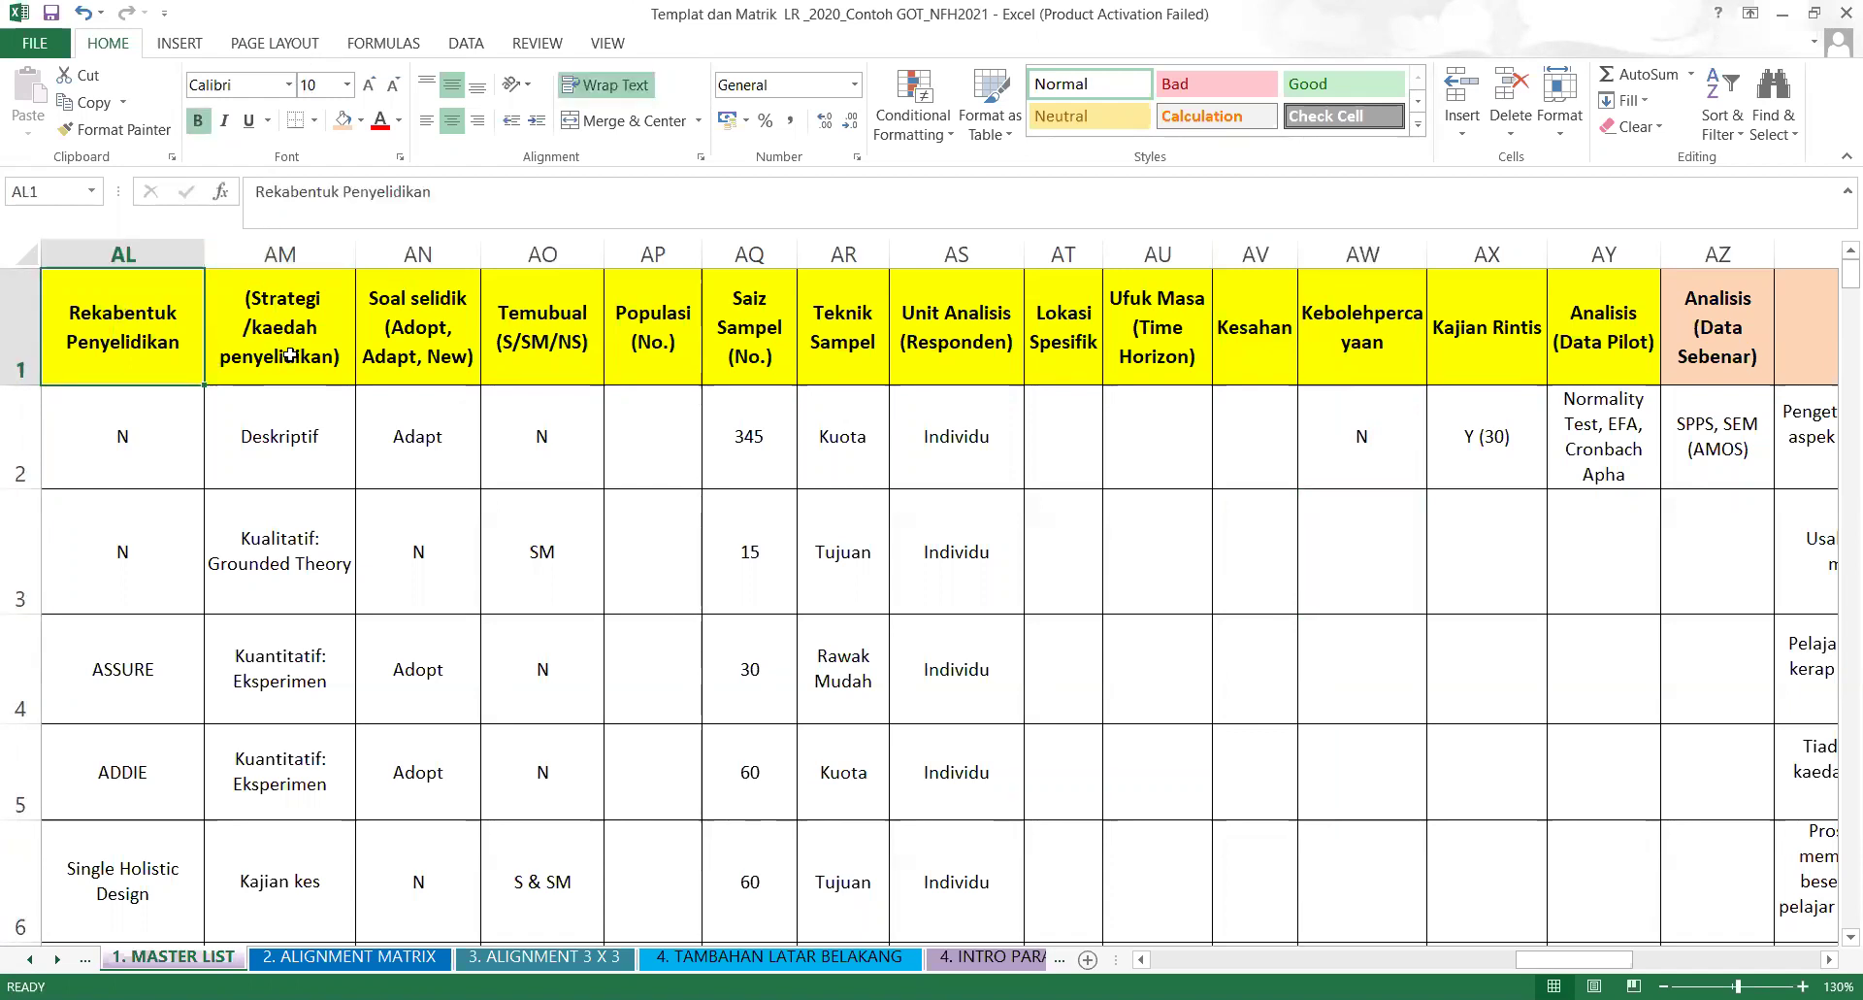
click(335, 559)
click(114, 352)
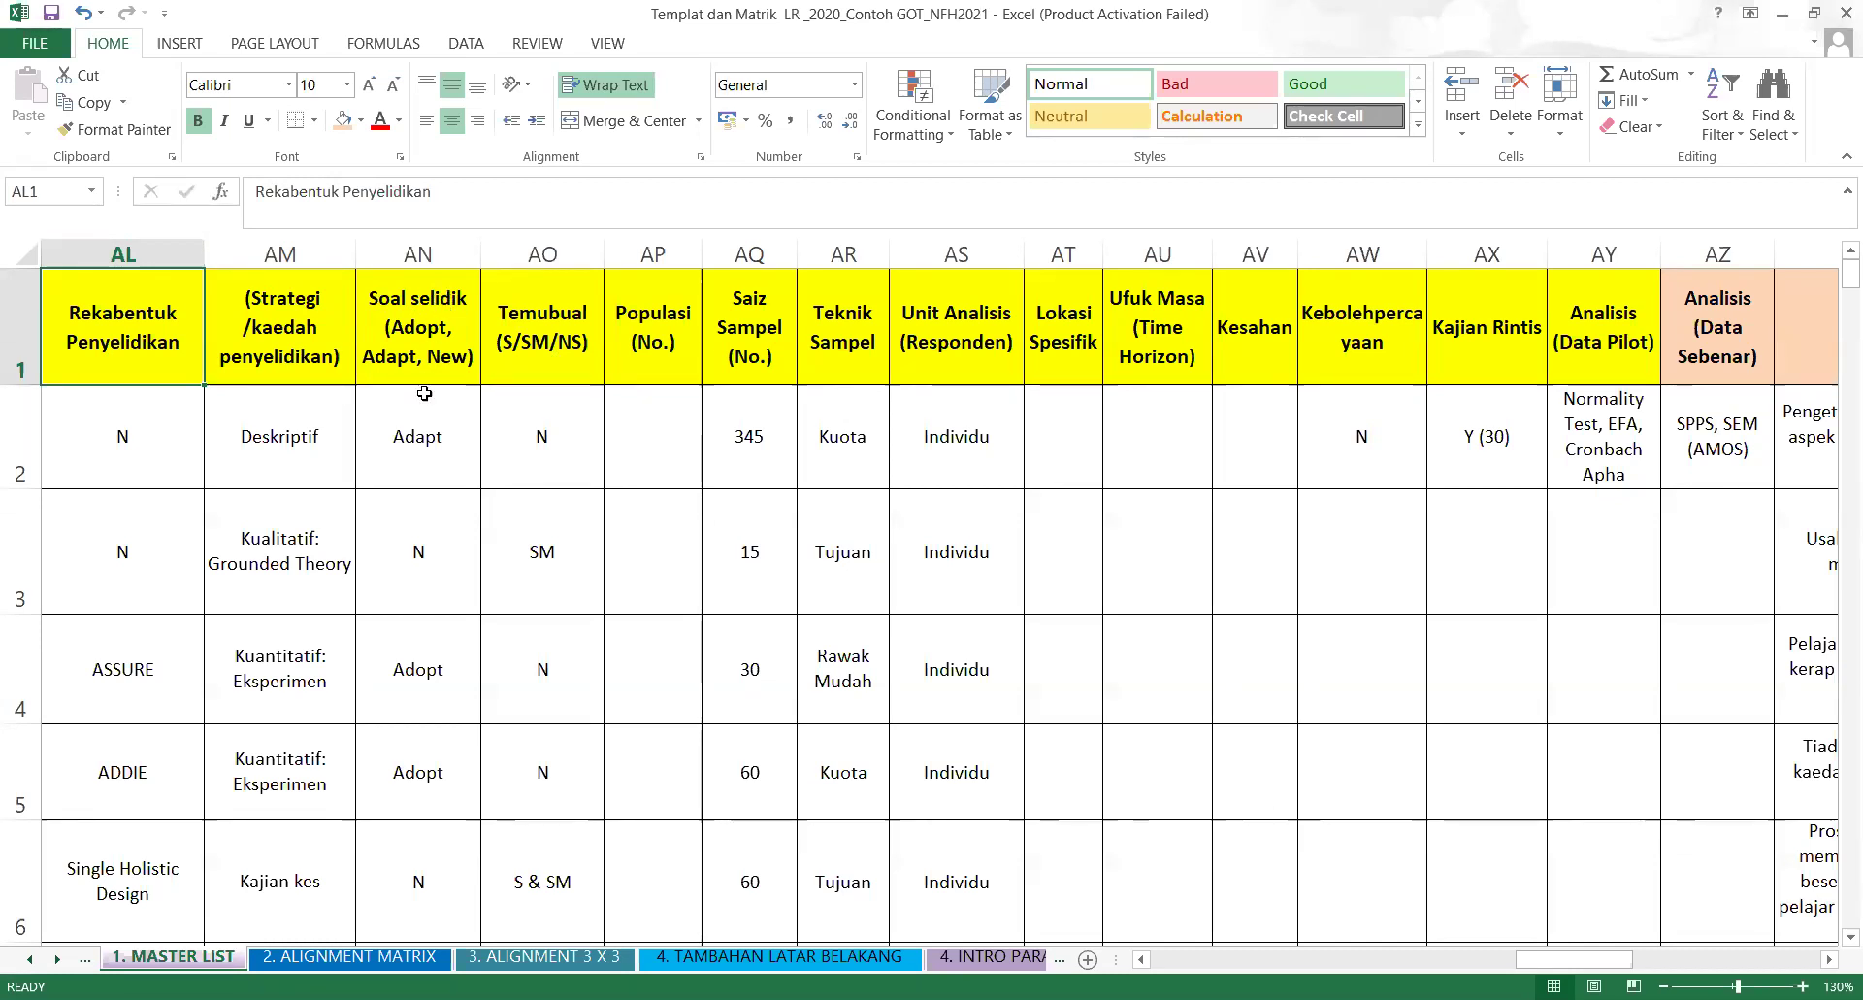
Widen the Kesahan column slightly and extend its header to Kesahan (Pakar / Statistik).
click(441, 360)
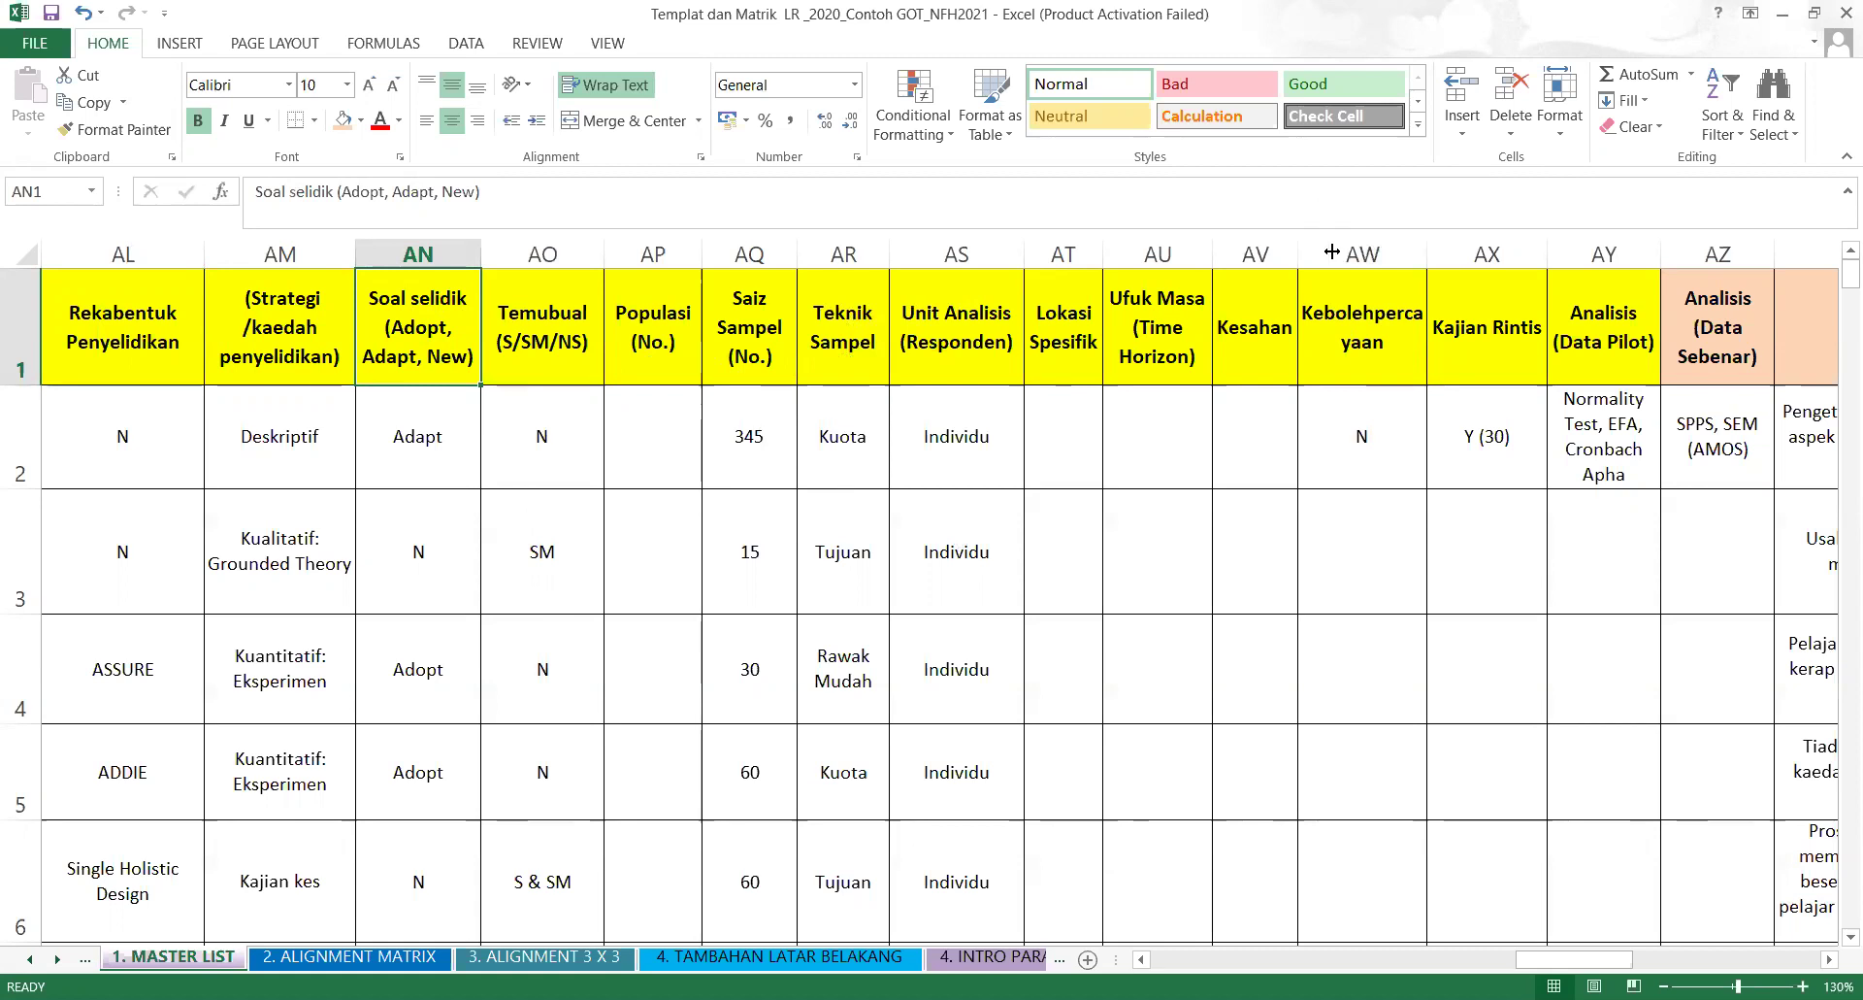
drag(1331, 253, 1343, 254)
click(1279, 376)
click(1281, 436)
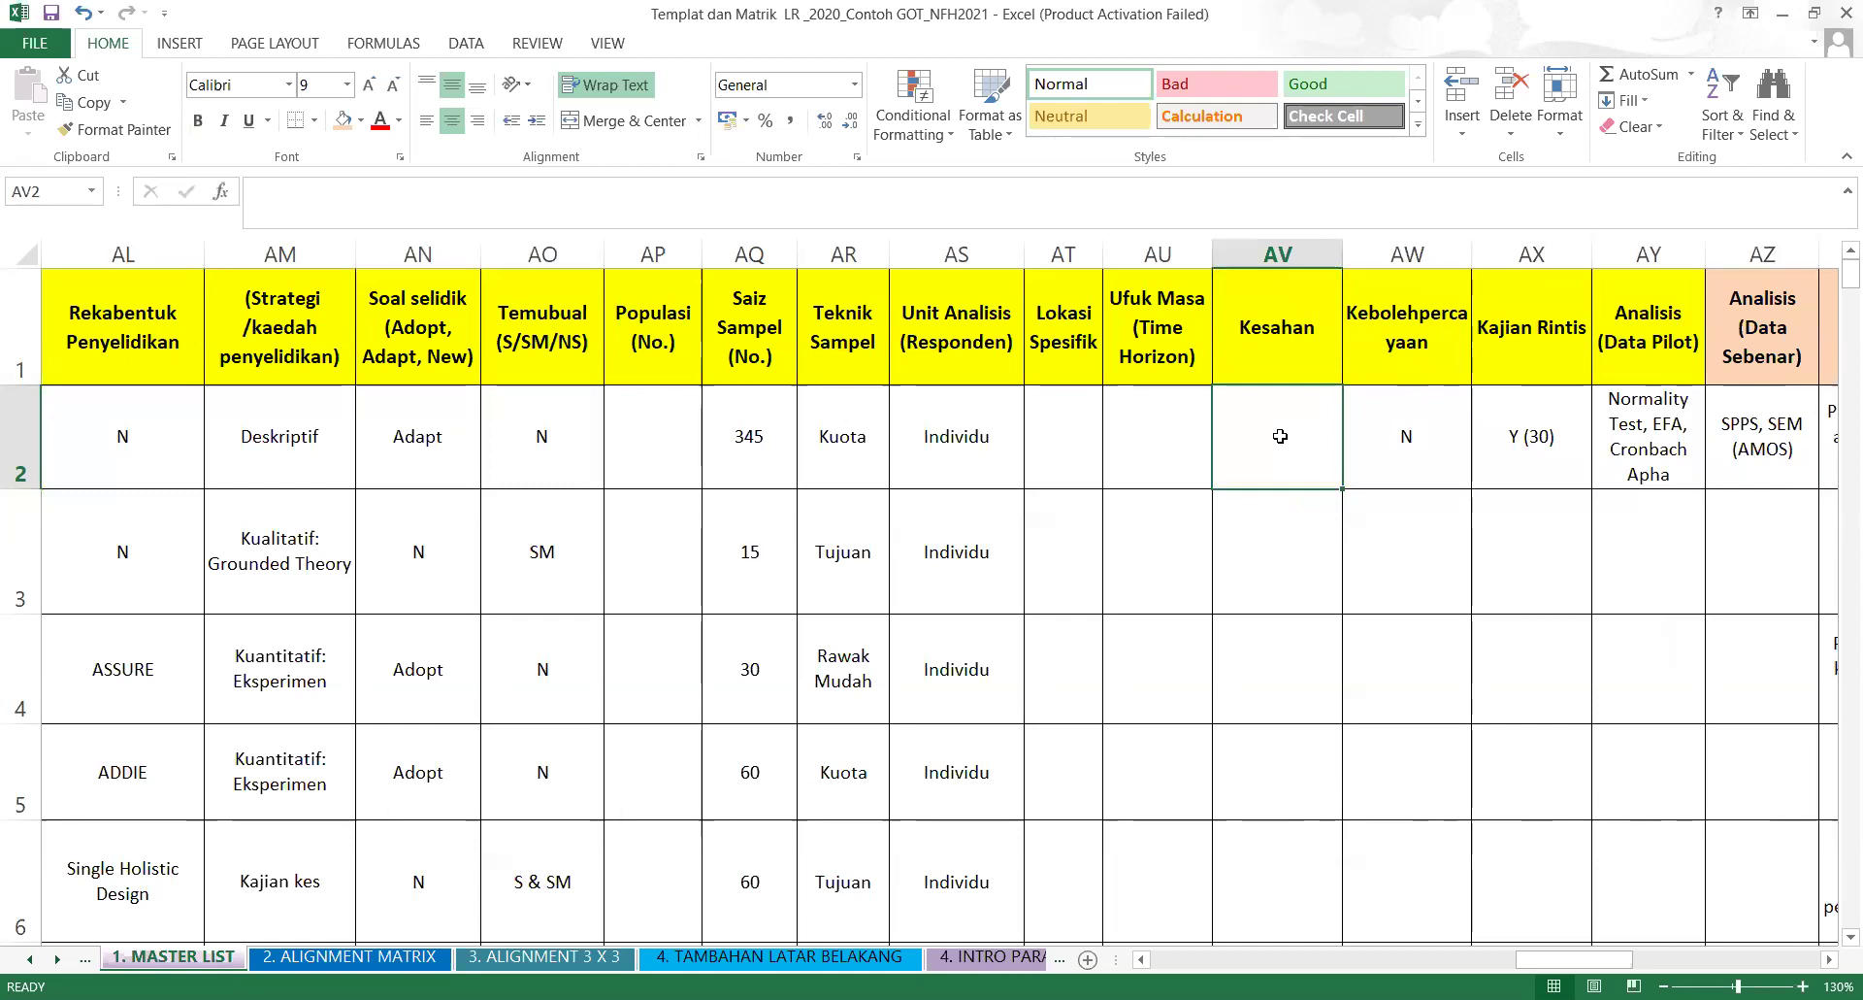
click(1317, 336)
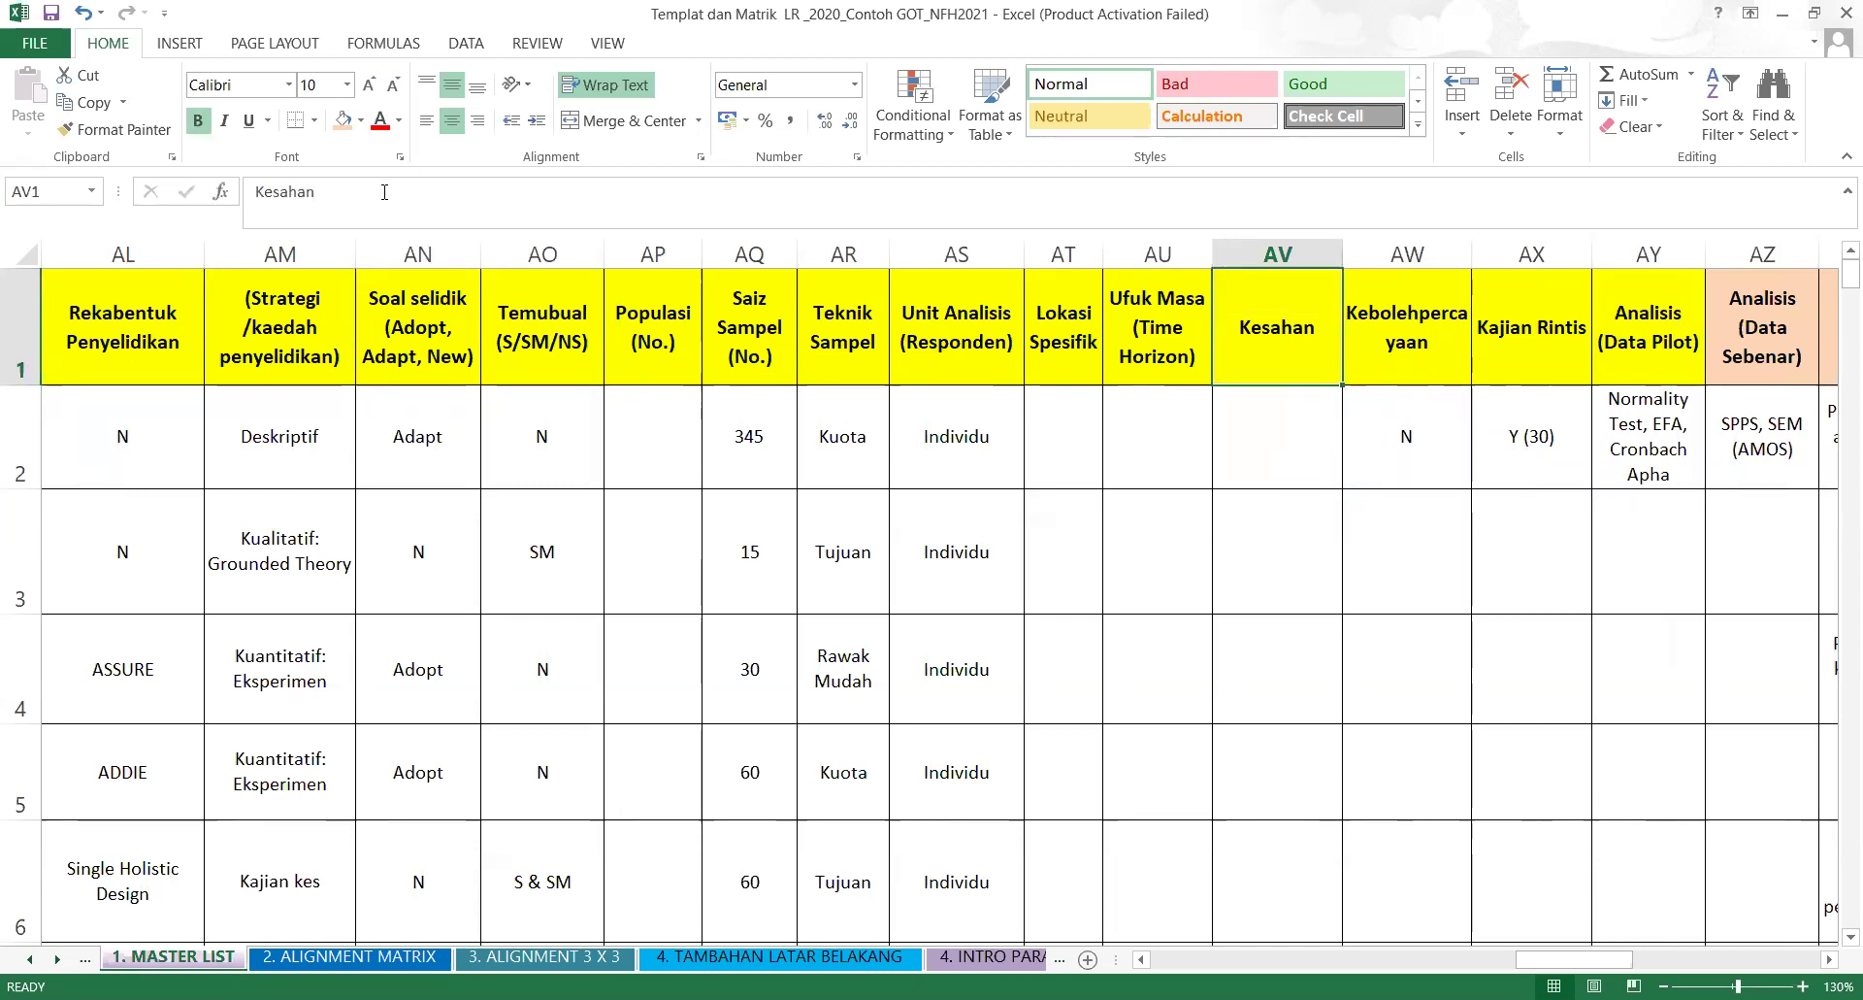
click(335, 194)
text((Pak)
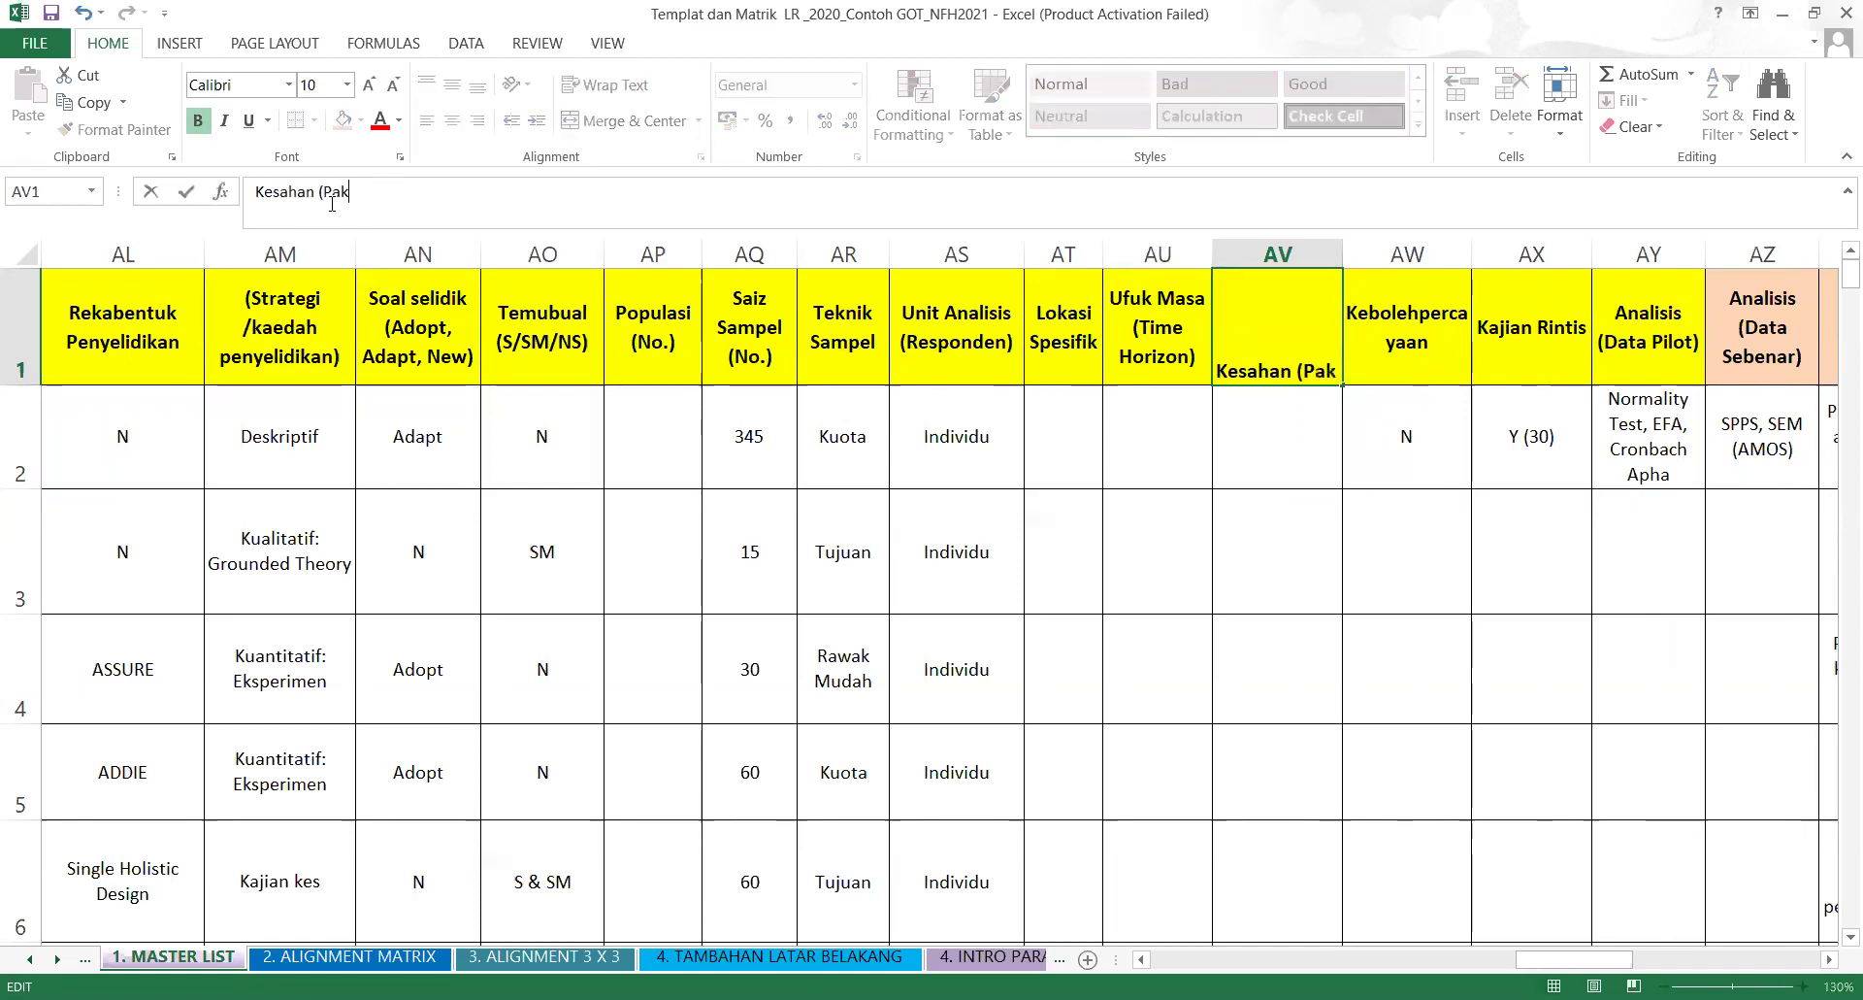
text(ar / Statis)
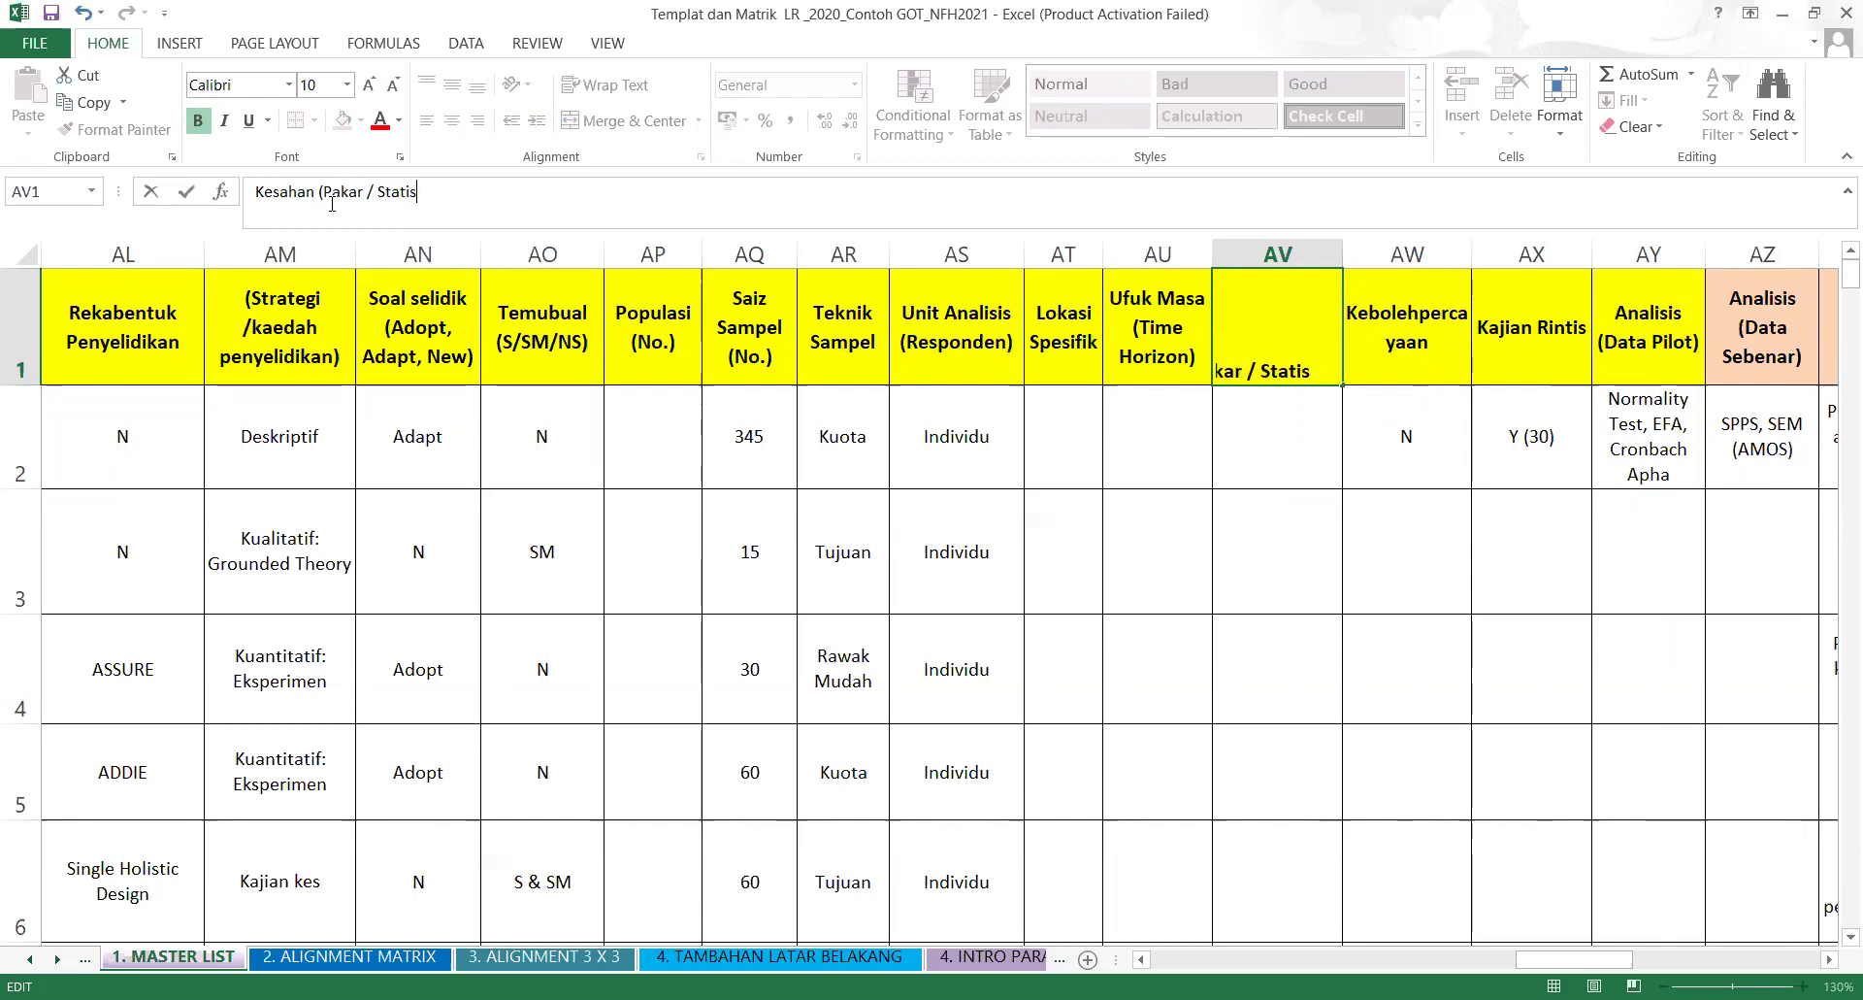
text(tik))
click(1219, 574)
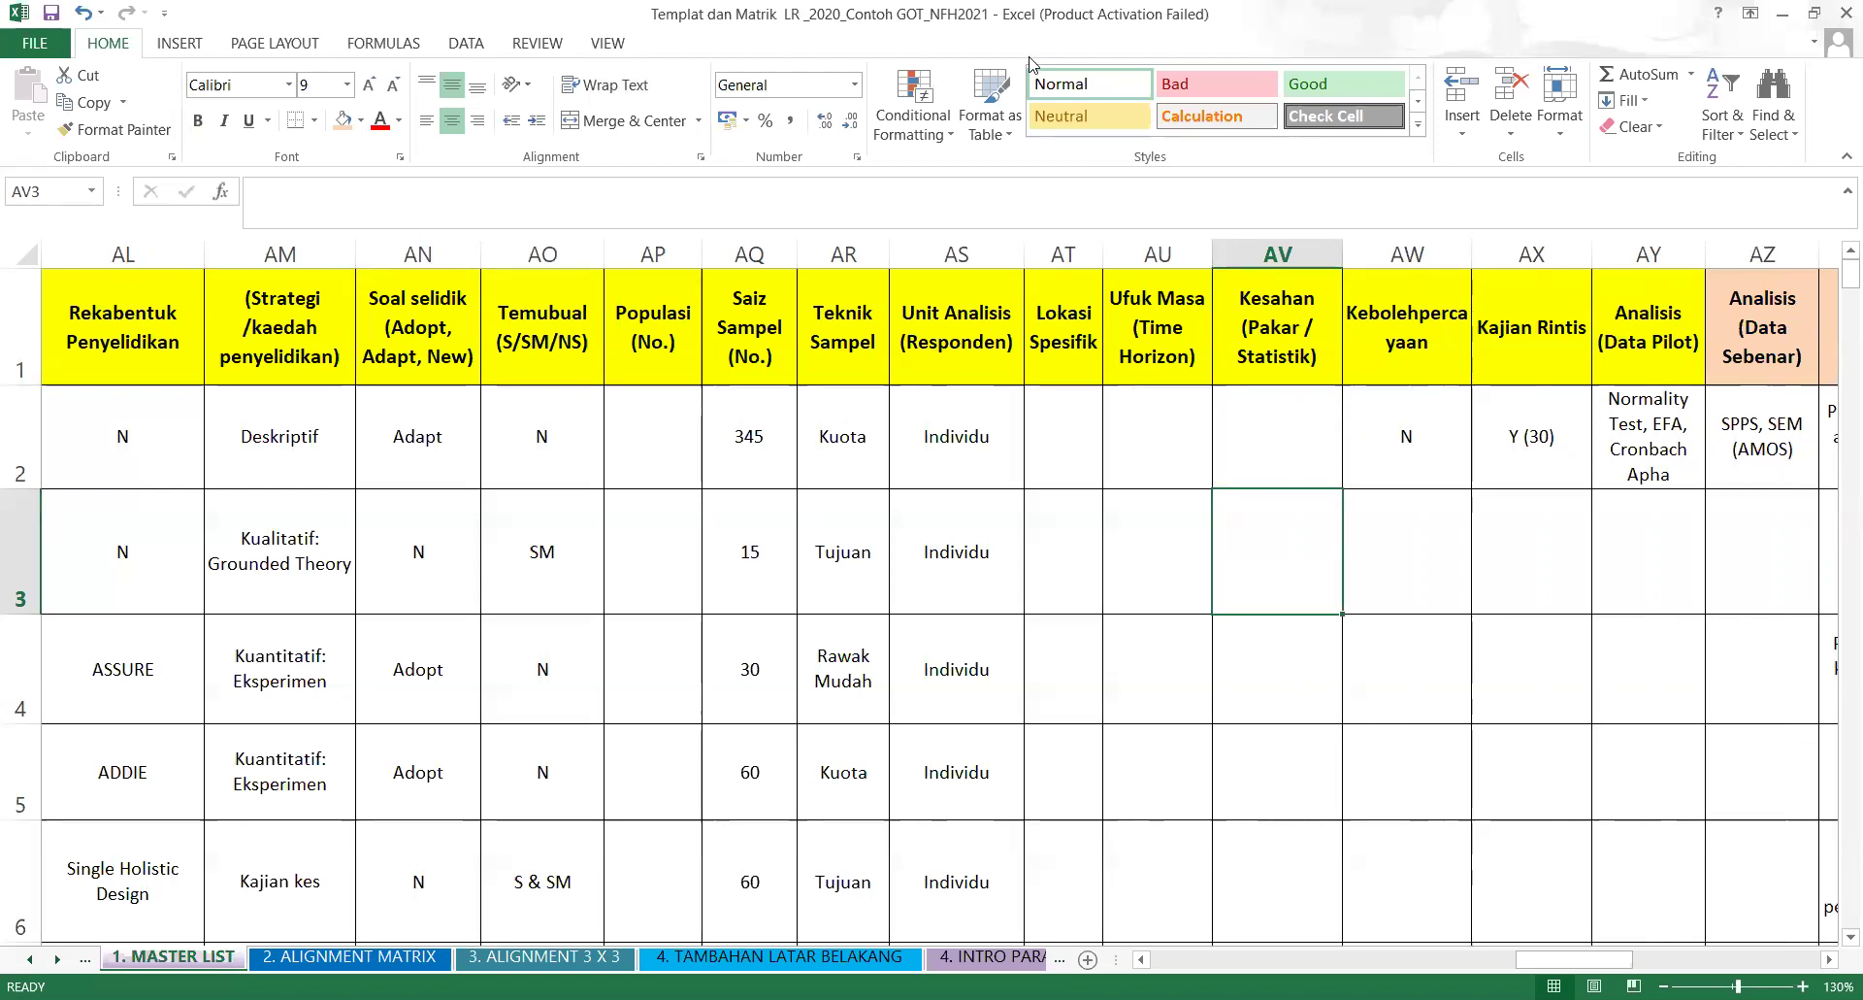
Enter 10K (FMM) as the first study's Populasi (No.) value in row 2.
click(1135, 442)
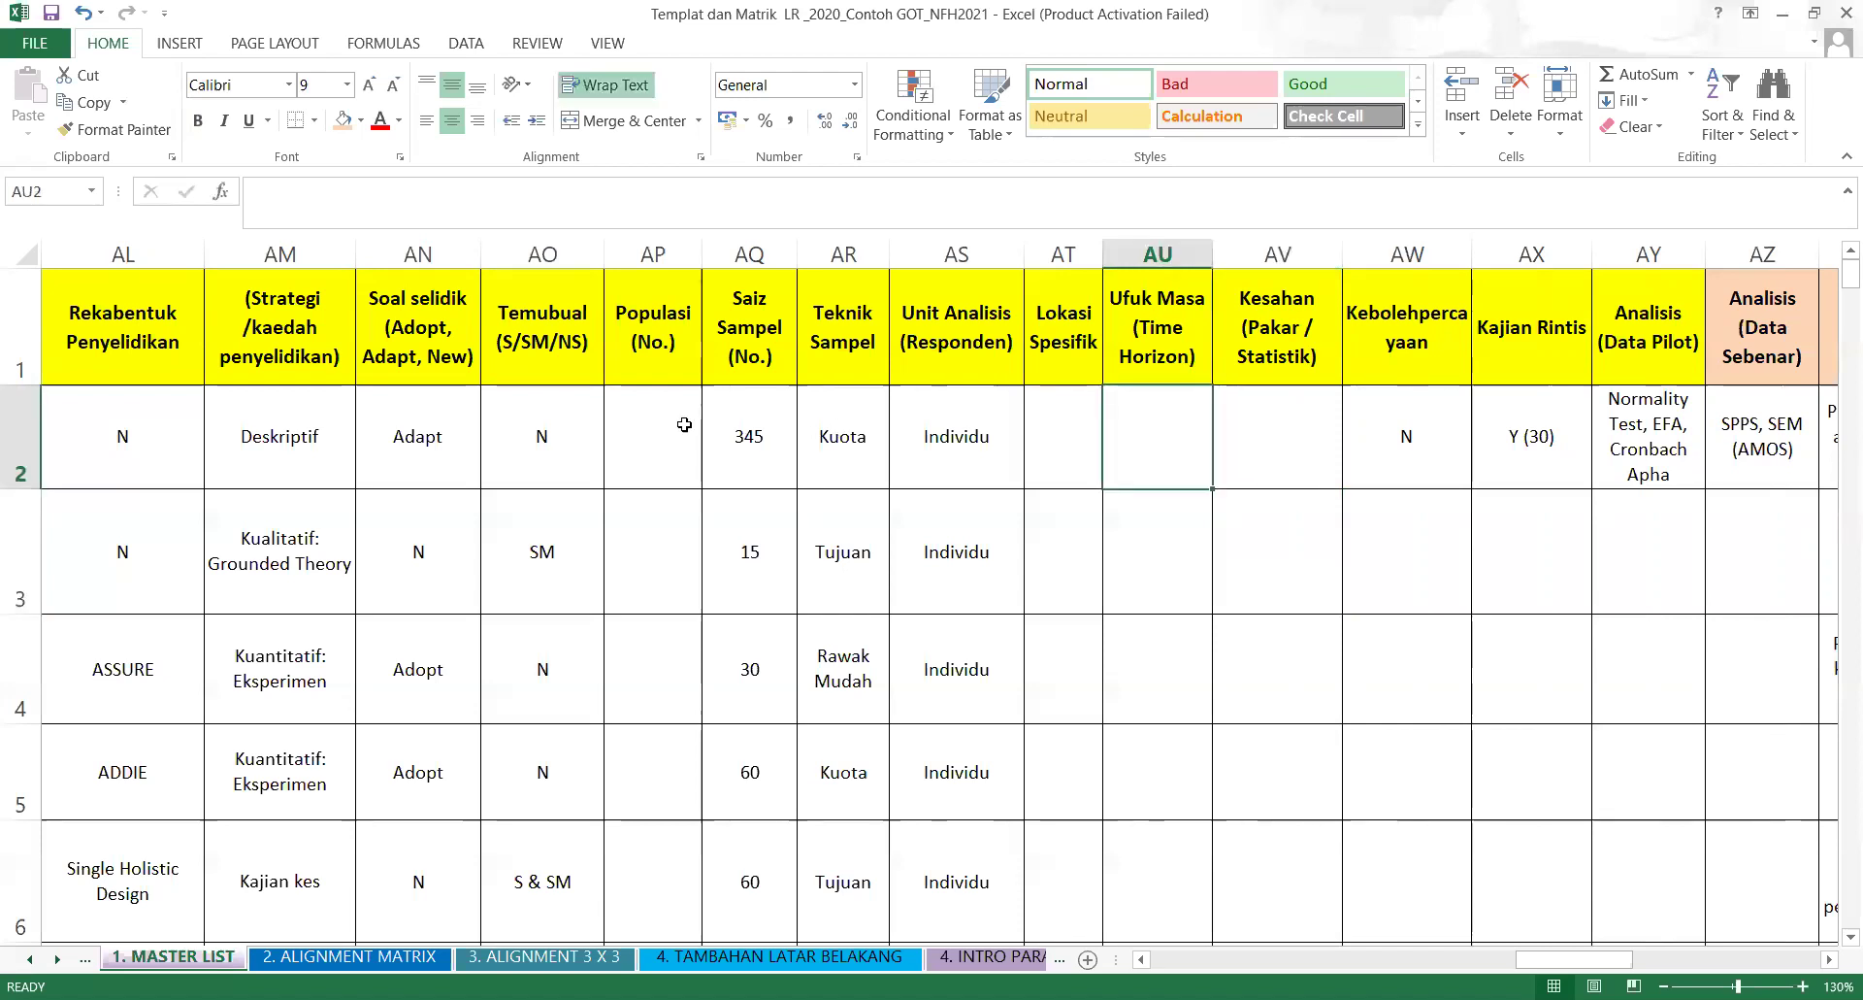
click(541, 342)
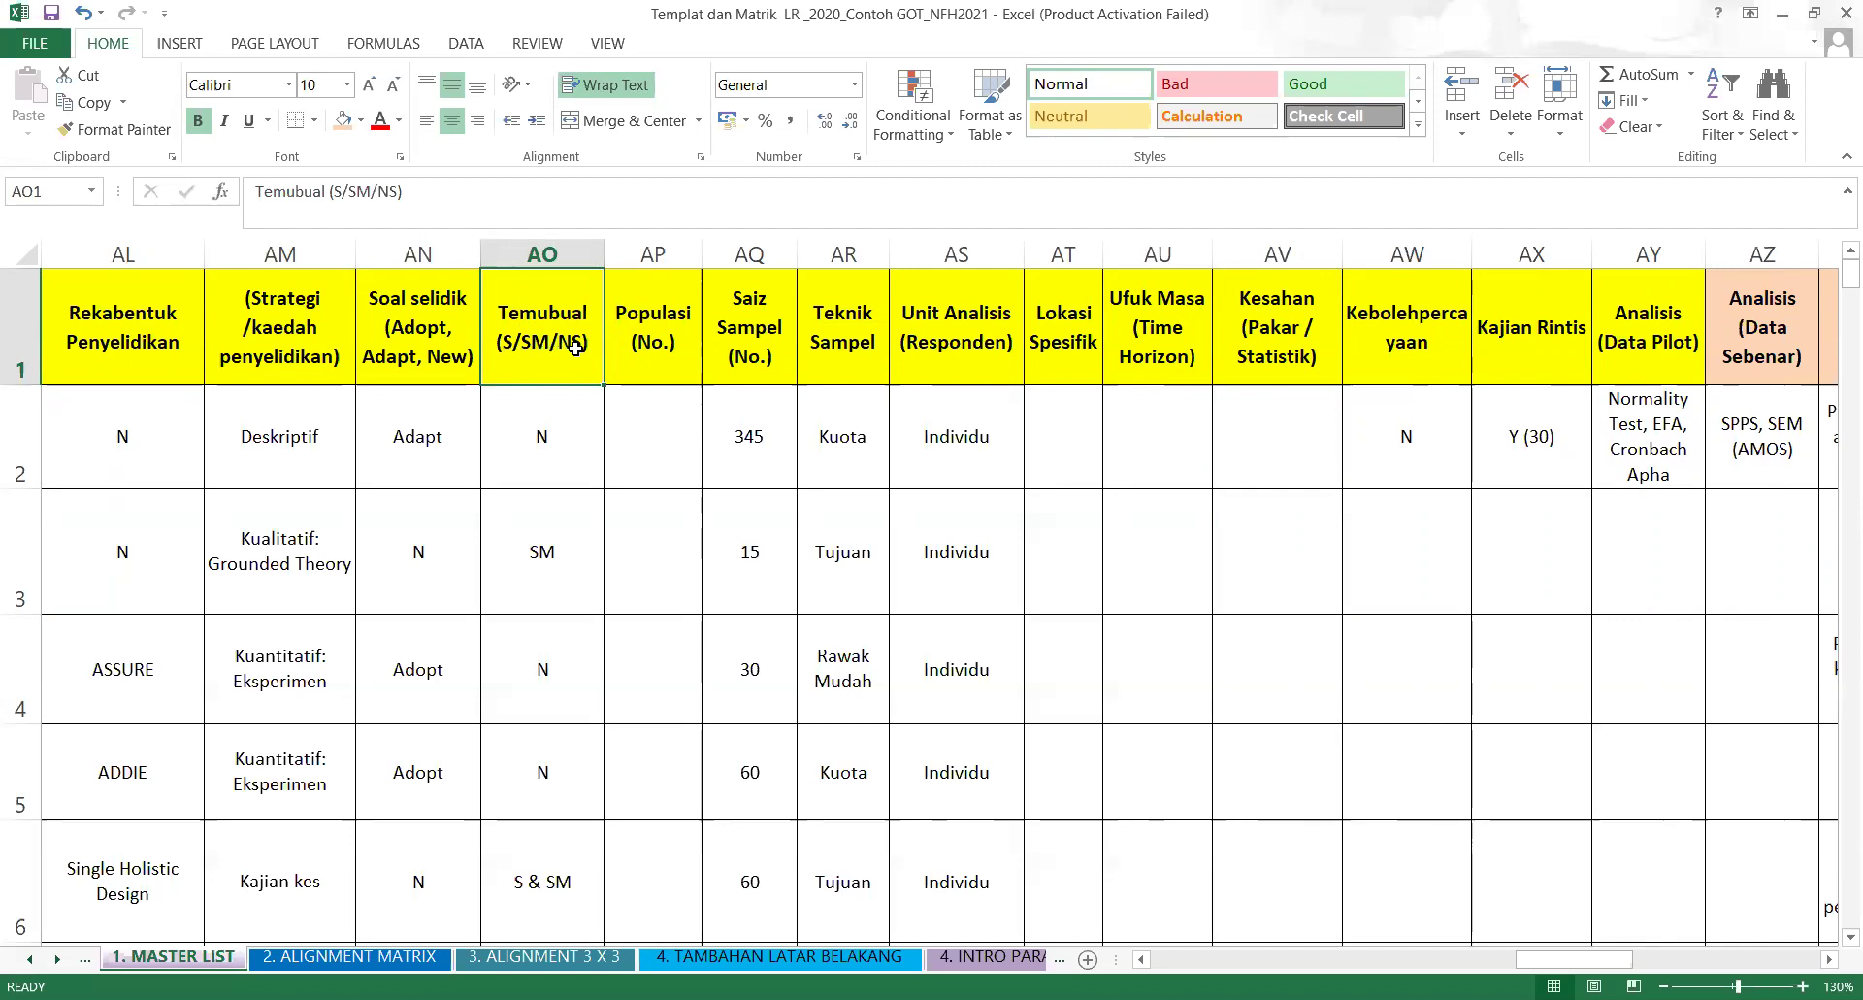
click(654, 363)
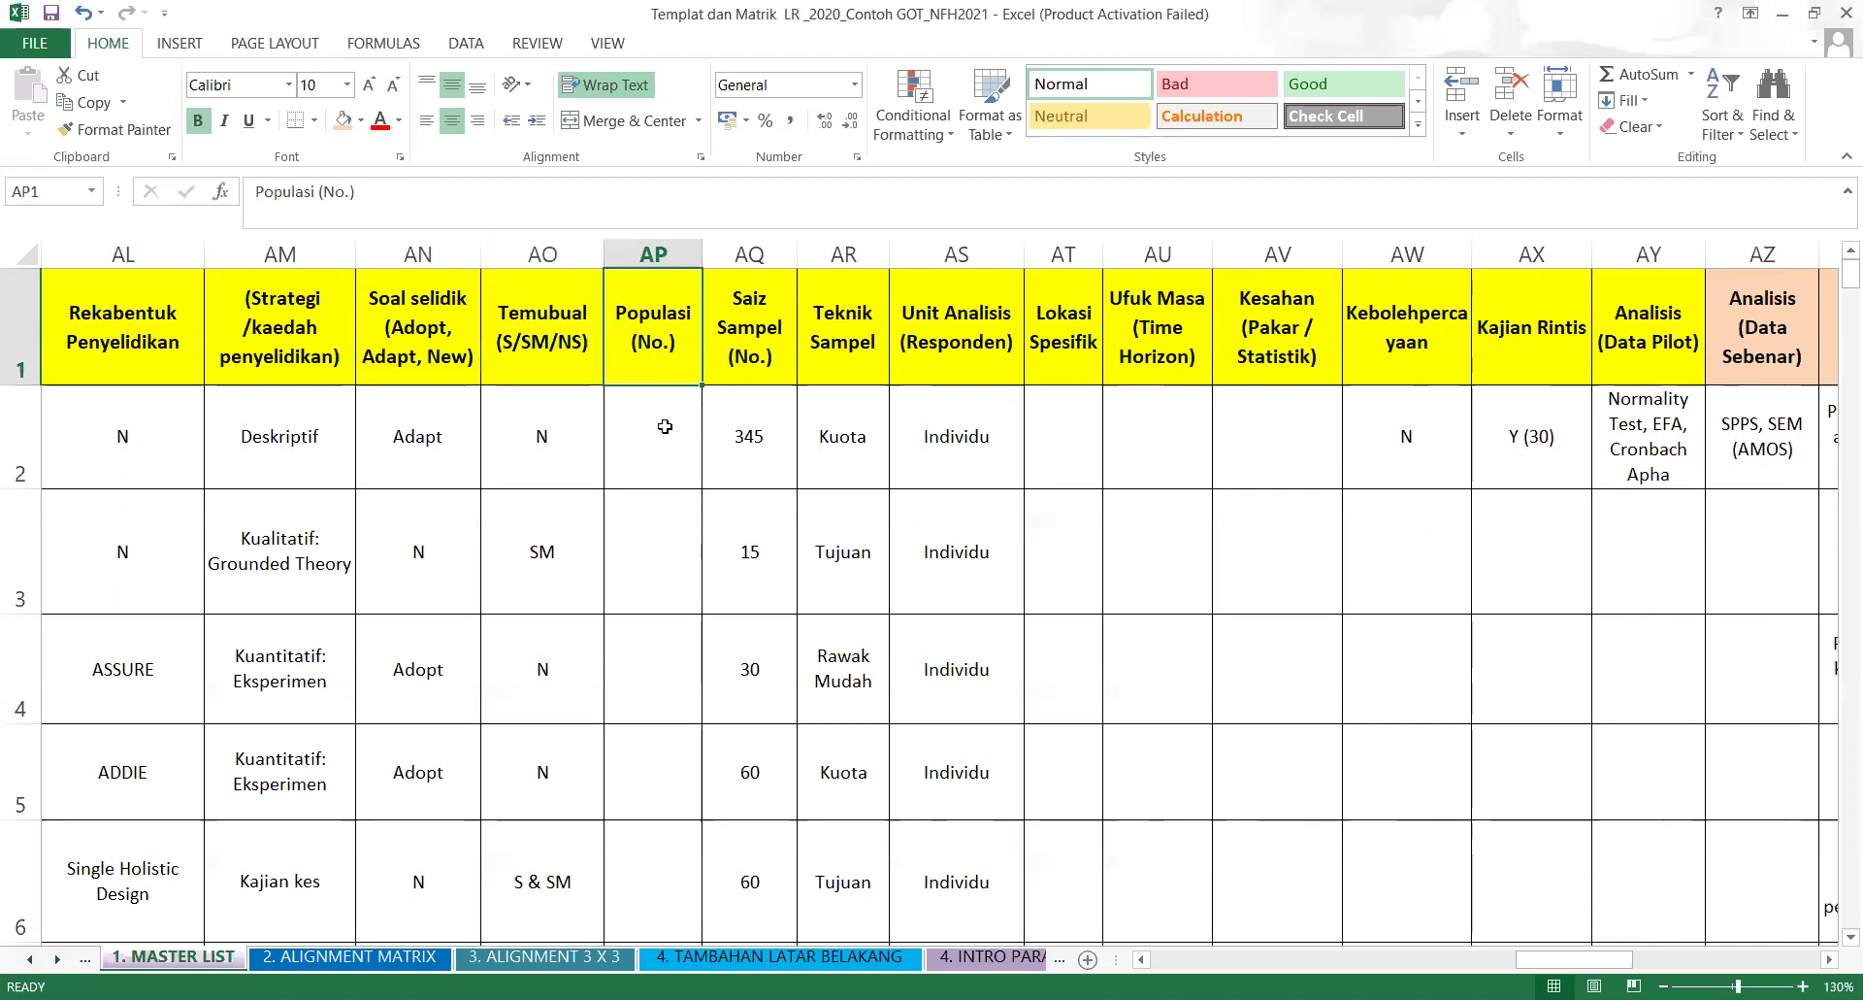
click(665, 426)
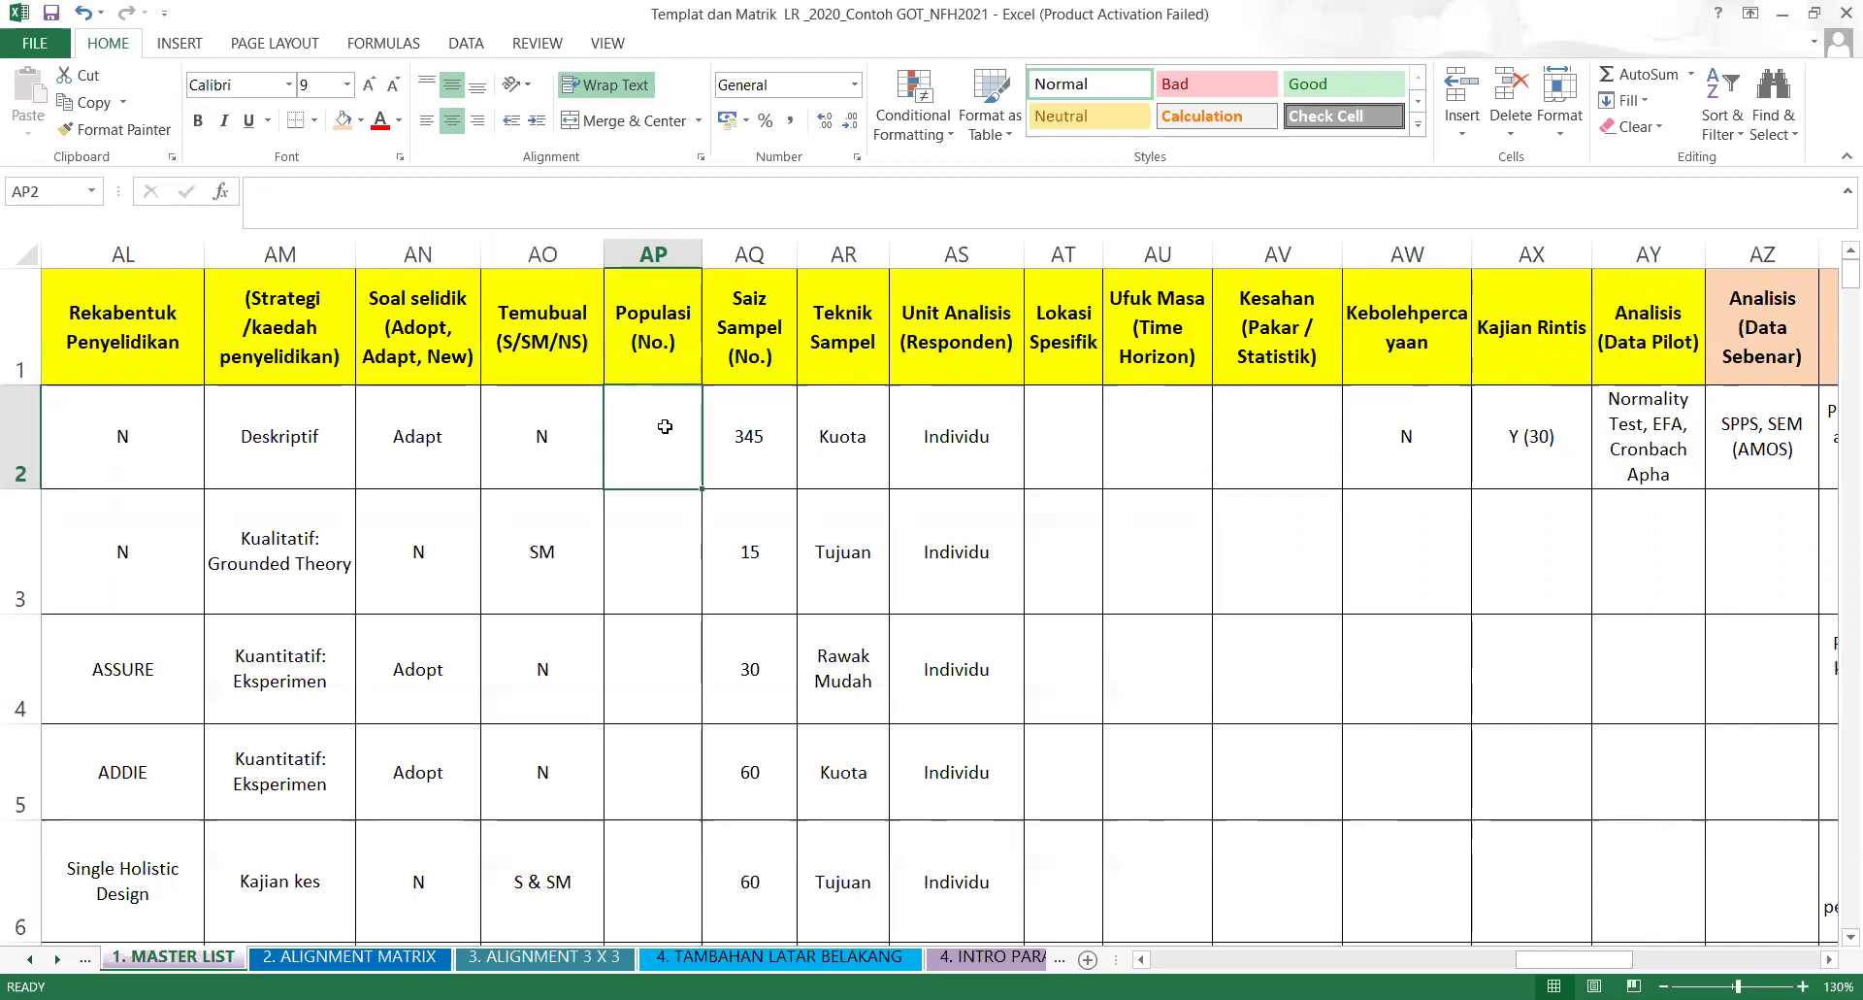
text(1)
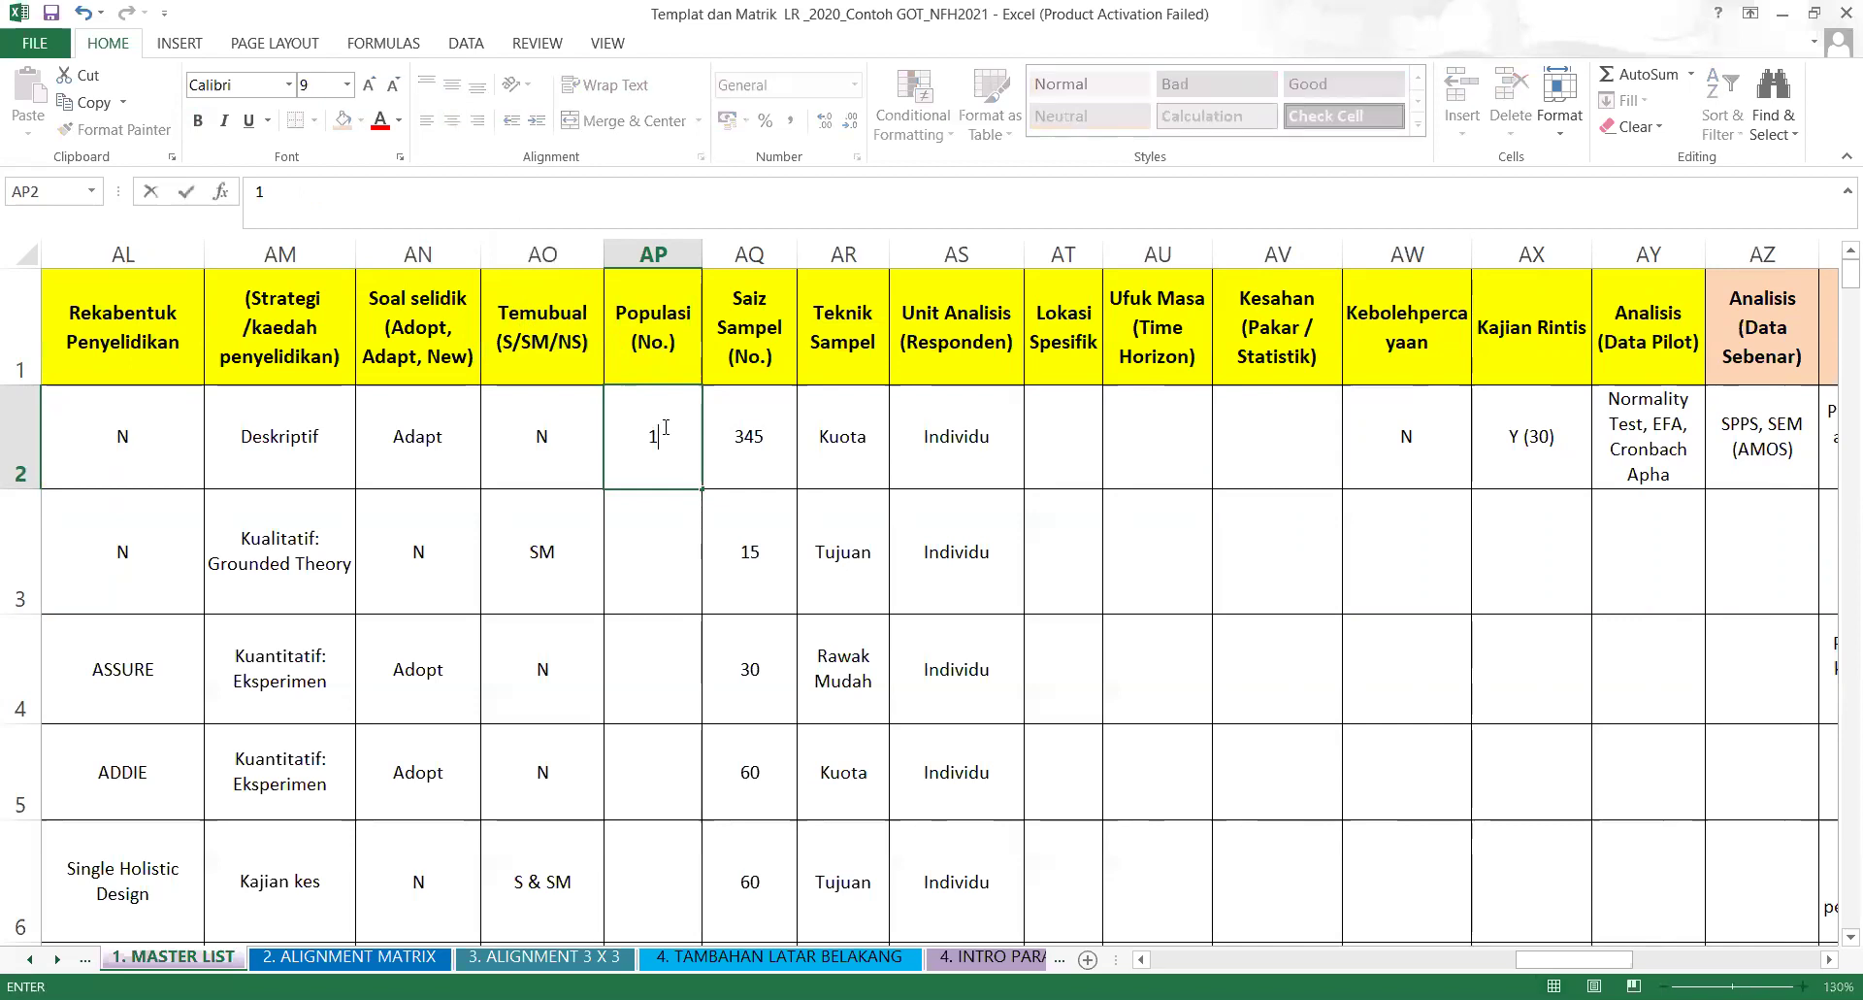
text(0K (fmm)
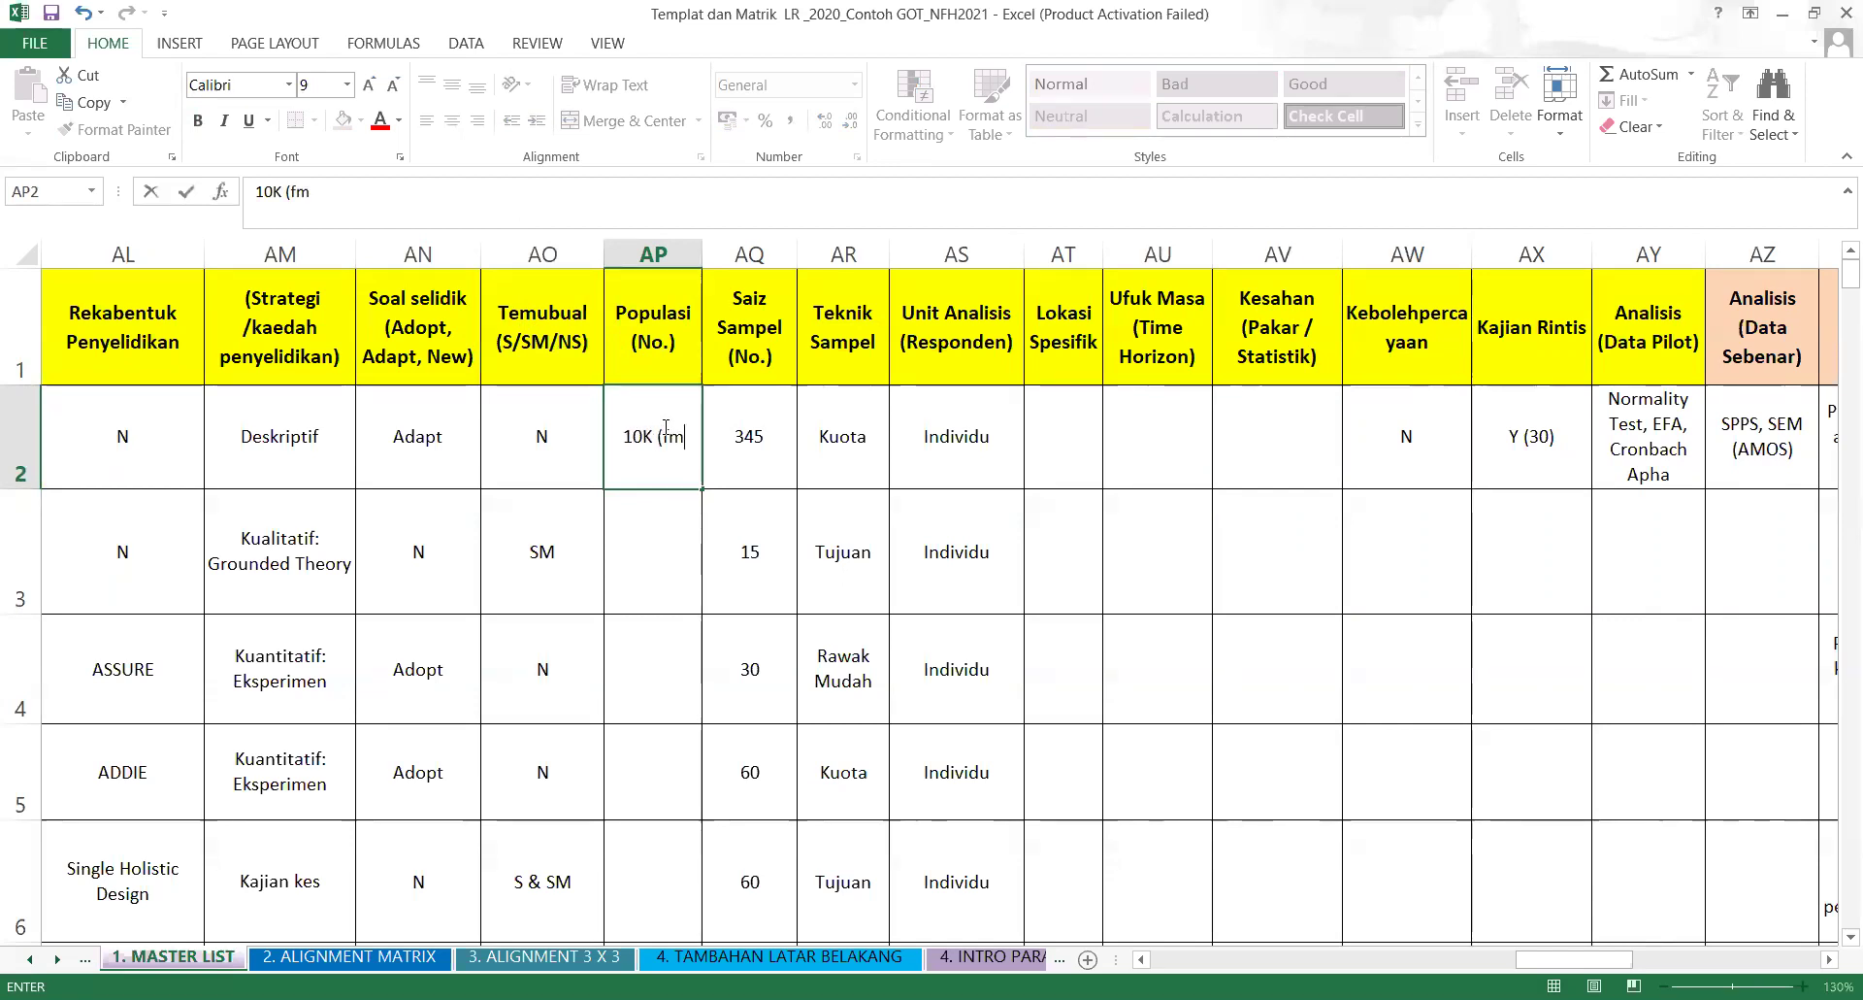
key(BackSpace)
key(BackSpace)
key(BackSpace)
text(FMM))
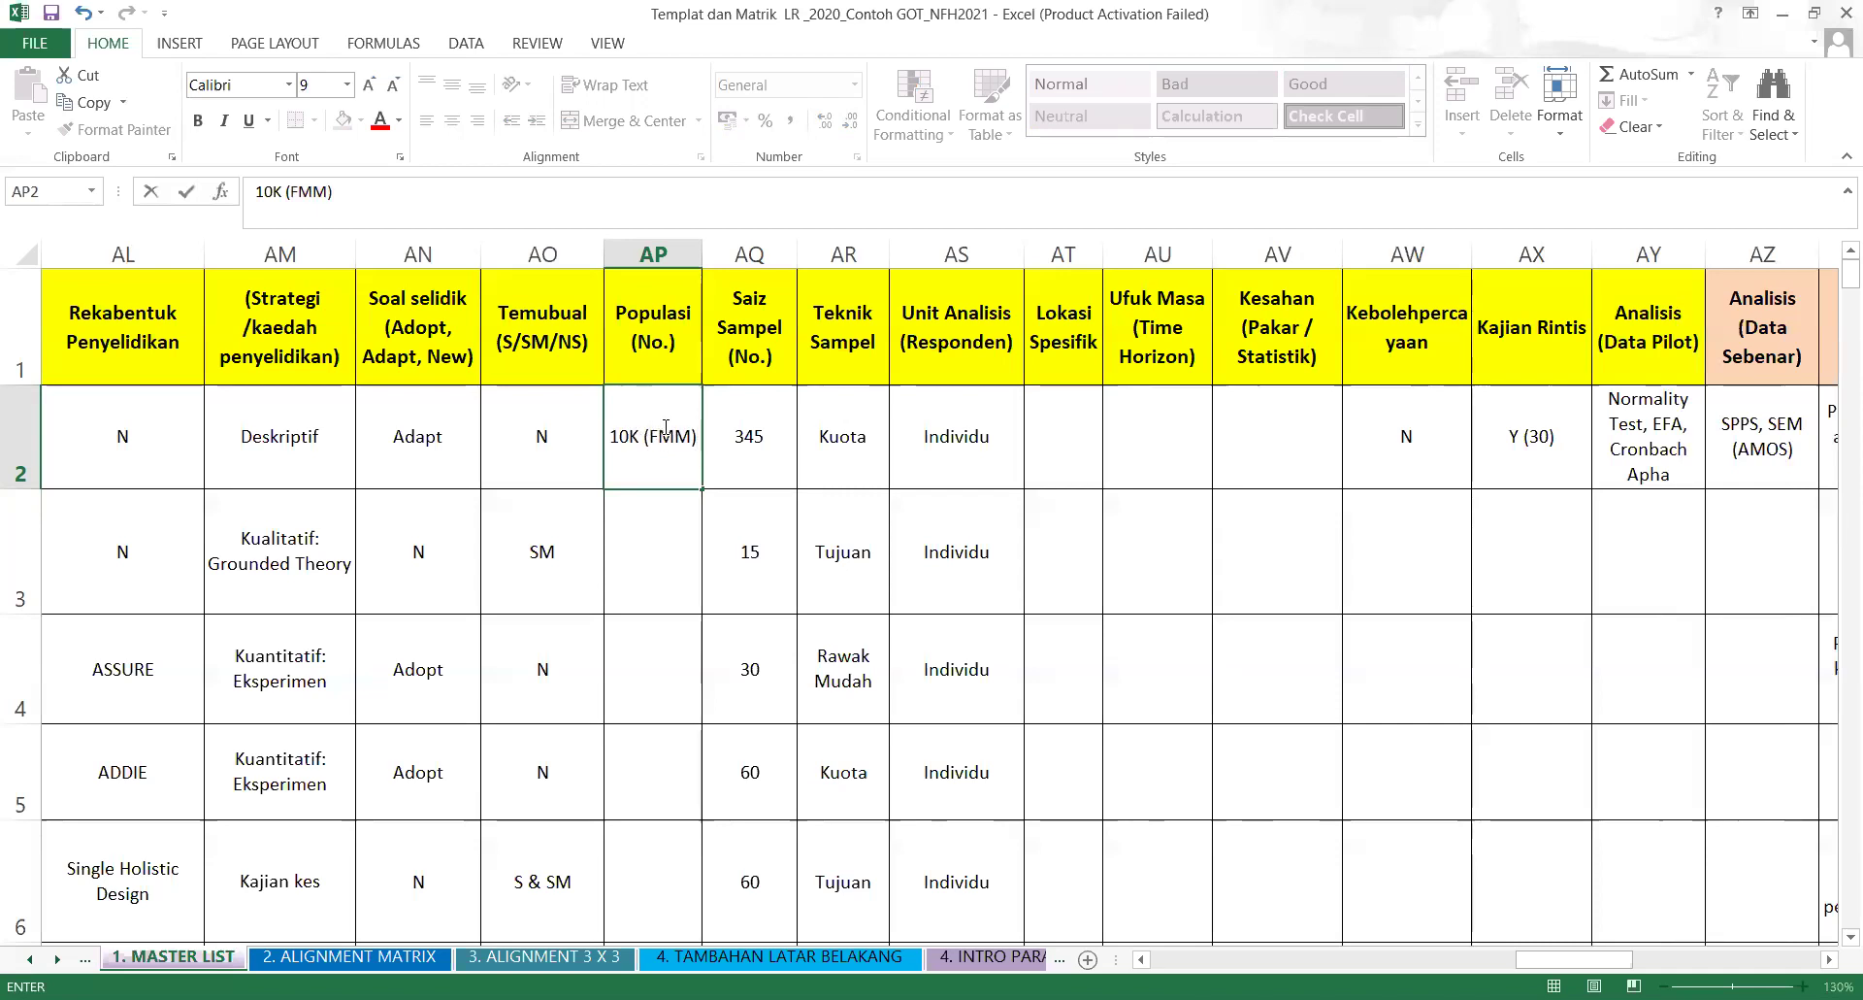
click(661, 524)
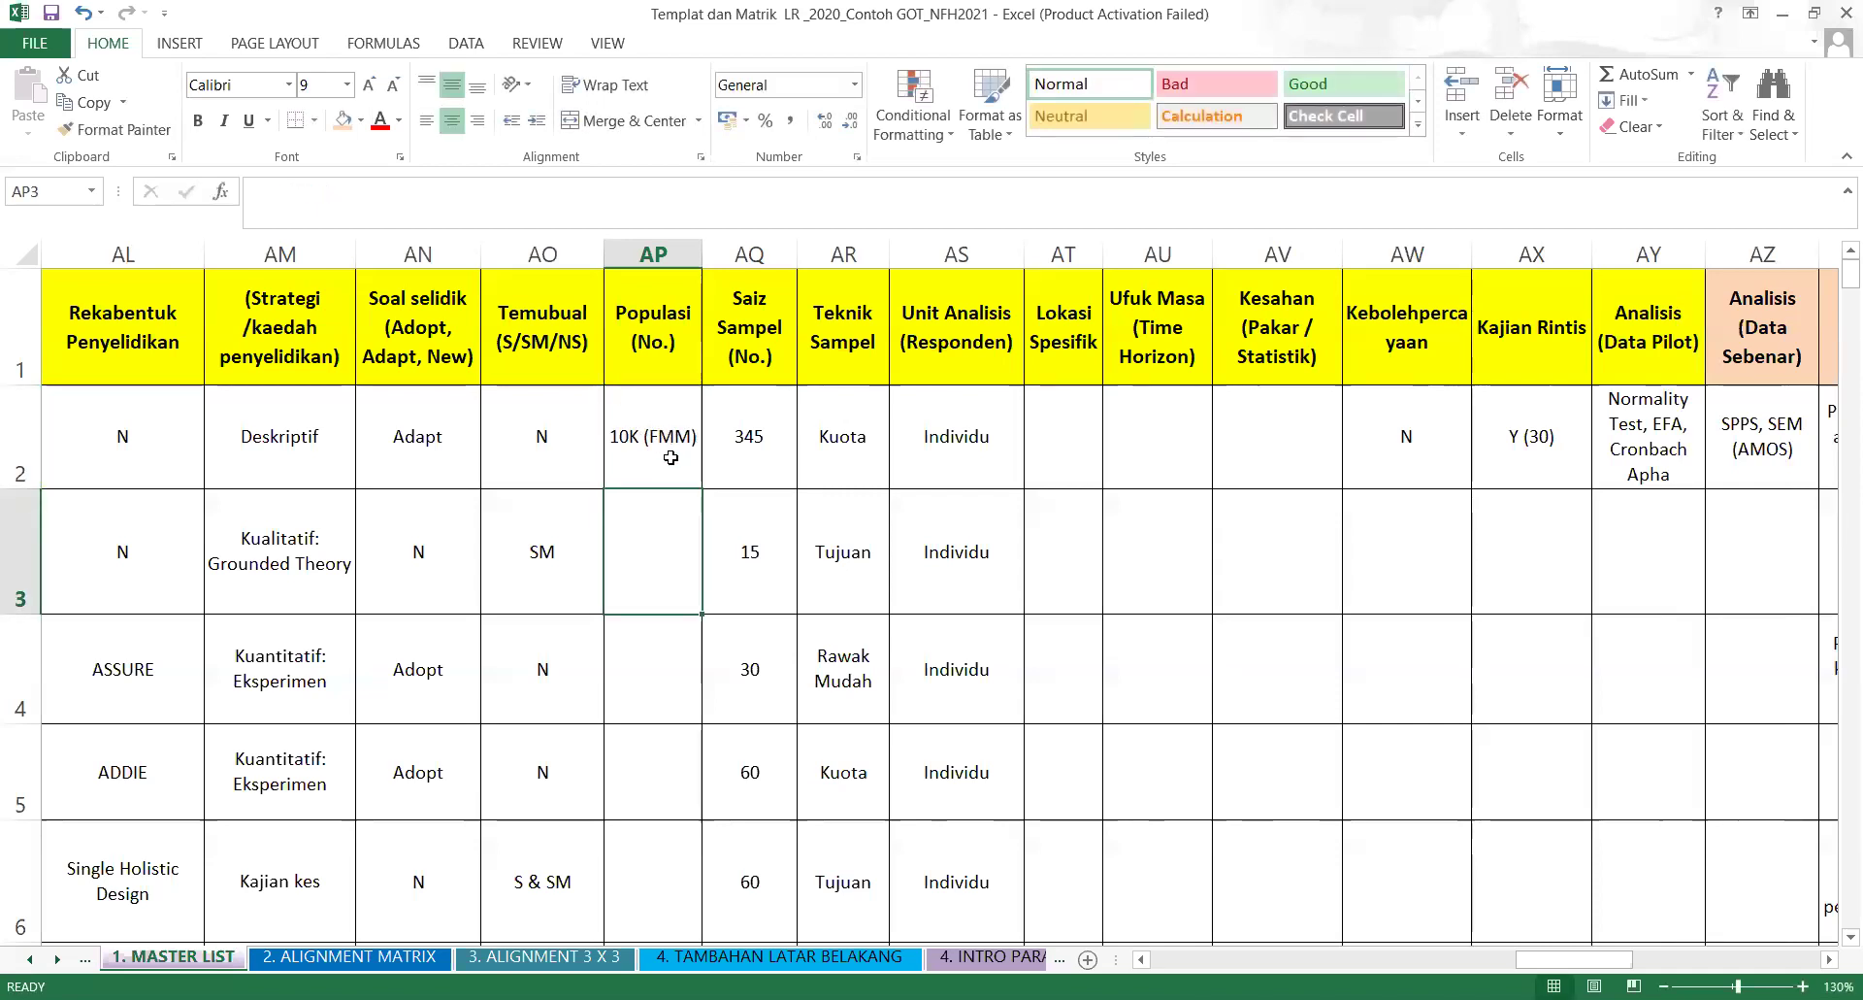
click(776, 530)
click(630, 457)
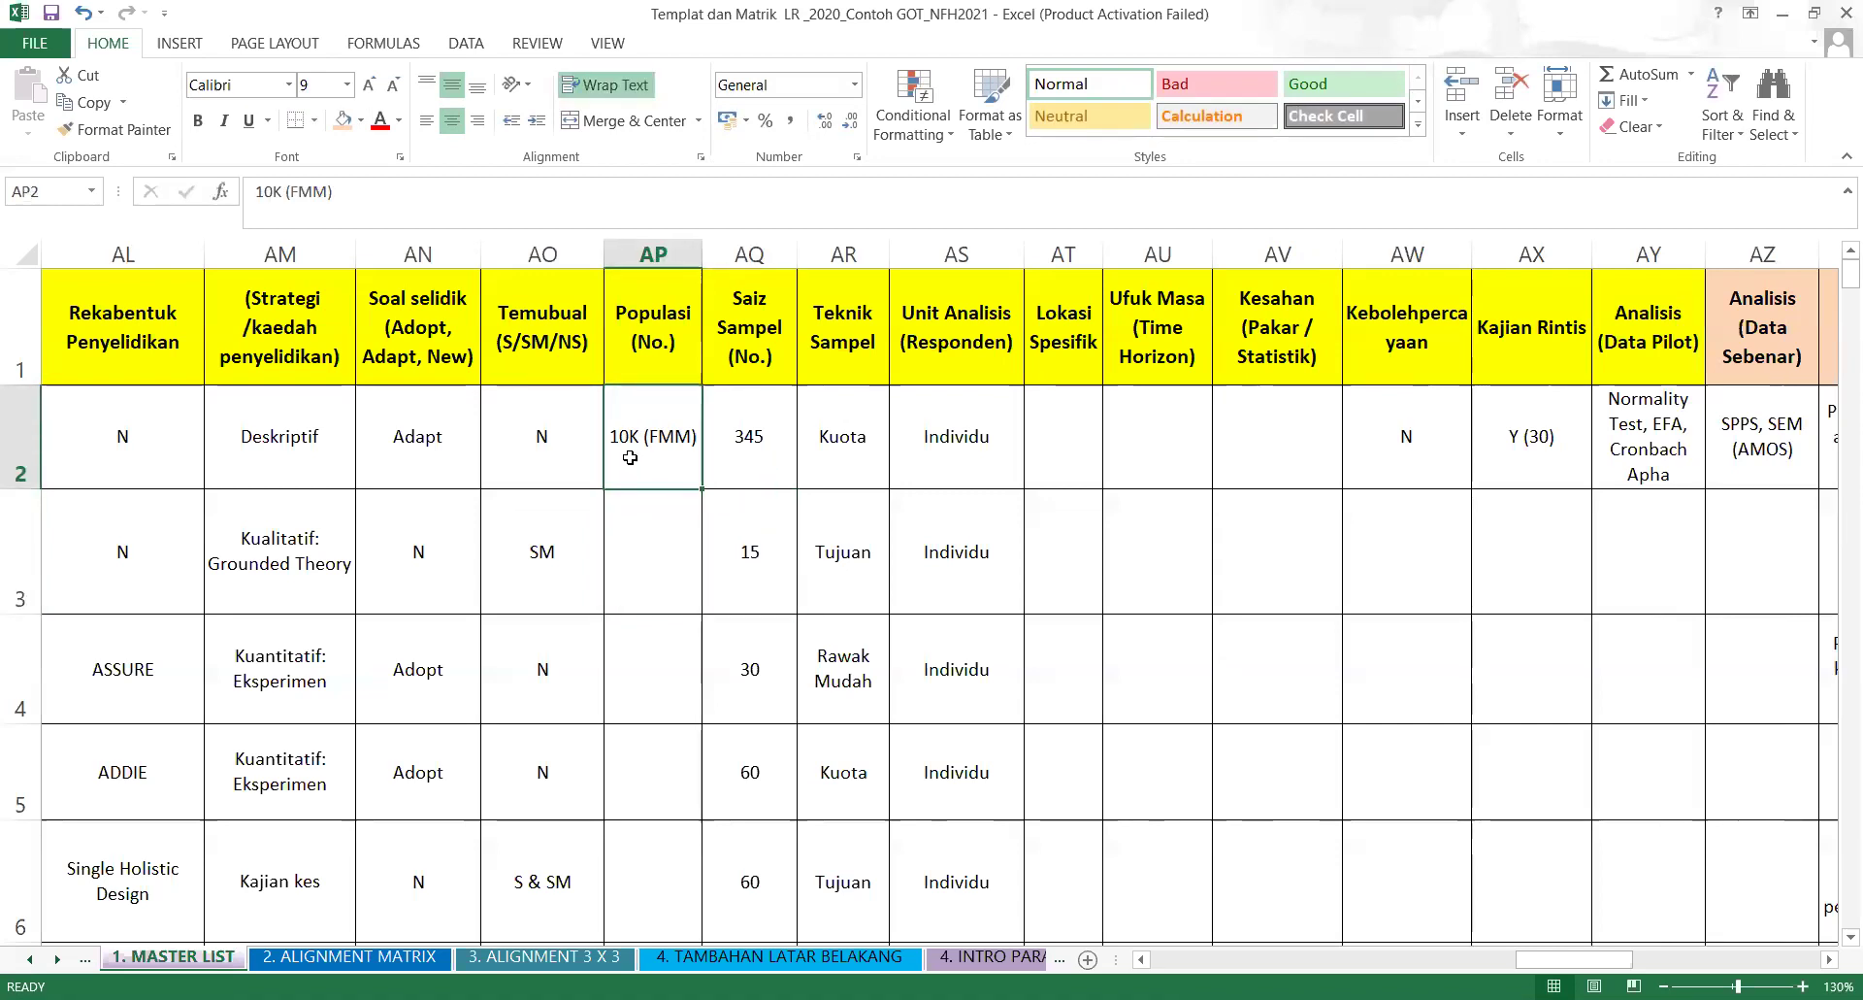
Insert a column before Saiz Sampel (No.) and copy the Saiz Sampel (No.) header into it.
click(766, 428)
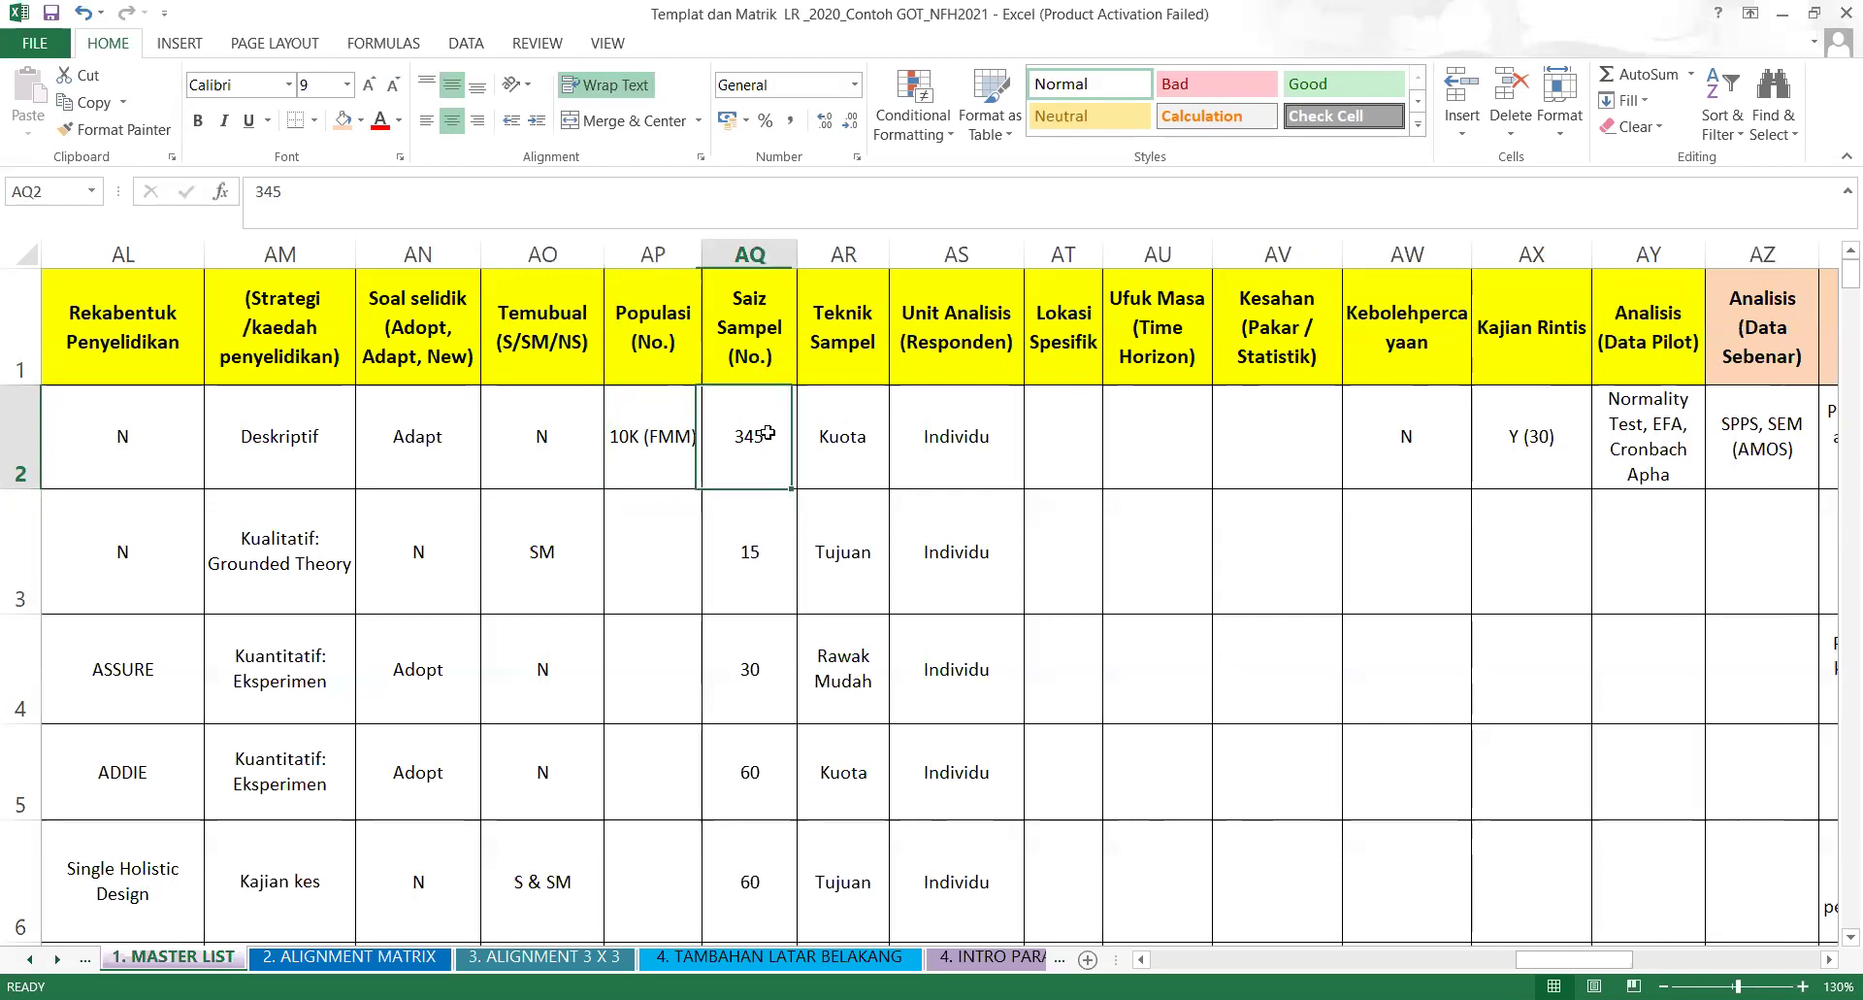
click(776, 248)
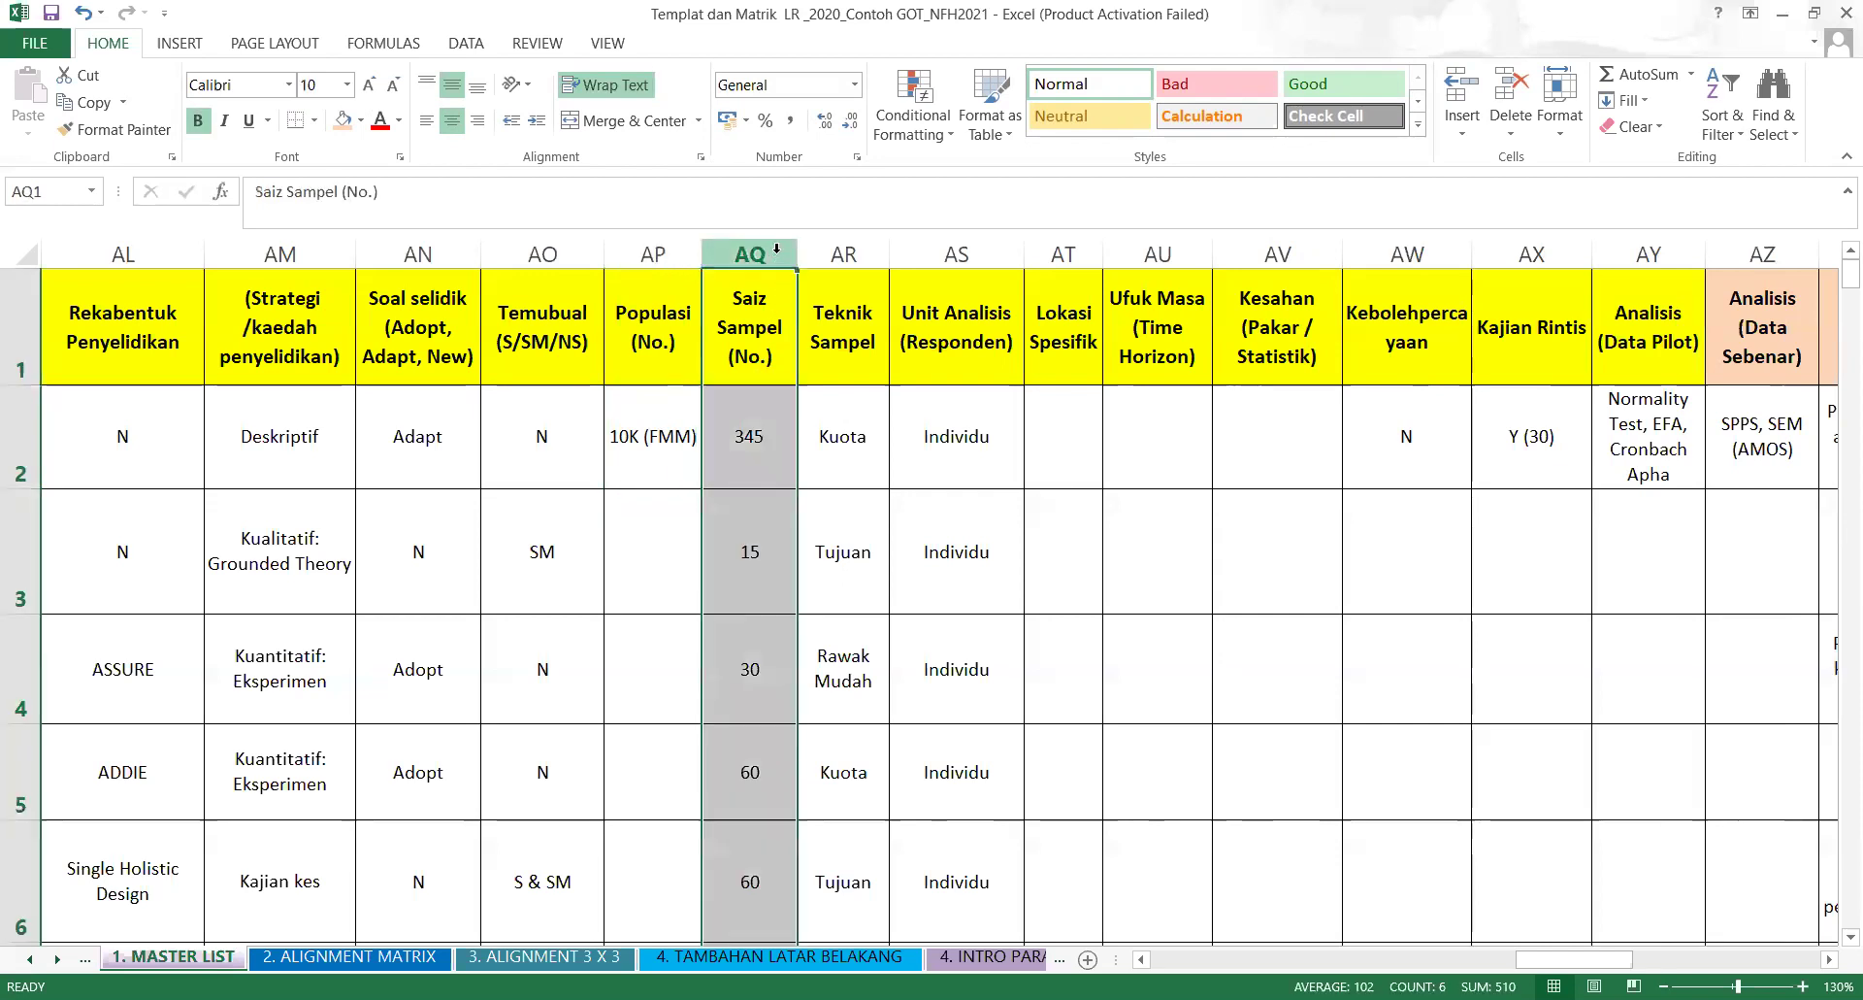
right_click(776, 249)
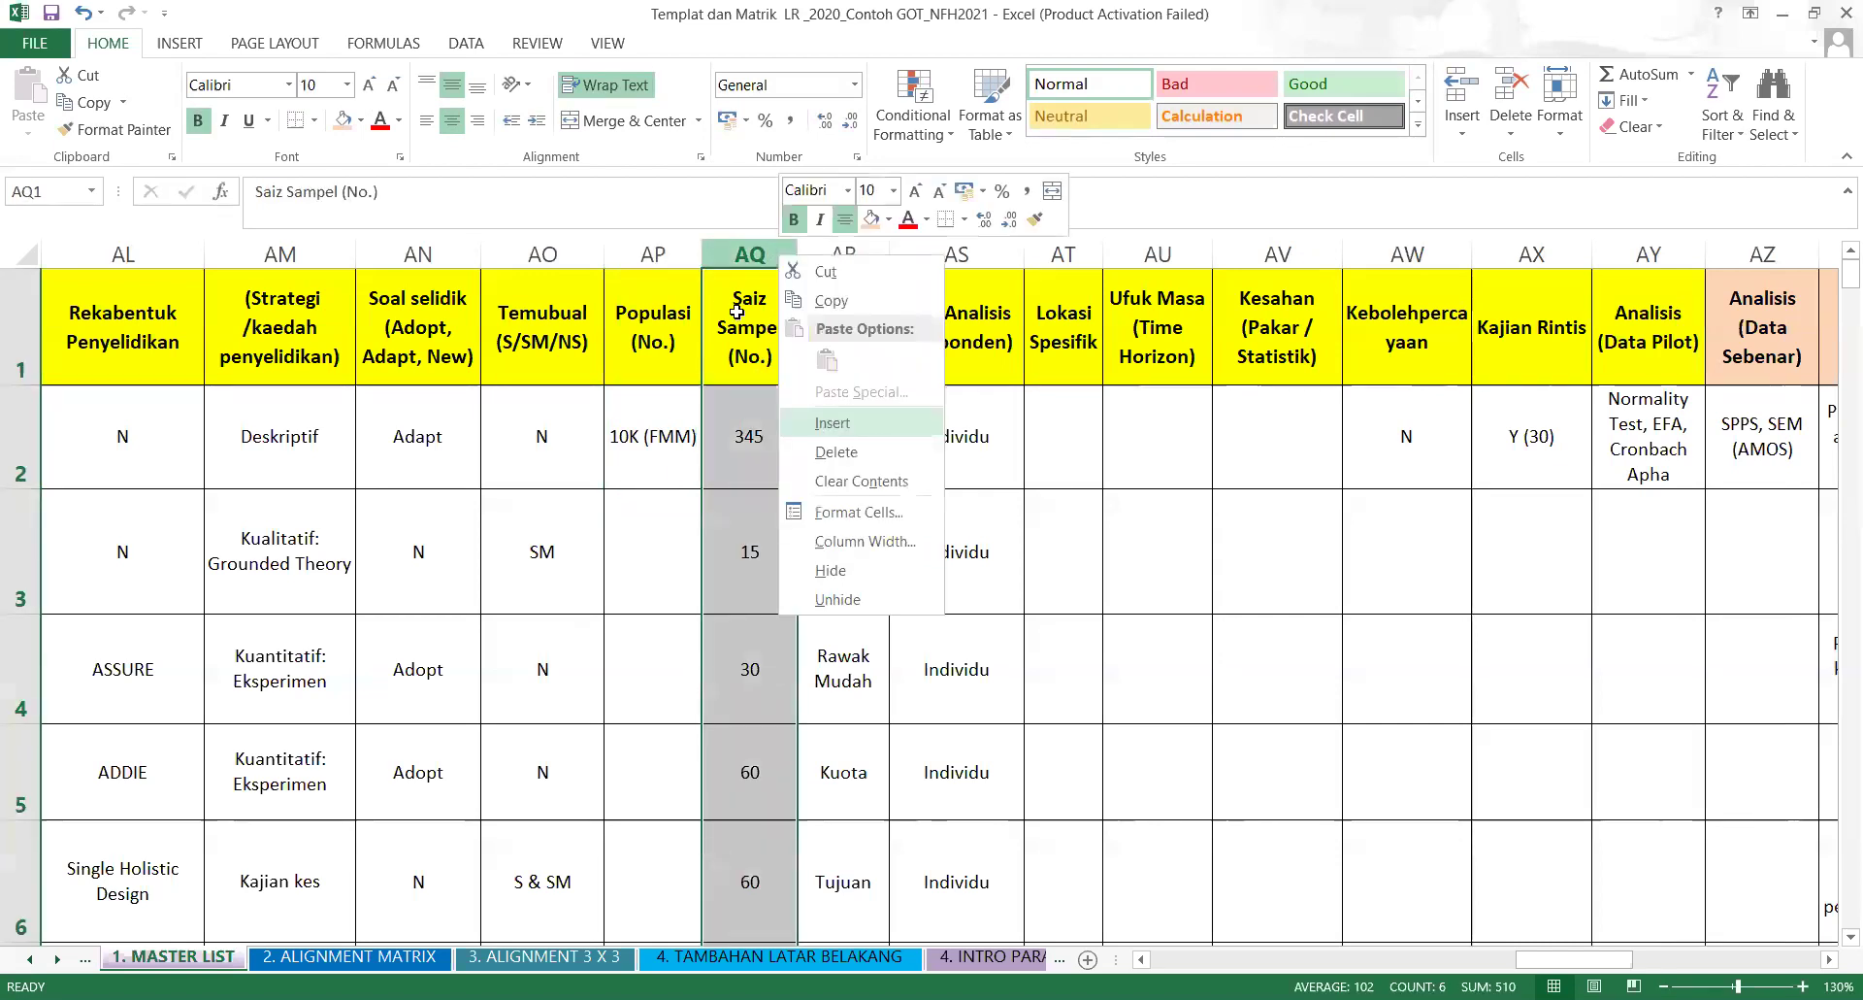
click(825, 428)
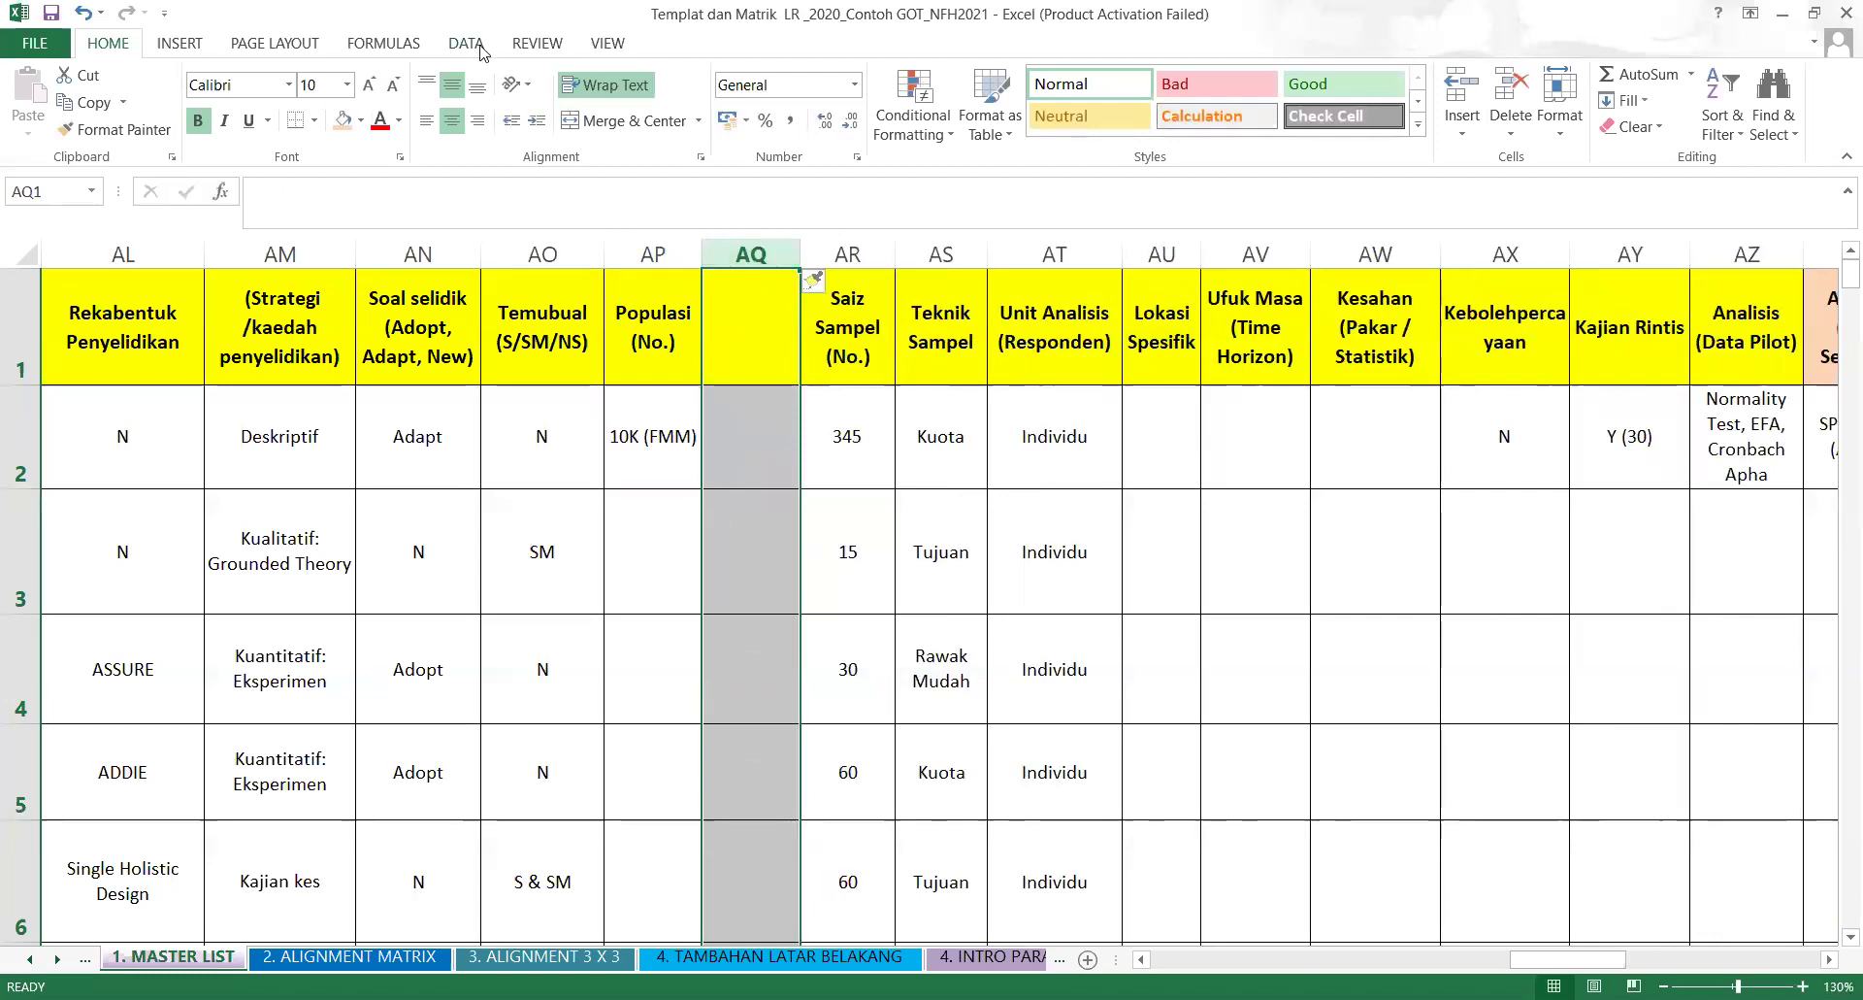
right_click(764, 317)
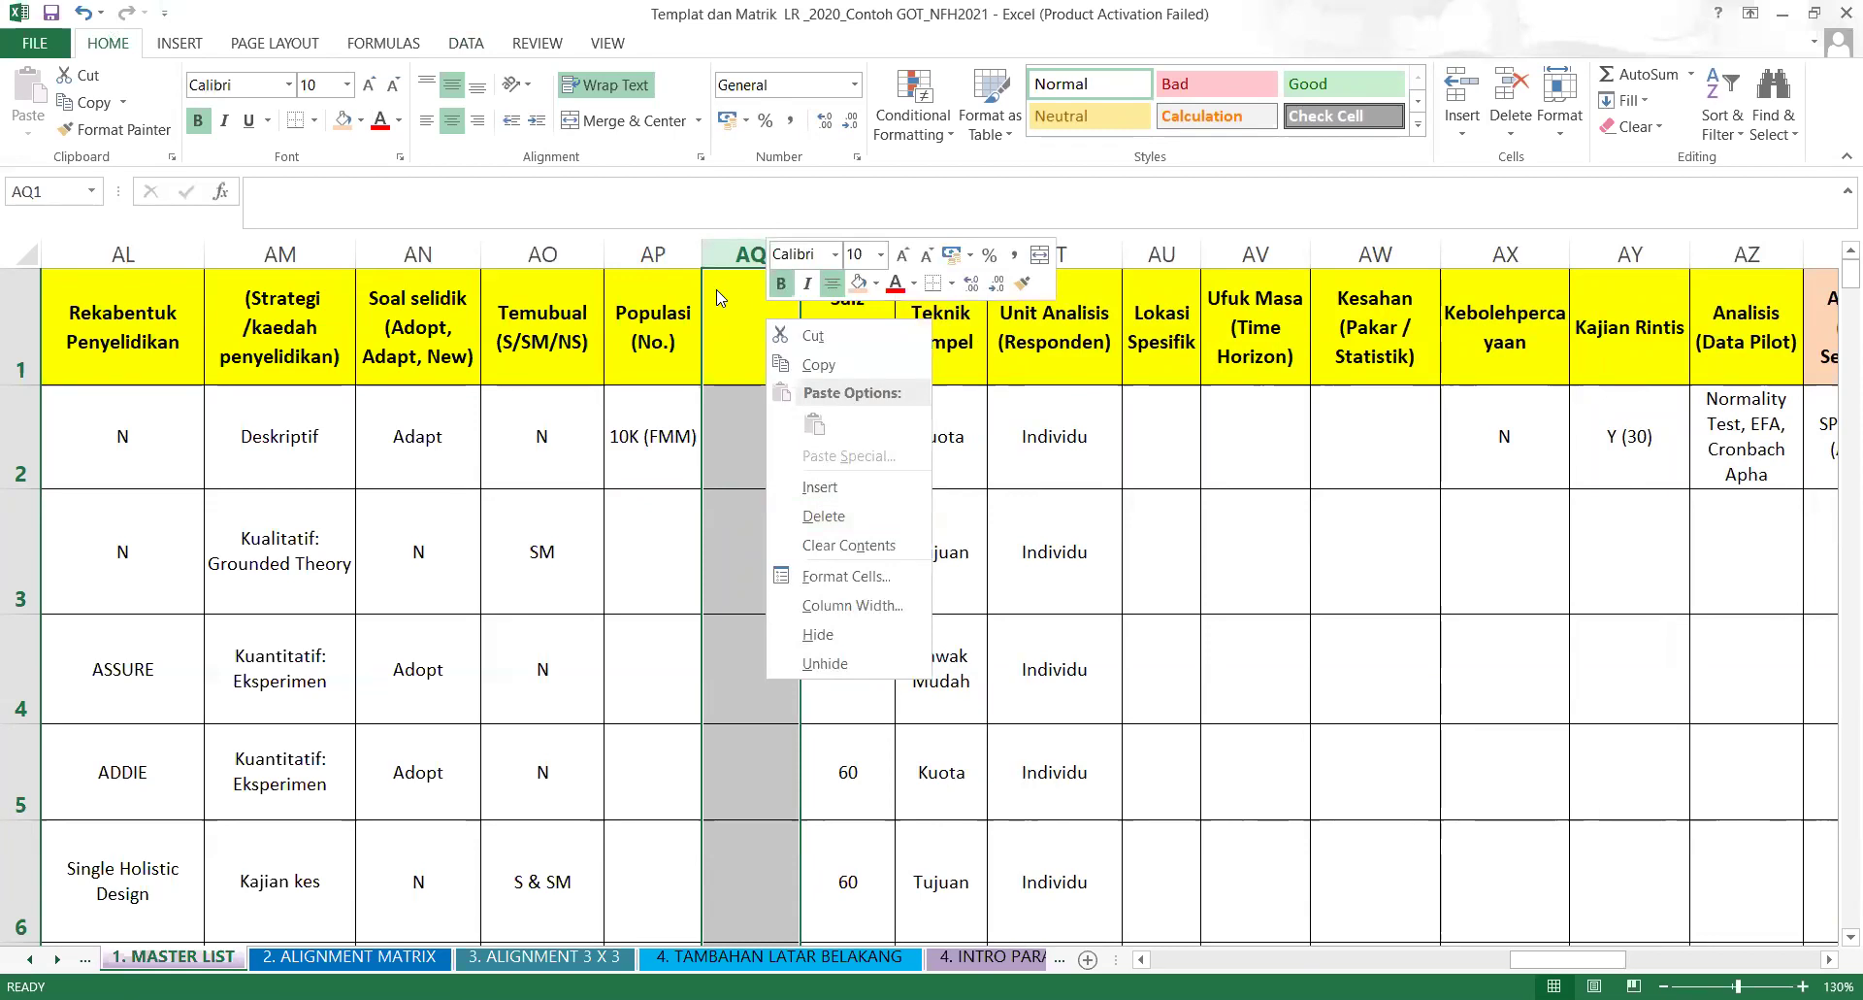
key(Escape)
click(845, 341)
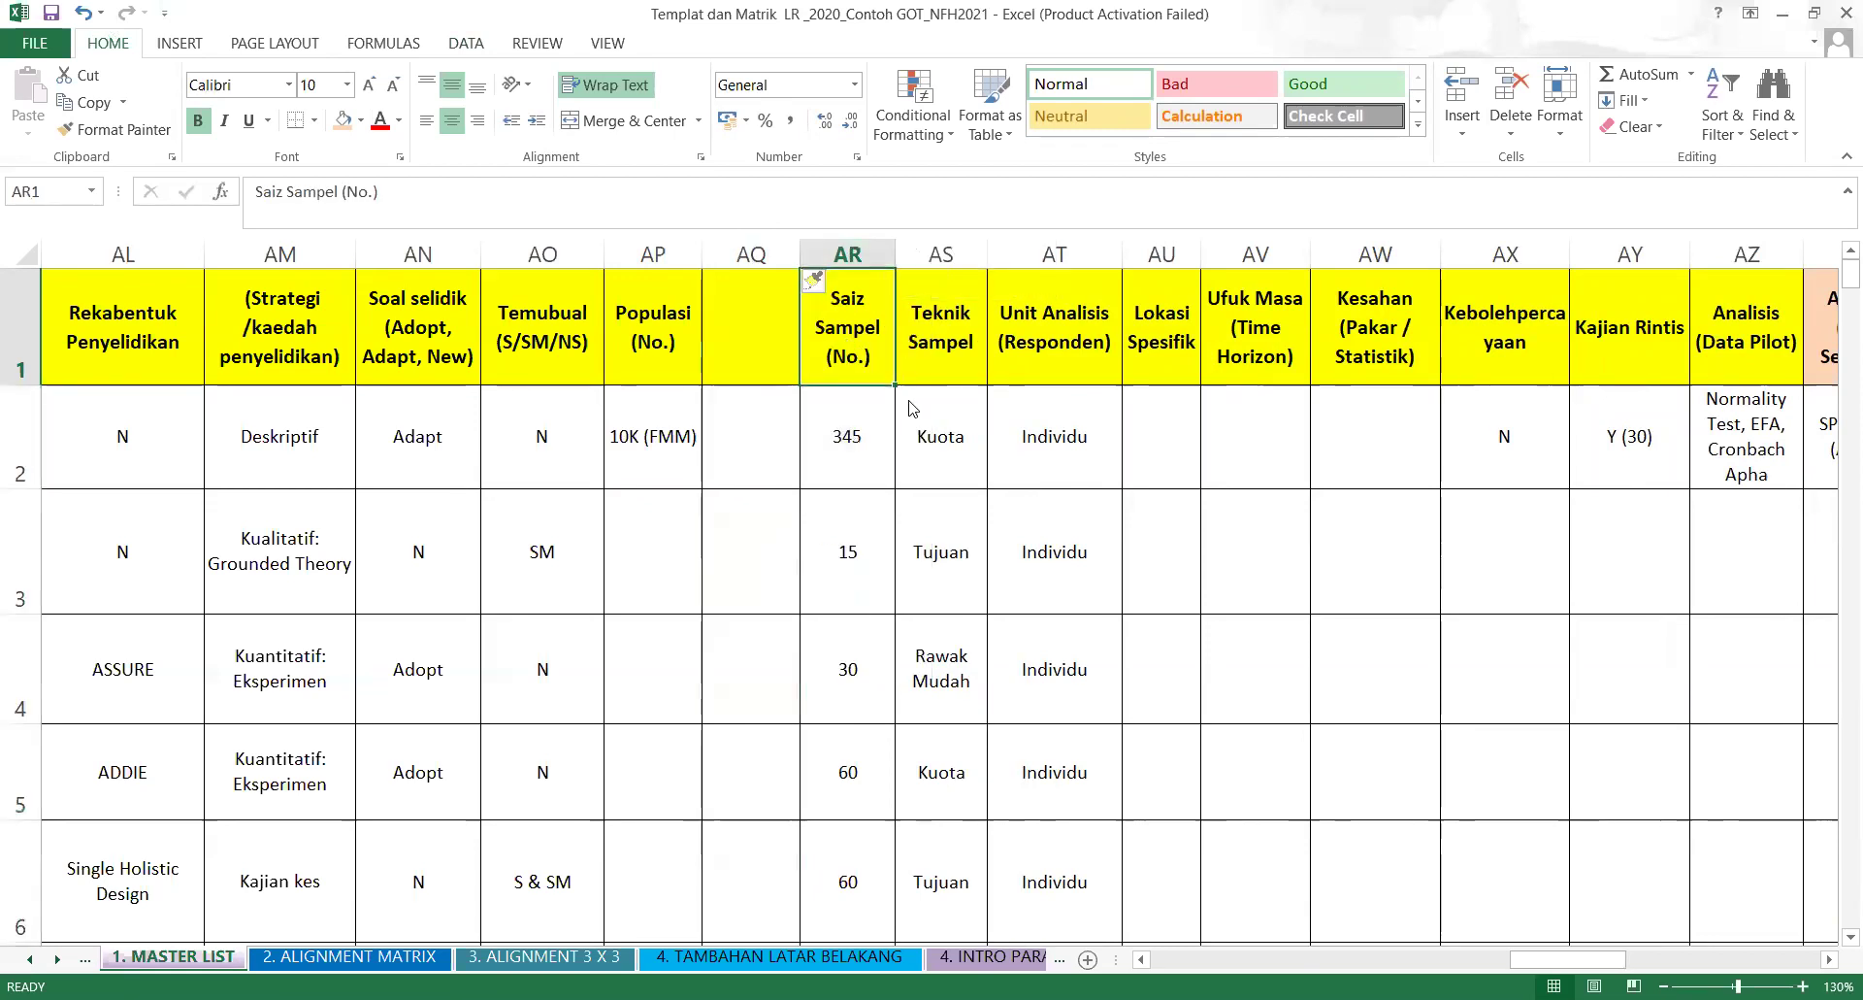
right_click(859, 325)
click(903, 386)
click(719, 307)
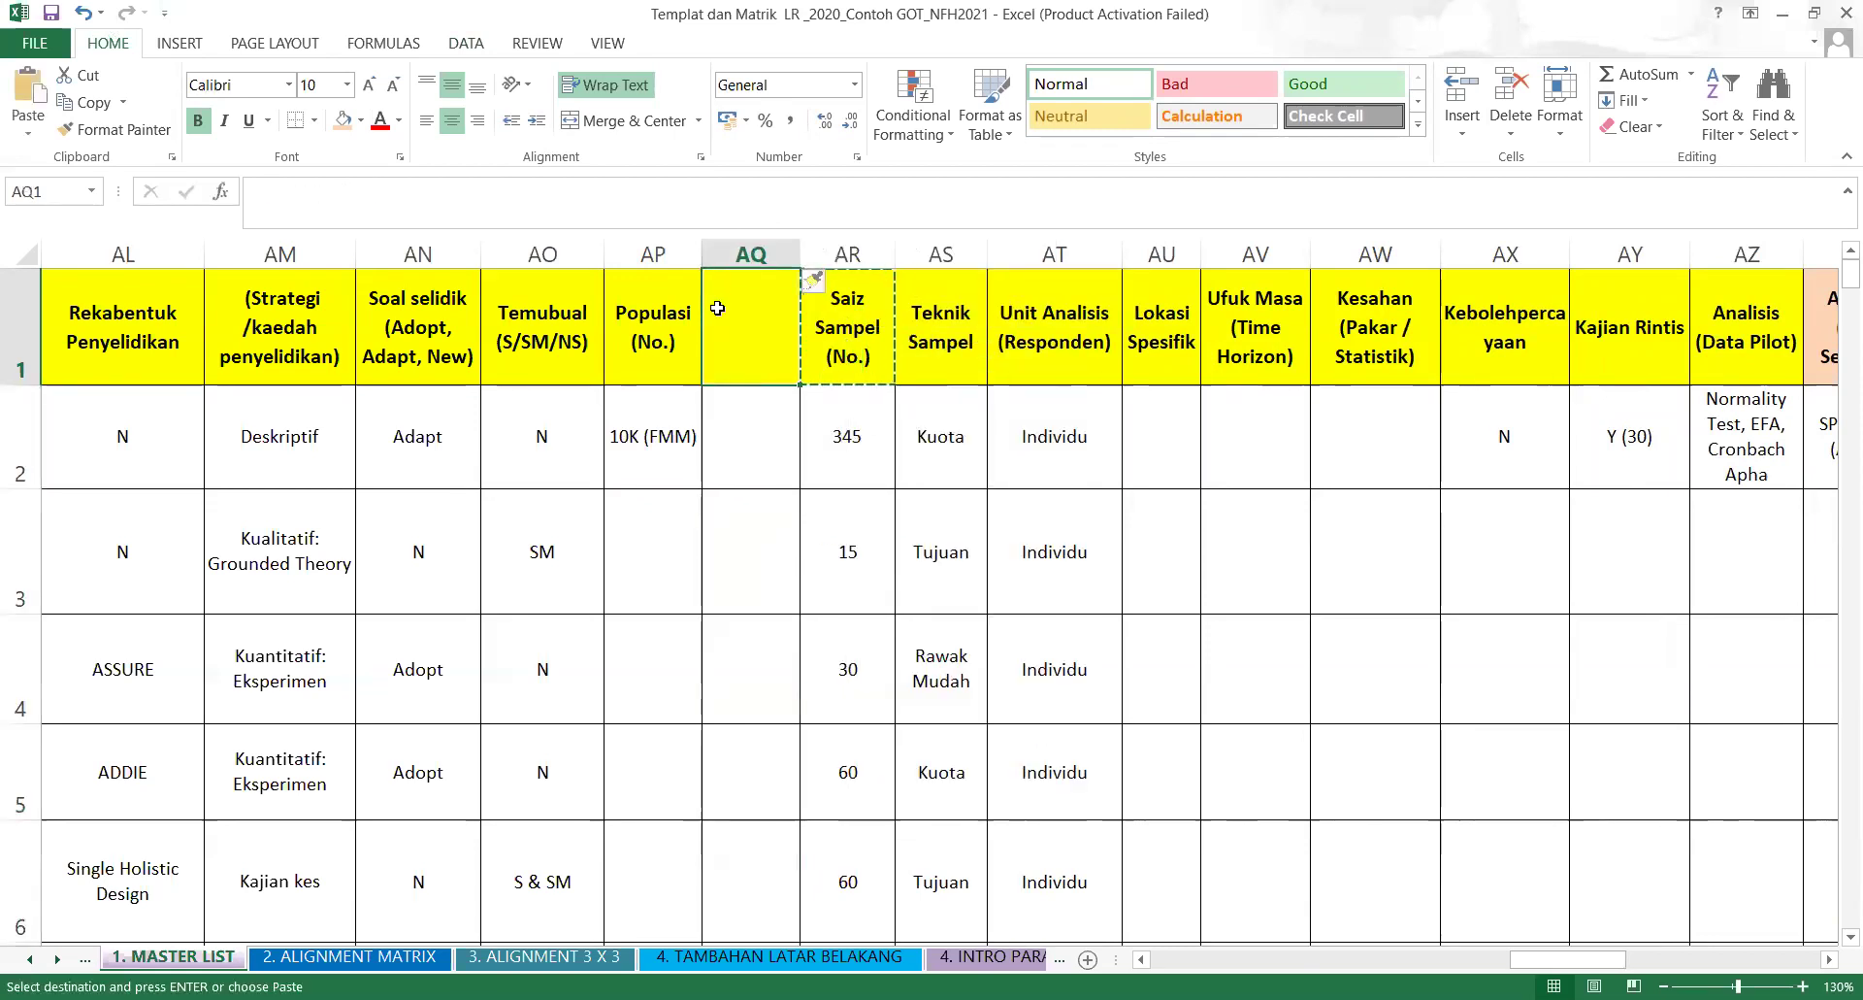
key(ctrl+v)
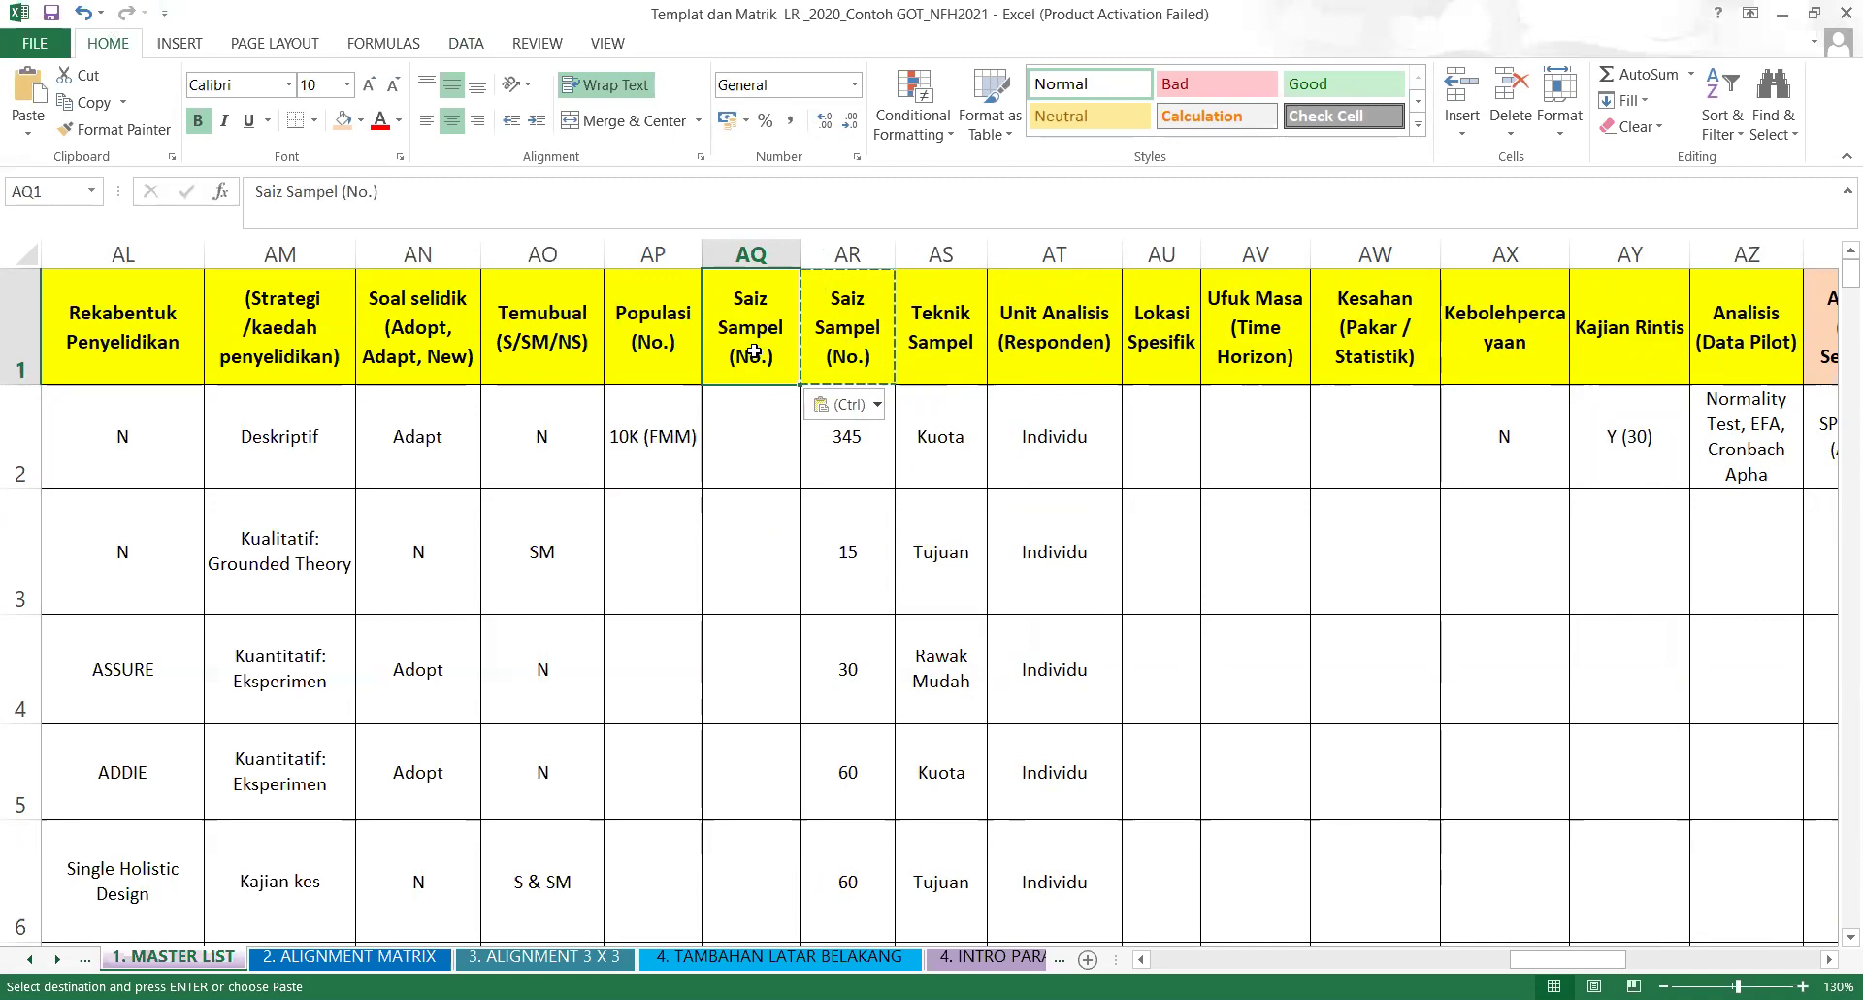
Change the new column's copied header to Saiz Sampel (Rujukan).
click(375, 191)
key(BackSpace)
key(BackSpace)
key(BackSpace)
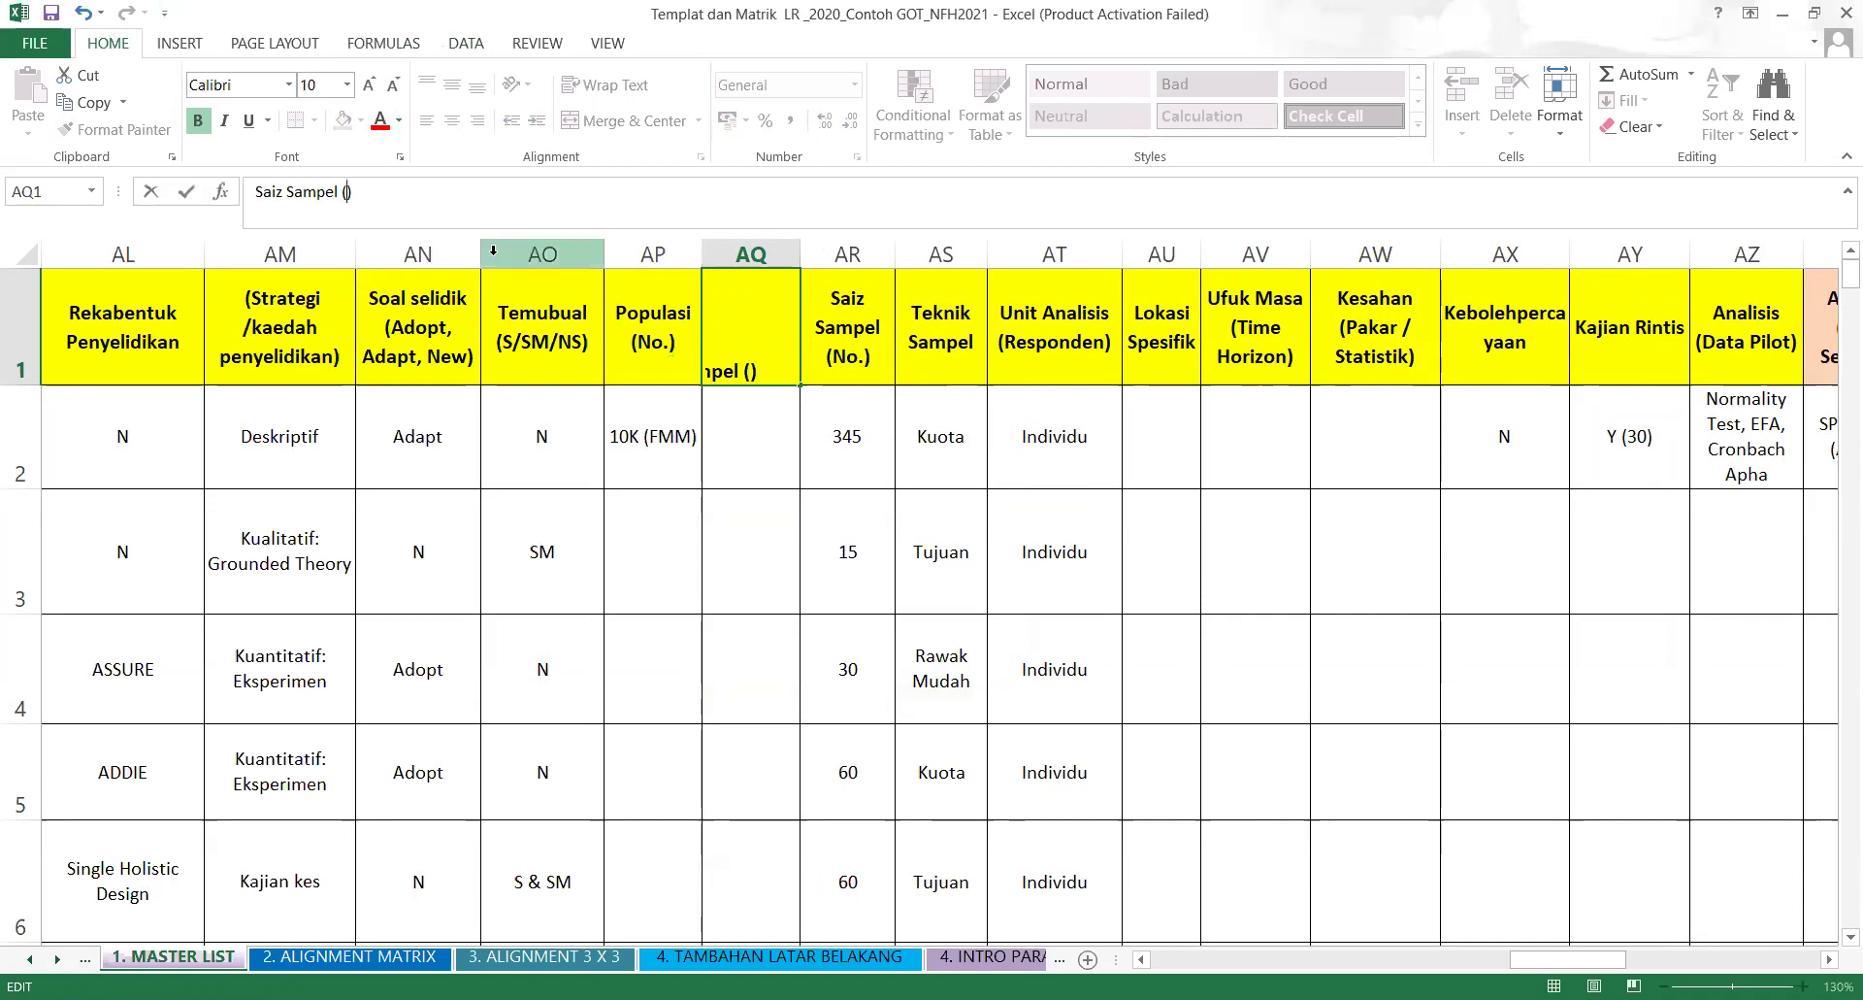
text(r)
key(BackSpace)
text(Rujukan)
click(752, 500)
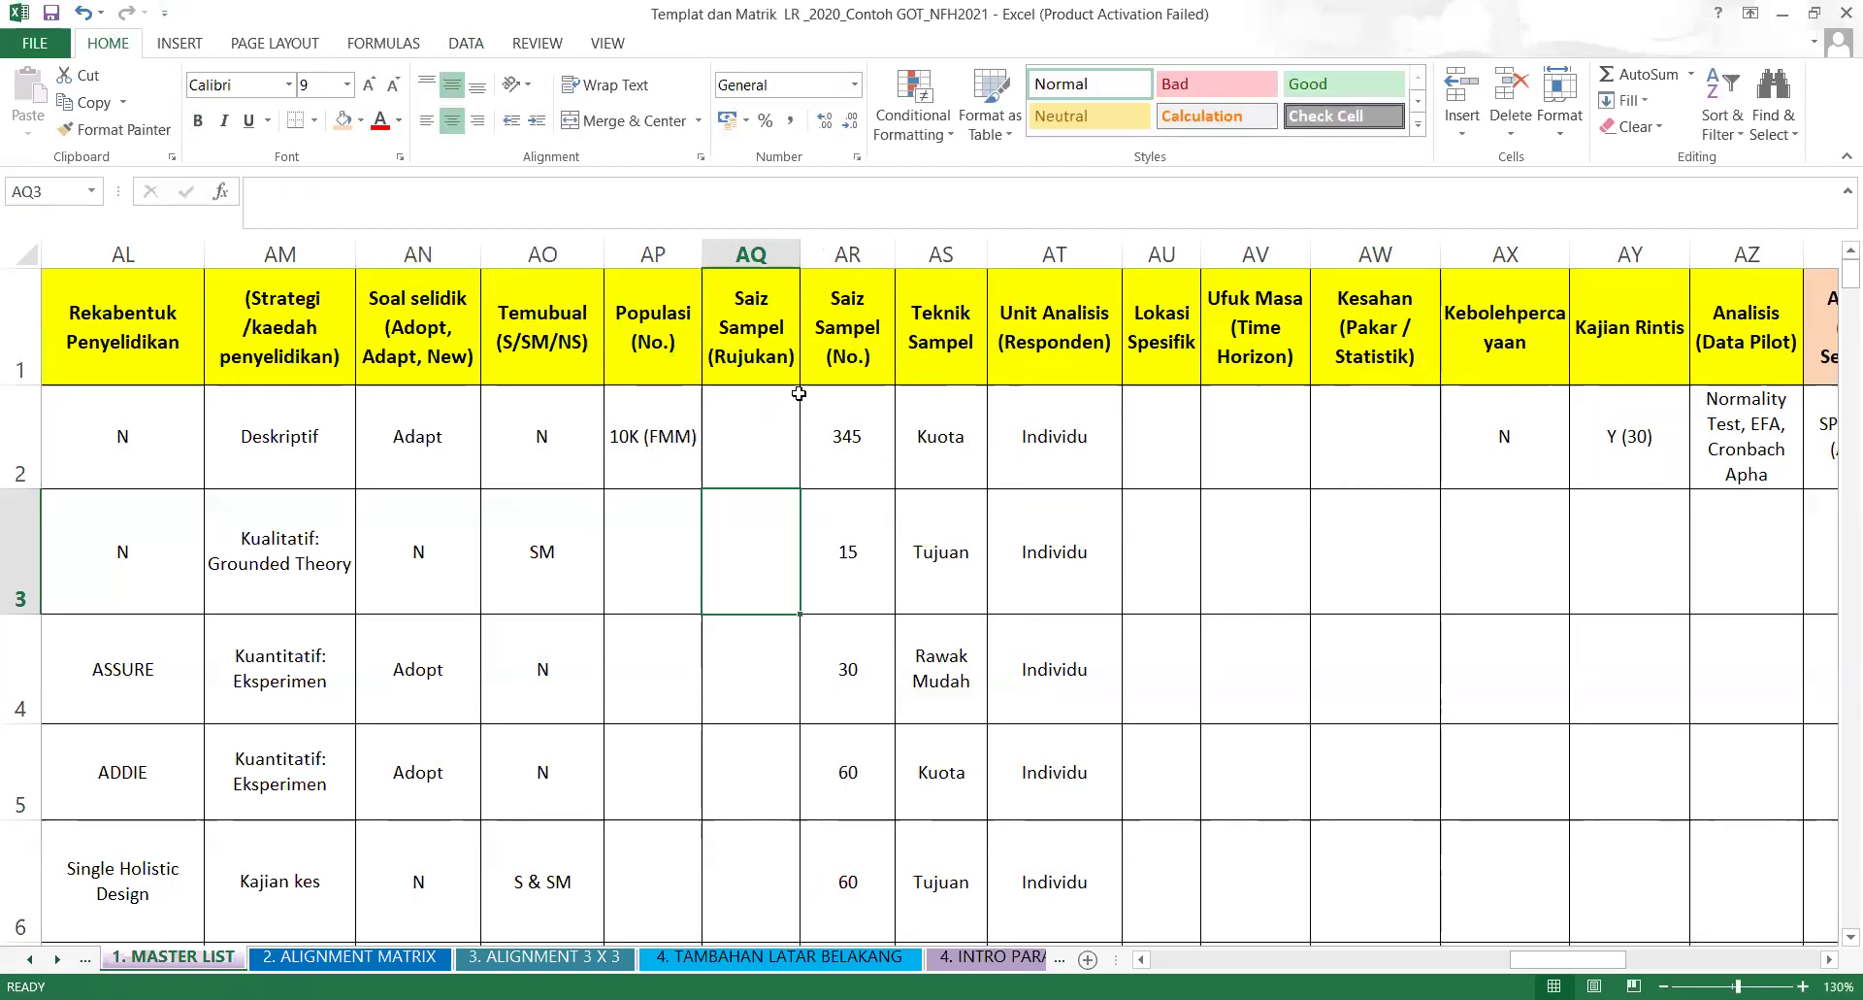
Enter G Power as the first study's Saiz Sampel (Rujukan) value in row 2.
click(744, 446)
text(G )
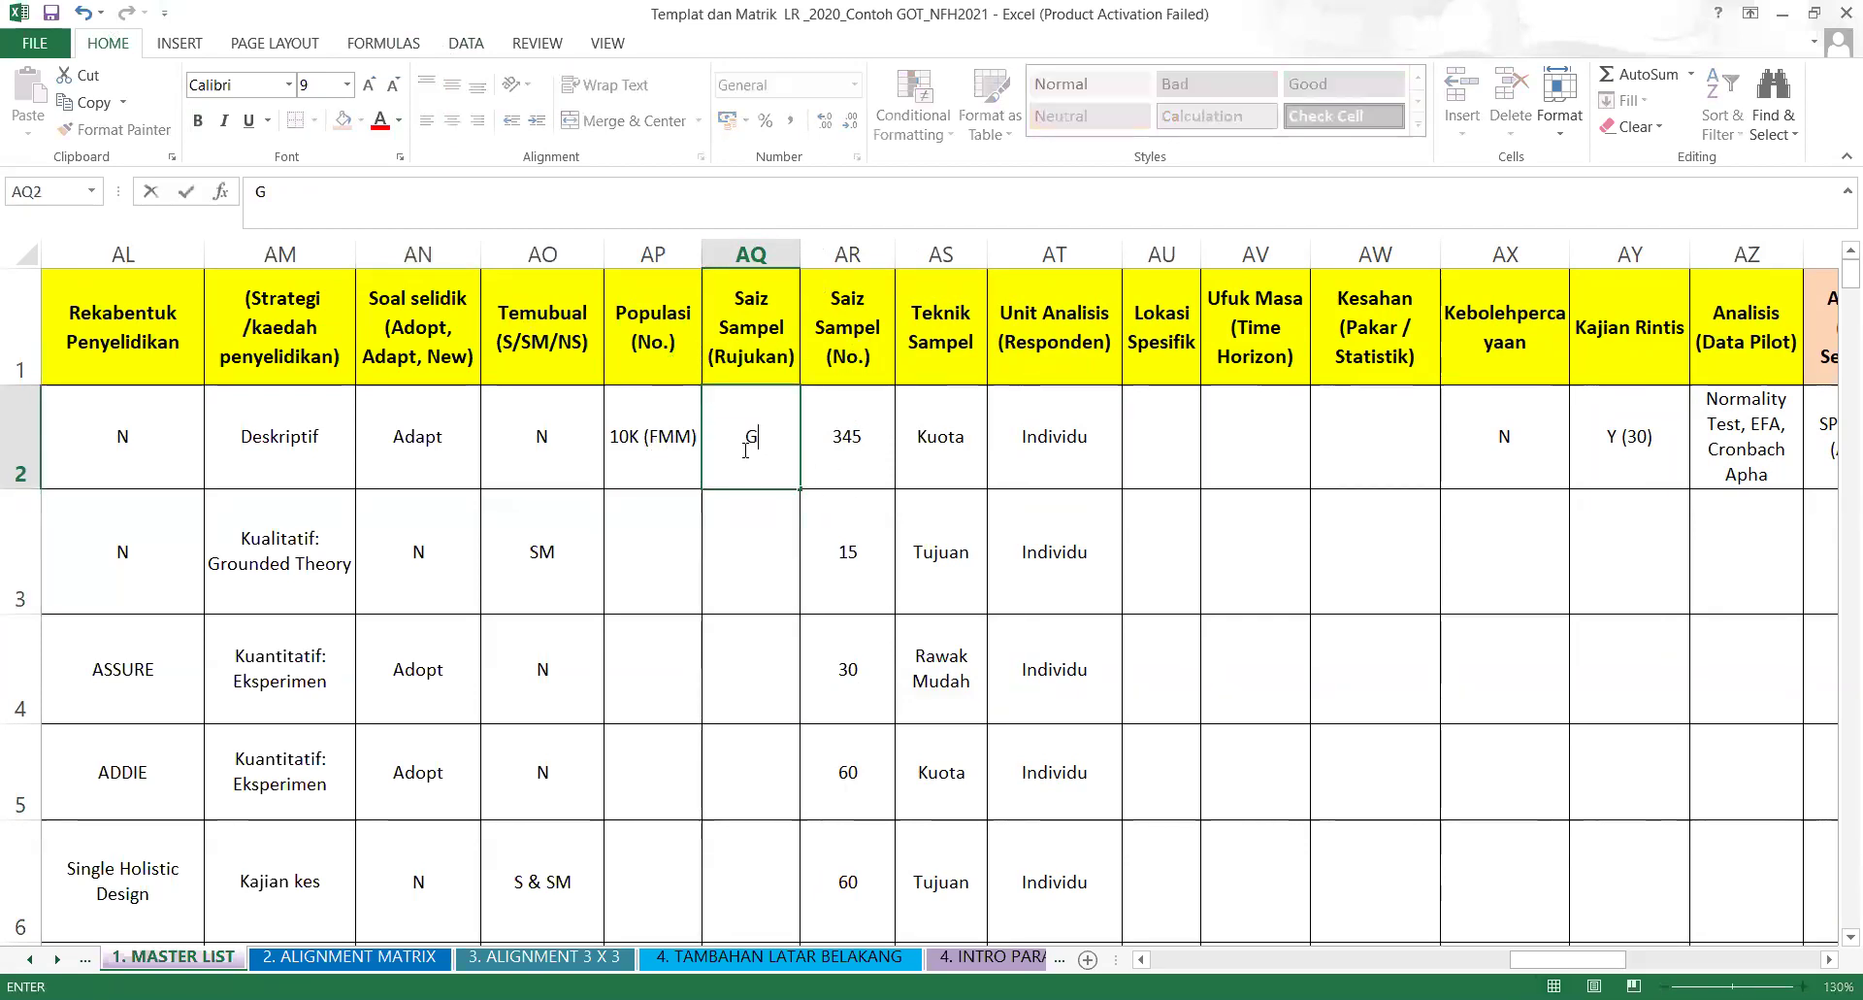
text(Power)
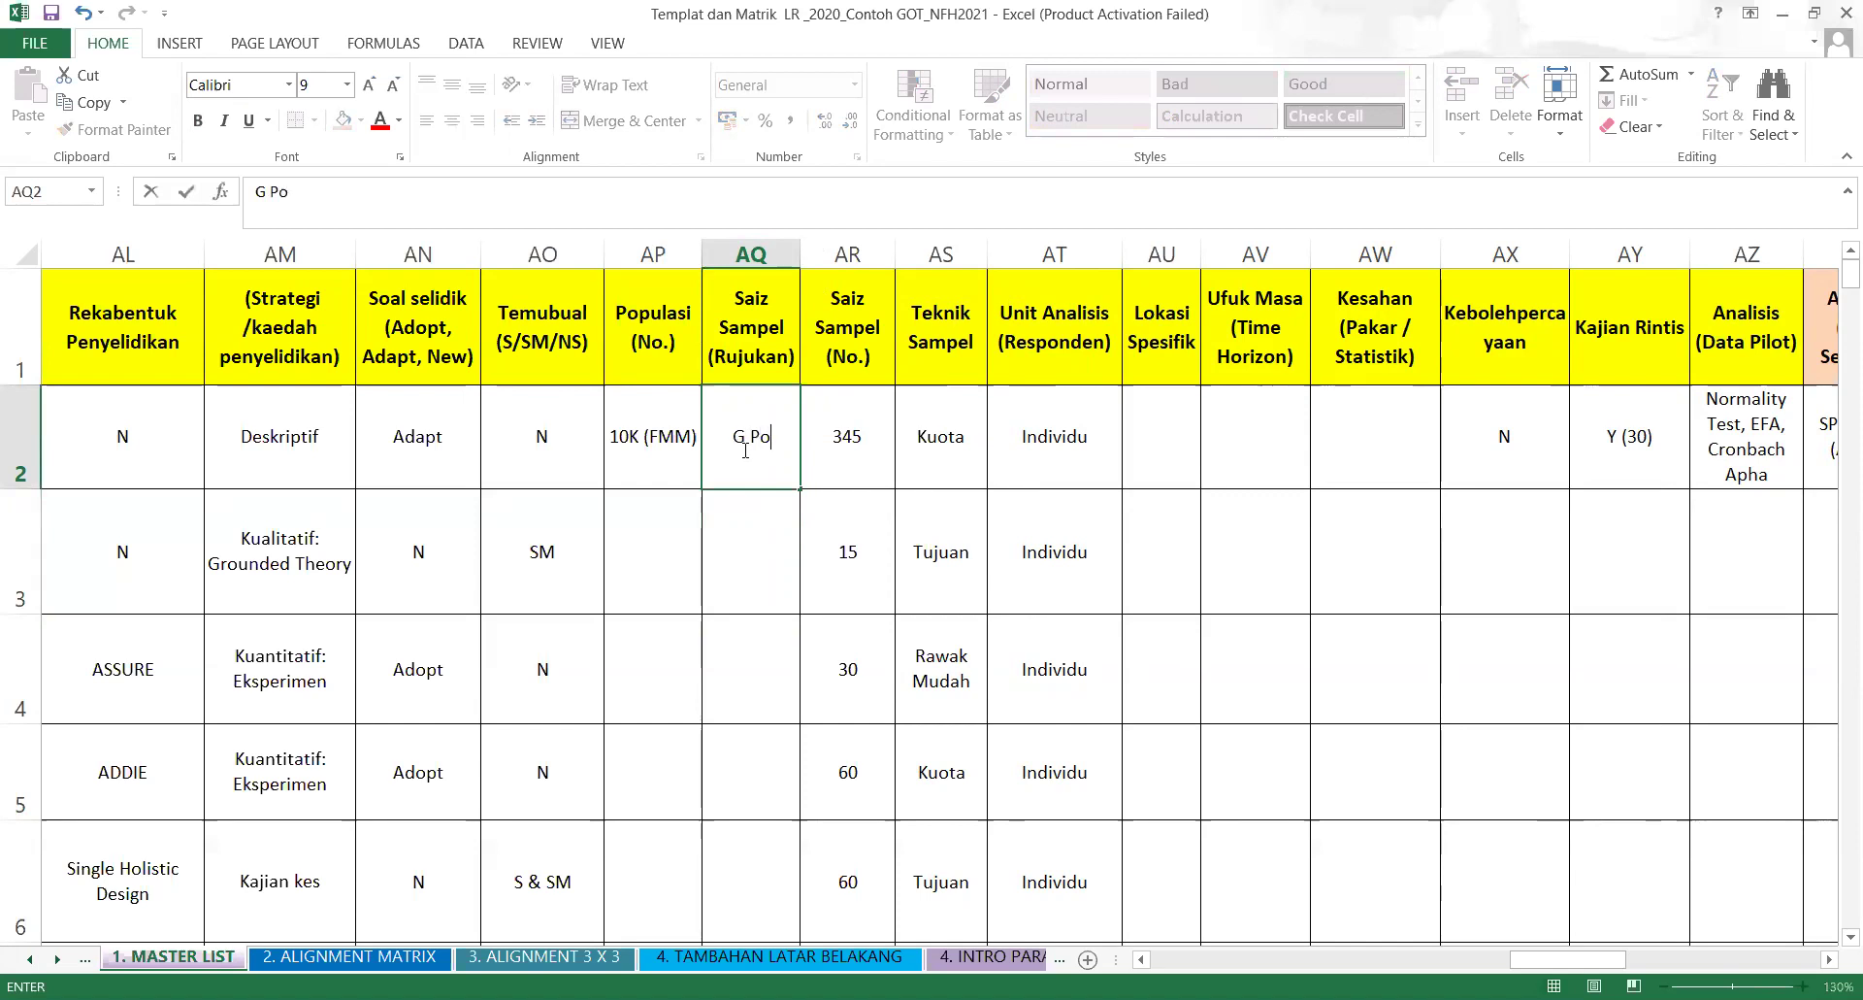
click(730, 621)
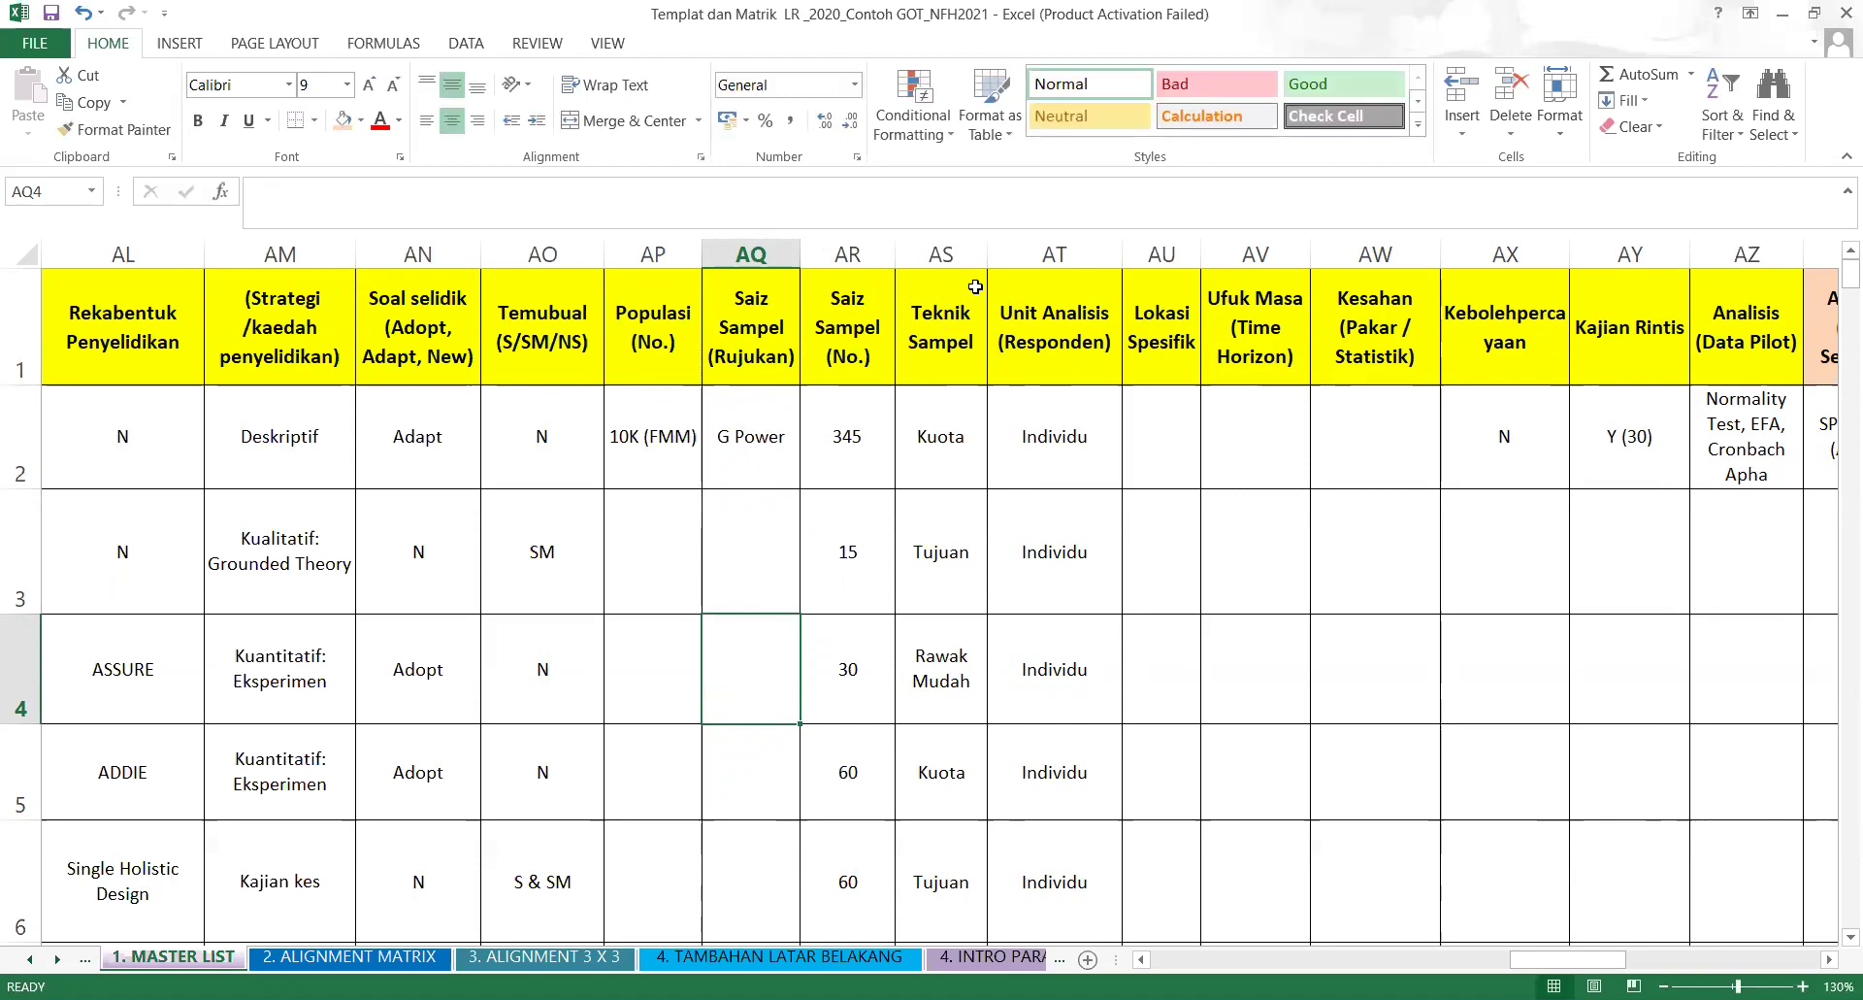
Cut the entire Teknik Sampel column.
click(951, 252)
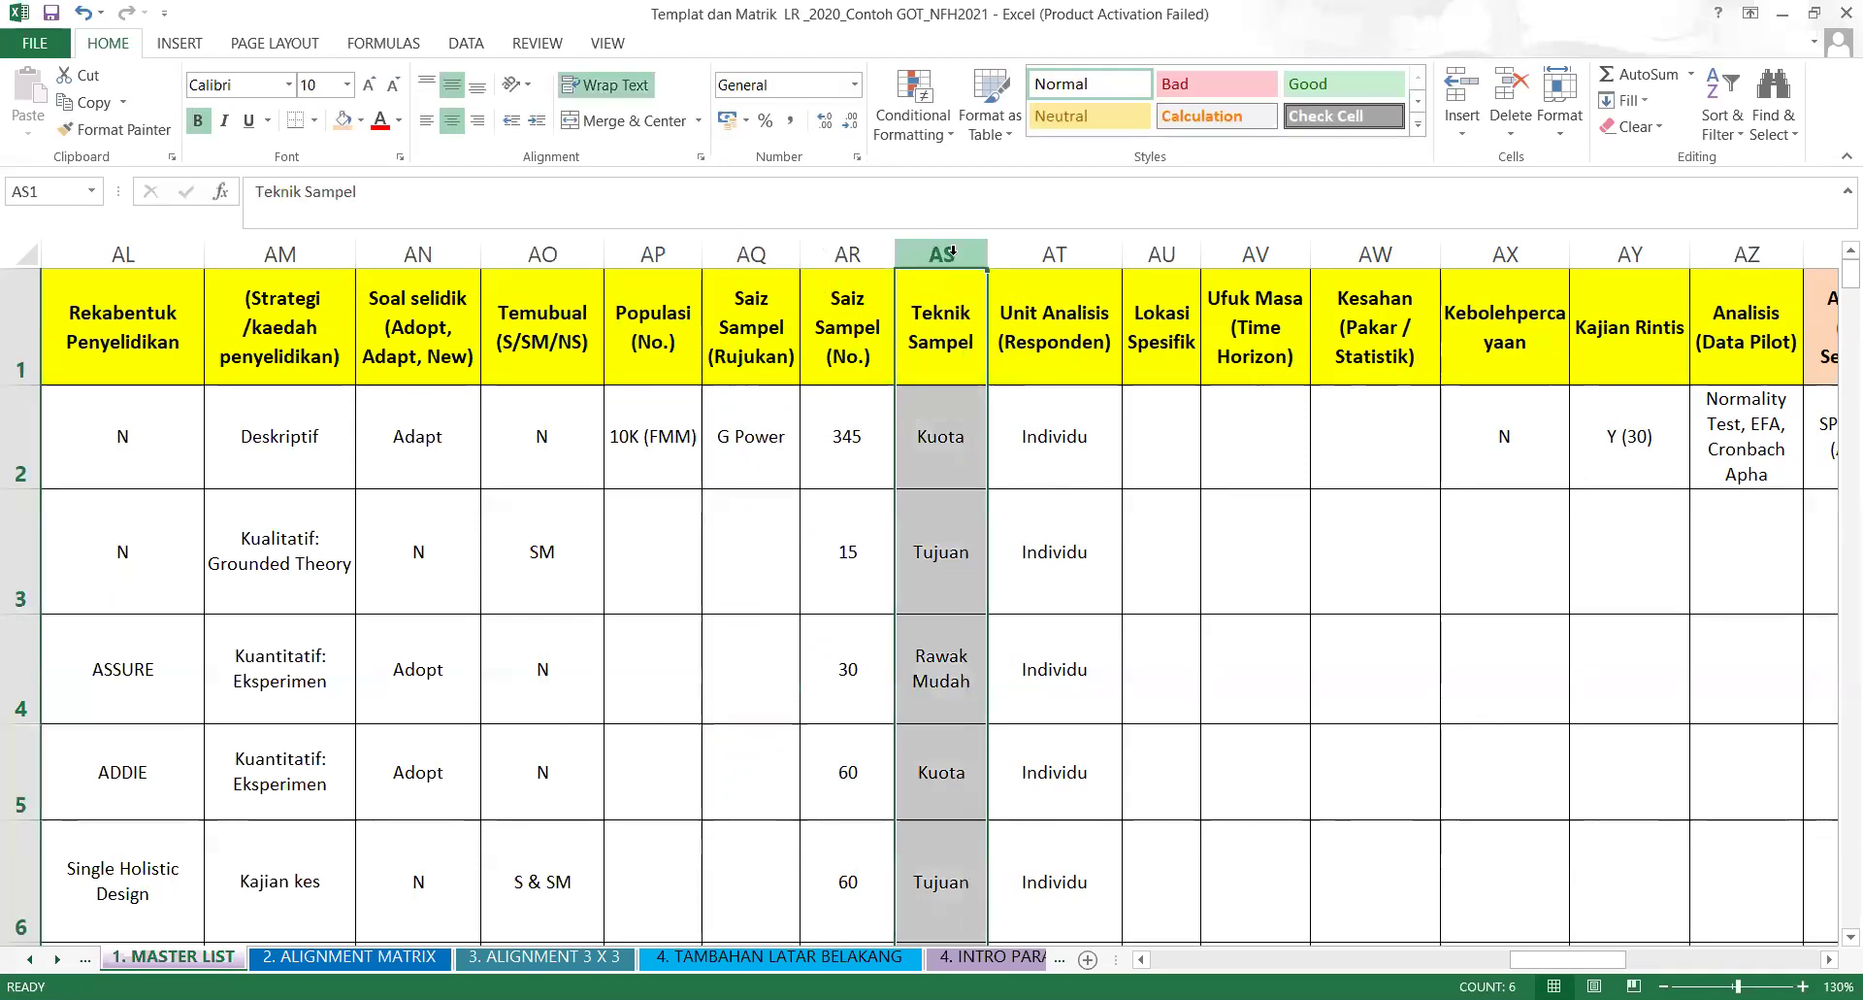
right_click(956, 259)
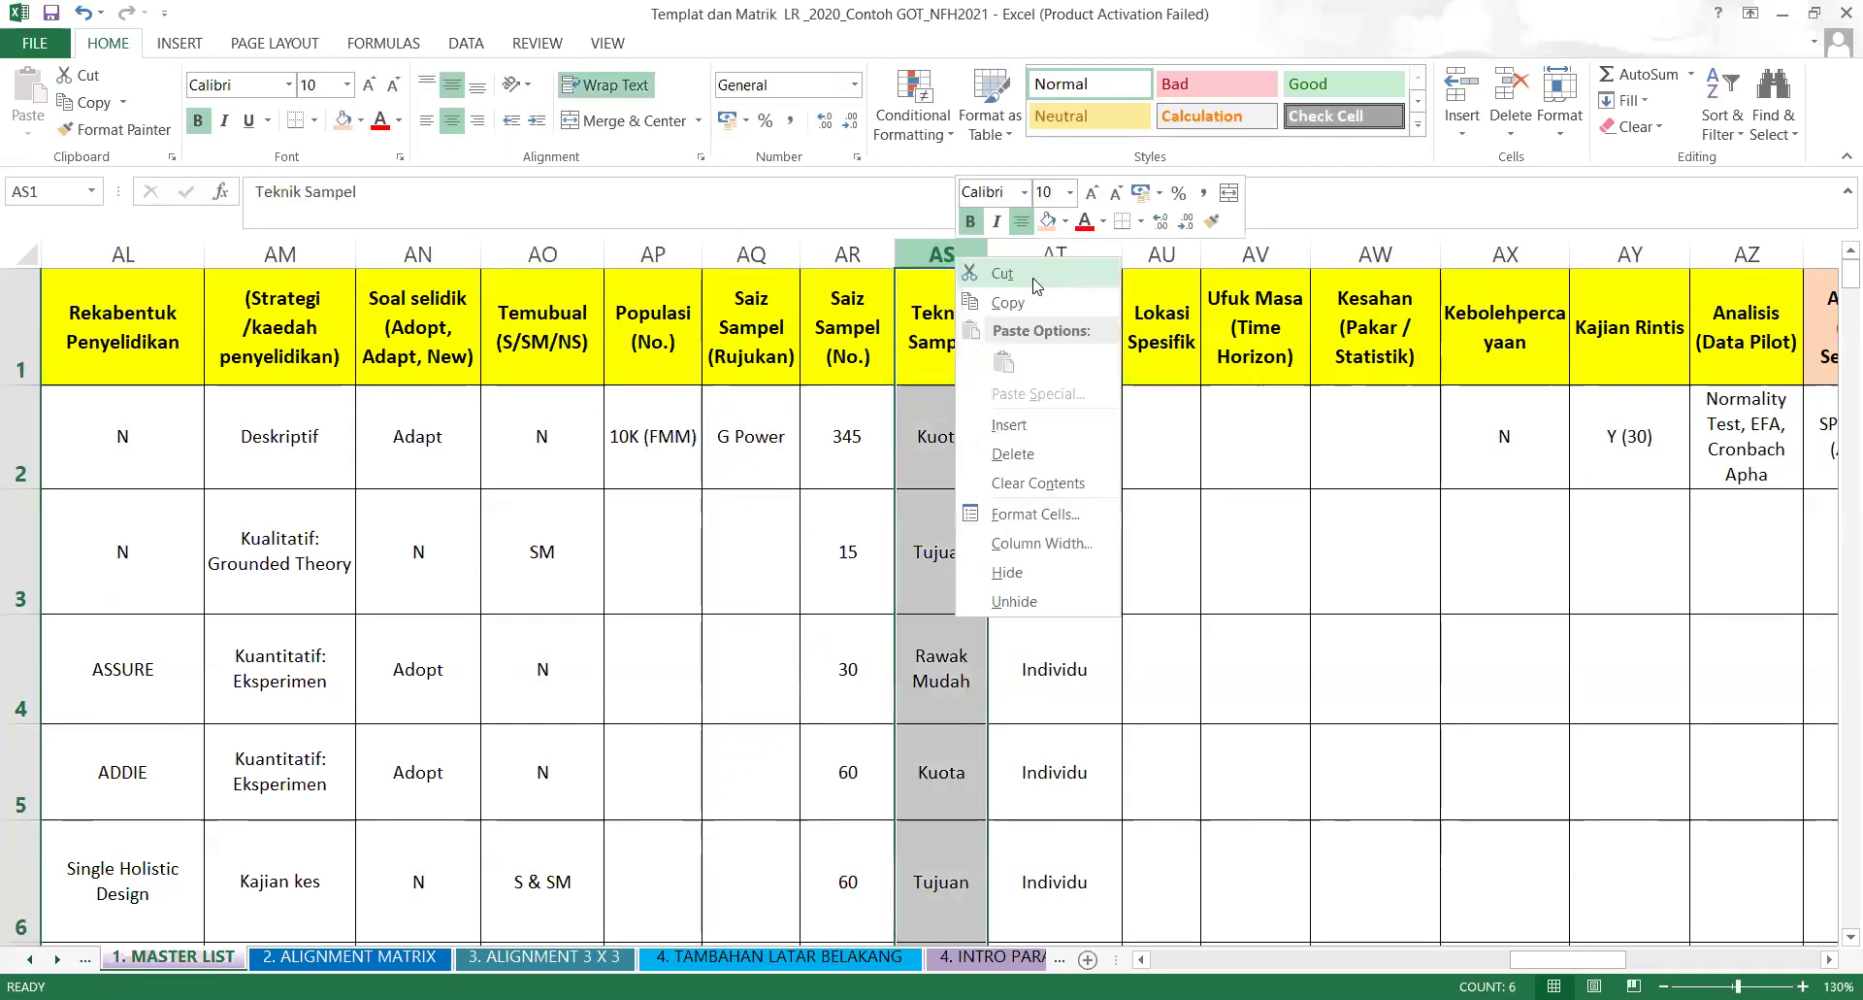
click(1032, 280)
click(763, 245)
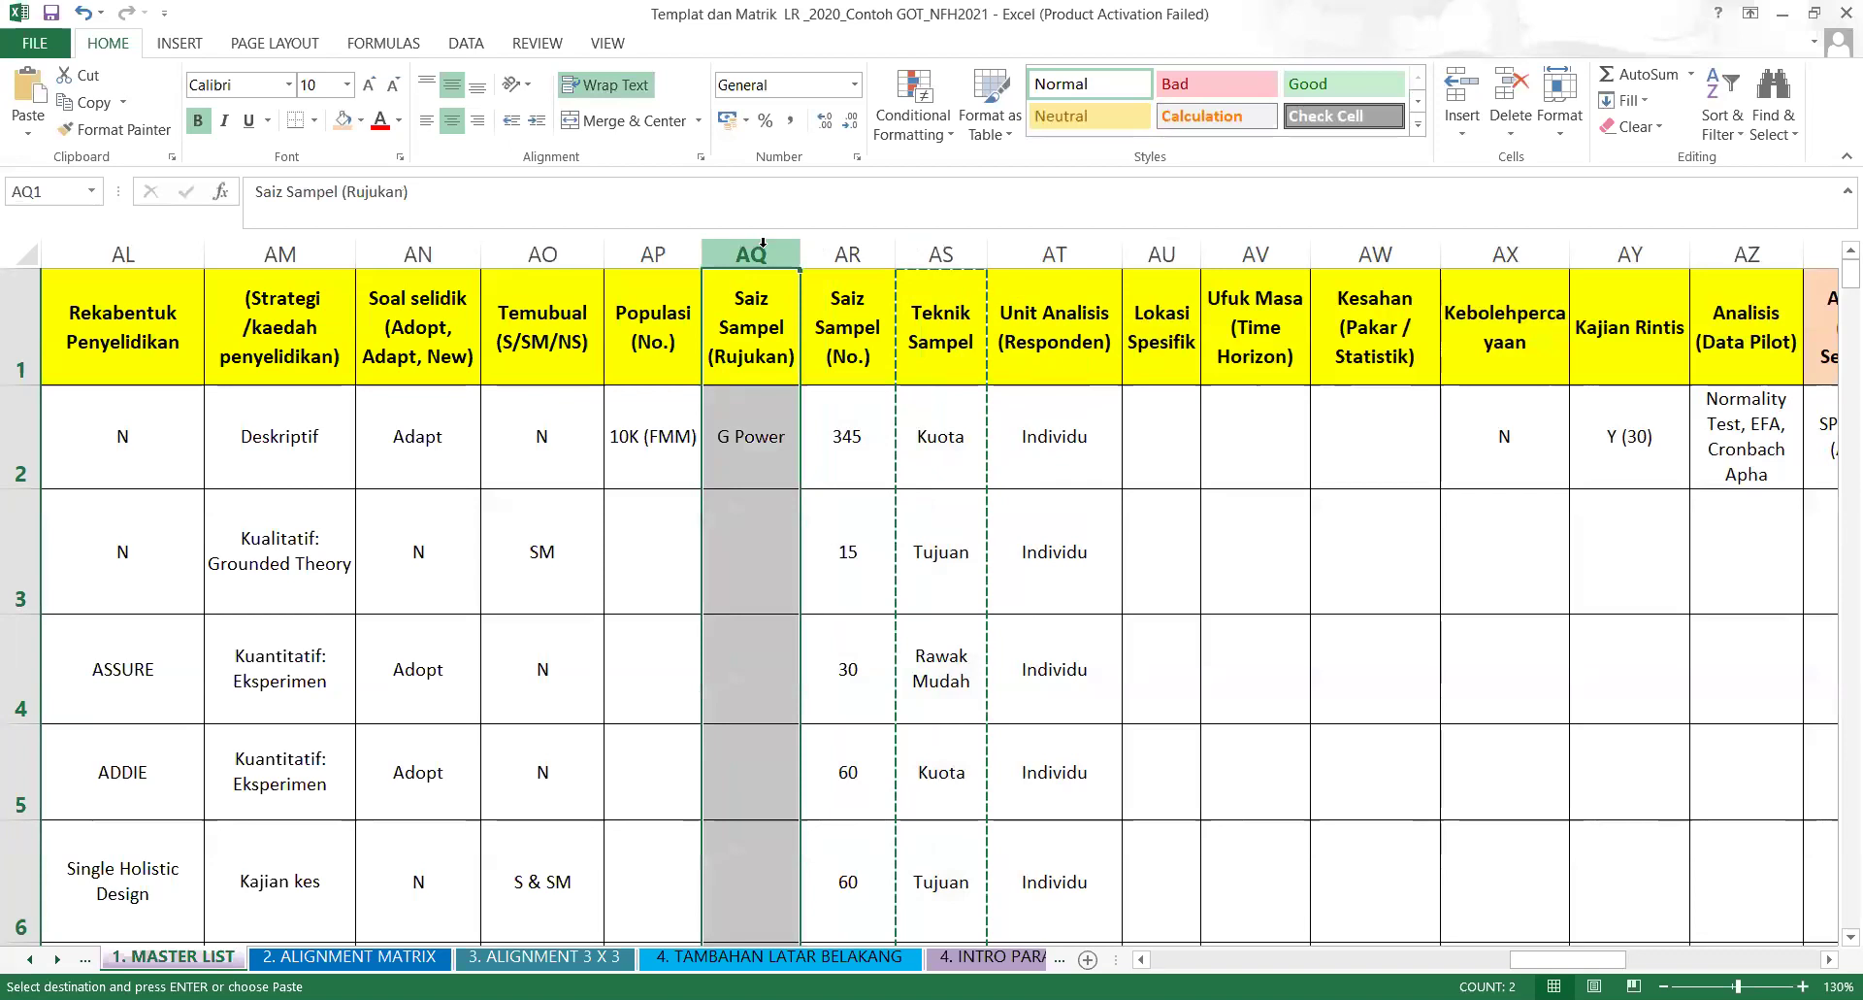
right_click(763, 244)
click(813, 355)
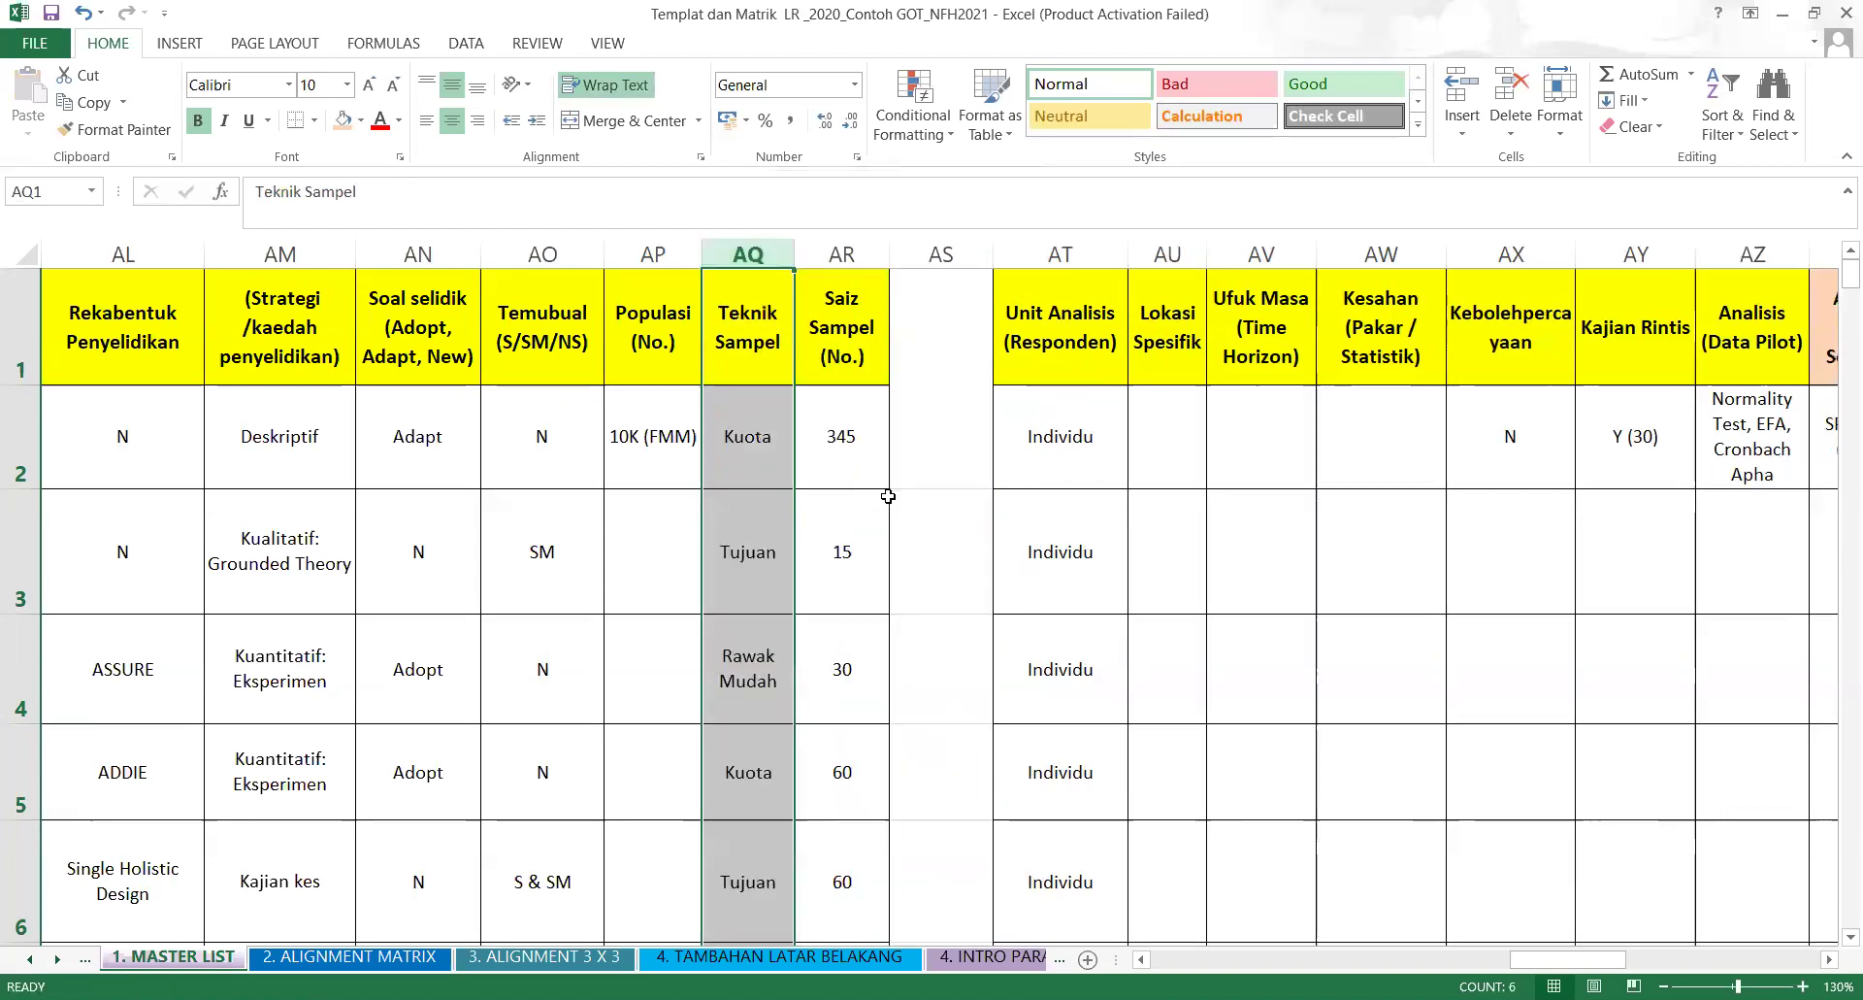
click(83, 14)
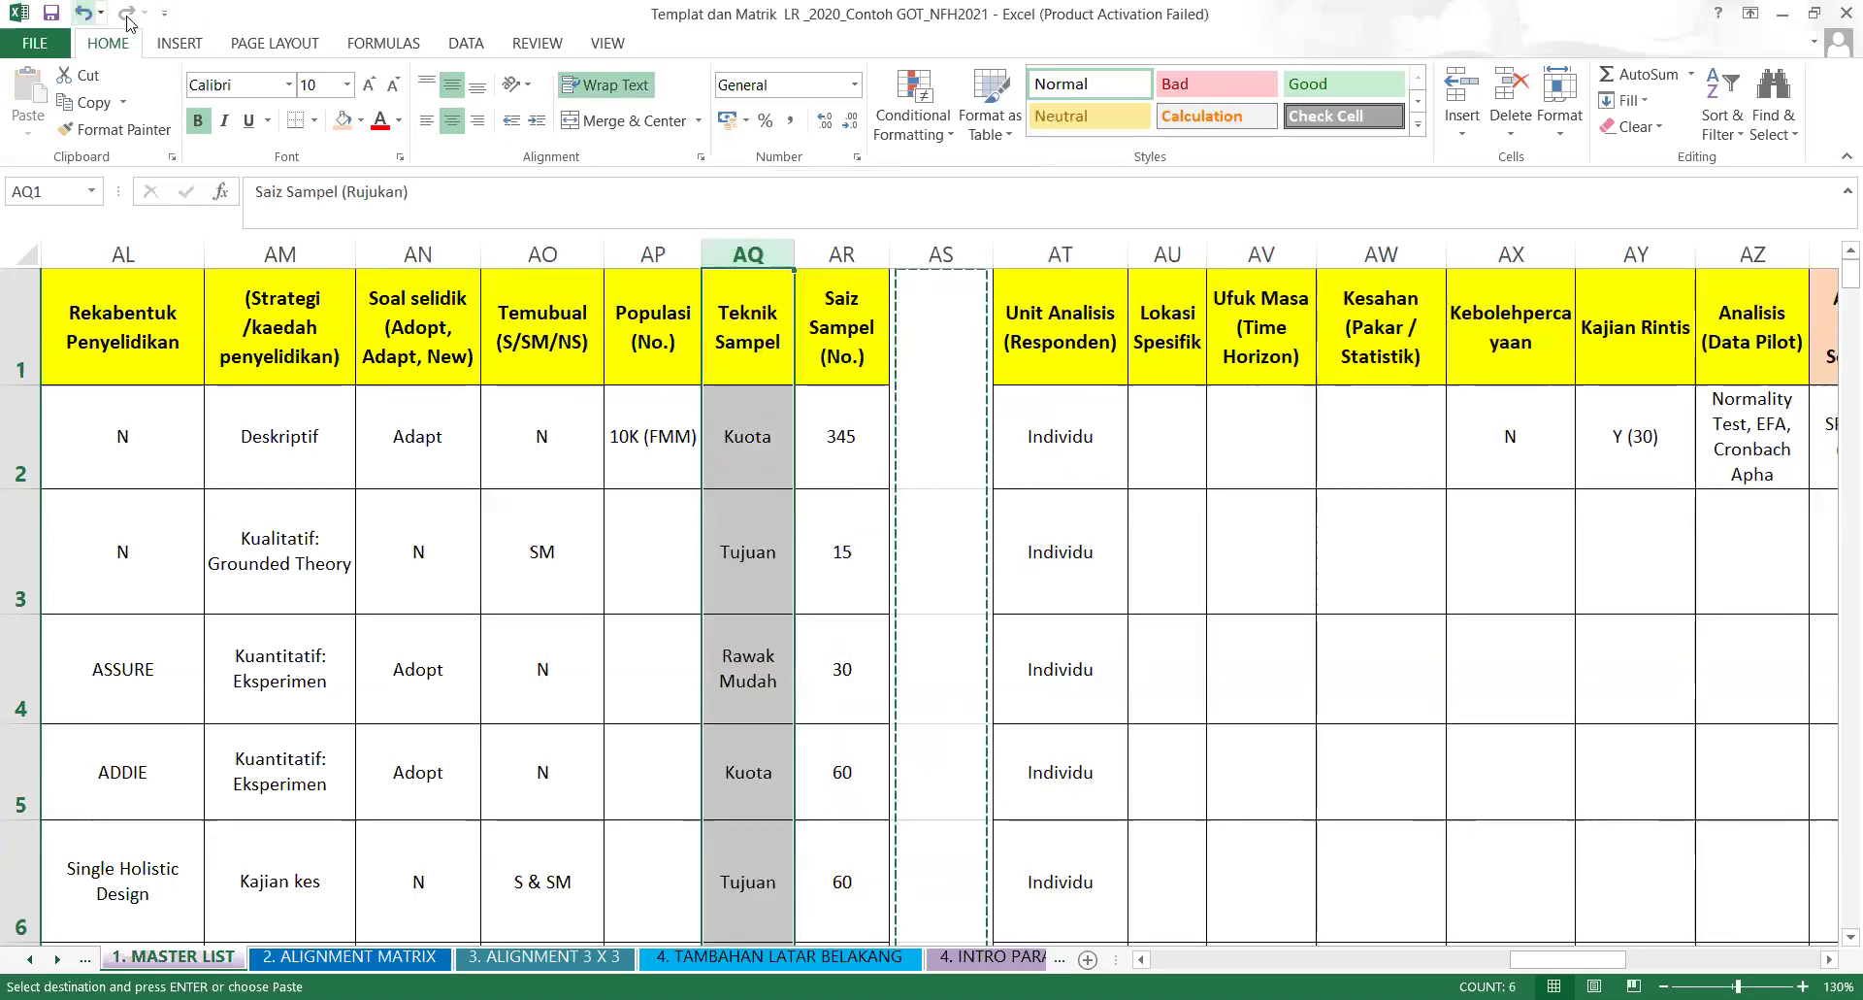
Insert the cut Teknik Sampel column directly before Saiz Sampel (Rujukan), next to Populasi (No.).
right_click(757, 238)
click(827, 412)
click(1079, 496)
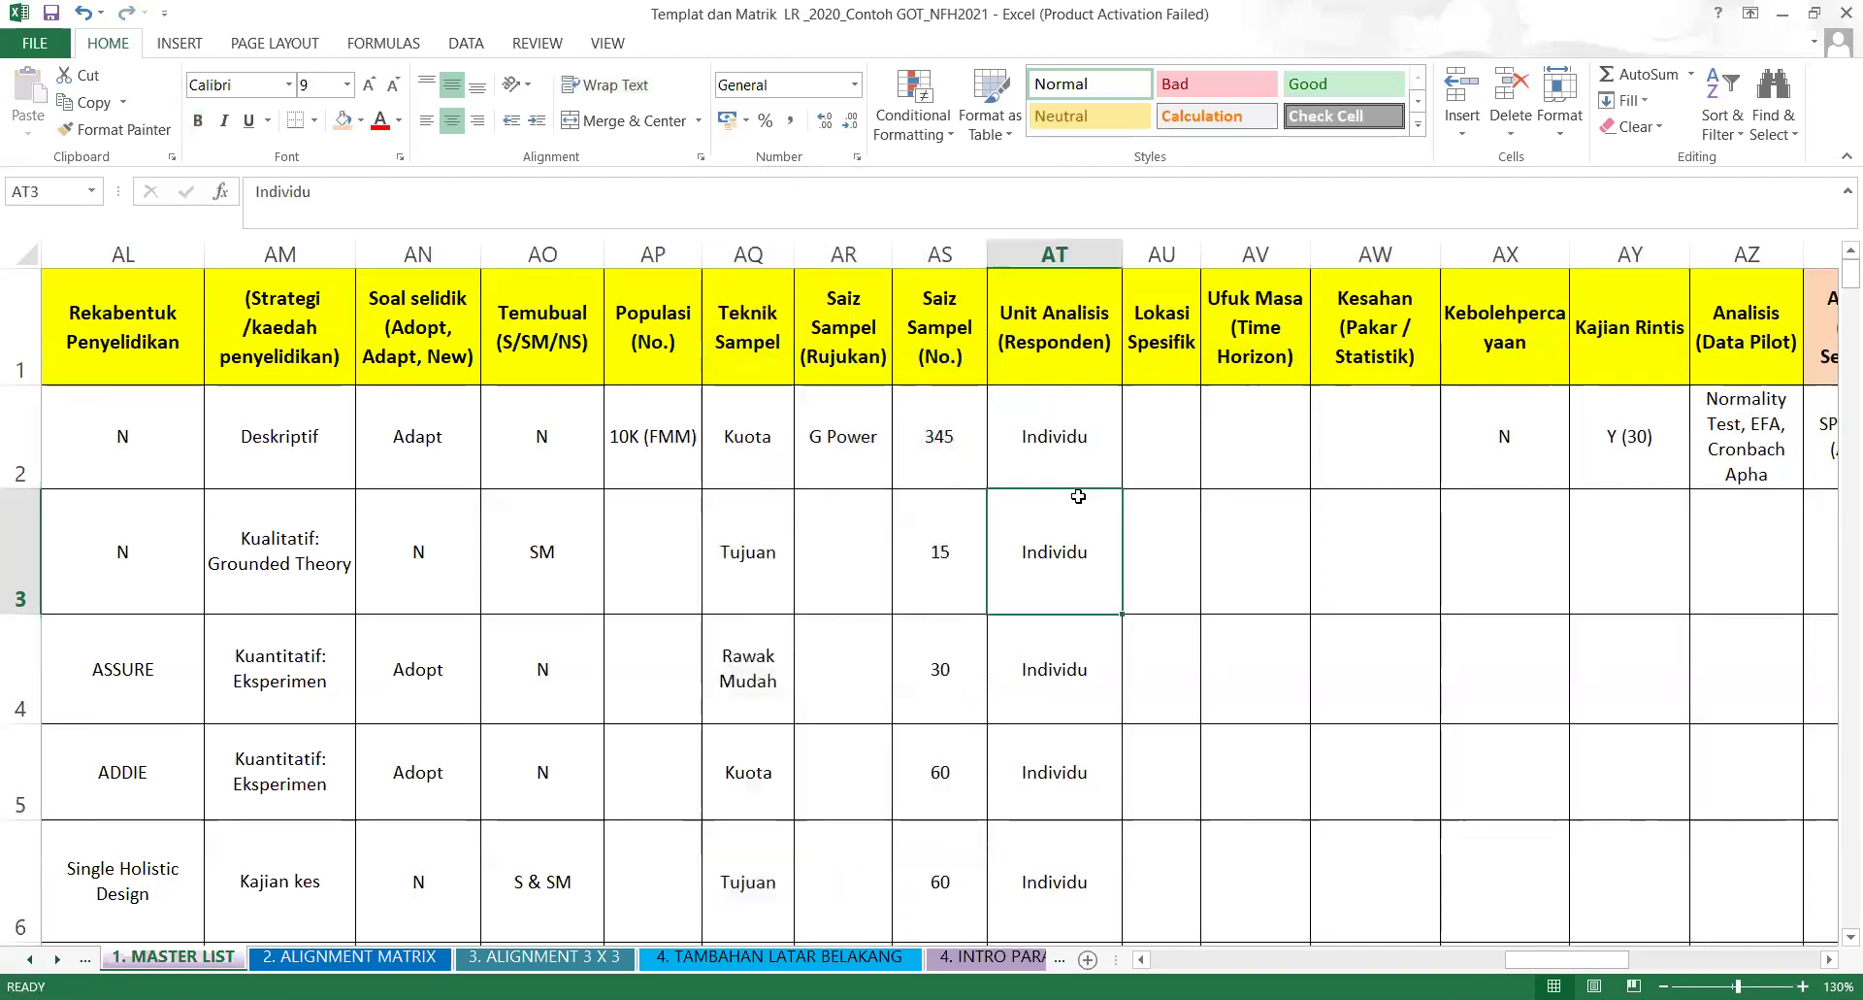
click(853, 439)
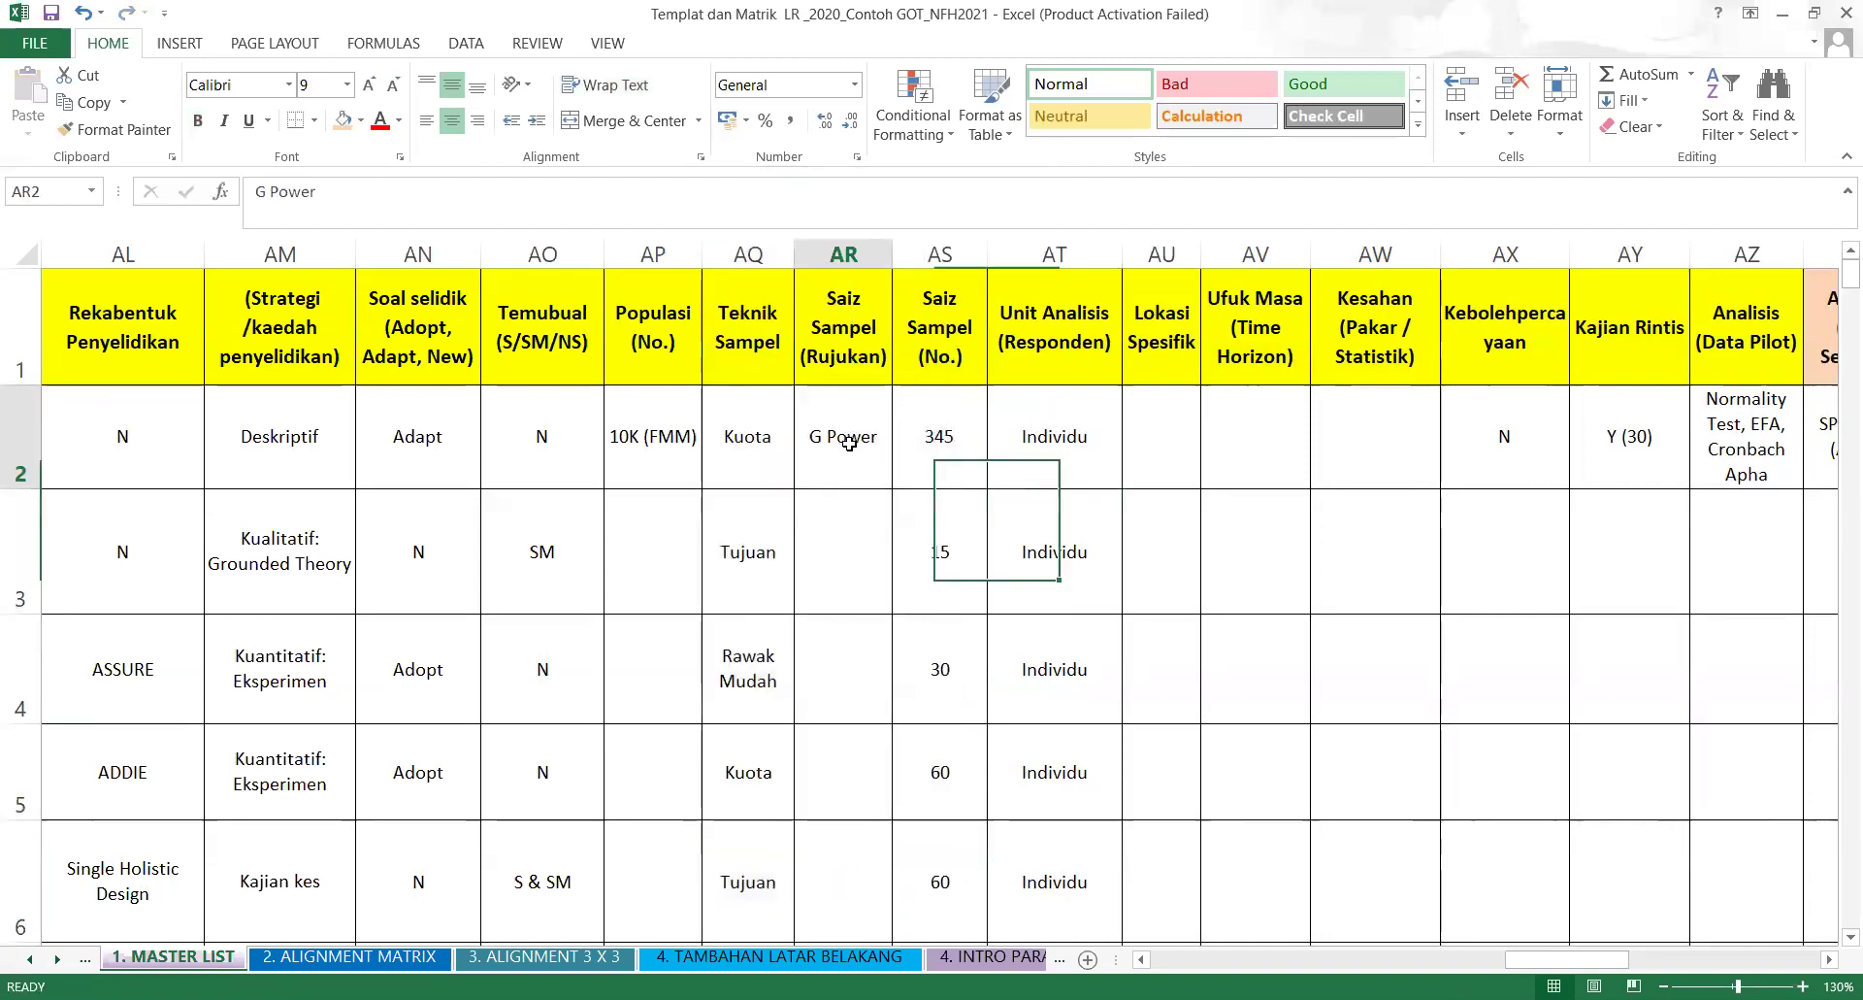
Insert a blank column directly before Unit Analisis (Responden), after Saiz Sampel (No.).
click(932, 455)
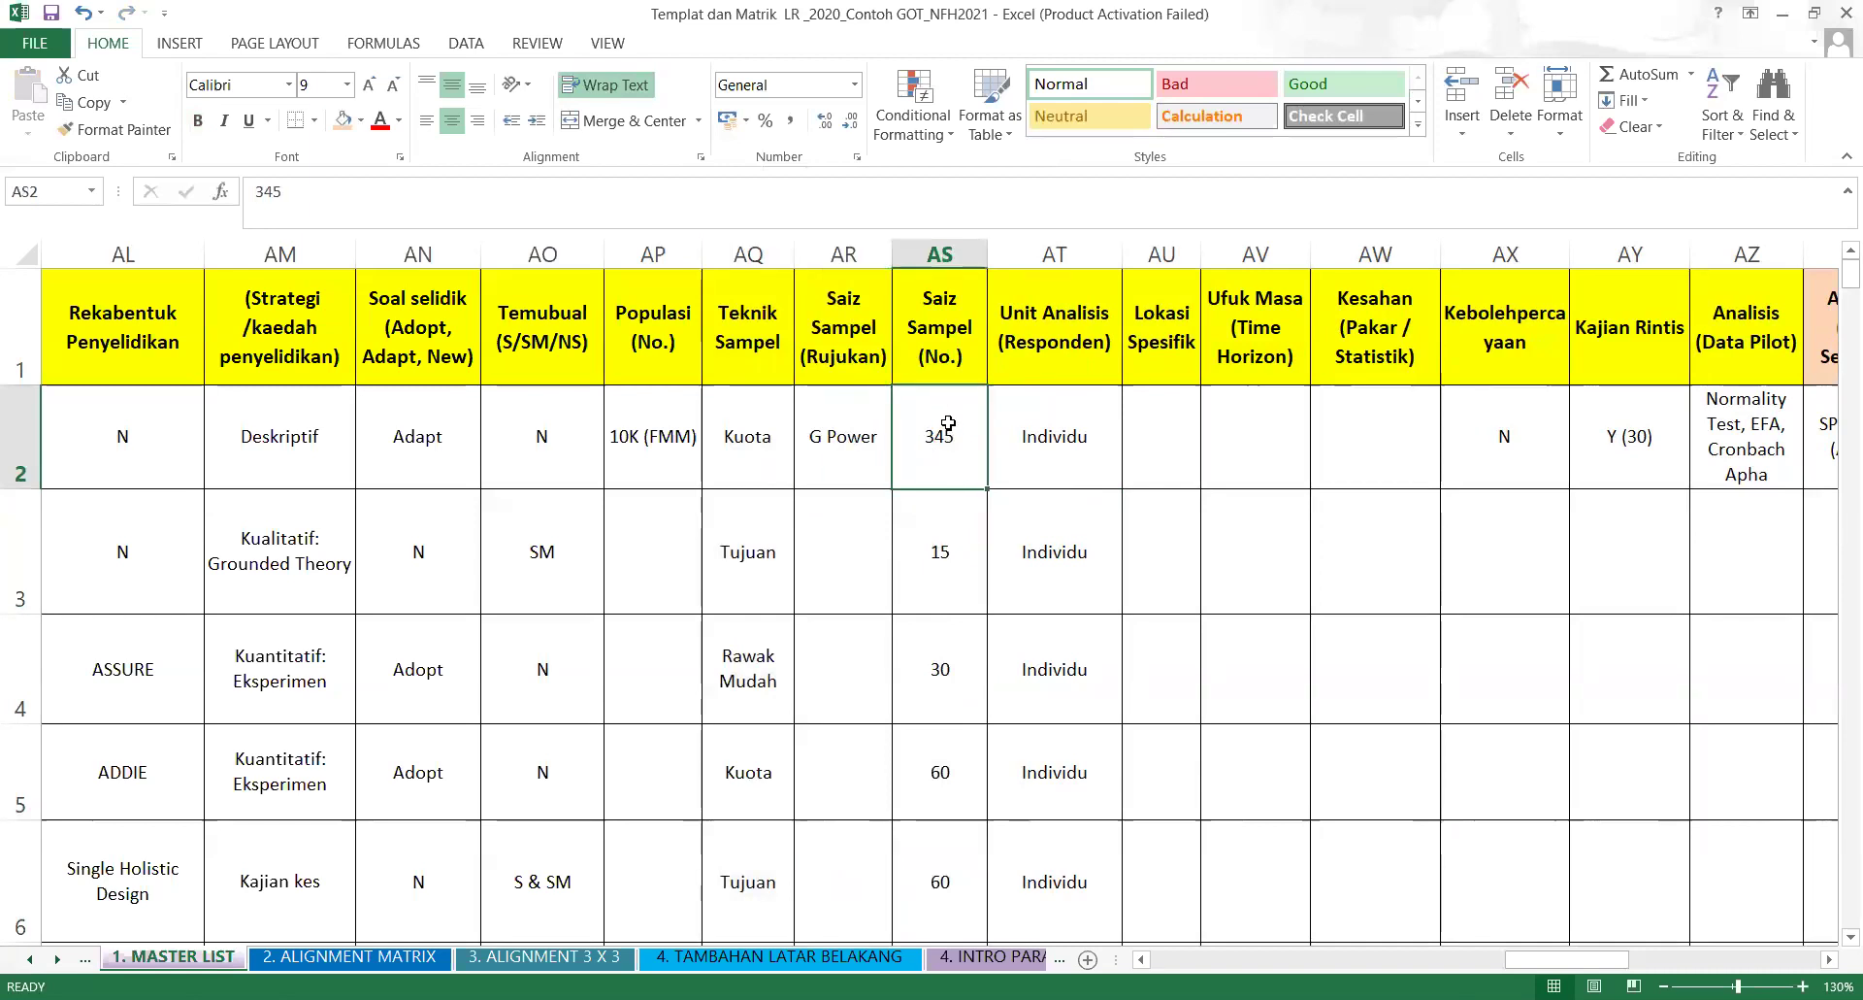
click(1077, 243)
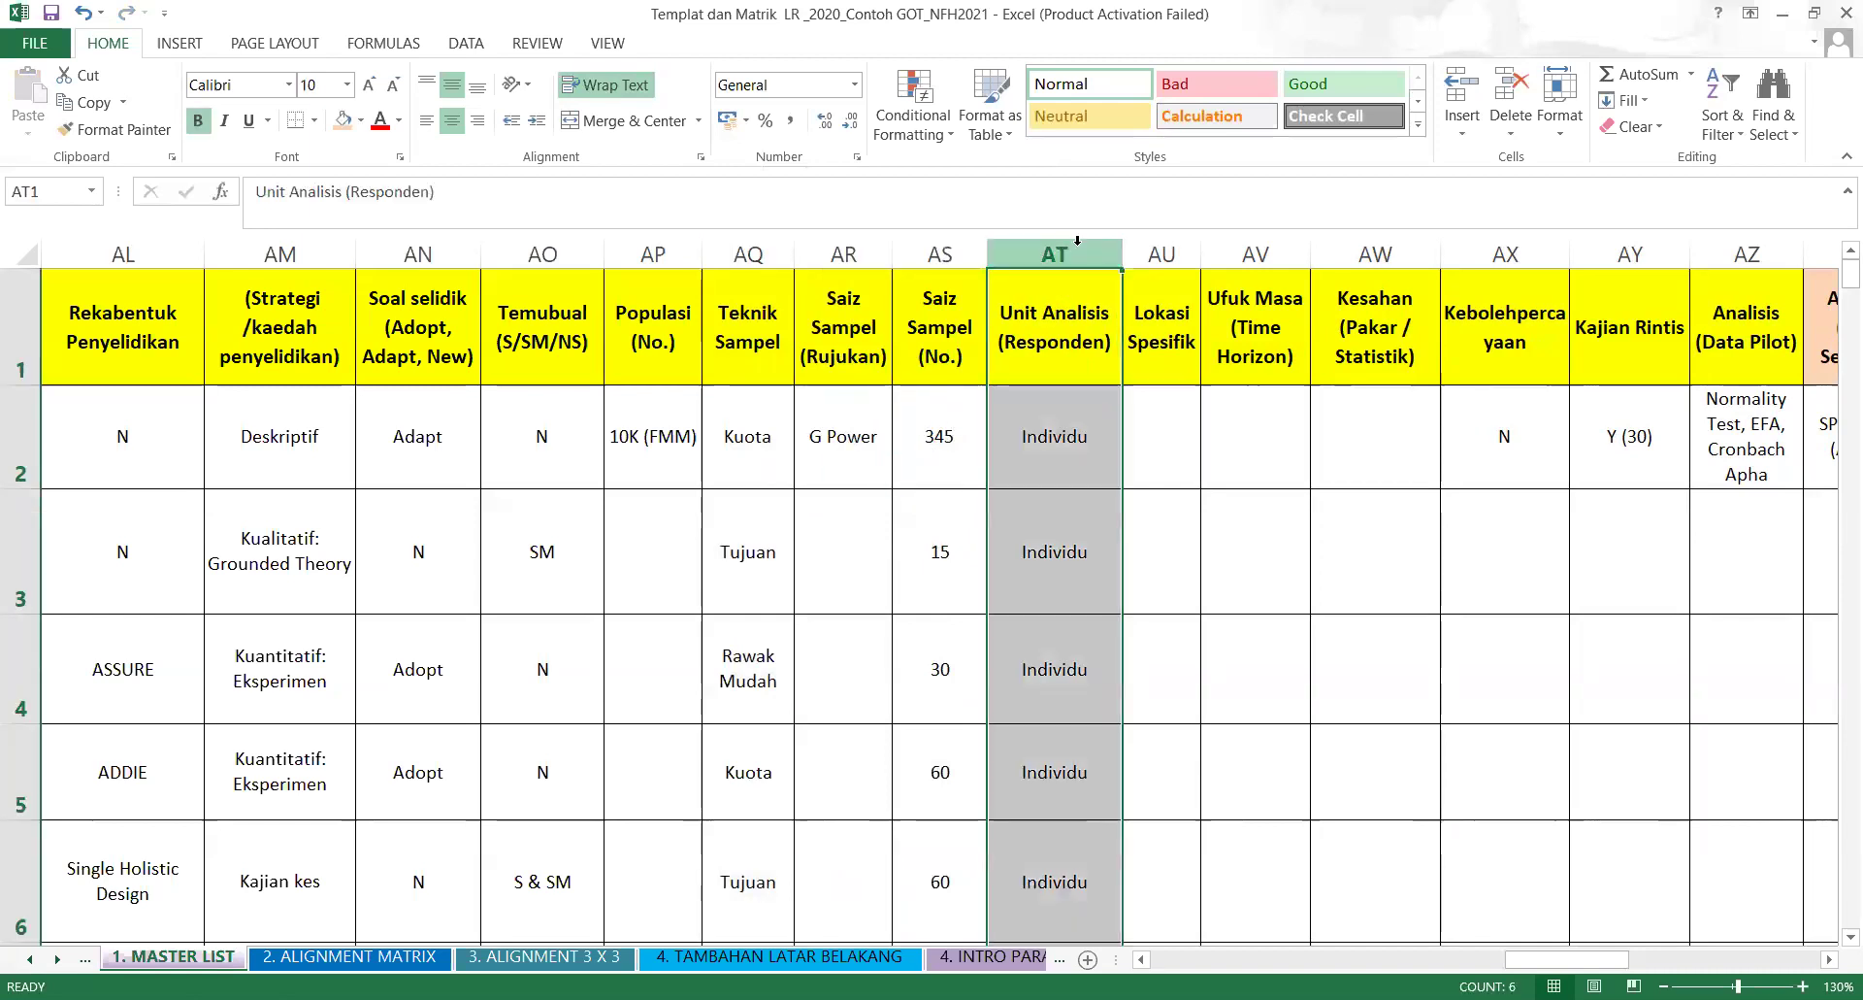
right_click(1079, 249)
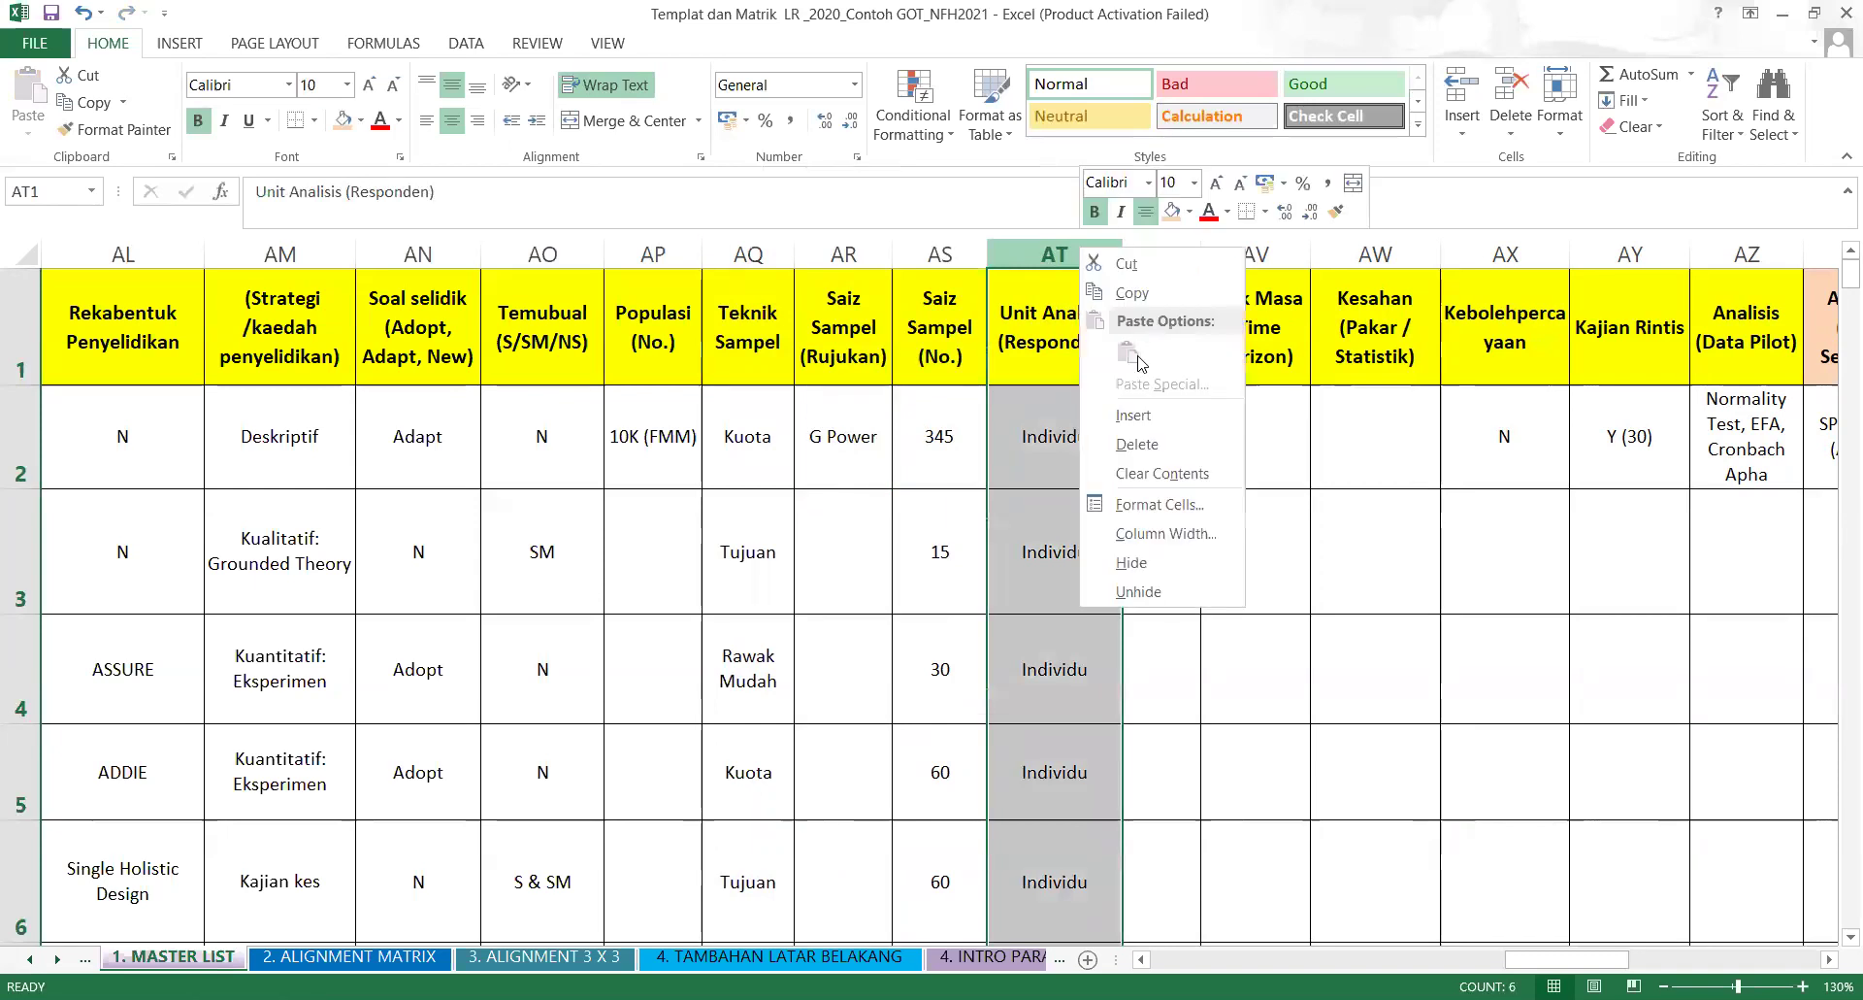
click(1143, 427)
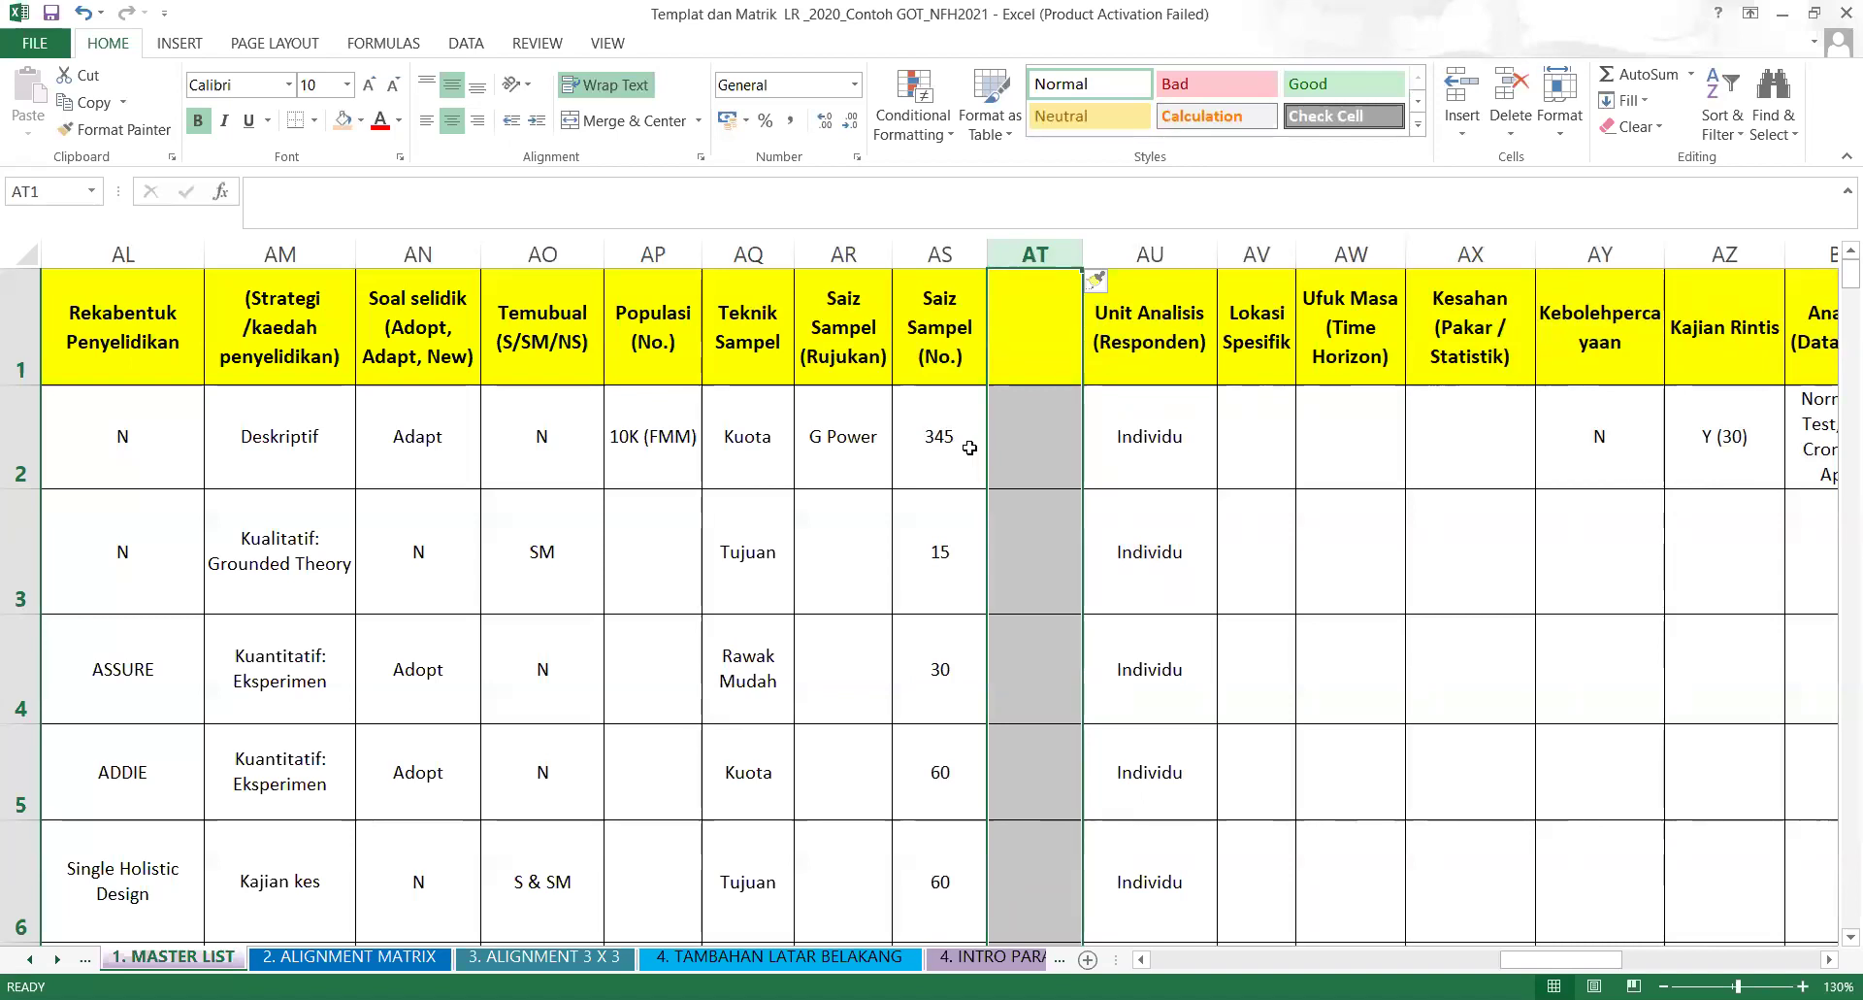
Enter Response Rate (Qty) as the header of the blank column after Saiz Sampel (No.).
text(M)
key(BackSpace)
text(M)
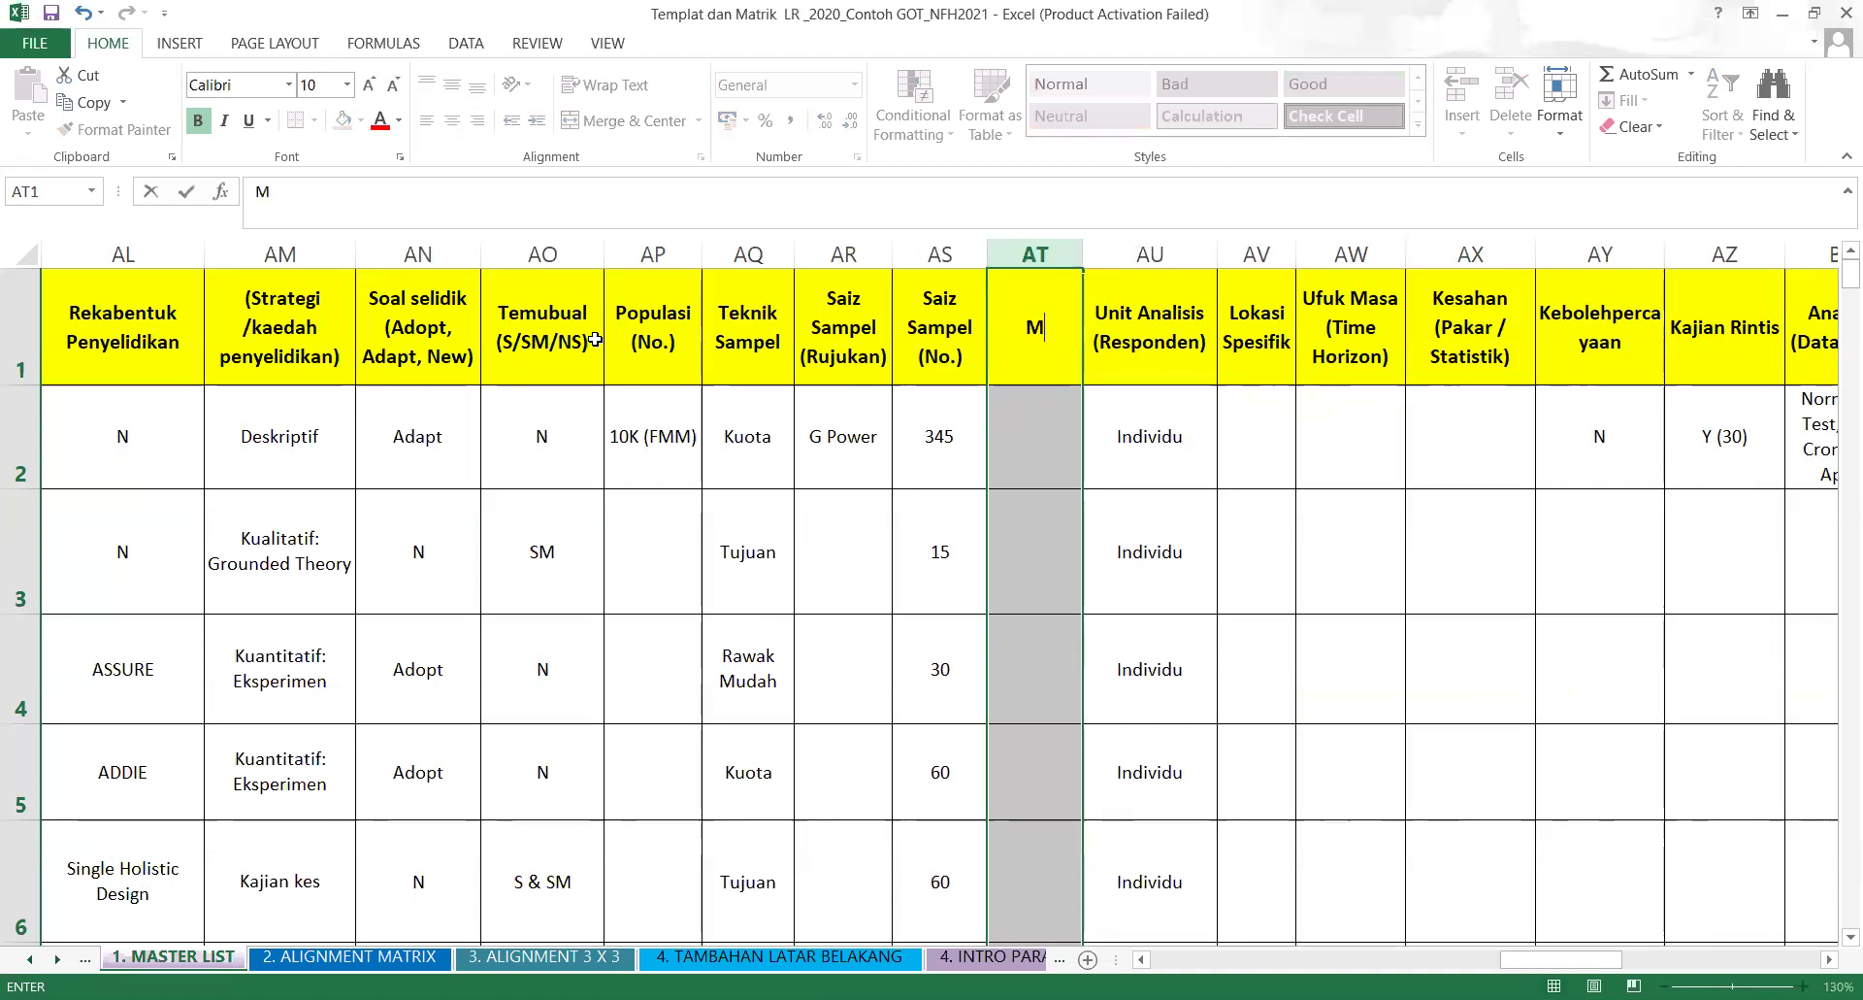
text(aklu)
key(BackSpace)
key(BackSpace)
key(BackSpace)
key(BackSpace)
key(BackSpace)
text(Response Rate)
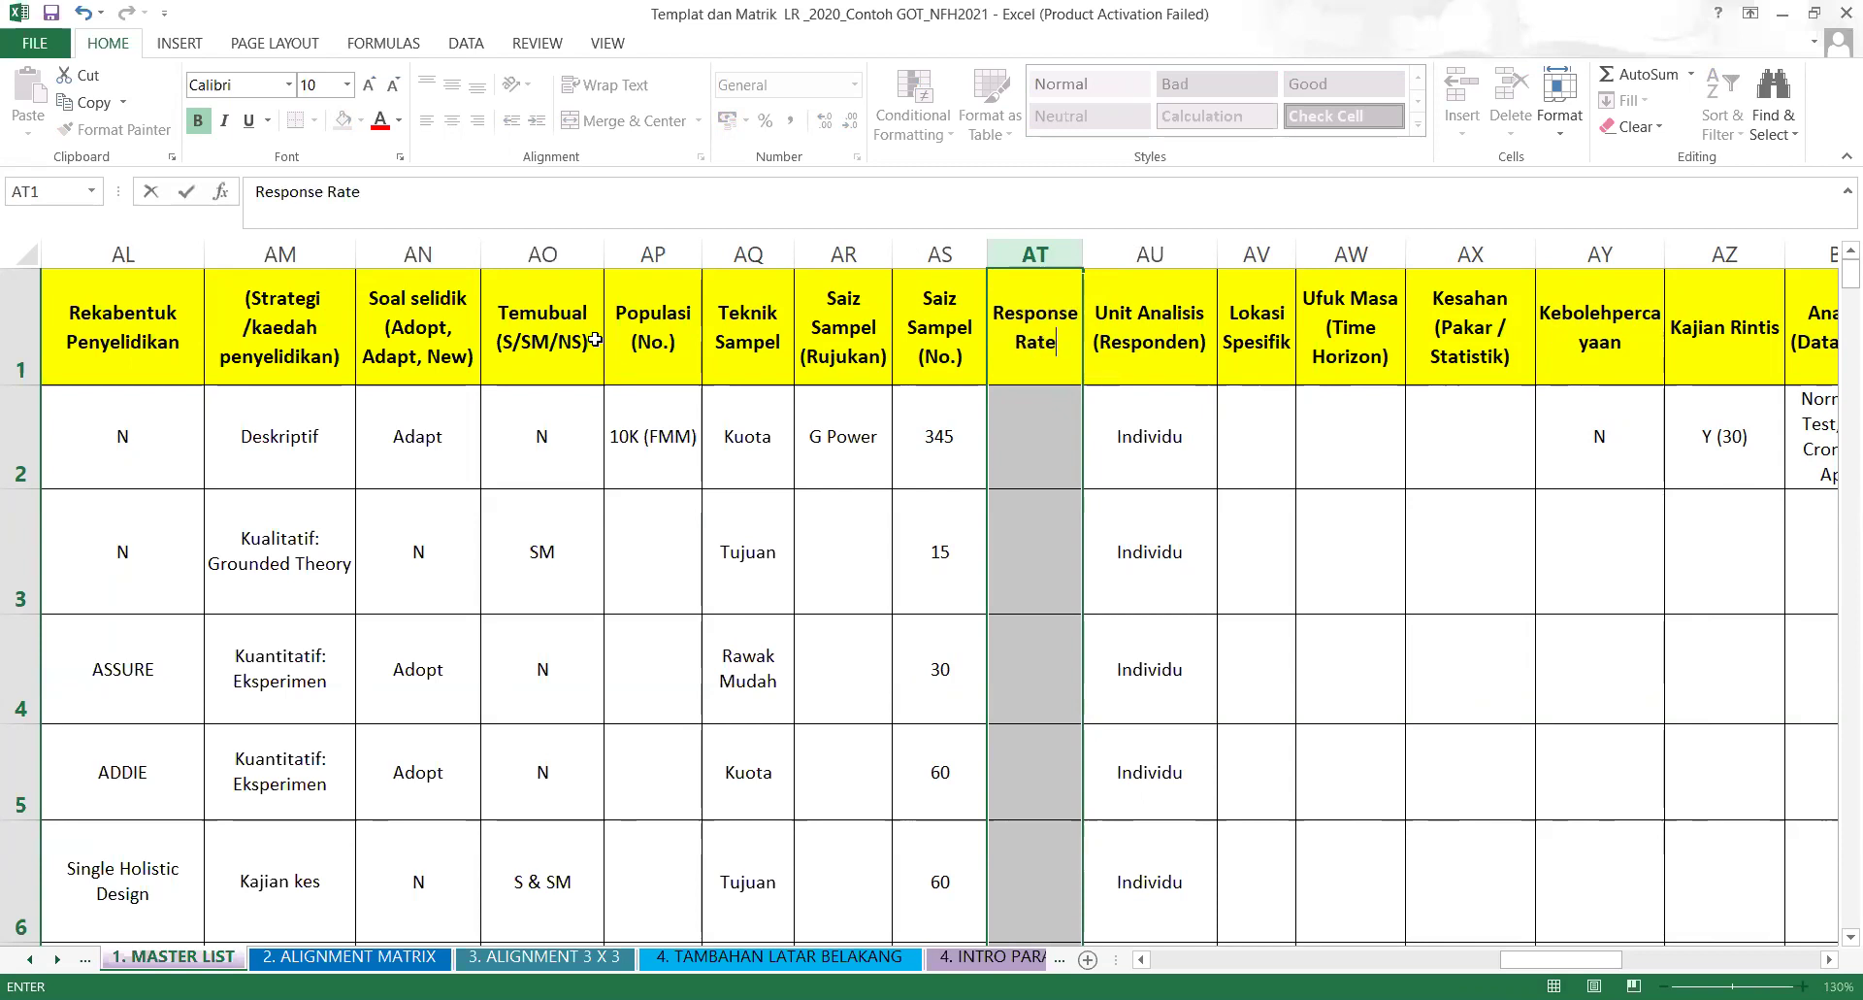
text( (Qty))
click(1050, 471)
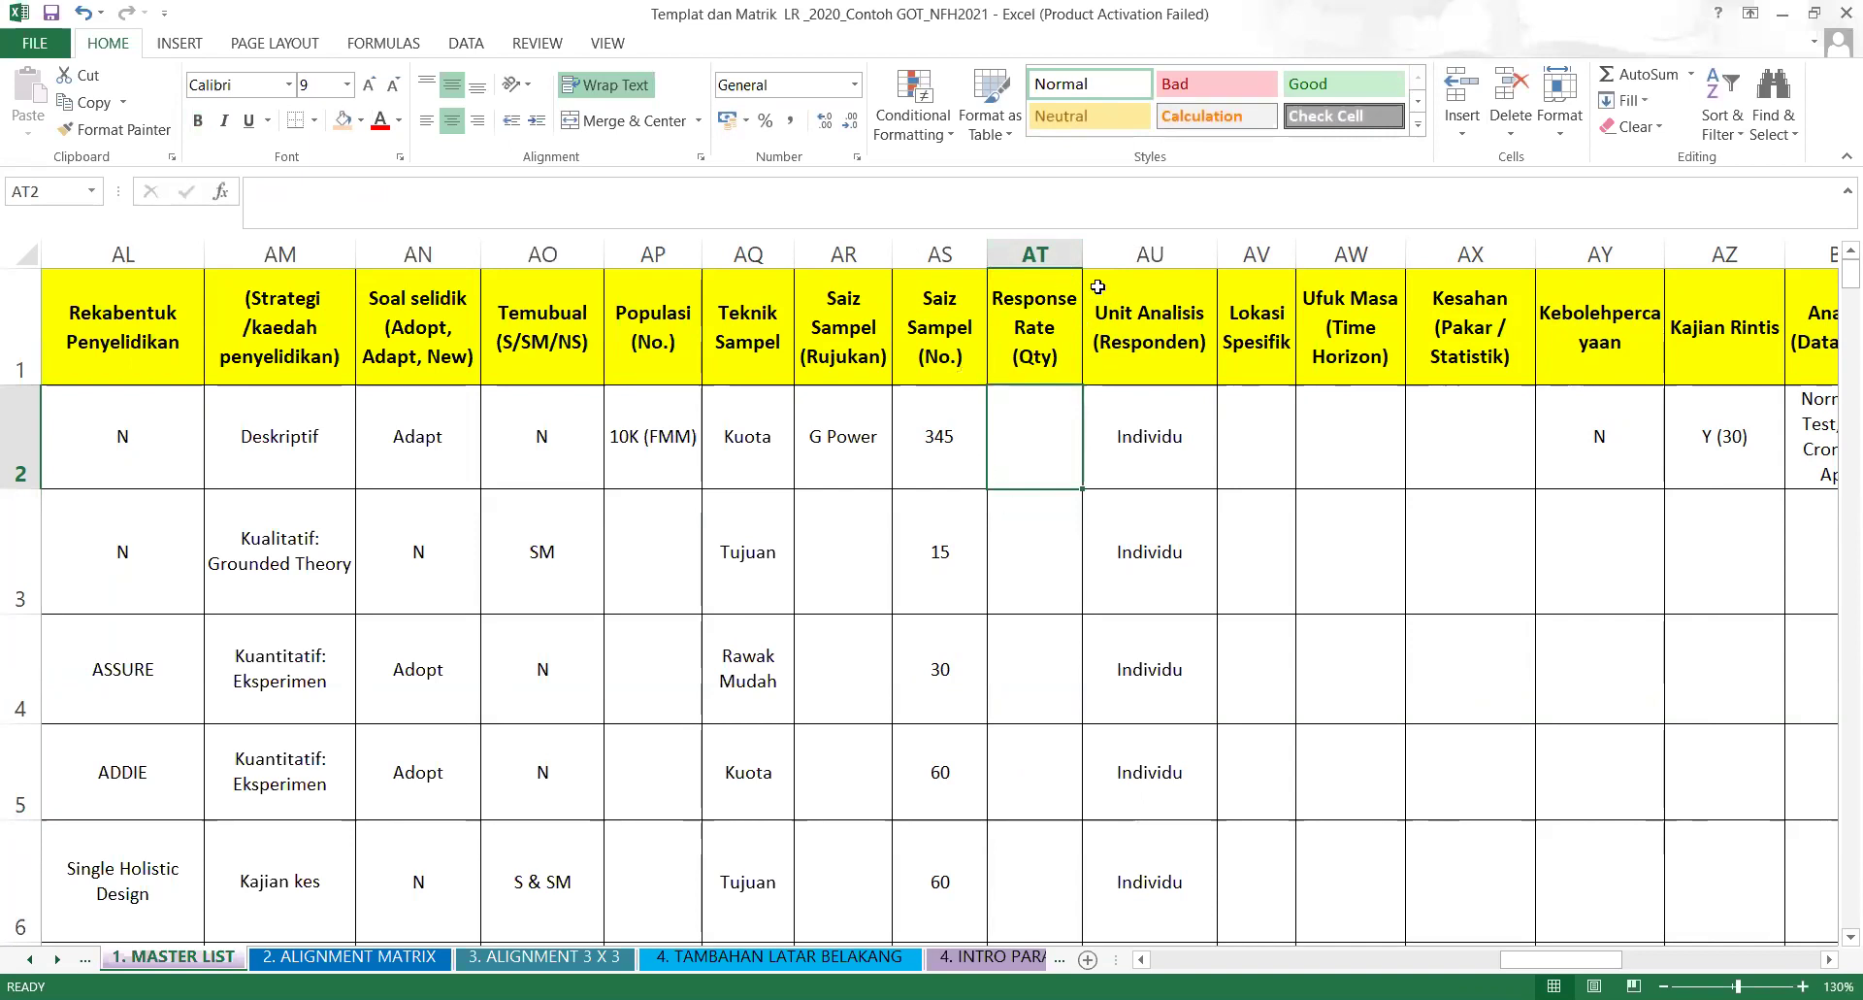
Insert another blank column directly before Response Rate (Qty) and select its header cell.
click(1039, 250)
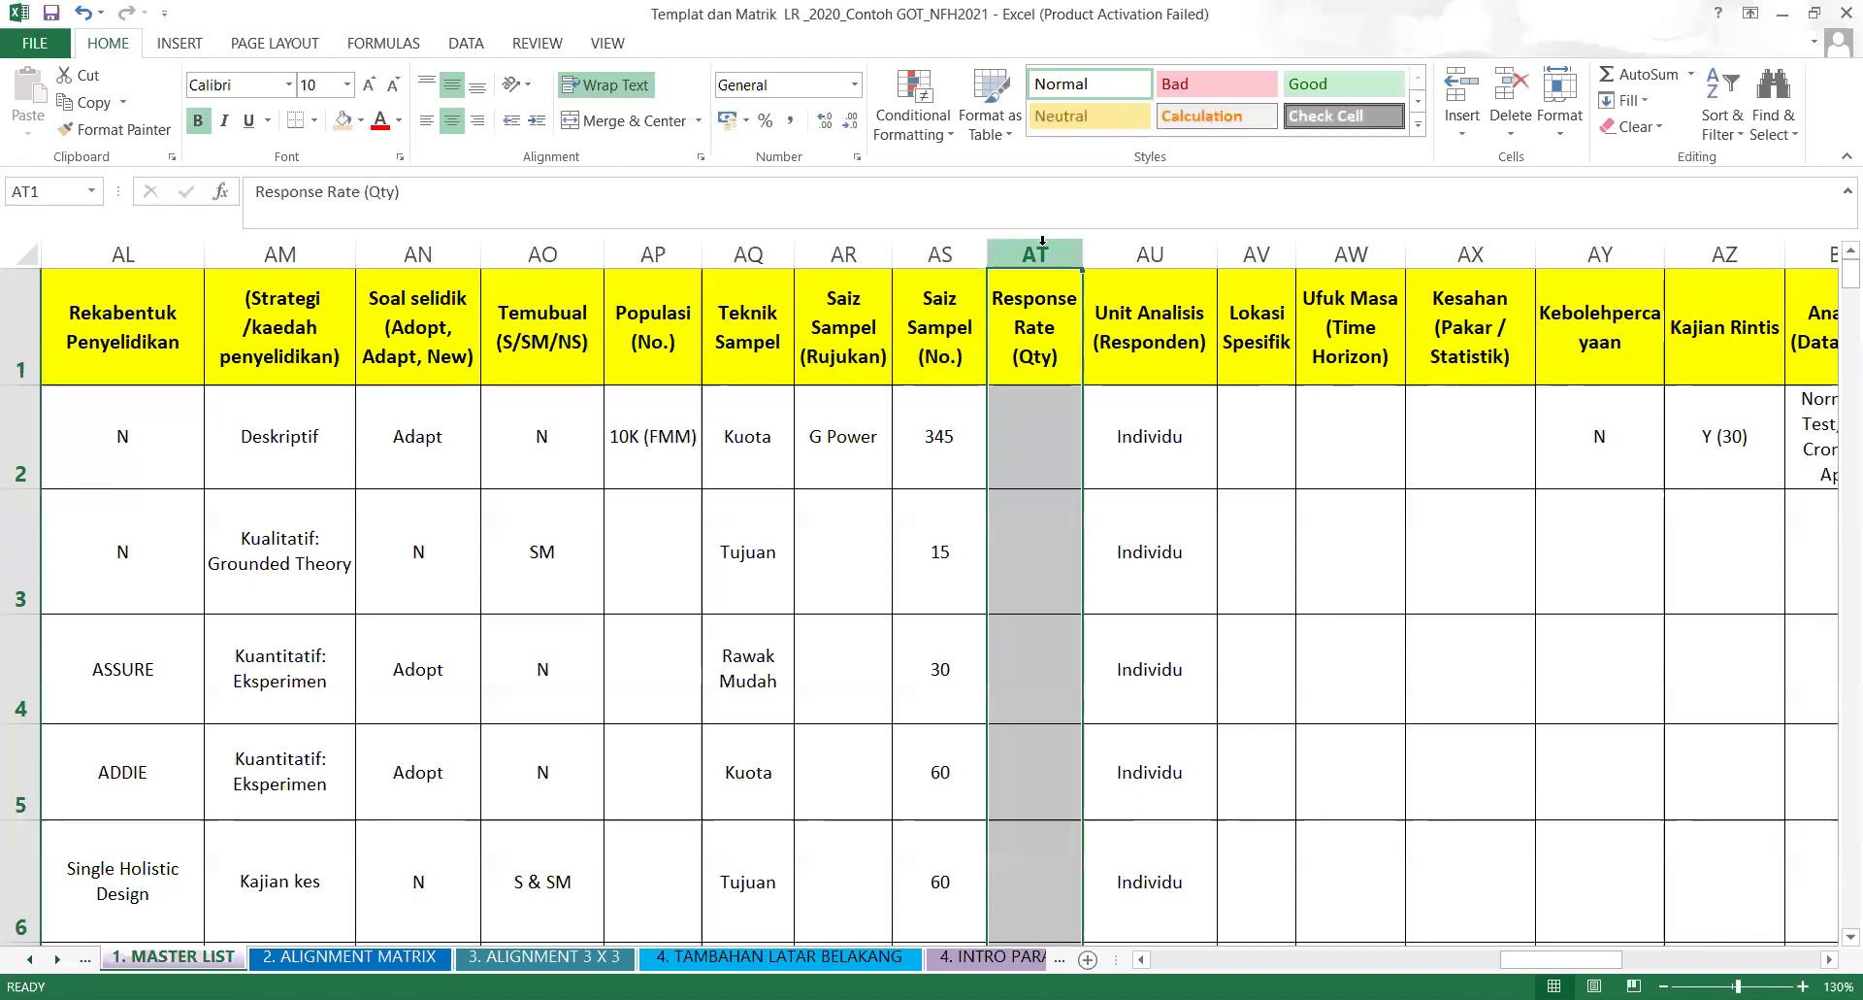
right_click(1044, 245)
click(1126, 416)
click(1062, 341)
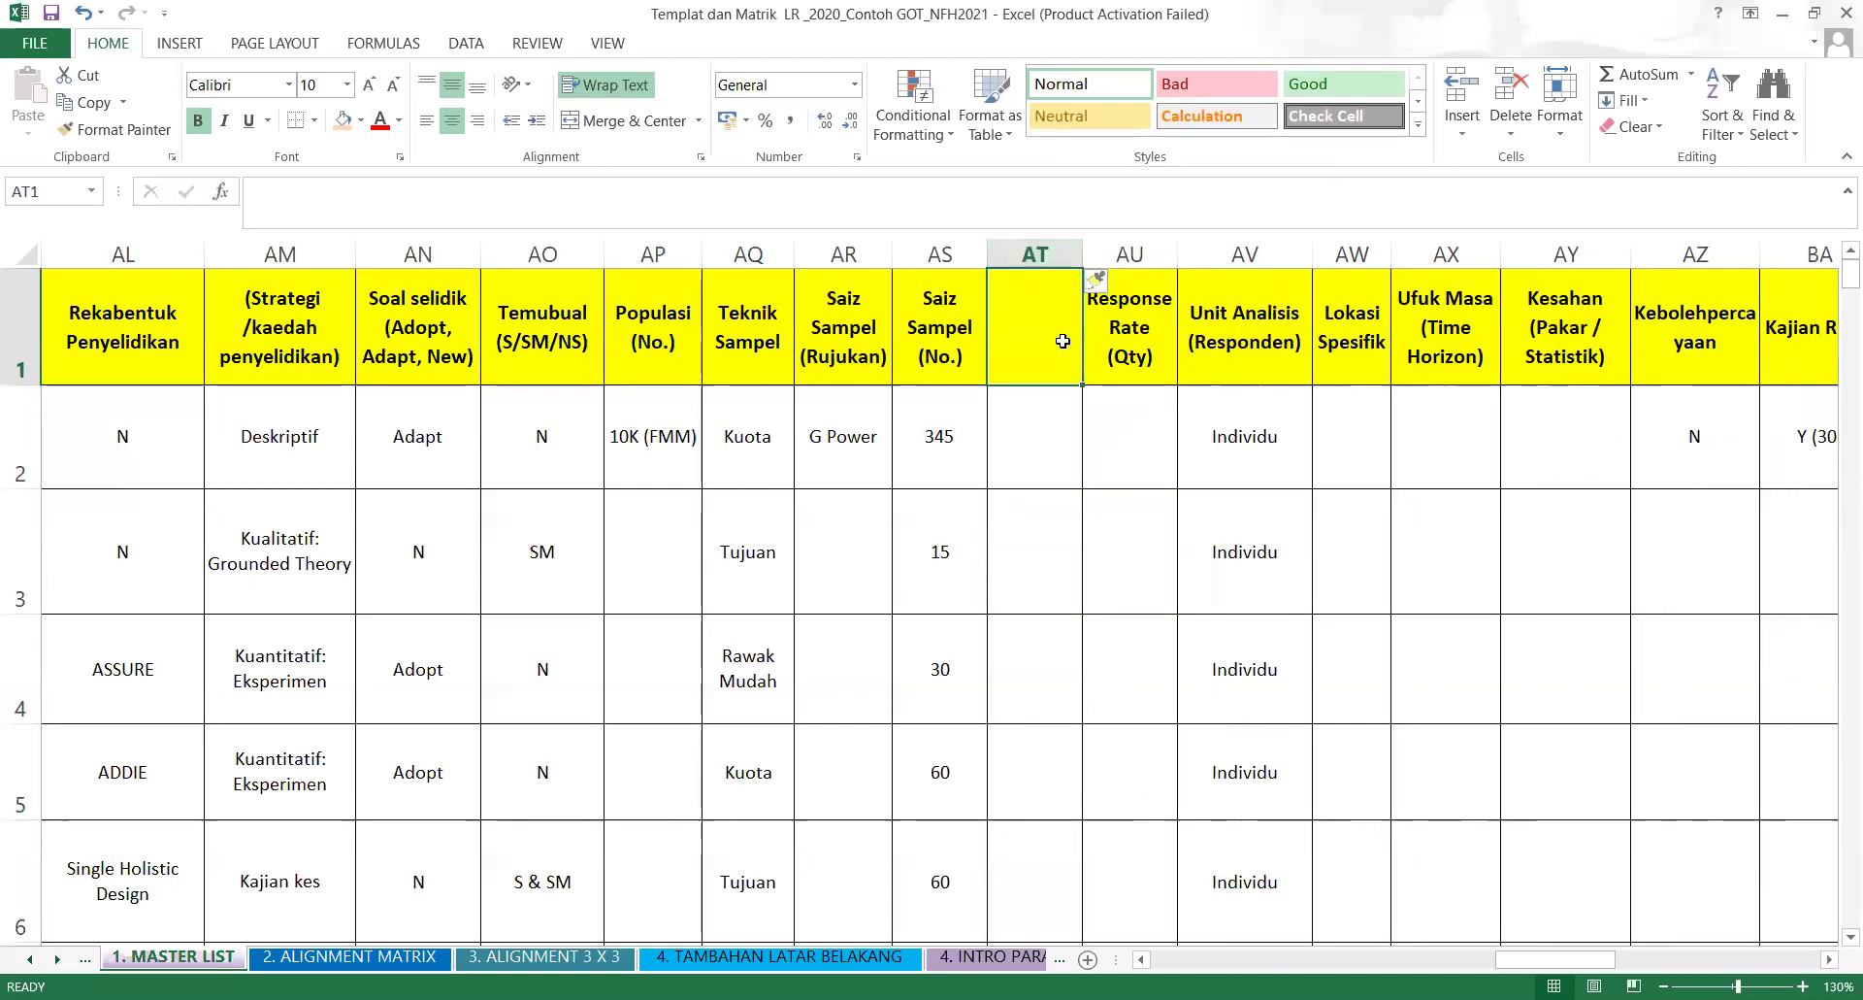
Enter Edaran (Qty) as the header of the blank column between Saiz Sampel (No.) and Response Rate (Qty).
text(E)
key(BackSpace)
text(JUM)
key(BackSpace)
key(BackSpace)
key(BackSpace)
text(JU)
key(BackSpace)
key(BackSpace)
text(DI)
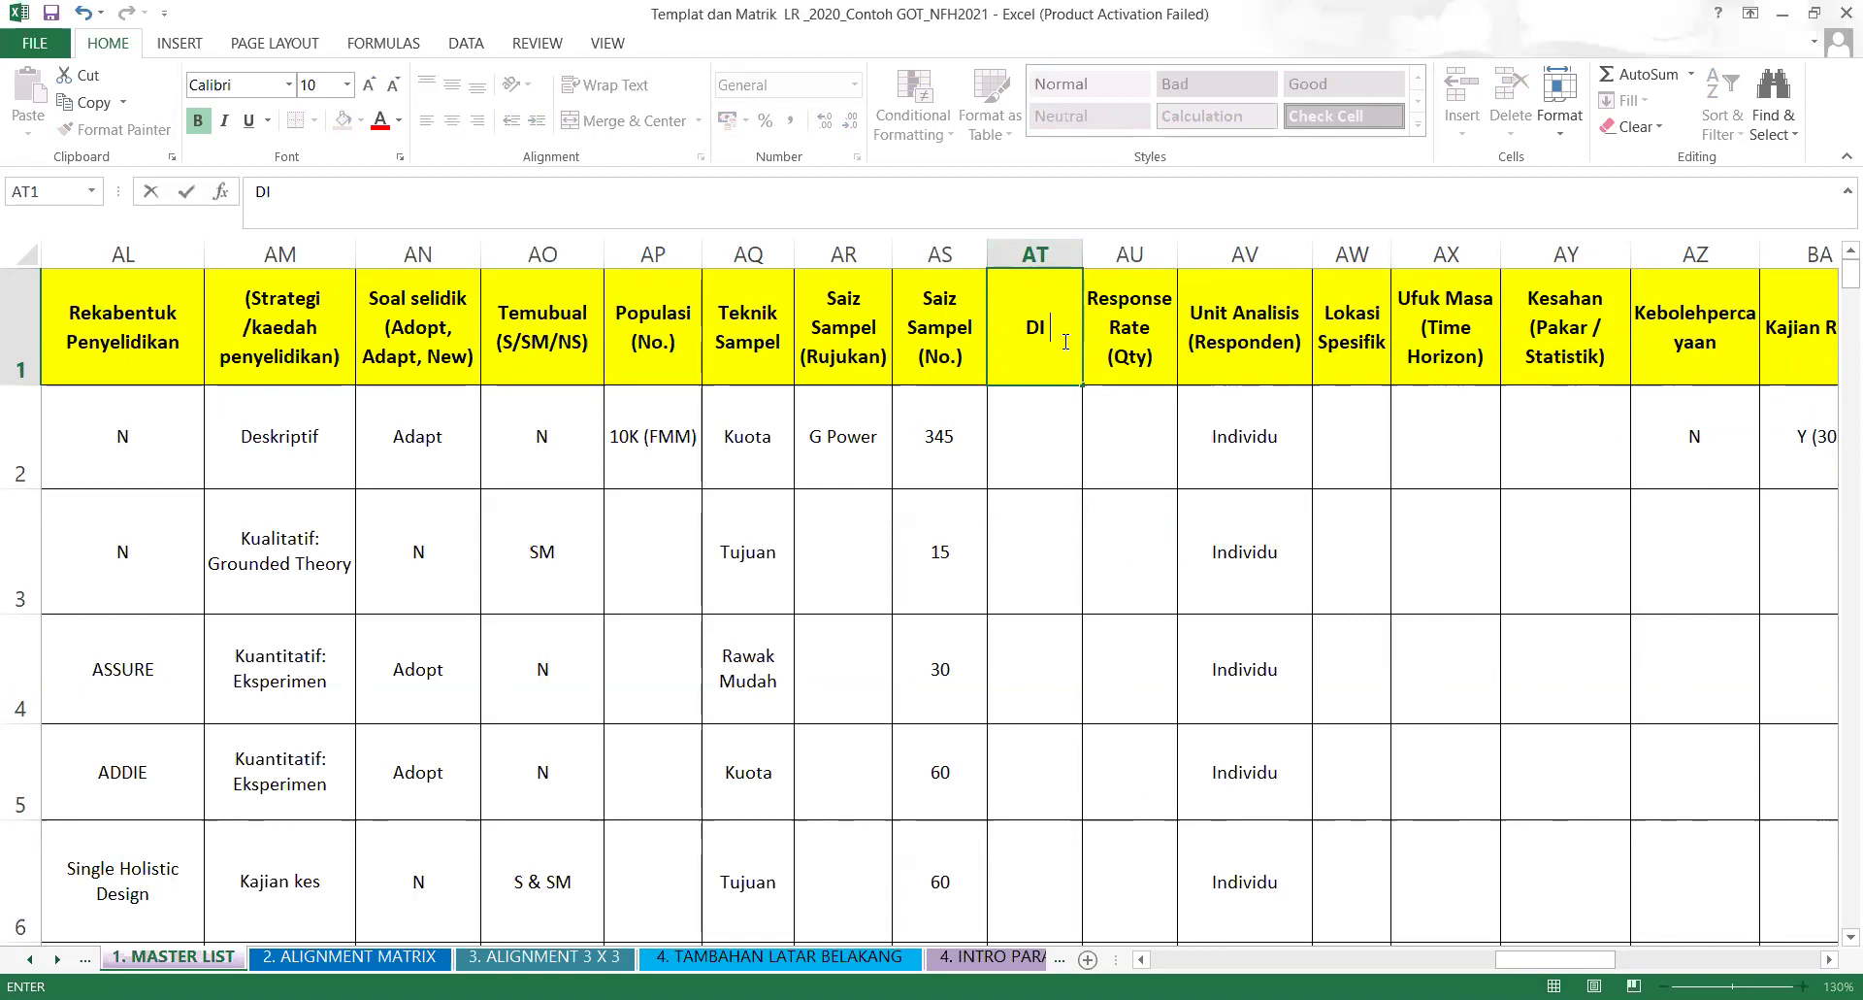
key(BackSpace)
text(i)
text( Edar)
text( ()
key(BackSpace)
key(BackSpace)
key(BackSpace)
key(BackSpace)
key(BackSpace)
key(BackSpace)
key(BackSpace)
key(BackSpace)
key(BackSpace)
text(Edaran (Qty))
Enter 445 as the first study's Edaran (Qty) value in row 2.
click(1047, 441)
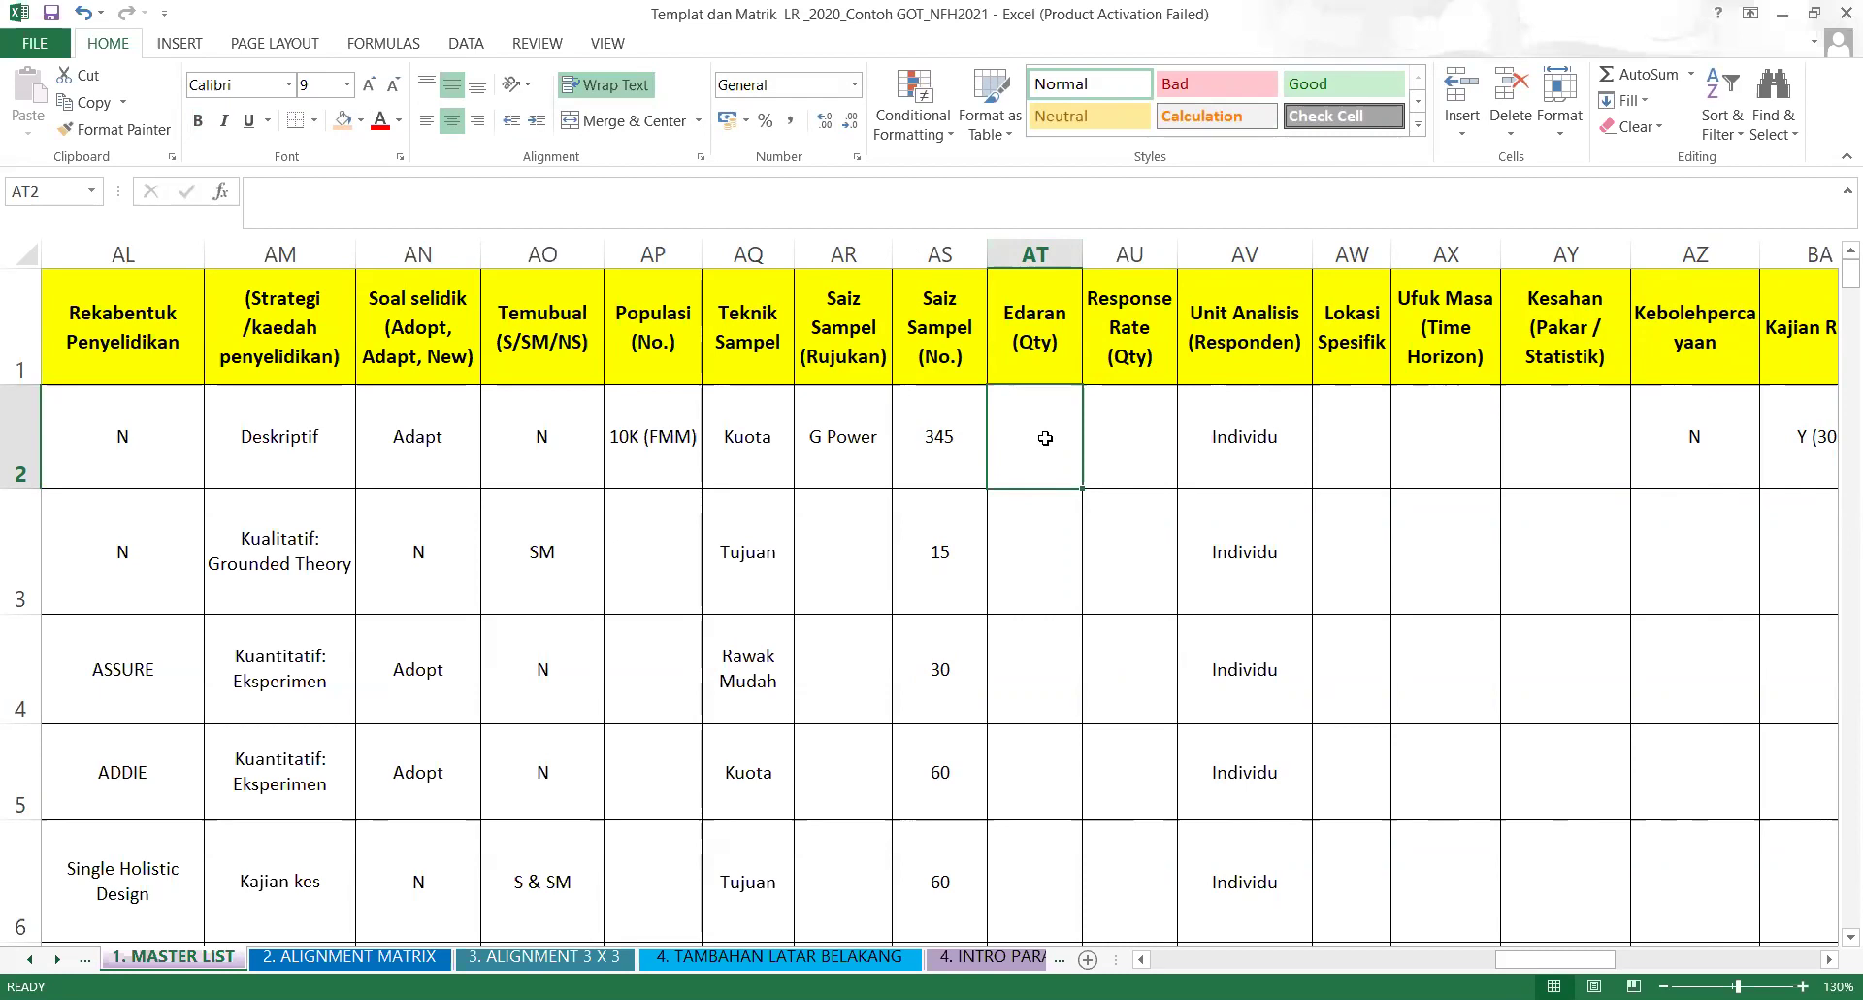
text(3)
key(BackSpace)
text(445)
key(Return)
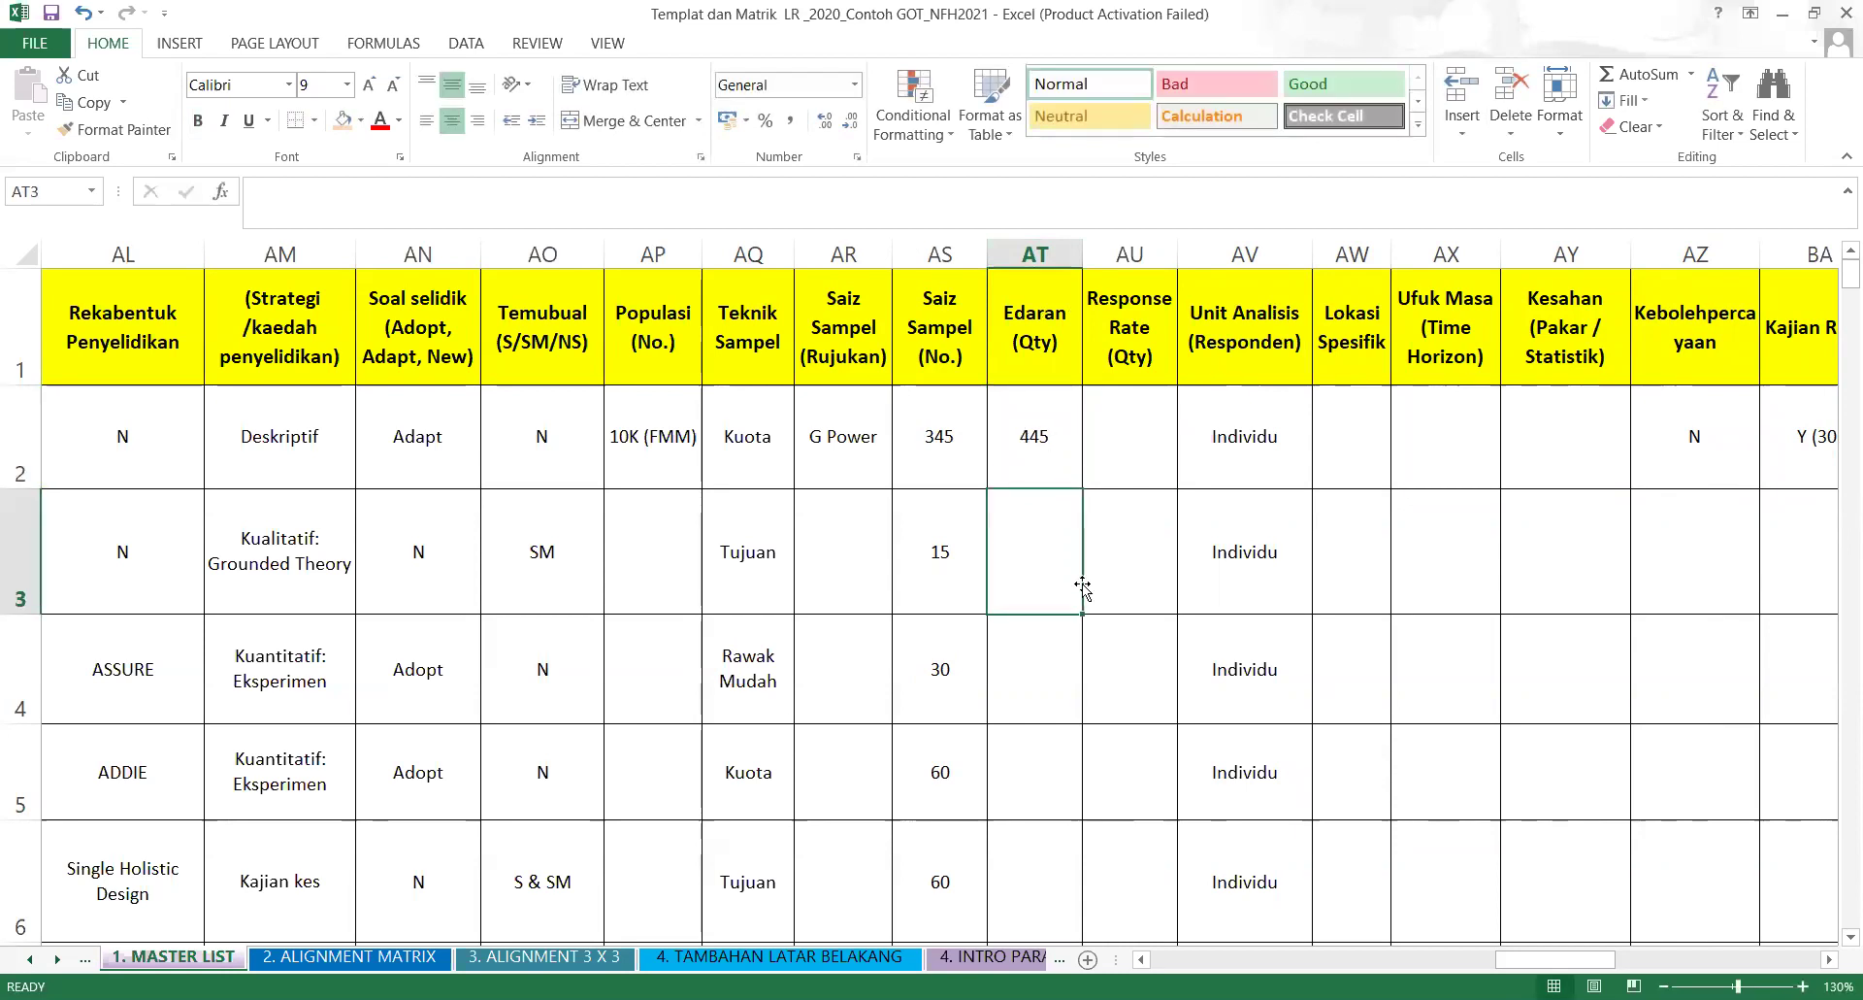
Enter 200 as the first study's Response Rate (Qty) value in row 2.
click(1139, 440)
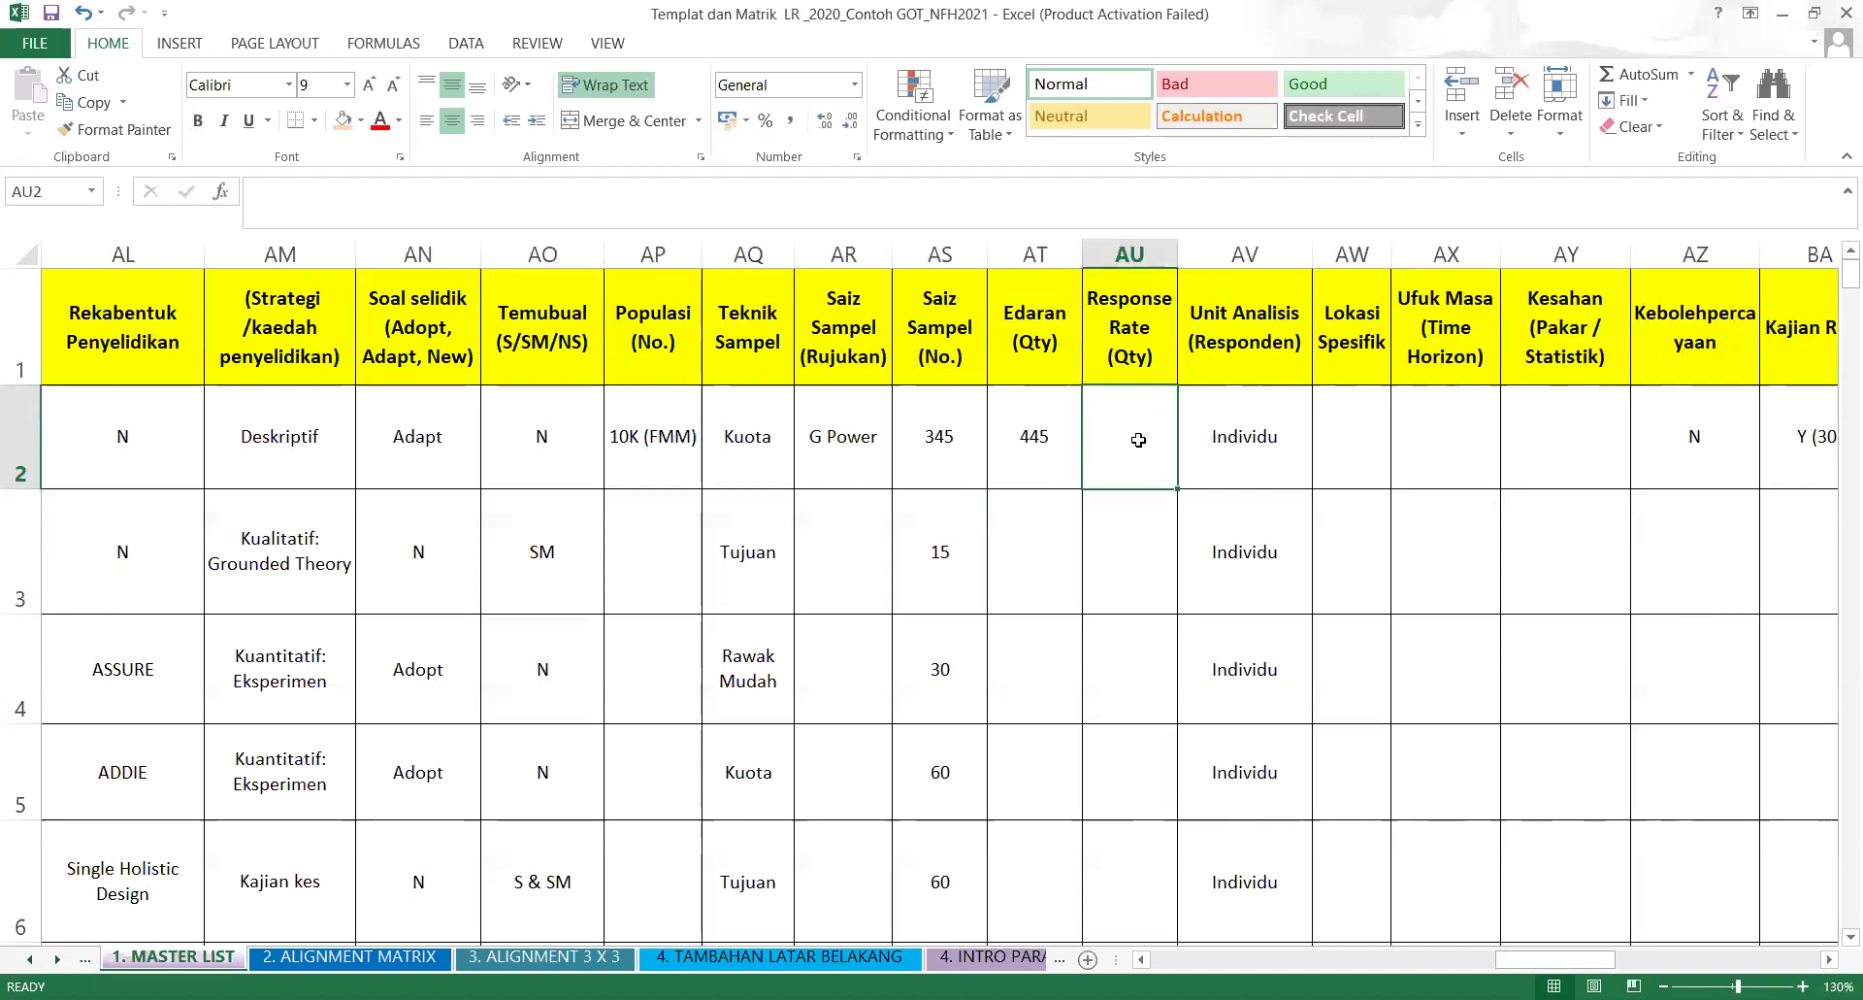
text(200)
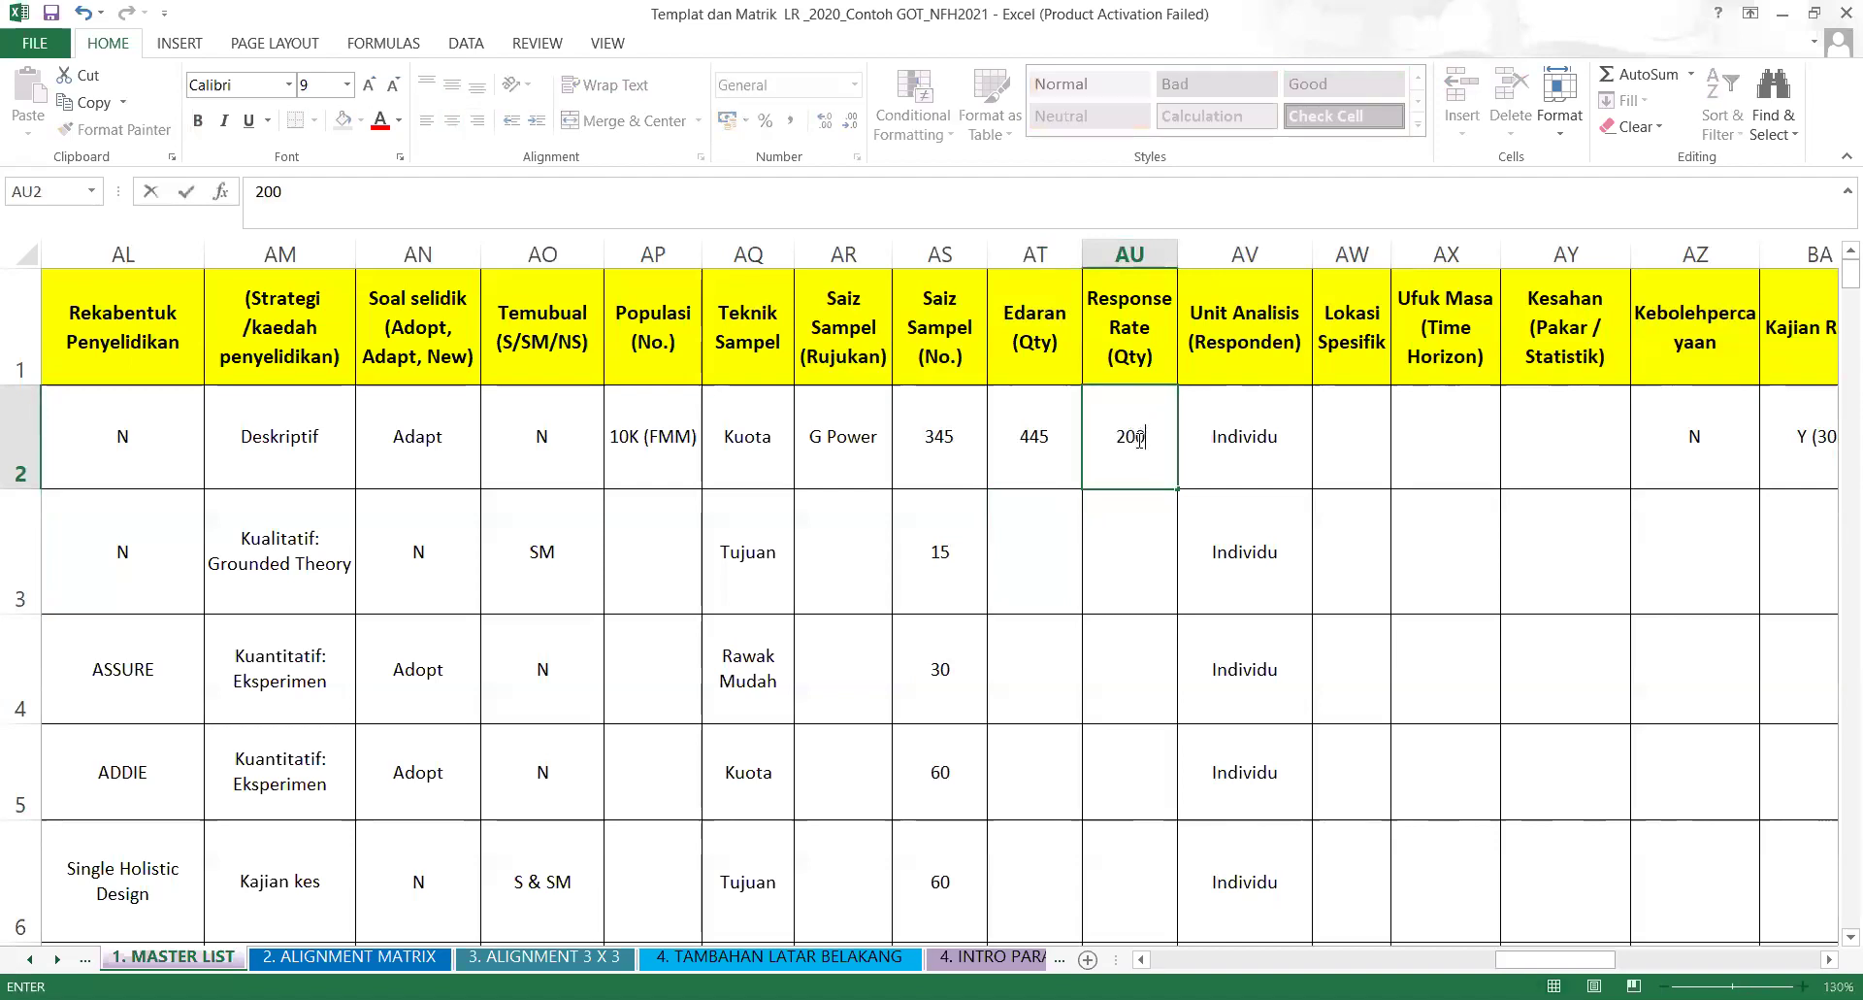
click(1138, 636)
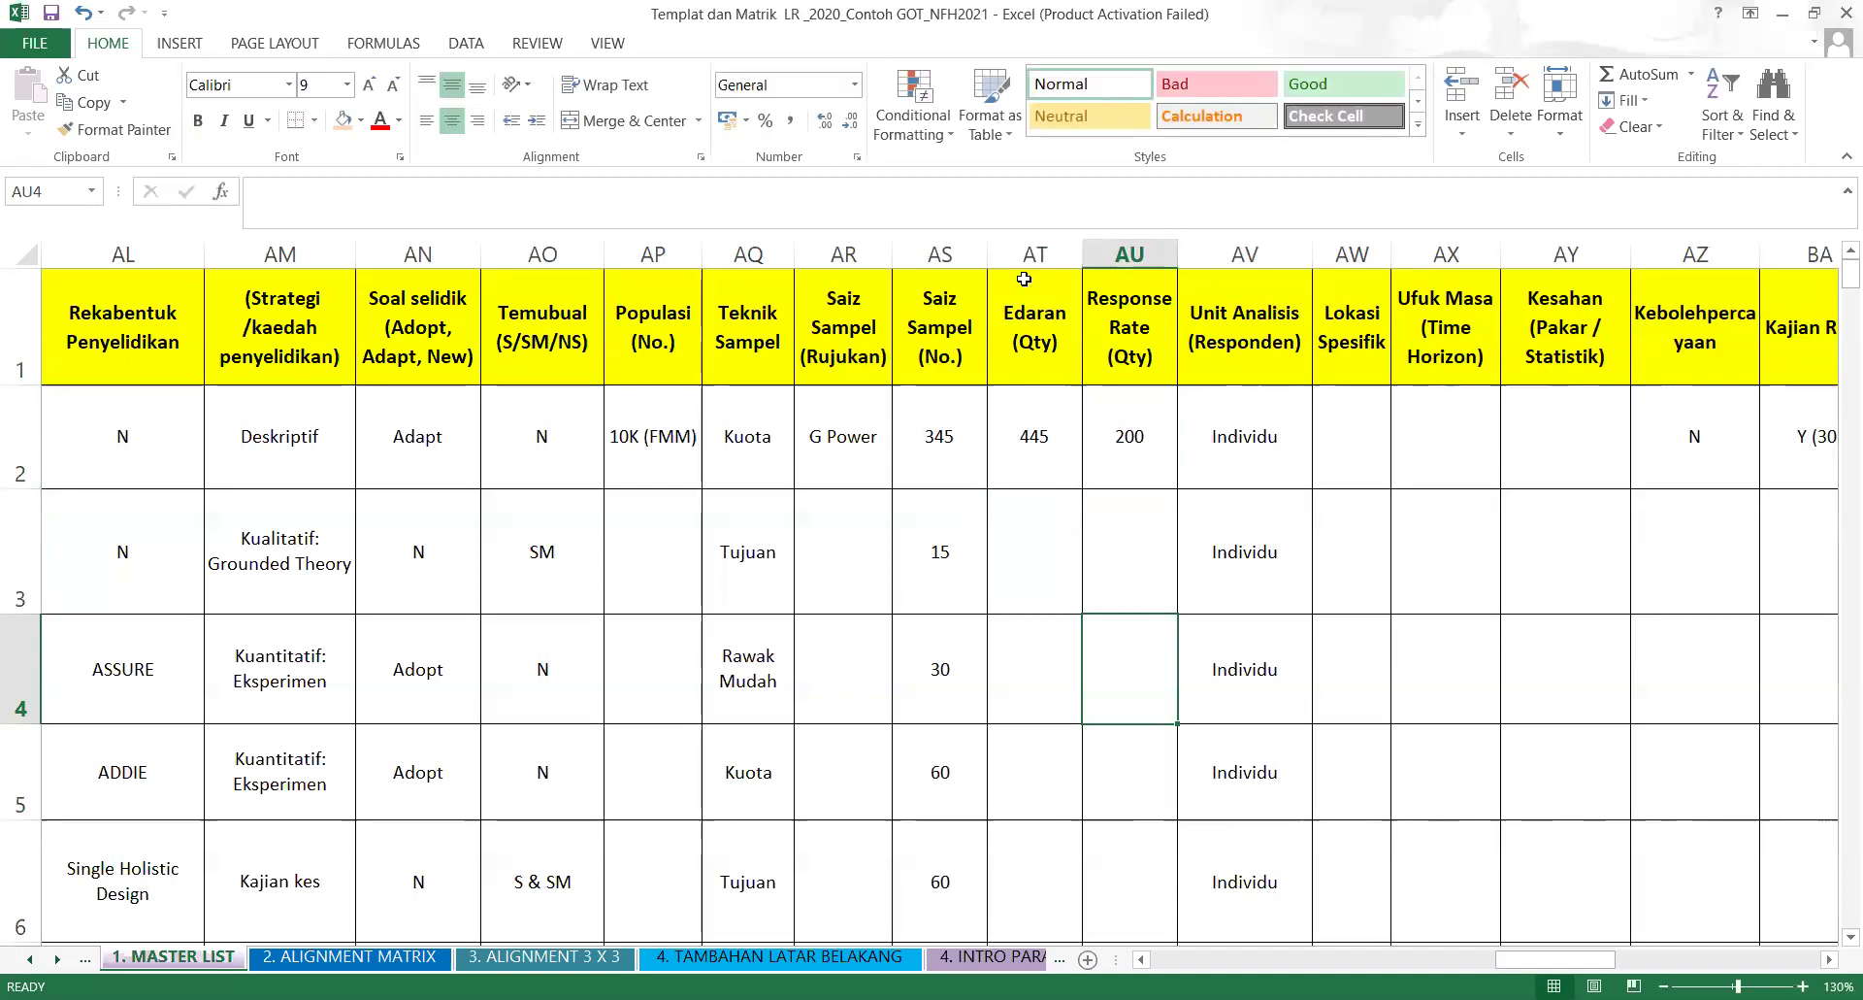
Add a percentage placeholder to the first study's Response Rate (Qty) value so it reads 200 (%).
click(1133, 438)
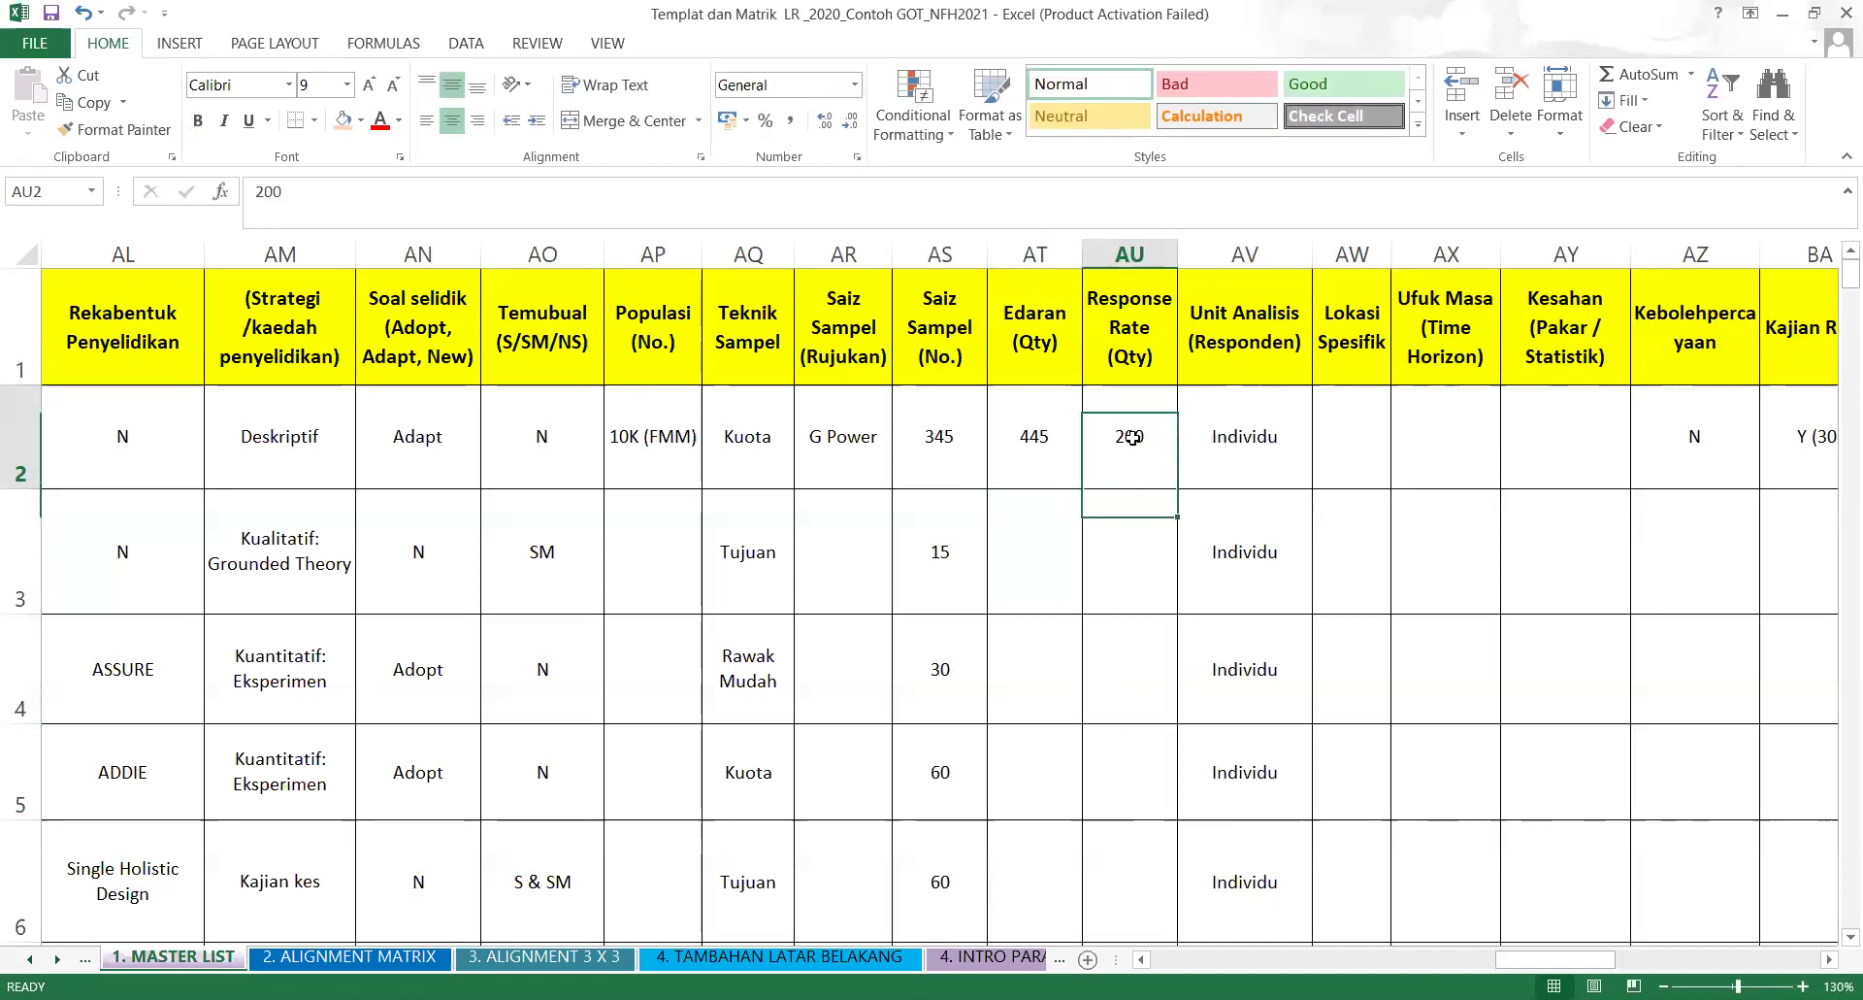
click(295, 199)
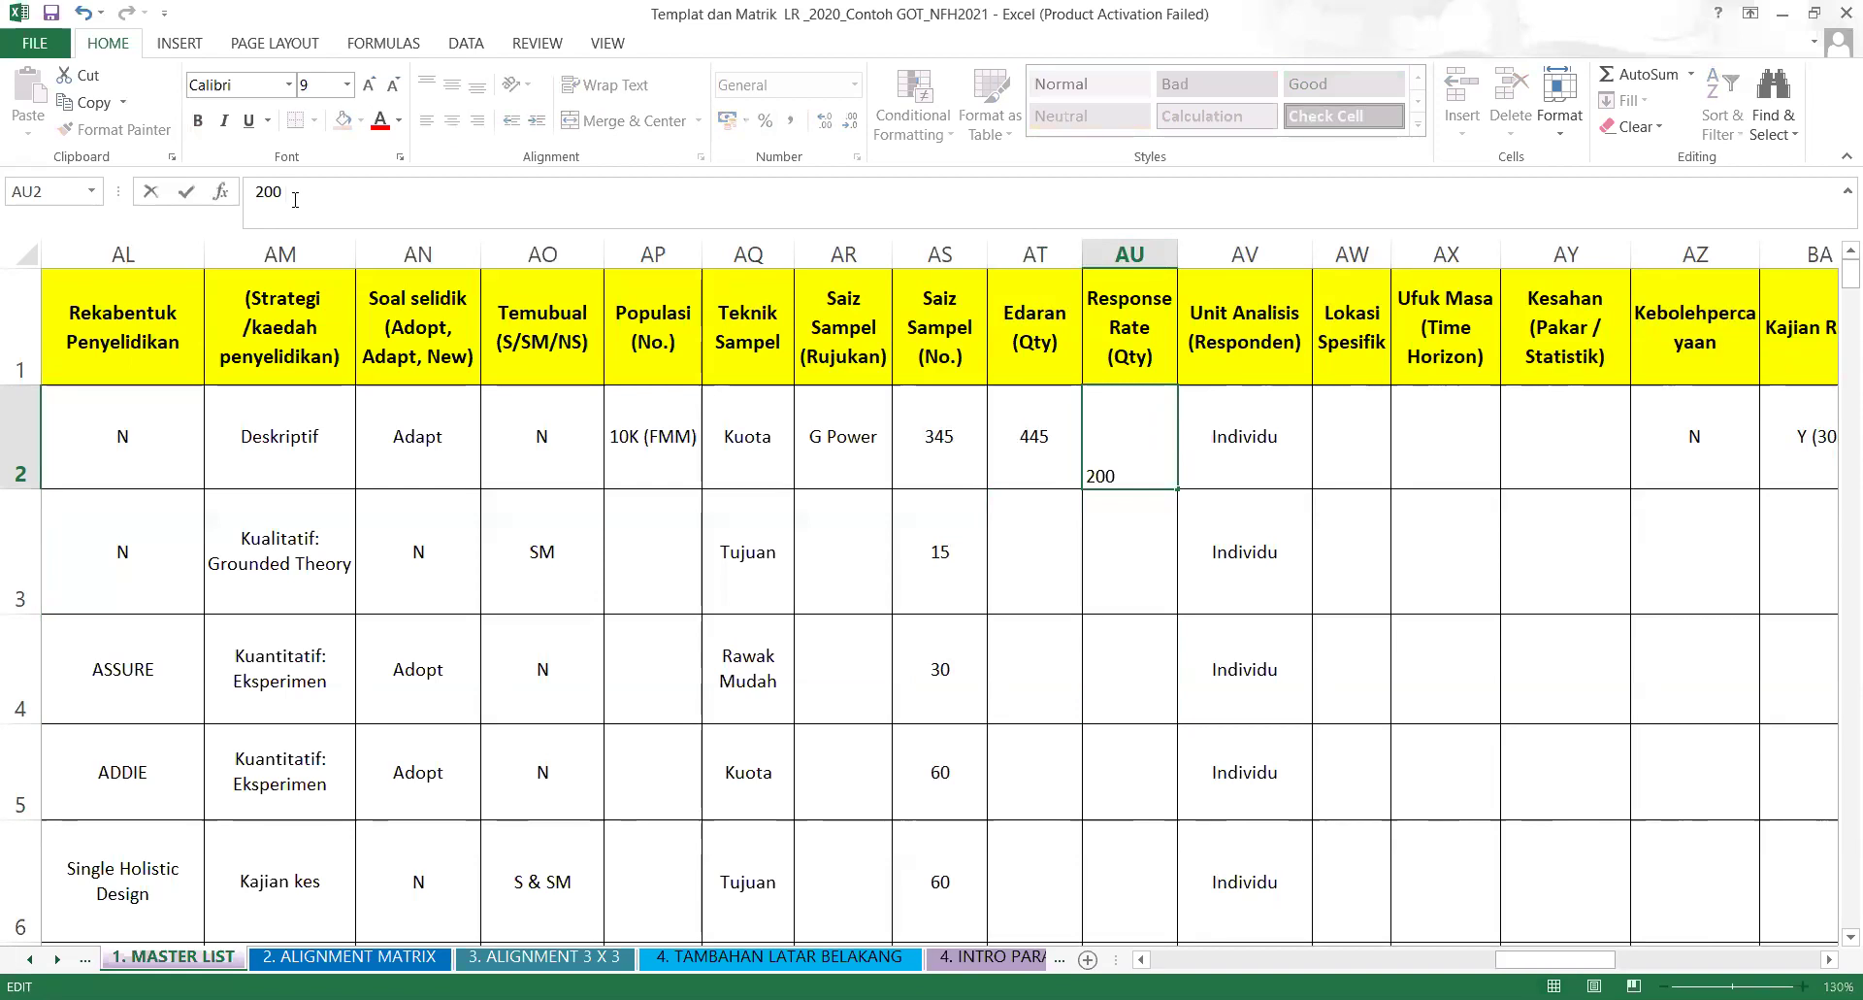
text((%))
click(1090, 734)
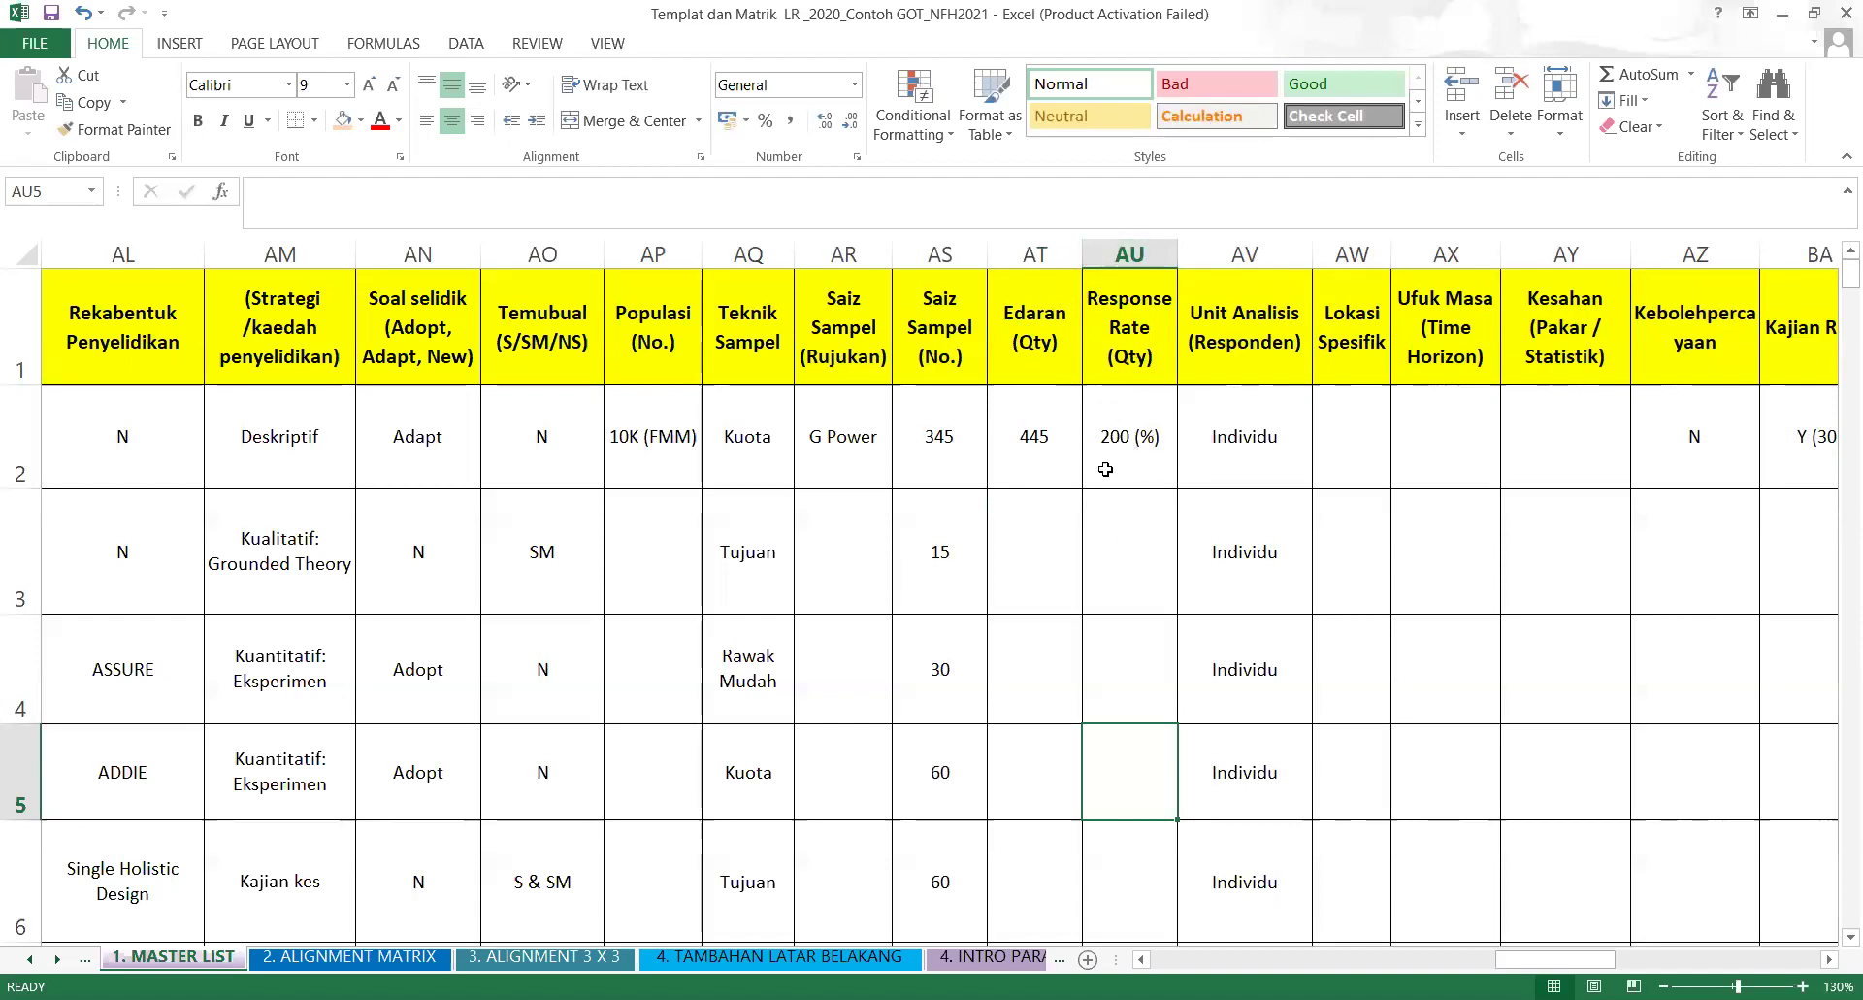
click(1086, 519)
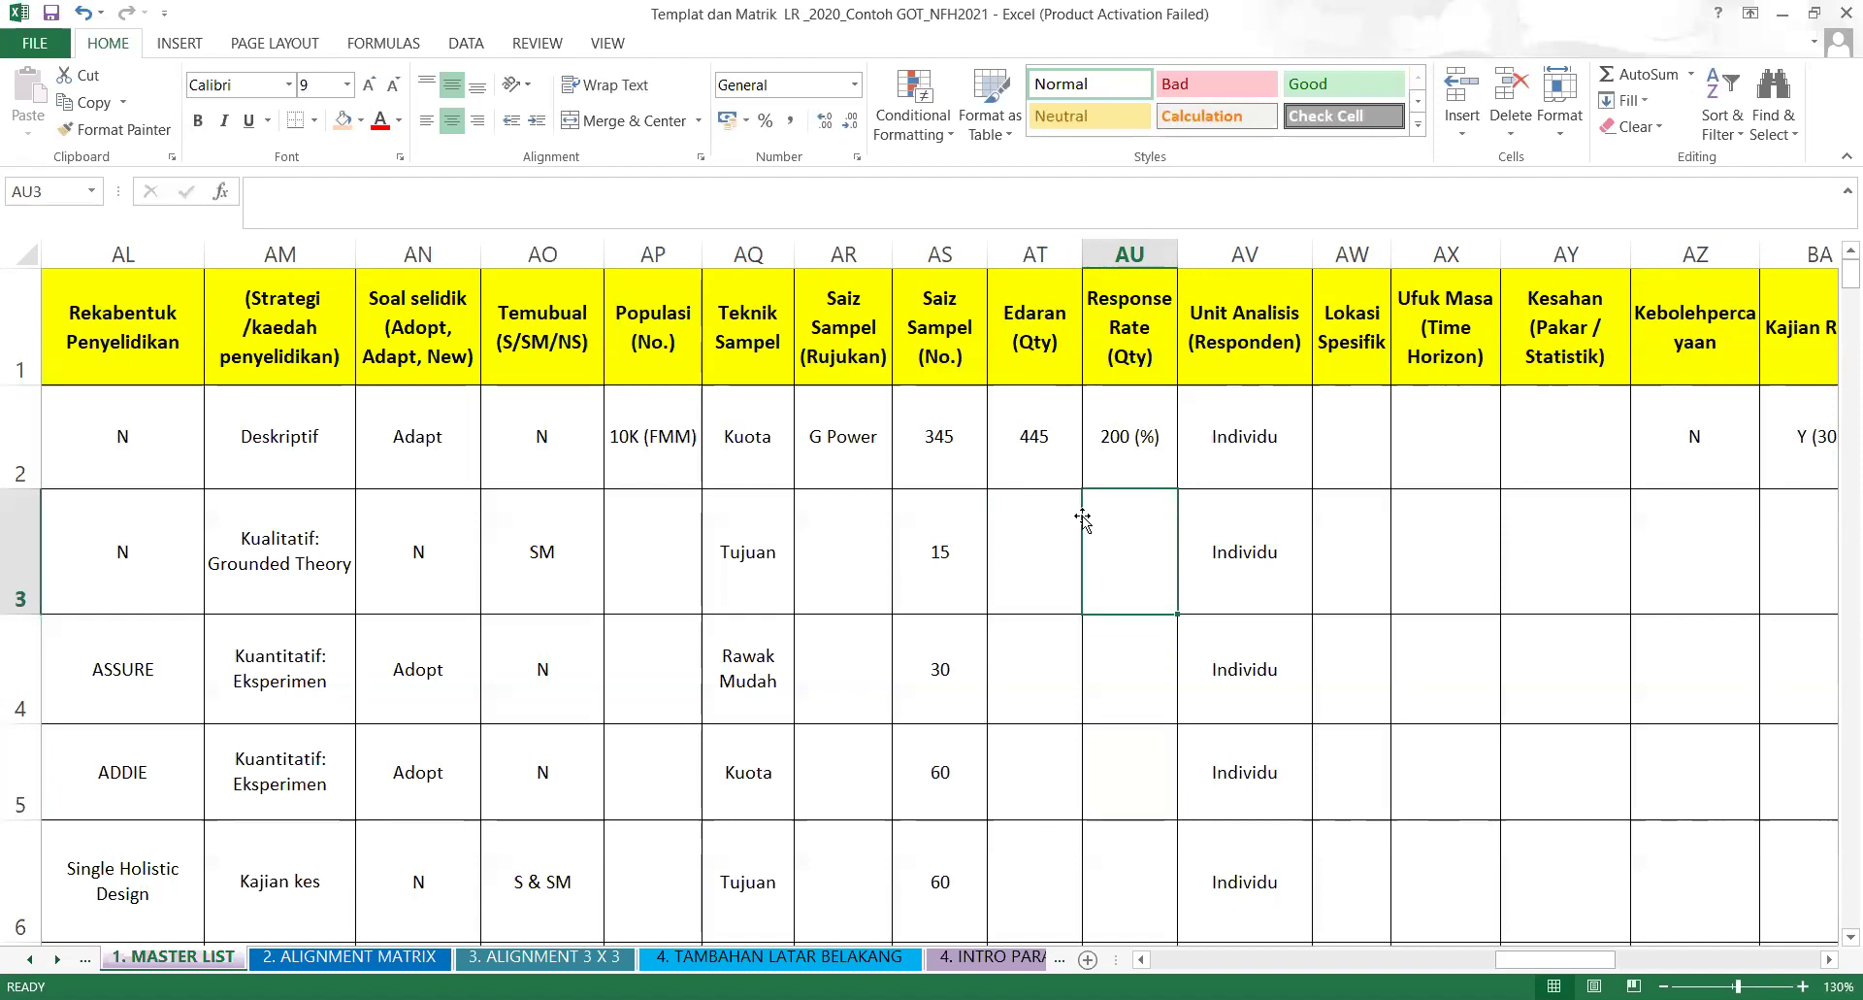
click(1022, 503)
click(1125, 531)
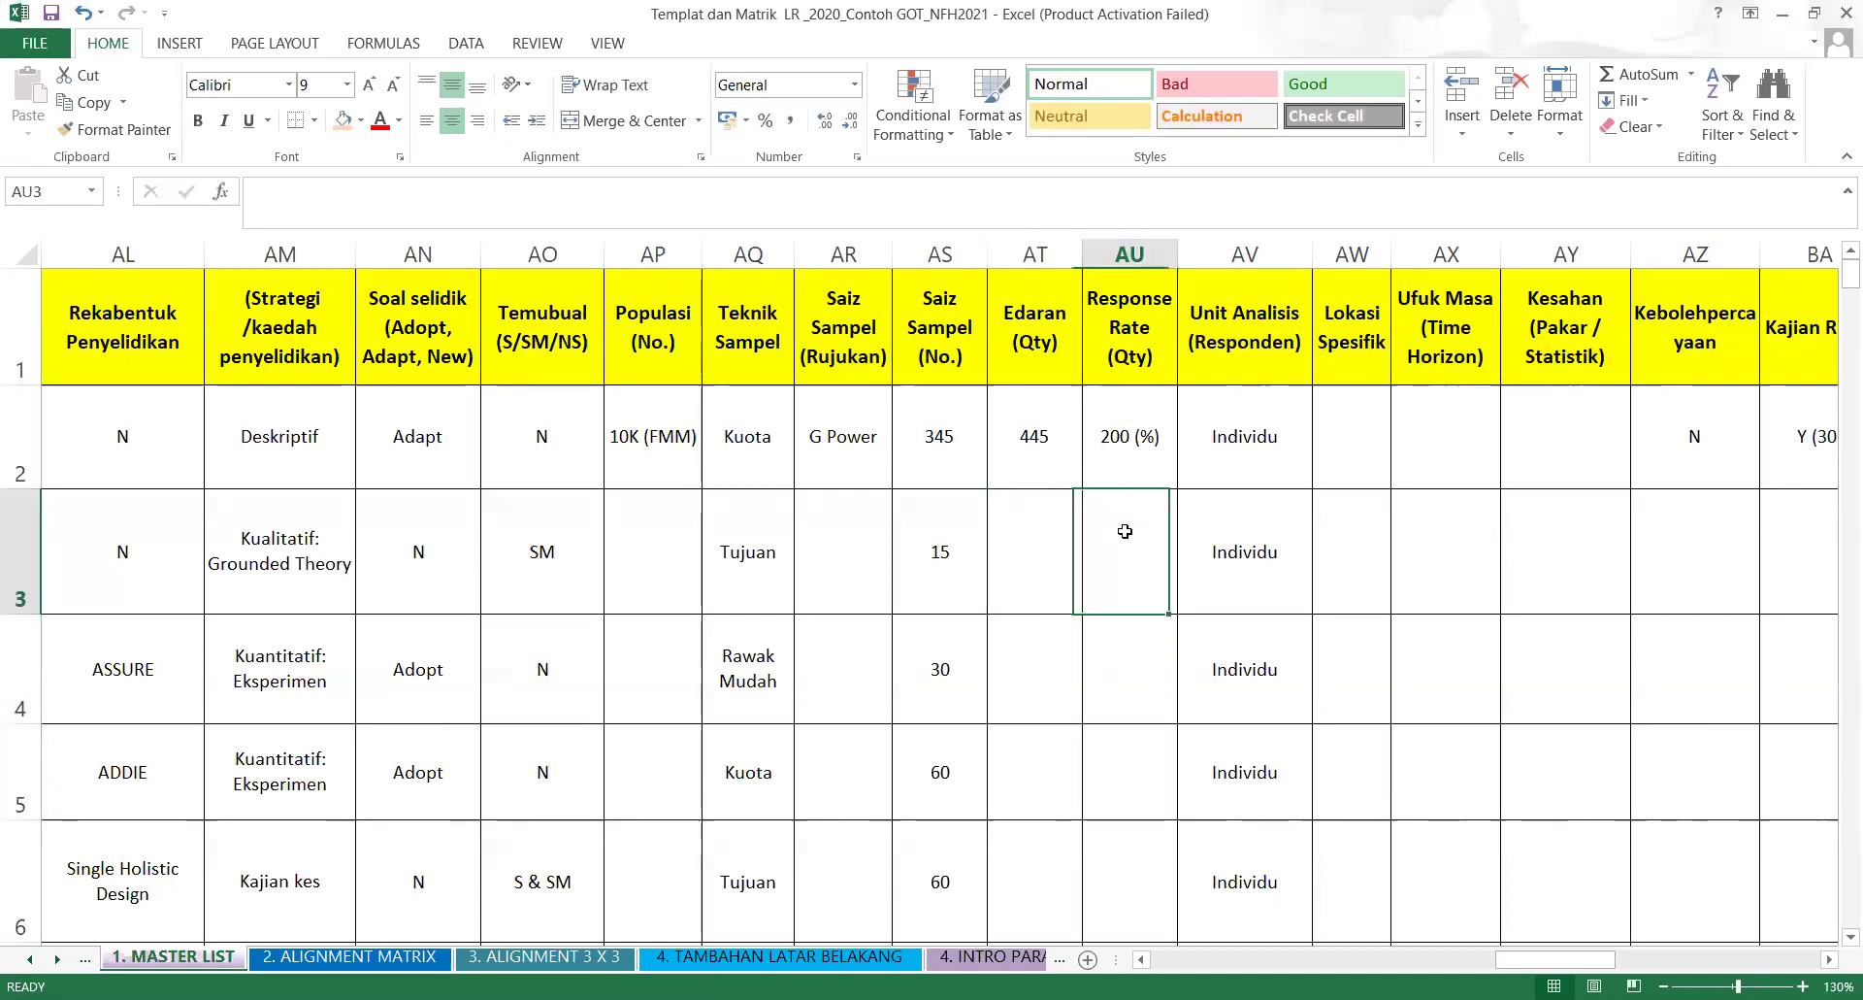
click(1342, 595)
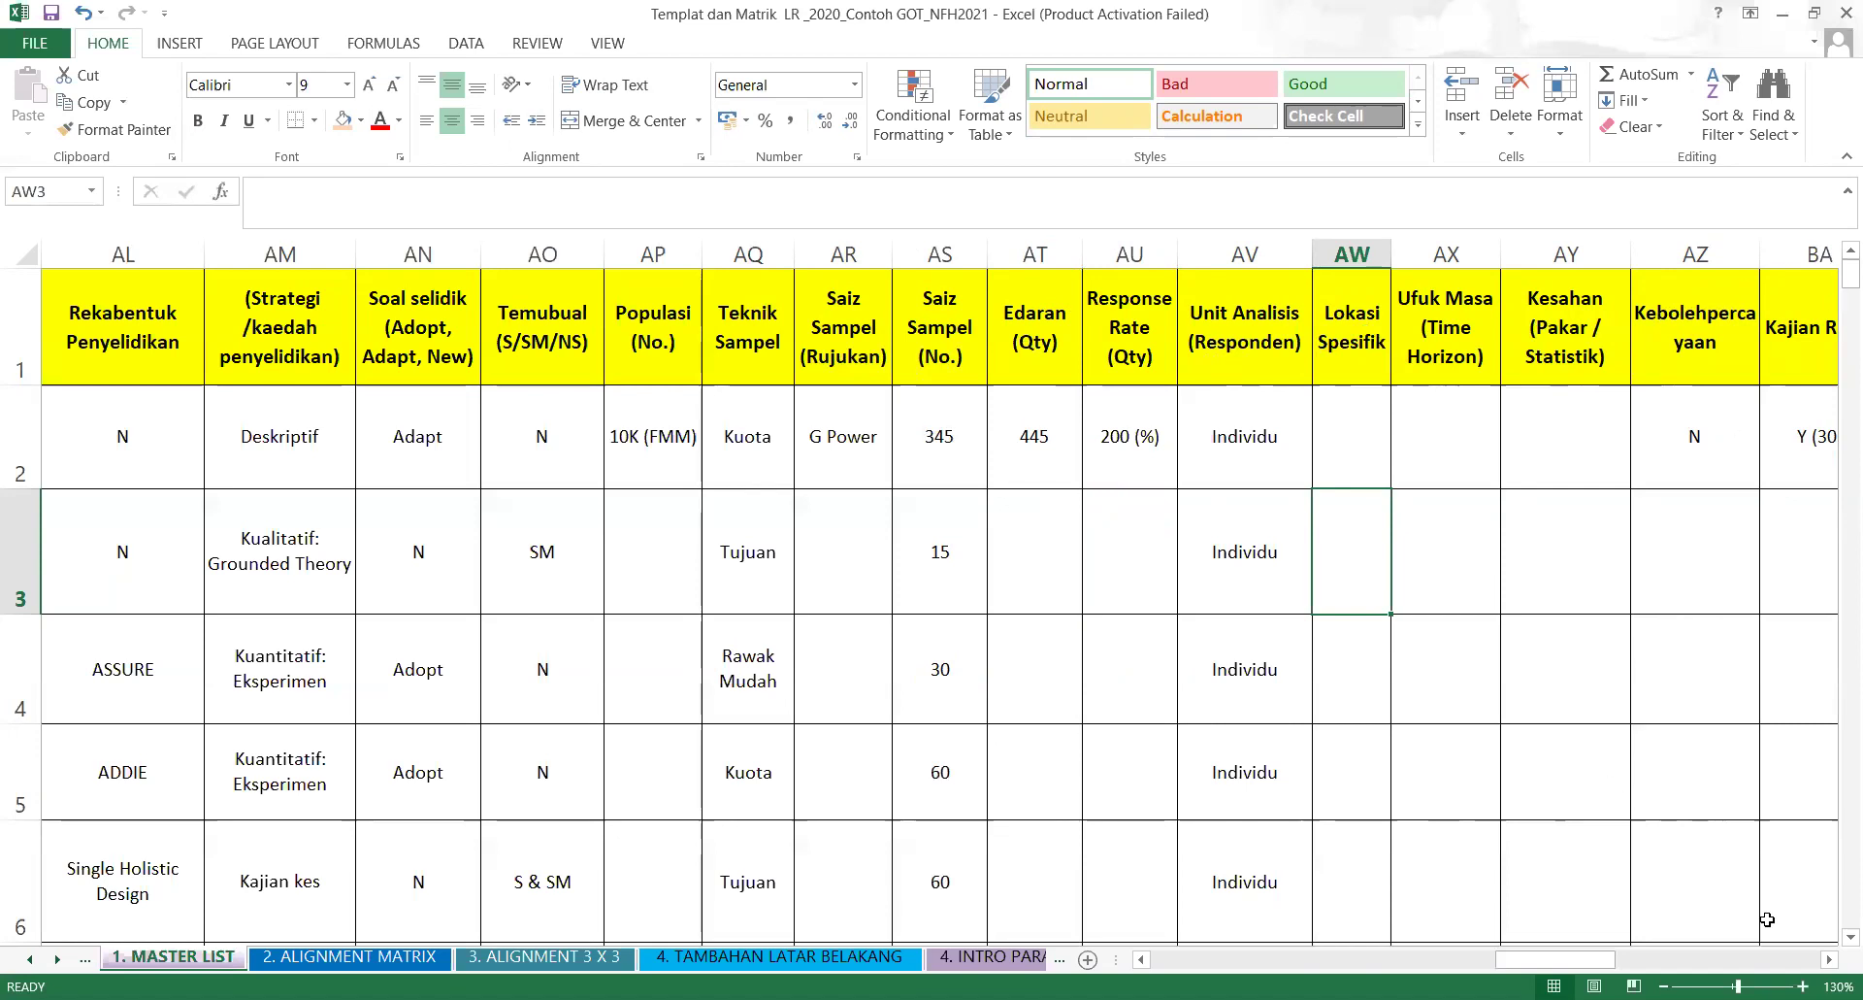
Insert a blank column directly before Kesahan (Pakar / Statistik), after Ufuk Masa (Time Horizon).
click(1828, 960)
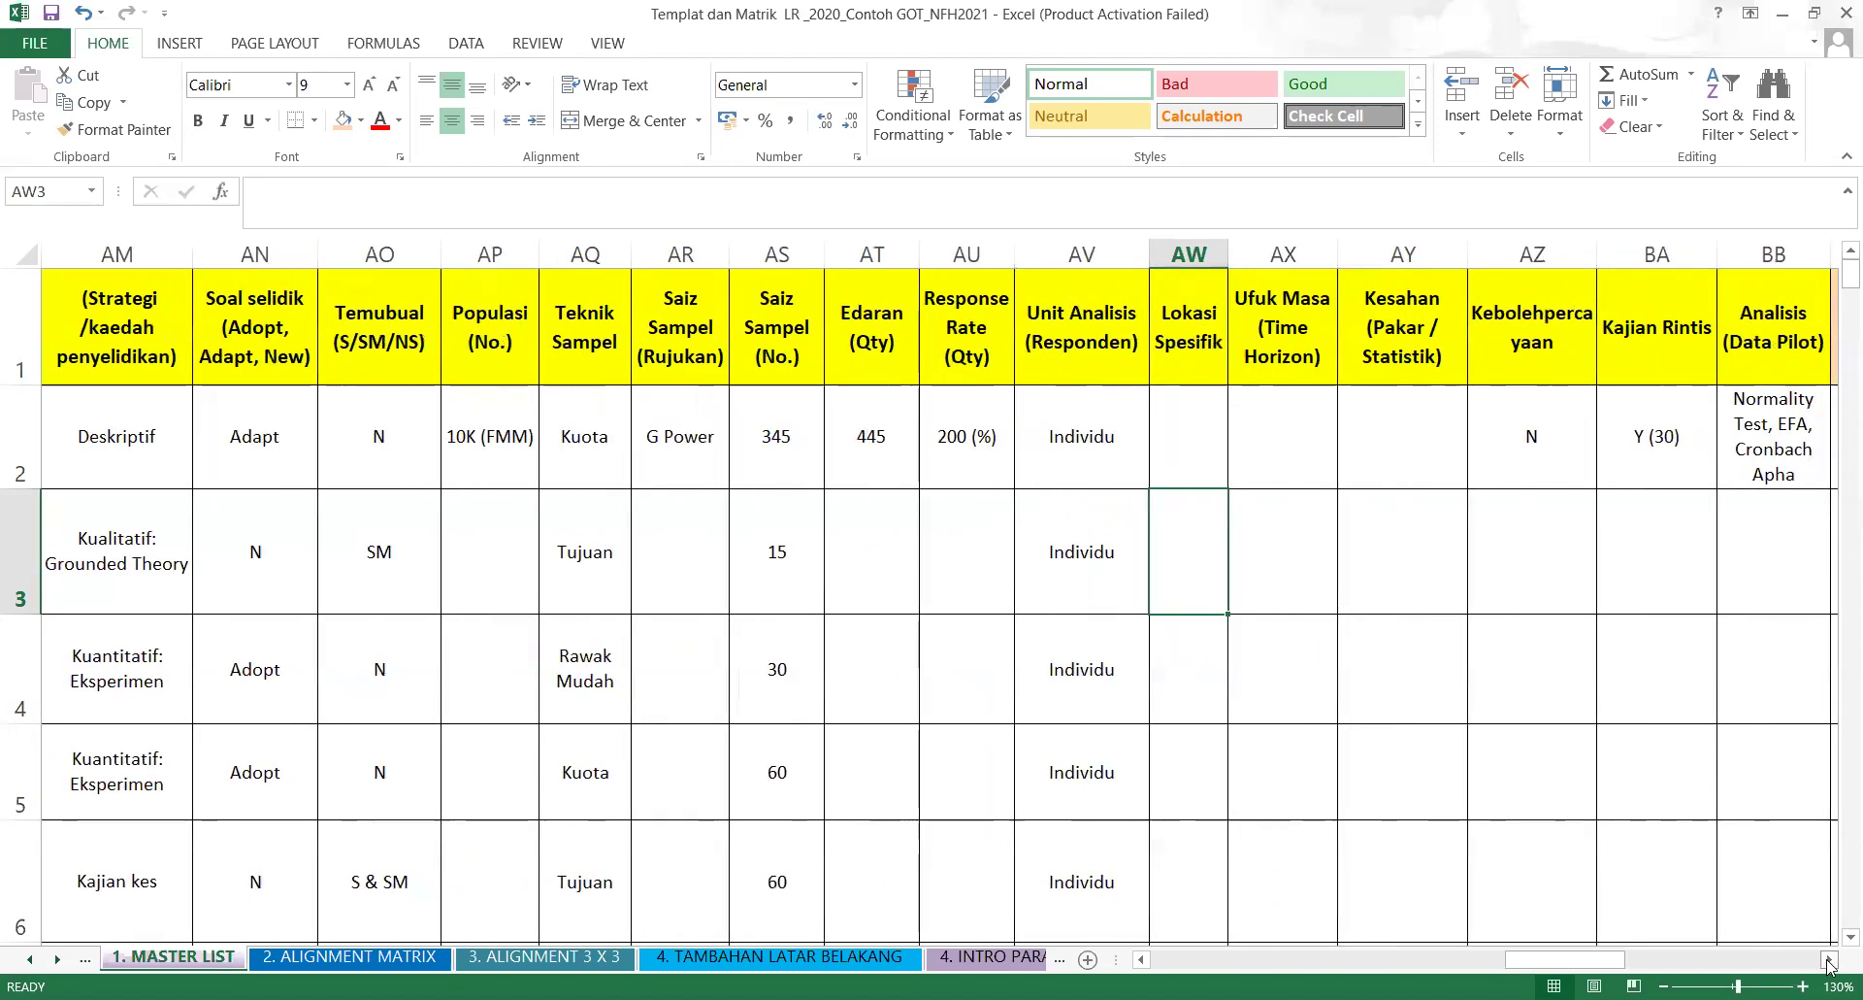
click(1829, 960)
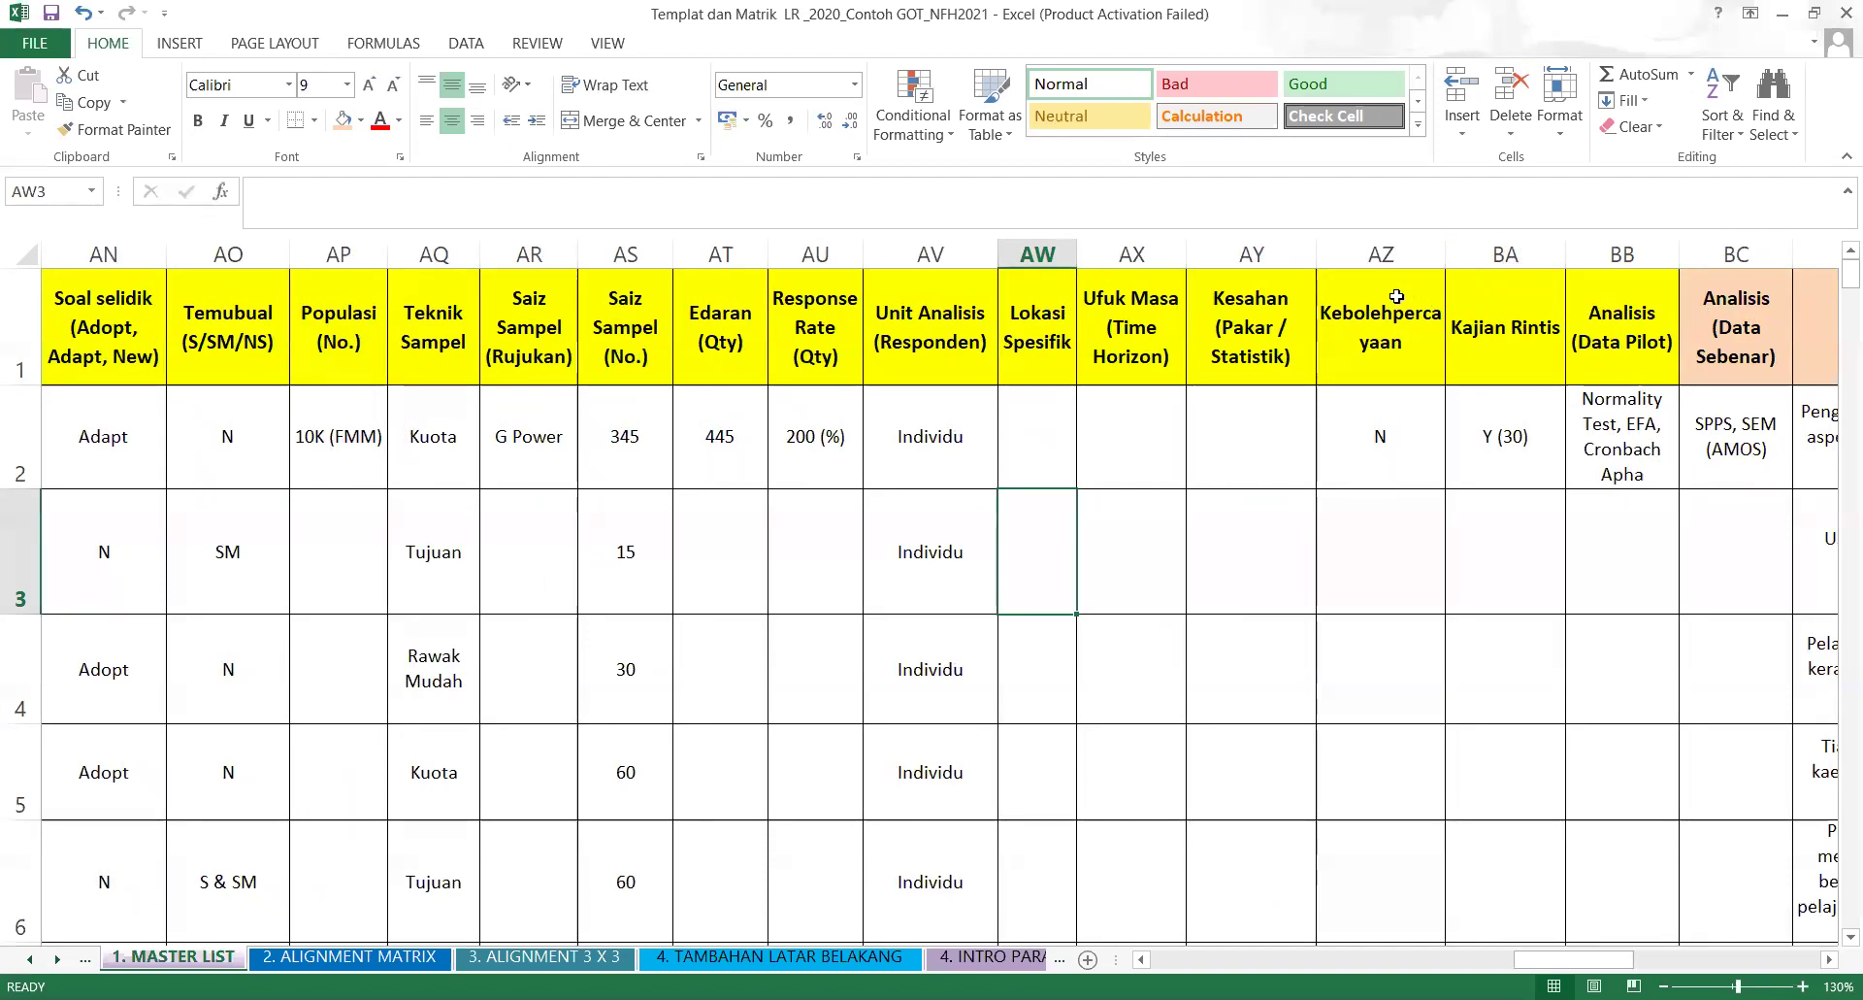
click(1296, 313)
key(ctrl+shift+Down)
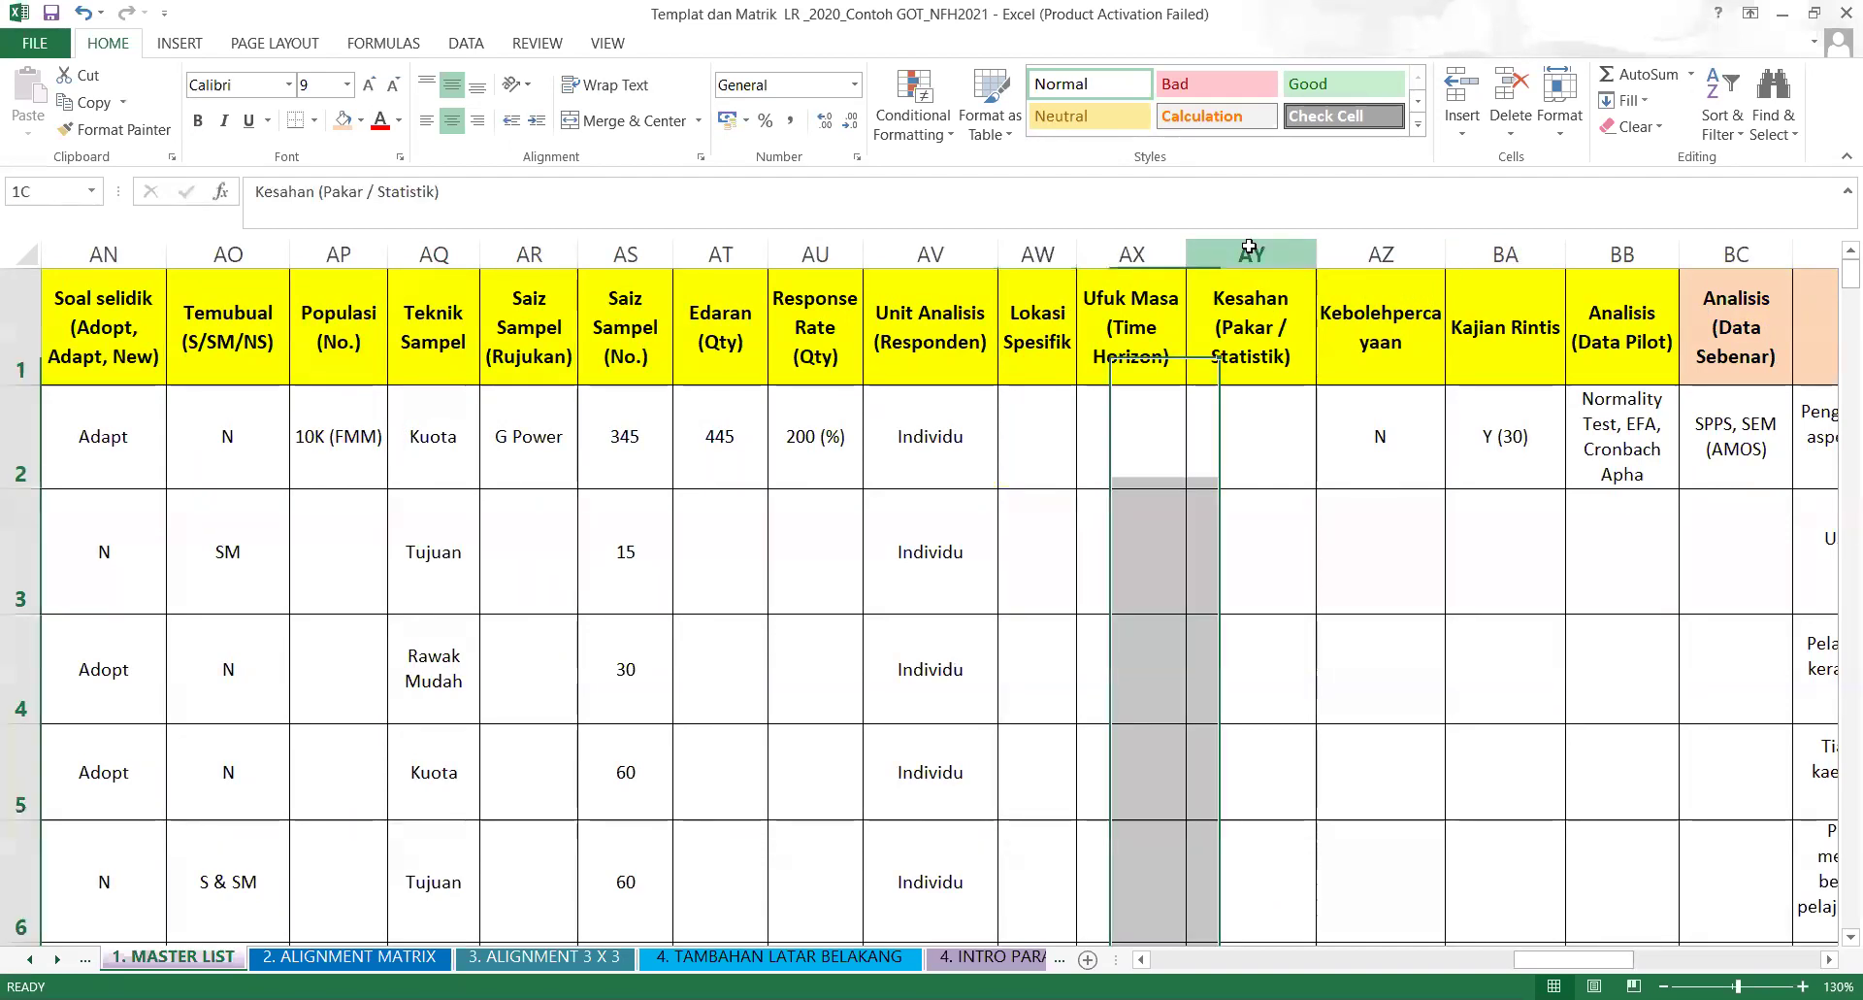
right_click(1279, 358)
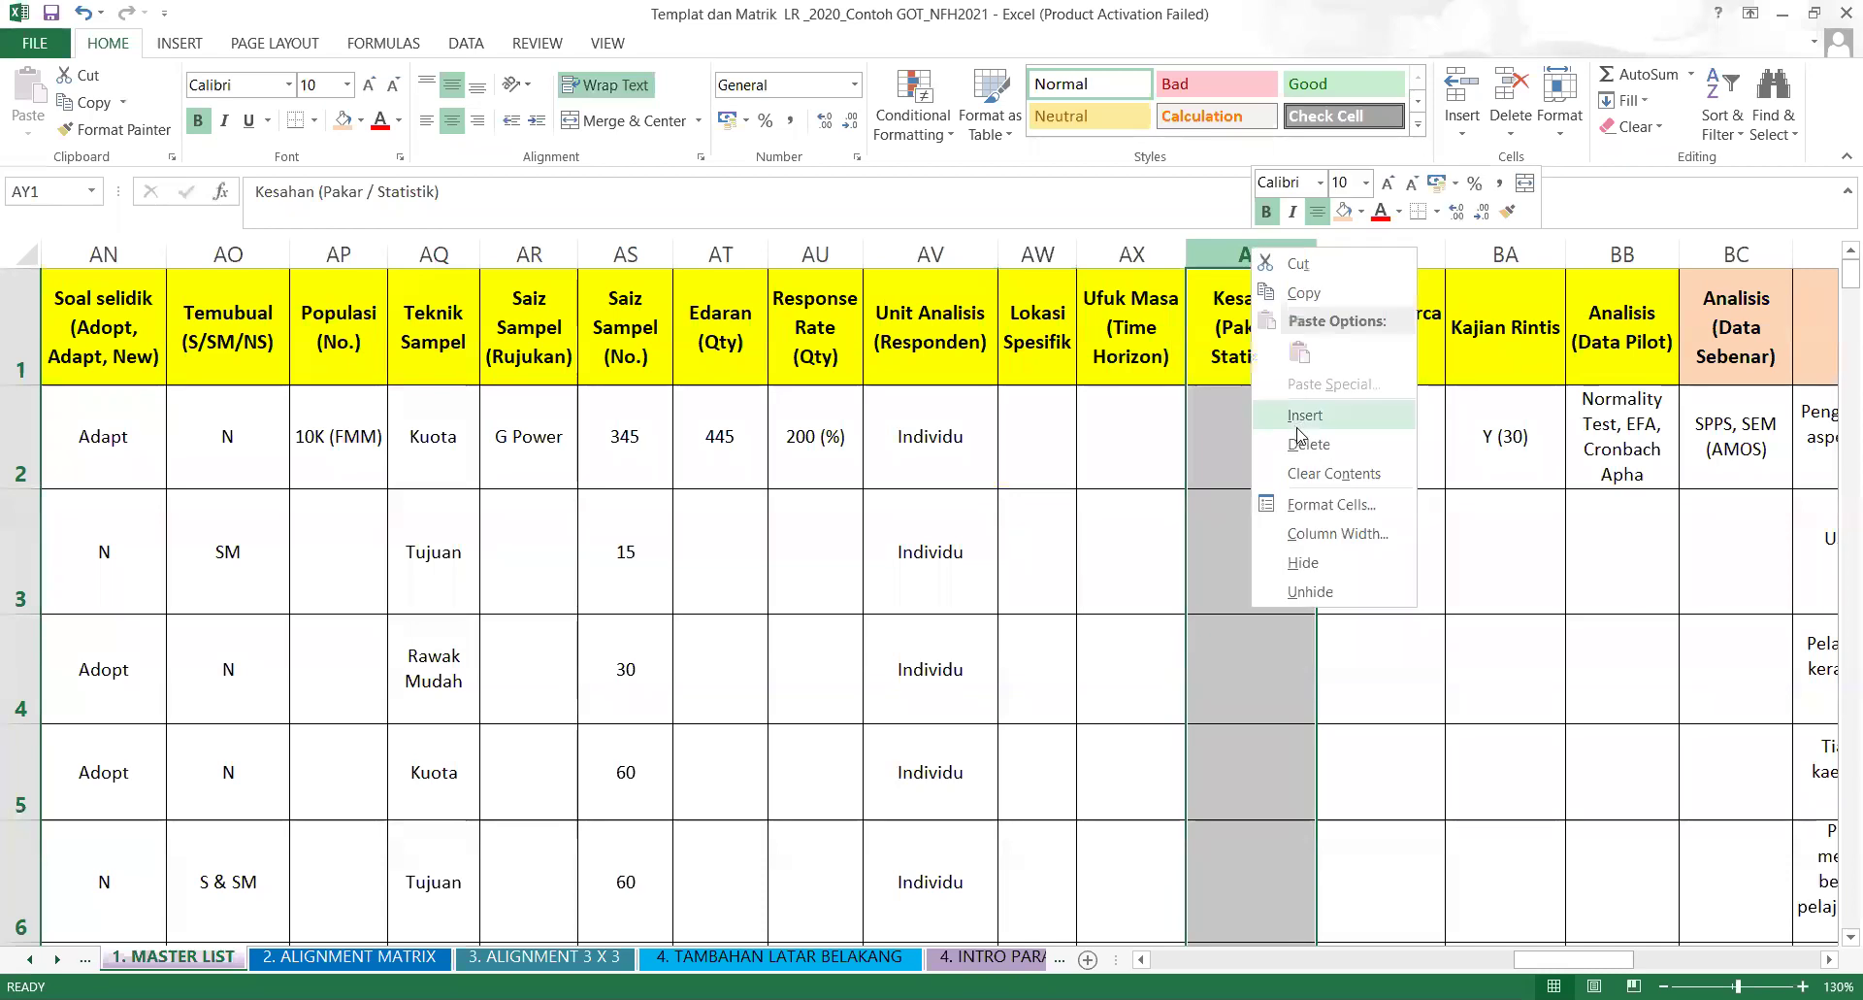
click(1301, 417)
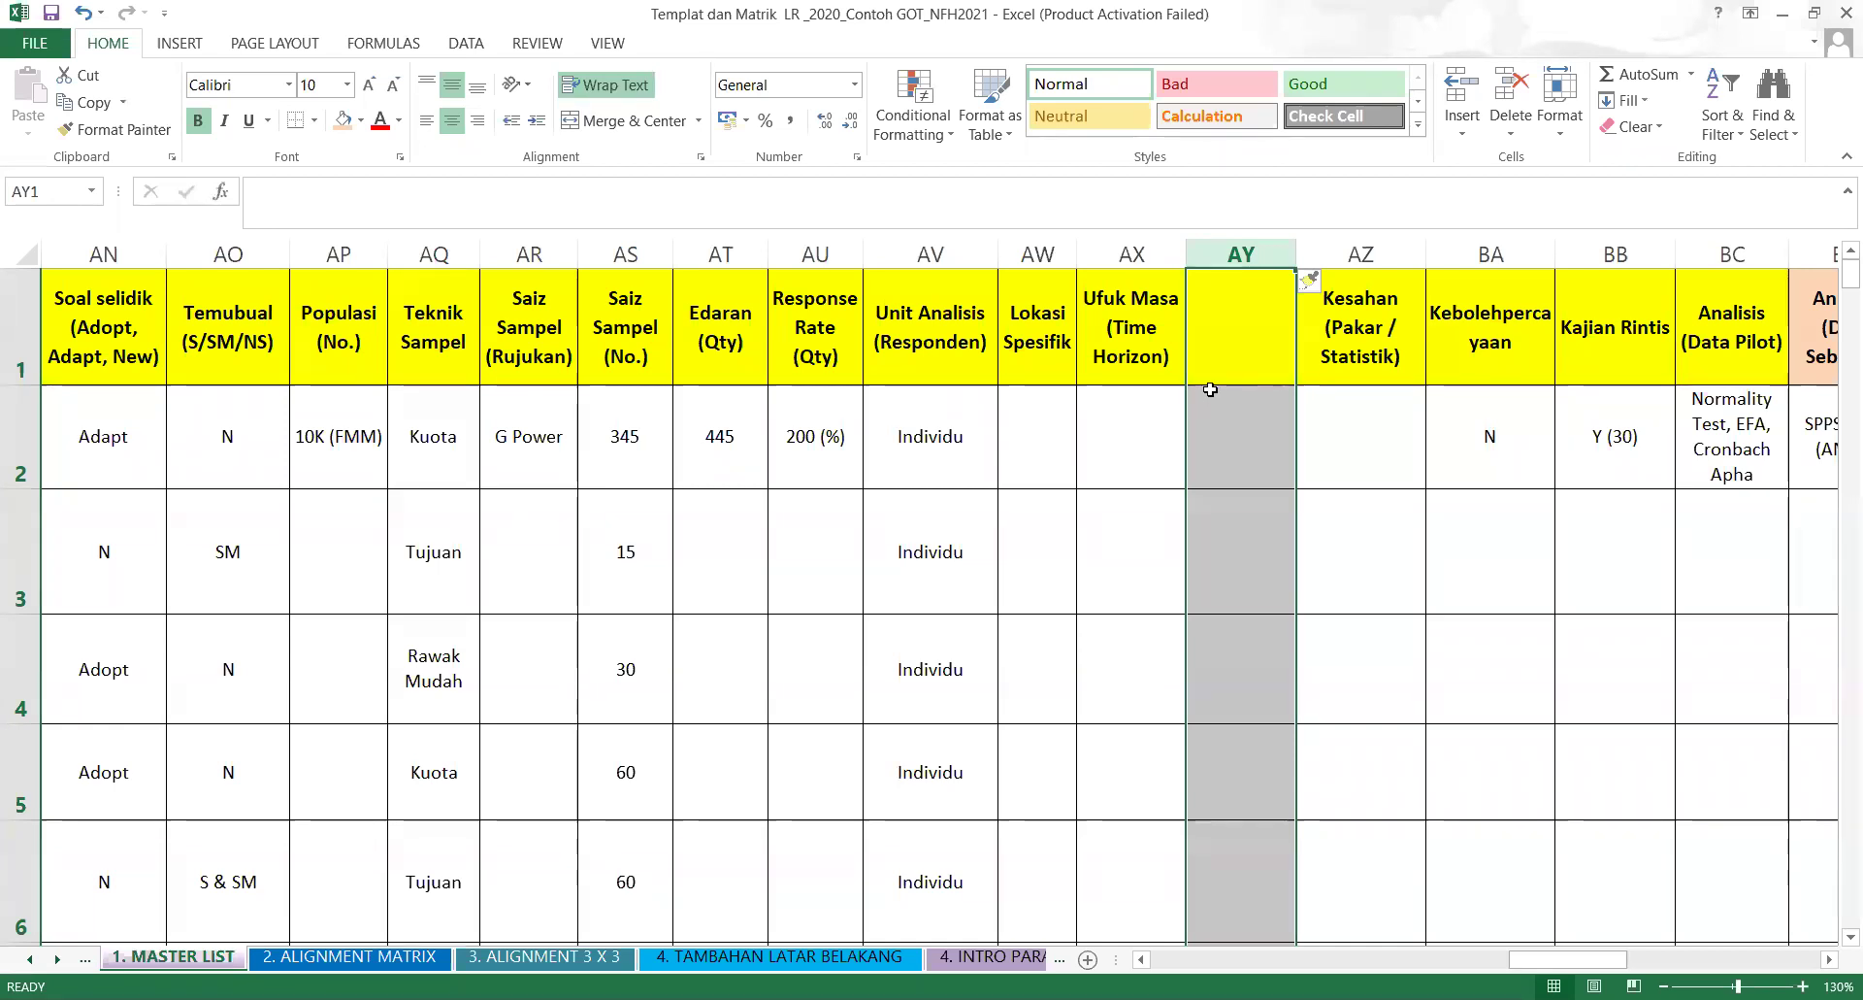
Enter Etika Penyelidikan (Y/N) as the header of the blank column before Kesahan (Pakar / Statistik).
text(Eti)
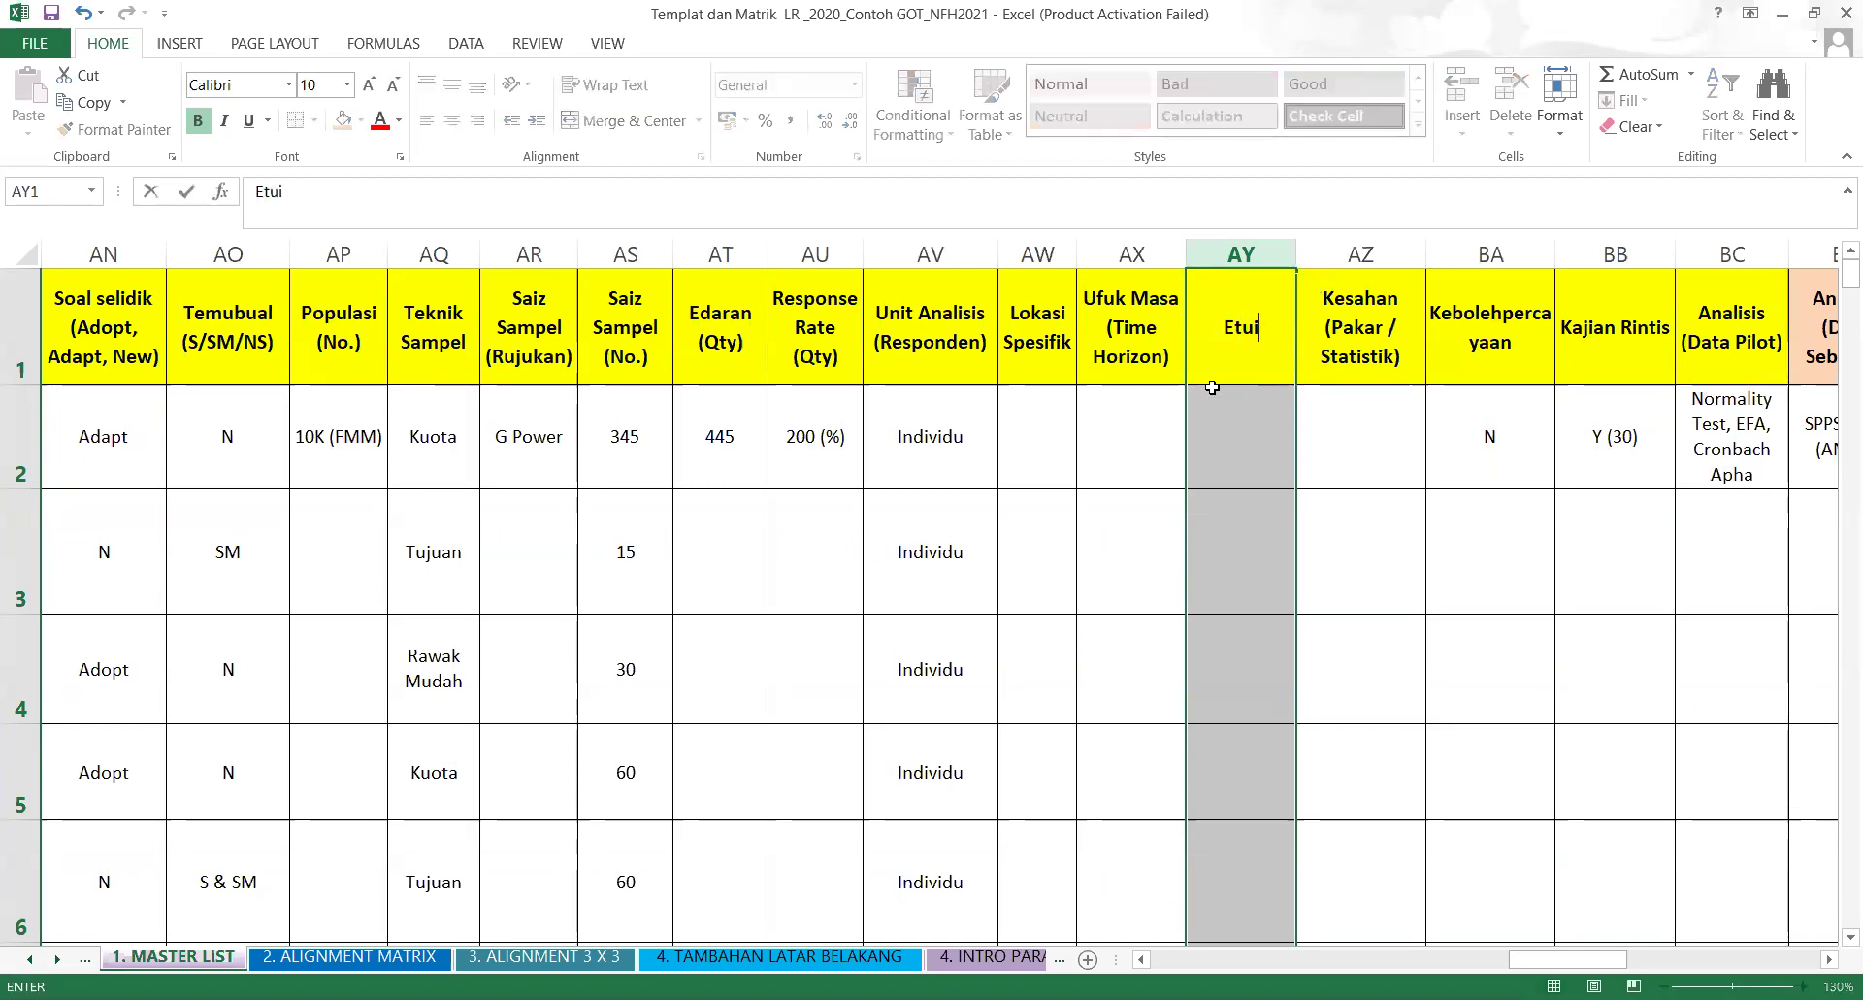
key(BackSpace)
text(iak)
key(BackSpace)
key(BackSpace)
text(ka Penyelidikan)
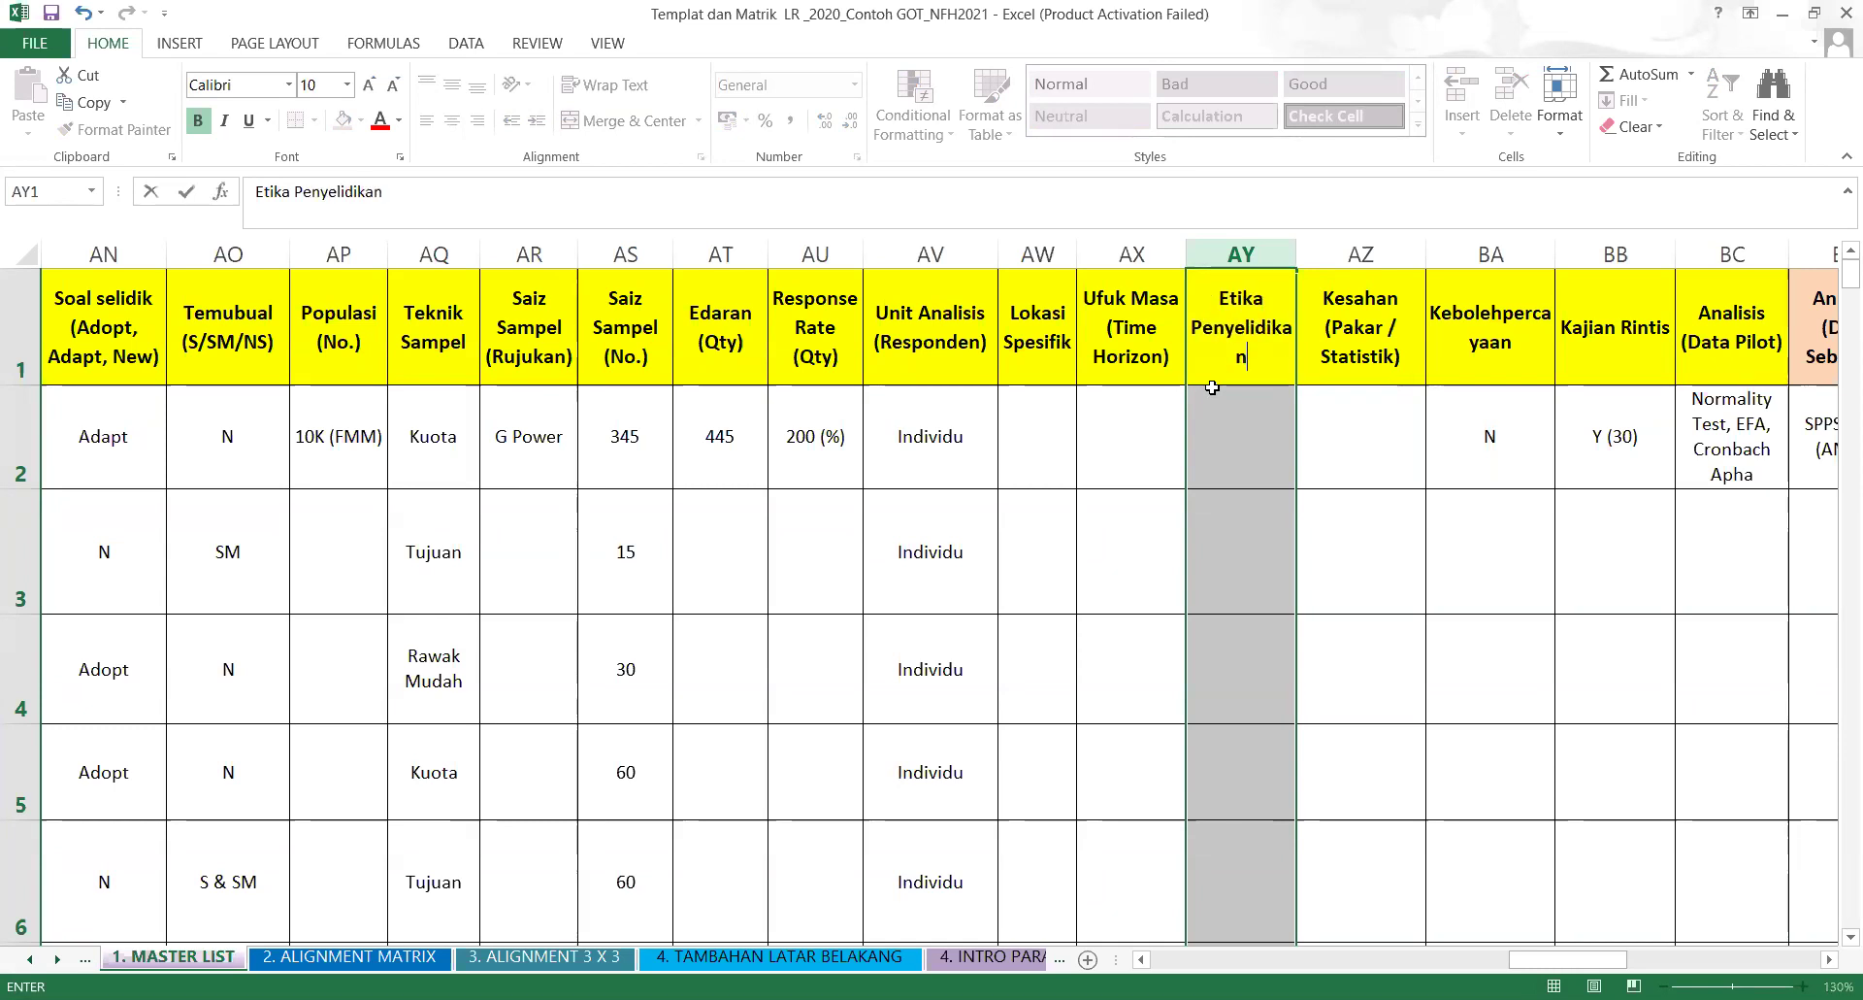
text( (Y/N))
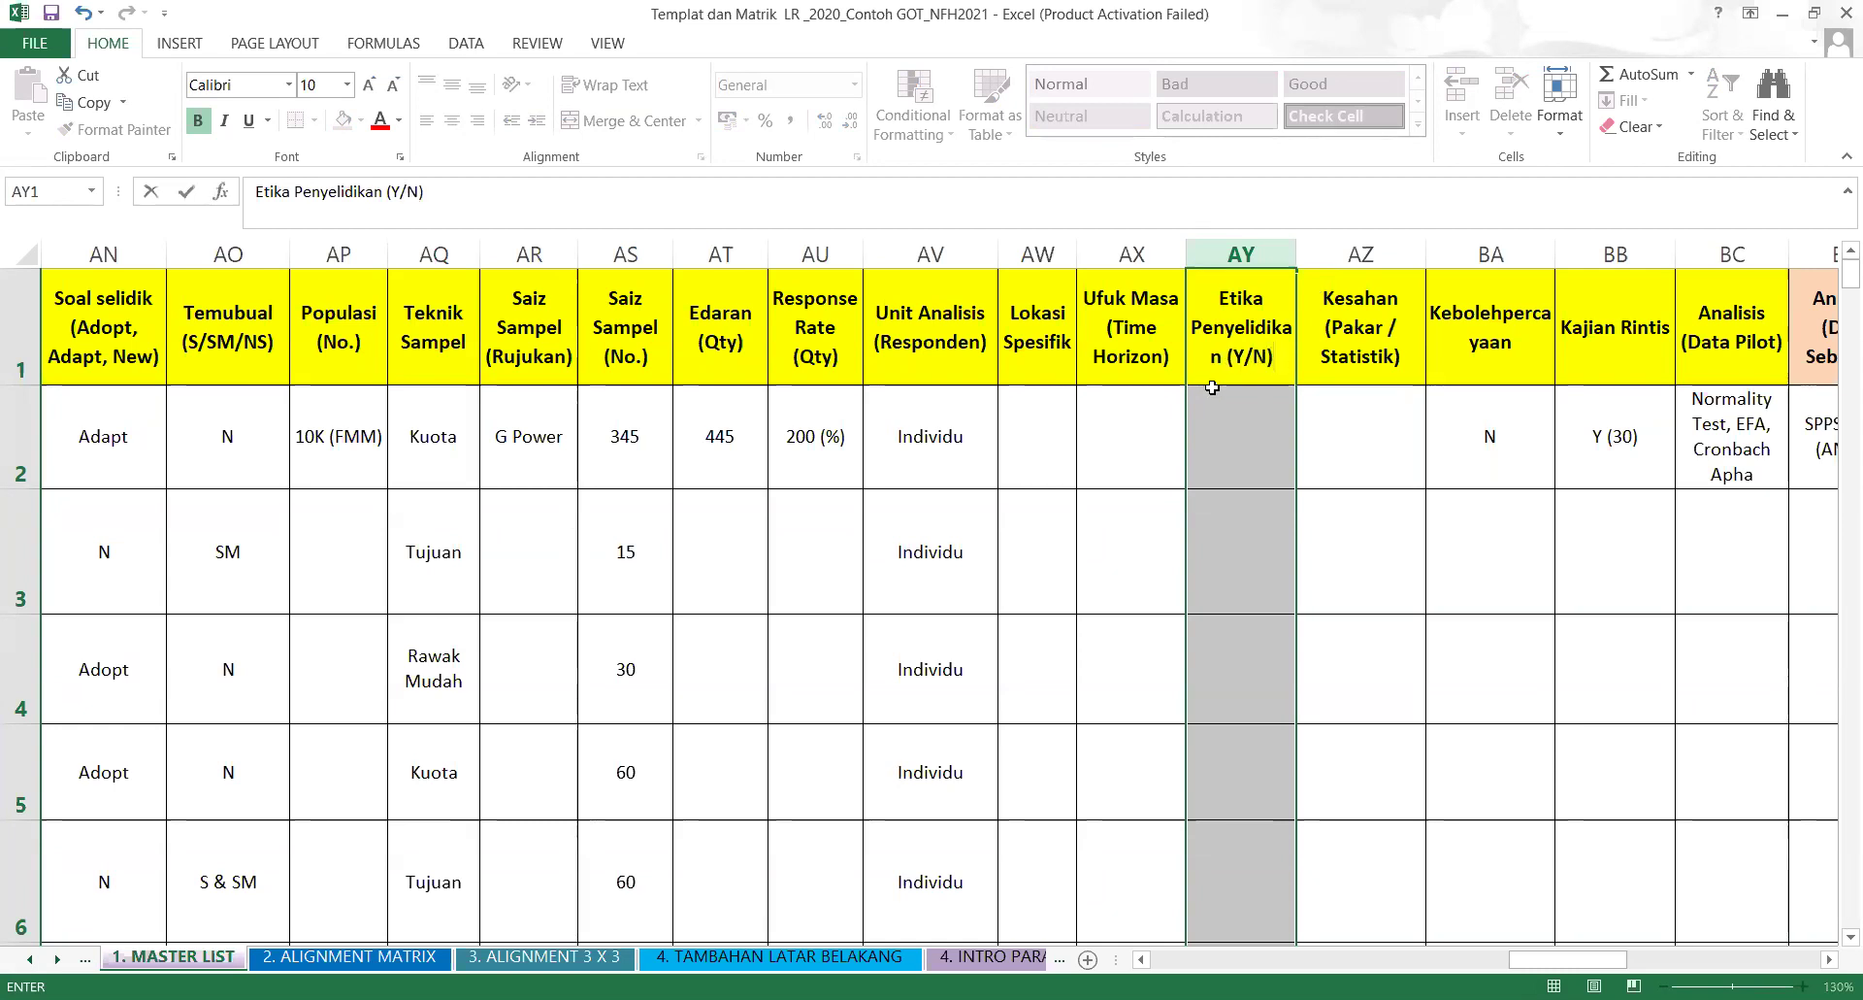
Widen the Etika Penyelidikan (Y/N) column slightly so the word Penyelidikan fits on one line of the header.
click(1294, 254)
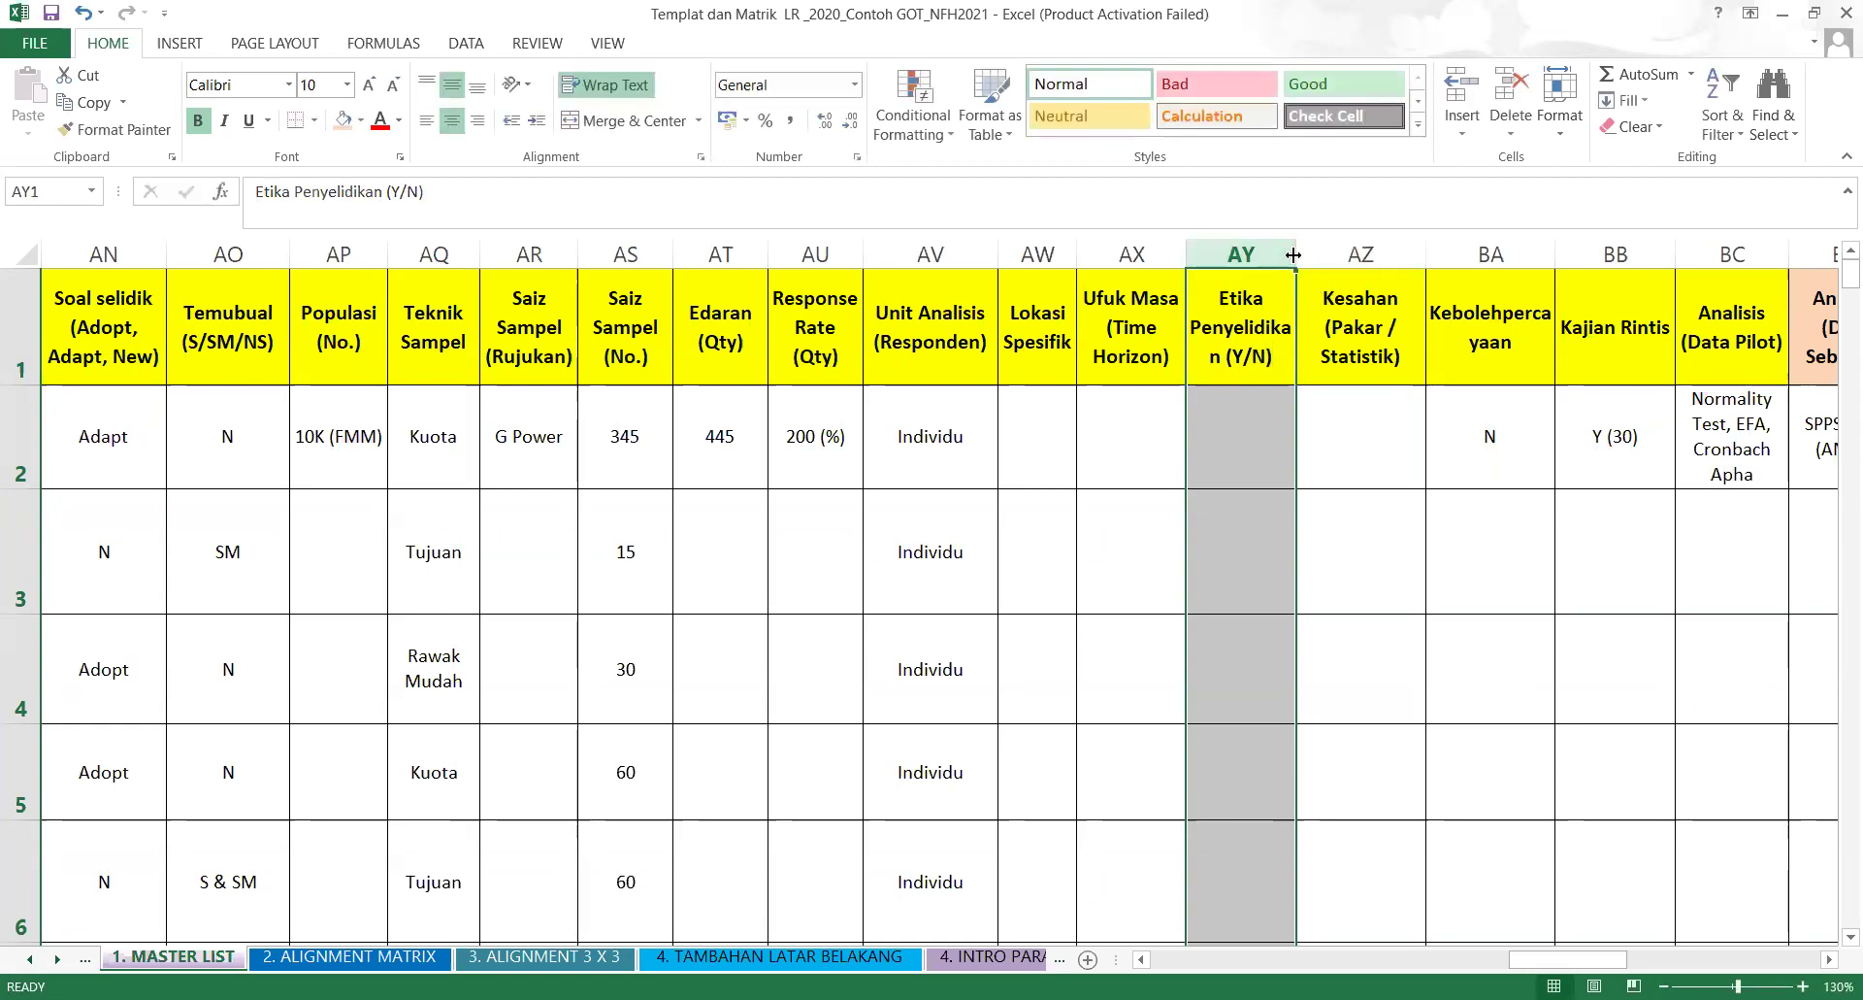
drag(1294, 254, 1315, 255)
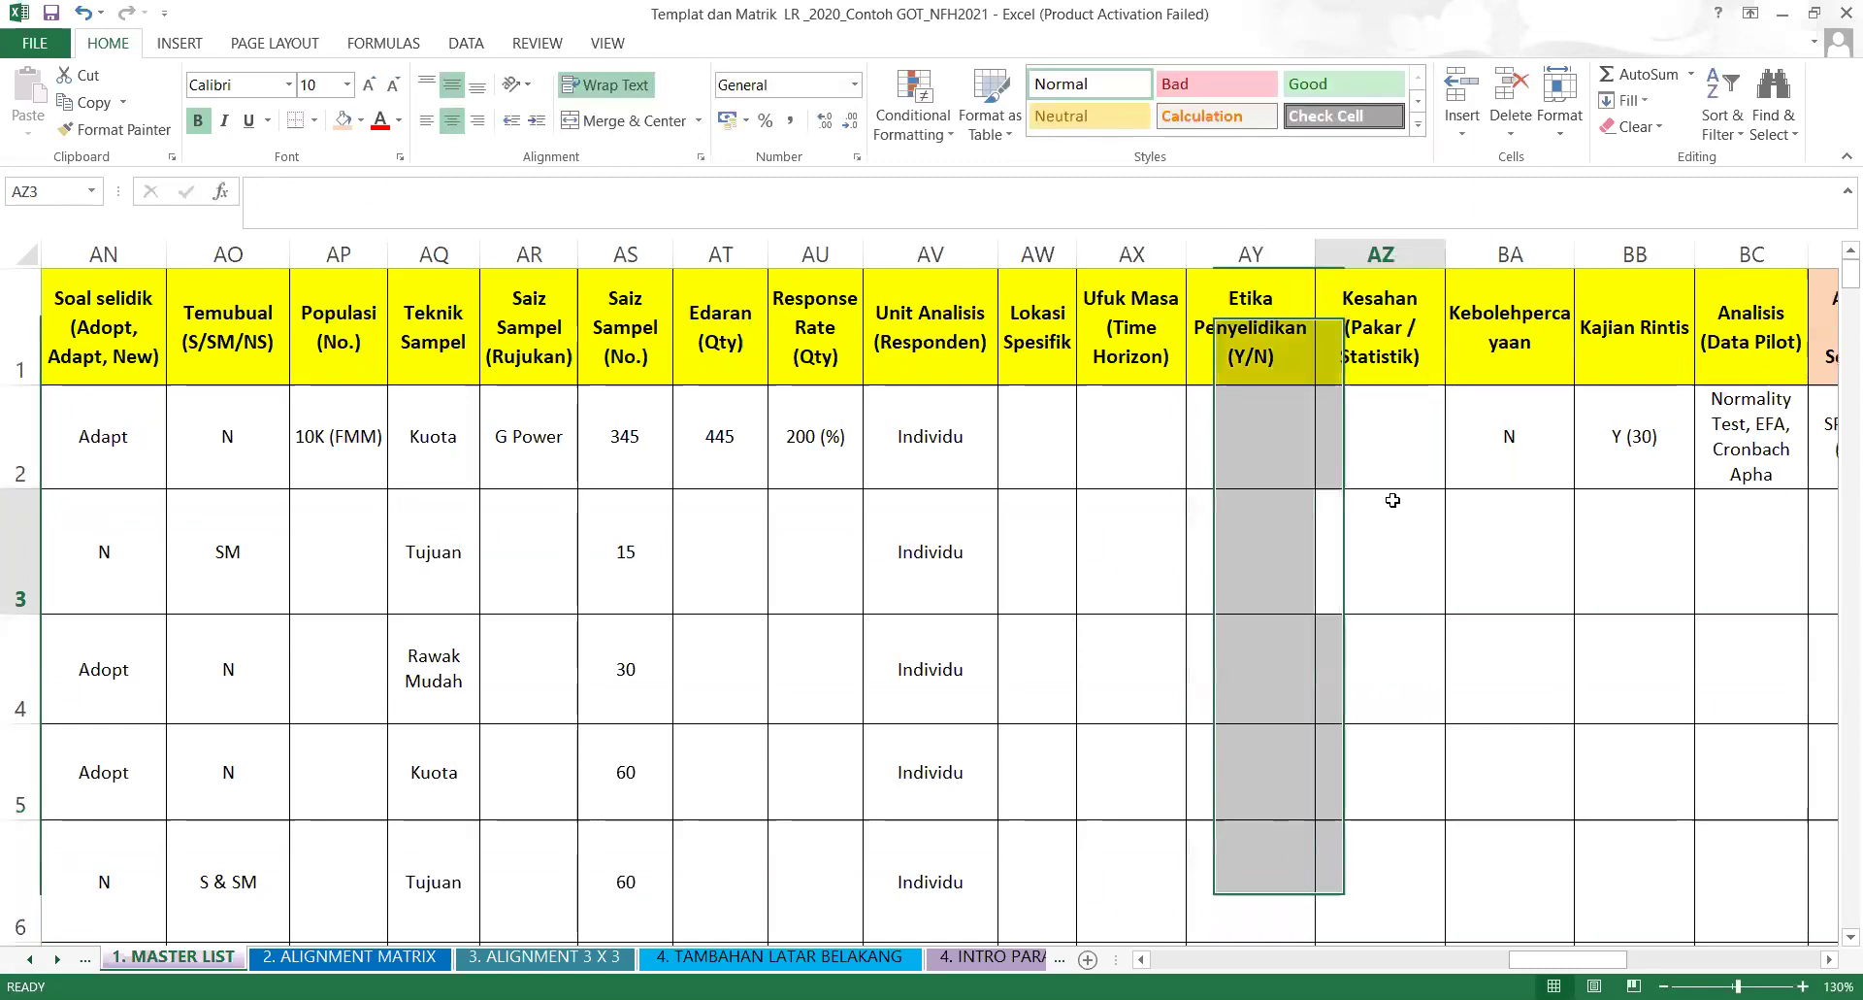
click(1378, 572)
click(1440, 679)
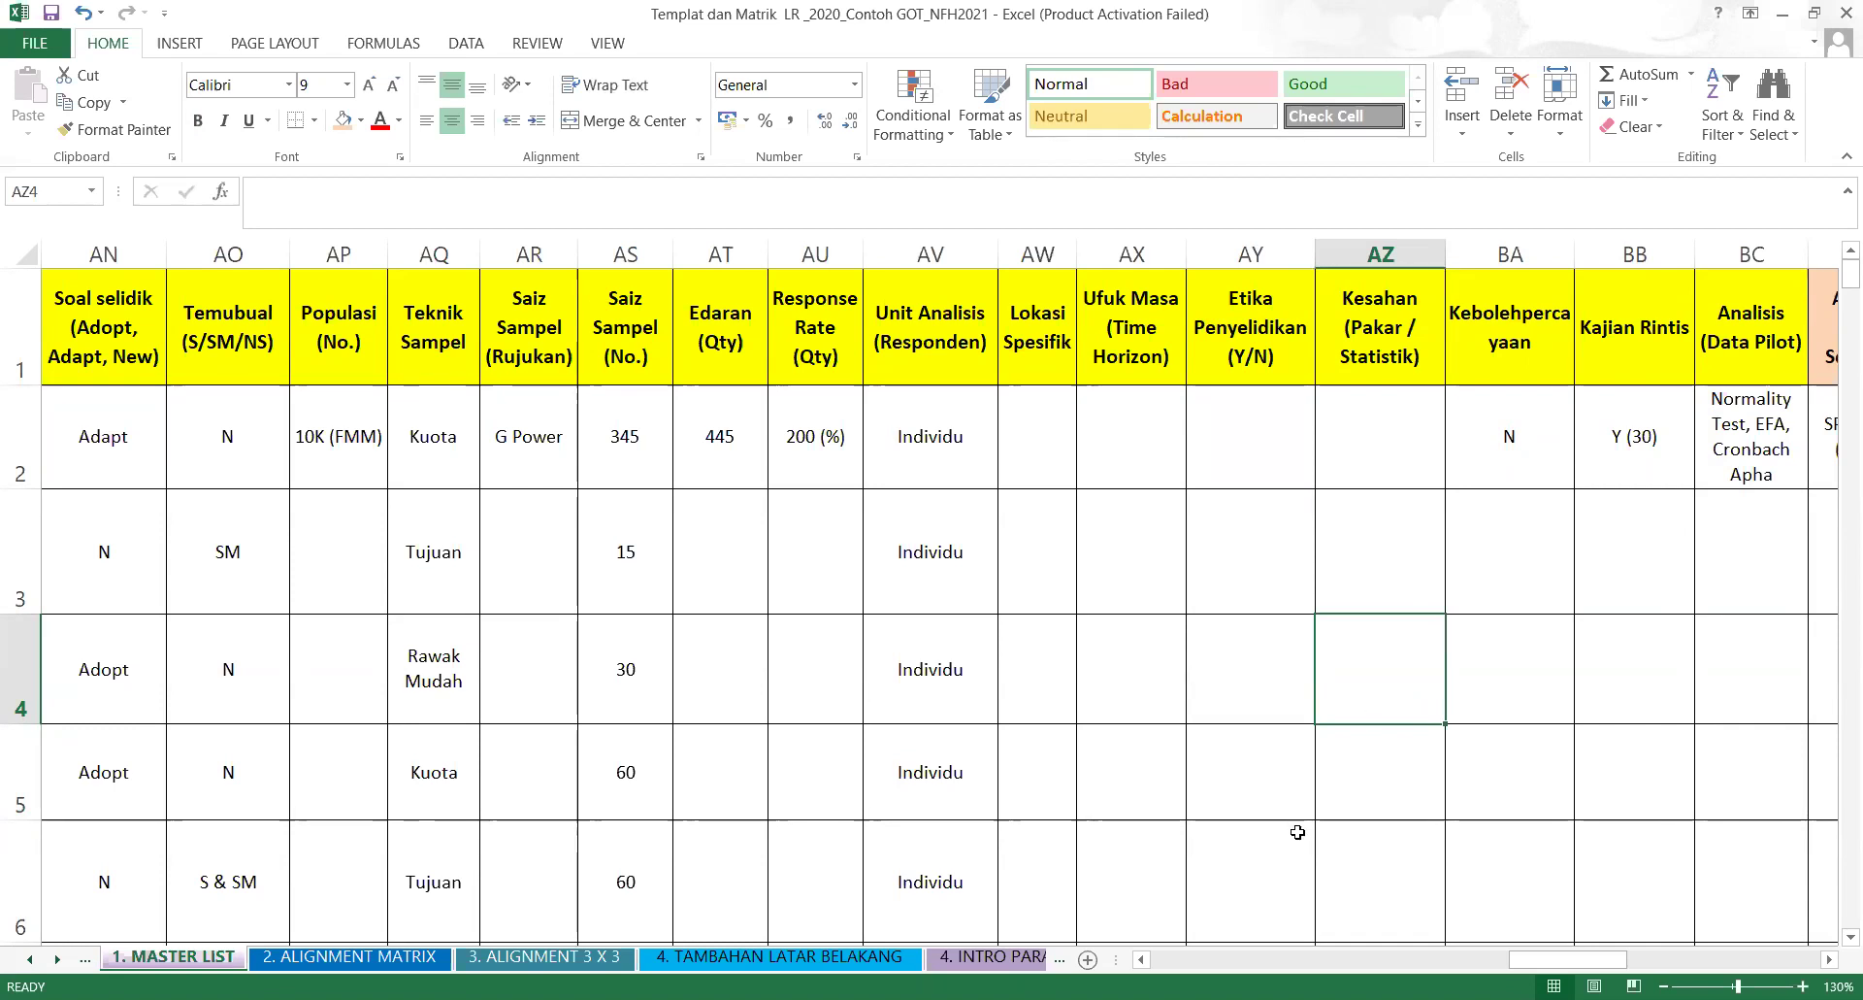
click(1143, 960)
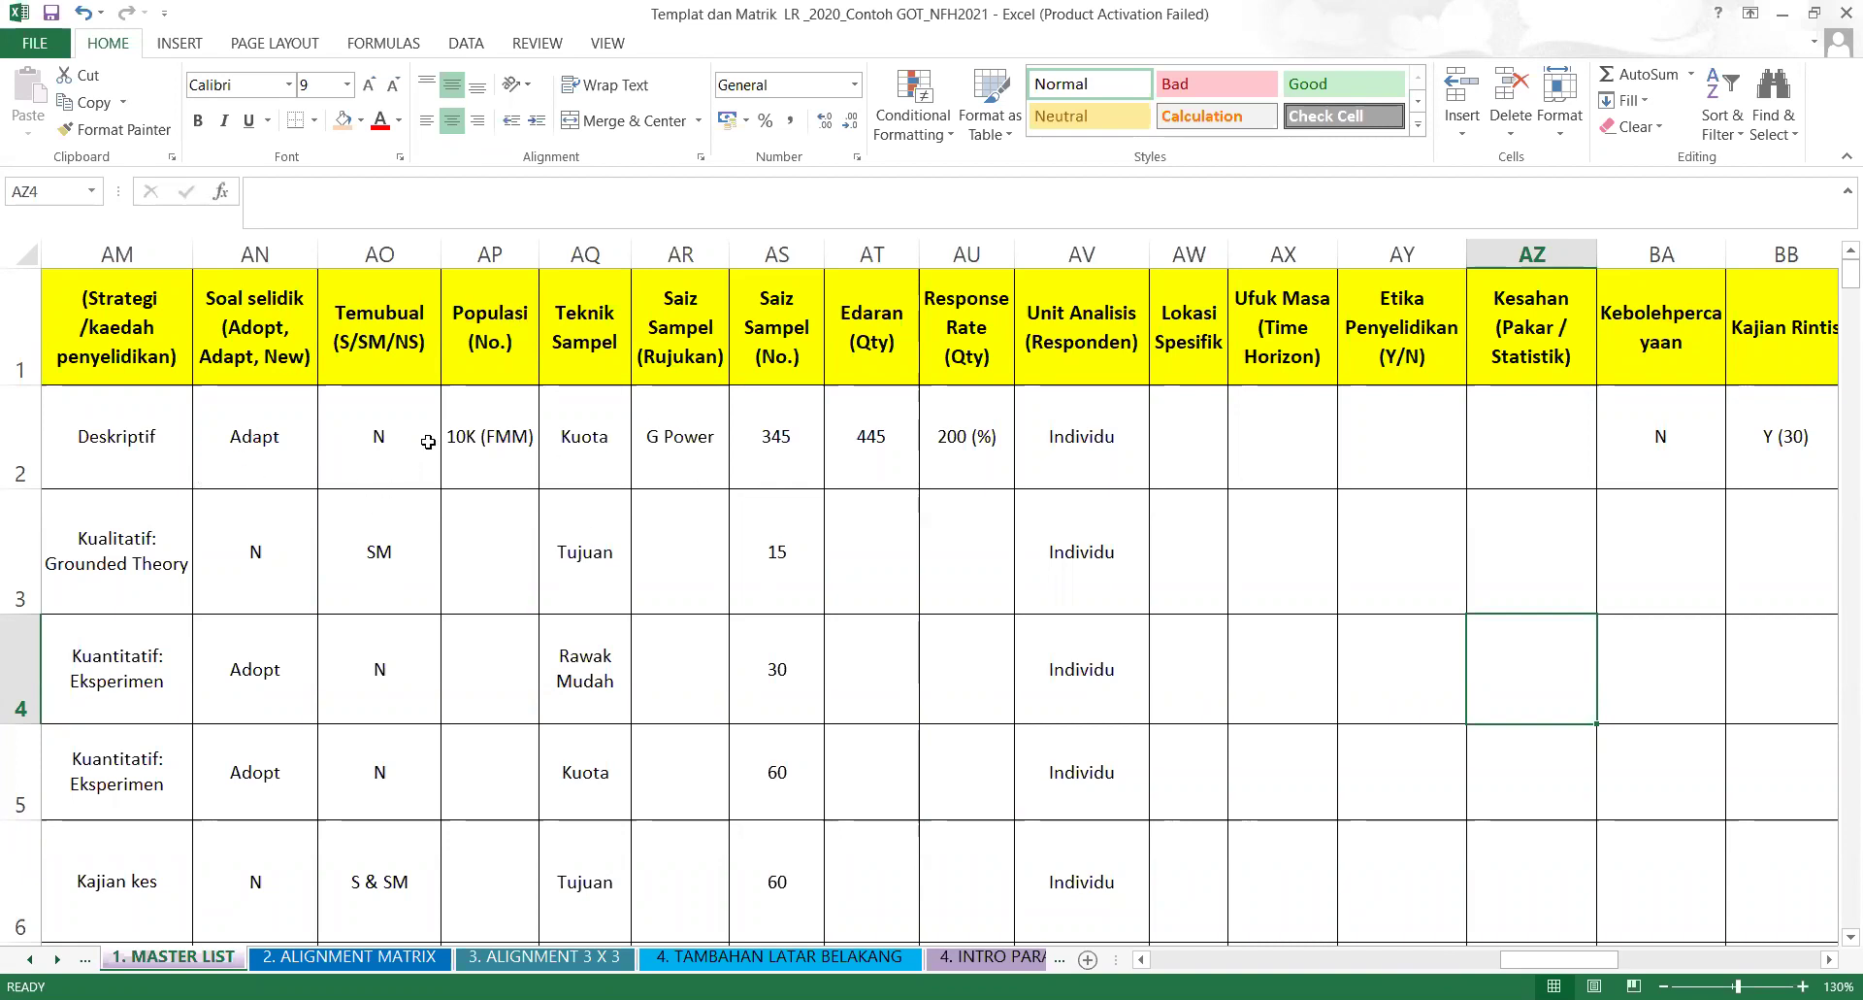
click(133, 424)
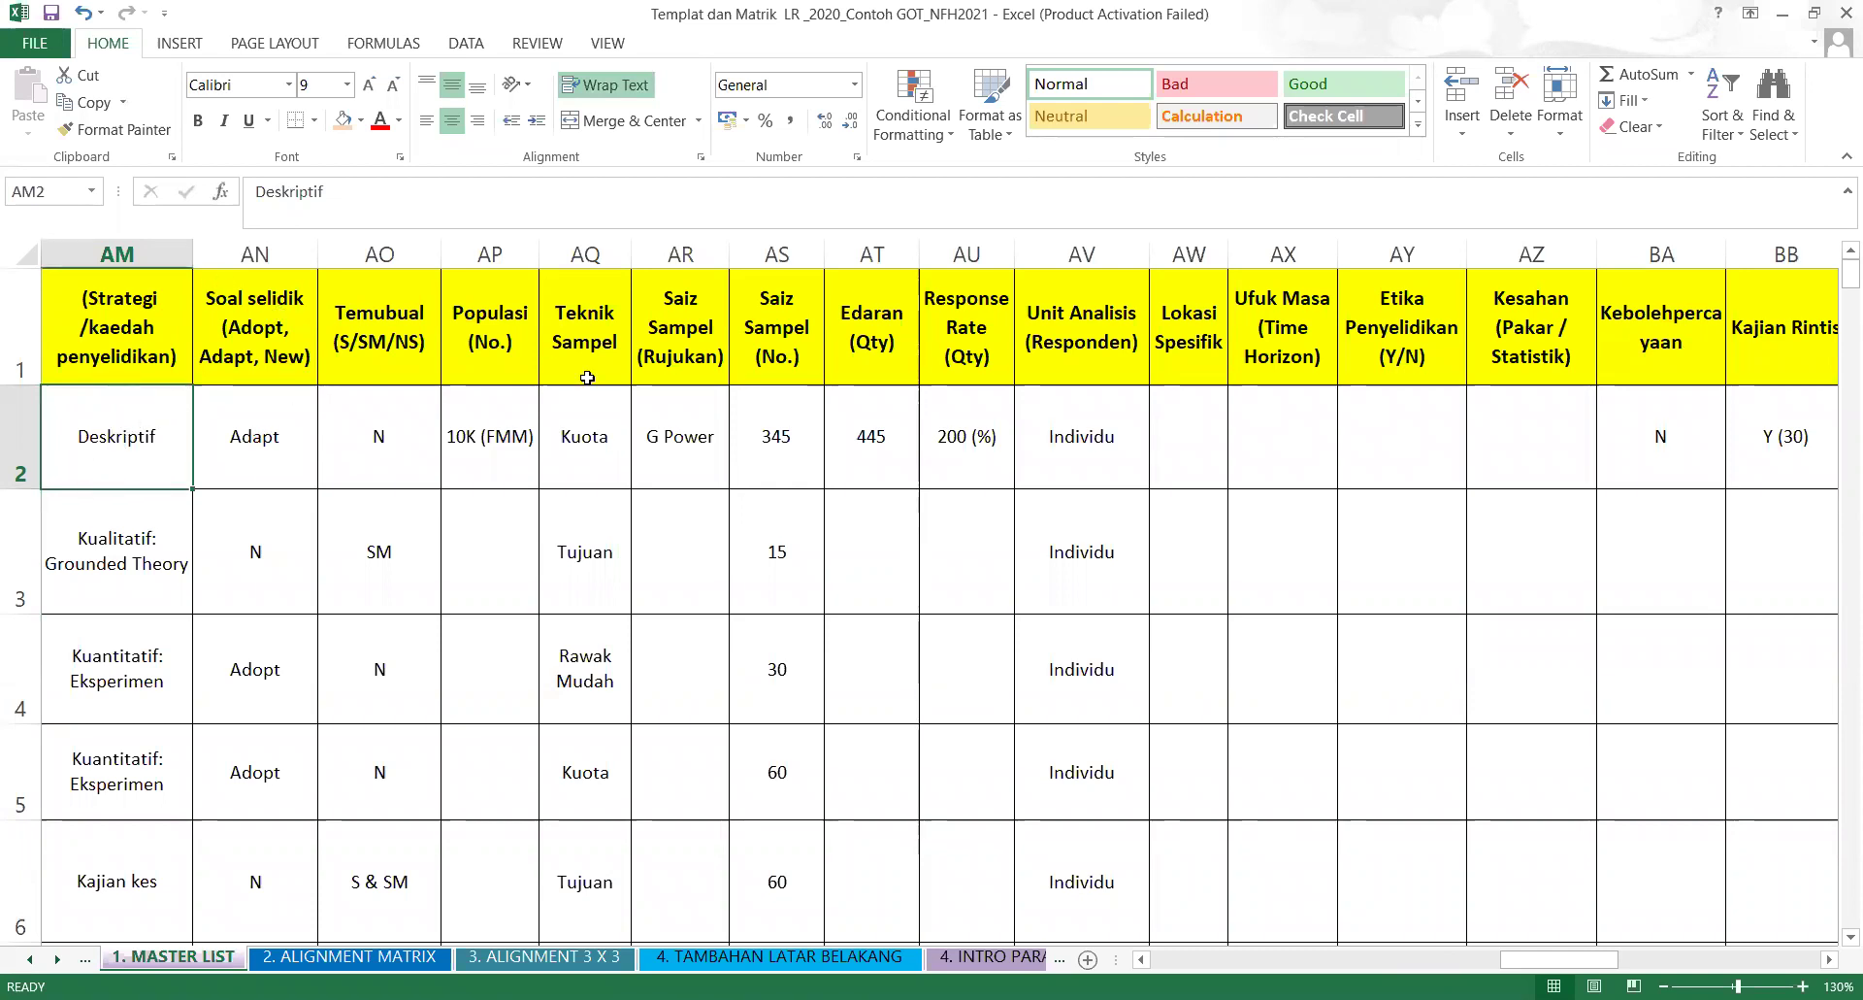
click(1560, 441)
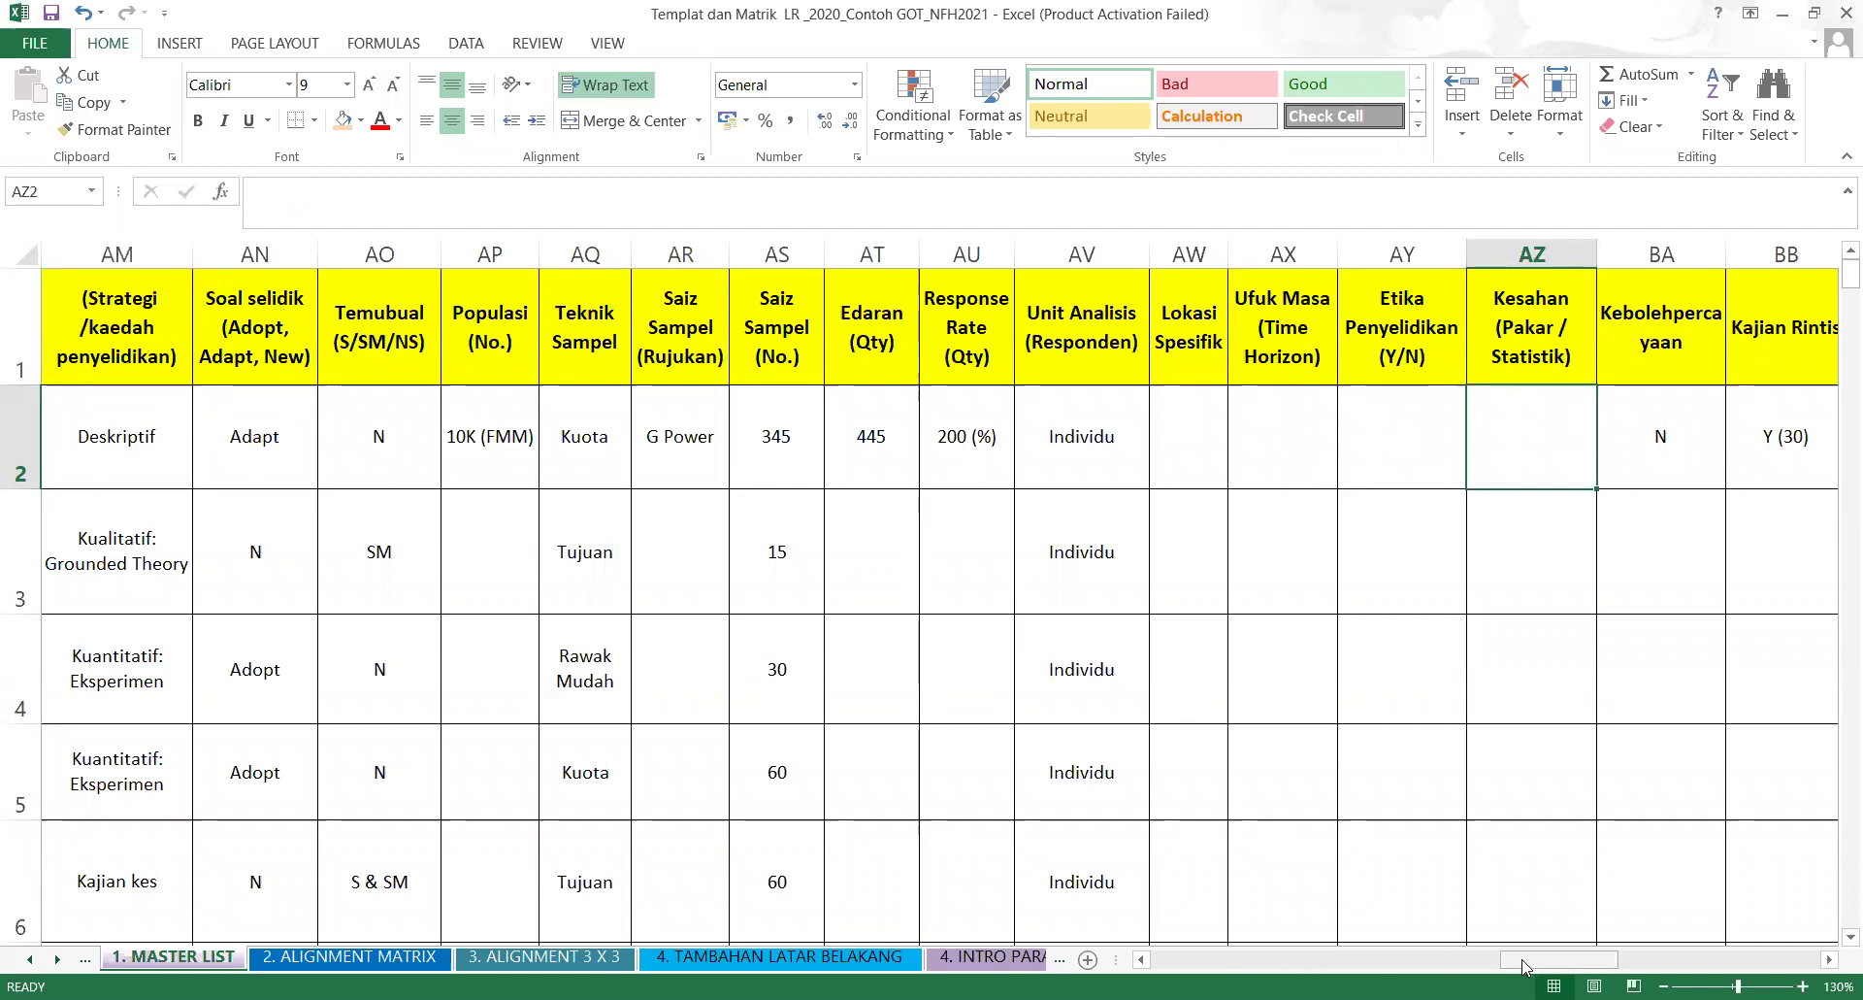
Review the methodology column headers between Unit Analisis (Responden) and Kajian Rintis, including Etika Penyelidikan (Y/N) and Kesahan (Pakar / Statistik).
drag(1523, 966, 1521, 962)
mouse_move(1587, 967)
mouse_down()
mouse_move(1550, 966)
mouse_move(1565, 965)
mouse_up()
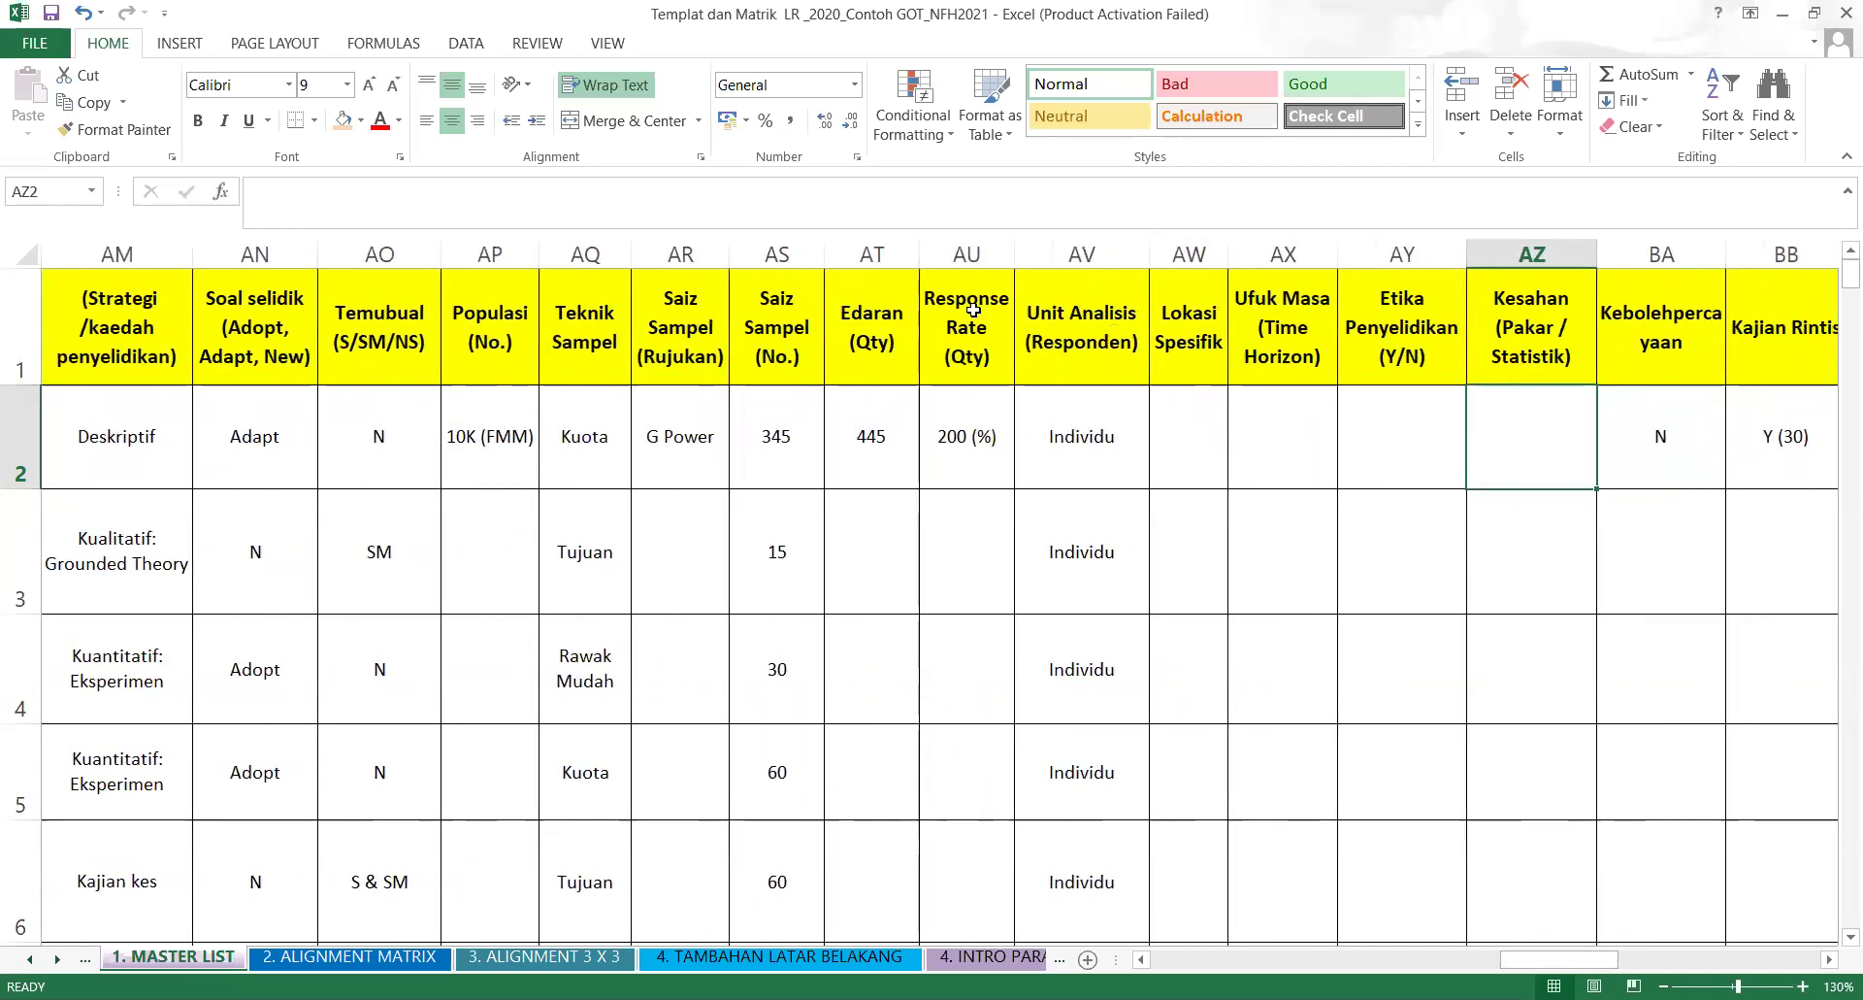
click(1393, 359)
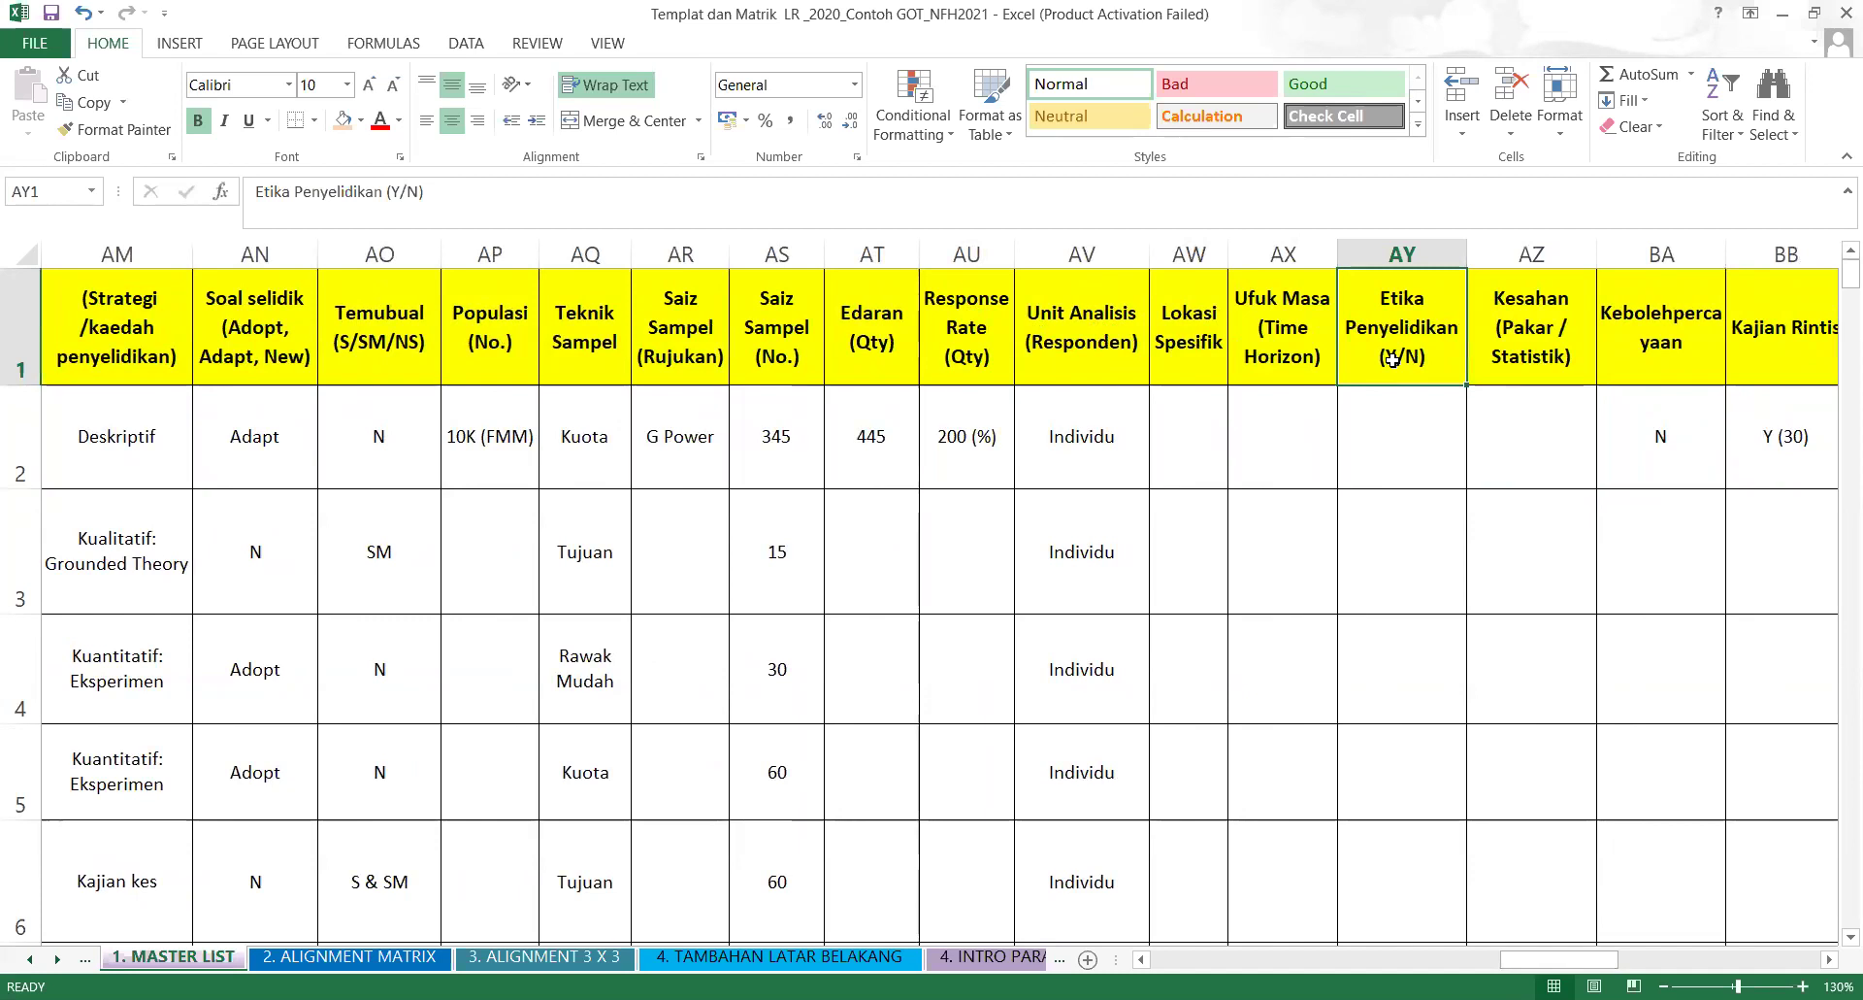
click(1549, 349)
click(1624, 338)
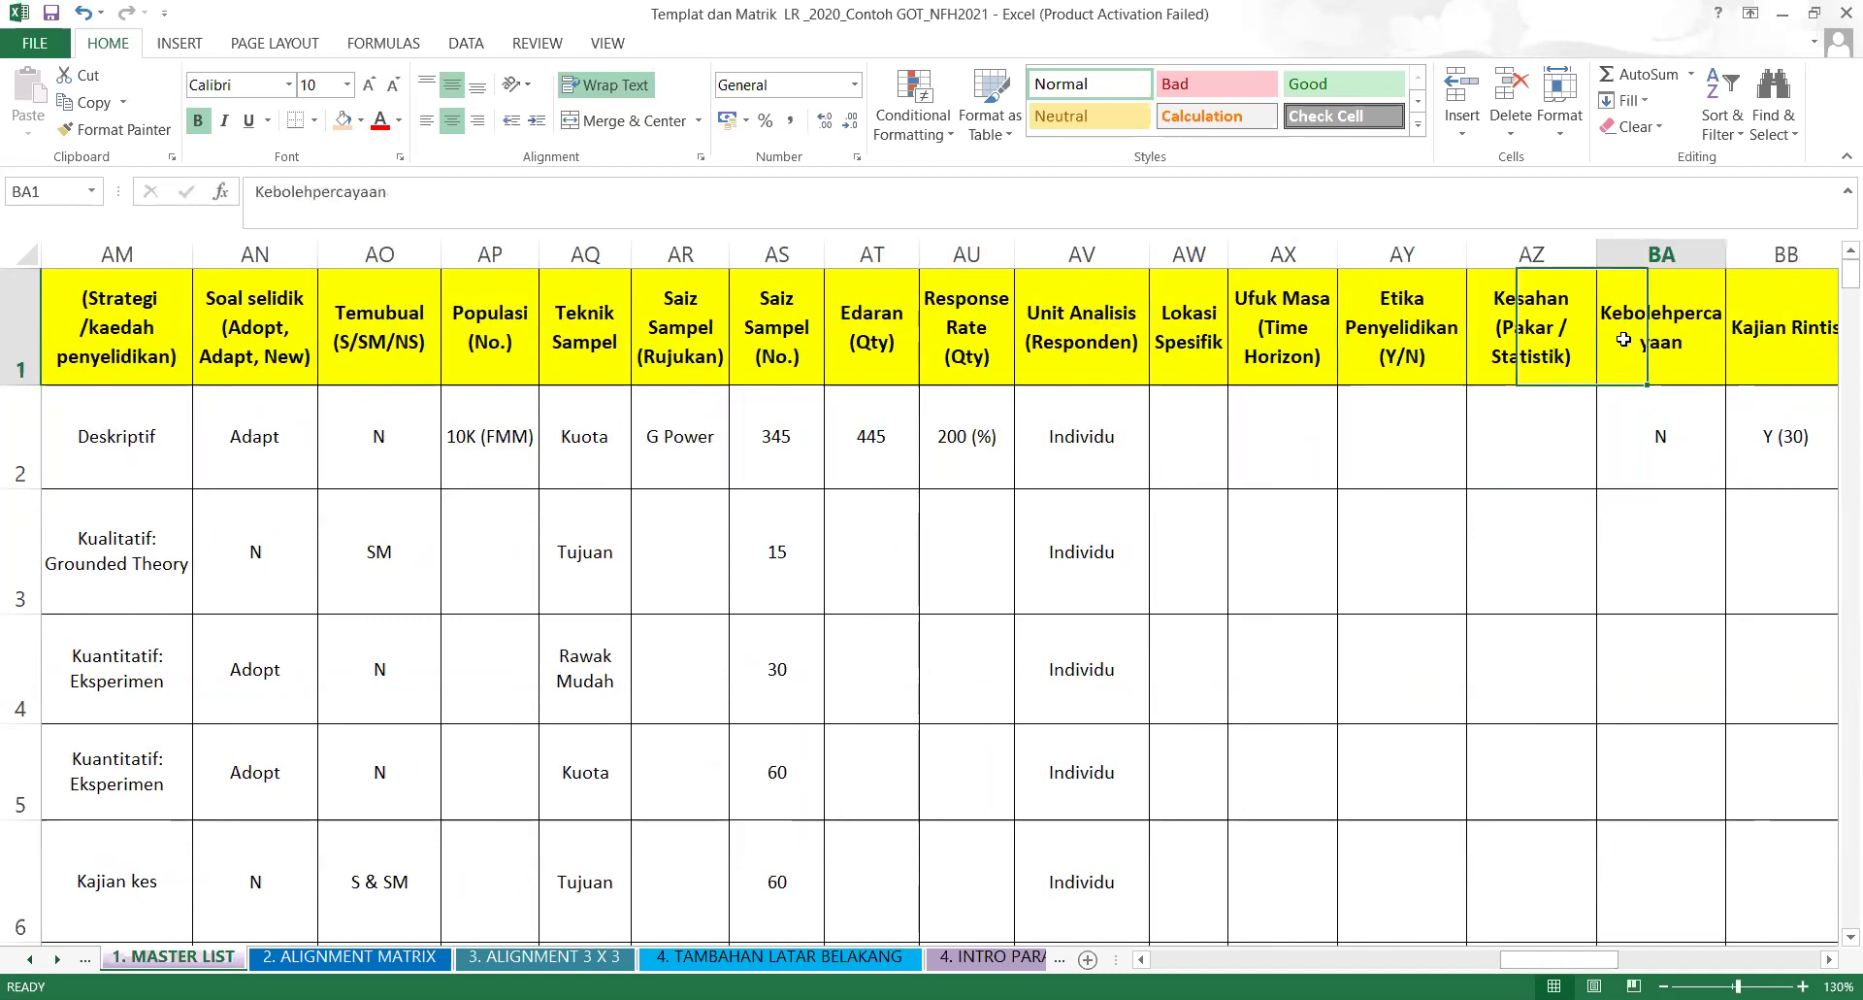
click(1788, 348)
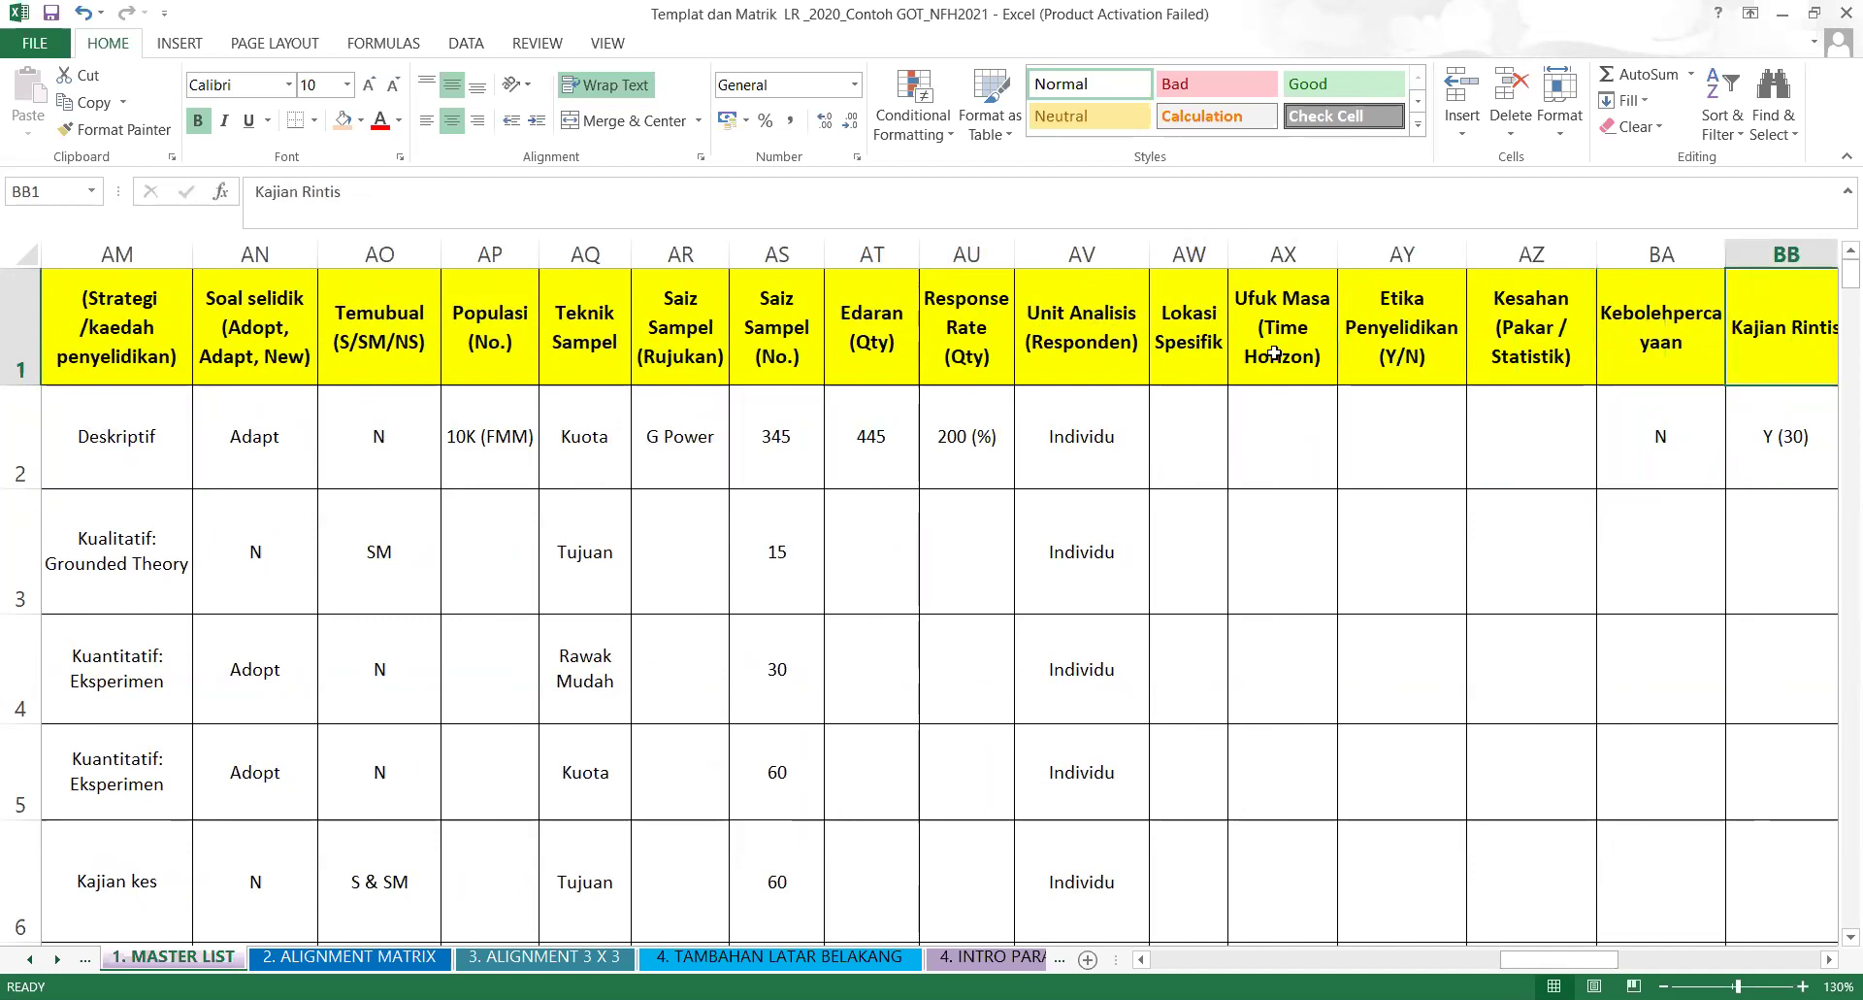
click(1203, 346)
click(1094, 345)
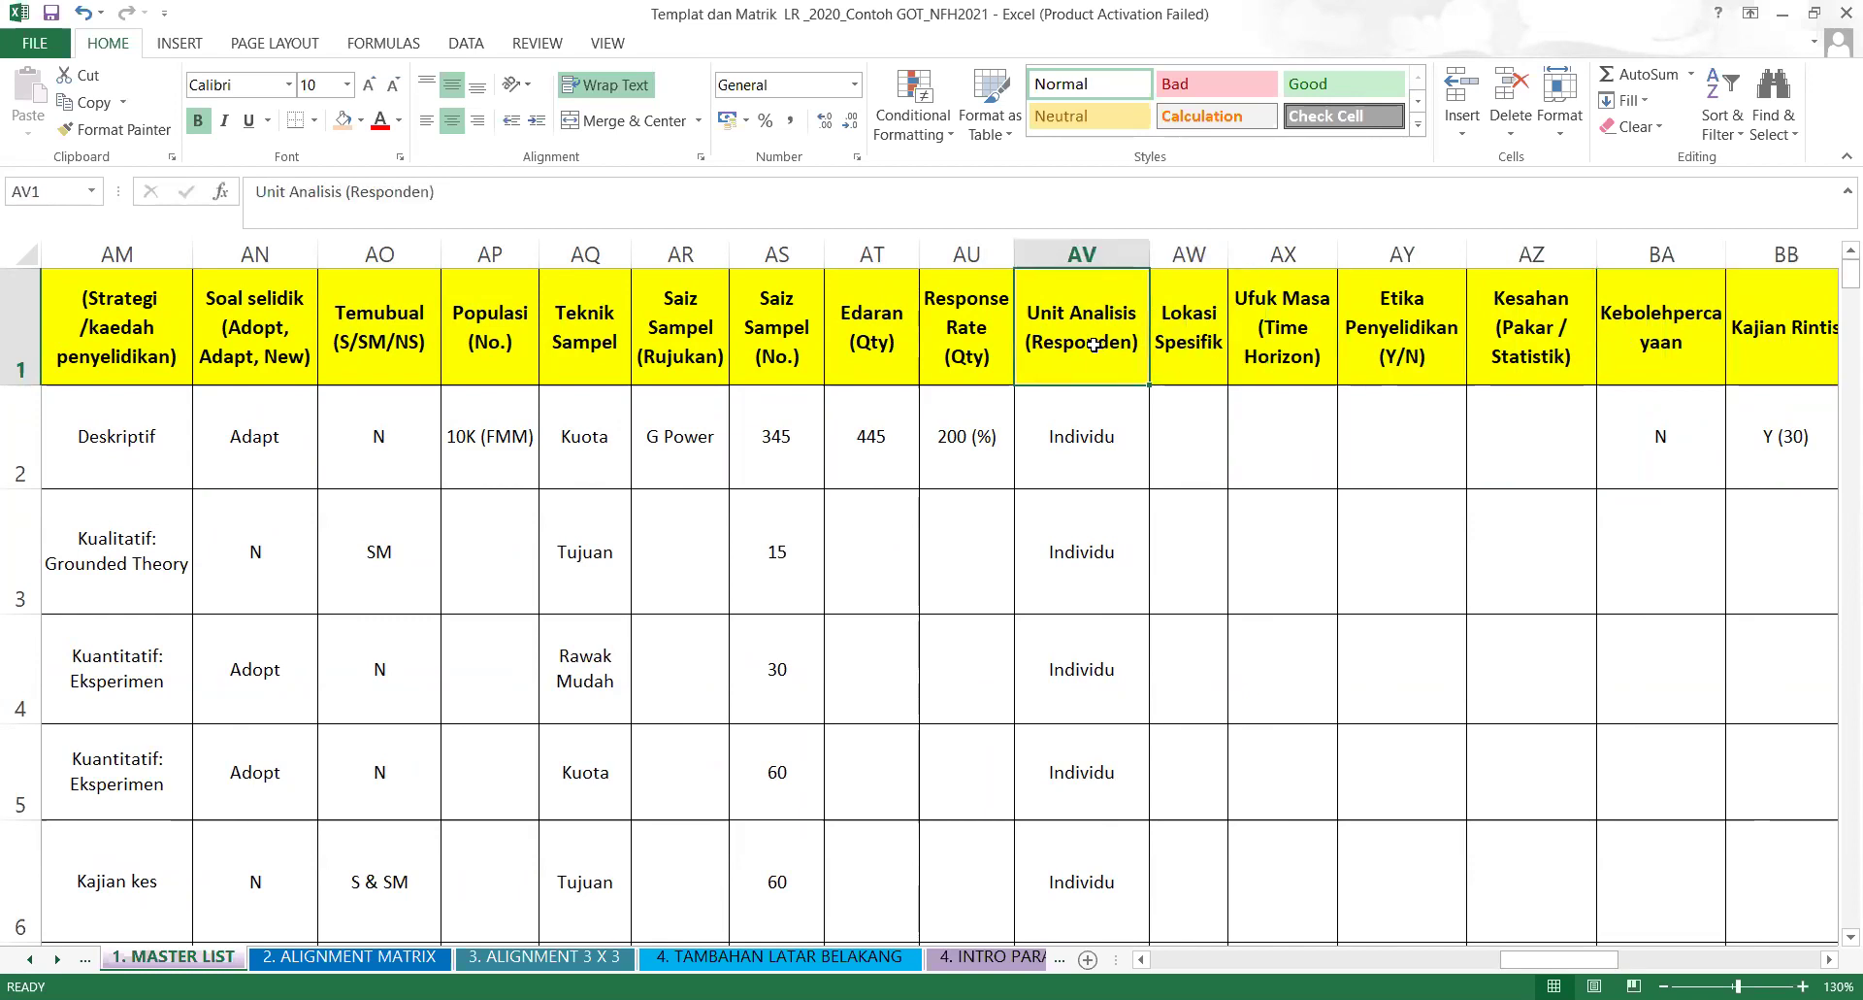
Change the second study's Unit Analisis (Responden) value to Organisasi.
click(1063, 462)
click(1088, 533)
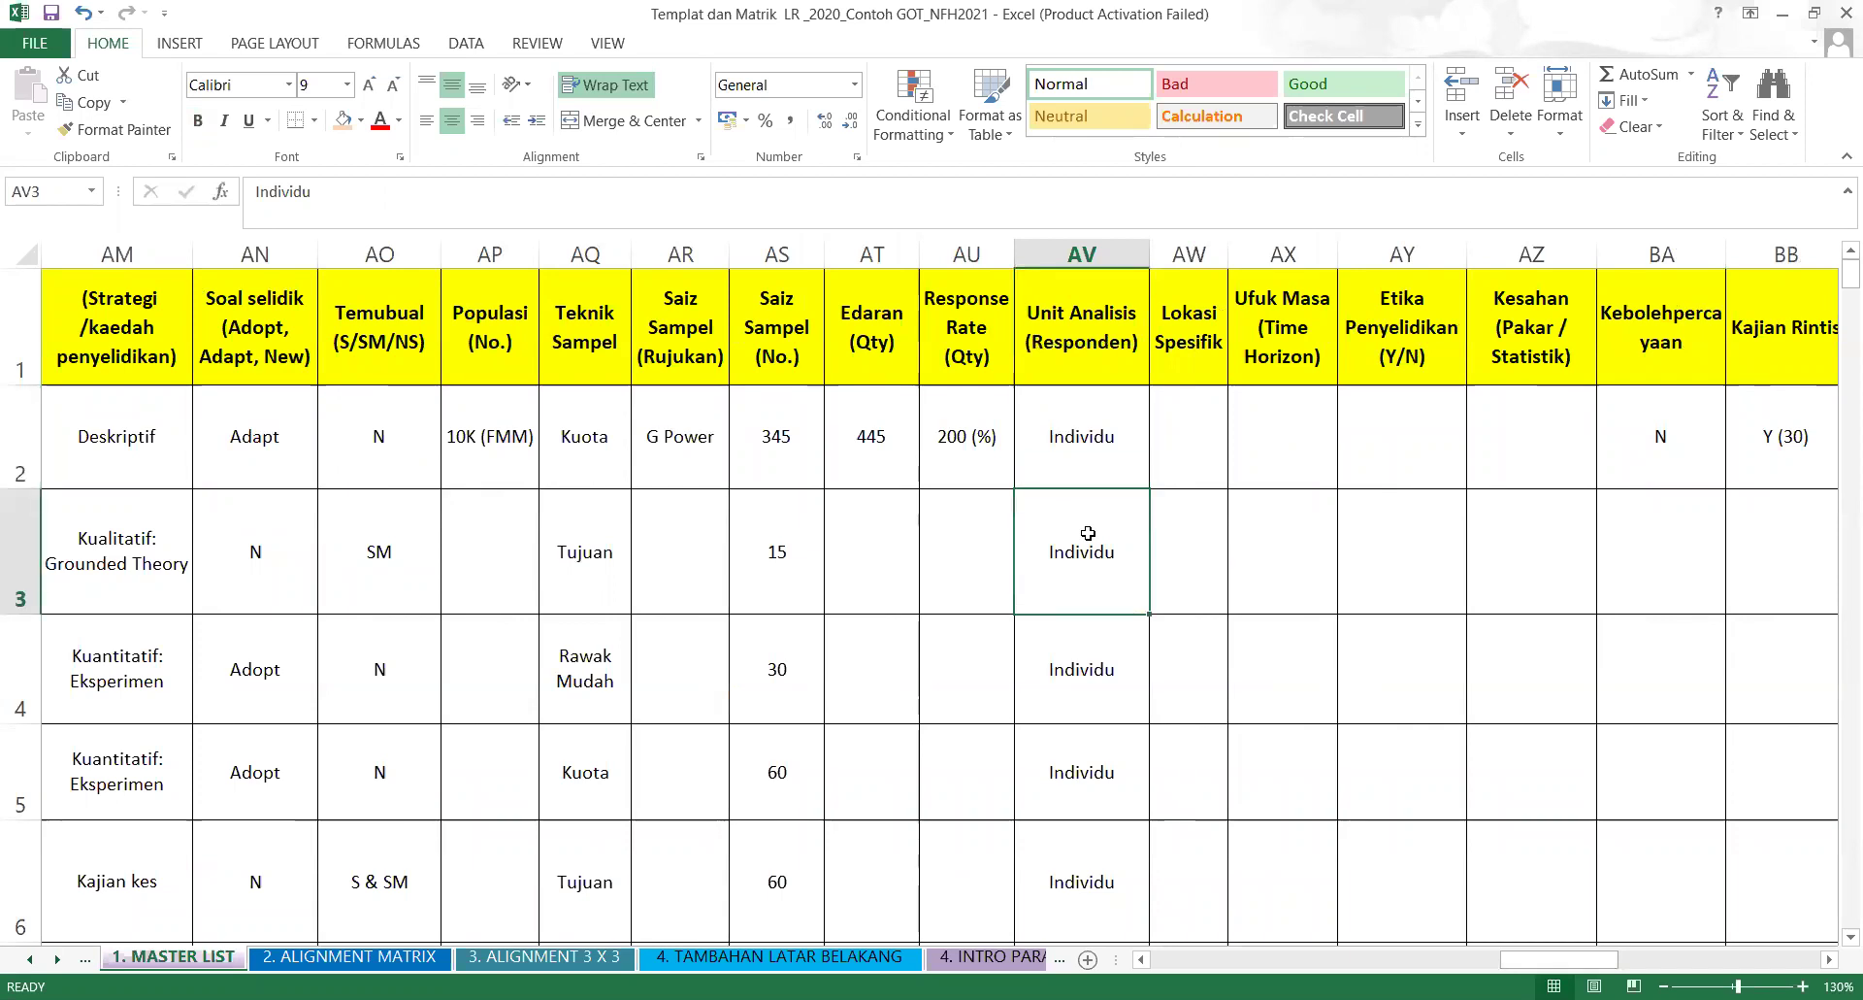
text(O)
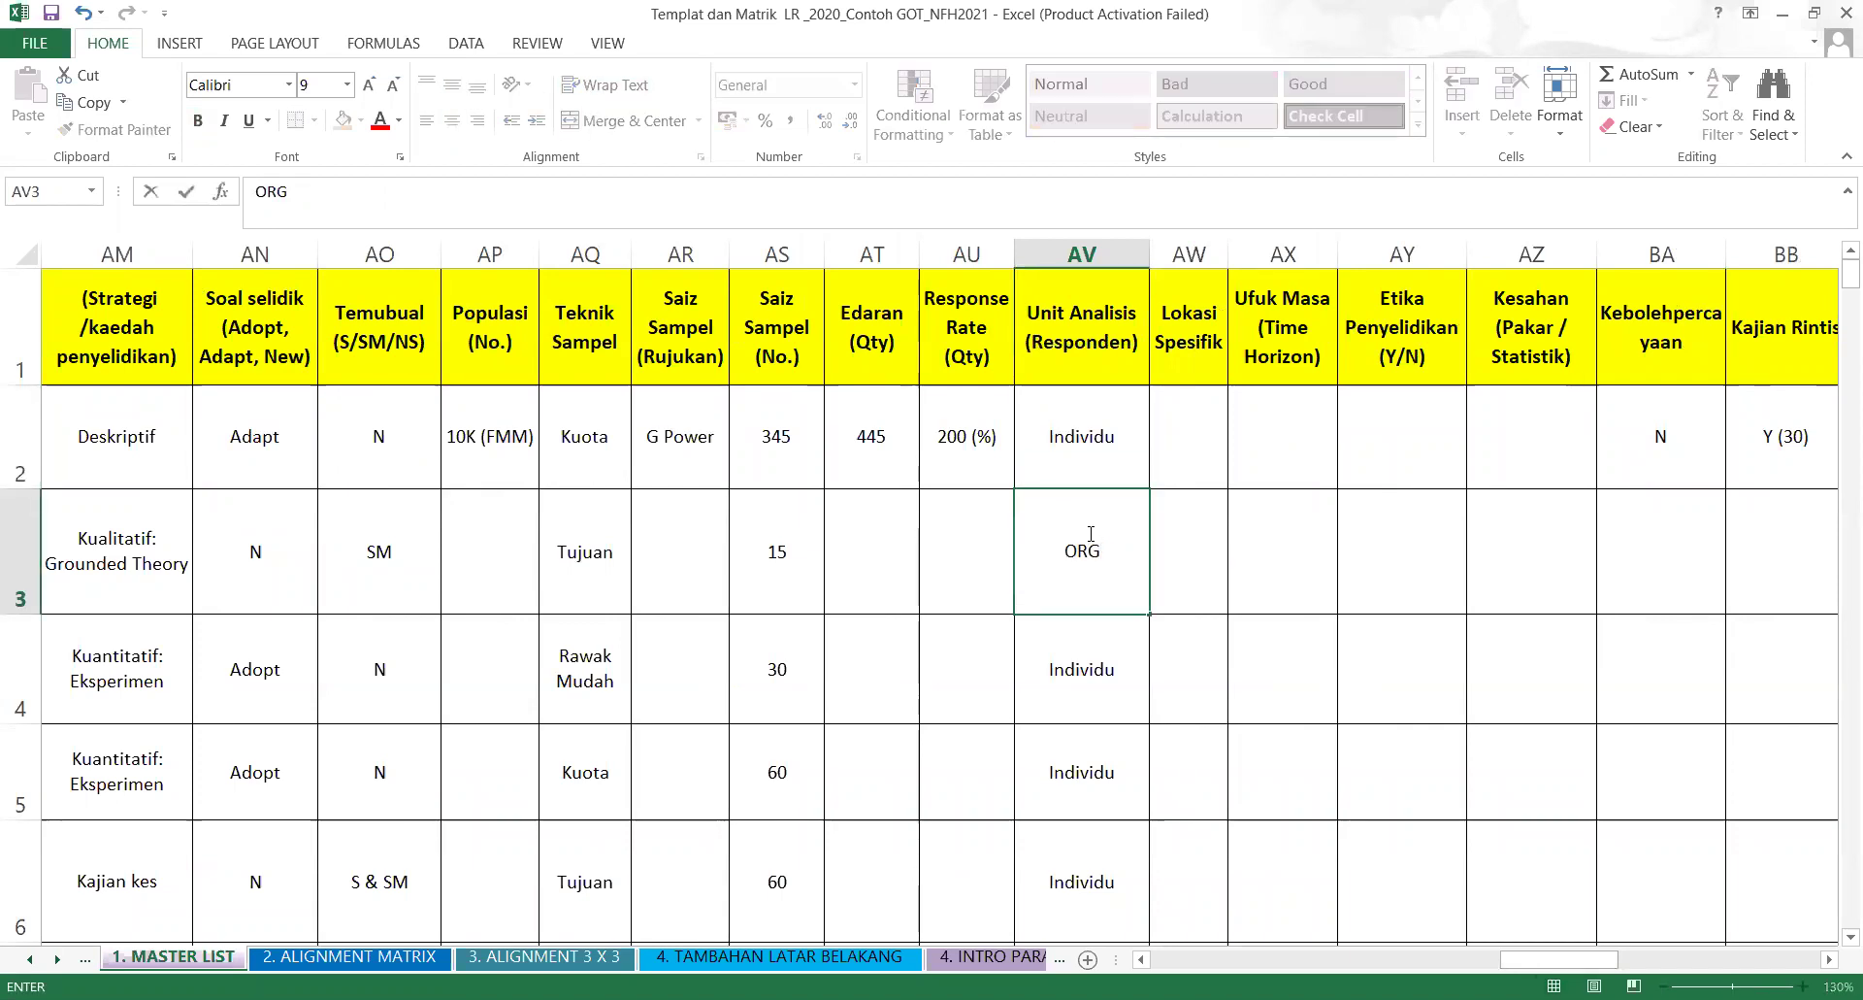
text(rganisasi)
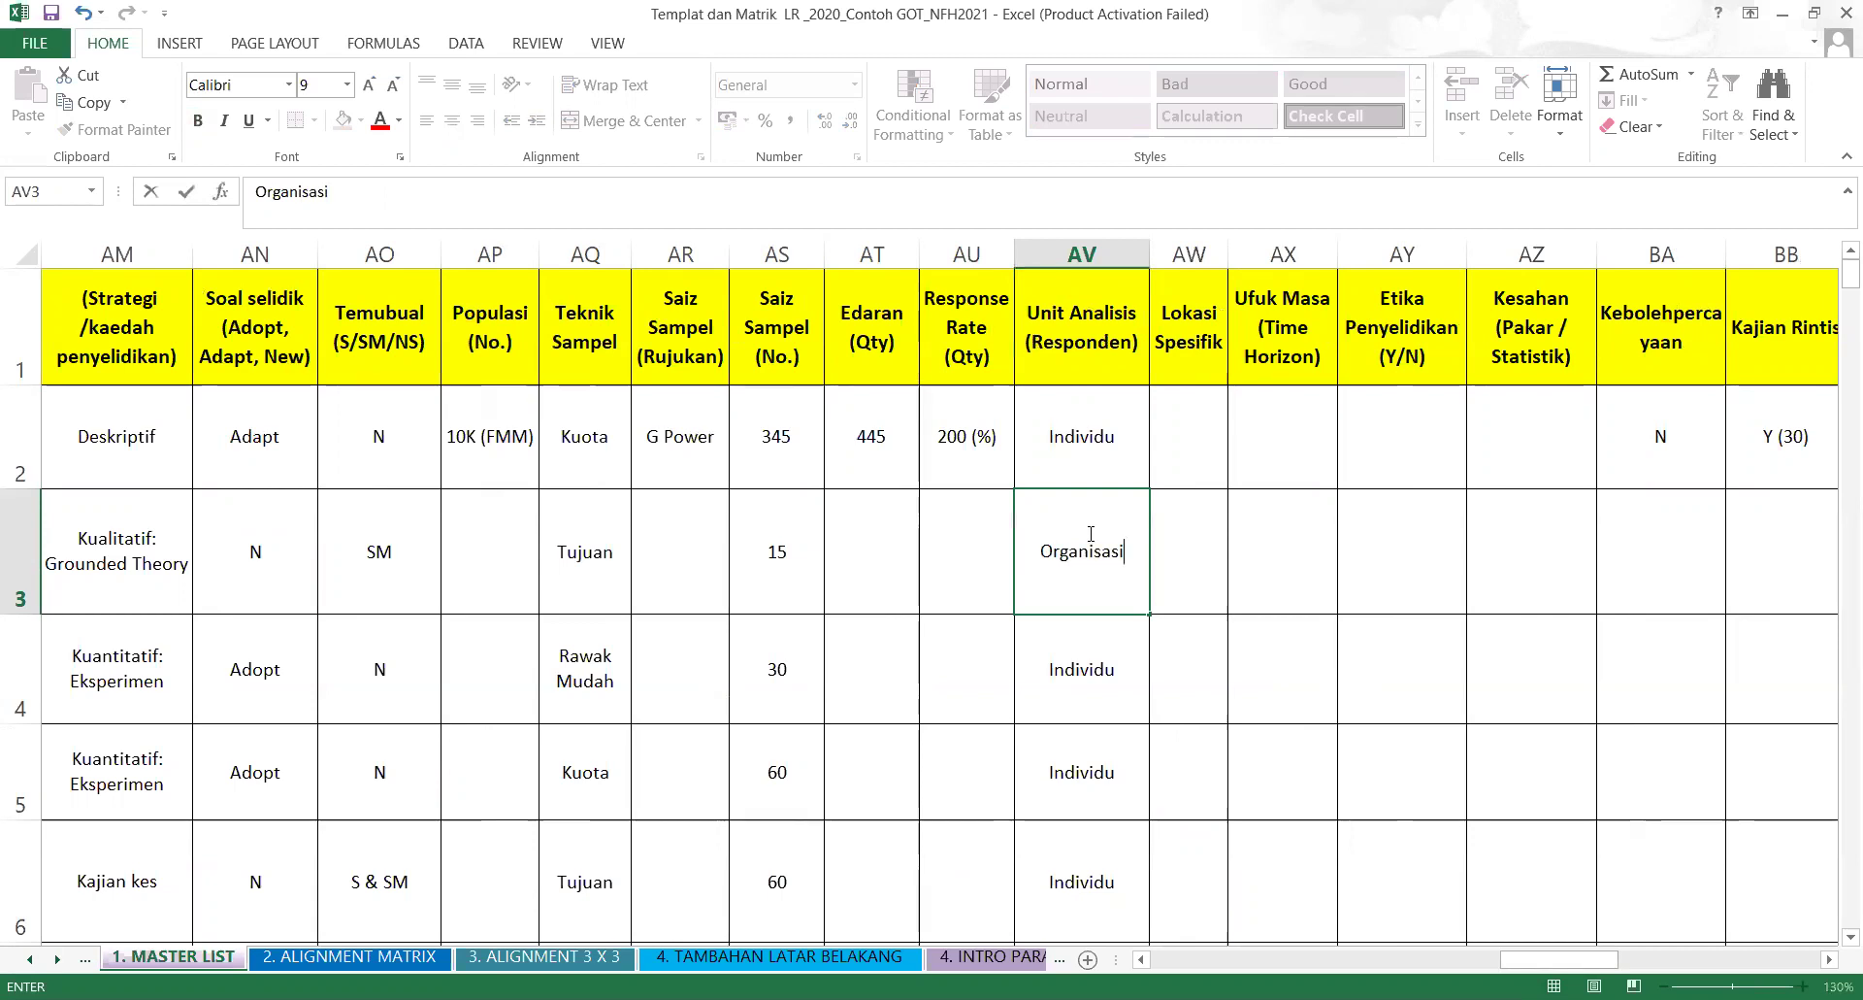
click(1220, 773)
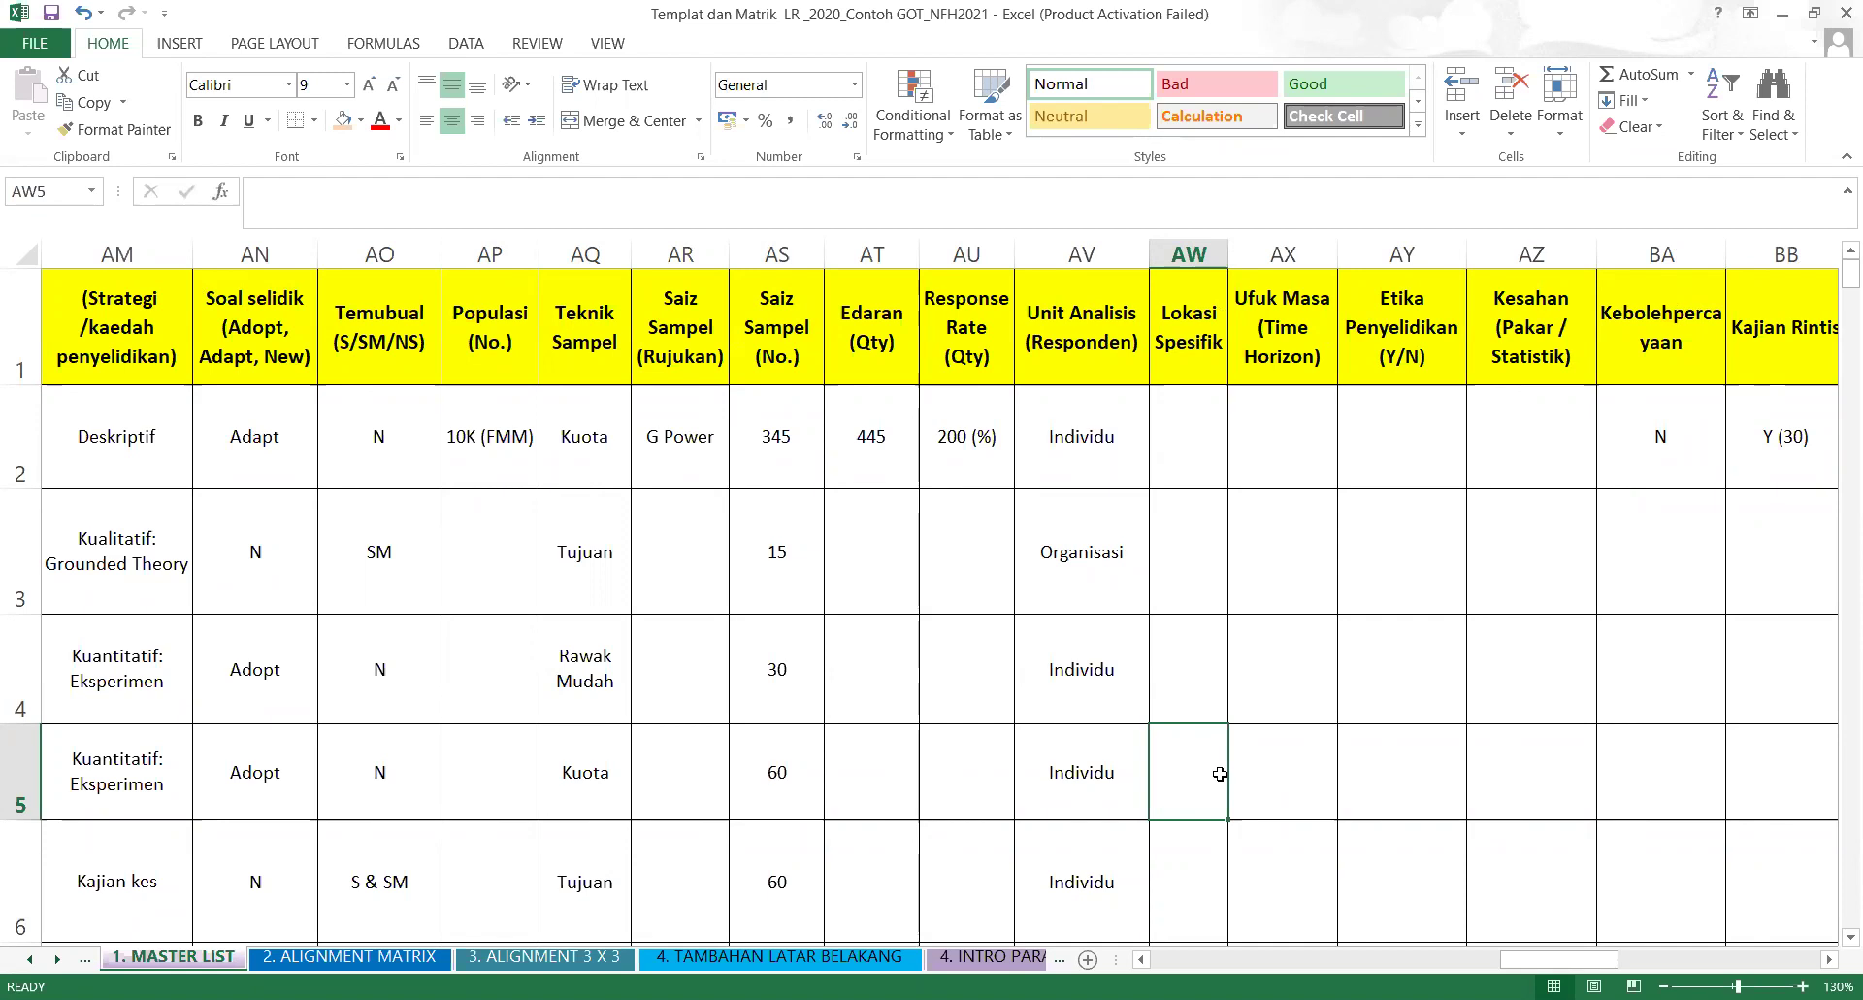
Examine the Unit Analisis and Lokasi Spesifik entries, and look through the remaining master list columns up to Remark (Lain-lain).
click(1059, 443)
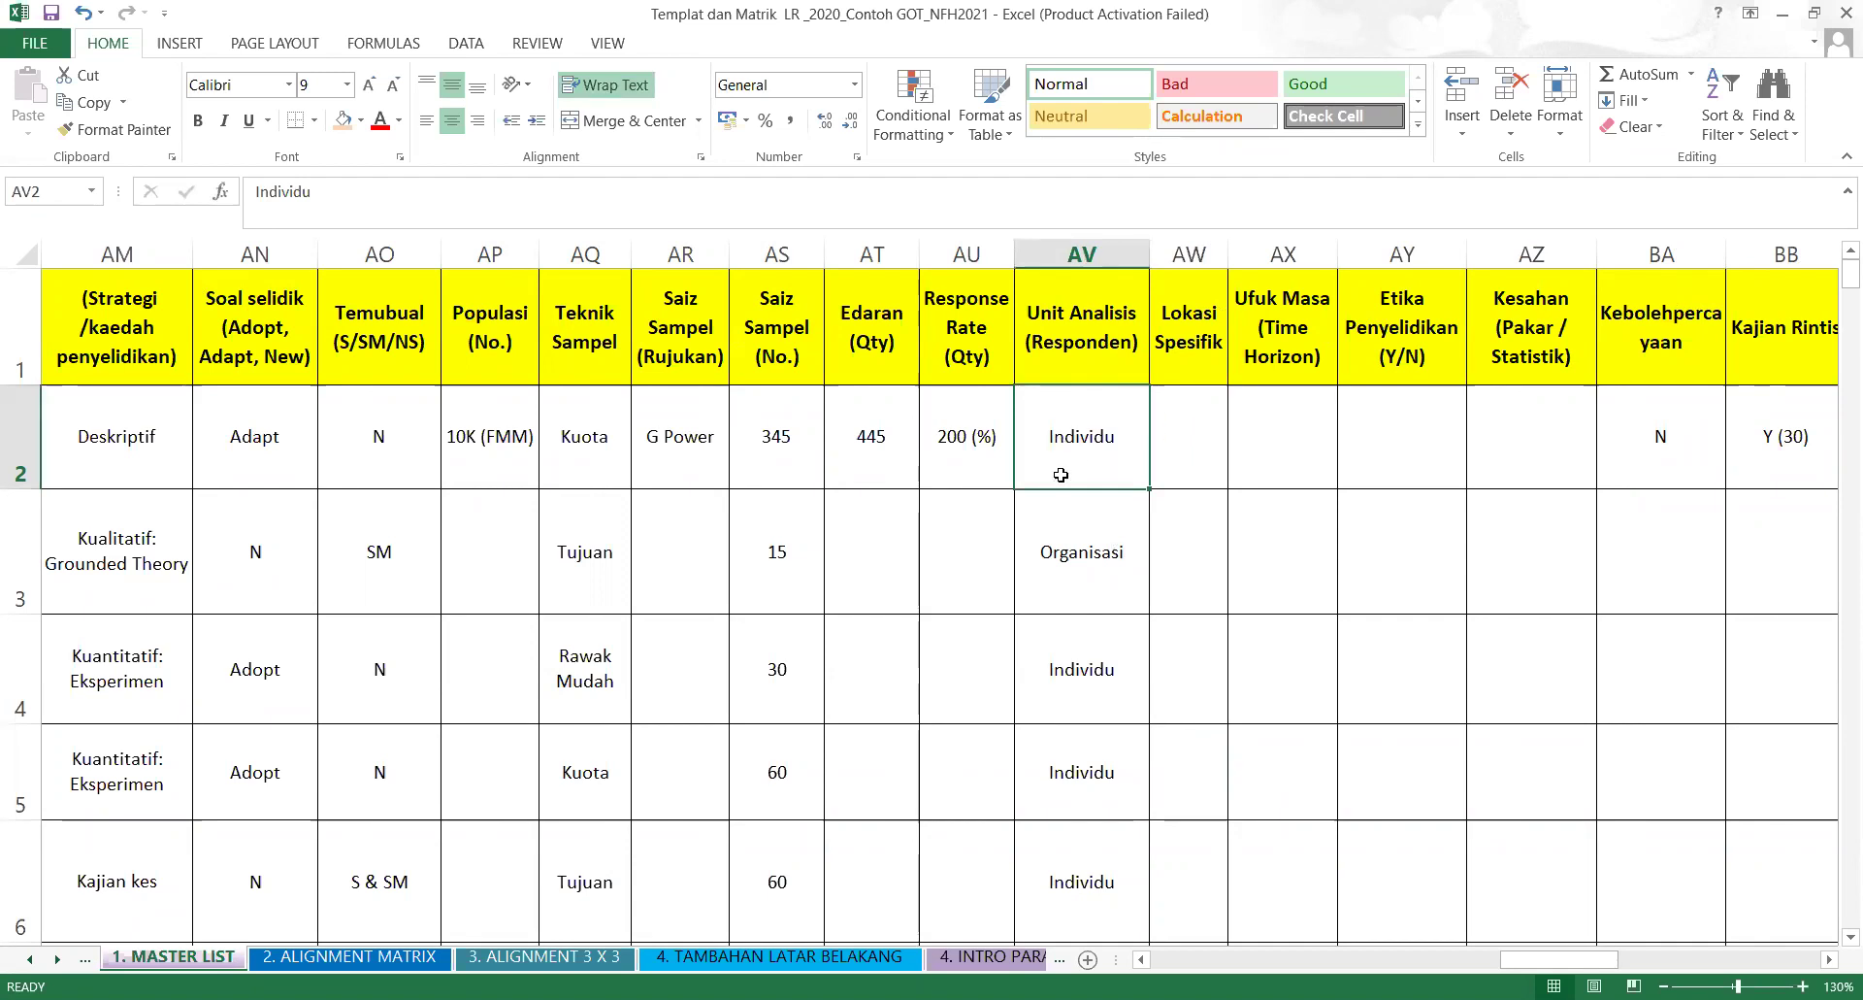
click(1072, 570)
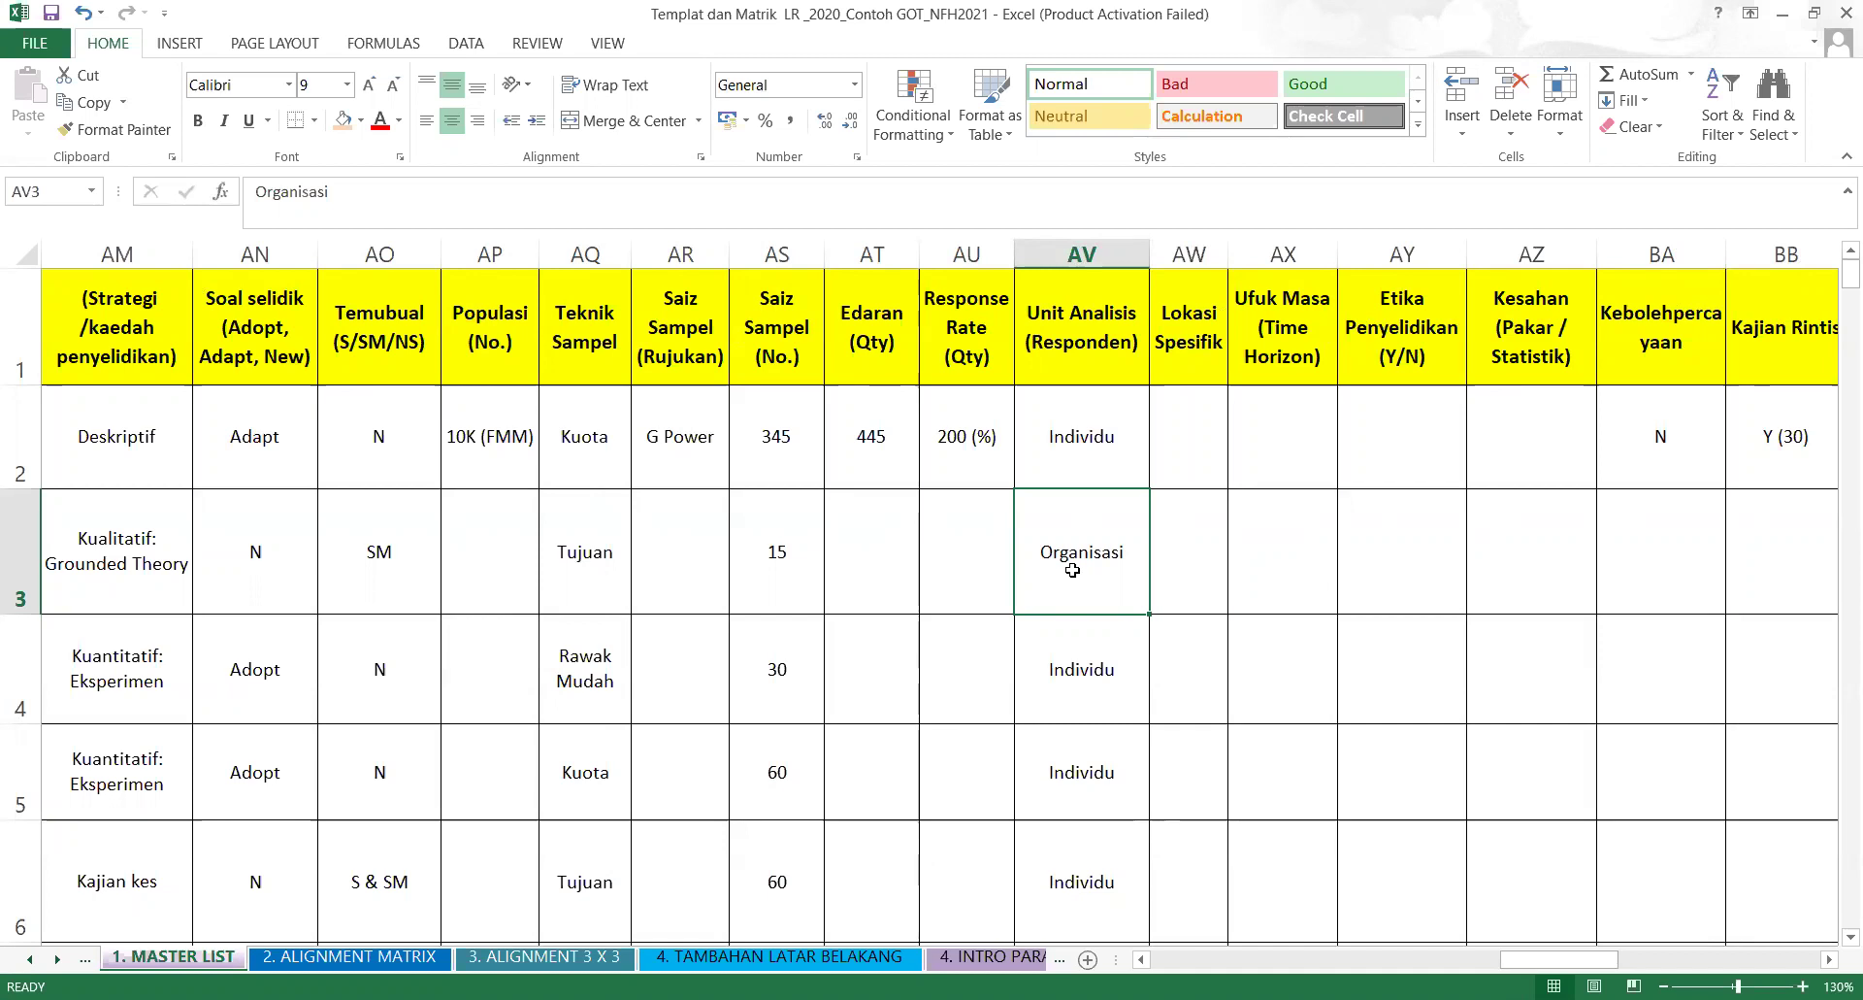
click(1083, 705)
click(1189, 843)
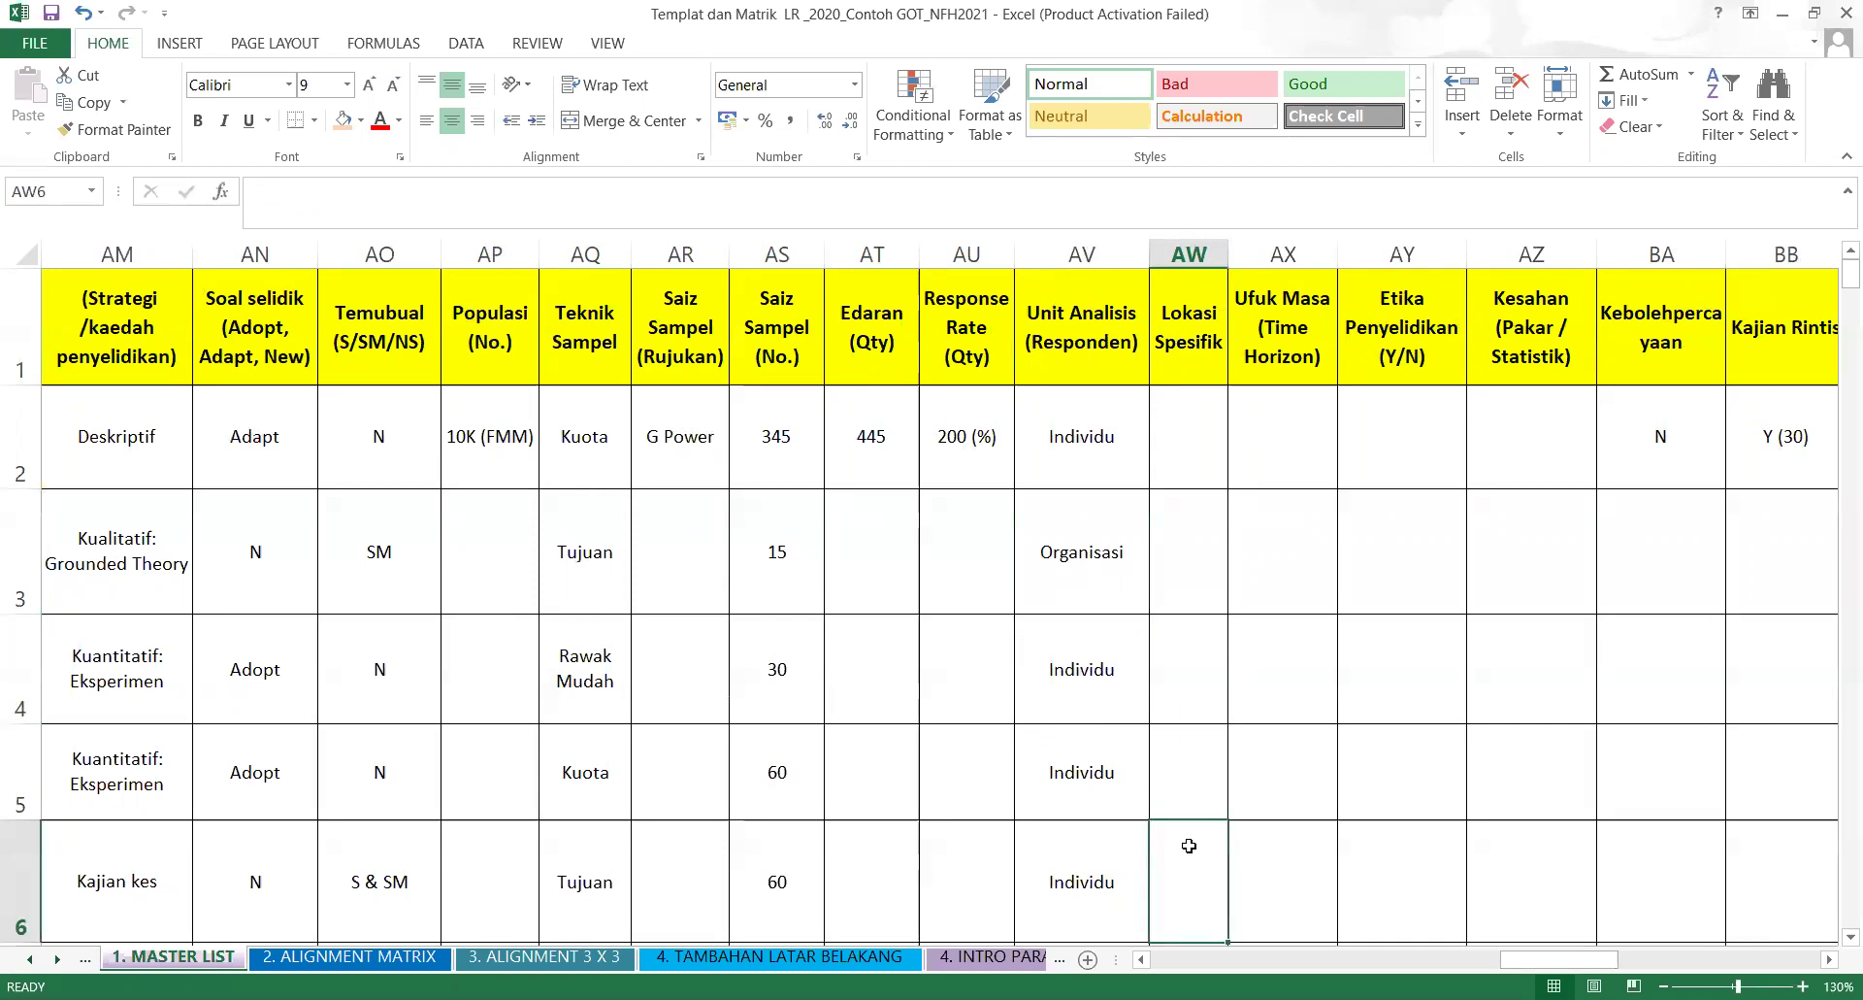
click(1193, 470)
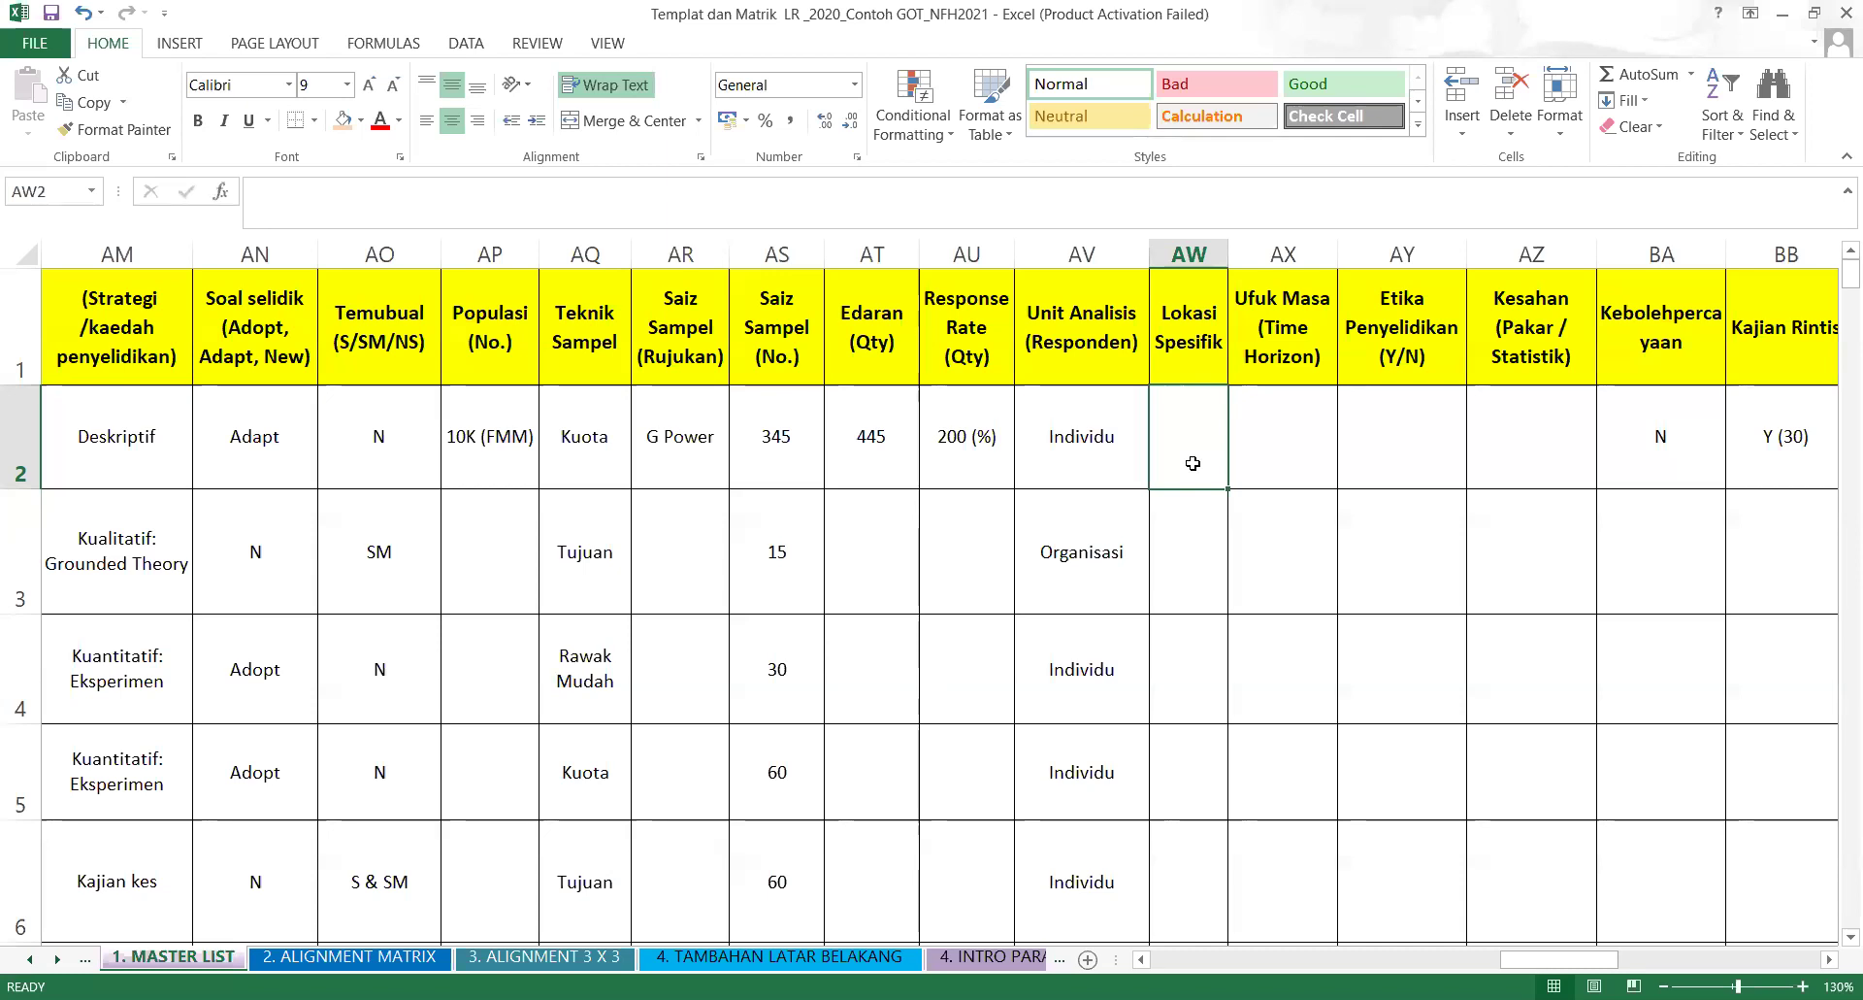
click(1827, 960)
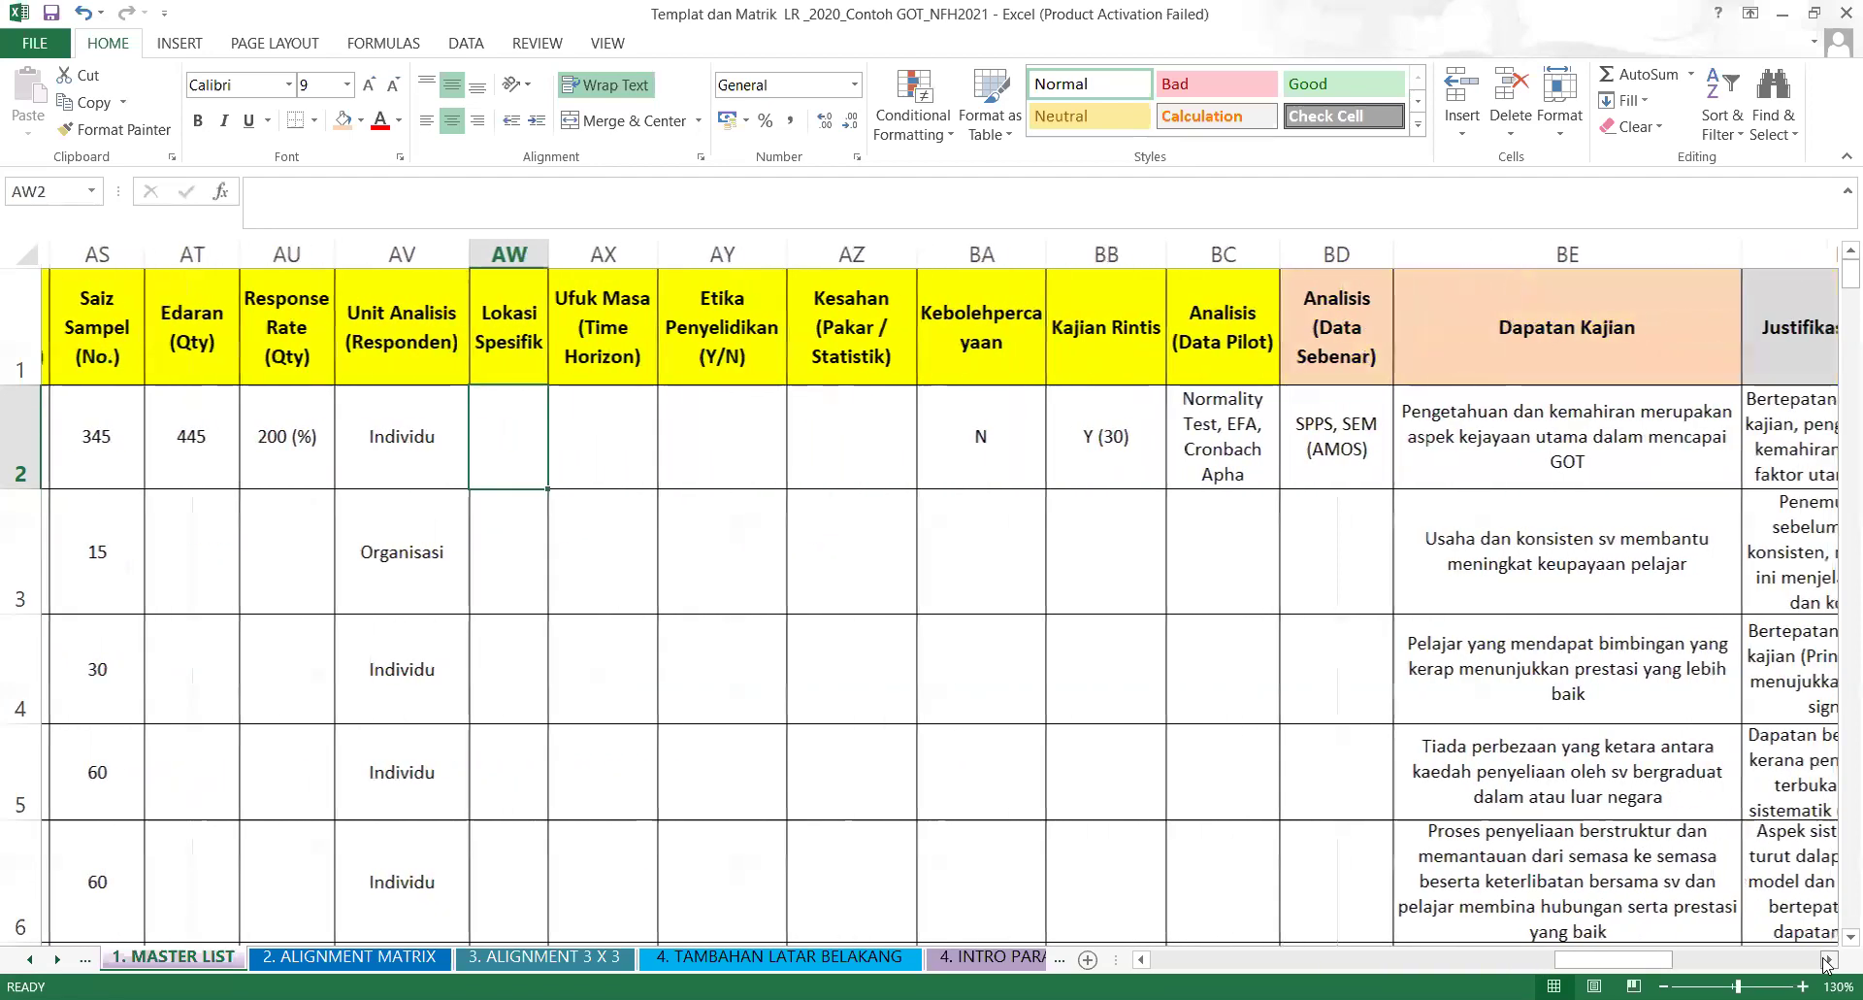
drag(1827, 959, 1827, 960)
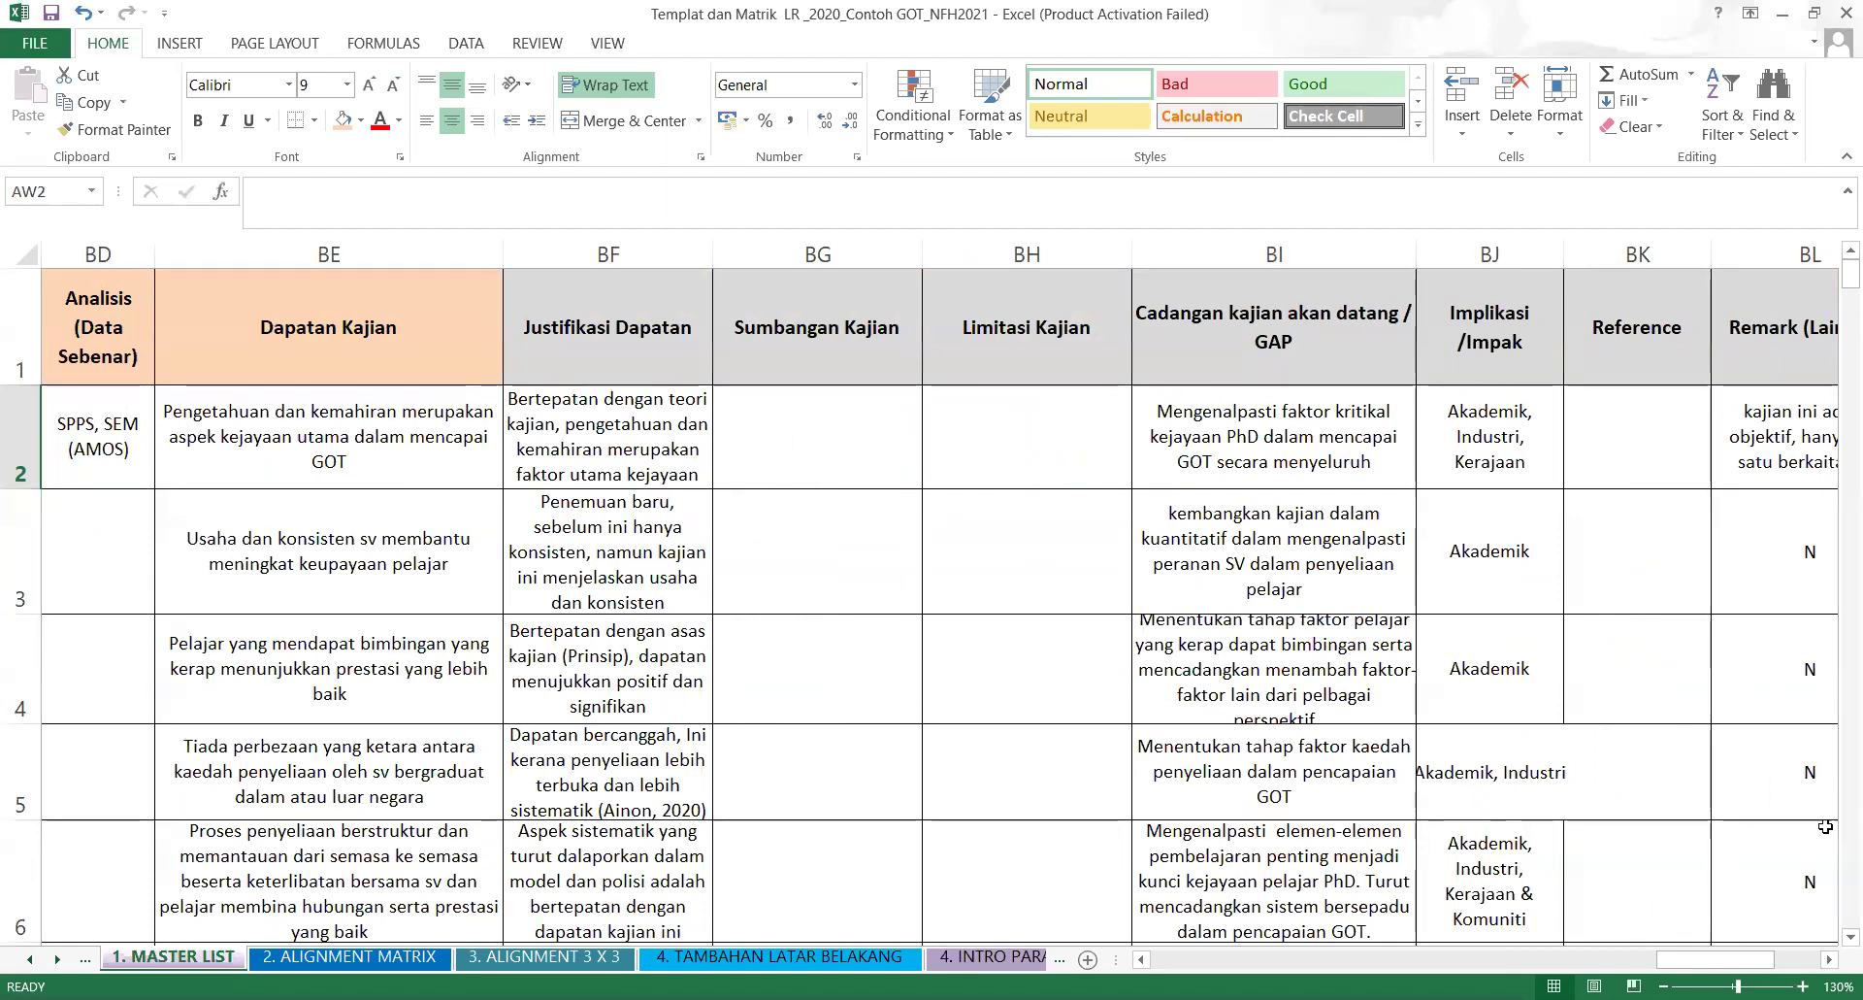
click(1828, 960)
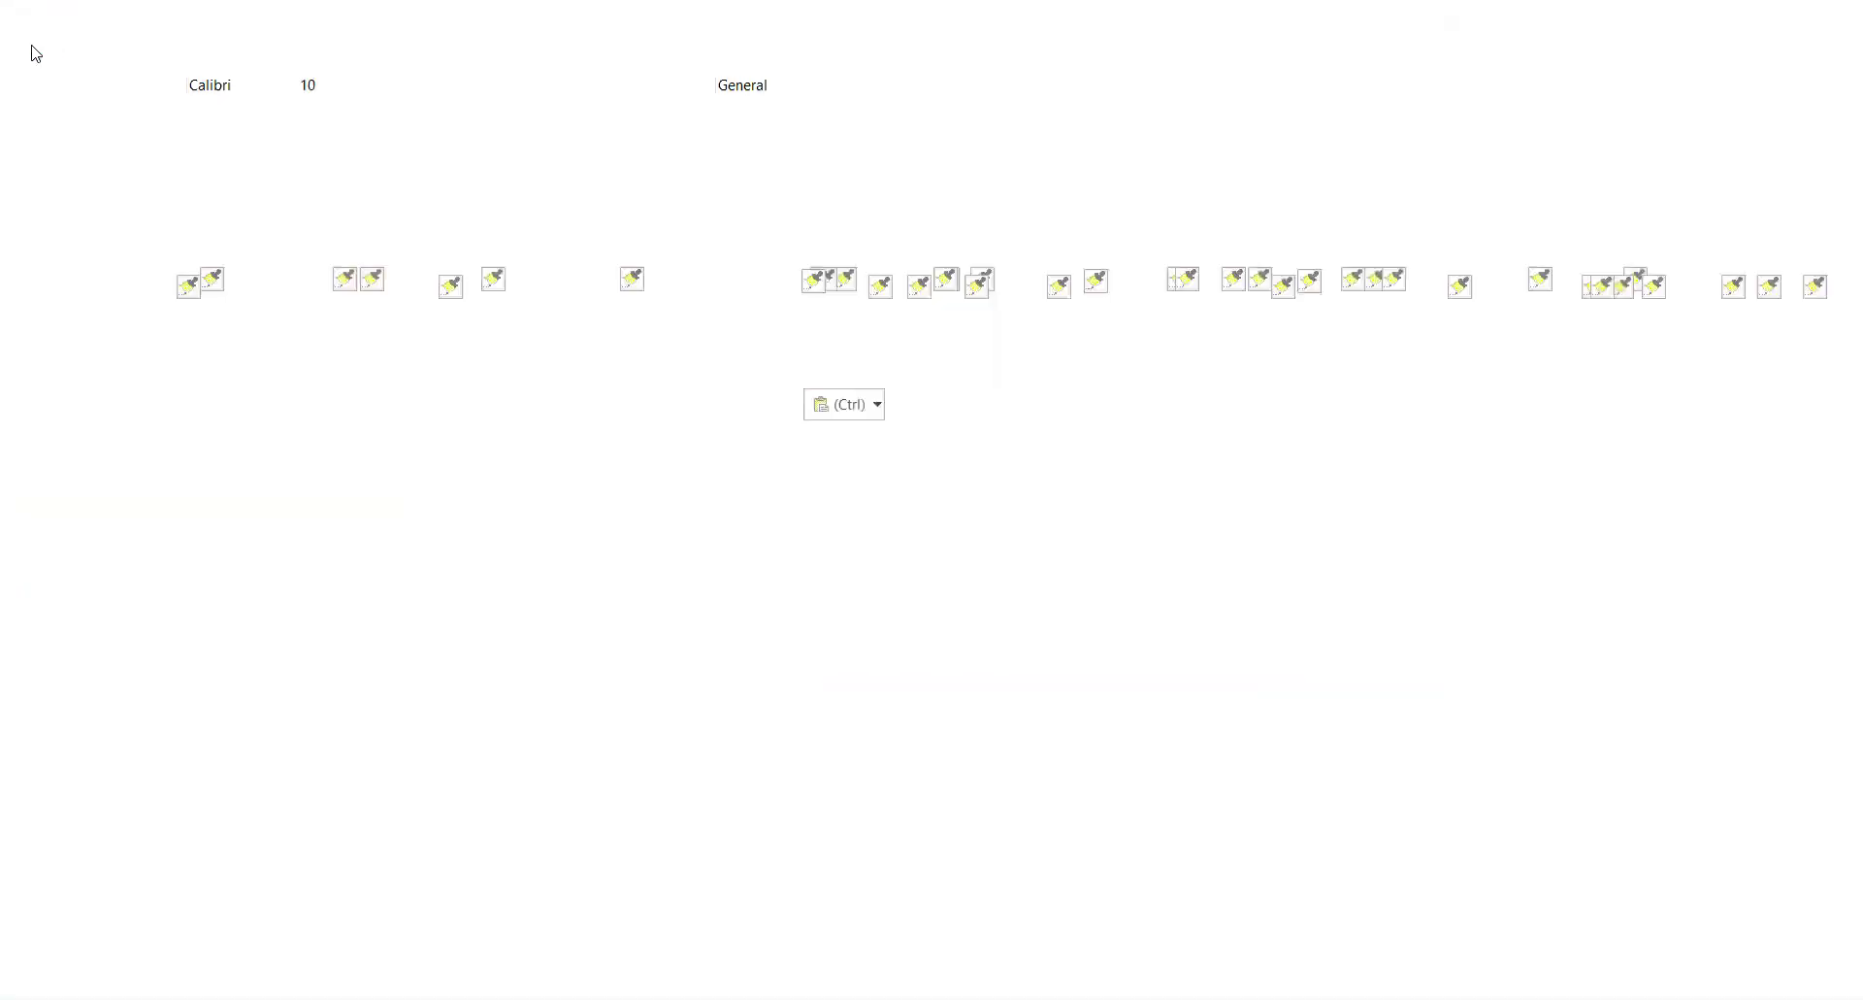
Save a copy of the workbook to the Desktop, adding _Edit to the end of its current file name.
click(36, 54)
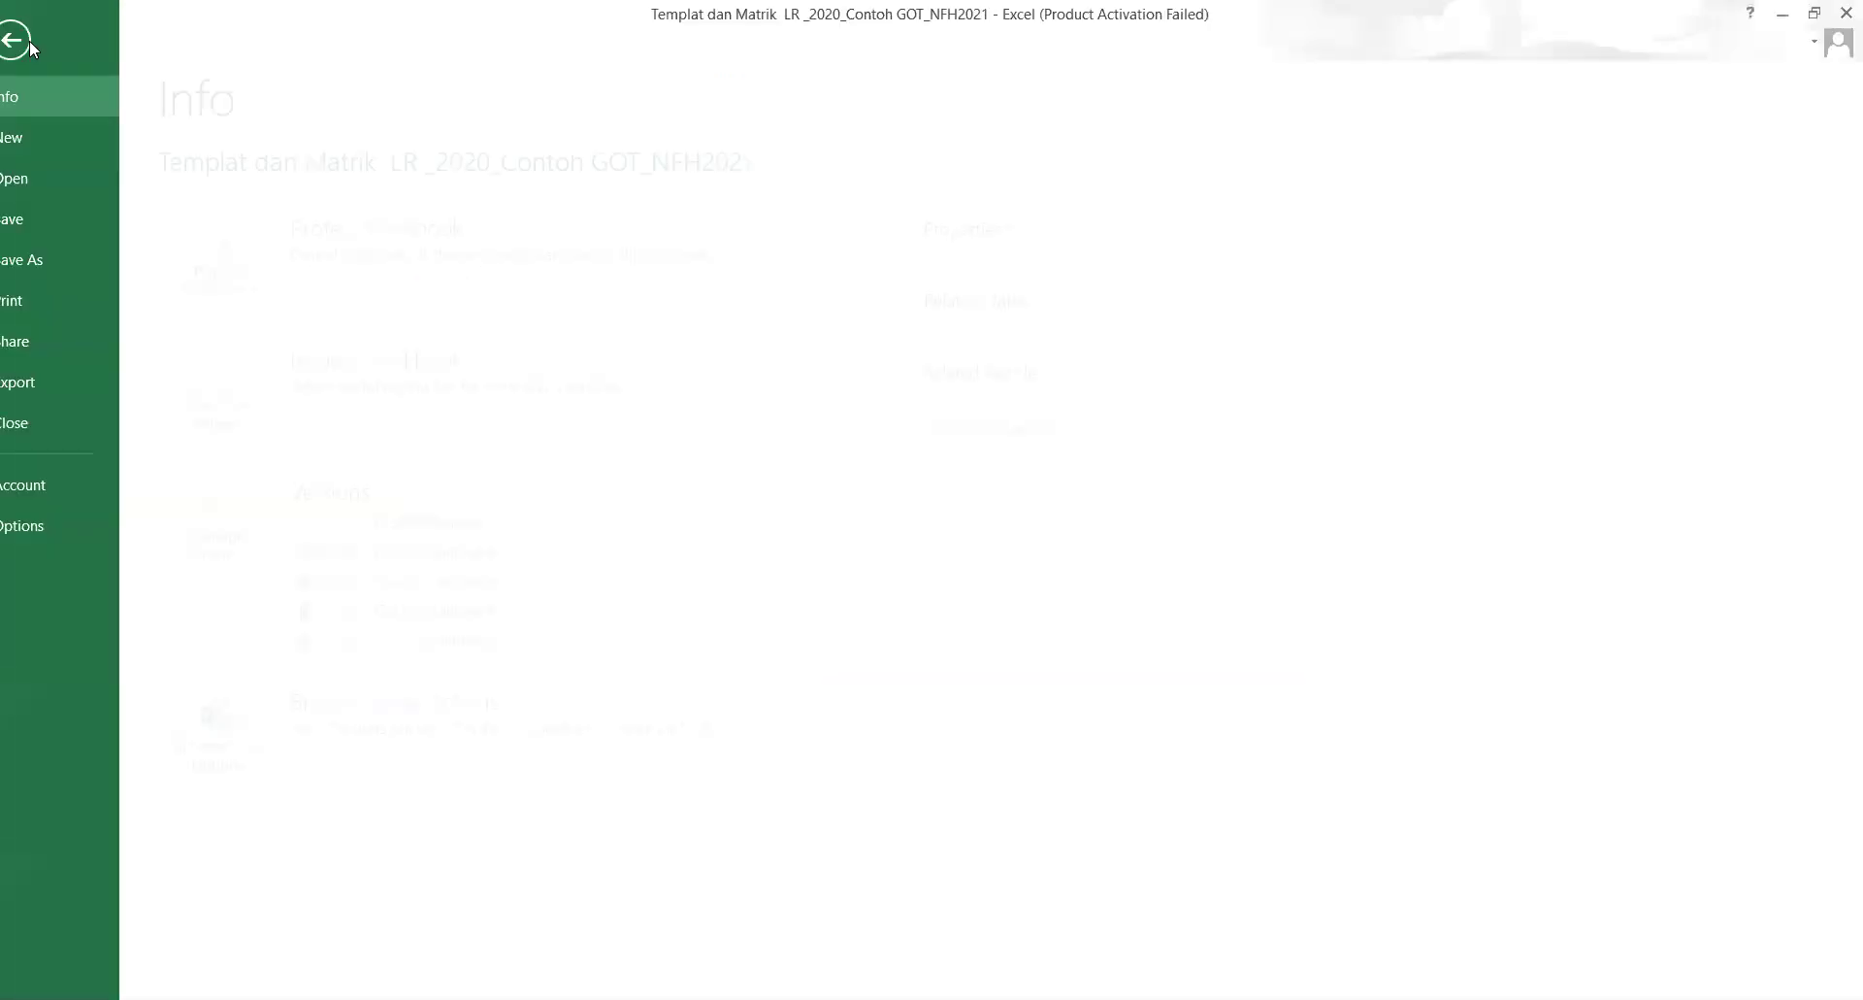
click(52, 259)
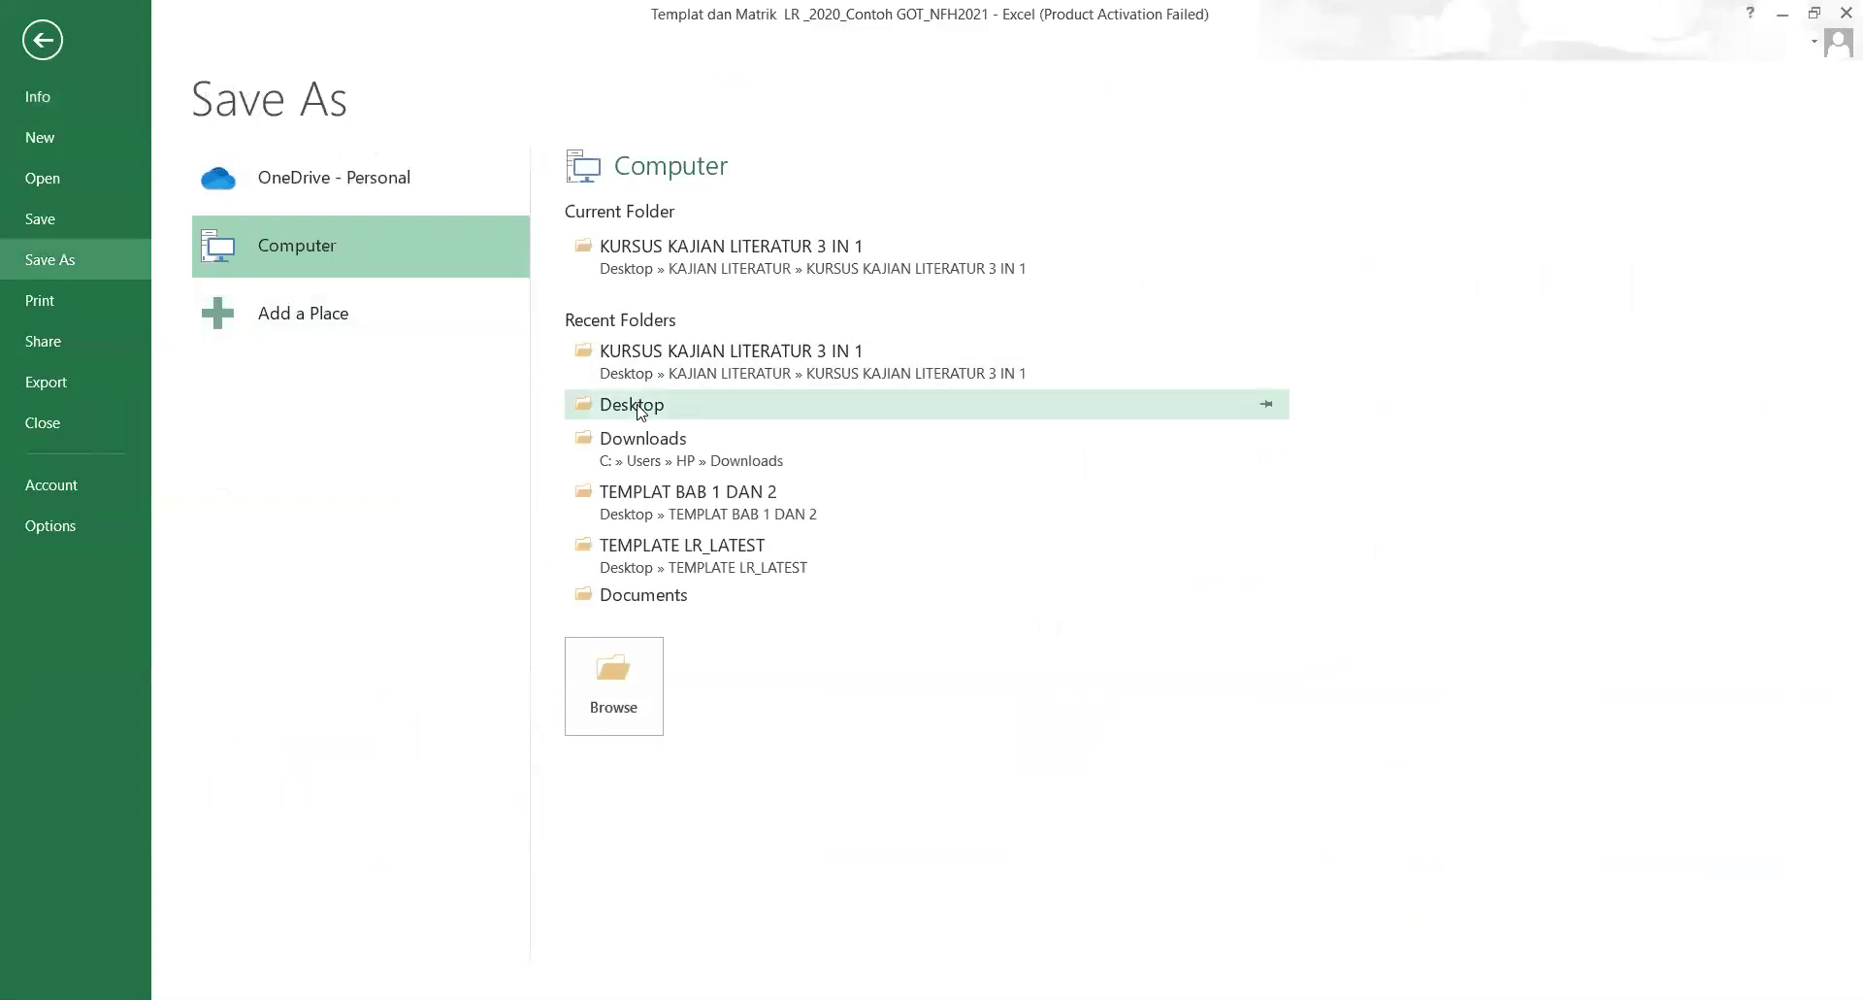
click(637, 404)
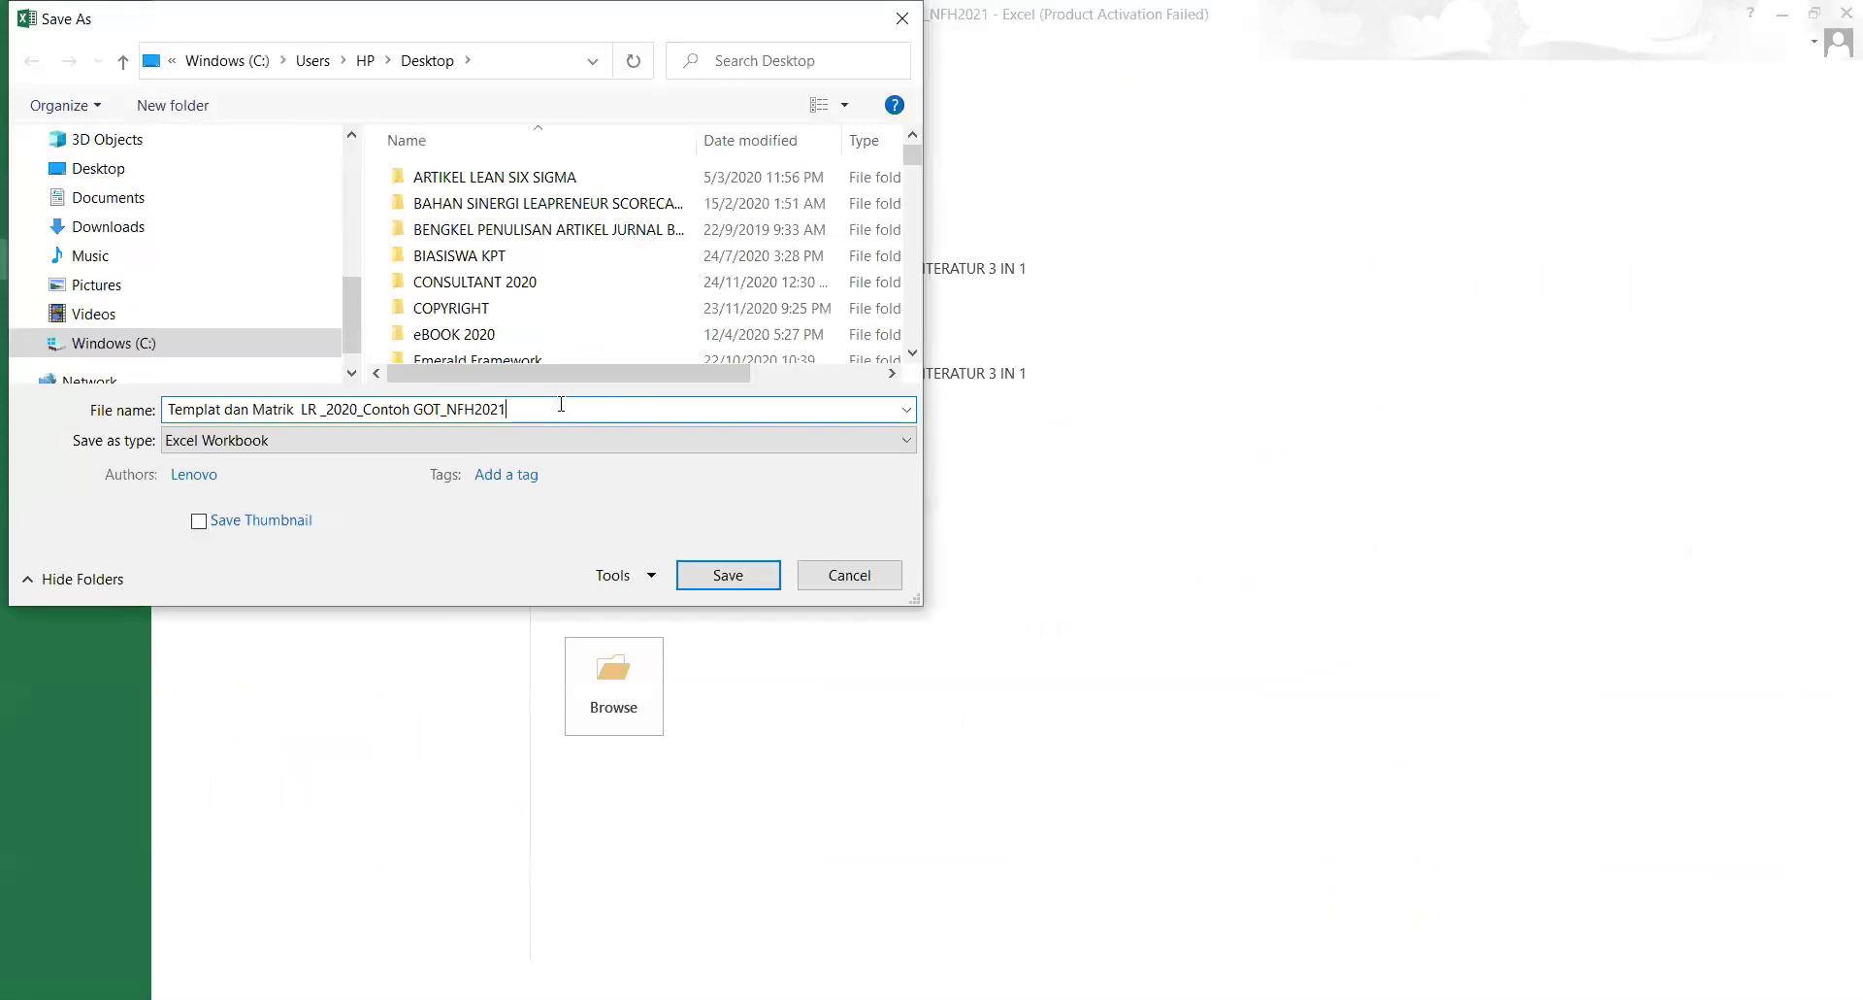
text(_Edit)
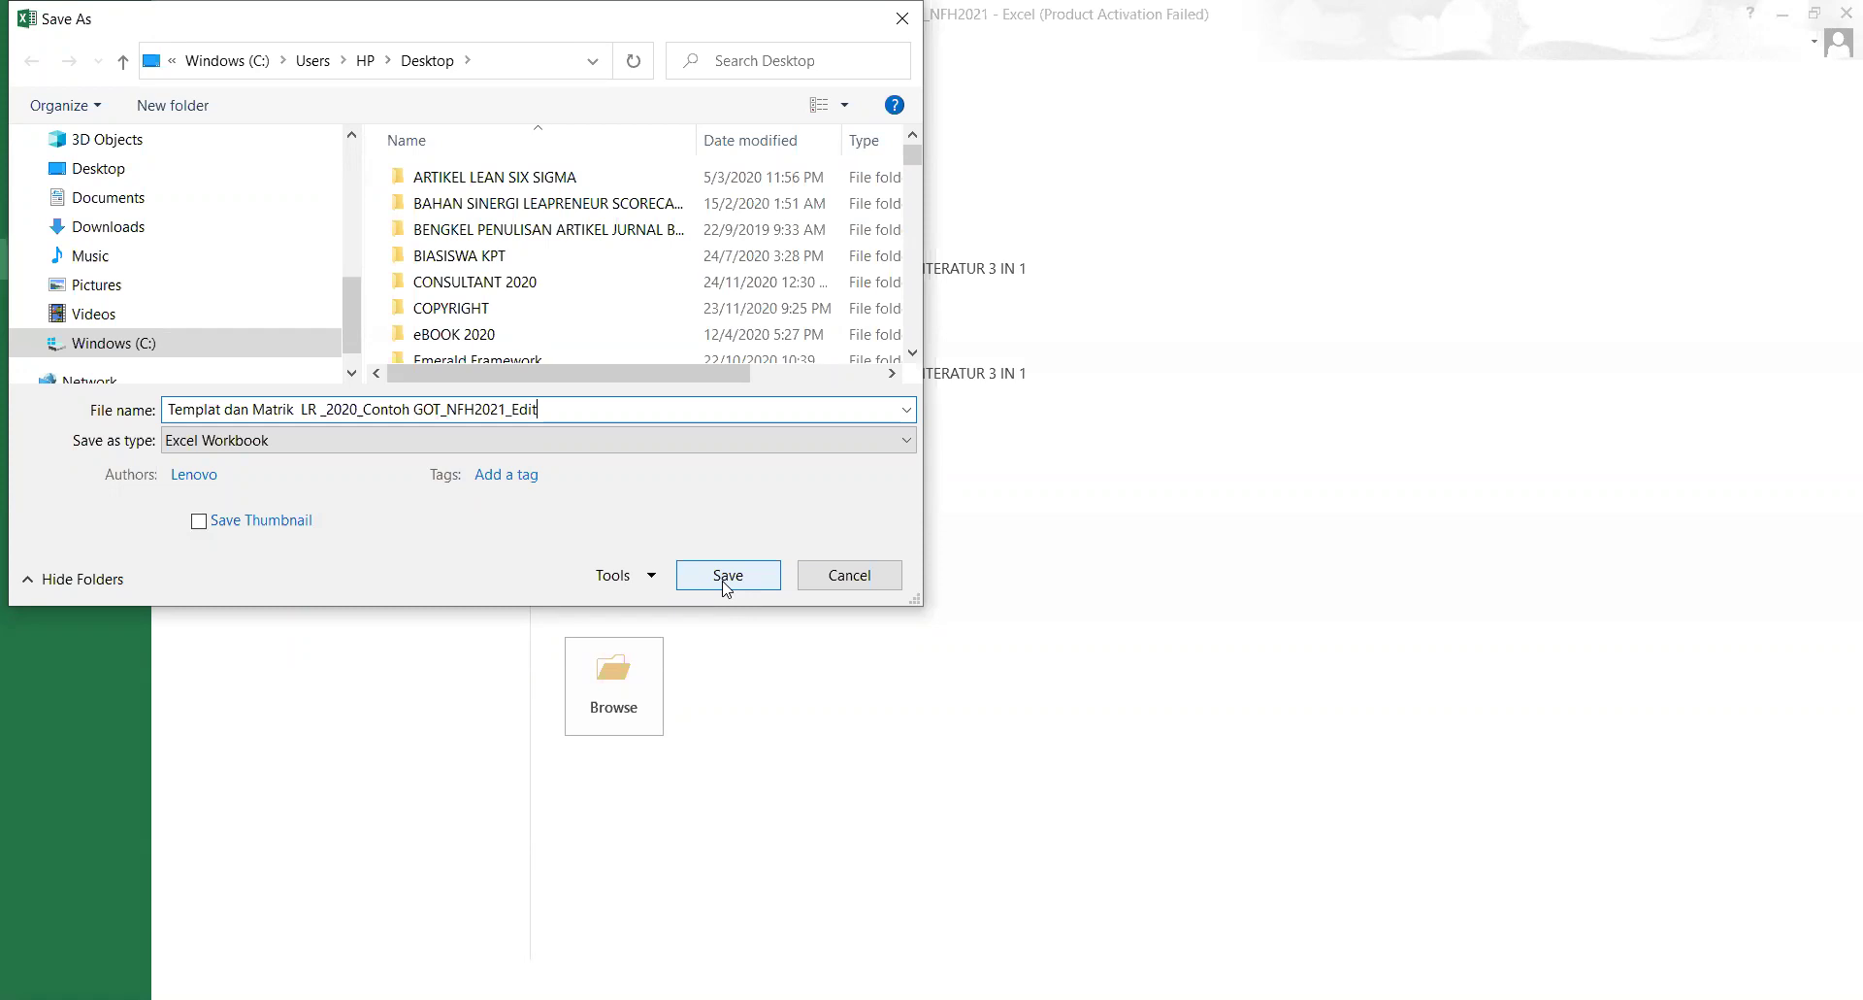
click(724, 583)
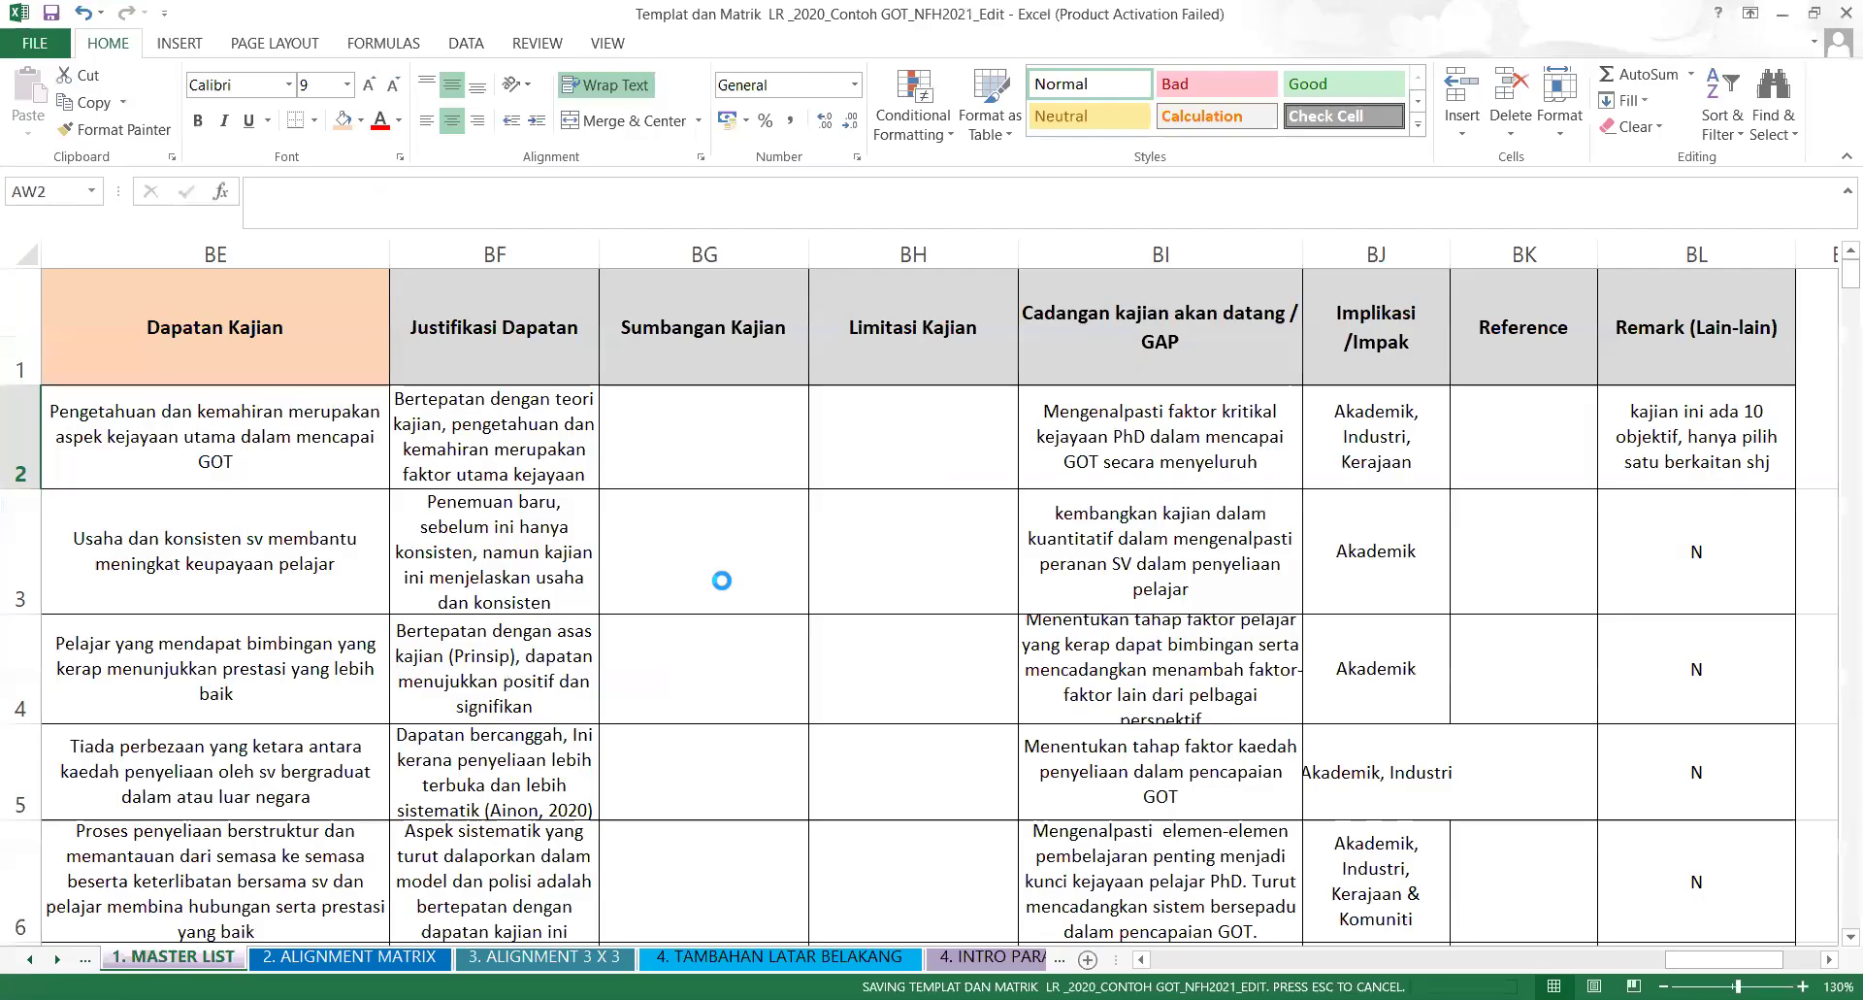